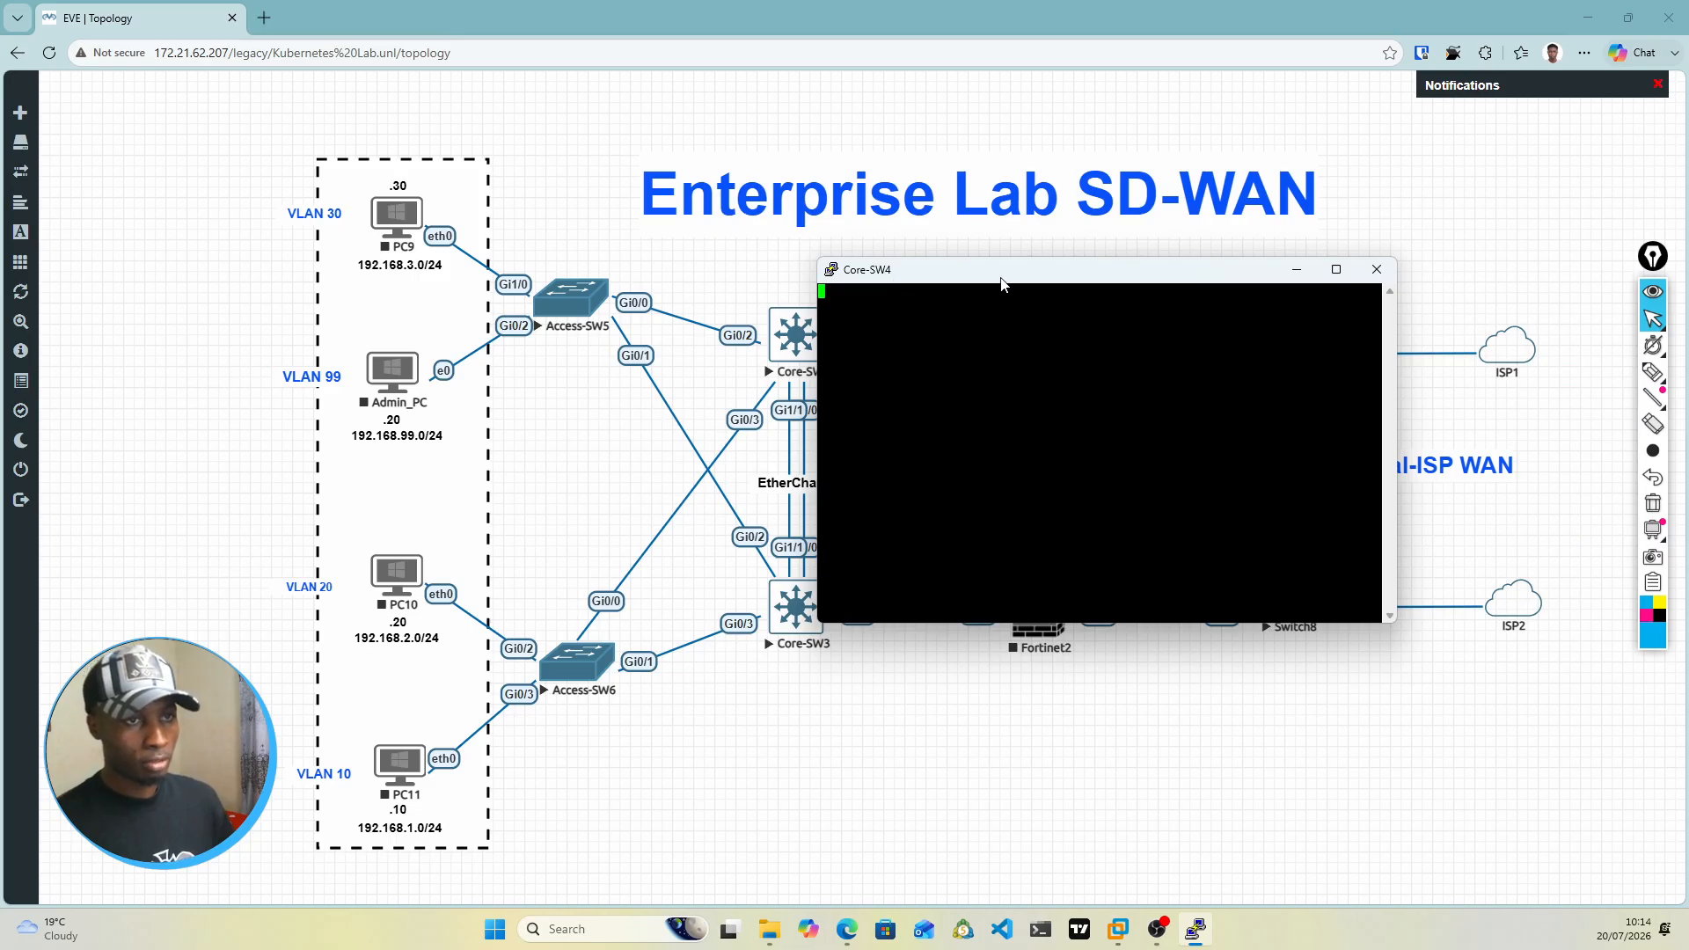
# Step: Enlarge the Core-SW4 console font in the terminal settings, using size 16 and then a larger size, and reposition the window
pyautogui.moveTo(982, 279); pyautogui.dragTo(923, 280)
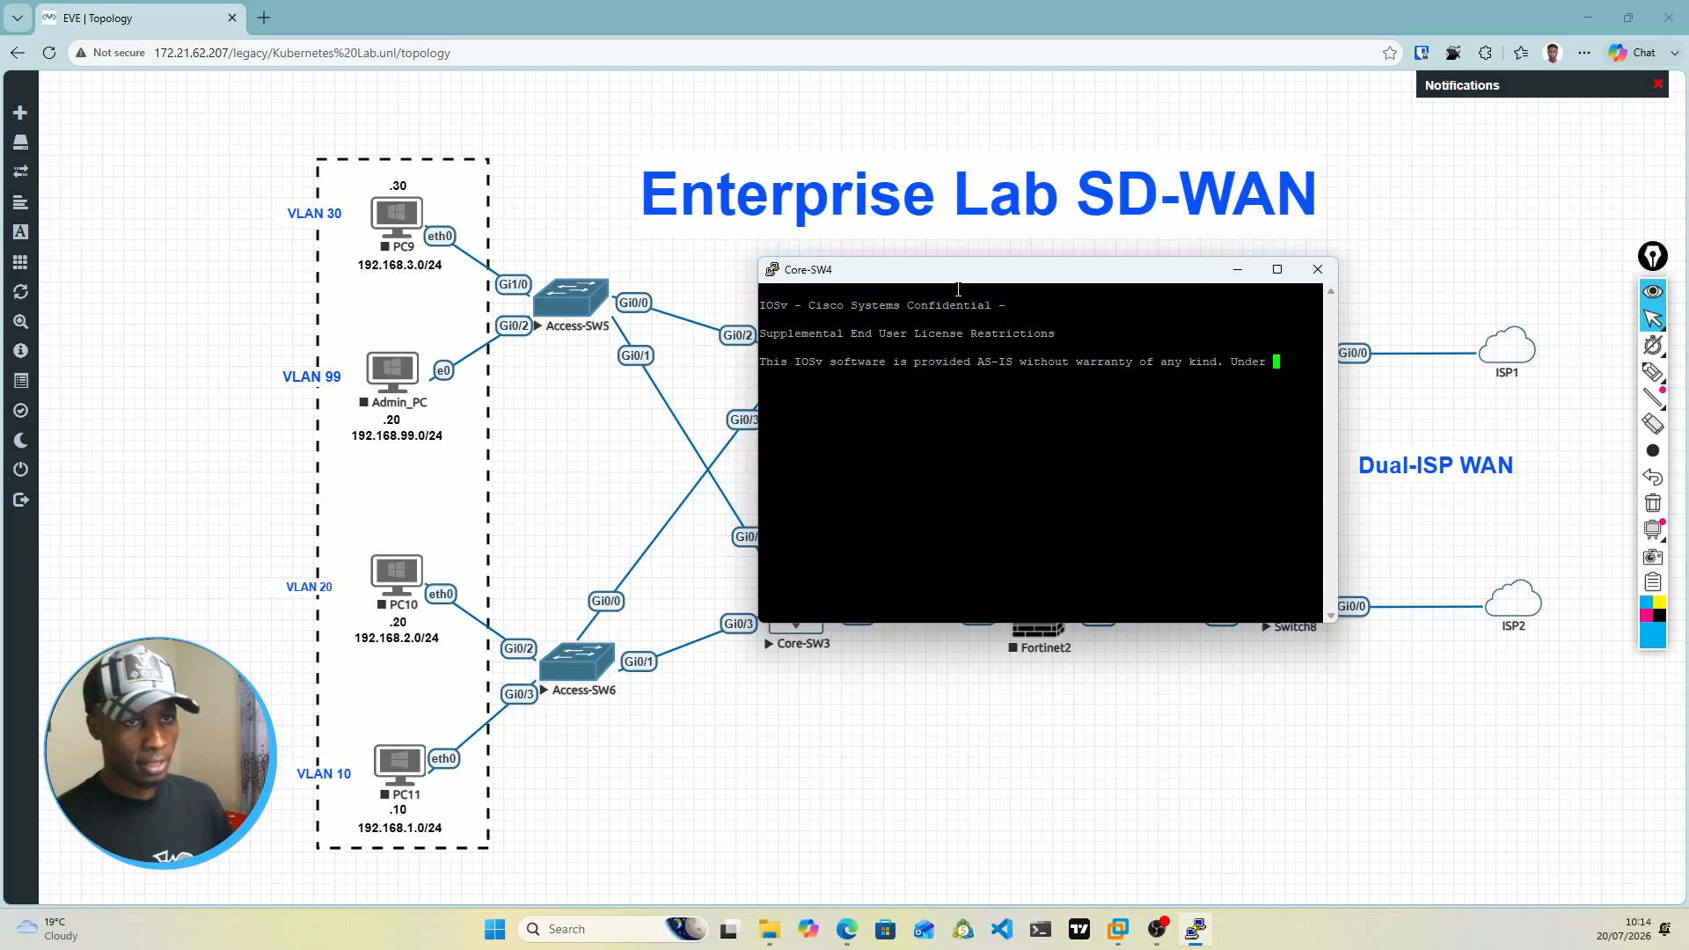
pyautogui.rightClick(936, 275)
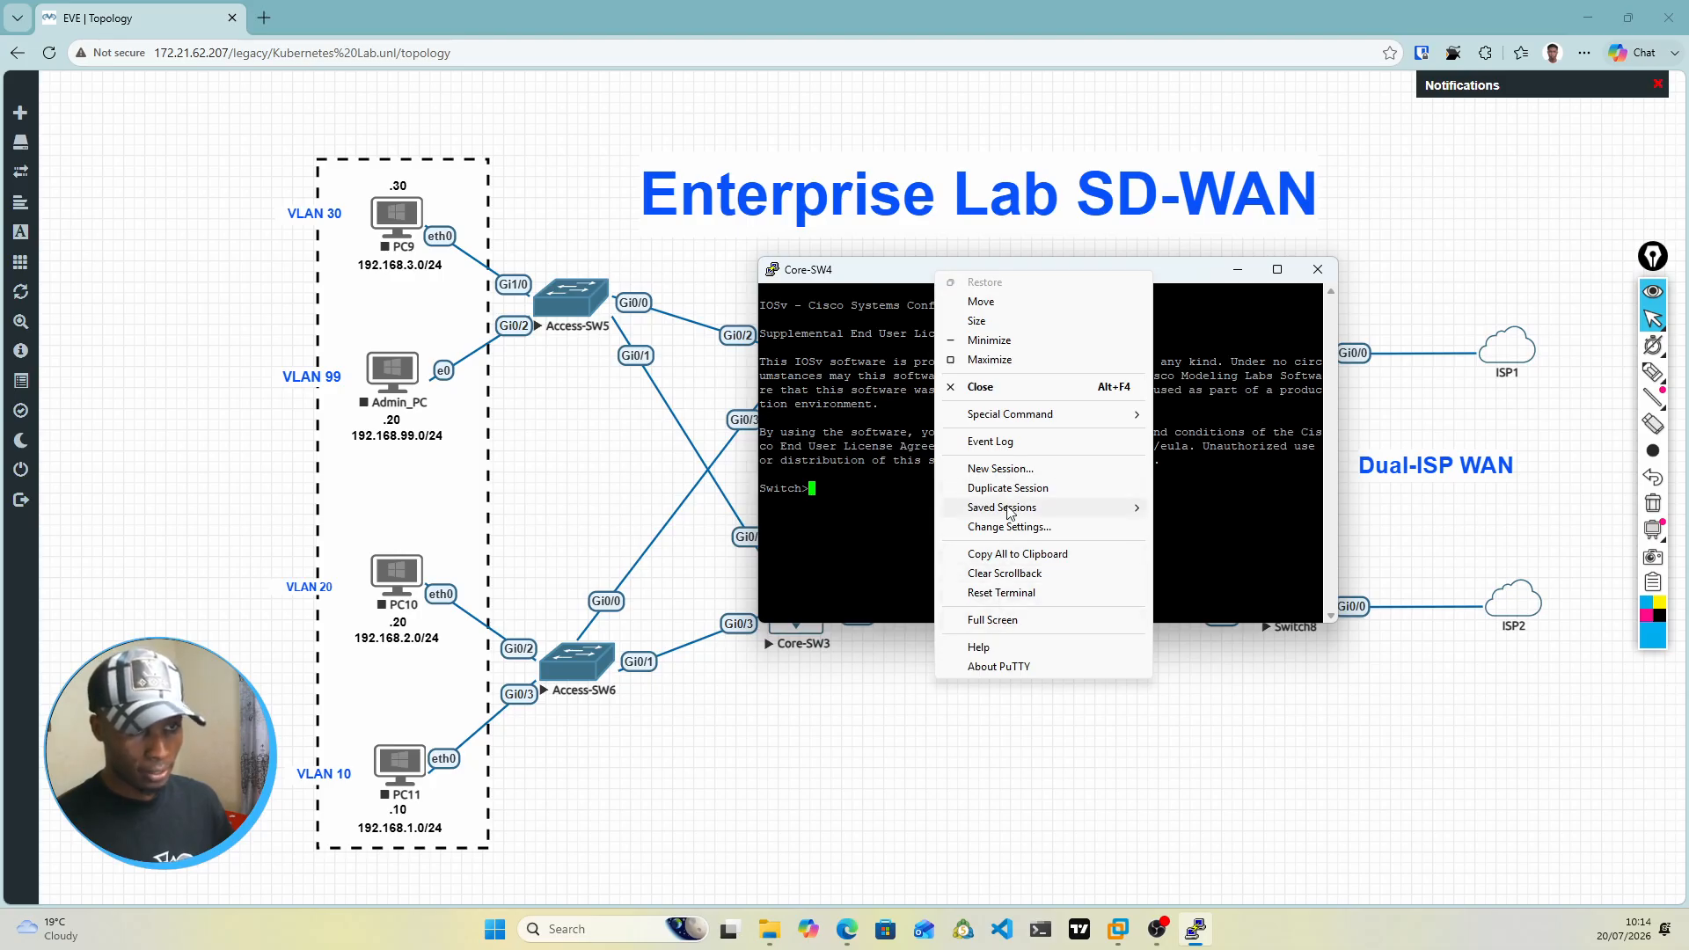
pyautogui.click(1042, 526)
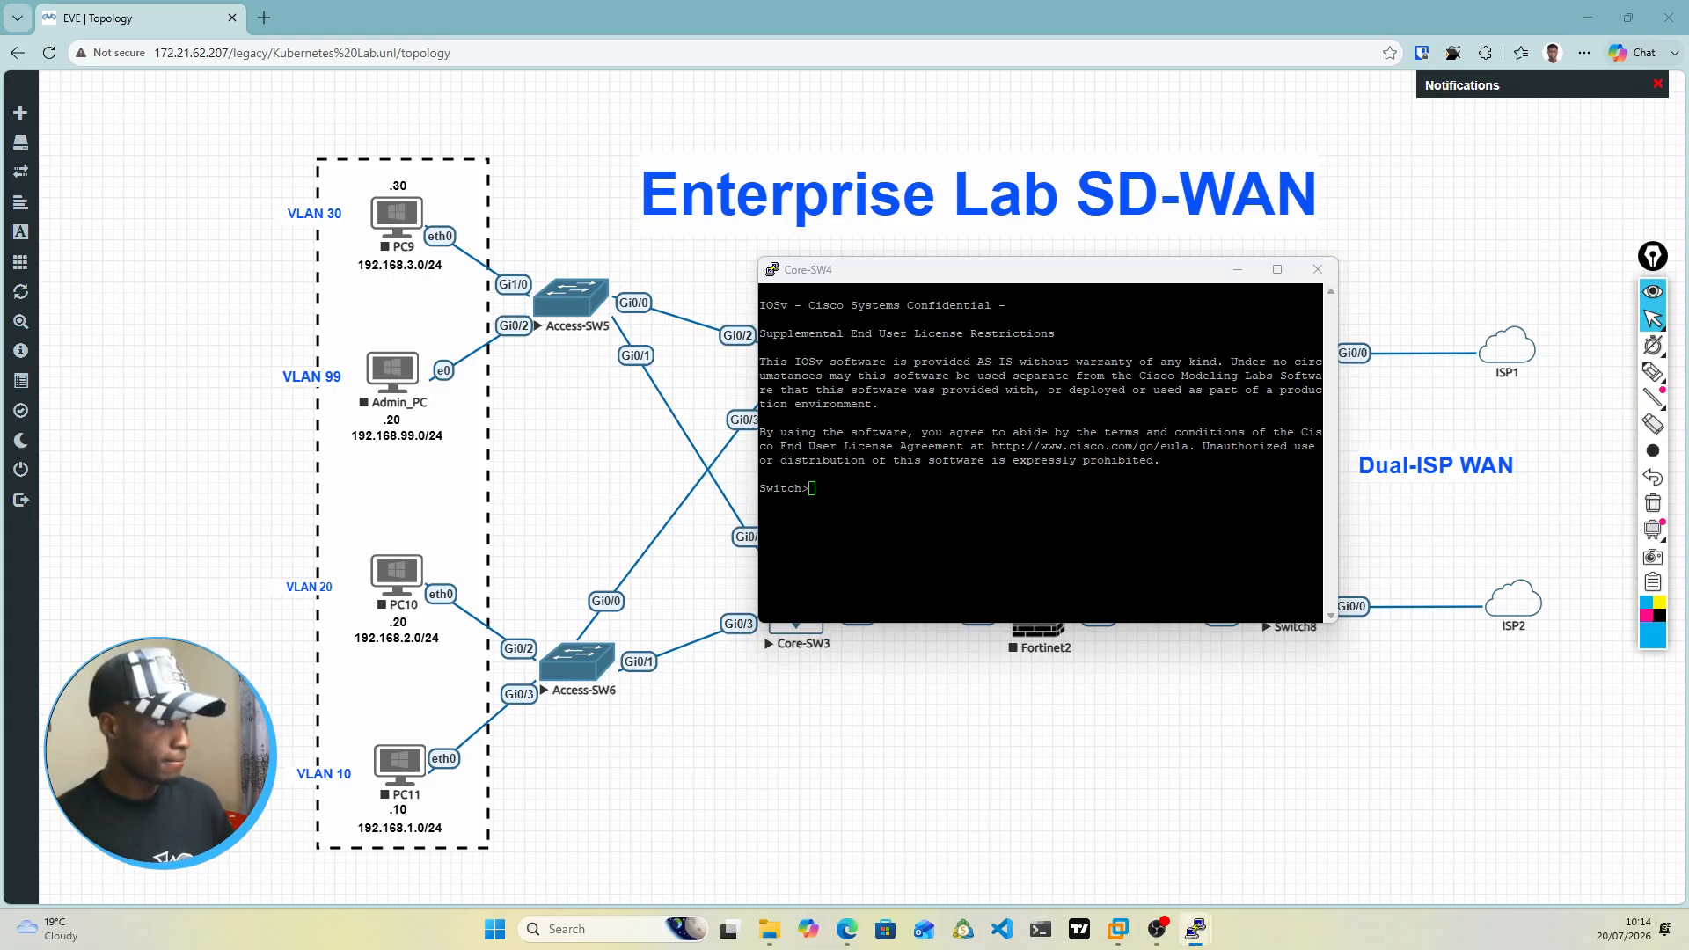
pyautogui.moveTo(1688, 458); pyautogui.dragTo(922, 283)
pyautogui.click(1087, 399)
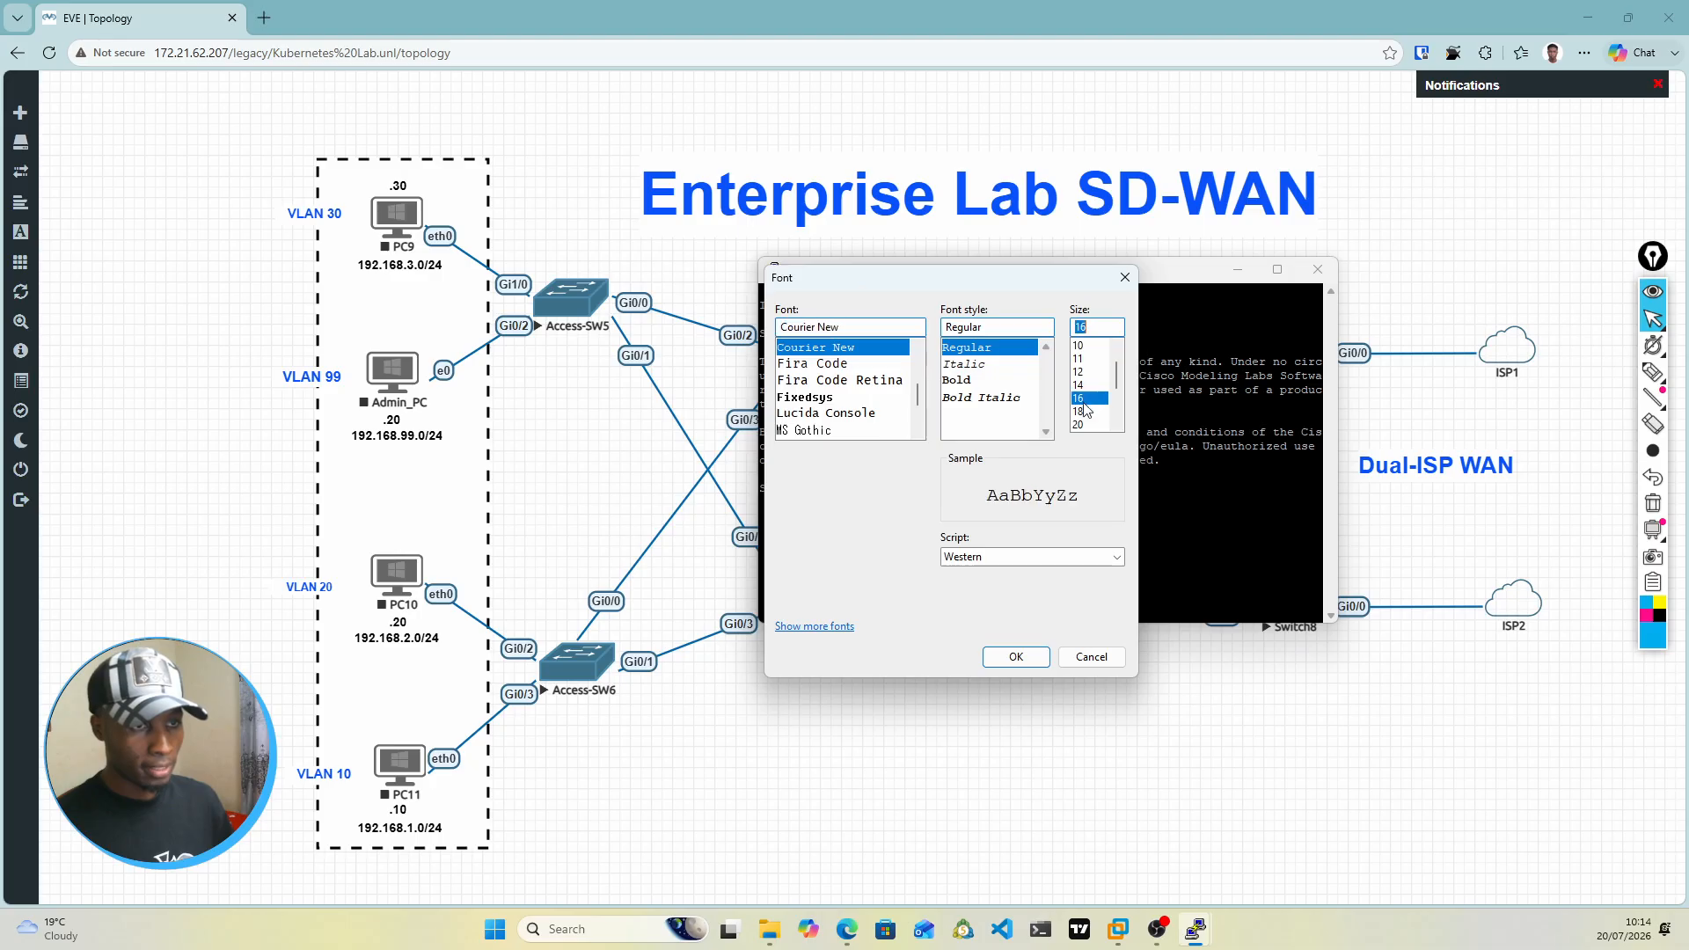
pyautogui.click(1016, 657)
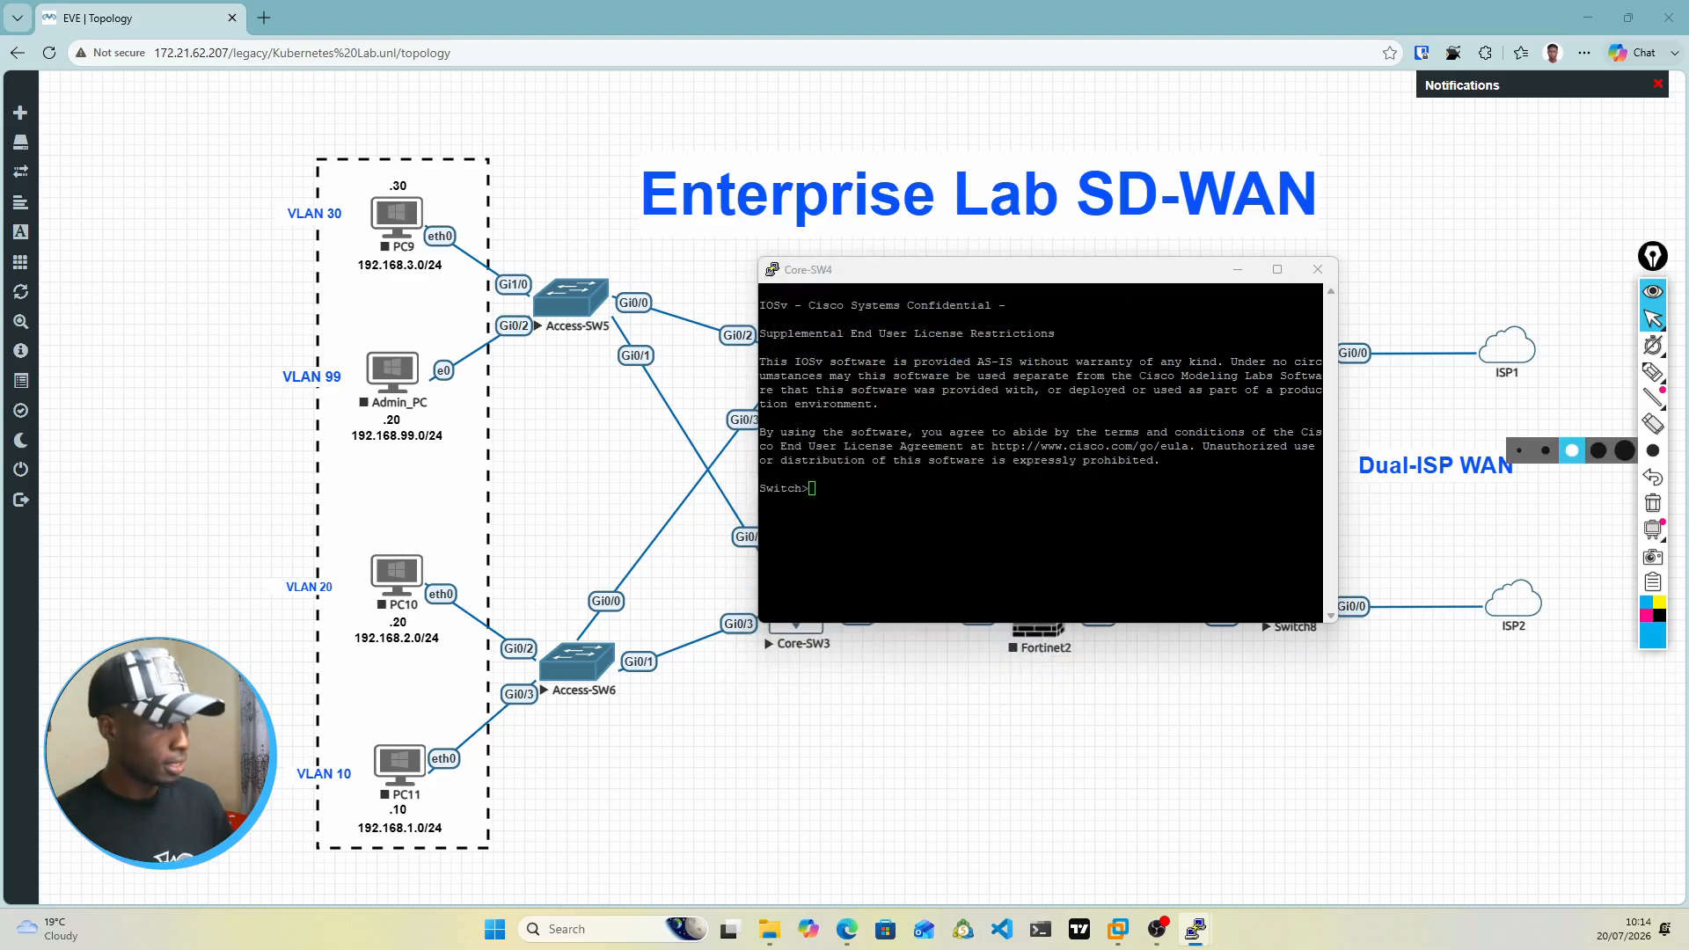
pyautogui.moveTo(1102, 274)
pyautogui.mouseDown()
pyautogui.moveTo(1061, 275)
pyautogui.moveTo(829, 143)
pyautogui.mouseUp()
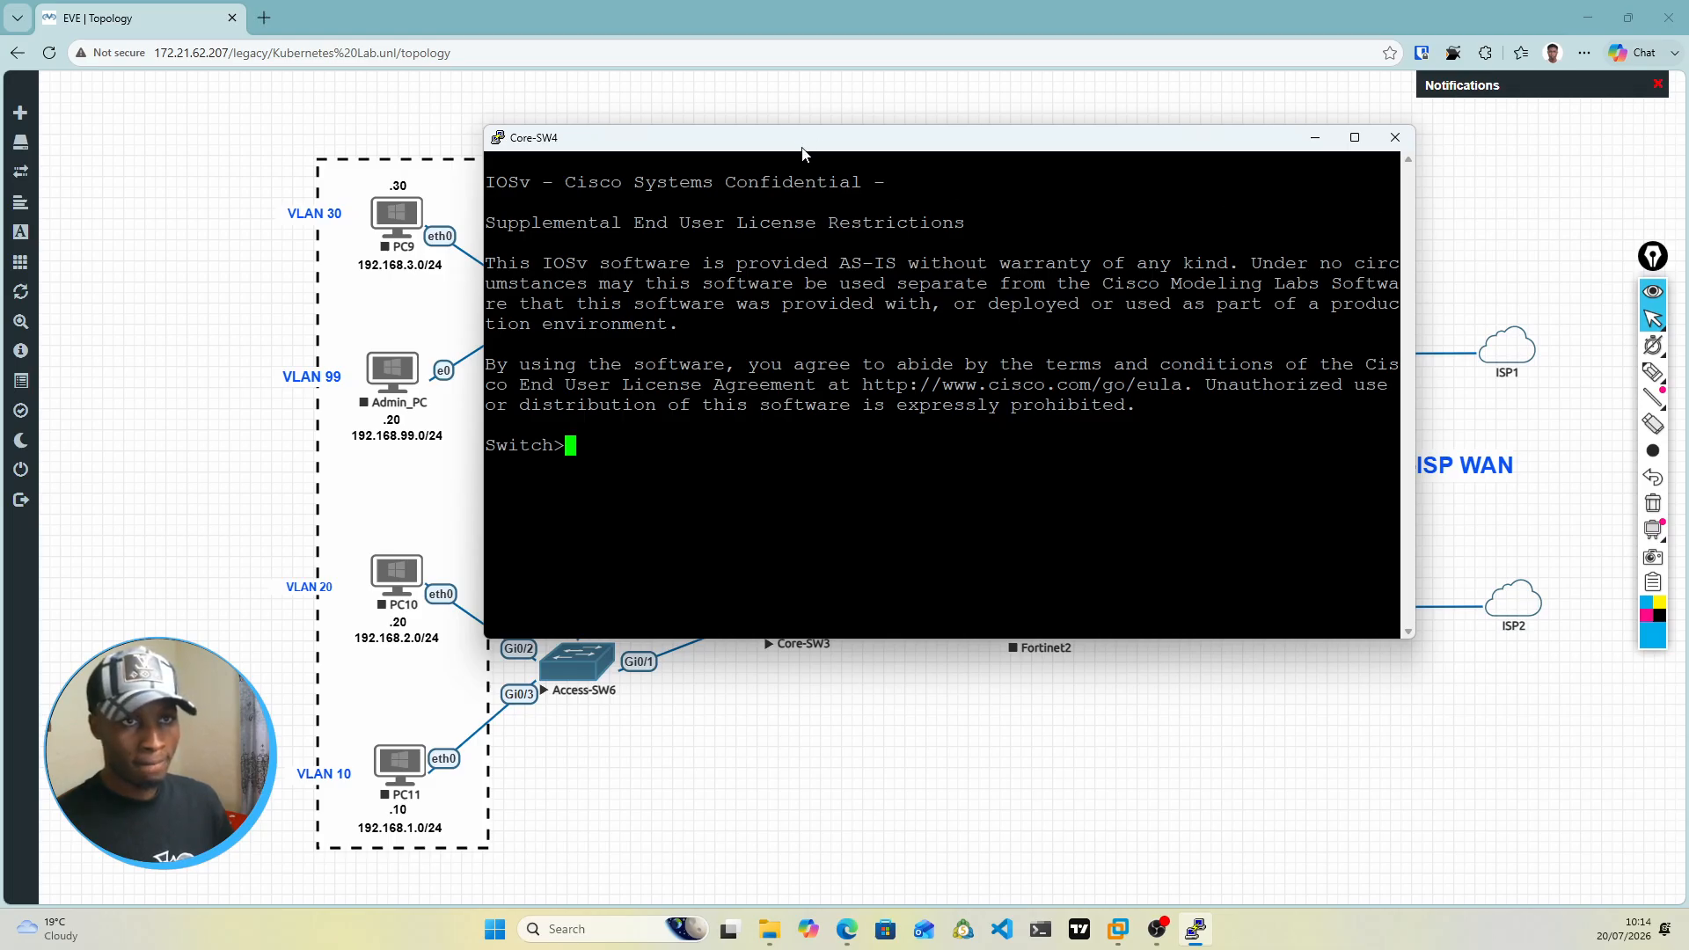
pyautogui.rightClick(830, 148)
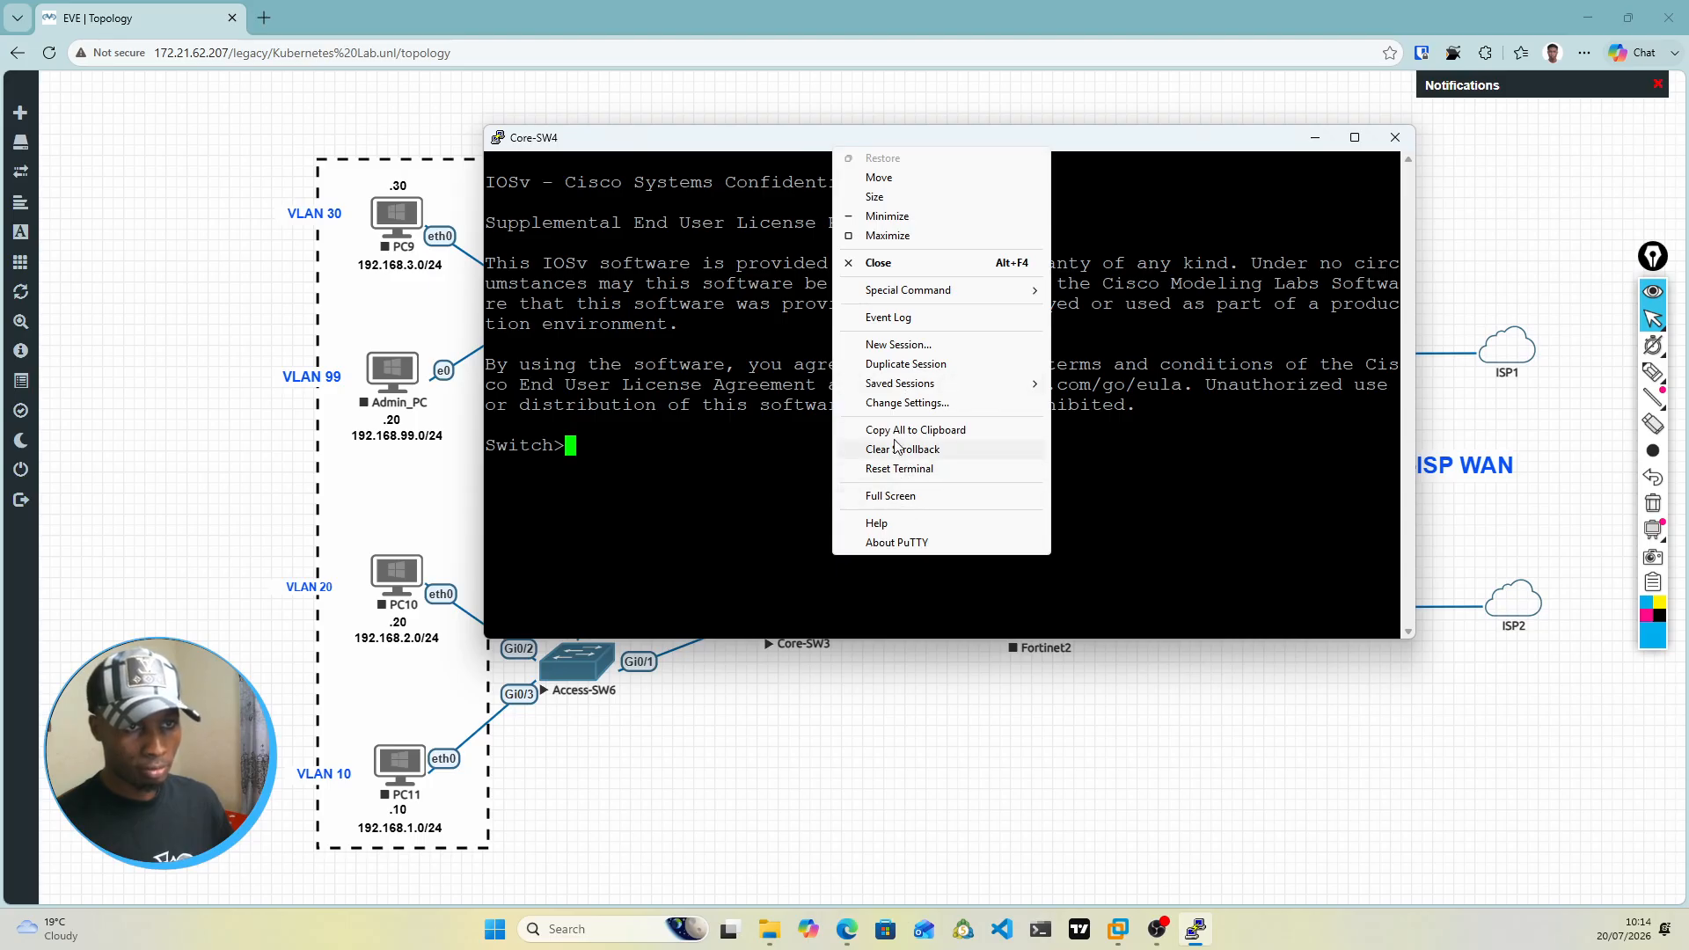
pyautogui.click(908, 404)
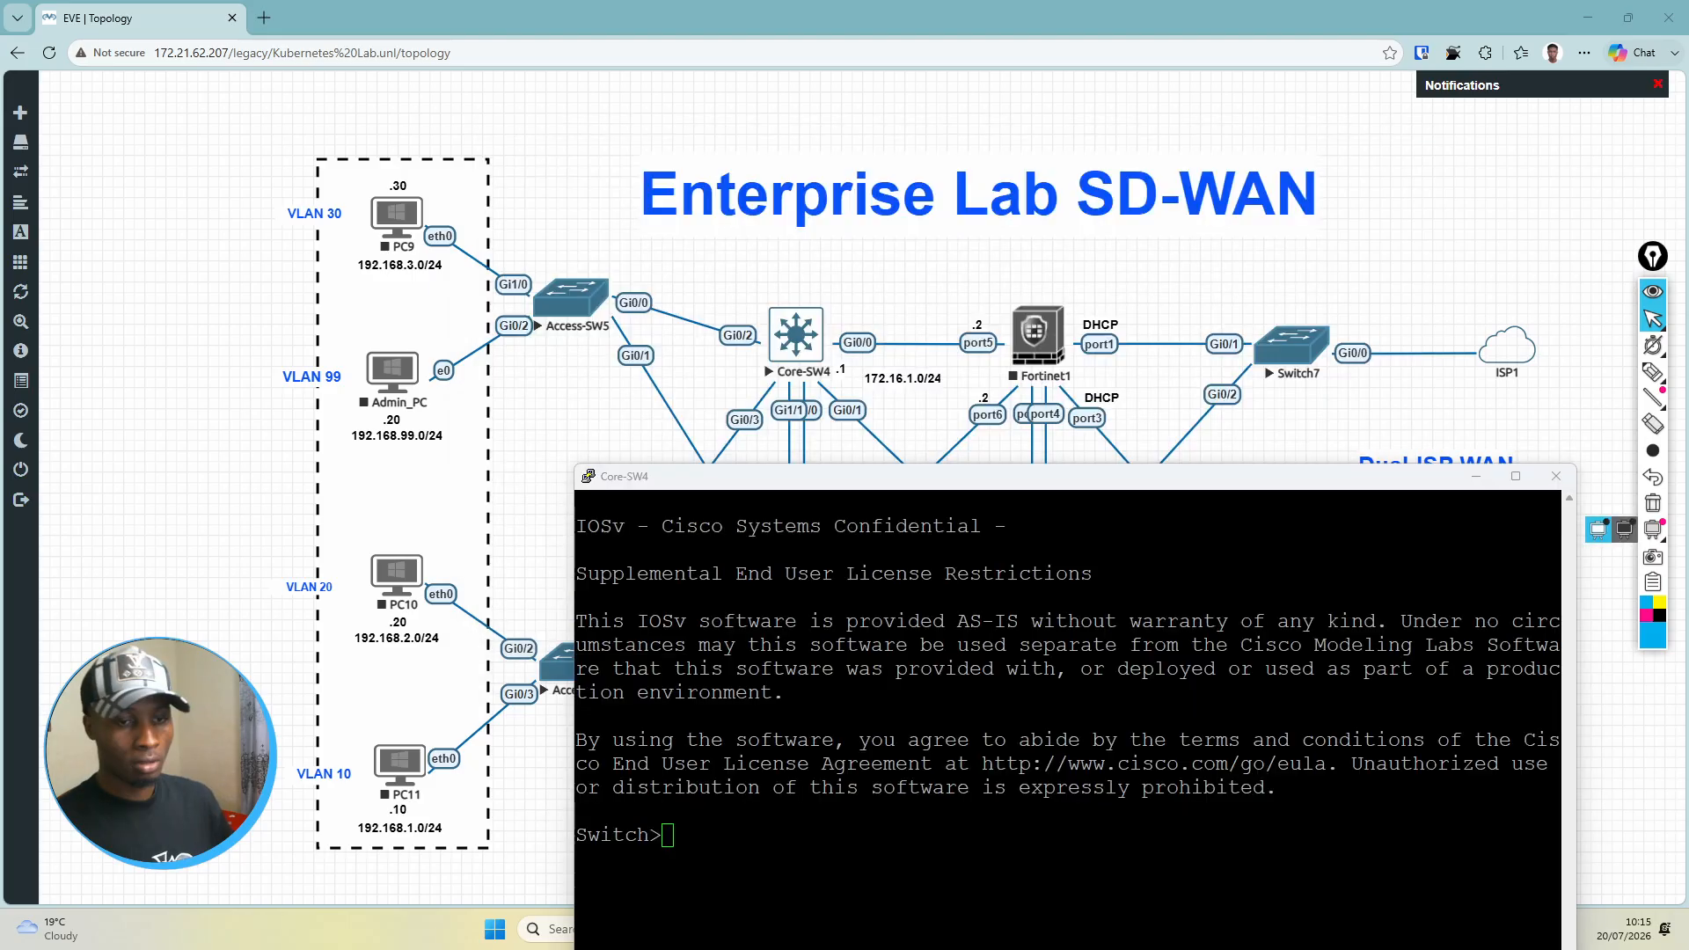
# Step: Enter privileged mode with en and global configuration mode with conf t on the Core-SW4 console
pyautogui.click(679, 844)
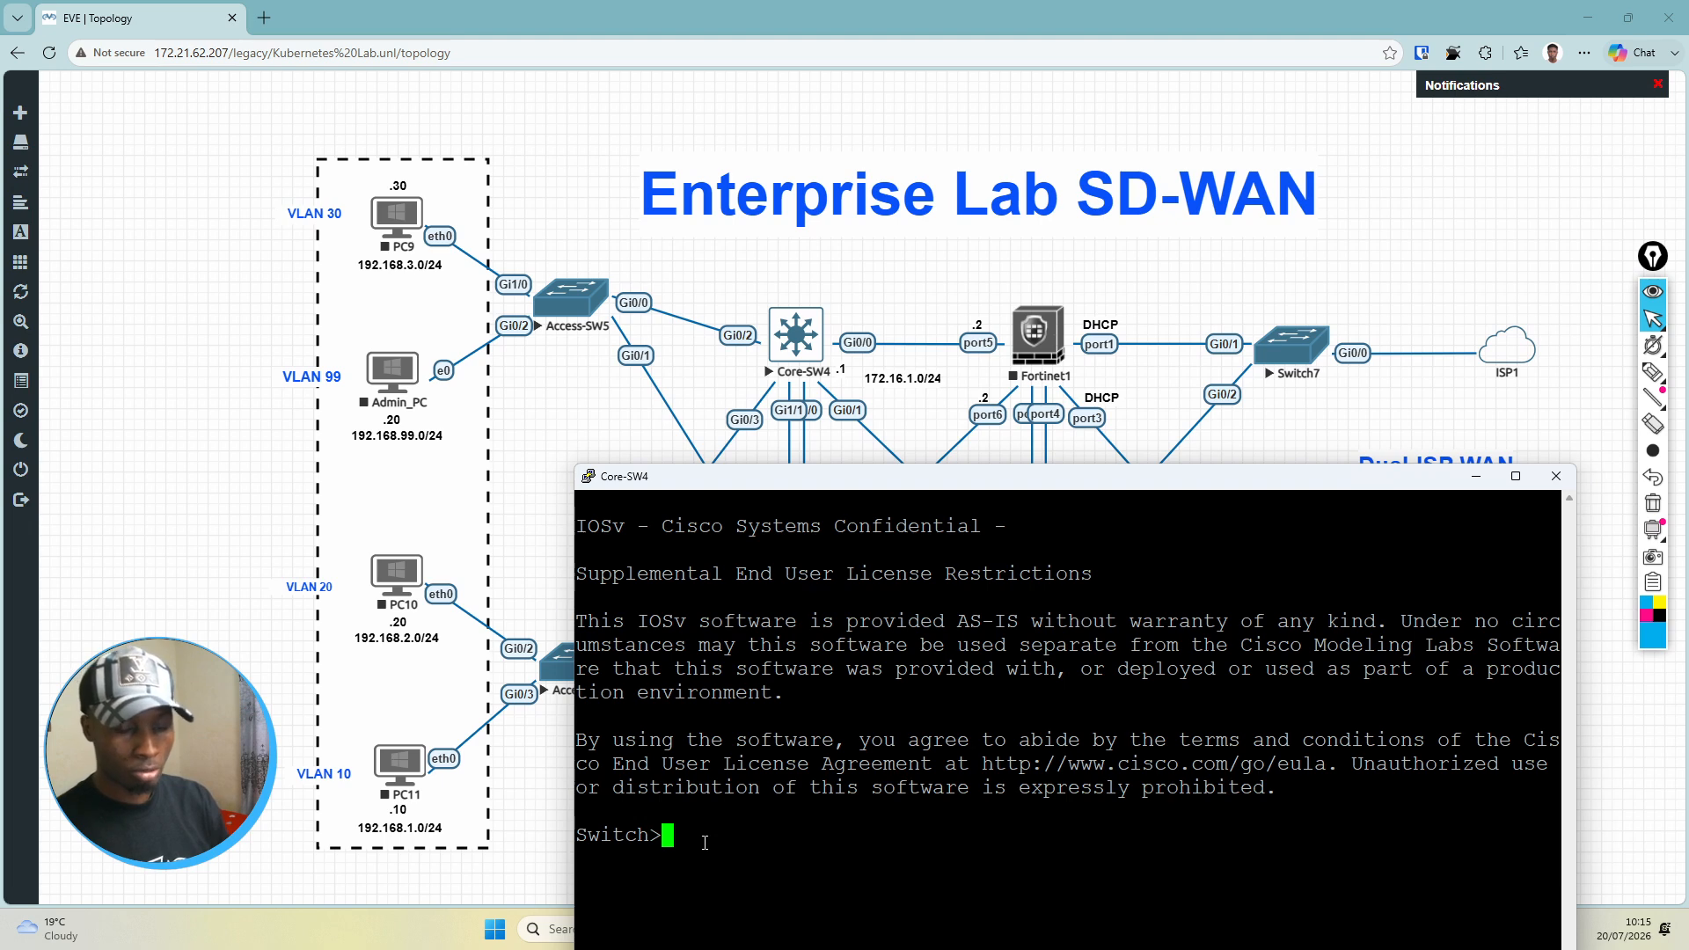
pyautogui.write('en')
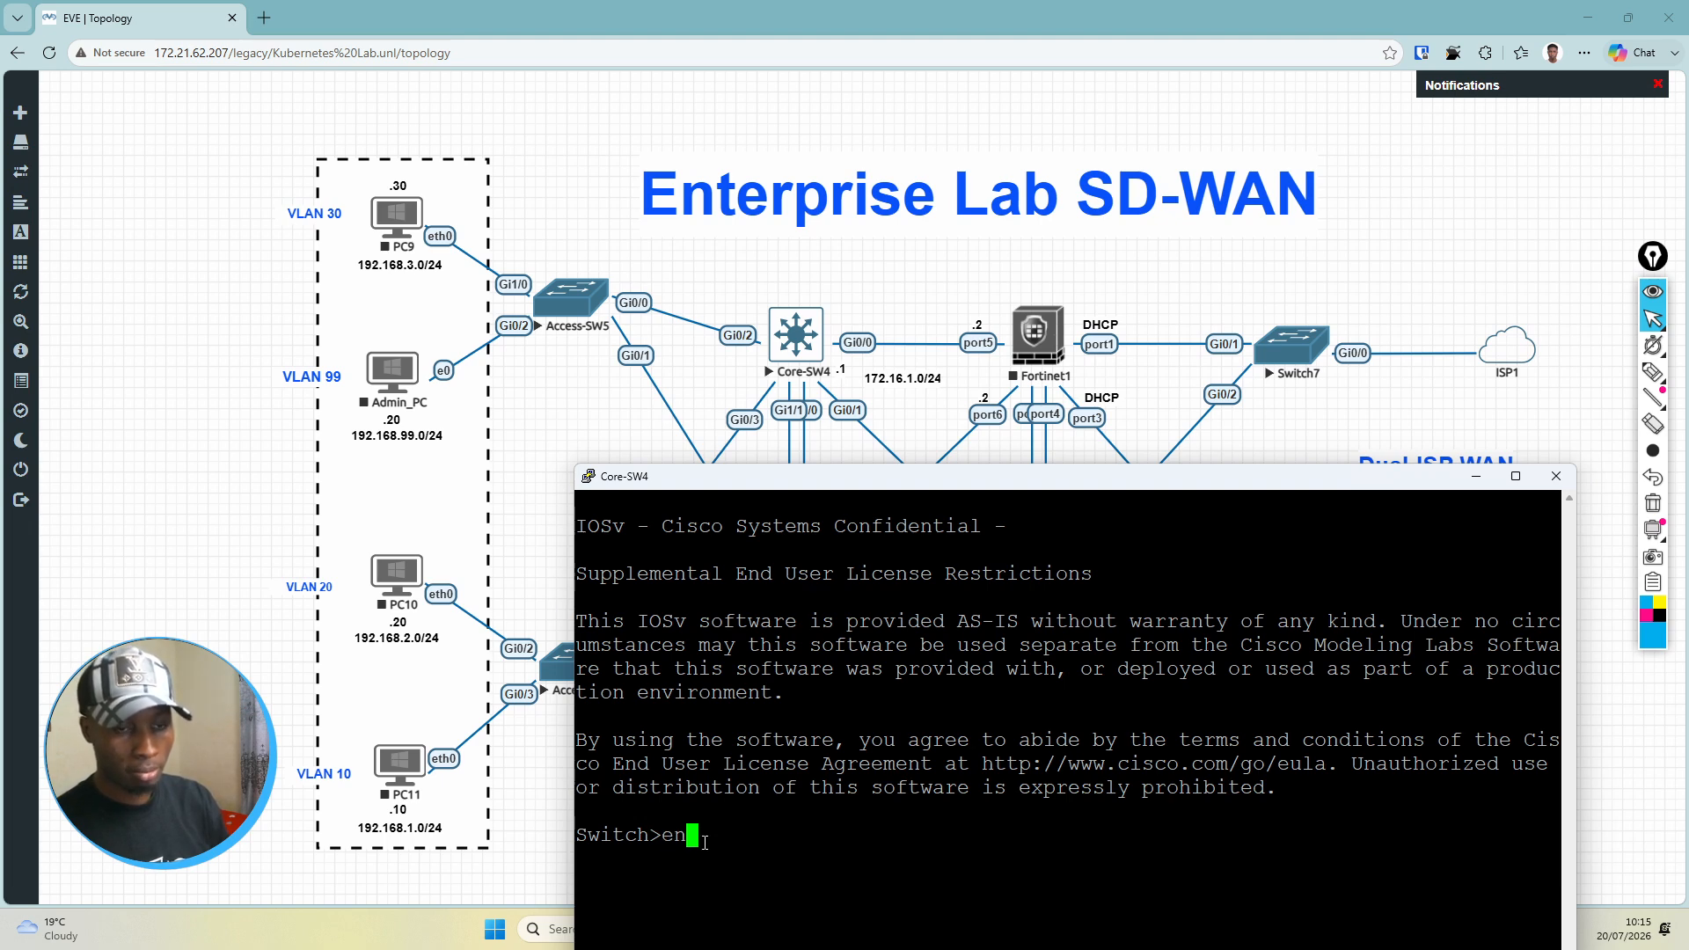
pyautogui.press('Return')
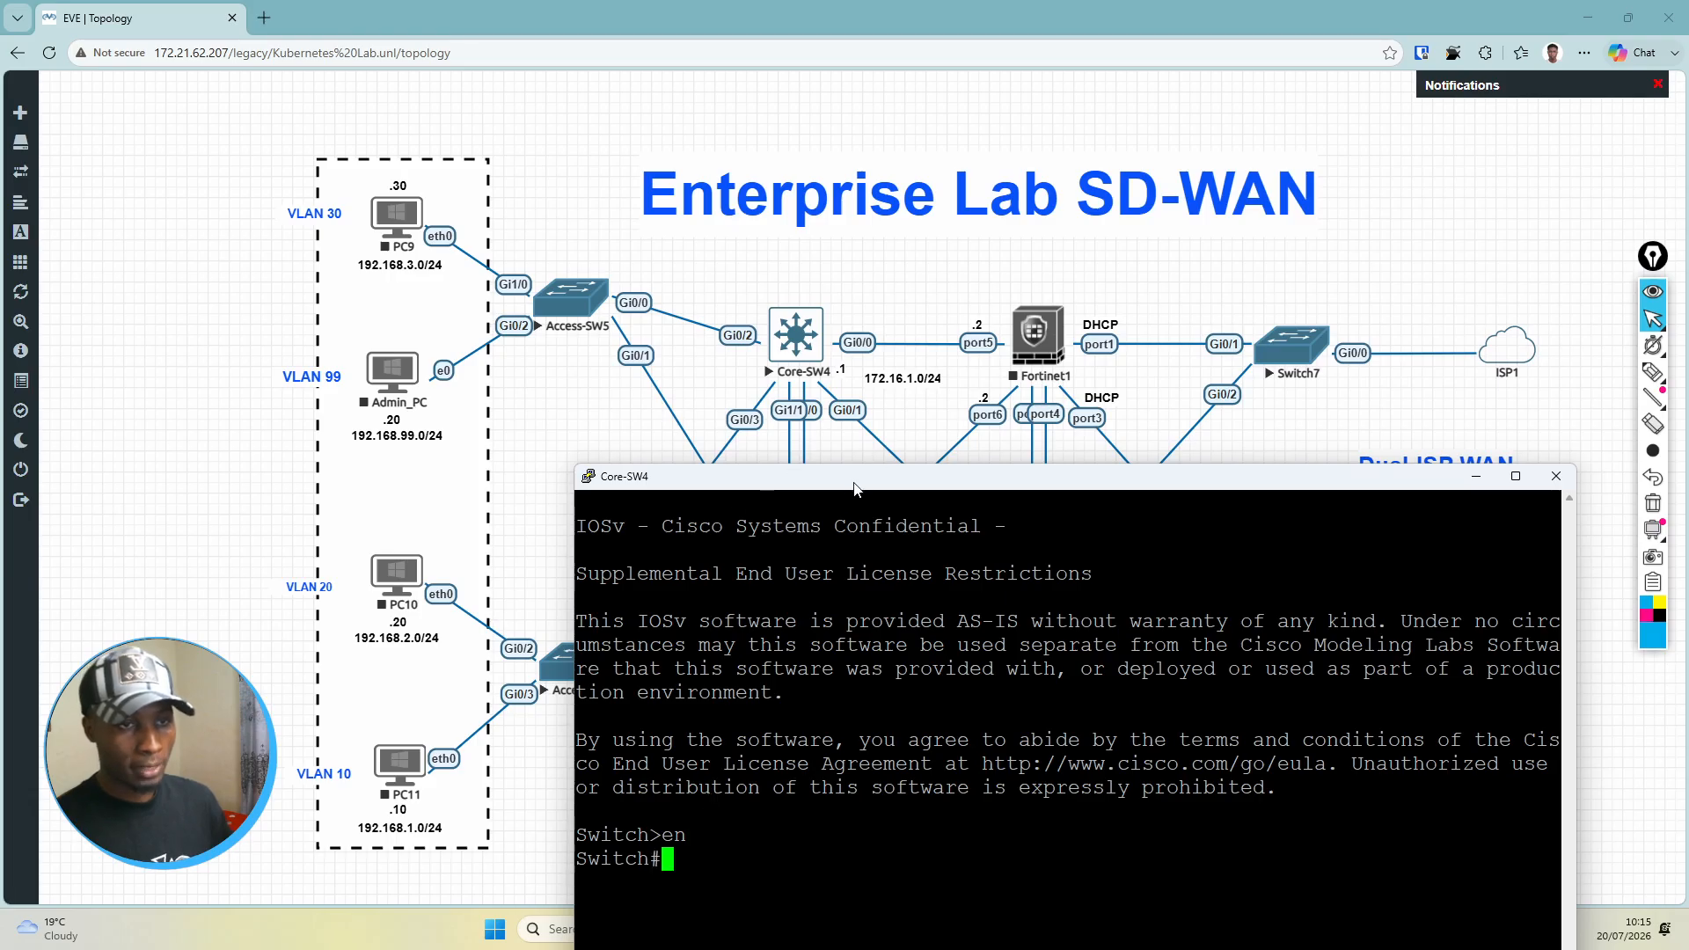
pyautogui.moveTo(854, 486); pyautogui.dragTo(867, 209)
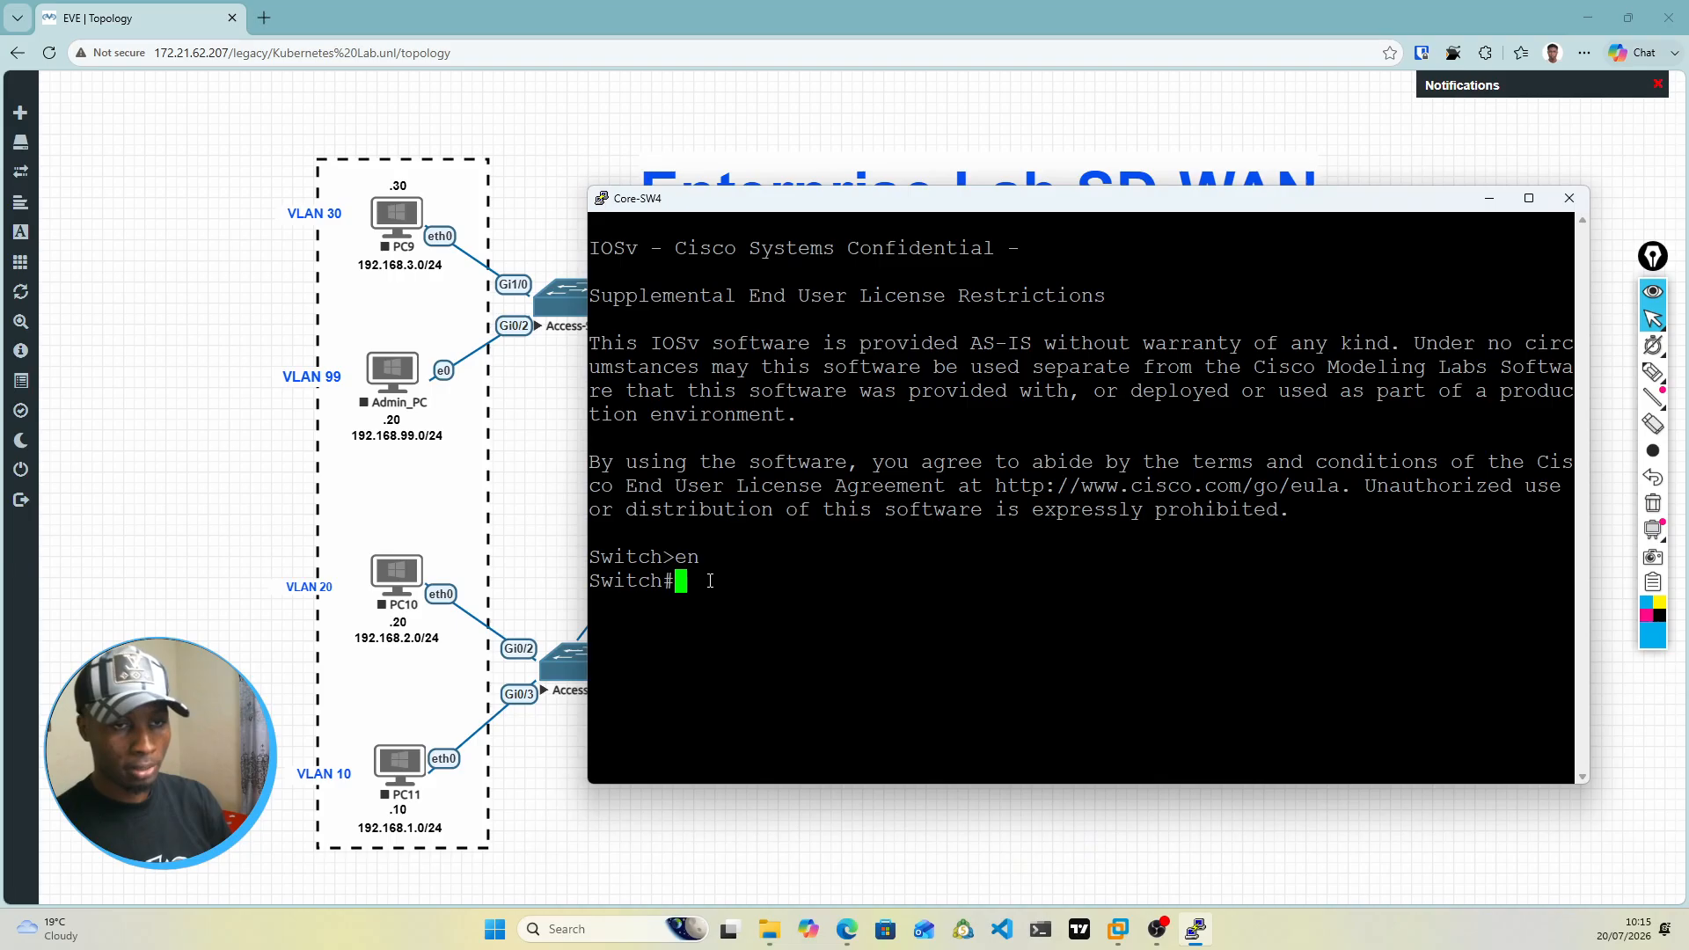
pyautogui.write('conf t')
pyautogui.press('Return')
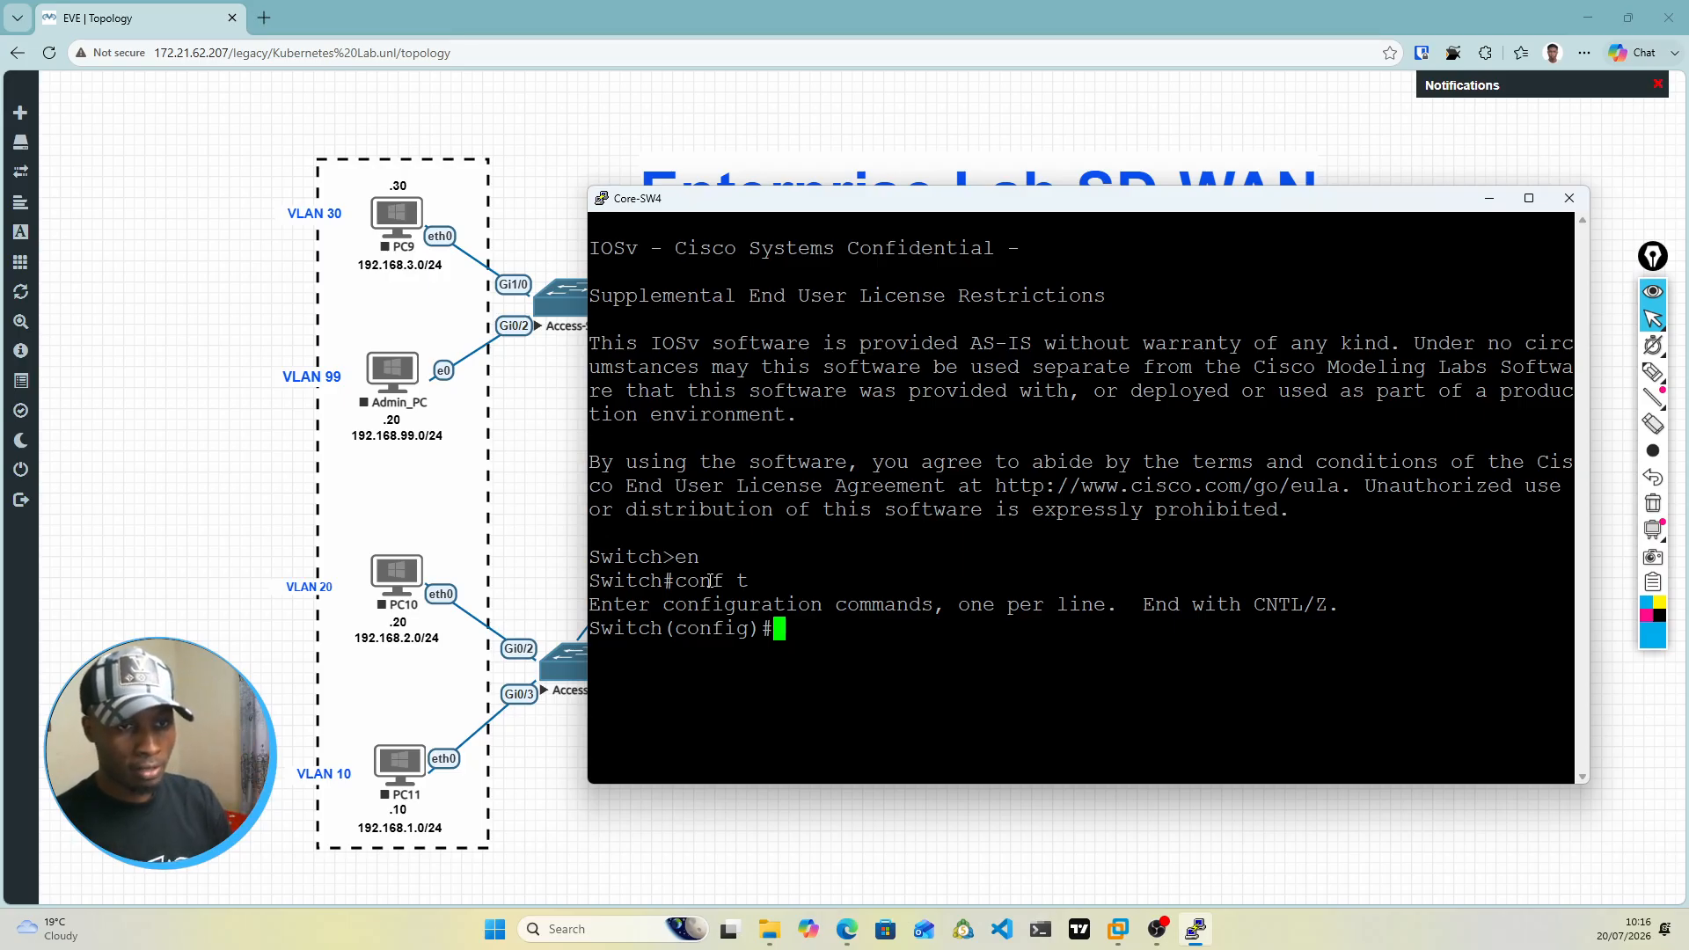
# Step: Set the switch's hostname to Core-SW1 and bring up a clean configuration prompt
pyautogui.write('hos')
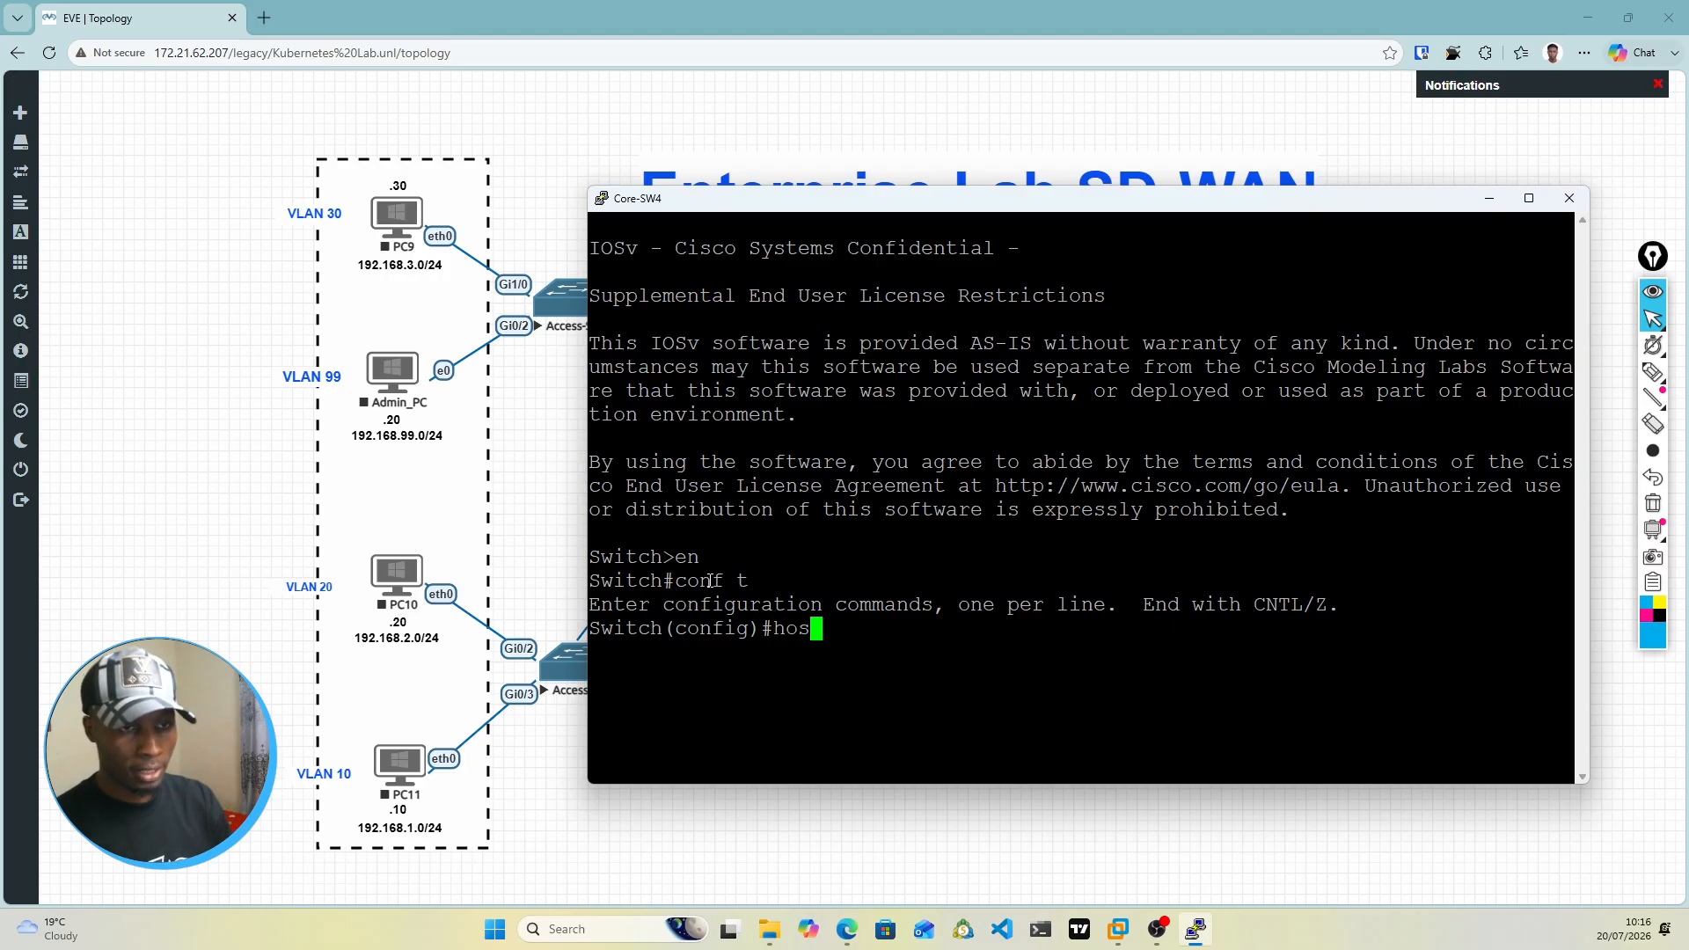
pyautogui.press('Tab')
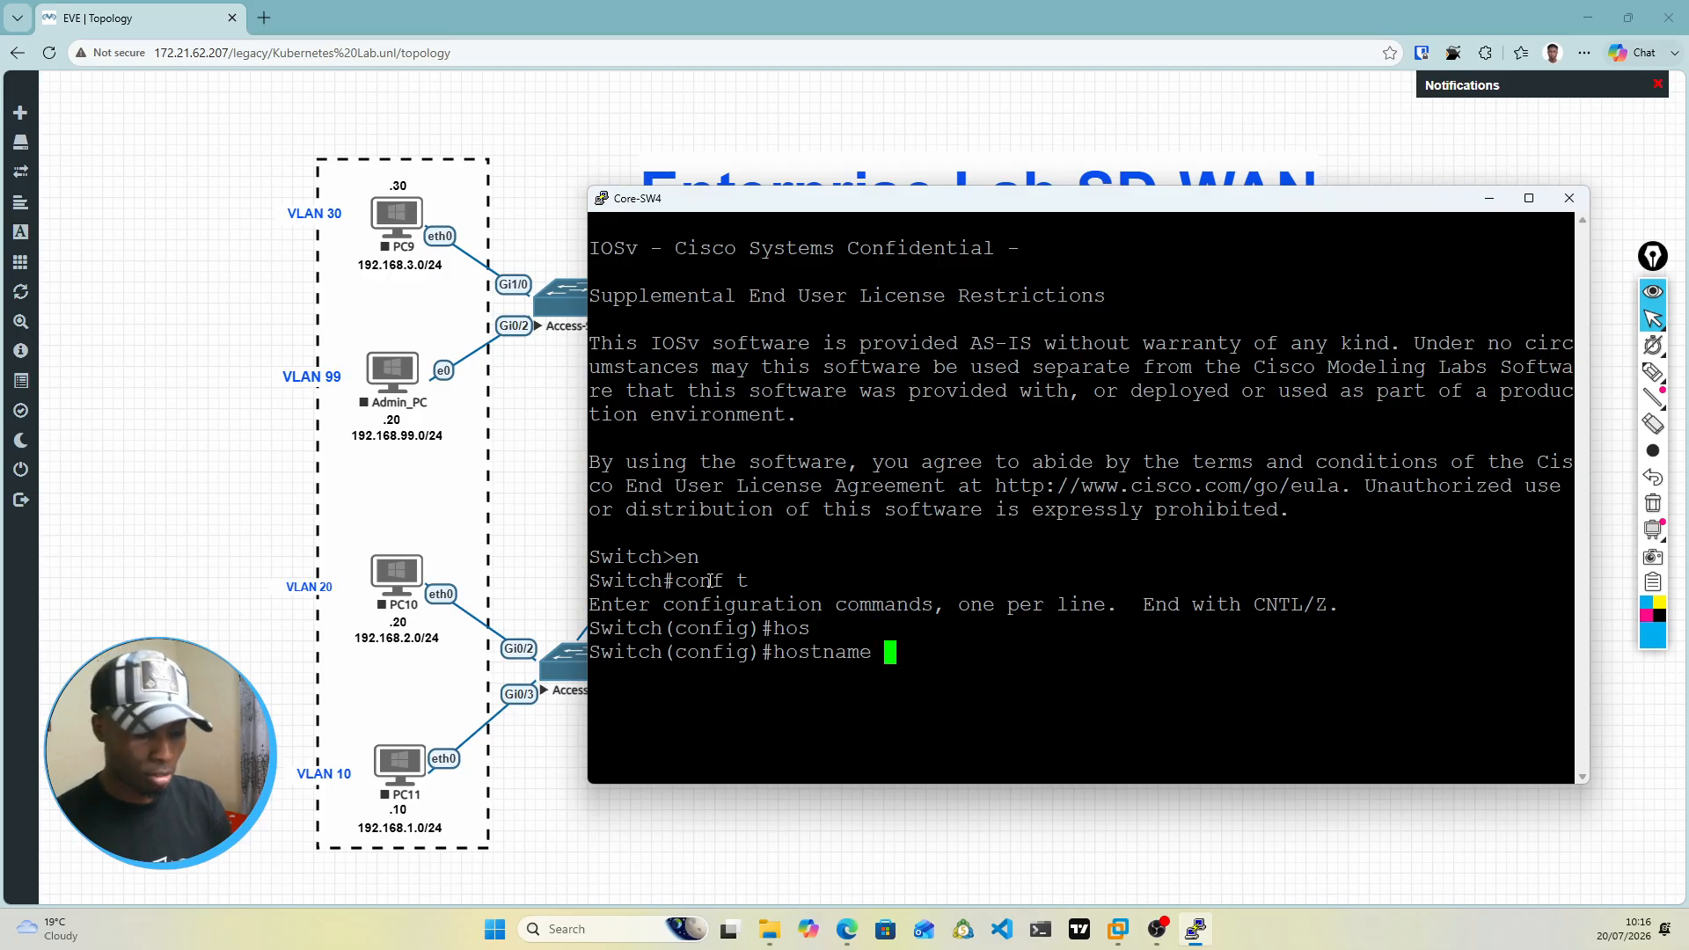
pyautogui.write('Cor')
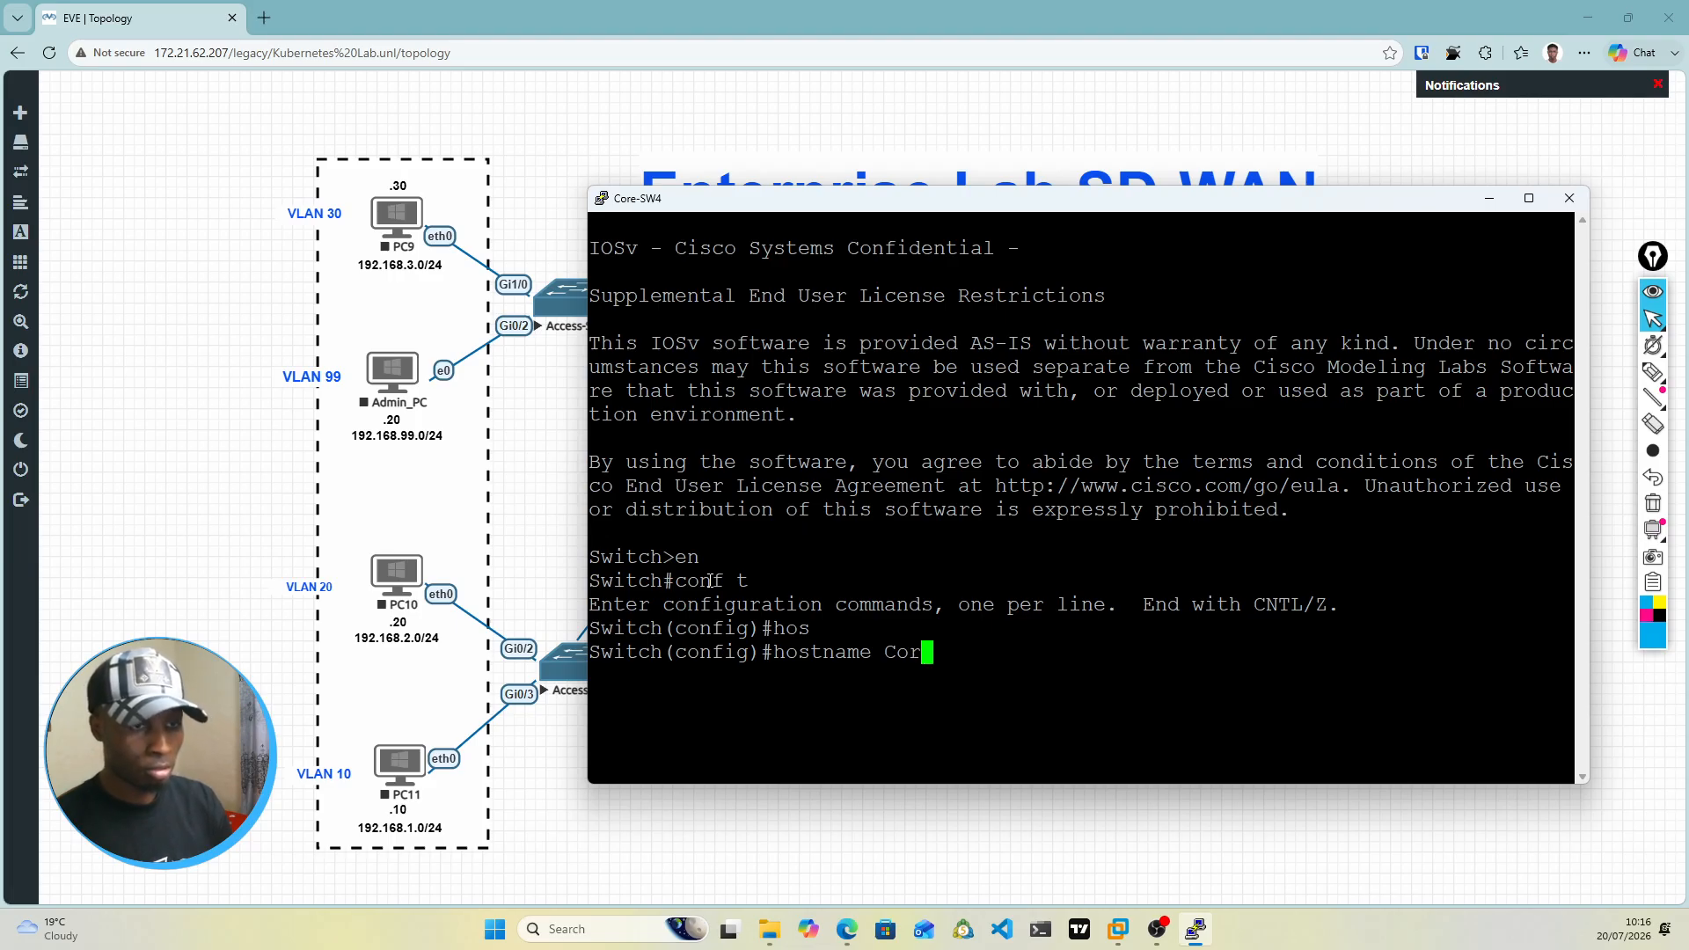
pyautogui.write('e')
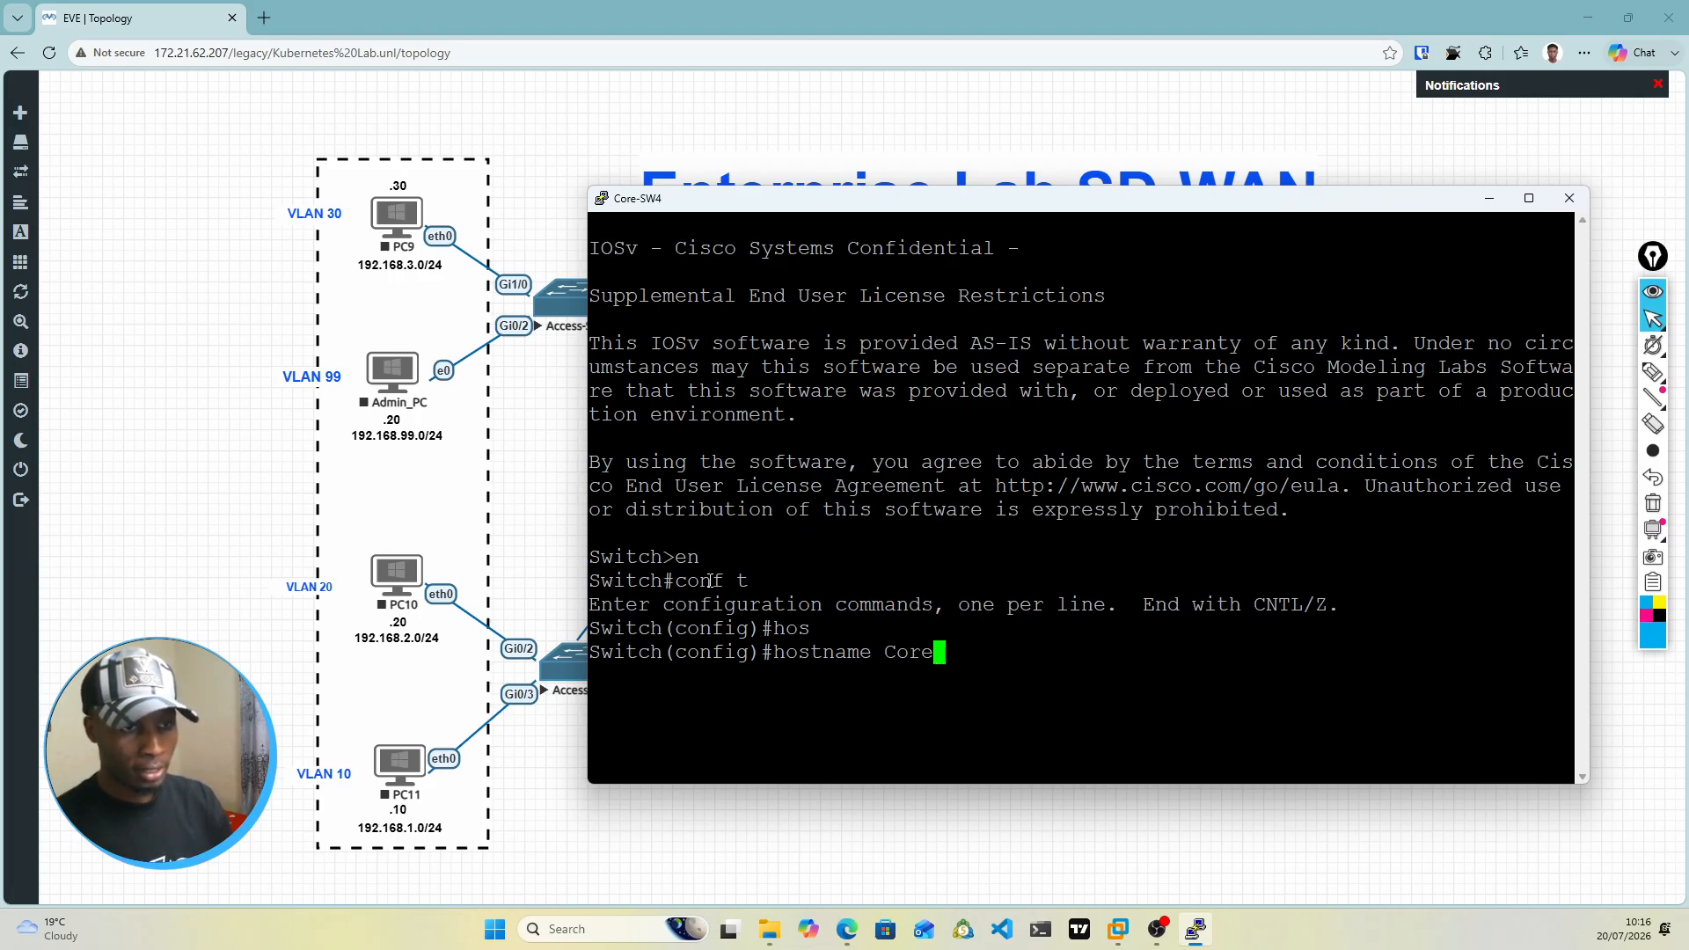
pyautogui.write('-SW')
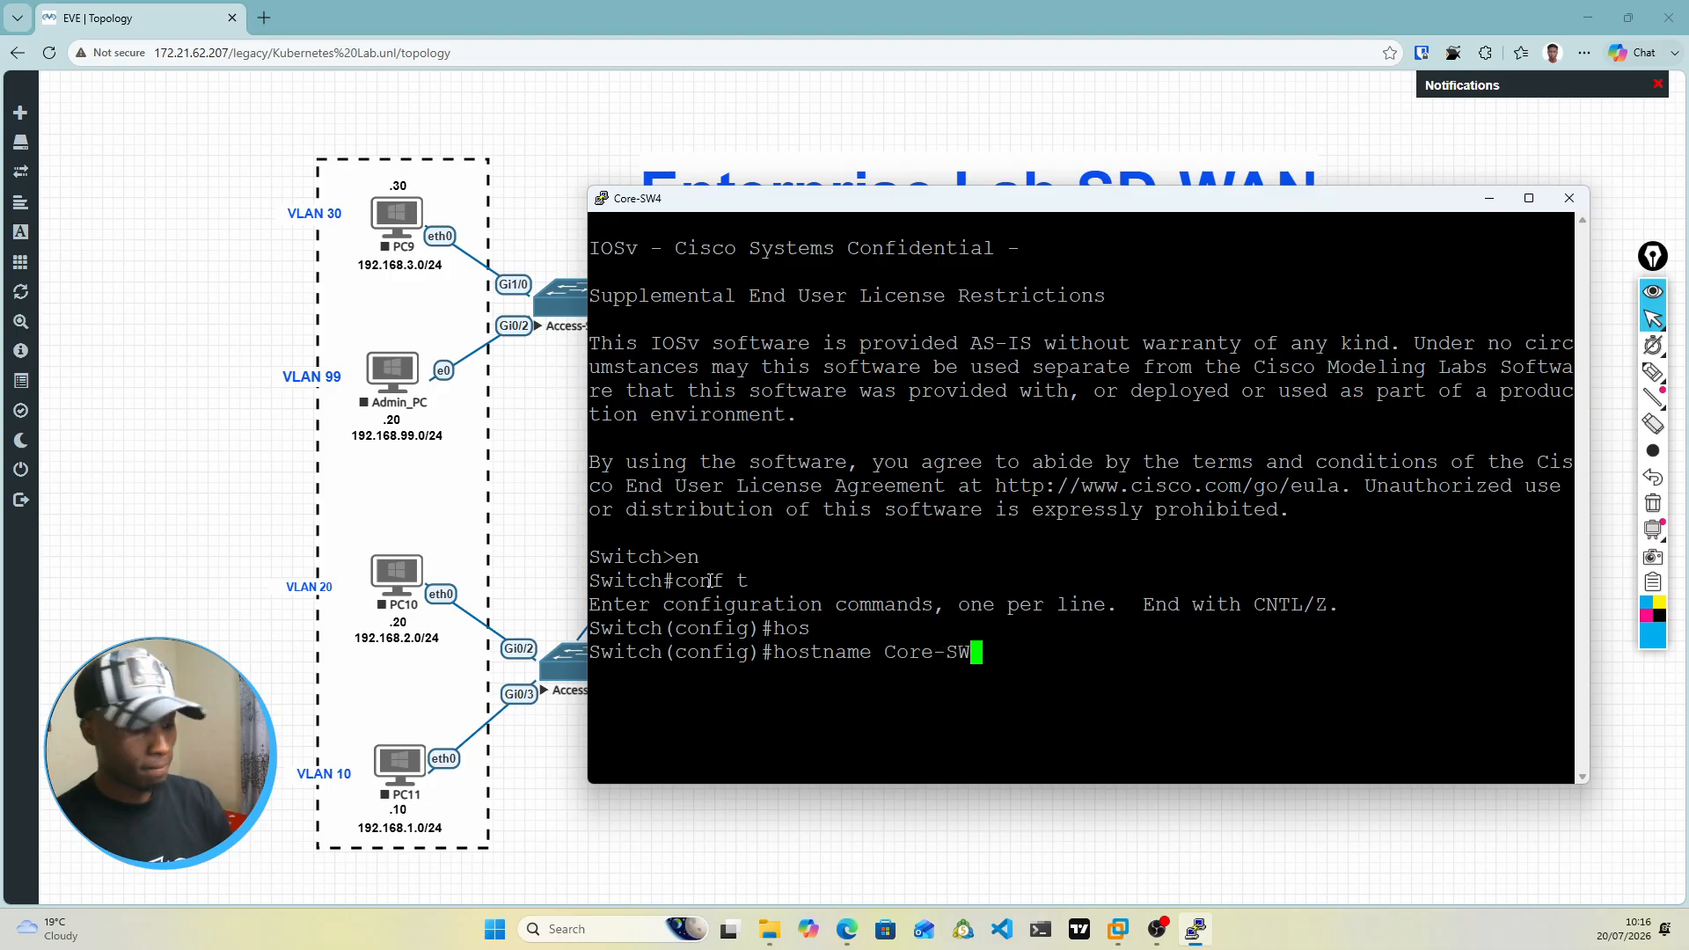
pyautogui.write('1')
pyautogui.press('Return')
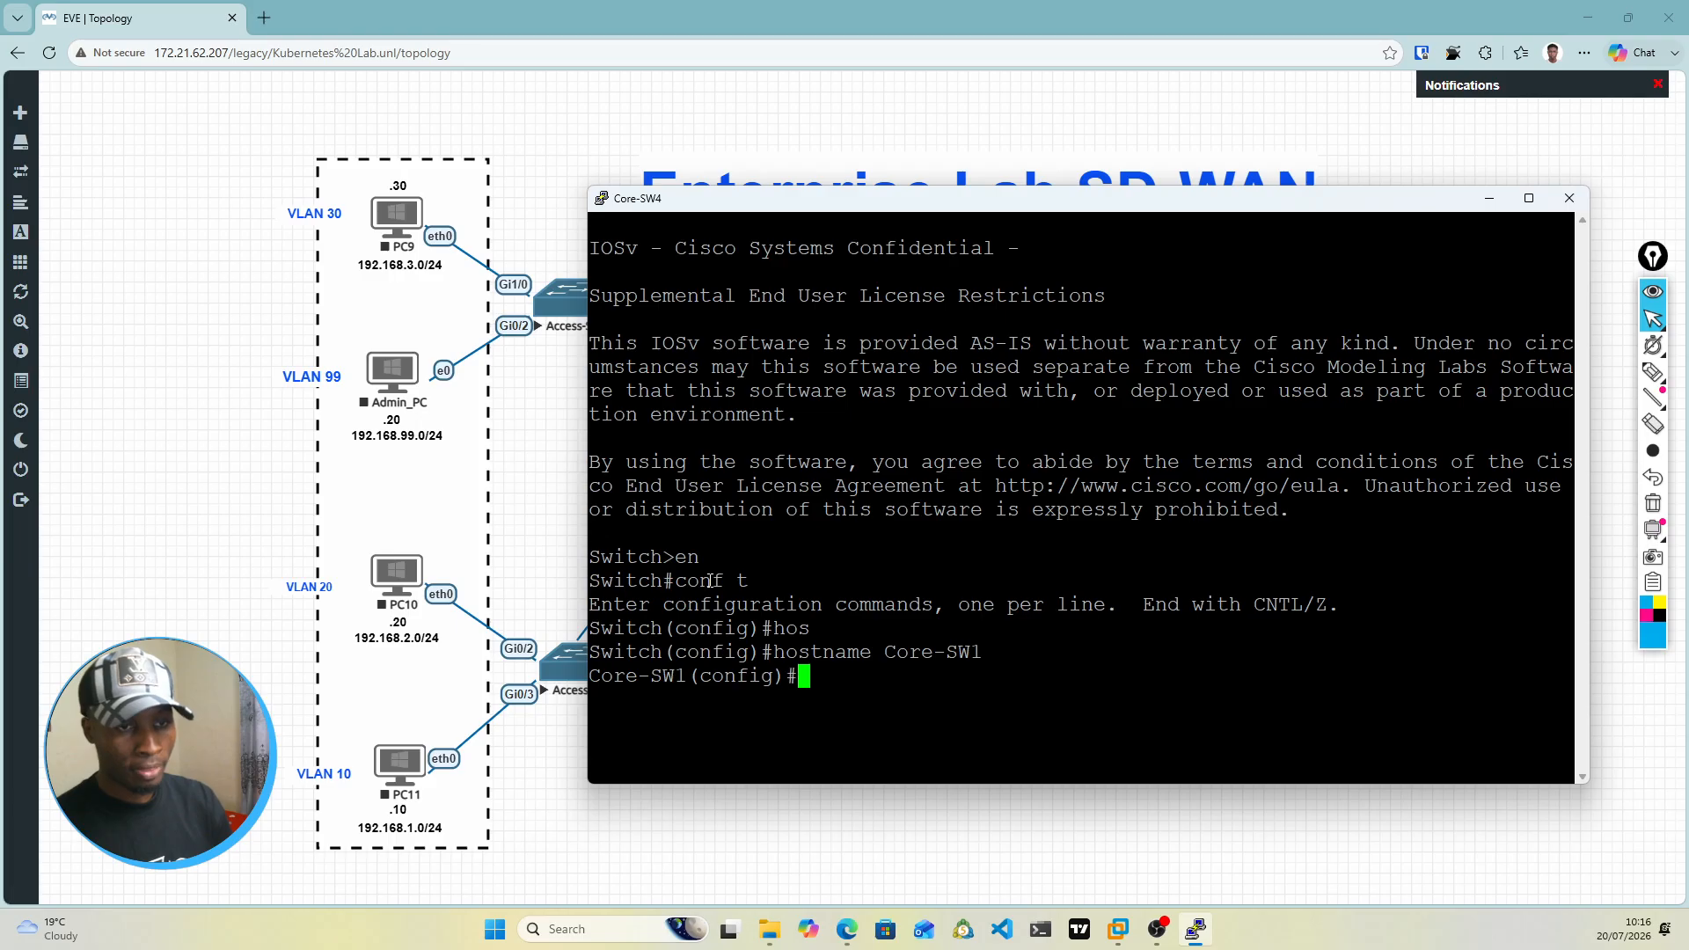
pyautogui.moveTo(940, 216); pyautogui.dragTo(880, 249)
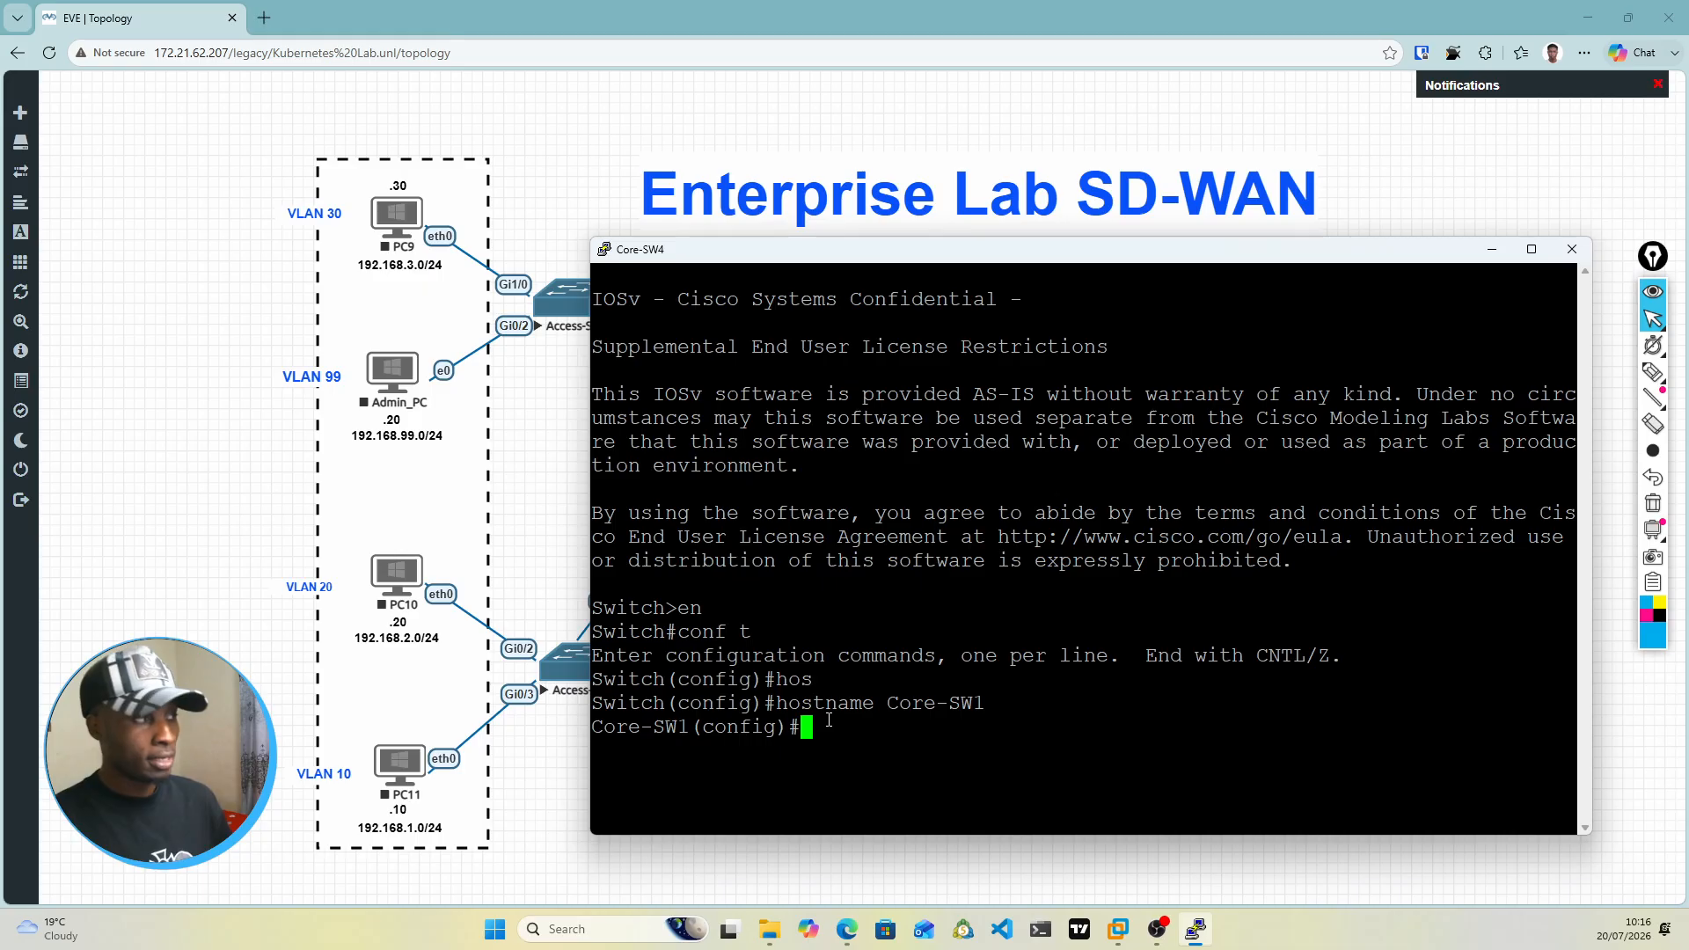
pyautogui.press('Return')
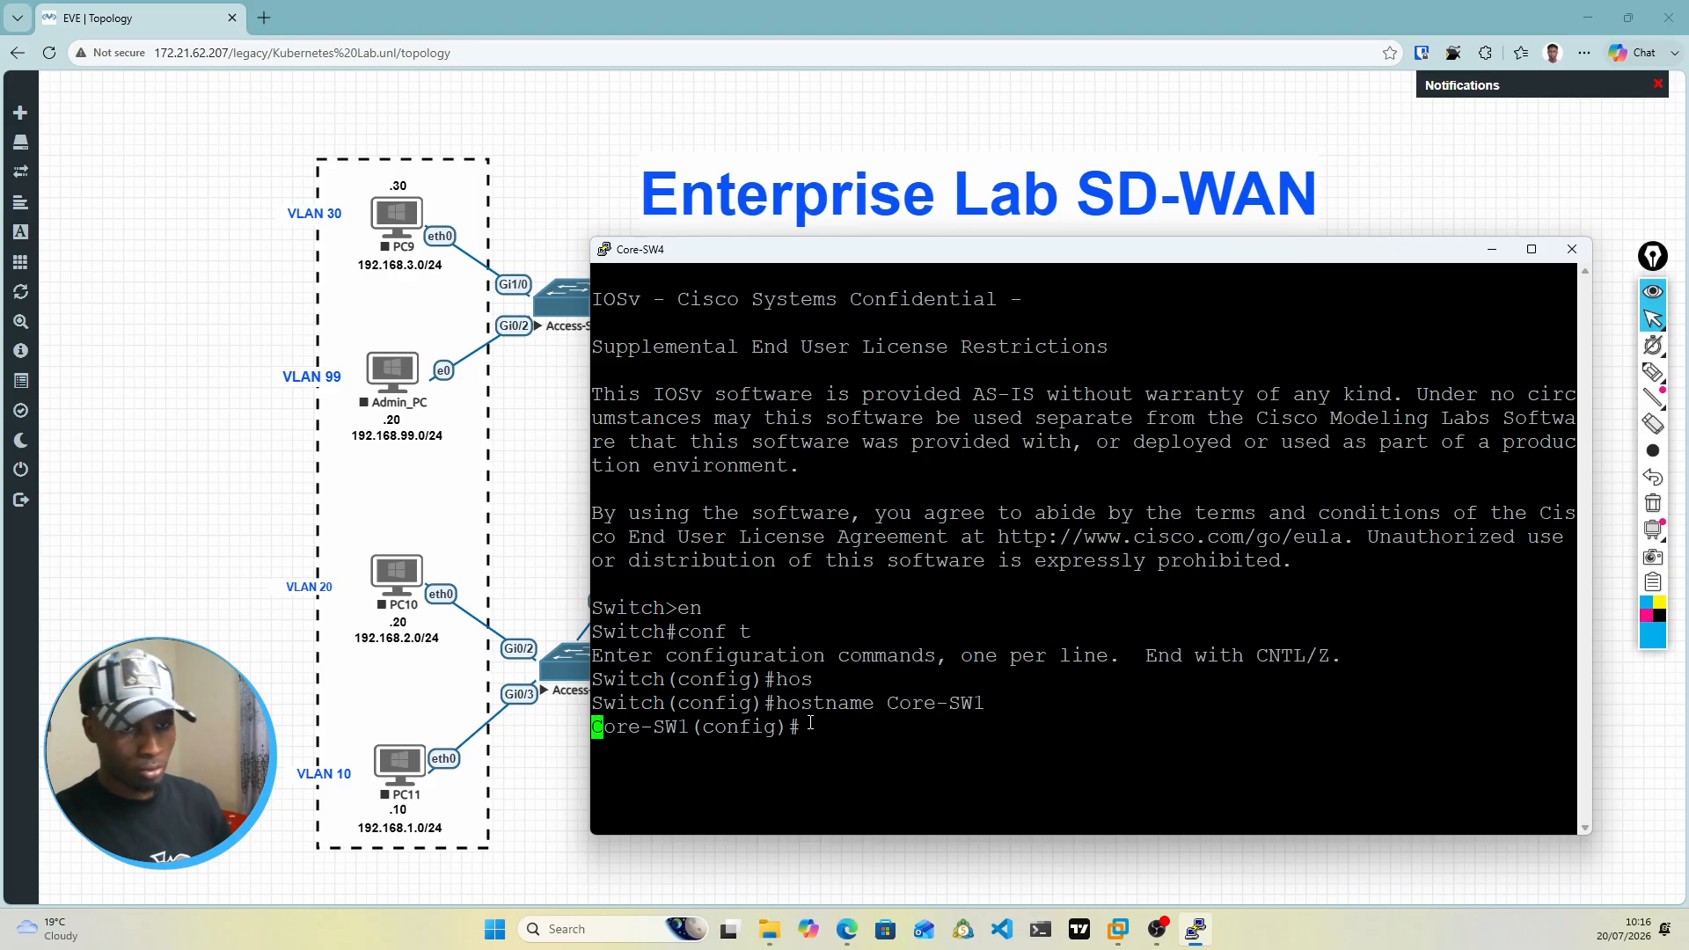
pyautogui.press('Return')
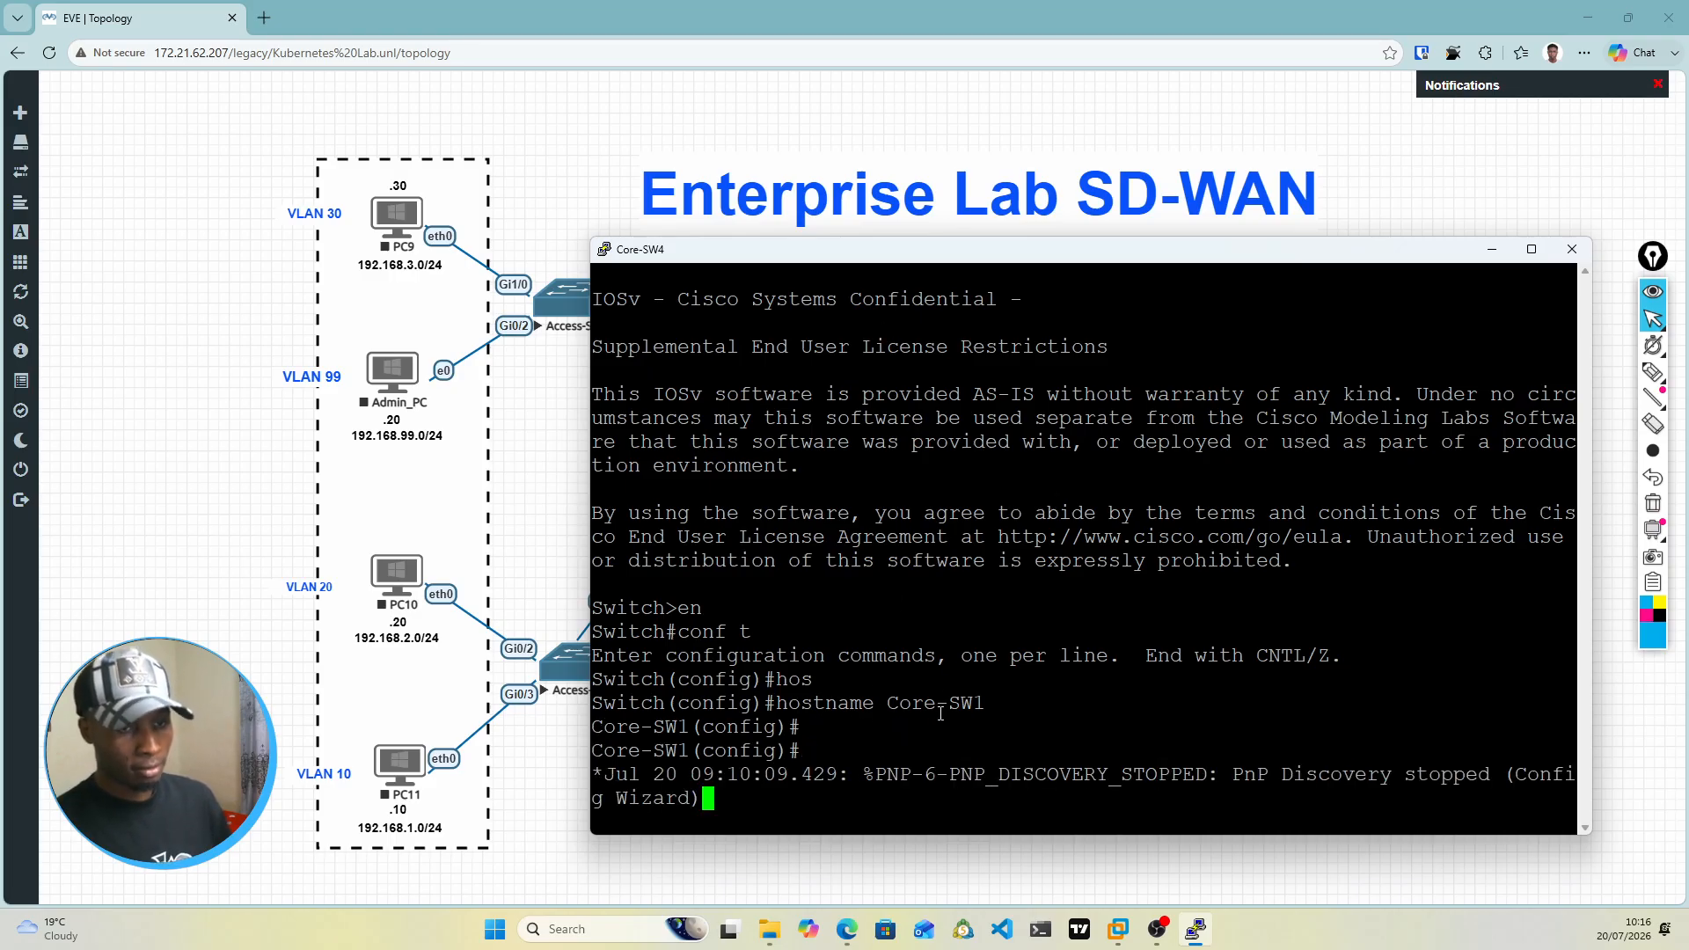
pyautogui.press('Return')
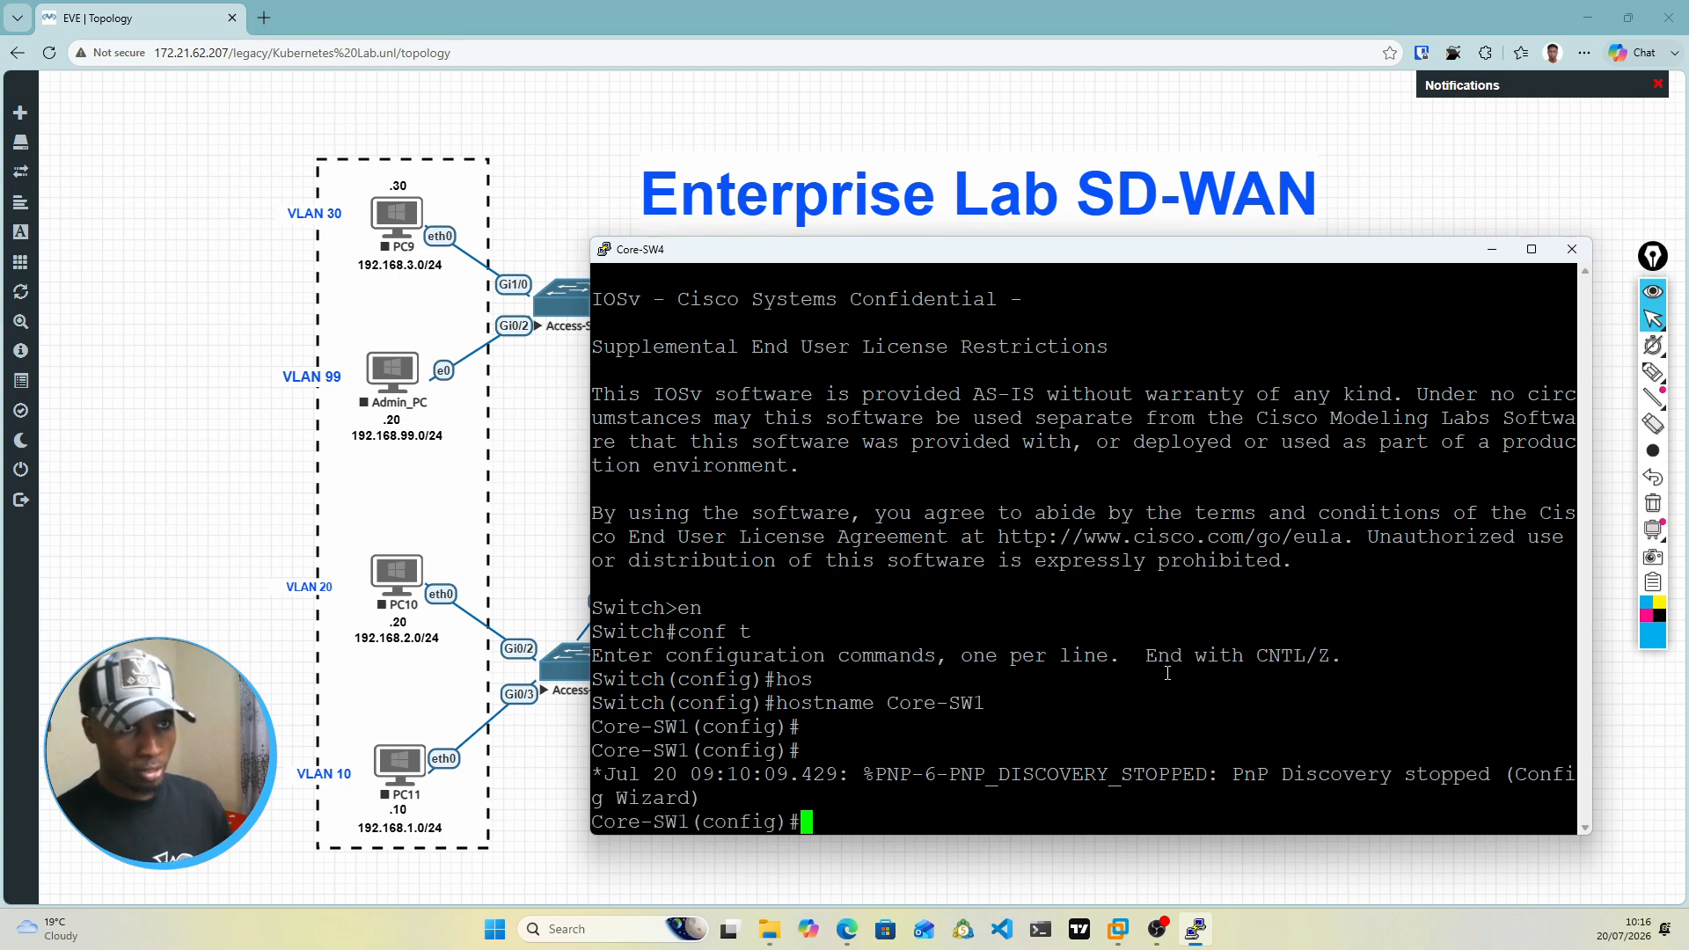
# Step: Create VLAN 10 on Core-SW1 and name it Users
pyautogui.moveTo(921, 255); pyautogui.dragTo(913, 112)
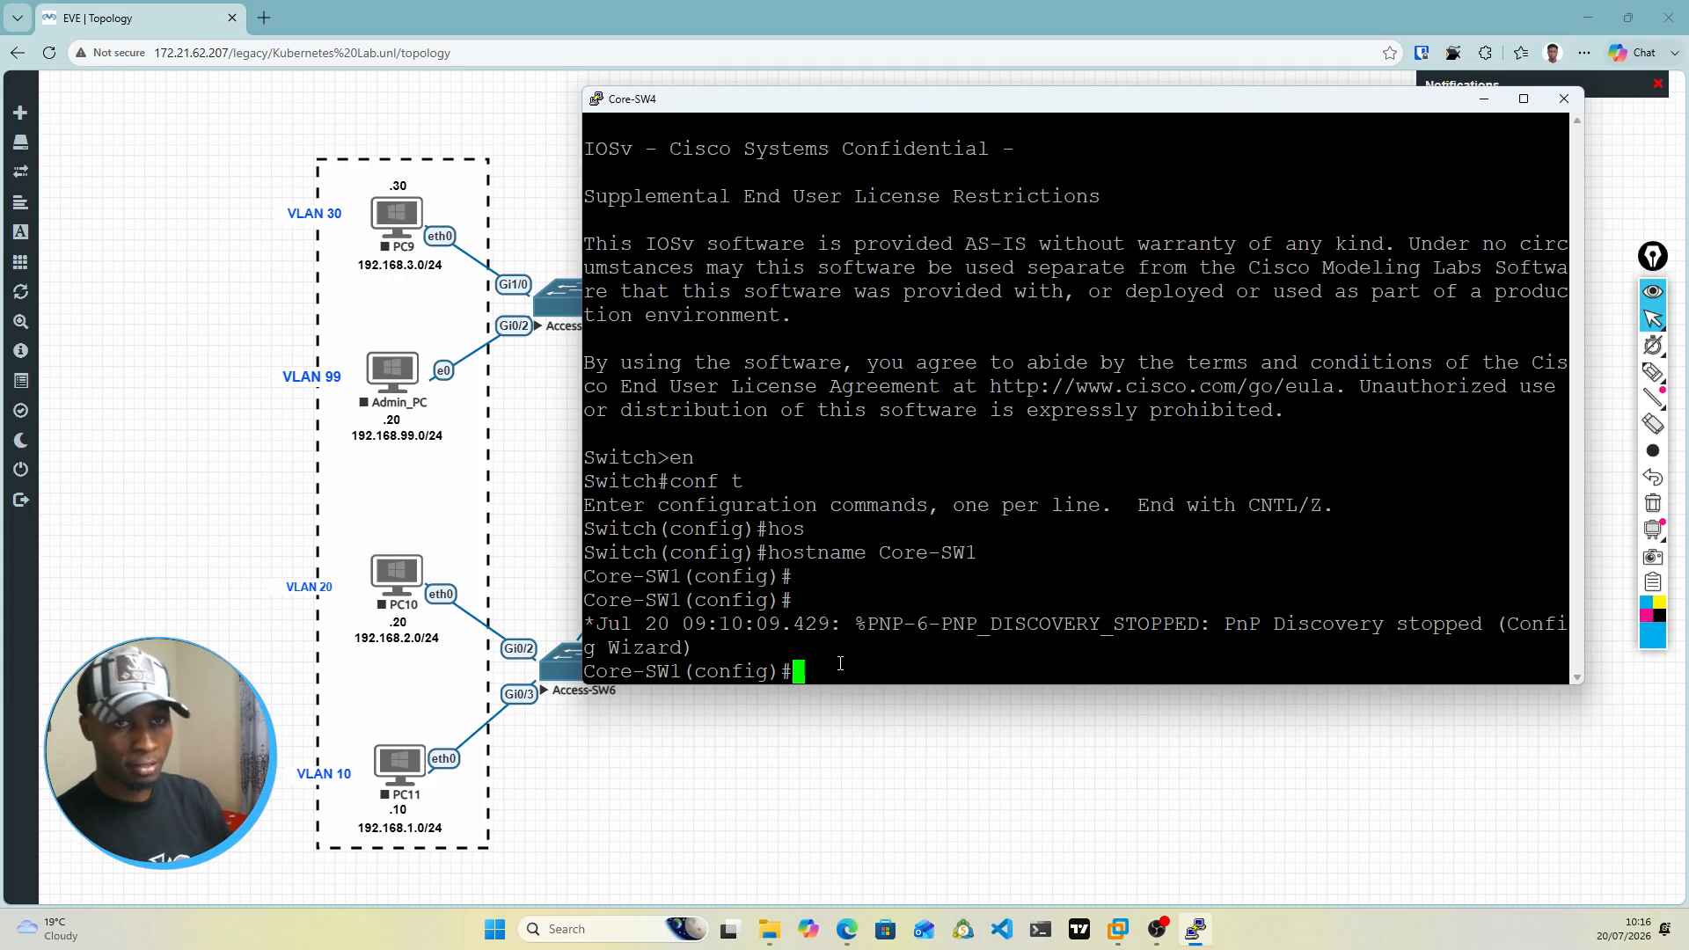
pyautogui.write('v')
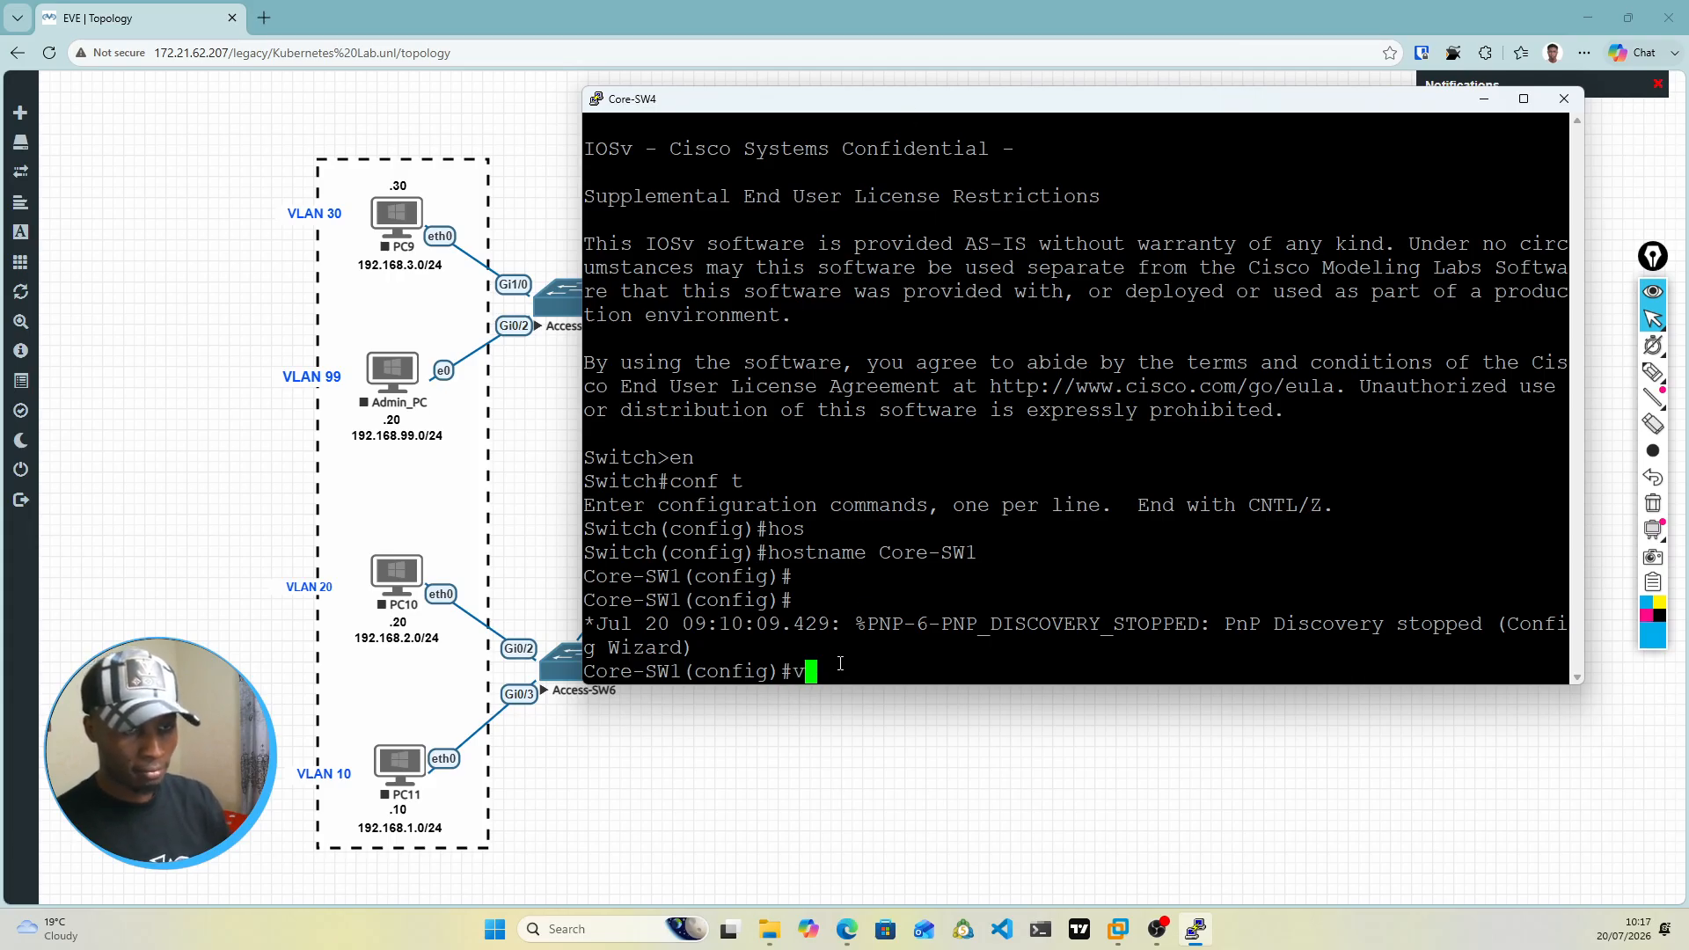
pyautogui.write('lan ')
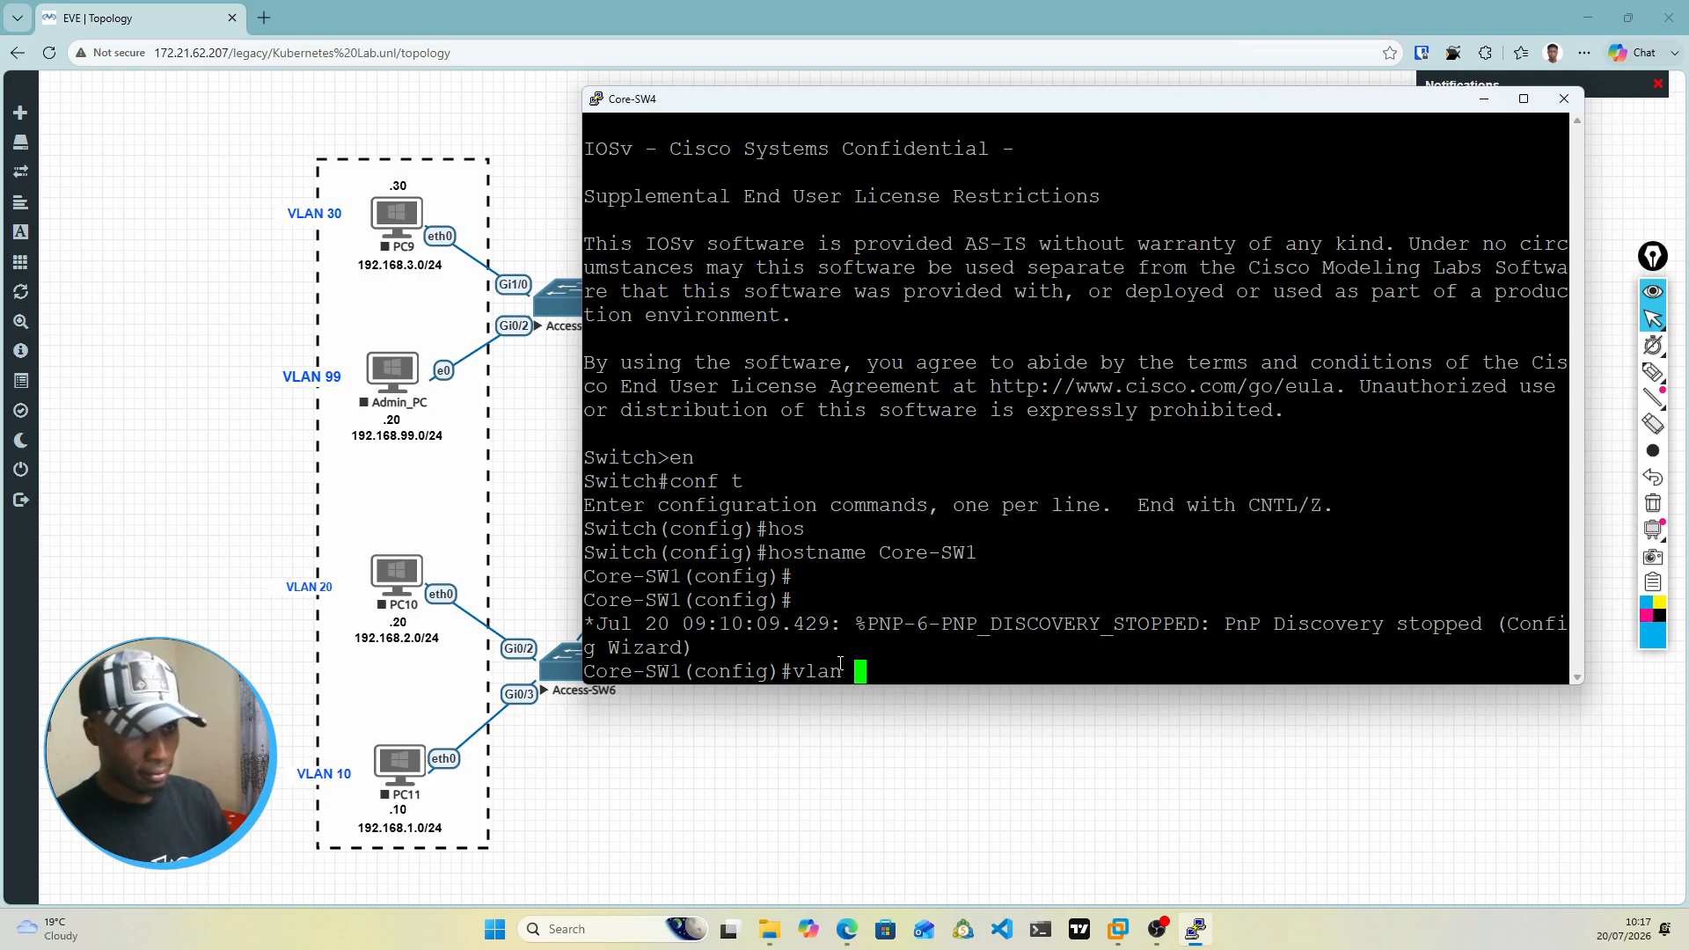
pyautogui.write(' 10')
pyautogui.press('Return')
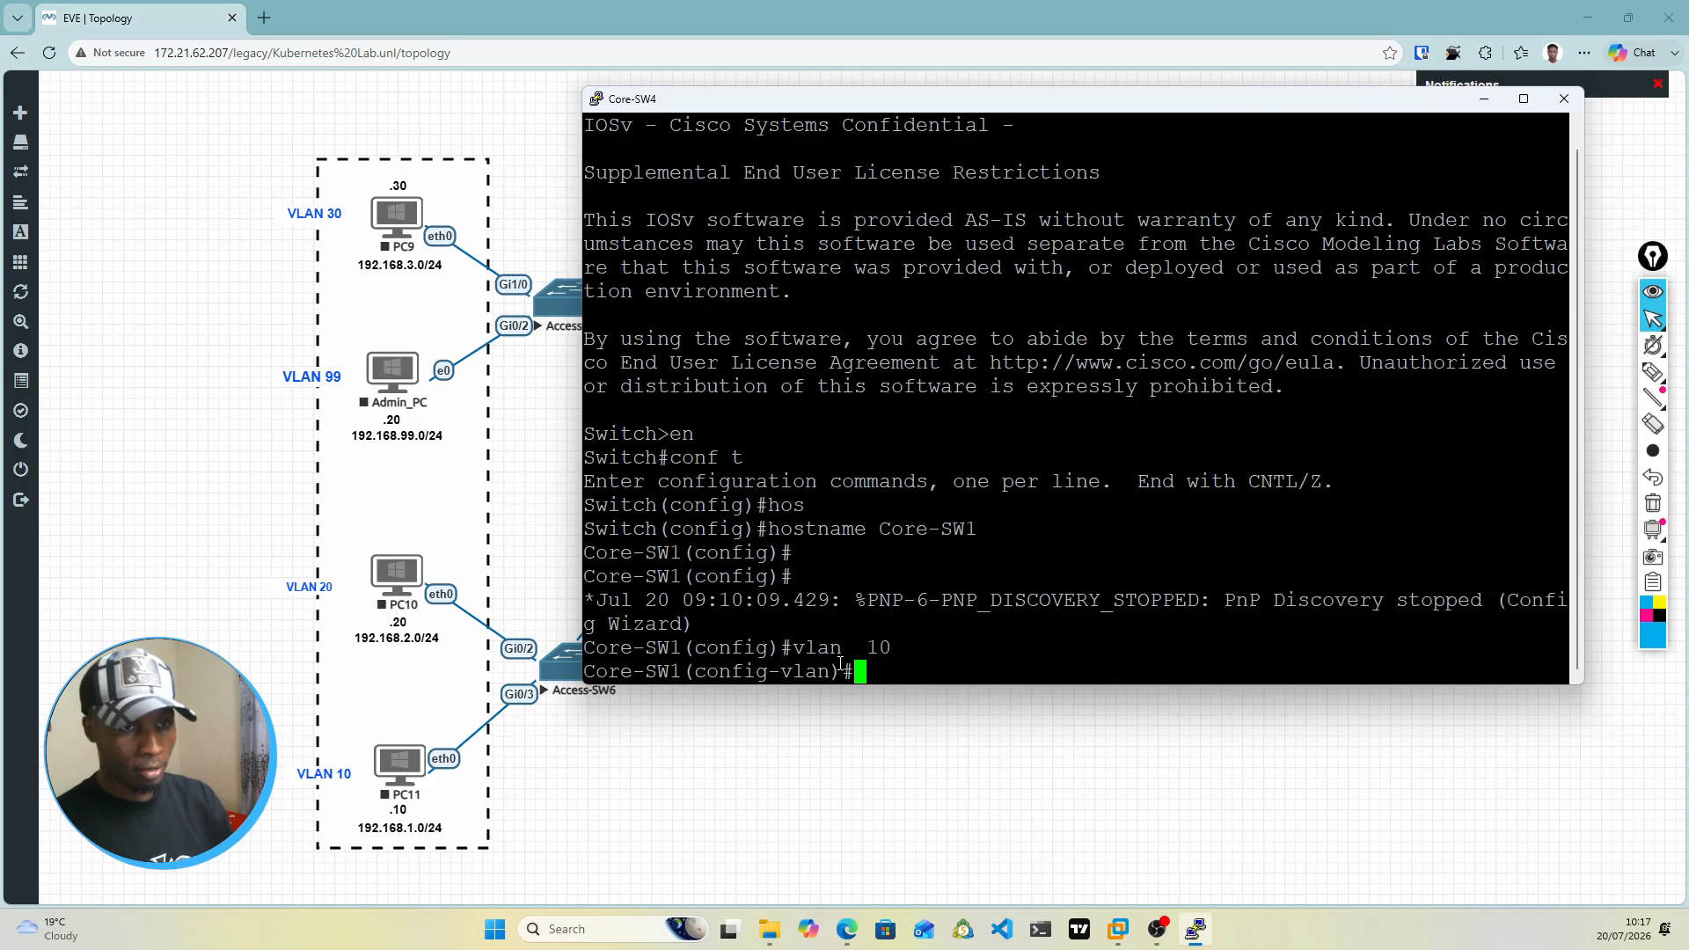
pyautogui.write('name ')
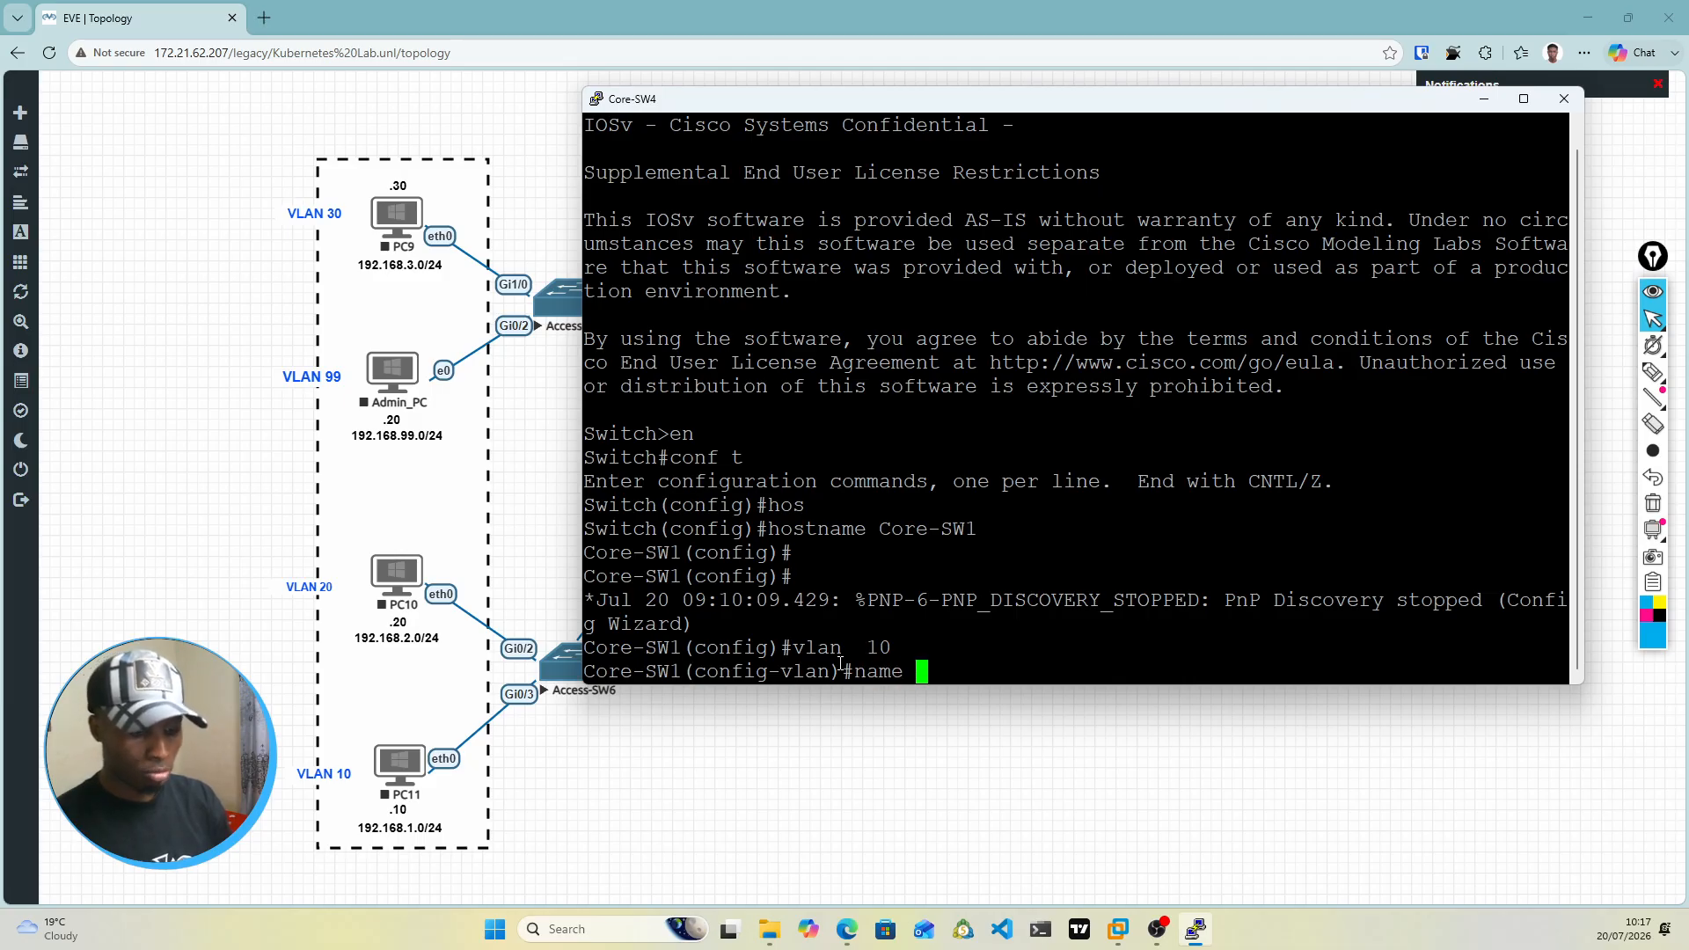
pyautogui.write('Users')
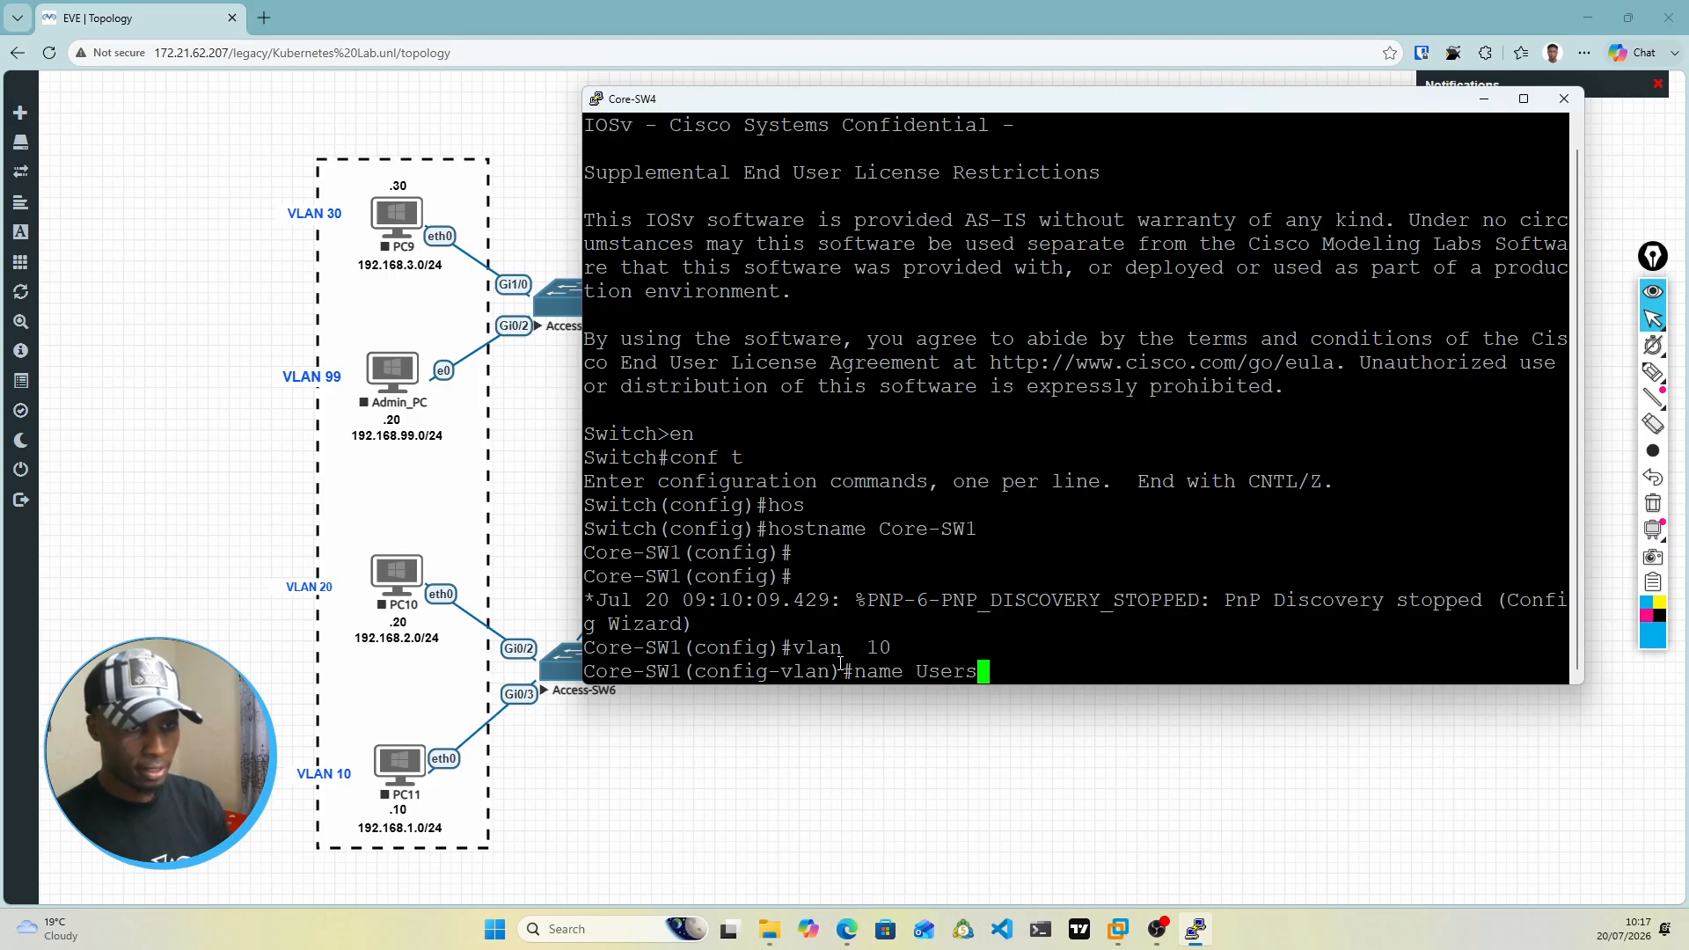
pyautogui.press('Return')
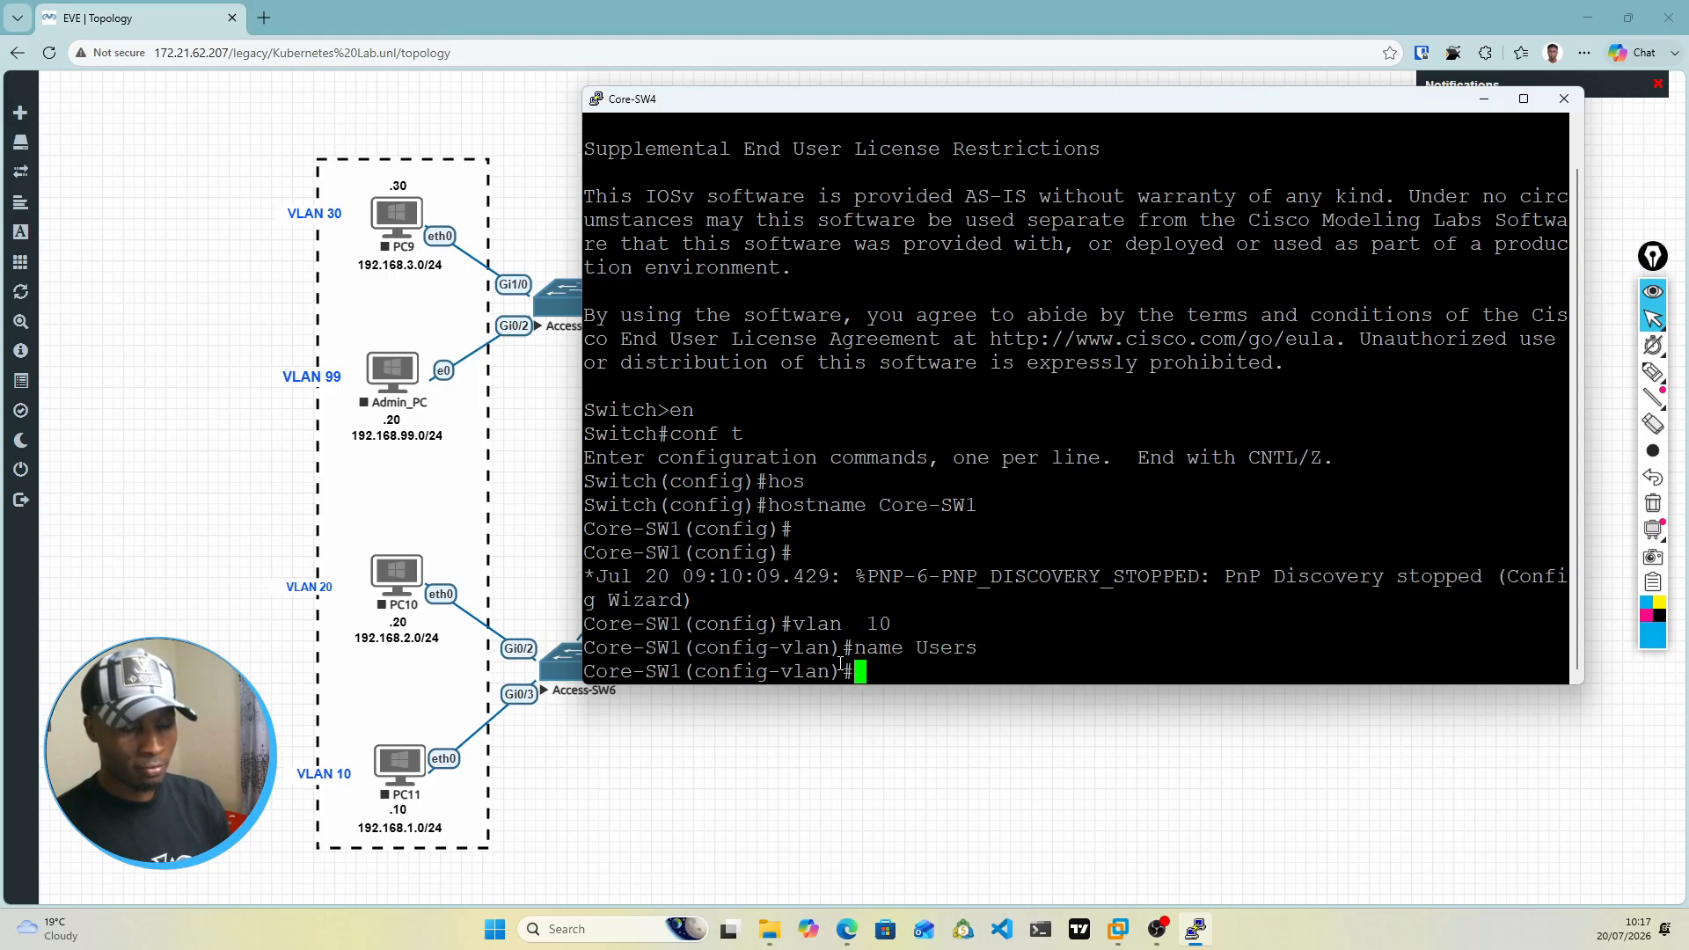
# Step: Create VLAN 20 on Core-SW1 and name it HR
pyautogui.write('vlan 20')
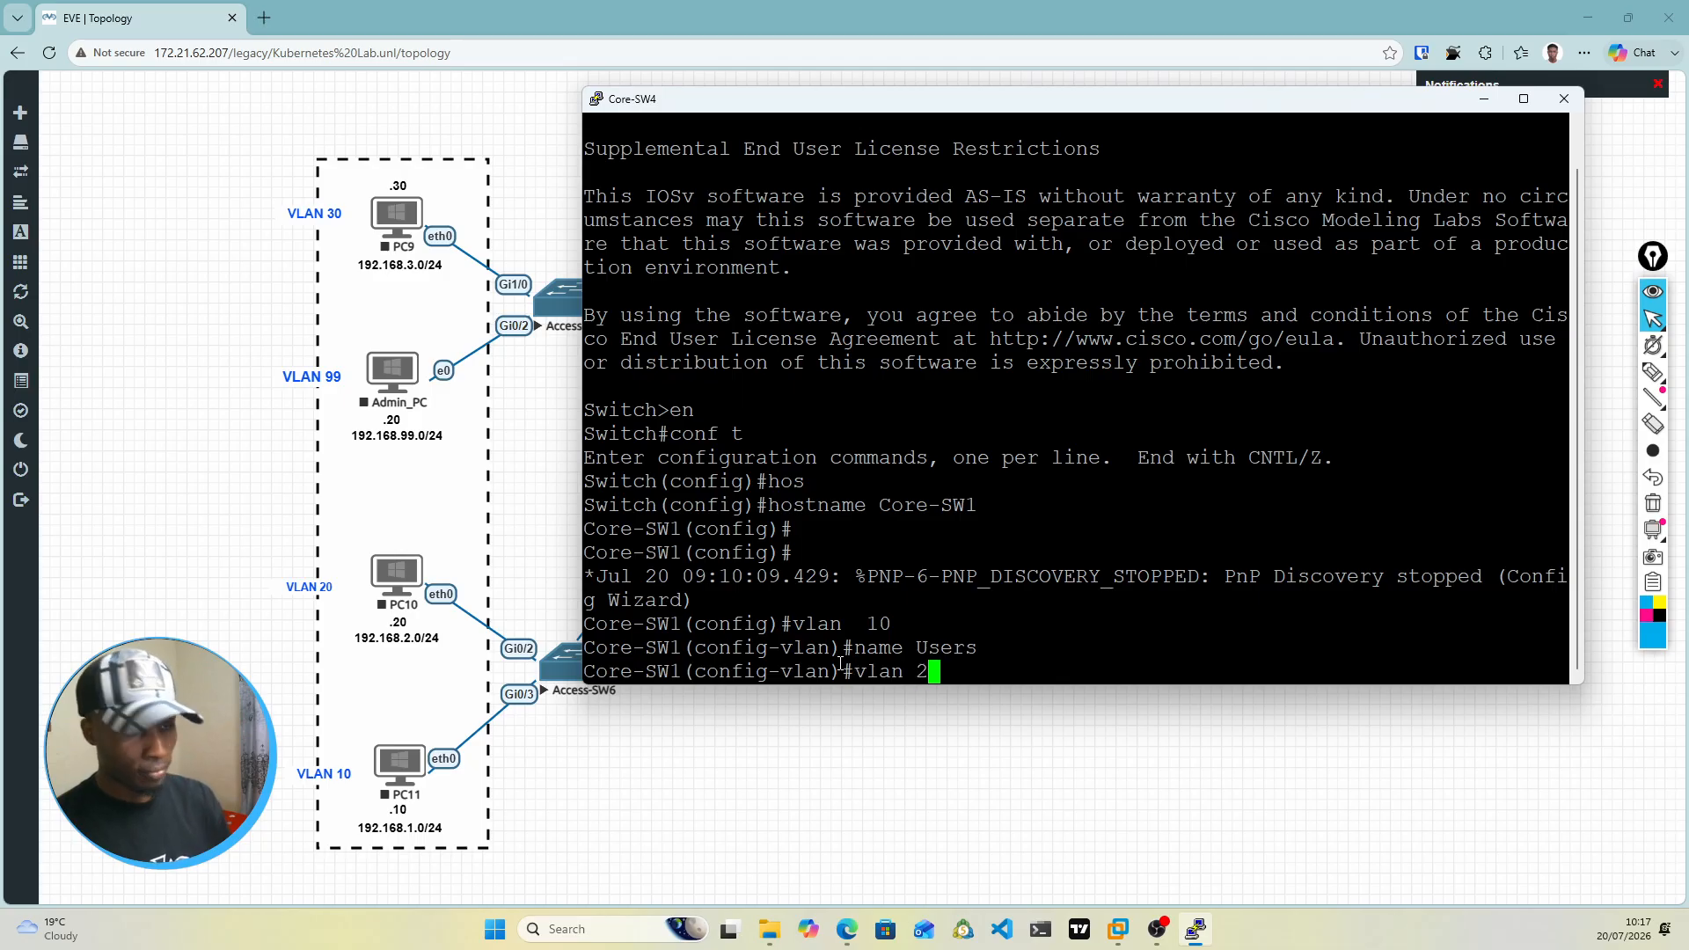
pyautogui.press('Return')
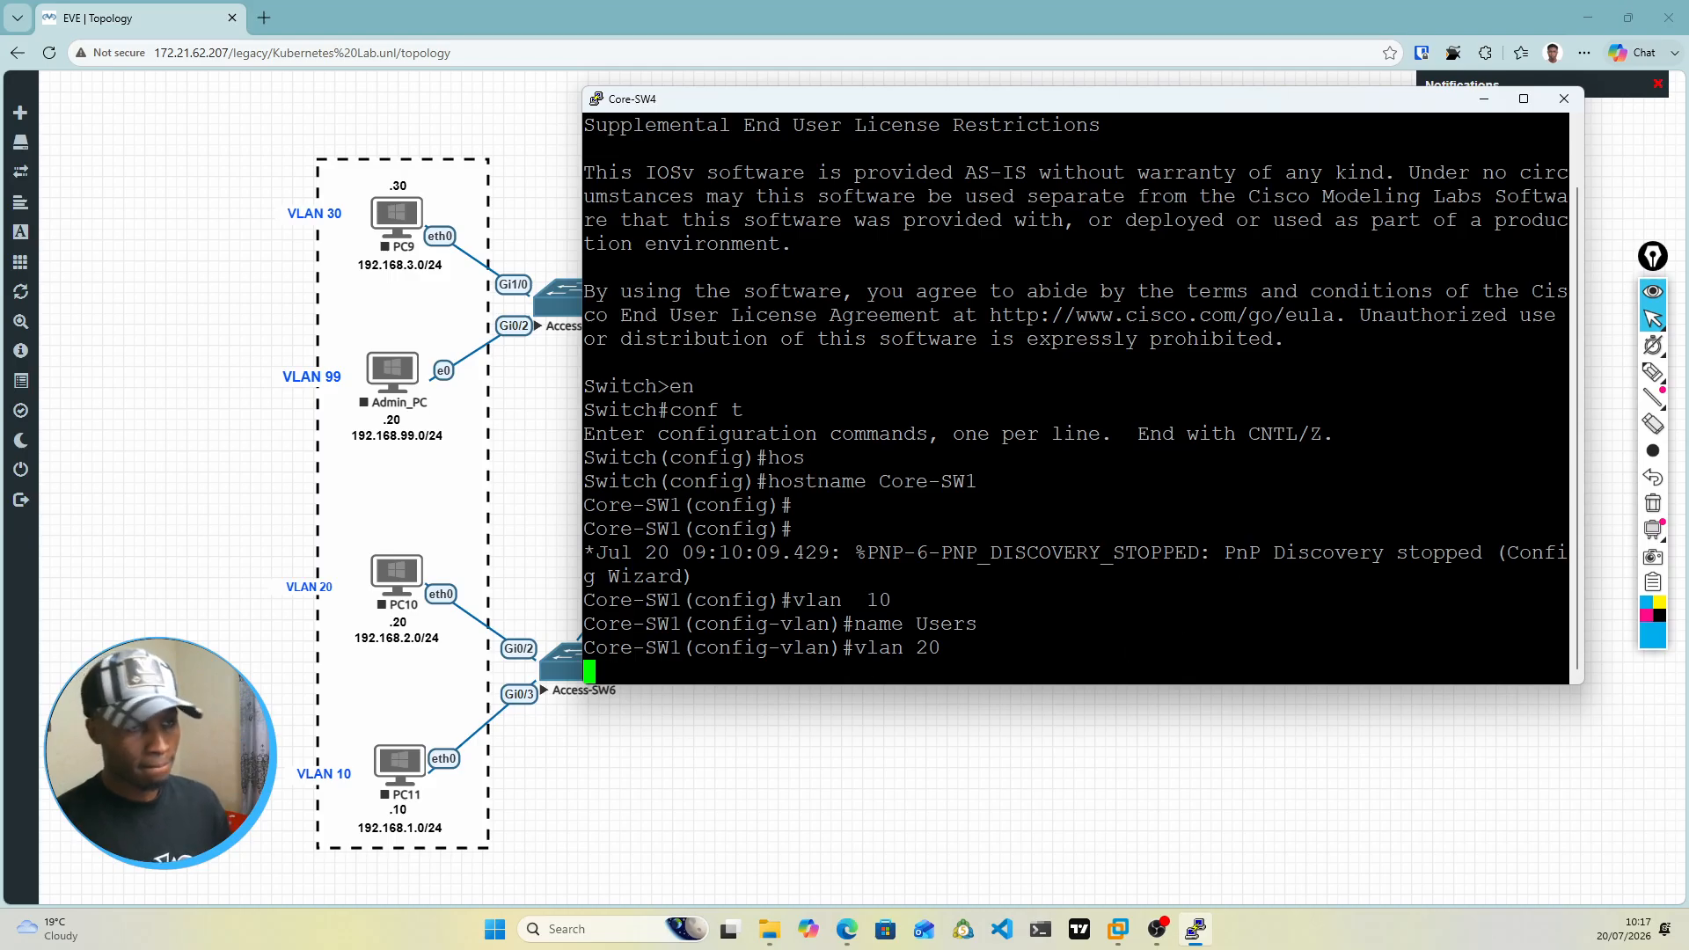
pyautogui.hotkey('alt', 'Tab')
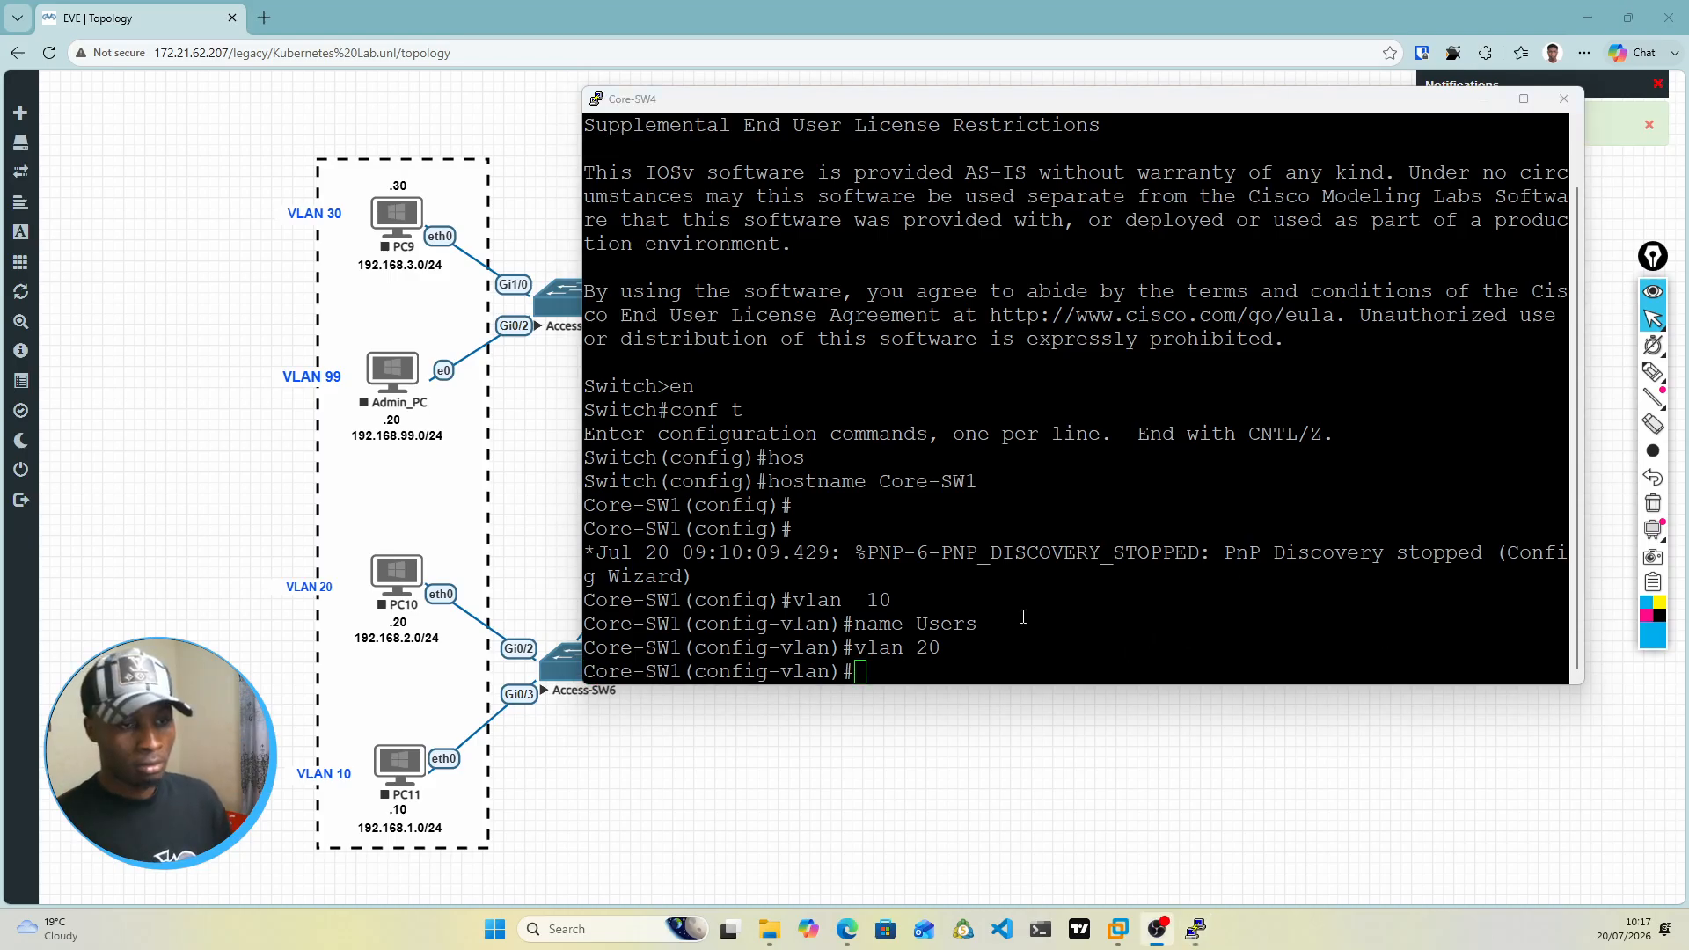
pyautogui.click(874, 675)
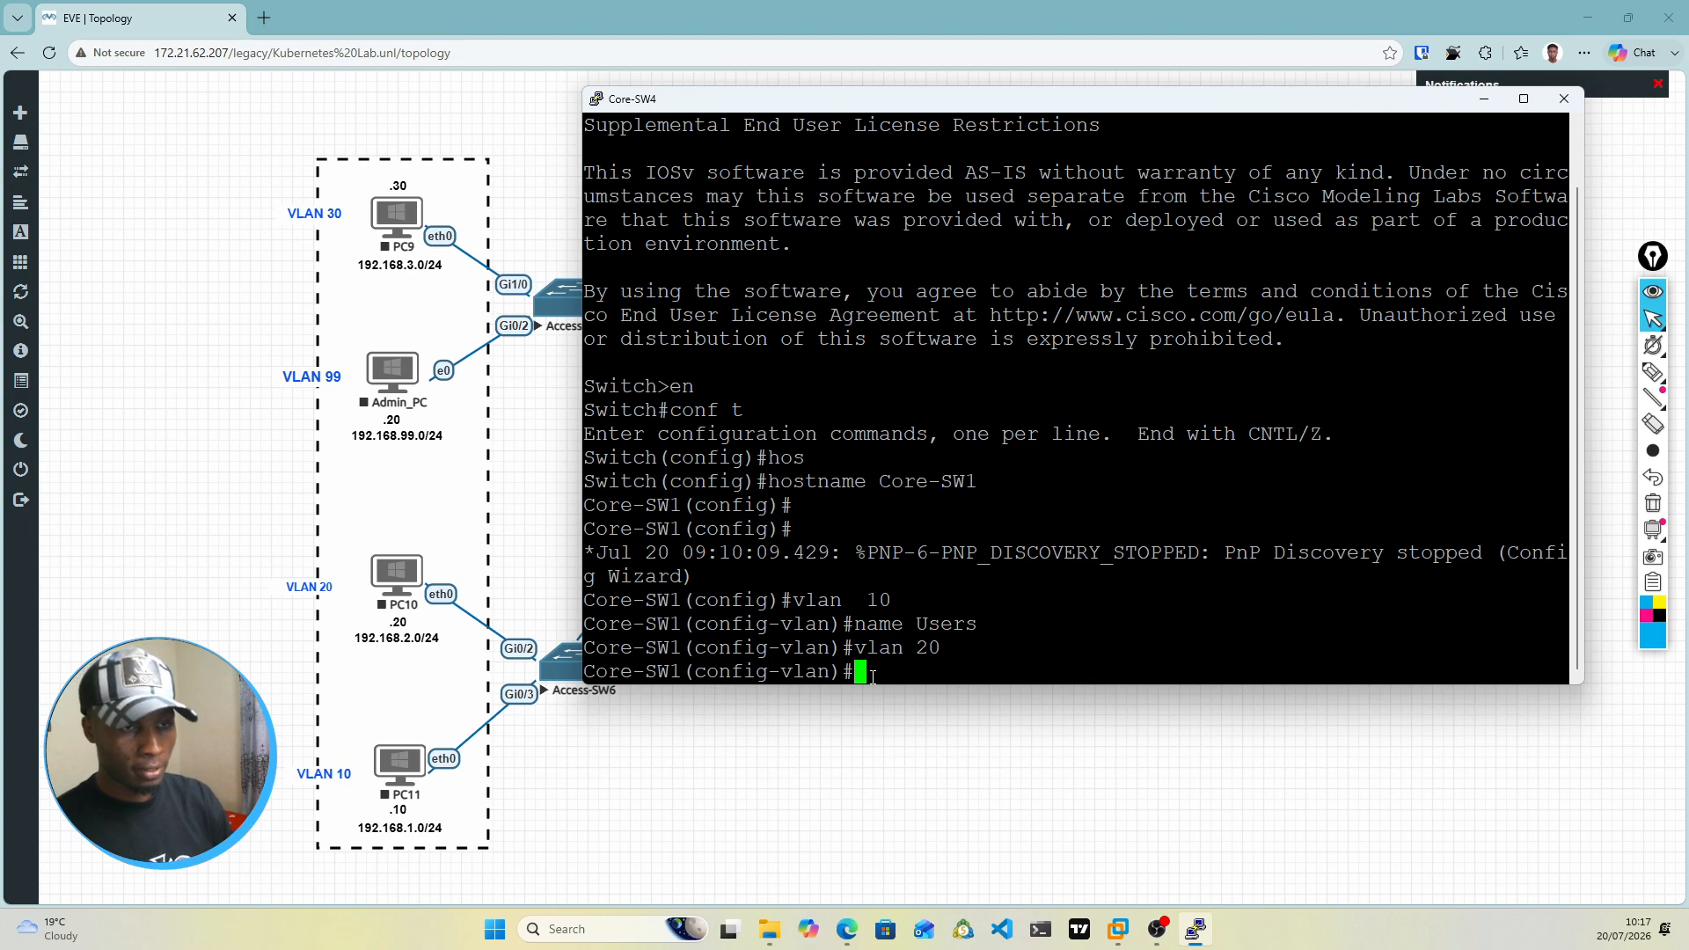
pyautogui.write('name ')
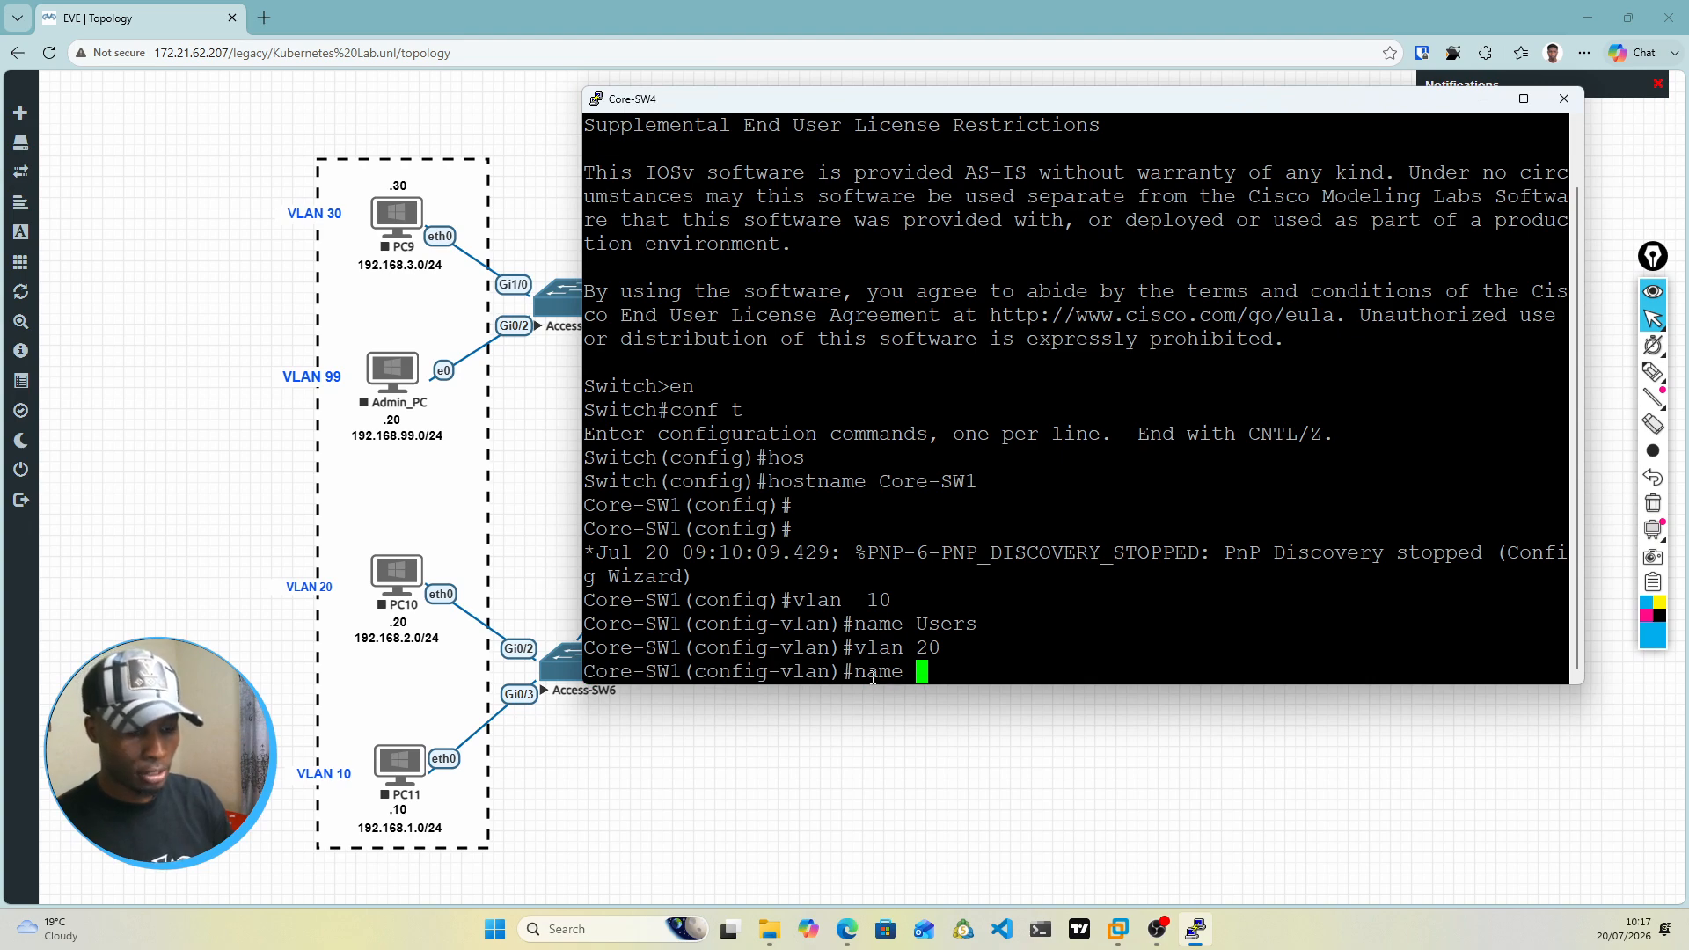
pyautogui.write('HR')
pyautogui.press('Return')
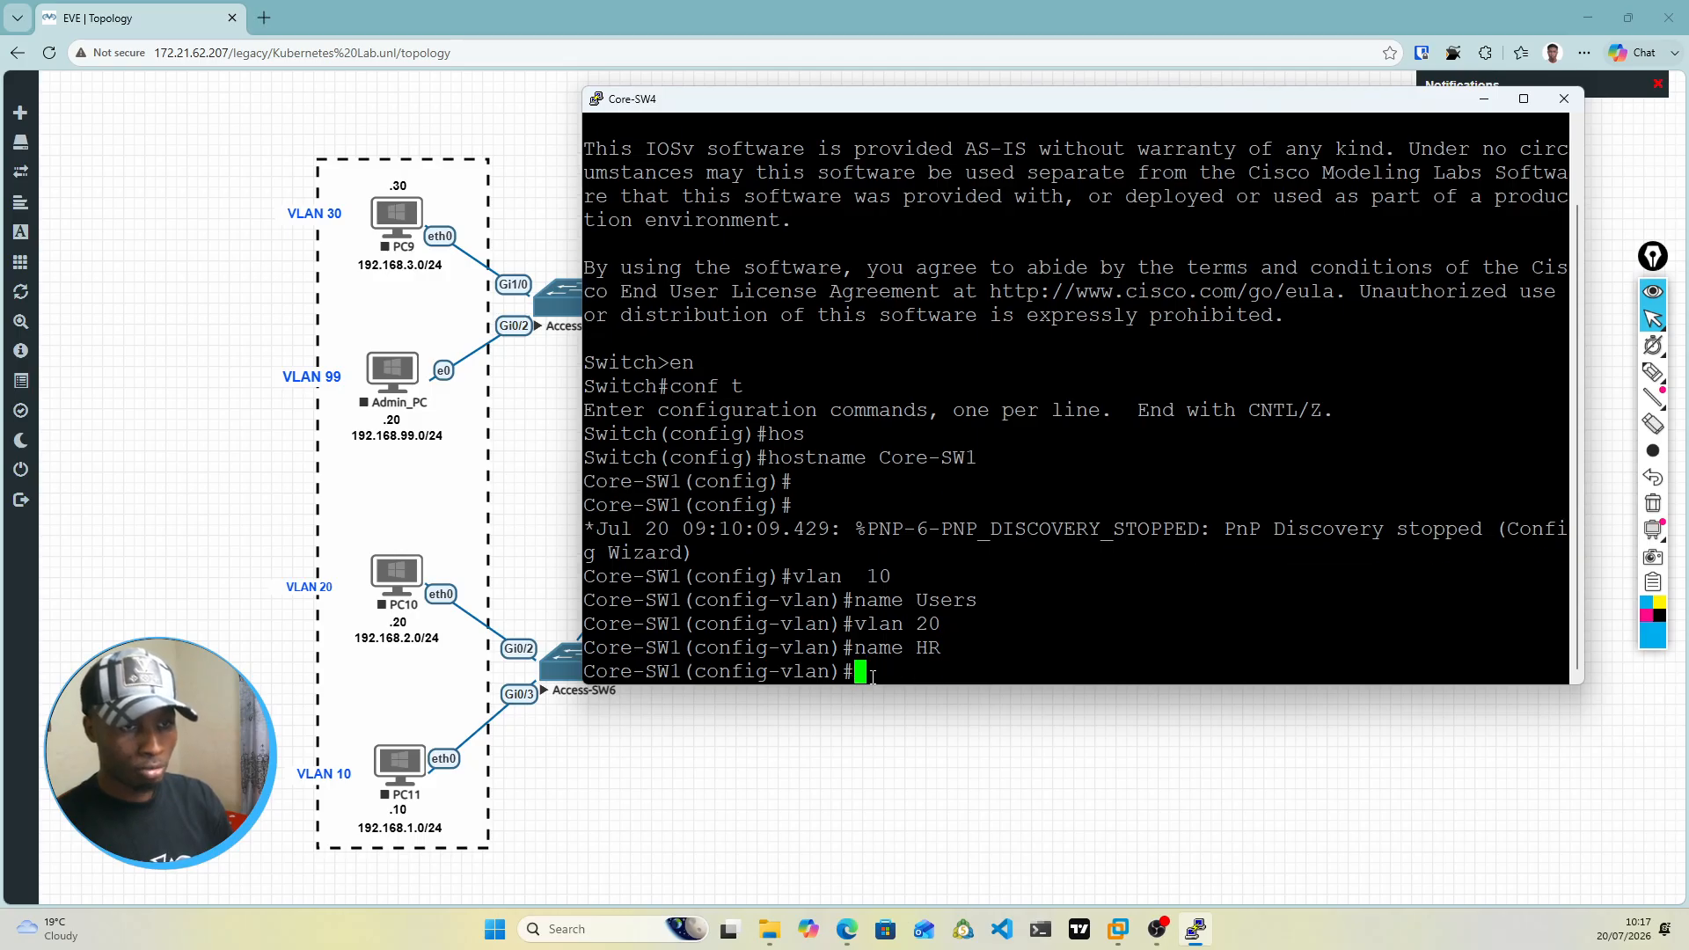
# Step: Create VLAN 30 on Core-SW1 and name it Finance
pyautogui.write('vlan ')
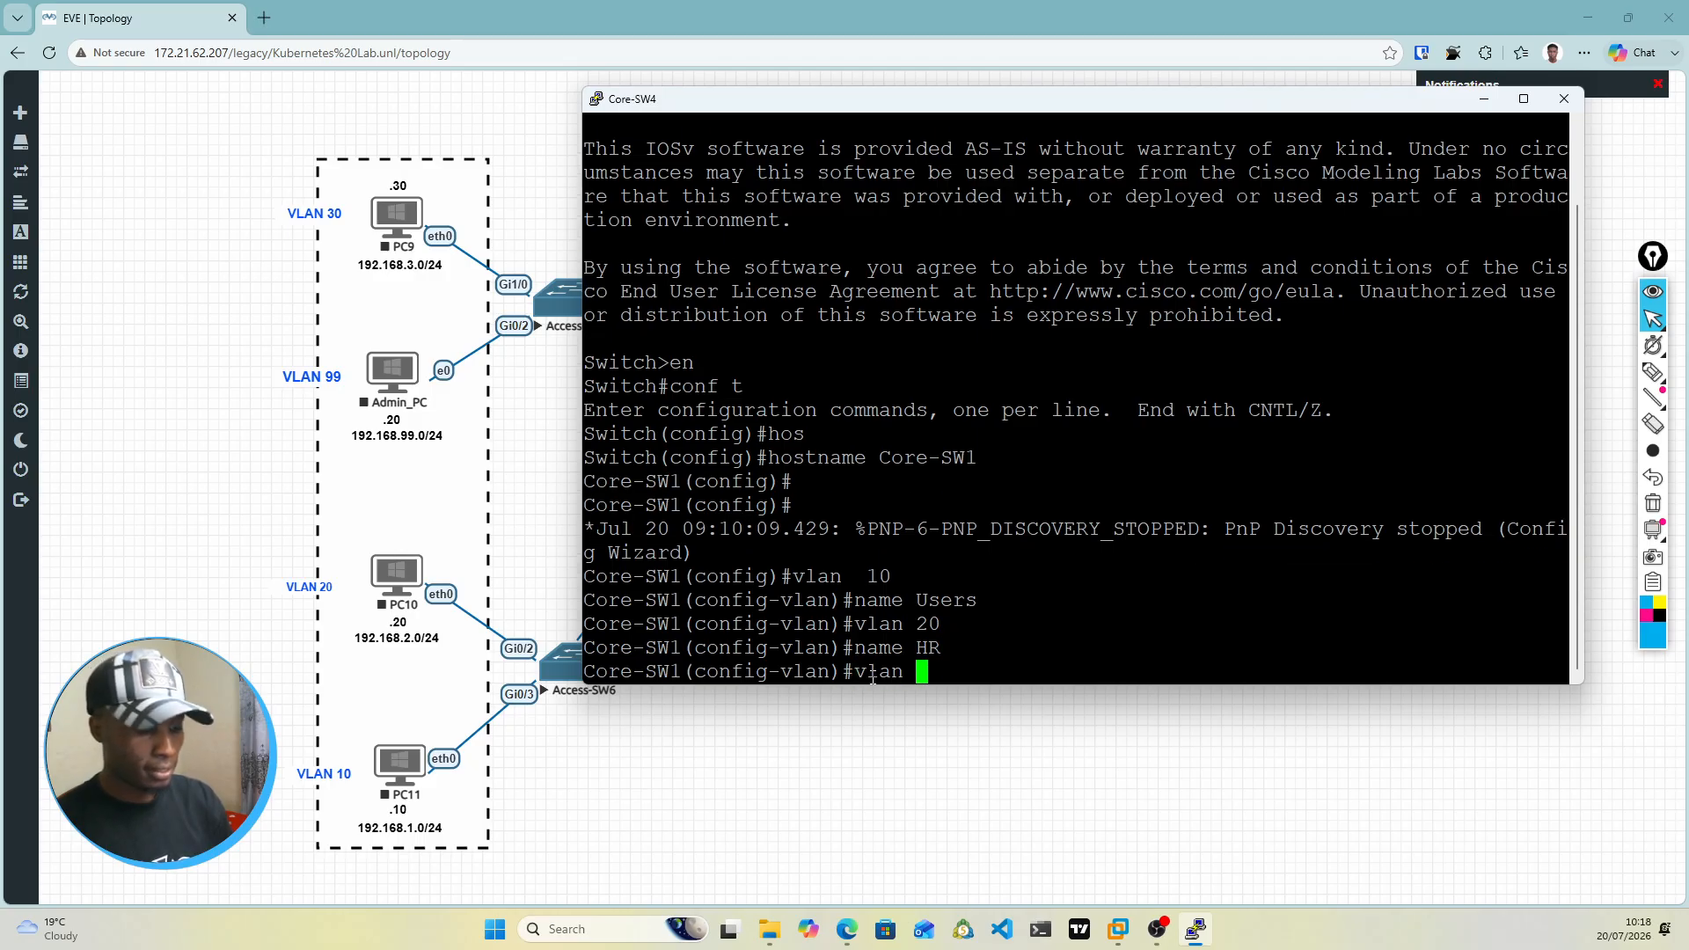
pyautogui.write('30')
pyautogui.press('Return')
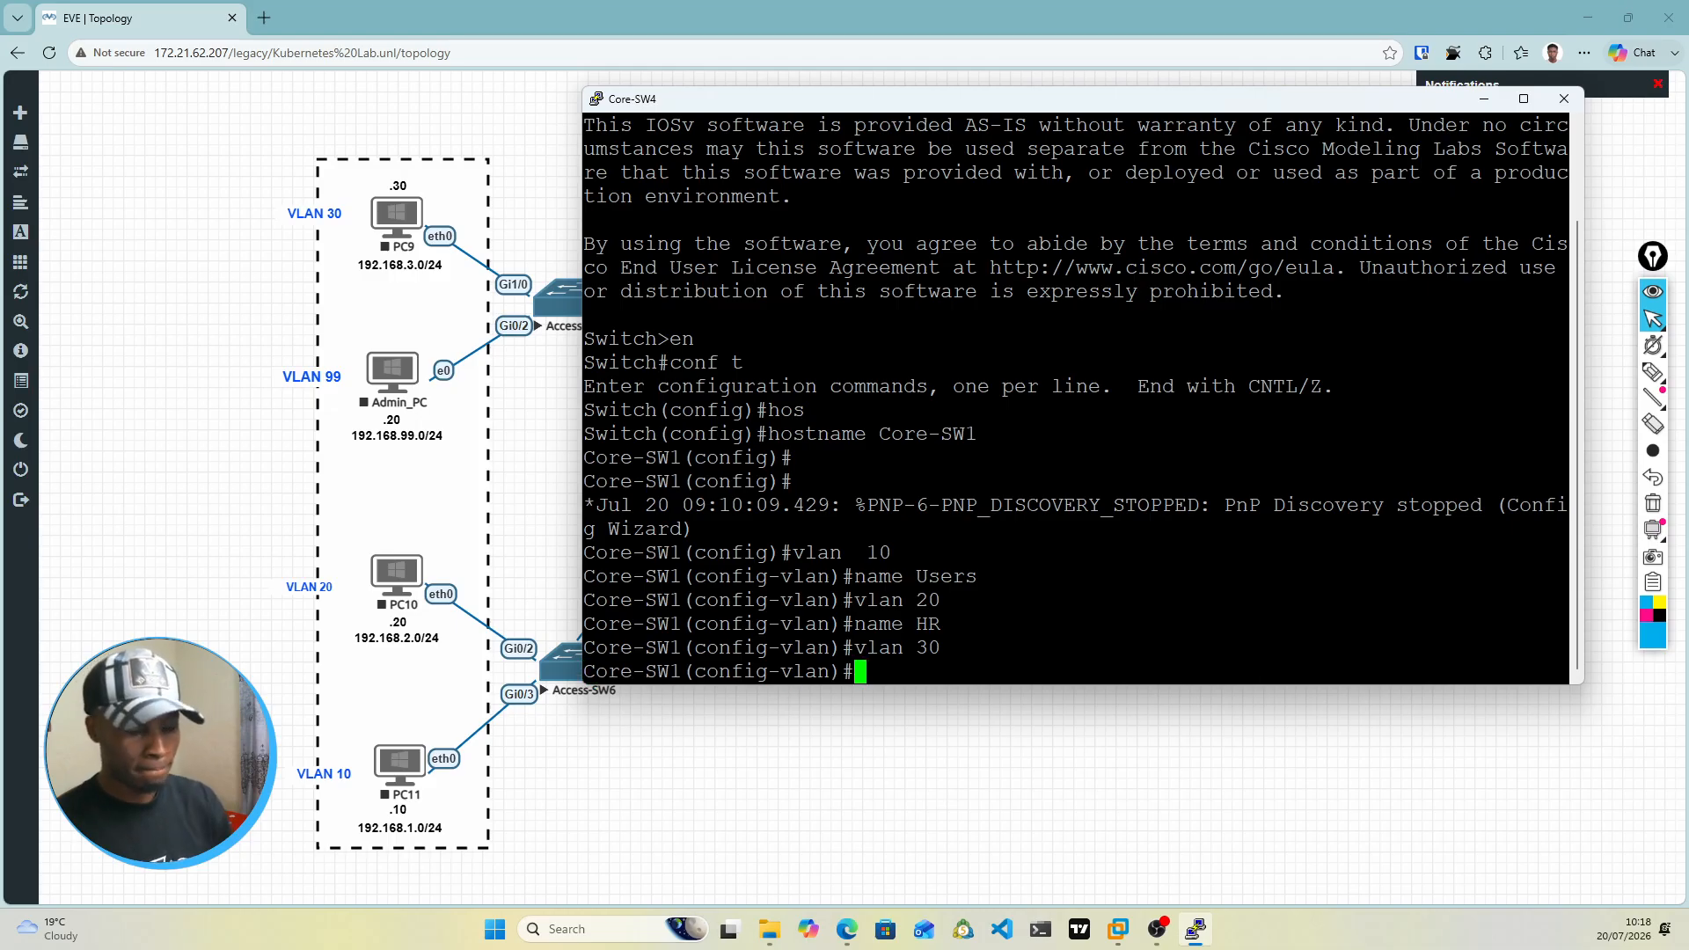
pyautogui.write('name ')
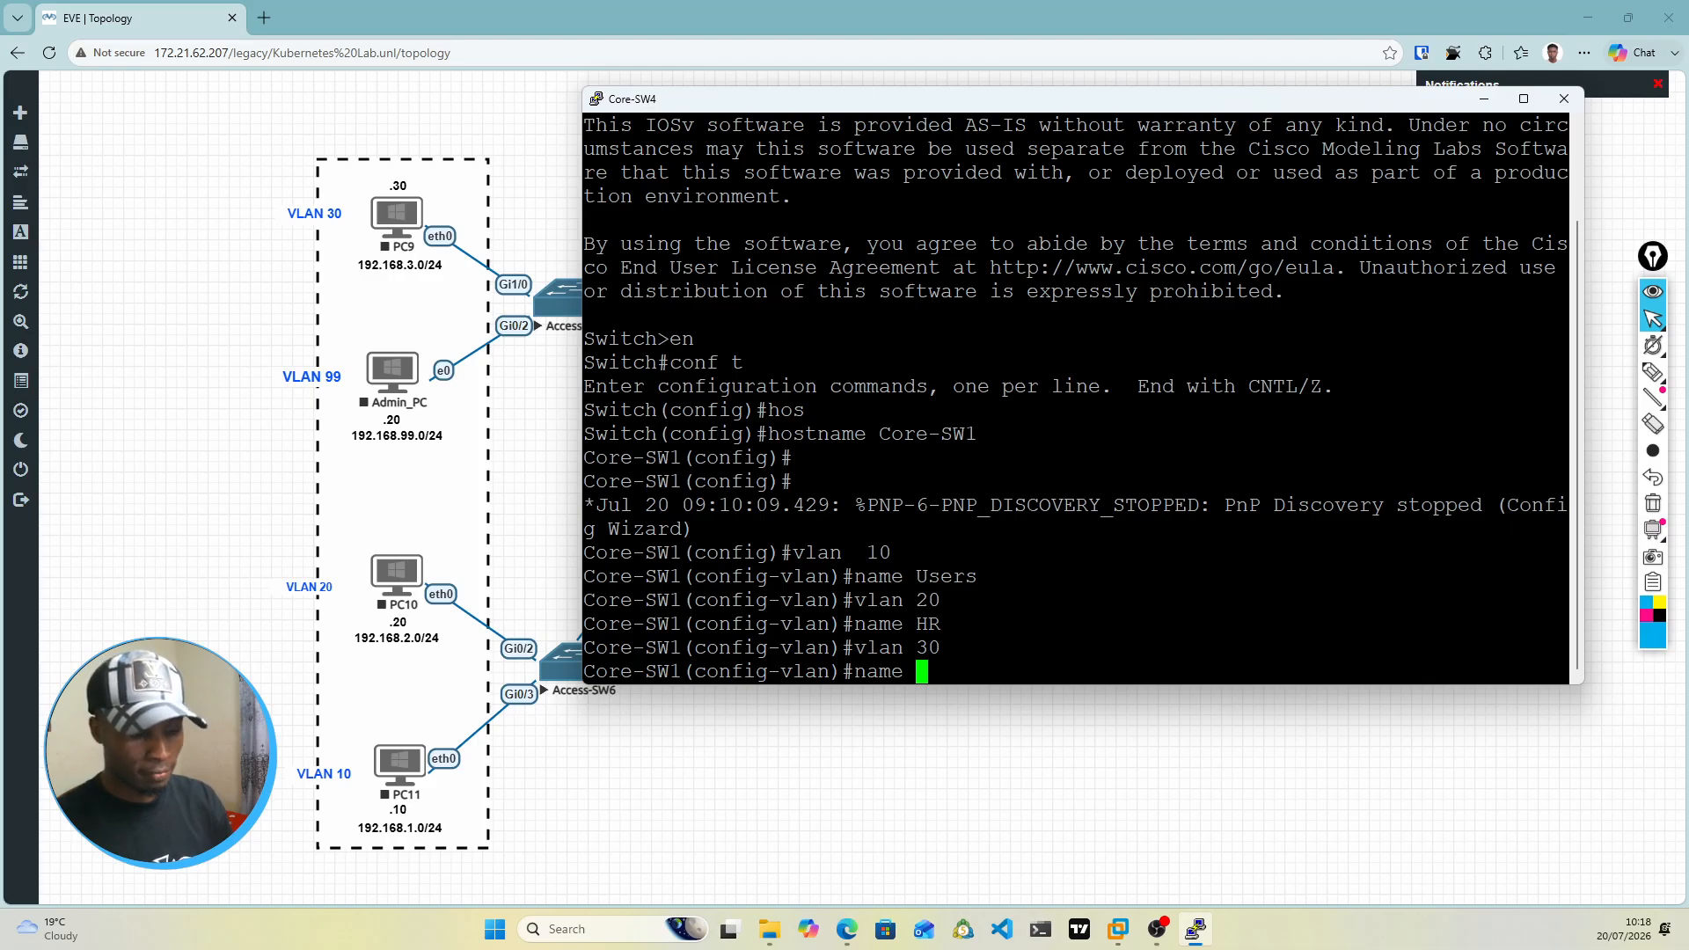
pyautogui.write('Finance')
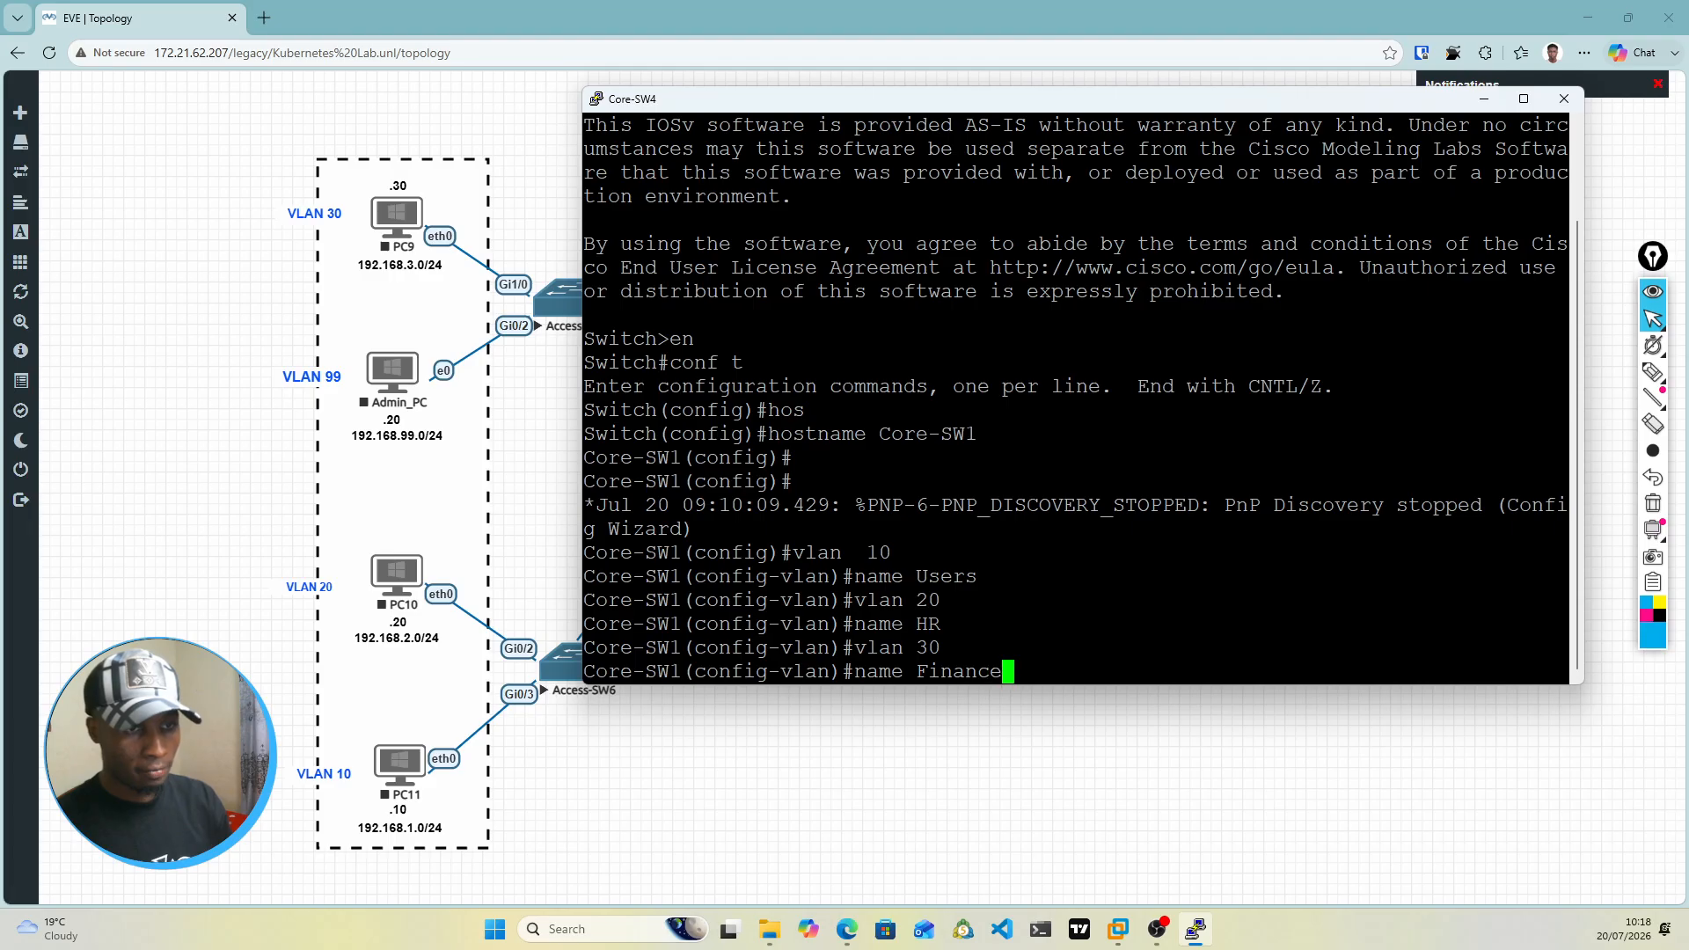
pyautogui.press('Return')
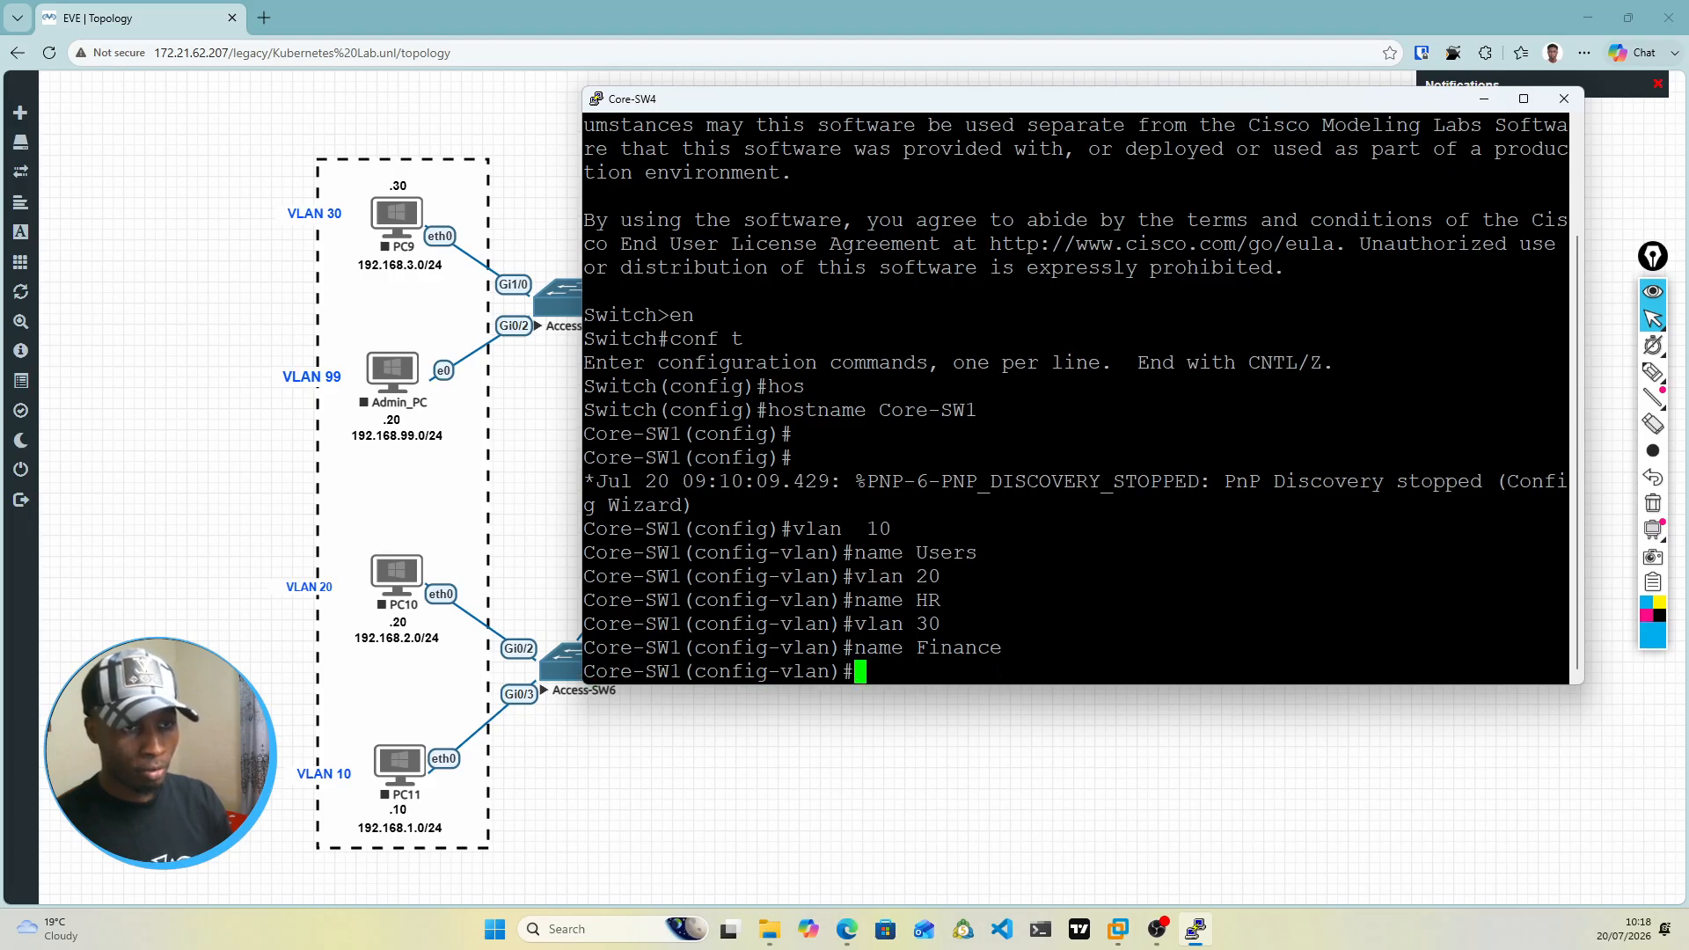
# Step: Create VLAN 99 on Core-SW1 and name it Mgmt
pyautogui.write('vlan ')
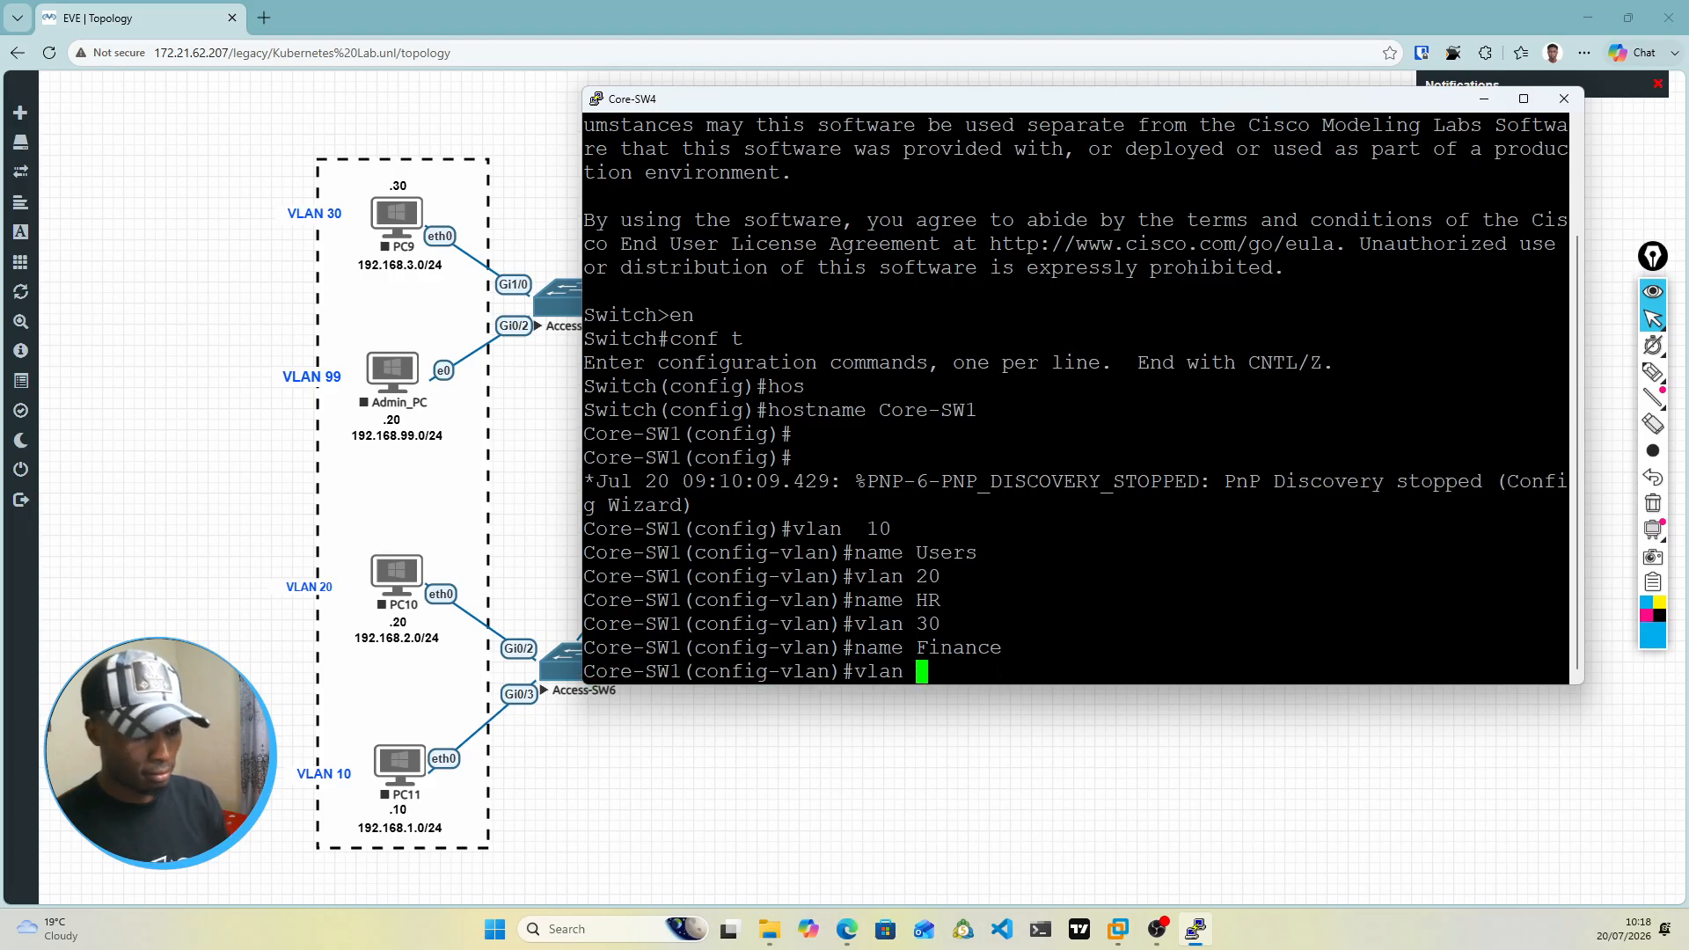
pyautogui.write('99')
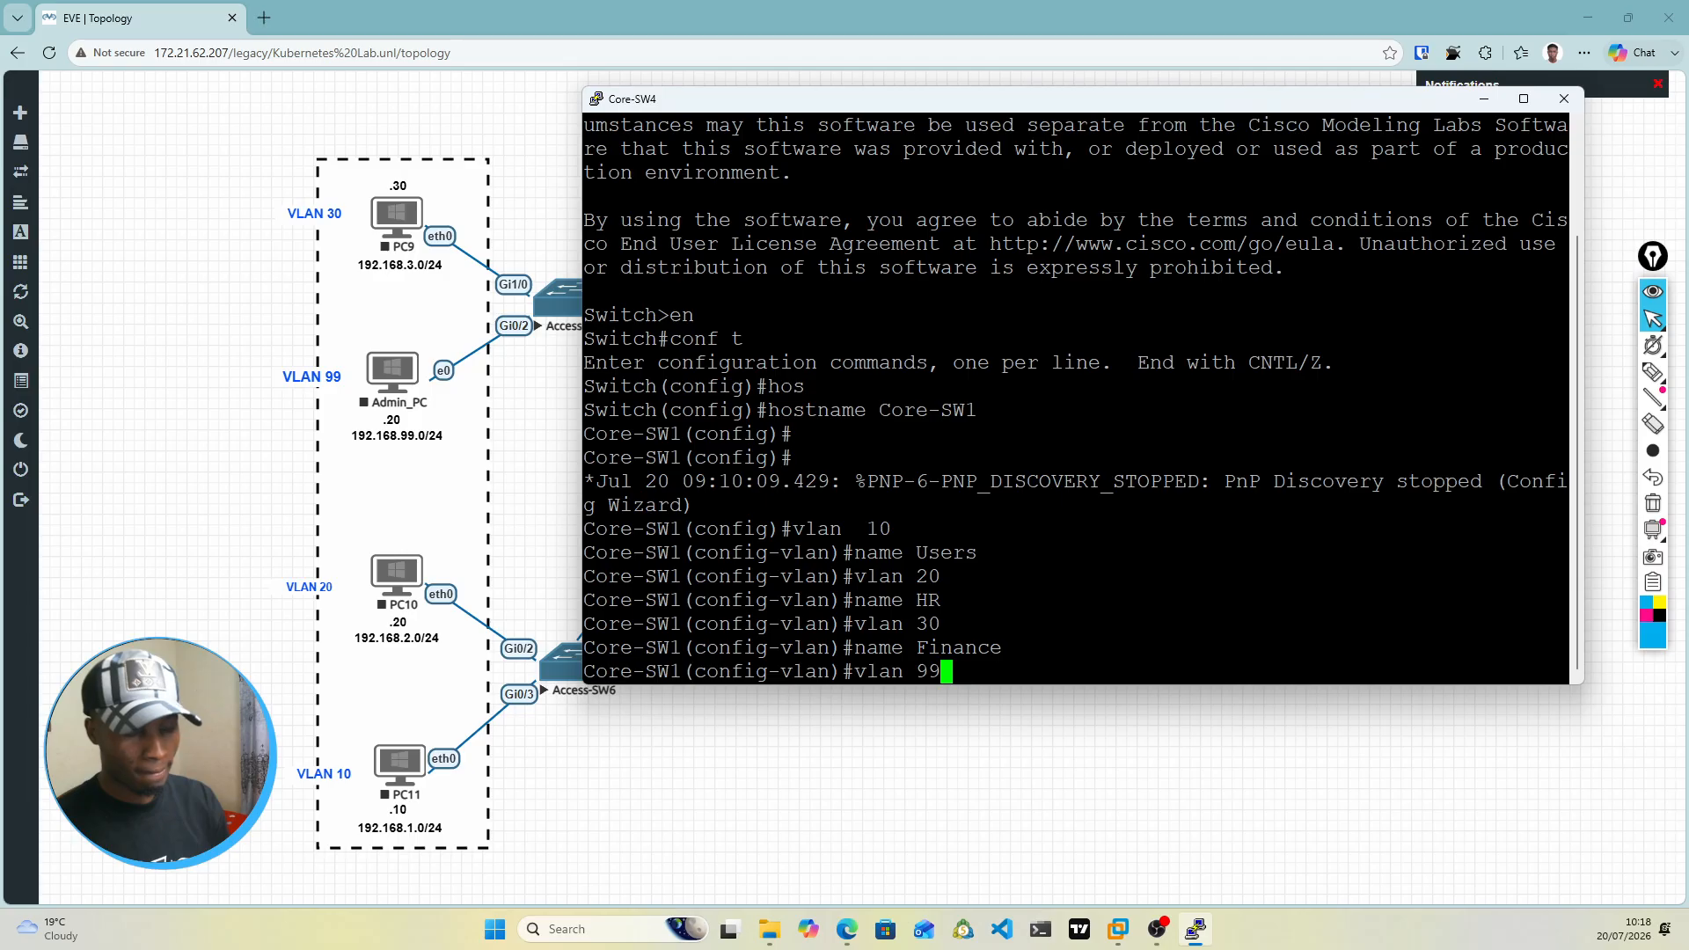
pyautogui.press('Return')
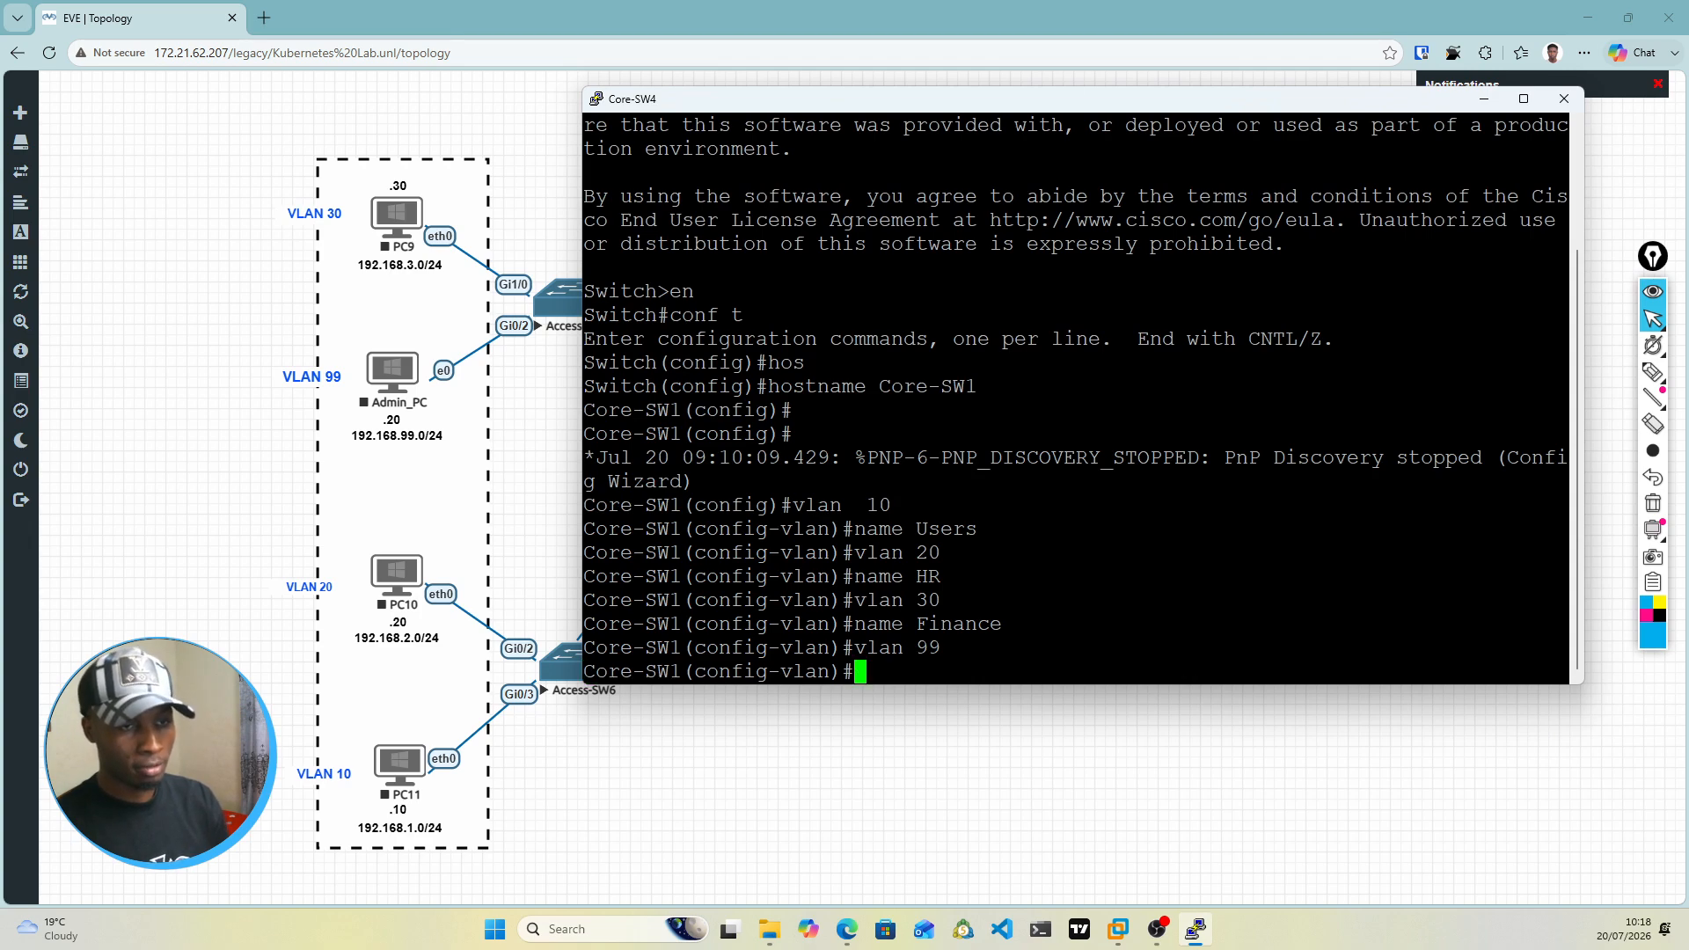
pyautogui.write('name ')
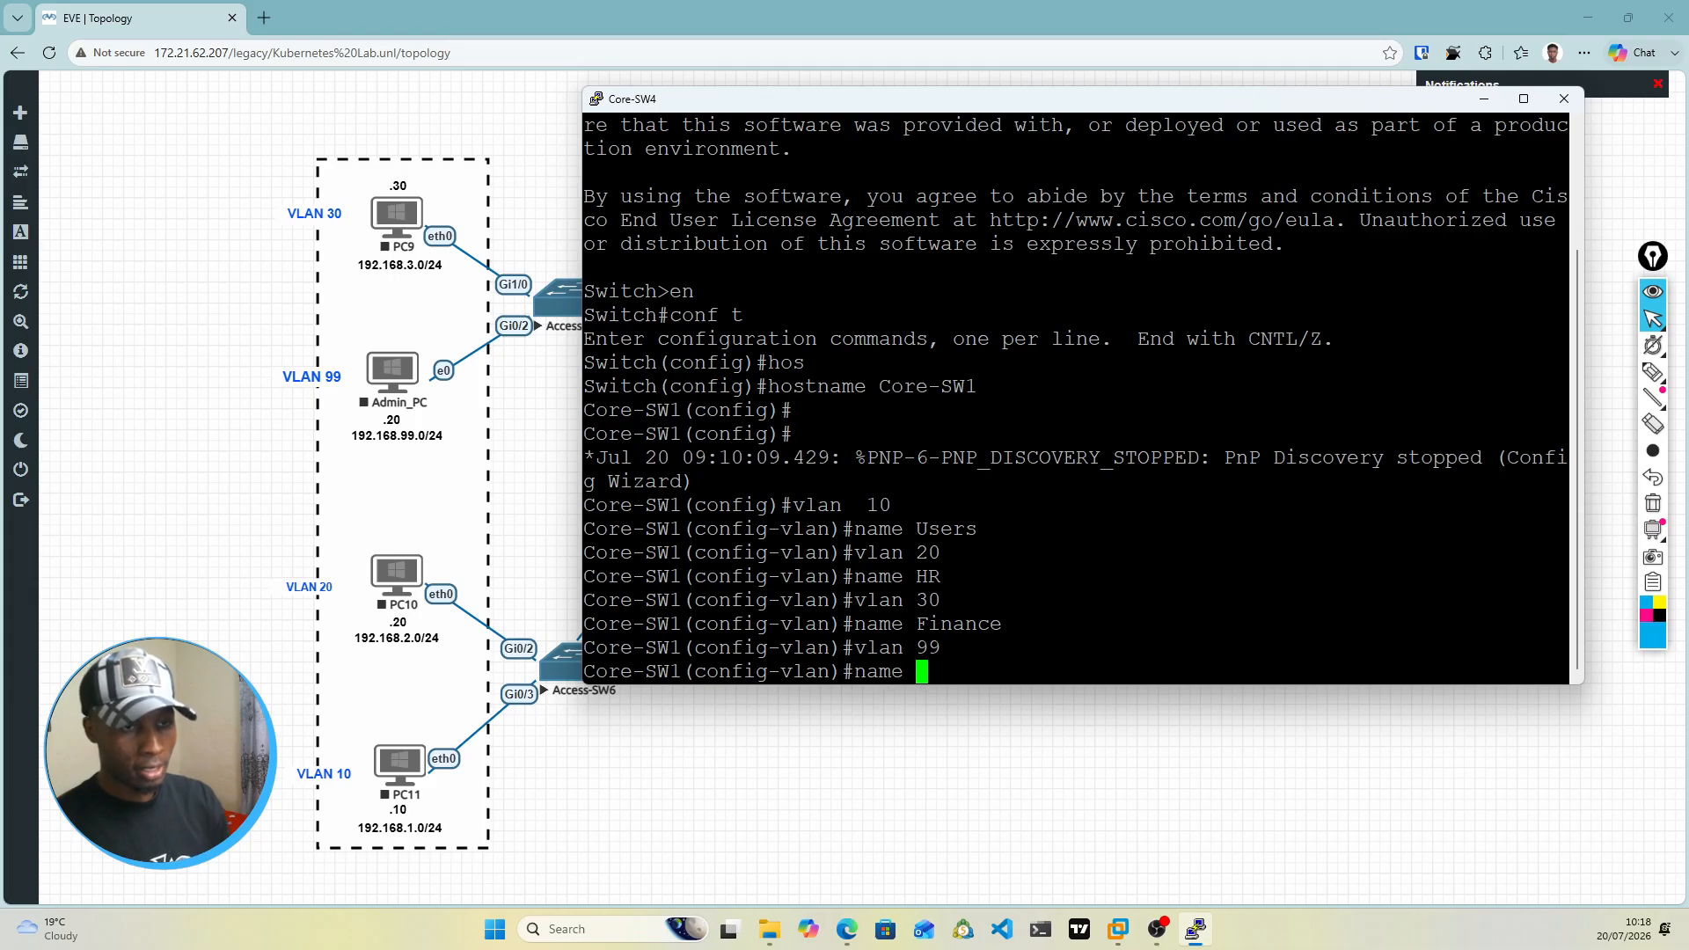
pyautogui.write('Mgmt')
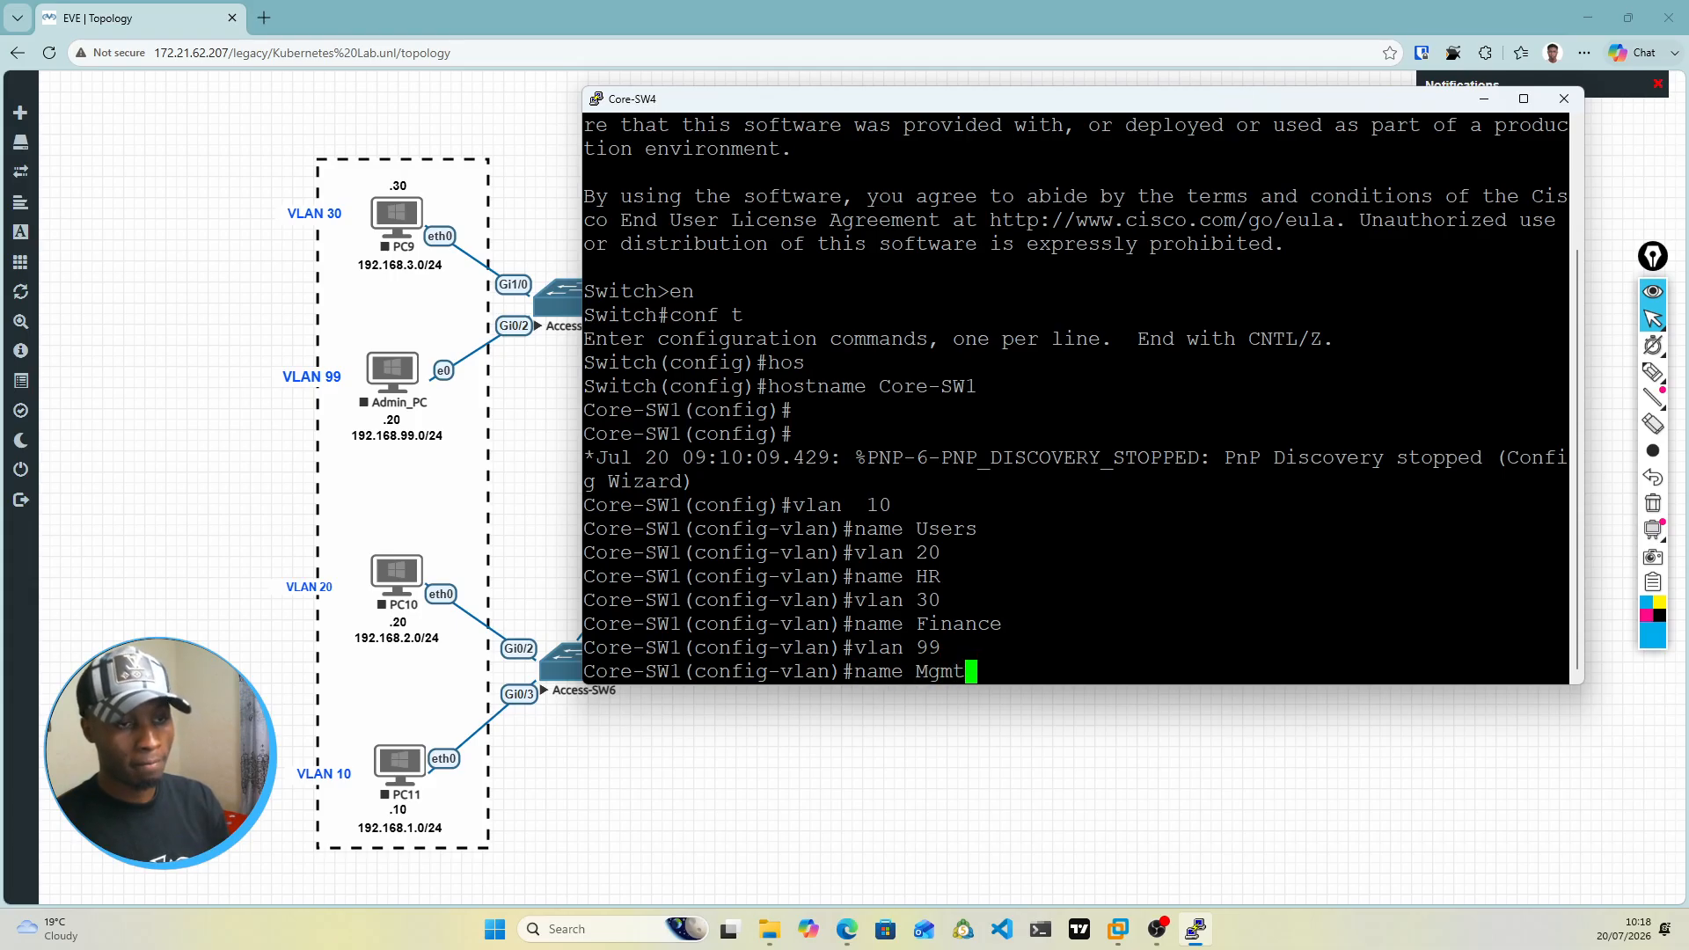
pyautogui.press('Return')
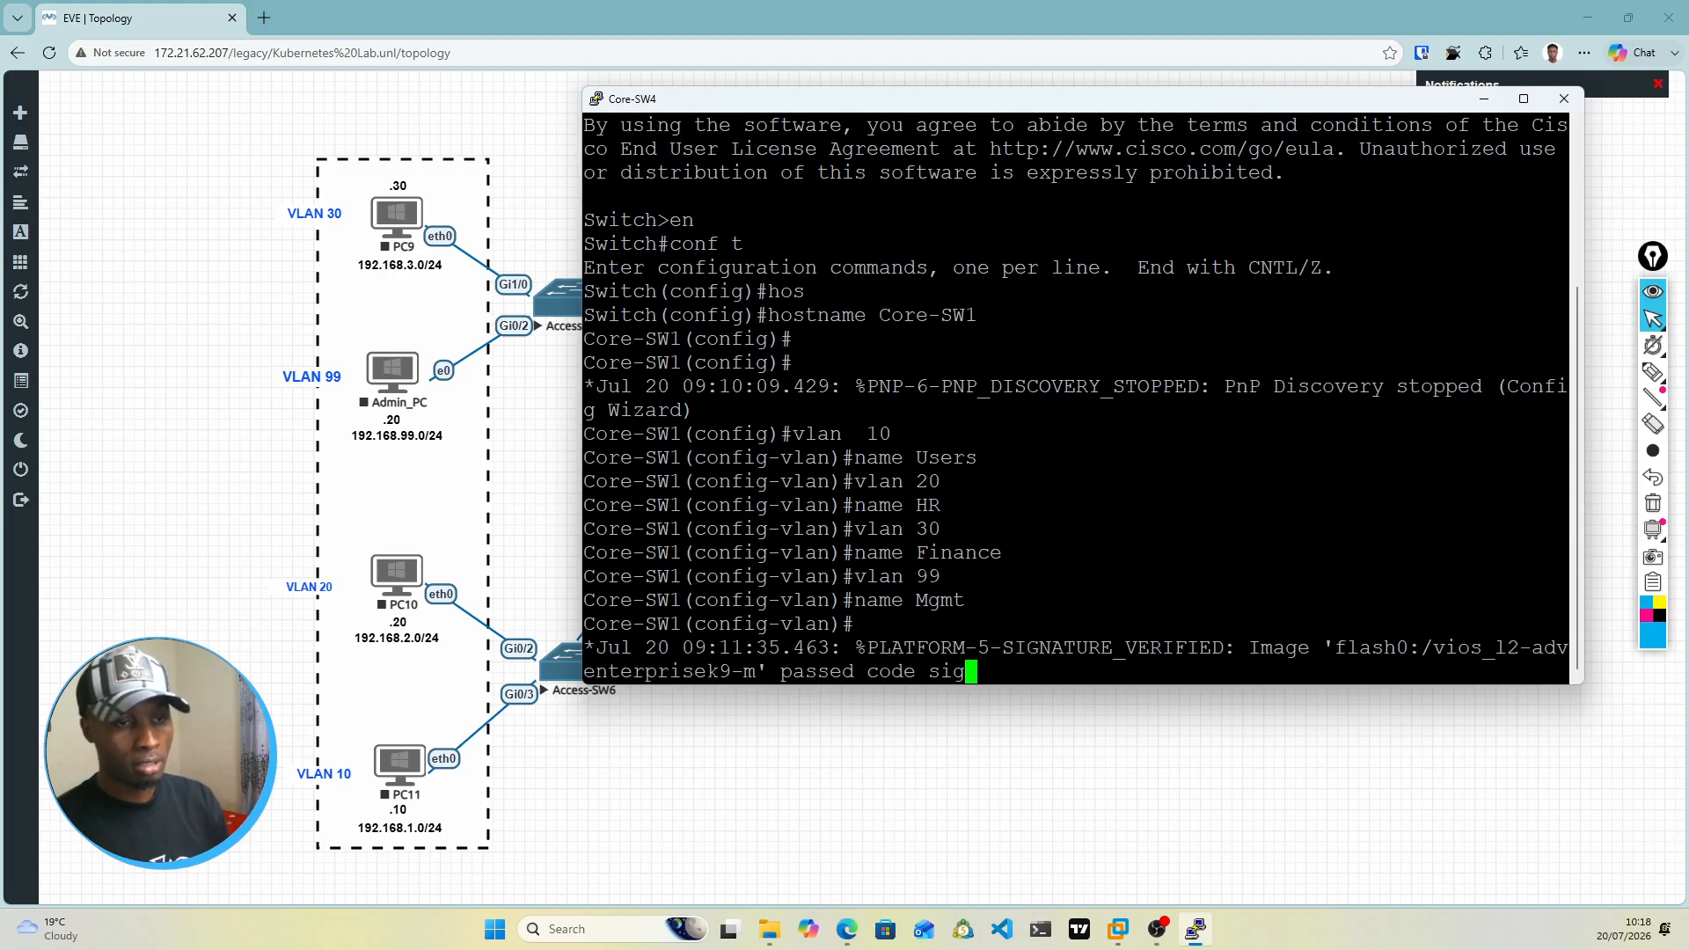
# Step: Bring up a clean prompt and exit VLAN configuration mode to return to global configuration
pyautogui.press('Return')
pyautogui.press('Return')
pyautogui.press('Return')
pyautogui.press('Return')
pyautogui.press('Return')
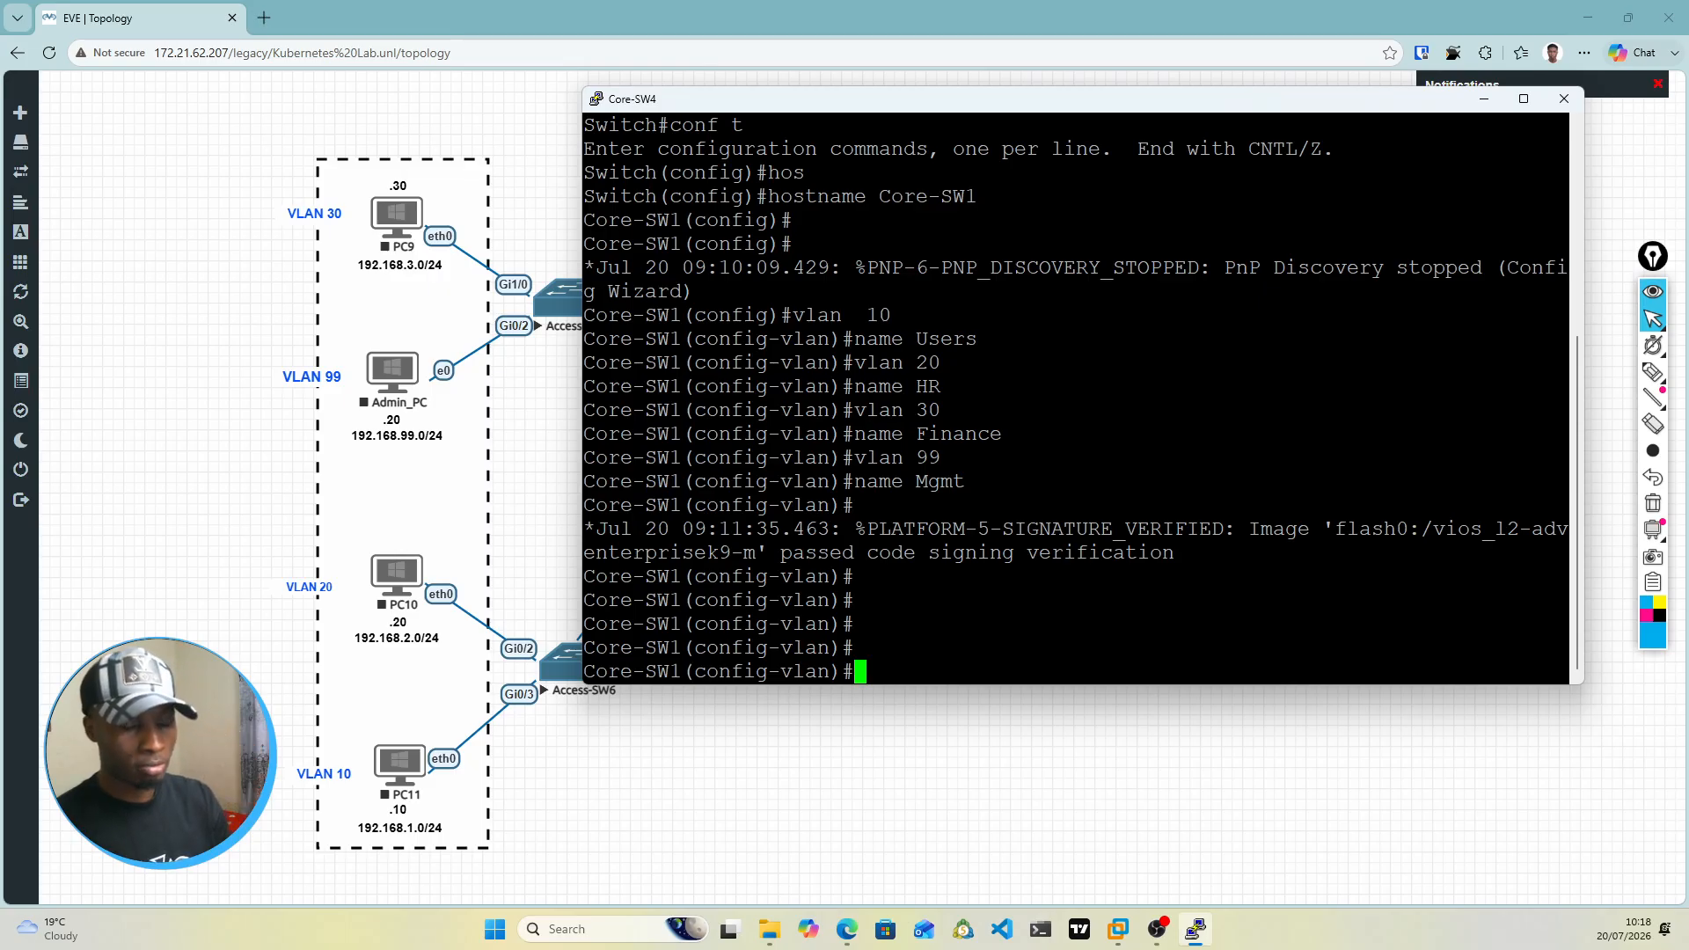
pyautogui.write('exit')
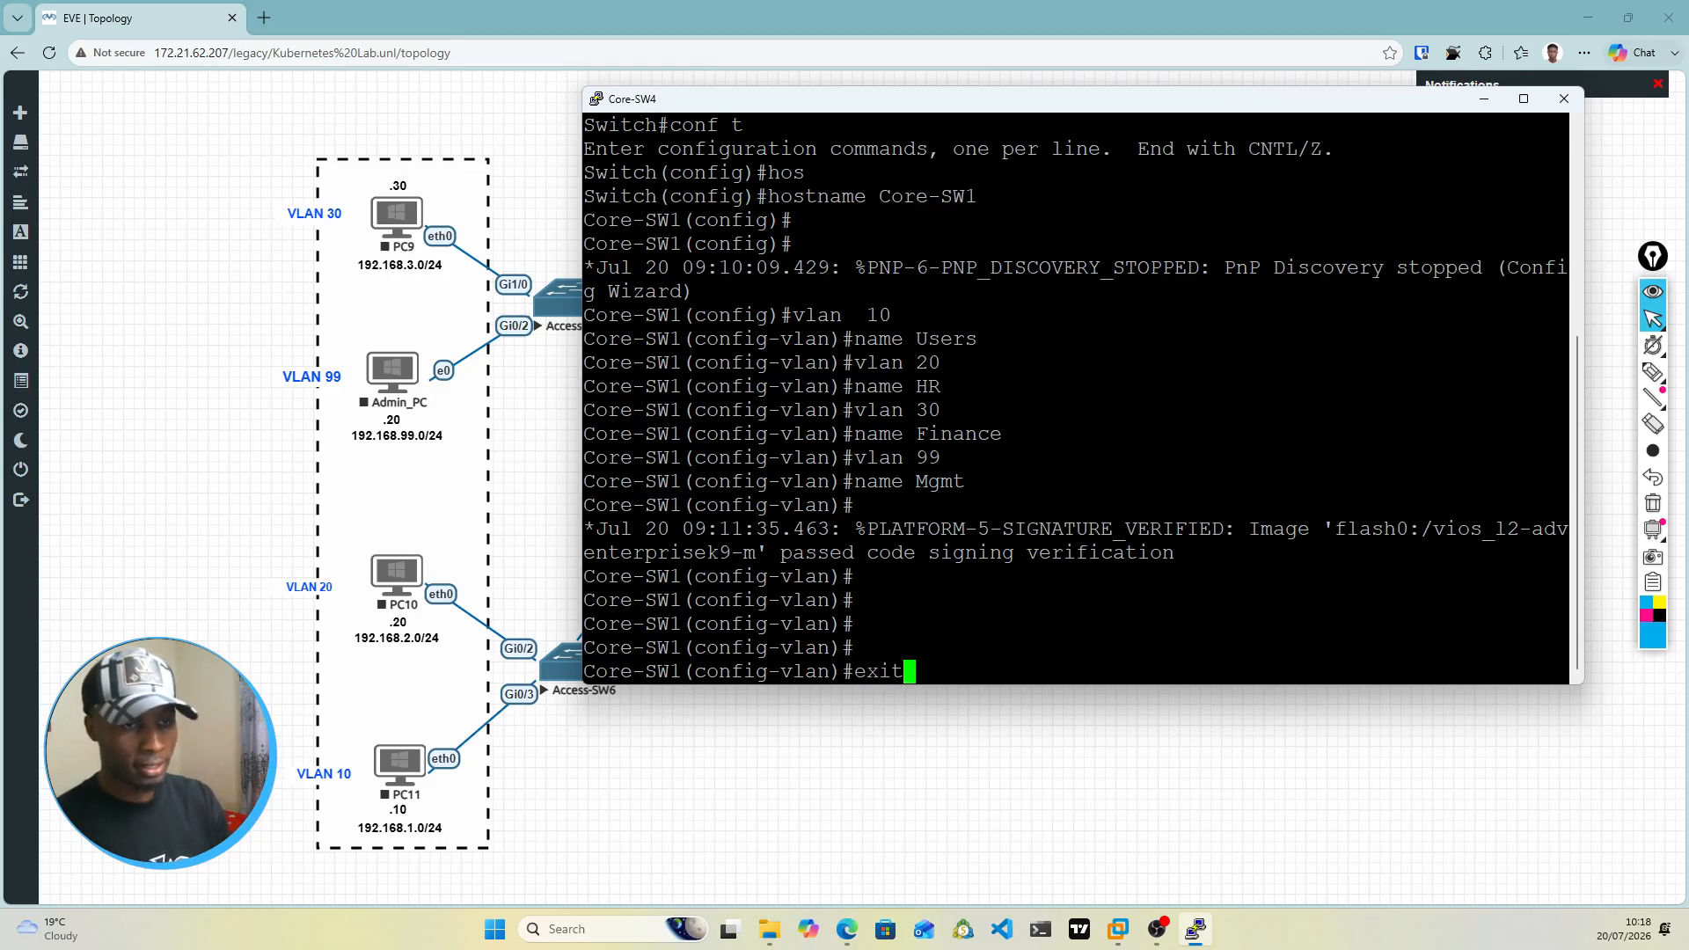
pyautogui.press('Return')
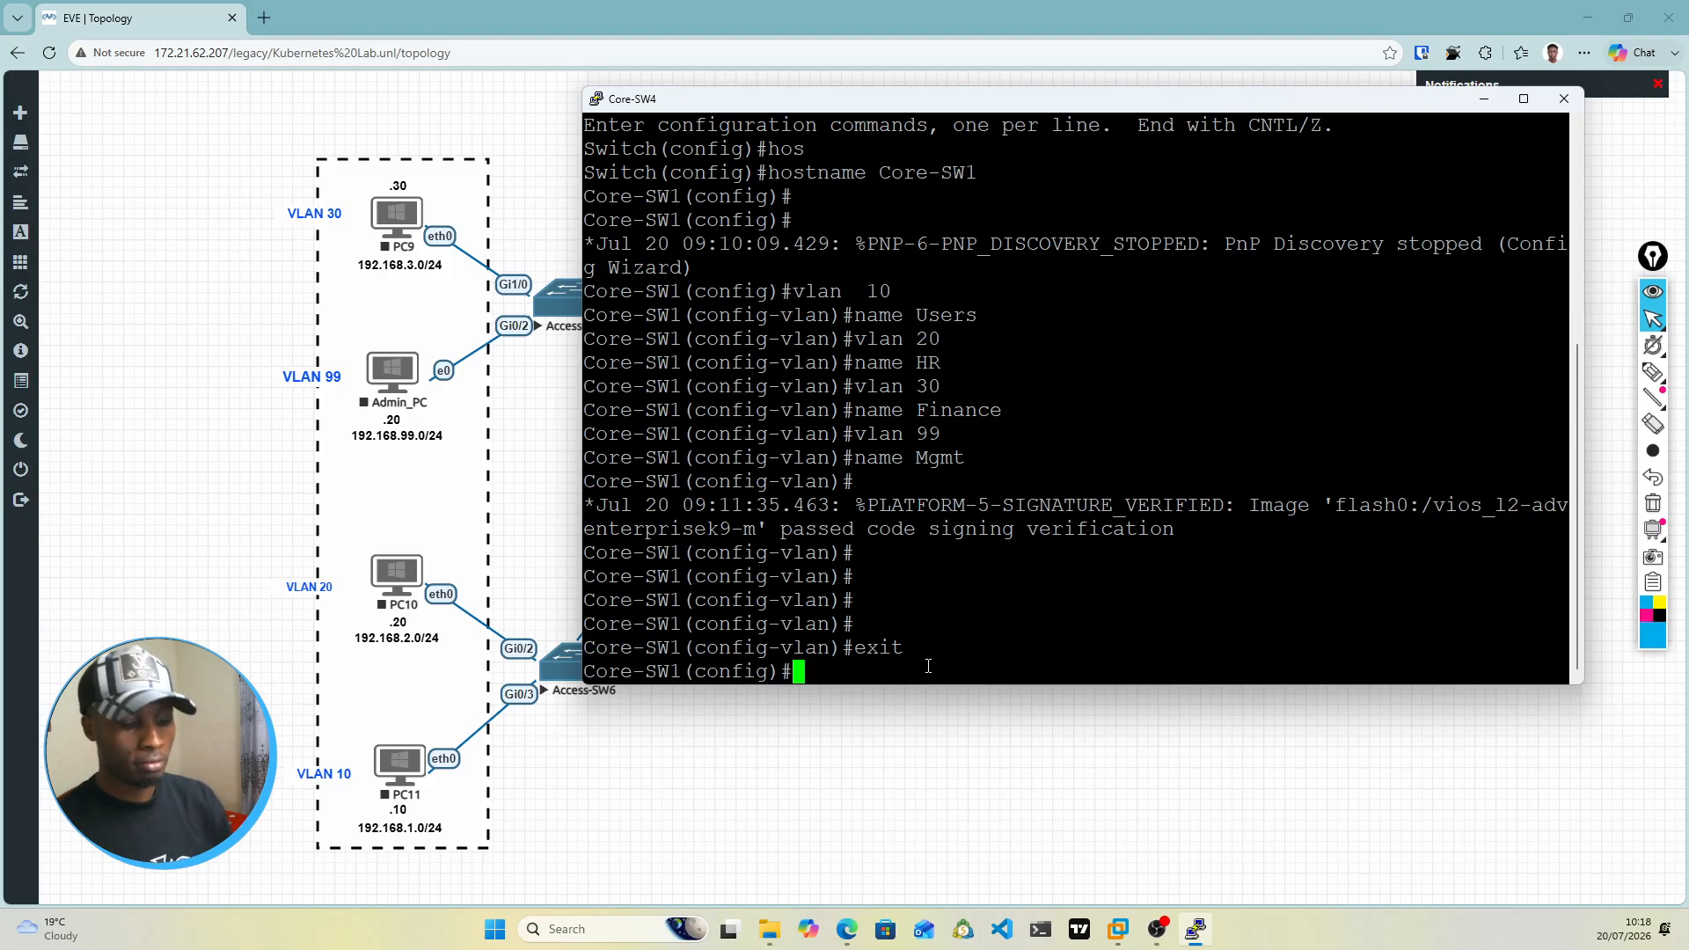
# Step: Display the switch's VLAN summary from configuration mode with do show vlan br
pyautogui.write('d o sh')
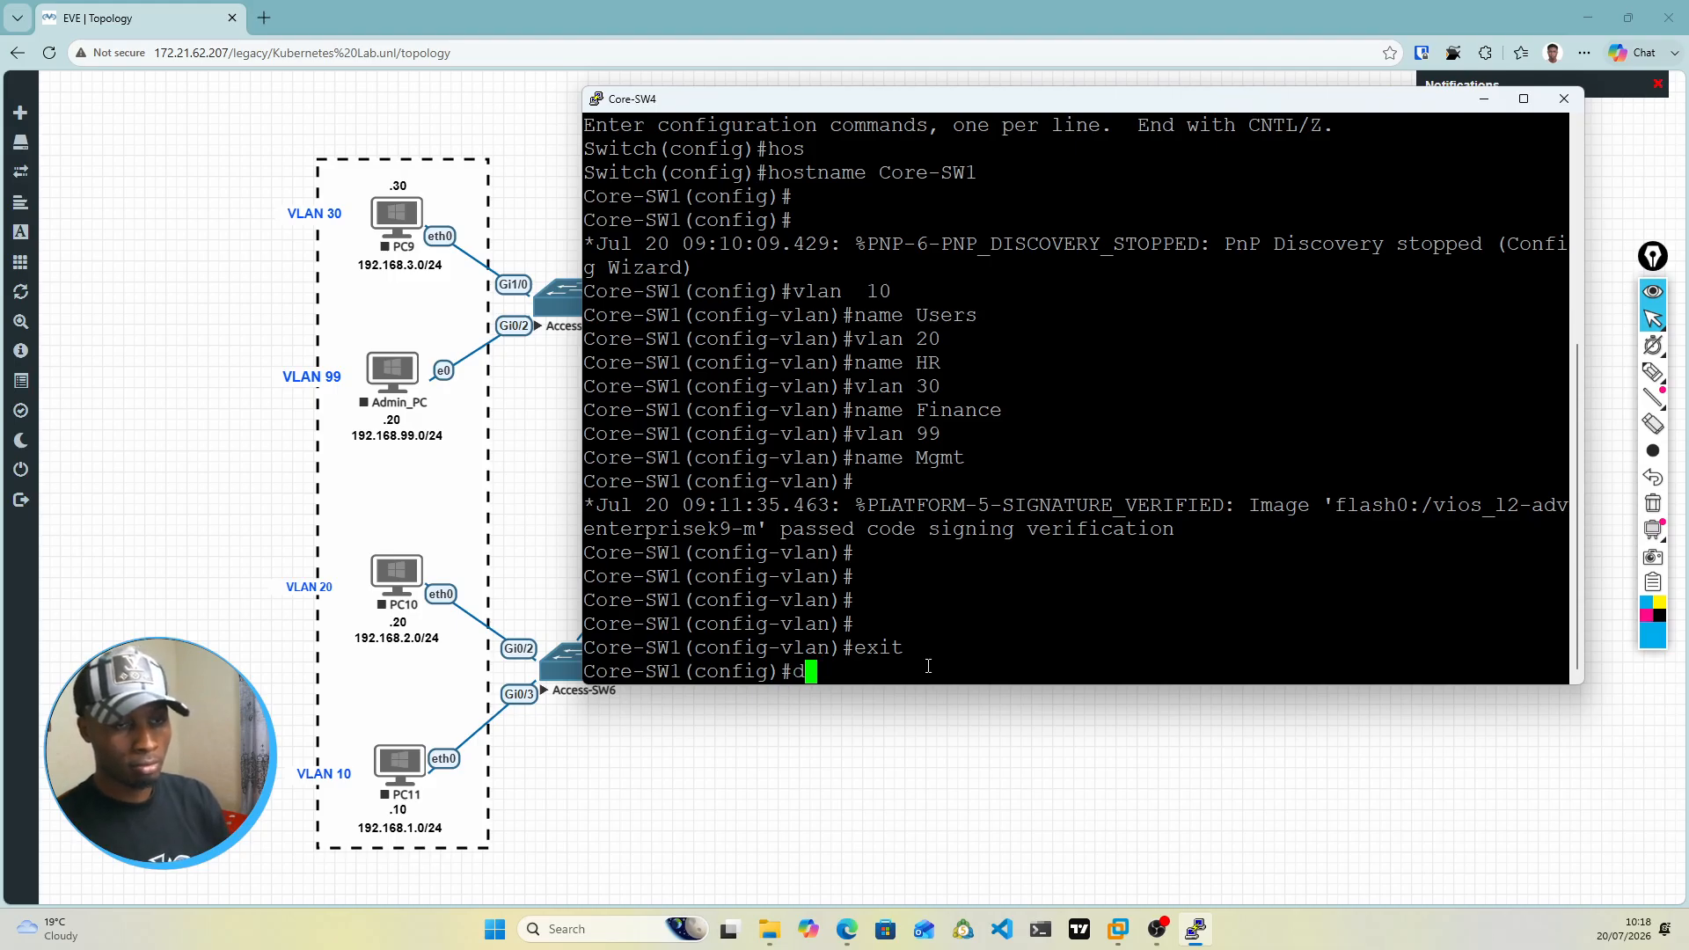
pyautogui.write('ow')
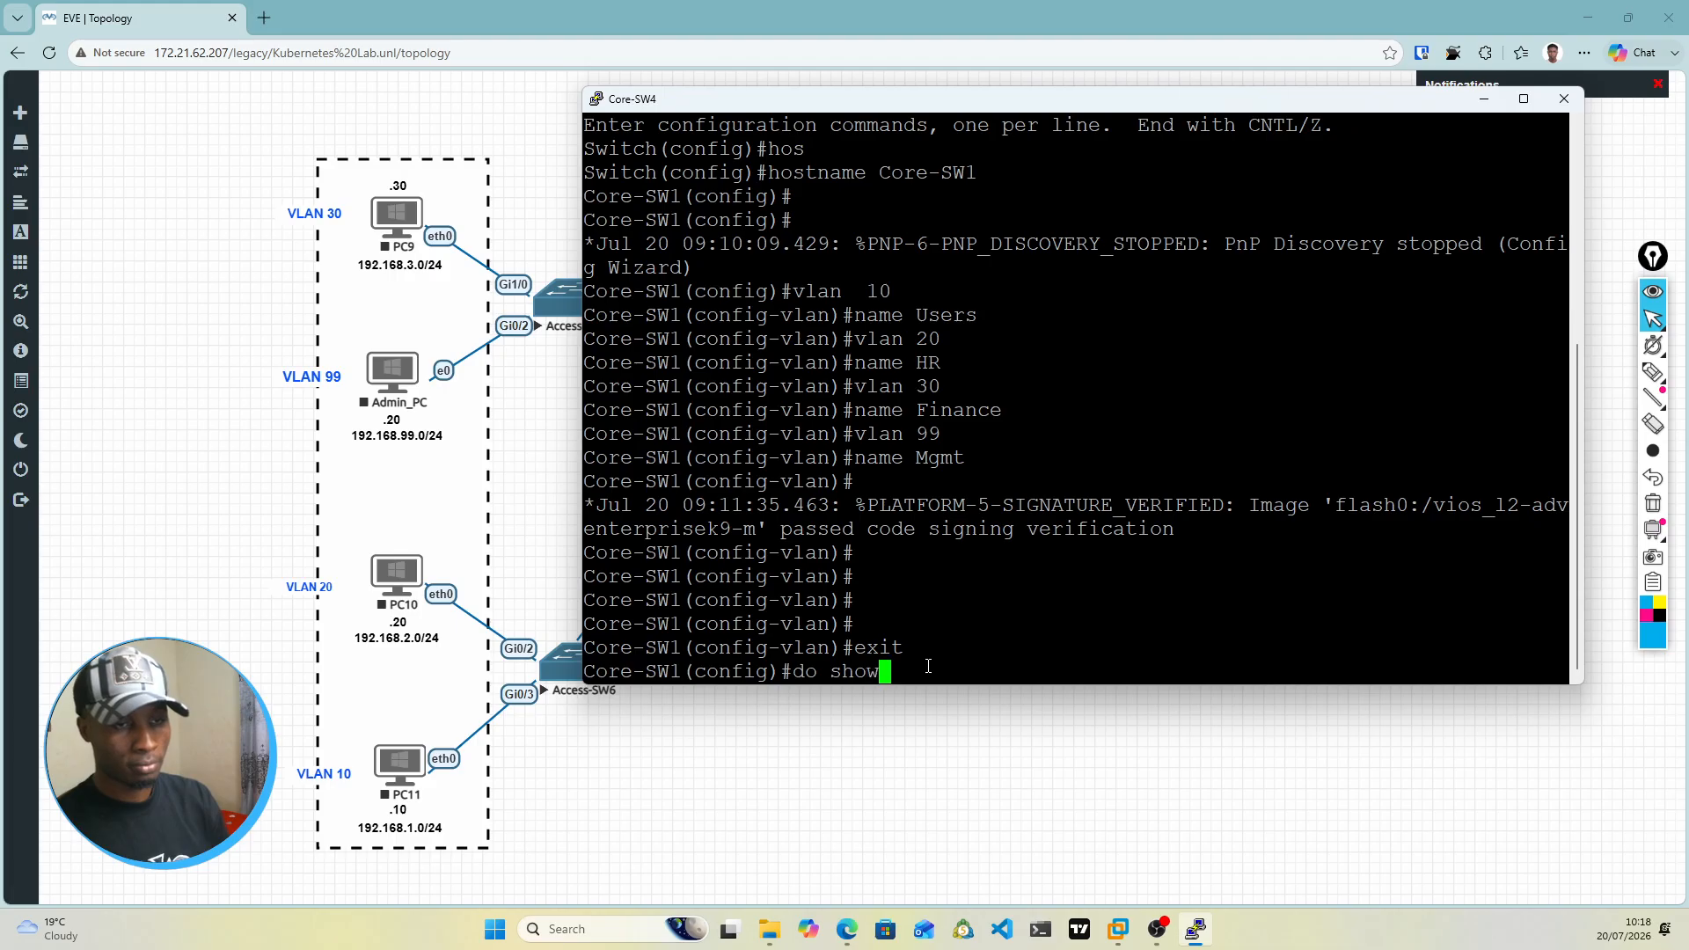
pyautogui.write(' vlan br')
pyautogui.press('Return')
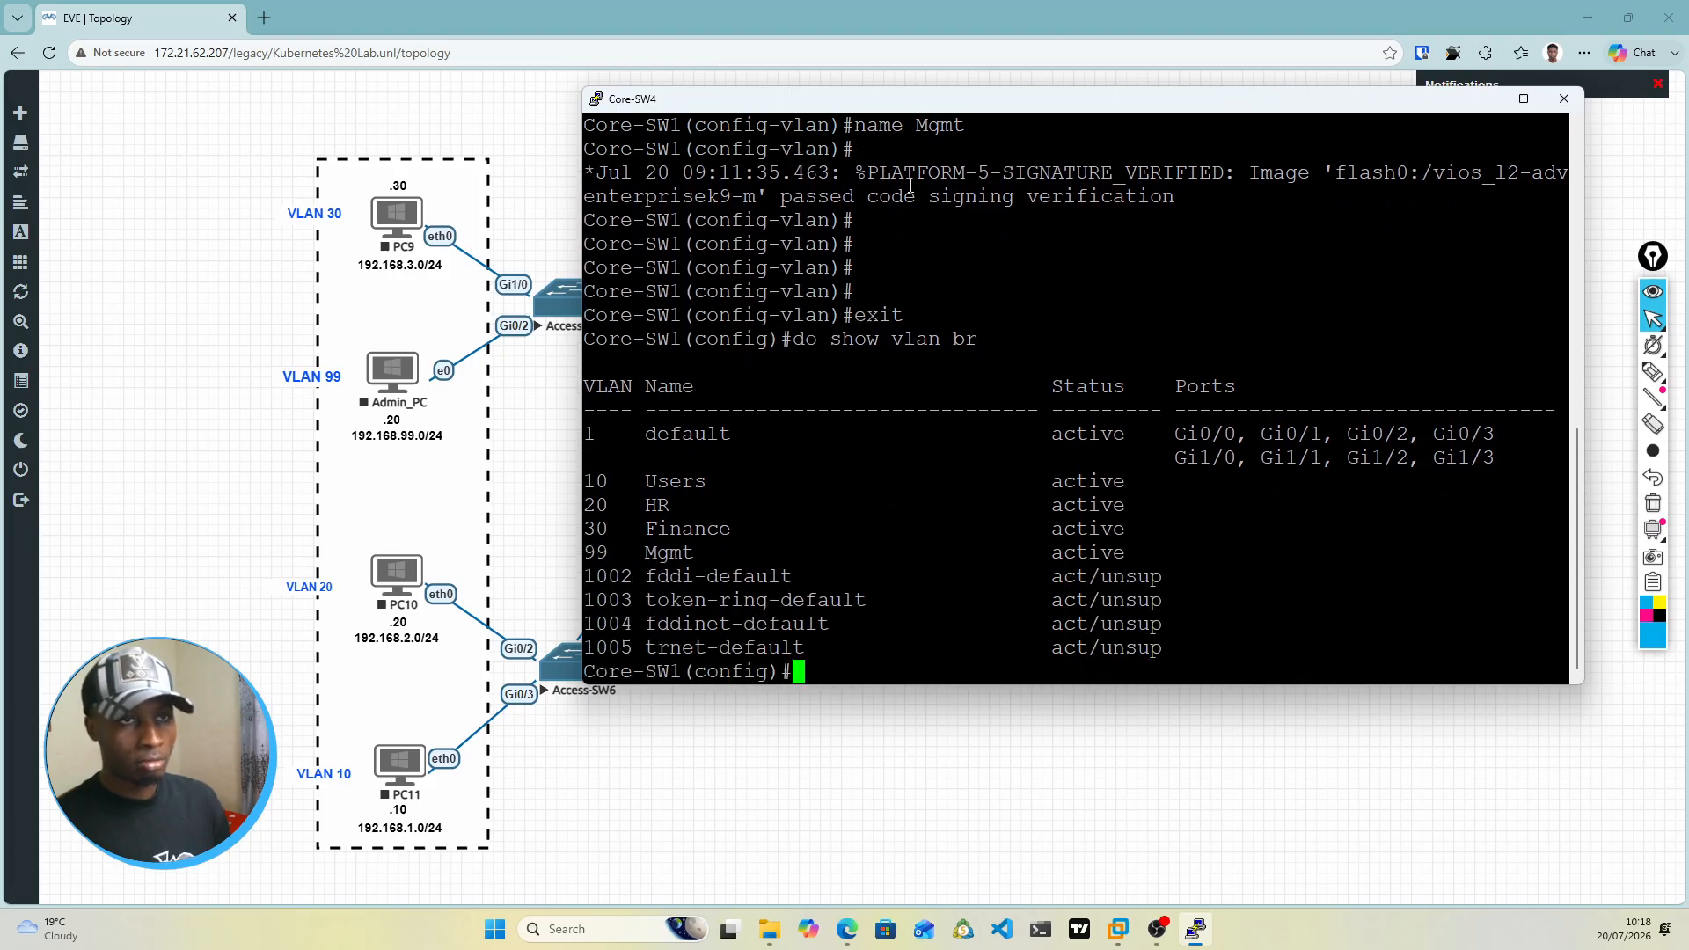
# Step: Move the Core-SW4 console aside to examine the lab topology's links and subnets, and bring the console back into full view
pyautogui.moveTo(919, 113); pyautogui.dragTo(1054, 535)
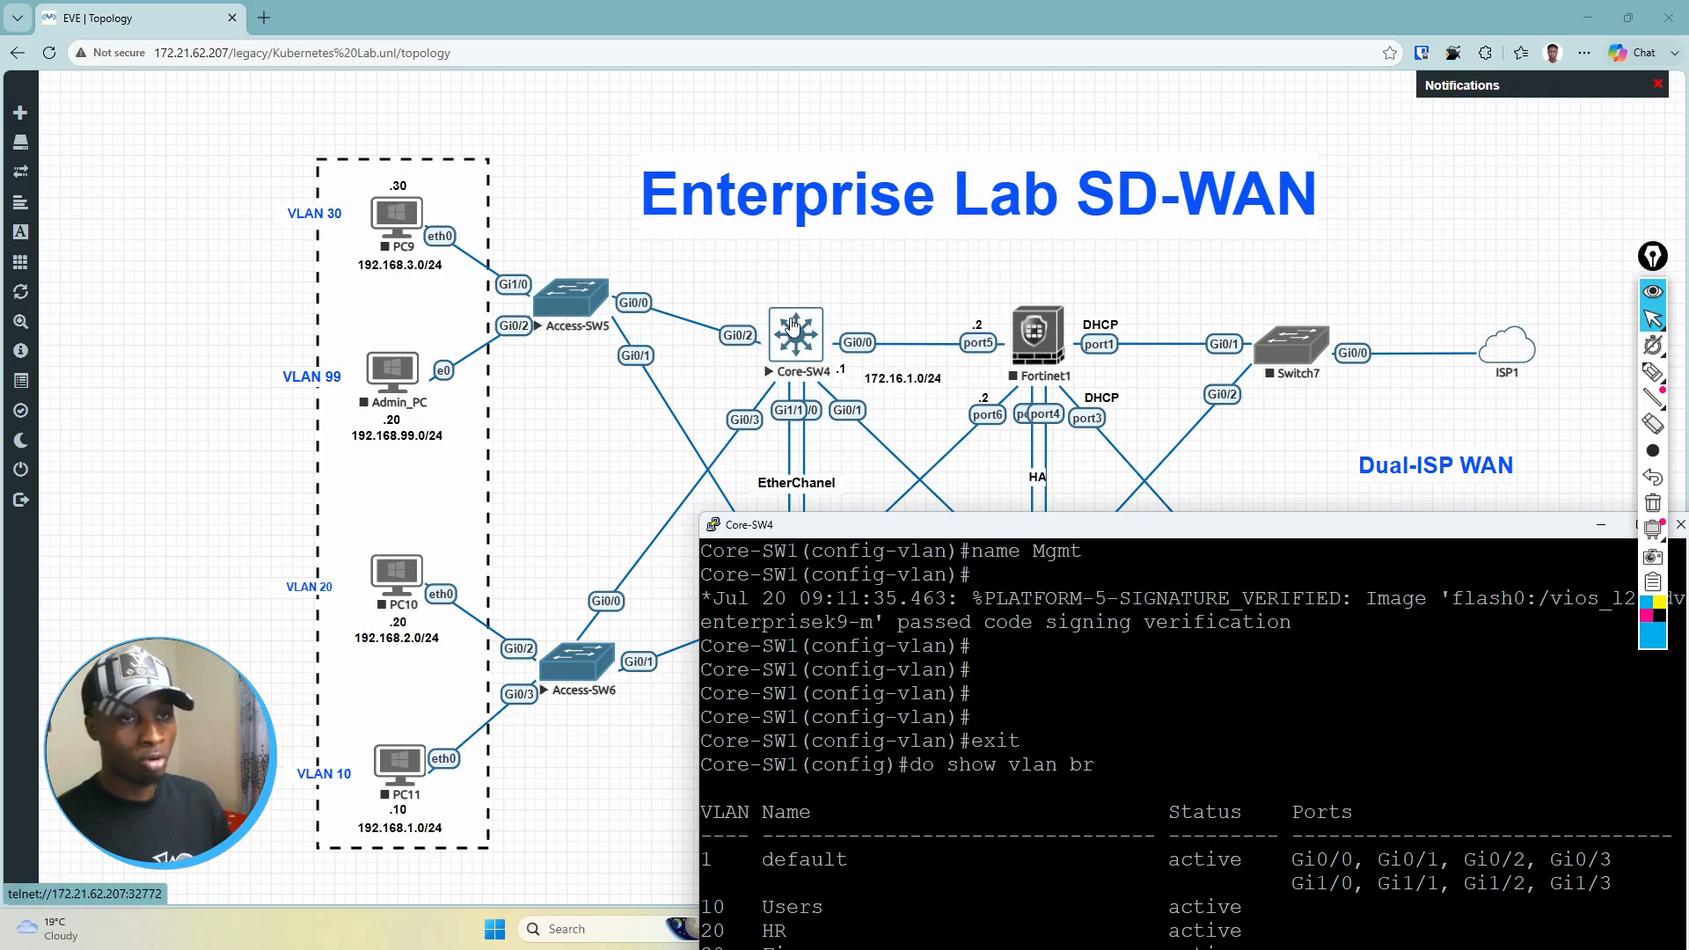
pyautogui.moveTo(884, 532); pyautogui.dragTo(965, 708)
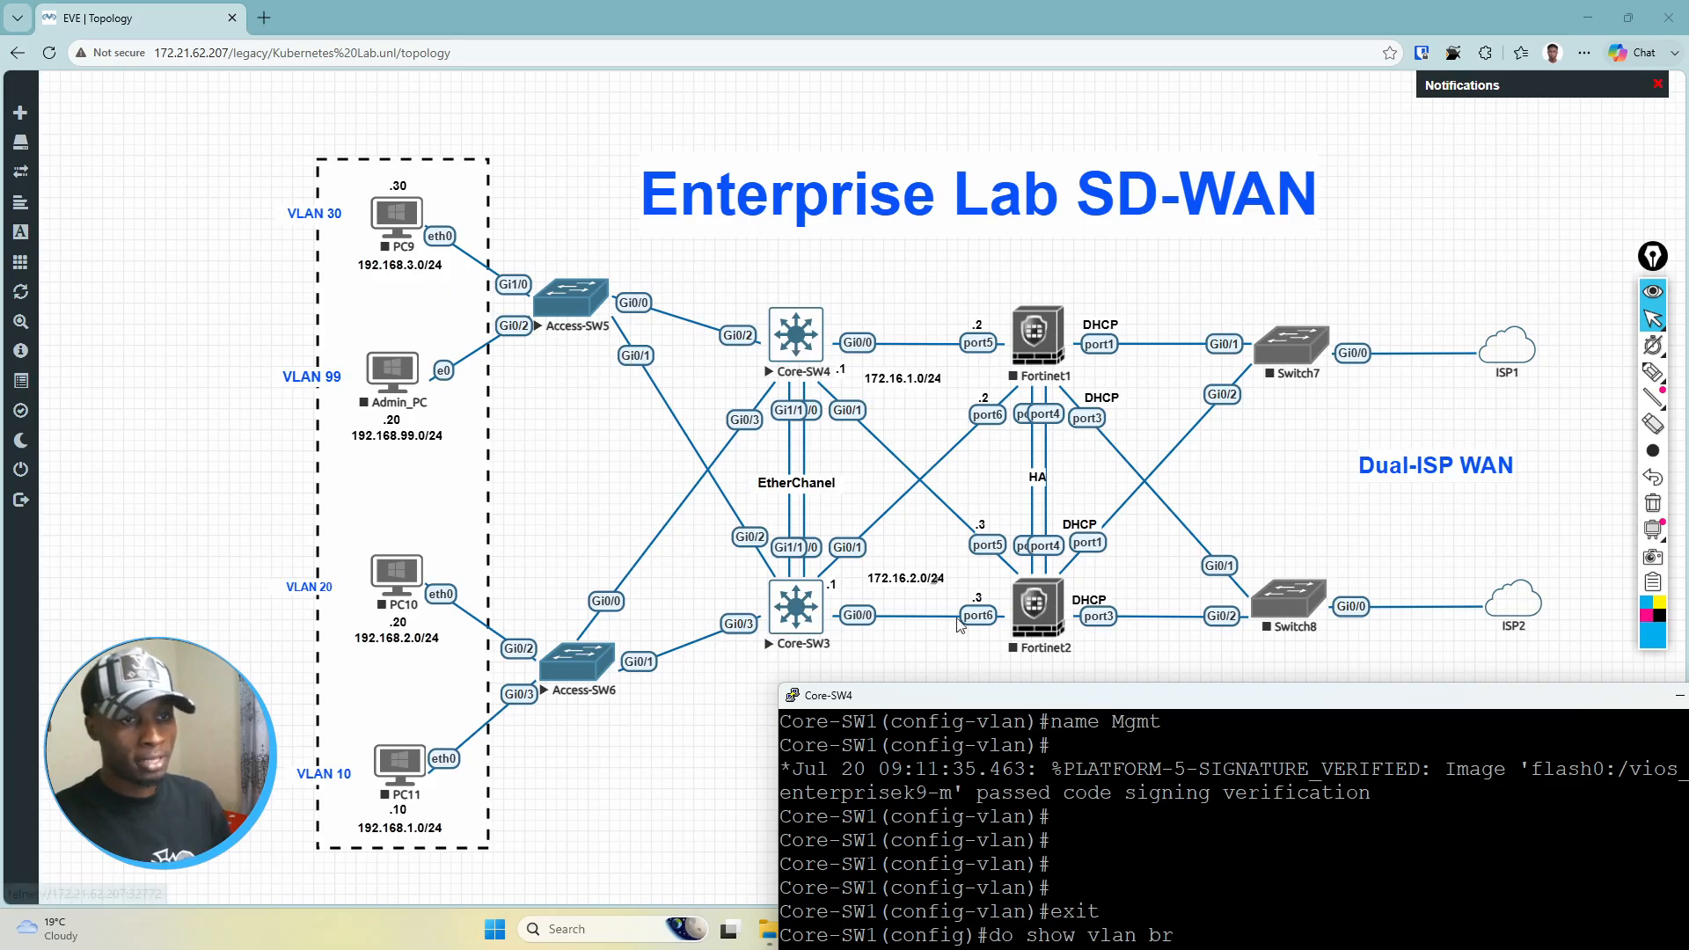
pyautogui.moveTo(1007, 697); pyautogui.dragTo(780, 118)
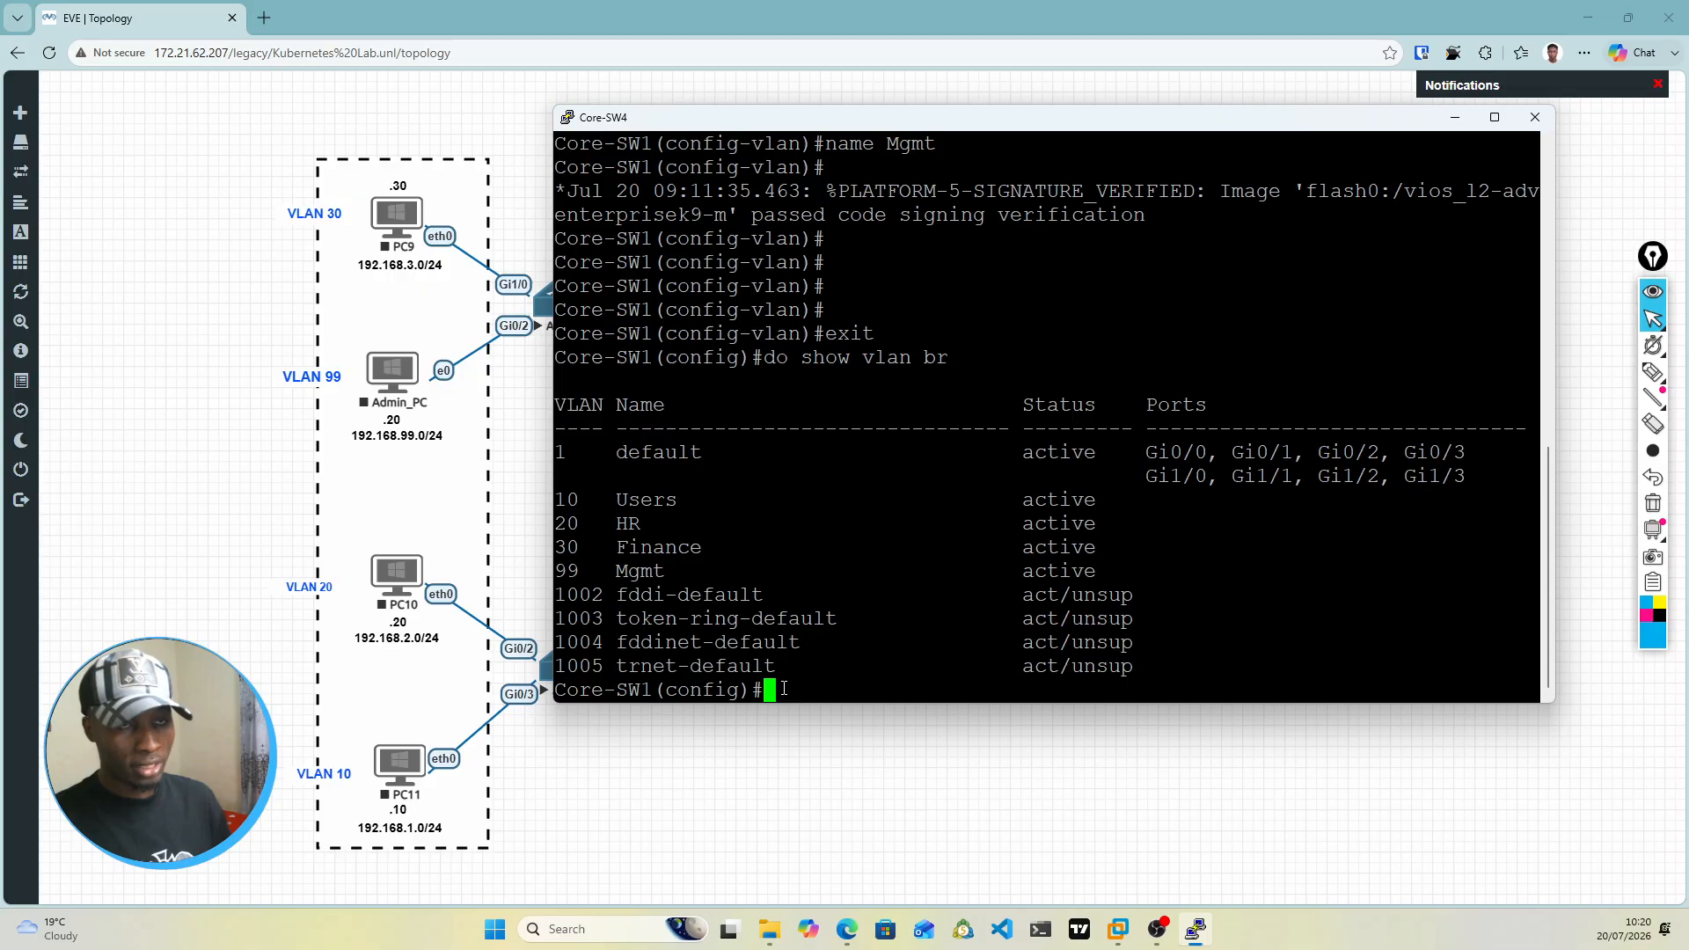
pyautogui.moveTo(877, 133)
pyautogui.mouseDown()
pyautogui.moveTo(899, 414)
pyautogui.moveTo(871, 570)
pyautogui.moveTo(865, 163)
pyautogui.mouseUp()
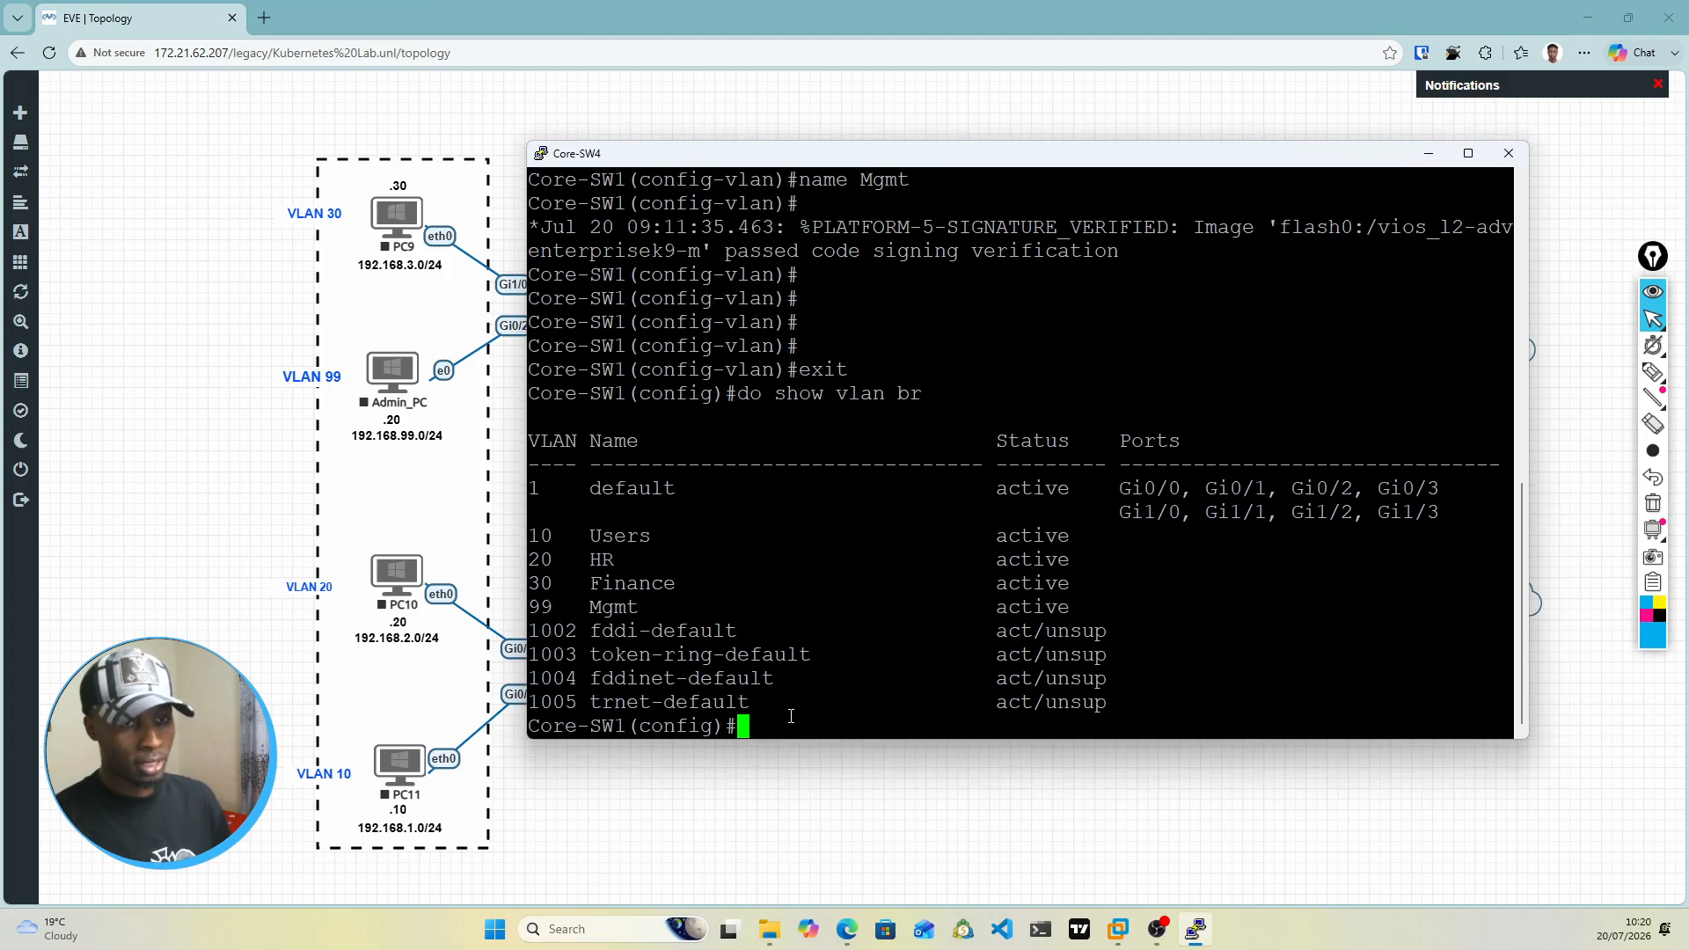
# Step: Enter interface configuration mode for VLAN 10 on Core-SW1 with int vlan 10
pyautogui.press('Return')
pyautogui.press('Return')
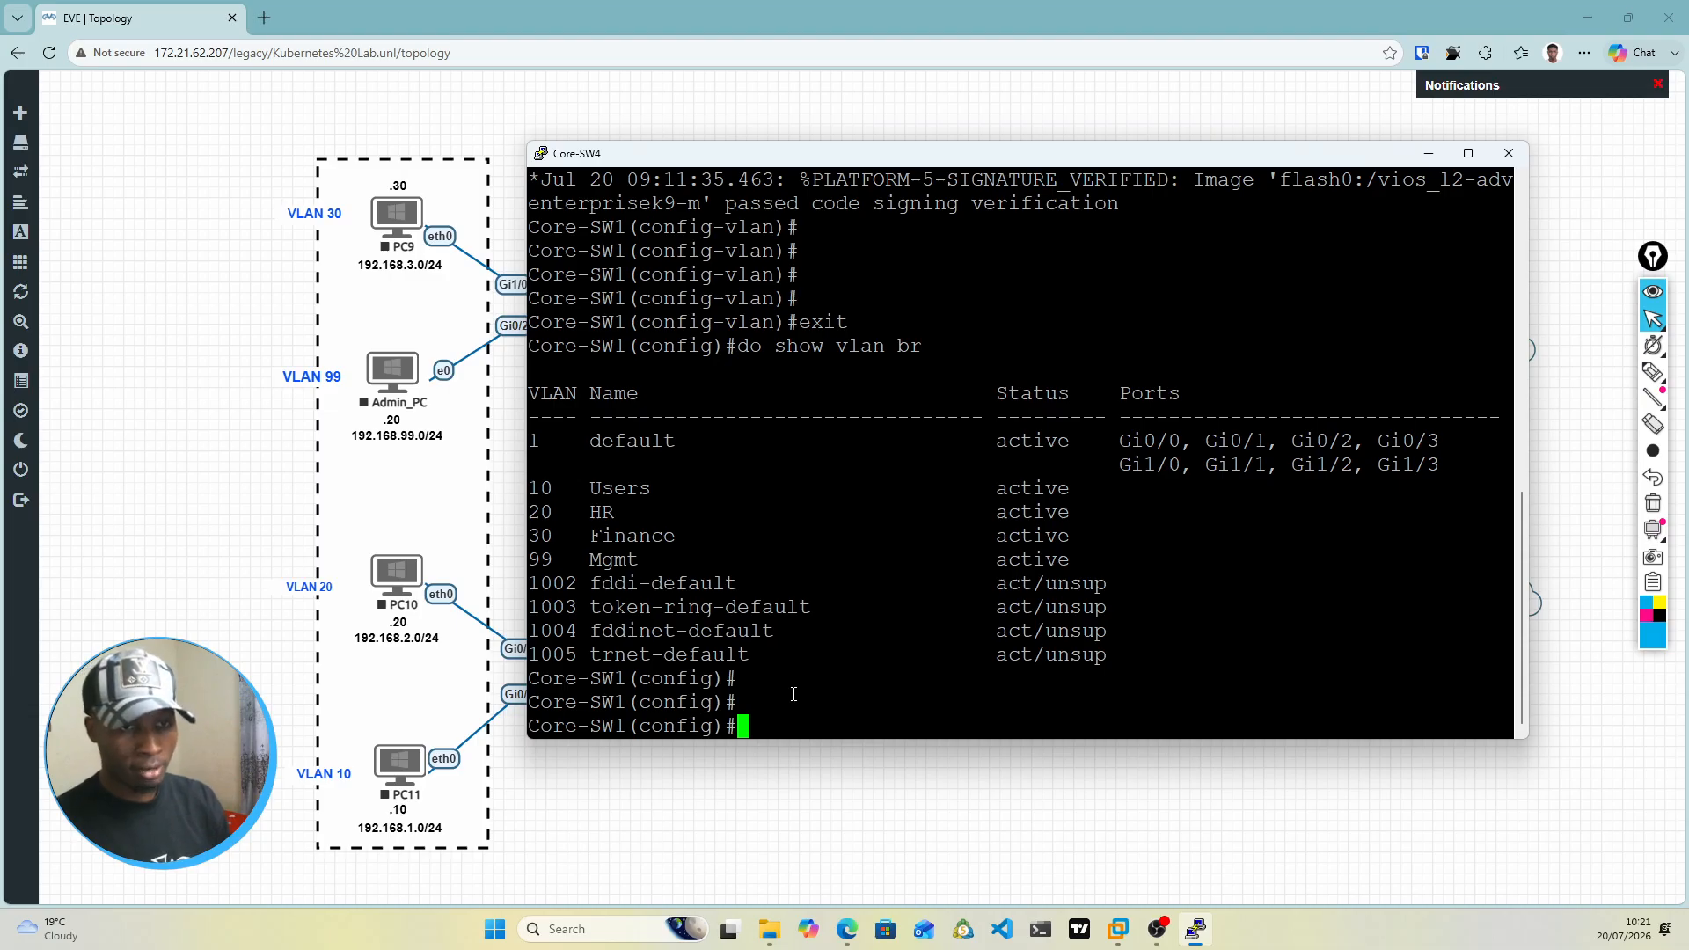
pyautogui.write('i')
pyautogui.write('n')
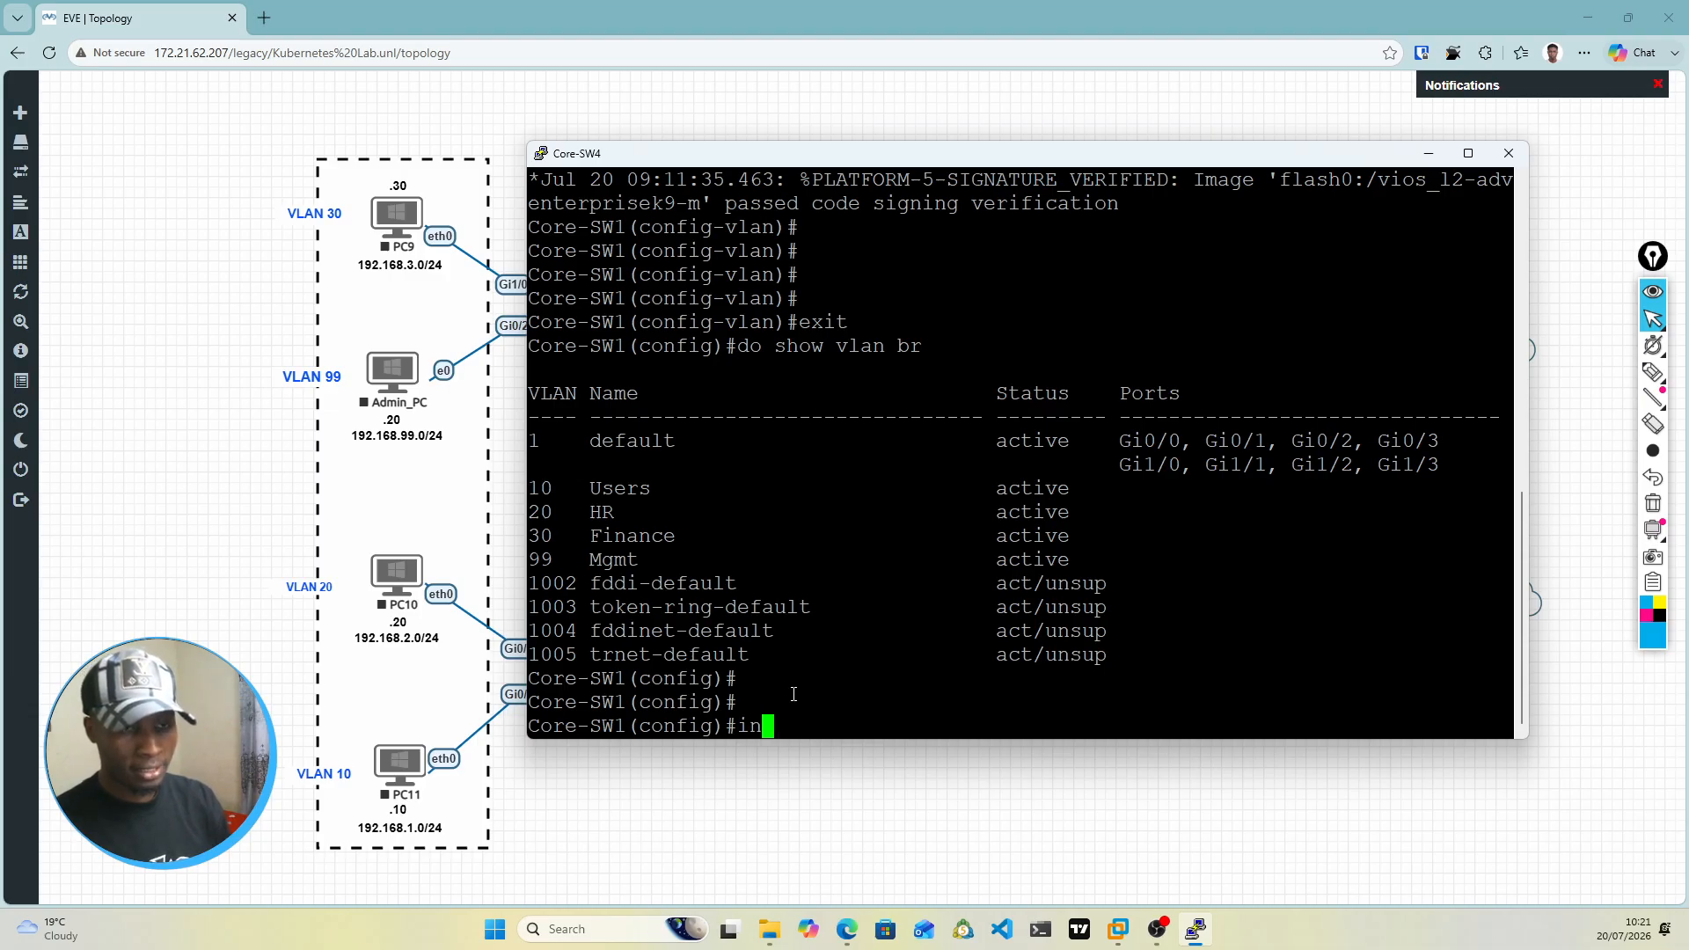
pyautogui.write('t vlan ')
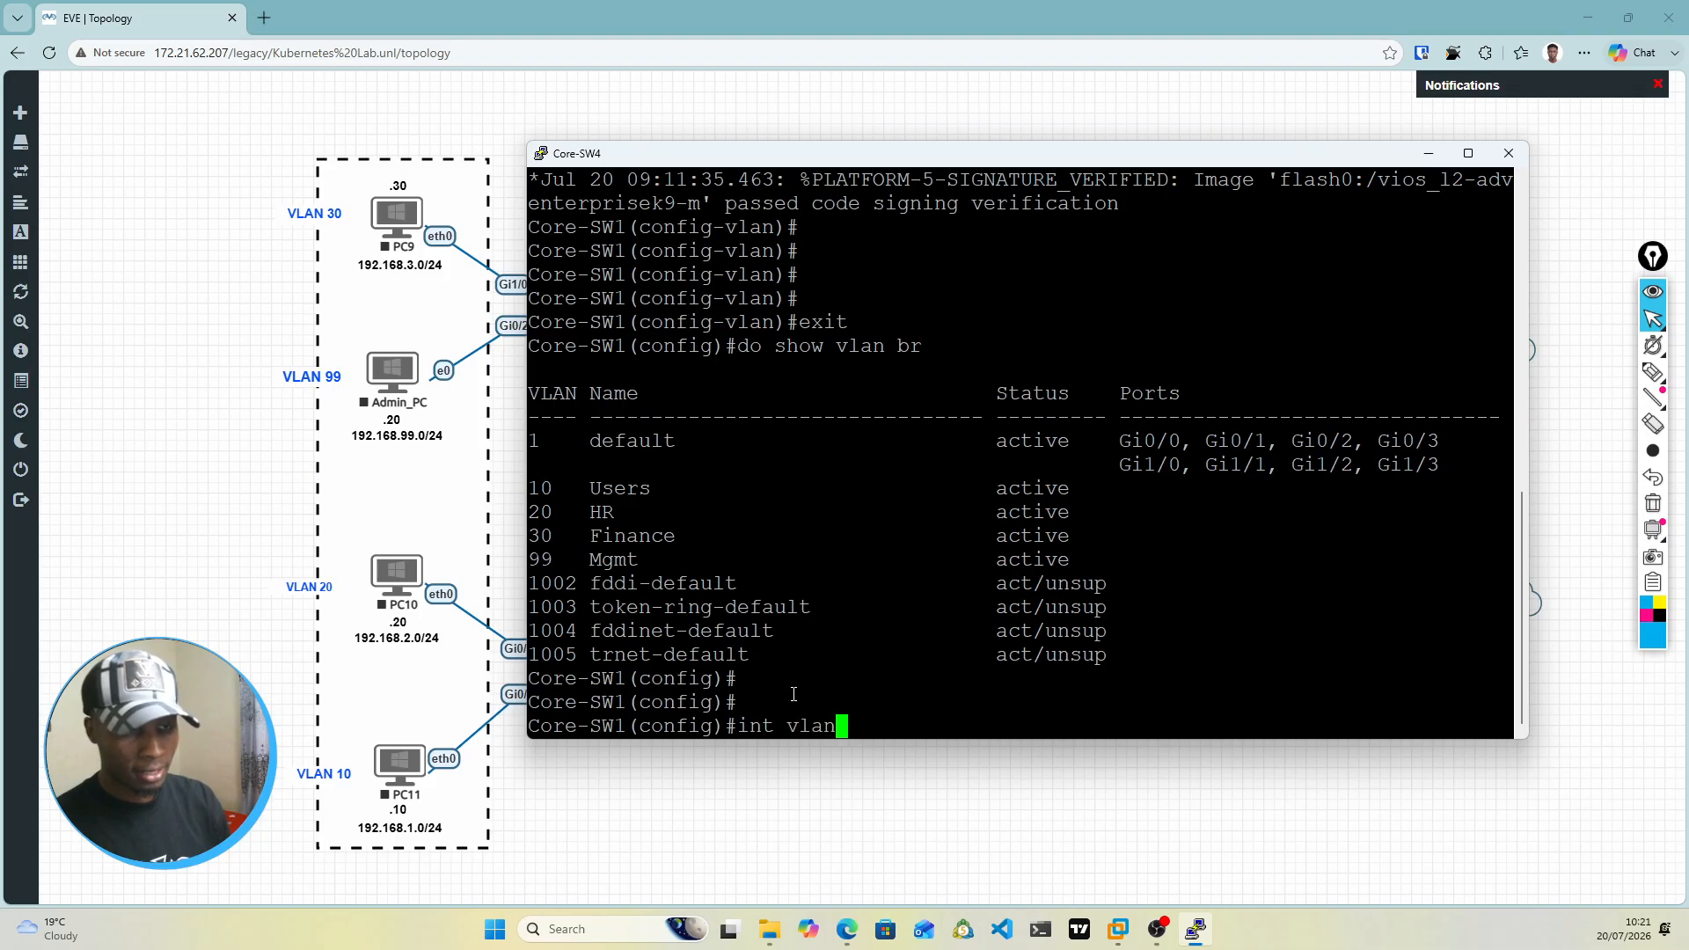
pyautogui.write('10')
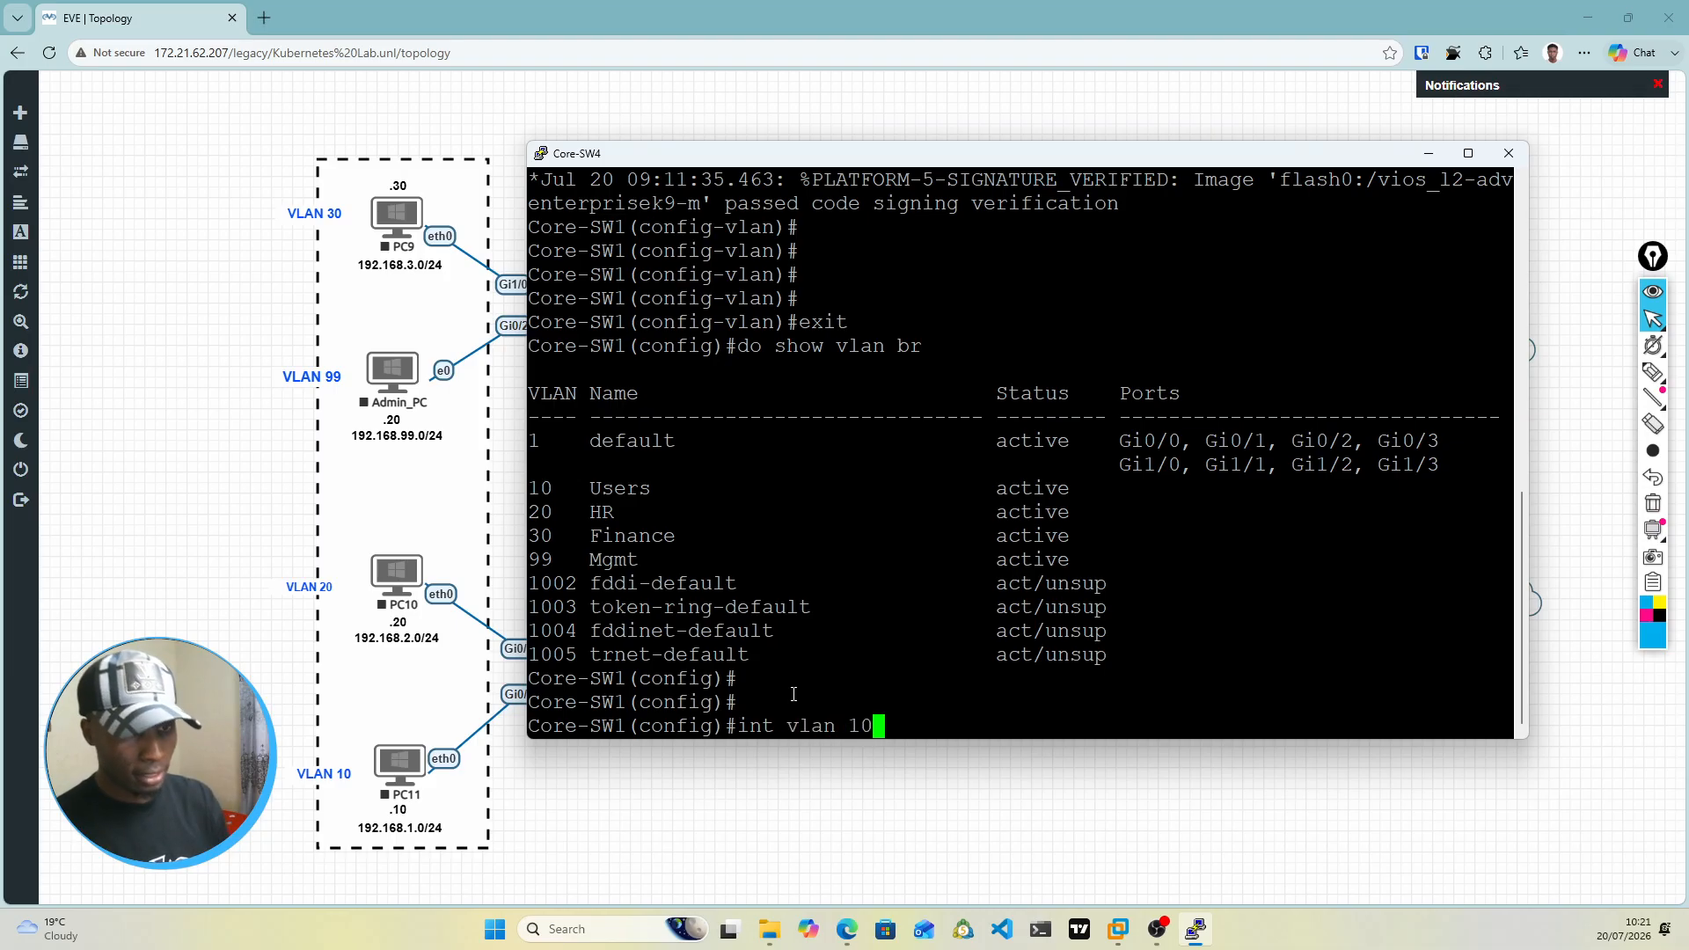
pyautogui.press('Return')
# Step: Assign IP address 192.168.1.2 with mask 255.255.255.0 to the VLAN 10 interface on Core-SW1
pyautogui.write('ip add')
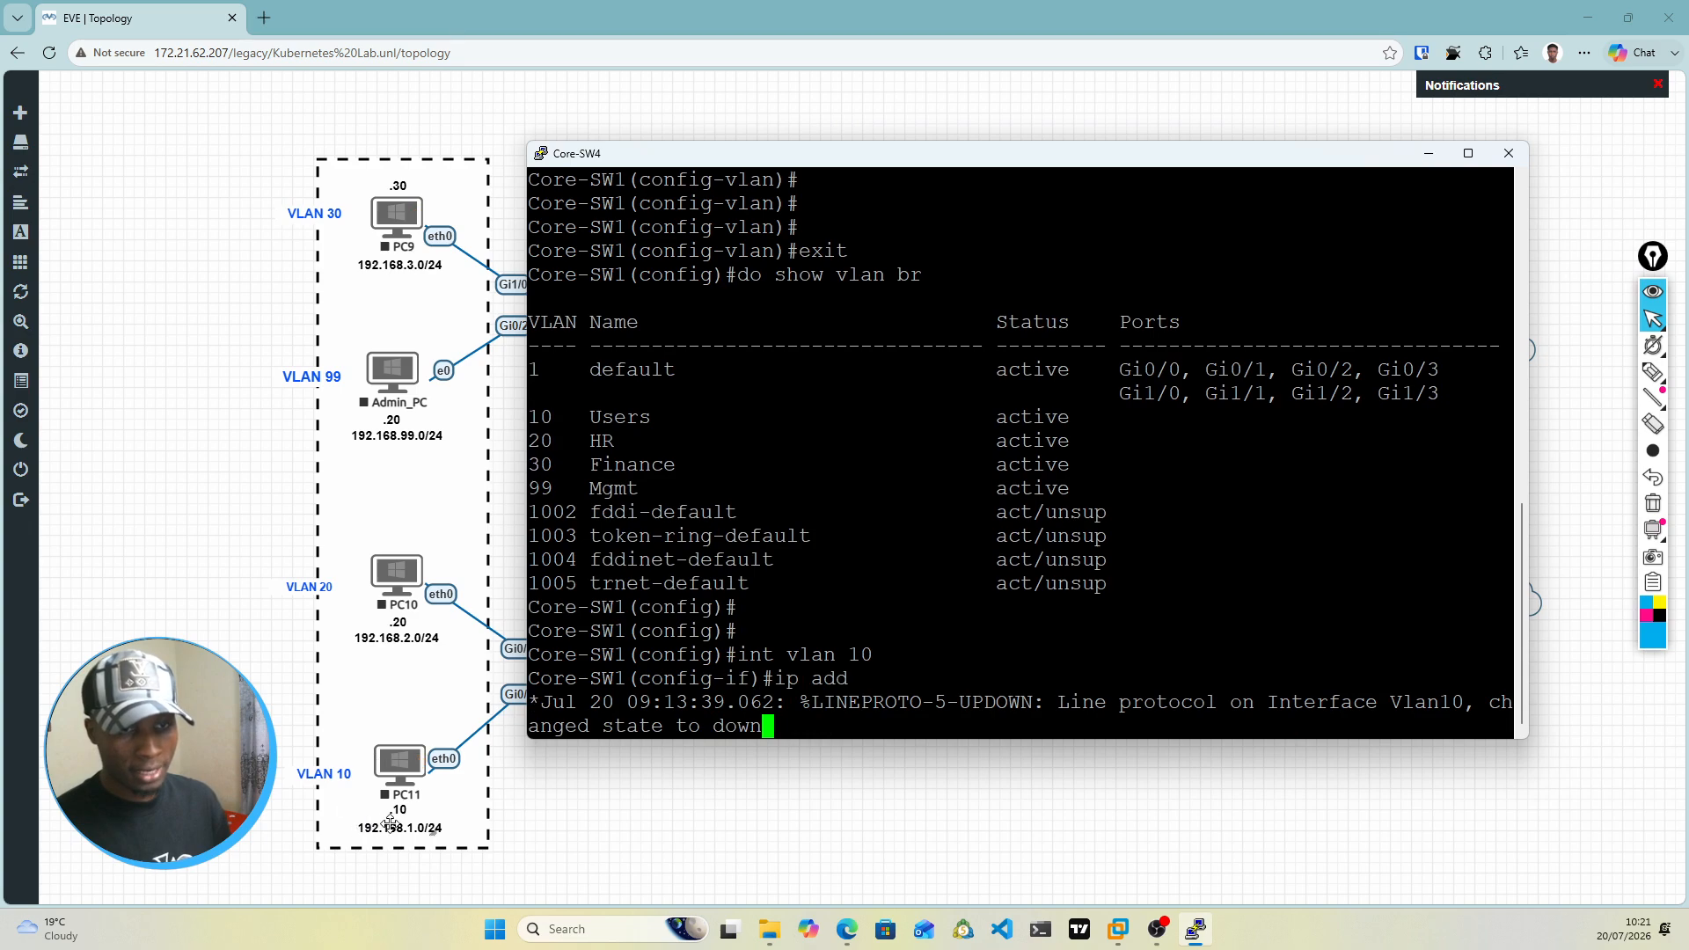
pyautogui.press('Return')
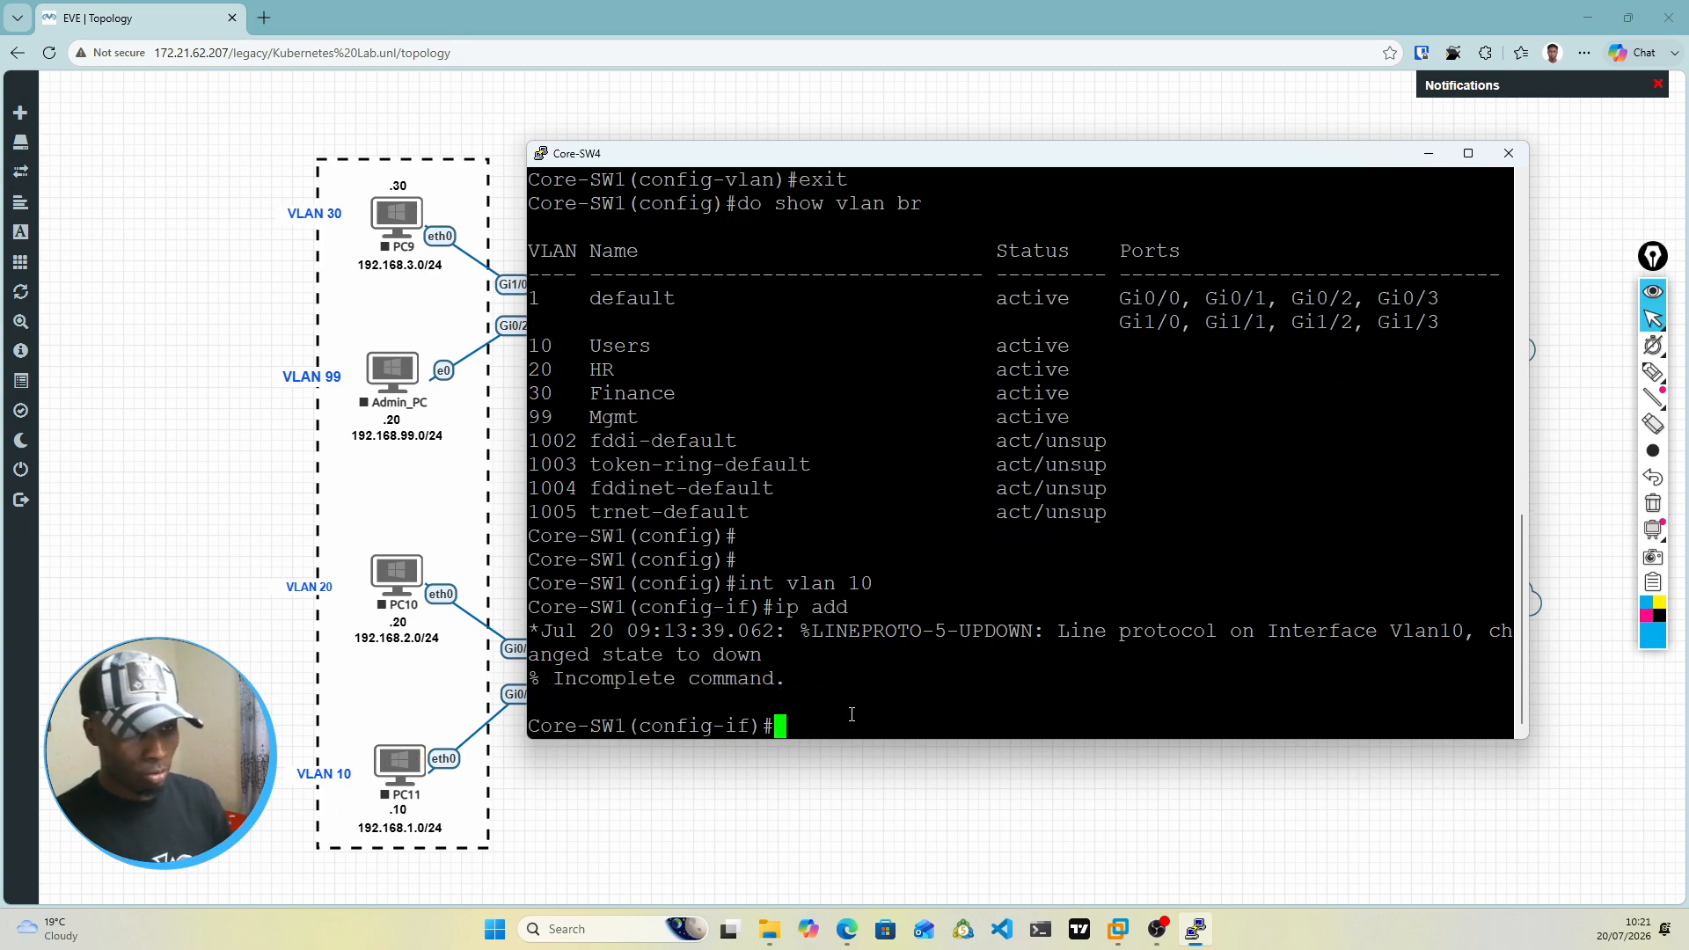
pyautogui.press('Up')
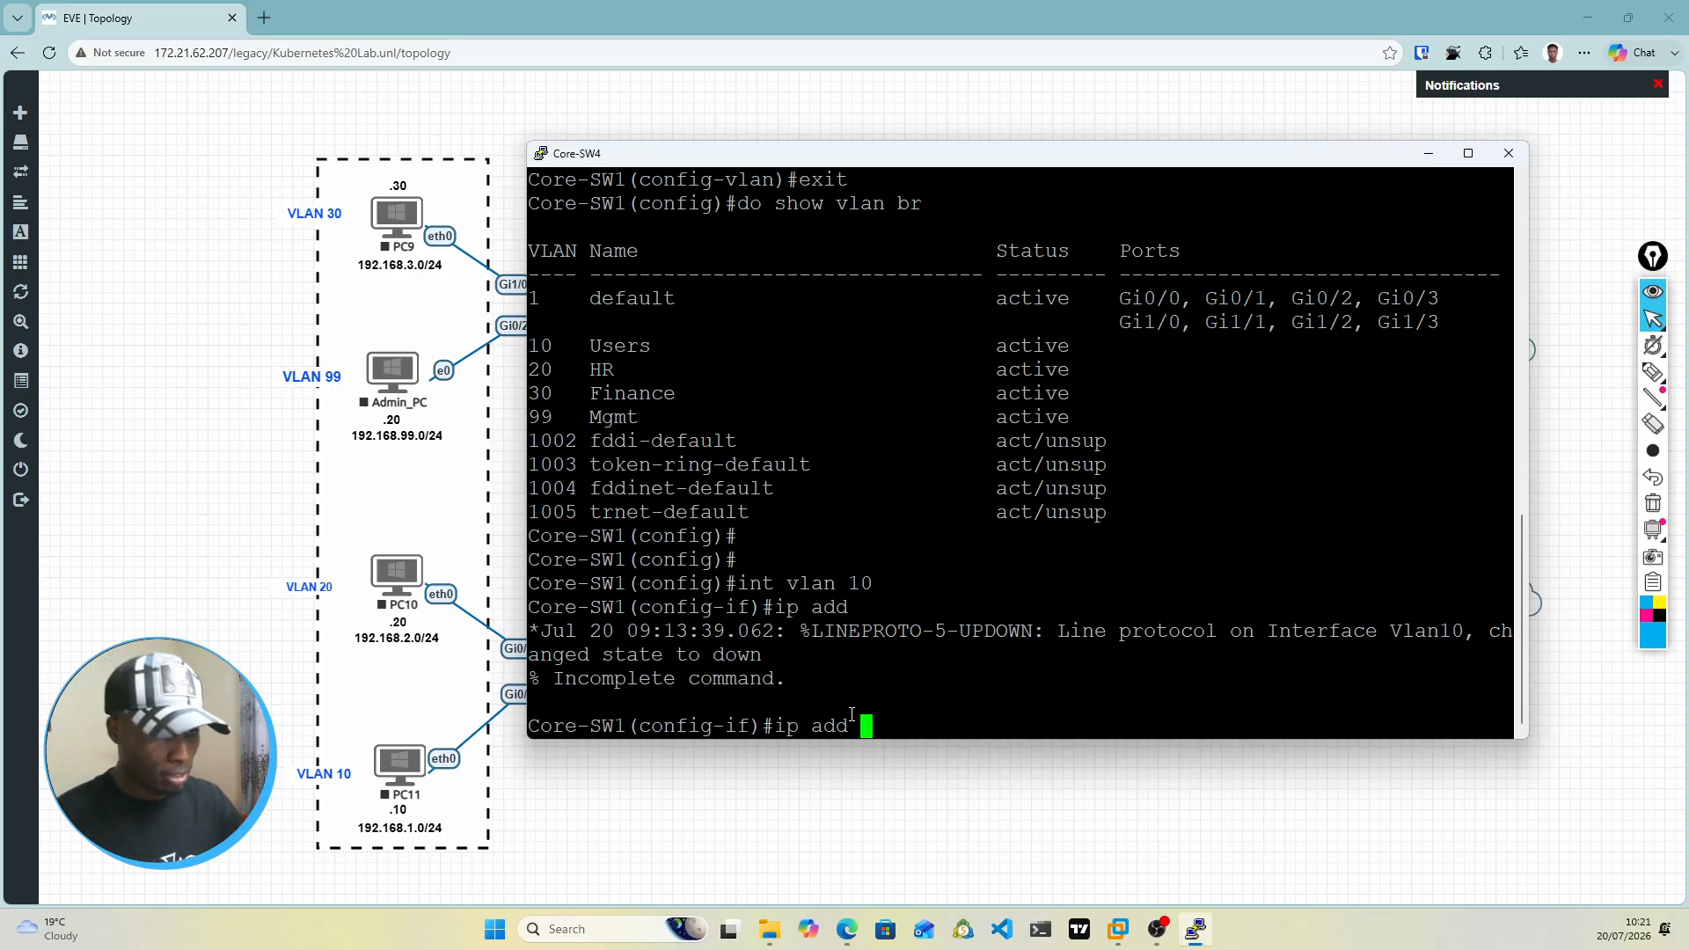
pyautogui.write('192.168.')
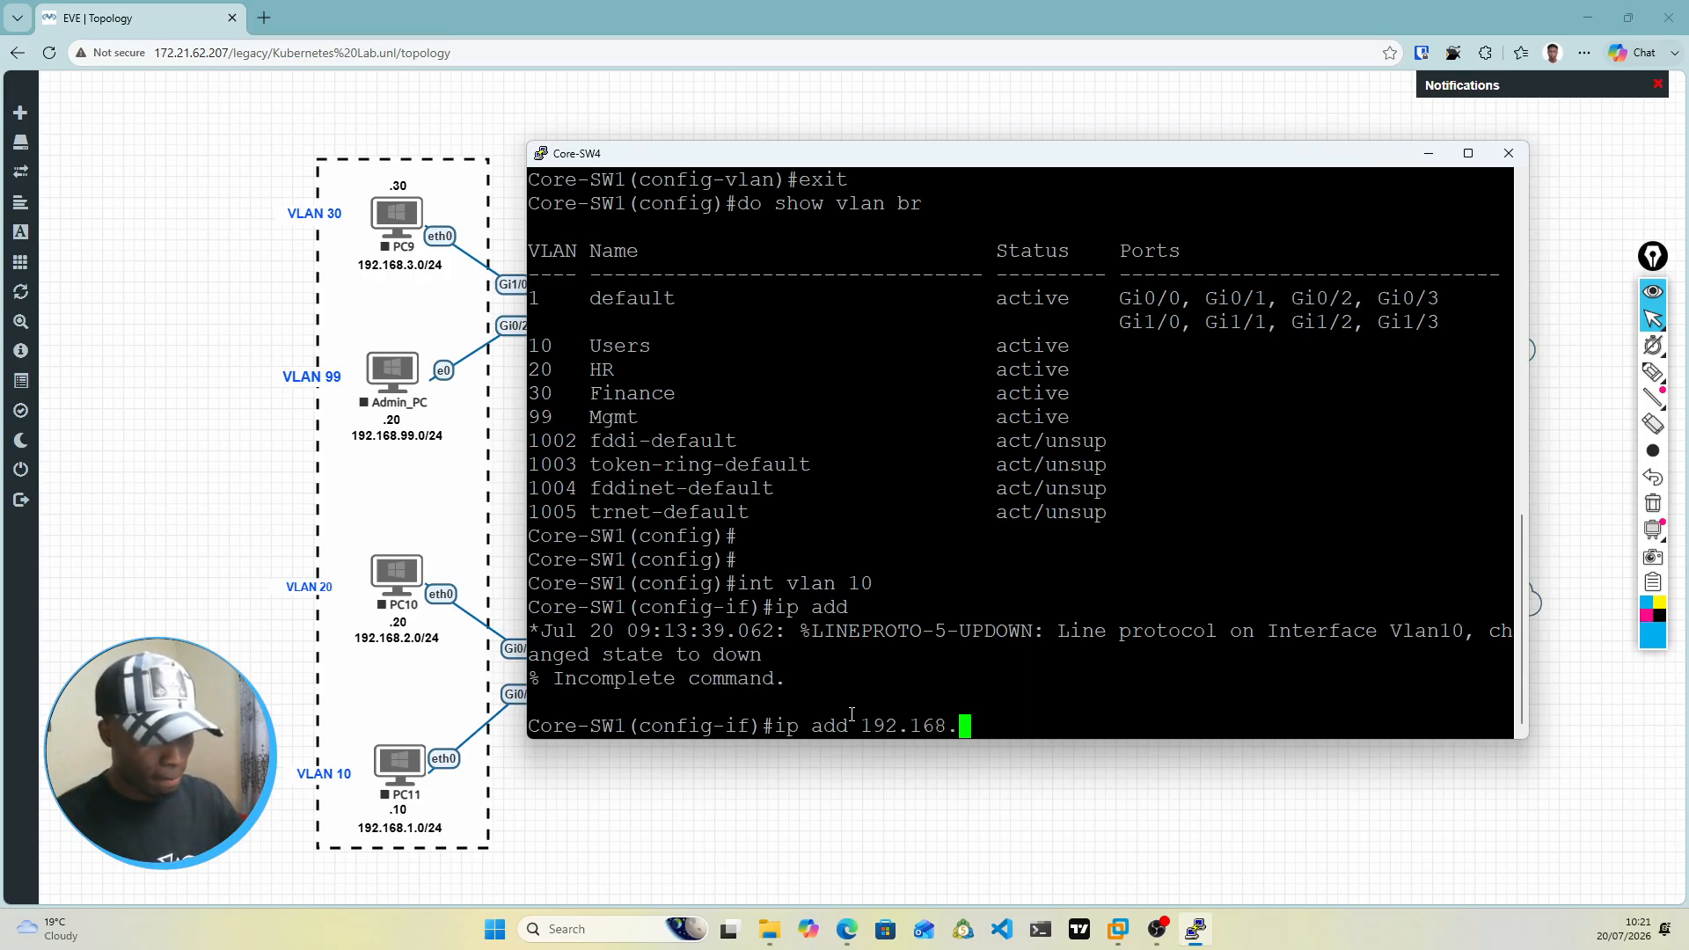
pyautogui.write('.1')
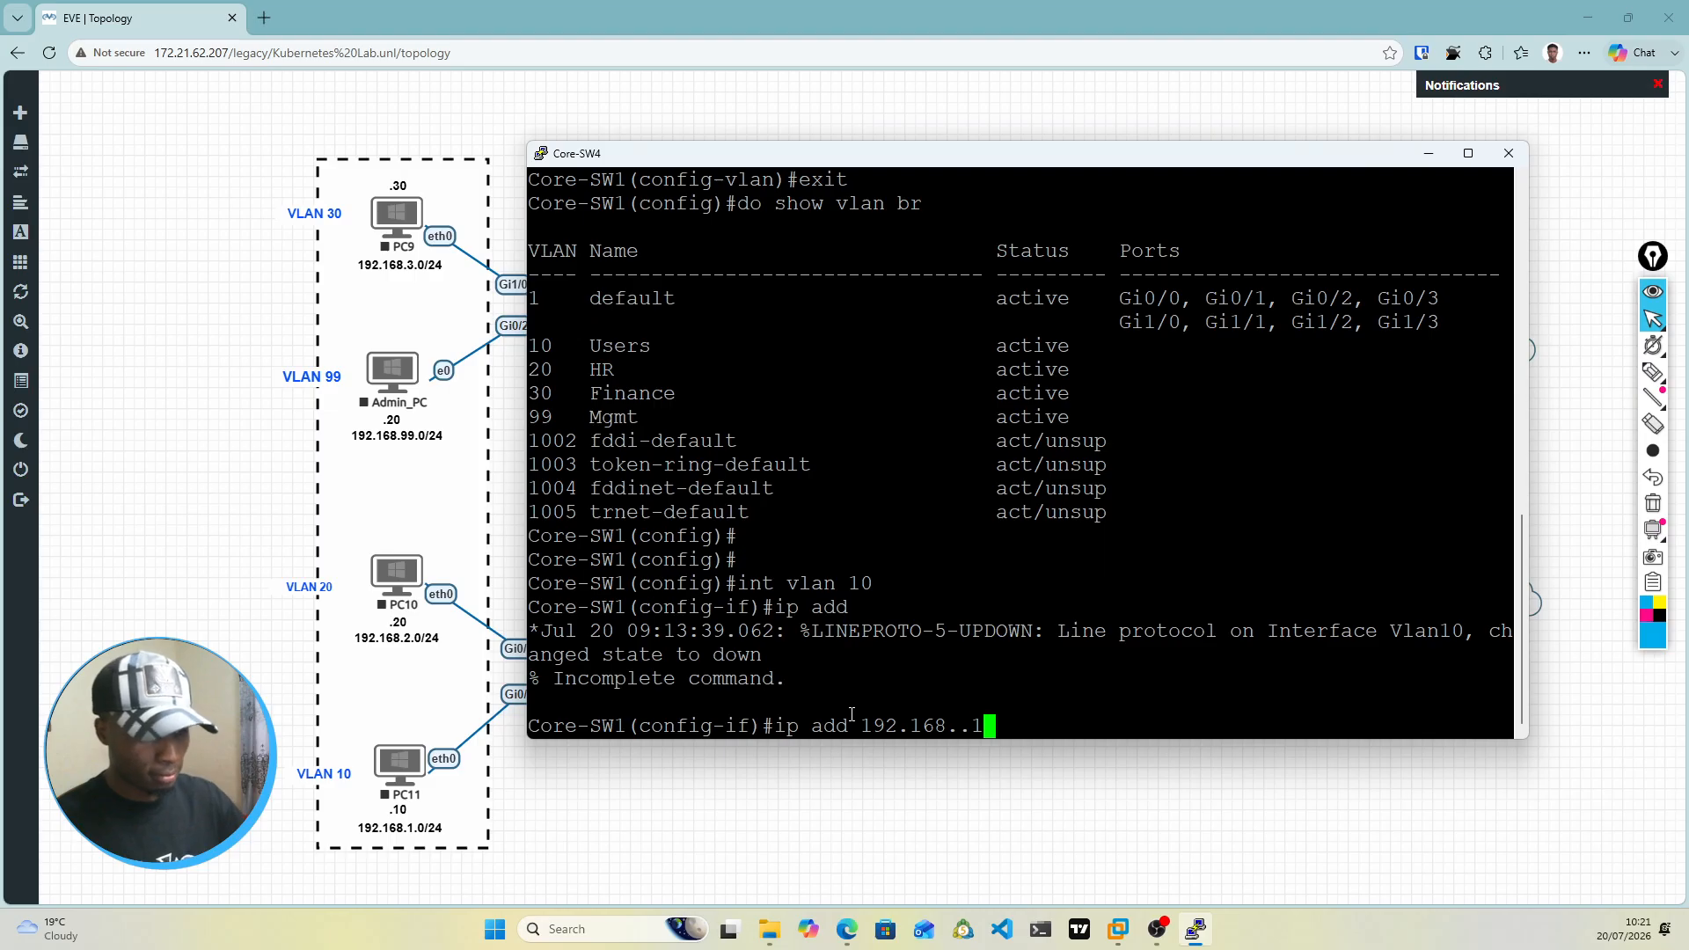
pyautogui.press('BackSpace')
pyautogui.press('BackSpace')
pyautogui.write('1.2')
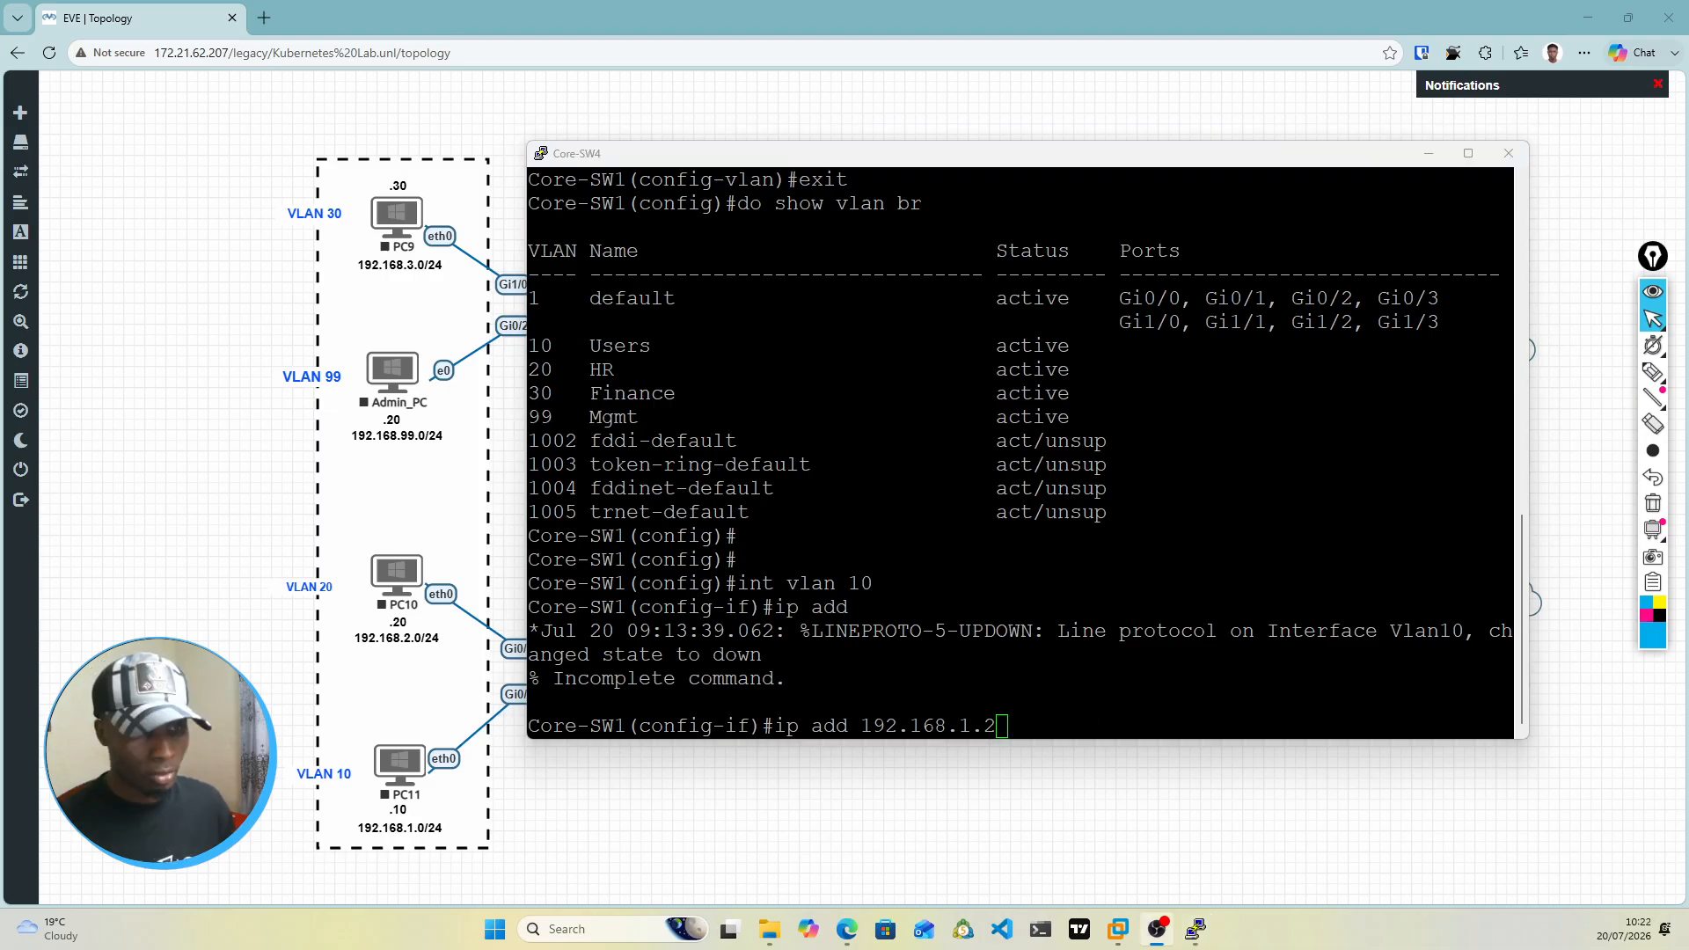
pyautogui.click(1026, 724)
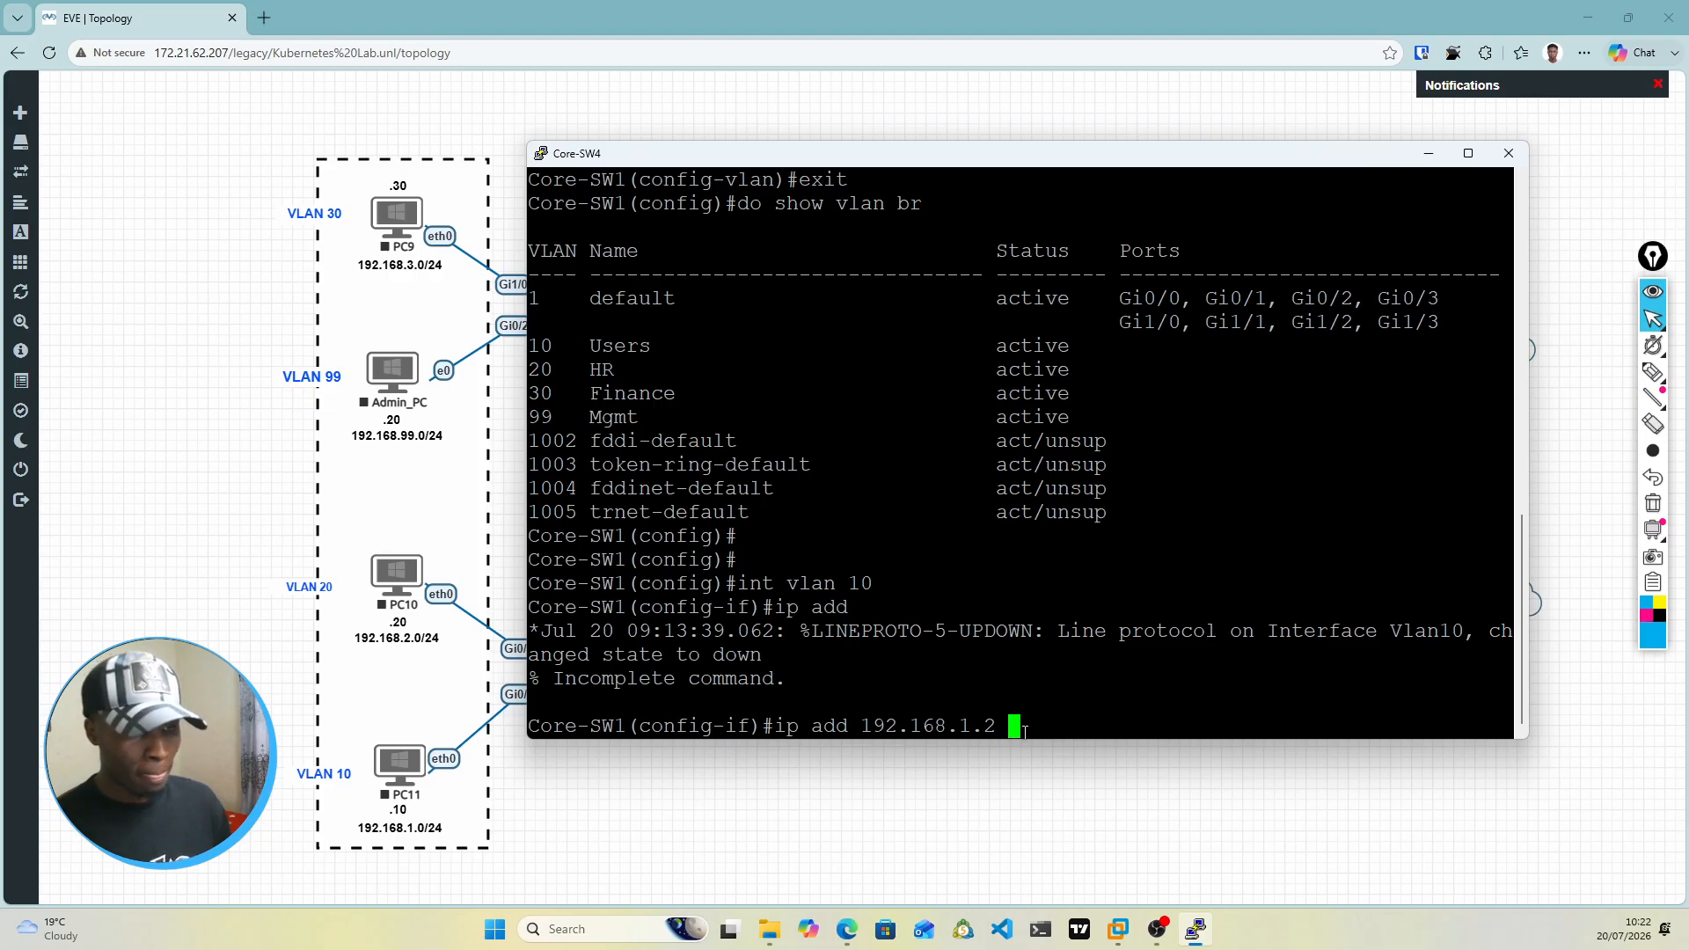
pyautogui.write('255')
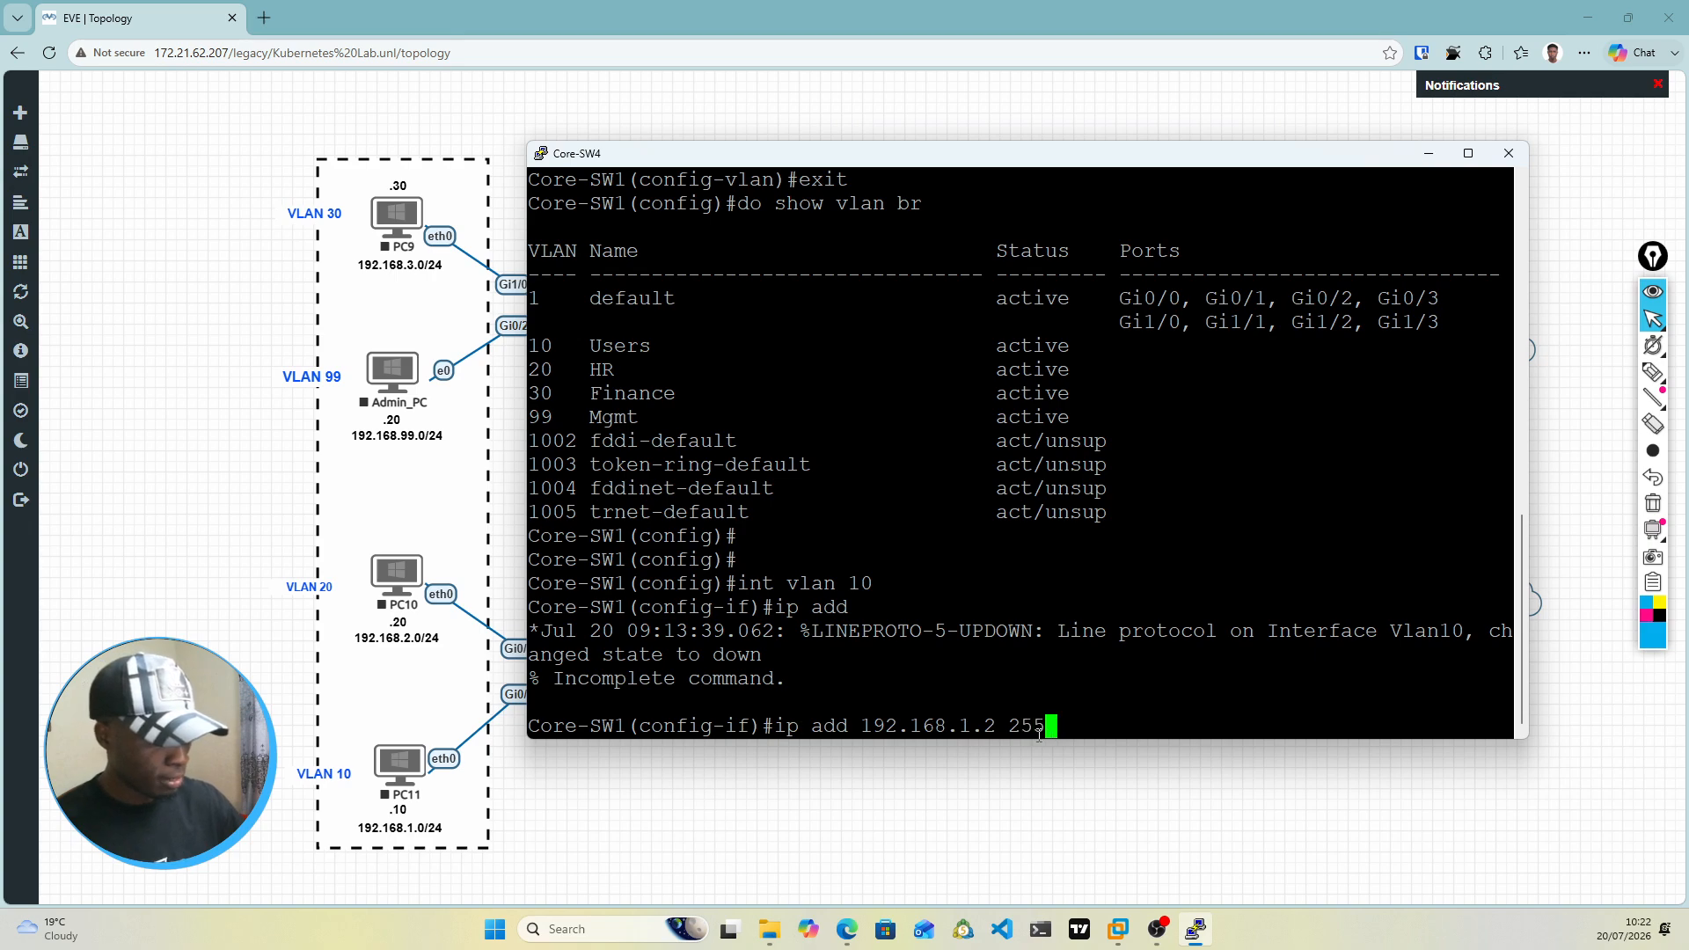
pyautogui.write('.255.255.255.0')
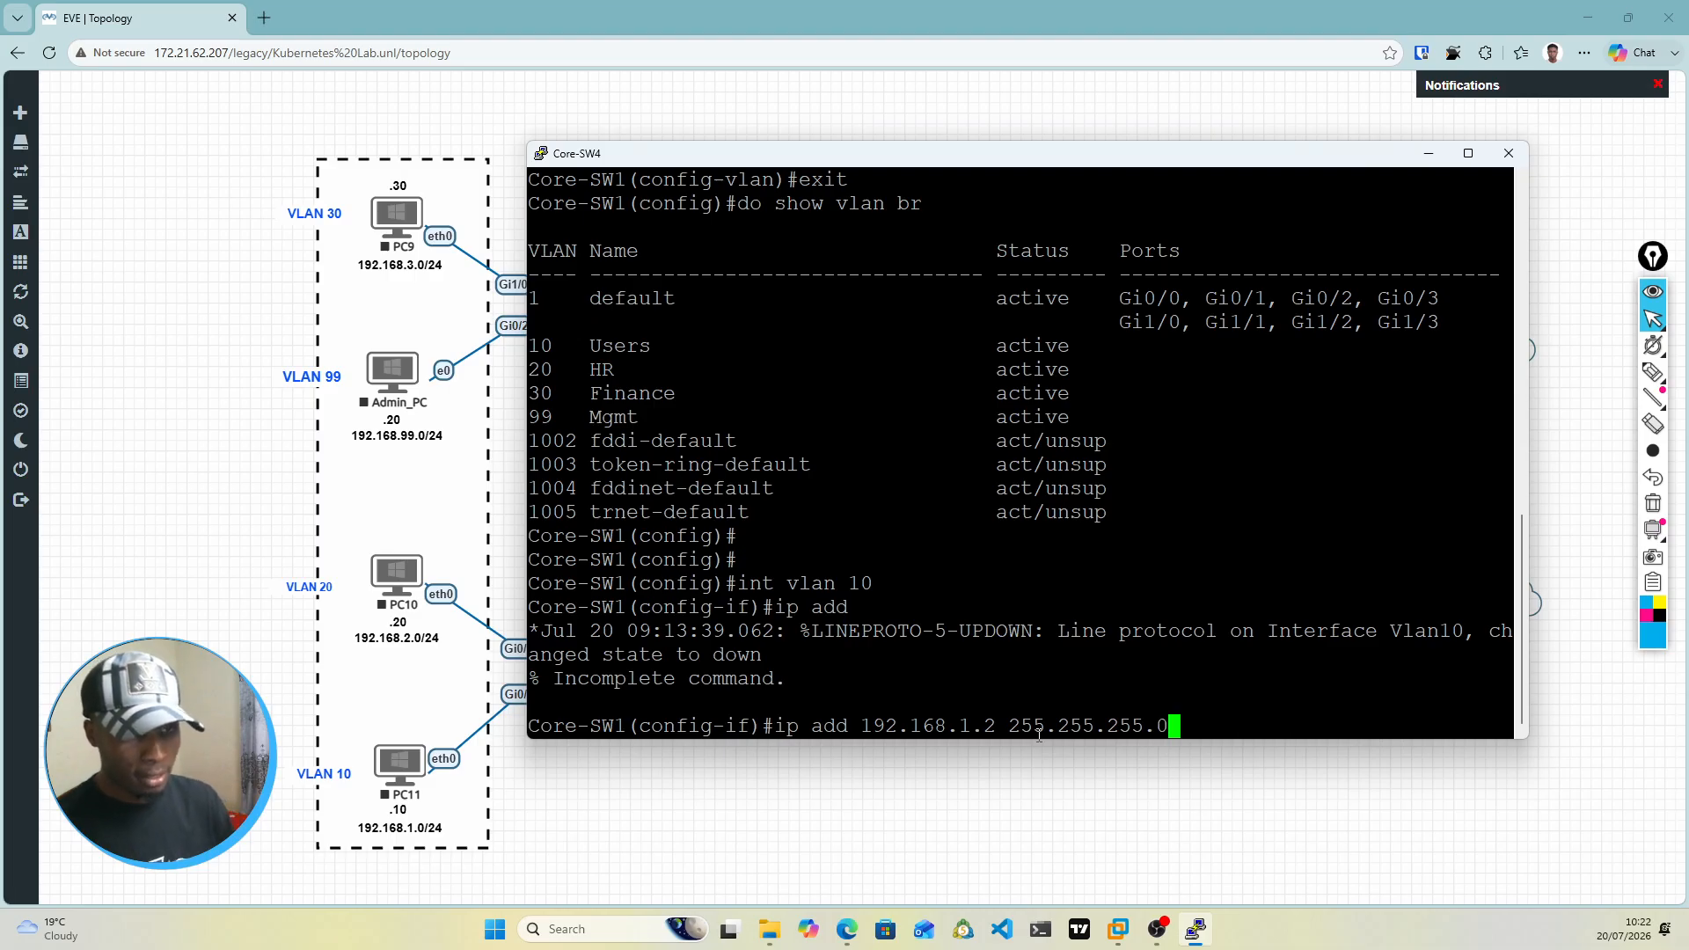
pyautogui.press('Return')
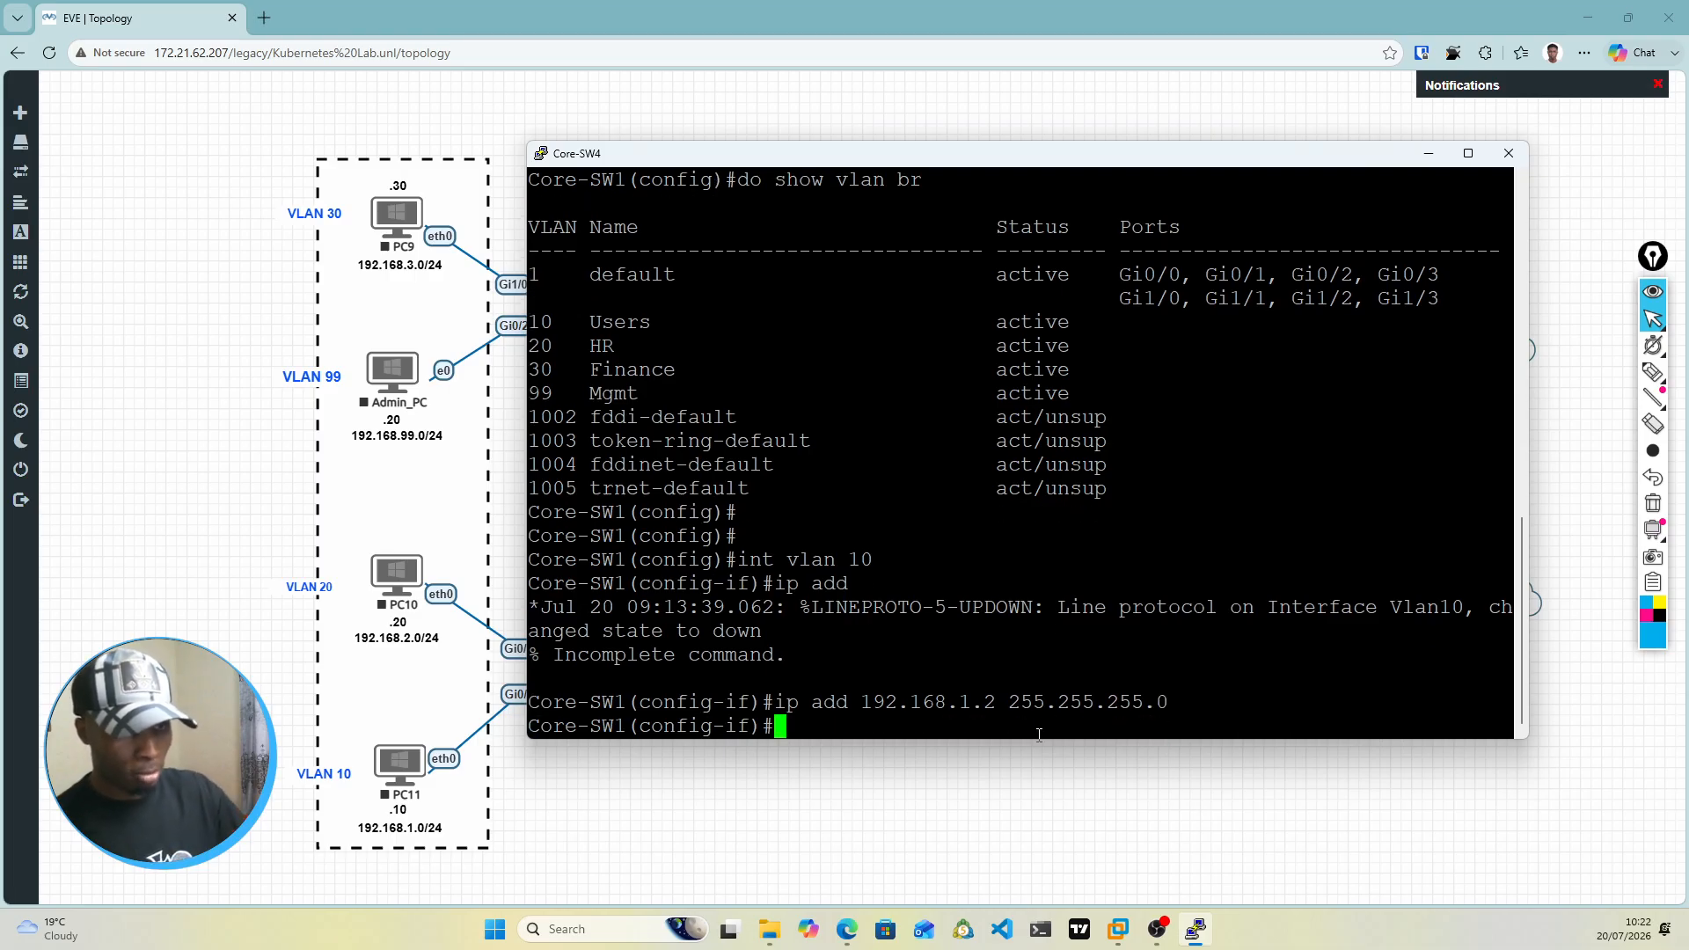
# Step: Compose the HSRP virtual IP command standby 1 ip 192.168.1.1 at the VLAN 10 interface prompt
pyautogui.write('sta')
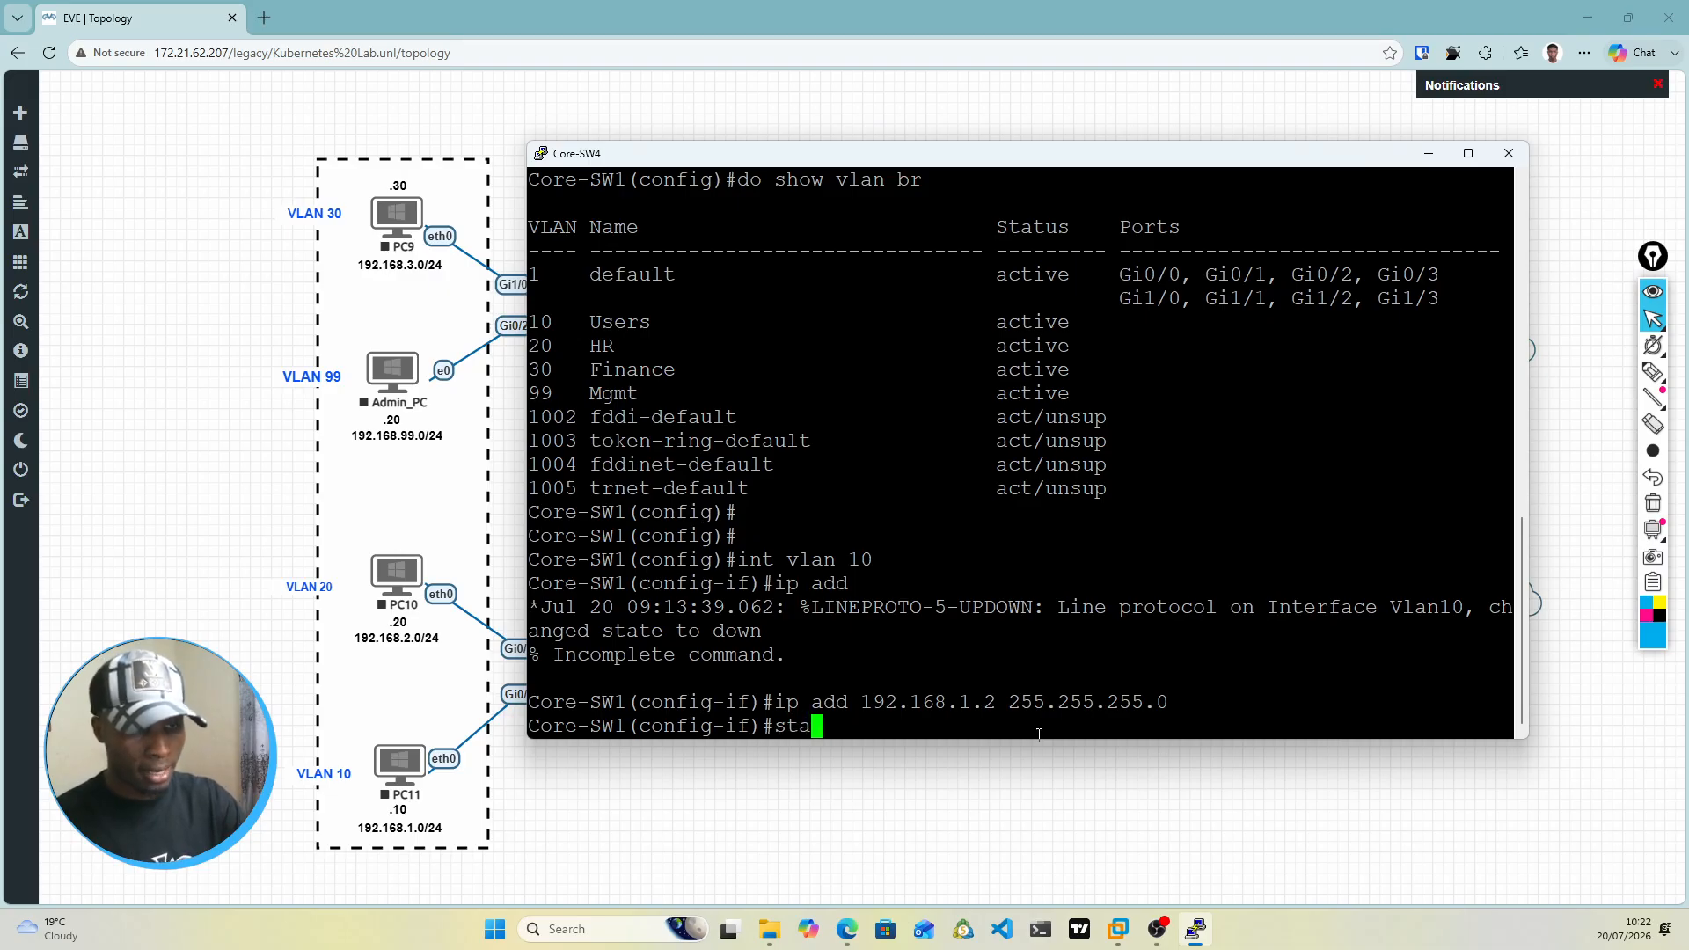
pyautogui.press('Tab')
pyautogui.write('ip')
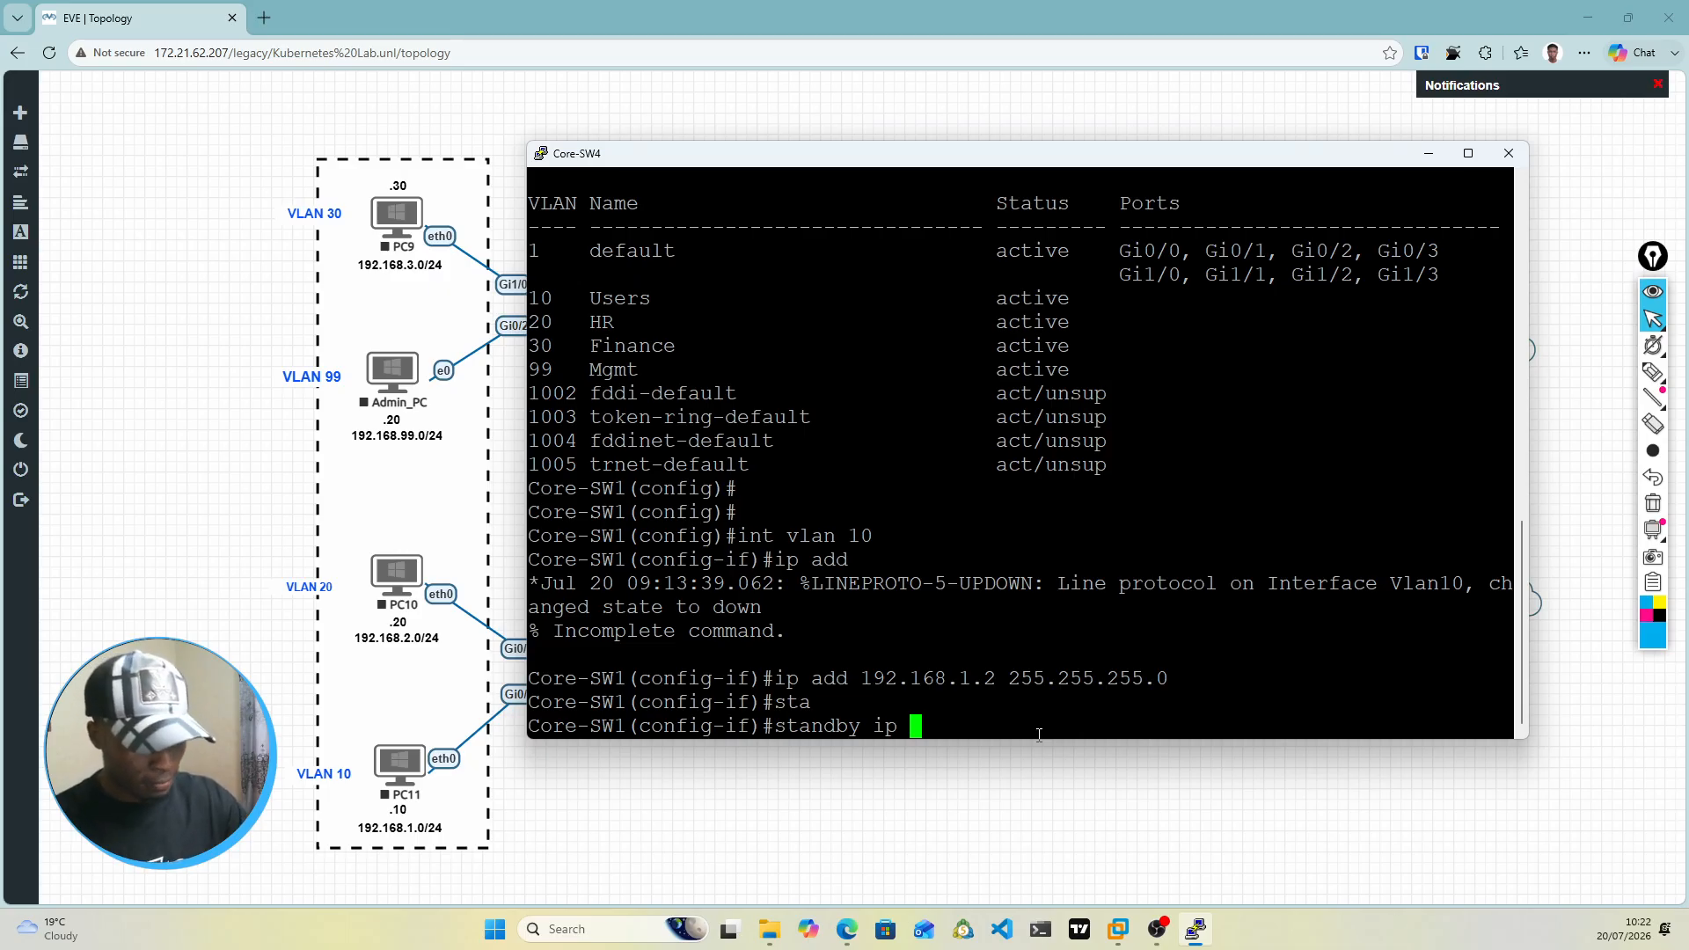
pyautogui.press('Left')
pyautogui.press('Left')
pyautogui.press('Left')
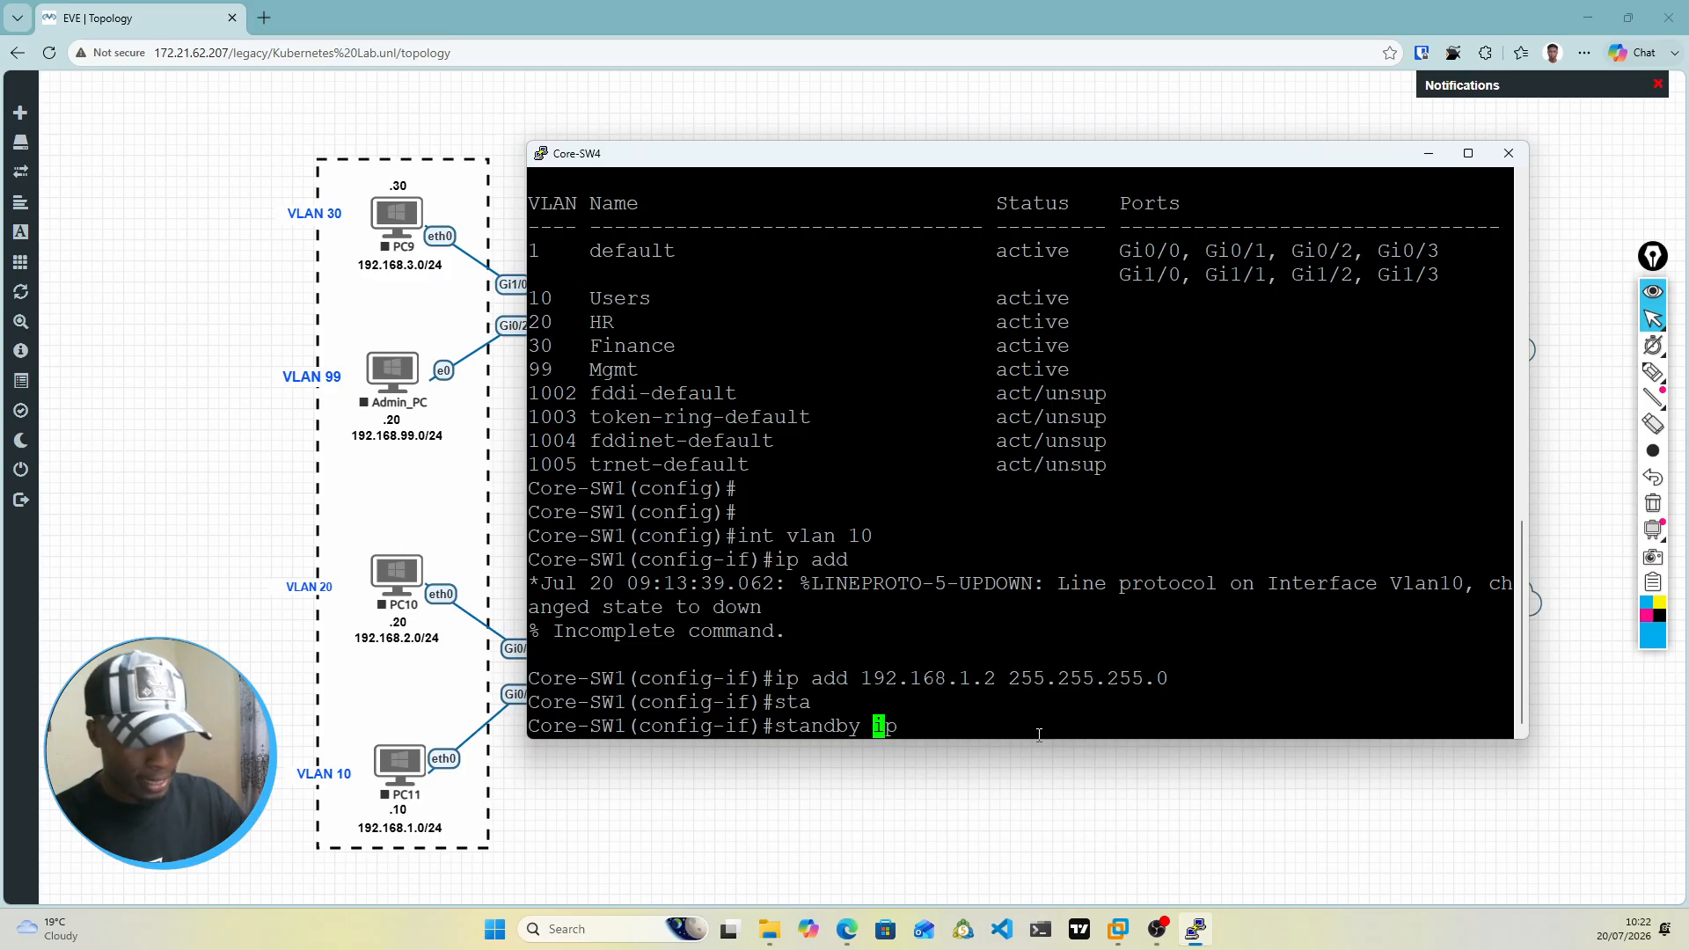
pyautogui.write('1')
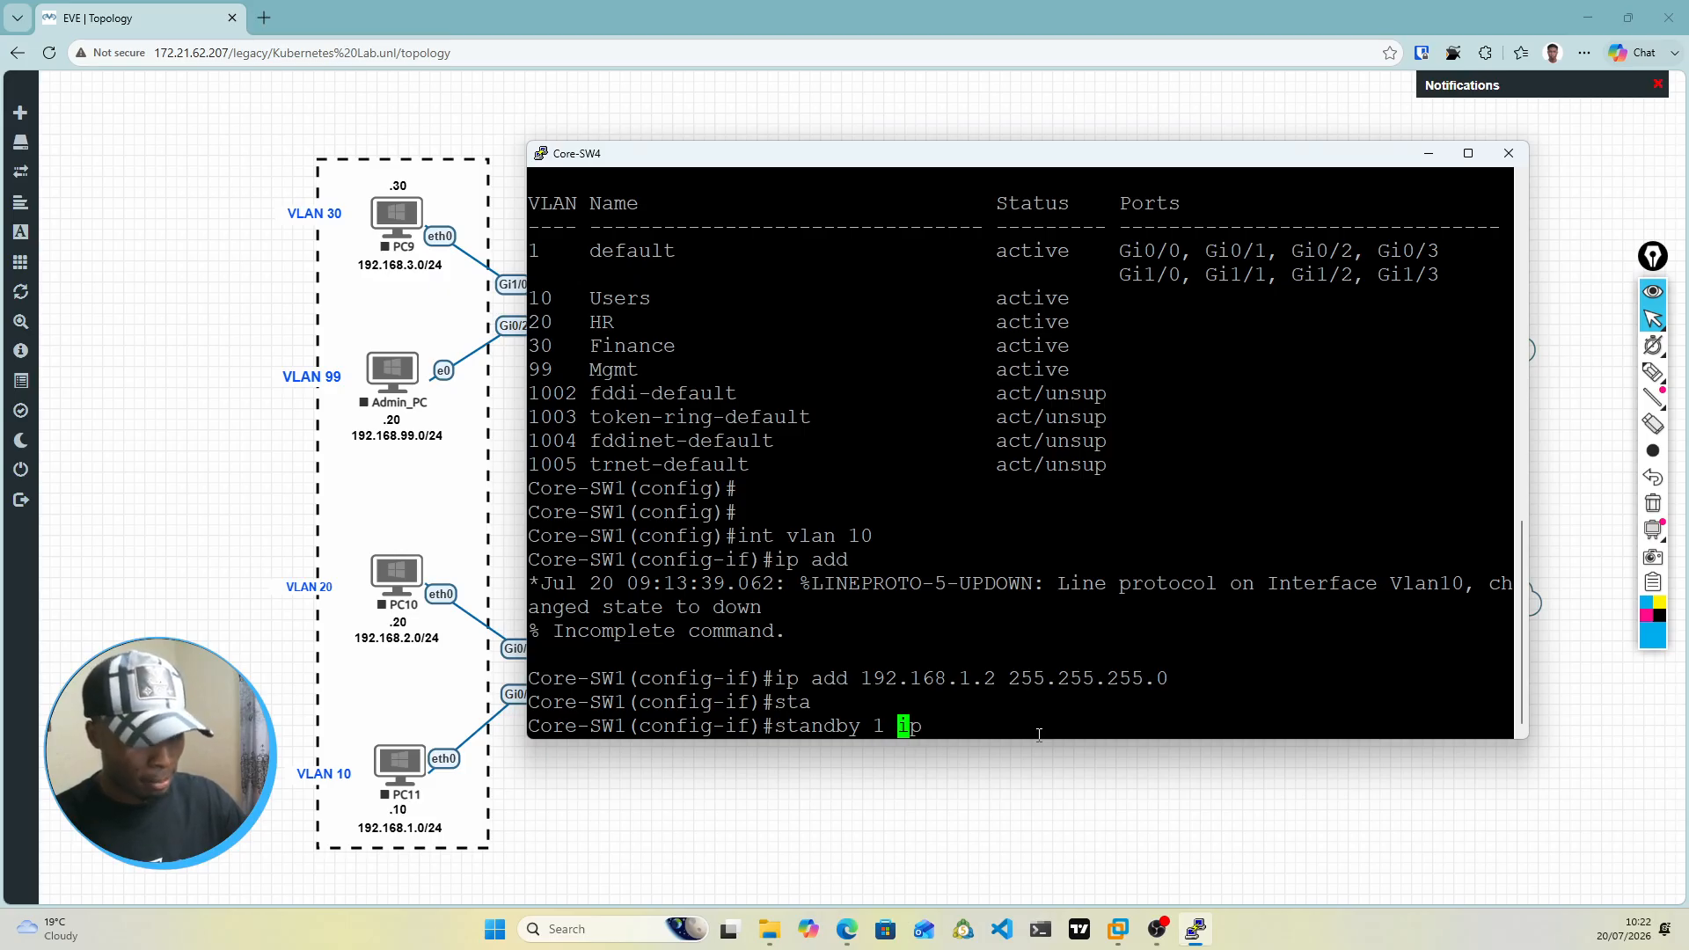
pyautogui.press('Right')
pyautogui.press('Right')
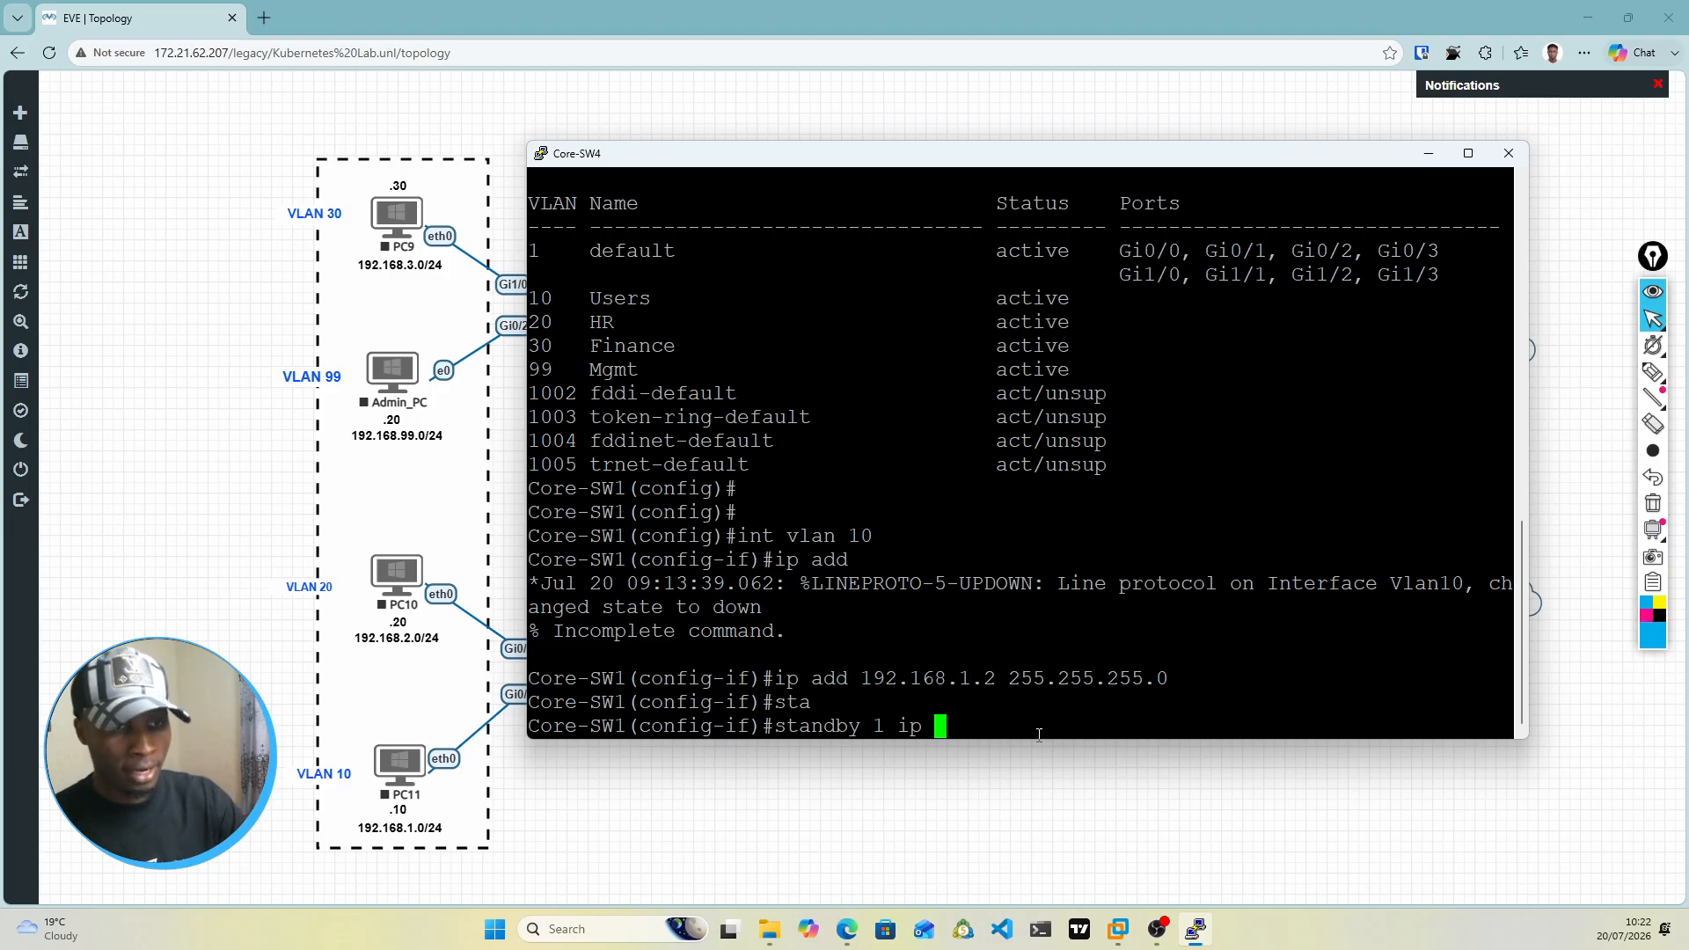
pyautogui.write('192')
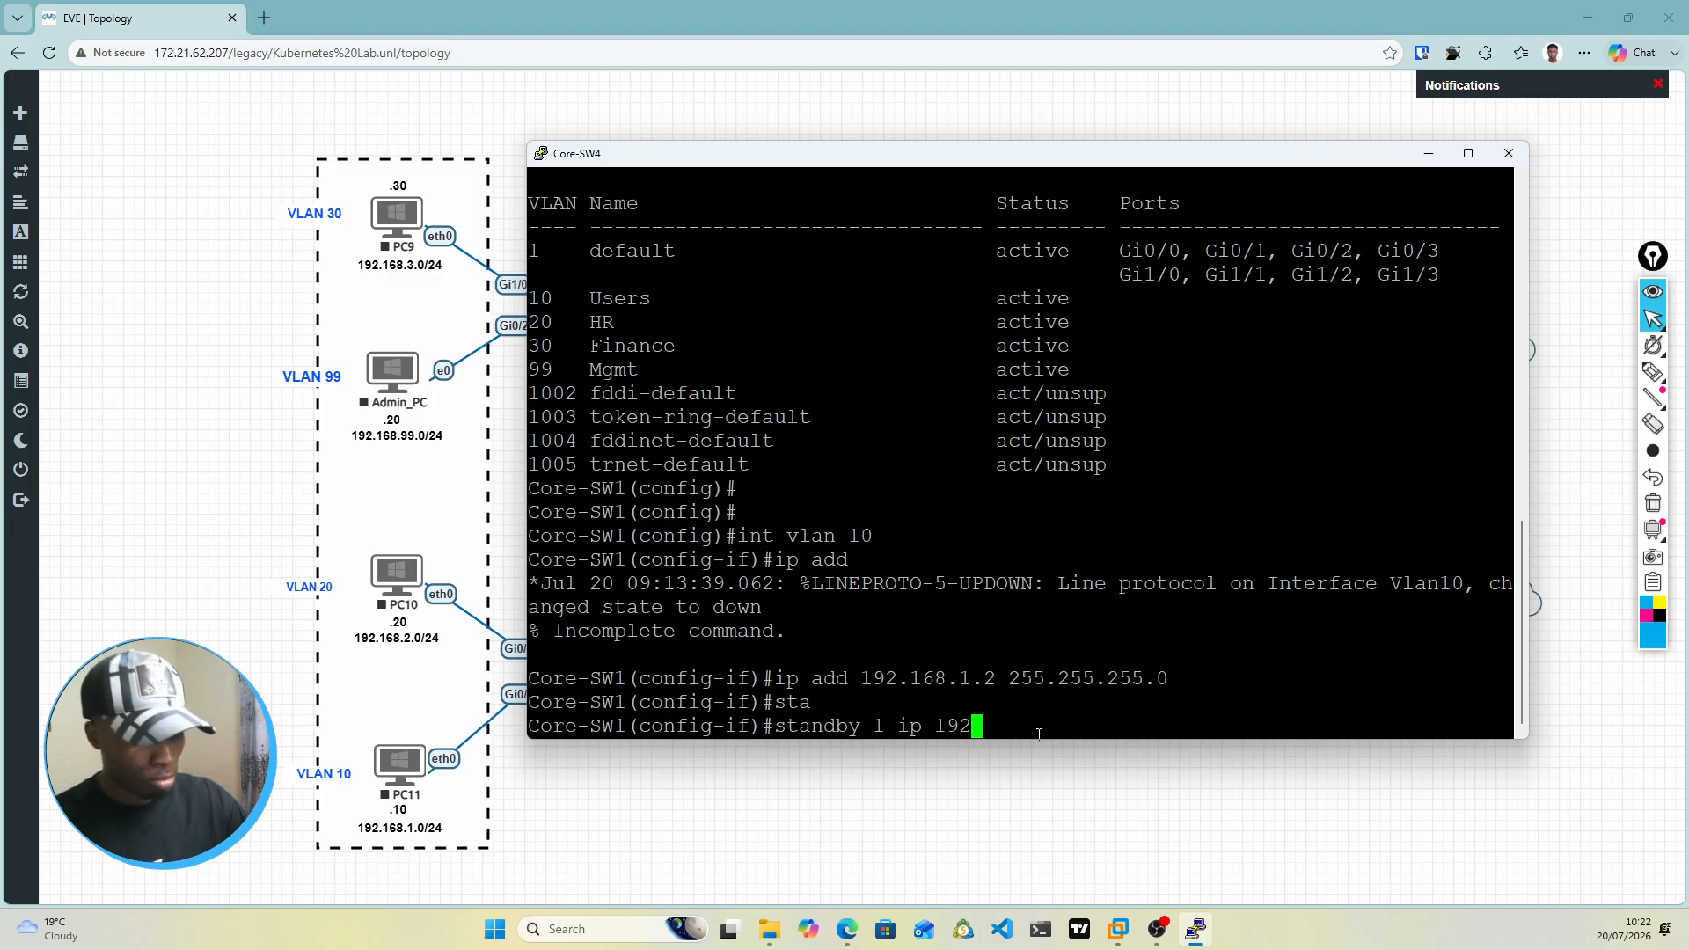
pyautogui.write('.1681')
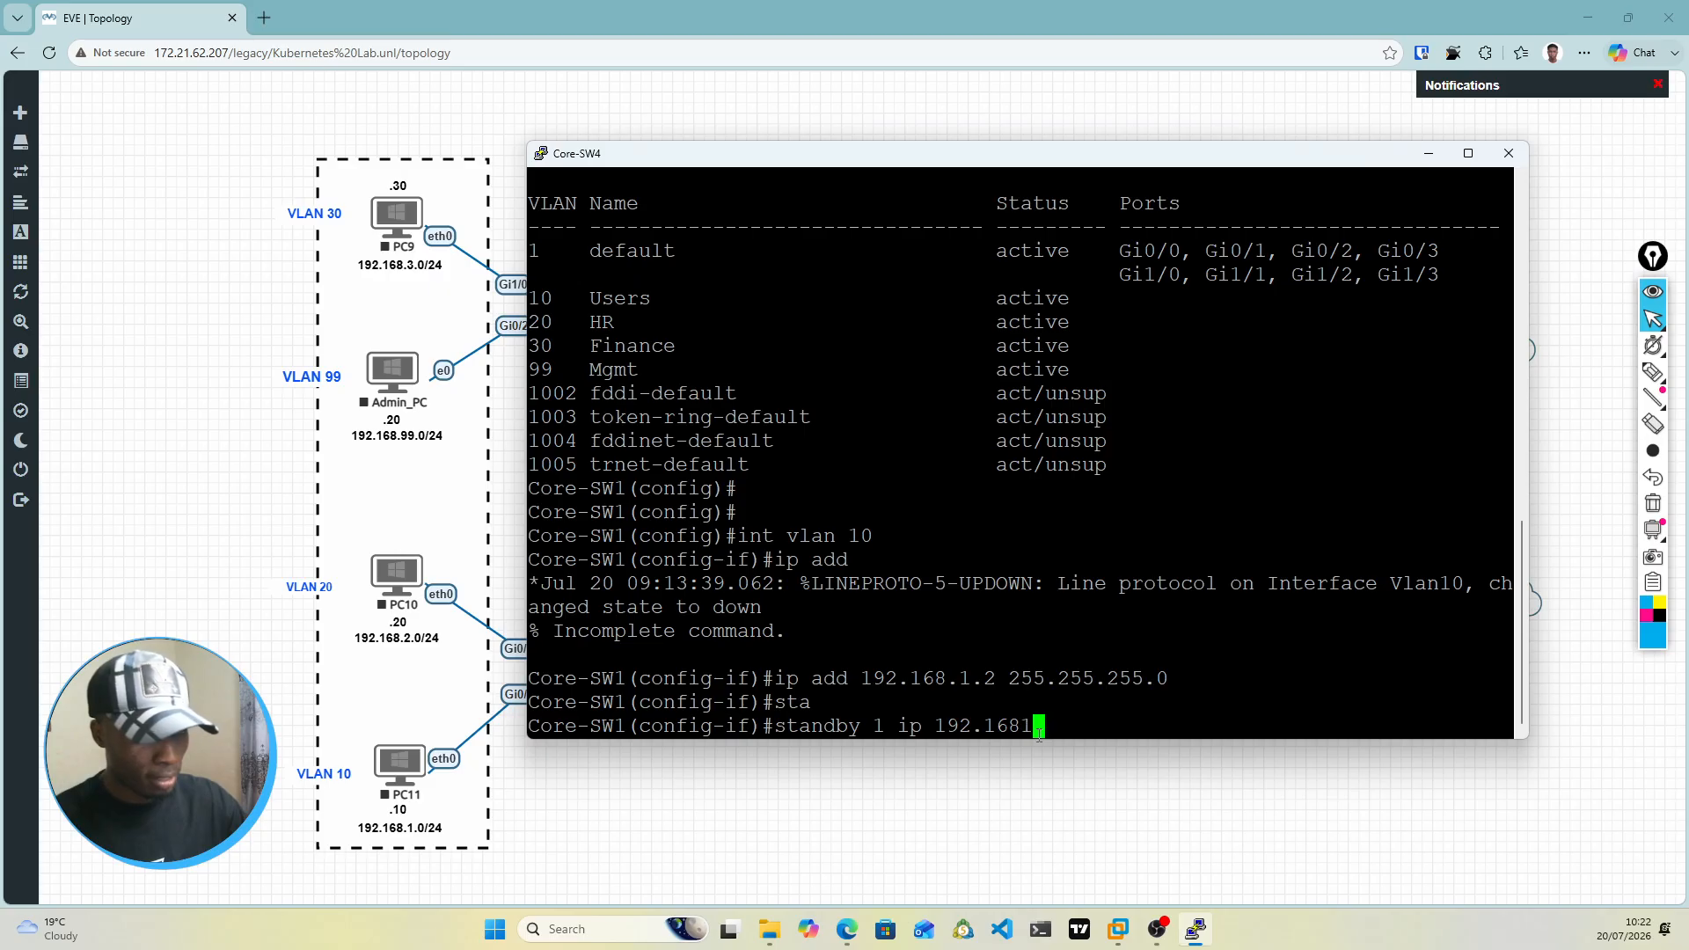
pyautogui.press('BackSpace')
pyautogui.write('.1.1')
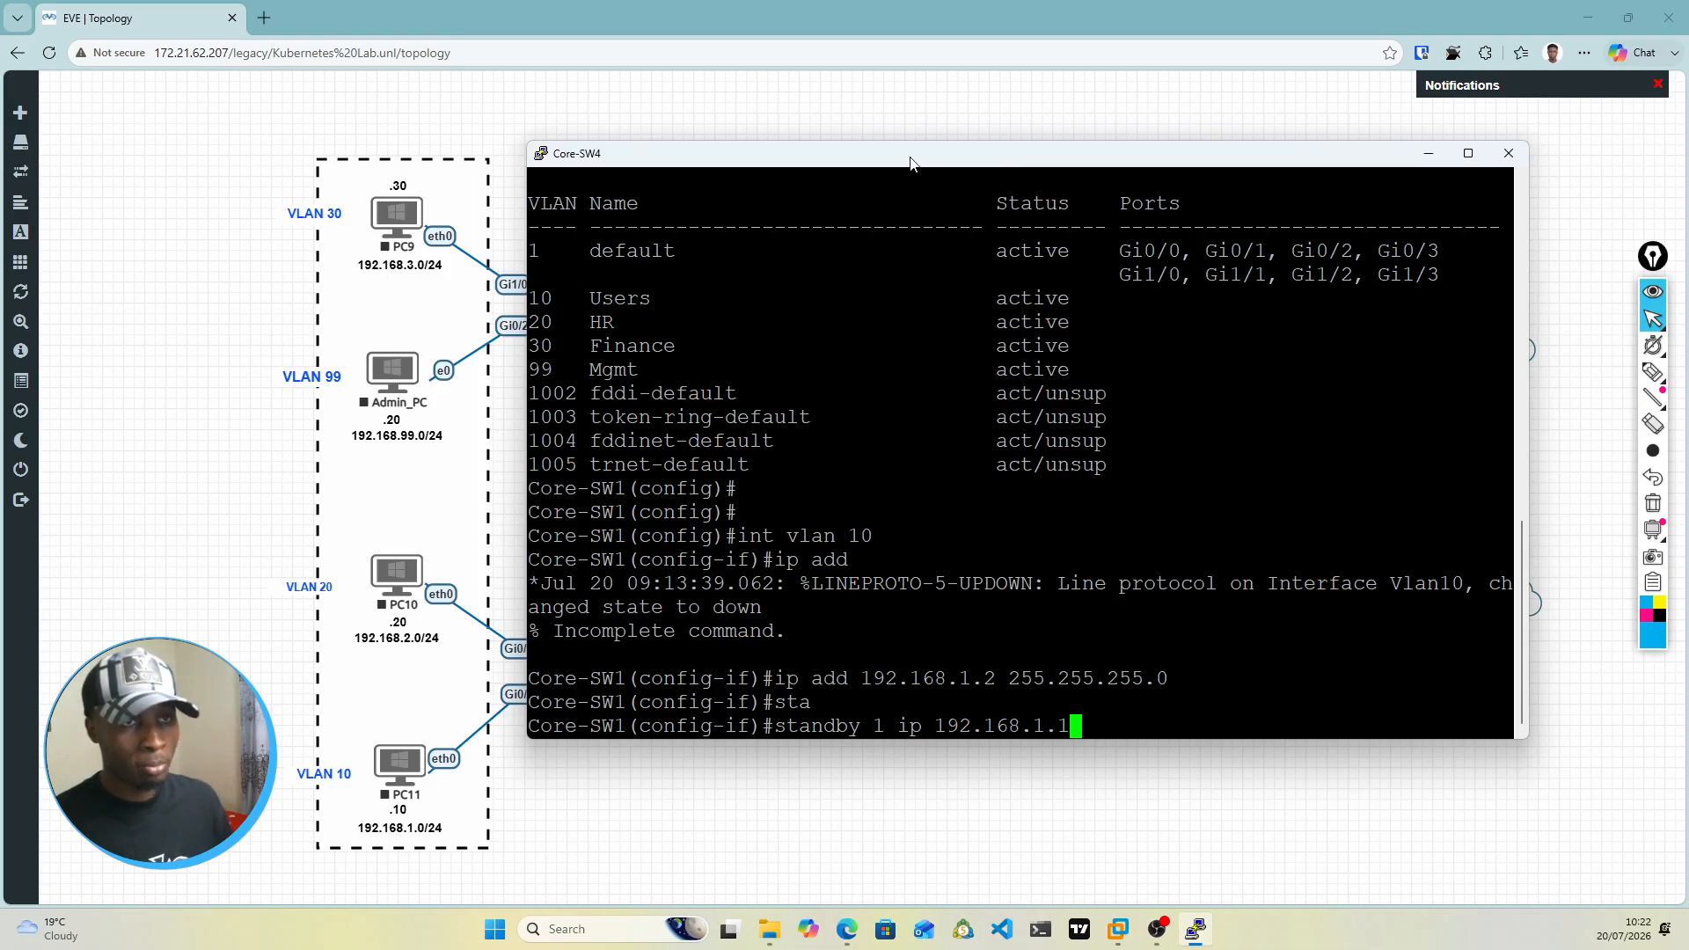
# Step: Reposition the console to review the VLAN 10 address and standby lines, and run the pending virtual IP command
pyautogui.moveTo(913, 160); pyautogui.dragTo(891, 237)
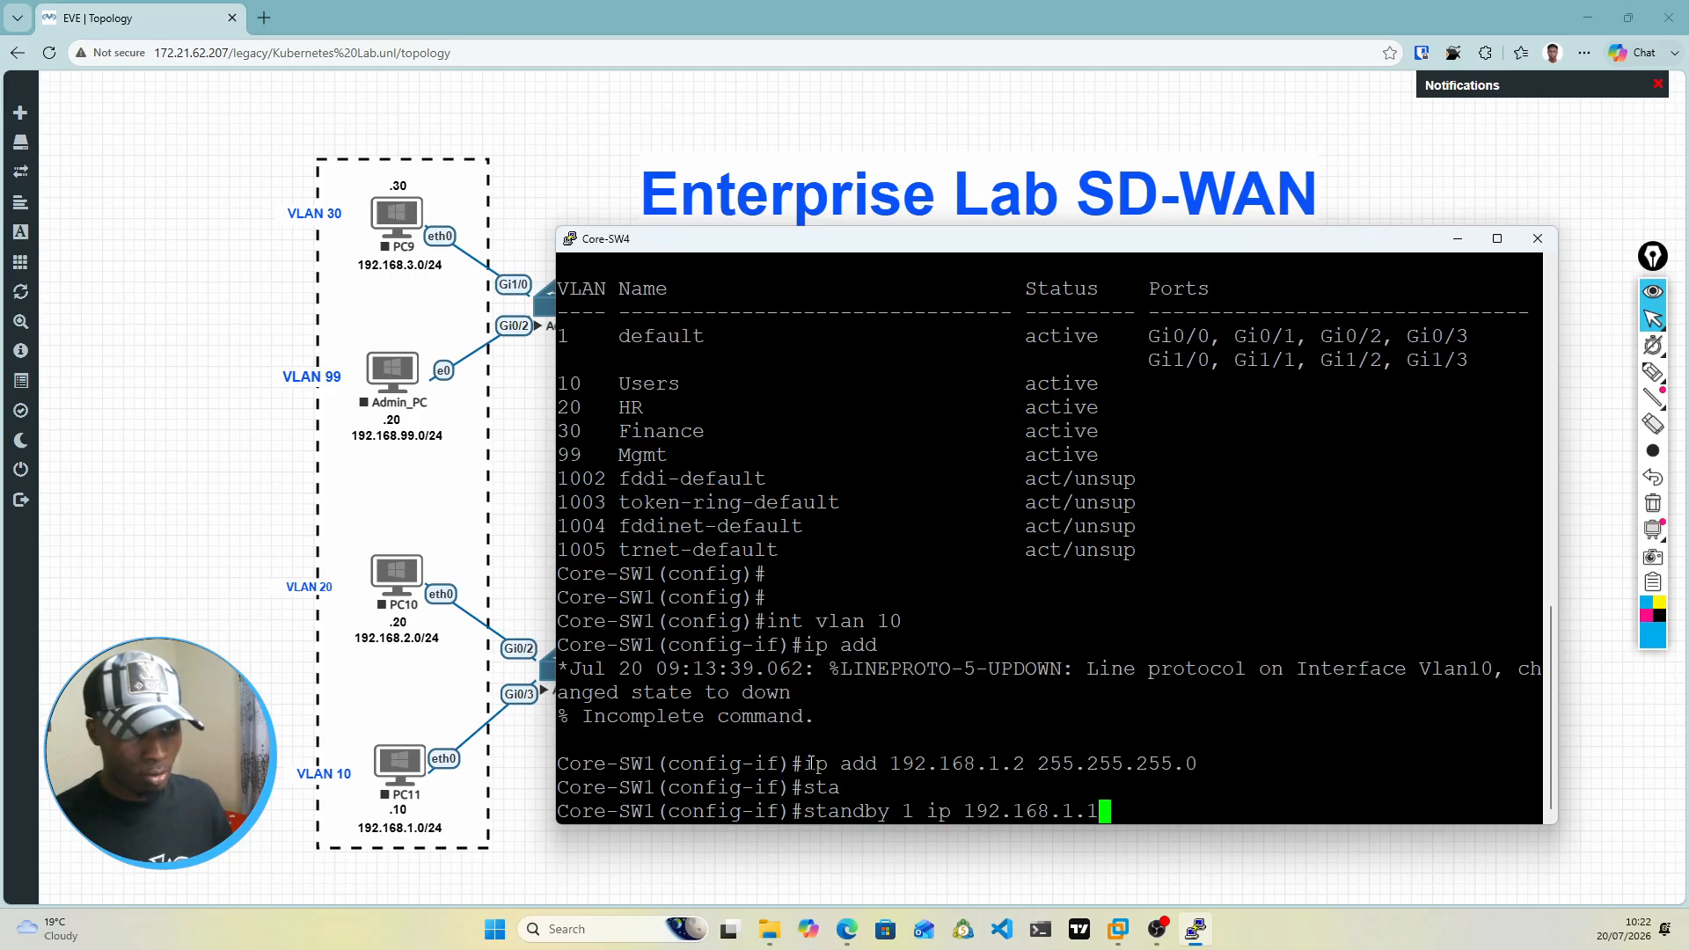
pyautogui.moveTo(804, 763); pyautogui.dragTo(1017, 767)
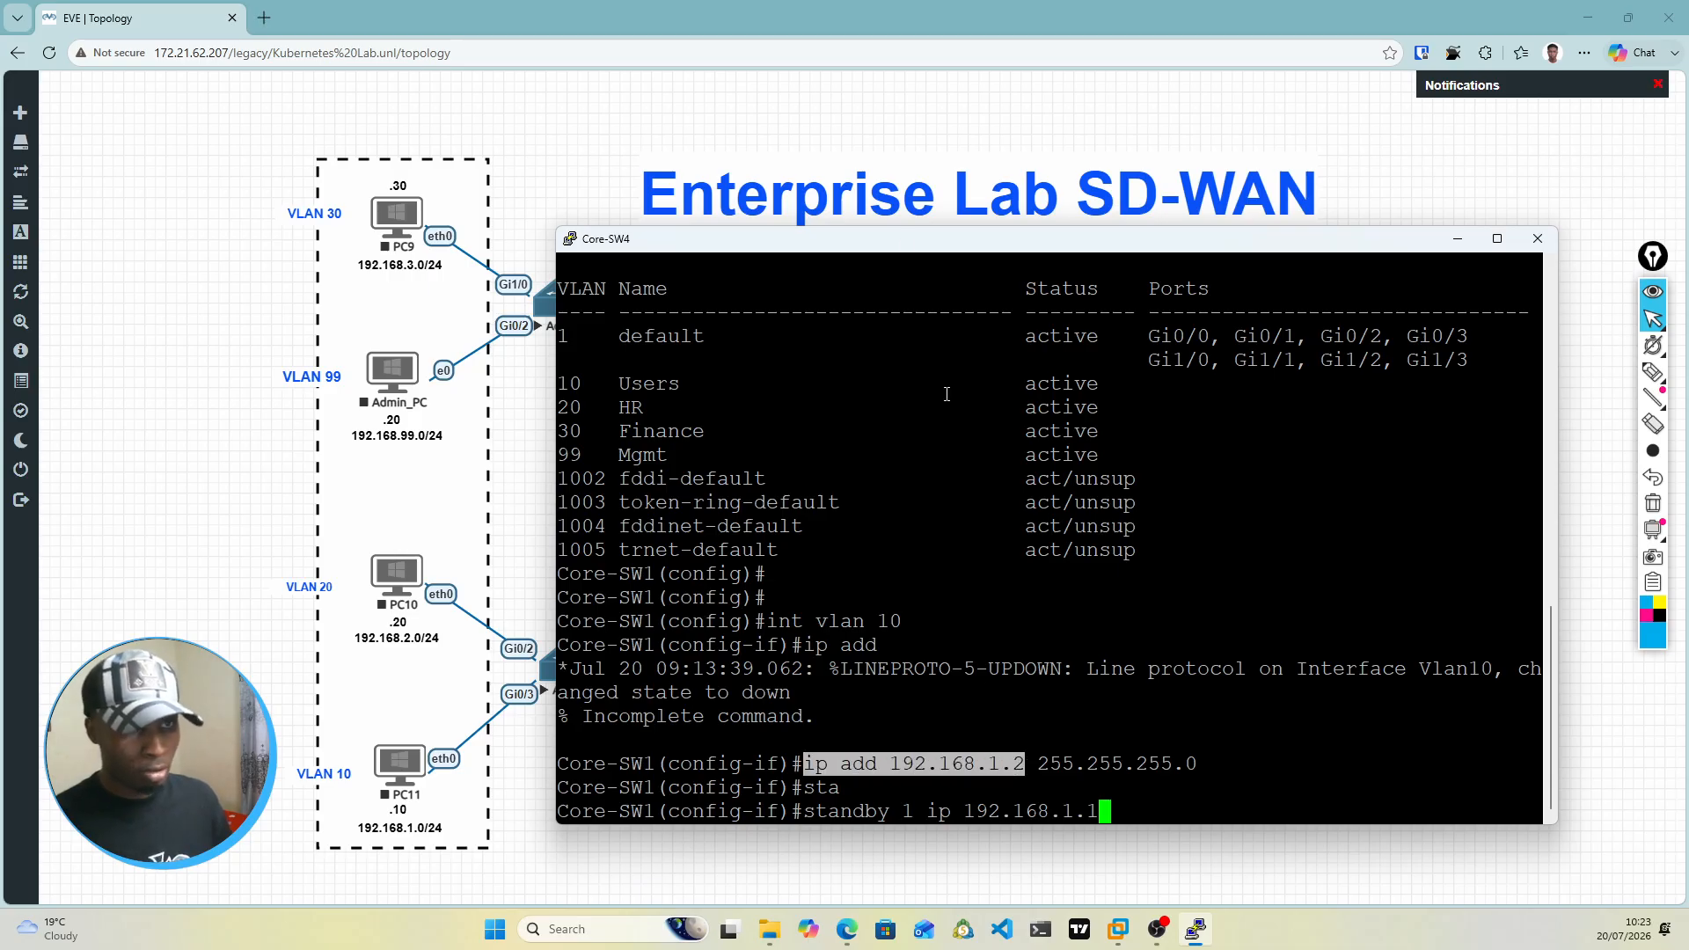
pyautogui.moveTo(895, 236); pyautogui.dragTo(808, 225)
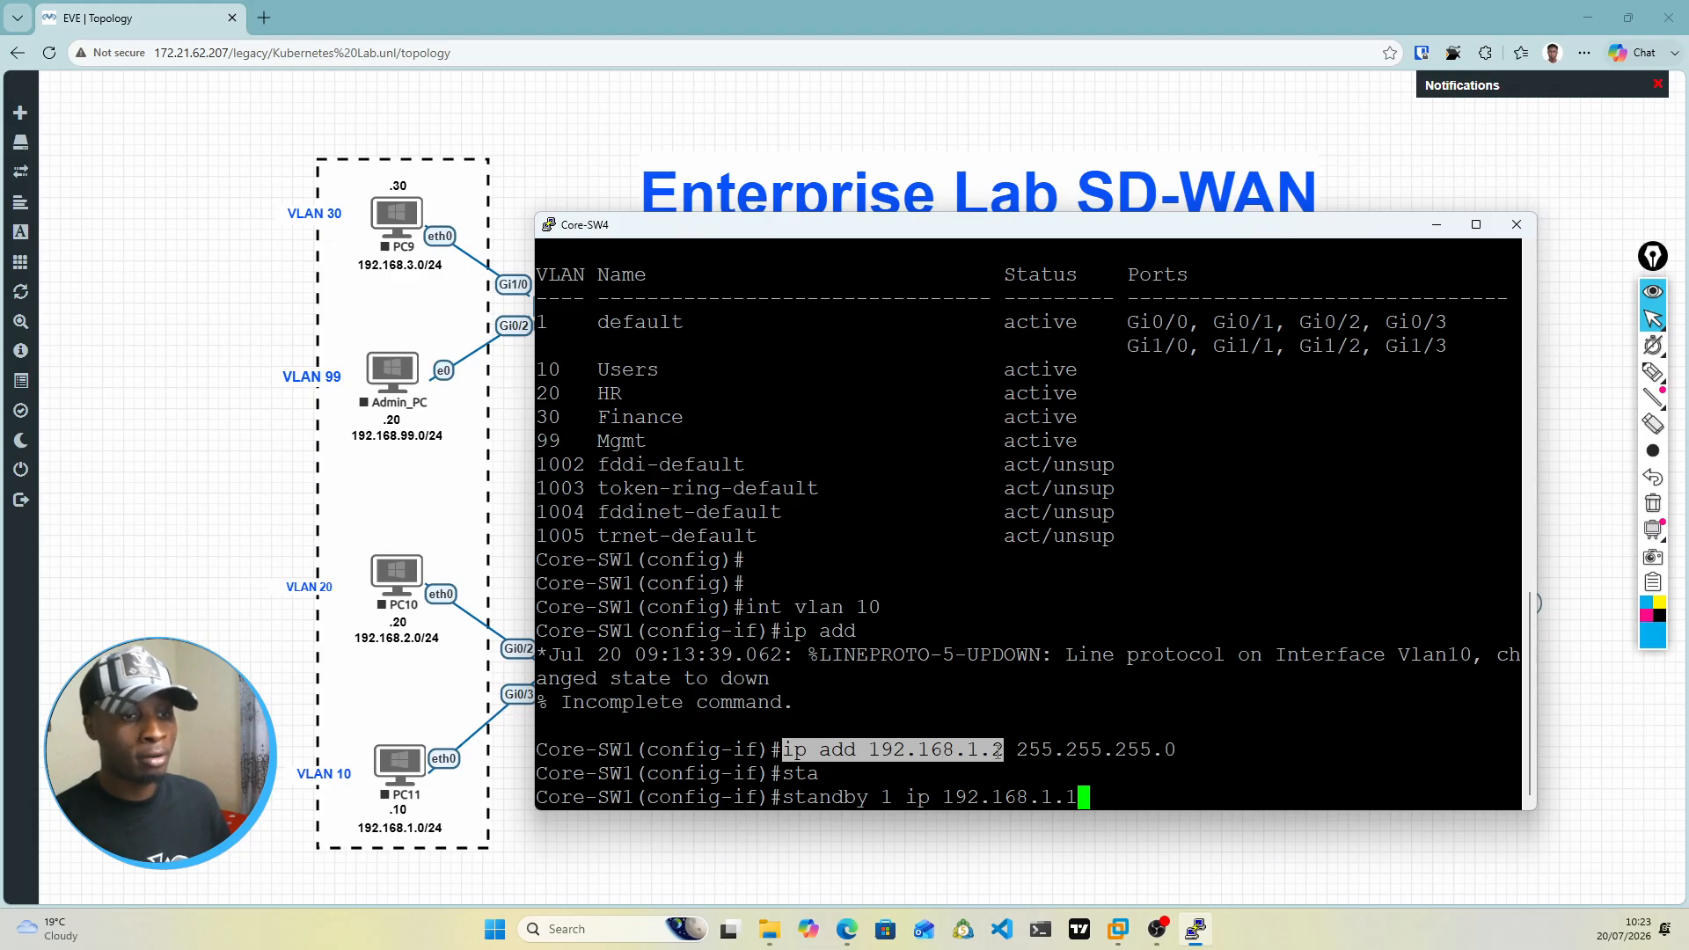
pyautogui.click(890, 798)
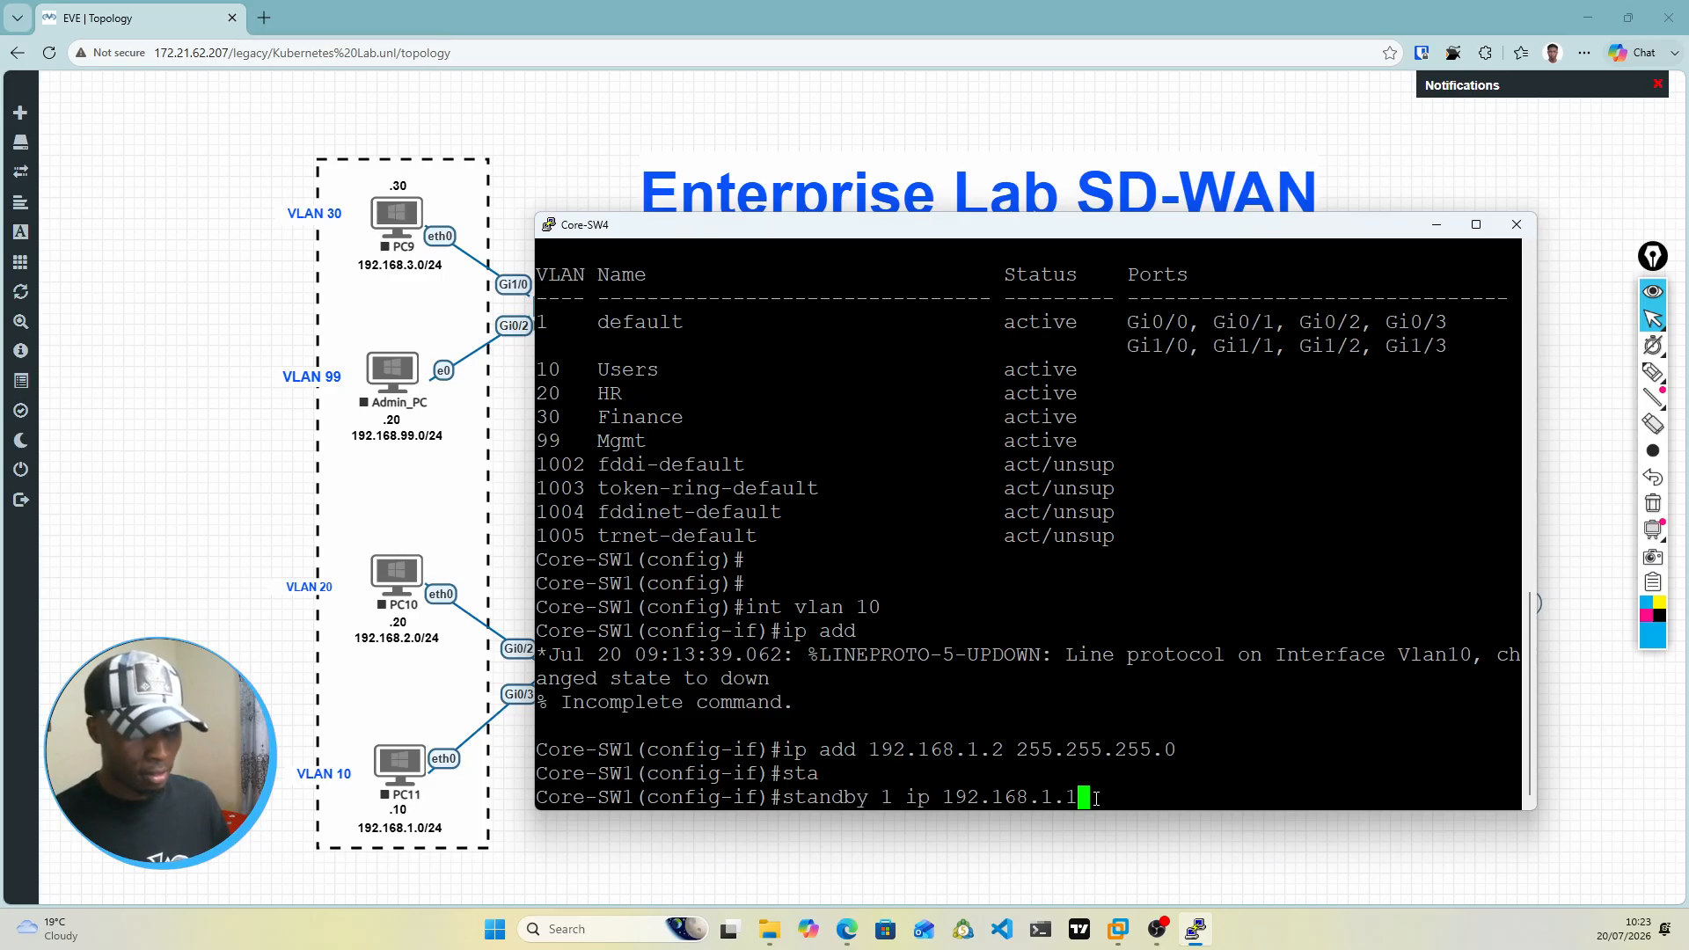
pyautogui.moveTo(919, 230); pyautogui.dragTo(919, 162)
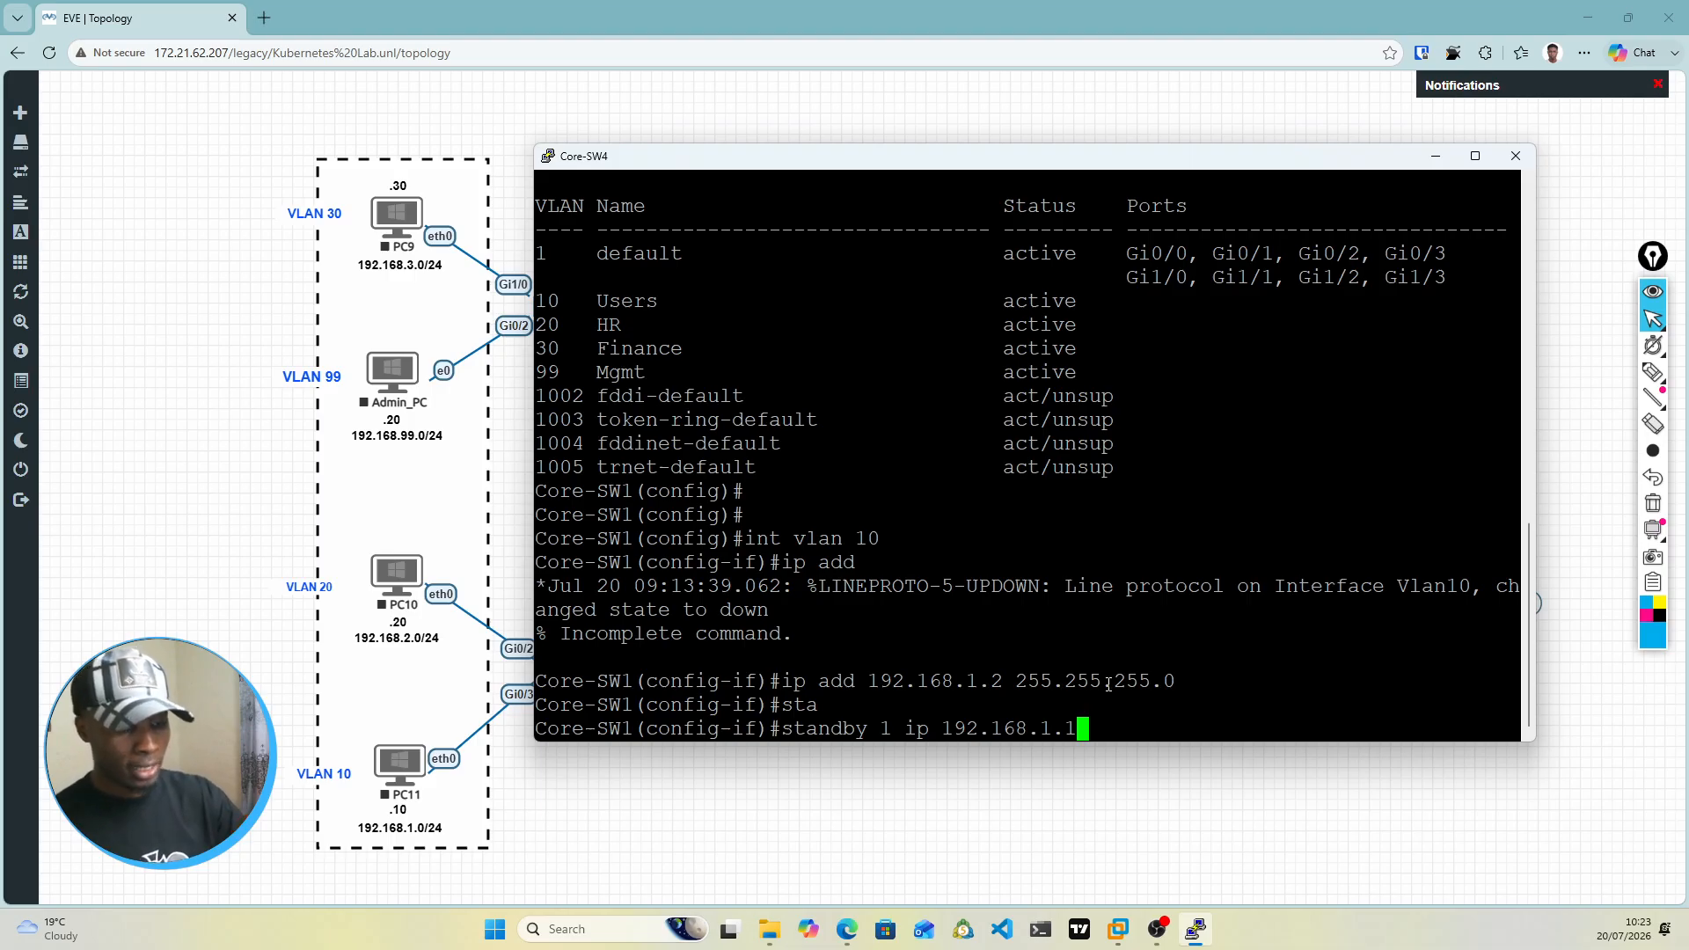
pyautogui.press('Return')
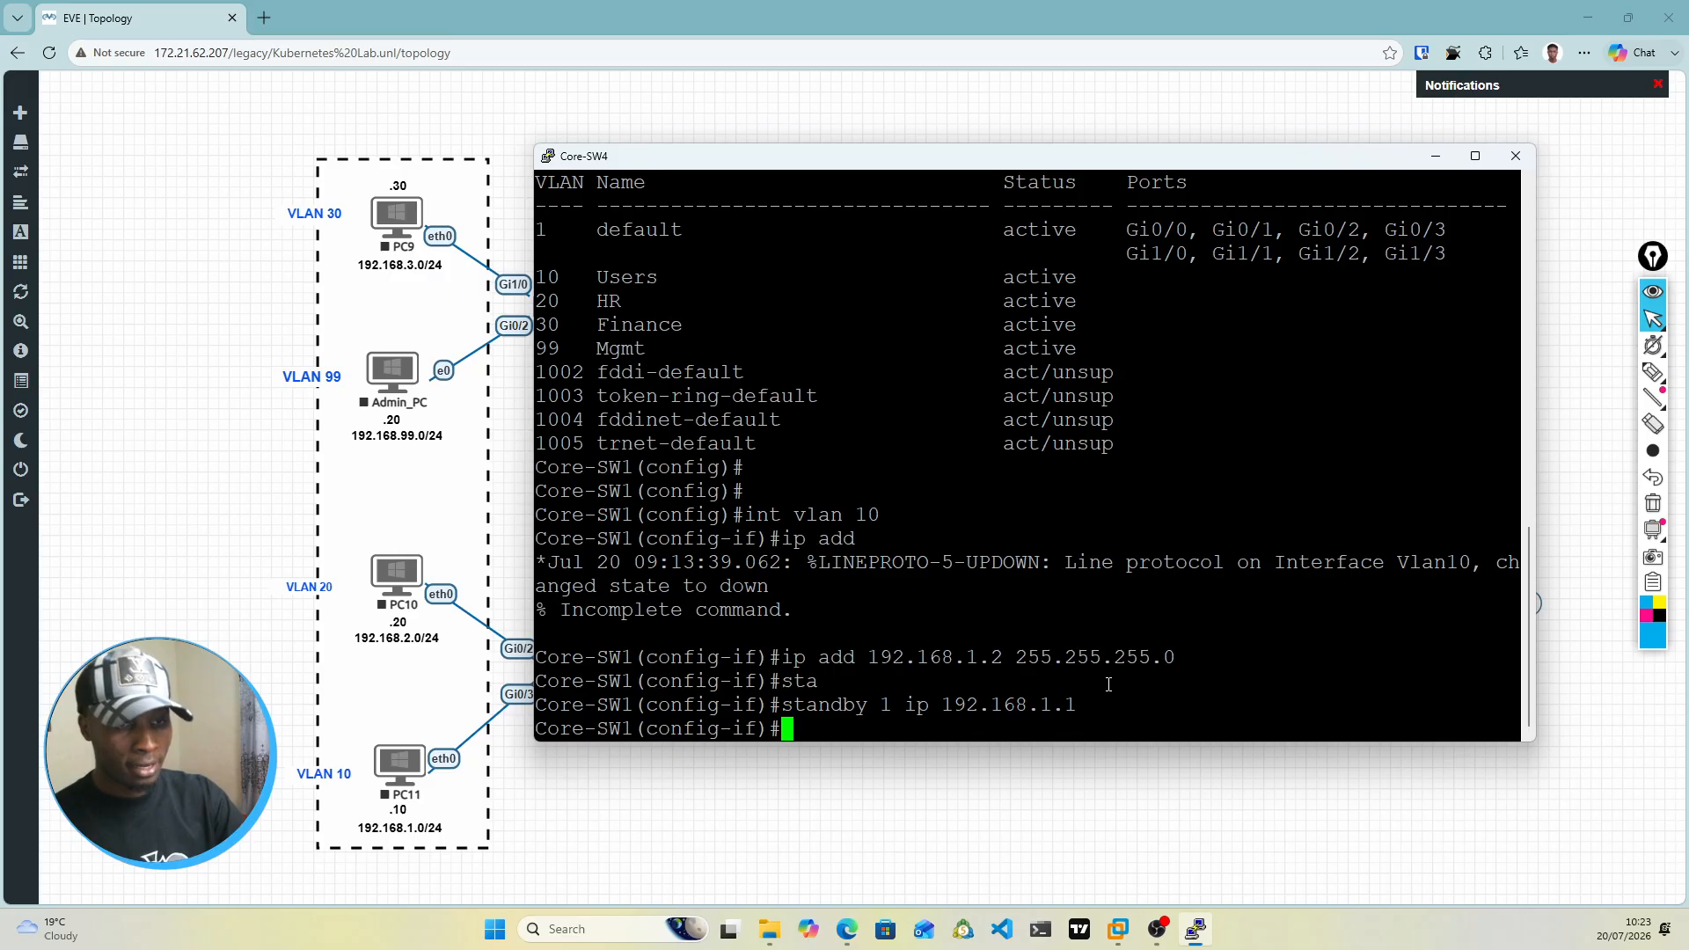
# Step: Set the HSRP group 1 priority on the VLAN 10 interface to 150 with standby 1 priority 150
pyautogui.write('stand')
pyautogui.press('Tab')
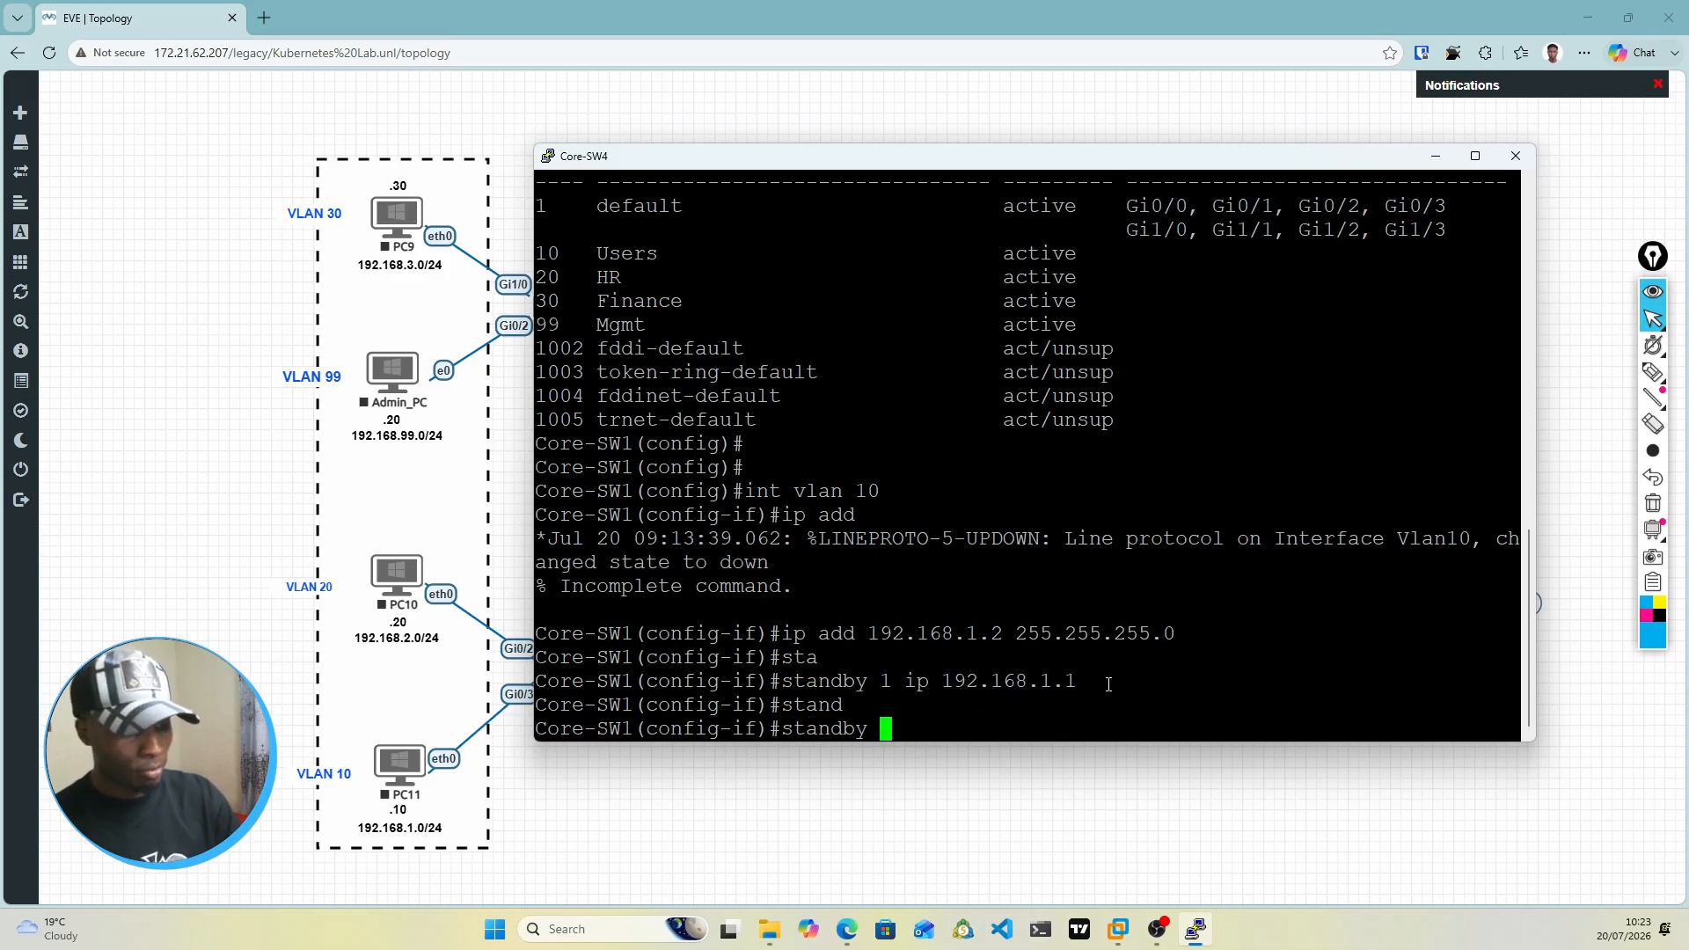
pyautogui.write('1 pri')
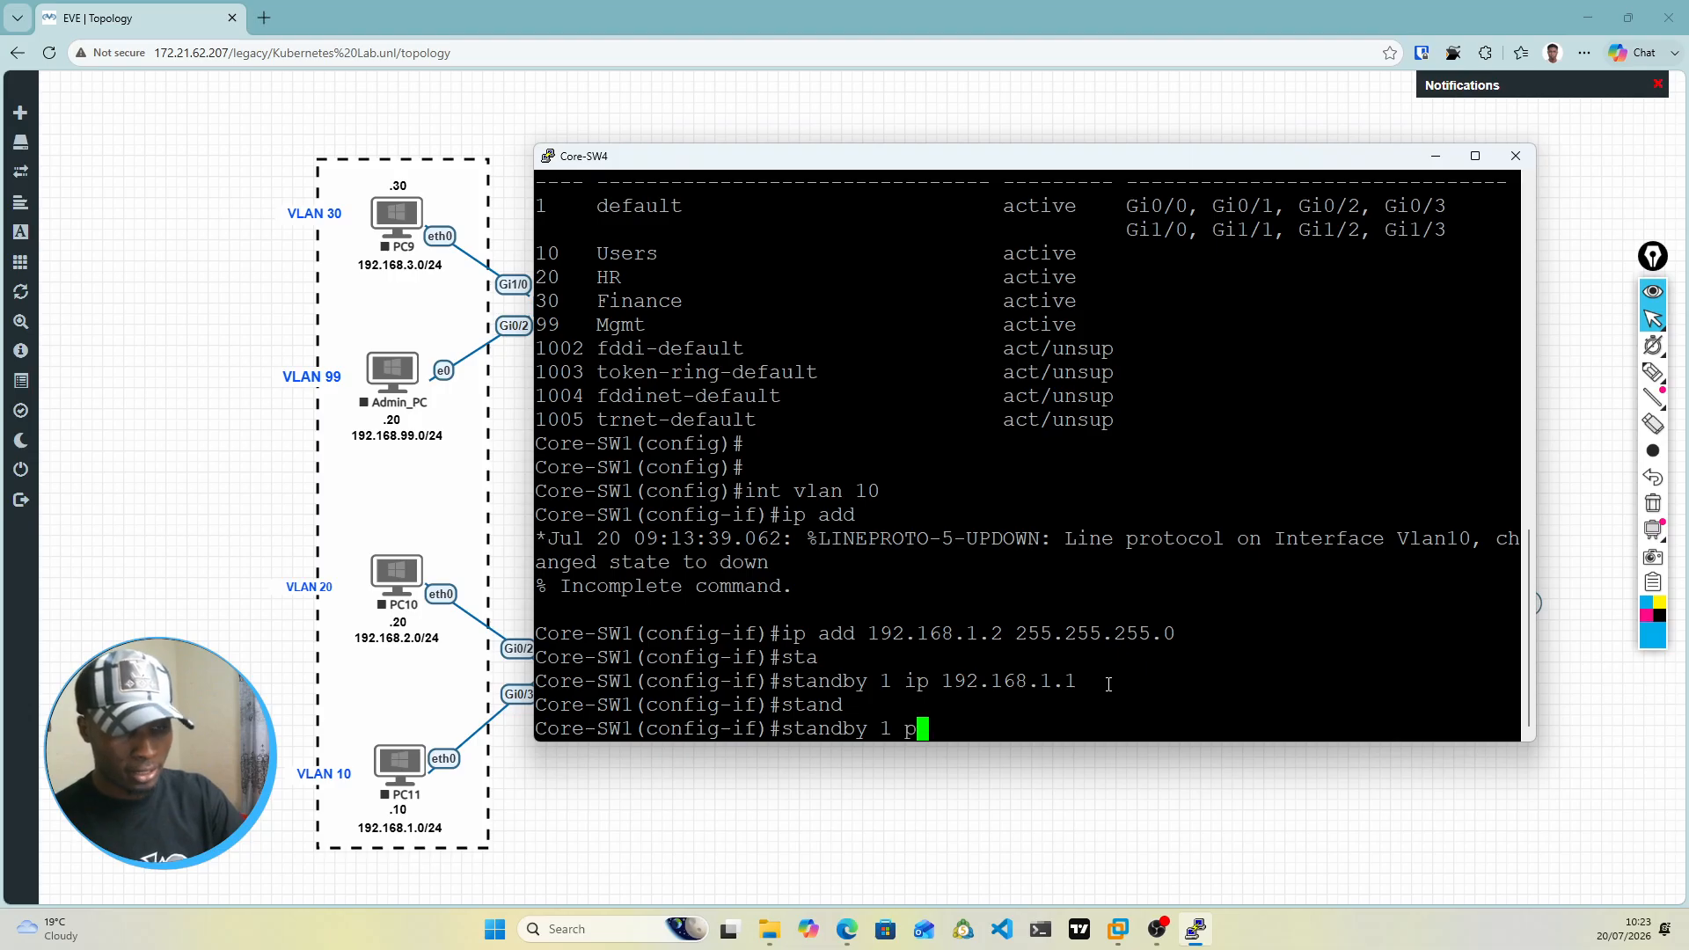
pyautogui.press('Tab')
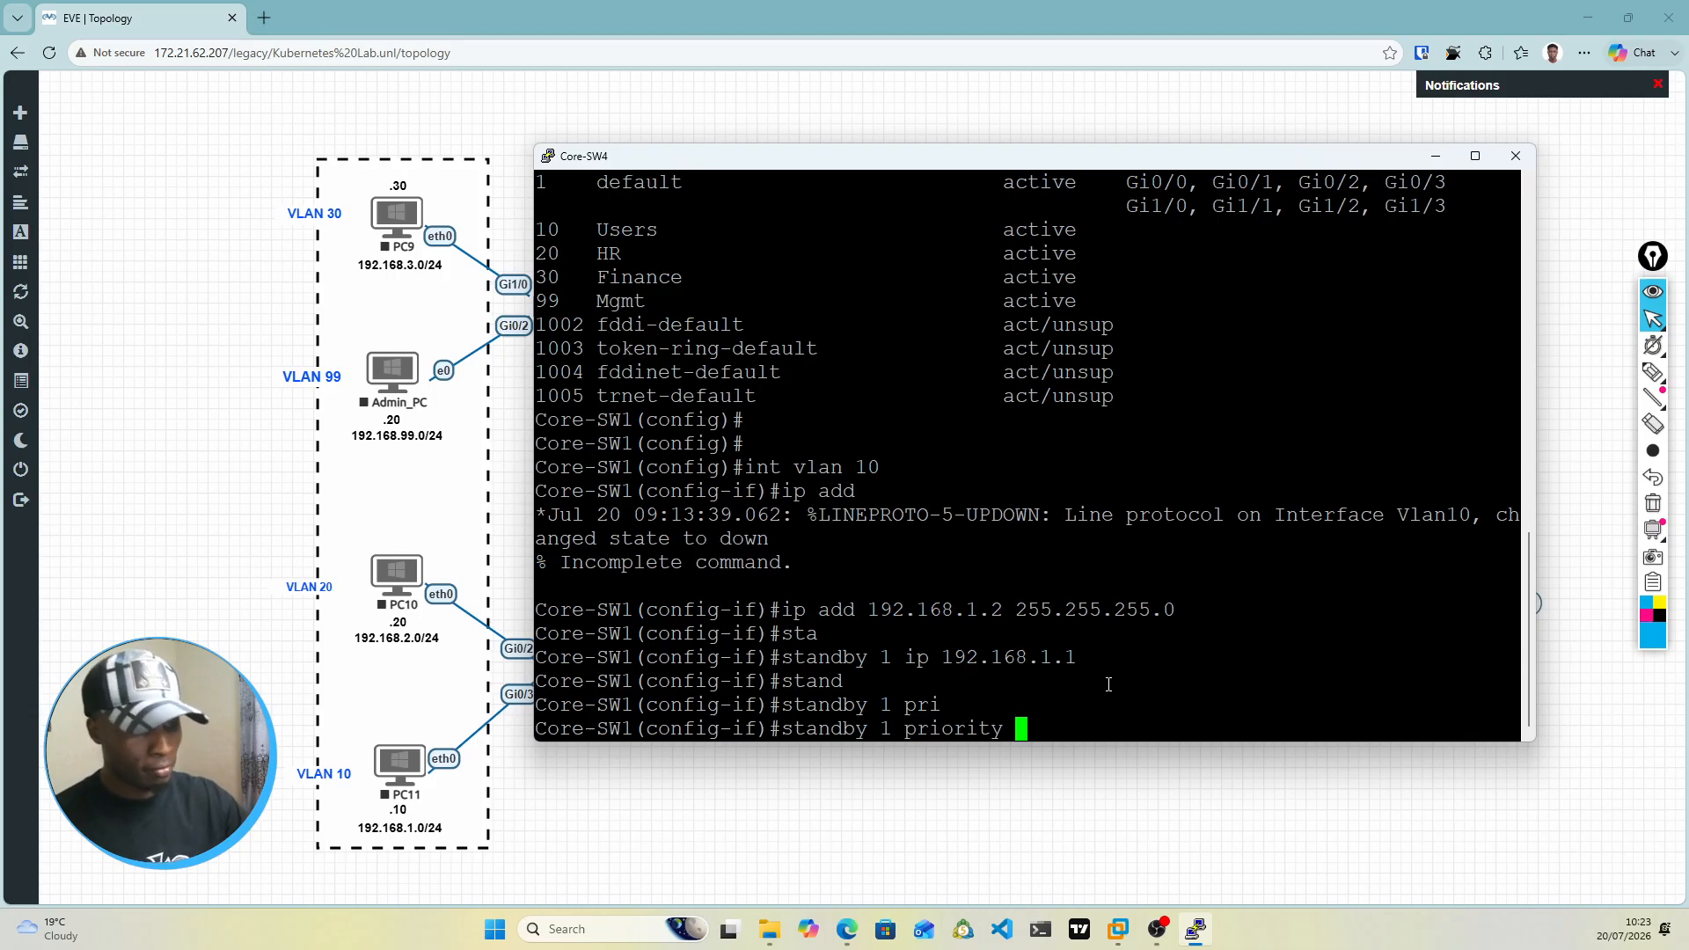
pyautogui.write('150')
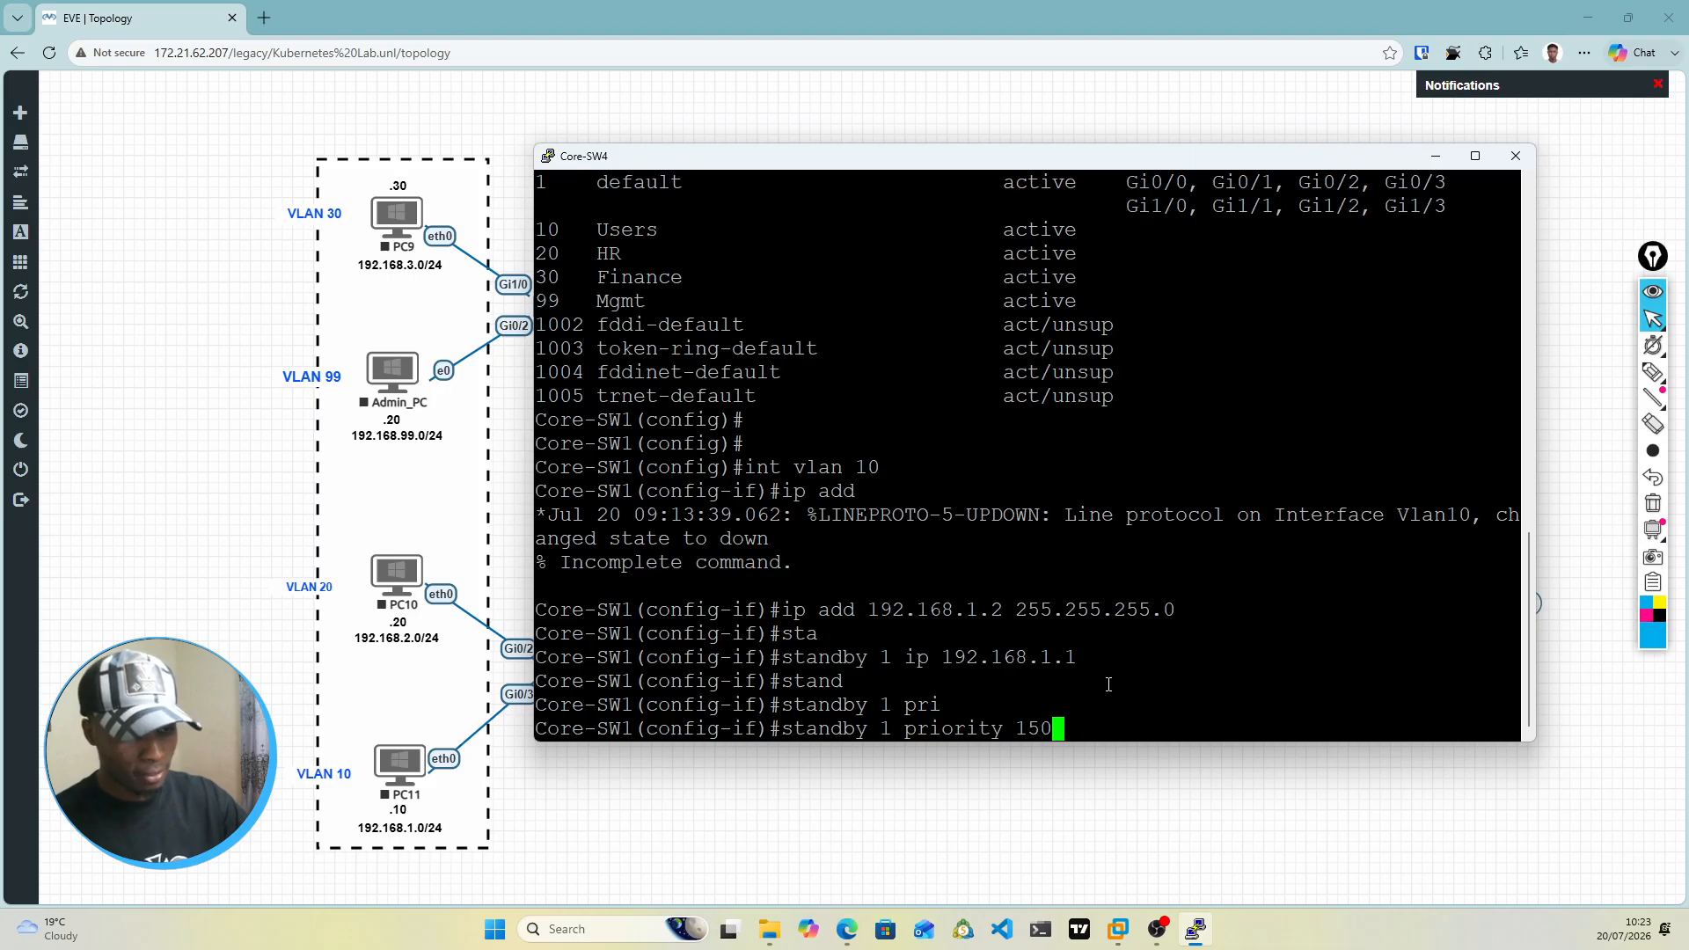
pyautogui.press('Return')
# Step: Enable preemption for HSRP group 1 on the VLAN 10 interface with standby 1 preempt
pyautogui.write('stan')
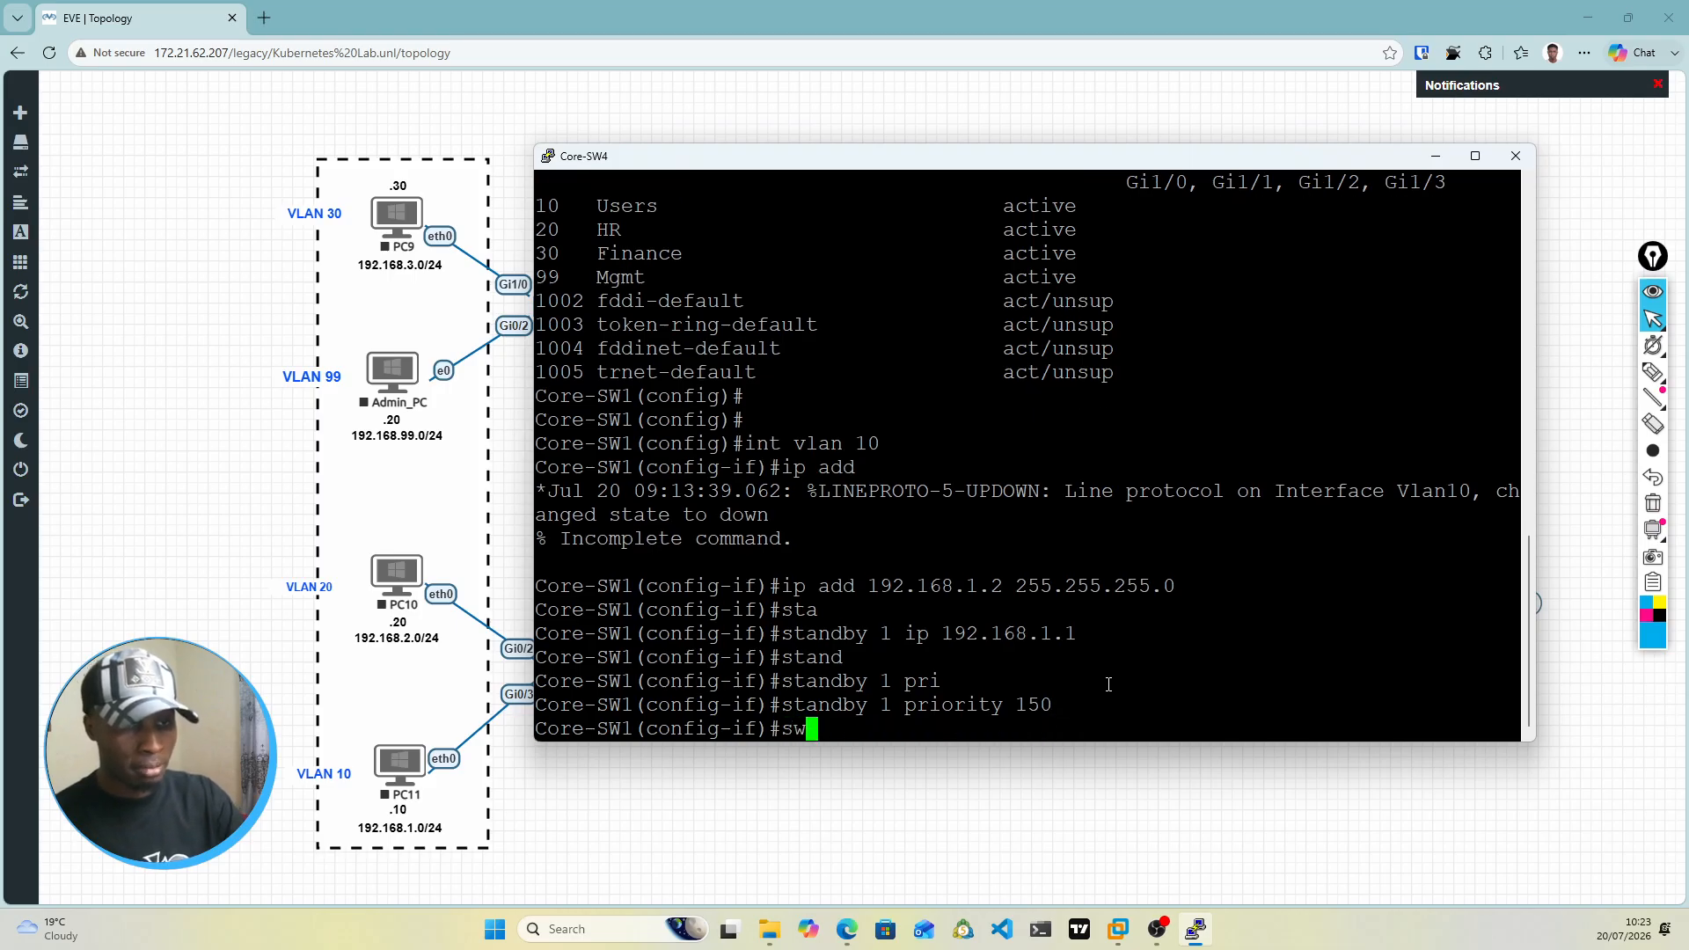
pyautogui.press('Tab')
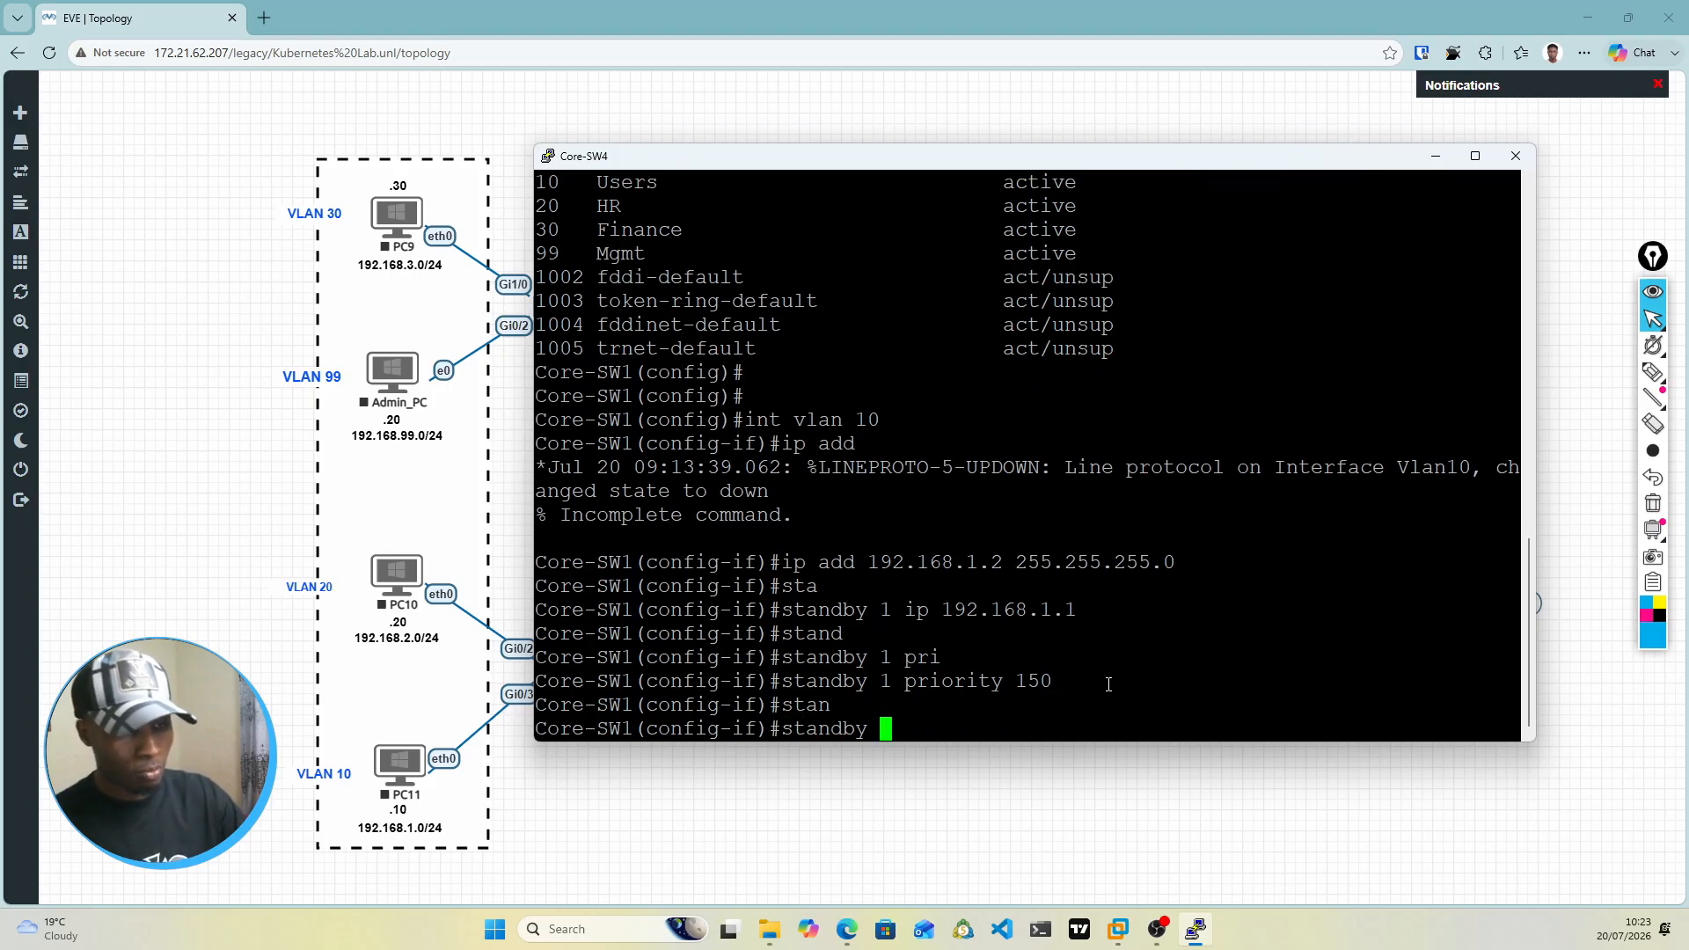
pyautogui.write('1 p')
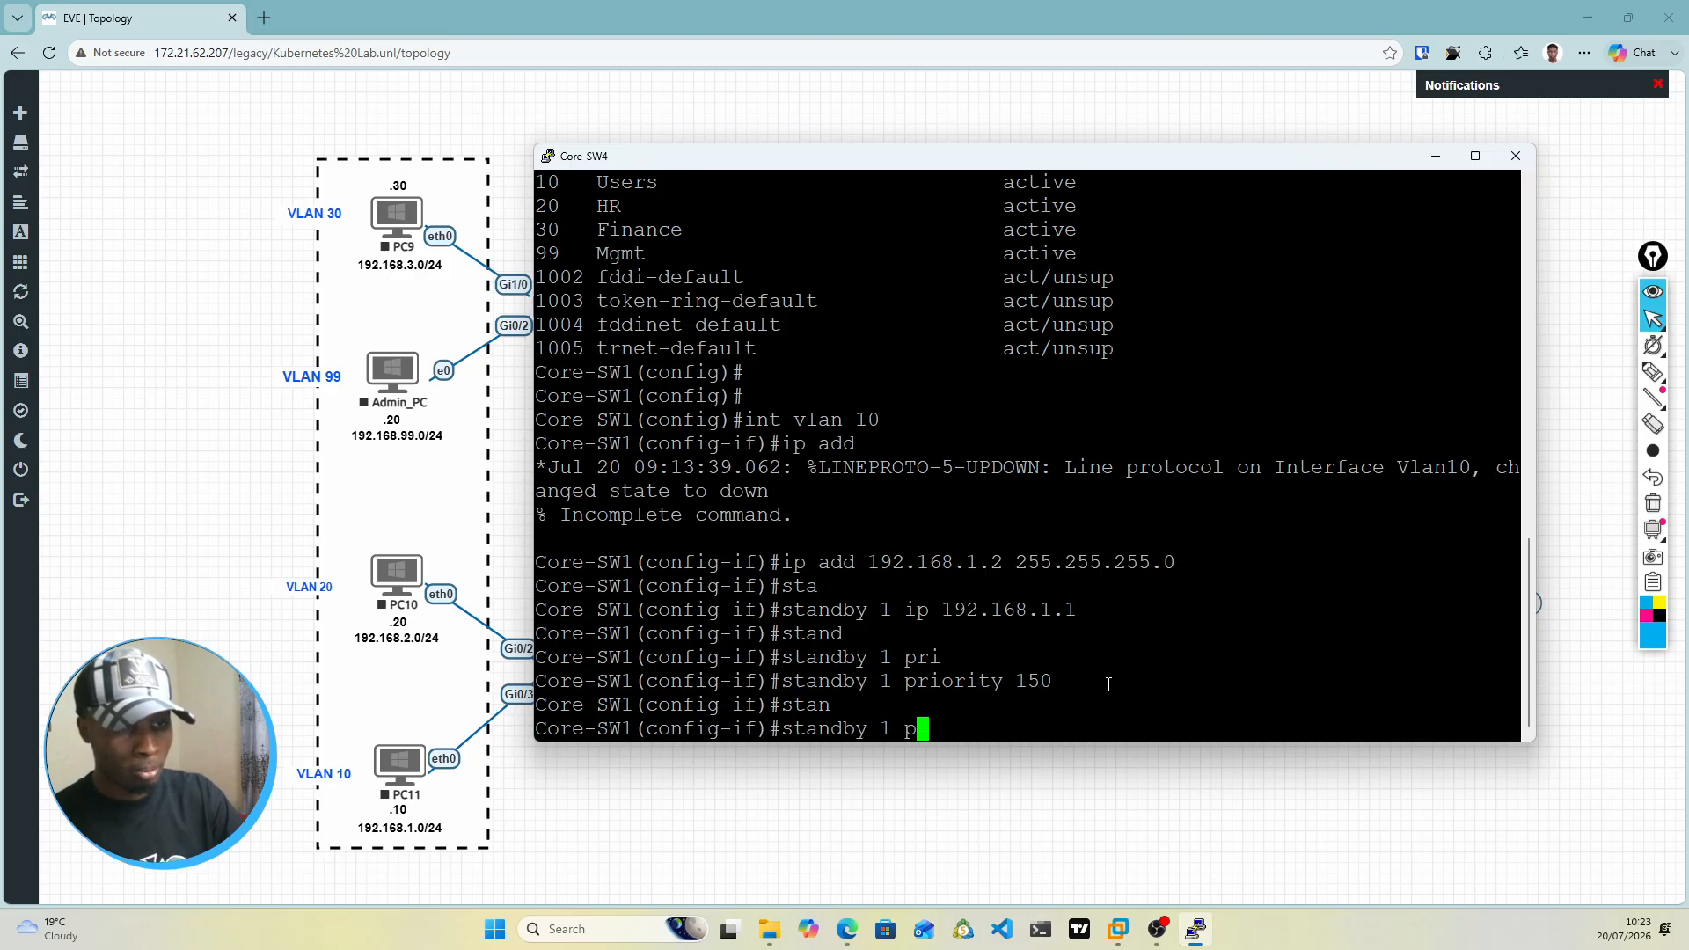
pyautogui.write('re')
pyautogui.press('Tab')
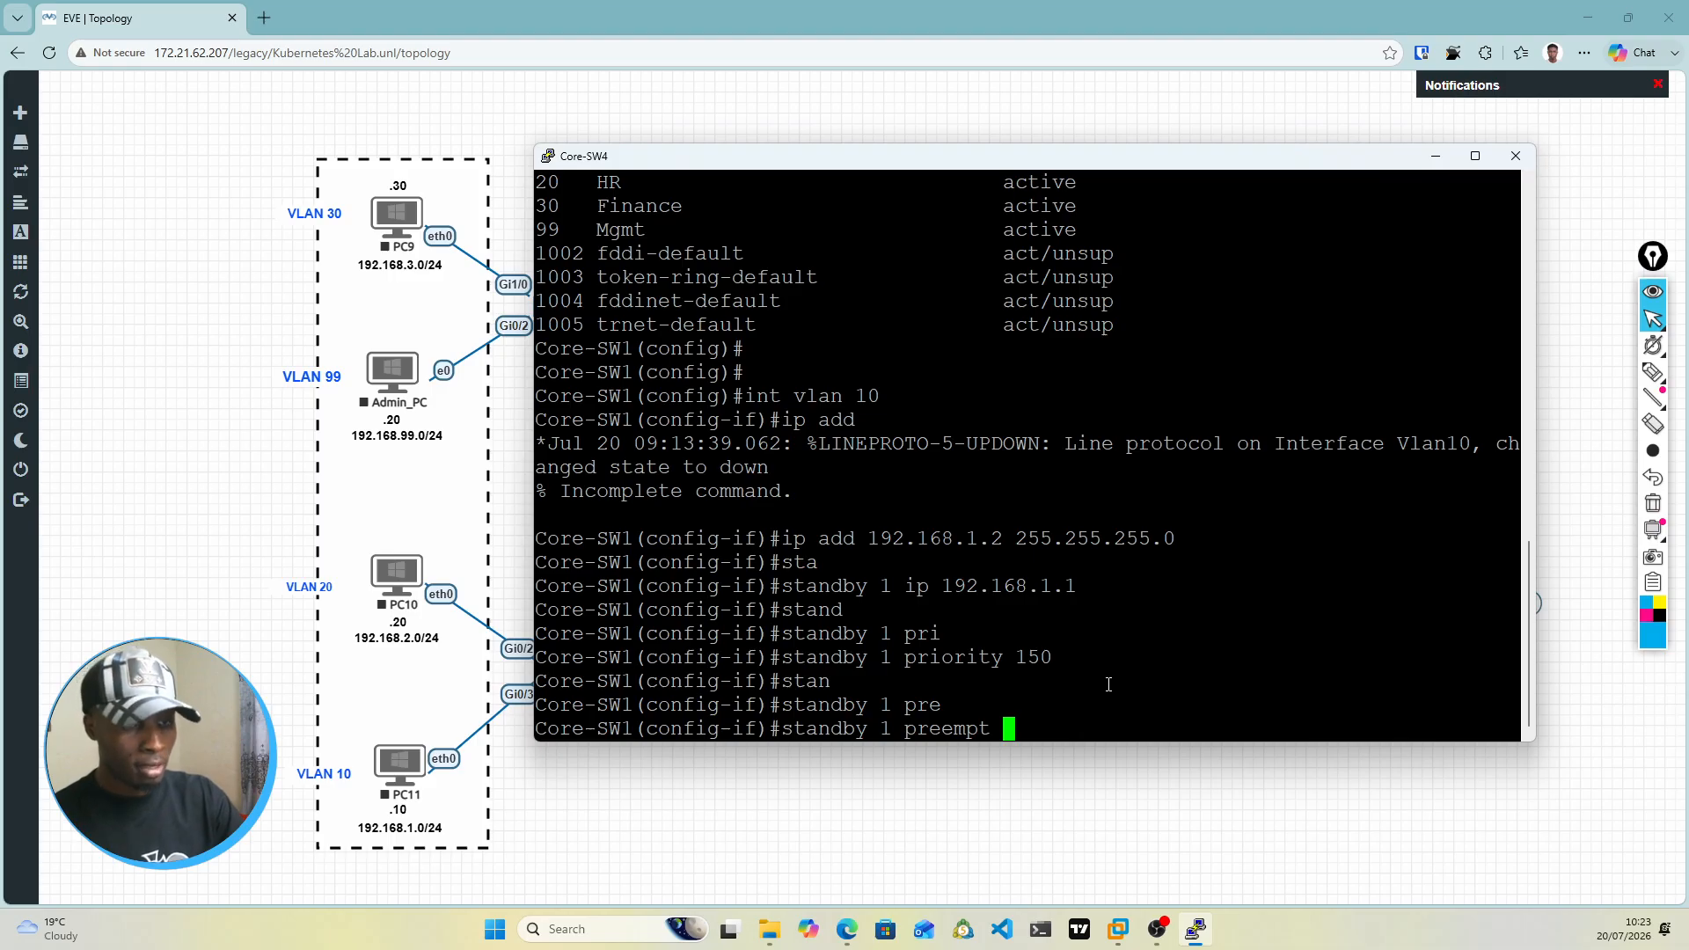
pyautogui.press('Return')
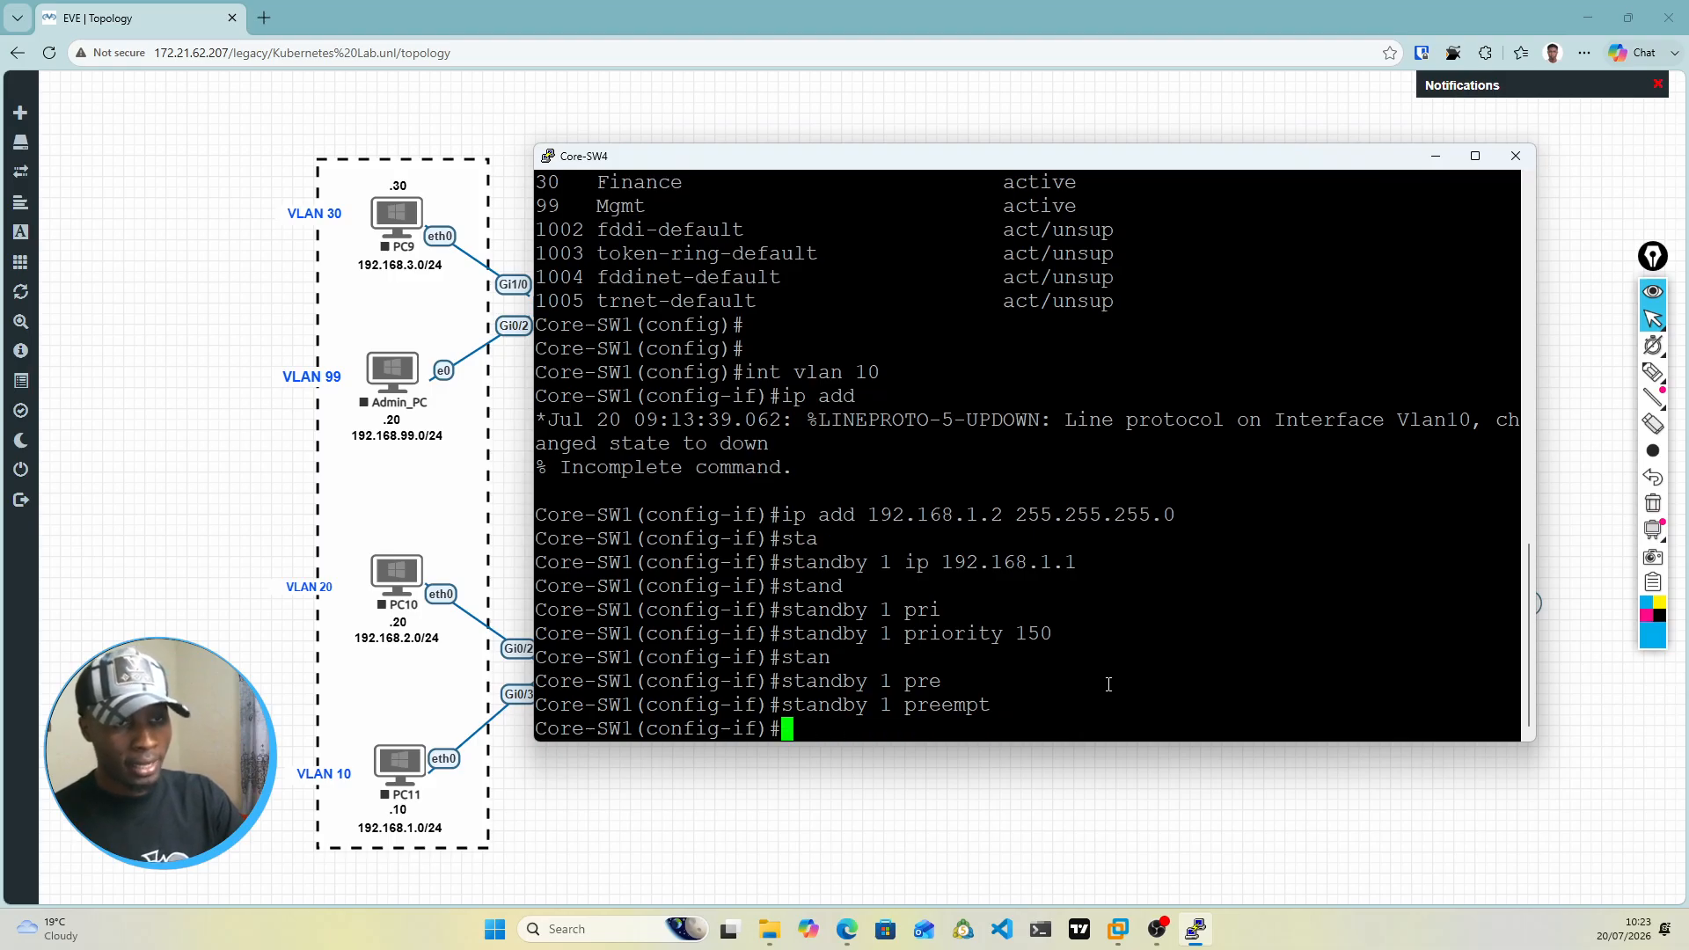
# Step: Enable the VLAN 10 interface with no shut and bring up a clean prompt
pyautogui.write('no shut')
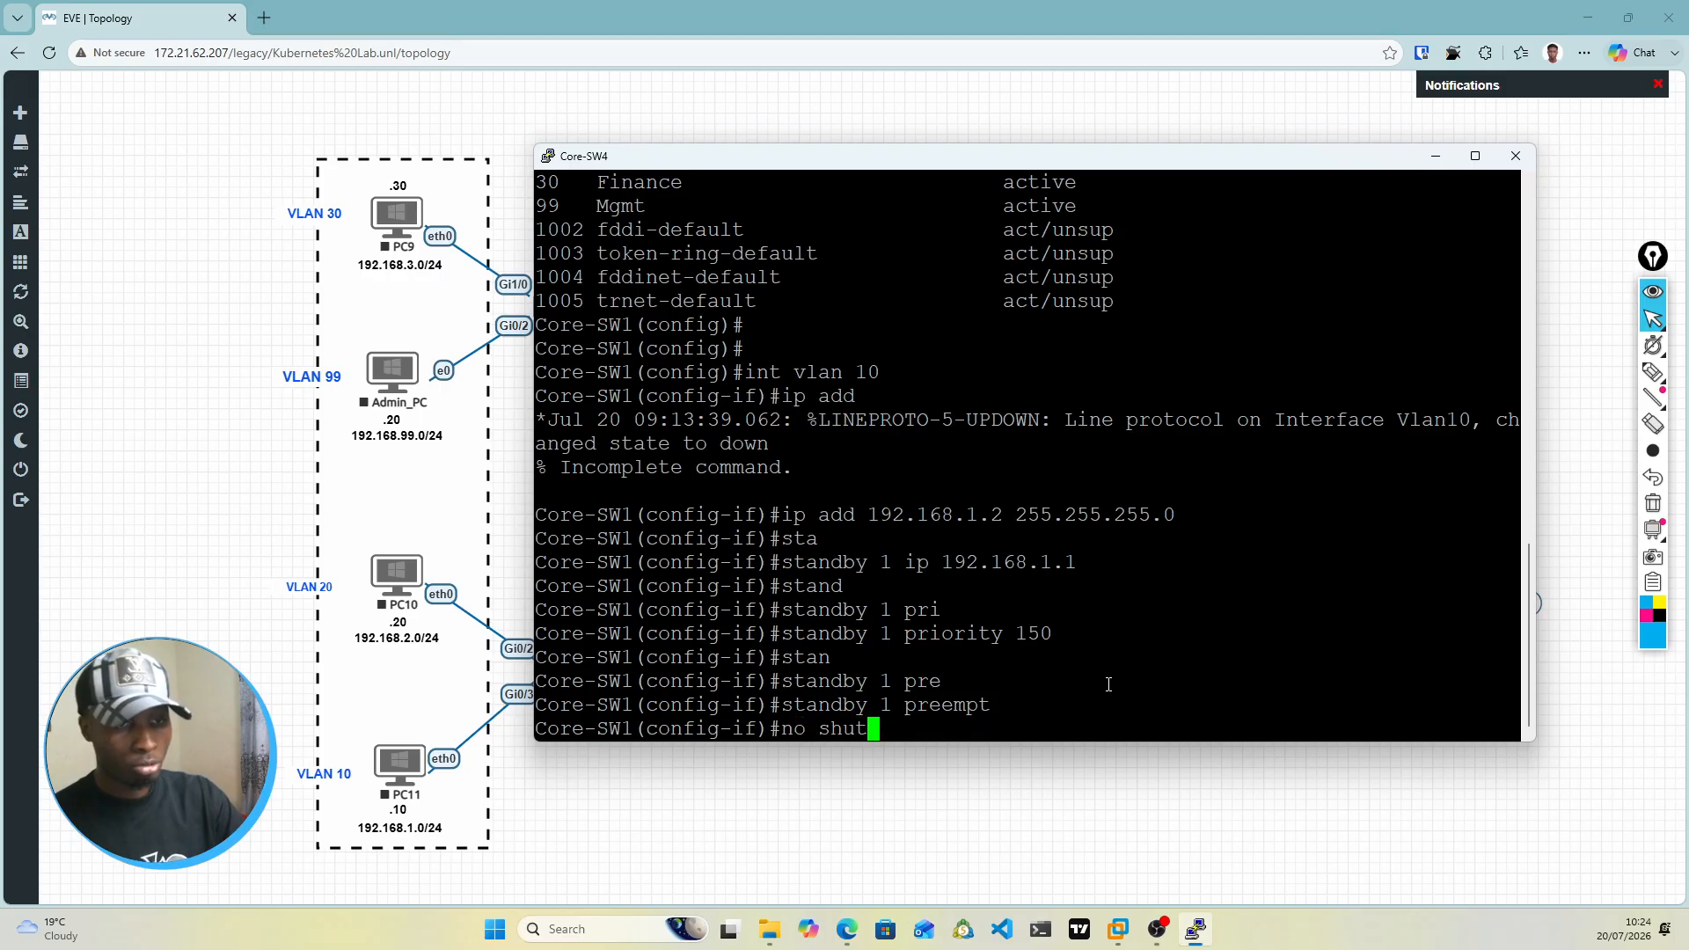
pyautogui.press('Return')
pyautogui.press('Return')
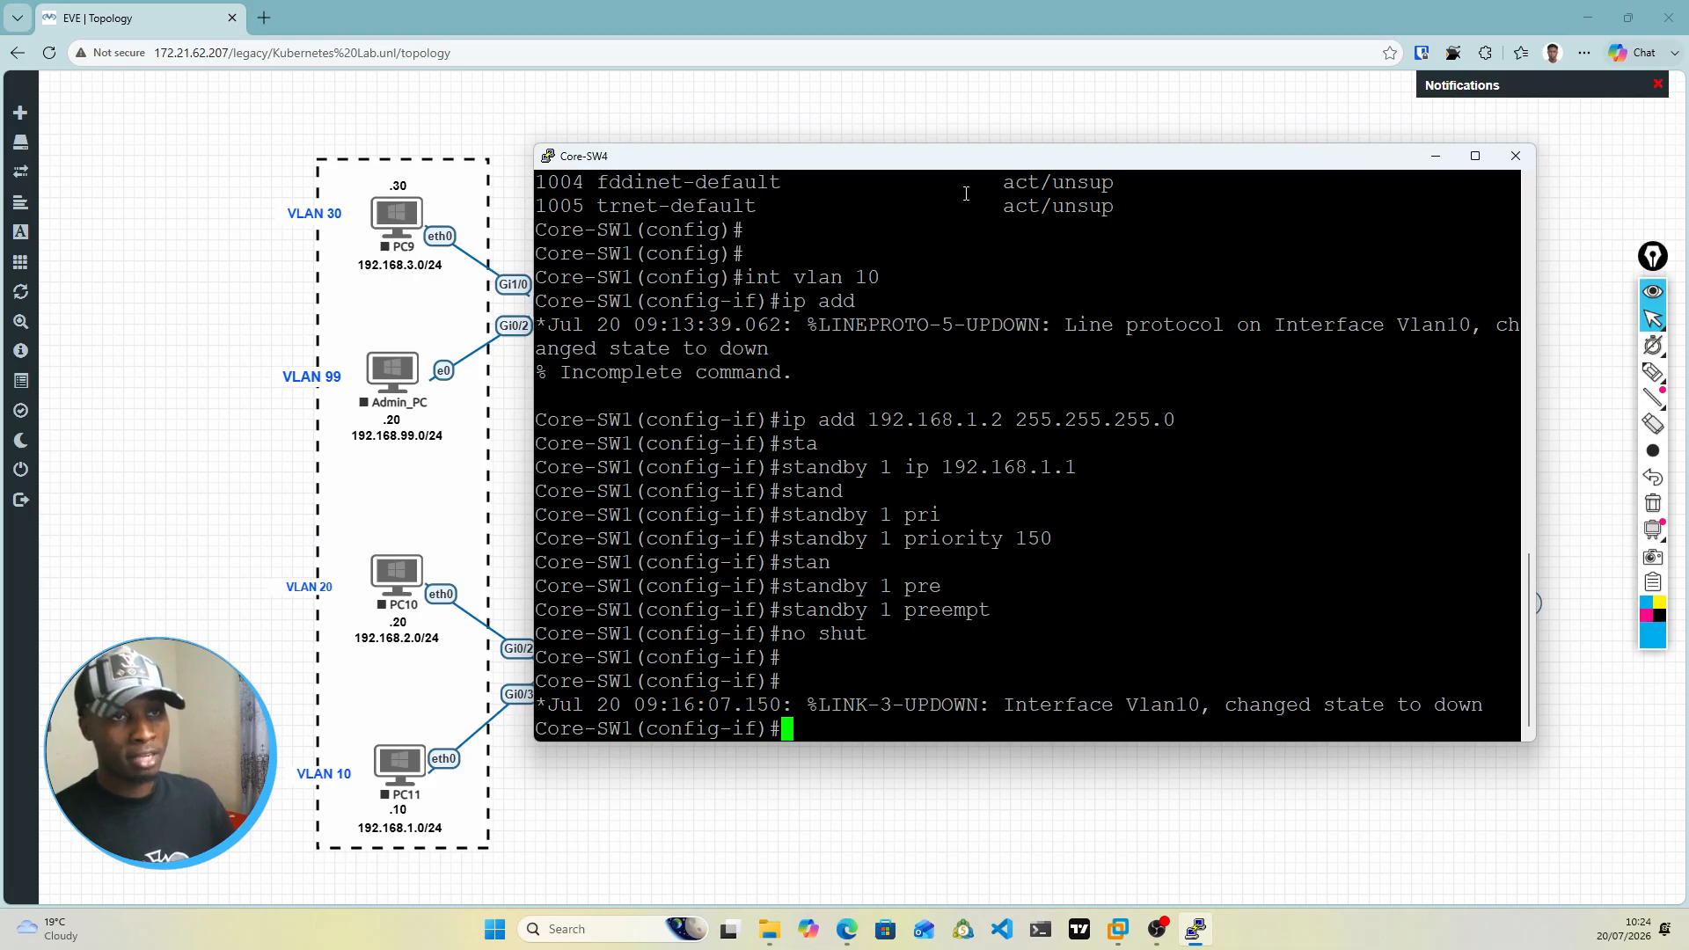
# Step: Move the console window aside to reveal the access switches, and enter VLAN 20 interface configuration with int vlan 20
pyautogui.moveTo(950, 167); pyautogui.dragTo(1052, 174)
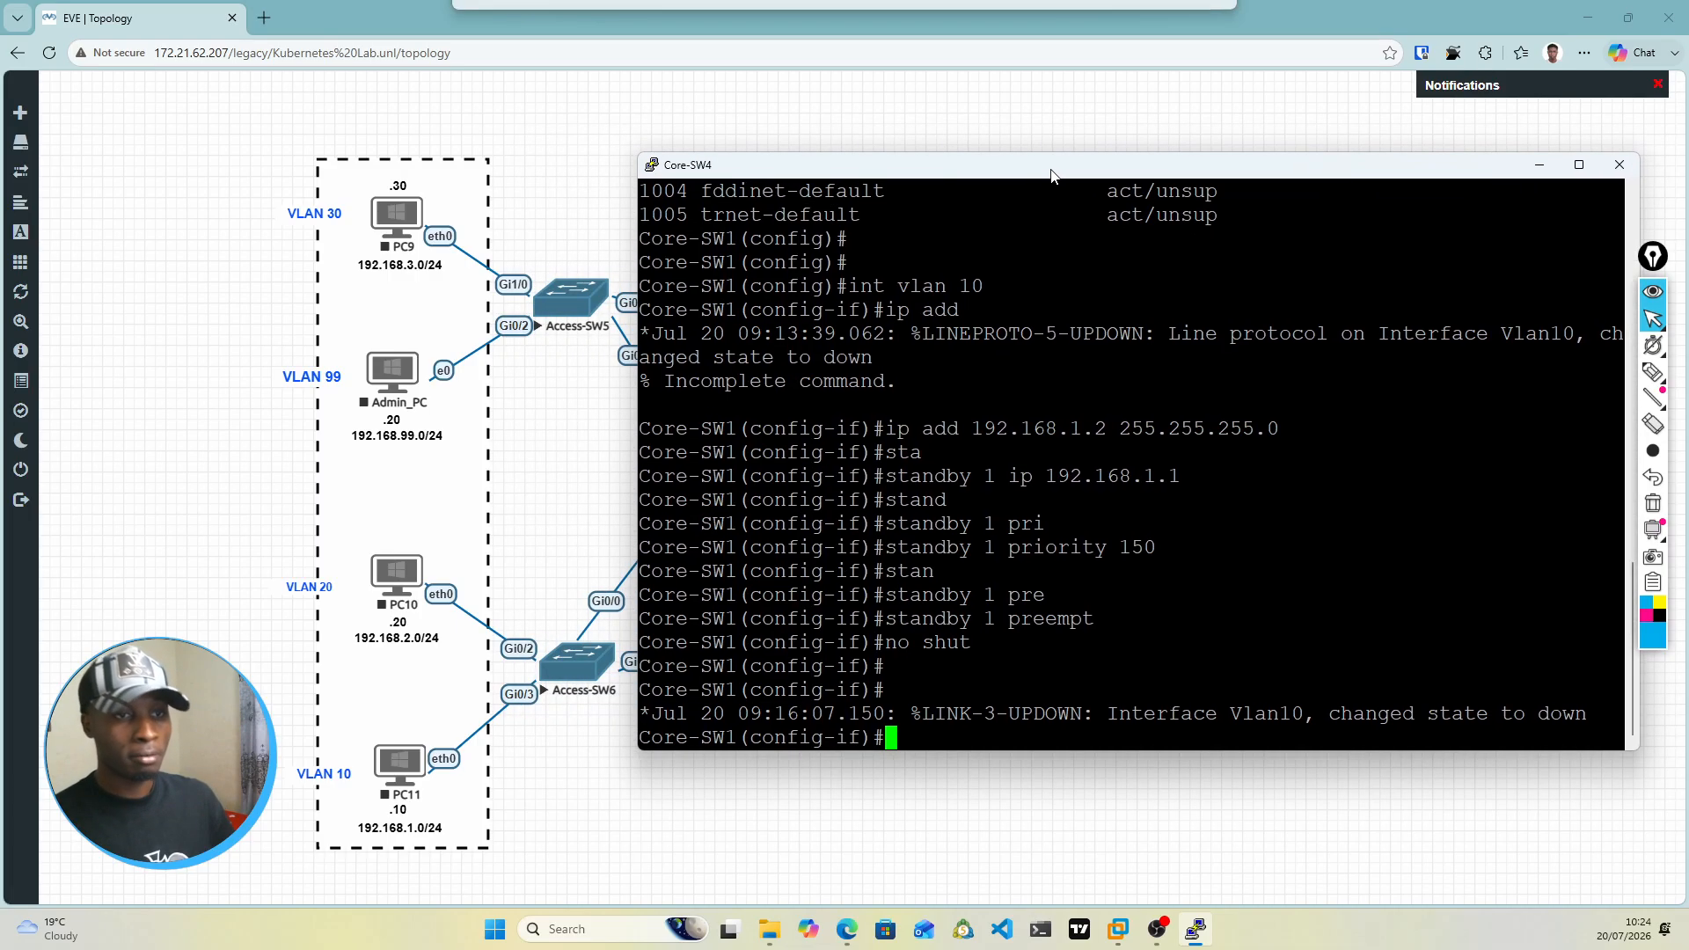
pyautogui.press('Return')
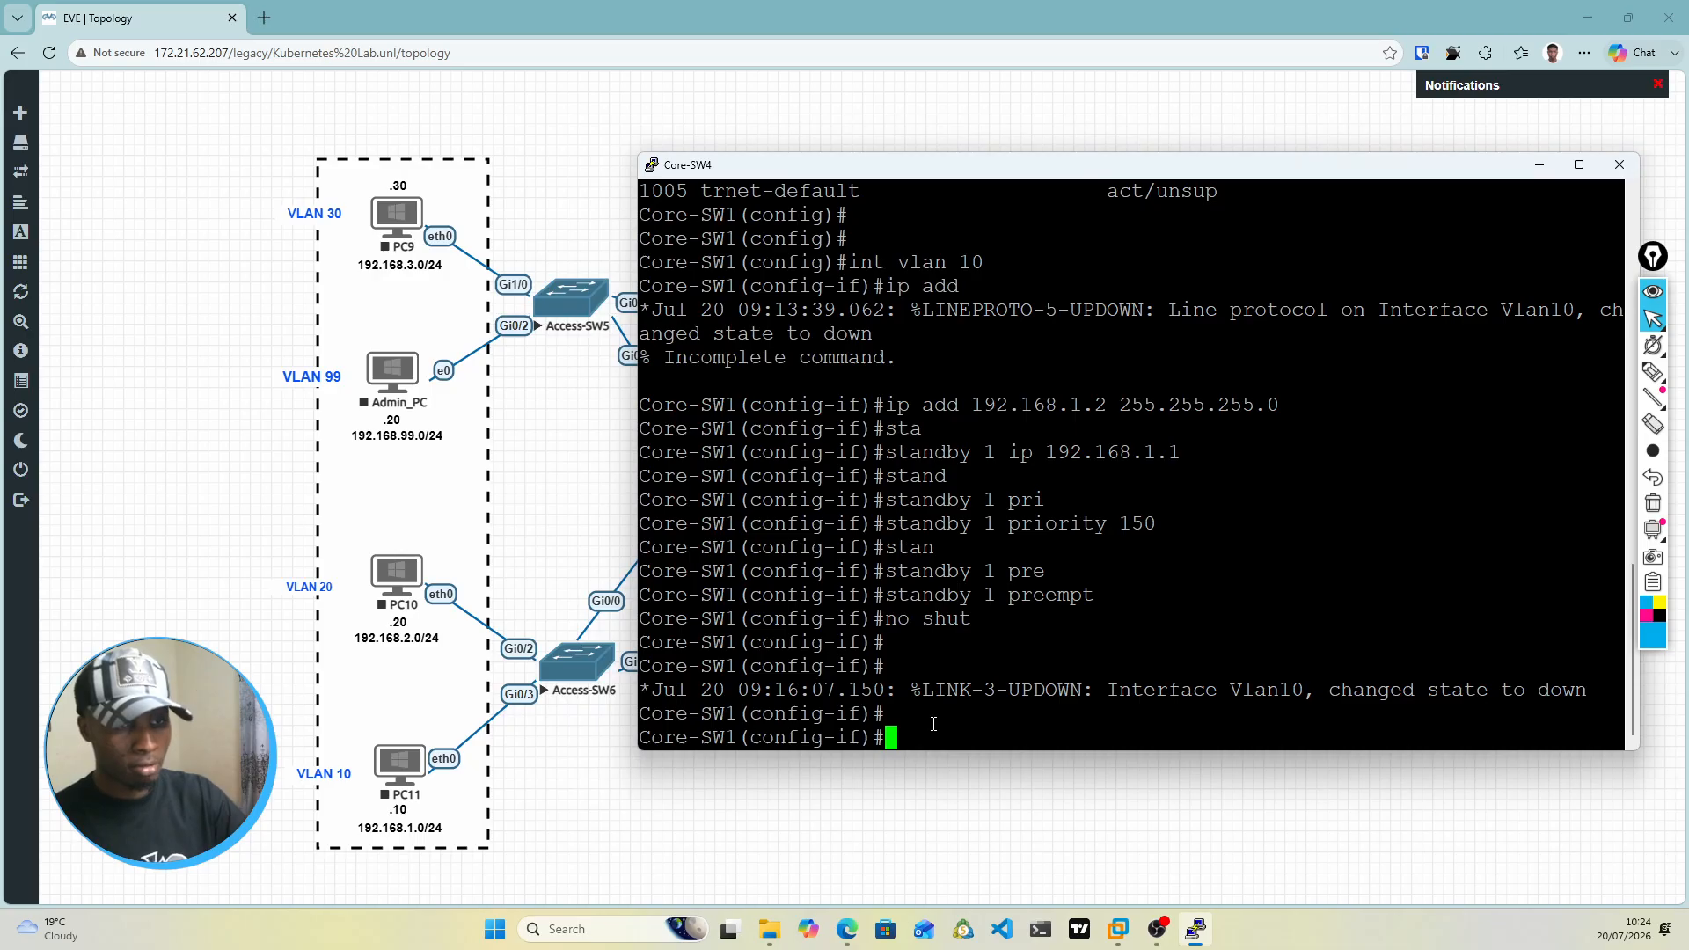
pyautogui.press('Return')
pyautogui.write('int vlan')
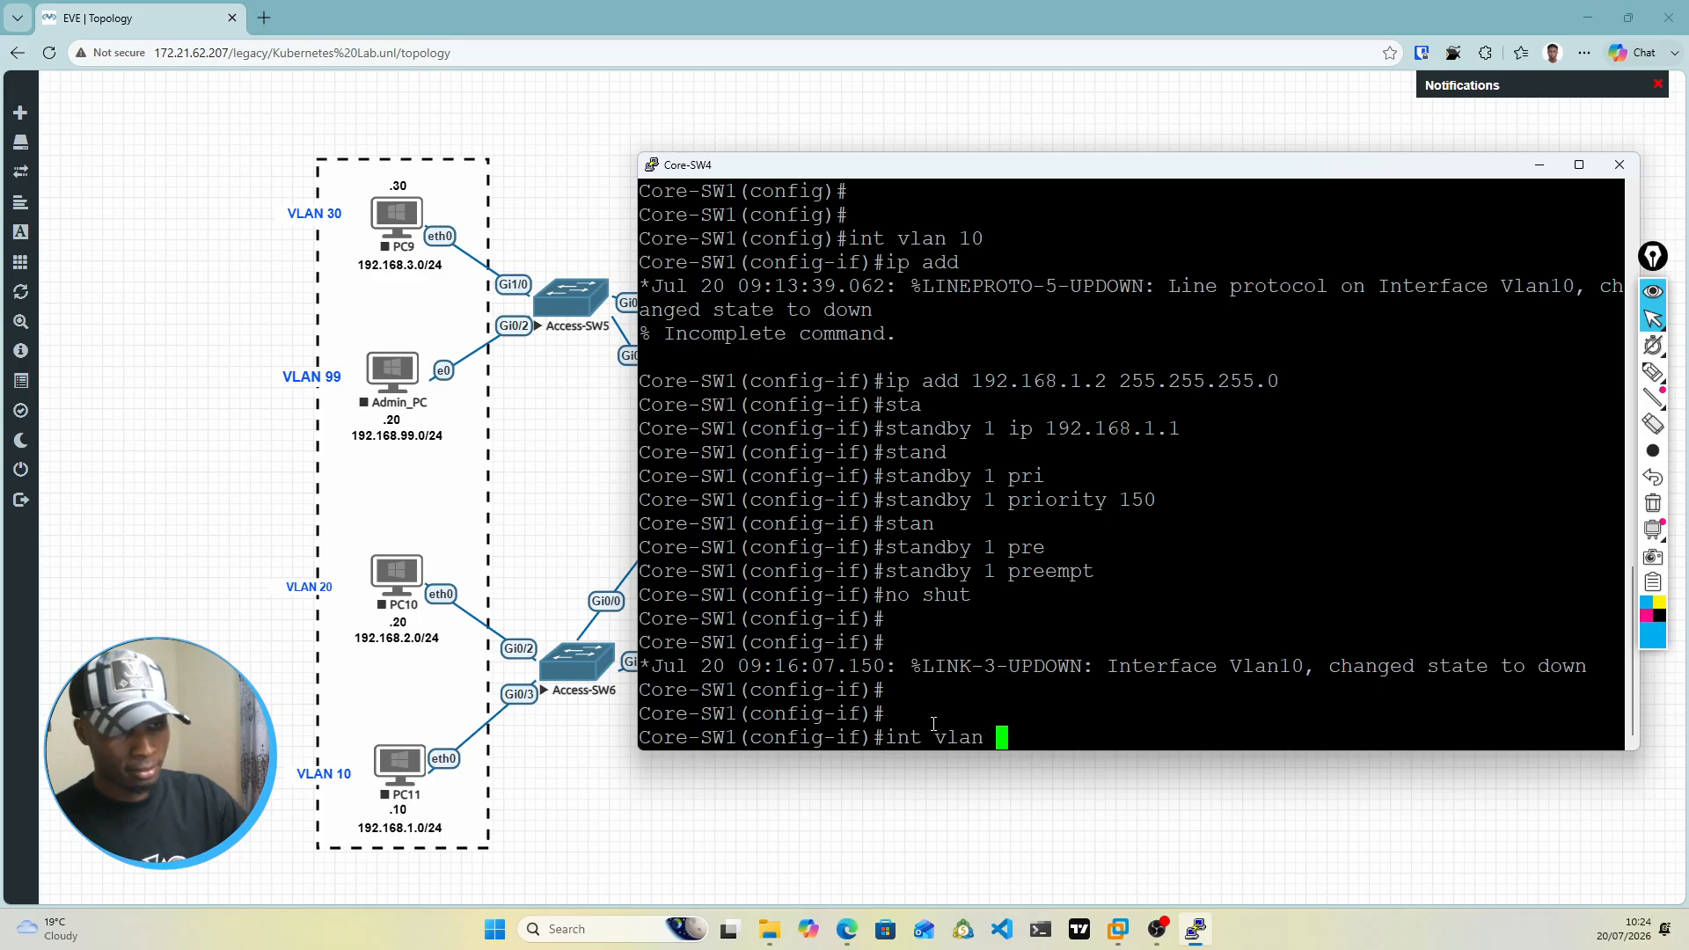
pyautogui.write(' 20')
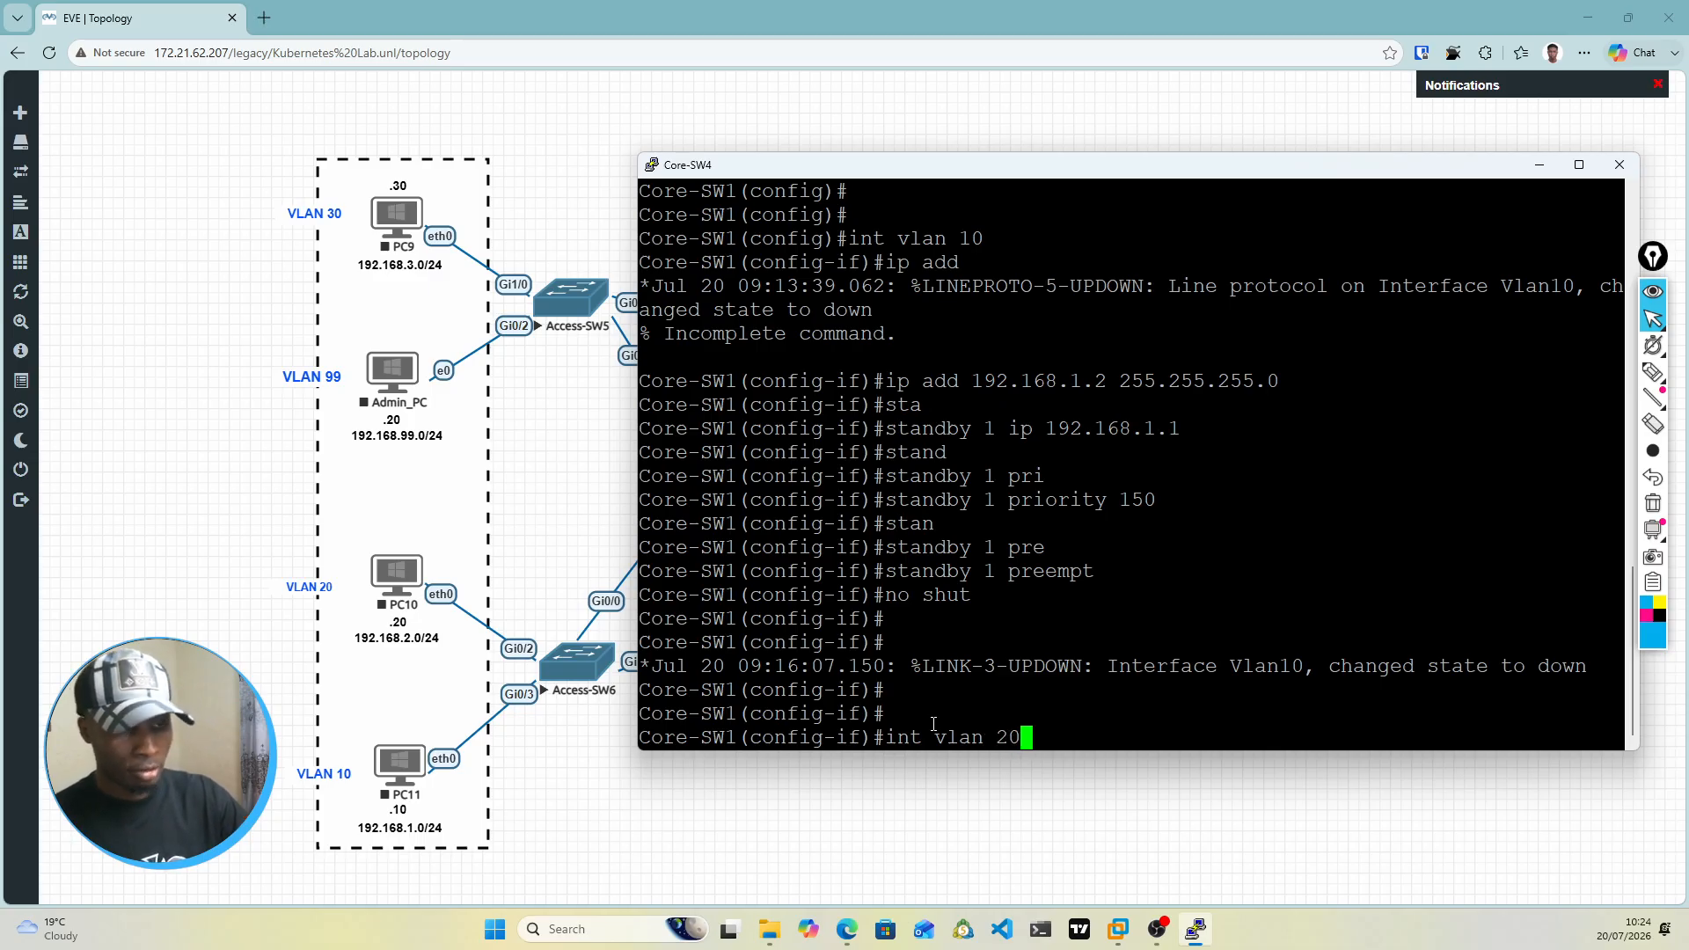
pyautogui.press('Return')
# Step: Try to assign the VLAN 20 address with ip add 192.168.2.2 255.255.255.0
pyautogui.write('ip add')
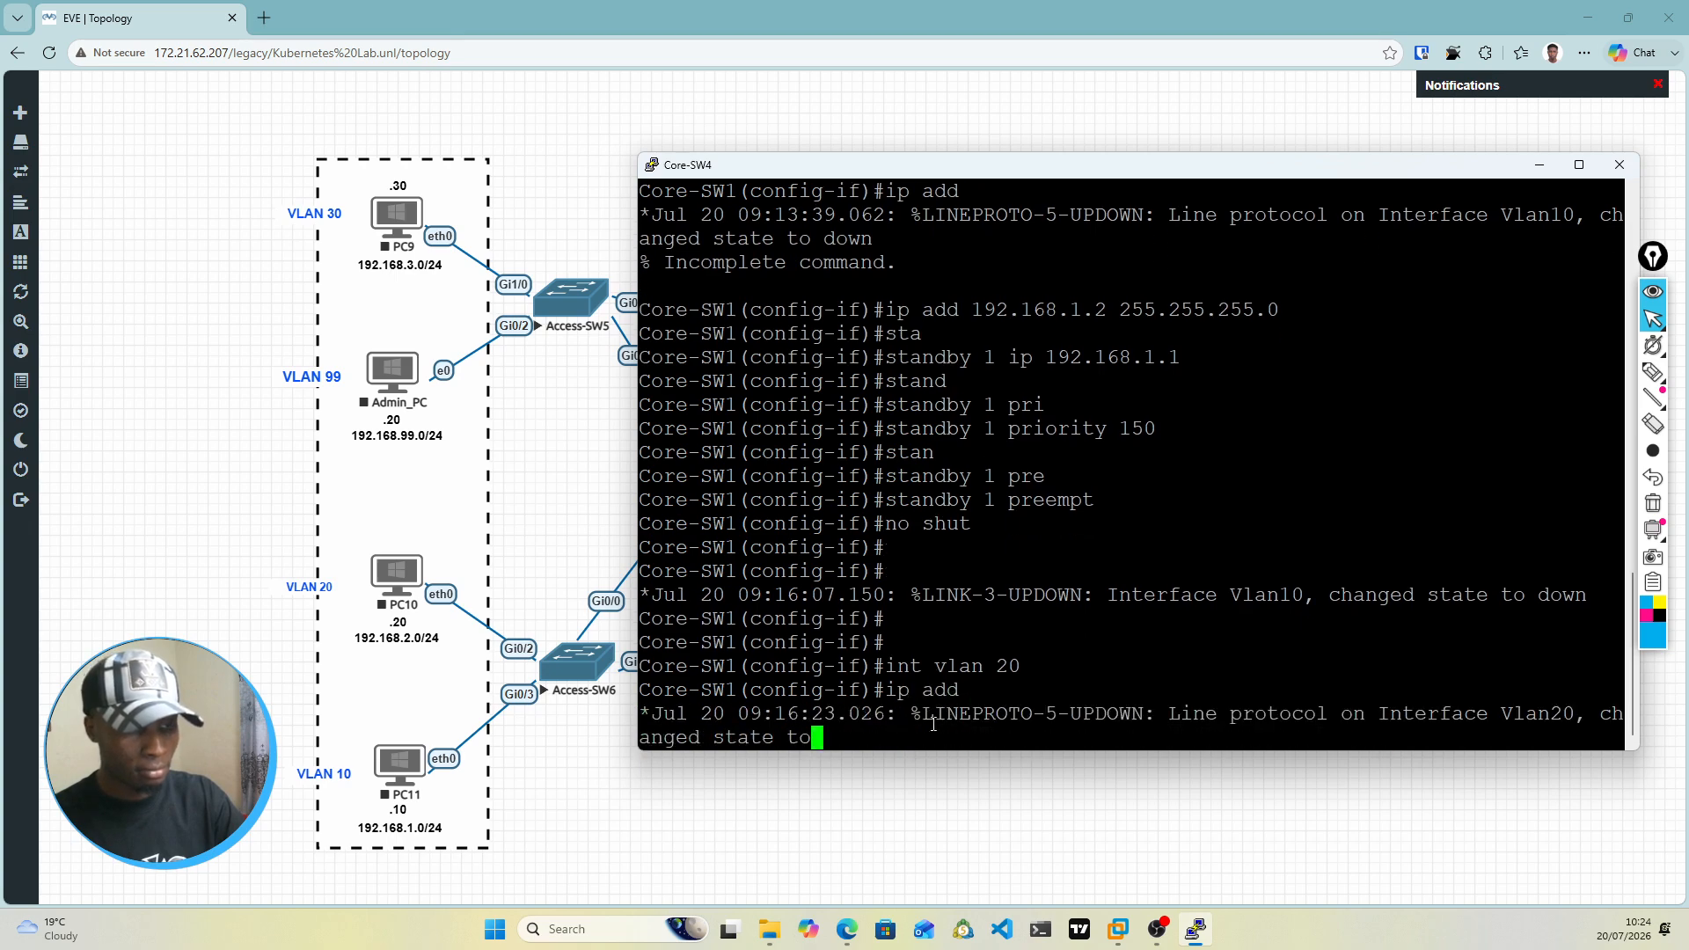
pyautogui.press('BackSpace')
pyautogui.press('BackSpace')
pyautogui.press('BackSpace')
pyautogui.press('BackSpace')
pyautogui.press('BackSpace')
pyautogui.press('Return')
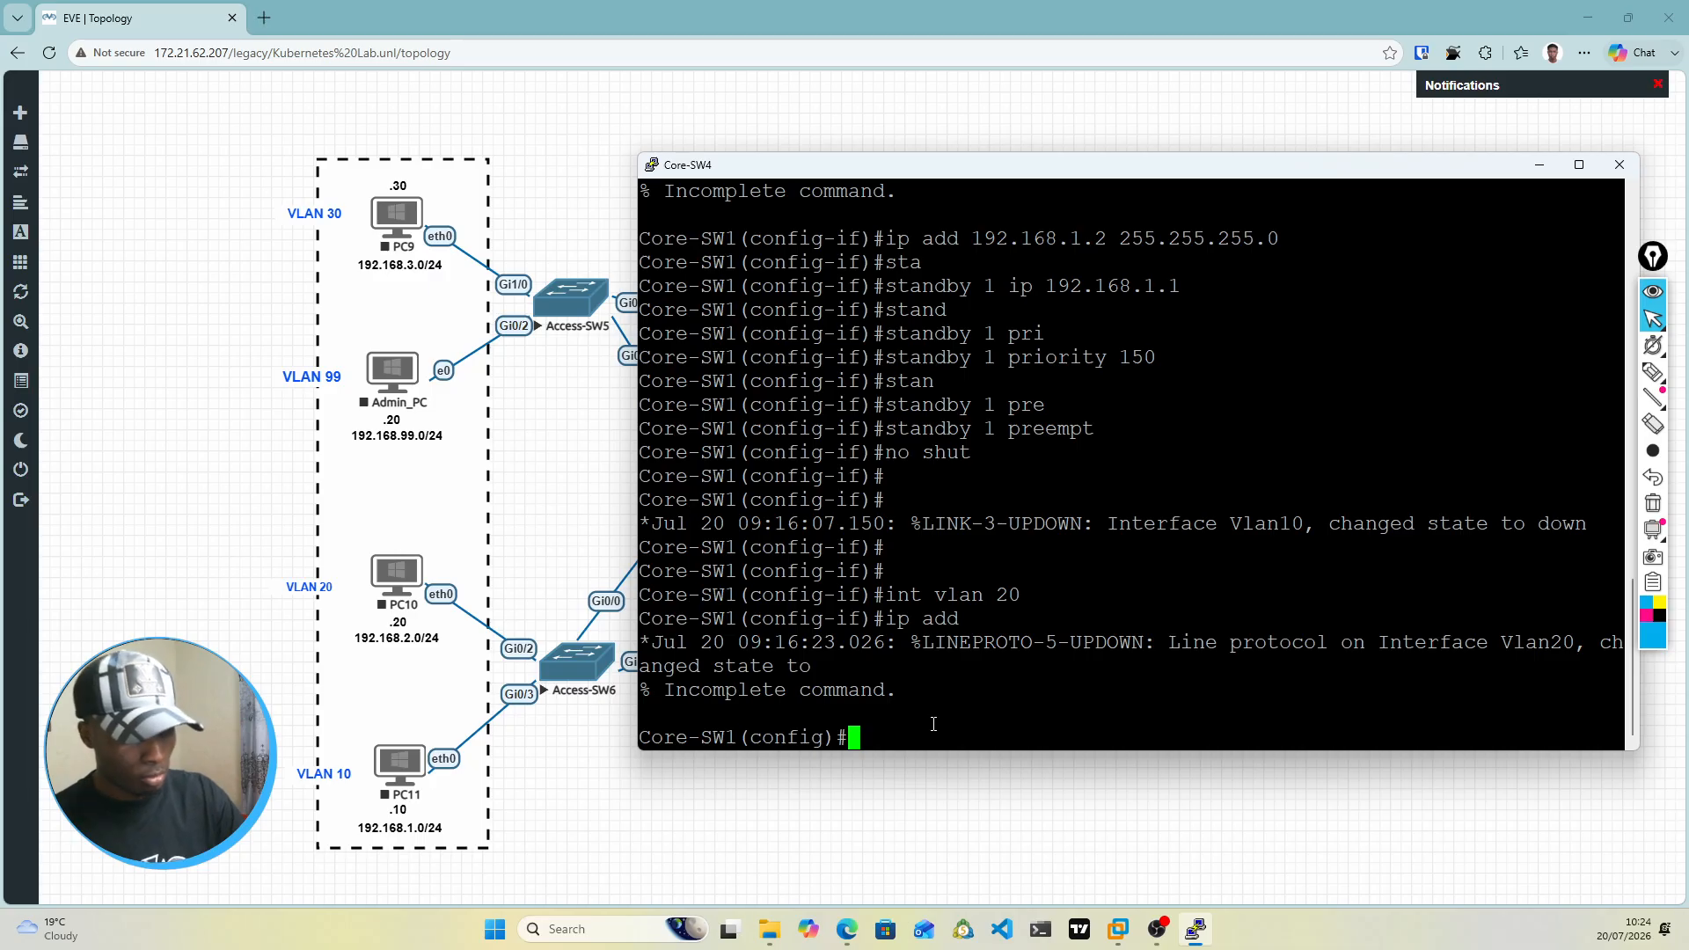
pyautogui.write('ip add ')
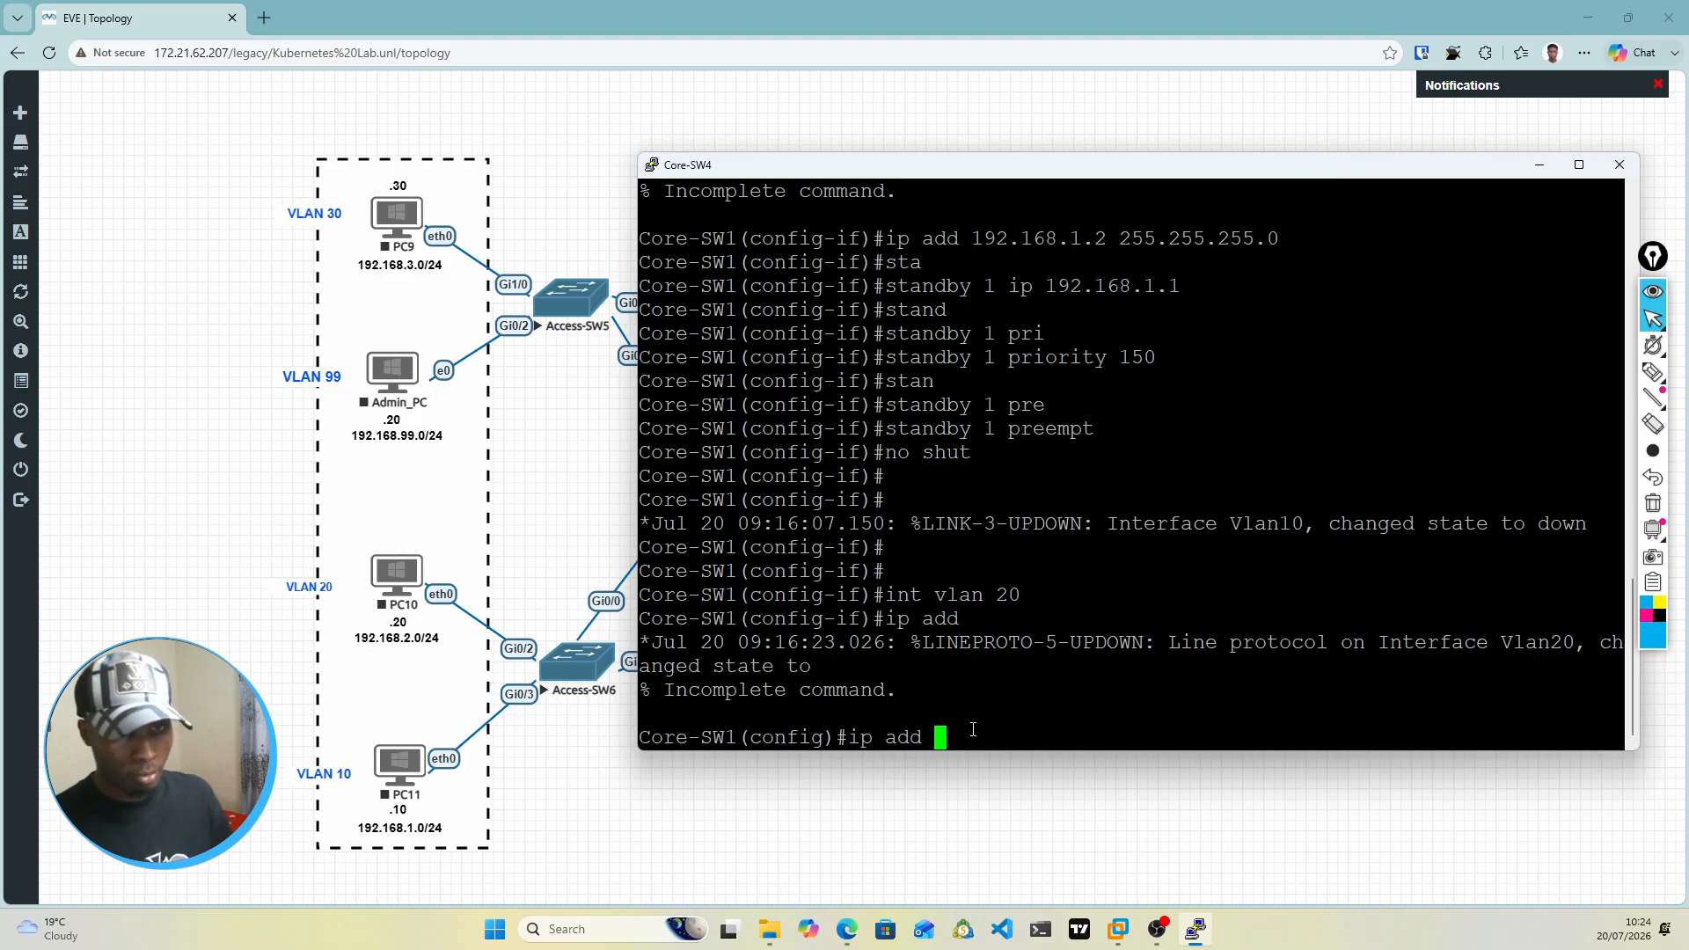
pyautogui.write('192.1')
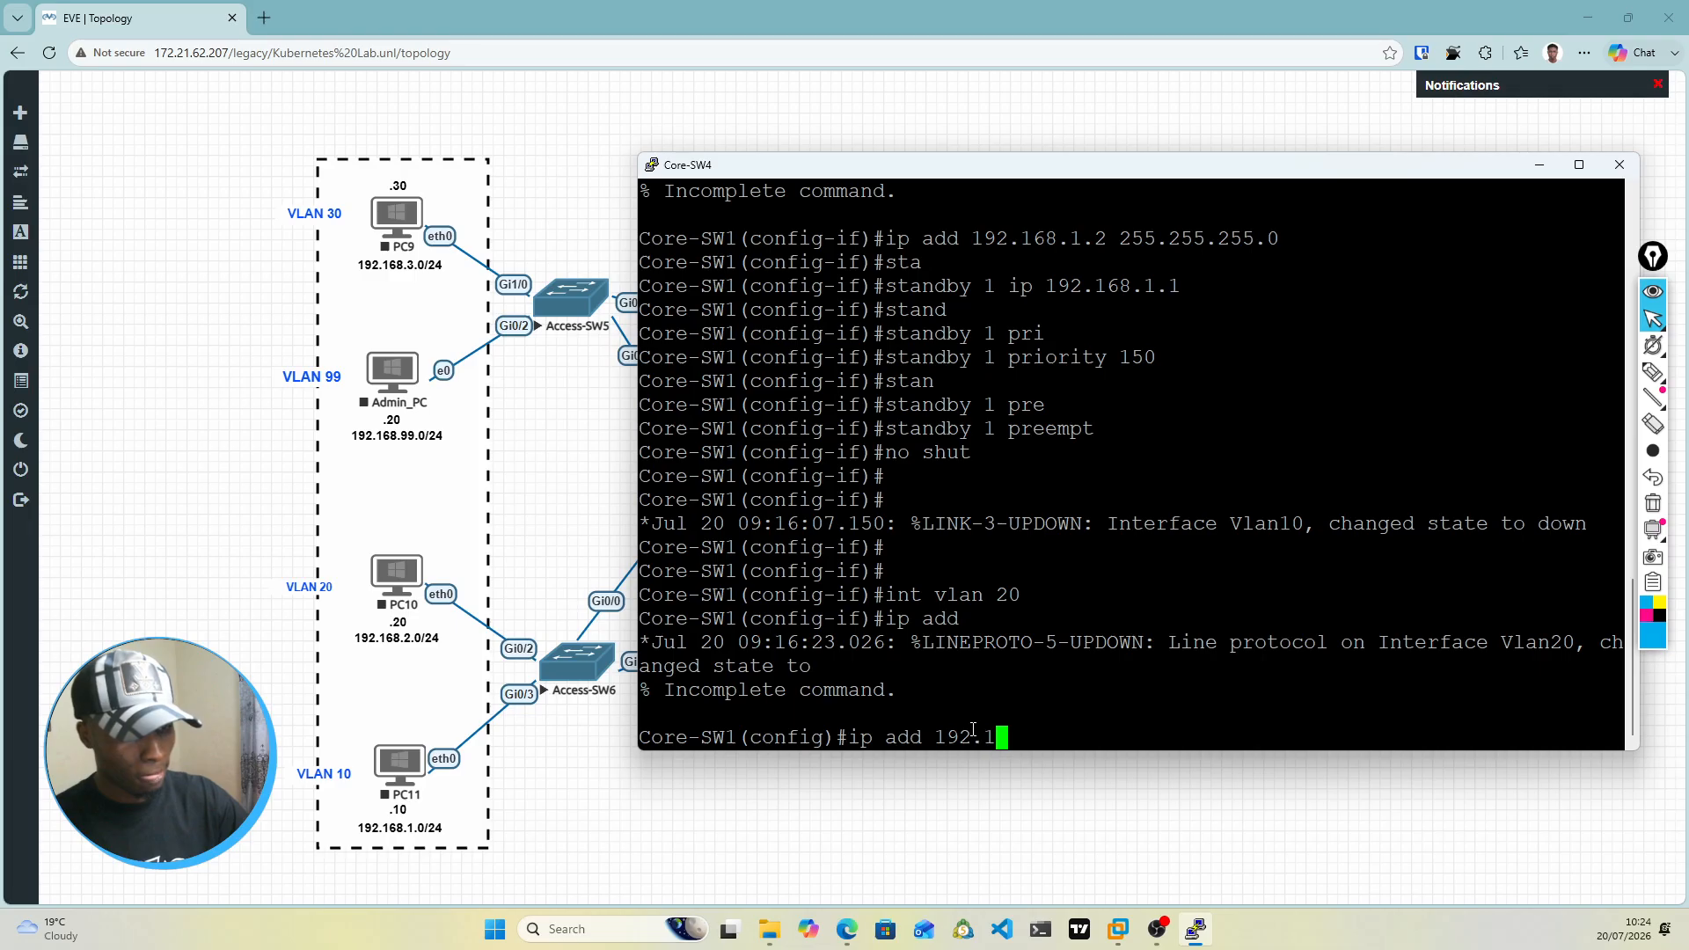
pyautogui.write('68.')
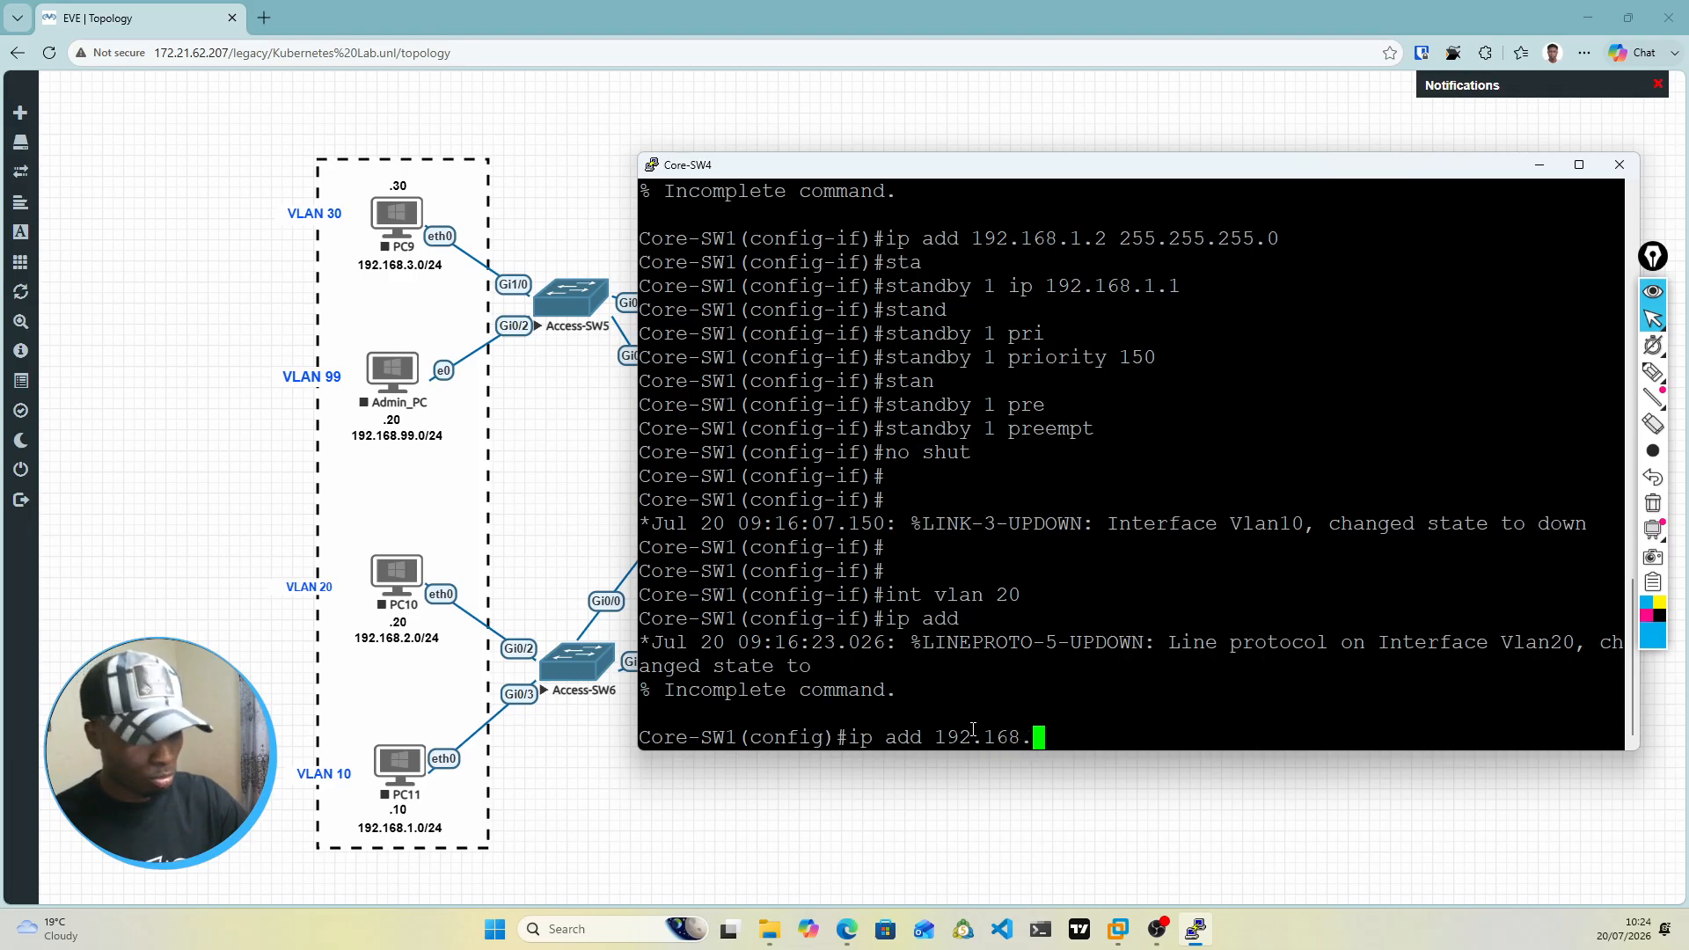
pyautogui.write('2.')
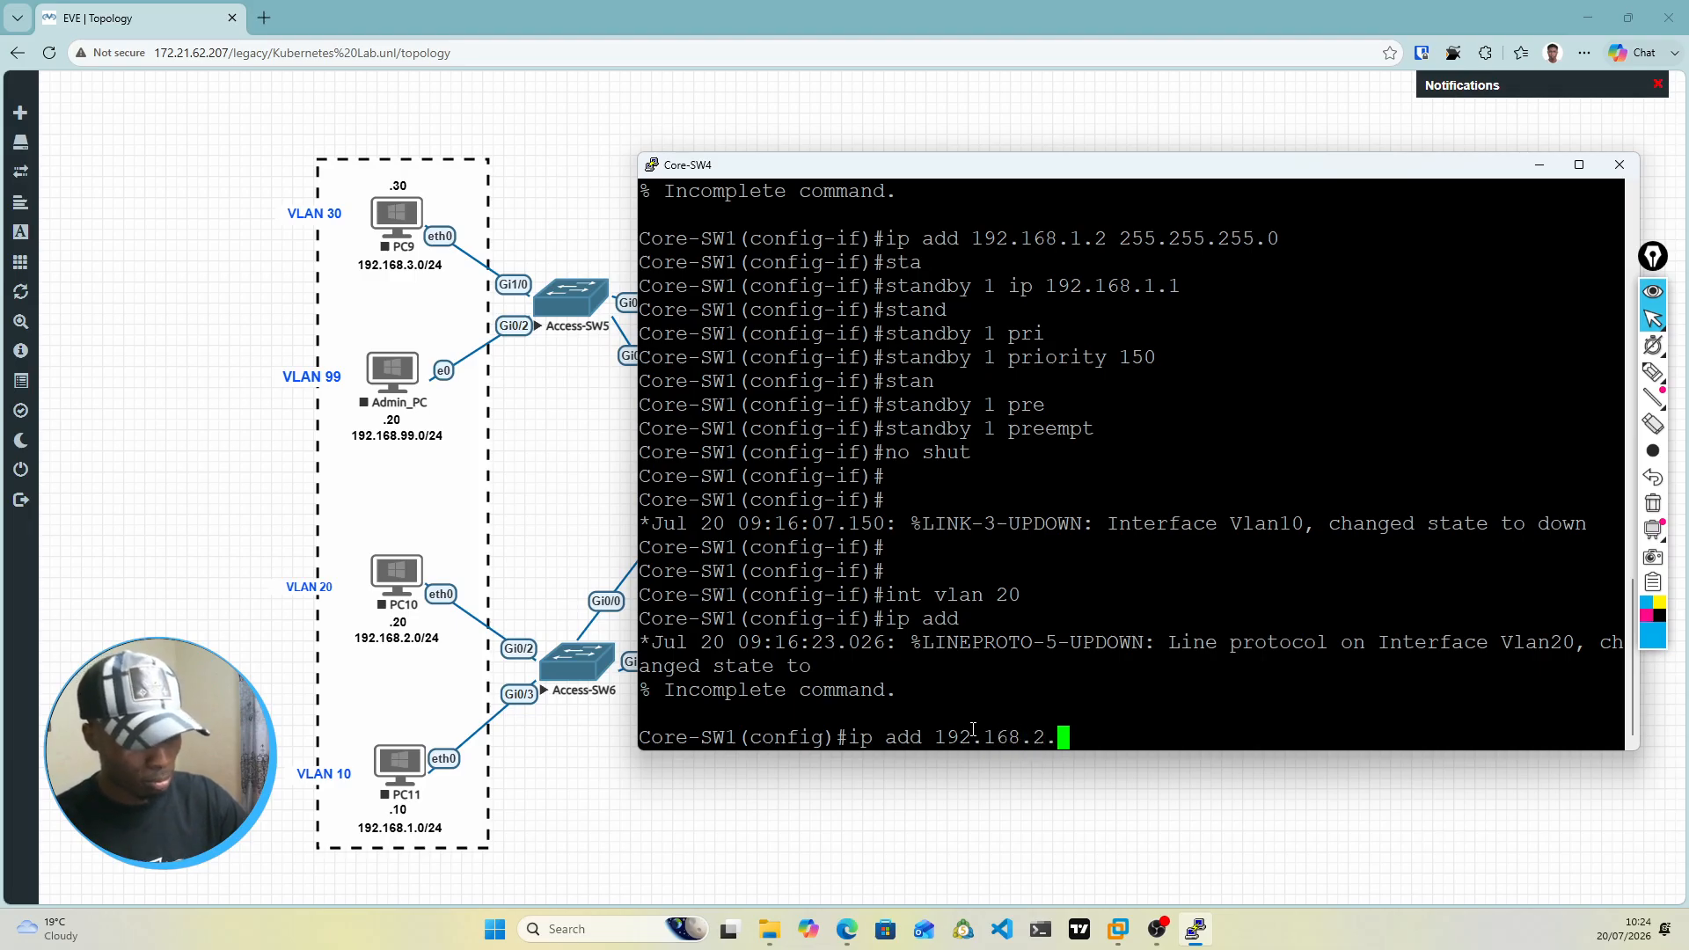
pyautogui.write('2')
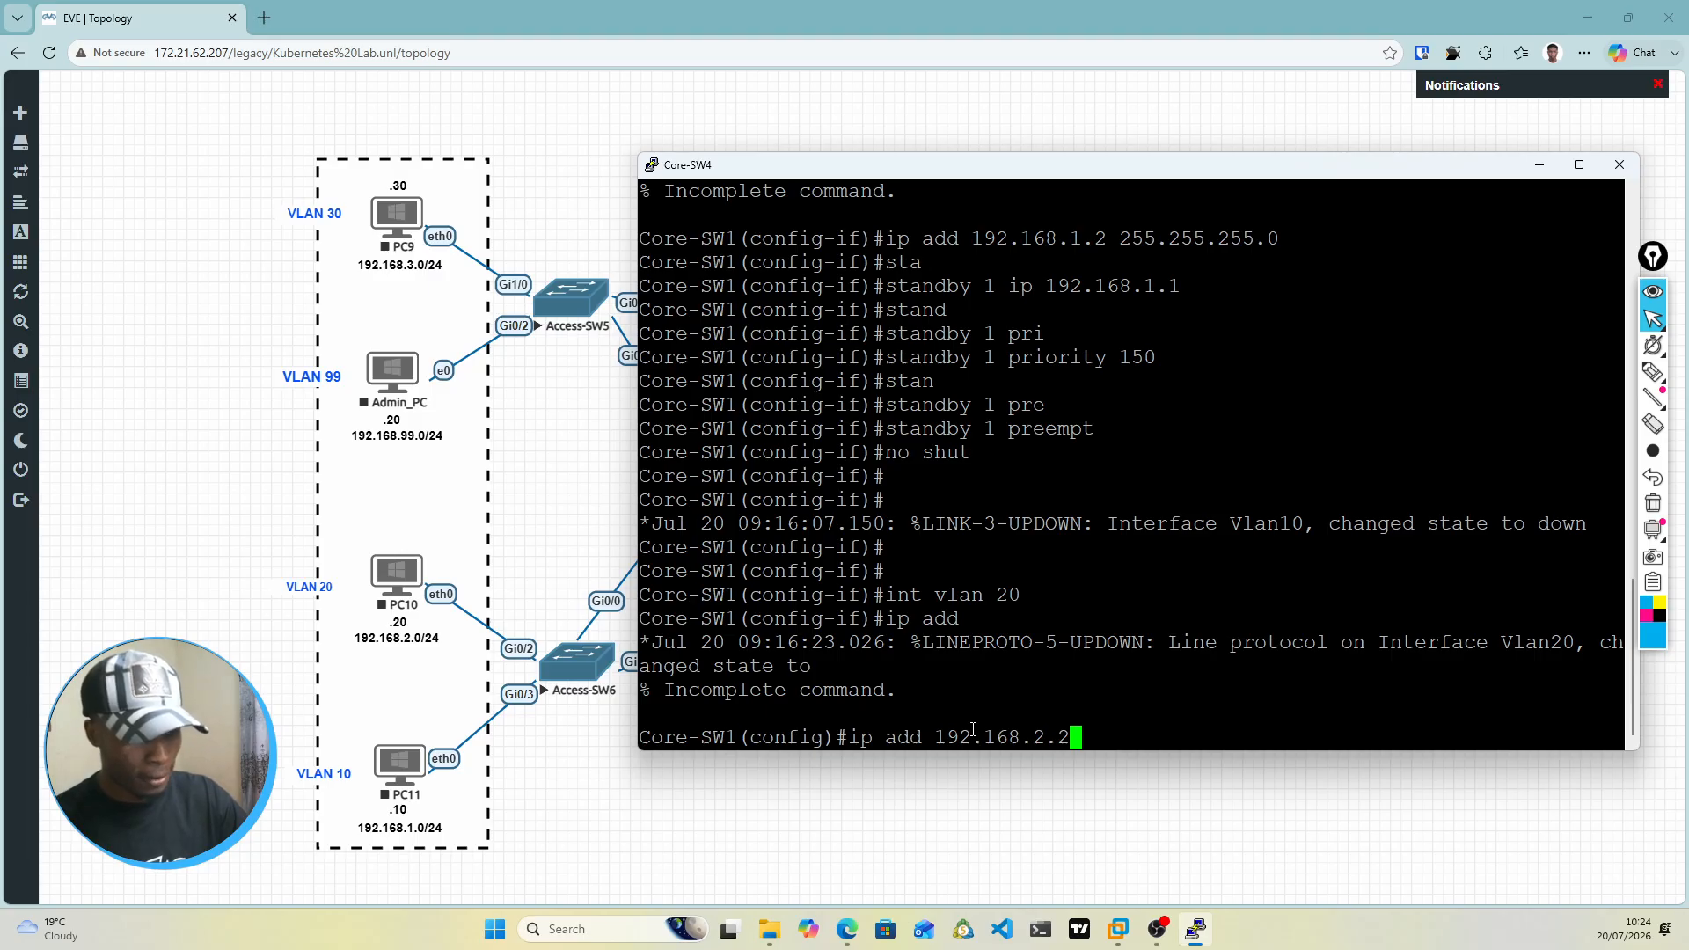
pyautogui.write(' 255.255')
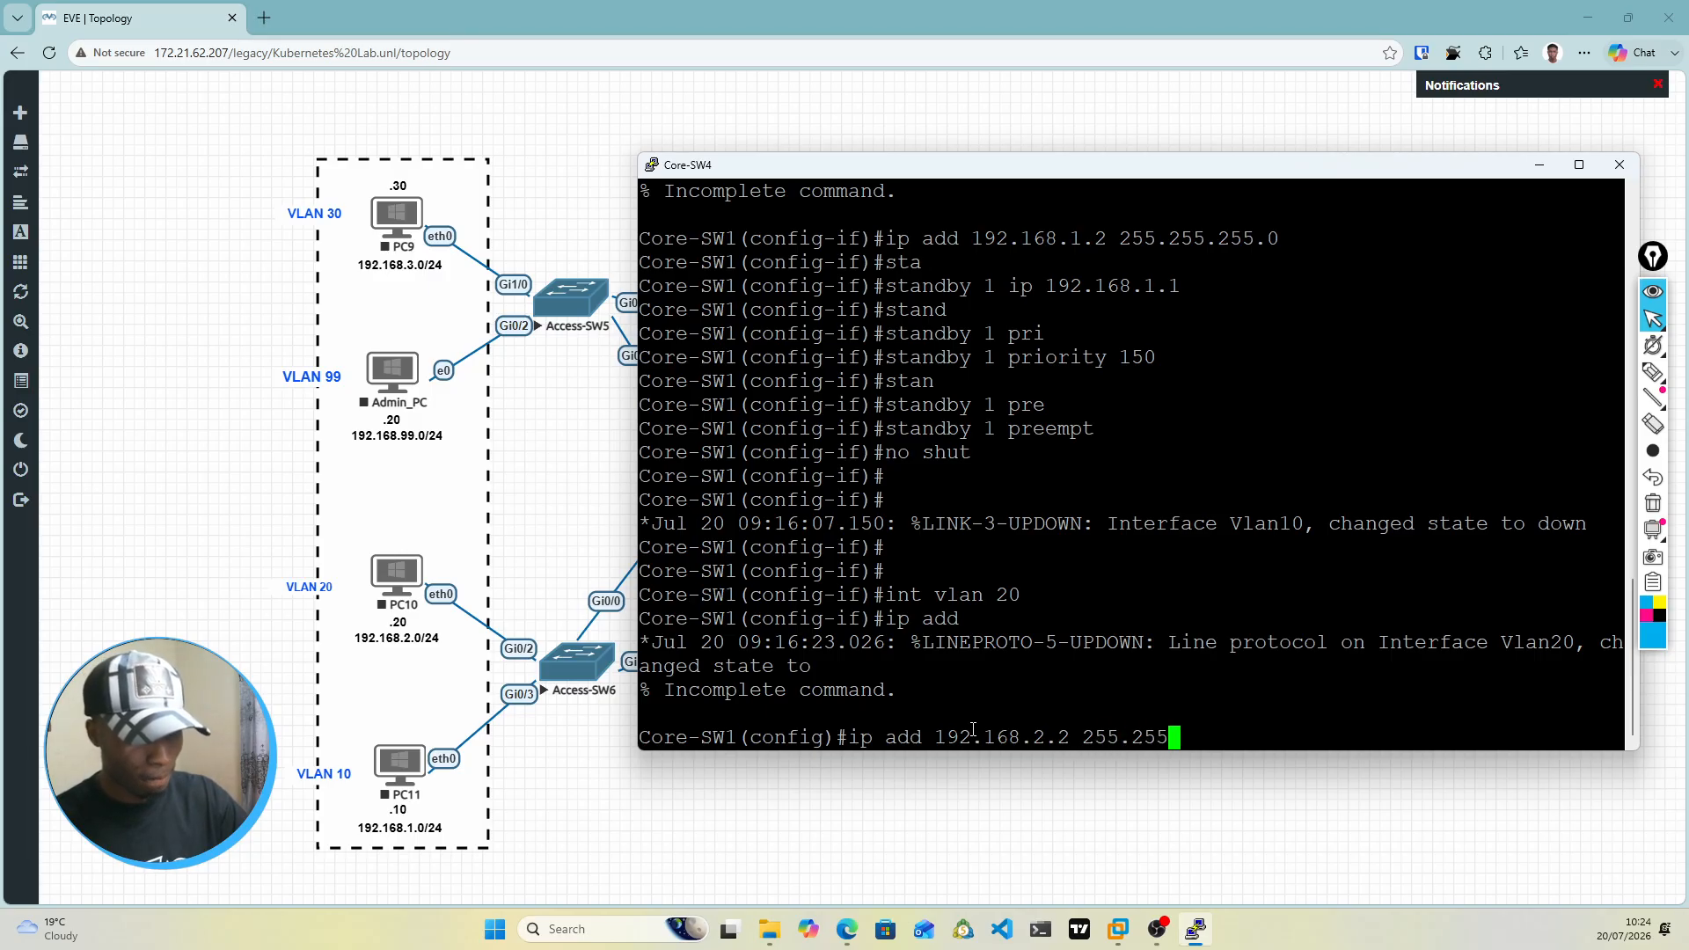
pyautogui.write('.255.0')
pyautogui.hotkey('ctrl', 'a')
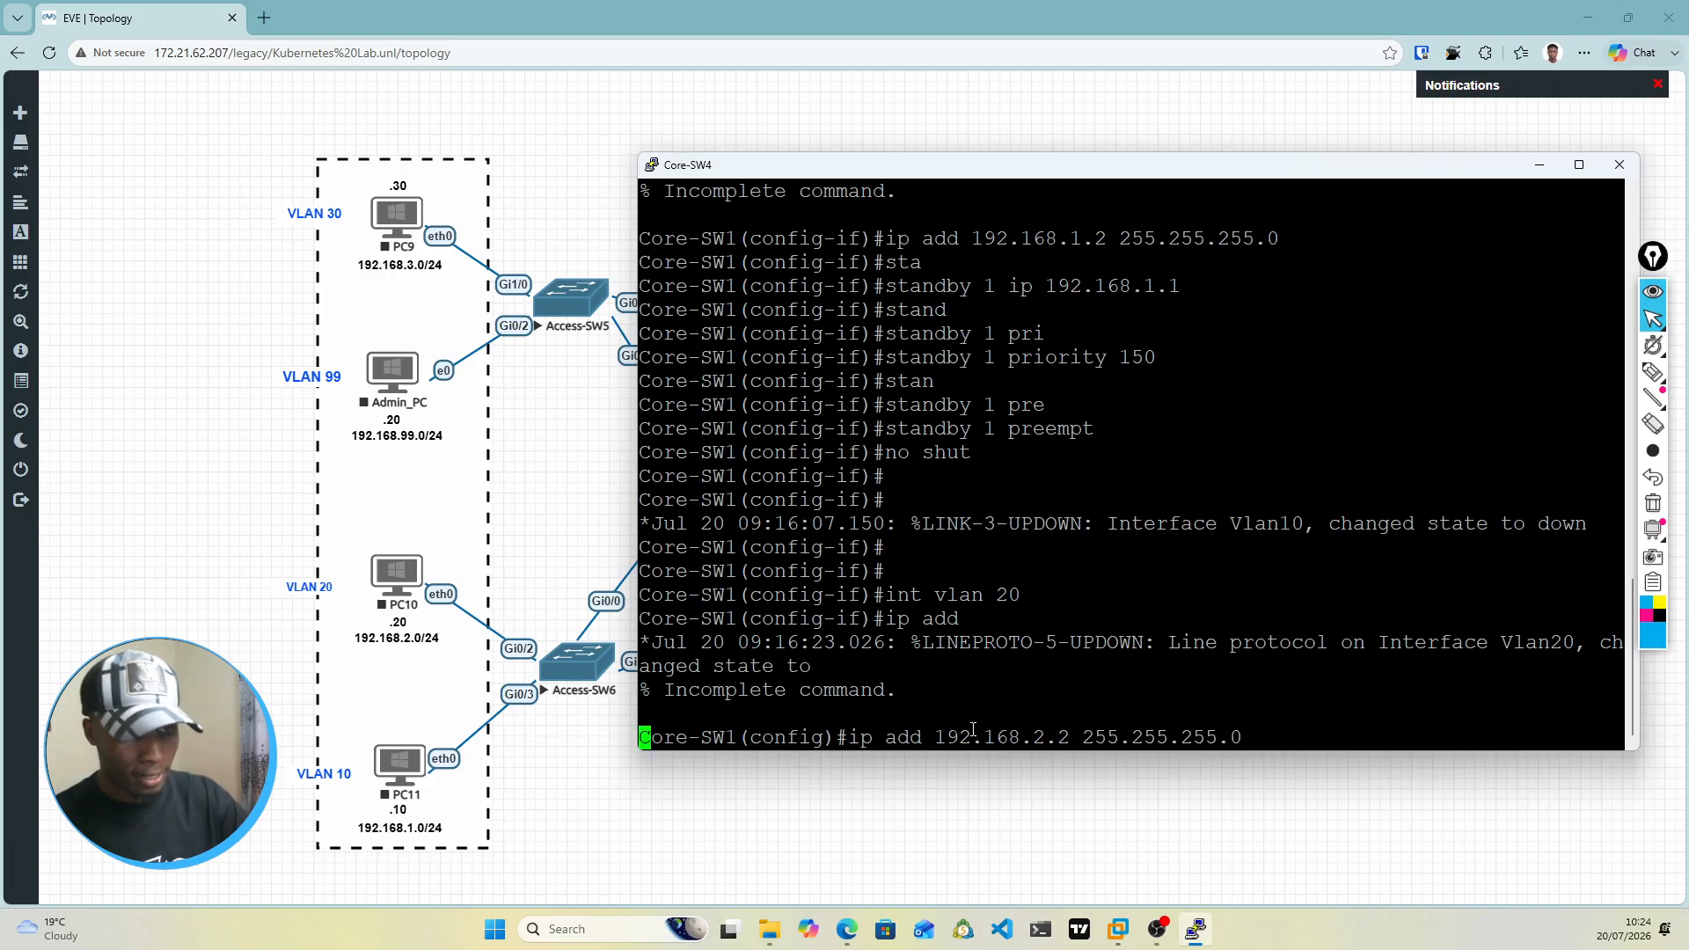
pyautogui.press('Return')
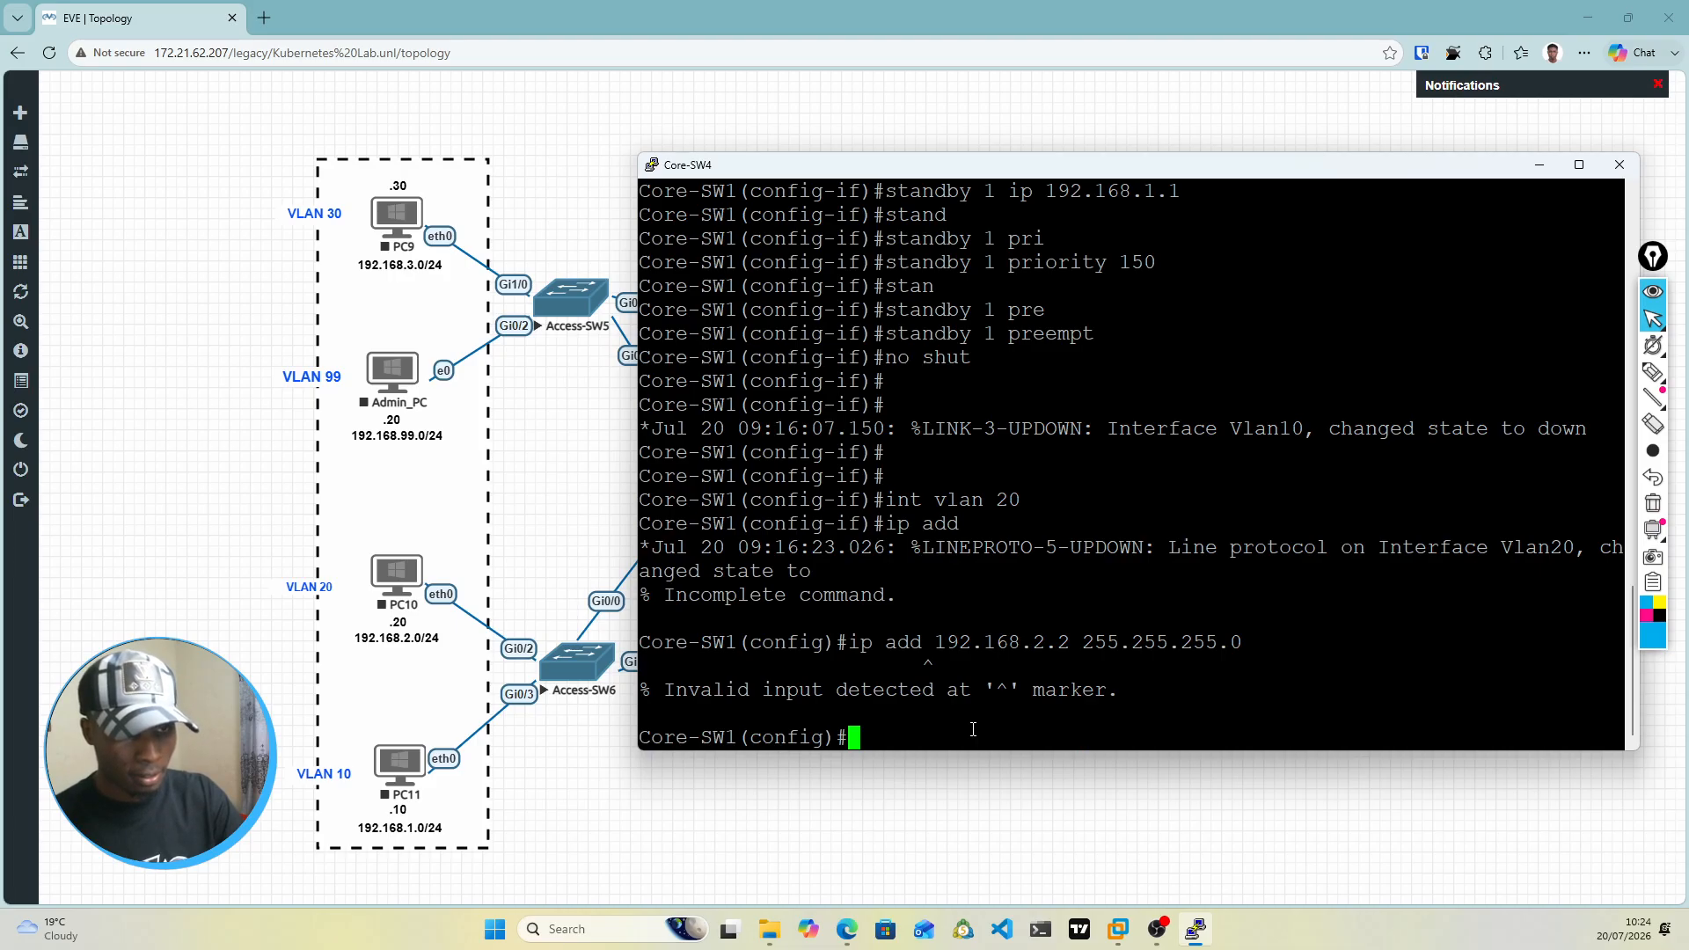
# Step: Re-enter the VLAN 20 interface from global configuration and assign it 192.168.2.2 with mask 255.255.255.0
pyautogui.write('int vln')
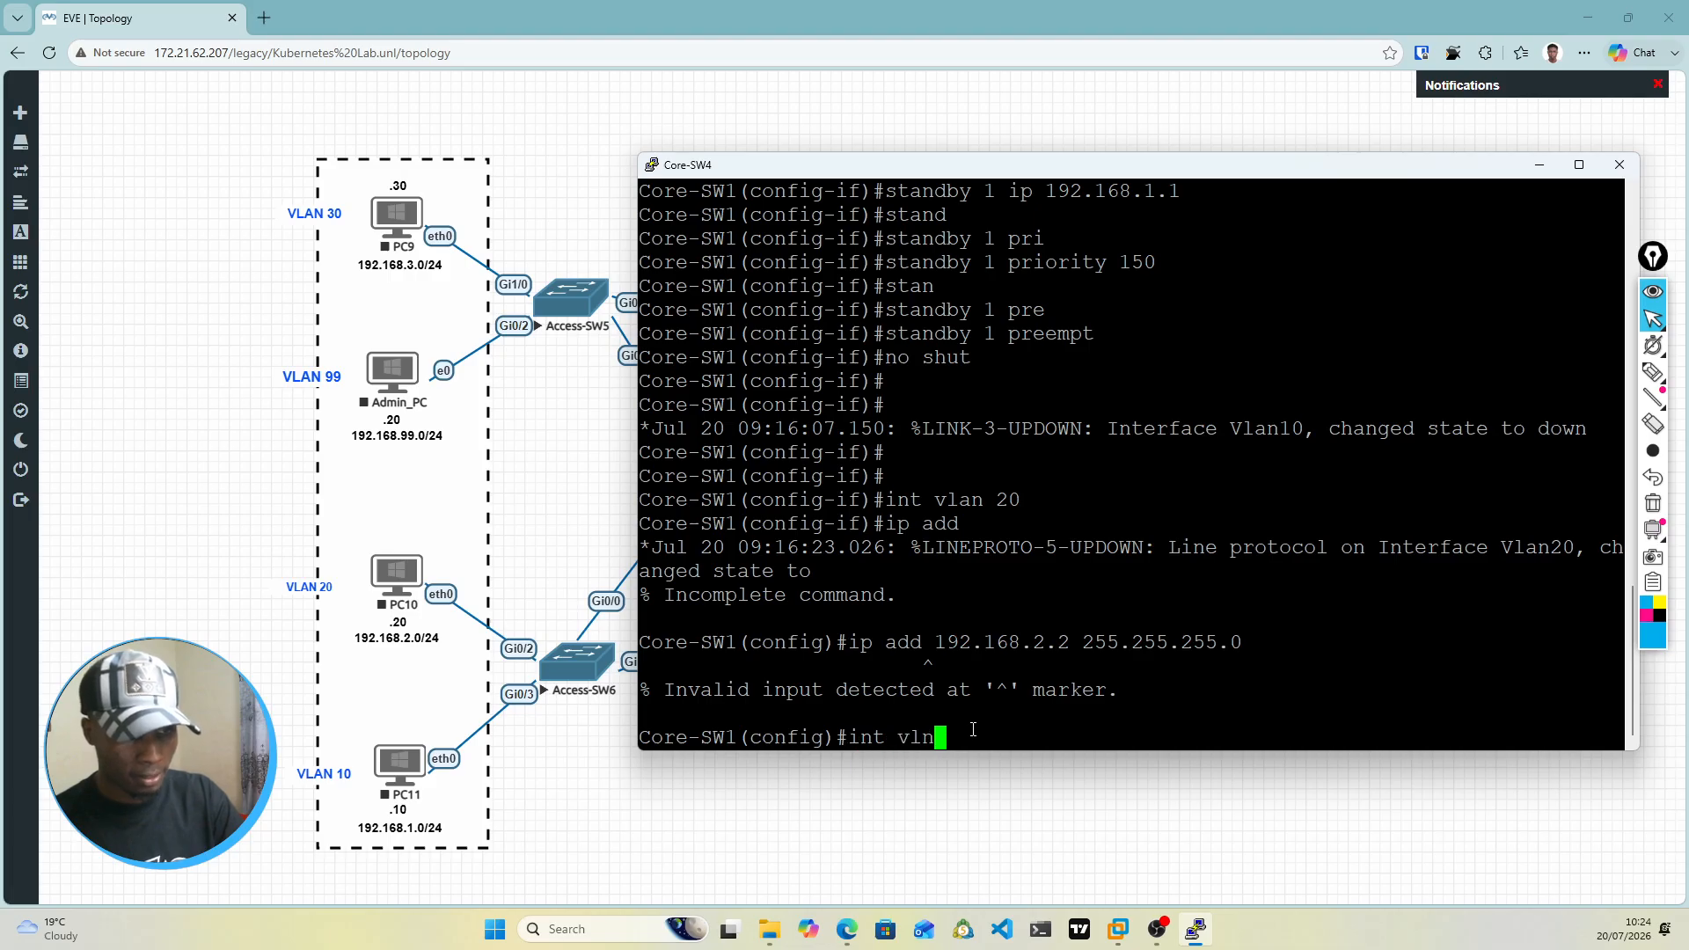
pyautogui.press('BackSpace')
pyautogui.write('an ')
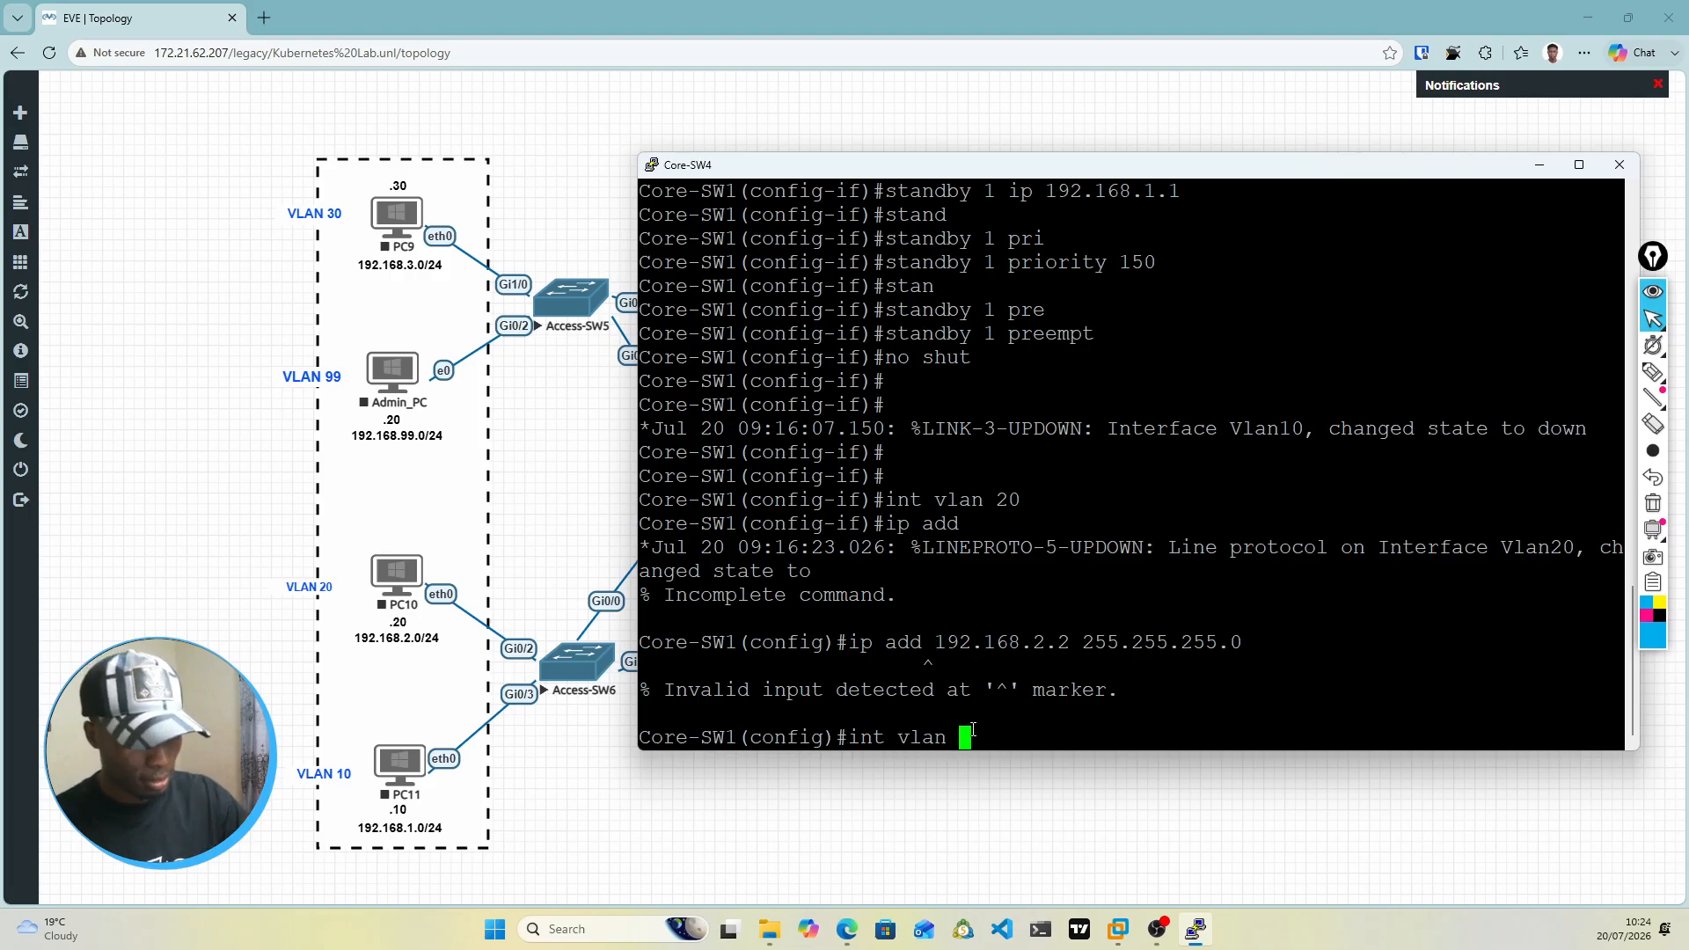
pyautogui.write('20')
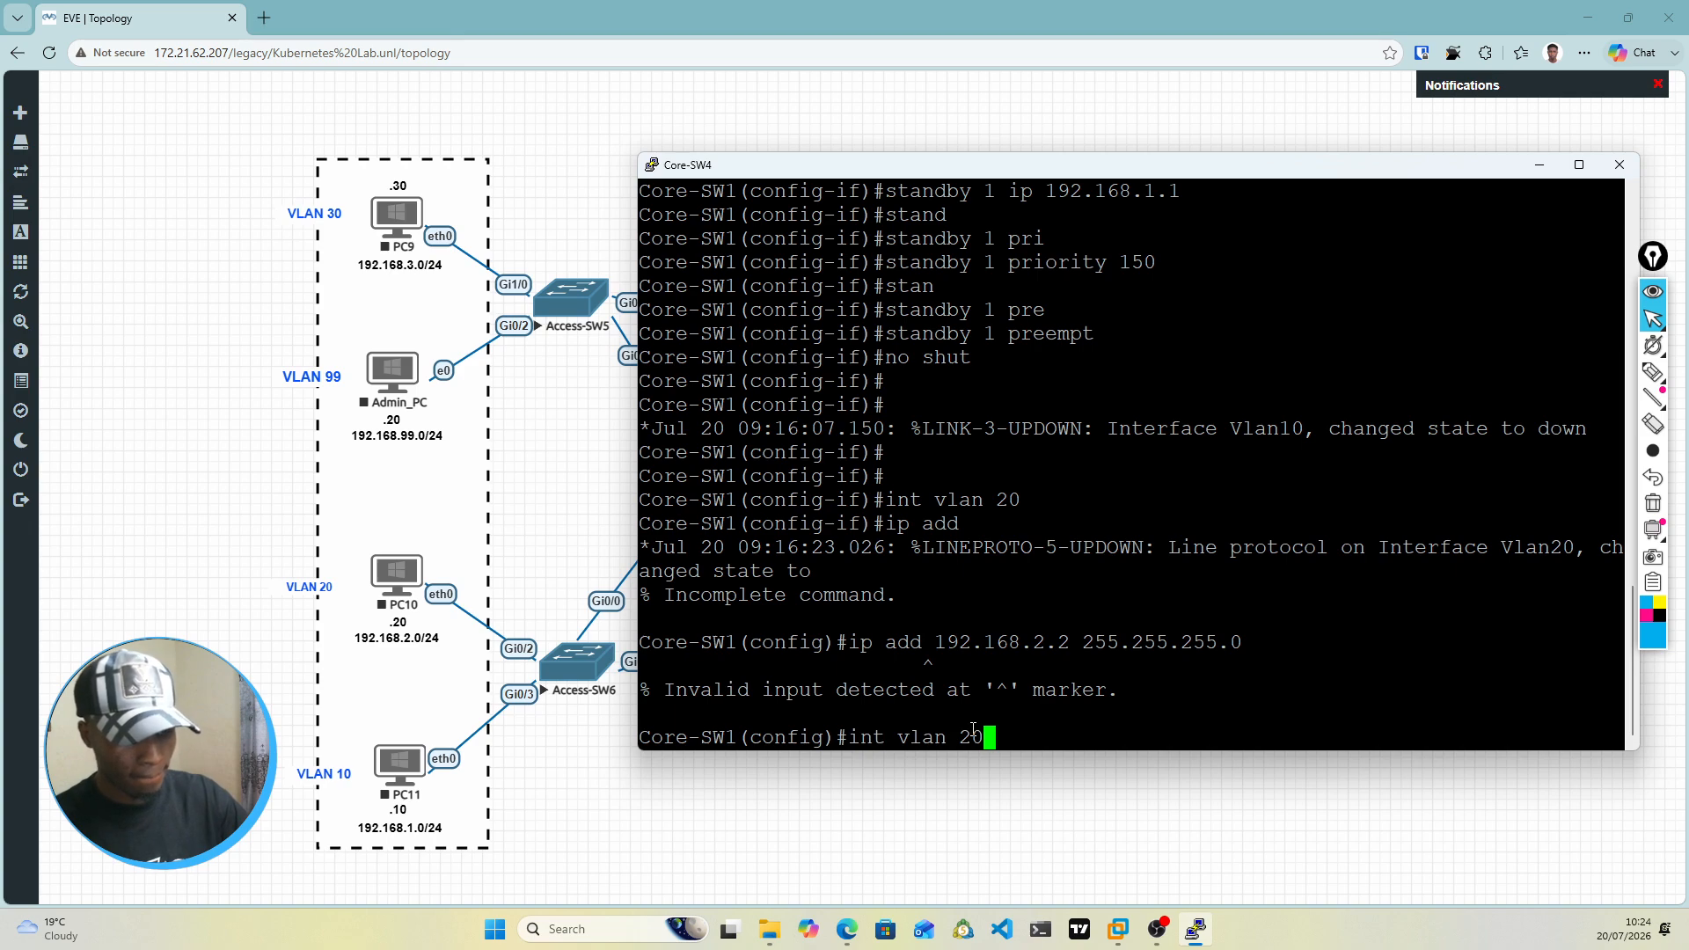
pyautogui.press('Return')
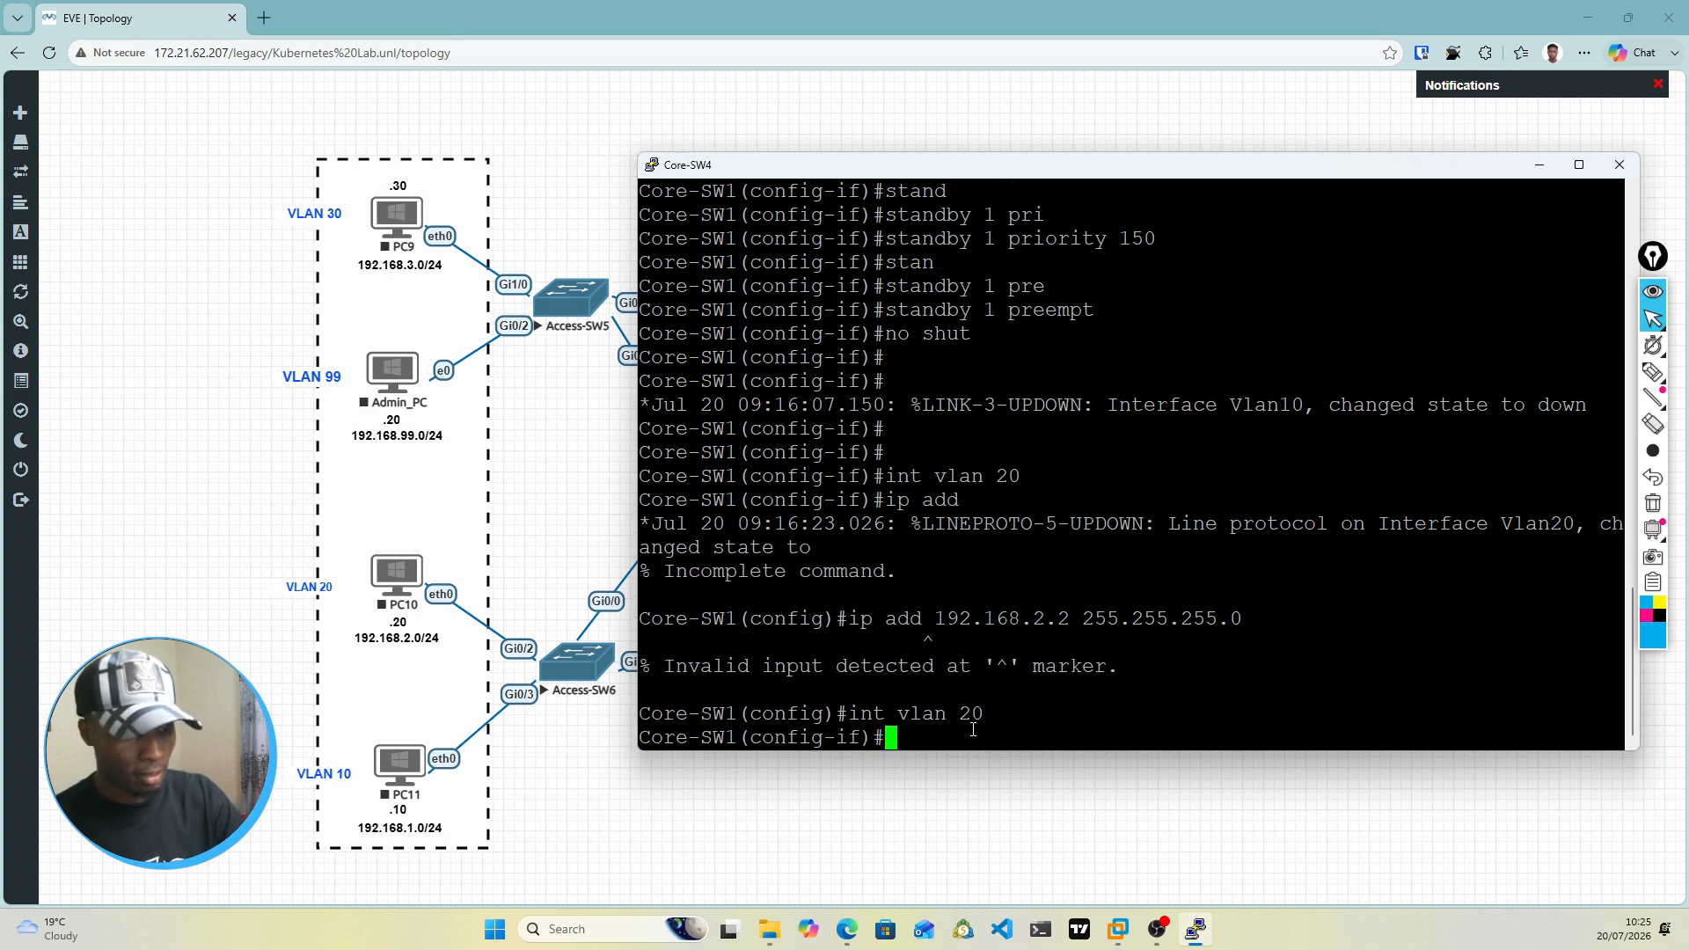
pyautogui.press('Up')
pyautogui.press('Up')
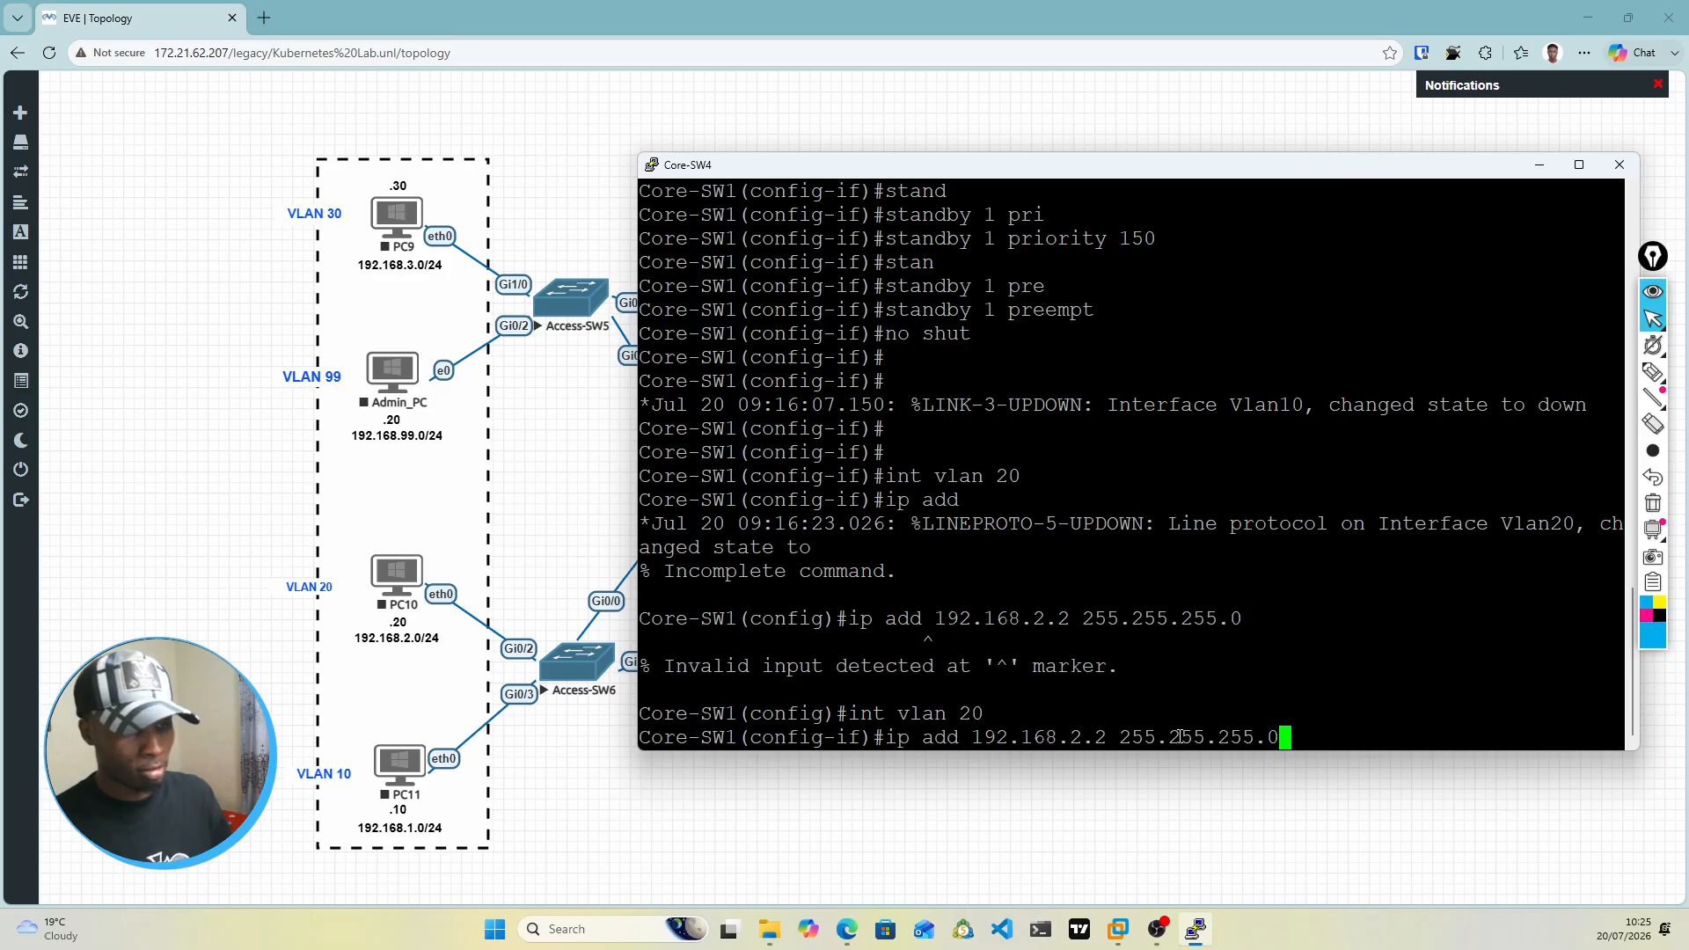
pyautogui.press('Return')
# Step: Set the HSRP group 2 virtual IP on the VLAN 20 interface with standby 2 ip 192.168.2.1
pyautogui.write('stan')
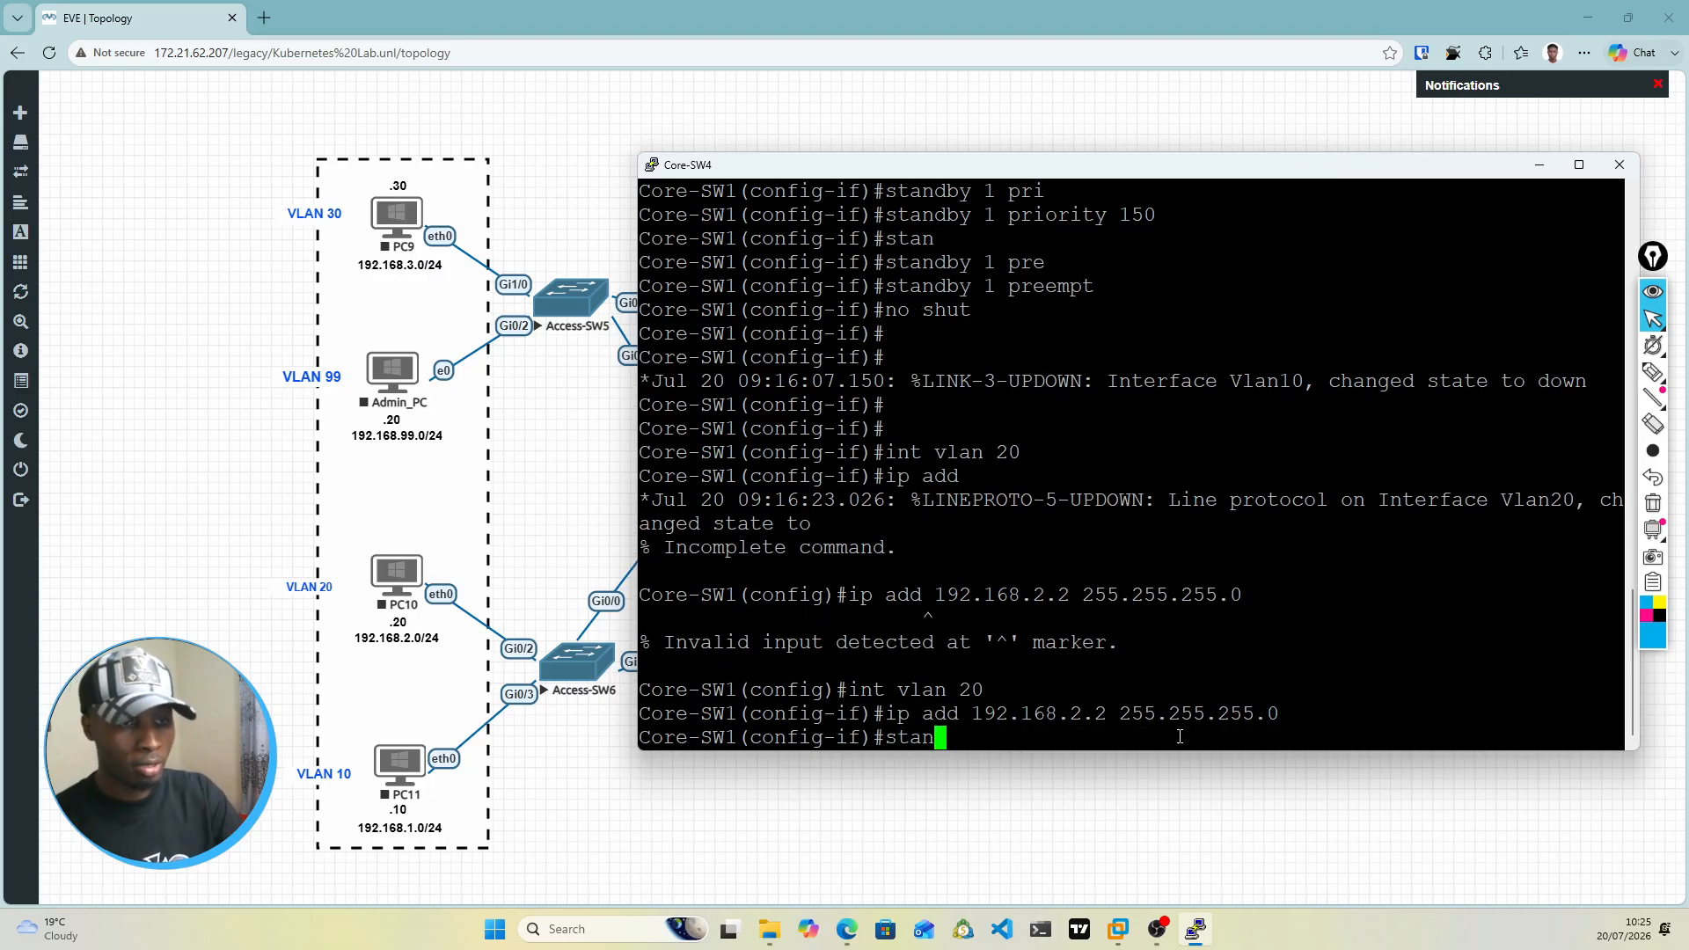
pyautogui.press('Tab')
pyautogui.write('ip')
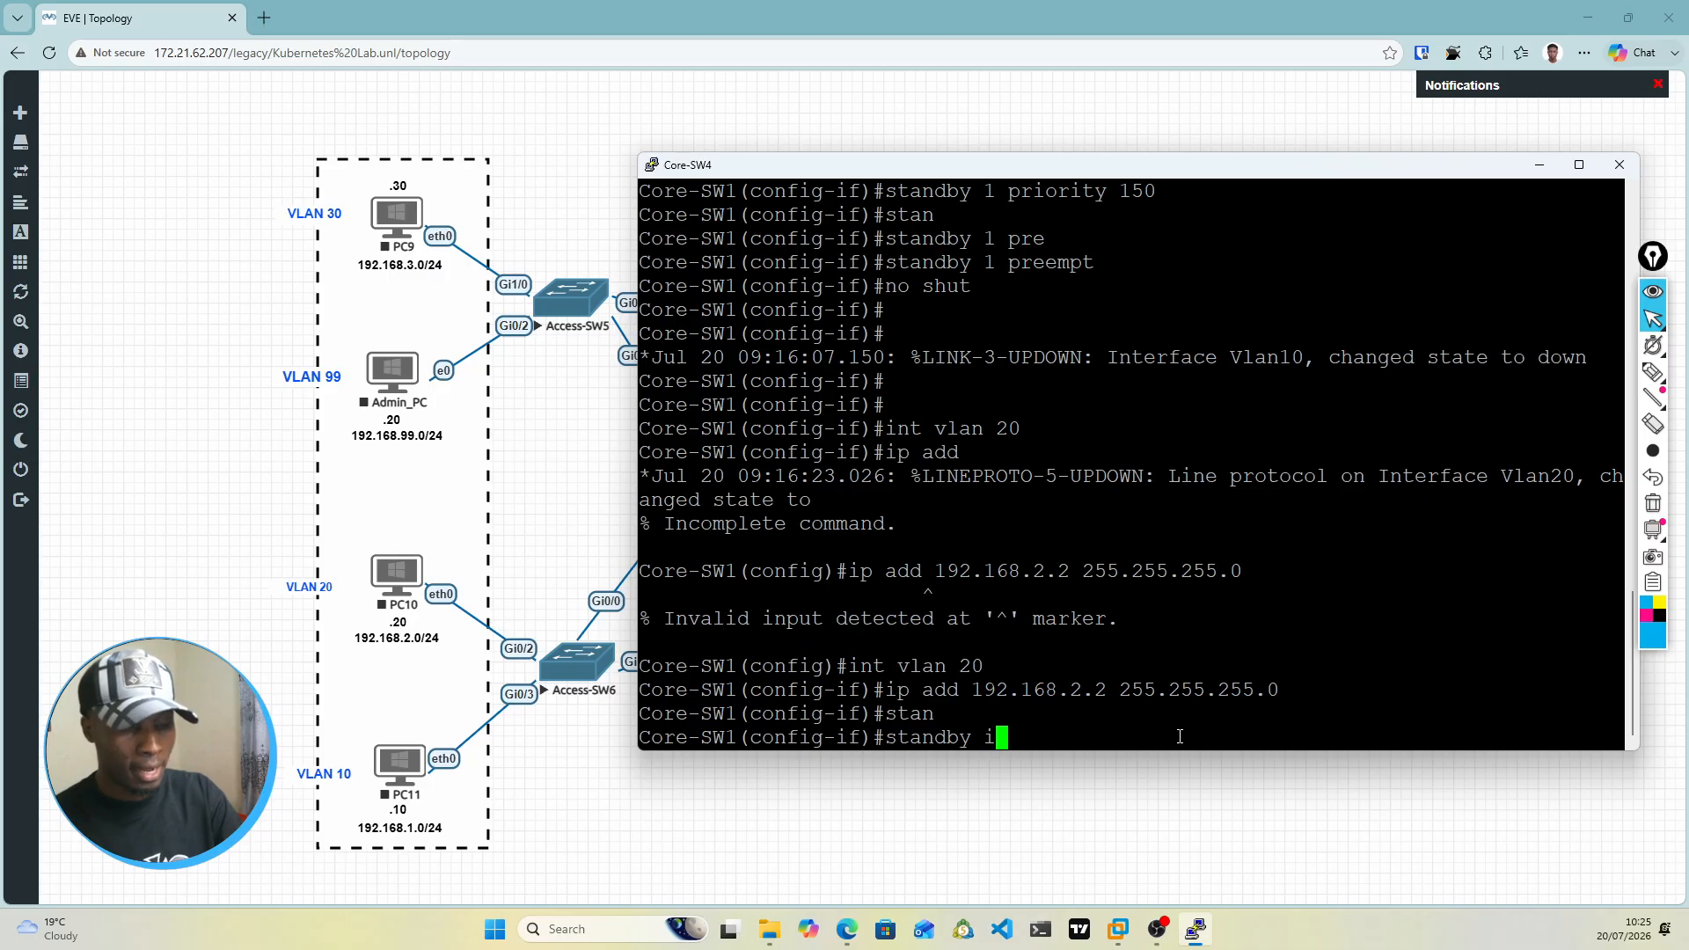
pyautogui.press('Left')
pyautogui.press('Left')
pyautogui.press('Left')
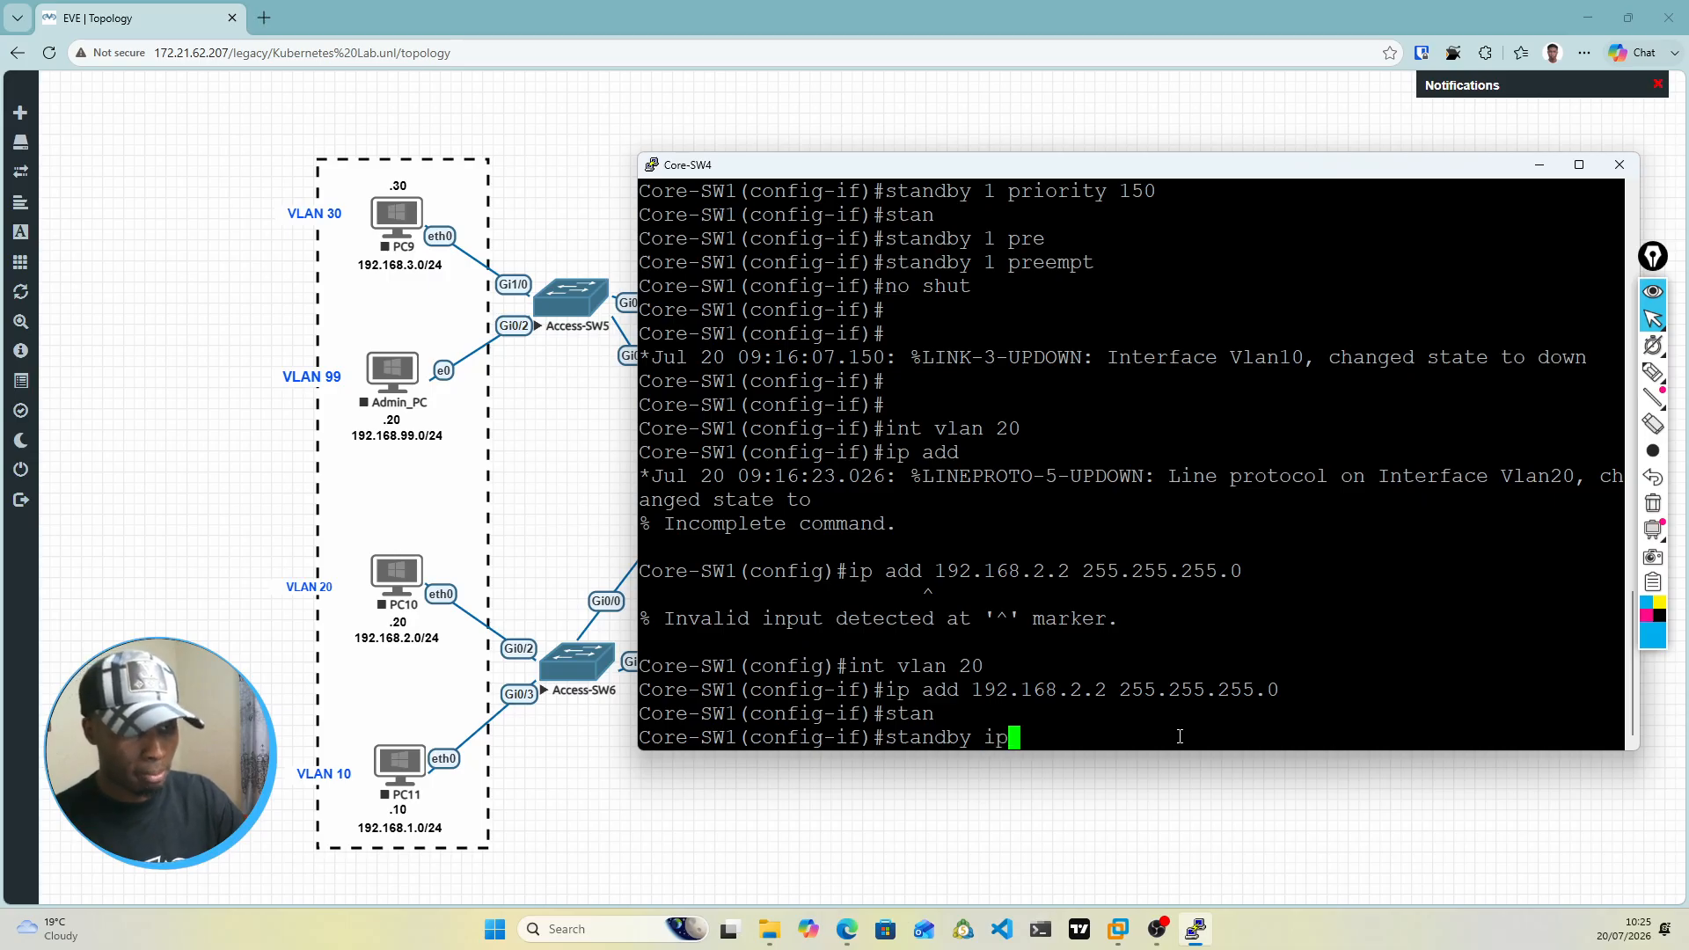
pyautogui.write('2')
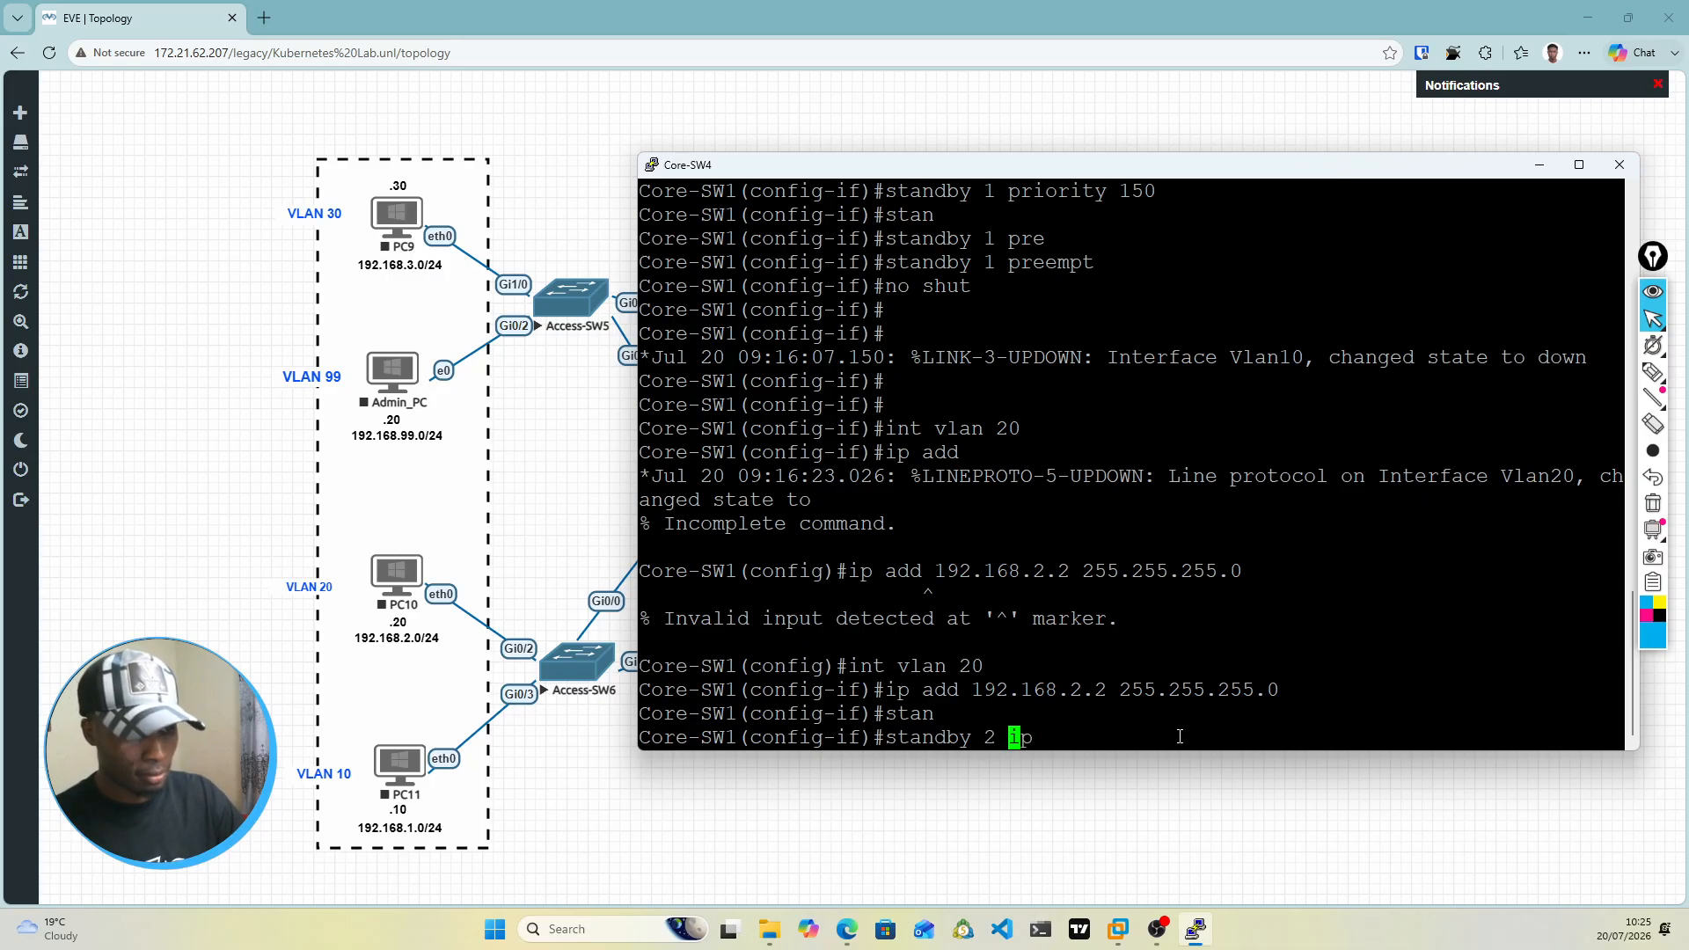
pyautogui.press('Right')
pyautogui.press('Right')
pyautogui.press('Right')
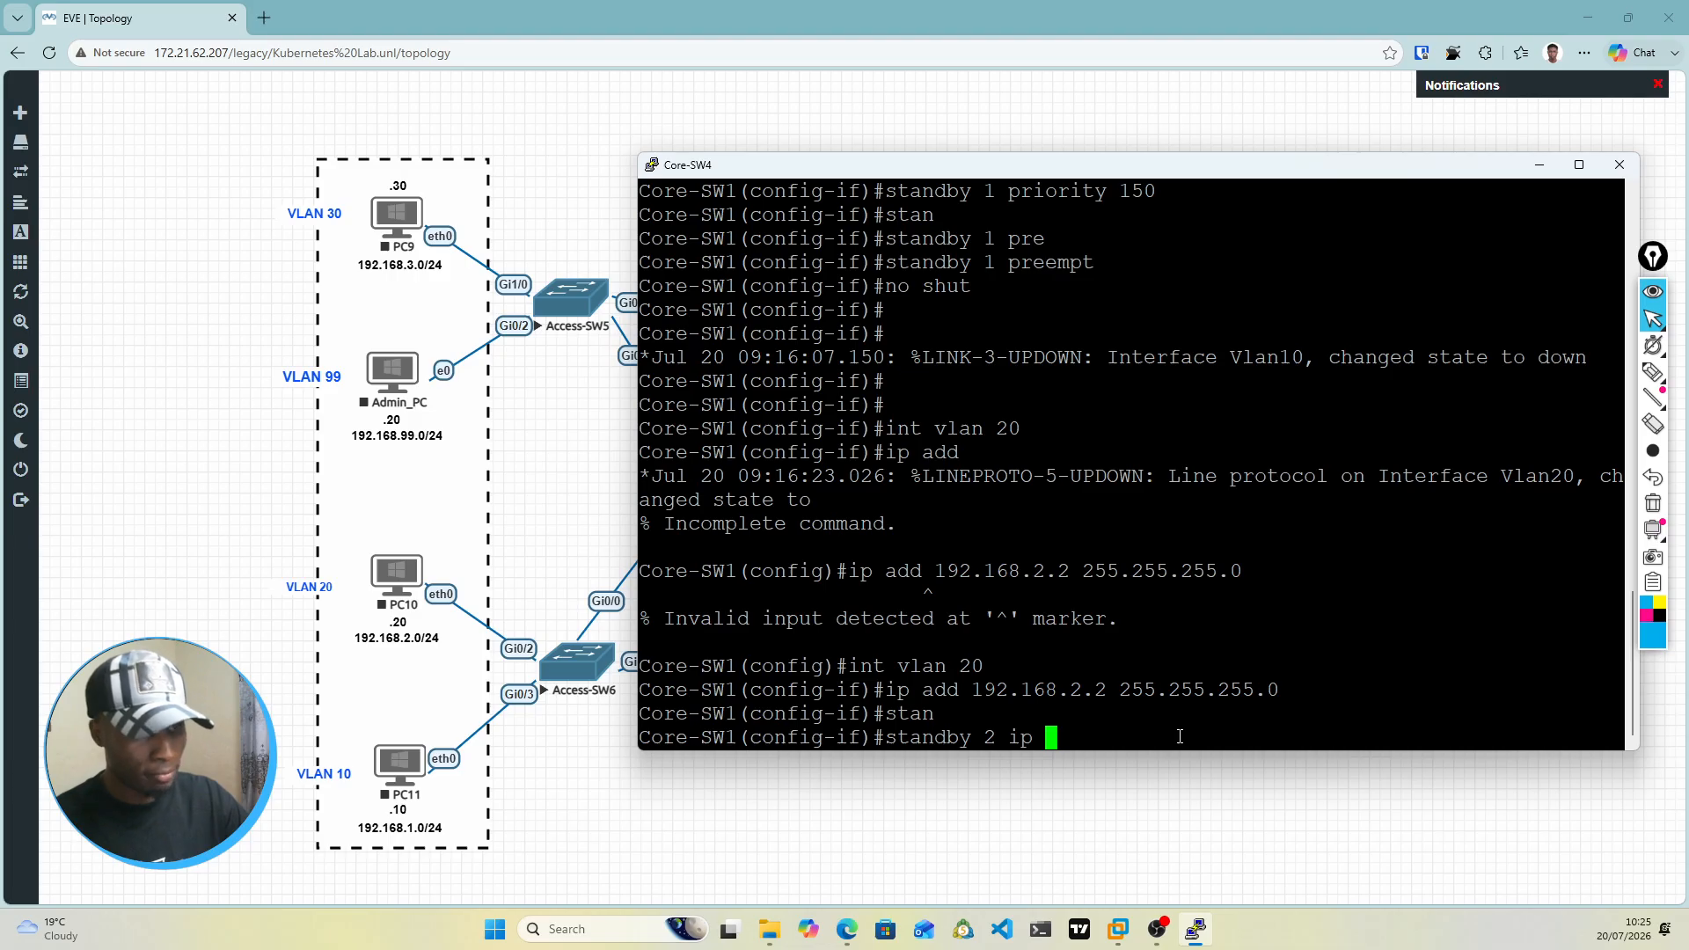
pyautogui.write('192.16')
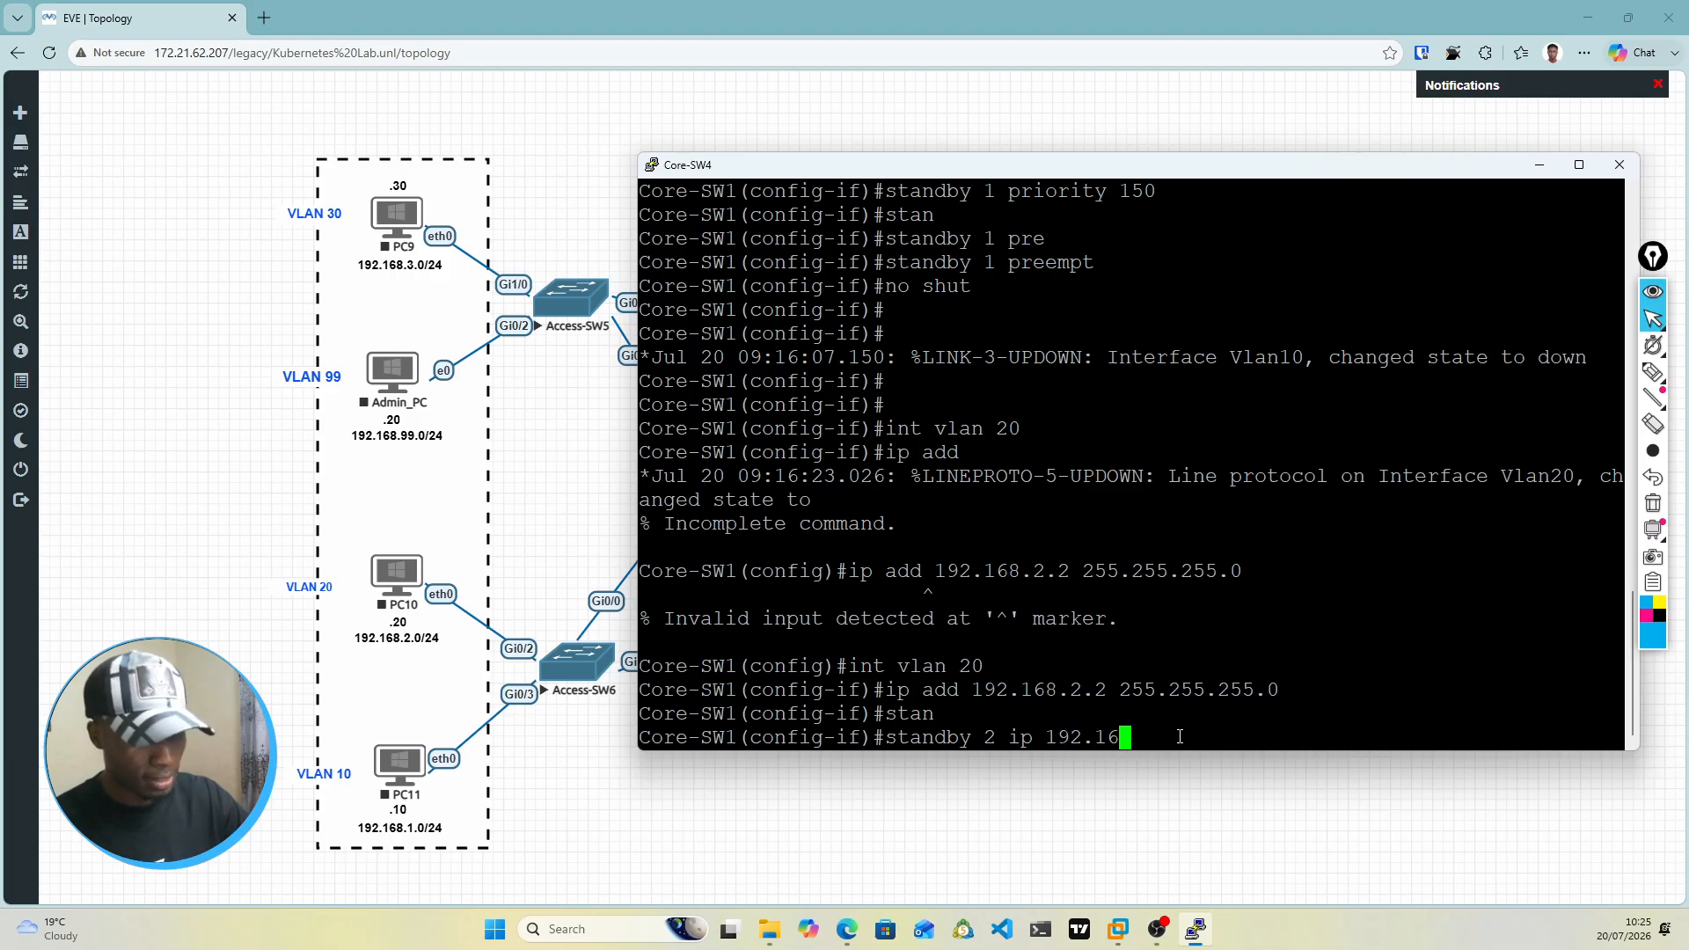
pyautogui.write('8.2.1')
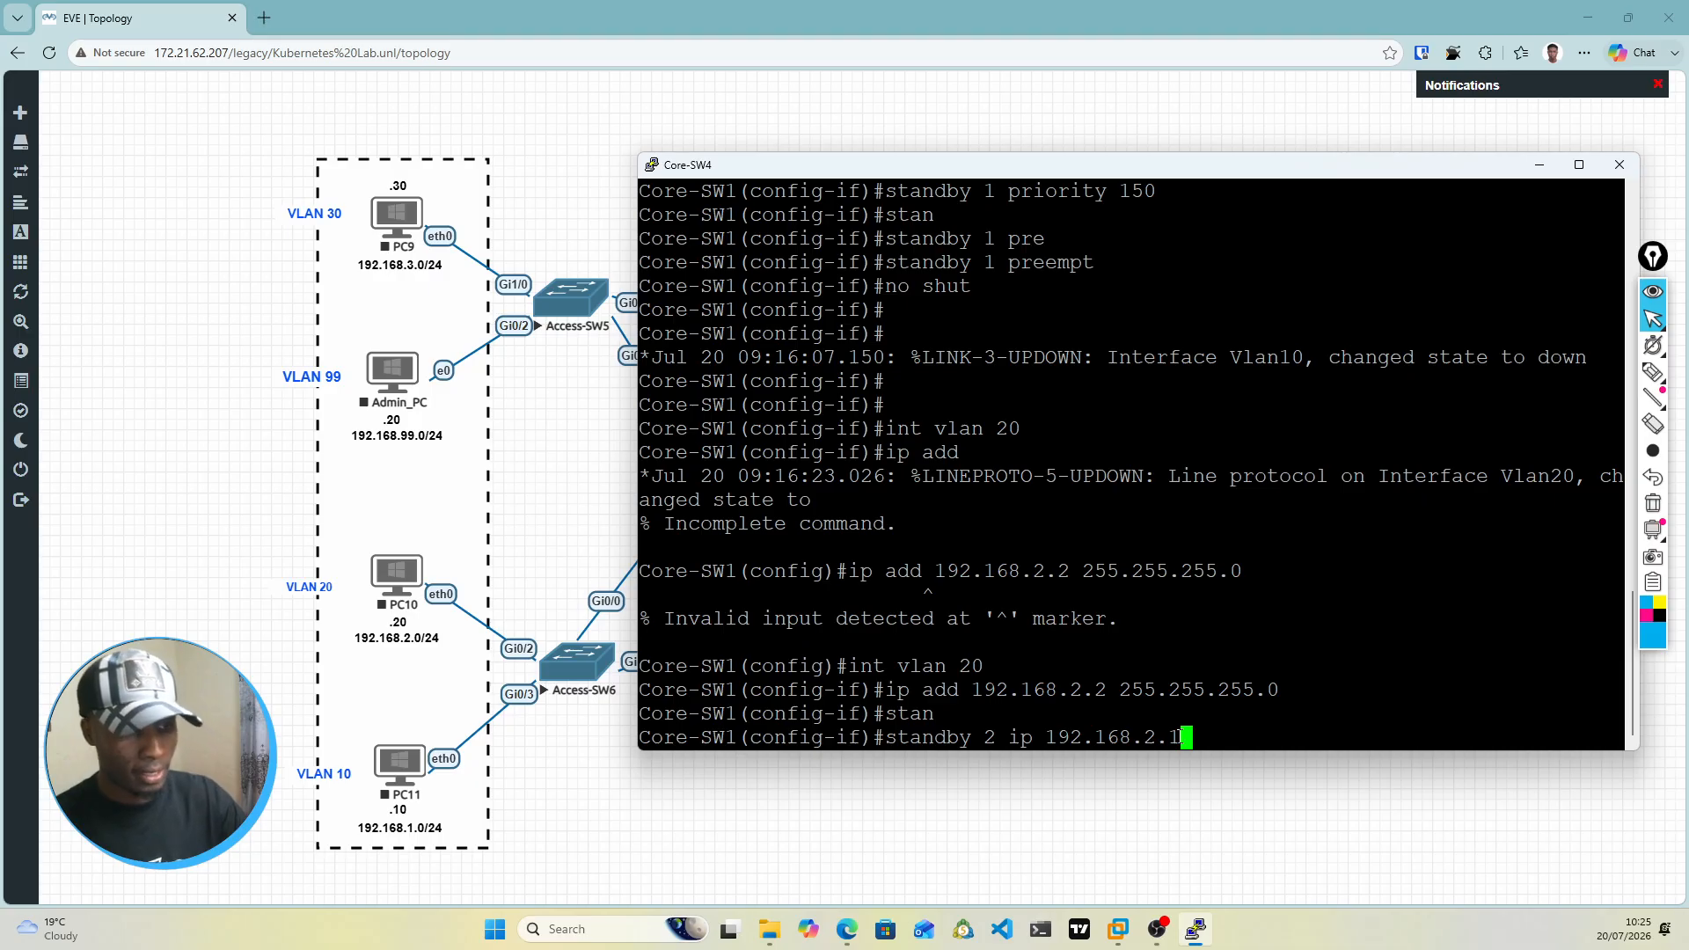
pyautogui.press('Return')
# Step: Set the HSRP group 2 priority on the VLAN 20 interface to 150 with standby 2 priority 150
pyautogui.write('sw')
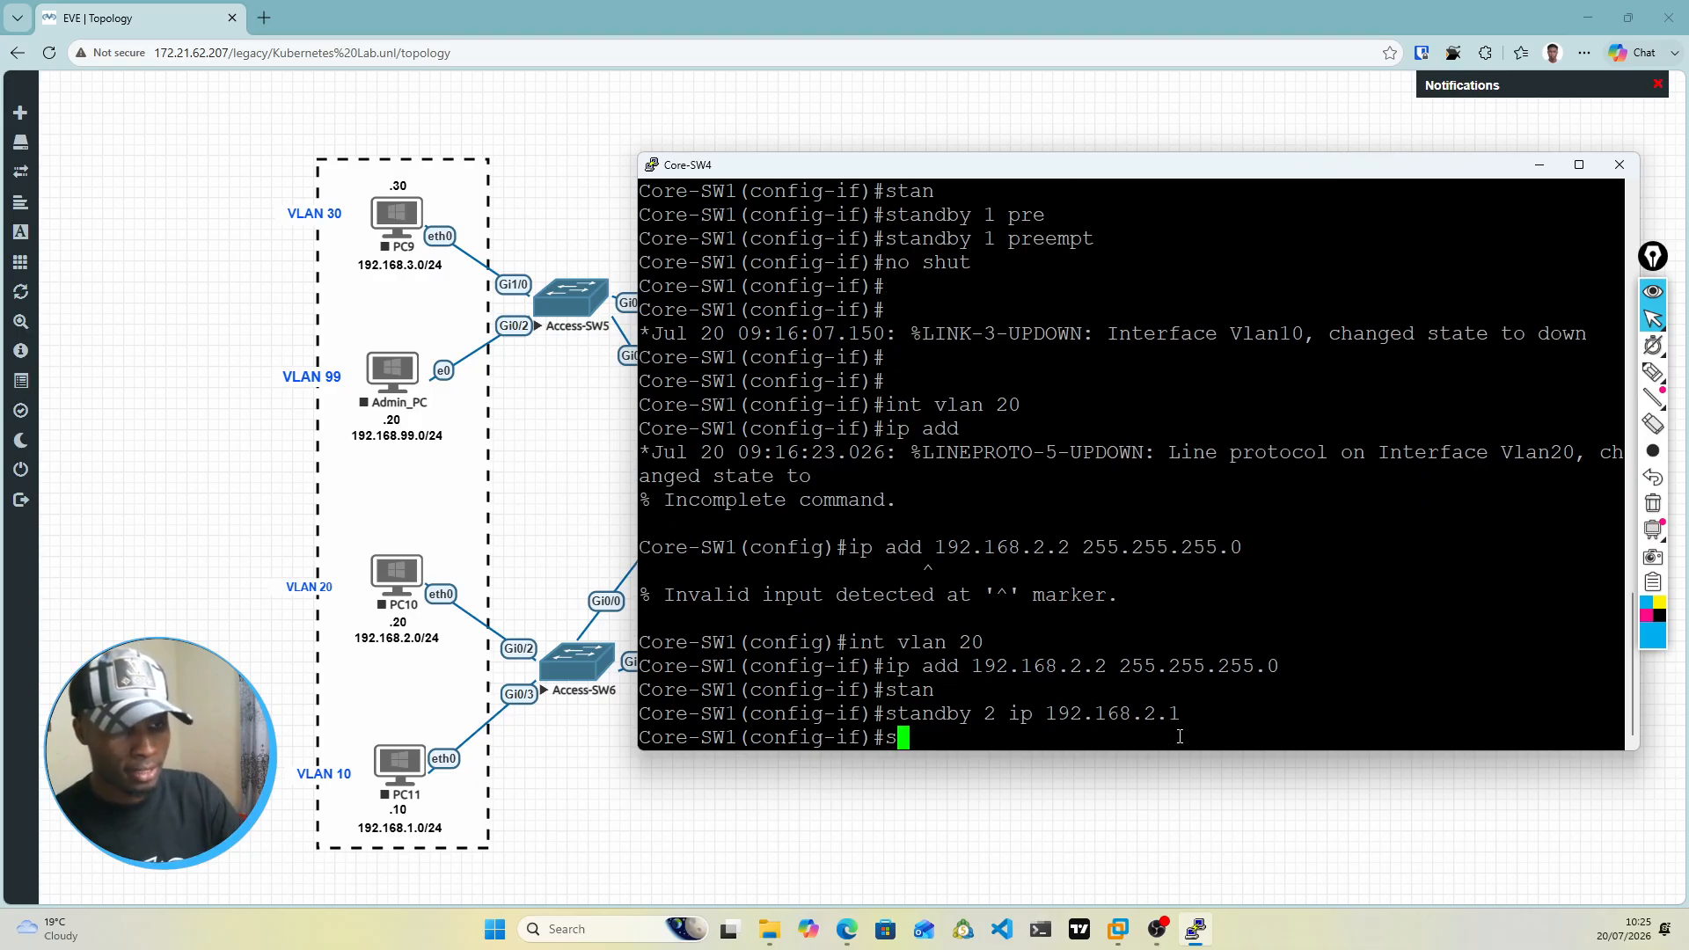
pyautogui.press('Return')
pyautogui.write('st')
pyautogui.press('Tab')
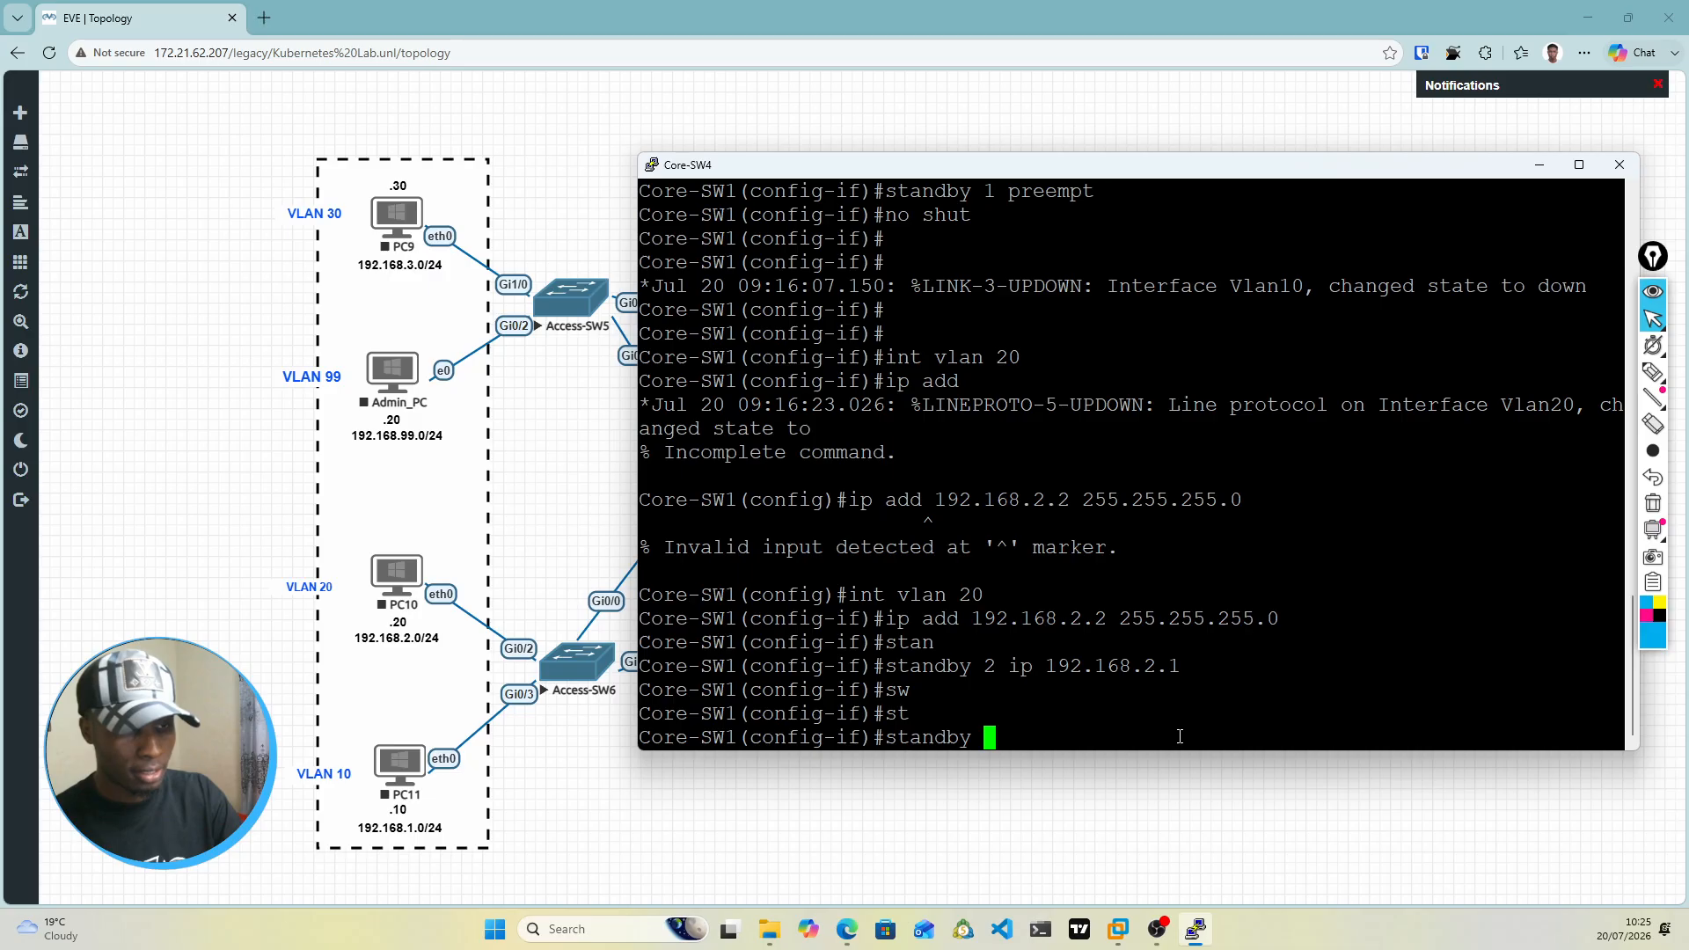
pyautogui.write('2 ')
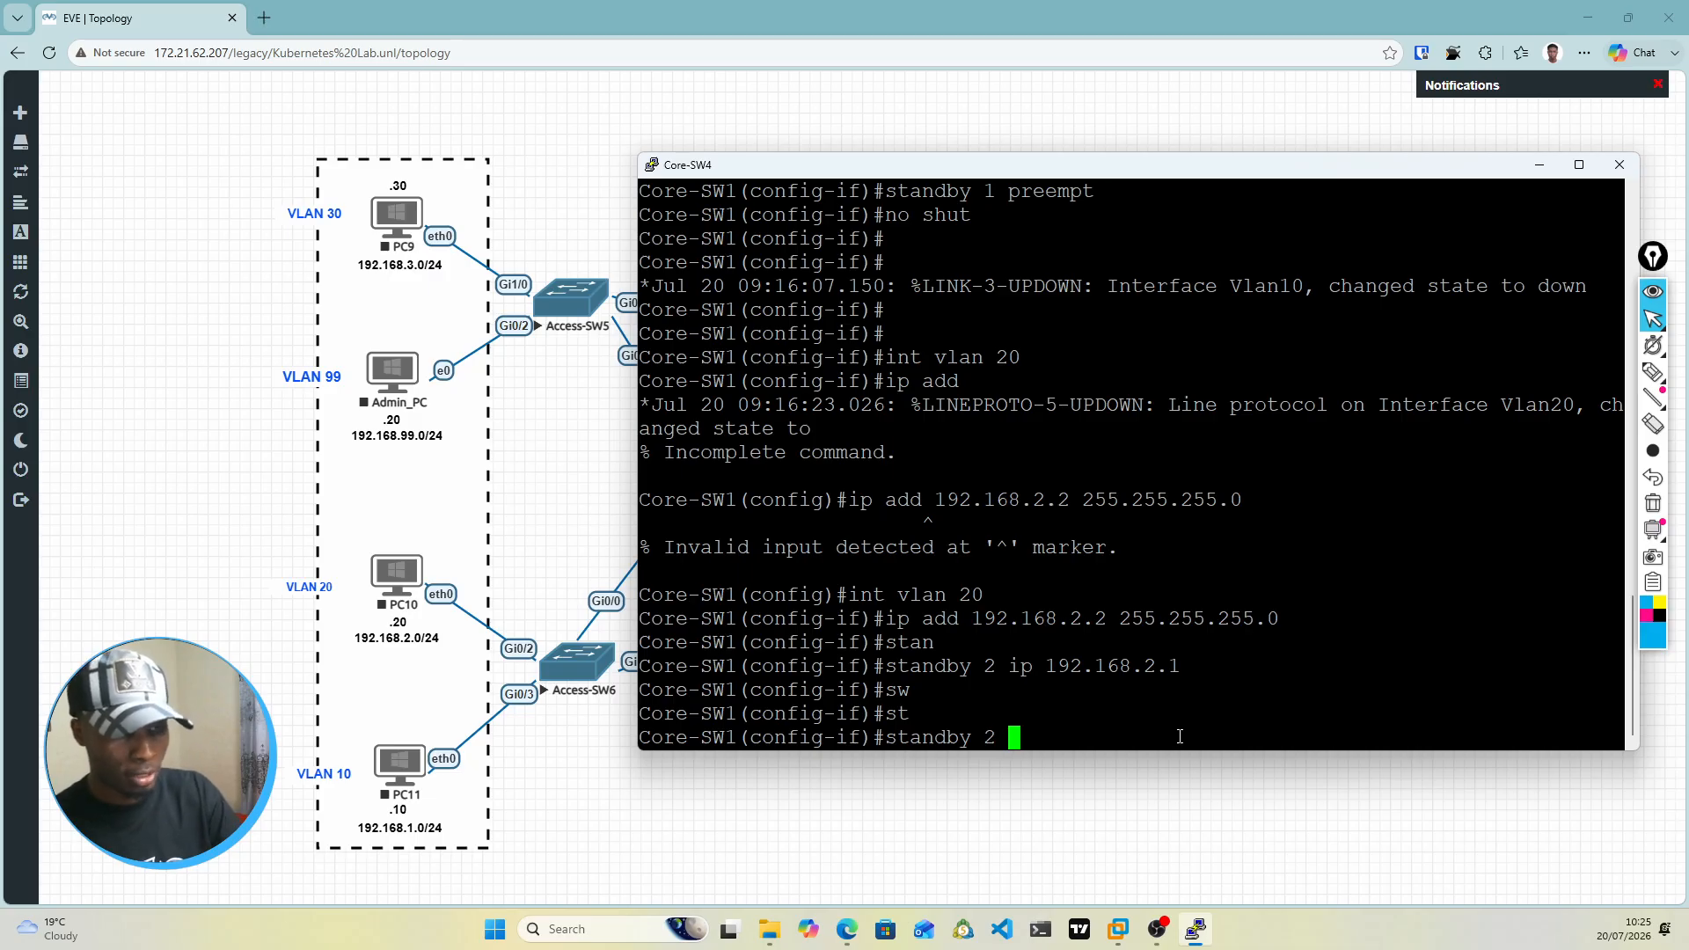
pyautogui.write('pri')
pyautogui.press('Tab')
pyautogui.write('150')
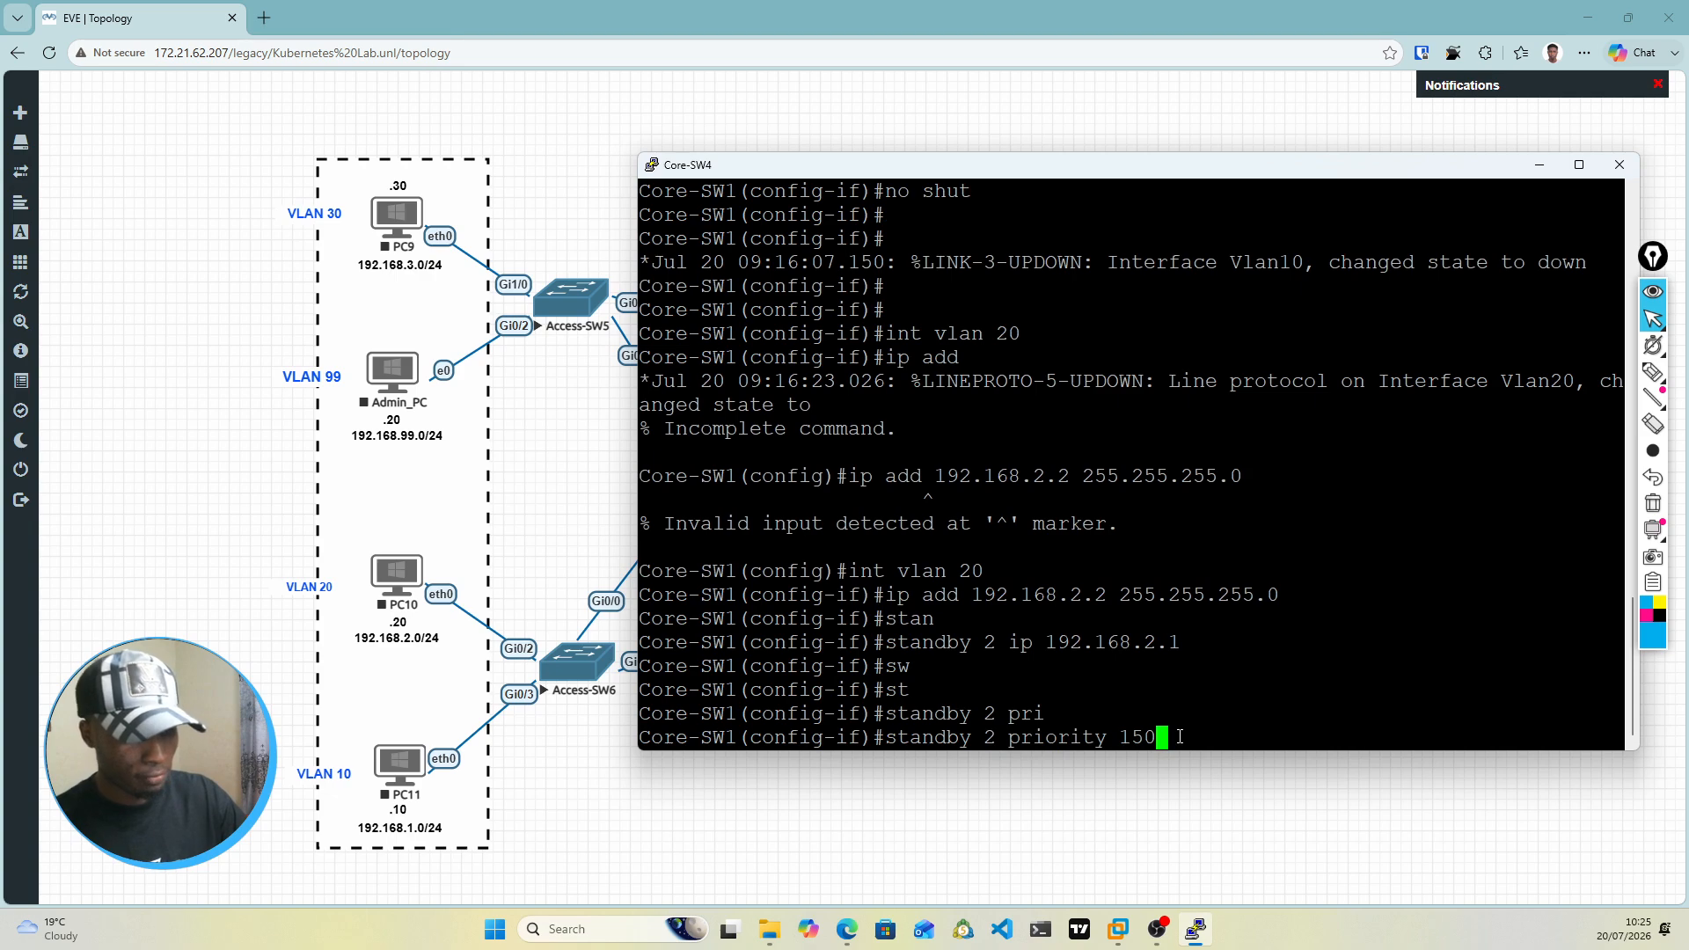
pyautogui.press('Return')
# Step: Enable preemption for HSRP group 2 on the VLAN 20 interface with standby 2 preempt
pyautogui.write('st')
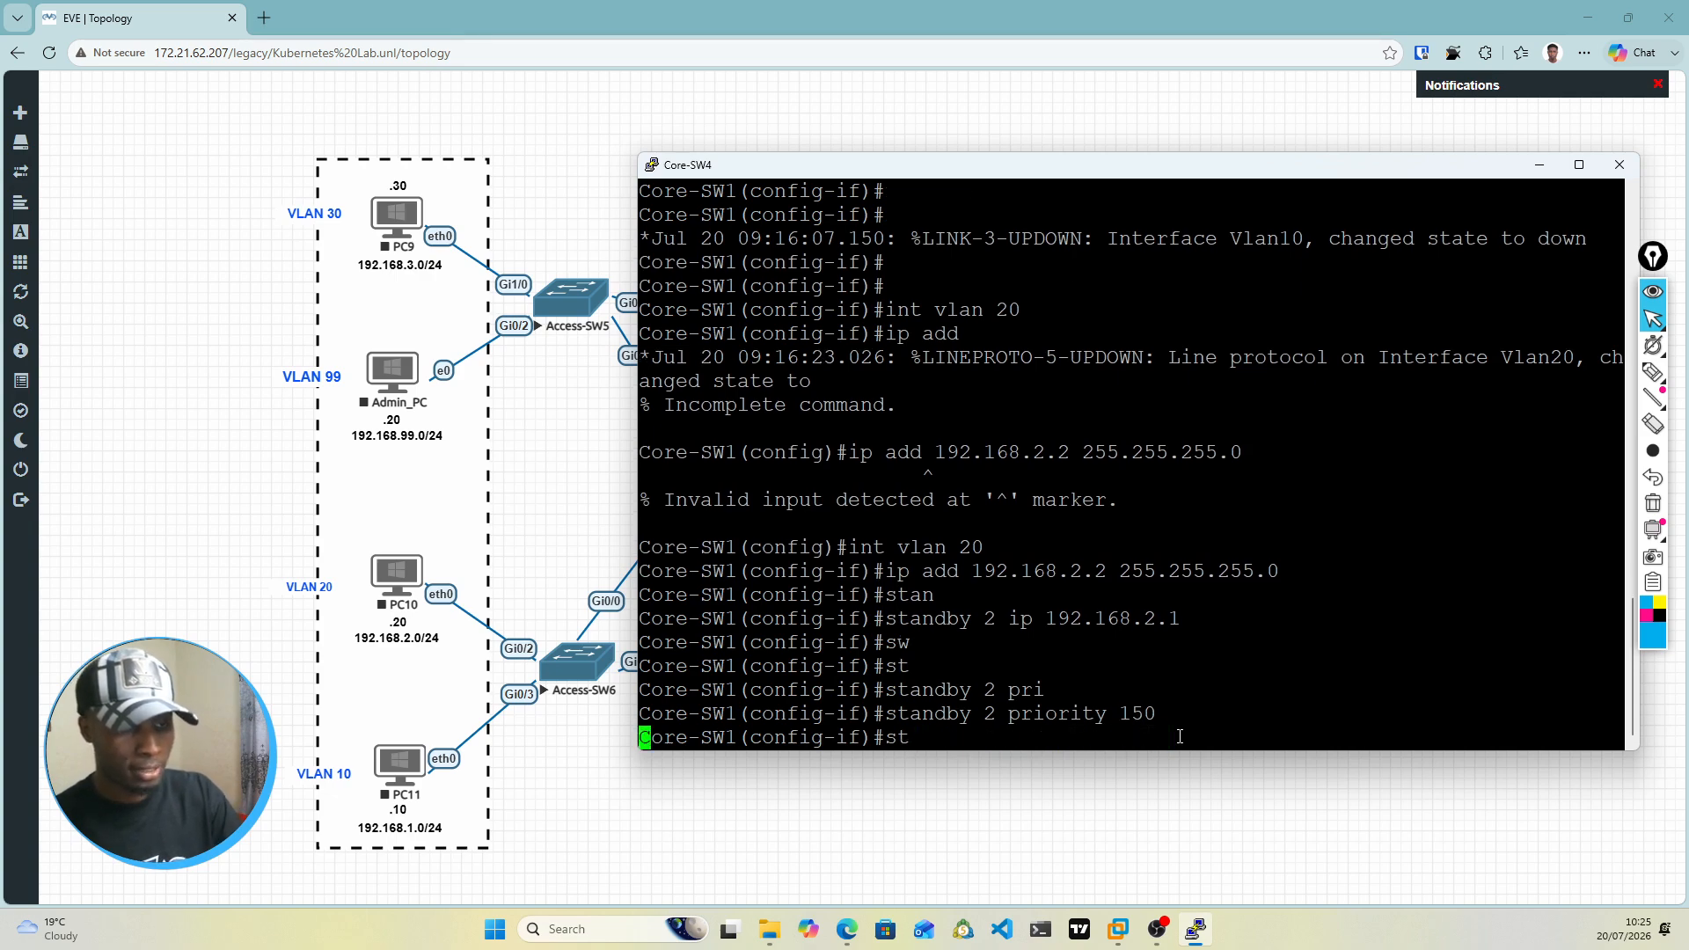
pyautogui.press('Tab')
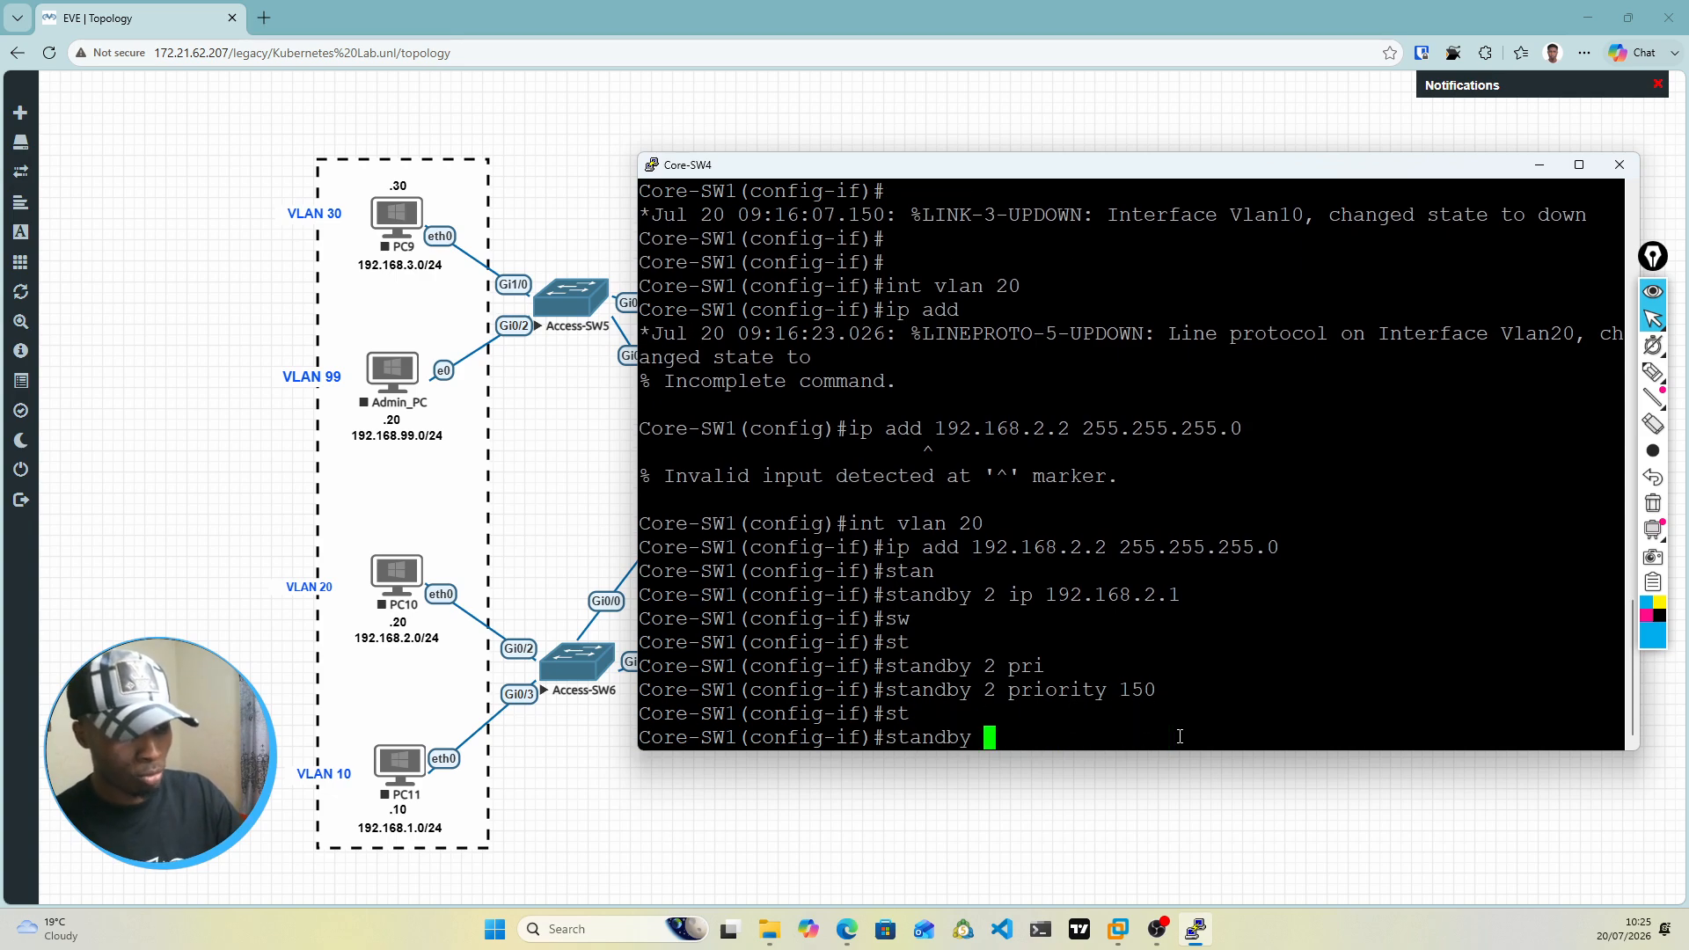
pyautogui.write('2 pr')
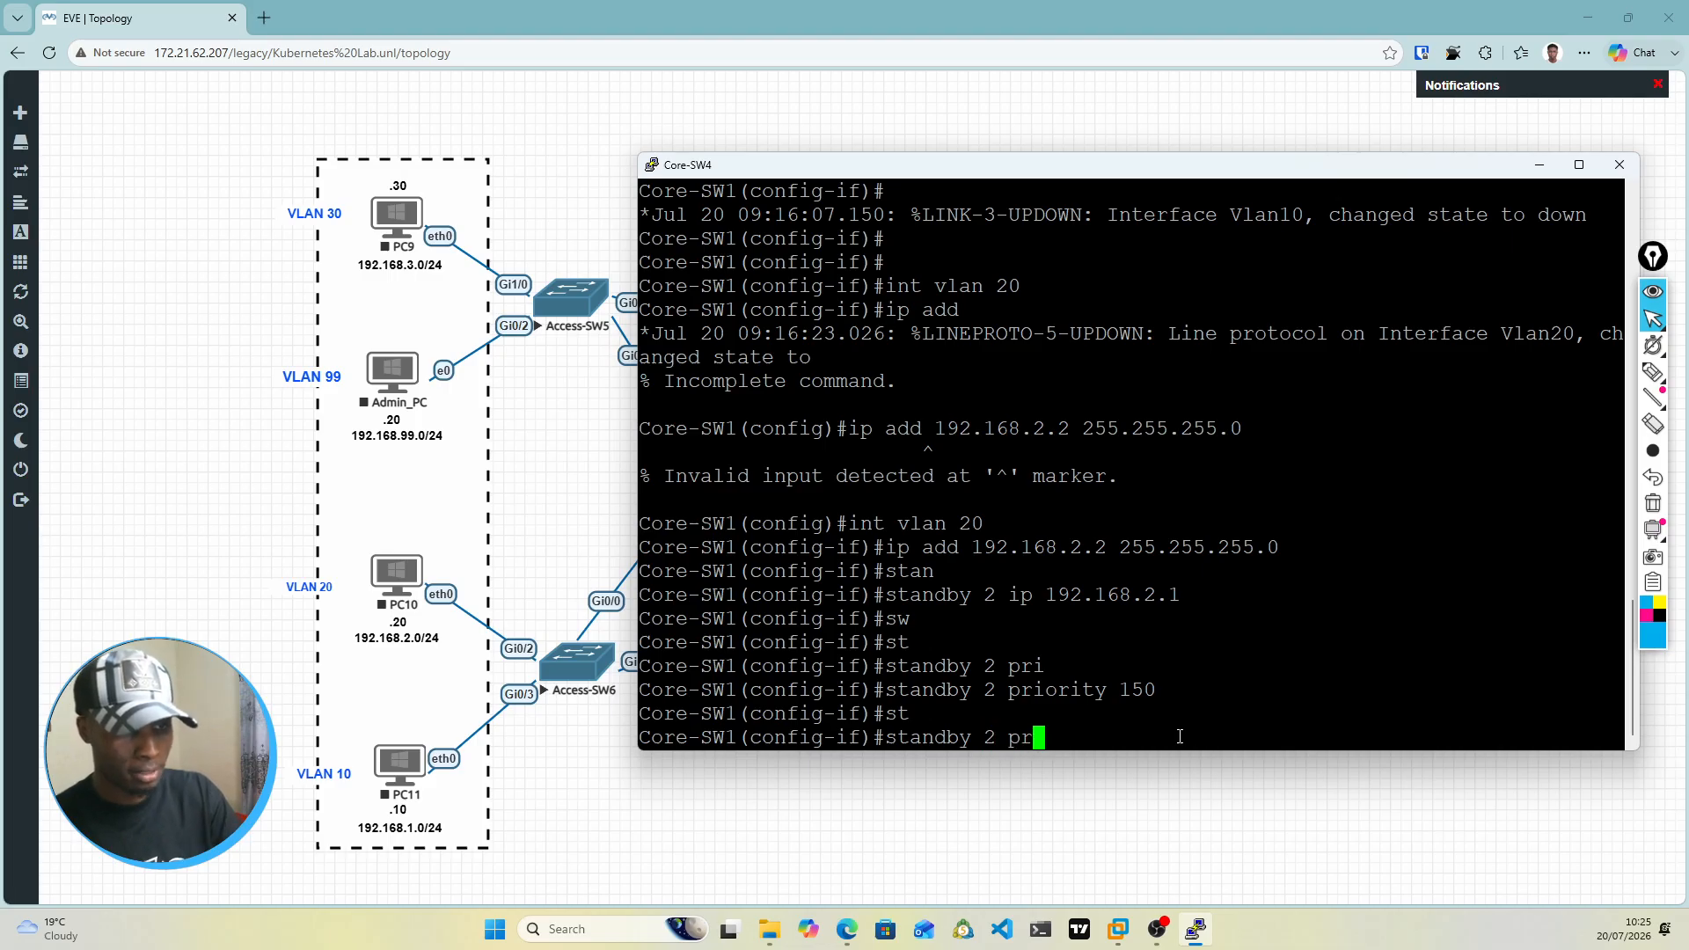
pyautogui.press('Tab')
pyautogui.press('BackSpace')
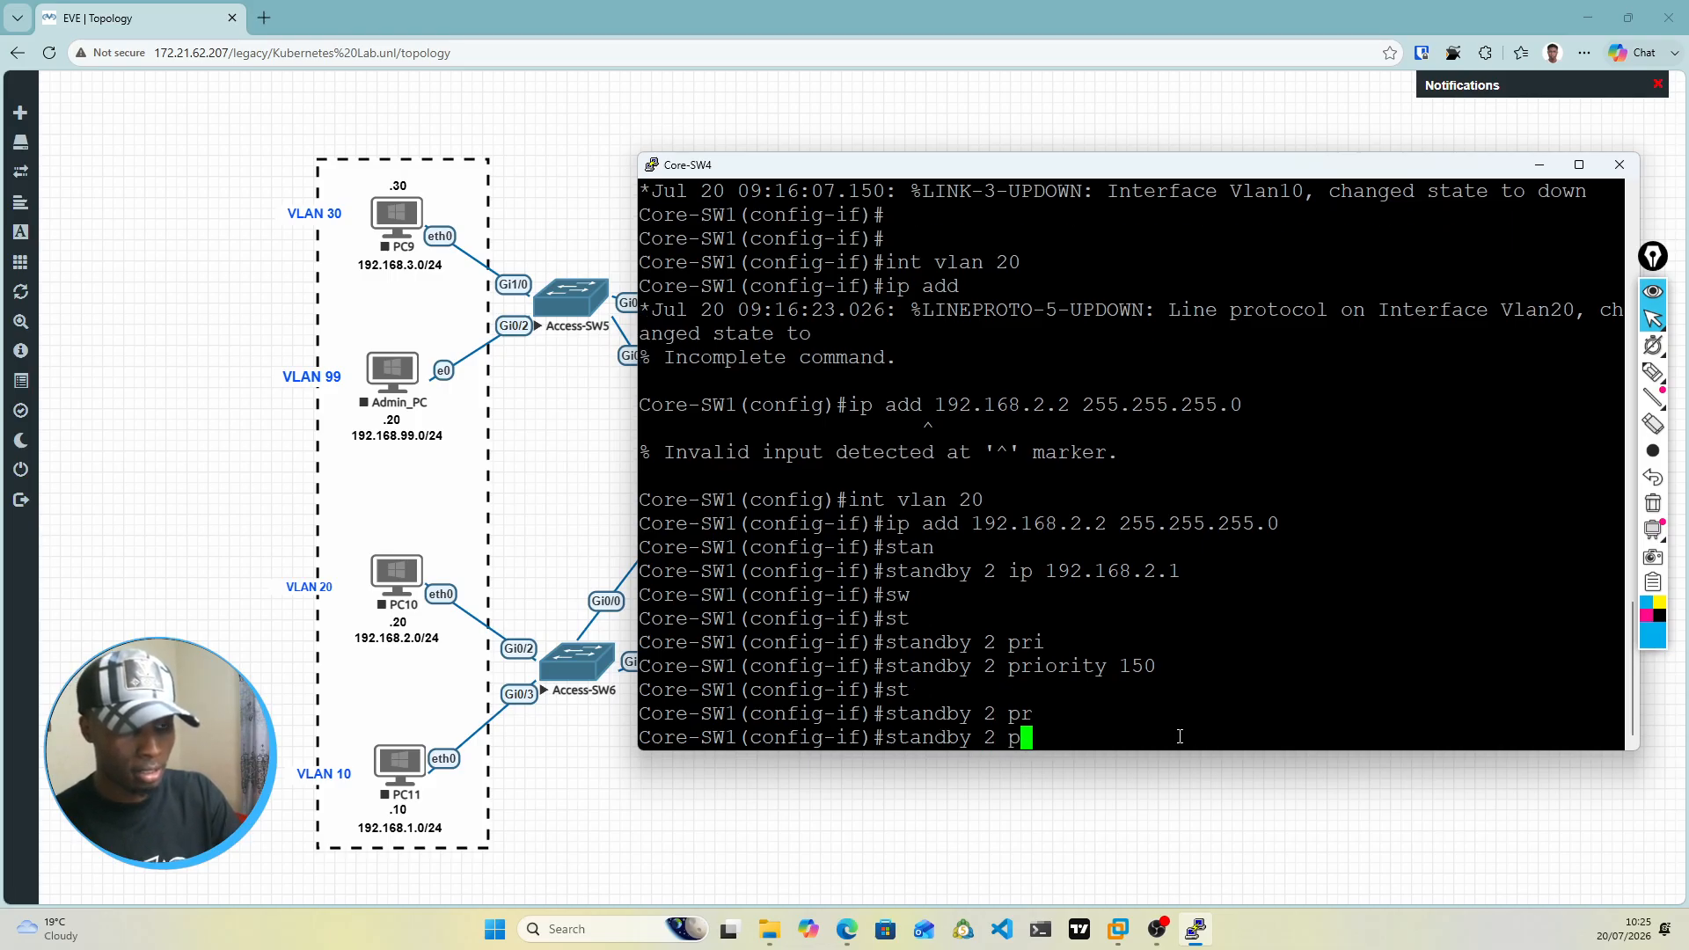
pyautogui.write('re')
pyautogui.press('Tab')
pyautogui.press('Return')
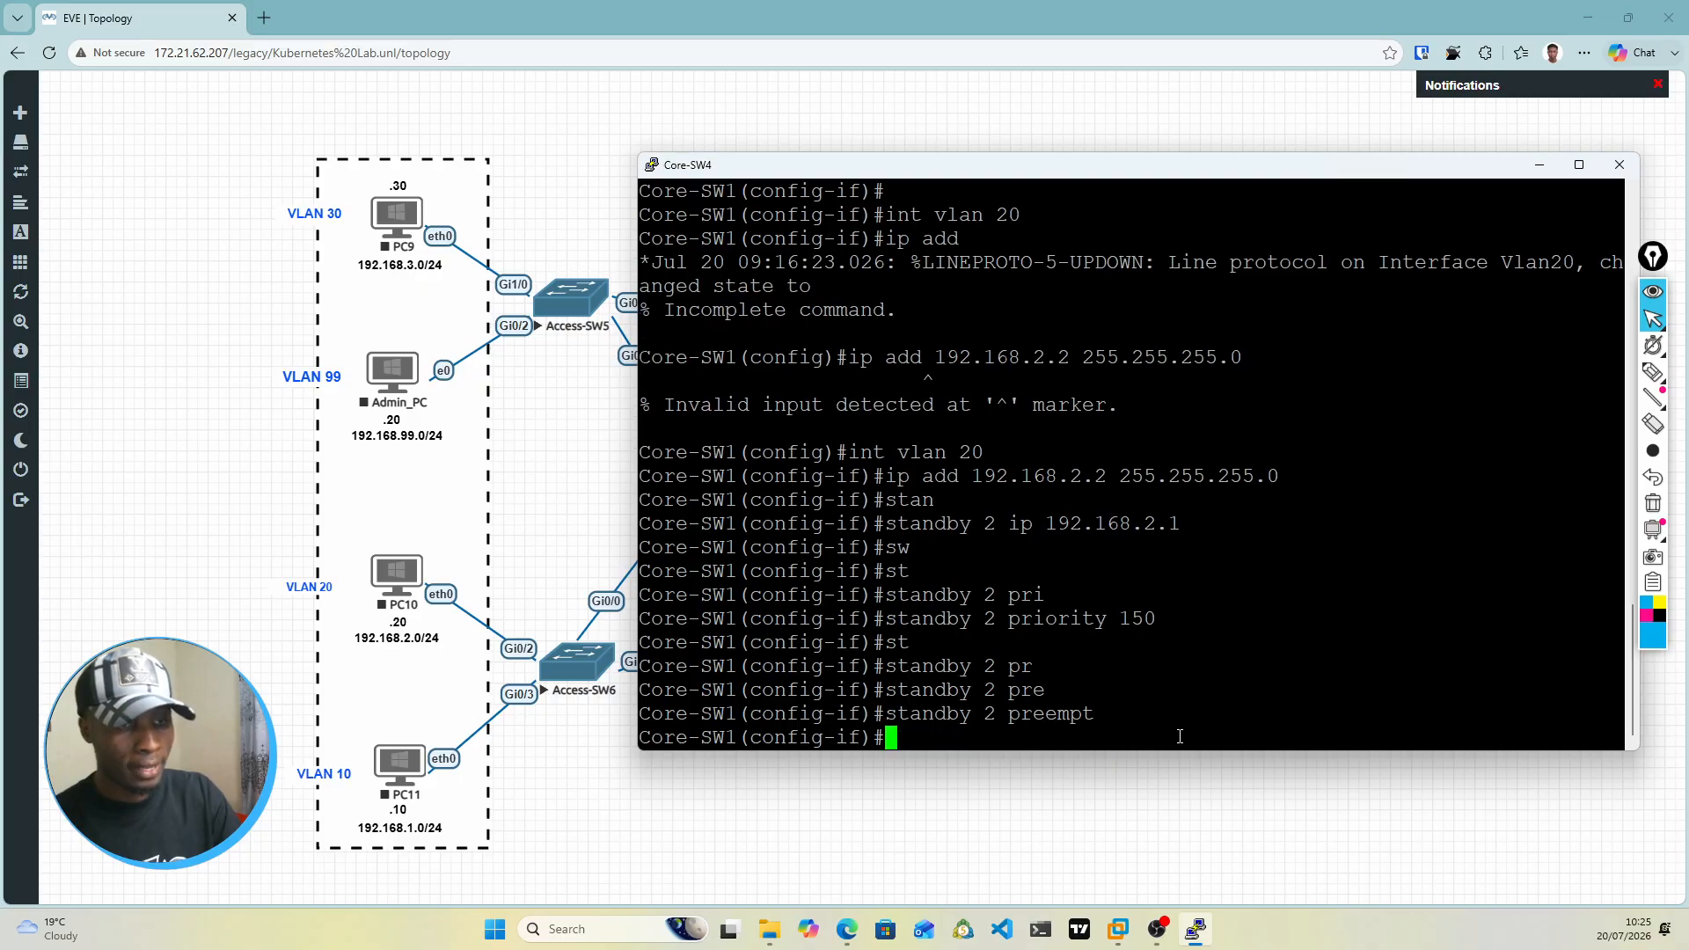
# Step: Enable the VLAN 20 interface with no shut
pyautogui.press('Return')
pyautogui.press('Return')
pyautogui.write('no su')
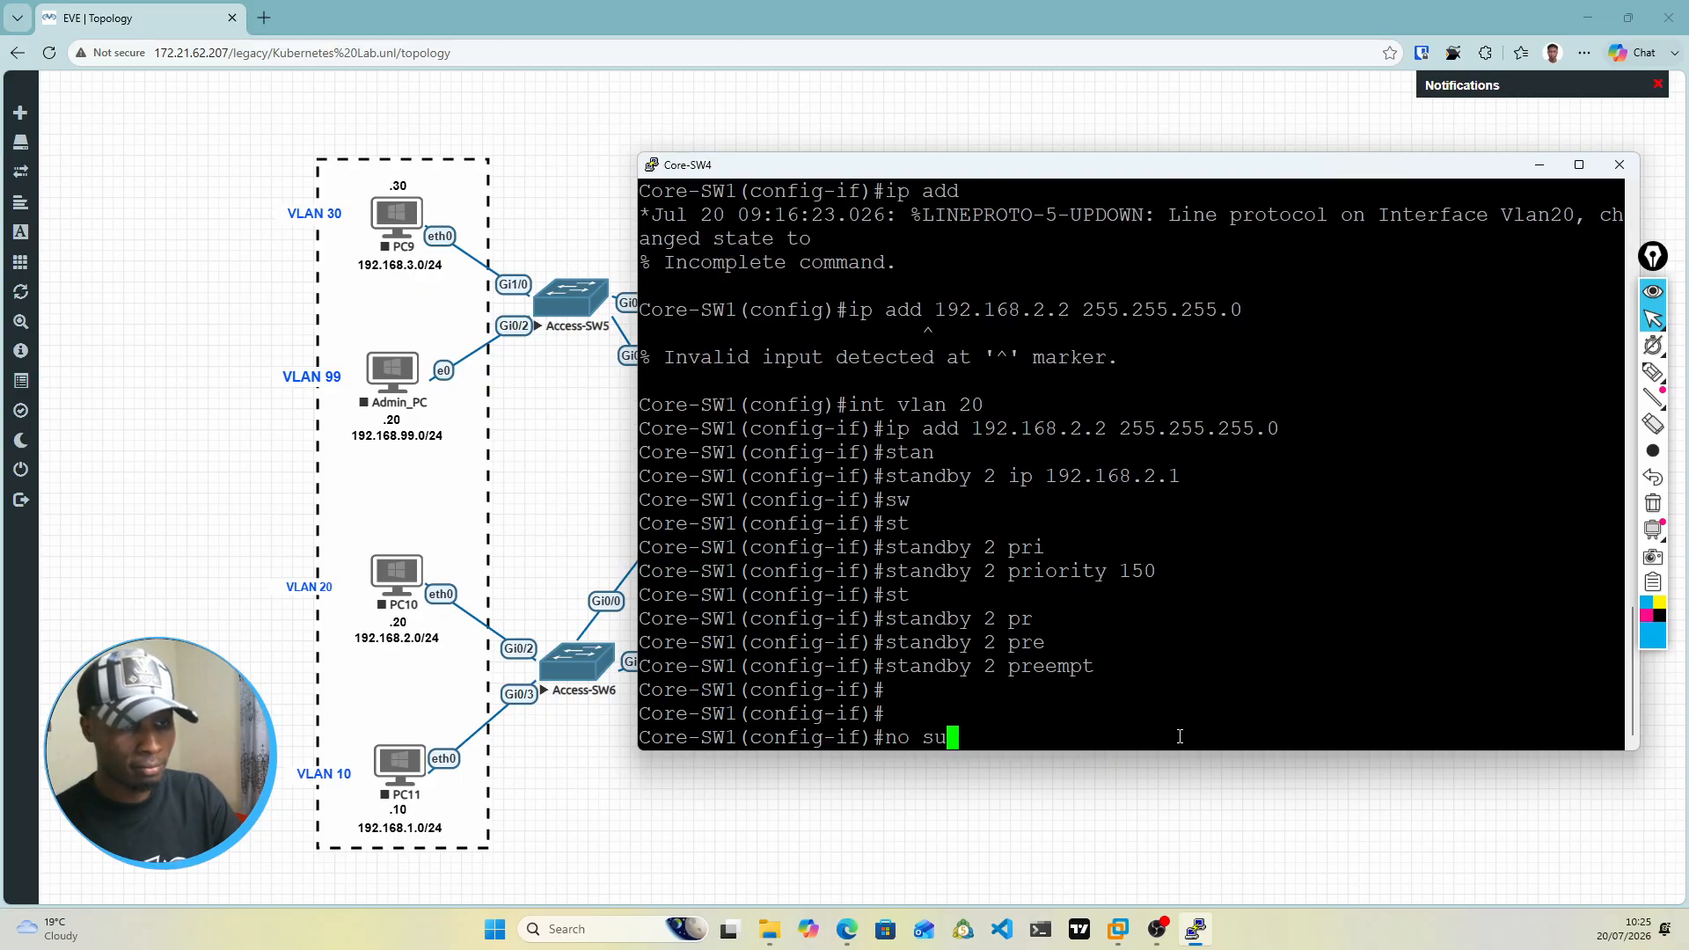
pyautogui.write('t')
pyautogui.press('Return')
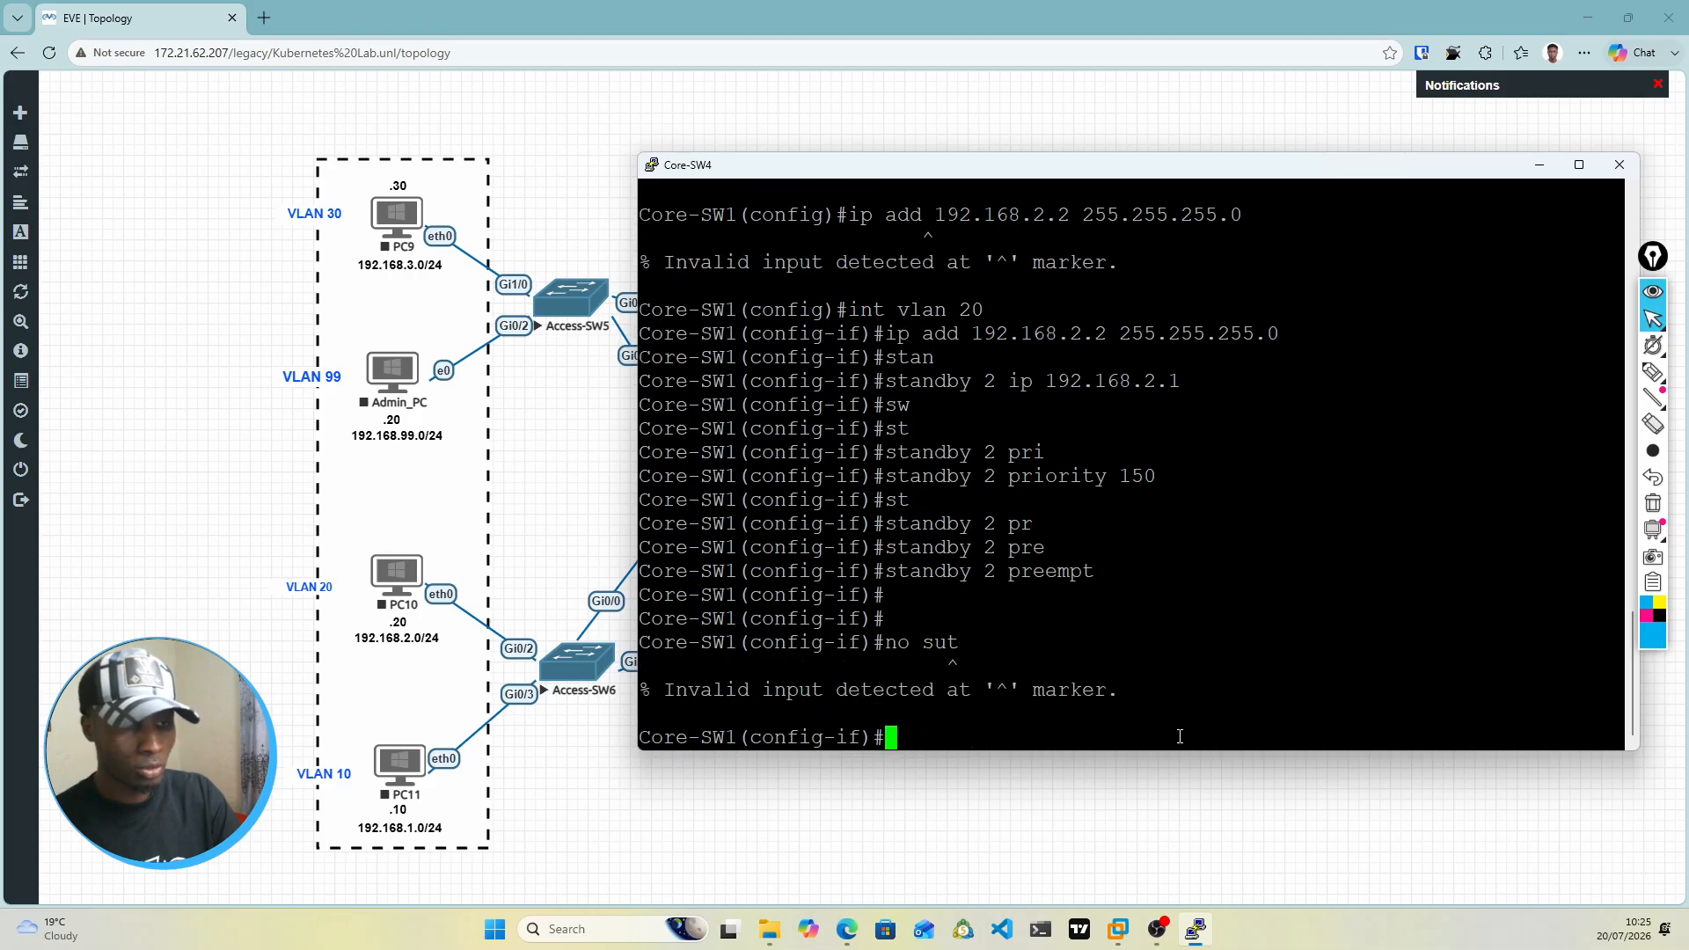
pyautogui.write('no shut')
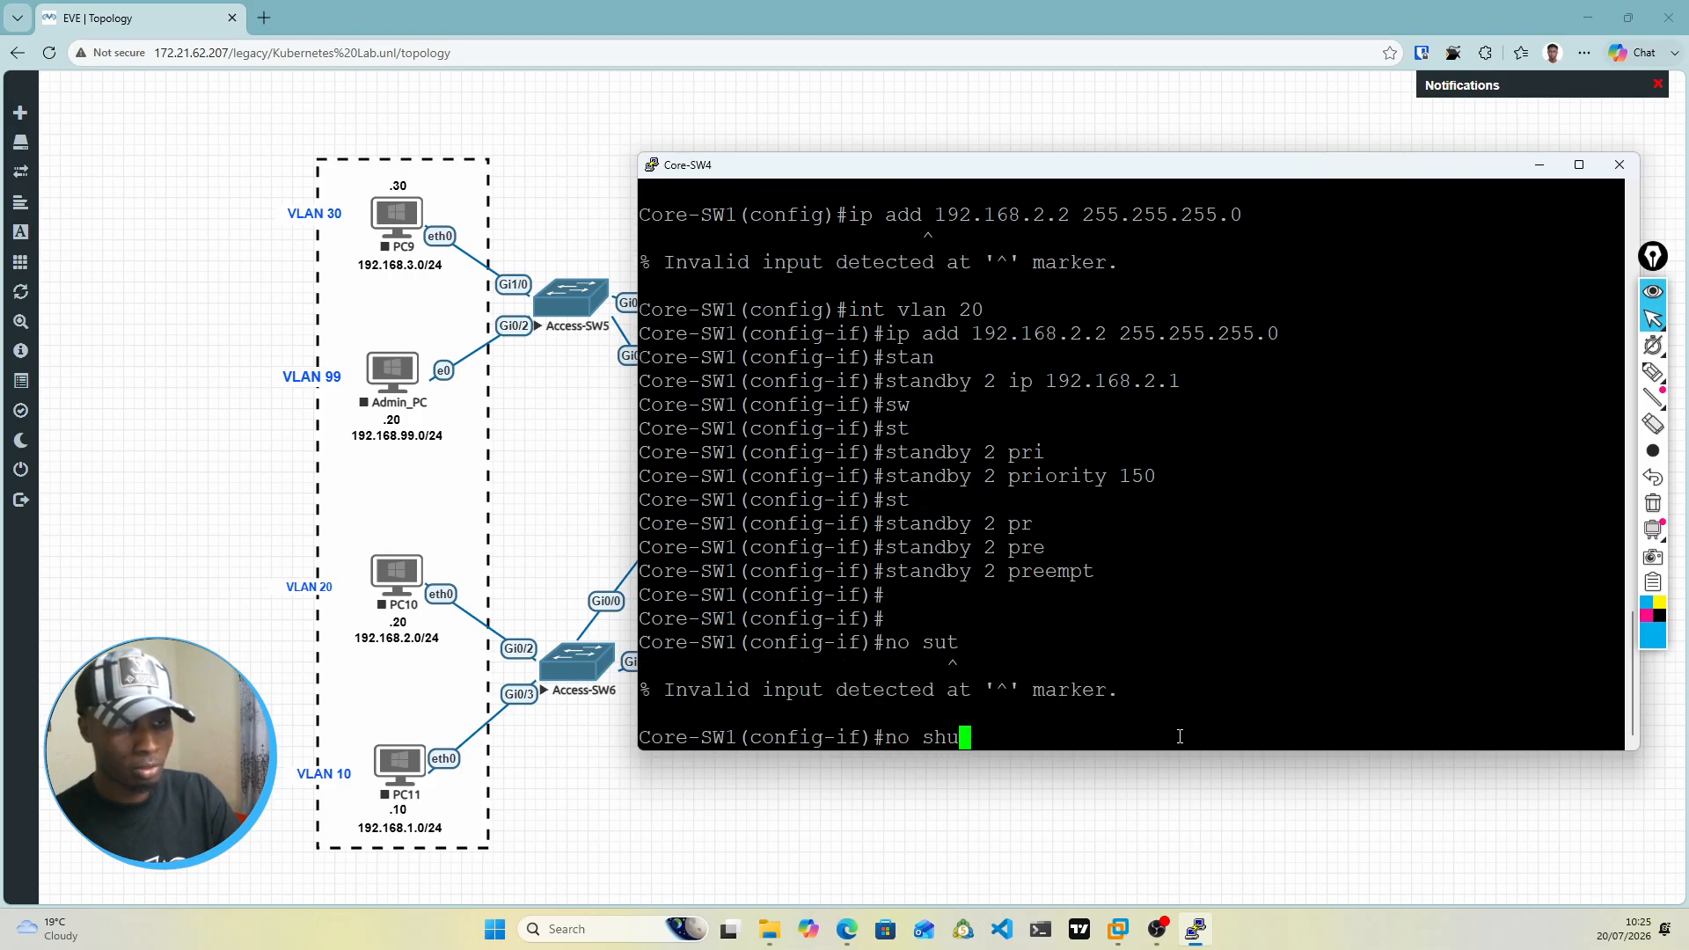
pyautogui.press('Return')
pyautogui.press('Return')
pyautogui.press('Return')
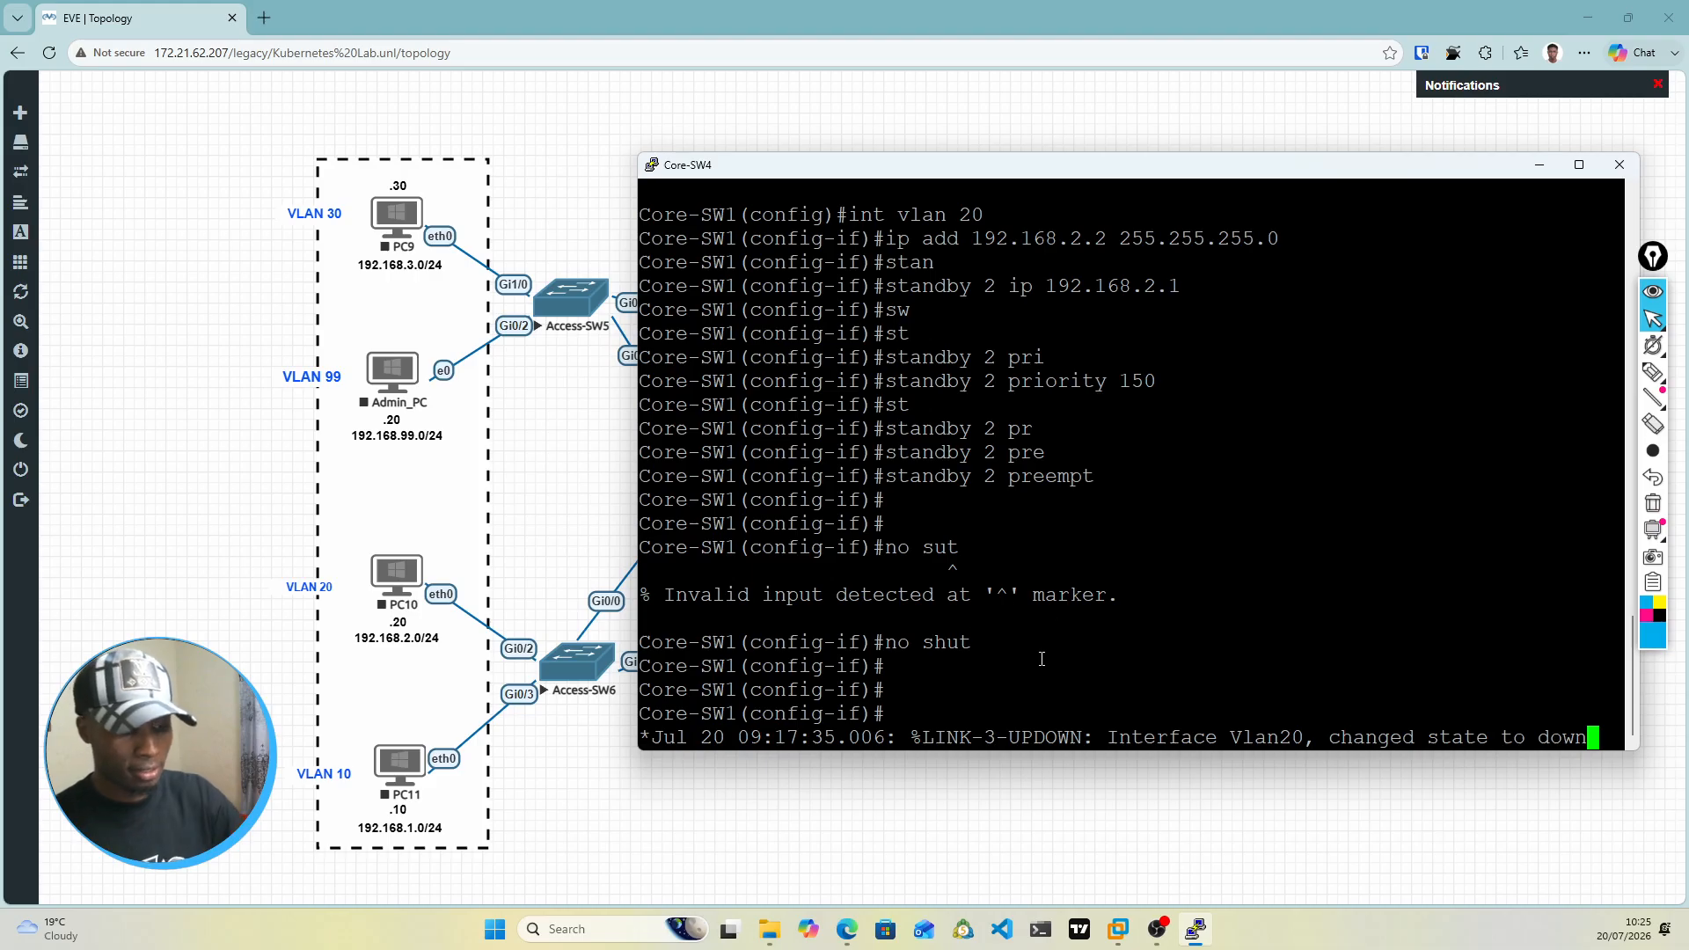
pyautogui.press('Return')
# Step: Enter the VLAN 30 interface configuration and assign it 192.168.3.2 with mask 255.255.255.0
pyautogui.write('int vl')
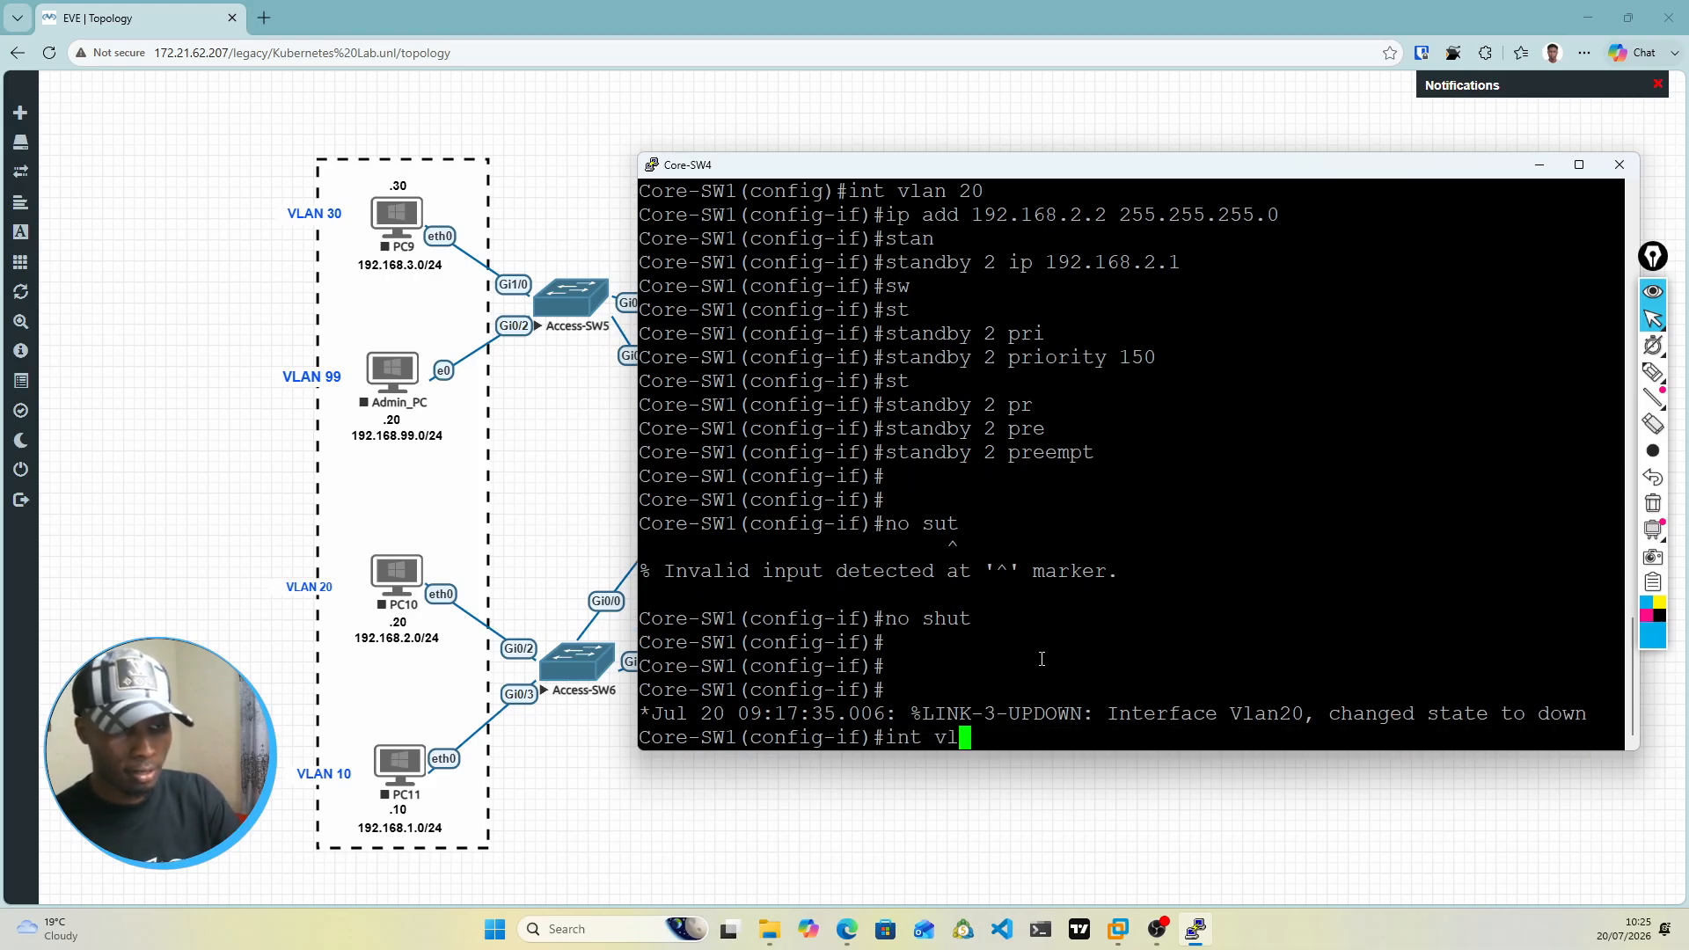
pyautogui.write('an 30')
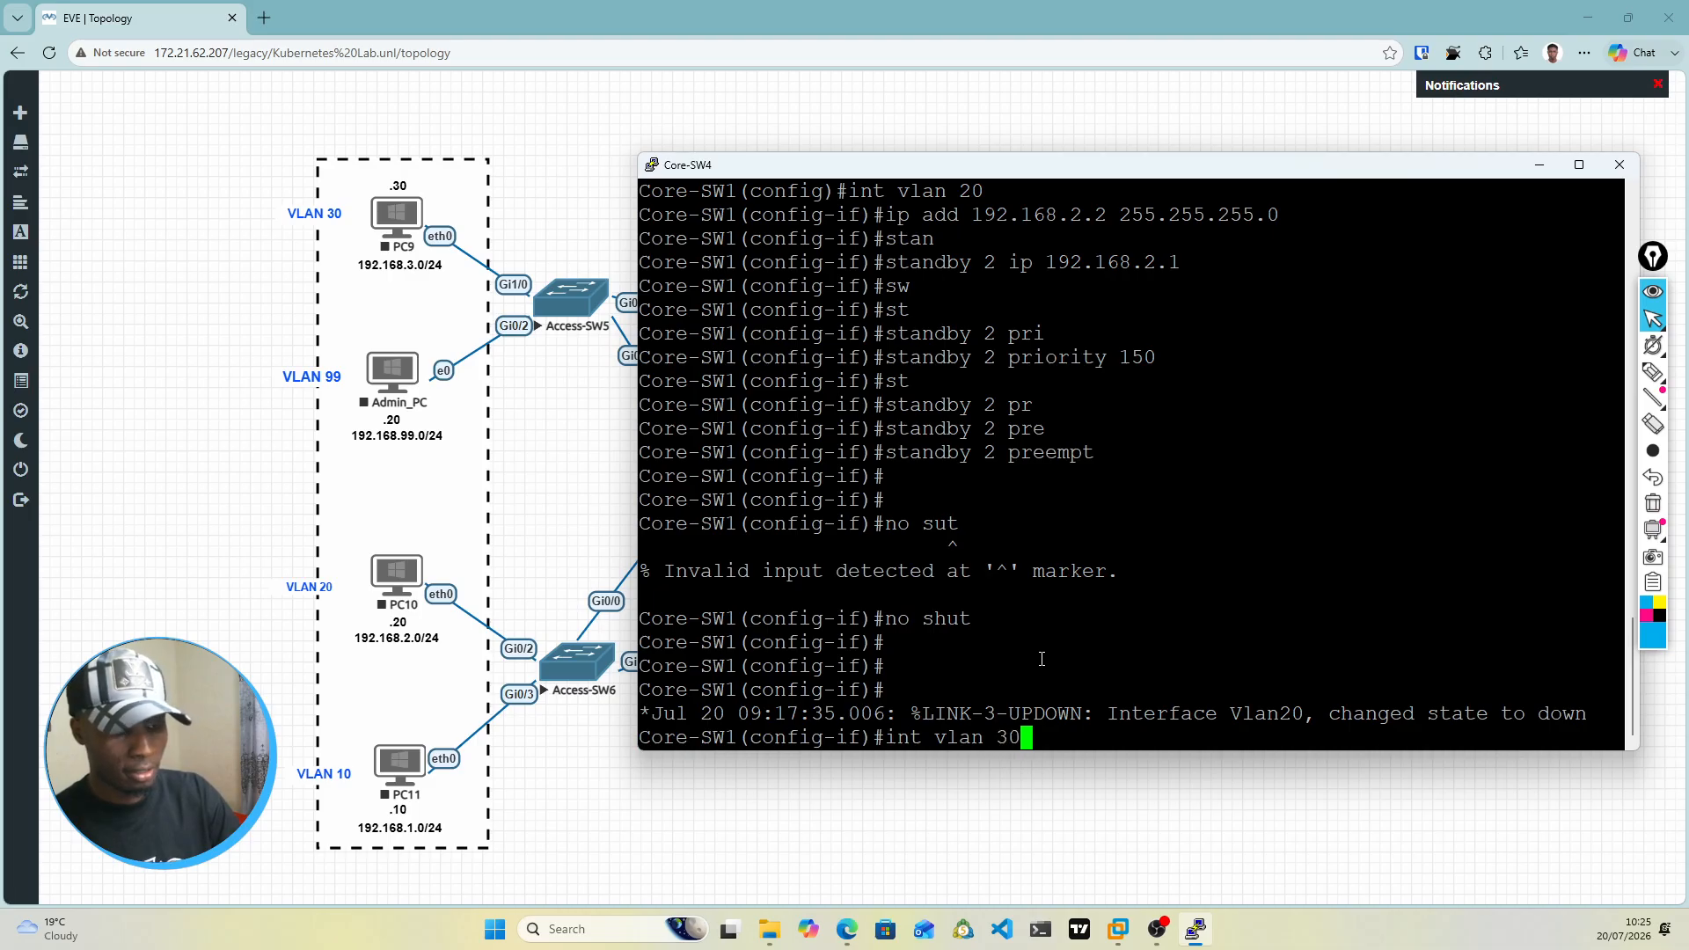
pyautogui.press('Return')
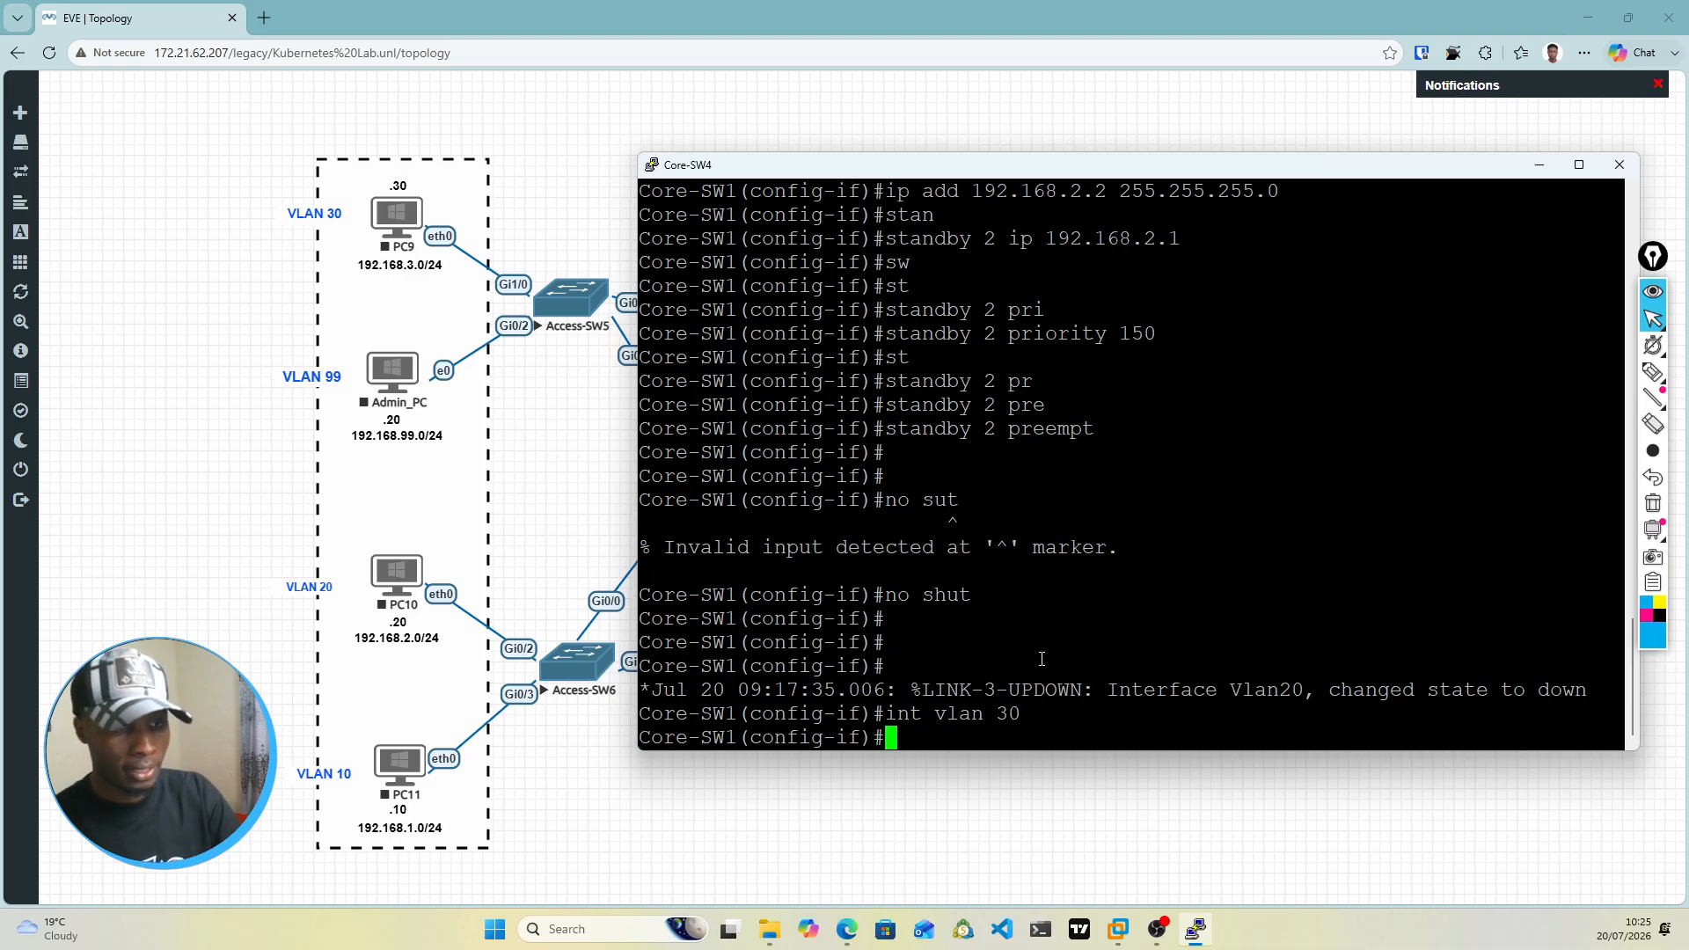
pyautogui.write('ip add')
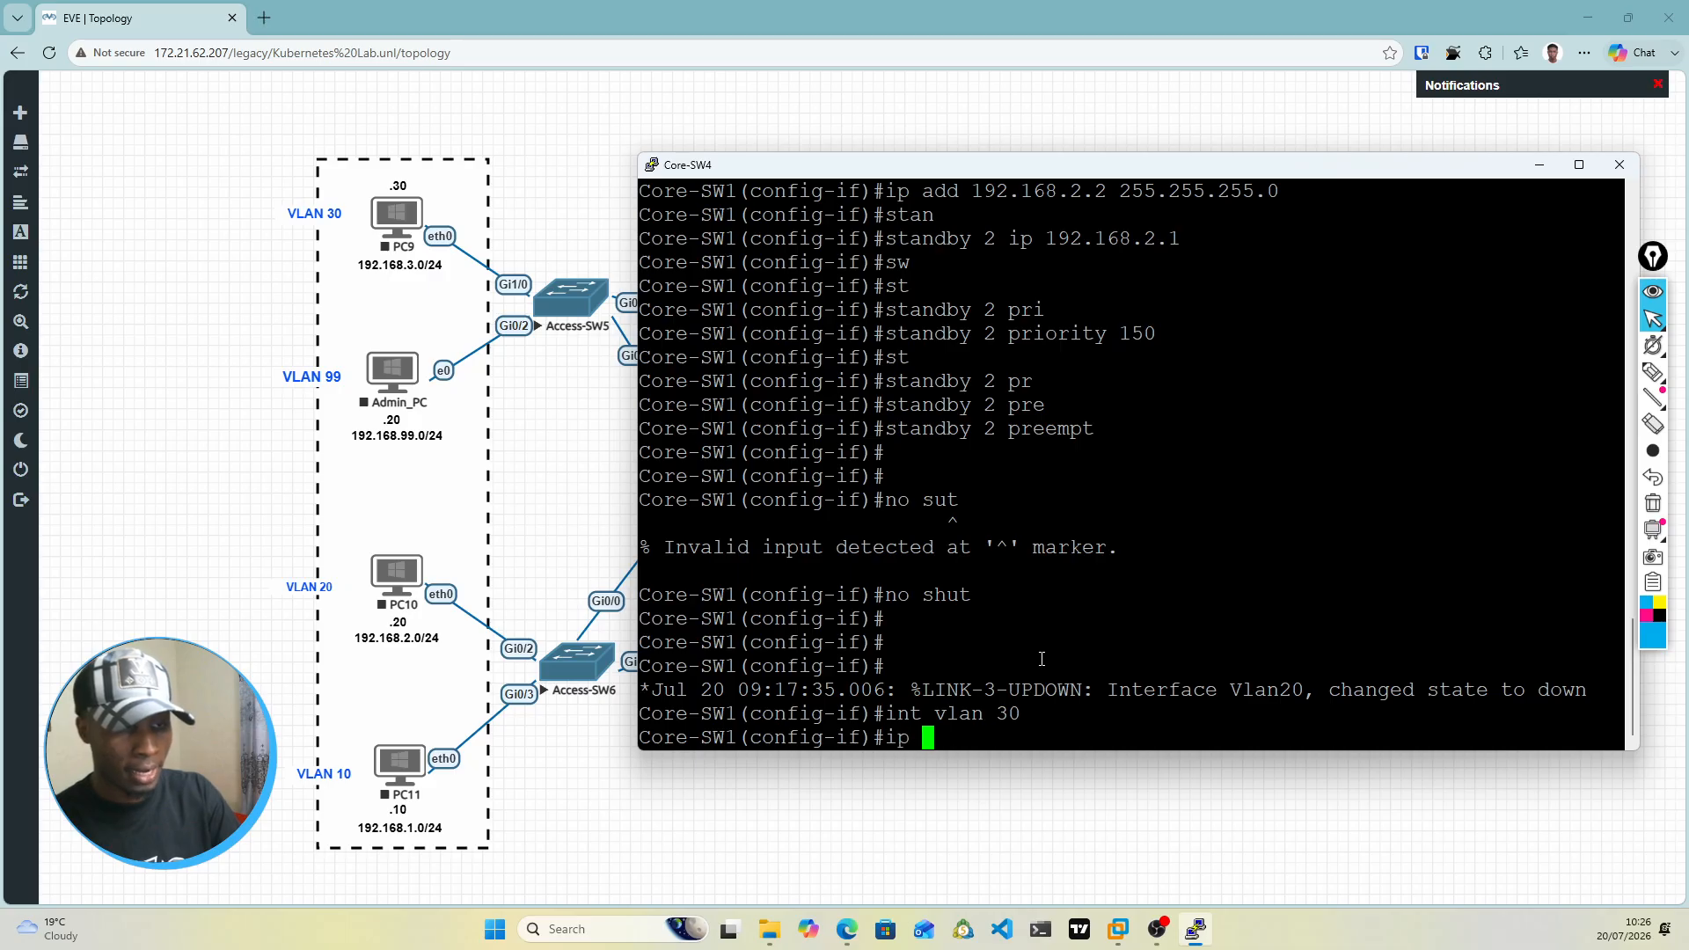
pyautogui.press('Return')
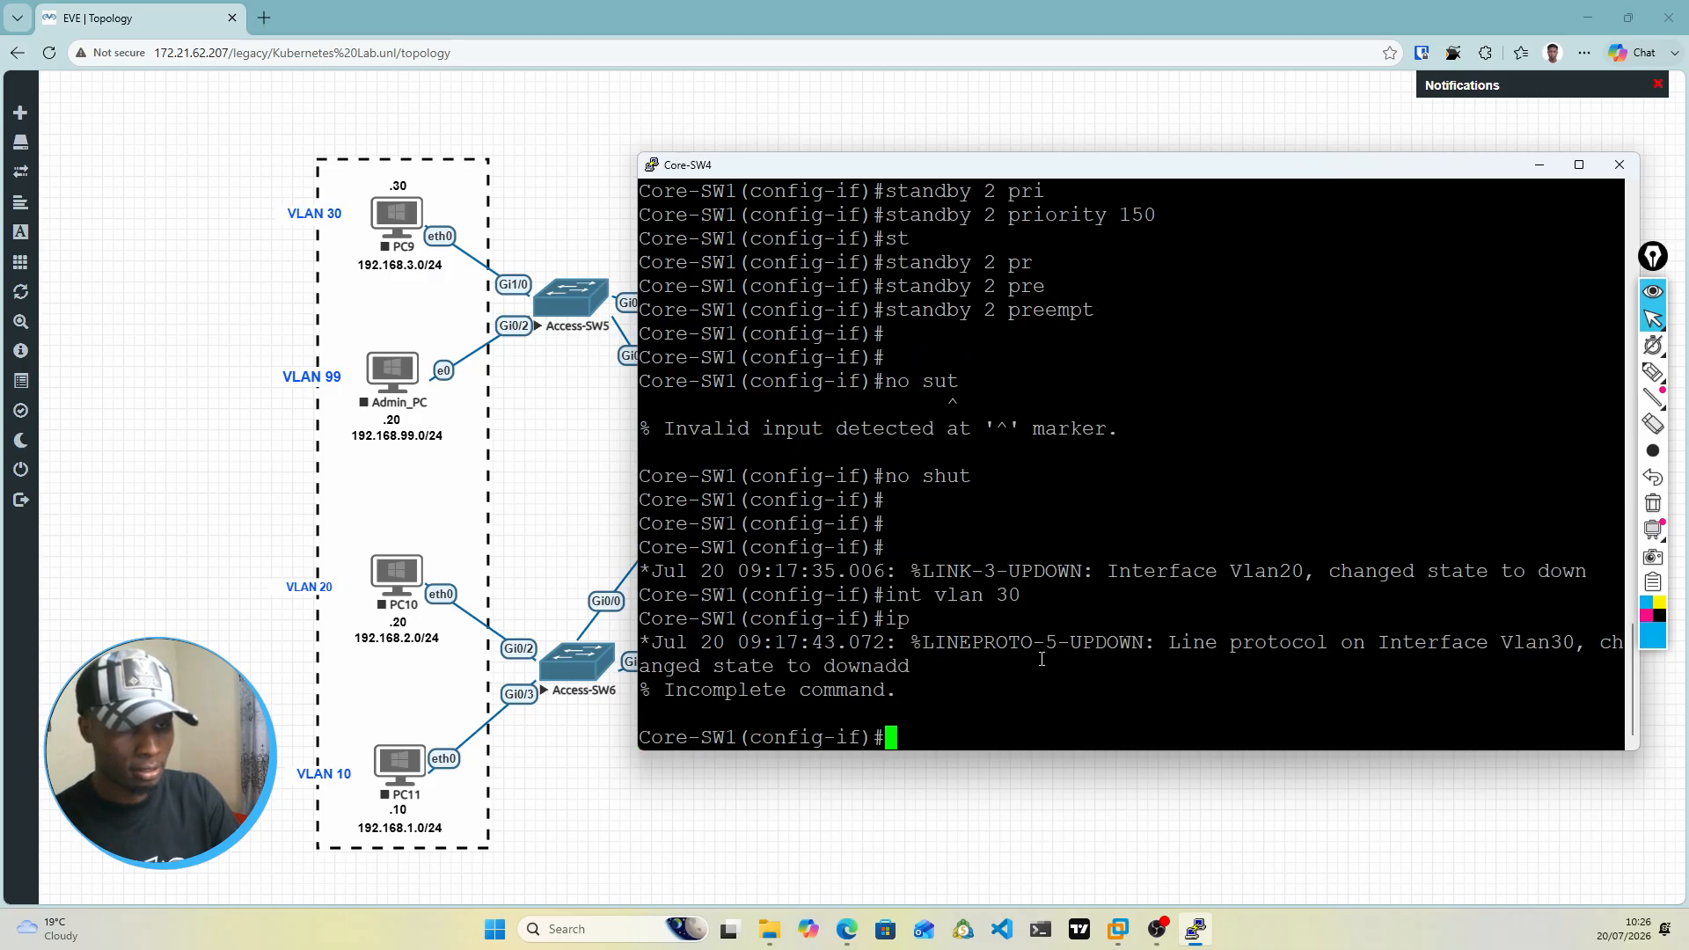
pyautogui.write('ip add ')
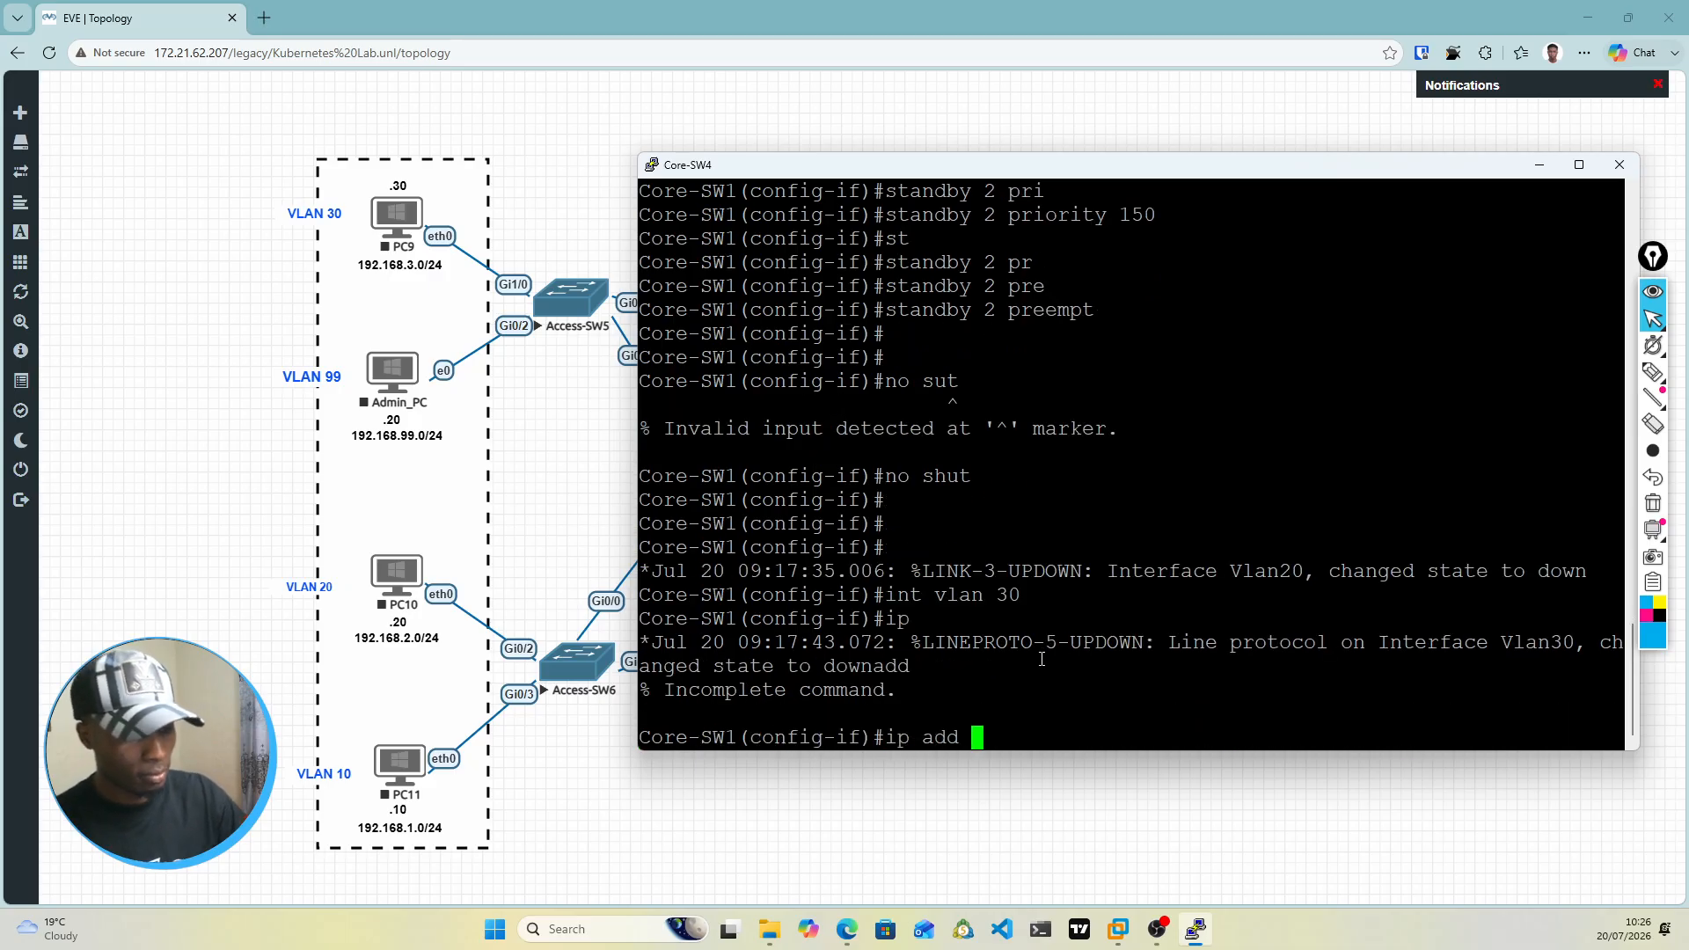
pyautogui.write('192.168')
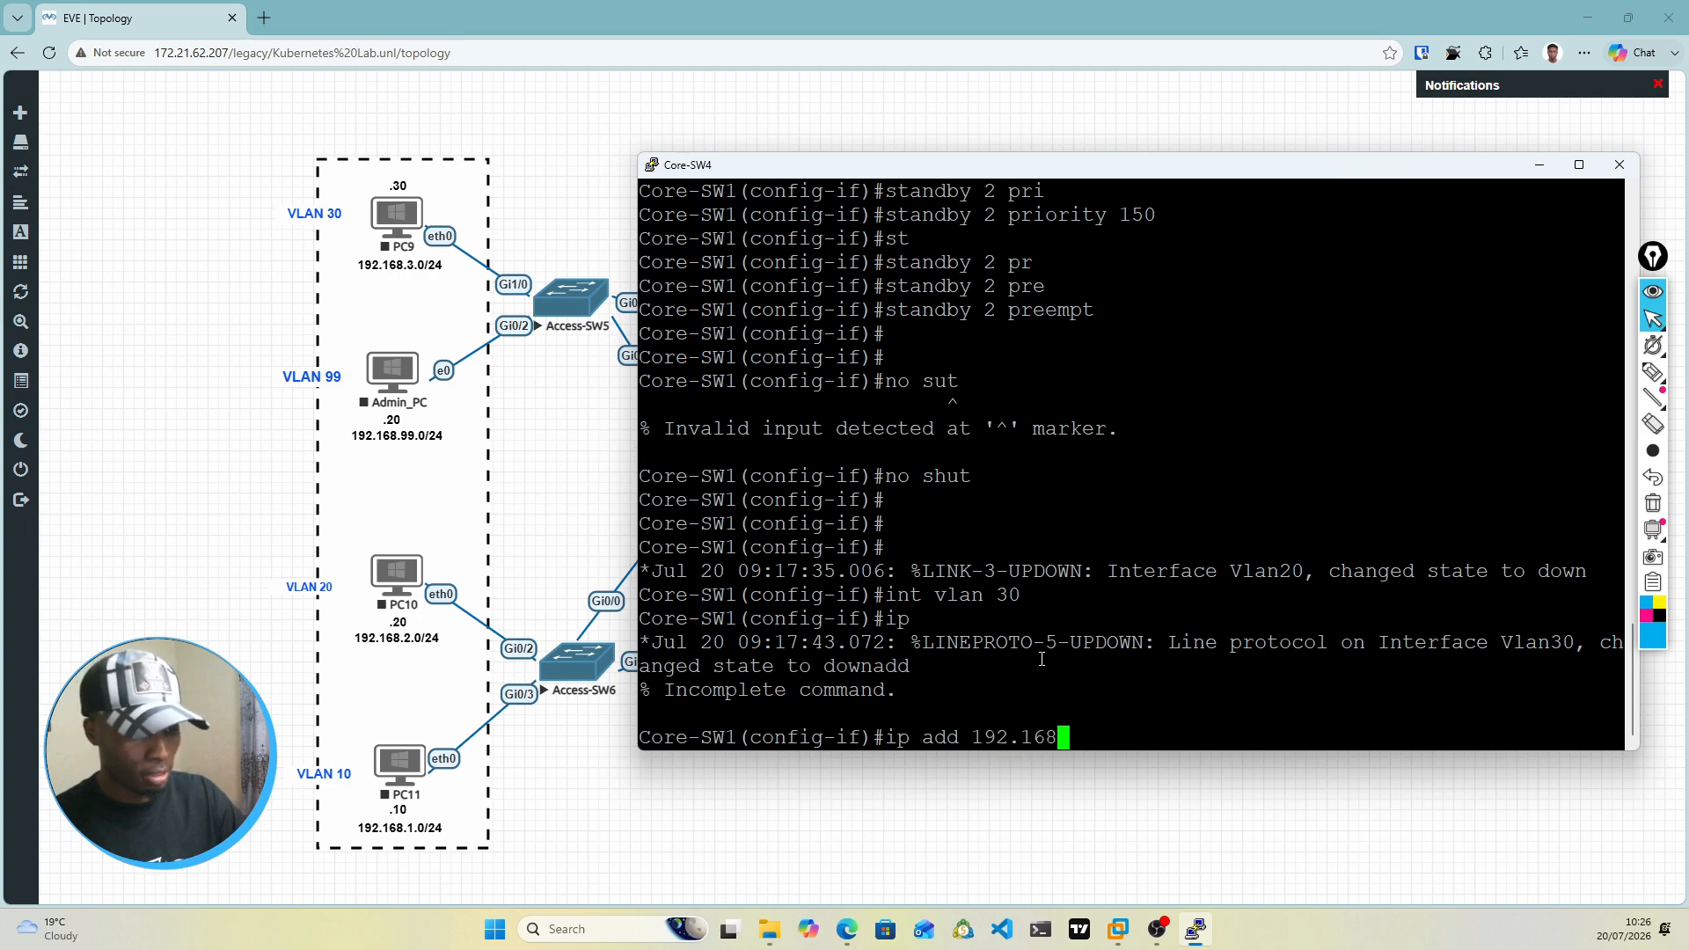
pyautogui.write('.1')
pyautogui.press('BackSpace')
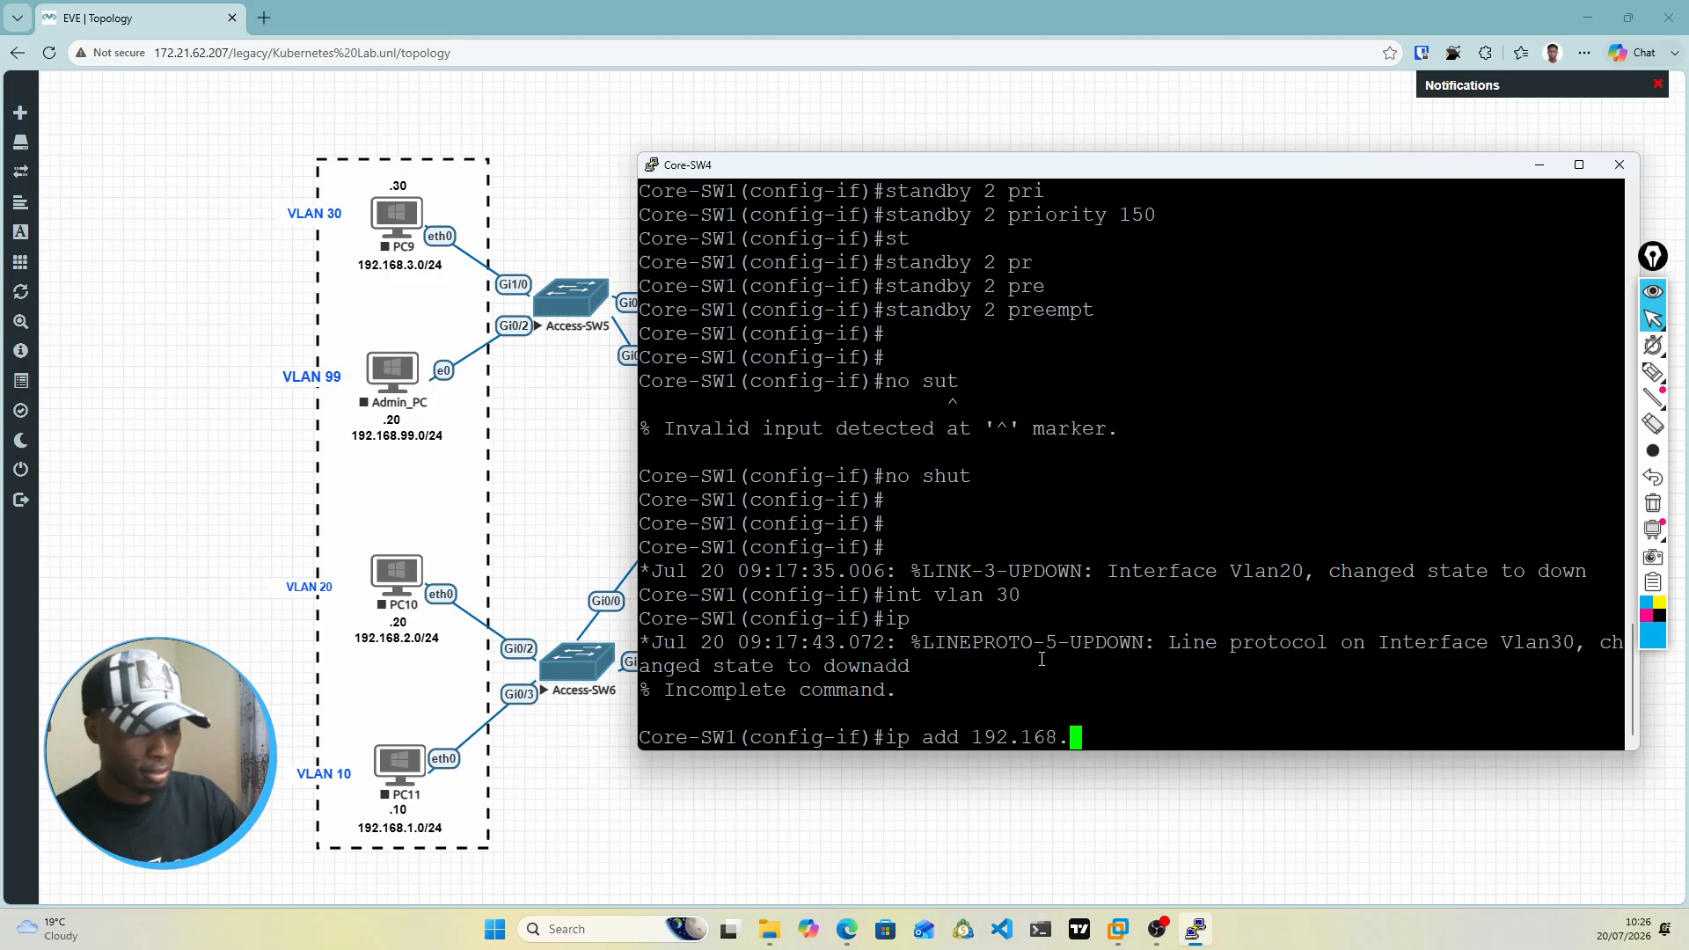
pyautogui.write('.')
pyautogui.press('BackSpace')
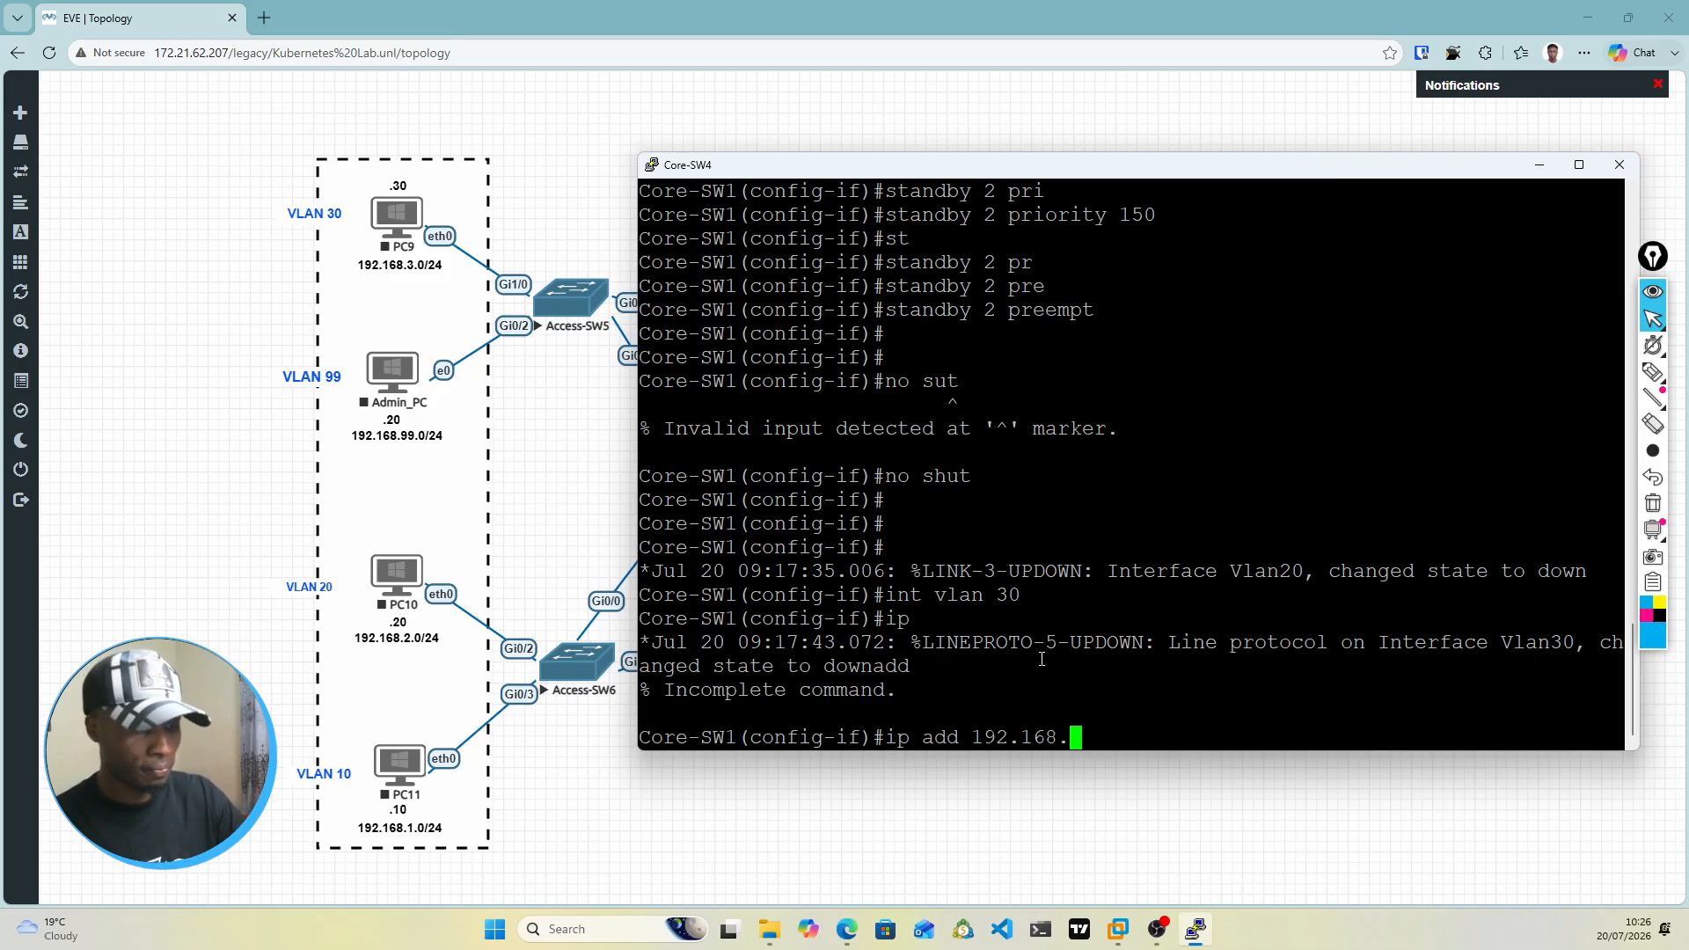
pyautogui.write('3.')
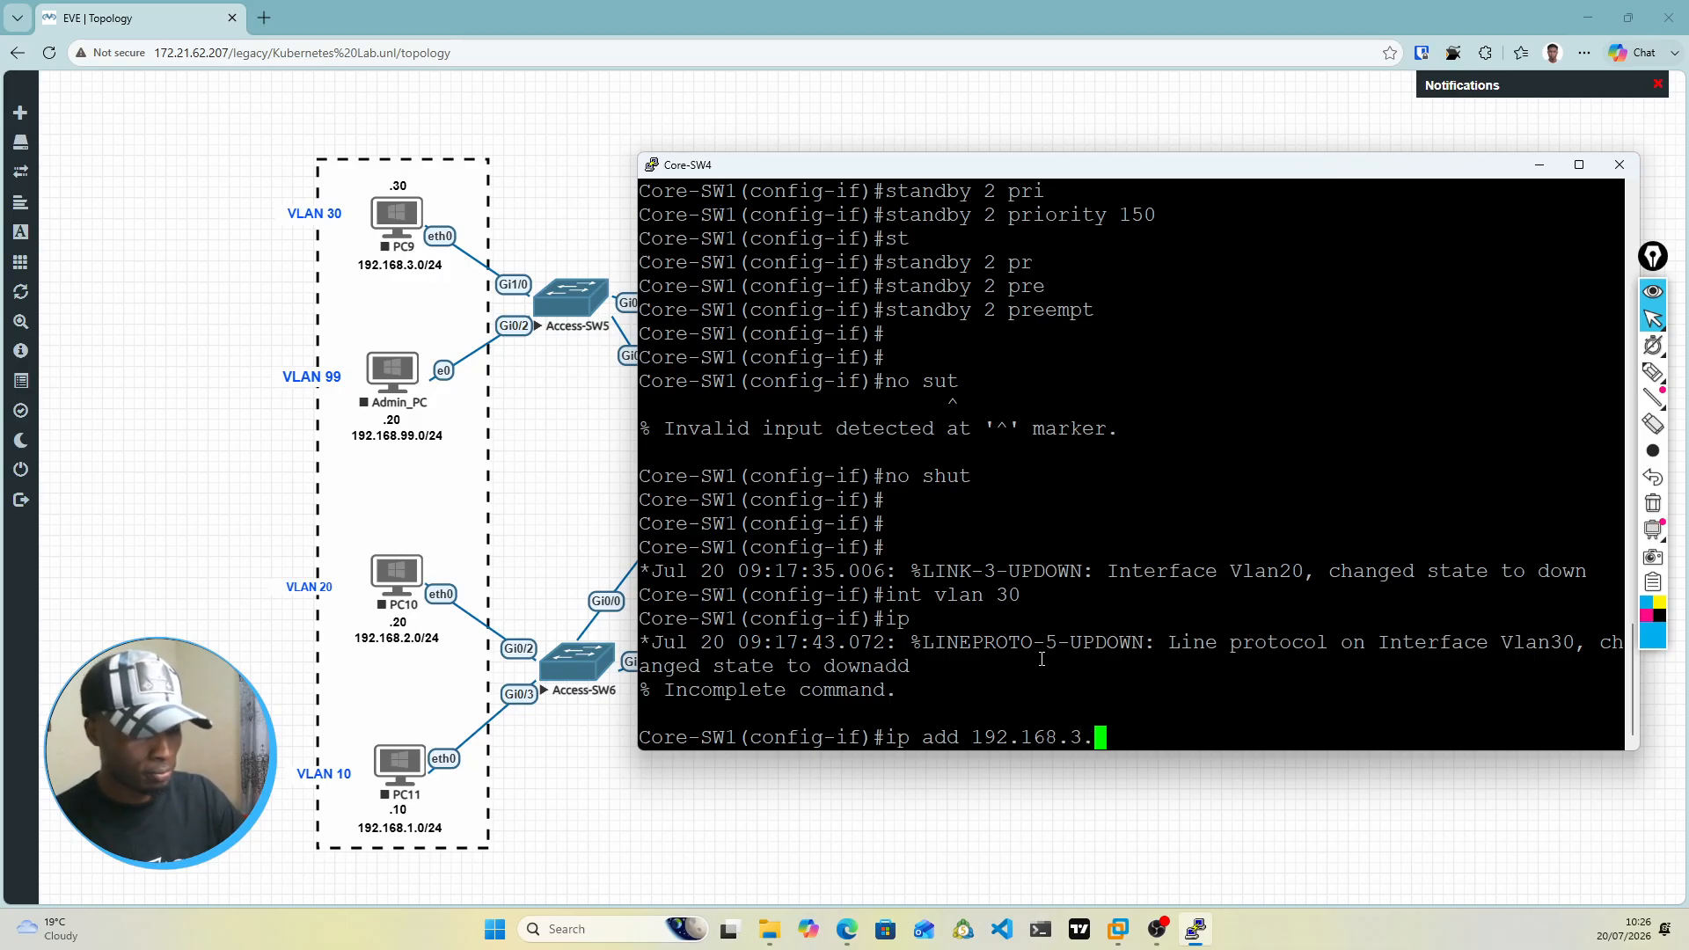
pyautogui.write('2')
pyautogui.write(' 25')
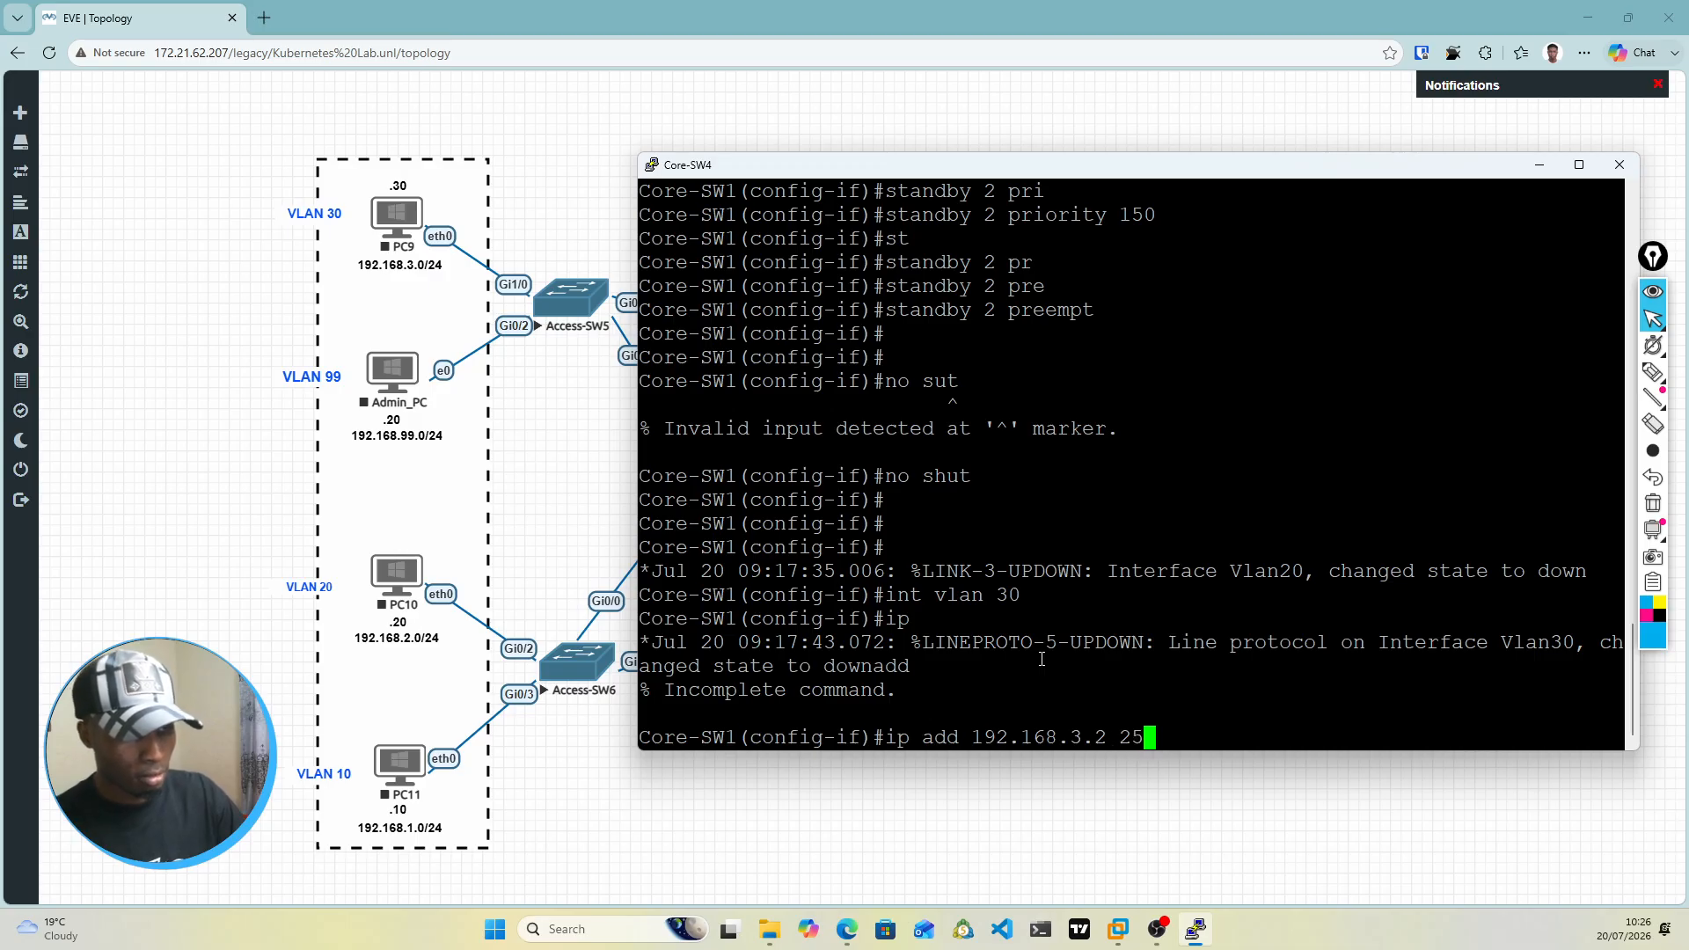
pyautogui.write('5.255')
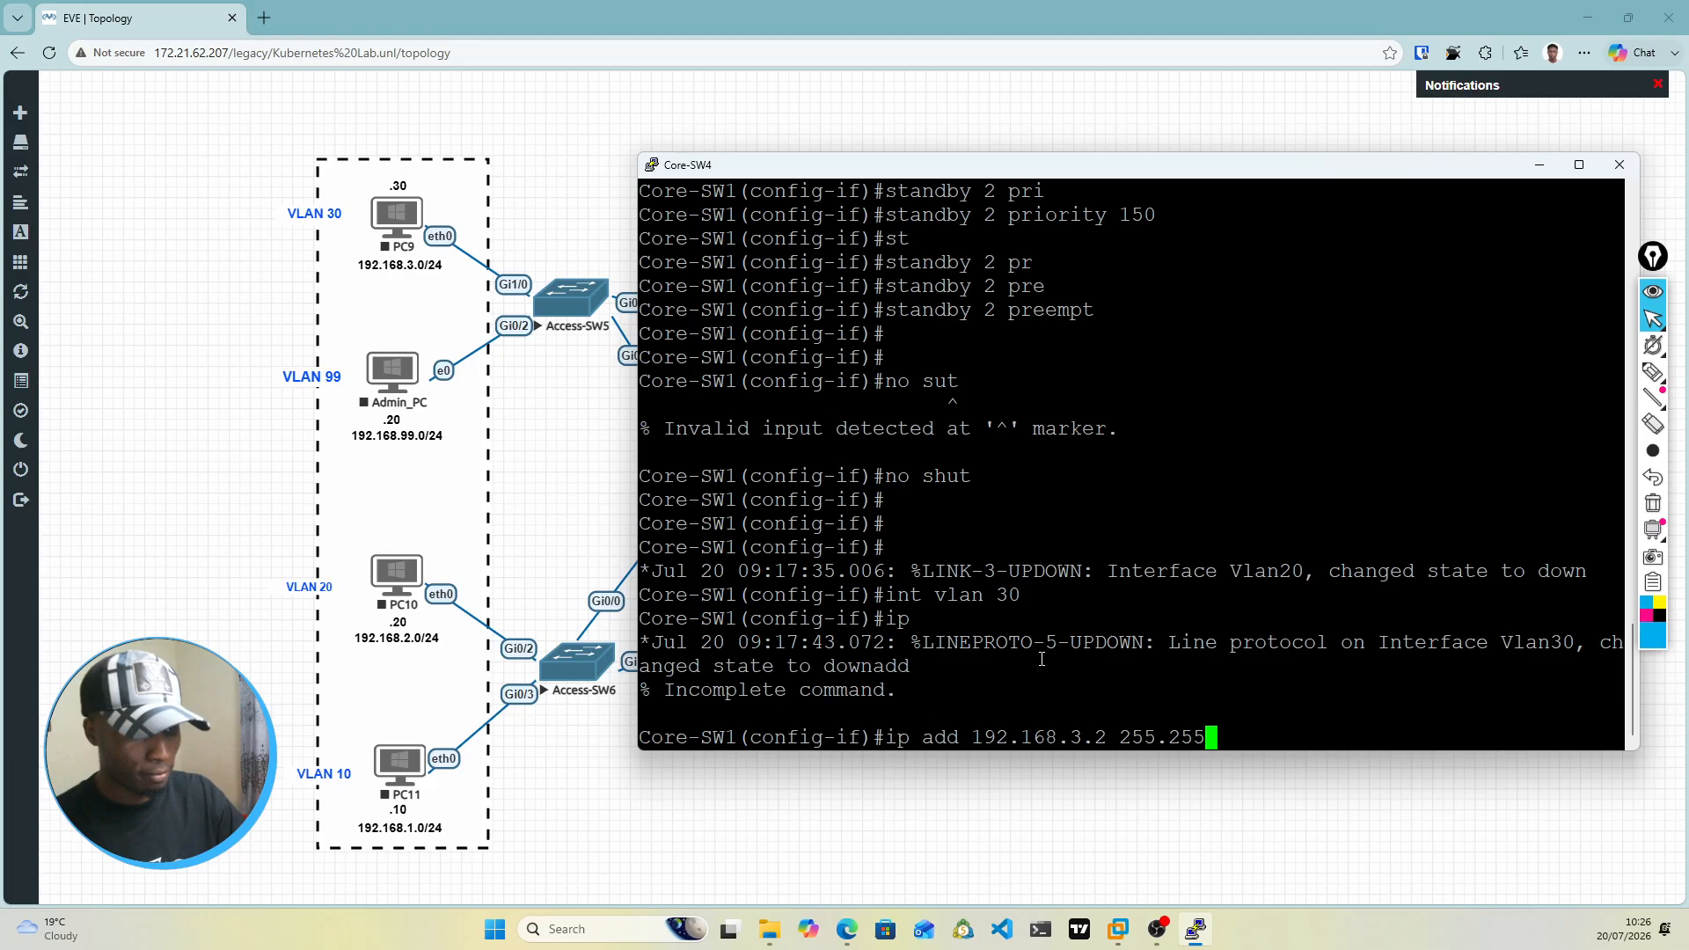
pyautogui.write('.255.0')
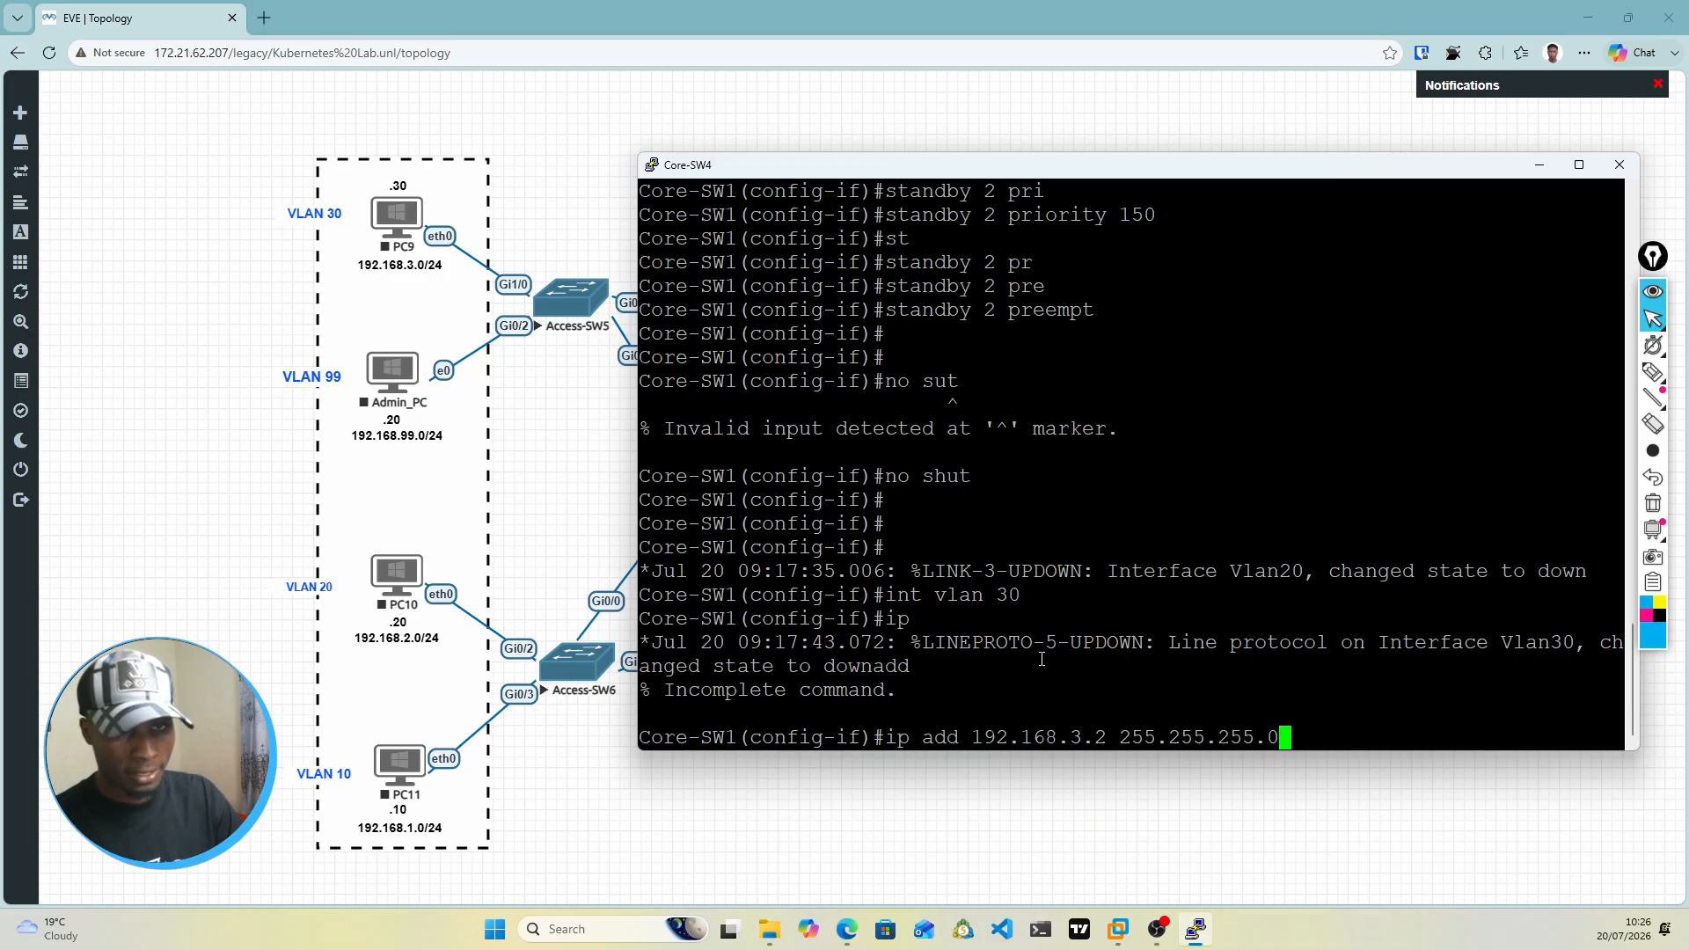
pyautogui.press('Return')
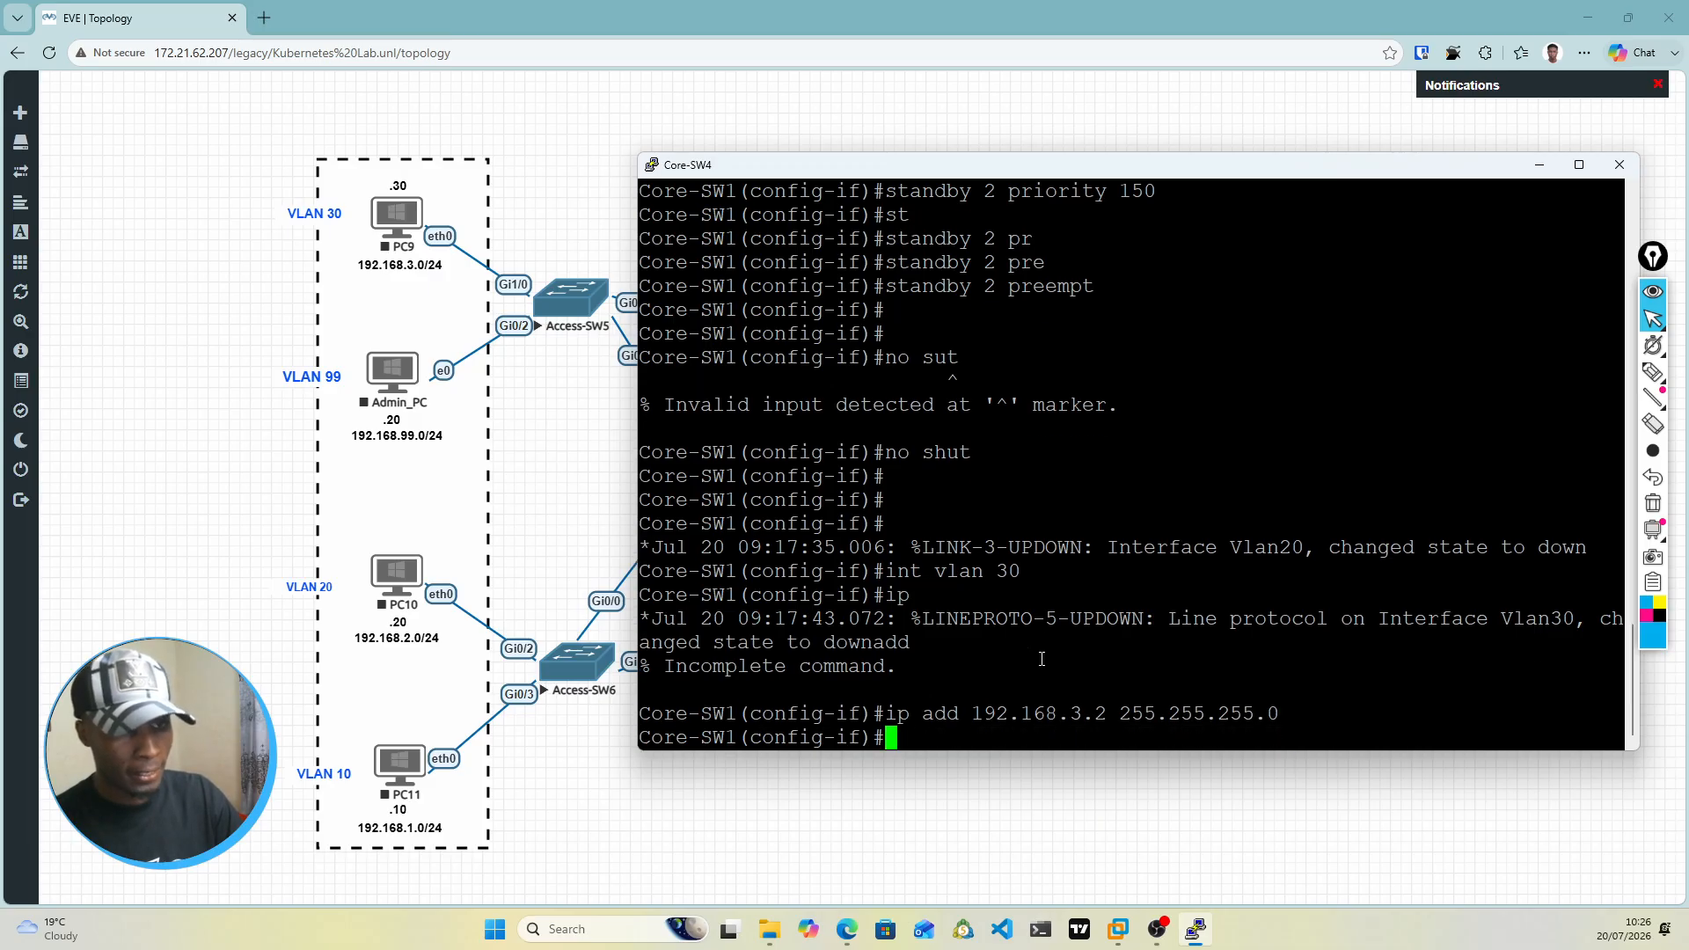
# Step: Set the HSRP group 3 virtual IP on the VLAN 30 interface with standby 3 ip 192.168.3.1
pyautogui.write('ip')
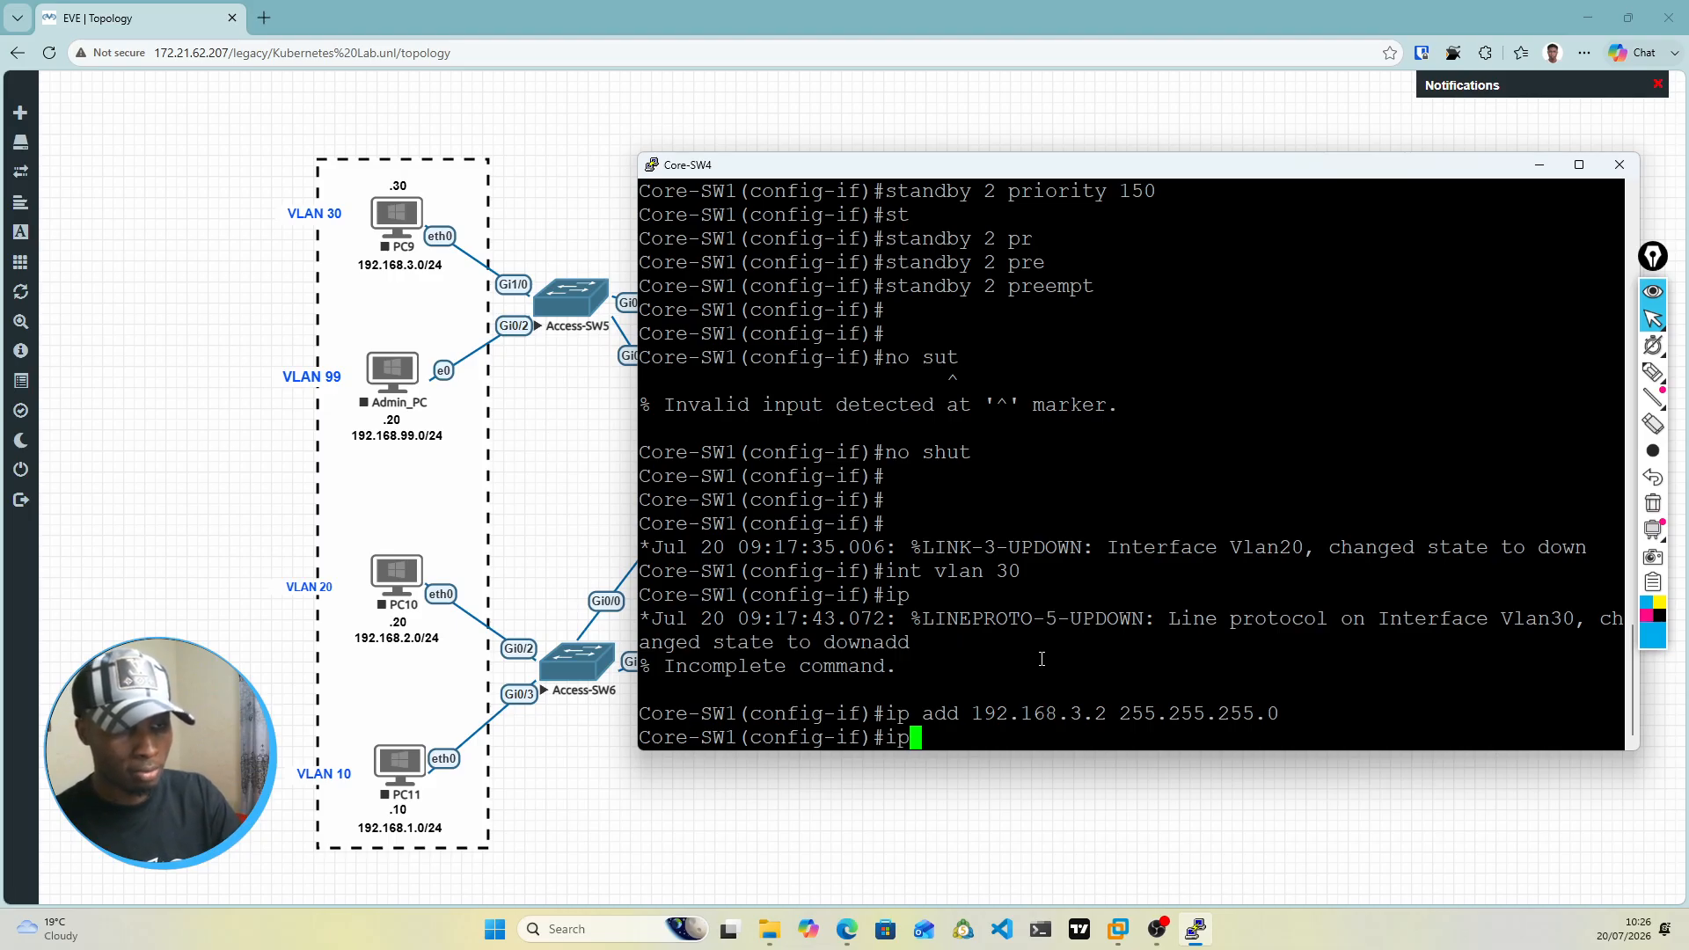
pyautogui.press('BackSpace')
pyautogui.press('BackSpace')
pyautogui.write('stan')
pyautogui.press('Tab')
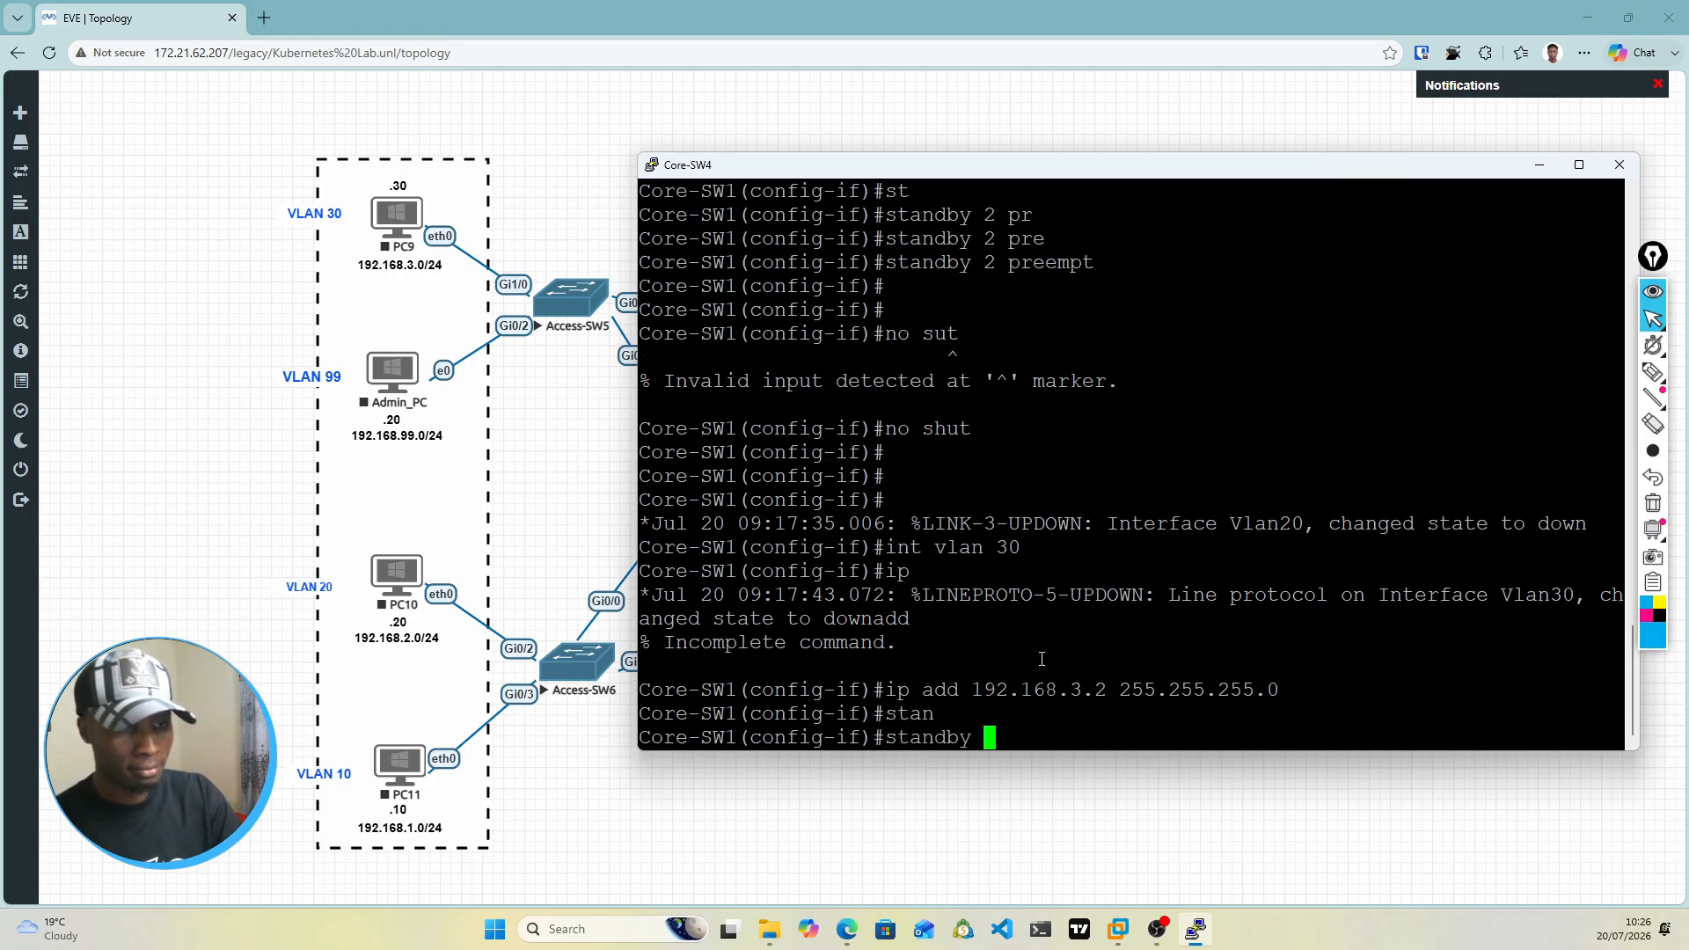
pyautogui.write('3')
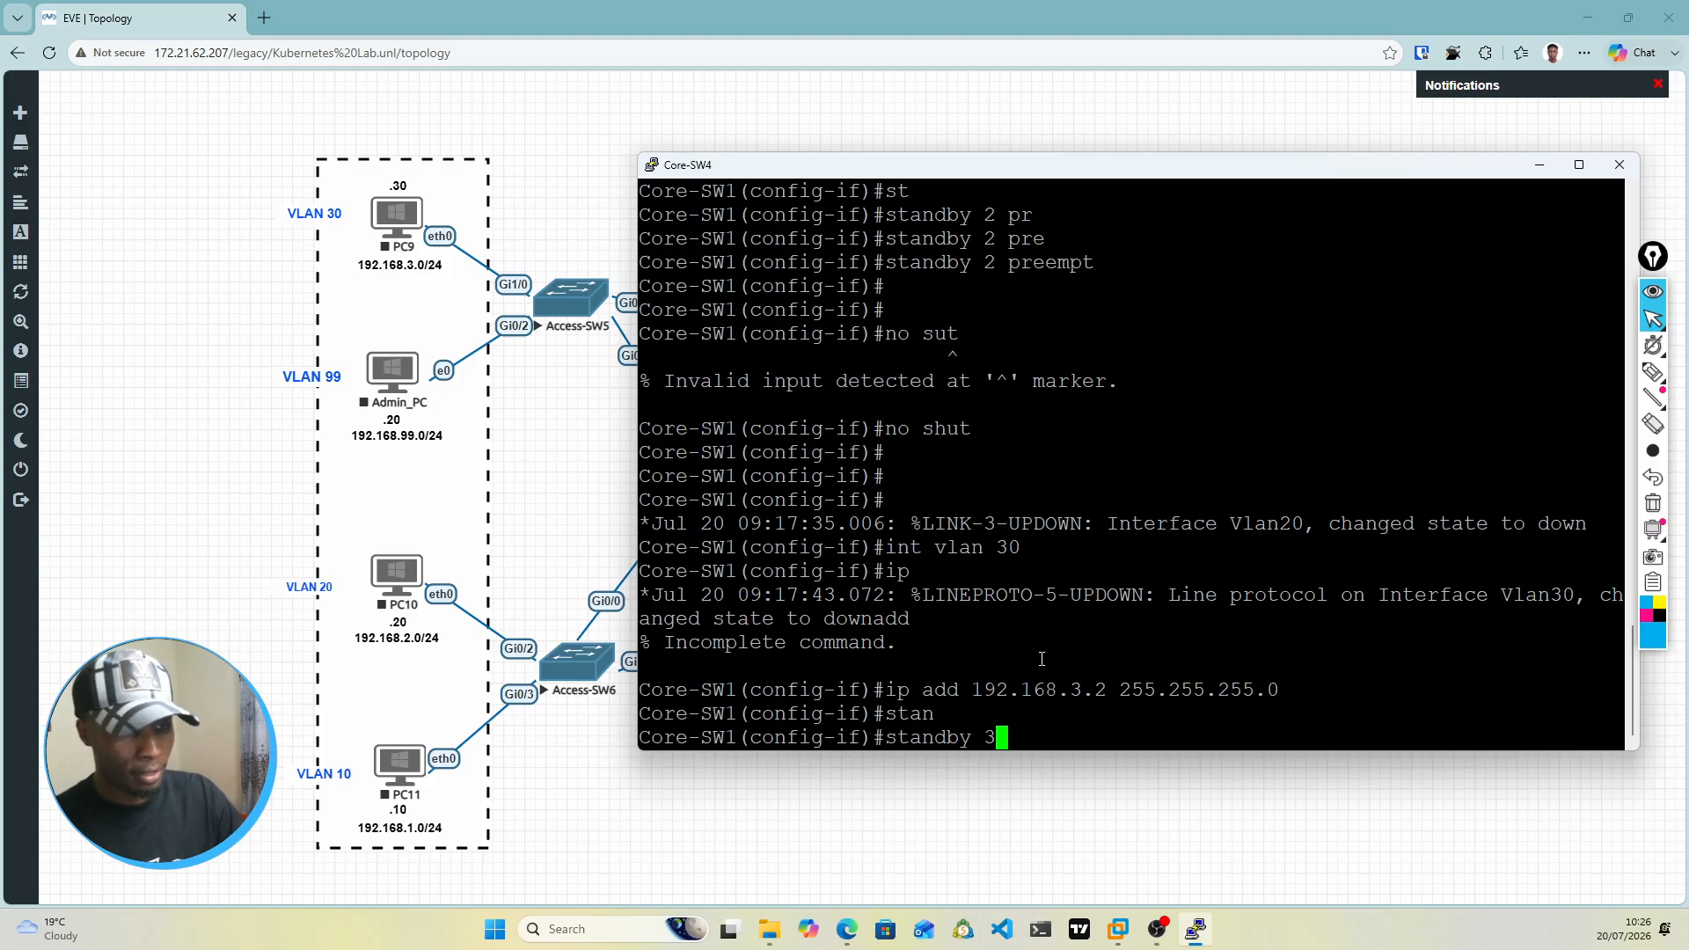
pyautogui.write(' ip ')
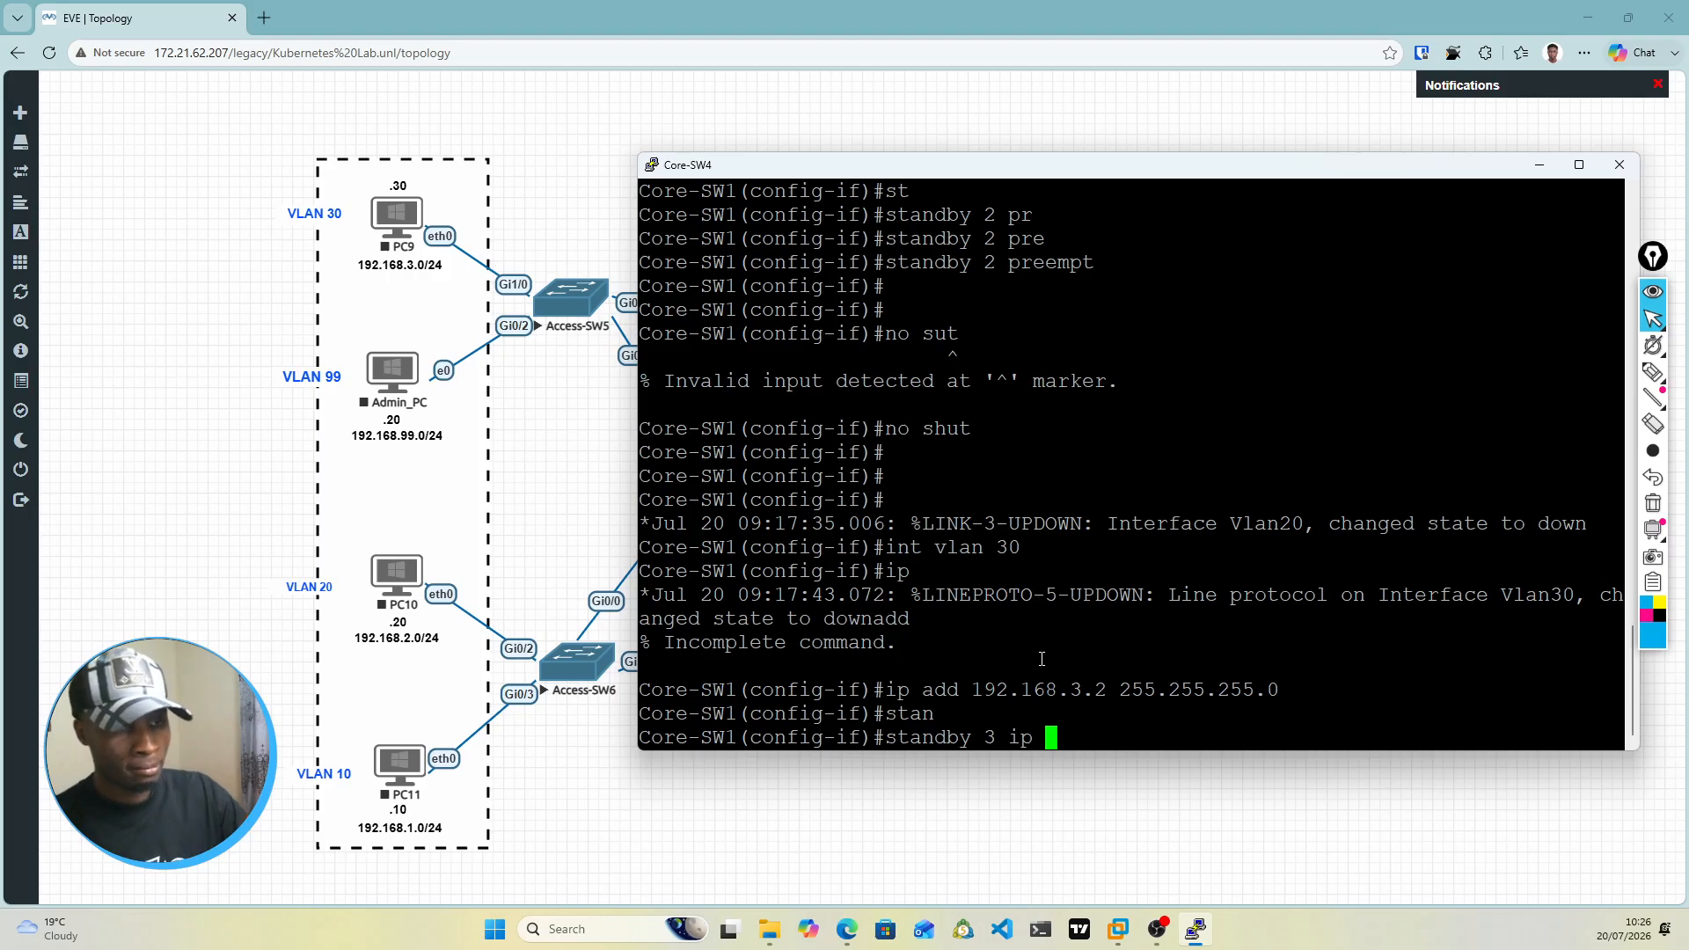
pyautogui.write('192.1')
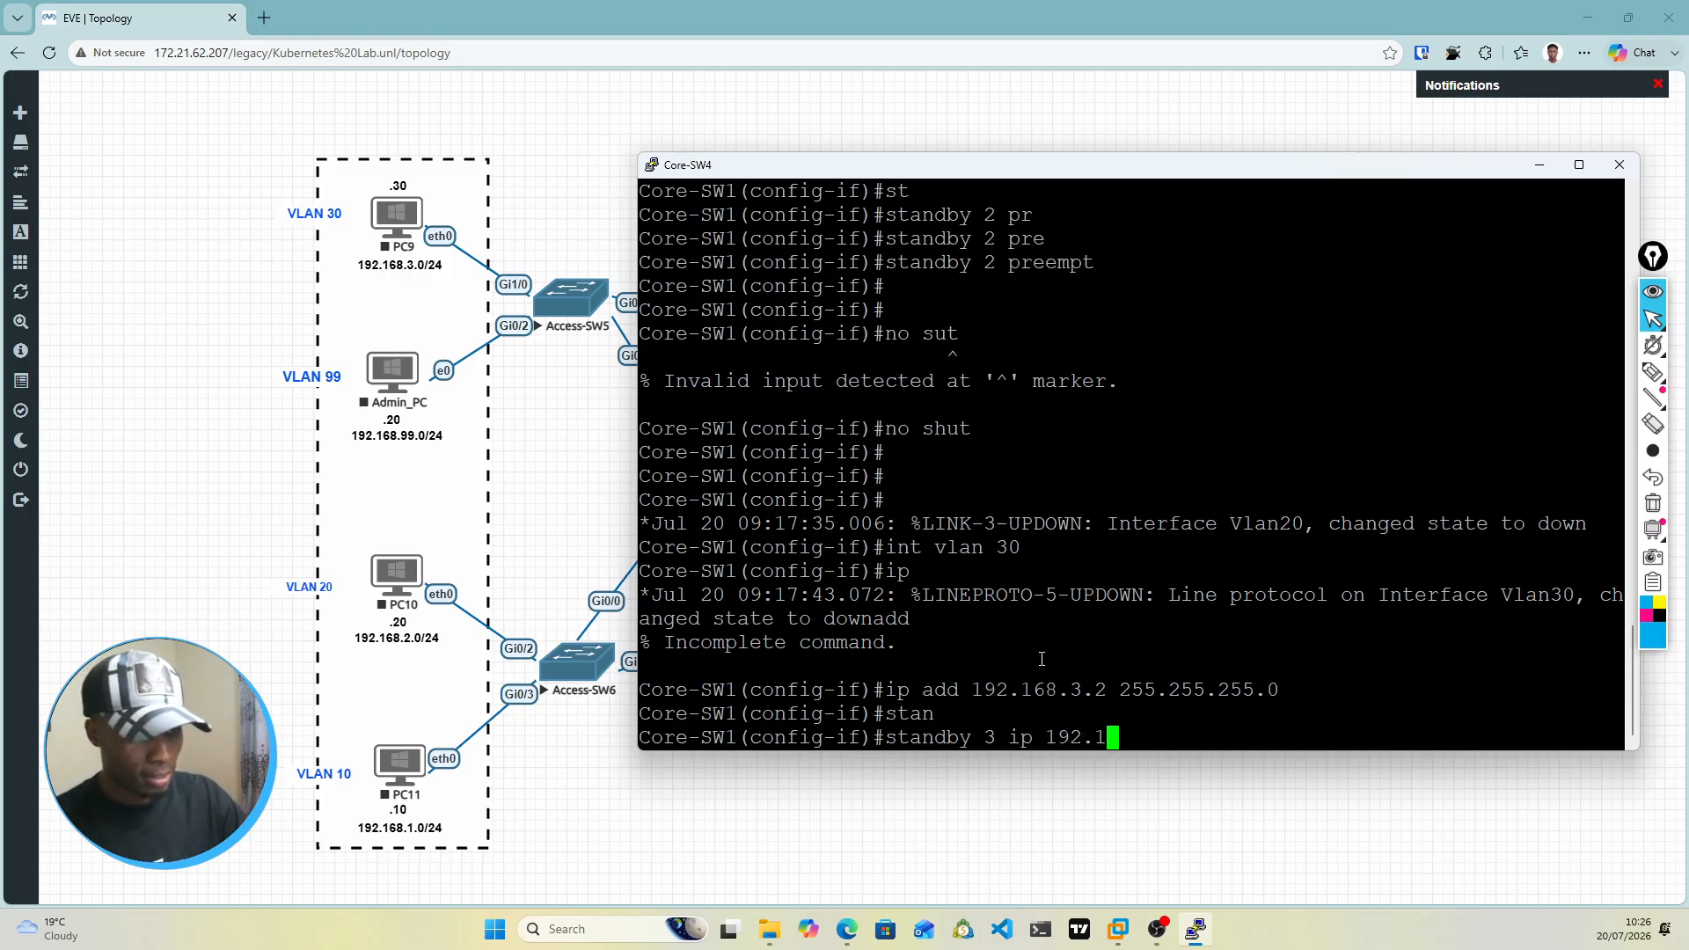
pyautogui.write('68.3.1')
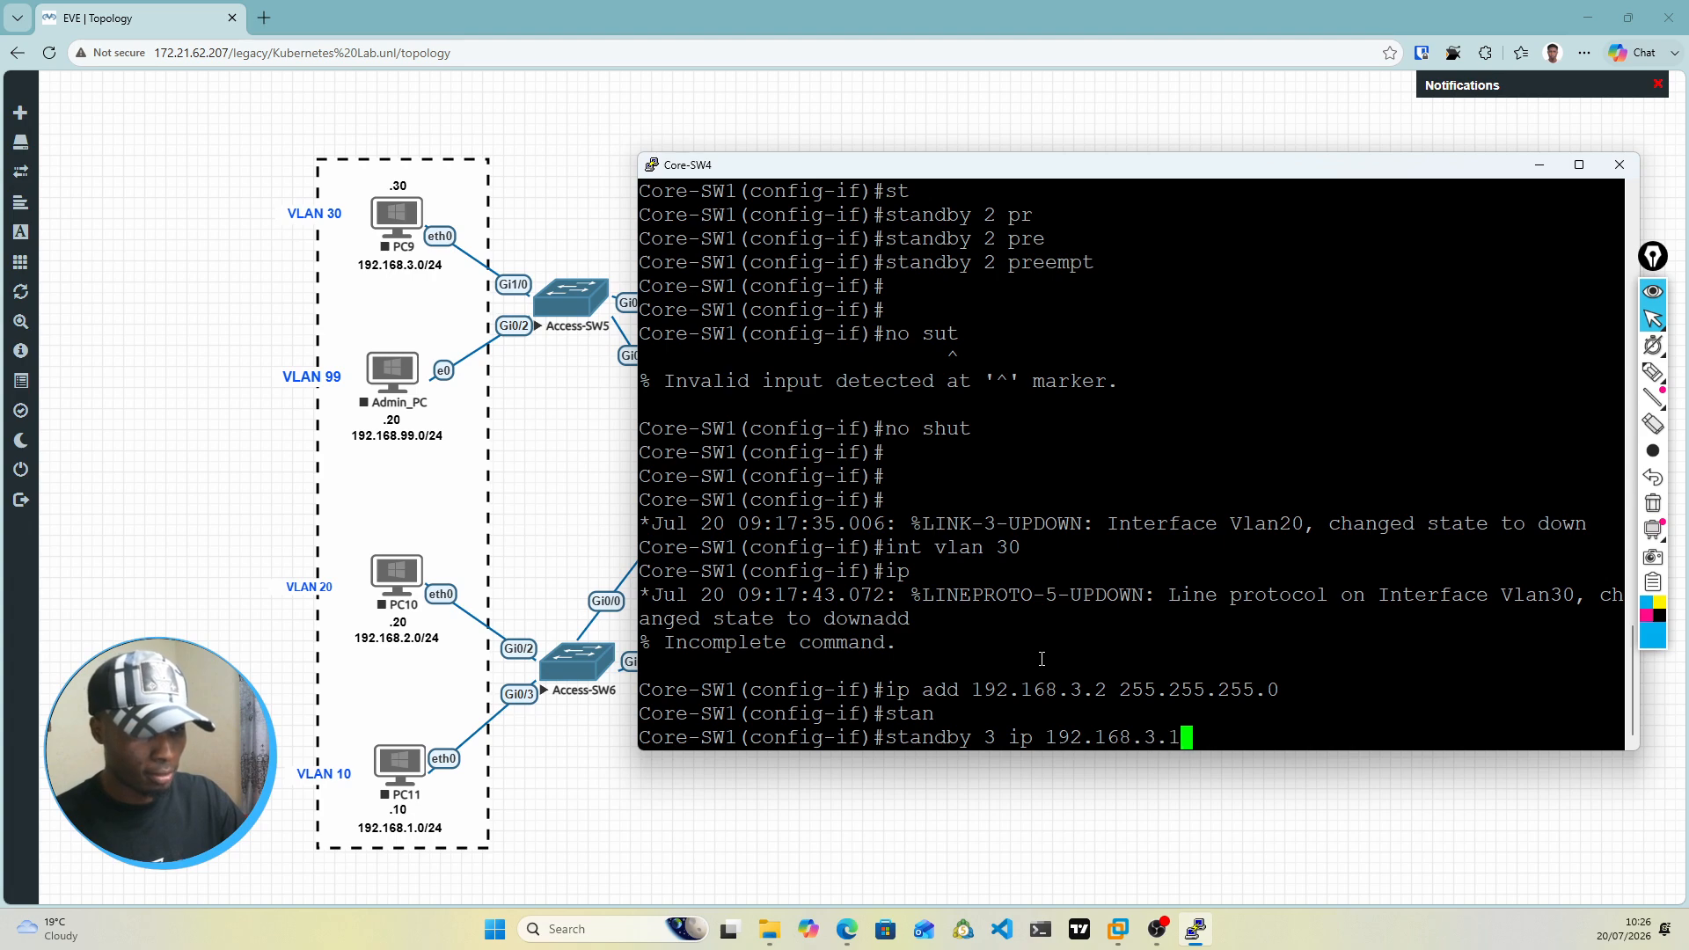
pyautogui.press('Return')
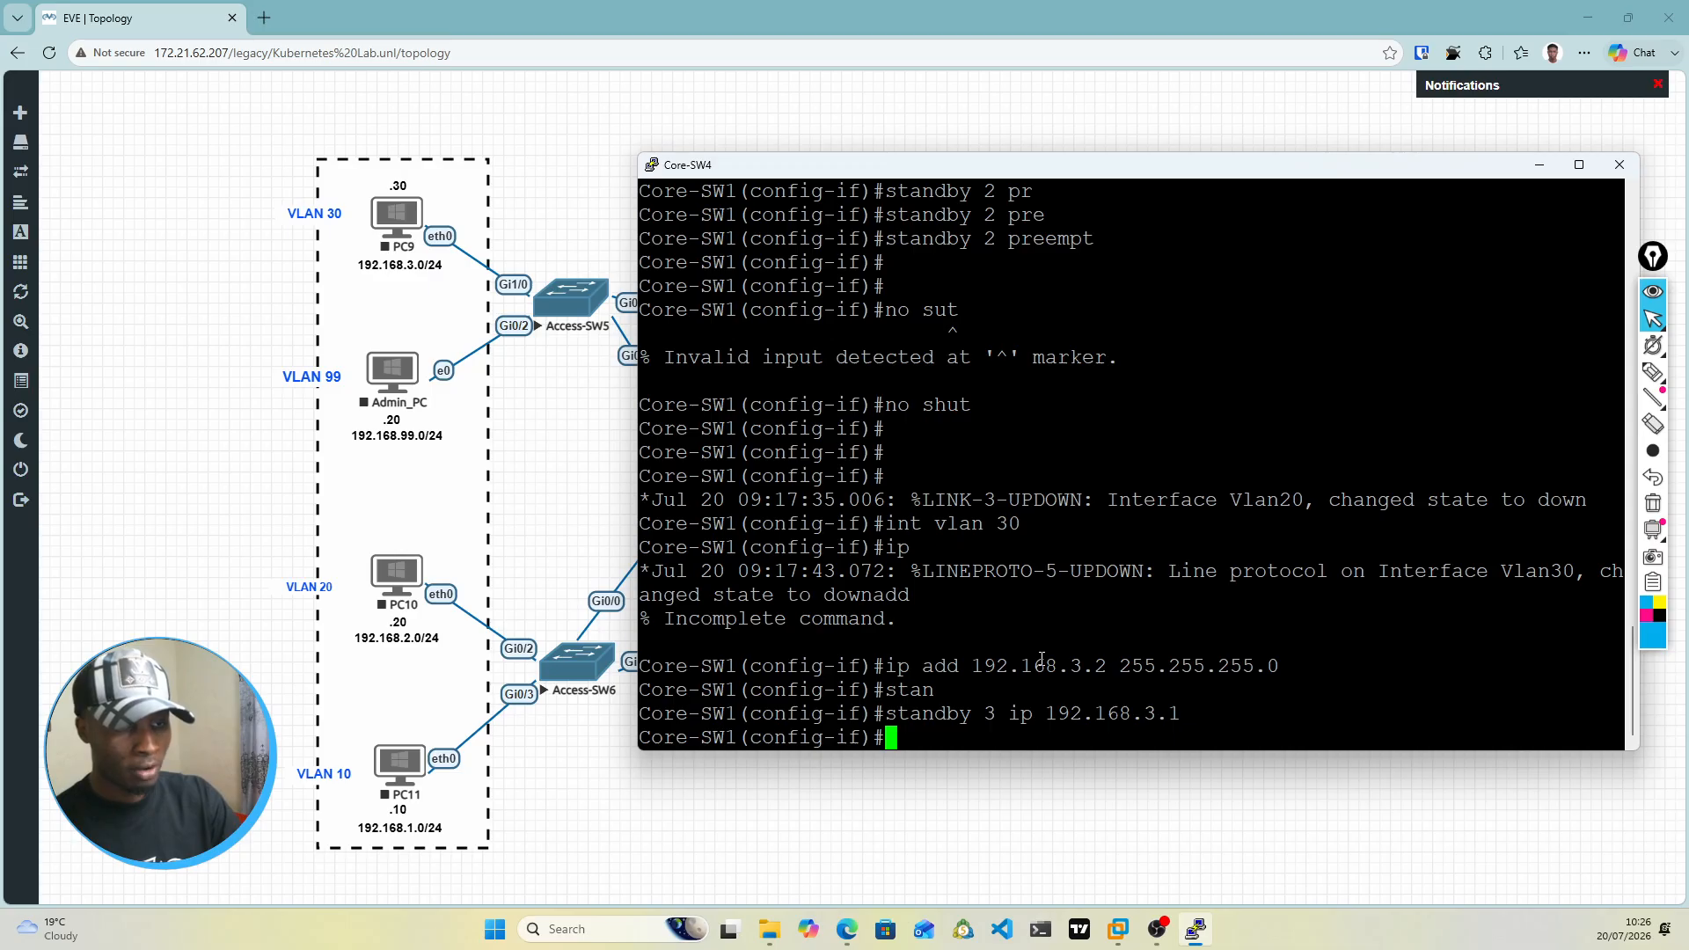
# Step: Set the HSRP group 3 priority on the VLAN 30 interface to 150 with standby 3 priority 150
pyautogui.write('standy')
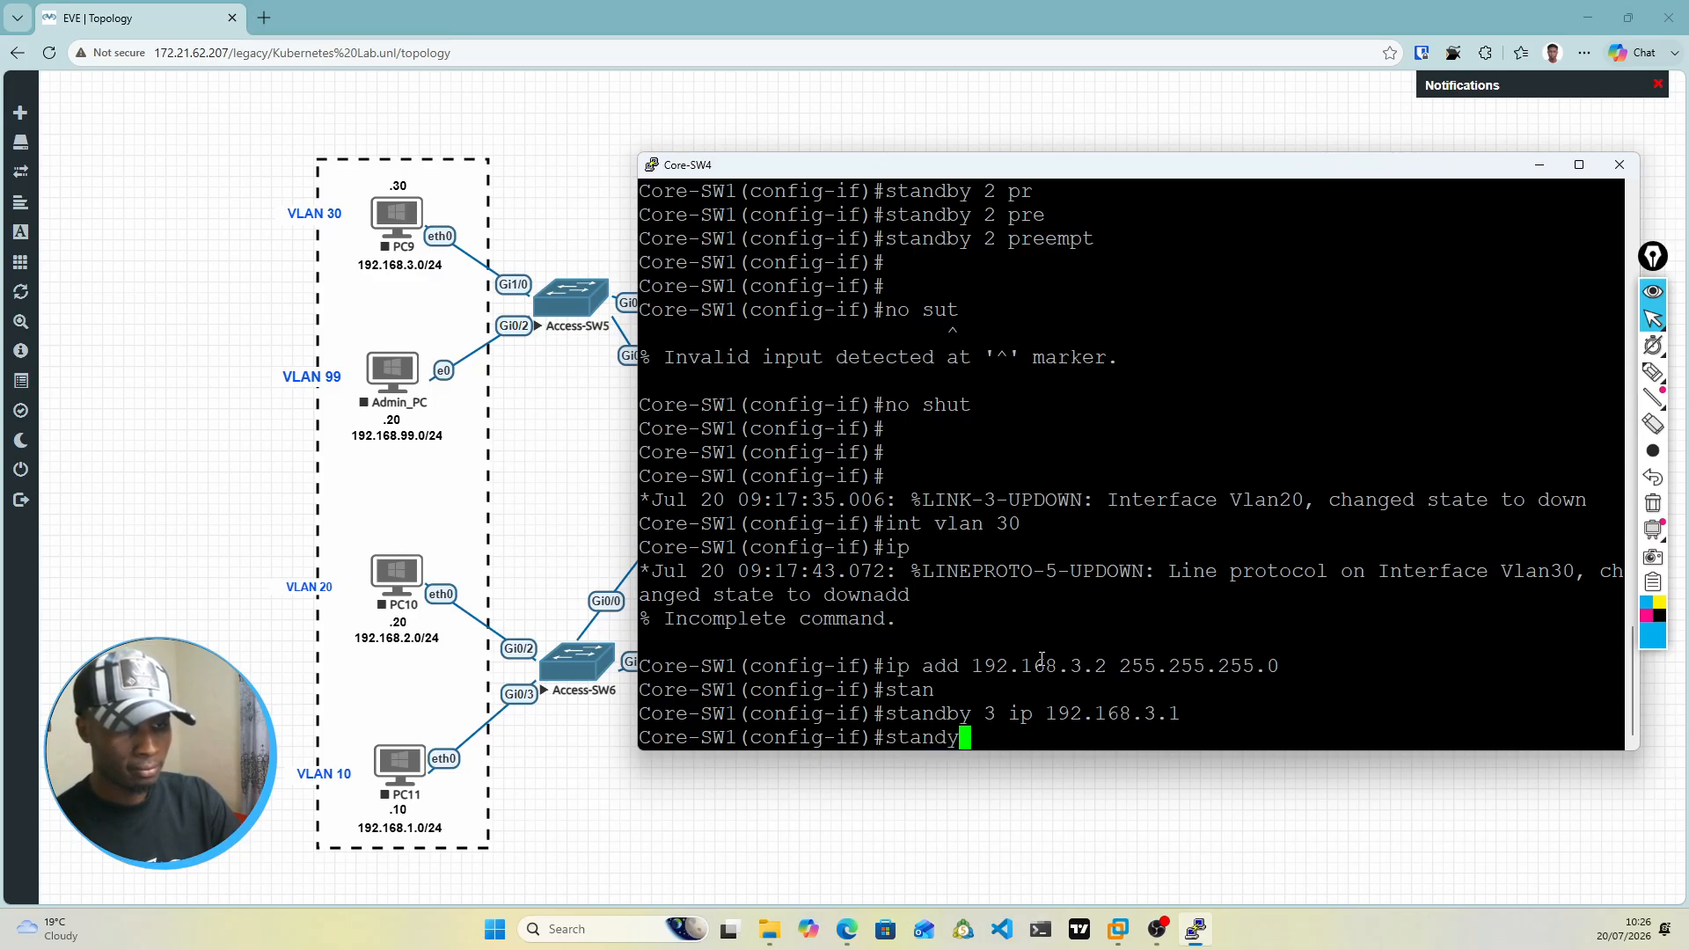
pyautogui.press('BackSpace')
pyautogui.press('Tab')
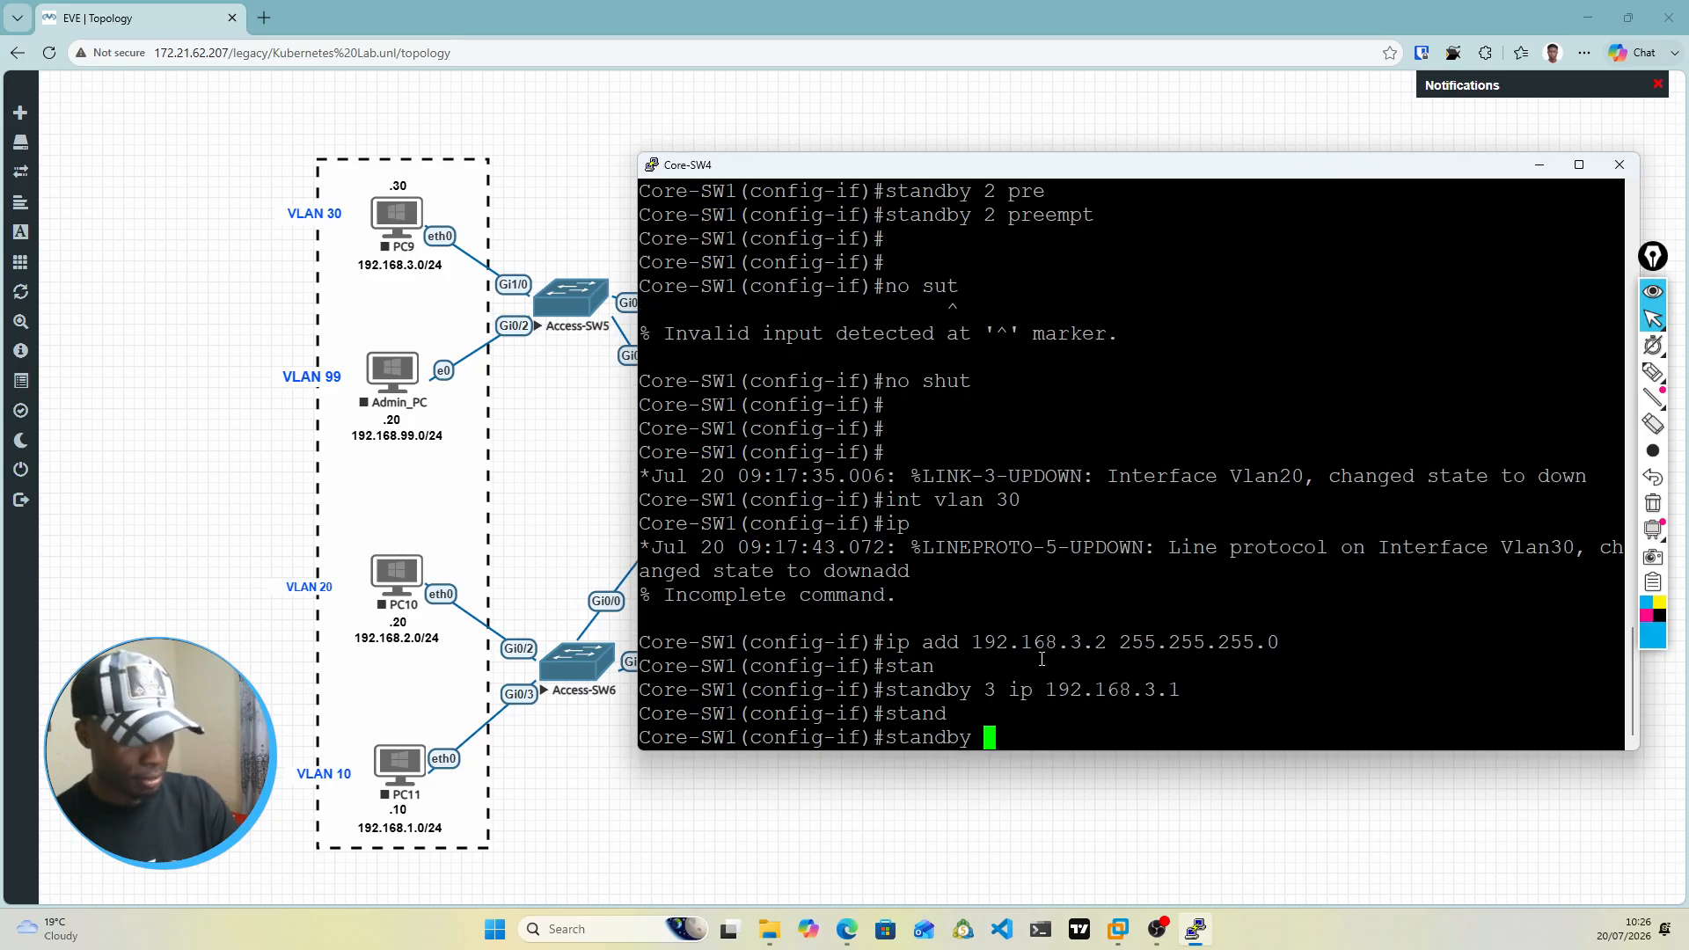
pyautogui.write('3 pri')
pyautogui.press('Tab')
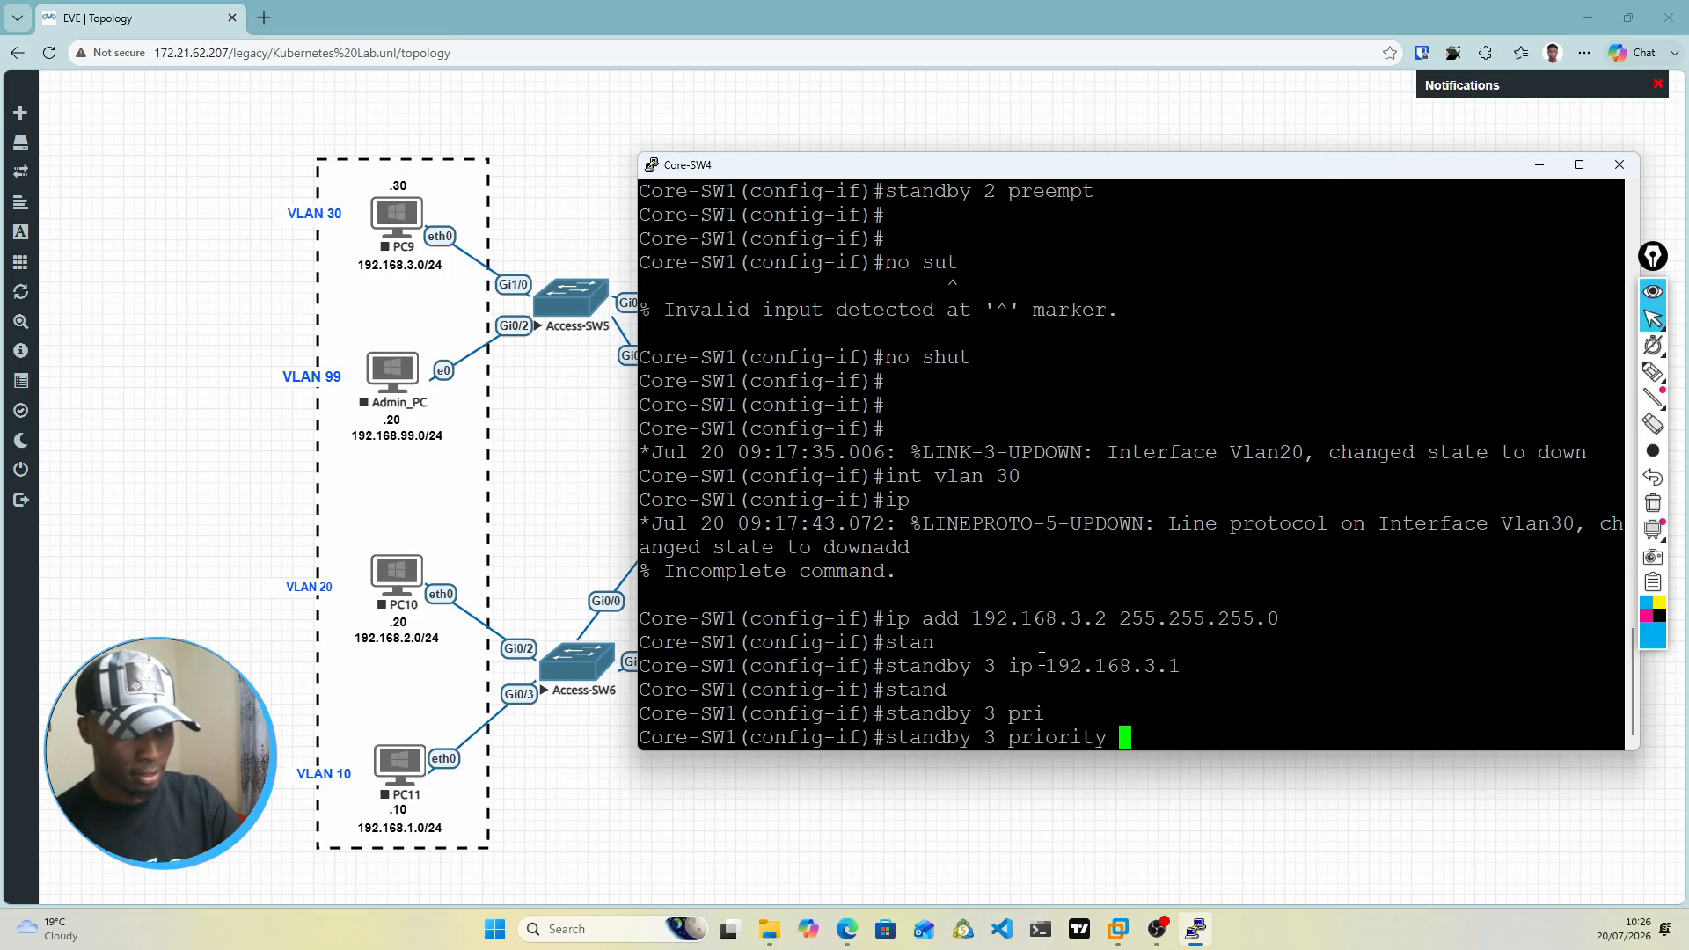
pyautogui.write('150')
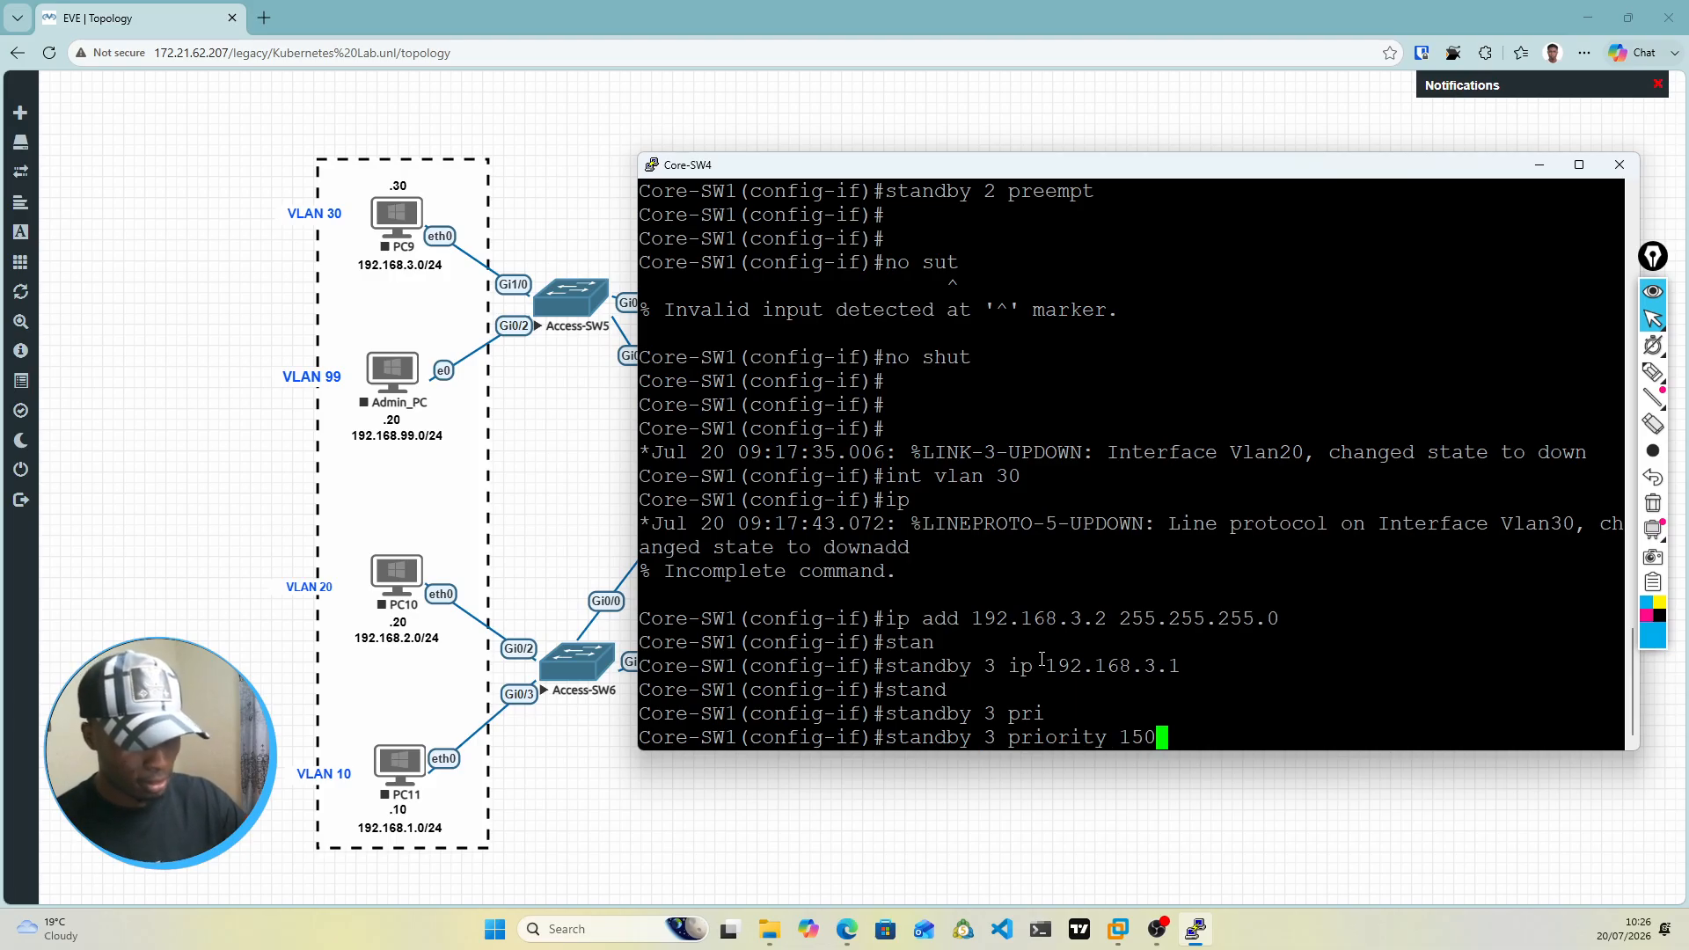
pyautogui.press('Return')
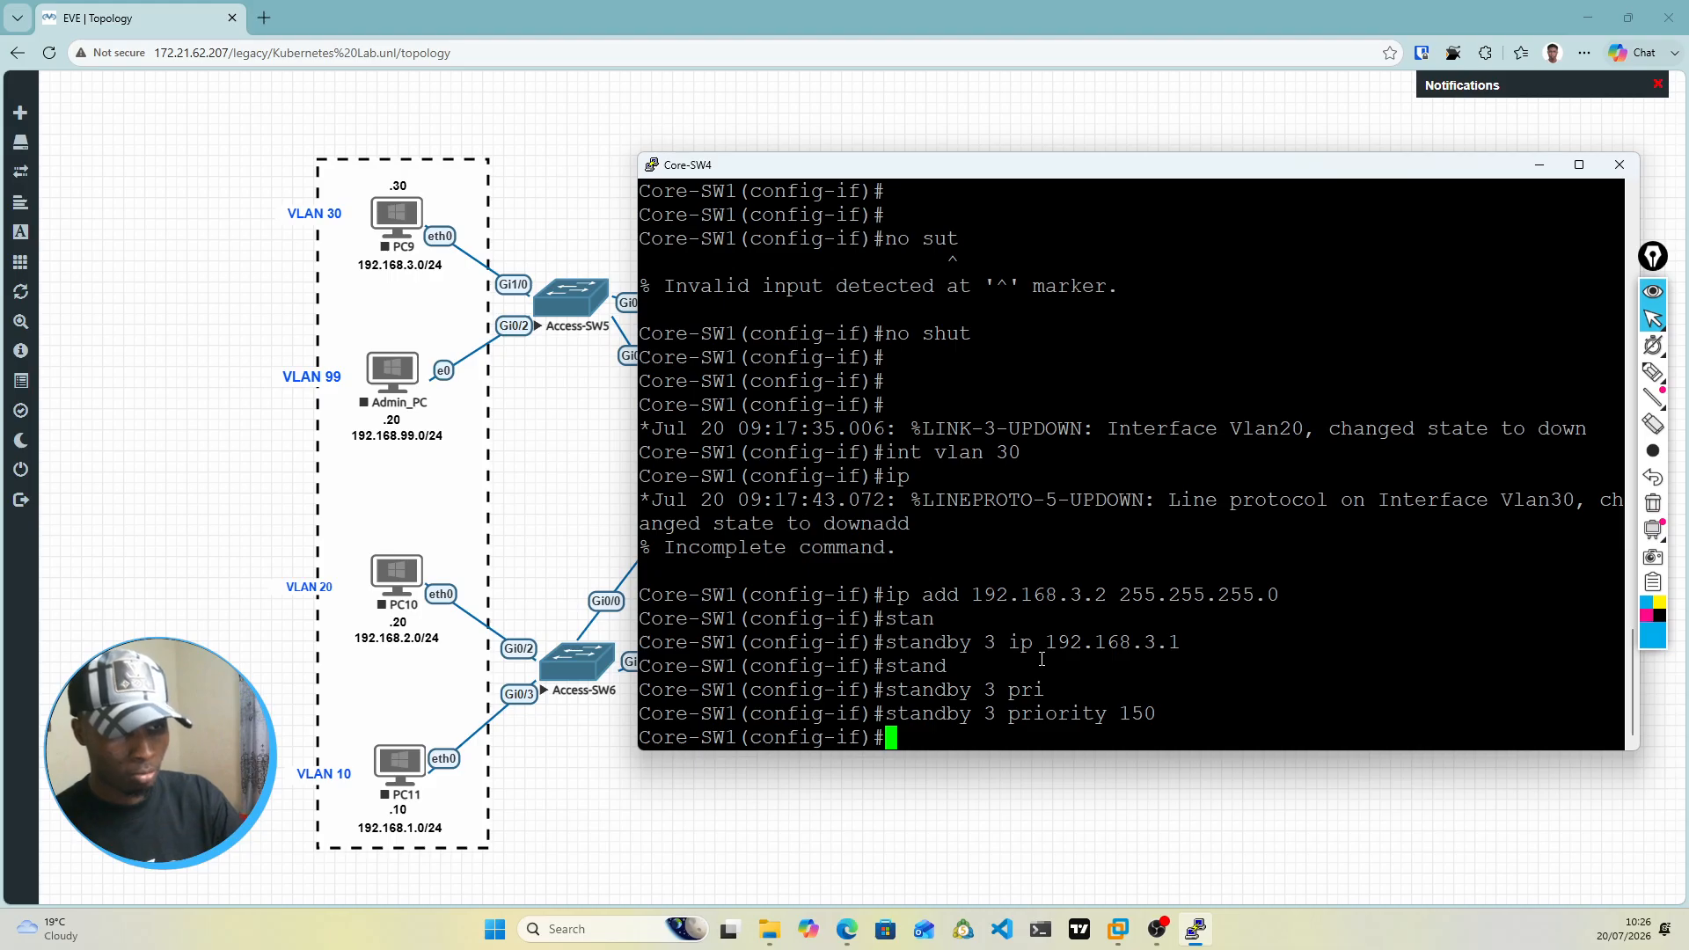
# Step: Enable preemption for HSRP group 3 on the VLAN 30 interface with standby 3 preempt
pyautogui.write('stan')
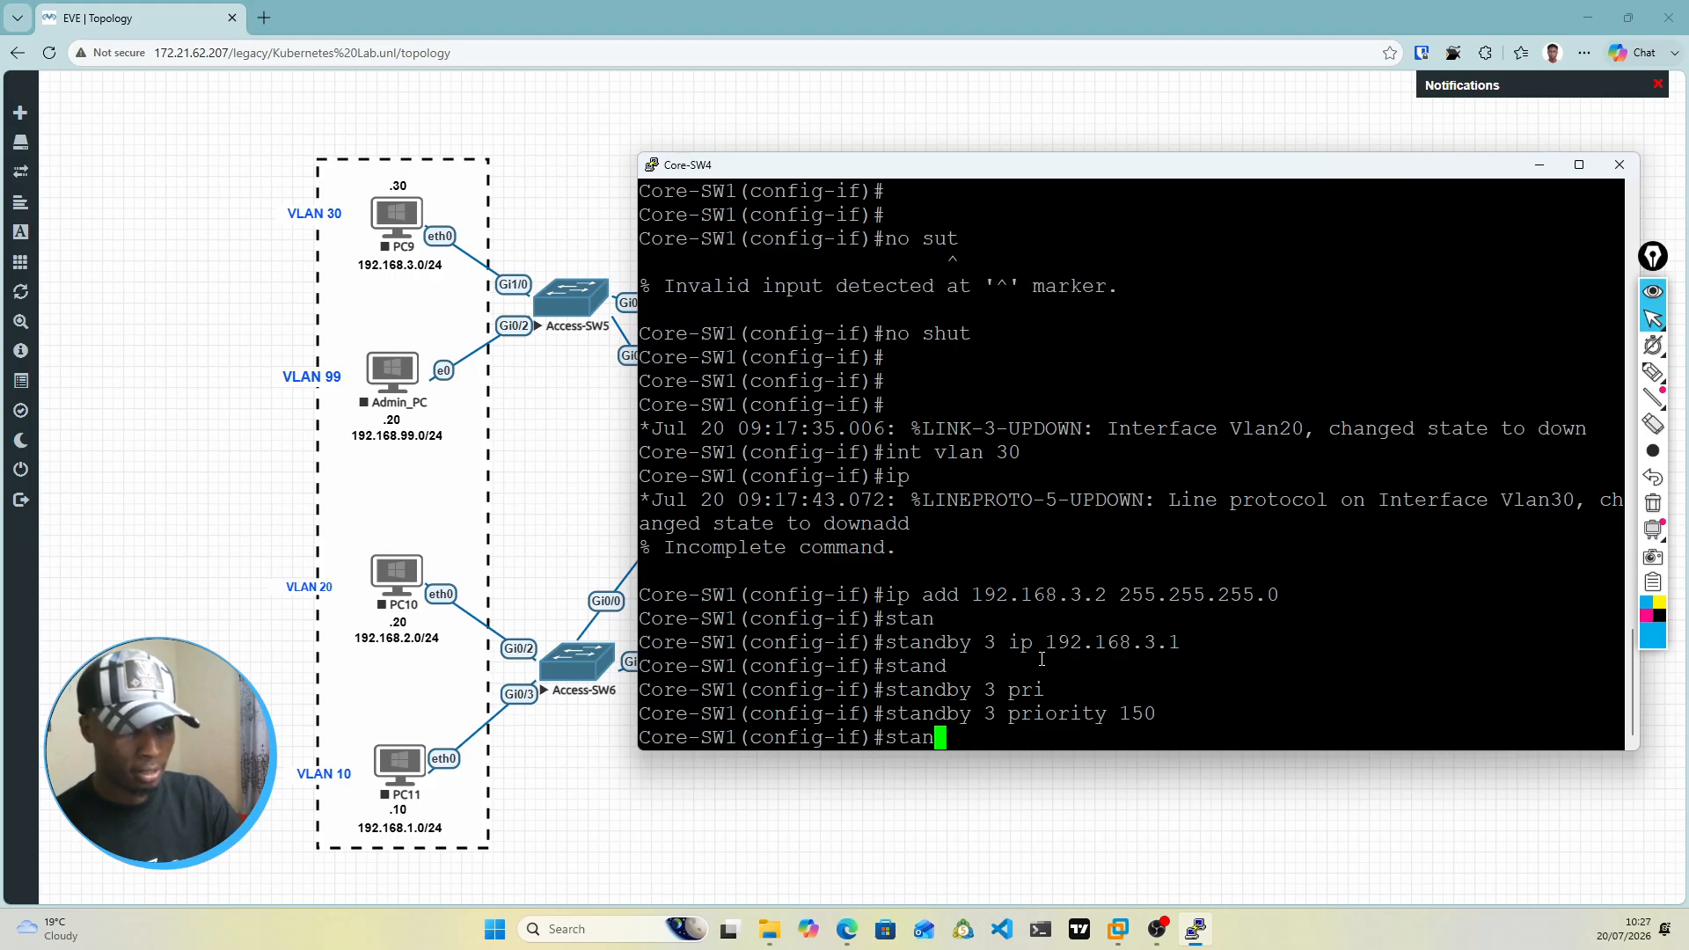
pyautogui.press('Tab')
pyautogui.write('3 pr')
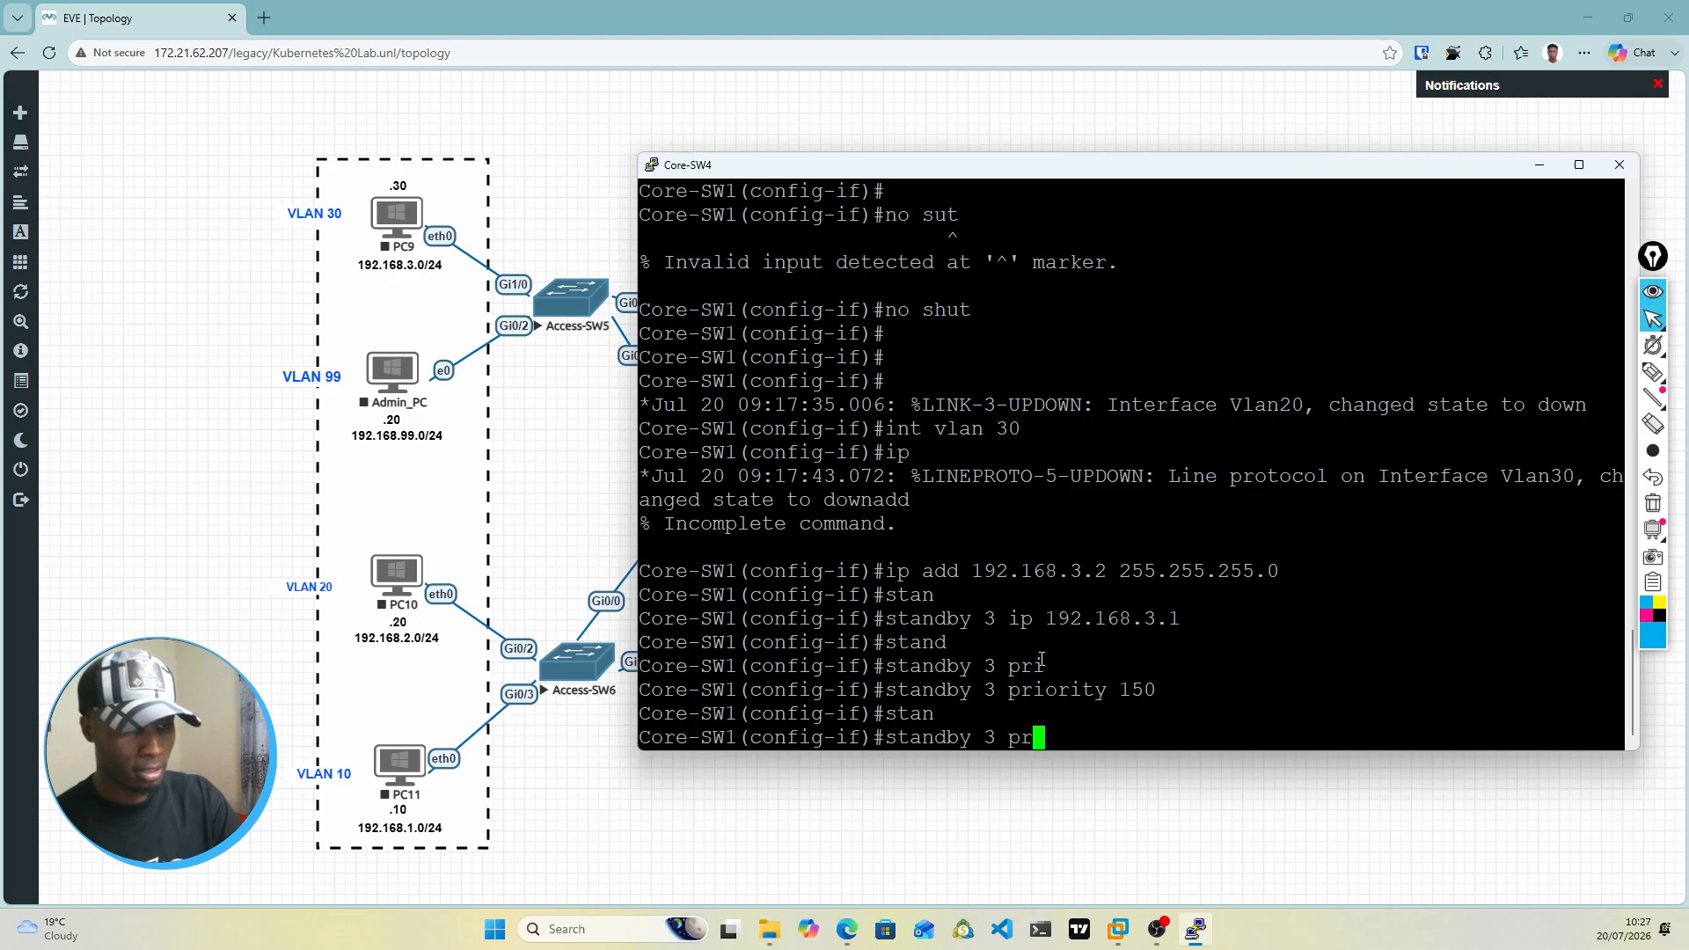
pyautogui.write('e')
pyautogui.press('Tab')
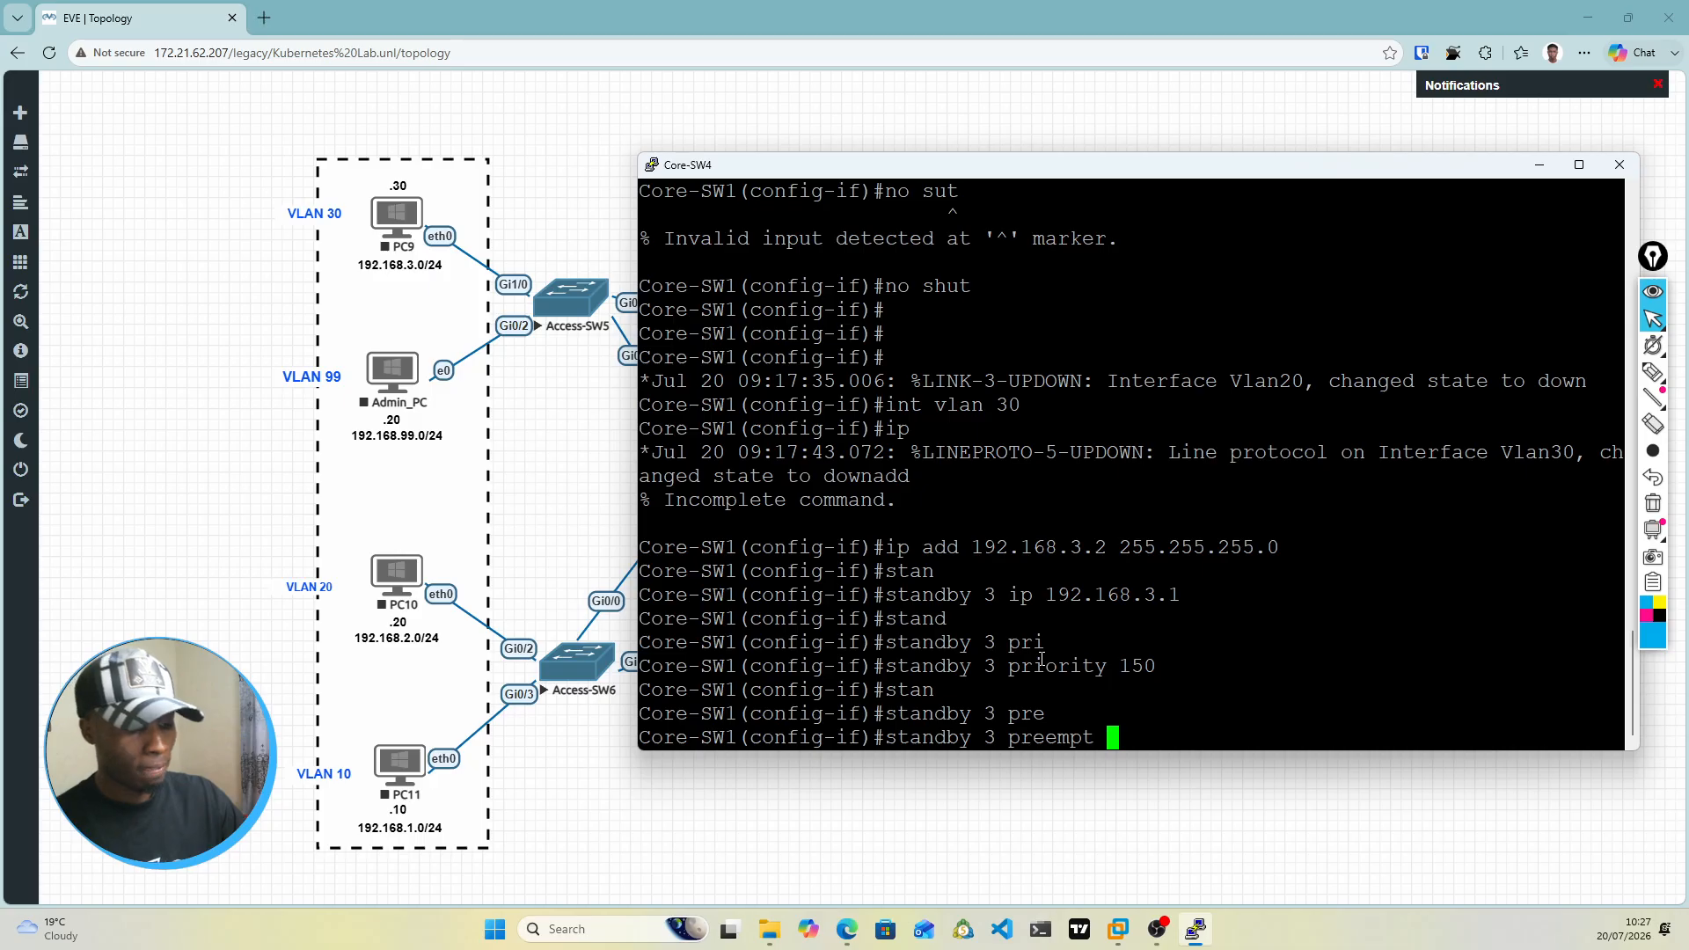
pyautogui.press('Return')
# Step: Enable the VLAN 30 interface with no shut
pyautogui.write('no shut')
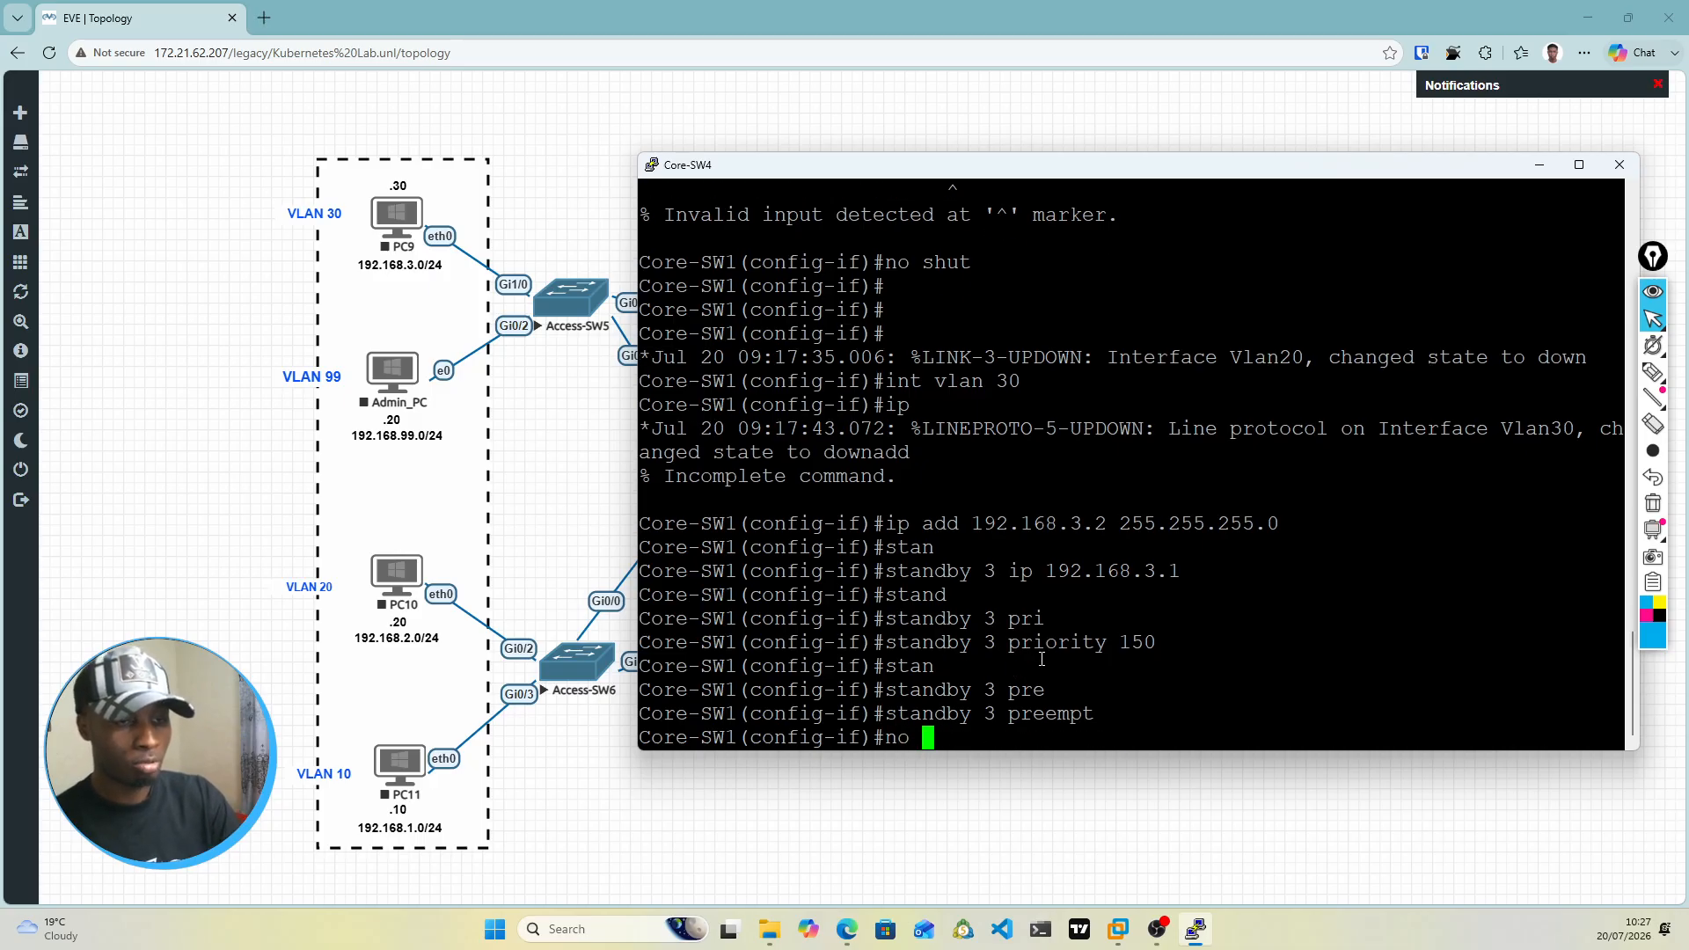
pyautogui.press('Return')
pyautogui.press('Return')
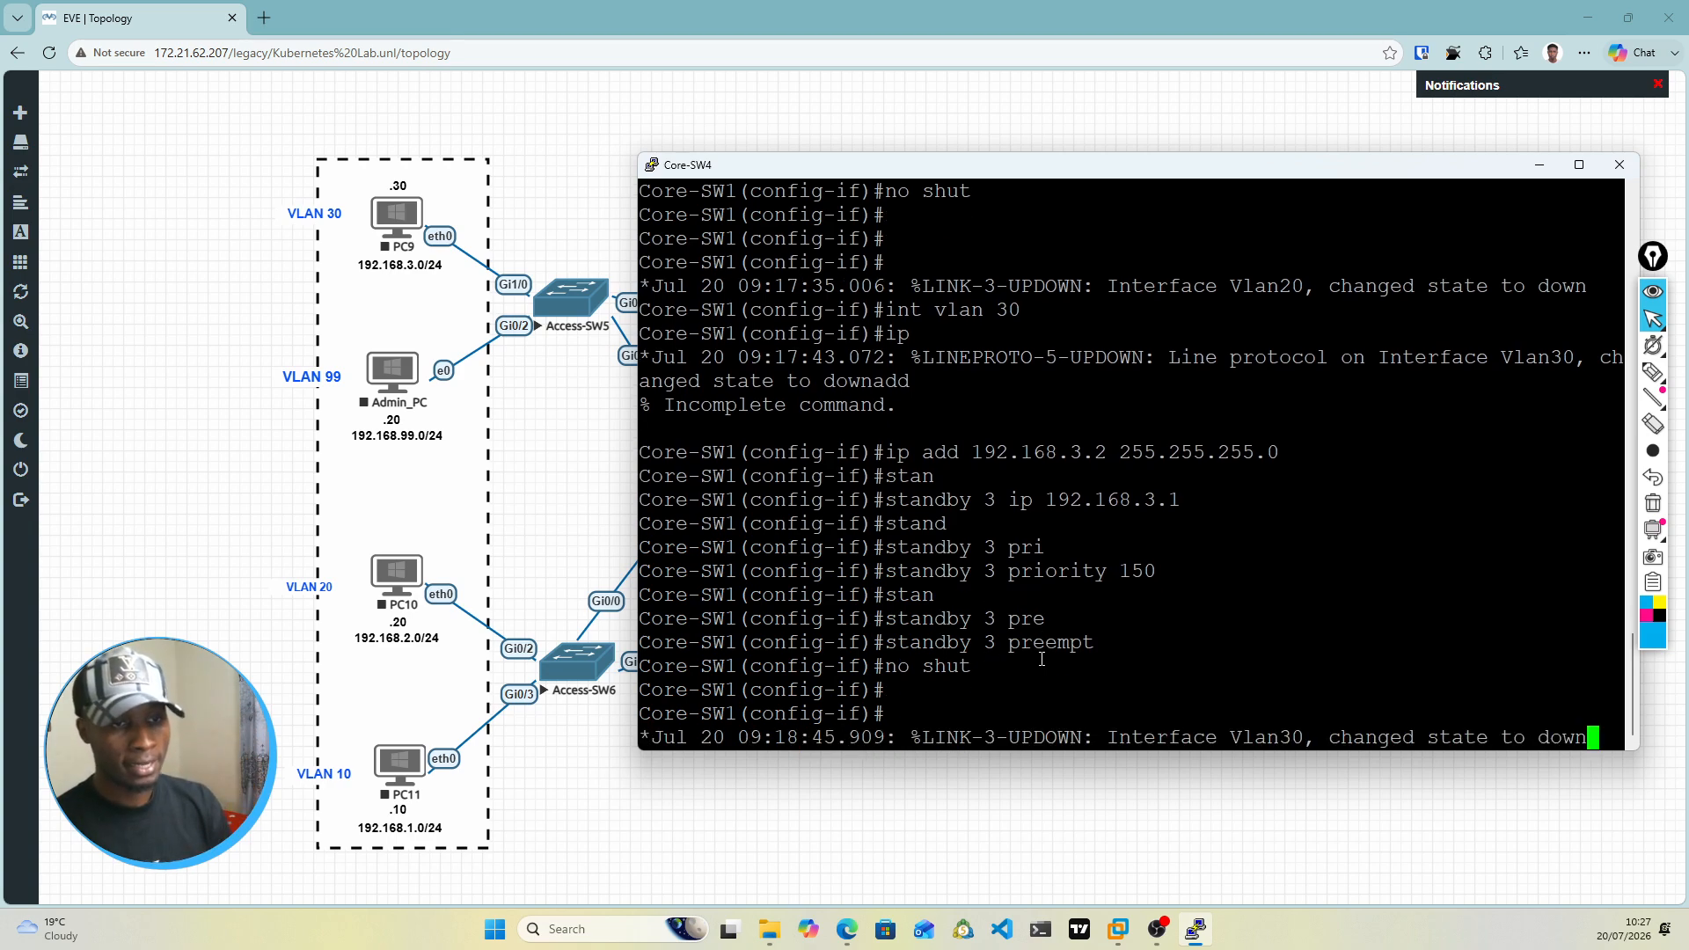
pyautogui.press('Return')
pyautogui.press('Return')
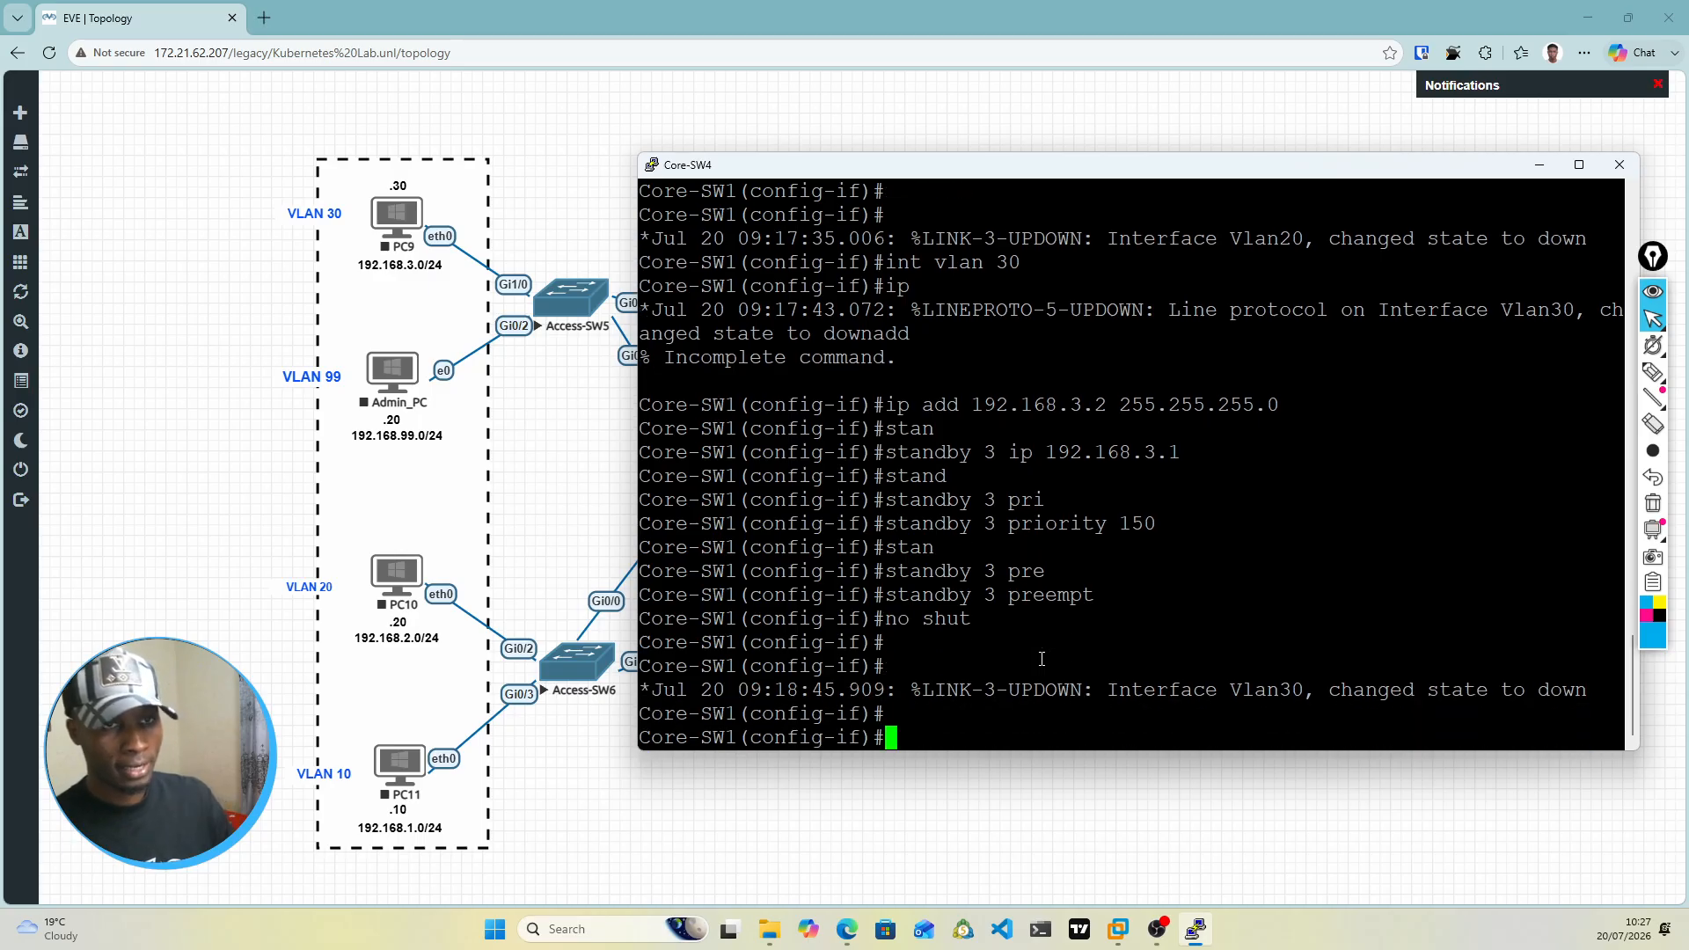
pyautogui.moveTo(1087, 174)
pyautogui.mouseDown()
pyautogui.moveTo(1090, 537)
pyautogui.moveTo(1098, 165)
pyautogui.mouseUp()
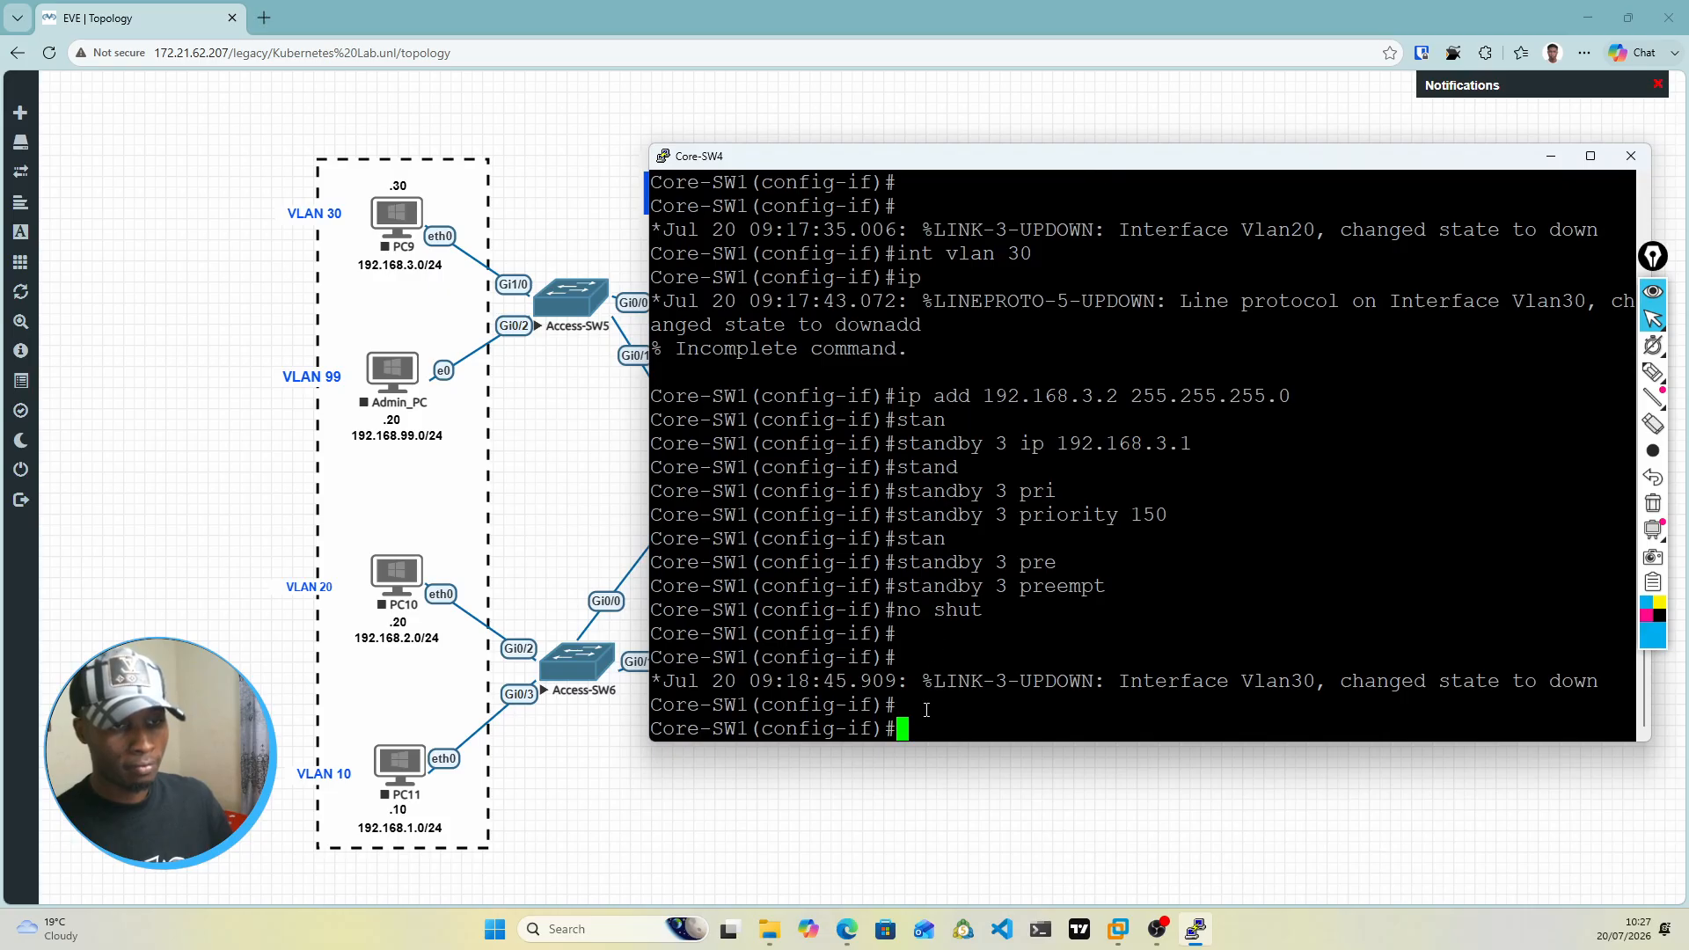
pyautogui.press('Return')
pyautogui.press('Return')
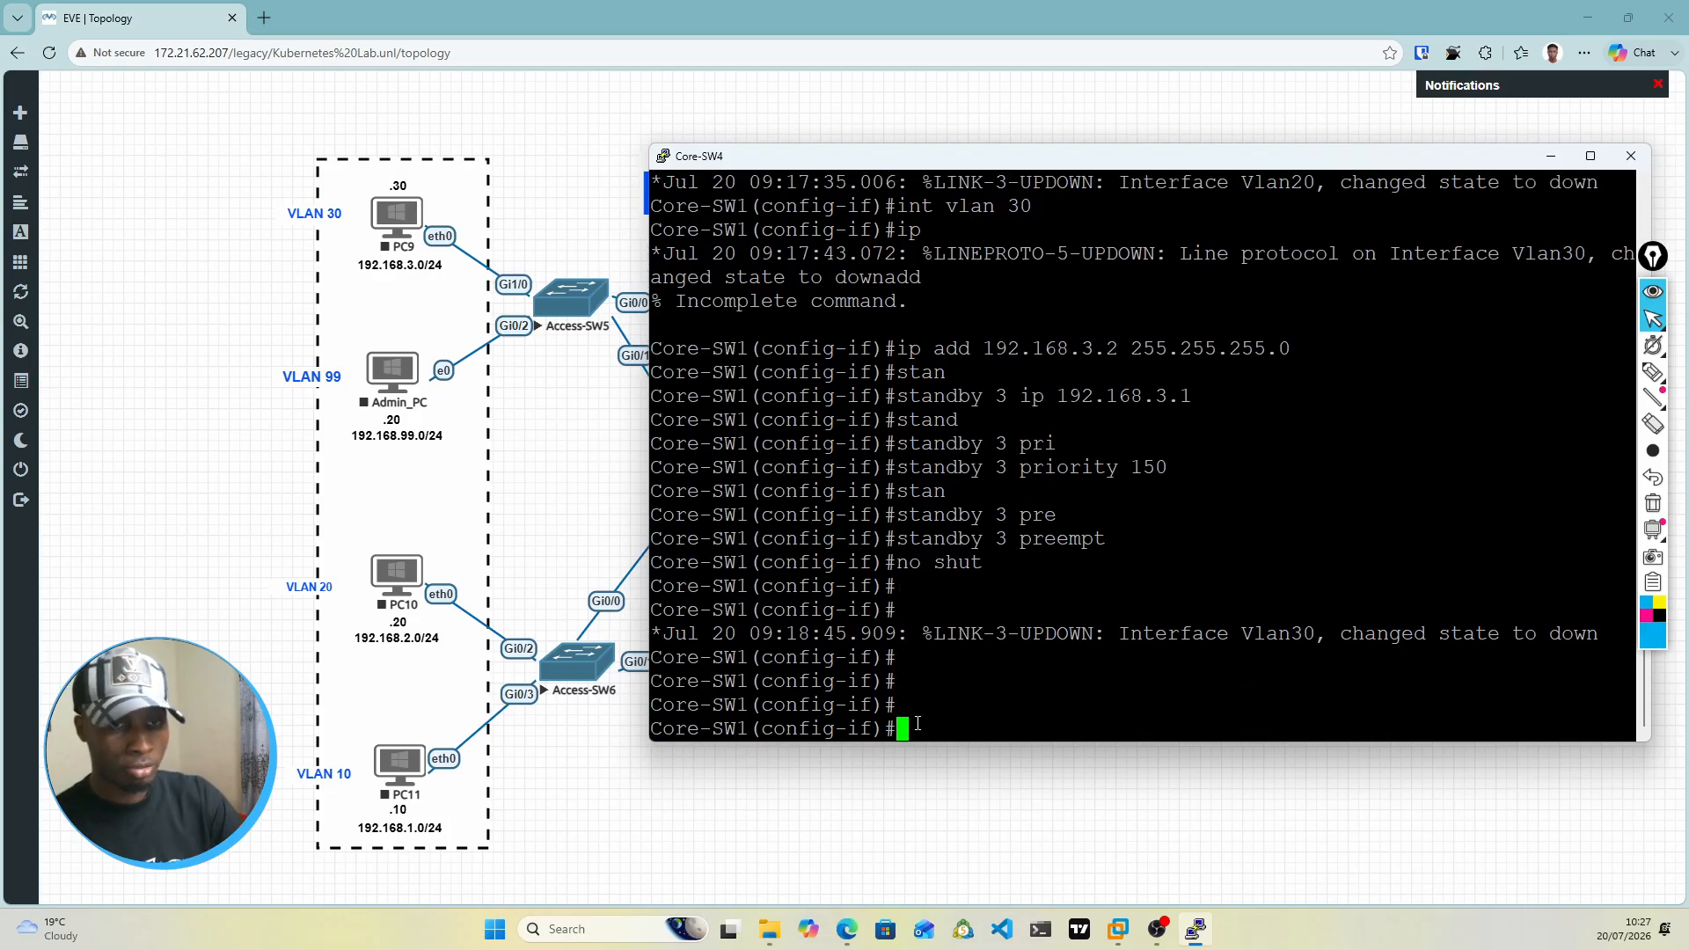
# Step: Enter the VLAN 99 interface configuration and assign IP address 192.168.99.2 with subnet mask 255.255.255.0
pyautogui.write('int vlan ')
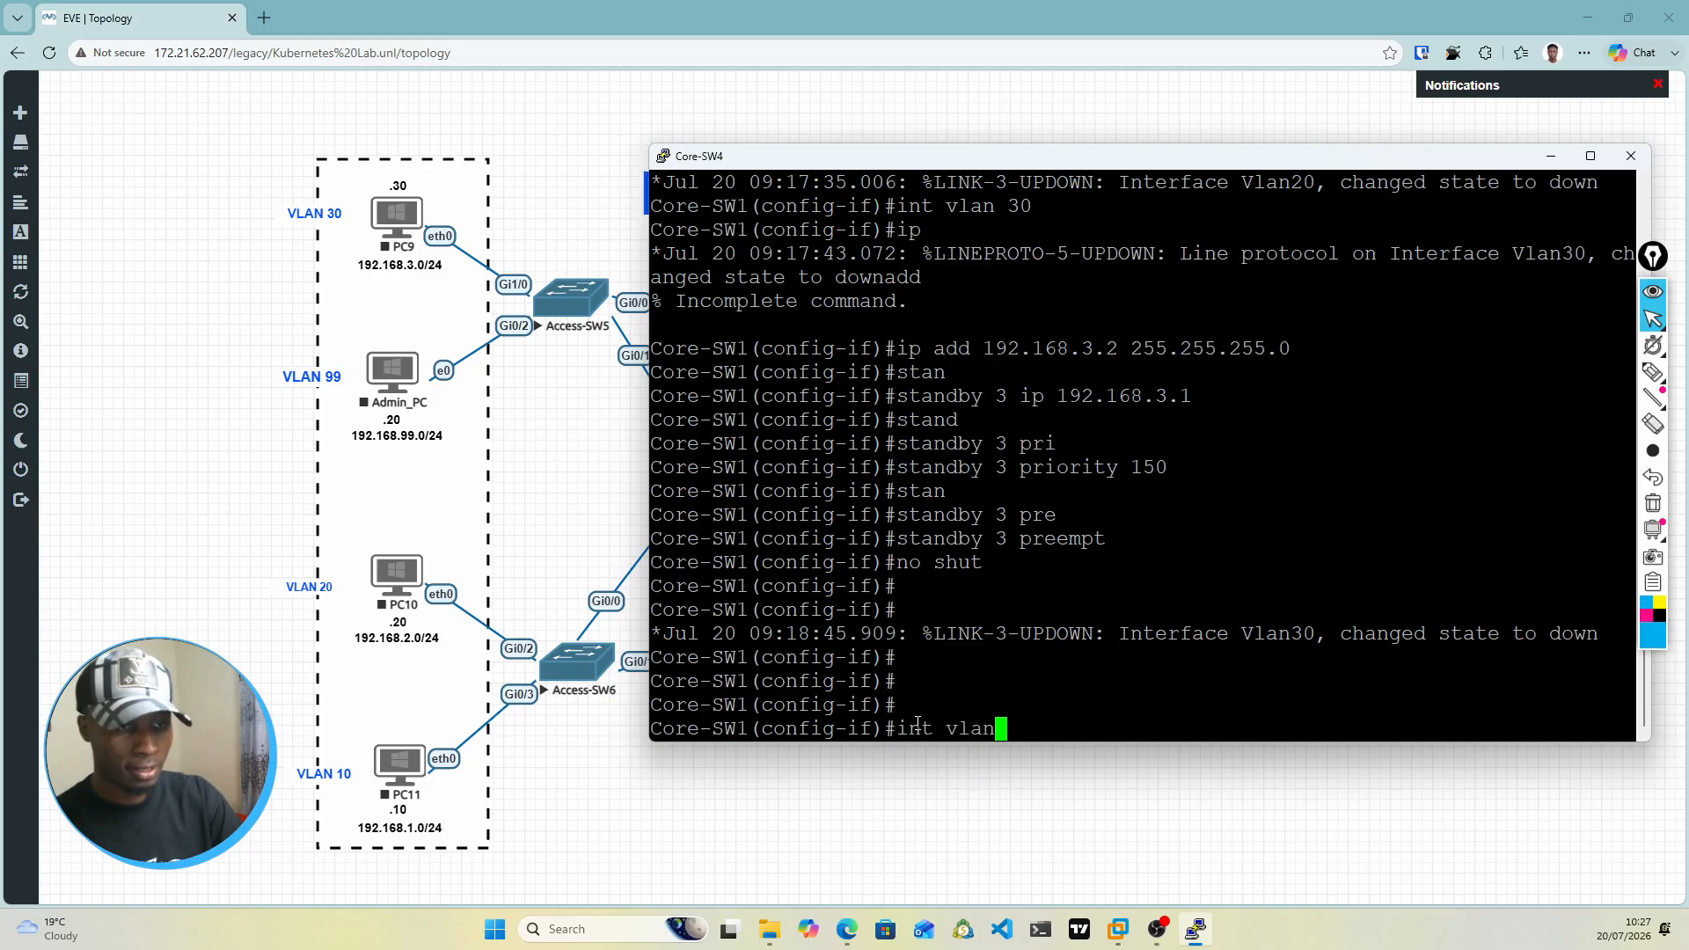
pyautogui.write('99')
pyautogui.press('Return')
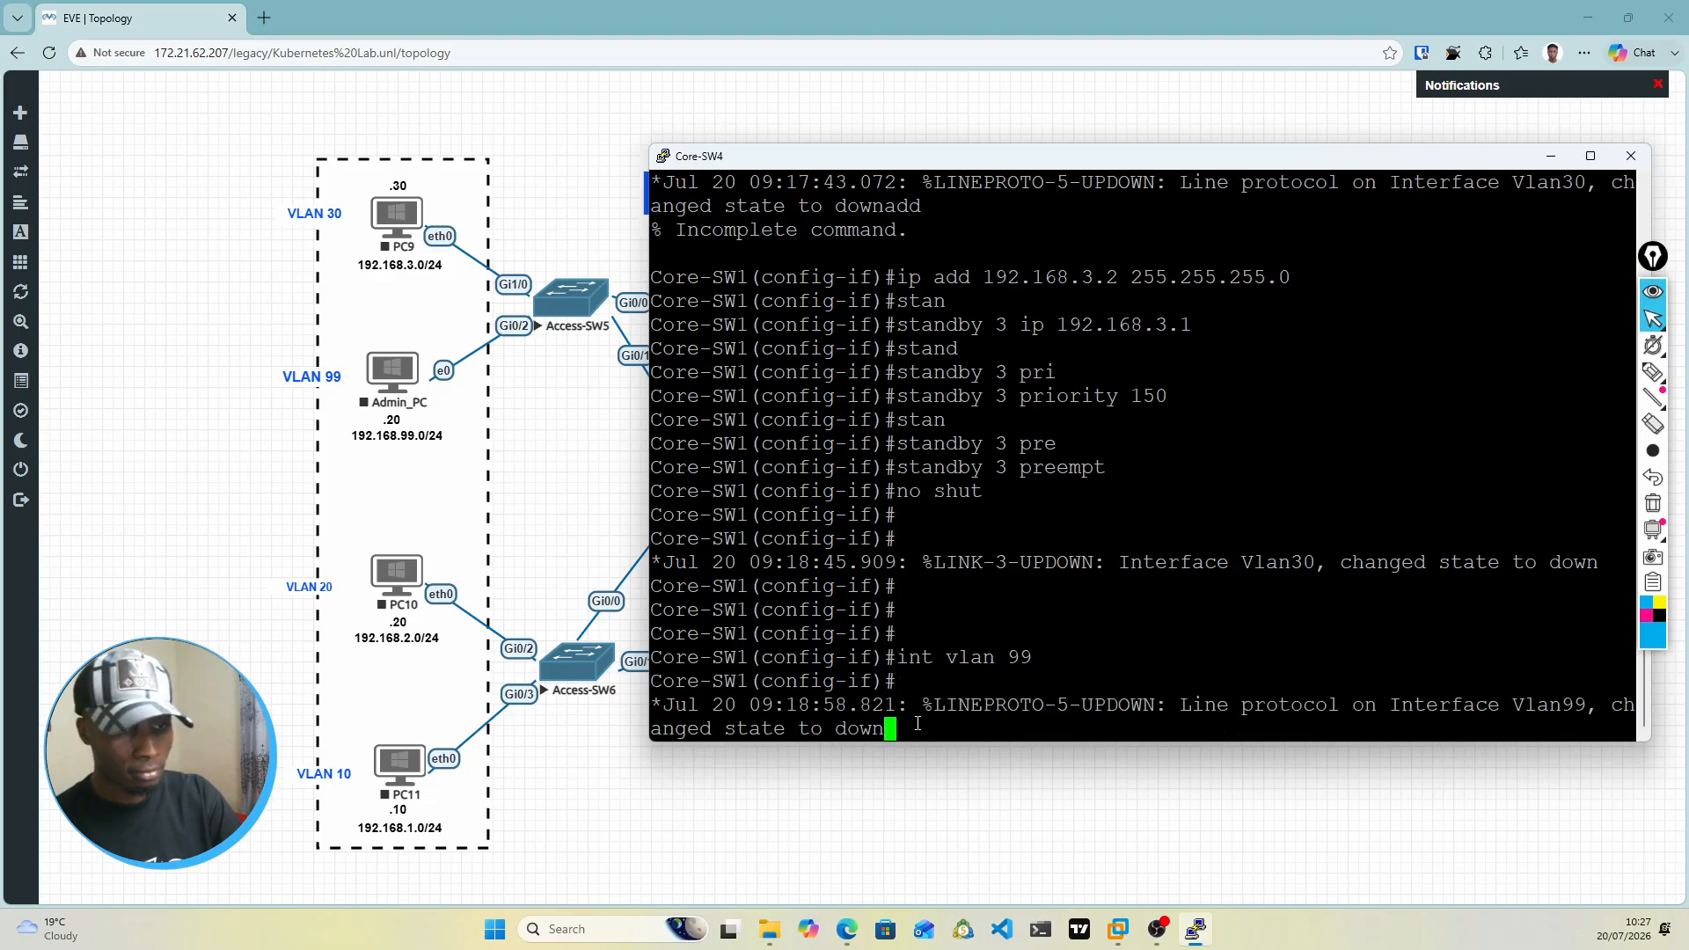
pyautogui.press('Return')
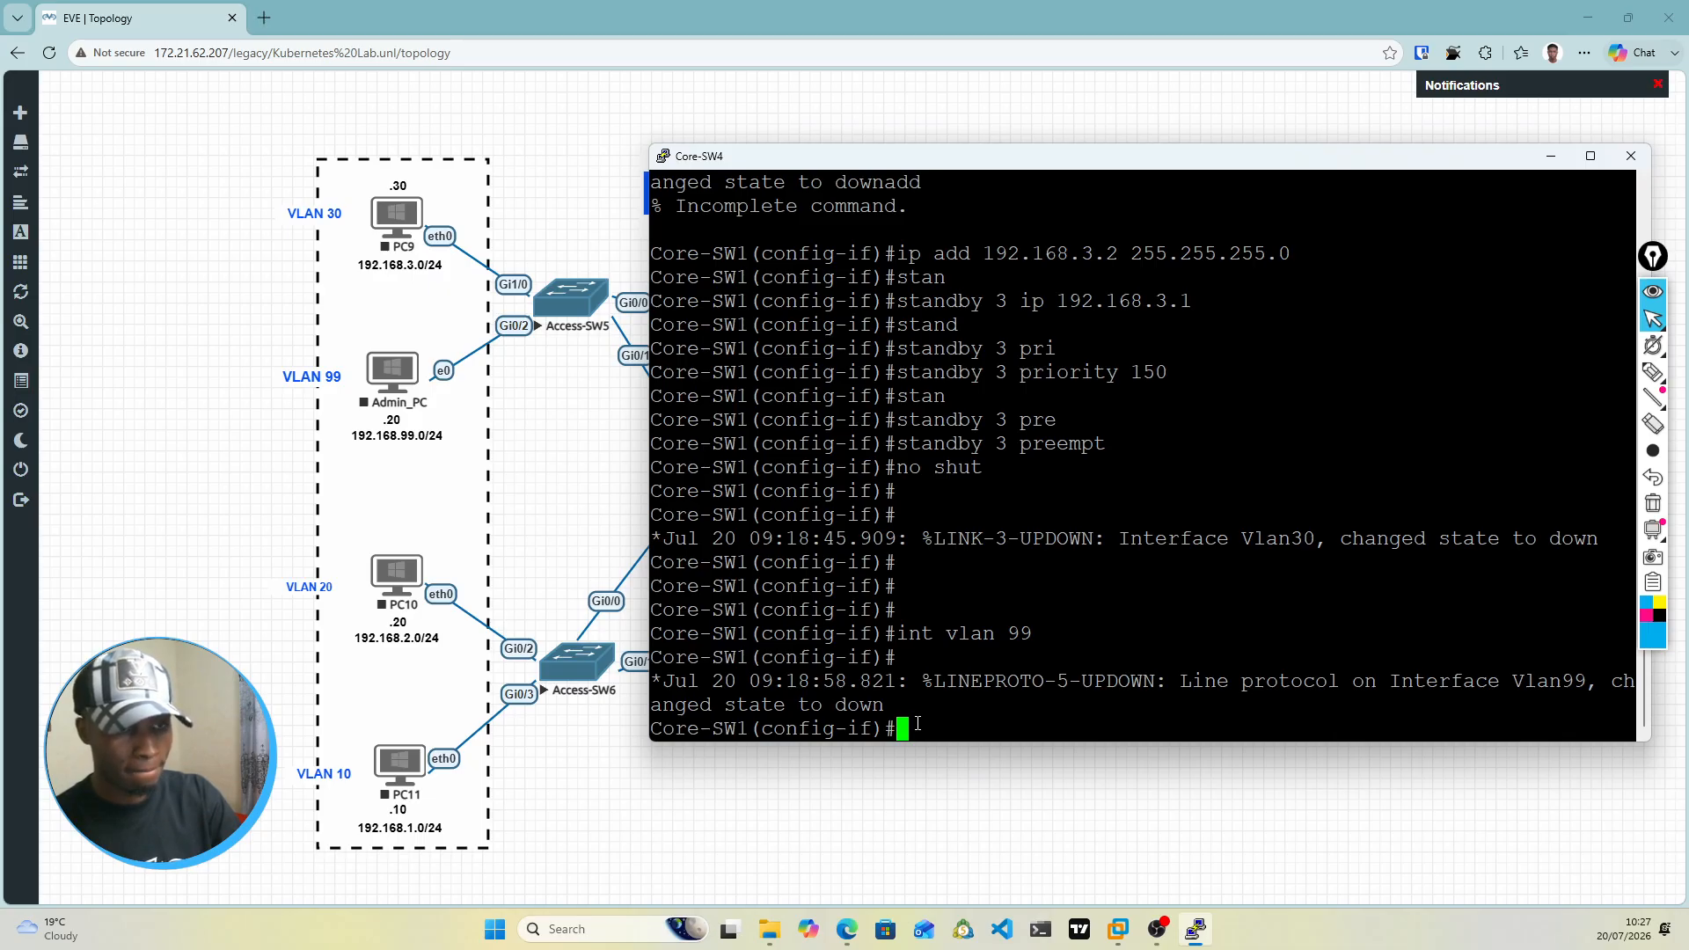
pyautogui.write('ip add ')
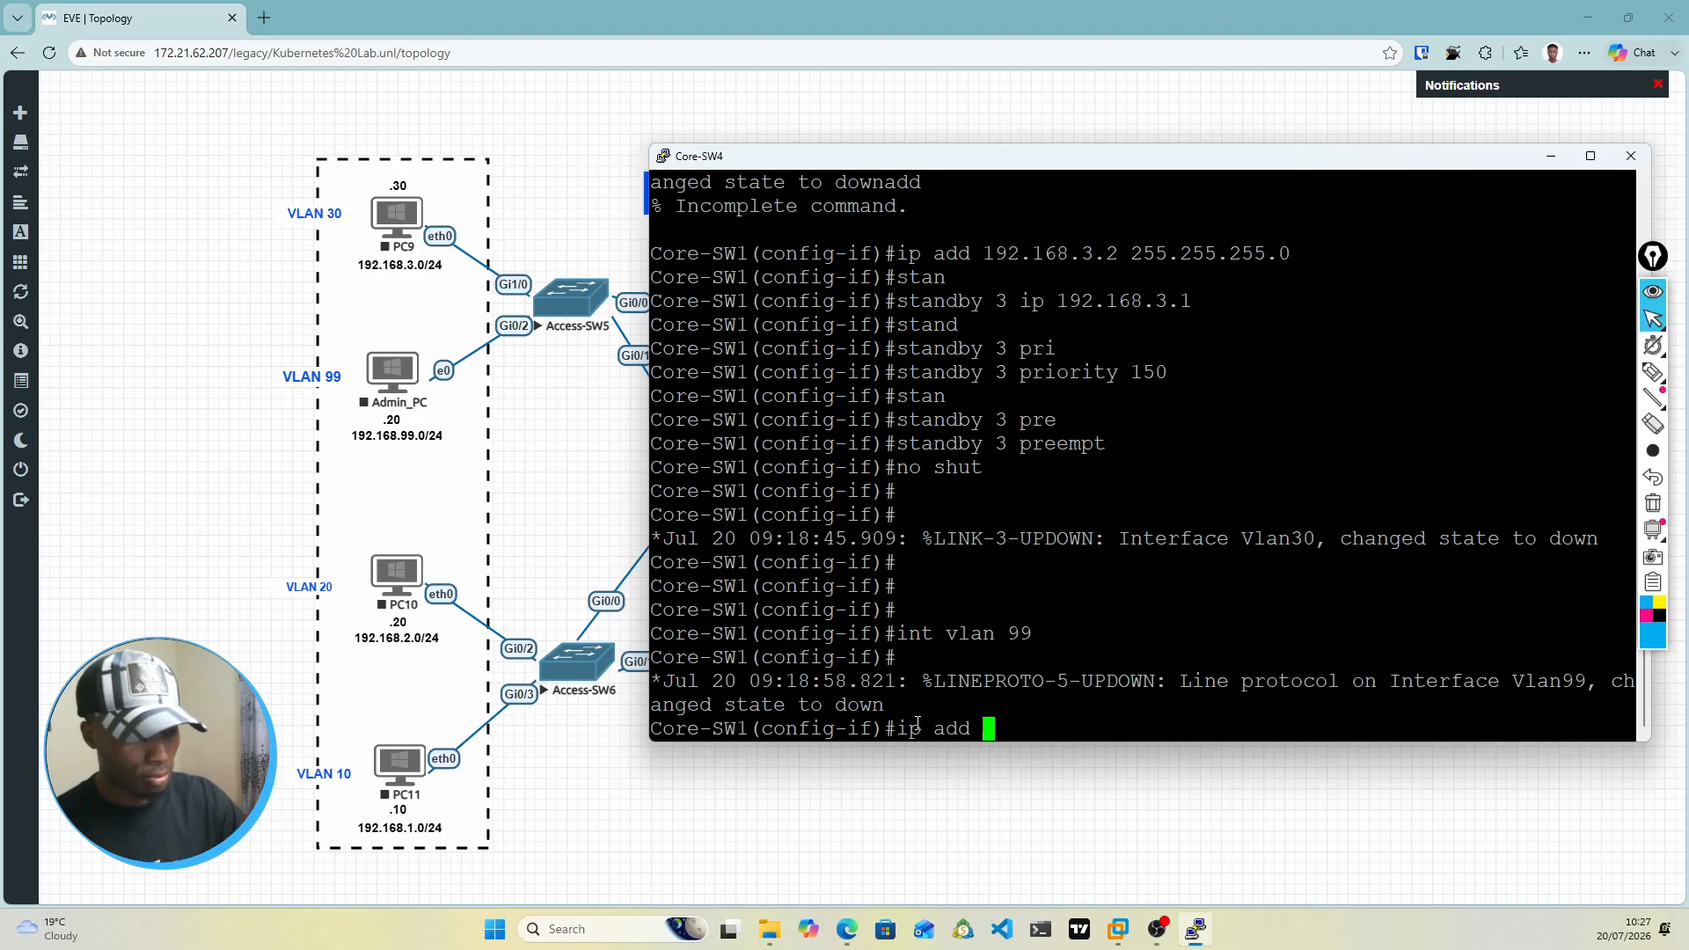
pyautogui.write('192.168')
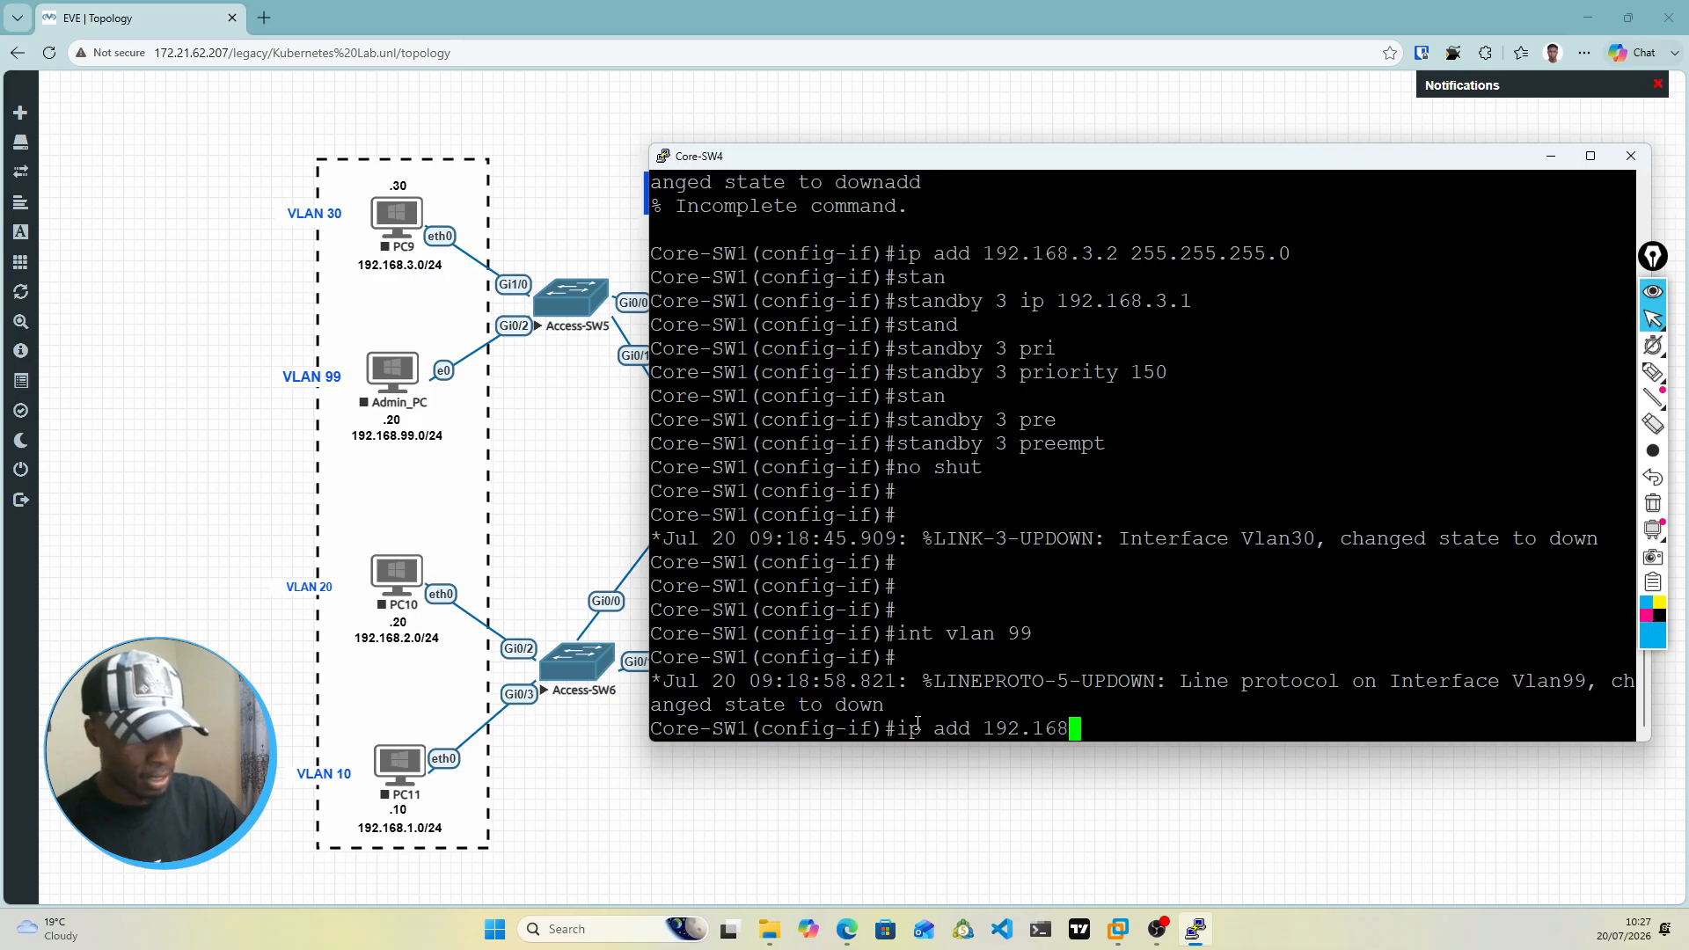
pyautogui.write('.99.')
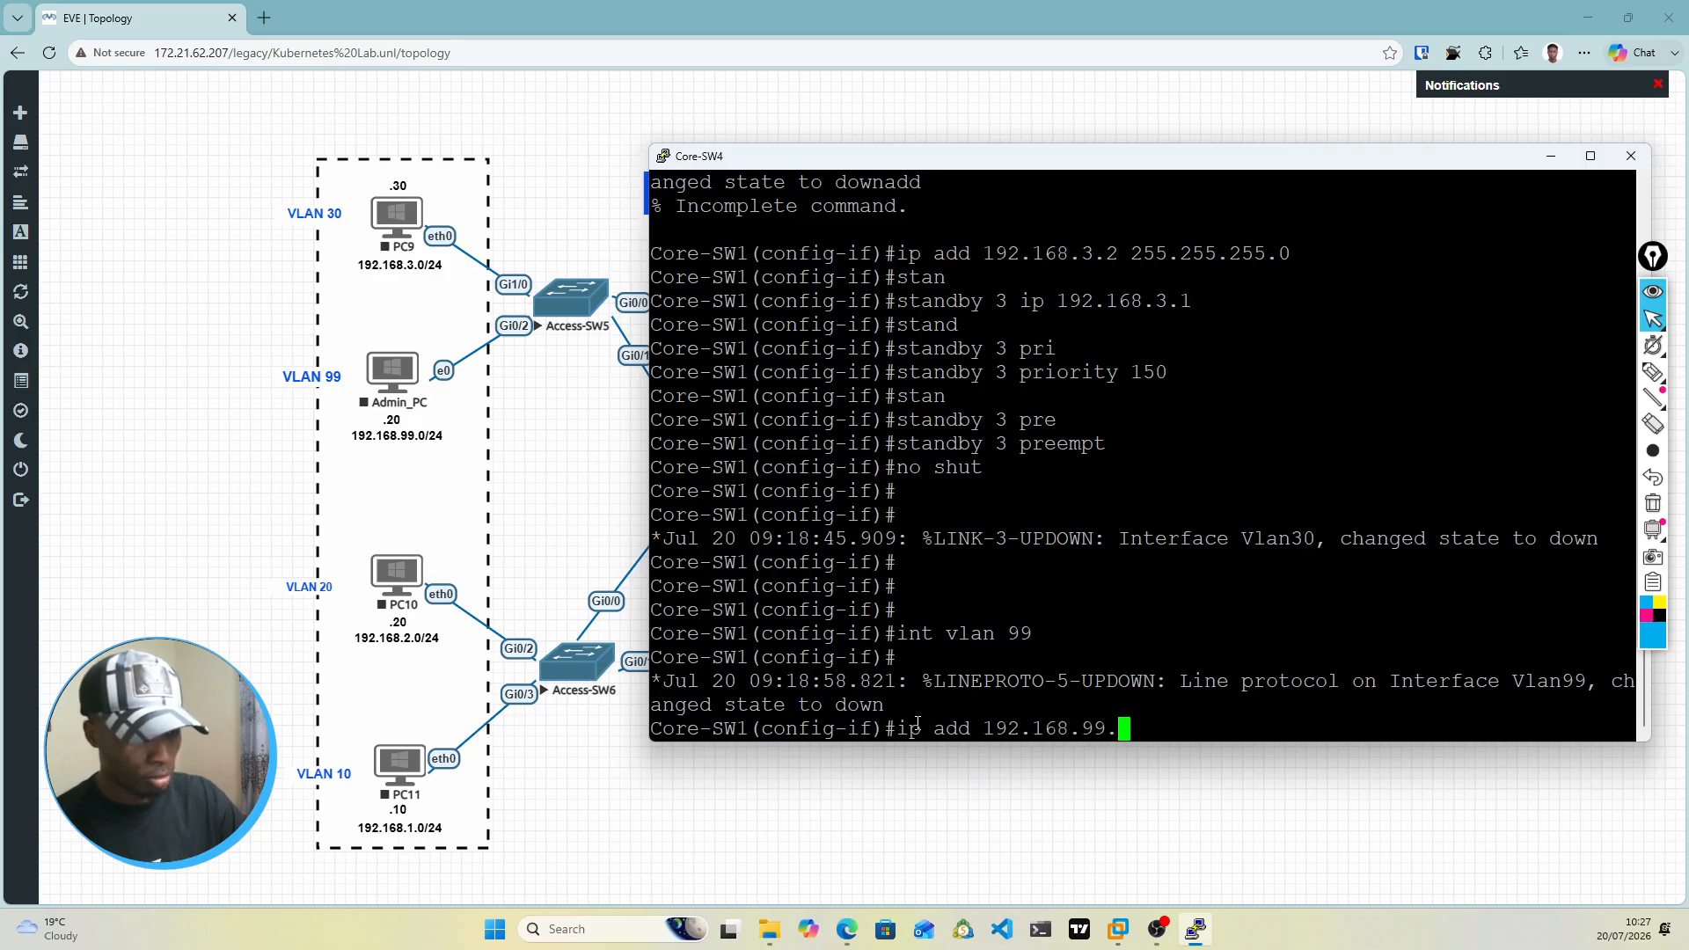
pyautogui.write('2')
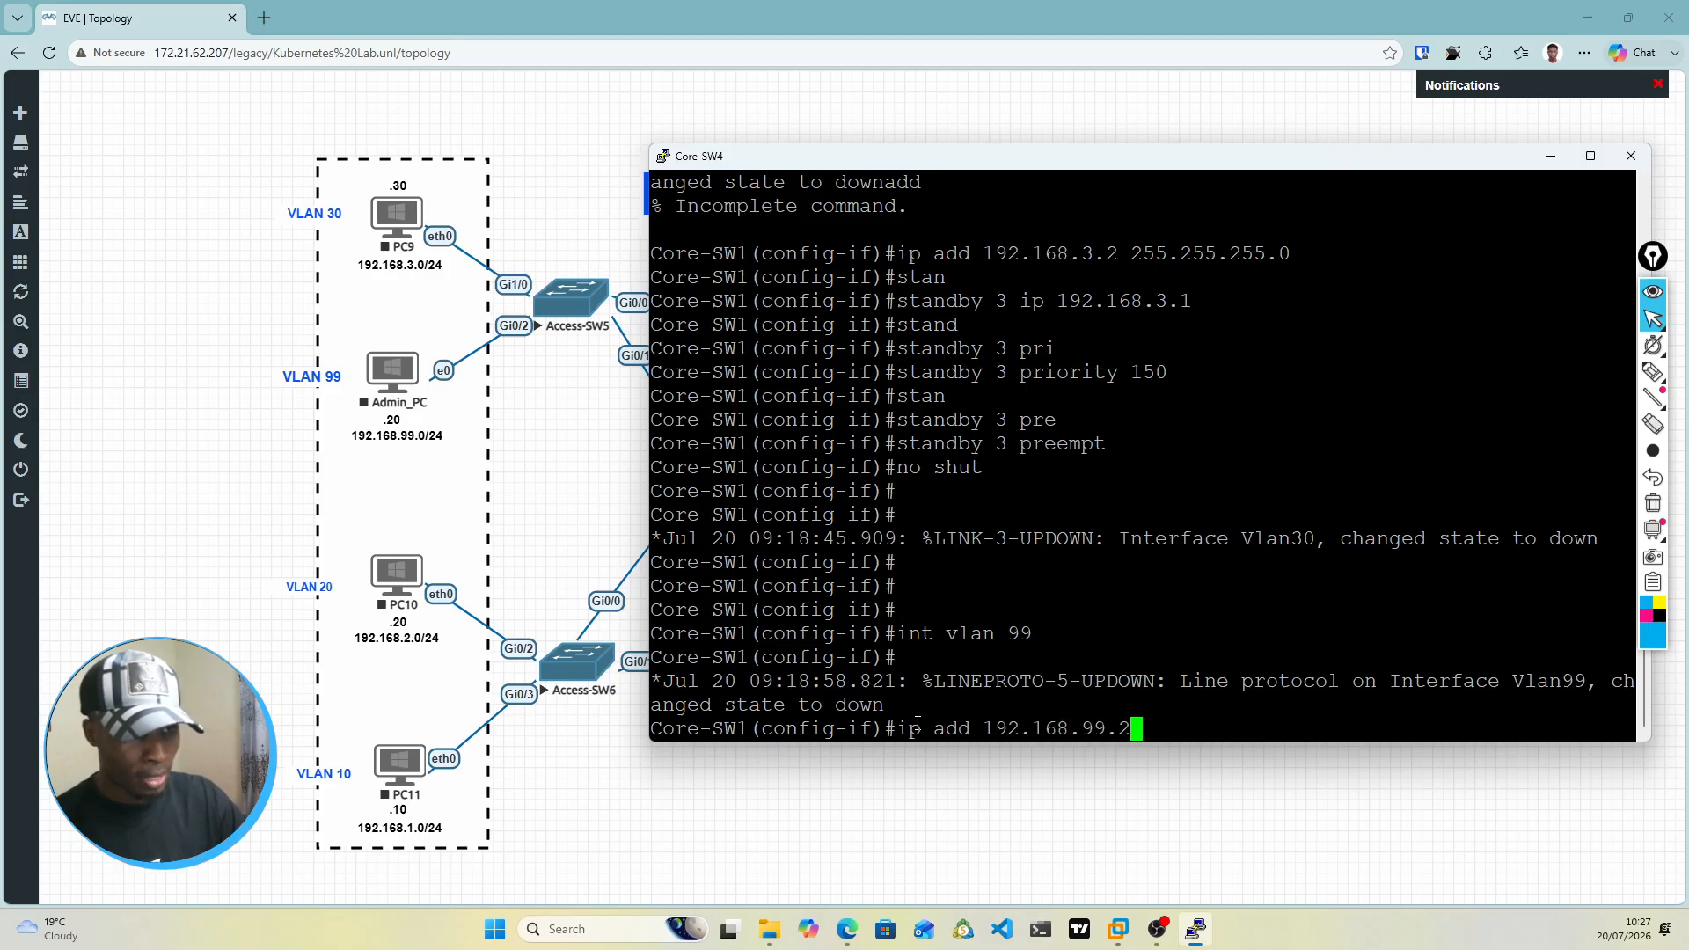
pyautogui.write(' 255')
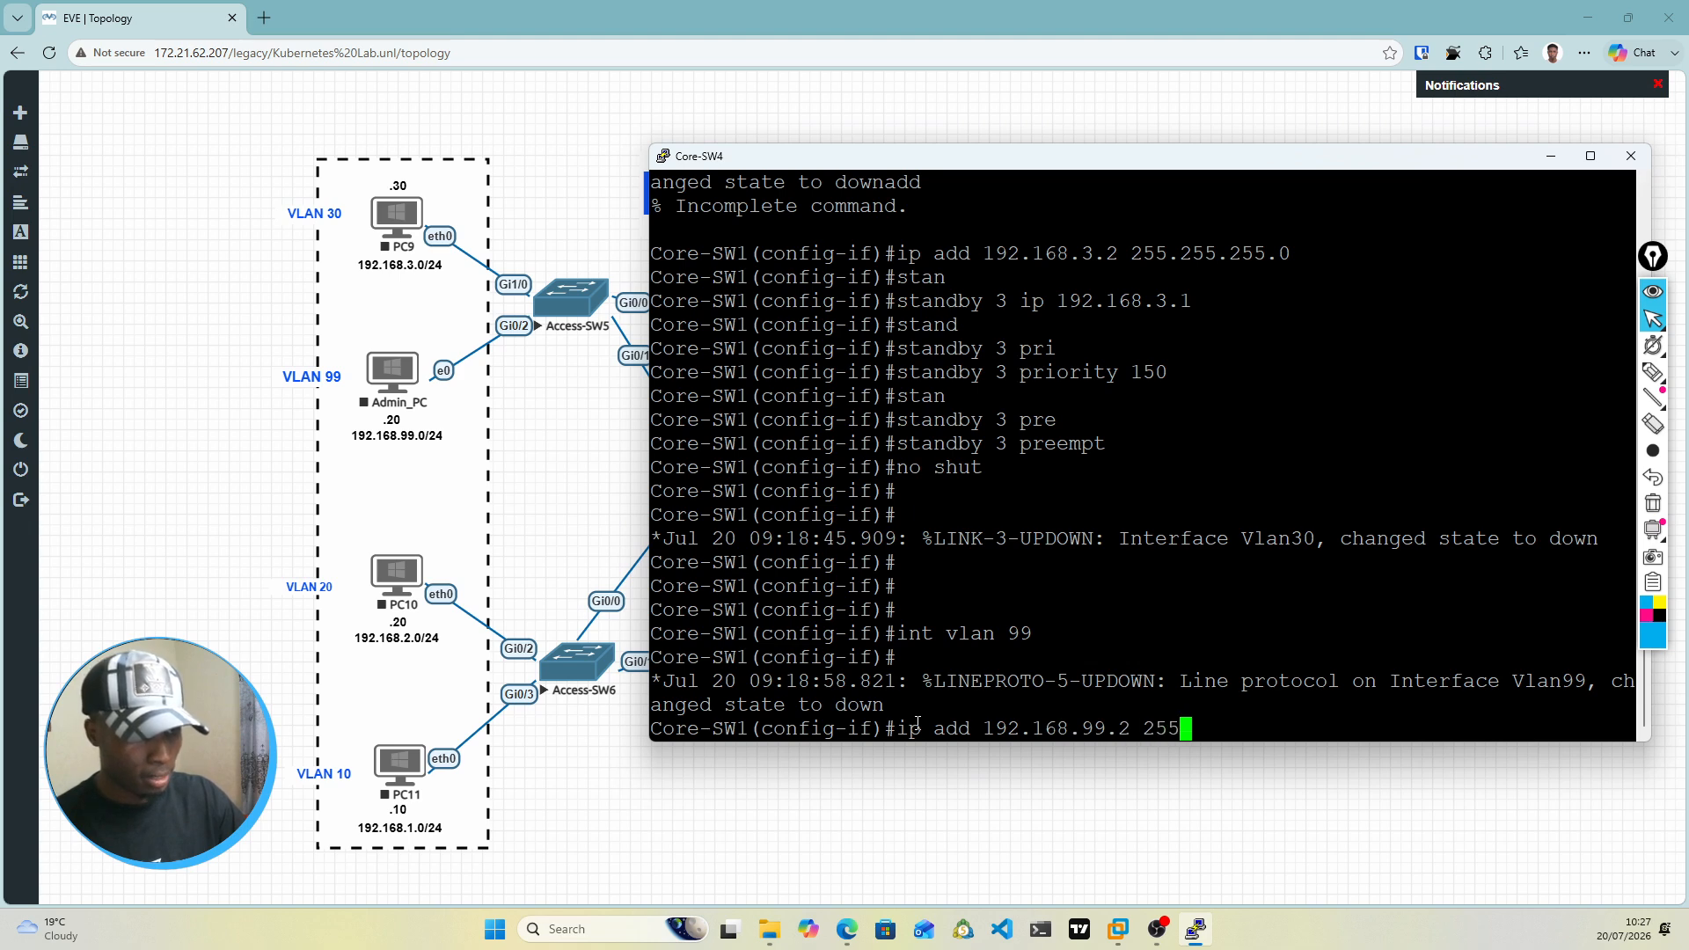
pyautogui.write('.255.255.0')
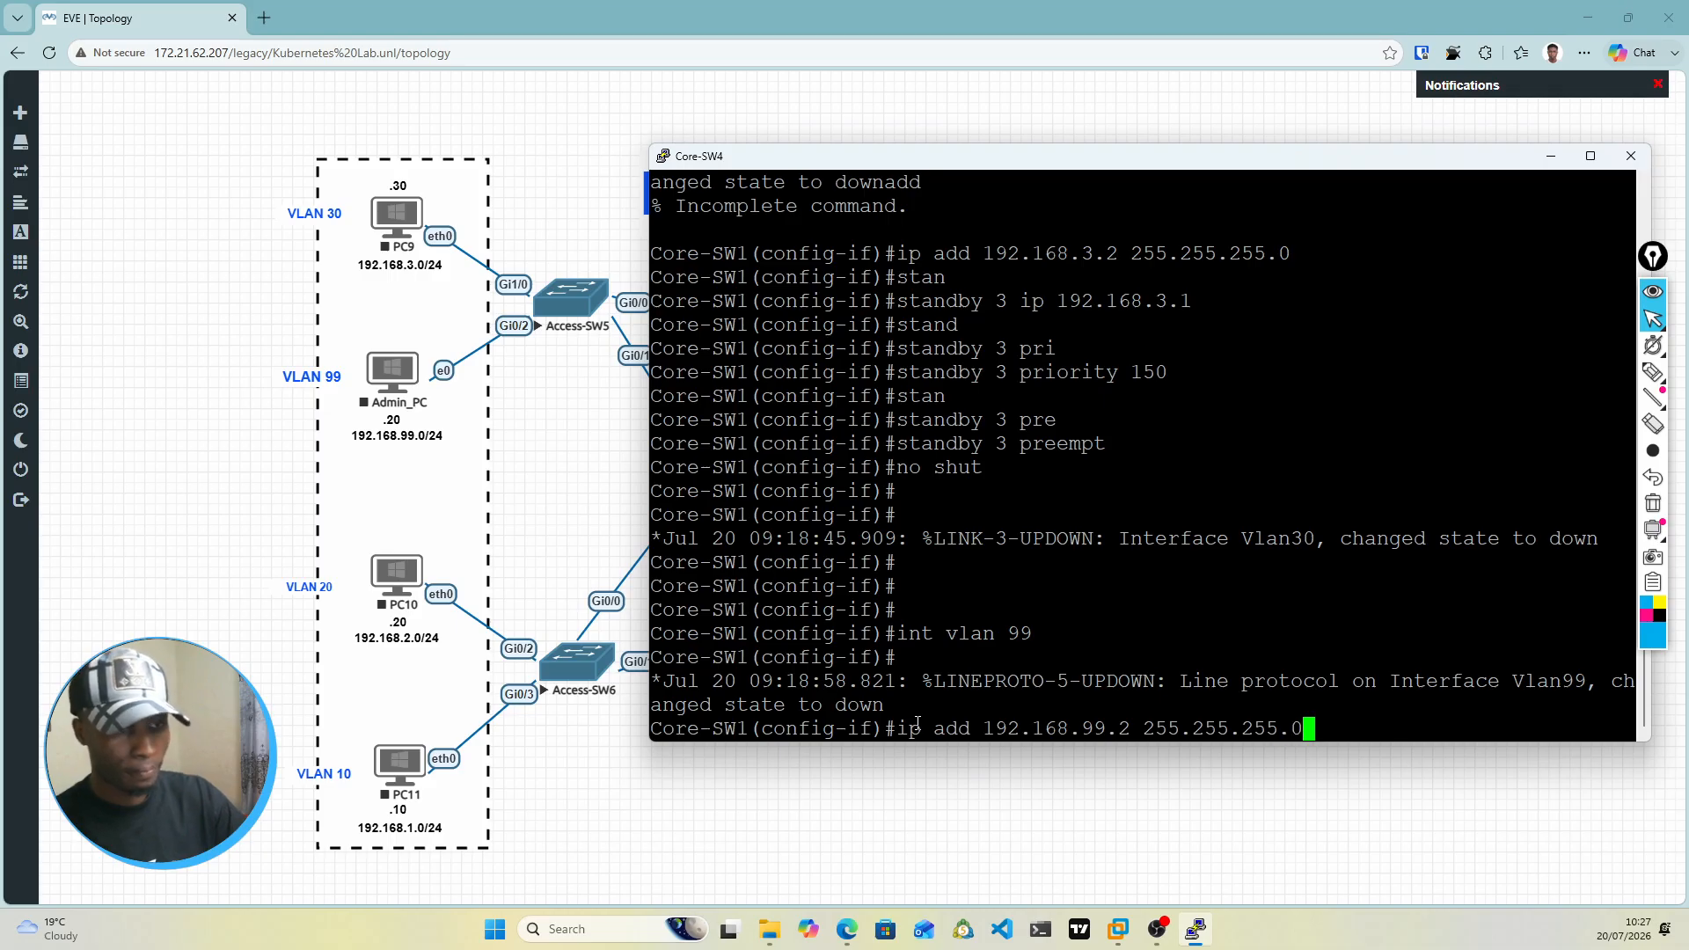
pyautogui.press('Return')
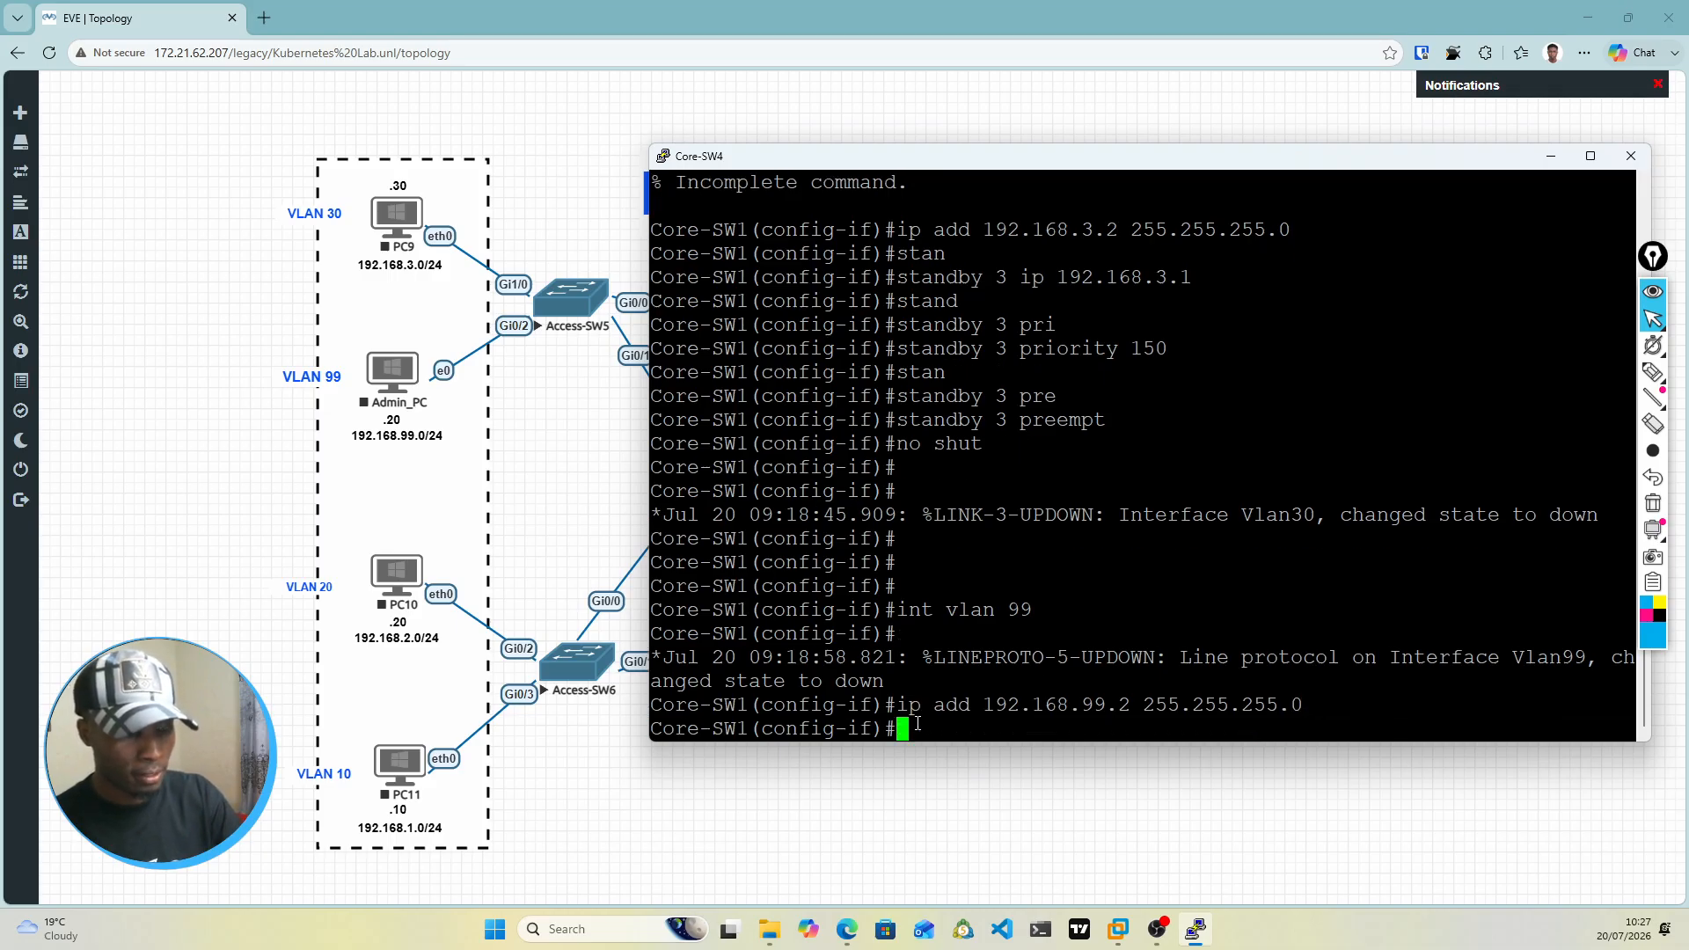
# Step: Set the HSRP group 9 virtual IP on the VLAN 99 interface with standby 9 ip 192.168.99.1
pyautogui.write('stan')
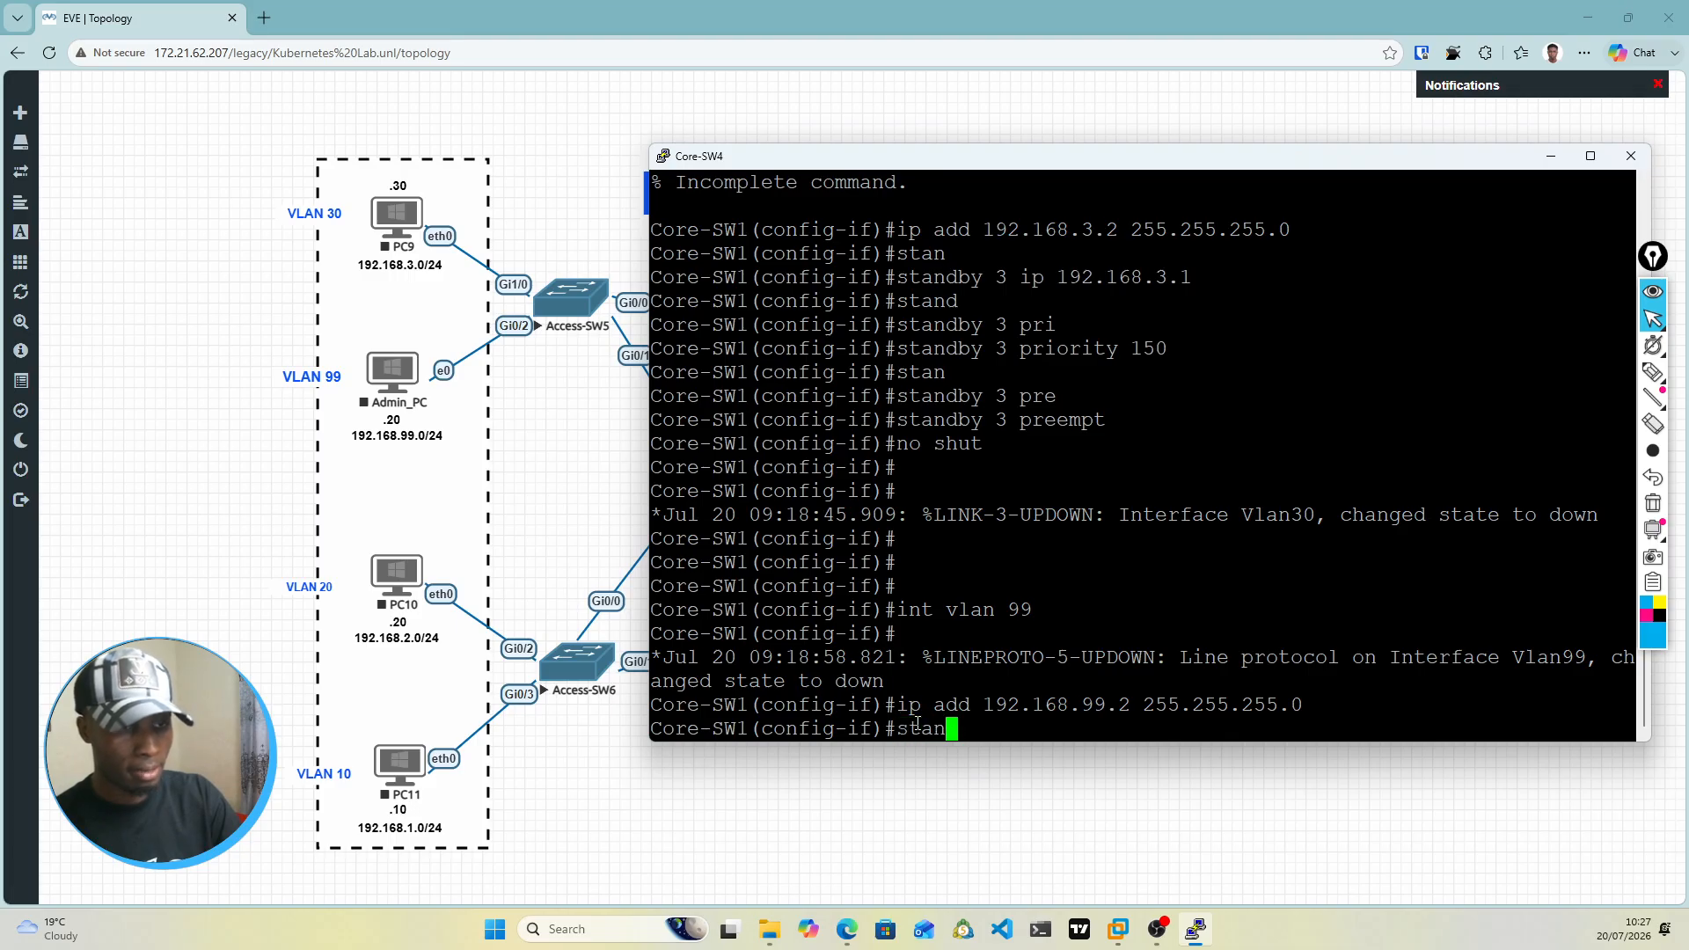
pyautogui.press('Tab')
pyautogui.write('ip')
pyautogui.press('Tab')
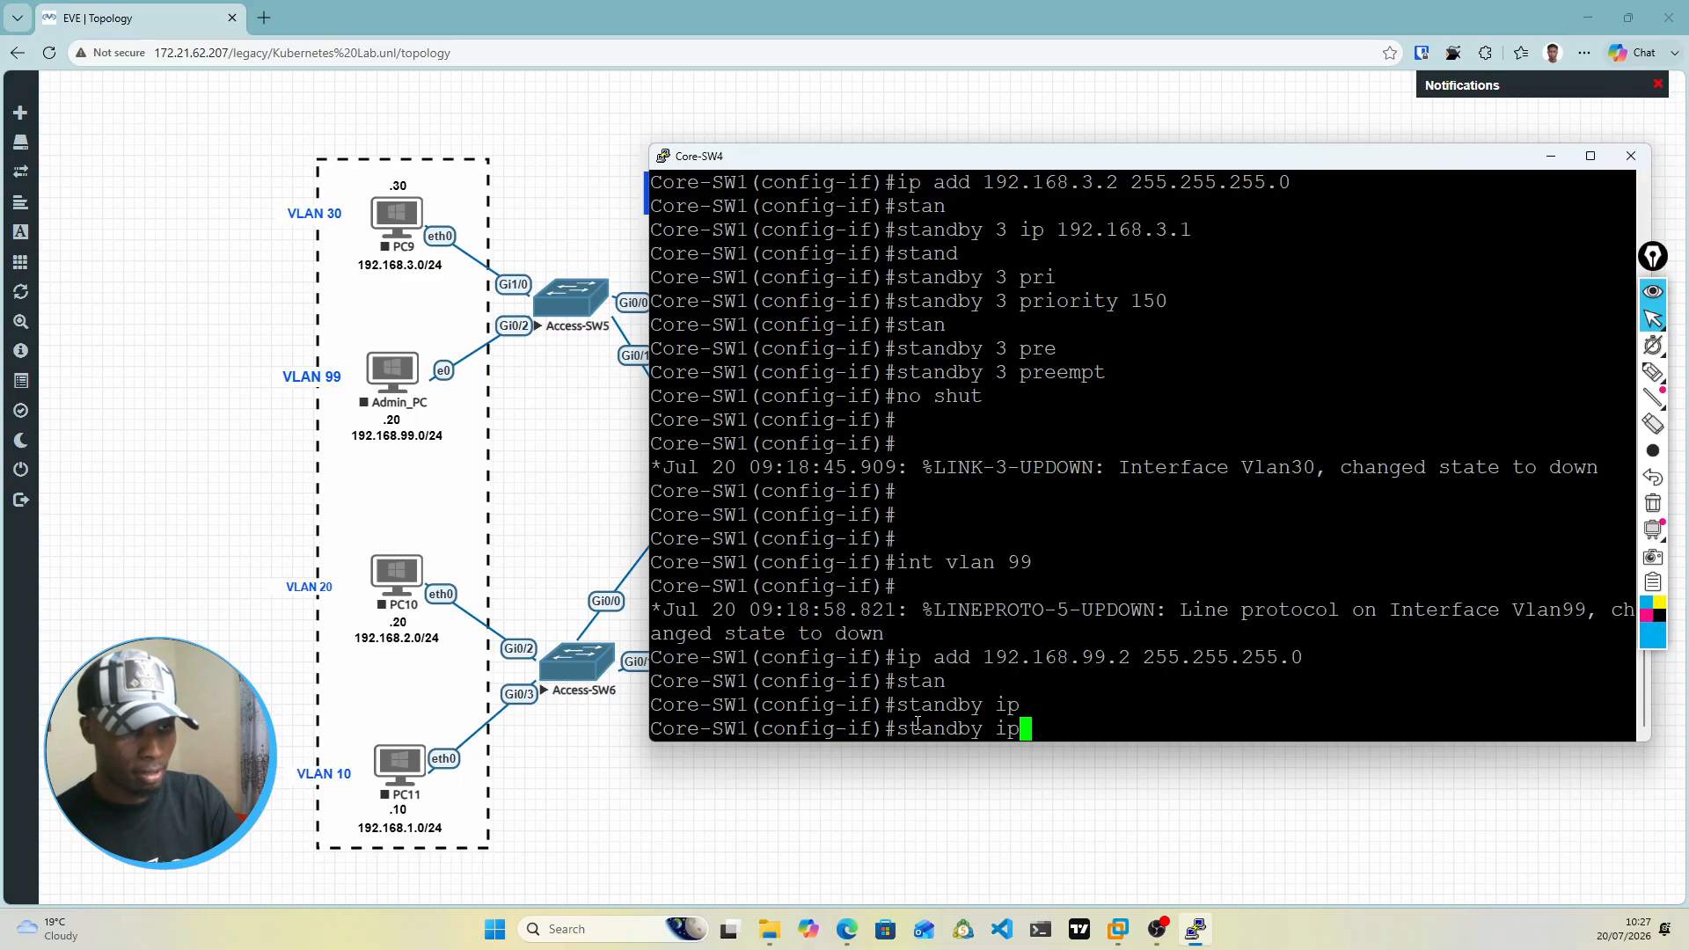
pyautogui.press('BackSpace')
pyautogui.press('BackSpace')
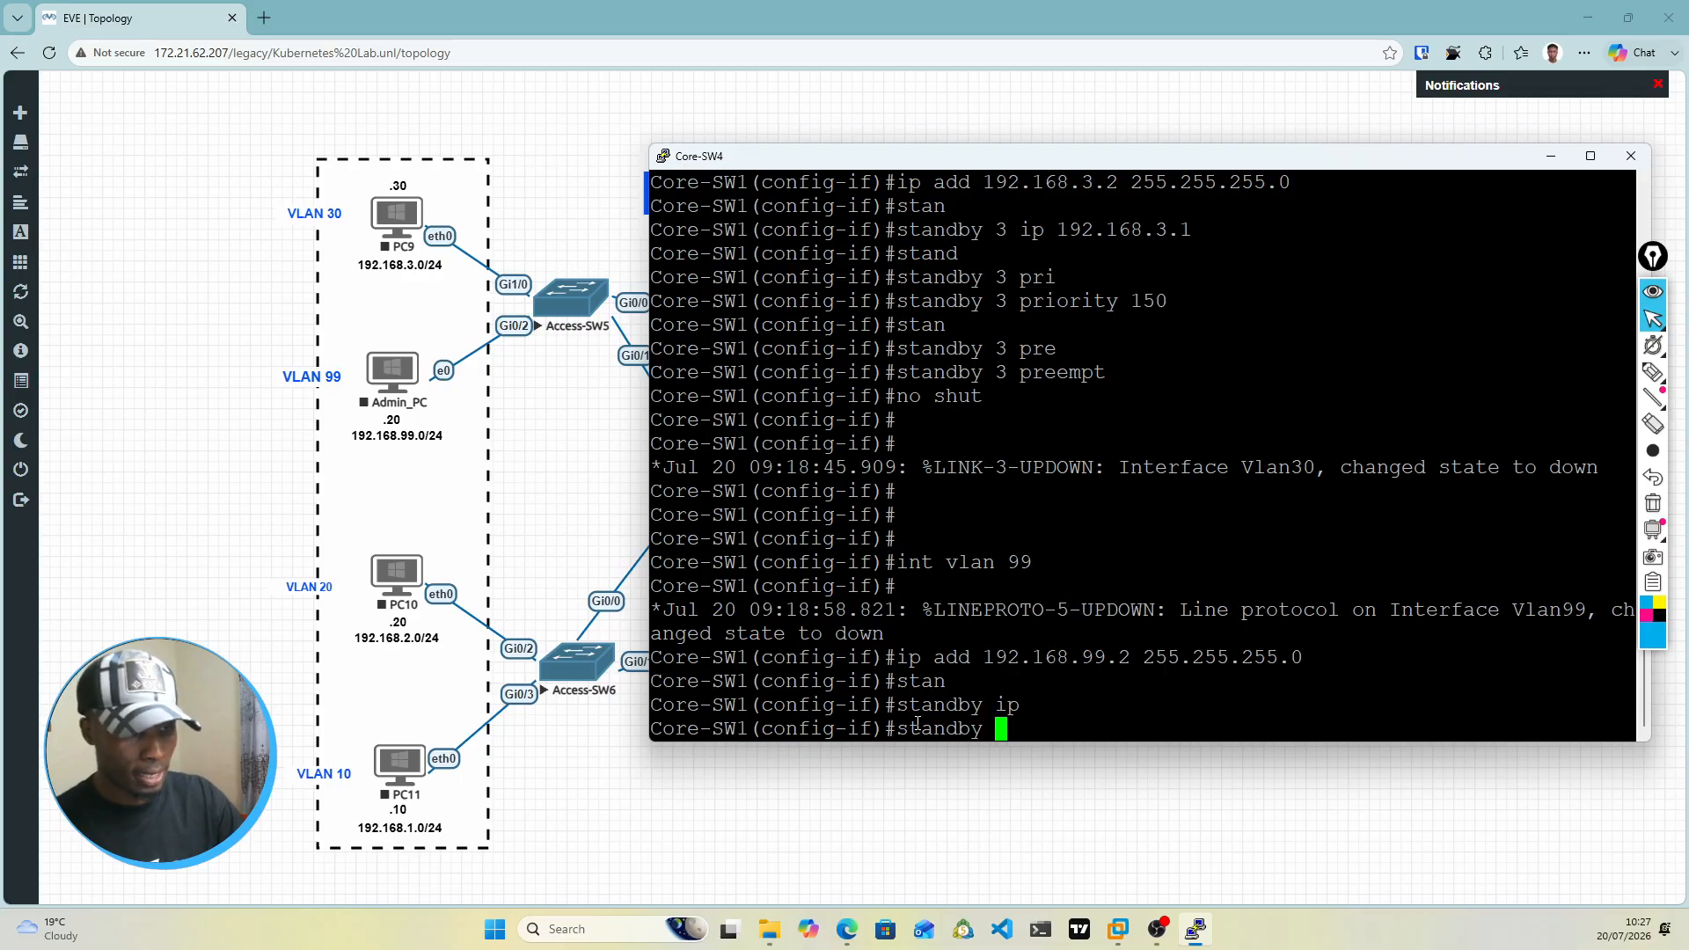
pyautogui.write('9 ')
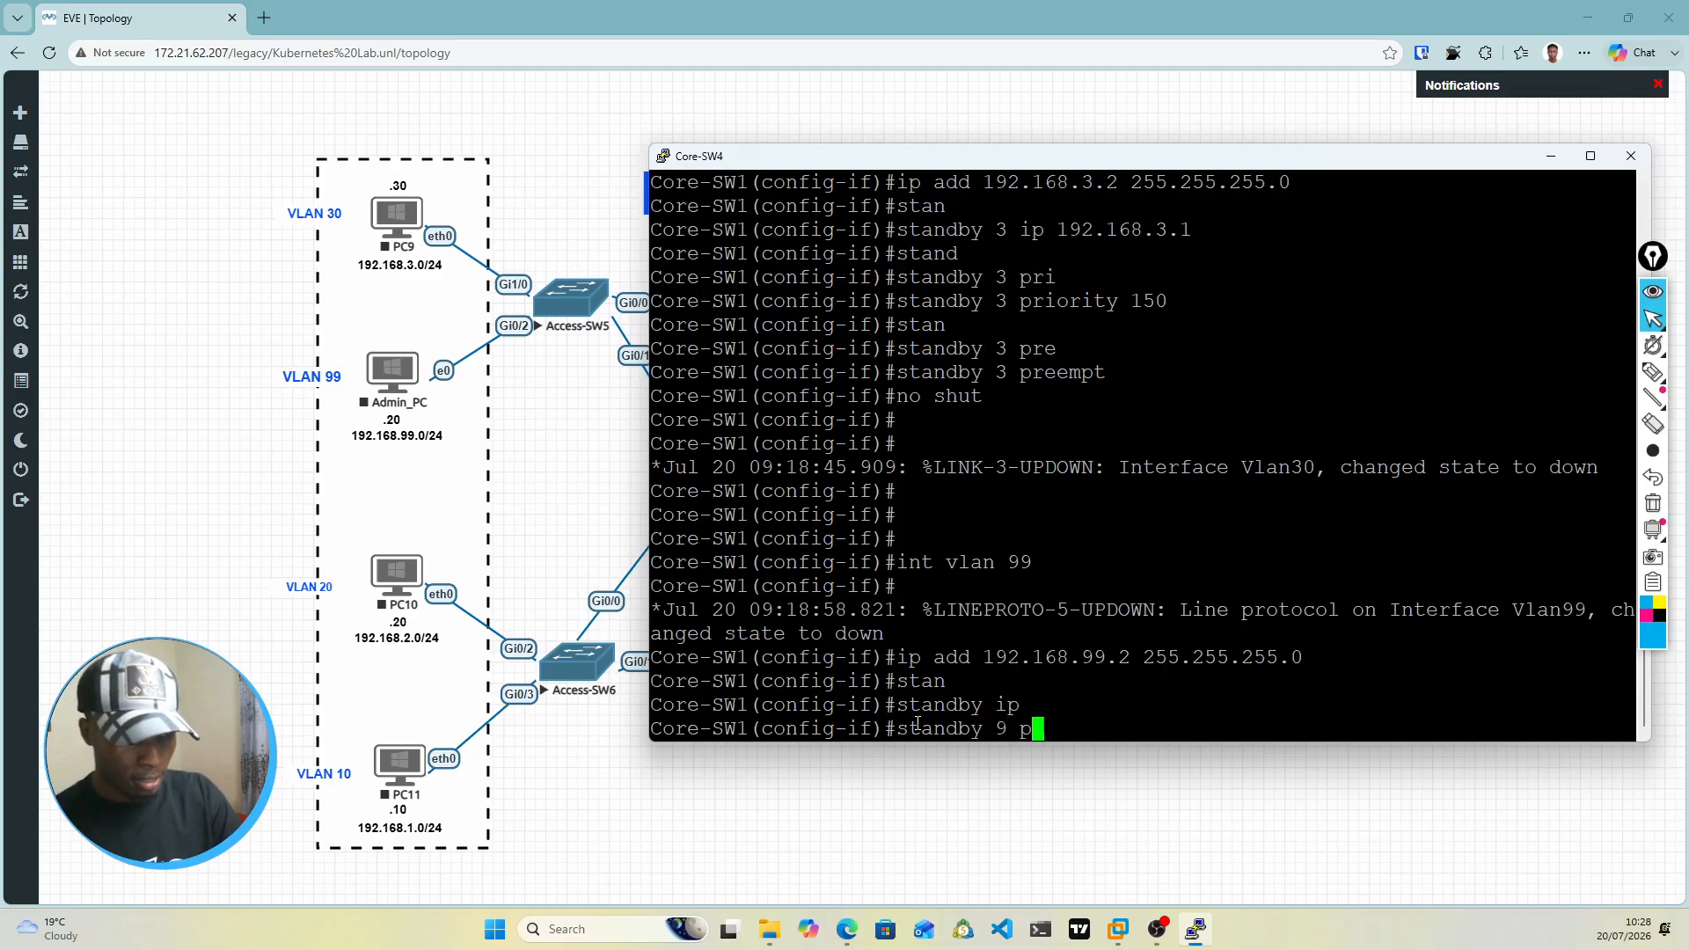
pyautogui.write('ip ')
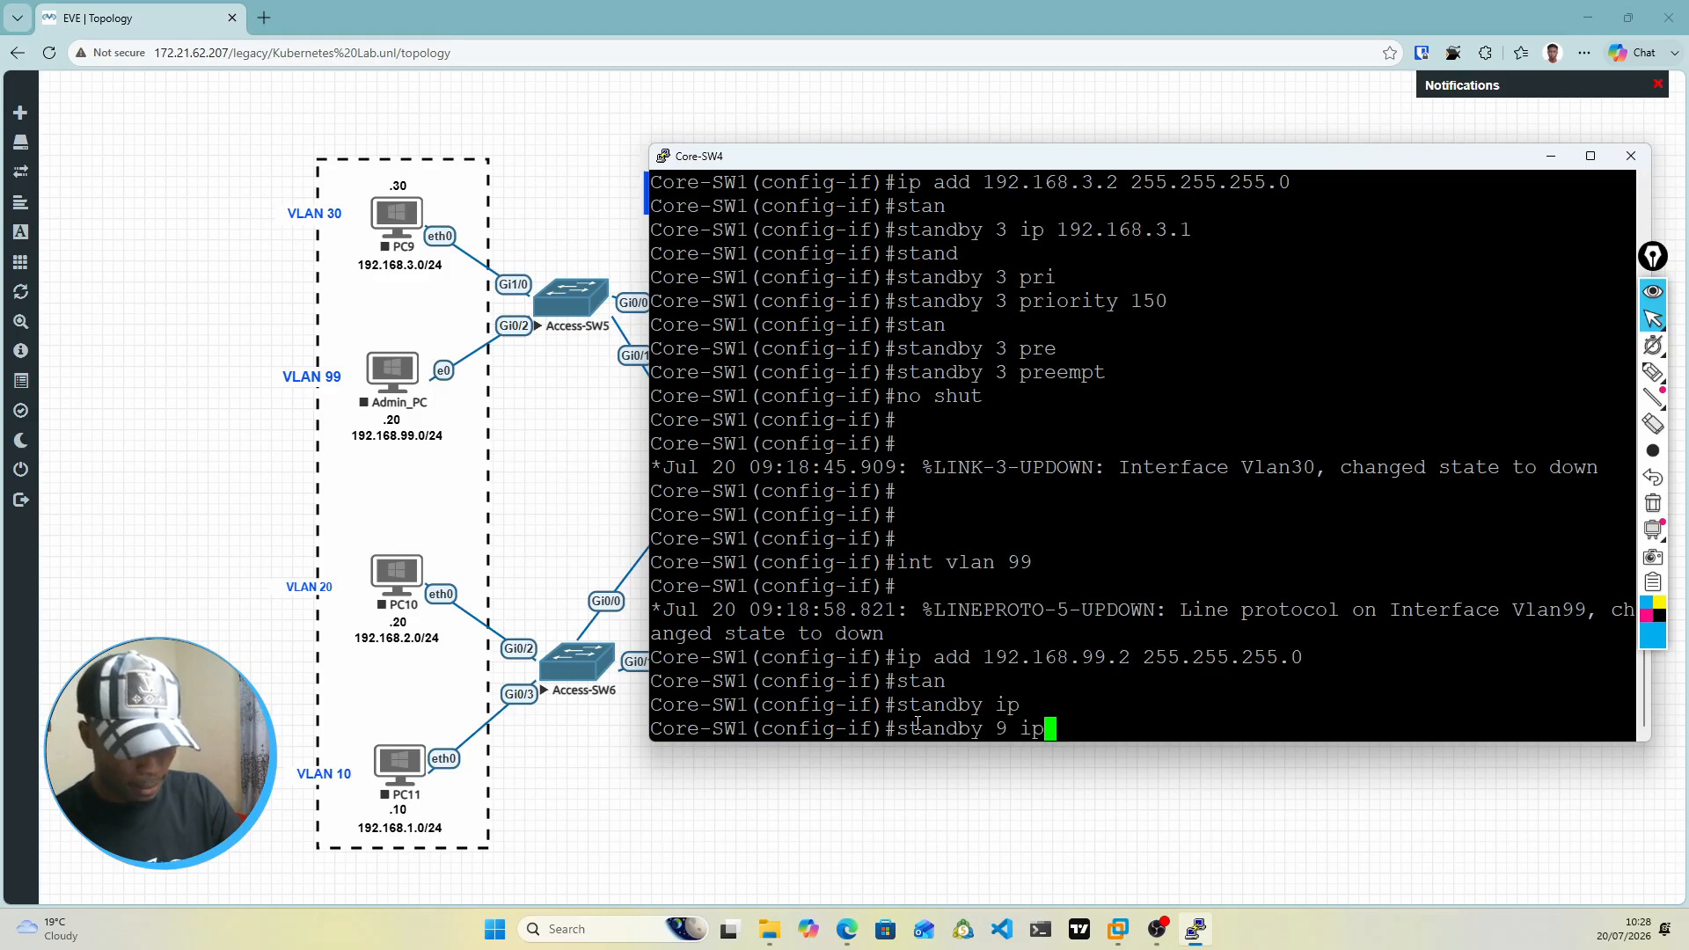
pyautogui.write('19')
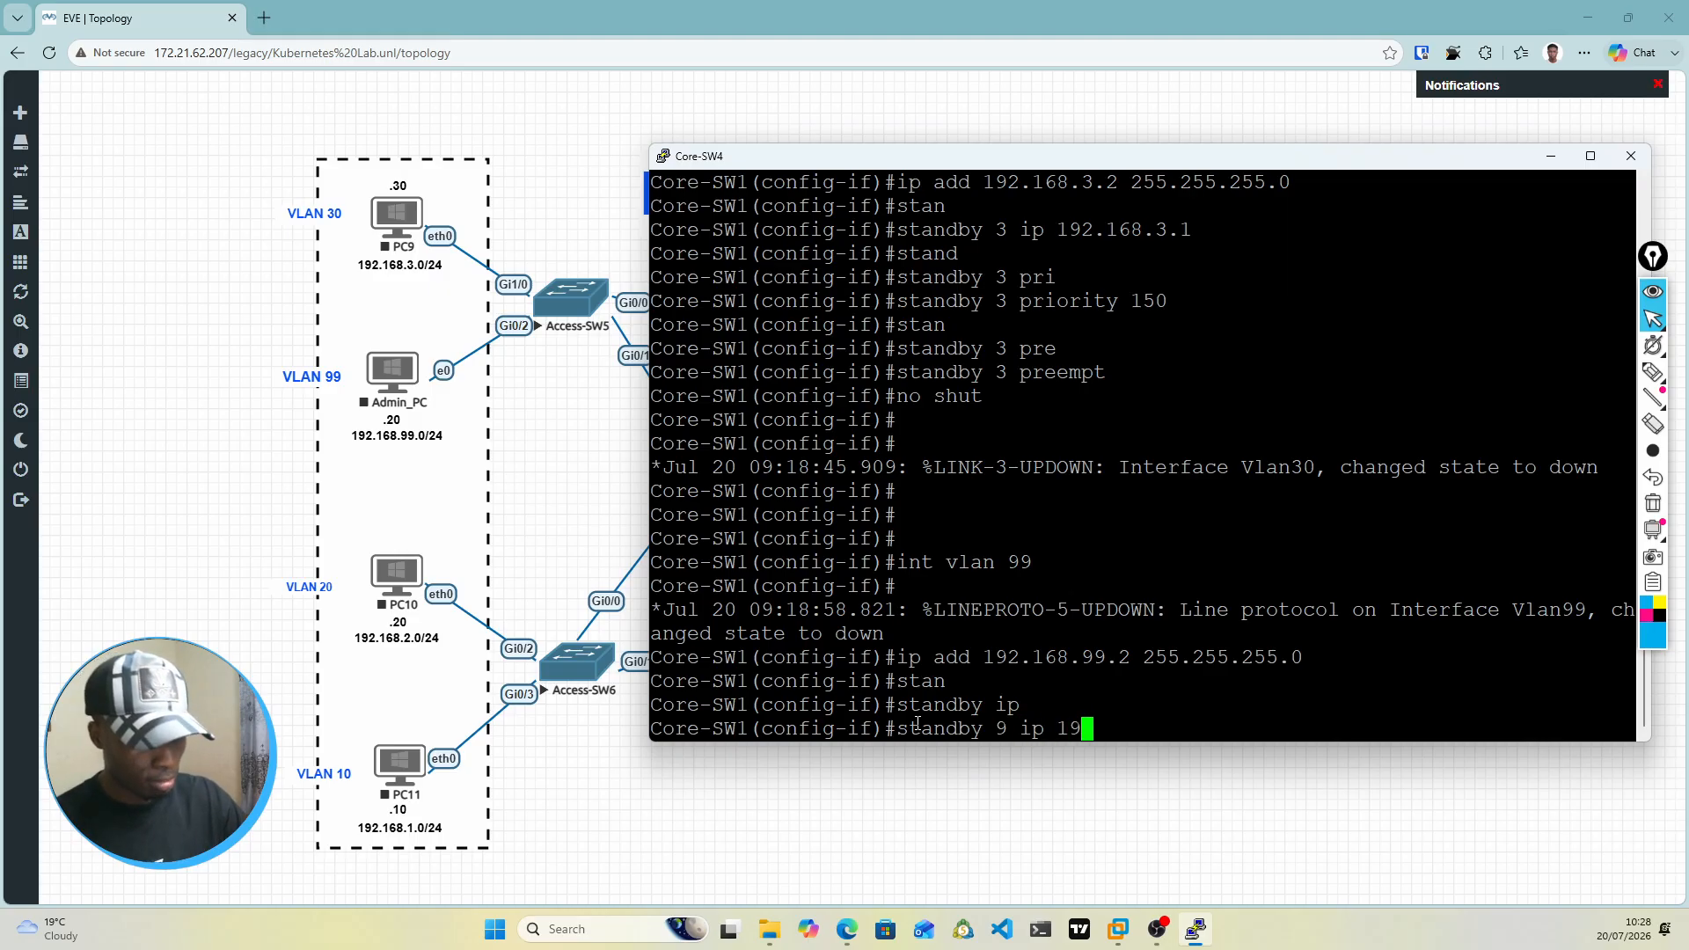
pyautogui.write('2.168.9')
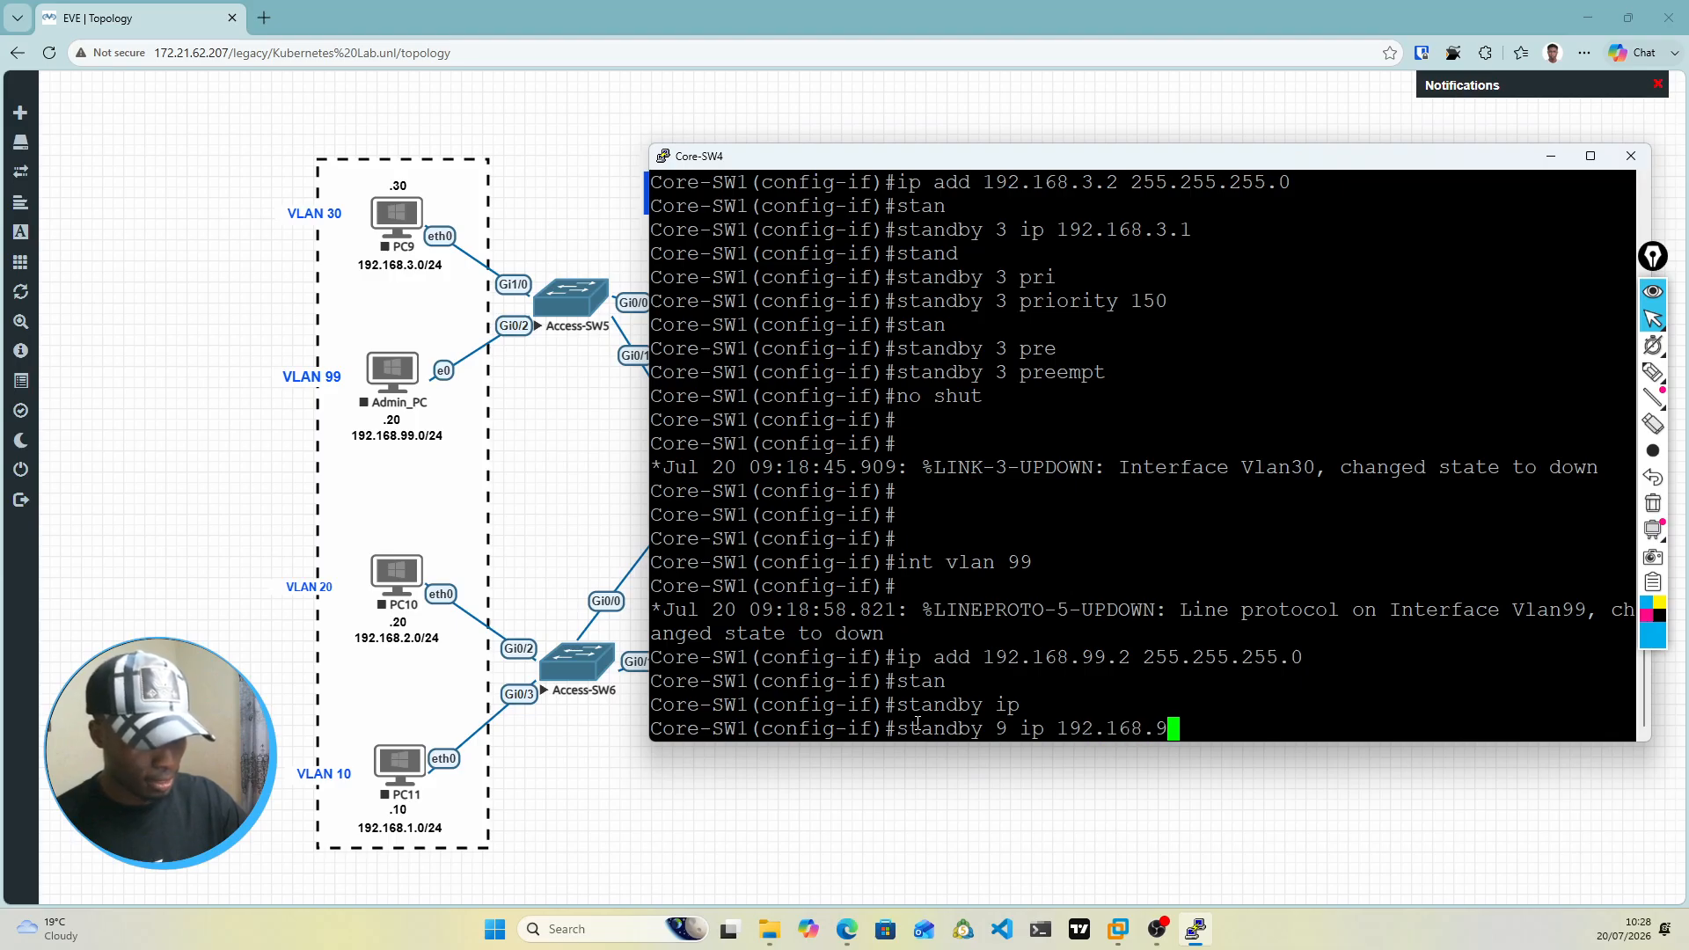
pyautogui.write('9.1')
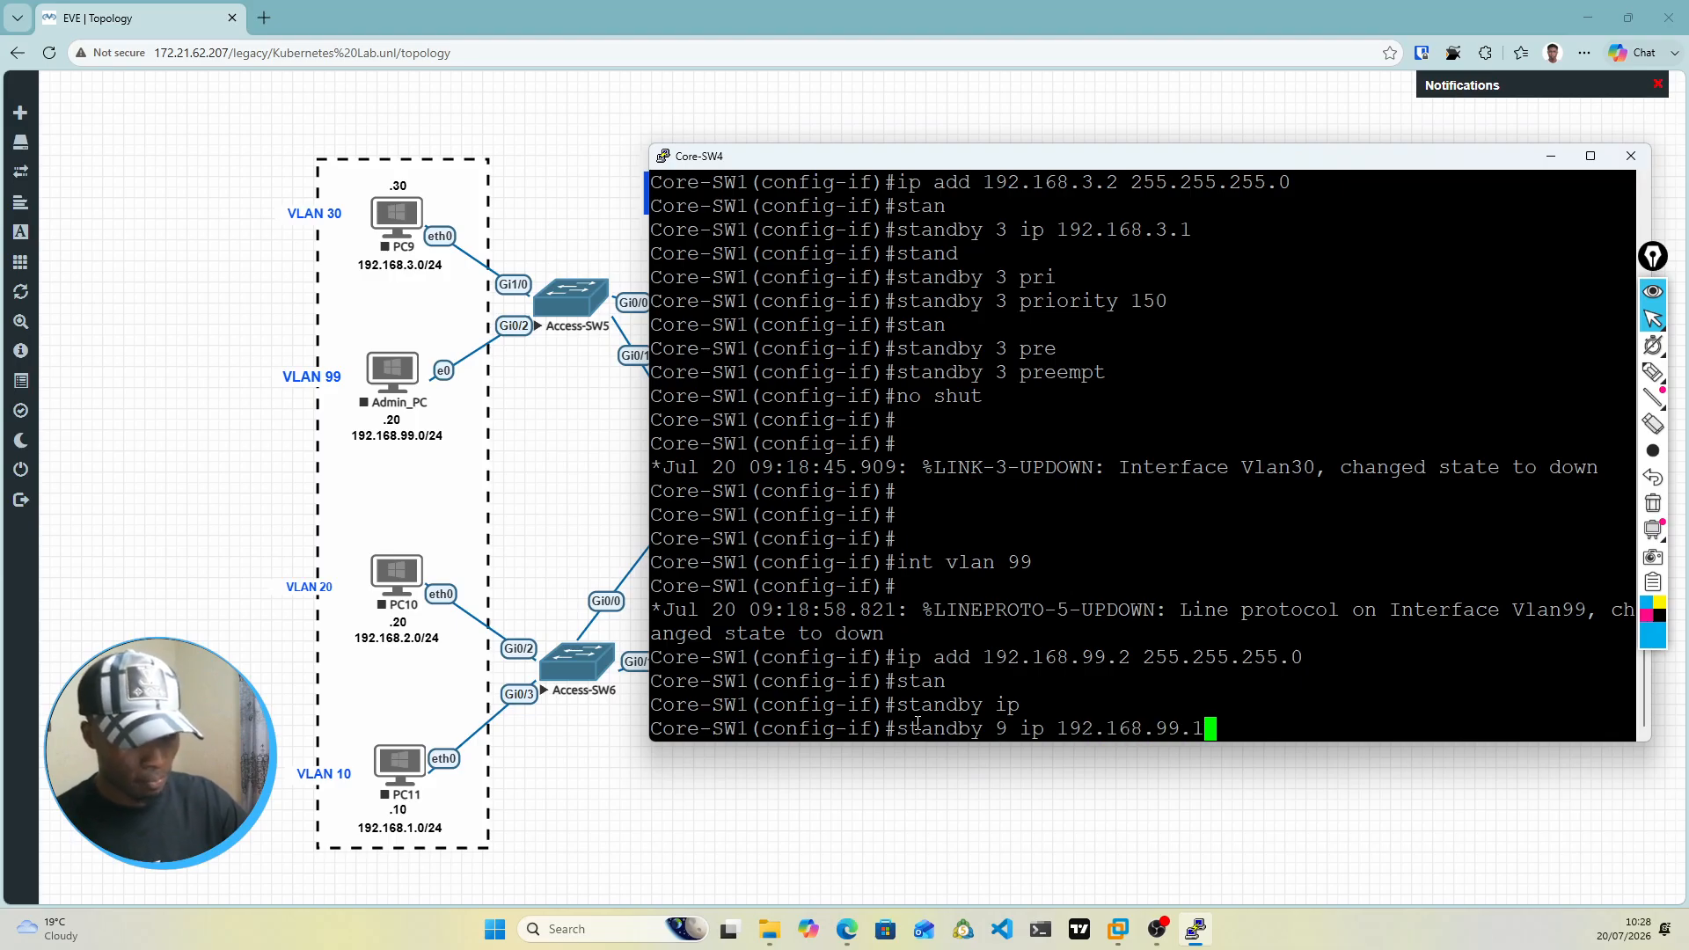
pyautogui.press('Return')
# Step: Set the HSRP group 9 priority on the VLAN 99 interface to 150 with standby 9 priority 150
pyautogui.write('swt')
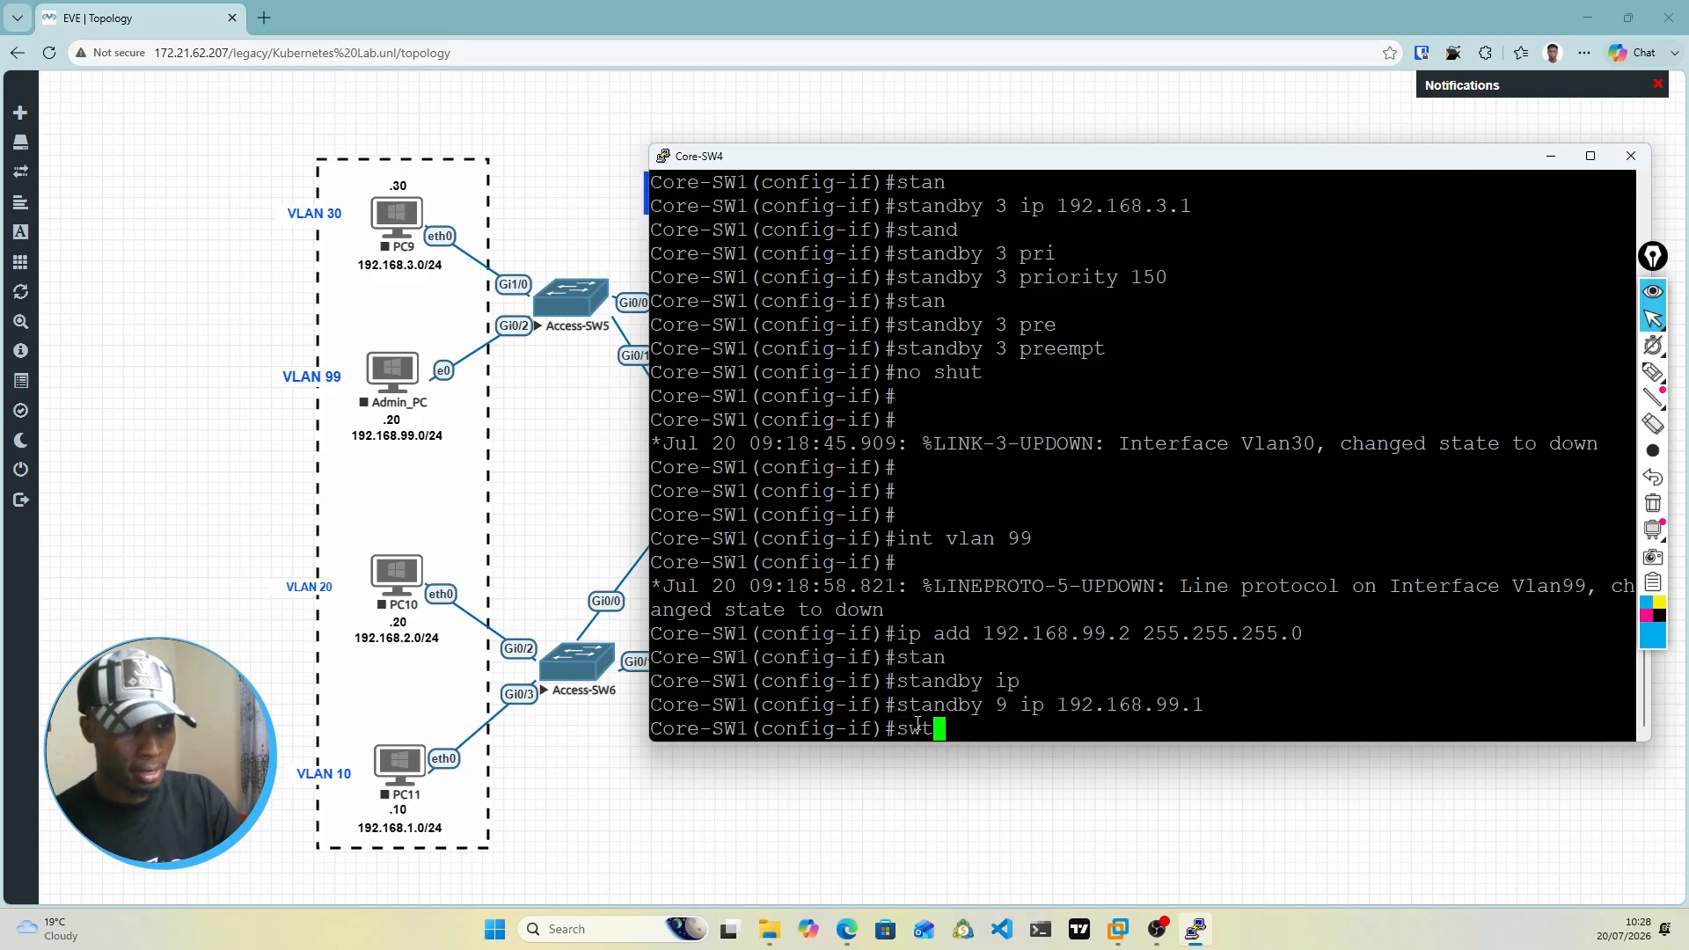
pyautogui.press('BackSpace')
pyautogui.press('BackSpace')
pyautogui.press('BackSpace')
pyautogui.write('stan')
pyautogui.press('Tab')
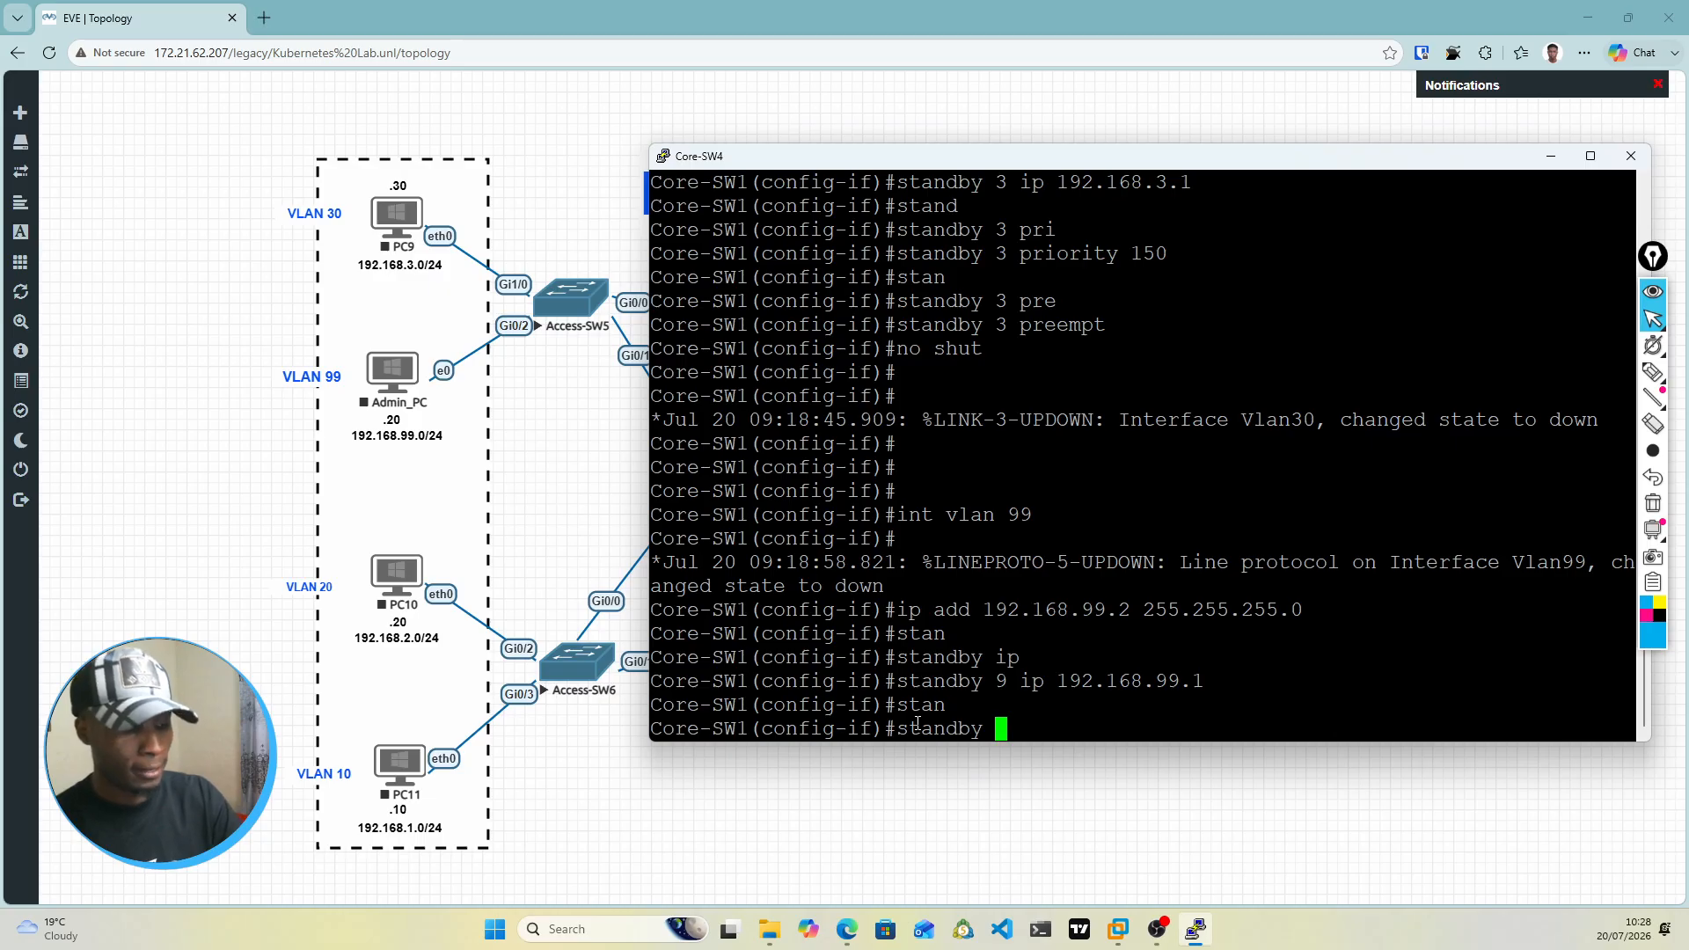
pyautogui.write('9 pi')
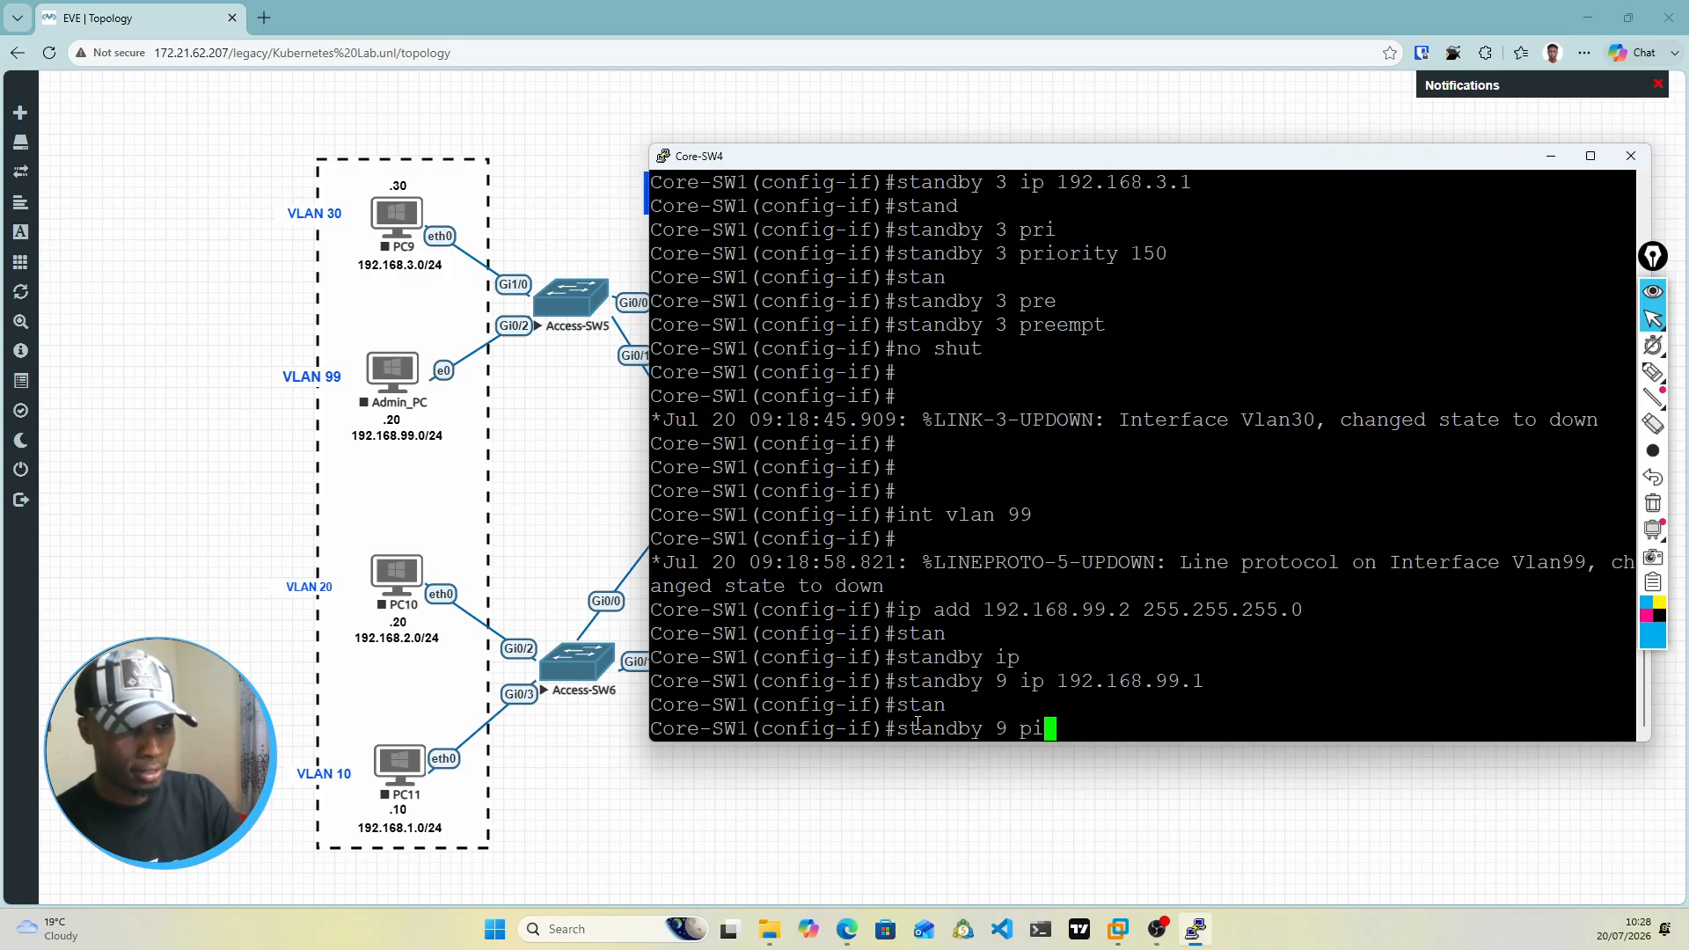
pyautogui.press('Tab')
pyautogui.press('BackSpace')
pyautogui.write('ri')
pyautogui.press('Tab')
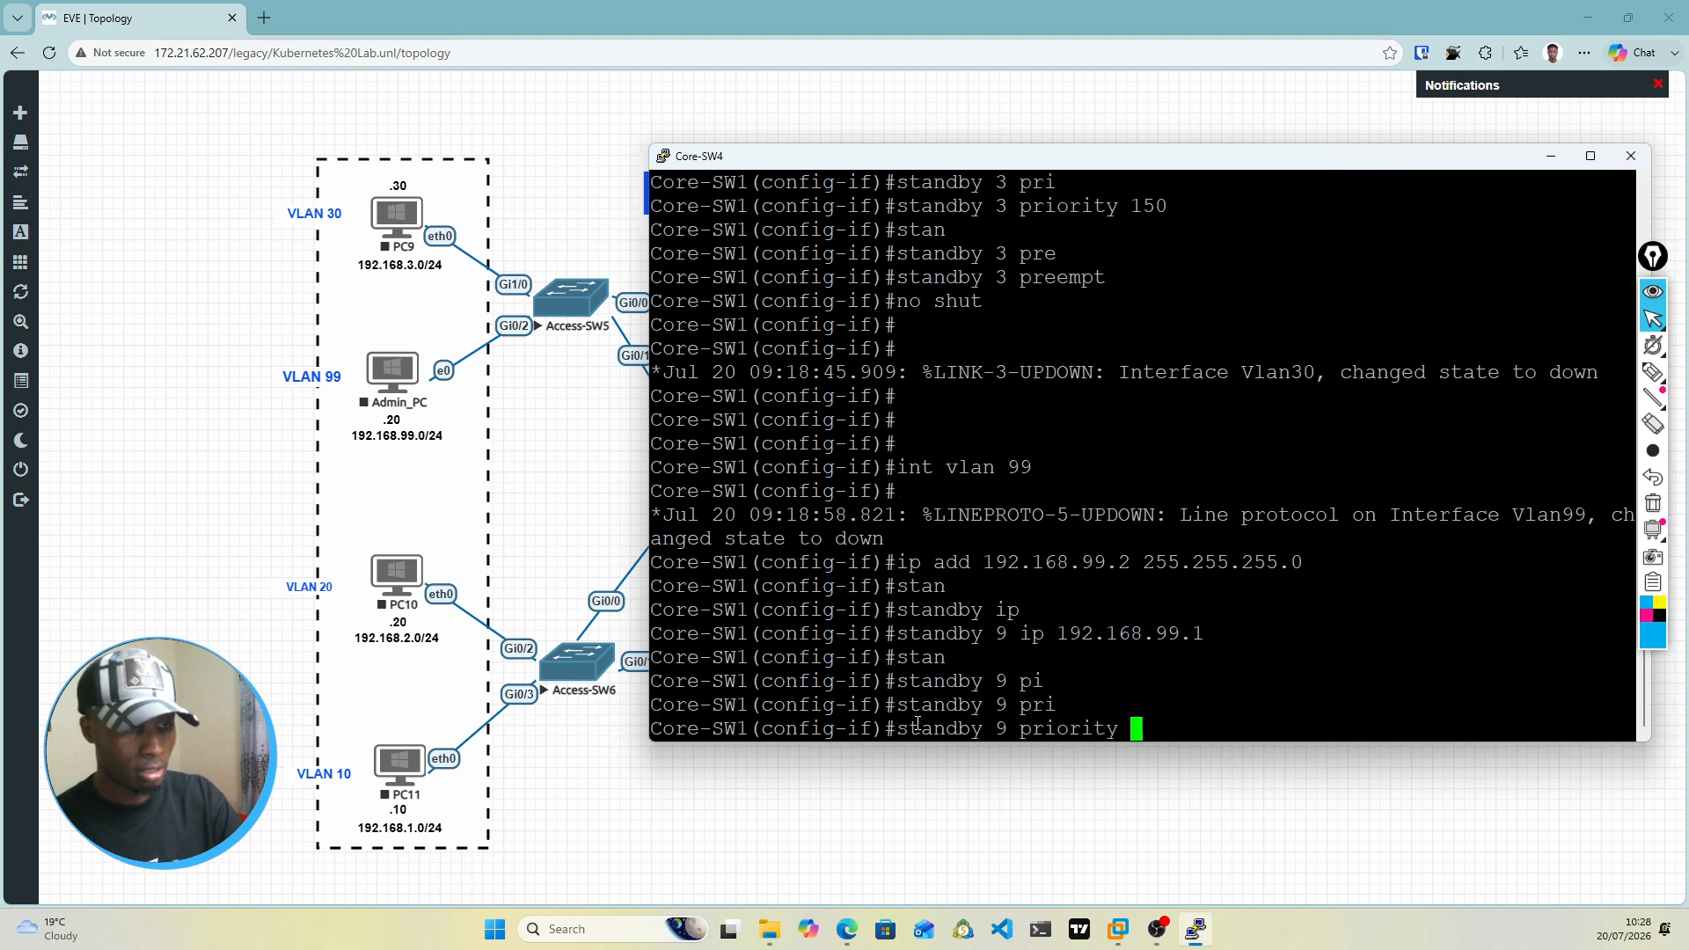
pyautogui.write('150')
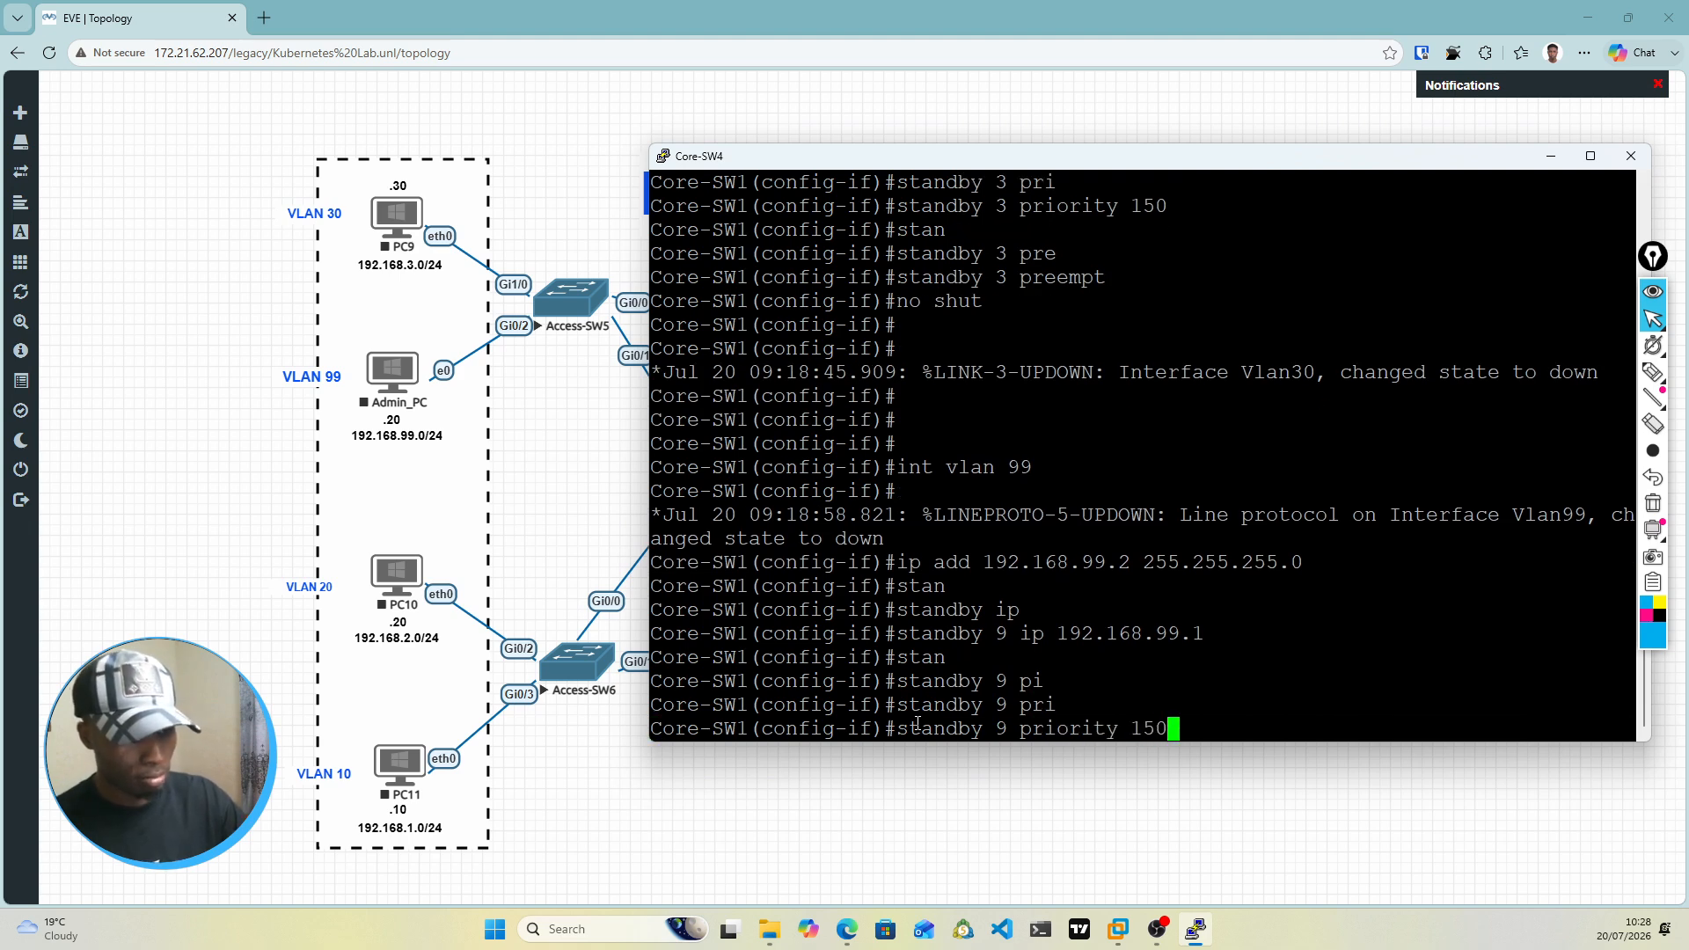
pyautogui.press('Return')
# Step: Enable preemption for HSRP group 9 on the VLAN 99 interface with standby 9 preempt
pyautogui.write('stan')
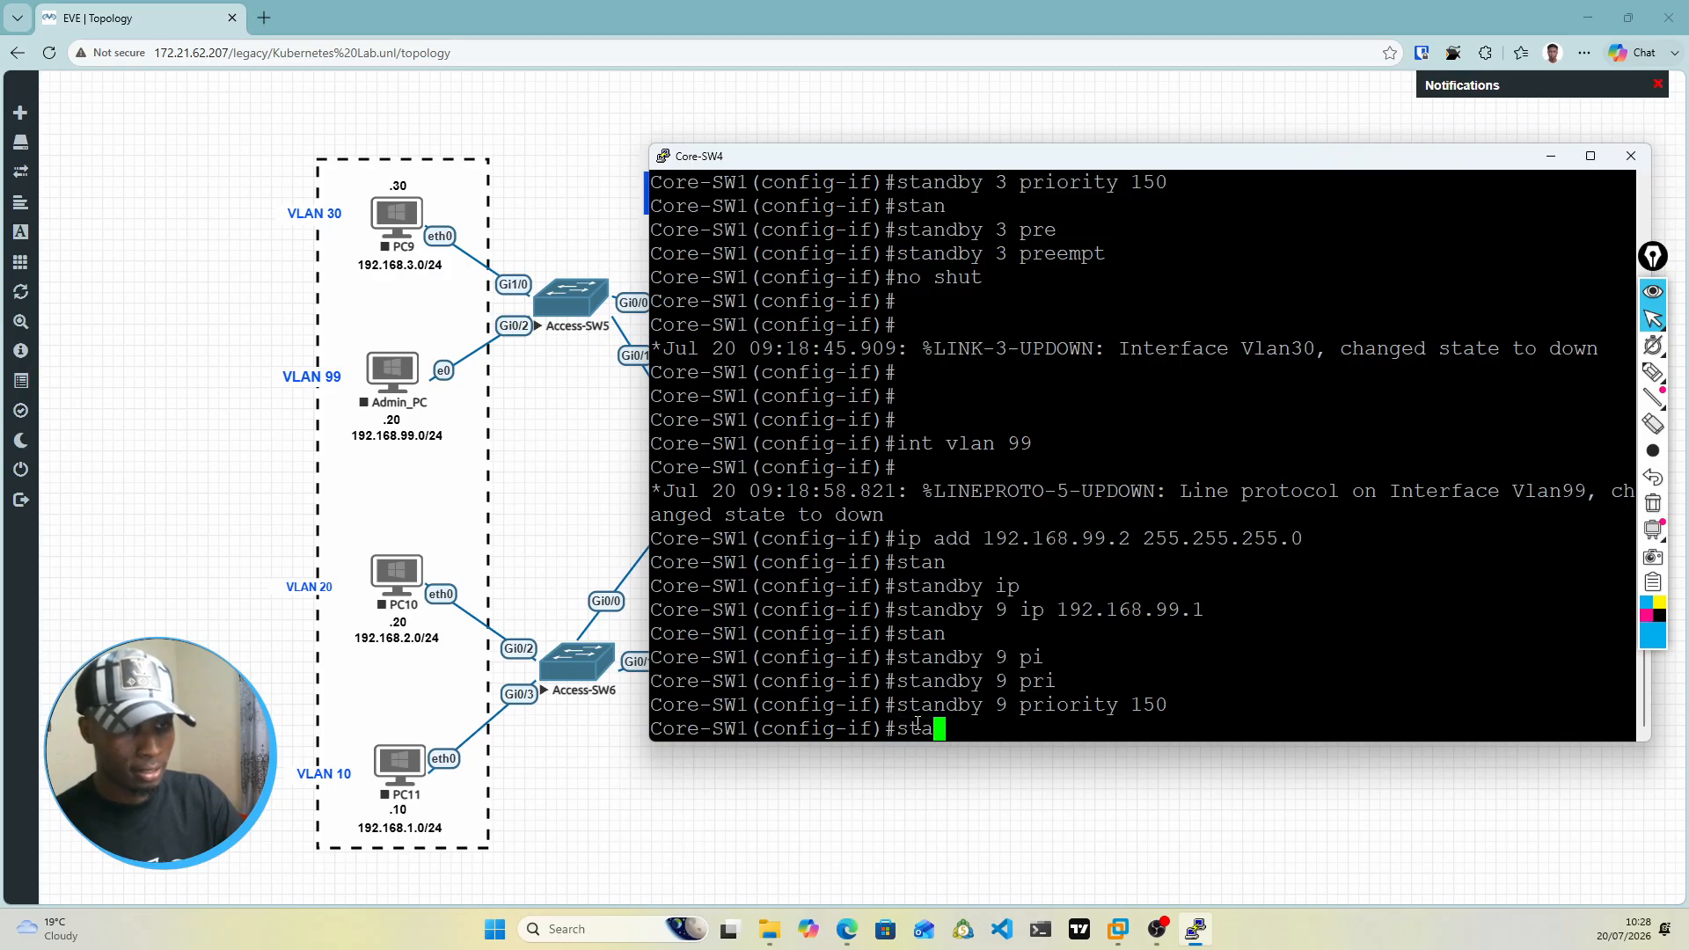
pyautogui.press('Tab')
pyautogui.write('9 ')
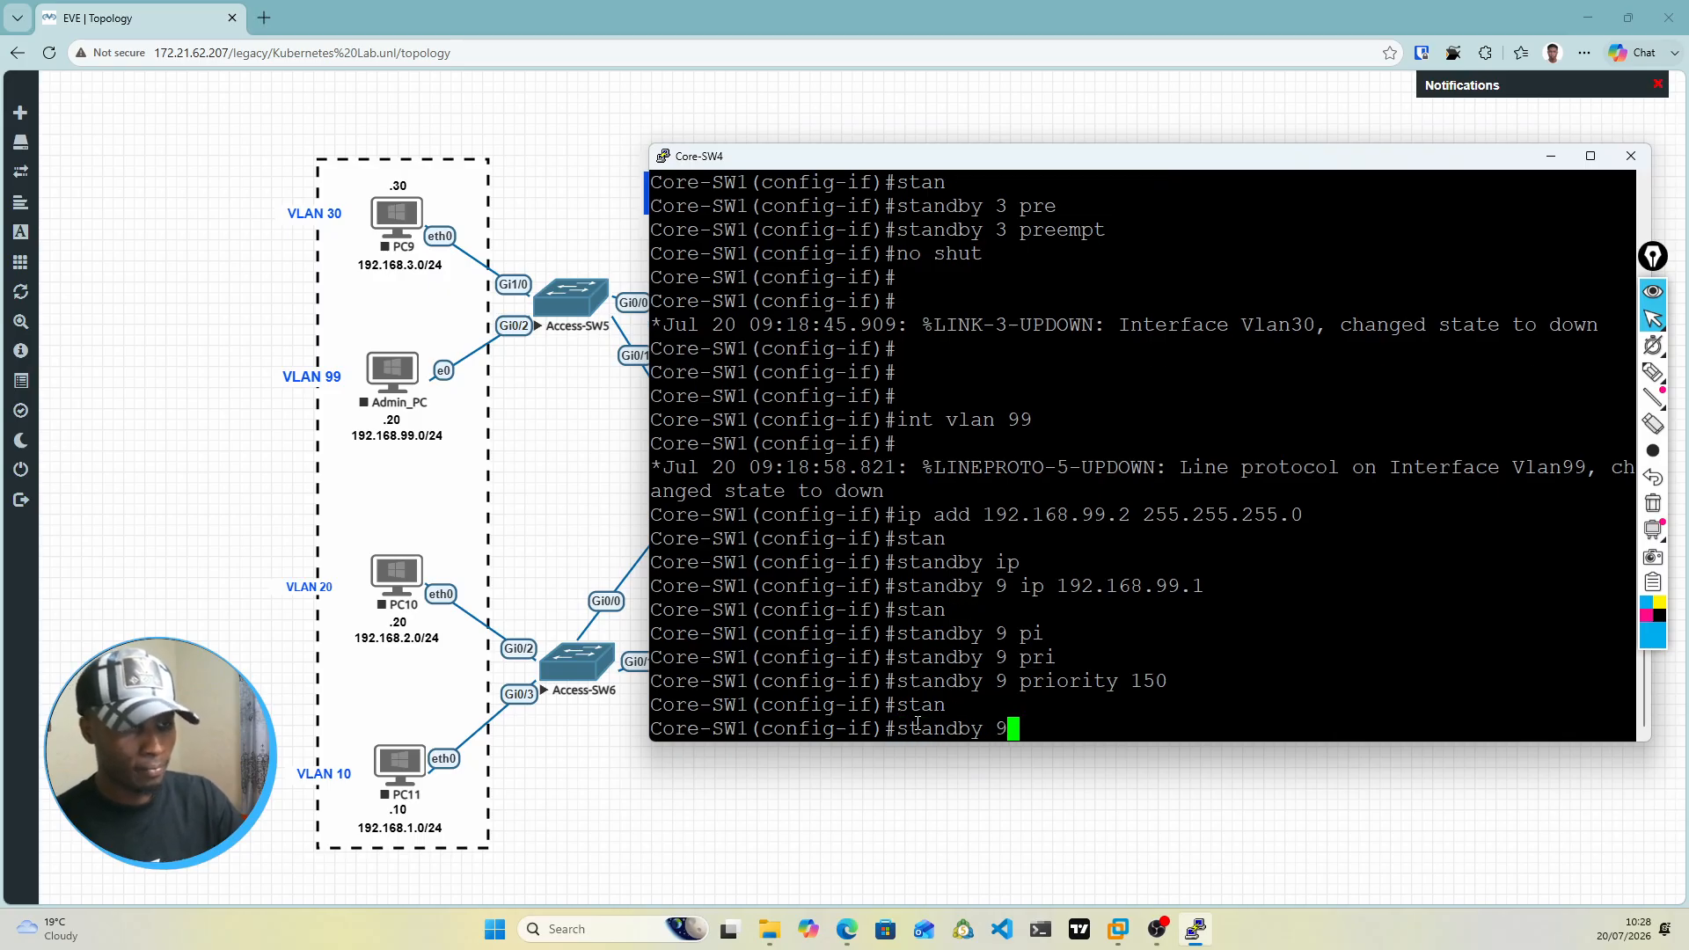
pyautogui.write('pree')
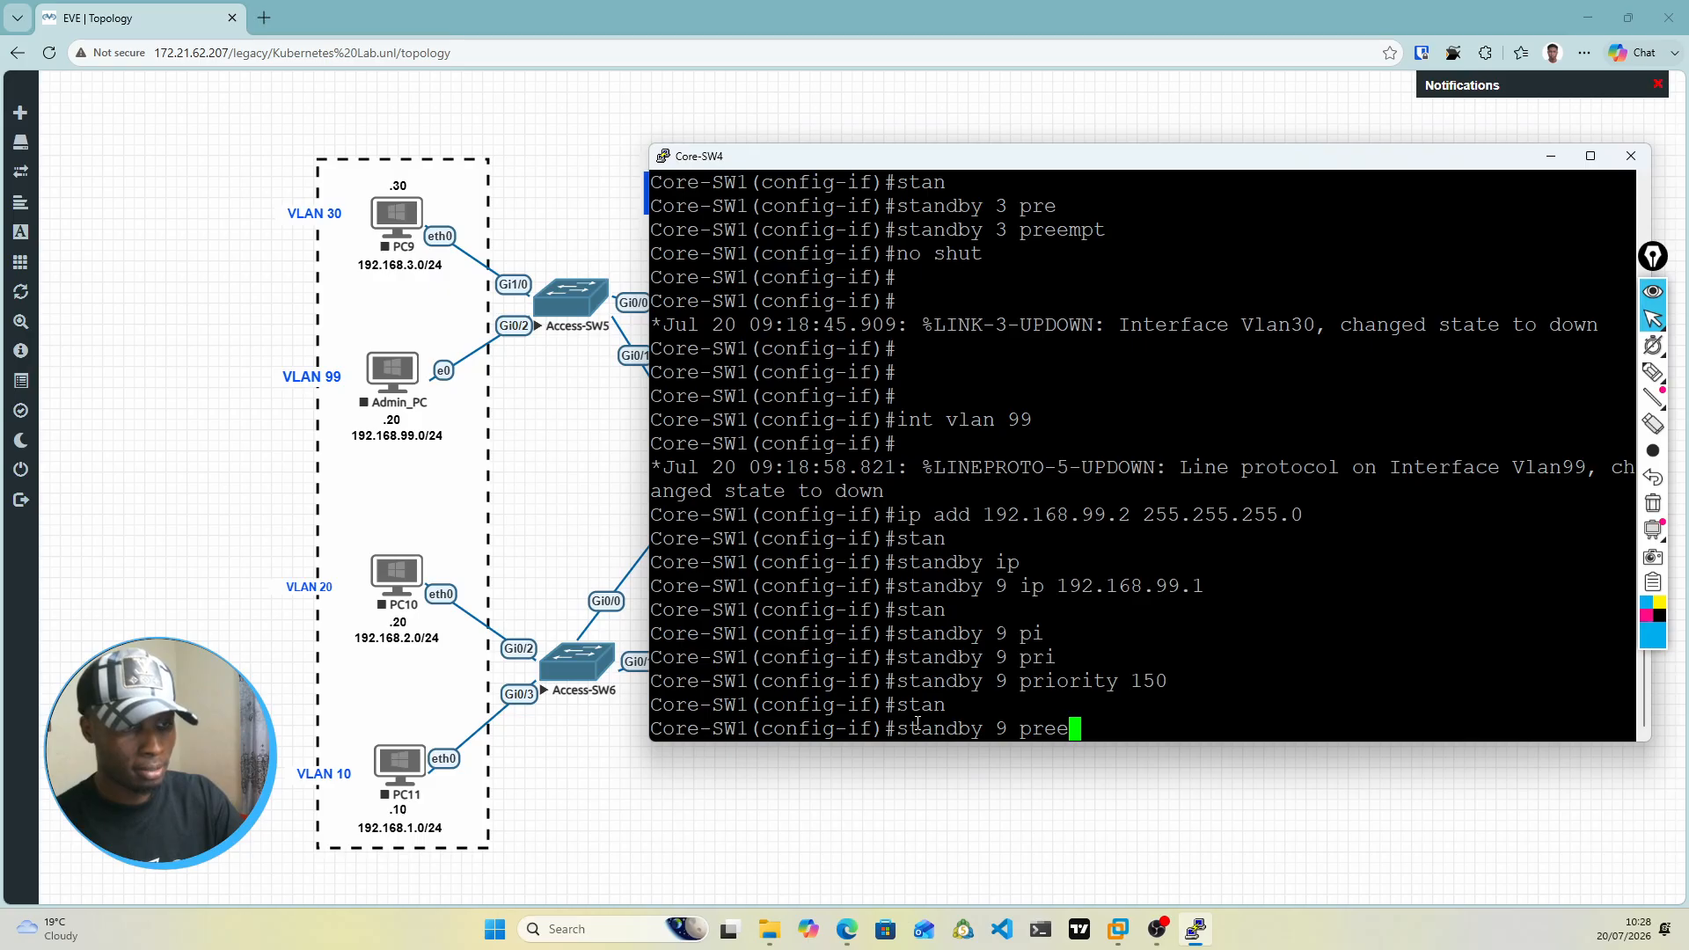
pyautogui.press('Tab')
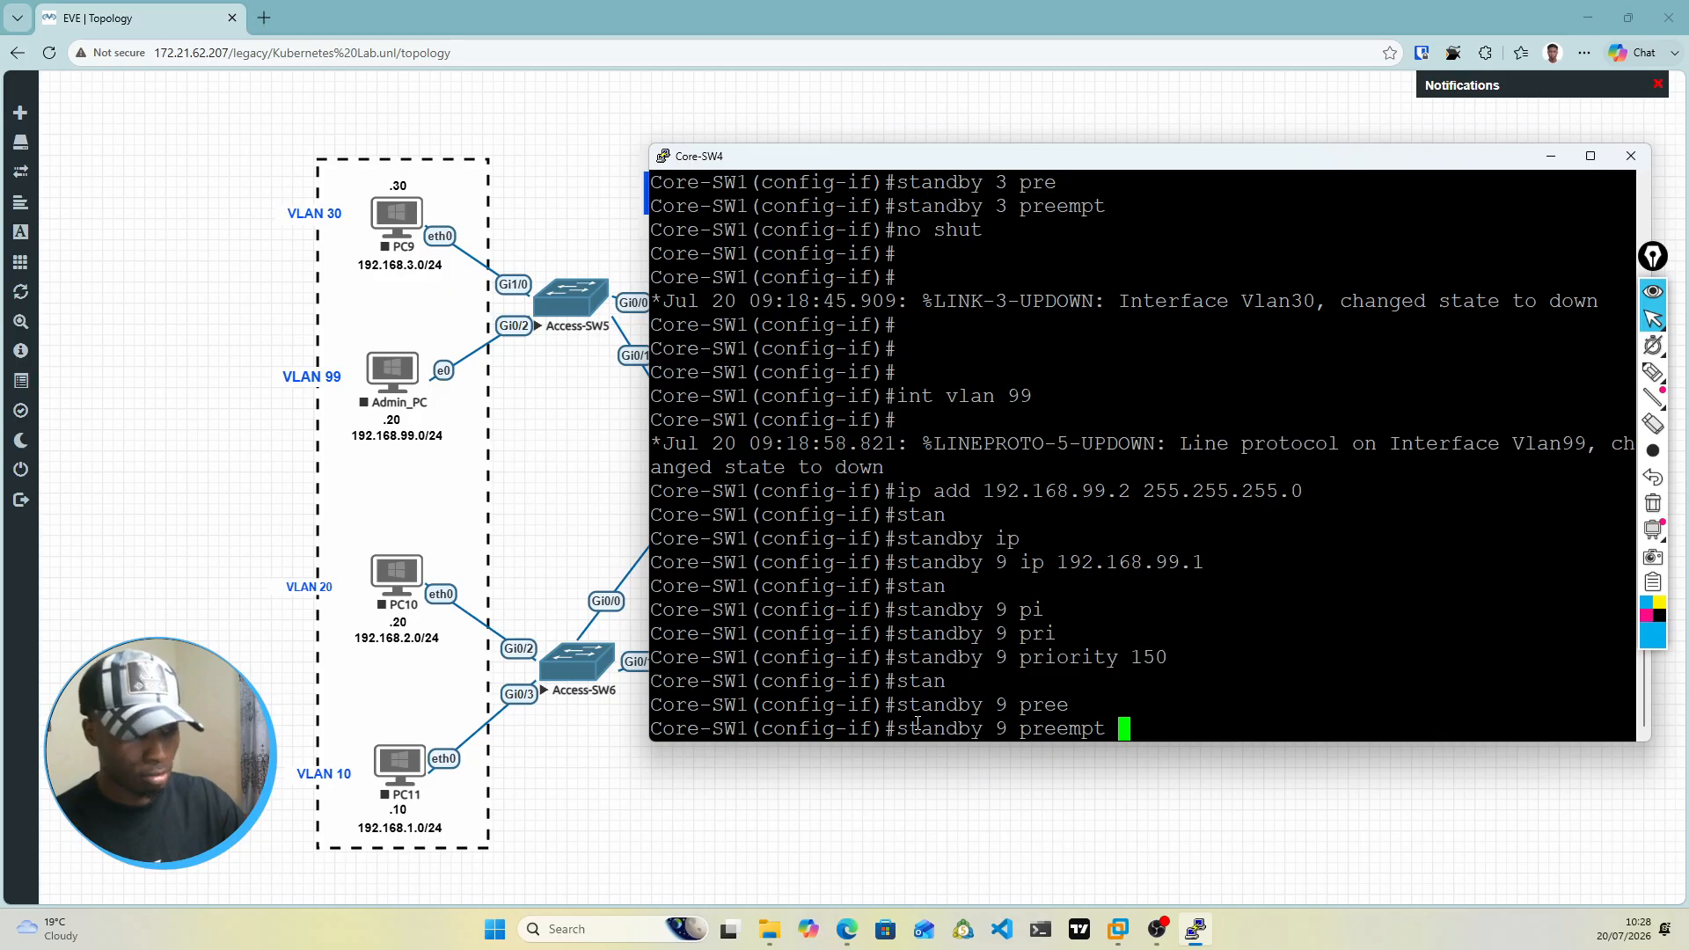
pyautogui.press('Return')
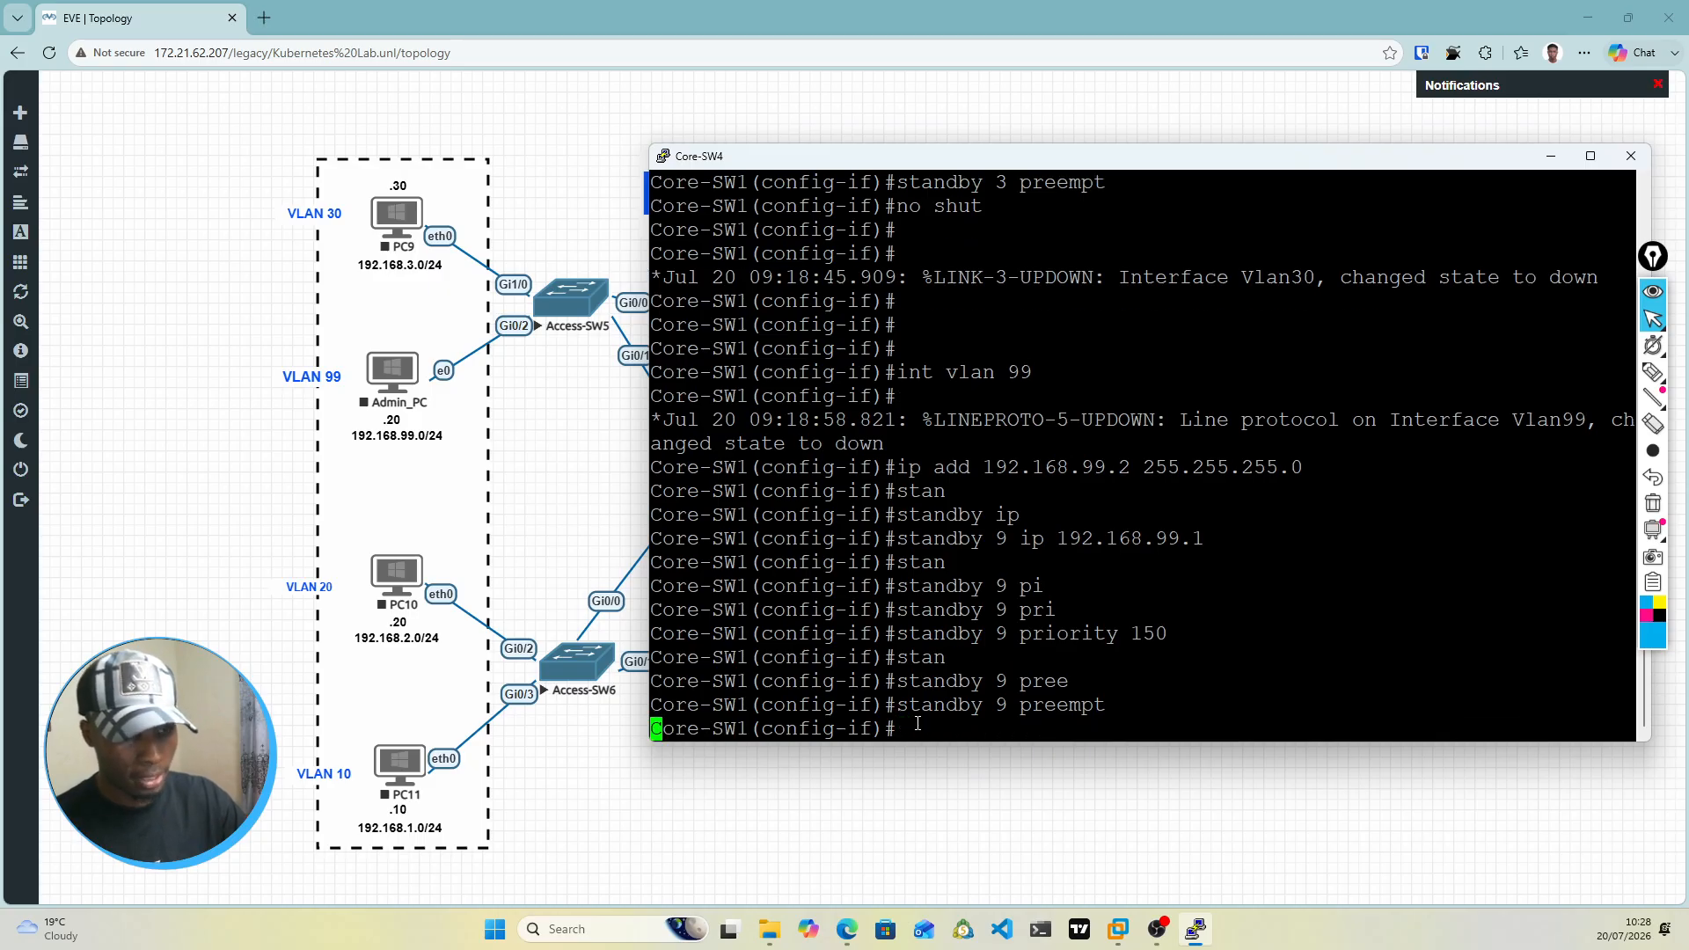
pyautogui.press('Return')
pyautogui.press('Return')
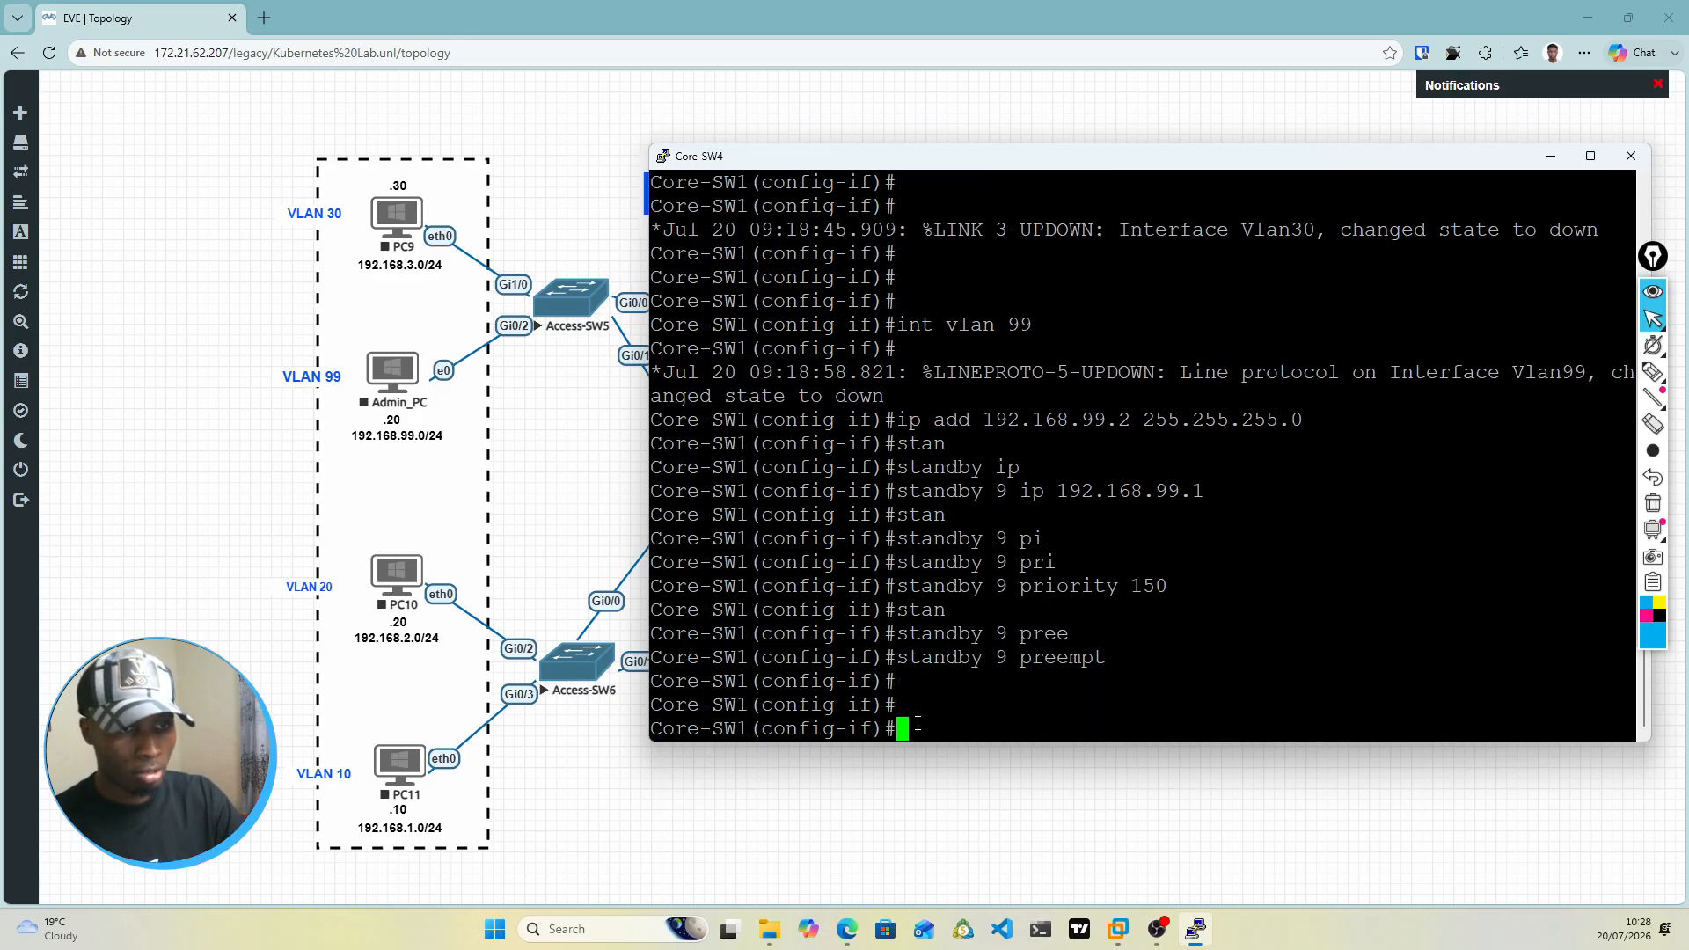
# Step: Enable the VLAN 99 interface with no shut and return to global configuration mode
pyautogui.write('no shut')
pyautogui.press('Return')
pyautogui.press('Return')
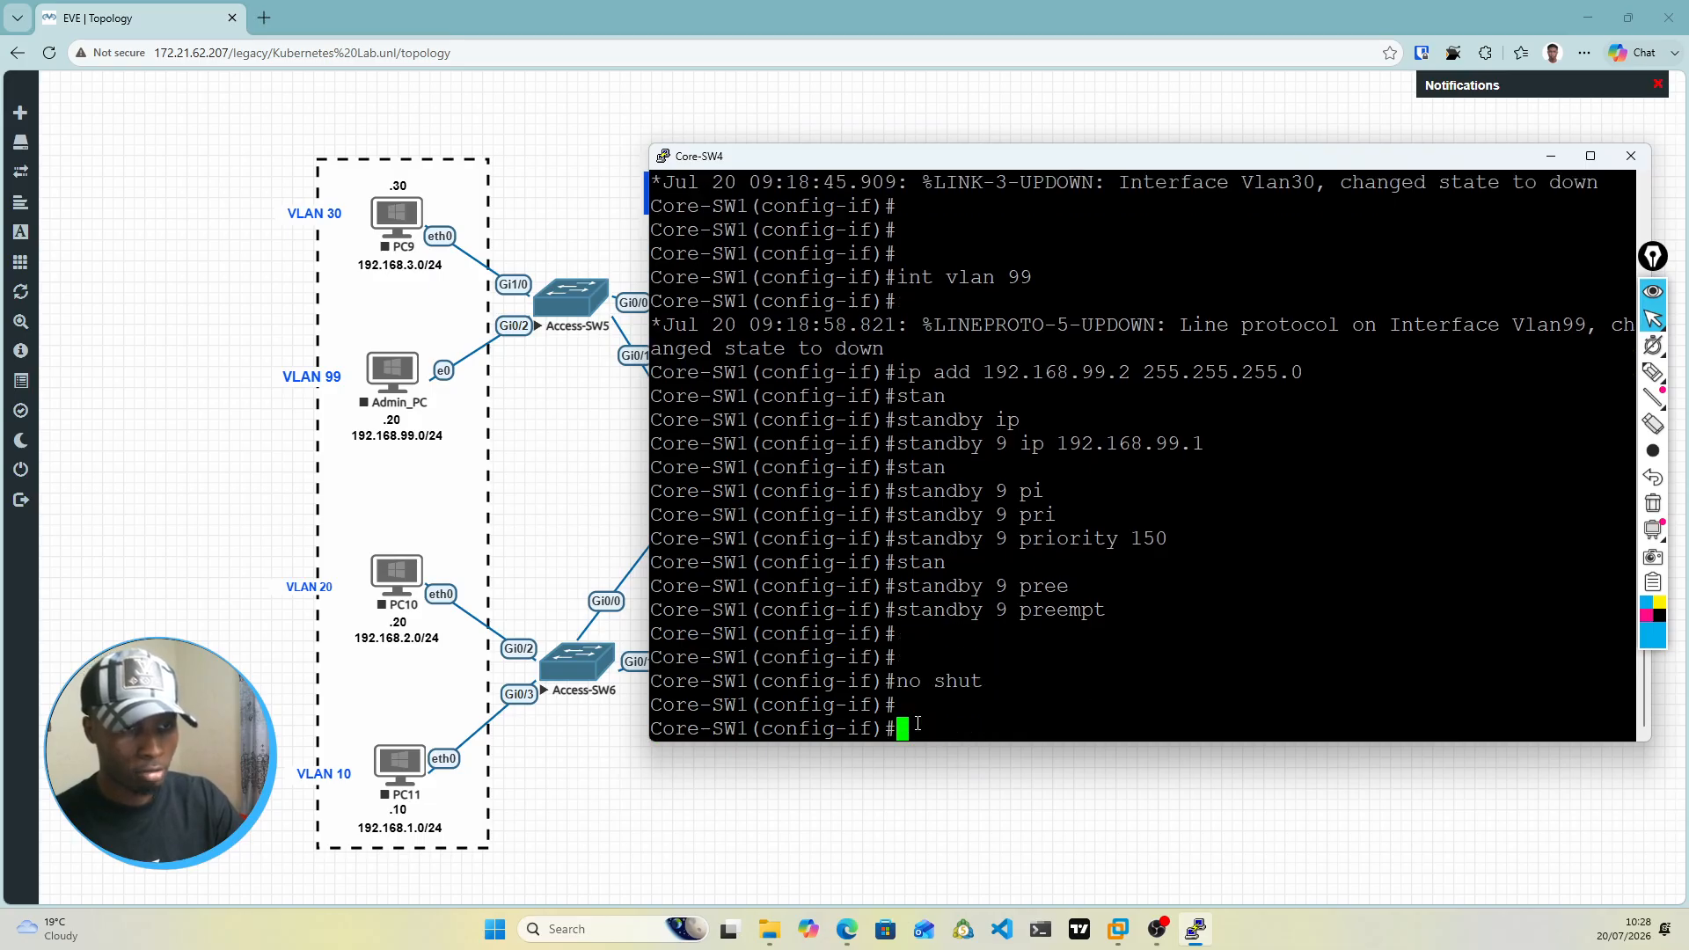
pyautogui.press('Return')
pyautogui.press('Return')
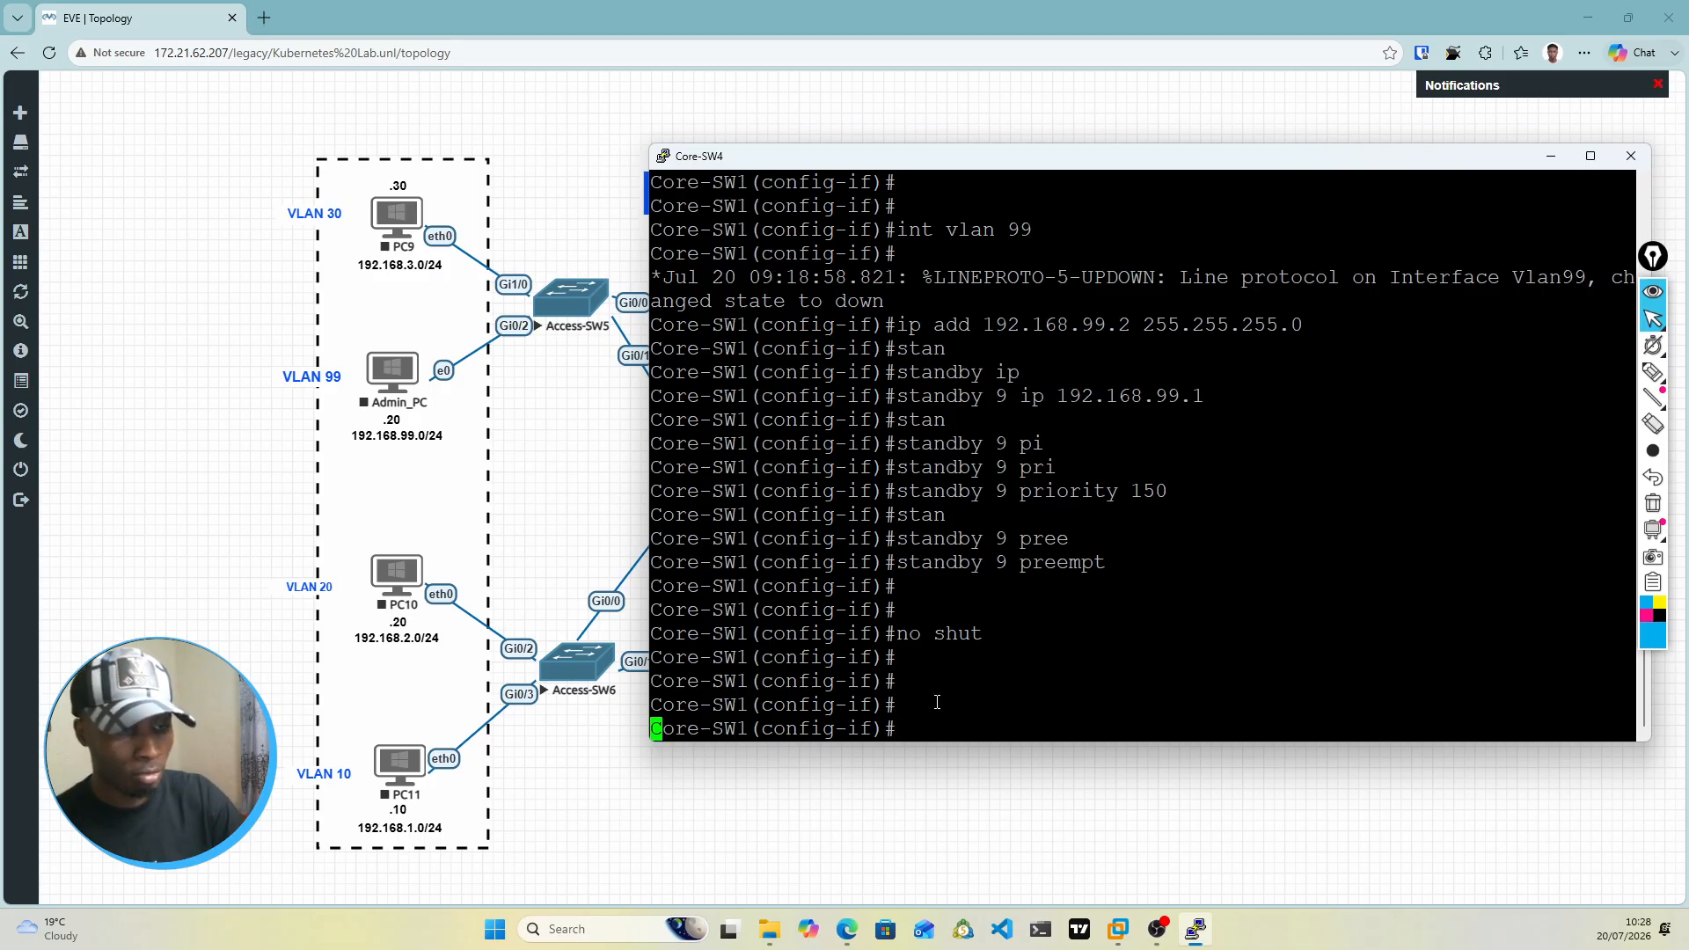
pyautogui.press('Return')
pyautogui.write('exit')
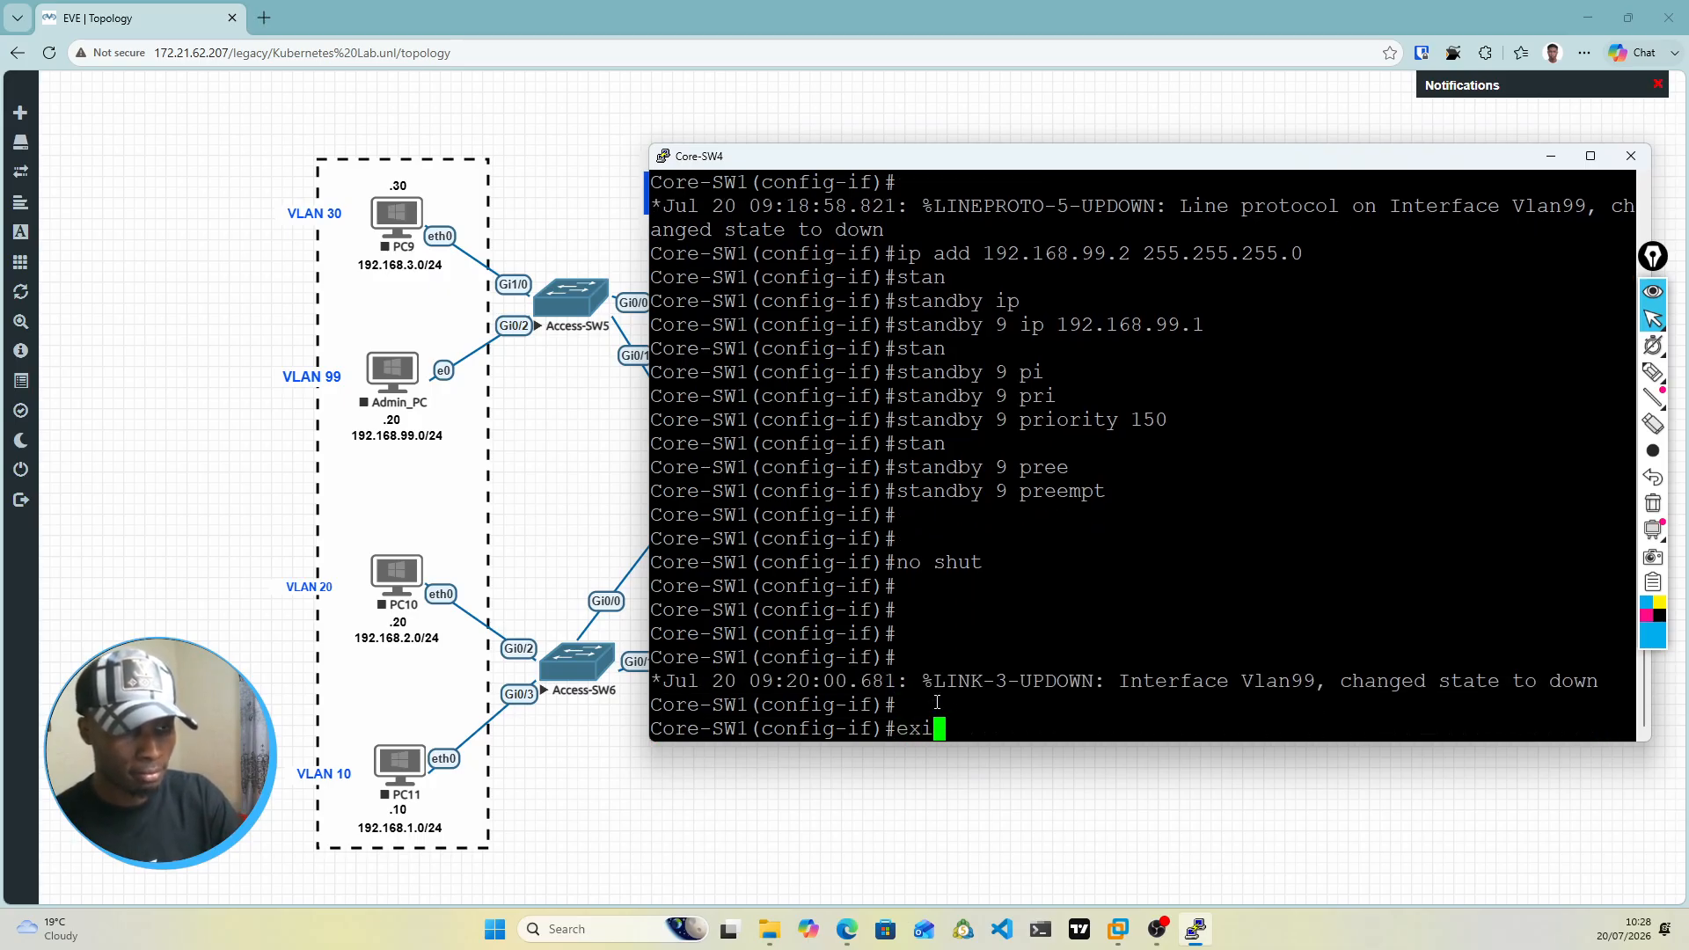
pyautogui.press('Return')
# Step: Display the VLAN summary with do show vlan br and the interface IP summary with do show ip int br
pyautogui.write('do sho')
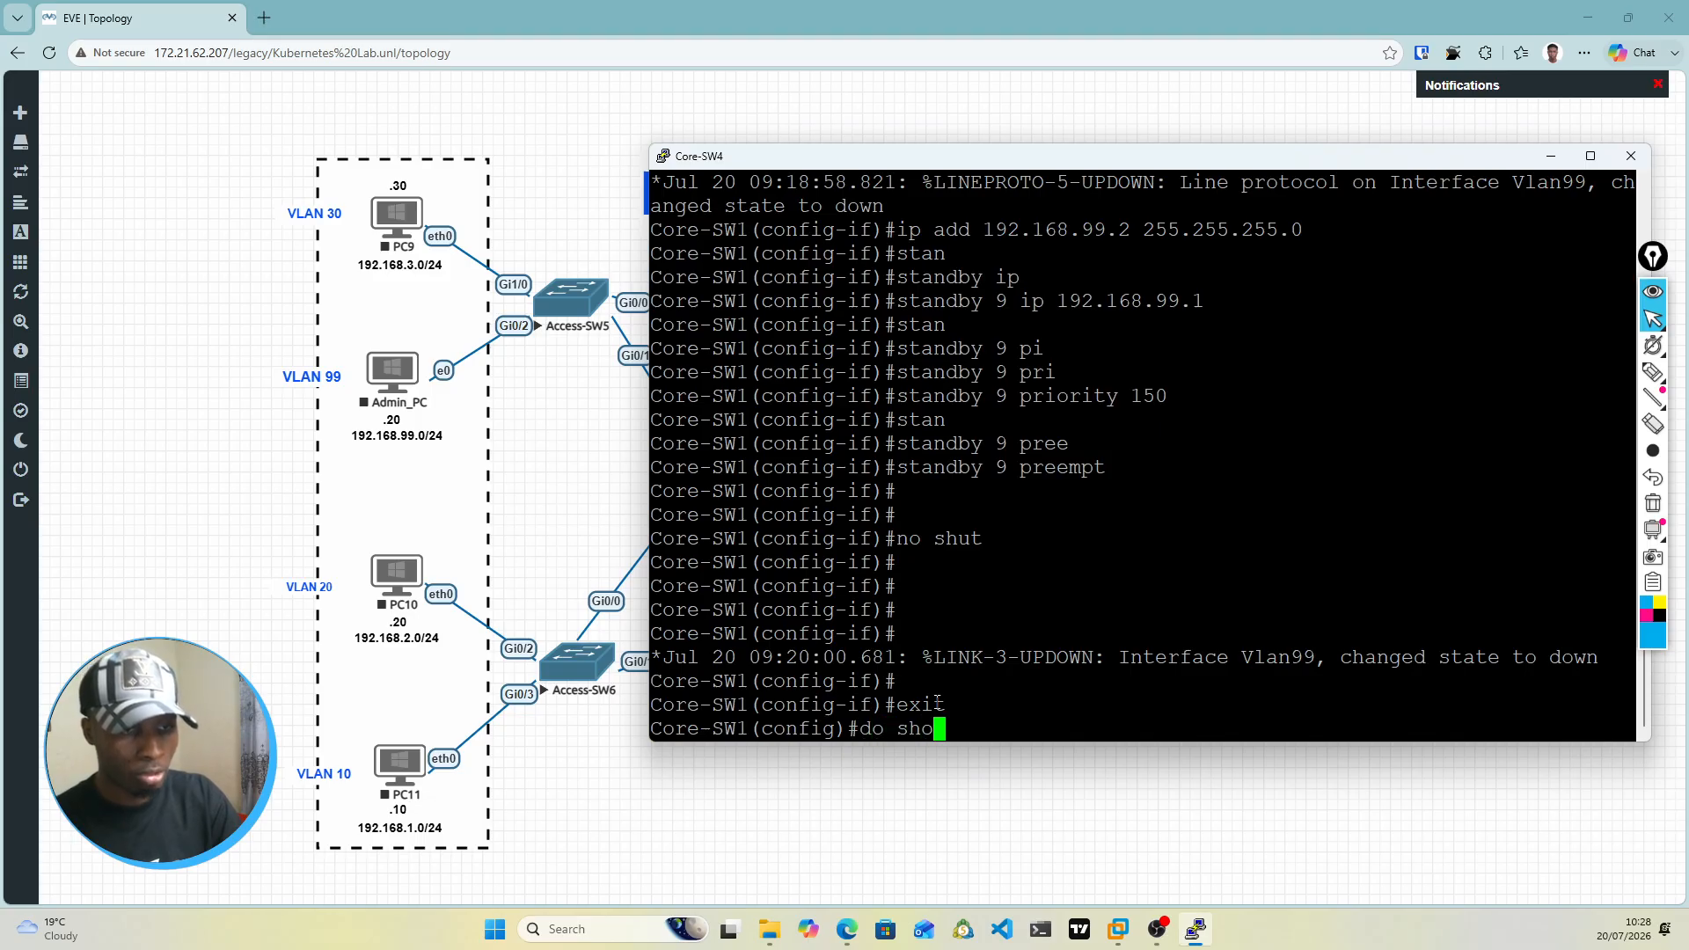
pyautogui.write('w vlan br')
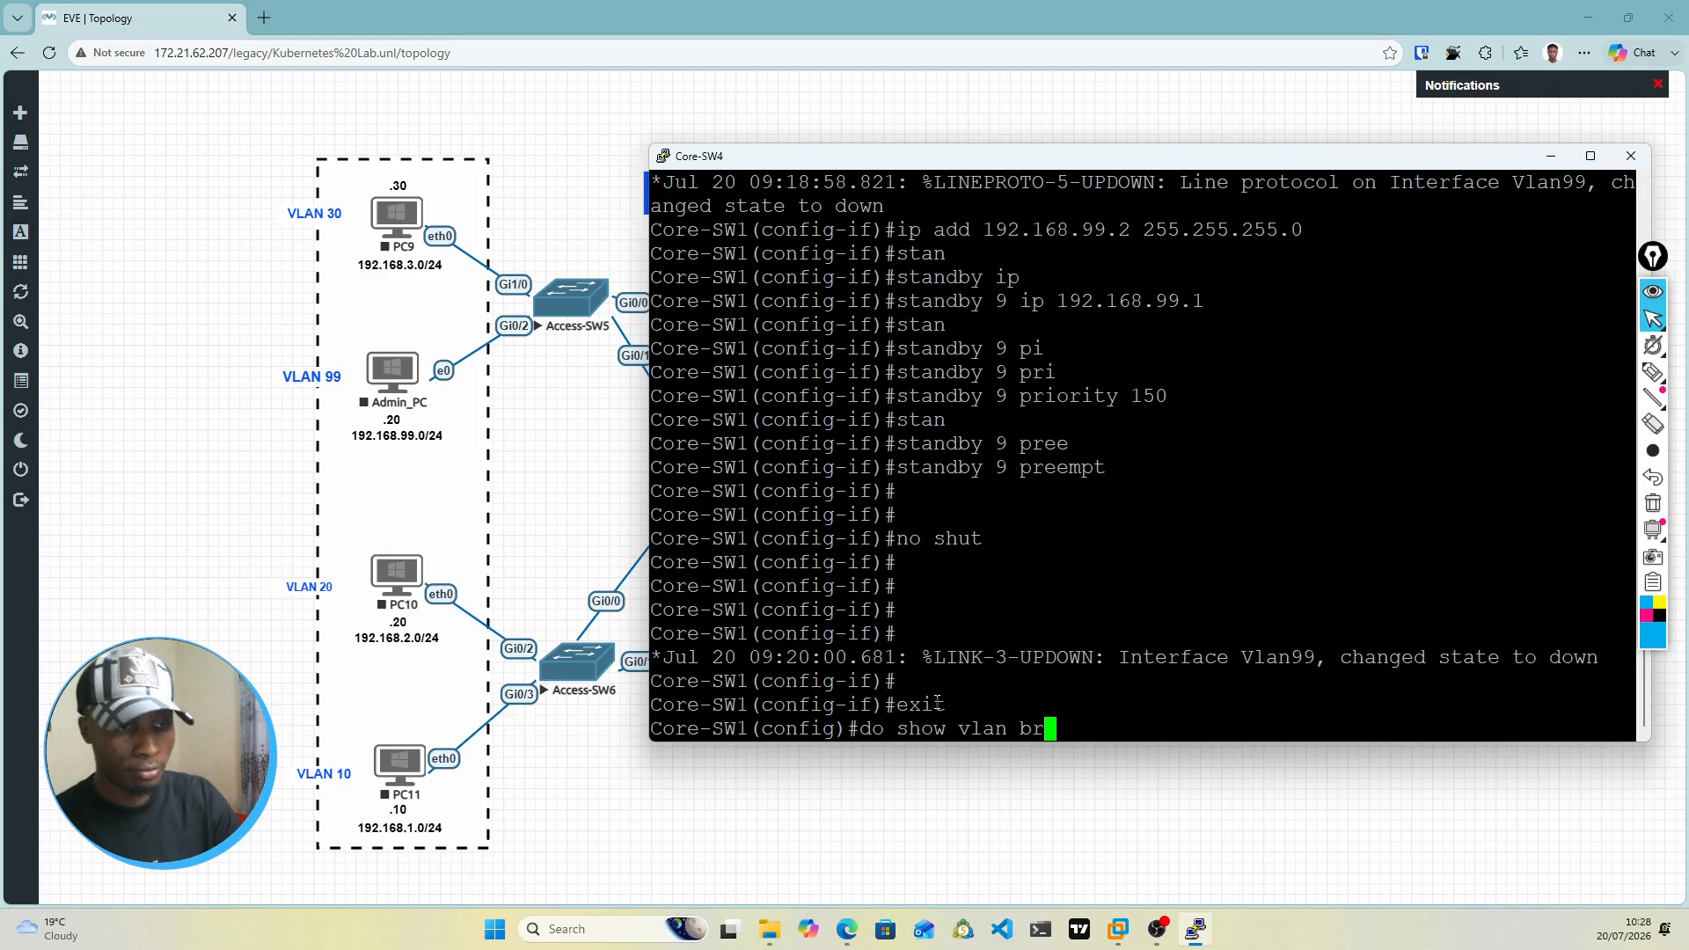
pyautogui.press('Return')
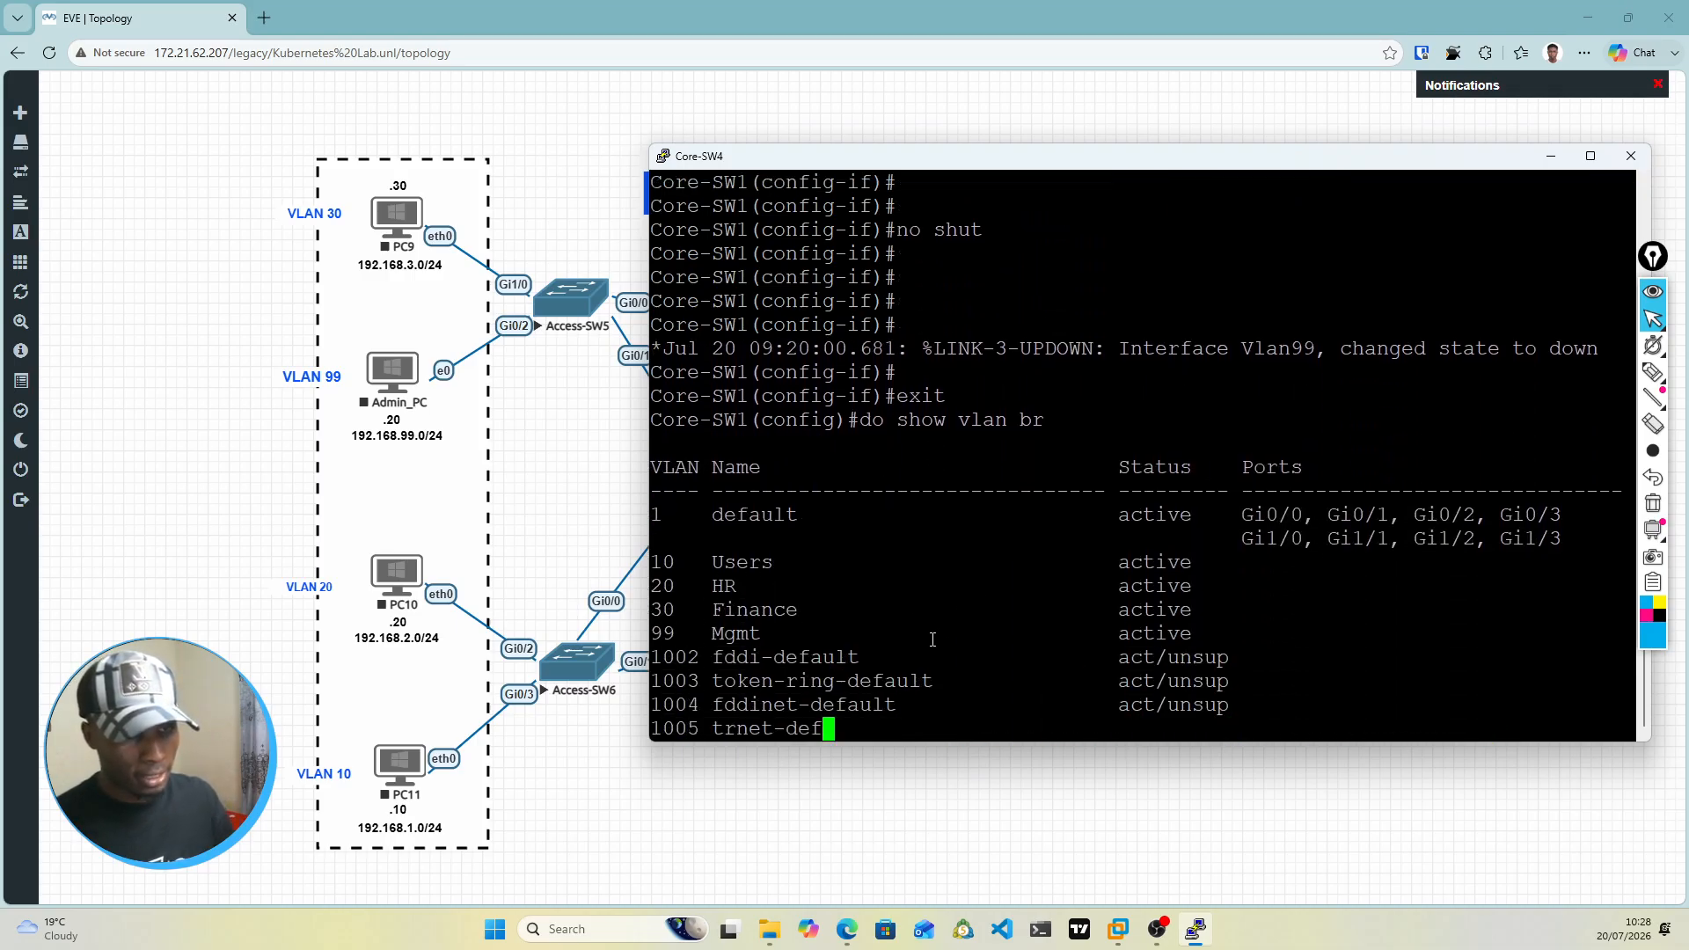
pyautogui.write('do')
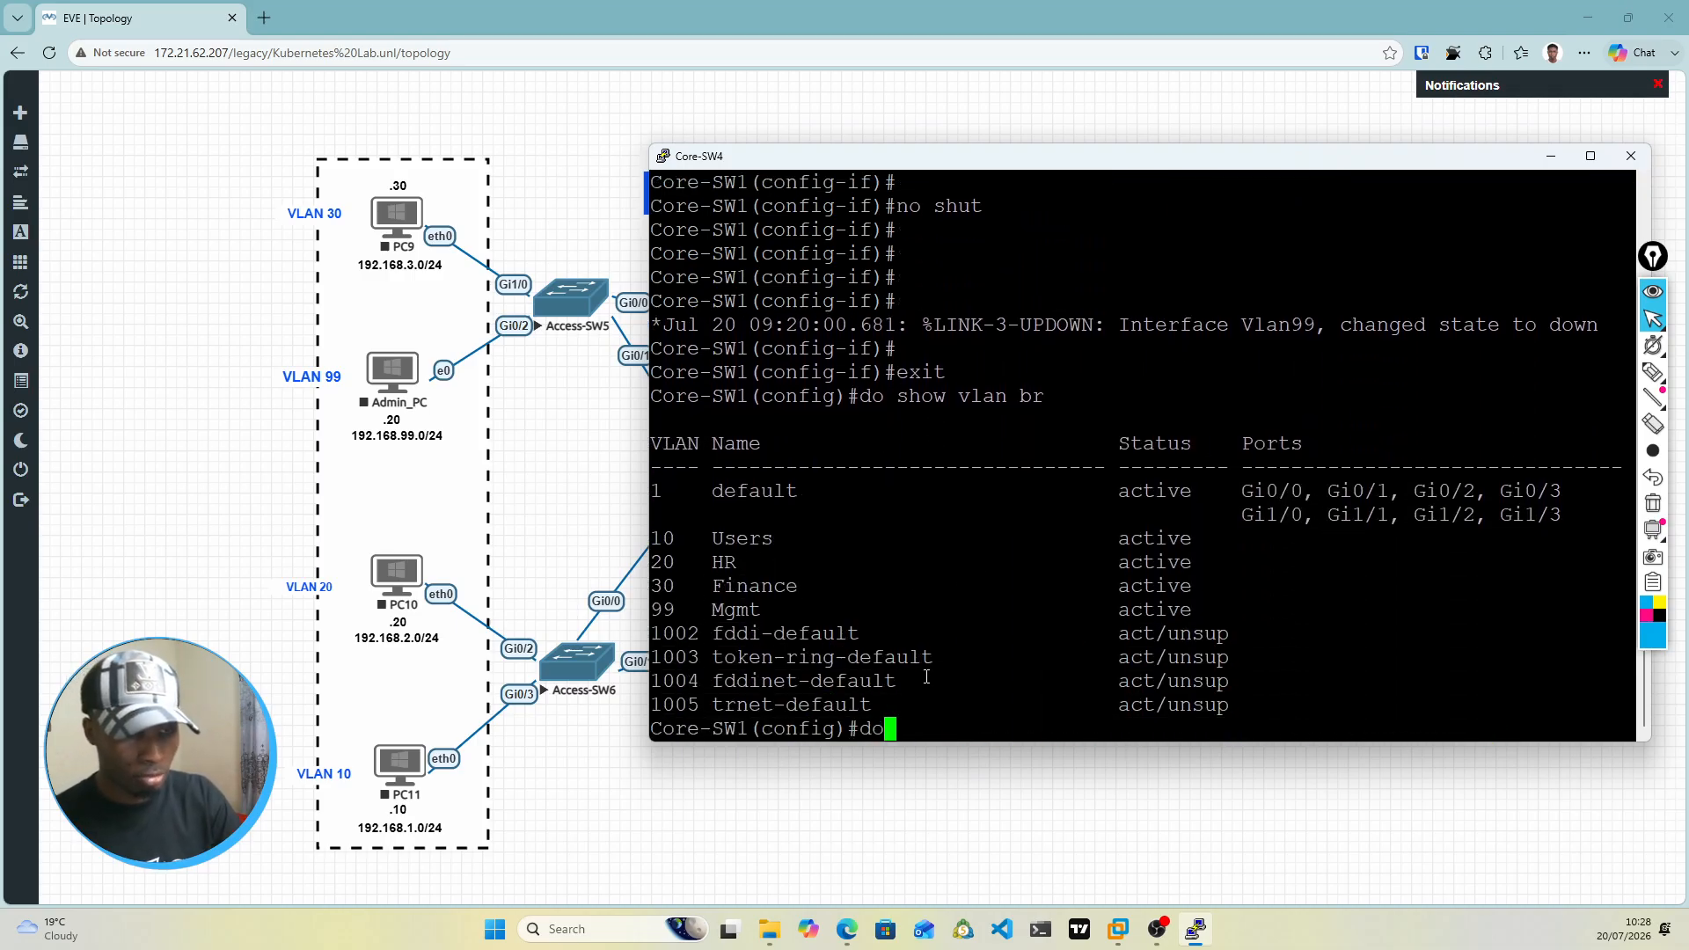
pyautogui.write(' show ip int br')
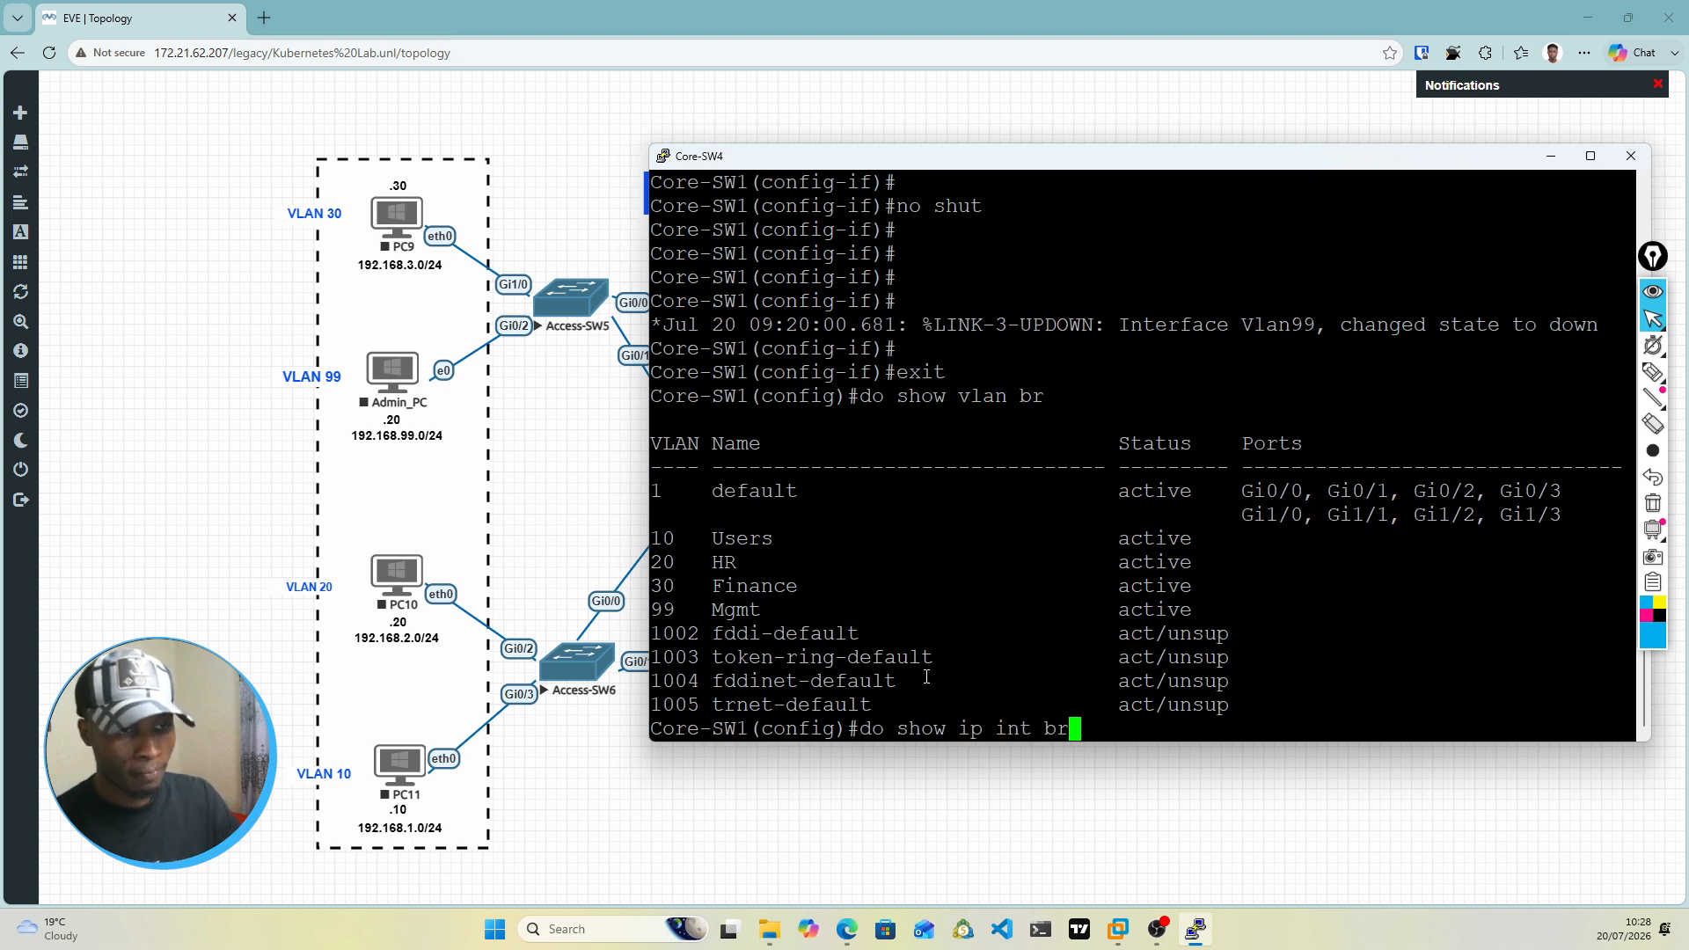
pyautogui.press('Return')
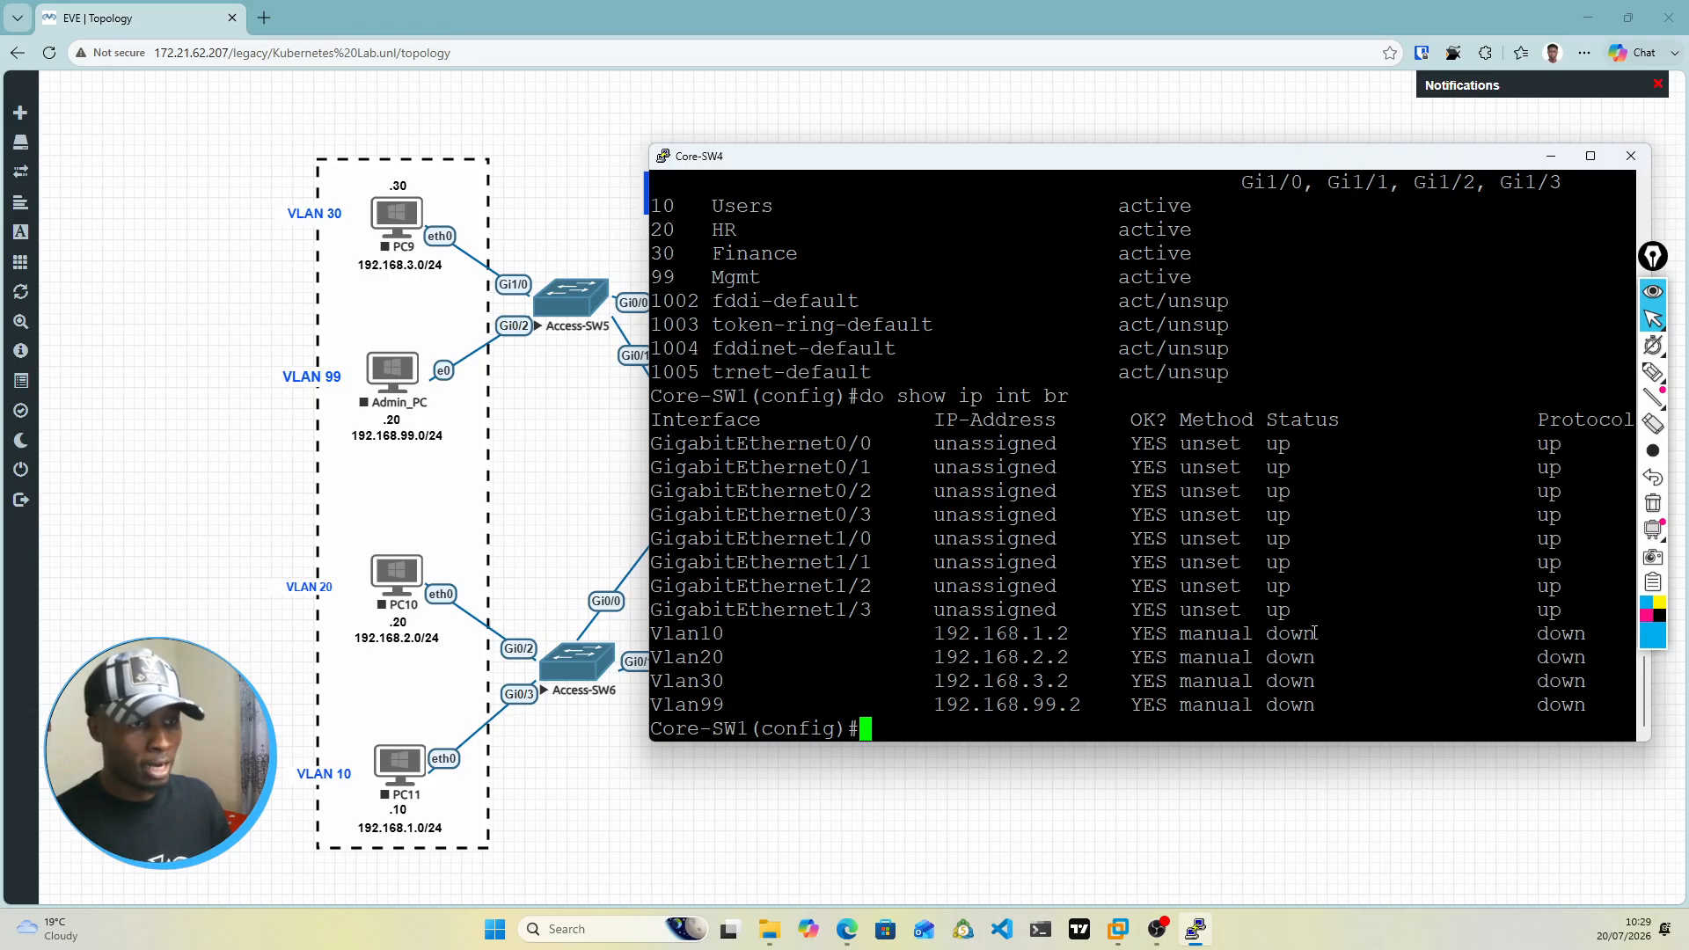
# Step: Examine the topology diagram to identify the Core-SW4 ports that link to the access switches
pyautogui.moveTo(999, 158); pyautogui.dragTo(995, 477)
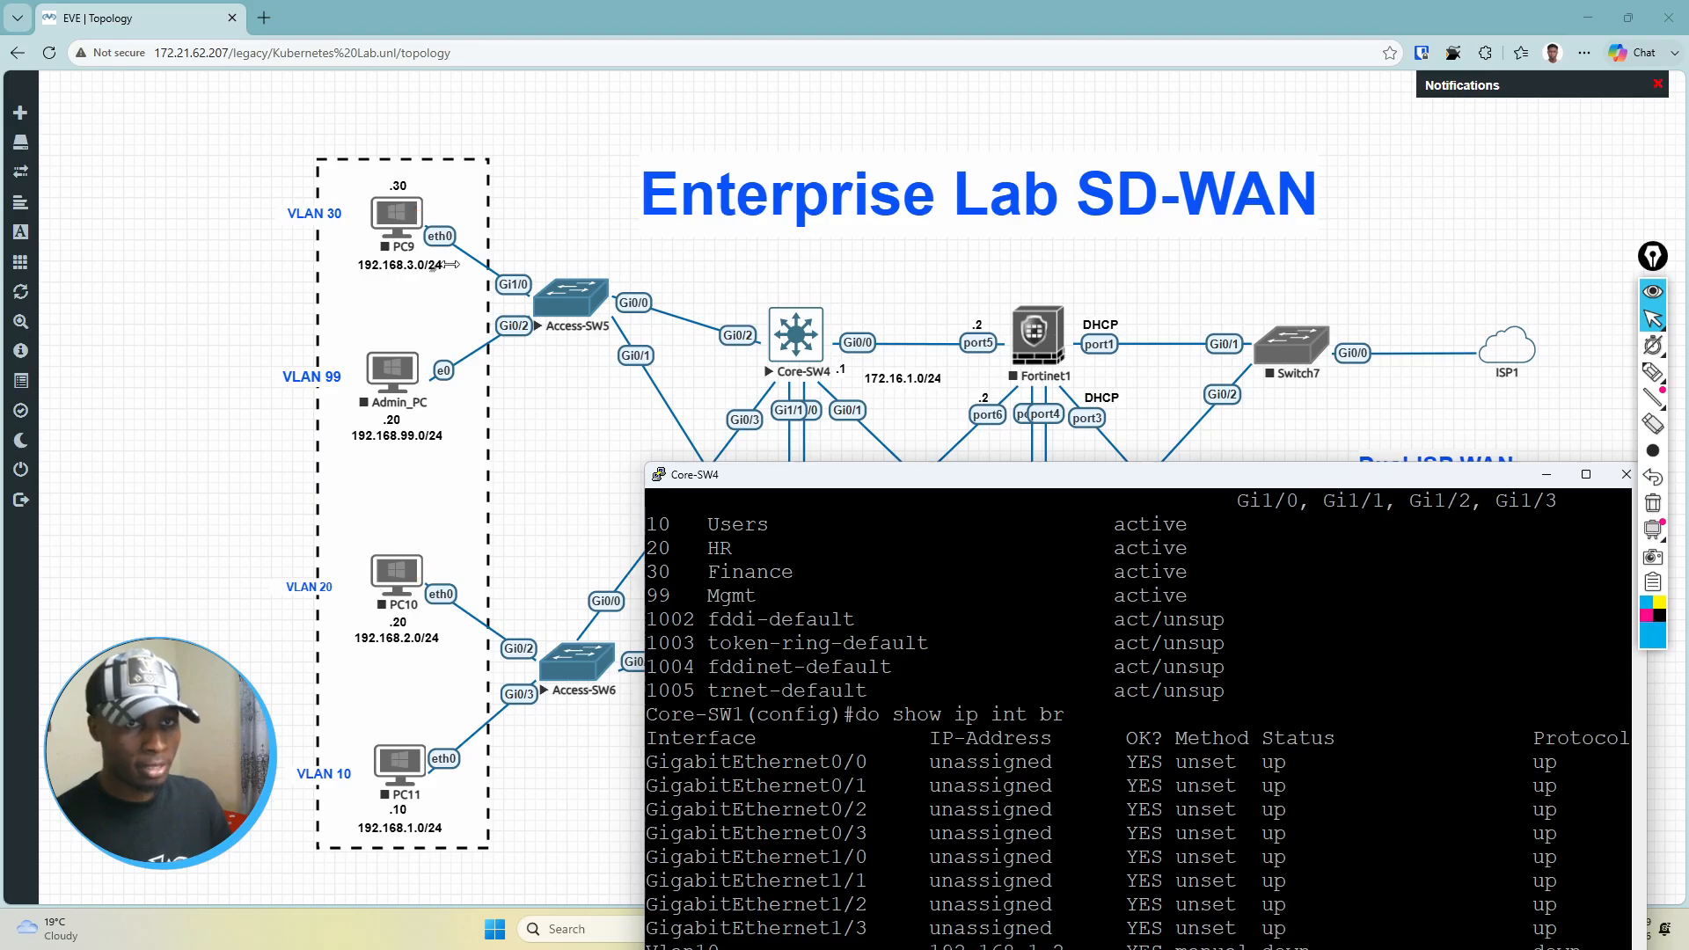
pyautogui.click(545, 299)
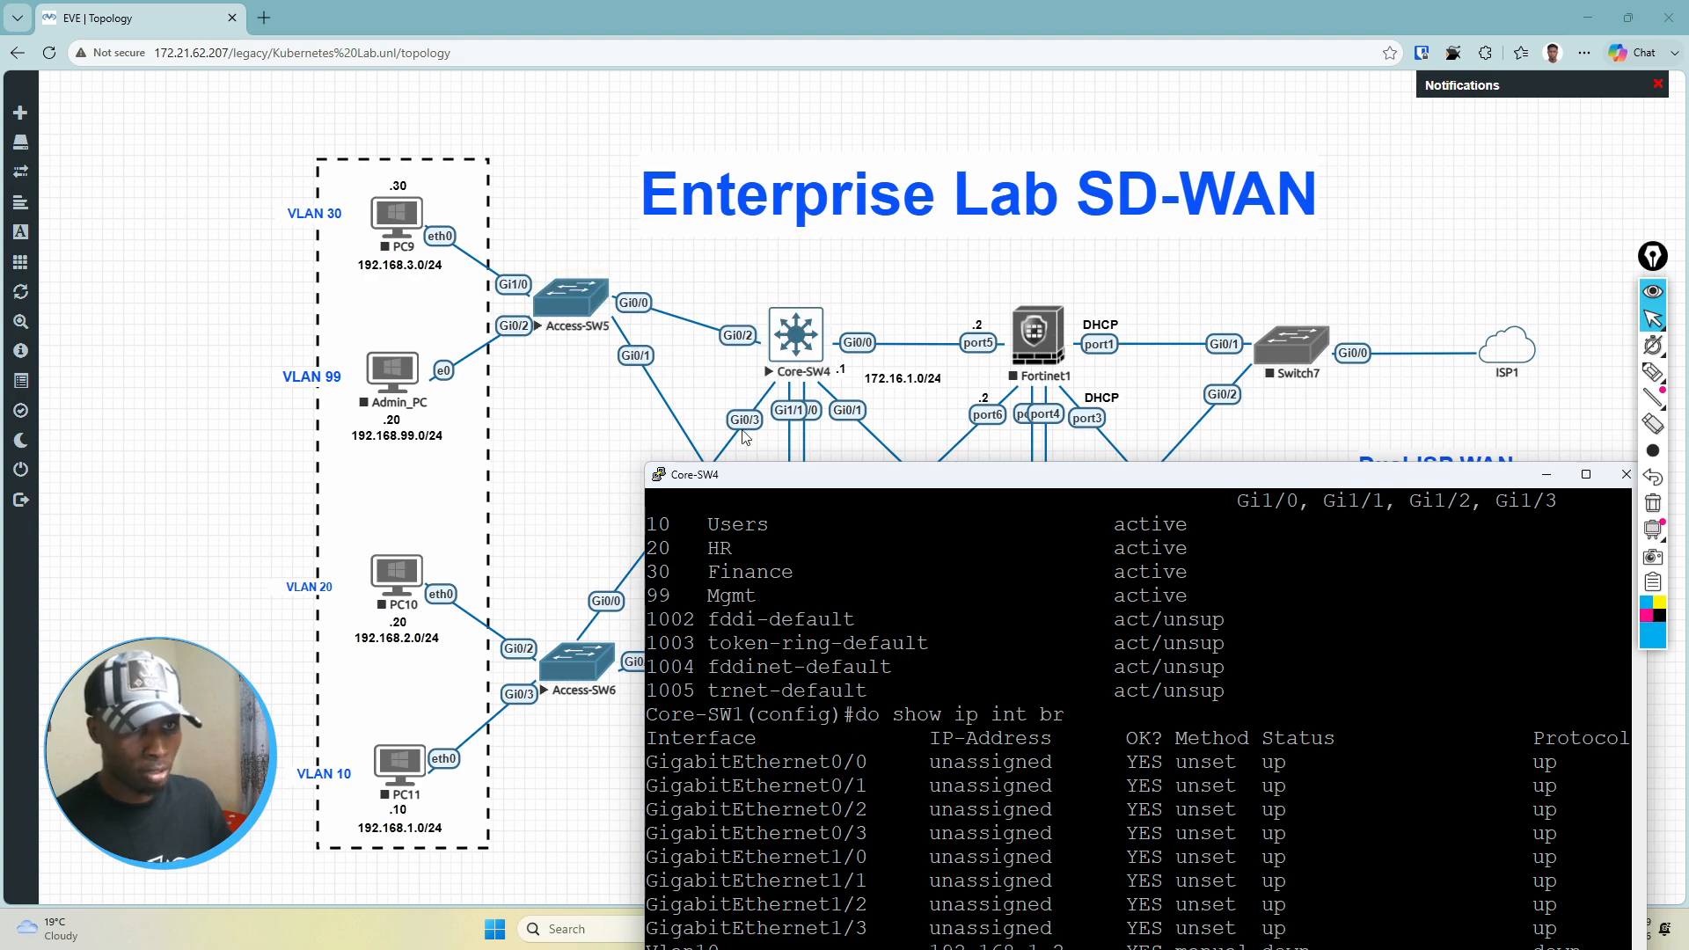
pyautogui.moveTo(842, 475); pyautogui.dragTo(1028, 701)
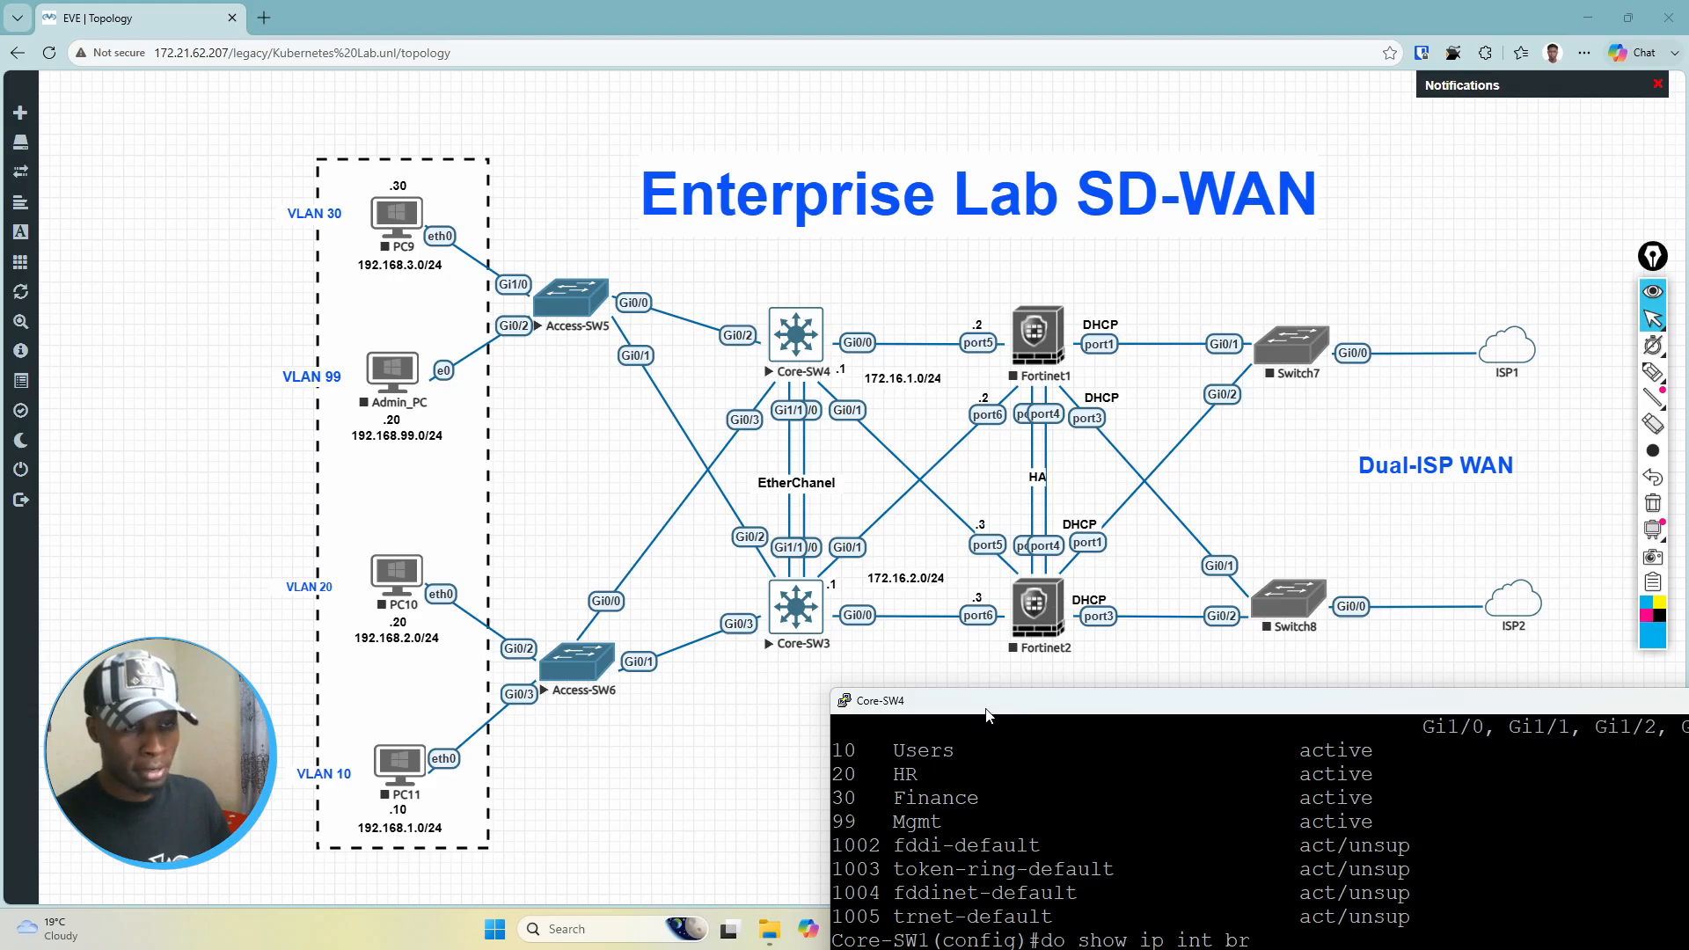
pyautogui.moveTo(987, 714); pyautogui.dragTo(793, 490)
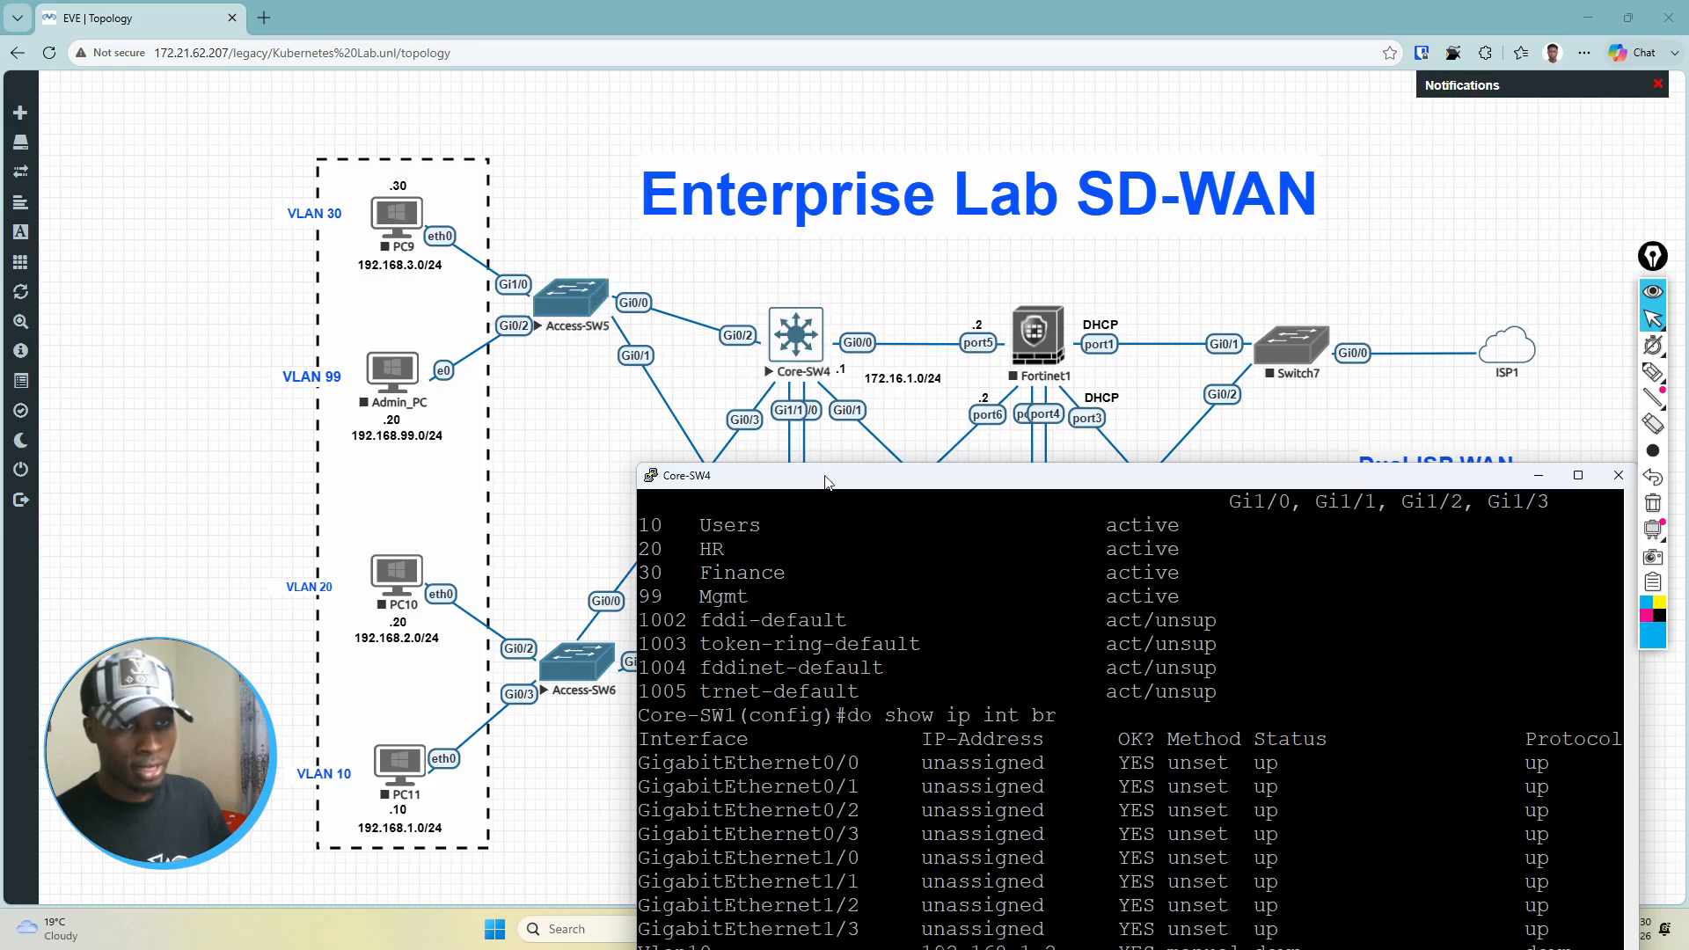
pyautogui.moveTo(825, 483); pyautogui.dragTo(792, 134)
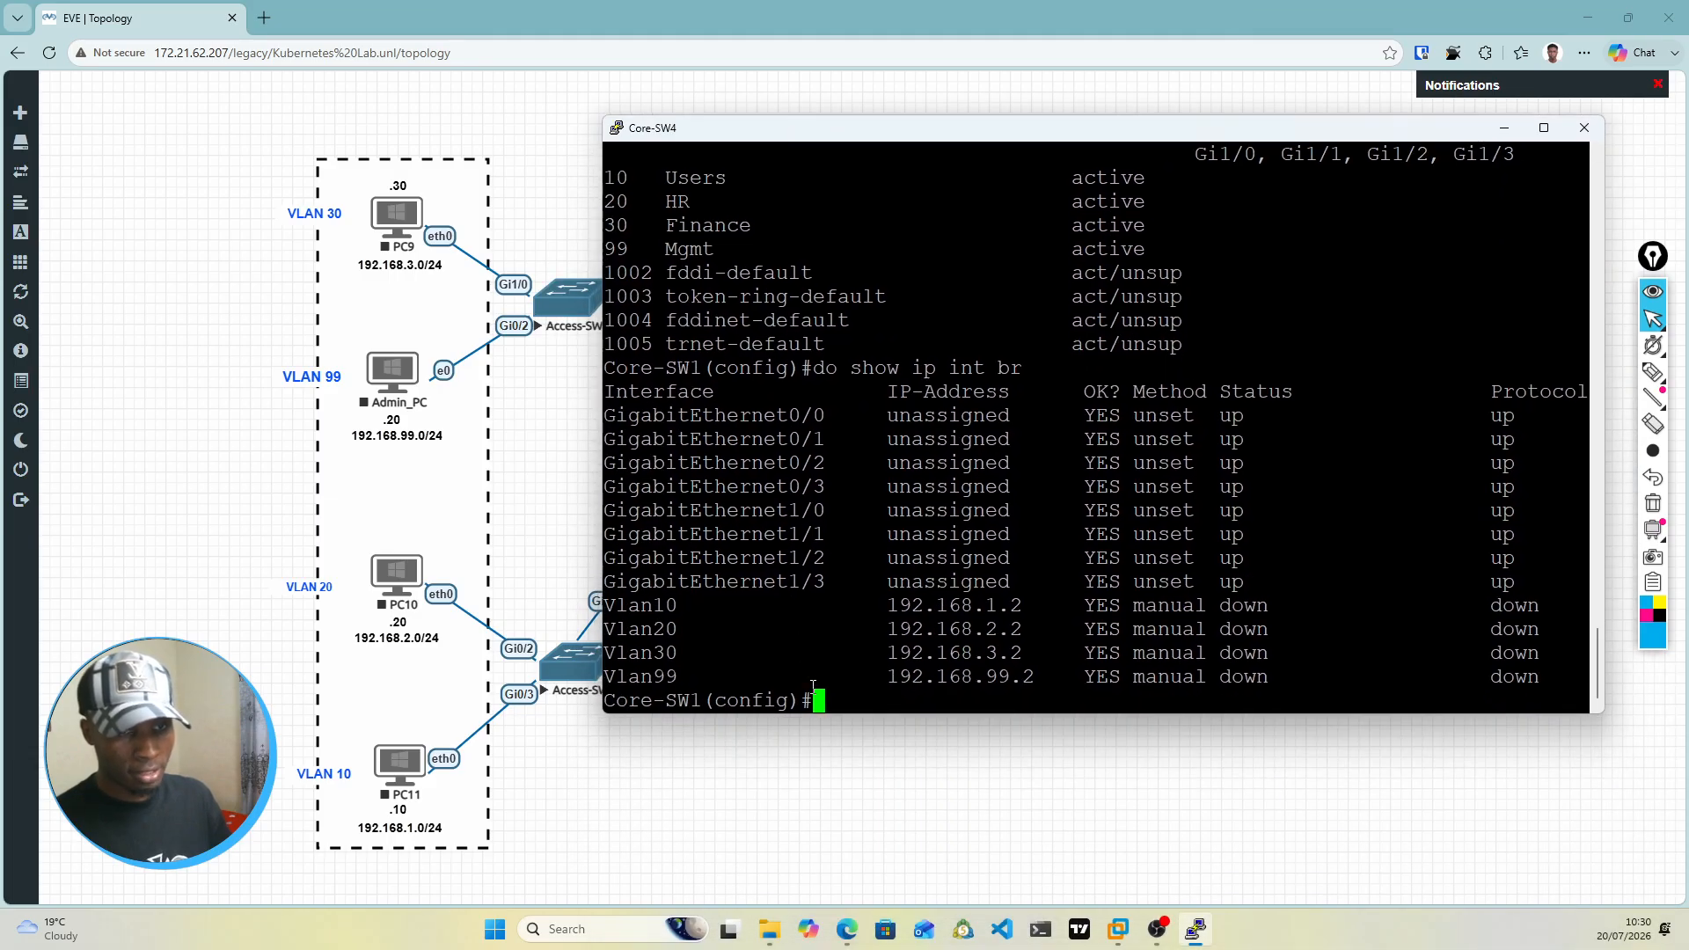
# Step: Enter the configuration of interface range gi0/2-3 and set its trunk encapsulation to dot1q
pyautogui.write('int ')
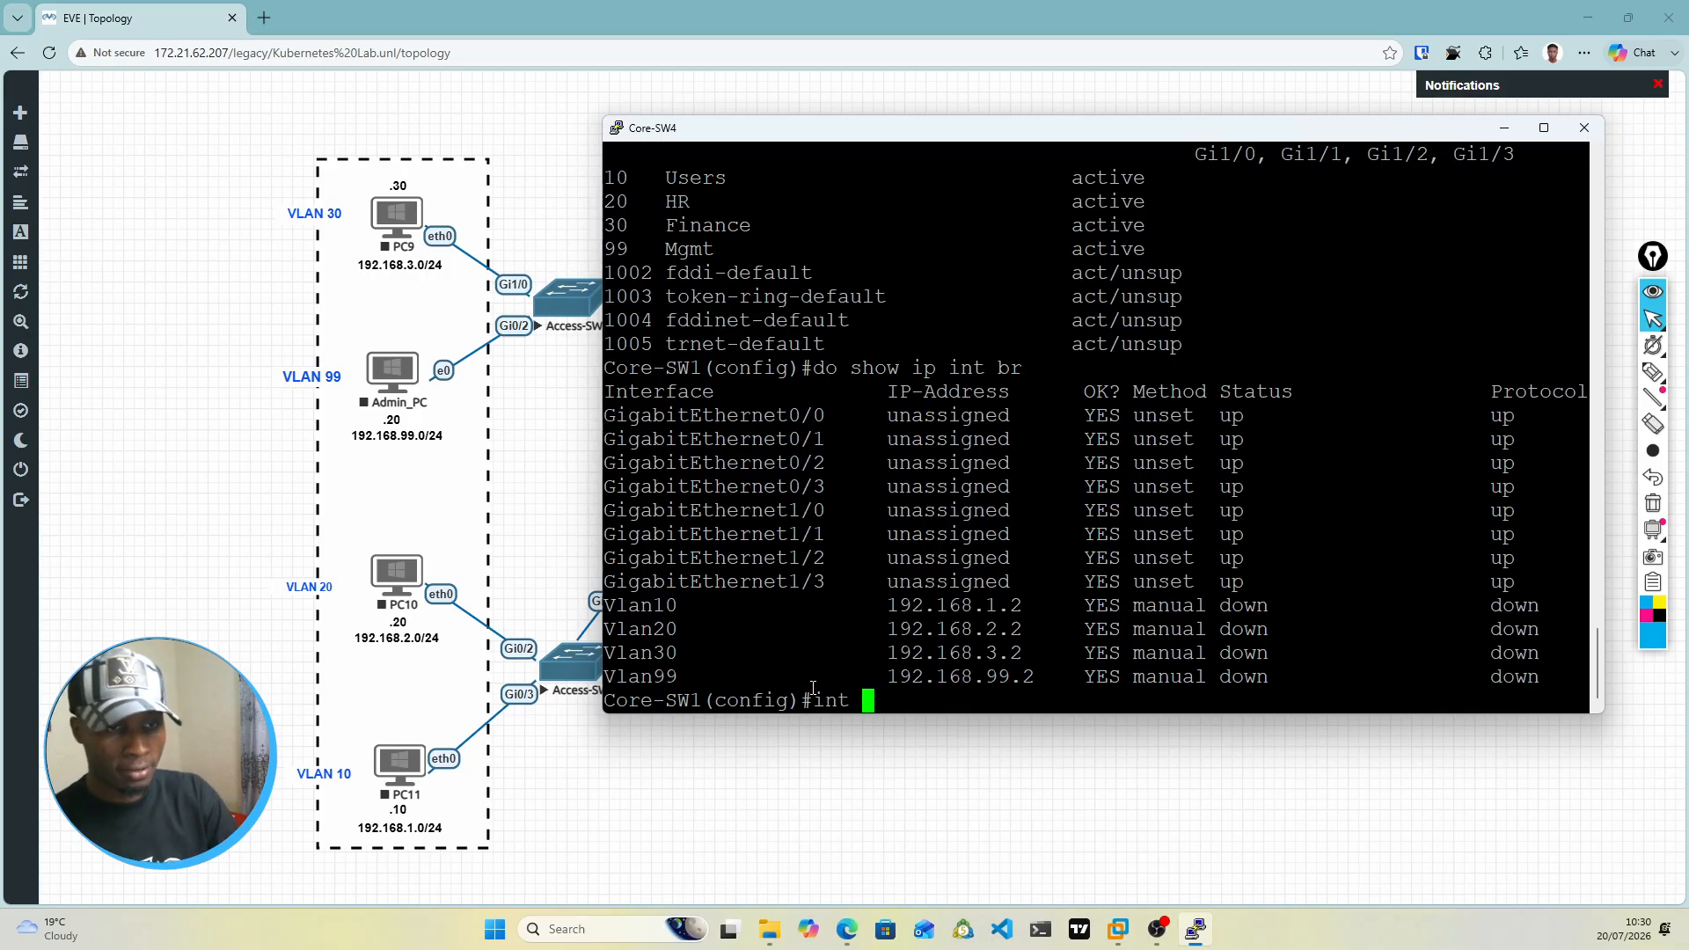
pyautogui.write('range gi')
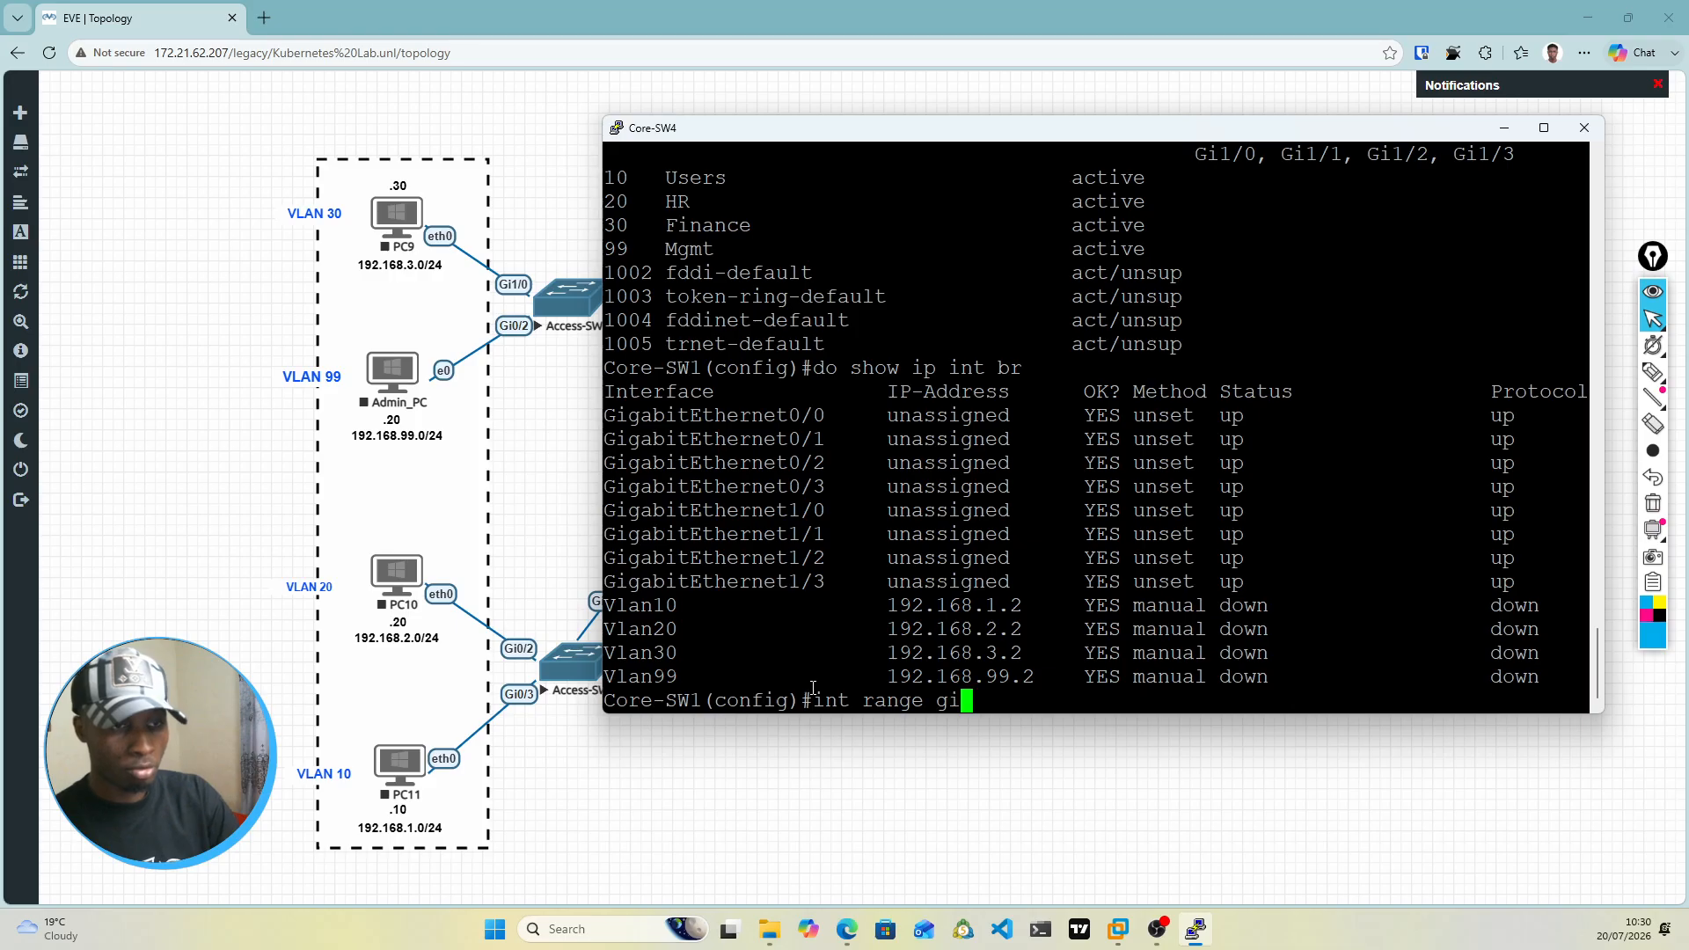
pyautogui.write('0/2')
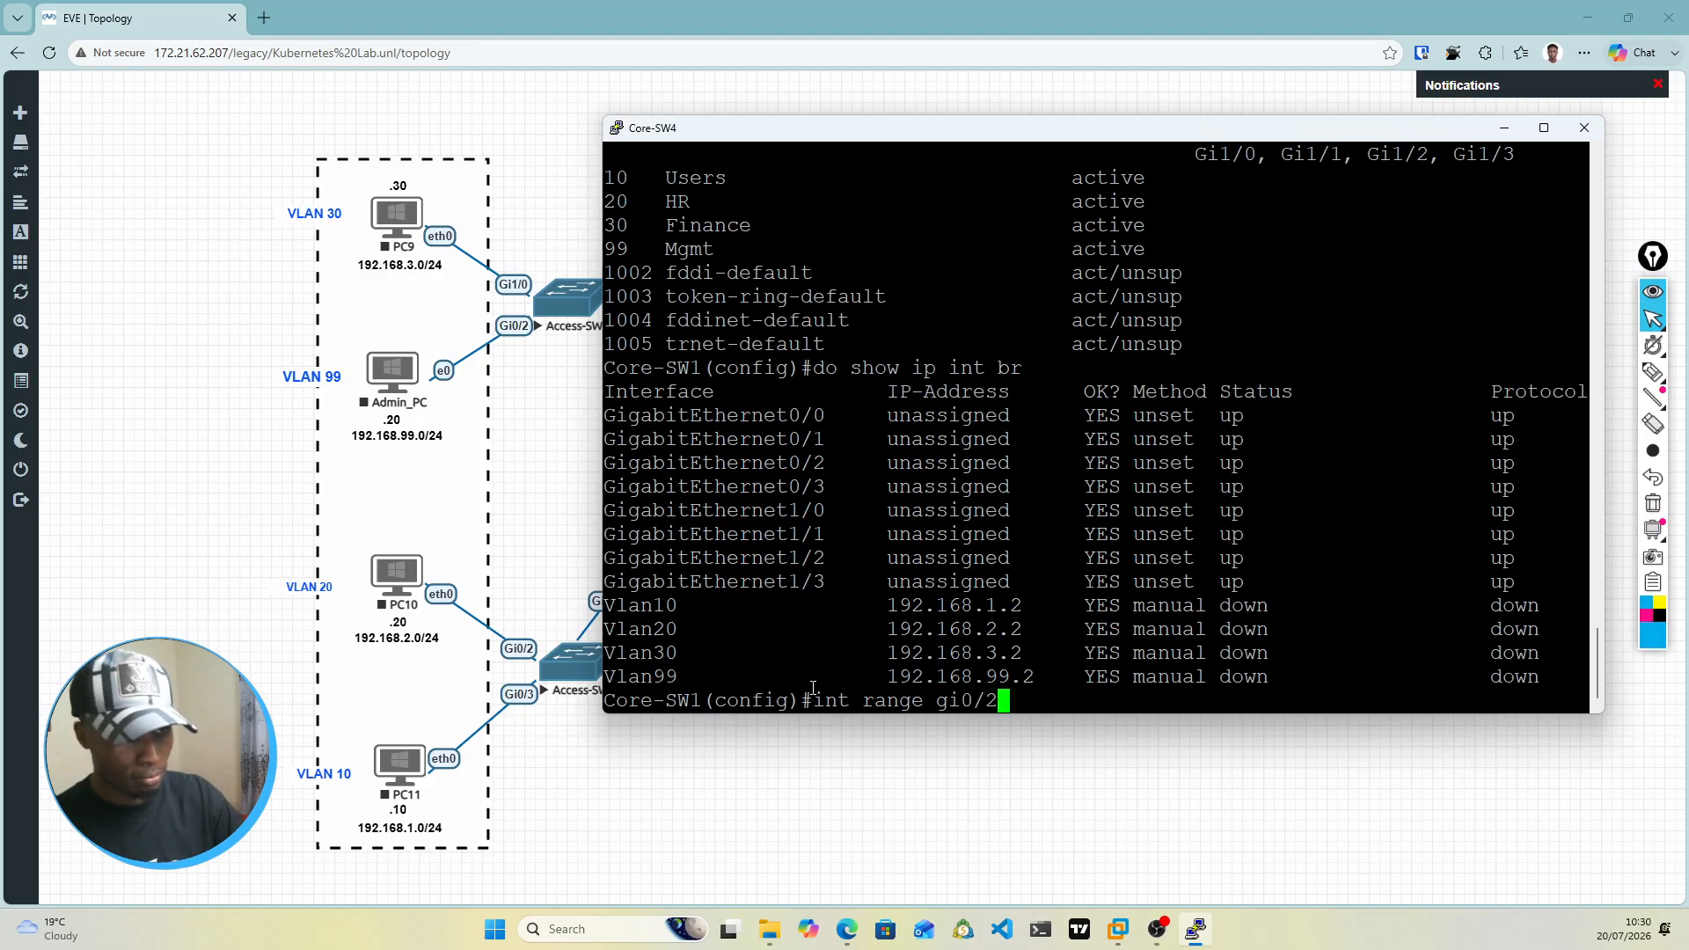
pyautogui.write('-')
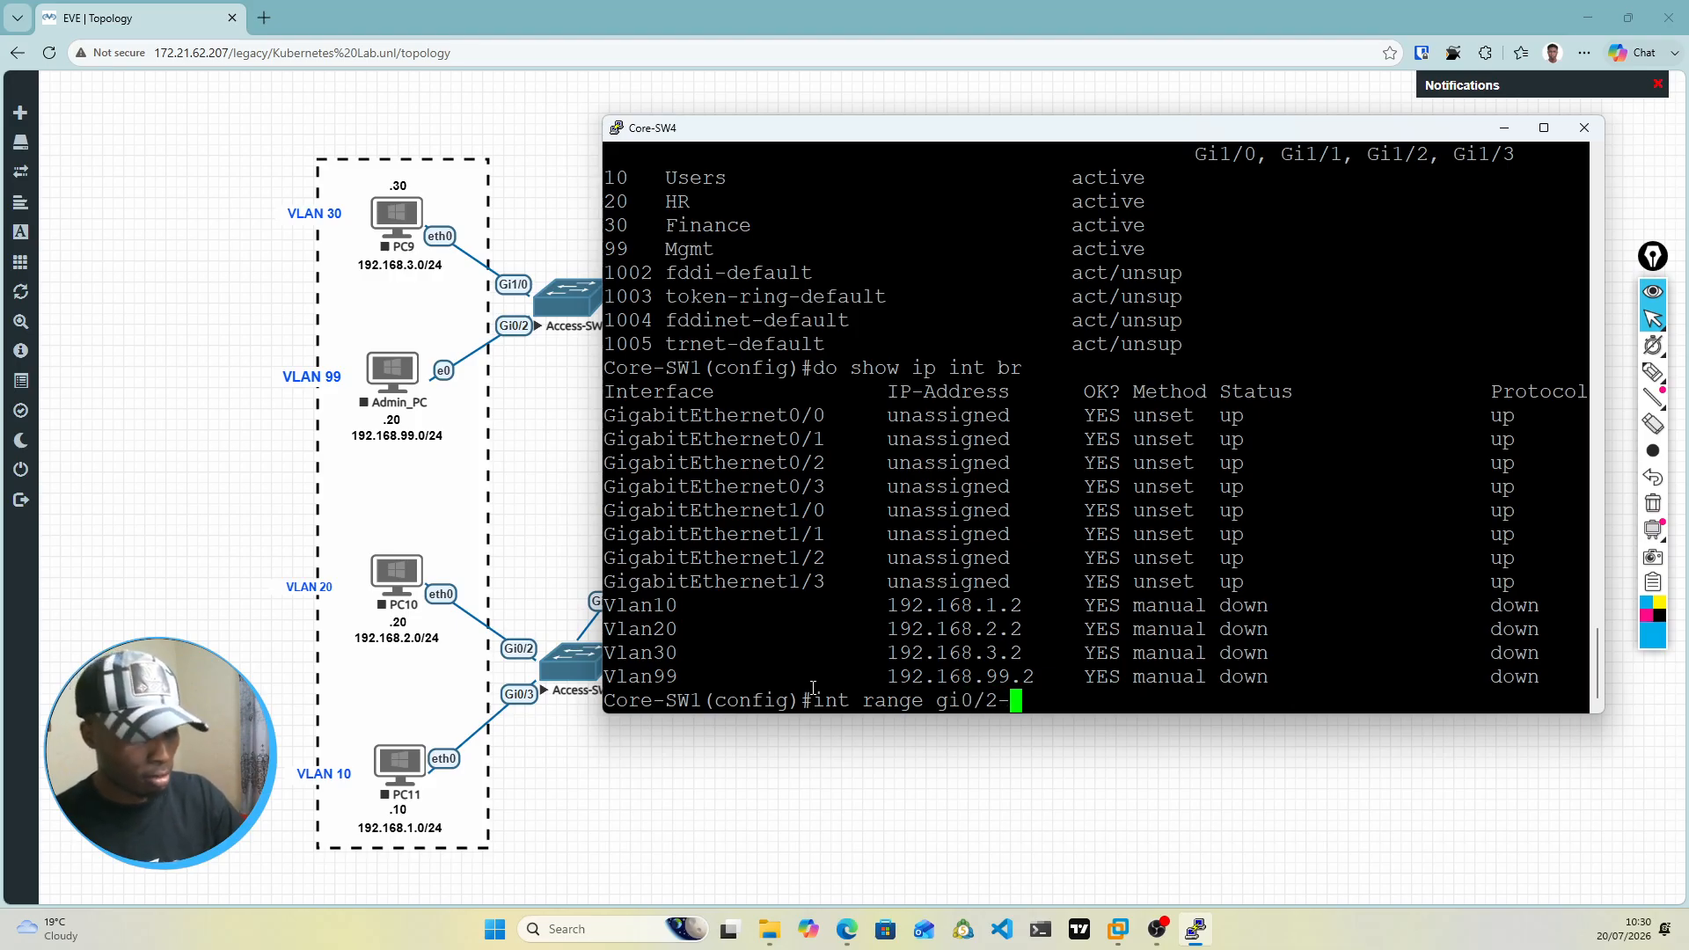
pyautogui.write('3')
pyautogui.press('Return')
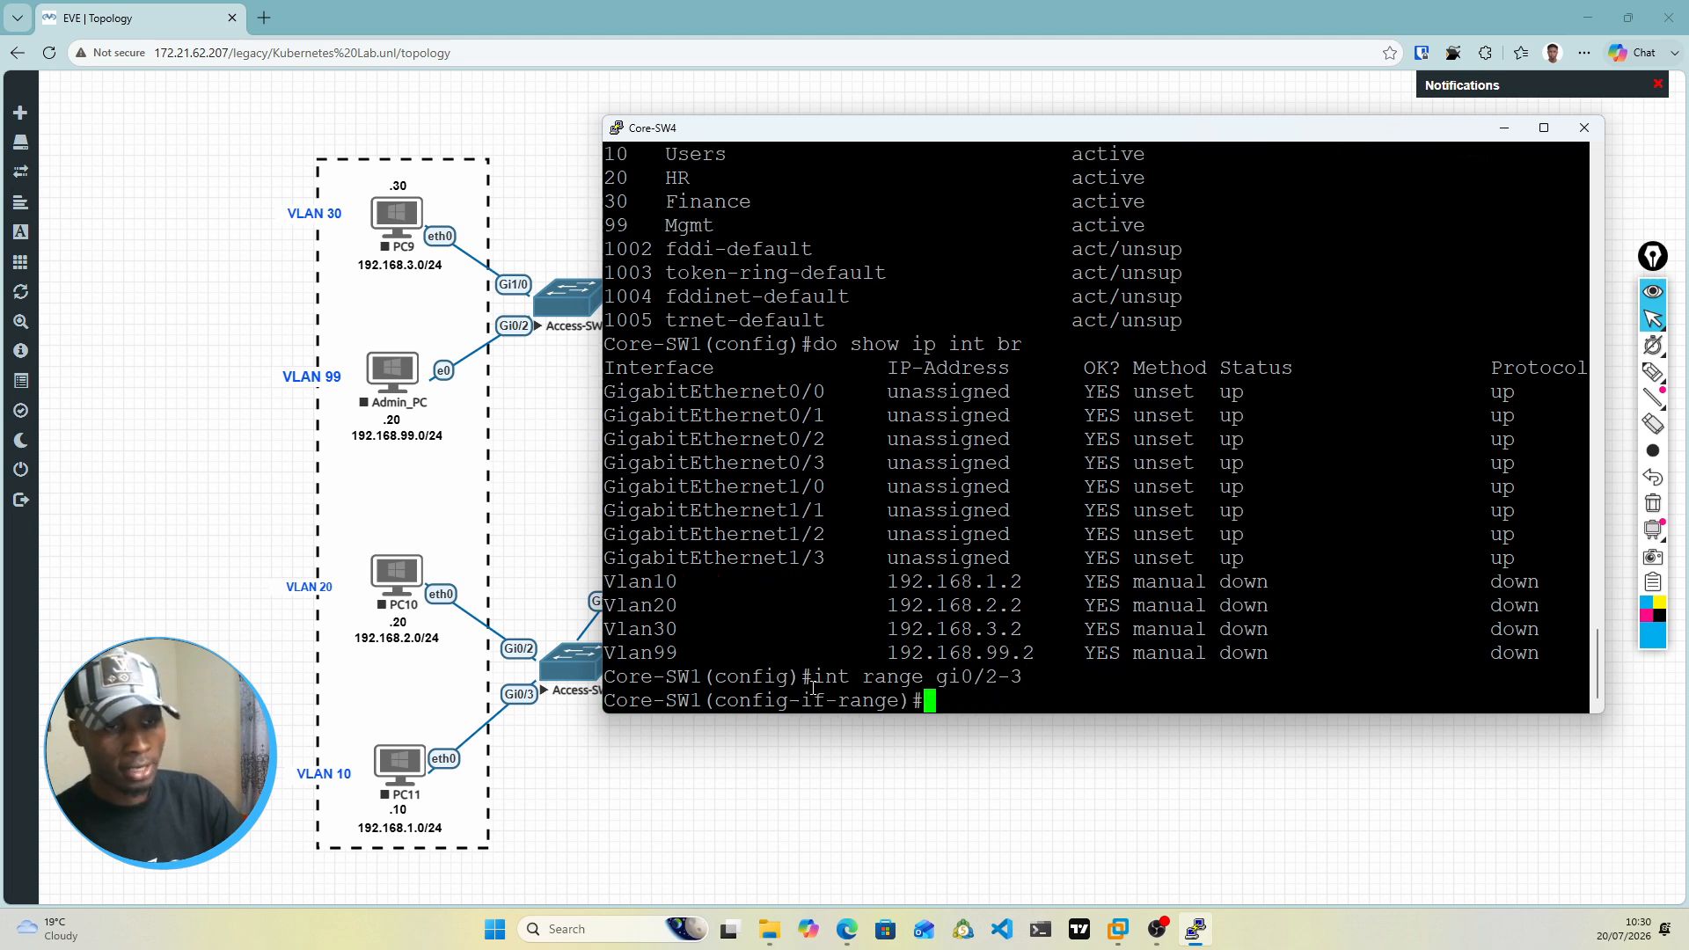
pyautogui.write('swi')
pyautogui.press('Tab')
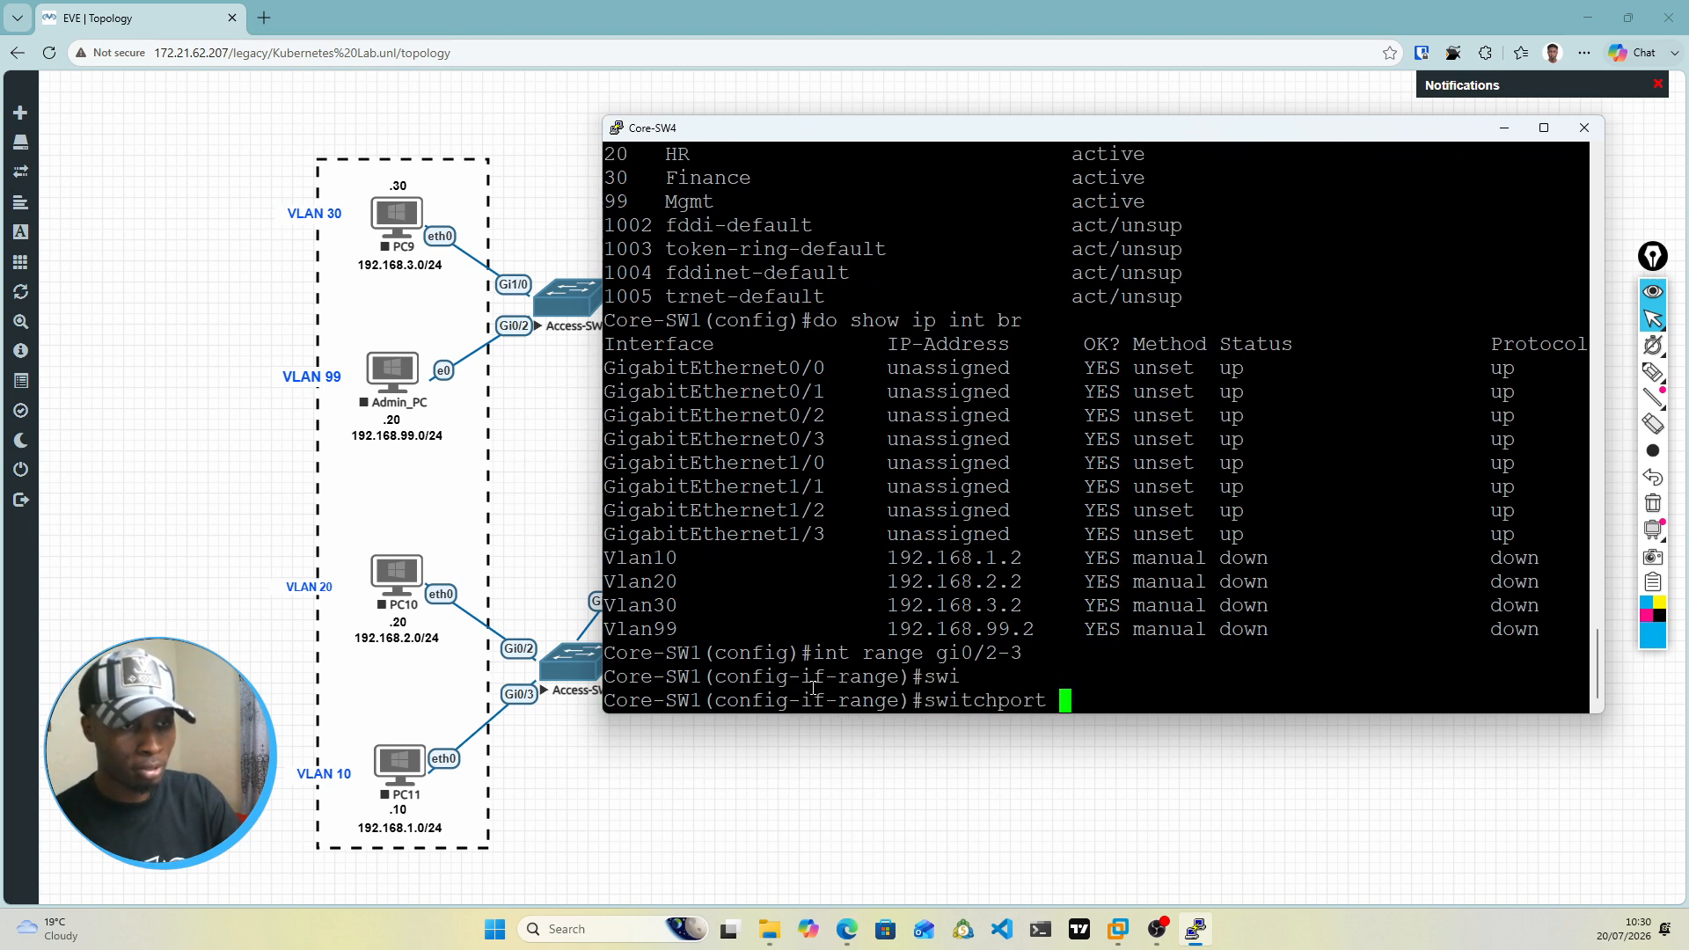
pyautogui.write('tru')
pyautogui.press('Tab')
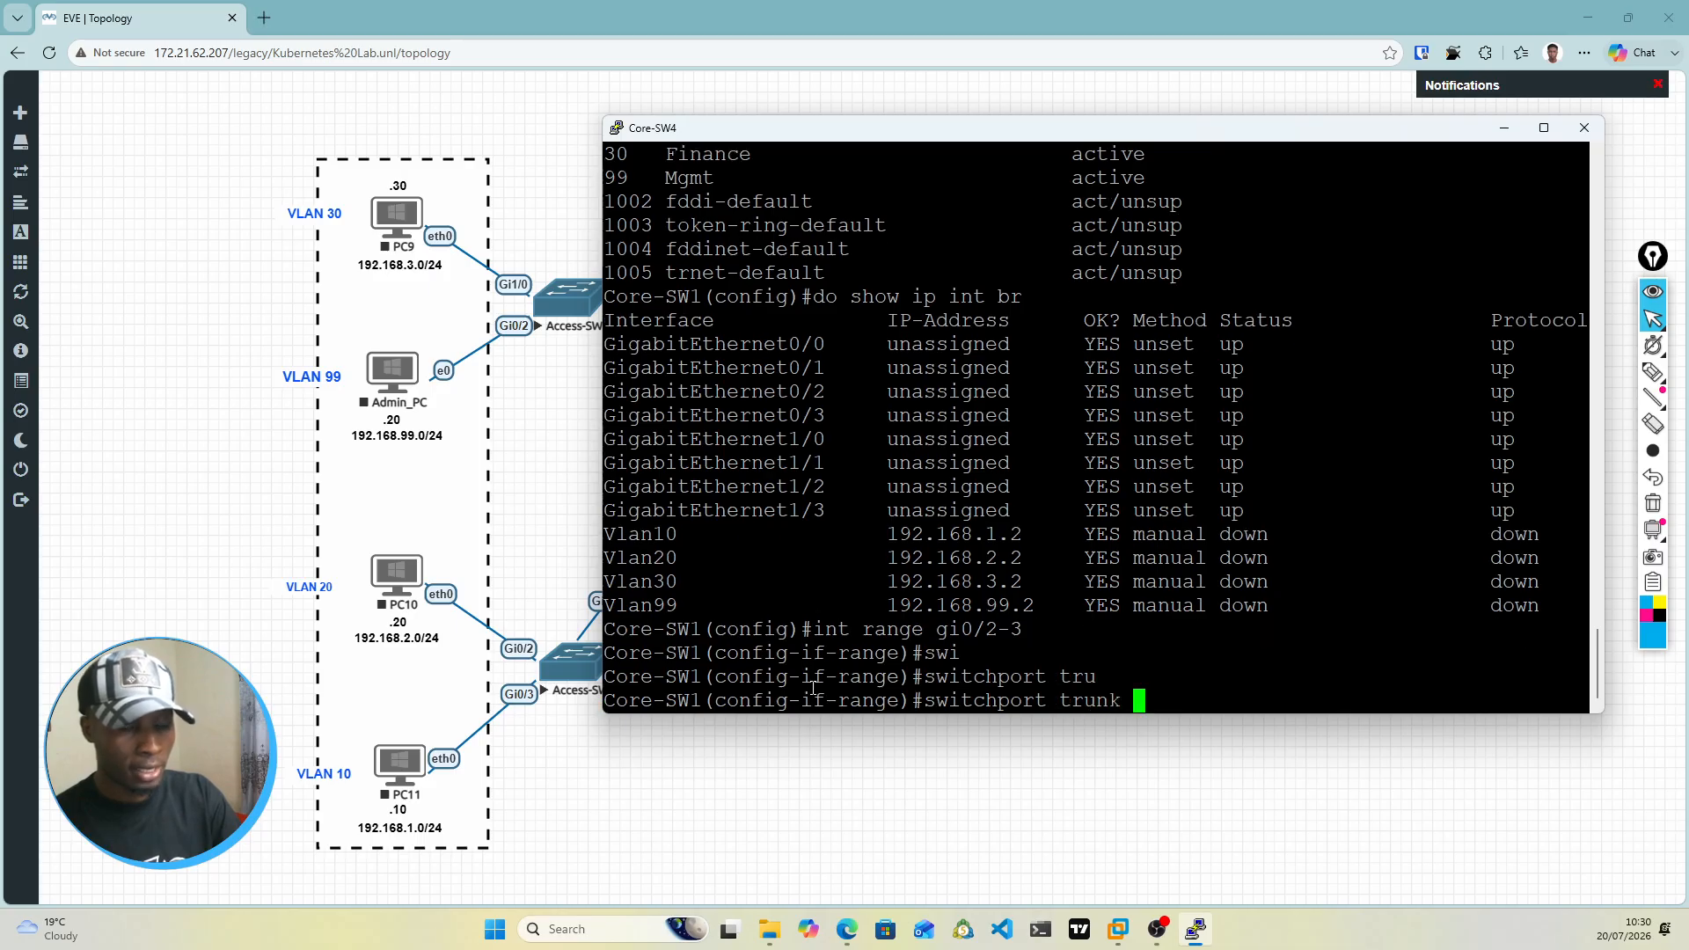
pyautogui.write('en')
pyautogui.press('Tab')
pyautogui.write('do')
pyautogui.press('Tab')
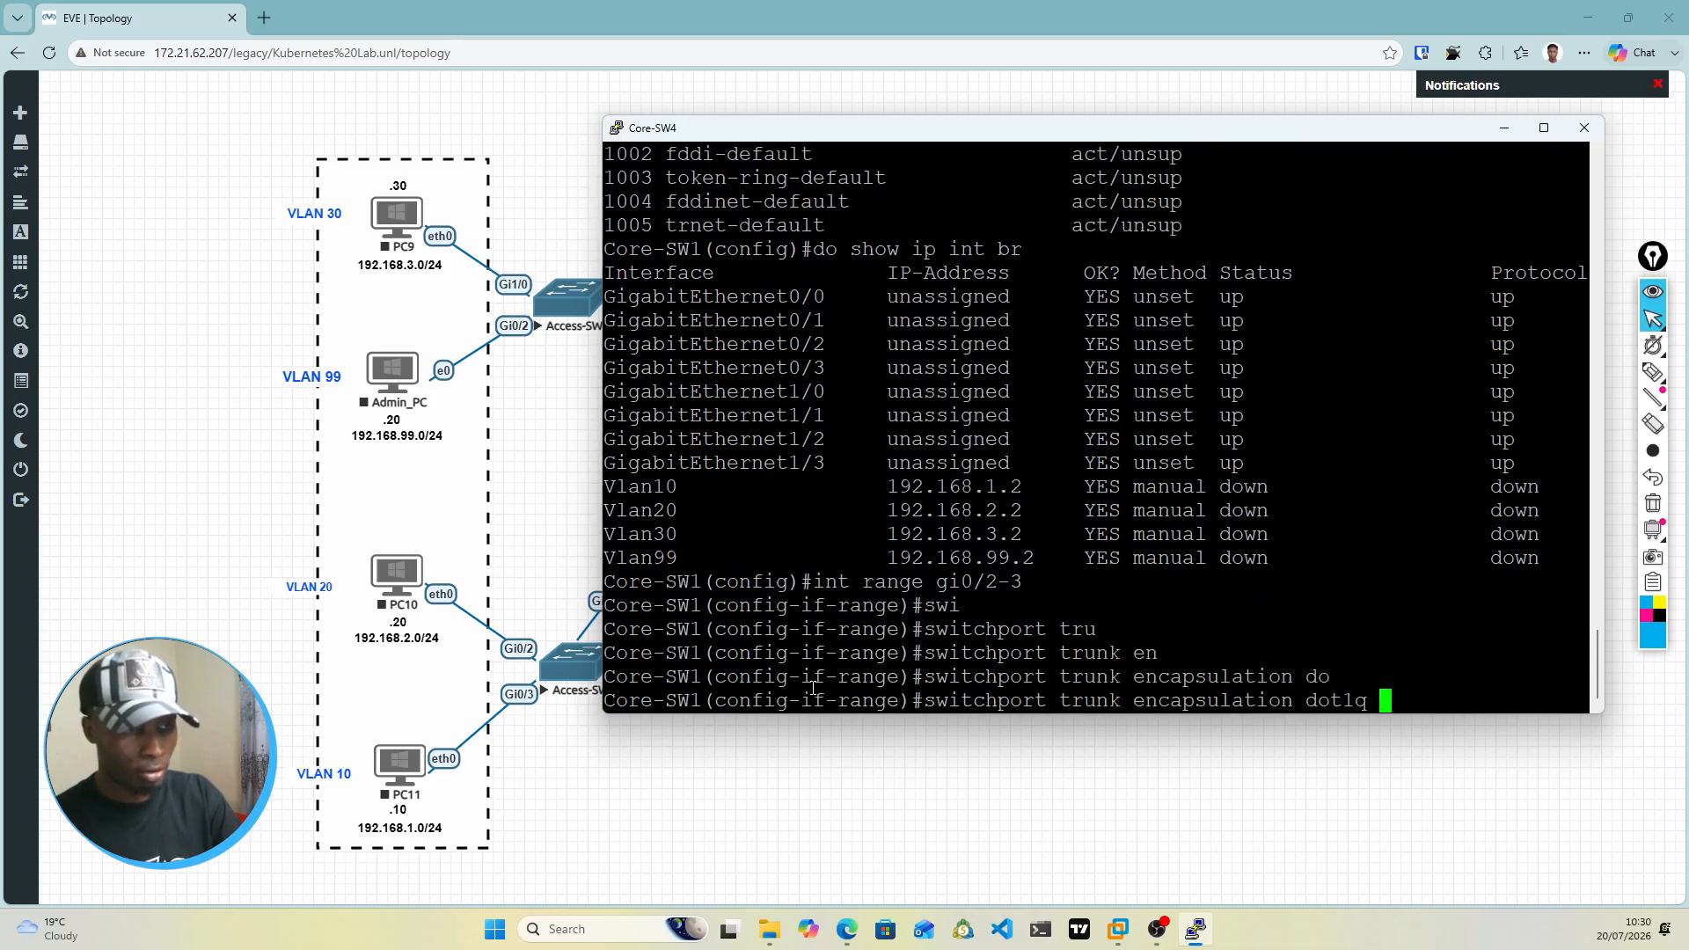
pyautogui.press('Return')
# Step: Set the gi0/2-3 interface range to trunk mode with switchport mode trunk
pyautogui.write('swi')
pyautogui.press('Tab')
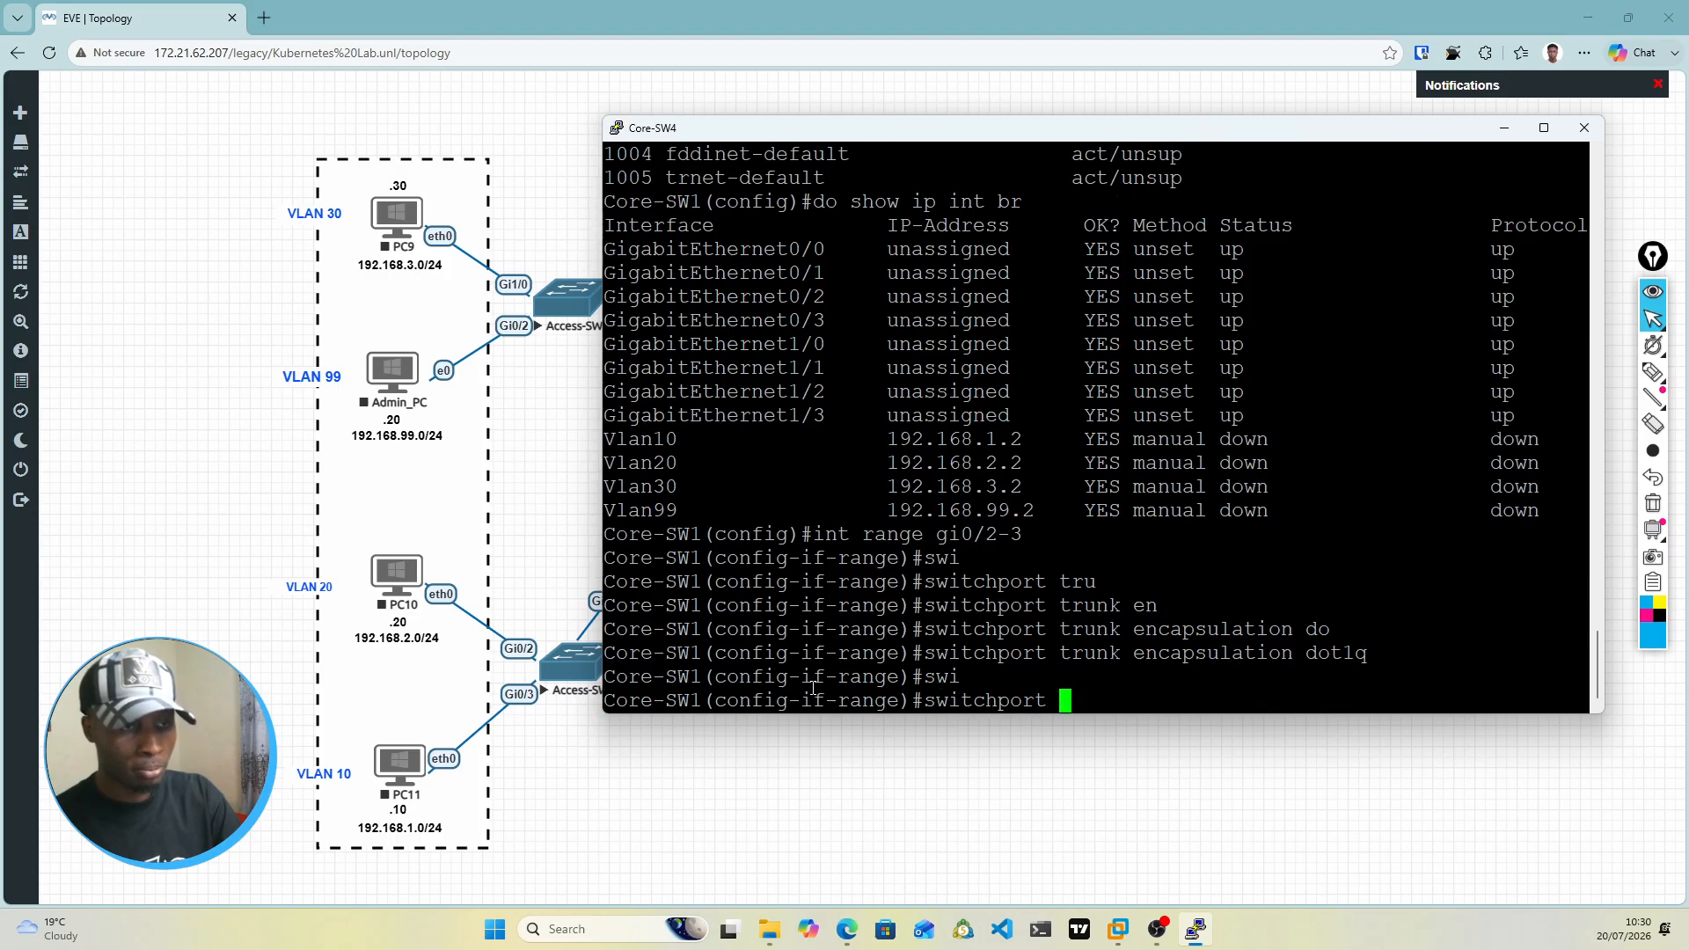
pyautogui.write('mo')
pyautogui.press('Tab')
pyautogui.write('tur')
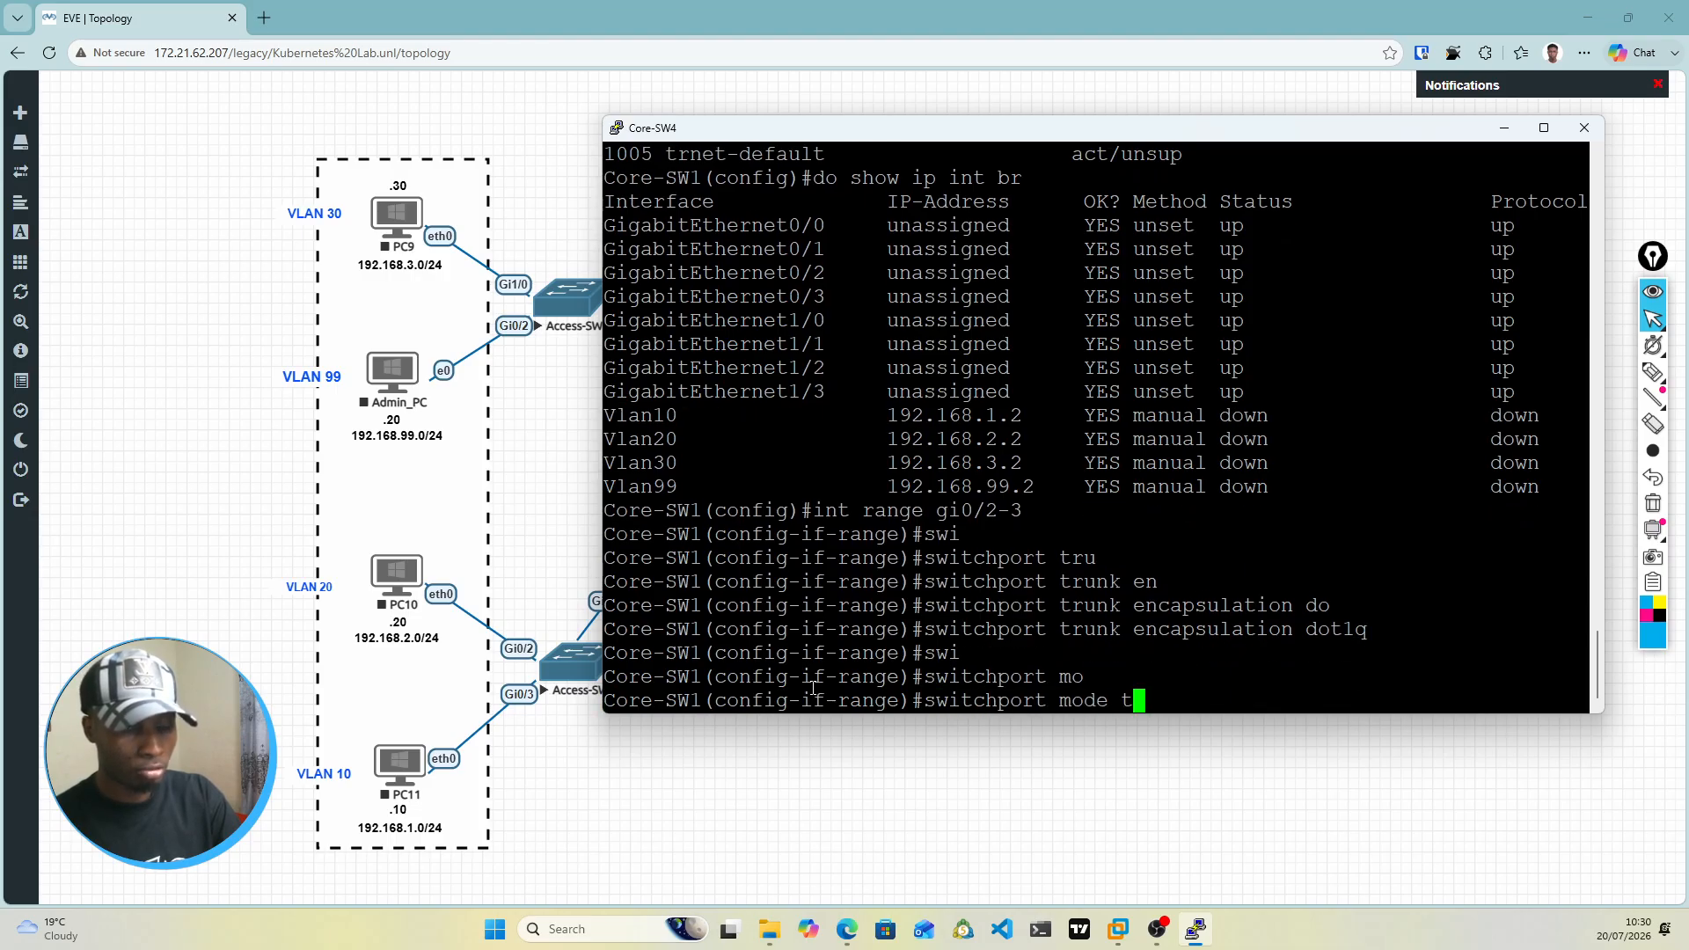
pyautogui.press('Tab')
pyautogui.press('BackSpace')
pyautogui.press('BackSpace')
pyautogui.write('r')
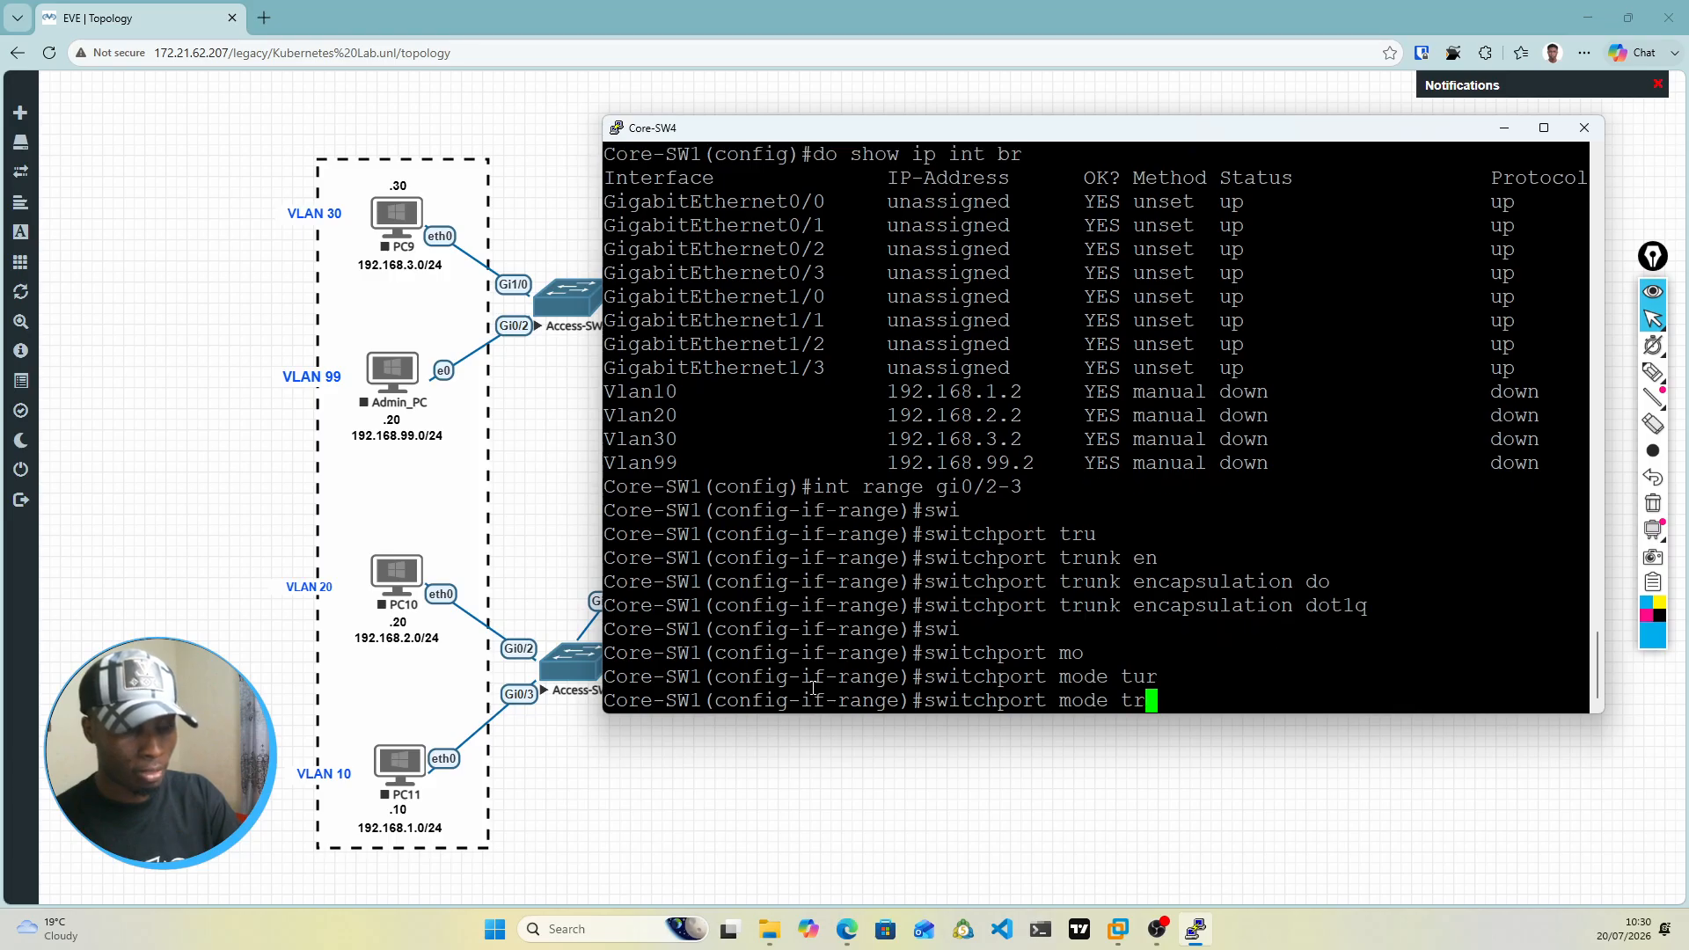
pyautogui.press('Tab')
pyautogui.press('Return')
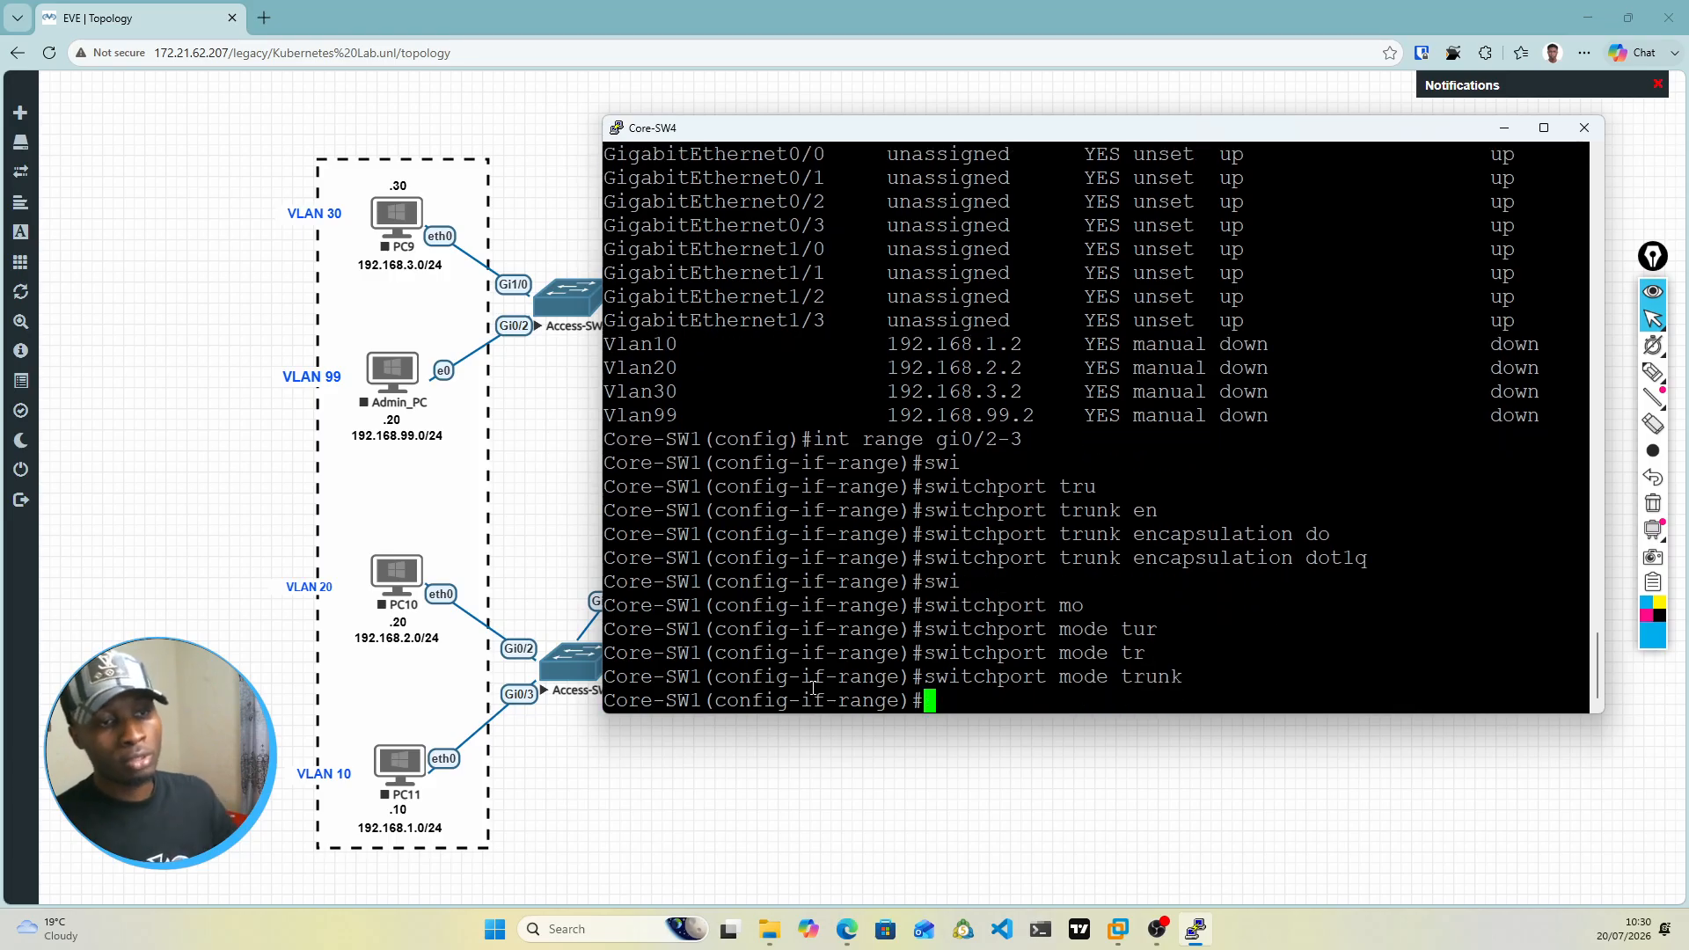
# Step: Check the topology links and review the console messages about VLAN interface status and HSRP state changes
pyautogui.moveTo(916, 146); pyautogui.dragTo(860, 512)
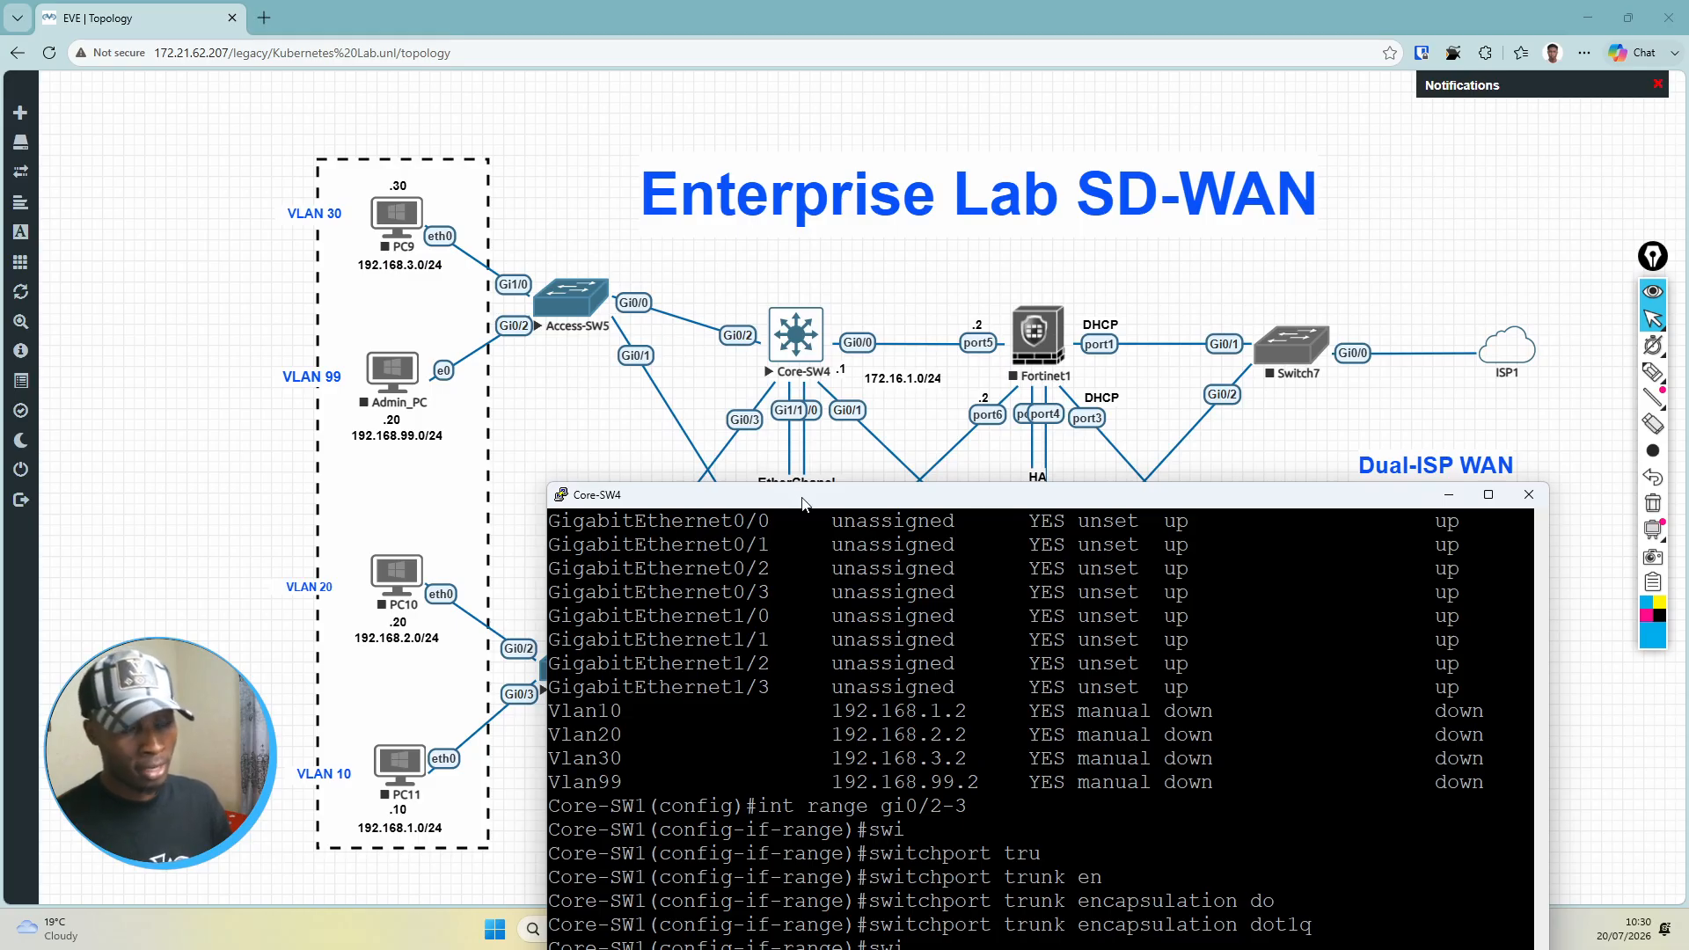
pyautogui.moveTo(802, 504); pyautogui.dragTo(835, 158)
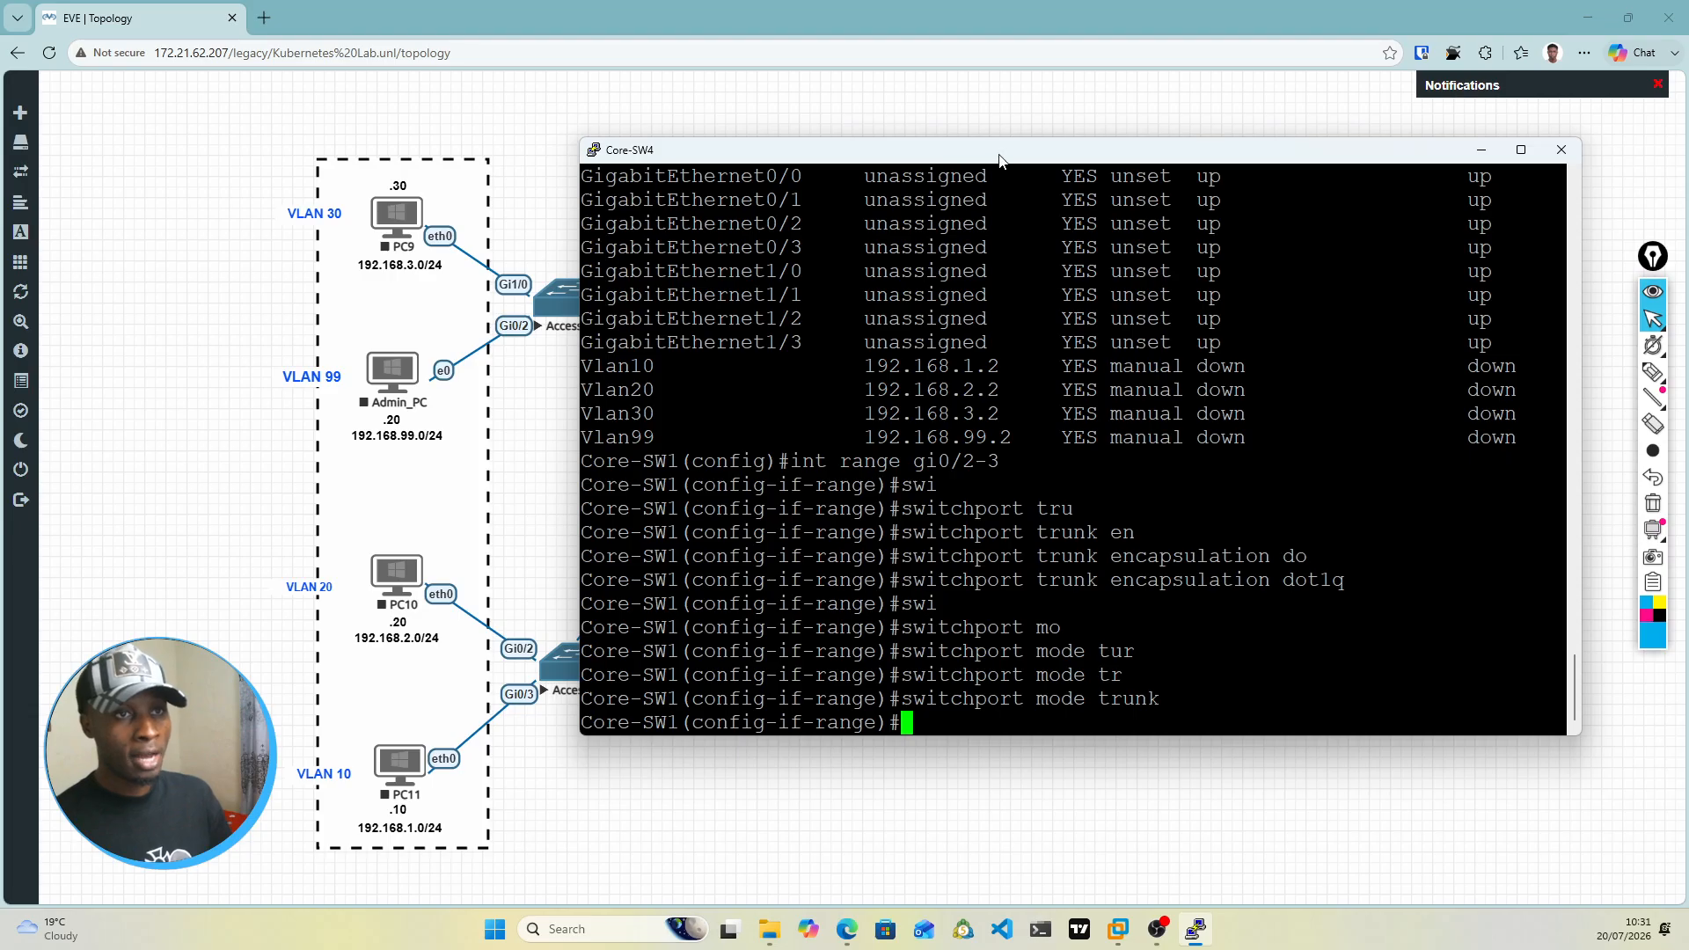
pyautogui.moveTo(998, 161); pyautogui.dragTo(989, 118)
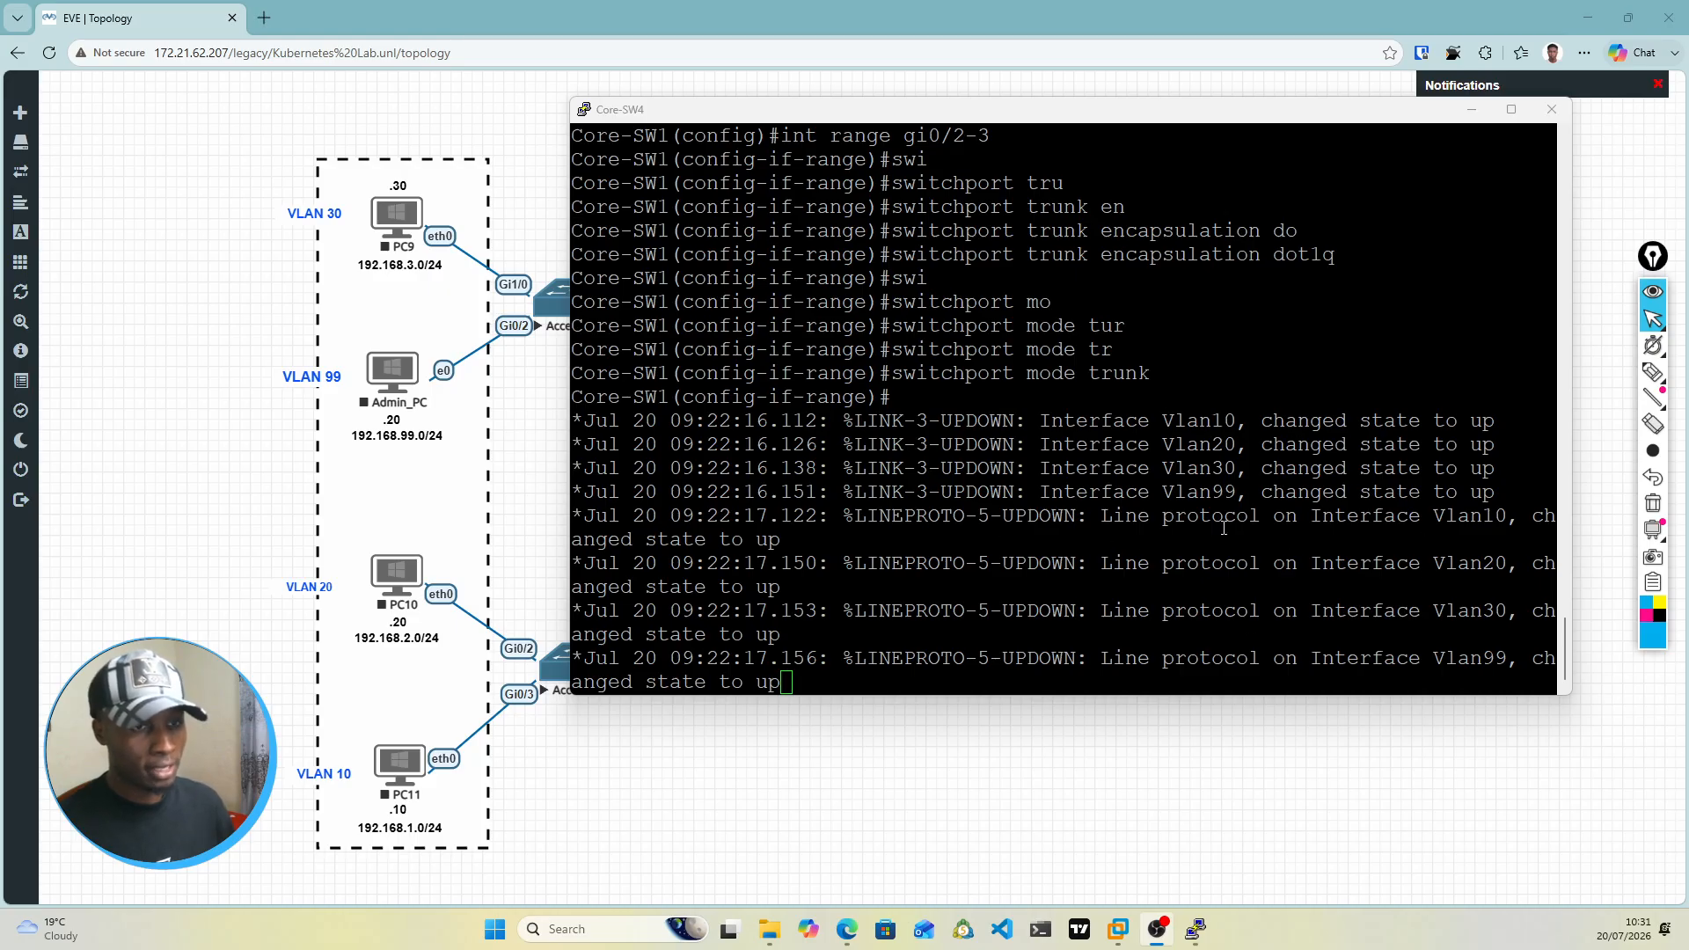
pyautogui.click(807, 666)
pyautogui.press('Return')
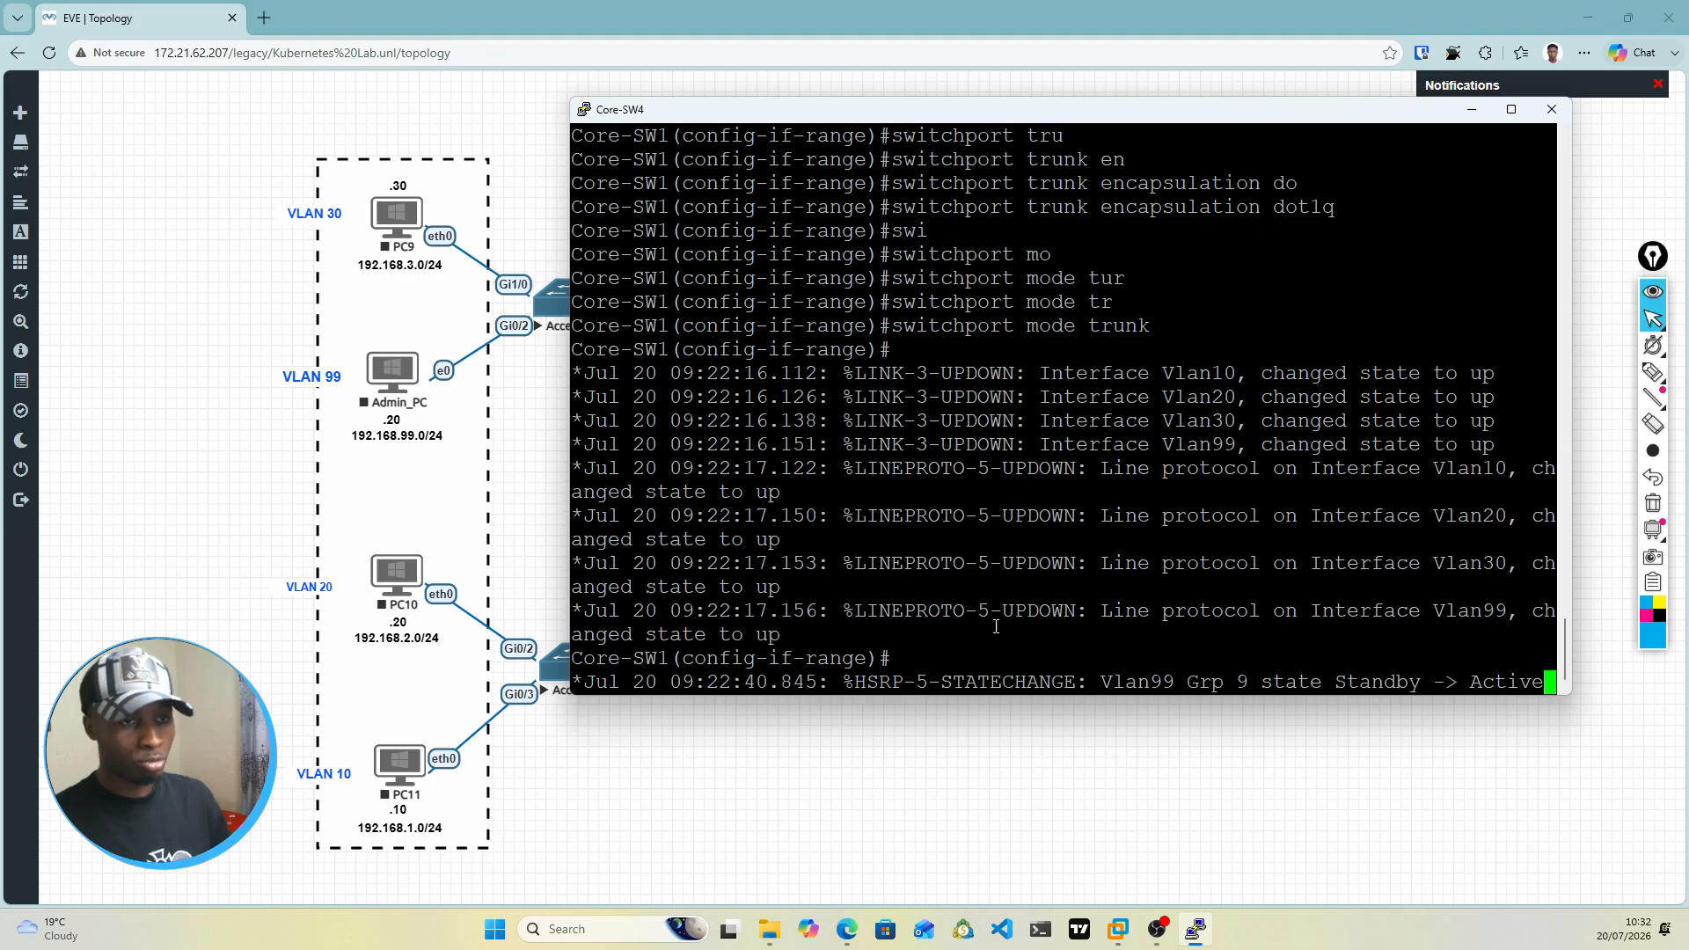
pyautogui.press('Return')
pyautogui.press('Return')
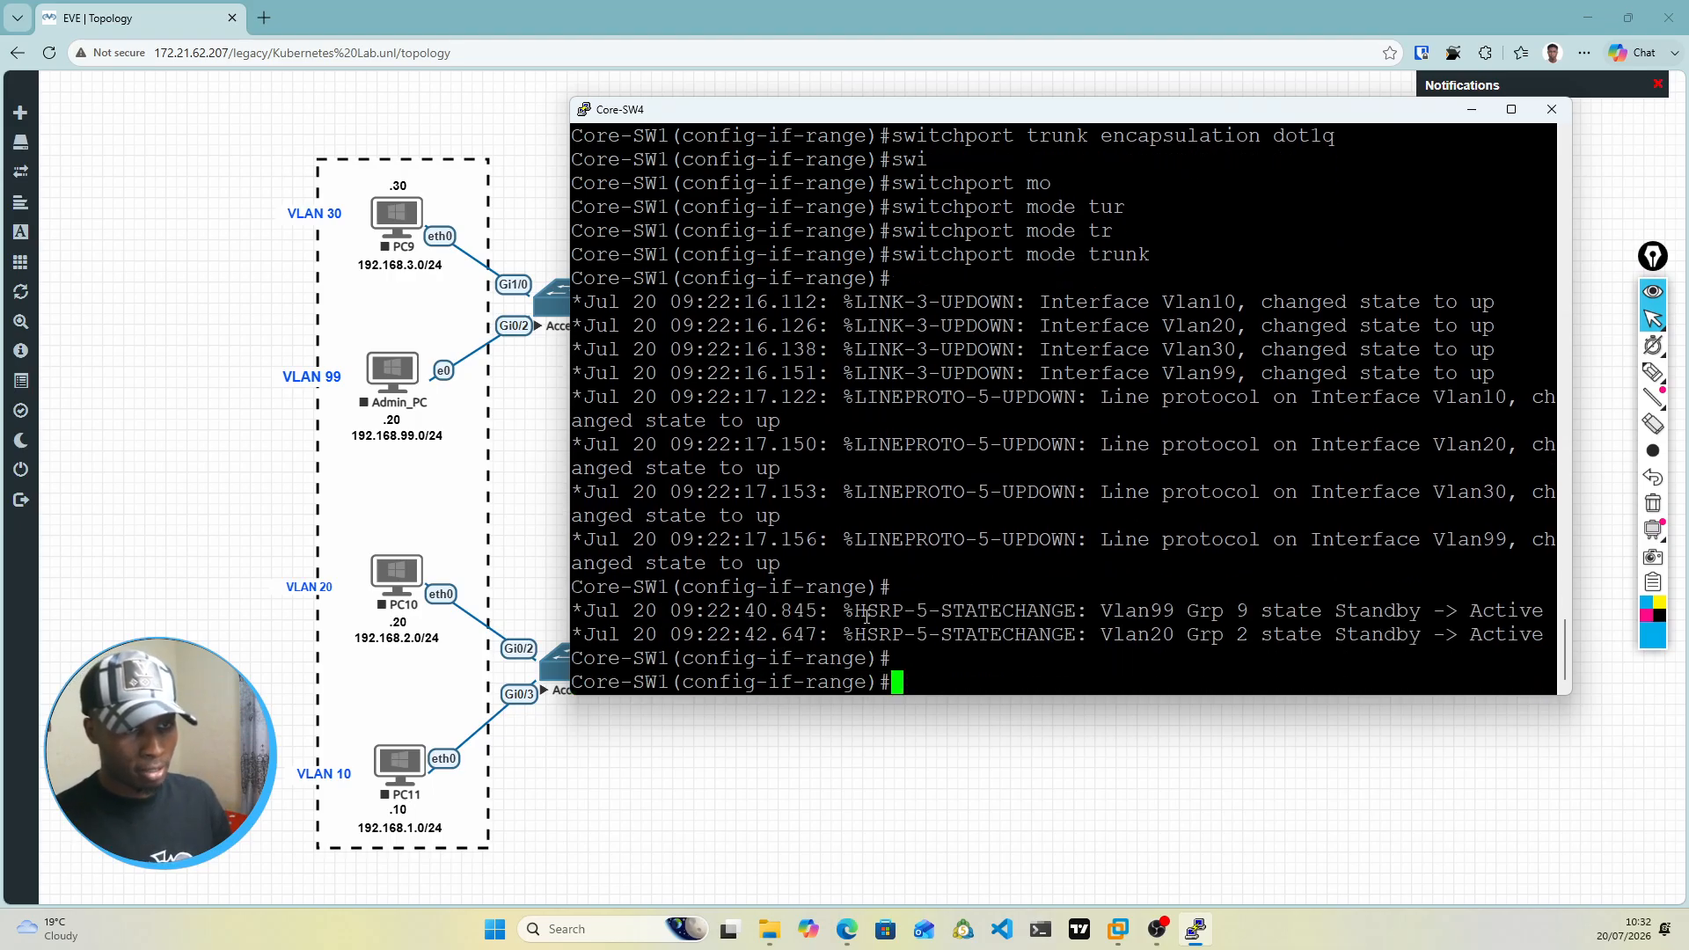
pyautogui.moveTo(847, 613); pyautogui.dragTo(1545, 613)
pyautogui.click(1334, 621)
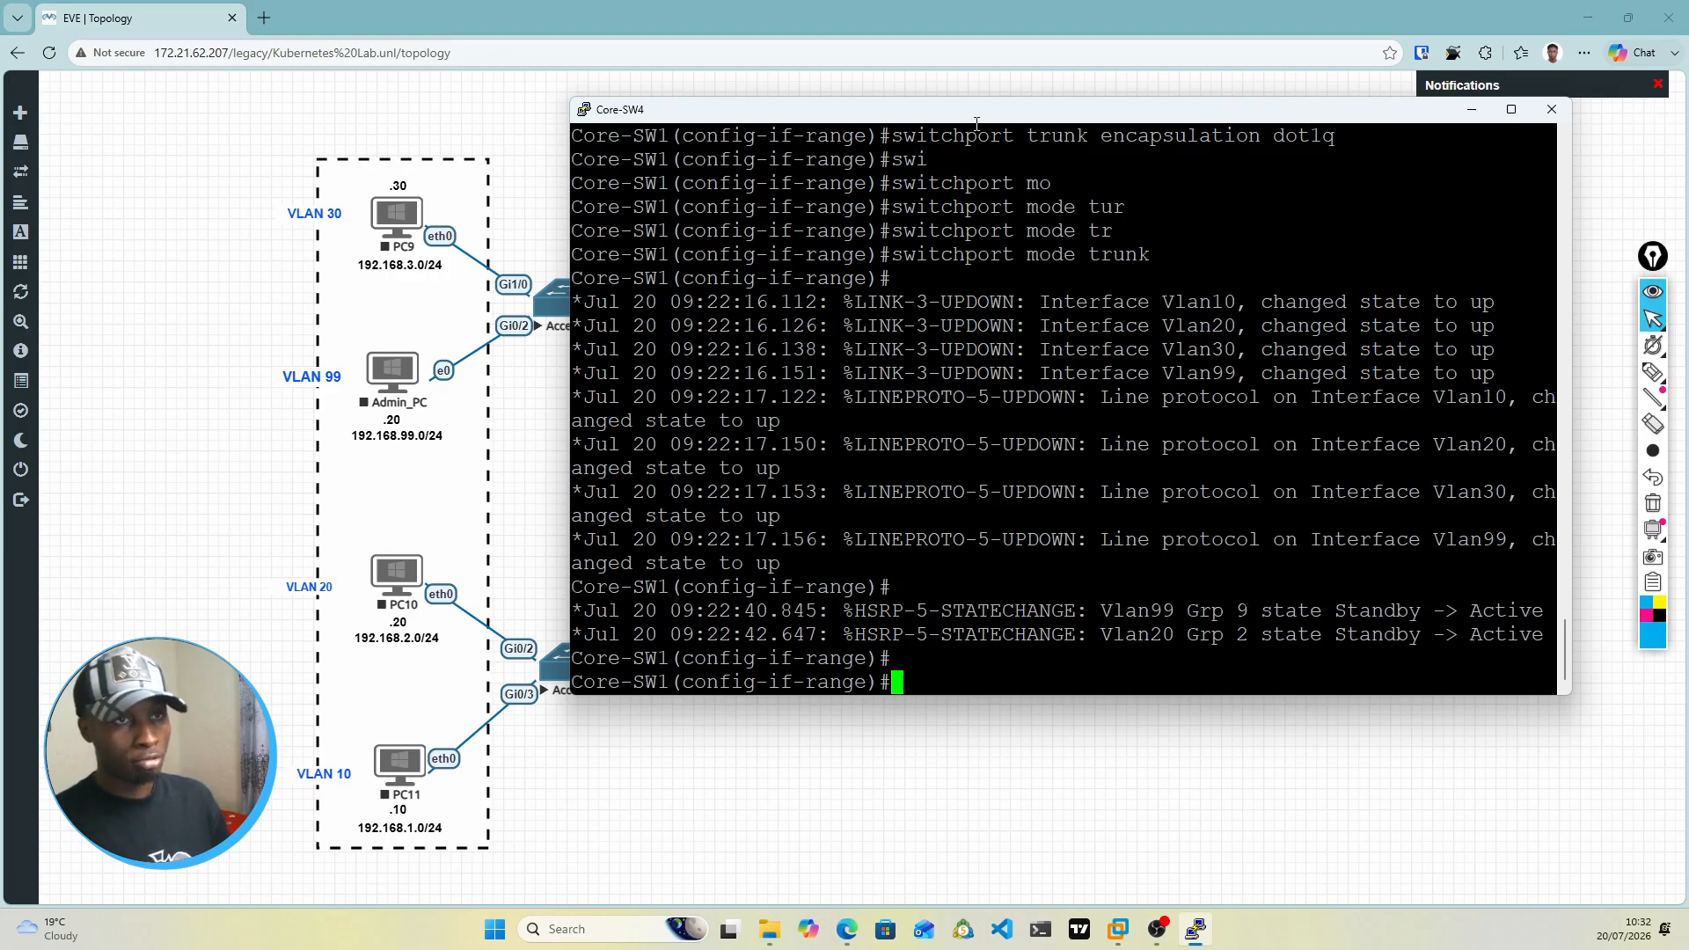
pyautogui.moveTo(965, 109); pyautogui.dragTo(942, 171)
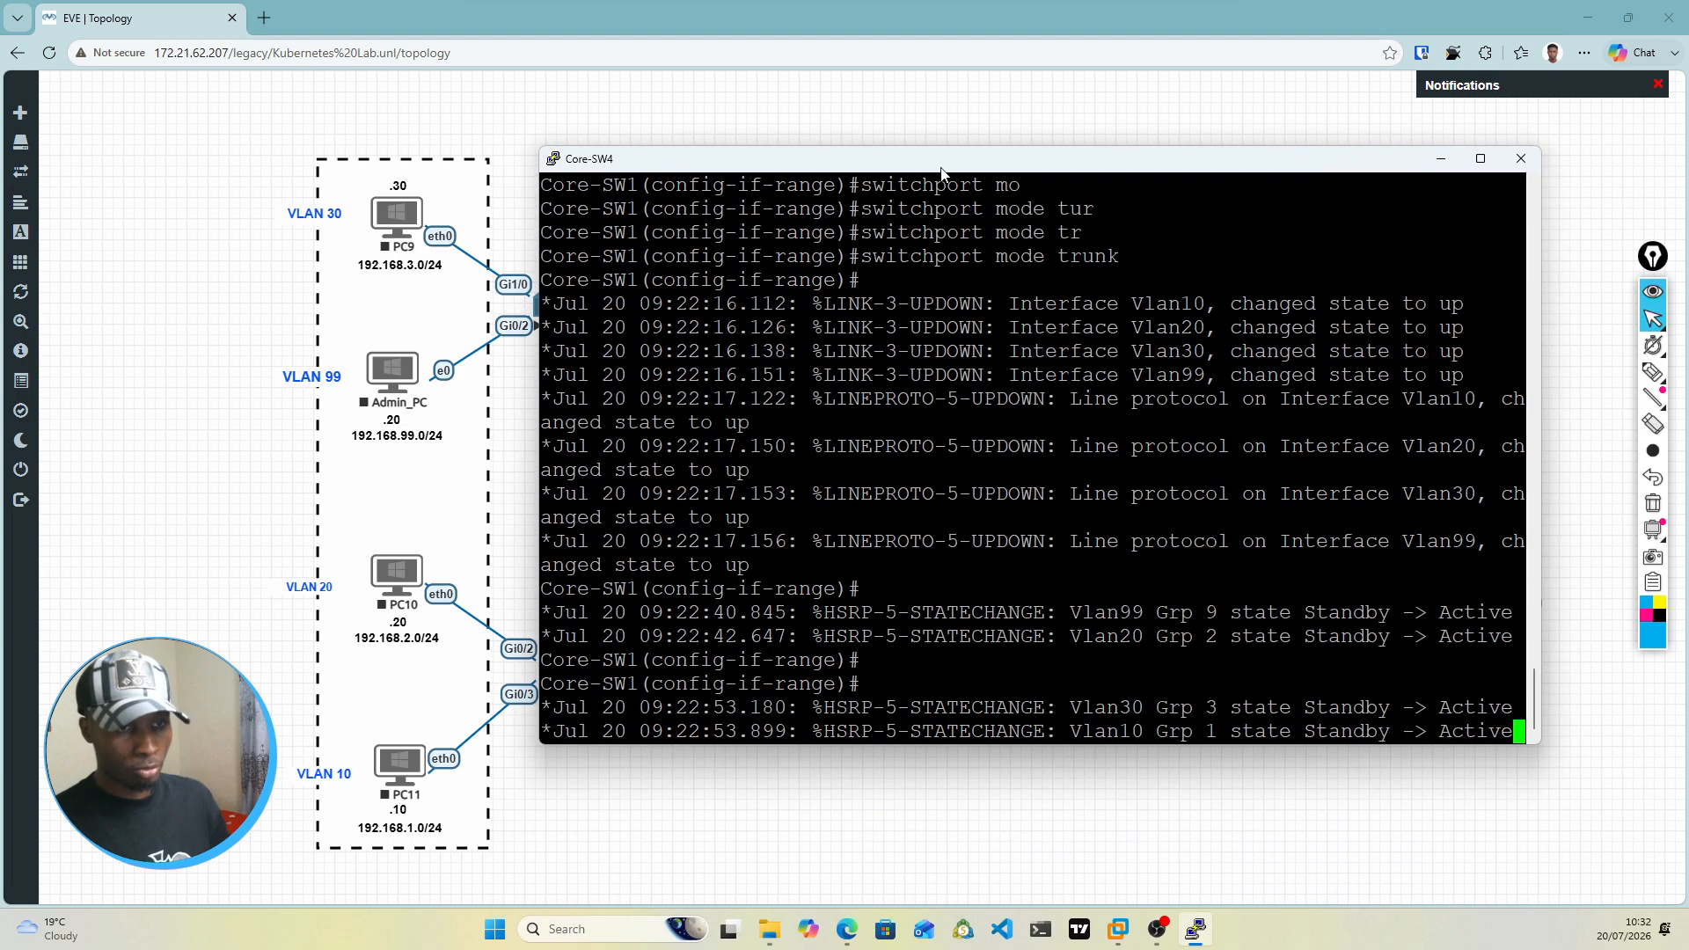
# Step: Enable the interfaces in range gi0/2-3 with no shut
pyautogui.press('Return')
pyautogui.press('Return')
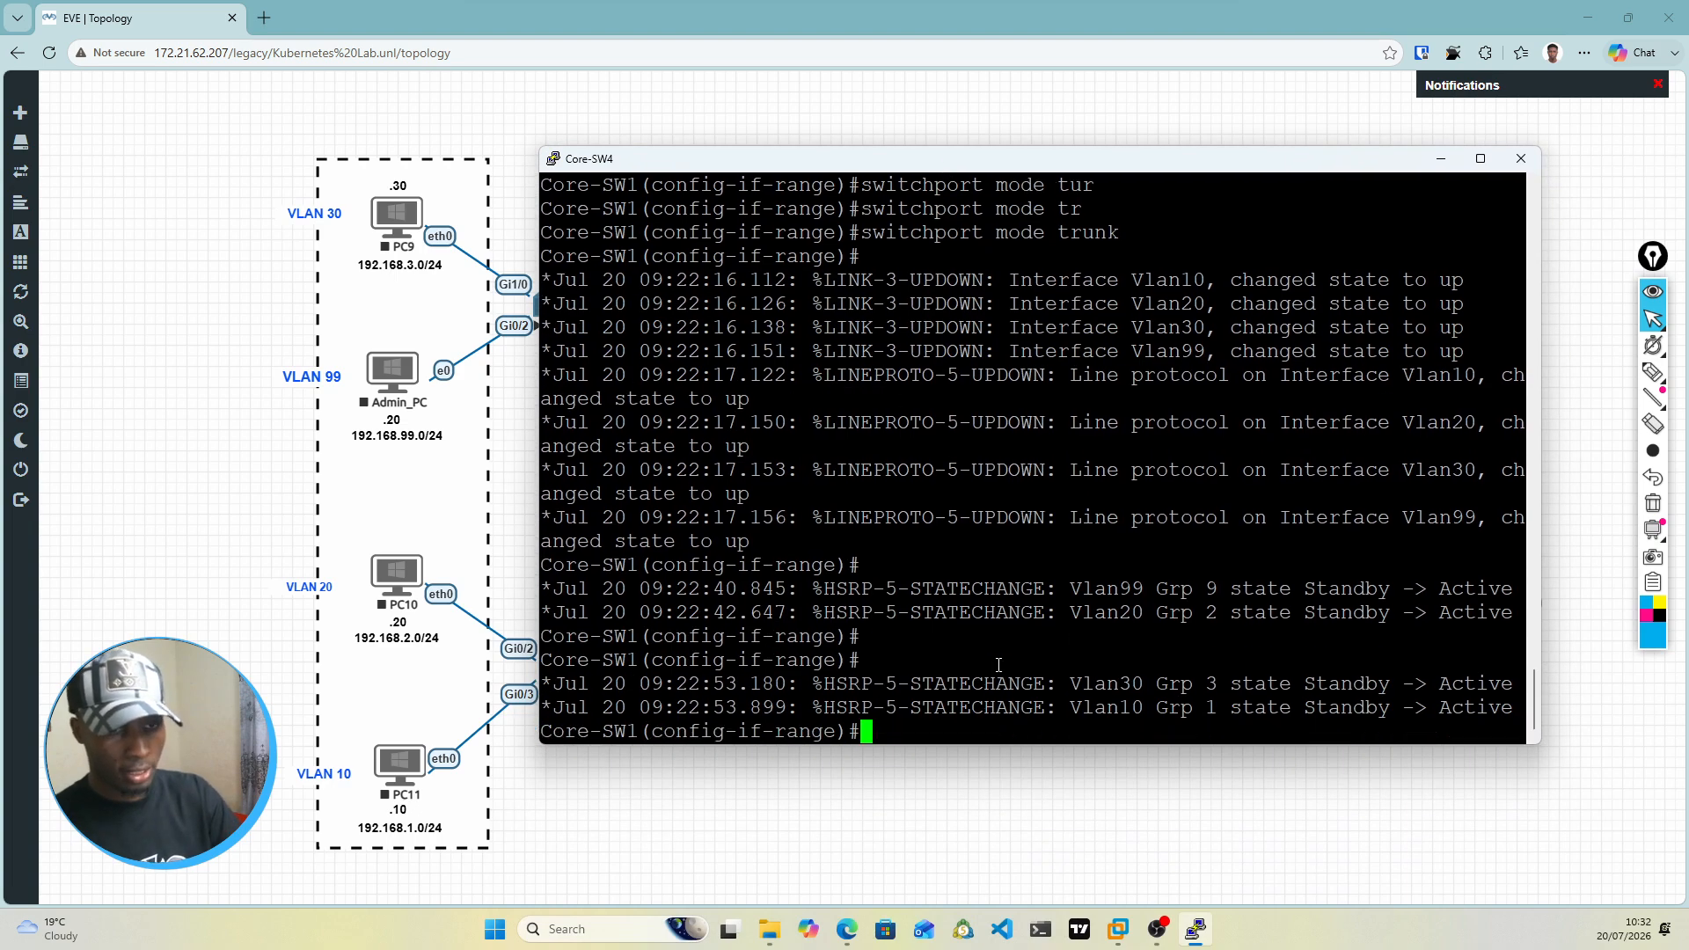
pyautogui.write('no shut')
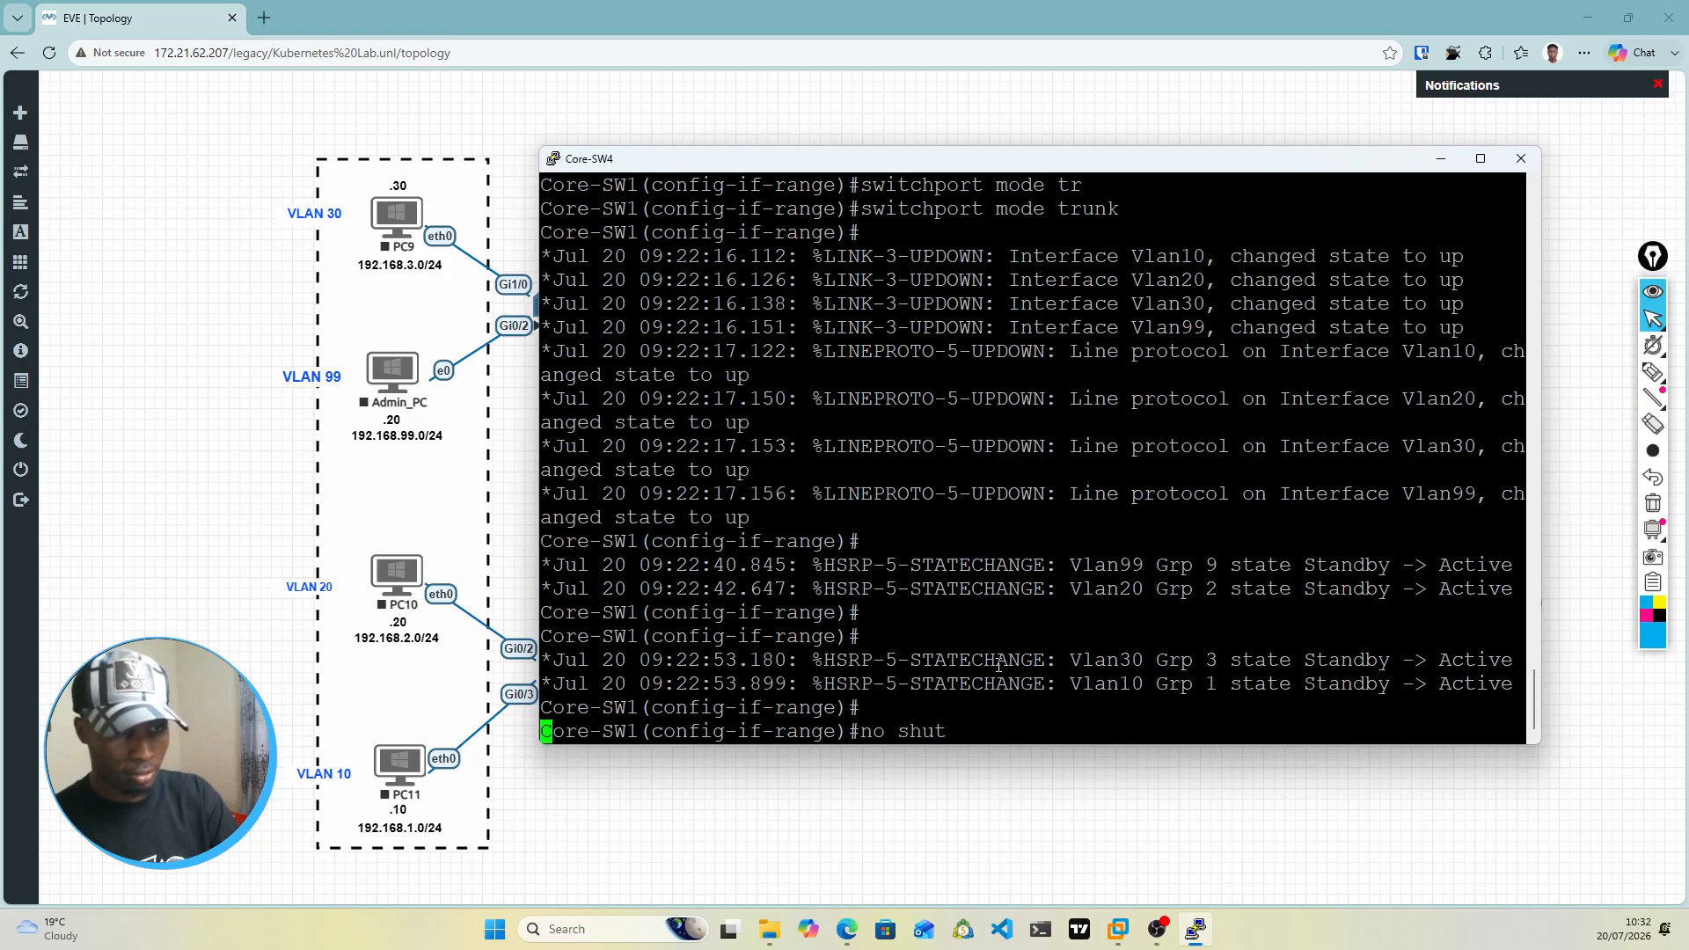
# Step: Submit the pending no shut command for the gi0/2-3 interface range on the core switch
pyautogui.press('Return')
pyautogui.press('Return')
pyautogui.press('Return')
pyautogui.press('Return')
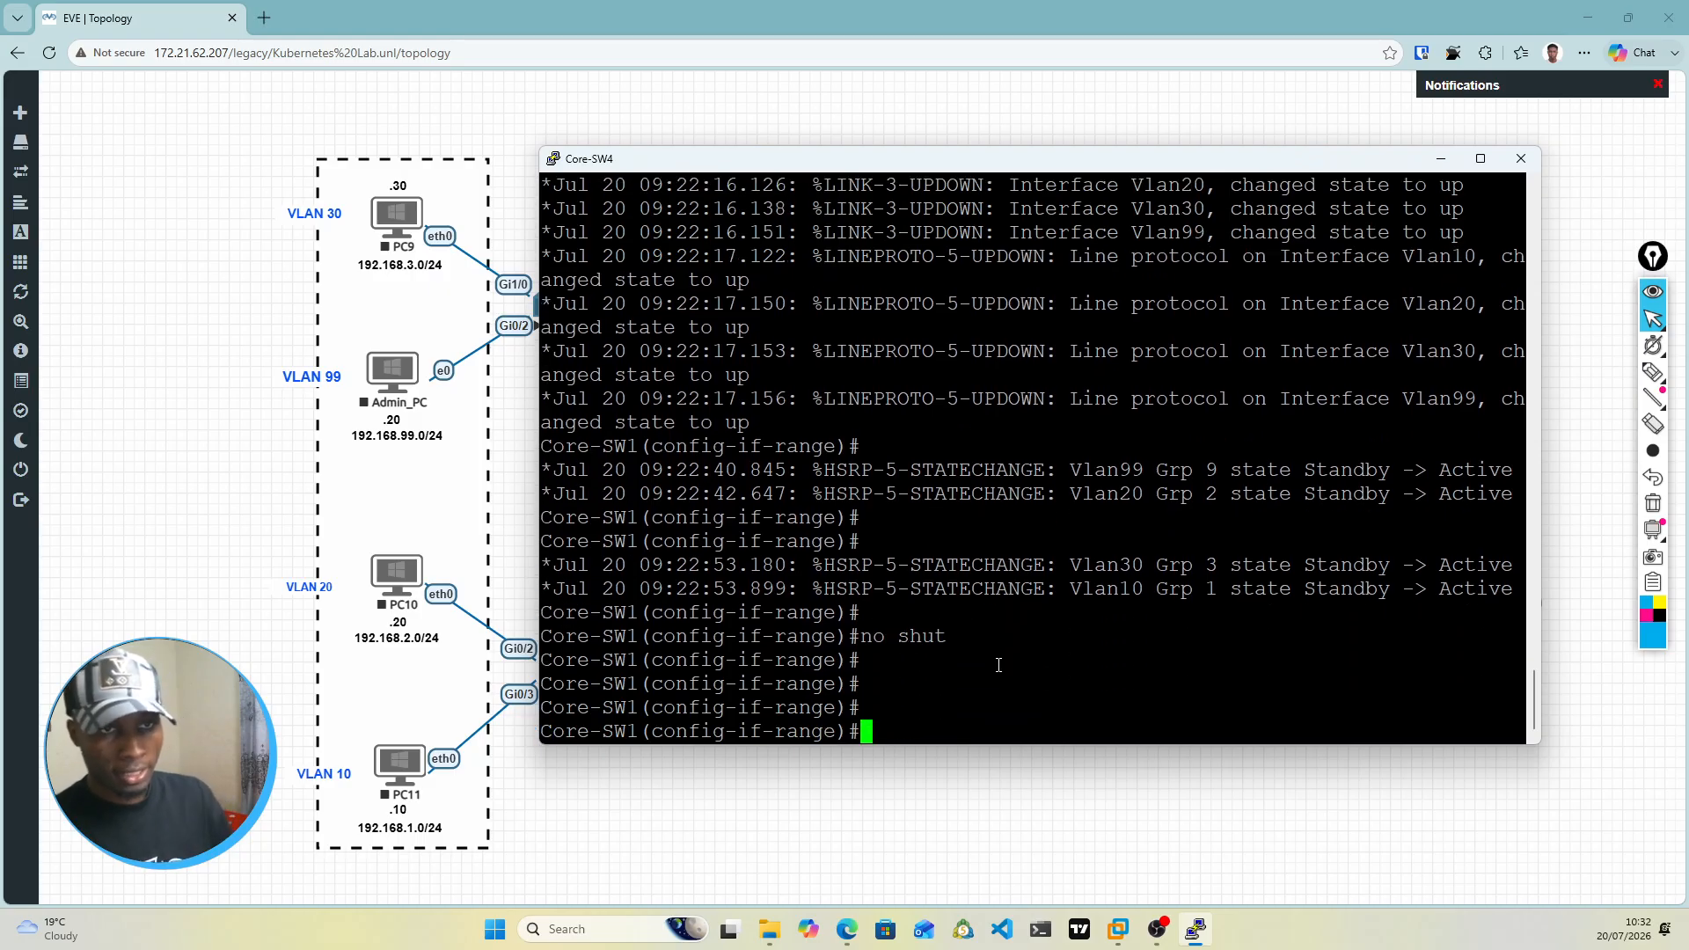
# Step: Examine the topology for the EtherChannel links and port numbers between Core-SW4 and Core-SW3
pyautogui.moveTo(932, 159); pyautogui.dragTo(941, 590)
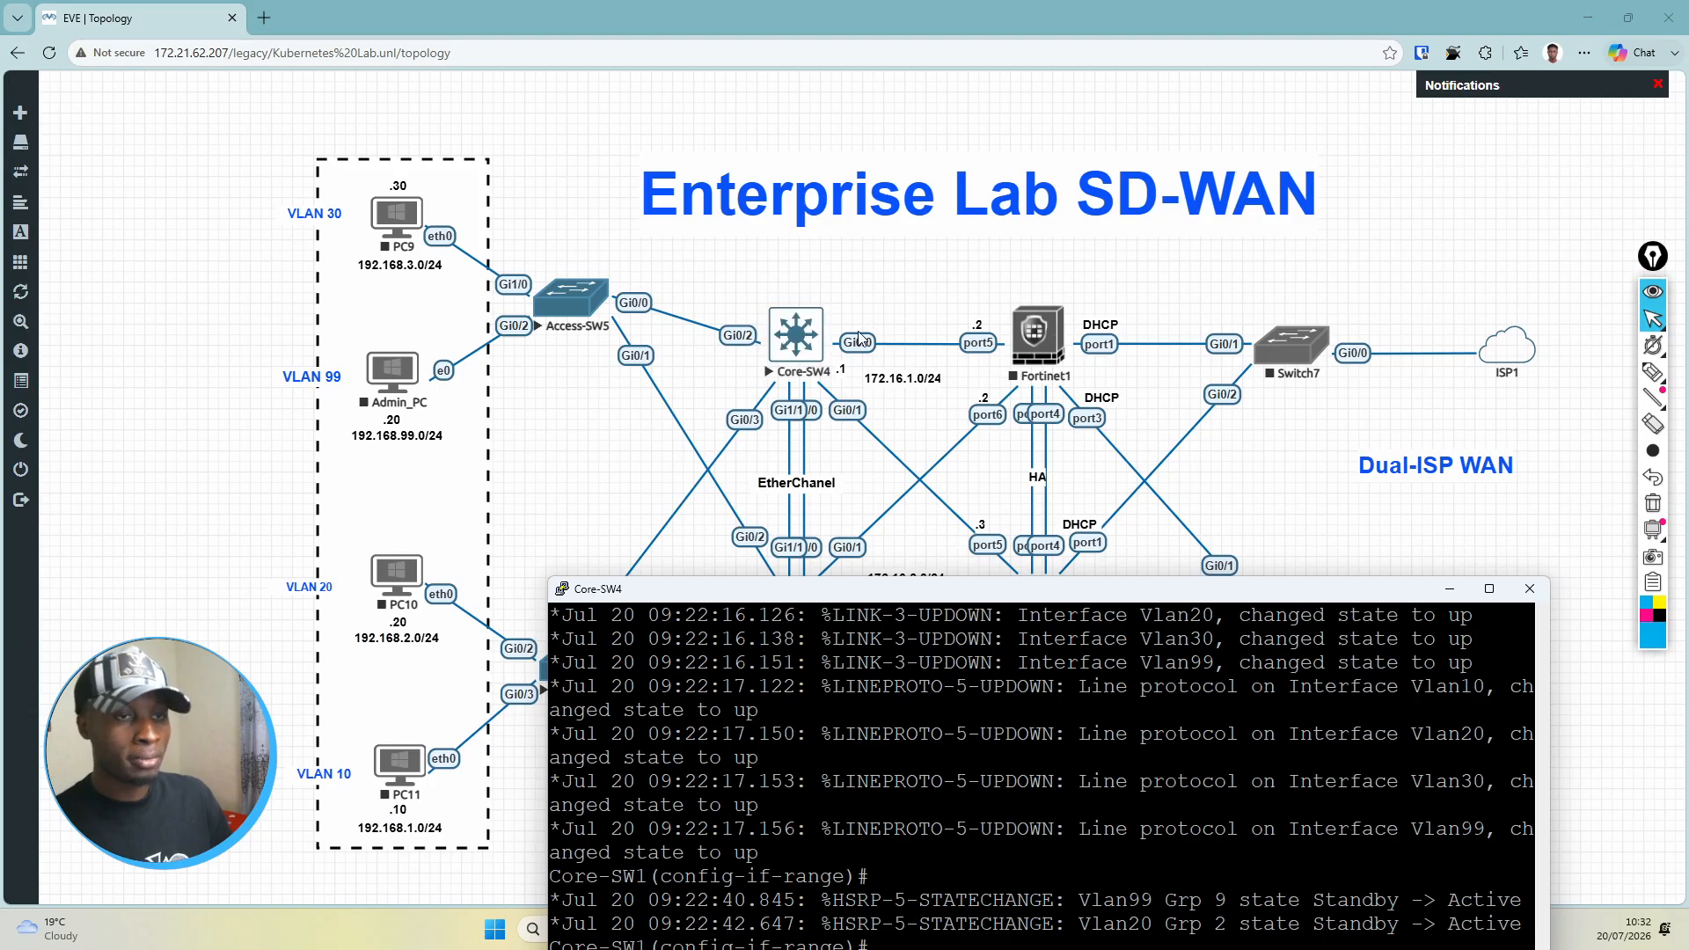
pyautogui.moveTo(922, 594); pyautogui.dragTo(809, 712)
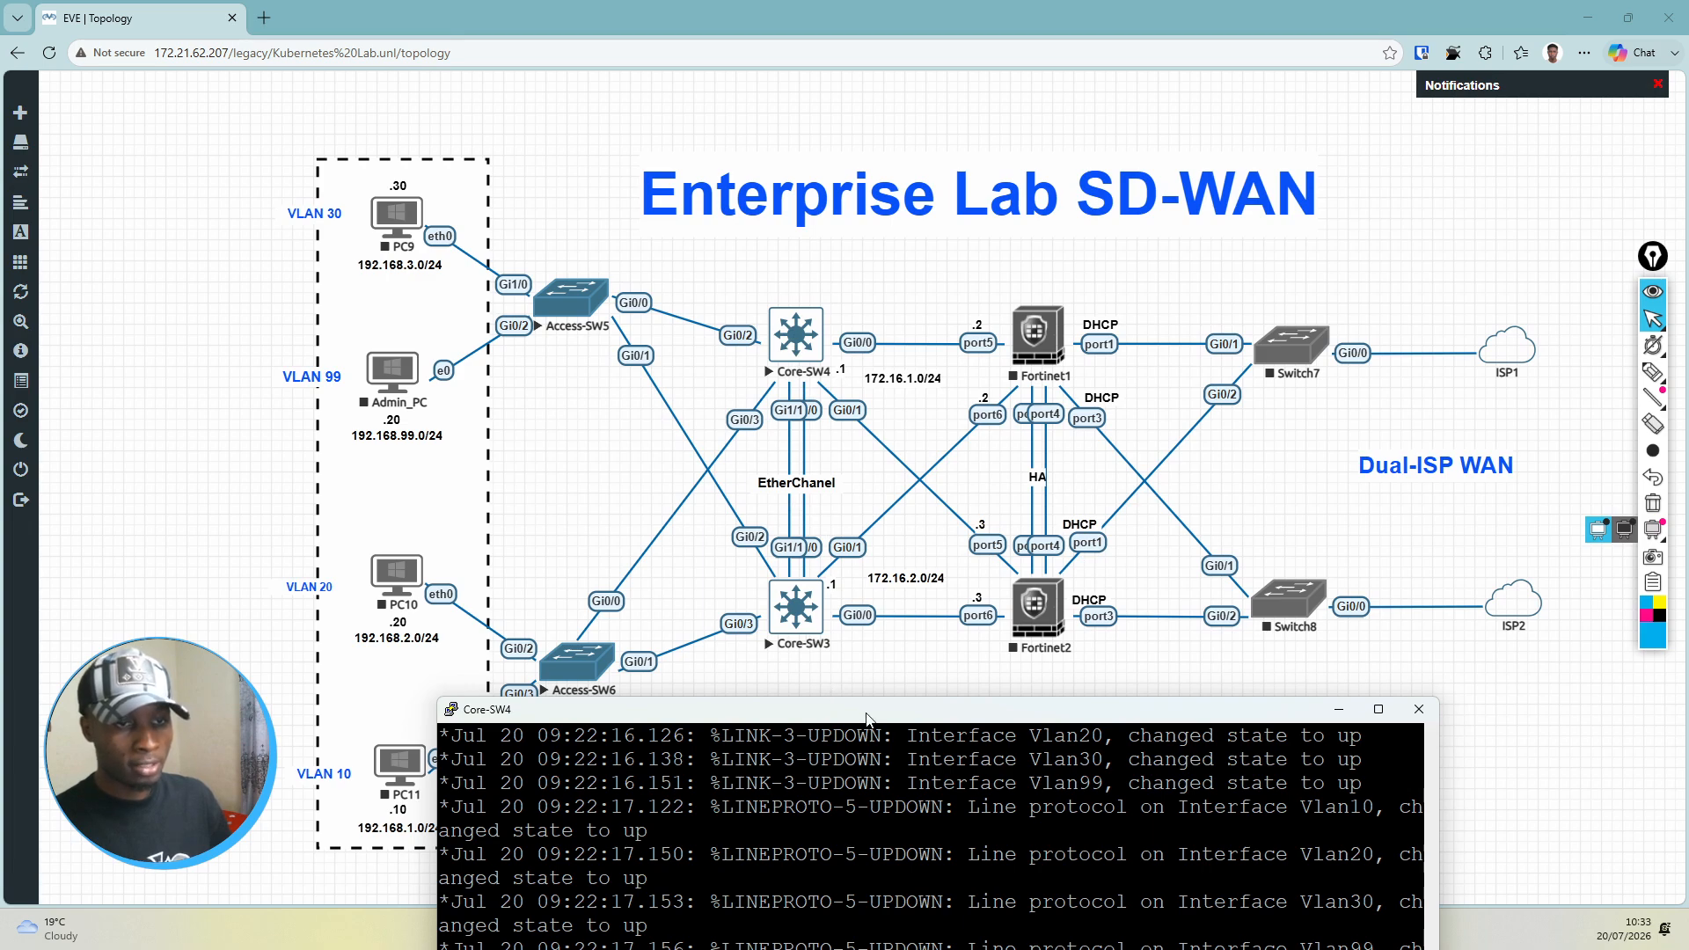
pyautogui.moveTo(866, 717); pyautogui.dragTo(940, 120)
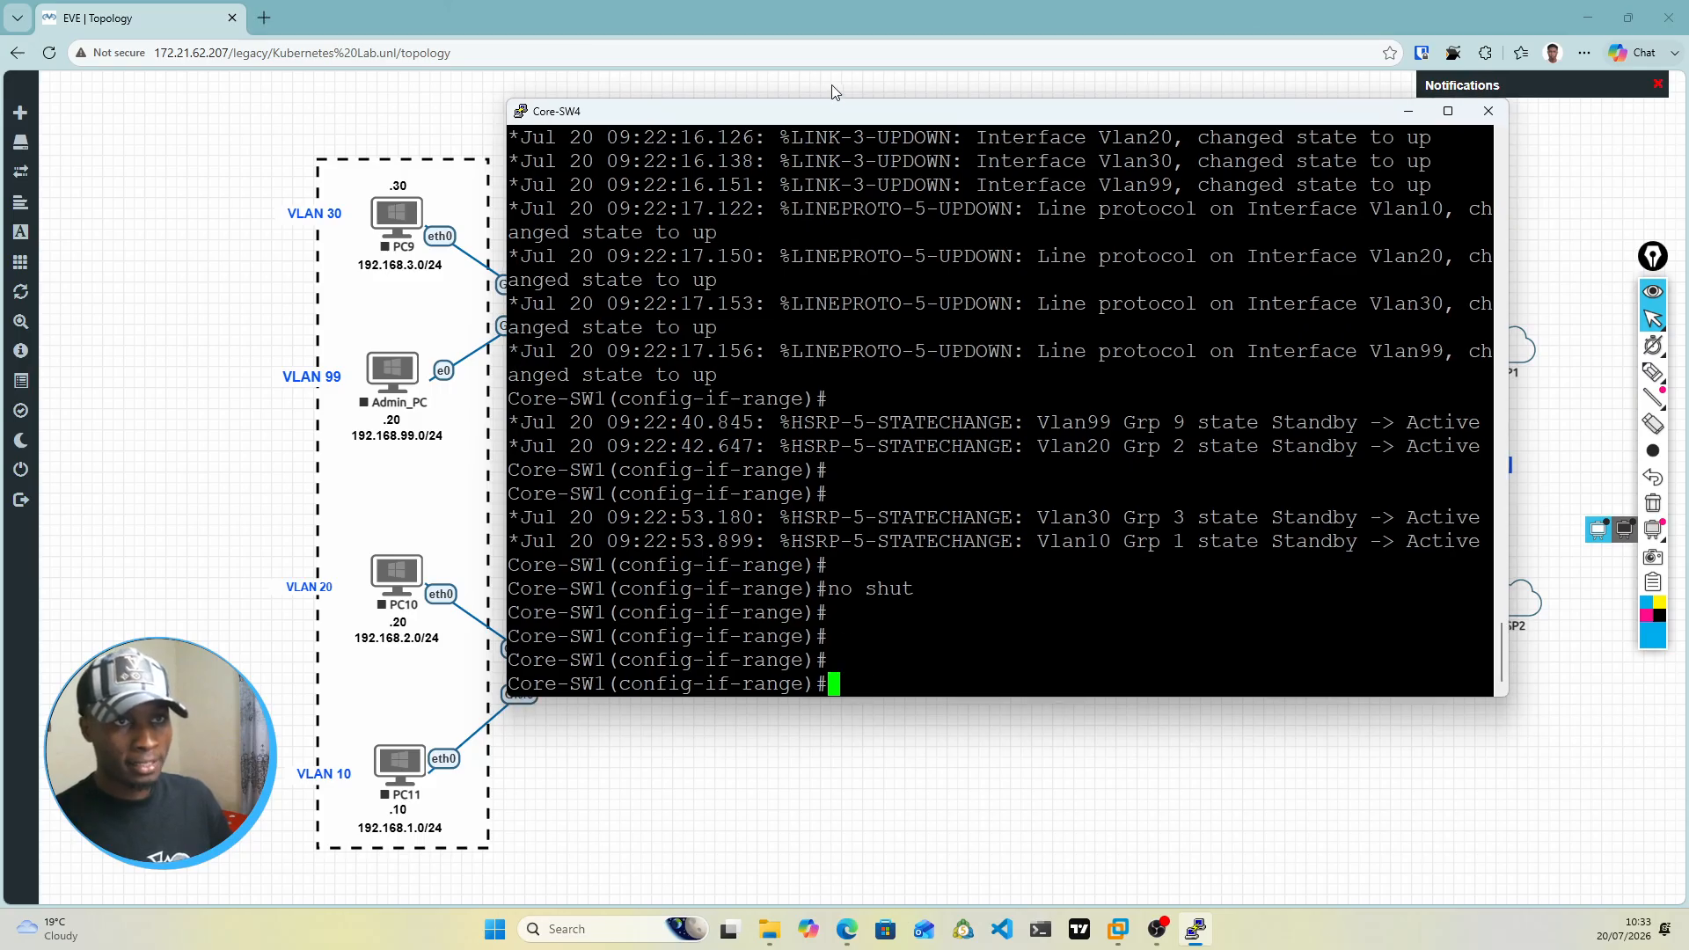
pyautogui.moveTo(835, 112); pyautogui.dragTo(790, 690)
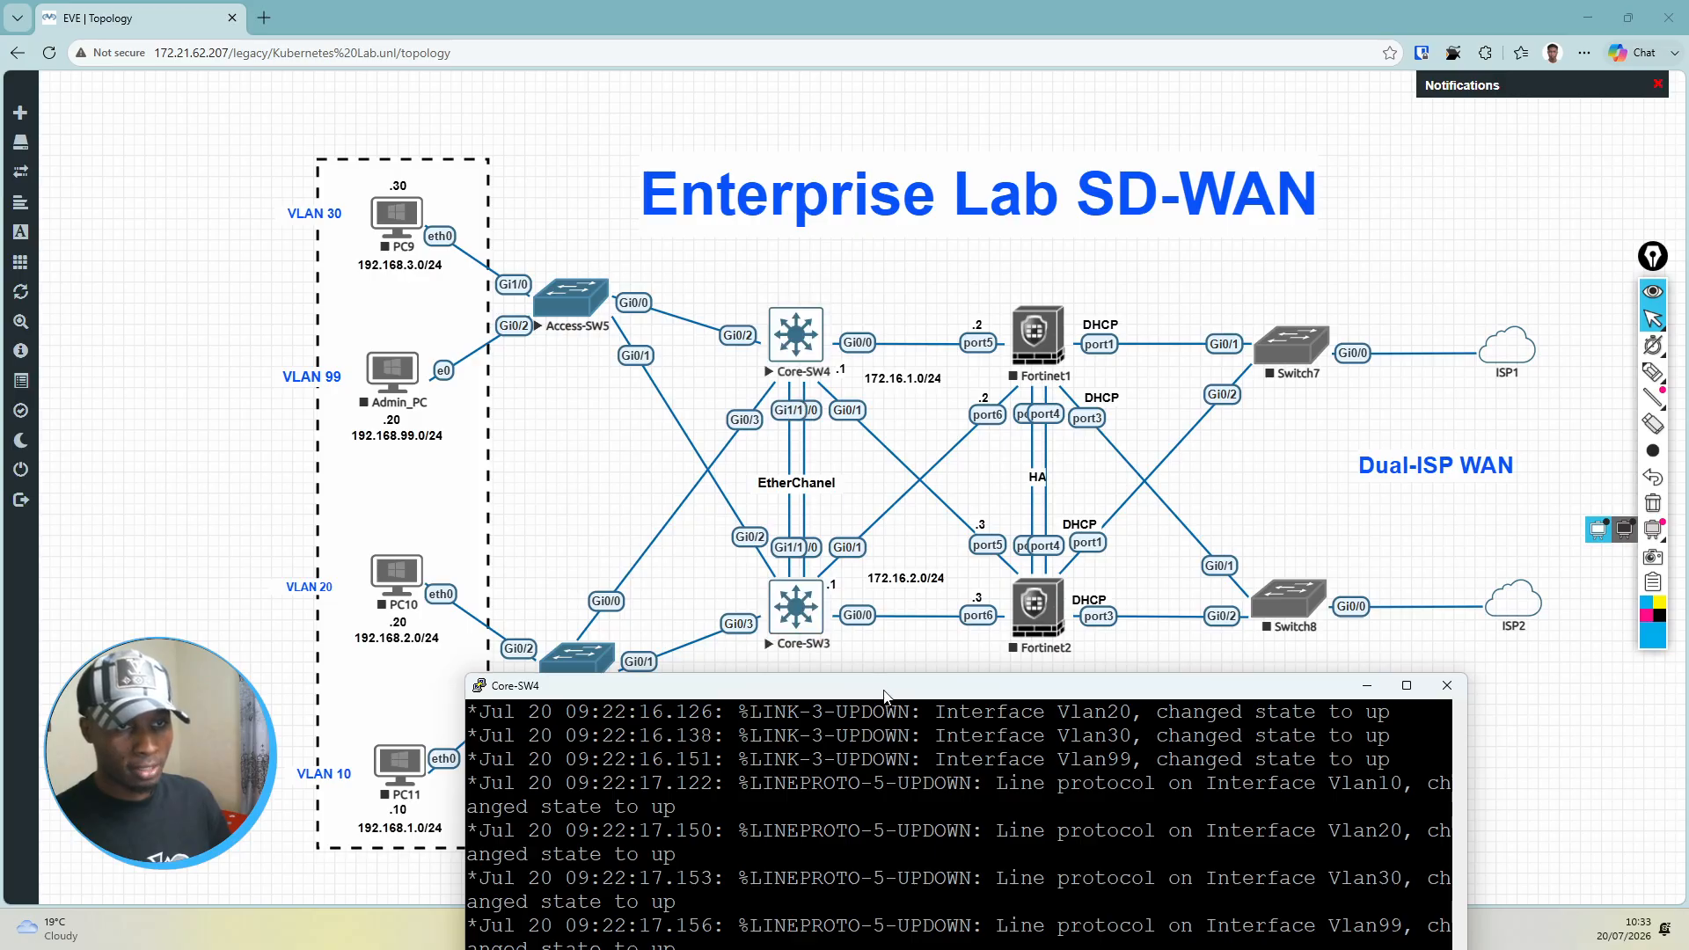
pyautogui.moveTo(886, 689); pyautogui.dragTo(901, 178)
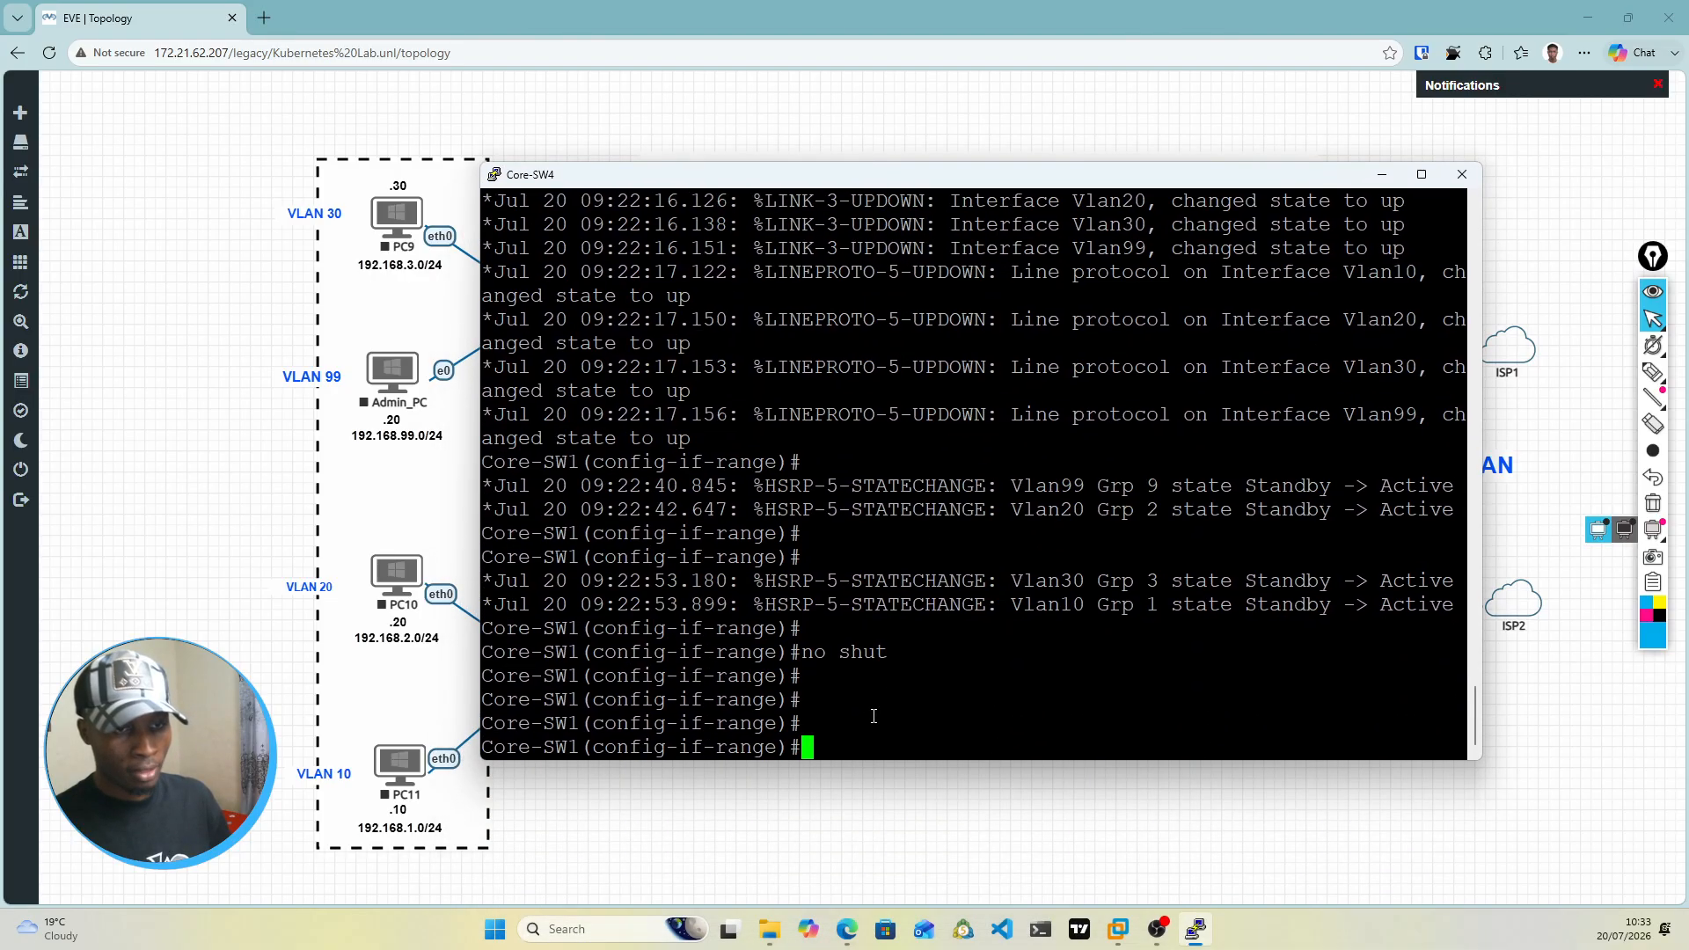
# Step: Leave the gi0/2-3 range and enter the configuration of interface range gi1/1,gi1/0
pyautogui.write('exit')
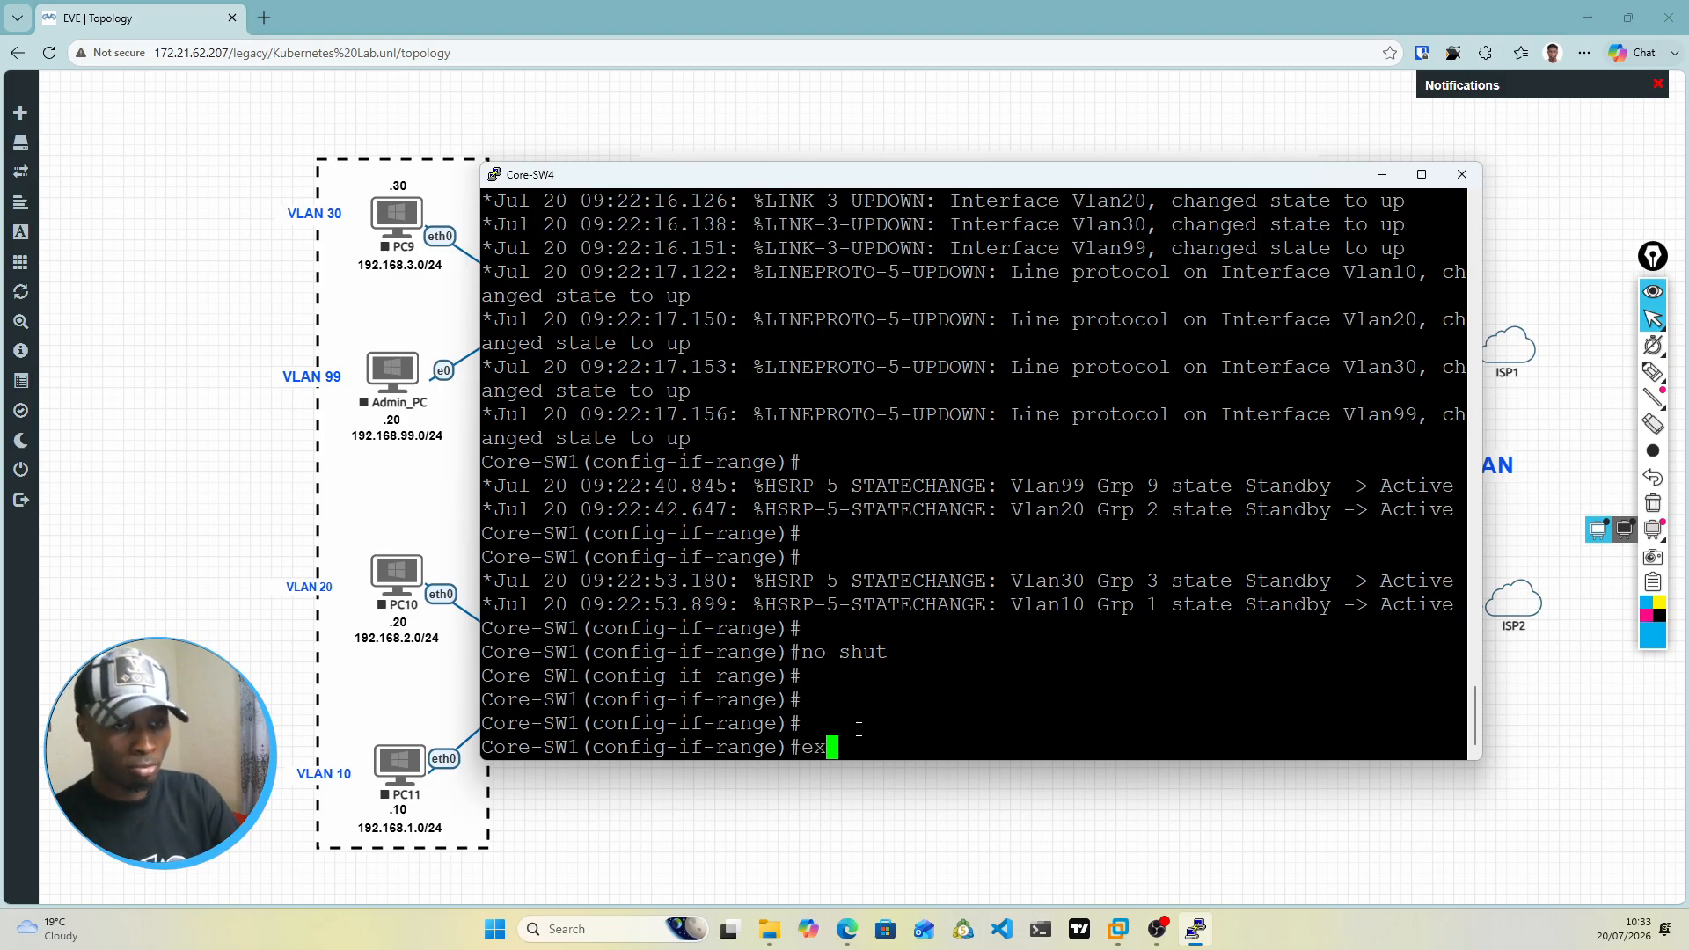
pyautogui.press('Return')
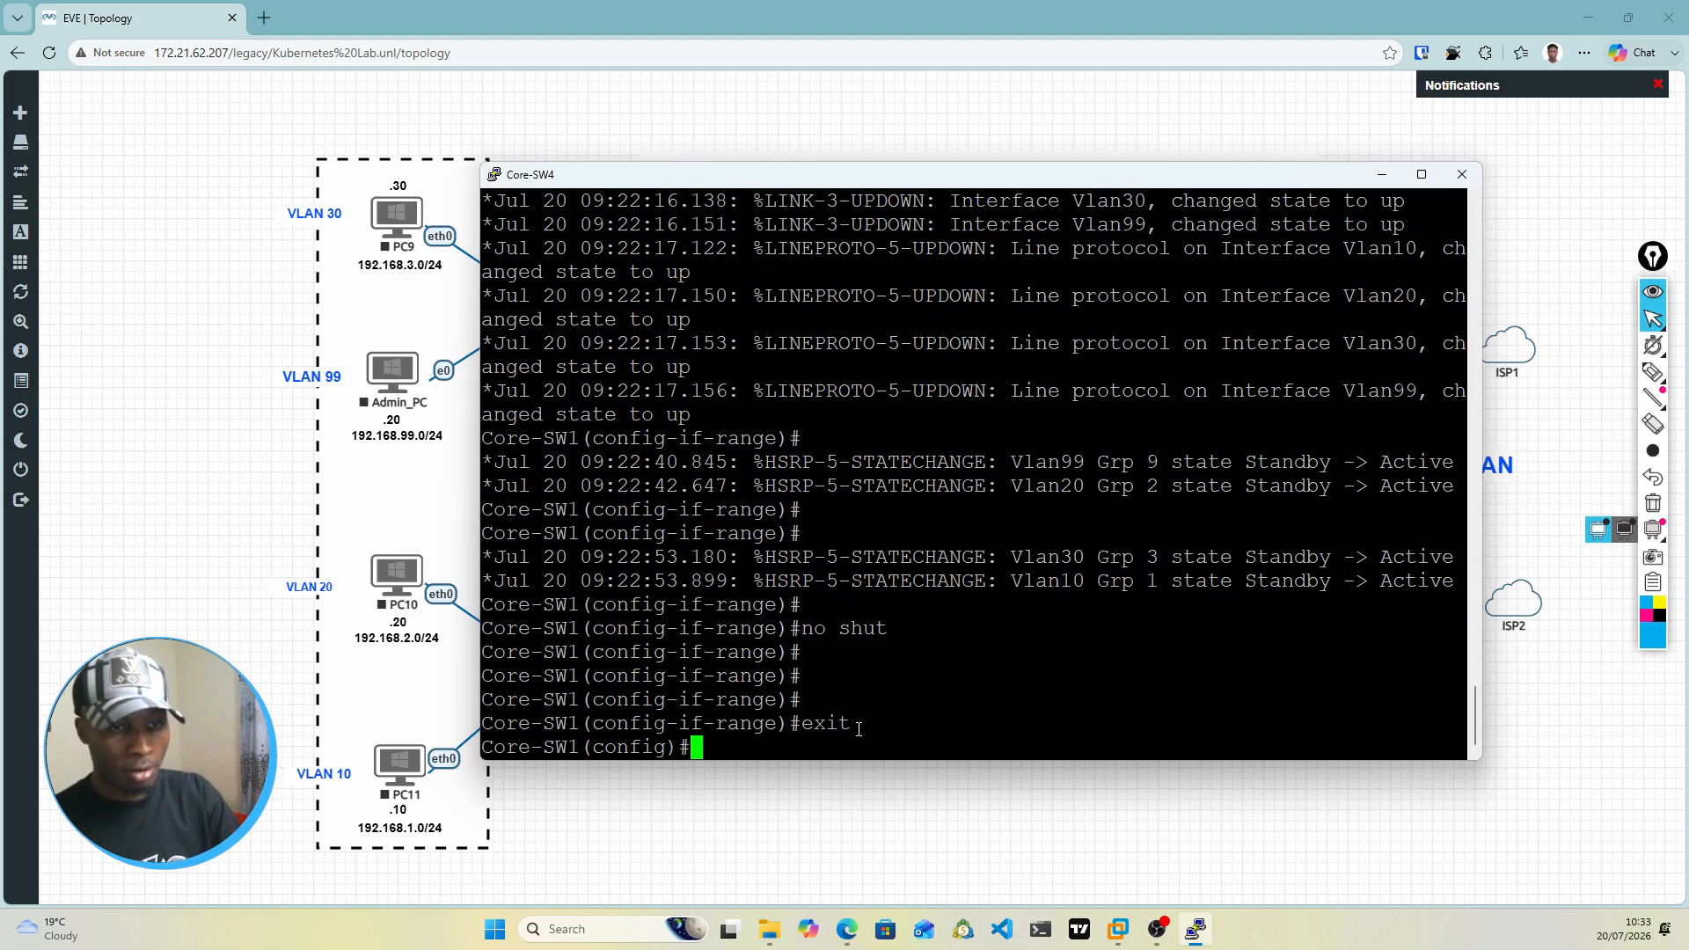
pyautogui.write('int r')
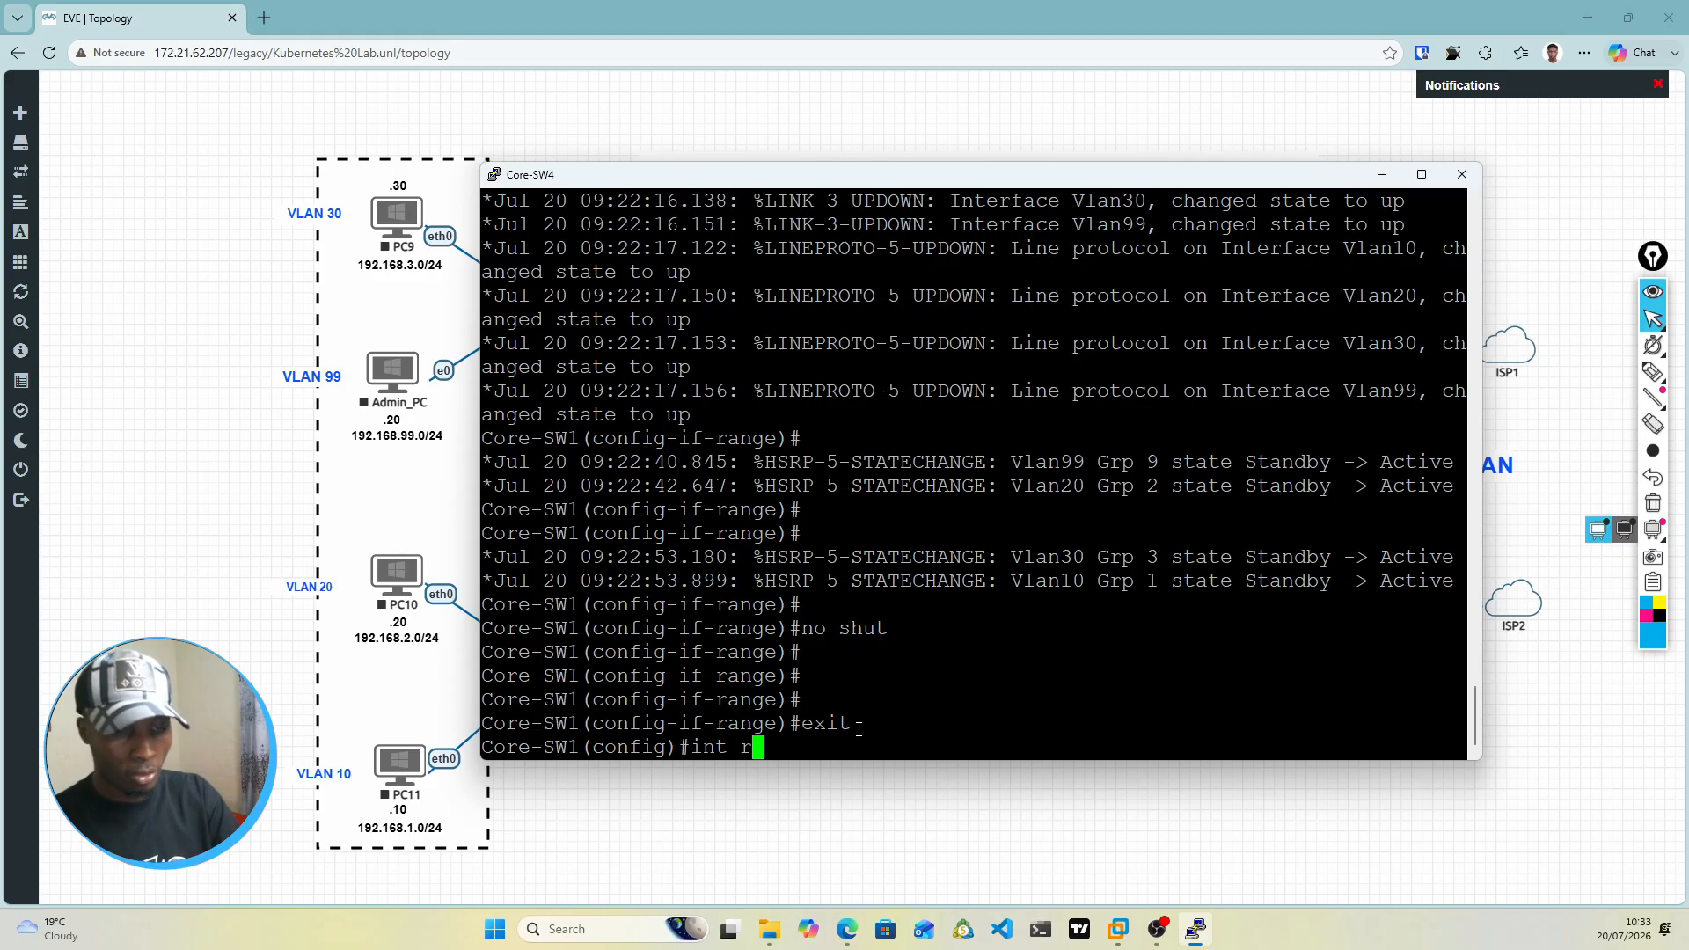
pyautogui.write('ange ')
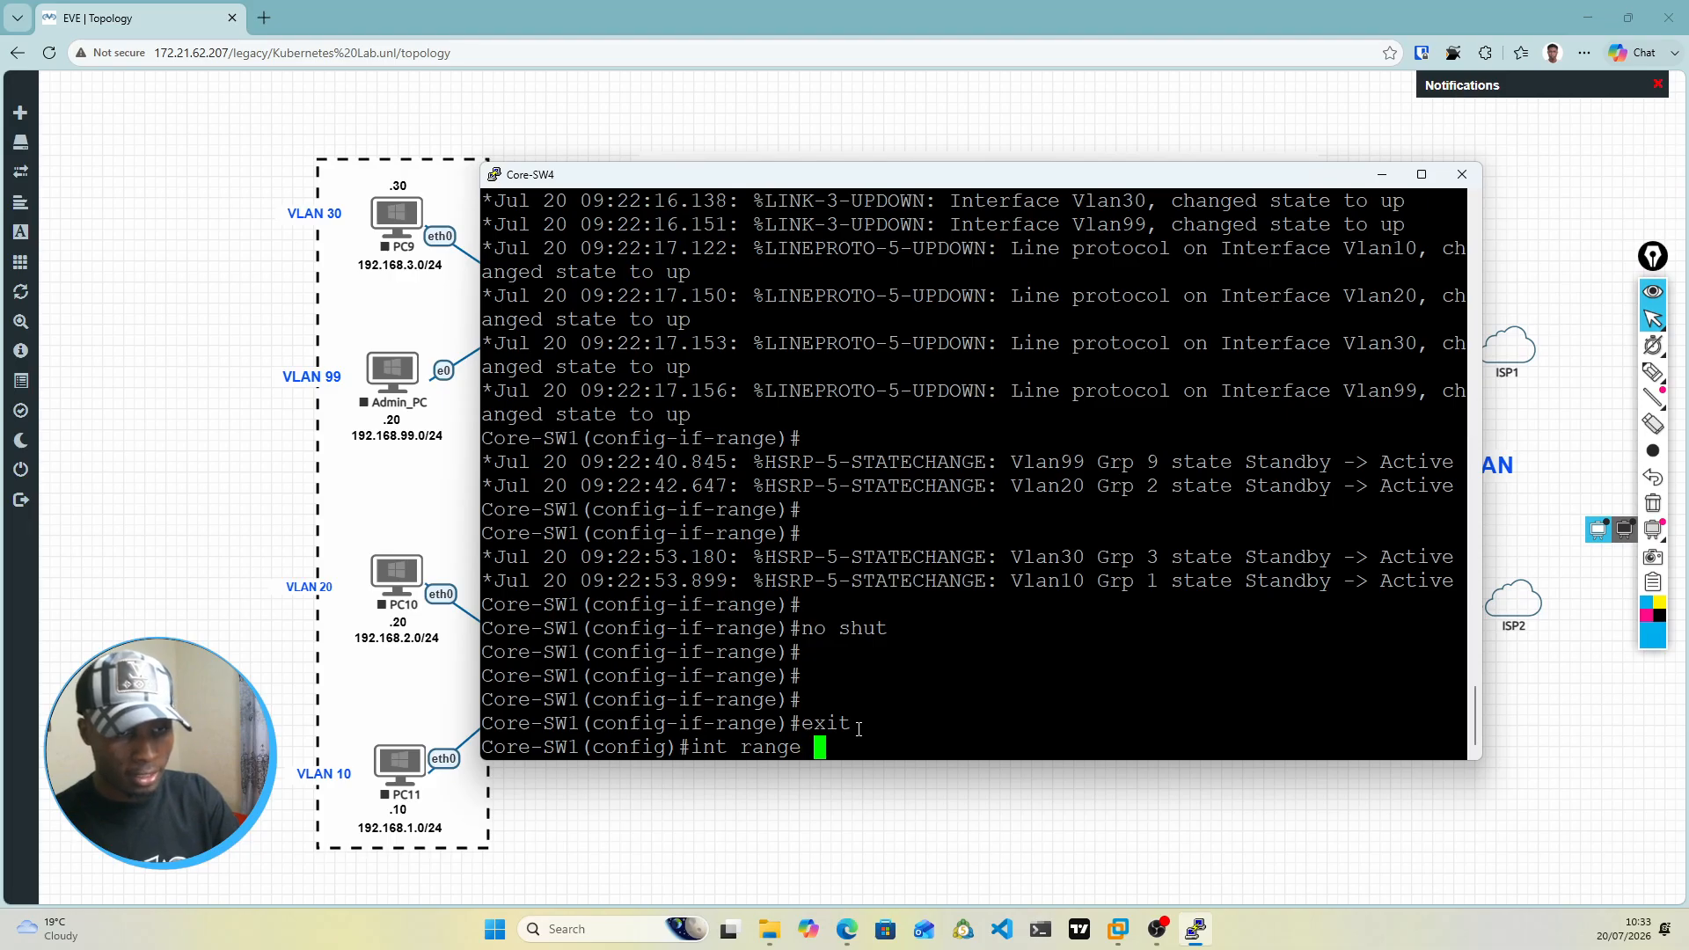
pyautogui.write('gi')
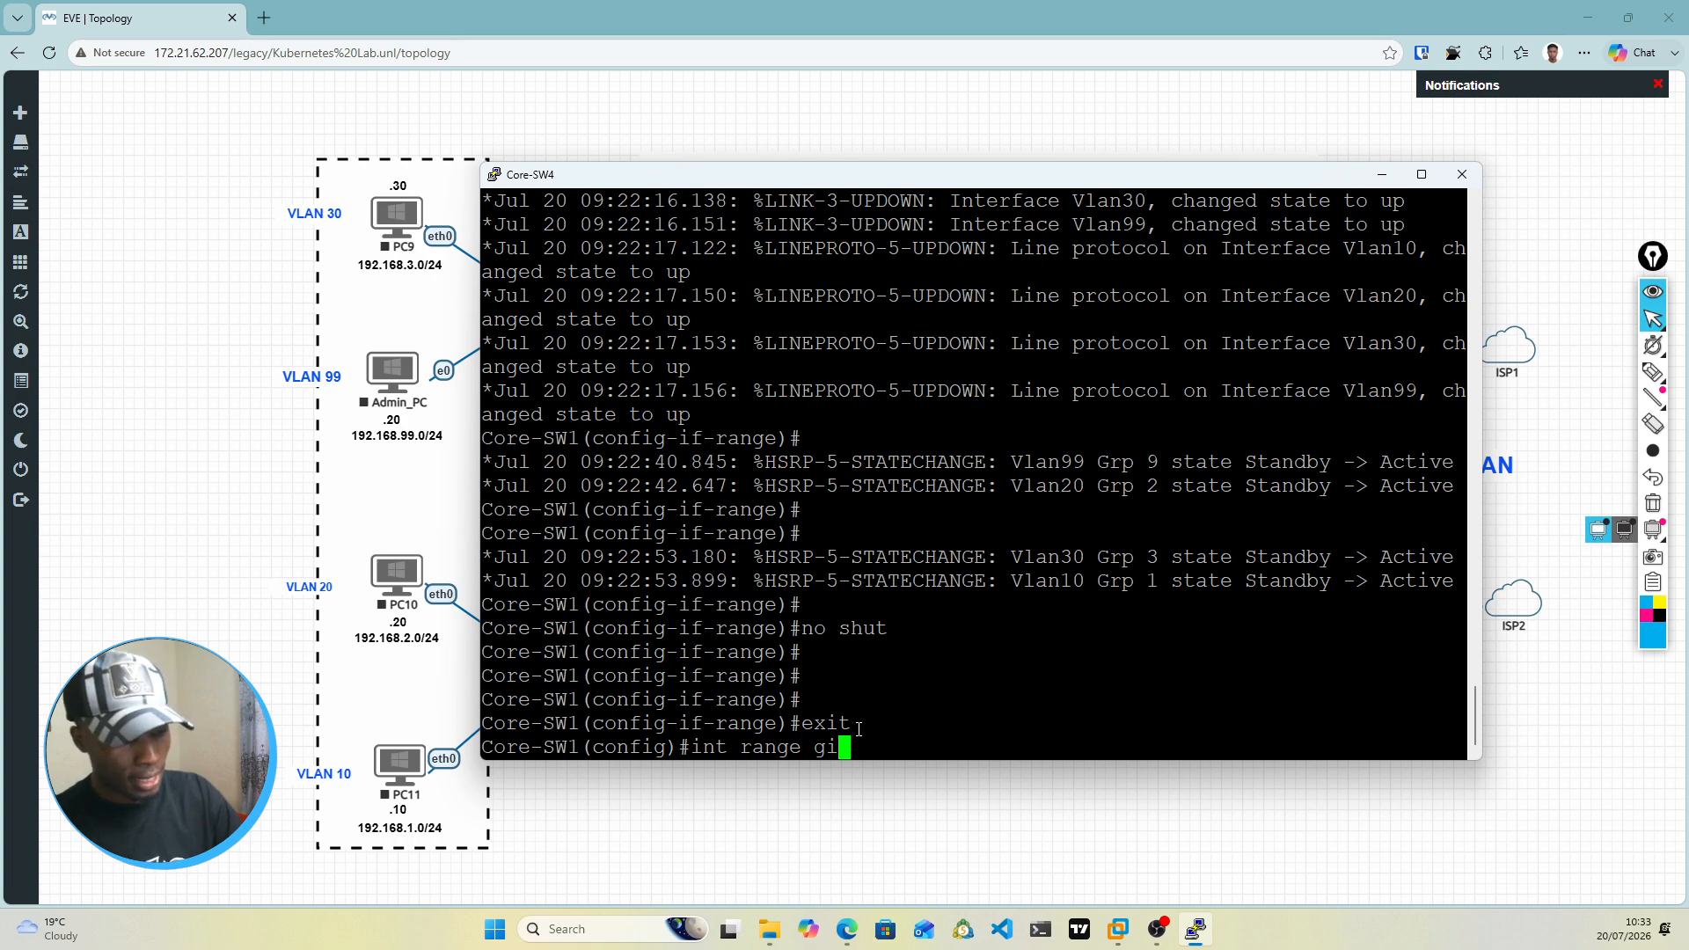
pyautogui.write('1/1')
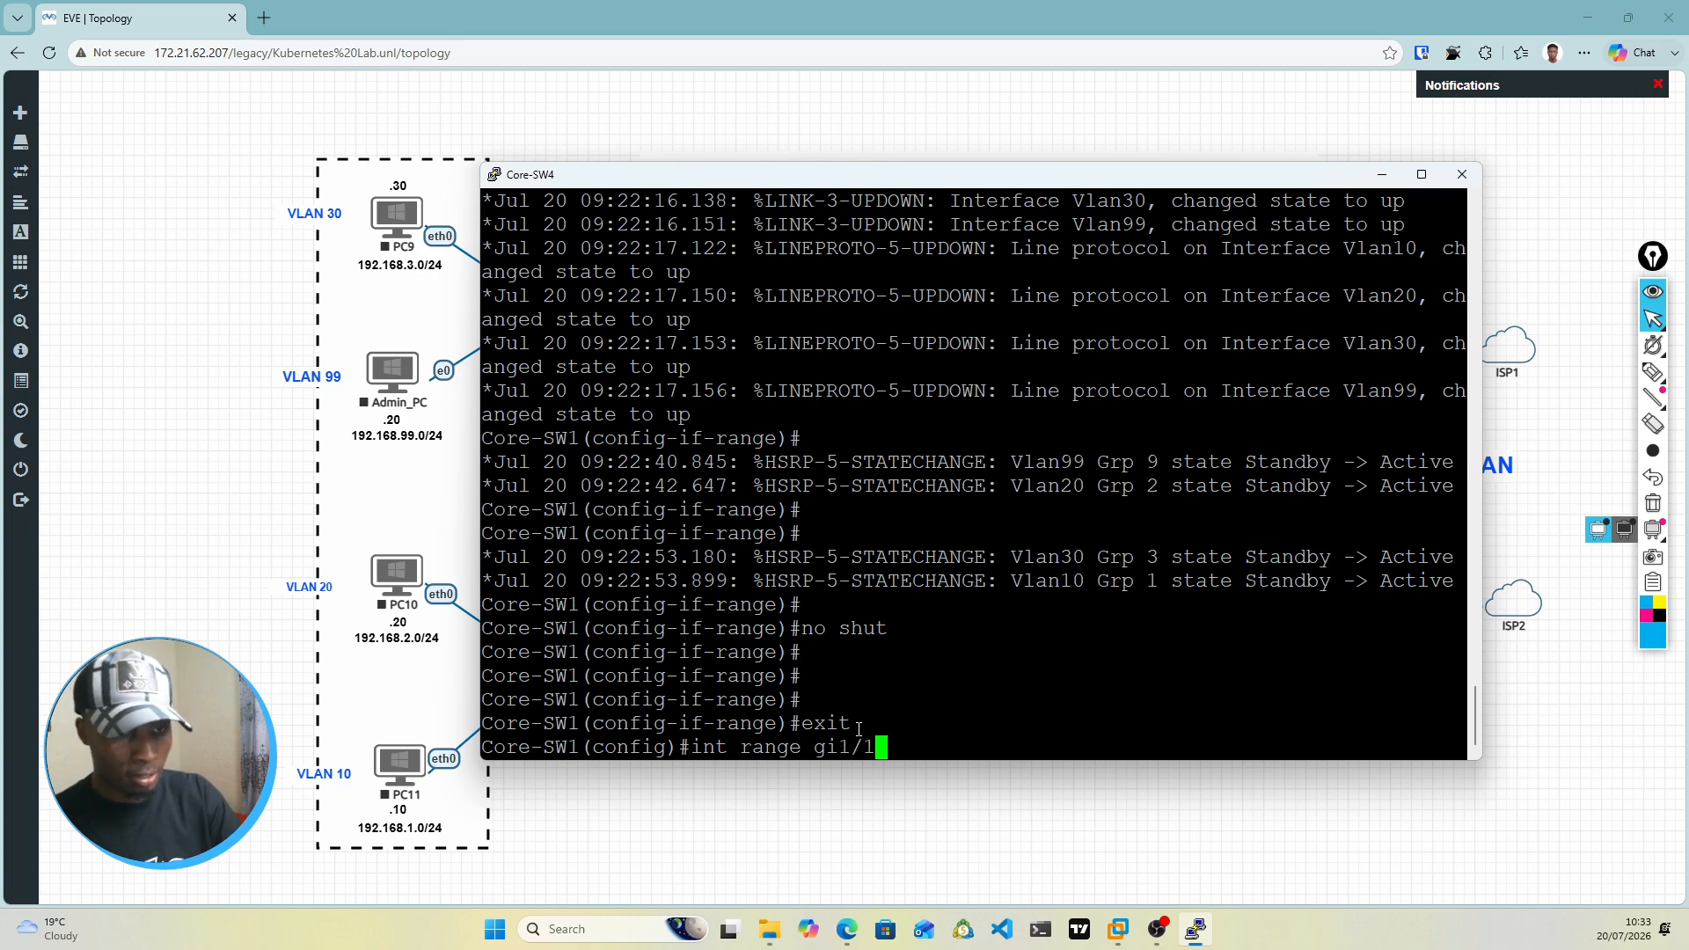
pyautogui.write(',')
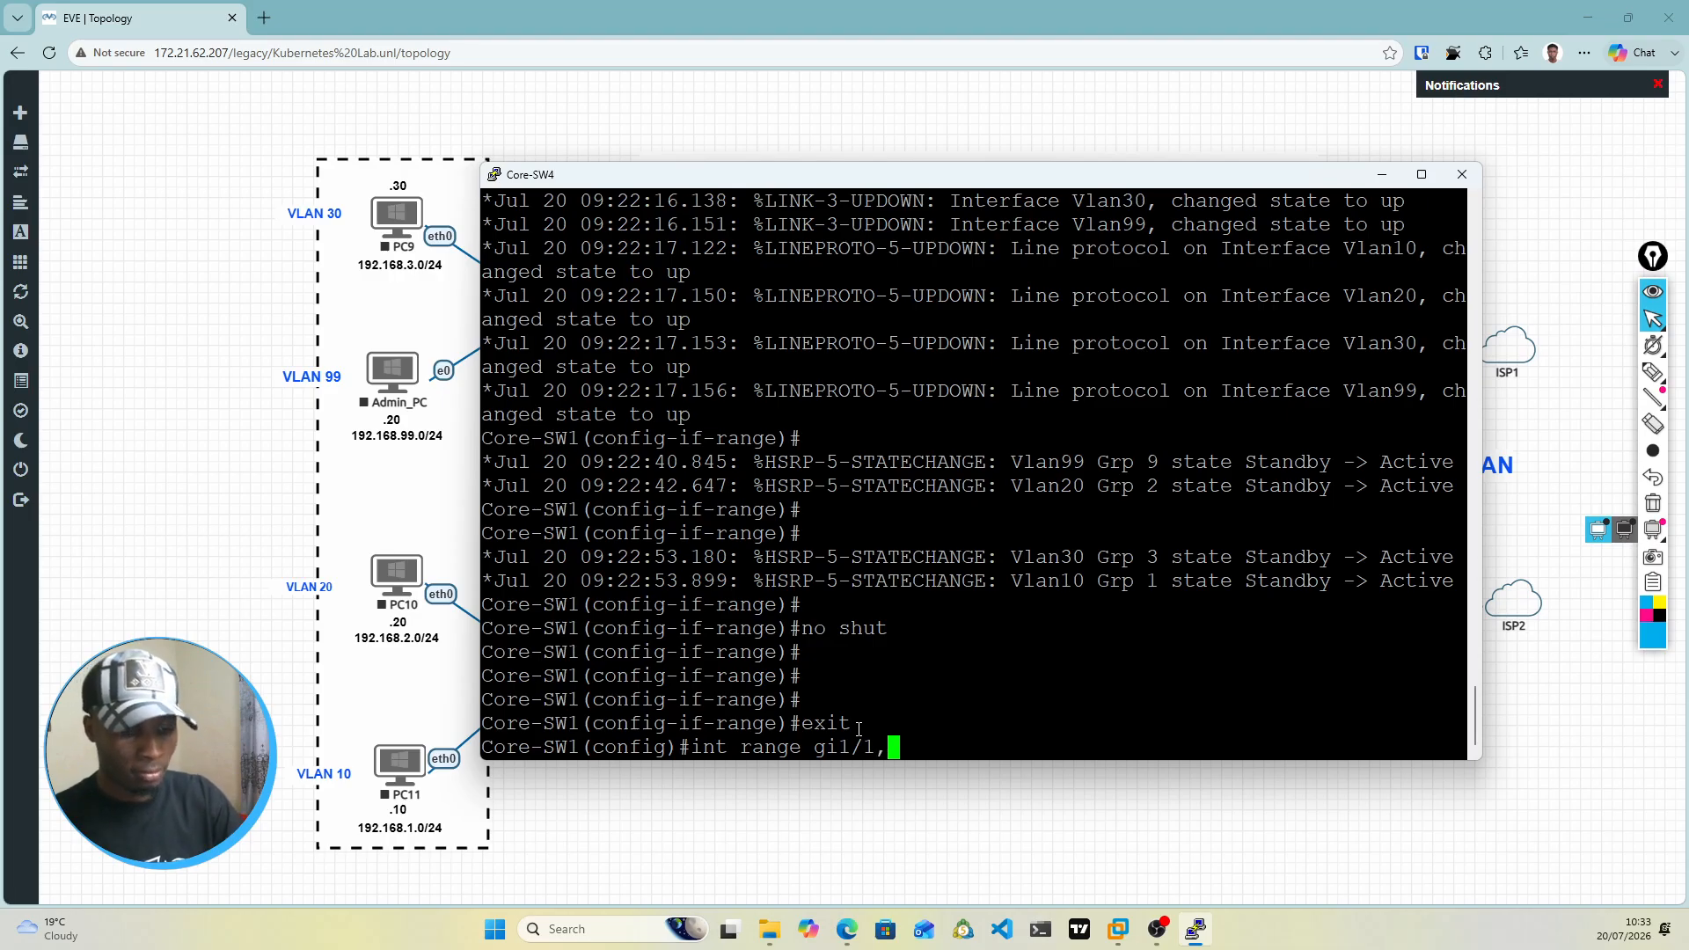
pyautogui.write('gi')
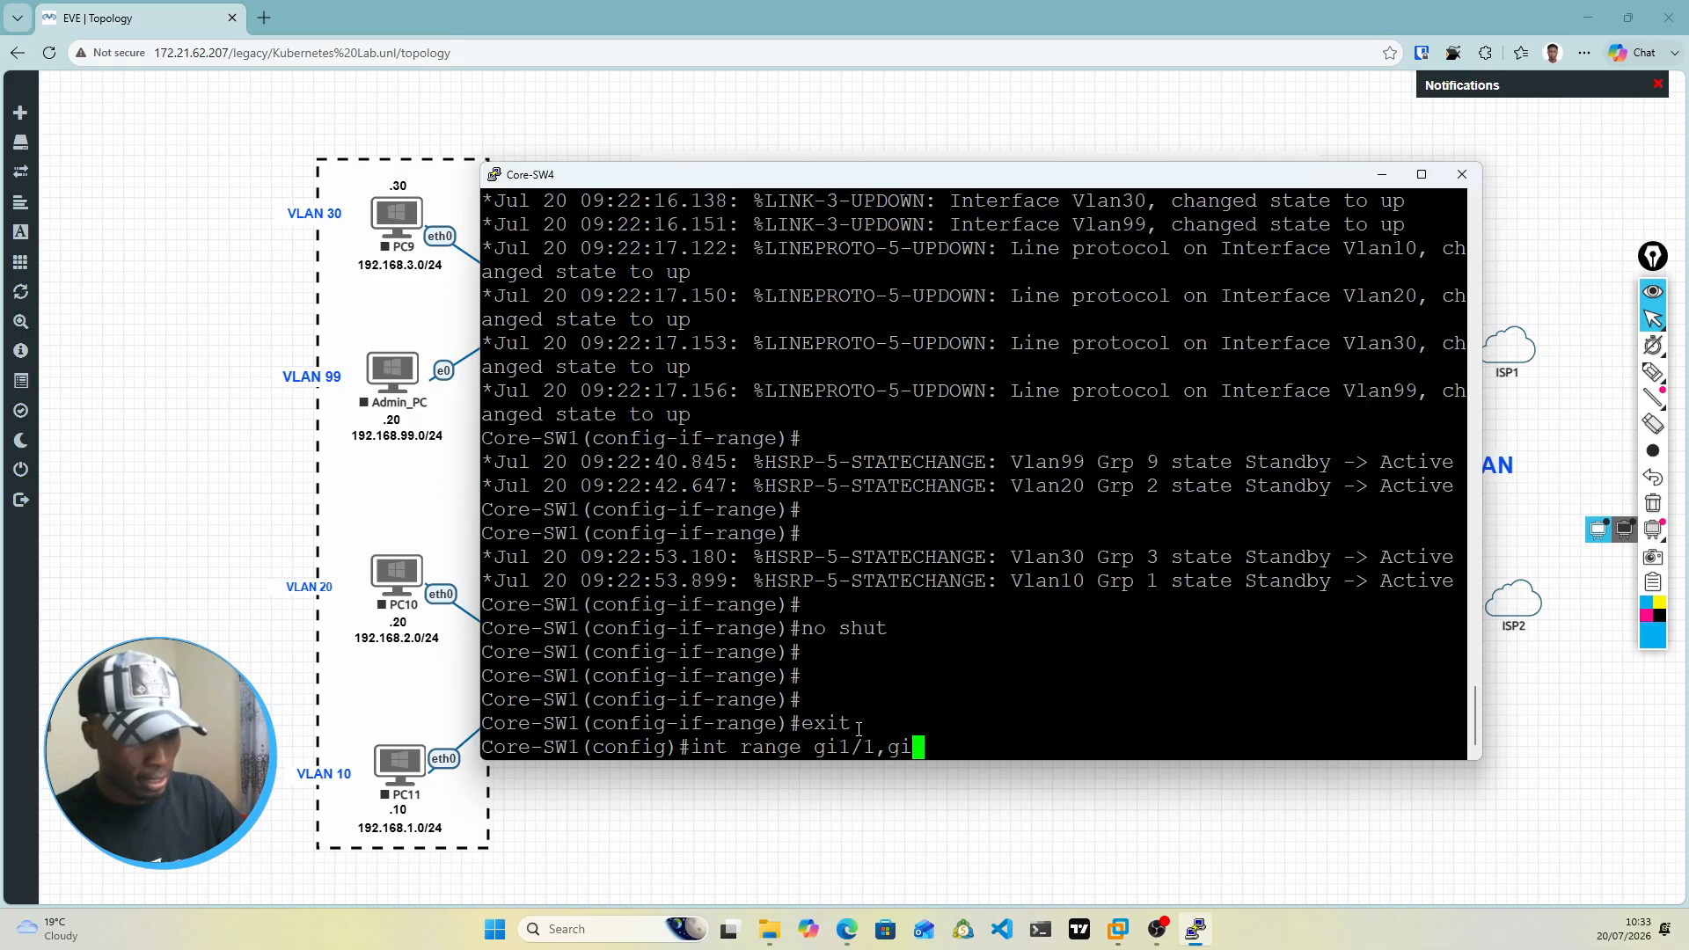
pyautogui.write('1/0')
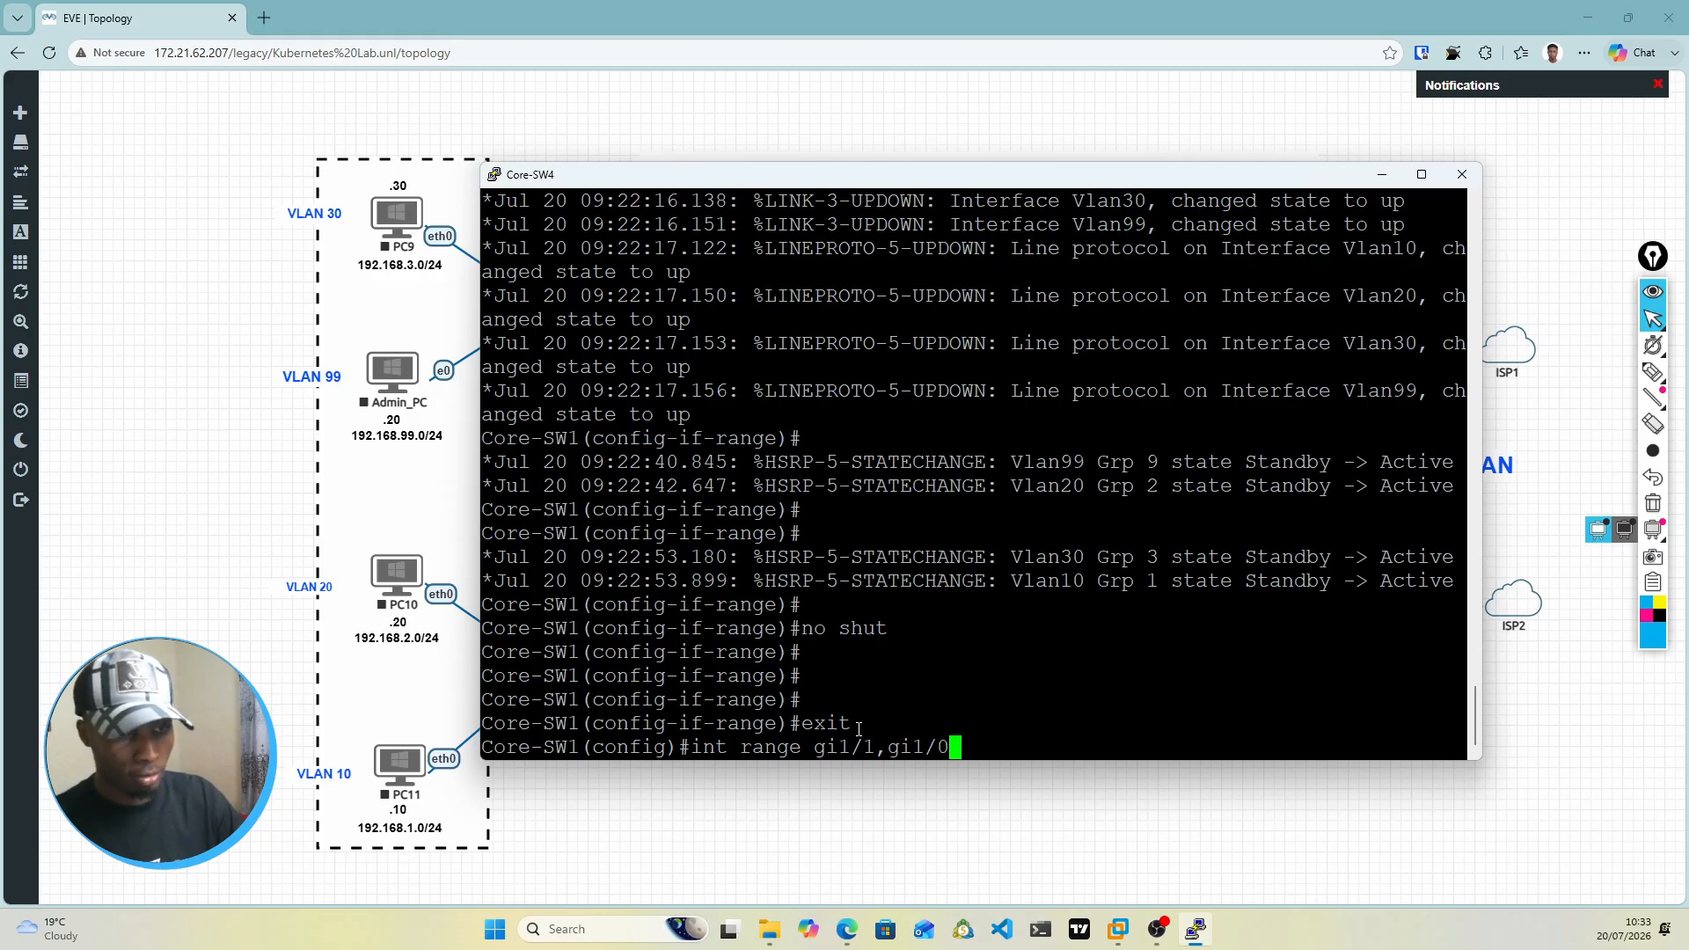
pyautogui.moveTo(1111, 176); pyautogui.dragTo(1144, 540)
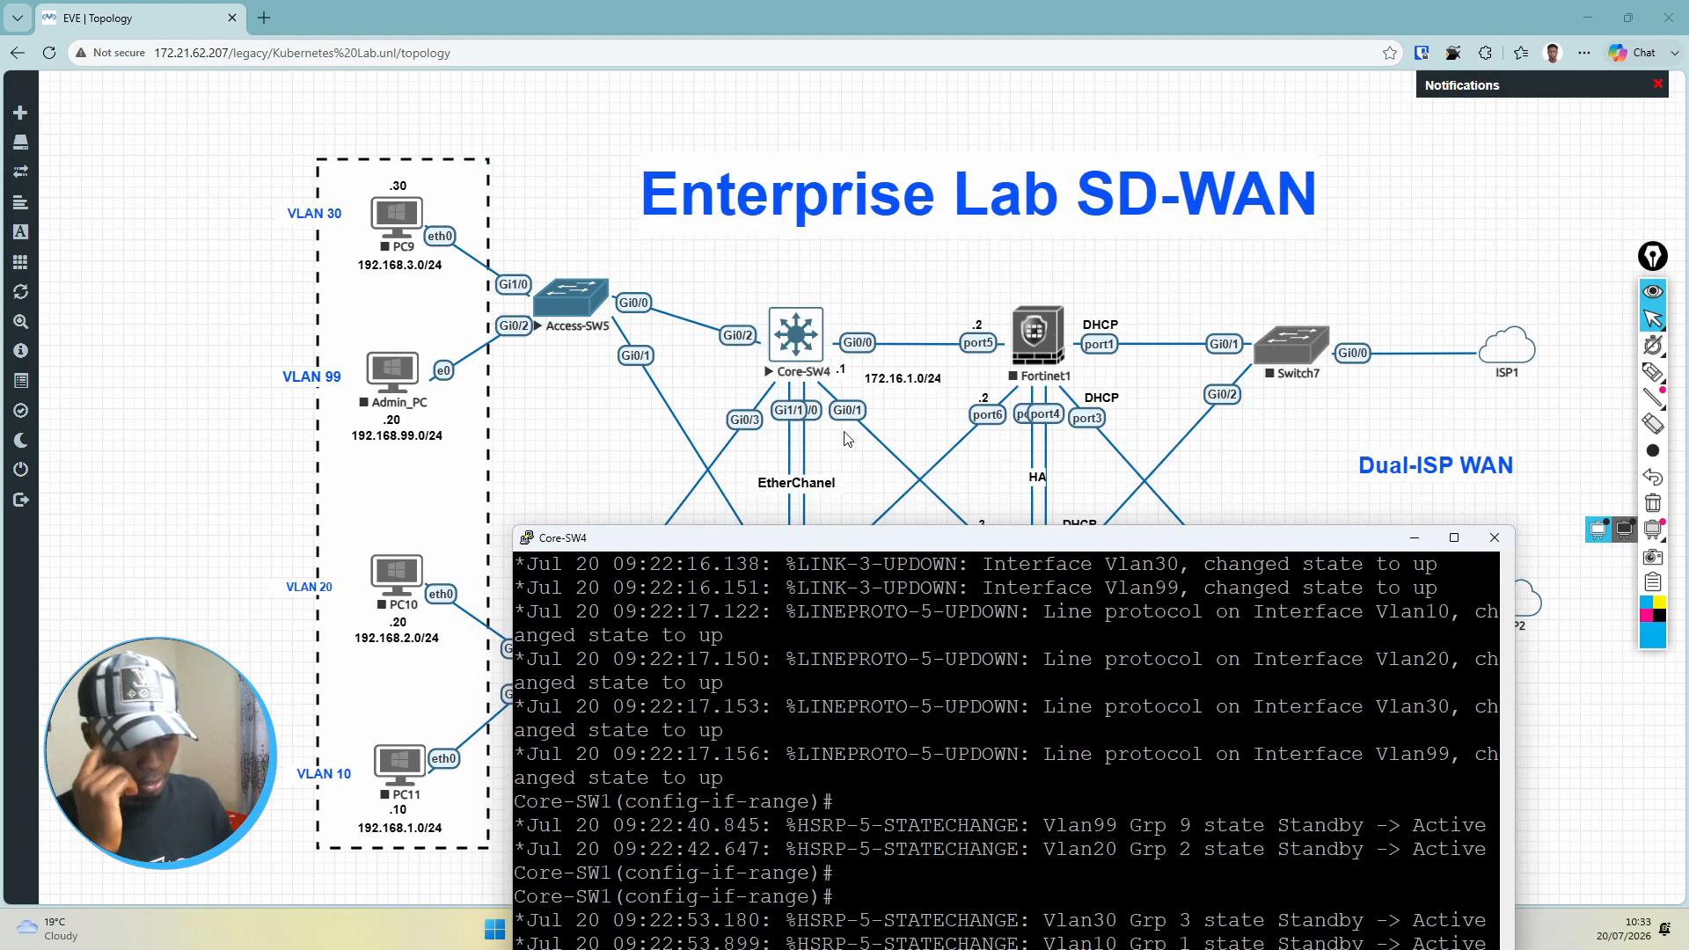
pyautogui.moveTo(884, 539); pyautogui.dragTo(846, 250)
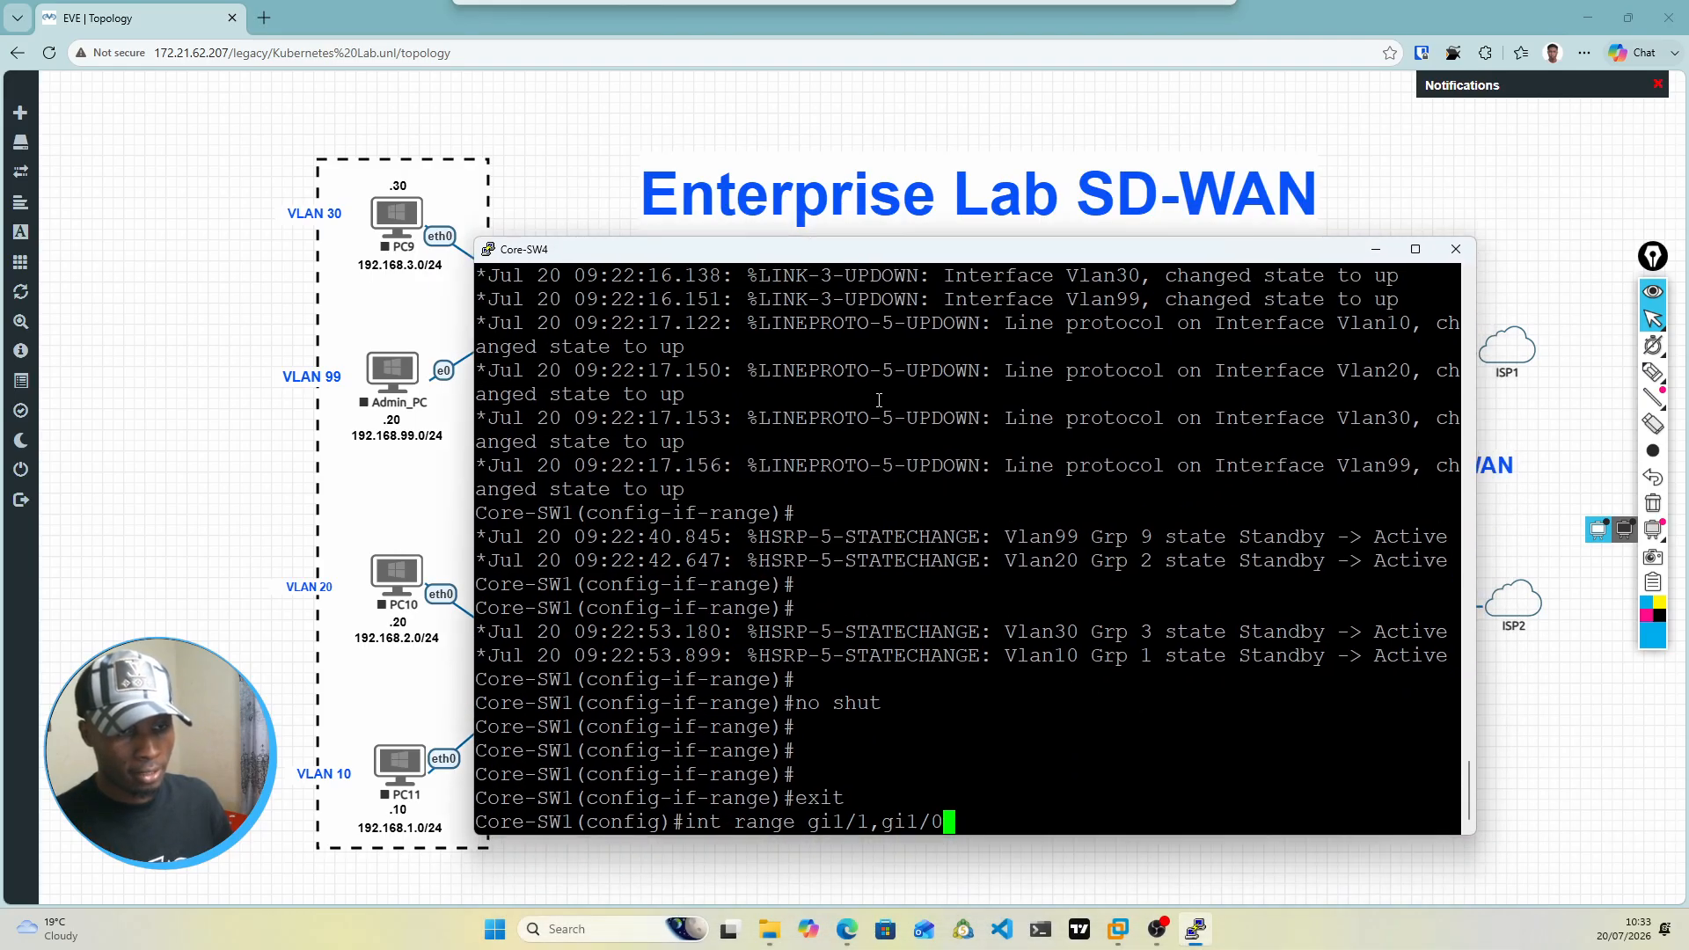
pyautogui.press('Return')
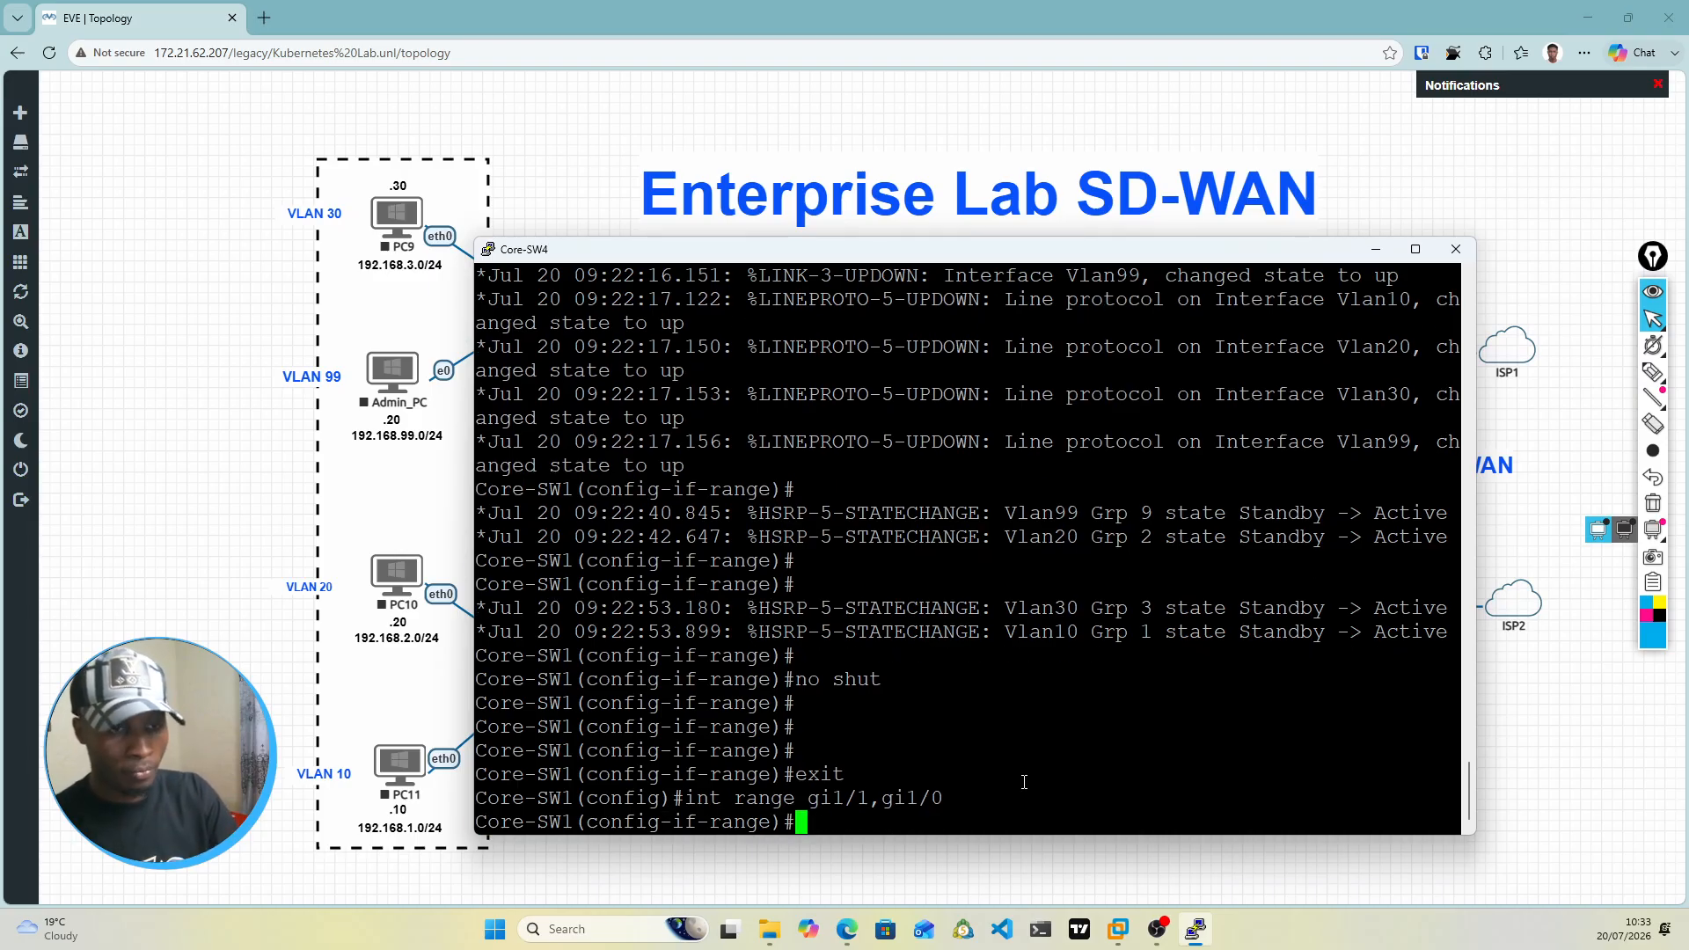
# Step: Assign the gi1/1 and gi1/0 interfaces to channel-group 1 in active mode
pyautogui.write('cha')
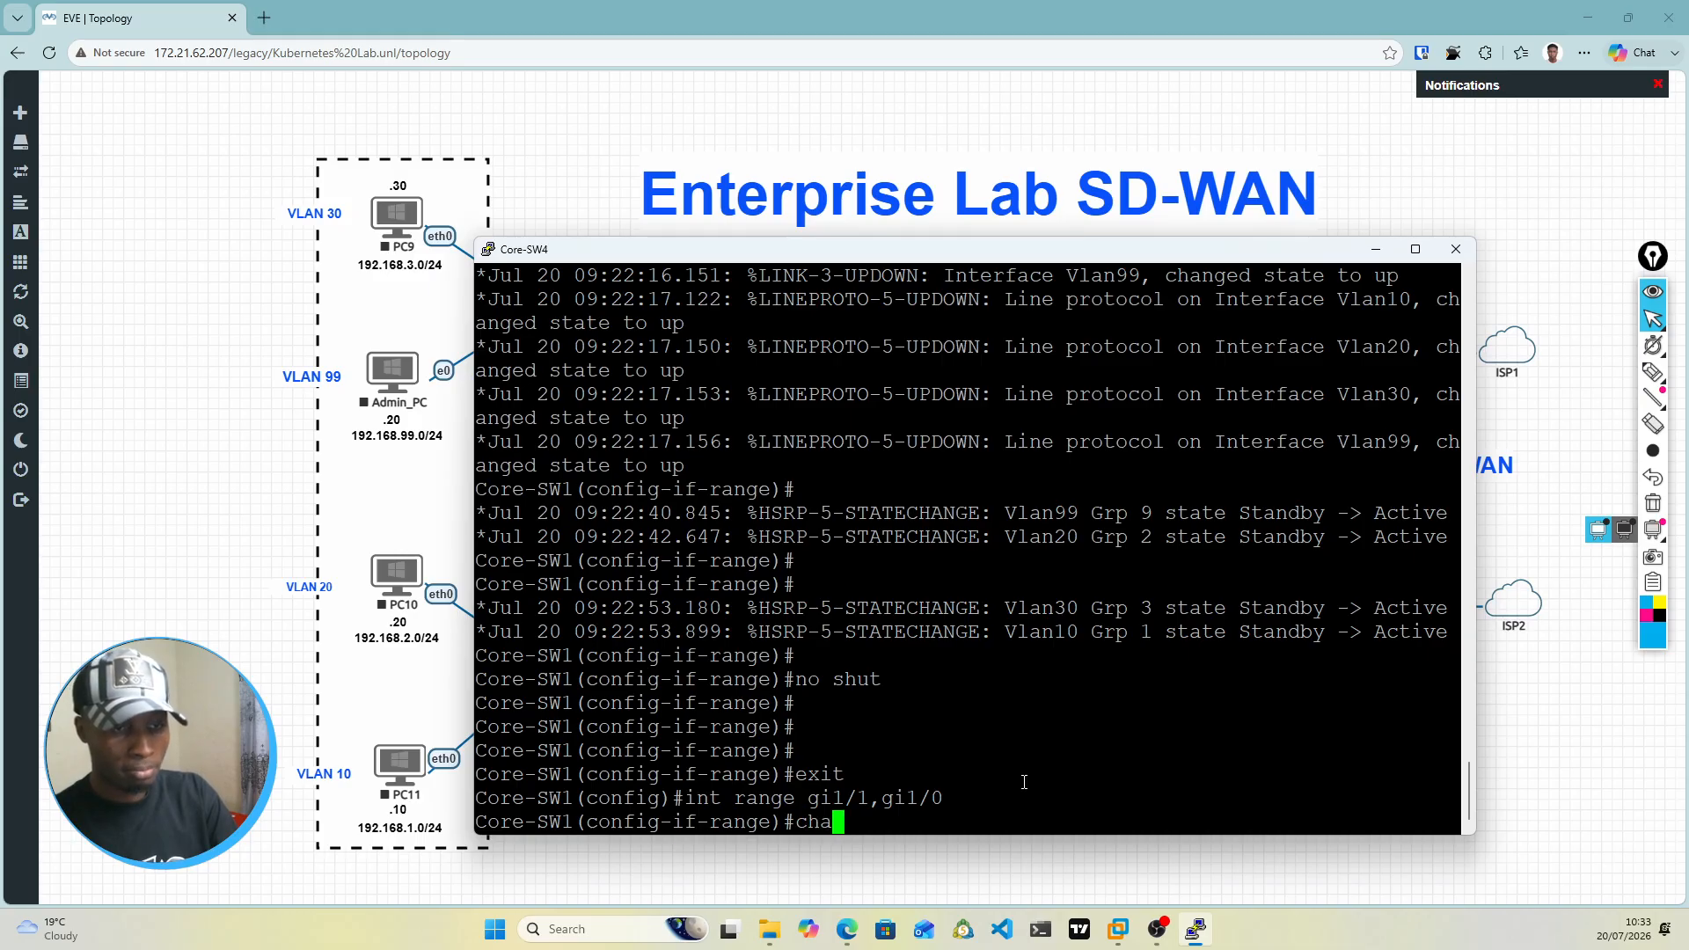
pyautogui.write('n')
pyautogui.press('Tab')
pyautogui.write('g')
pyautogui.press('Tab')
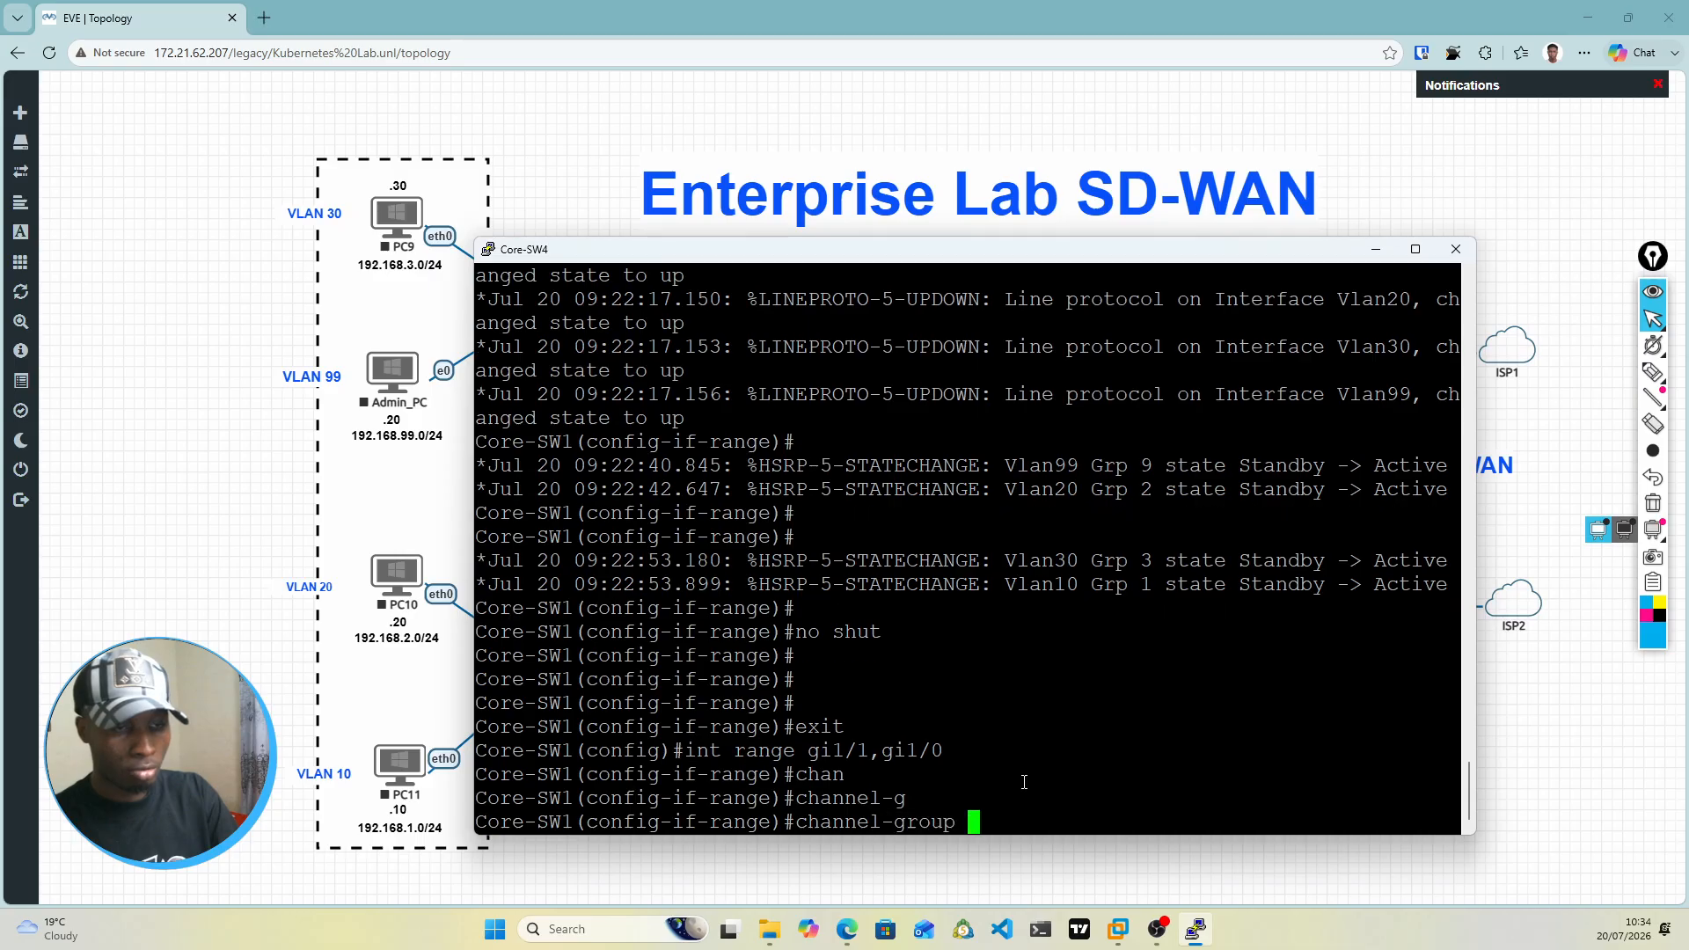
pyautogui.write('1')
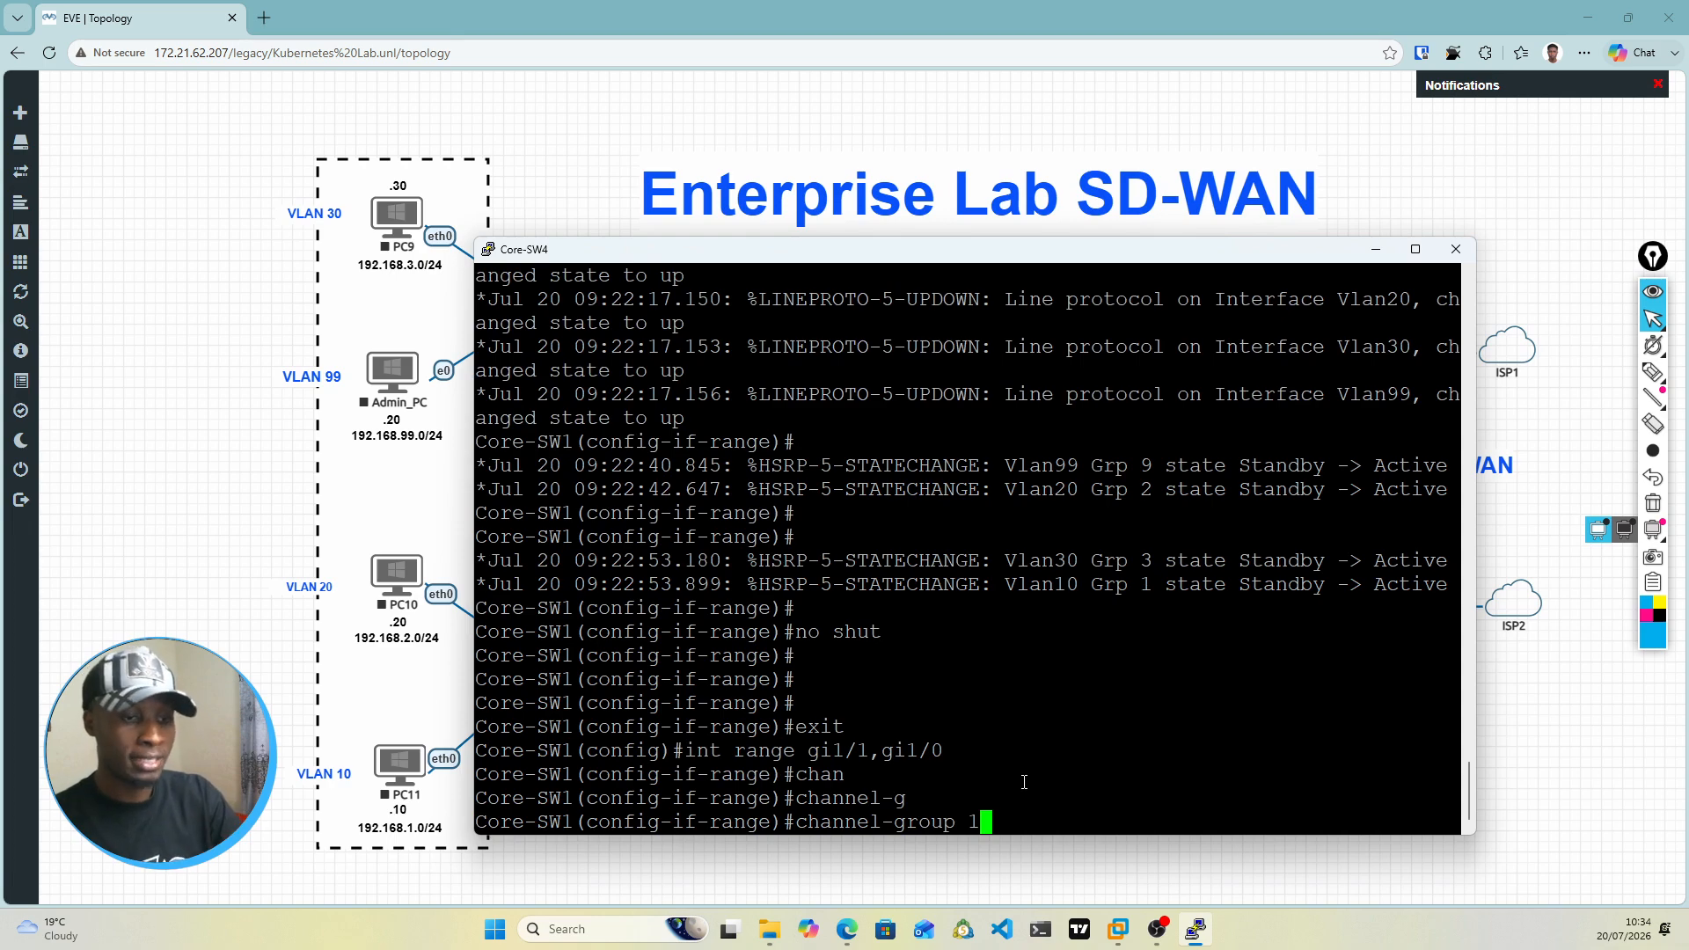
pyautogui.write('mod')
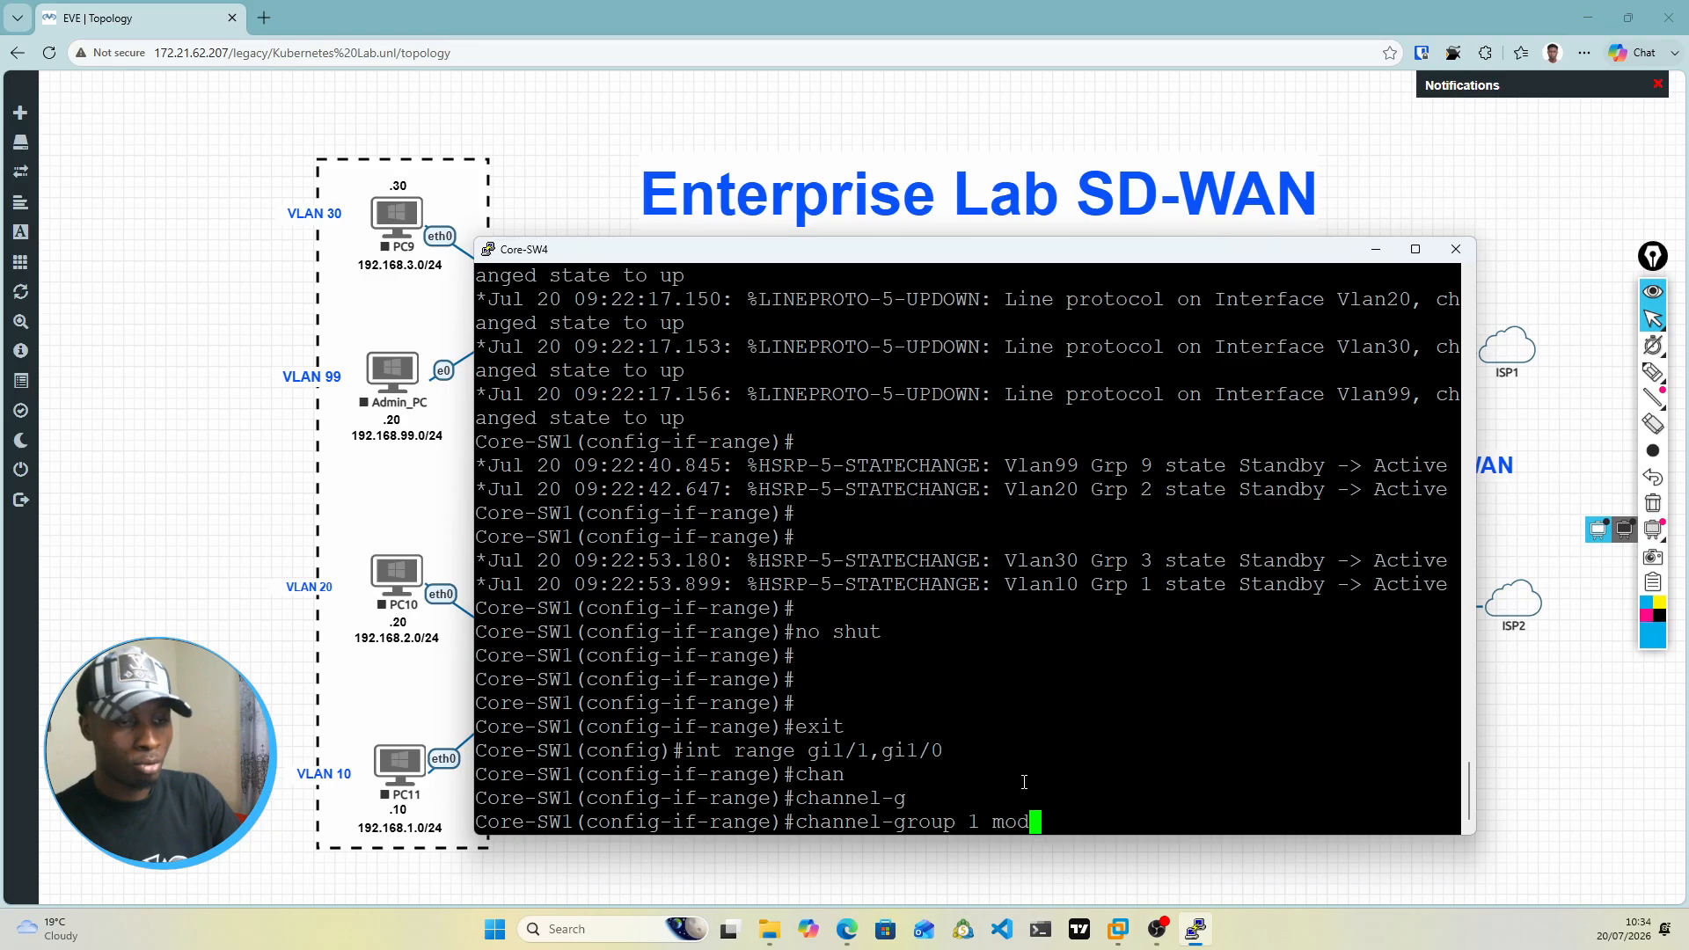
pyautogui.press('Tab')
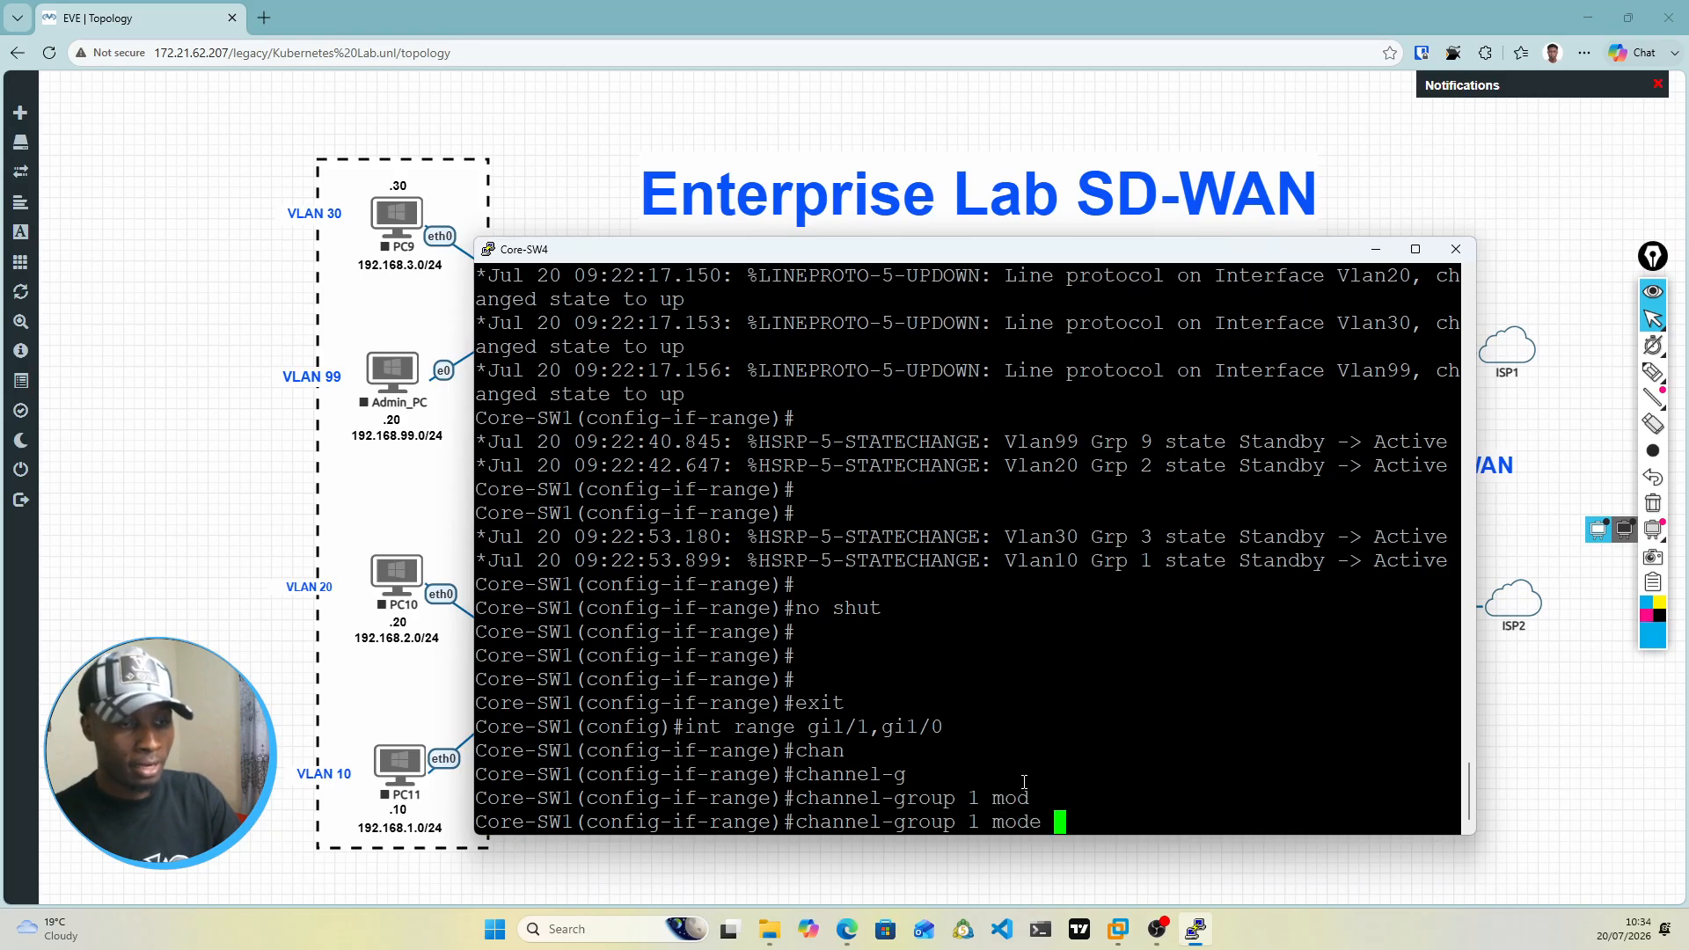
pyautogui.write('act')
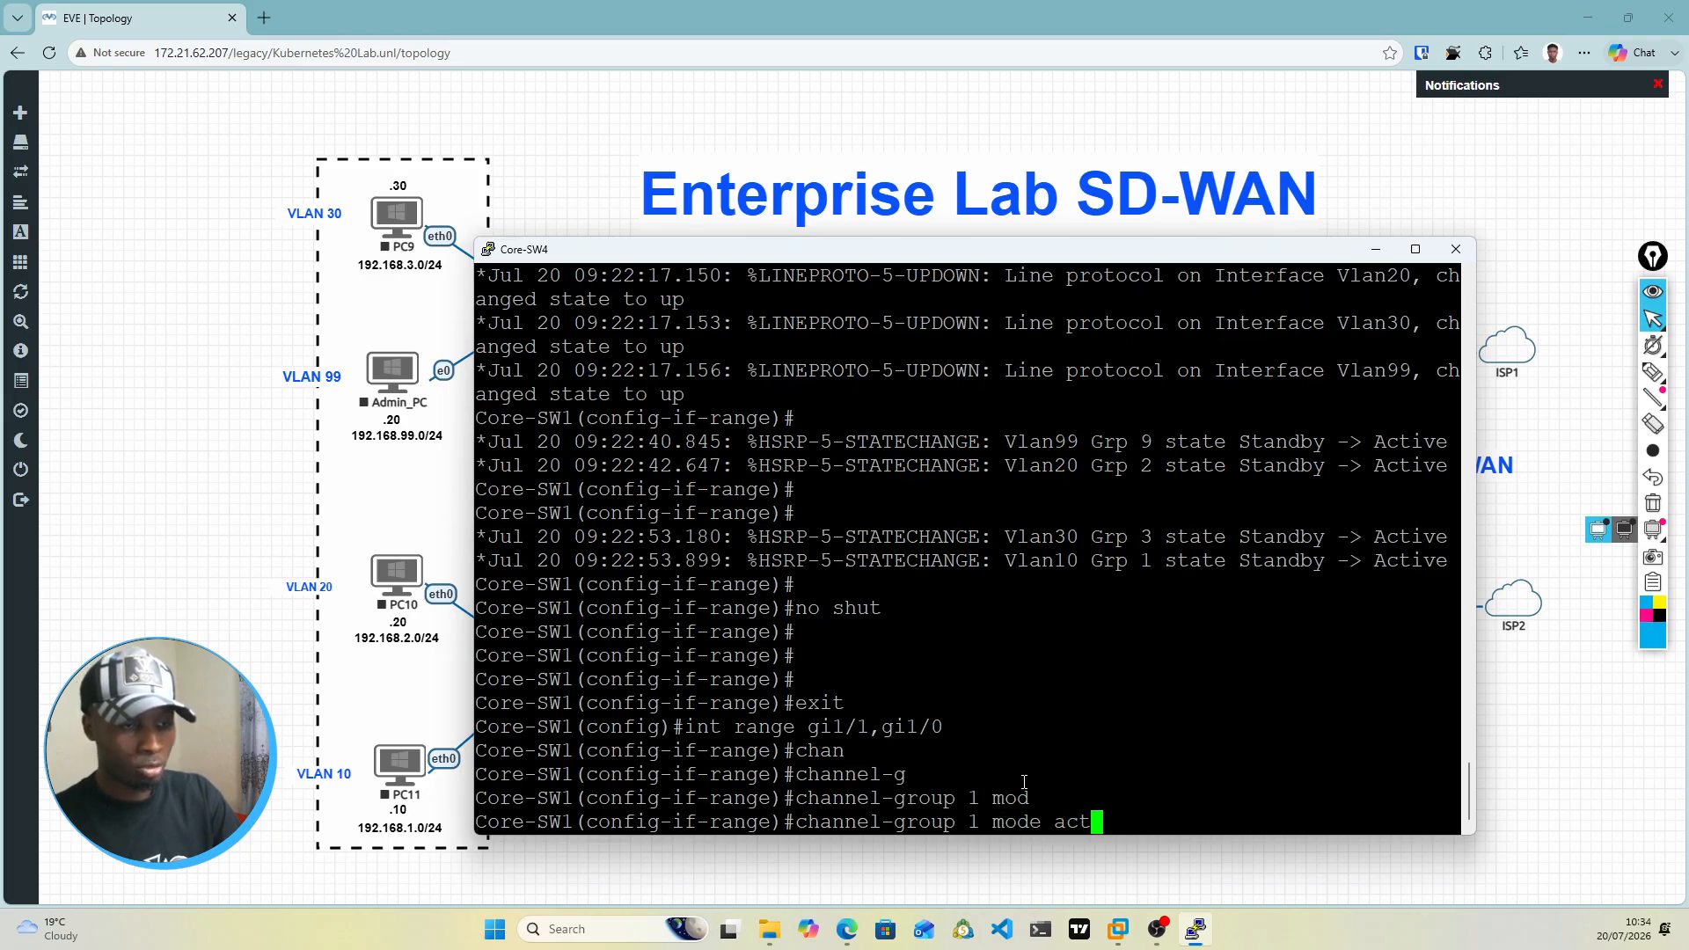
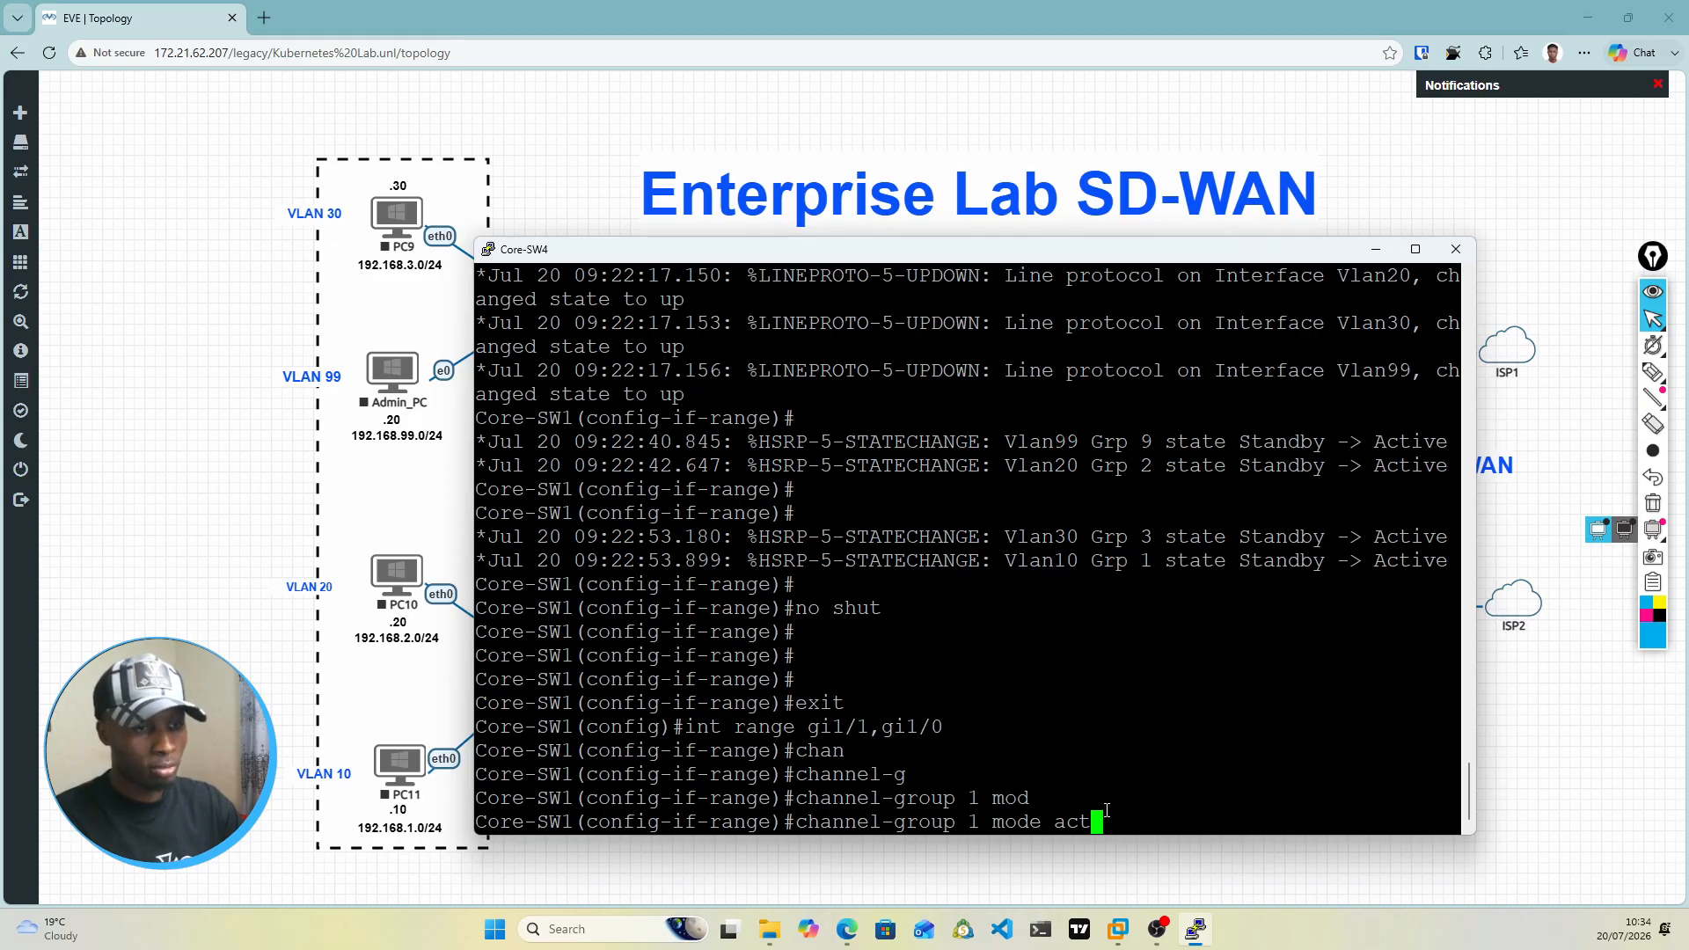
pyautogui.press('BackSpace')
pyautogui.press('BackSpace')
pyautogui.press('BackSpace')
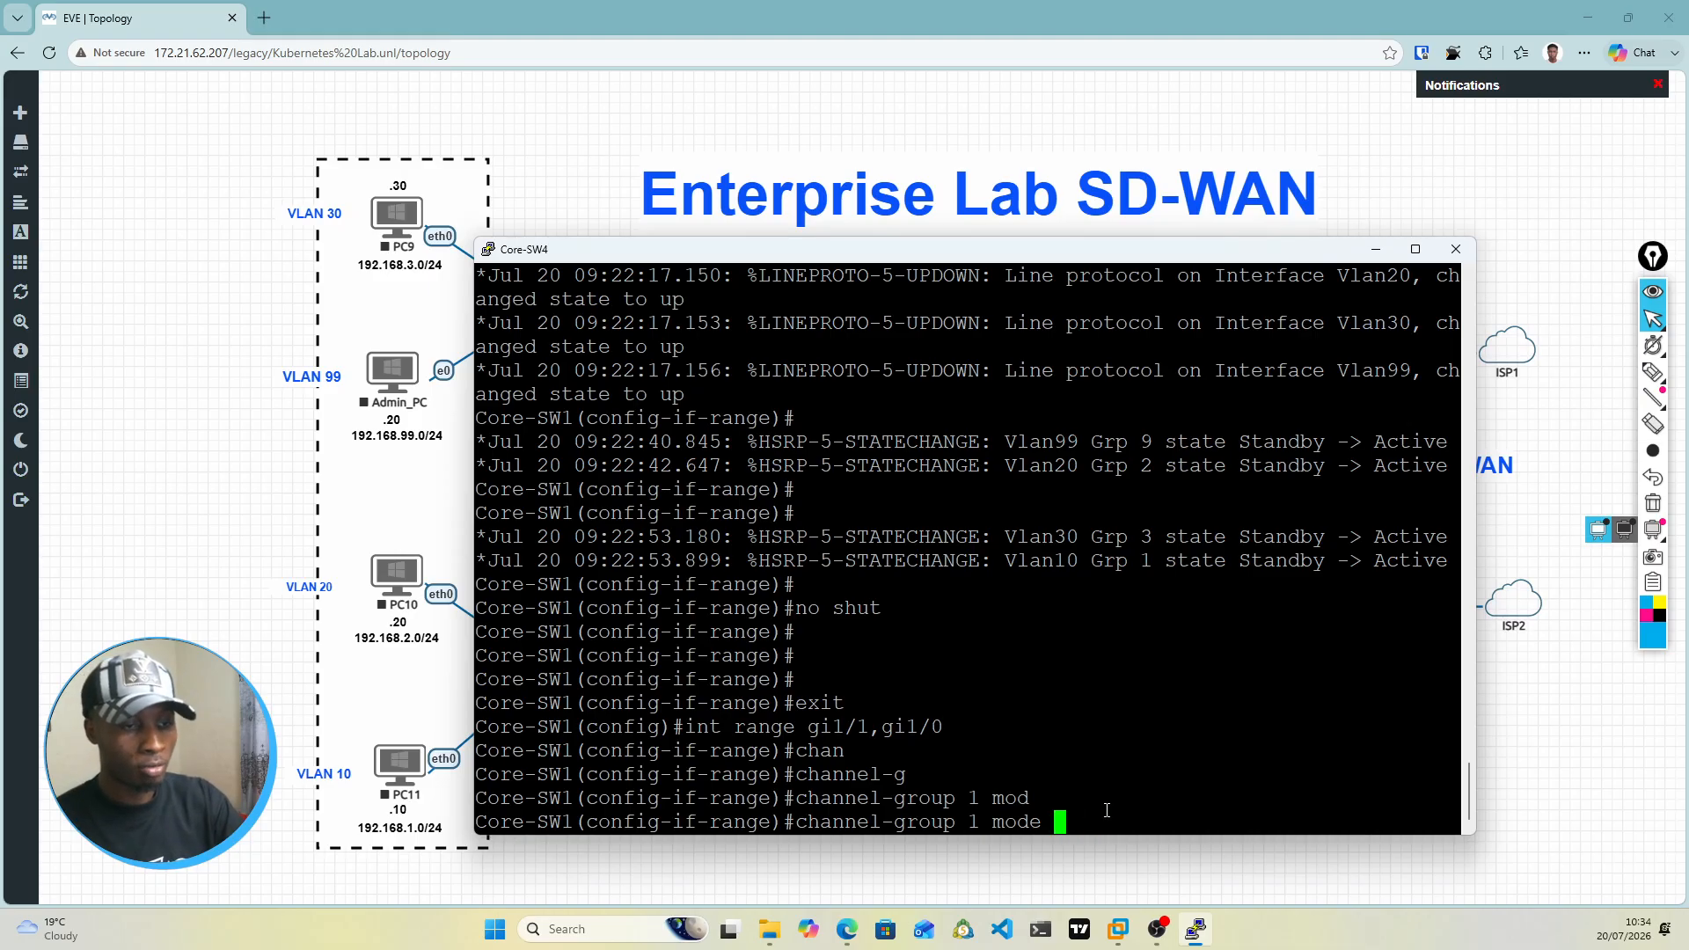
pyautogui.write('pa')
pyautogui.press('Tab')
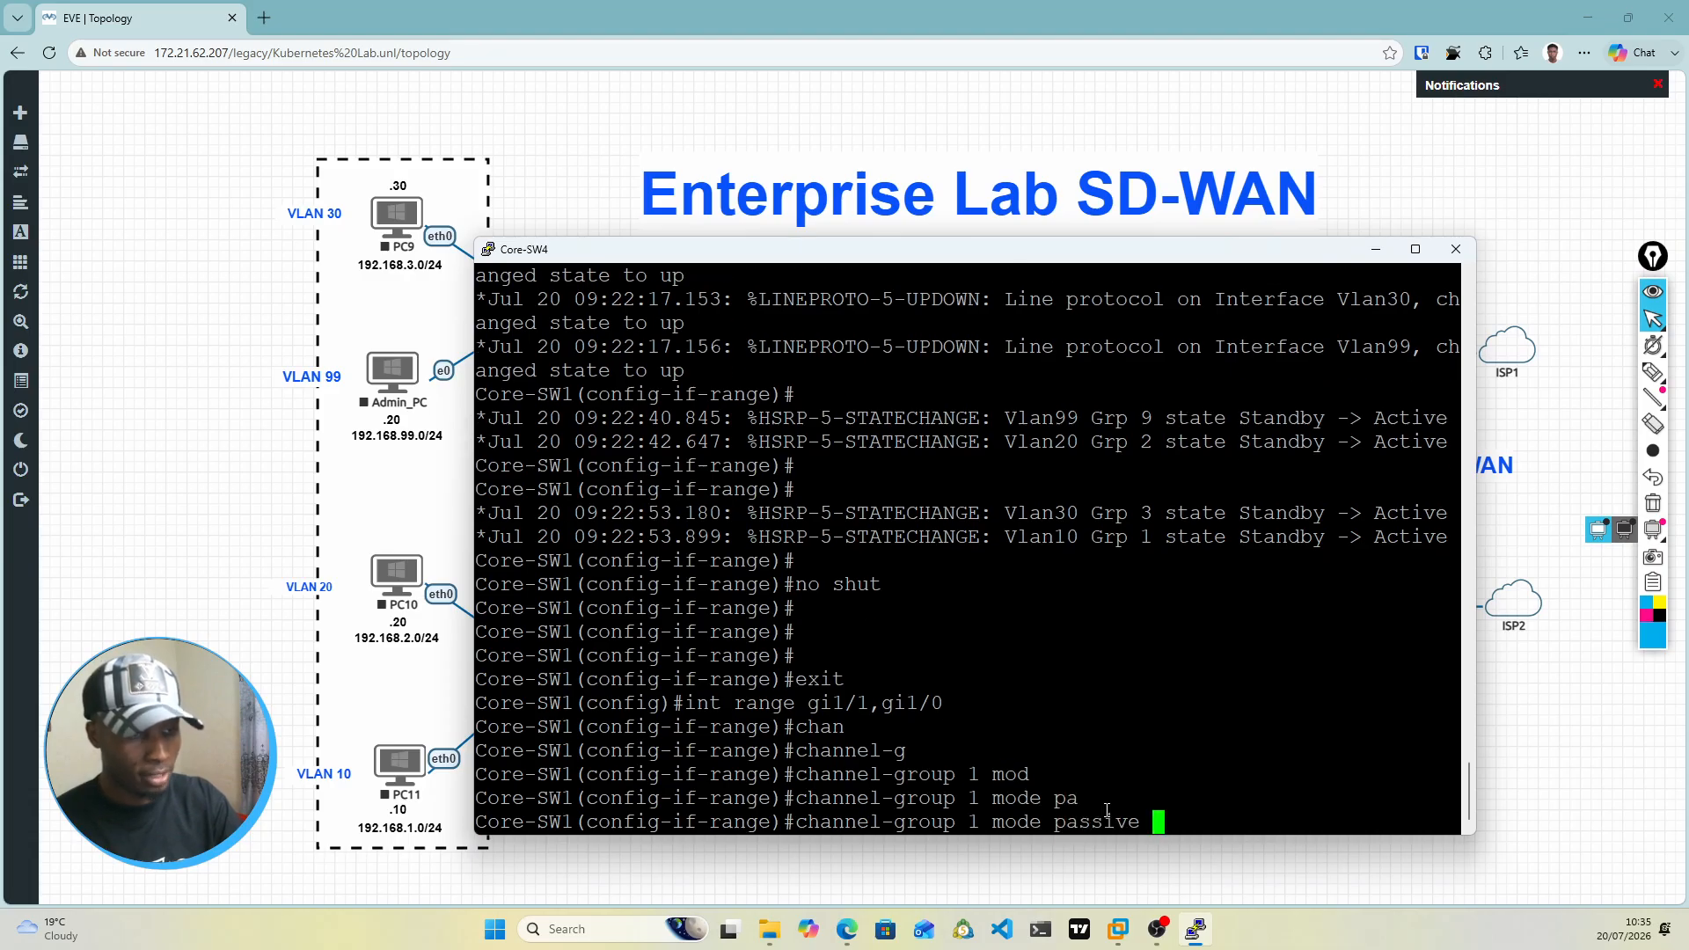
pyautogui.press('BackSpace')
pyautogui.press('BackSpace')
pyautogui.press('BackSpace')
pyautogui.press('BackSpace')
pyautogui.press('BackSpace')
pyautogui.press('BackSpace')
pyautogui.press('BackSpace')
pyautogui.press('BackSpace')
pyautogui.write('a')
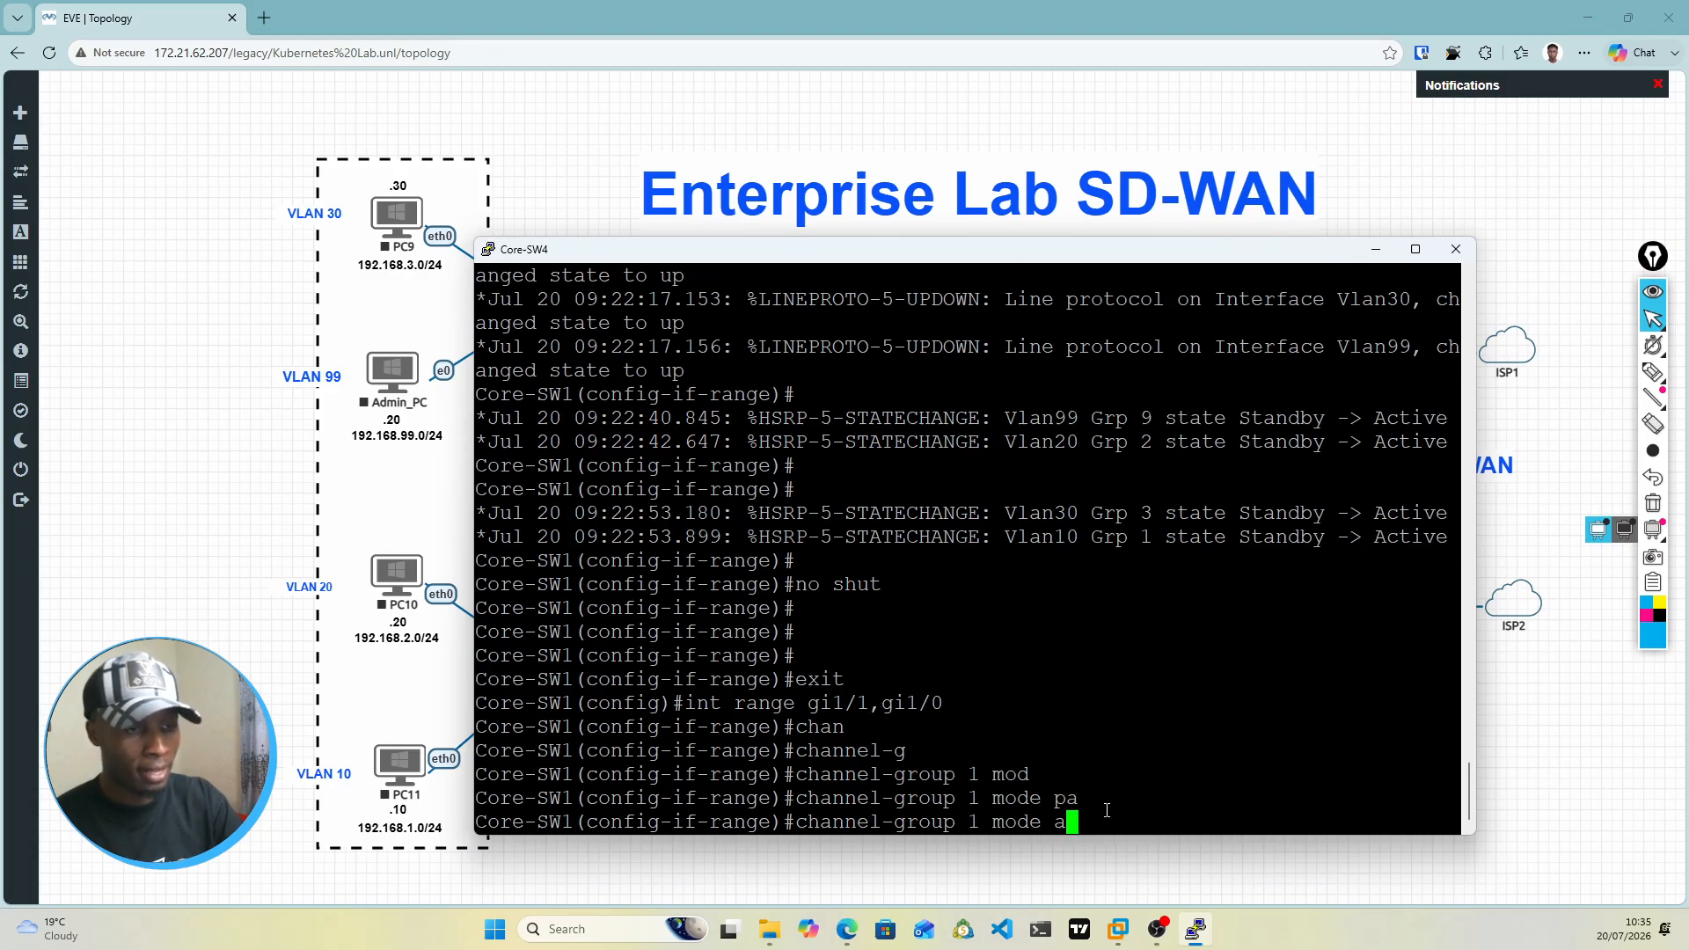
pyautogui.write('c')
pyautogui.press('Tab')
pyautogui.press('BackSpace')
pyautogui.press('BackSpace')
pyautogui.press('BackSpace')
pyautogui.press('BackSpace')
pyautogui.press('BackSpace')
pyautogui.press('BackSpace')
pyautogui.press('BackSpace')
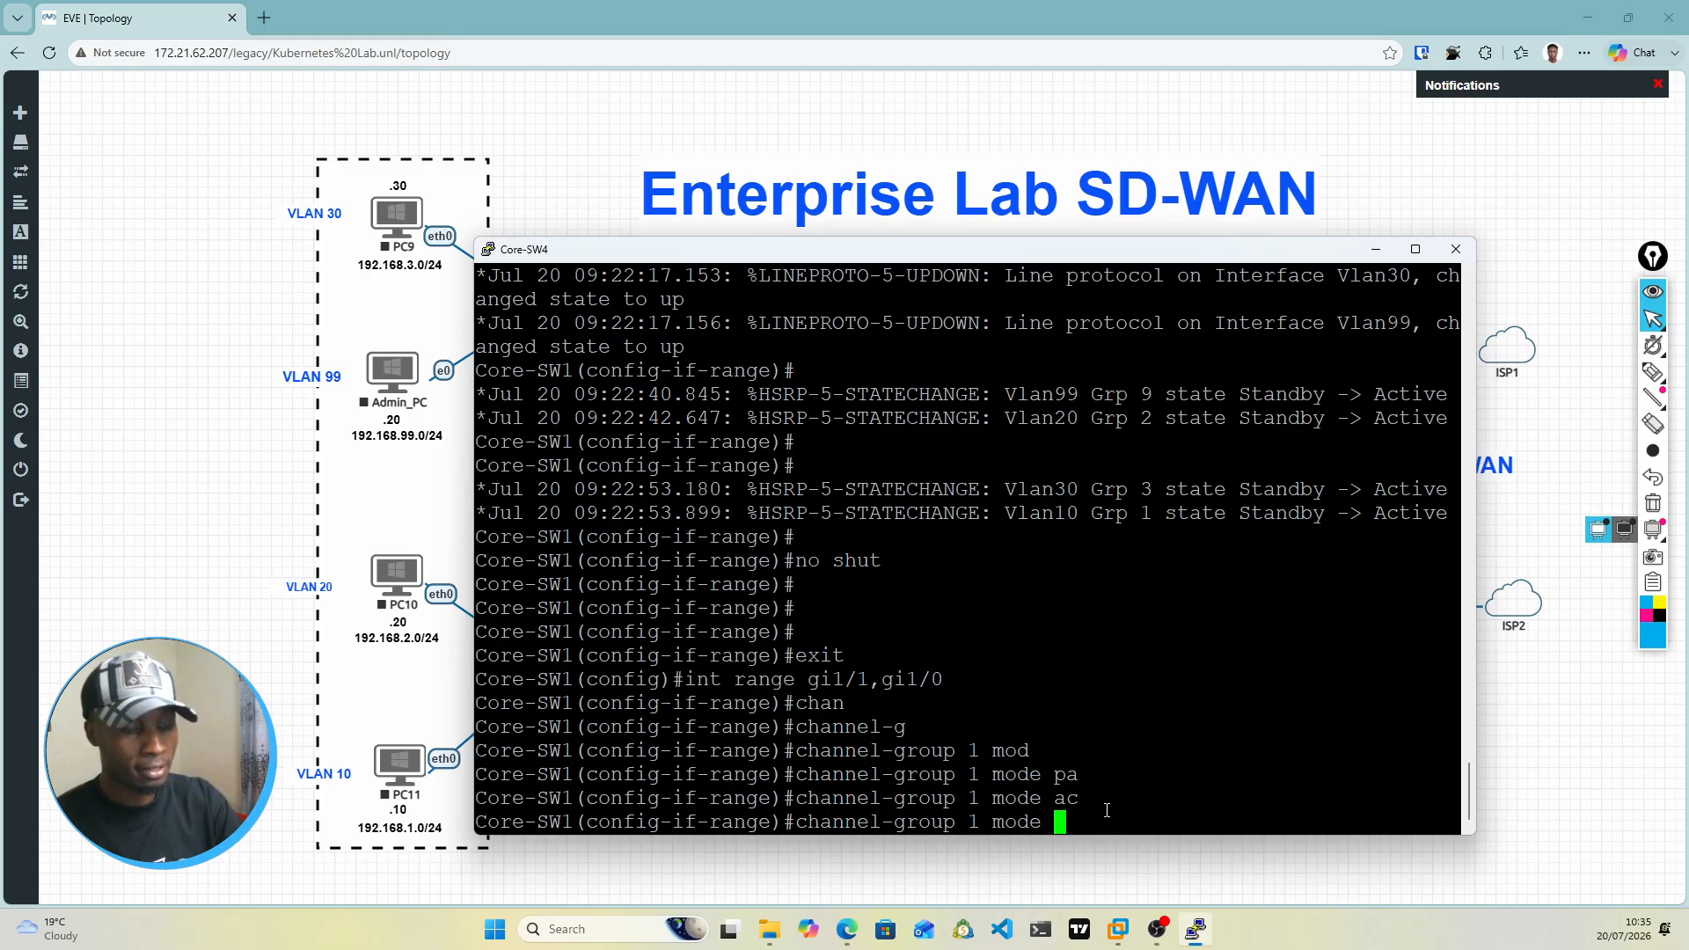
pyautogui.write('des')
pyautogui.press('Tab')
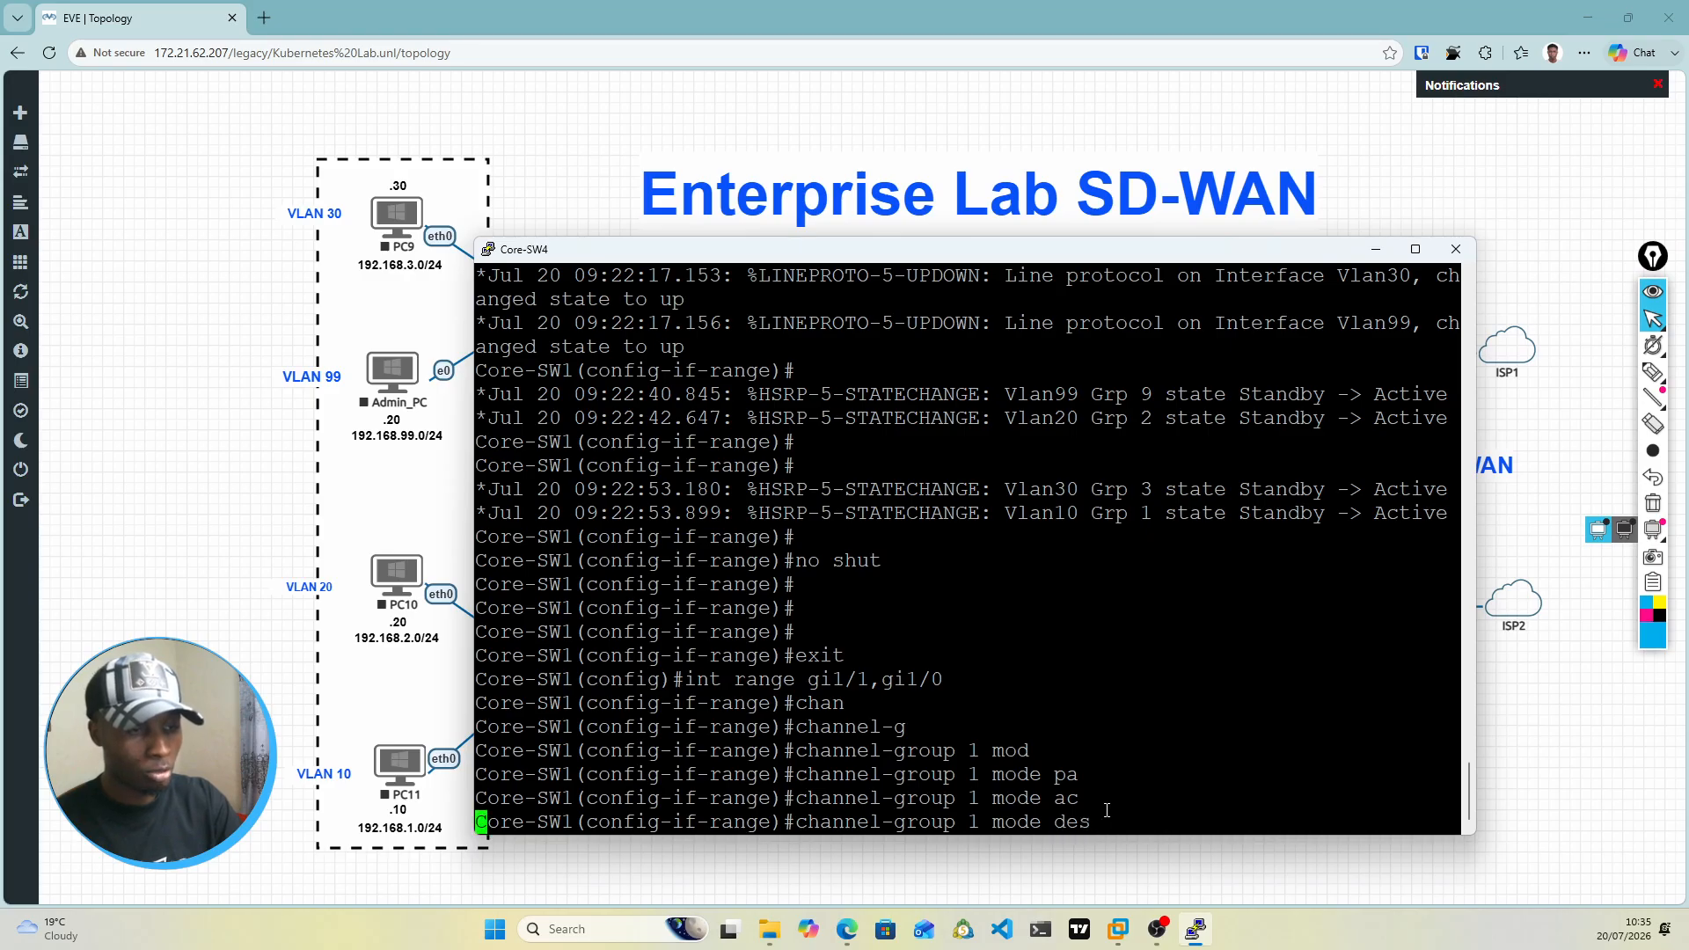
pyautogui.press('BackSpace')
pyautogui.press('BackSpace')
pyautogui.press('BackSpace')
pyautogui.press('BackSpace')
pyautogui.press('BackSpace')
pyautogui.press('BackSpace')
pyautogui.press('BackSpace')
pyautogui.press('BackSpace')
pyautogui.press('BackSpace')
pyautogui.press('BackSpace')
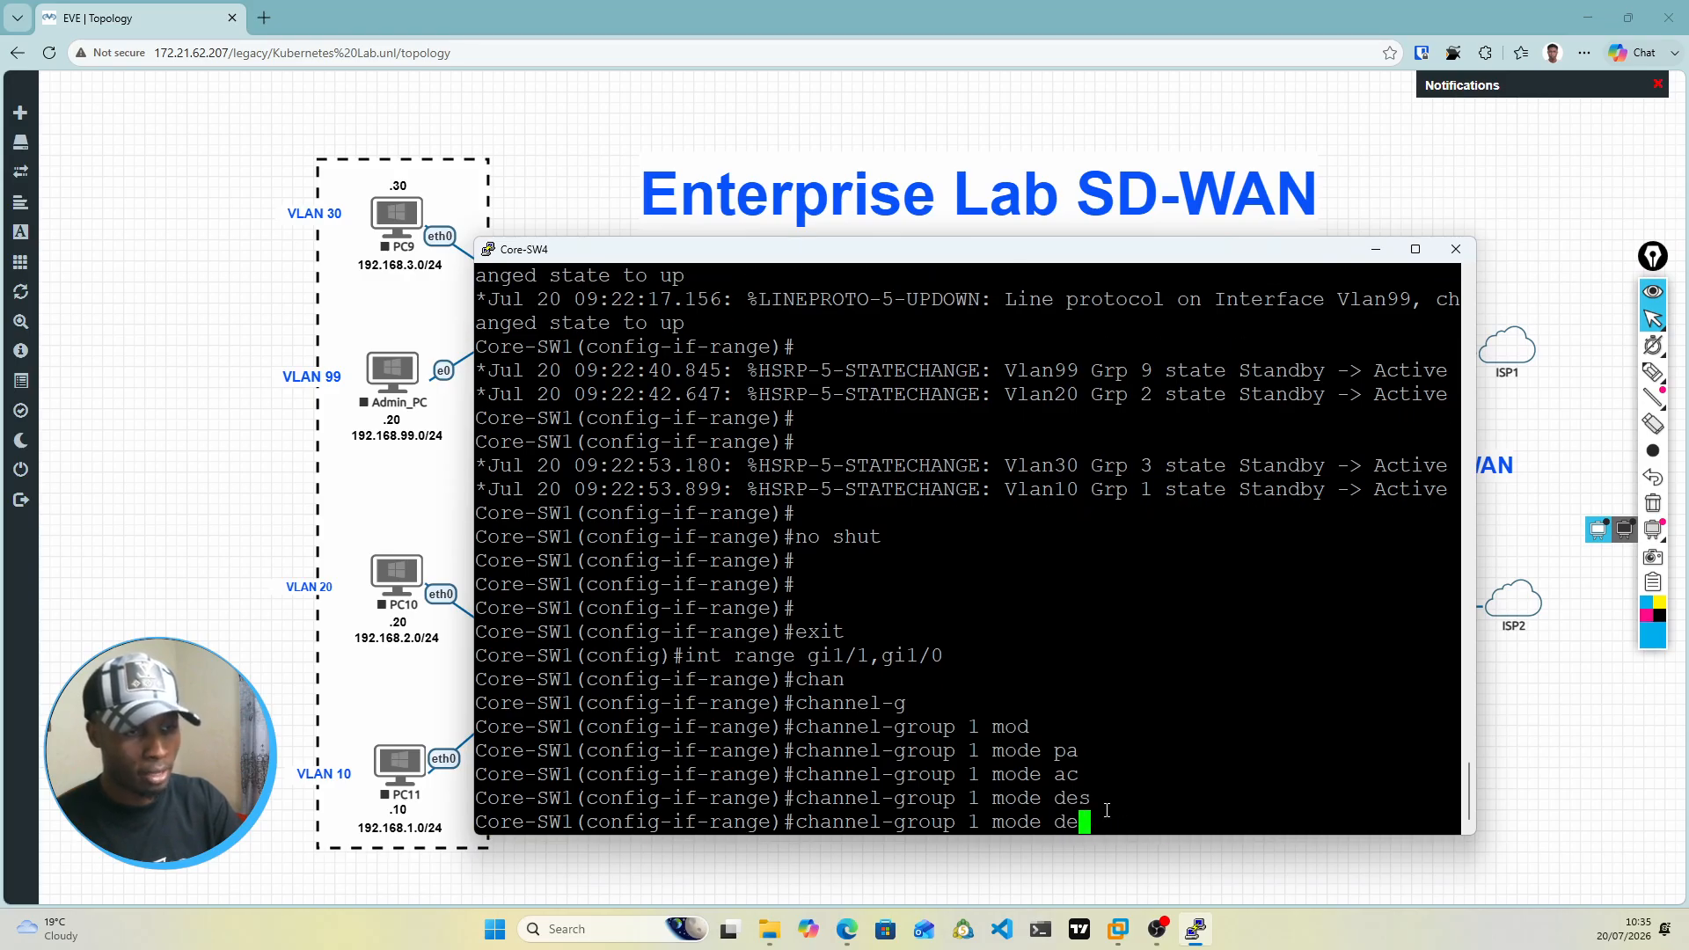
pyautogui.write('auth')
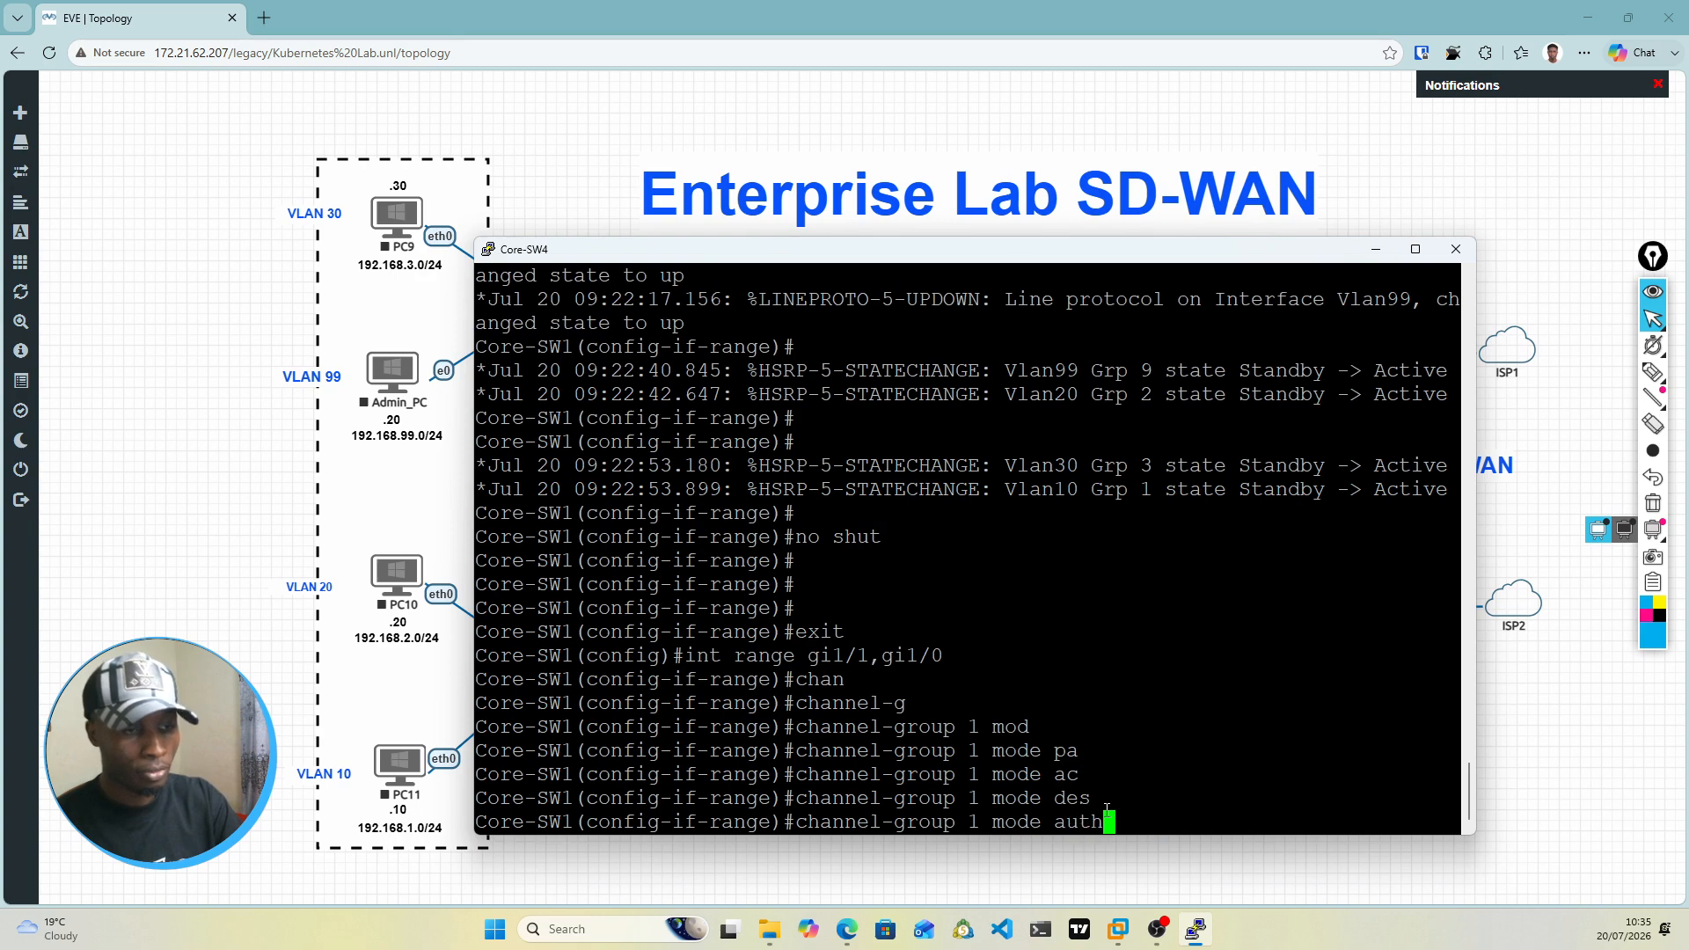
pyautogui.press('Tab')
pyautogui.press('BackSpace')
pyautogui.press('Tab')
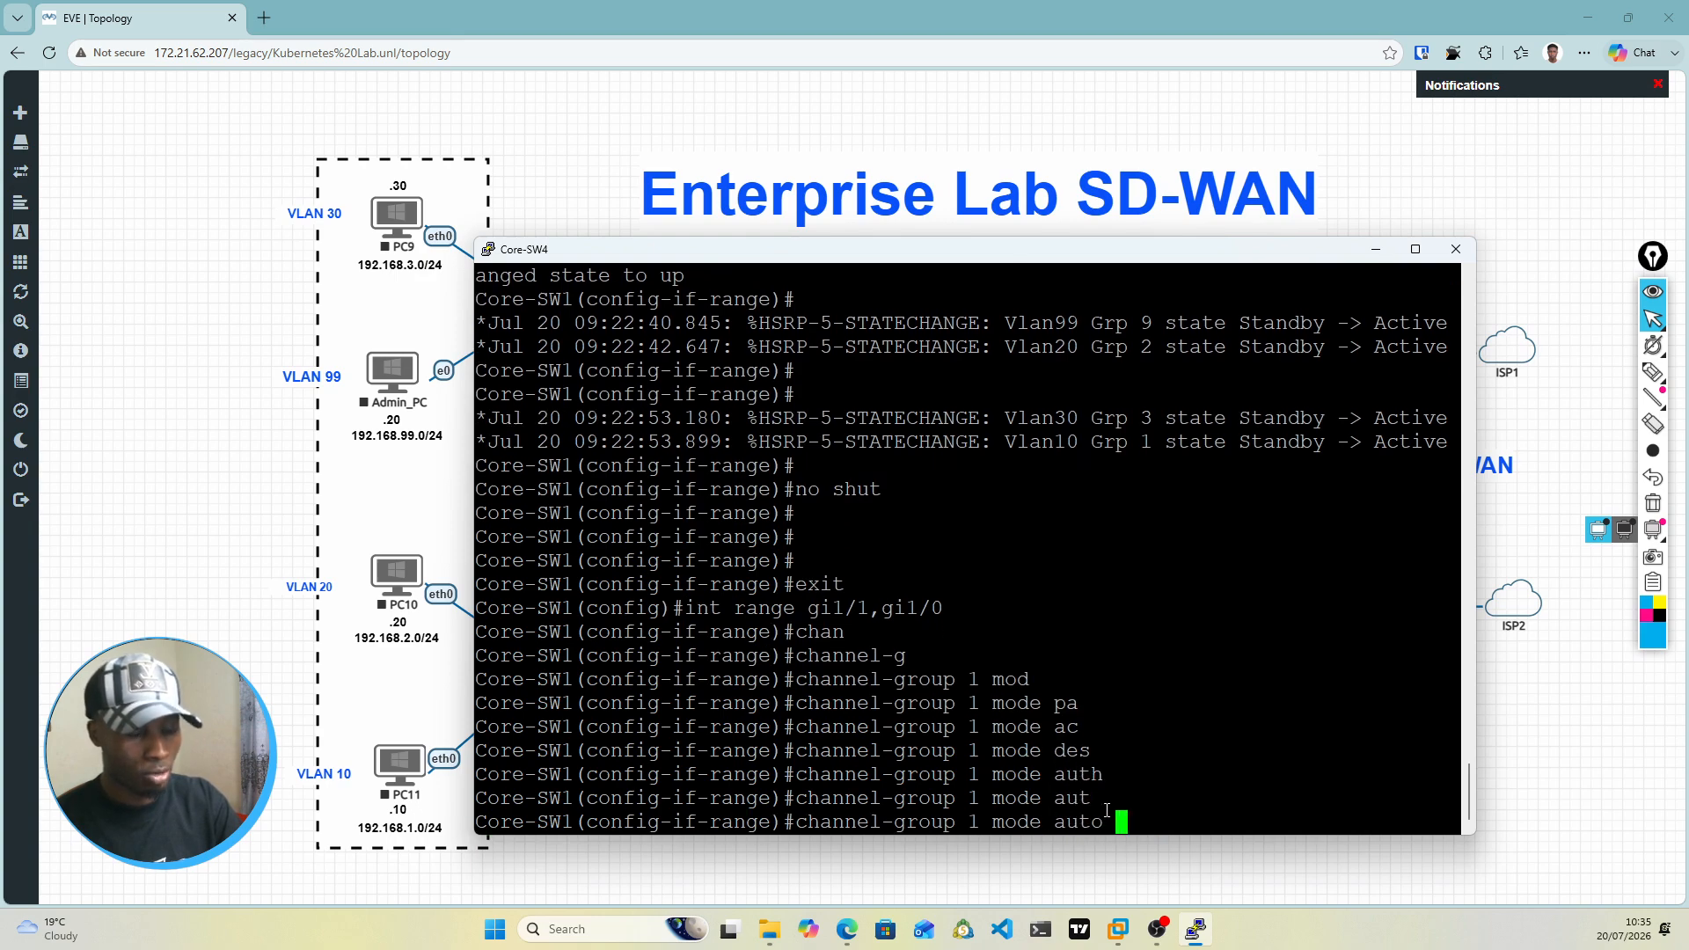
pyautogui.press('BackSpace')
pyautogui.press('BackSpace')
pyautogui.press('BackSpace')
pyautogui.press('BackSpace')
pyautogui.press('BackSpace')
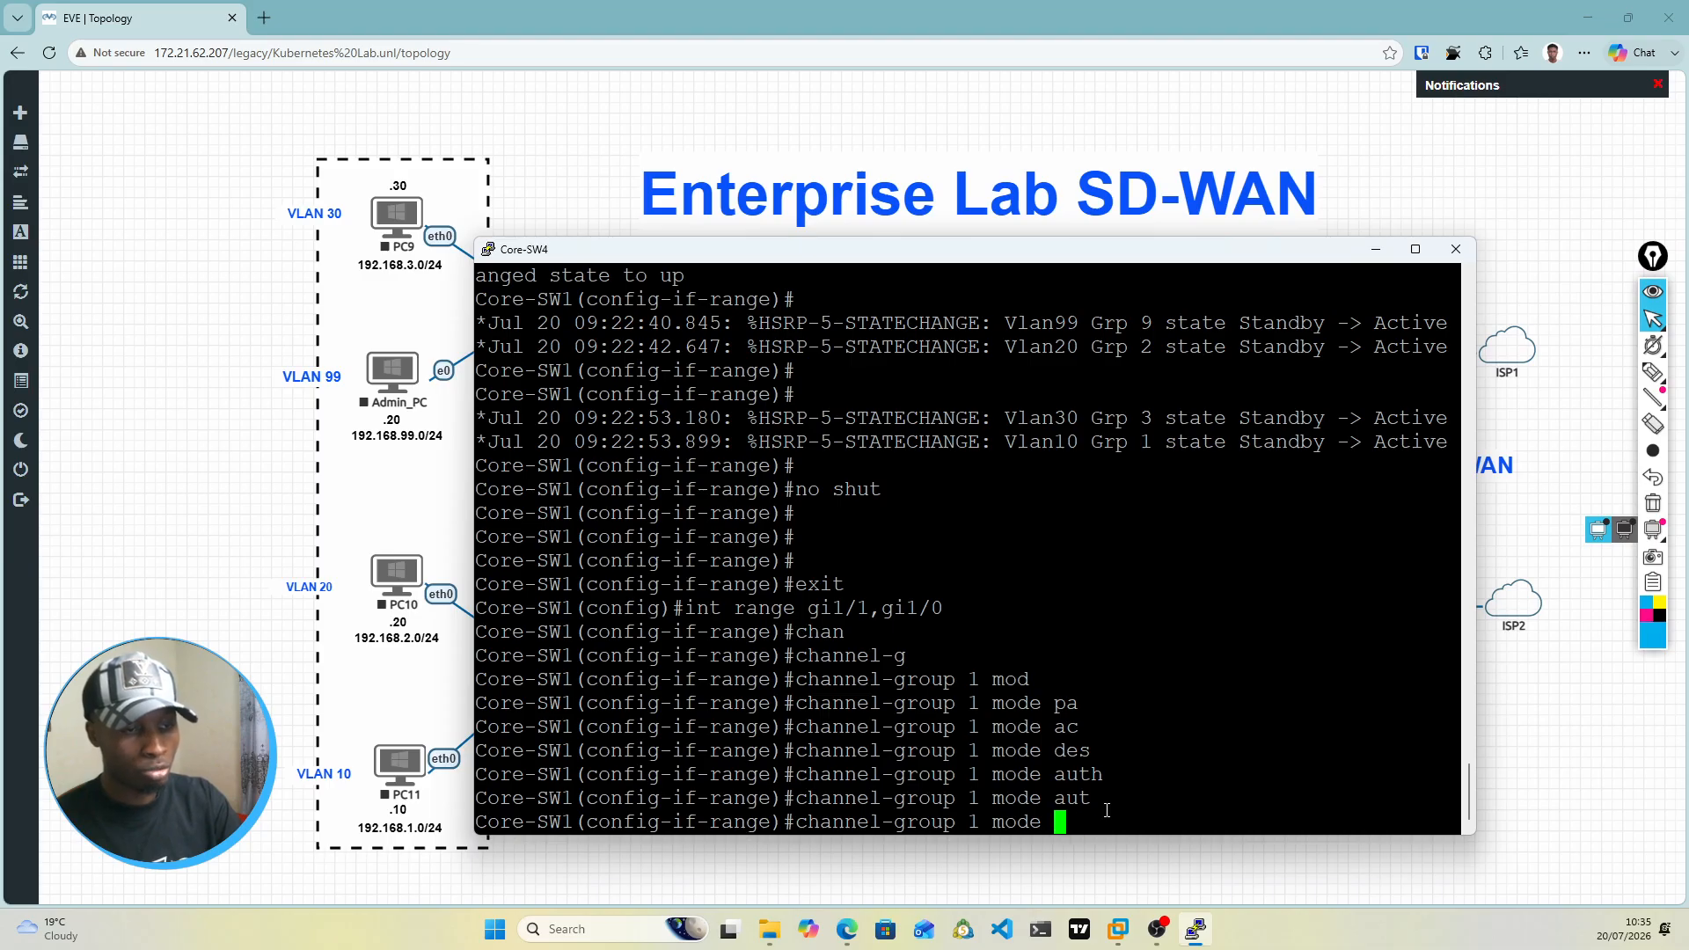
# Step: Complete the channel-group 1 command with mode active and apply it to the gi1/1 and gi1/0 interfaces
pyautogui.write('a')
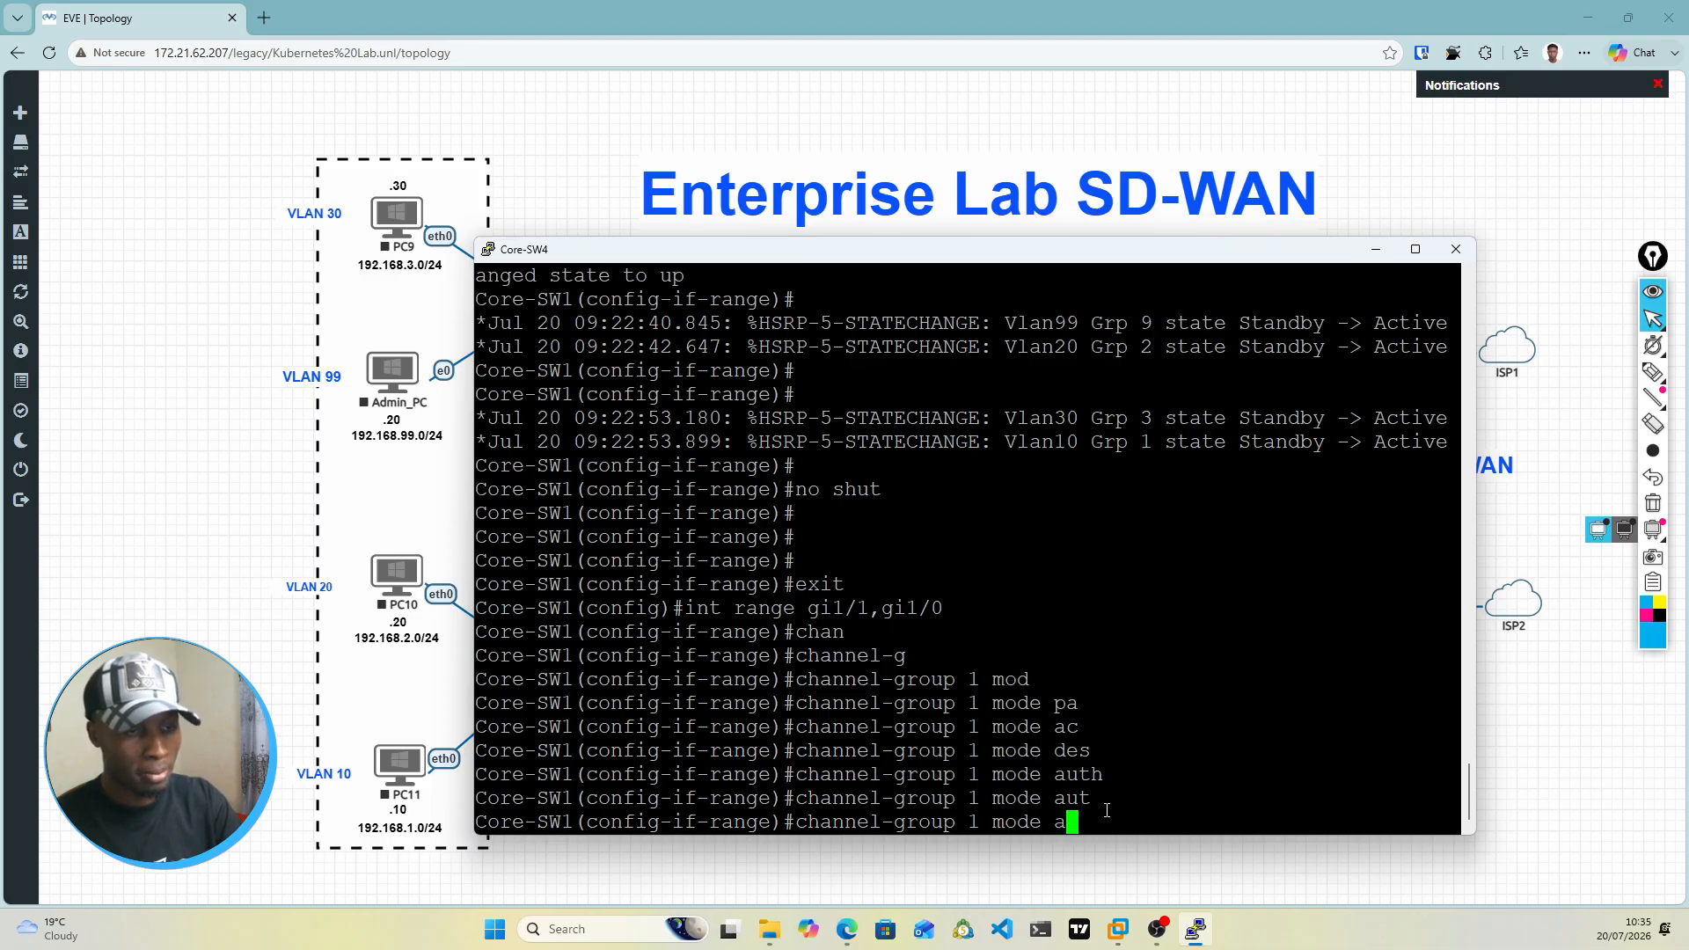
pyautogui.write('ctiv')
pyautogui.press('Tab')
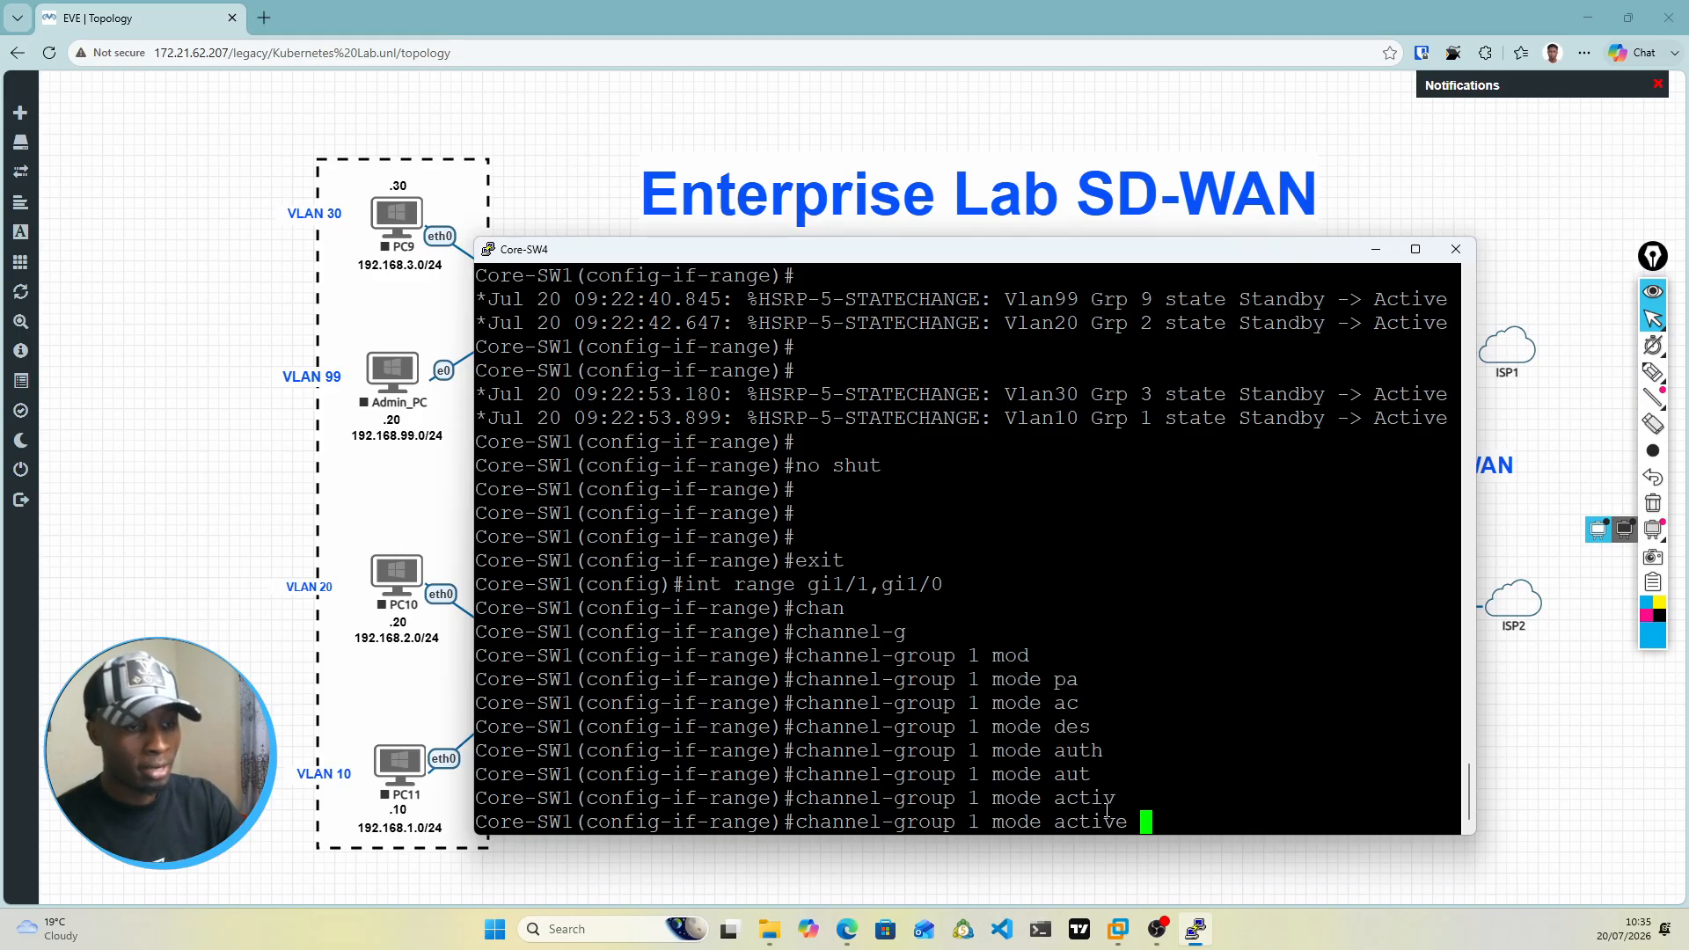
pyautogui.press('Return')
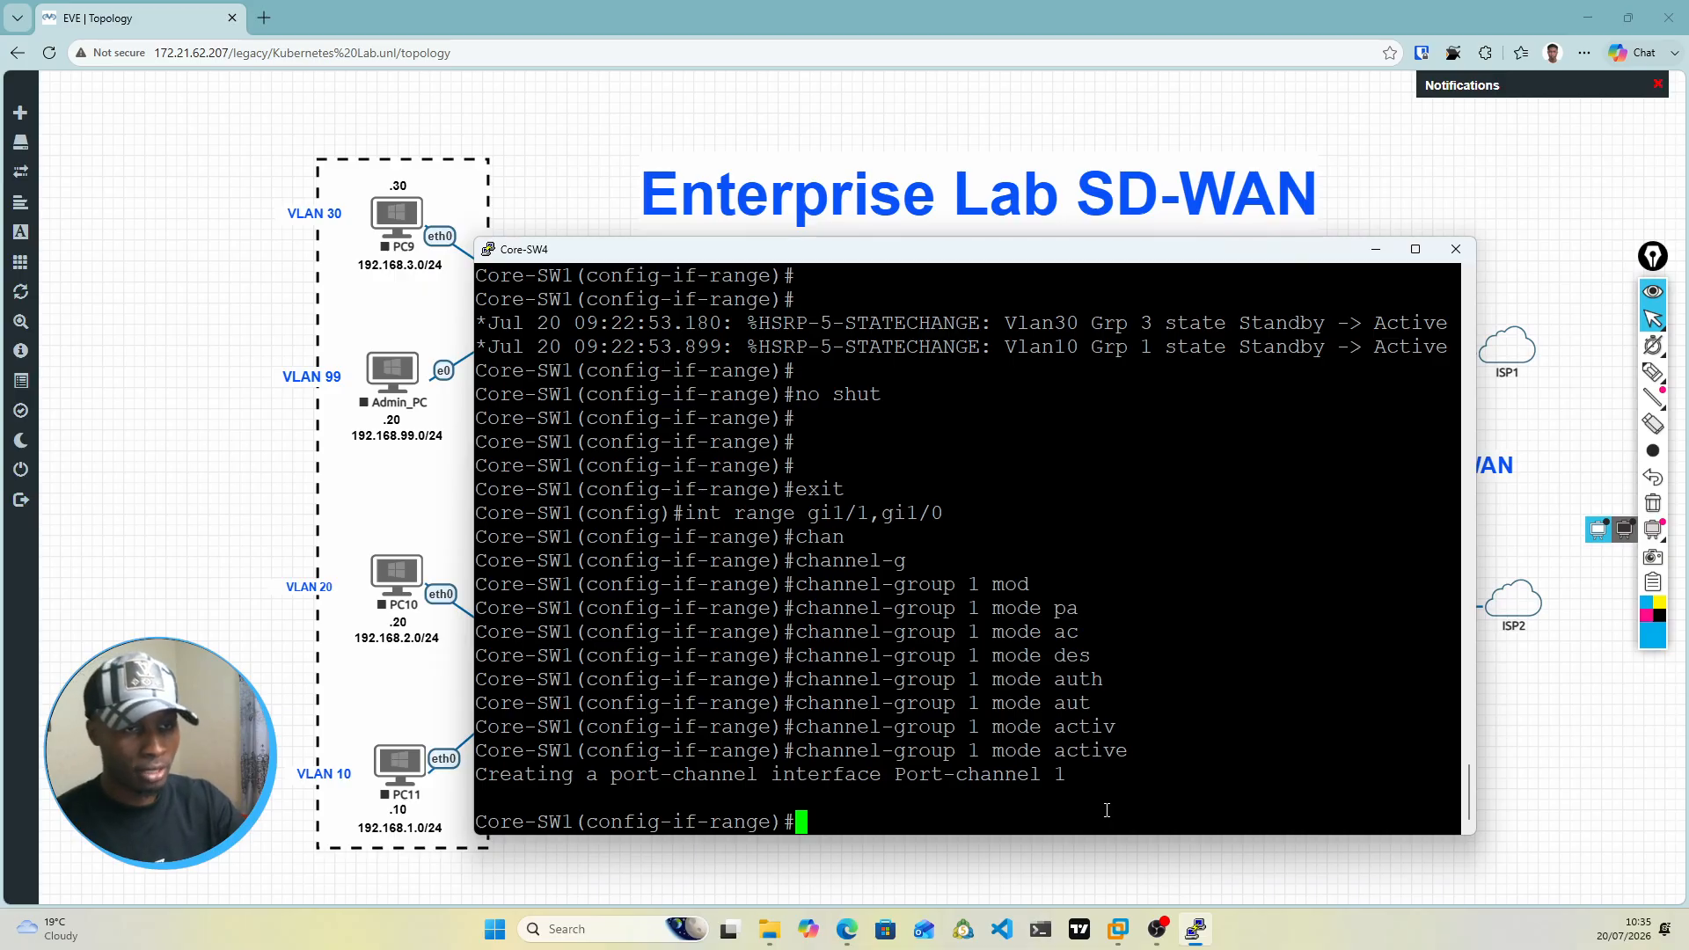
pyautogui.press('Return')
pyautogui.press('Return')
pyautogui.press('Return')
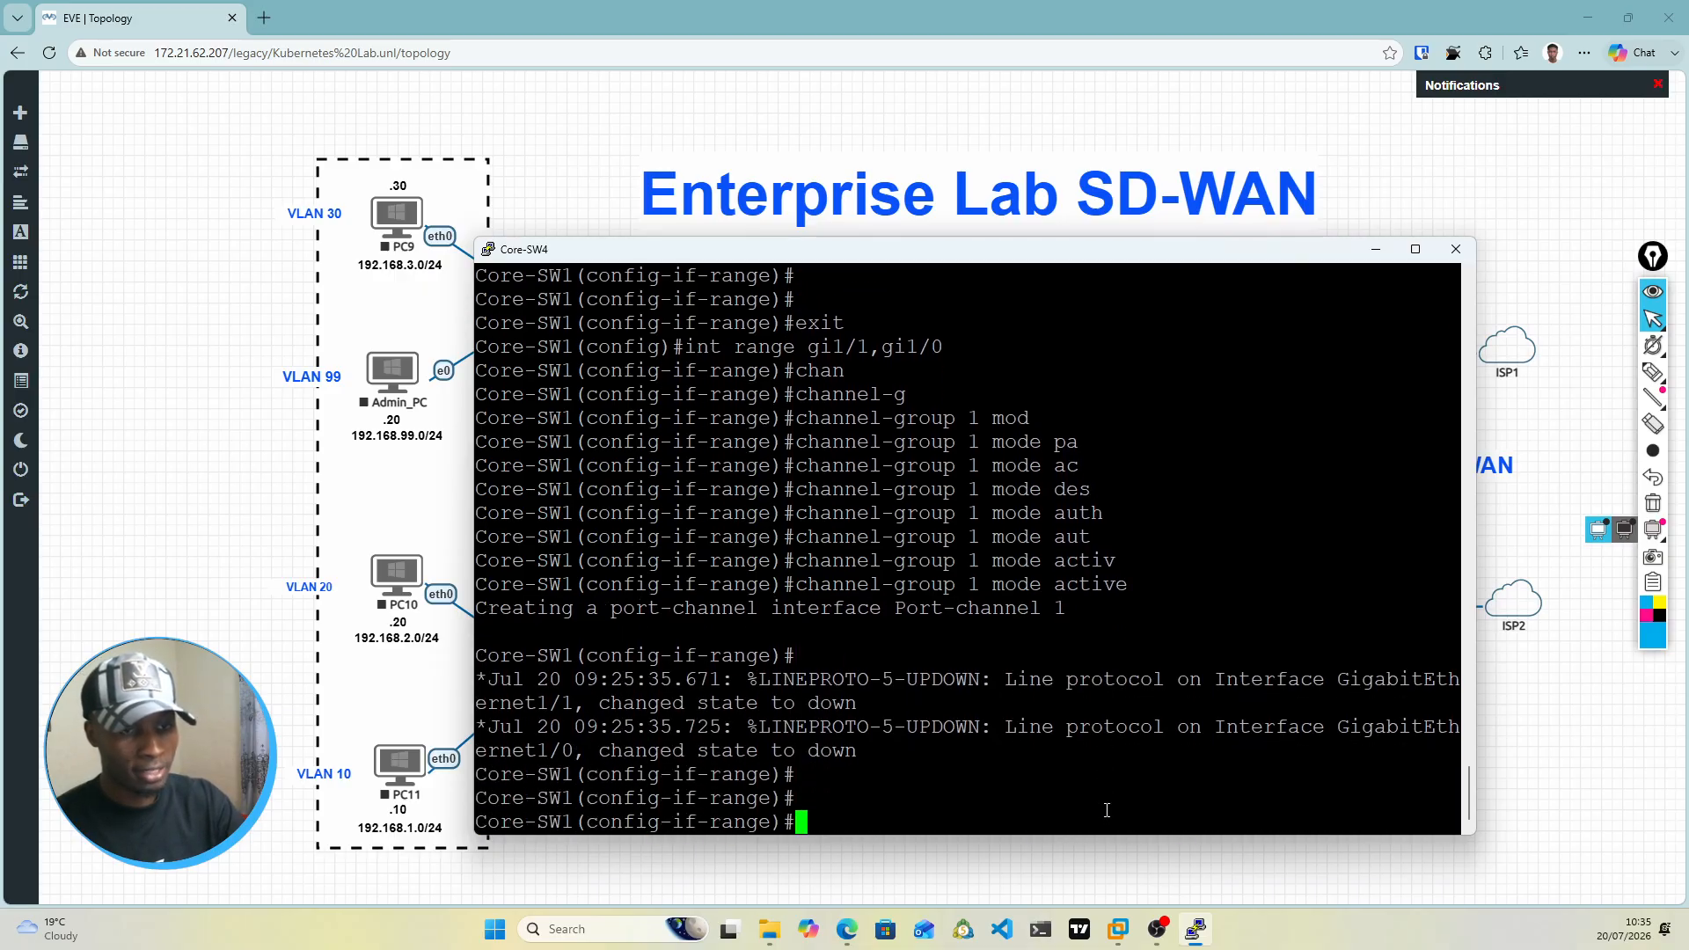
# Step: Set the trunk encapsulation of the gi1/1 and gi1/0 range to dot1q
pyautogui.write('swi')
pyautogui.press('Tab')
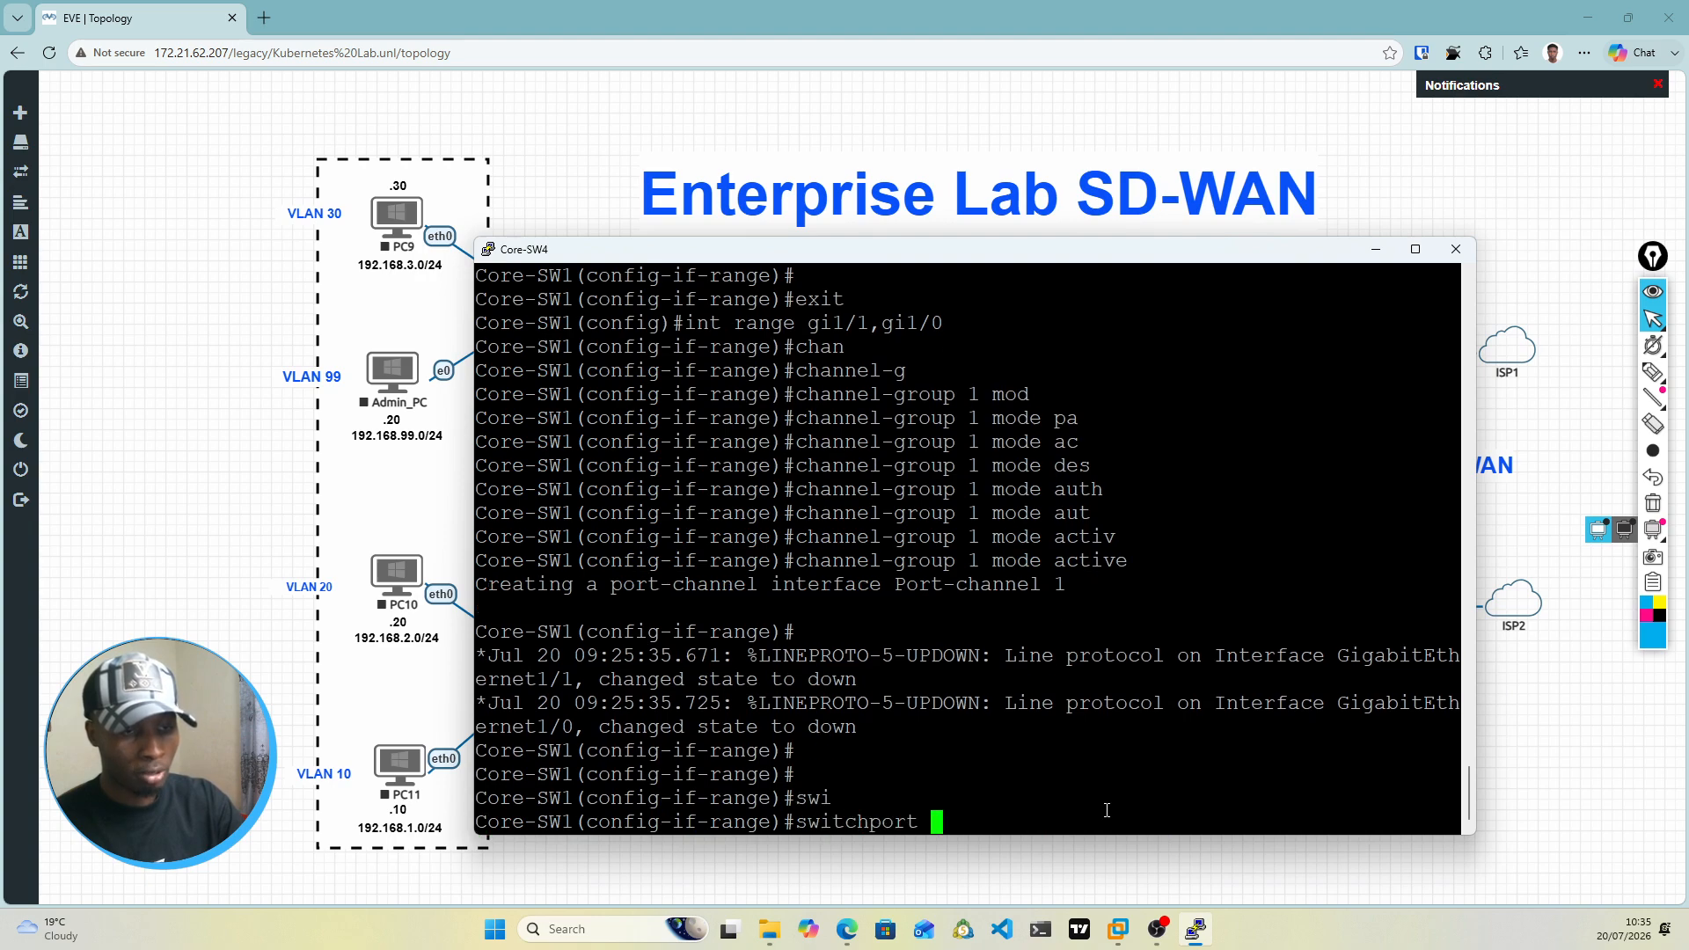
pyautogui.write('tru')
pyautogui.press('Tab')
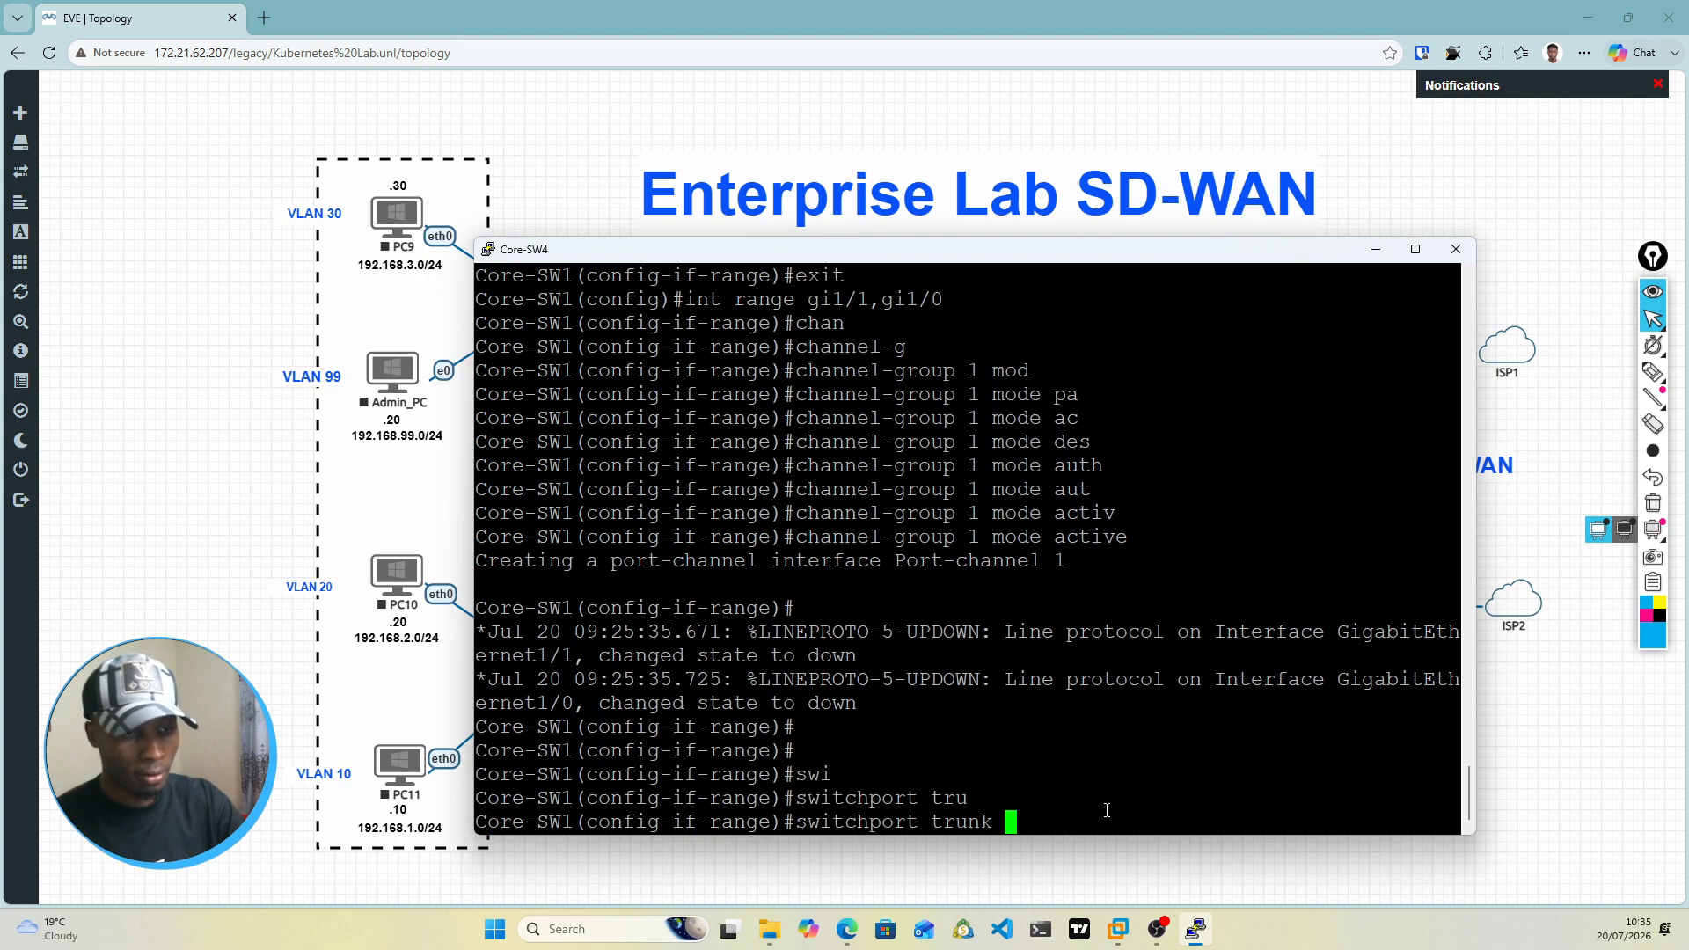
pyautogui.write('en')
pyautogui.press('Tab')
pyautogui.write('do')
pyautogui.press('Tab')
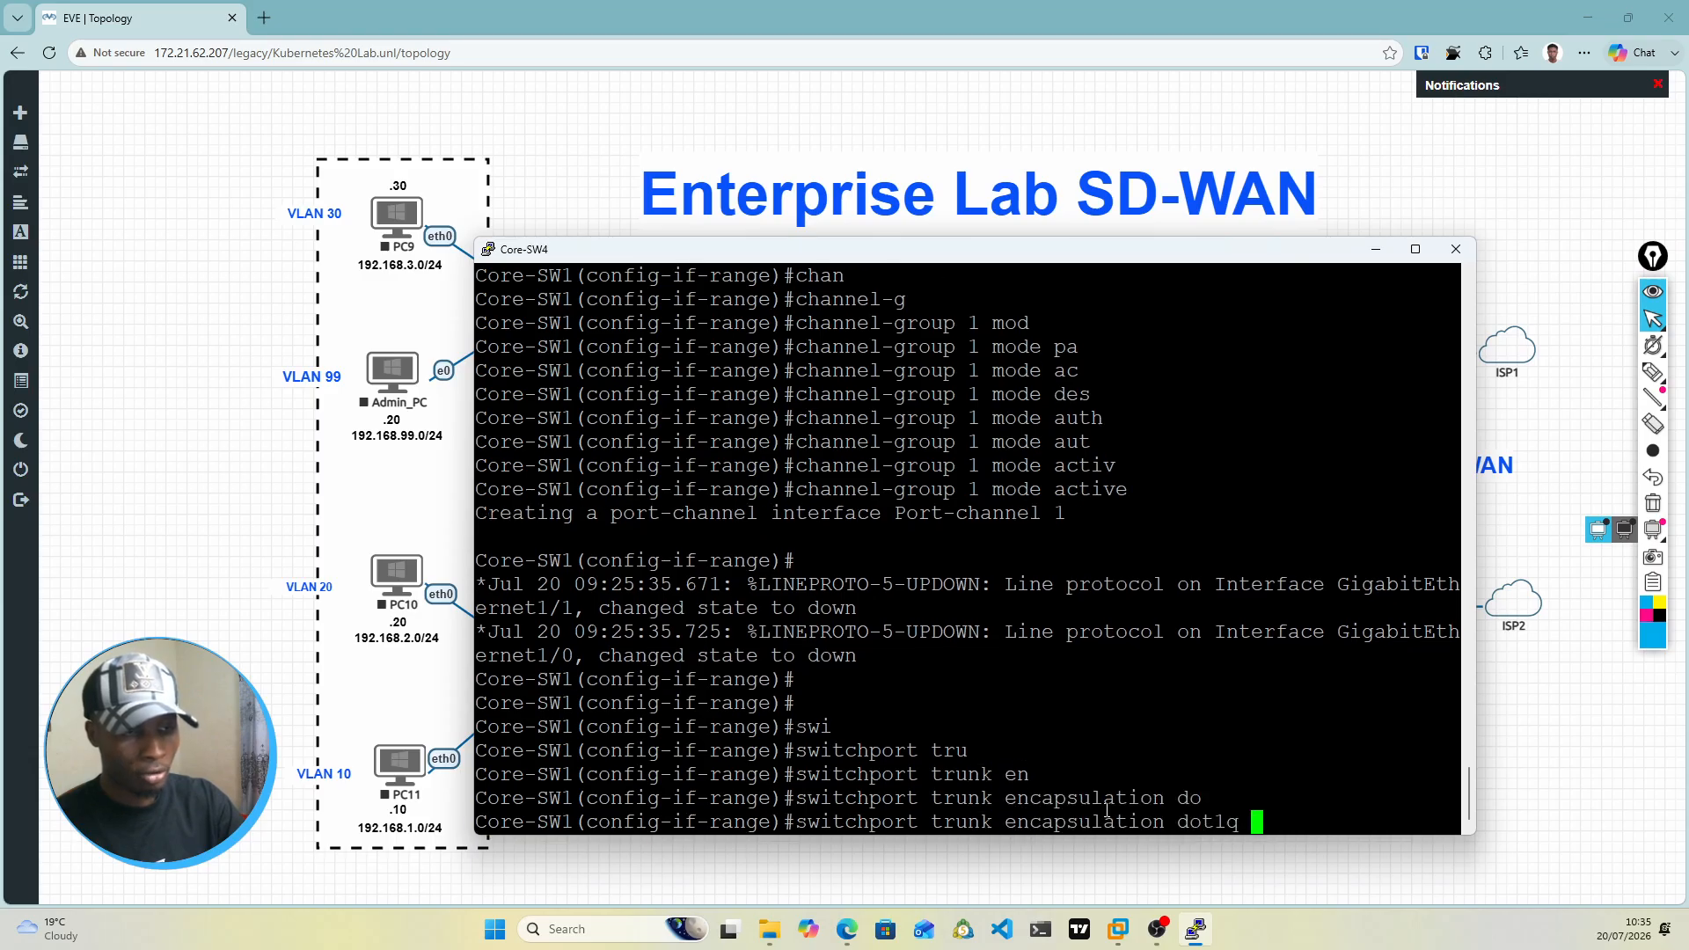
pyautogui.press('Return')
pyautogui.press('Return')
pyautogui.press('Return')
pyautogui.press('Return')
pyautogui.press('Return')
pyautogui.press('Return')
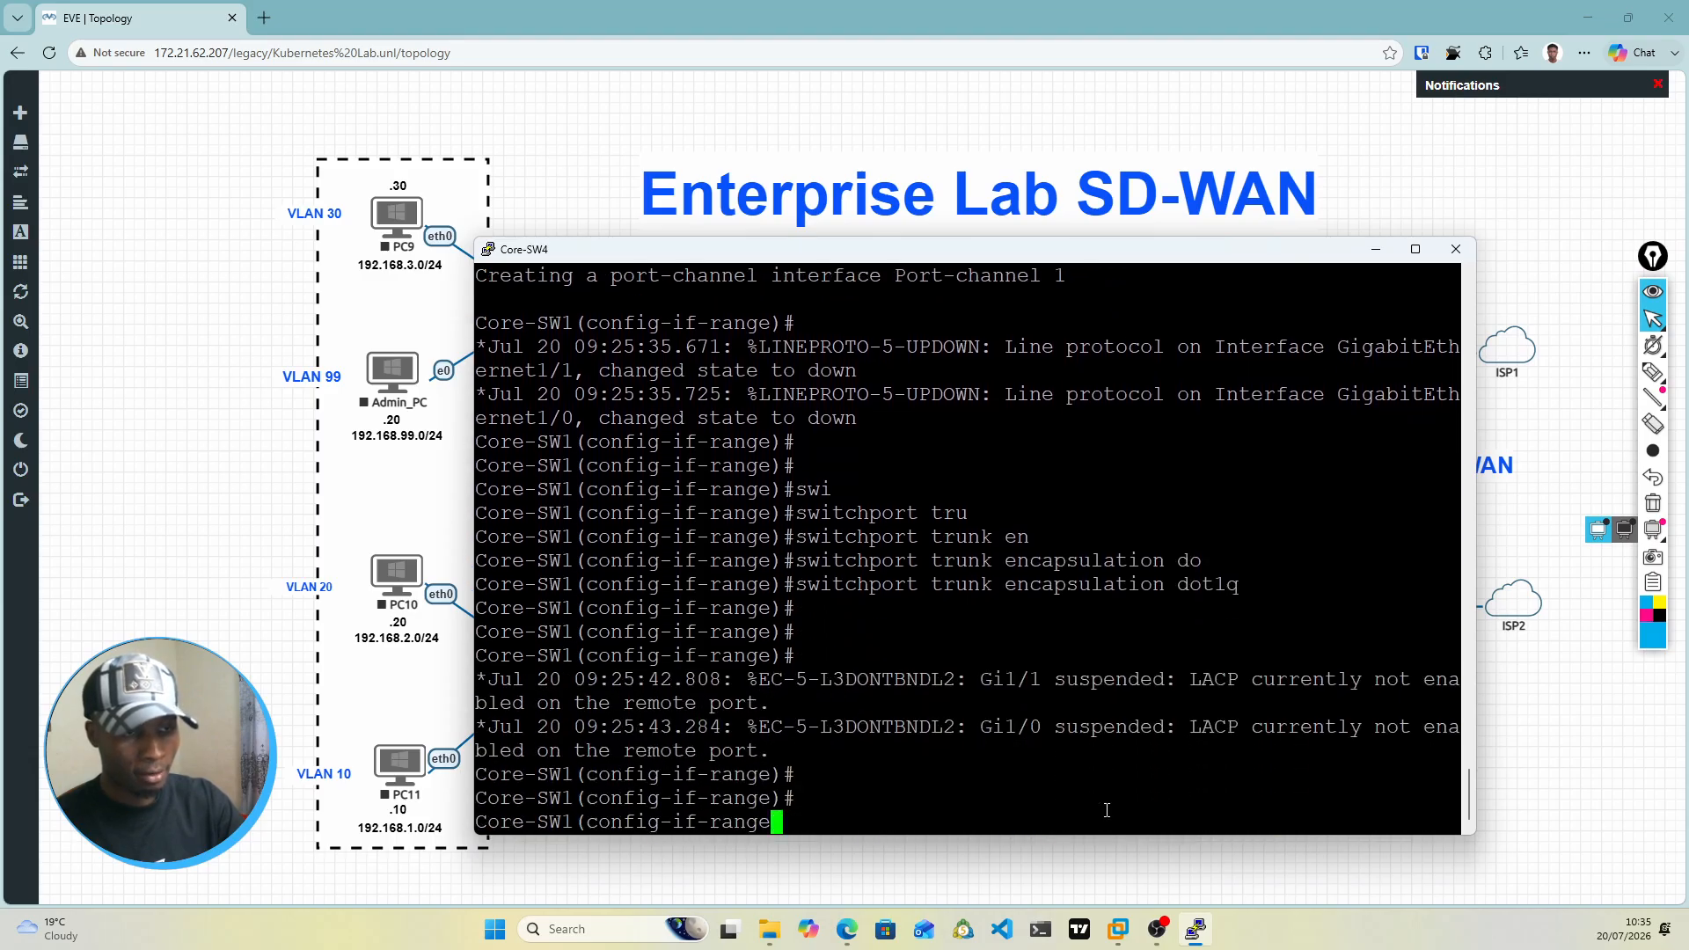
pyautogui.press('Return')
pyautogui.press('Return')
pyautogui.press('Return')
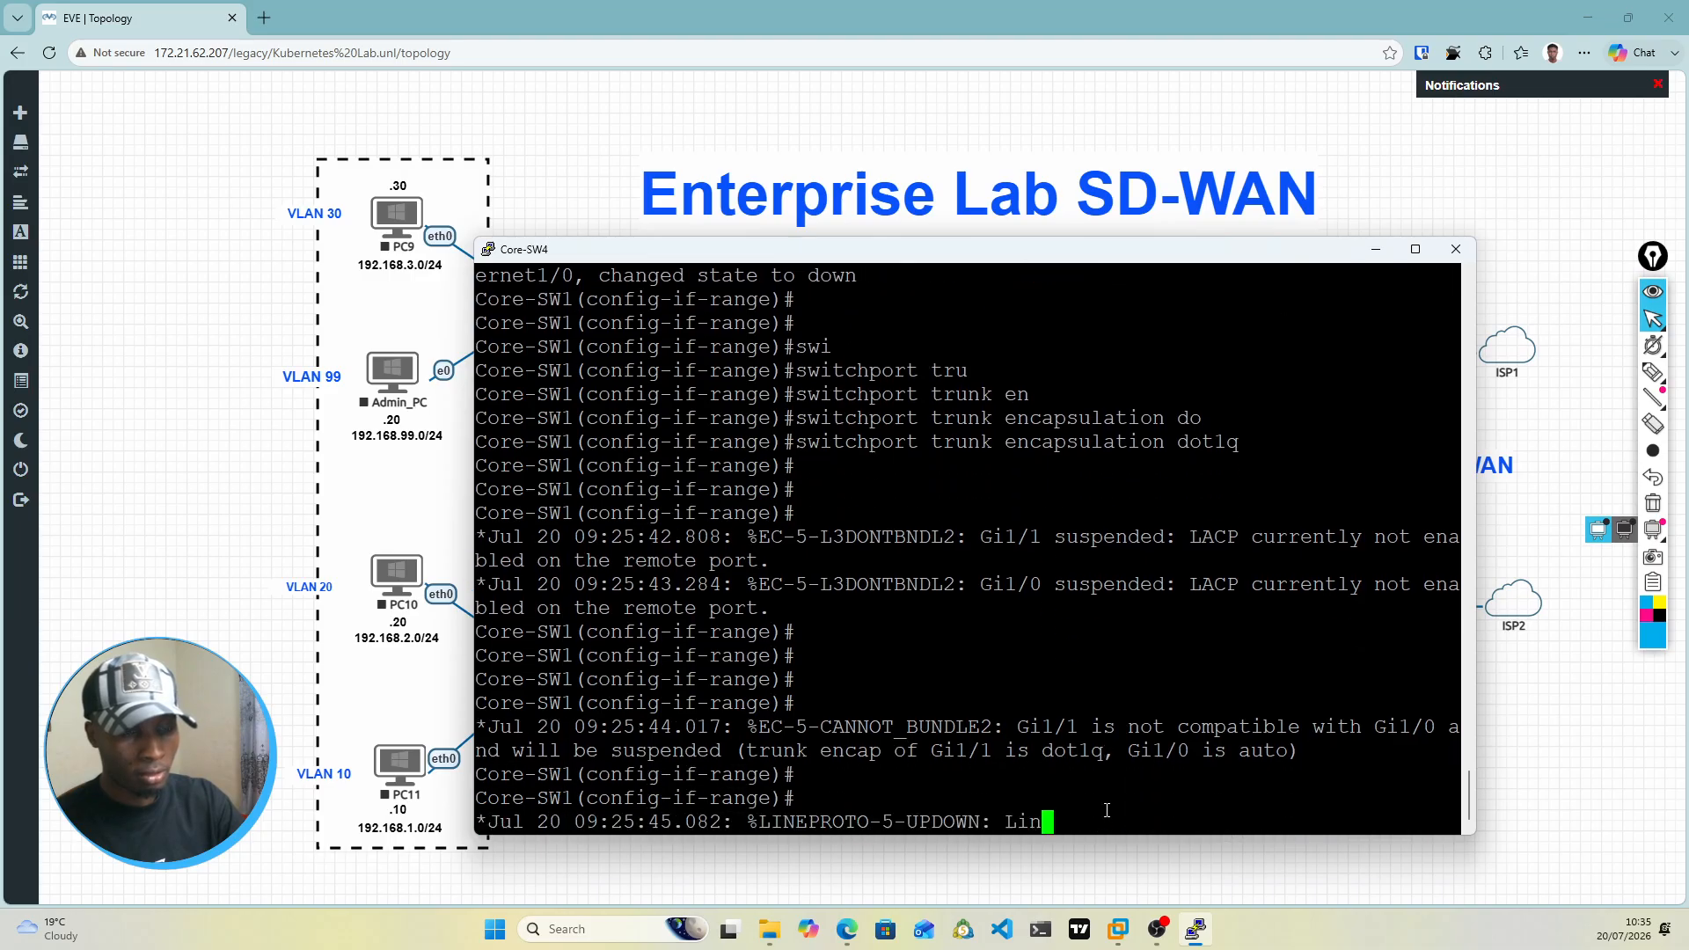
pyautogui.press('Return')
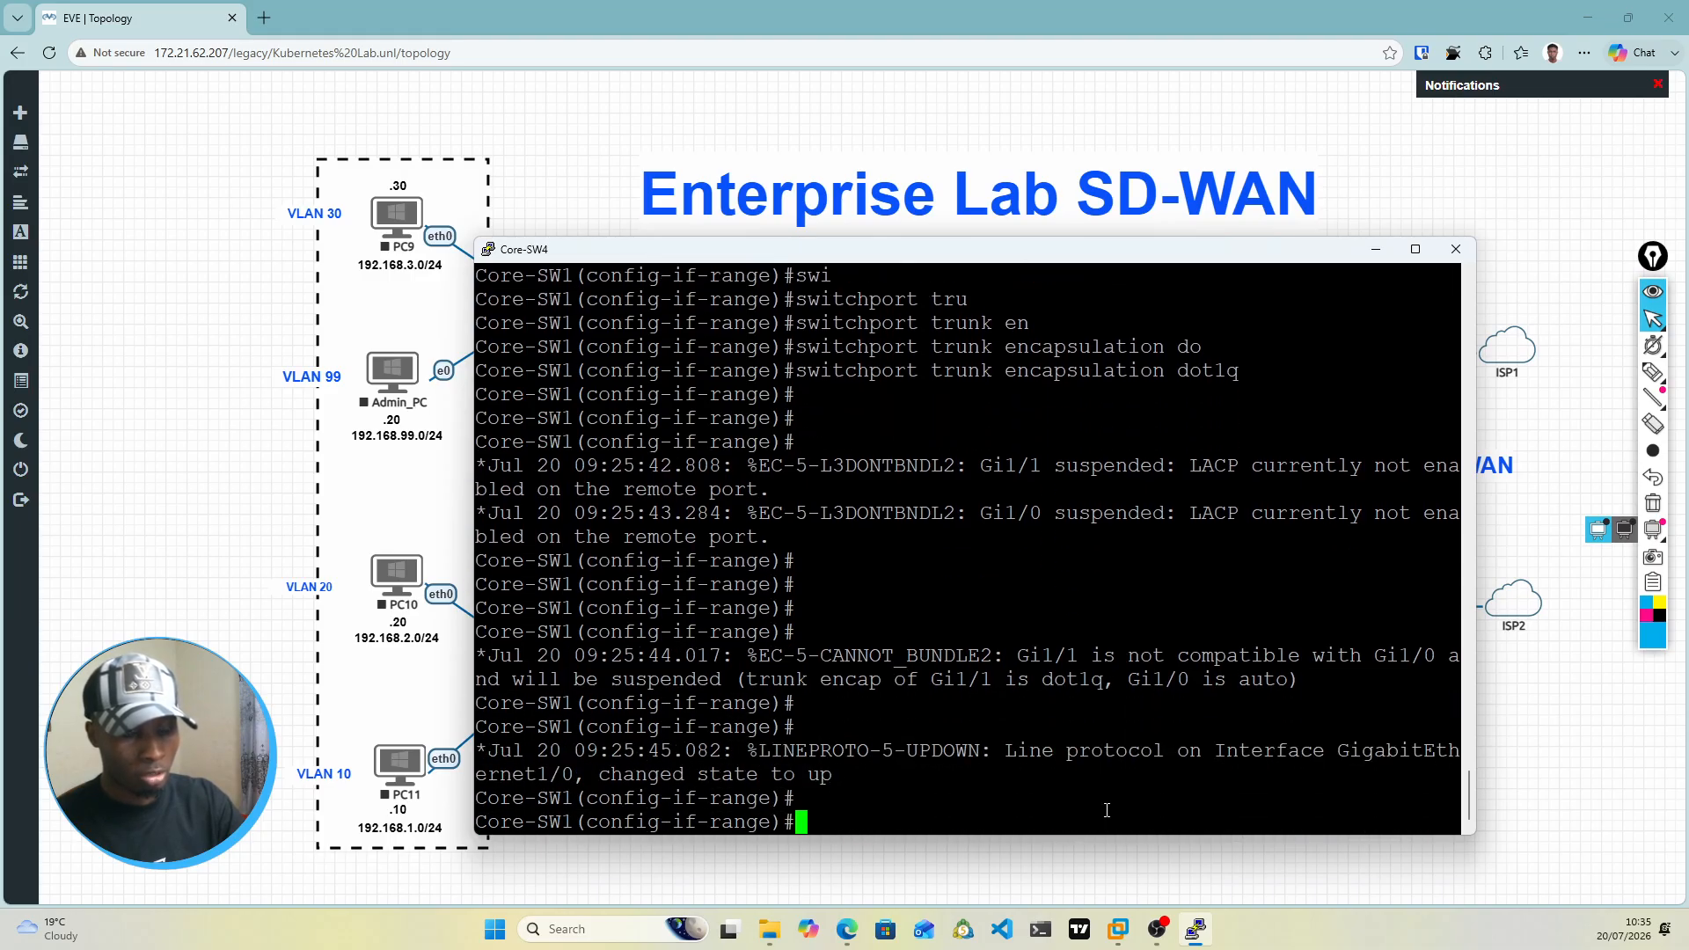
# Step: Set the gi1/1 and gi1/0 range to switchport mode trunk and enable it with no shut
pyautogui.write('swi')
pyautogui.press('Tab')
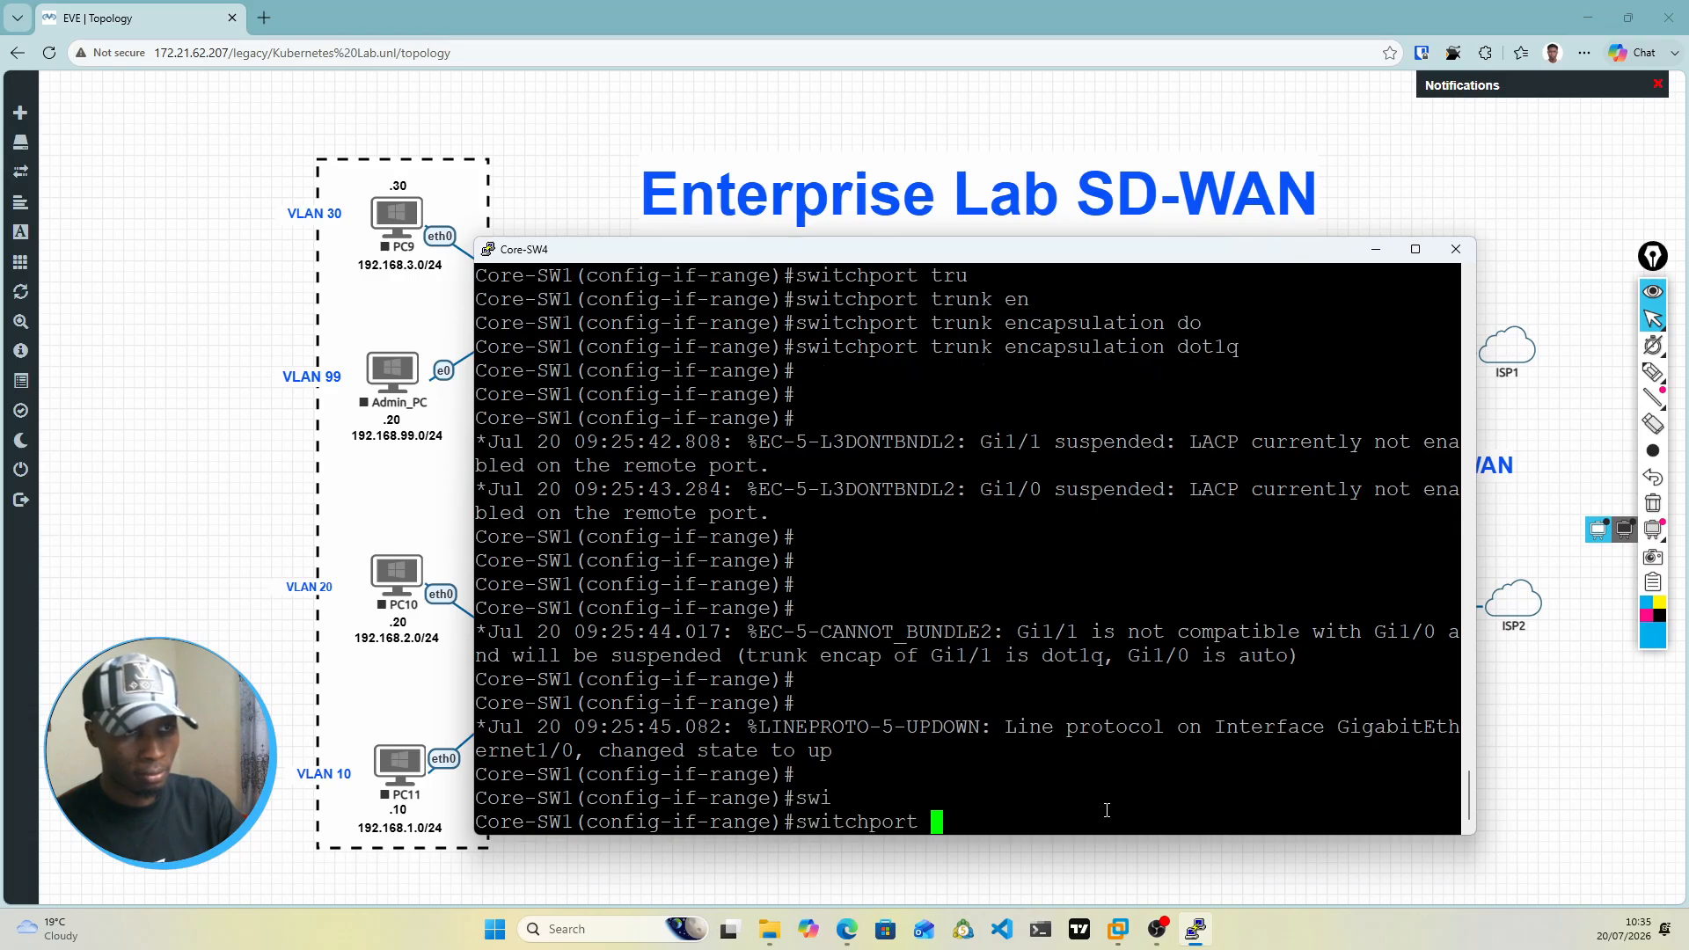
pyautogui.write('mod')
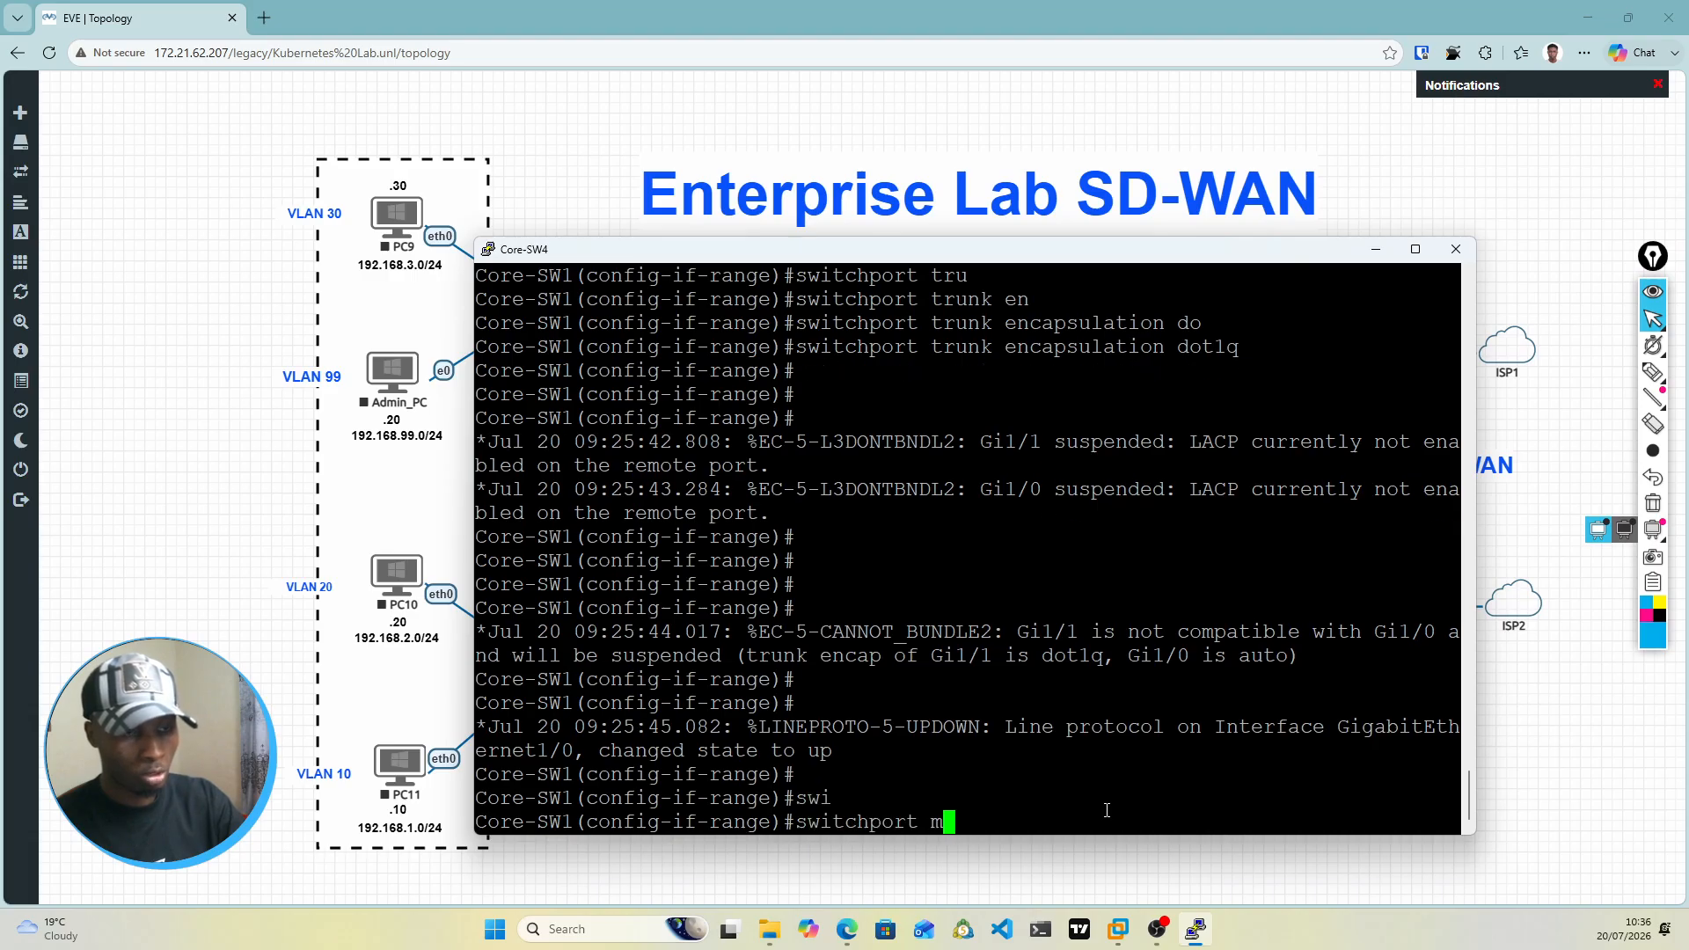
pyautogui.press('Tab')
pyautogui.write('t')
pyautogui.press('Tab')
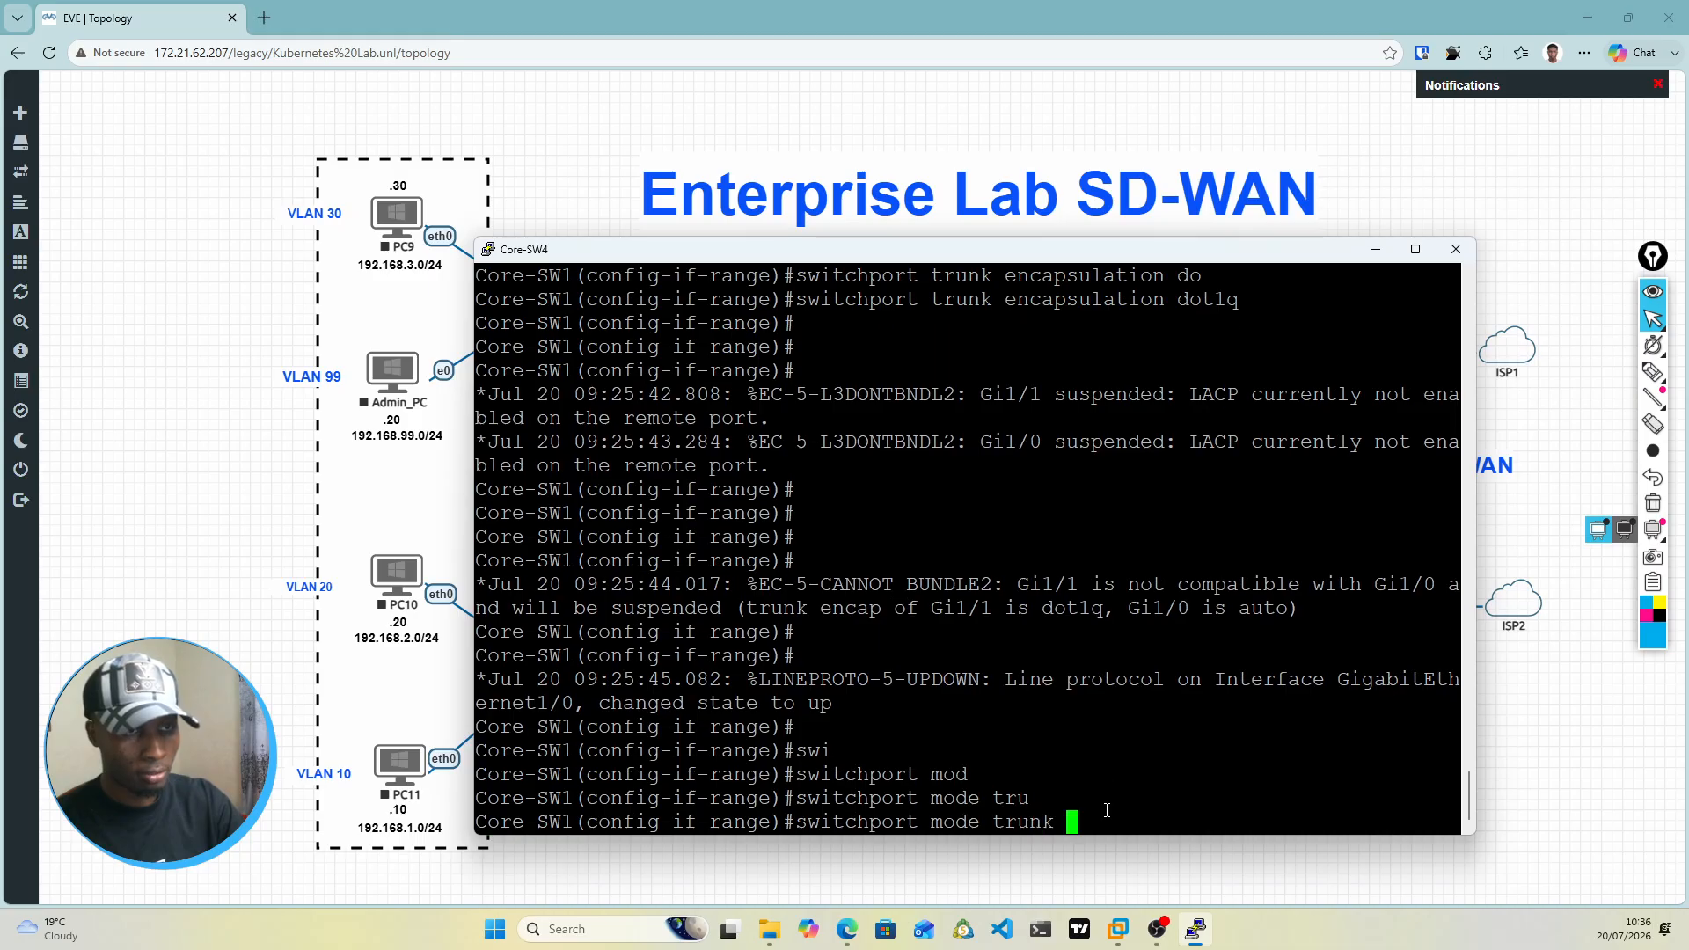
pyautogui.press('Return')
pyautogui.press('Return')
pyautogui.press('Return')
pyautogui.press('Return')
pyautogui.press('Return')
pyautogui.press('Return')
pyautogui.press('Return')
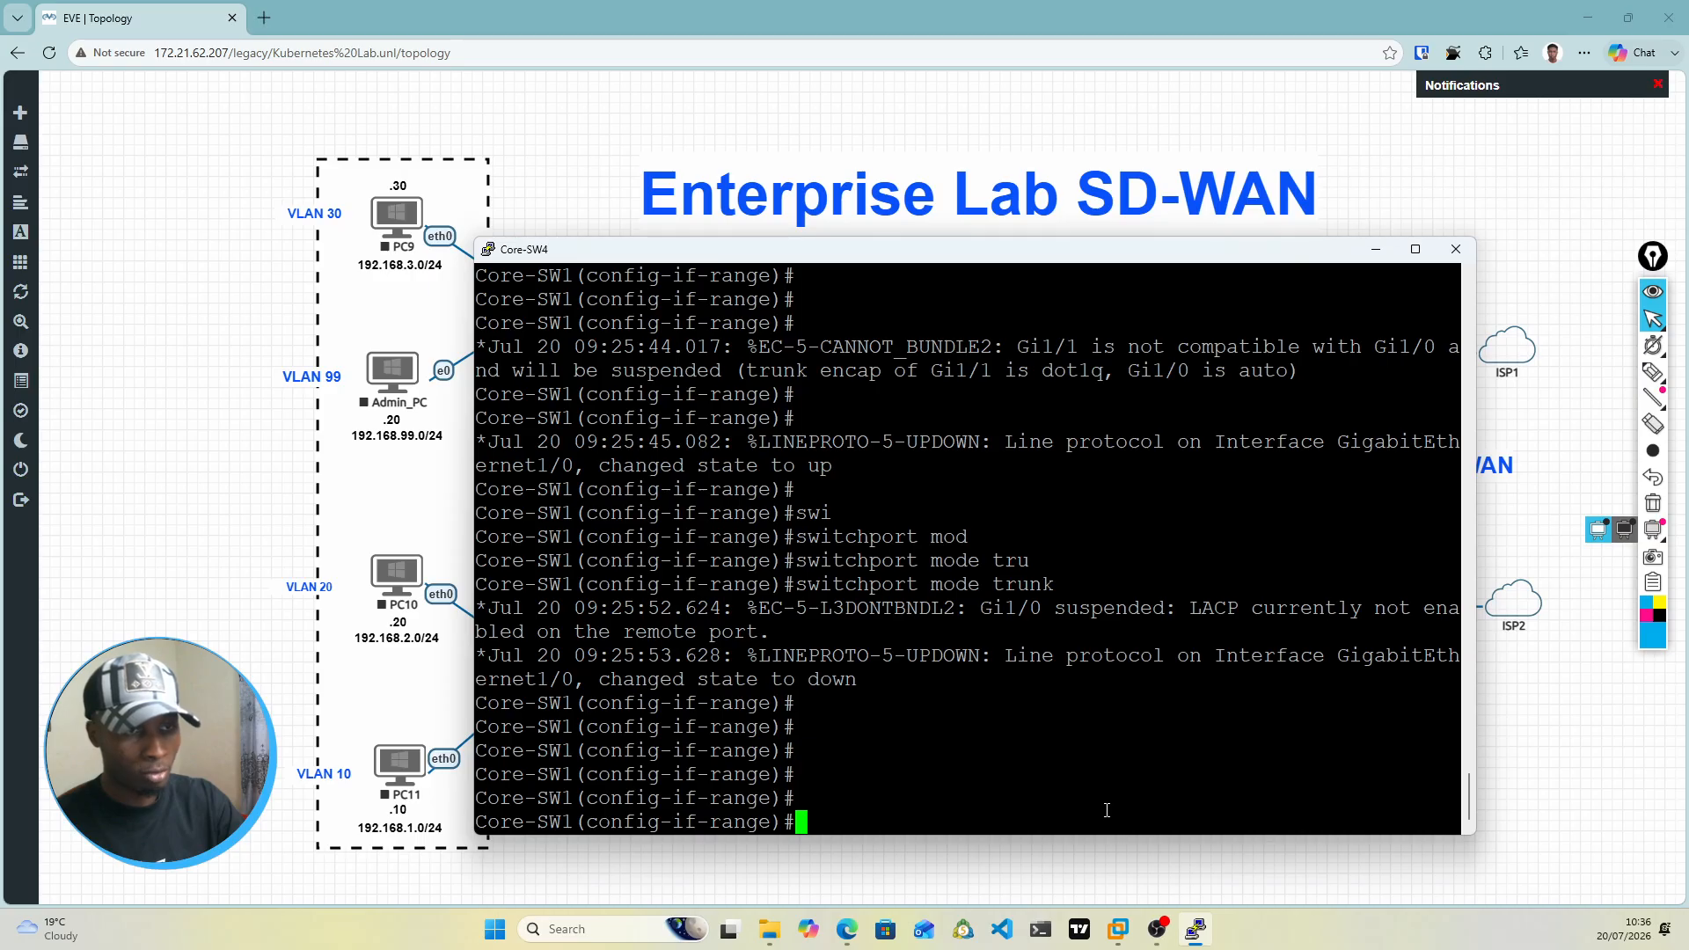
pyautogui.press('Return')
pyautogui.press('Return')
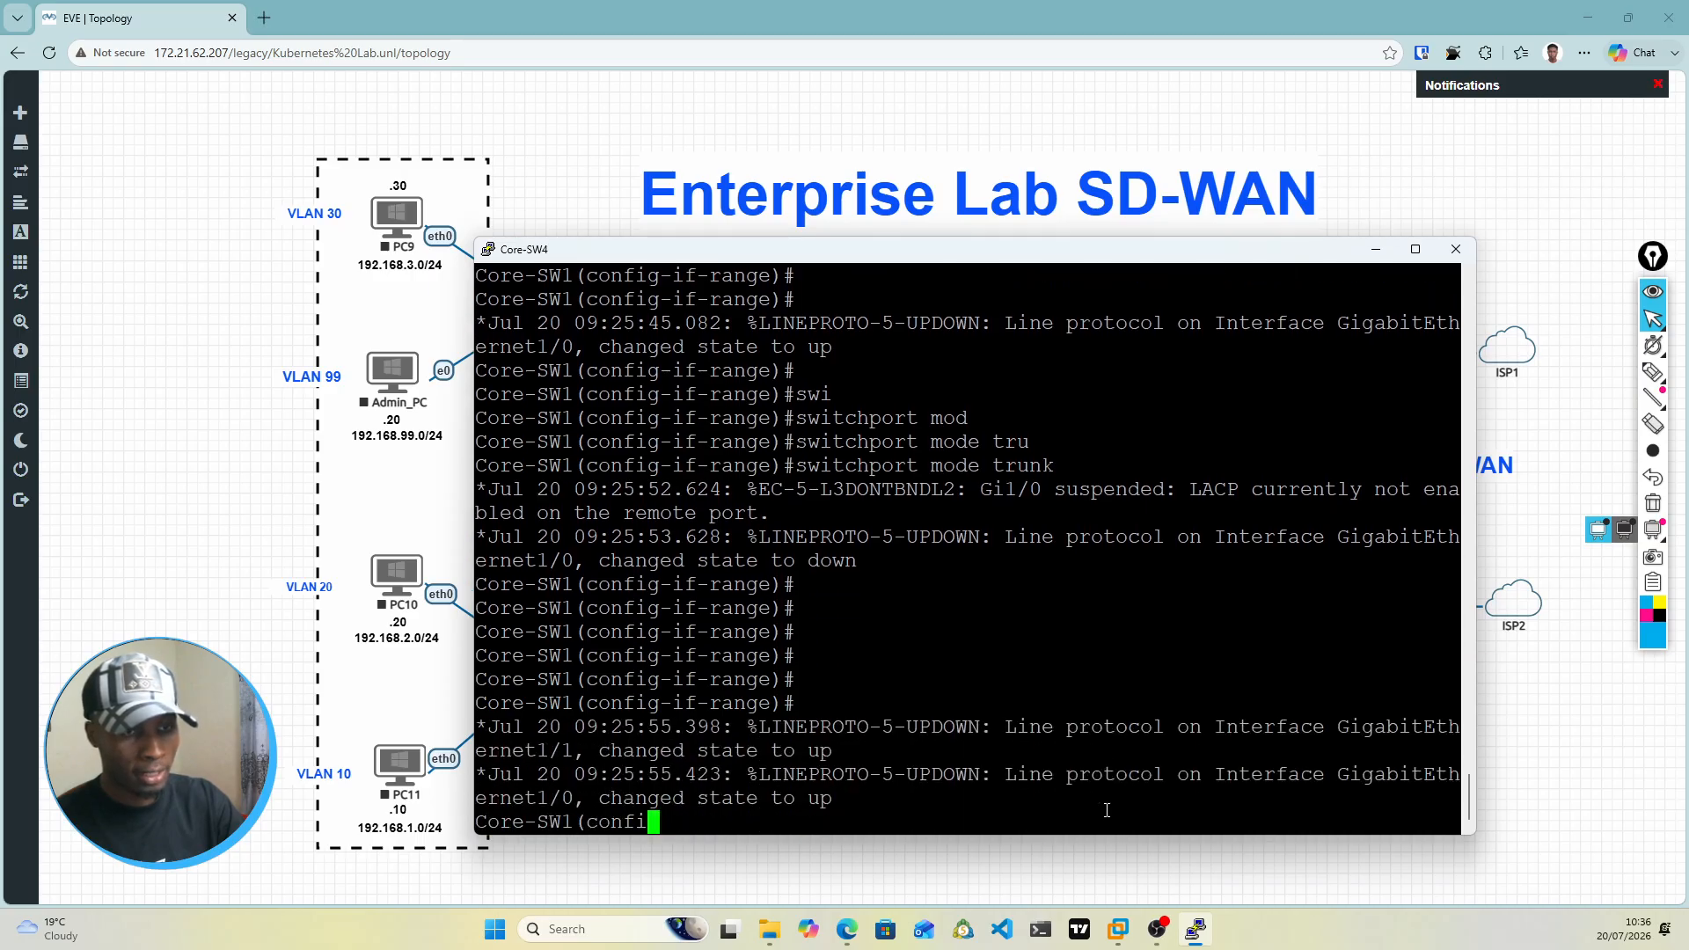
pyautogui.write('no shut')
pyautogui.press('Return')
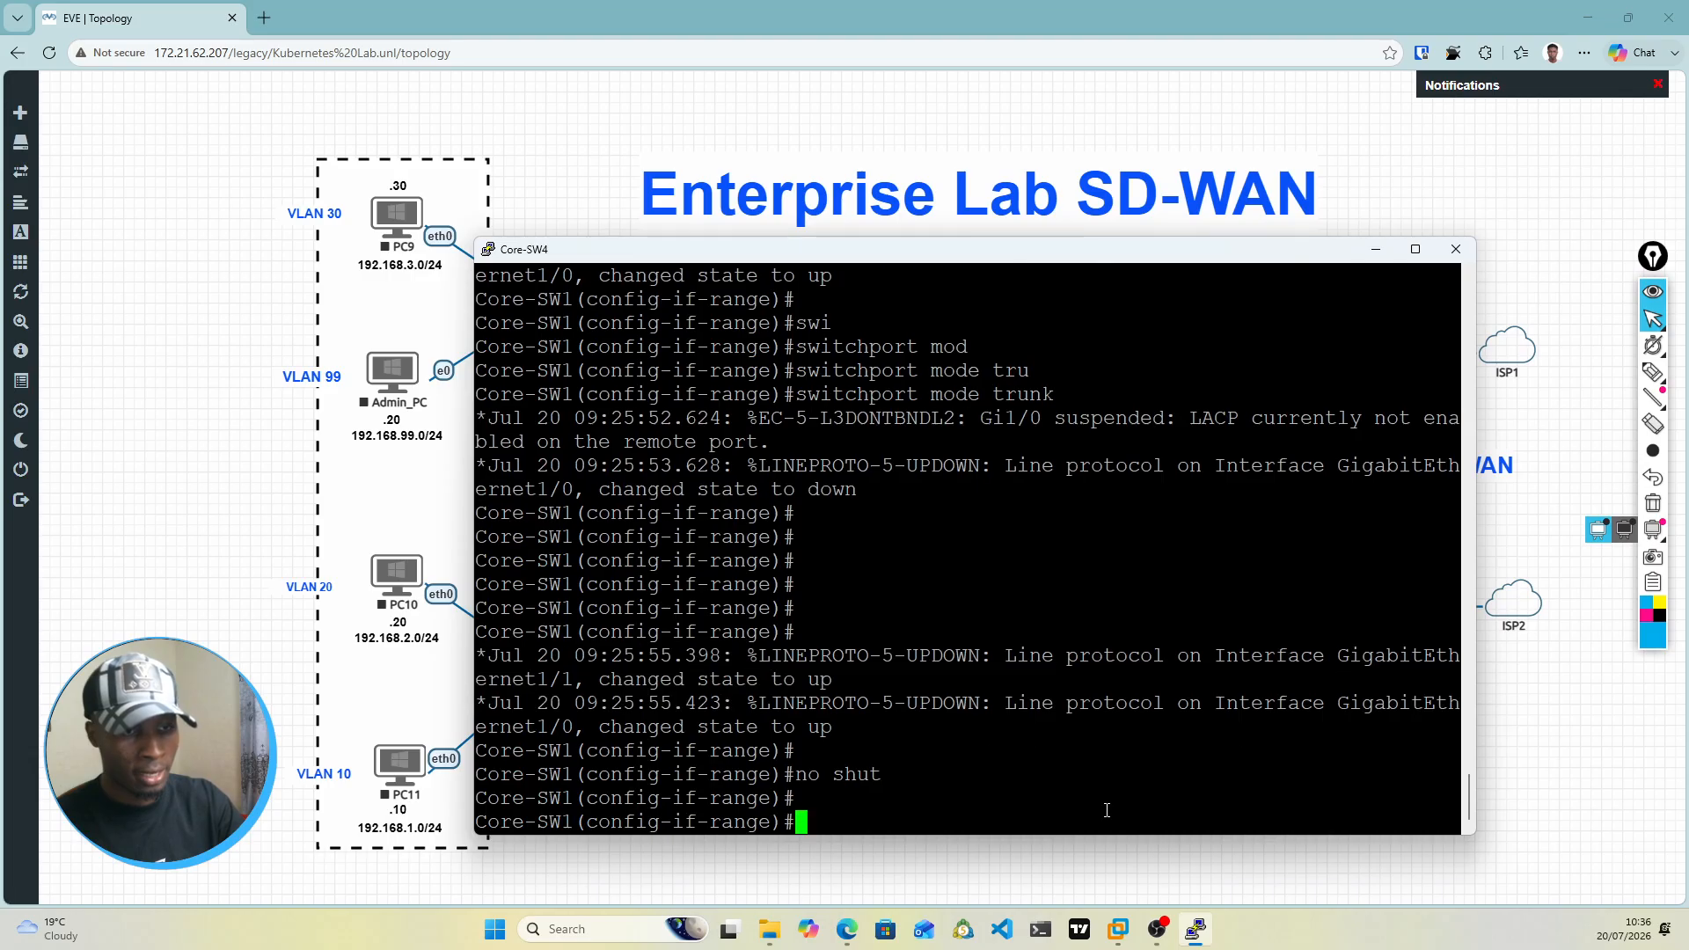
# Step: Show the brief IP interface list from configuration mode and check the Port-channel1 entry
pyautogui.write('do show ')
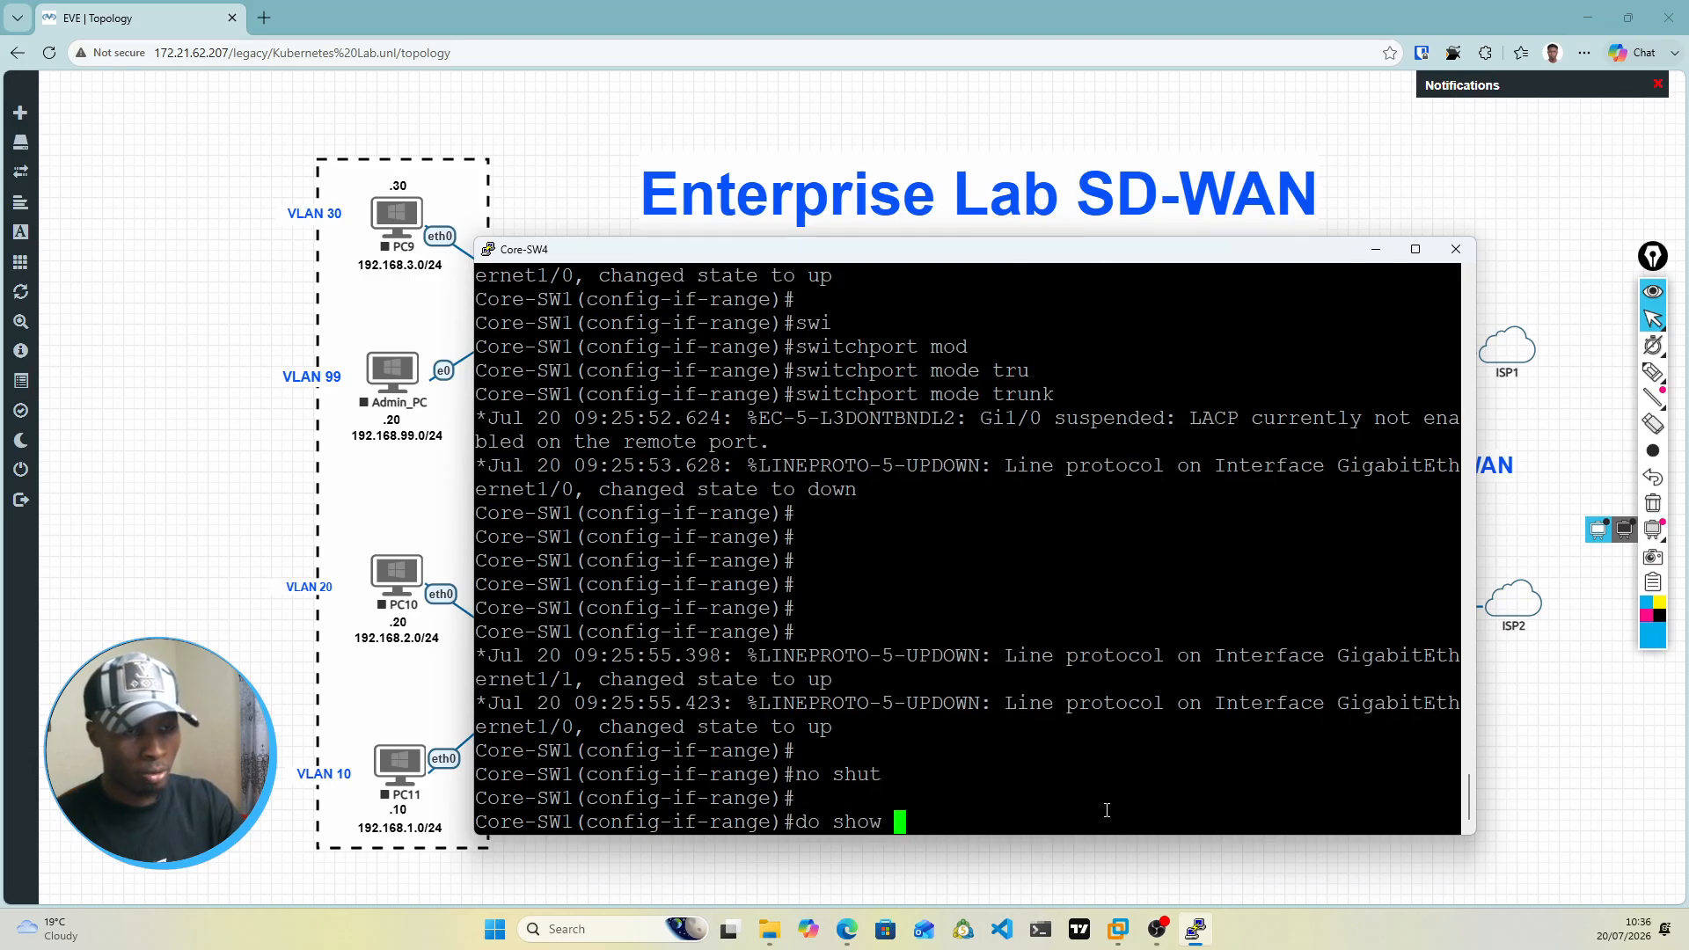
pyautogui.write('ip int br')
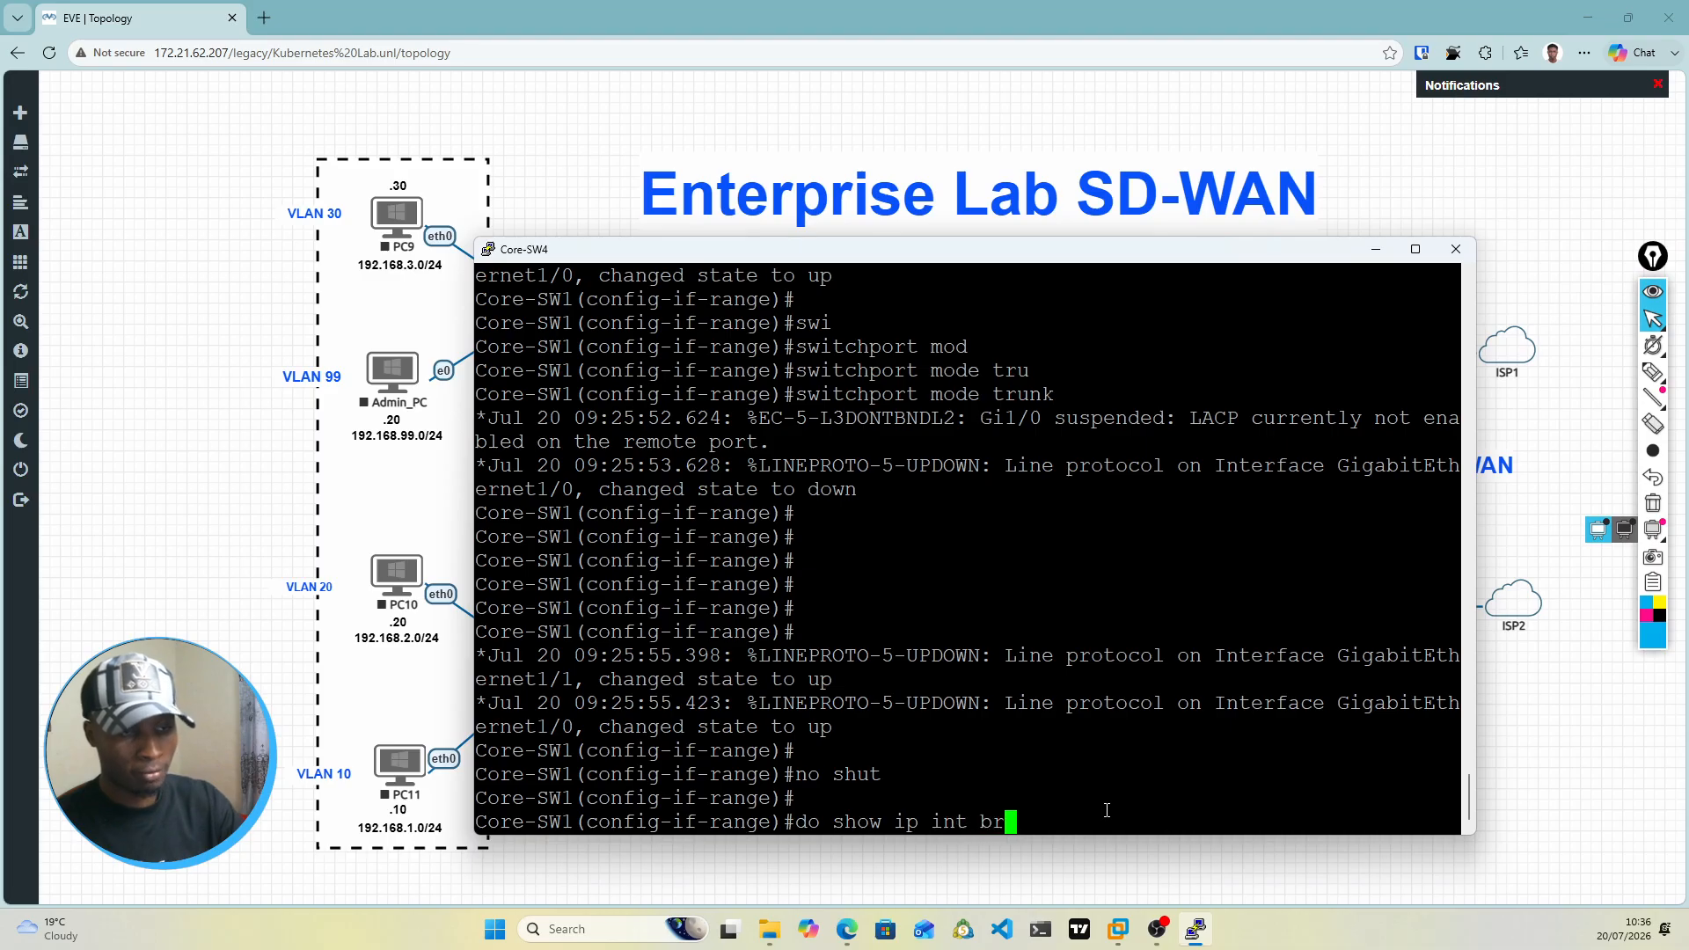
pyautogui.press('Return')
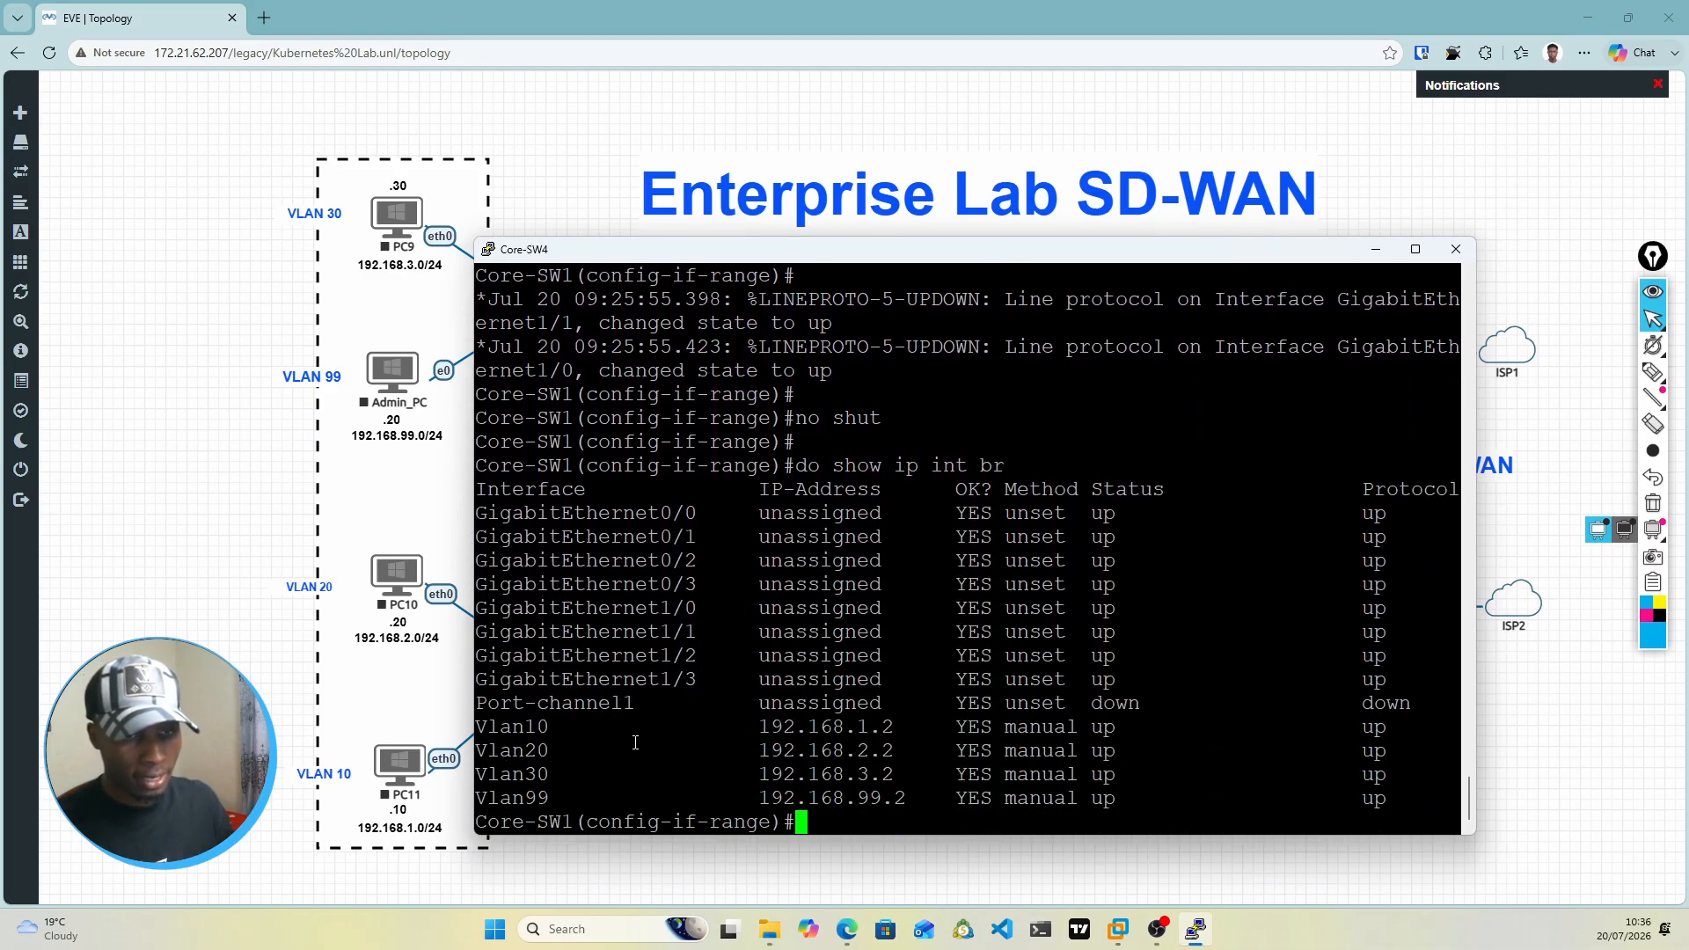
pyautogui.moveTo(479, 708); pyautogui.dragTo(1002, 681)
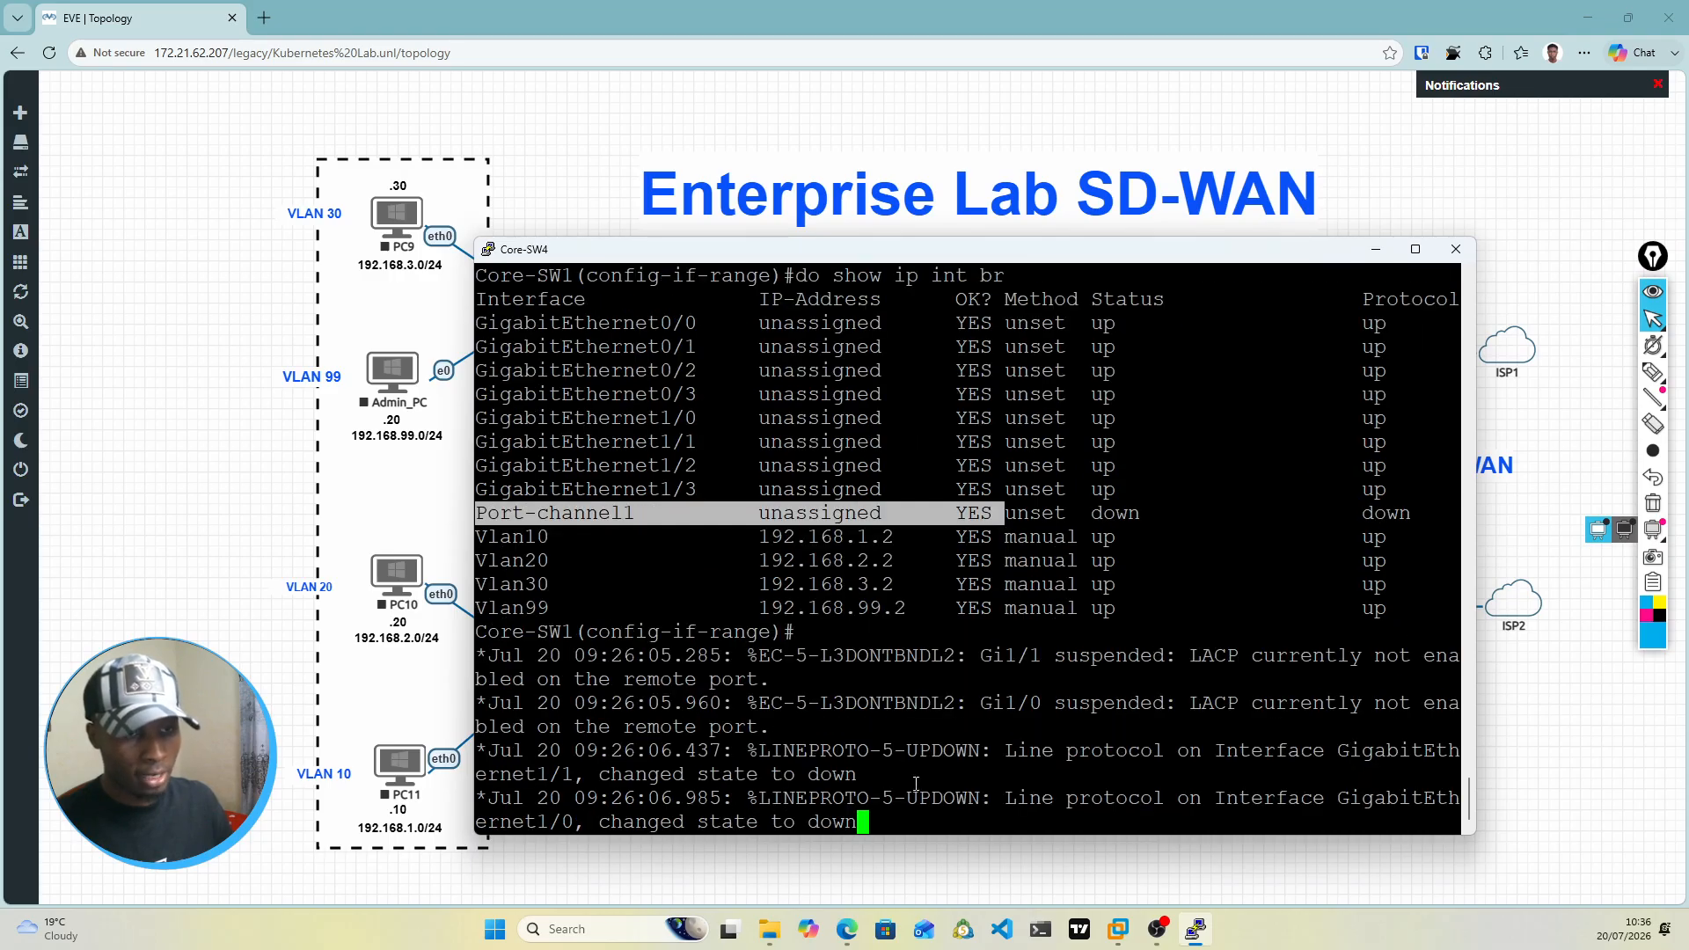
pyautogui.click(880, 813)
pyautogui.press('Return')
pyautogui.press('Return')
pyautogui.press('Return')
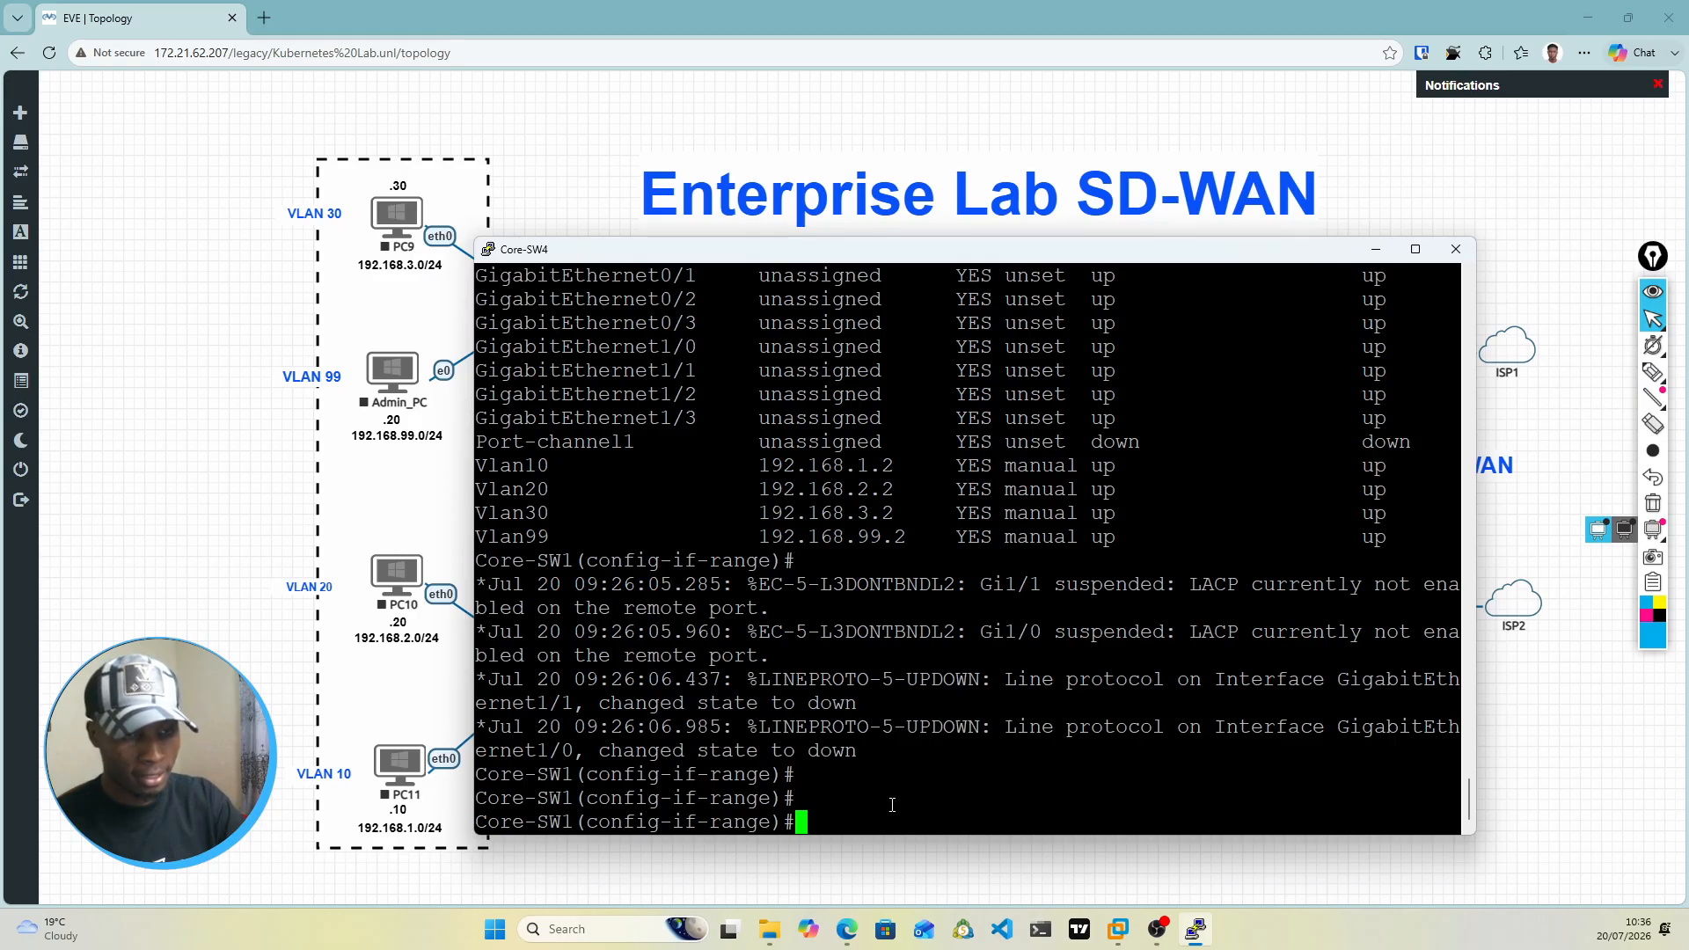
# Step: Leave the interface range and enter the configuration of interface Port-channel 1
pyautogui.write('exit')
pyautogui.press('Return')
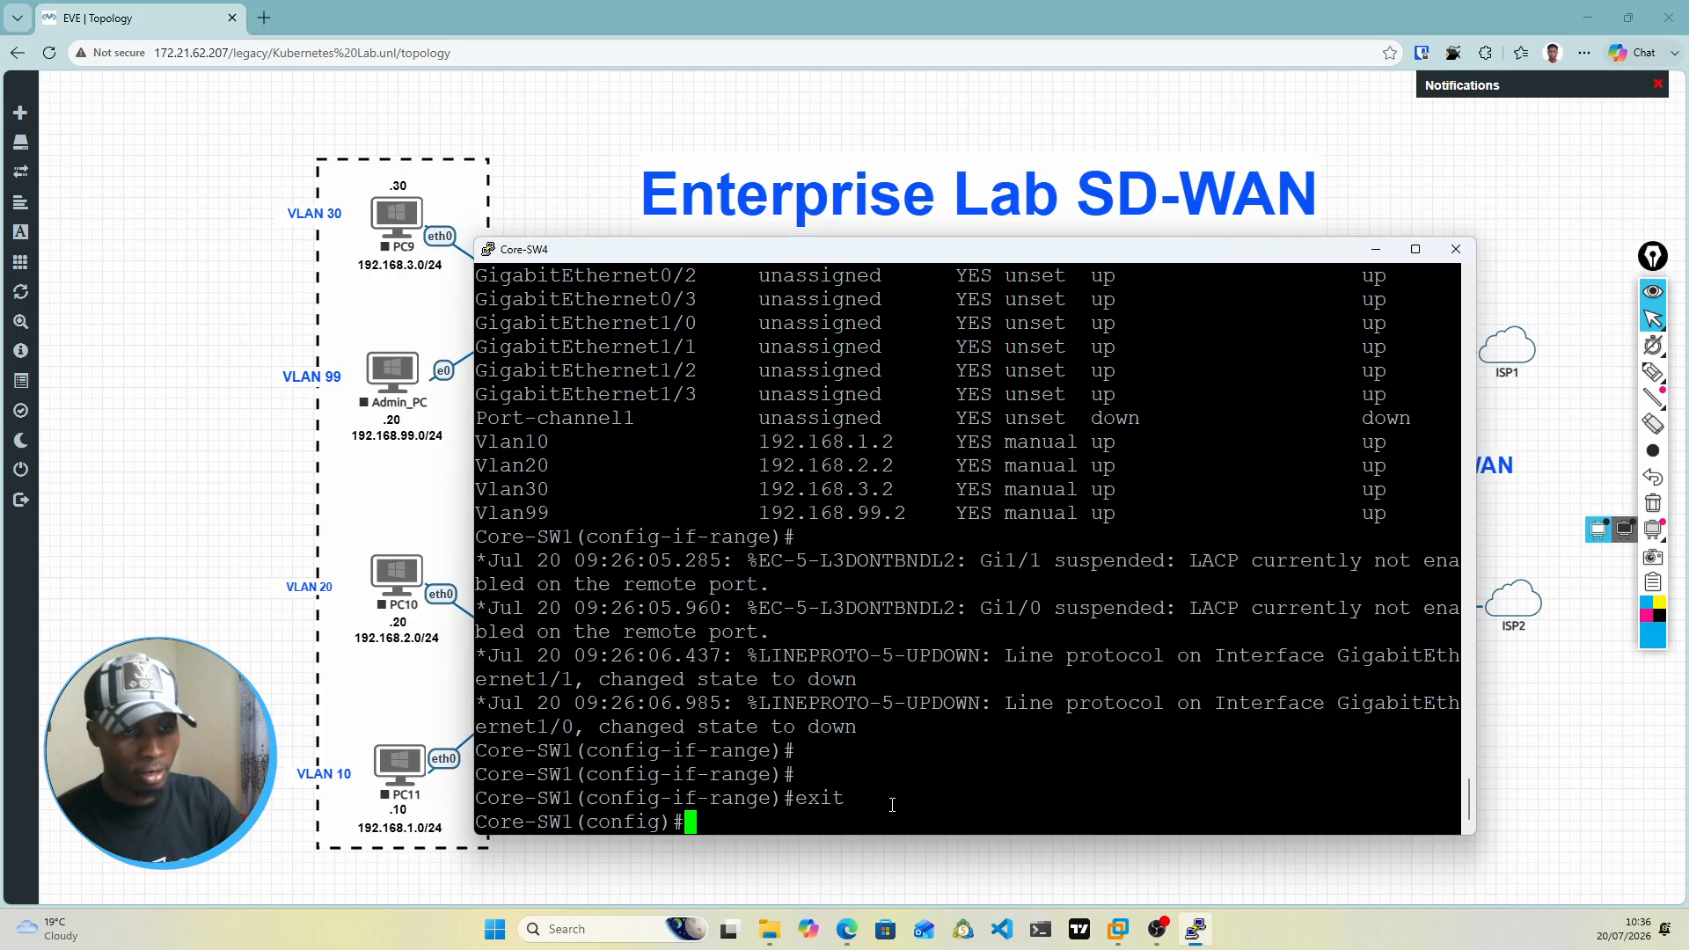
pyautogui.write('int Po')
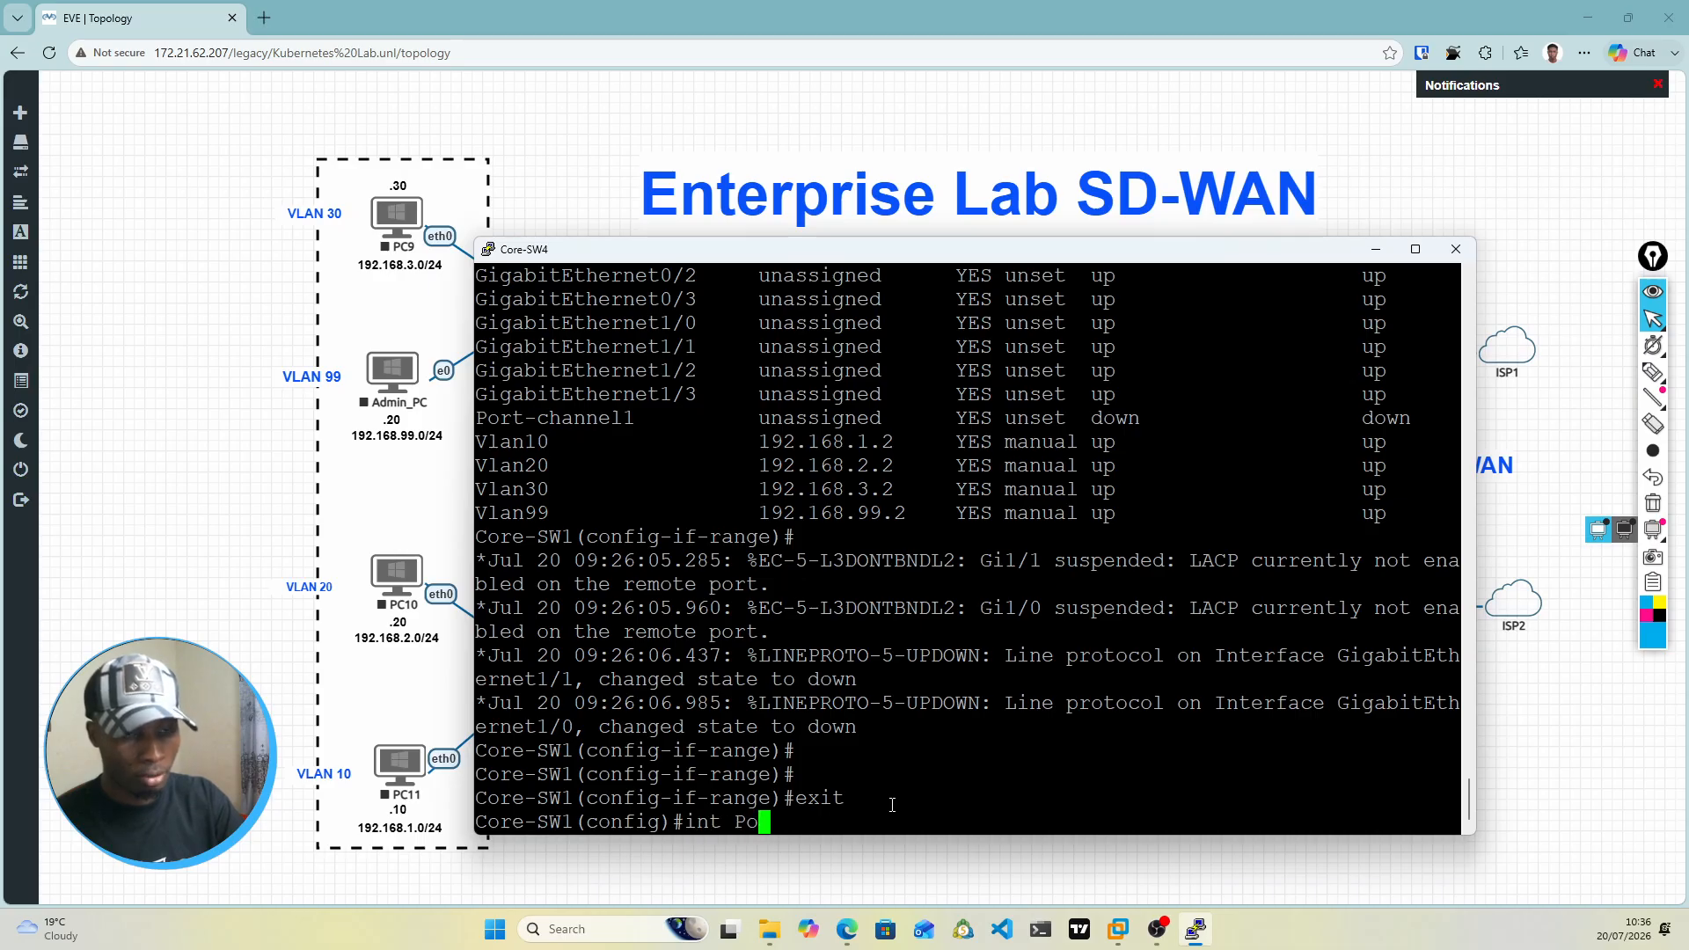
pyautogui.write('rt-ch')
pyautogui.press('Tab')
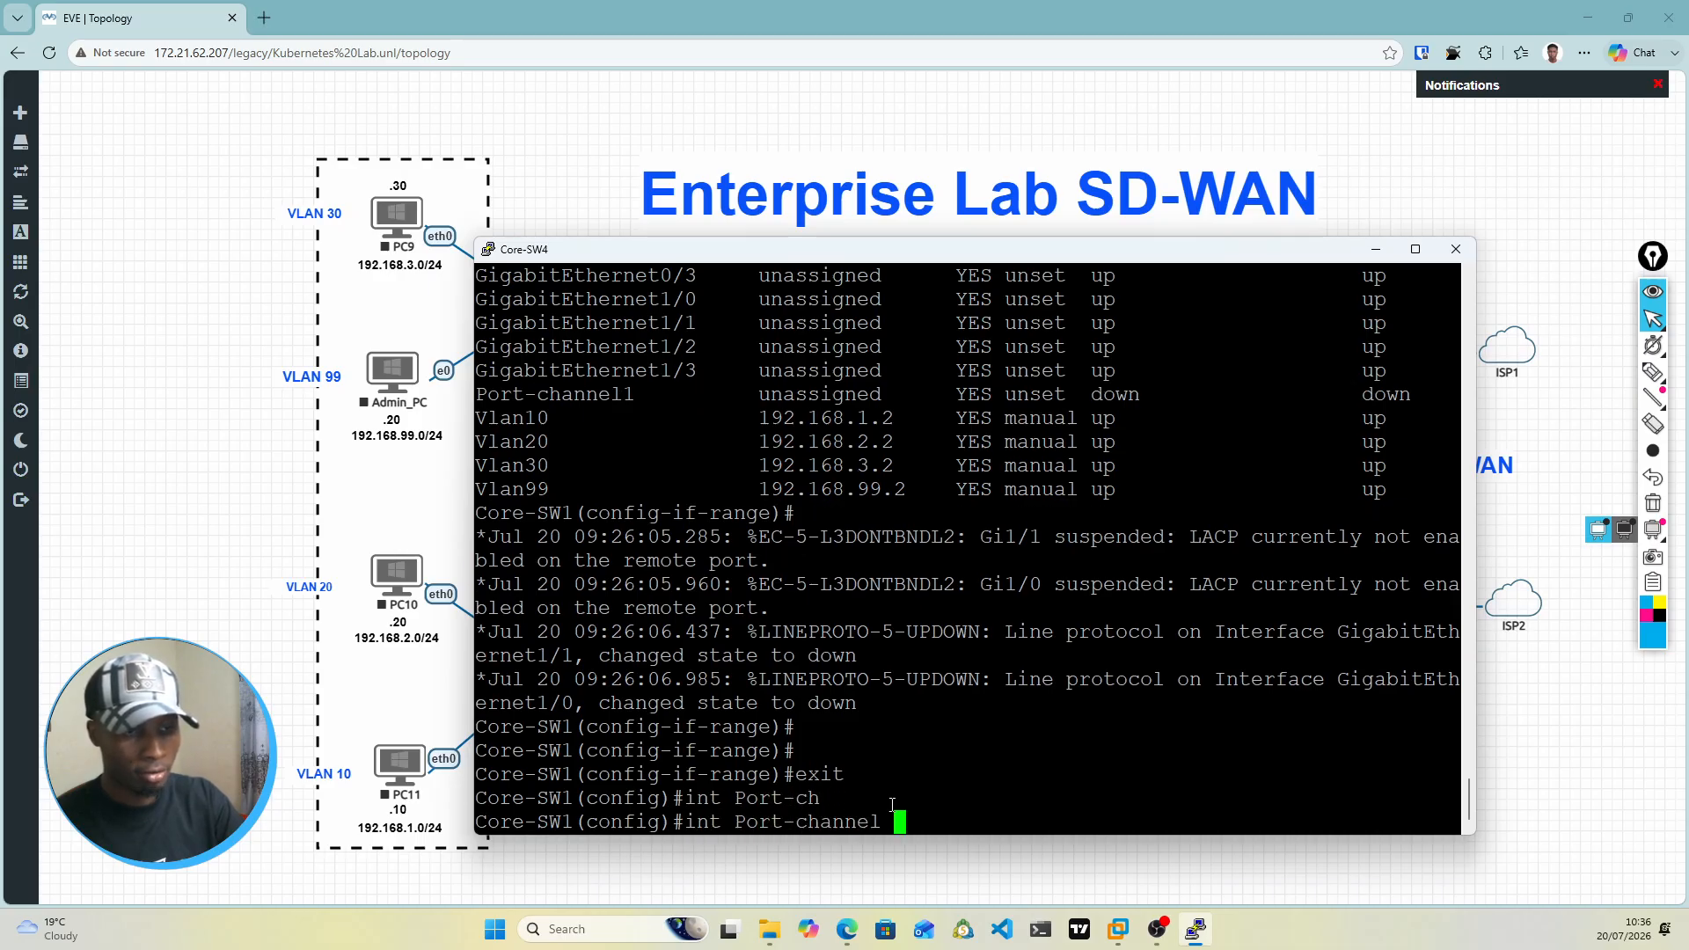
pyautogui.write('1')
pyautogui.press('Return')
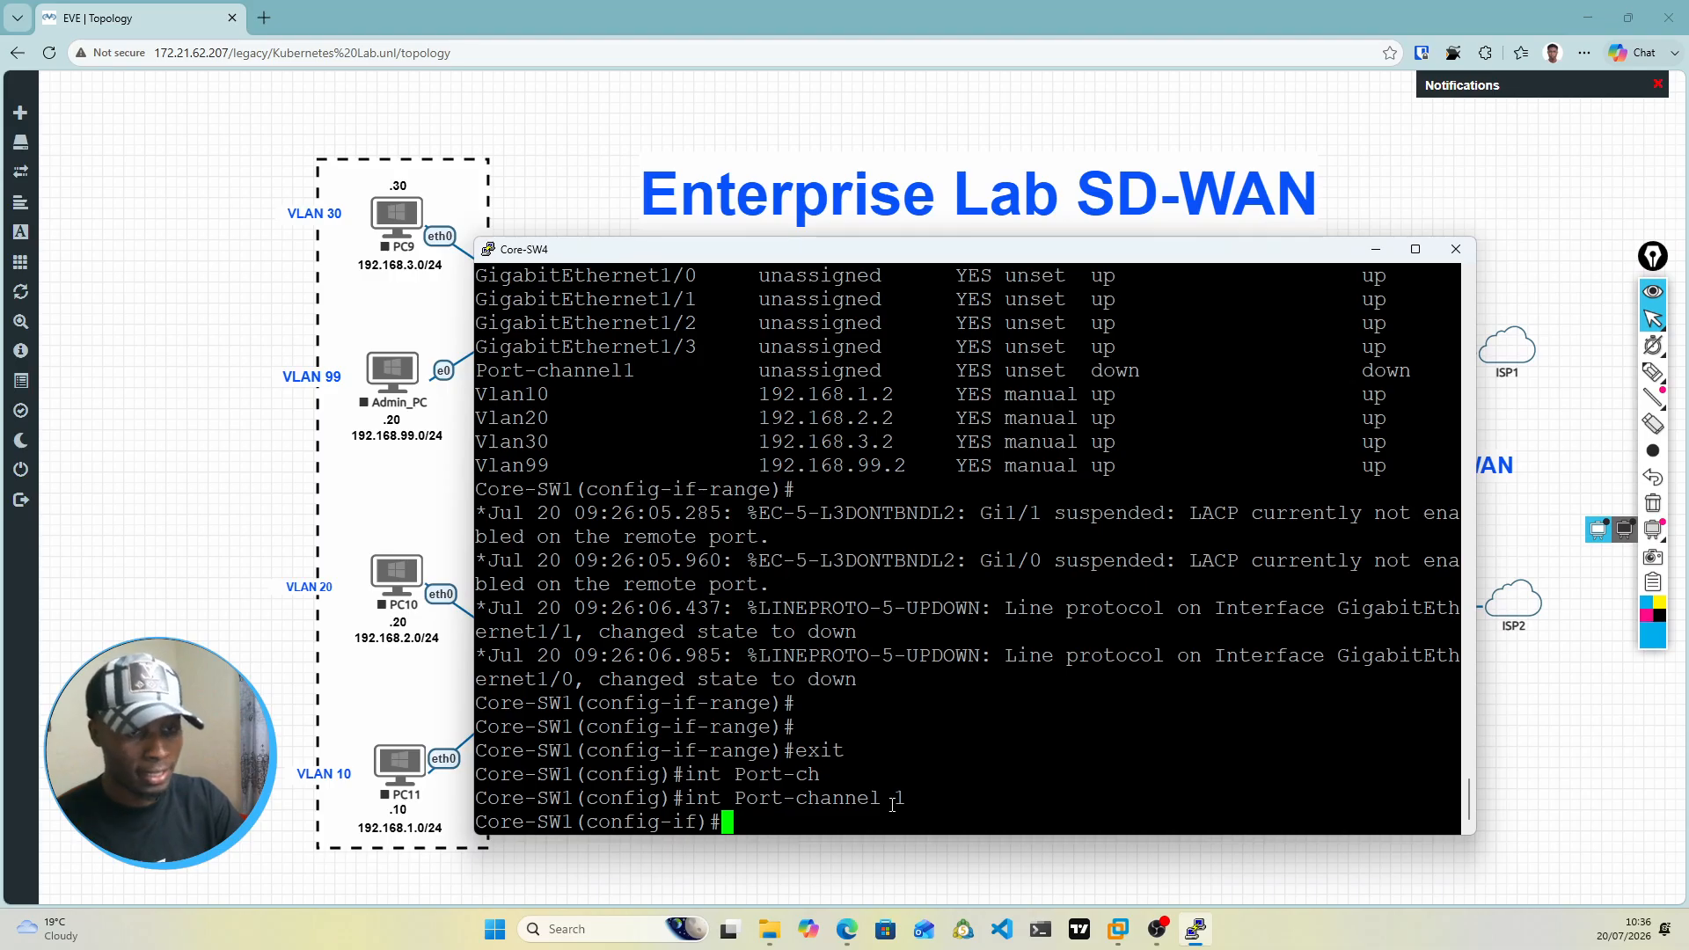
# Step: Set the trunk encapsulation of interface Port-channel 1 to dot1q
pyautogui.write('swi')
pyautogui.press('Tab')
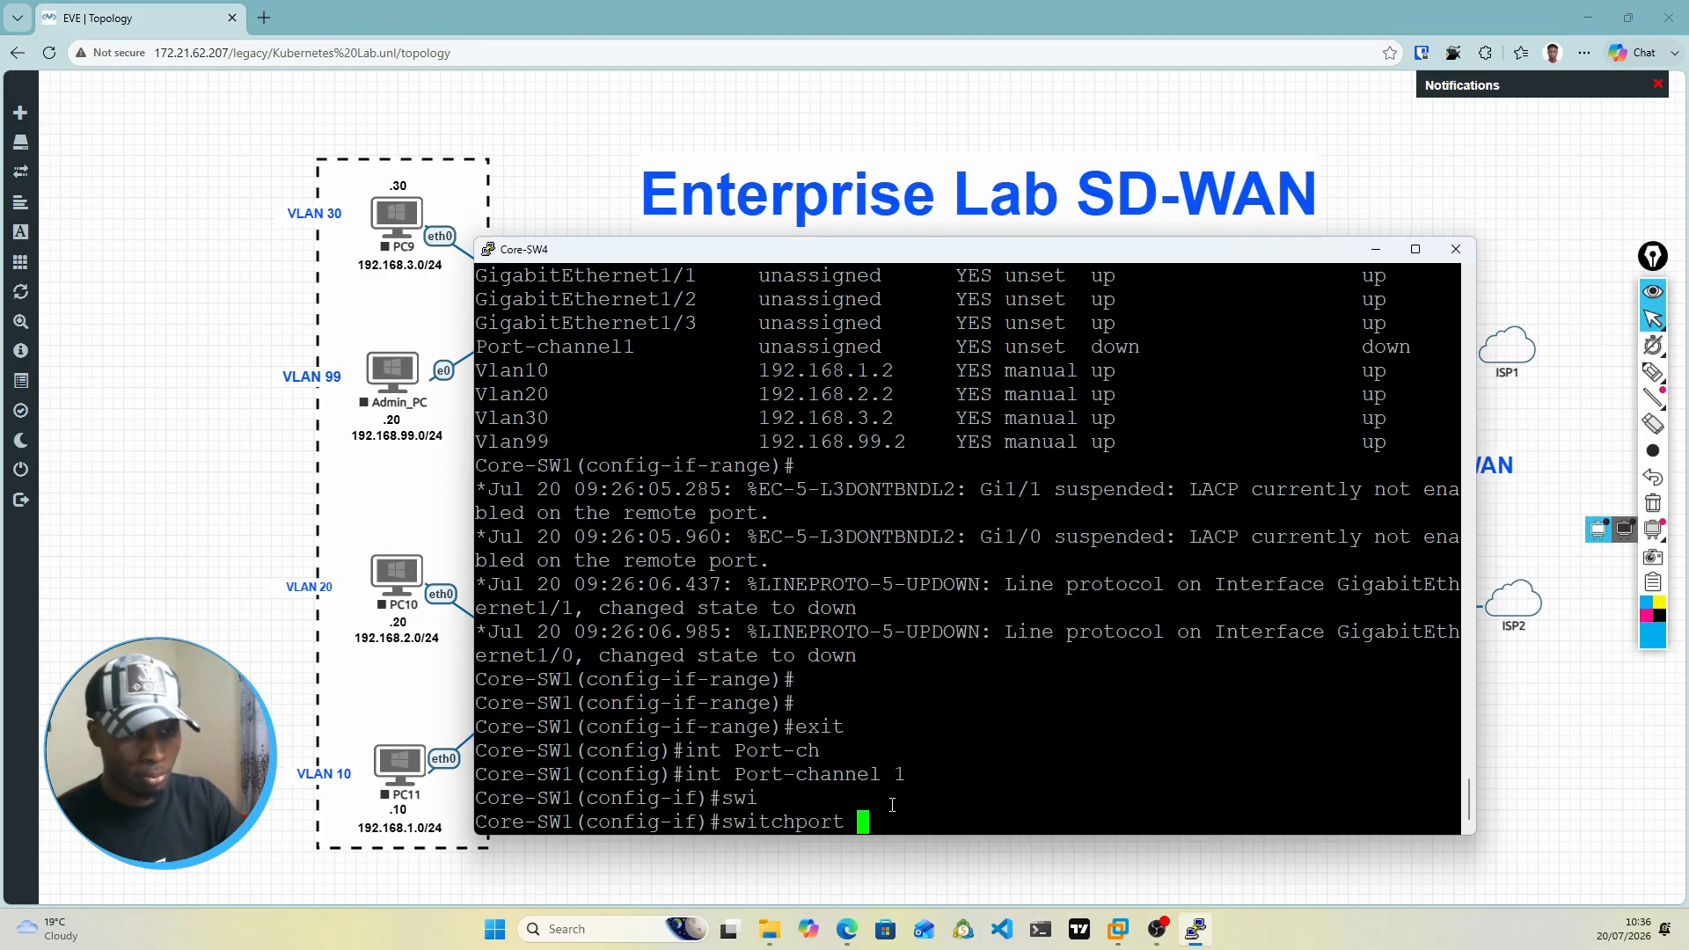
pyautogui.write('tru')
pyautogui.press('Tab')
pyautogui.write('en')
pyautogui.press('Tab')
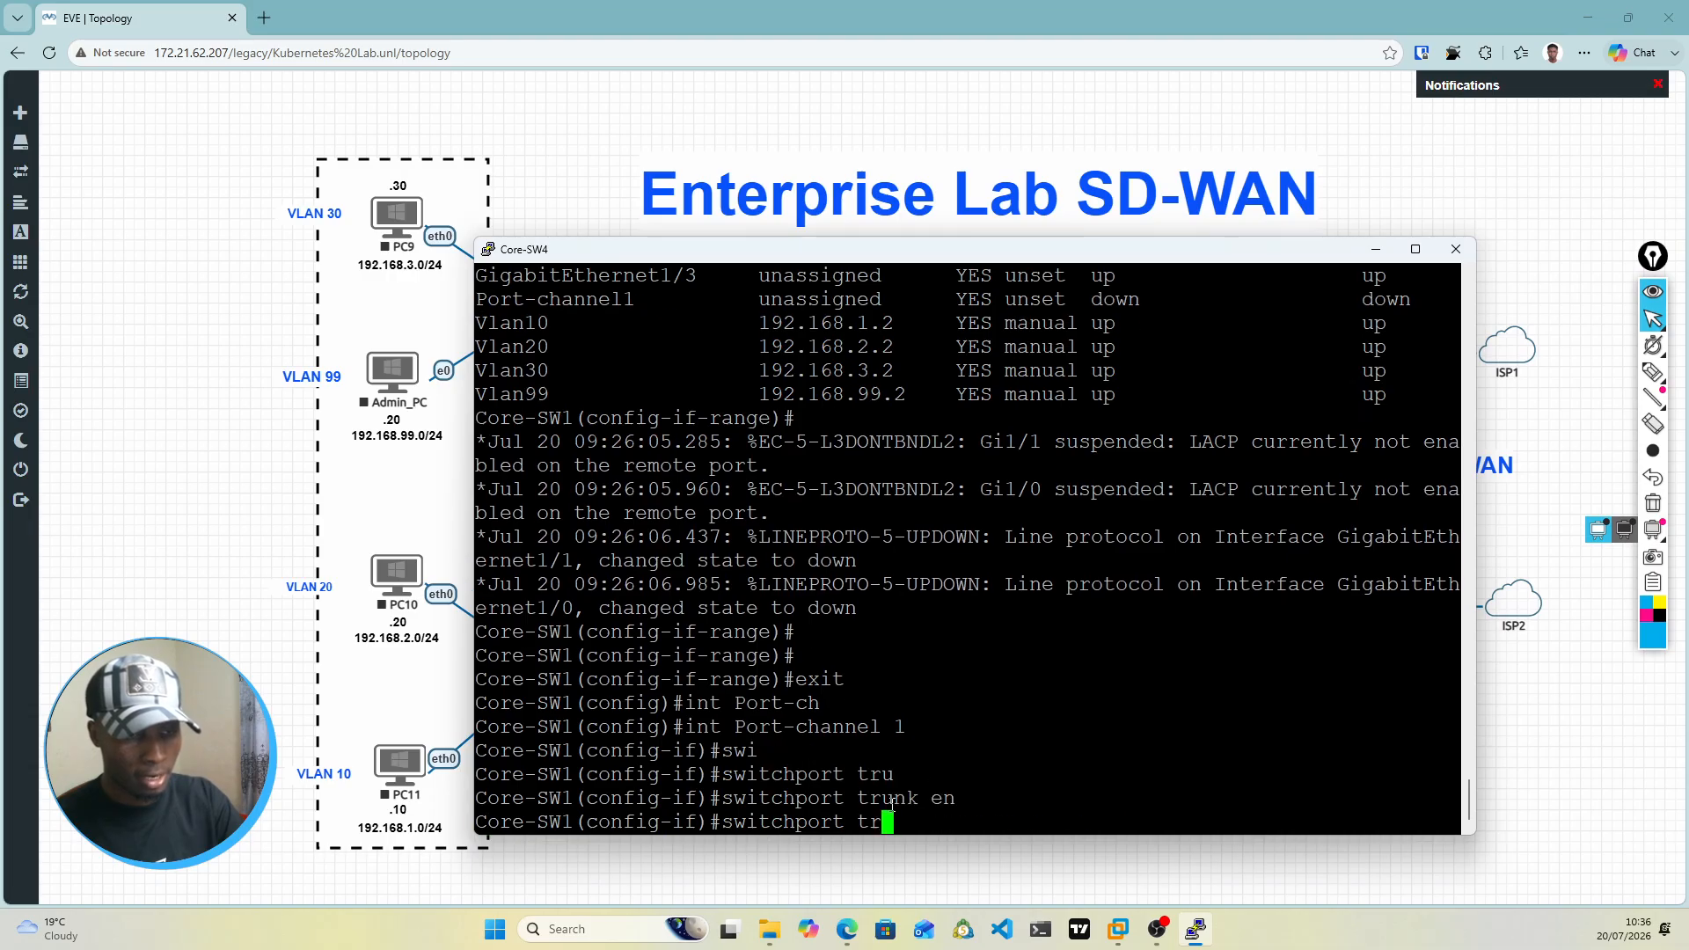
pyautogui.write('do')
pyautogui.press('Tab')
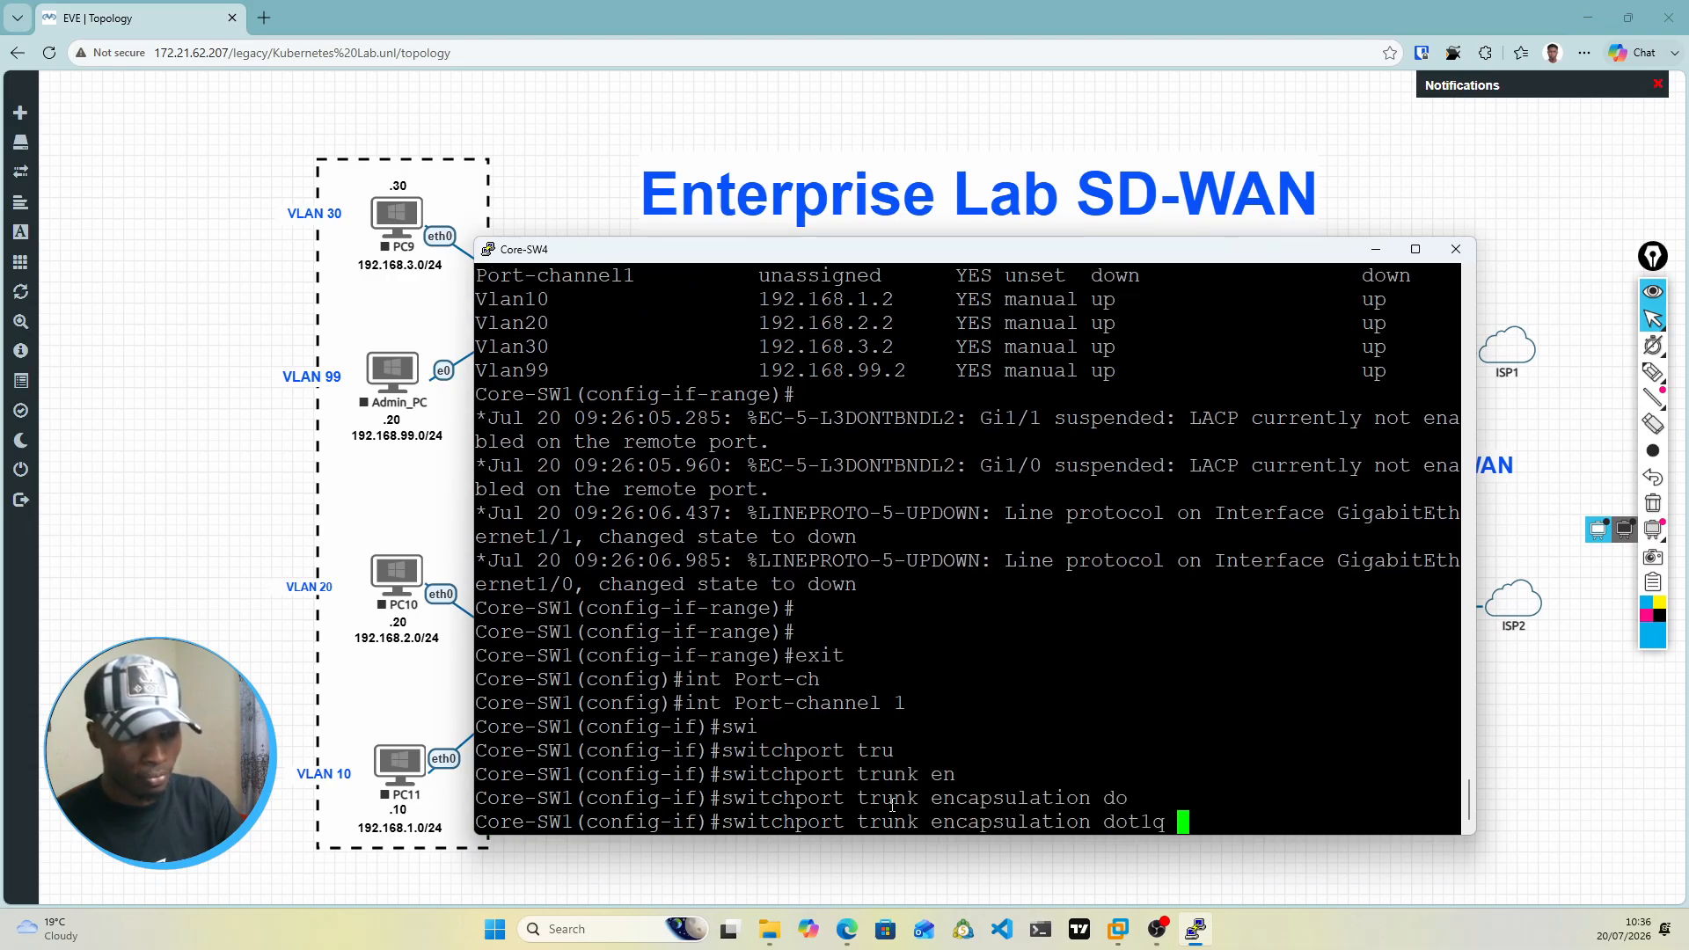
pyautogui.press('Return')
# Step: Set interface Port-channel 1 to switchport mode trunk, re-running the command once the log output has interrupted the line
pyautogui.write('swi')
pyautogui.press('Tab')
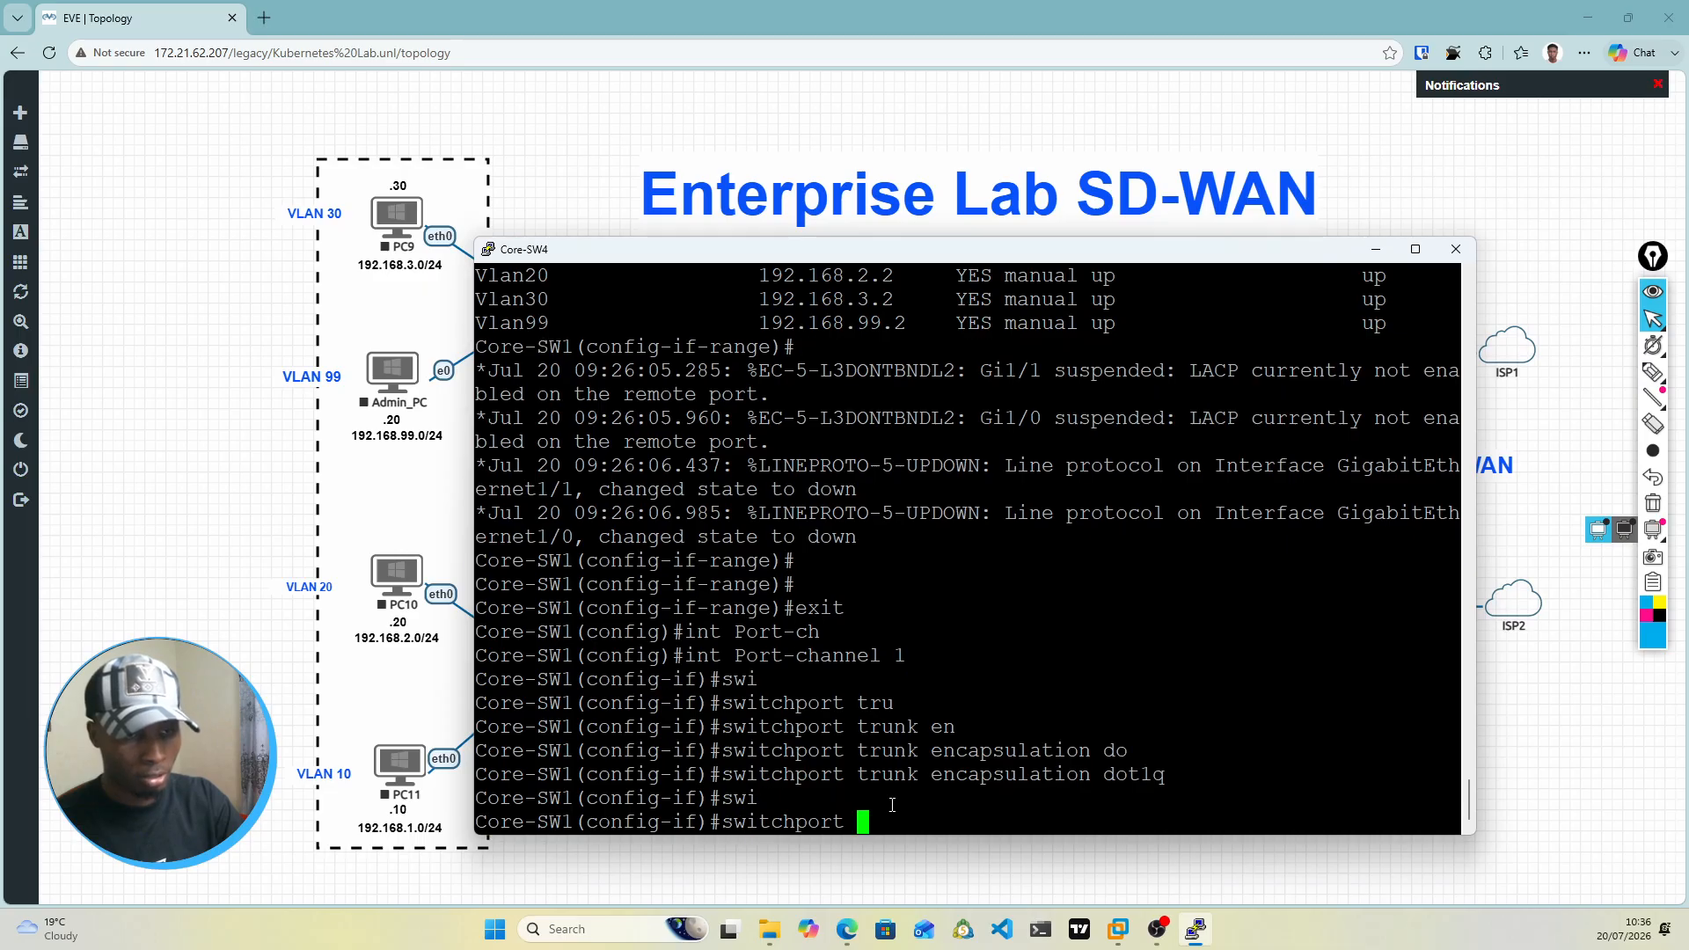
pyautogui.write('mod')
pyautogui.press('Tab')
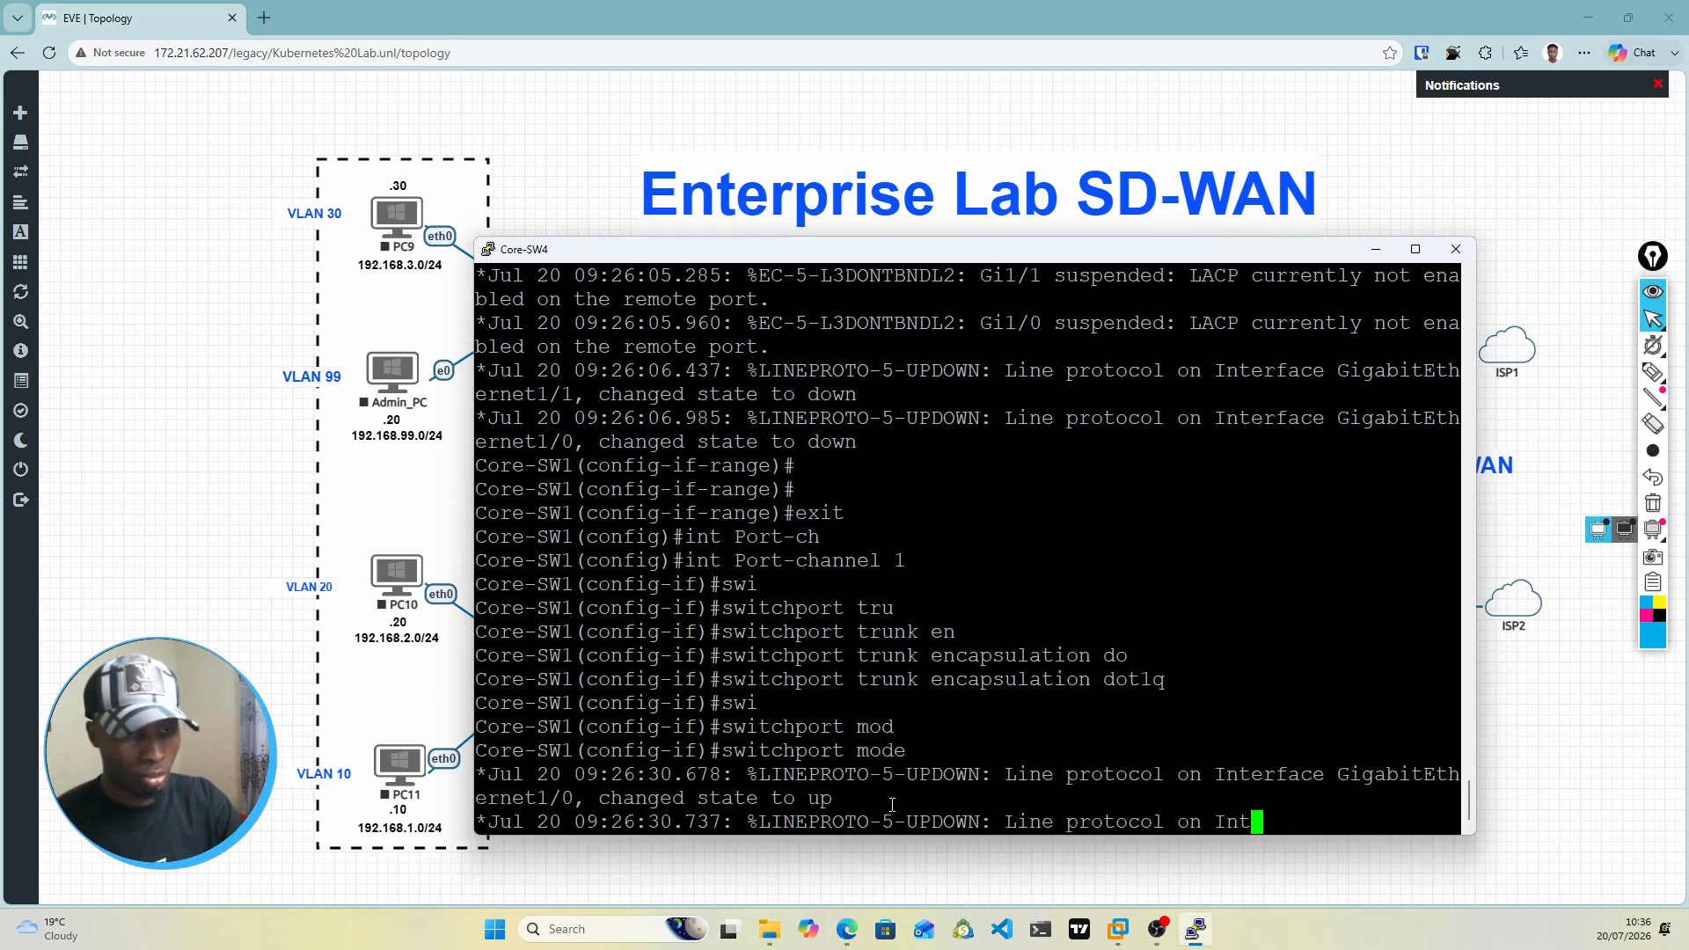
pyautogui.write('t1/1, changed state to upt')
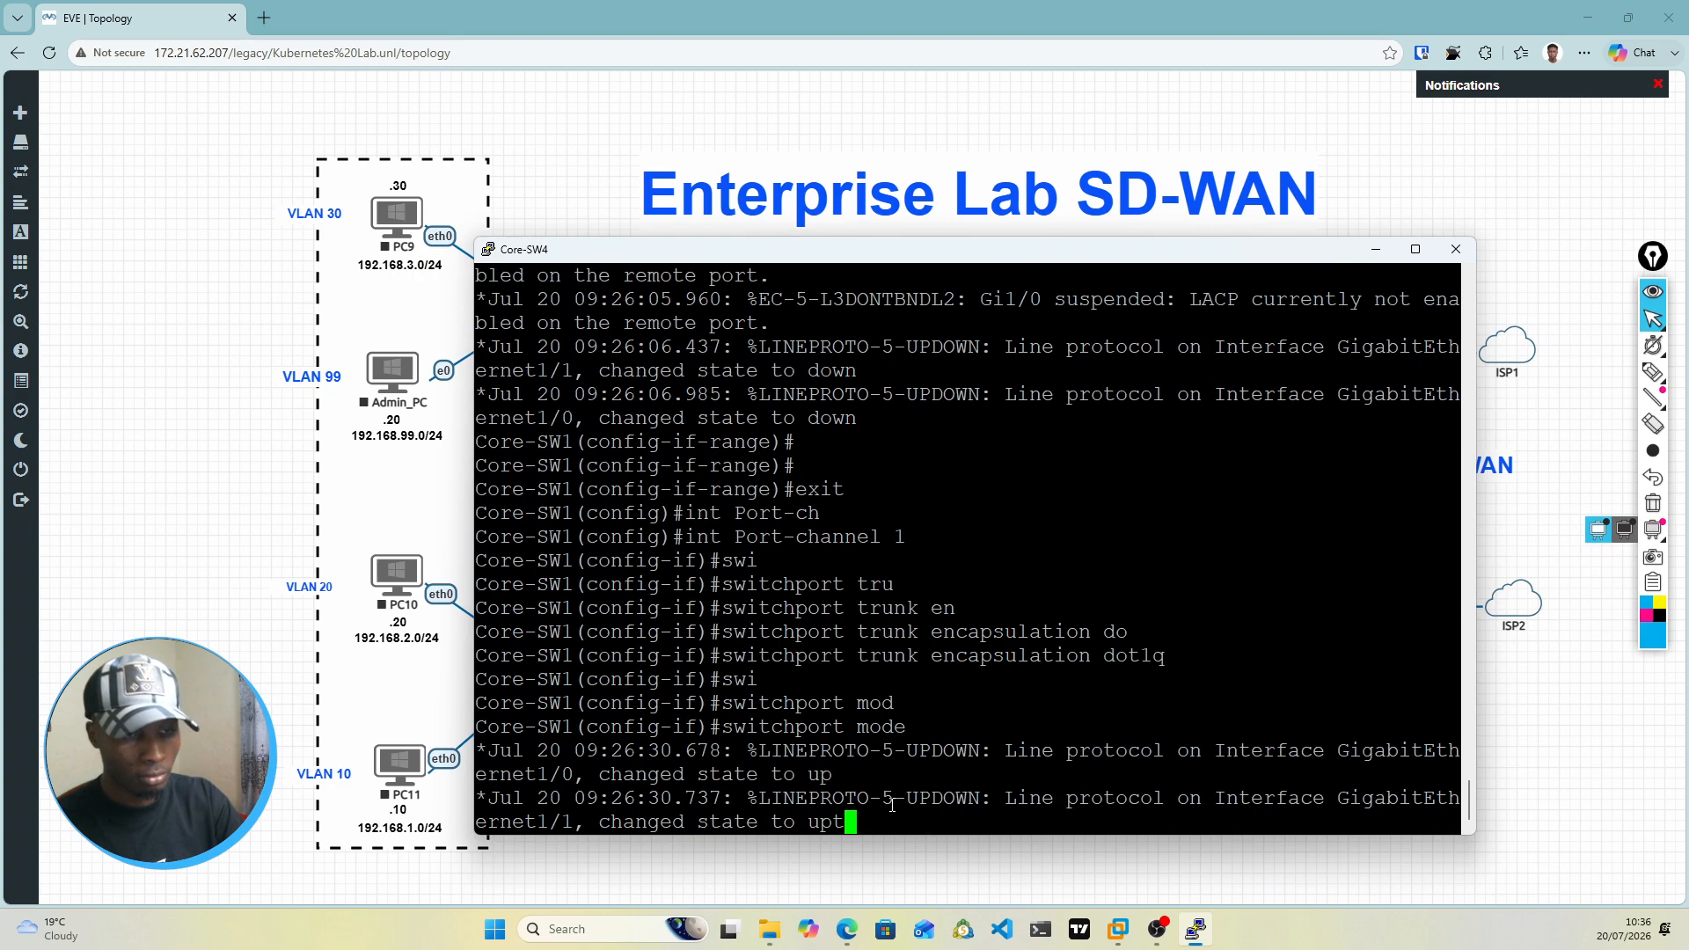
pyautogui.write('runc')
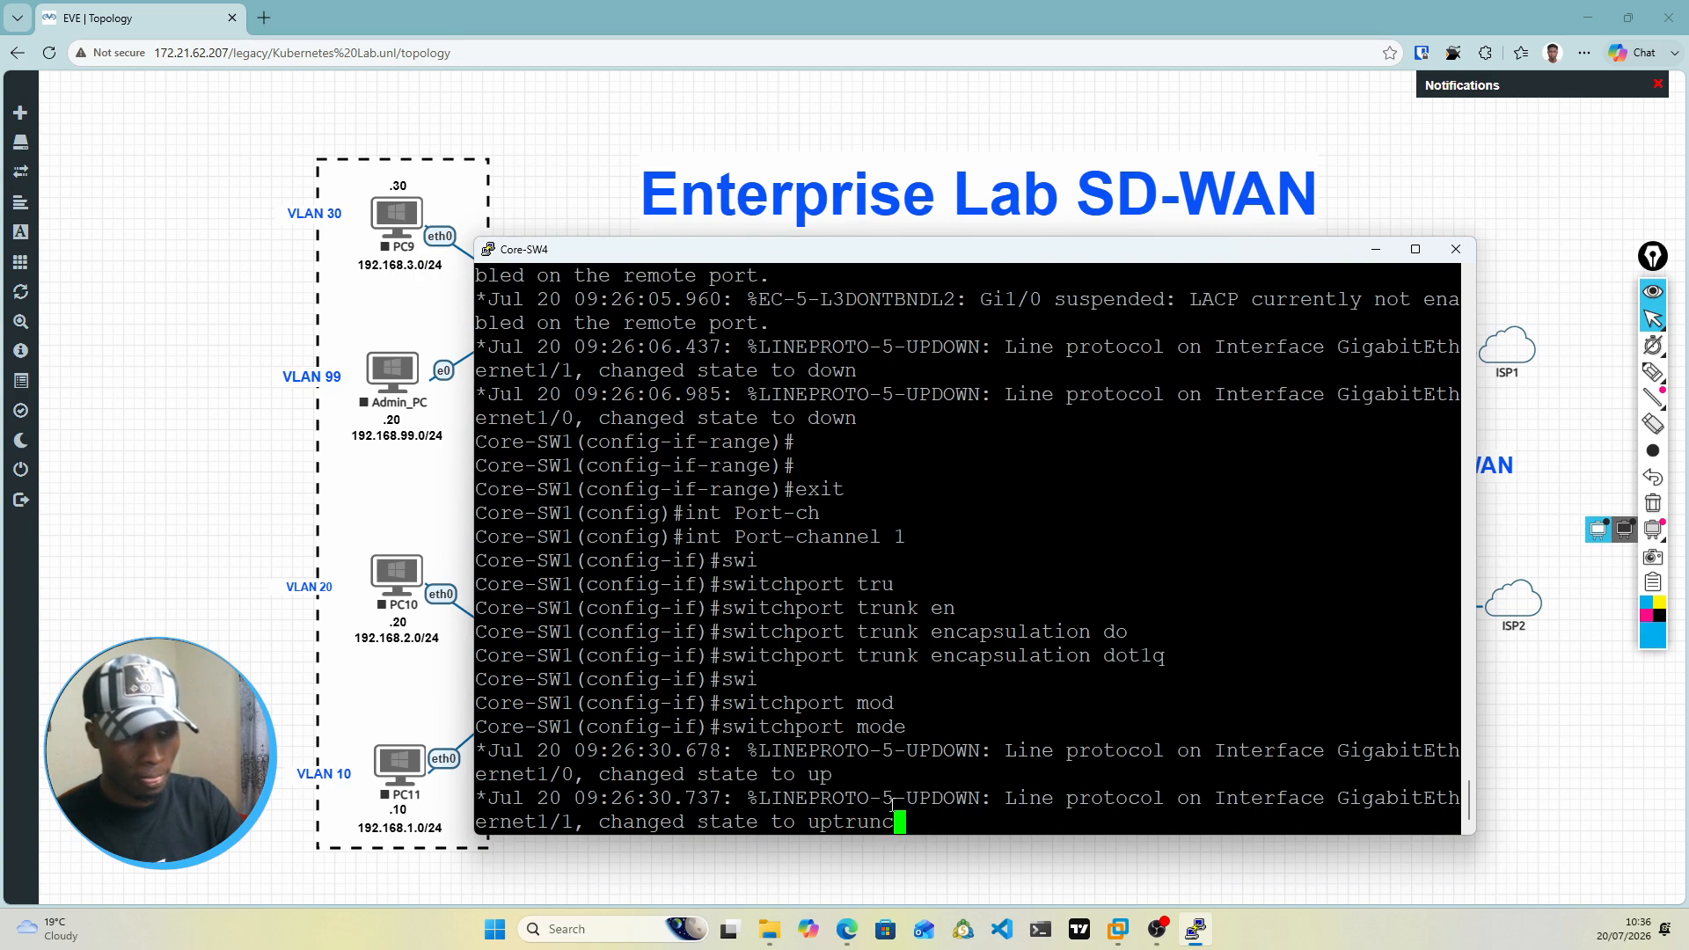
pyautogui.press('BackSpace')
pyautogui.write('k')
pyautogui.press('Return')
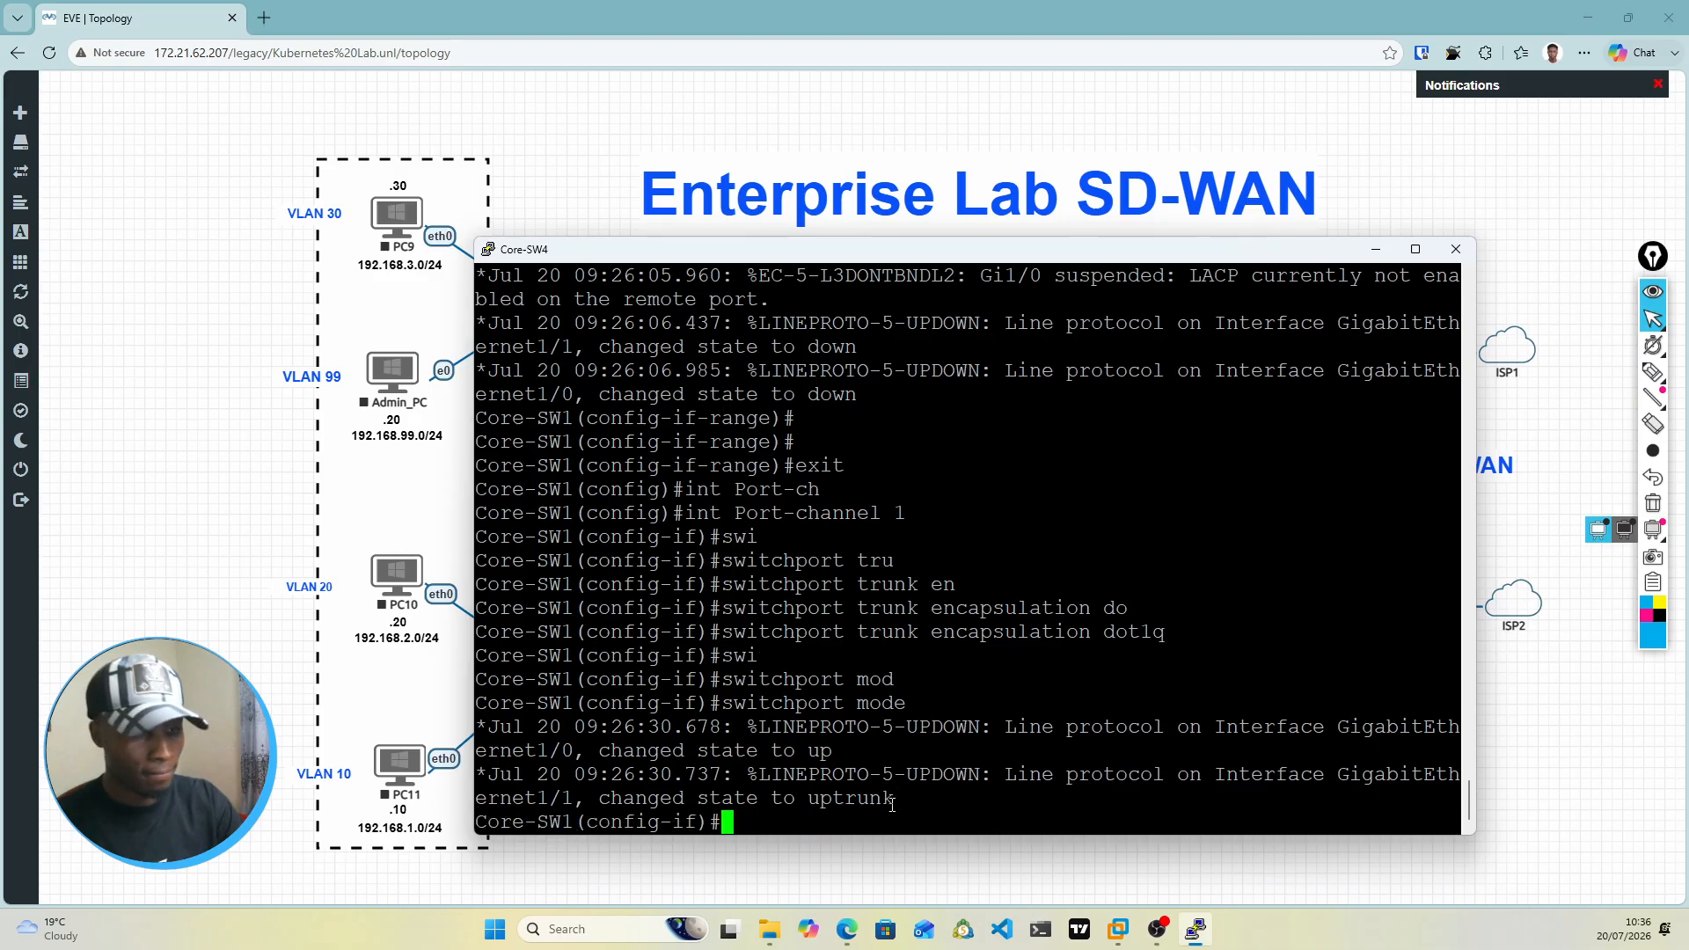
pyautogui.press('Up')
pyautogui.press('Return')
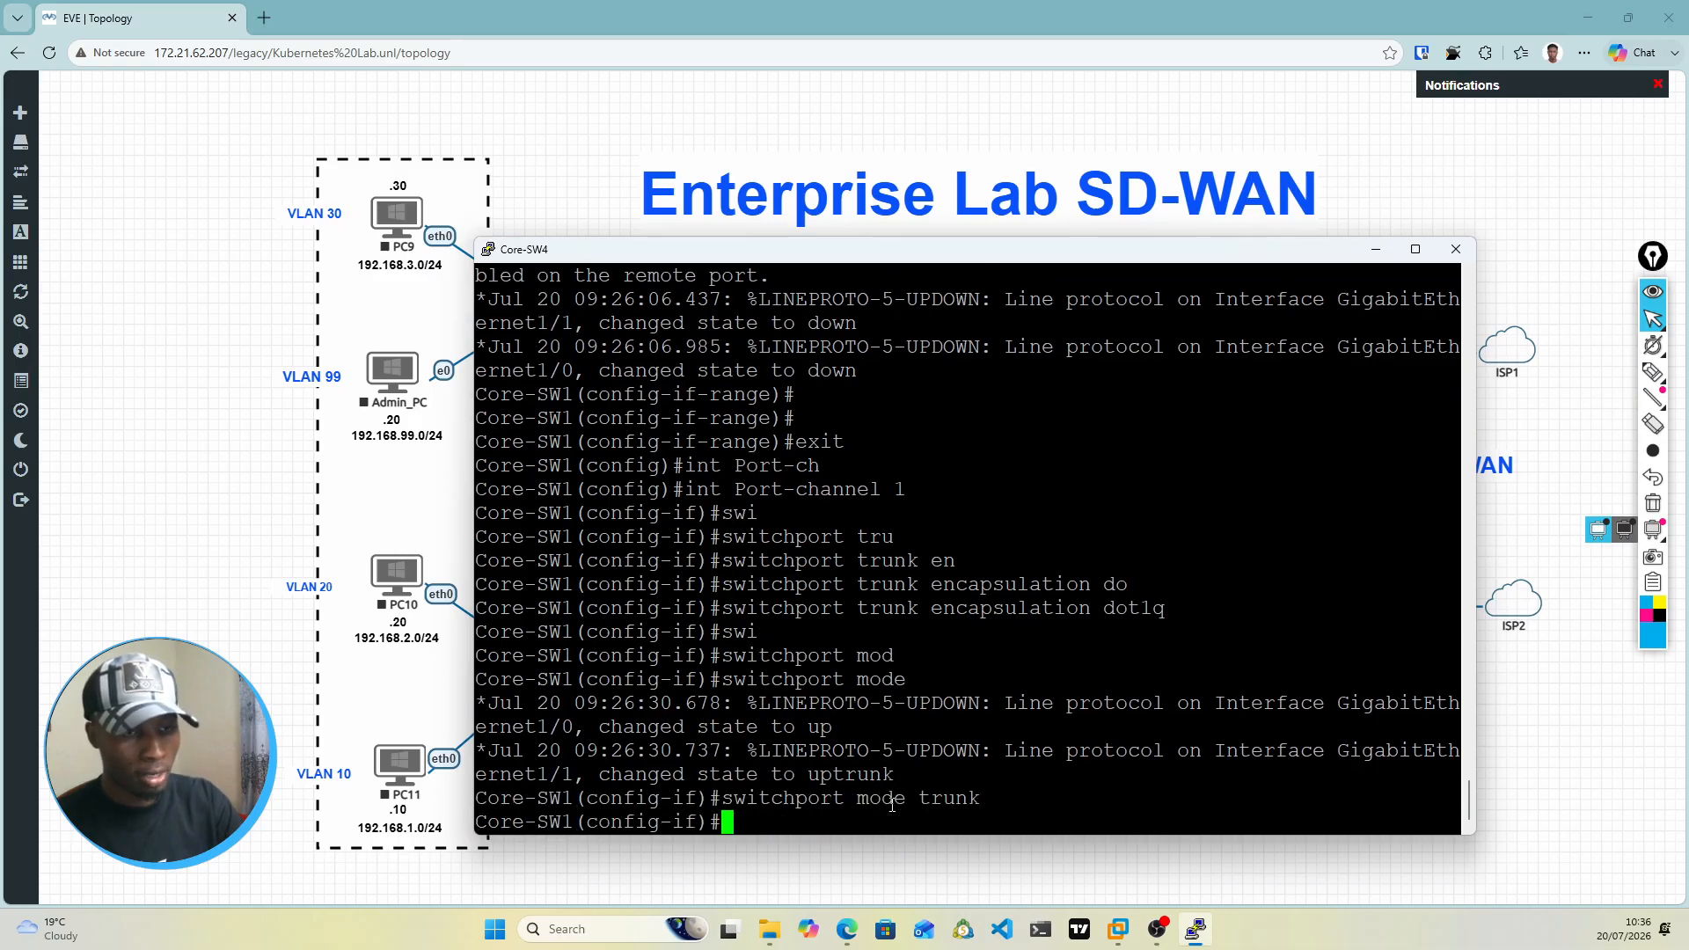
pyautogui.press('Return')
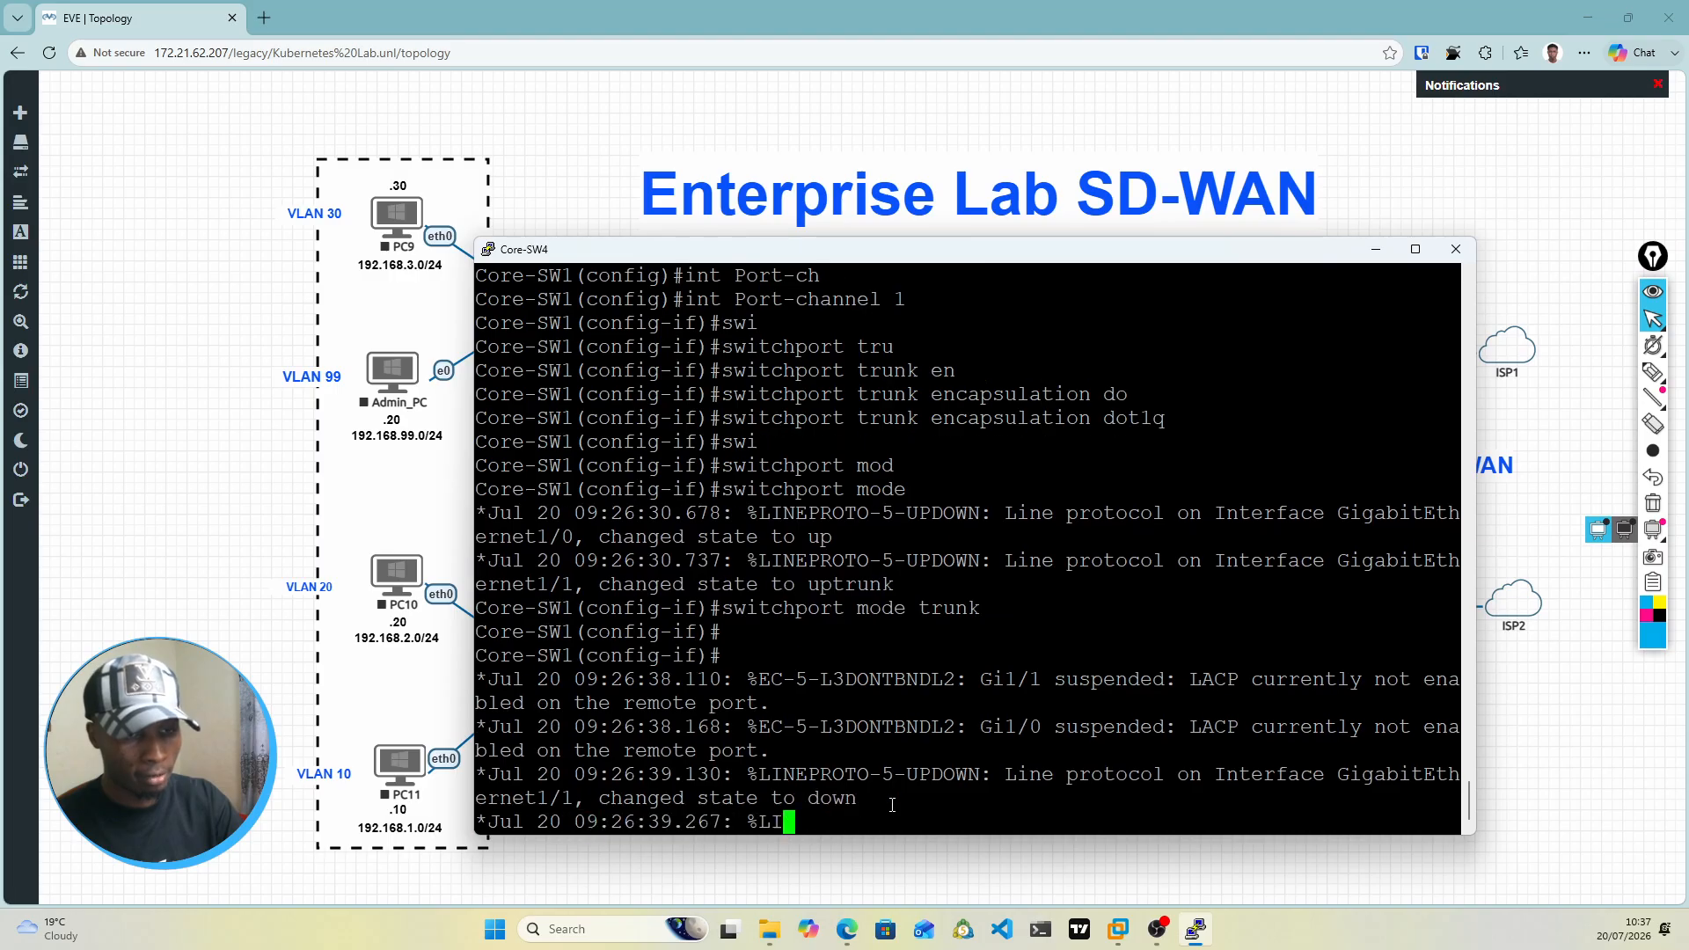
# Step: Enable interface Port-channel 1 with no shut
pyautogui.write('no shut')
pyautogui.press('Return')
pyautogui.press('Return')
pyautogui.press('Return')
pyautogui.press('Return')
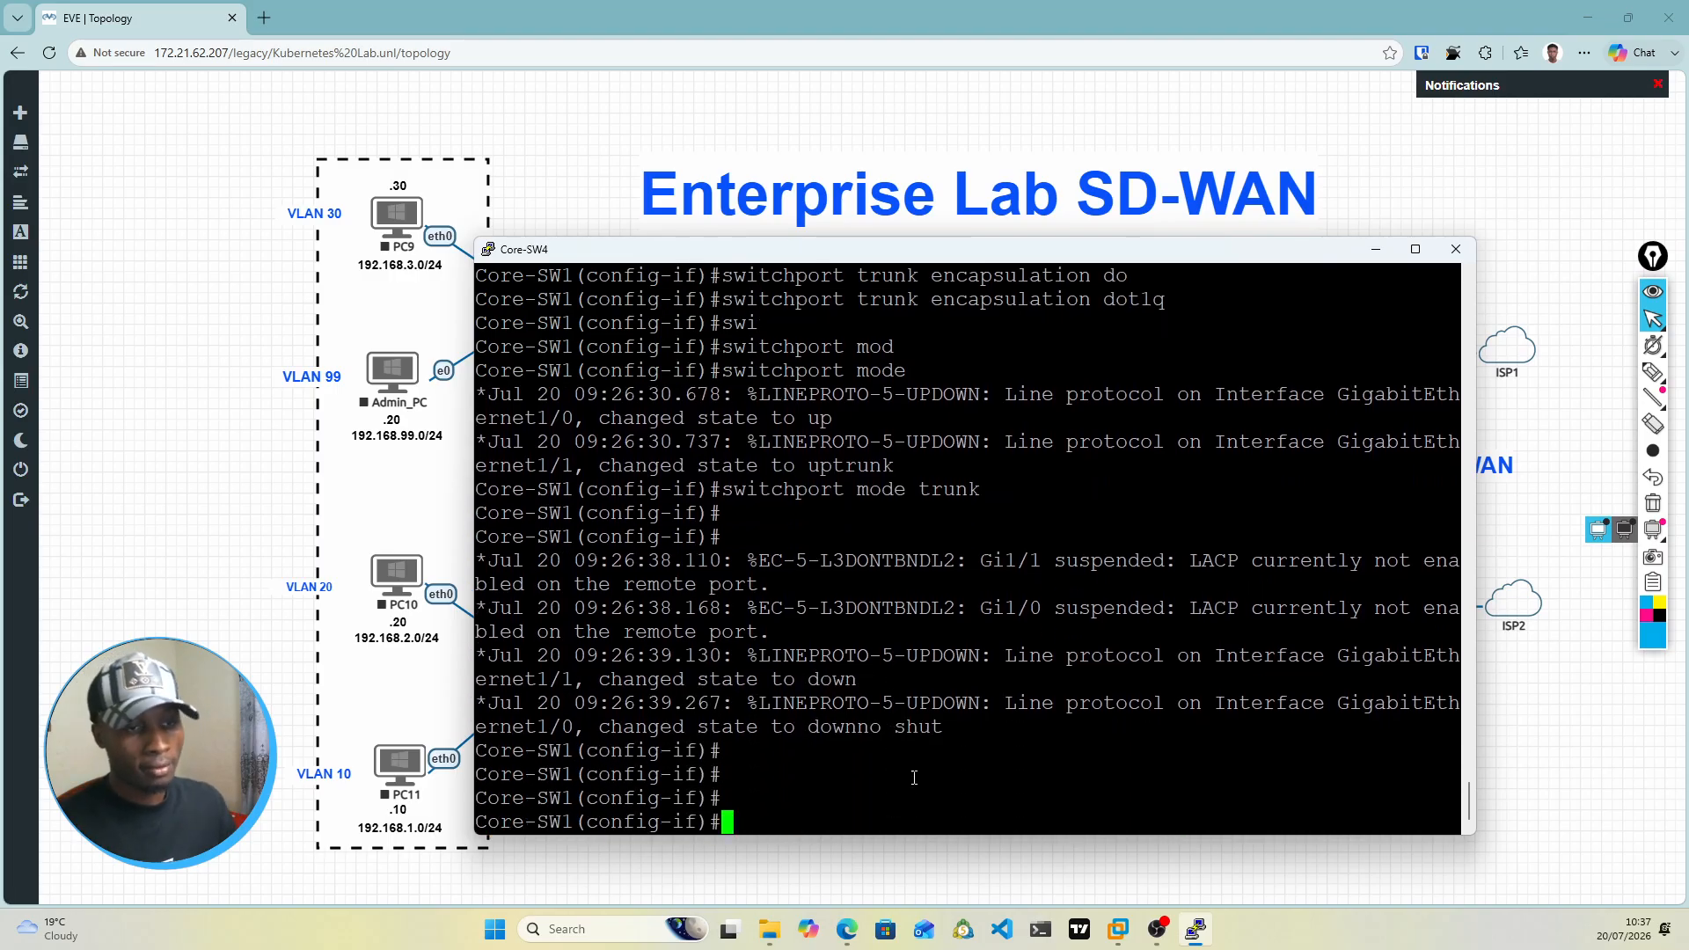
pyautogui.click(1376, 250)
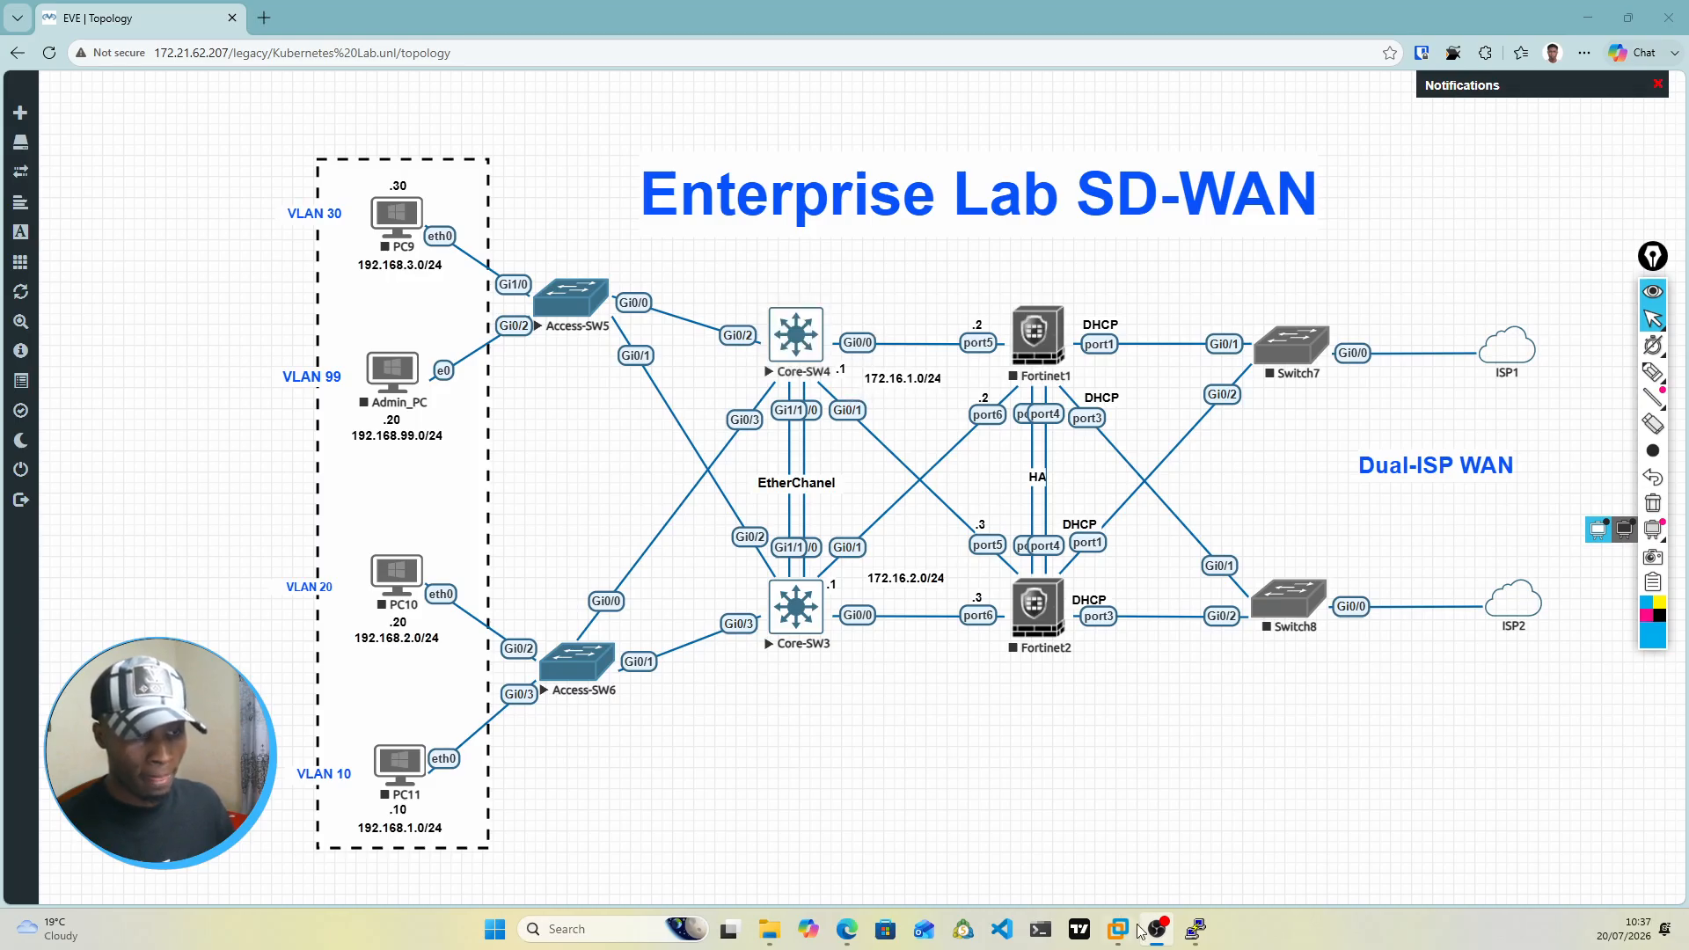
pyautogui.moveTo(1203, 940)
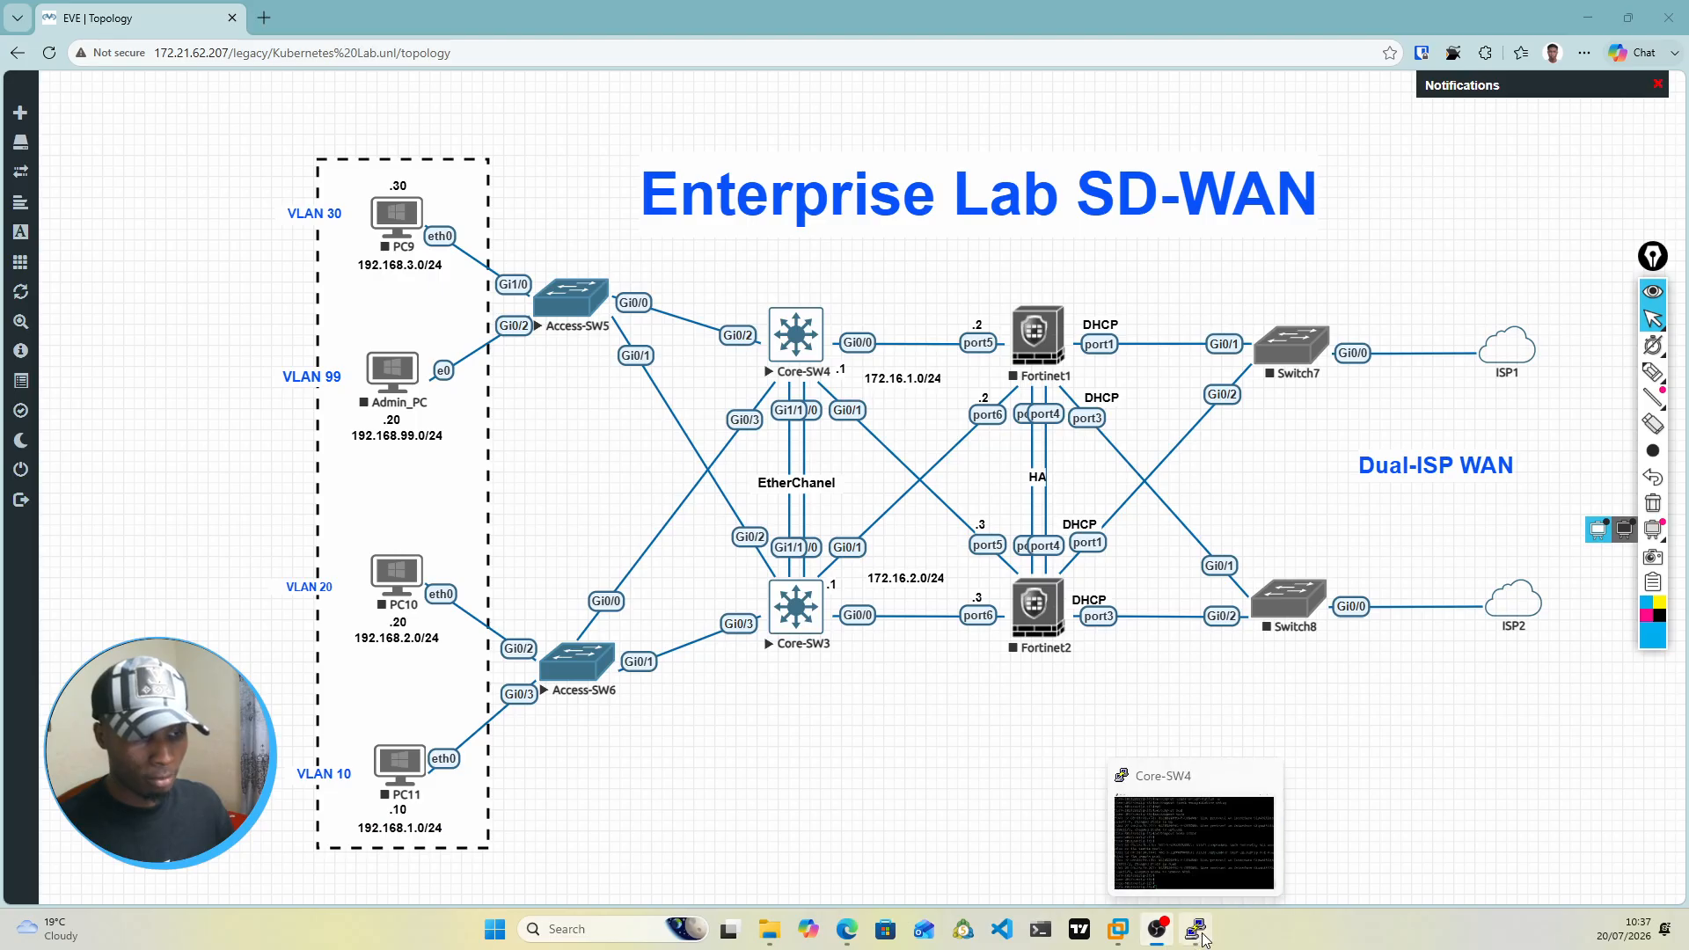
pyautogui.click(1214, 871)
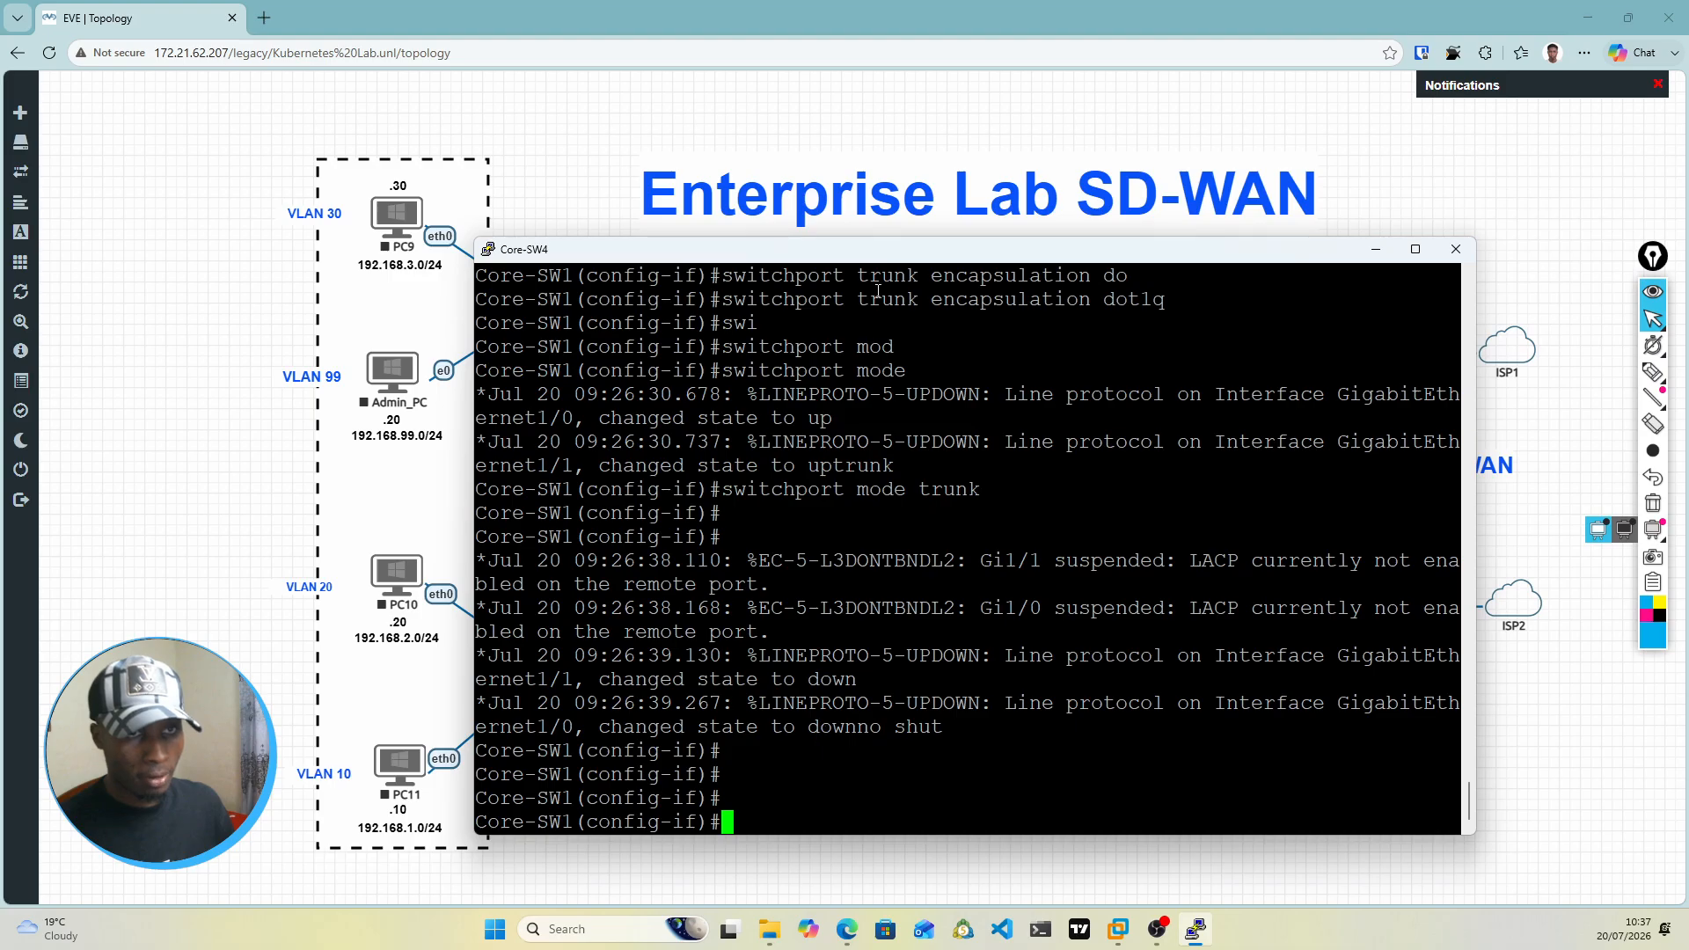
pyautogui.moveTo(890, 257); pyautogui.dragTo(913, 555)
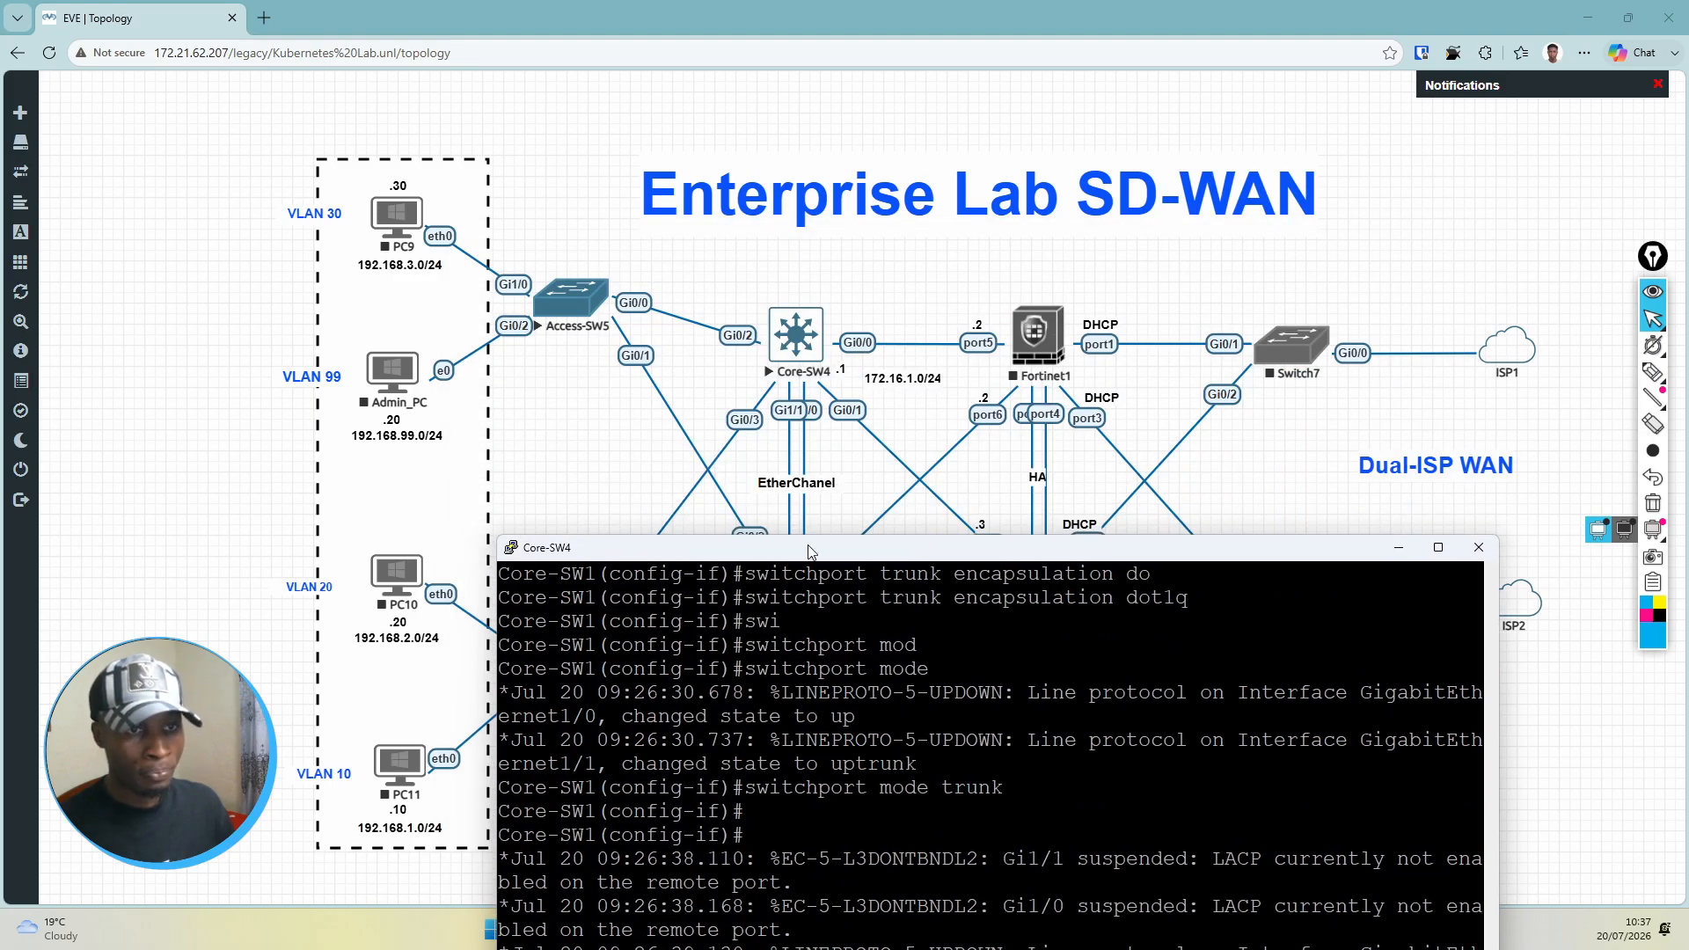
pyautogui.moveTo(809, 551); pyautogui.dragTo(827, 205)
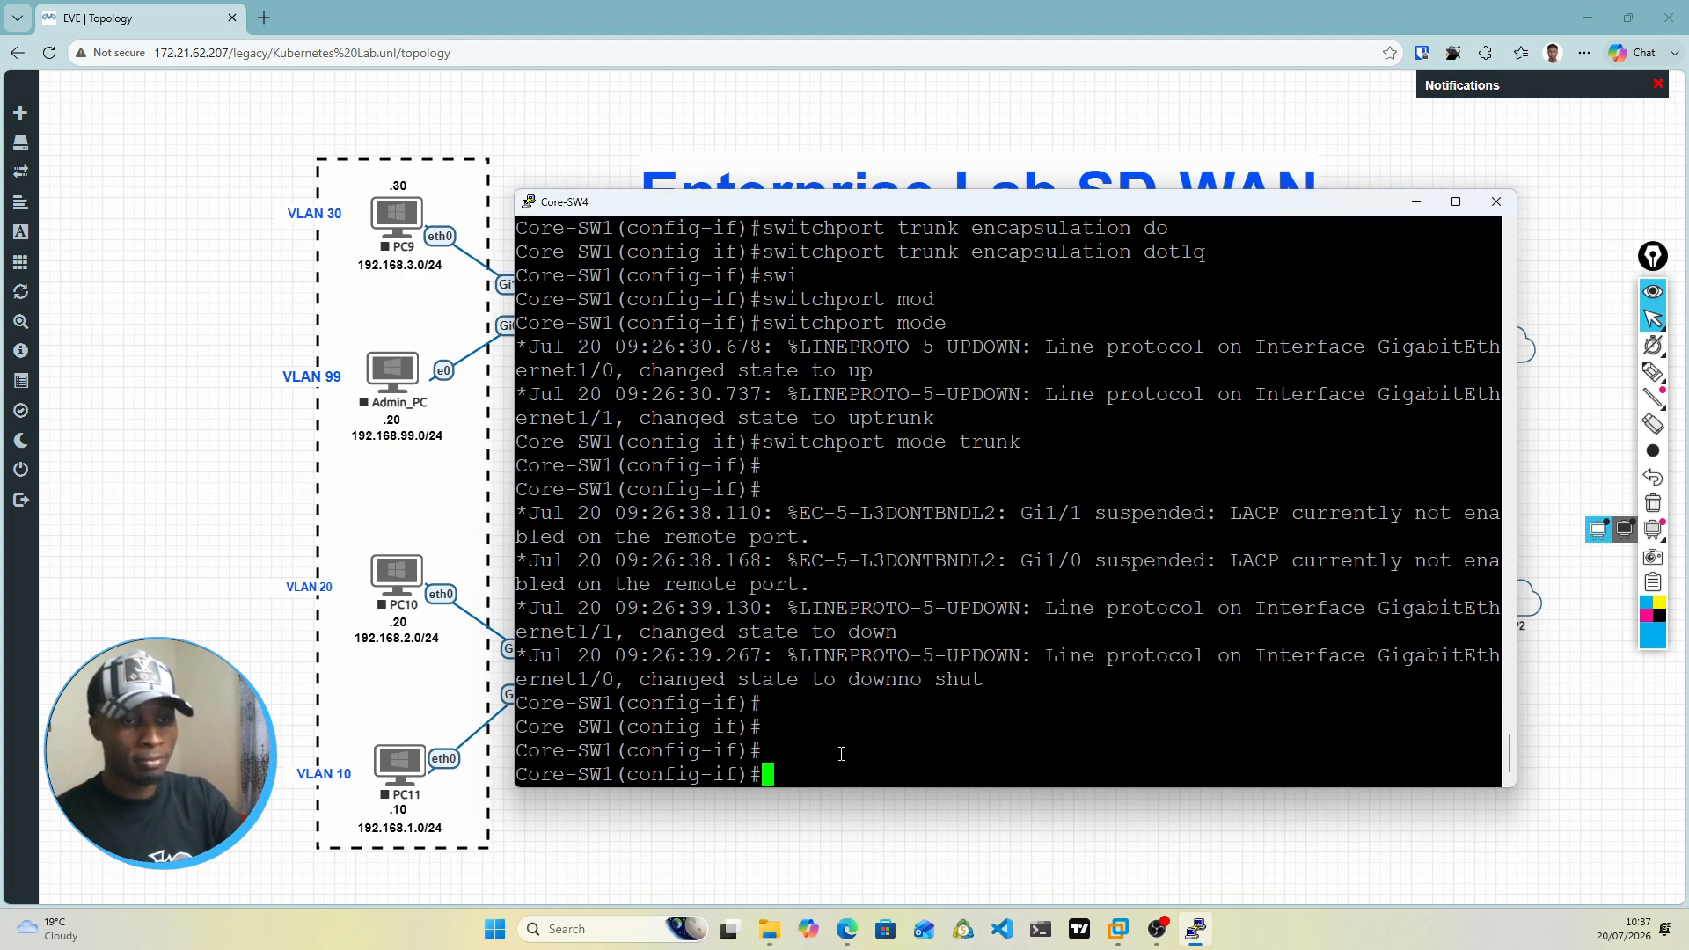
# Step: Leave the Port-channel 1 configuration and enable Layer 3 forwarding globally with ip routing
pyautogui.write('exit')
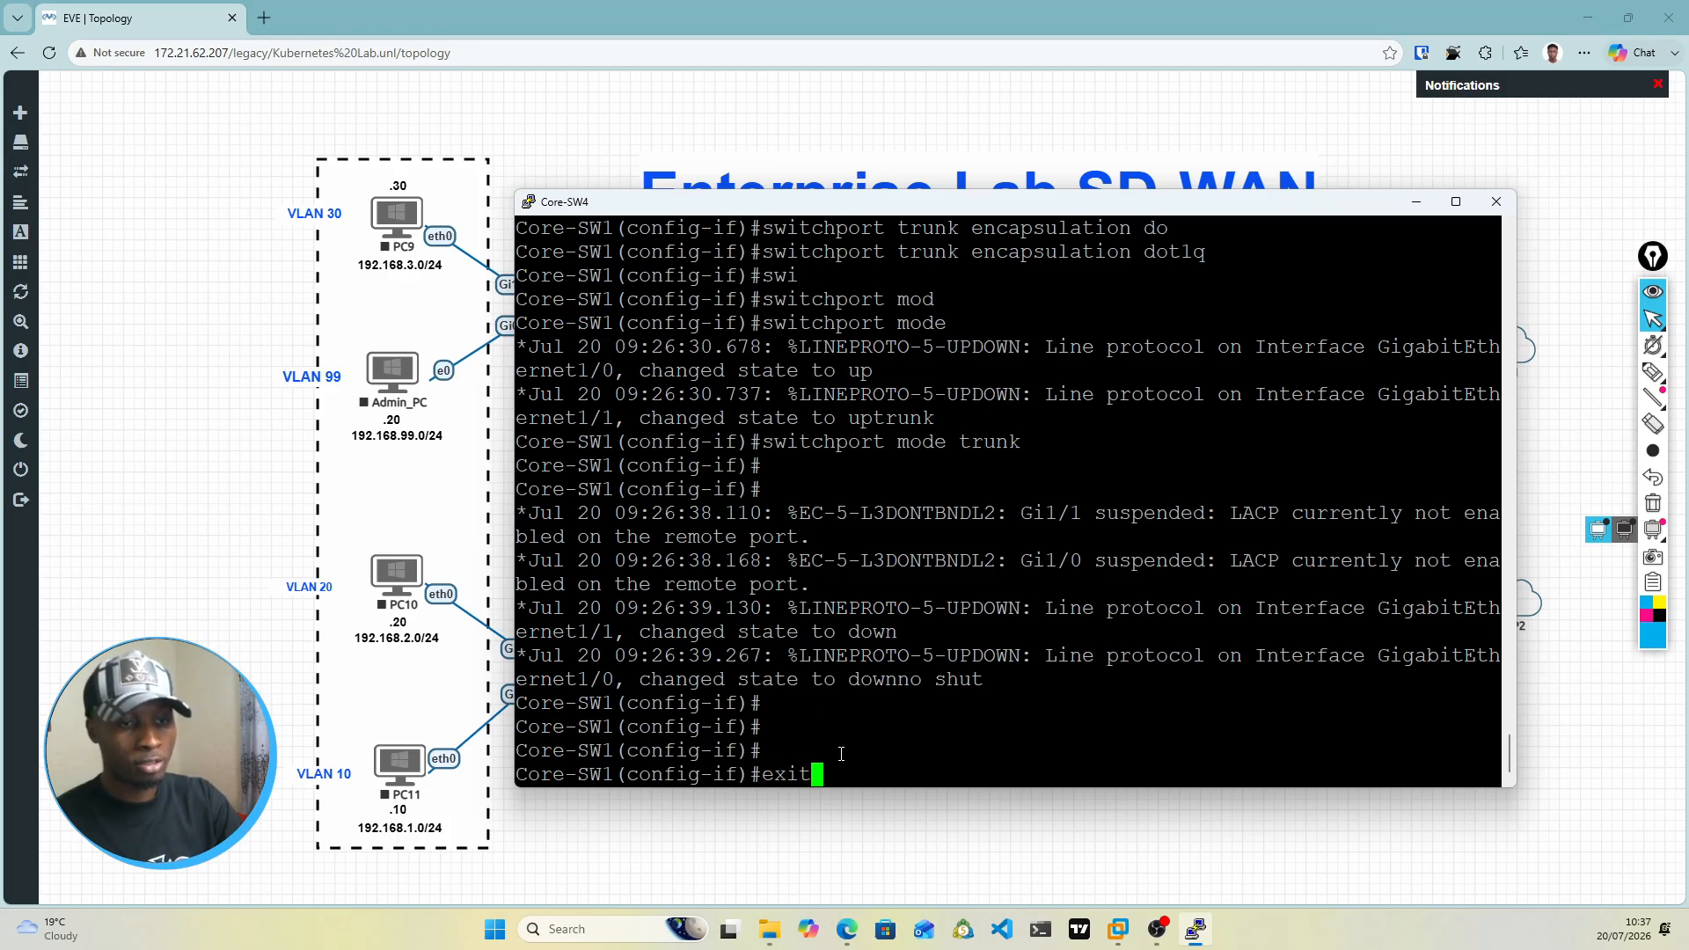
pyautogui.press('Return')
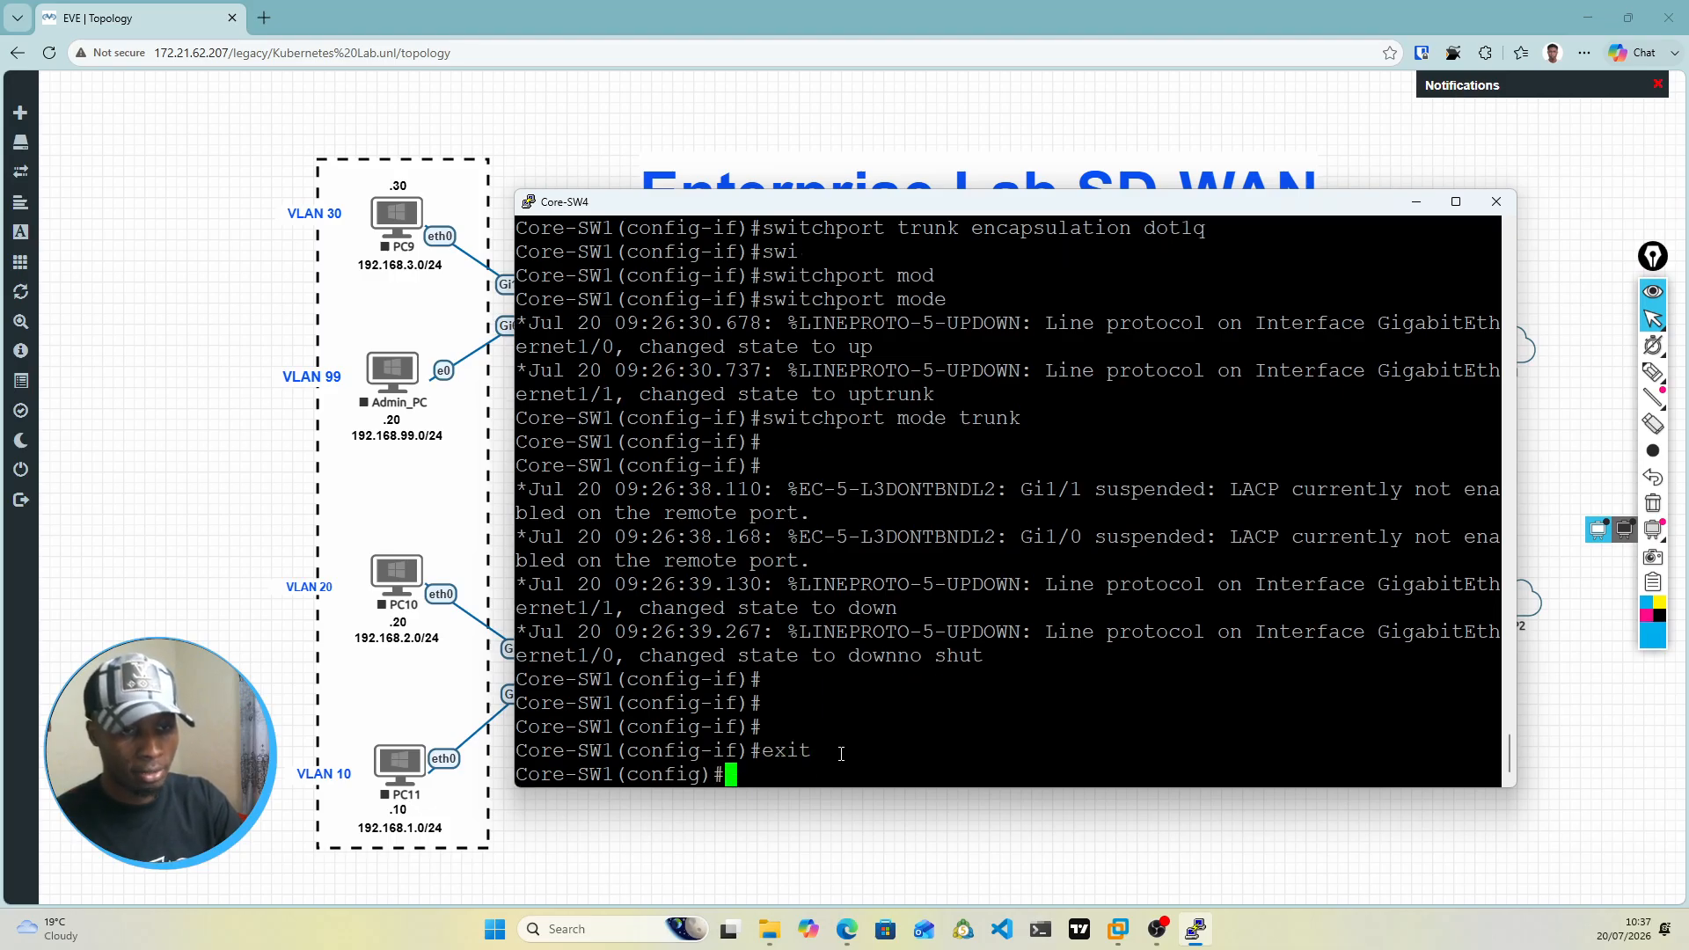
pyautogui.write('ip rout')
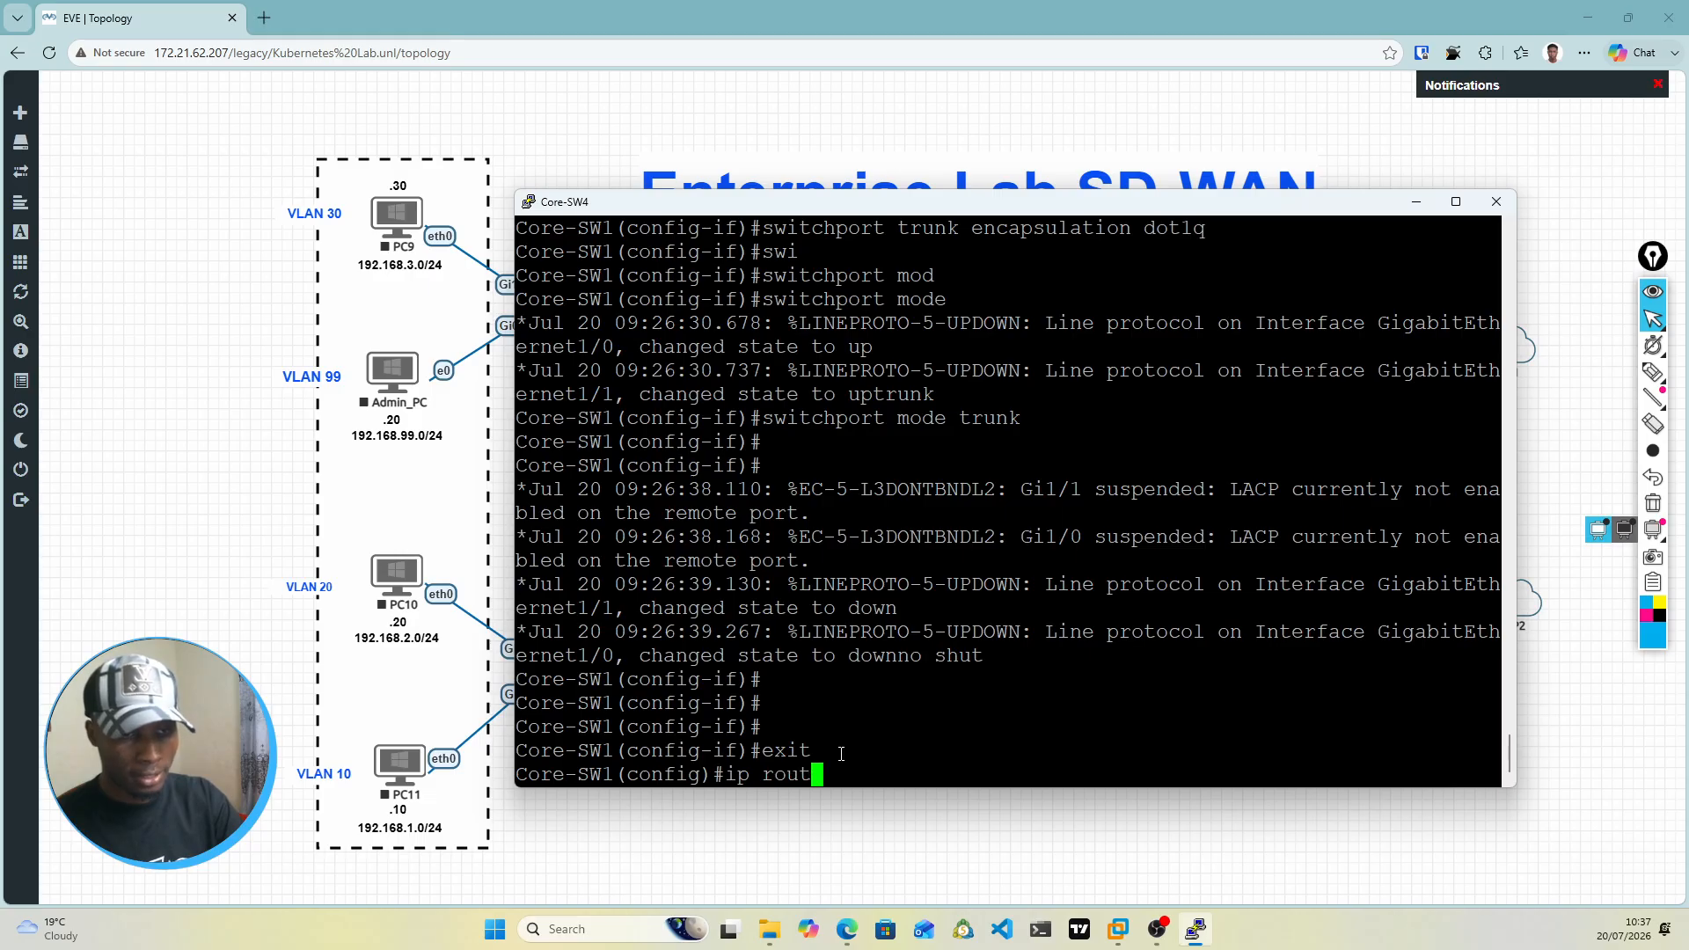
pyautogui.write('ing')
pyautogui.press('Return')
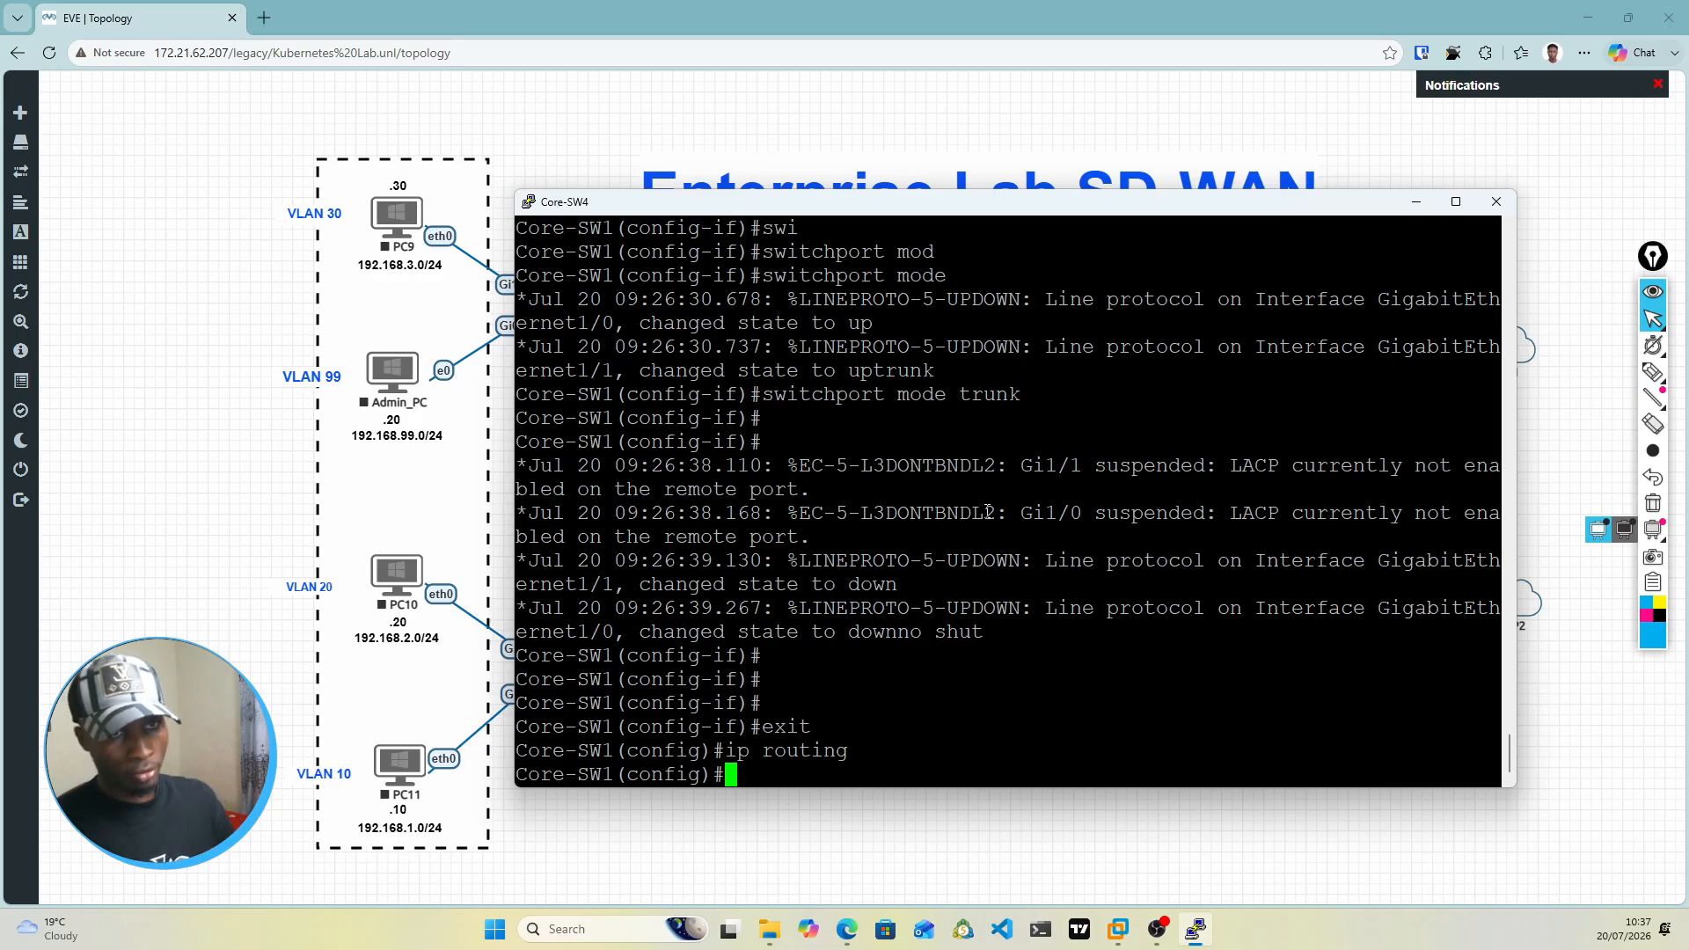
pyautogui.moveTo(905, 212); pyautogui.dragTo(909, 559)
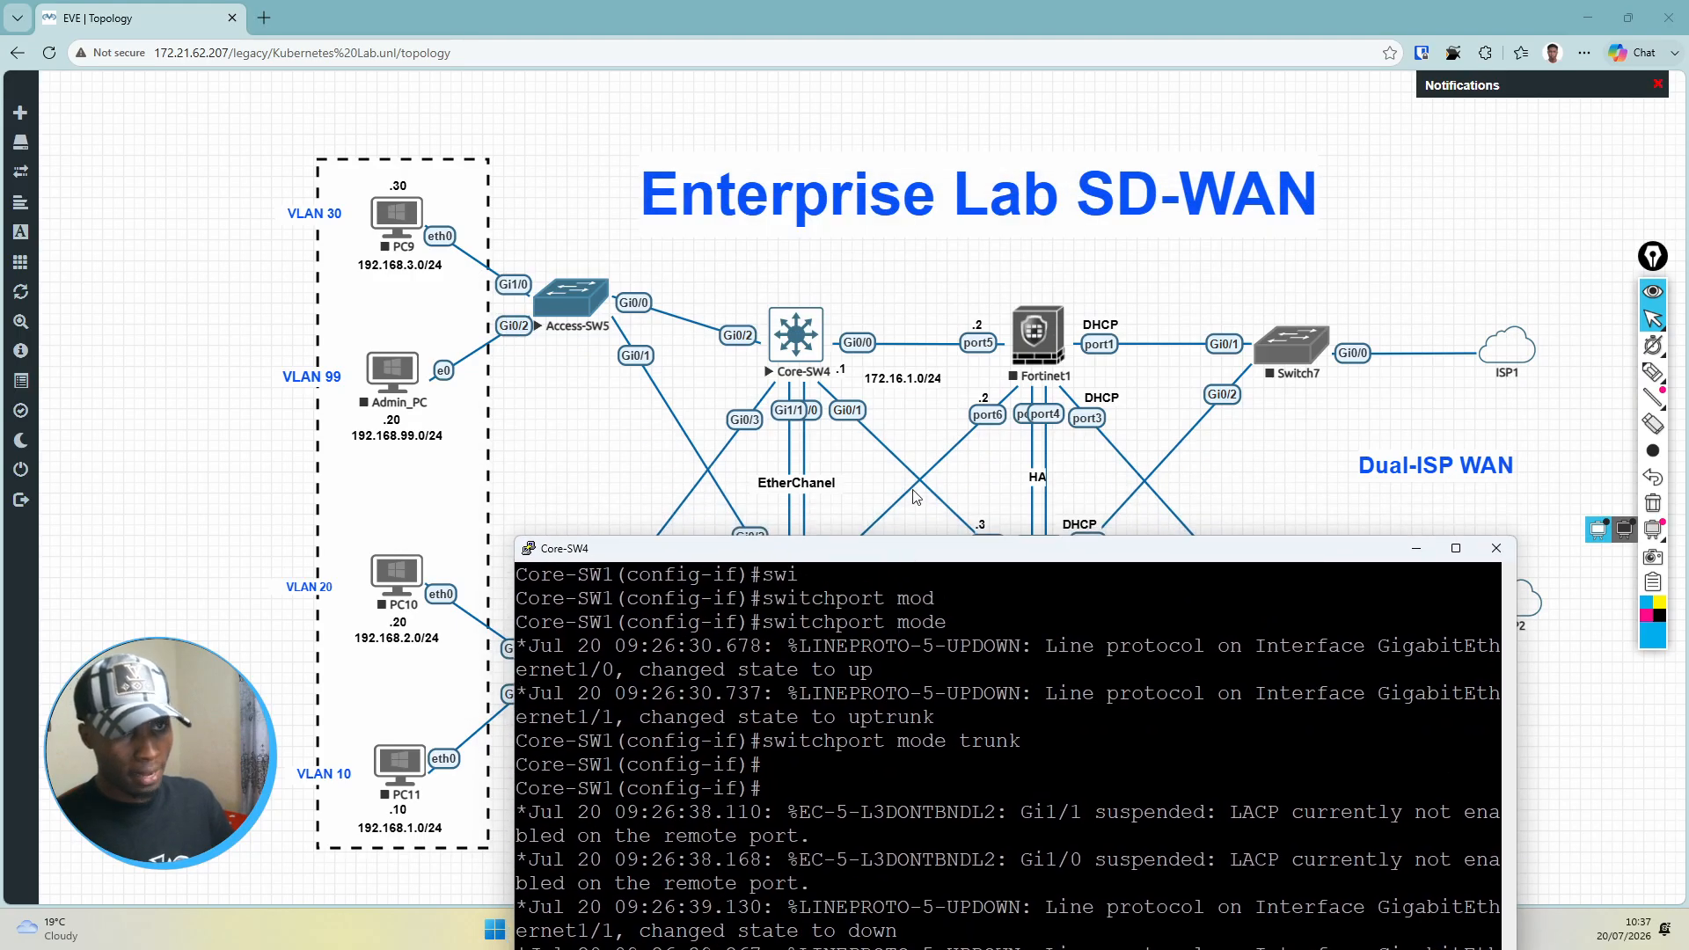
pyautogui.click(897, 383)
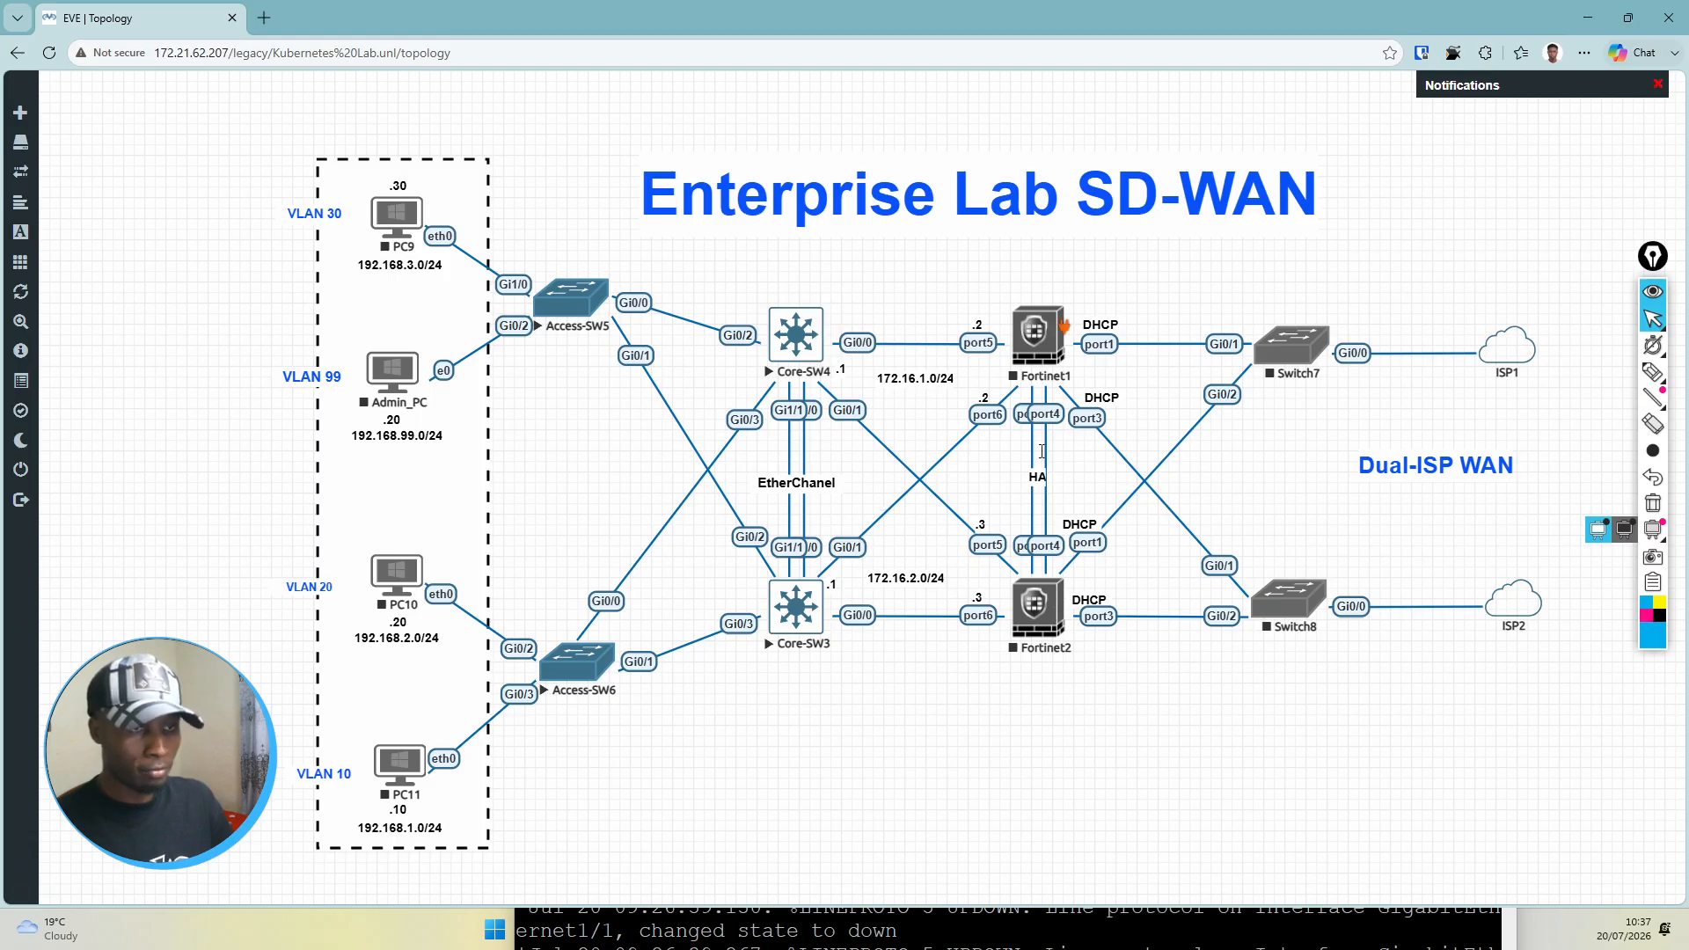
# Step: Bring the Core-SW4 console back, save its configuration with do wr mem, and minimize the console
pyautogui.click(1011, 918)
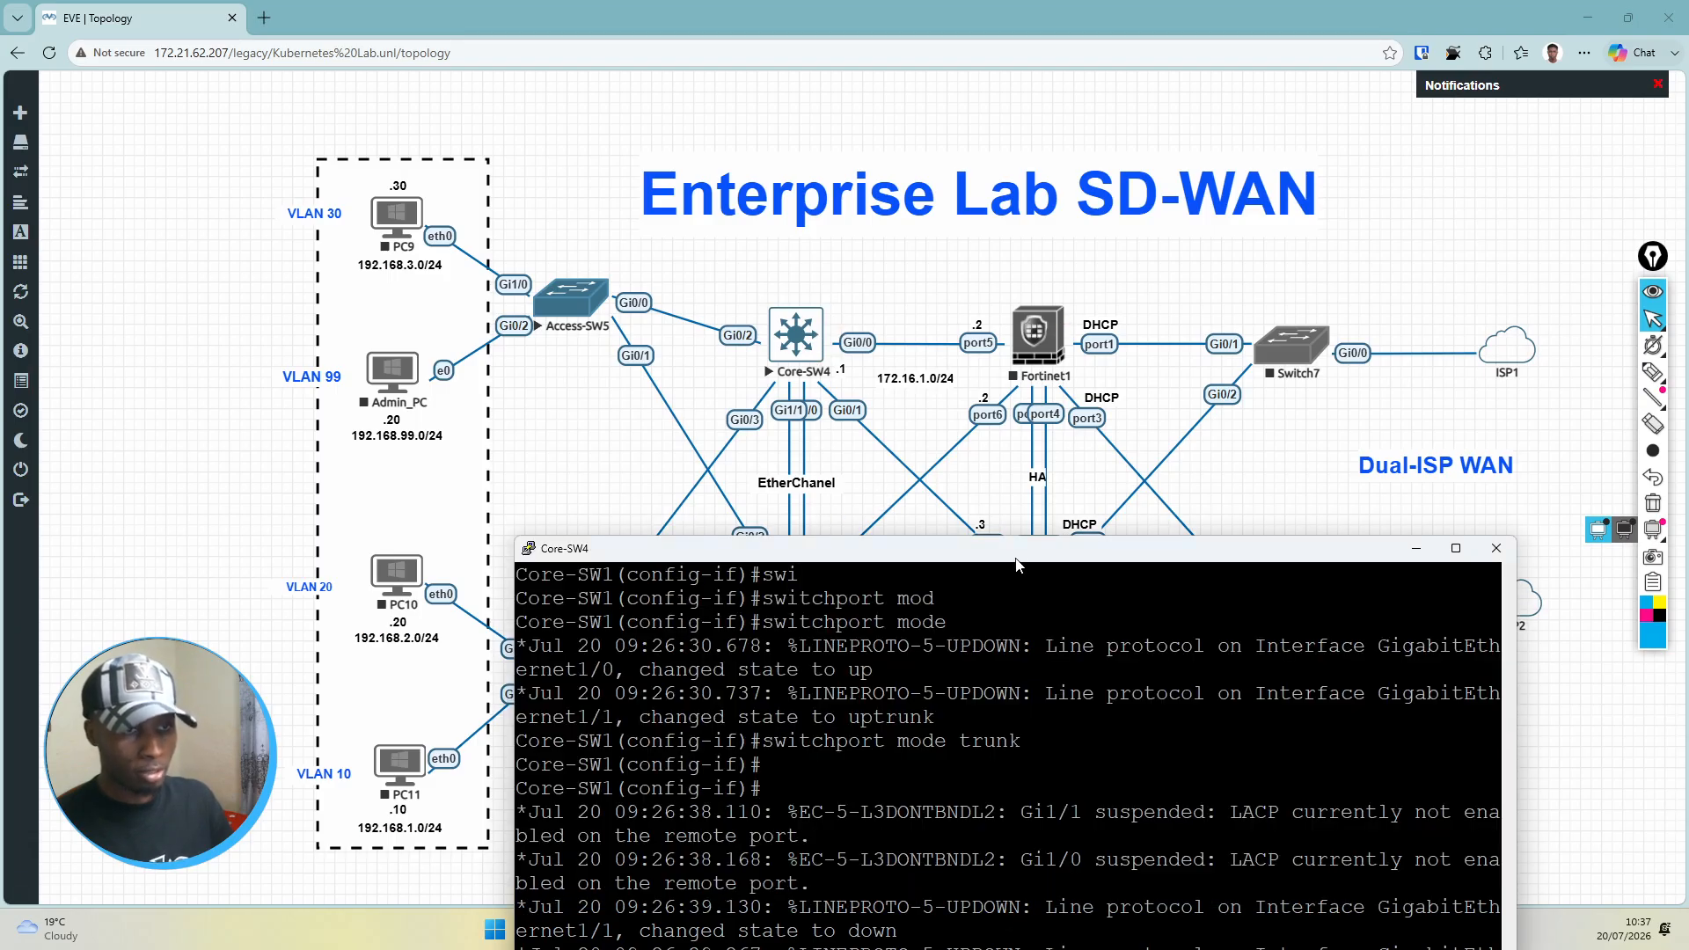
pyautogui.moveTo(1016, 565); pyautogui.dragTo(1027, 228)
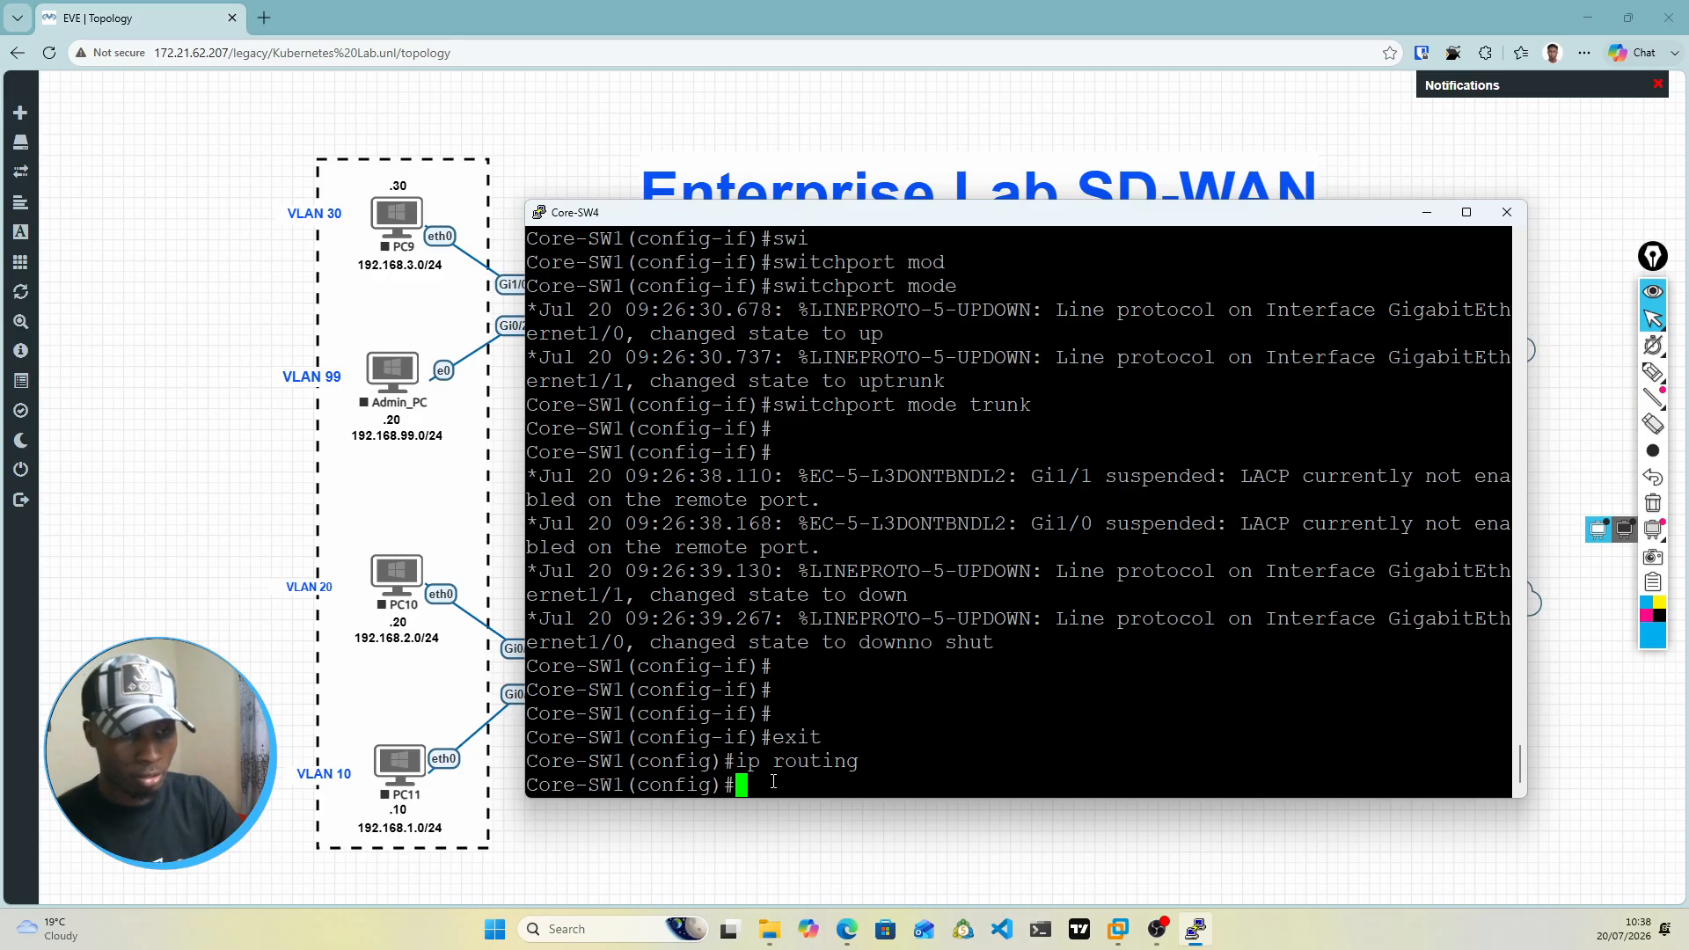
pyautogui.write('do wr mem')
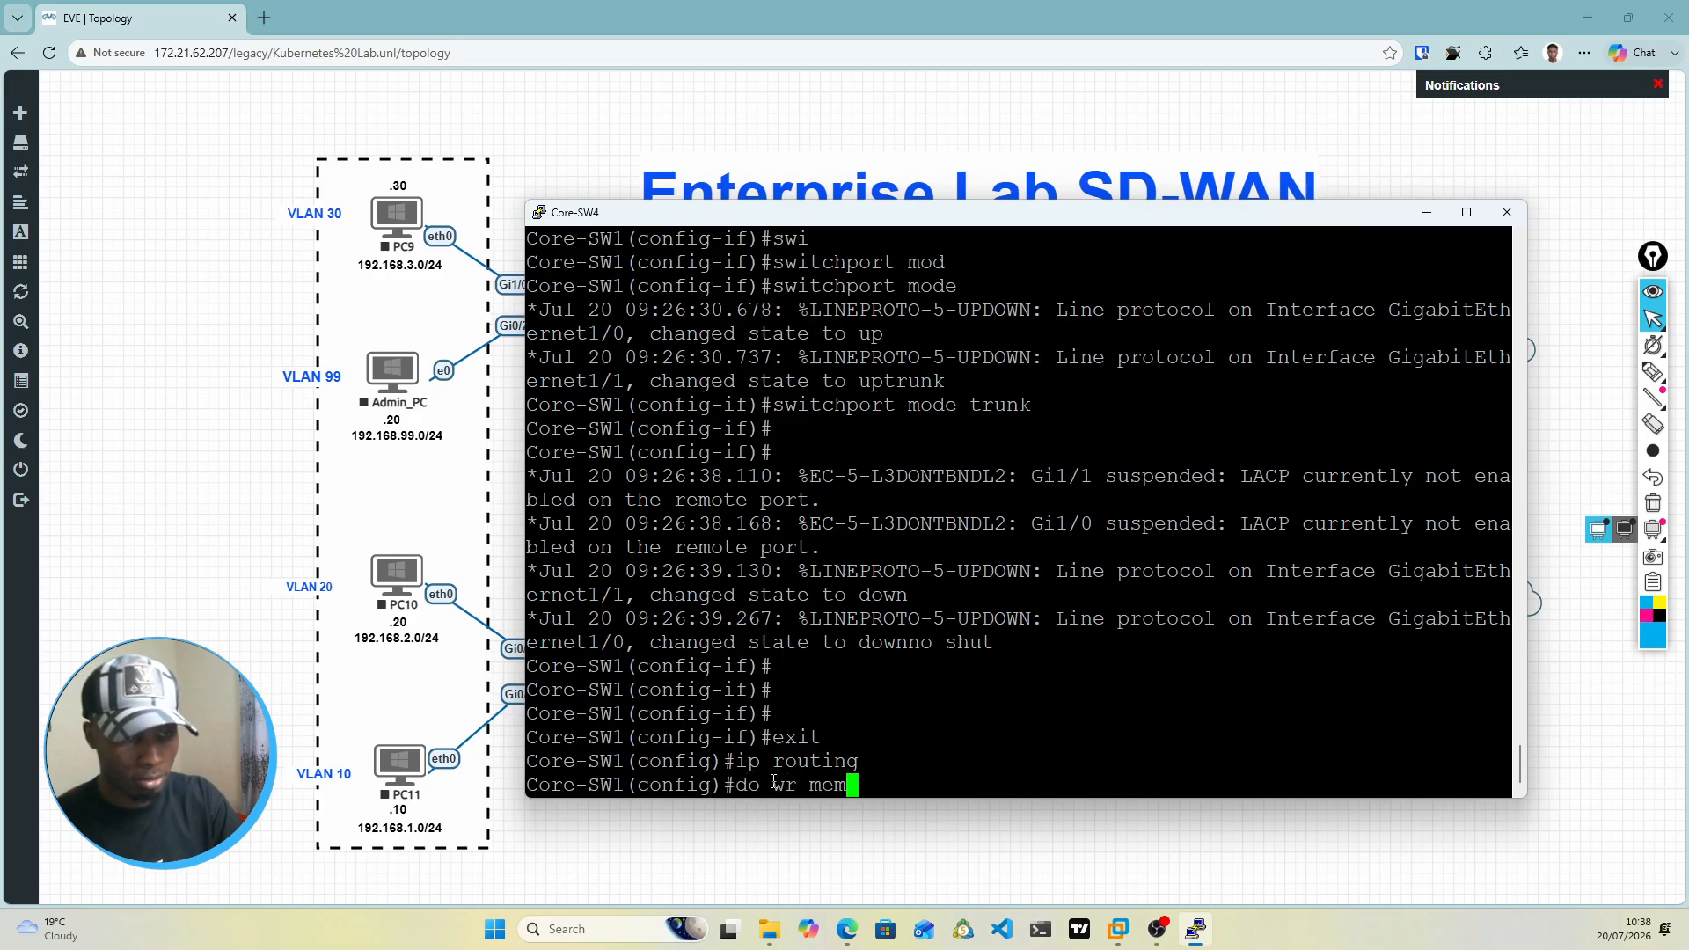
pyautogui.press('Return')
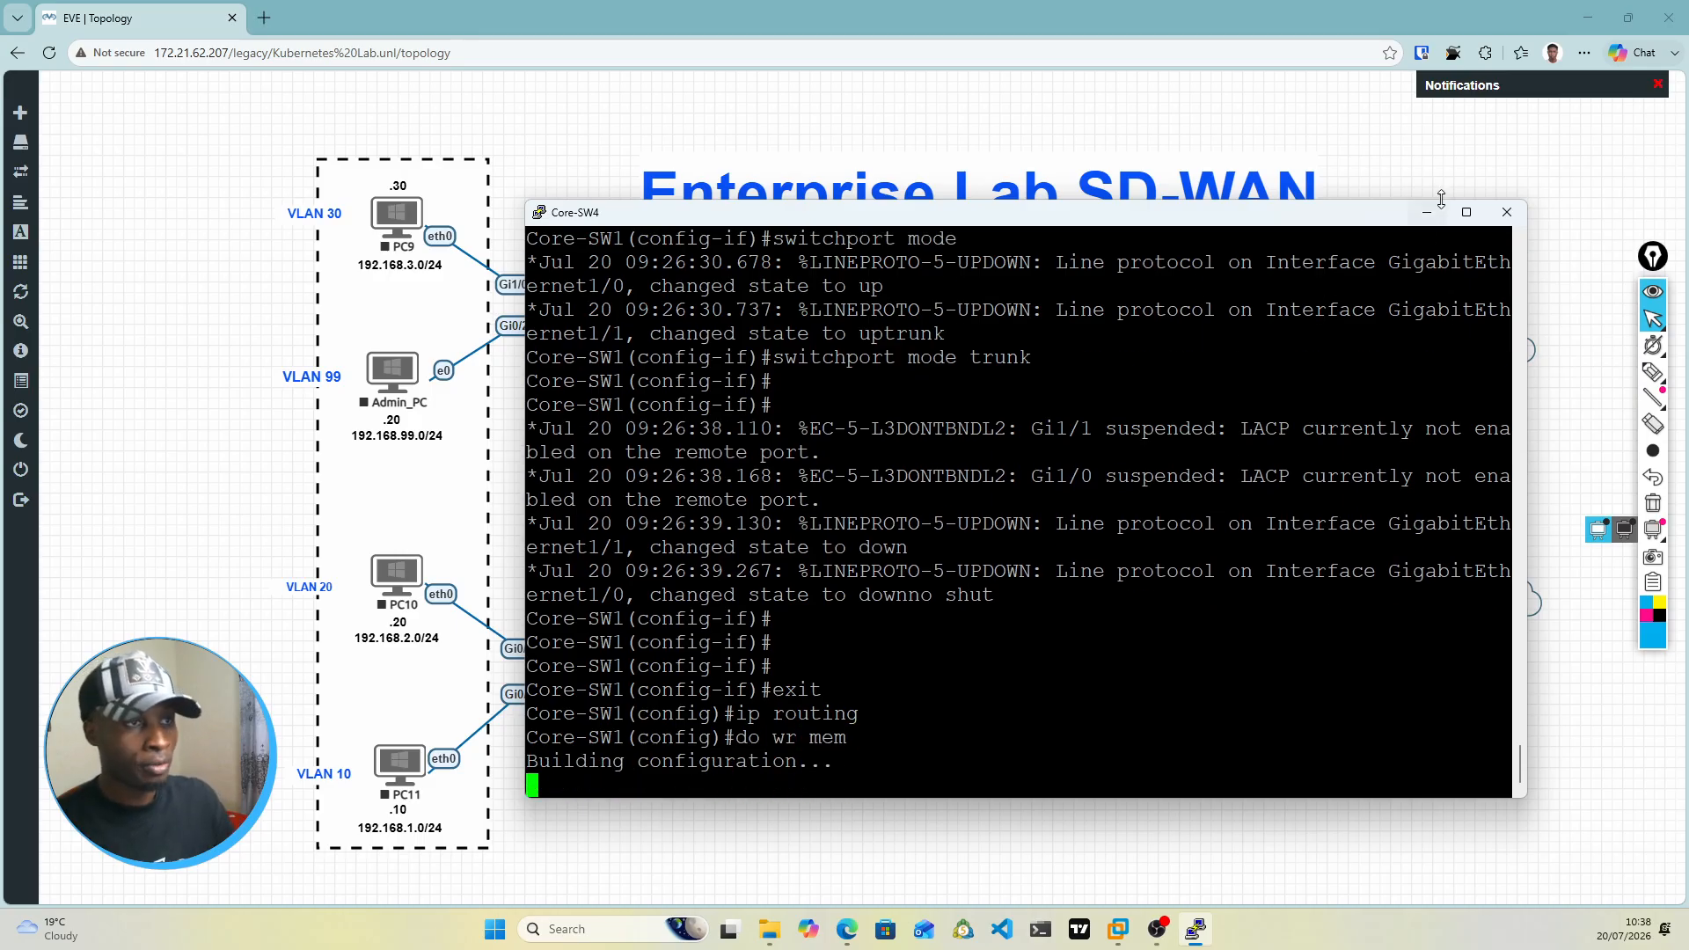
pyautogui.click(1427, 212)
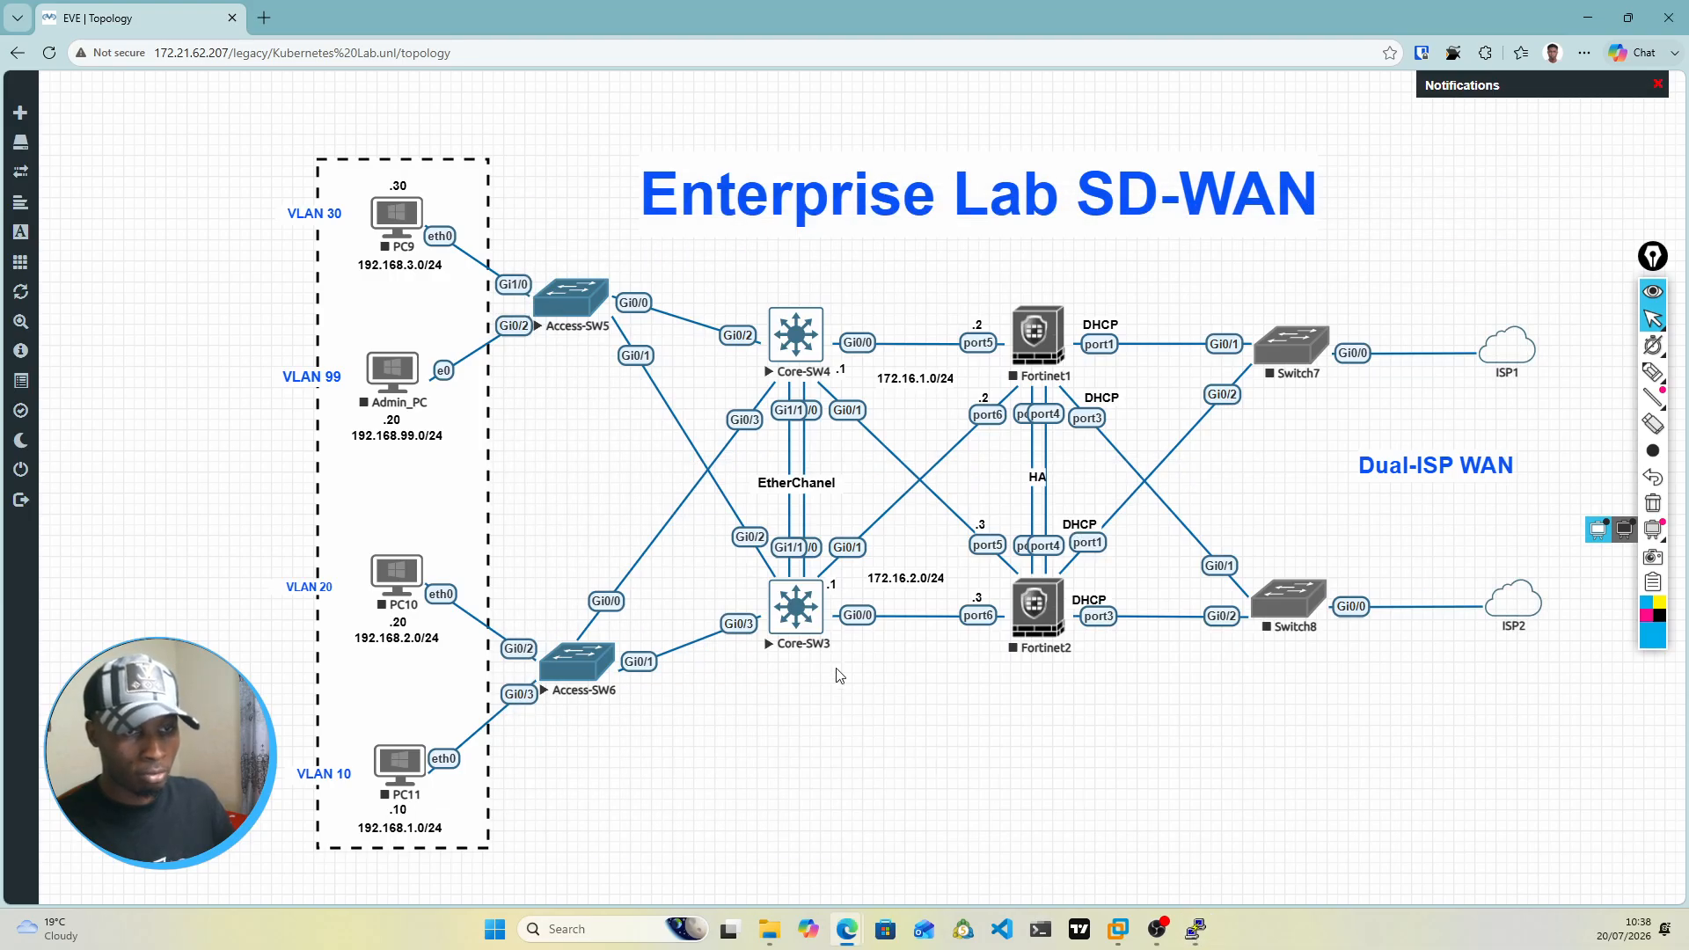
# Step: Open the console of Core-SW3 from the topology, allowing the Telnet client to launch, and place its window higher
pyautogui.click(796, 608)
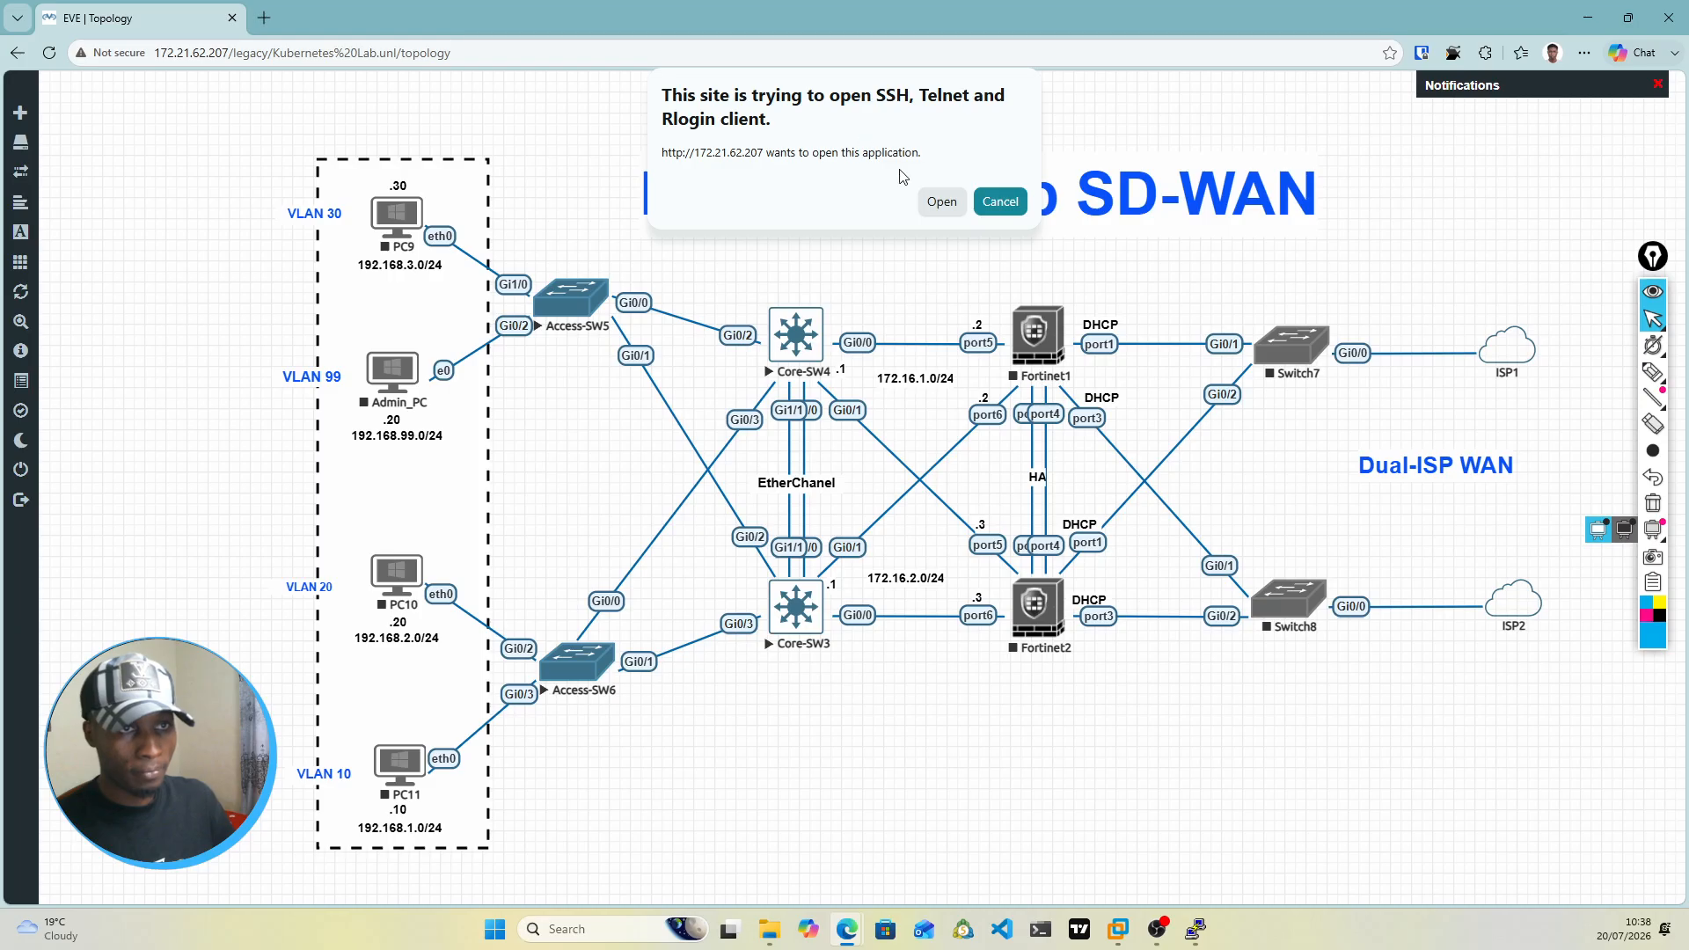
pyautogui.click(949, 205)
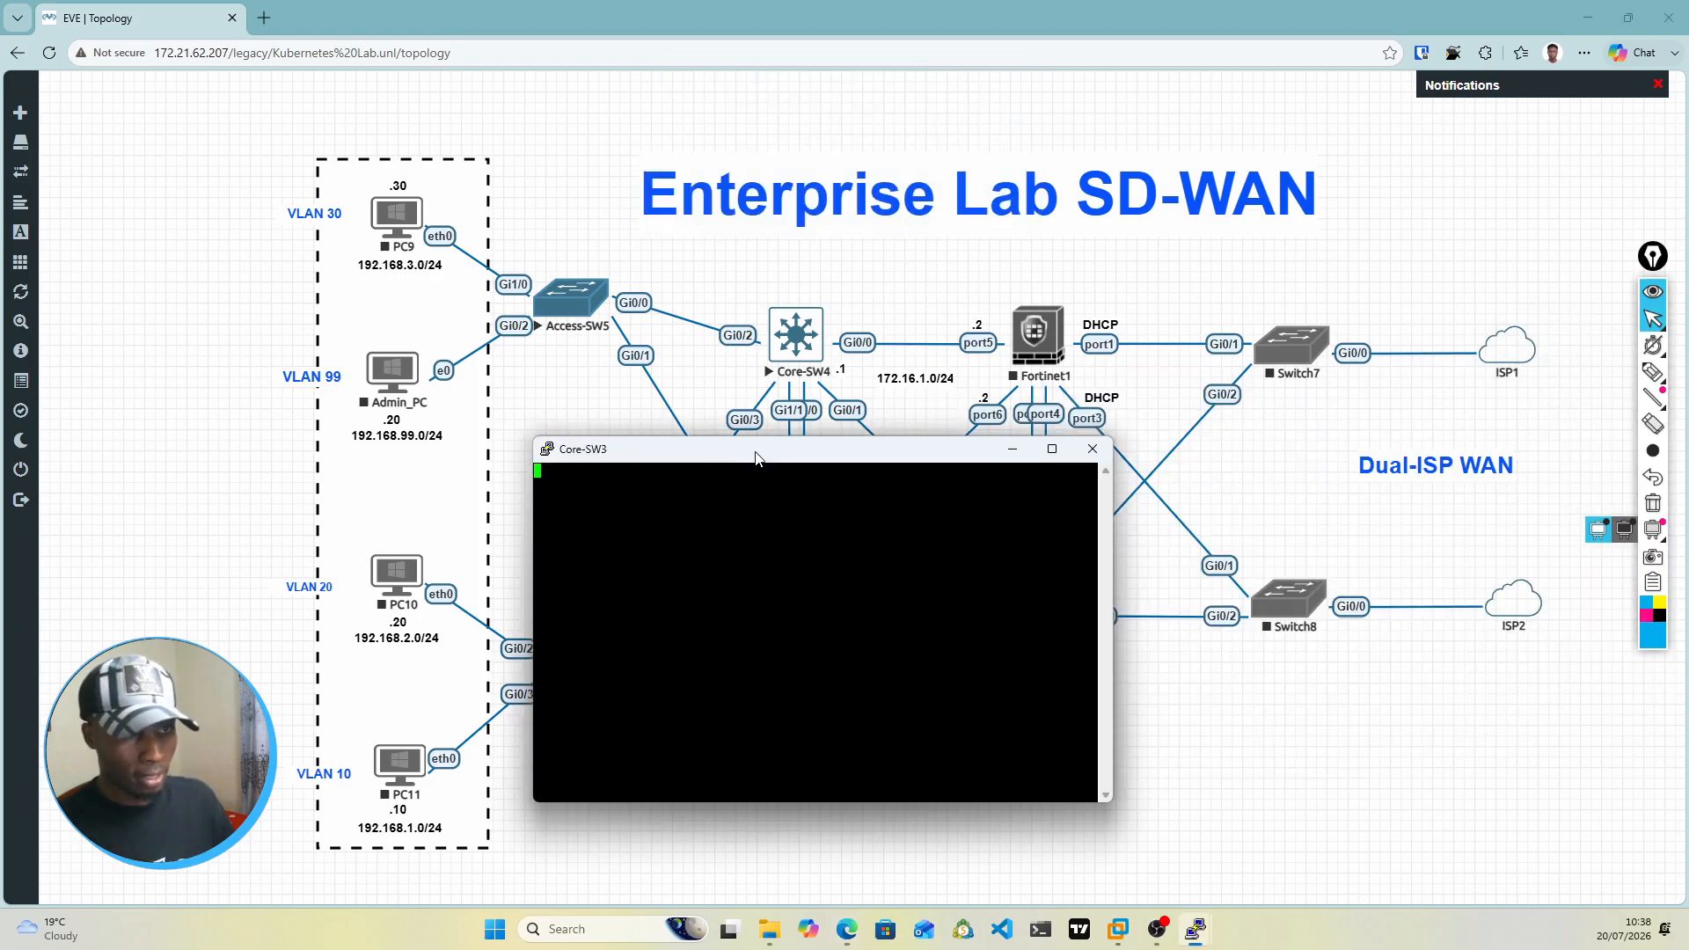
pyautogui.moveTo(755, 450); pyautogui.dragTo(817, 370)
# Step: Set the Core-SW3 console font to Courier New size 18, apply it, and move the enlarged window higher
pyautogui.rightClick(816, 369)
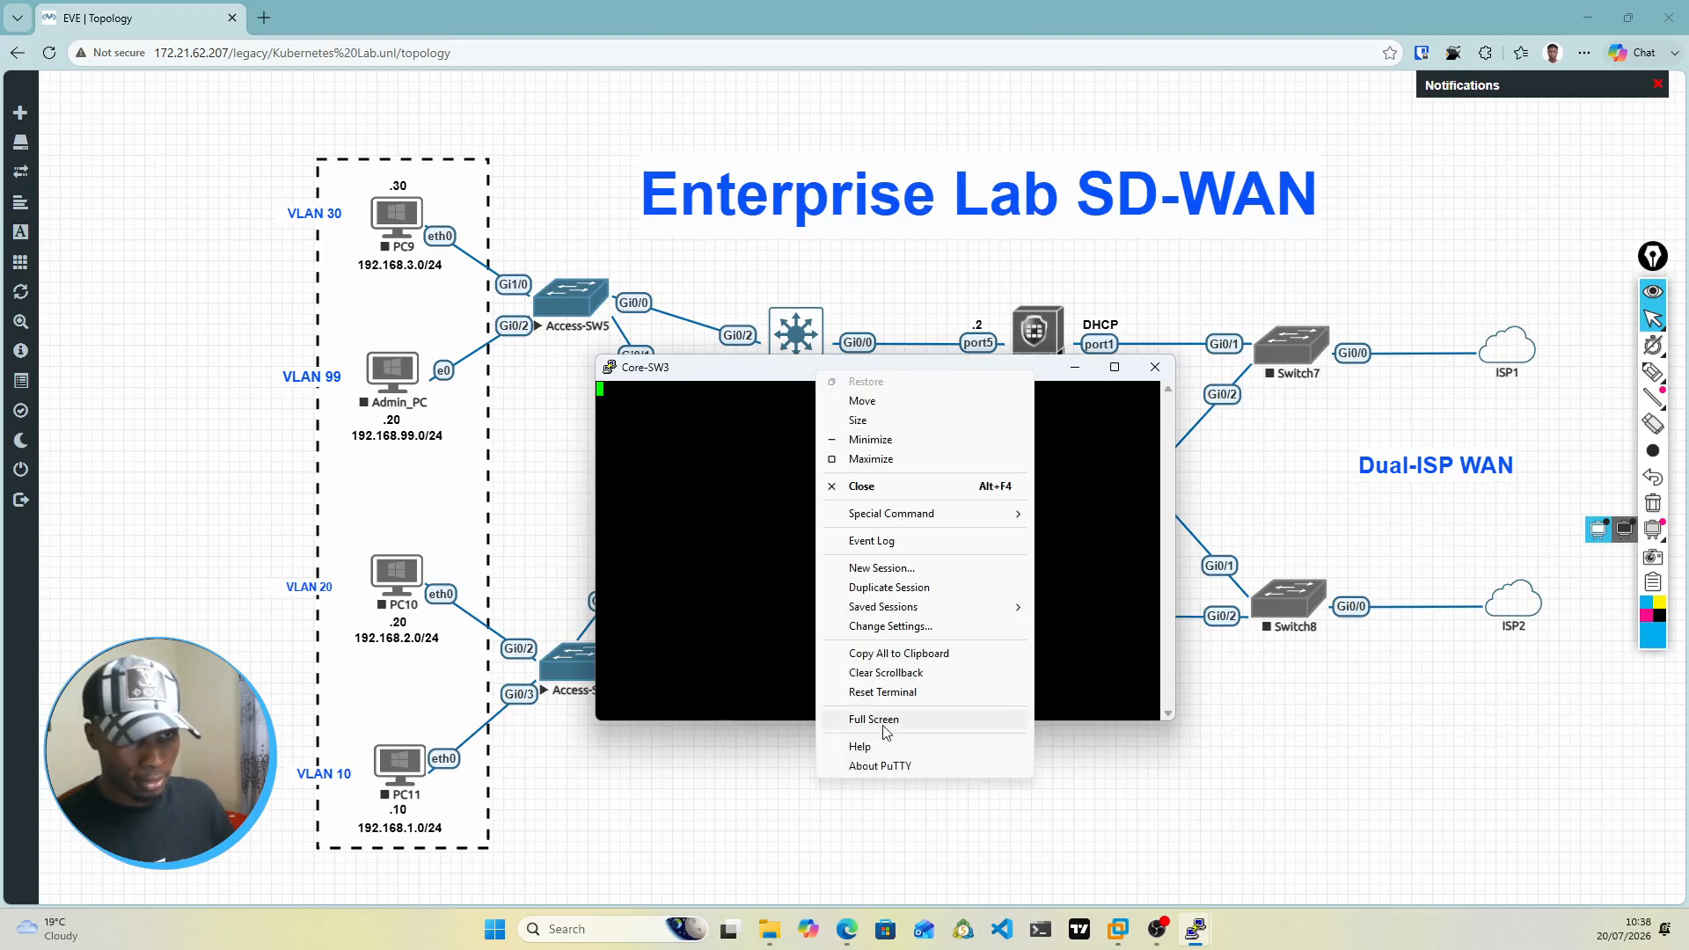
pyautogui.click(887, 626)
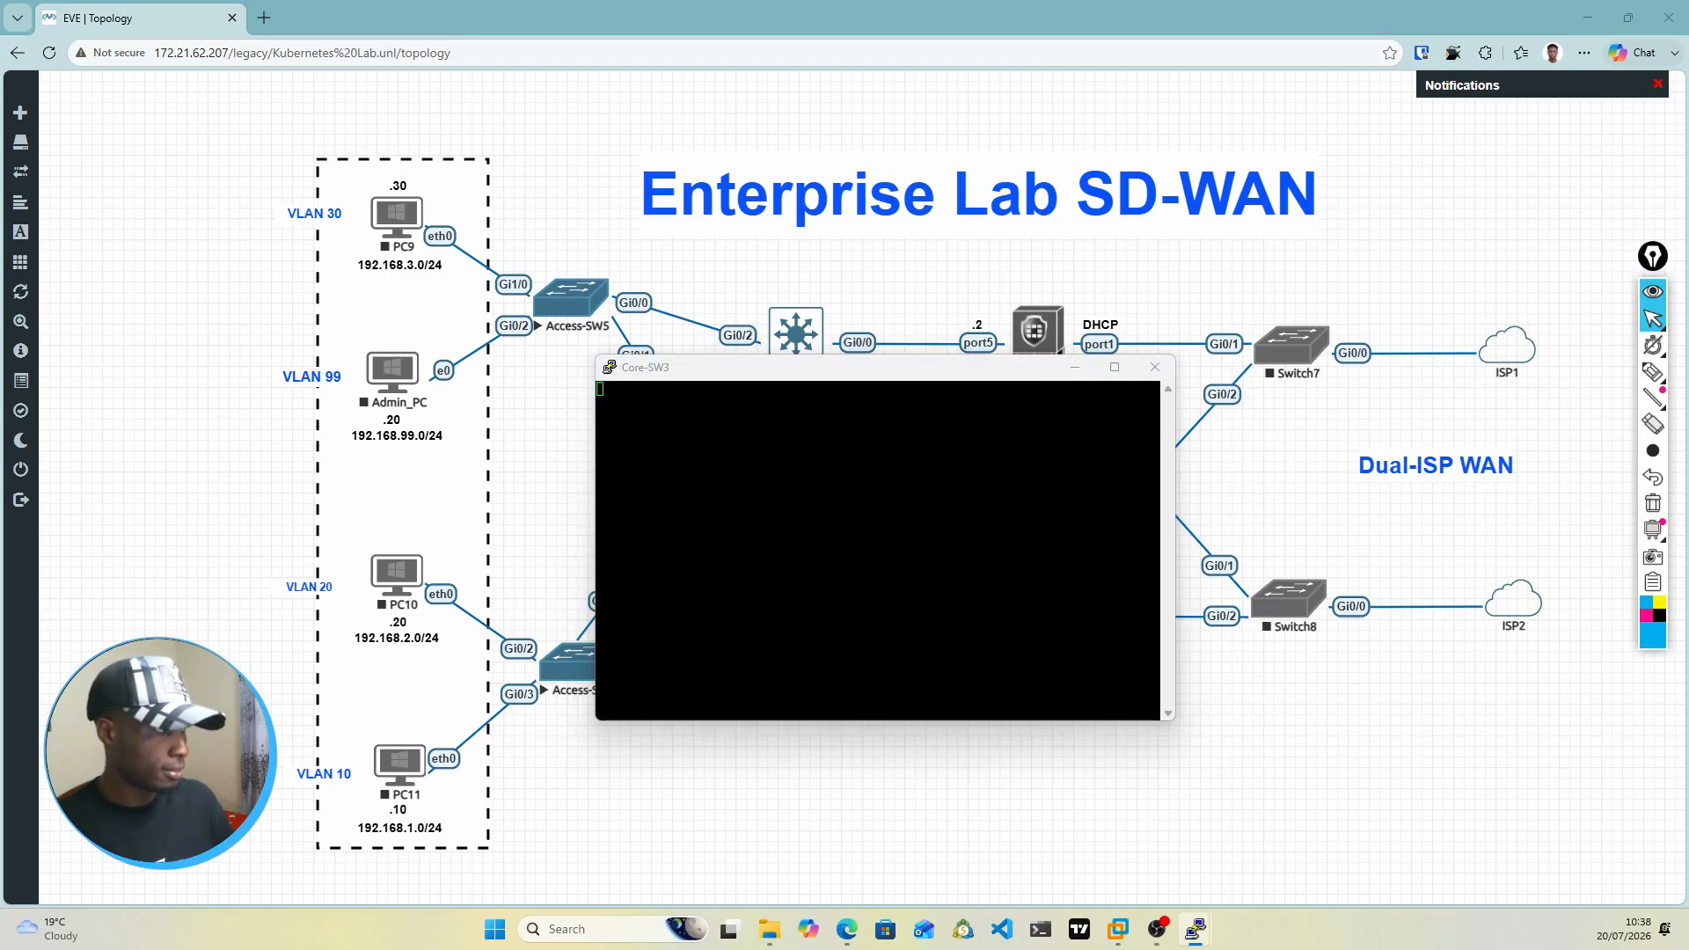
pyautogui.moveTo(1688, 331); pyautogui.dragTo(1122, 327)
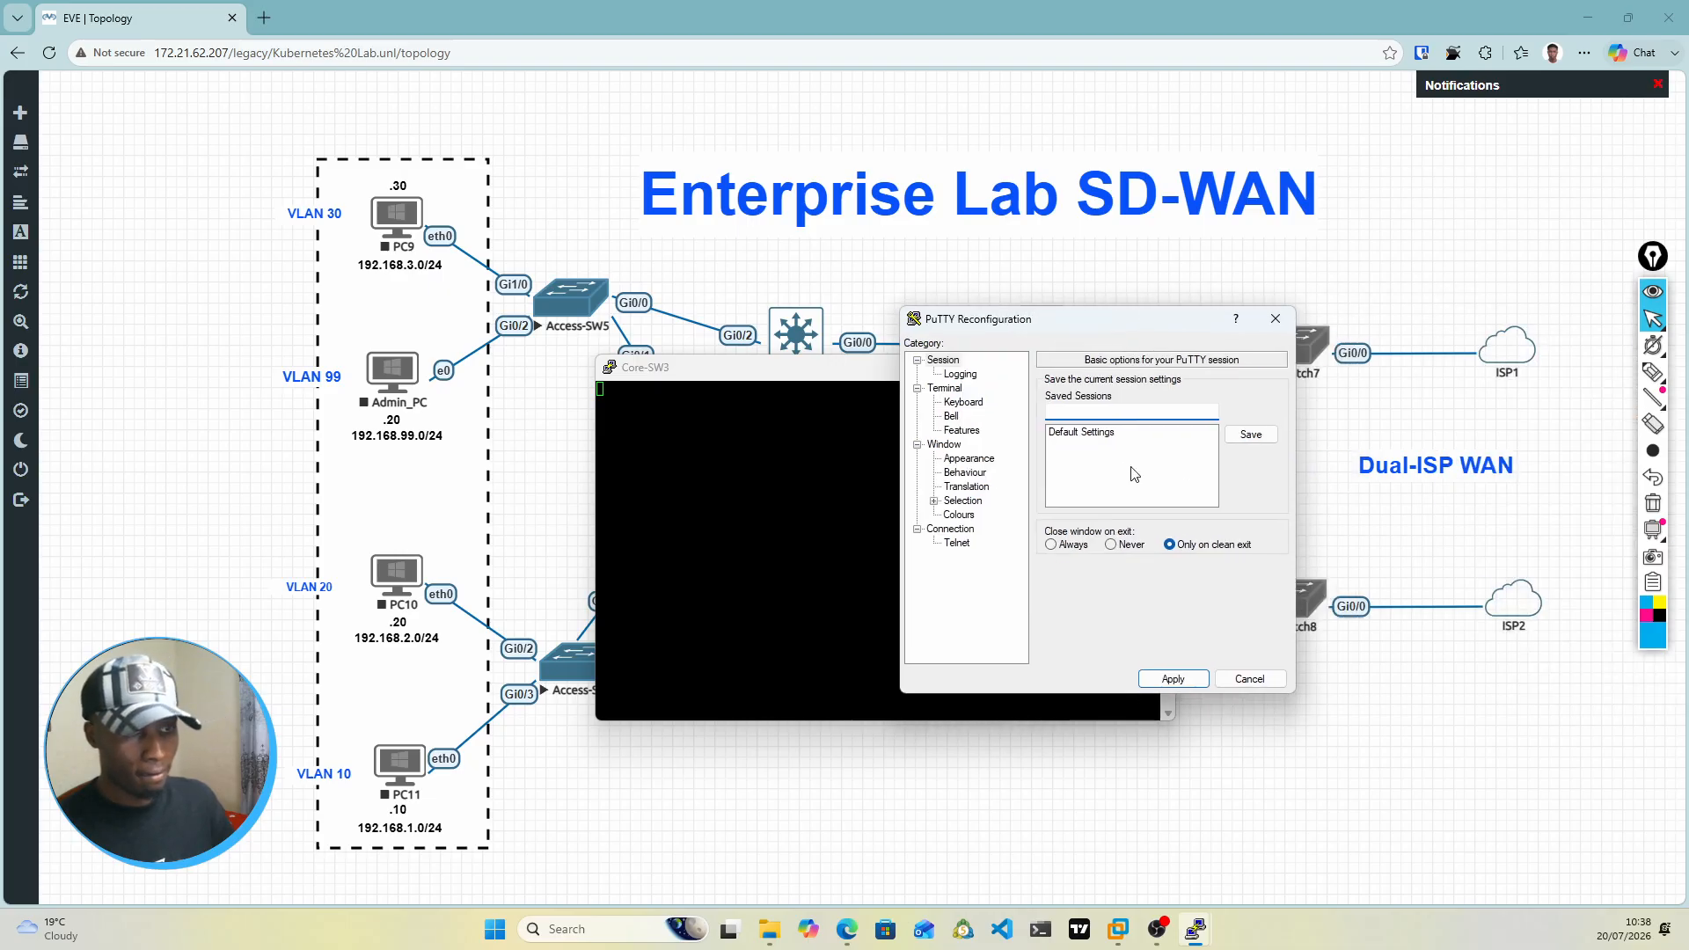
pyautogui.click(959, 460)
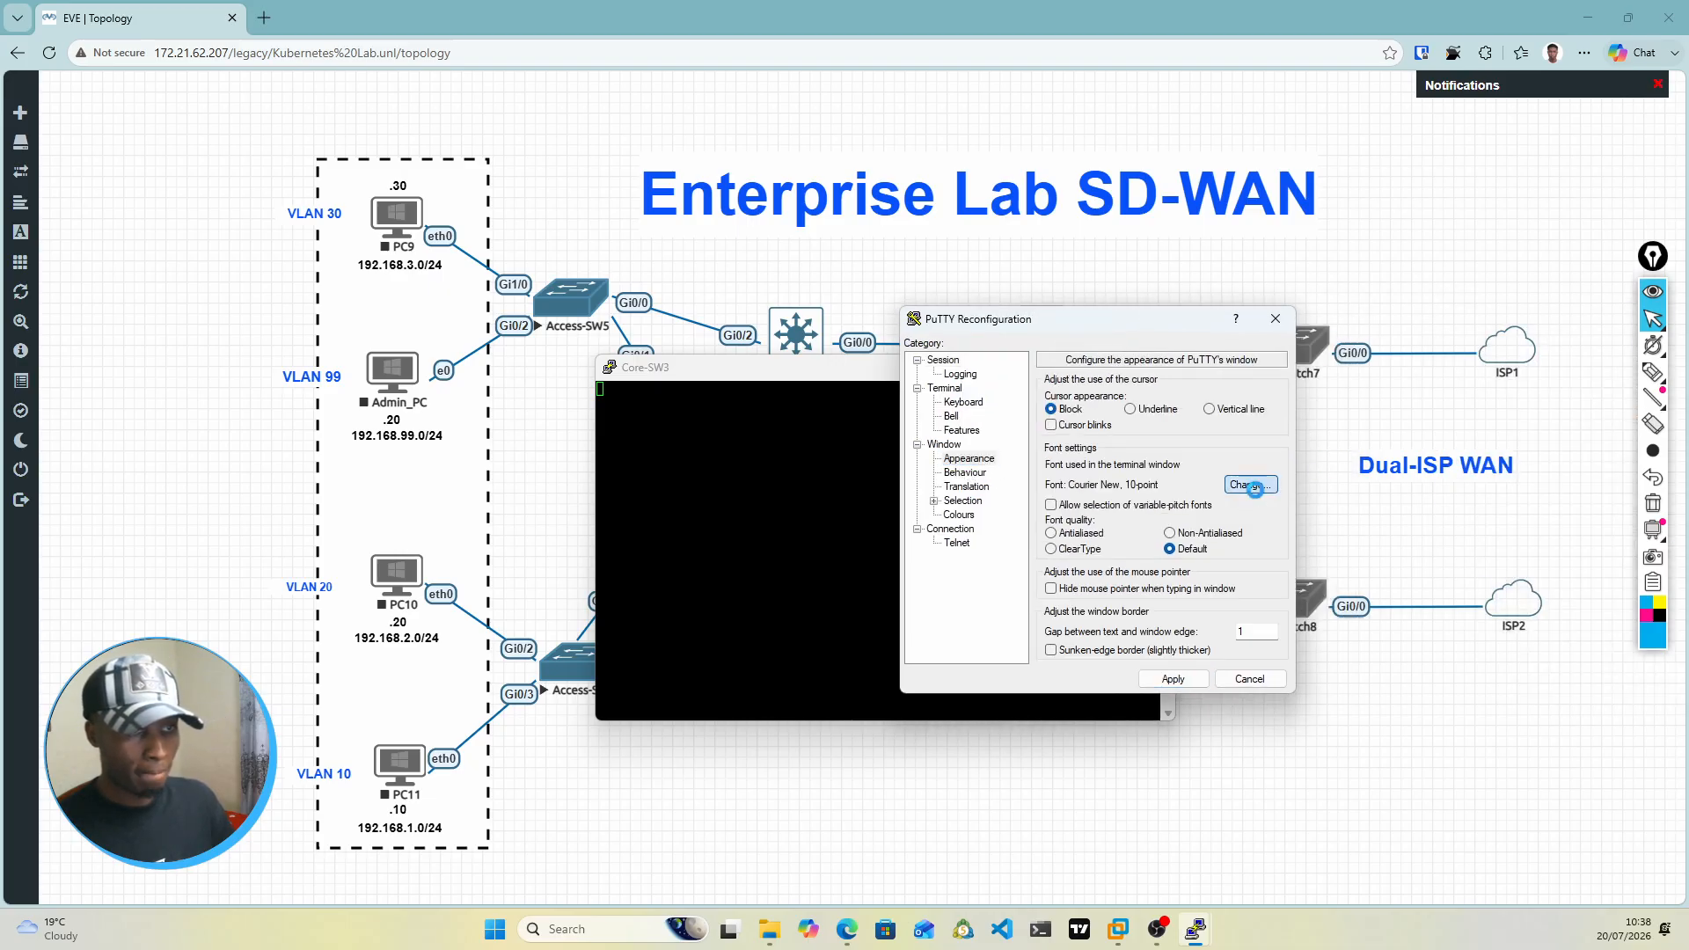
pyautogui.click(1255, 491)
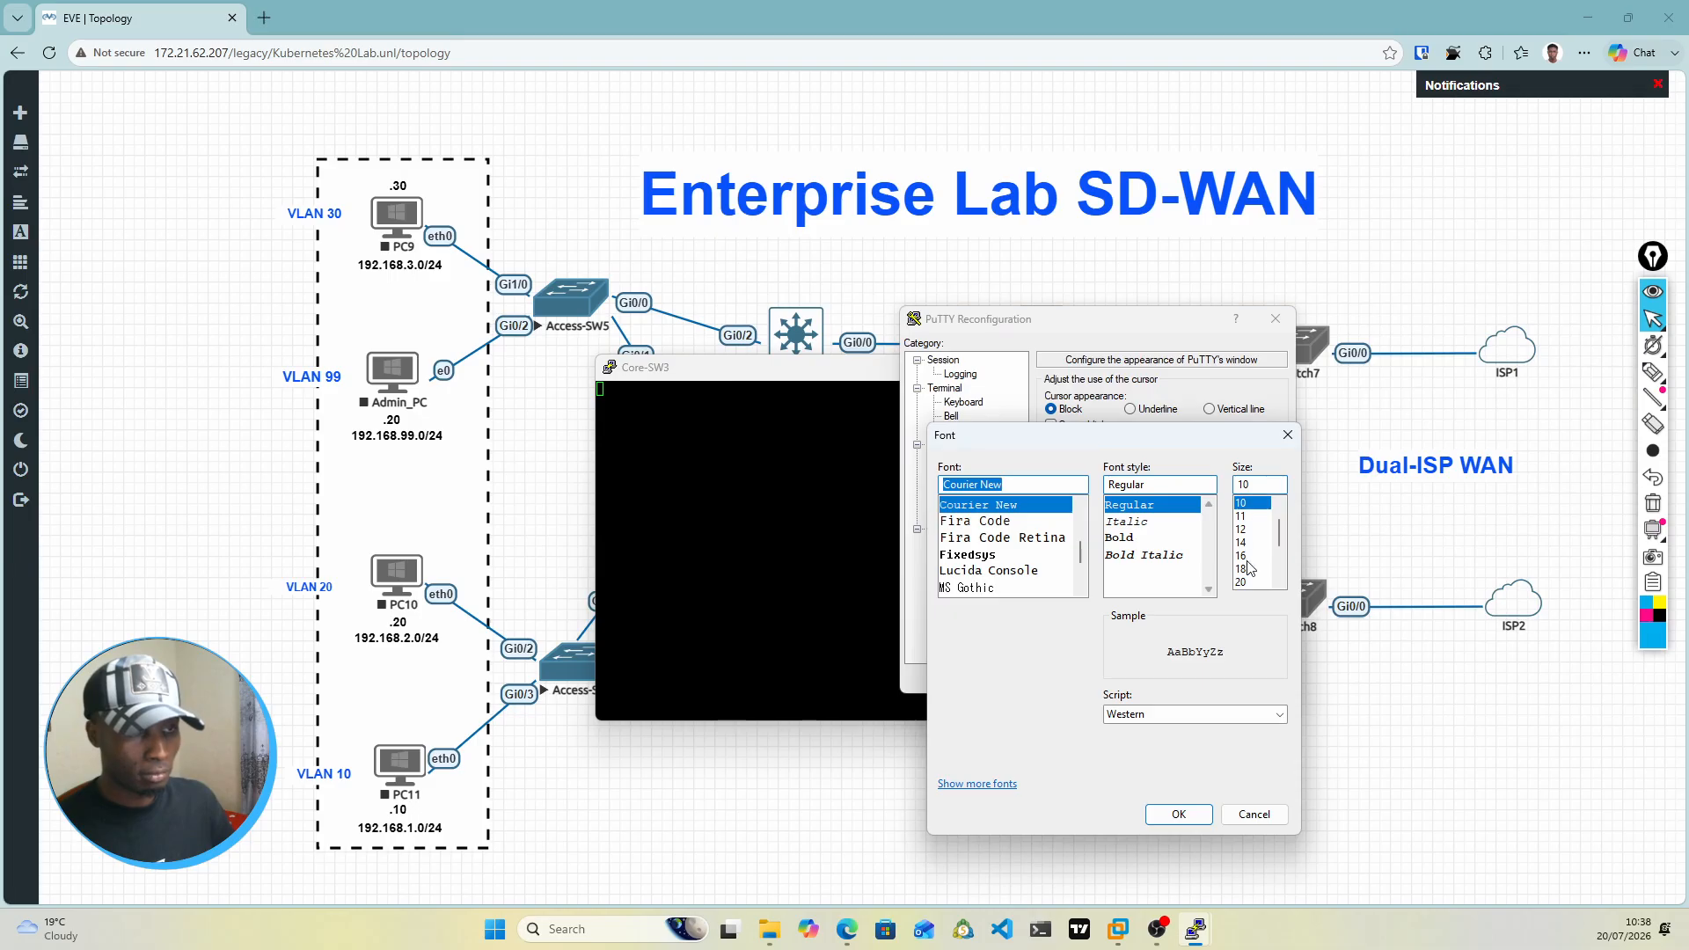
pyautogui.click(1247, 569)
pyautogui.click(1176, 815)
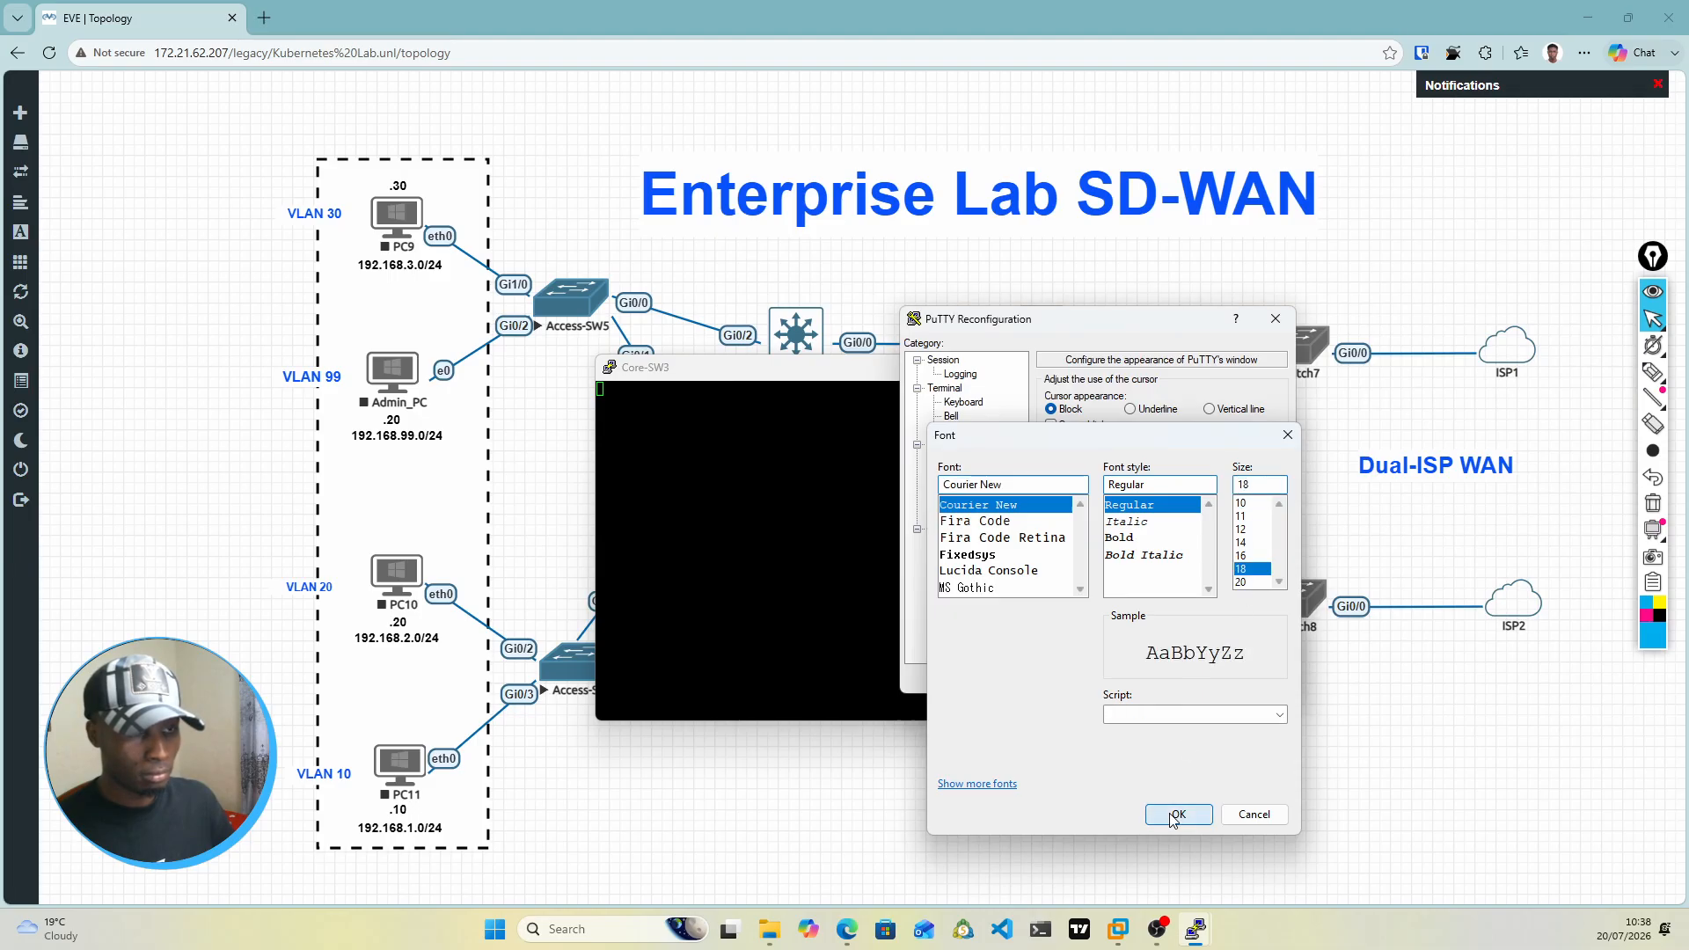
pyautogui.click(1184, 680)
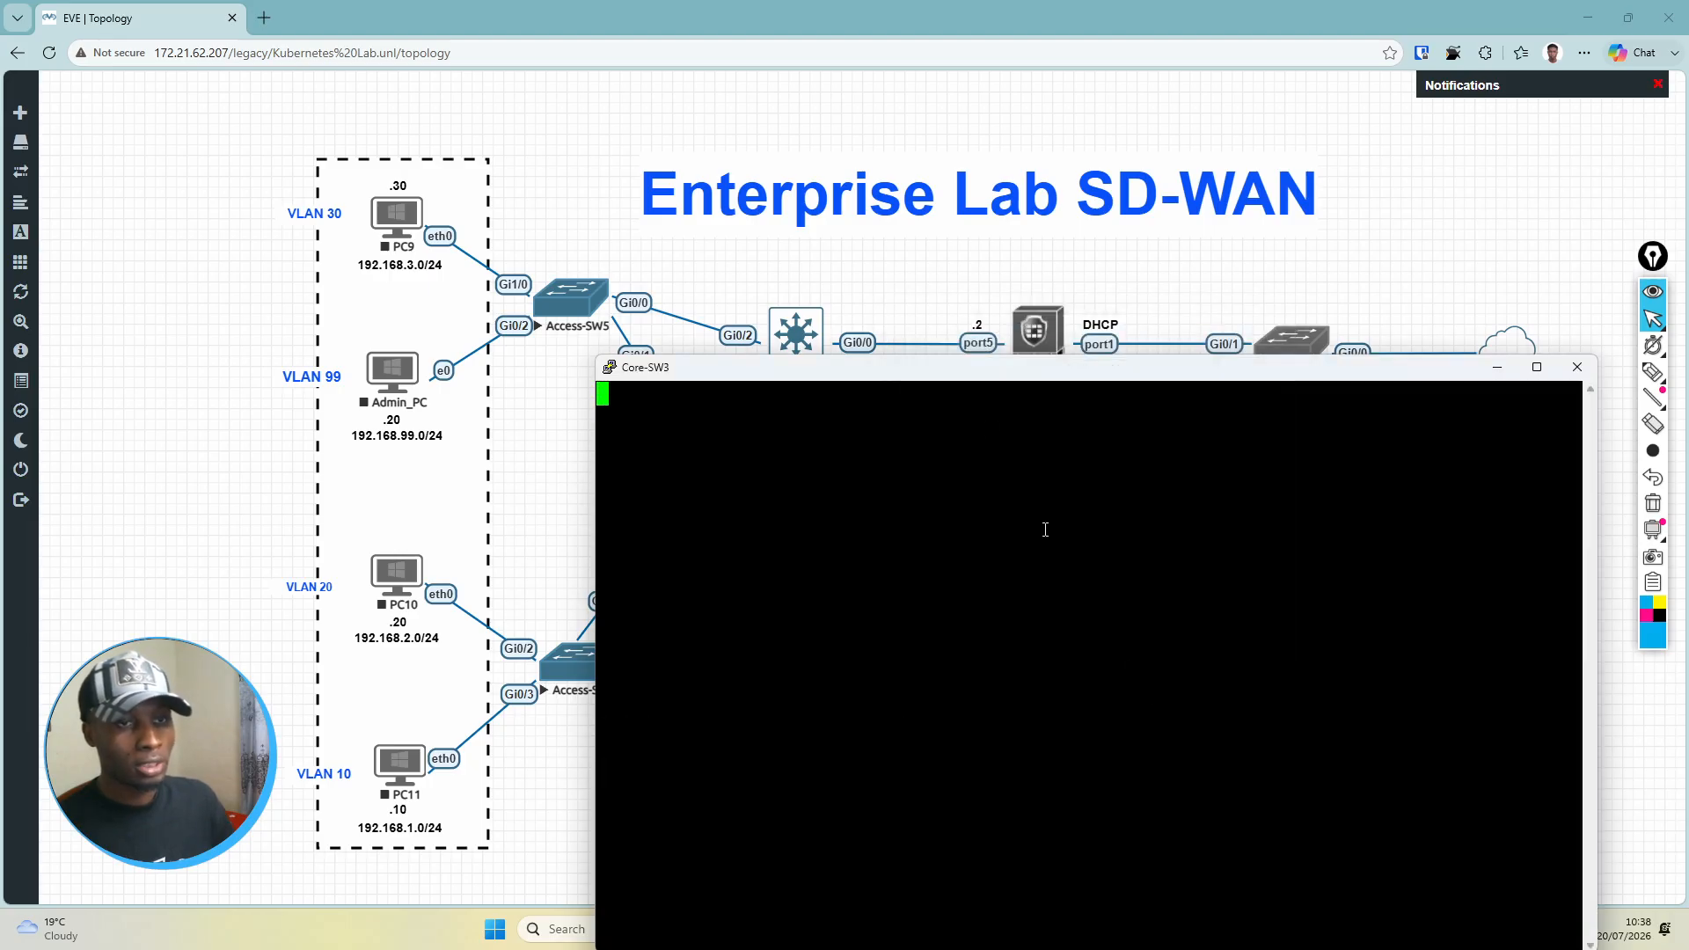
pyautogui.moveTo(1033, 363); pyautogui.dragTo(984, 225)
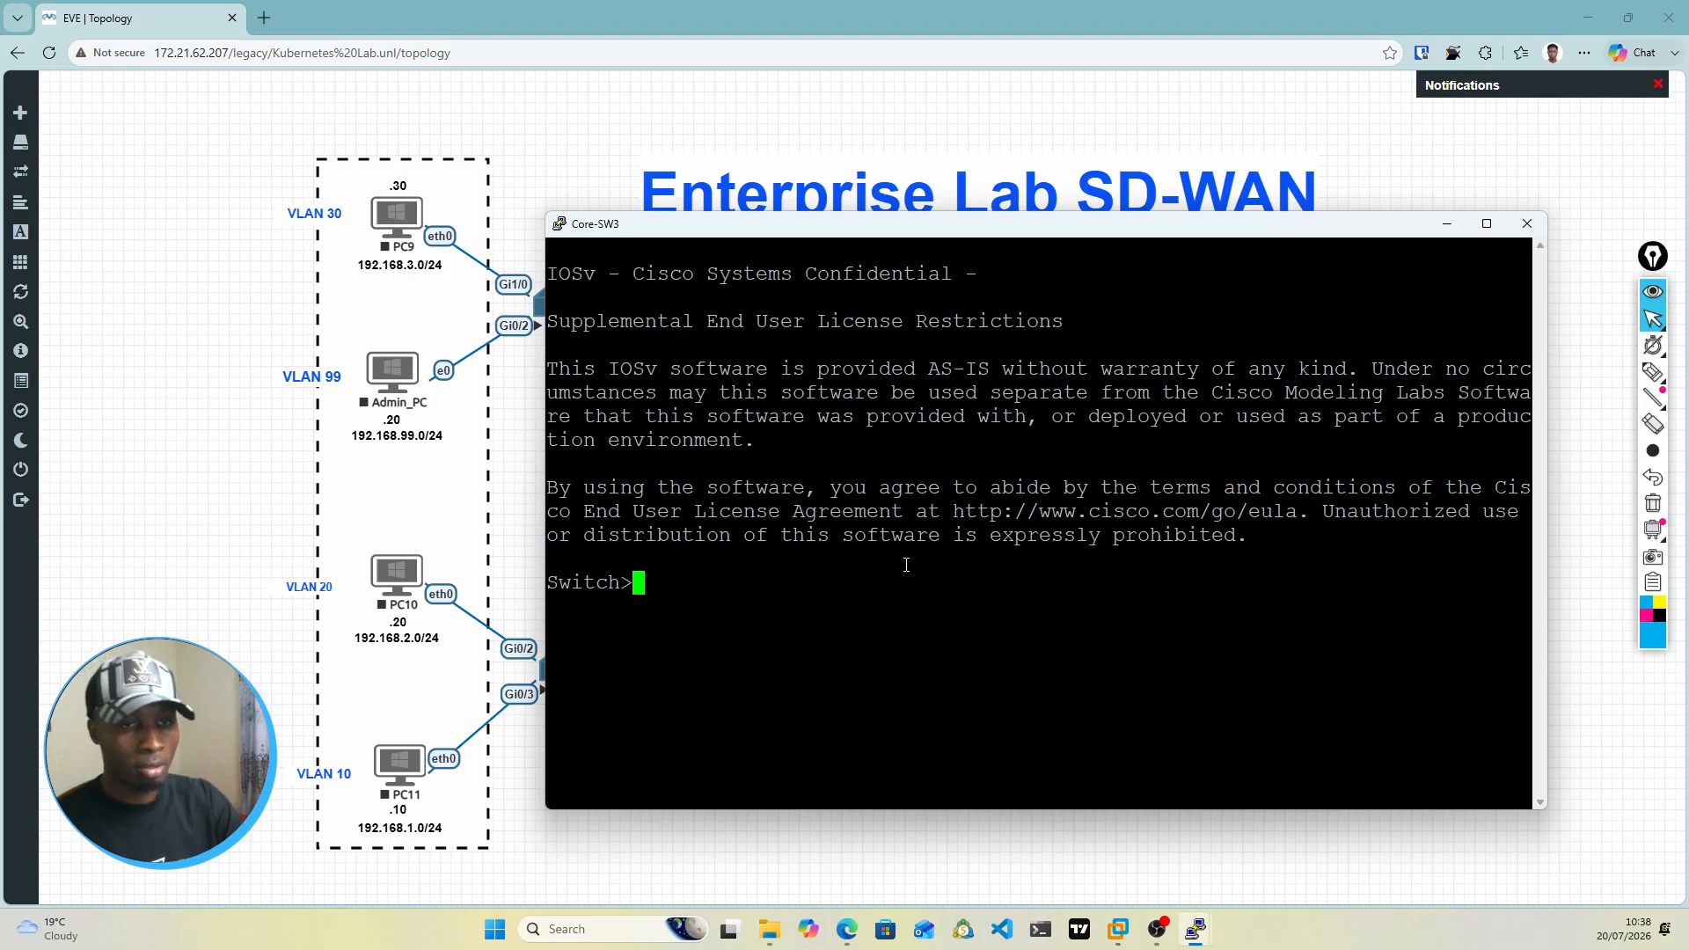
# Step: Enter privileged mode with en, and open global configuration mode with conf t on the Core-SW3 console
pyautogui.write('en')
pyautogui.press('Return')
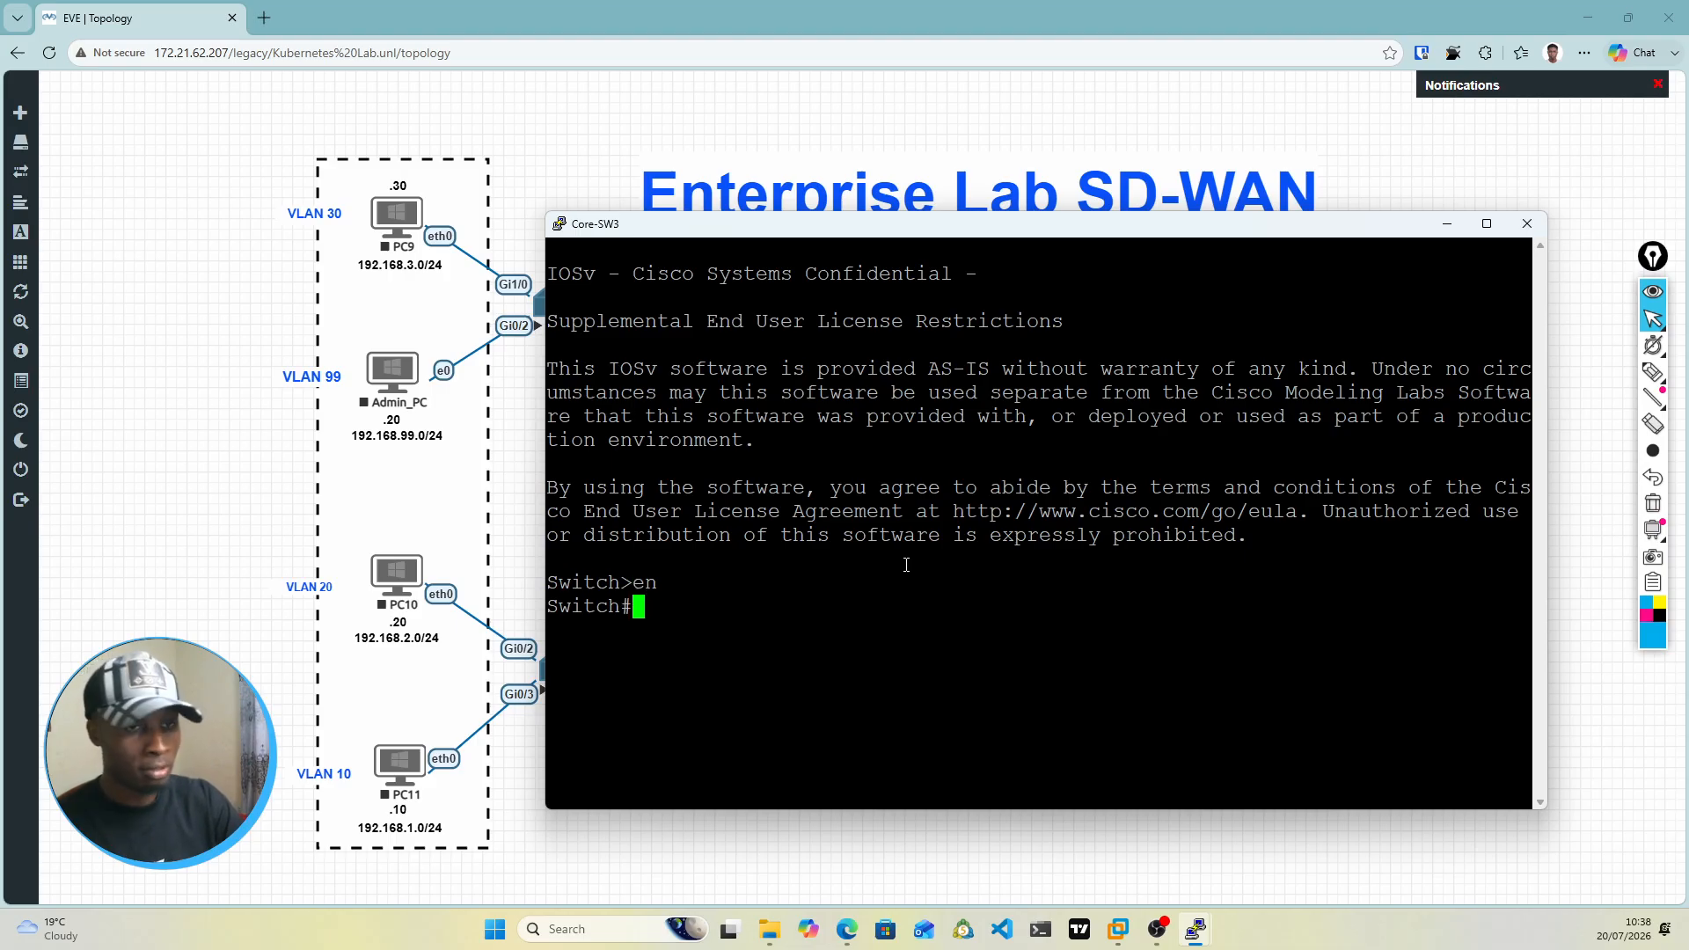
pyautogui.write('conf')
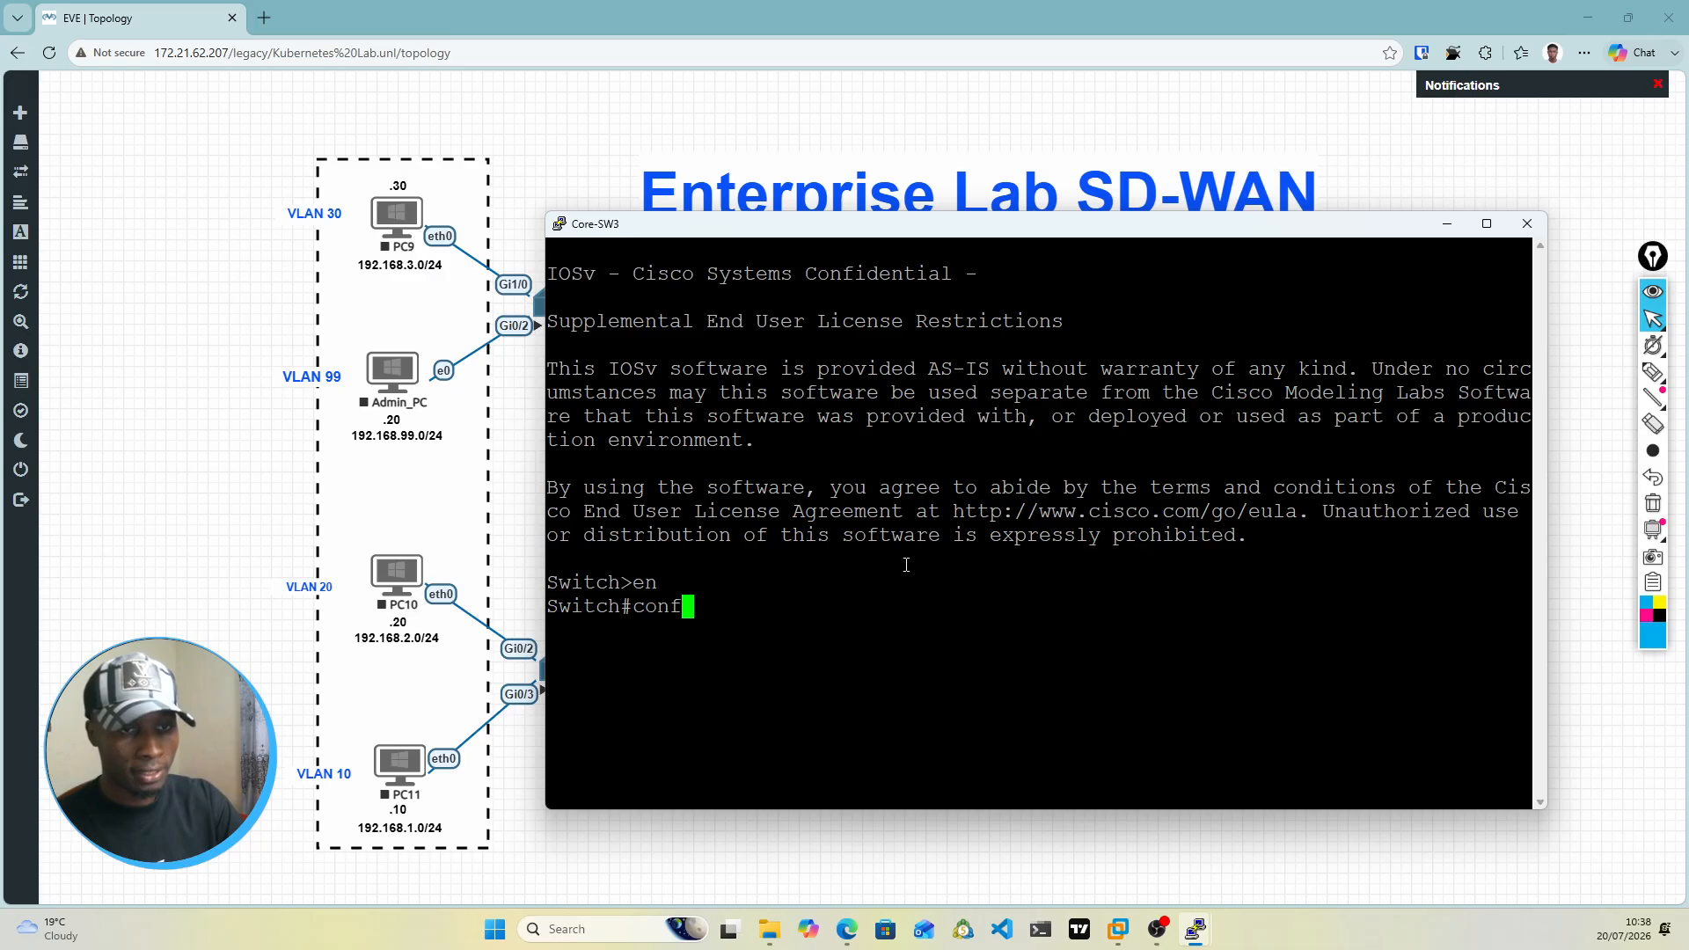
pyautogui.write(' t')
pyautogui.press('Return')
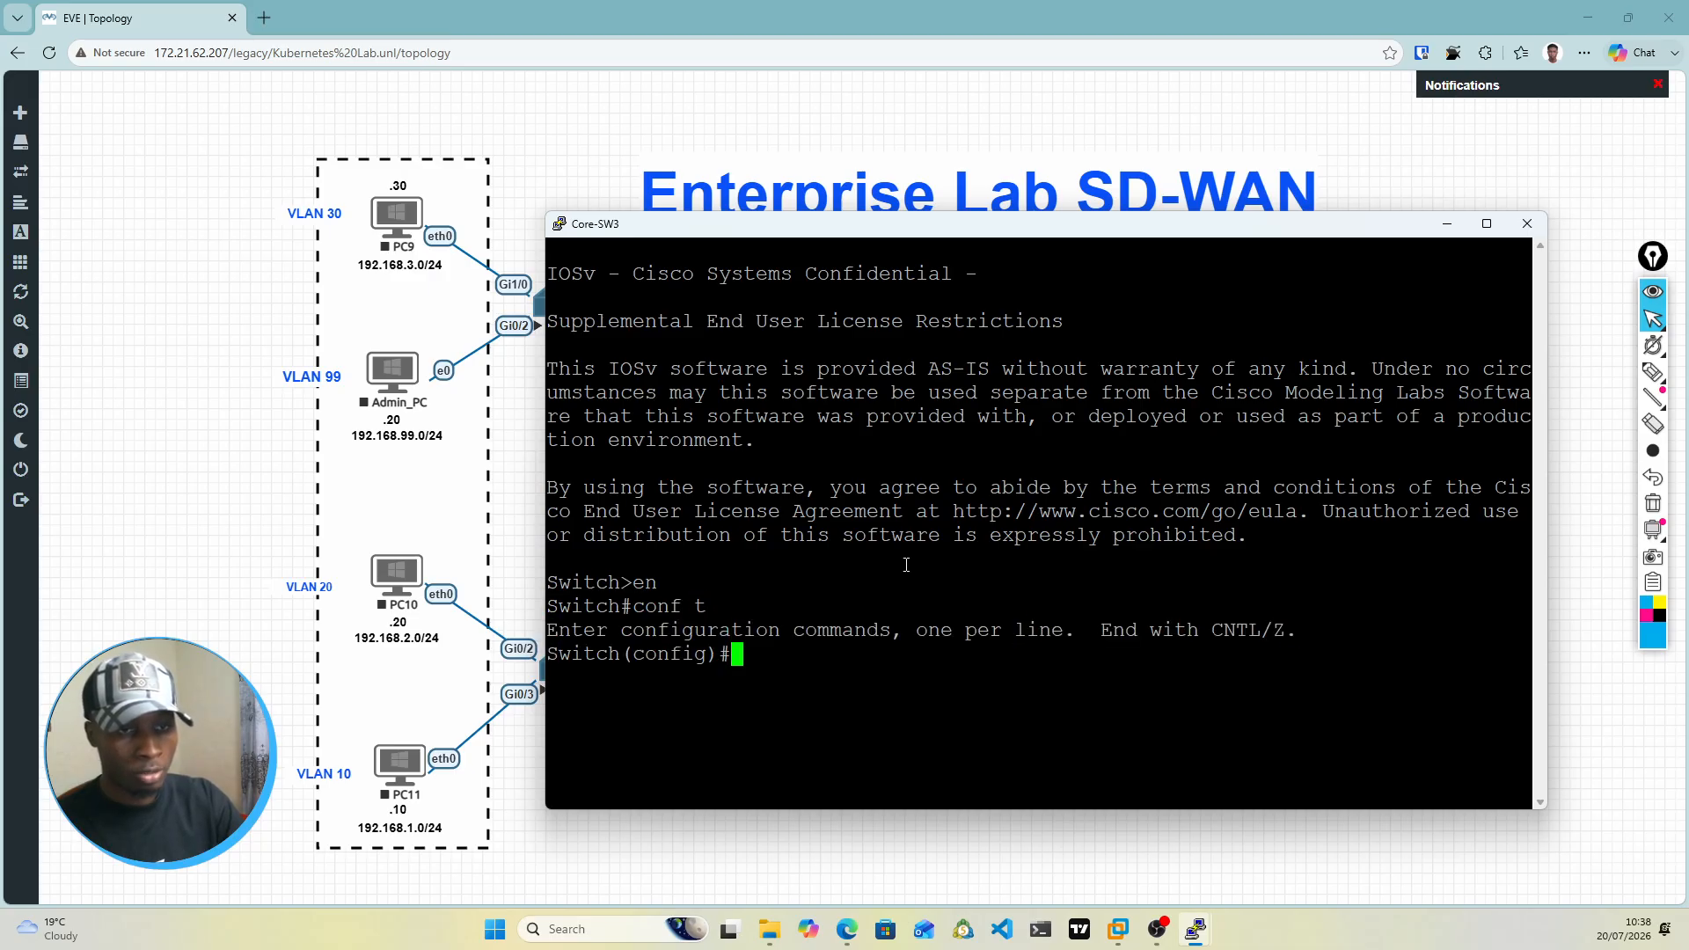
# Step: Set the switch's hostname to Core-SW2
pyautogui.write('hos')
pyautogui.press('Tab')
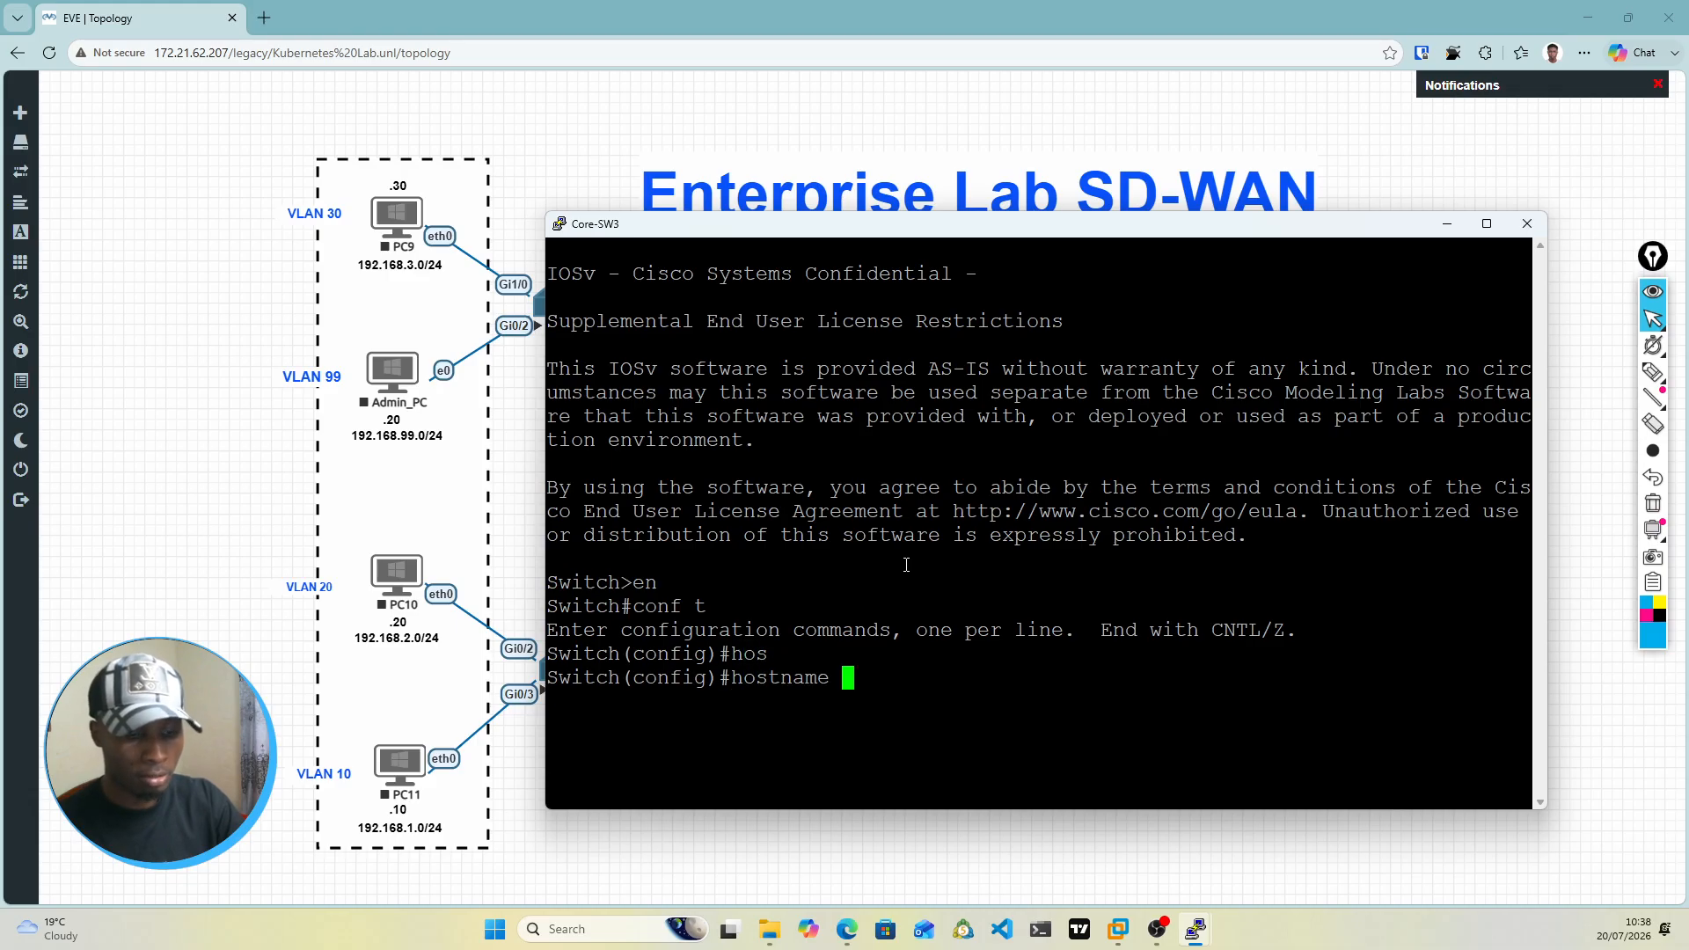
pyautogui.write('Core')
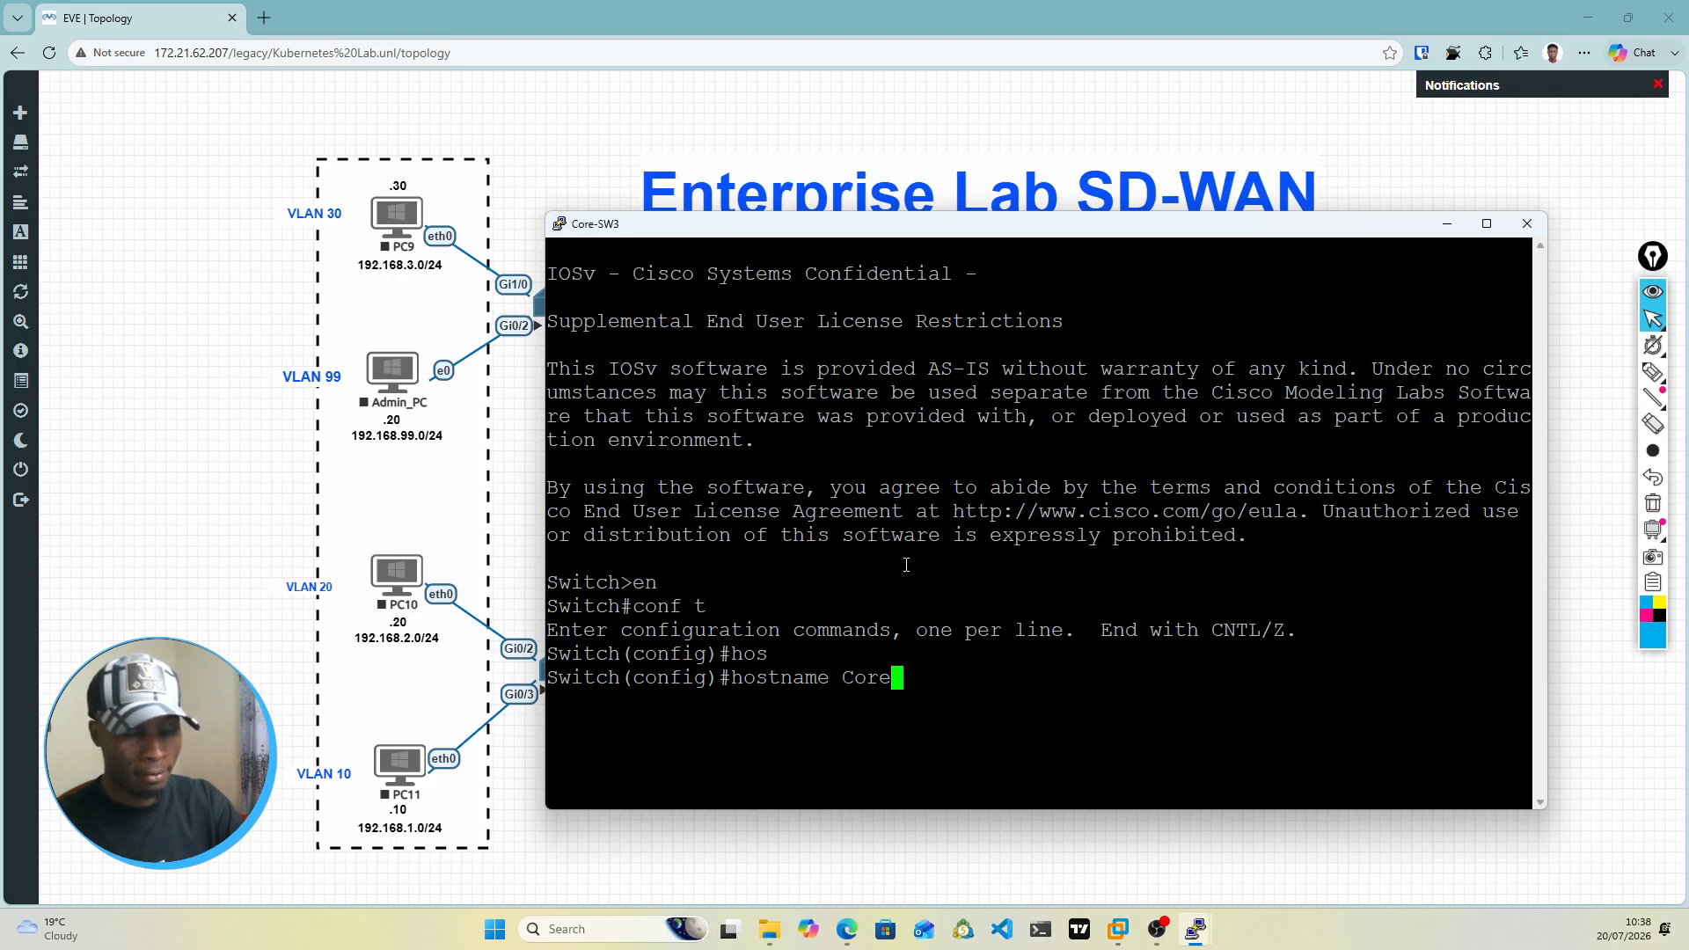
pyautogui.press('Return')
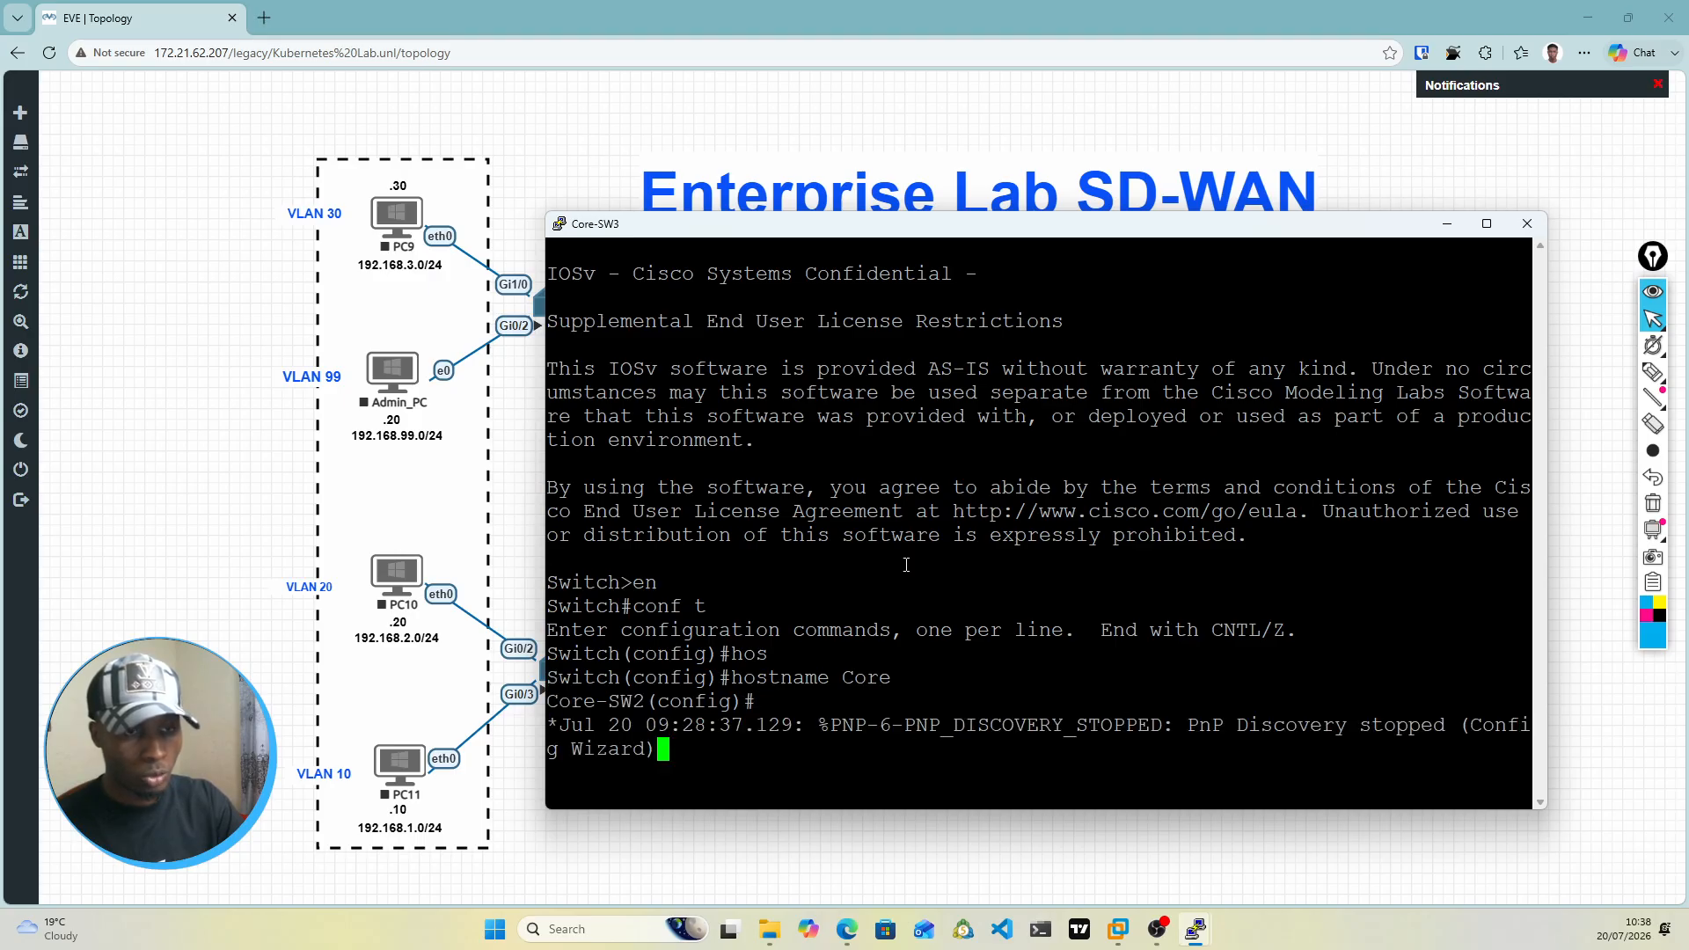
pyautogui.press('Return')
pyautogui.press('Return')
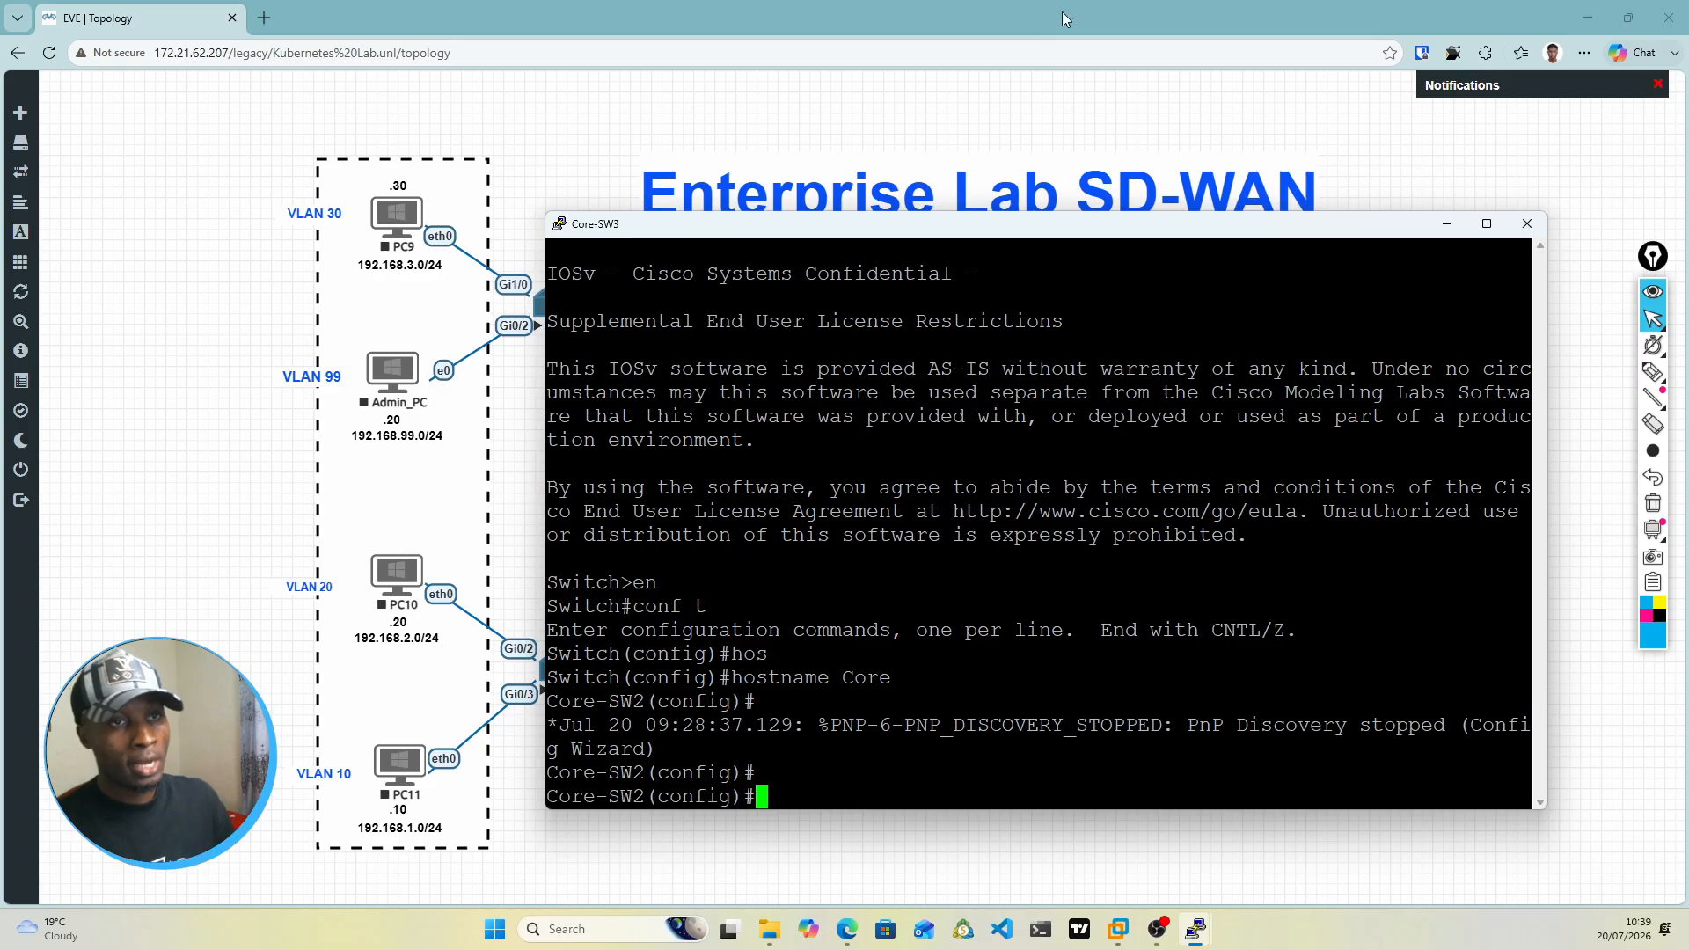
# Step: Move the console window higher and create VLAN 10 with the name Users
pyautogui.moveTo(1012, 224); pyautogui.dragTo(1031, 92)
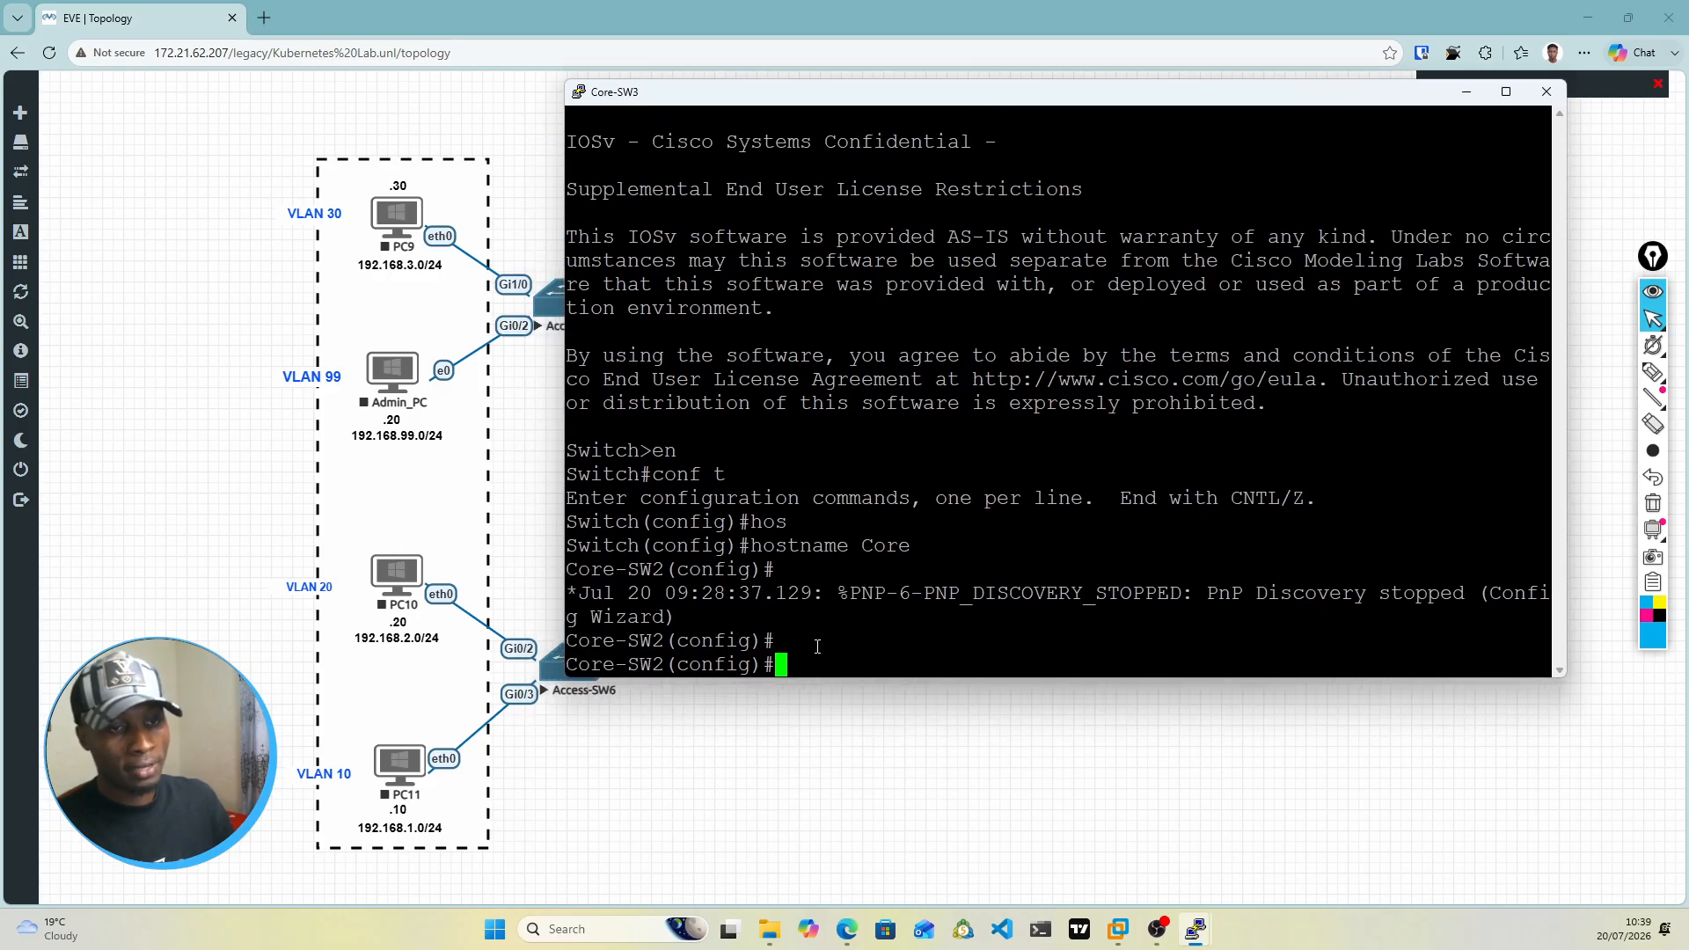
pyautogui.write('vlan')
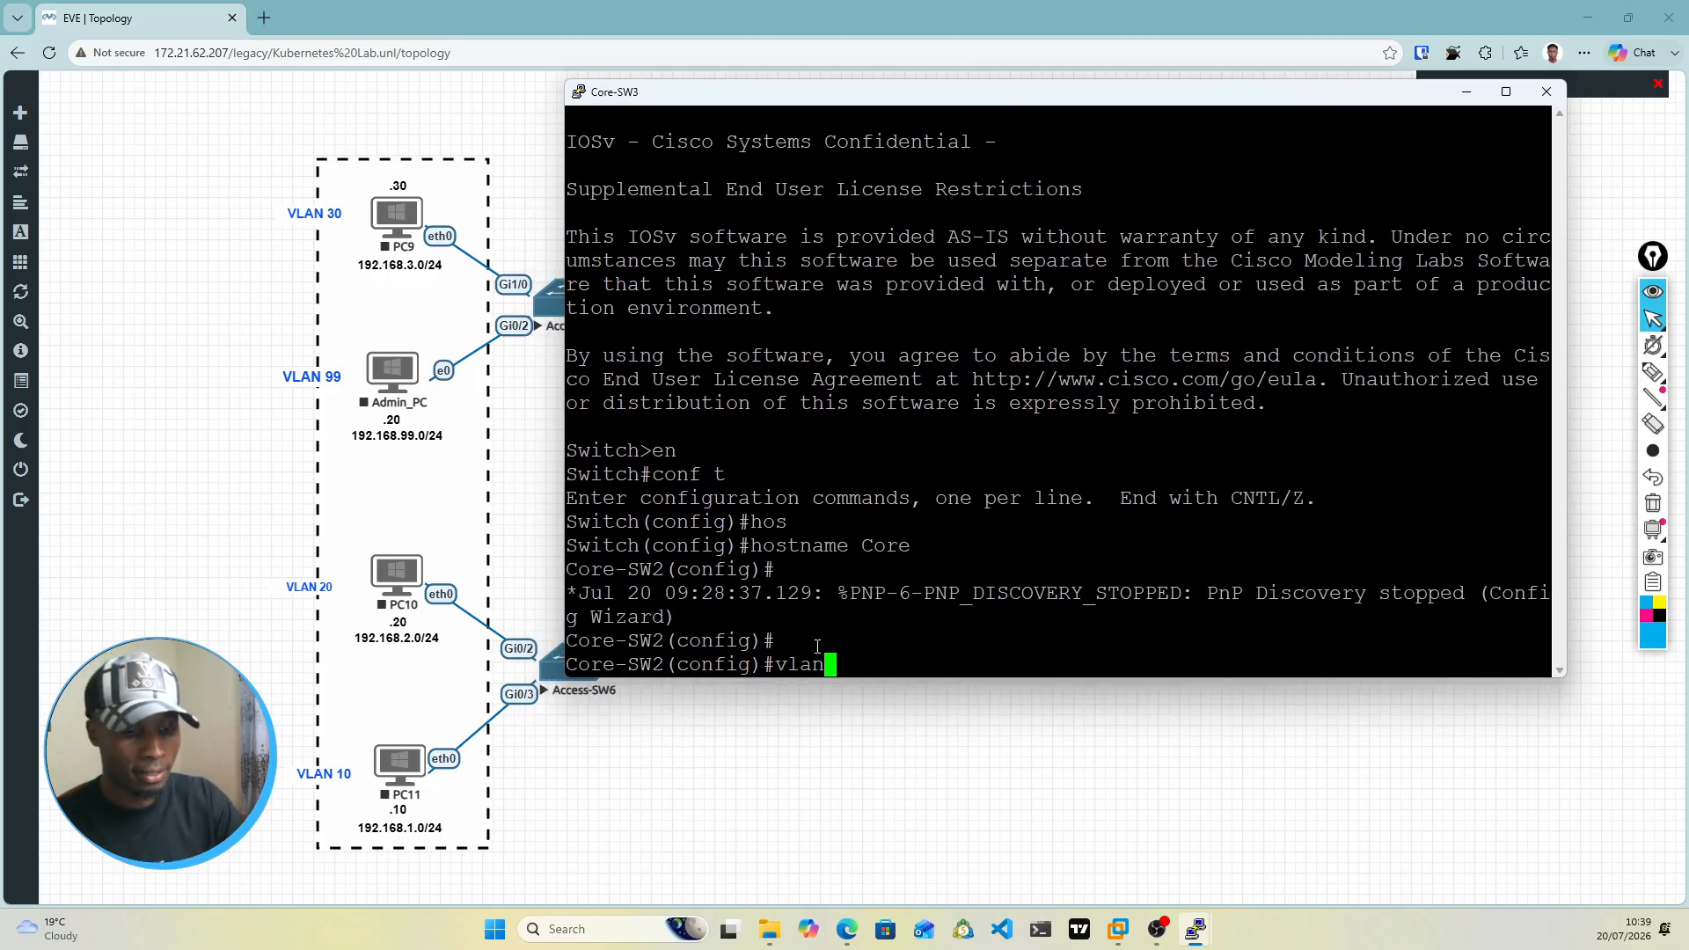
pyautogui.write(' 10')
pyautogui.press('Return')
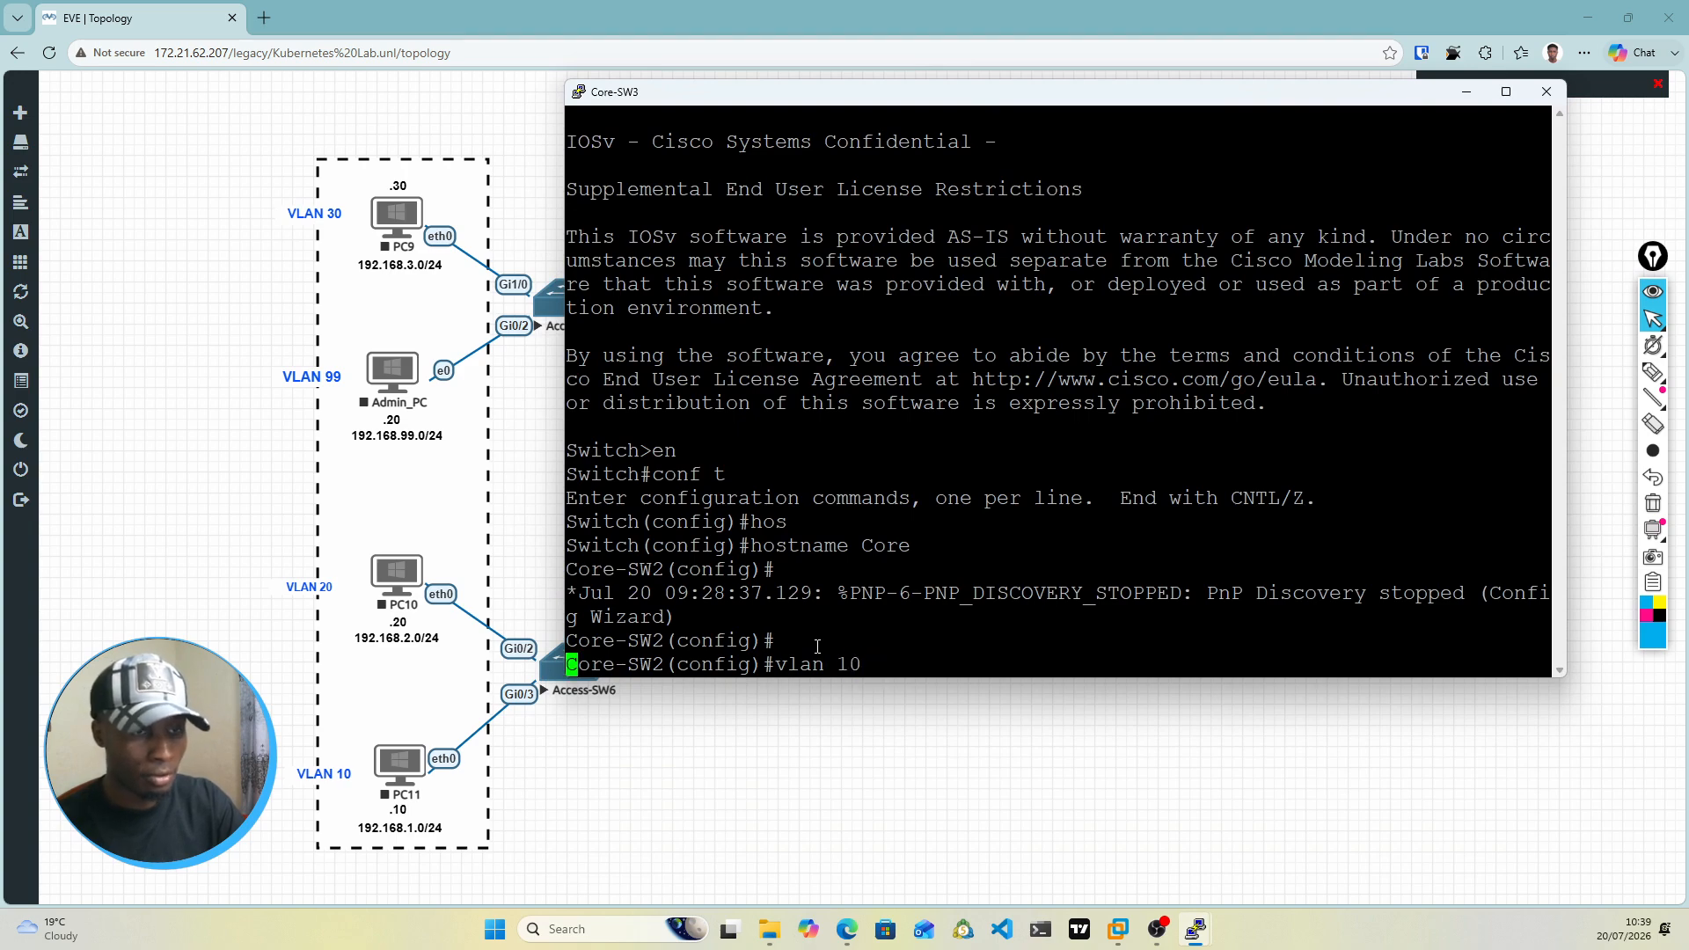
pyautogui.write('name USe')
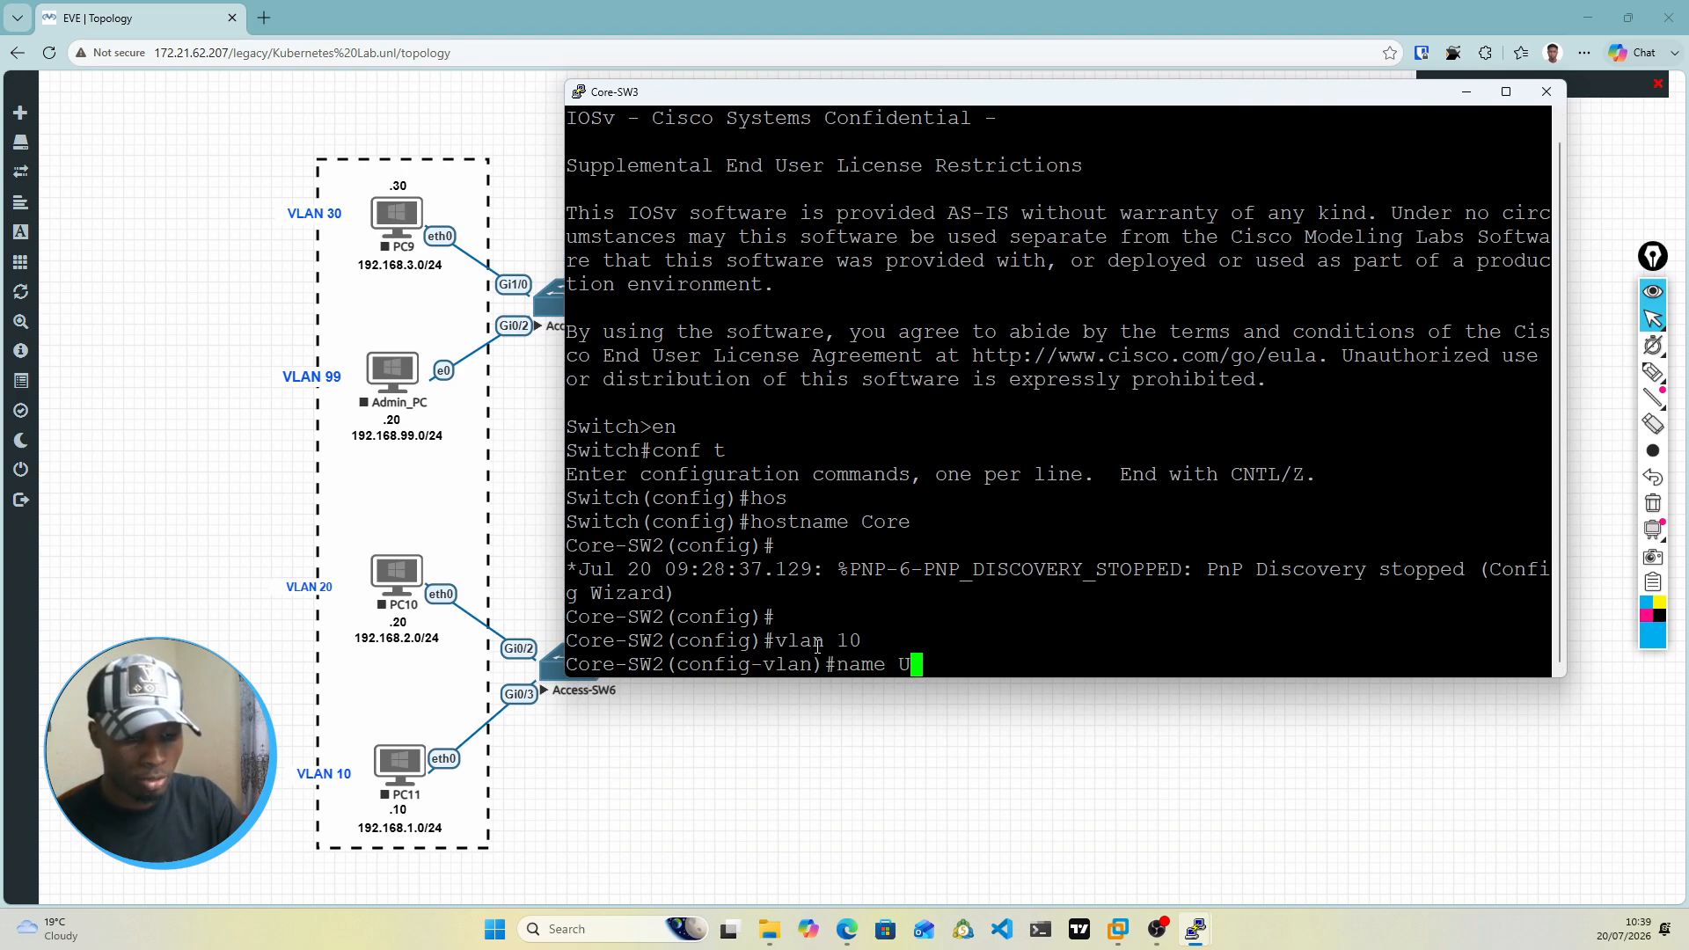
pyautogui.press('BackSpace')
pyautogui.press('BackSpace')
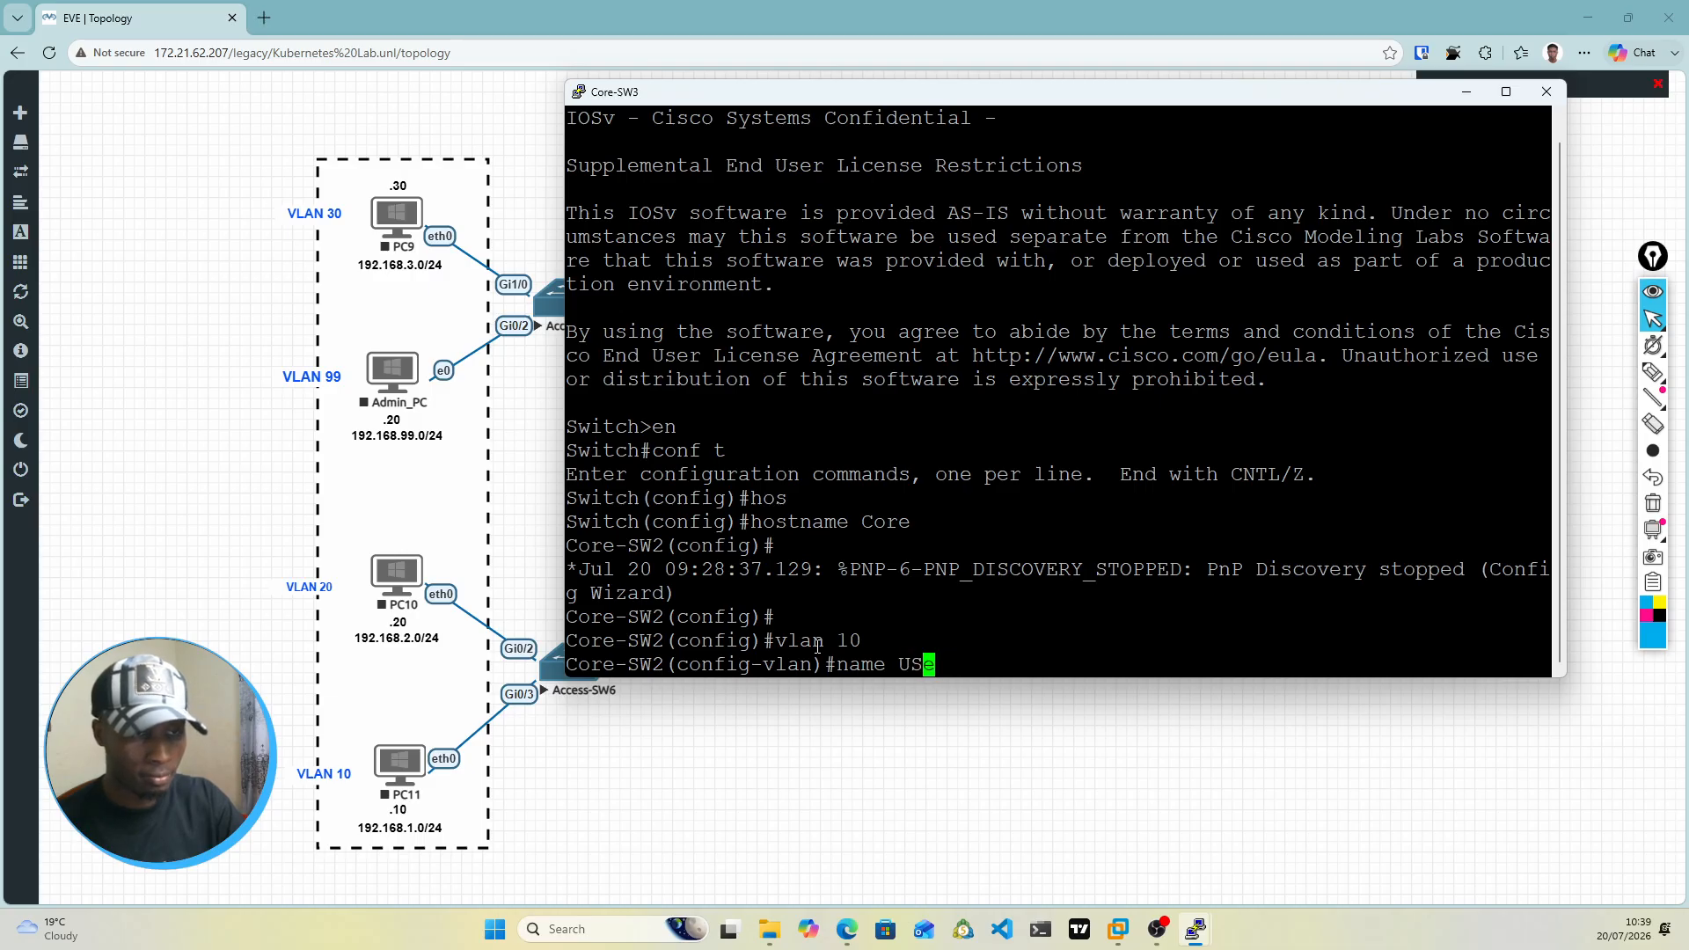
pyautogui.write('sers')
pyautogui.press('Return')
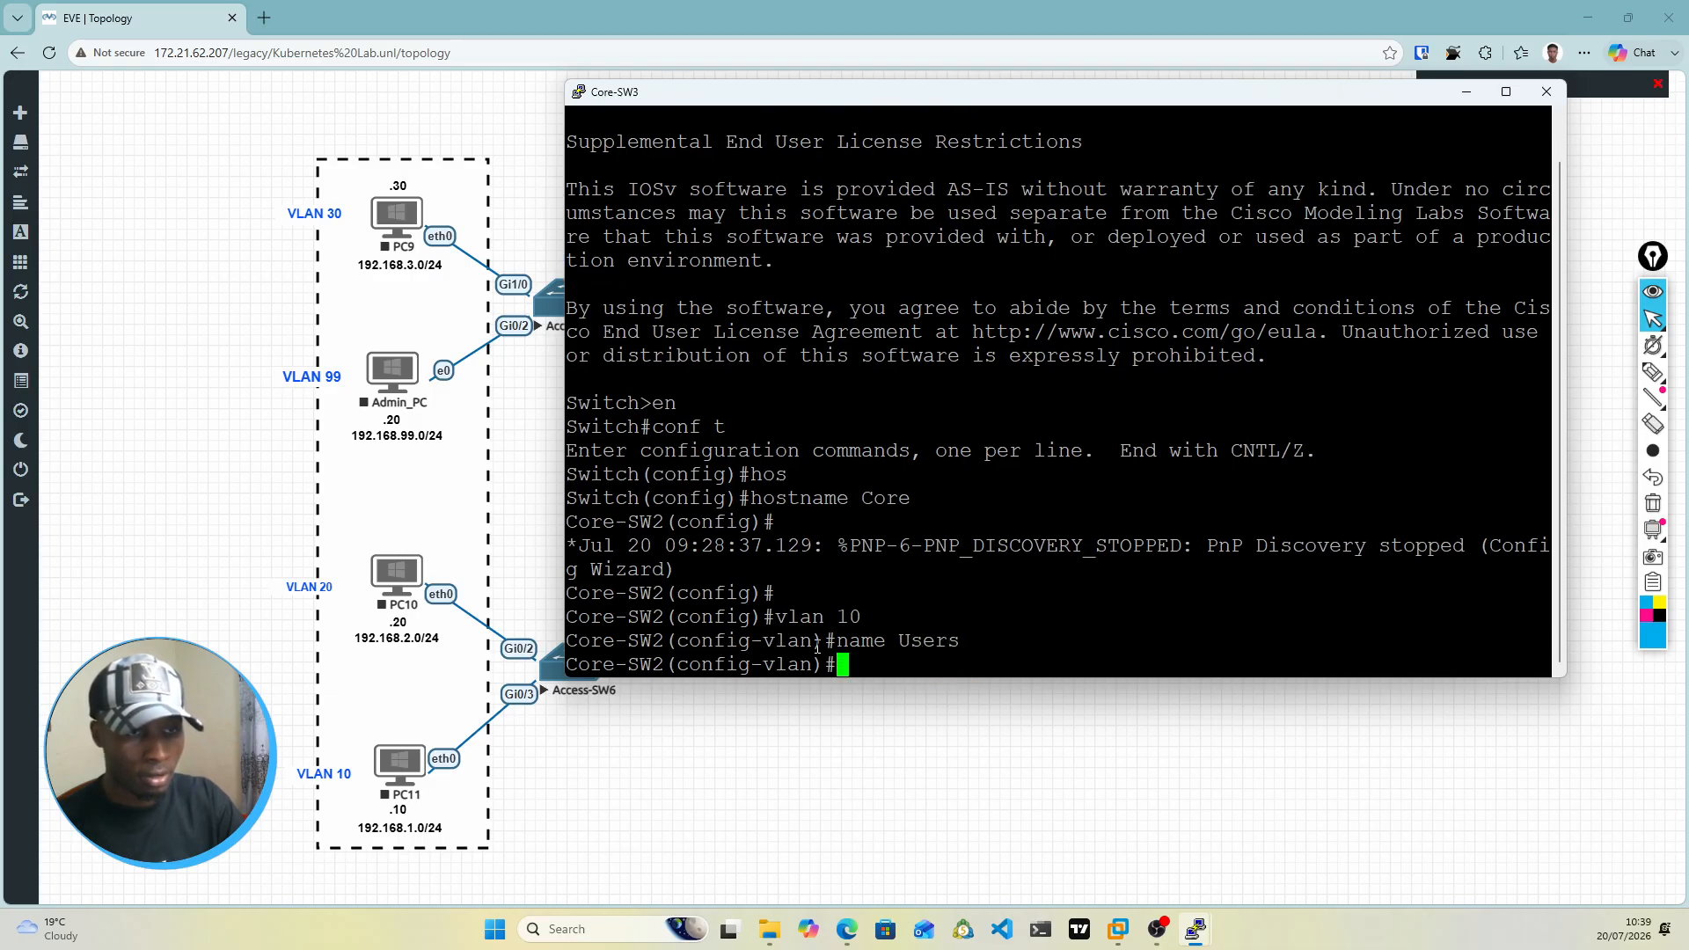
# Step: Create VLAN 20 on the switch and name it HR
pyautogui.write('vlna')
pyautogui.press('BackSpace')
pyautogui.press('BackSpace')
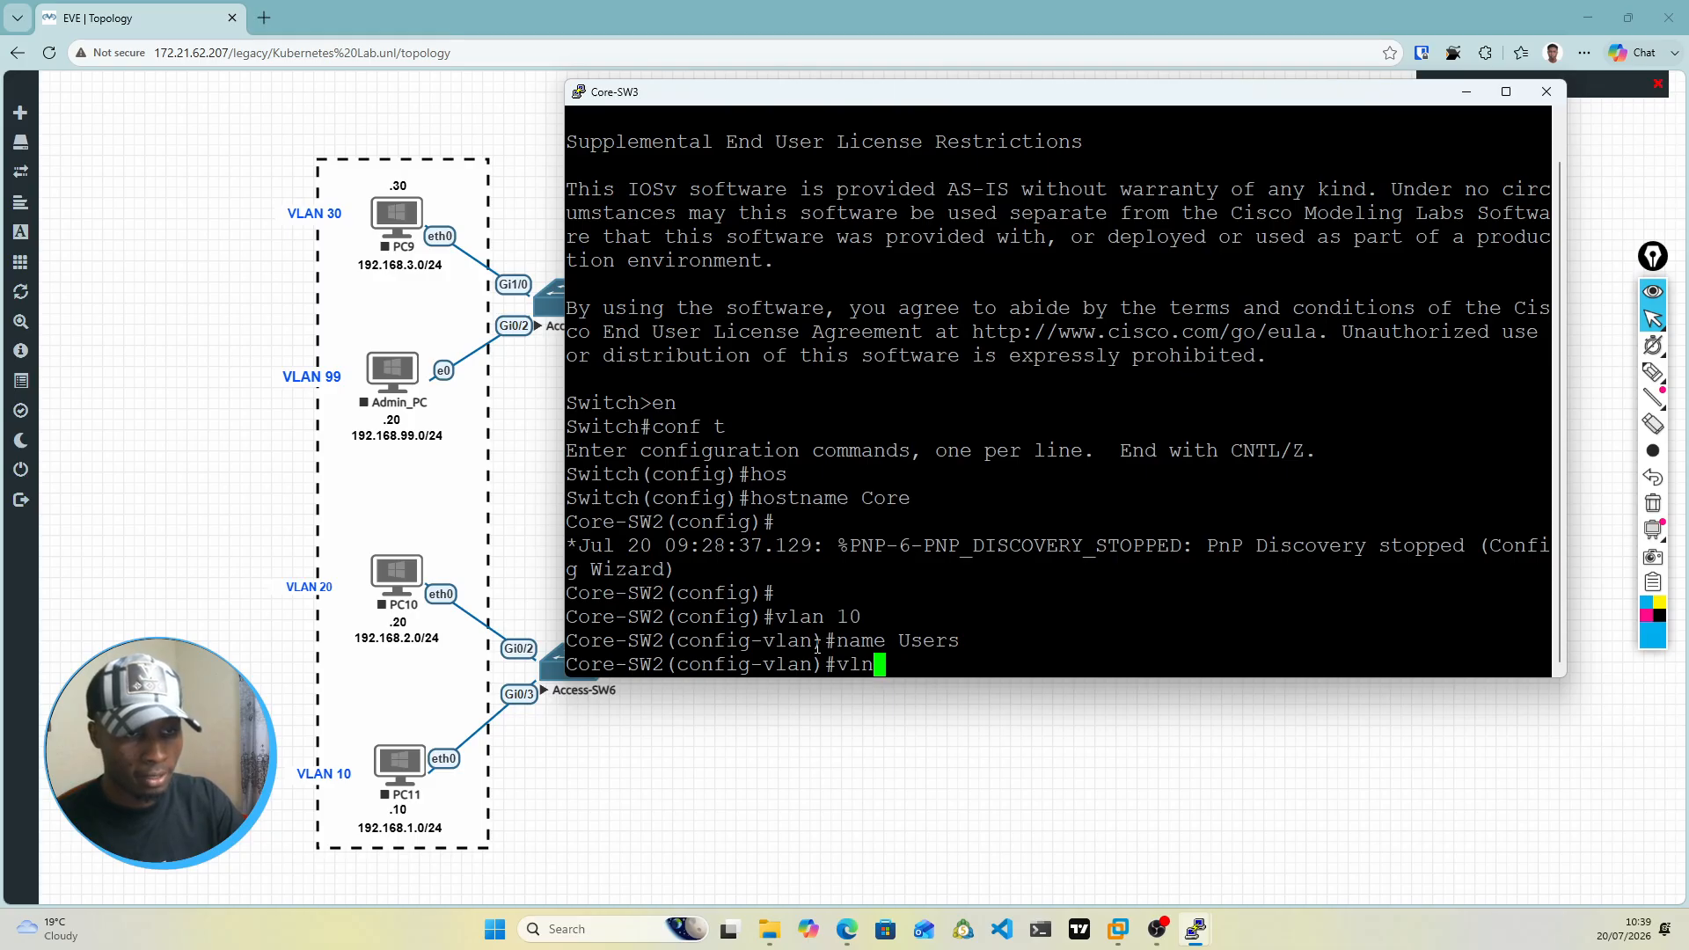
pyautogui.write('an ')
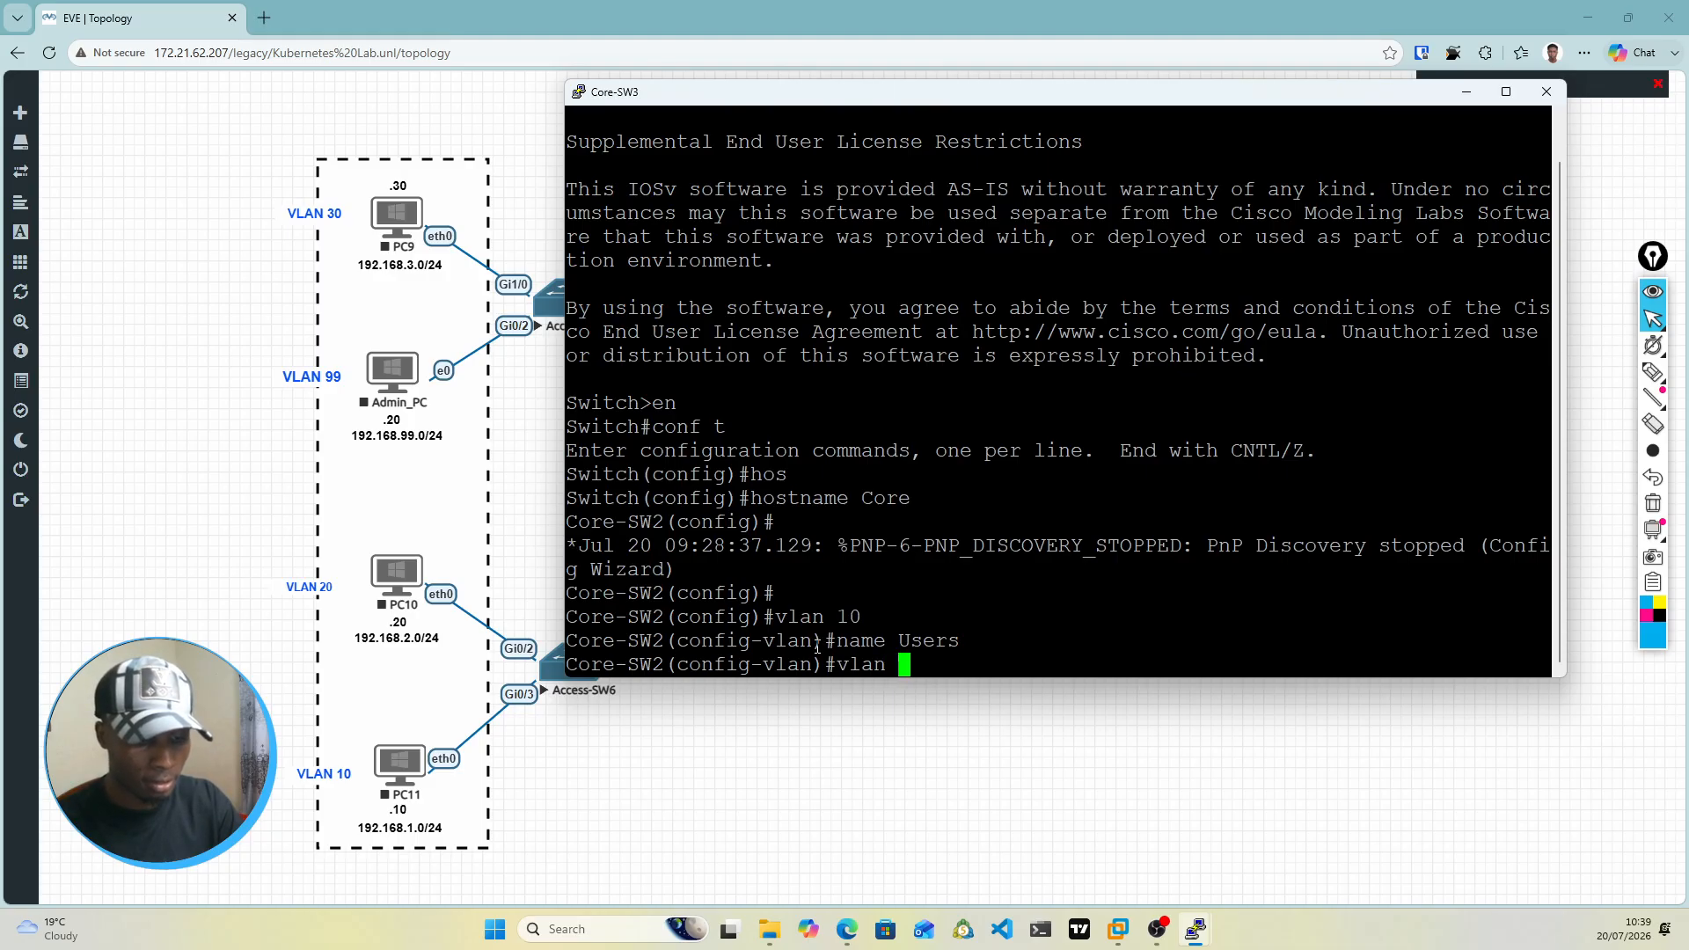
pyautogui.write('20')
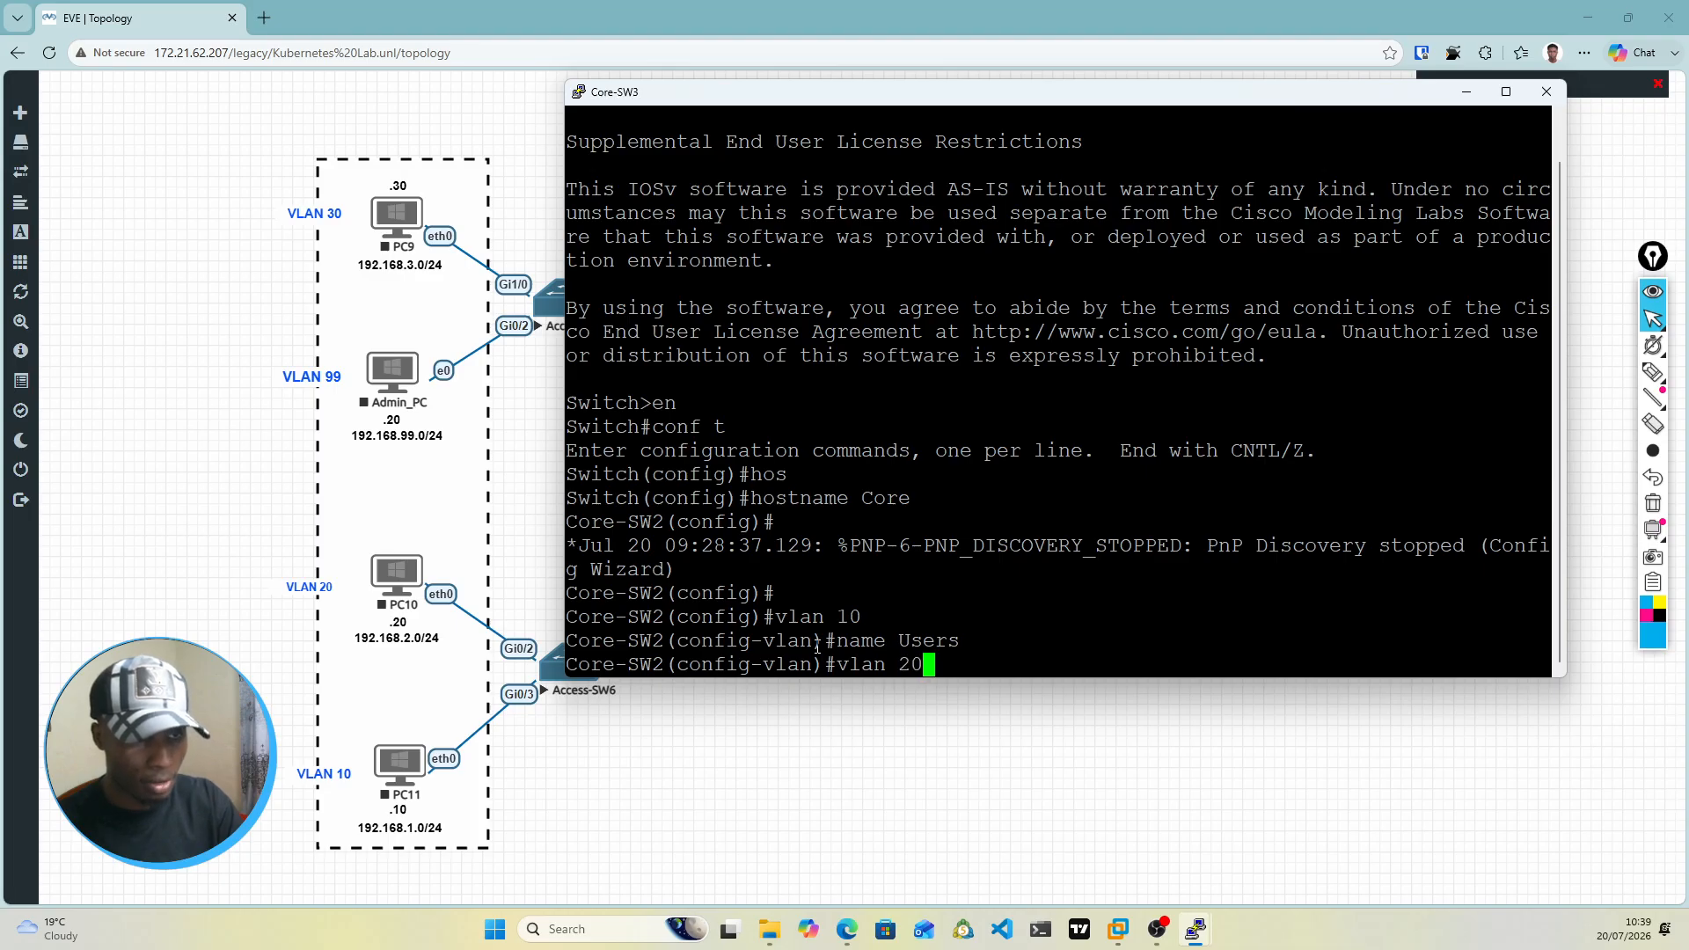
pyautogui.press('Return')
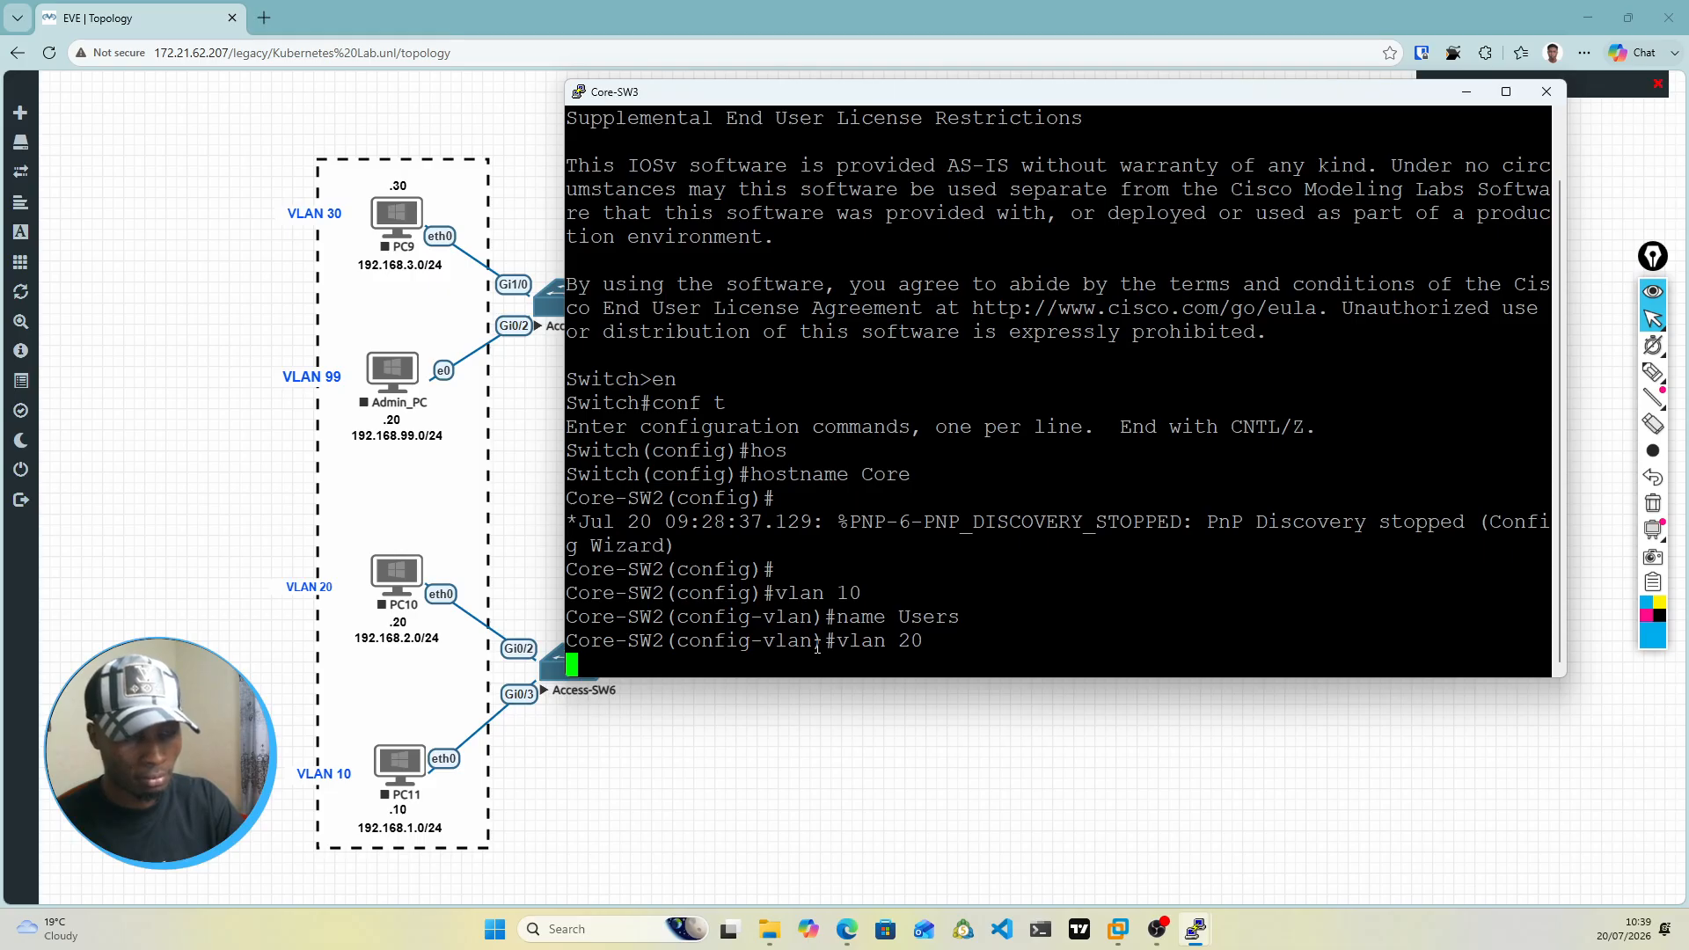
pyautogui.write('name HR')
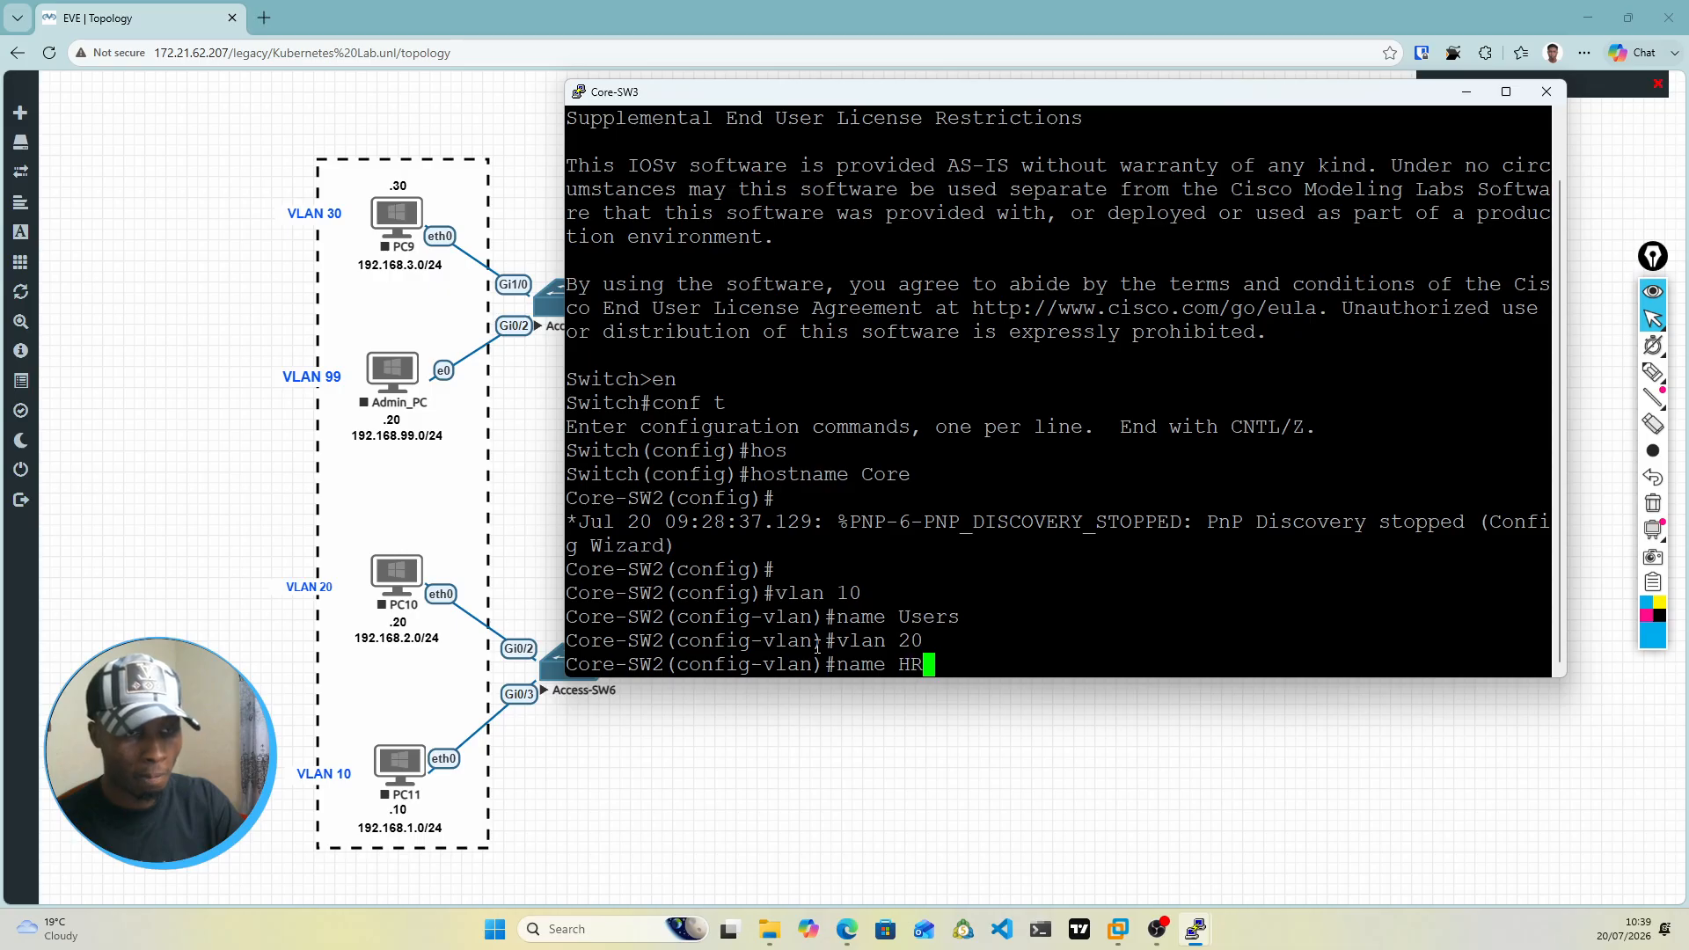
pyautogui.press('Return')
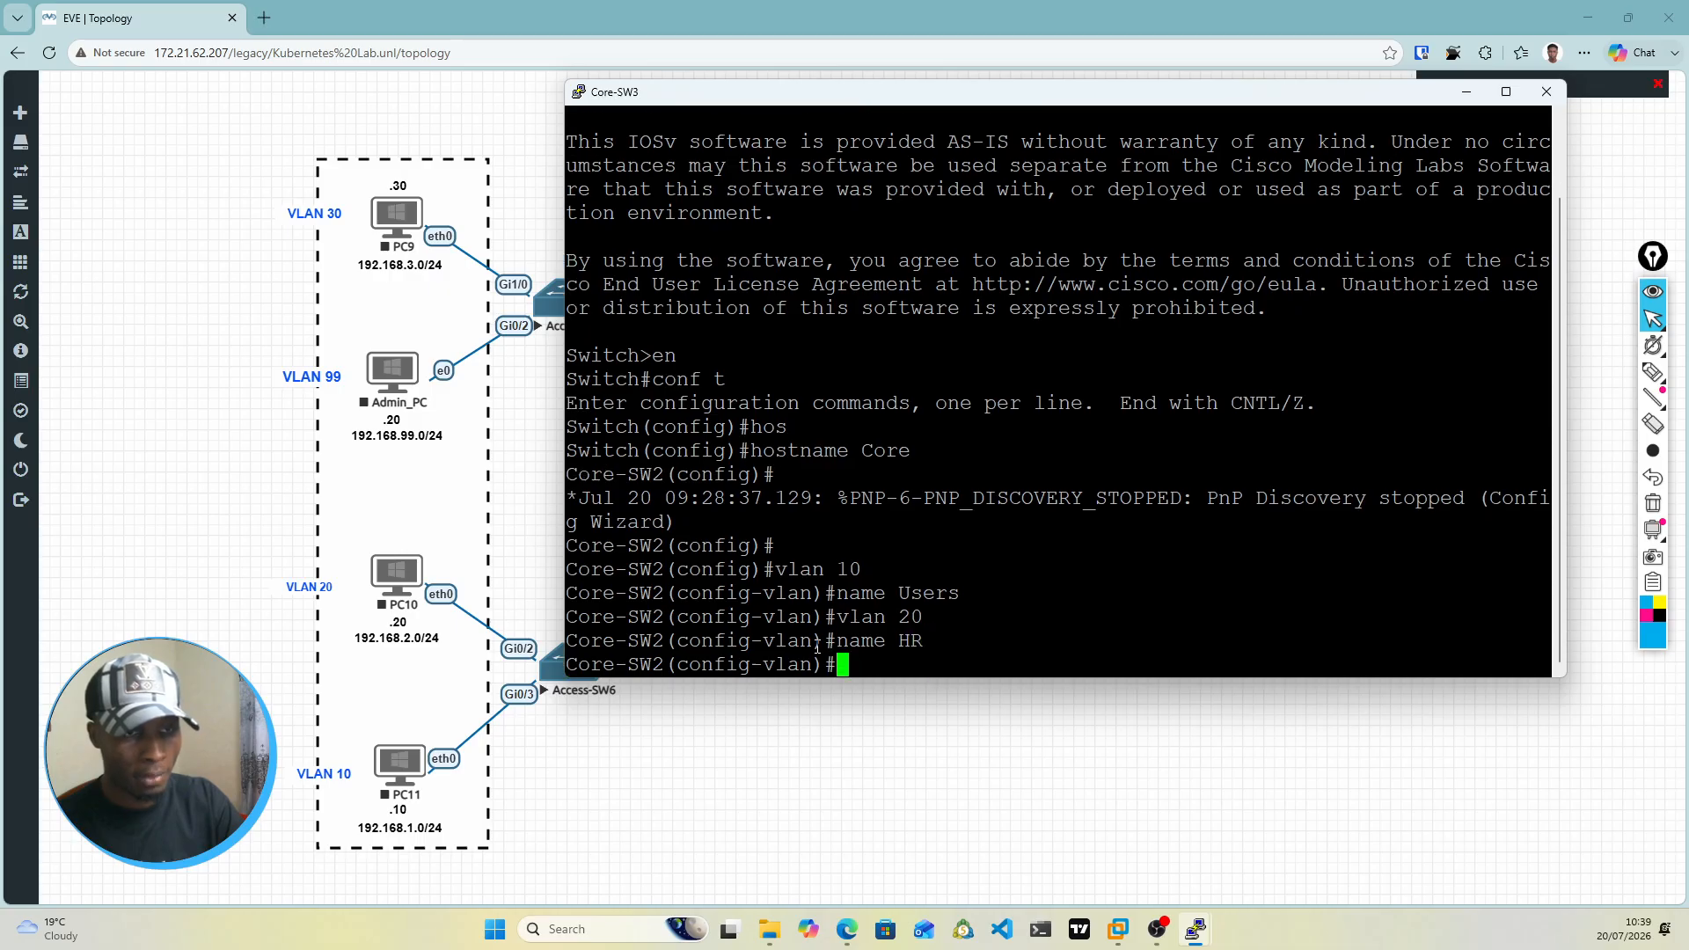
# Step: Create VLAN 30 on the switch and name it Finance
pyautogui.write('vlan')
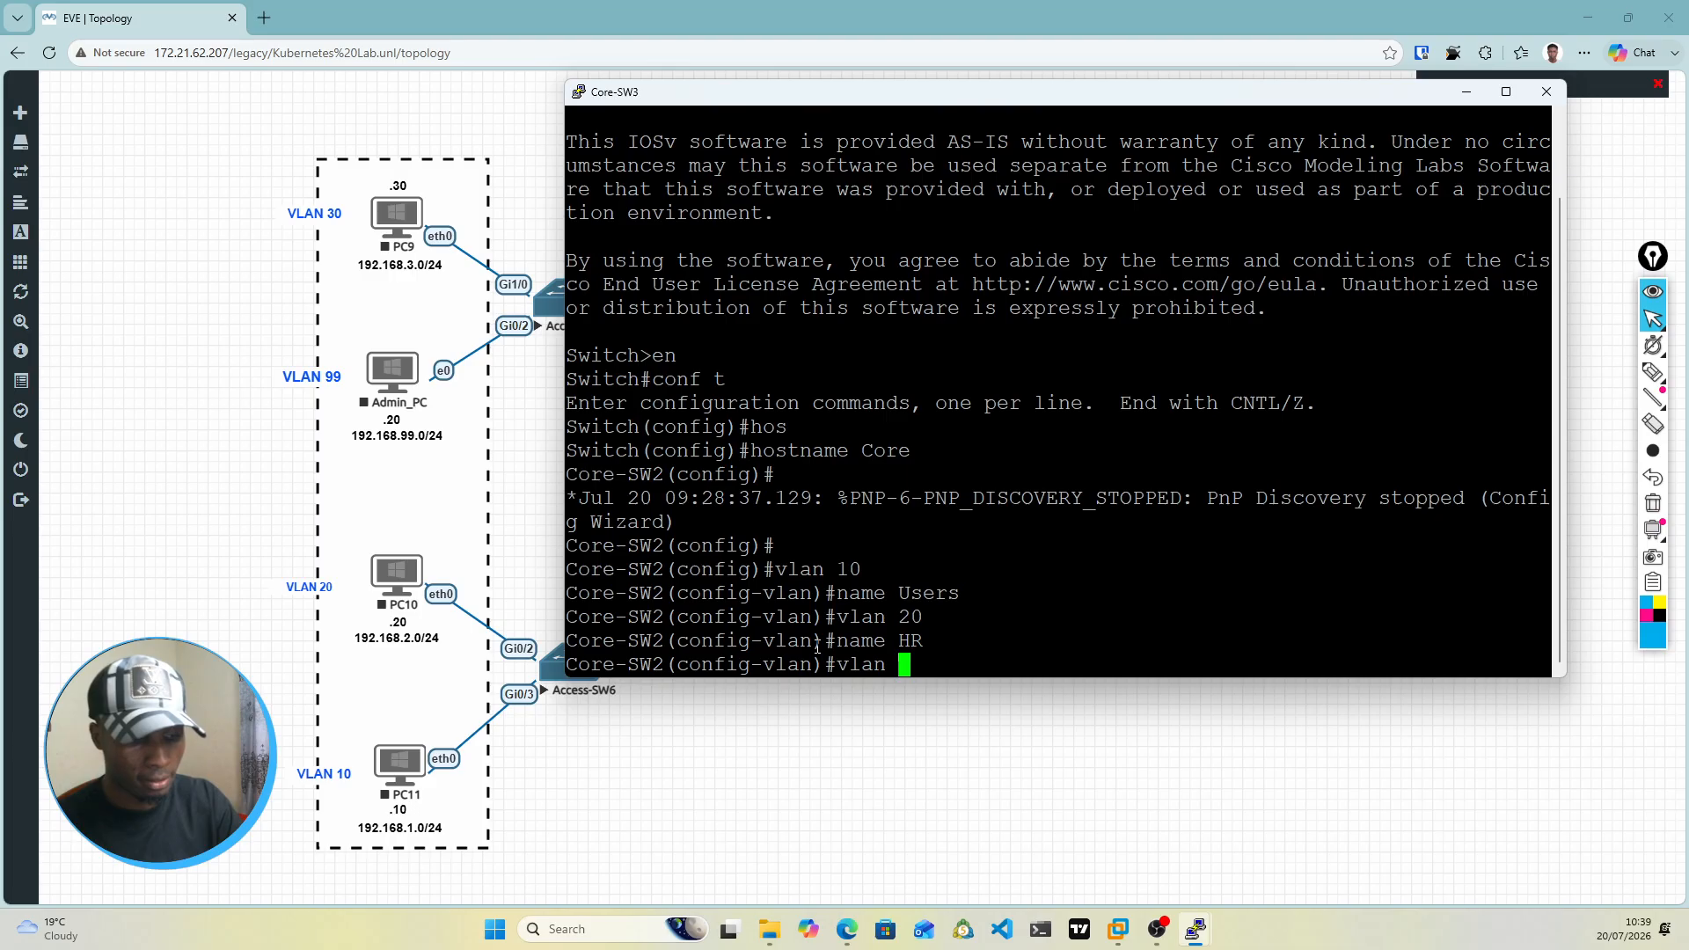
pyautogui.write(' 30')
pyautogui.press('Return')
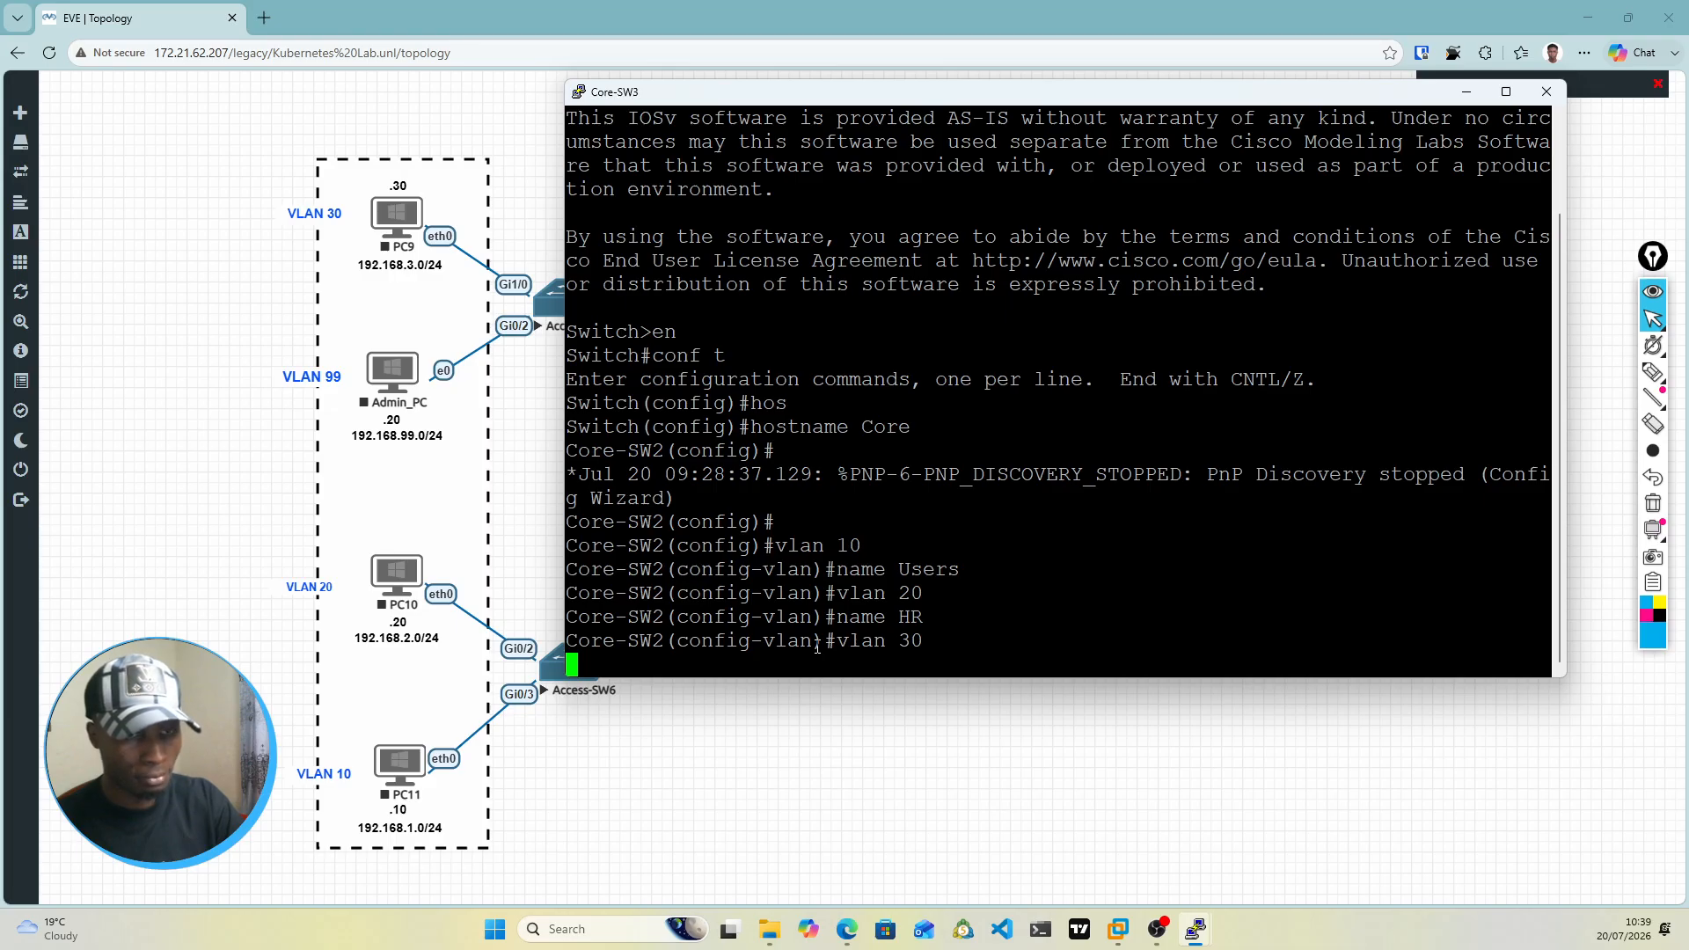
pyautogui.write('name ')
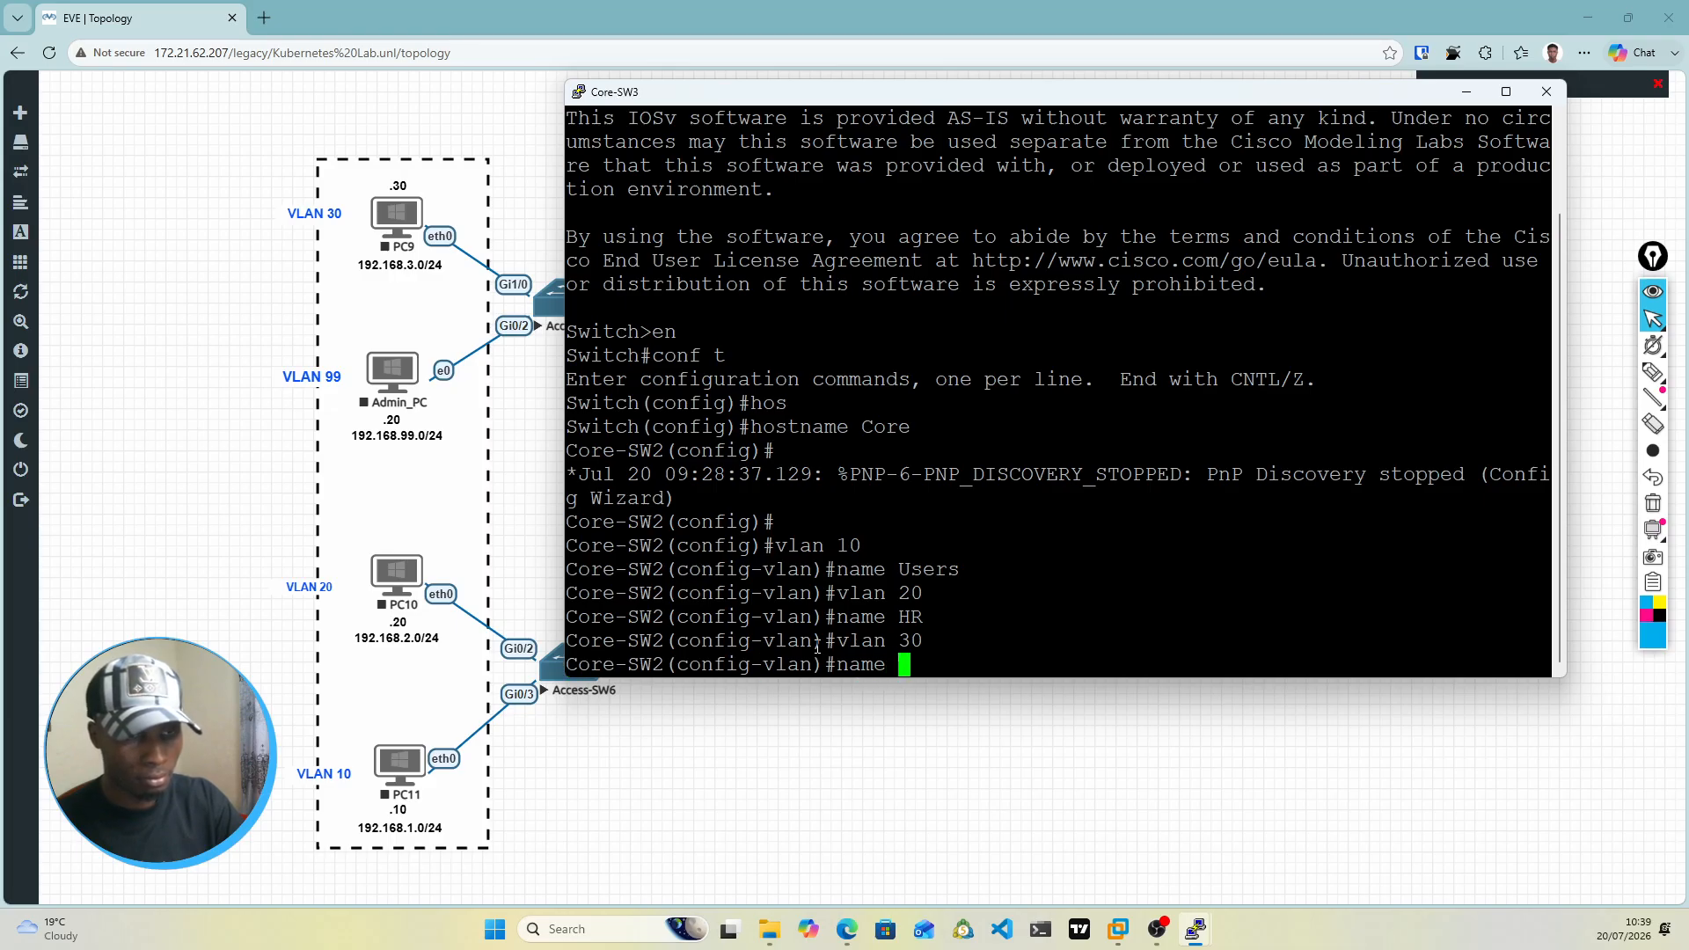
pyautogui.write('Financ')
pyautogui.write('e')
pyautogui.press('Return')
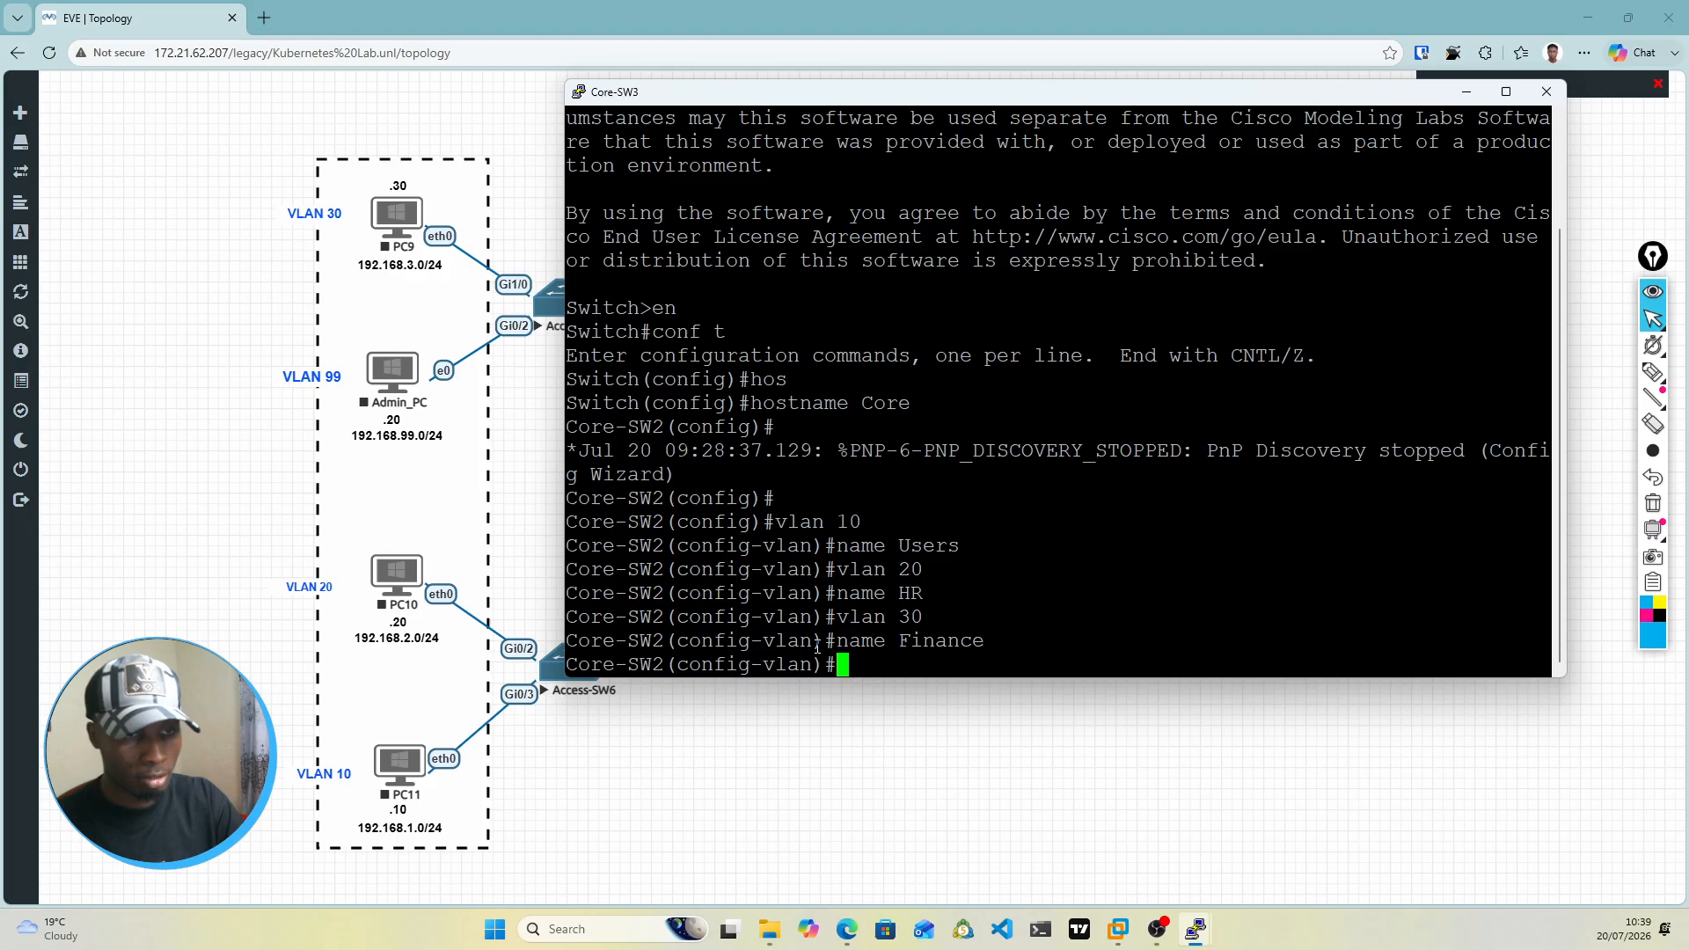
# Step: Create VLAN 99 on the switch and name it Mgmt
pyautogui.write('vlan ')
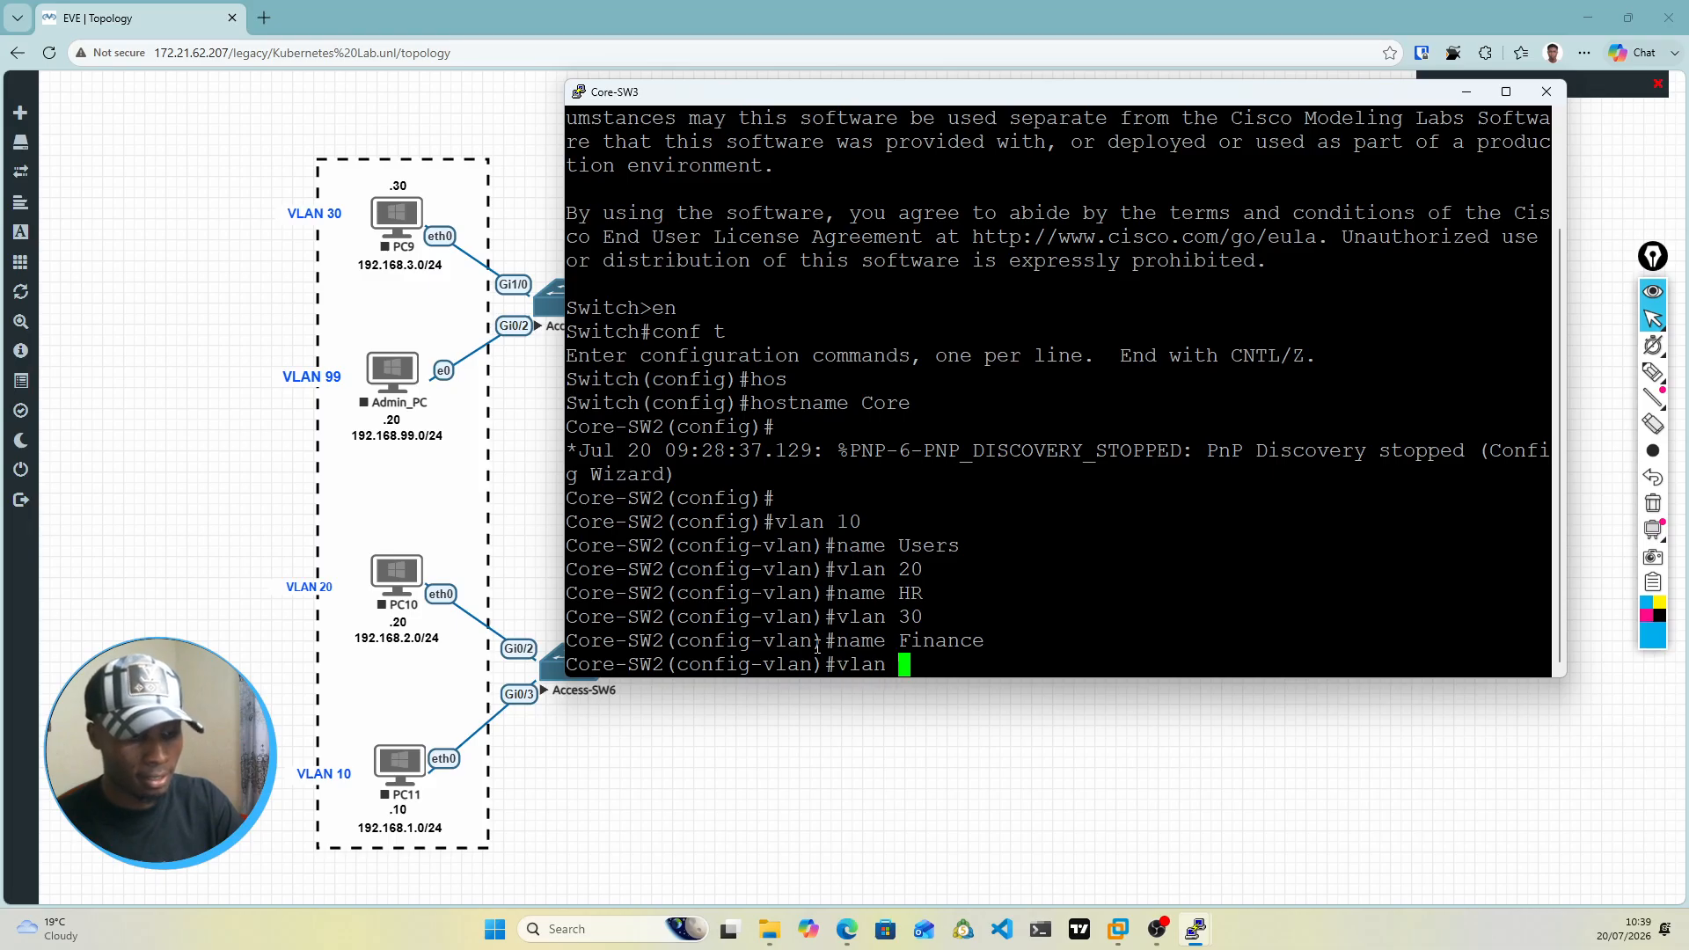
pyautogui.write('99')
pyautogui.press('Return')
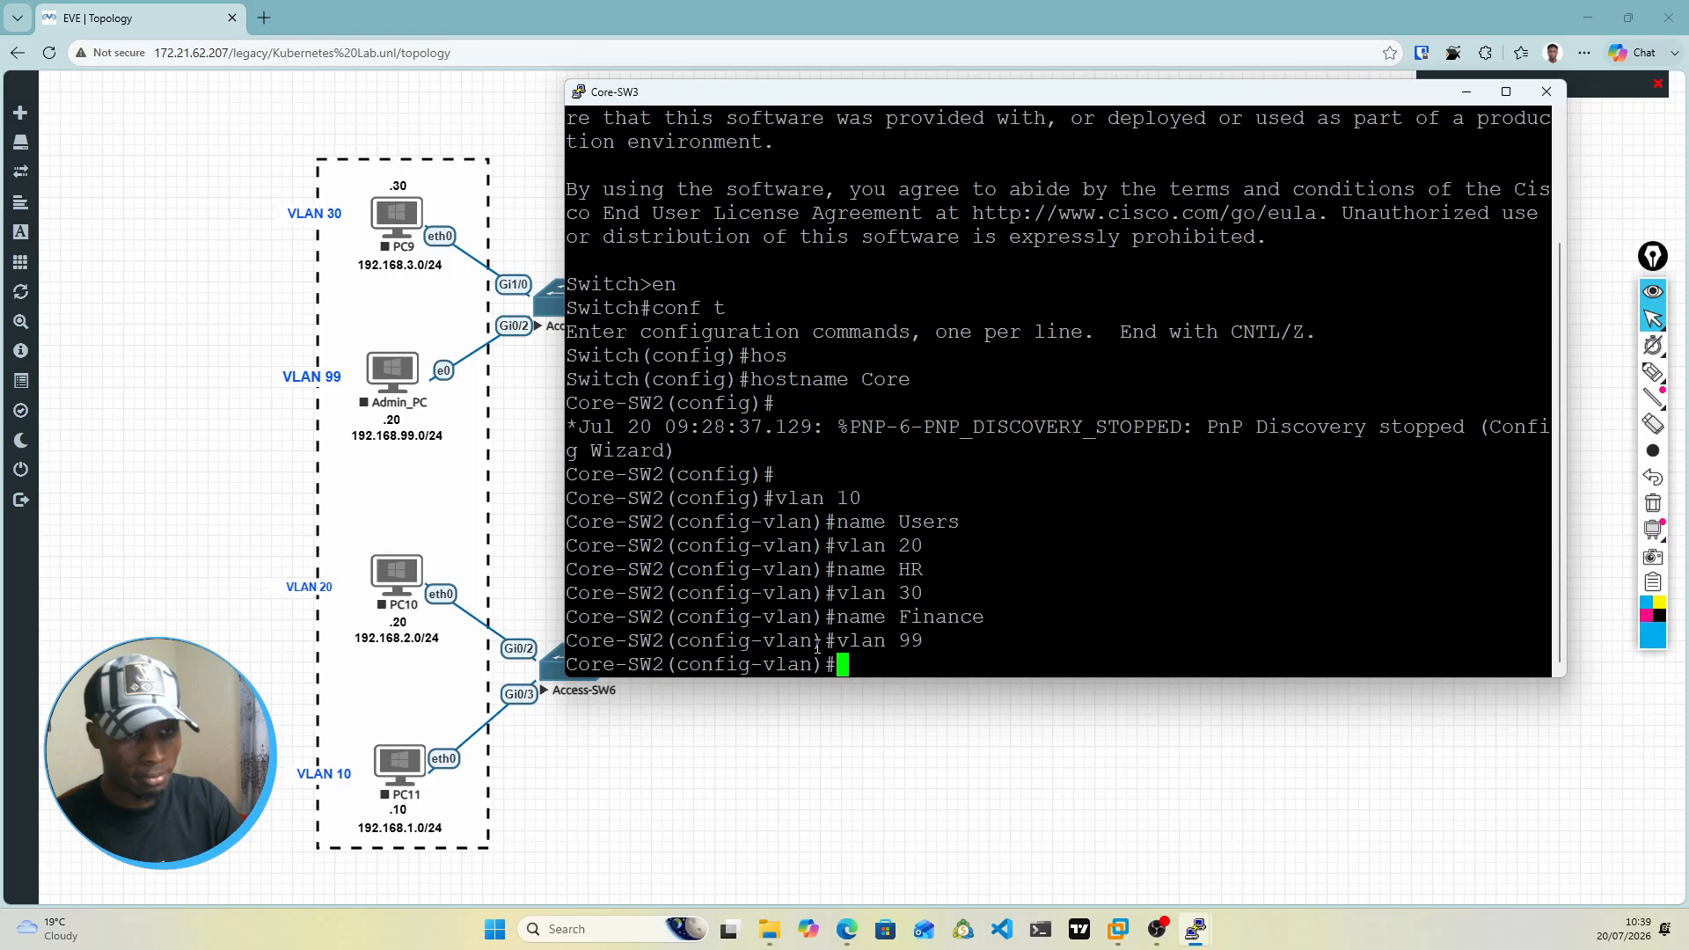
pyautogui.write('name Mgmt')
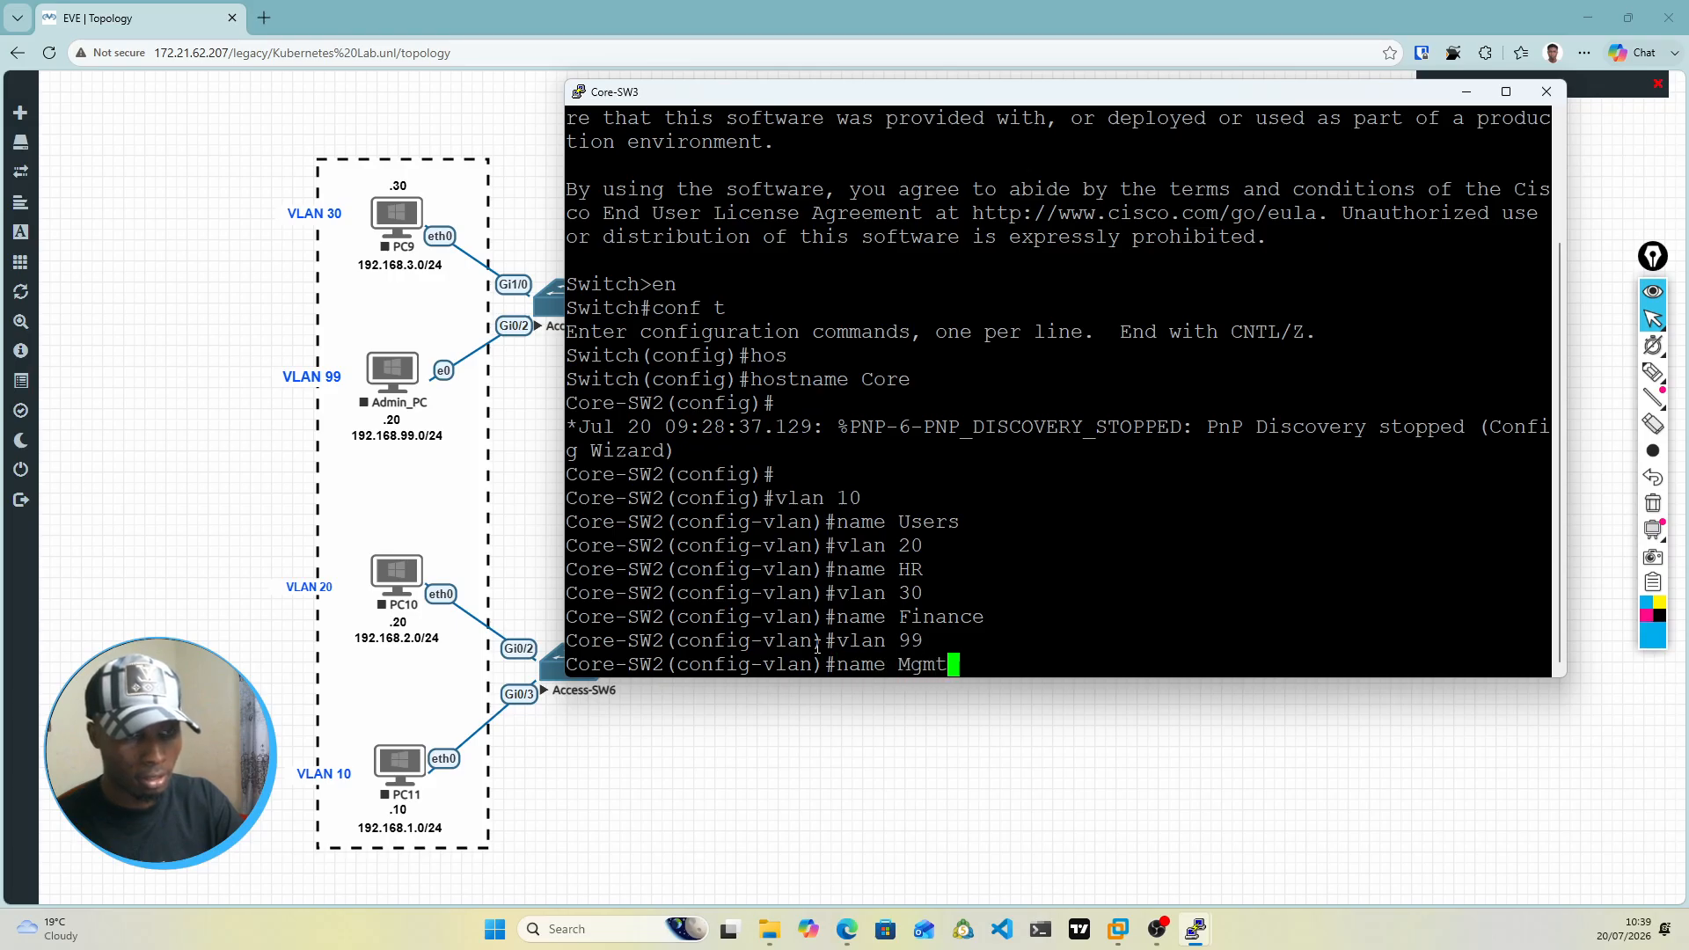
pyautogui.press('Return')
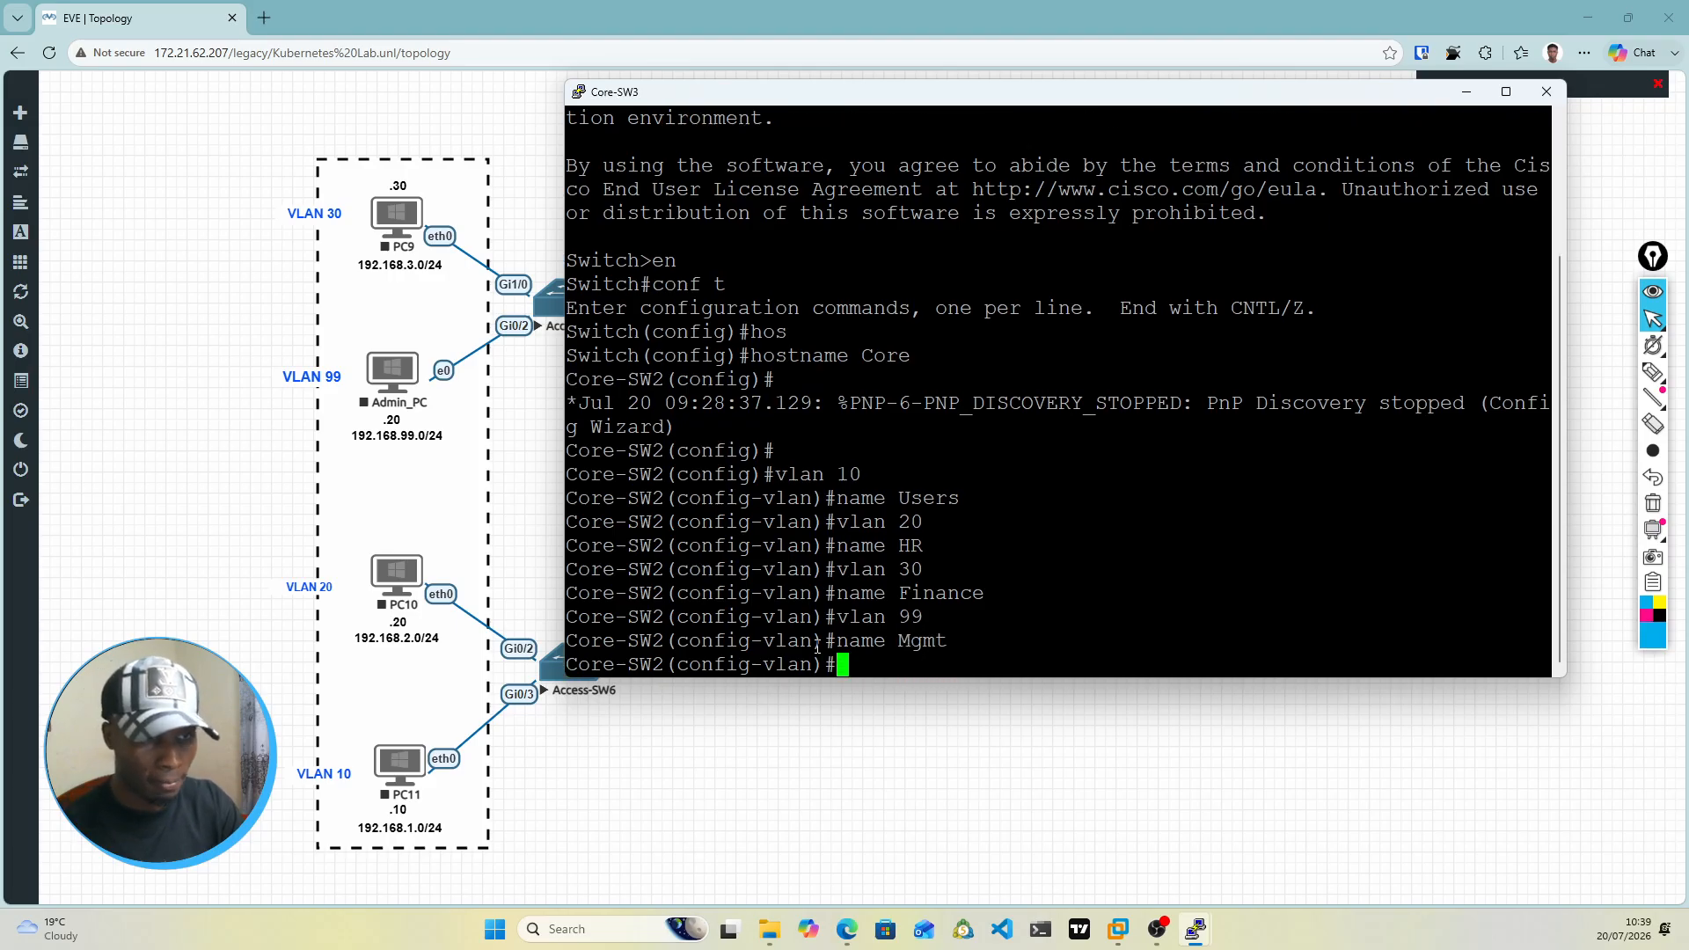
# Step: Leave VLAN configuration mode and enter interface configuration for VLAN 10
pyautogui.press('Return')
pyautogui.press('Return')
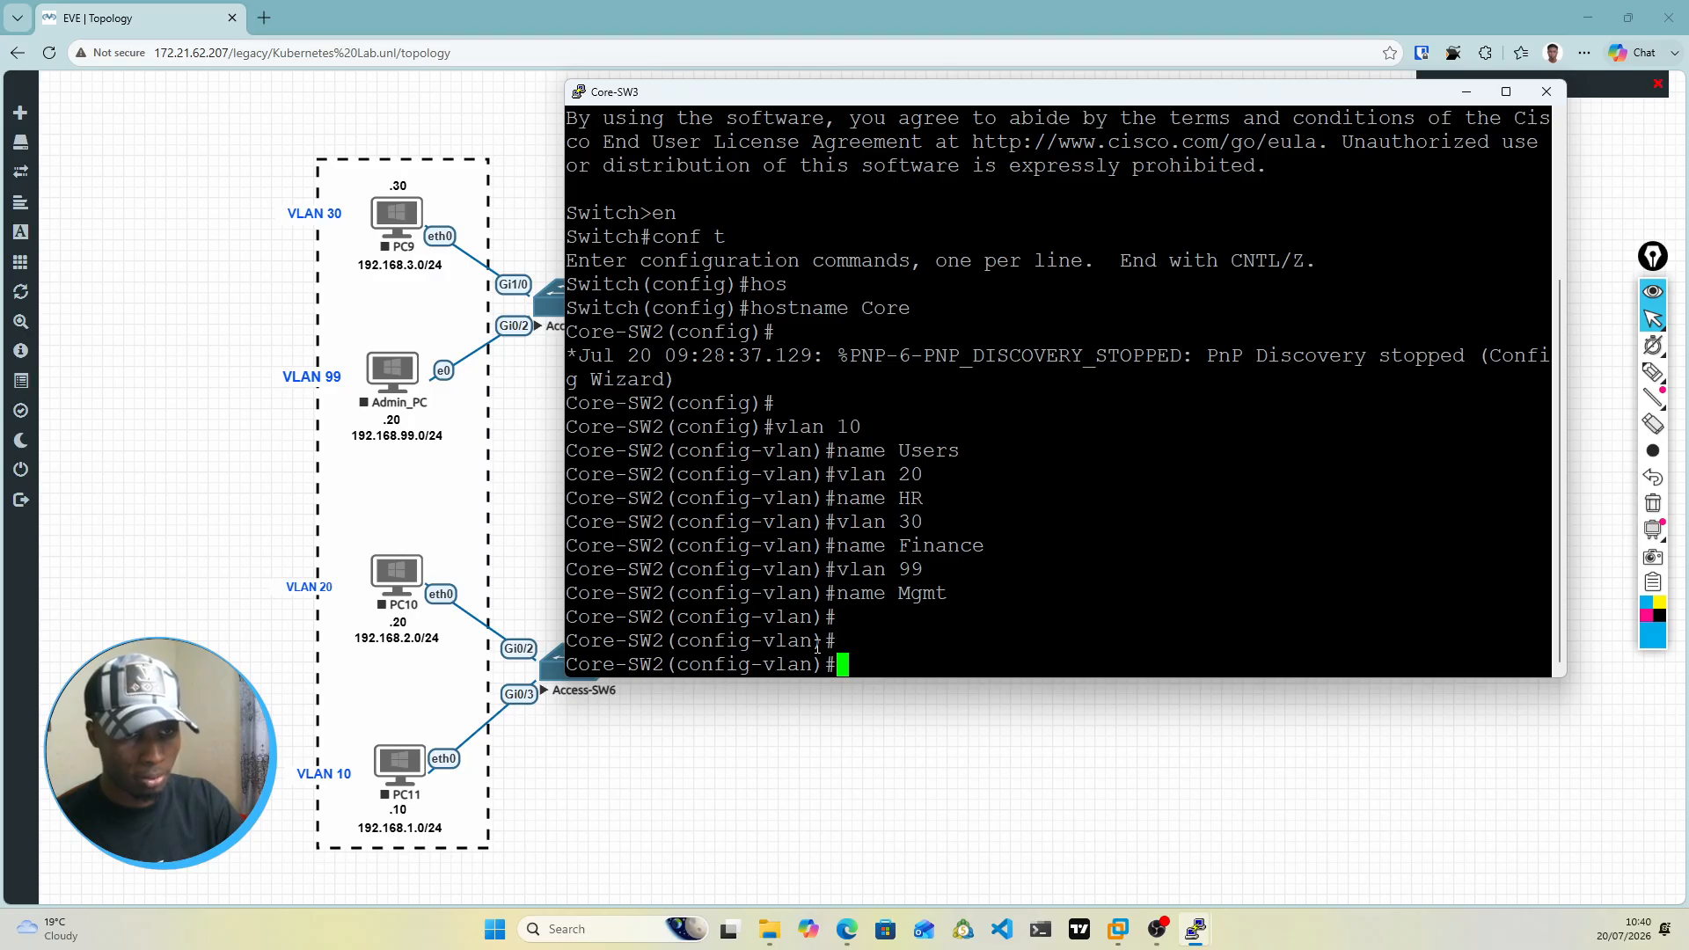
pyautogui.write('exit')
pyautogui.press('Return')
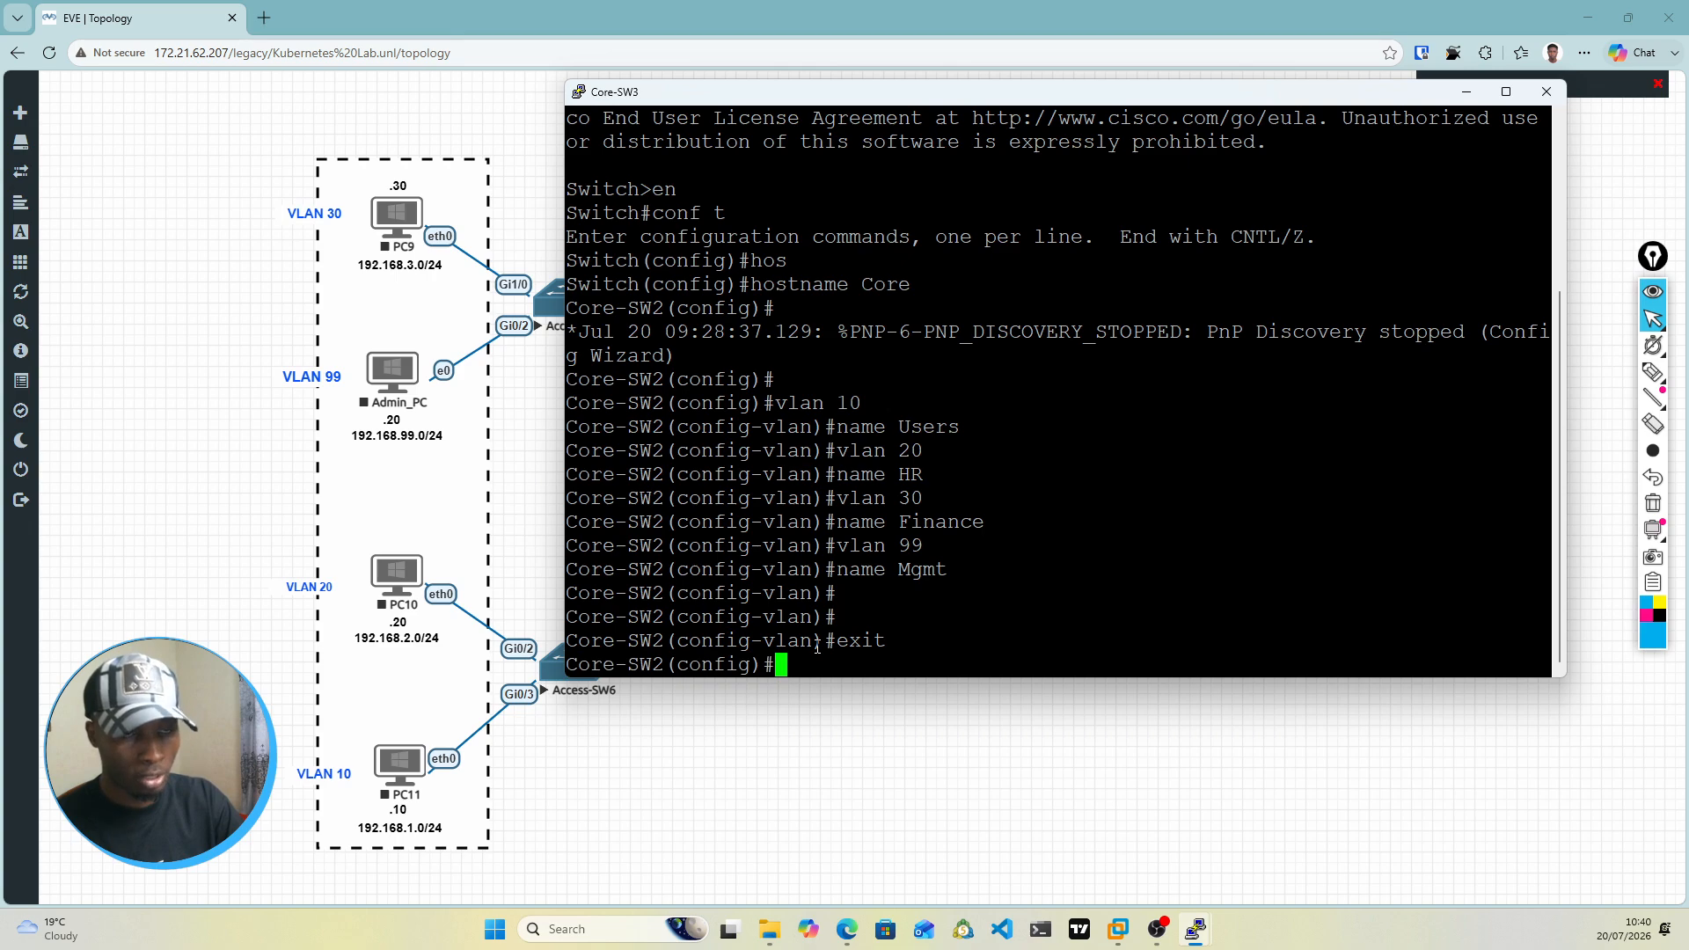
pyautogui.write('int vlna')
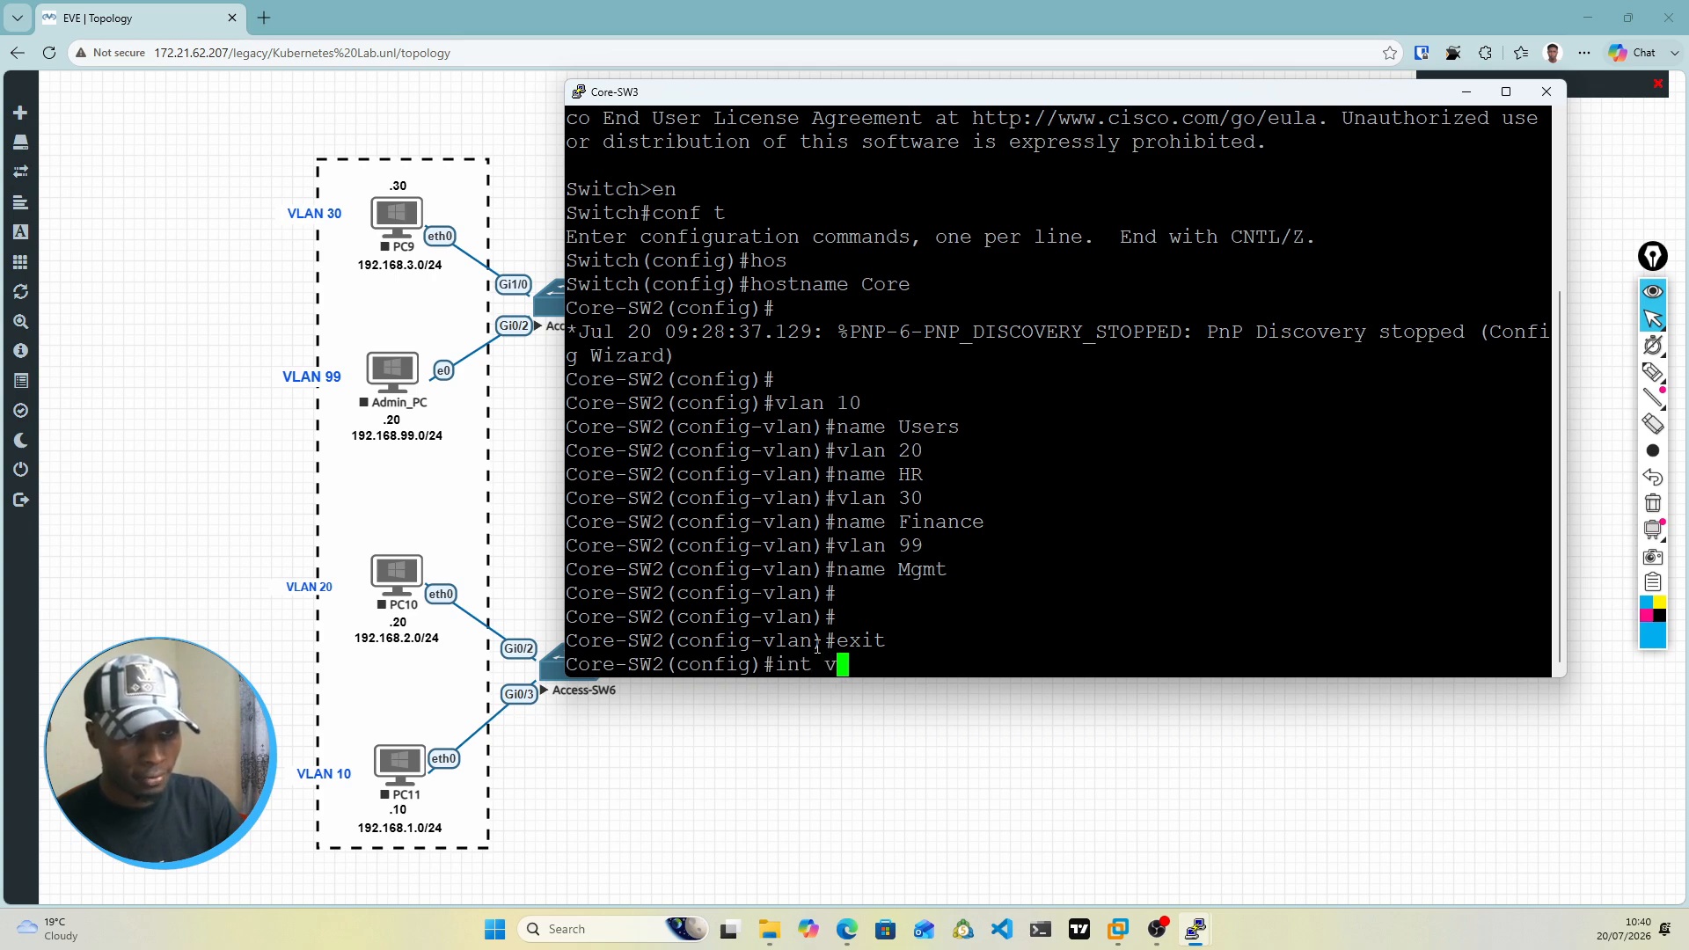
pyautogui.press('BackSpace')
pyautogui.press('BackSpace')
pyautogui.write('an ')
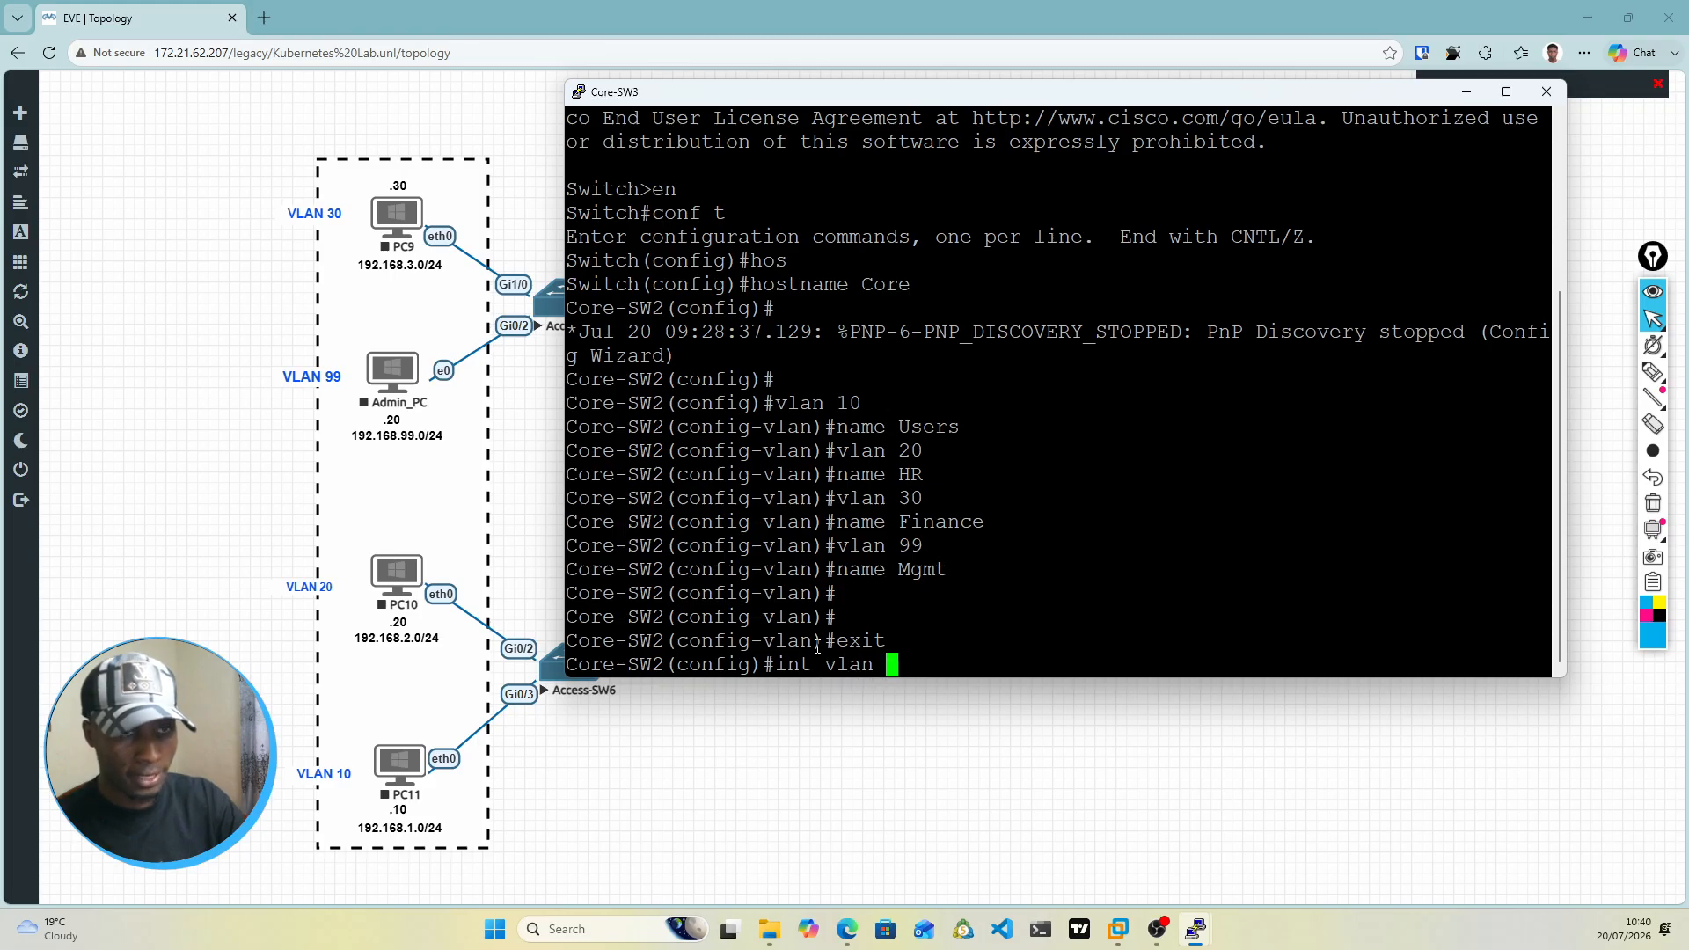
pyautogui.write('10')
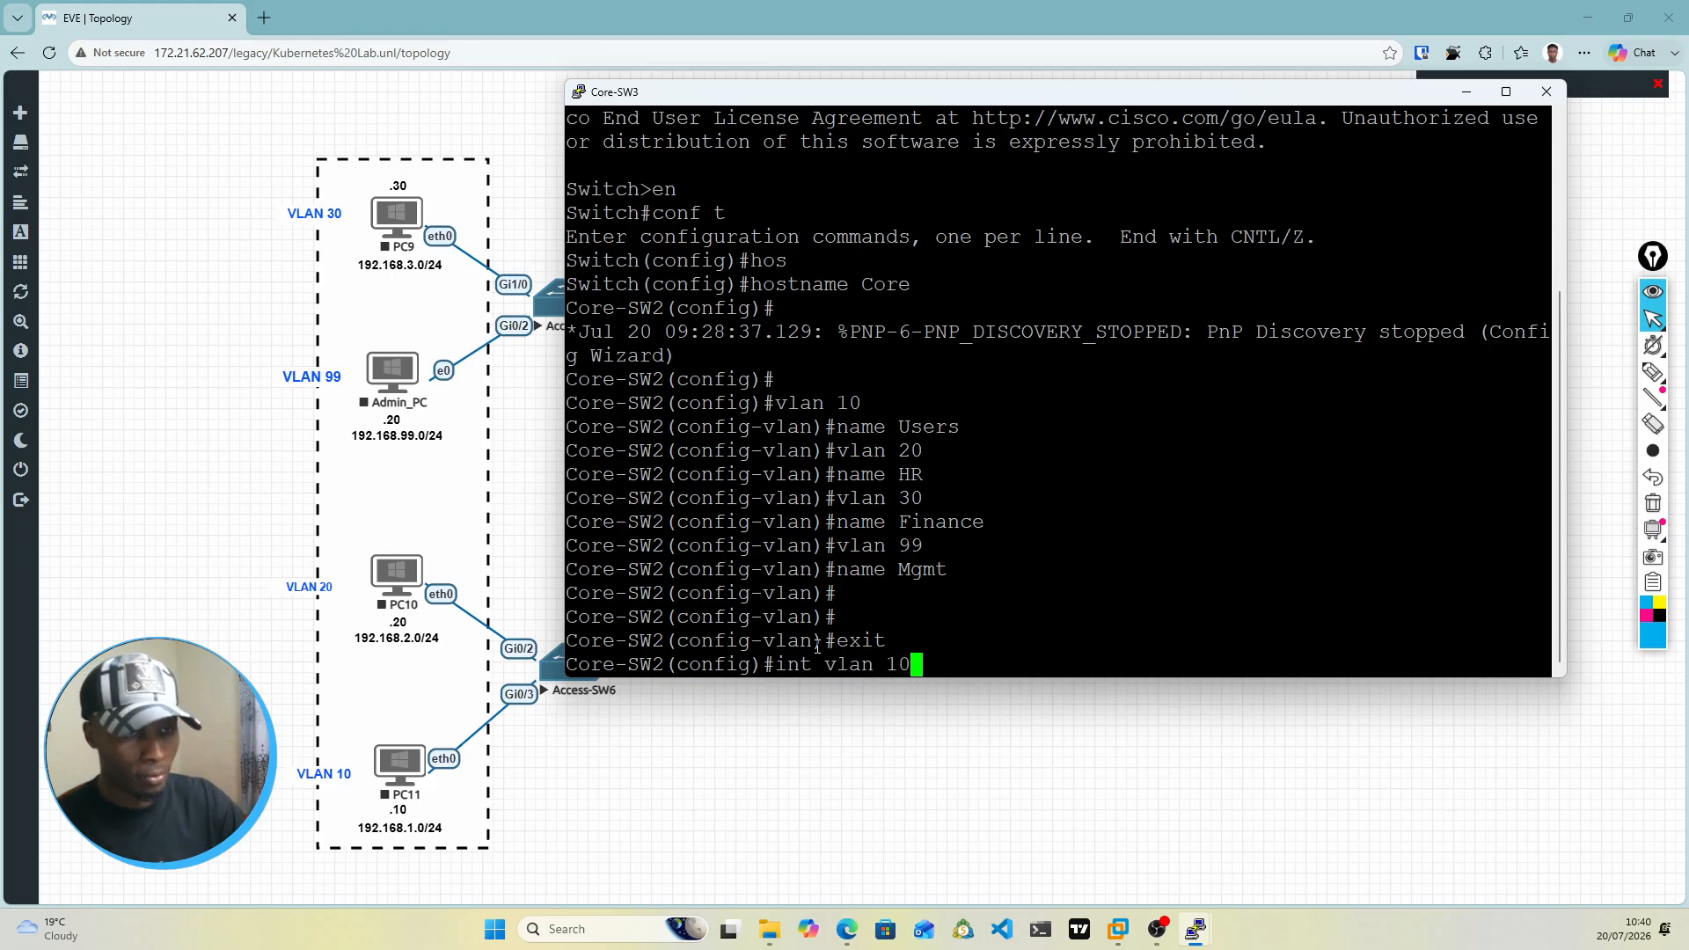
pyautogui.press('Return')
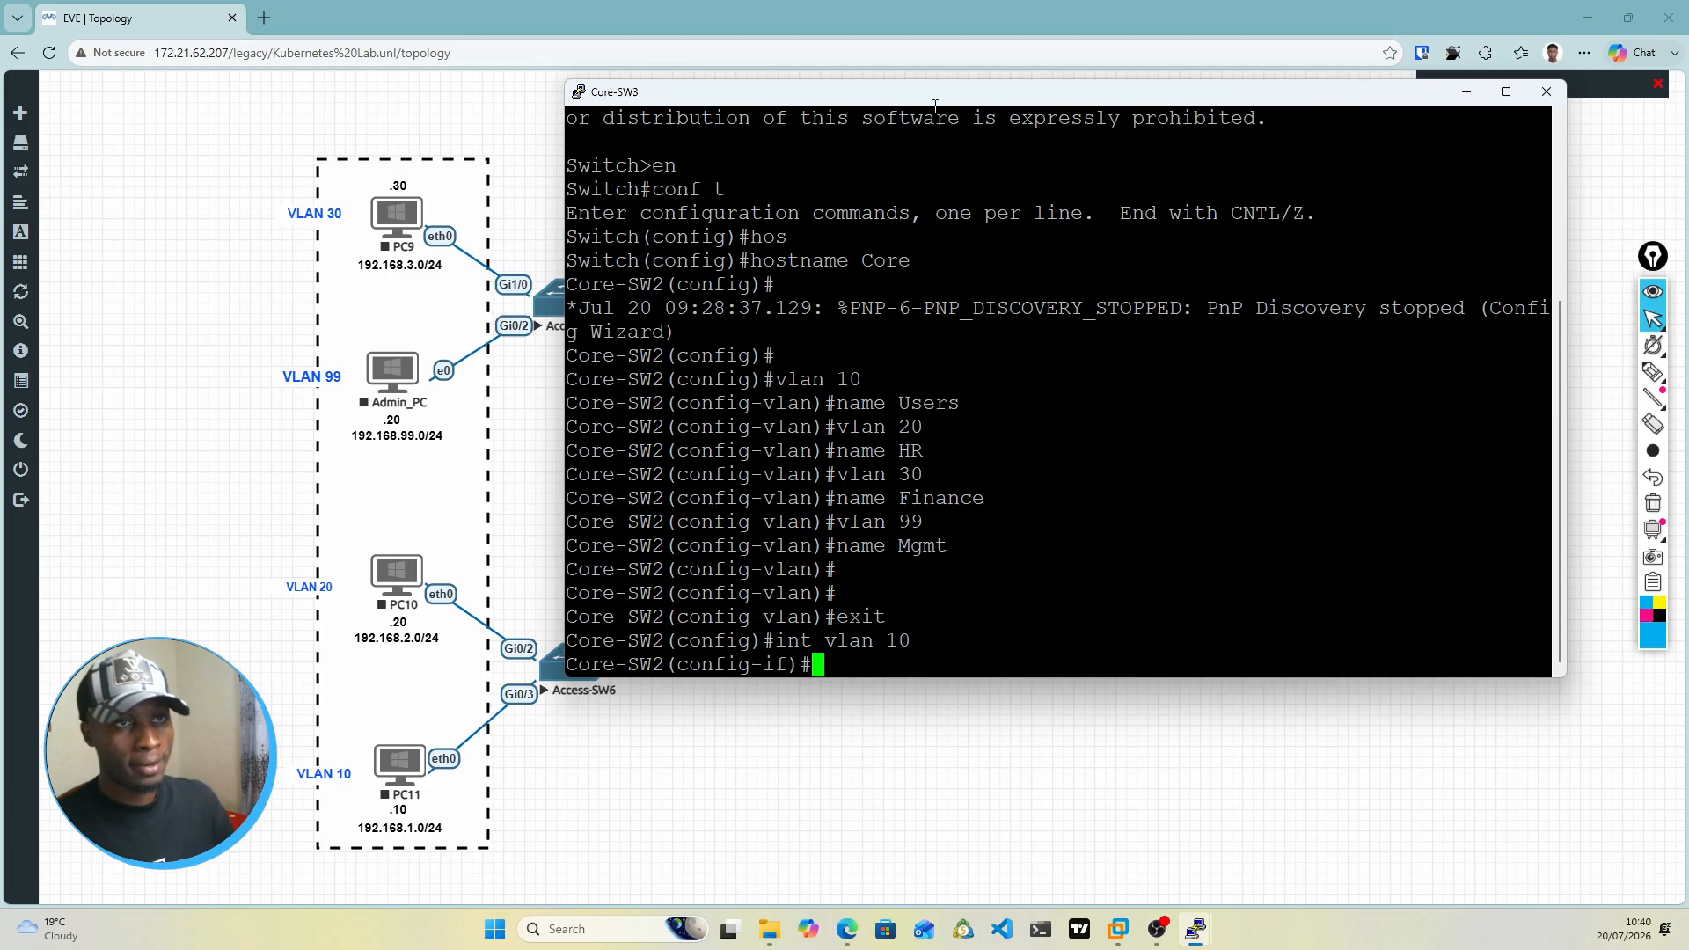
# Step: Move the console window slightly lower and assign IP address 192.168.1.3 with mask 255.255.255.0 to the VLAN 10 interface
pyautogui.moveTo(935, 105); pyautogui.dragTo(985, 179)
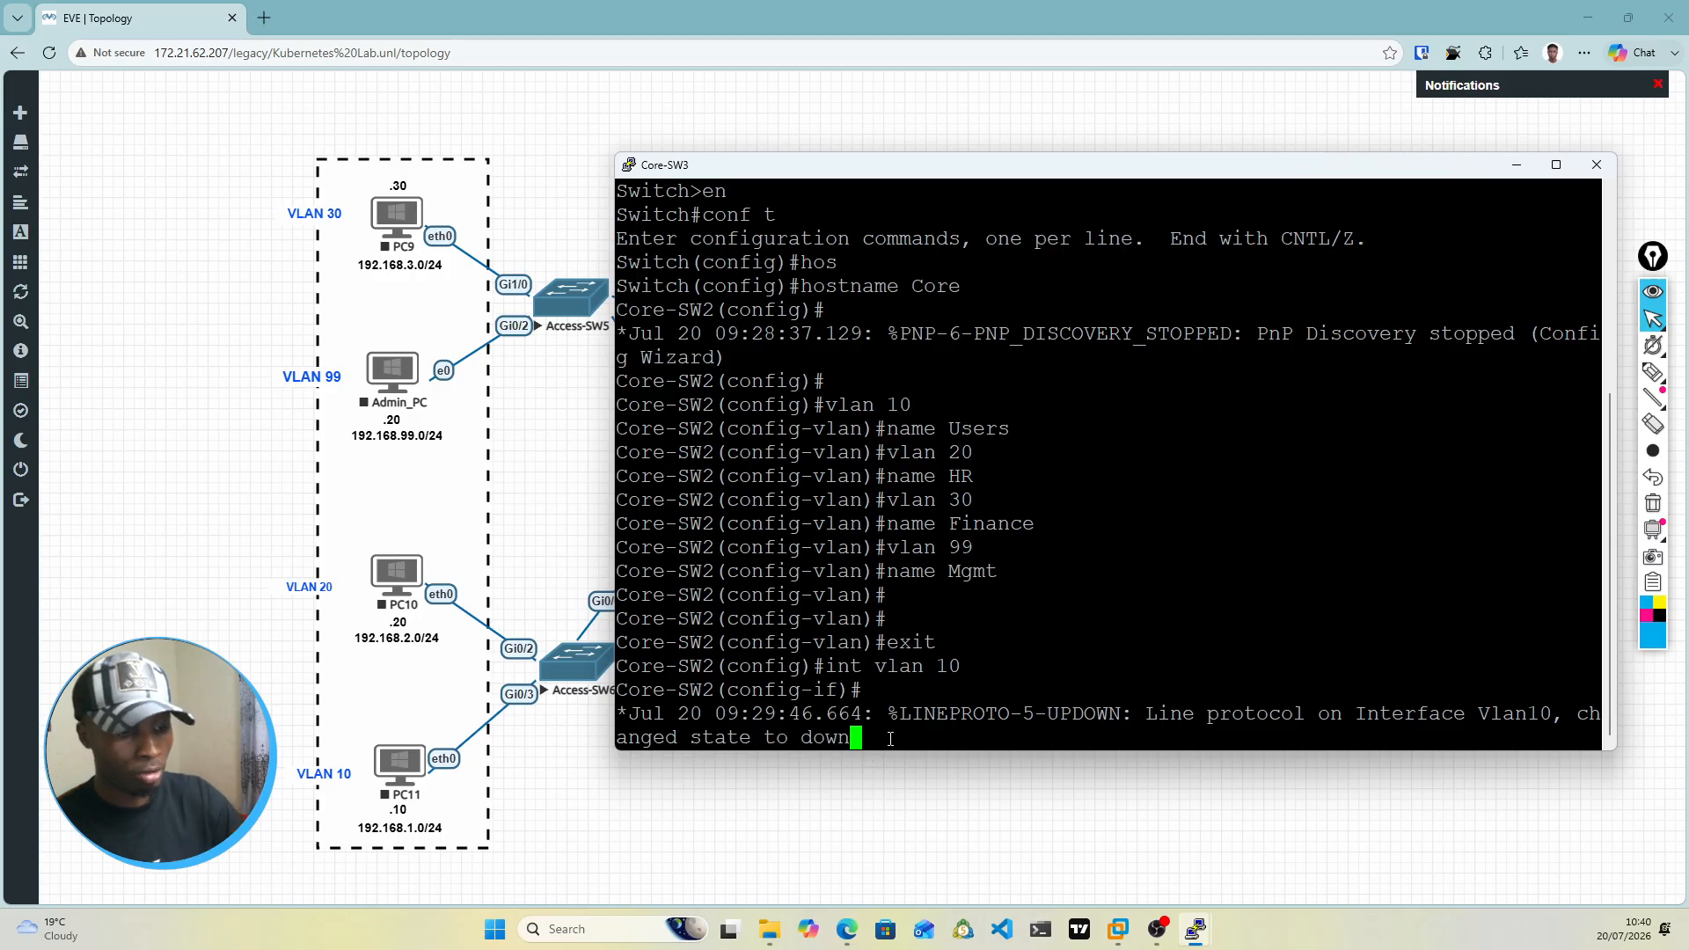
pyautogui.press('Return')
pyautogui.write('\\')
pyautogui.press('BackSpace')
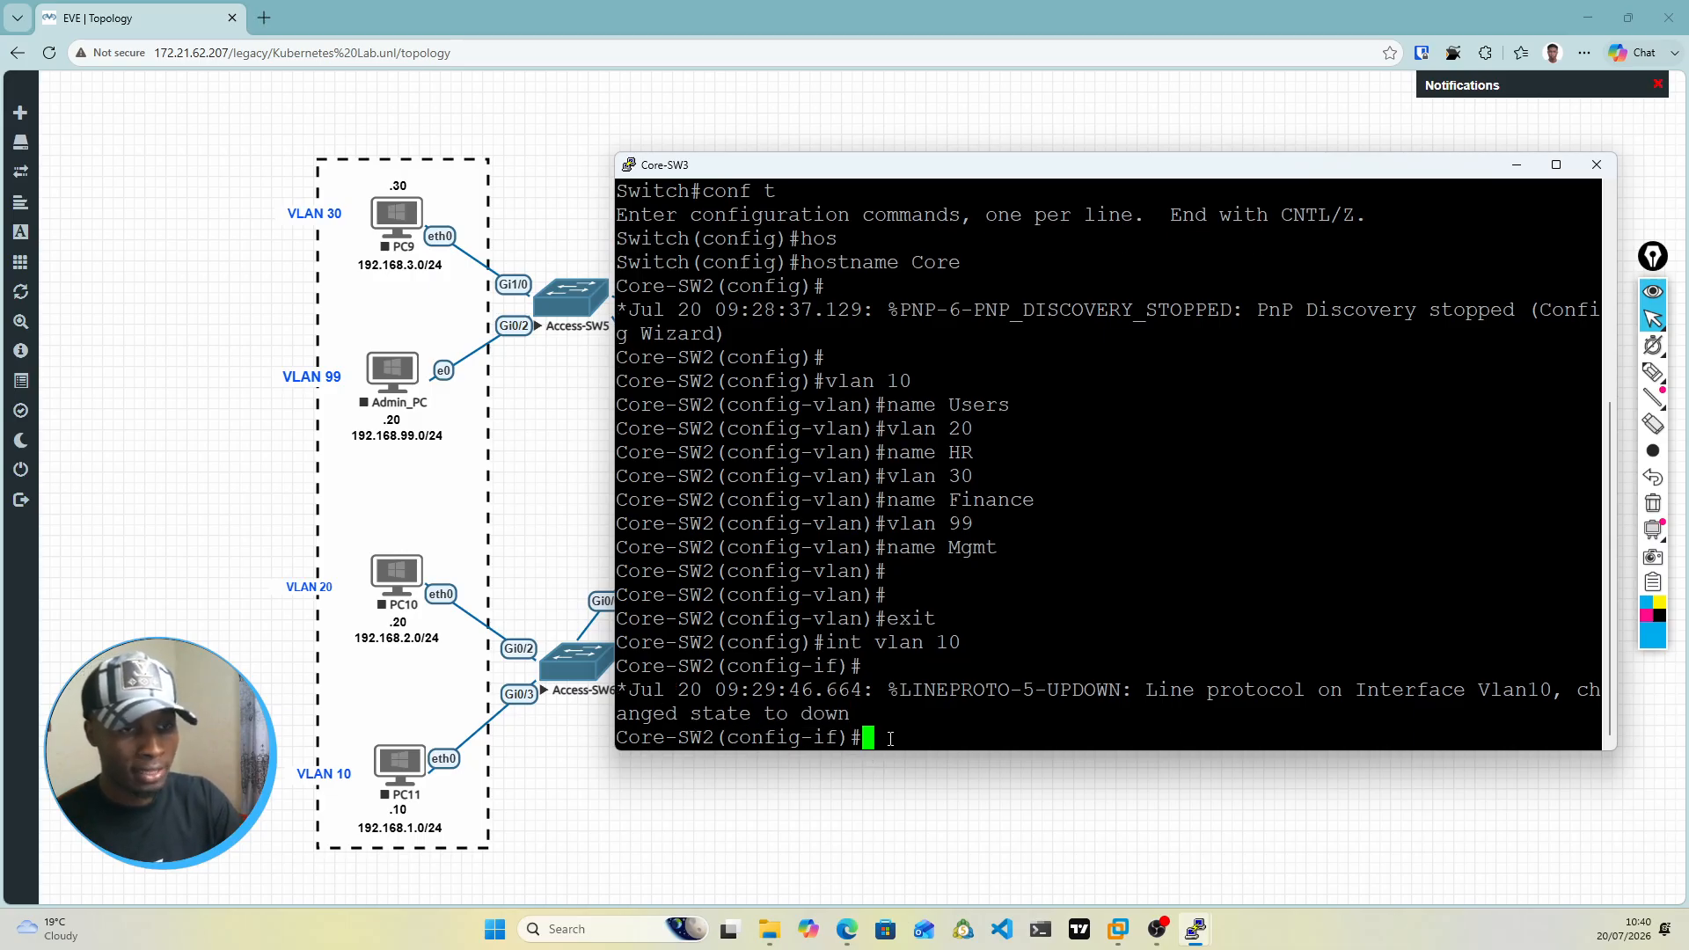
pyautogui.write('ip ad')
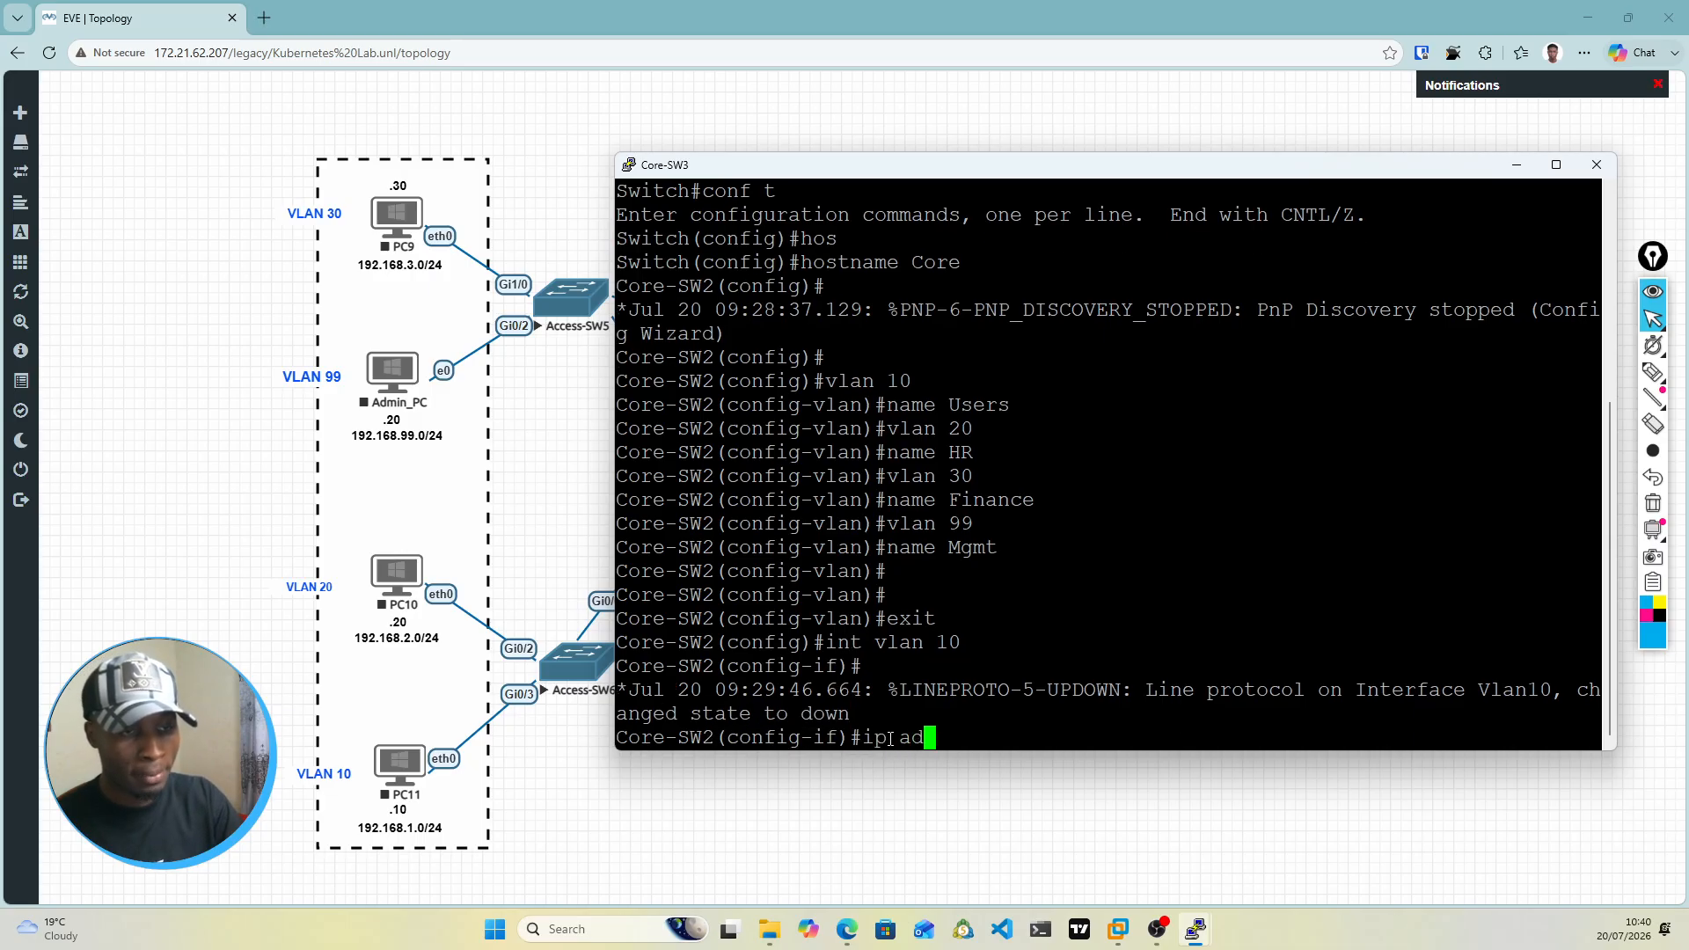
pyautogui.write('d 192.168')
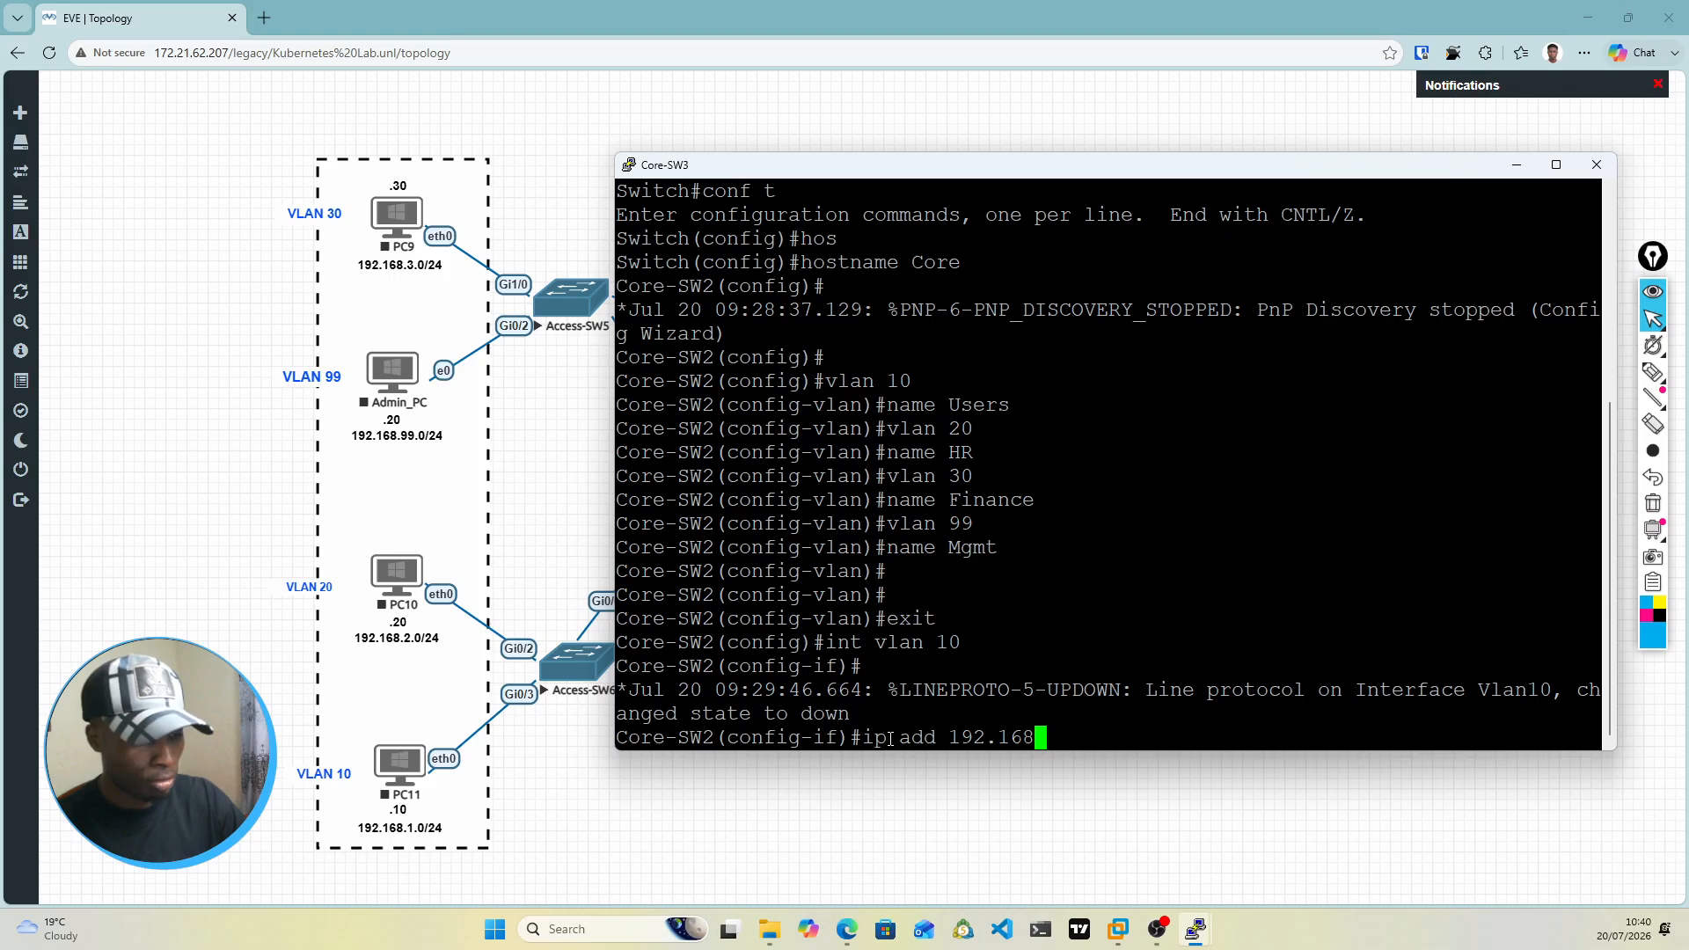
pyautogui.write('.')
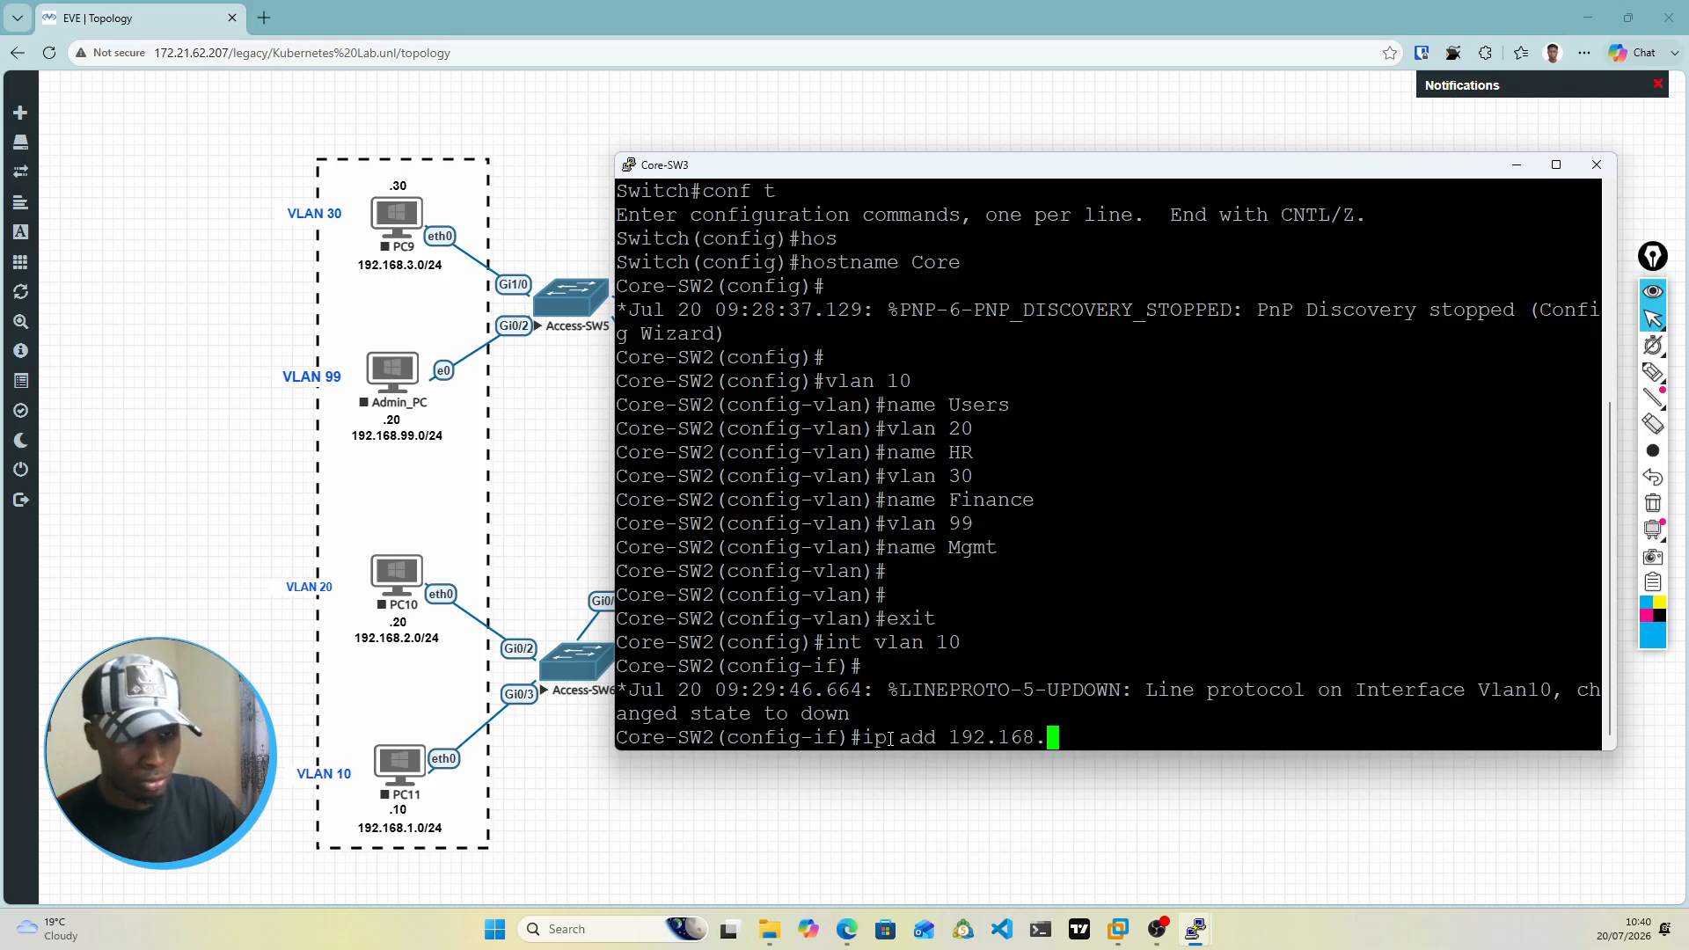
pyautogui.write('1')
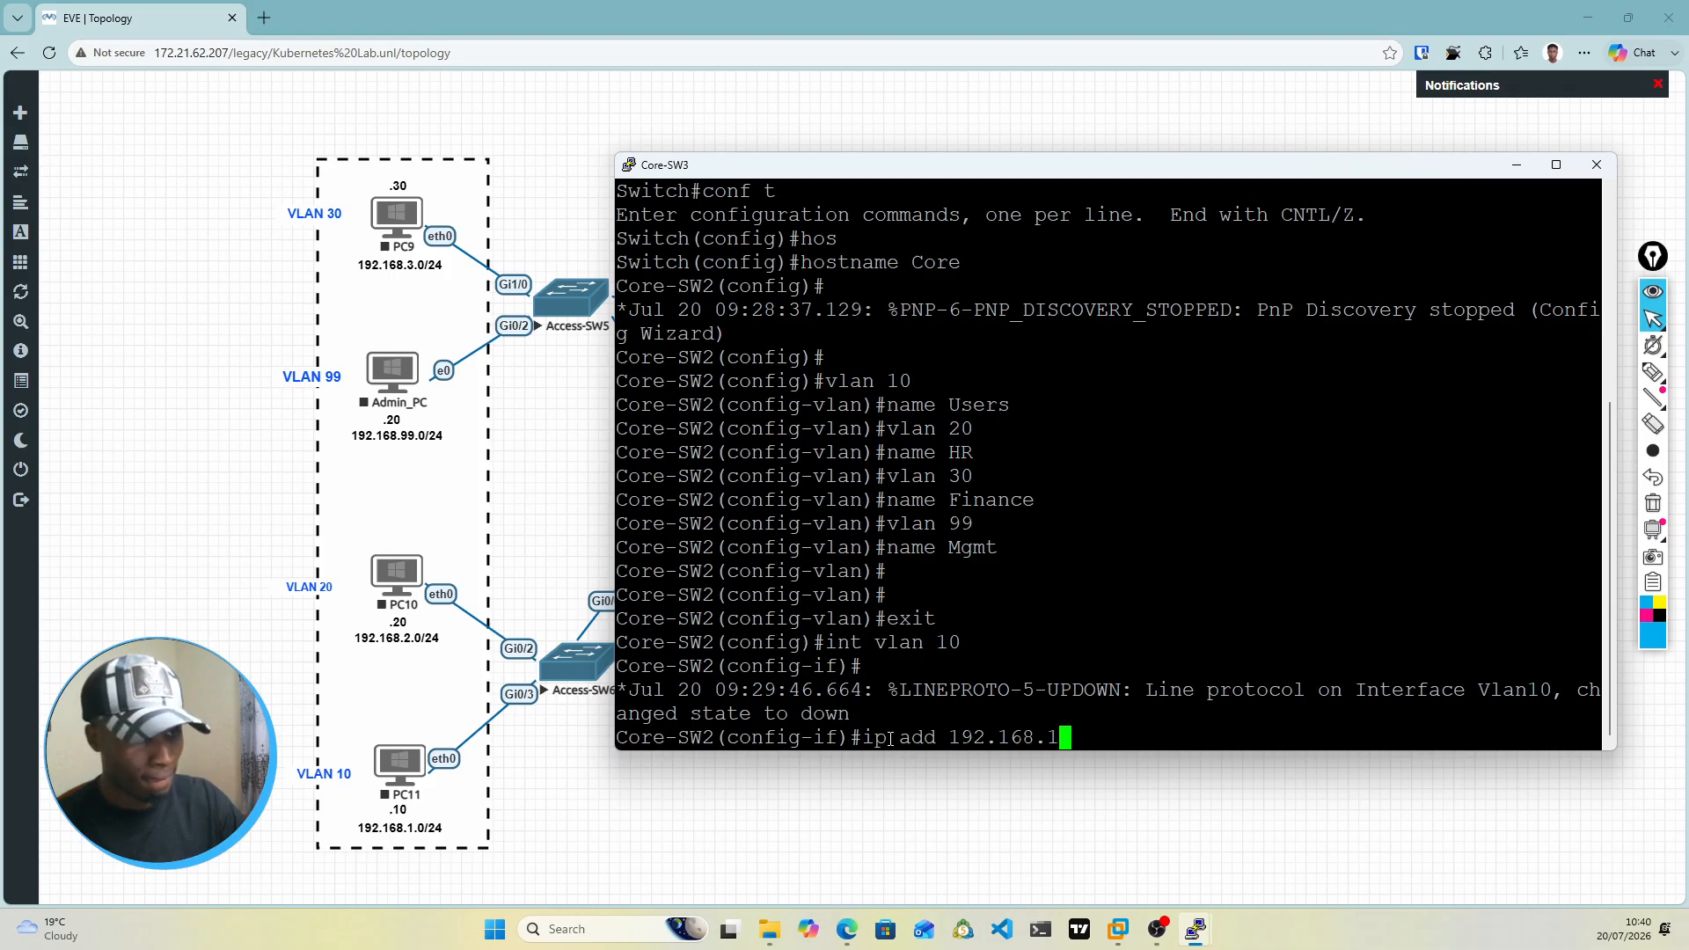
pyautogui.write('.')
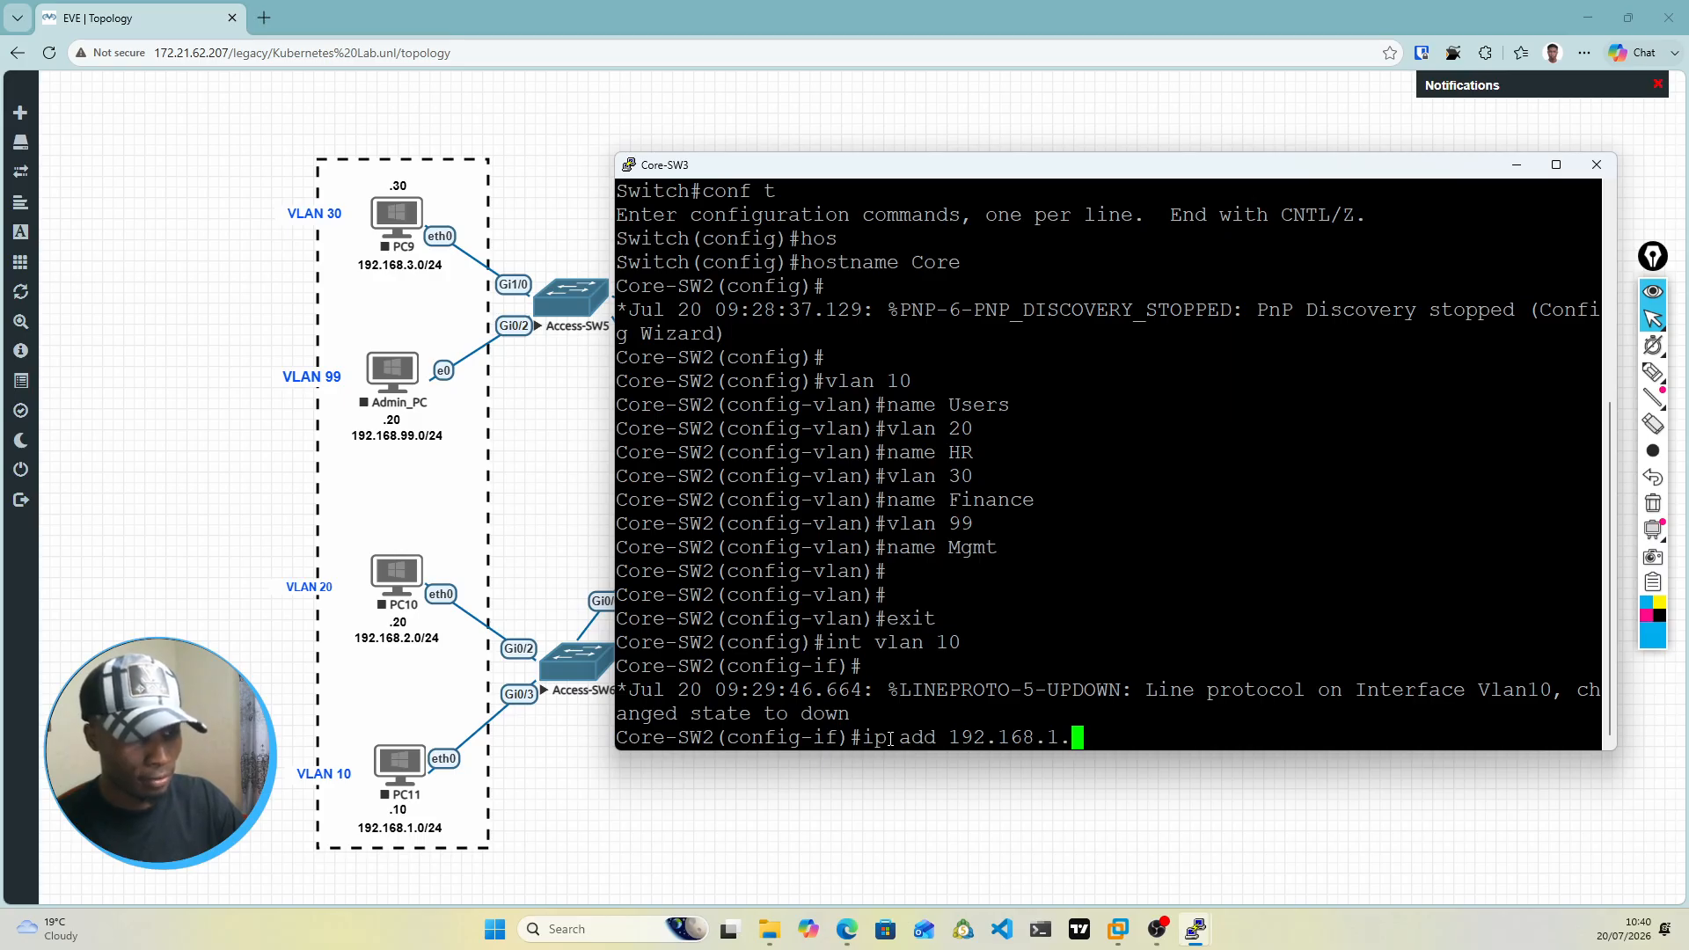
pyautogui.write('3')
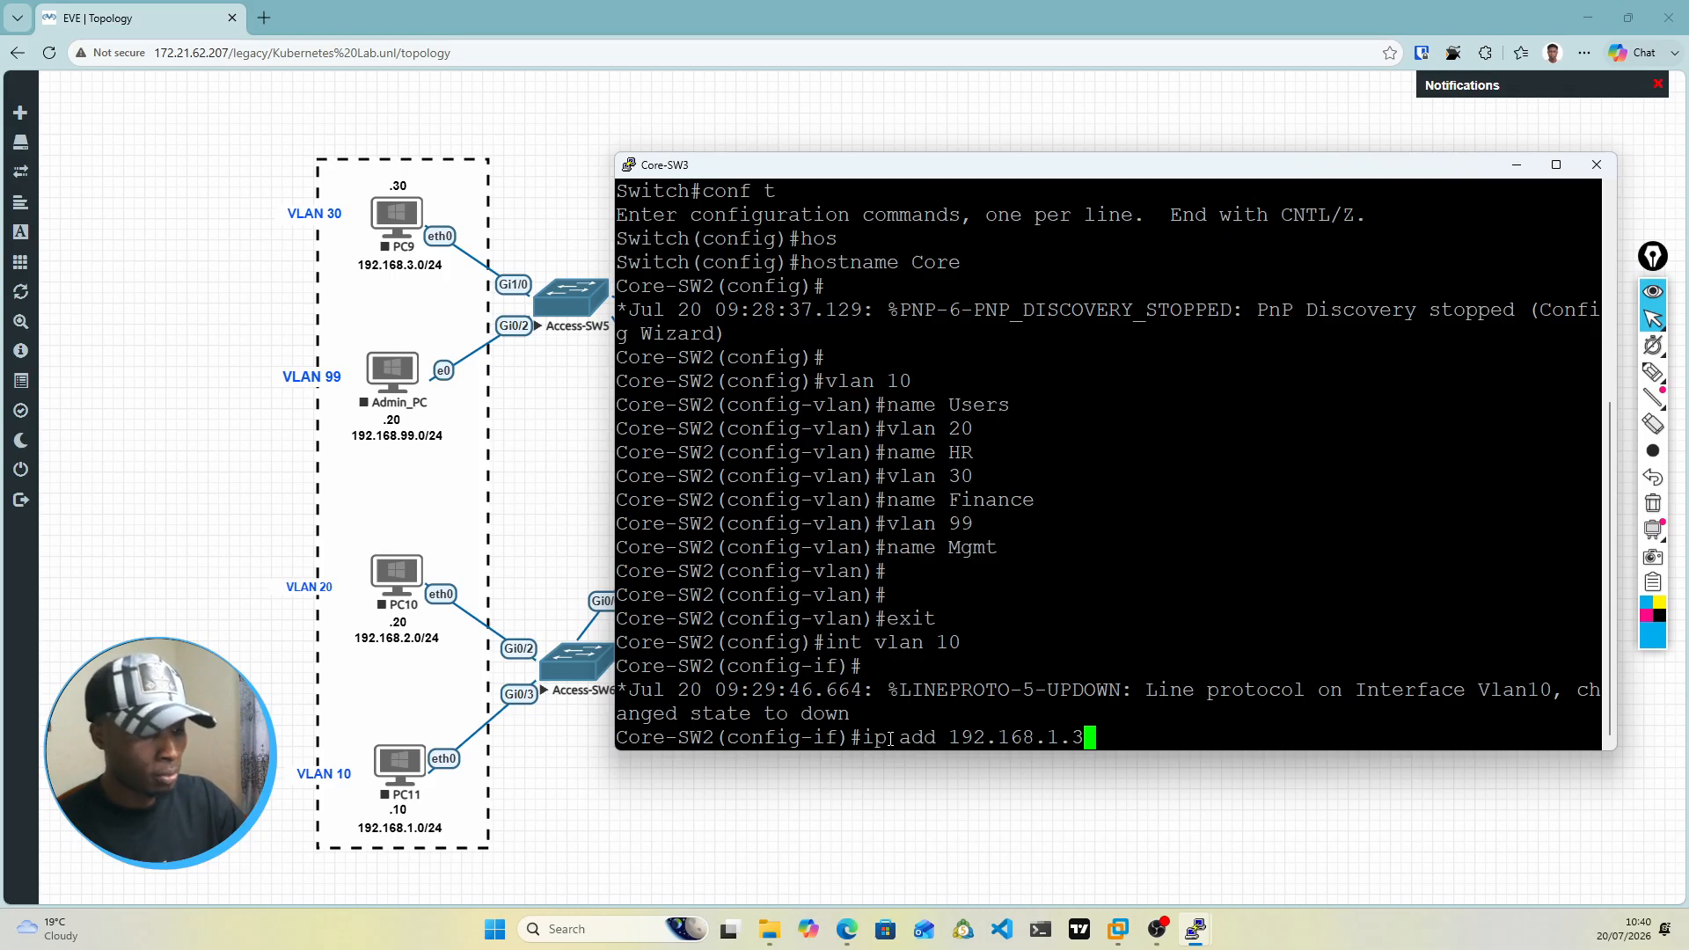
pyautogui.write('255.')
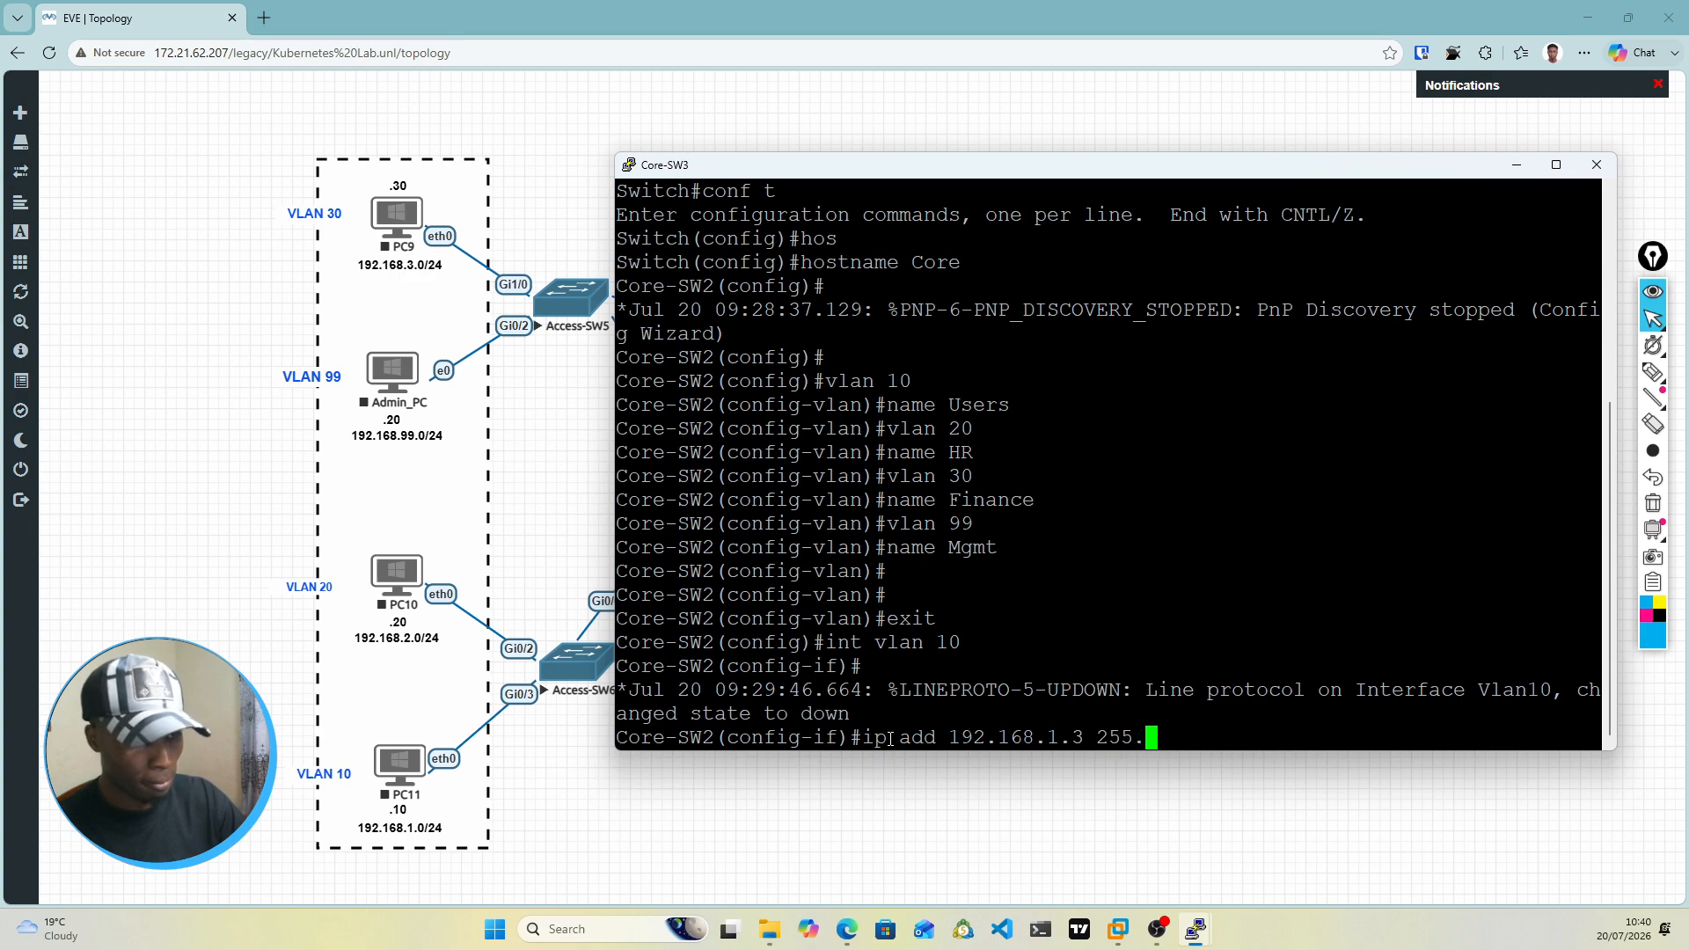
pyautogui.write('255.255.')
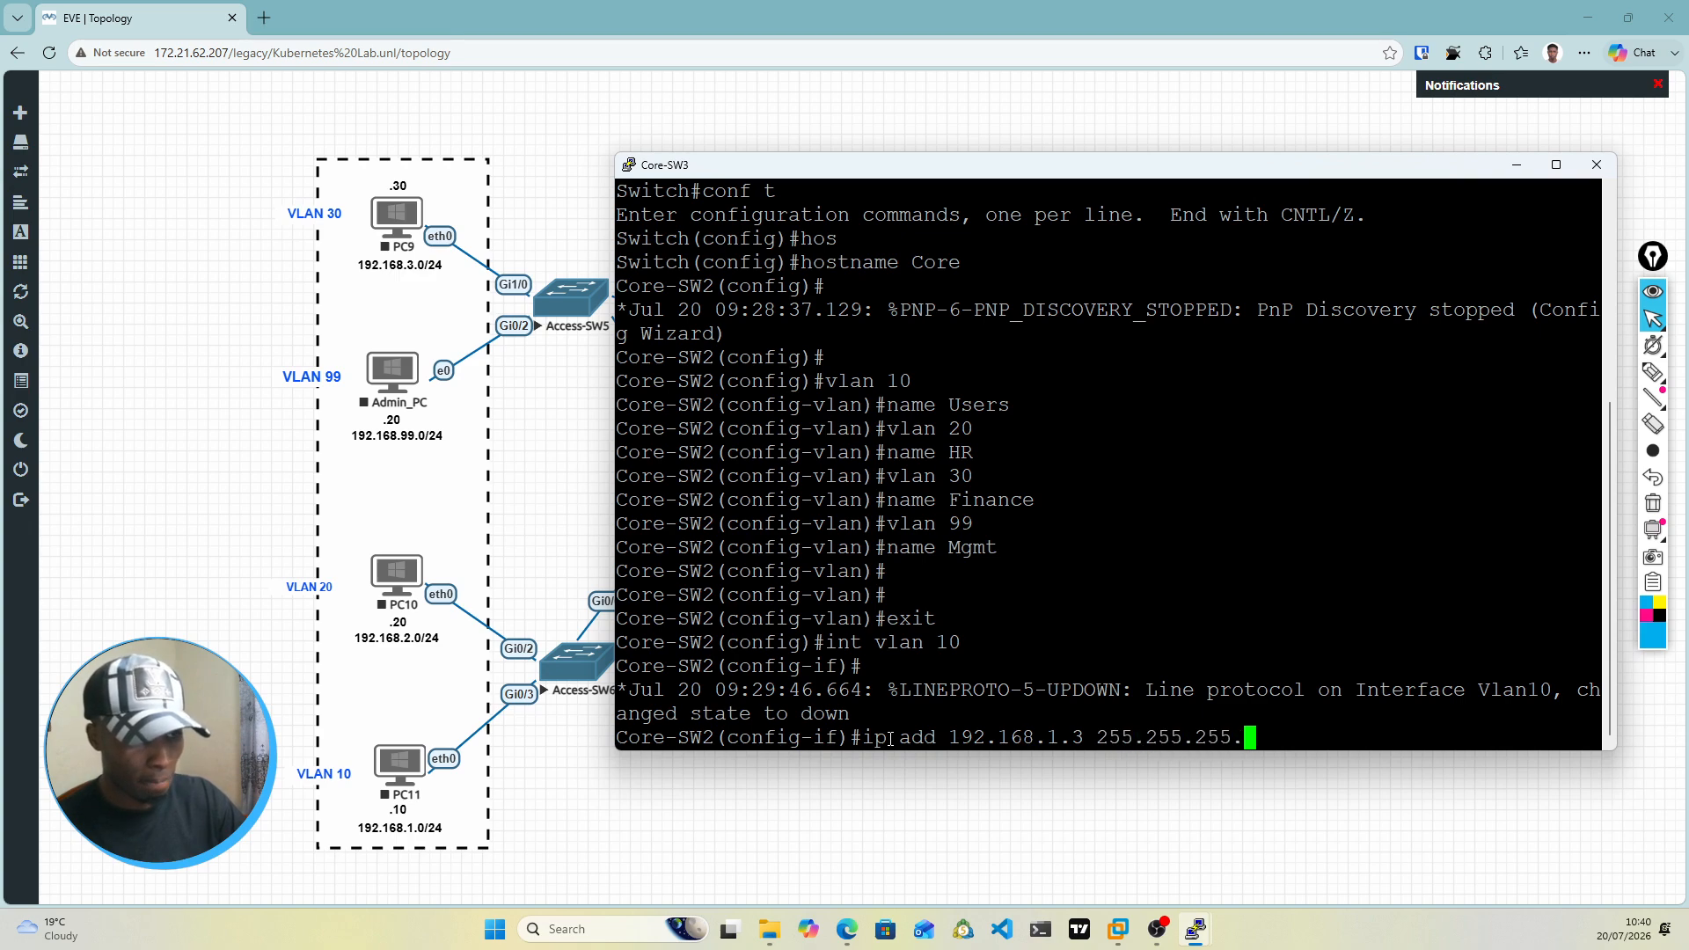
pyautogui.write('0')
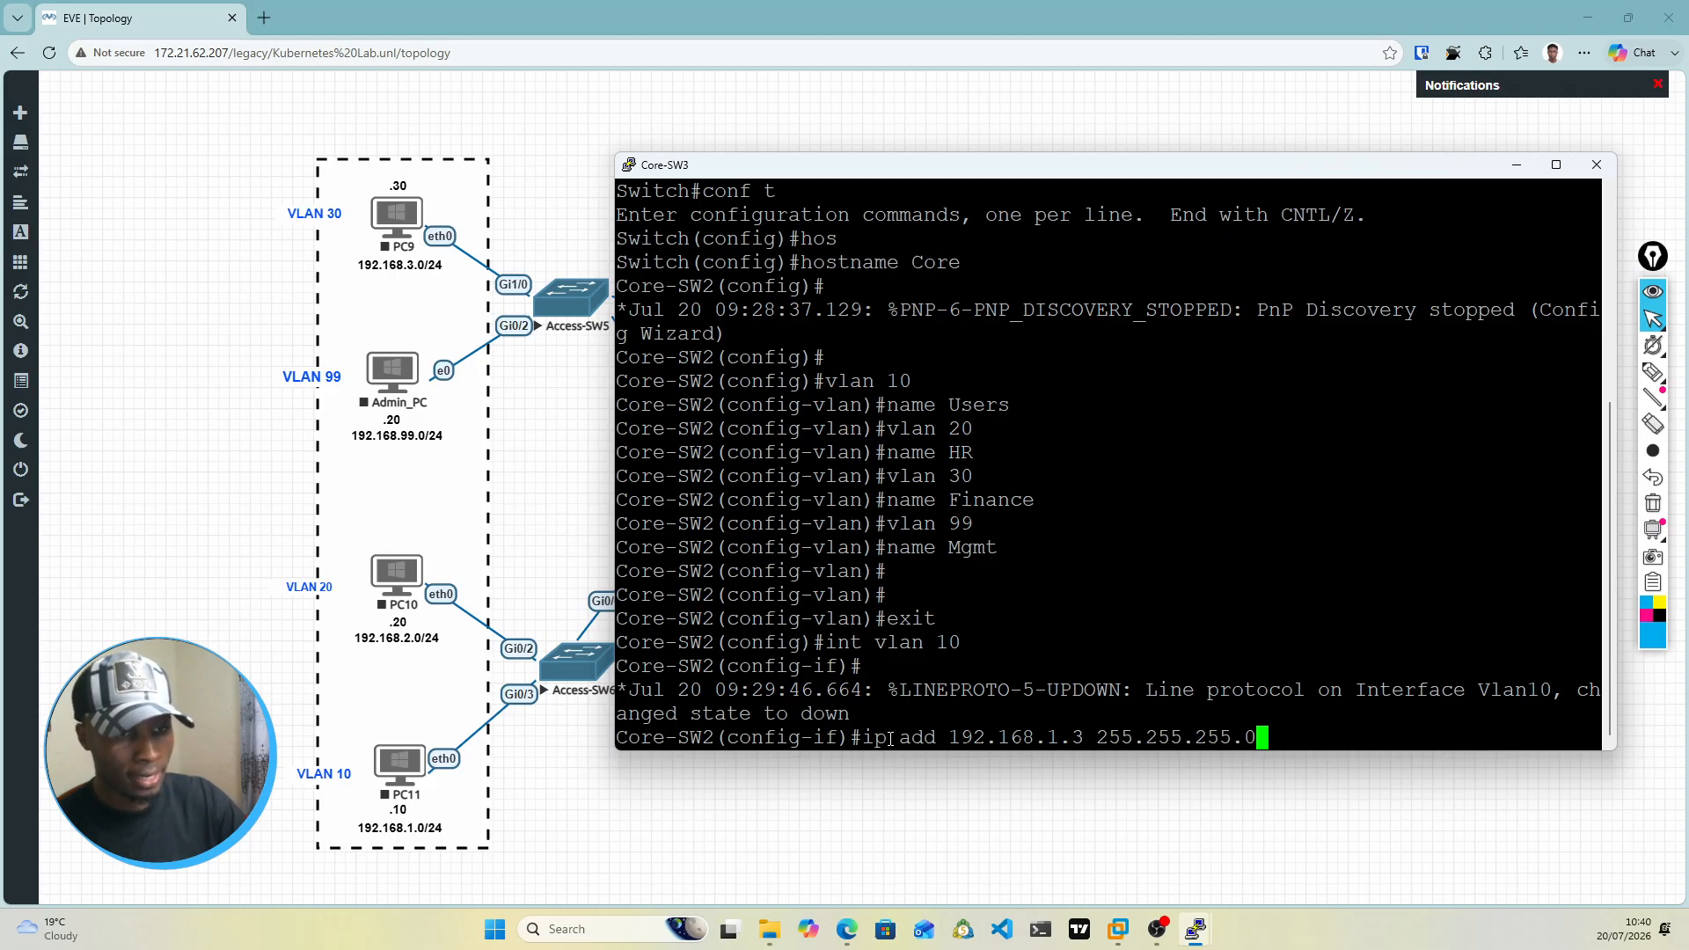
pyautogui.press('Return')
# Step: Set the virtual IP of HSRP standby group 1 on the VLAN 10 interface to 192.168.1.1
pyautogui.write('sw')
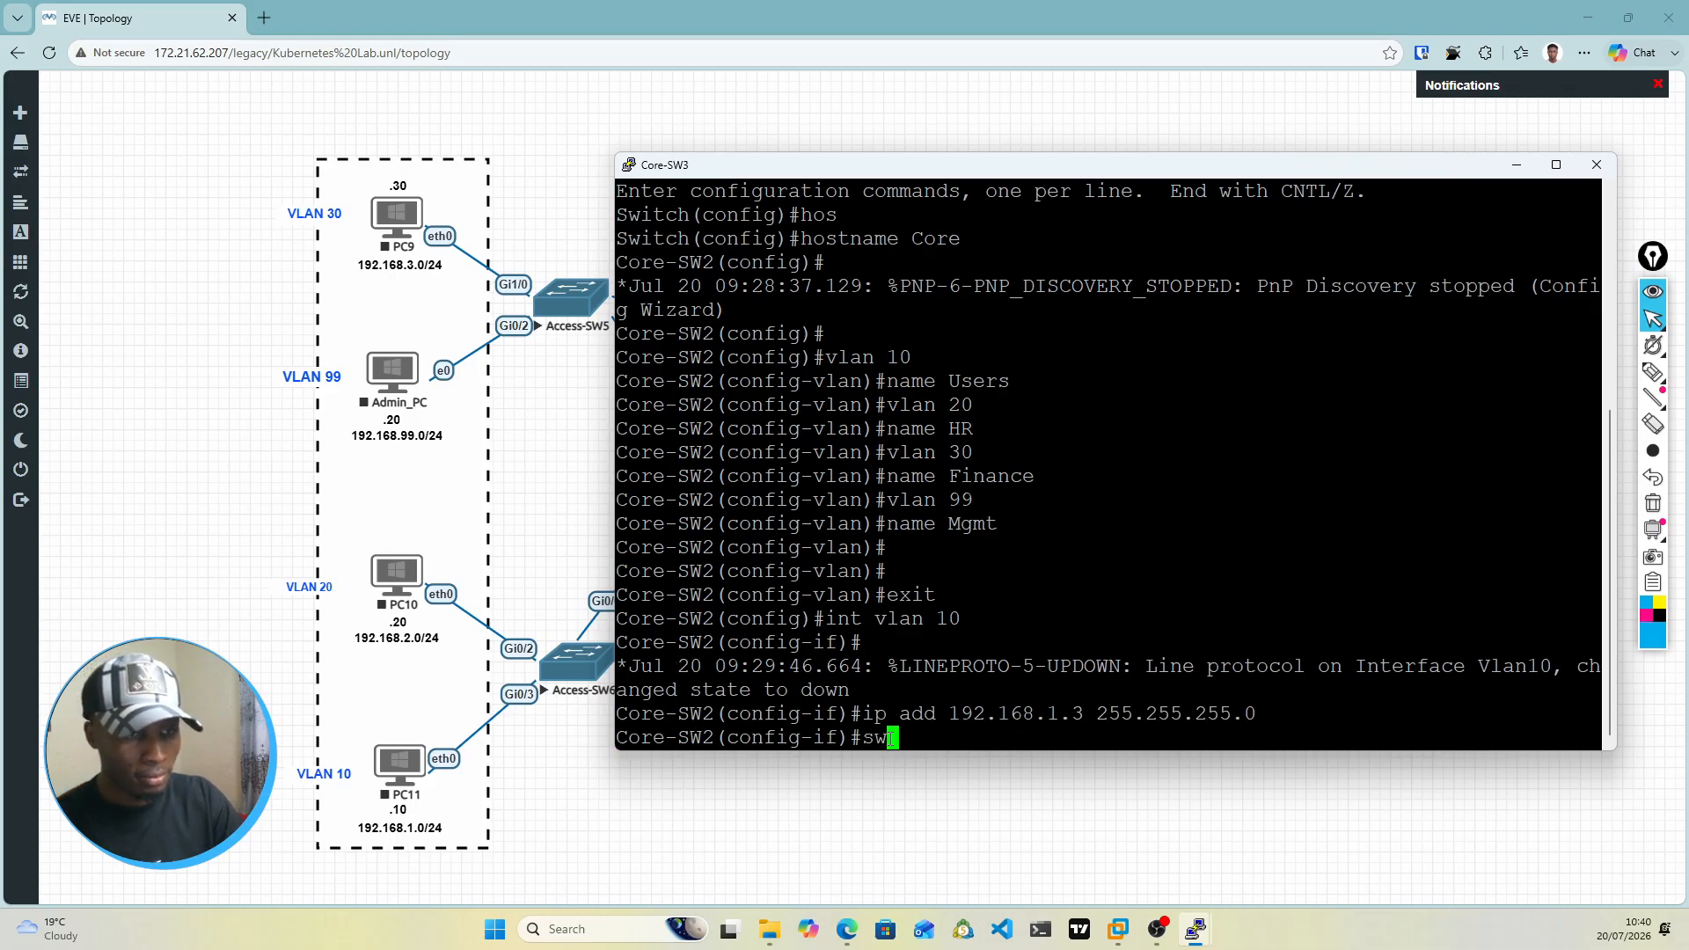
pyautogui.write('t')
pyautogui.press('BackSpace')
pyautogui.press('BackSpace')
pyautogui.press('BackSpace')
pyautogui.write('st')
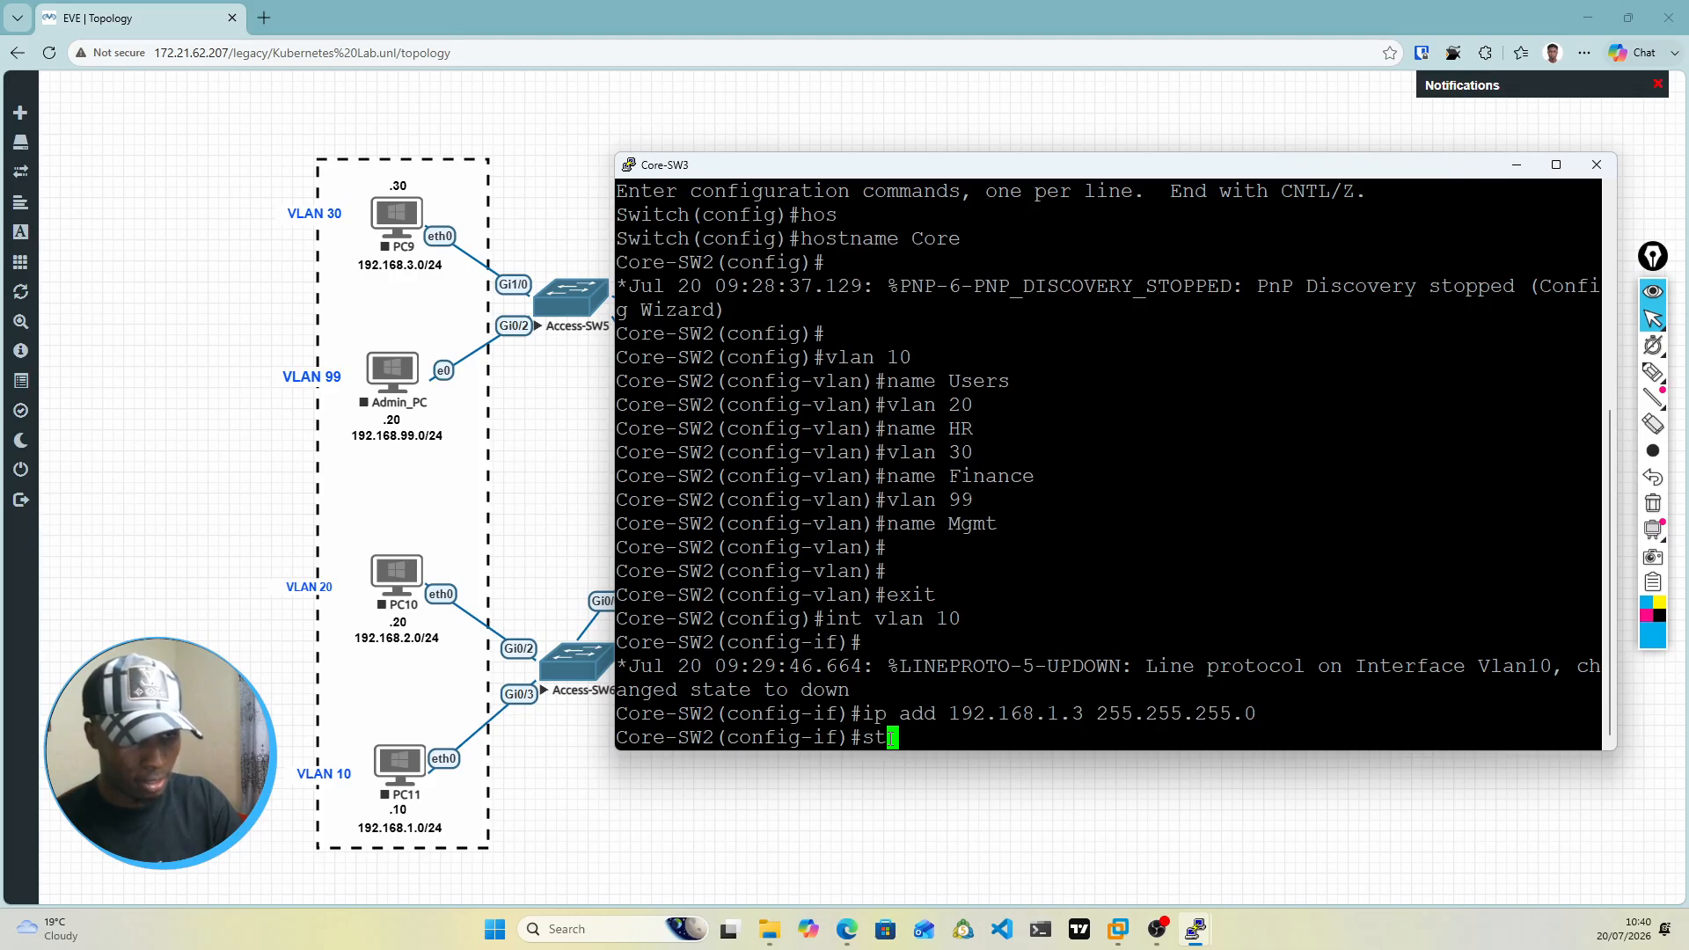
pyautogui.press('Tab')
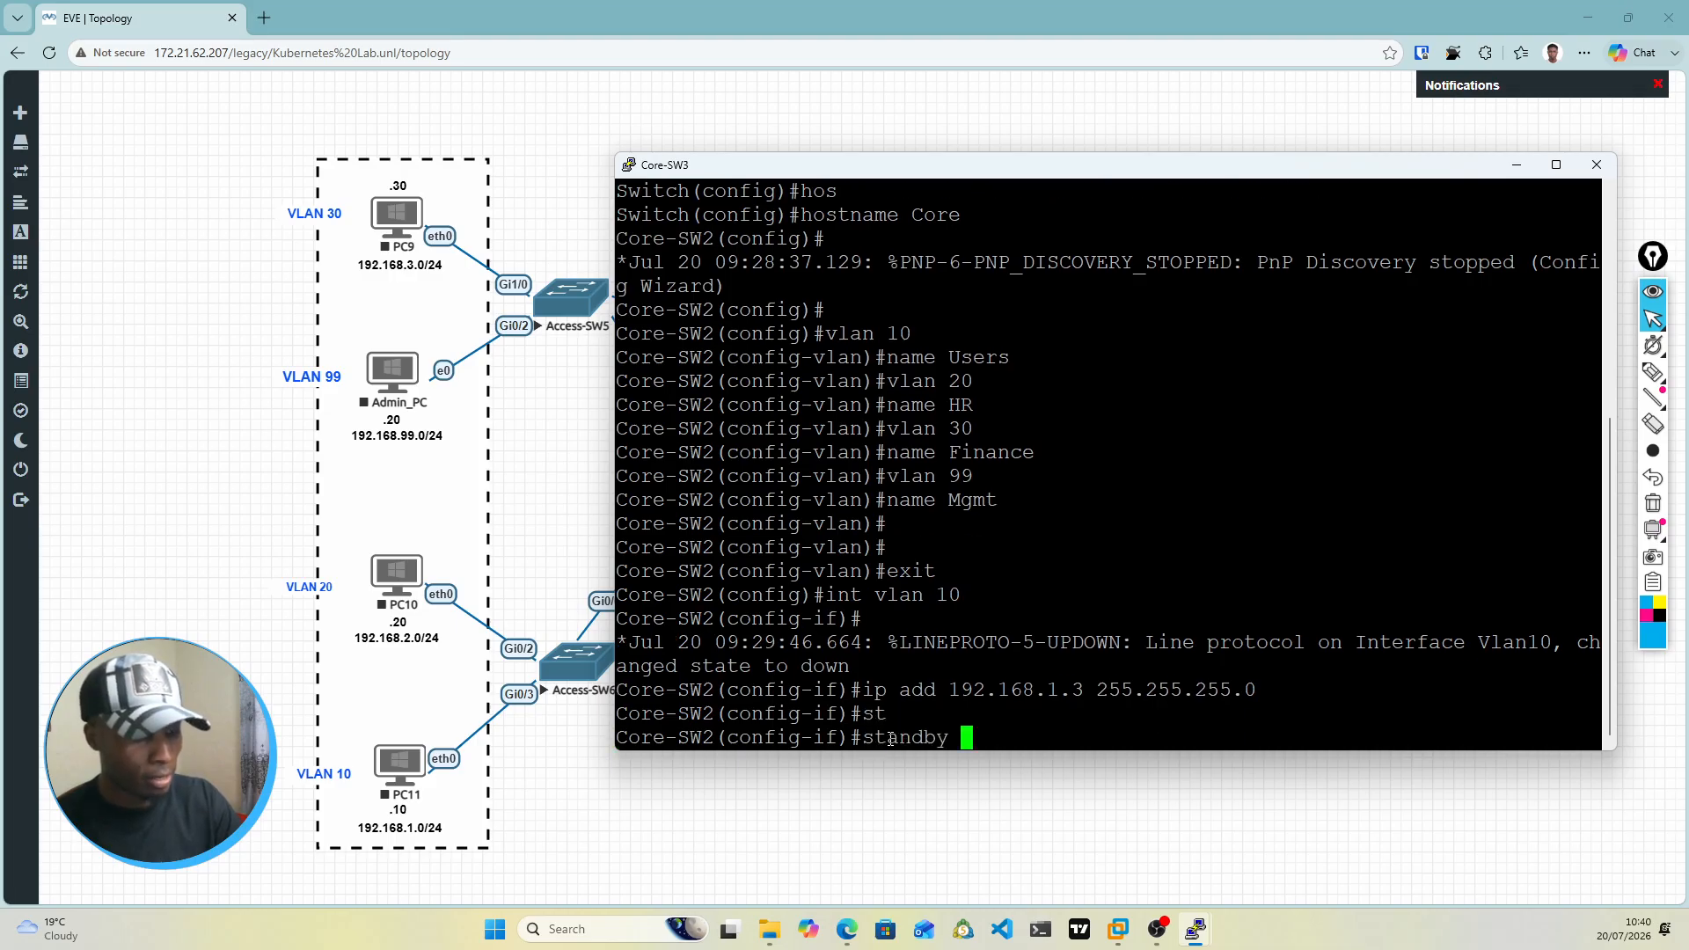
pyautogui.write('1')
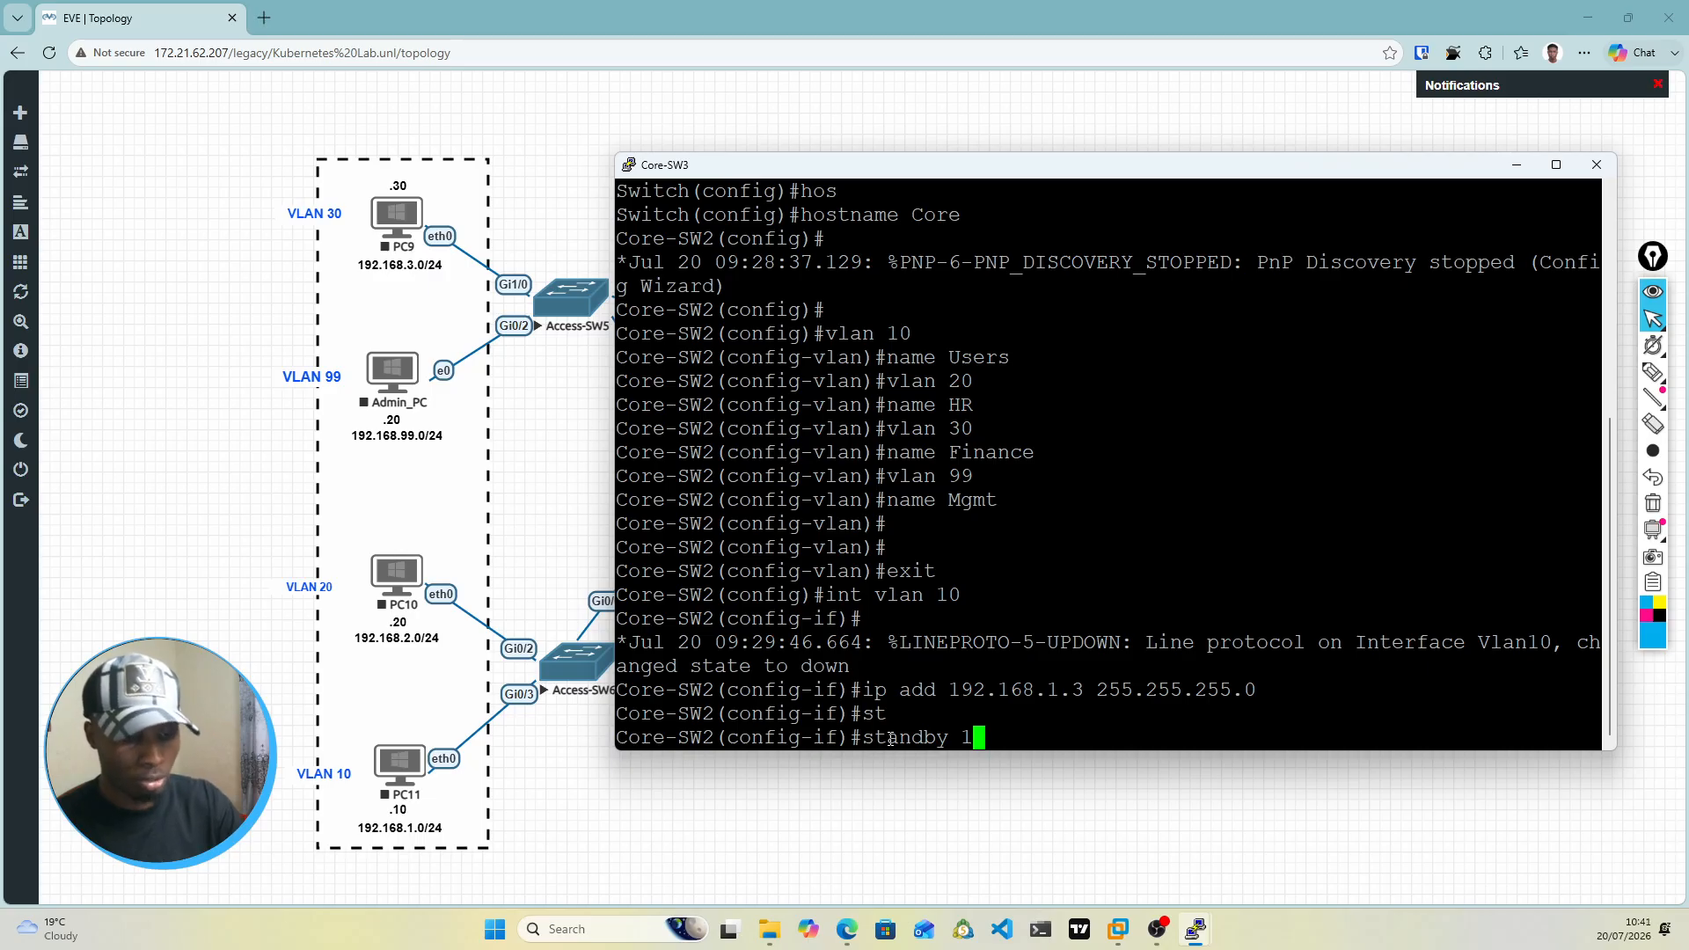
pyautogui.write(' ip ')
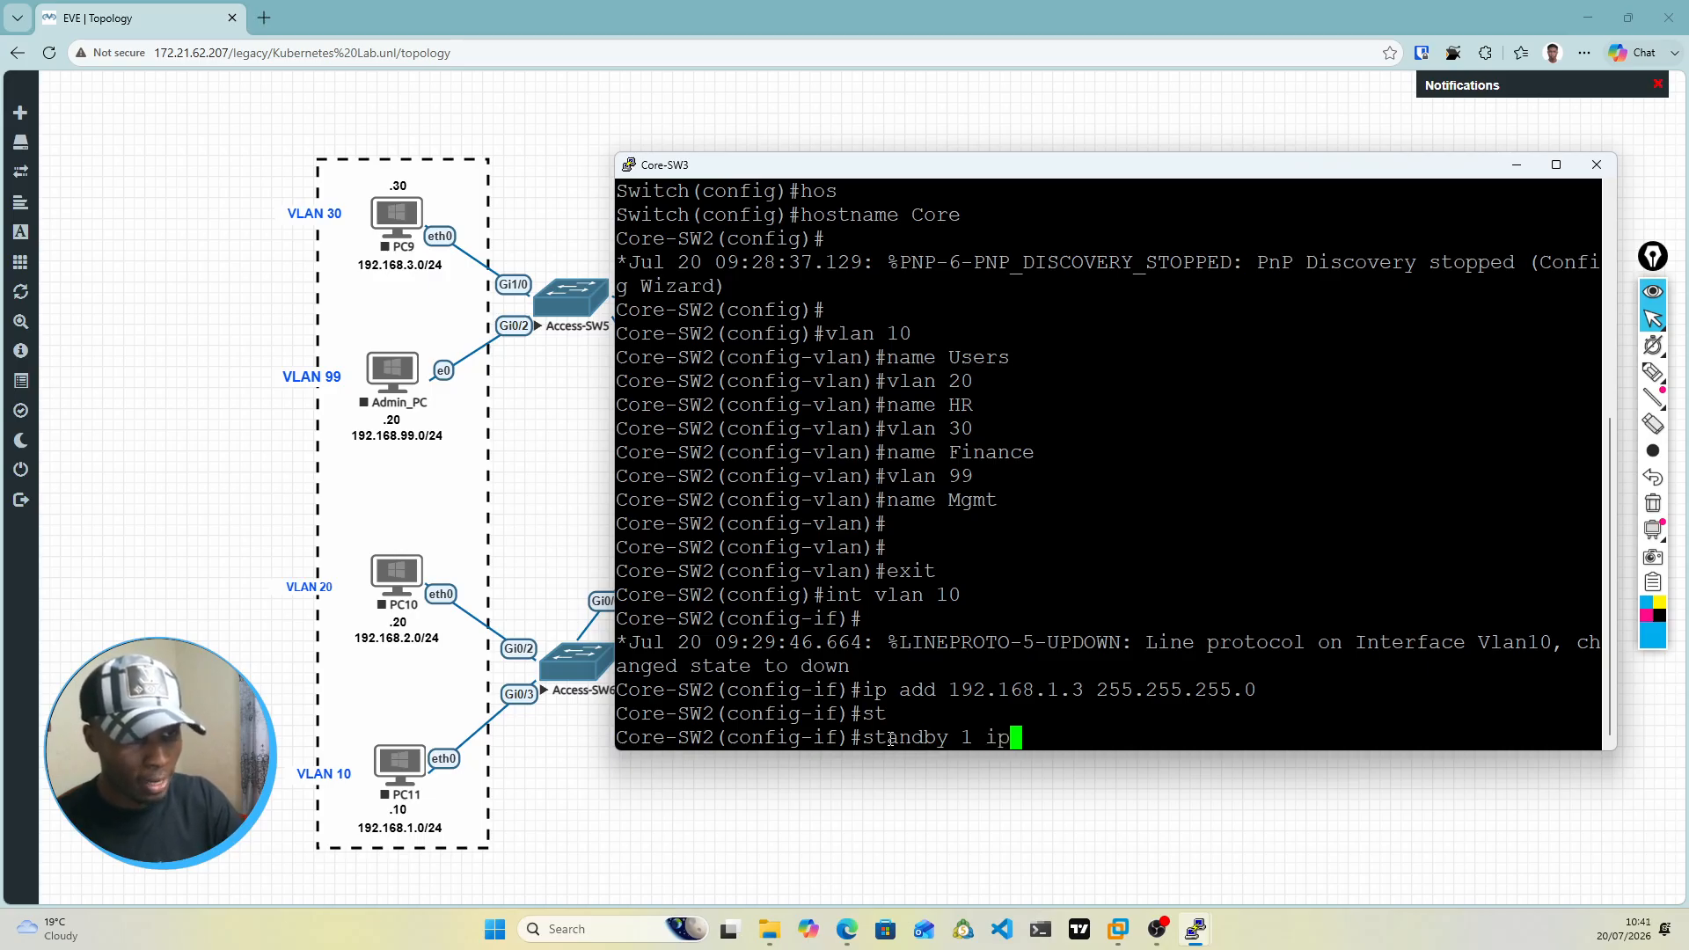
pyautogui.write('192.')
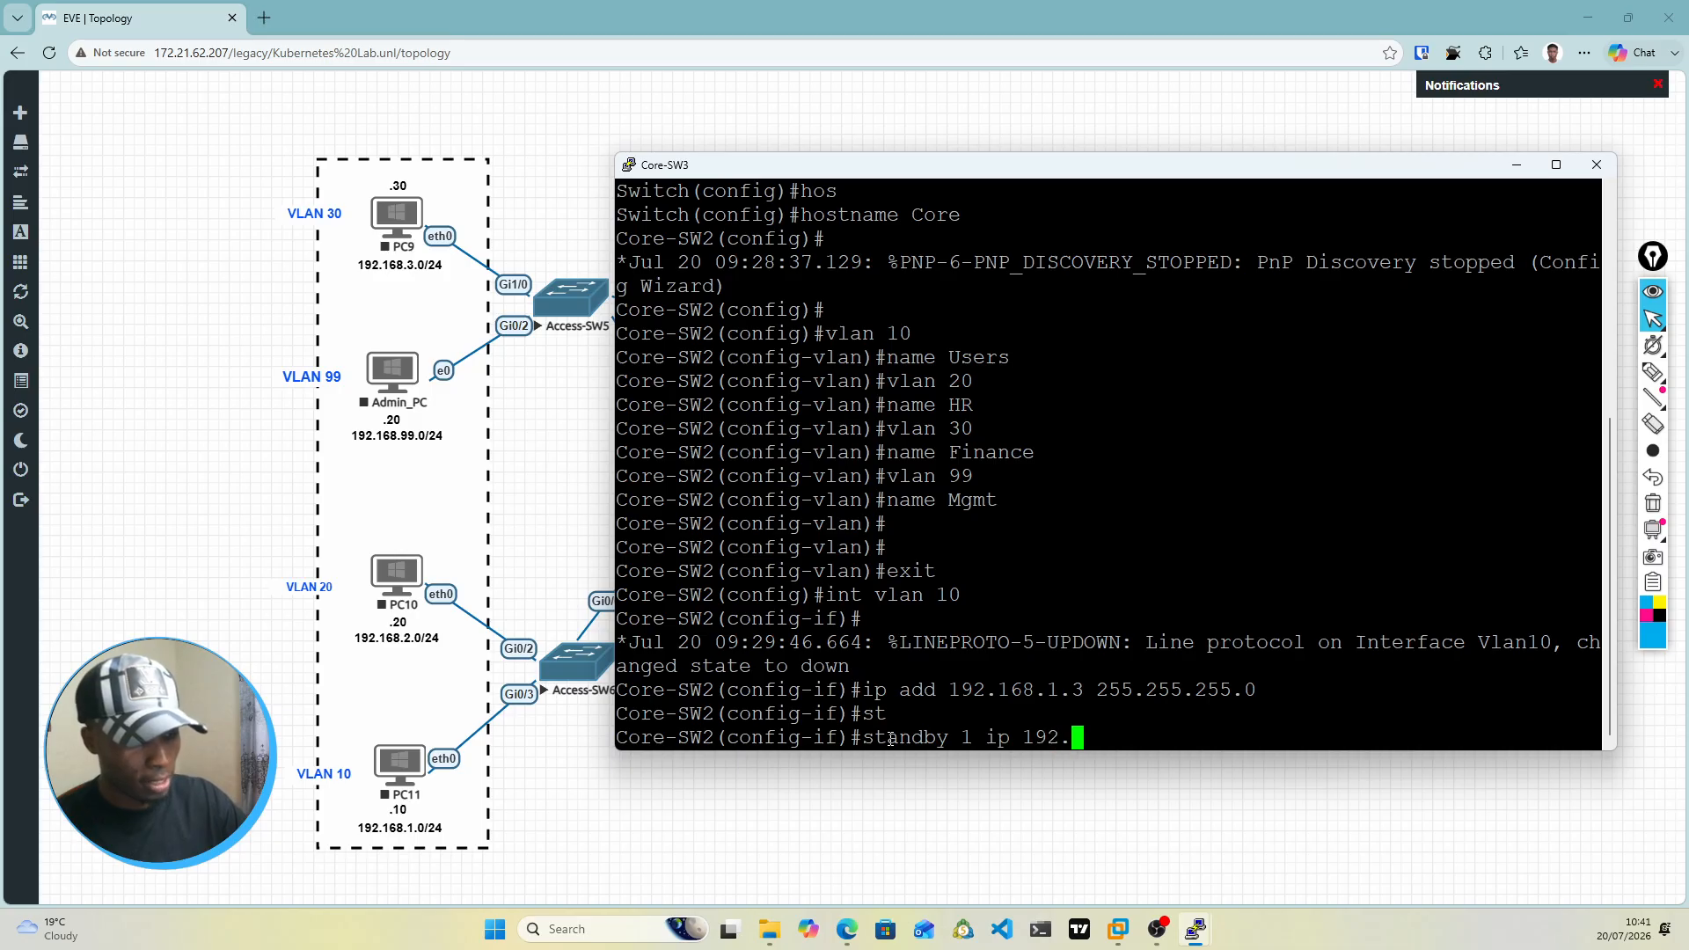
pyautogui.write('168.1.1')
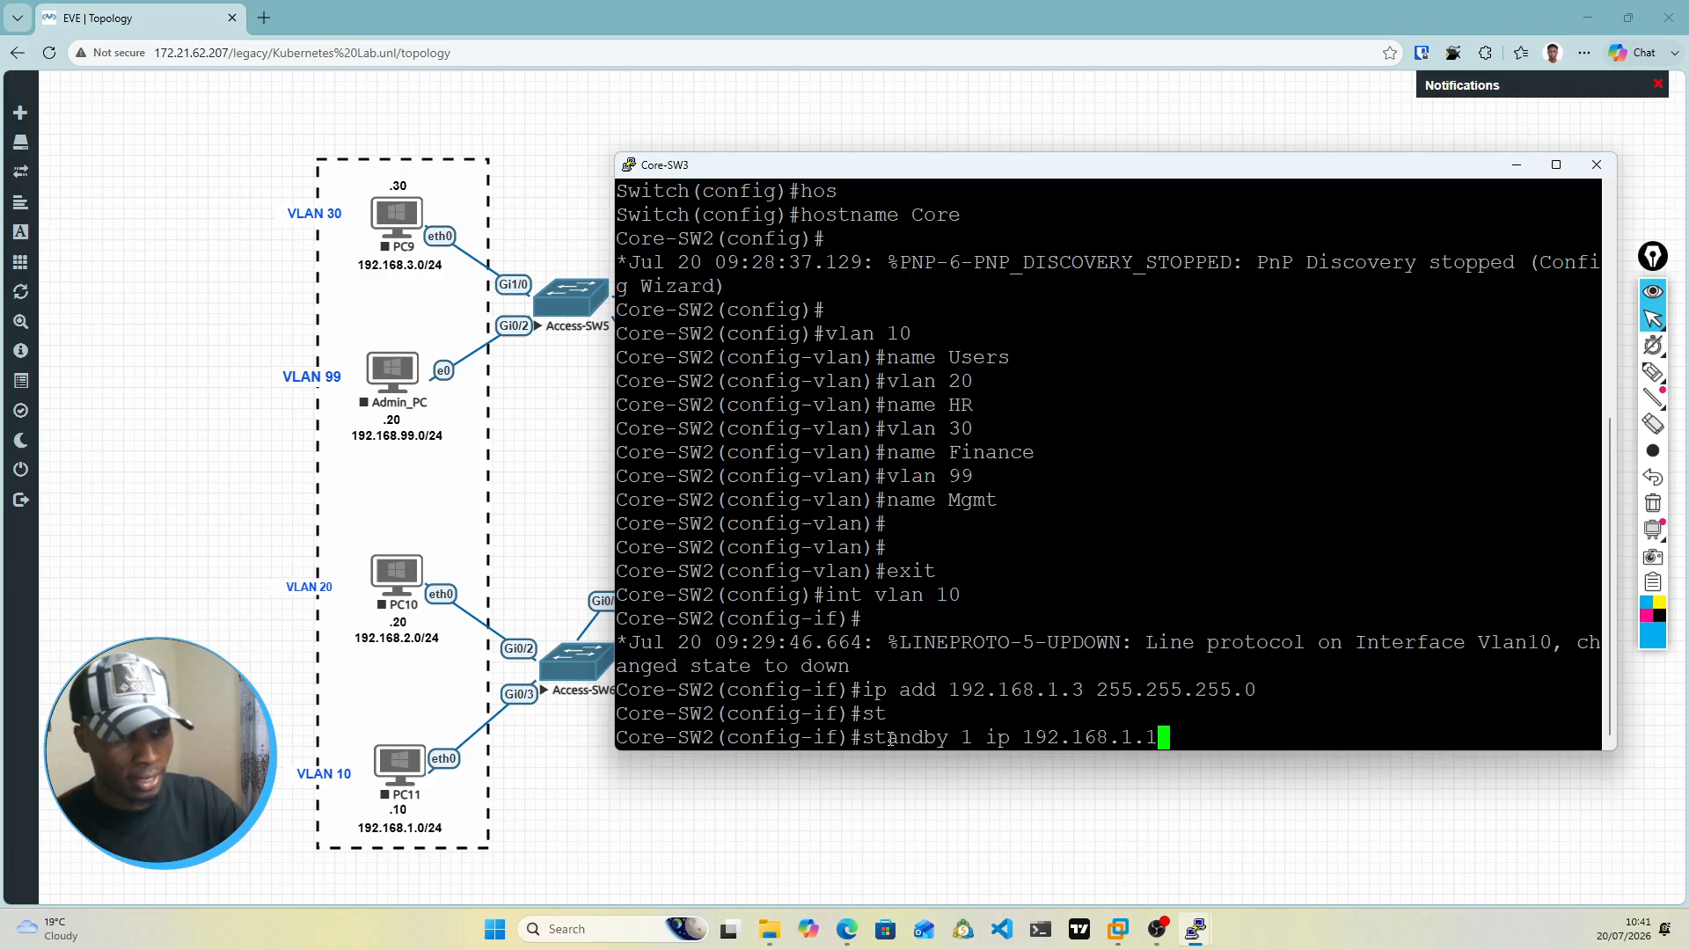
pyautogui.press('Return')
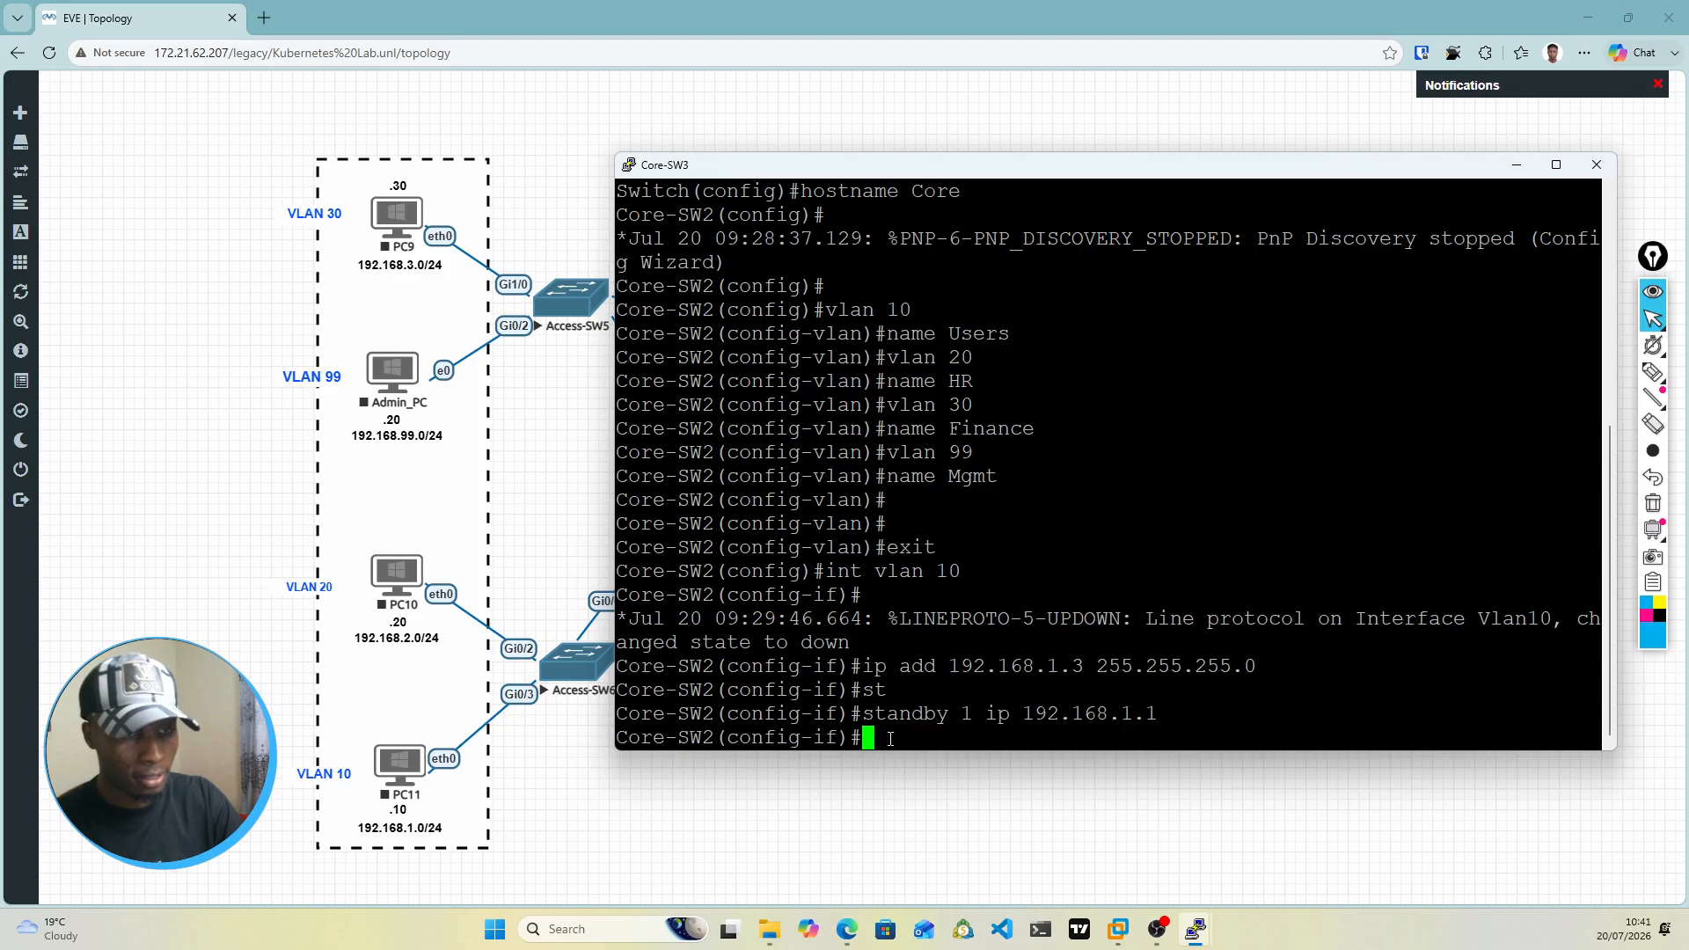
# Step: Set the priority of standby group 1 on the VLAN 10 interface to 100
pyautogui.write('sta')
pyautogui.press('Tab')
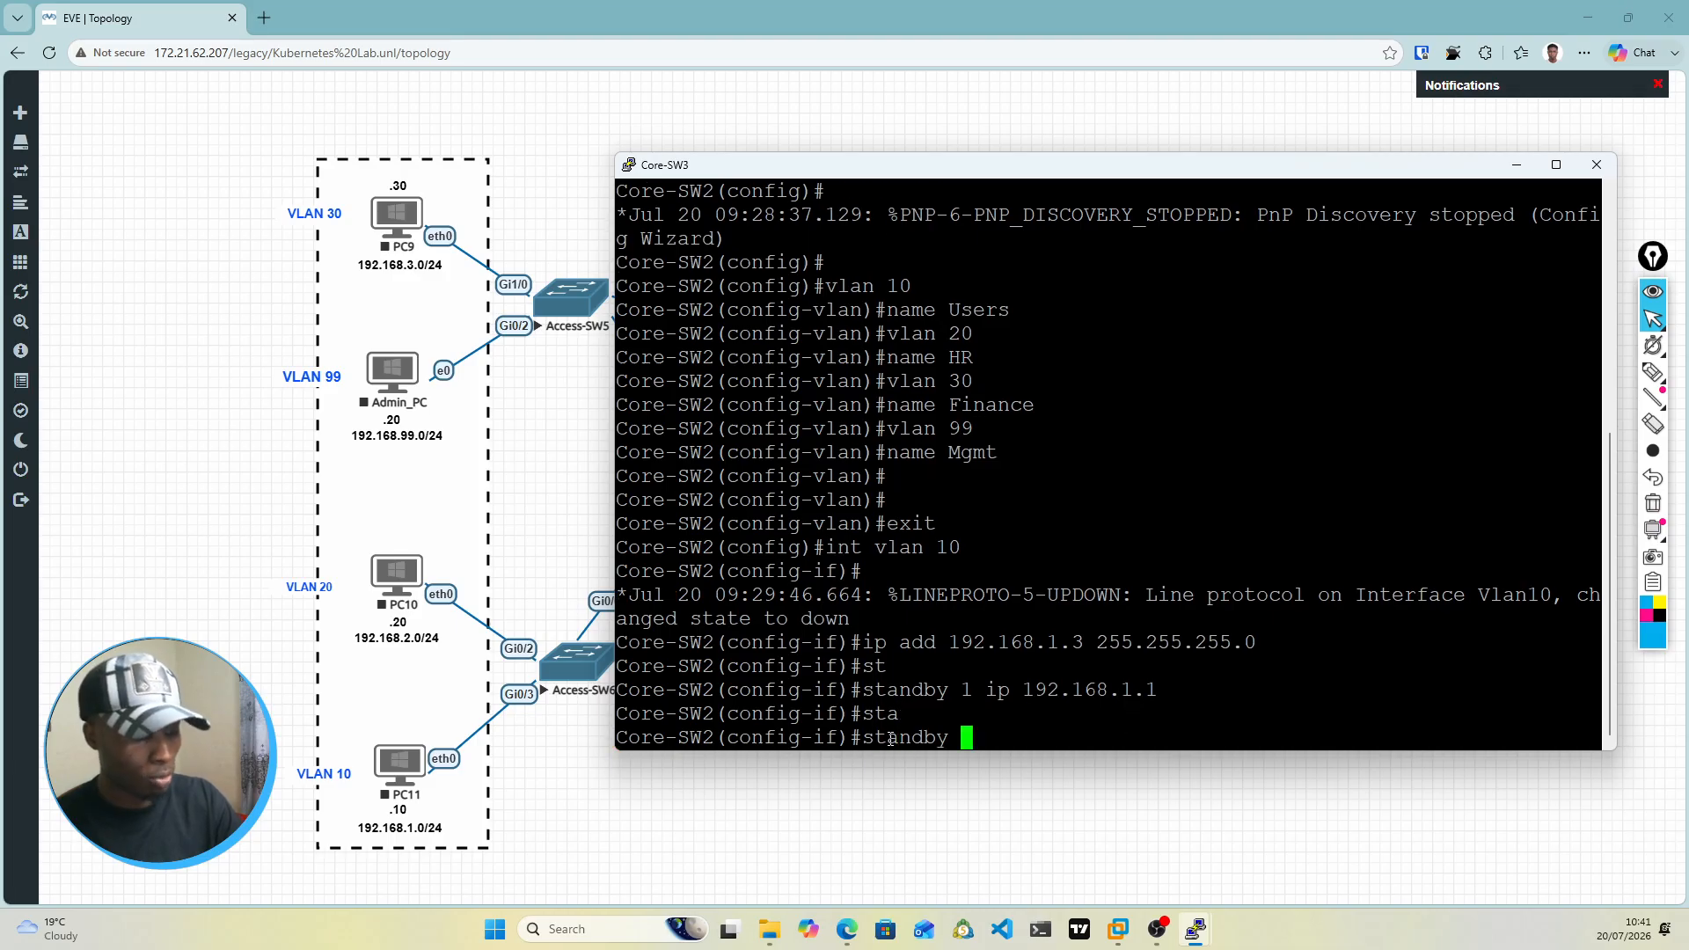
pyautogui.write('1 pr')
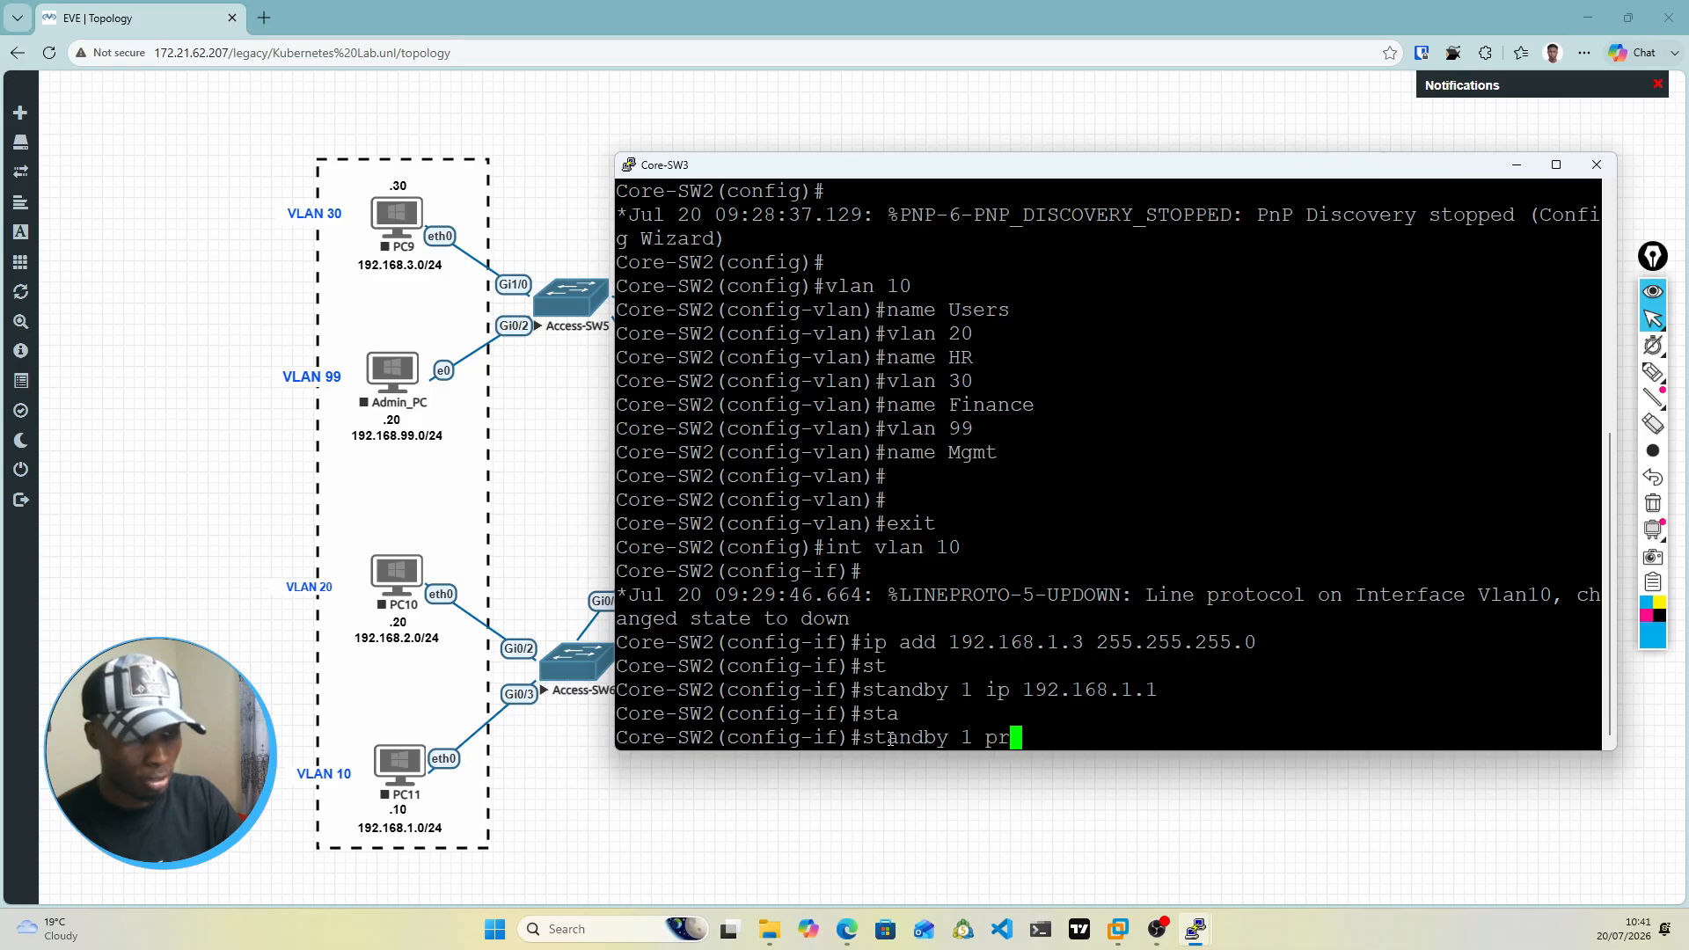
pyautogui.press('Tab')
pyautogui.write('i')
pyautogui.press('Tab')
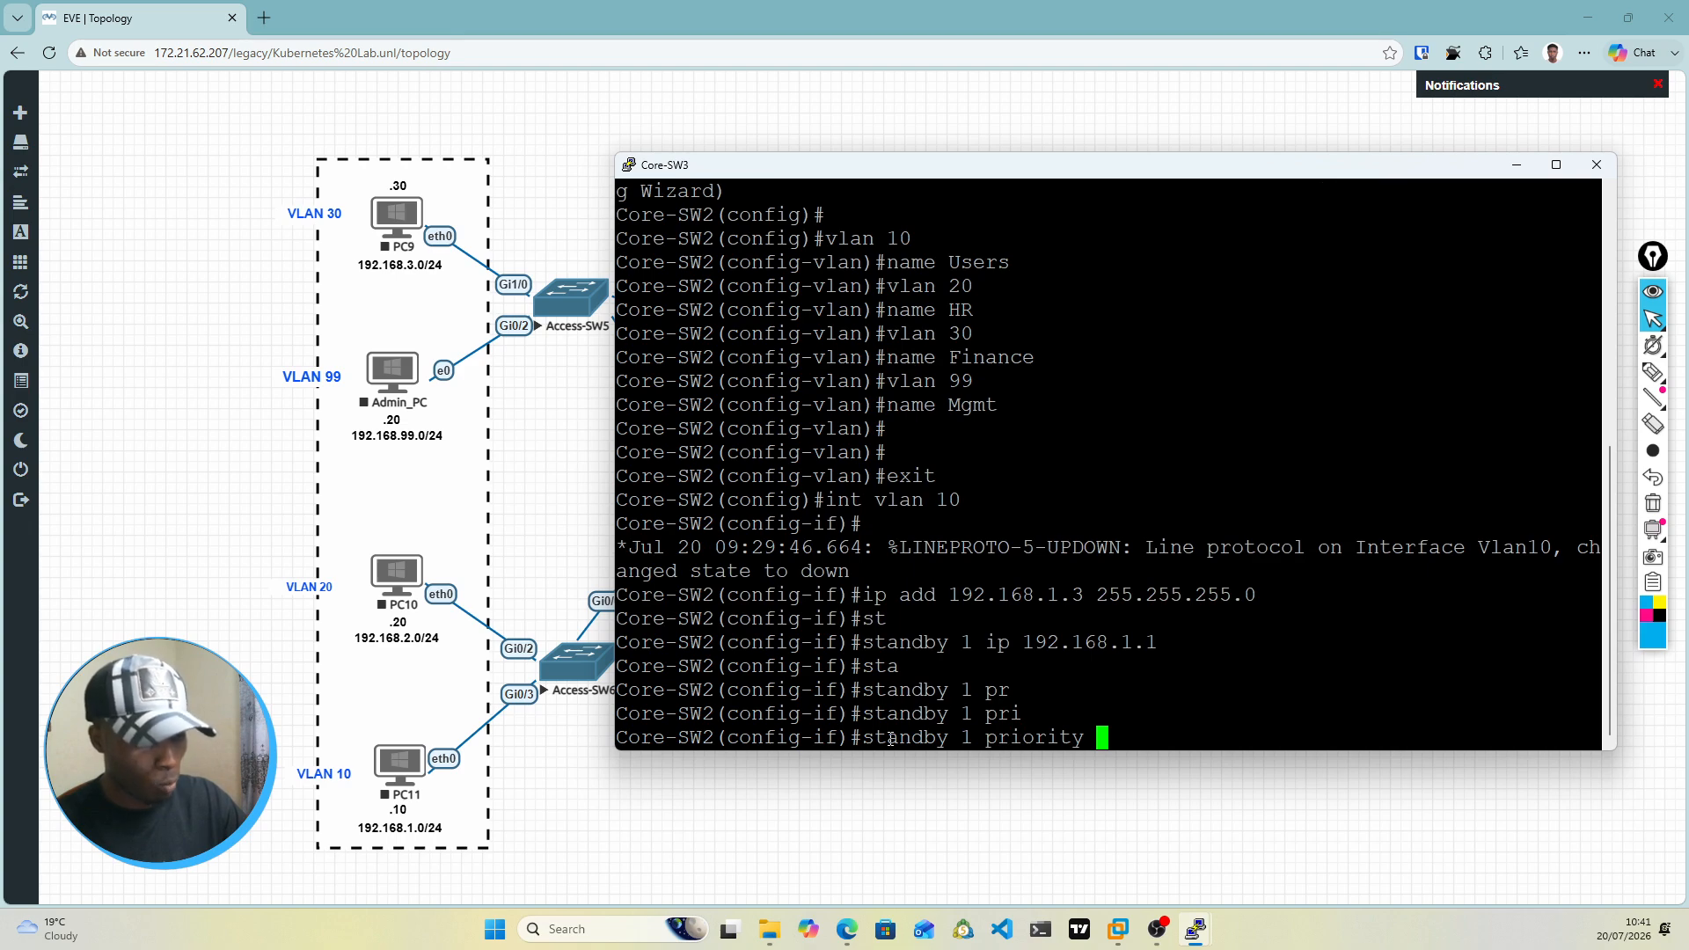
pyautogui.write('100')
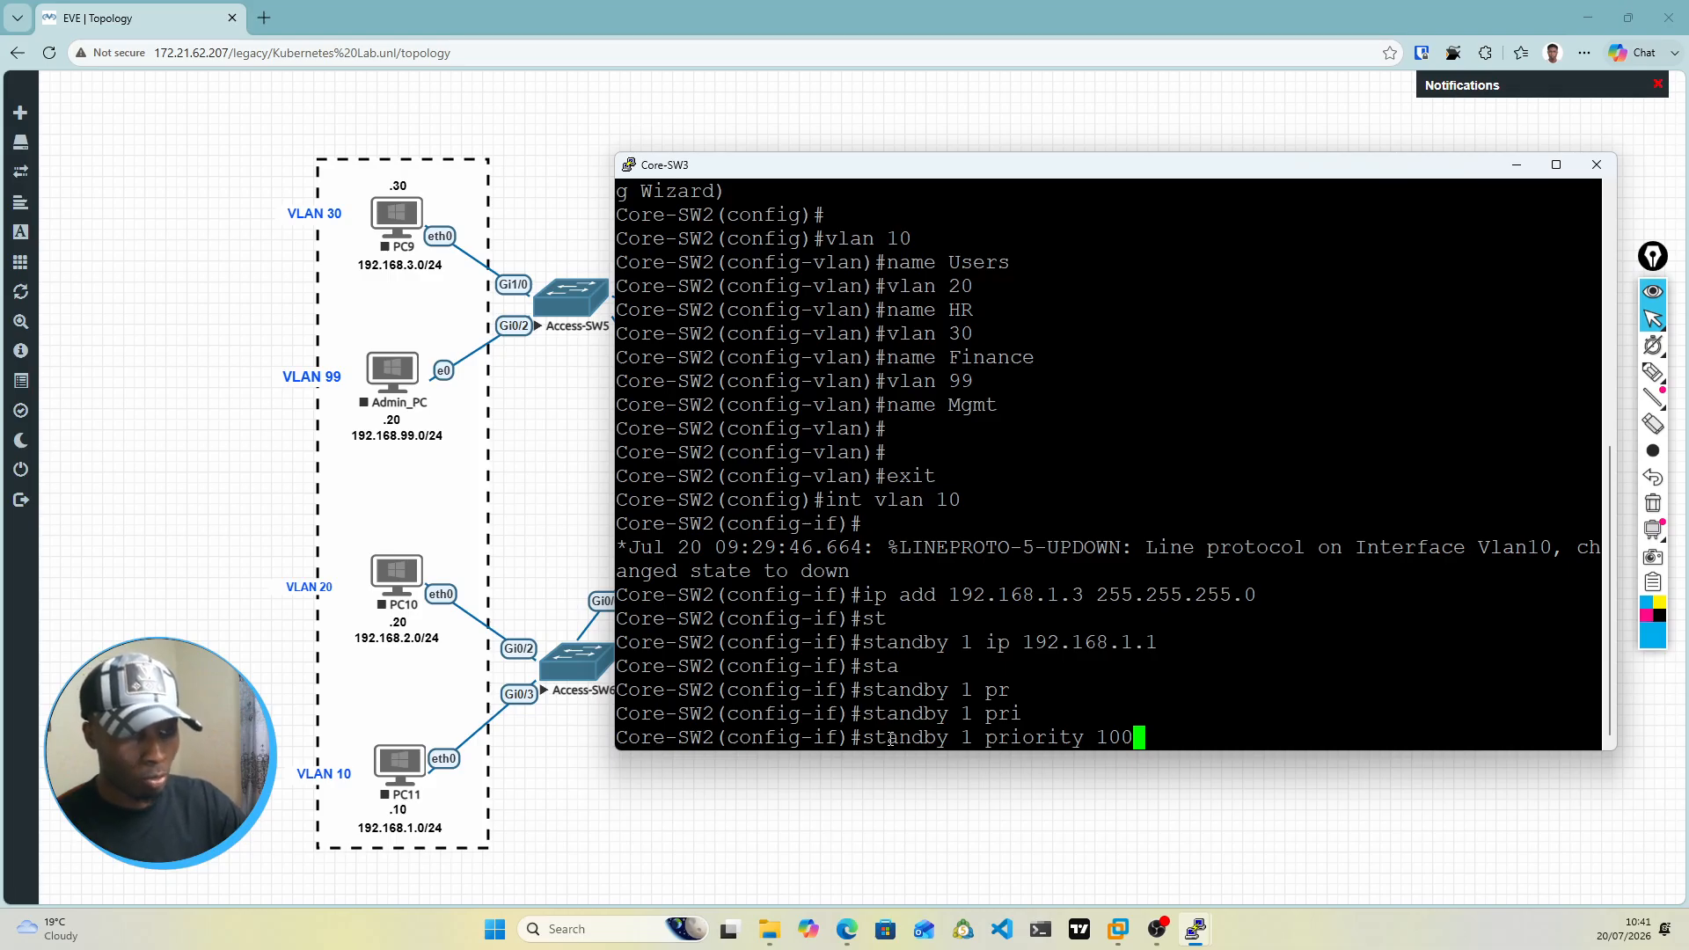
pyautogui.press('Return')
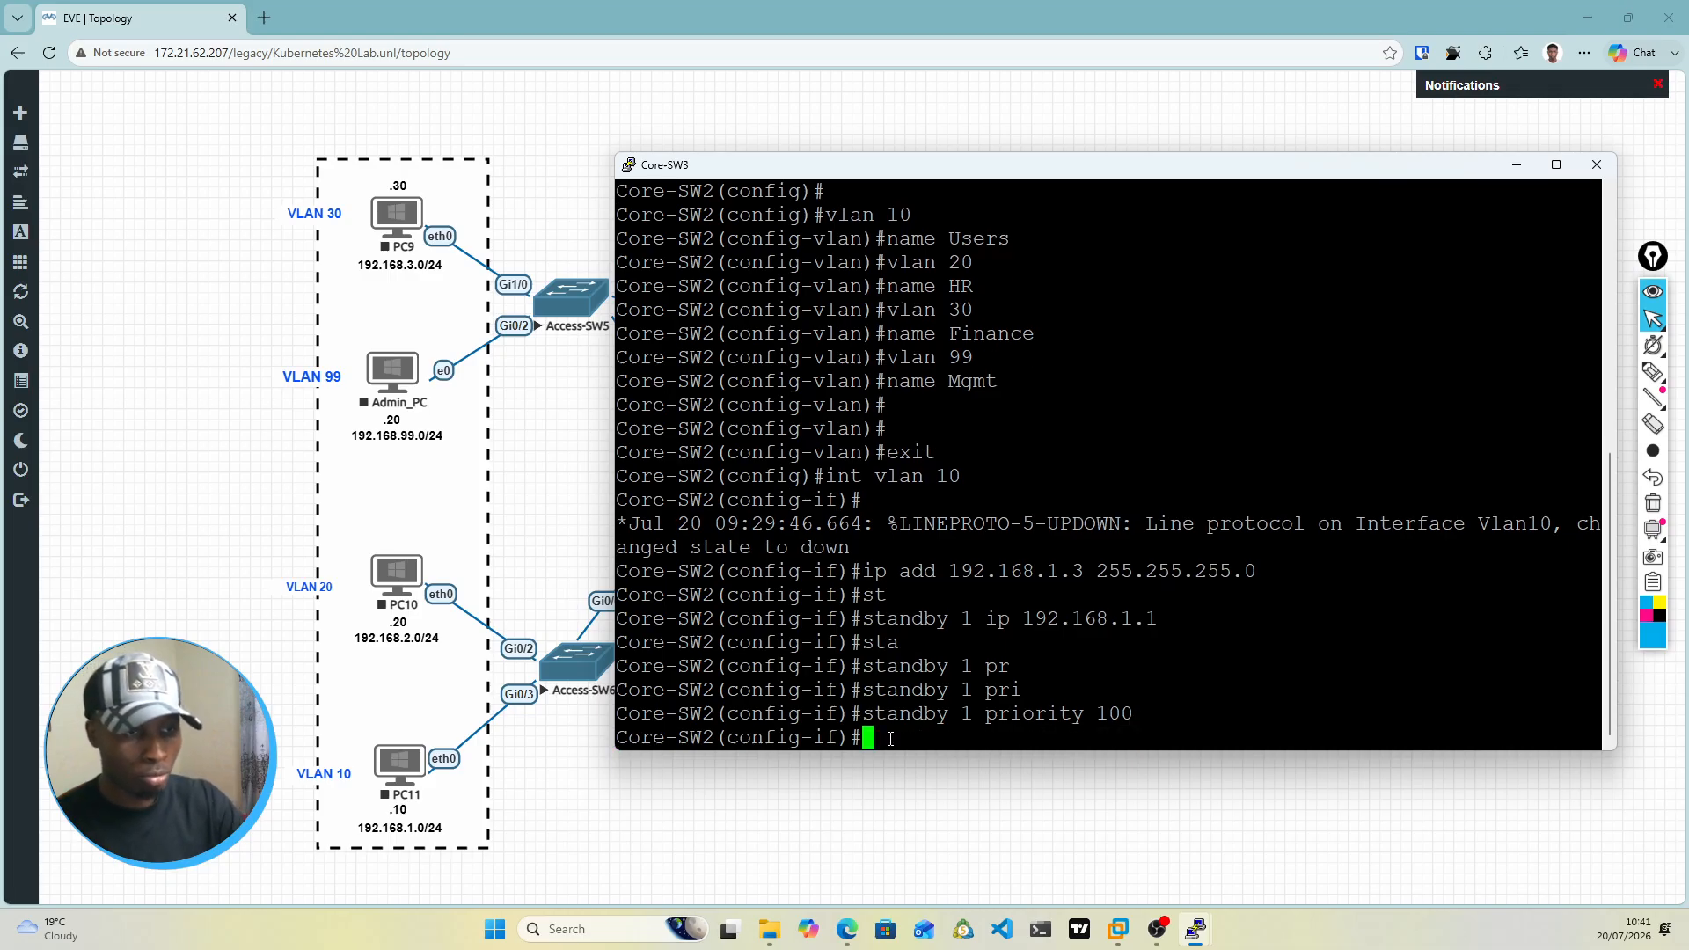
# Step: Enable preempt for standby group 1 on the VLAN 10 interface
pyautogui.write('stan')
pyautogui.press('Tab')
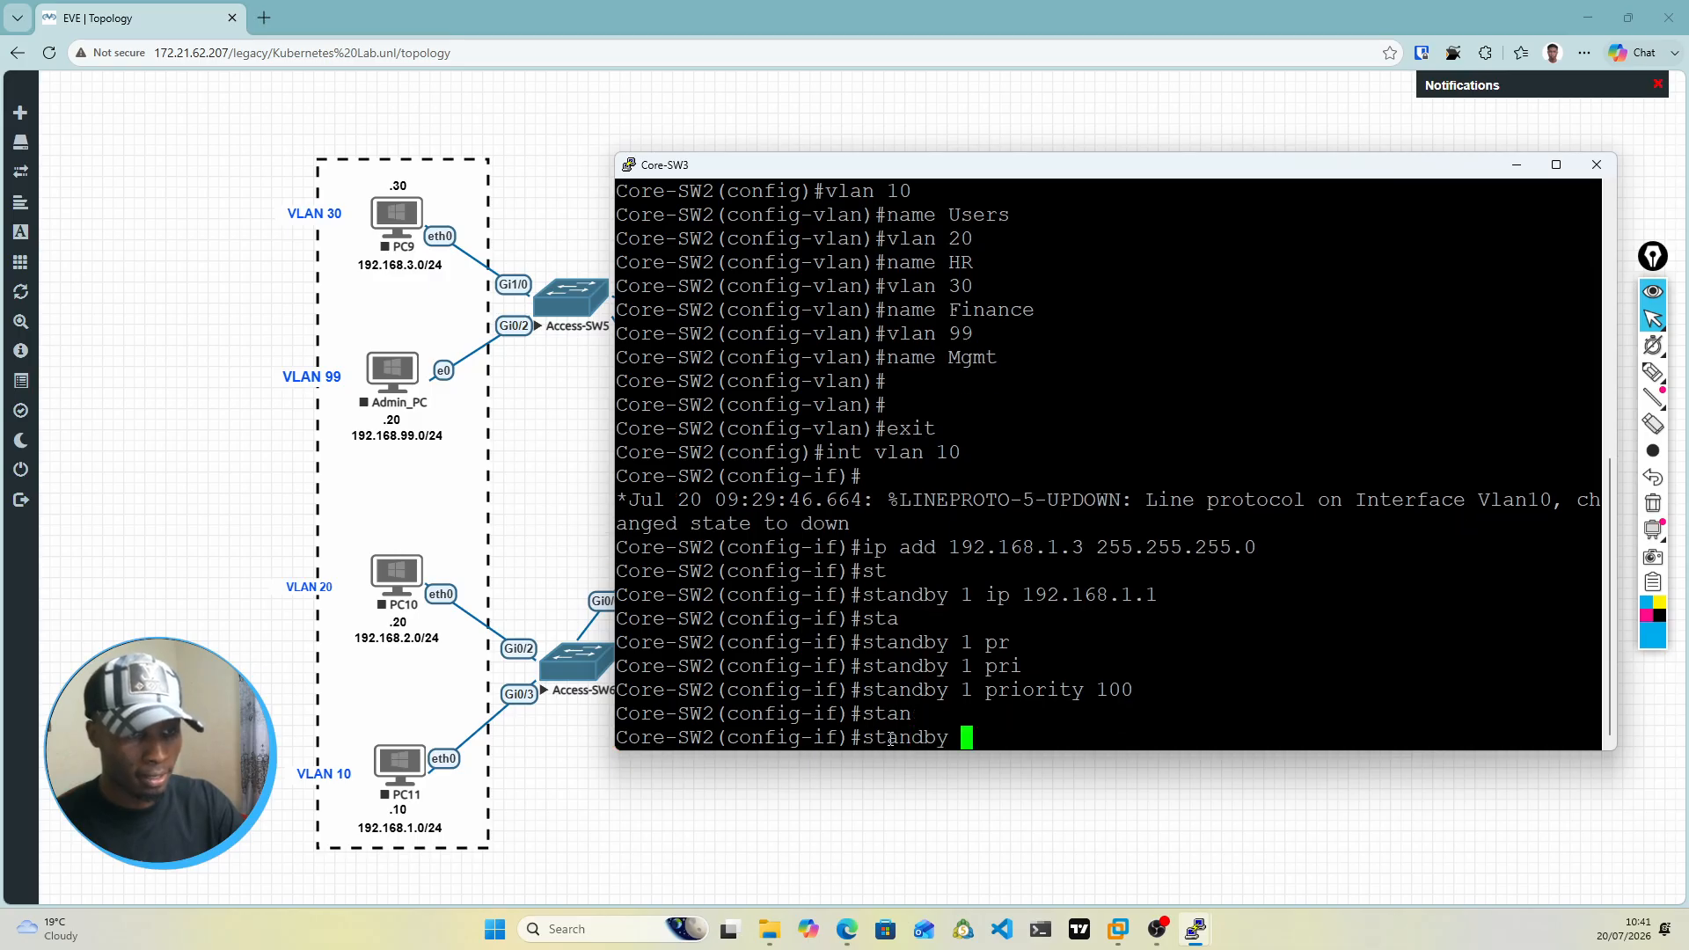
pyautogui.write('1 pr')
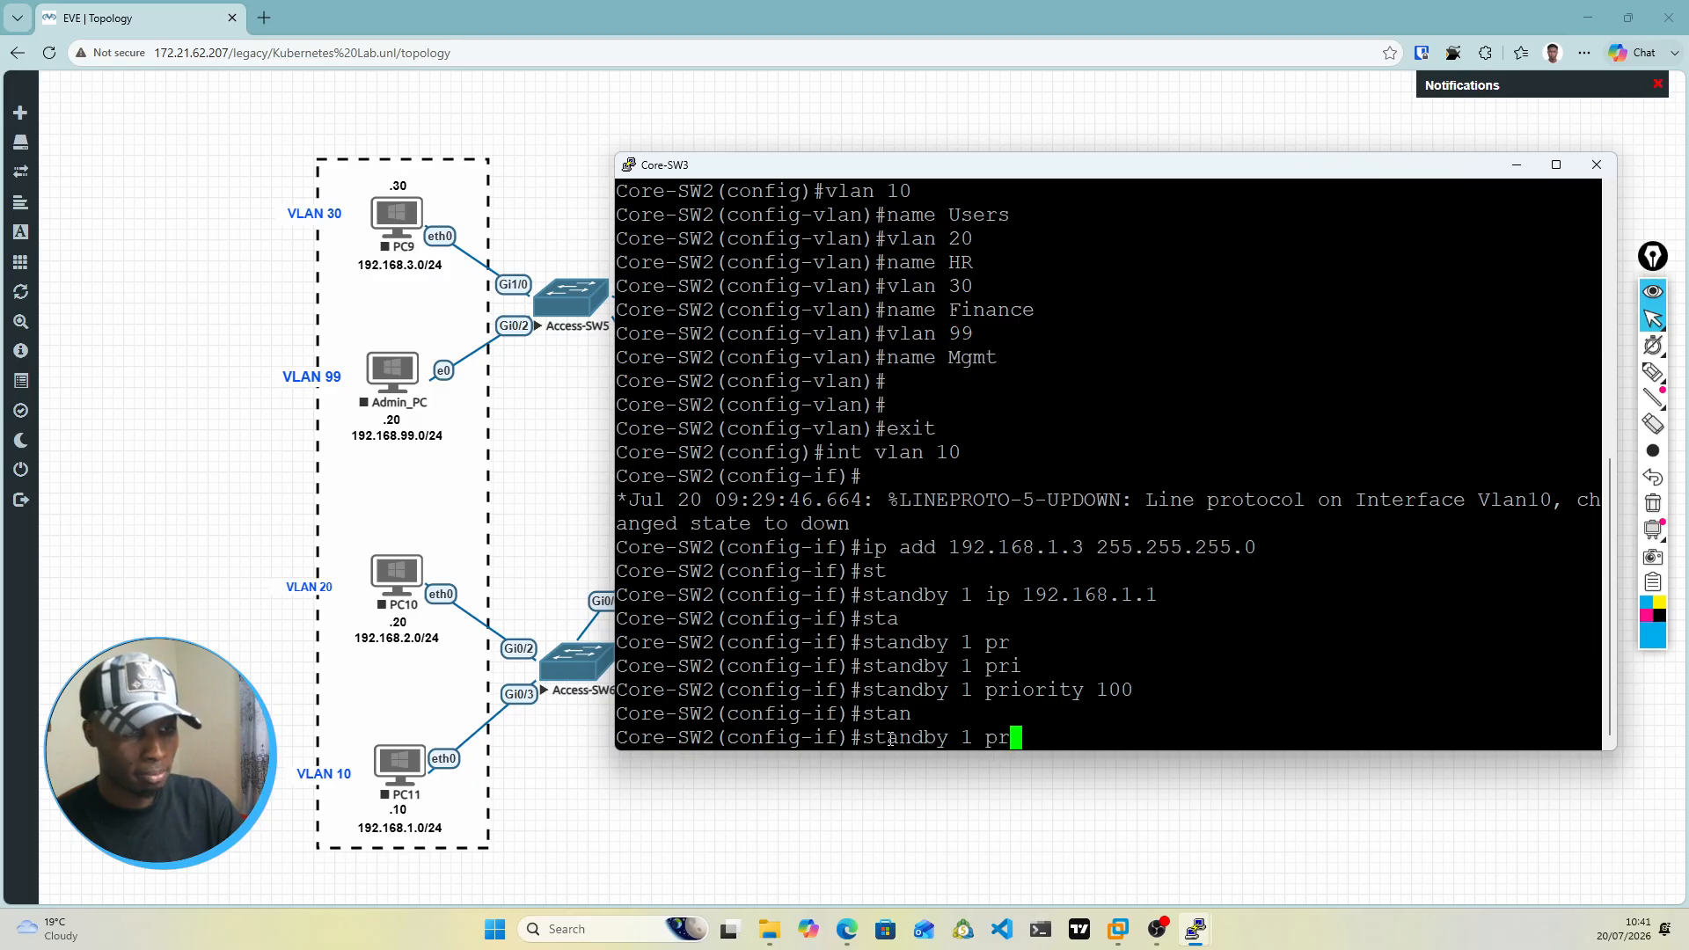
pyautogui.press('Tab')
pyautogui.write('e')
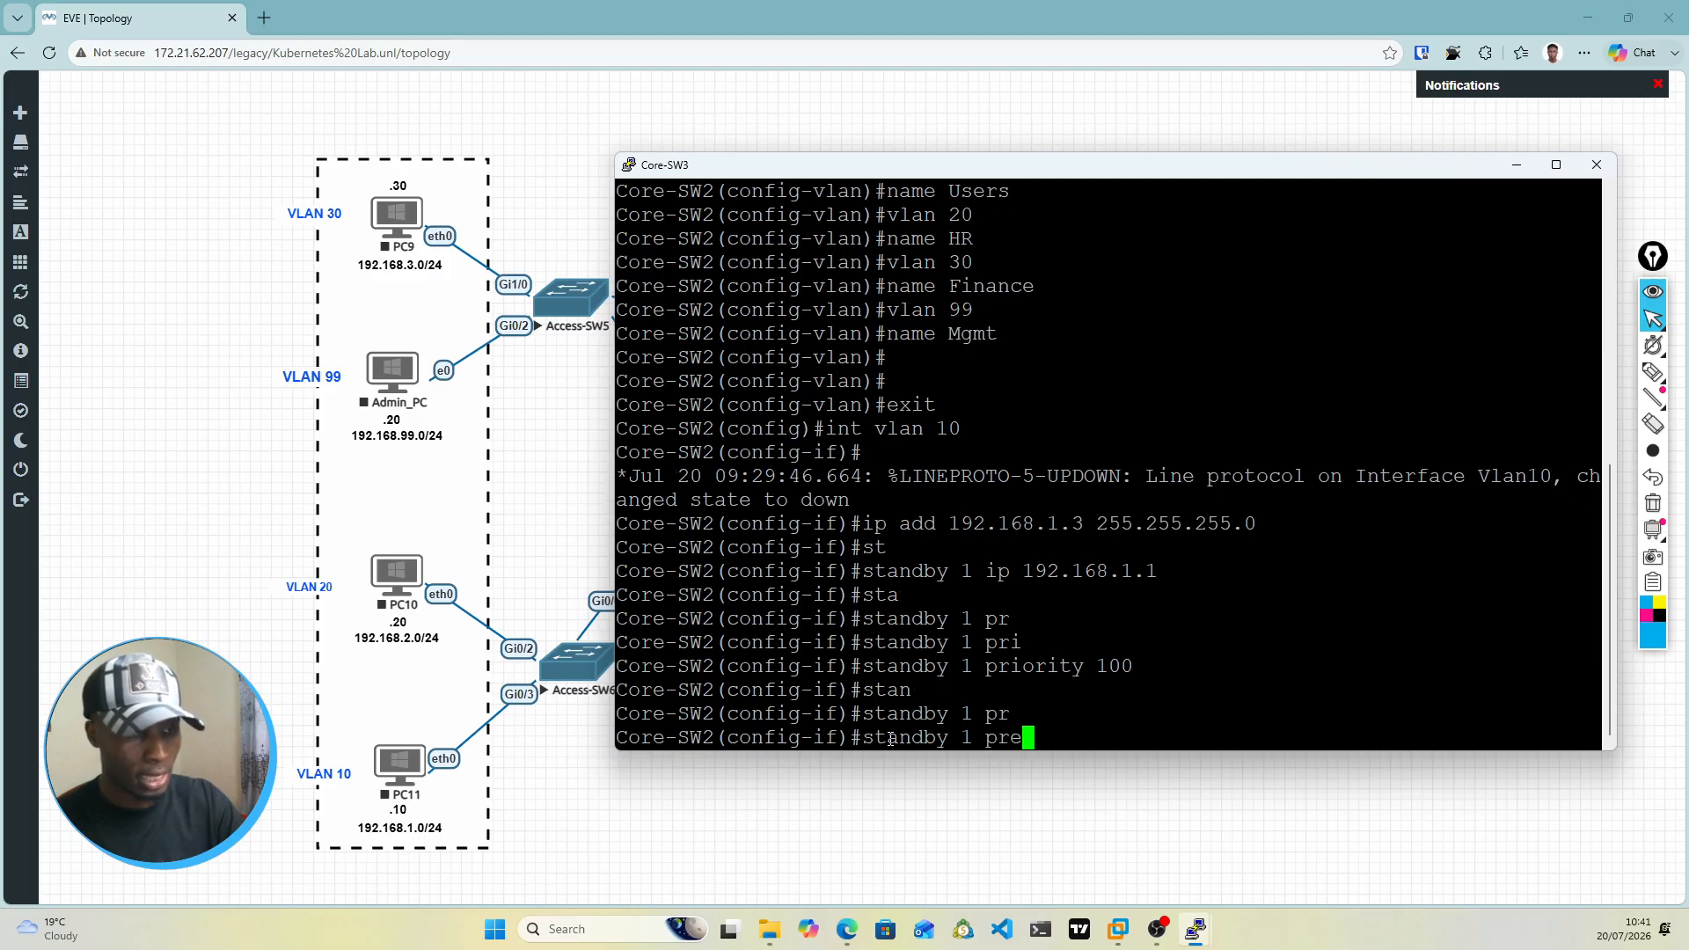
pyautogui.press('Tab')
pyautogui.press('Return')
pyautogui.press('Return')
pyautogui.press('Return')
pyautogui.press('Return')
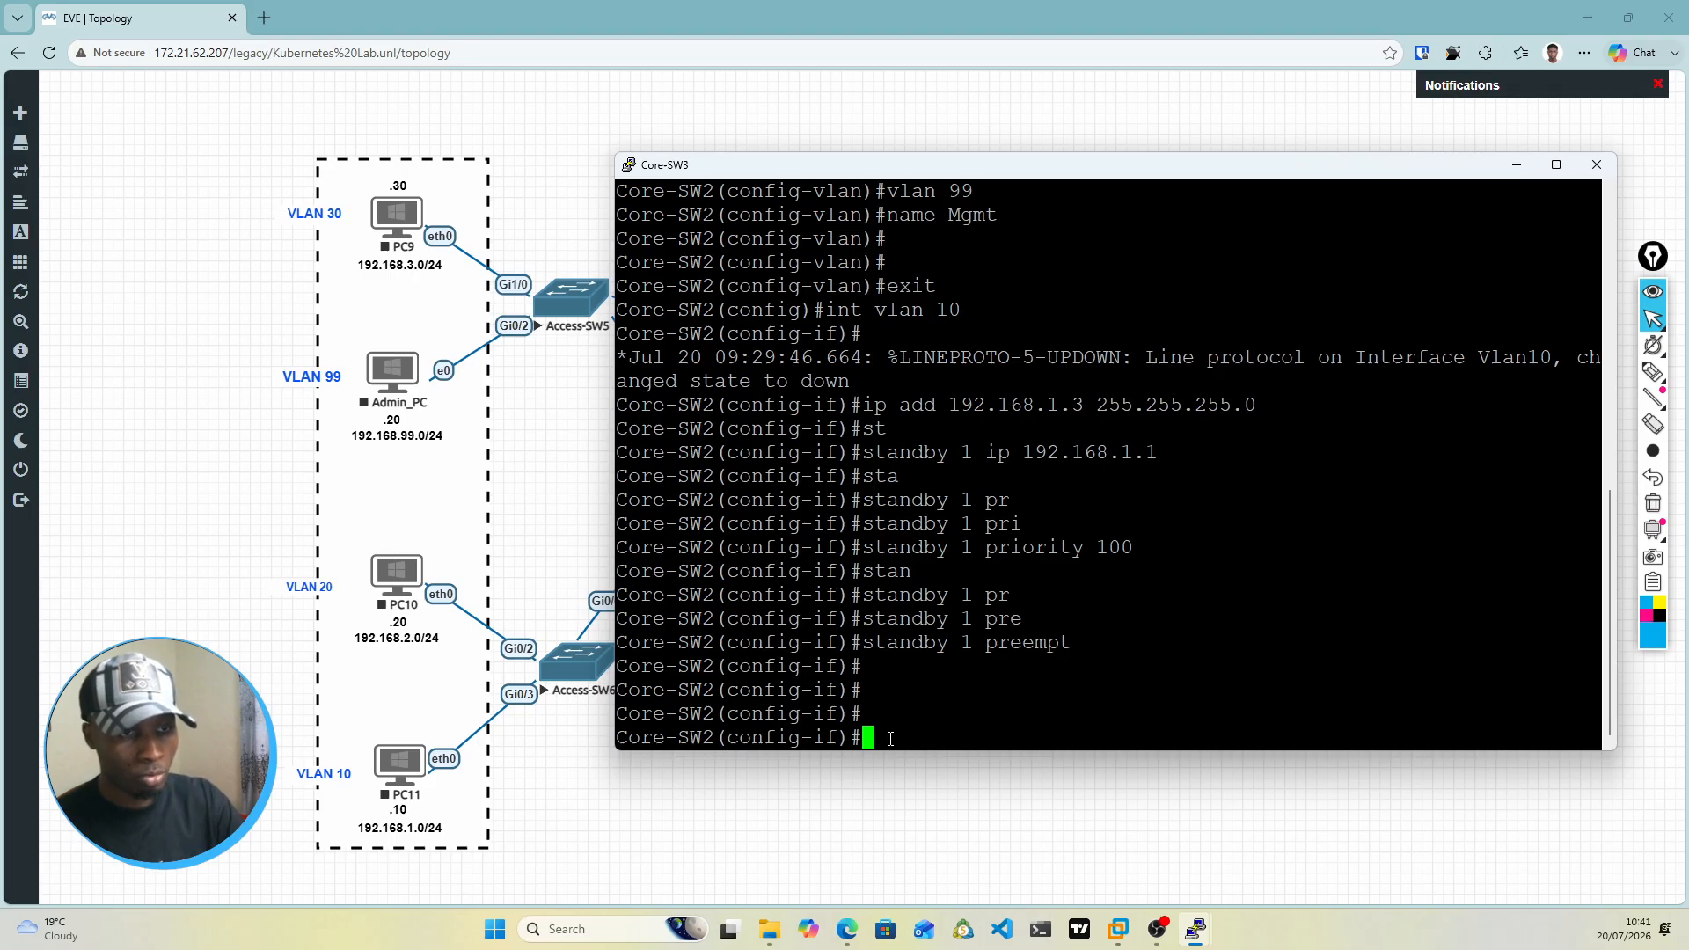
# Step: Enter interface configuration for VLAN 20 on the core switch
pyautogui.write('int vlan ')
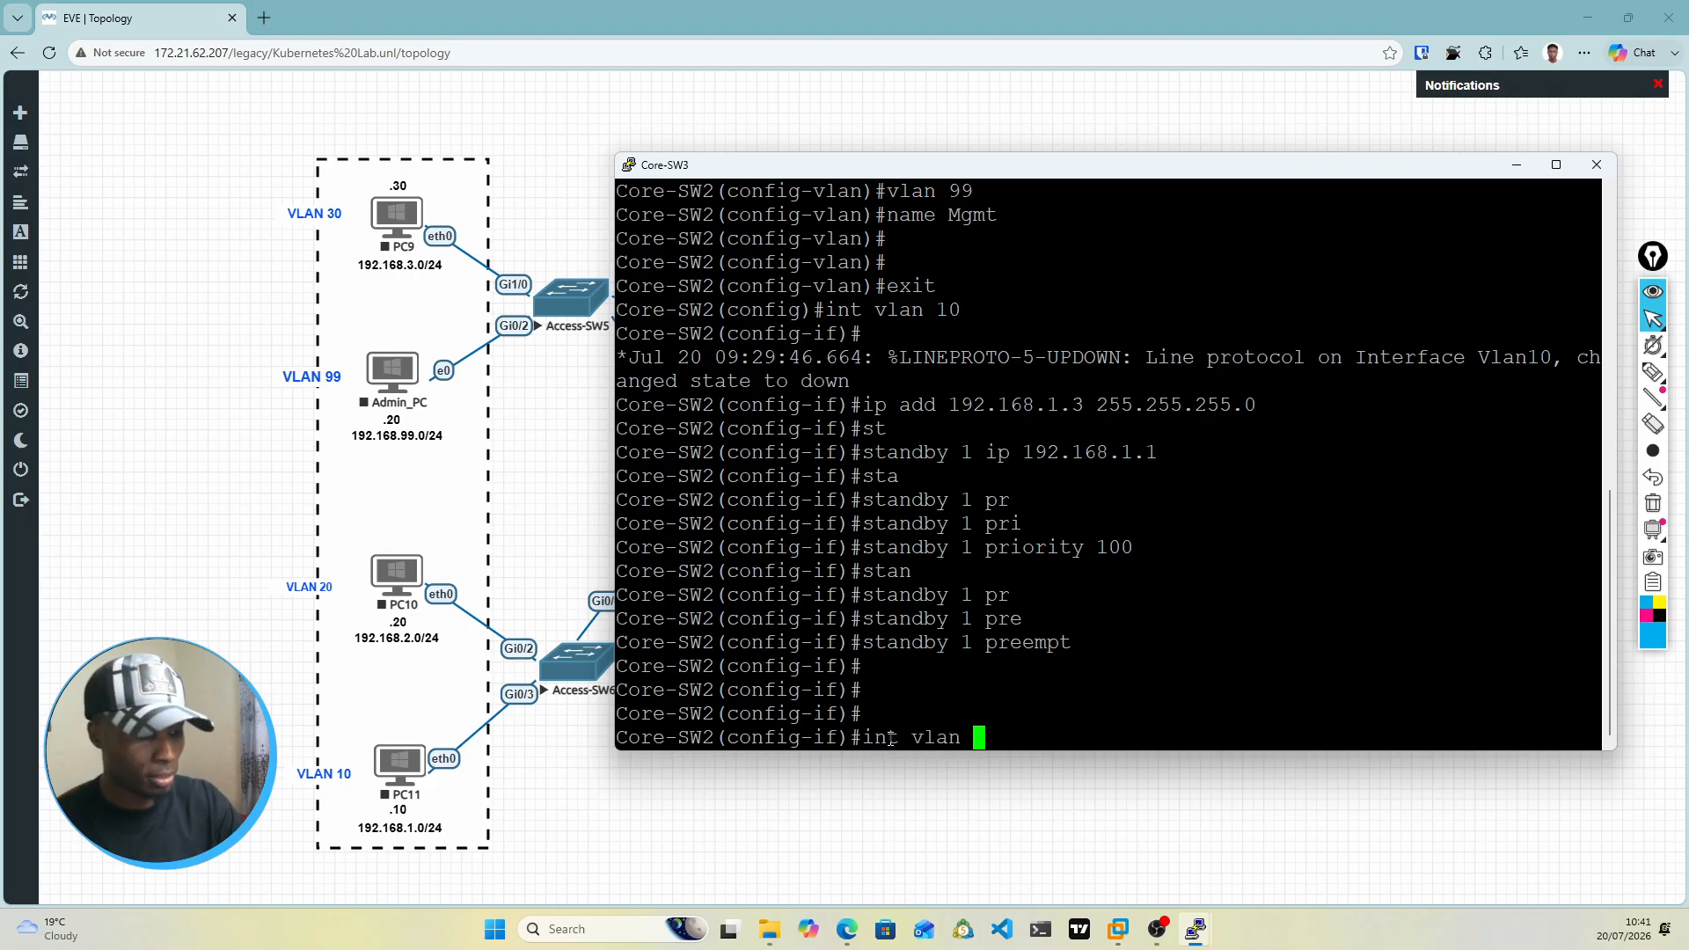
pyautogui.write('20')
pyautogui.press('Return')
pyautogui.press('Return')
pyautogui.press('Return')
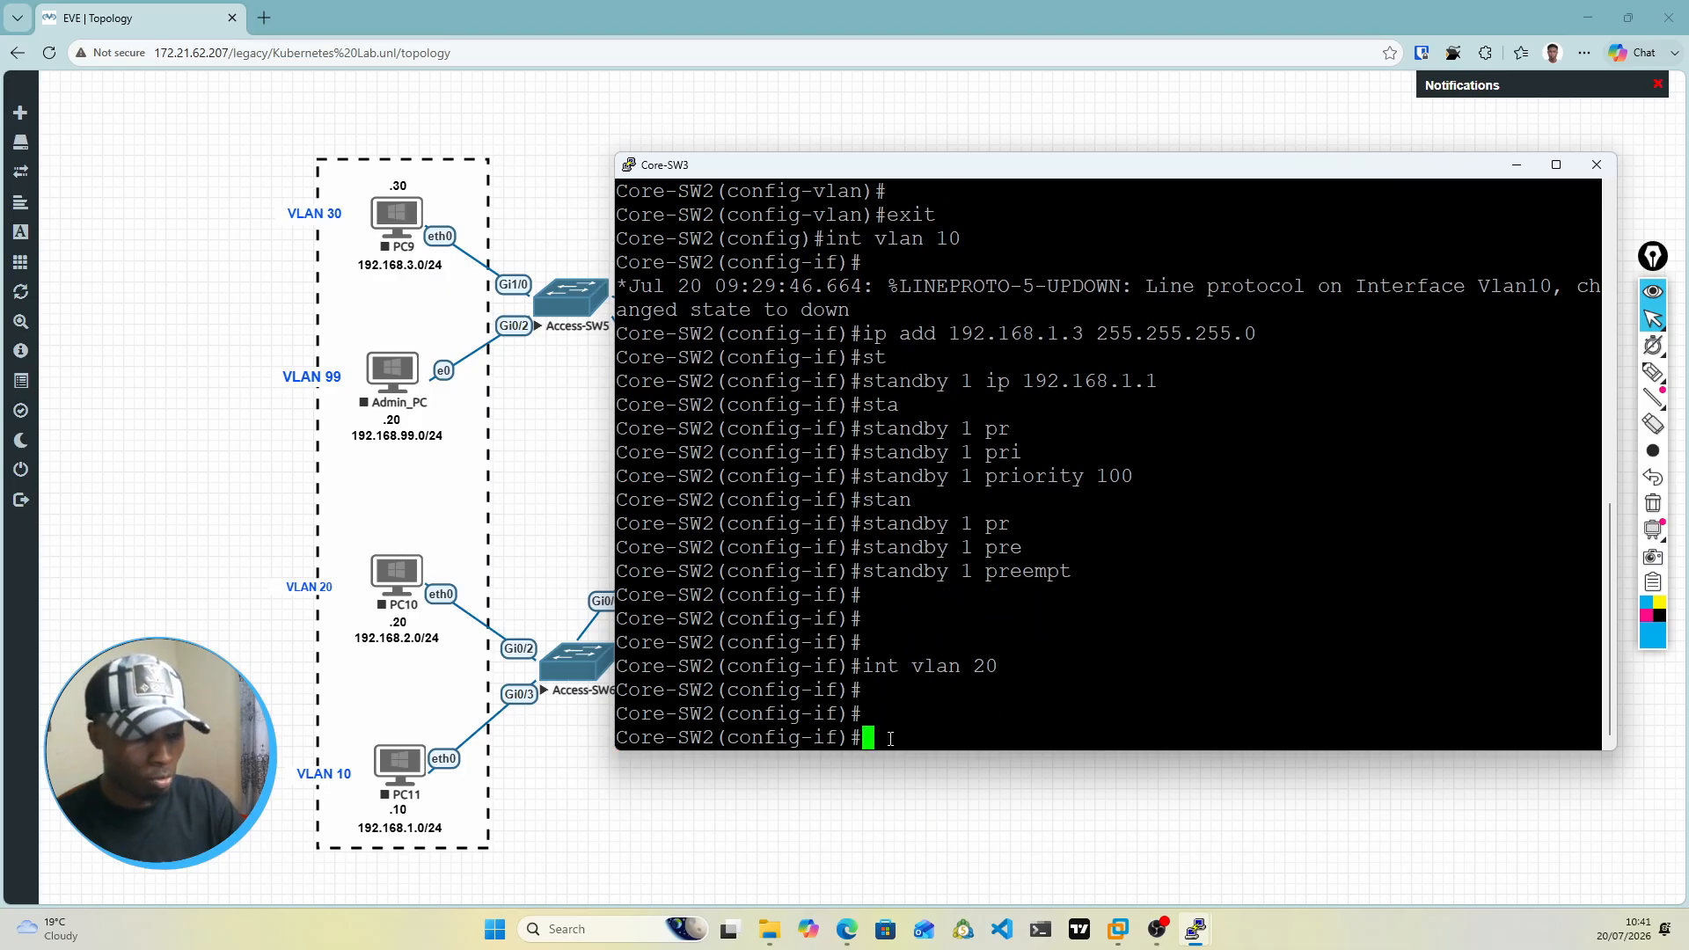
pyautogui.press('Return')
pyautogui.press('Return')
# Step: Assign IP address 192.168.2.3 with mask 255.255.255.0 to the VLAN 20 interface
pyautogui.write('i')
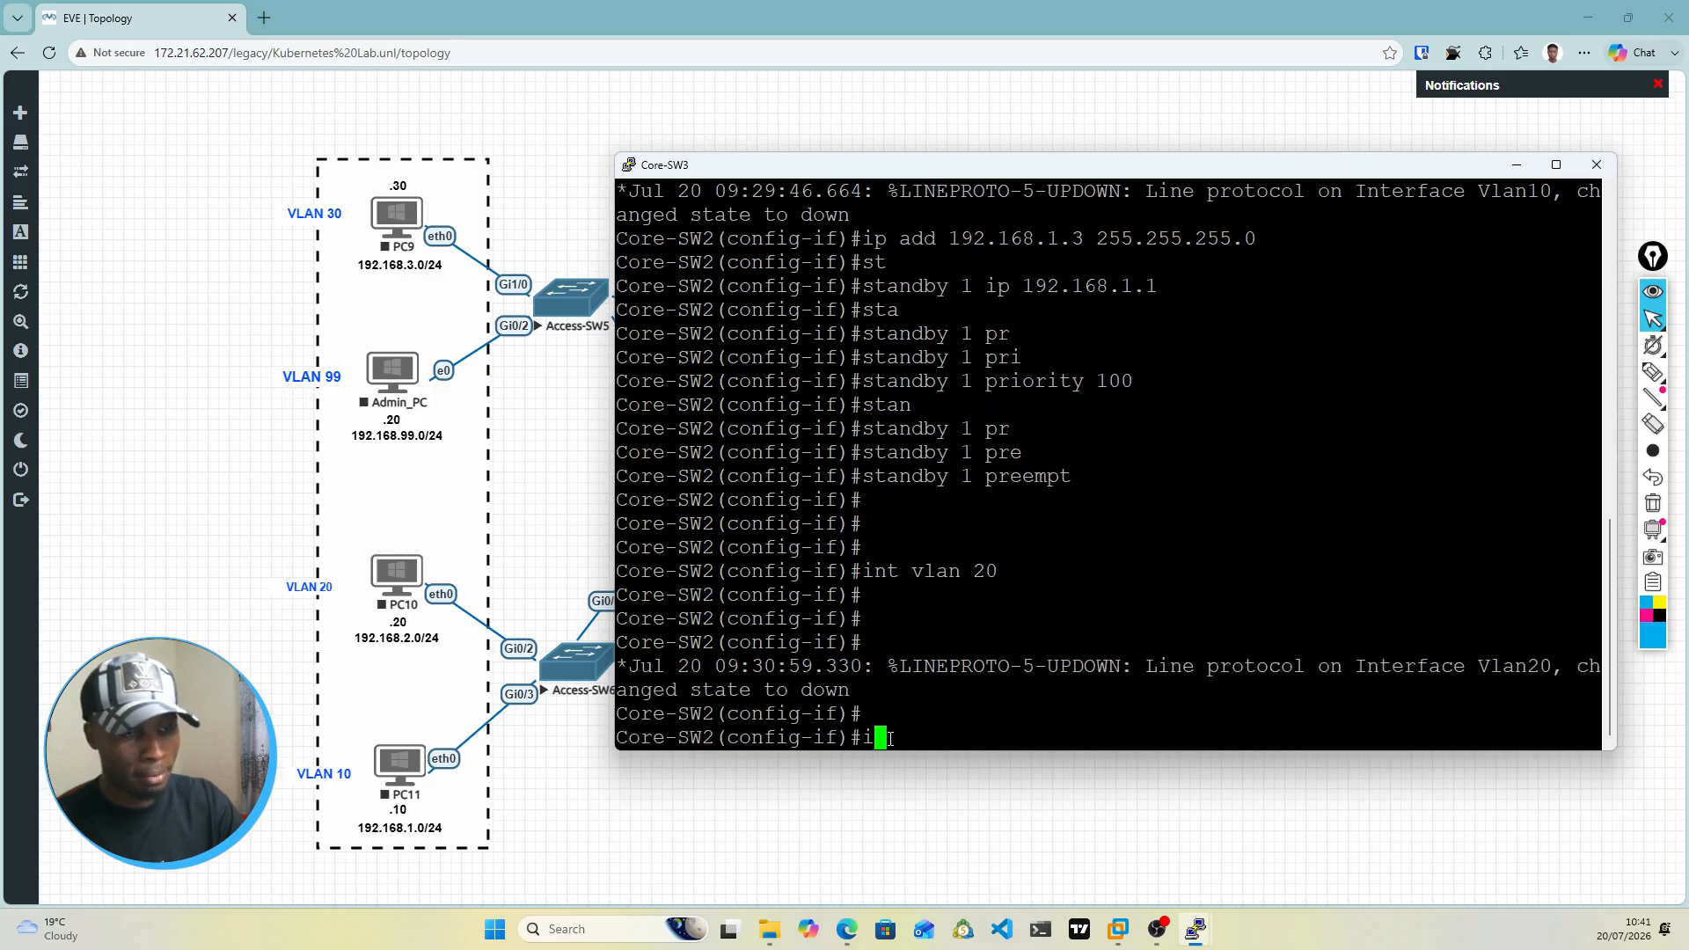
pyautogui.write('p add ')
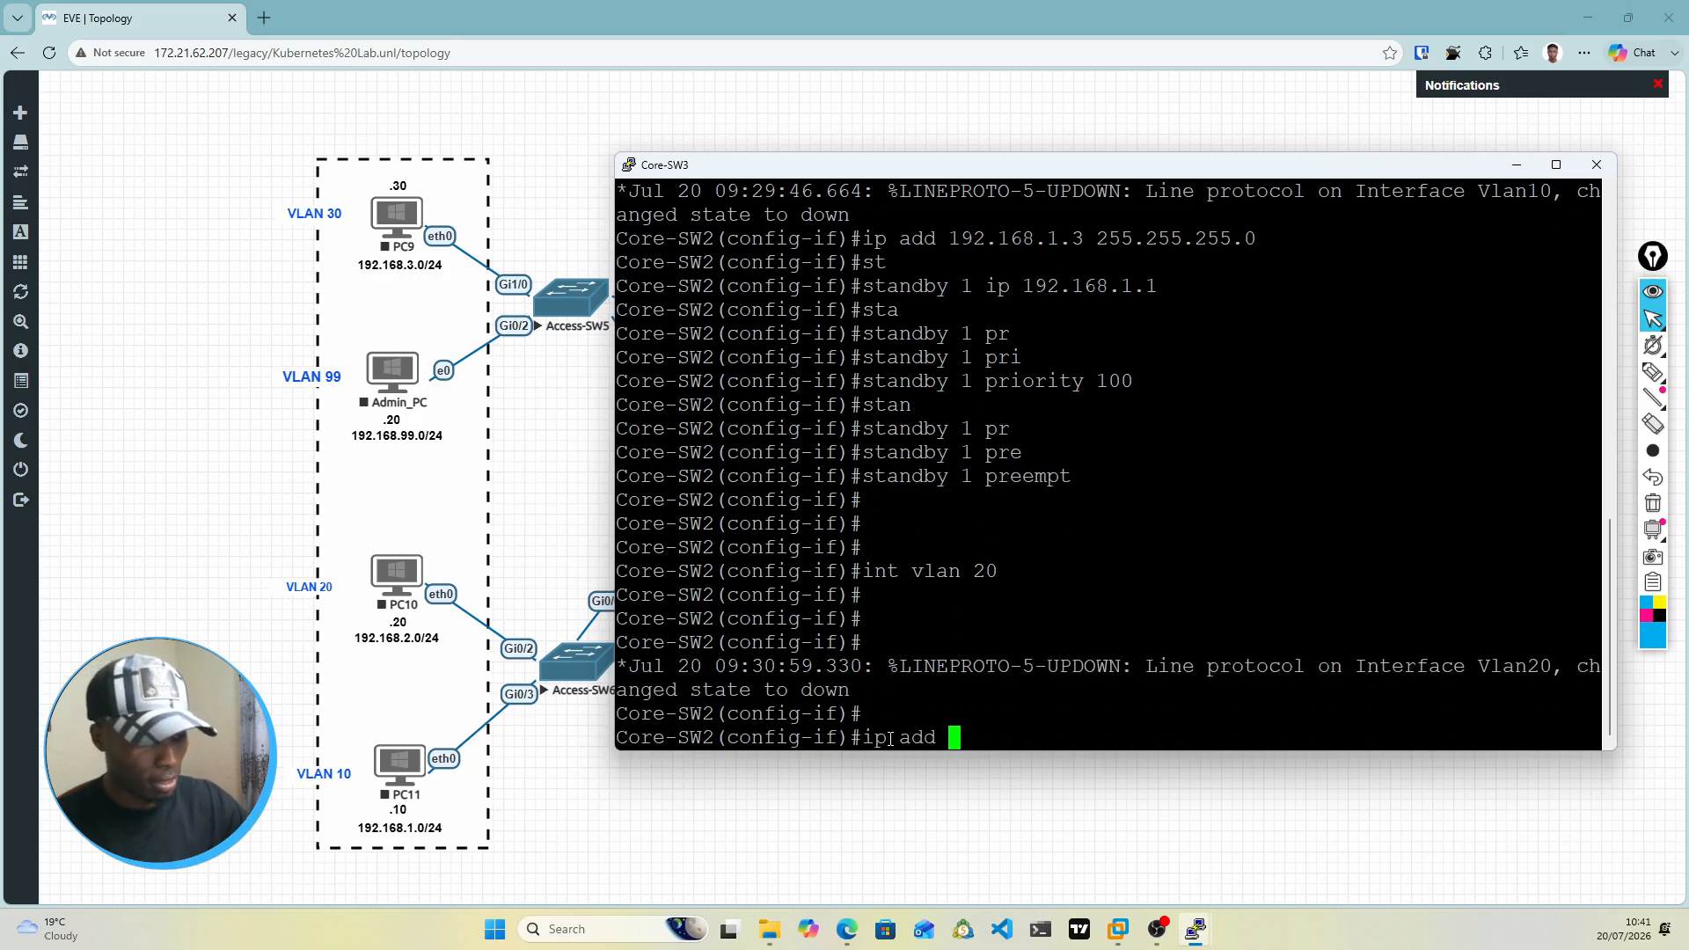
pyautogui.write('192.')
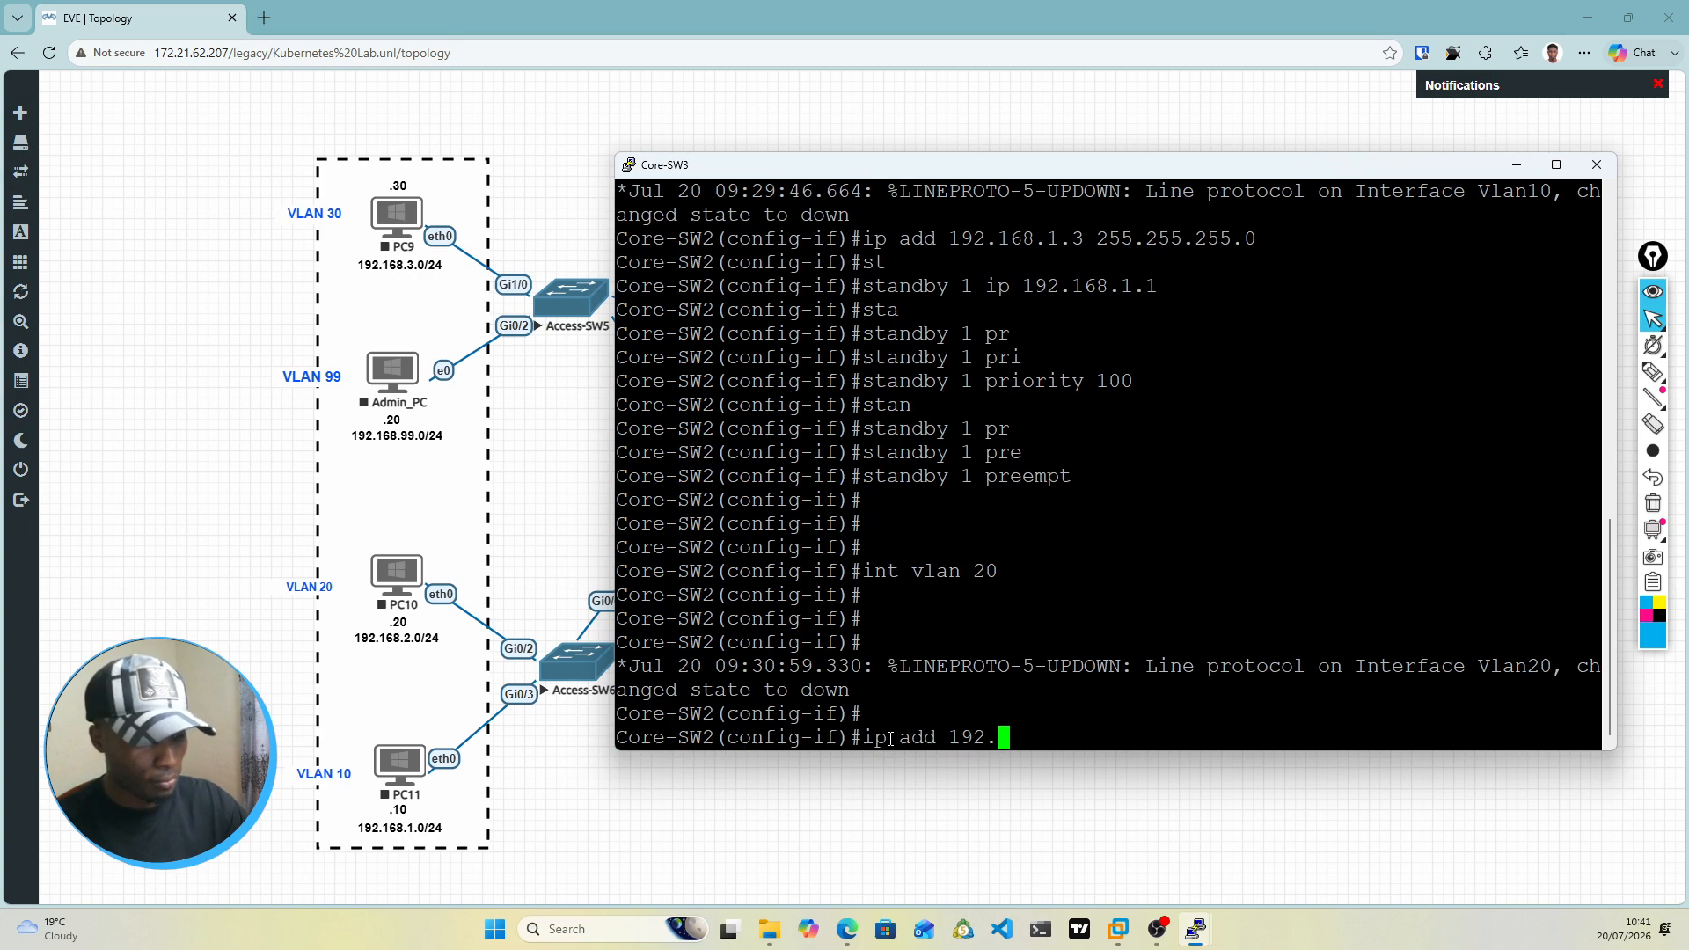
pyautogui.write('168.')
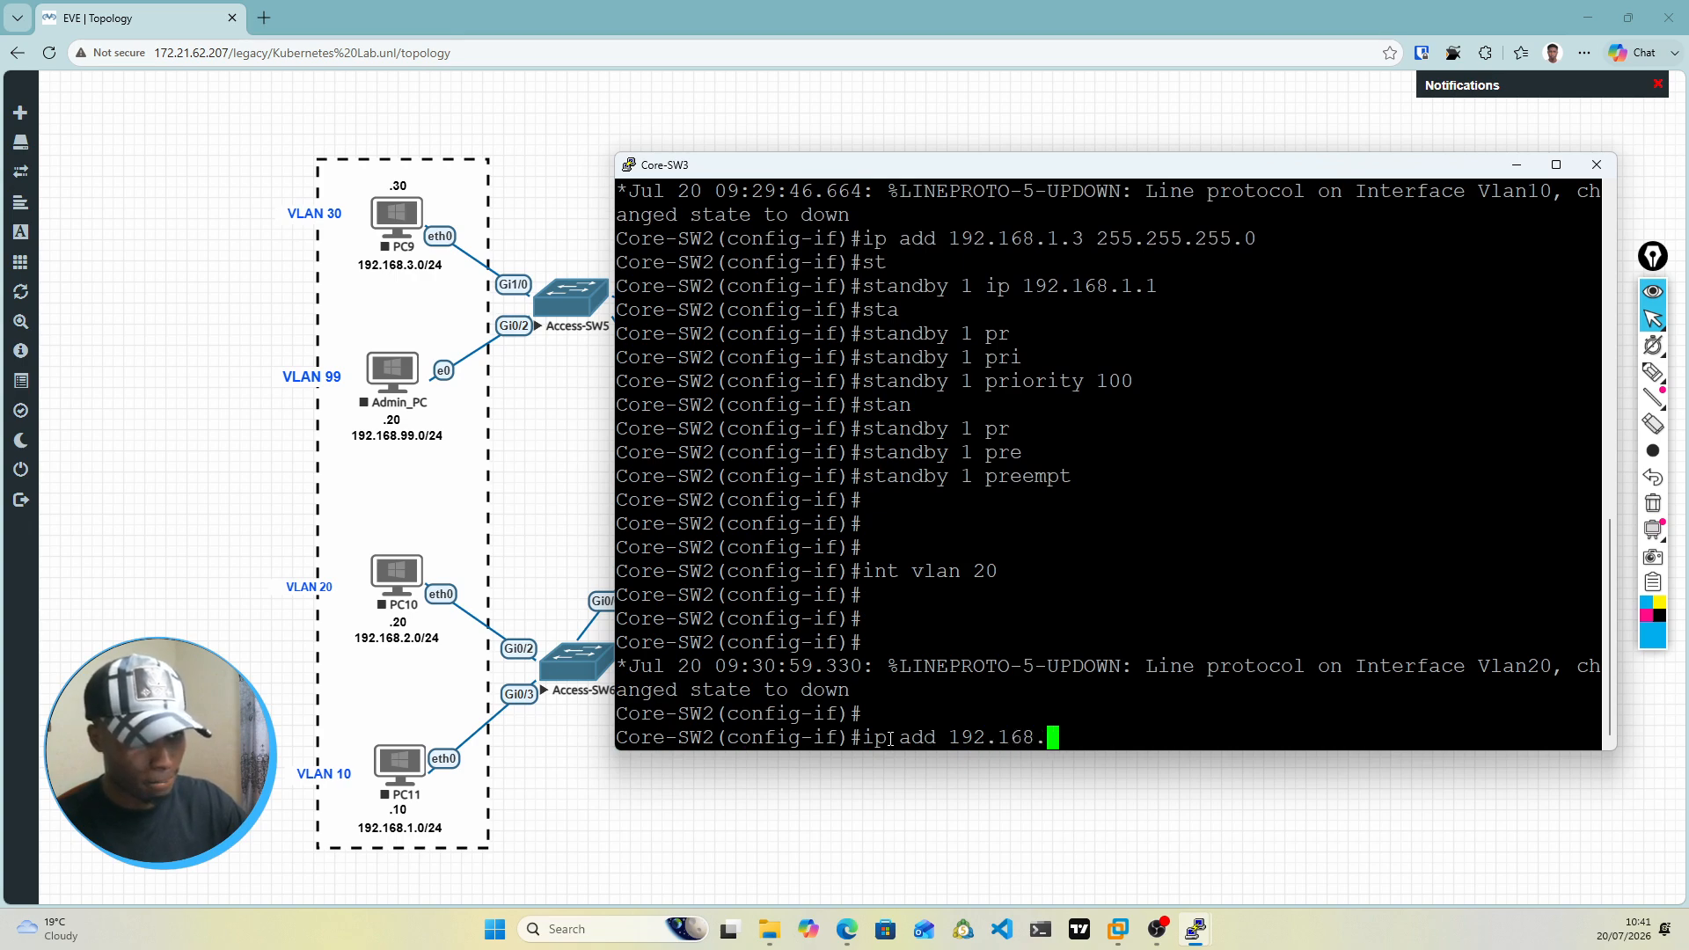
pyautogui.write('2.')
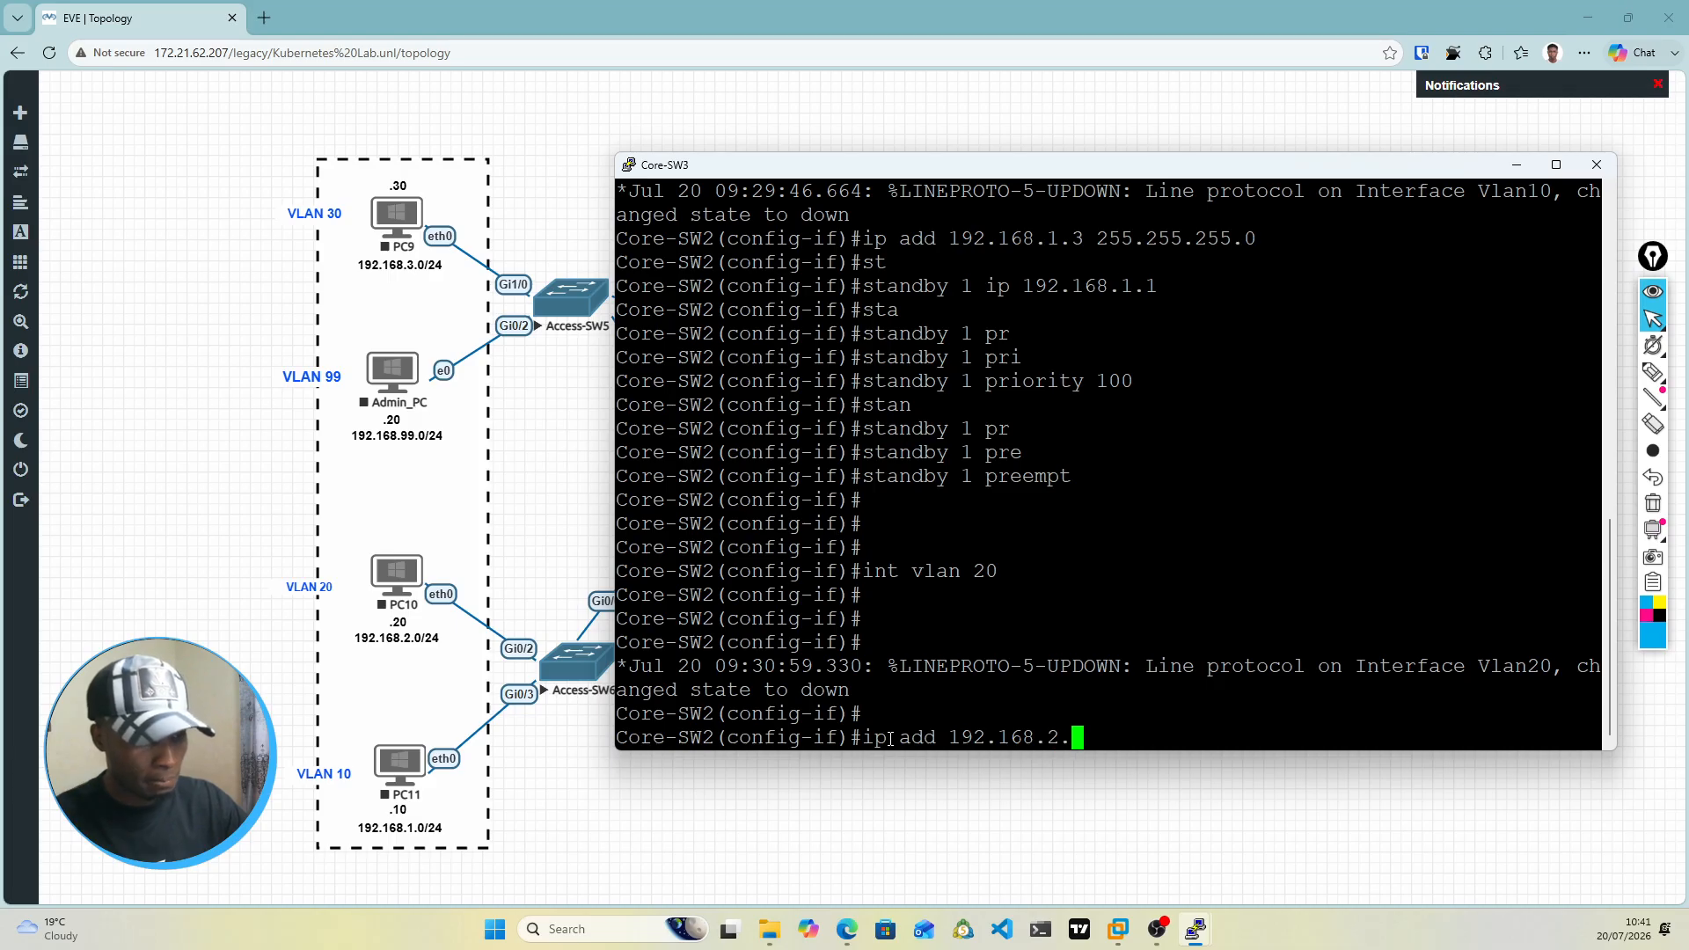
pyautogui.write('3 2')
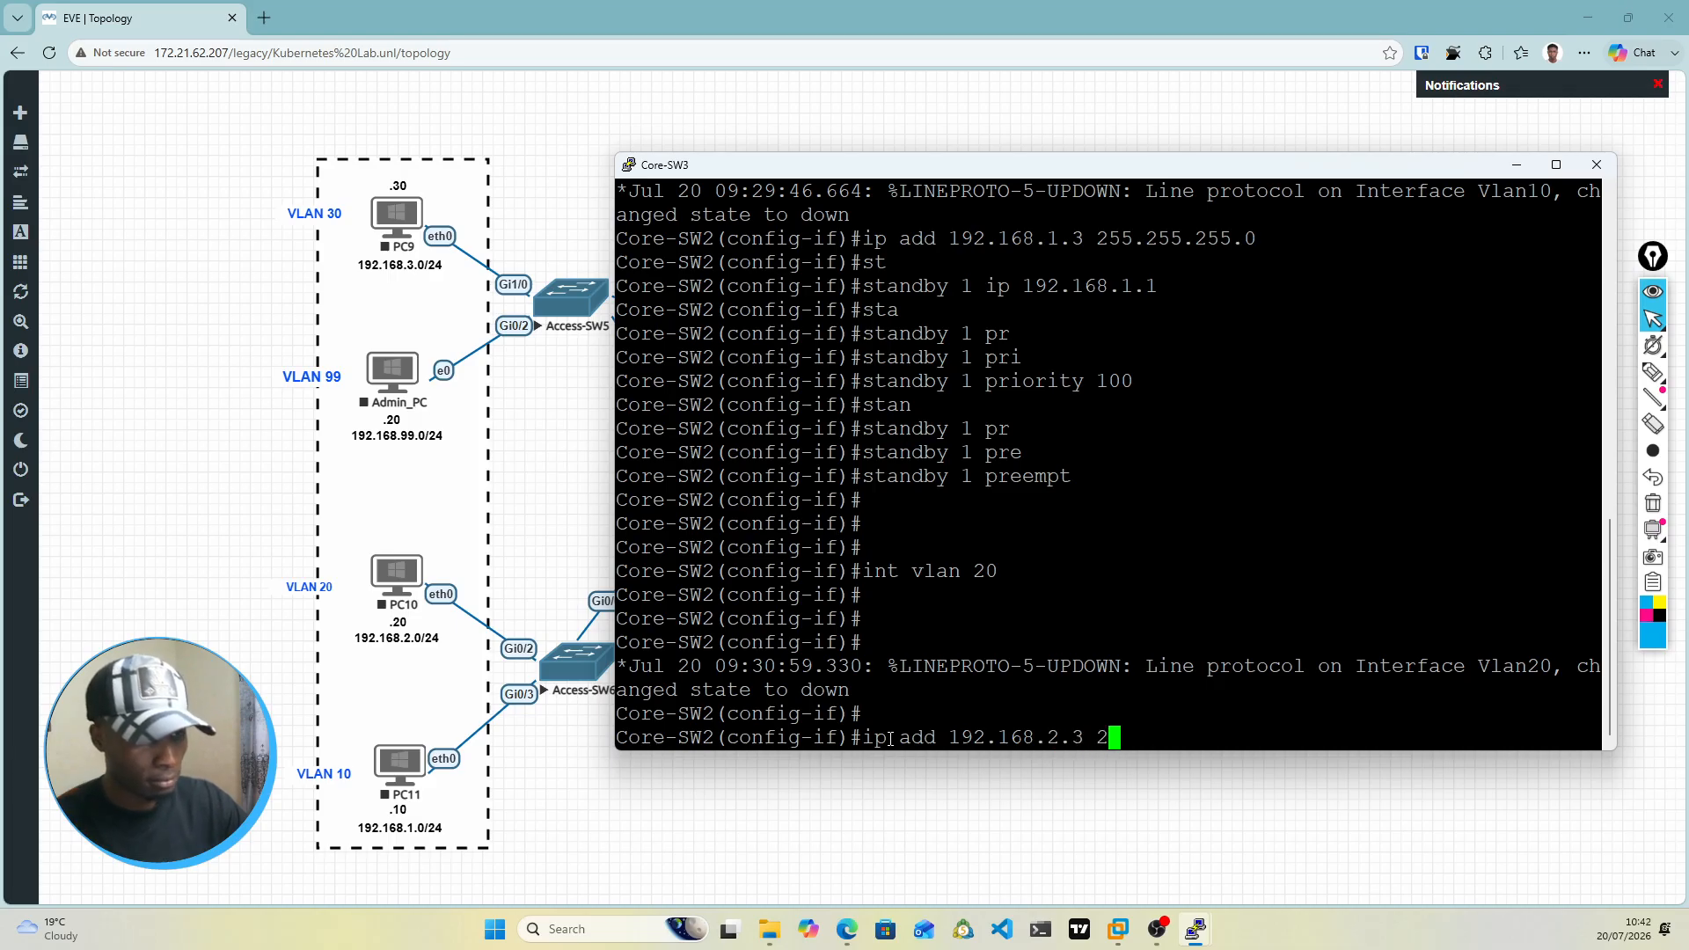
pyautogui.write('55.255.255.0')
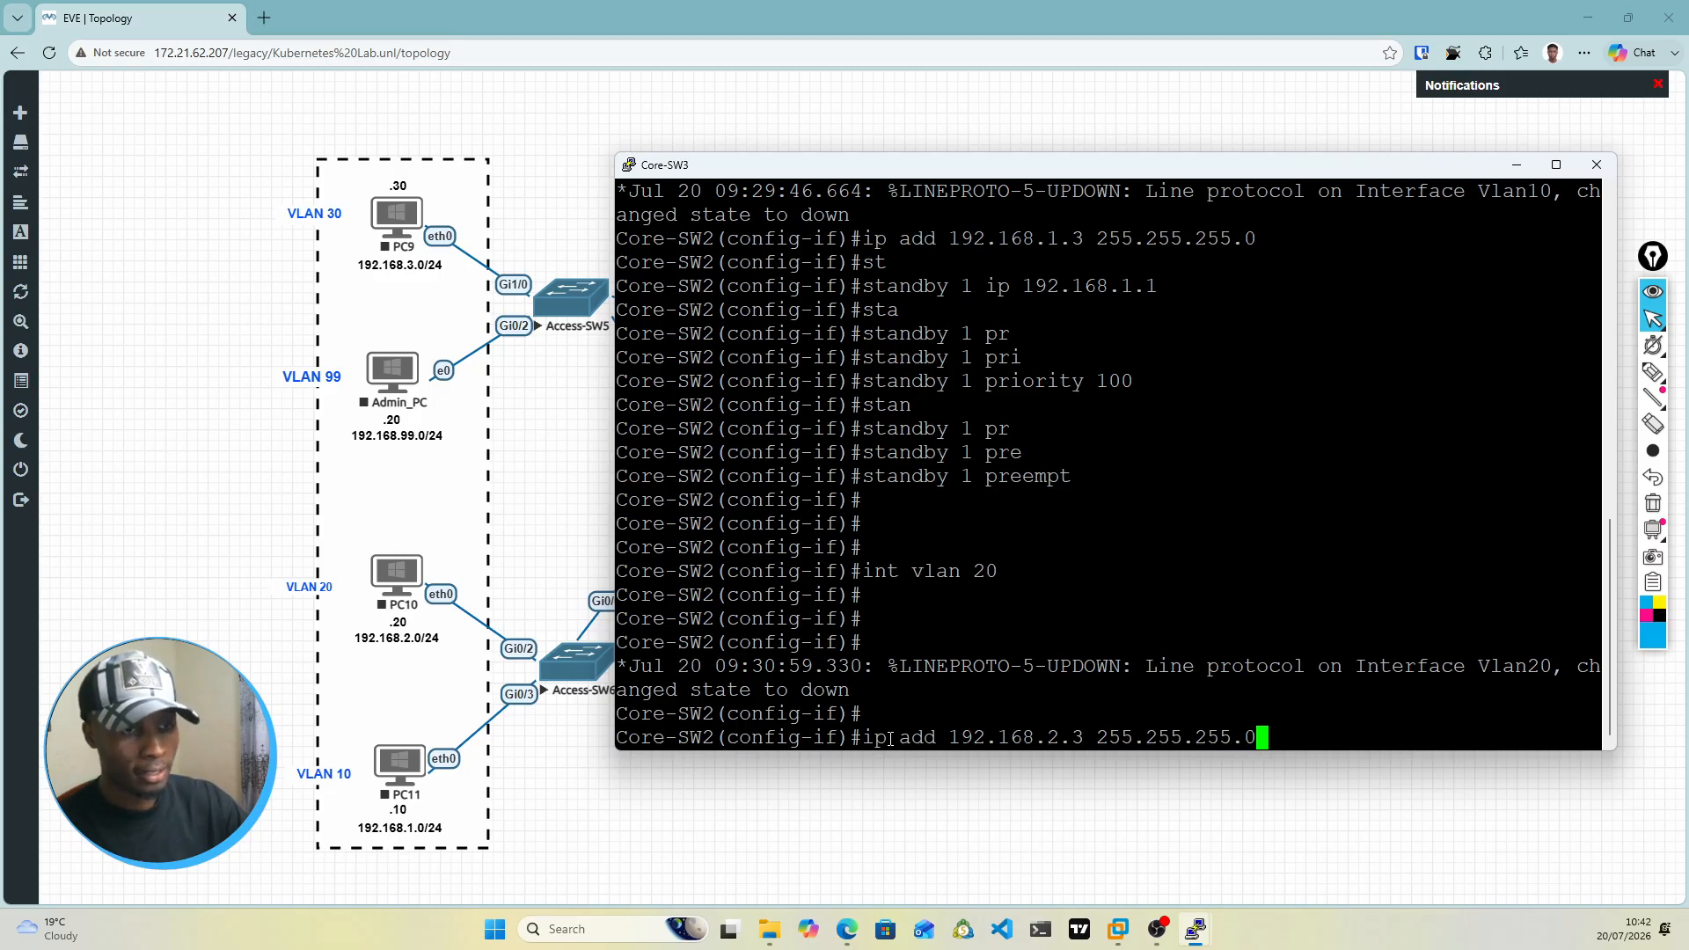
pyautogui.press('Return')
# Step: Set the virtual IP of HSRP standby group 2 on the VLAN 20 interface to 192.168.2.1
pyautogui.write('sta')
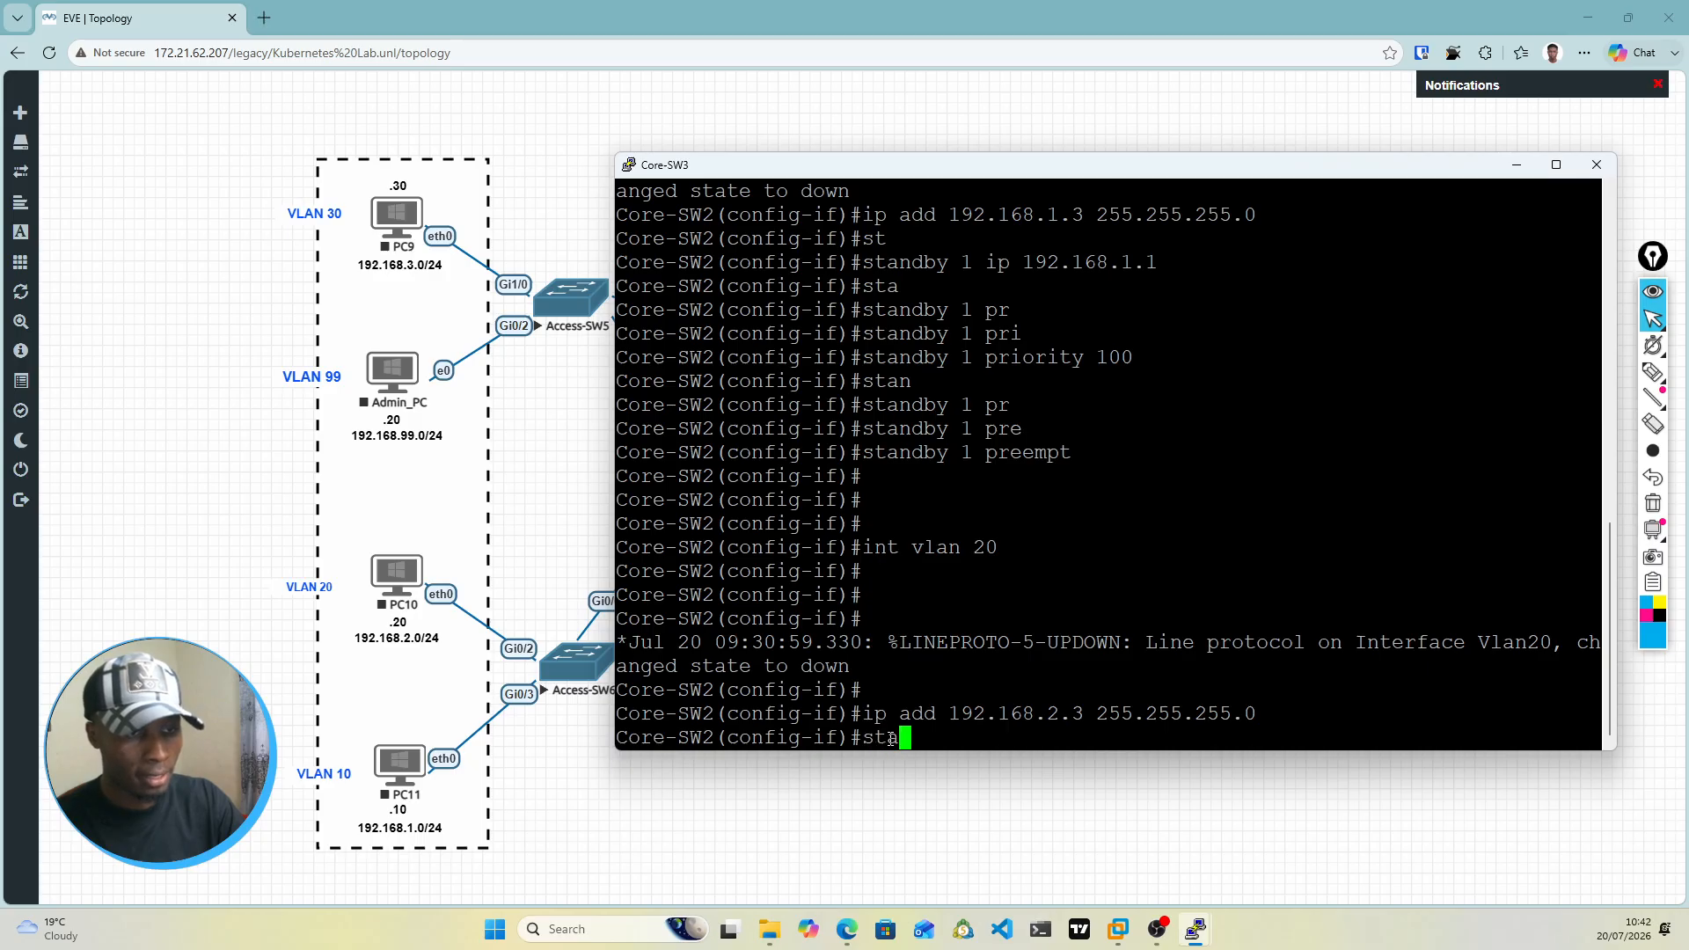
pyautogui.press('Tab')
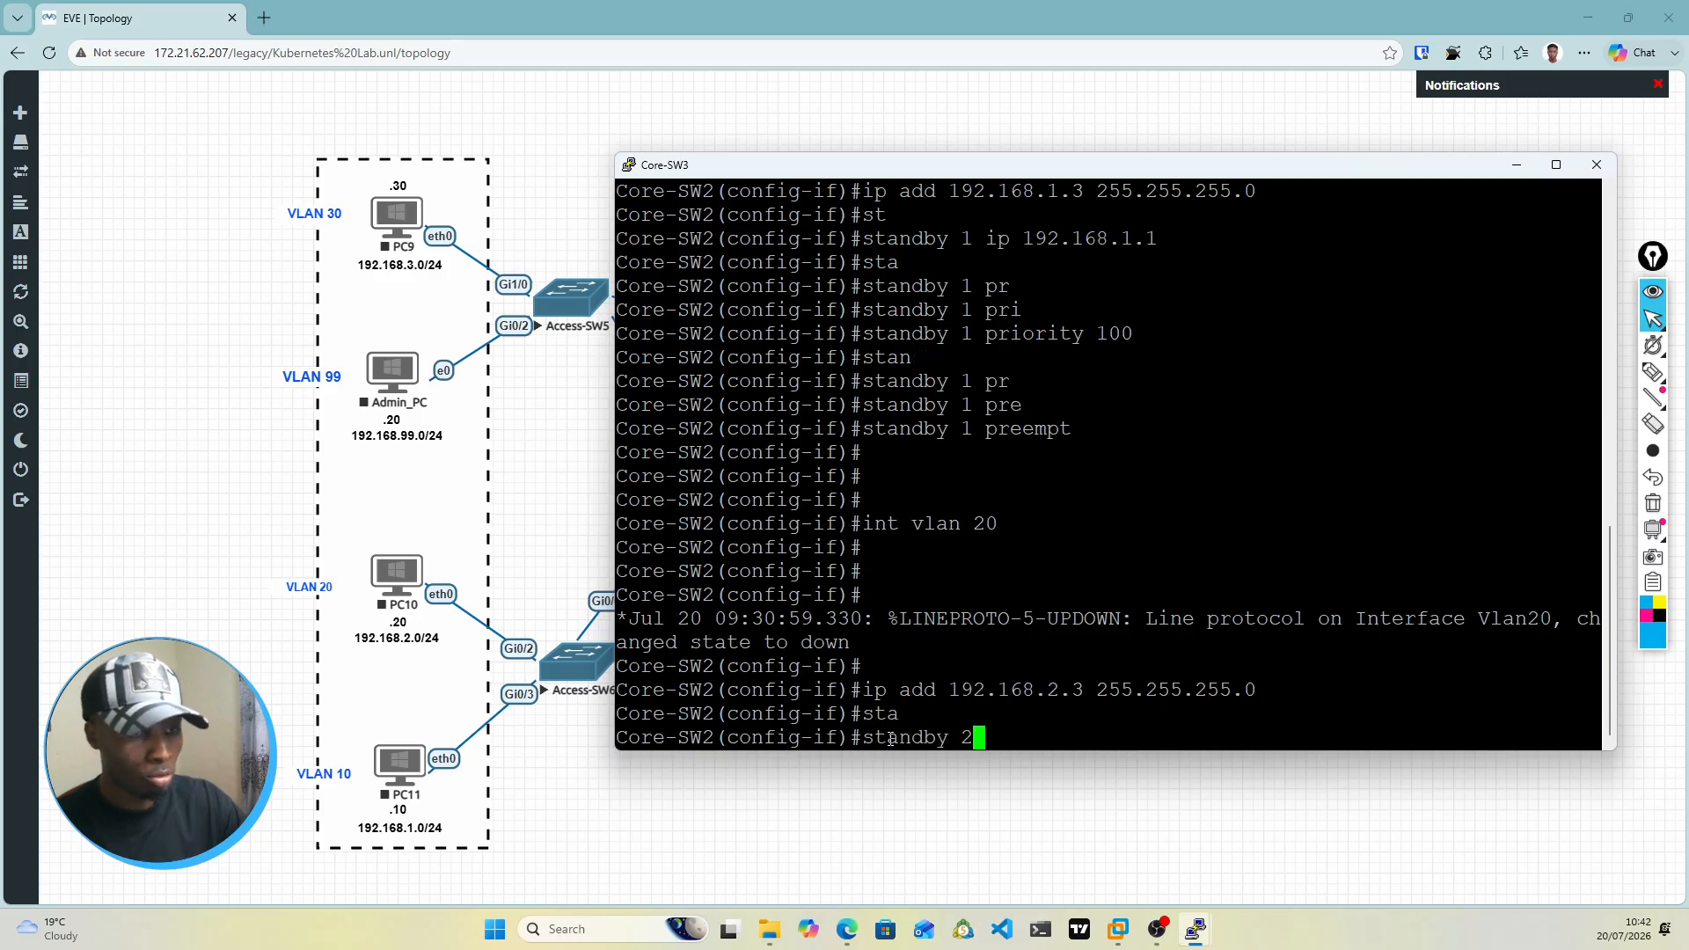
pyautogui.write('2 ip')
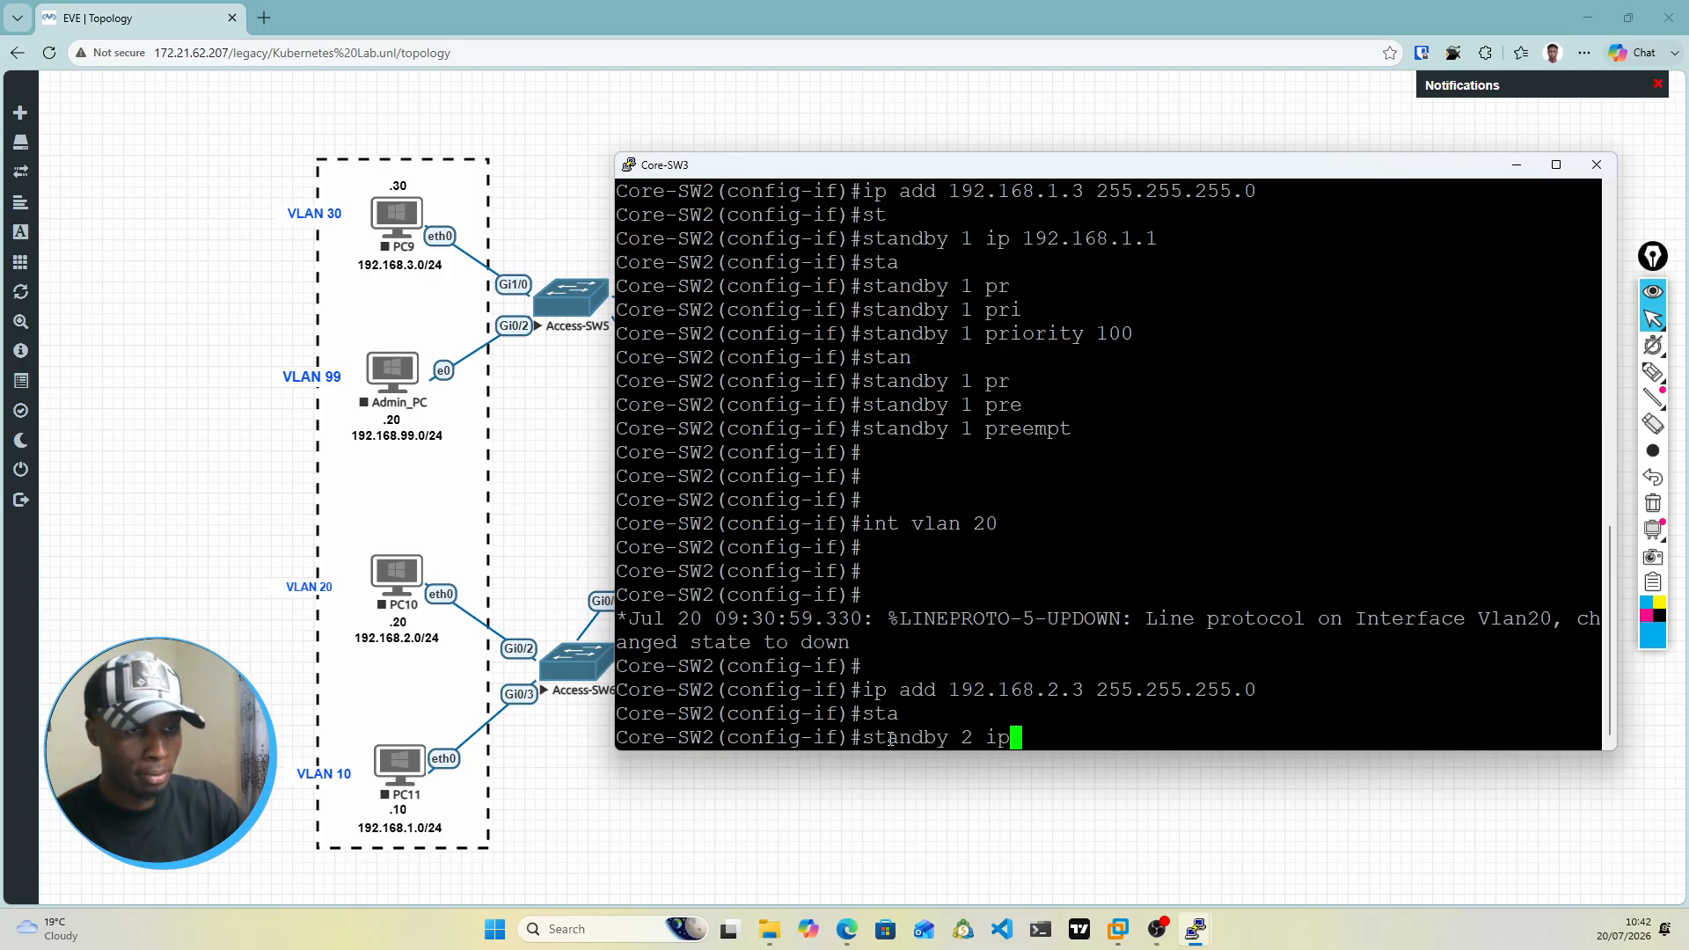
pyautogui.write(' 192.16')
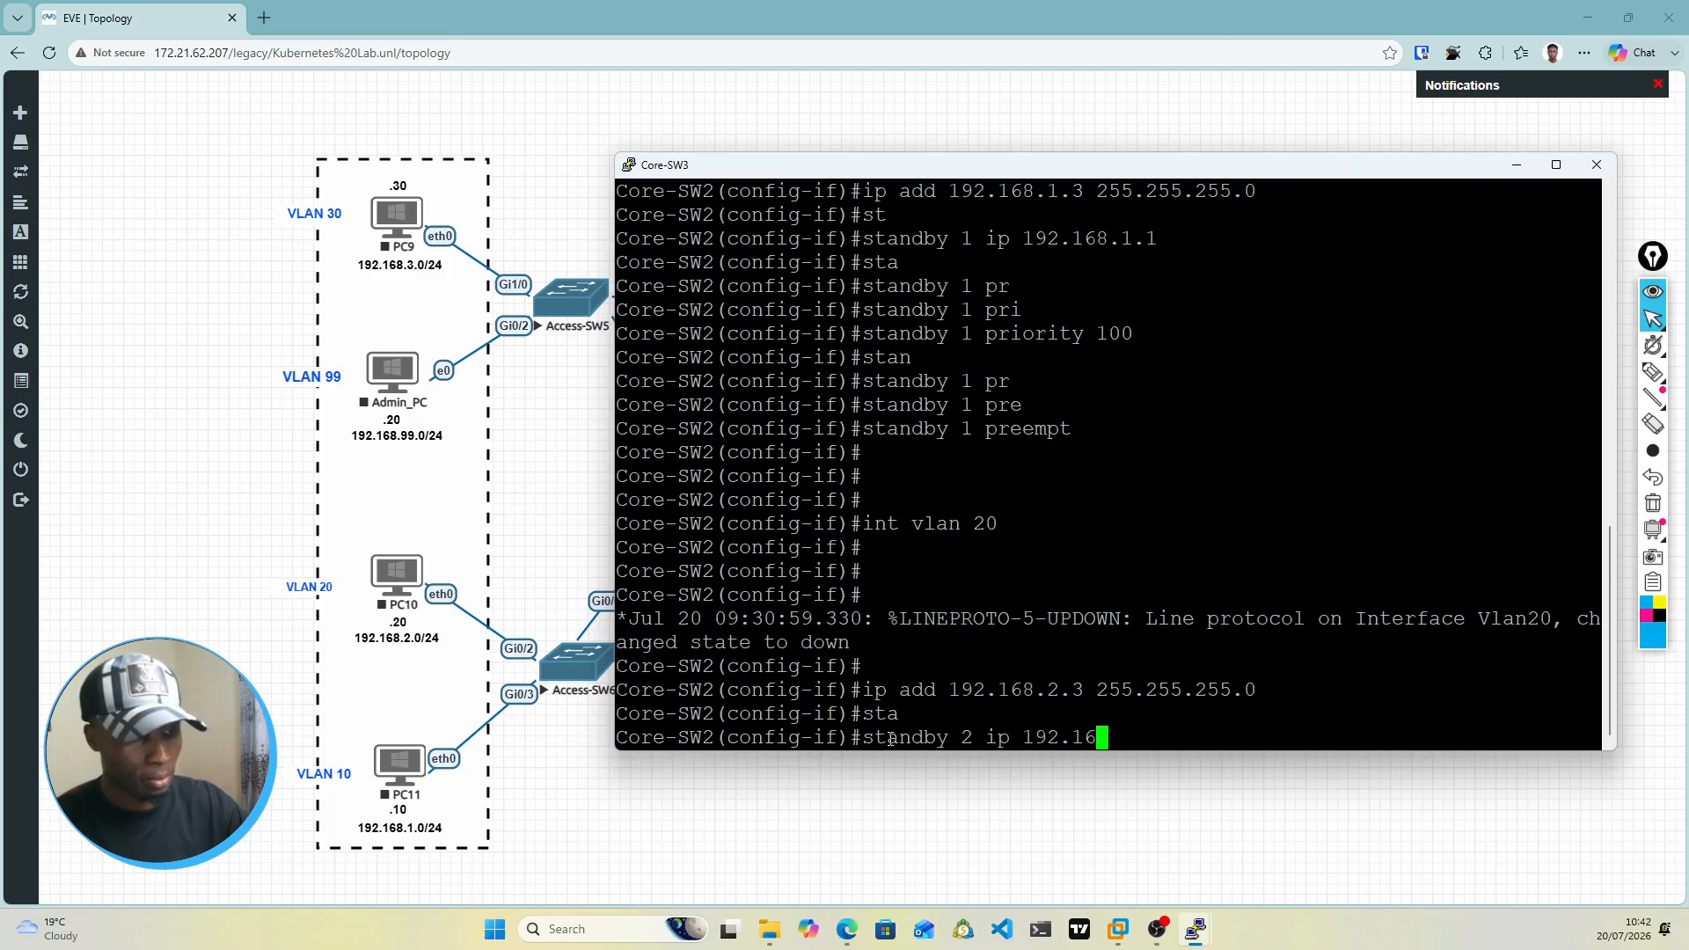
pyautogui.write('8.1.')
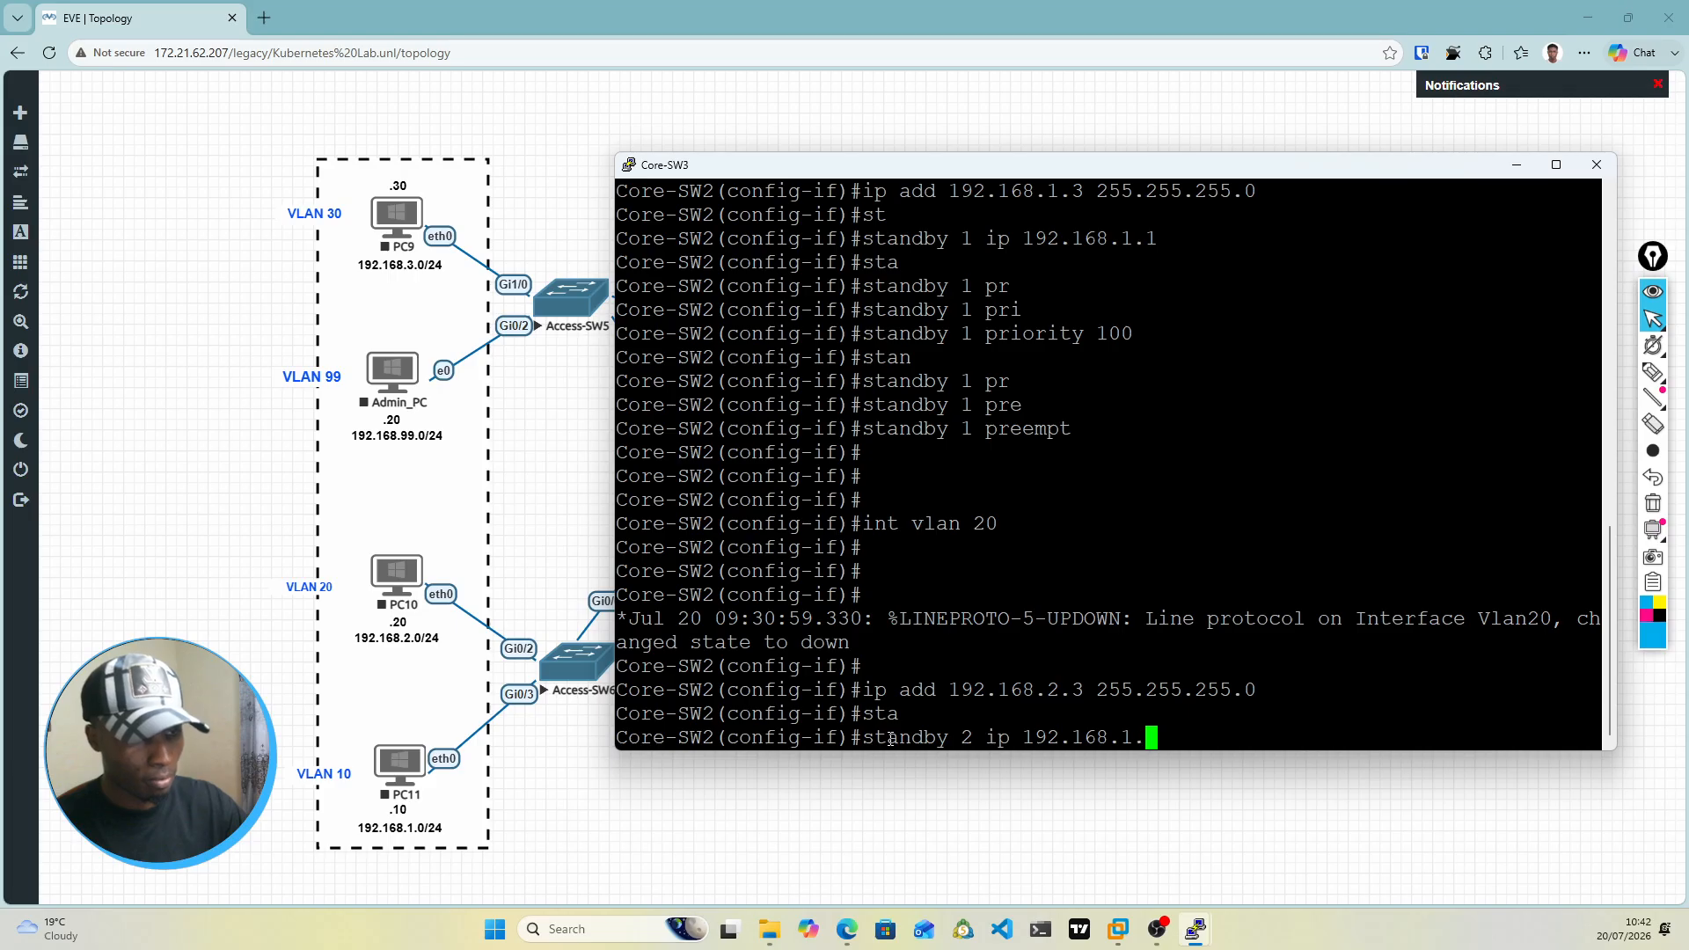
pyautogui.press('BackSpace')
pyautogui.press('BackSpace')
pyautogui.write('2.1')
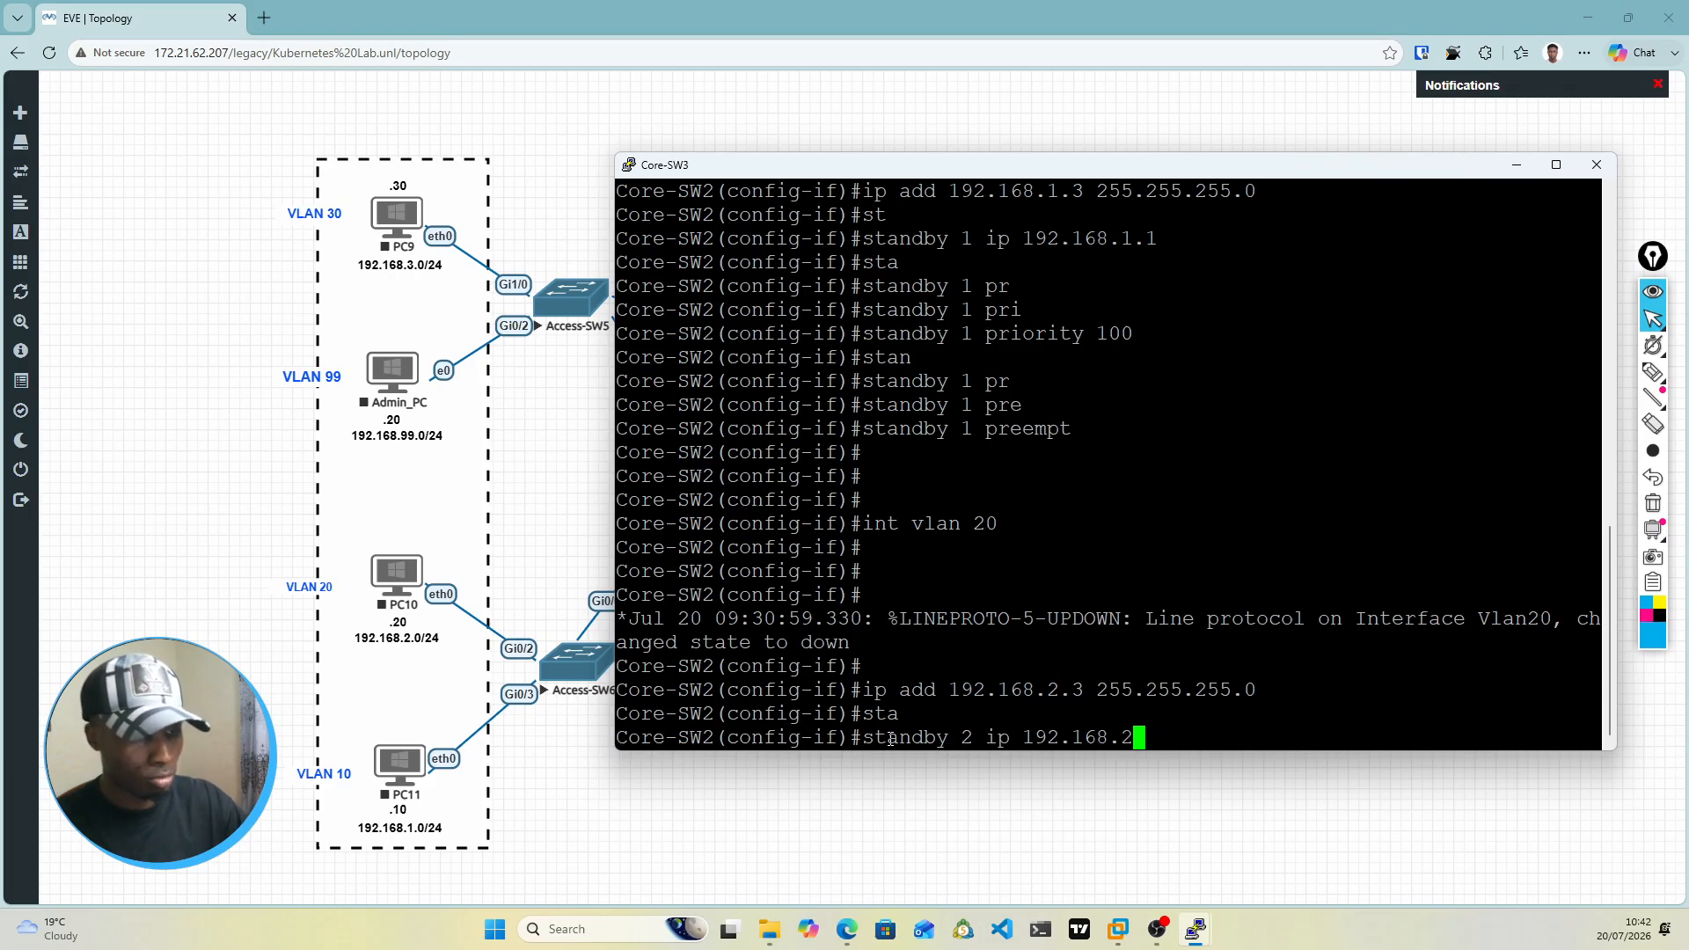
pyautogui.press('Return')
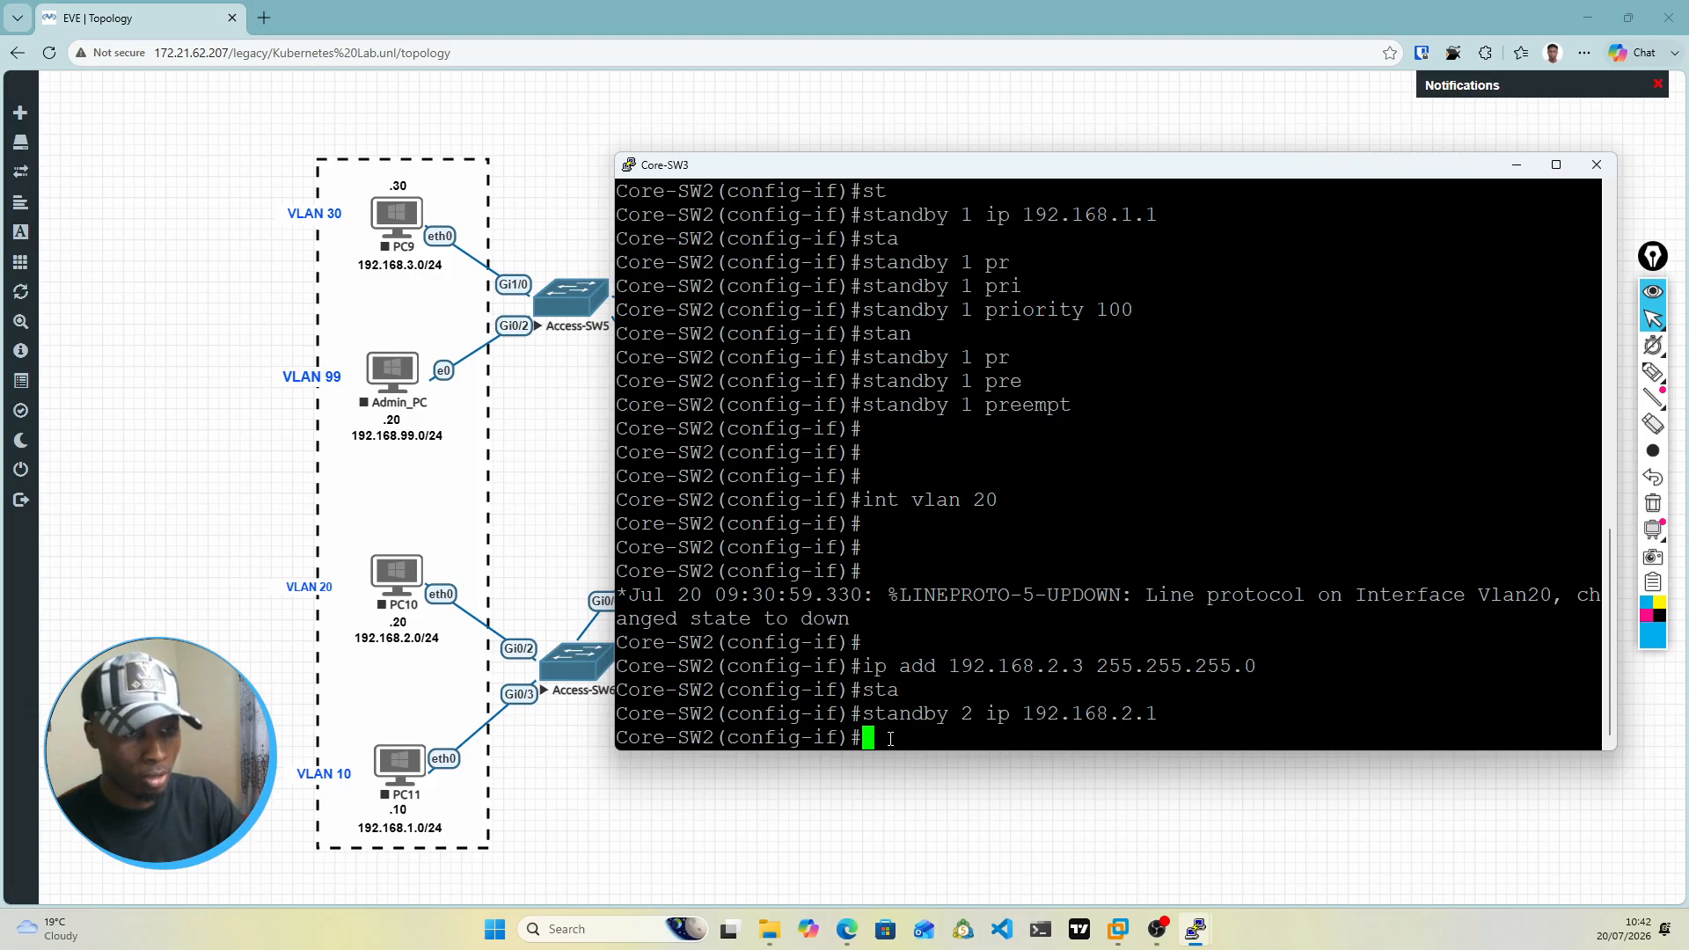
# Step: Set the priority of standby group 2 on the VLAN 20 interface to 100
pyautogui.write('standby 2')
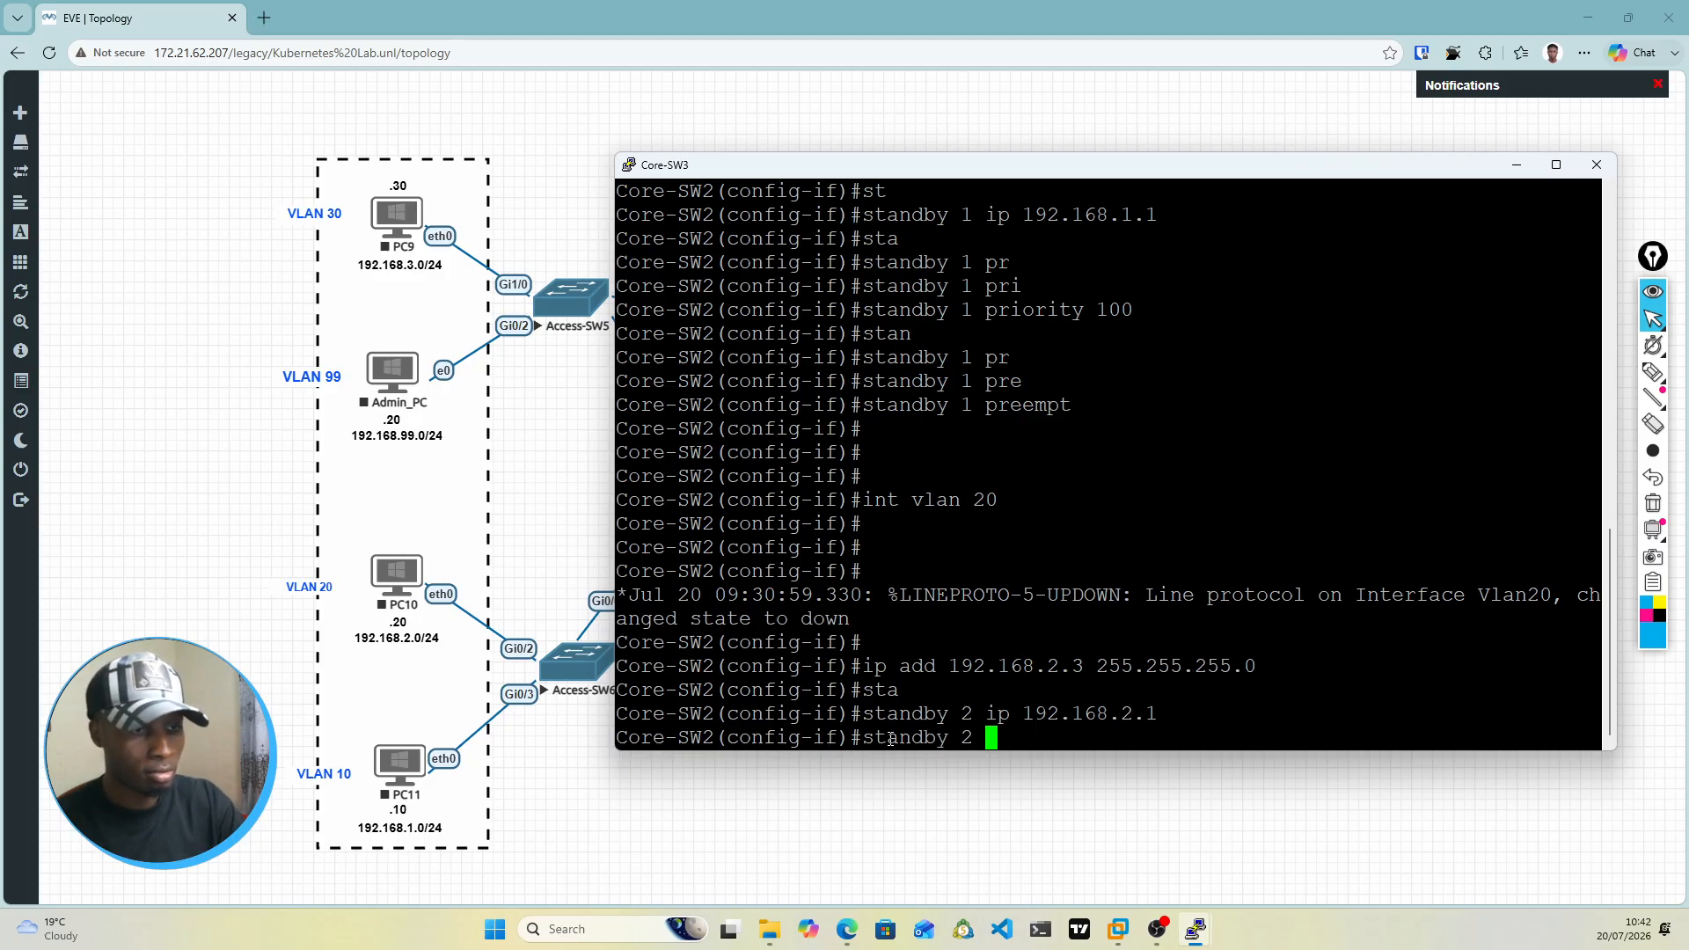
pyautogui.write(' pri')
pyautogui.press('Tab')
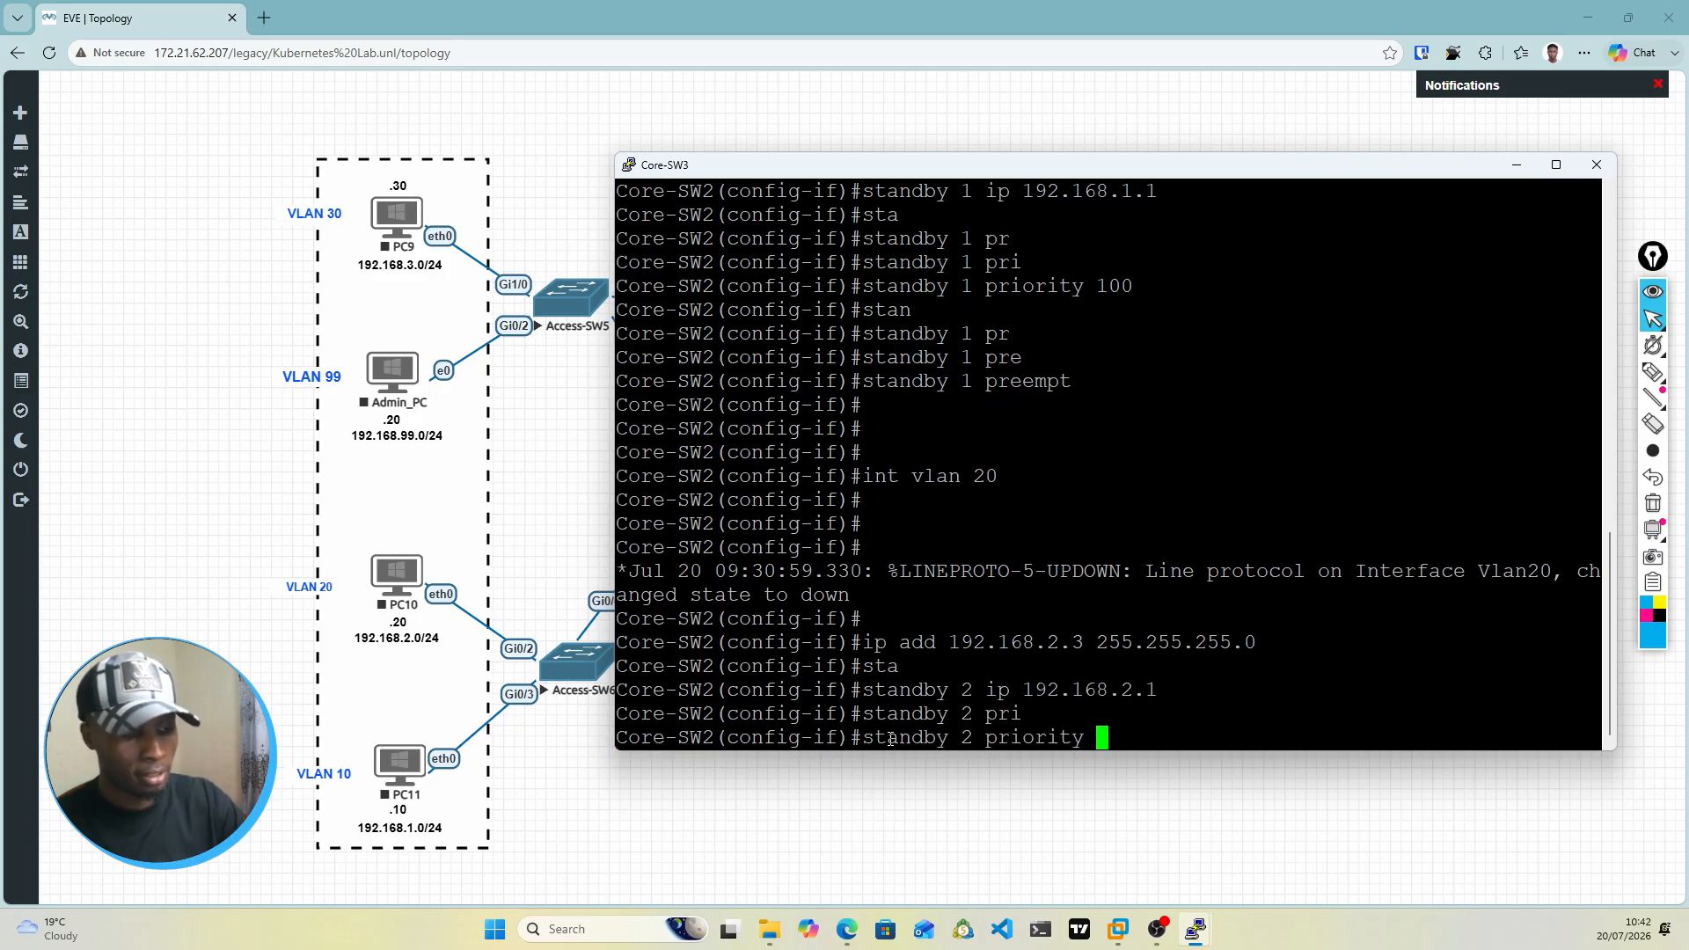
pyautogui.write('100')
pyautogui.press('Return')
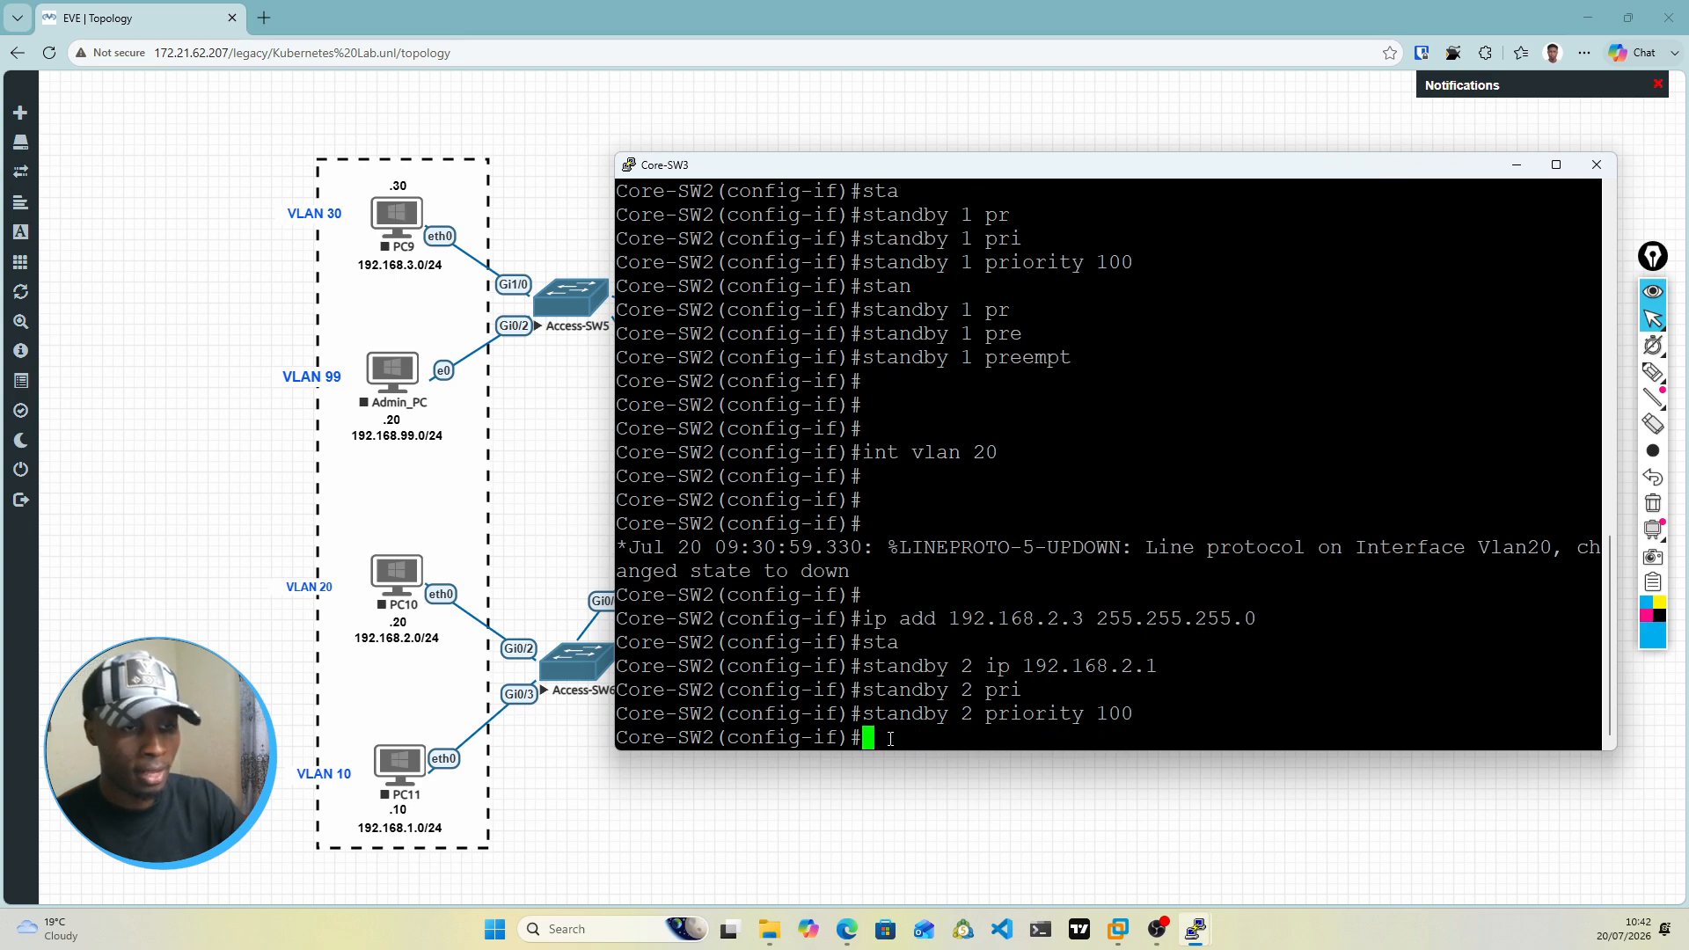
# Step: Enable preempt for standby group 2 on the VLAN 20 interface
pyautogui.write('sw')
pyautogui.press('BackSpace')
pyautogui.press('BackSpace')
pyautogui.write('t')
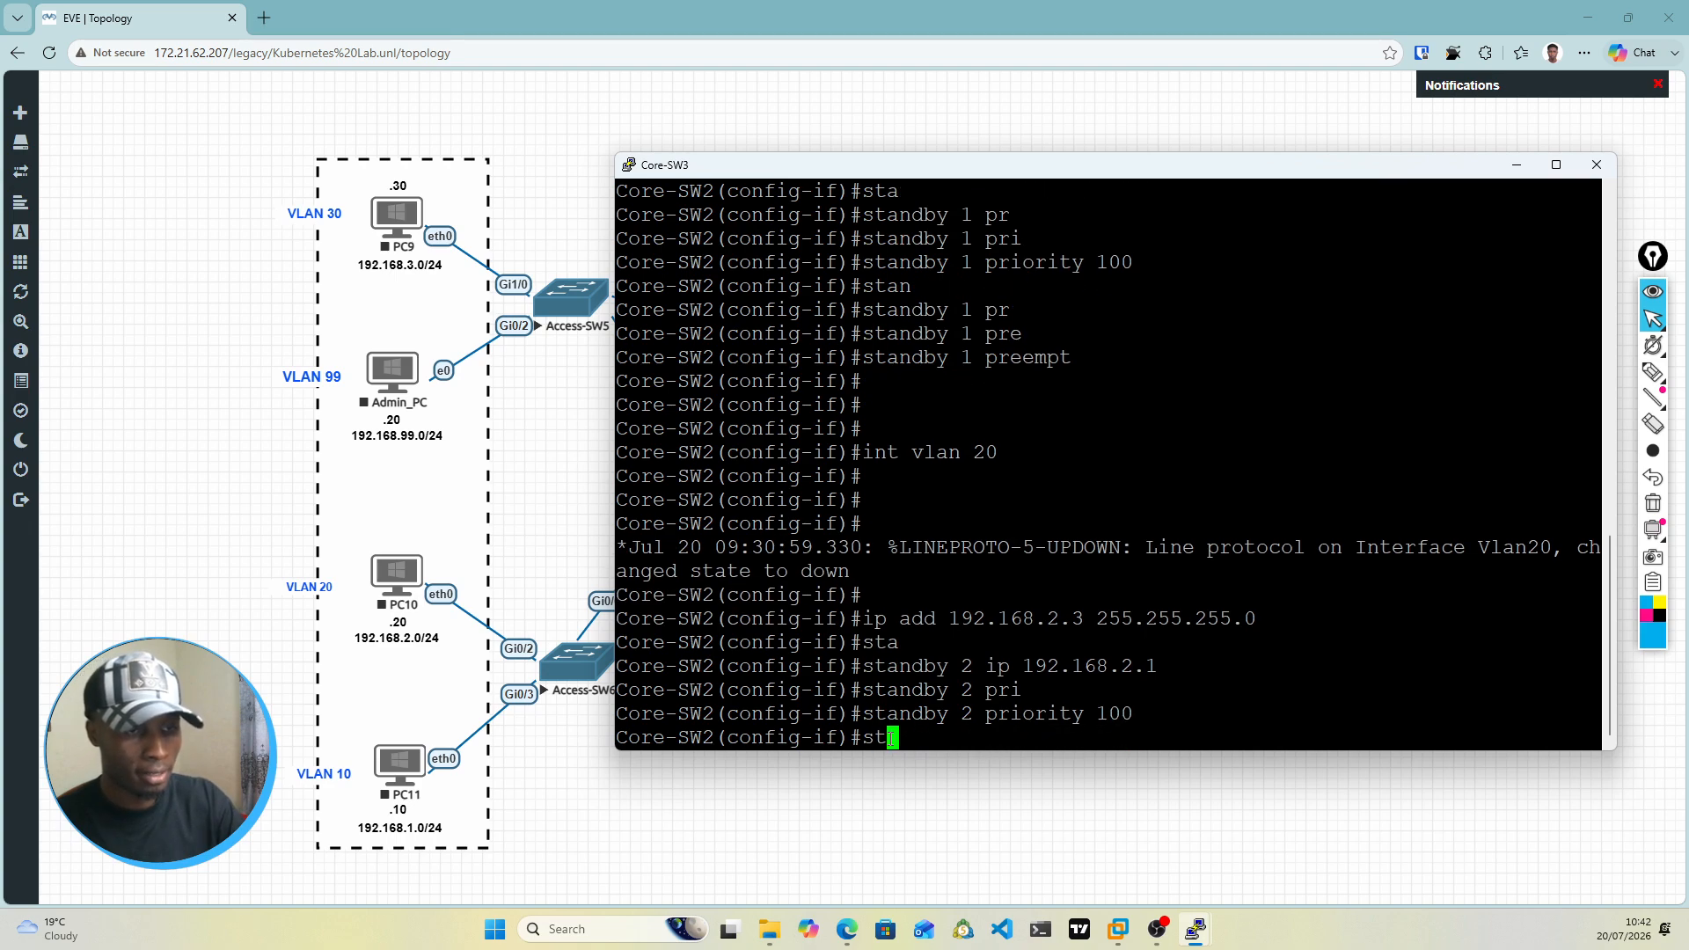
pyautogui.write('an')
pyautogui.press('Tab')
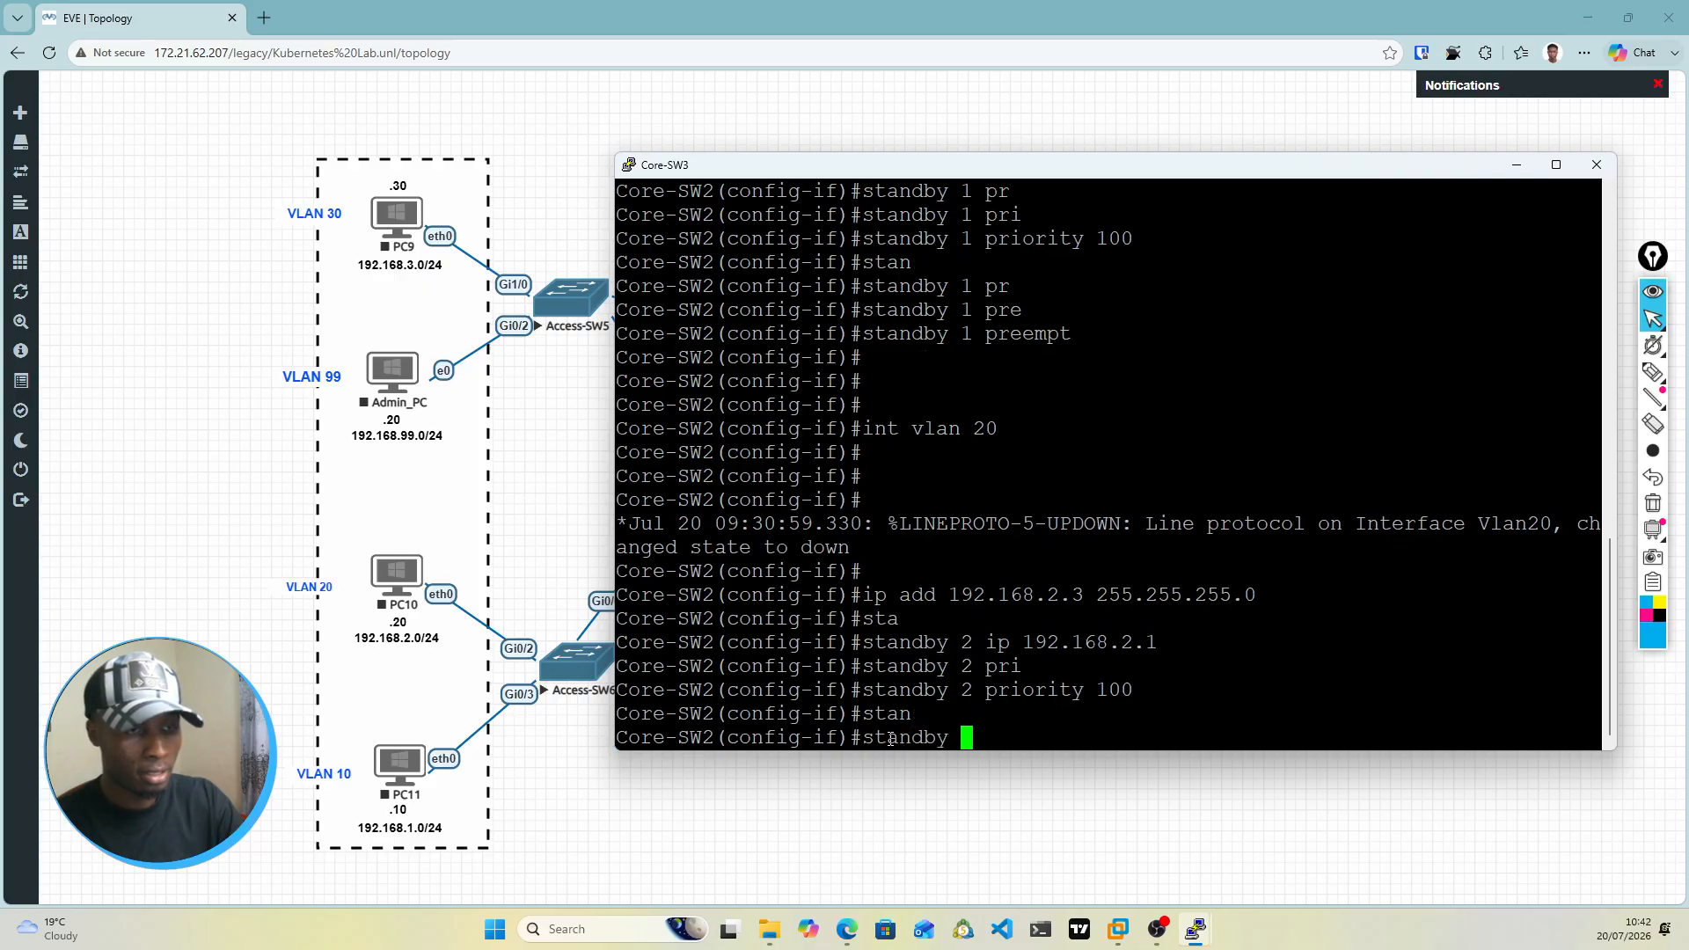
pyautogui.write('2 p[')
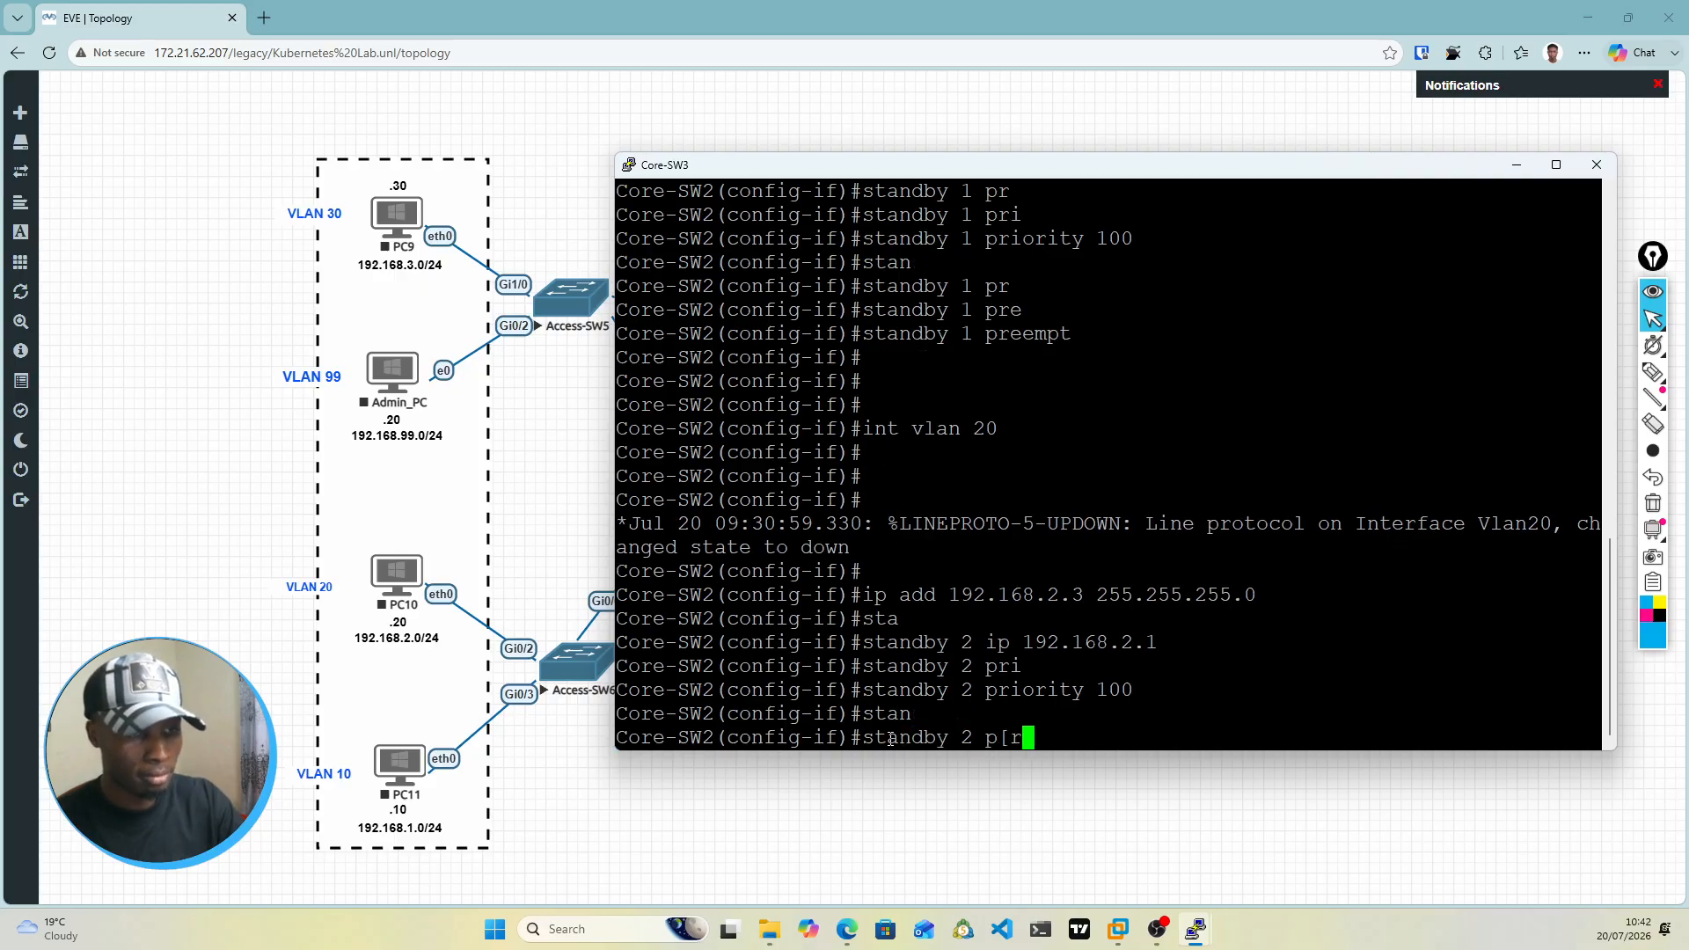
pyautogui.press('BackSpace')
pyautogui.write('ree')
pyautogui.press('Tab')
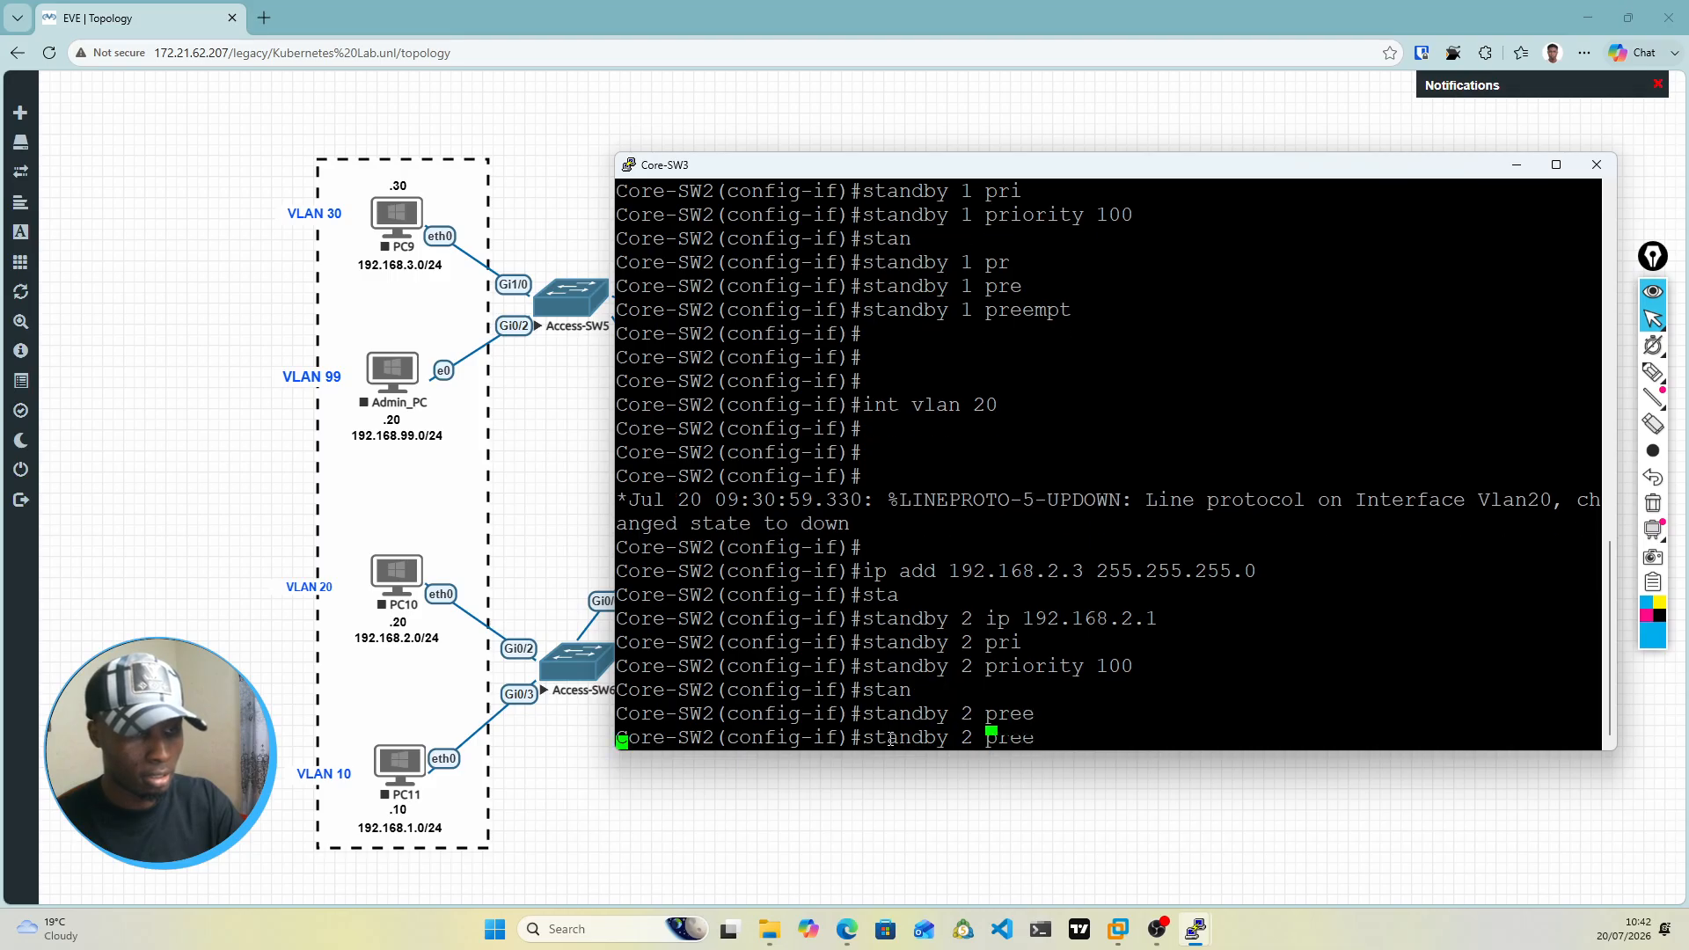
pyautogui.press('Return')
pyautogui.press('Return')
pyautogui.press('Return')
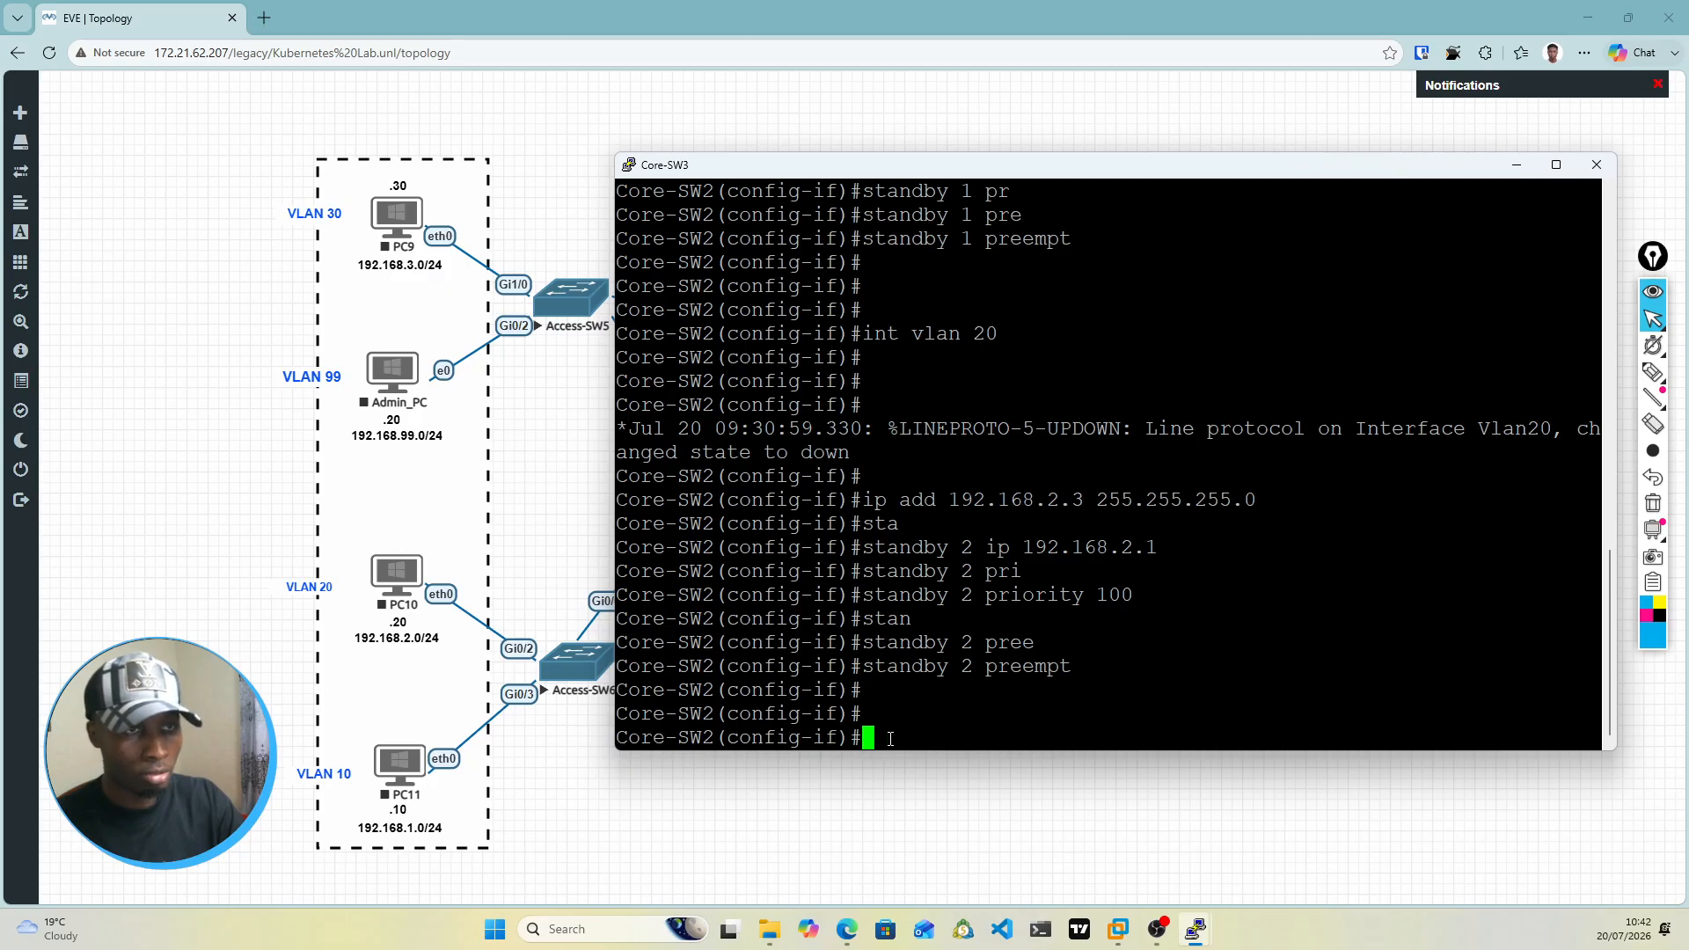
# Step: Bring up the VLAN 20 interface with no shut and return to a clean configuration prompt
pyautogui.write('no shut')
pyautogui.press('Return')
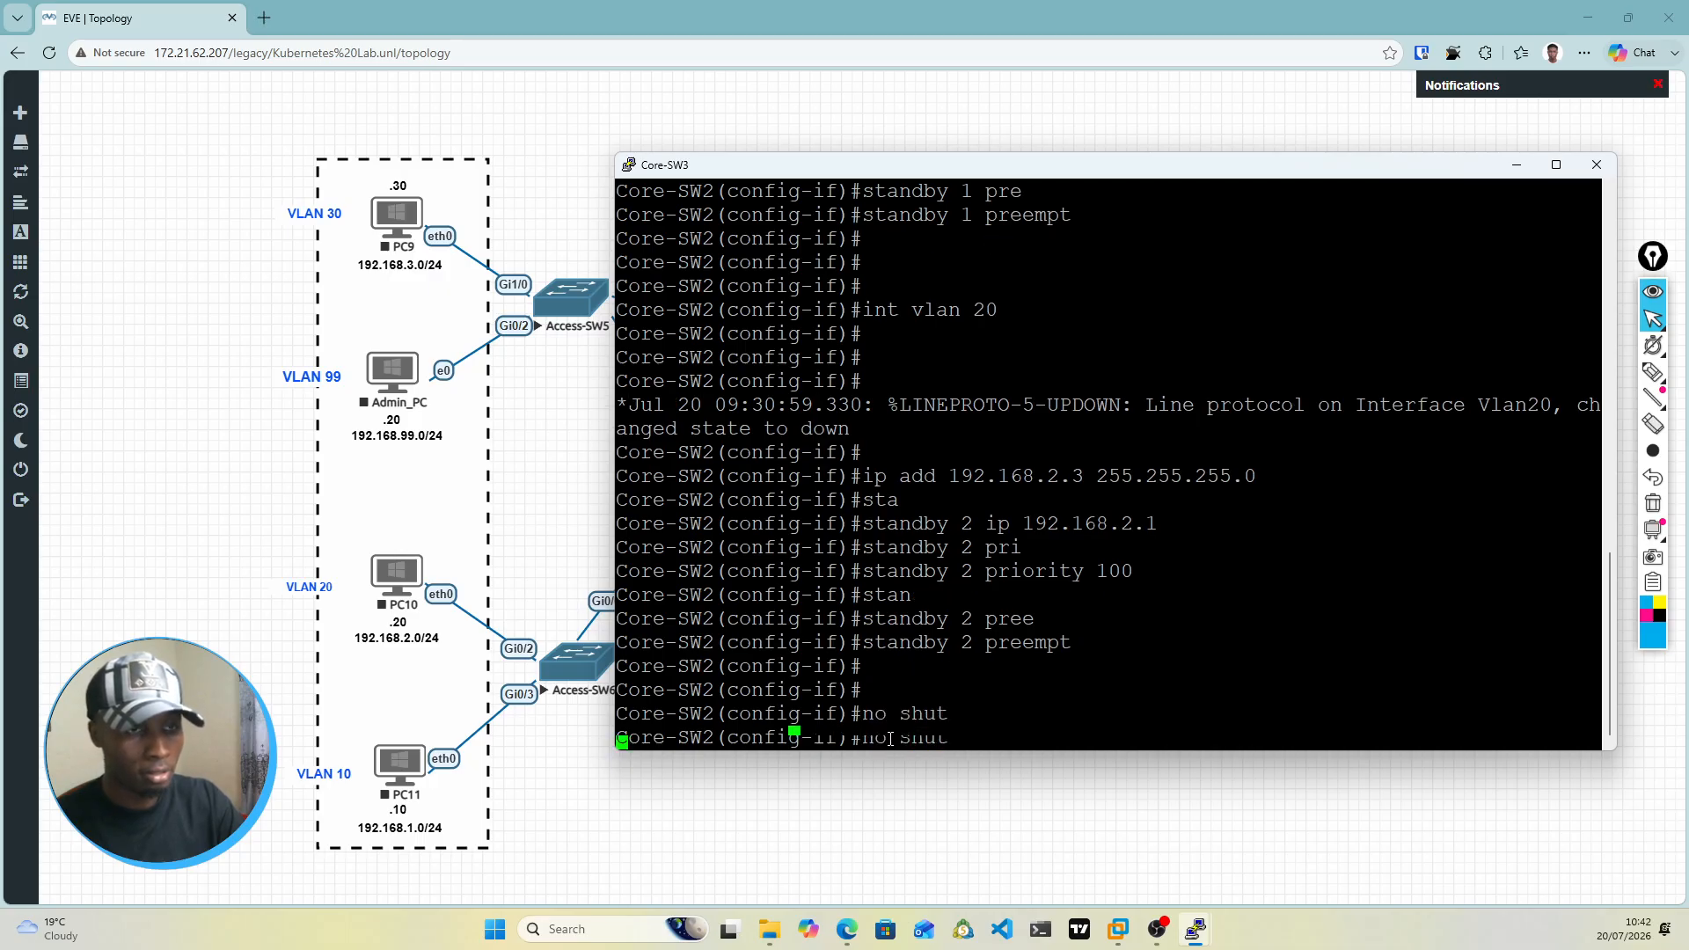
pyautogui.press('Return')
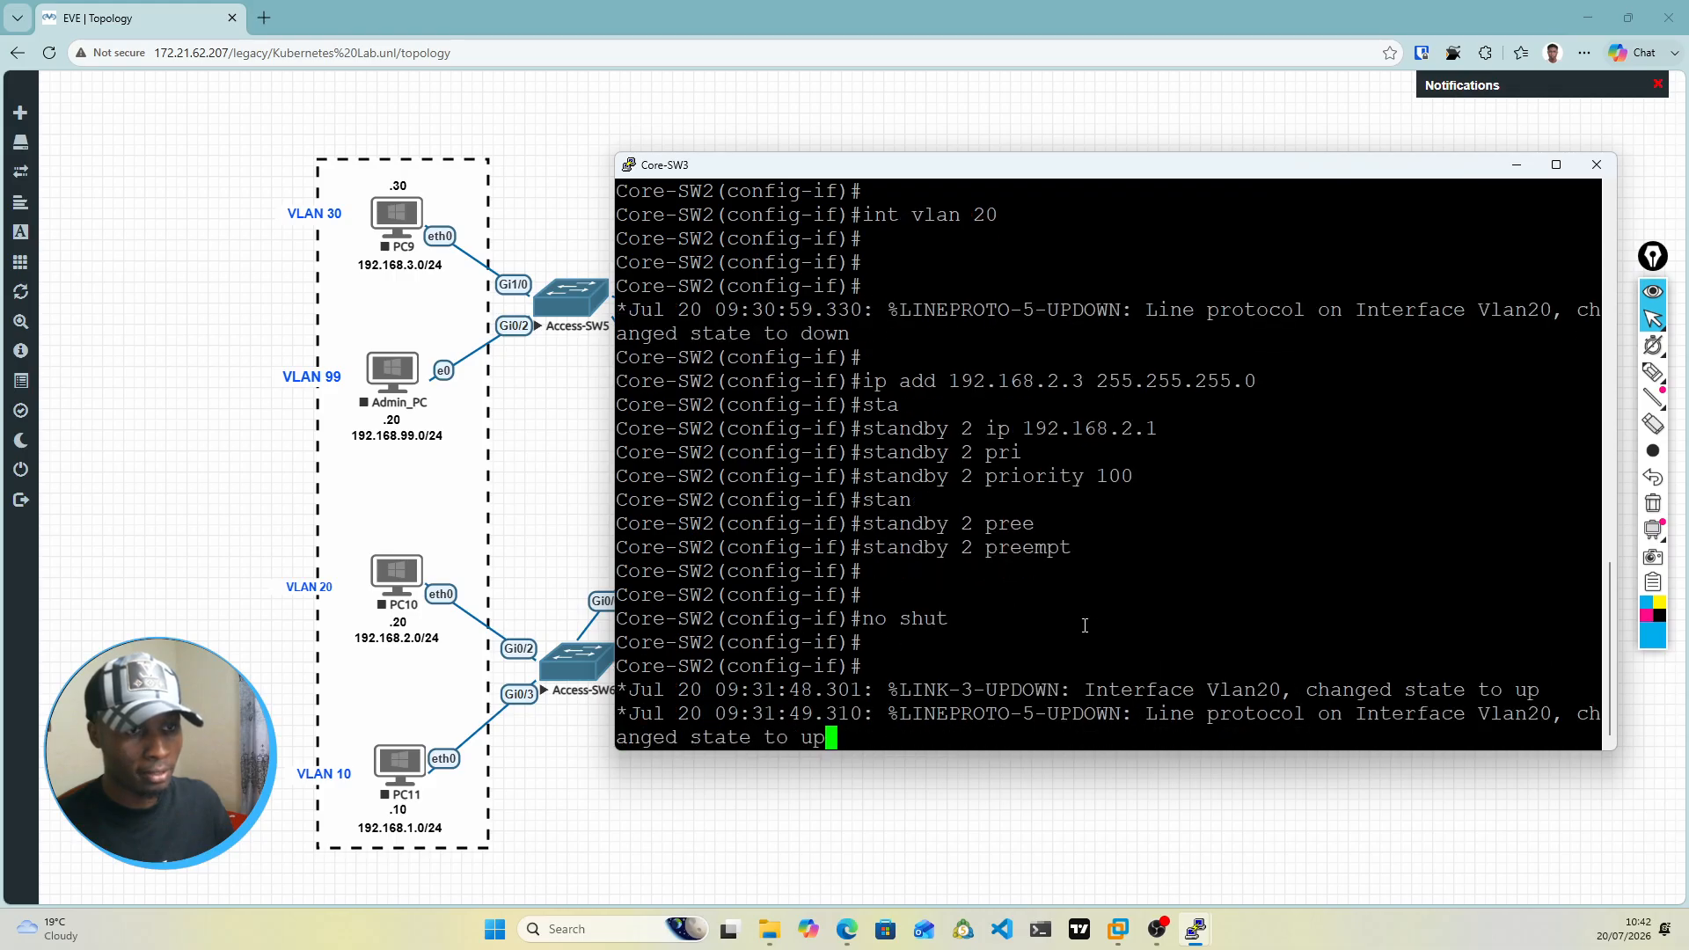
pyautogui.scroll(10, 1085, 626)
pyautogui.scroll(-10, 1083, 625)
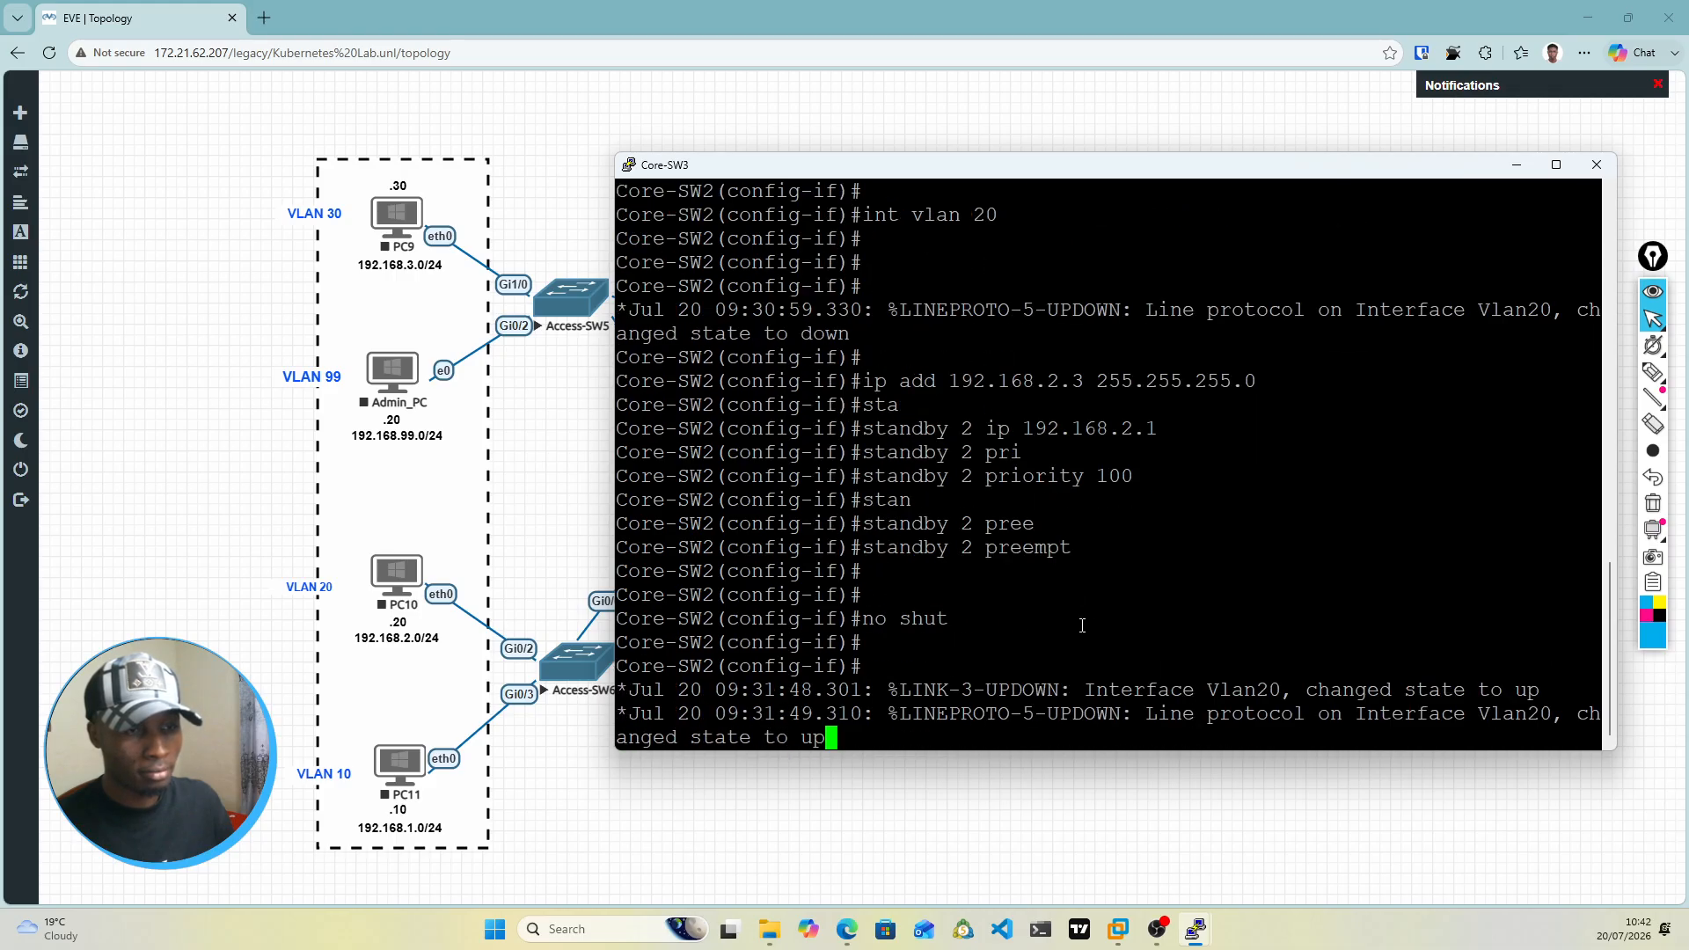
pyautogui.scroll(3, 1082, 634)
pyautogui.scroll(-3, 1056, 651)
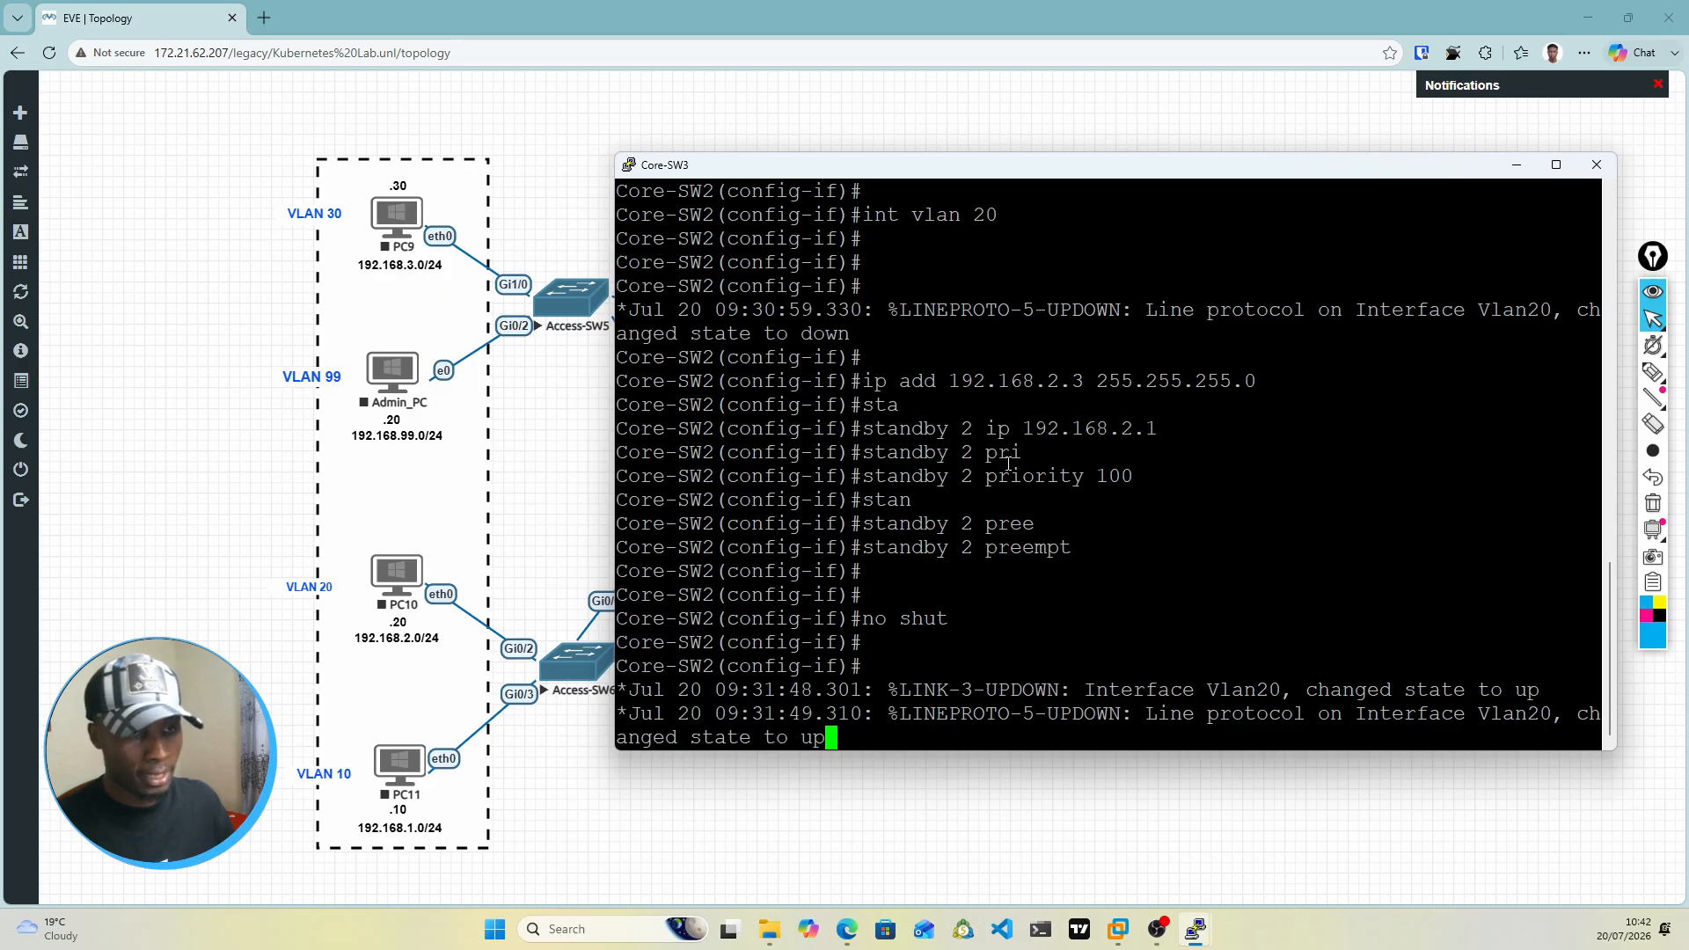
pyautogui.press('Return')
pyautogui.press('Return')
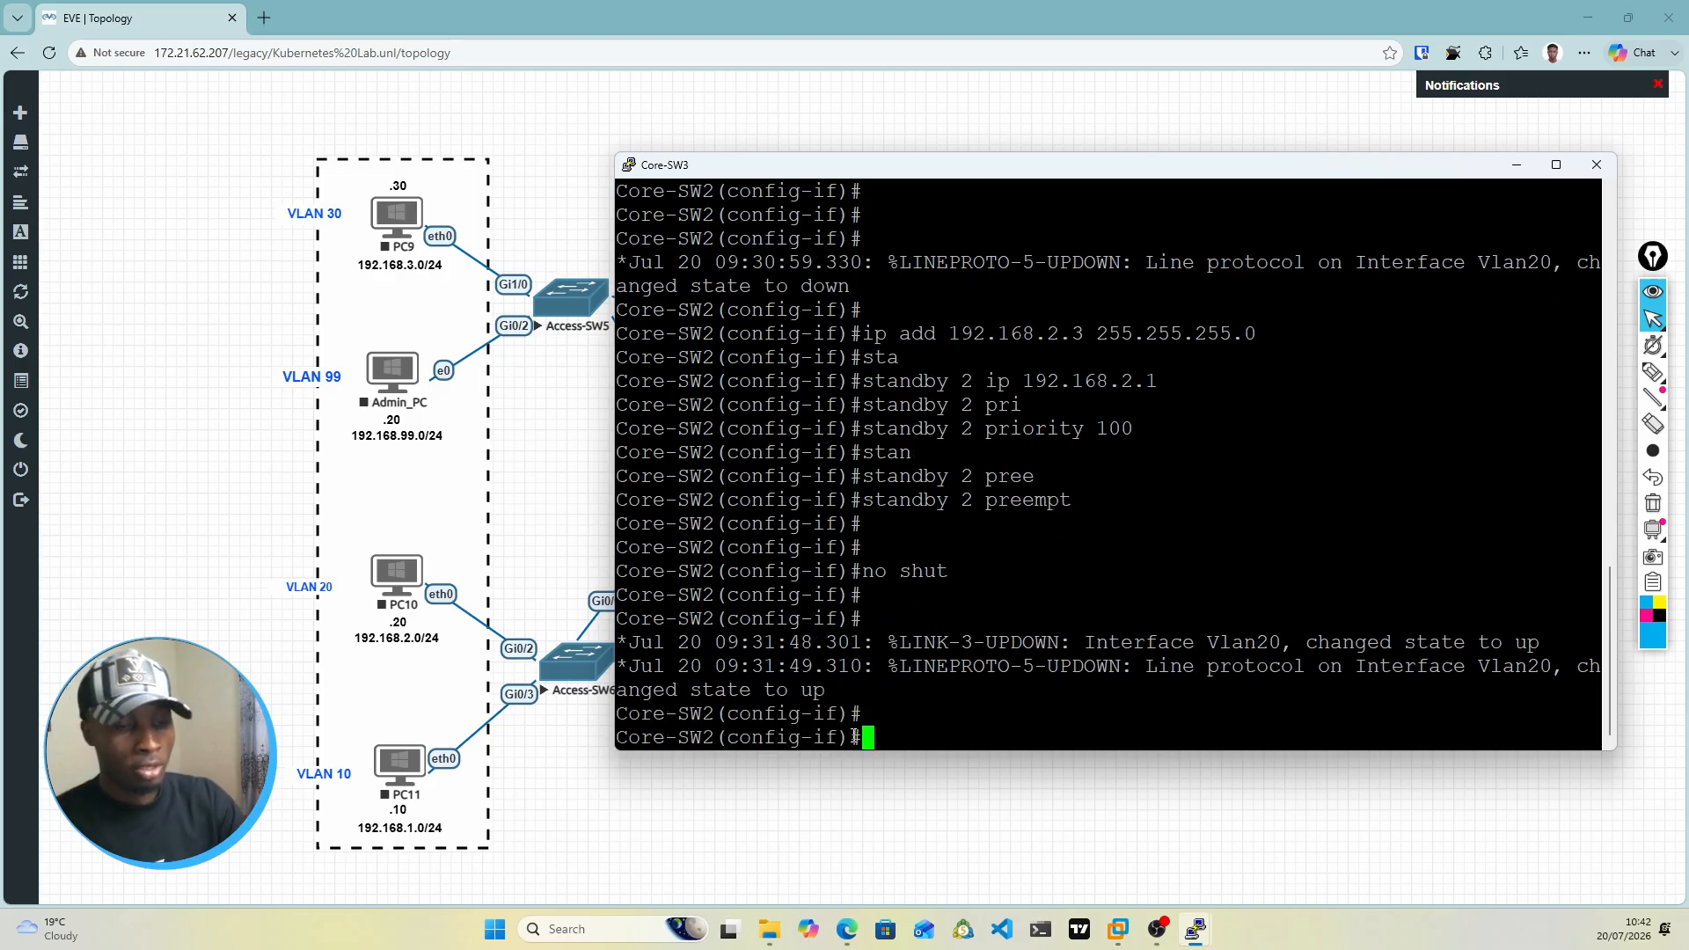
# Step: Enter interface configuration for VLAN 30 on the core switch
pyautogui.write('int vlan')
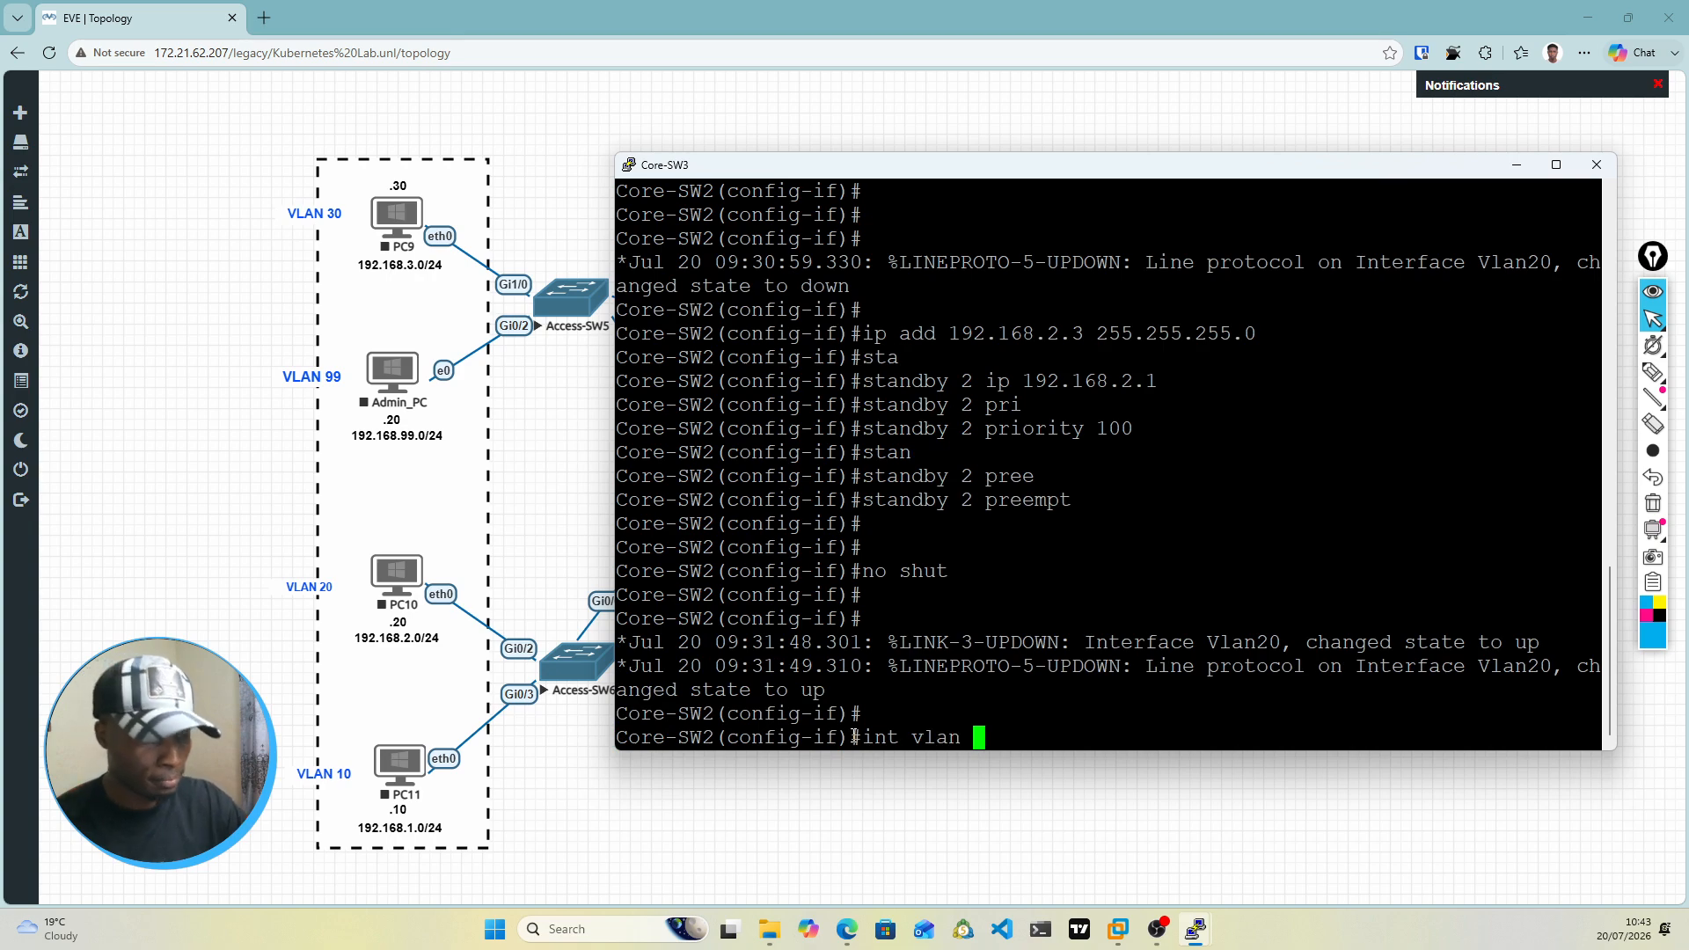
pyautogui.write(' 30')
pyautogui.press('Return')
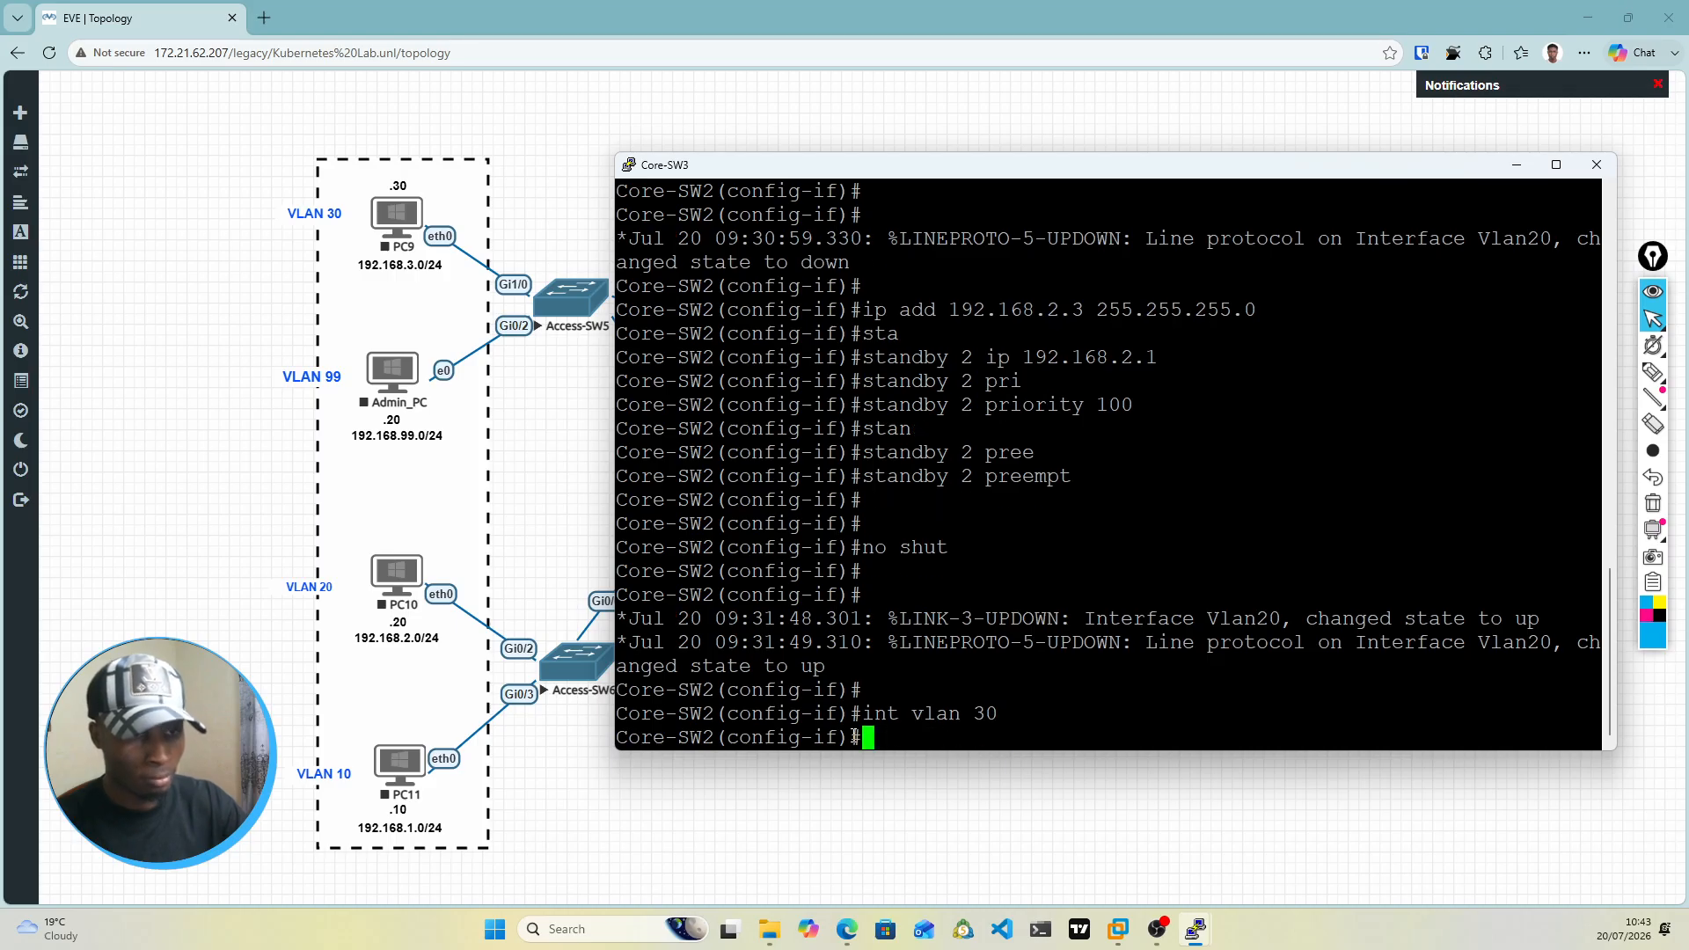
pyautogui.press('Return')
pyautogui.press('Return')
pyautogui.press('Return')
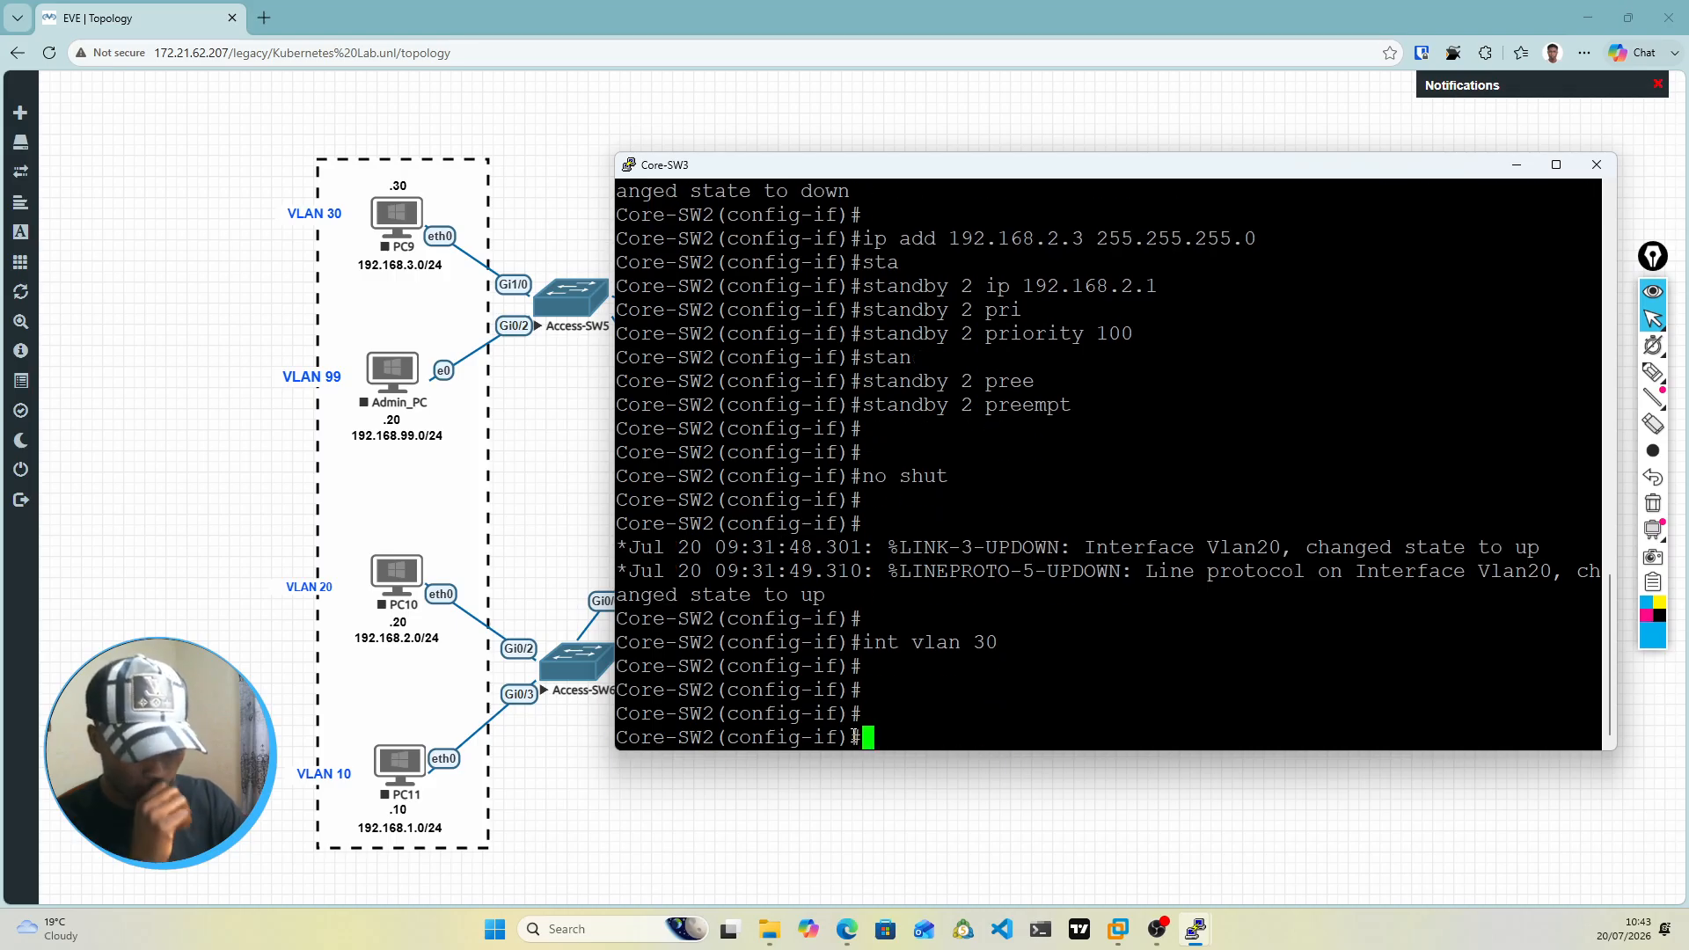
pyautogui.press('Return')
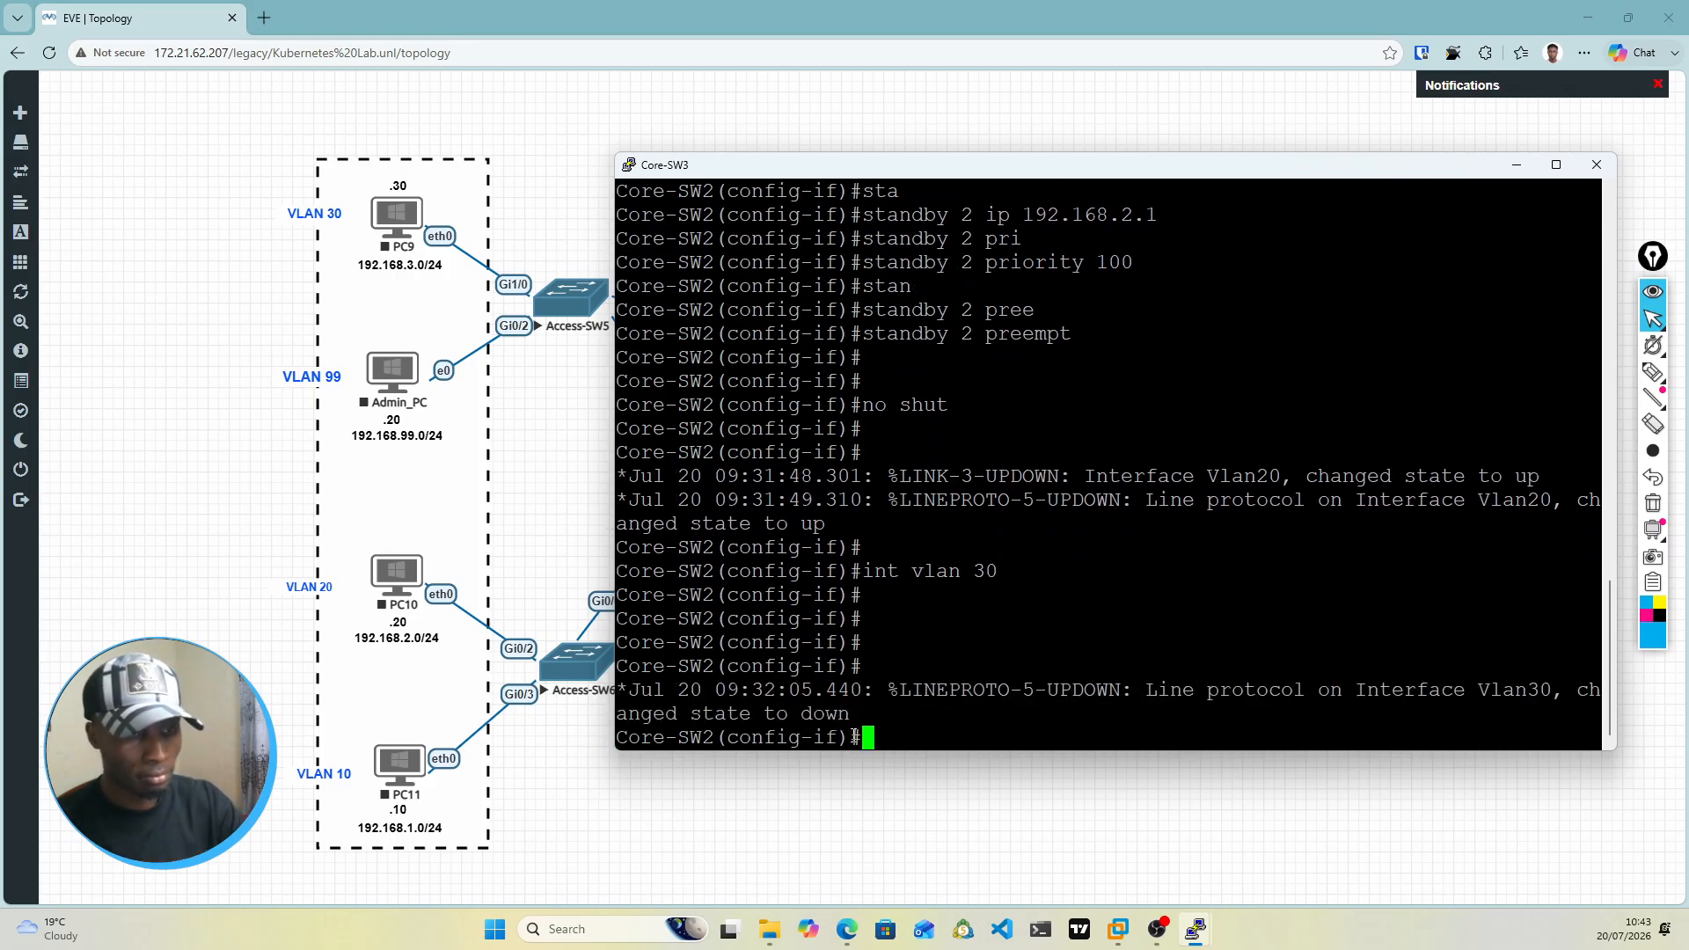
# Step: Assign IP address 192.168.3.3 with mask 255.255.255.0 to the VLAN 30 interface
pyautogui.write('ip add ')
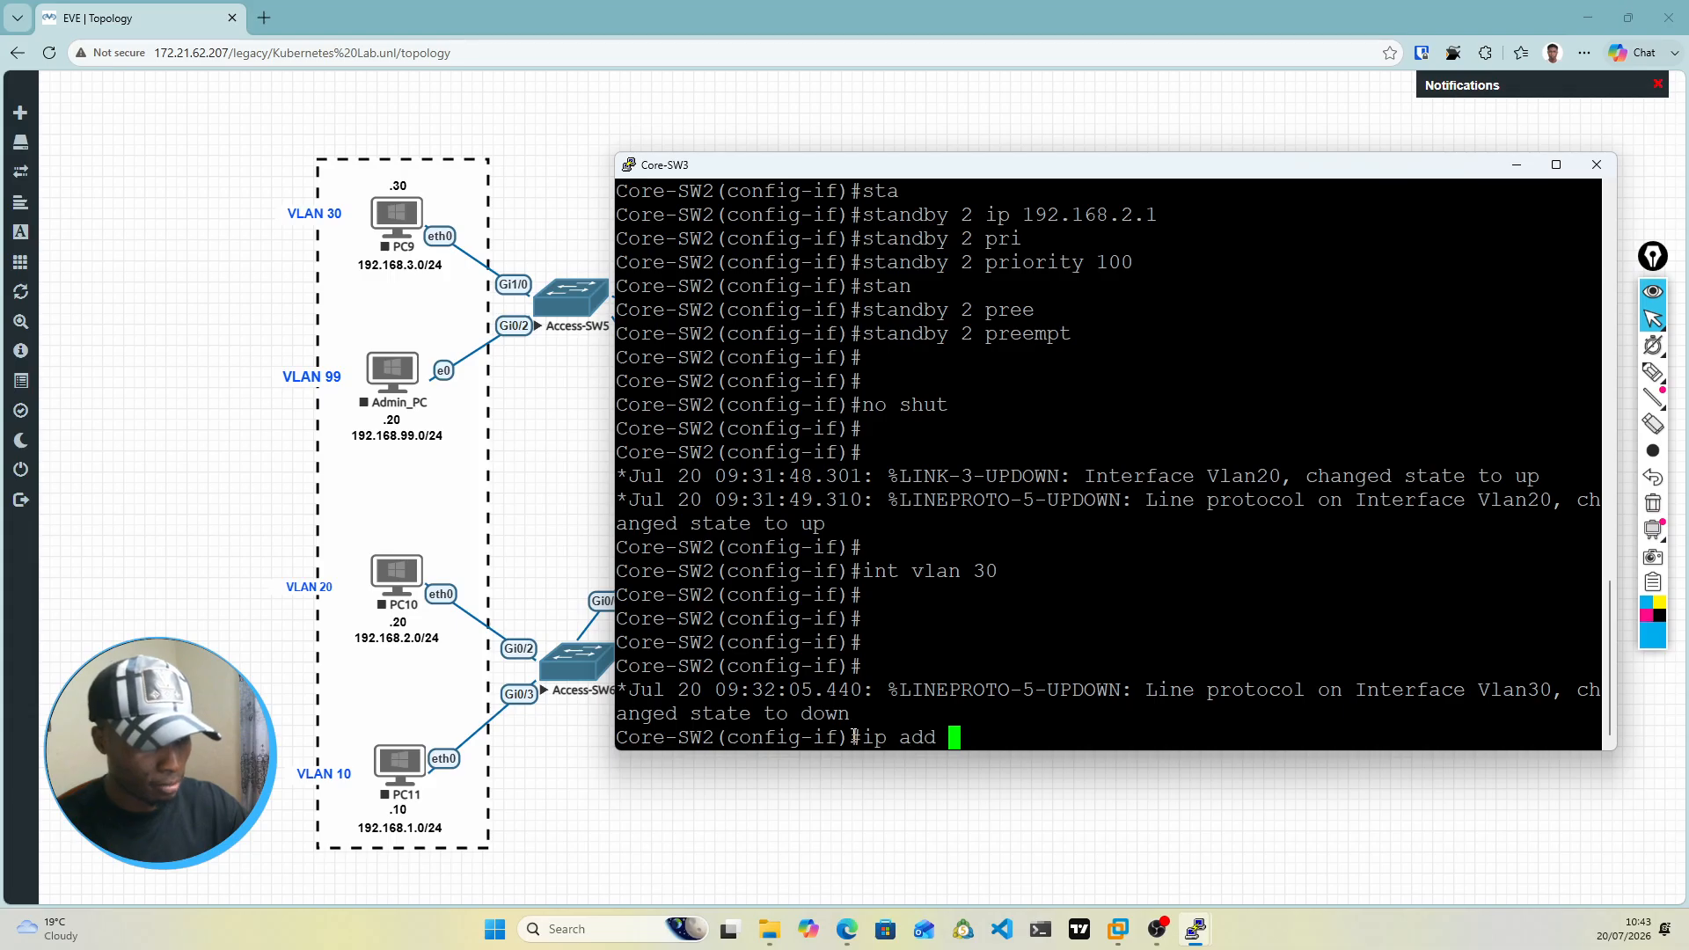
pyautogui.write('192.168')
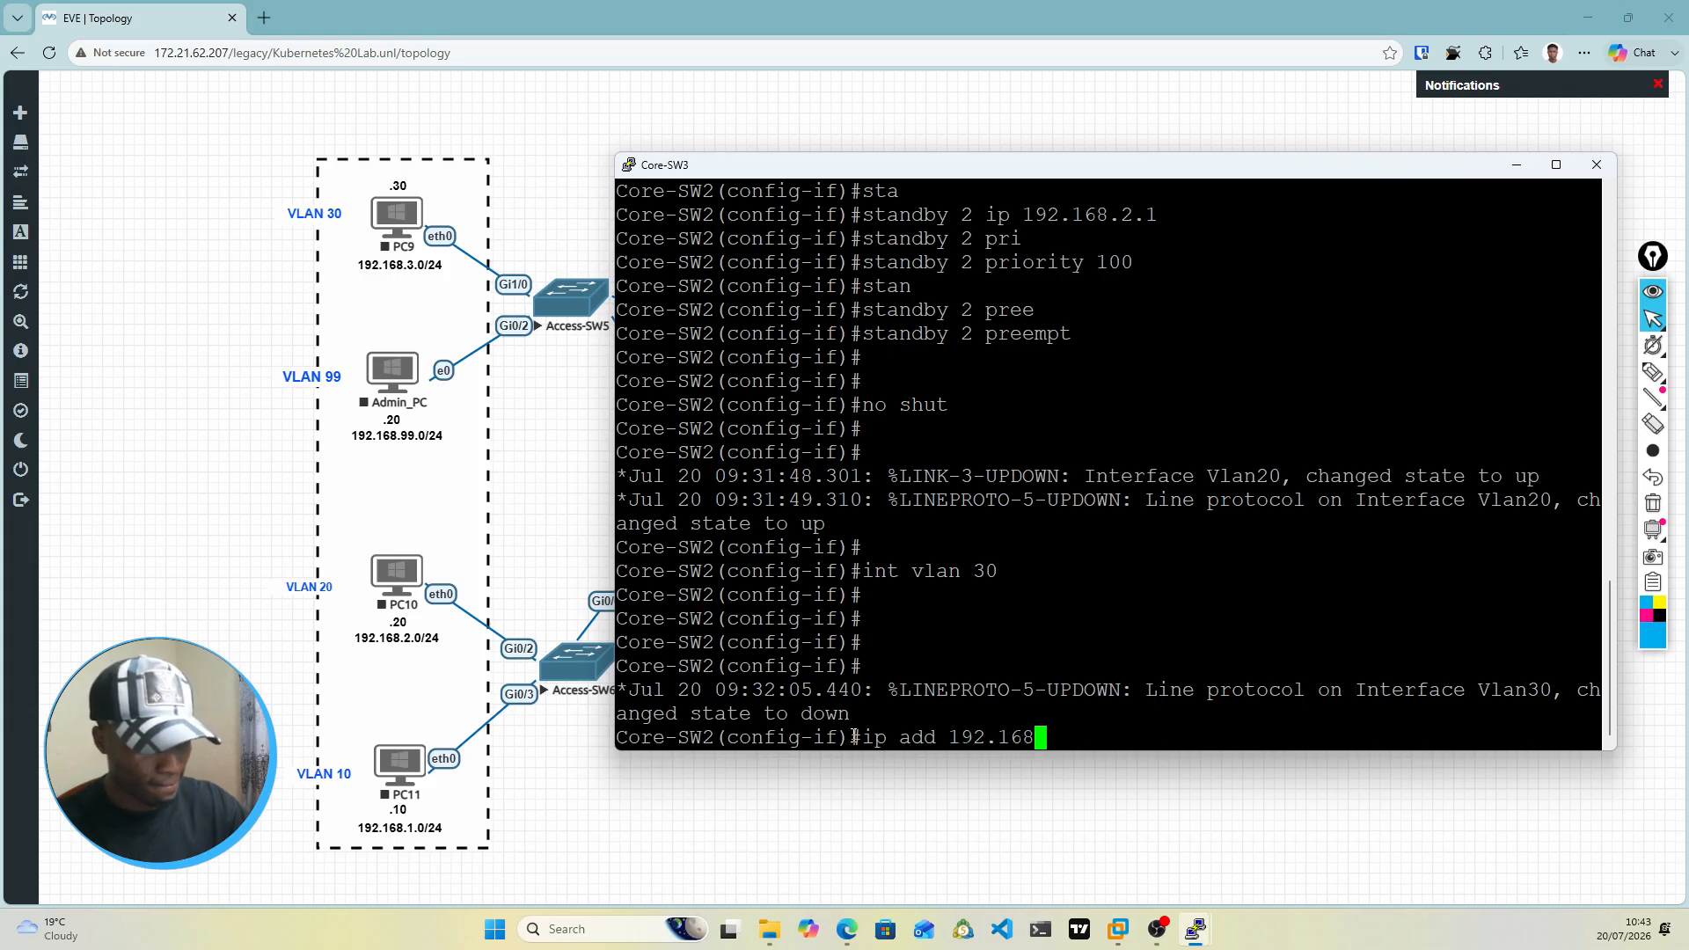
pyautogui.write('.')
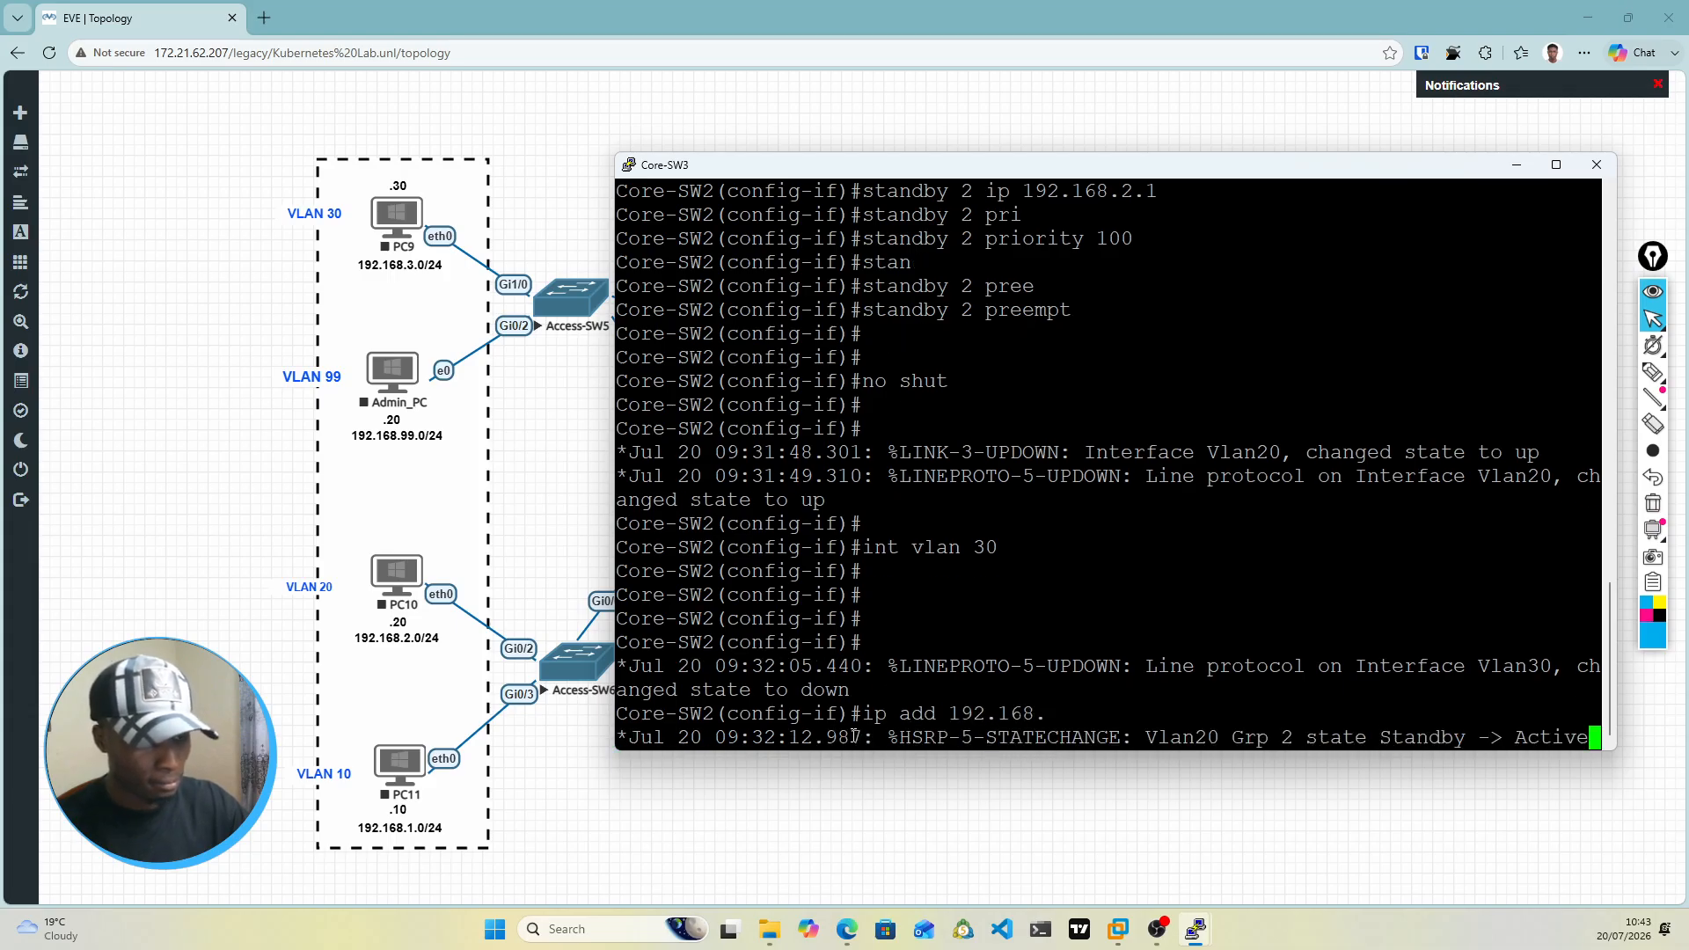
pyautogui.press('Return')
pyautogui.press('Up')
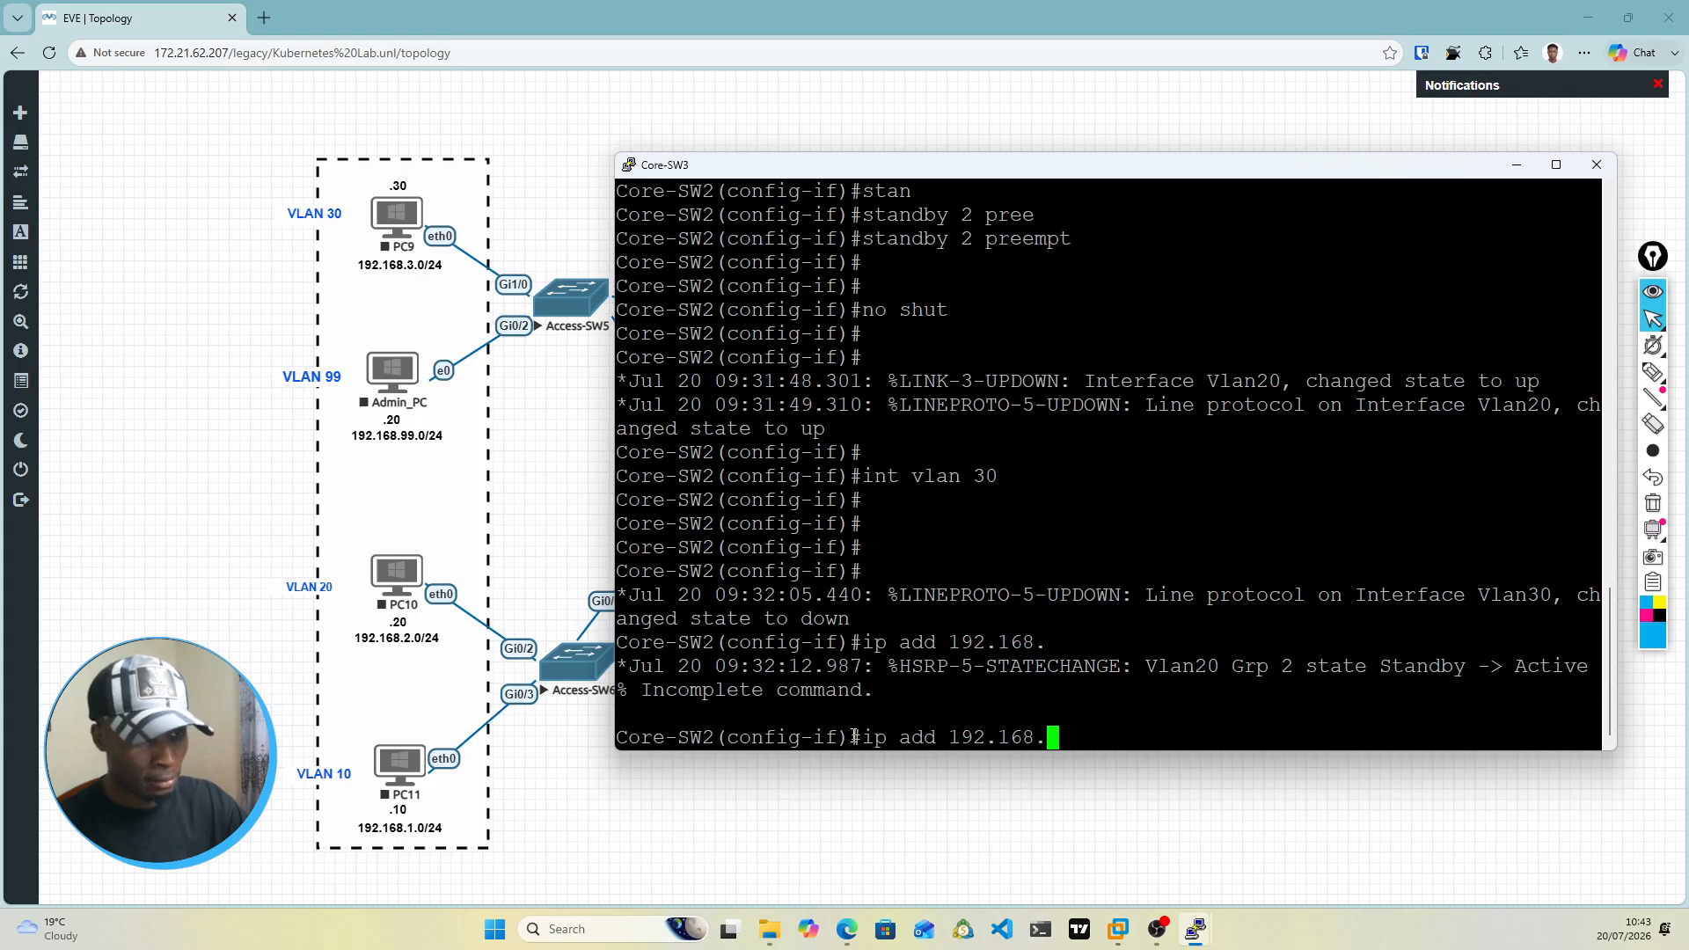
pyautogui.write('3.3')
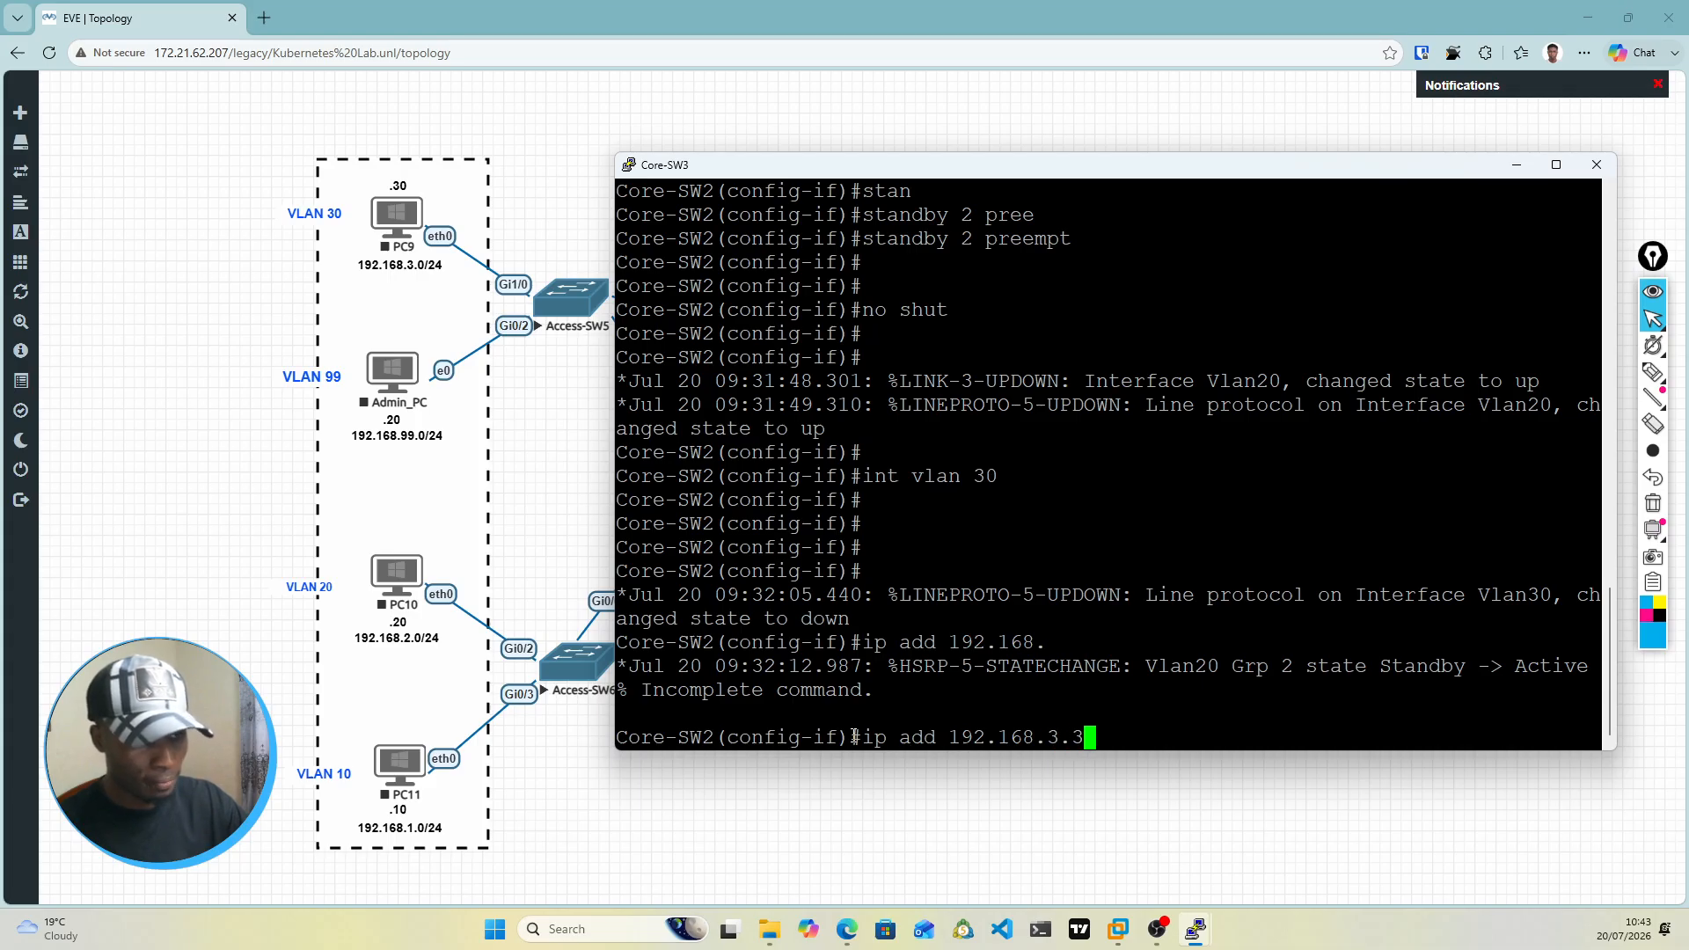
pyautogui.write(' 255.255')
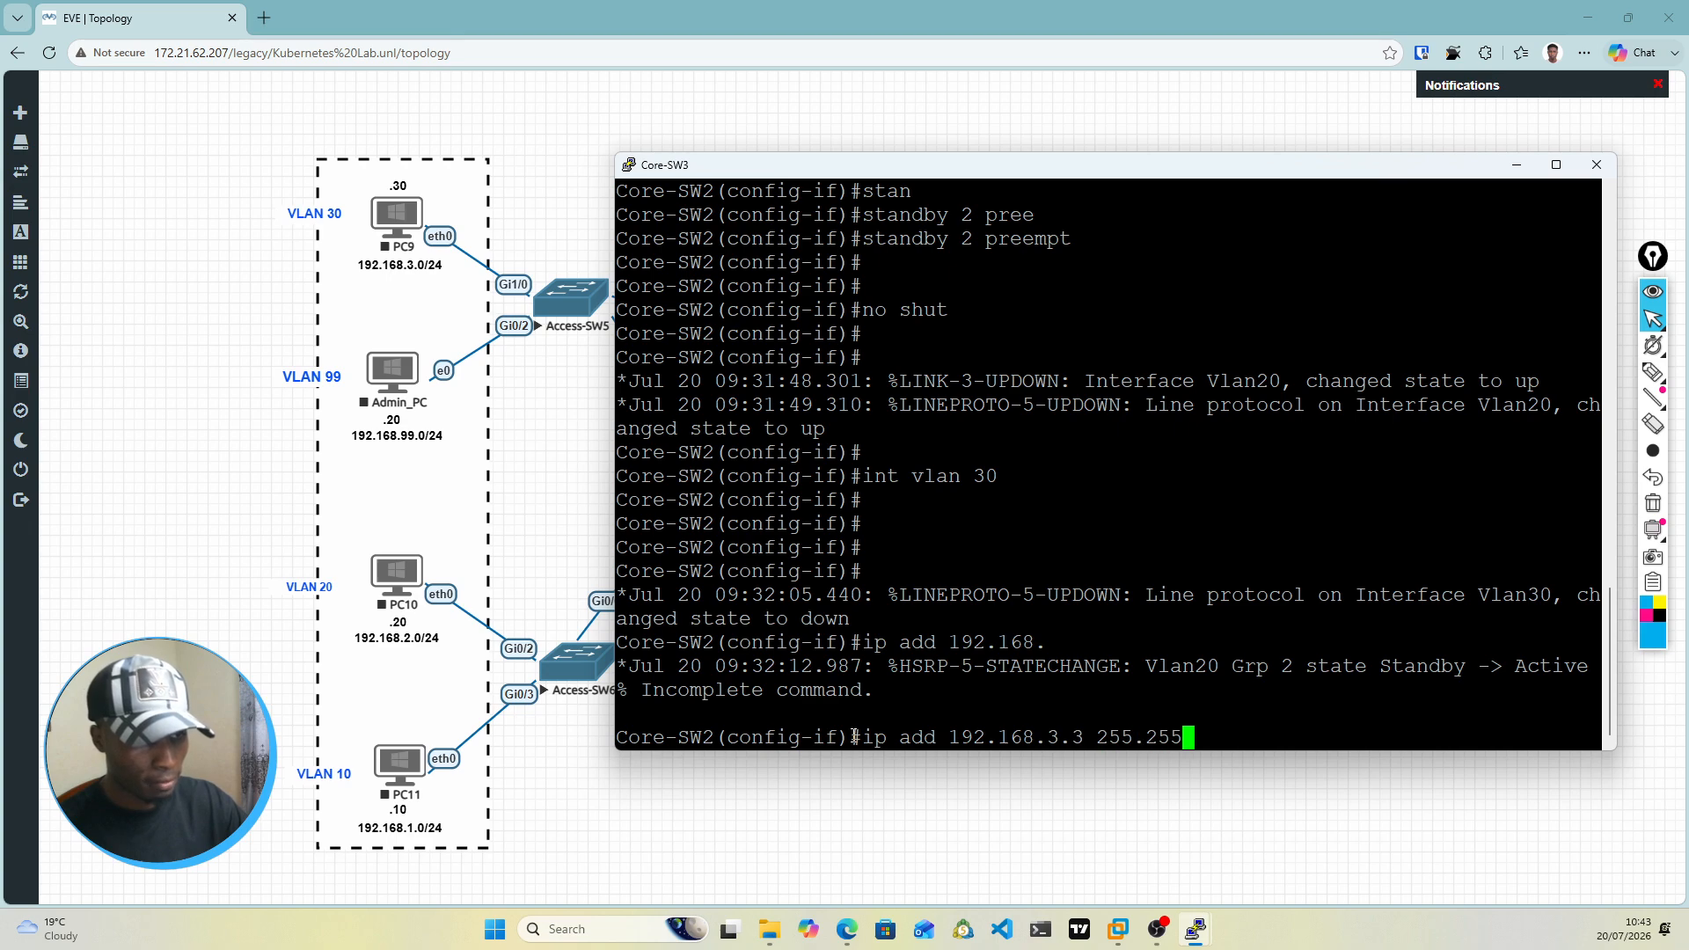
pyautogui.write('.255.0')
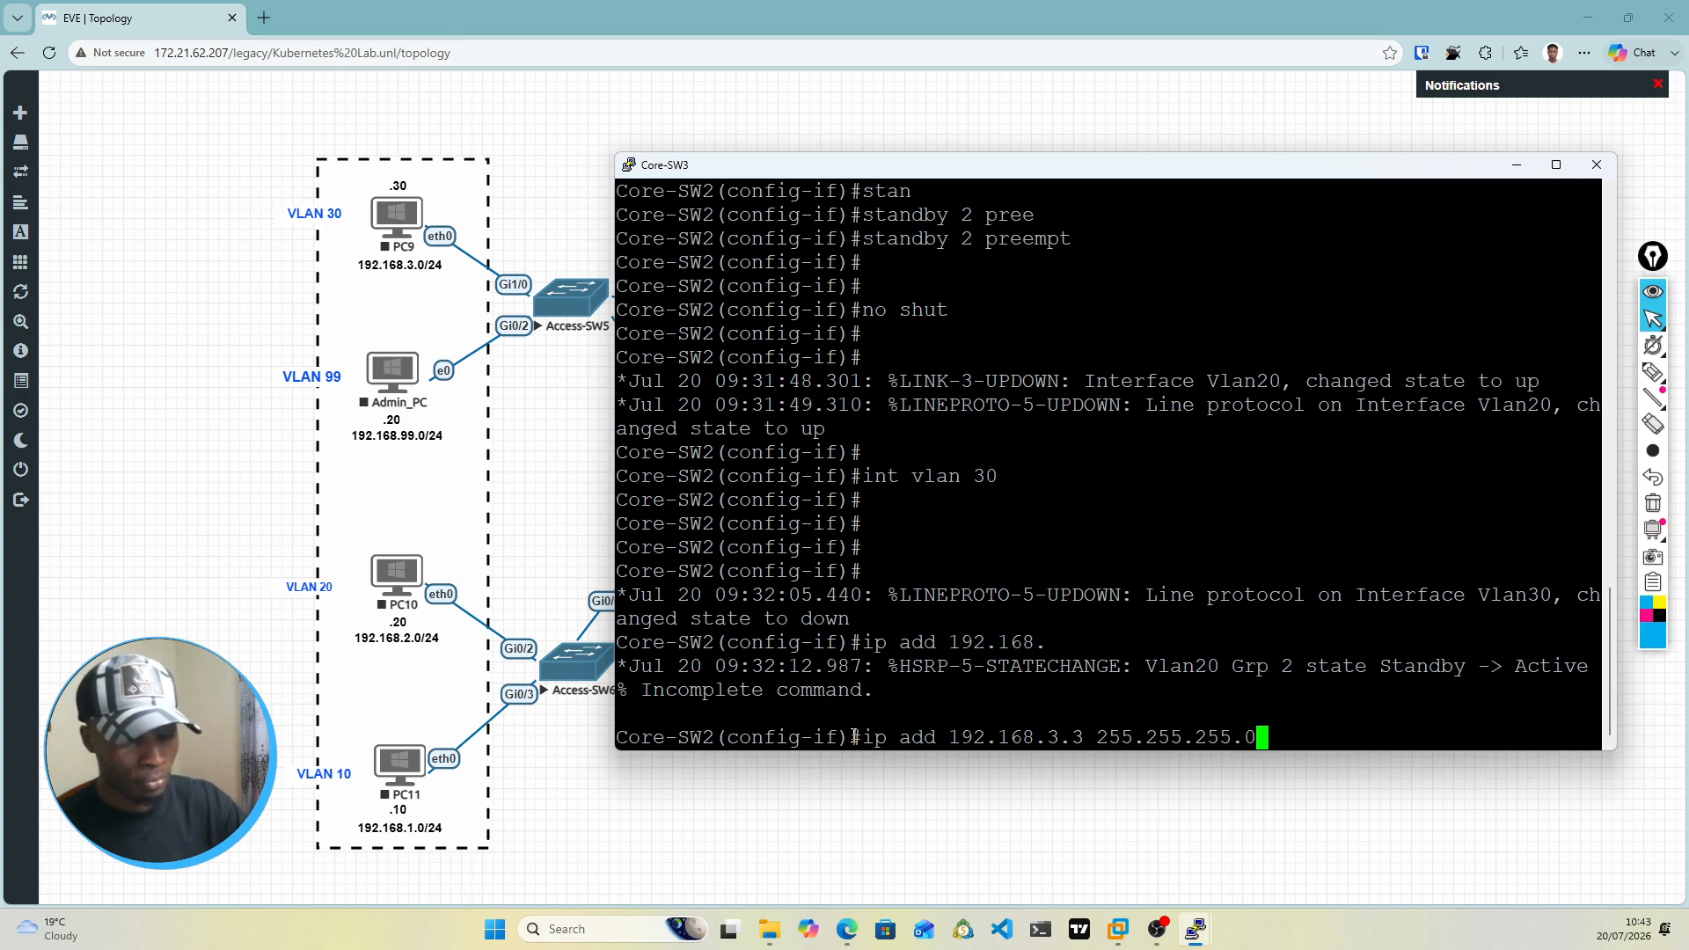
pyautogui.press('Return')
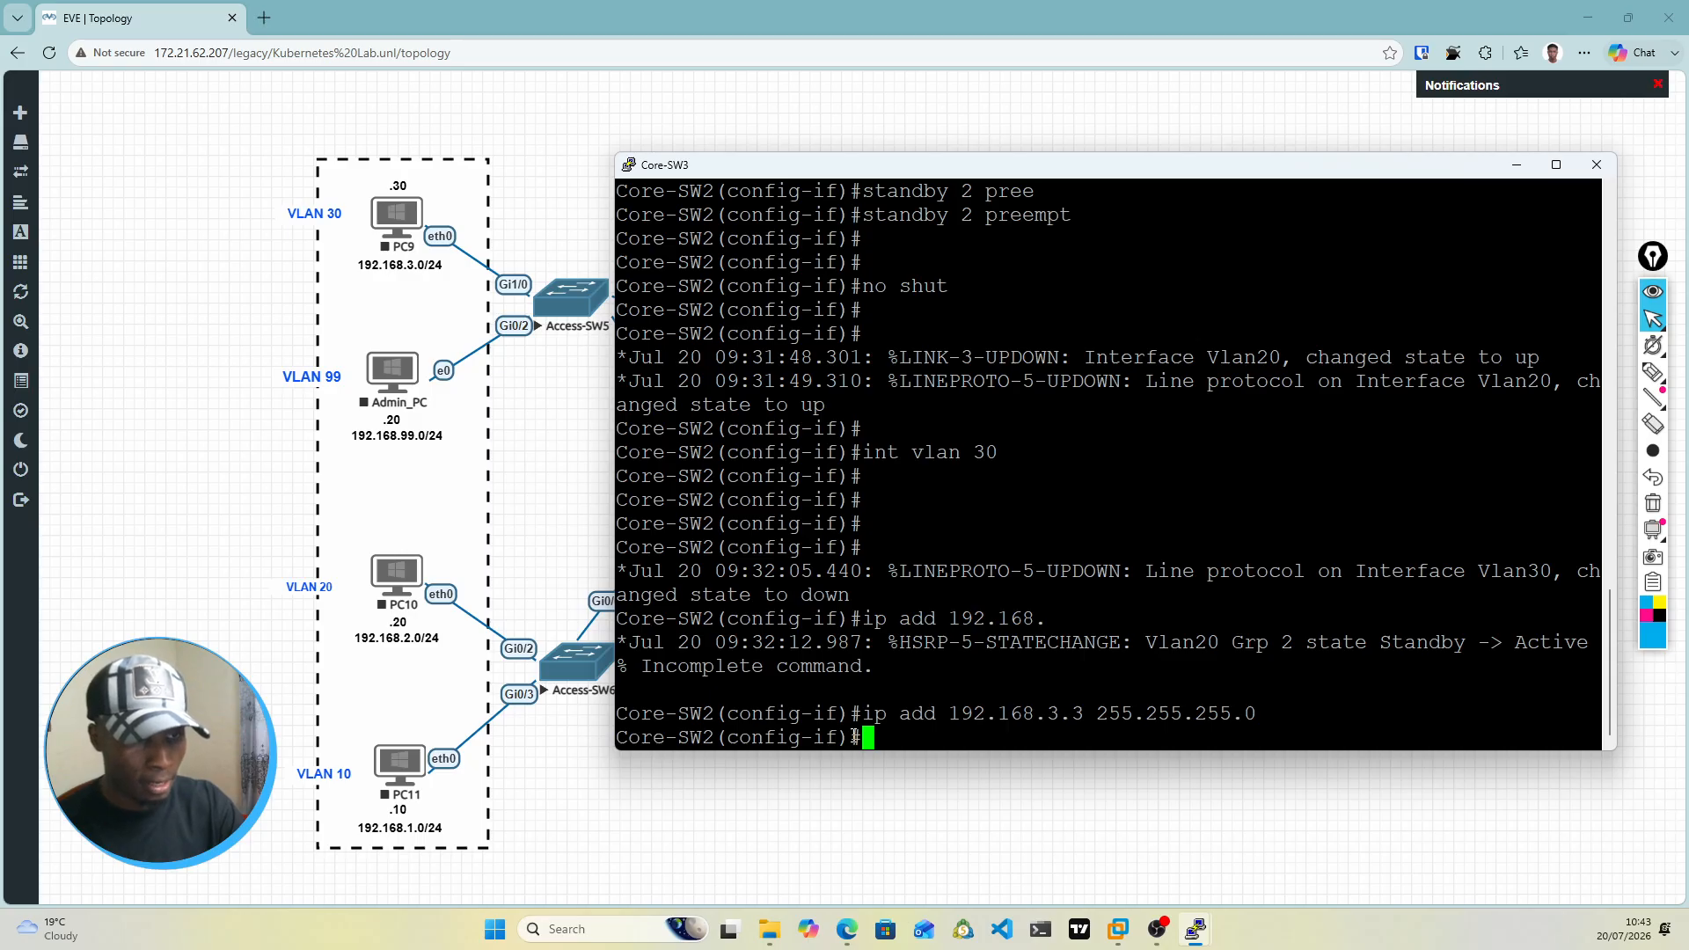
# Step: Set the virtual IP of standby group 3 on the VLAN 30 interface to 192.168.3.1
pyautogui.write('stan')
pyautogui.press('Tab')
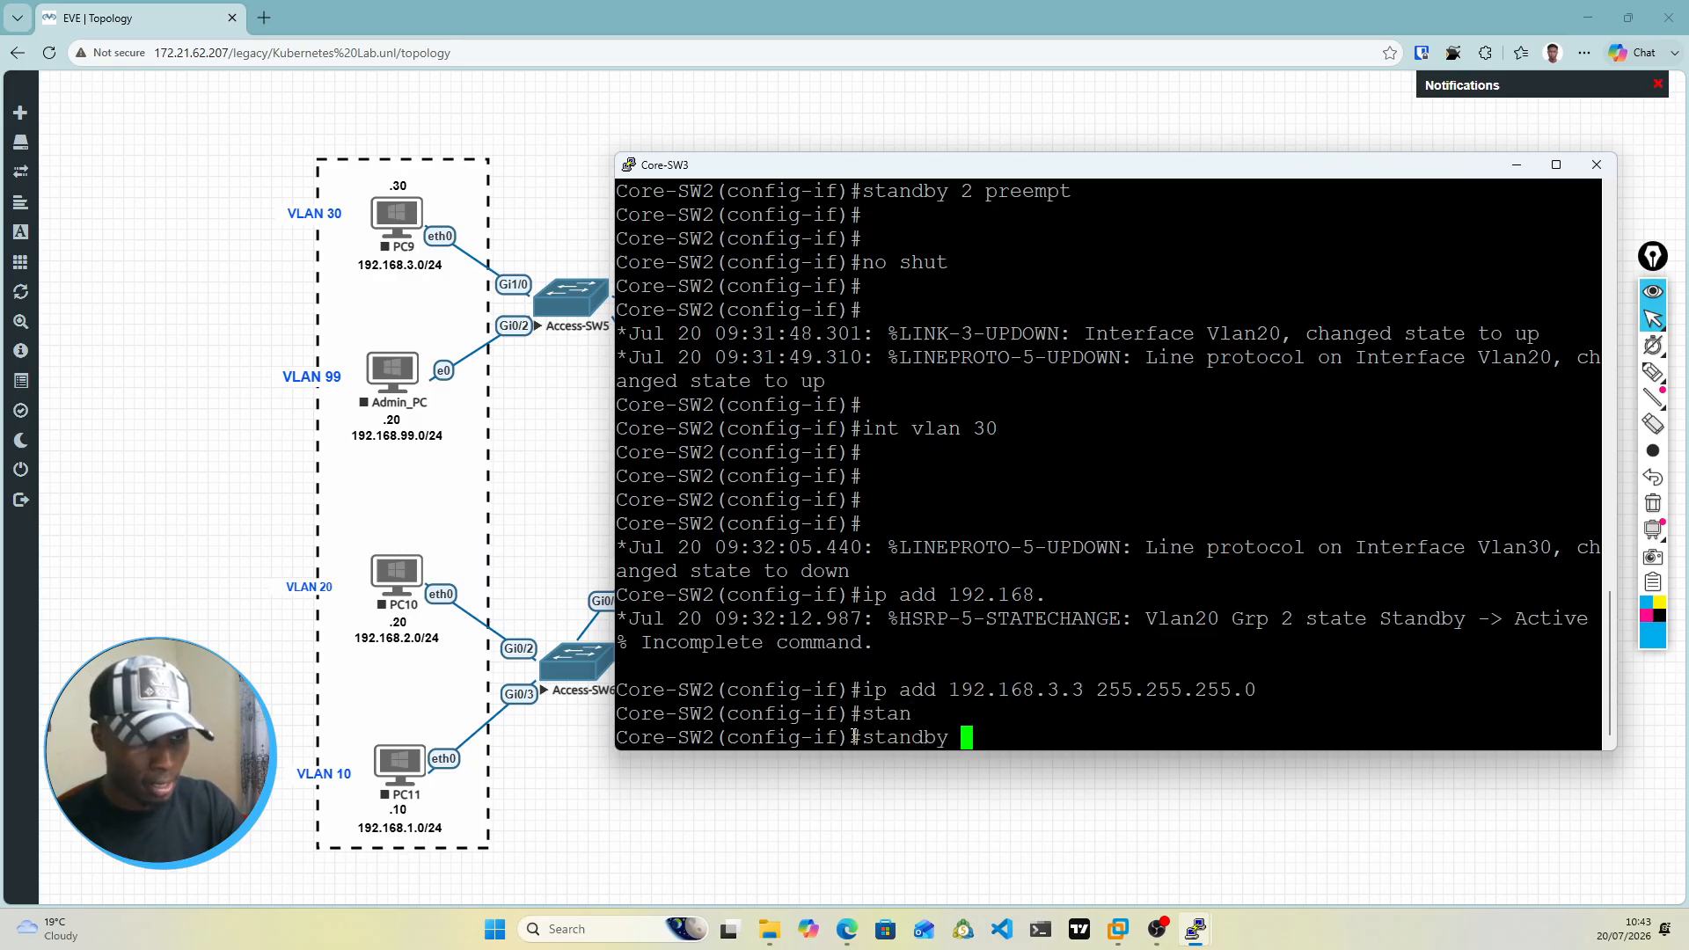
pyautogui.write('1')
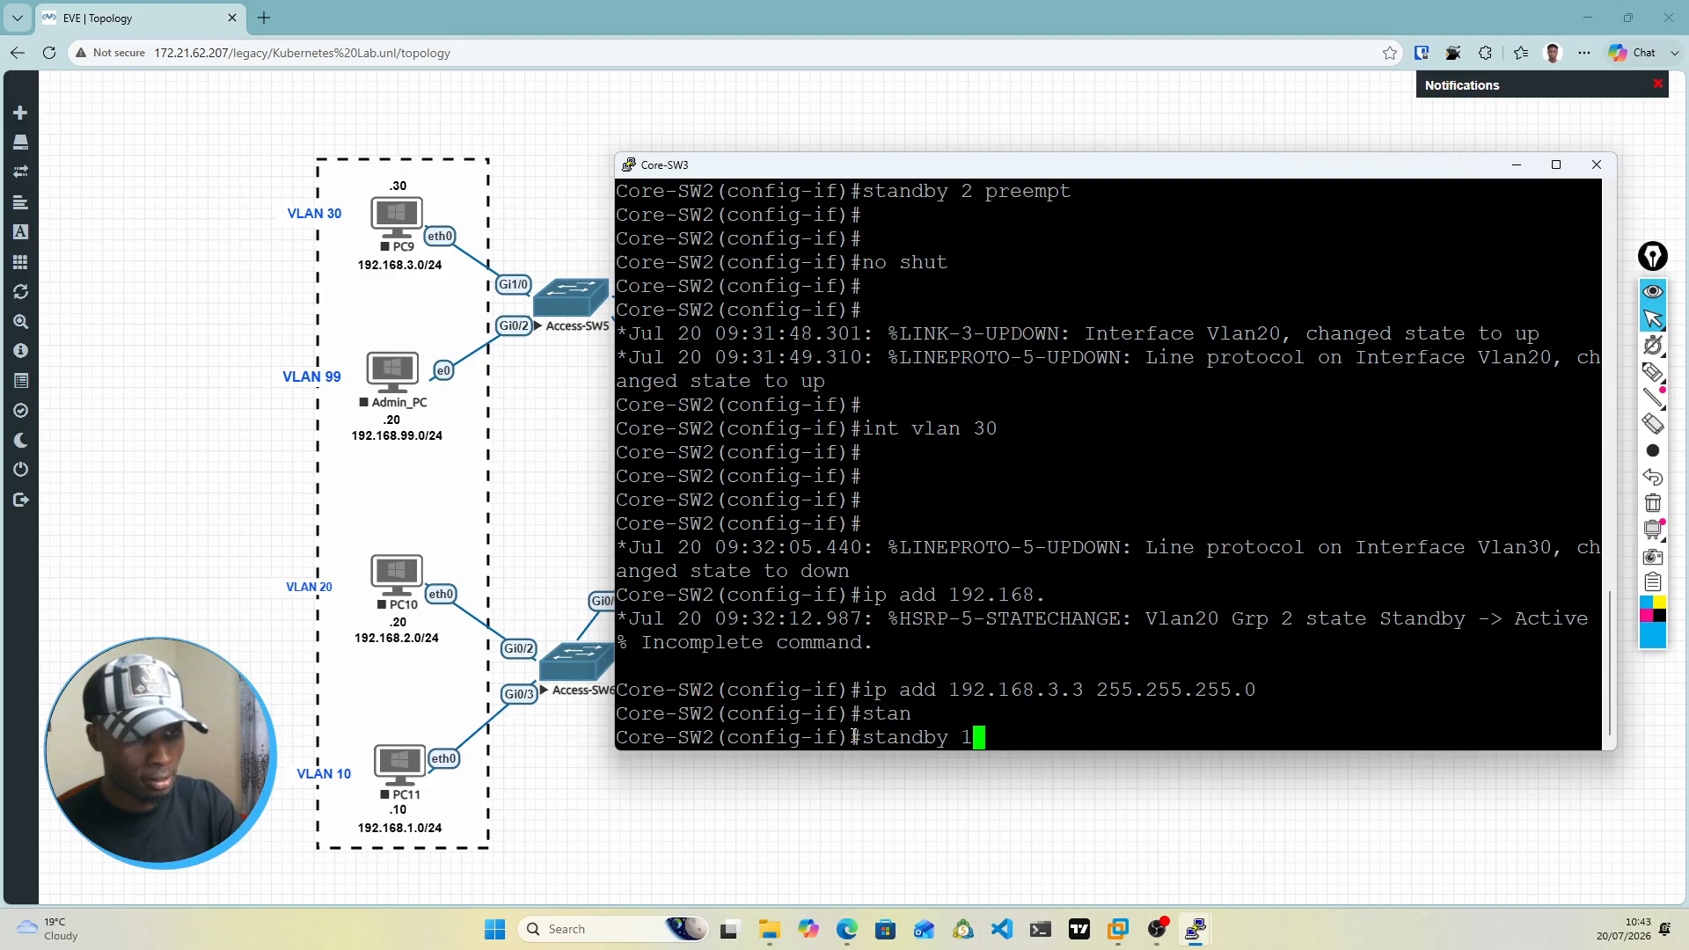
pyautogui.press('BackSpace')
pyautogui.write('2')
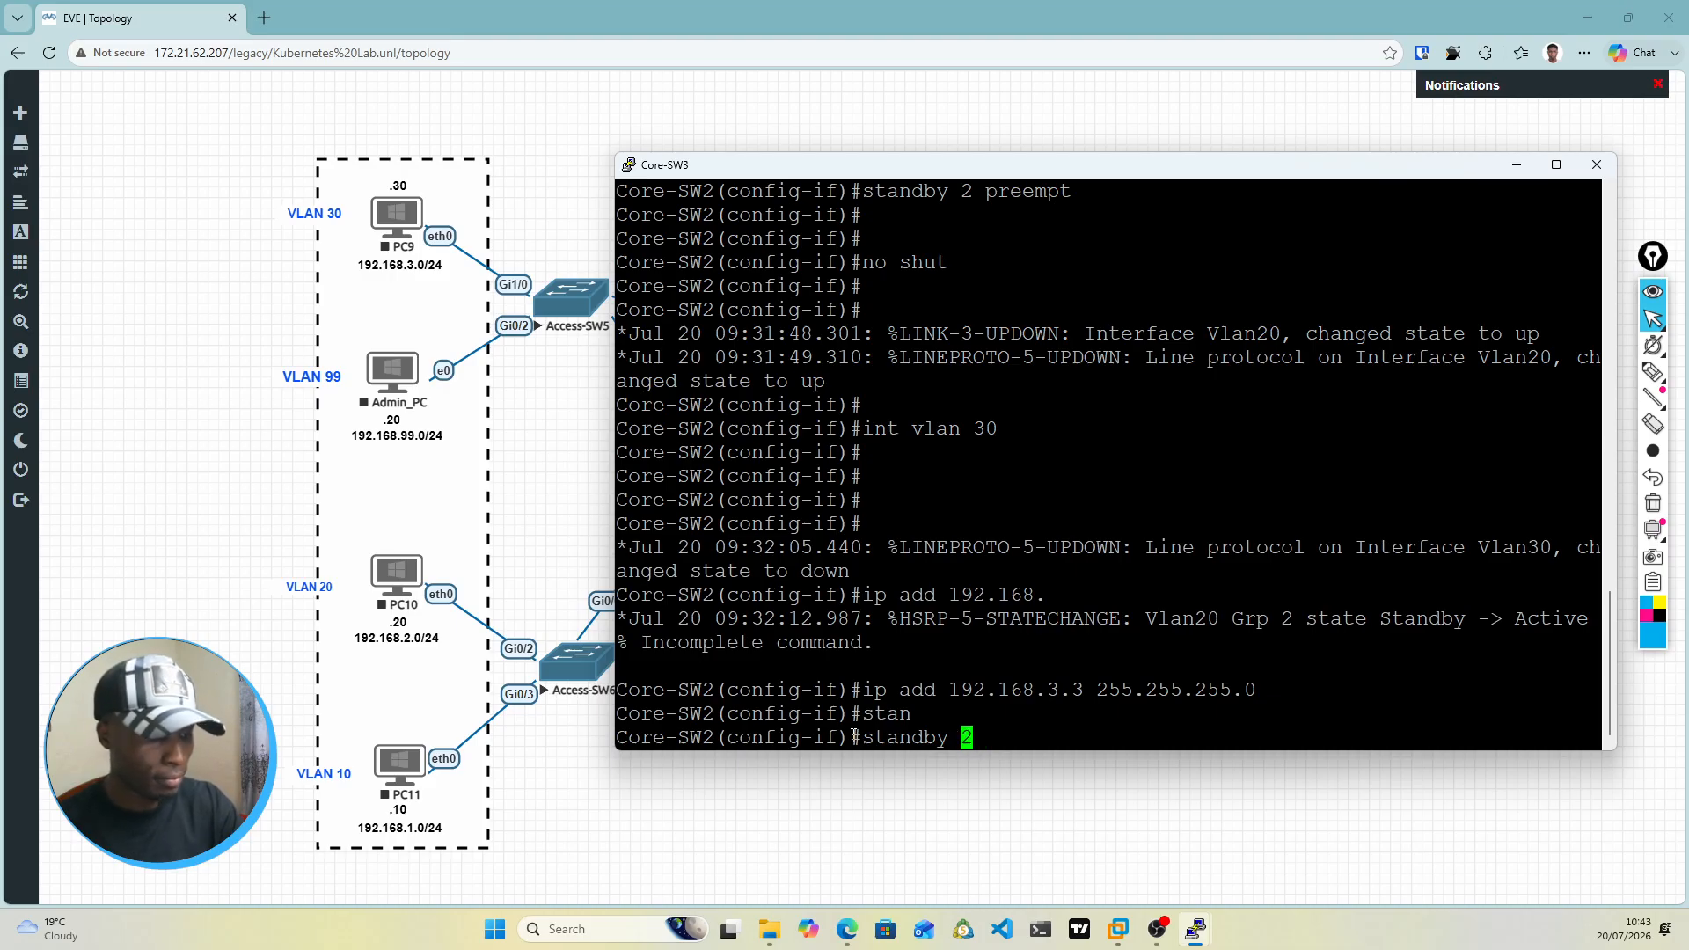
pyautogui.press('BackSpace')
pyautogui.write('3 ')
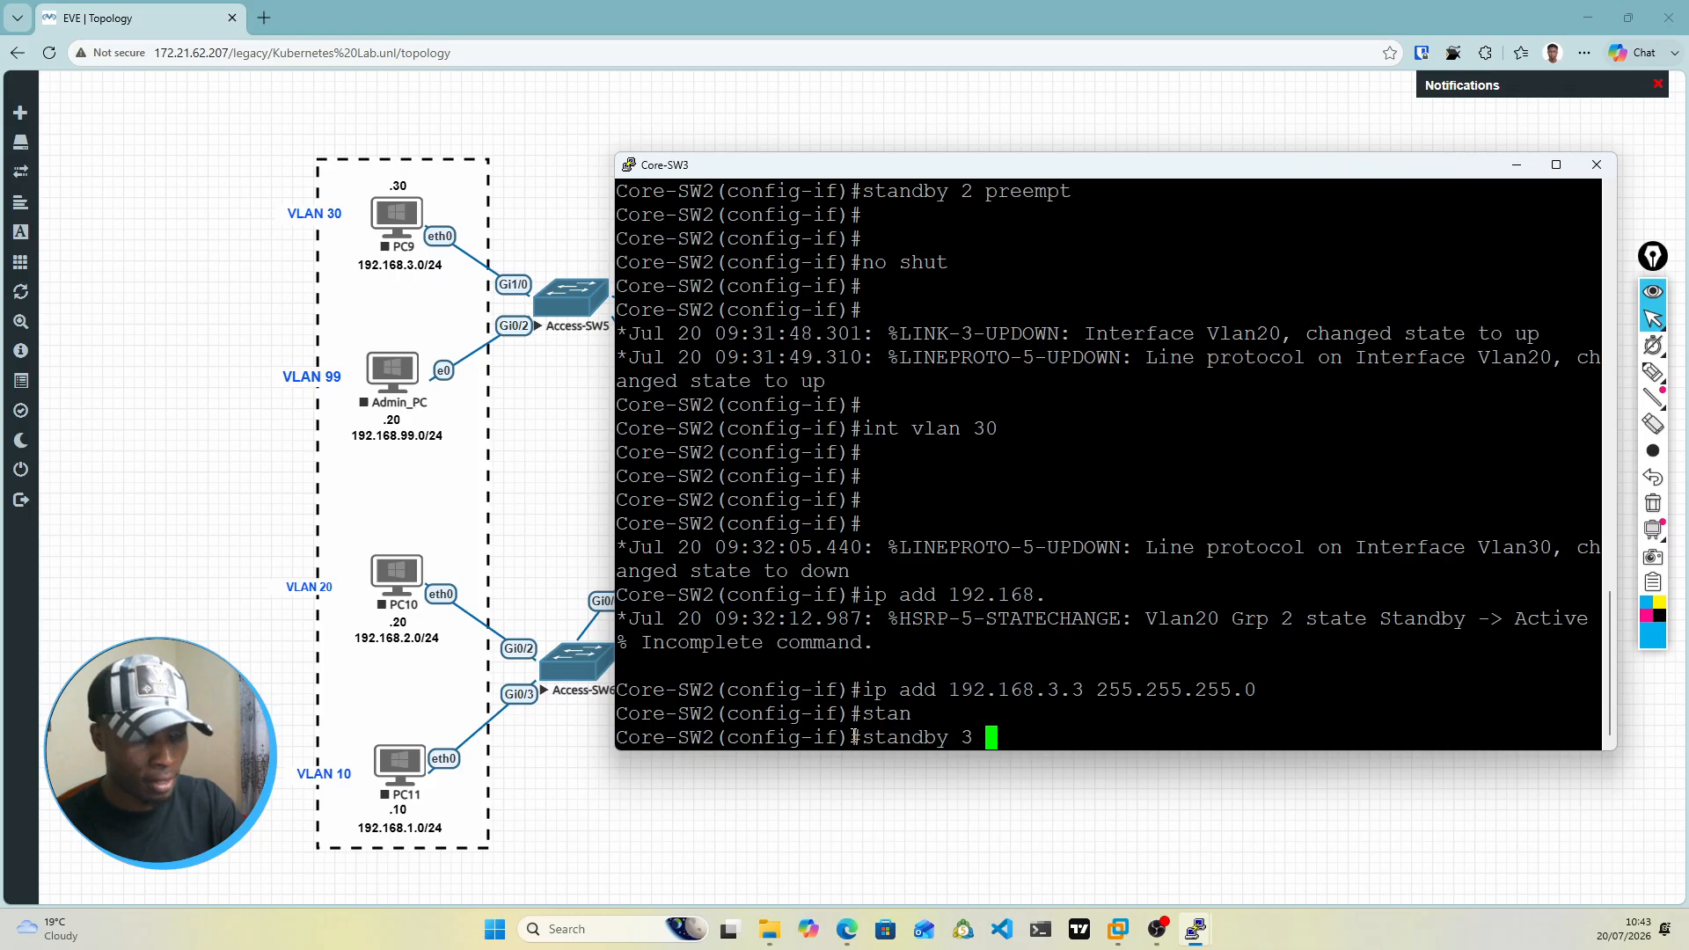
pyautogui.write('pr')
pyautogui.press('Tab')
pyautogui.press('BackSpace')
pyautogui.press('BackSpace')
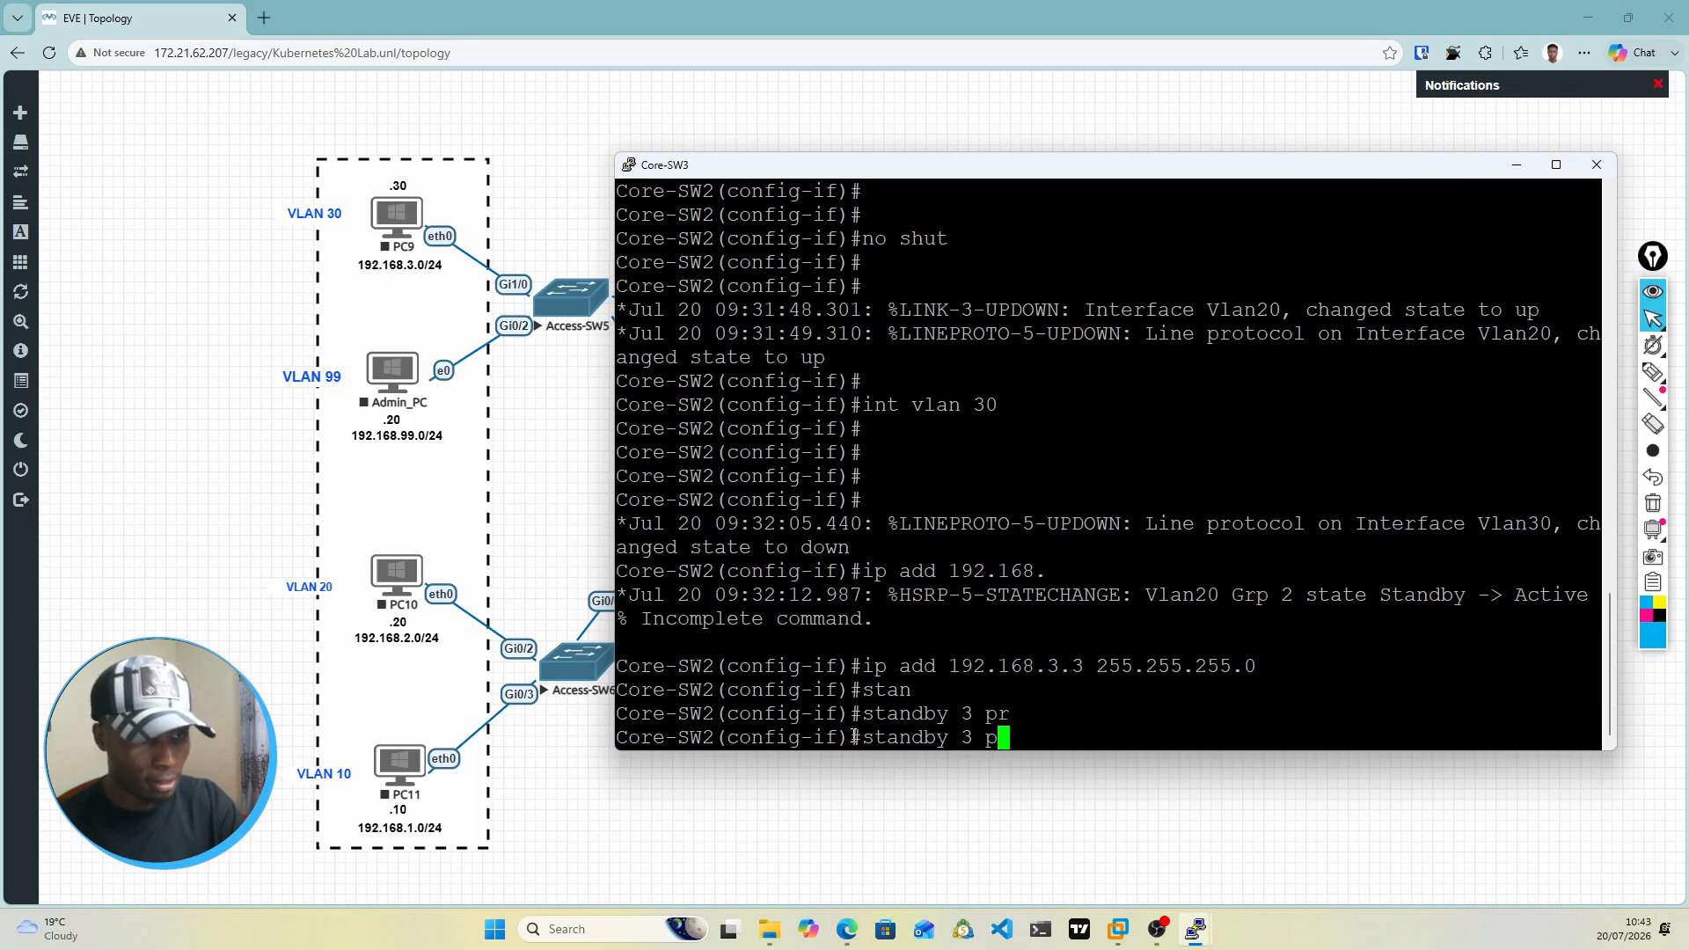
pyautogui.write('ip ')
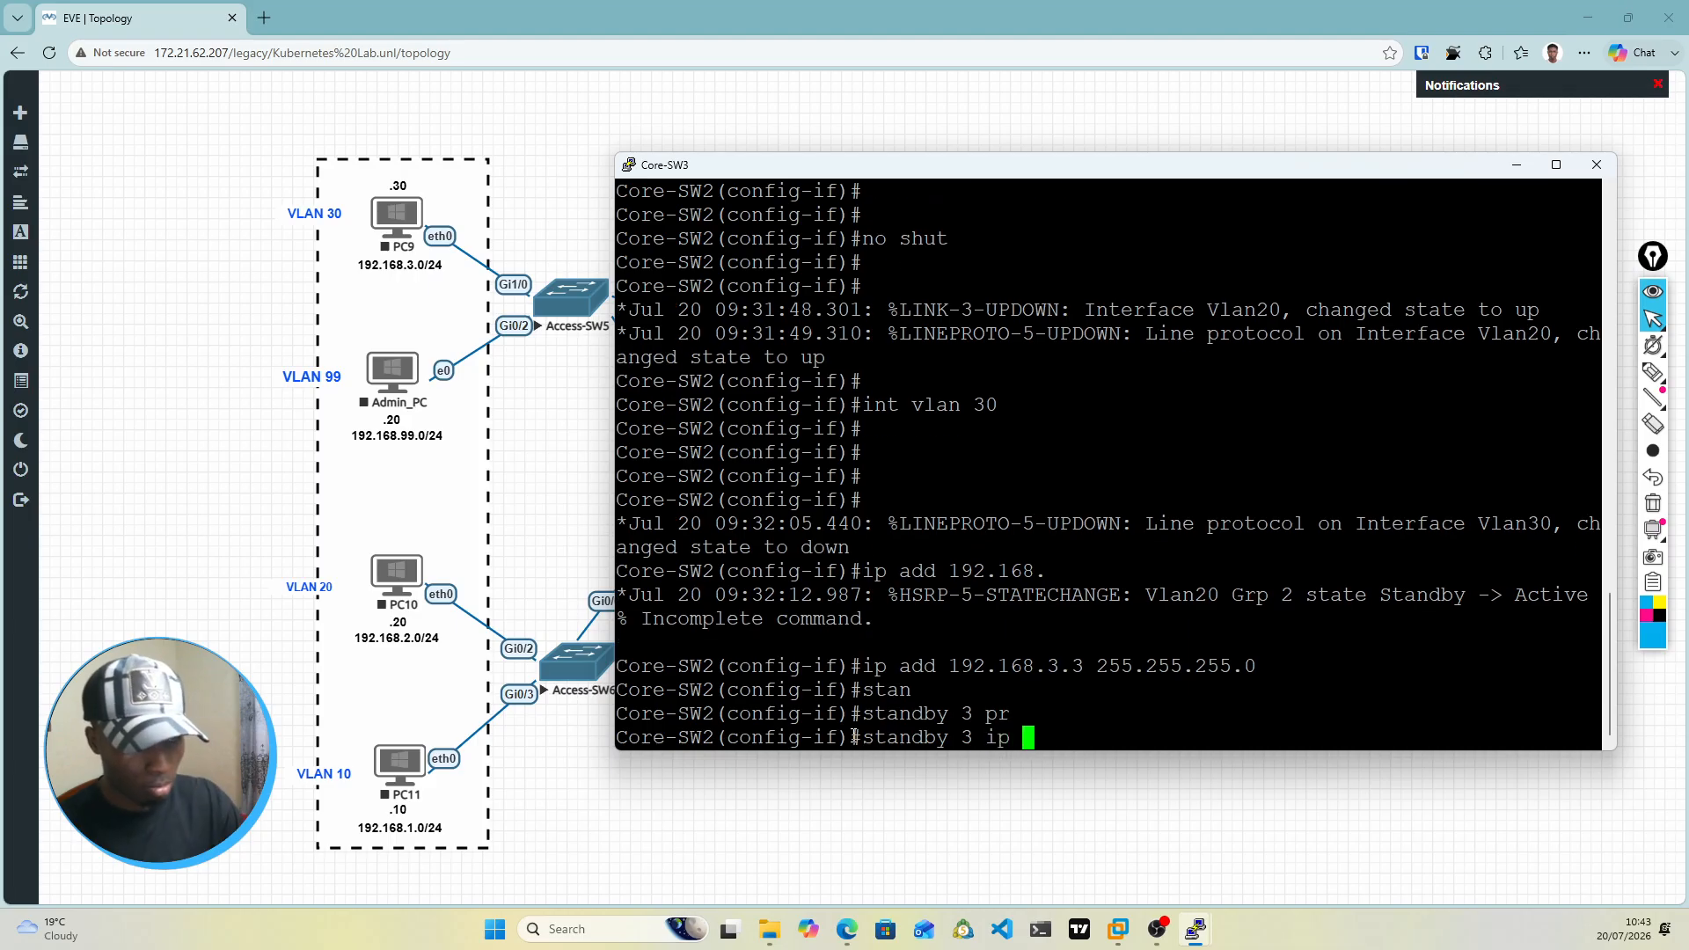
pyautogui.write('192.16')
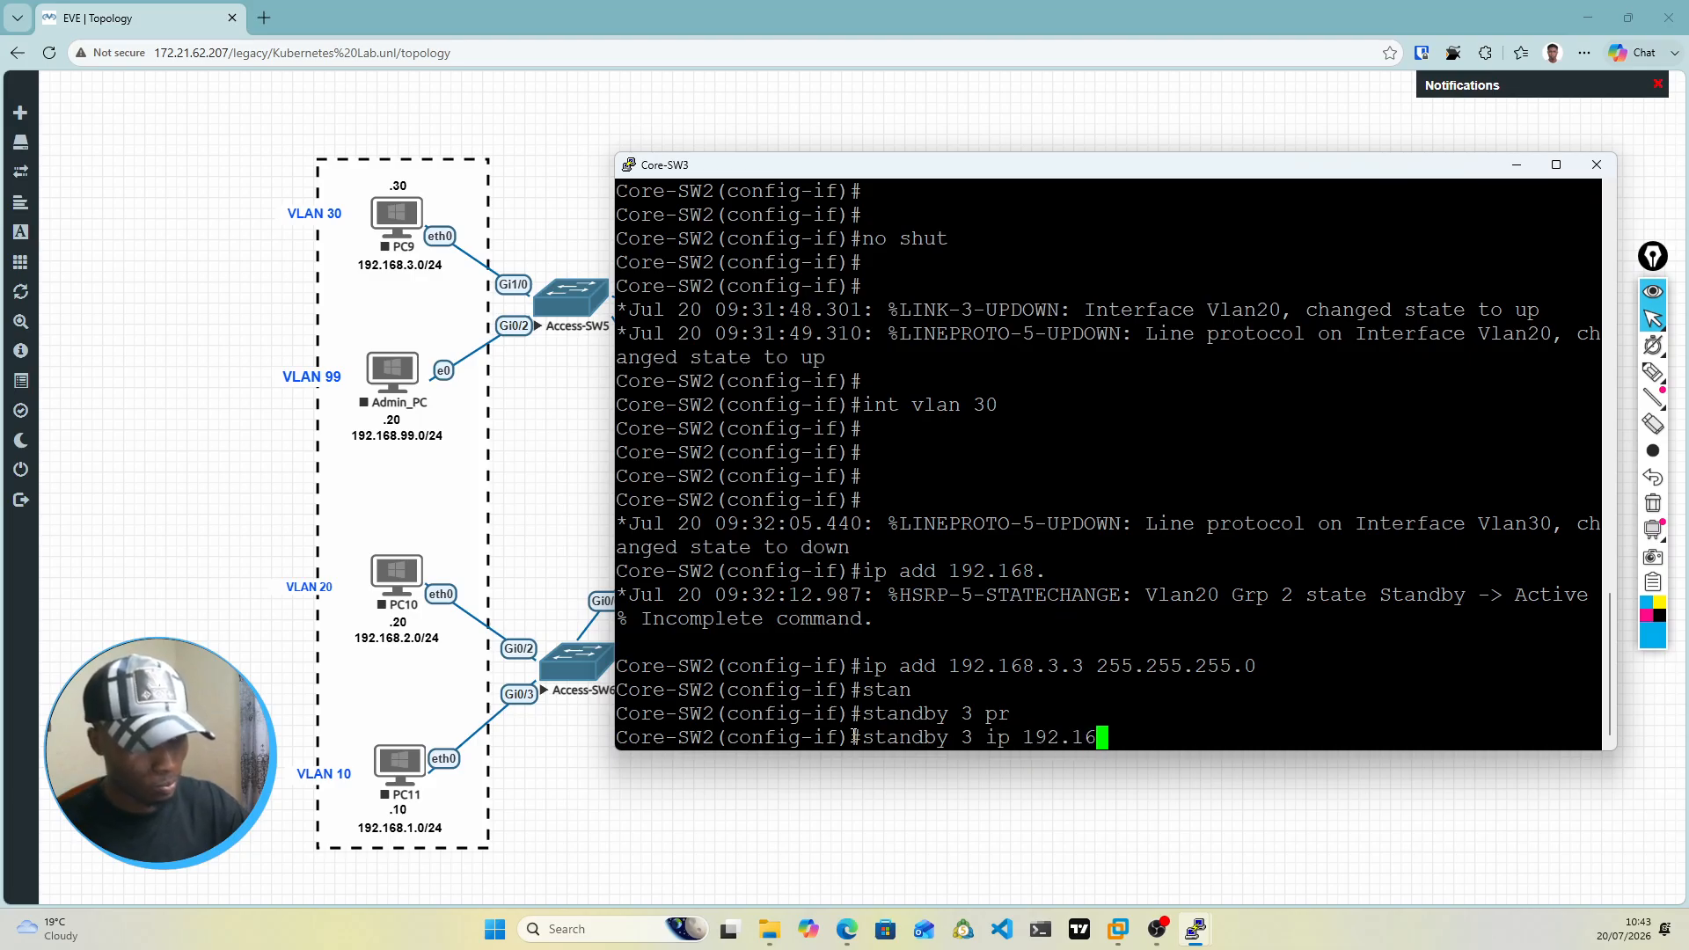
pyautogui.write('8.3.1')
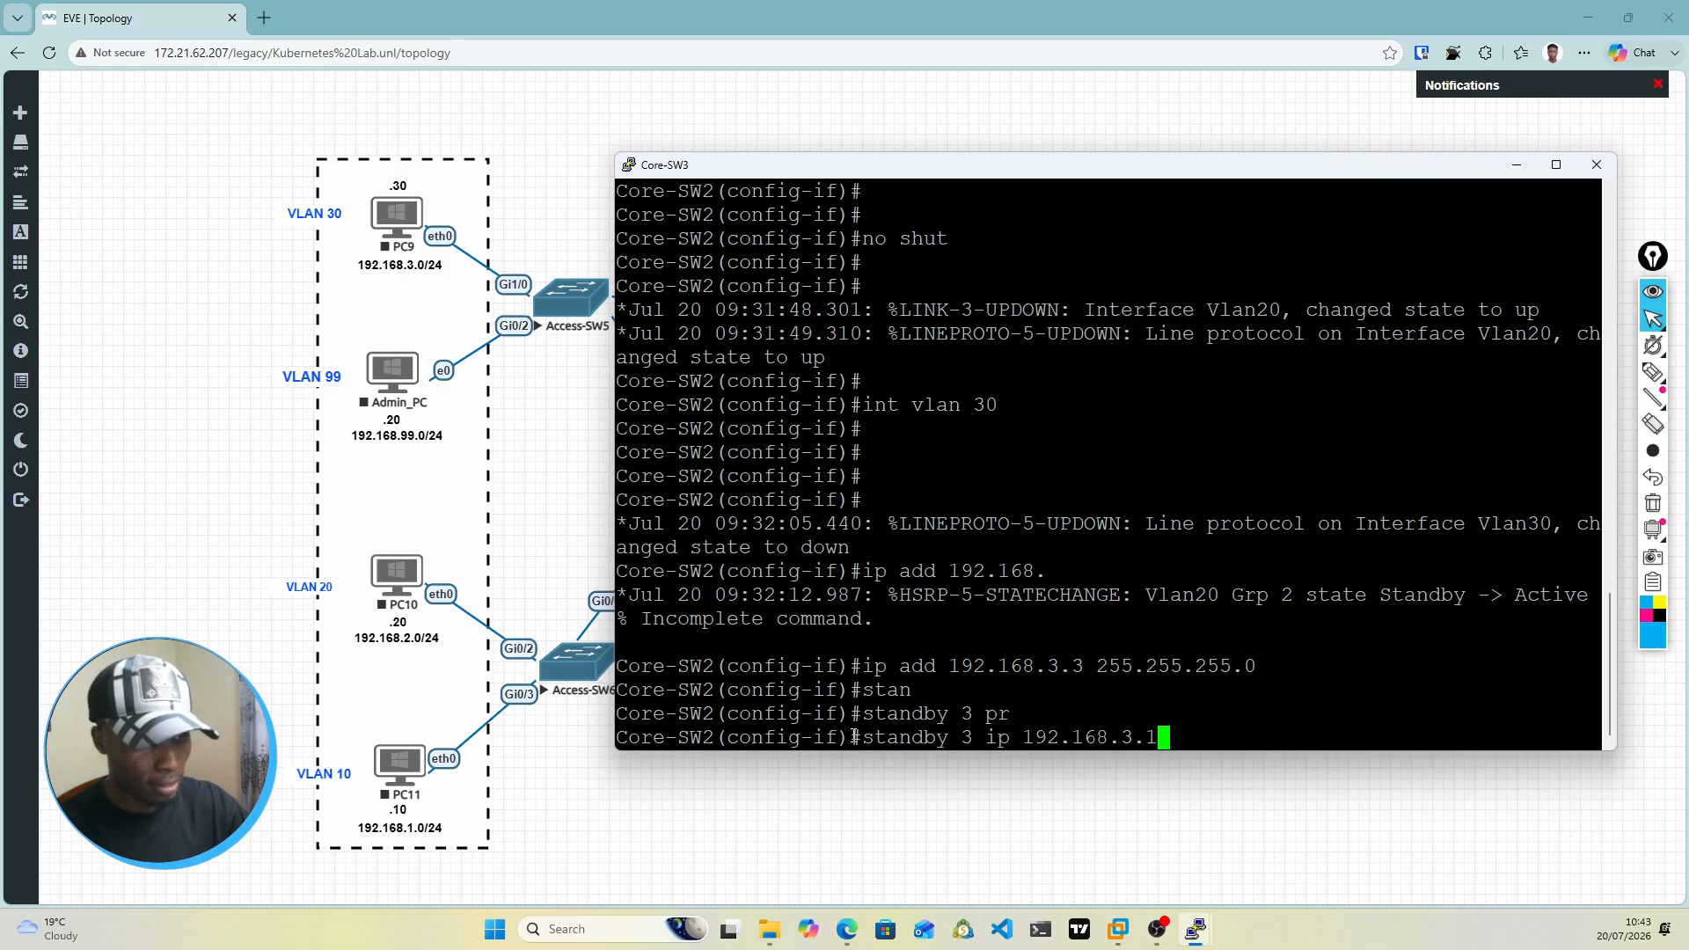
pyautogui.press('Return')
# Step: Set the priority of standby group 3 on the VLAN 30 interface to 100
pyautogui.write('s')
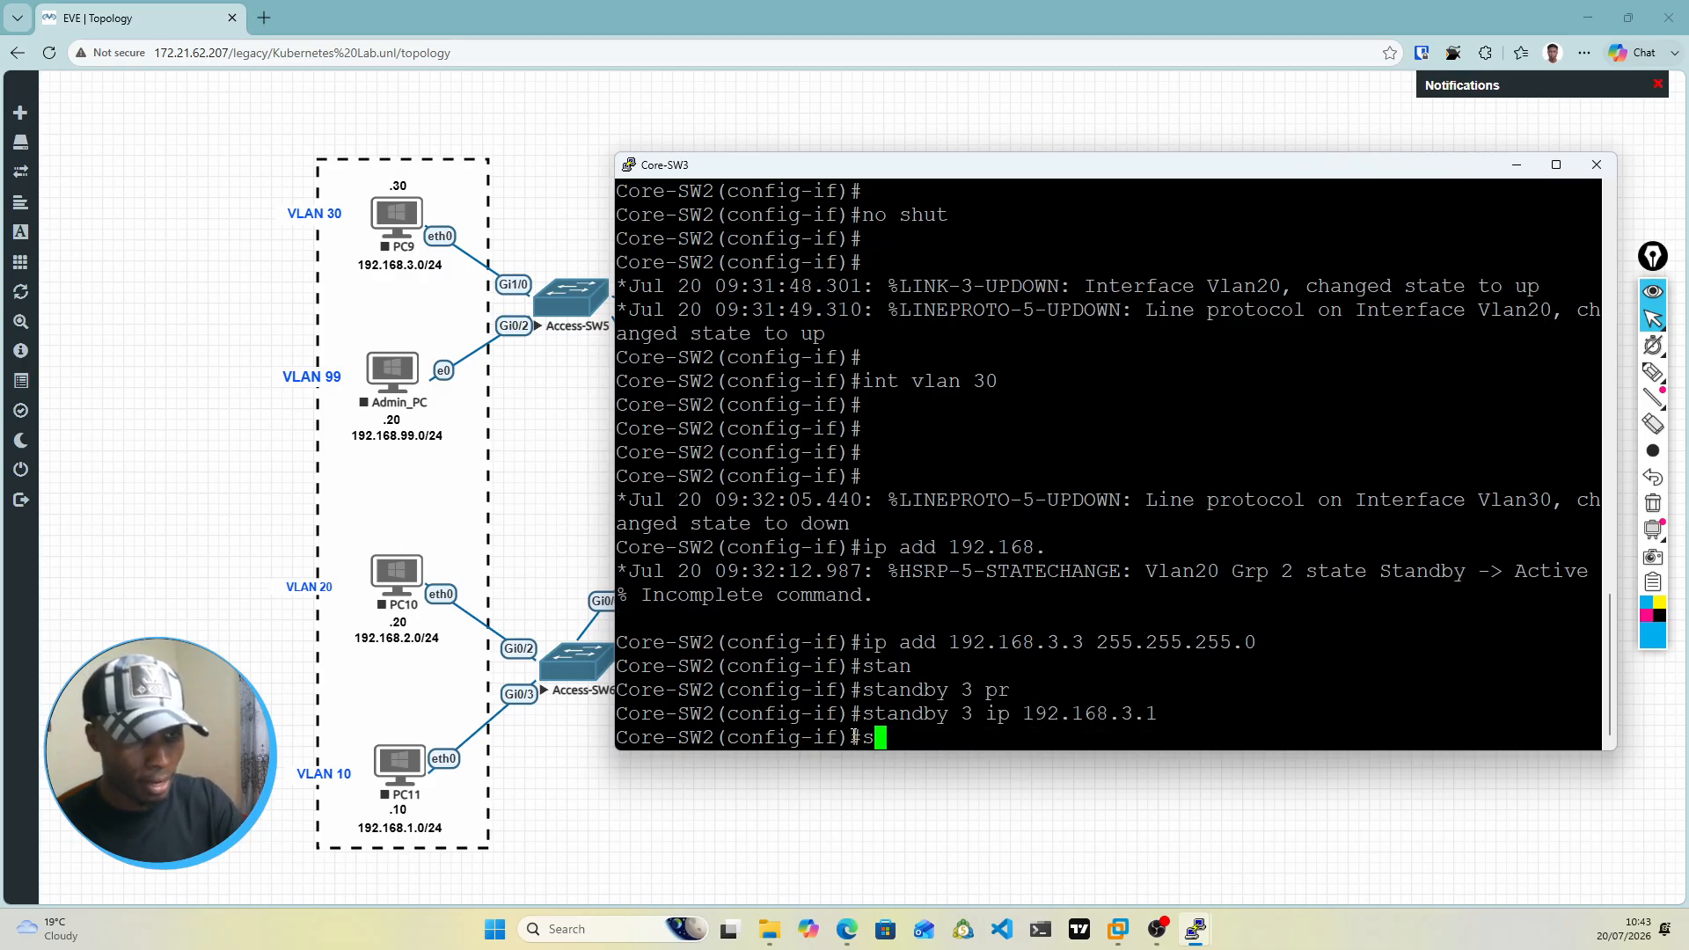
pyautogui.write('tand')
pyautogui.press('Tab')
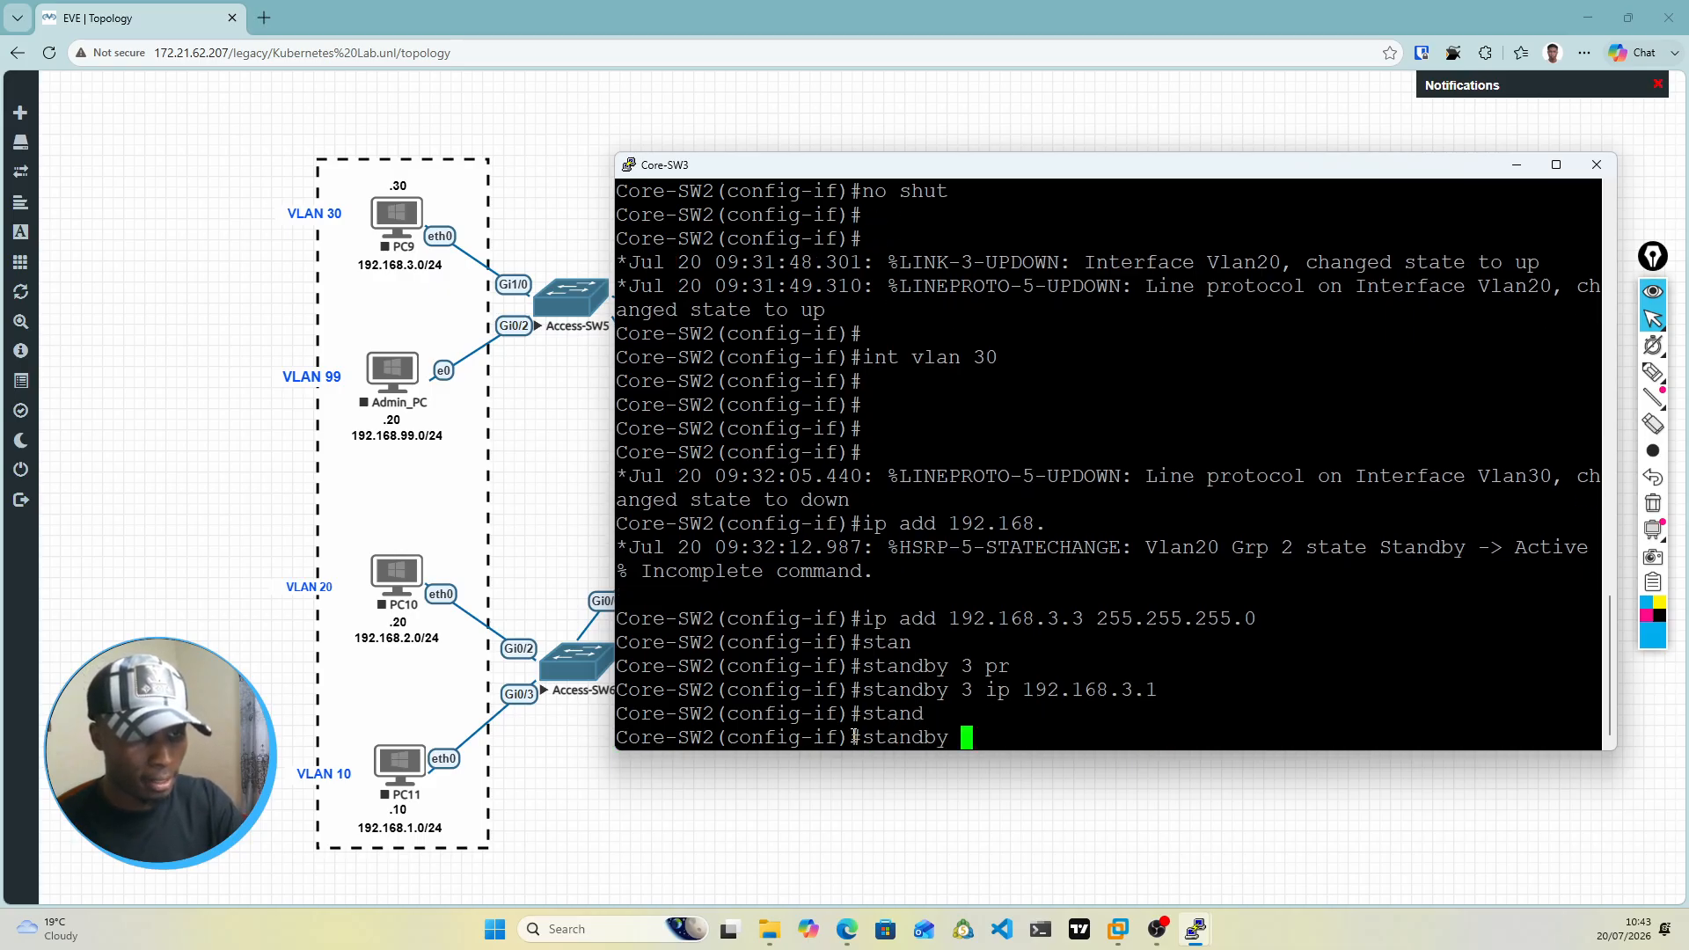
pyautogui.write('3 ')
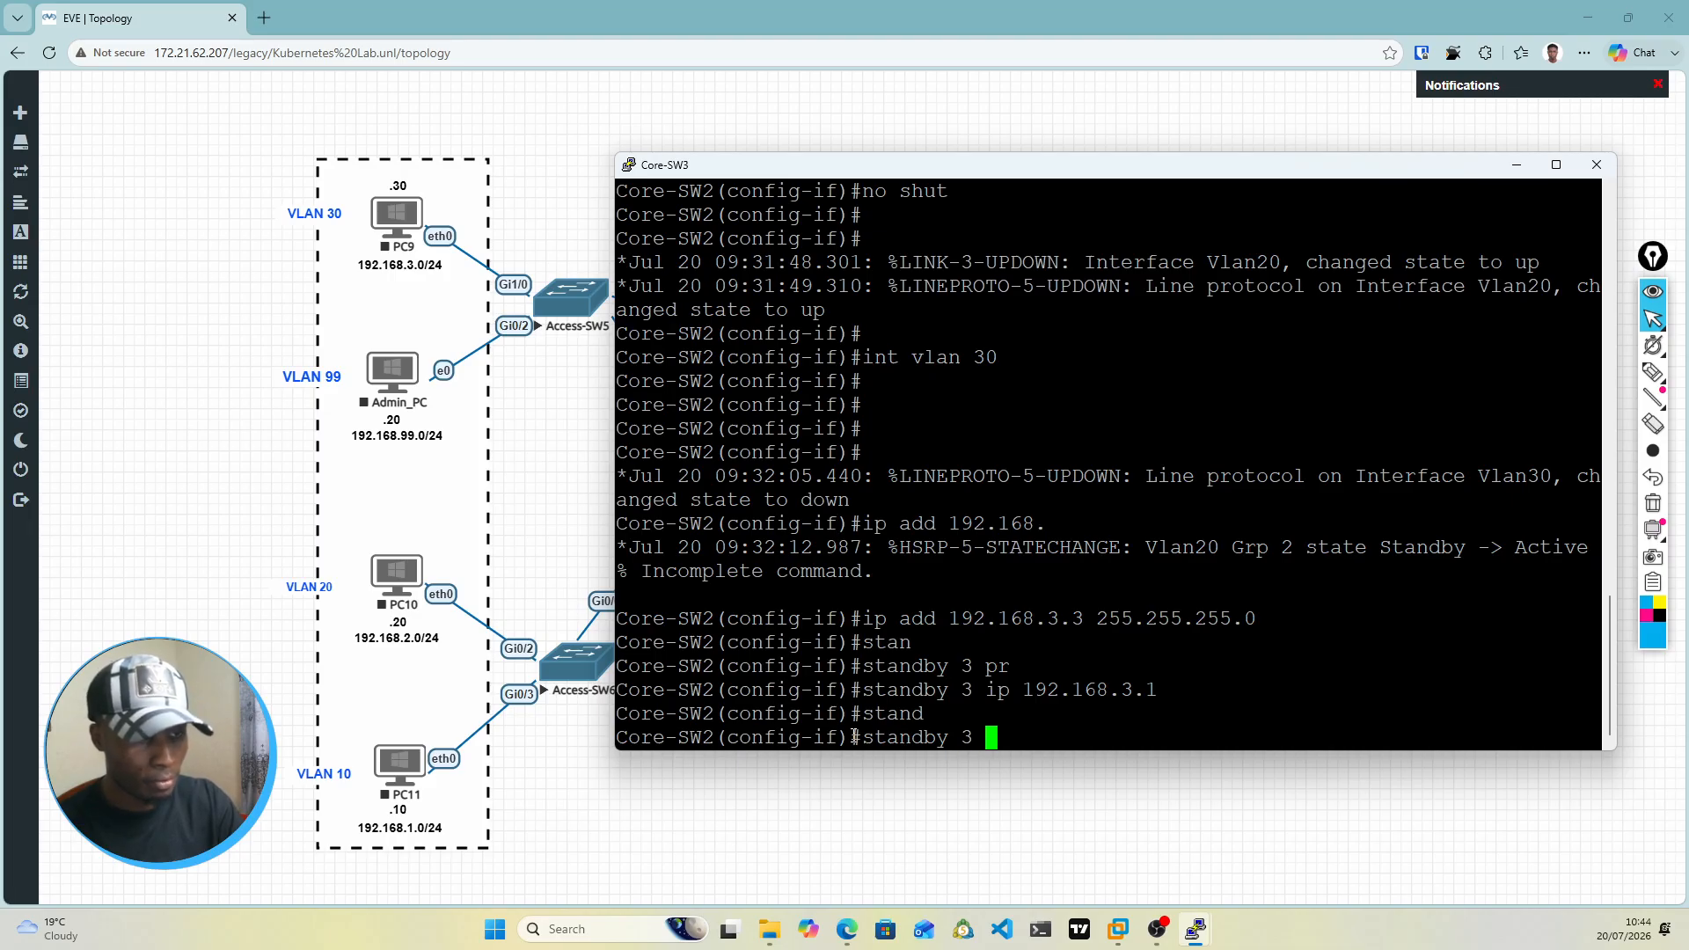
pyautogui.write('pr')
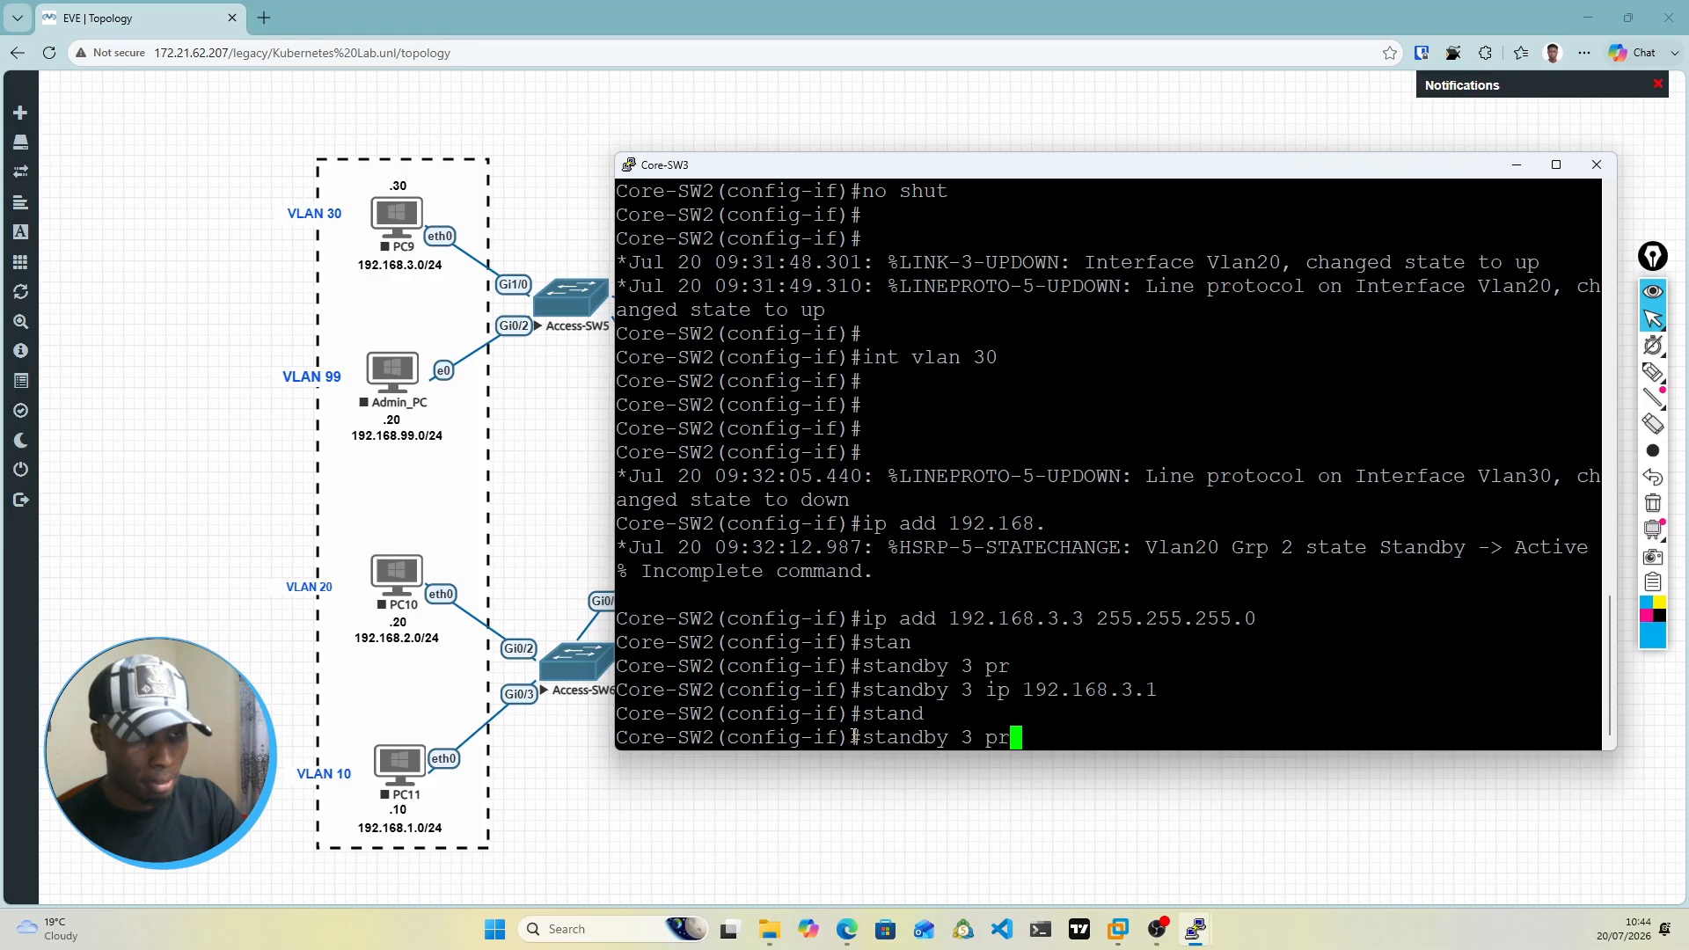
pyautogui.press('Tab')
pyautogui.write('i')
pyautogui.press('Tab')
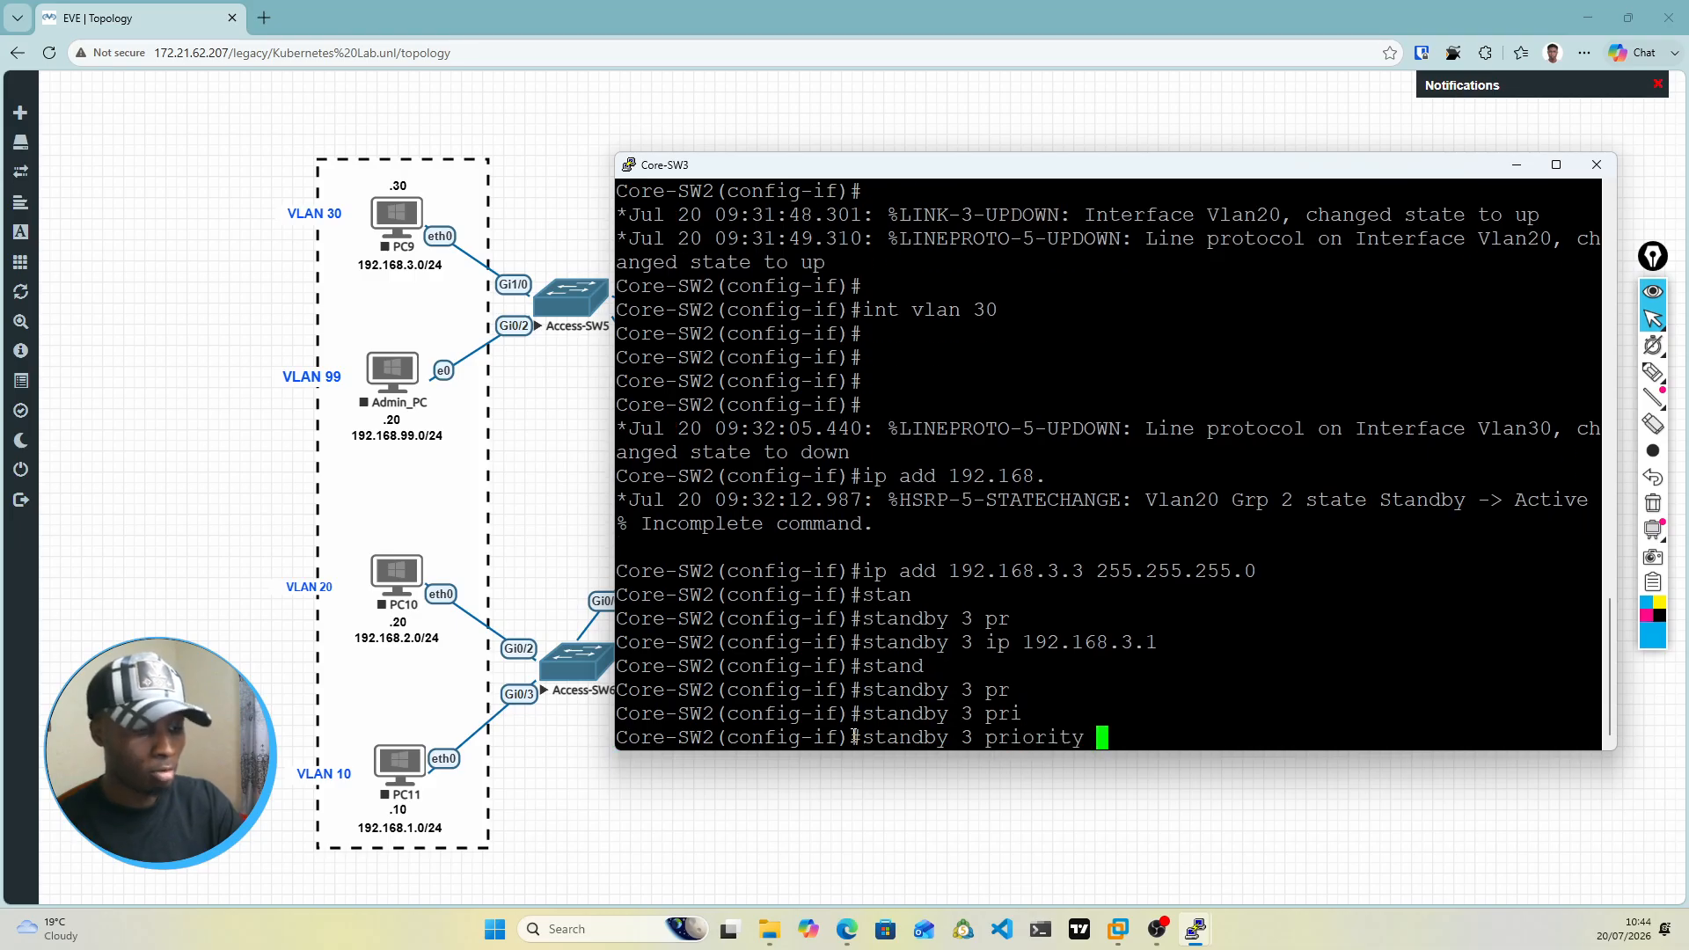
pyautogui.write('100')
pyautogui.press('Return')
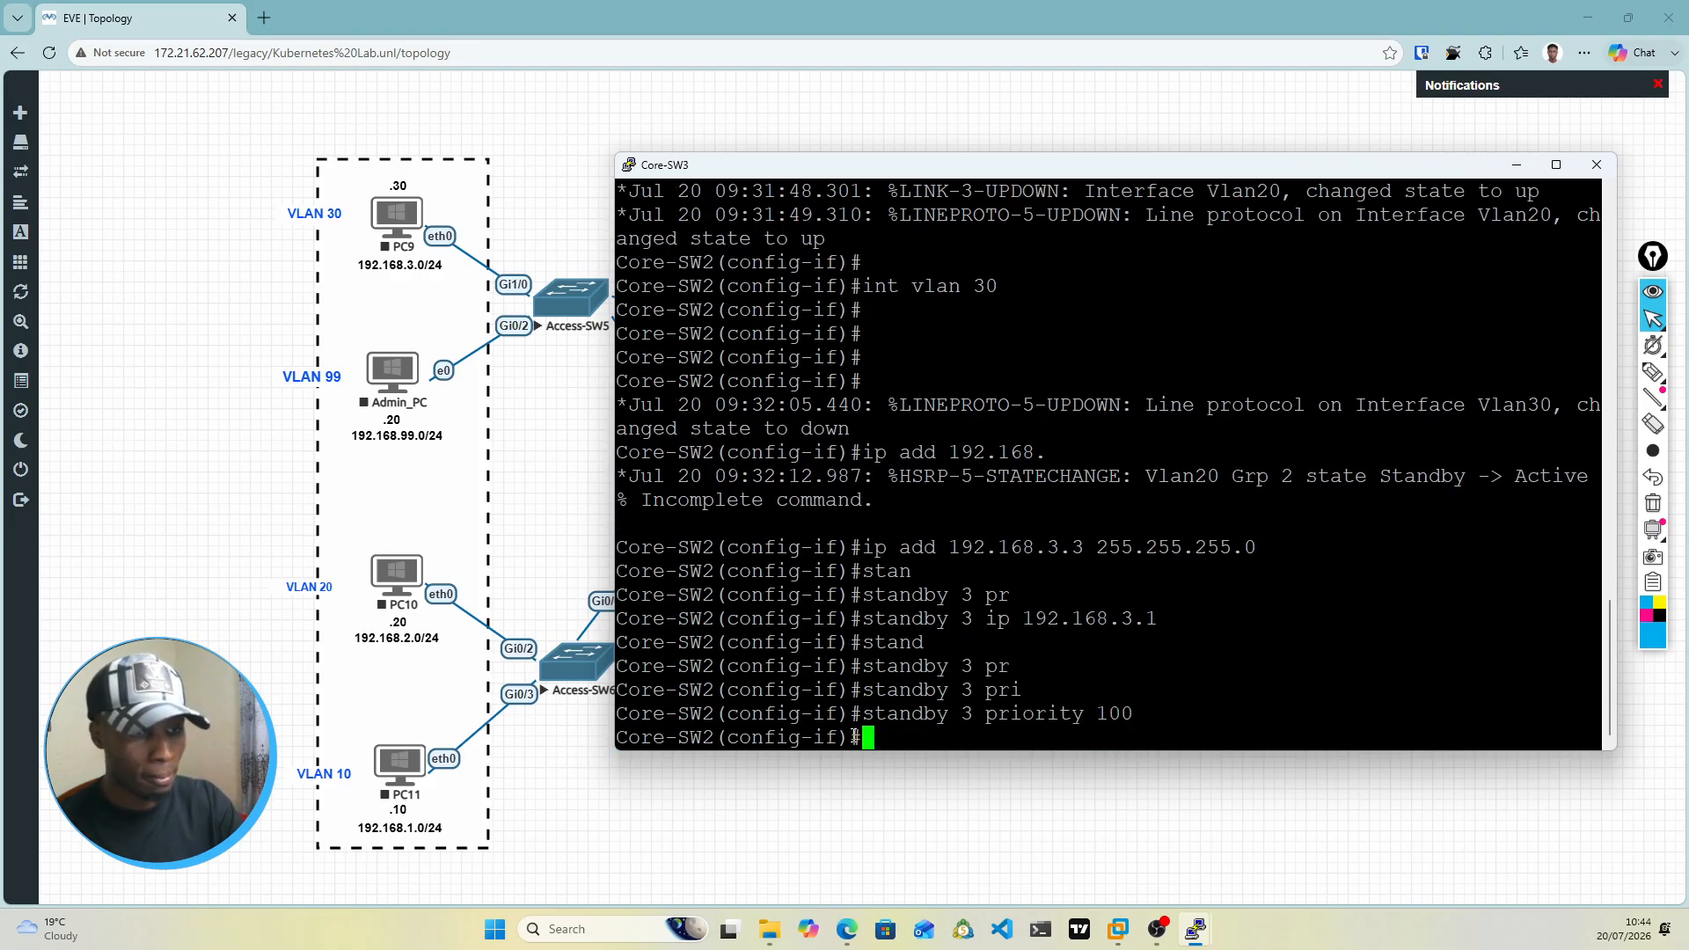
# Step: Enable preempt for standby group 3 on the VLAN 30 interface
pyautogui.write('stand')
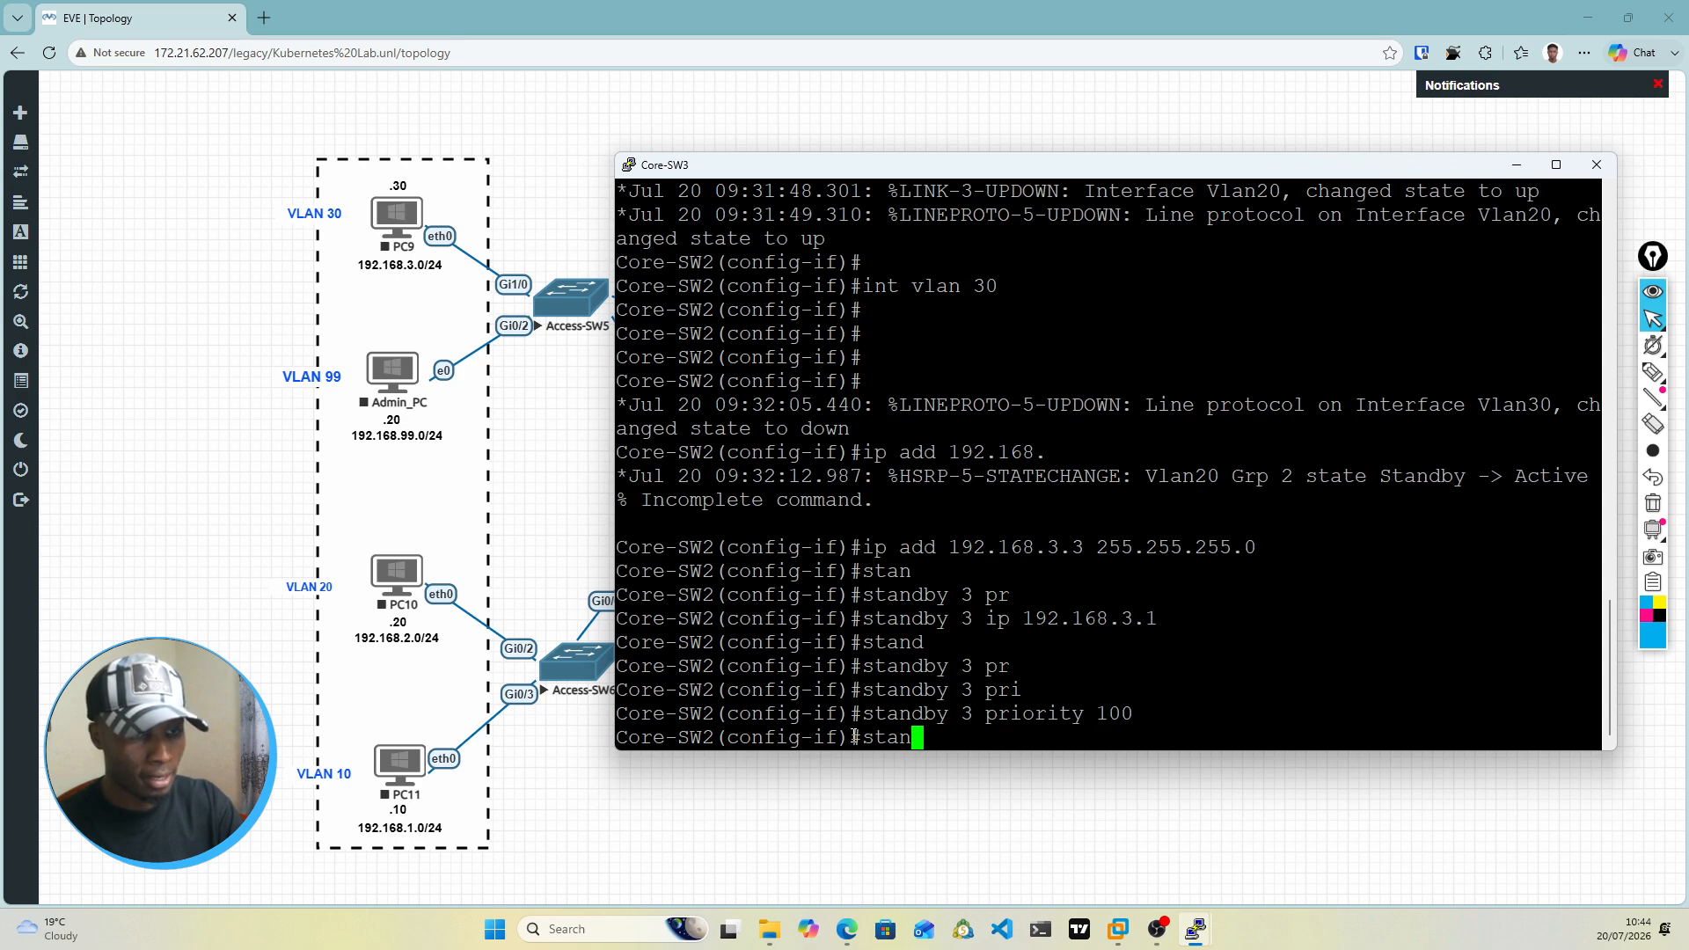
pyautogui.press('Tab')
pyautogui.write('3 r~')
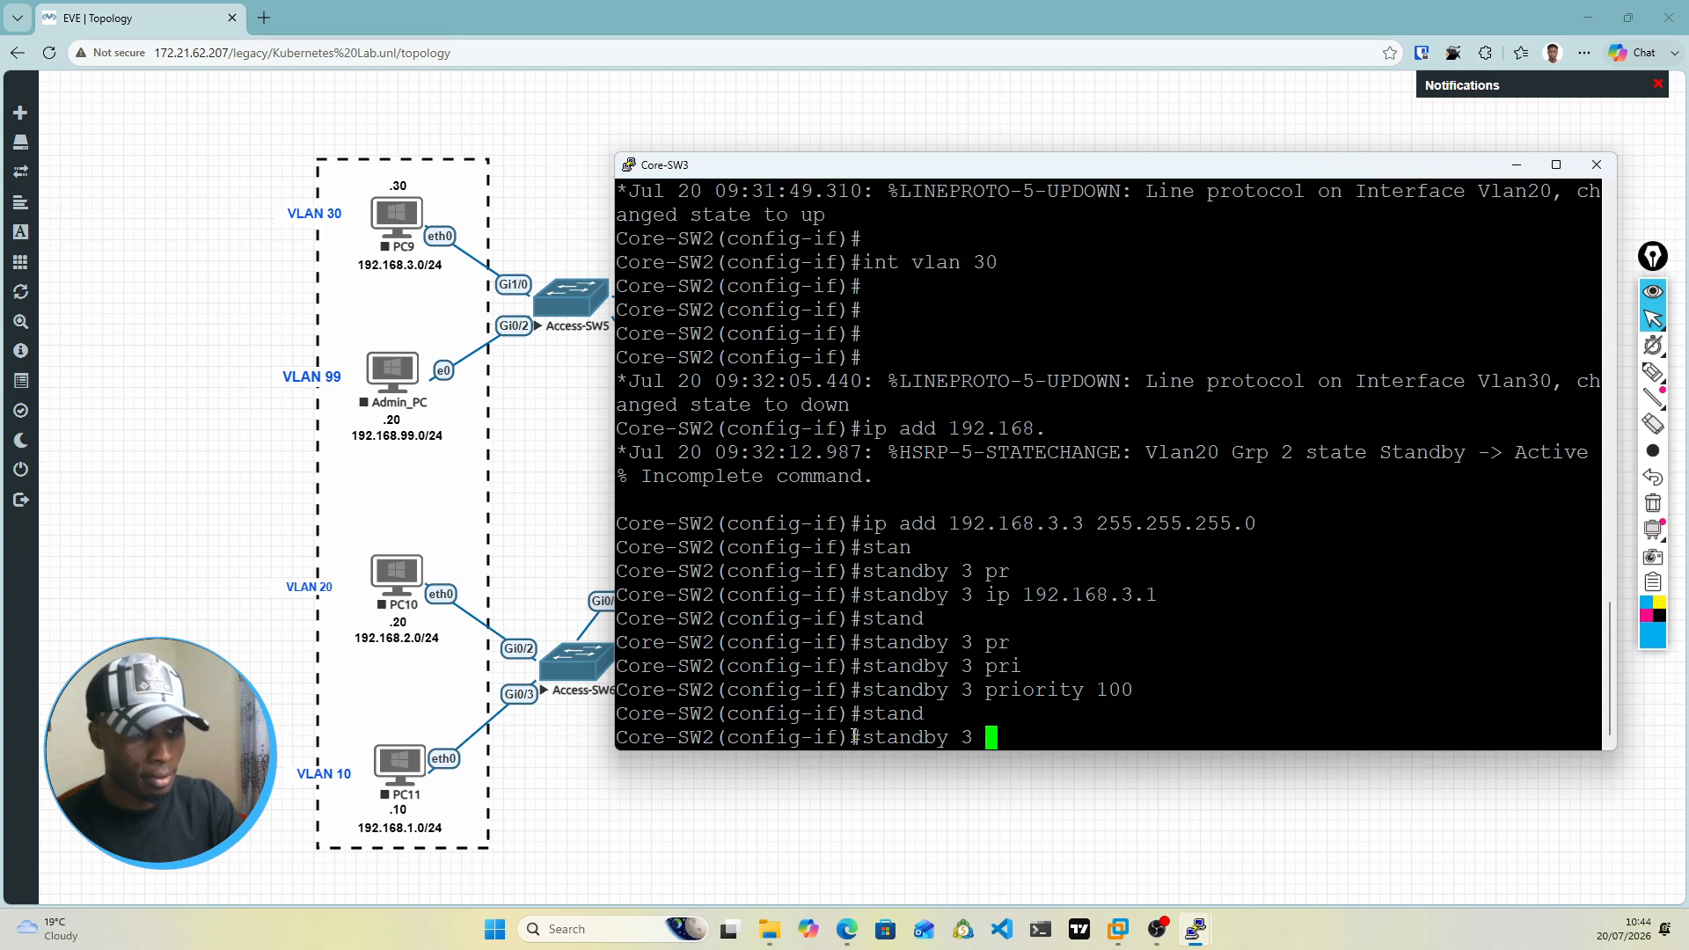
pyautogui.press('BackSpace')
pyautogui.press('BackSpace')
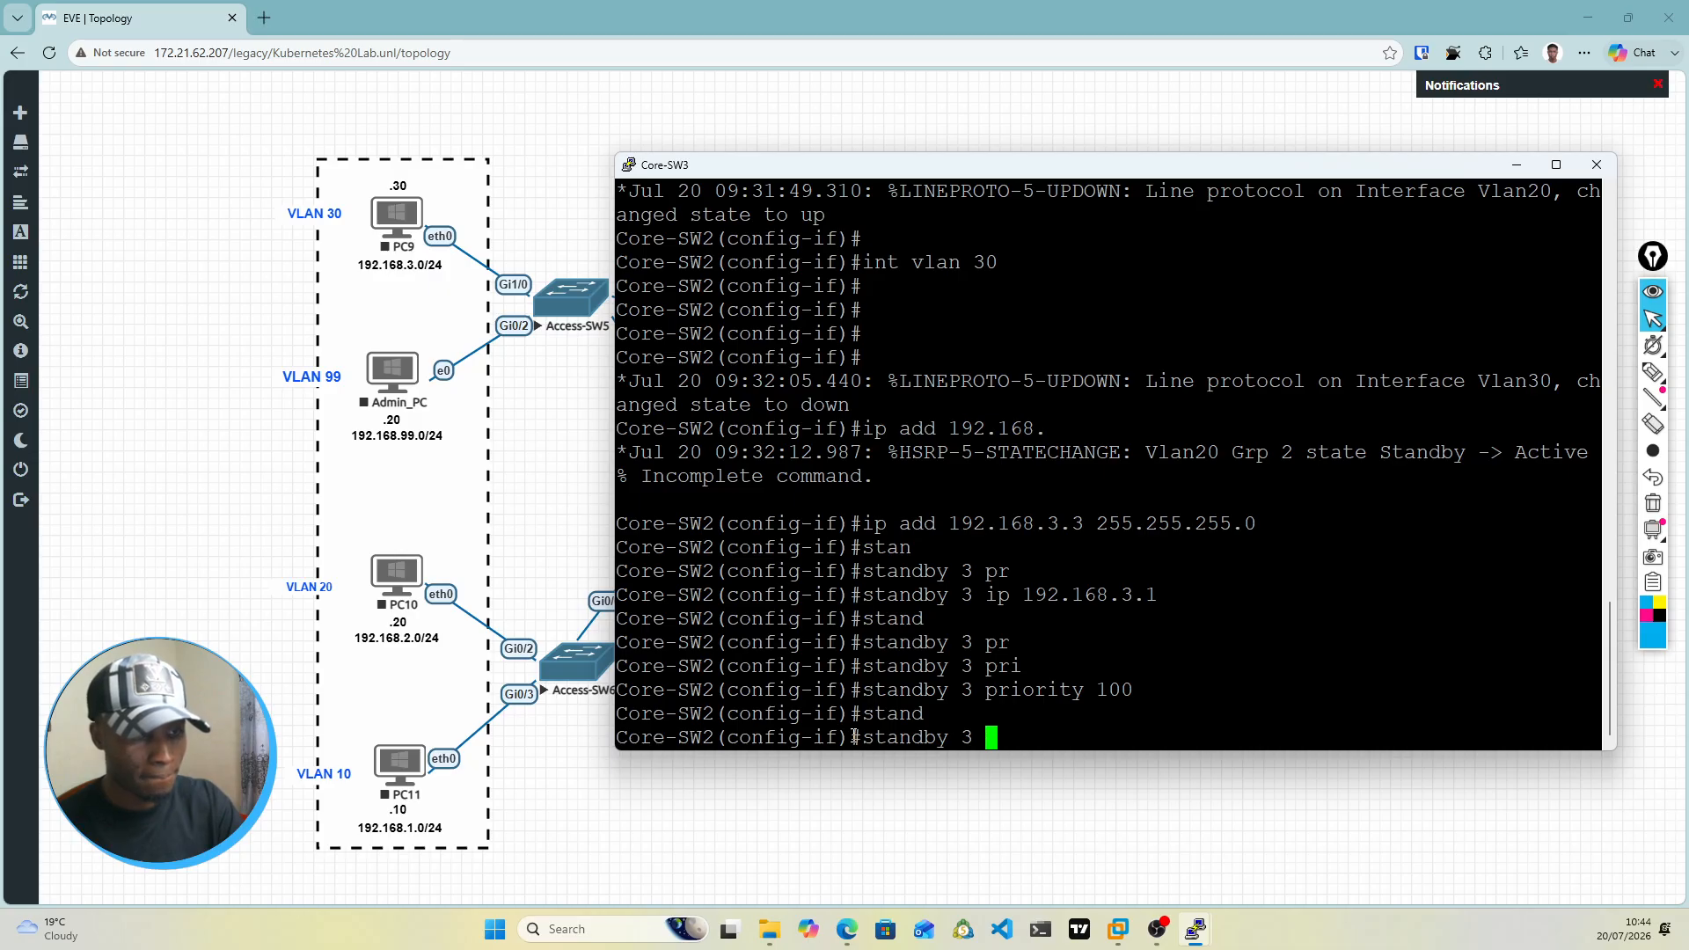
pyautogui.write('pr')
pyautogui.press('Tab')
pyautogui.write('e')
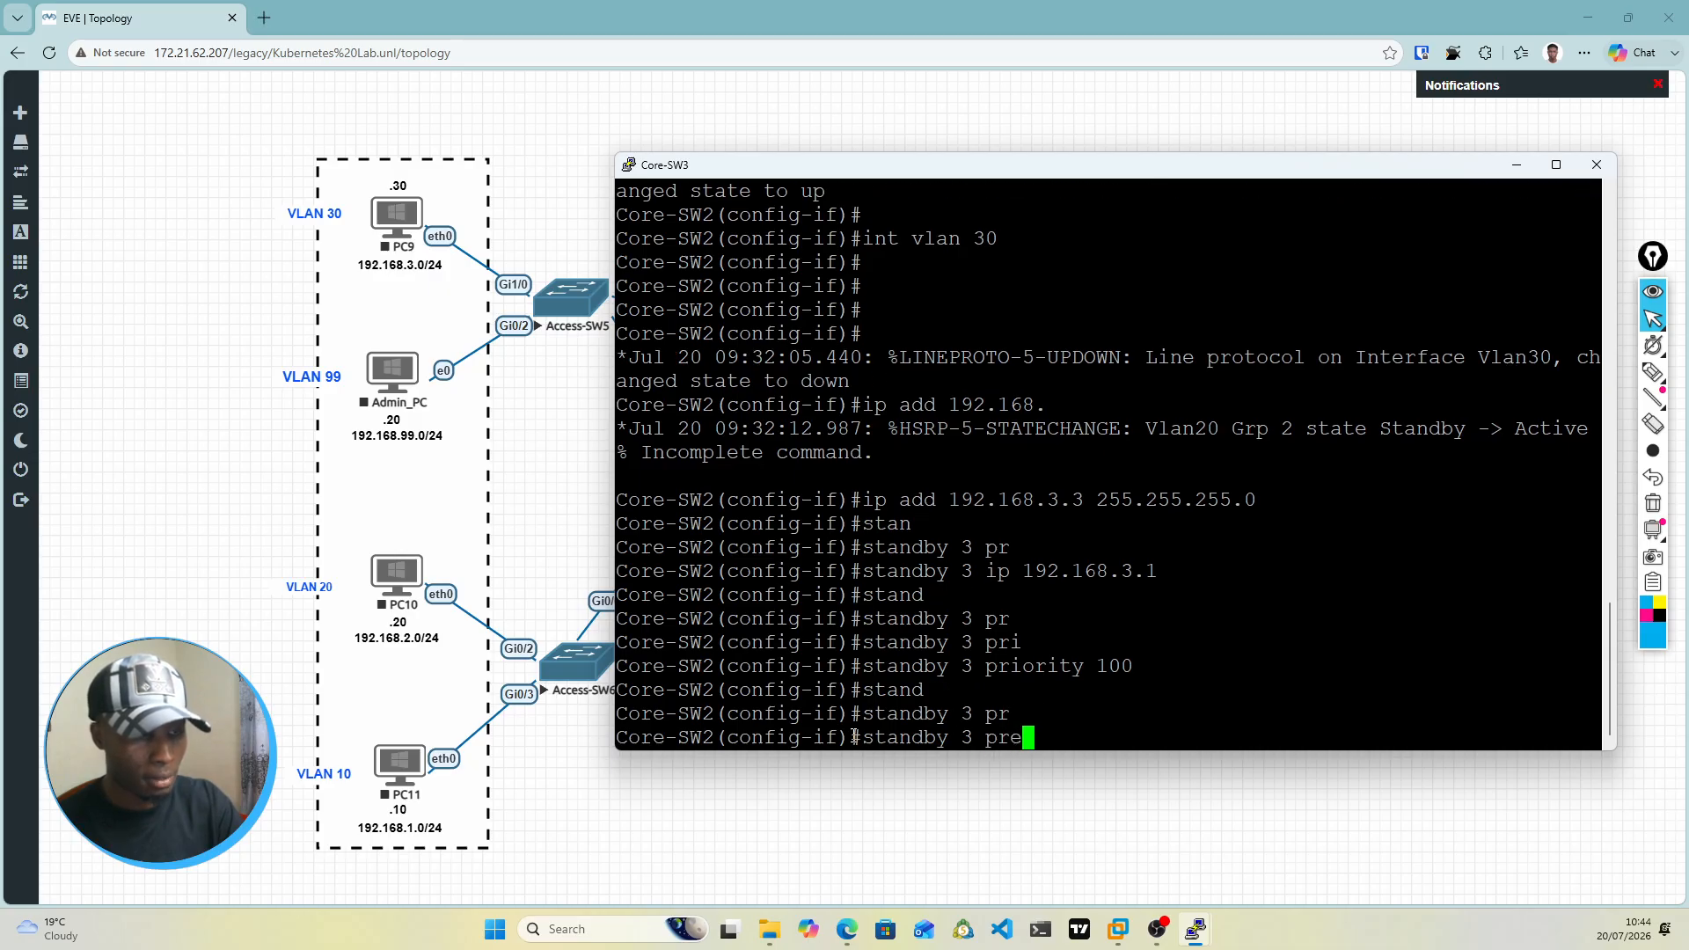
pyautogui.press('Tab')
pyautogui.press('Return')
pyautogui.press('Return')
# Step: Bring up the VLAN 30 interface with no shut
pyautogui.write('no ')
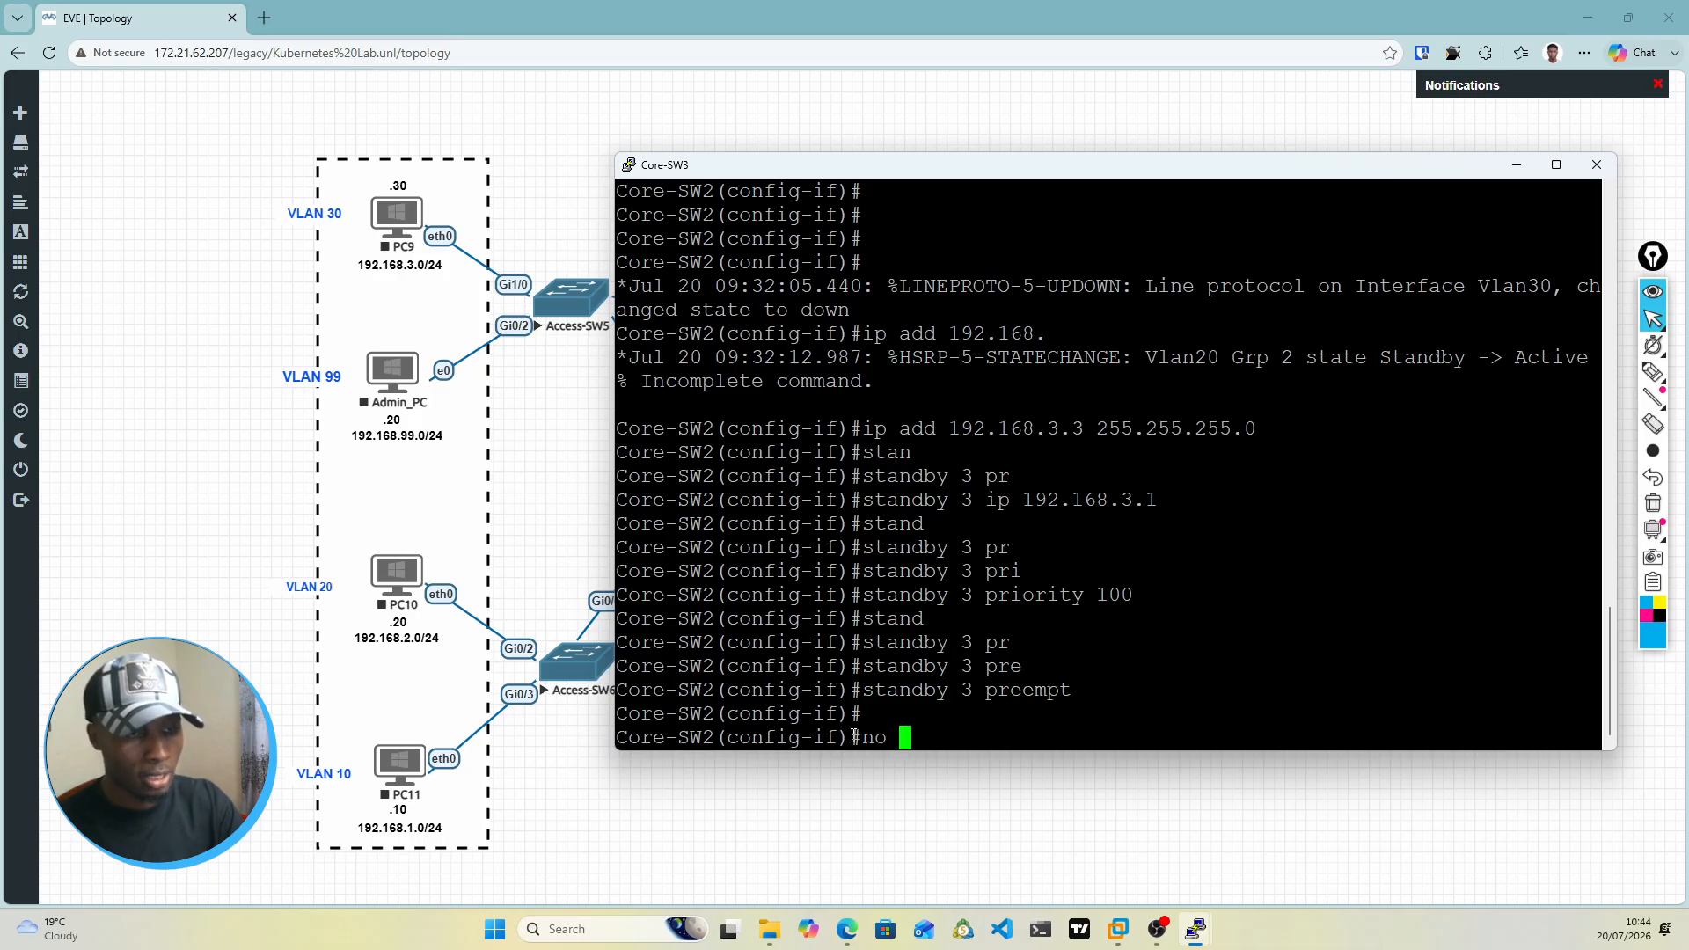
pyautogui.write('shut')
pyautogui.press('Return')
pyautogui.press('Return')
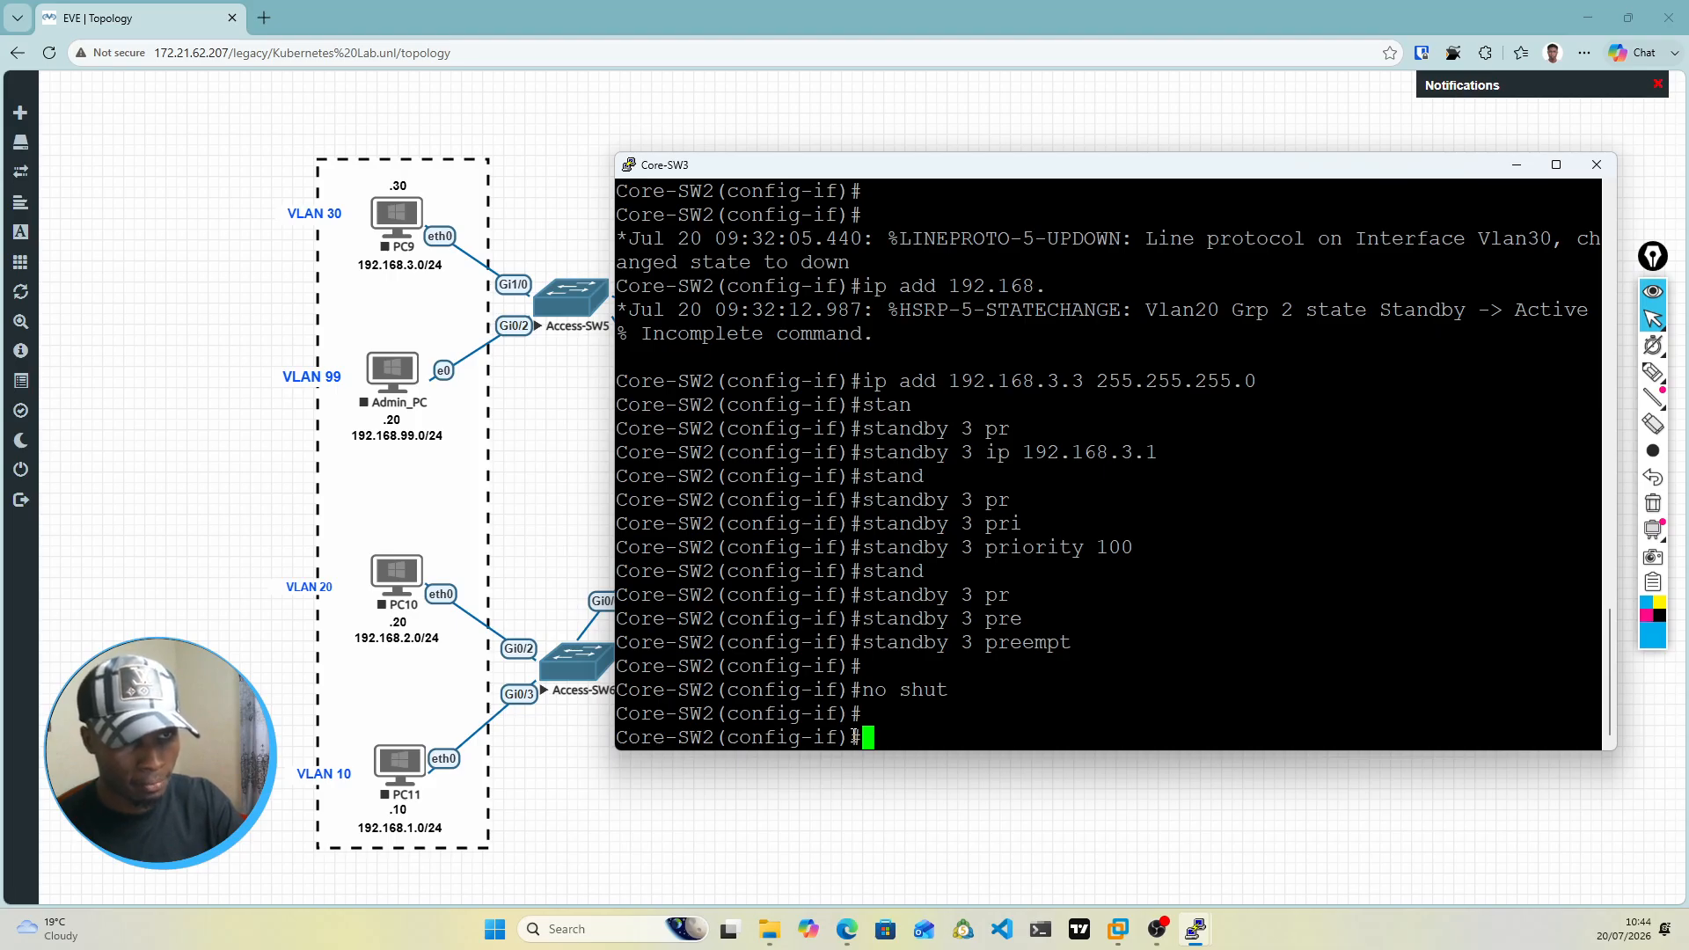
# Step: Enter interface configuration for VLAN 99 on the core switch and return to a clean prompt
pyautogui.write('int vlan')
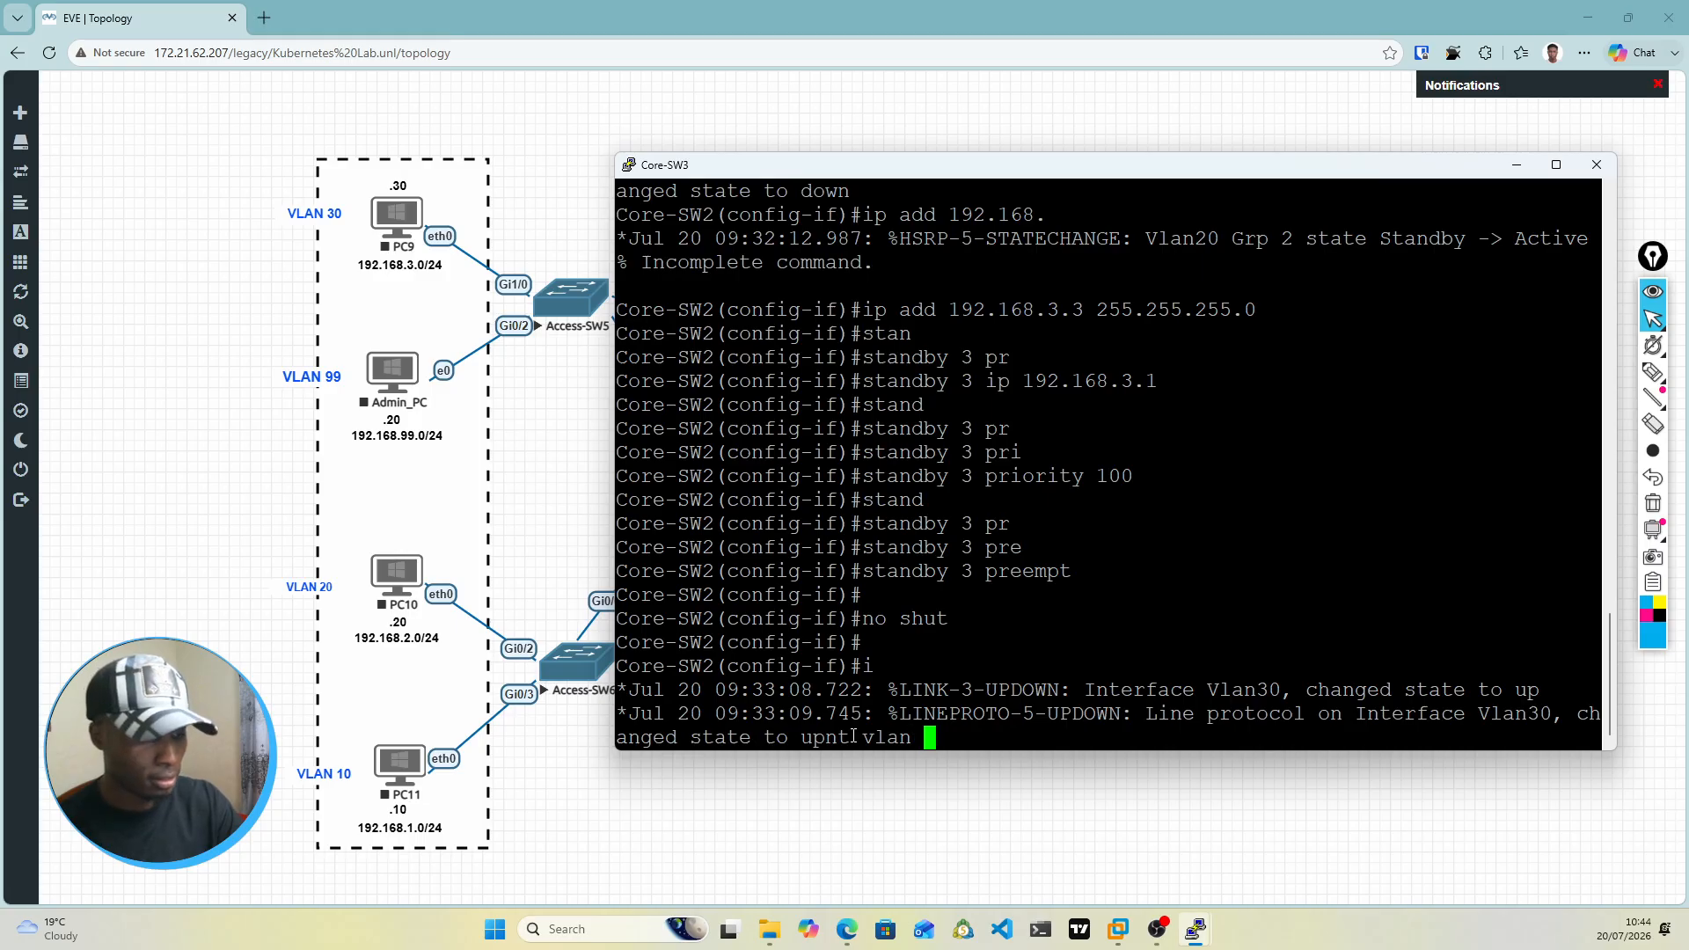
pyautogui.write(' 99')
pyautogui.press('Return')
pyautogui.press('Return')
pyautogui.press('Return')
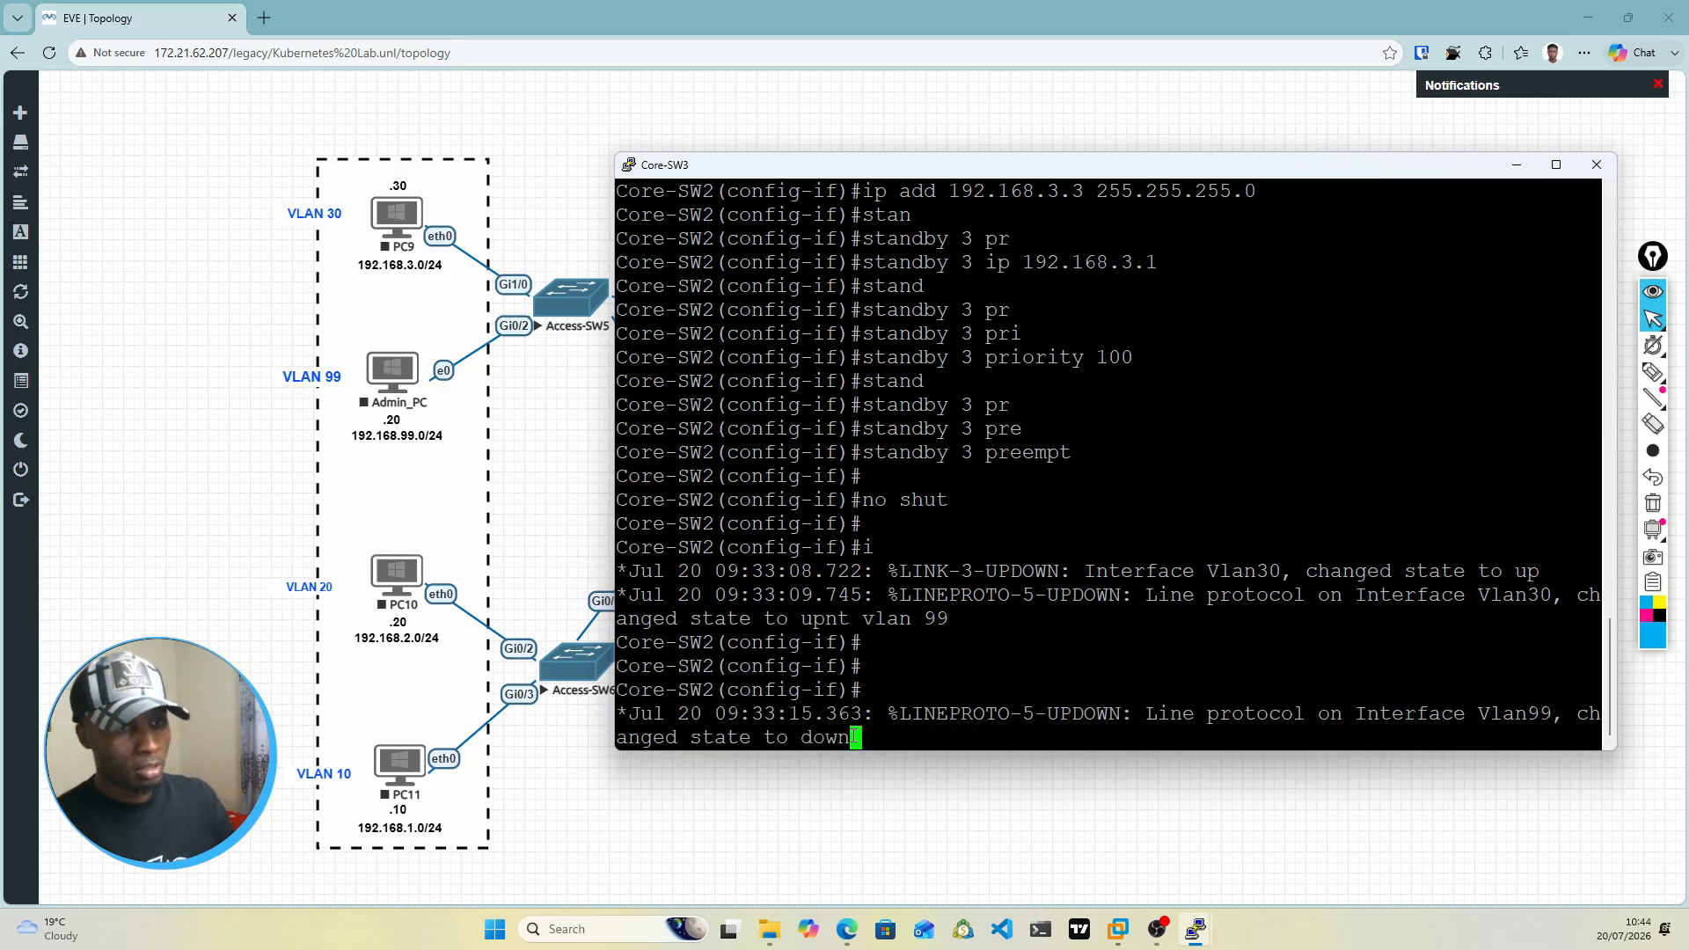
pyautogui.press('Return')
pyautogui.press('Return')
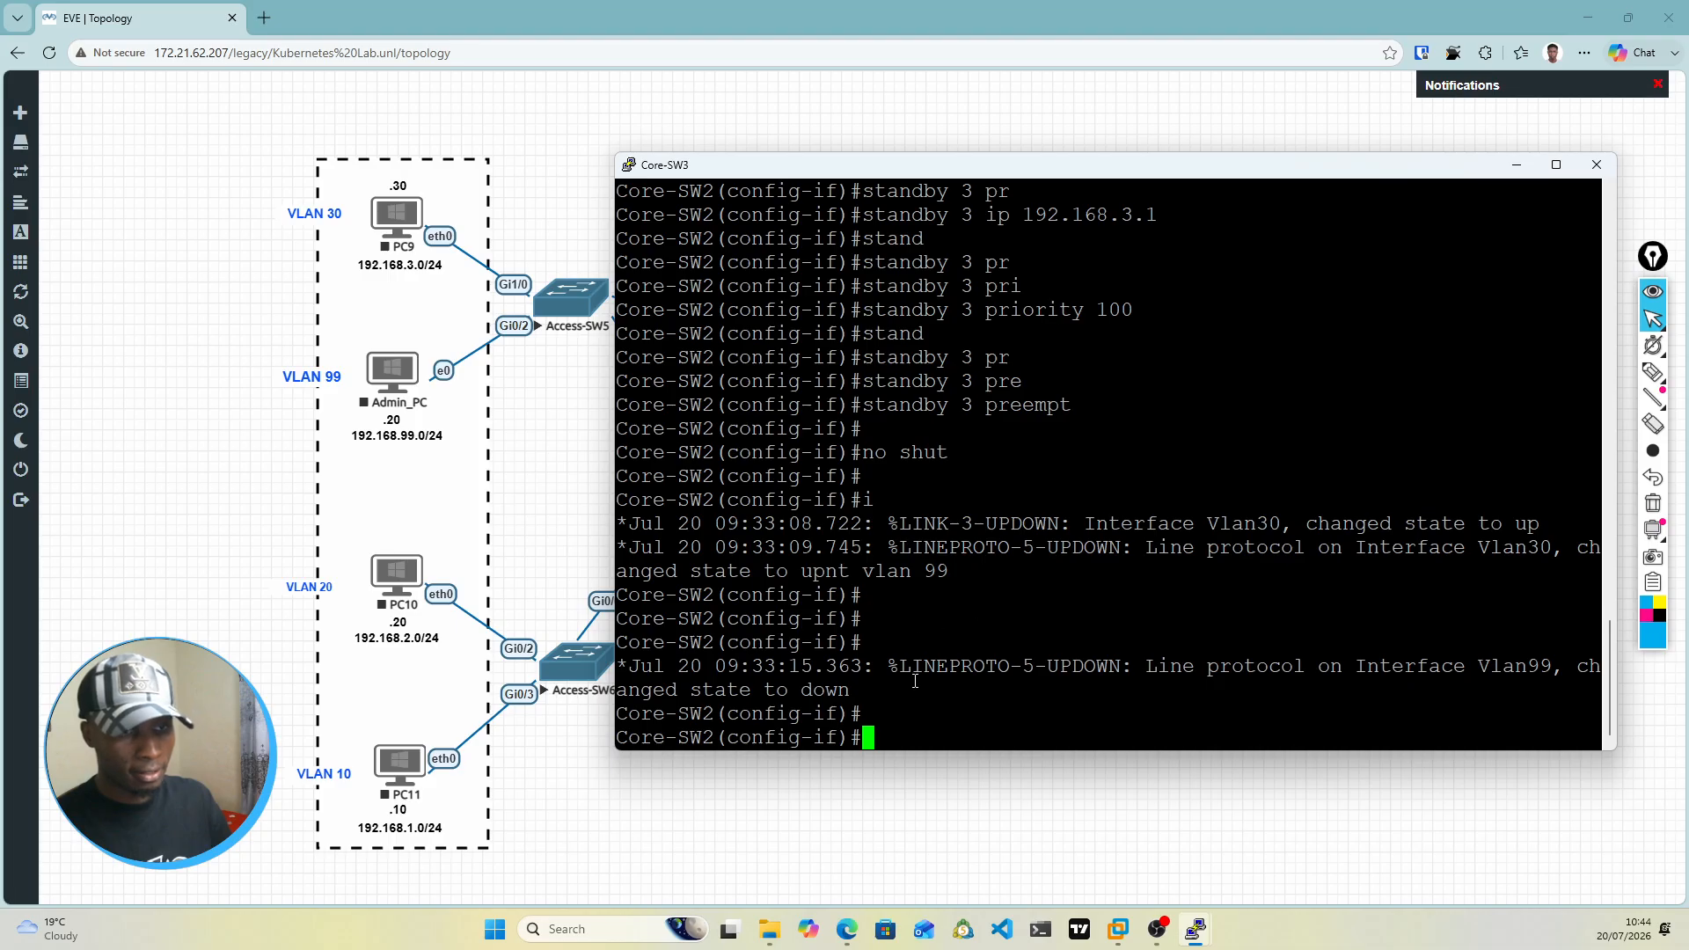
# Step: Examine the HSRP state-change messages for VLAN 20 group 2 and VLAN 30 group 3 in the console output
pyautogui.scroll(8, 1020, 635)
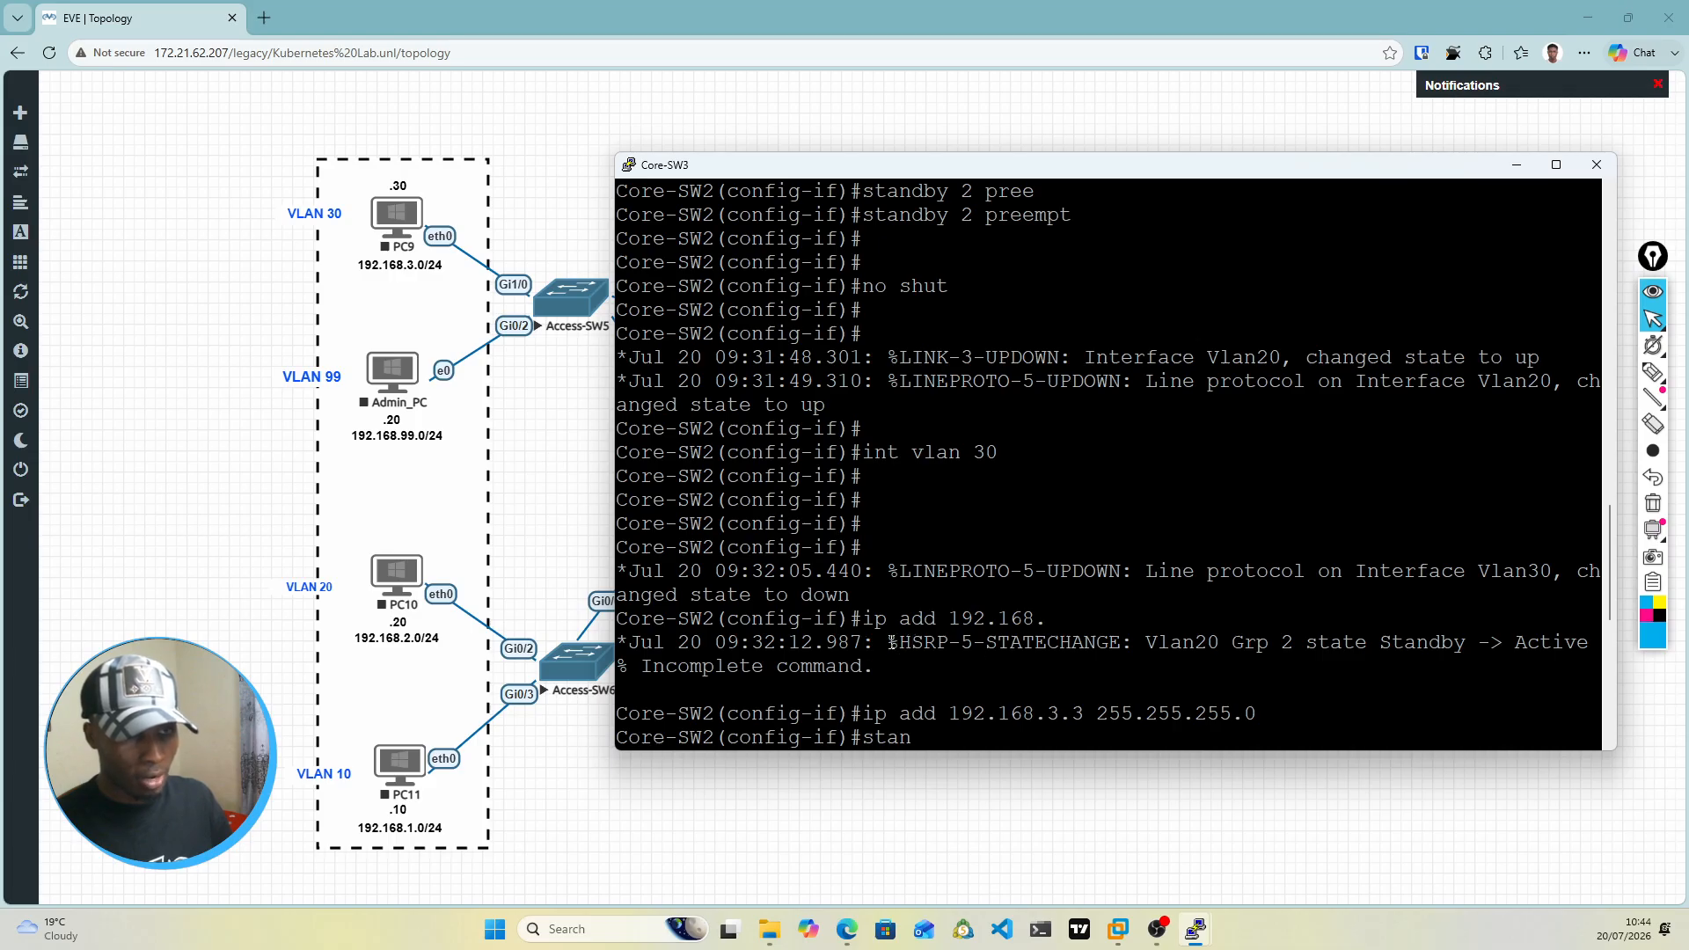
pyautogui.moveTo(888, 643); pyautogui.dragTo(1113, 642)
pyautogui.click(1127, 647)
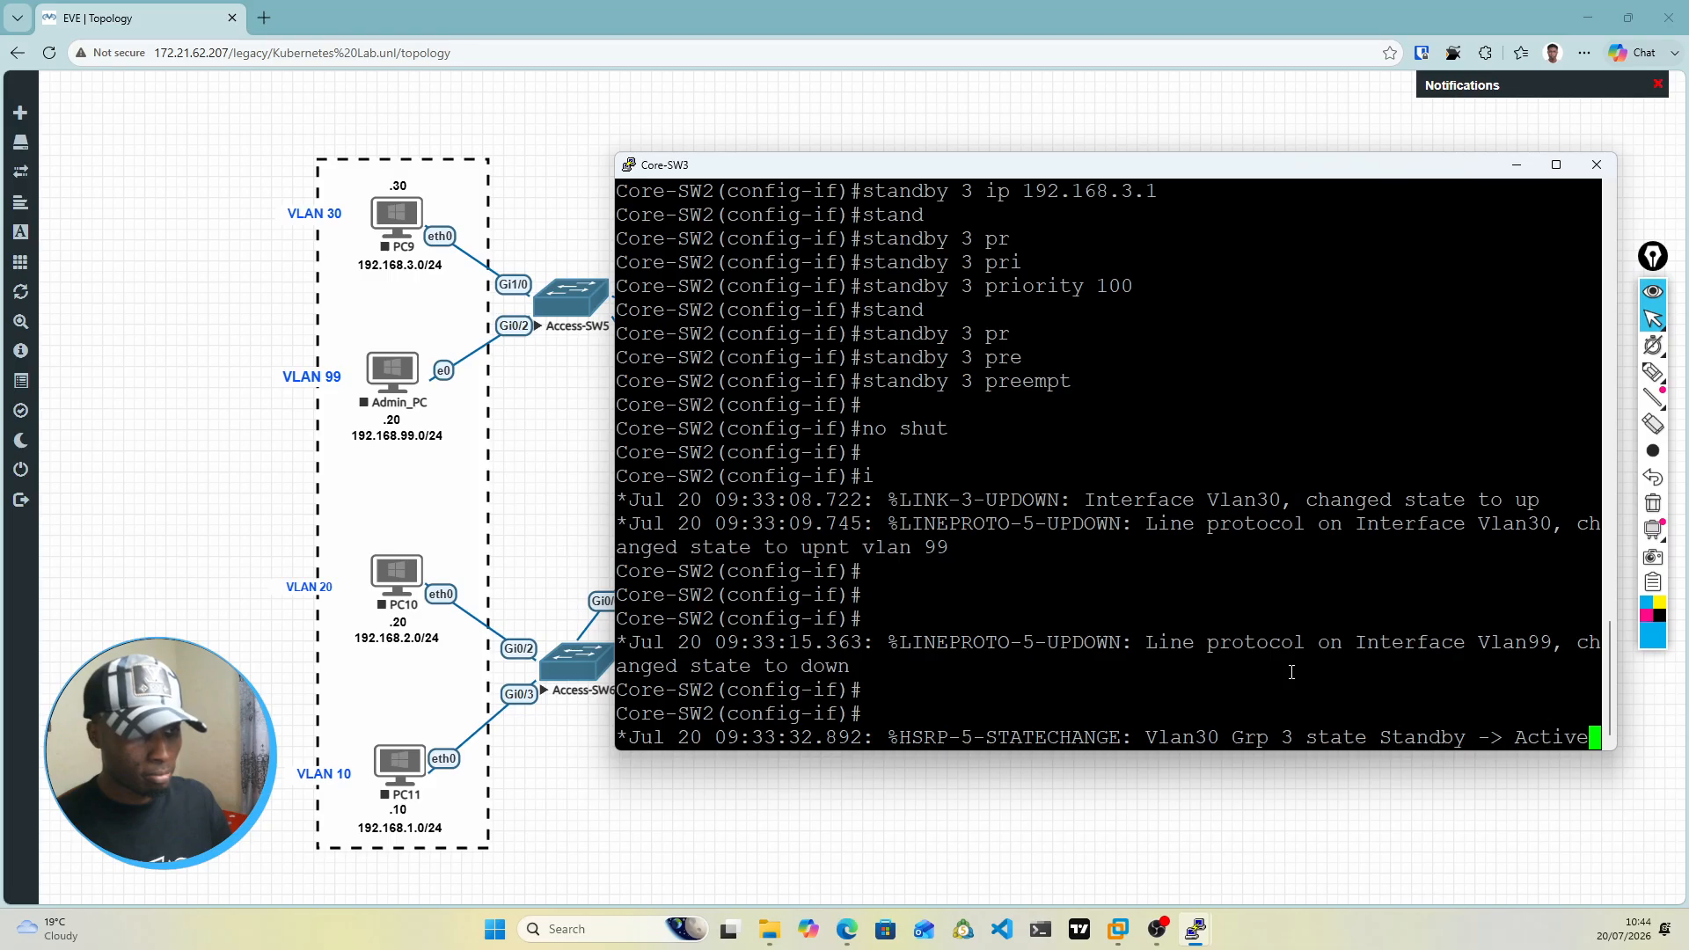
pyautogui.scroll(3, 1232, 678)
pyautogui.scroll(-3, 1144, 676)
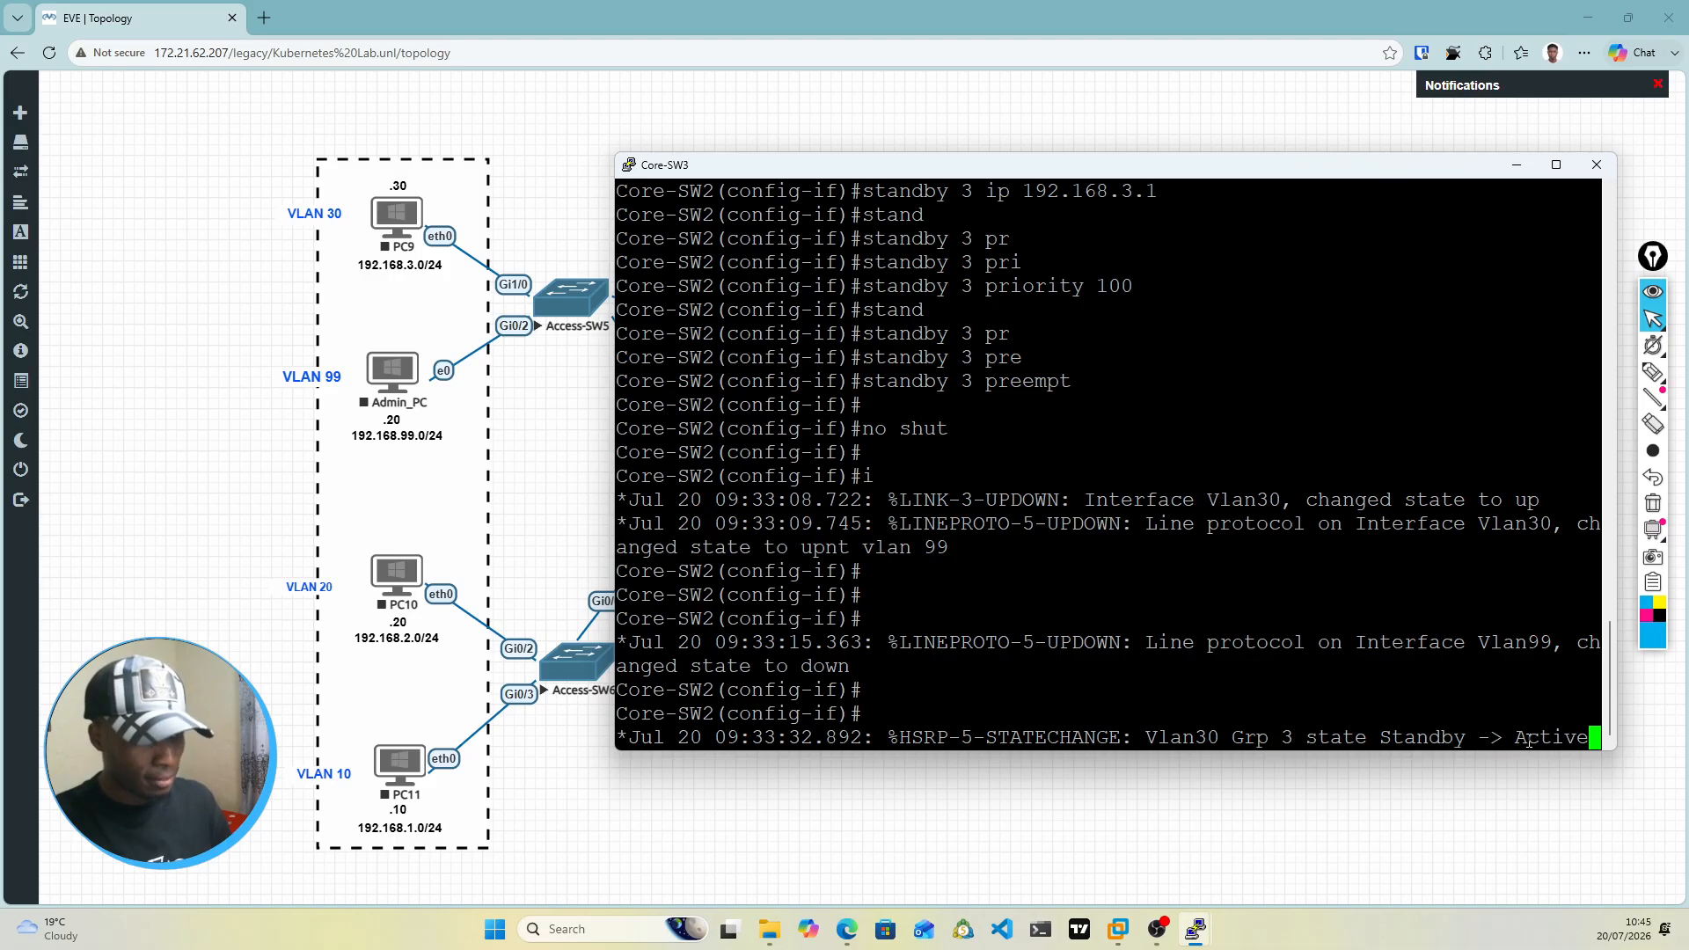
pyautogui.moveTo(1529, 741); pyautogui.dragTo(1583, 739)
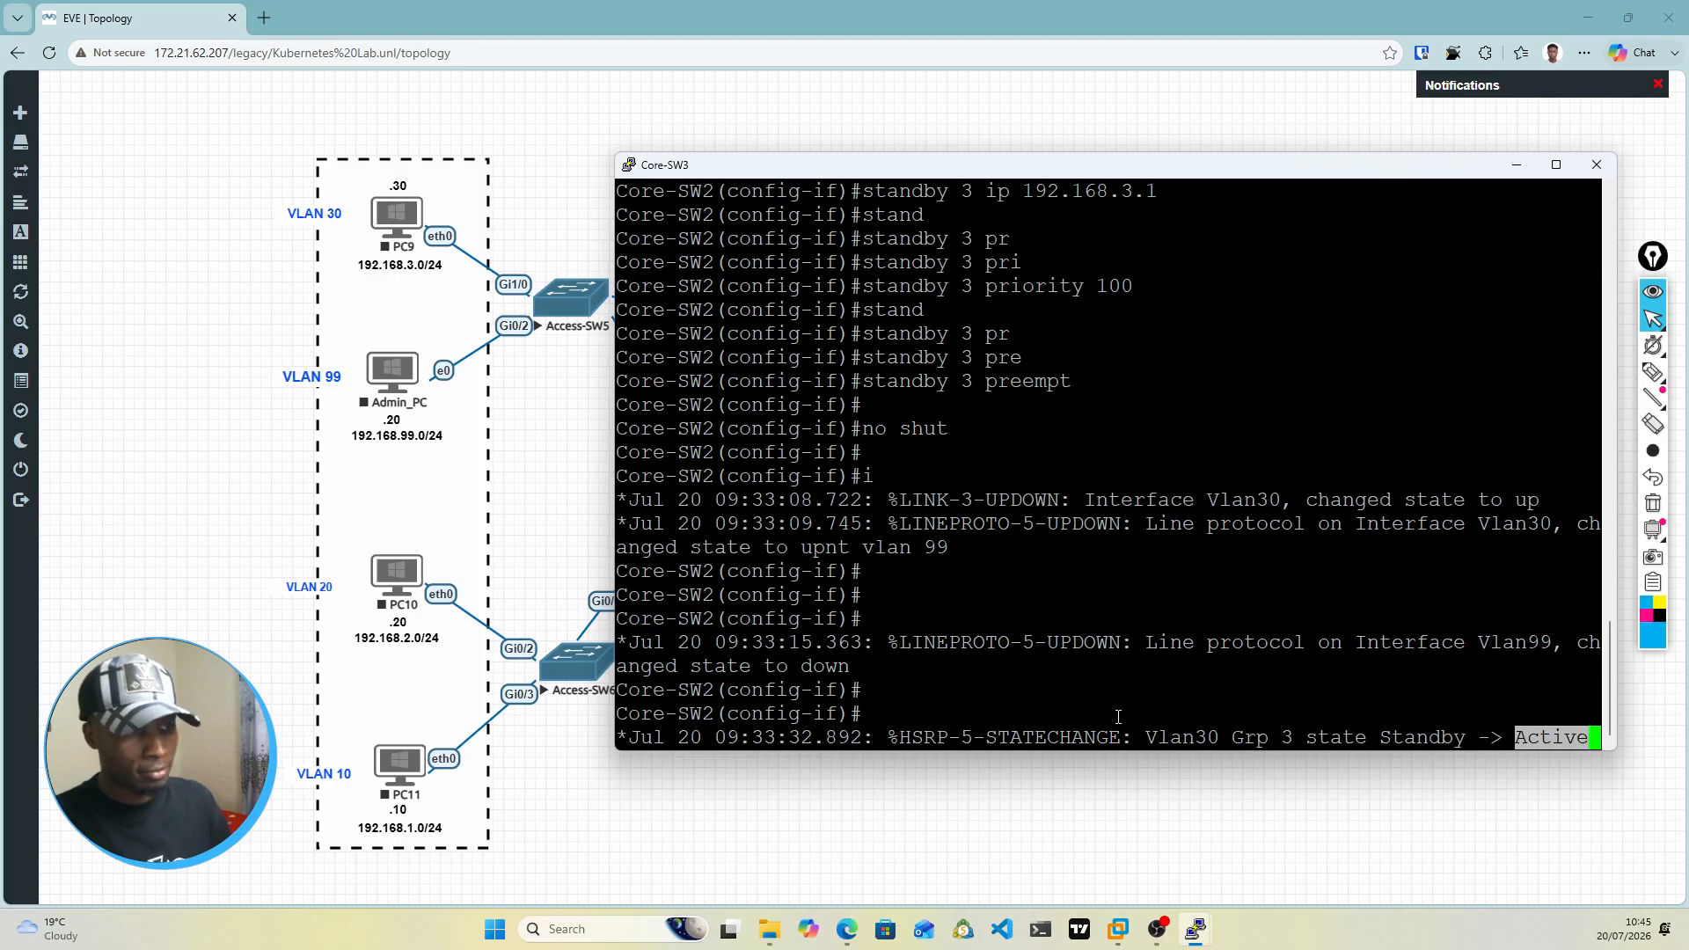
pyautogui.press('Return')
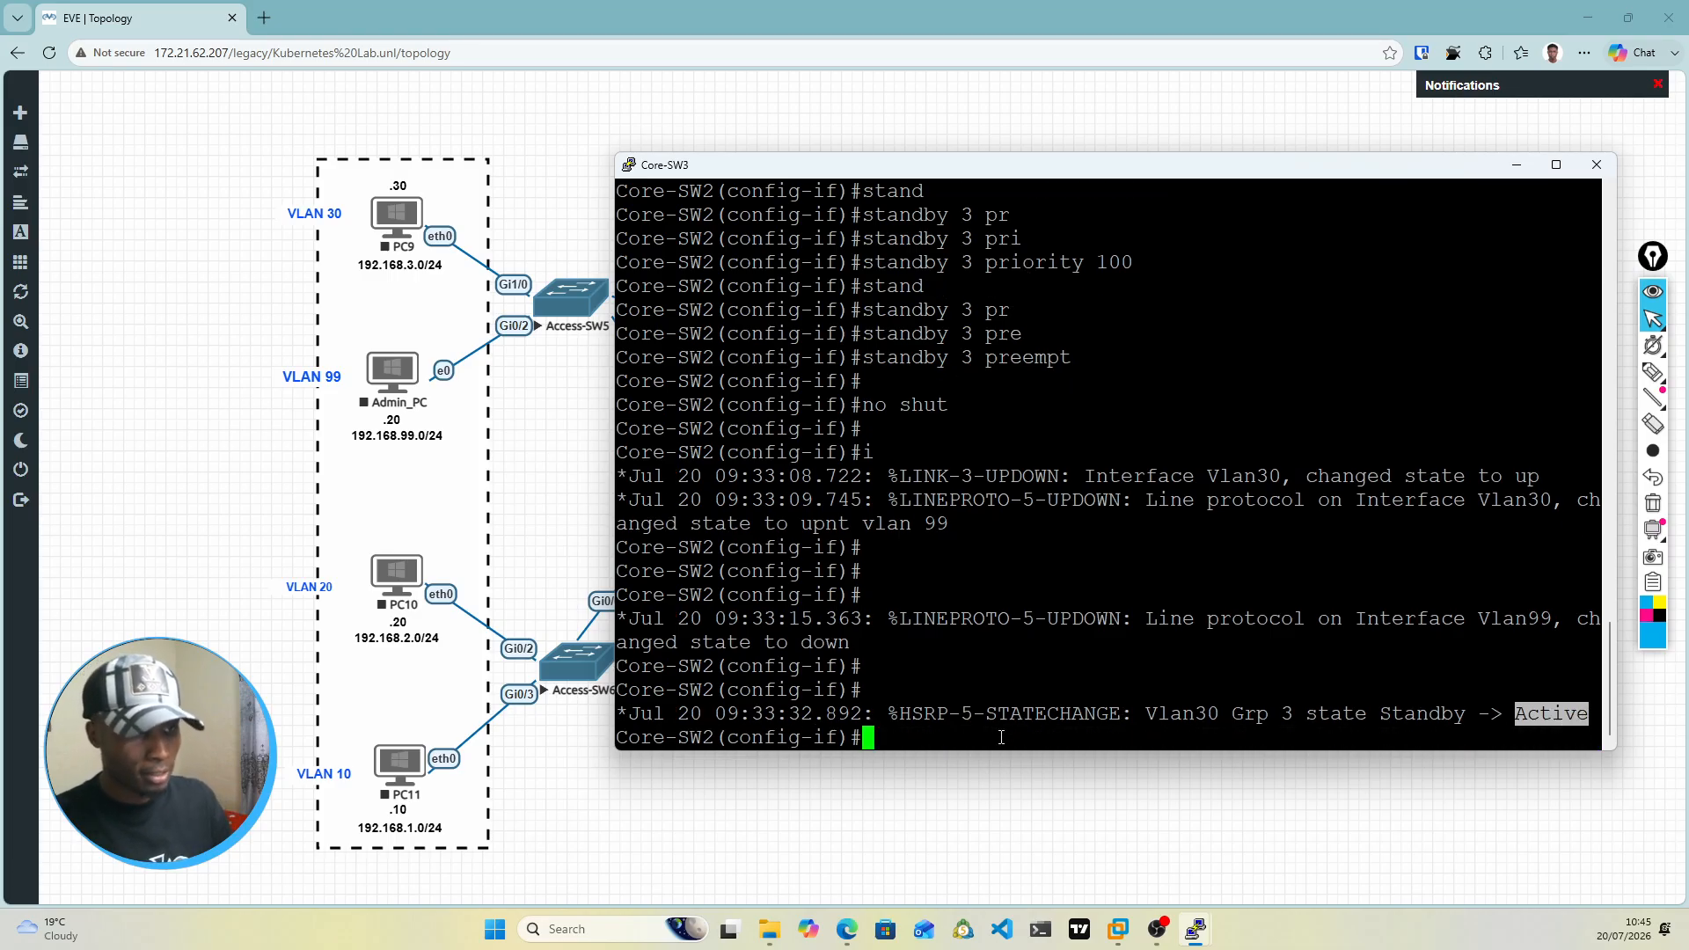
pyautogui.click(1101, 713)
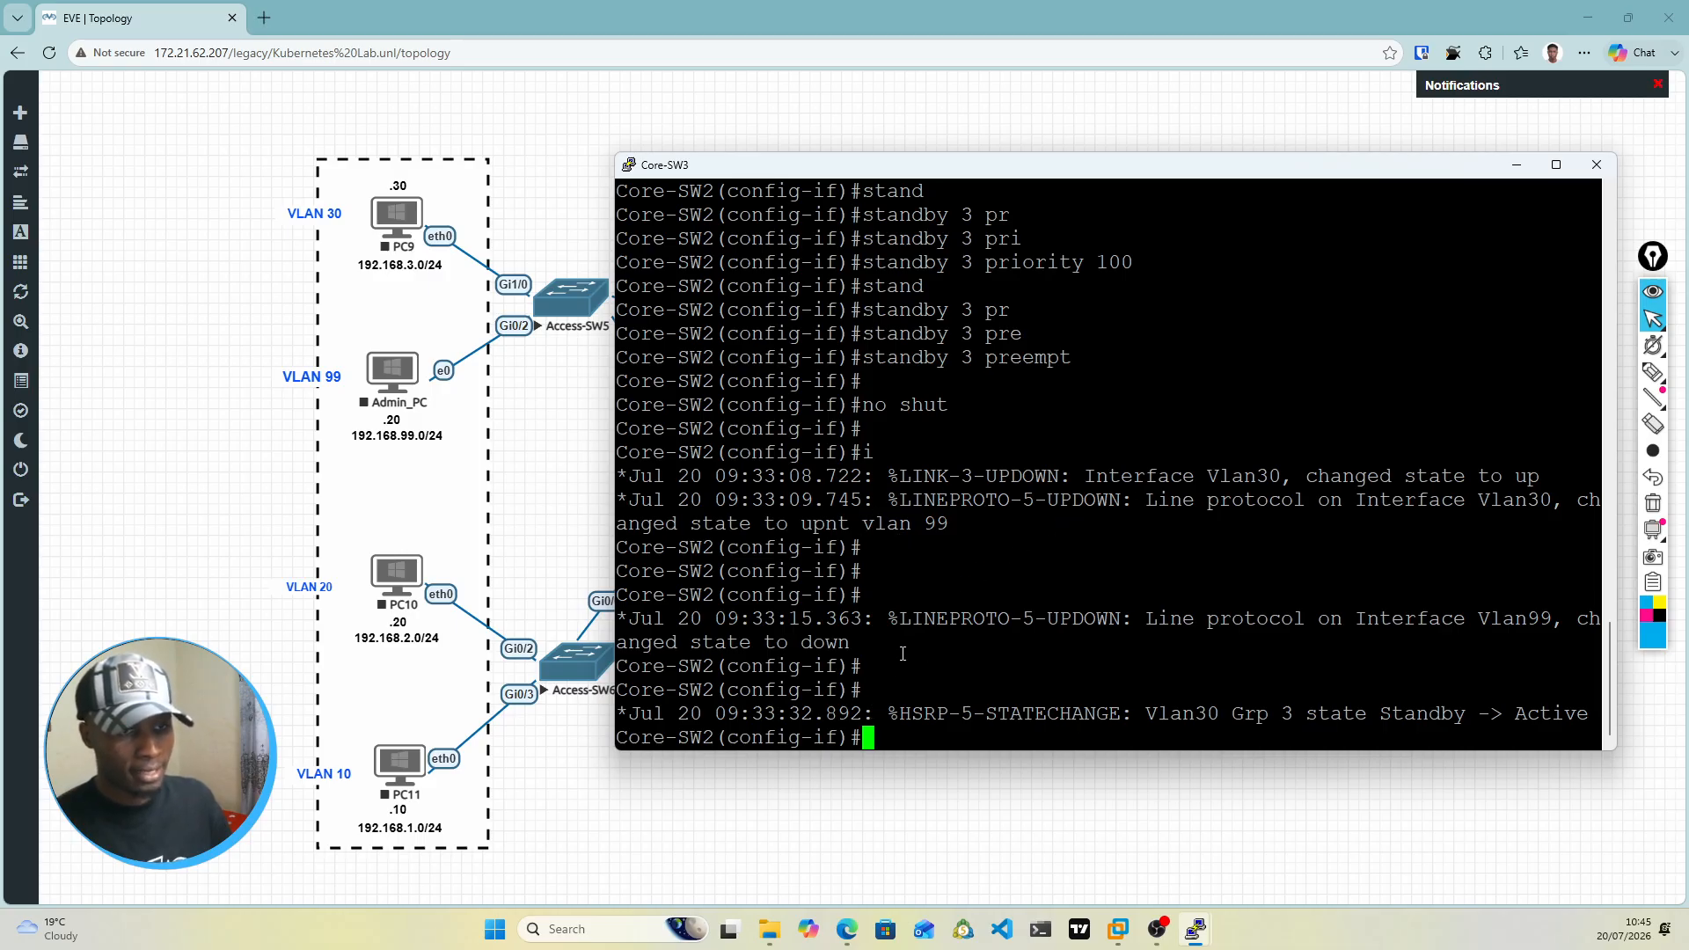
pyautogui.press('Return')
pyautogui.press('Return')
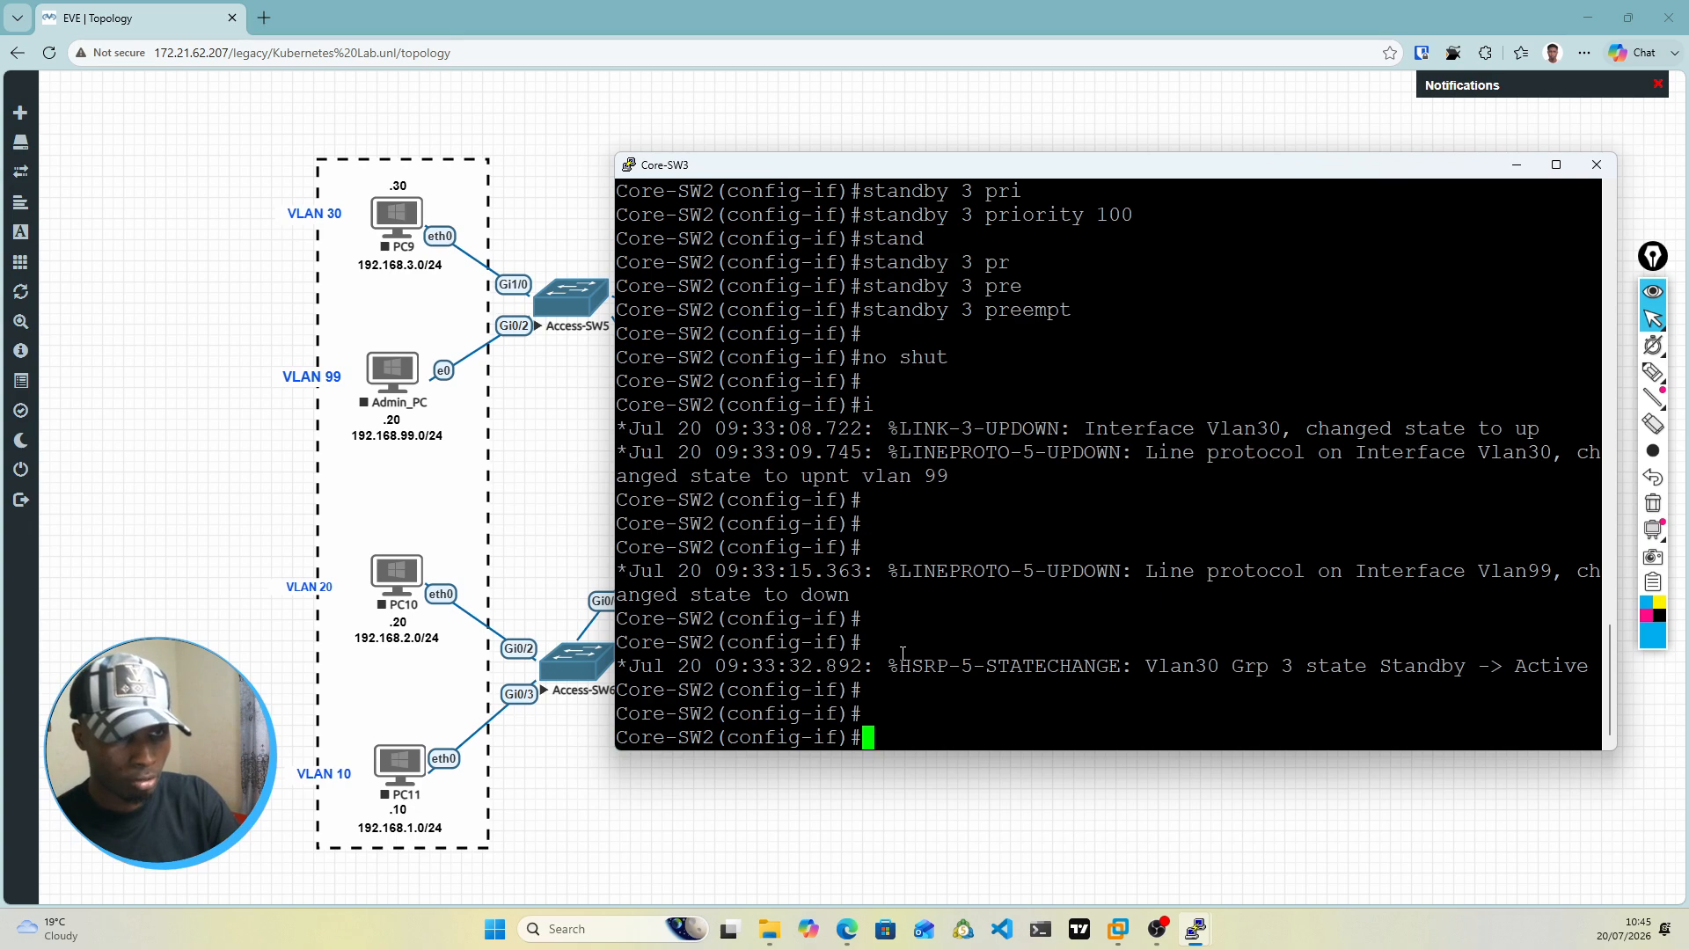
# Step: Enter the VLAN 99 interface configuration and assign it IP address 192.168.99.3 with mask 255.255.255.0
pyautogui.write('int vlan')
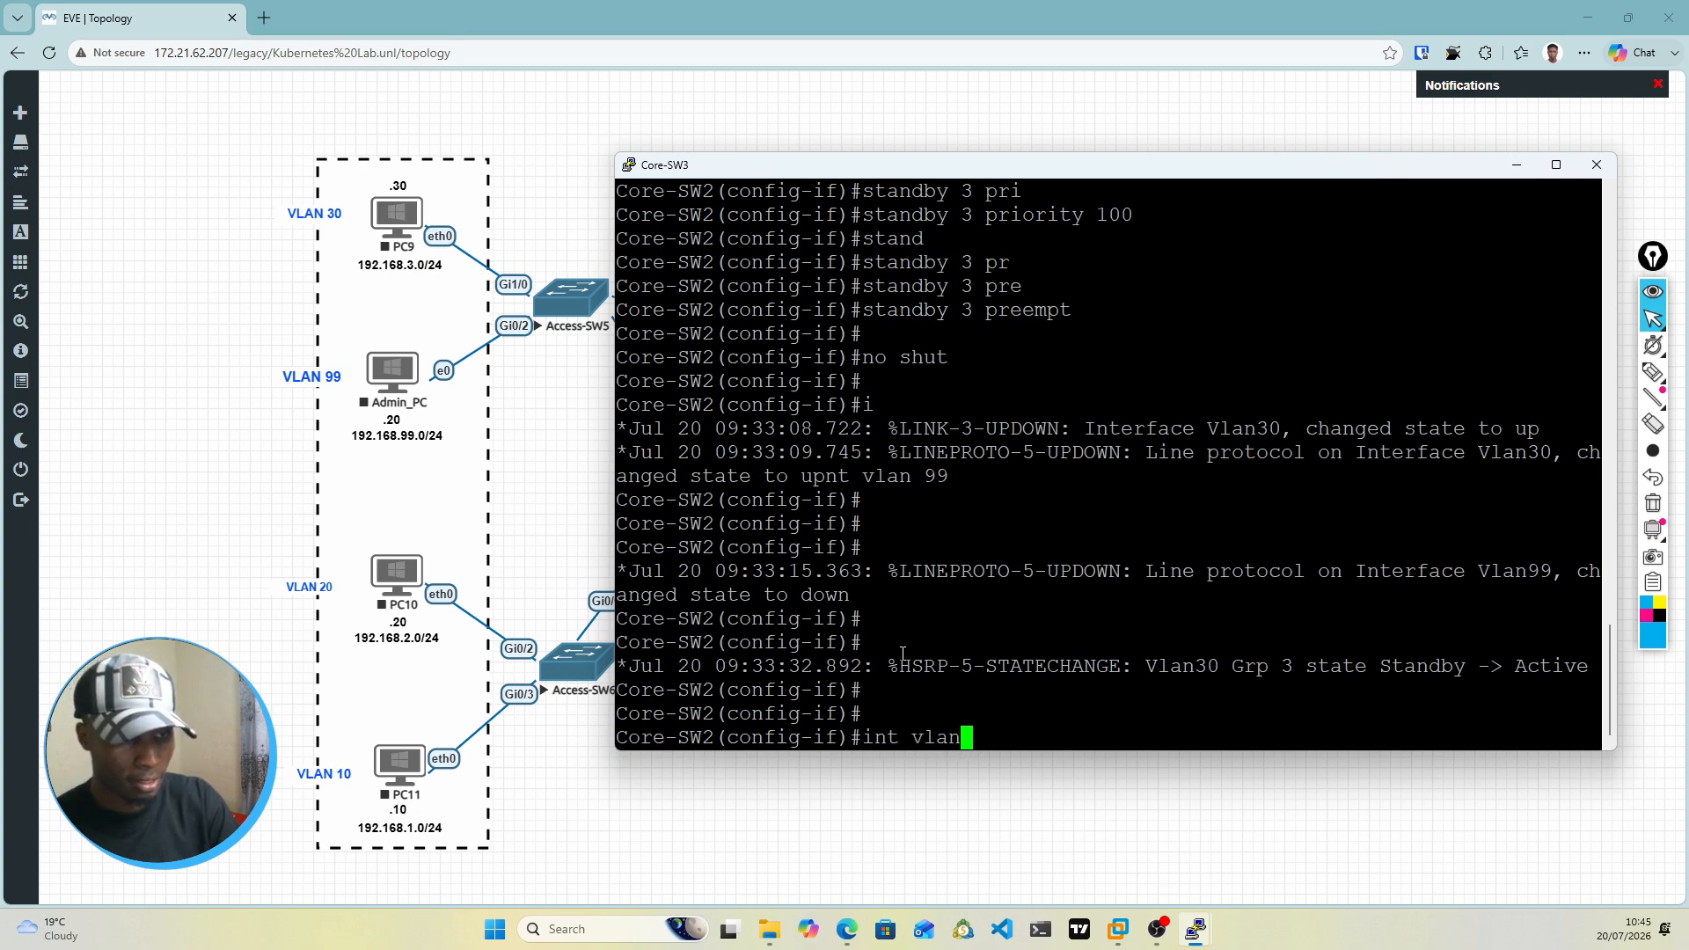
pyautogui.write(' 99')
pyautogui.press('Return')
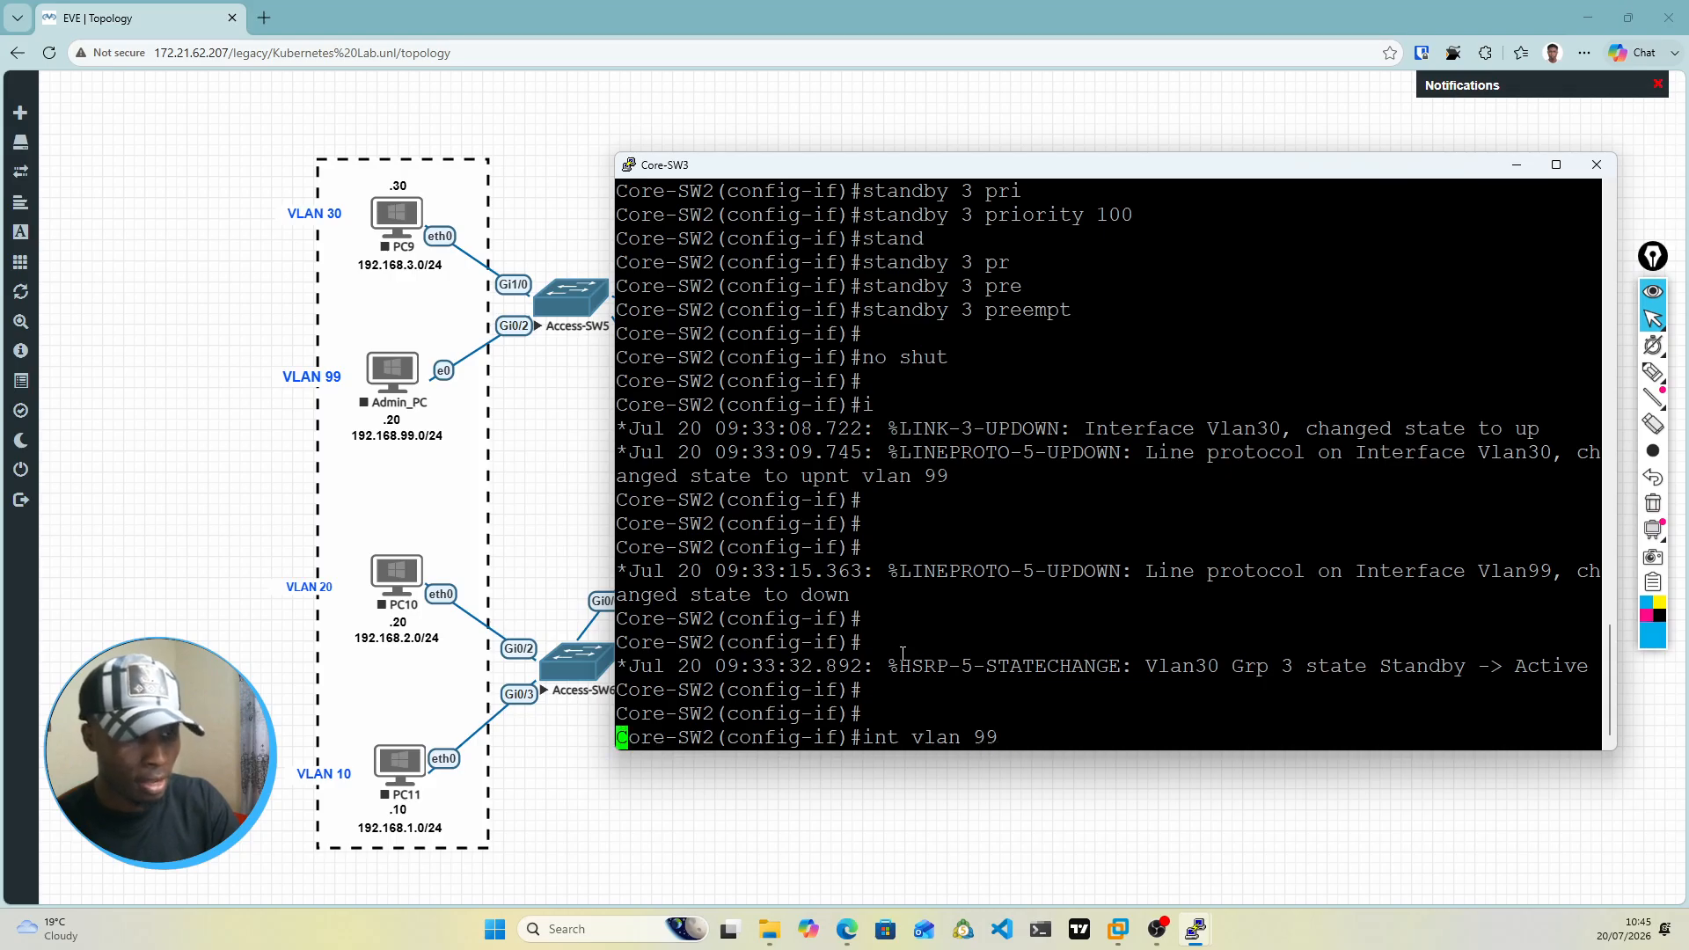
pyautogui.write('ip ad')
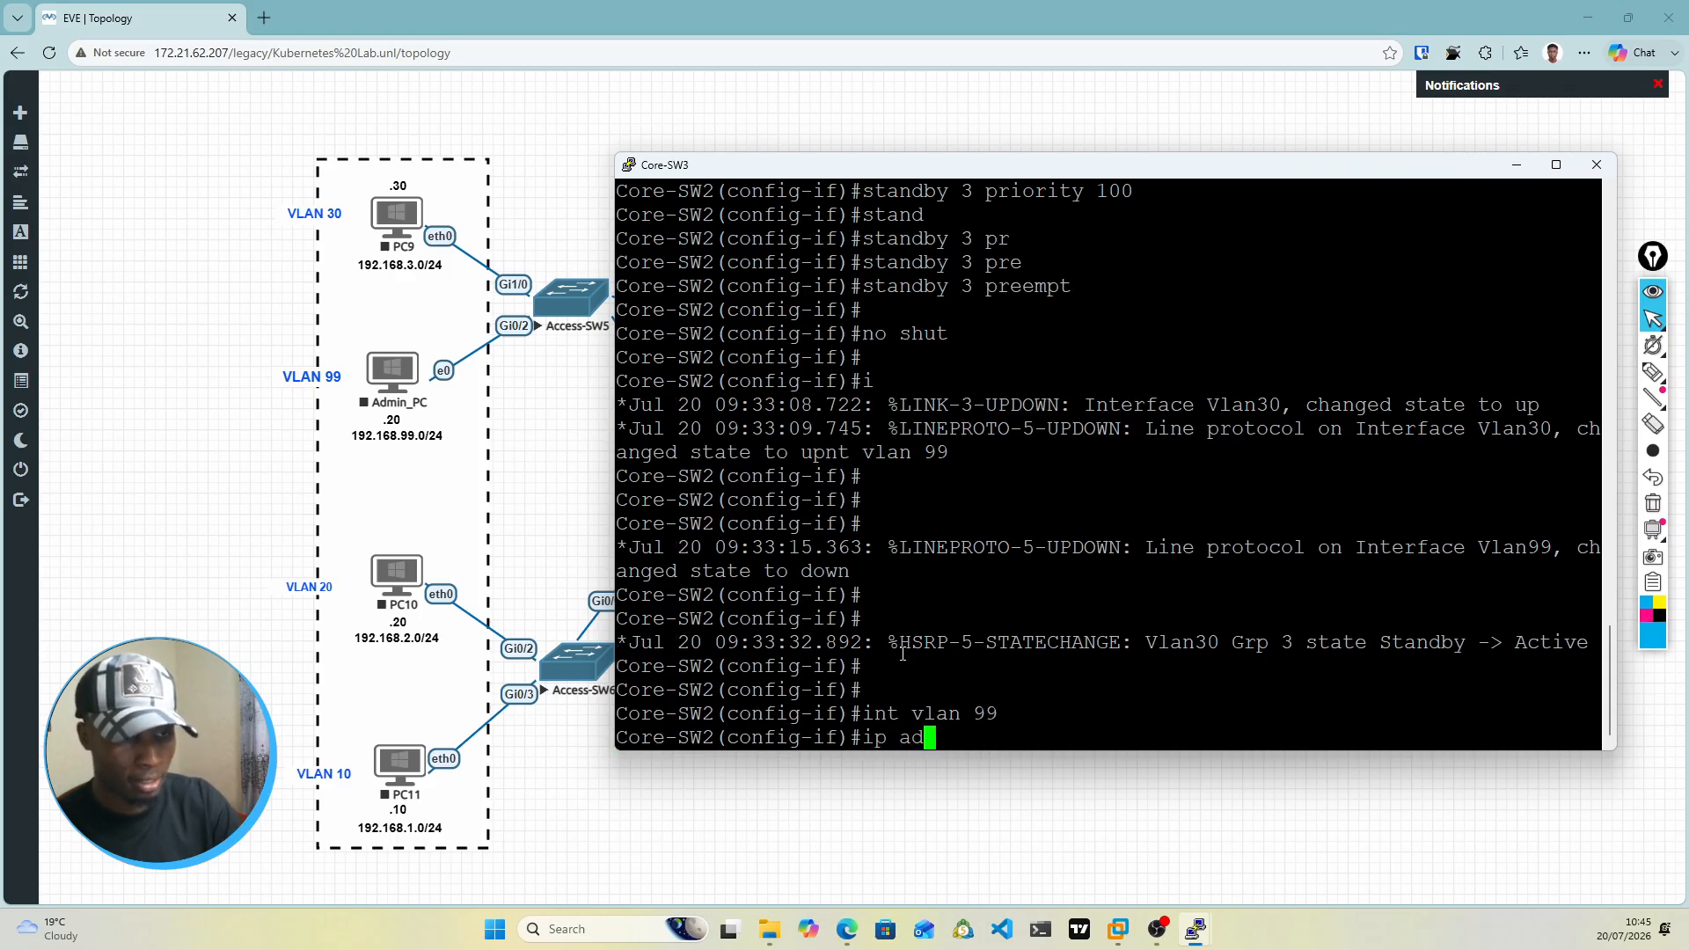
pyautogui.write('d 192.16')
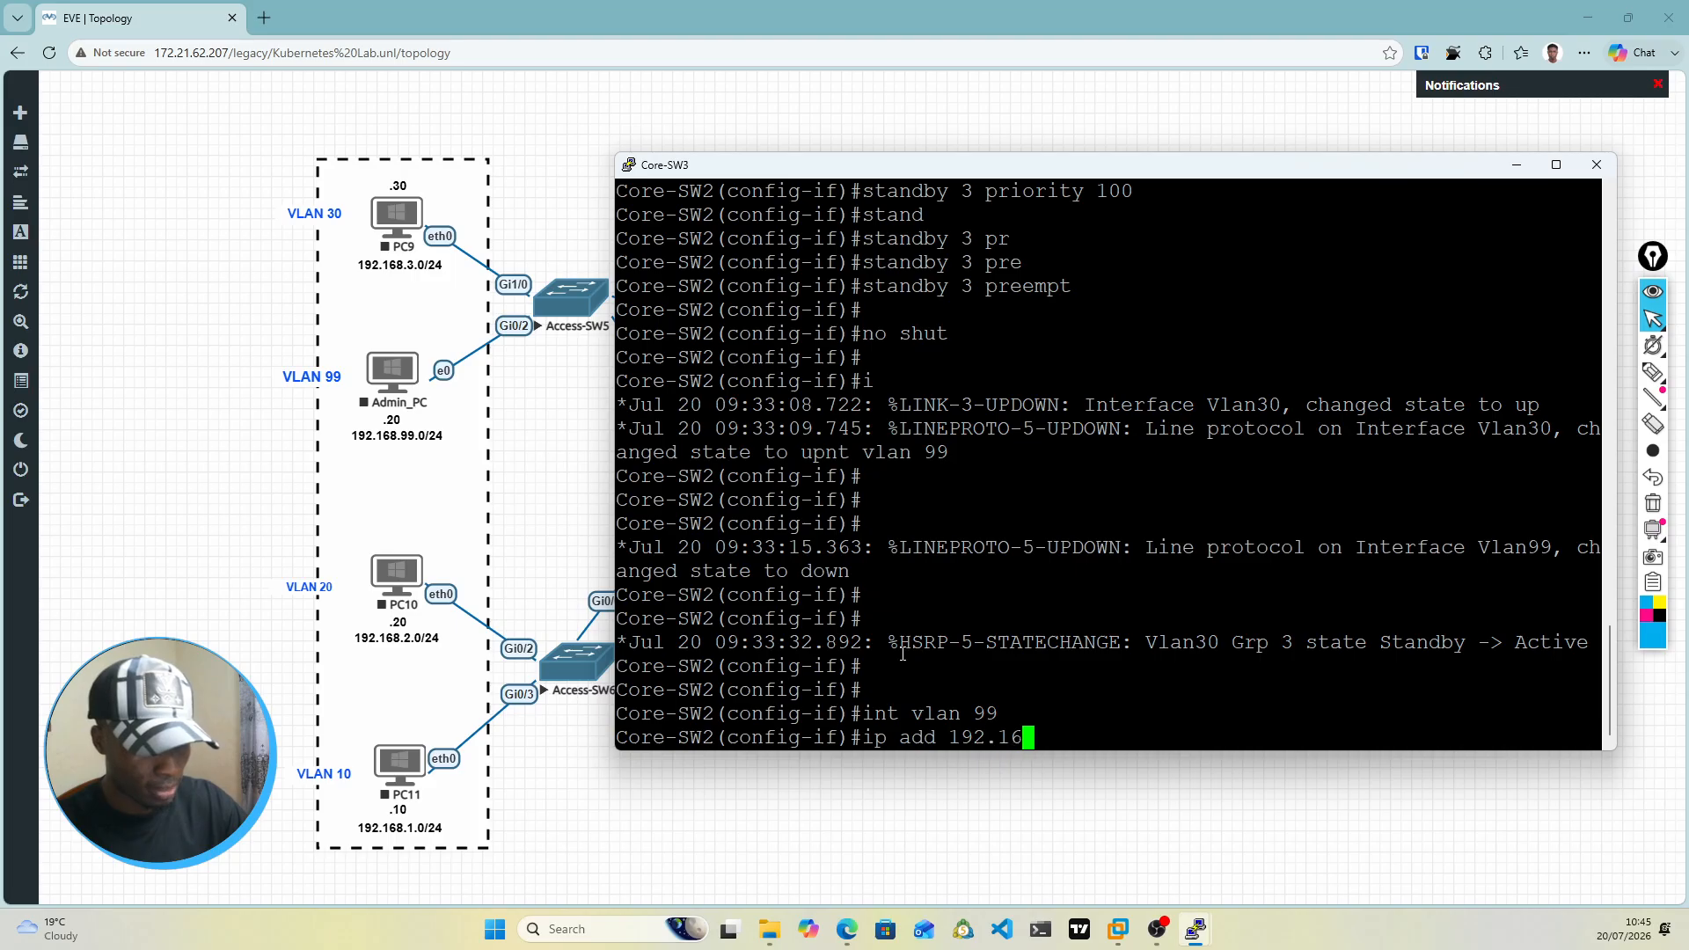
pyautogui.write('8.')
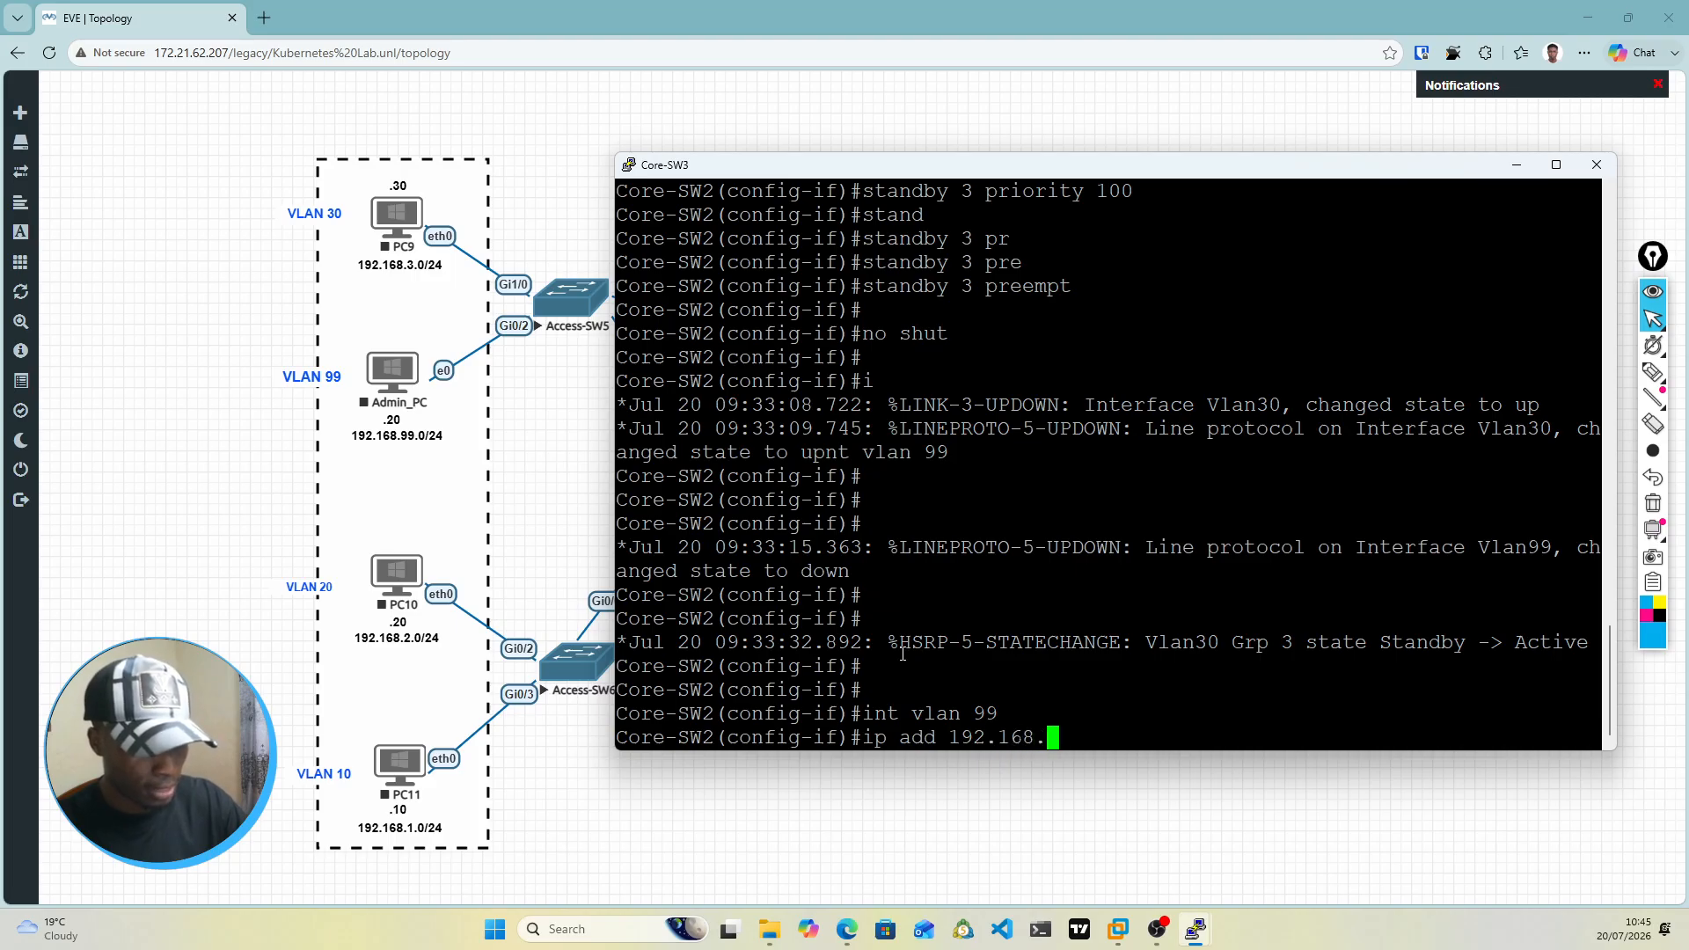
pyautogui.write('99.3')
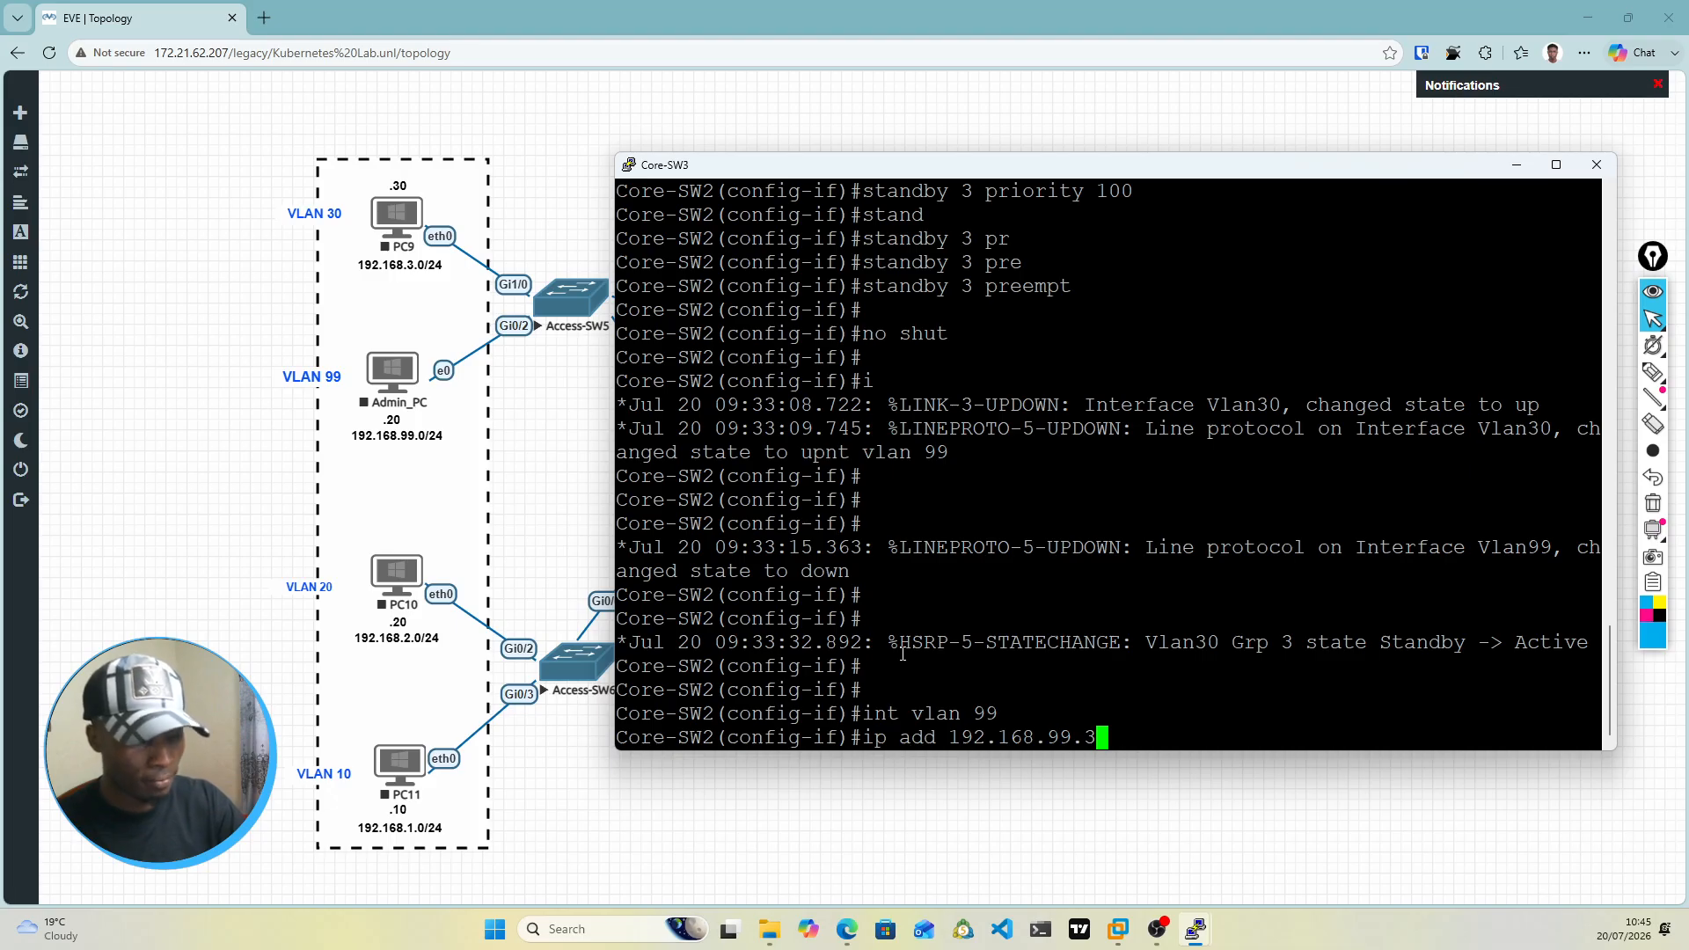
pyautogui.write('255.25')
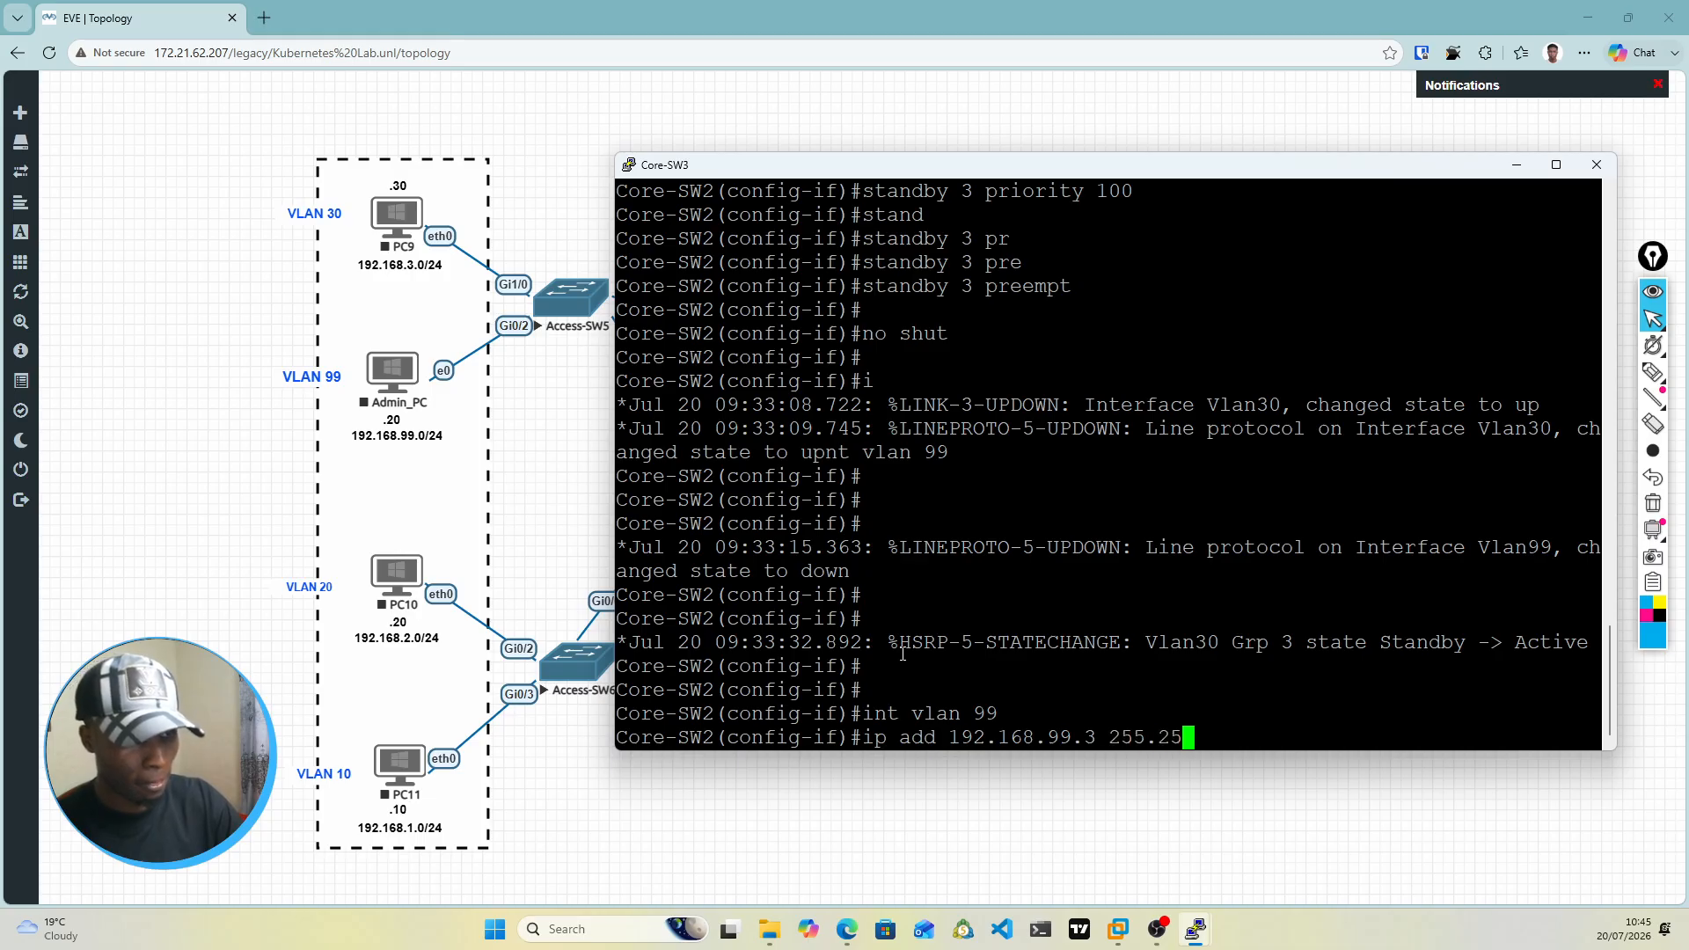
pyautogui.write('5.255.0')
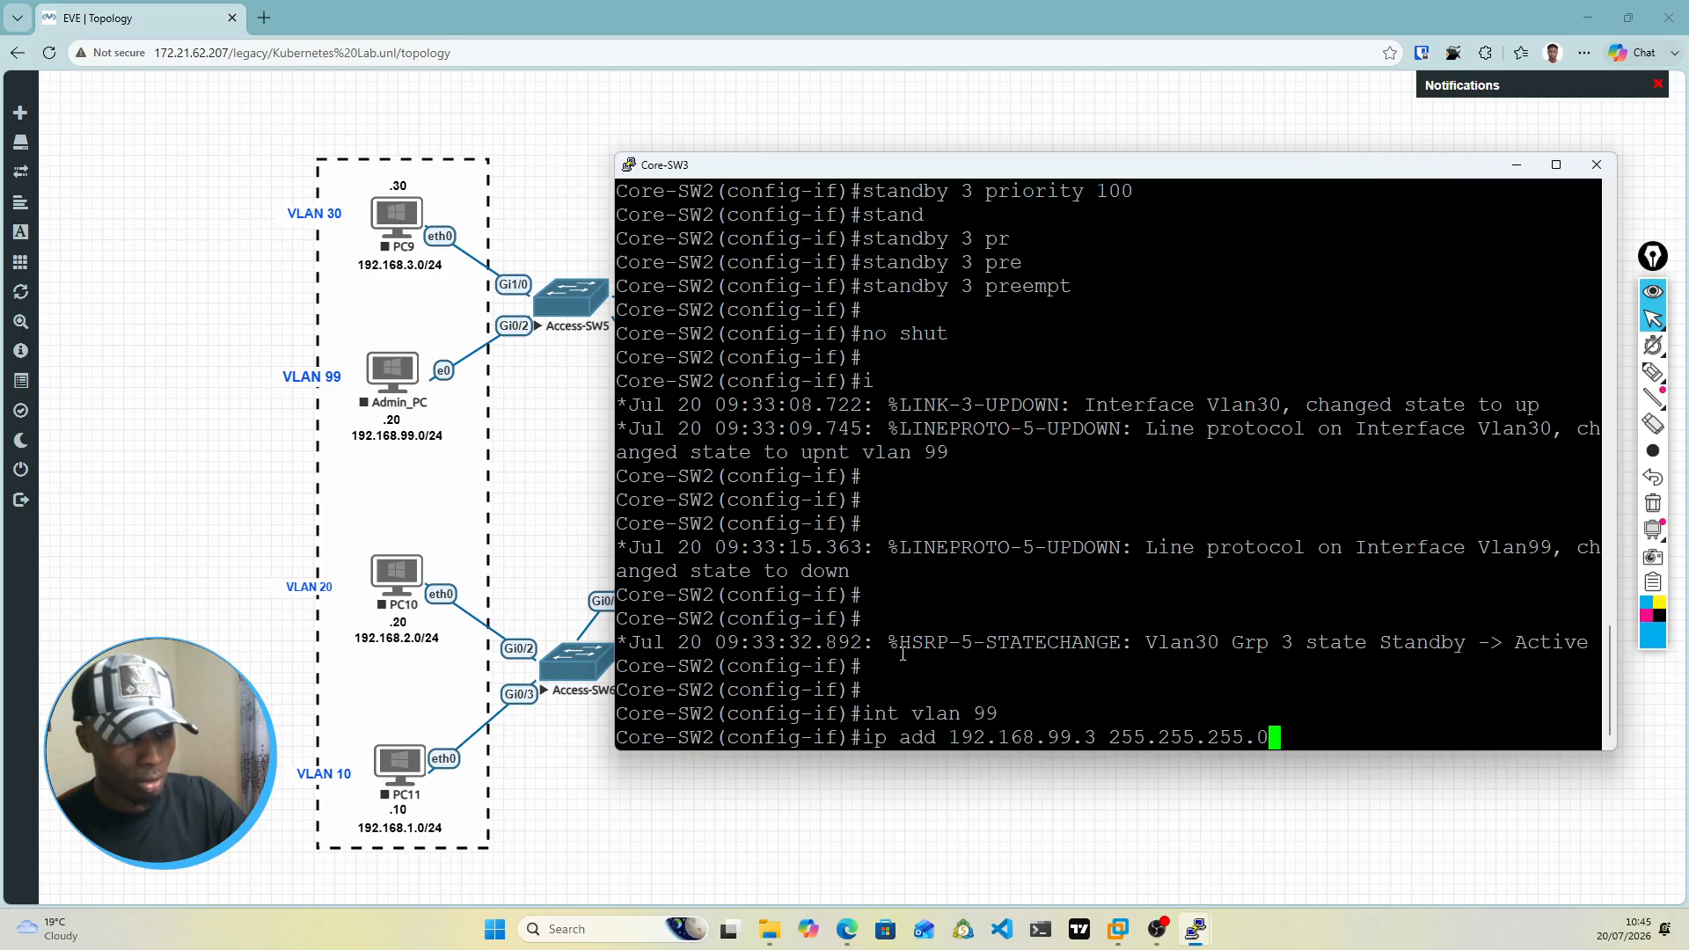
pyautogui.press('Return')
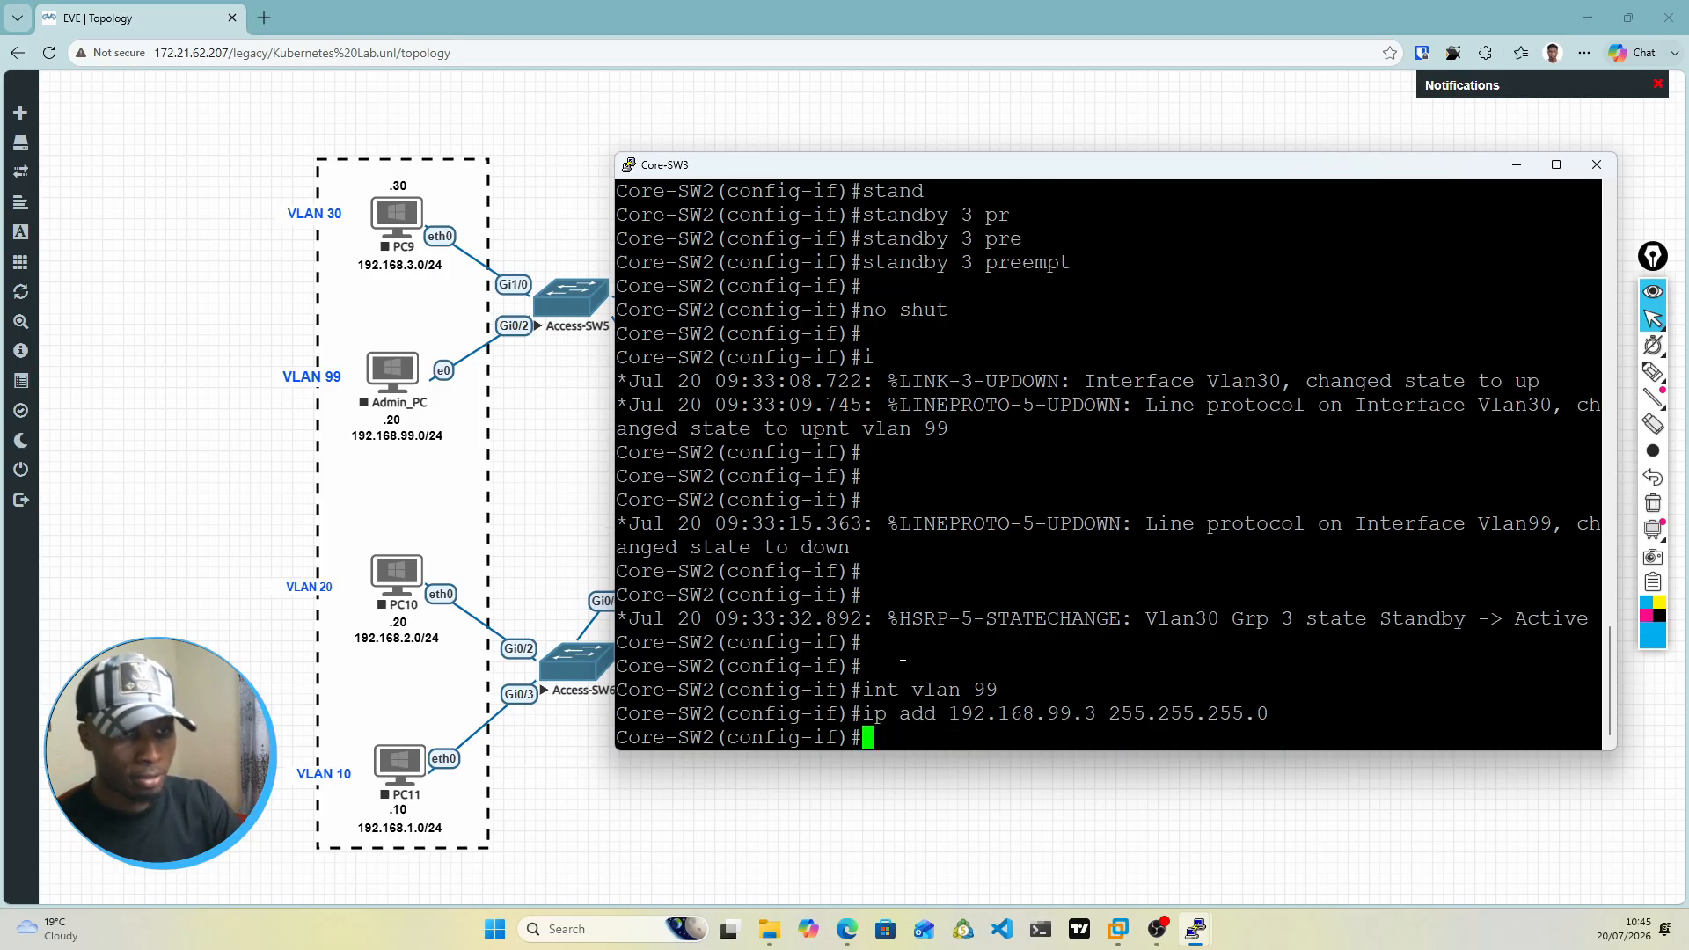
# Step: Set the virtual IP of standby group 9 on the VLAN 99 interface to 192.168.99.1
pyautogui.write('stand')
pyautogui.press('Tab')
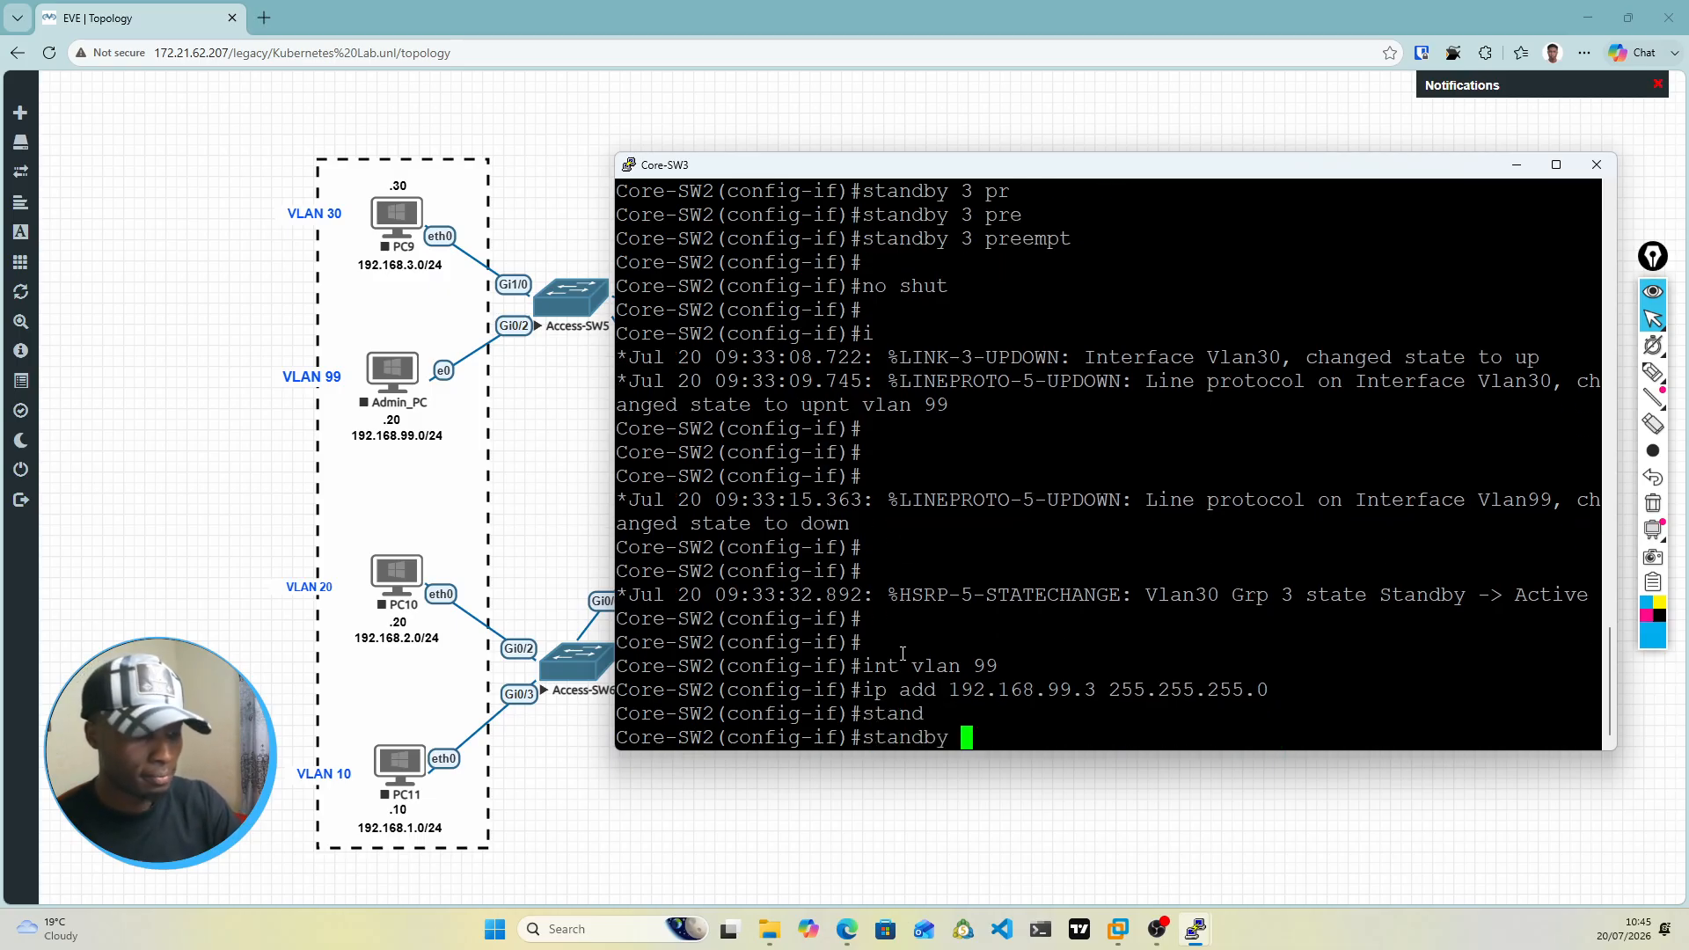
pyautogui.write('9')
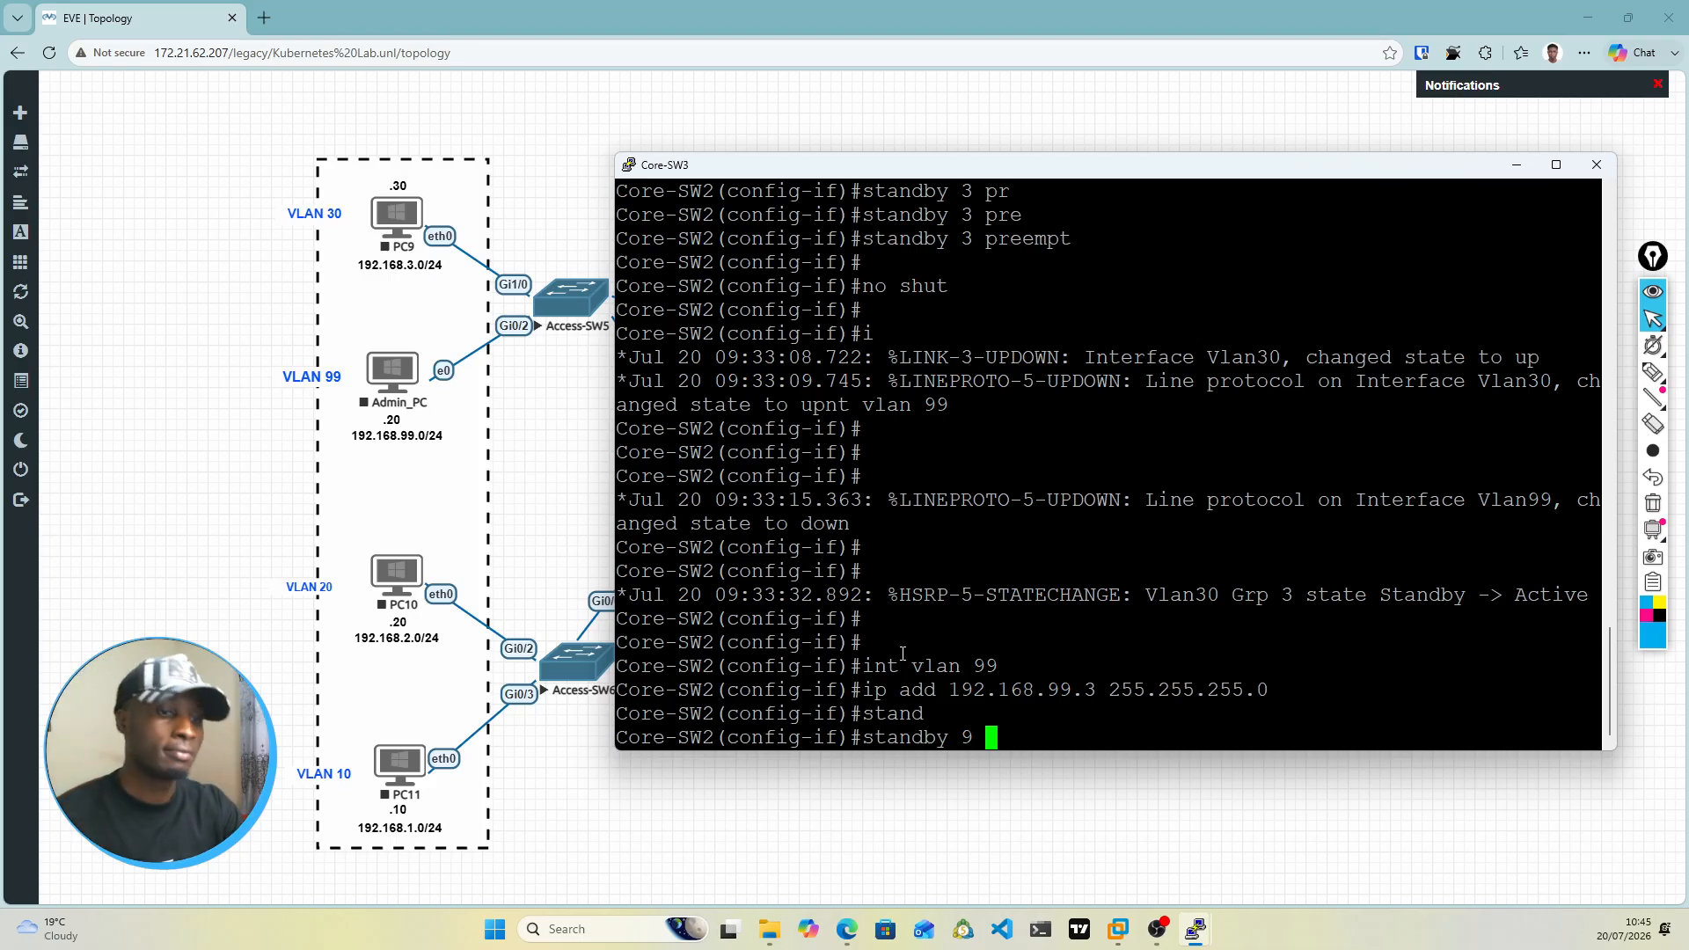
pyautogui.write('ip ')
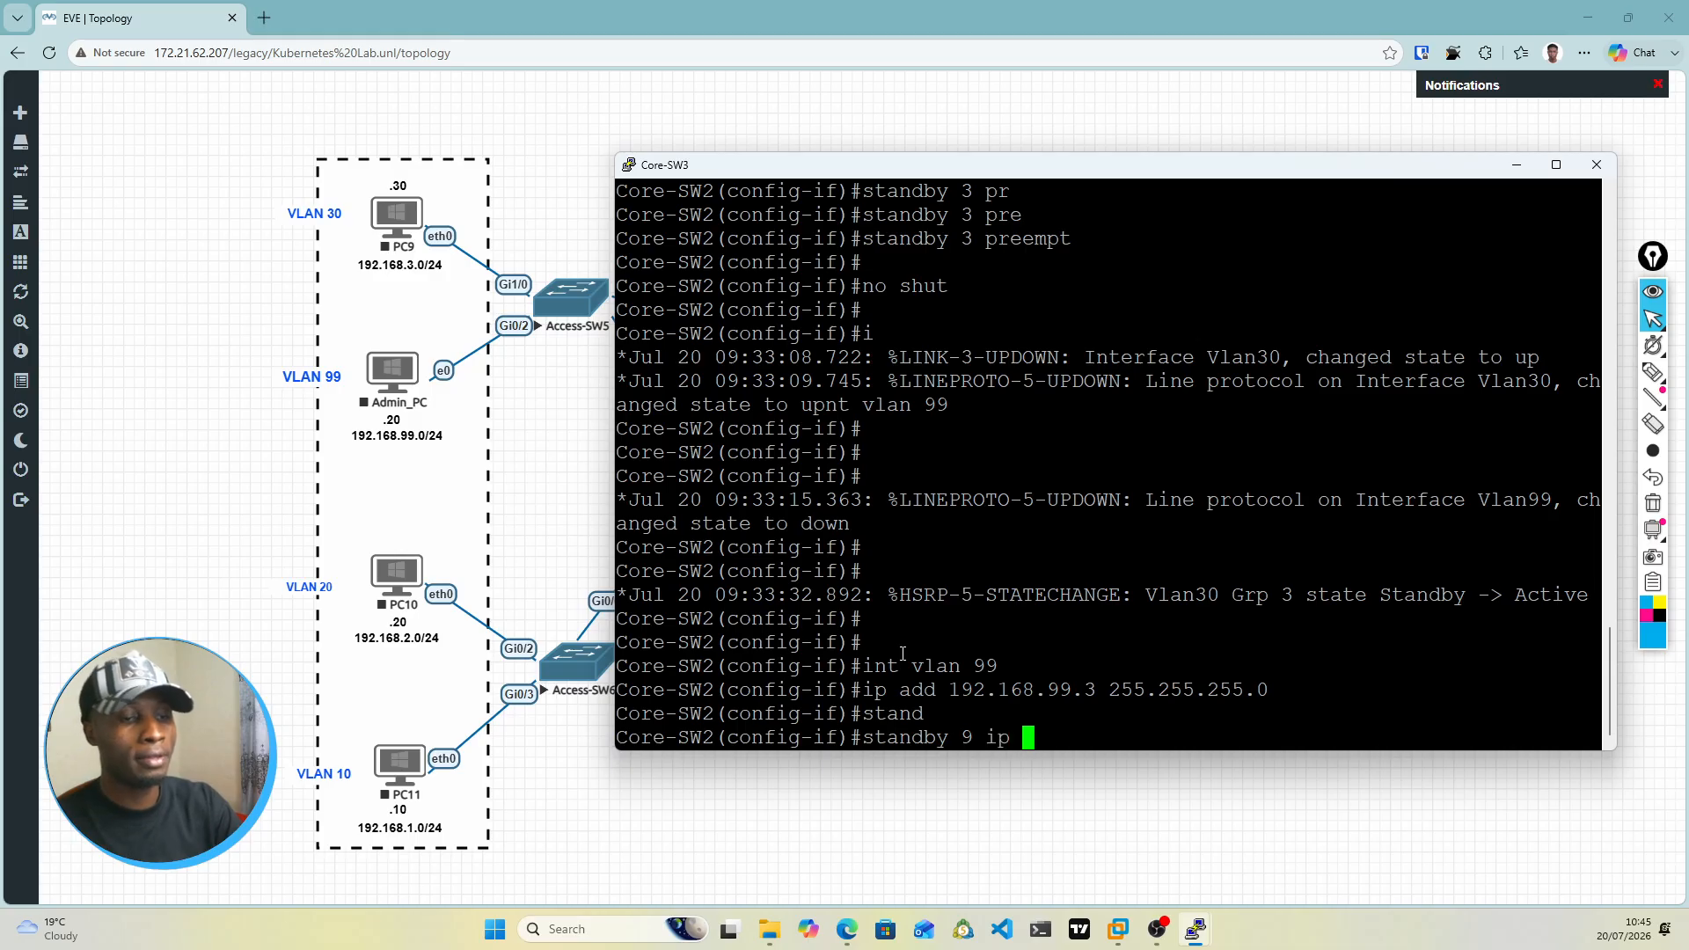
pyautogui.write('192.16')
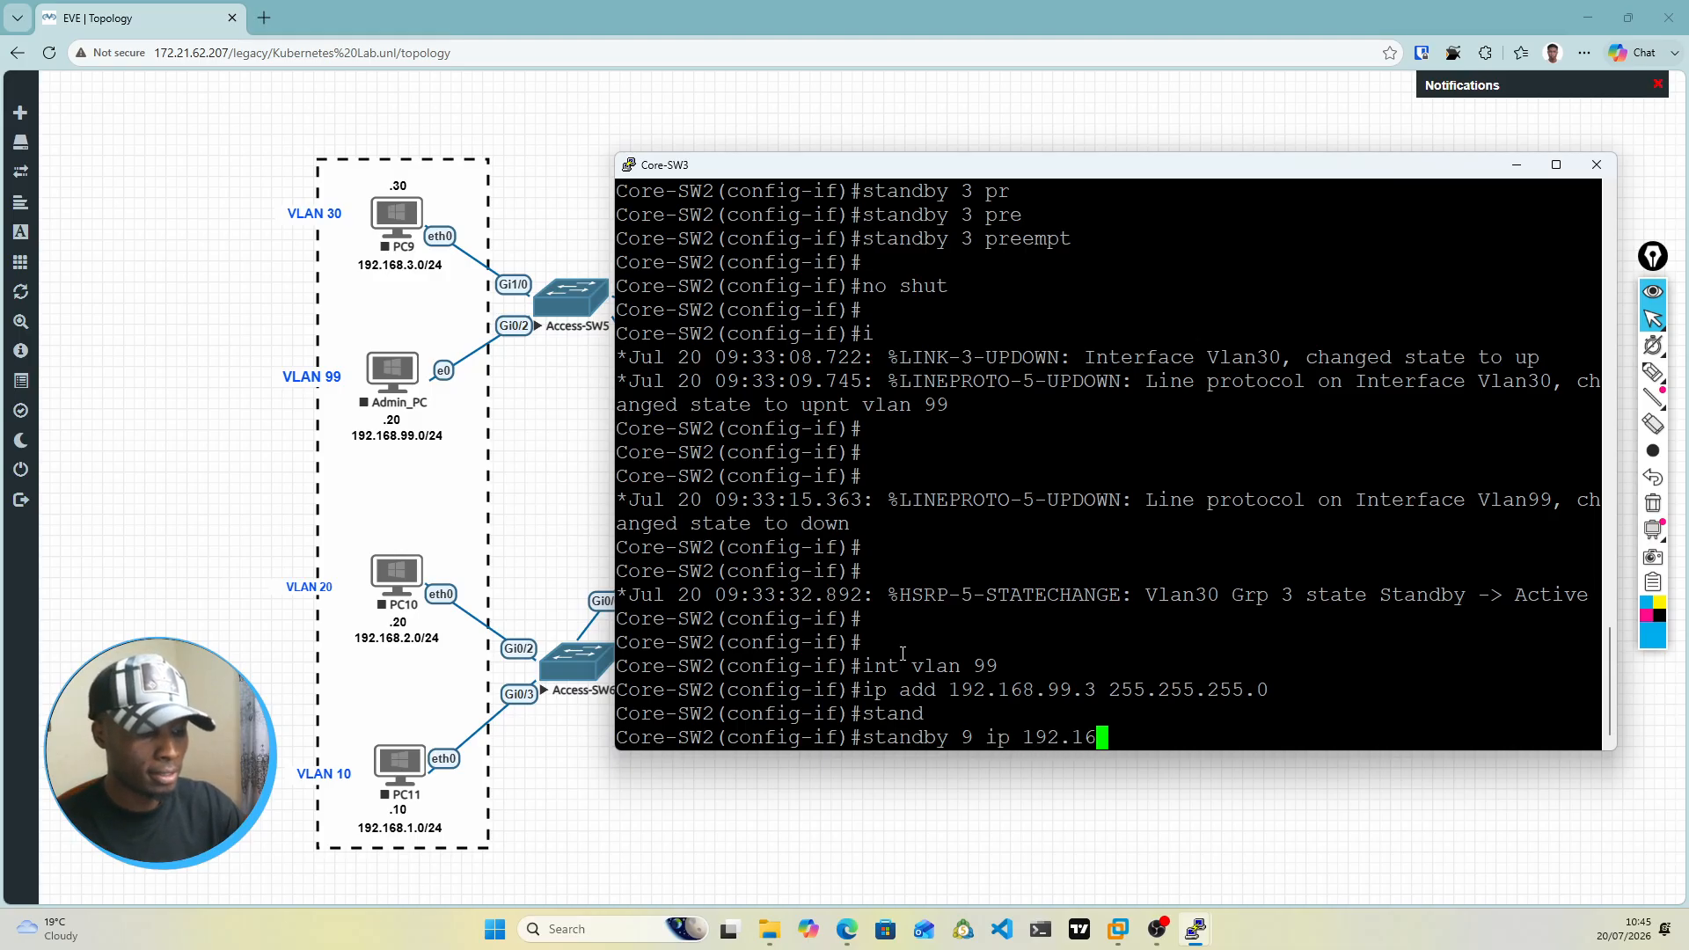
pyautogui.write('8.99')
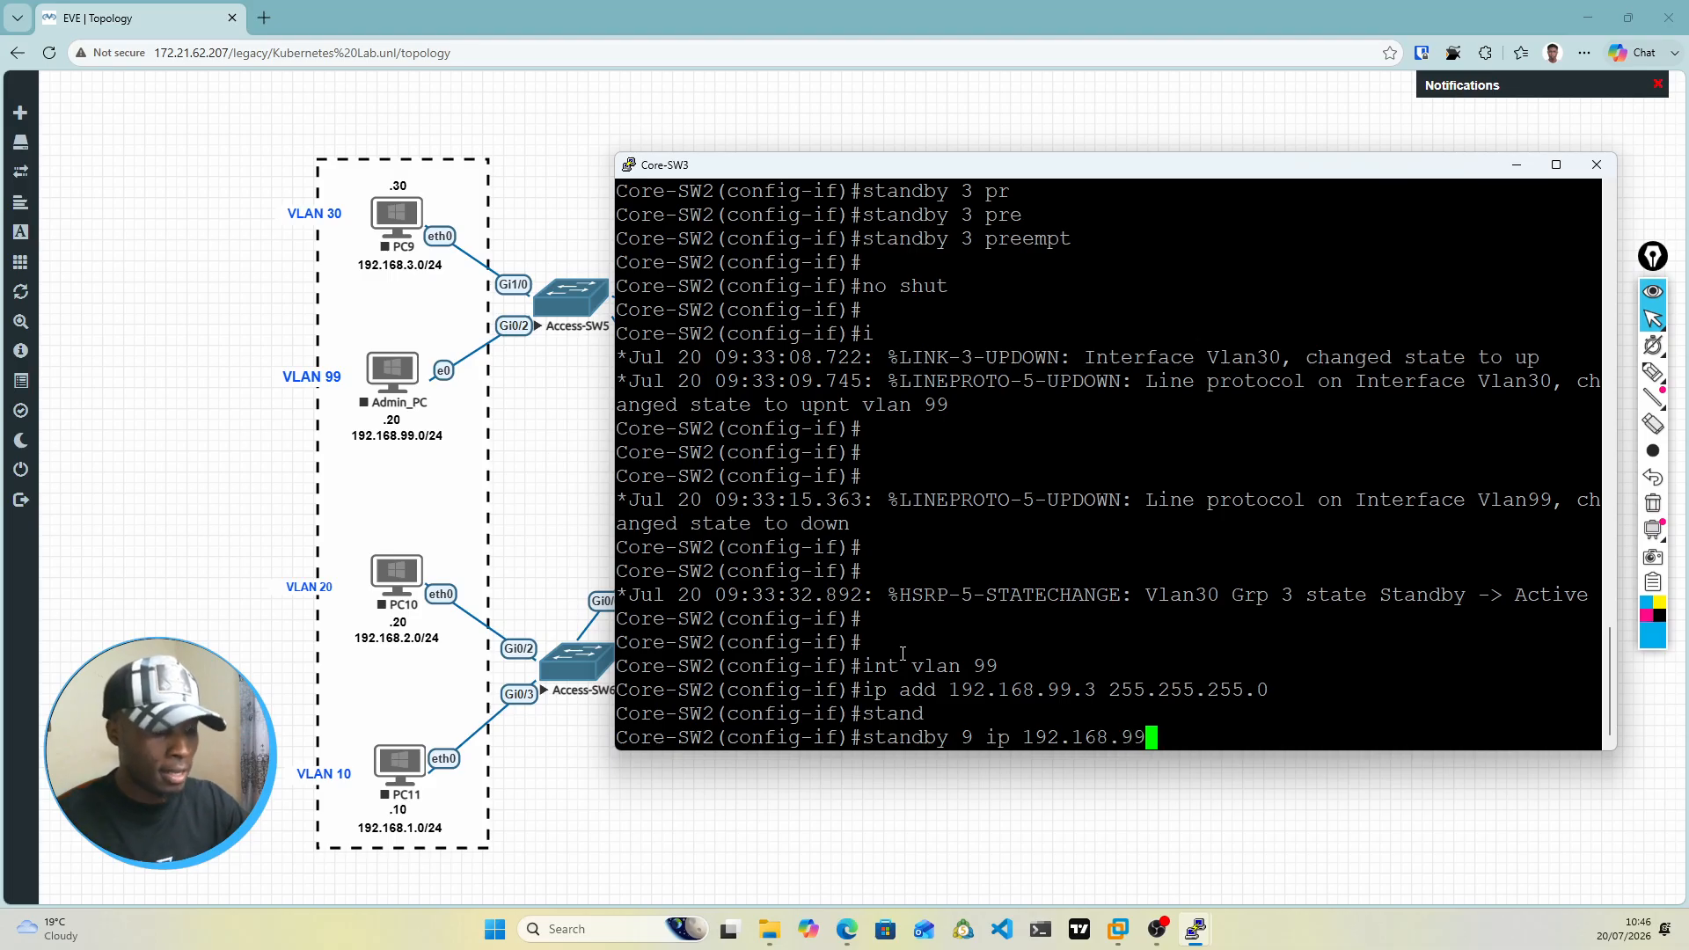
pyautogui.write('.')
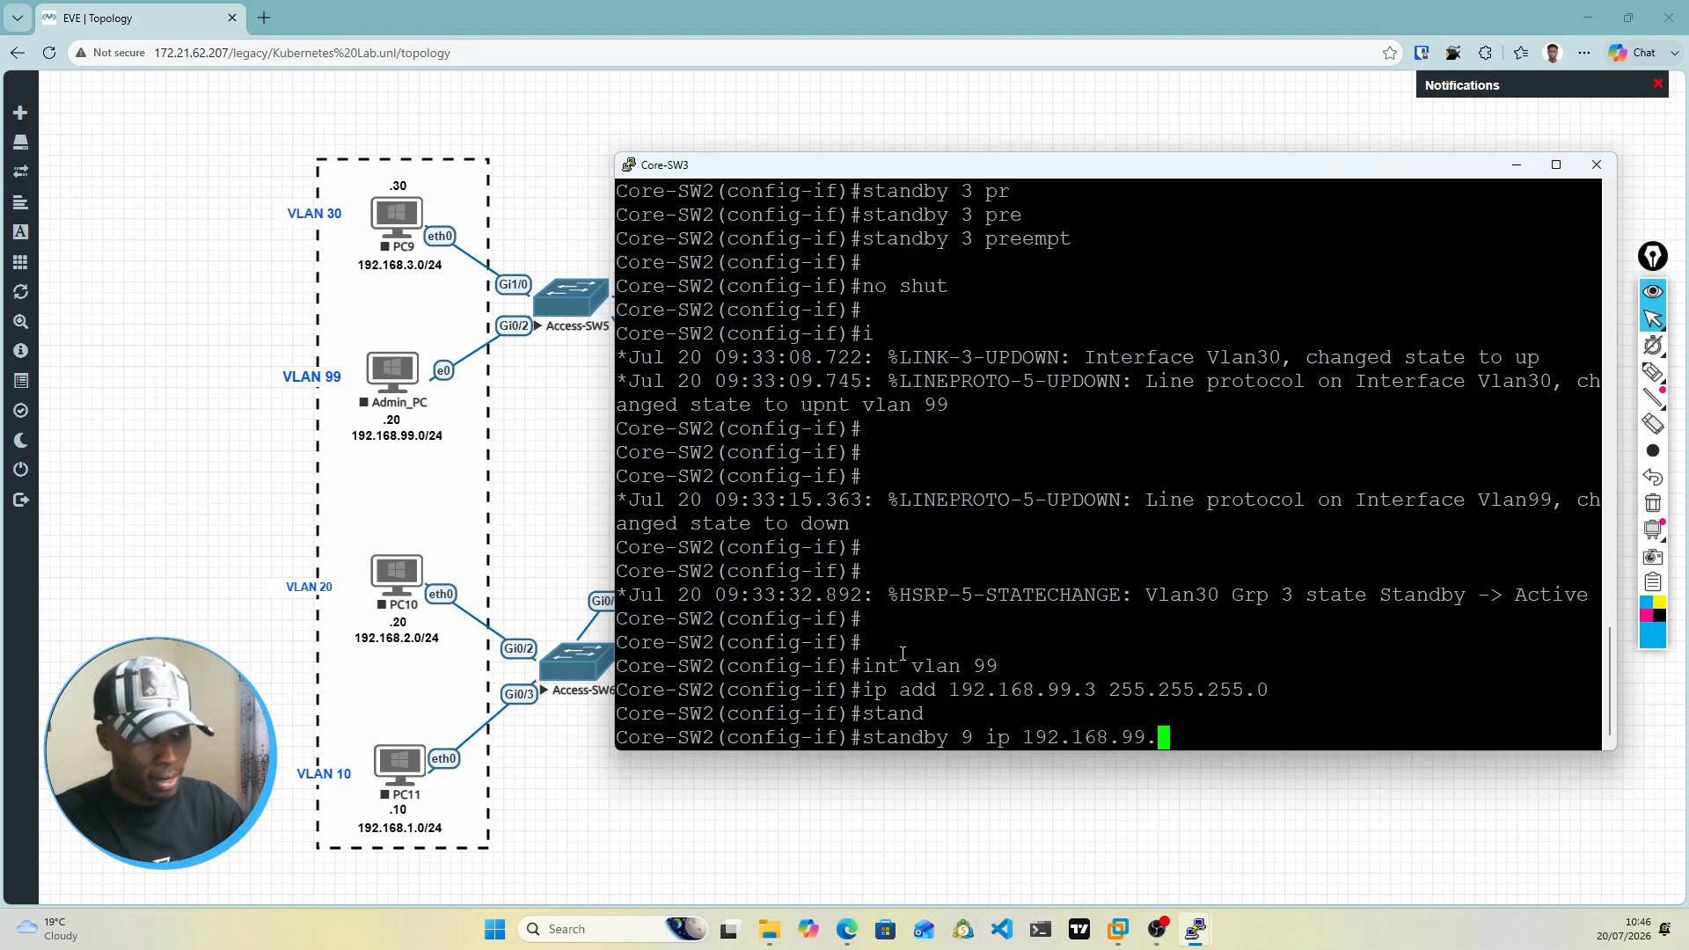
pyautogui.write('1')
pyautogui.press('Return')
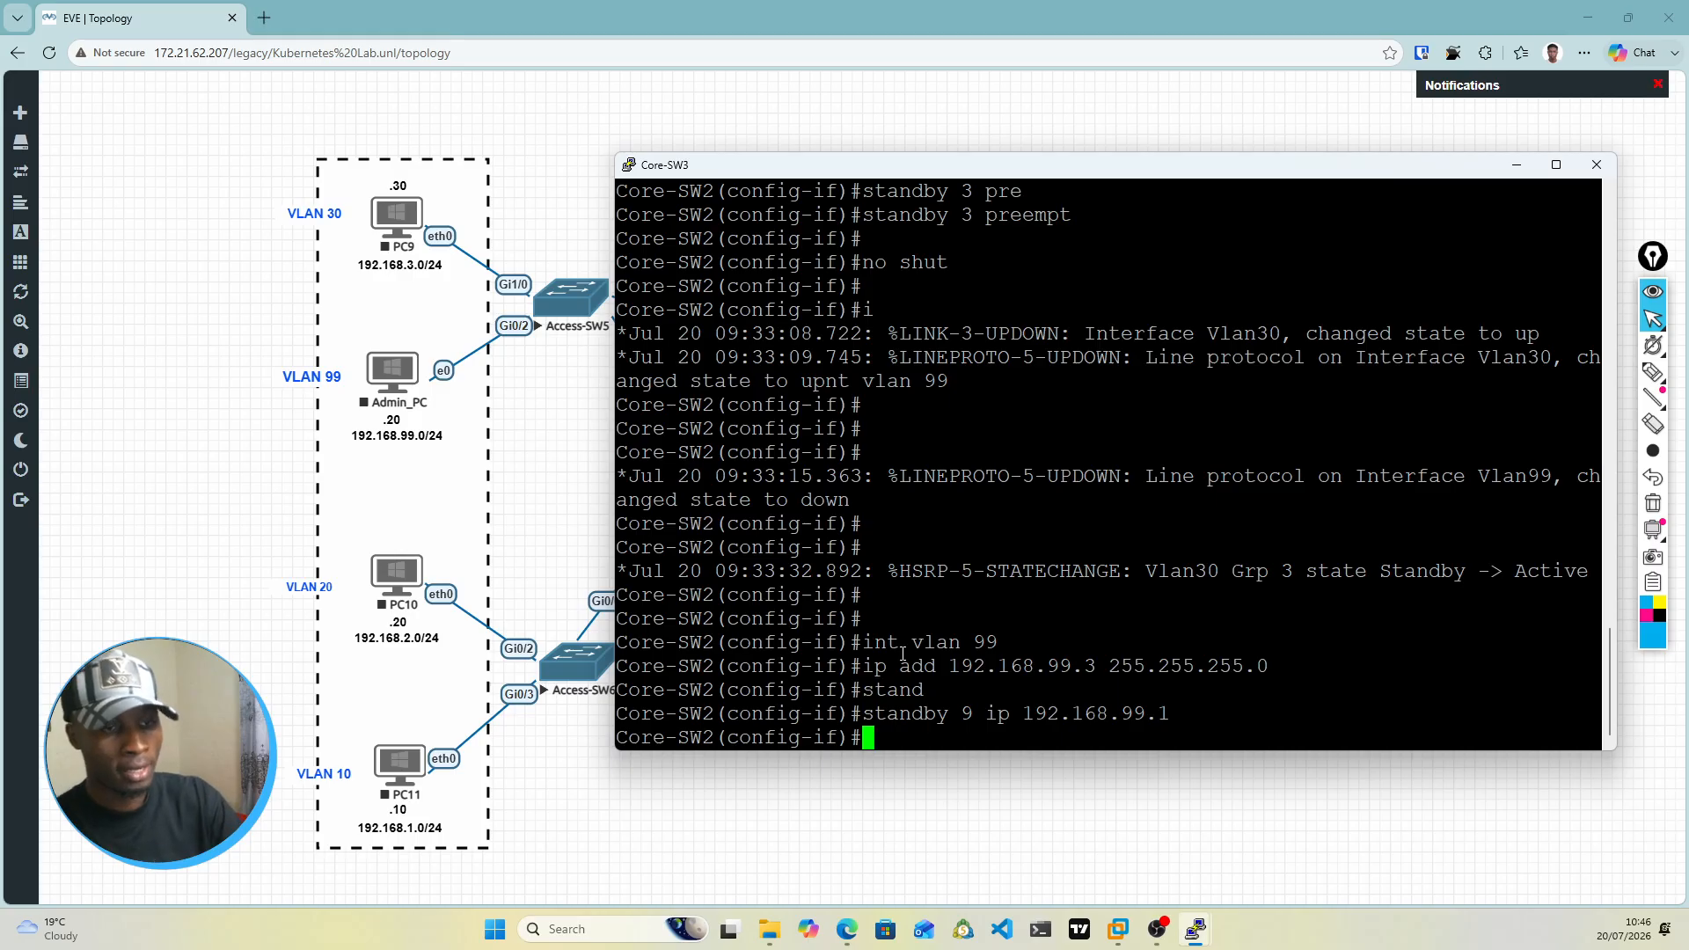
# Step: Set the priority of standby group 9 on the VLAN 99 interface to 100
pyautogui.write('sta')
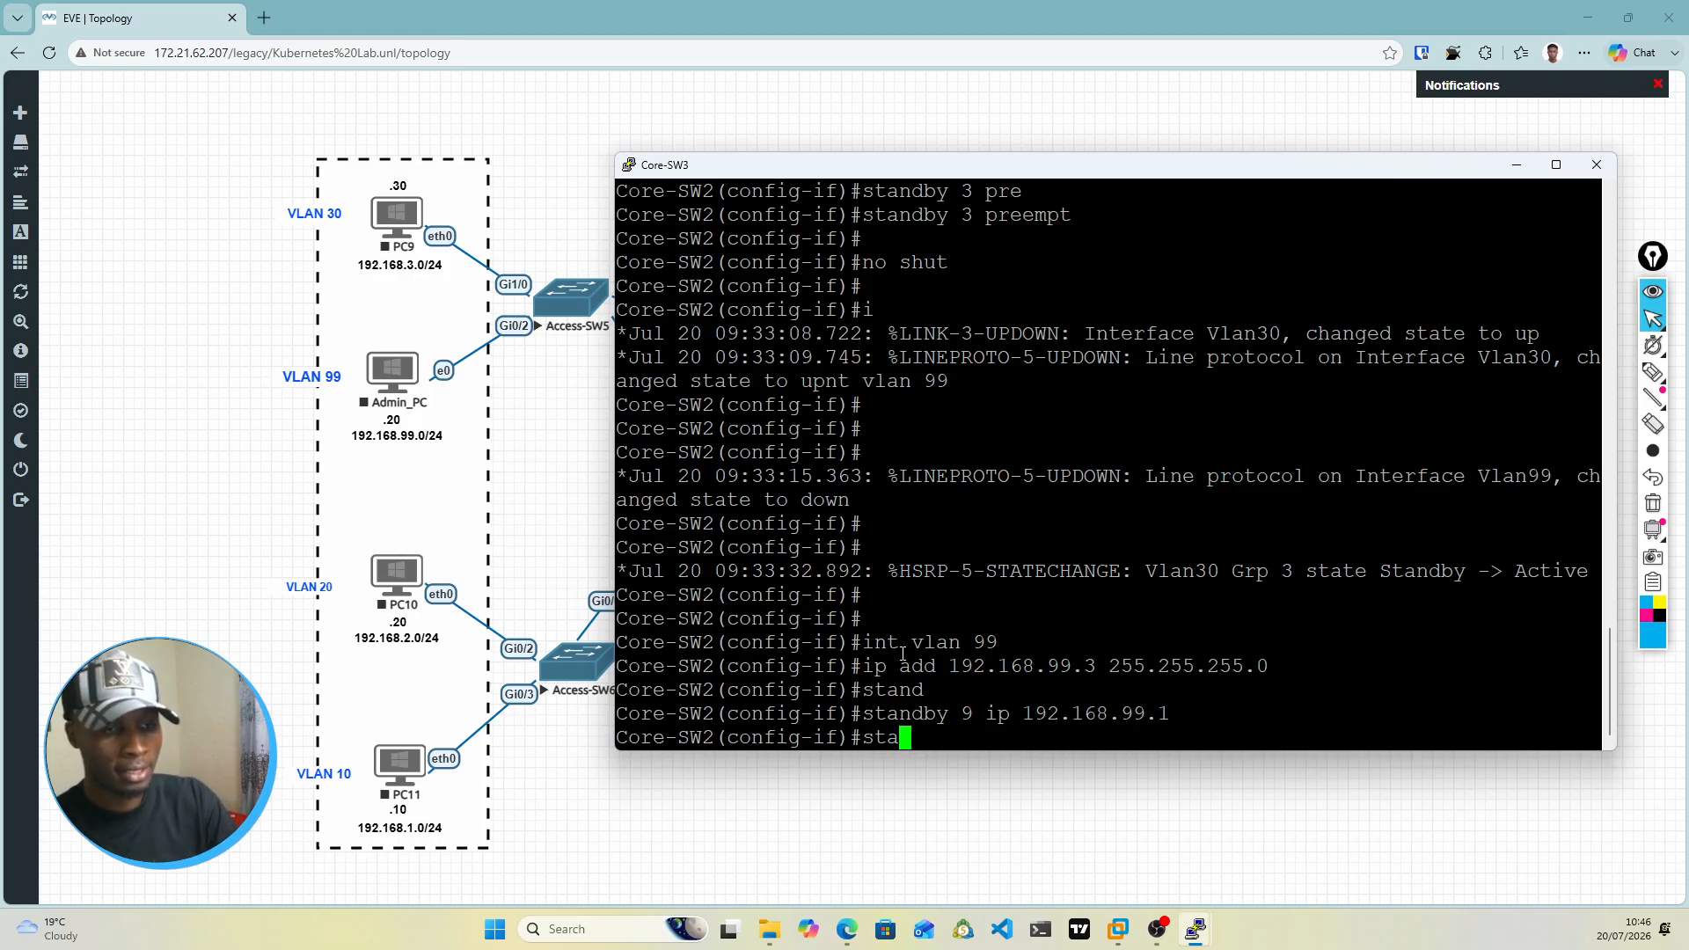
pyautogui.write('ndby 9')
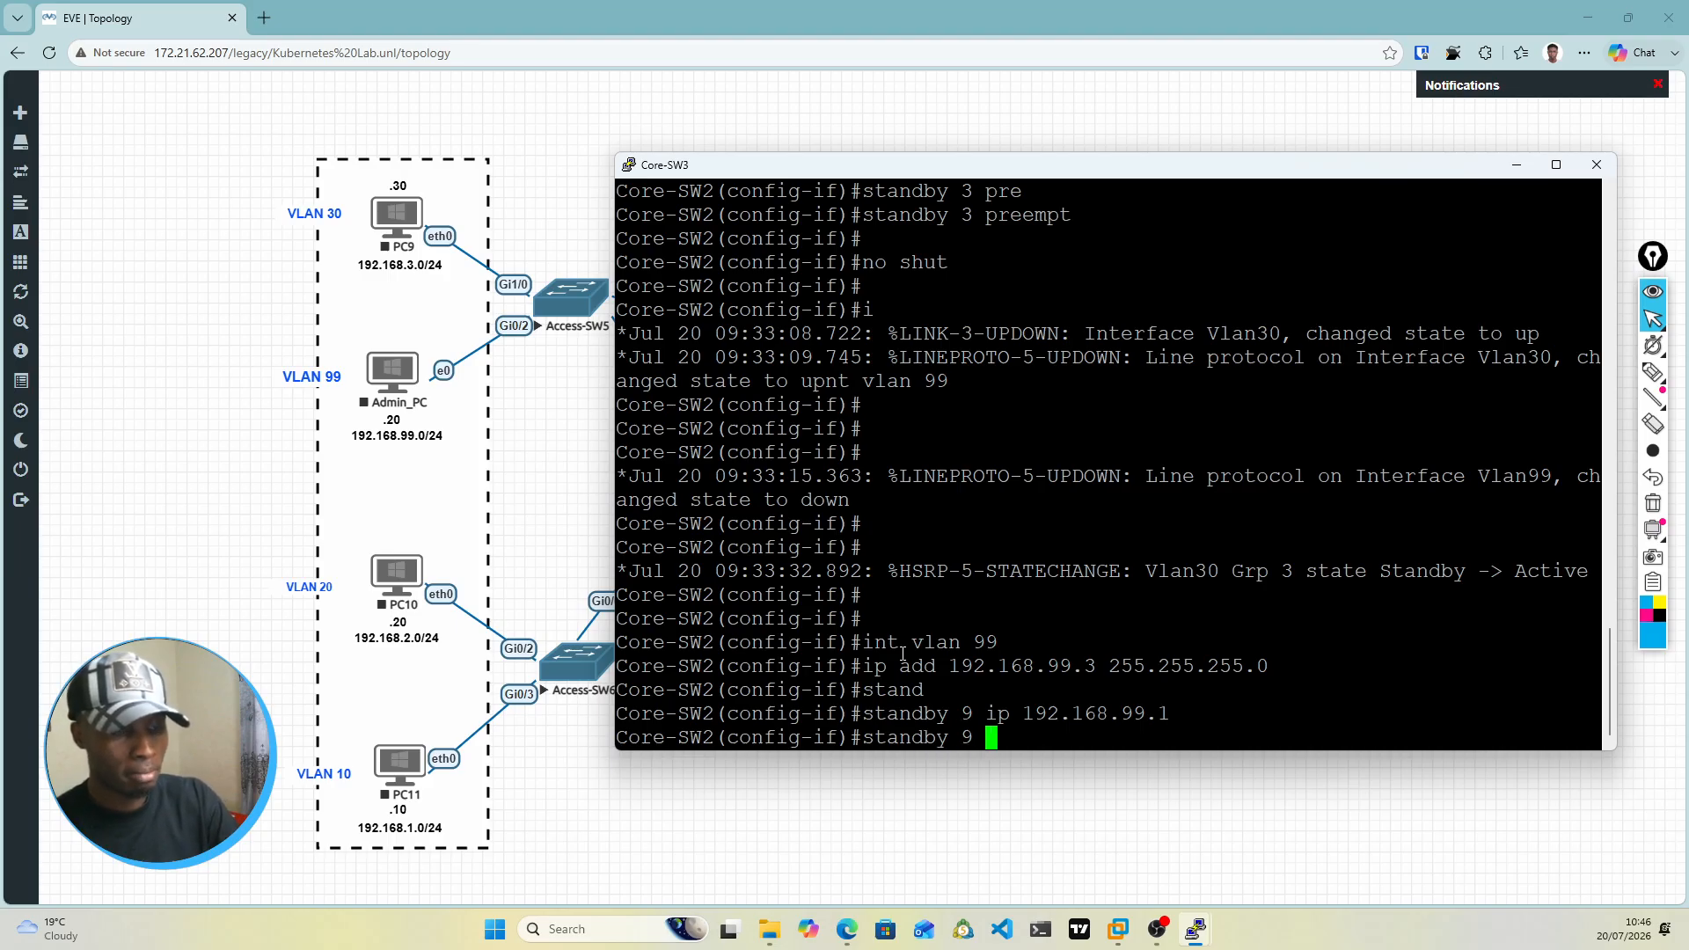
pyautogui.write(' prio')
pyautogui.press('Tab')
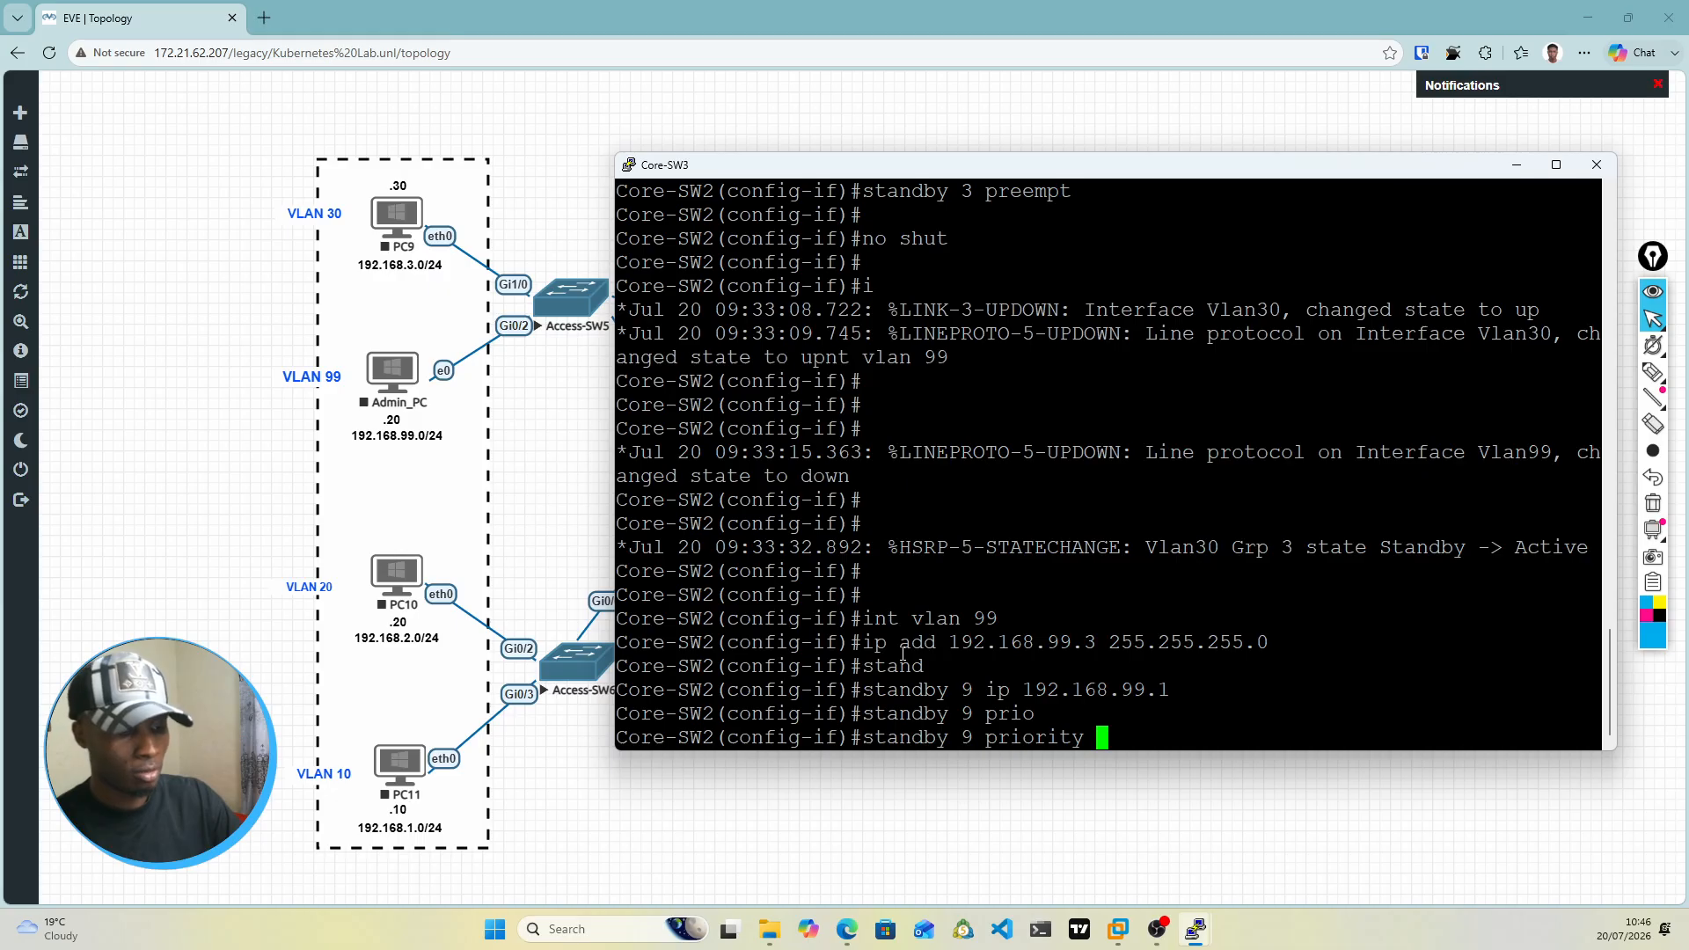
pyautogui.write('100')
pyautogui.press('Return')
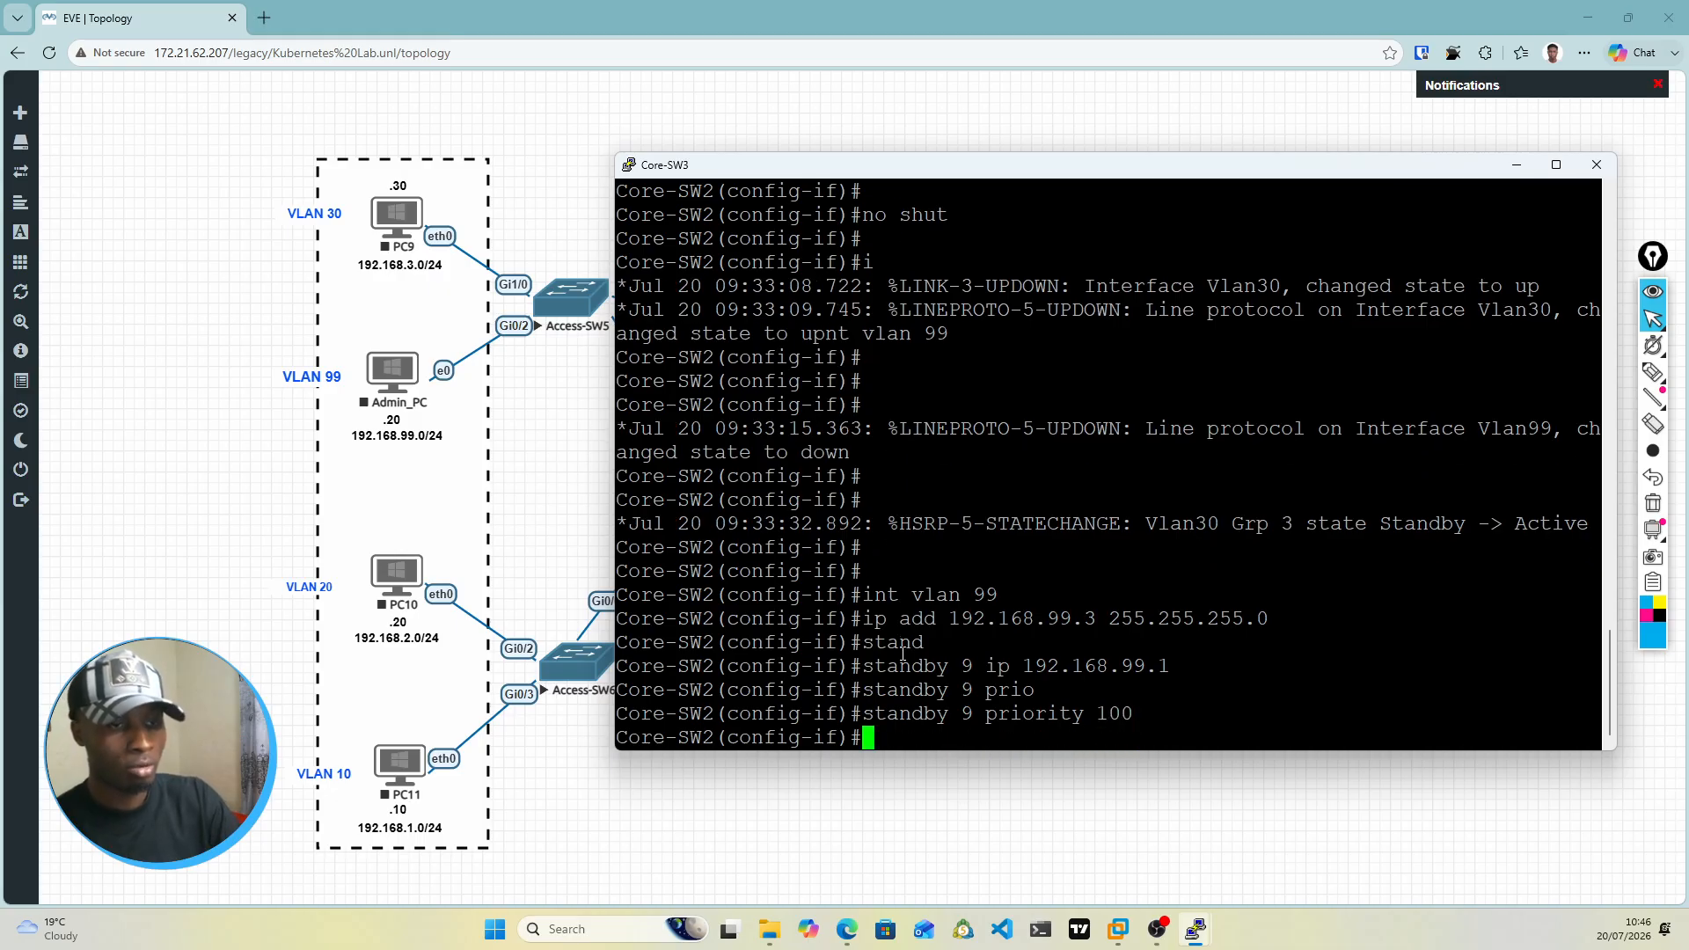
# Step: Enable preempt for standby group 9 on the VLAN 99 interface
pyautogui.write('standby ')
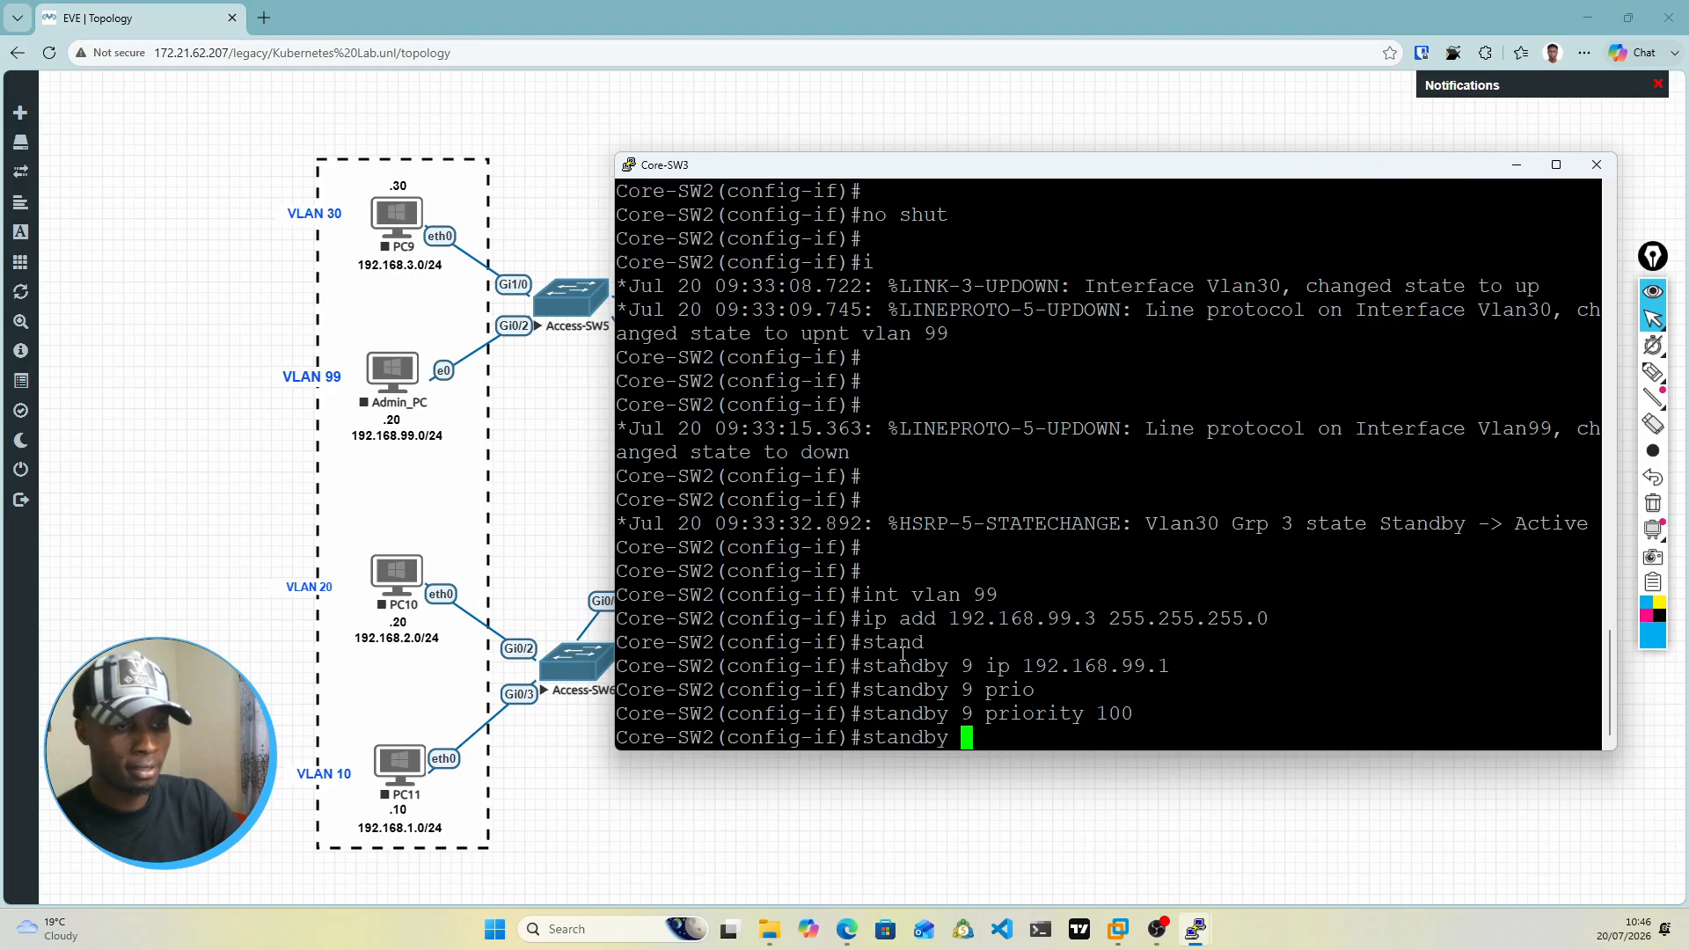
pyautogui.write('9 ')
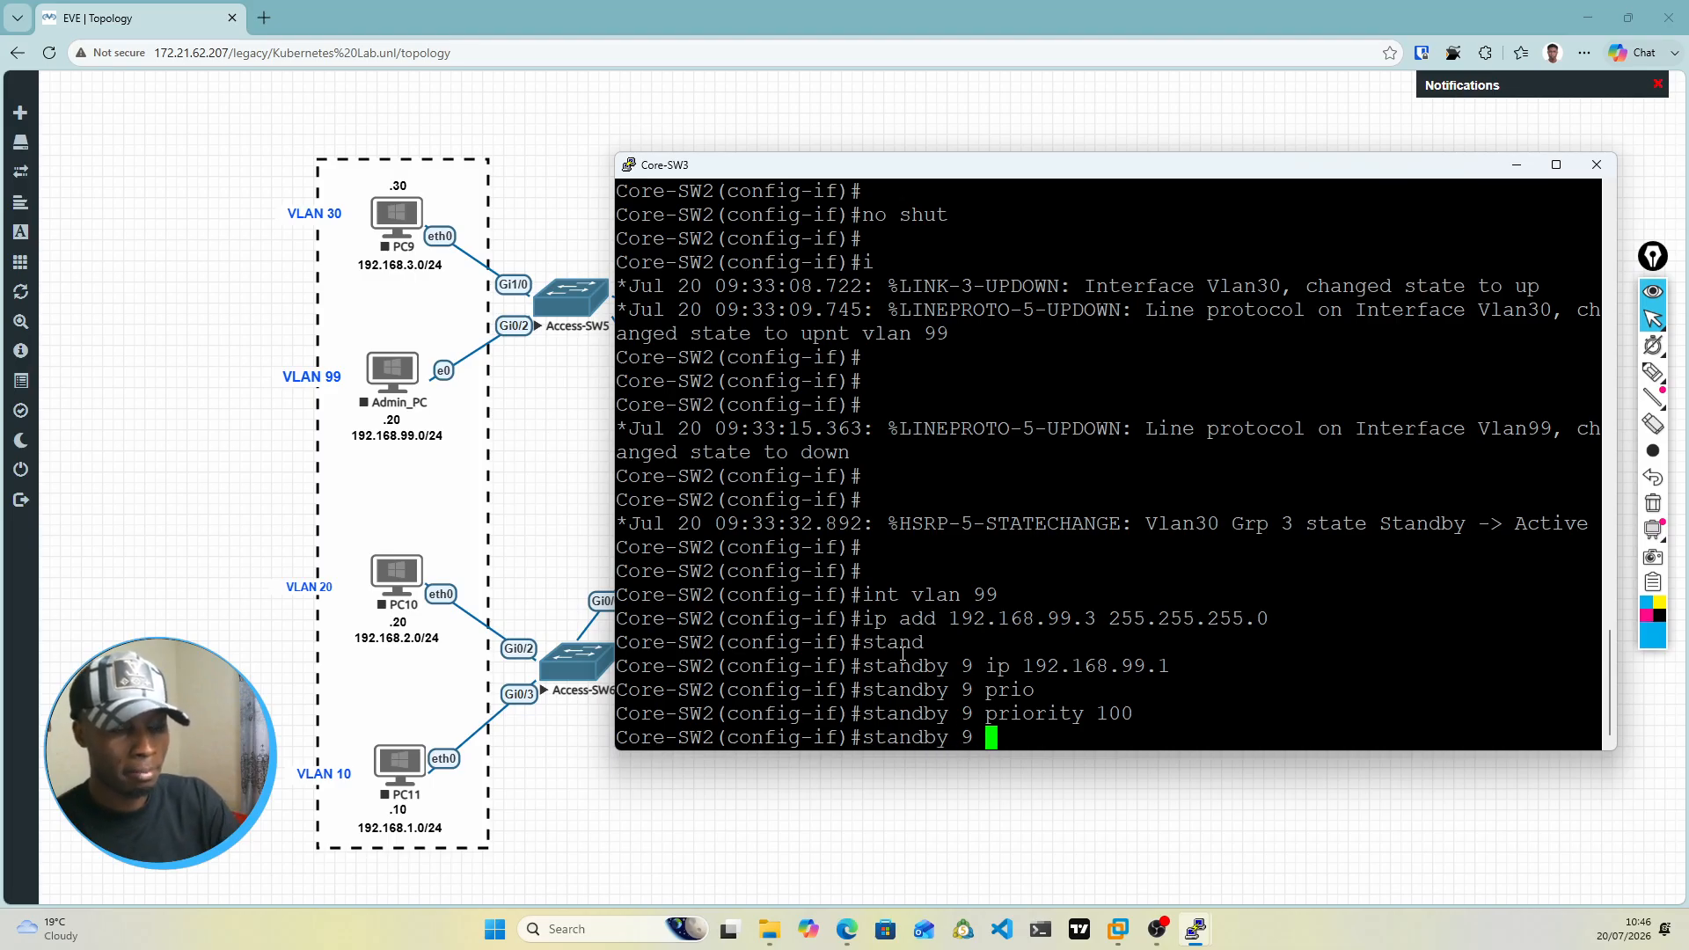
pyautogui.write('preem')
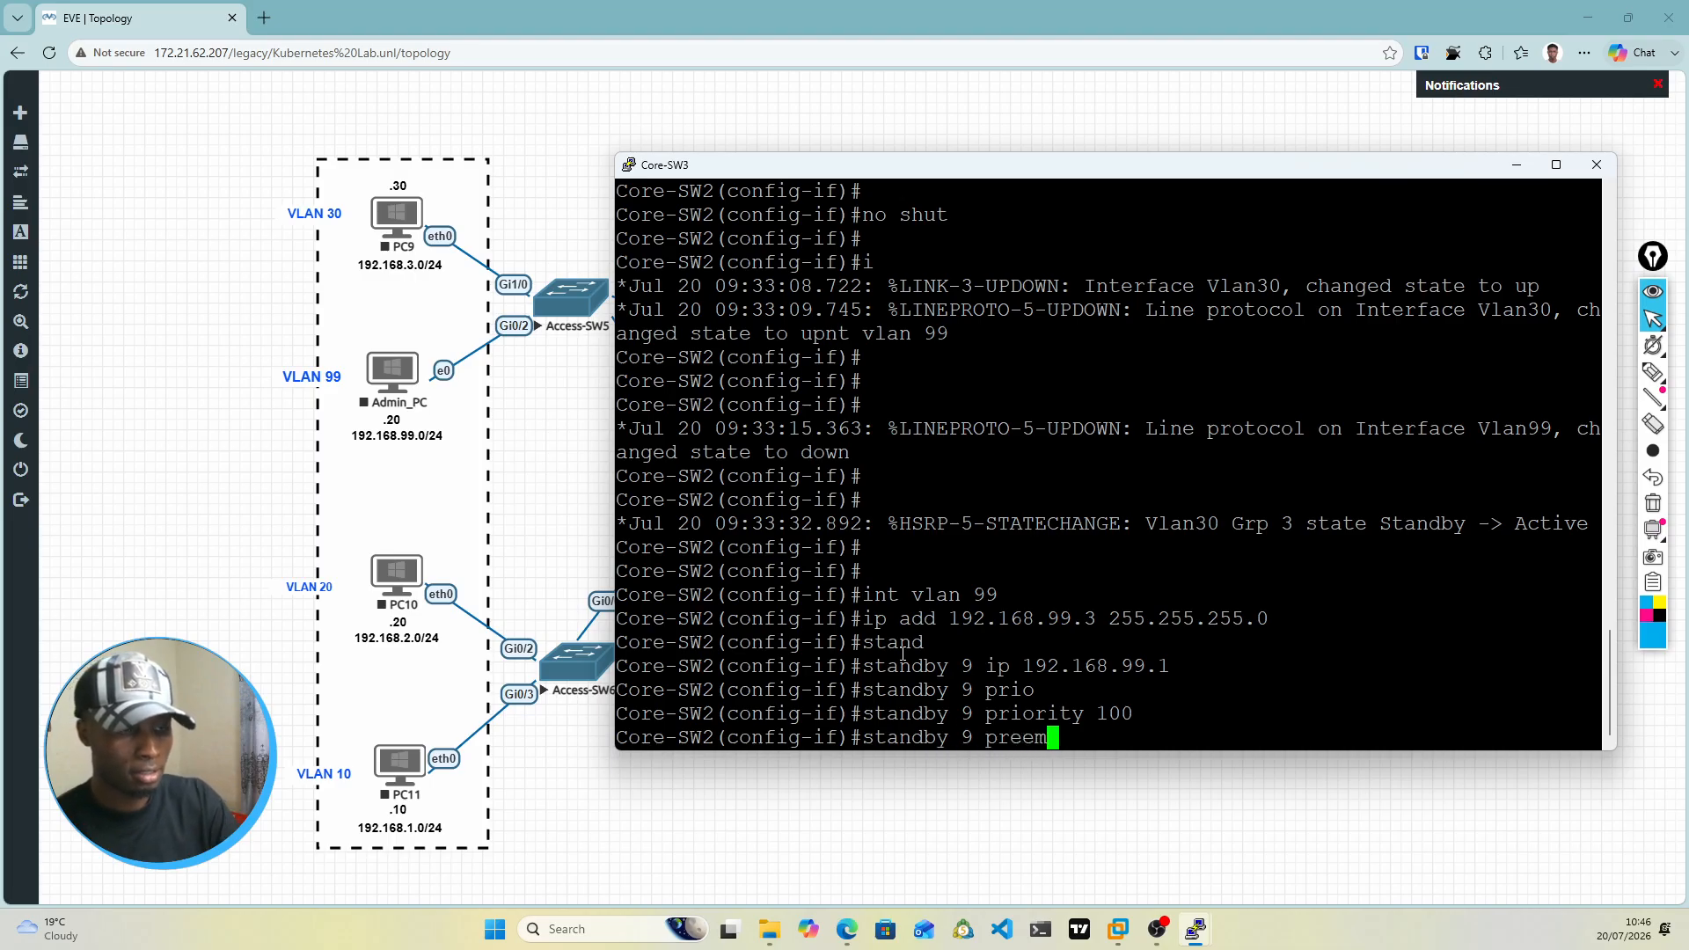
pyautogui.press('Tab')
pyautogui.press('Return')
# Step: Bring up the VLAN 99 interface with no shut
pyautogui.write('no shut')
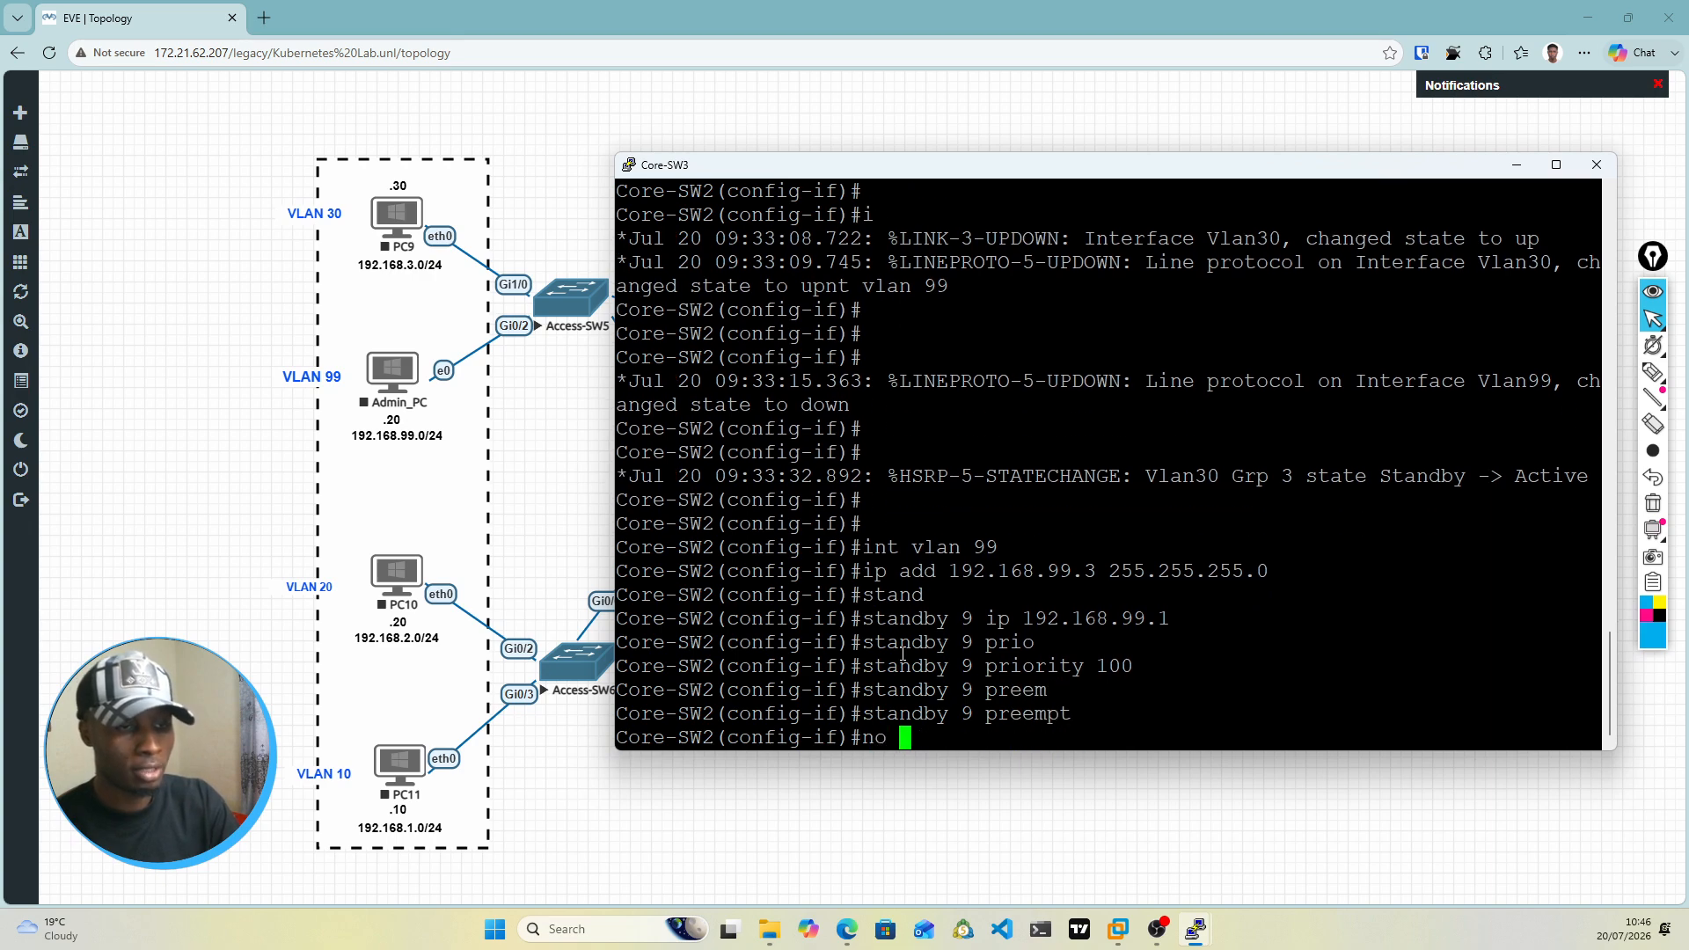
pyautogui.press('Return')
pyautogui.press('Return')
pyautogui.press('Return')
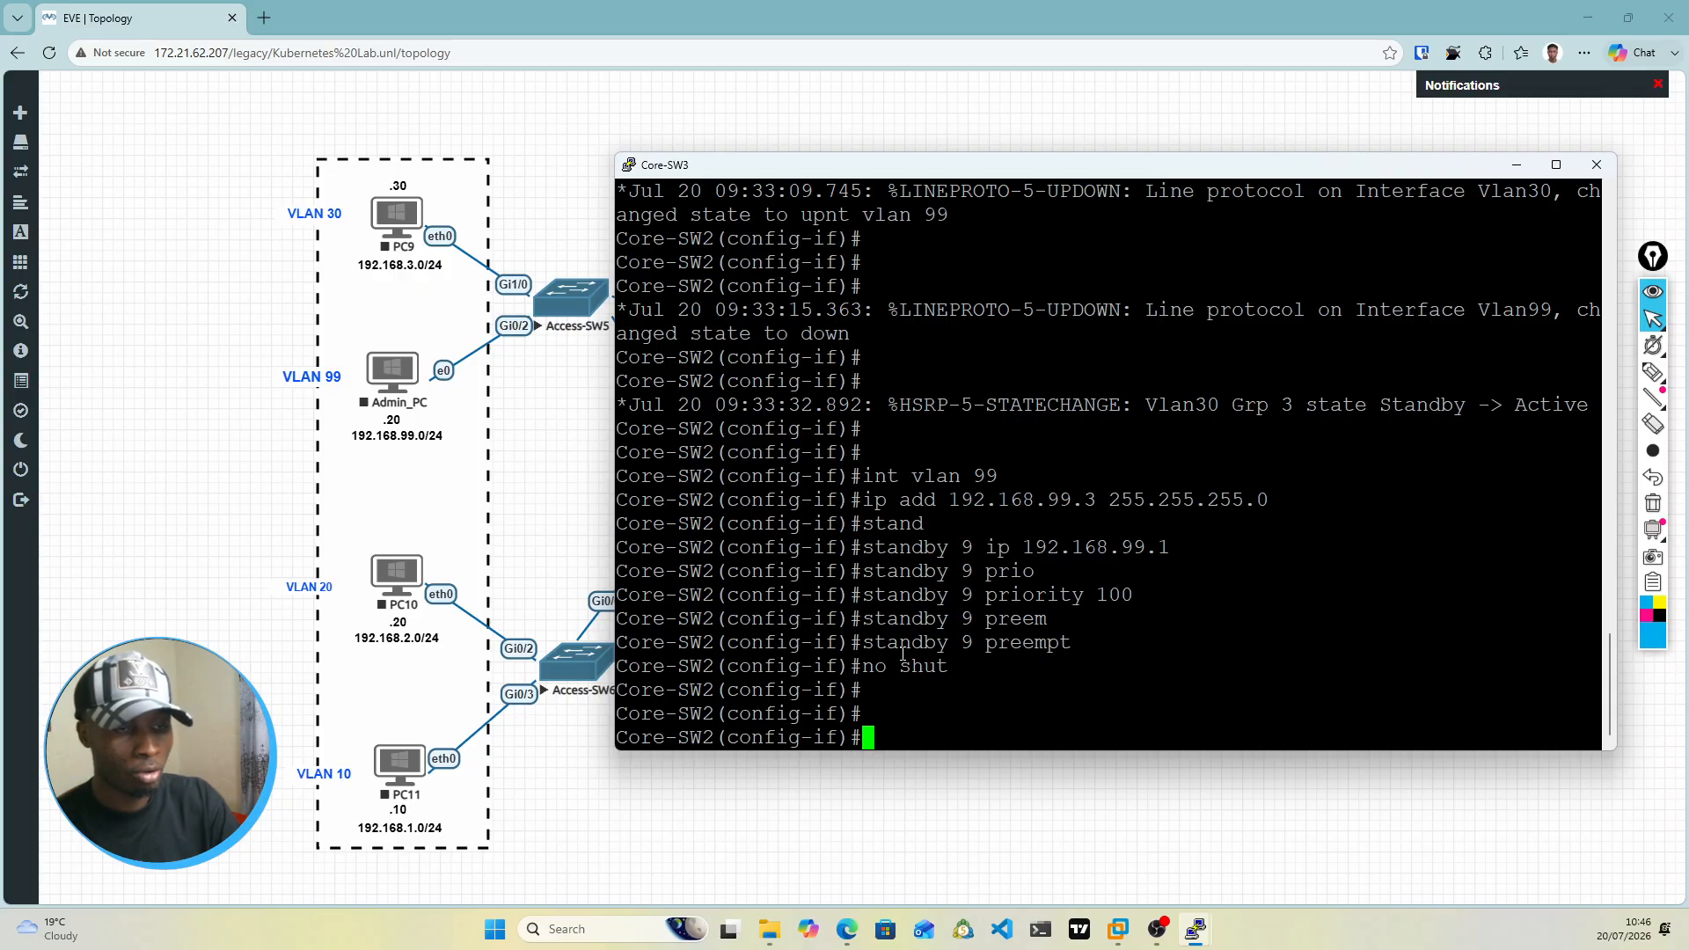
# Step: Enter the VLAN 10 interface configuration and bring the interface up with no shut
pyautogui.write('int vlan ')
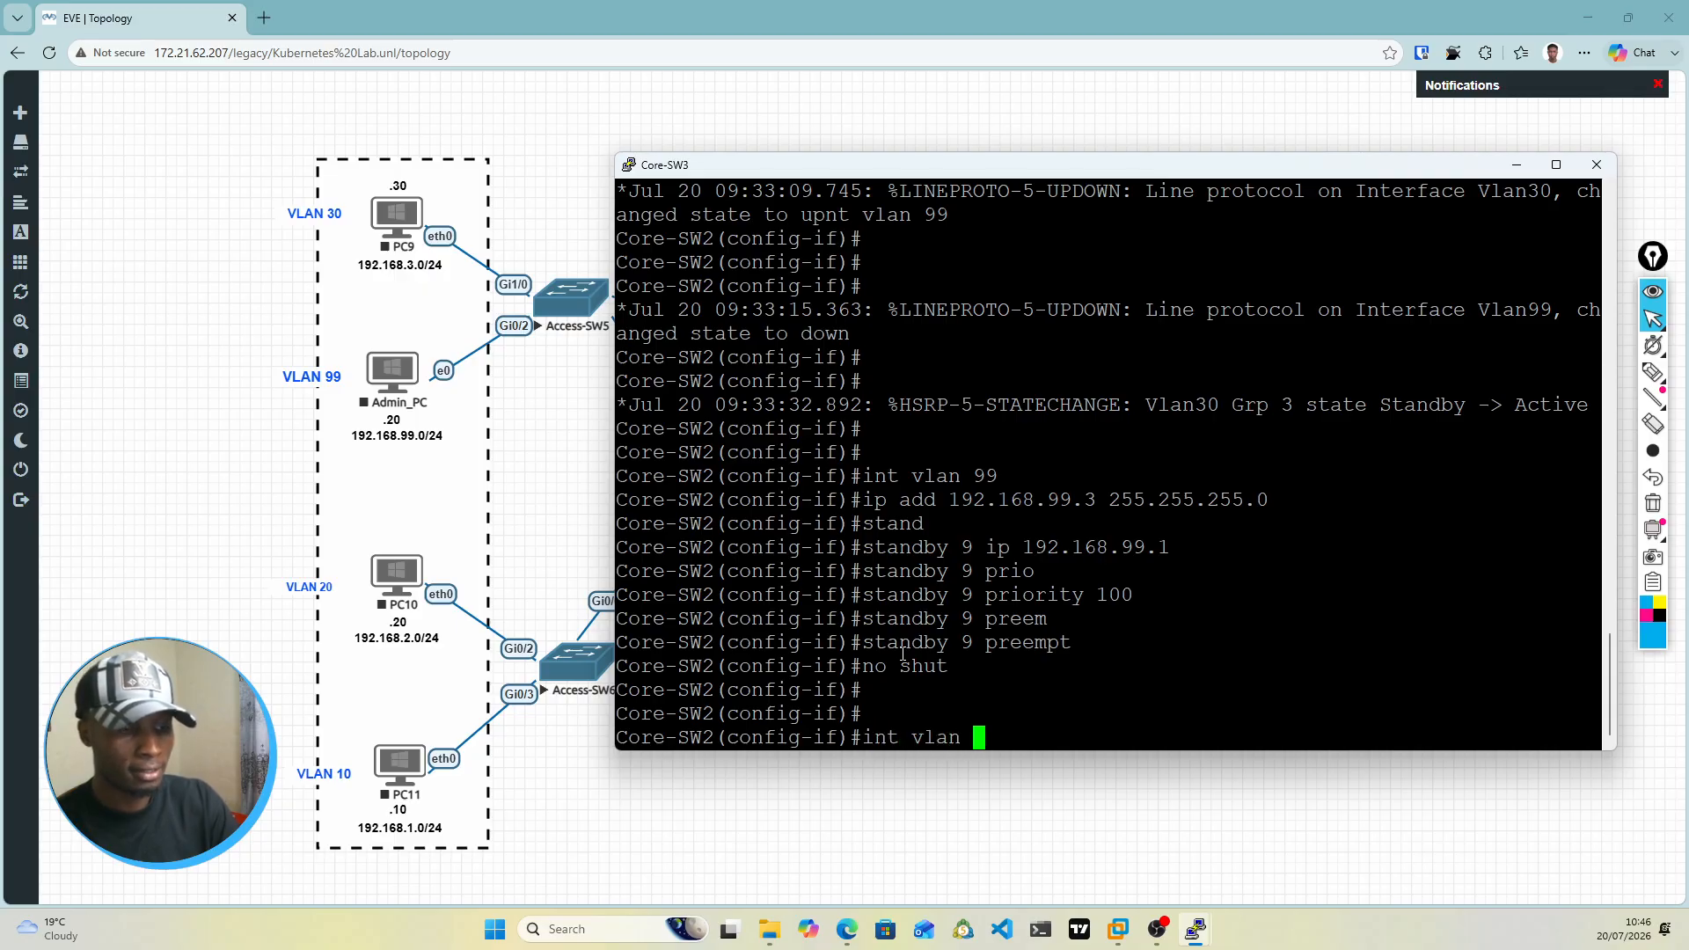
pyautogui.write('10')
pyautogui.press('Return')
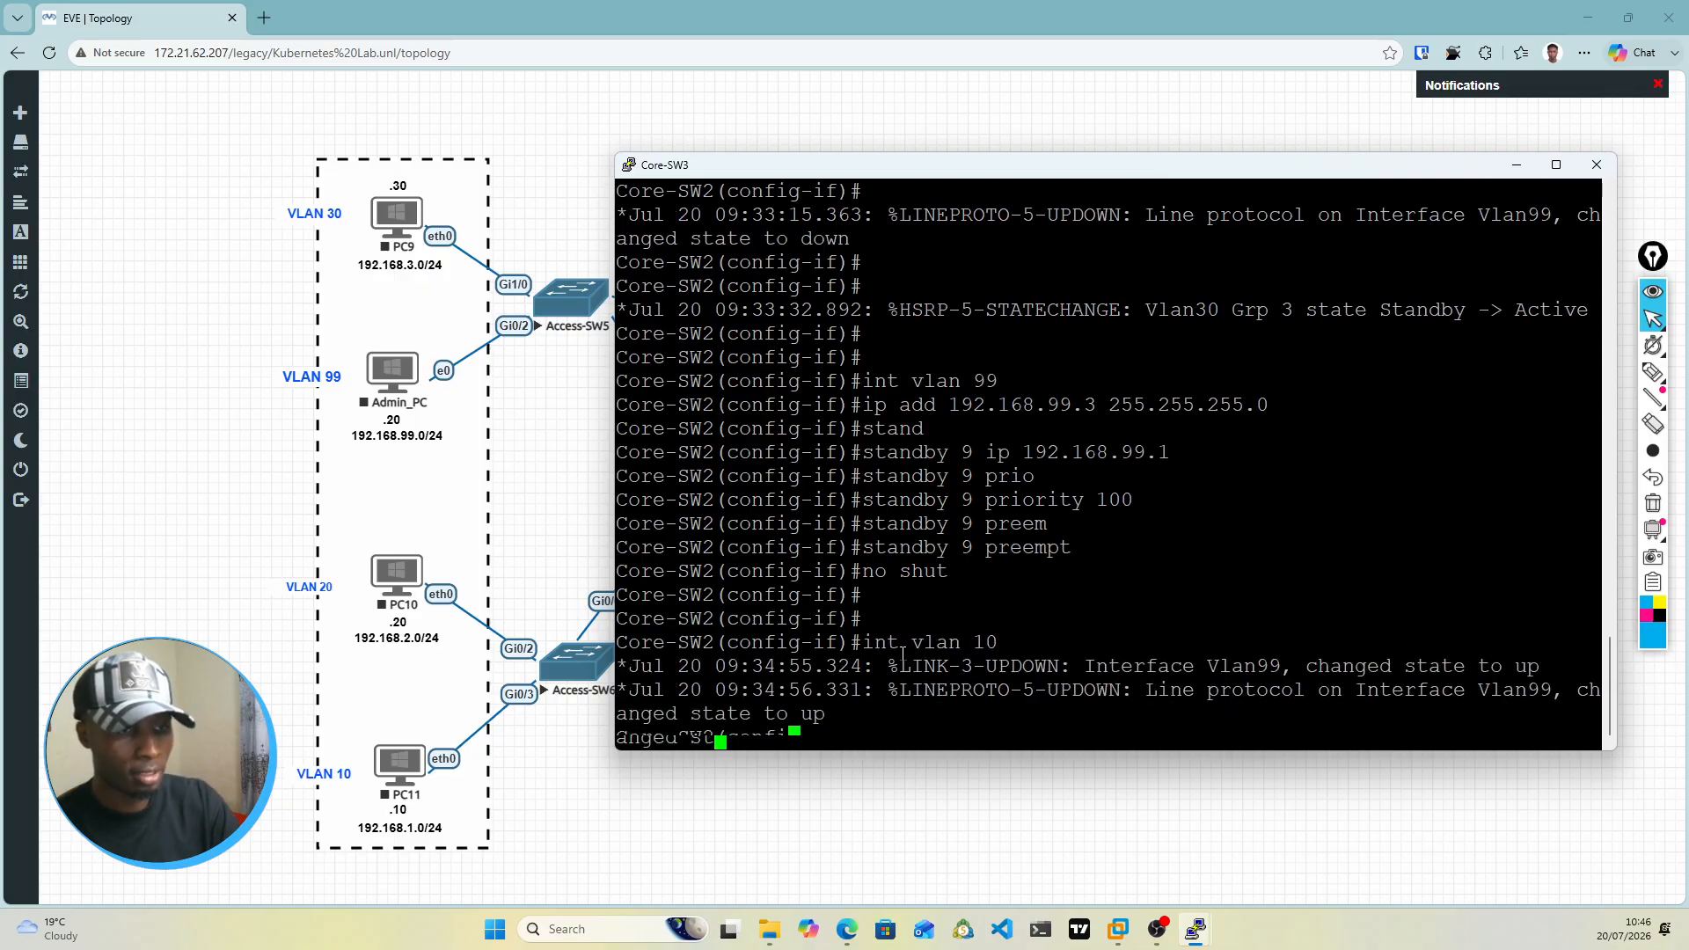
pyautogui.write('nos hu')
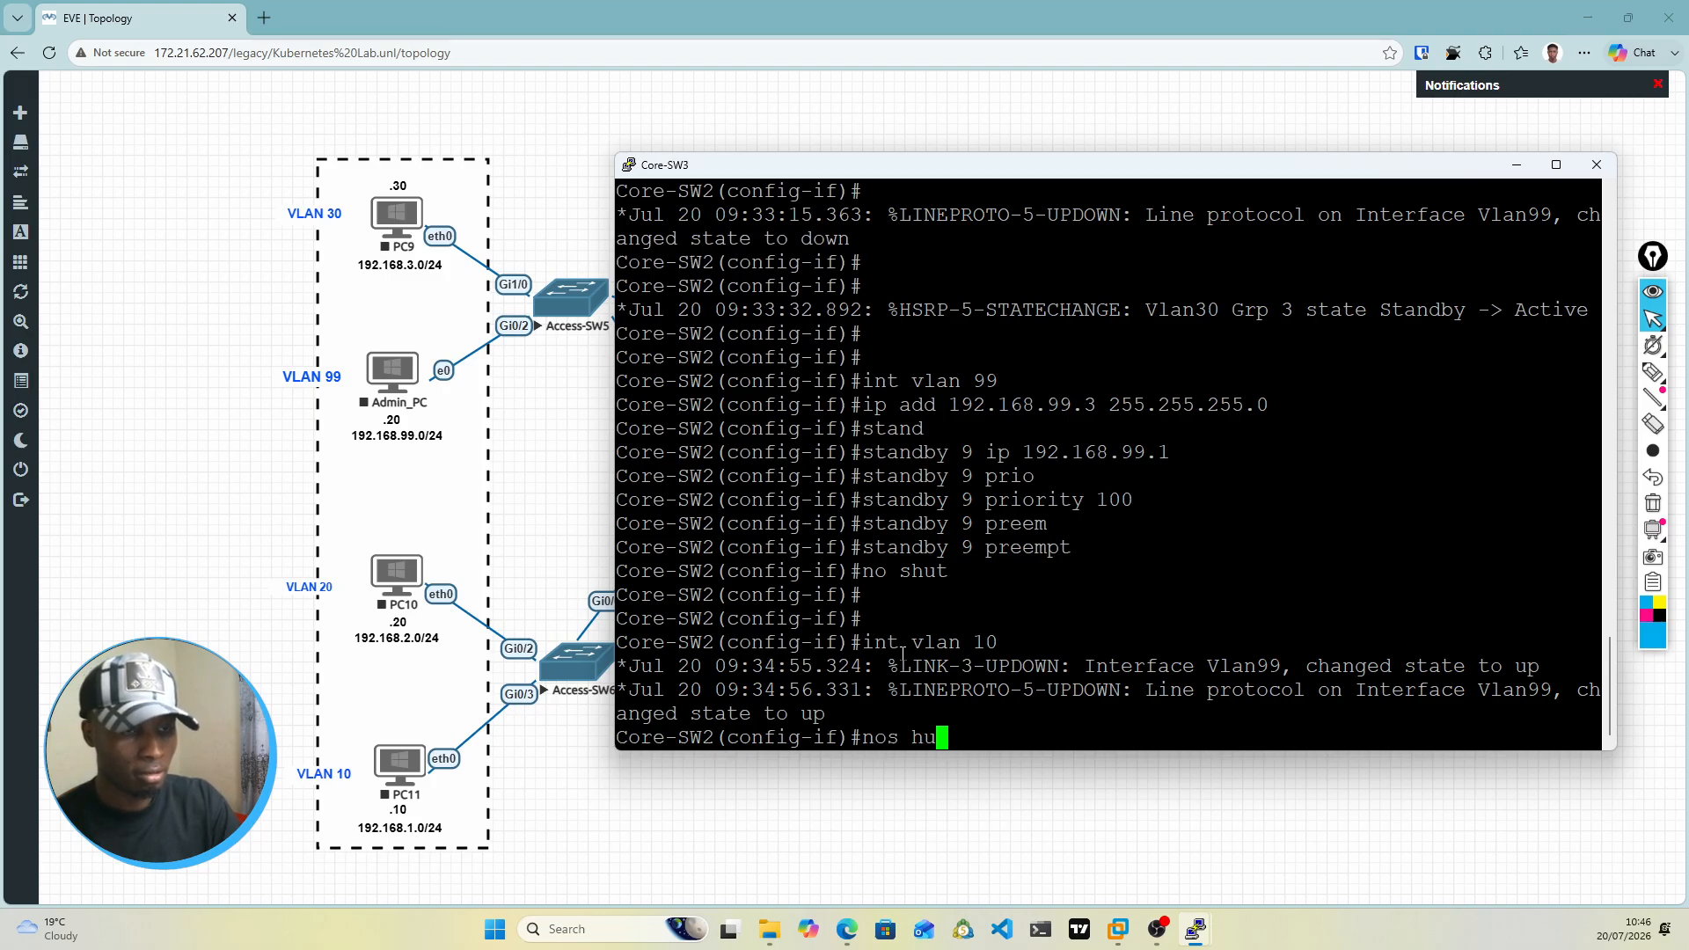
pyautogui.press('BackSpace')
pyautogui.press('BackSpace')
pyautogui.press('BackSpace')
pyautogui.press('BackSpace')
pyautogui.write('shut')
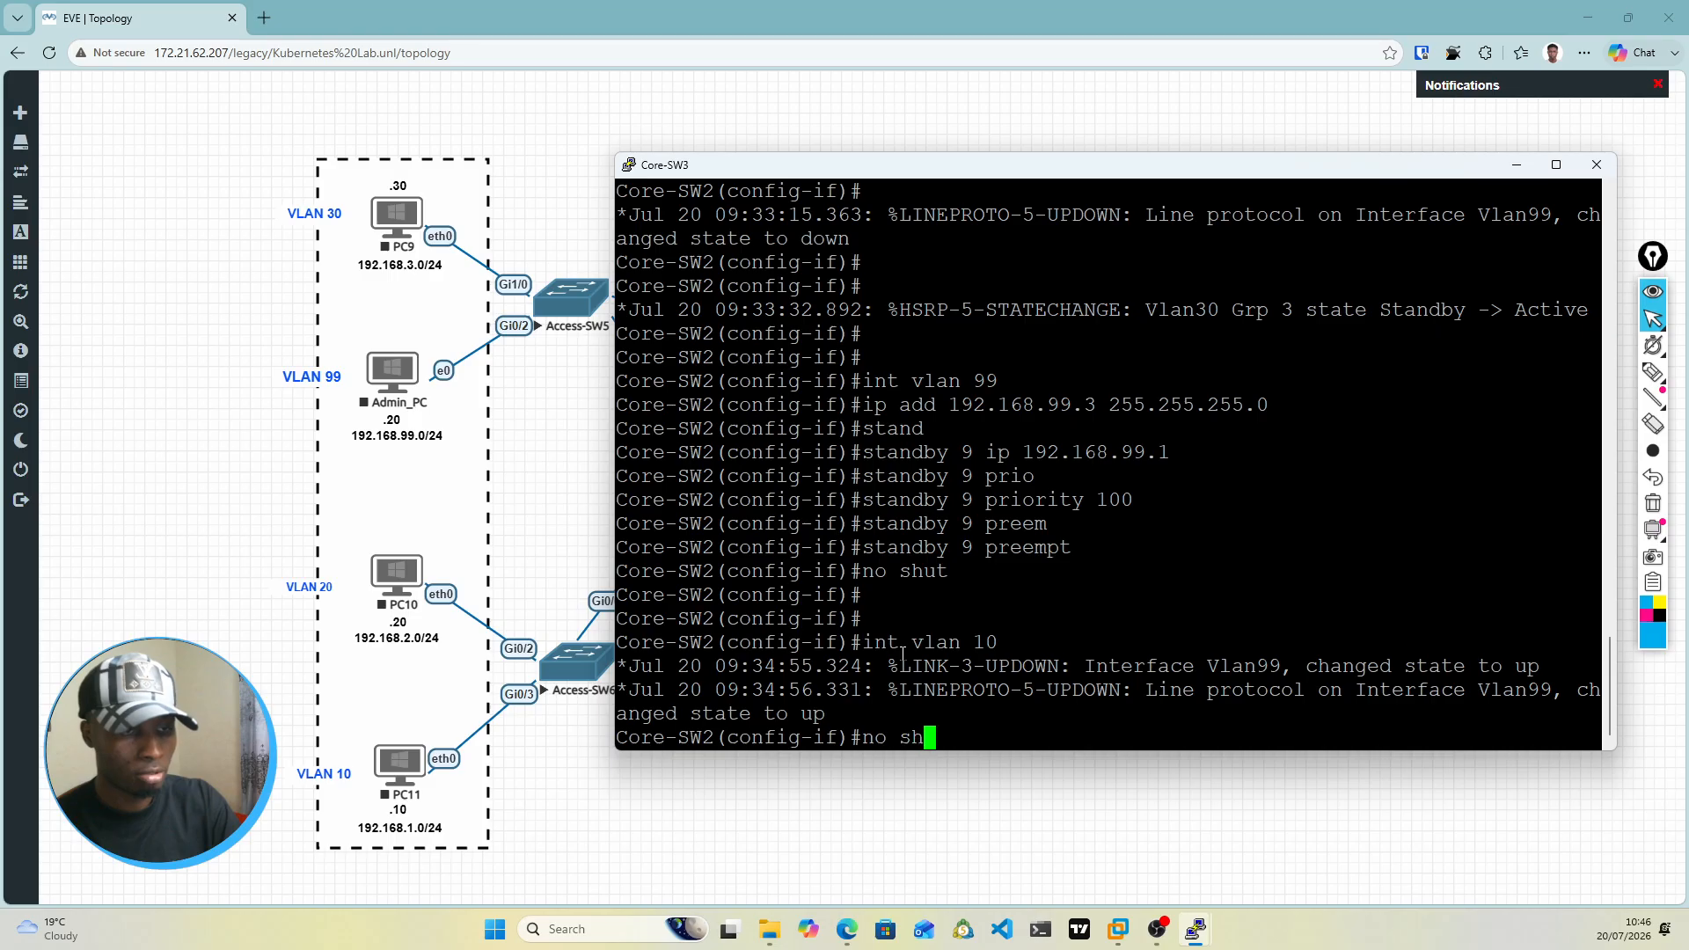
pyautogui.press('Return')
pyautogui.press('Return')
pyautogui.press('Return')
pyautogui.press('Return')
pyautogui.press('Return')
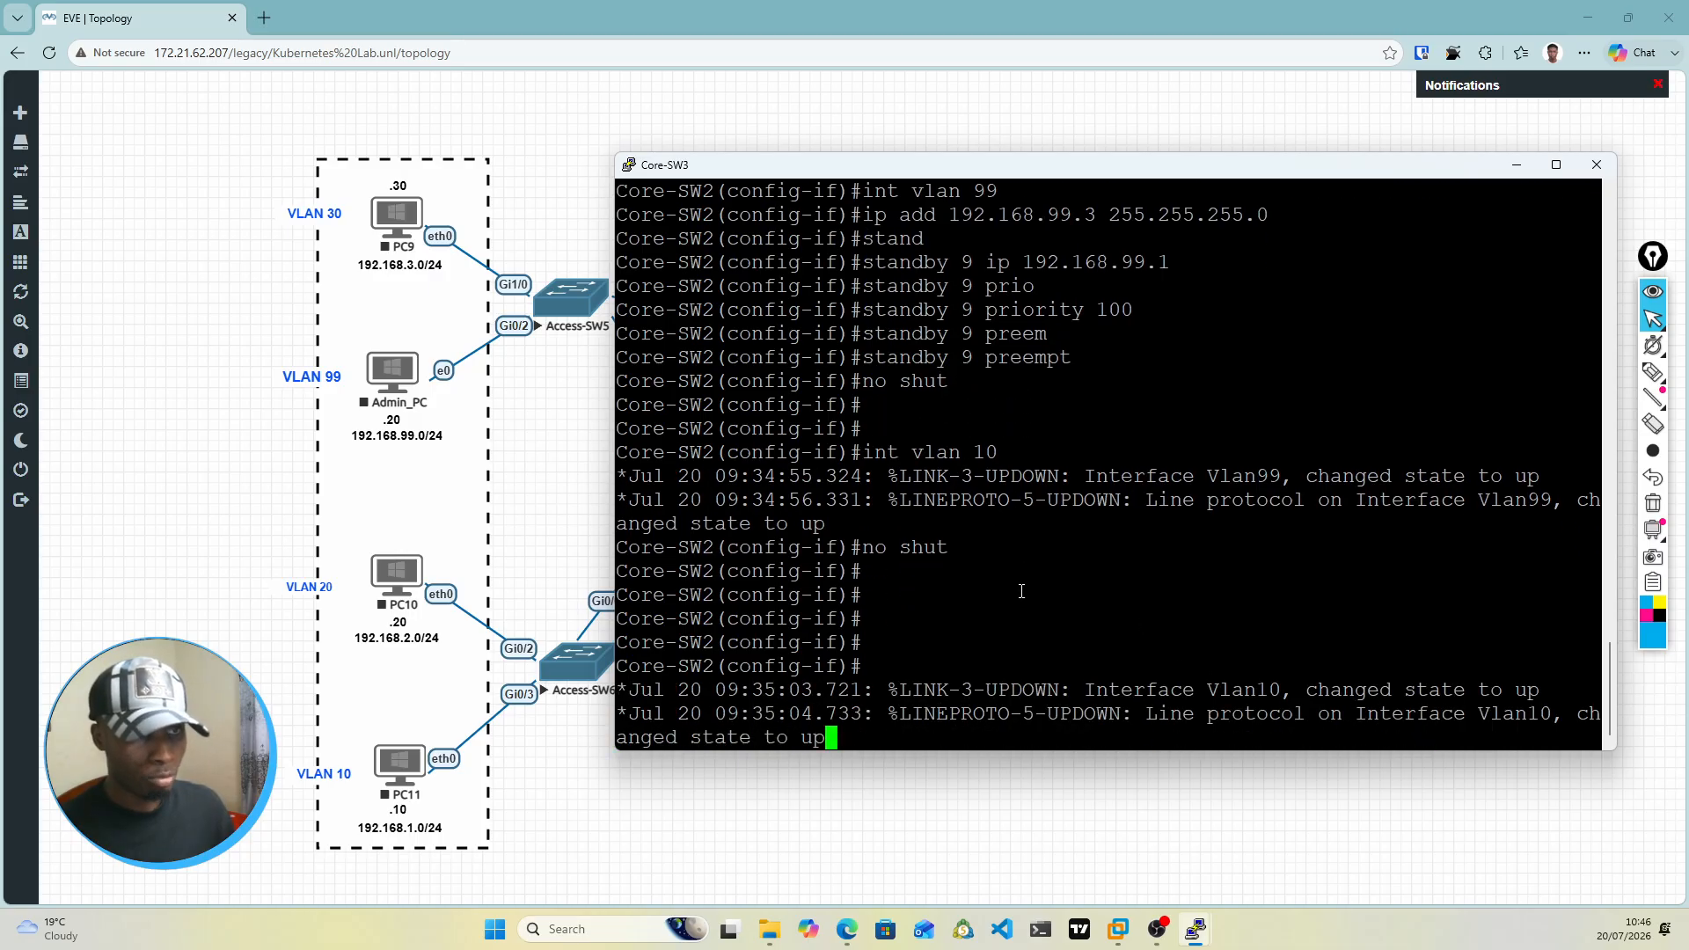
pyautogui.scroll(4, 1020, 588)
pyautogui.scroll(-4, 955, 525)
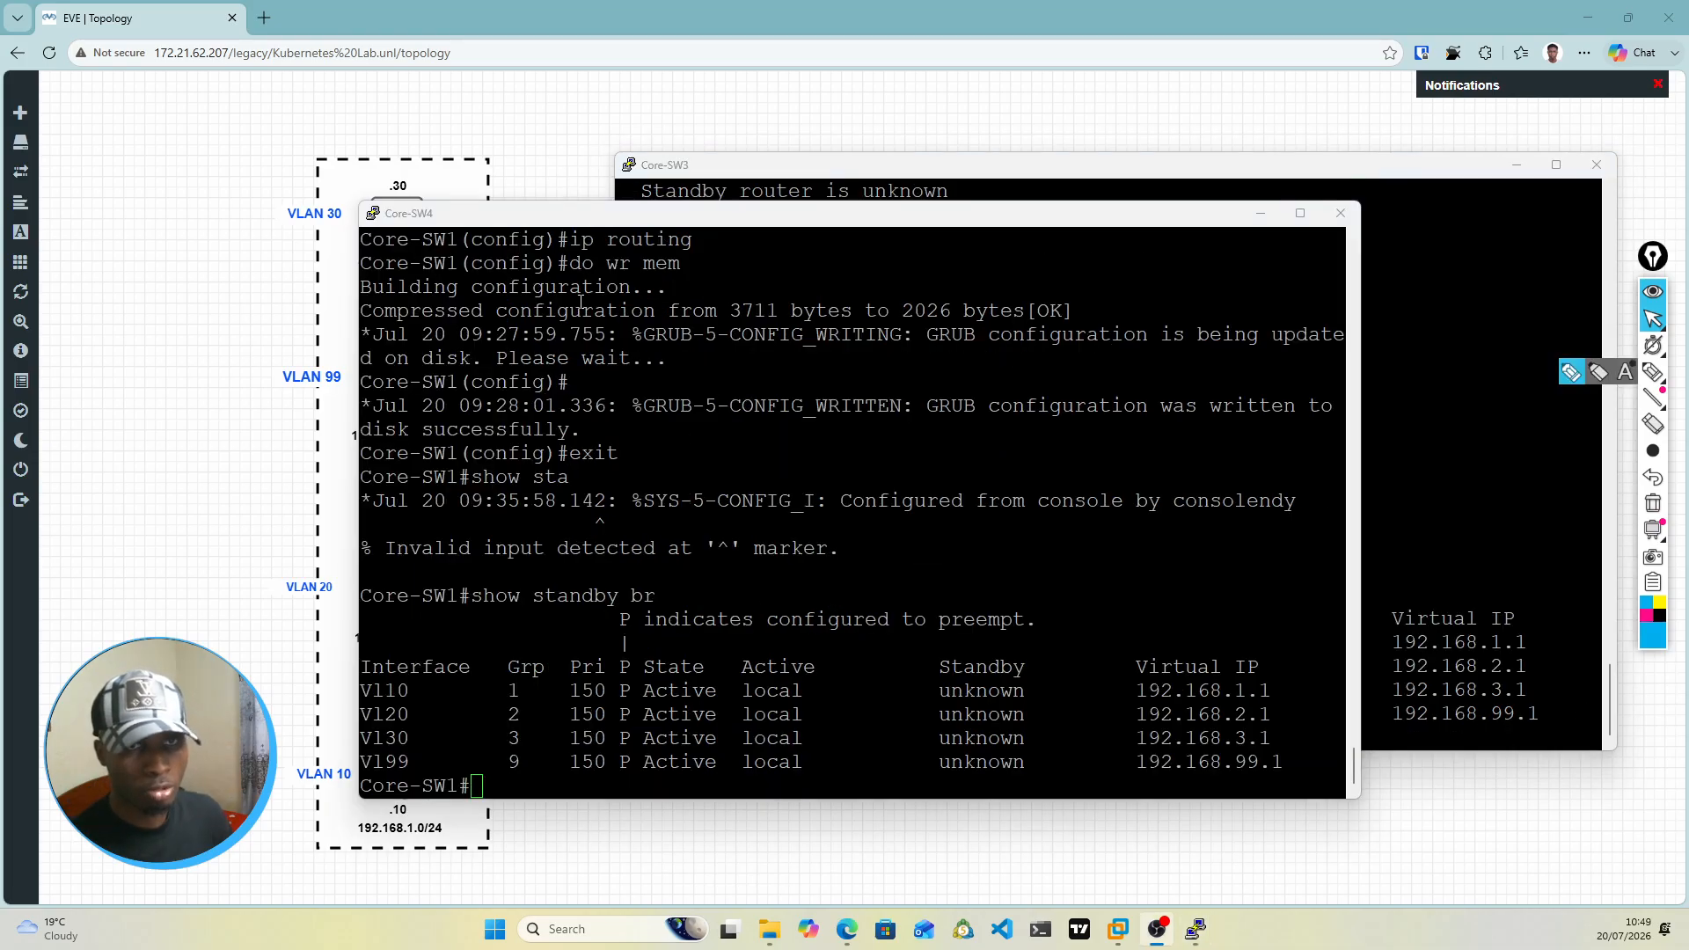
# Step: Move the Core-SW4 console window up until it is level with the Core-SW3 console window
pyautogui.moveTo(630, 240); pyautogui.dragTo(655, 170)
pyautogui.click(647, 346)
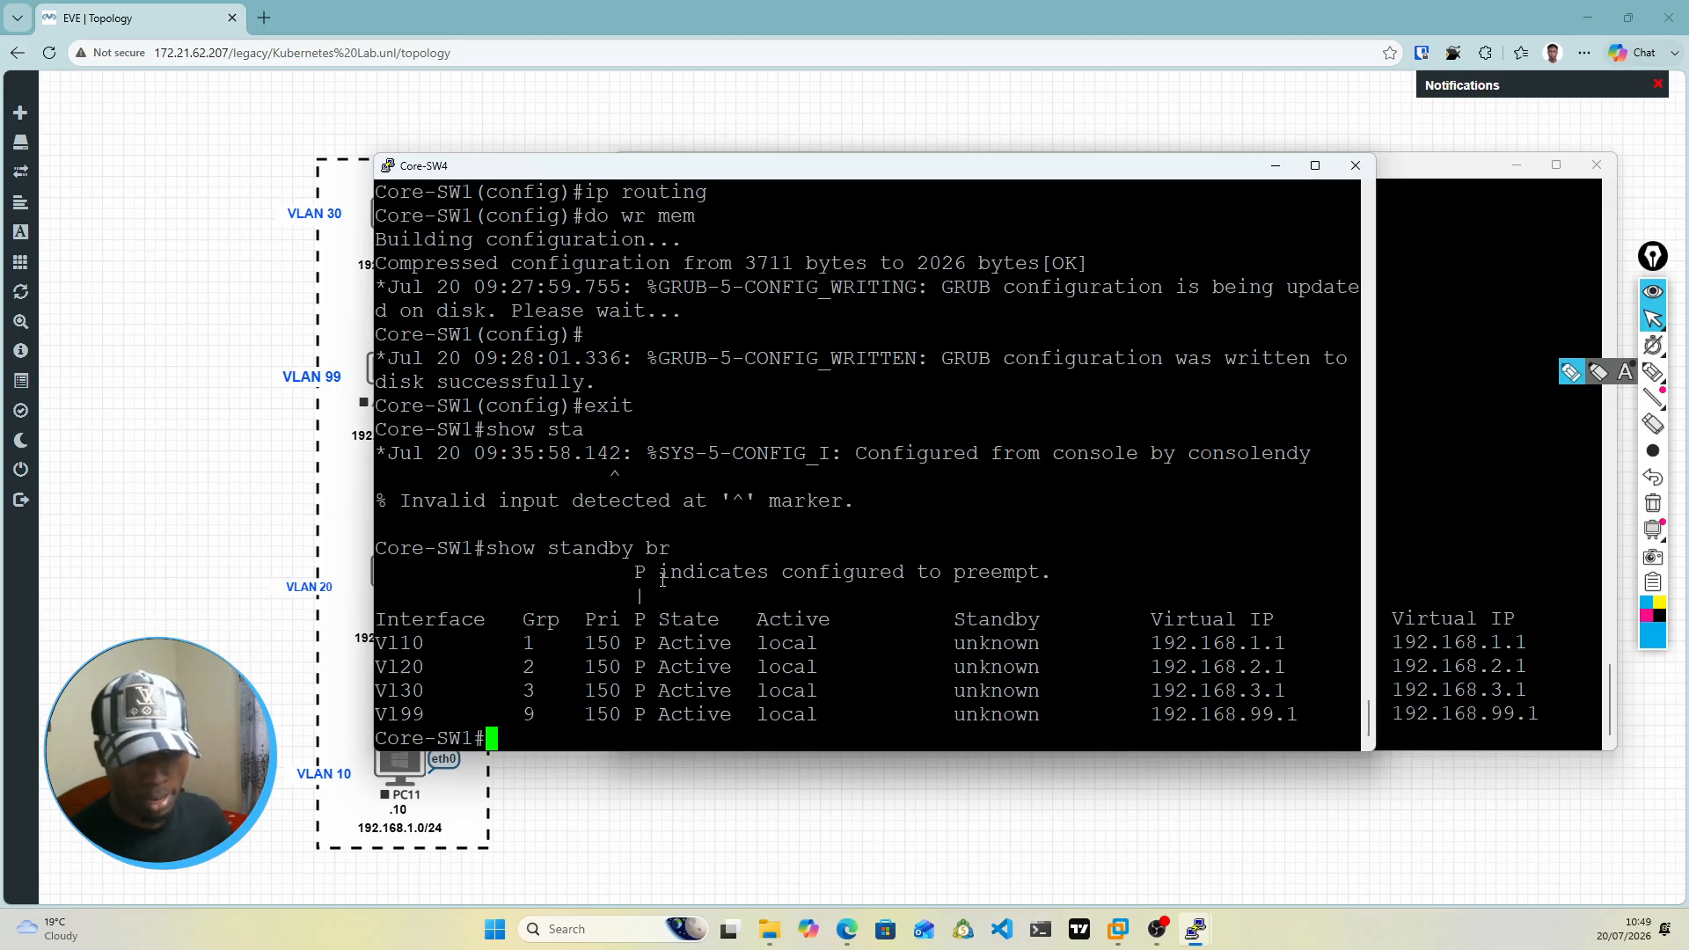
# Step: Compare the HSRP priorities of all four VLAN interfaces in the standby brief outputs on the Core-SW4 and Core-SW3 consoles
pyautogui.moveTo(386, 648); pyautogui.dragTo(493, 711)
pyautogui.click(493, 711)
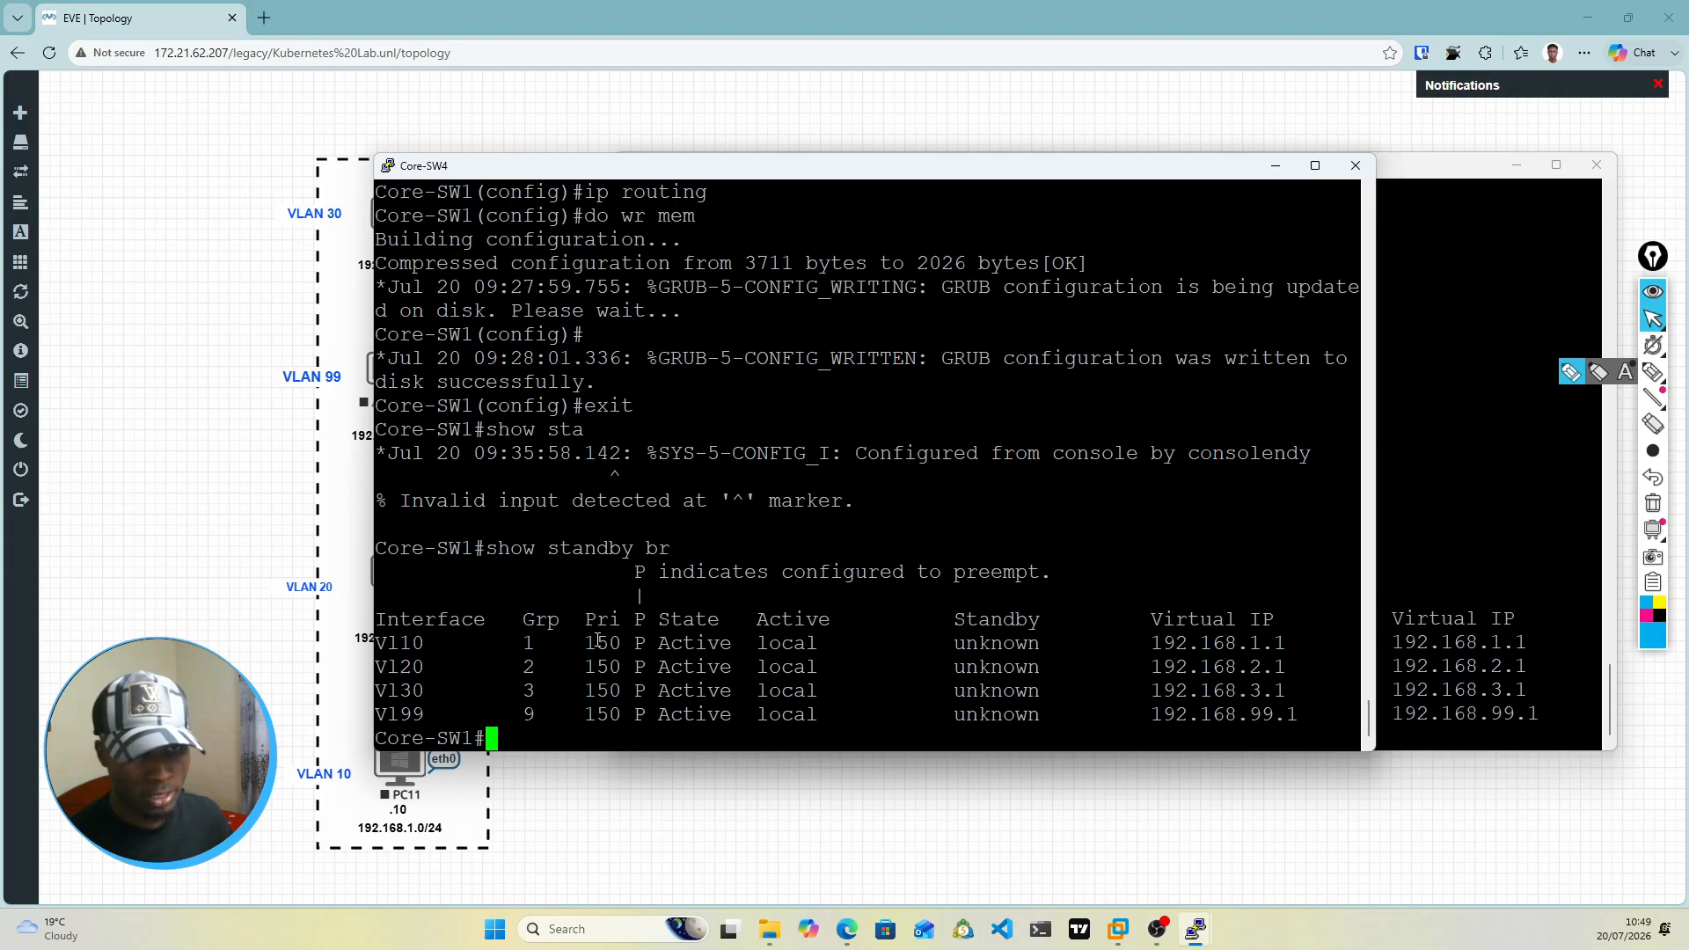
pyautogui.moveTo(586, 643); pyautogui.dragTo(608, 645)
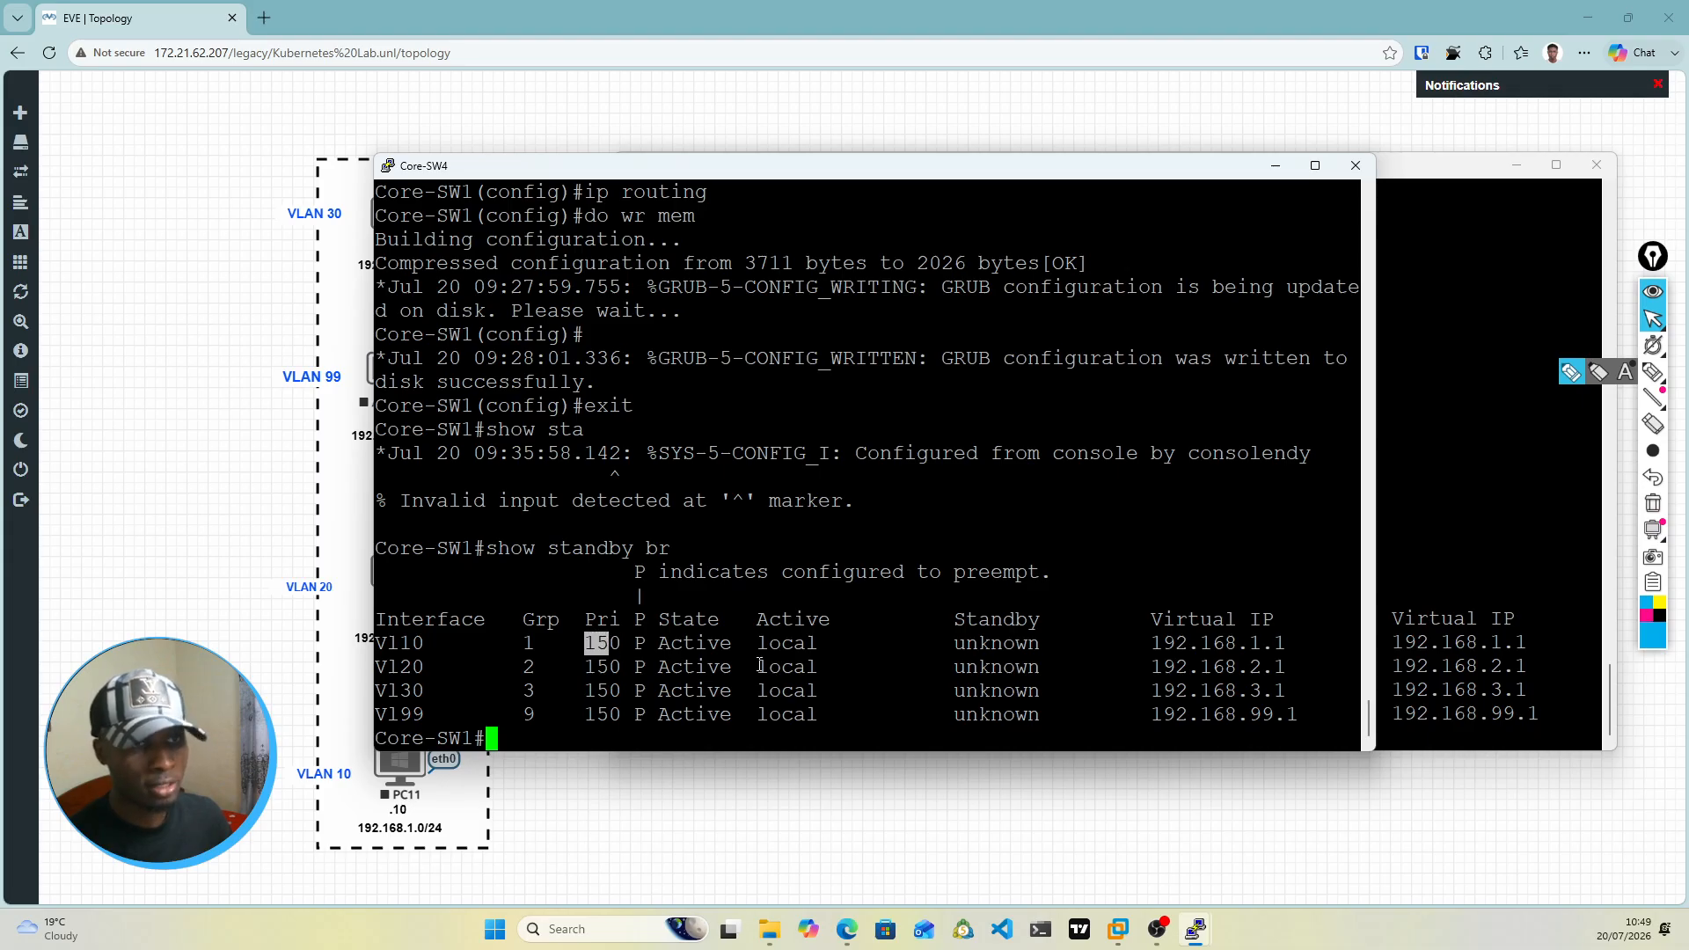
pyautogui.click(1454, 484)
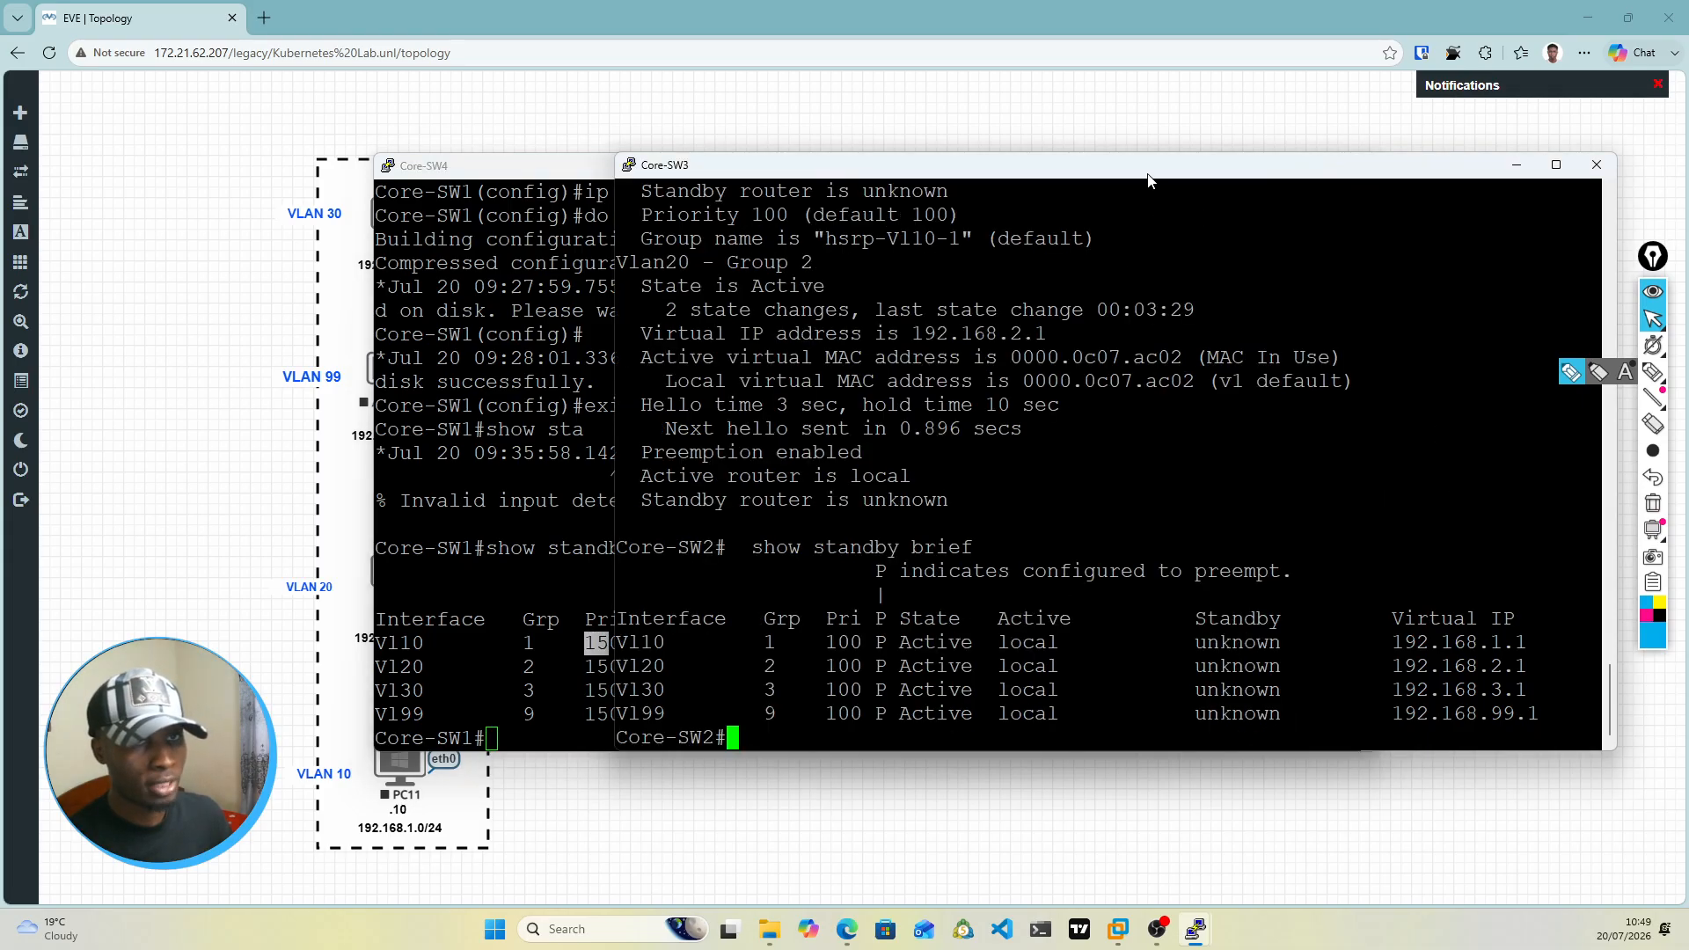
pyautogui.moveTo(1148, 167); pyautogui.dragTo(1156, 268)
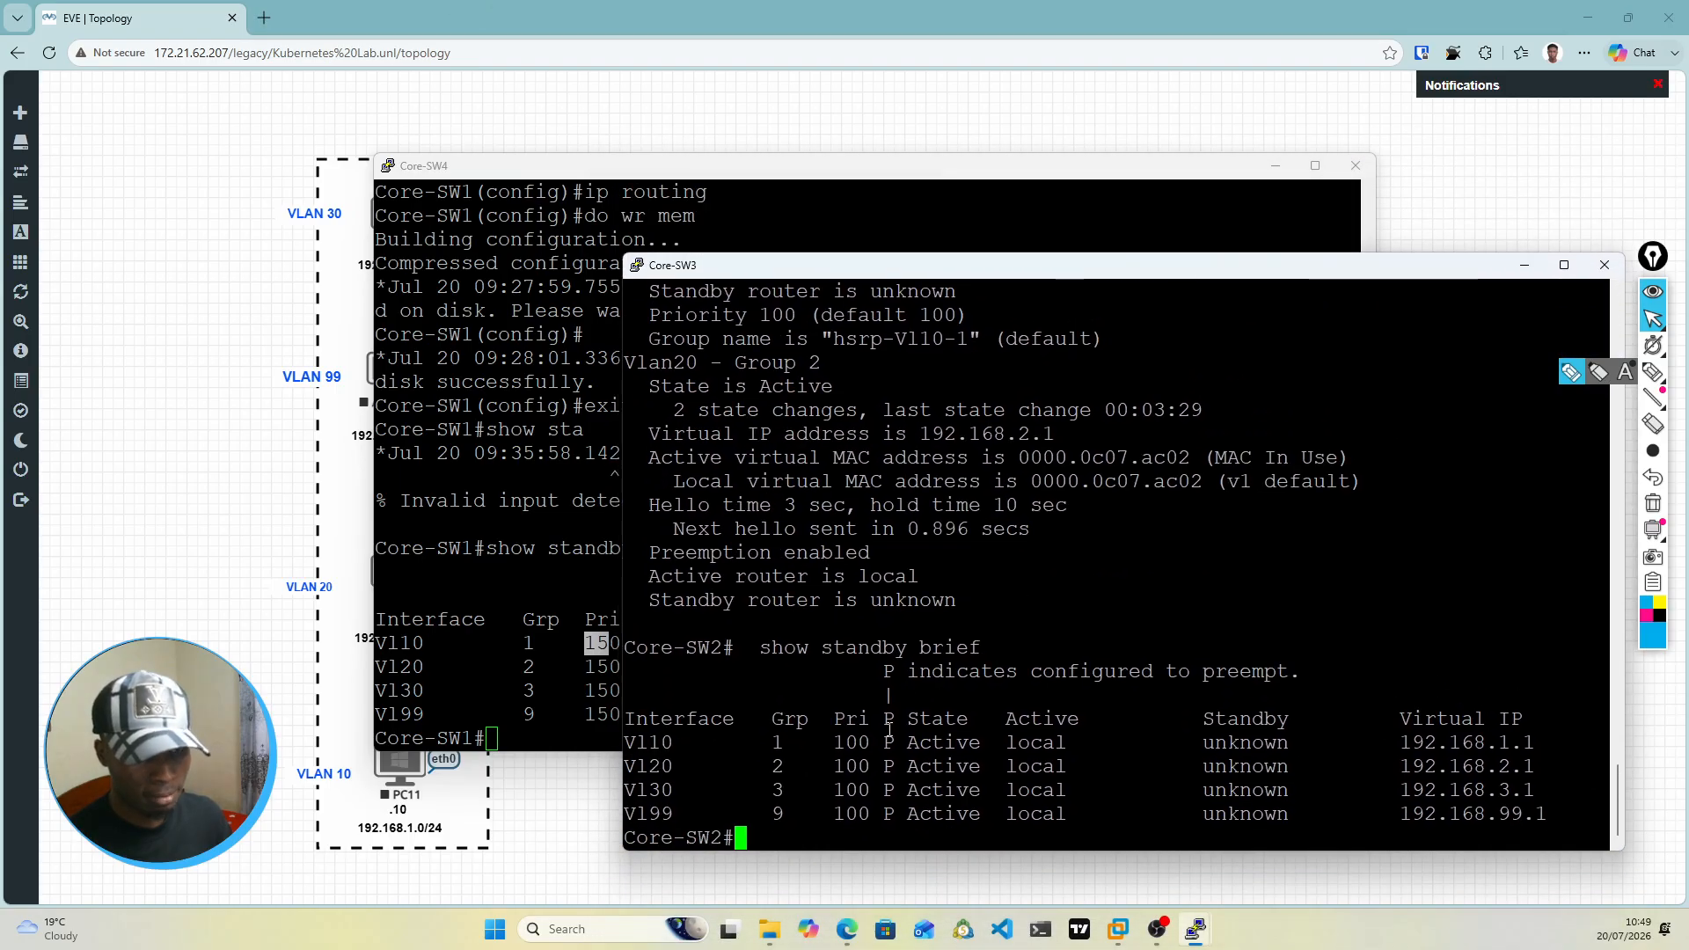
pyautogui.moveTo(834, 742); pyautogui.dragTo(871, 811)
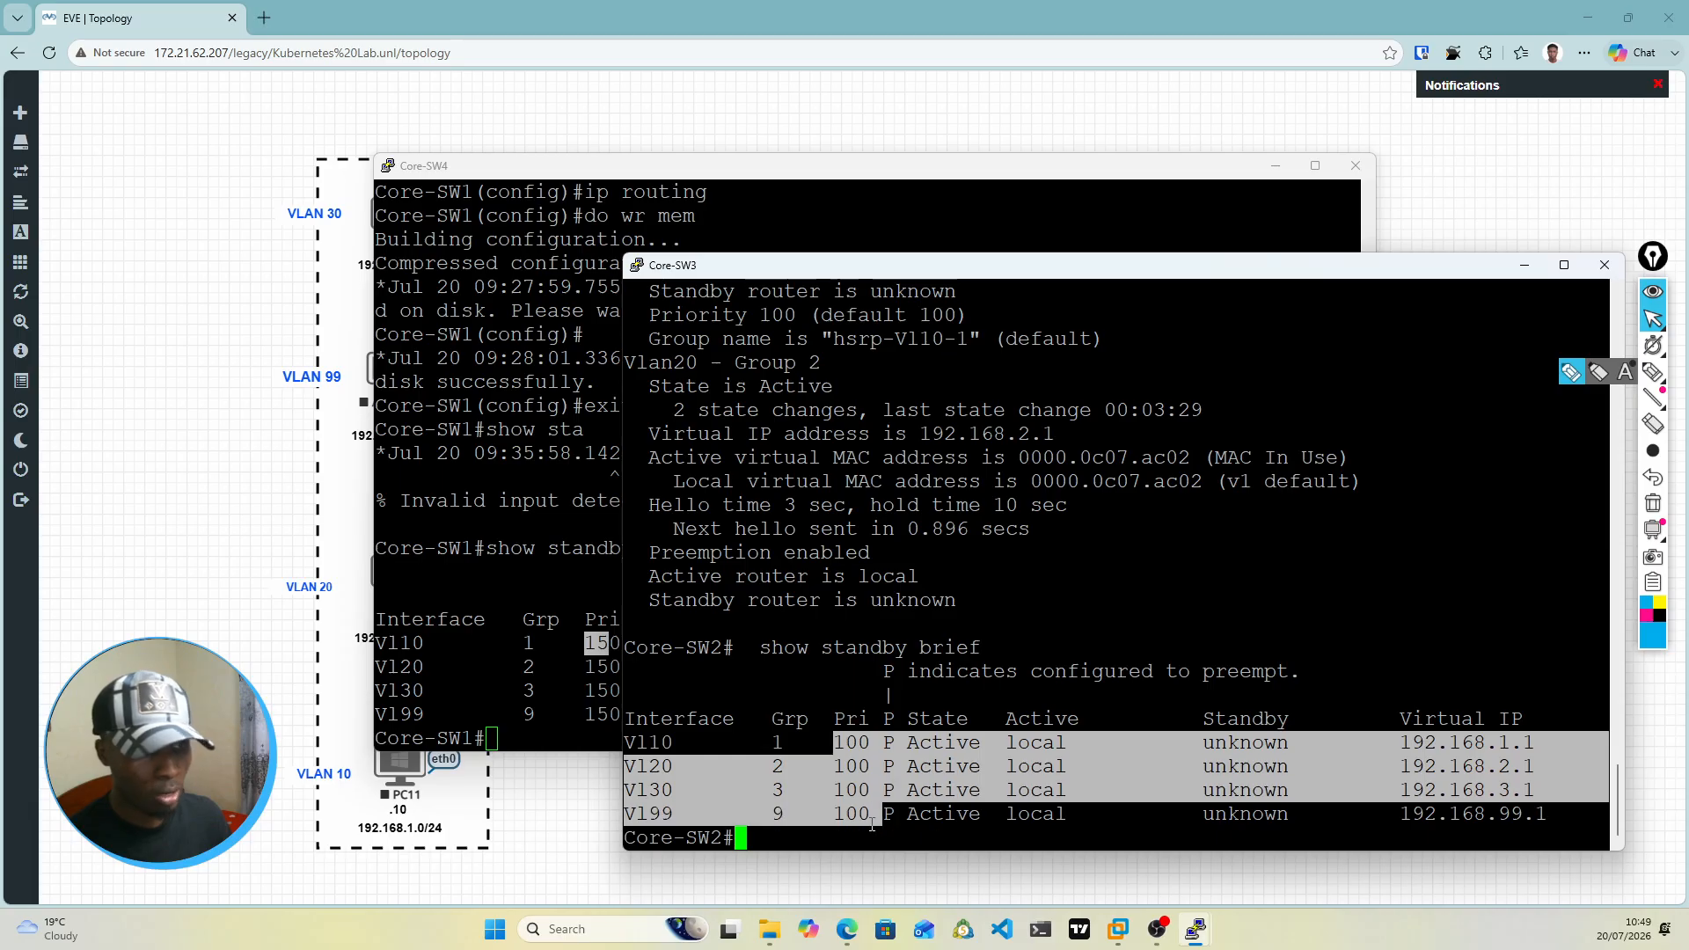
pyautogui.click(911, 809)
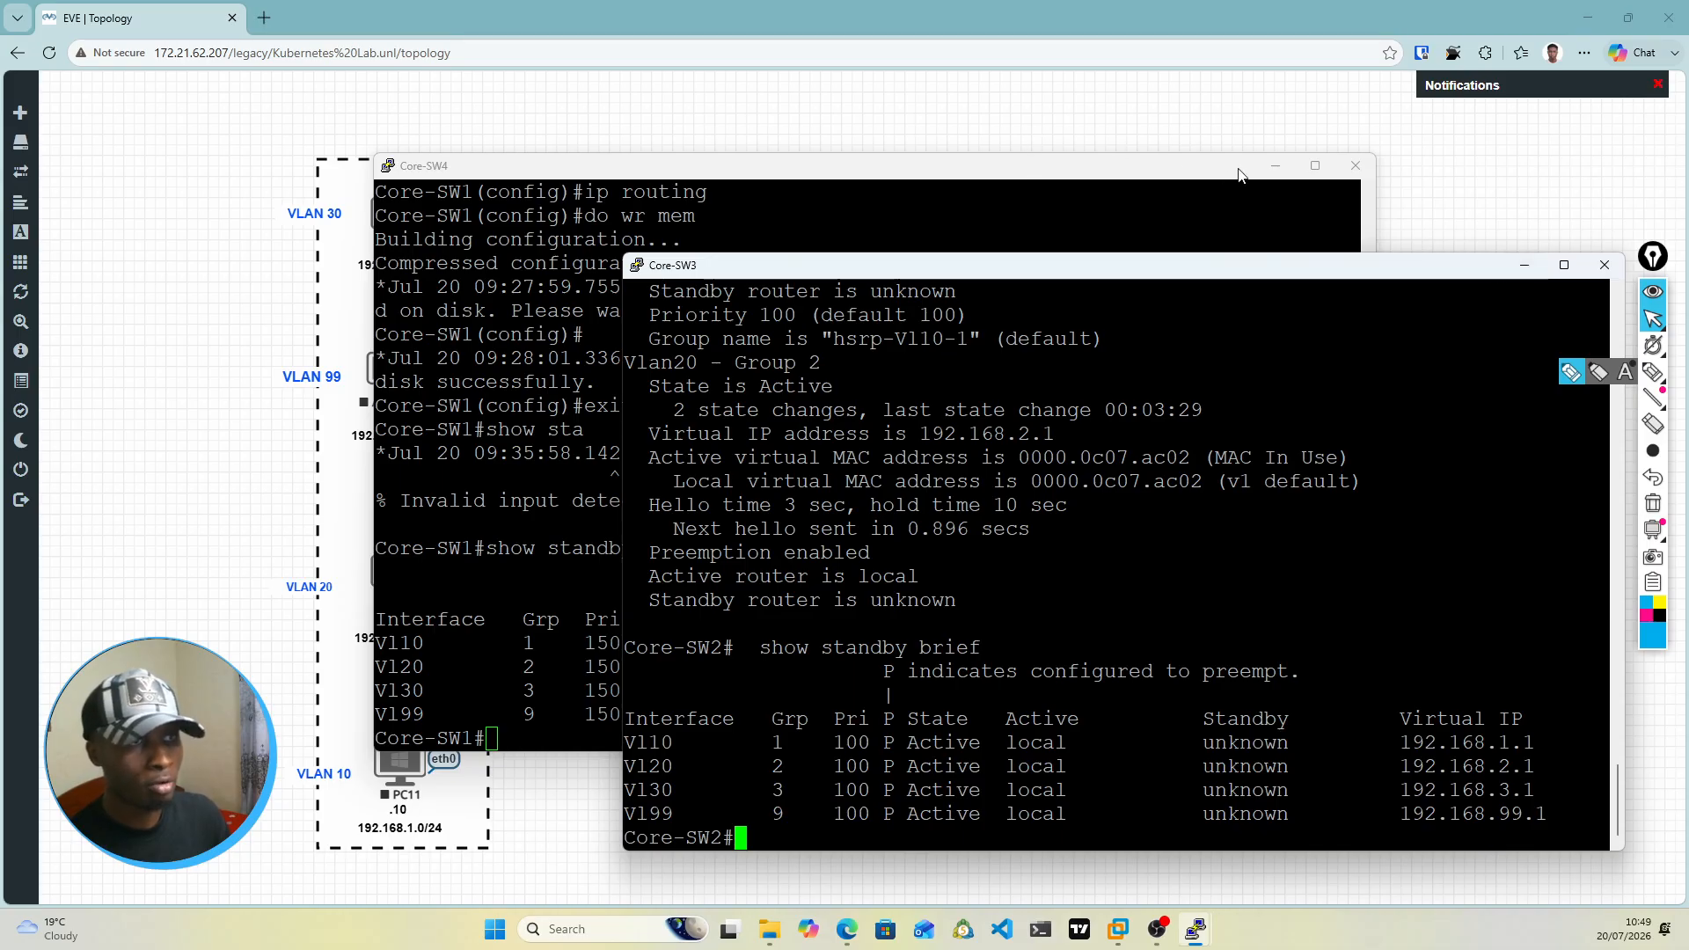
# Step: Minimise the Core-SW4 console and move the Core-SW3 console down to uncover the core switches in the topology
pyautogui.click(1275, 166)
pyautogui.moveTo(963, 256); pyautogui.dragTo(940, 693)
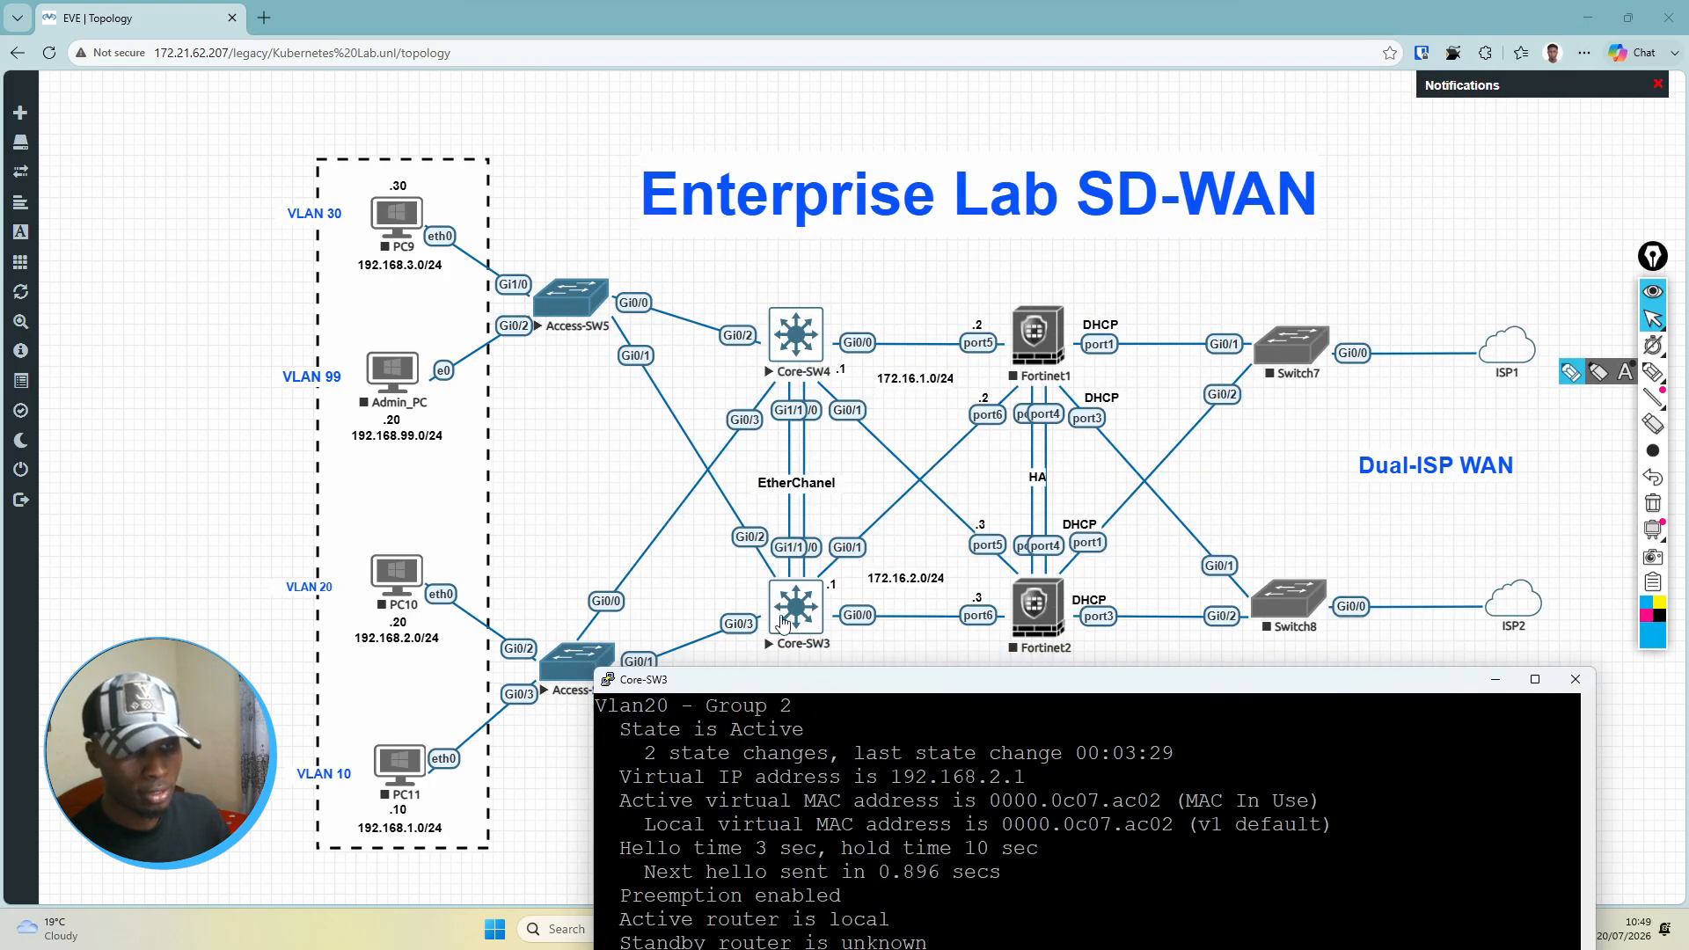
pyautogui.moveTo(834, 685); pyautogui.dragTo(831, 208)
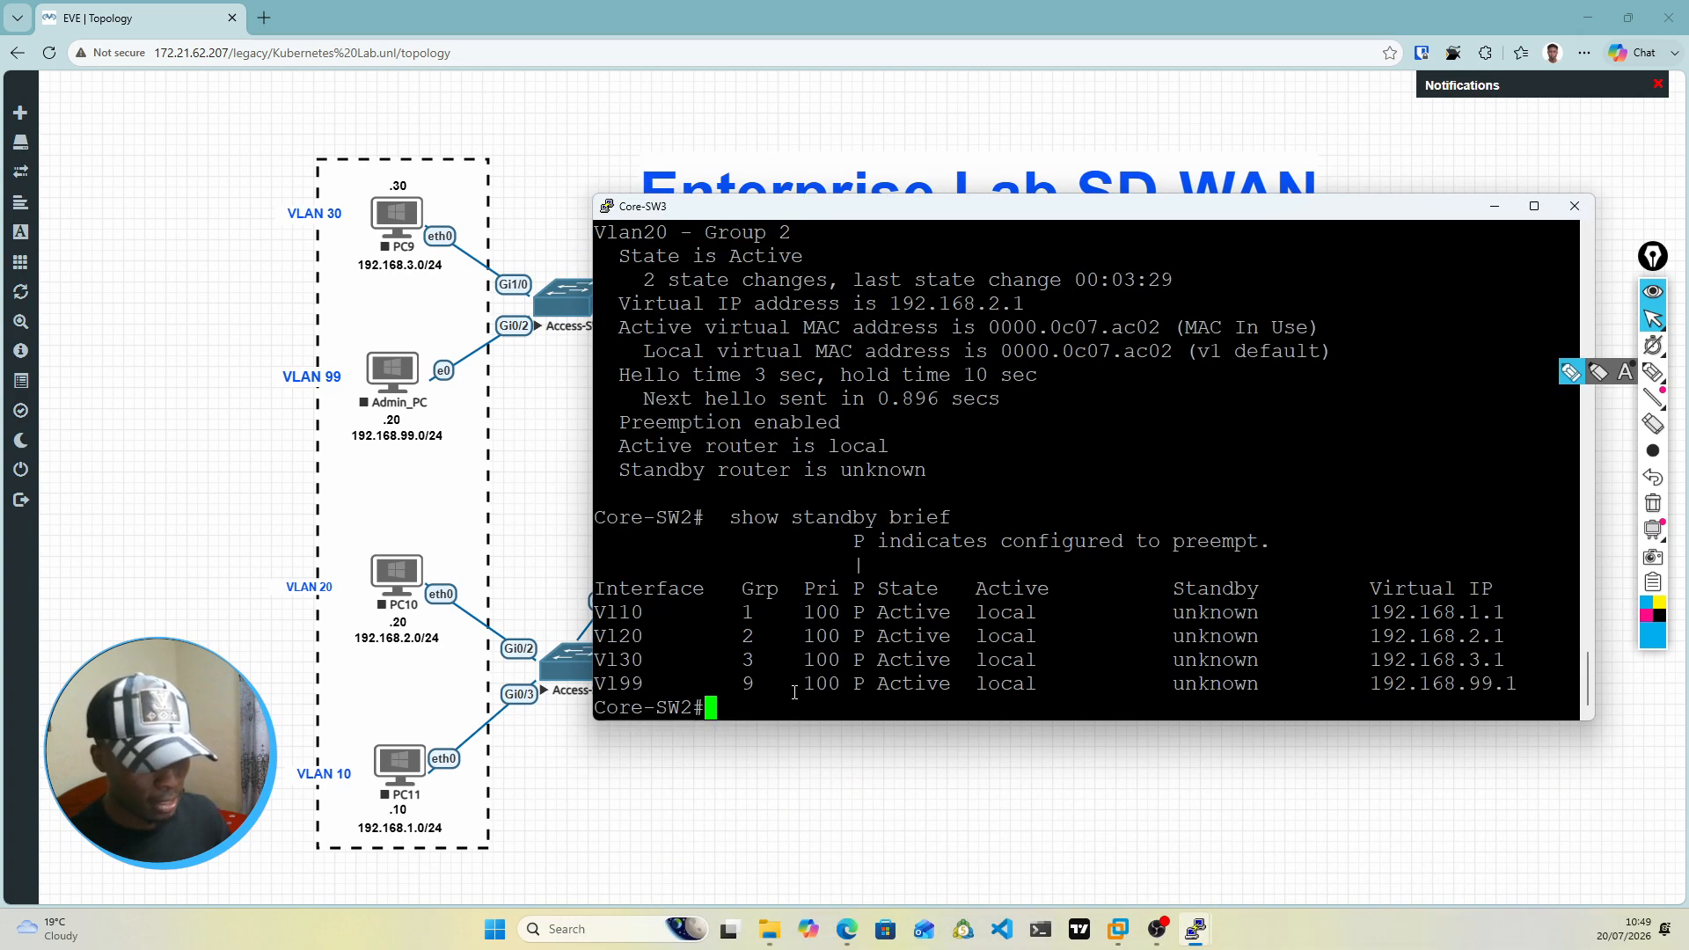
pyautogui.moveTo(873, 211); pyautogui.dragTo(890, 692)
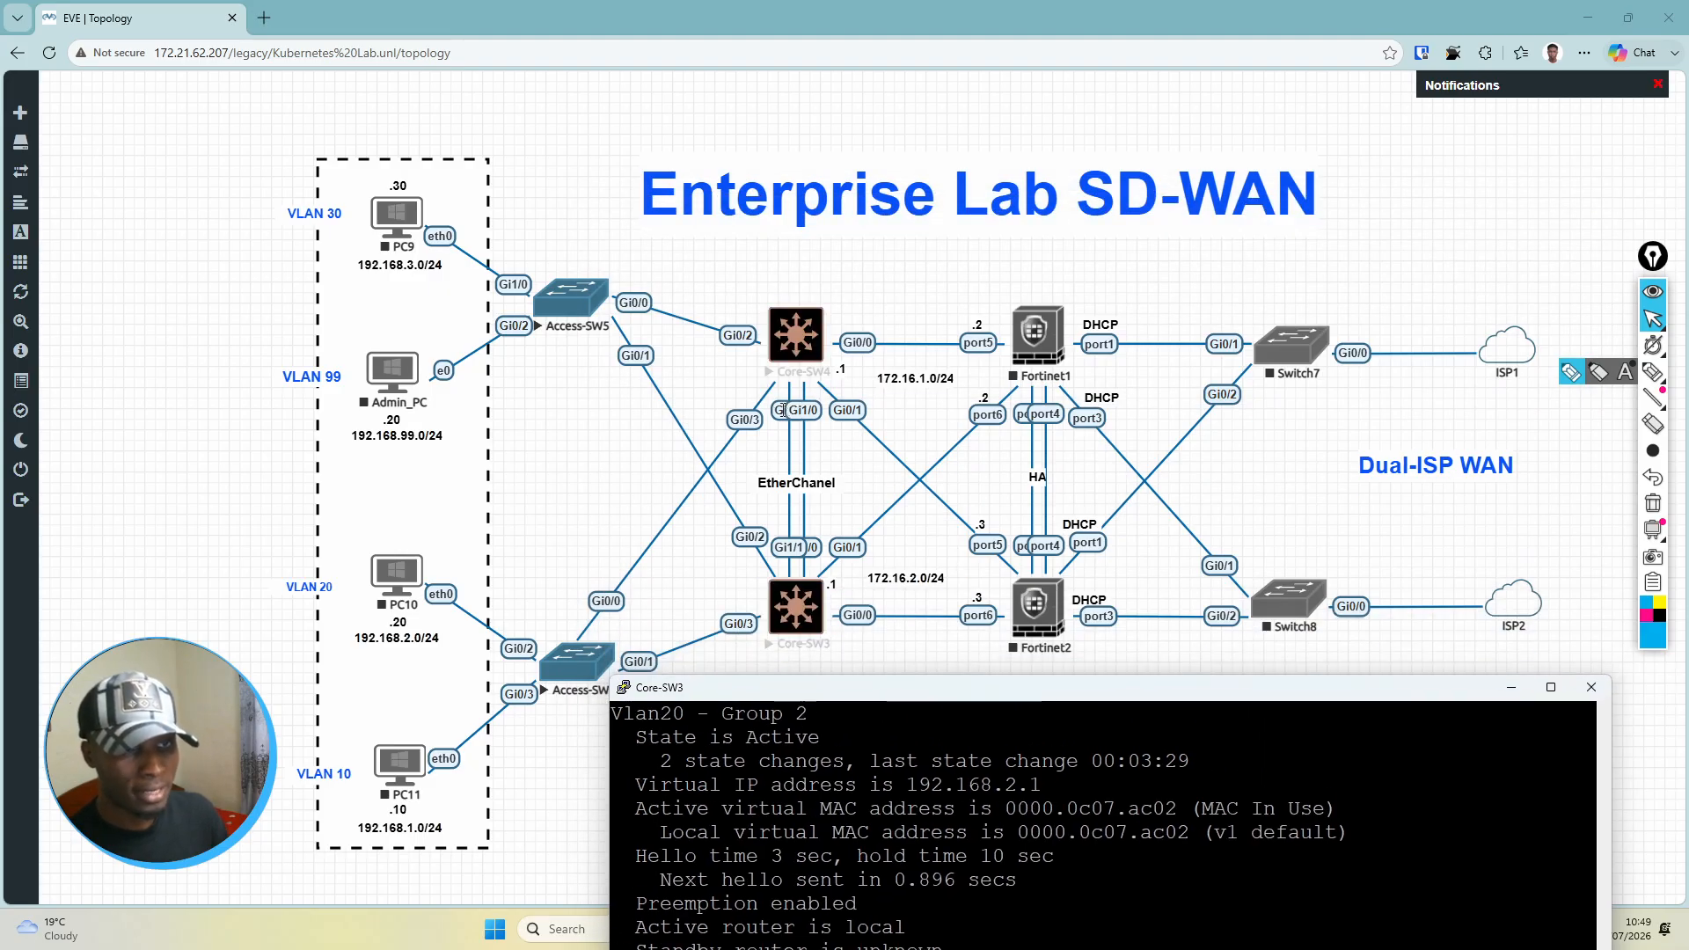
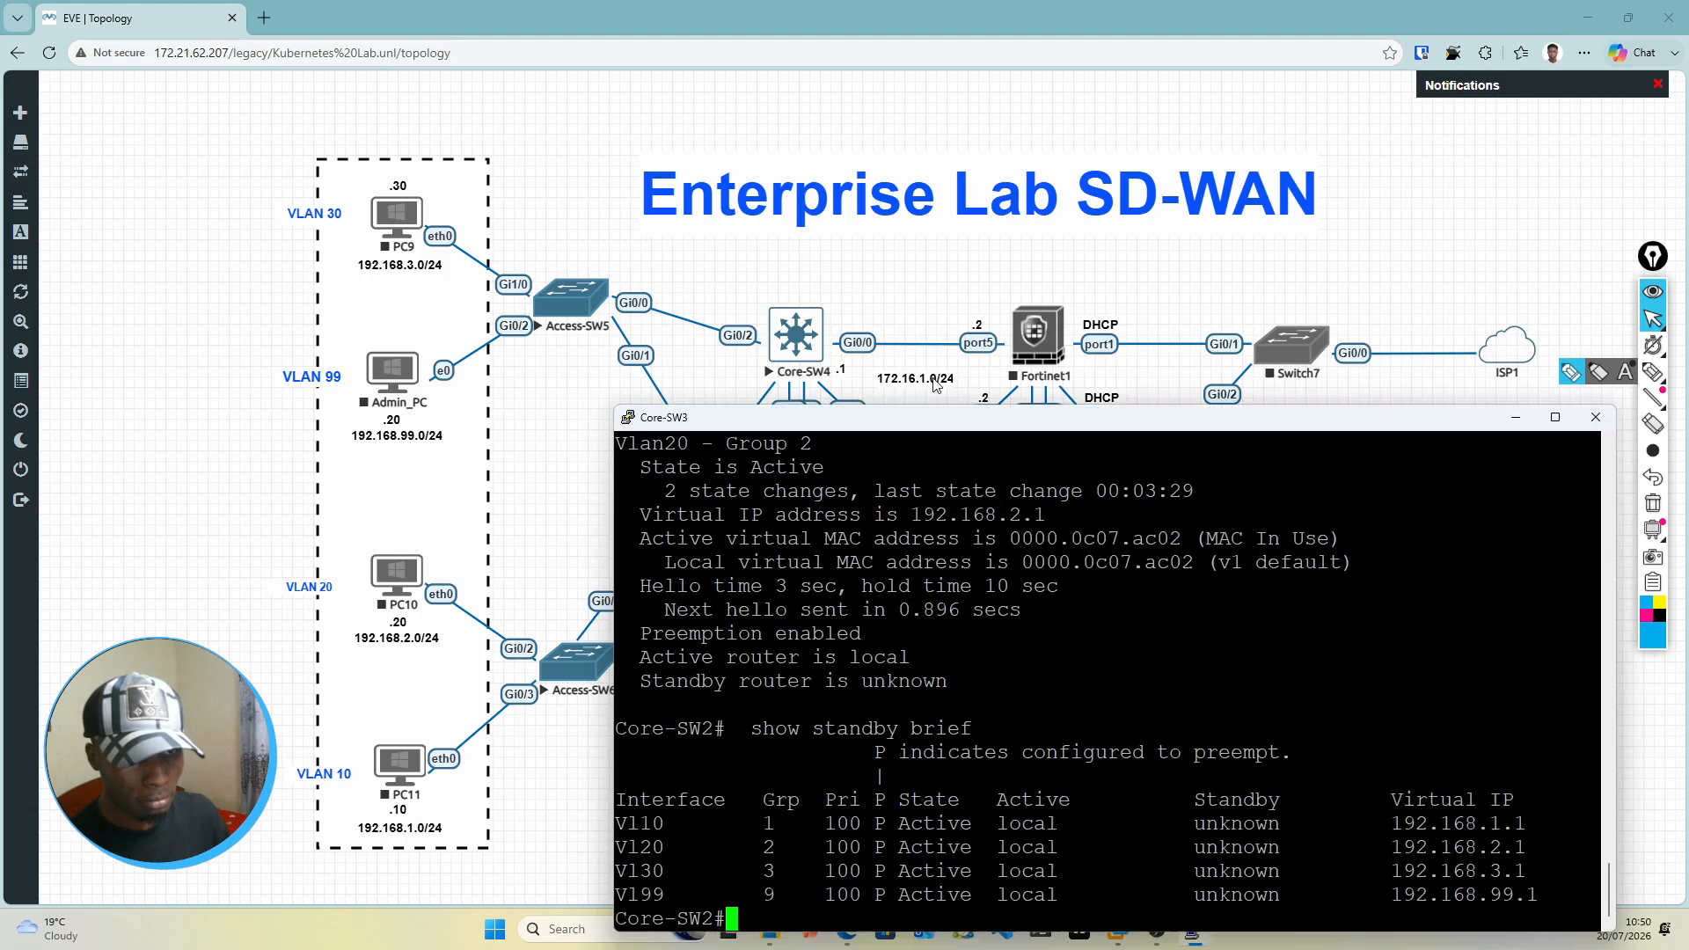
# Step: Move the Core-SW3 console window up, enter global configuration mode and select interface range gi1/0-1
pyautogui.moveTo(936, 417); pyautogui.dragTo(928, 191)
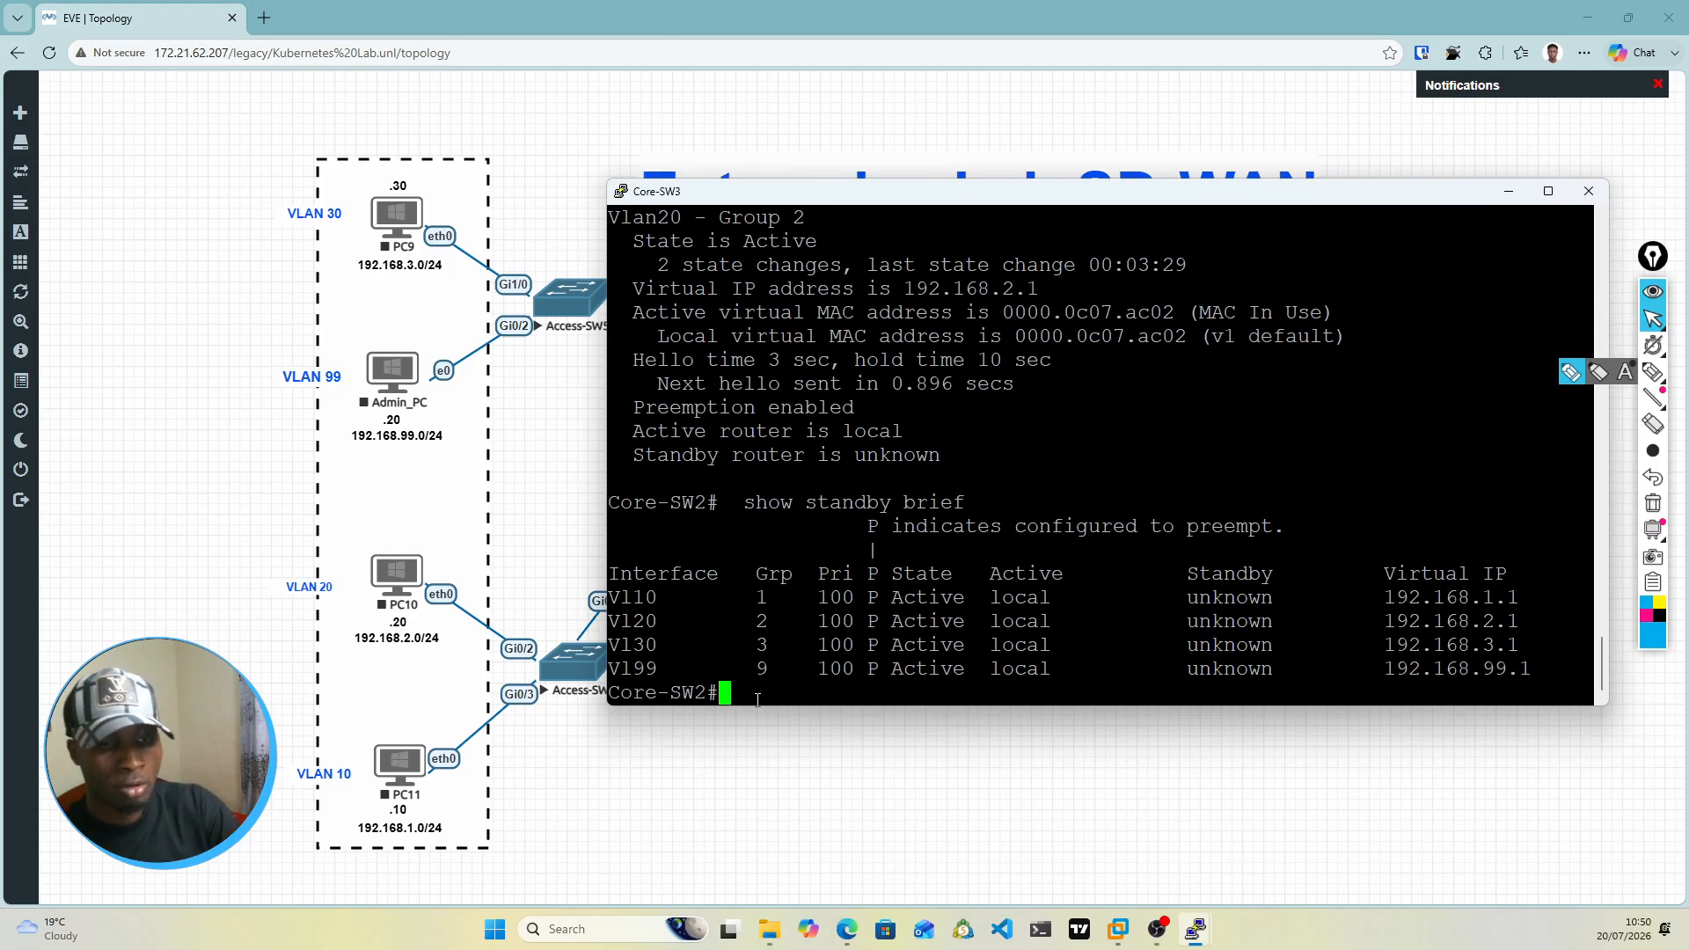
pyautogui.write('conf t')
pyautogui.press('Return')
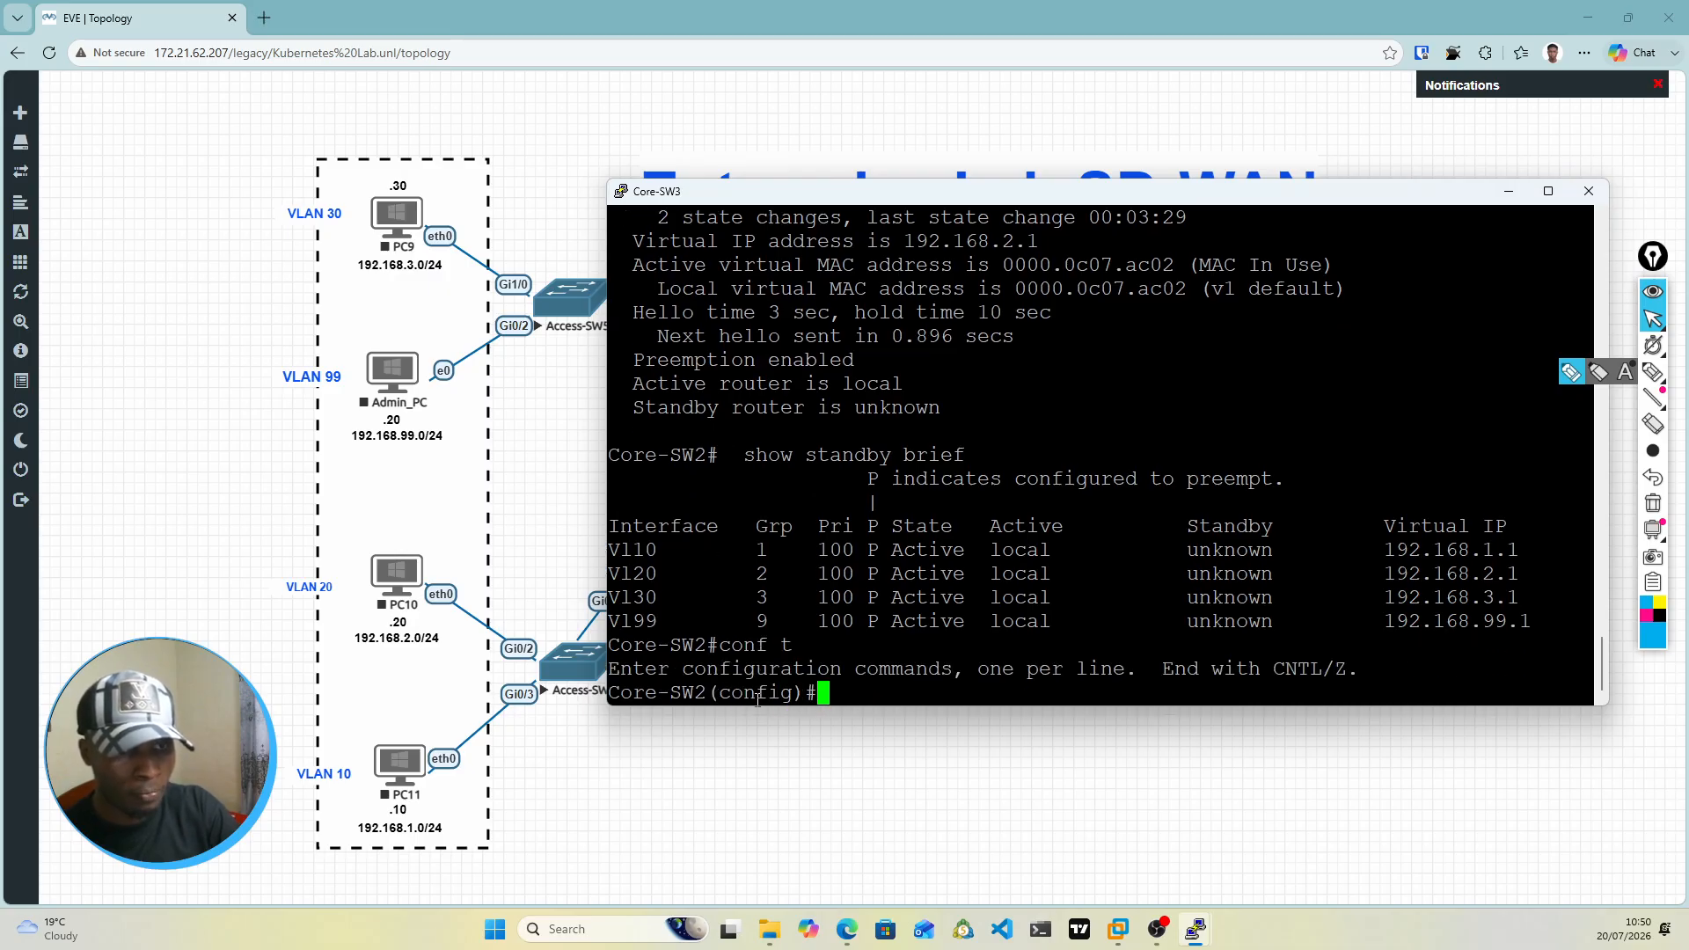
pyautogui.write('int range ')
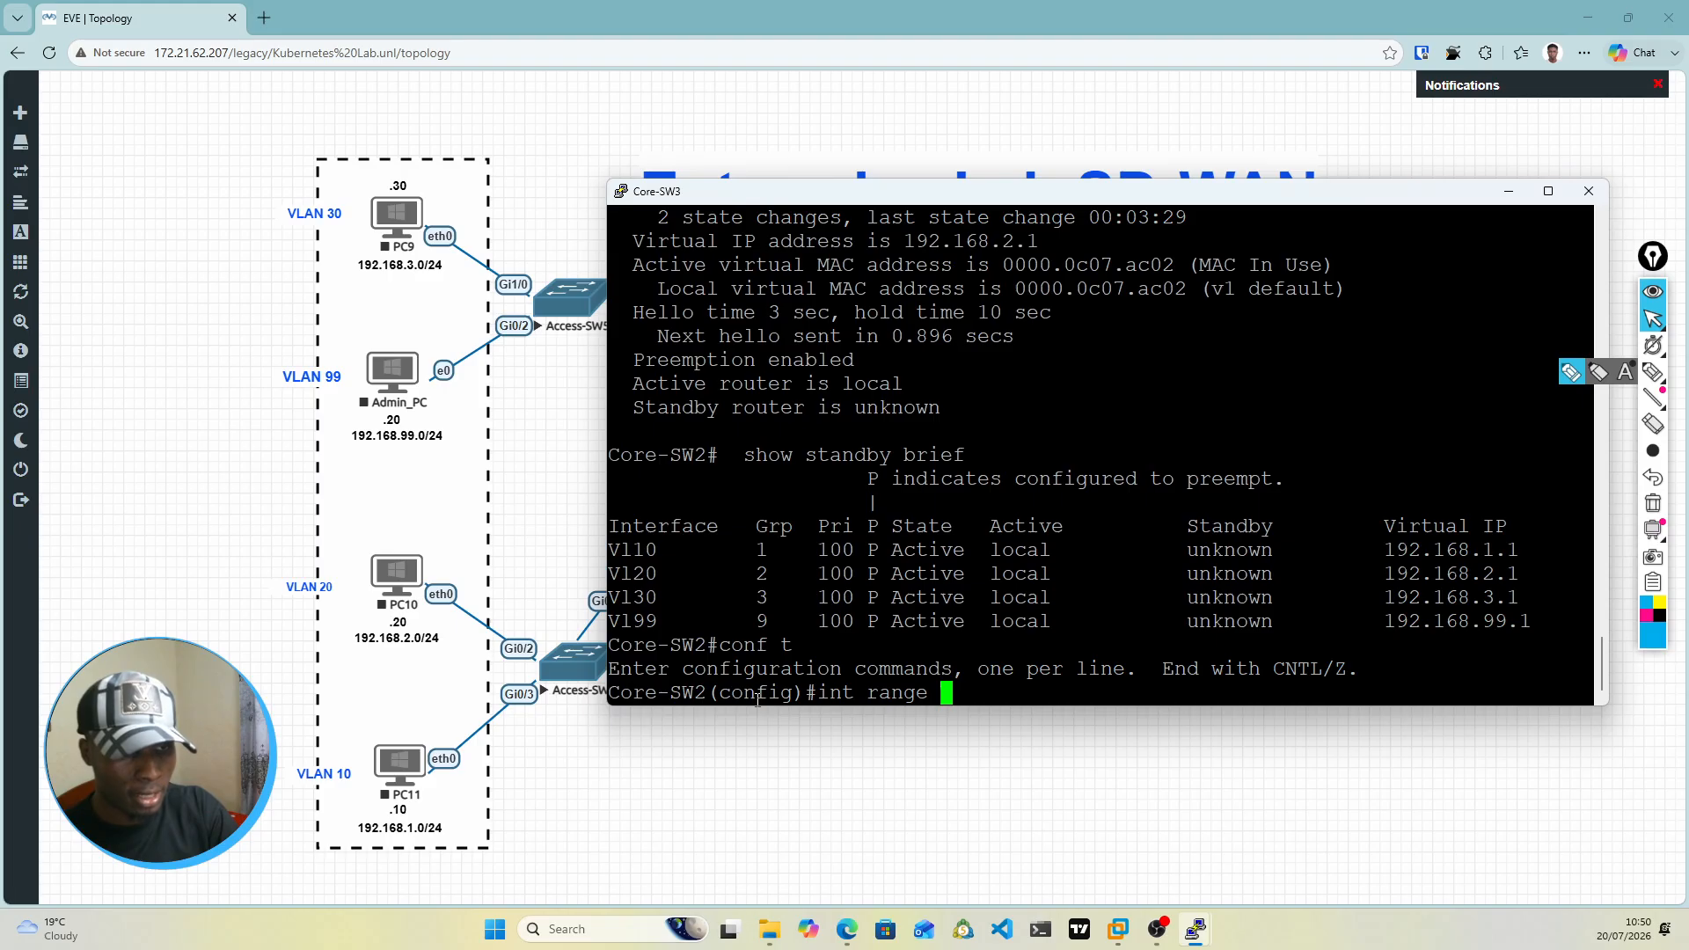
pyautogui.write('gi')
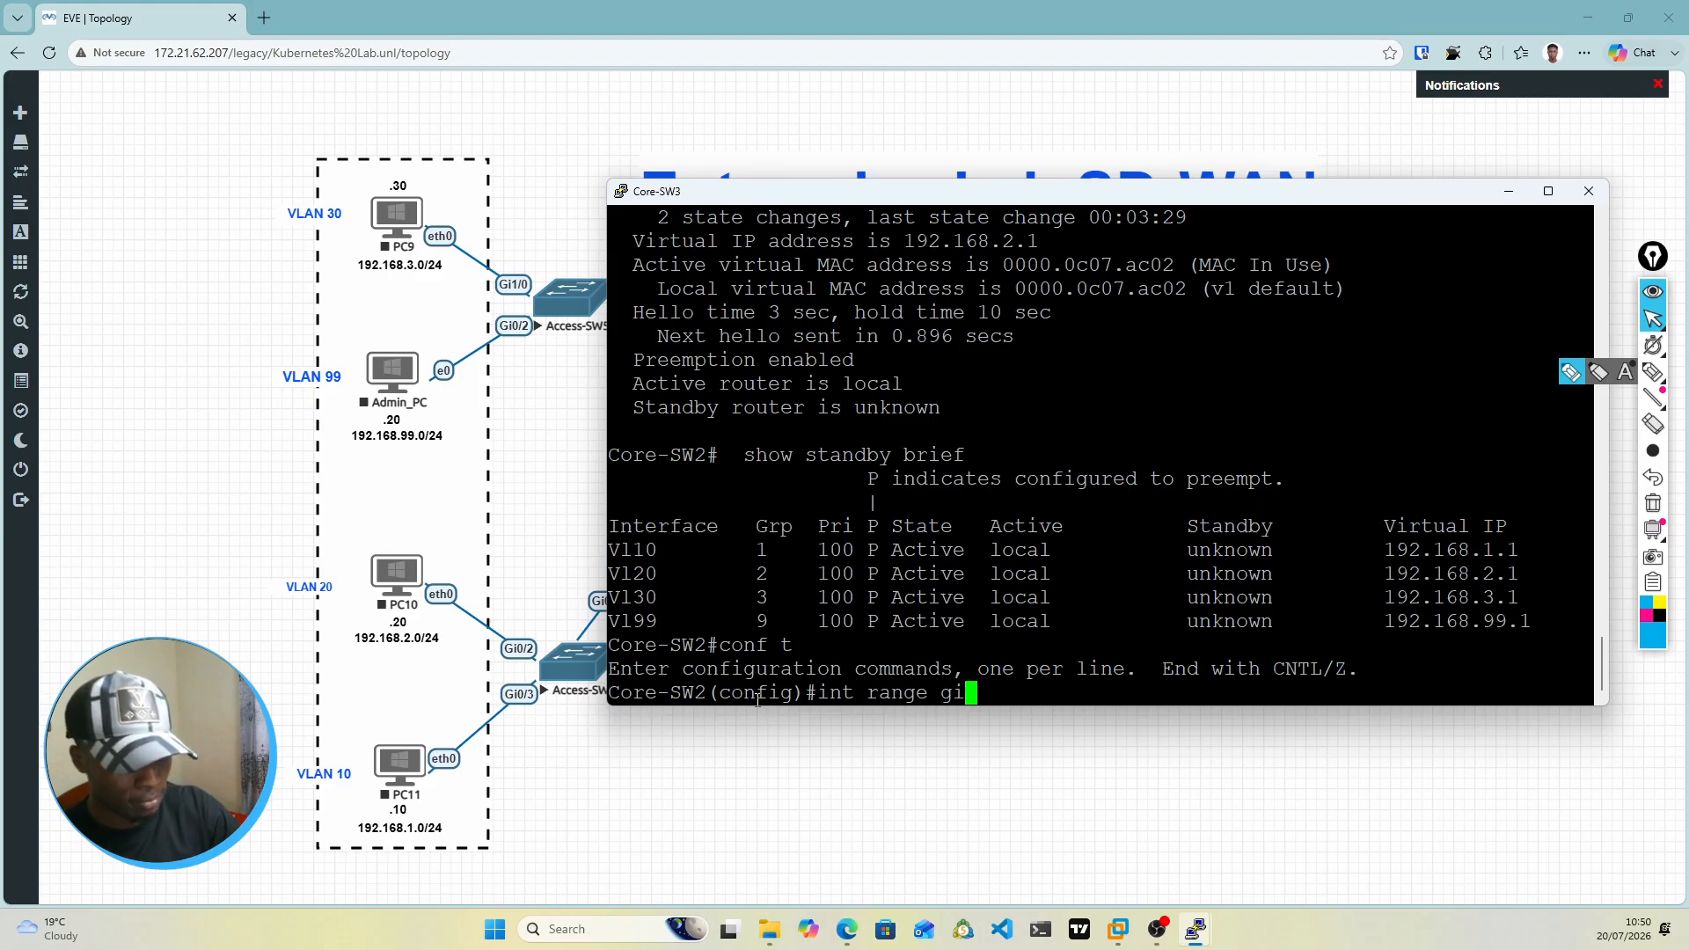
pyautogui.write('0/')
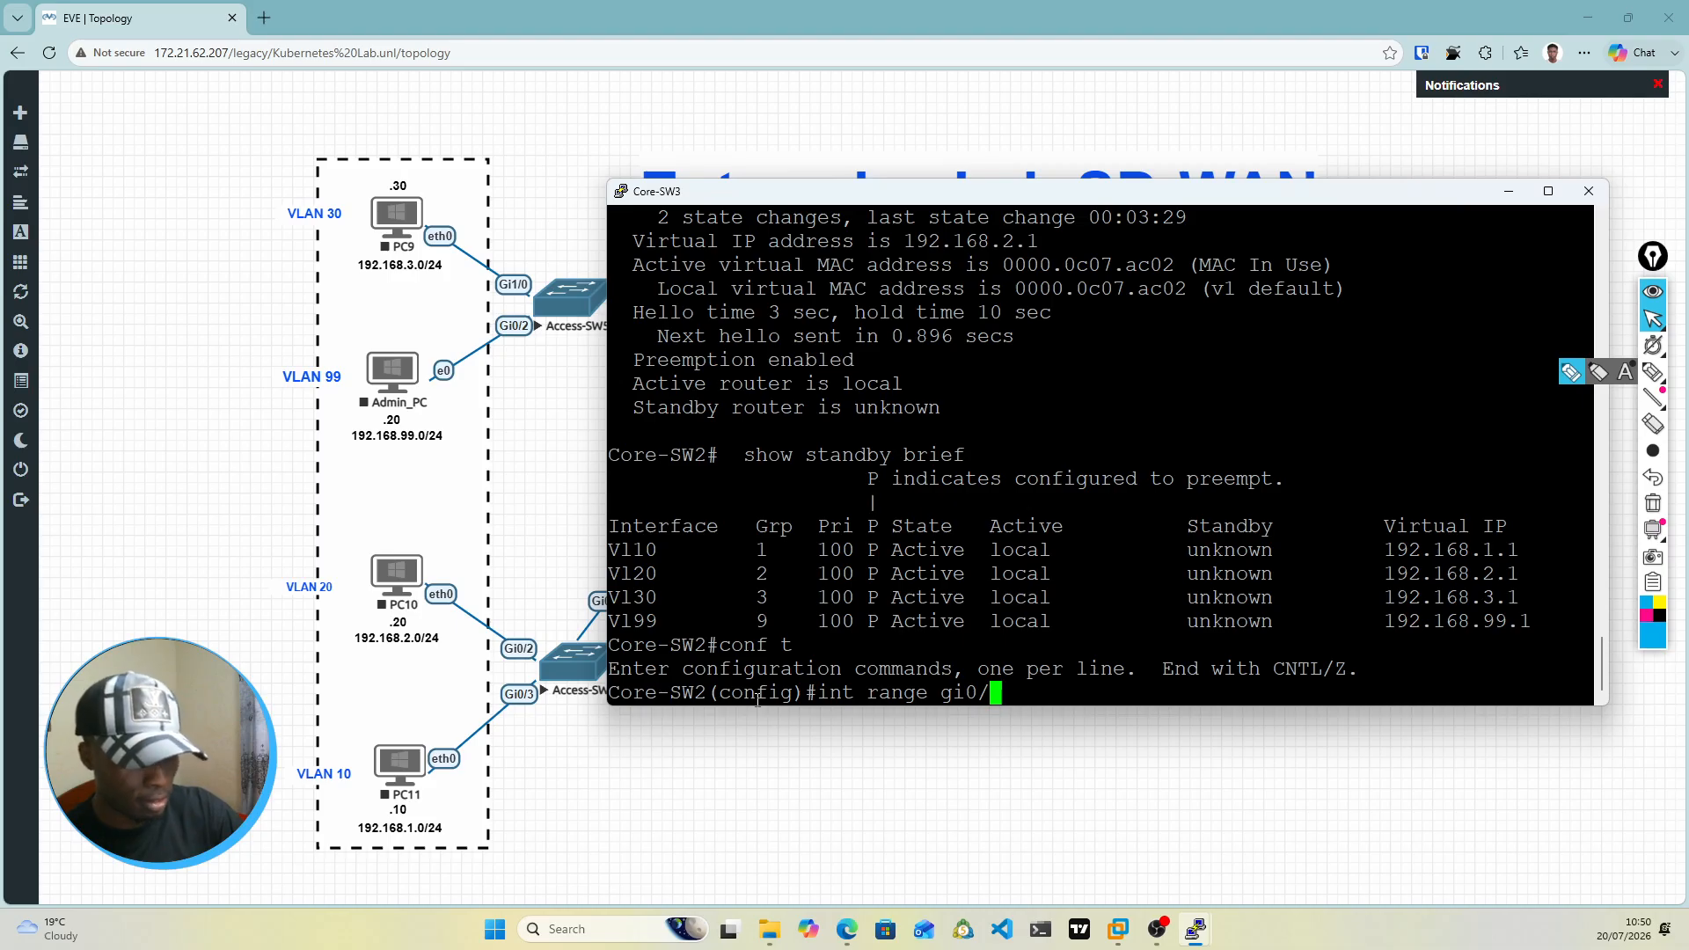
pyautogui.press('BackSpace')
pyautogui.press('BackSpace')
pyautogui.write('1/0-1')
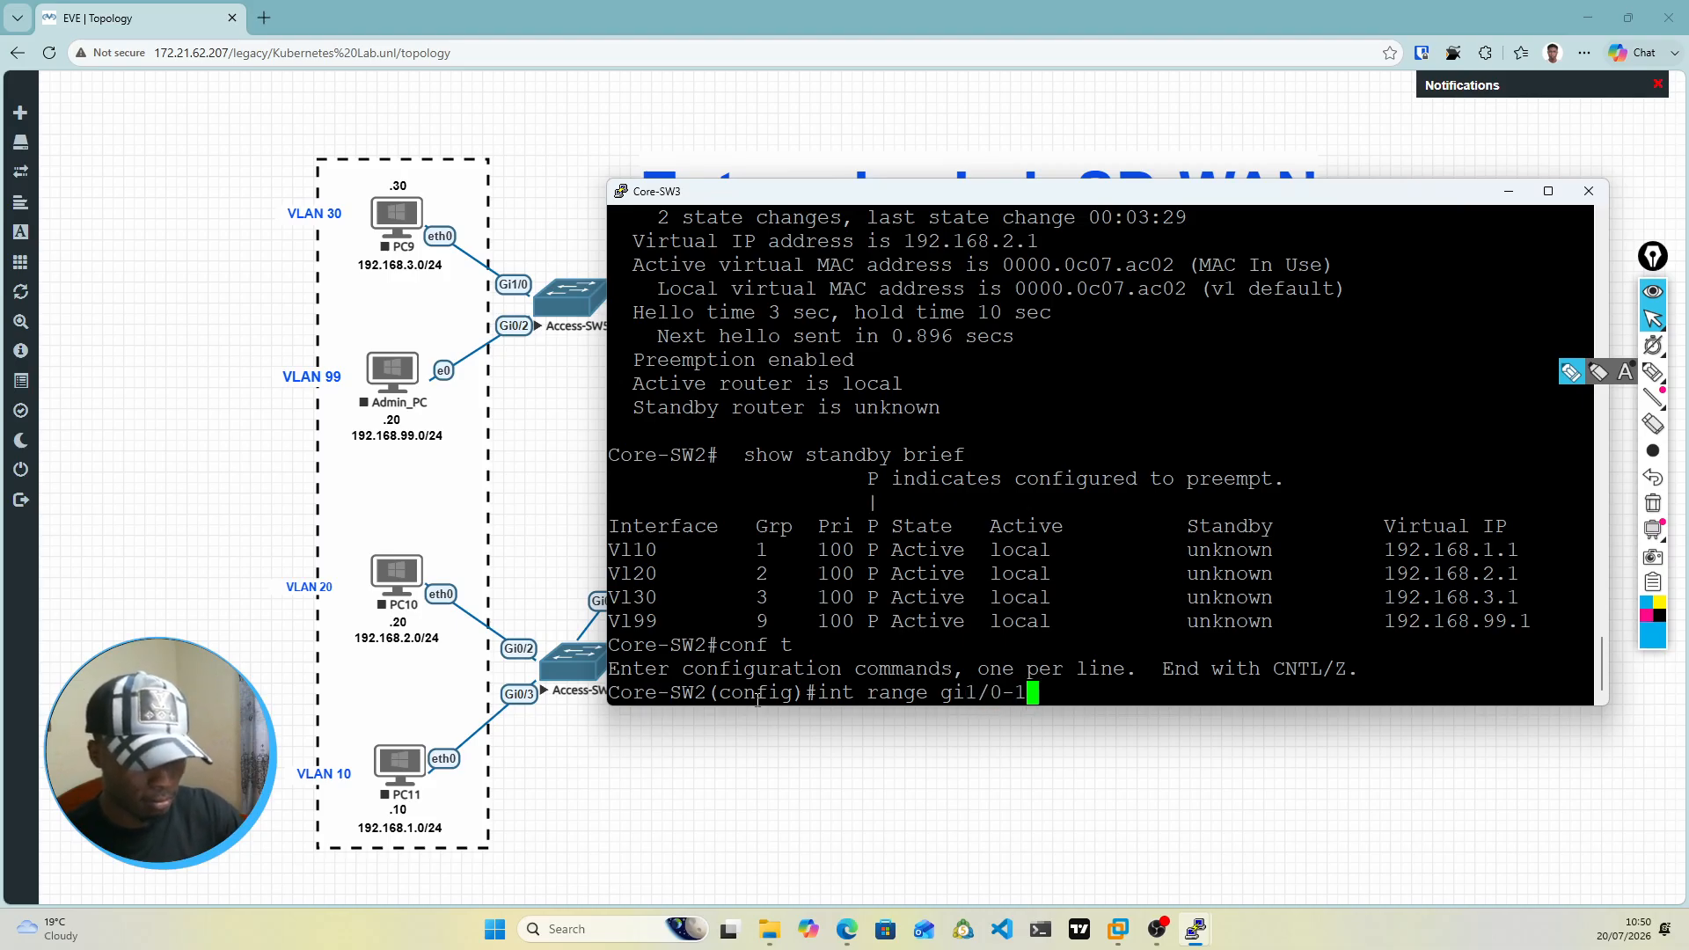
pyautogui.press('Return')
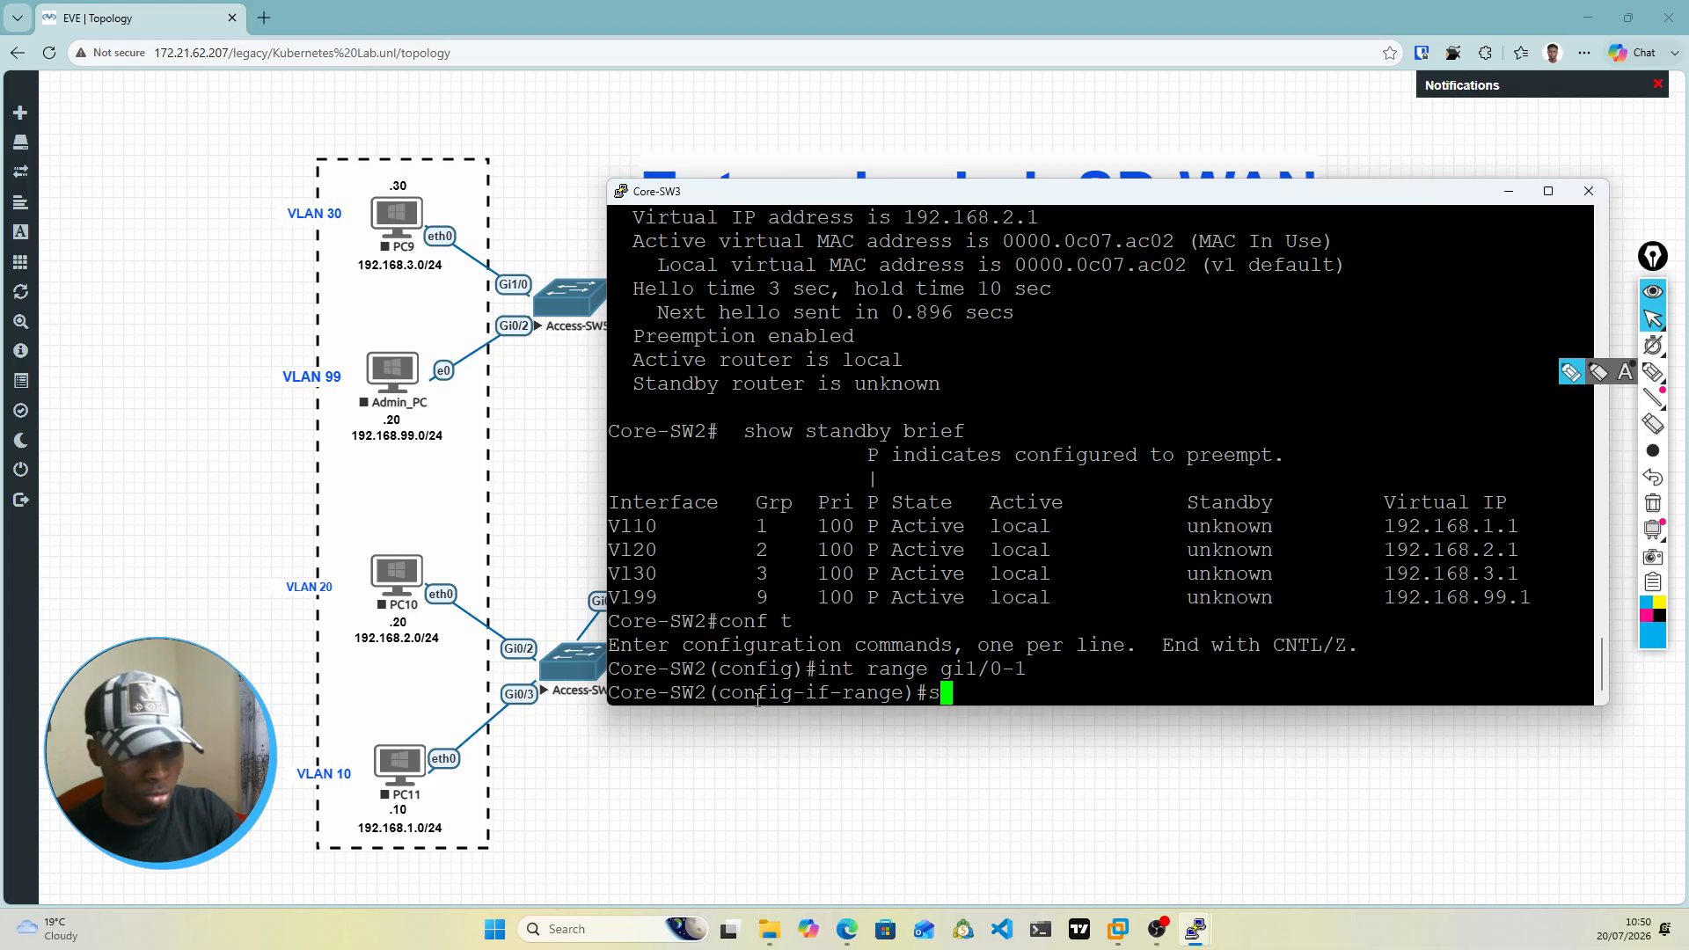
# Step: Bundle the selected interface range into an EtherChannel with channel-group 1 mode active
pyautogui.write('c')
pyautogui.write('ha')
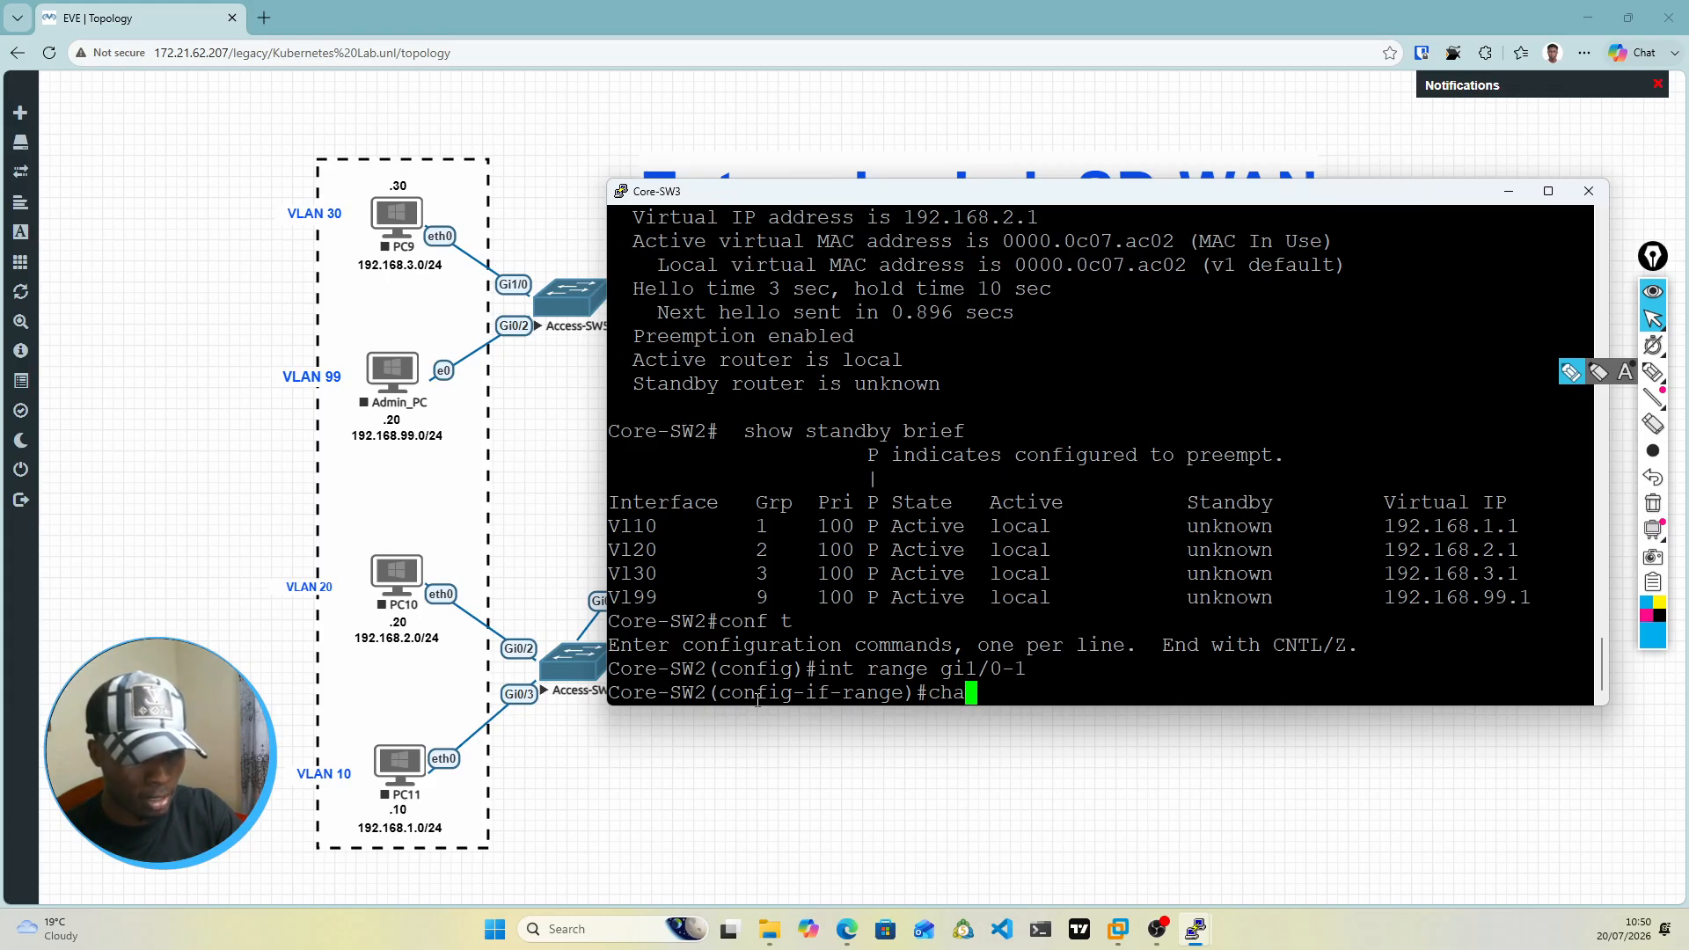
pyautogui.press('Tab')
pyautogui.write('g')
pyautogui.press('Tab')
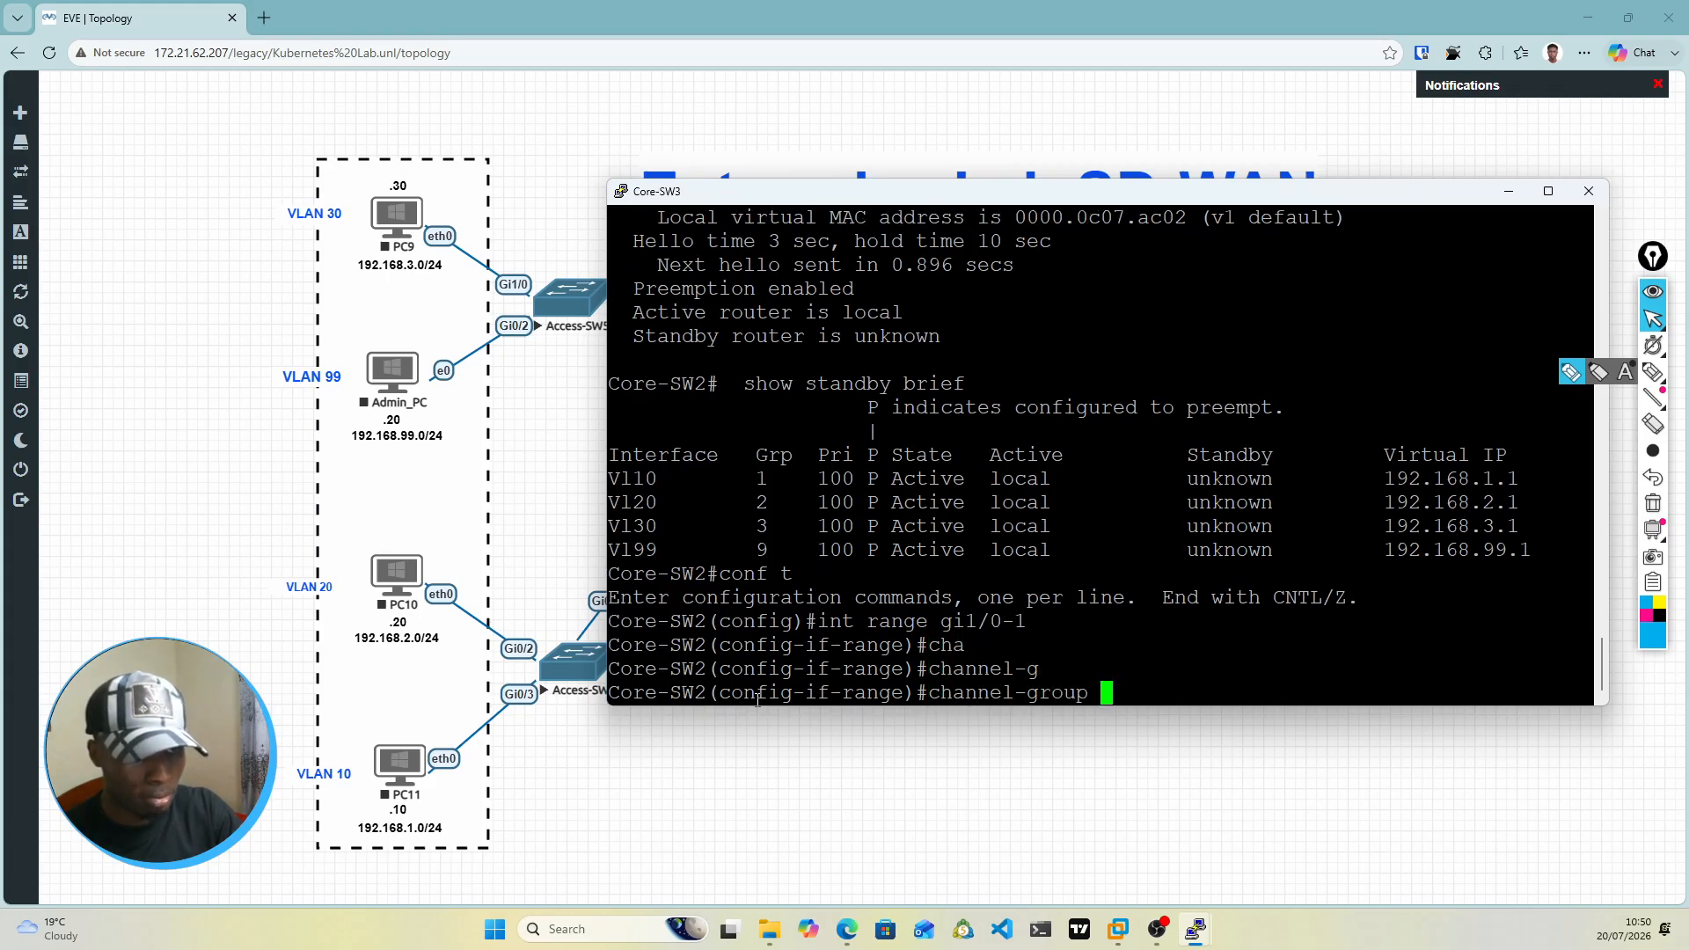
pyautogui.write('1 m')
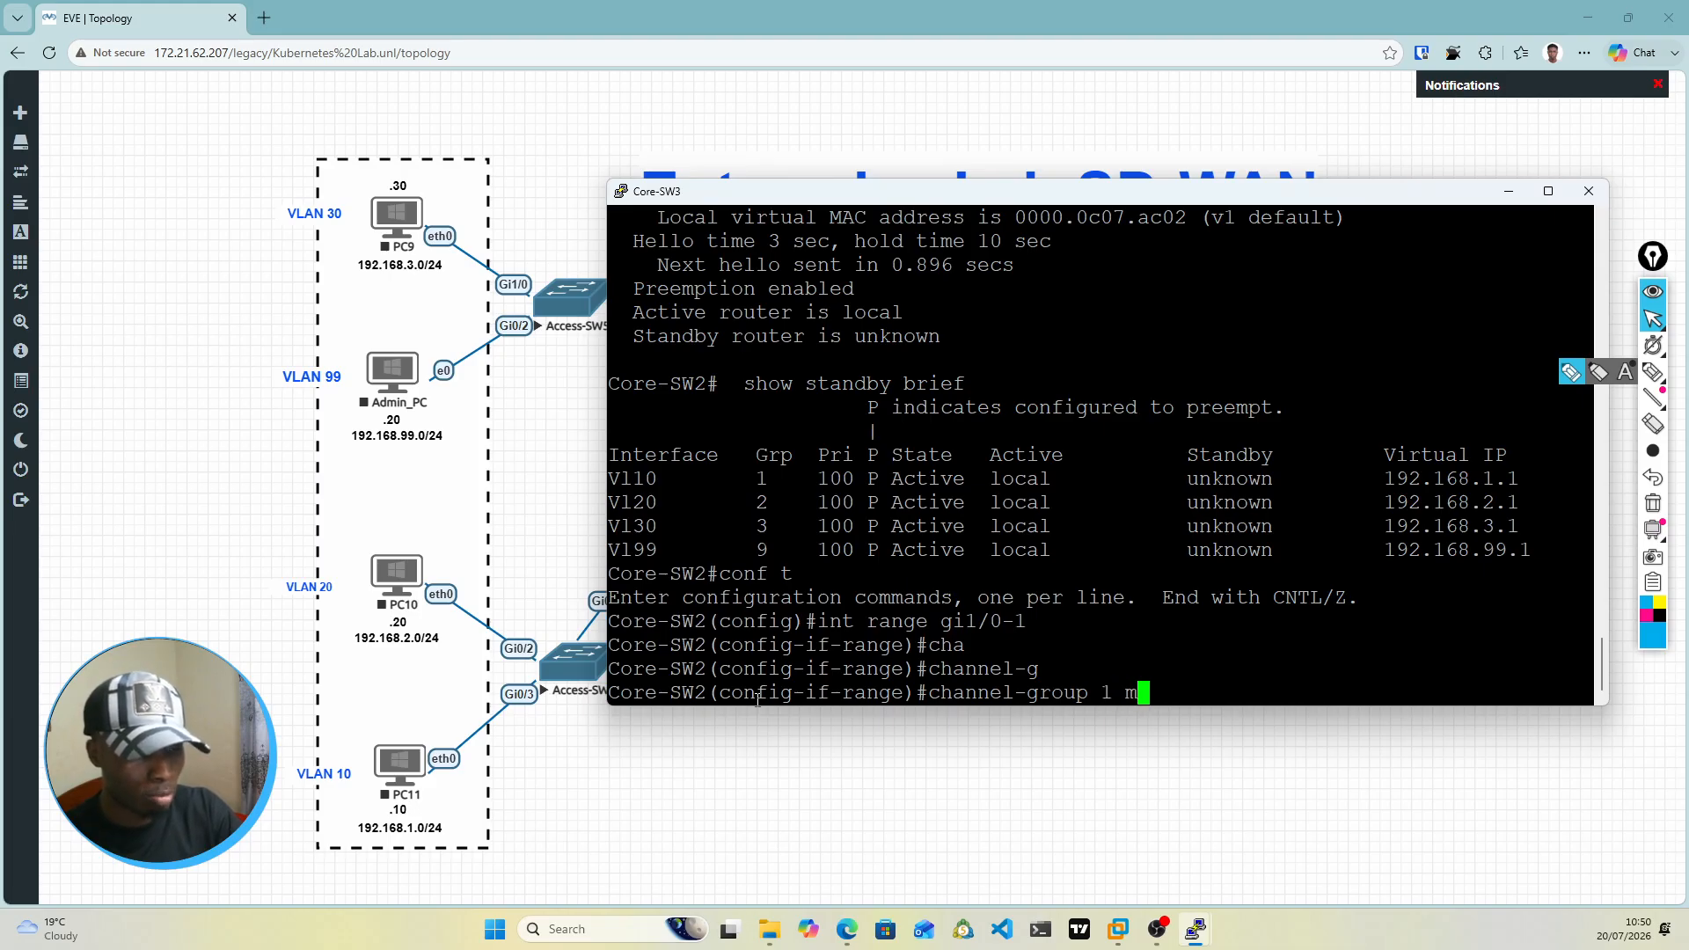
pyautogui.press('Tab')
pyautogui.write('ac')
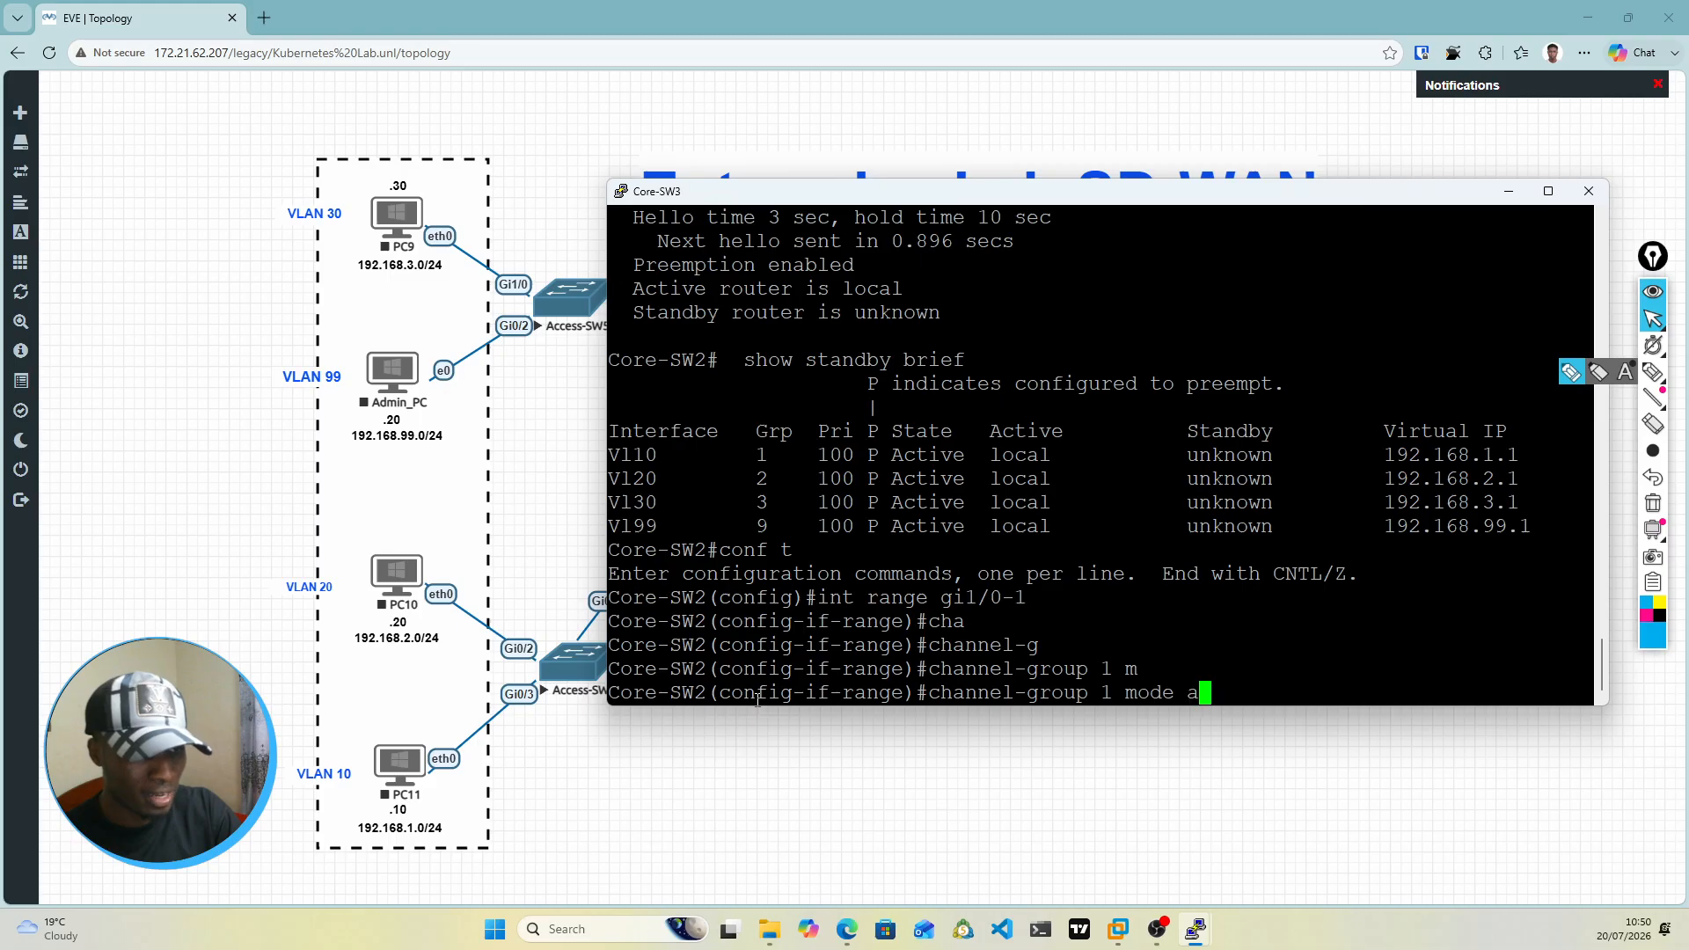
pyautogui.press('Tab')
pyautogui.press('Return')
pyautogui.press('Return')
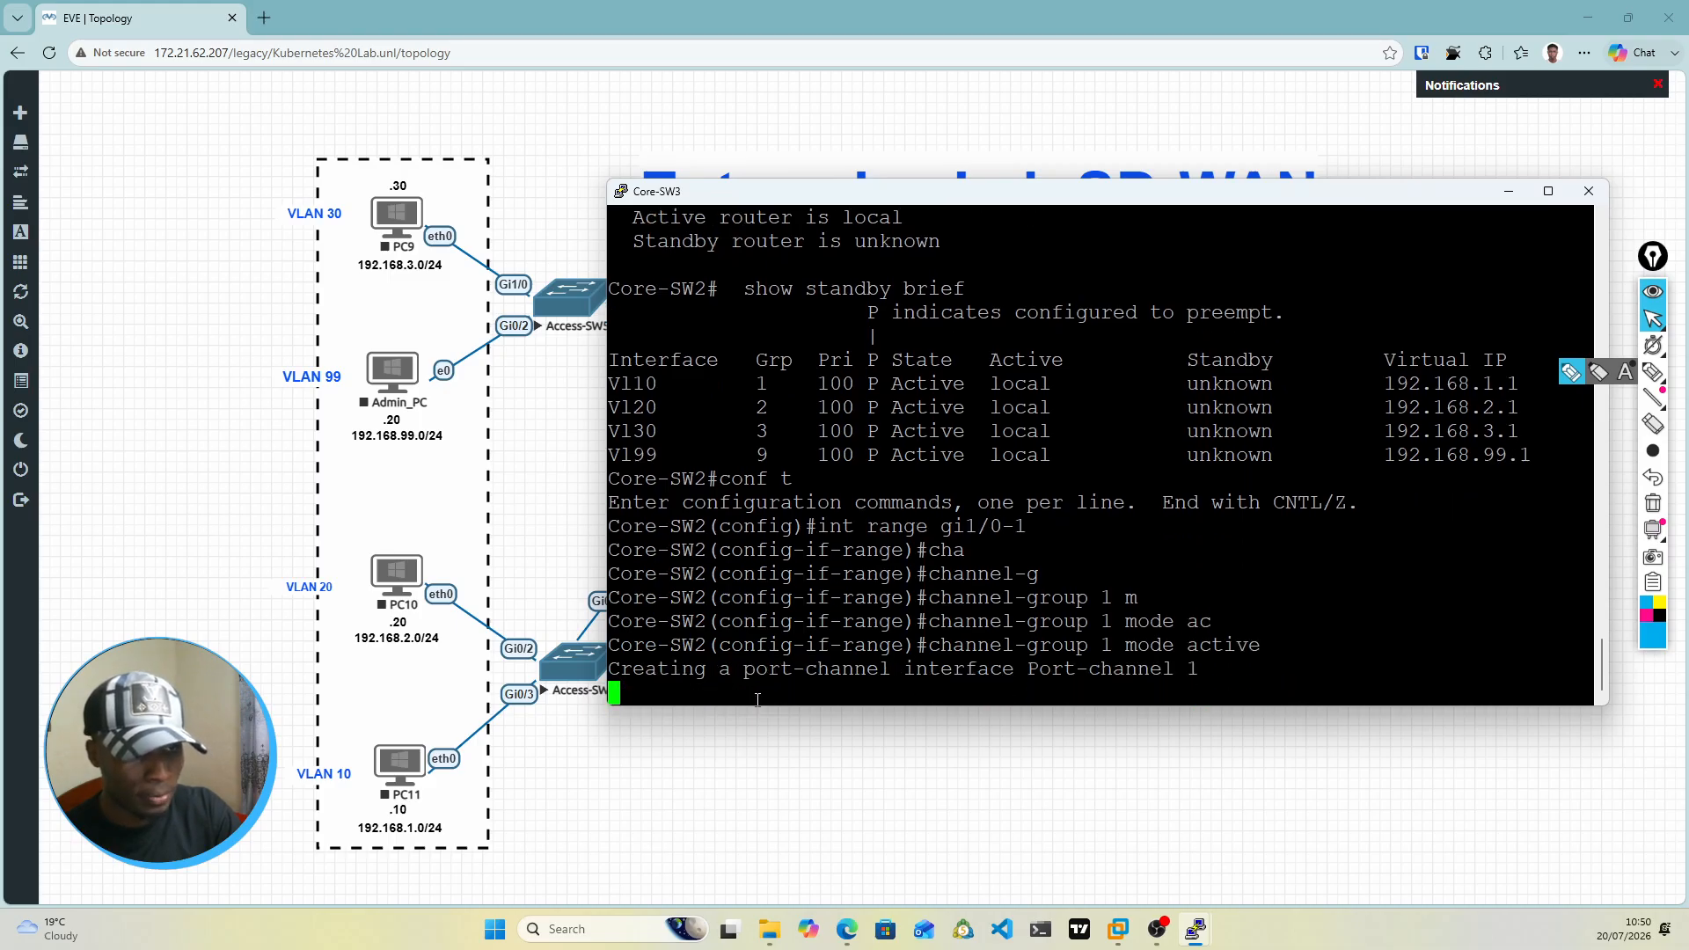
# Step: Set the trunk encapsulation of the gi1/0-1 interface range to dot1q
pyautogui.write('swi')
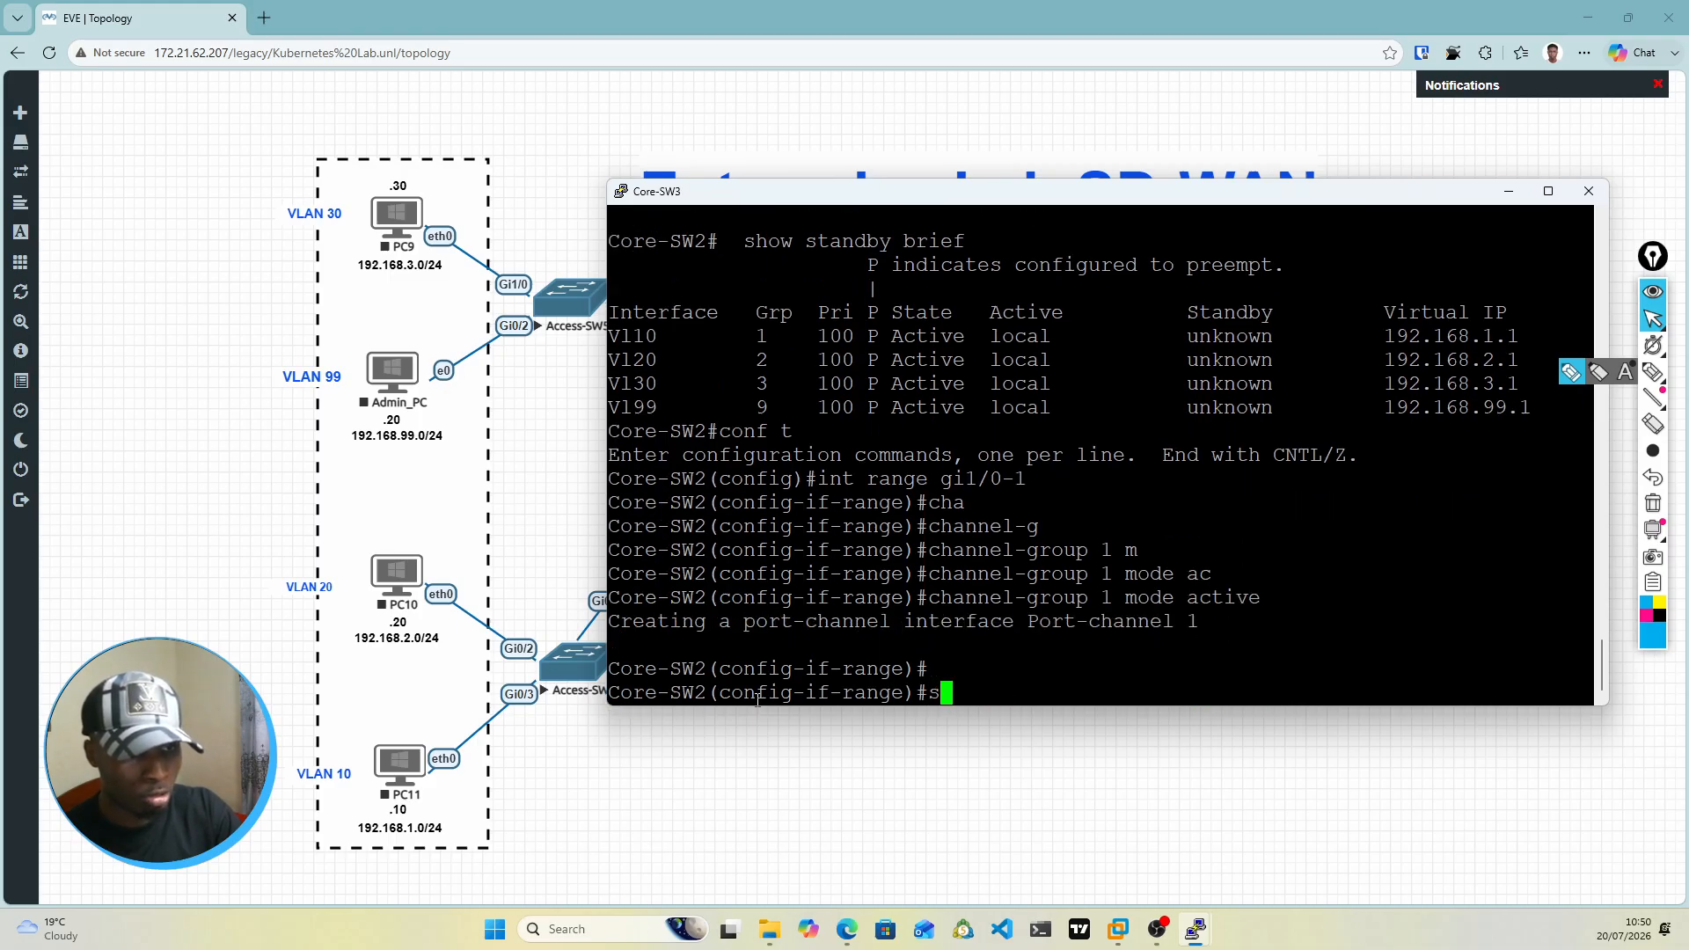
pyautogui.press('Tab')
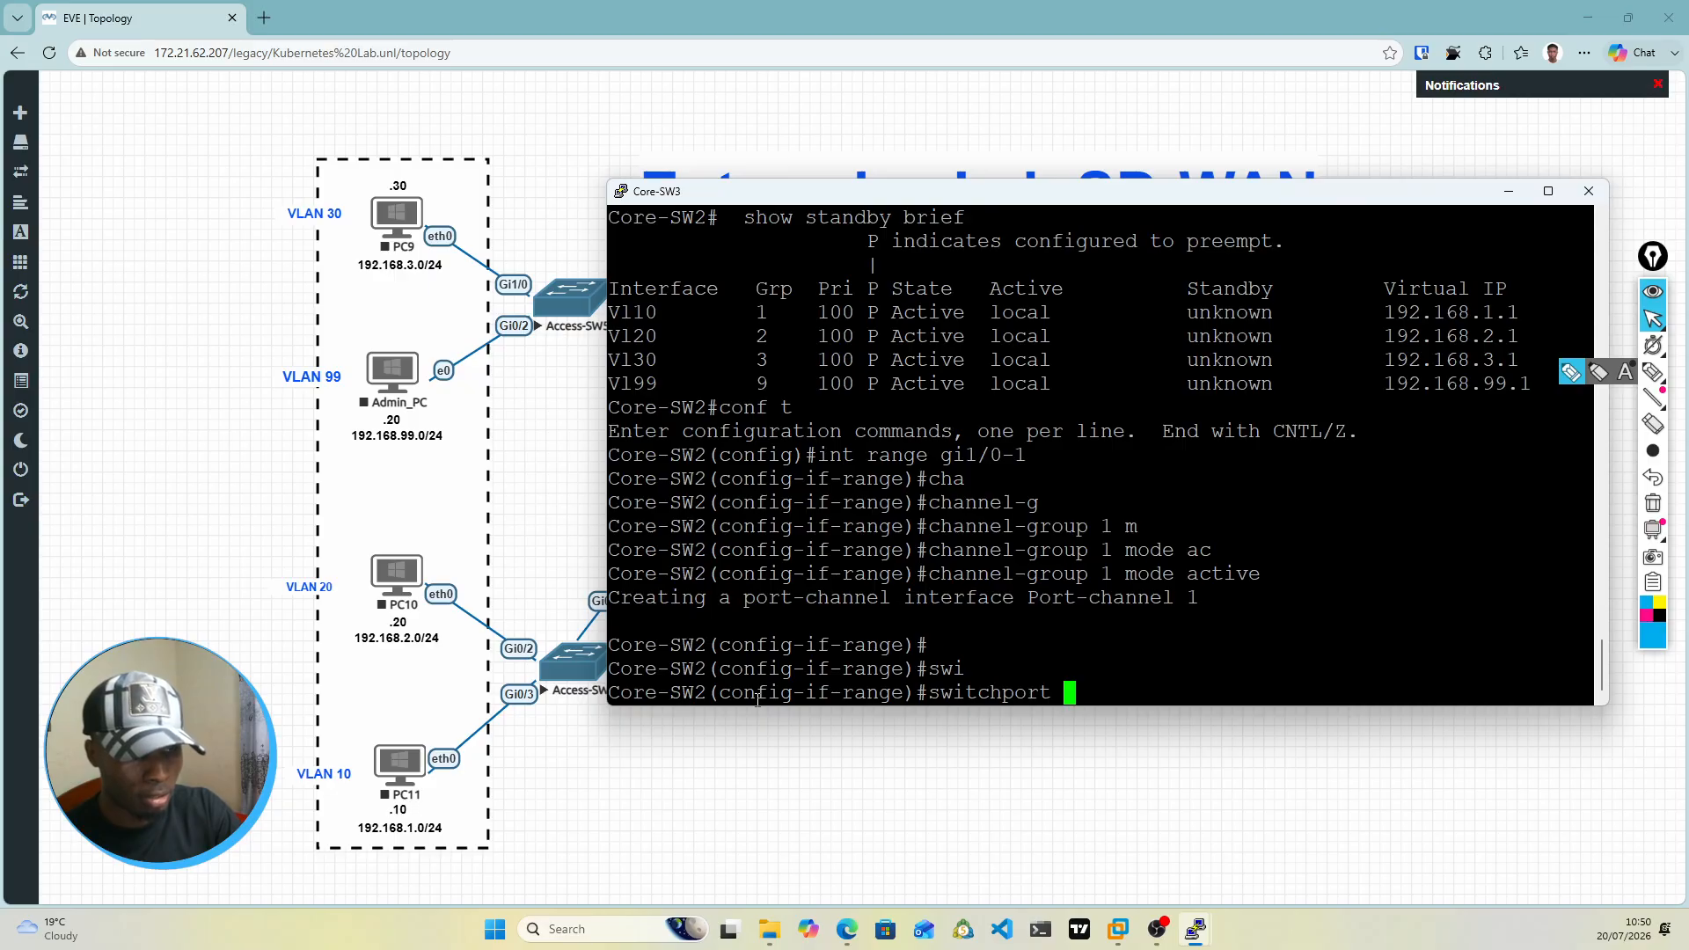
pyautogui.write('tr')
pyautogui.press('Tab')
pyautogui.write('en')
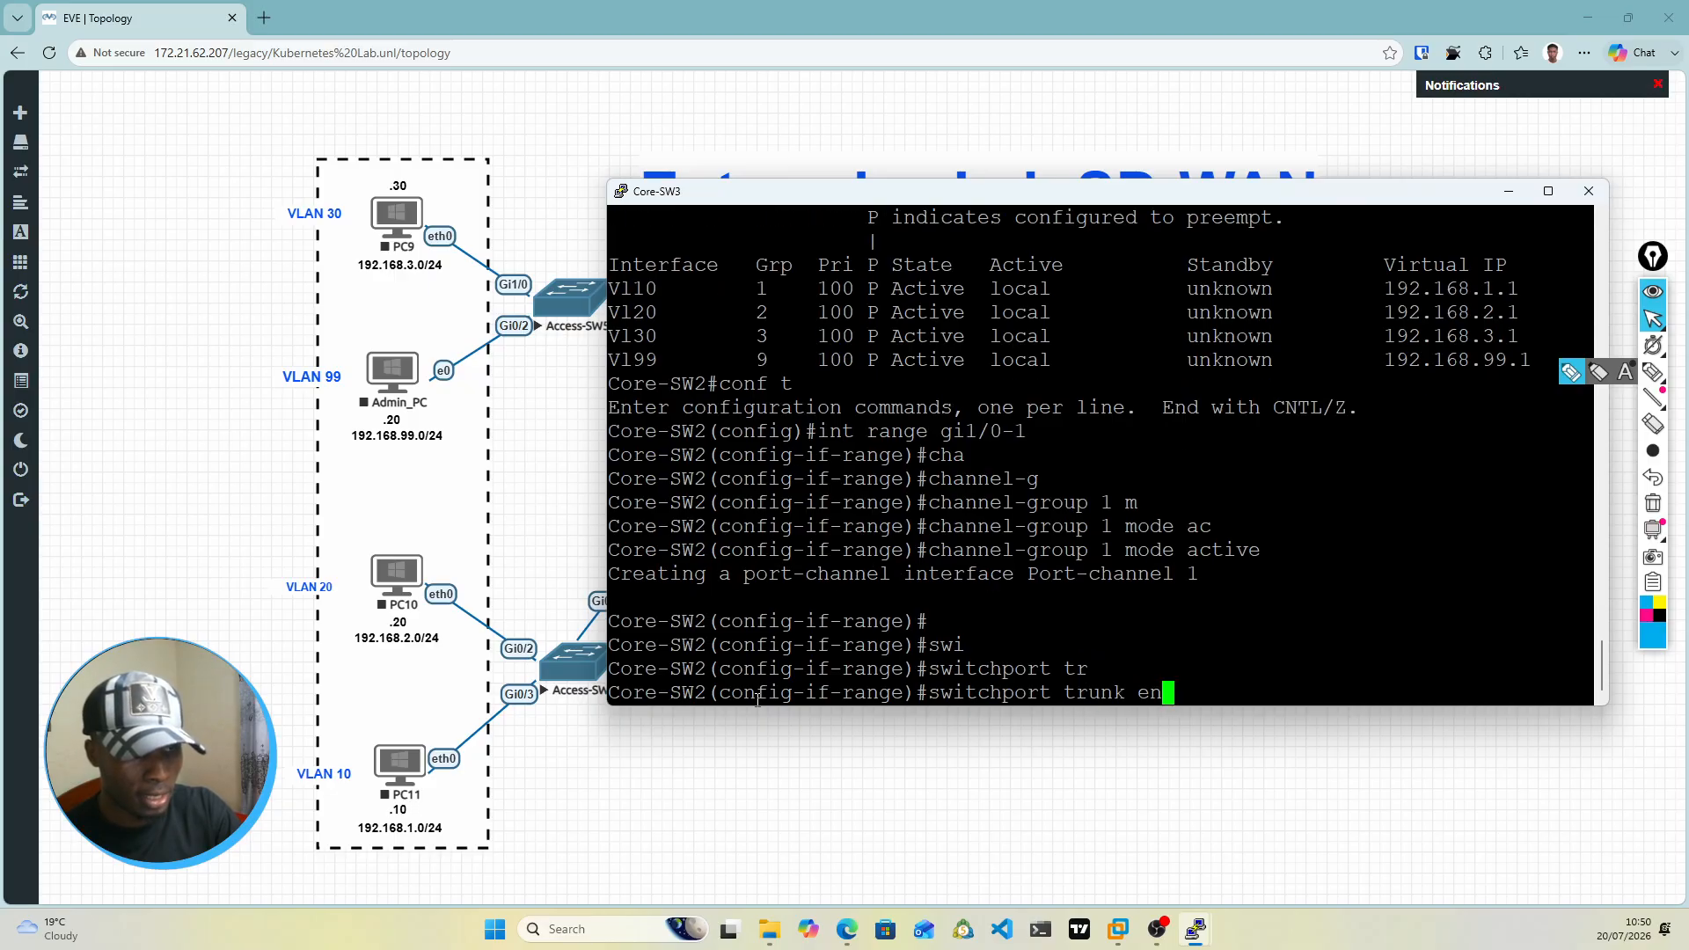
pyautogui.press('Tab')
pyautogui.write('do')
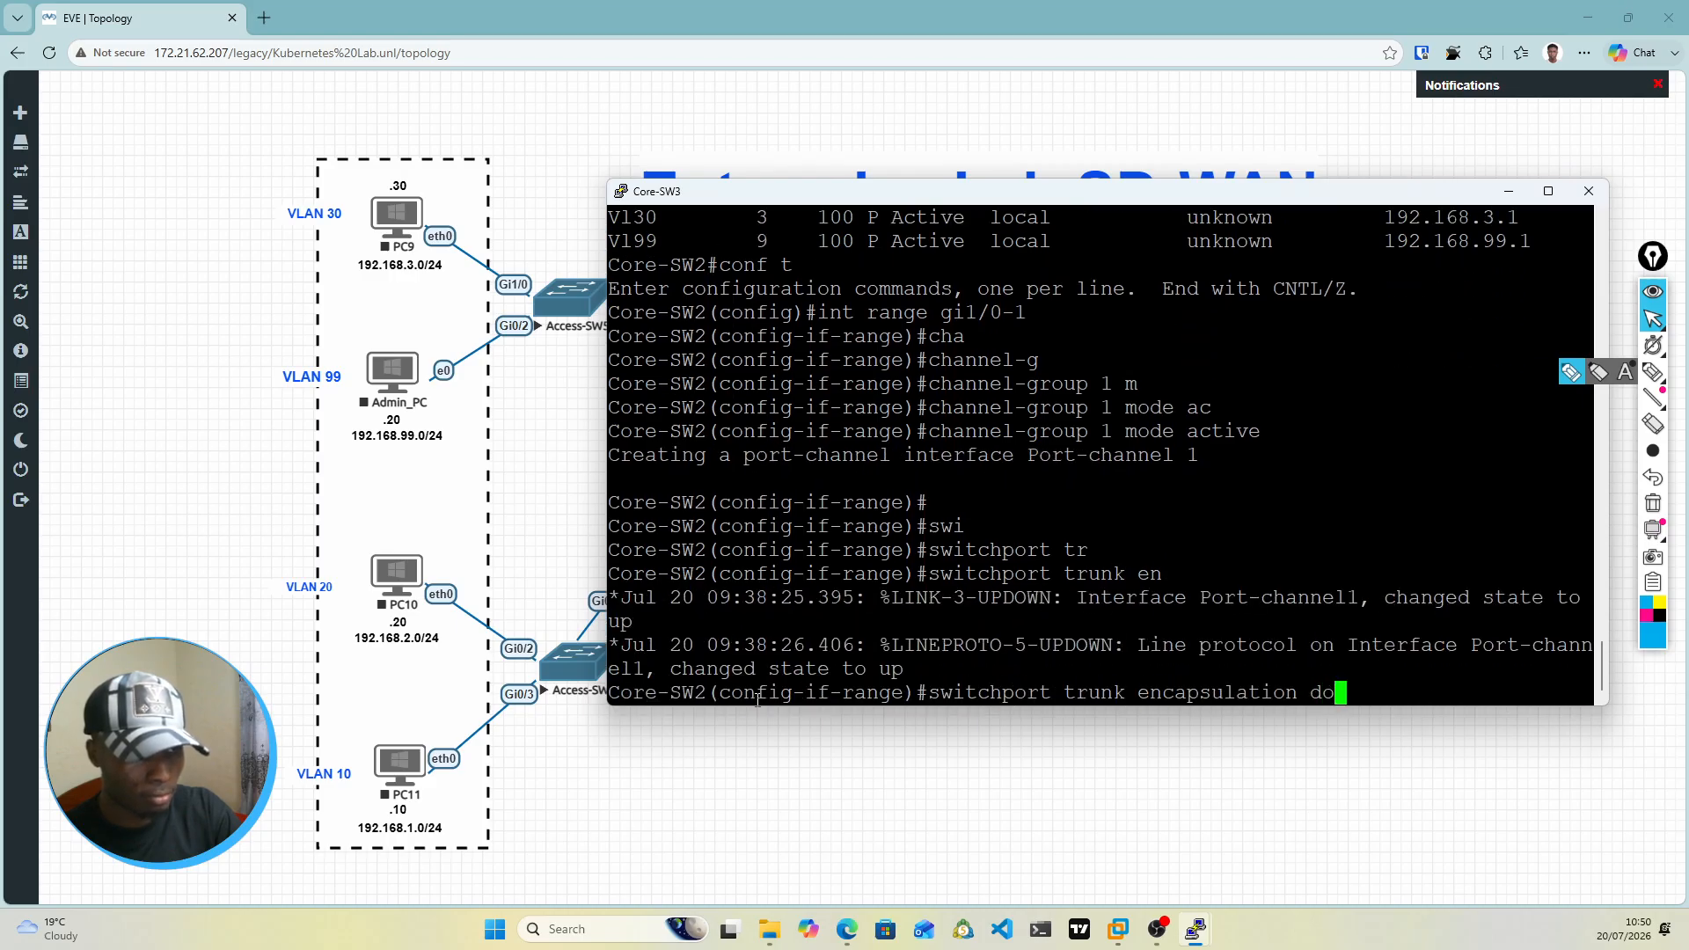
pyautogui.press('Tab')
pyautogui.press('Return')
# Step: Set the switchport mode of the gi1/0-1 interface range to trunk
pyautogui.write('swi')
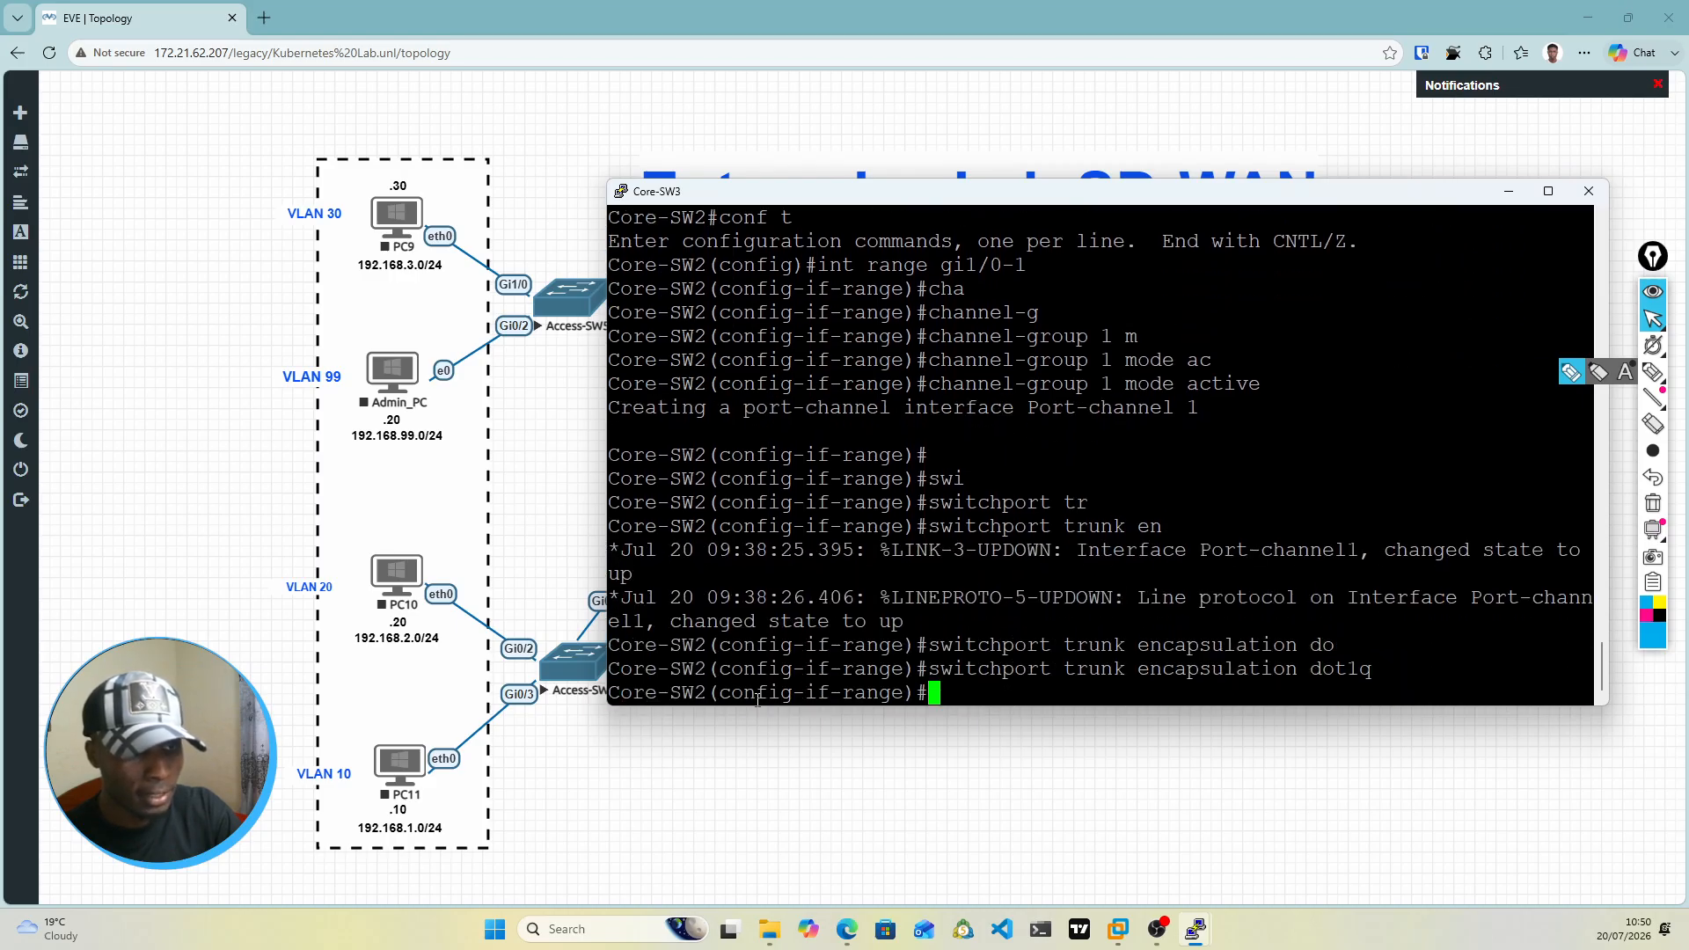
pyautogui.press('Tab')
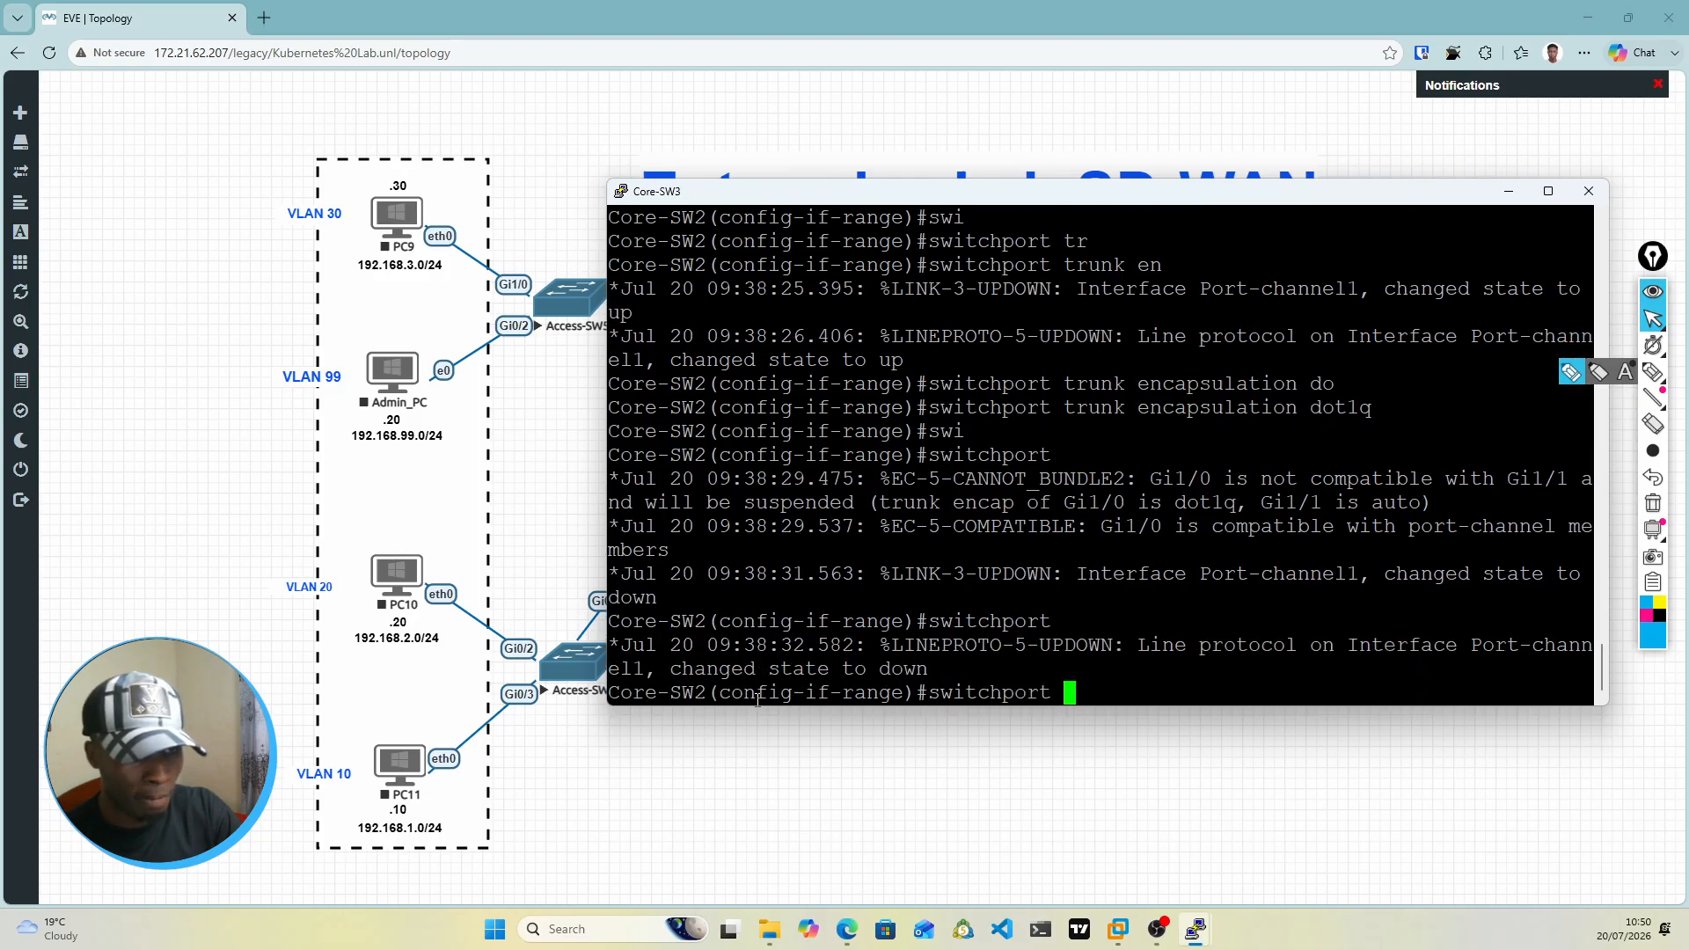
pyautogui.write('mode tru')
pyautogui.press('Tab')
pyautogui.press('Return')
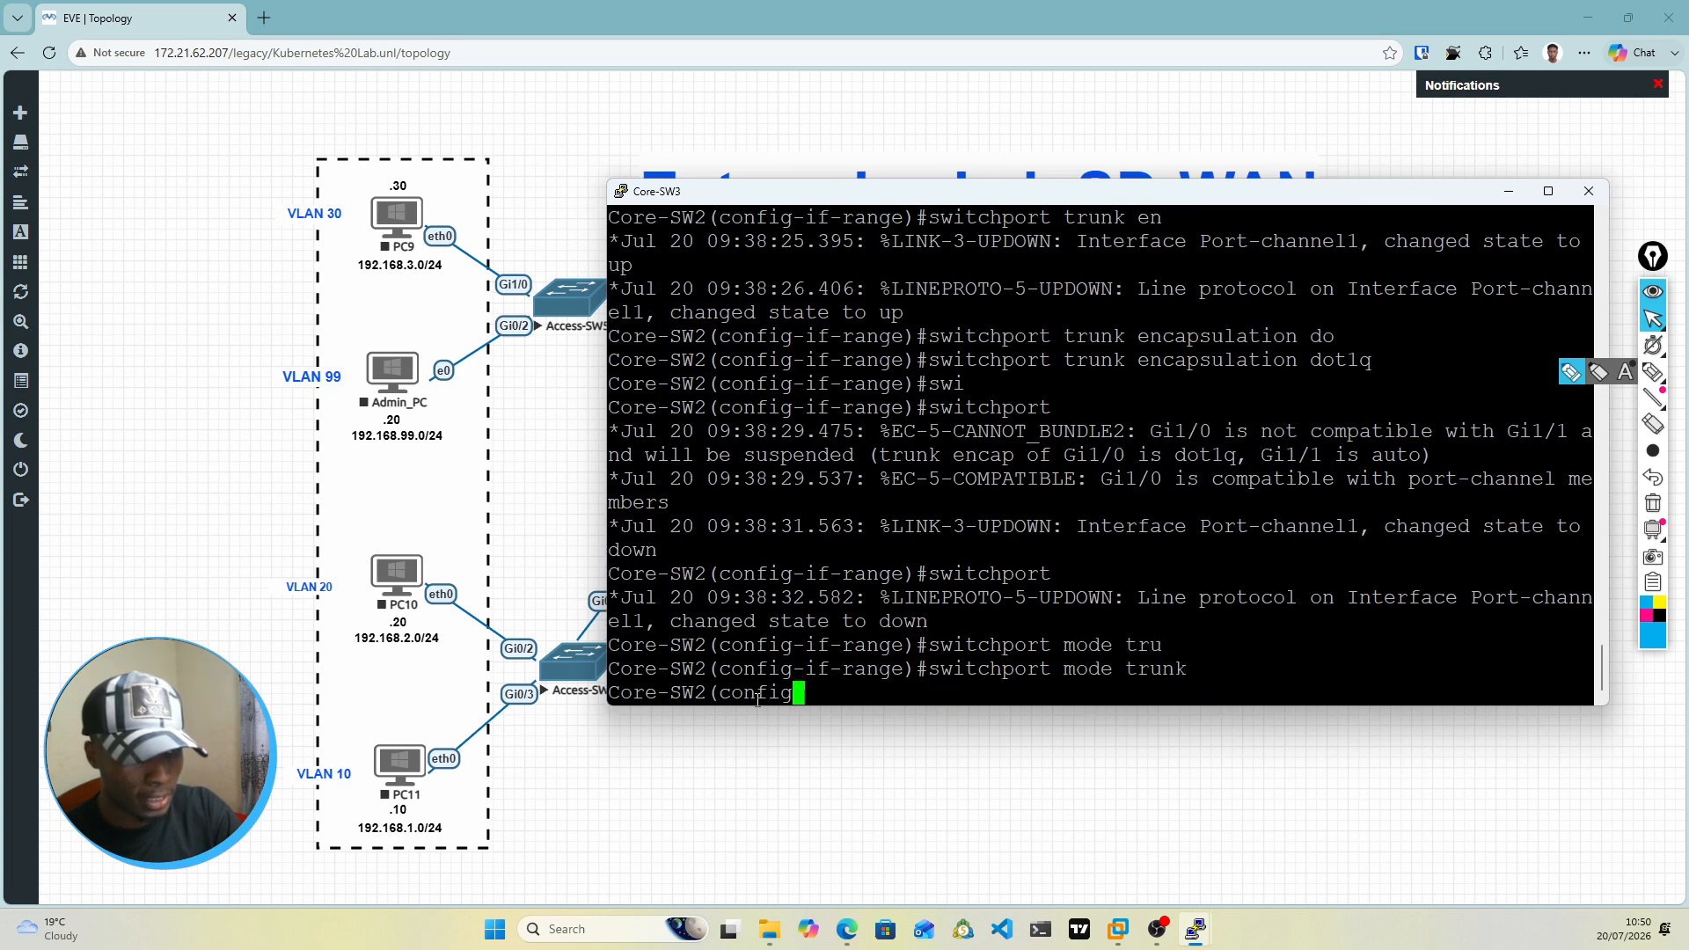
pyautogui.press('Return')
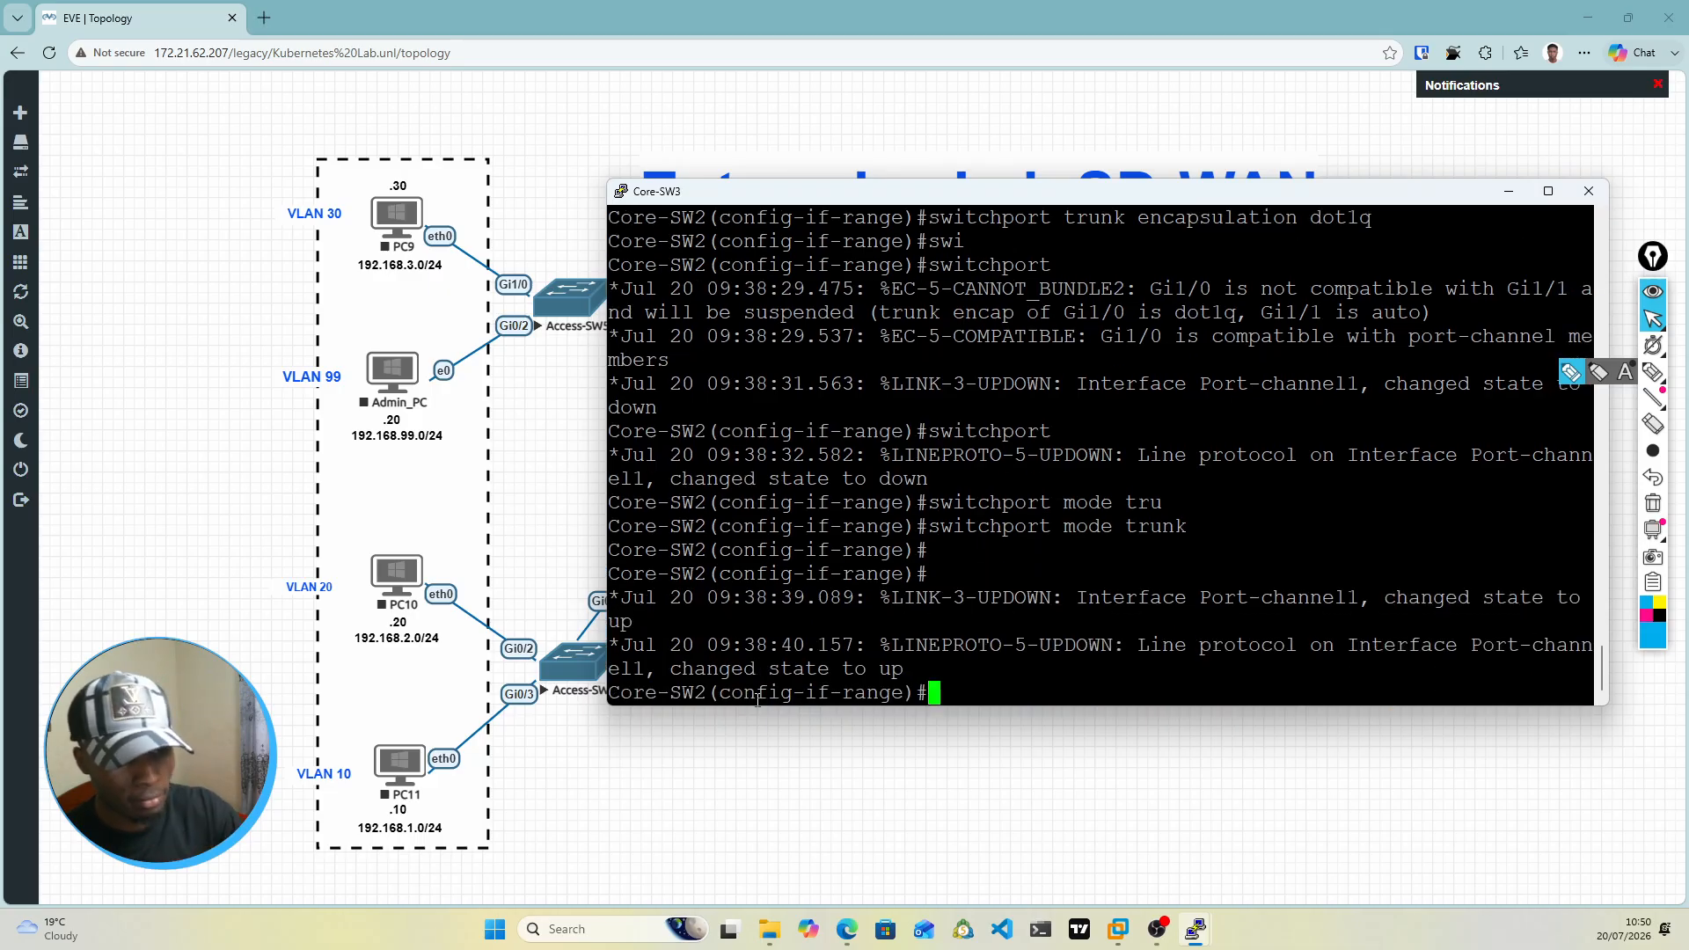
# Step: Bring up the gi1/0-1 interface range with no shut and exit to global configuration mode
pyautogui.press('Return')
pyautogui.press('Return')
pyautogui.write('no sh')
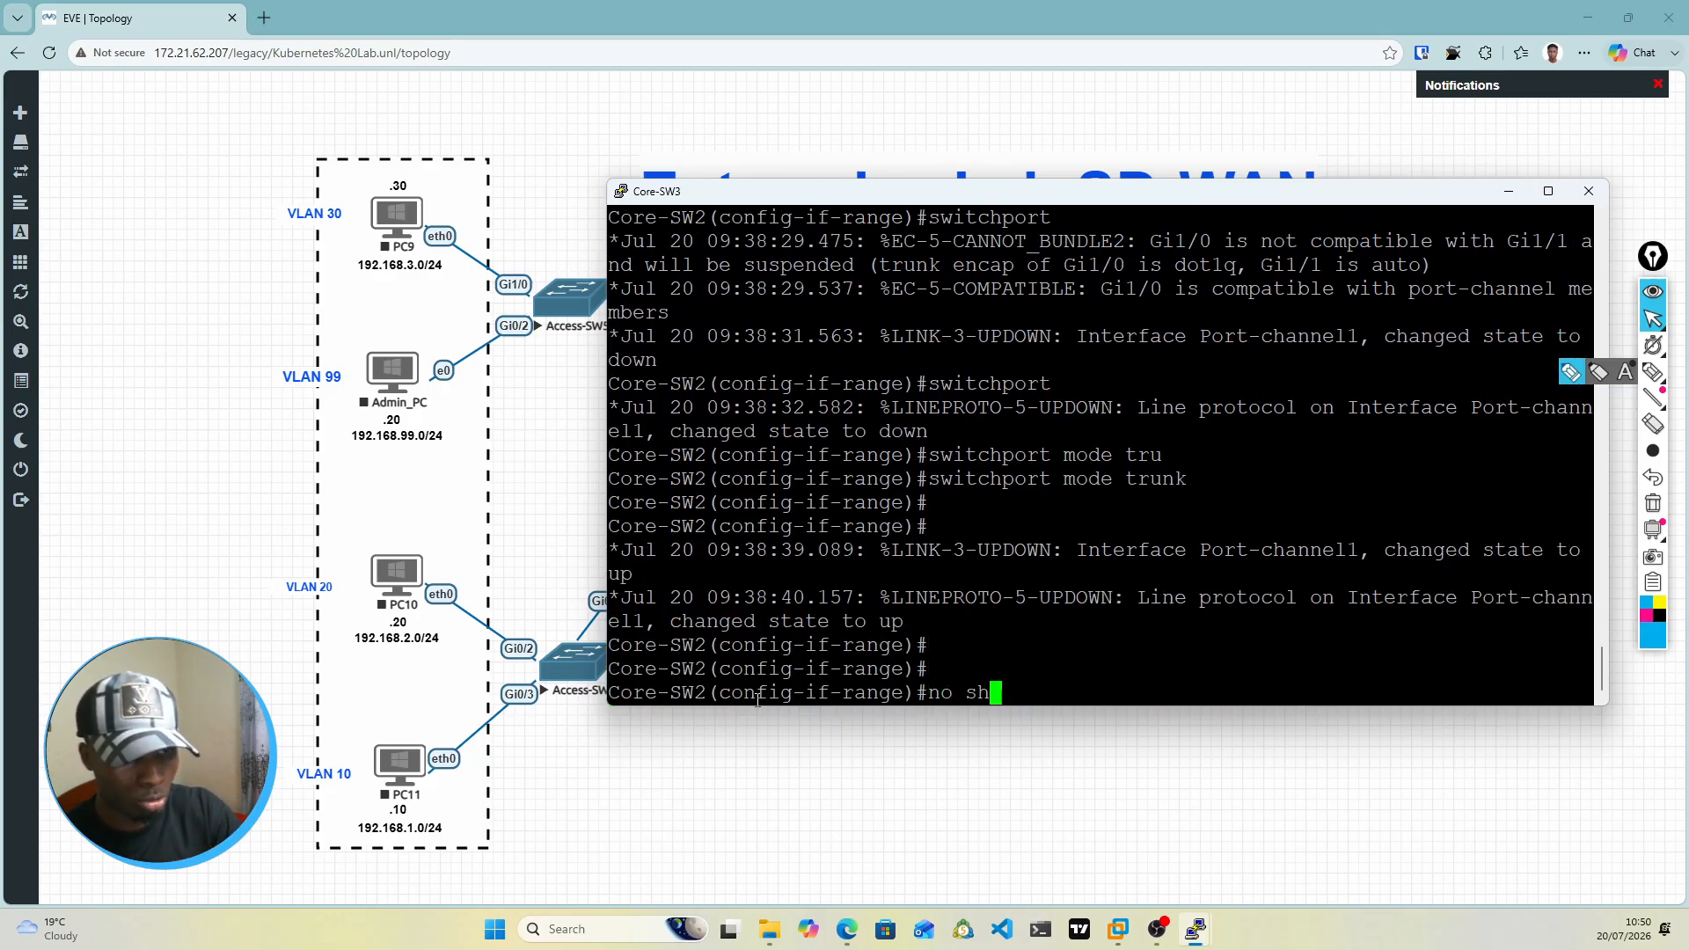
pyautogui.write('ut')
pyautogui.press('Return')
pyautogui.press('Return')
pyautogui.press('Return')
pyautogui.write('exit')
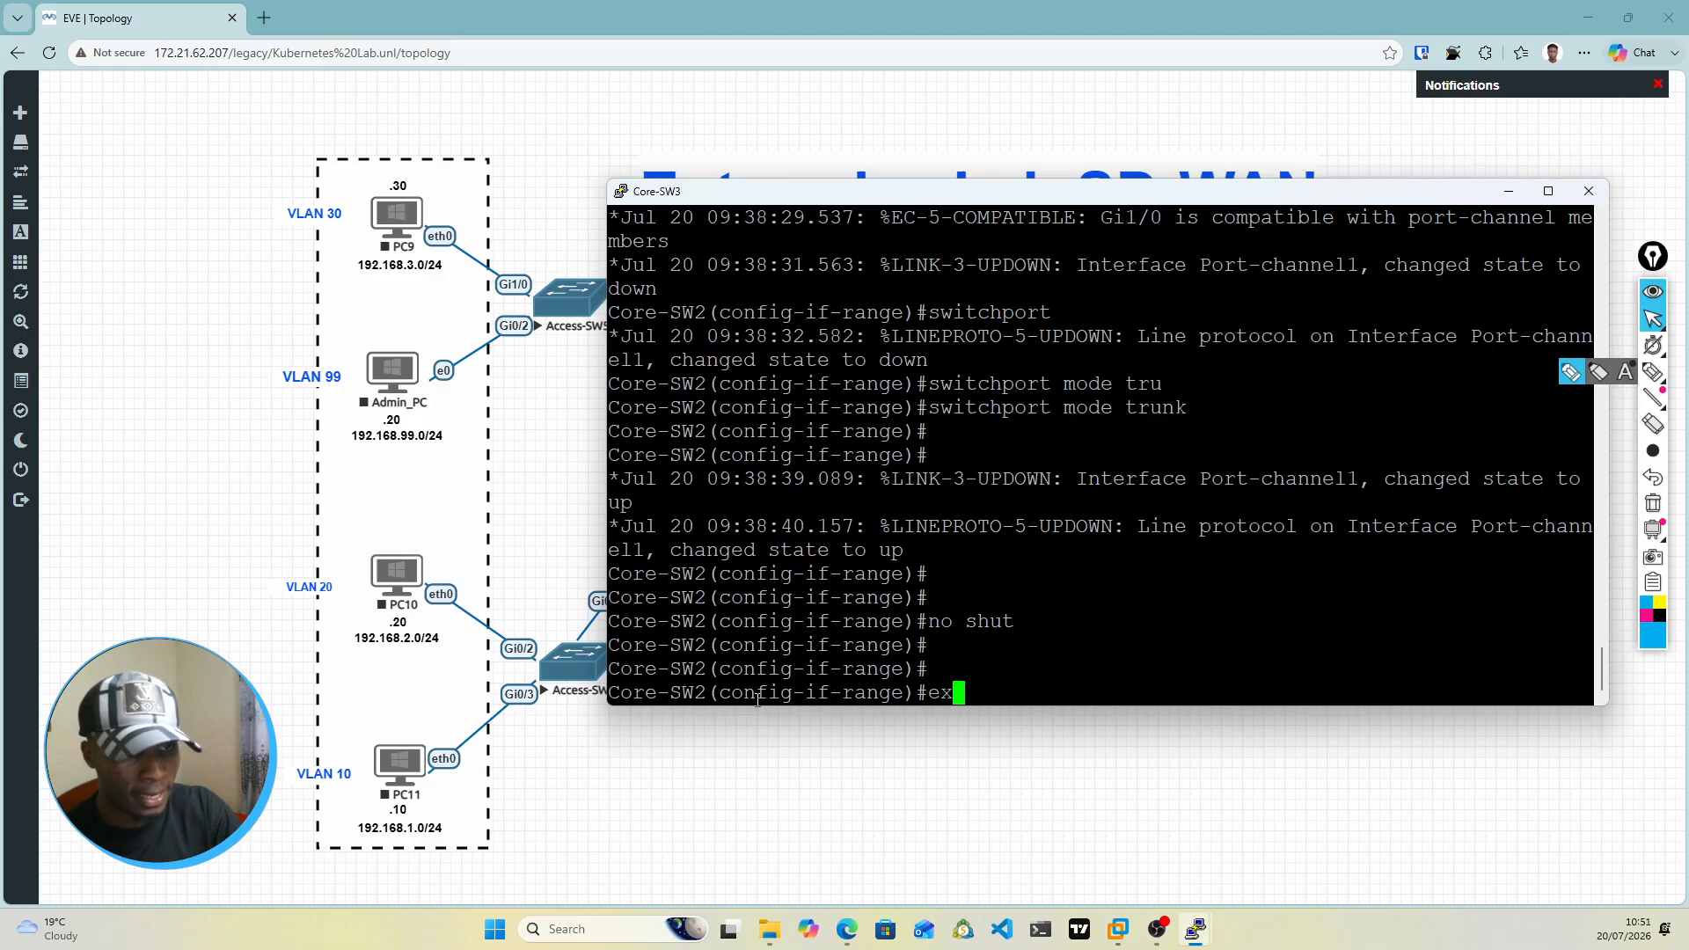
pyautogui.press('Return')
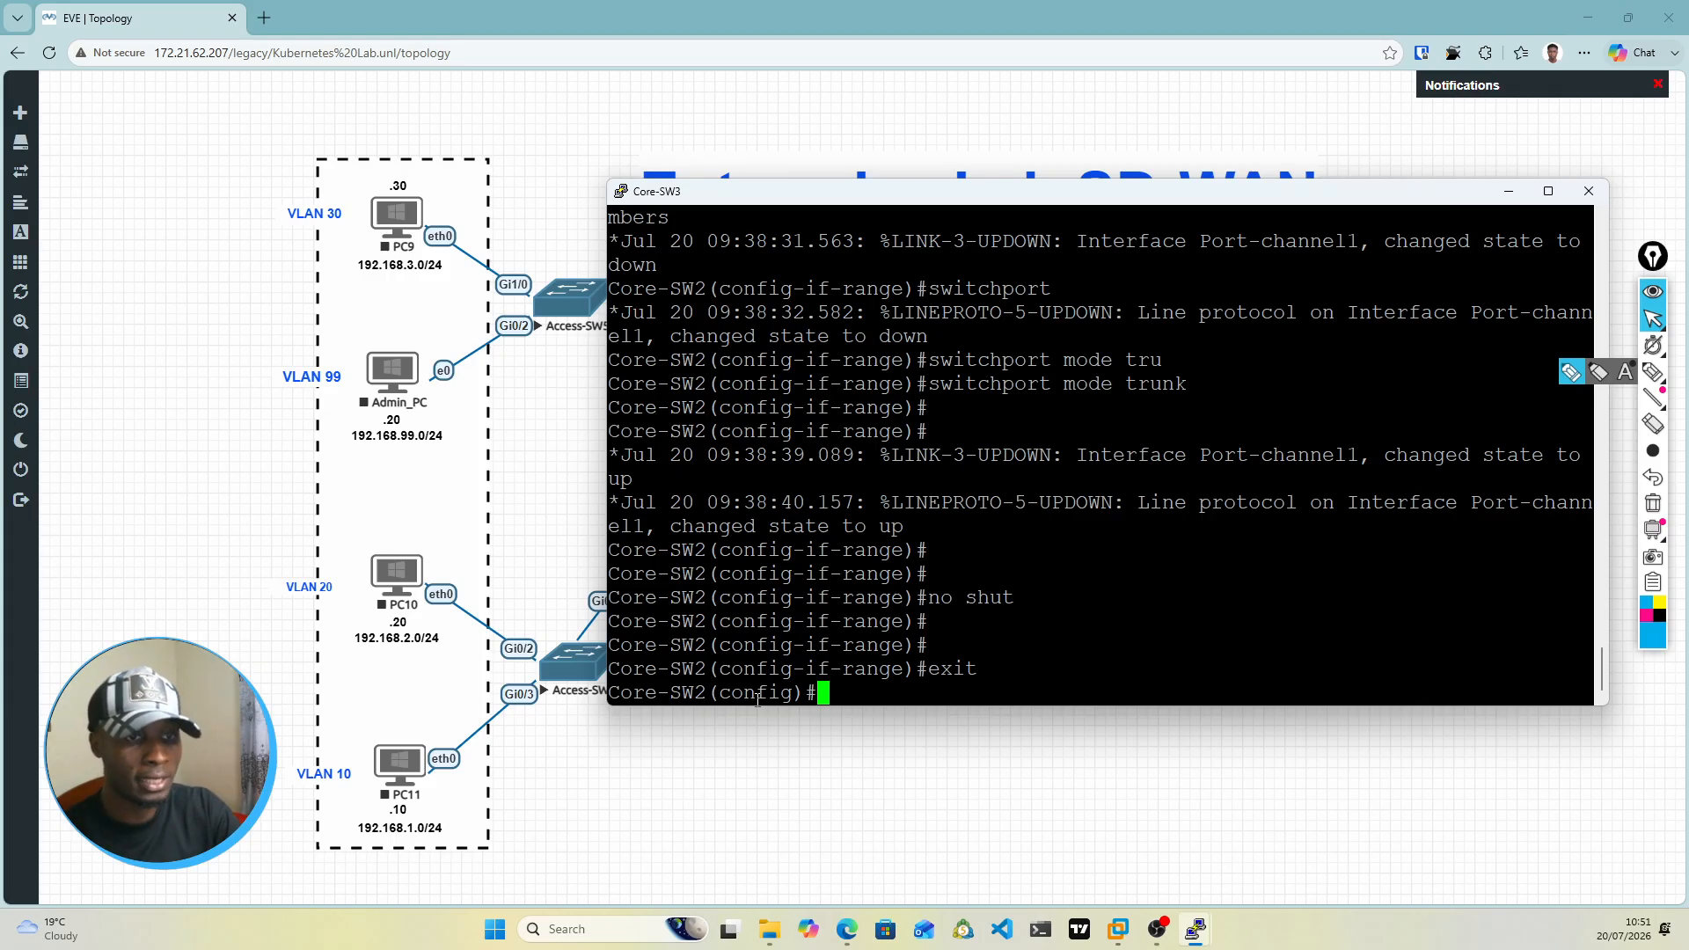
# Step: Enter interface configuration mode for Port-channel 1
pyautogui.write('i')
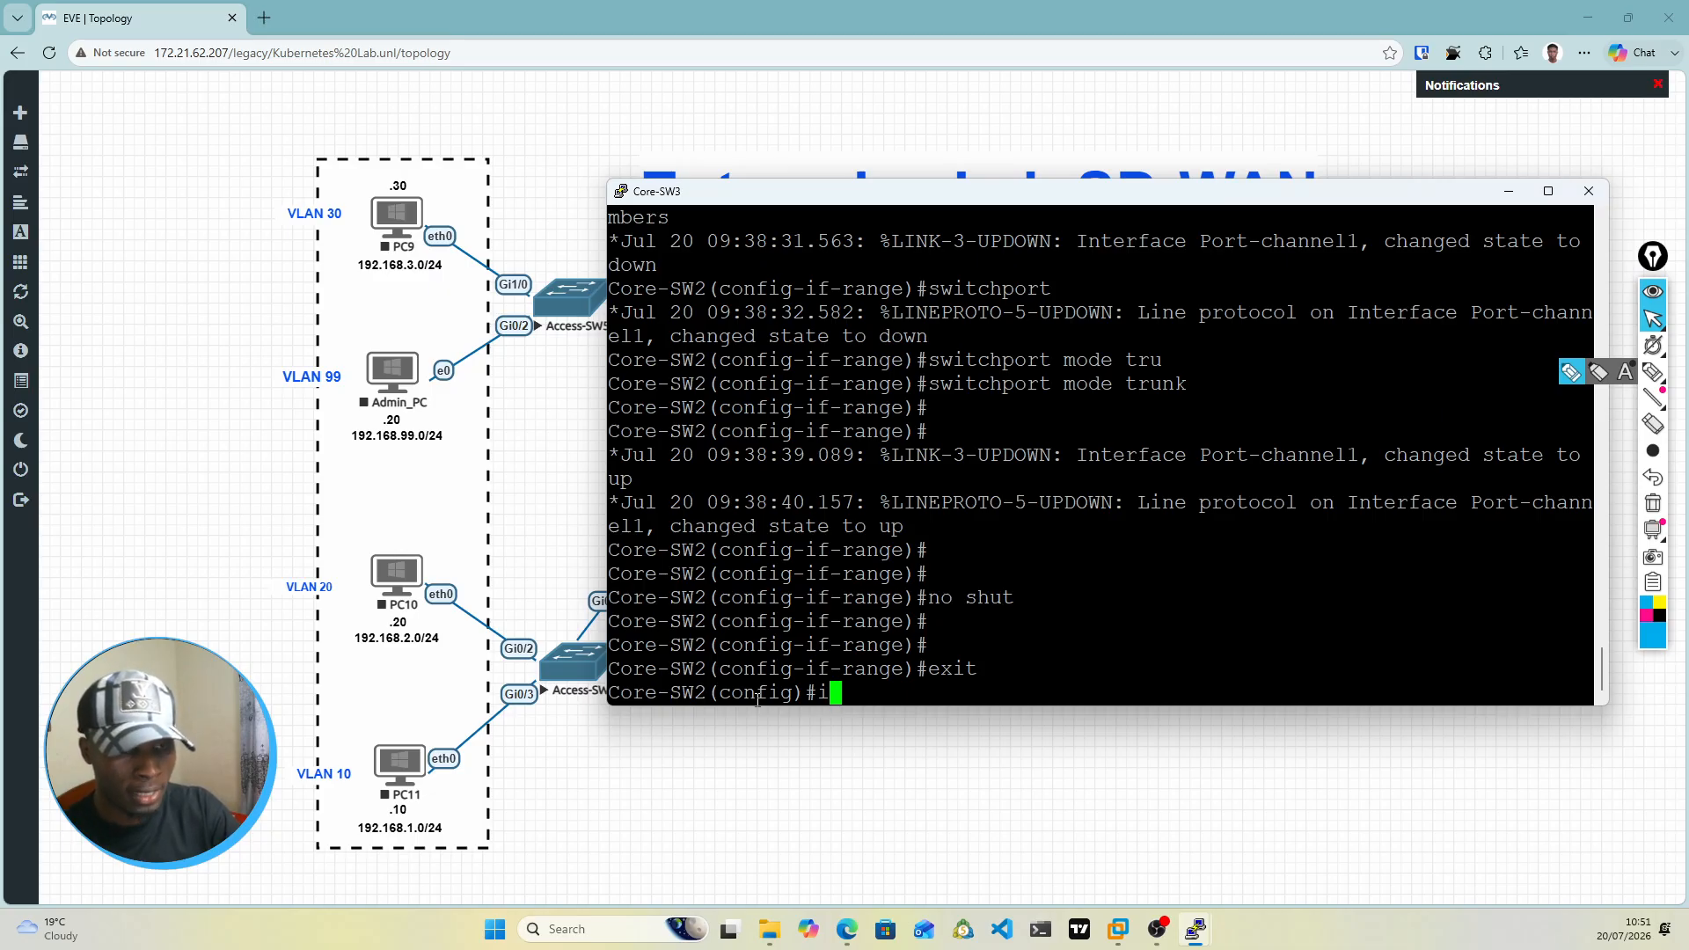
pyautogui.write('nt Por')
pyautogui.press('Tab')
pyautogui.write('t')
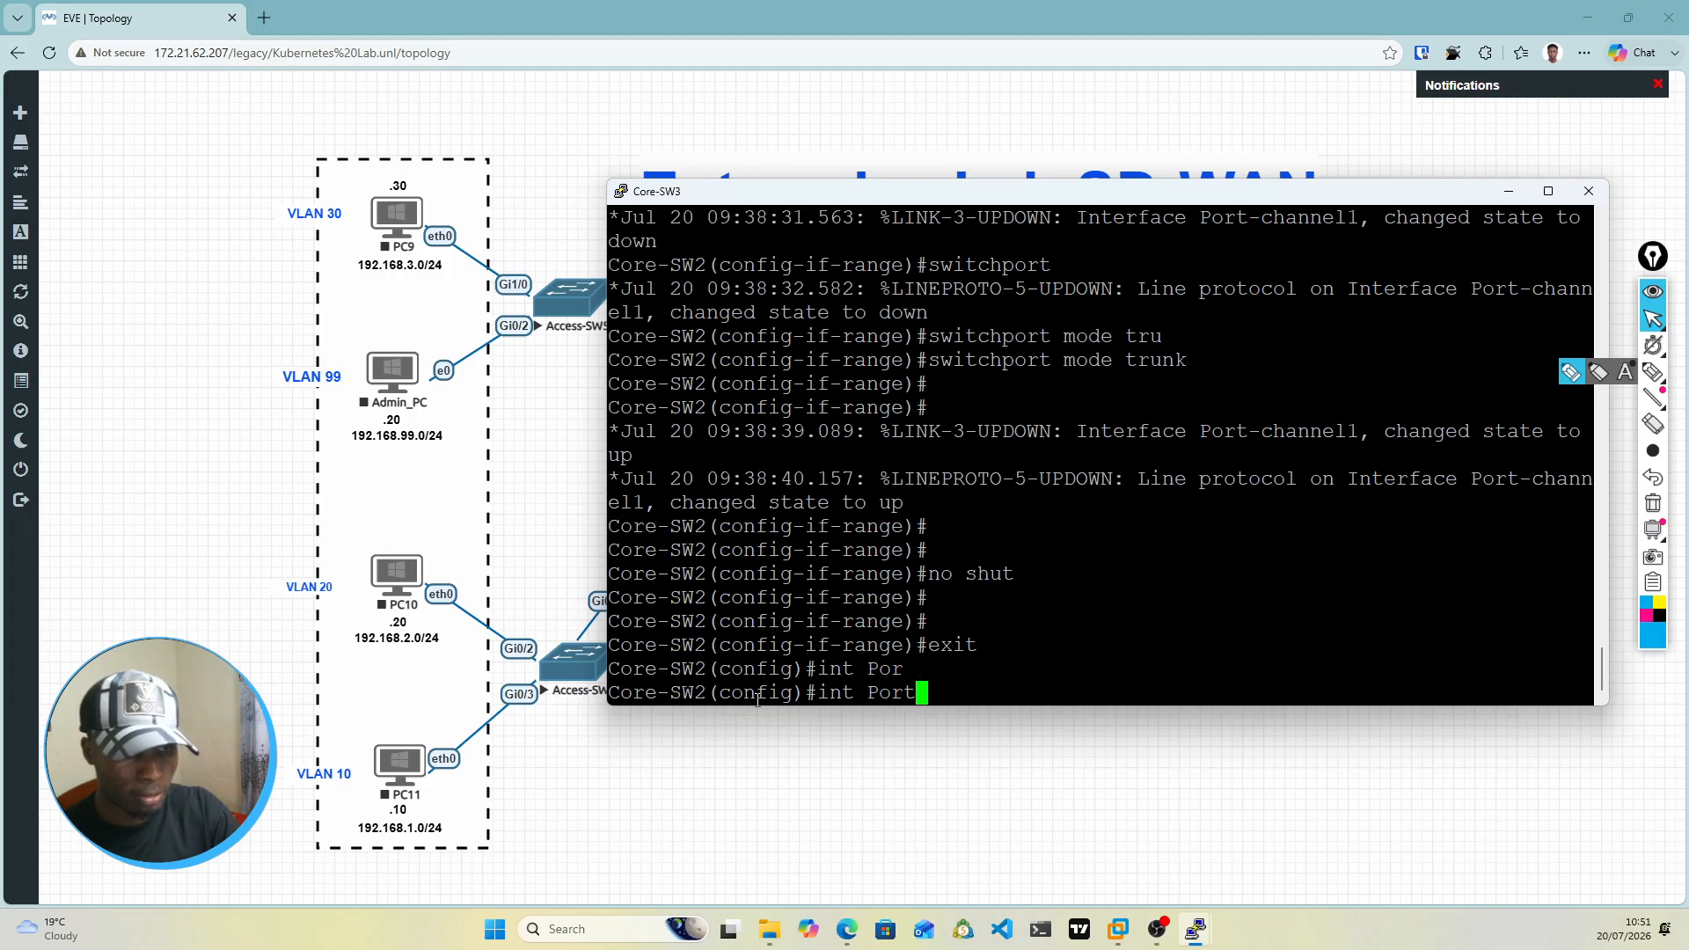
pyautogui.write('-ch')
pyautogui.press('Tab')
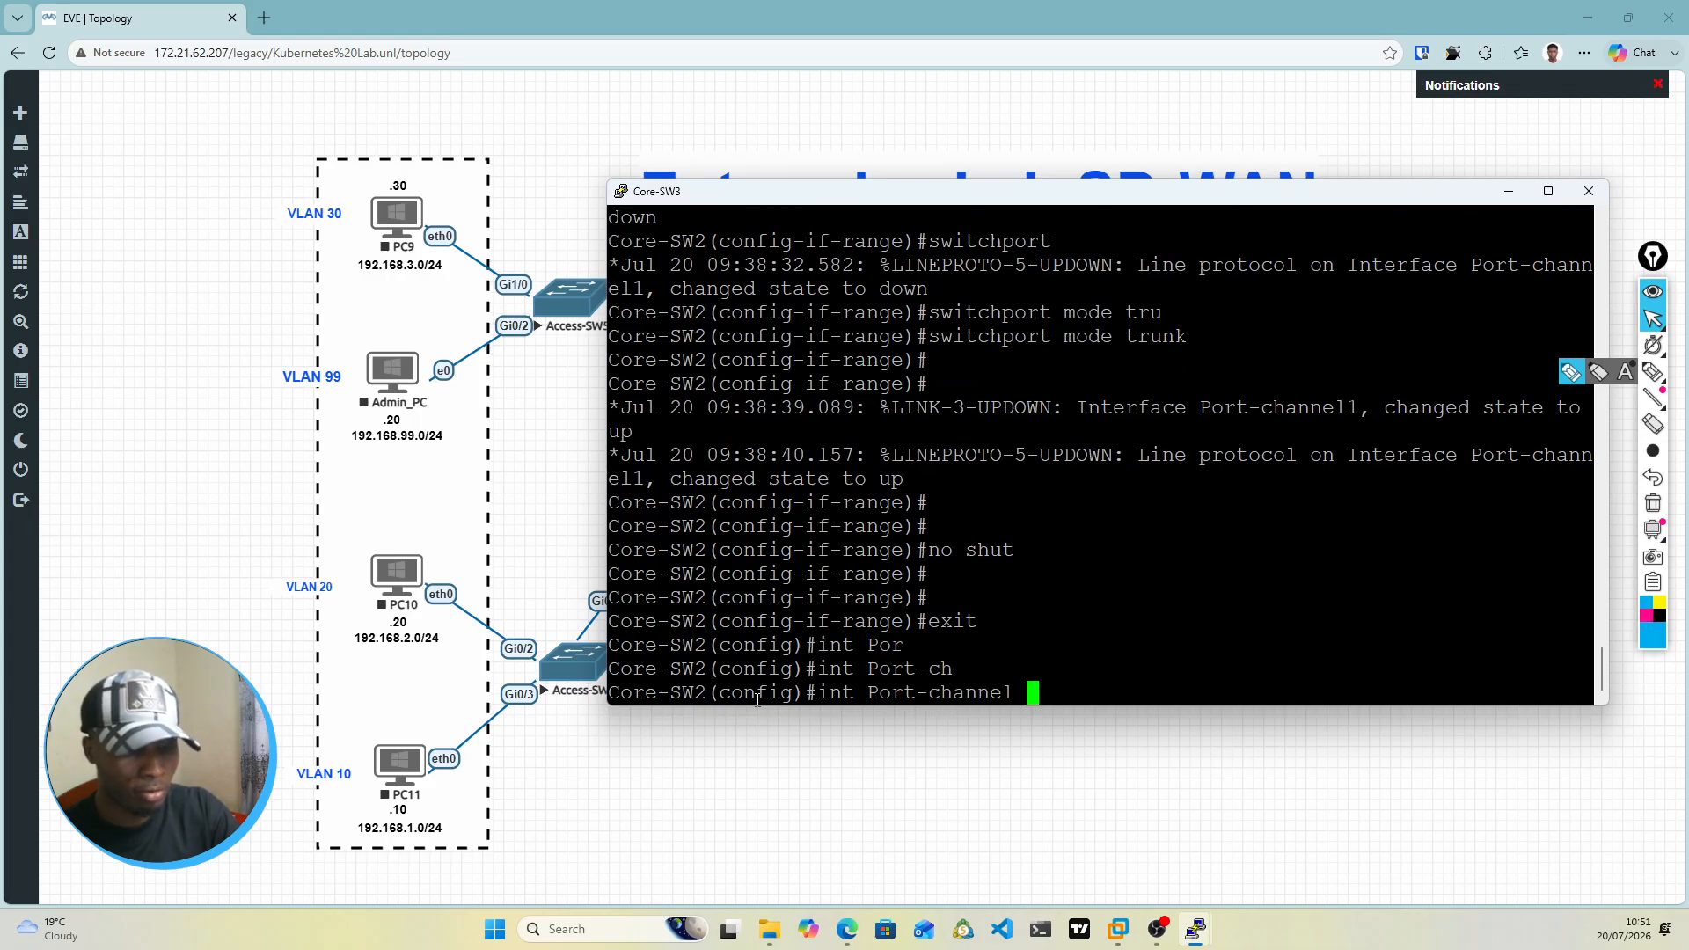
pyautogui.write('1')
pyautogui.press('Return')
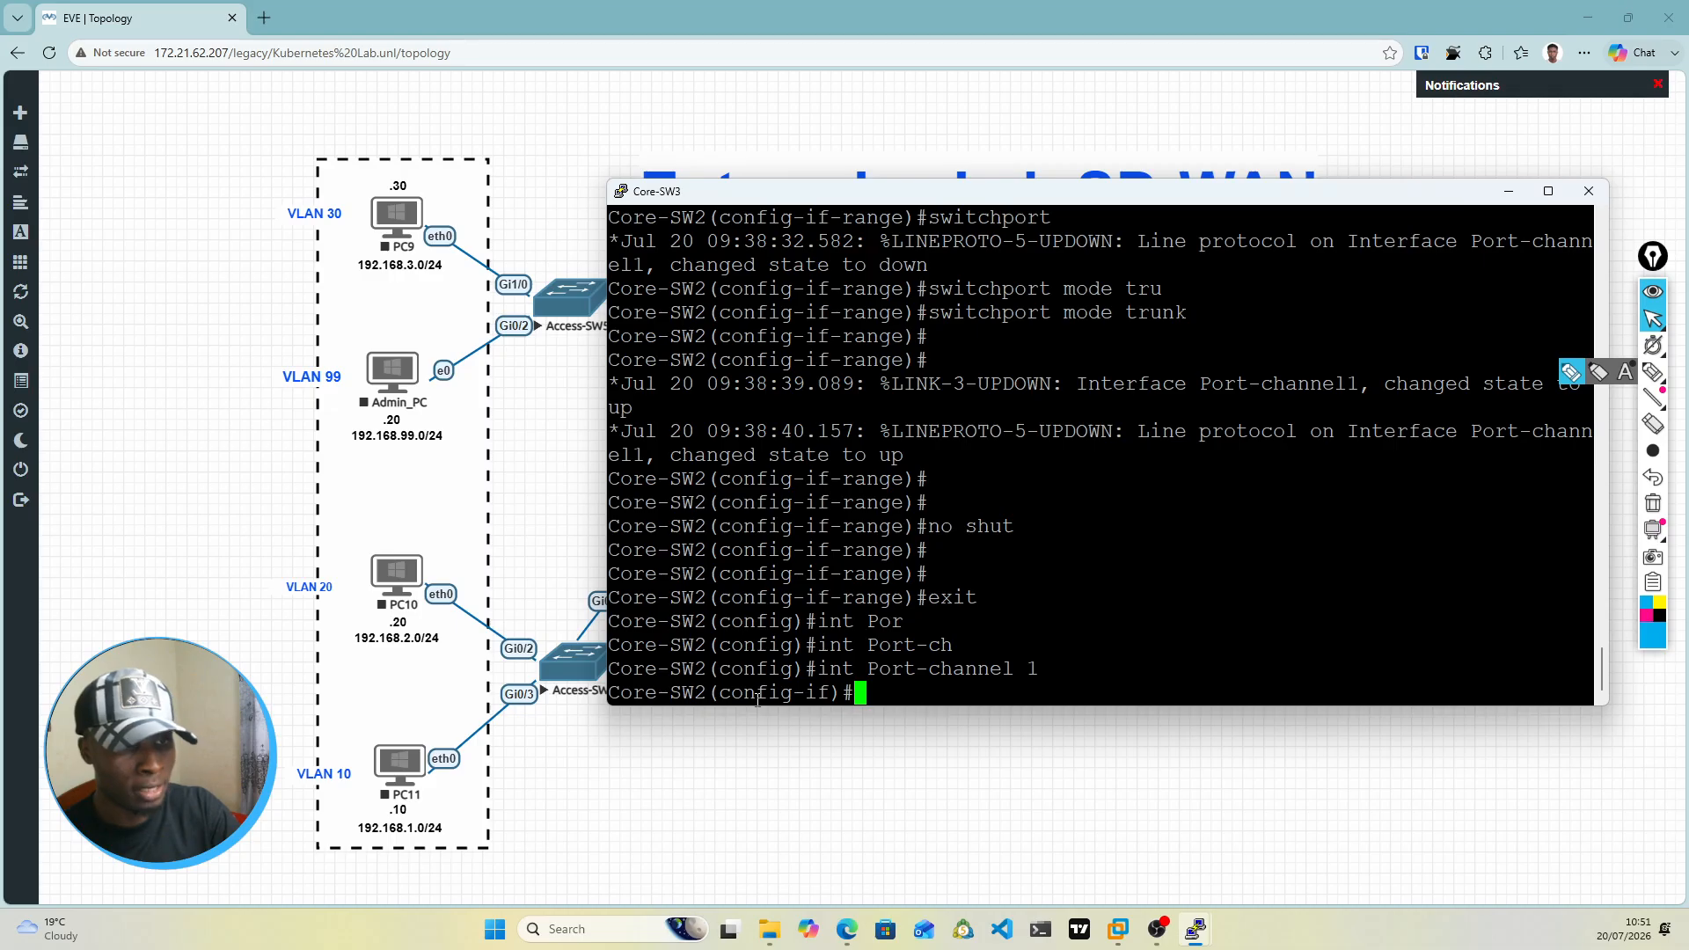
pyautogui.write('in')
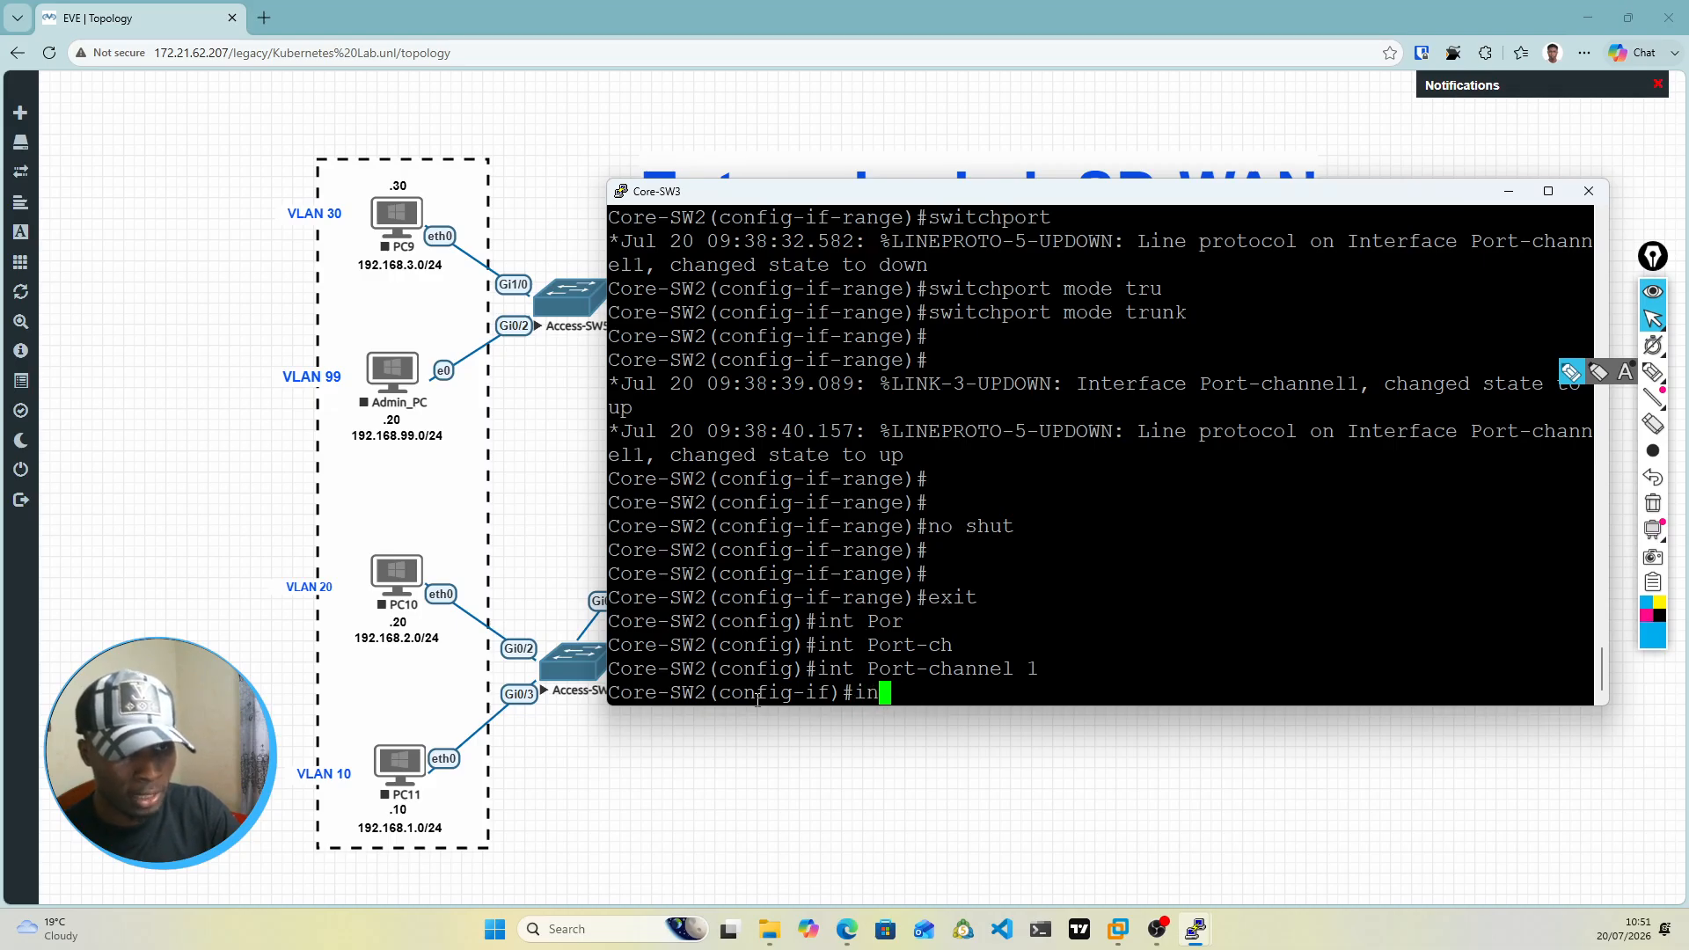
pyautogui.press('Tab')
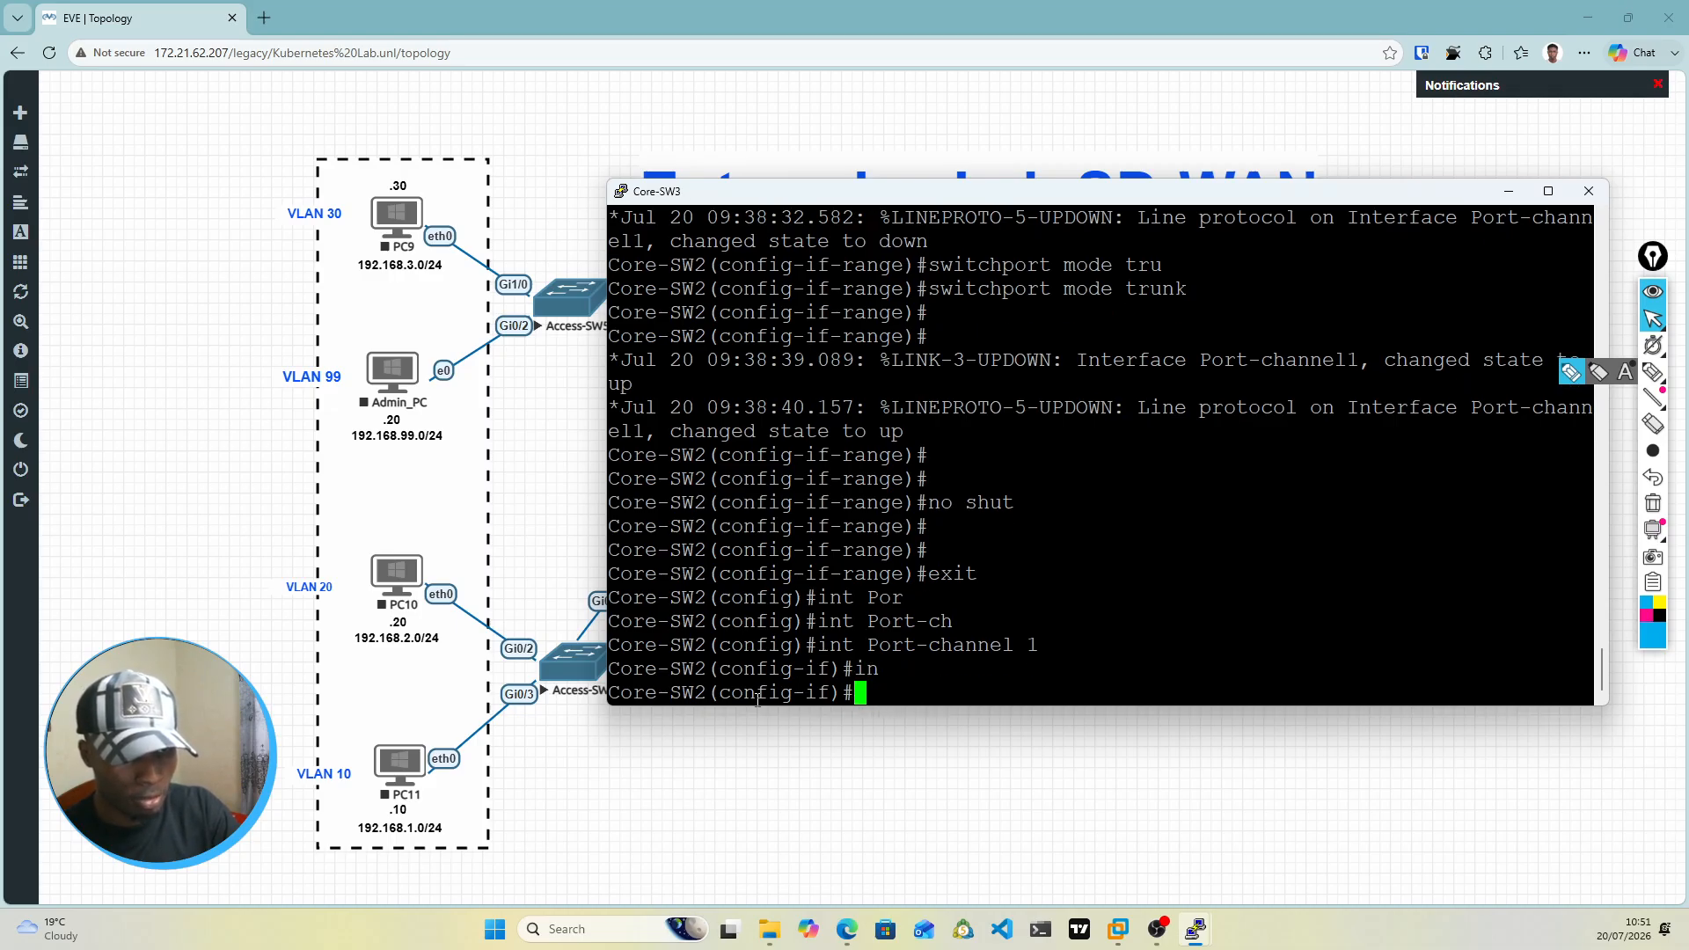
pyautogui.write('t vl')
pyautogui.press('Tab')
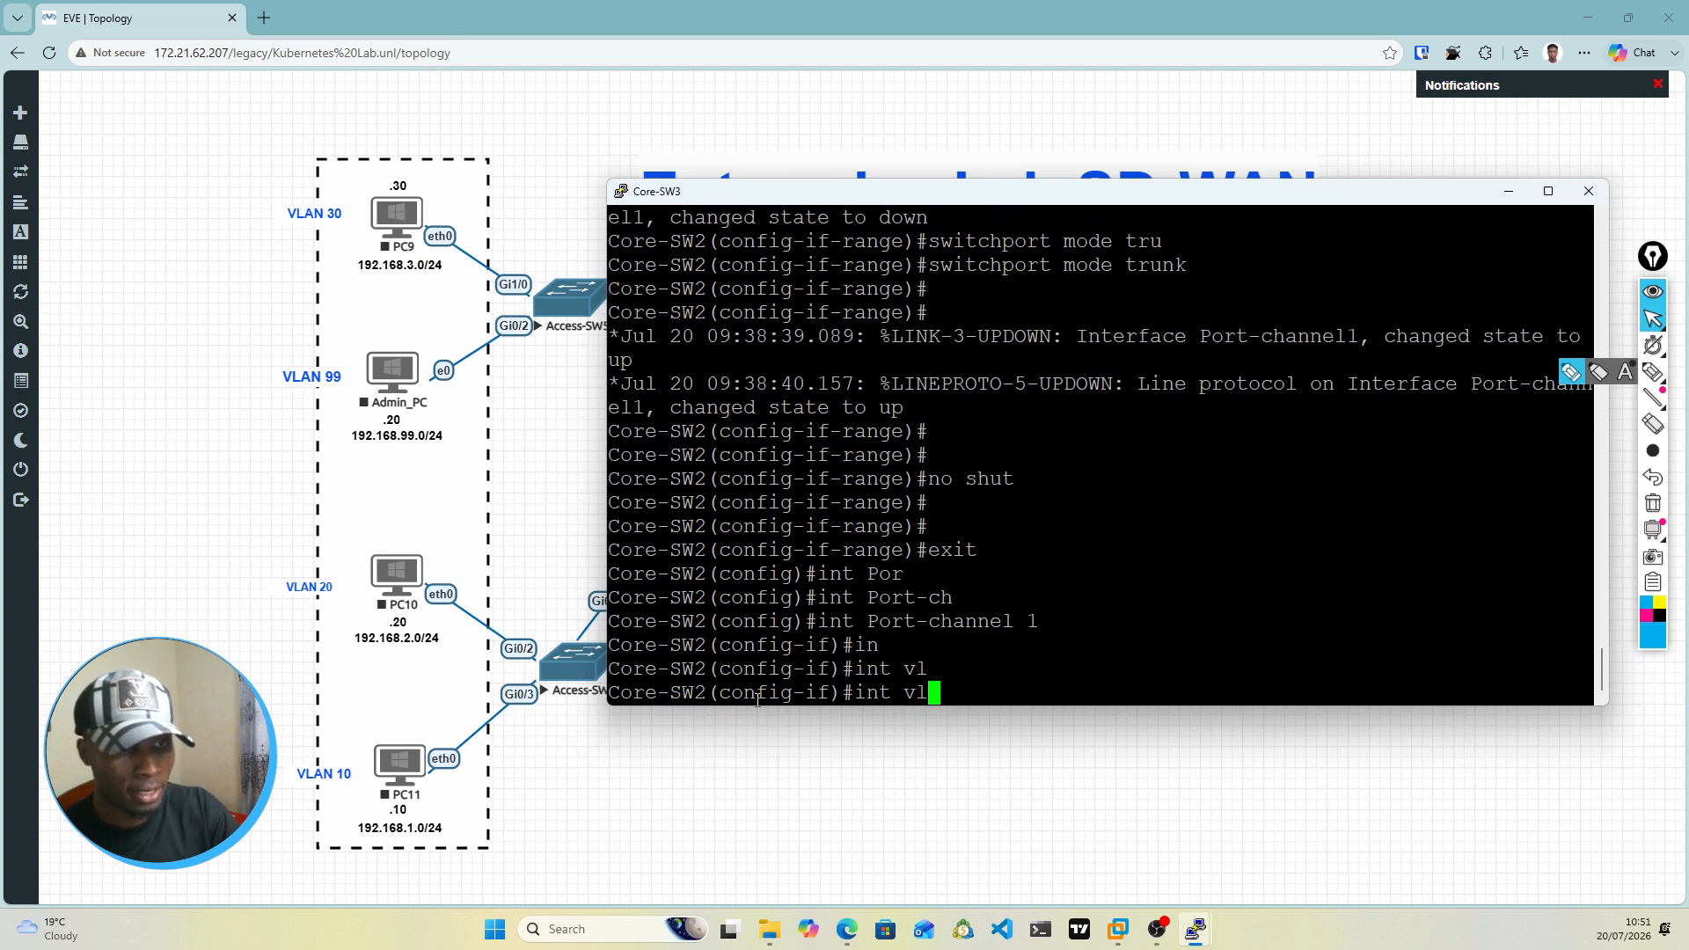
pyautogui.press('BackSpace')
pyautogui.press('BackSpace')
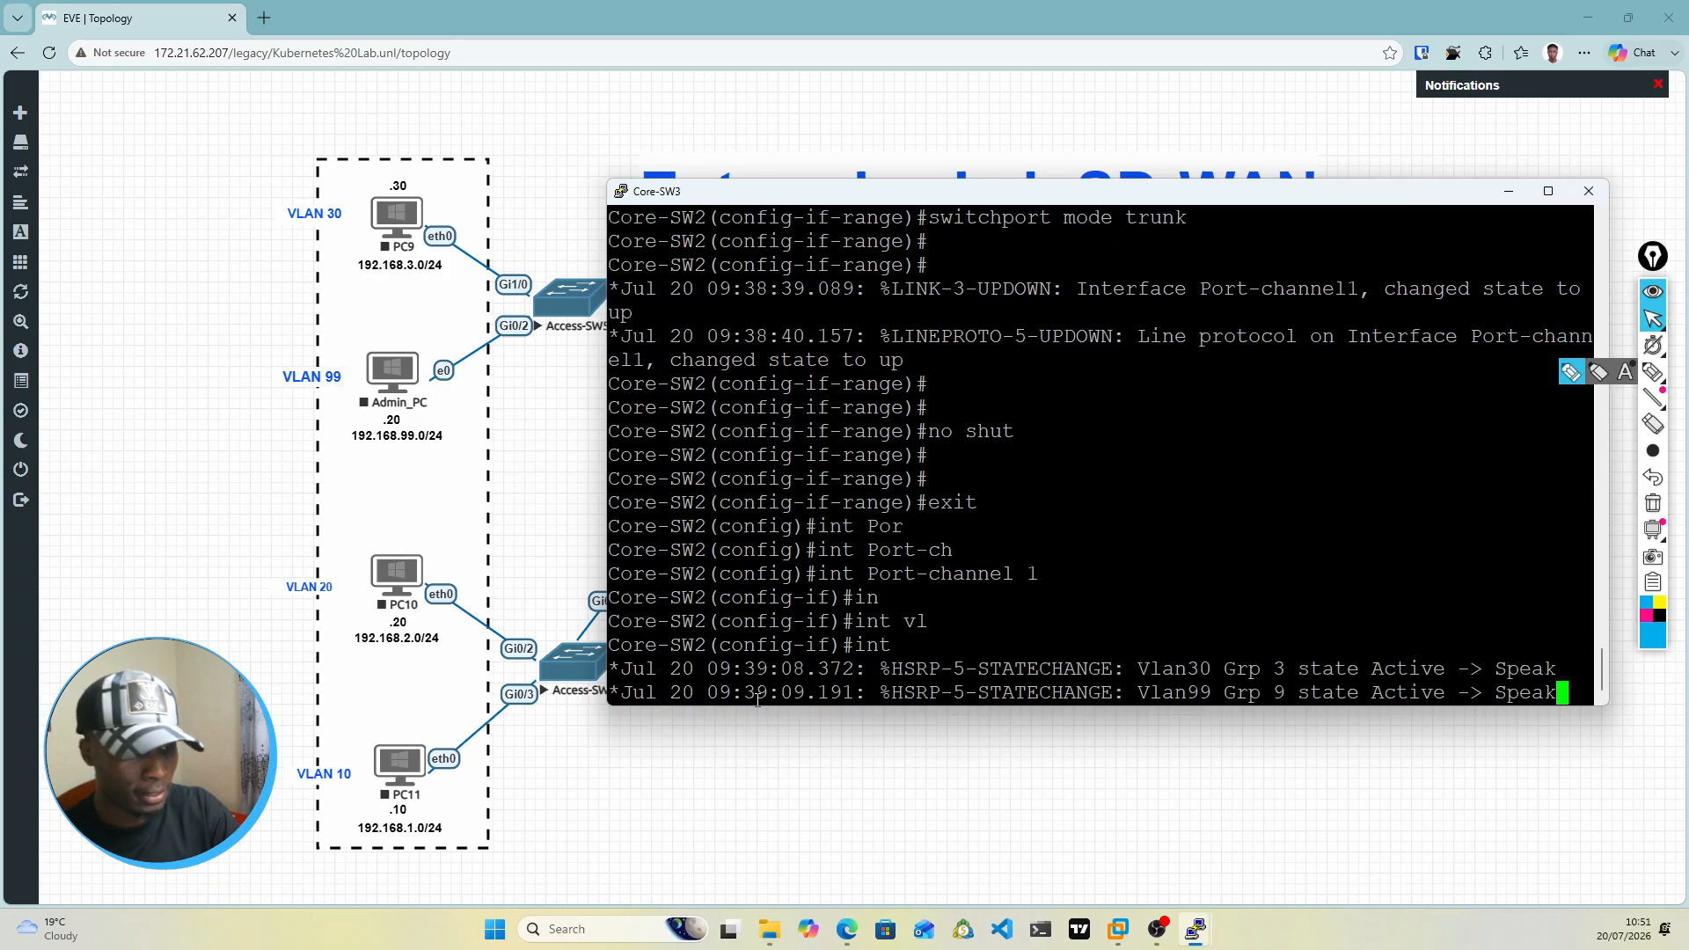
pyautogui.press('Return')
pyautogui.press('Return')
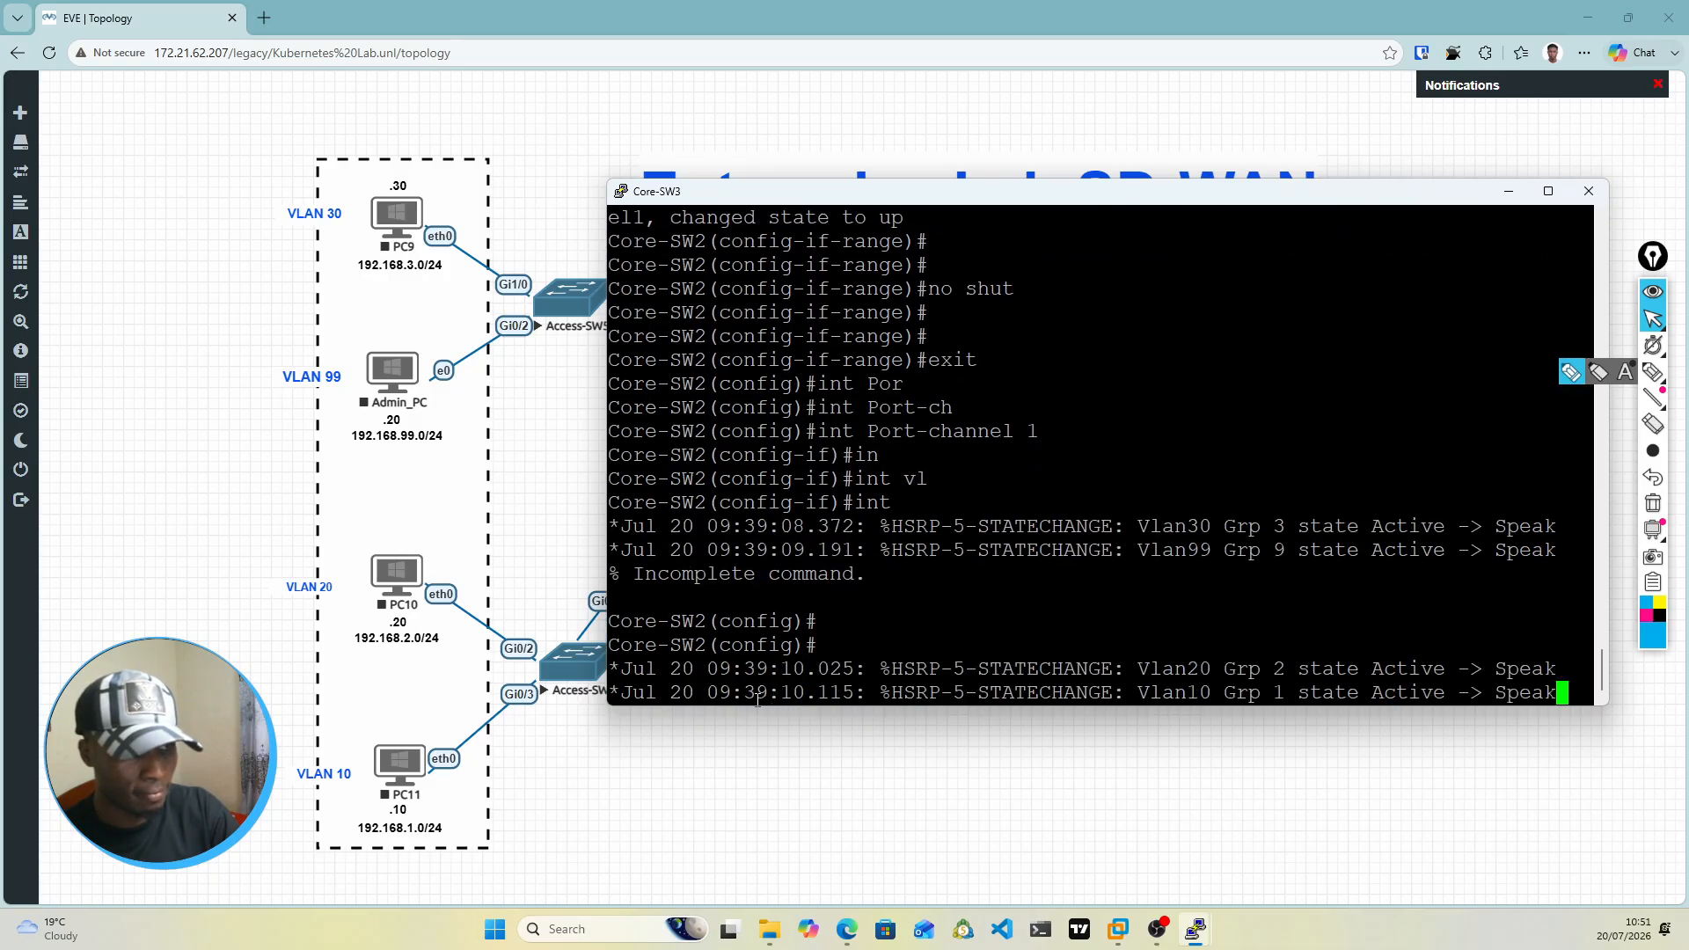
pyautogui.press('Return')
pyautogui.press('Return')
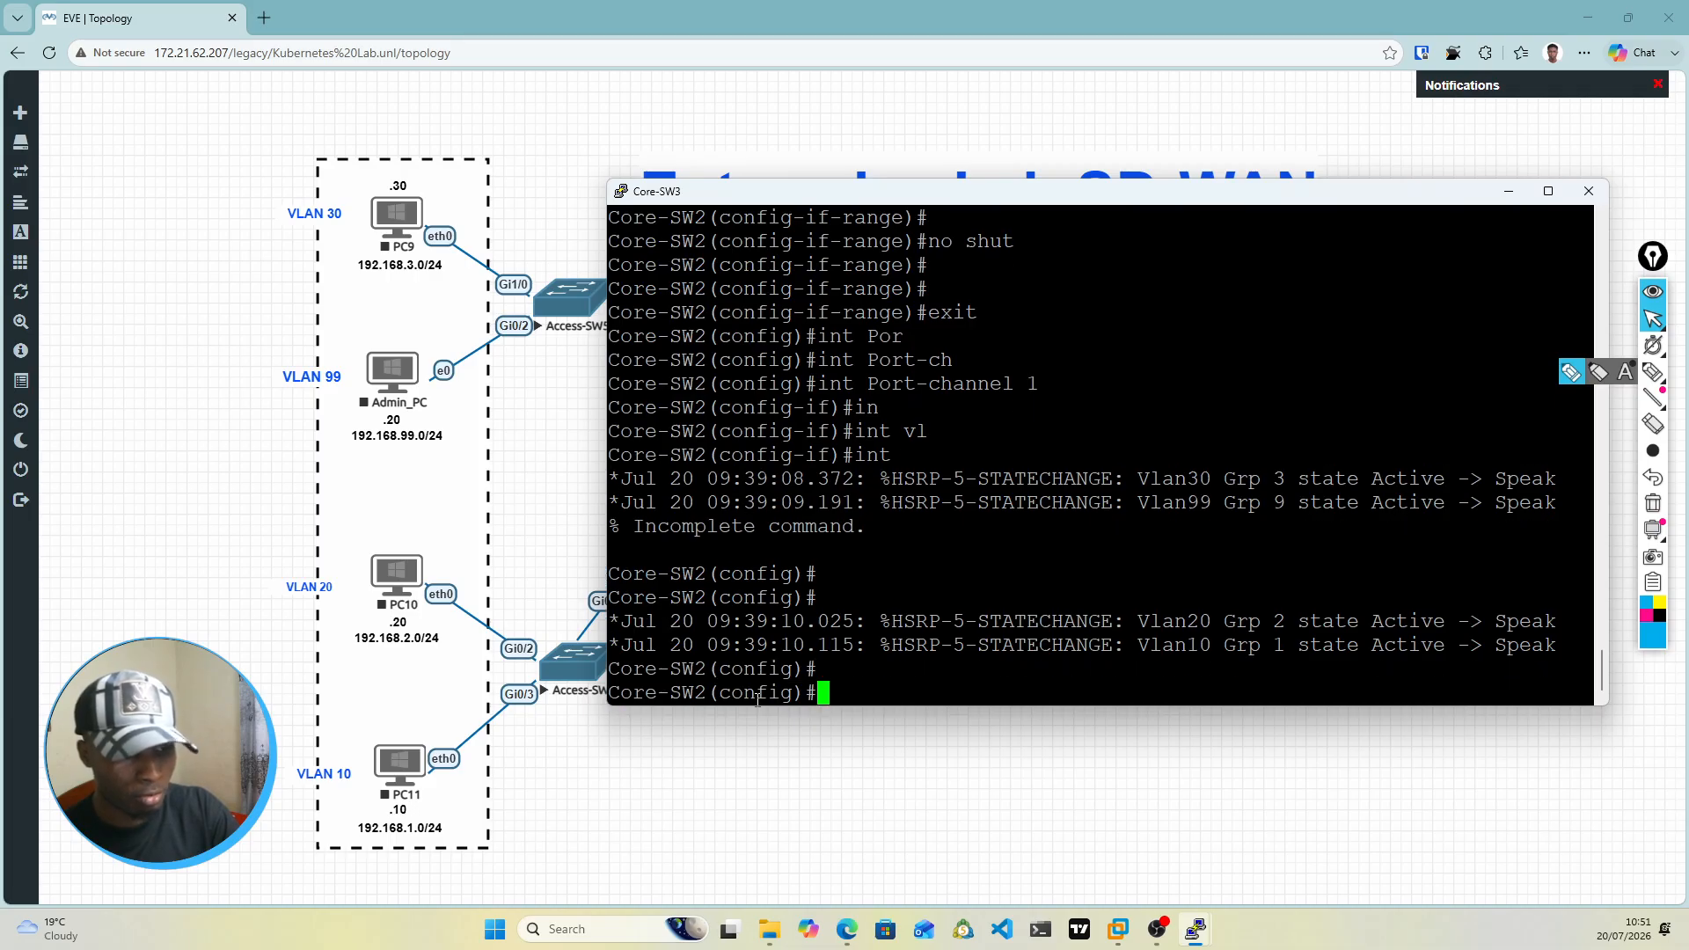
pyautogui.write('int')
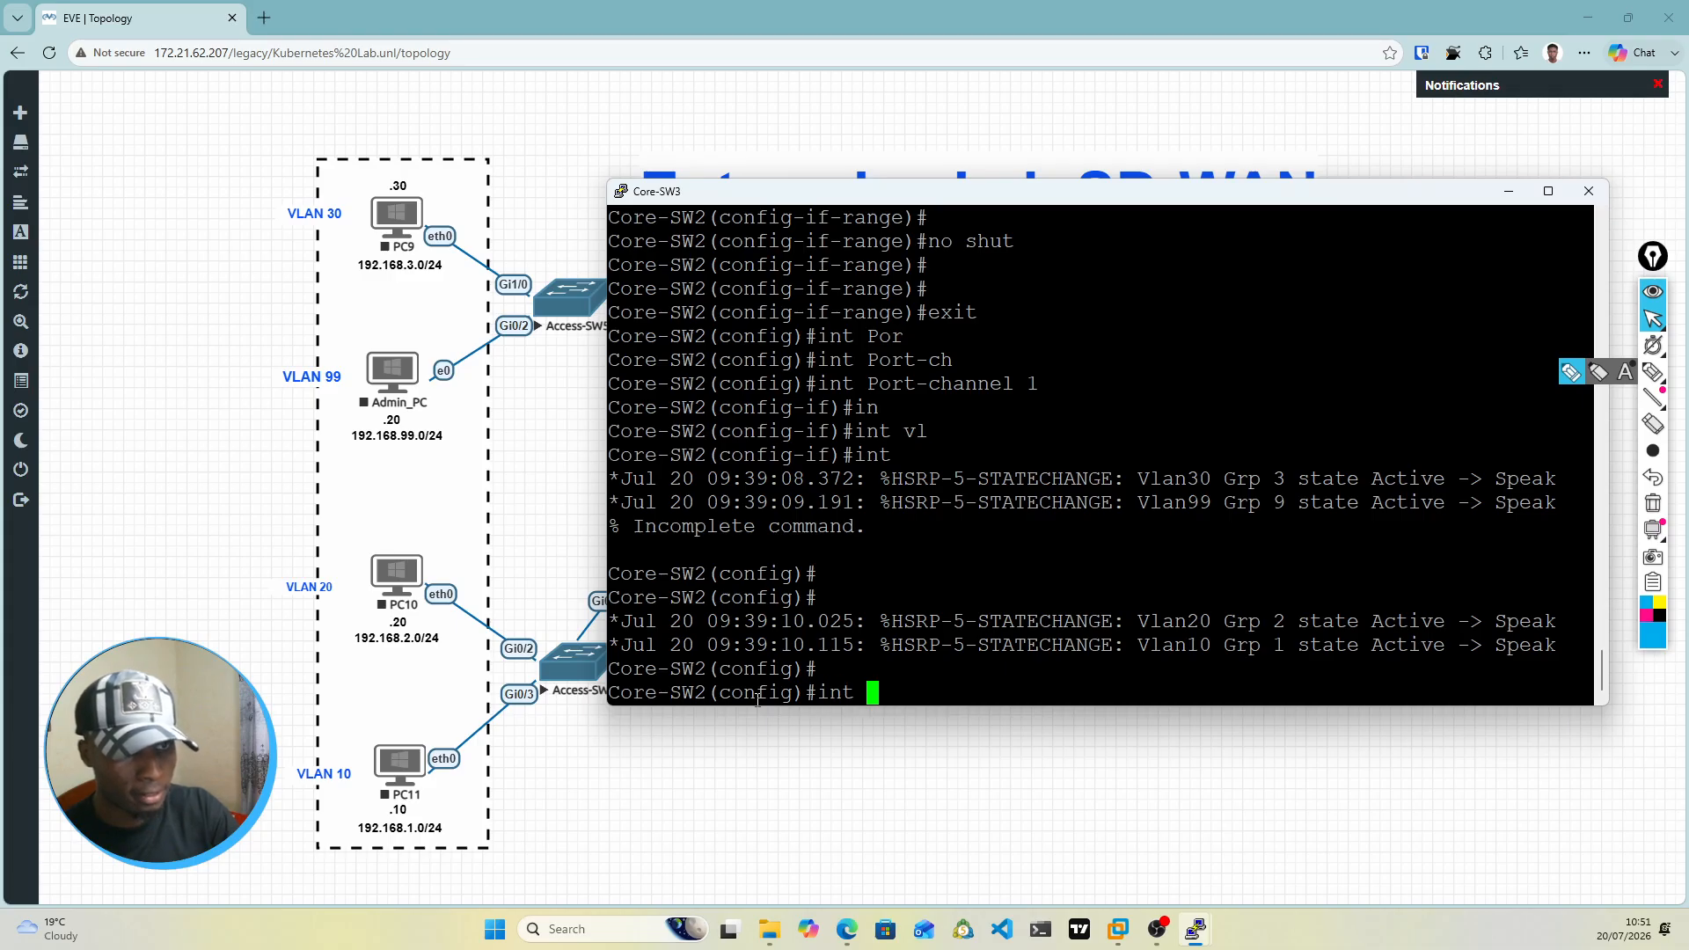
pyautogui.press('BackSpace')
pyautogui.press('BackSpace')
pyautogui.press('BackSpace')
pyautogui.press('BackSpace')
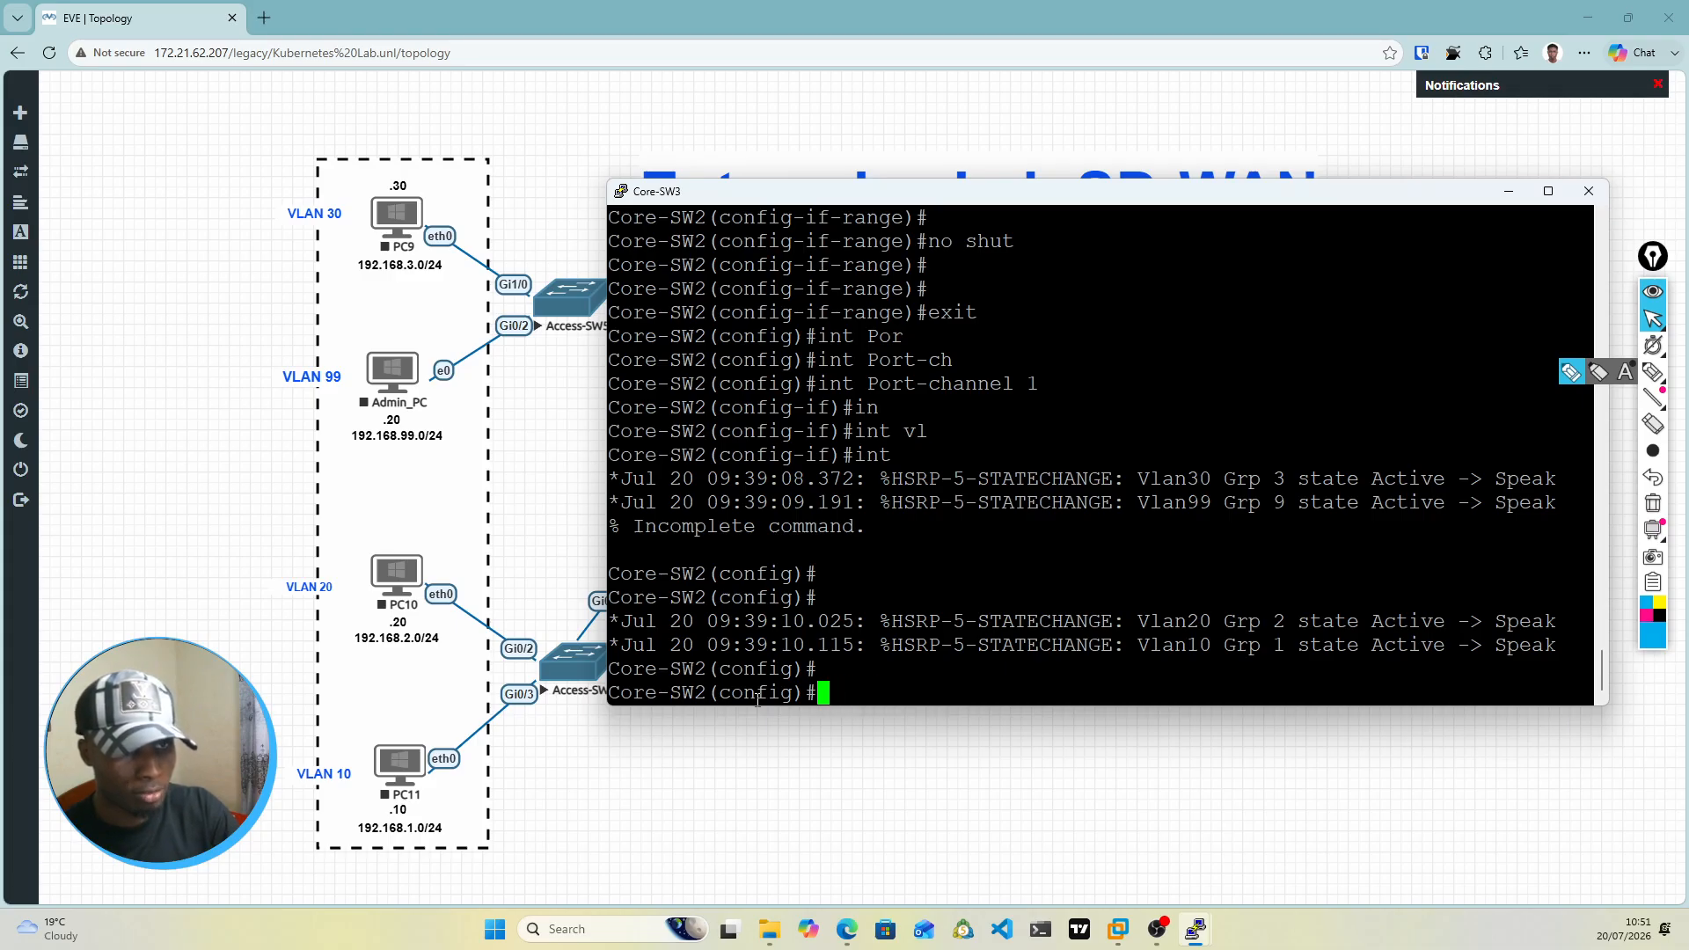
pyautogui.write('swi')
pyautogui.press('Tab')
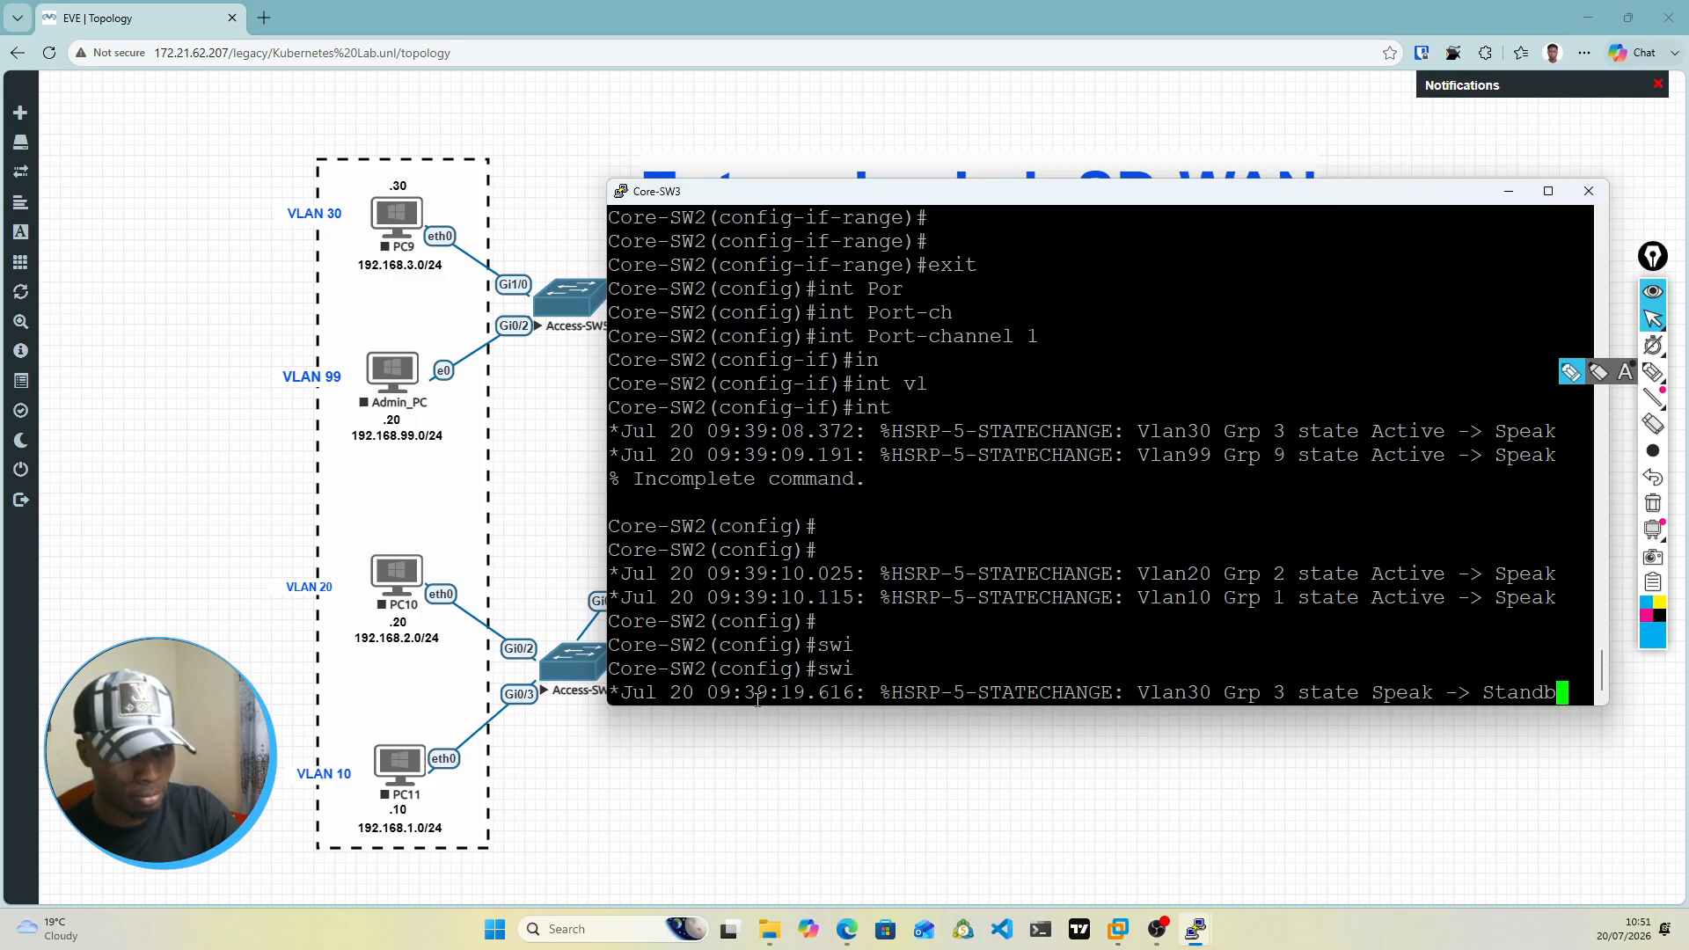
pyautogui.press('Return')
pyautogui.press('Return')
pyautogui.write('swi')
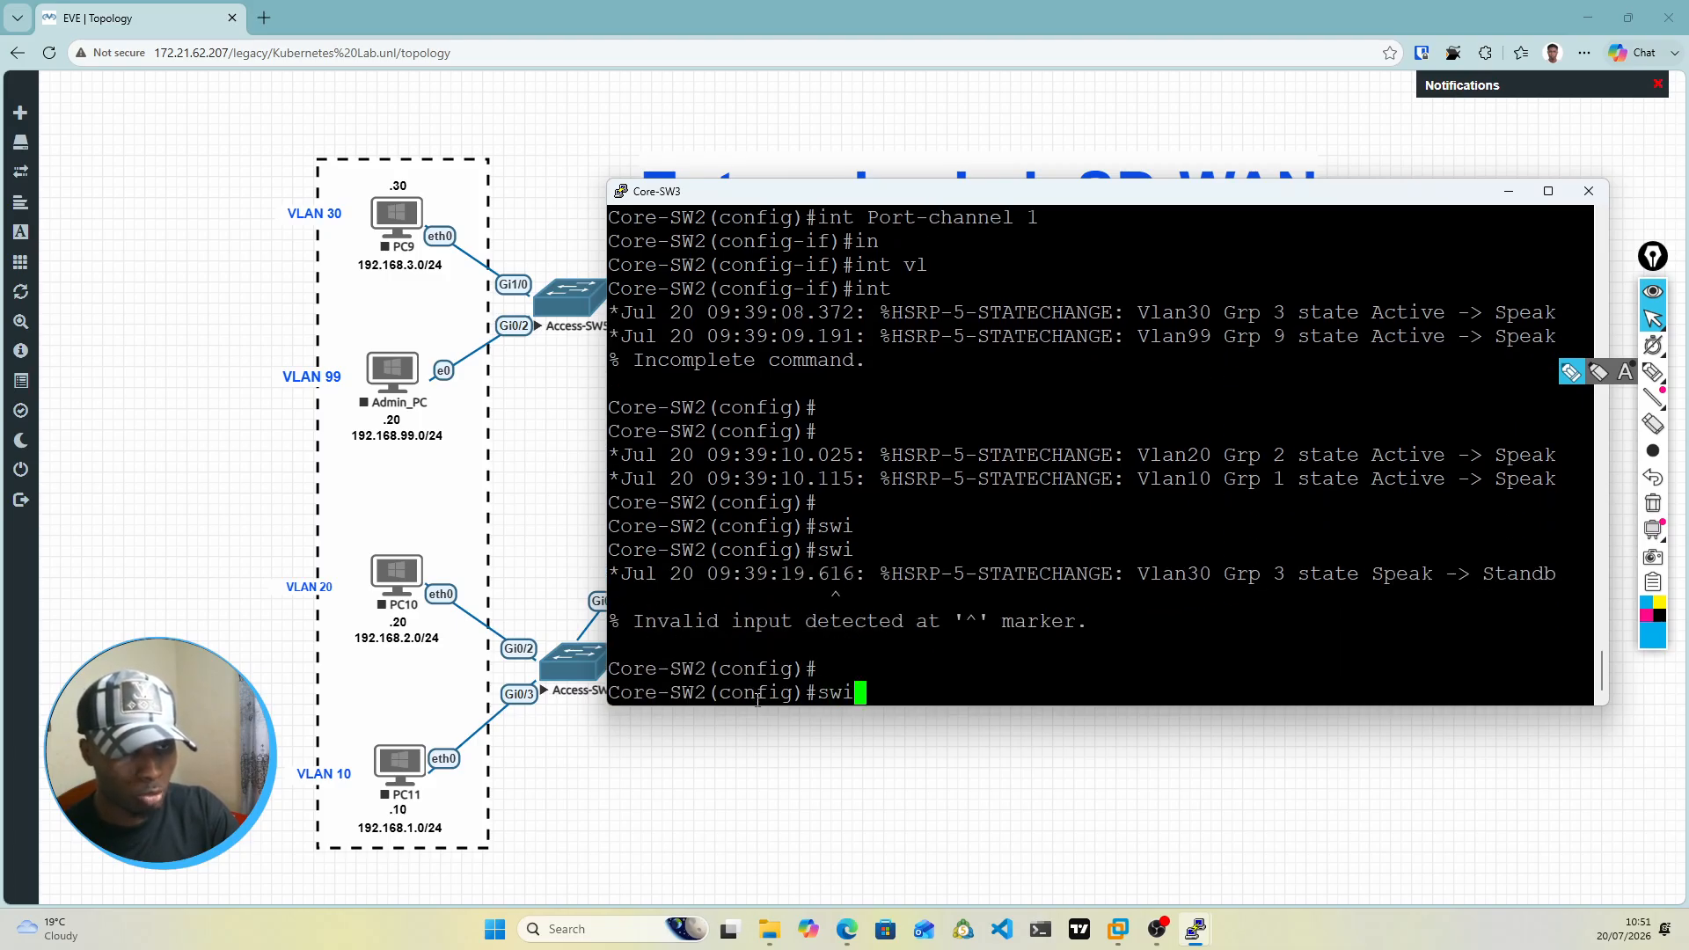
pyautogui.press('Tab')
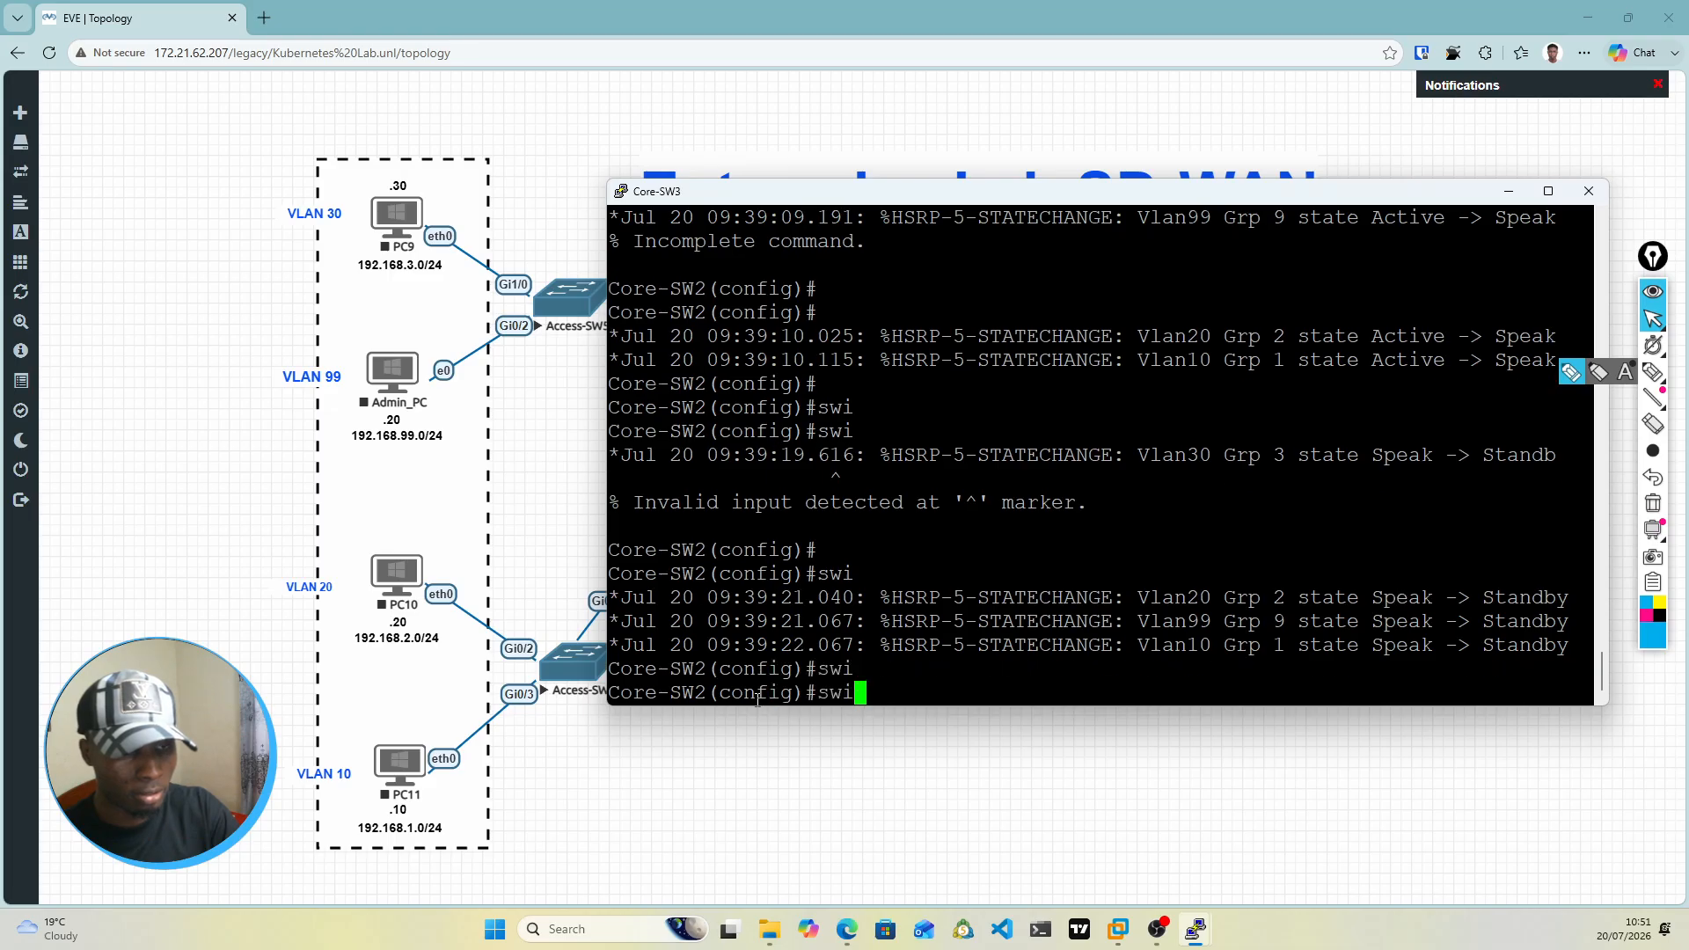
pyautogui.press('BackSpace')
pyautogui.press('BackSpace')
pyautogui.press('BackSpace')
# Step: Enter interface configuration for Port-channel 1 and set its trunk encapsulation to dot1q
pyautogui.write('int Port-channel 1')
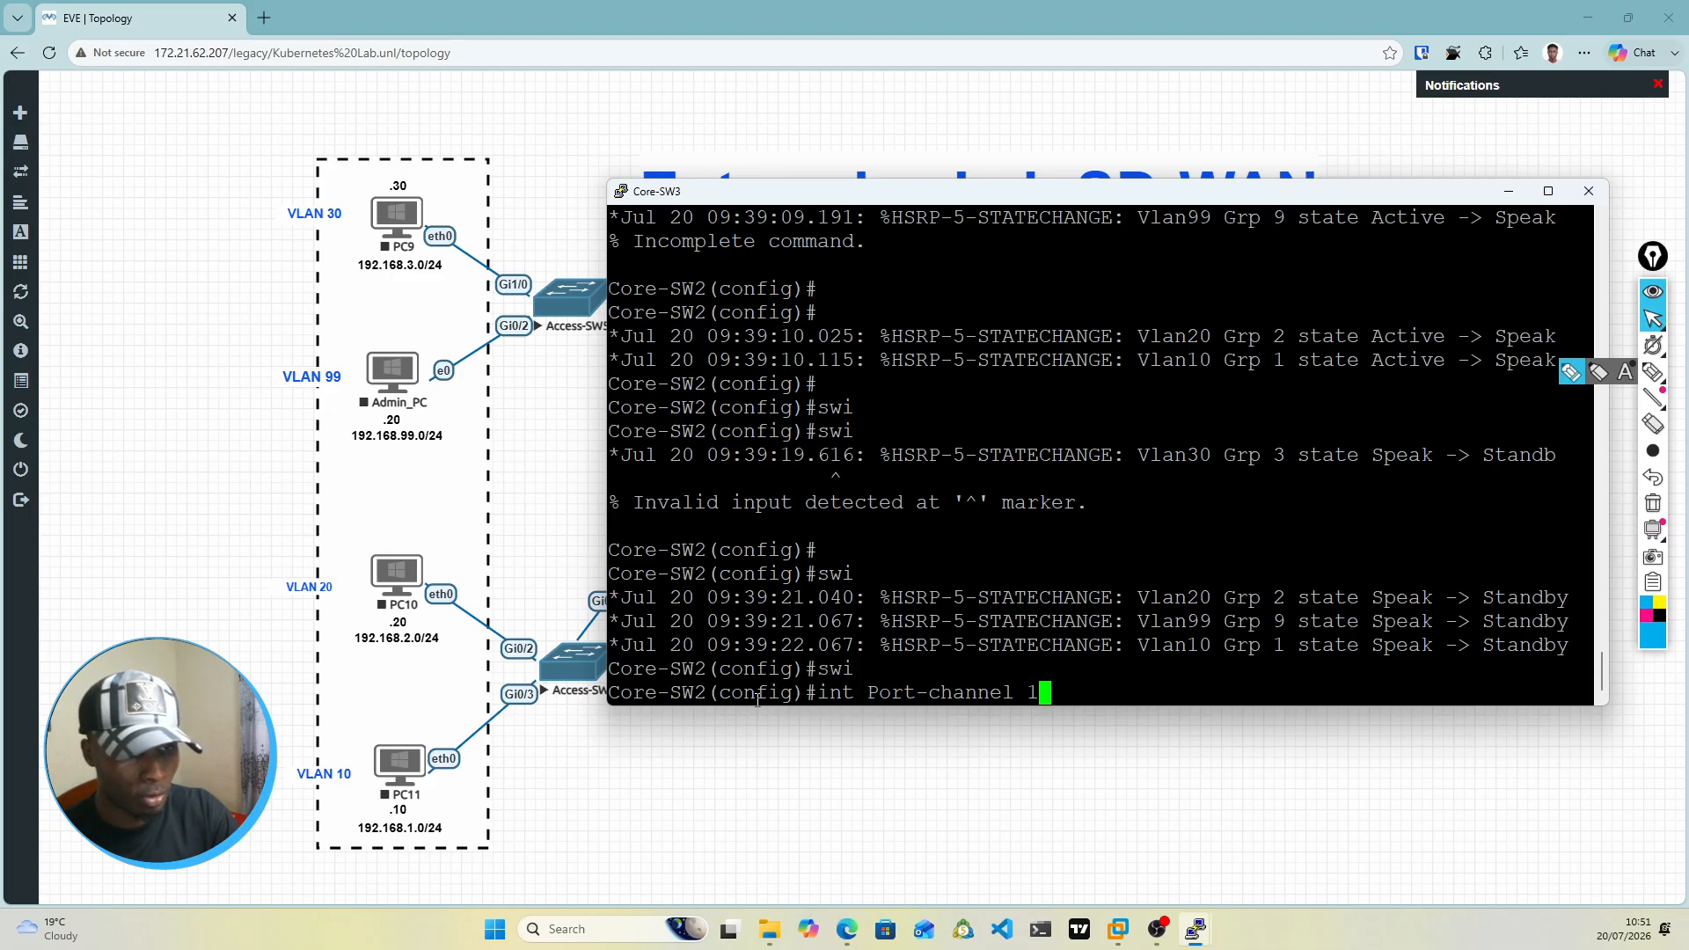
pyautogui.press('Return')
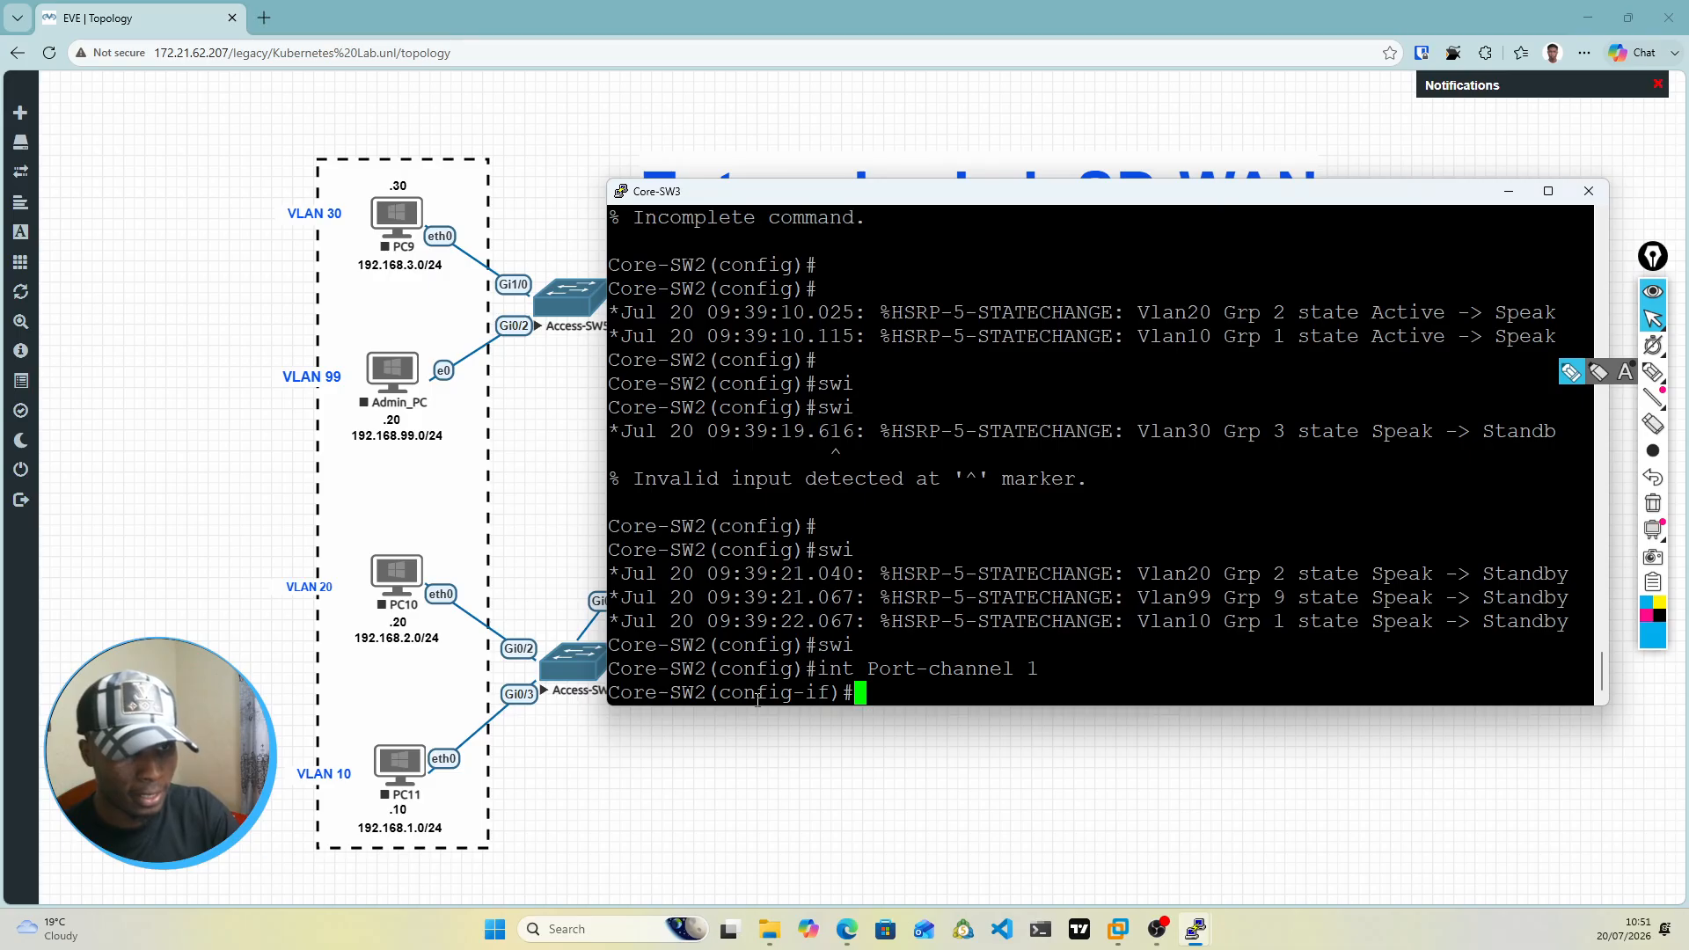
pyautogui.write('swi')
pyautogui.press('Tab')
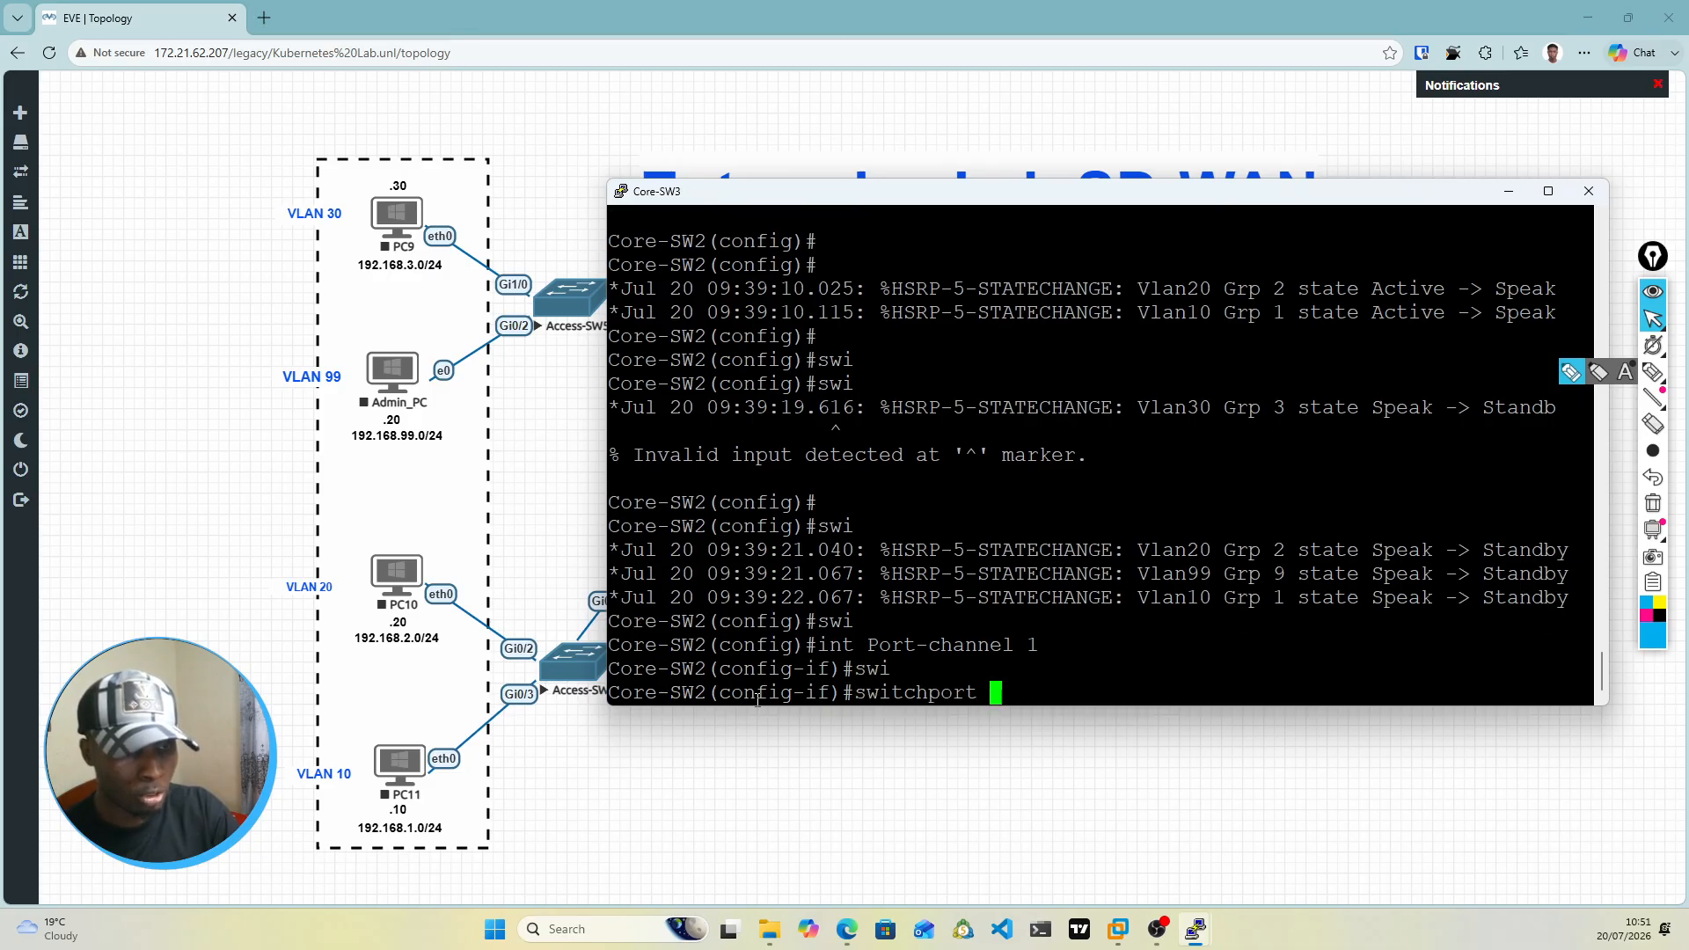
pyautogui.write('tr')
pyautogui.press('Tab')
pyautogui.write('en')
pyautogui.press('Tab')
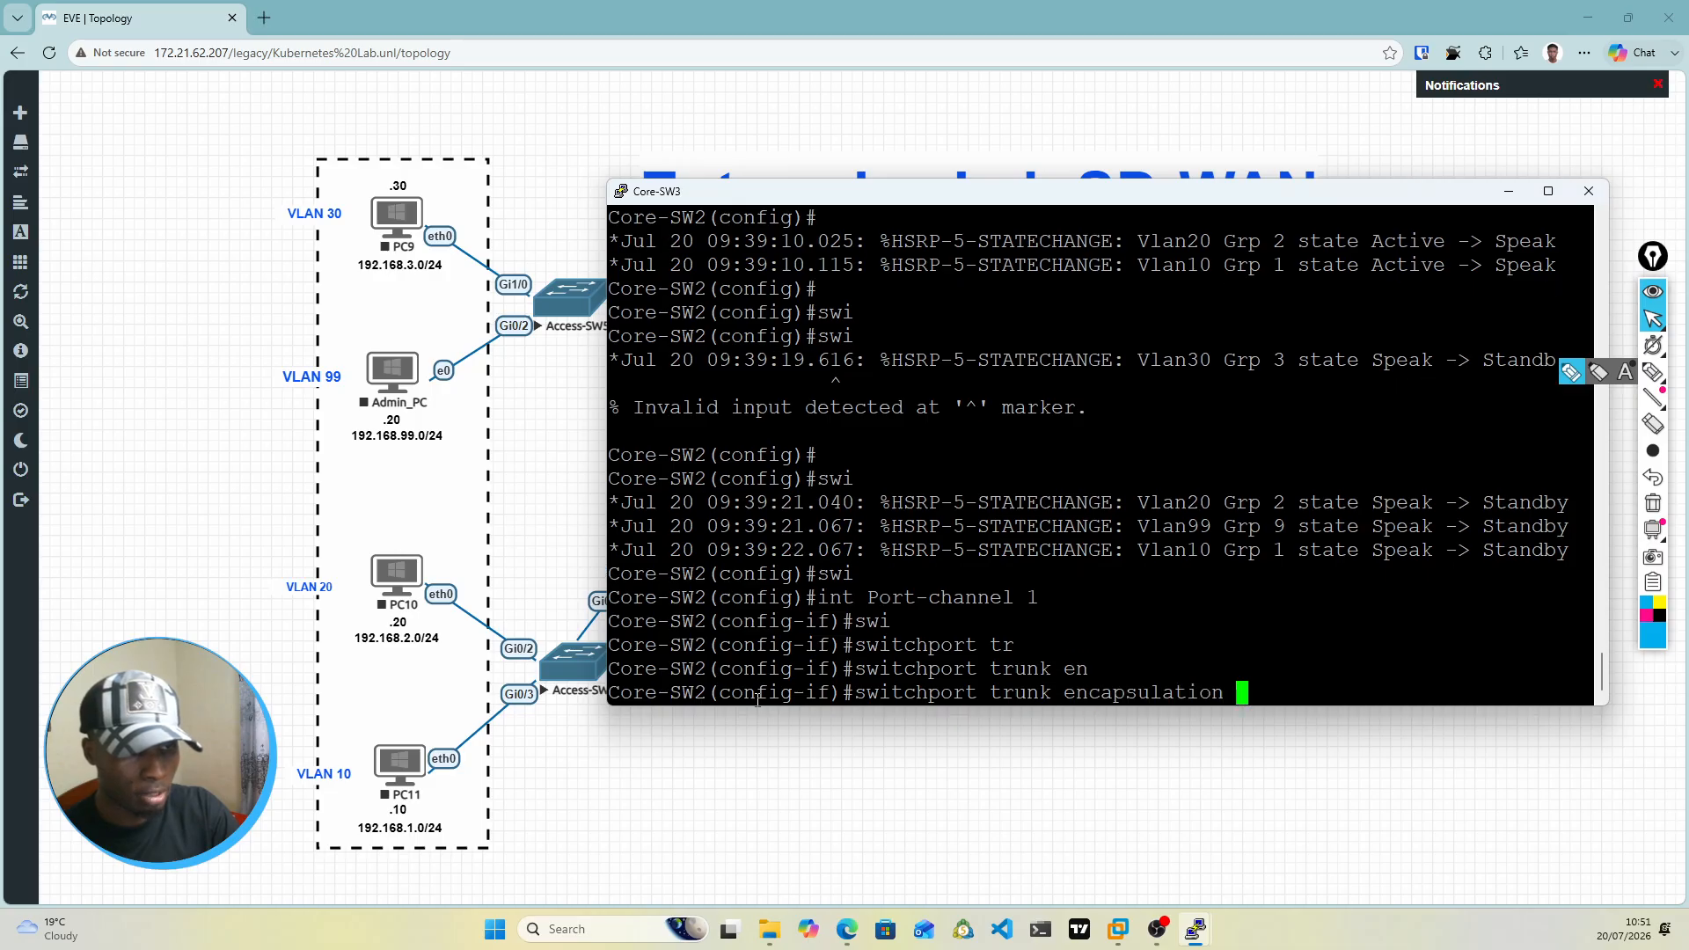
pyautogui.write('d')
pyautogui.press('Tab')
pyautogui.press('Return')
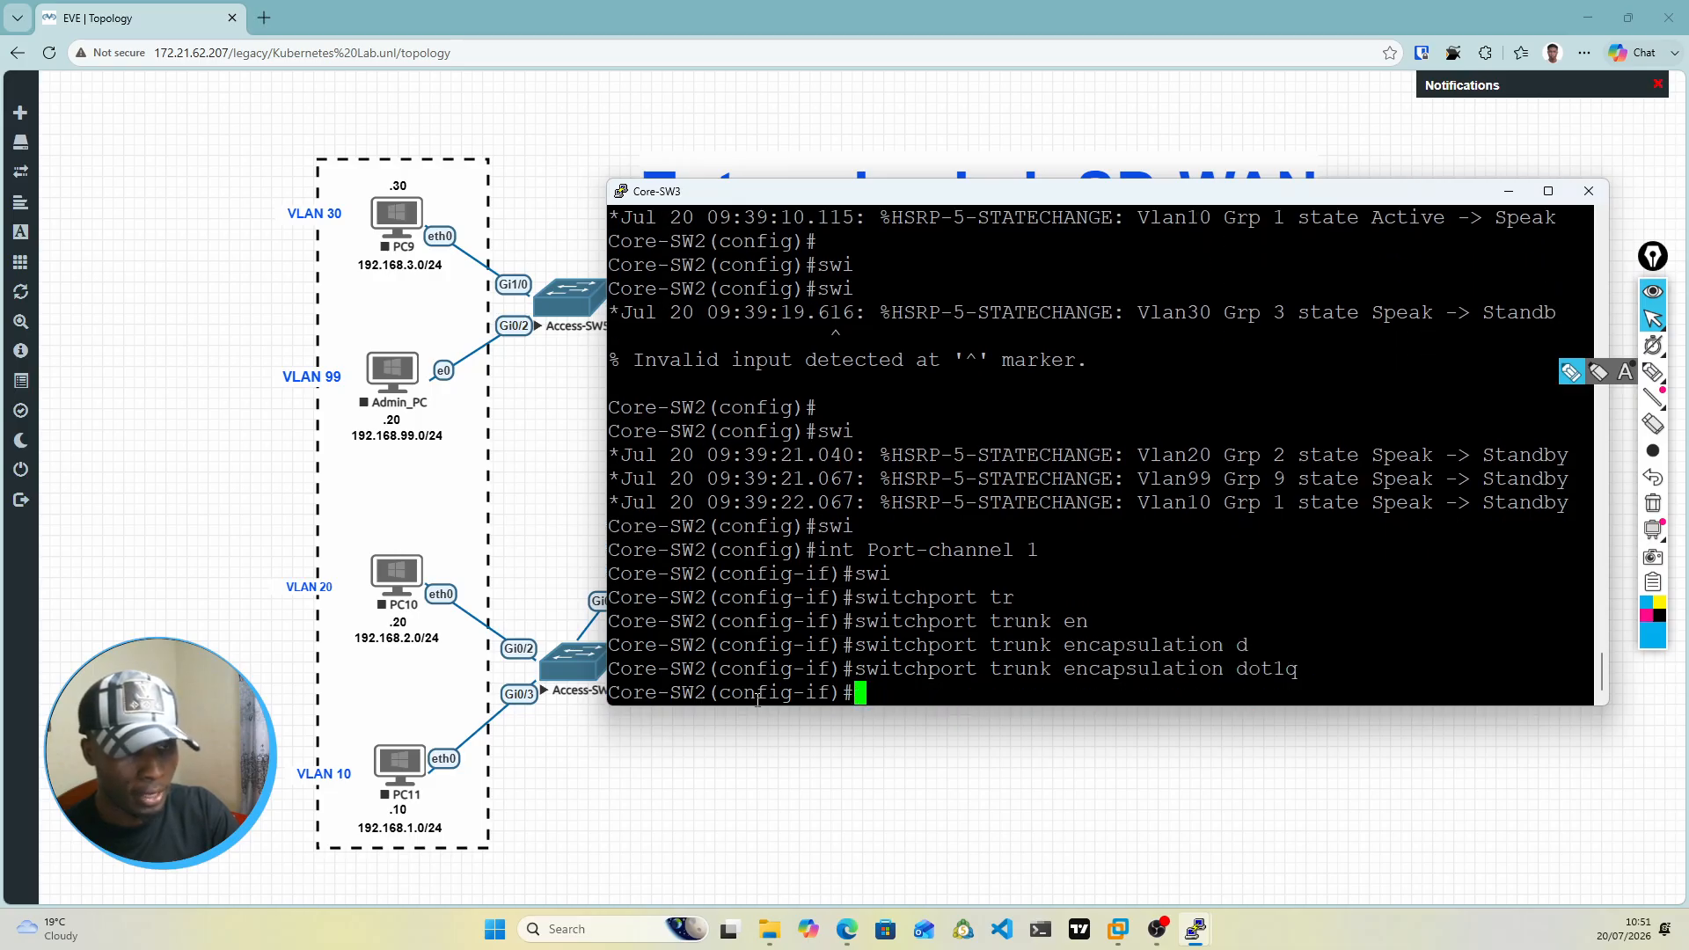
# Step: Set the switchport mode of Port-channel 1 to trunk
pyautogui.write('swi')
pyautogui.press('Tab')
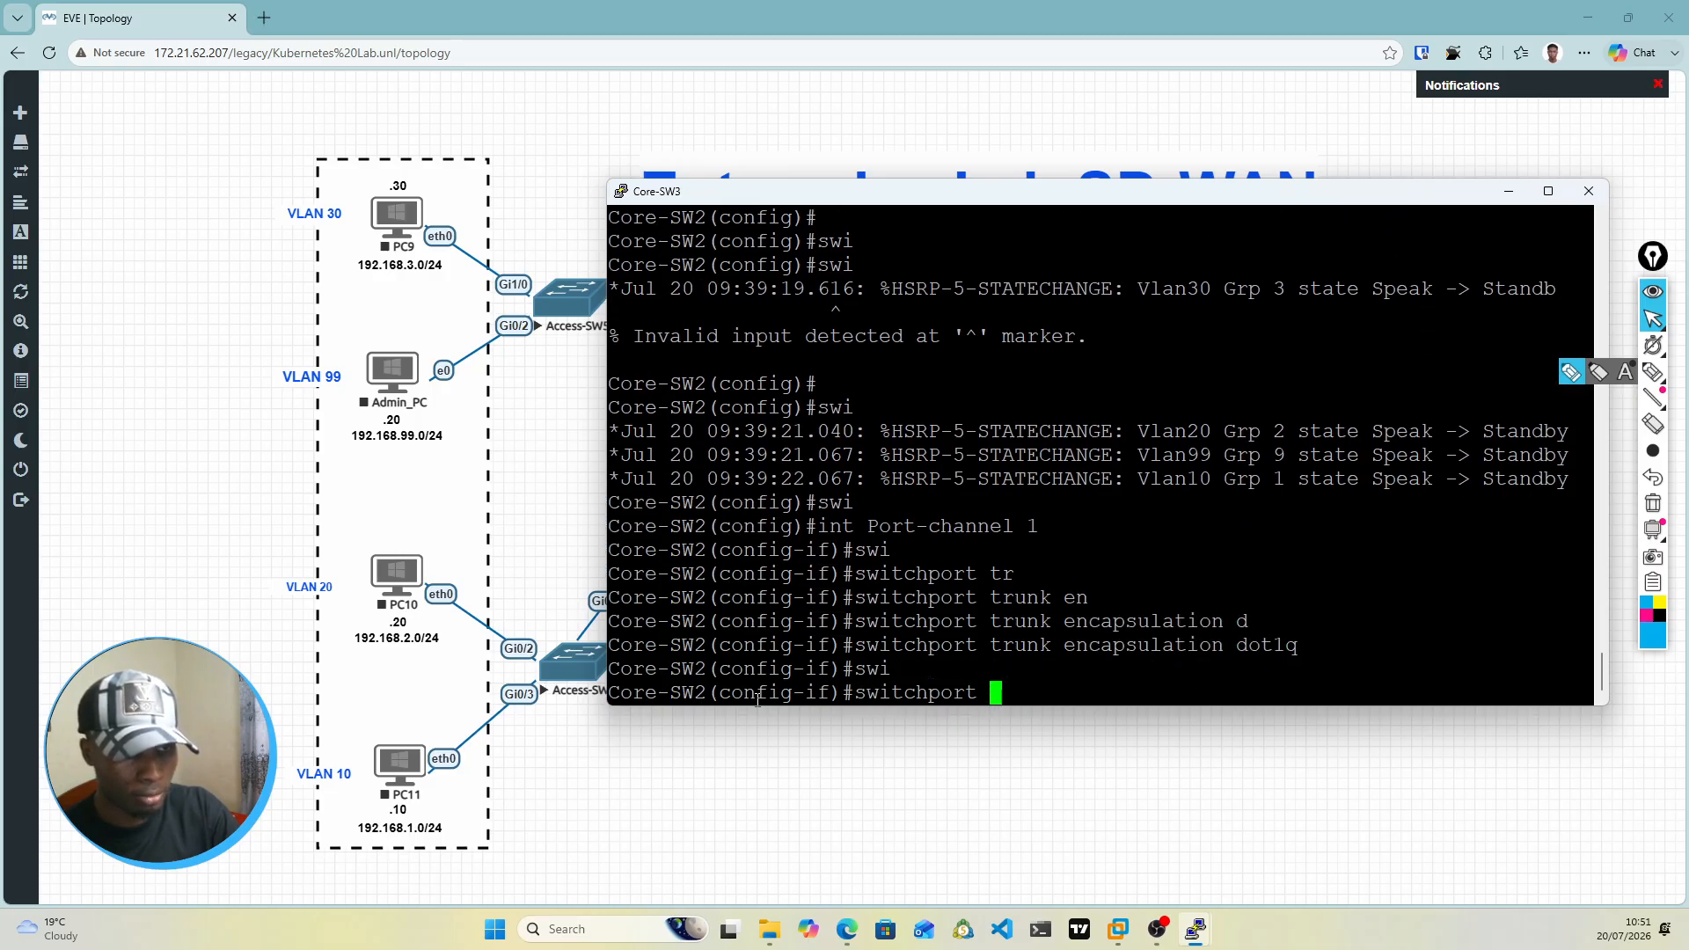
pyautogui.write('mod')
pyautogui.press('Tab')
pyautogui.write('ru')
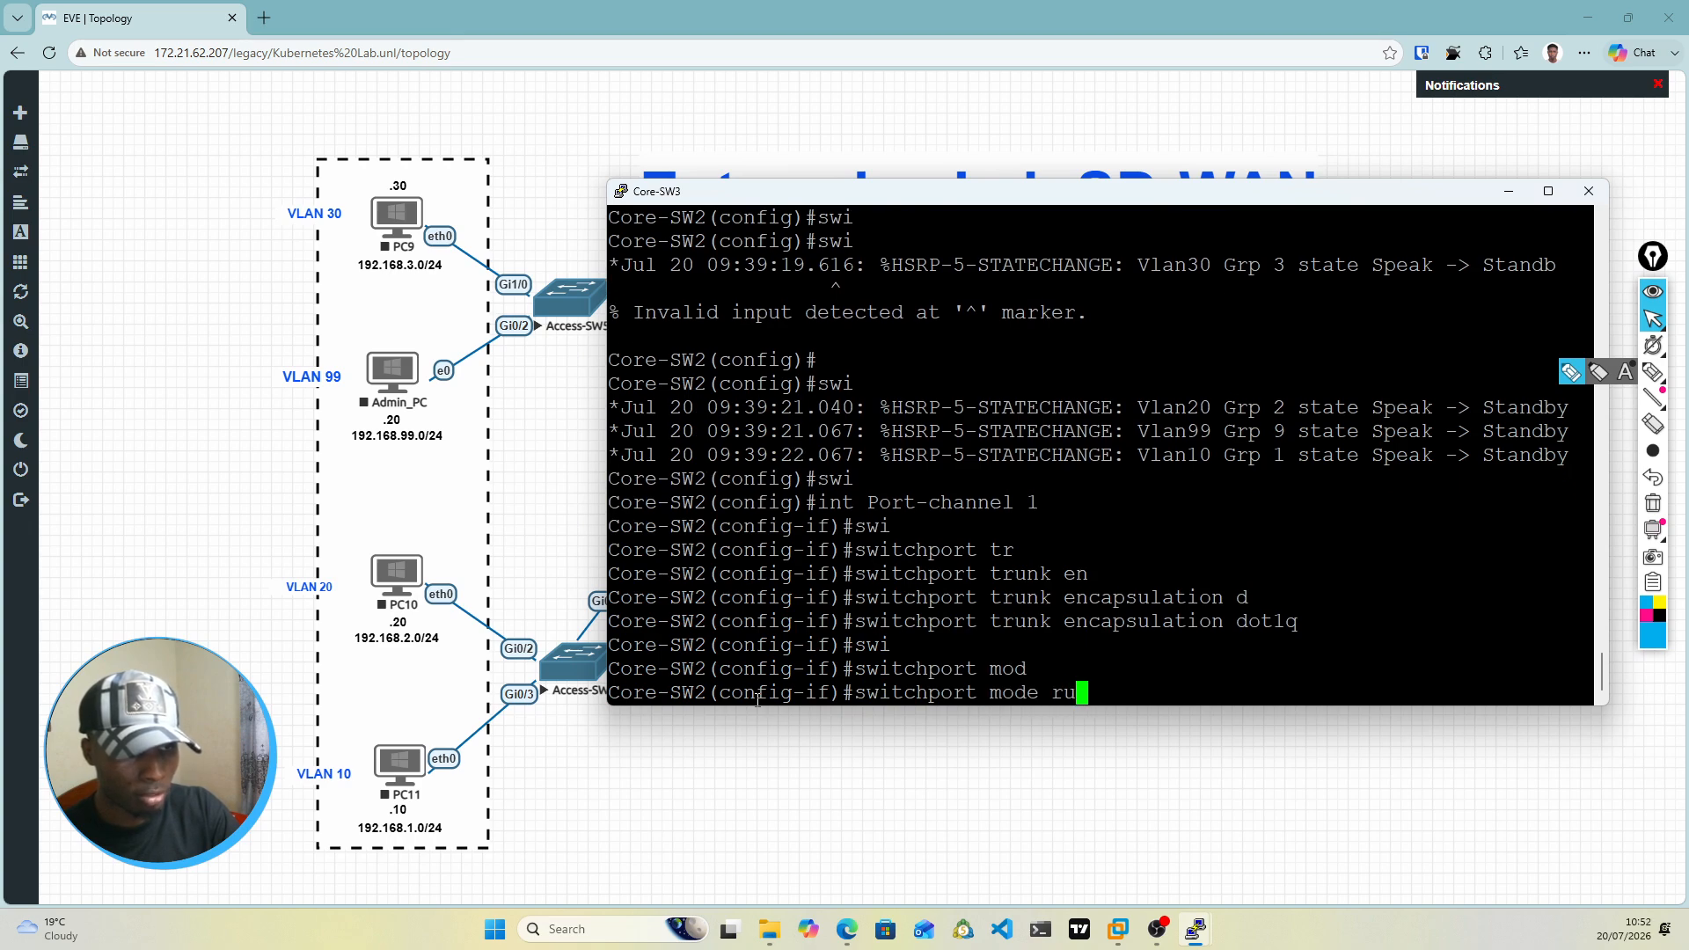
pyautogui.press('BackSpace')
pyautogui.press('BackSpace')
pyautogui.write('tru')
pyautogui.press('Tab')
pyautogui.press('Return')
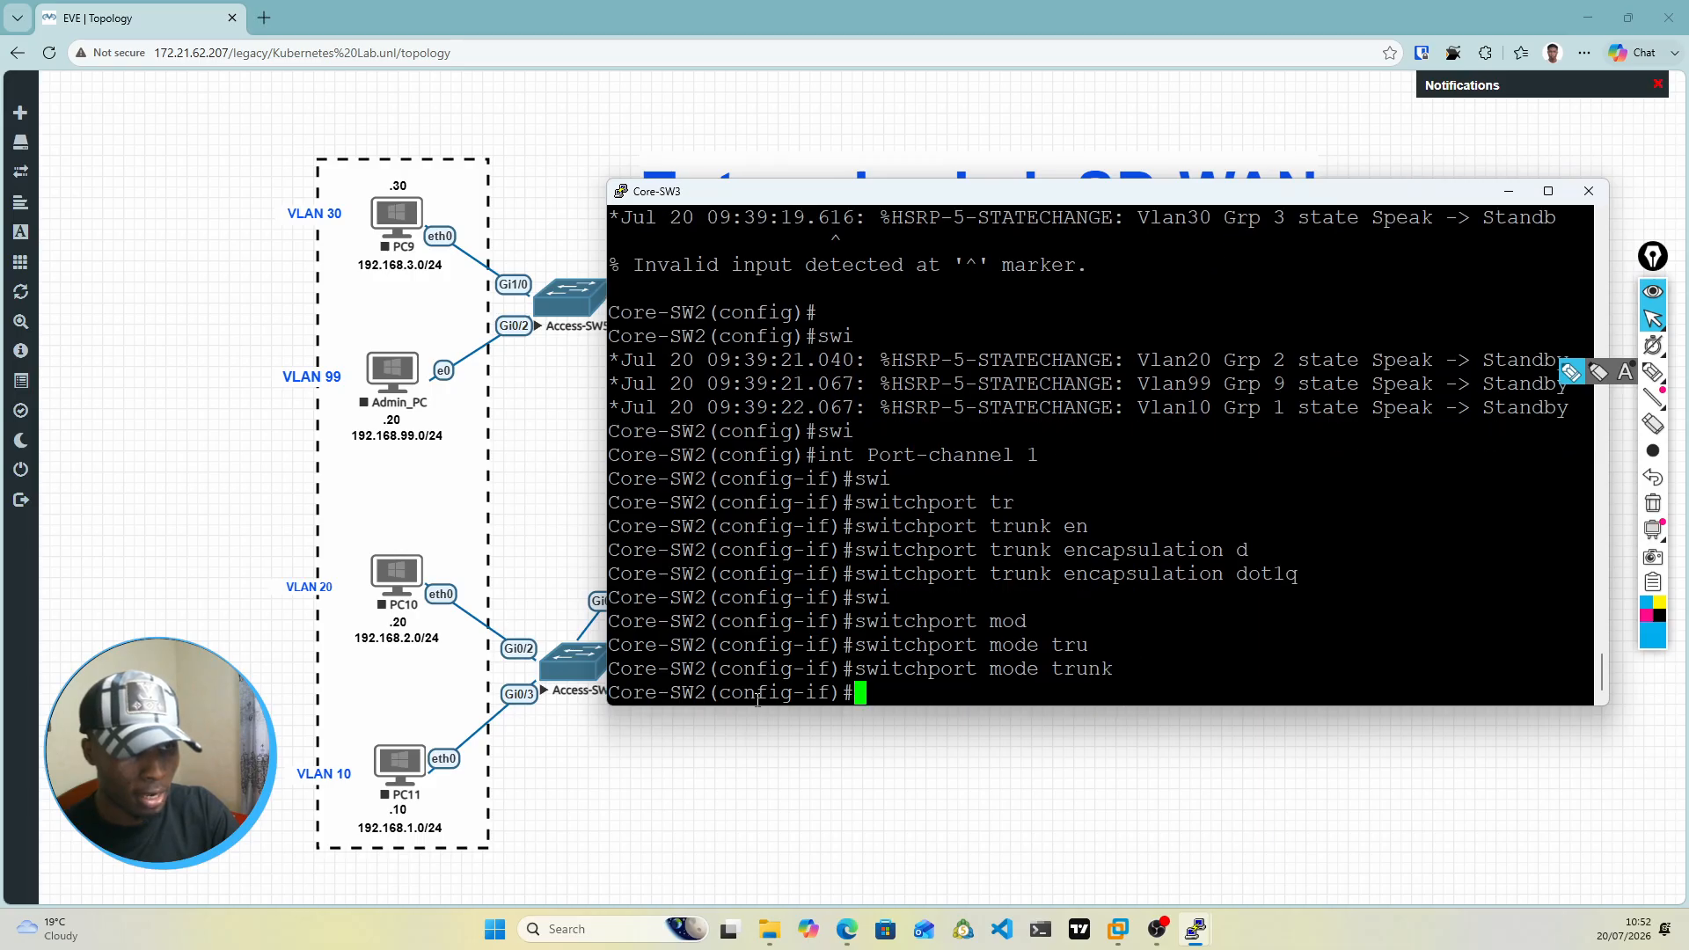
# Step: Bring up the Port-channel 1 interface with no shut
pyautogui.write('no shut')
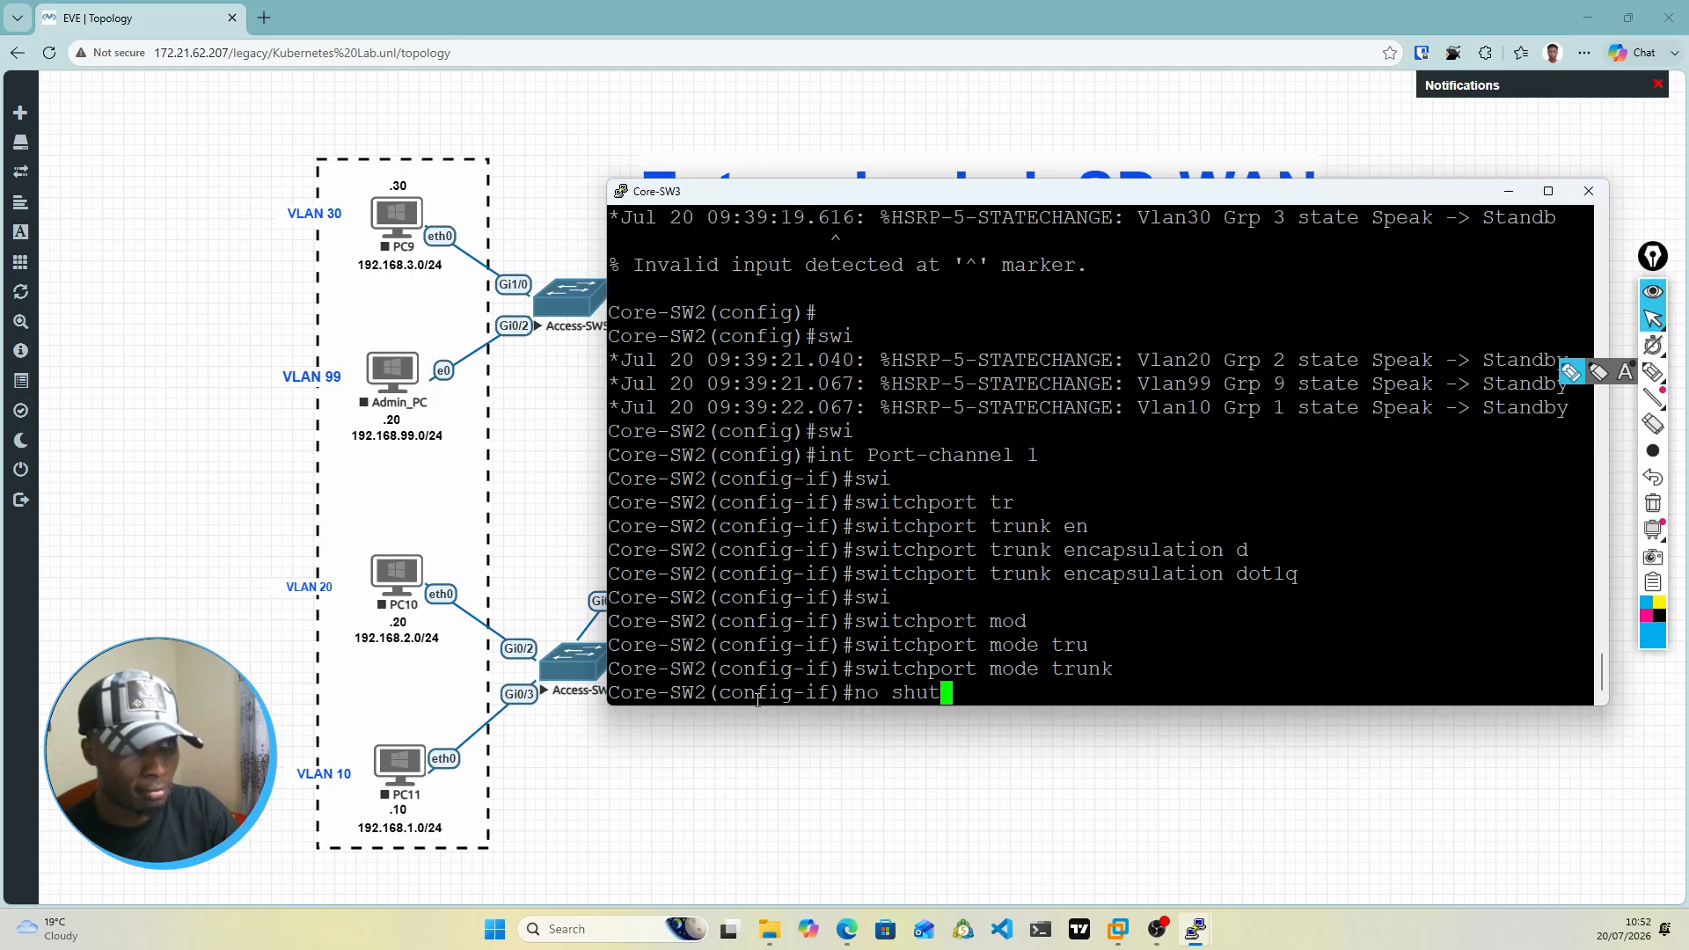
pyautogui.press('Return')
pyautogui.press('Return')
pyautogui.press('Return')
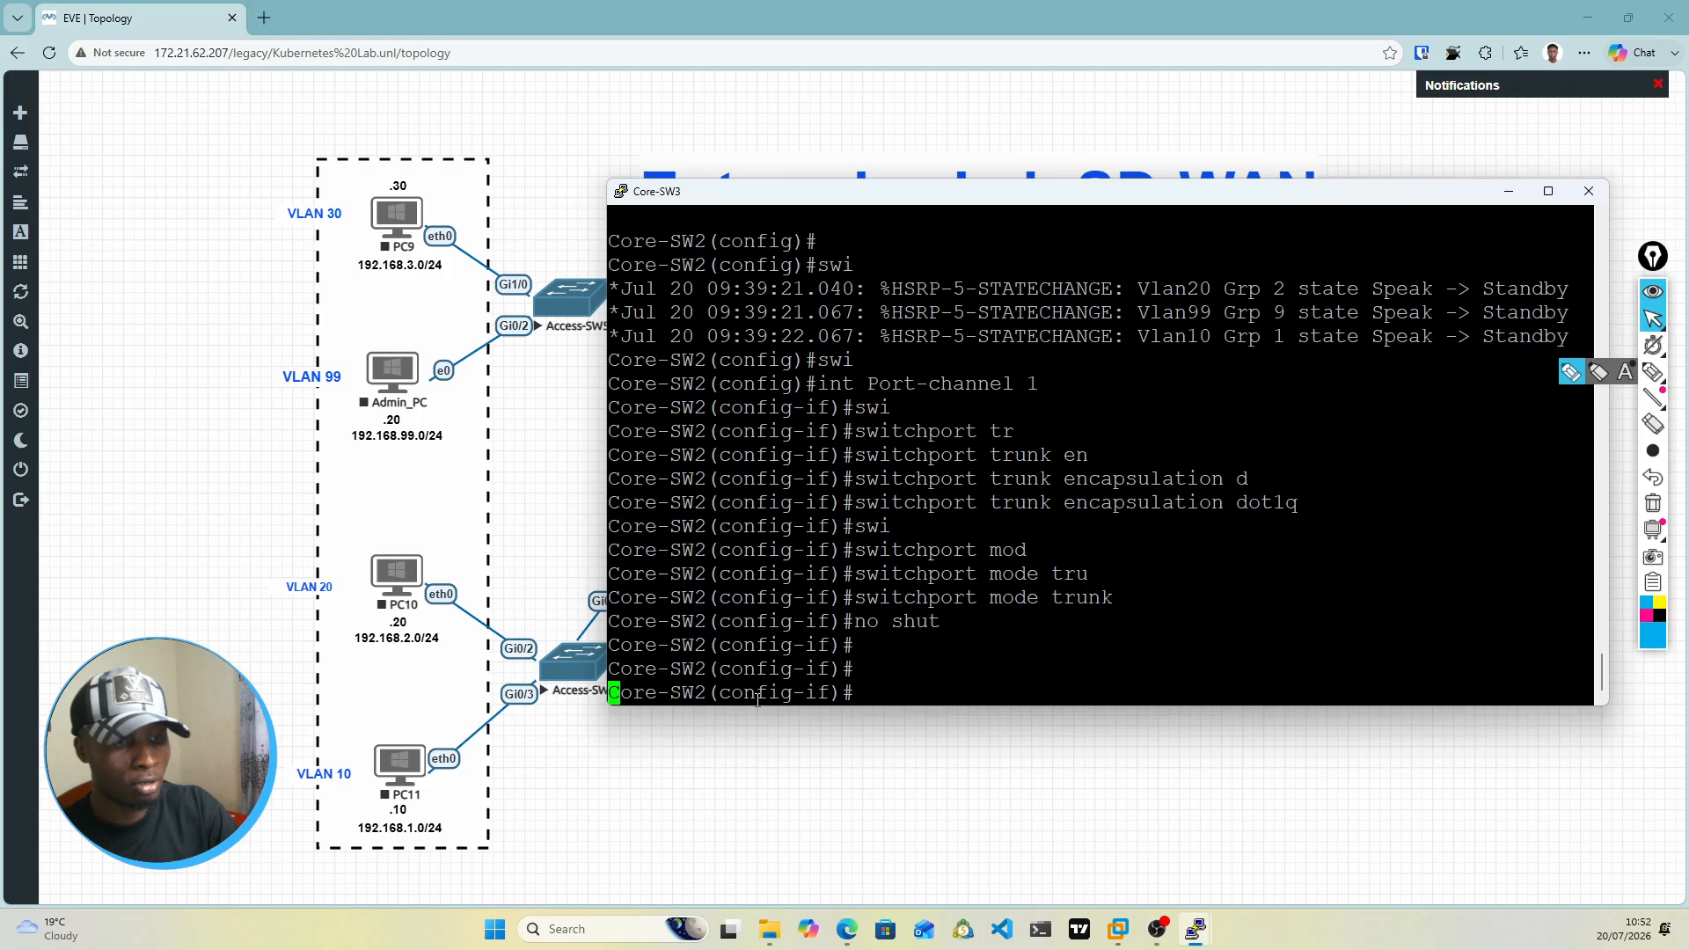
pyautogui.press('Return')
pyautogui.press('Return')
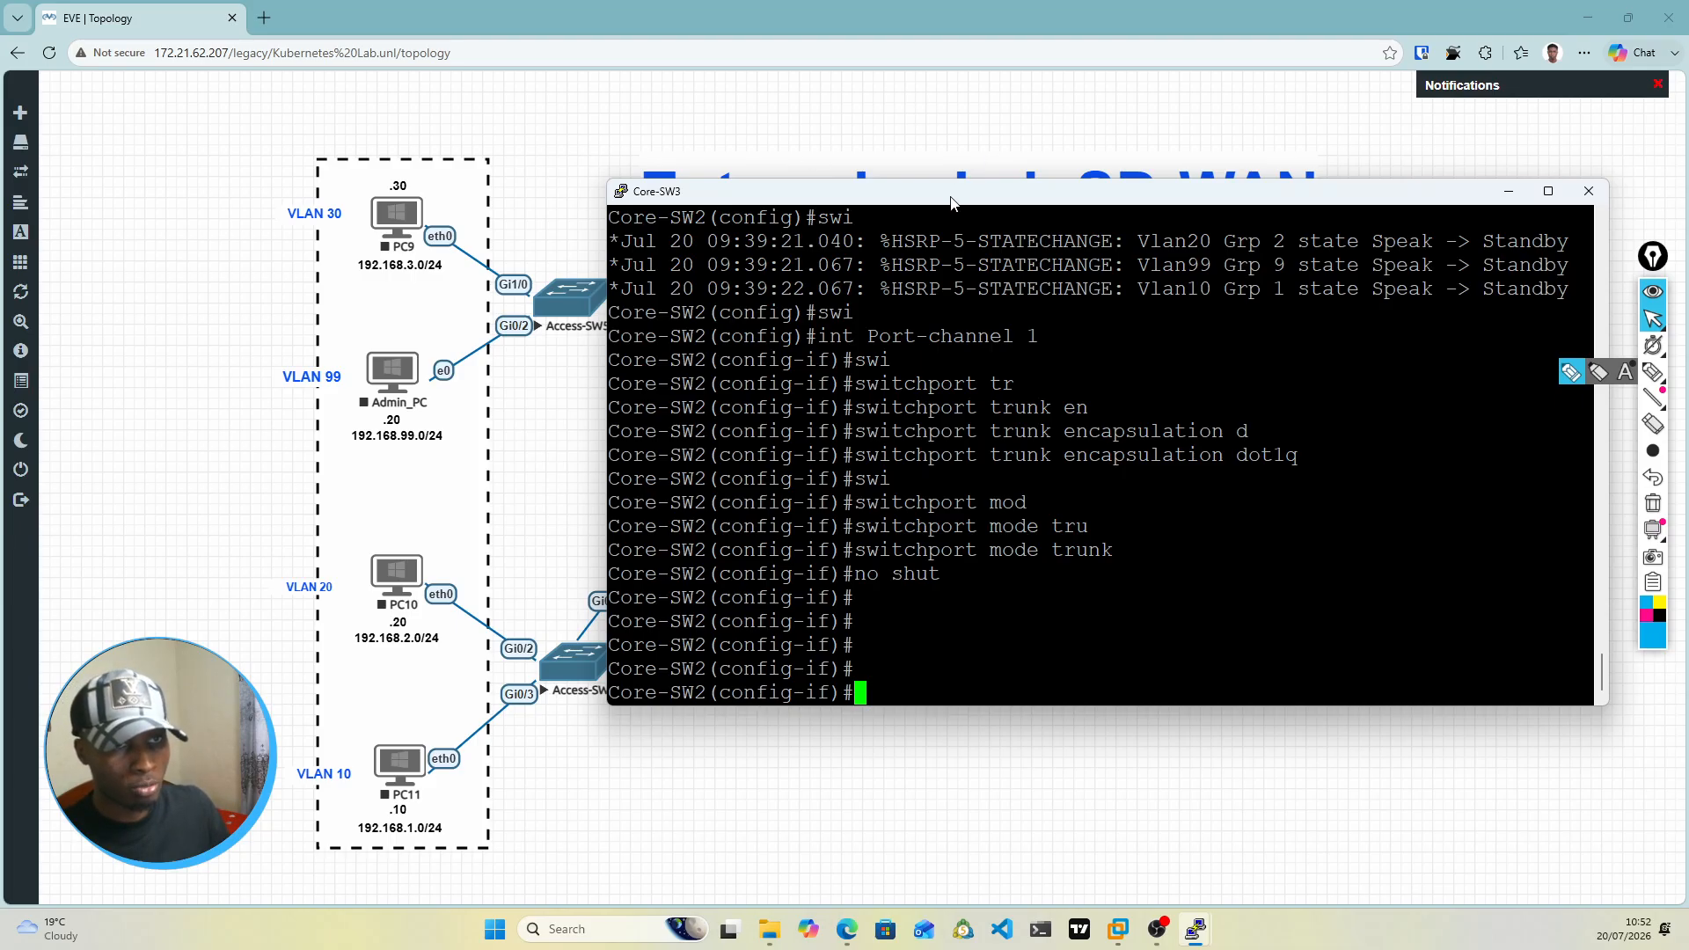
# Step: Check the access-switch uplink ports in the topology and enter configuration mode for interface range g0/2-3 on Core-SW3
pyautogui.moveTo(955, 198); pyautogui.dragTo(983, 733)
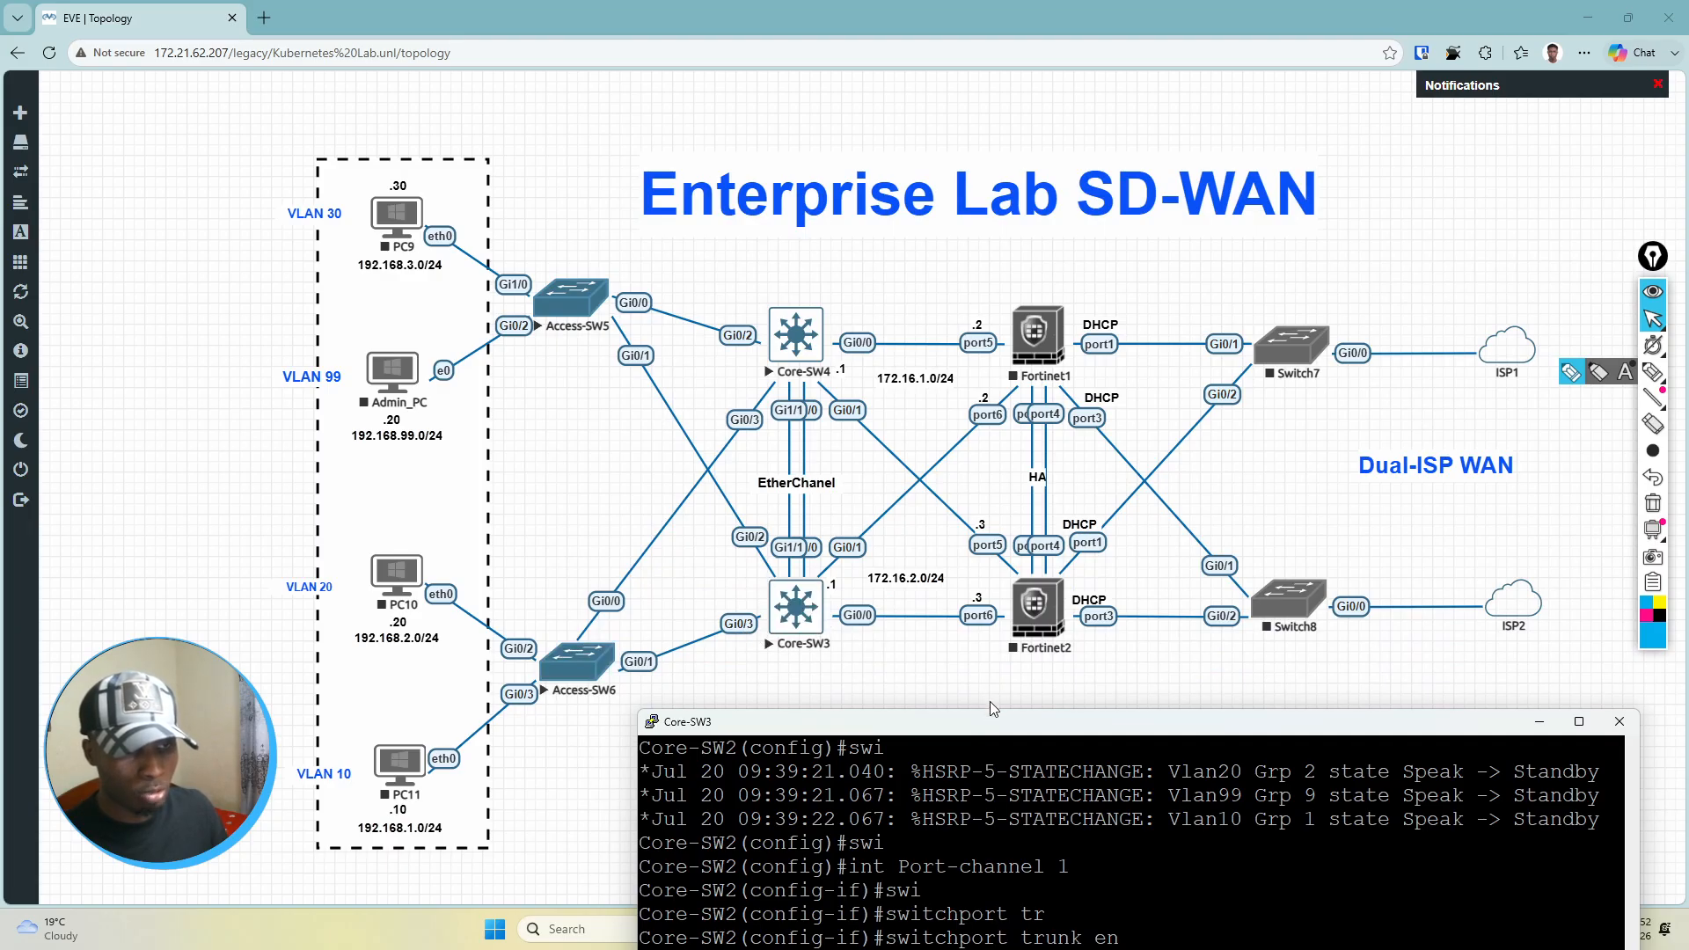
pyautogui.moveTo(985, 731); pyautogui.dragTo(885, 204)
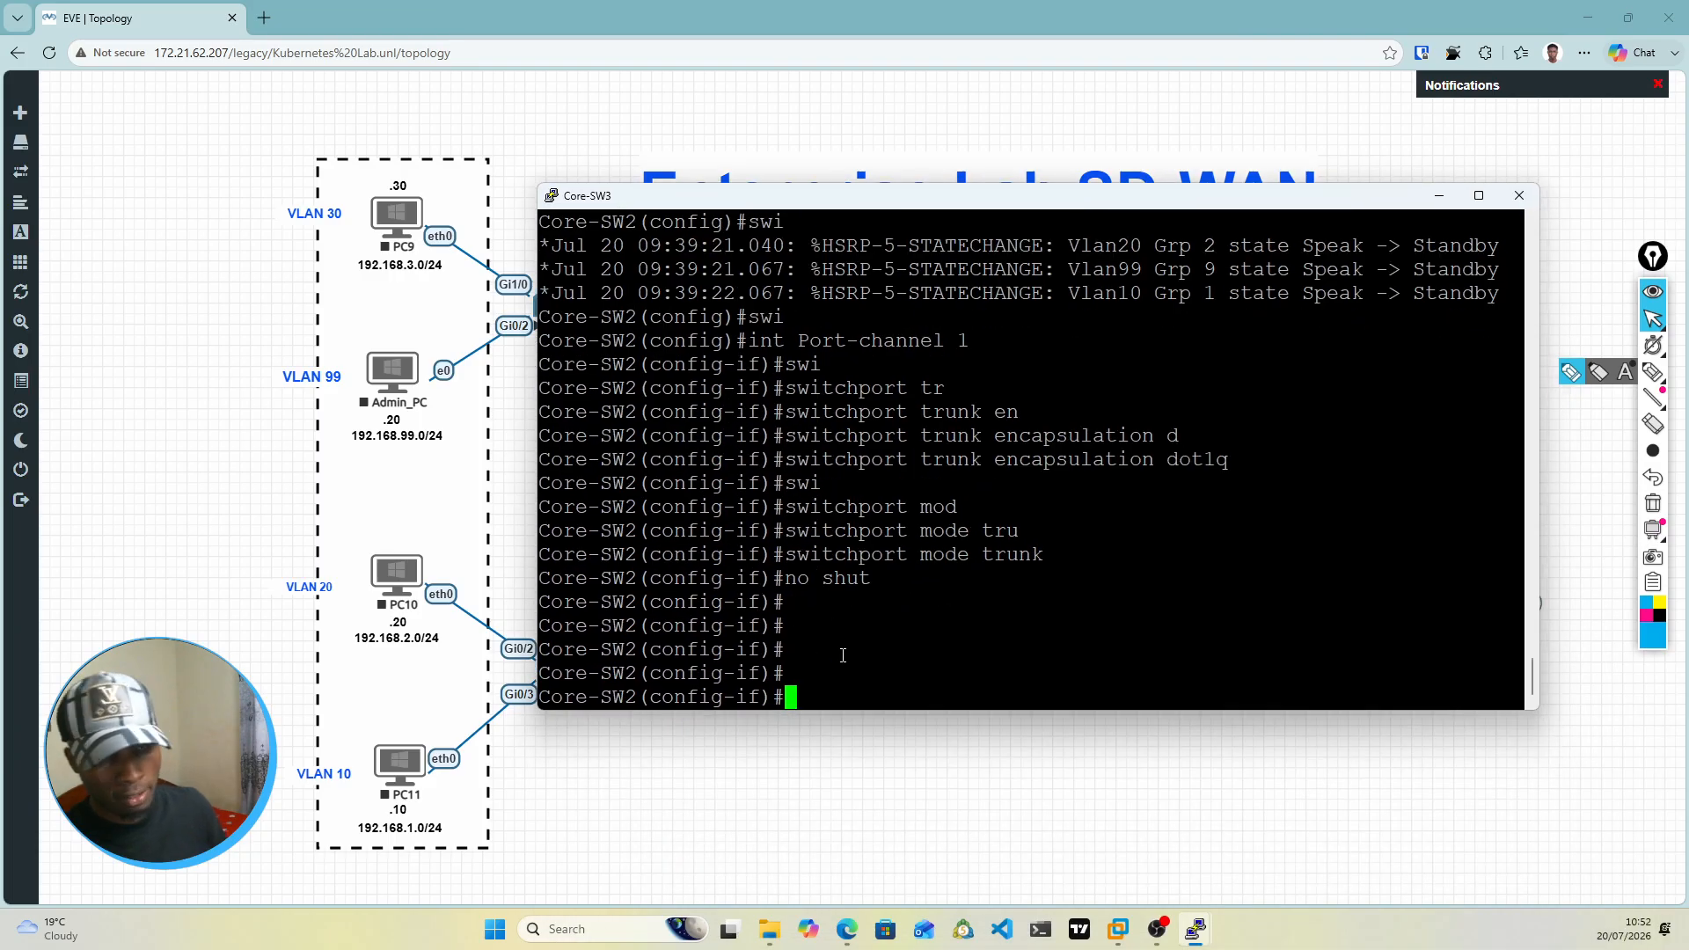
pyautogui.write('int g')
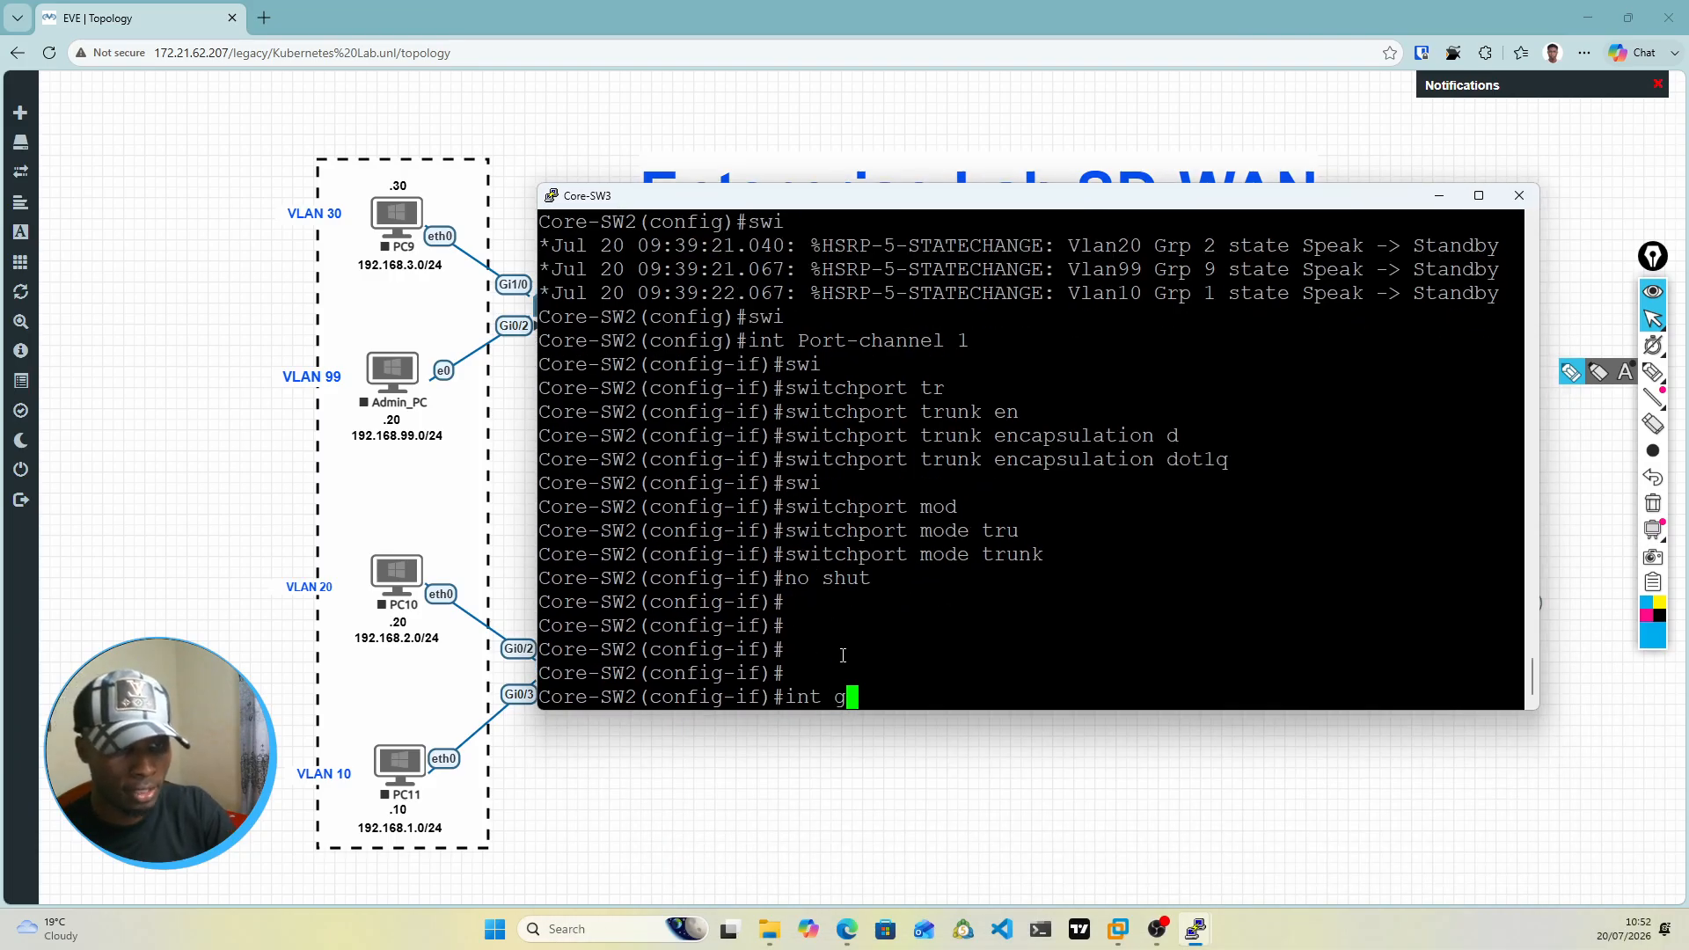
pyautogui.press('BackSpace')
pyautogui.write('ragn')
pyautogui.press('Tab')
pyautogui.press('BackSpace')
pyautogui.press('BackSpace')
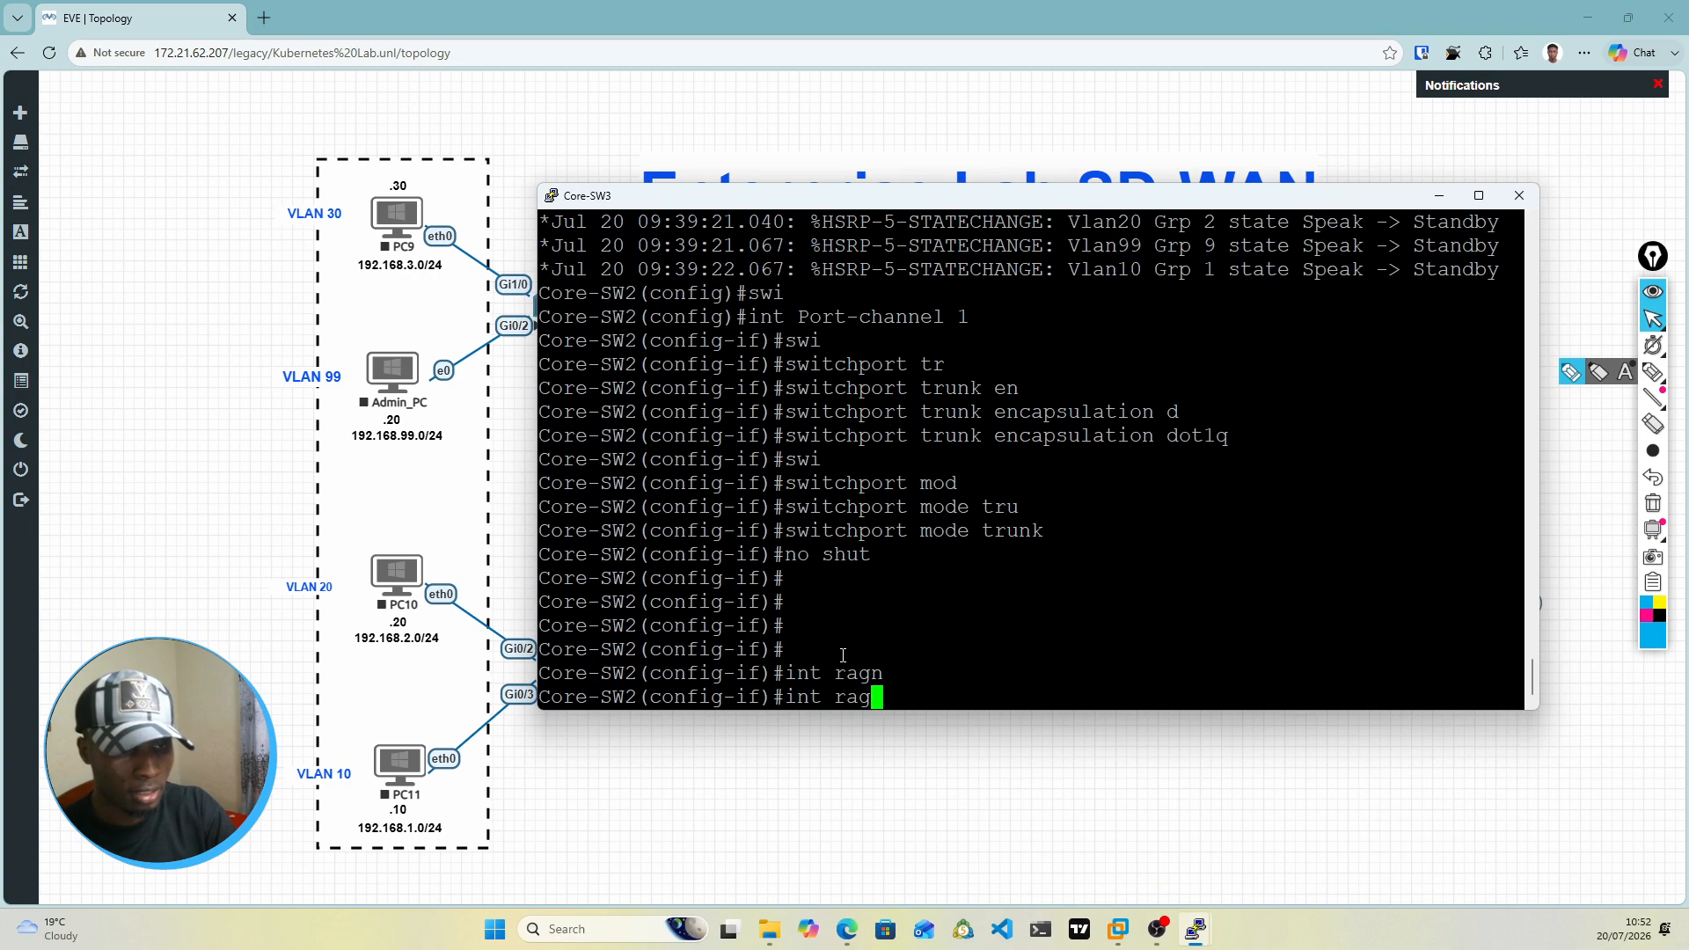
pyautogui.write('an')
pyautogui.press('Tab')
pyautogui.press('BackSpace')
pyautogui.press('BackSpace')
pyautogui.write('n')
pyautogui.press('Tab')
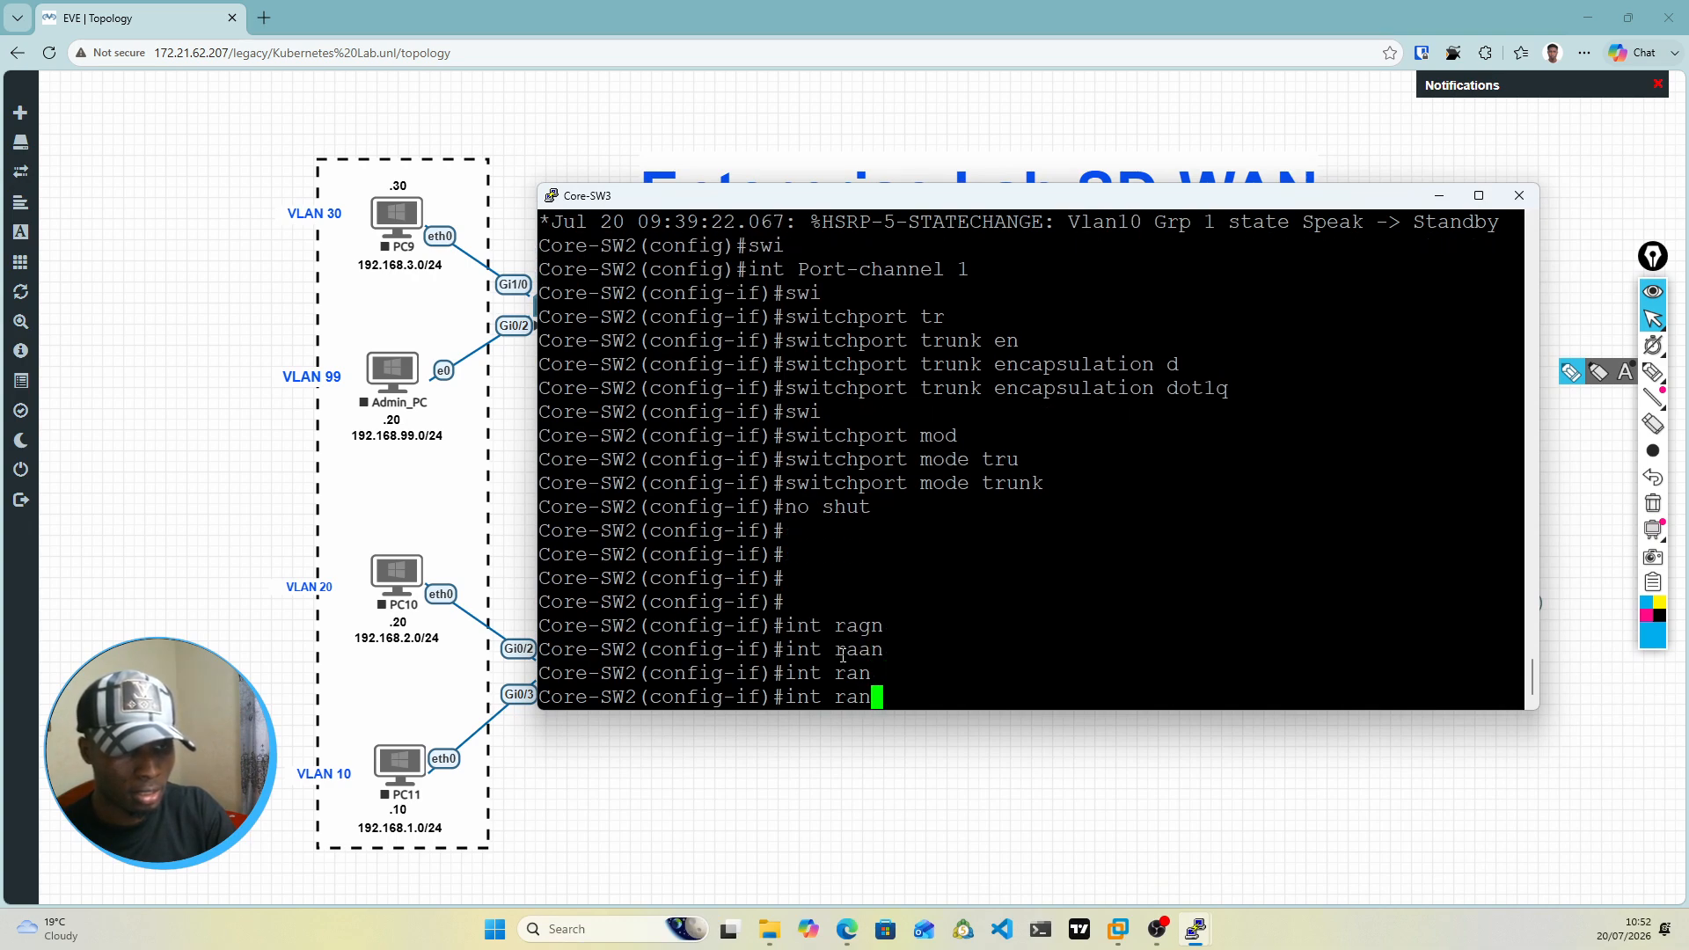
pyautogui.write('ge ')
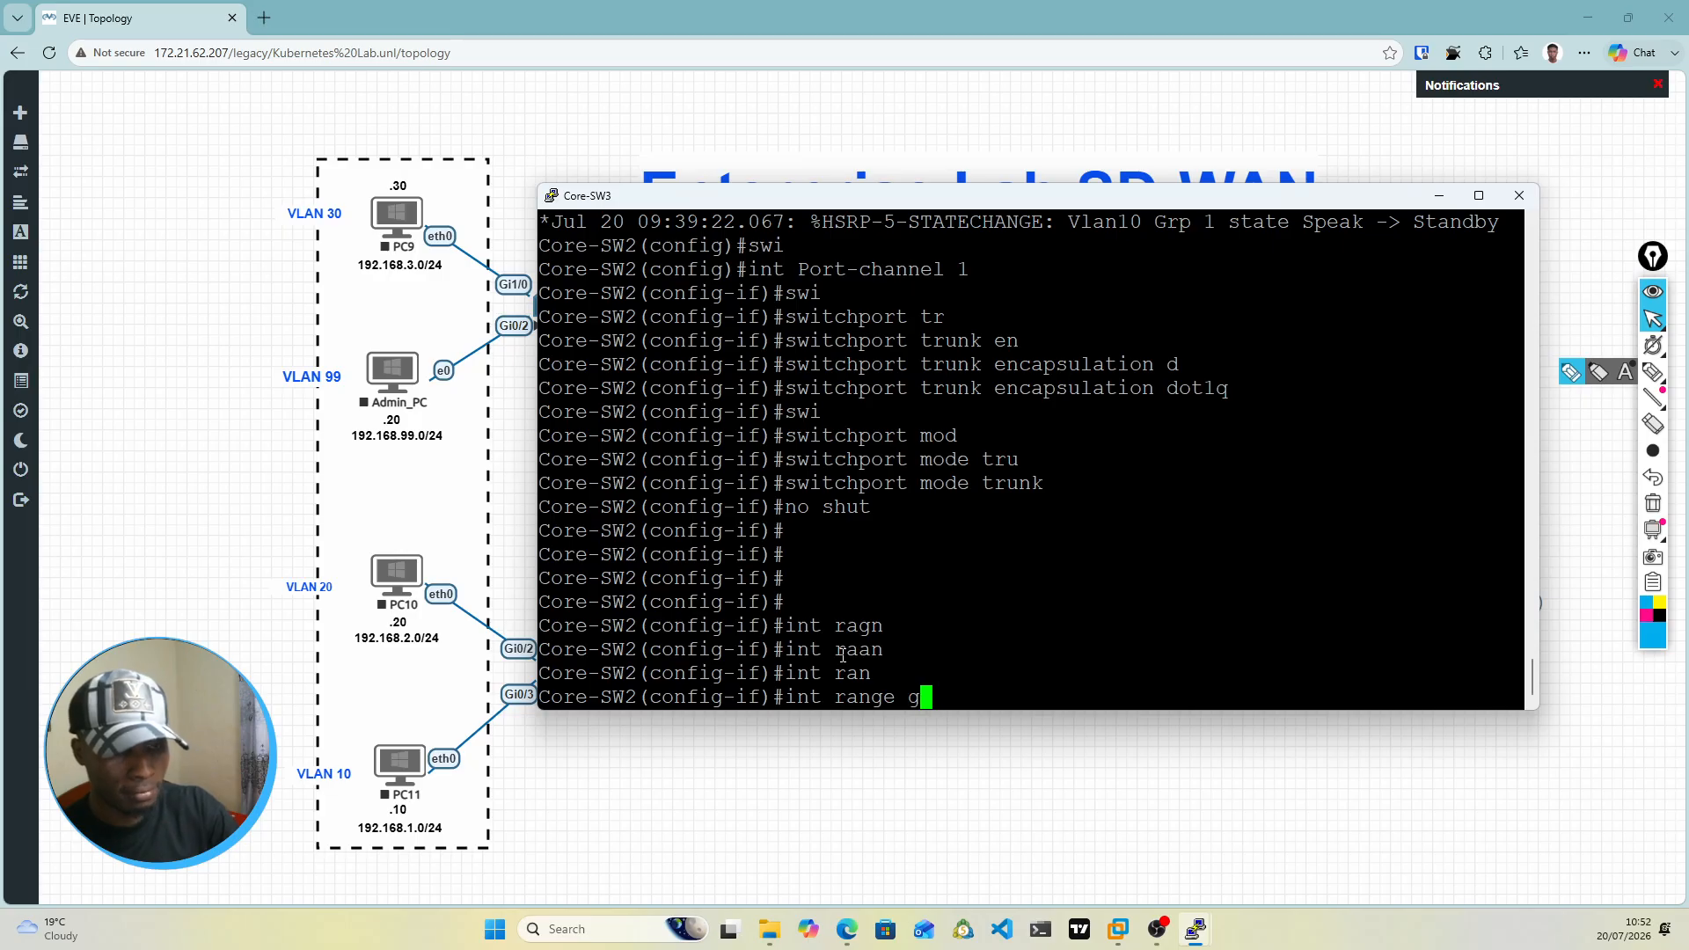
pyautogui.write('g0/')
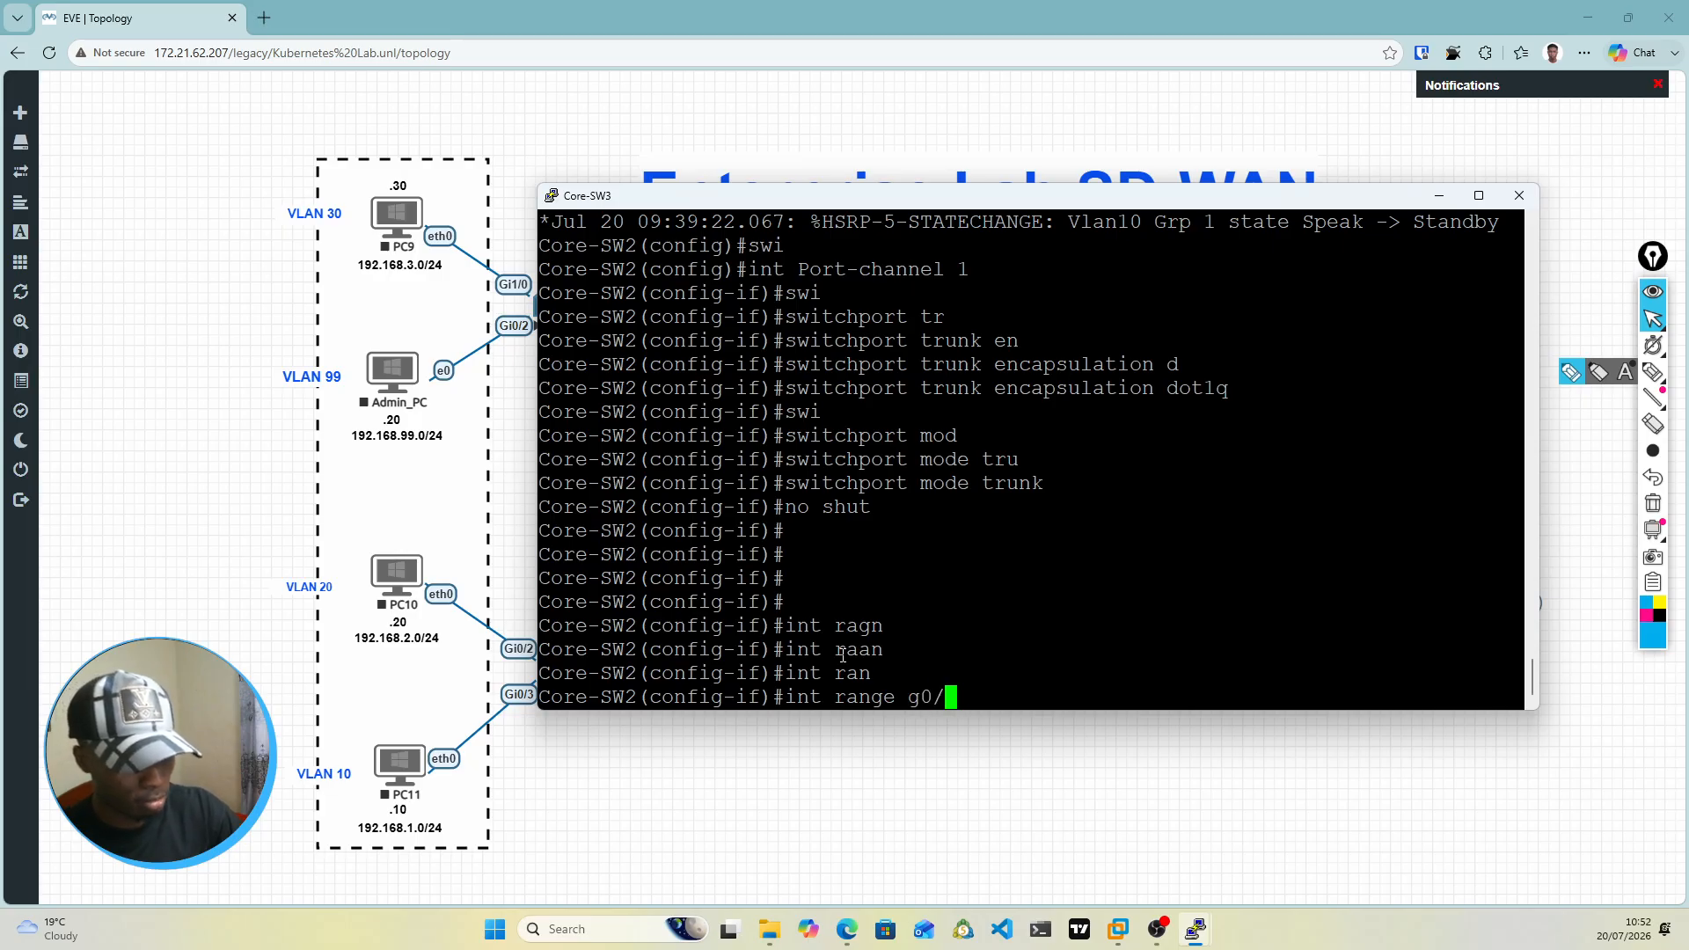
pyautogui.write('2-3')
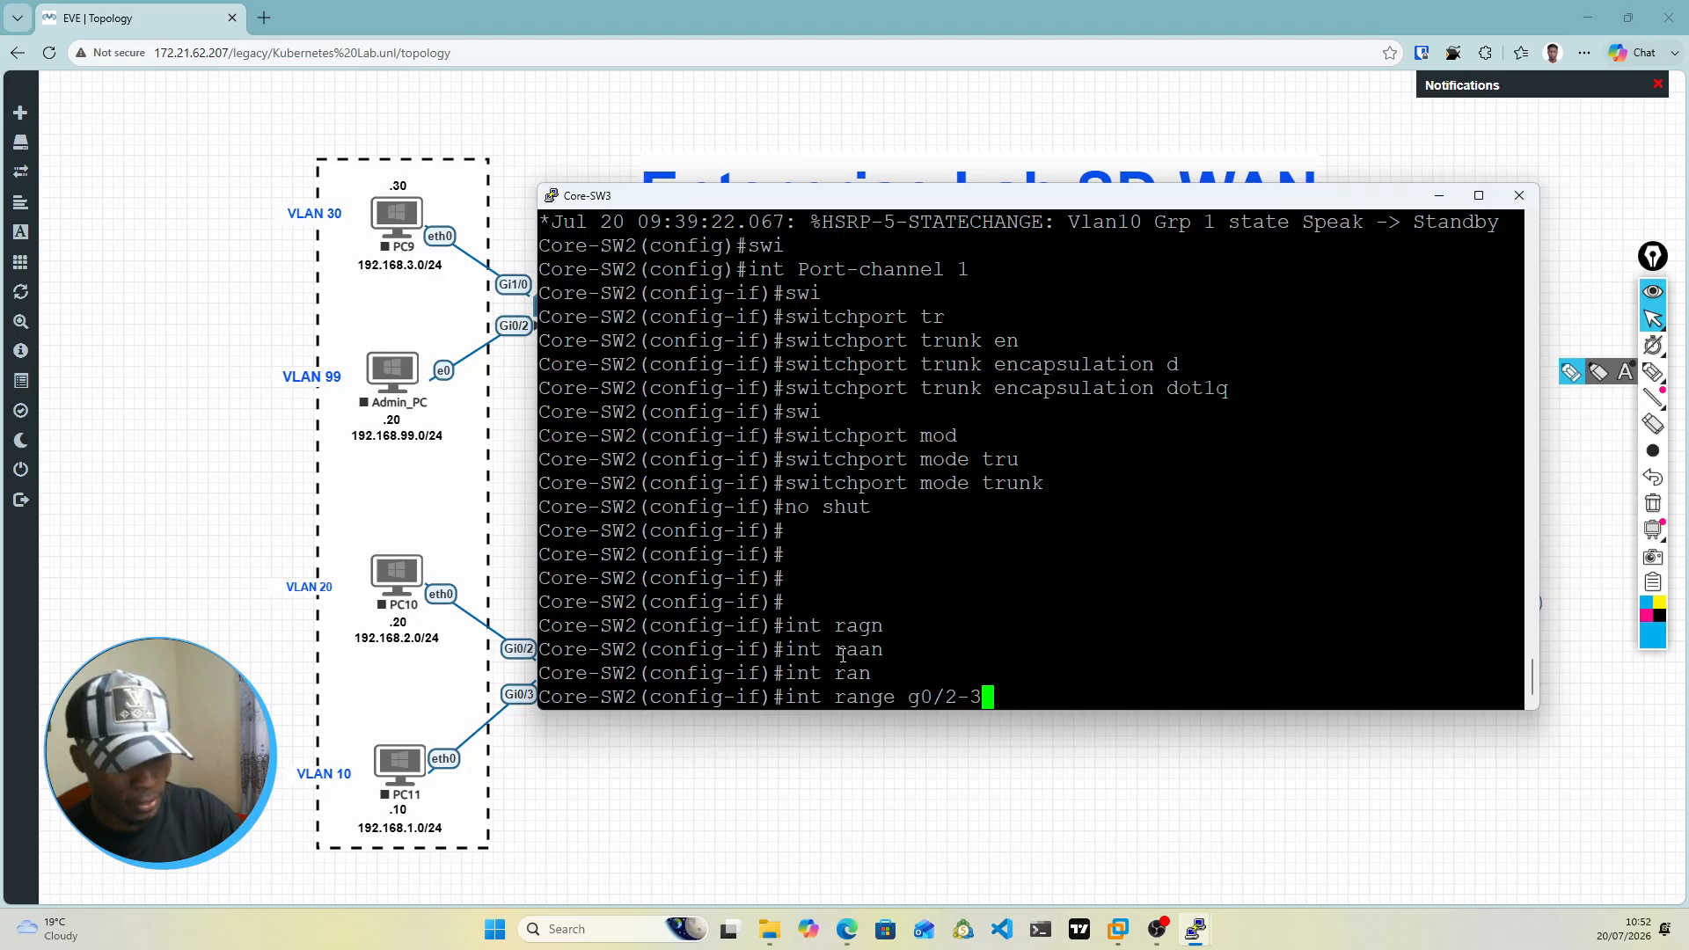
pyautogui.press('Return')
# Step: Set the trunk encapsulation of the g0/2-3 interface range to dot1q
pyautogui.write('swi')
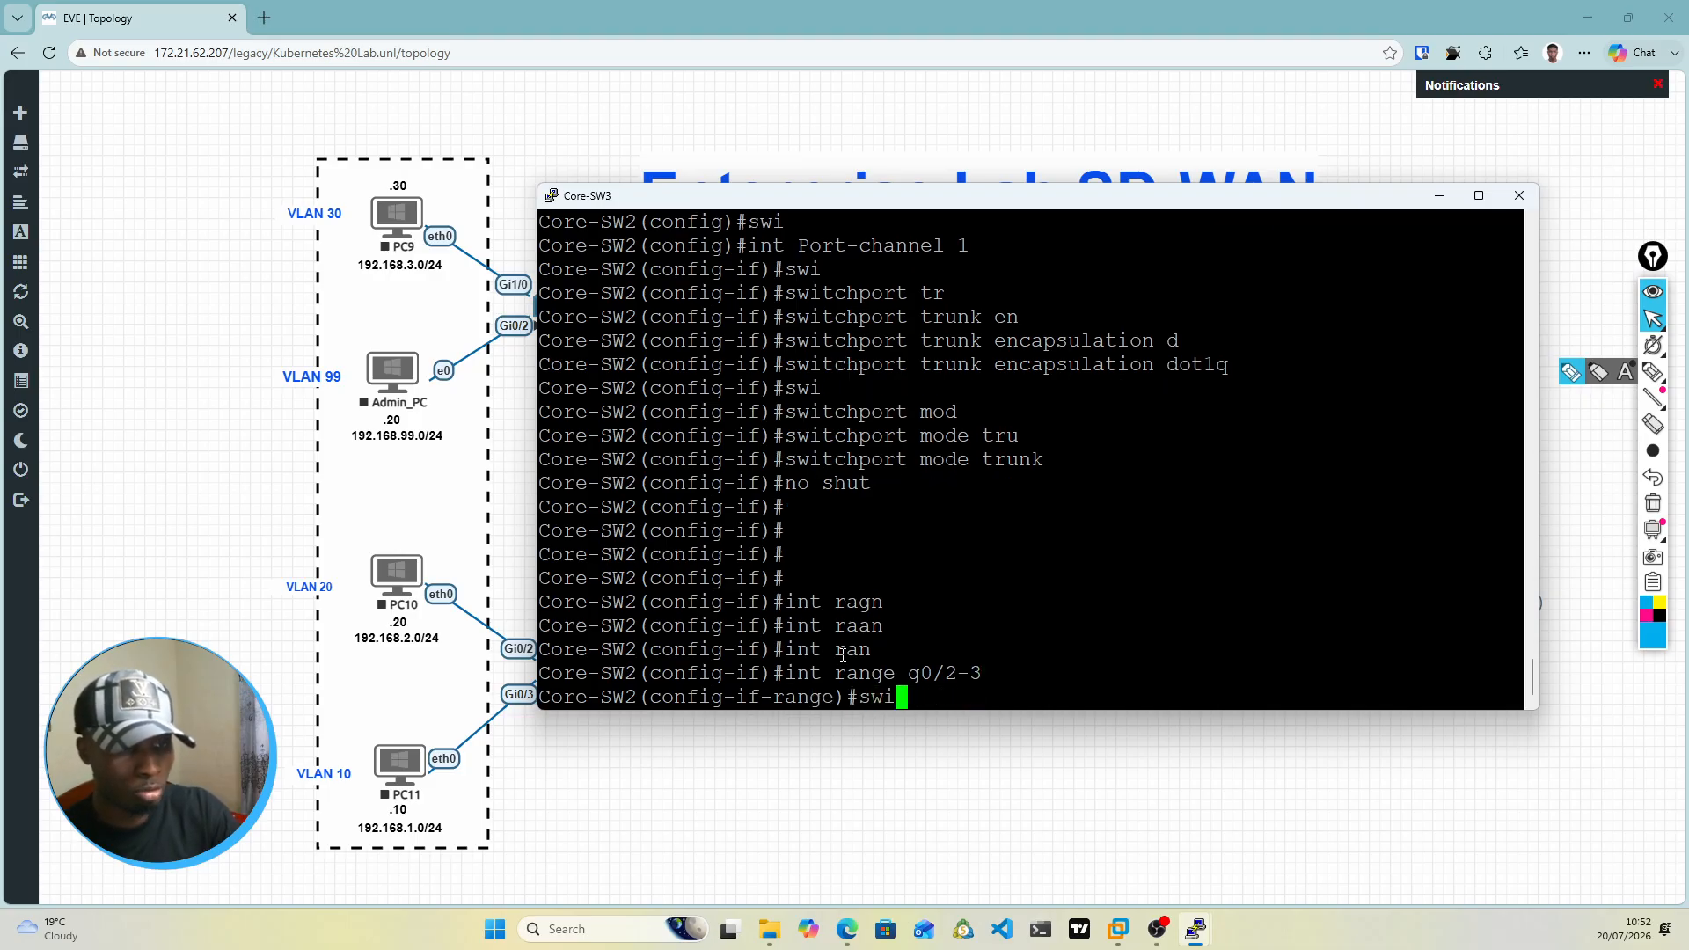
pyautogui.press('Tab')
pyautogui.write('tru')
pyautogui.press('Tab')
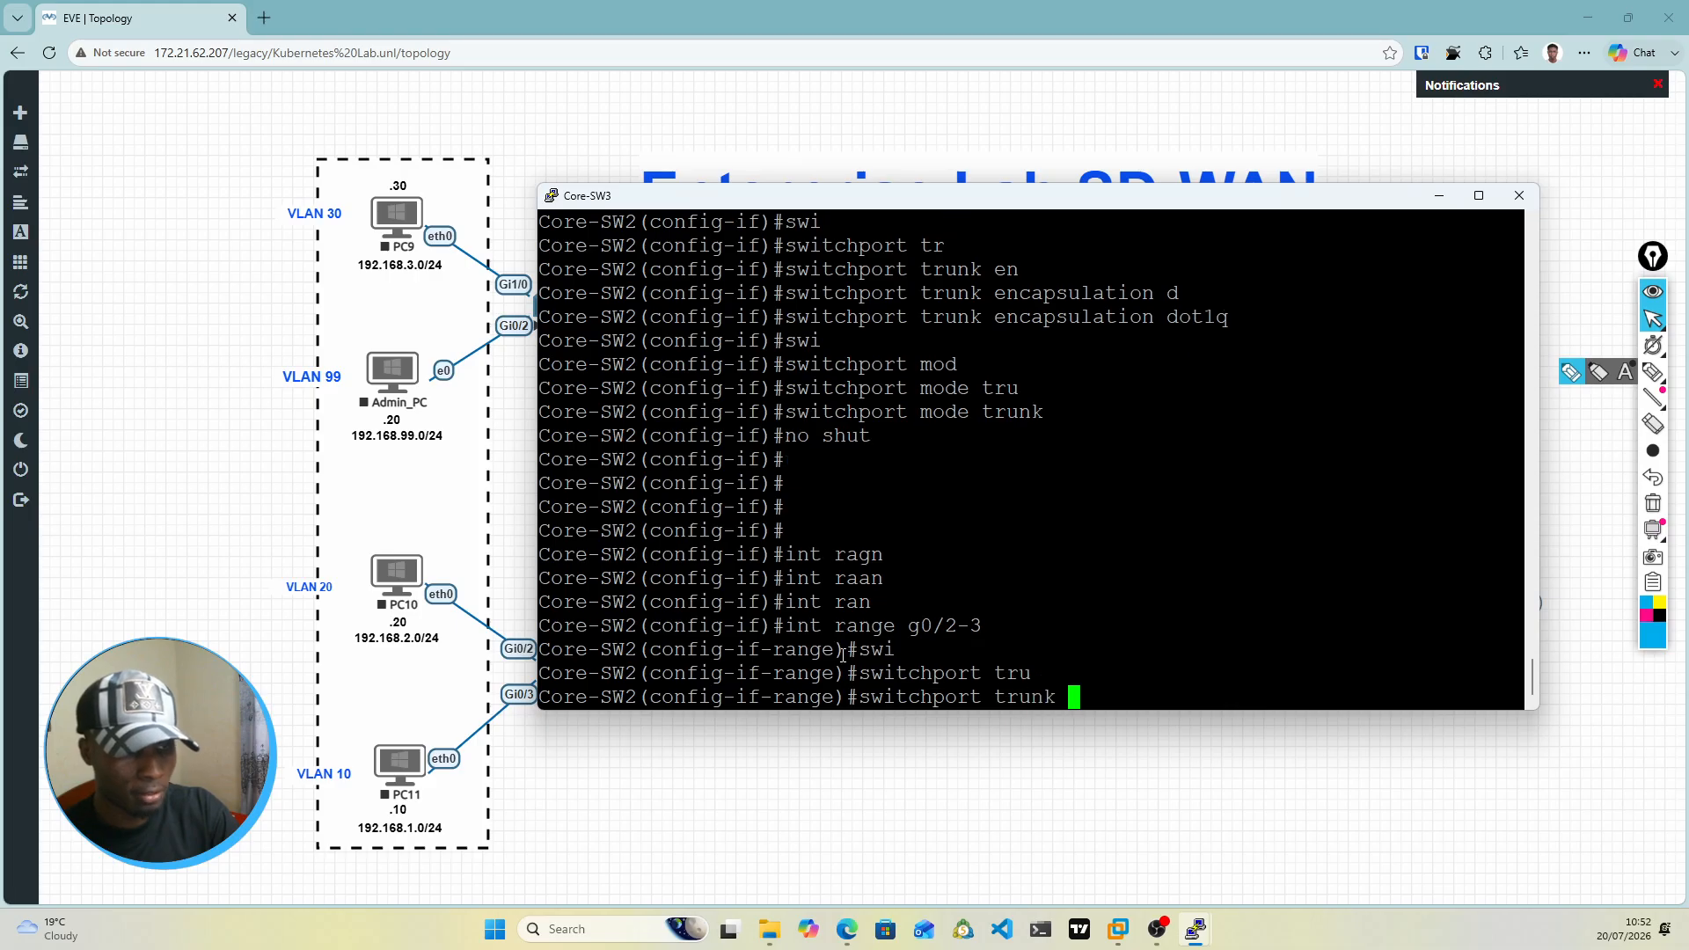
pyautogui.write('en')
pyautogui.press('Tab')
pyautogui.write('do')
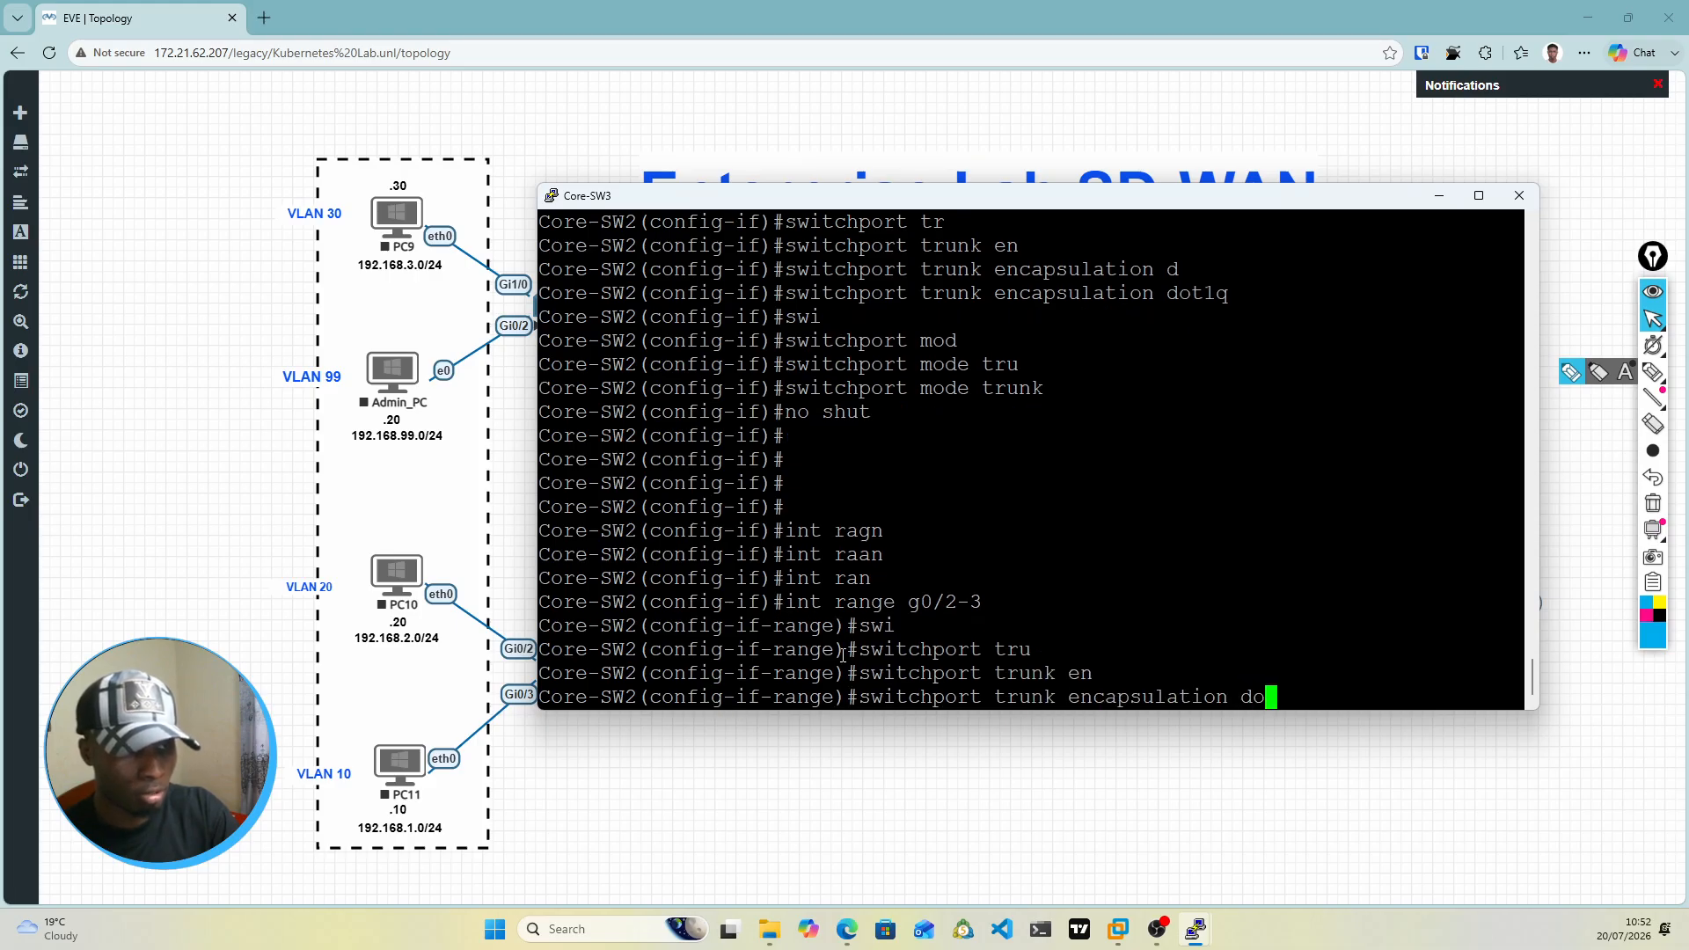
pyautogui.press('Tab')
pyautogui.press('Return')
# Step: Set the switchport mode of the g0/2-3 interface range to trunk
pyautogui.write('swi')
pyautogui.press('Tab')
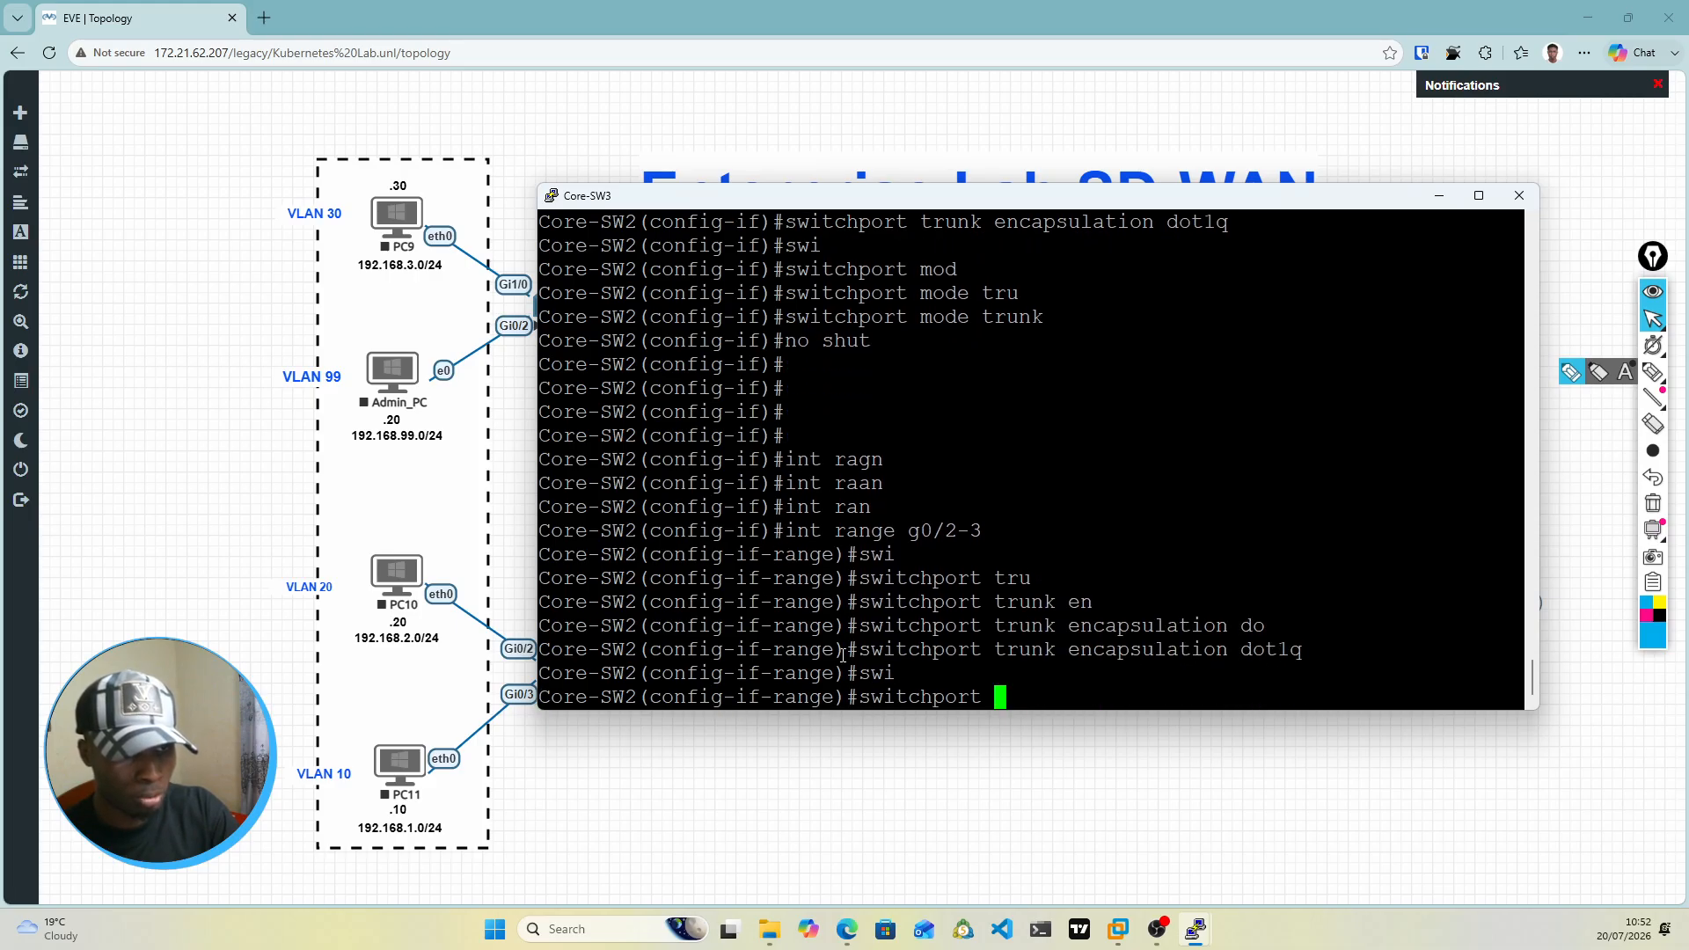
pyautogui.write('mod')
pyautogui.press('Tab')
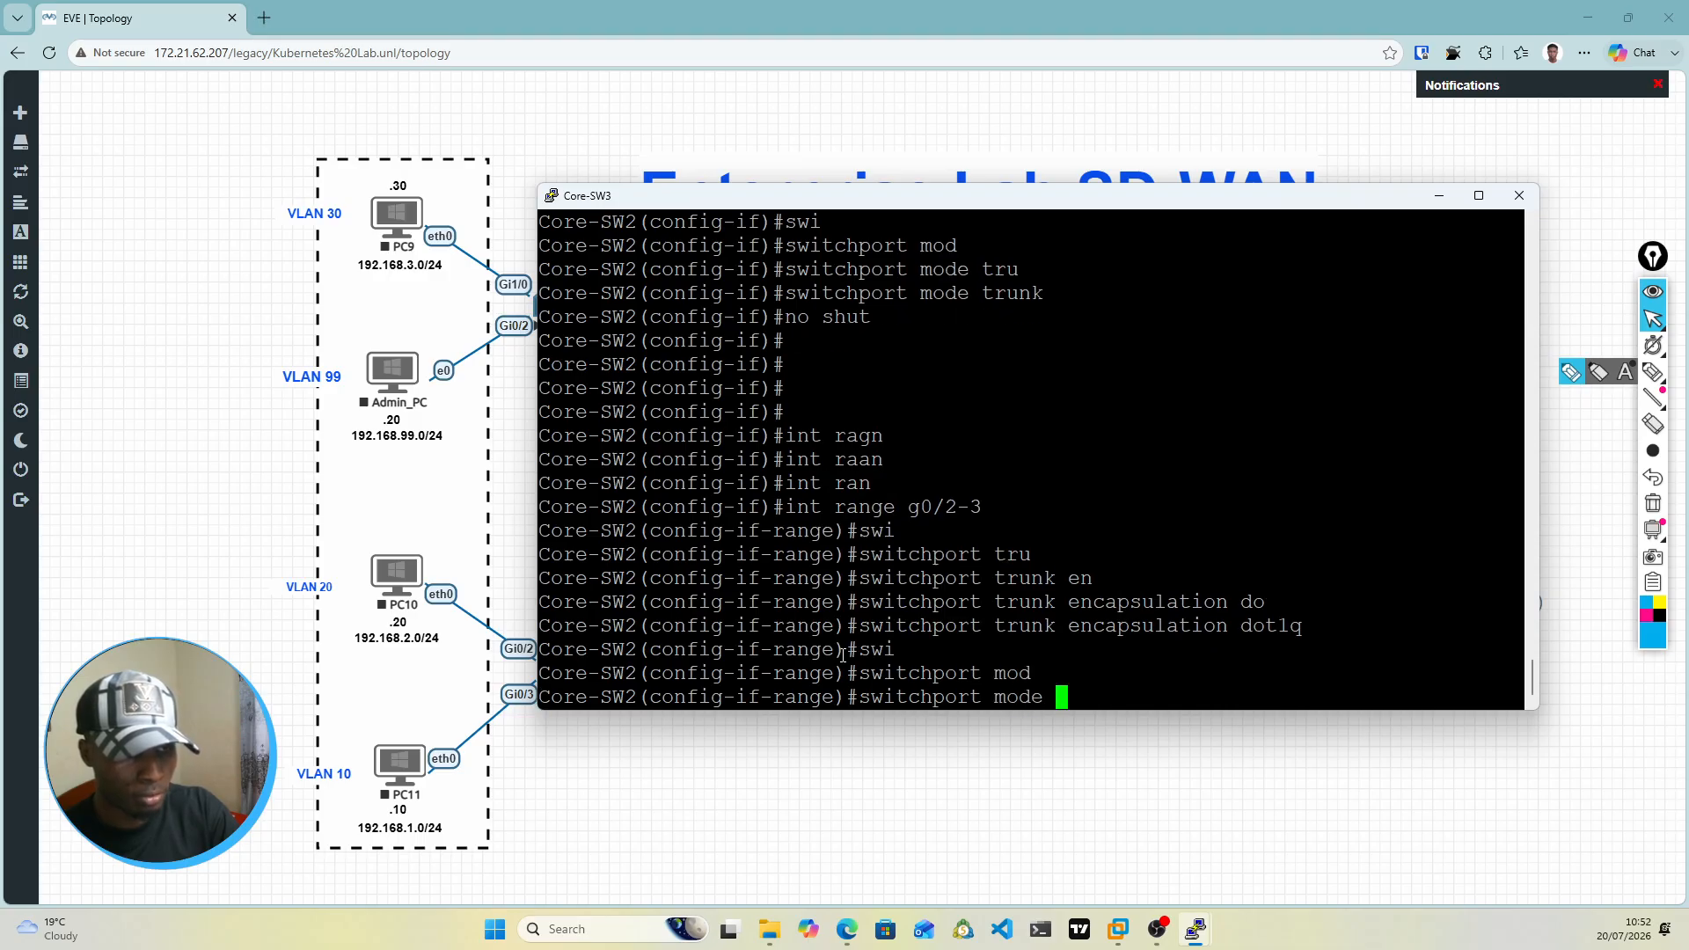
pyautogui.write('trr')
pyautogui.press('BackSpace')
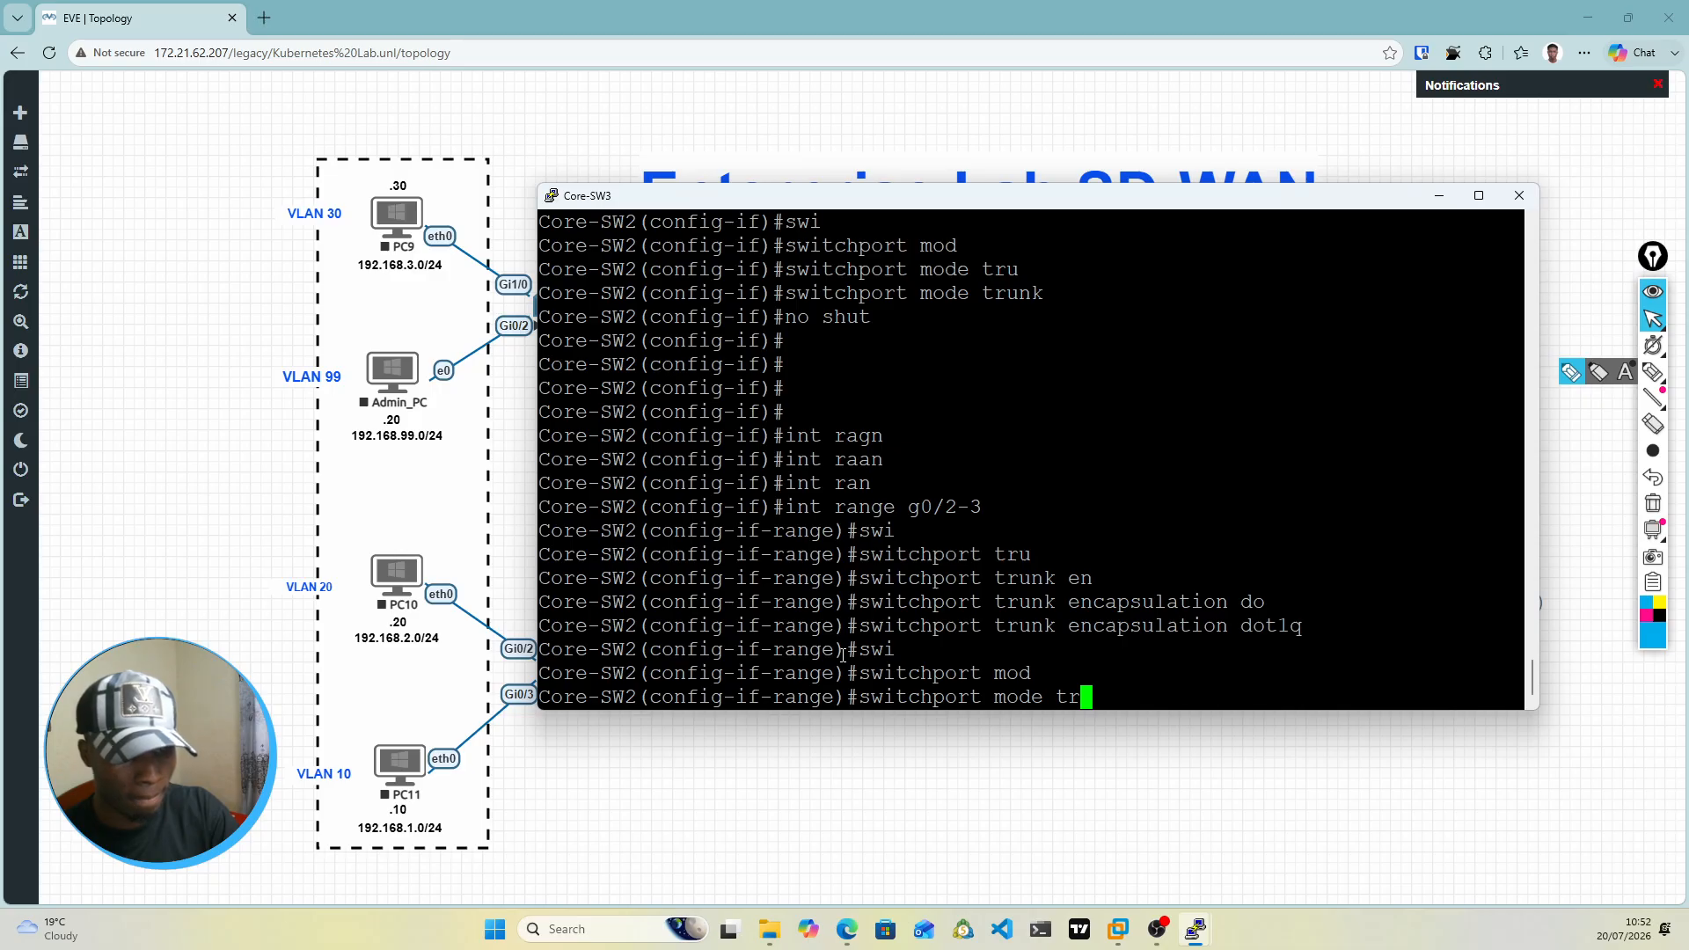
pyautogui.write('u')
pyautogui.press('Tab')
pyautogui.press('Return')
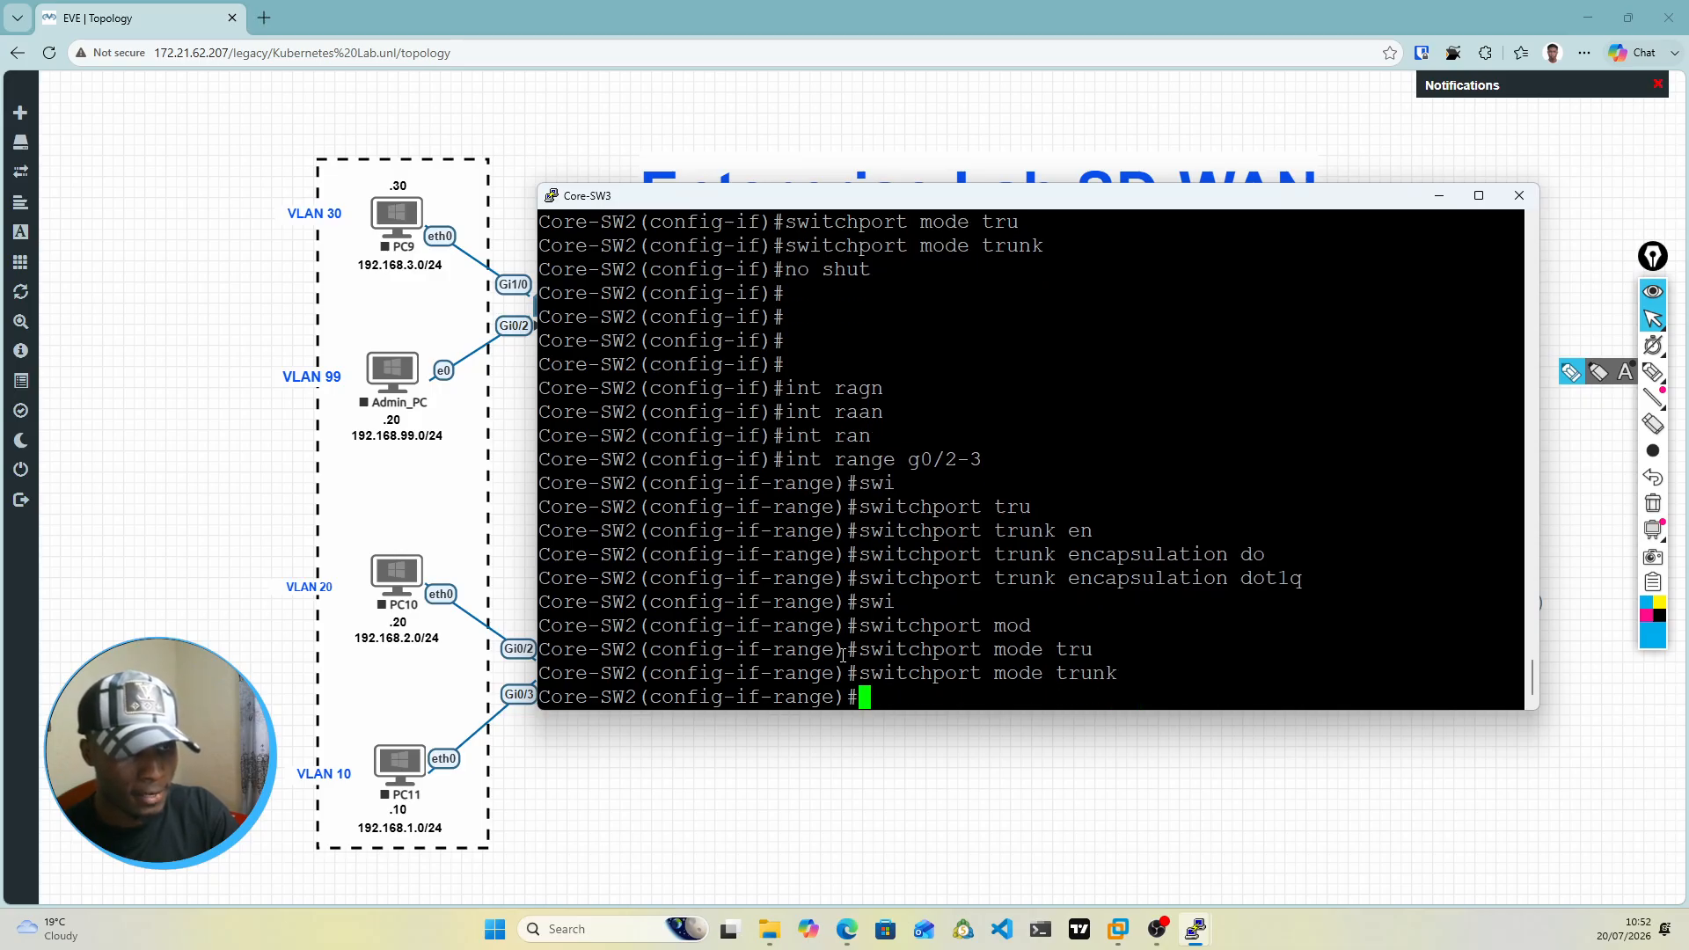
# Step: Bring up the g0/2-3 interface range with no shut
pyautogui.write('nos')
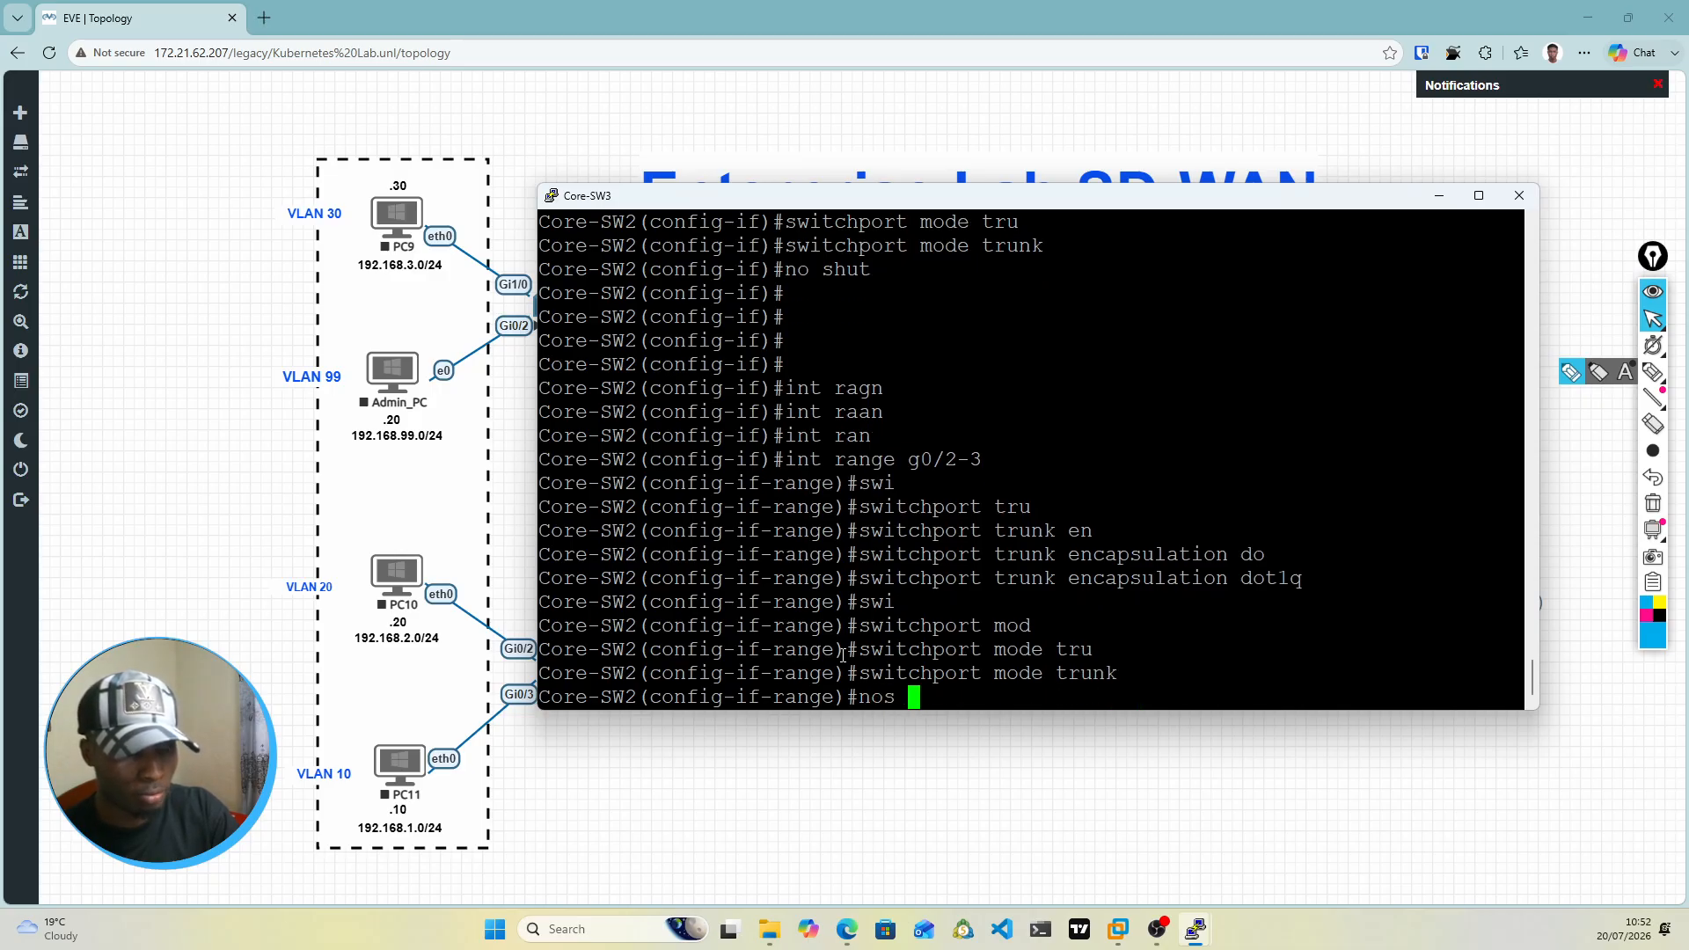
pyautogui.press('BackSpace')
pyautogui.press('BackSpace')
pyautogui.write('shut')
pyautogui.press('Return')
pyautogui.press('Return')
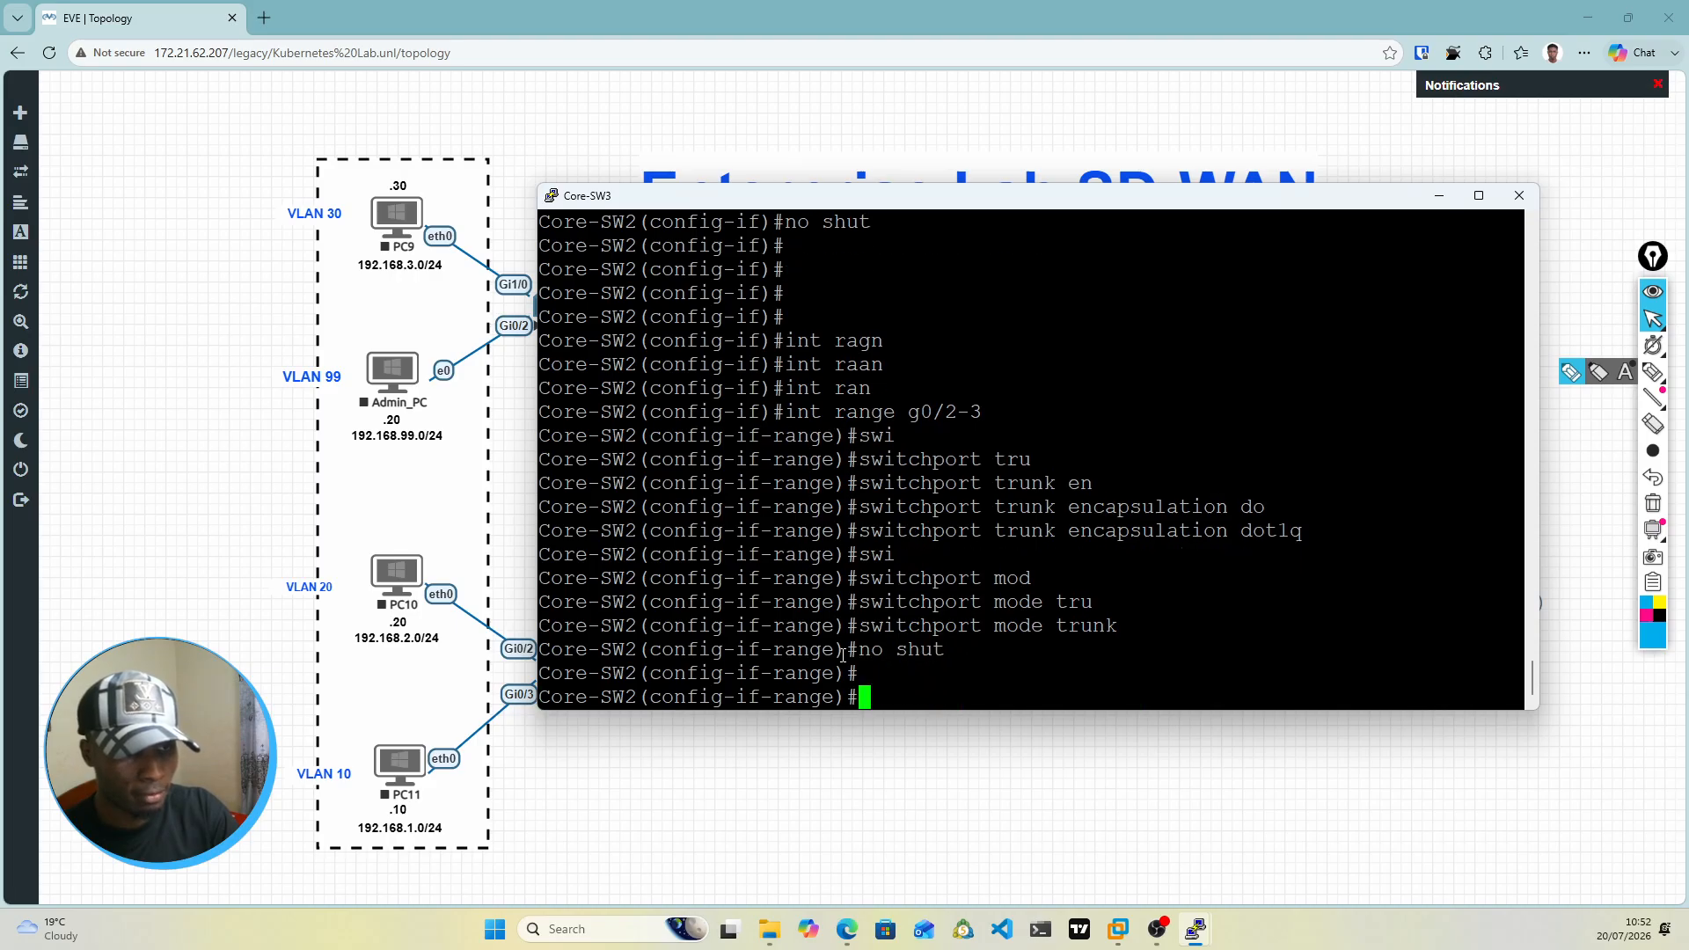
pyautogui.press('Return')
pyautogui.press('Return')
pyautogui.press('Return')
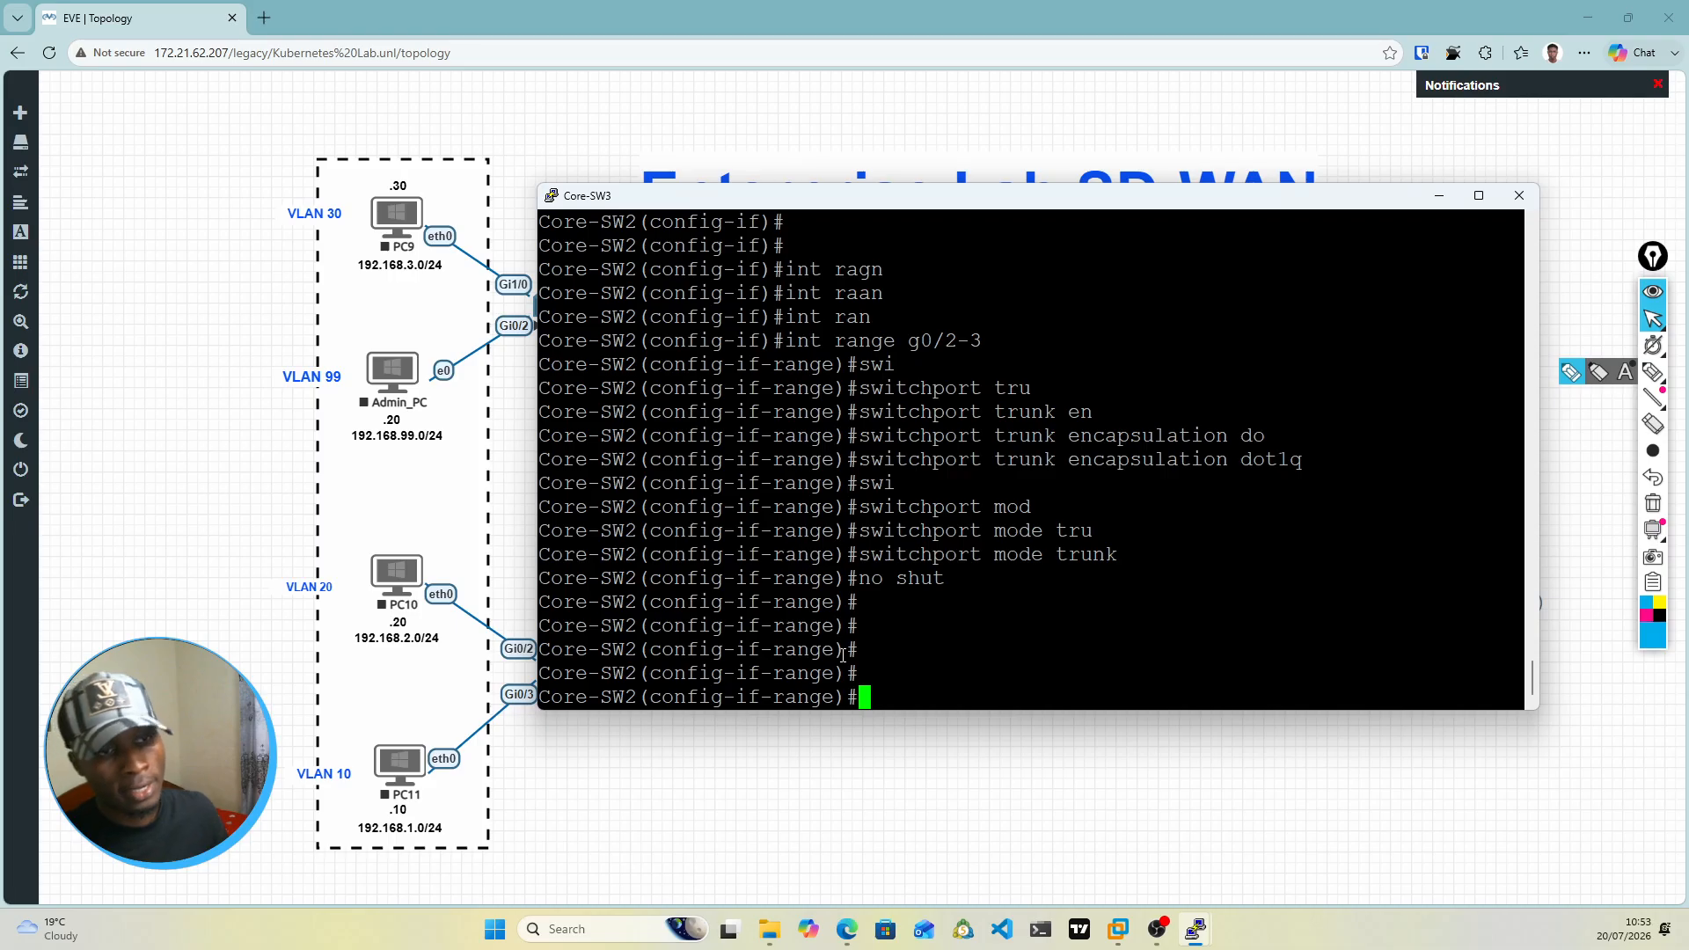
# Step: Exit the interface range and global configuration modes back to the privileged EXEC prompt
pyautogui.moveTo(939, 201); pyautogui.dragTo(965, 293)
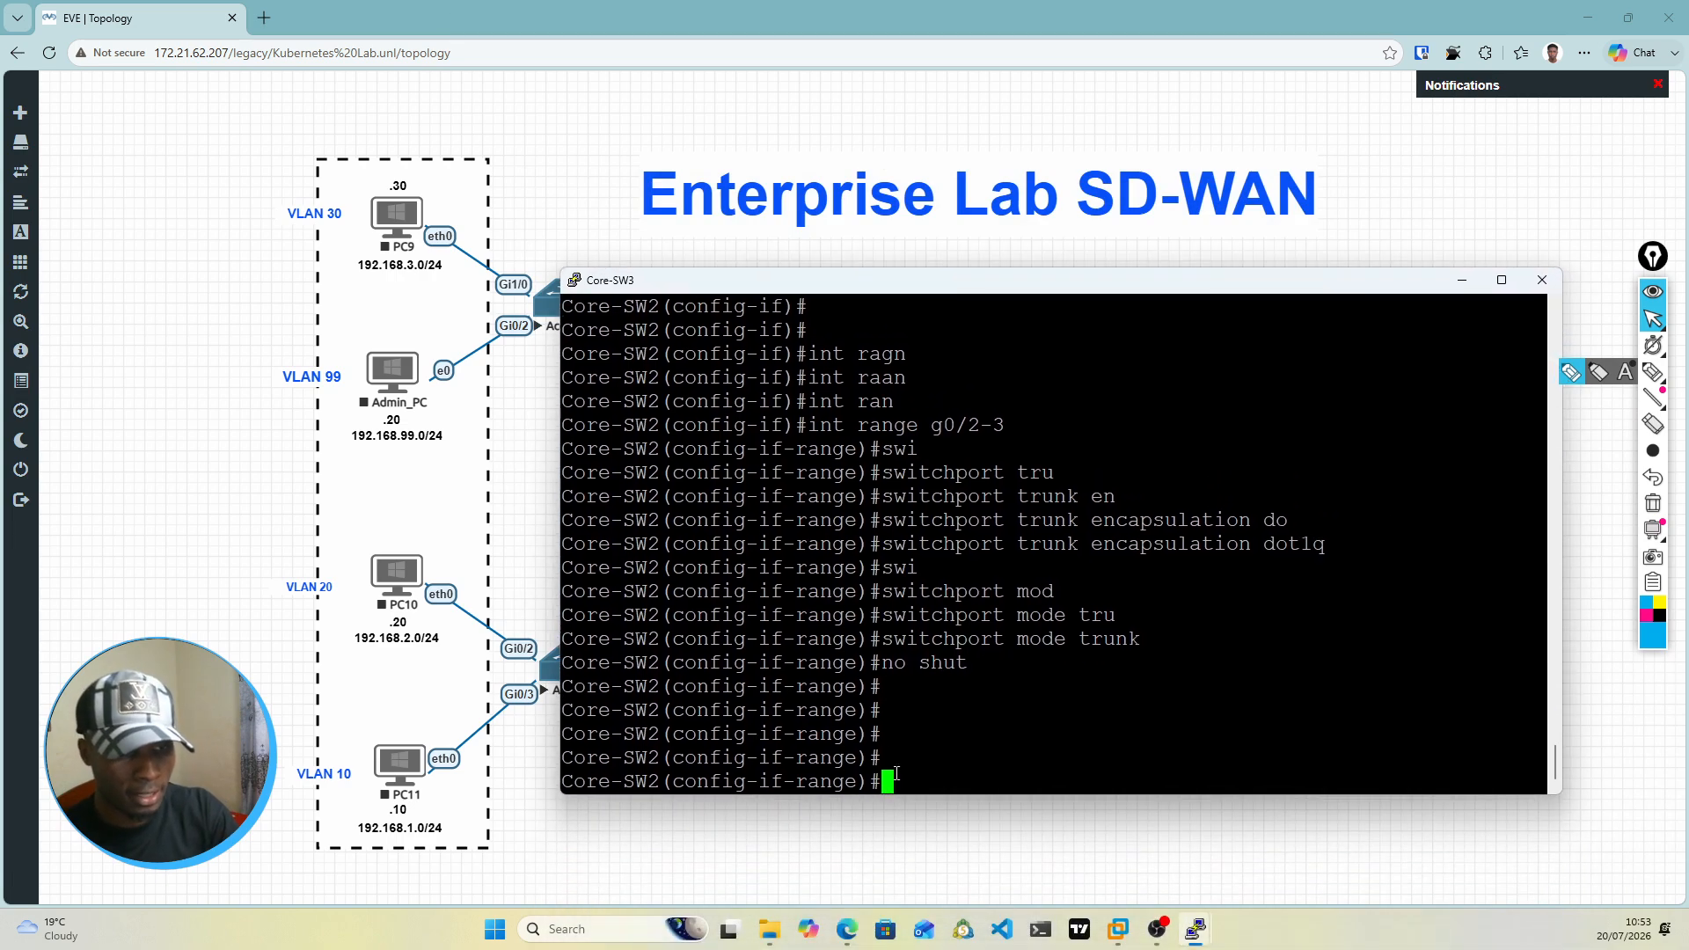
pyautogui.write('exit')
pyautogui.press('Return')
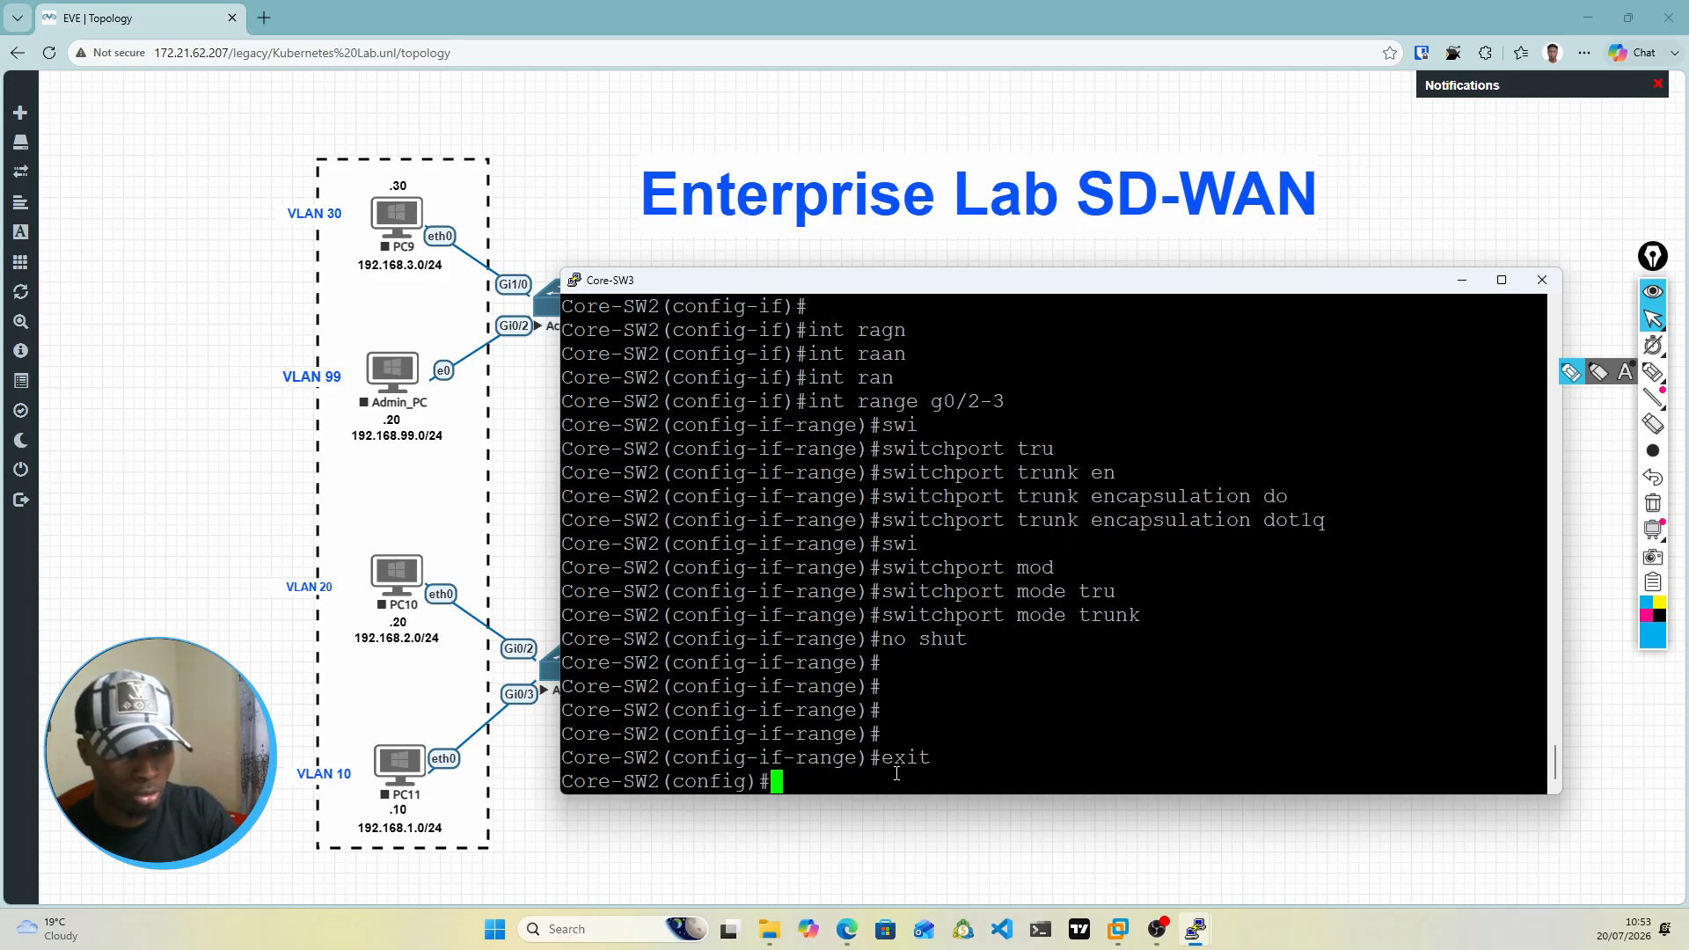
pyautogui.write('exit')
pyautogui.press('Return')
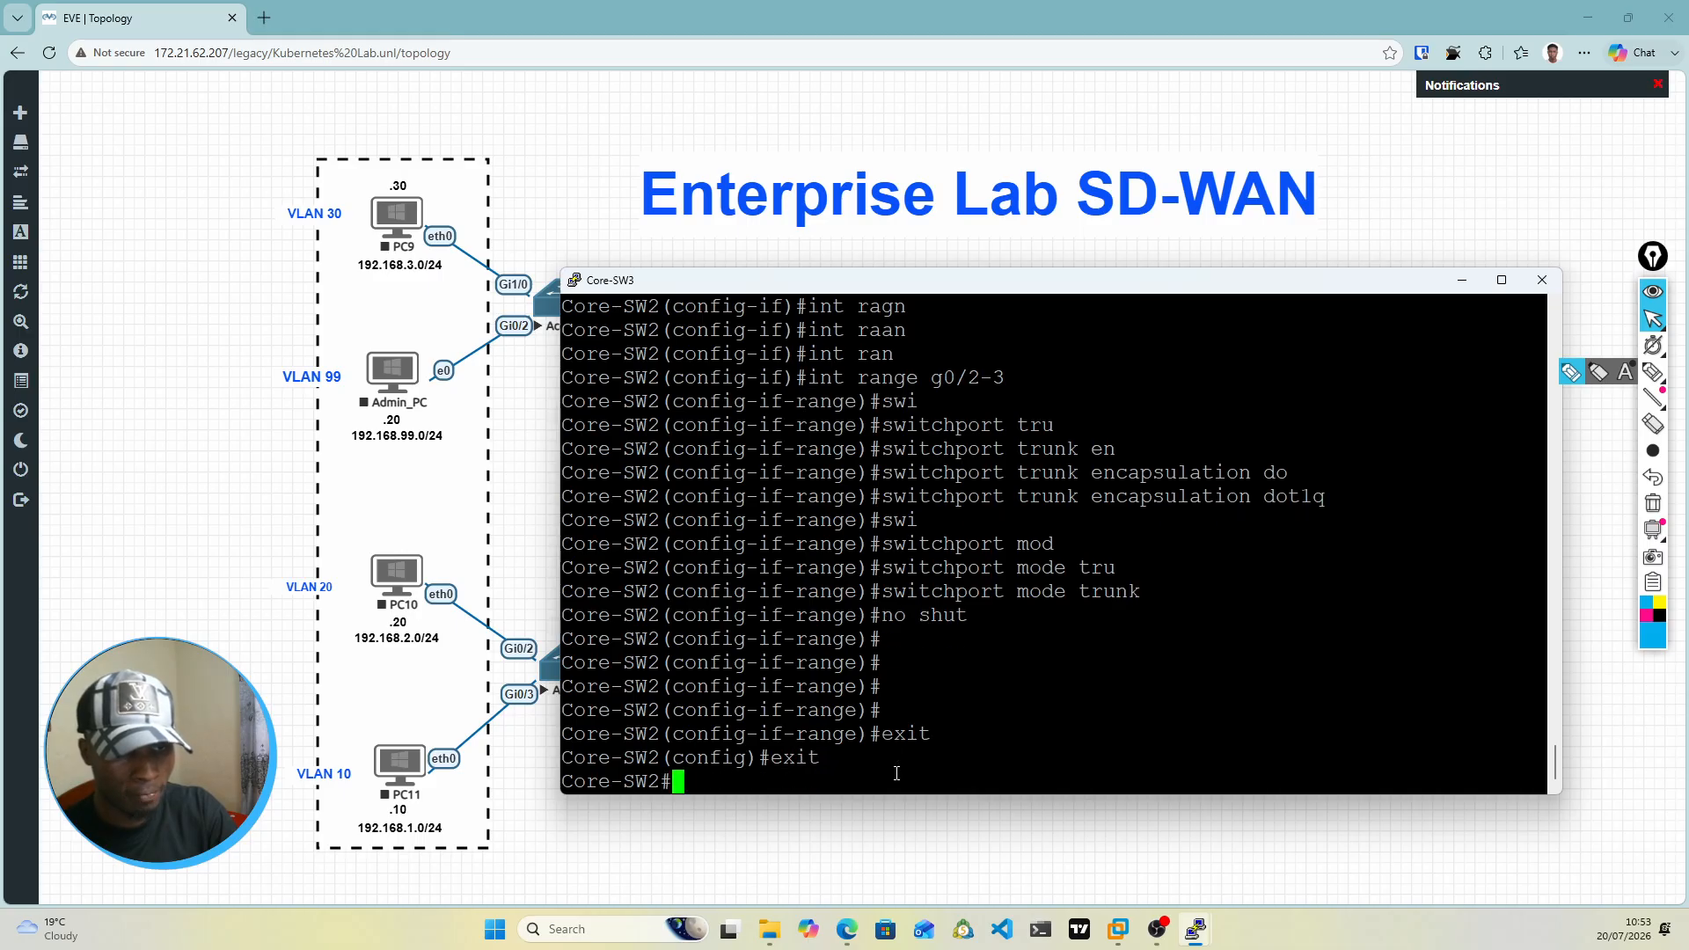
# Step: Display the brief HSRP status on Core-SW3 with show standby br and examine the state of each VLAN interface
pyautogui.write('show')
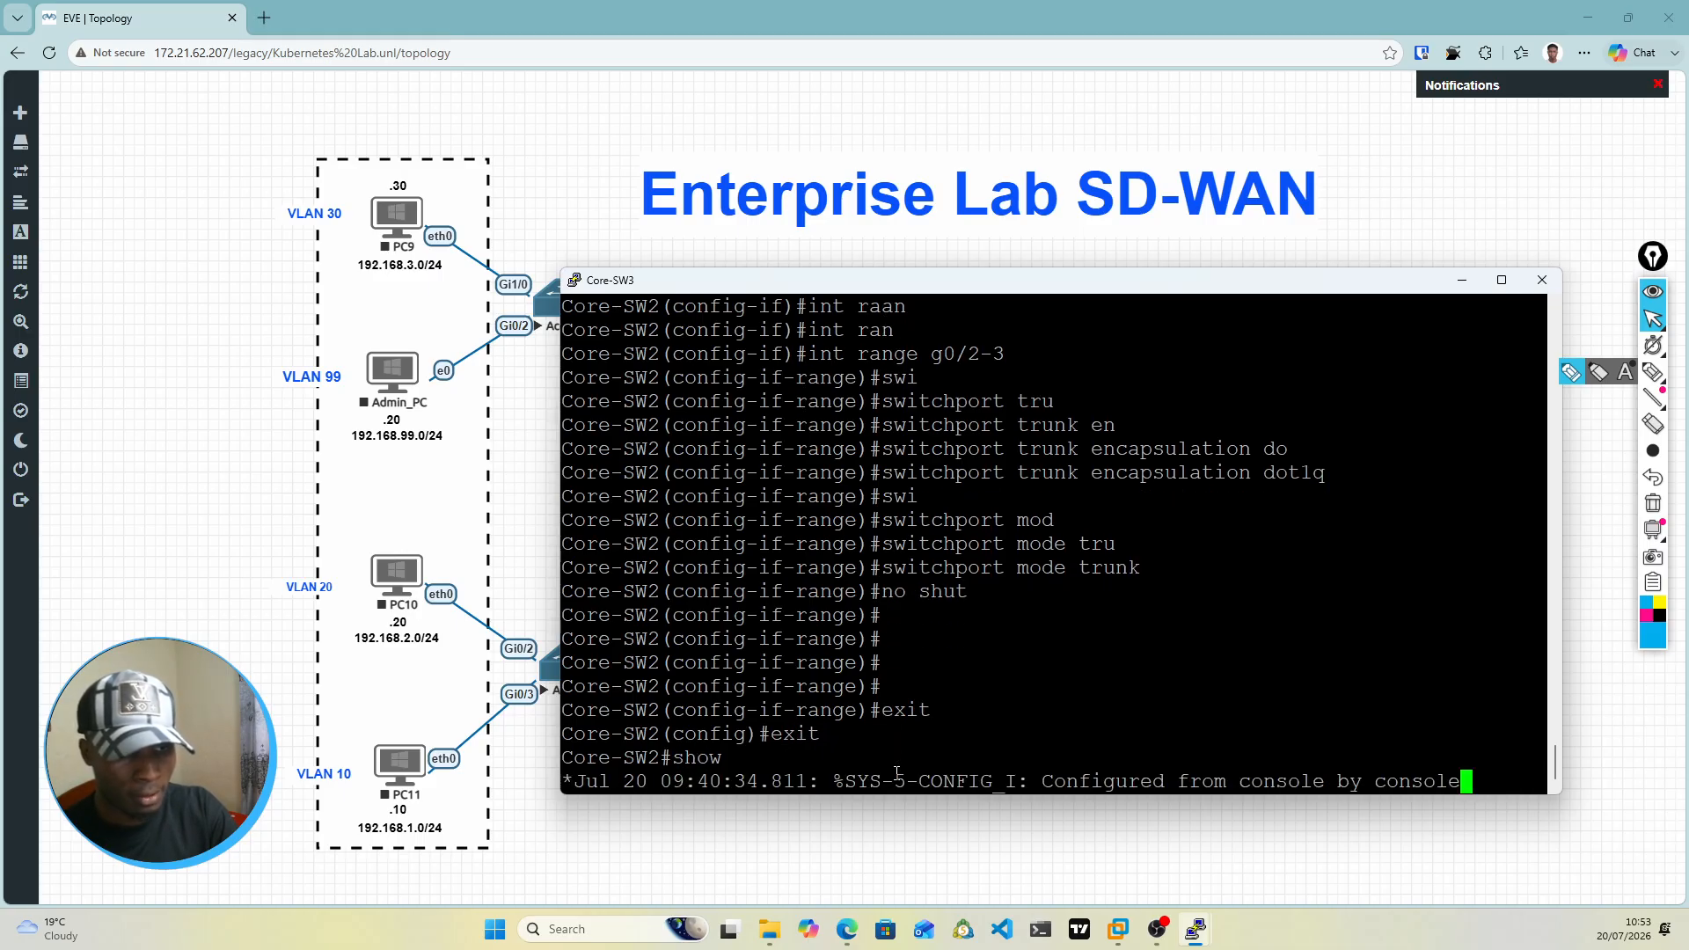
pyautogui.press('Return')
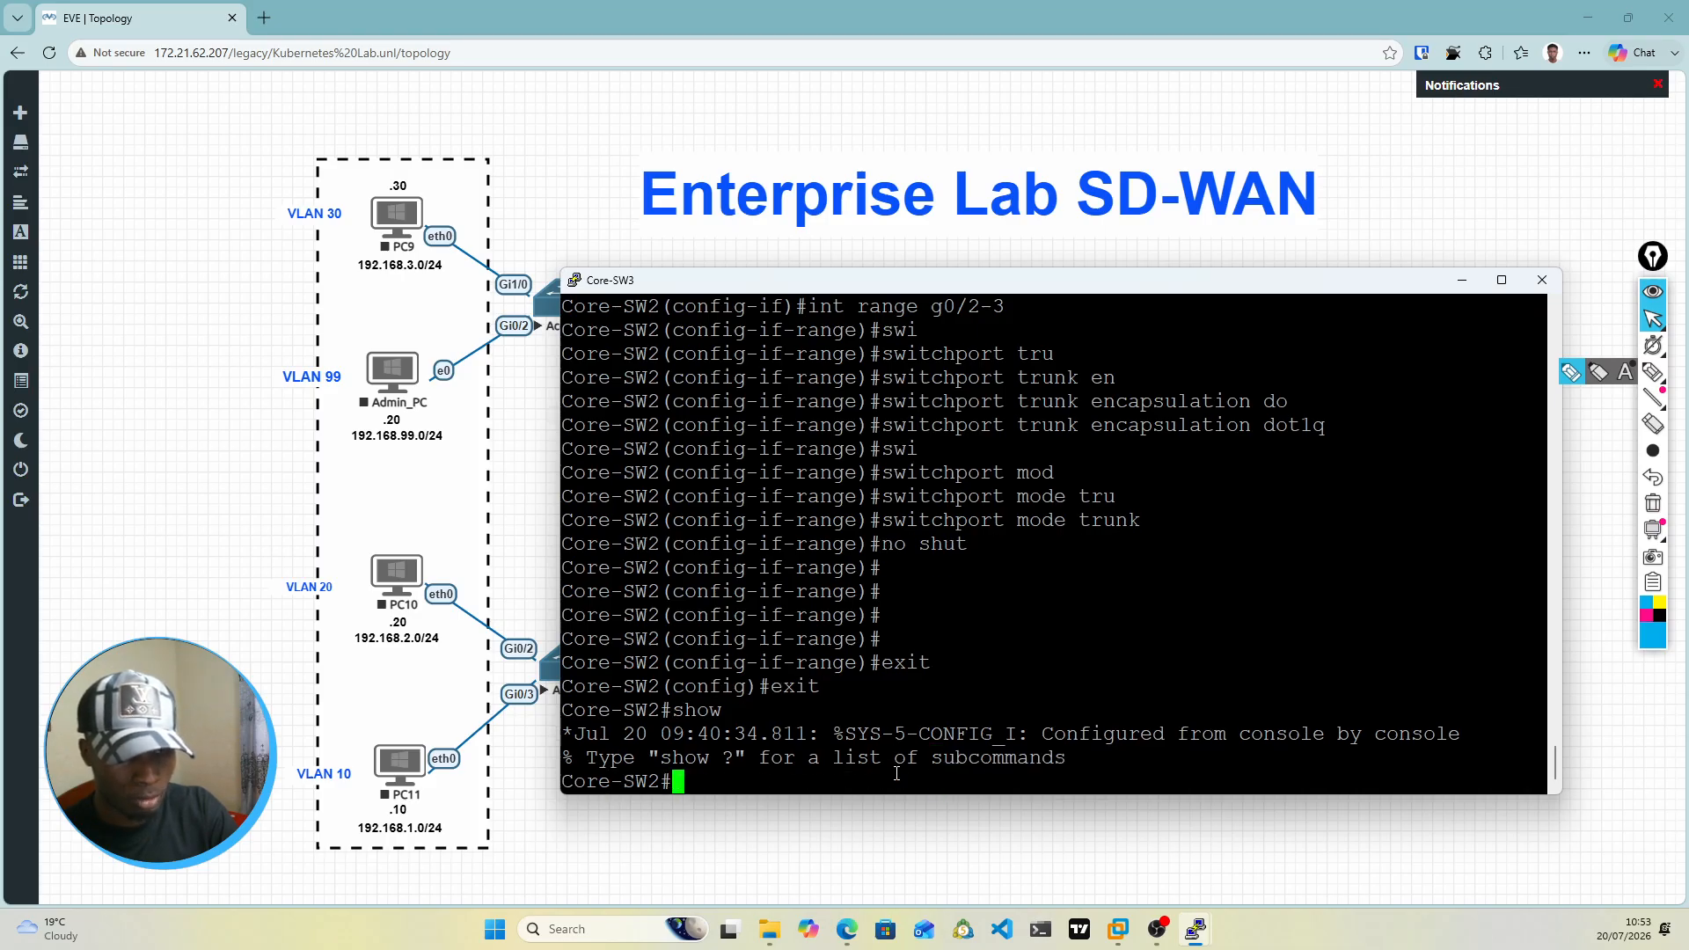
pyautogui.write('show stan')
pyautogui.press('Tab')
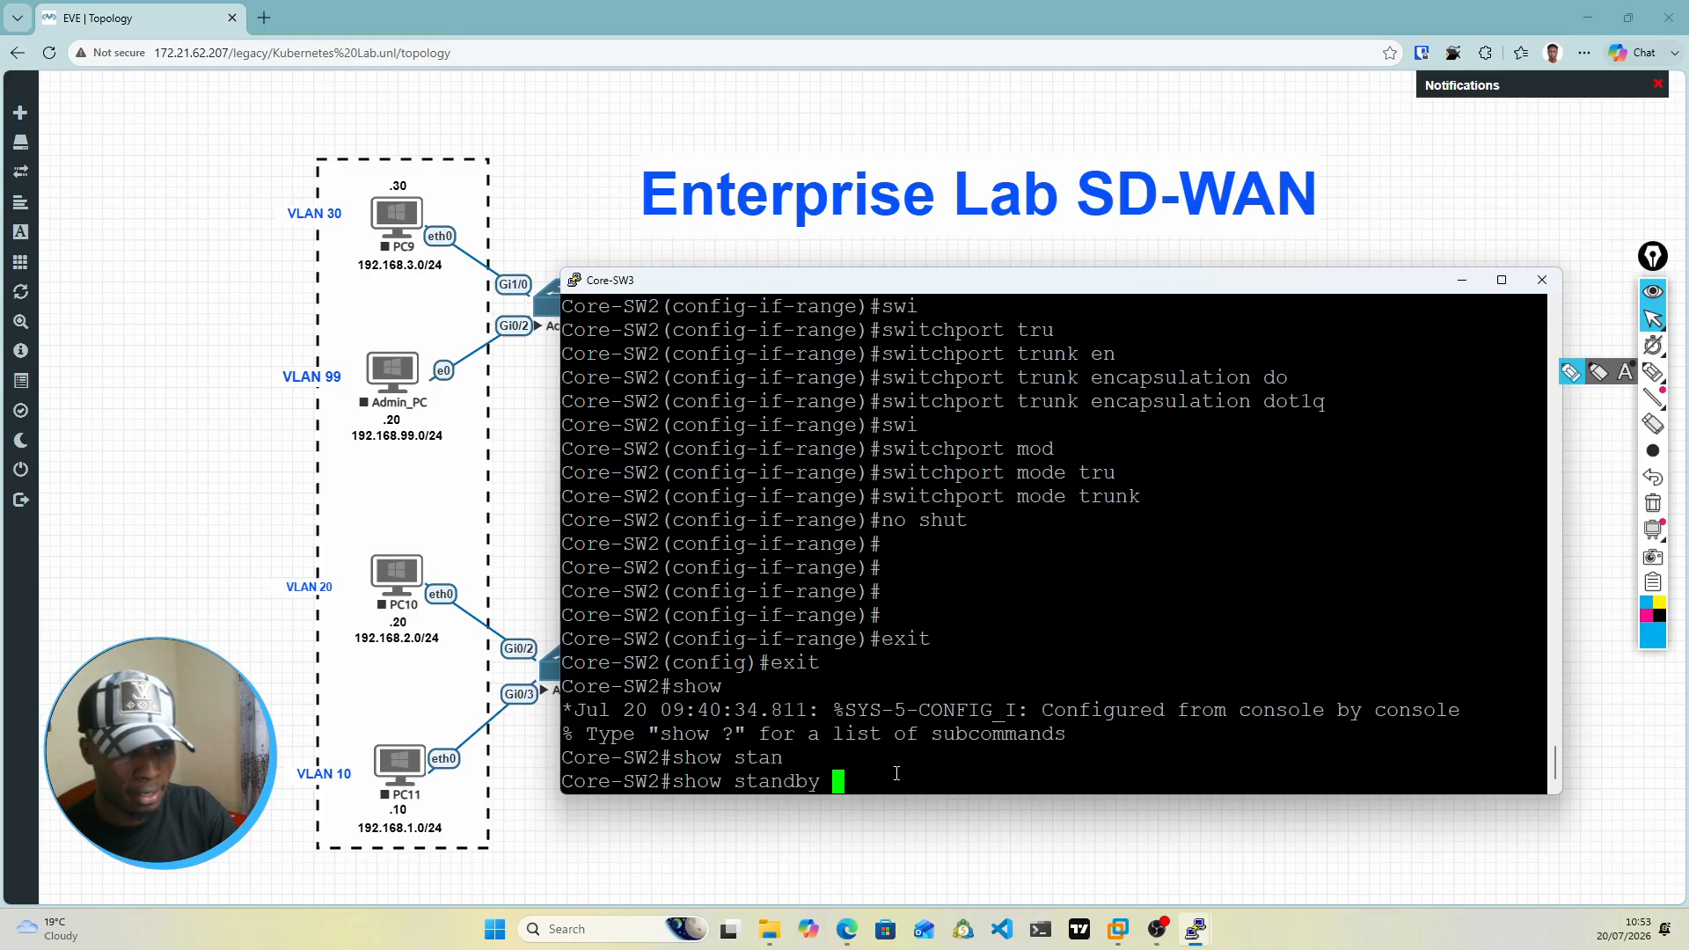
pyautogui.write('br')
pyautogui.press('Return')
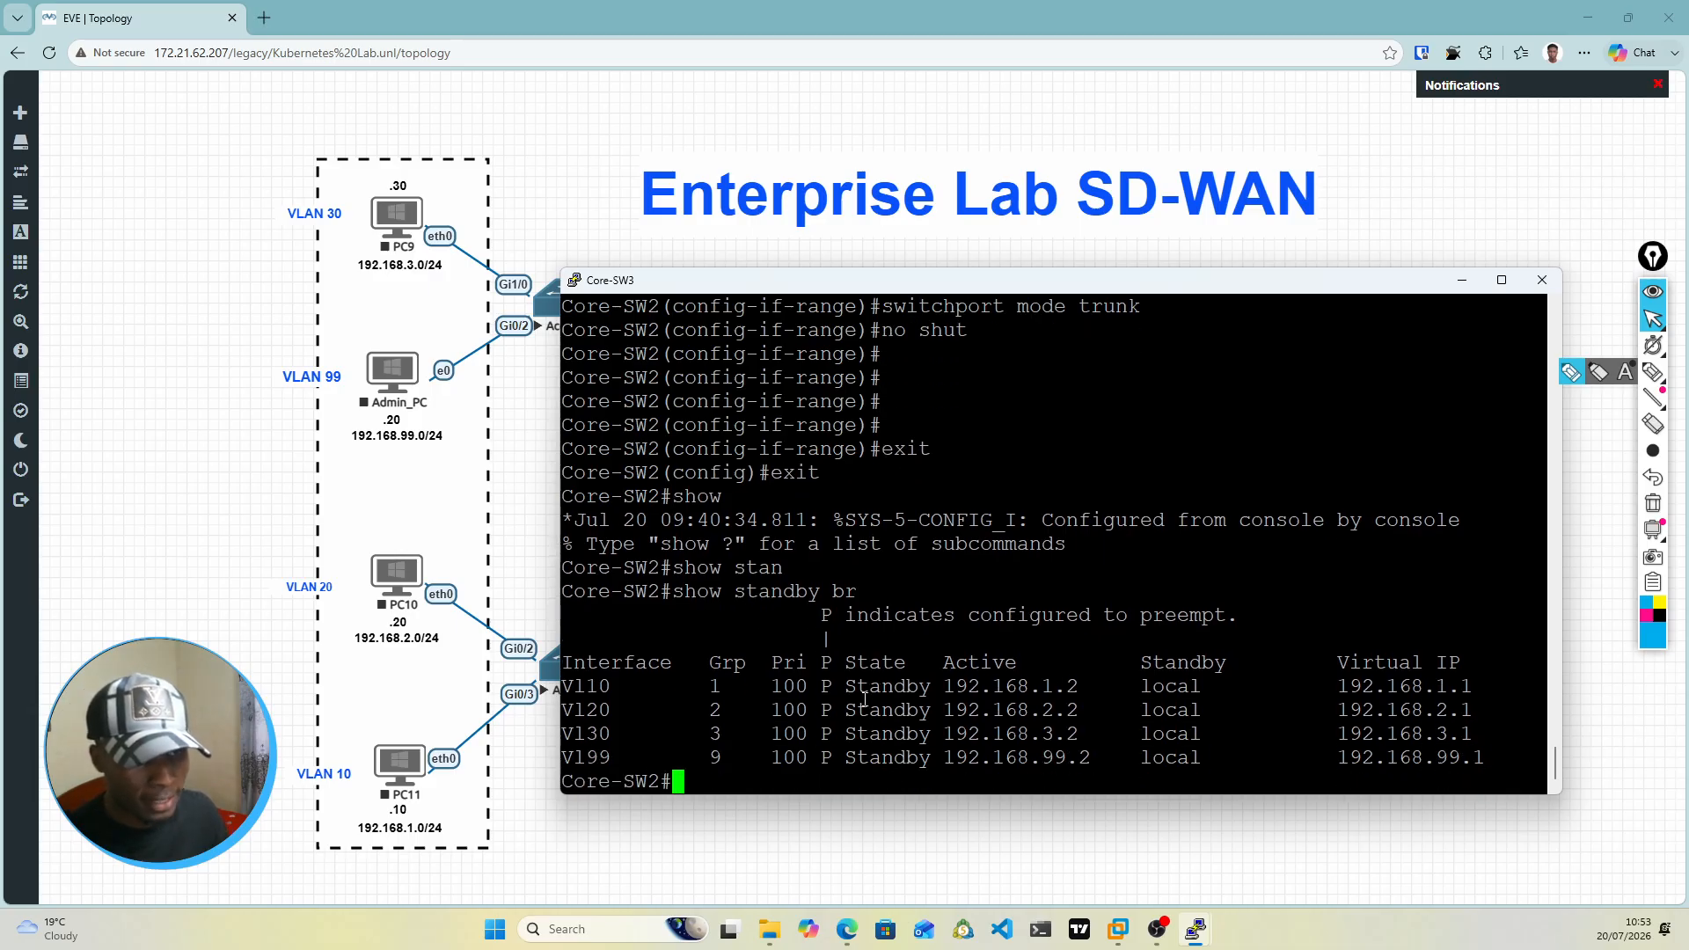
pyautogui.moveTo(832, 686); pyautogui.dragTo(926, 760)
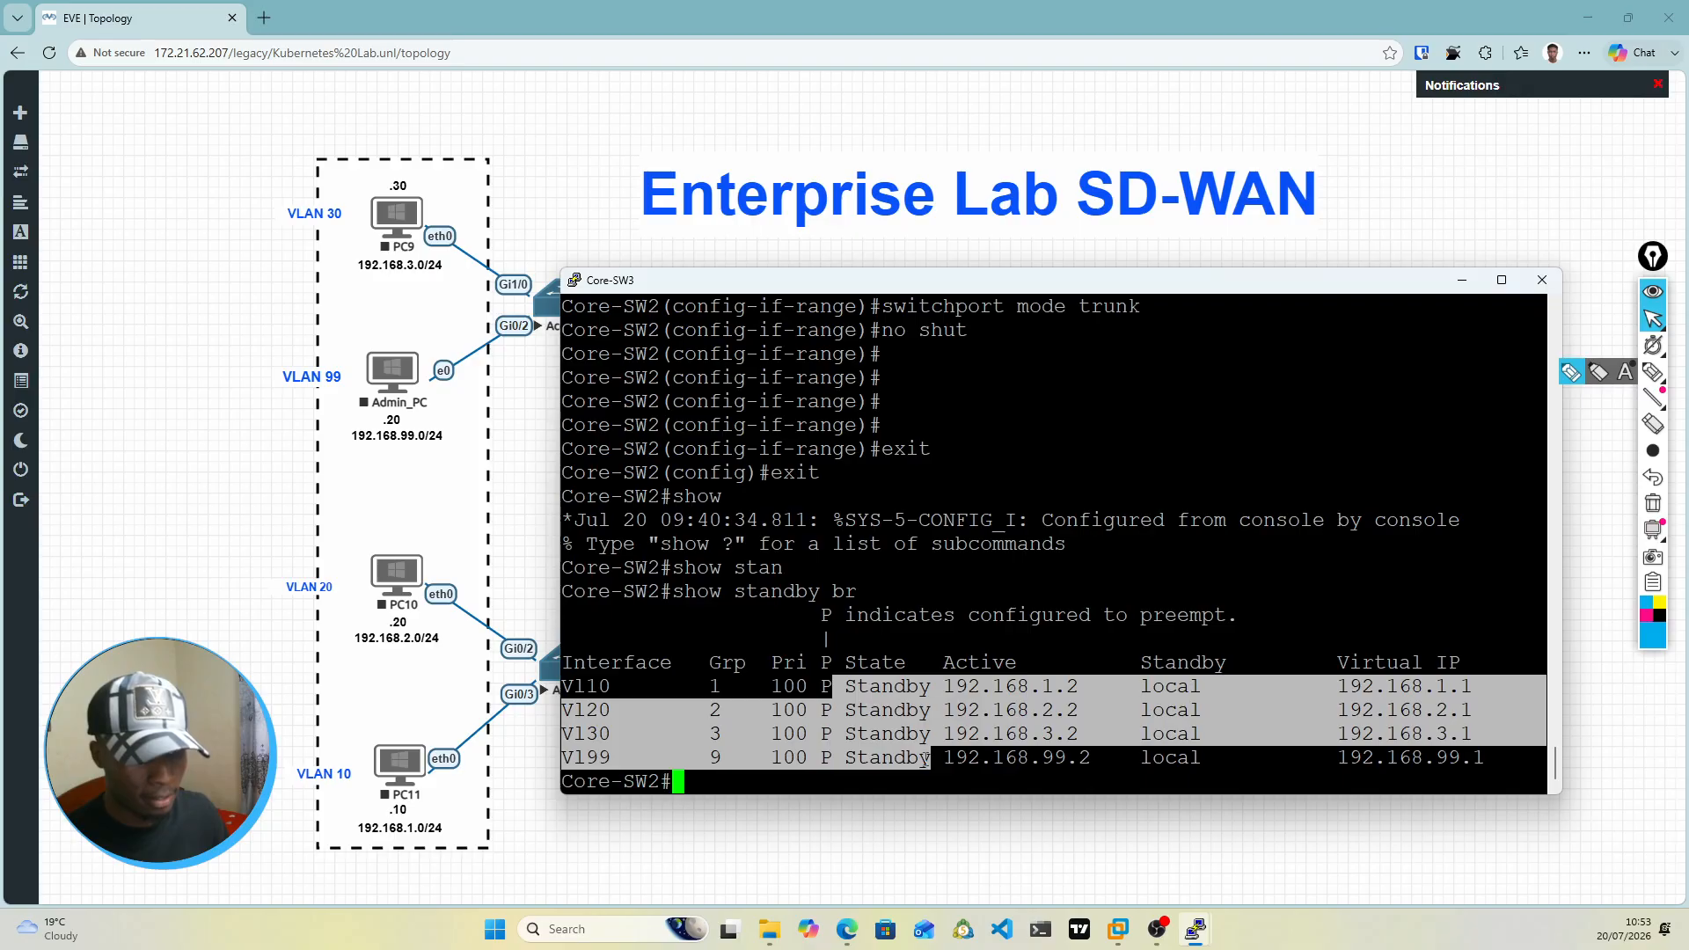
pyautogui.click(924, 758)
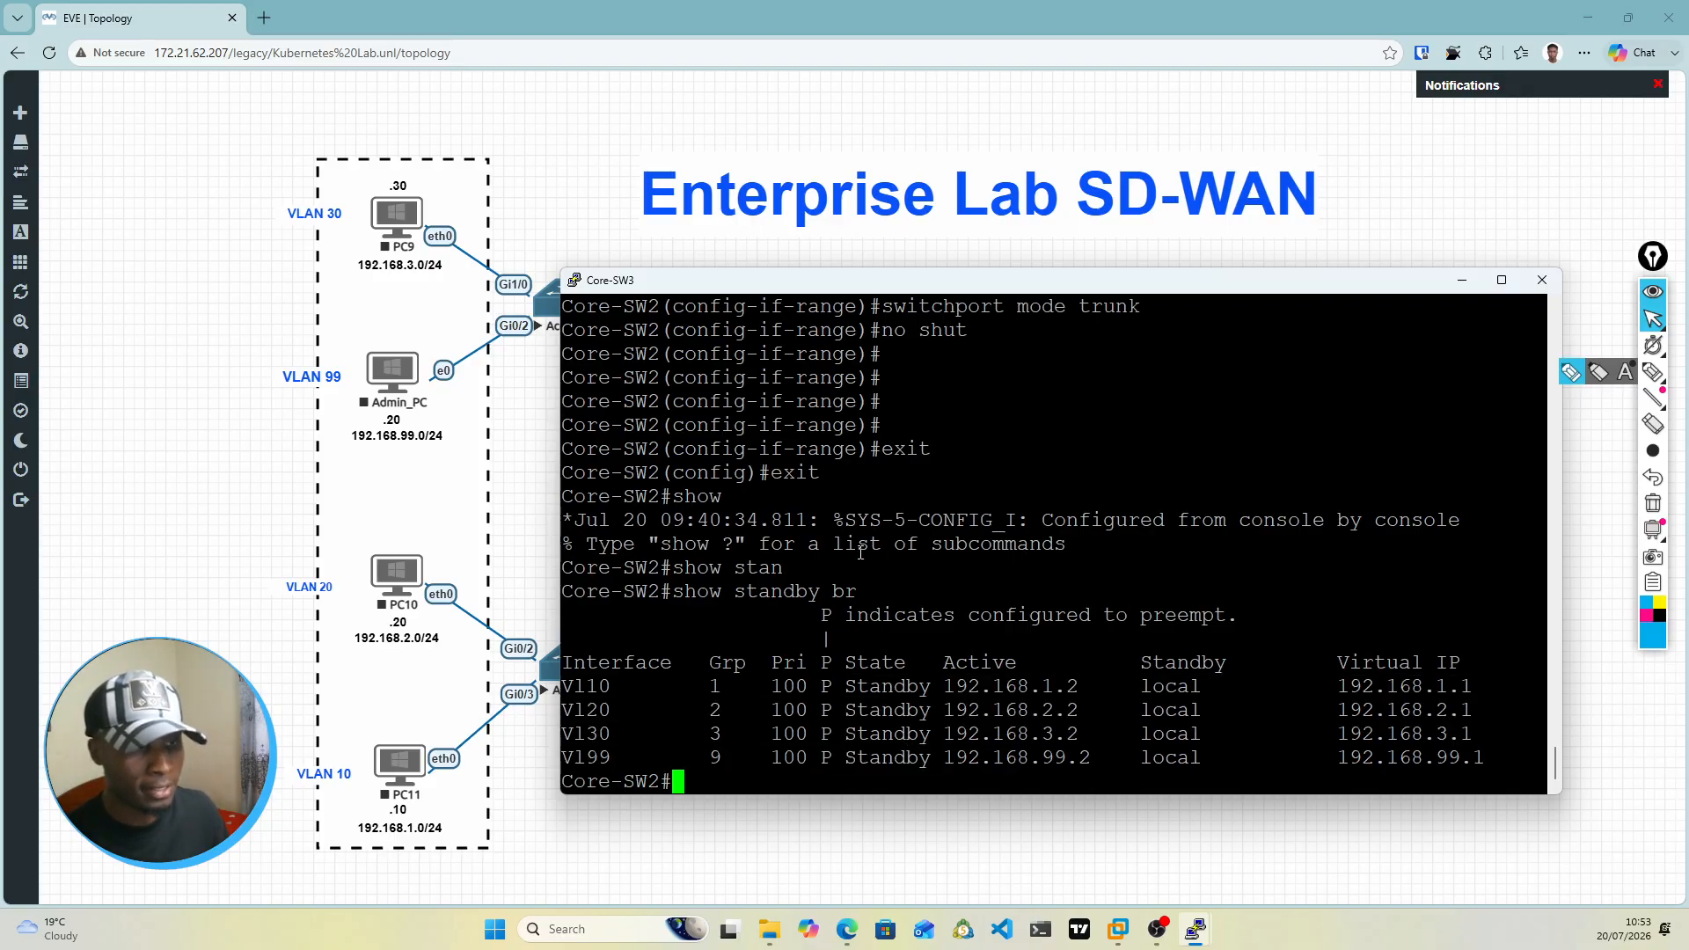
pyautogui.moveTo(848, 691); pyautogui.dragTo(931, 758)
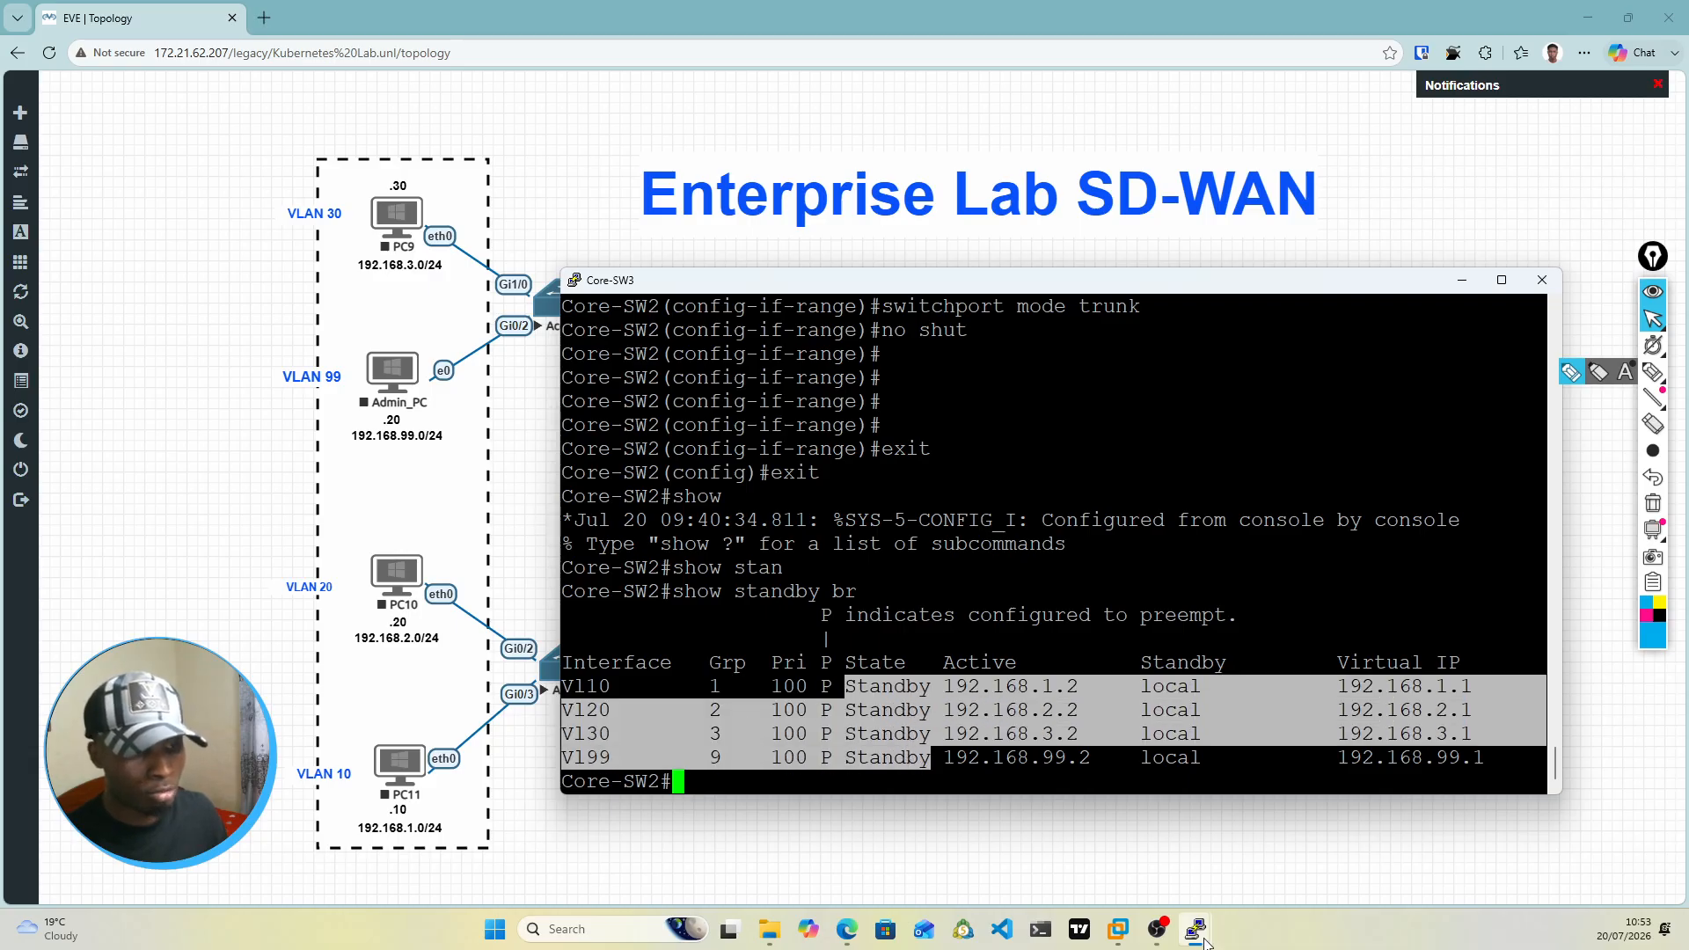
# Step: Switch to the Core-SW4 console, run show standby br and examine the standby addresses of its HSRP groups
pyautogui.moveTo(1196, 935)
pyautogui.click(1119, 862)
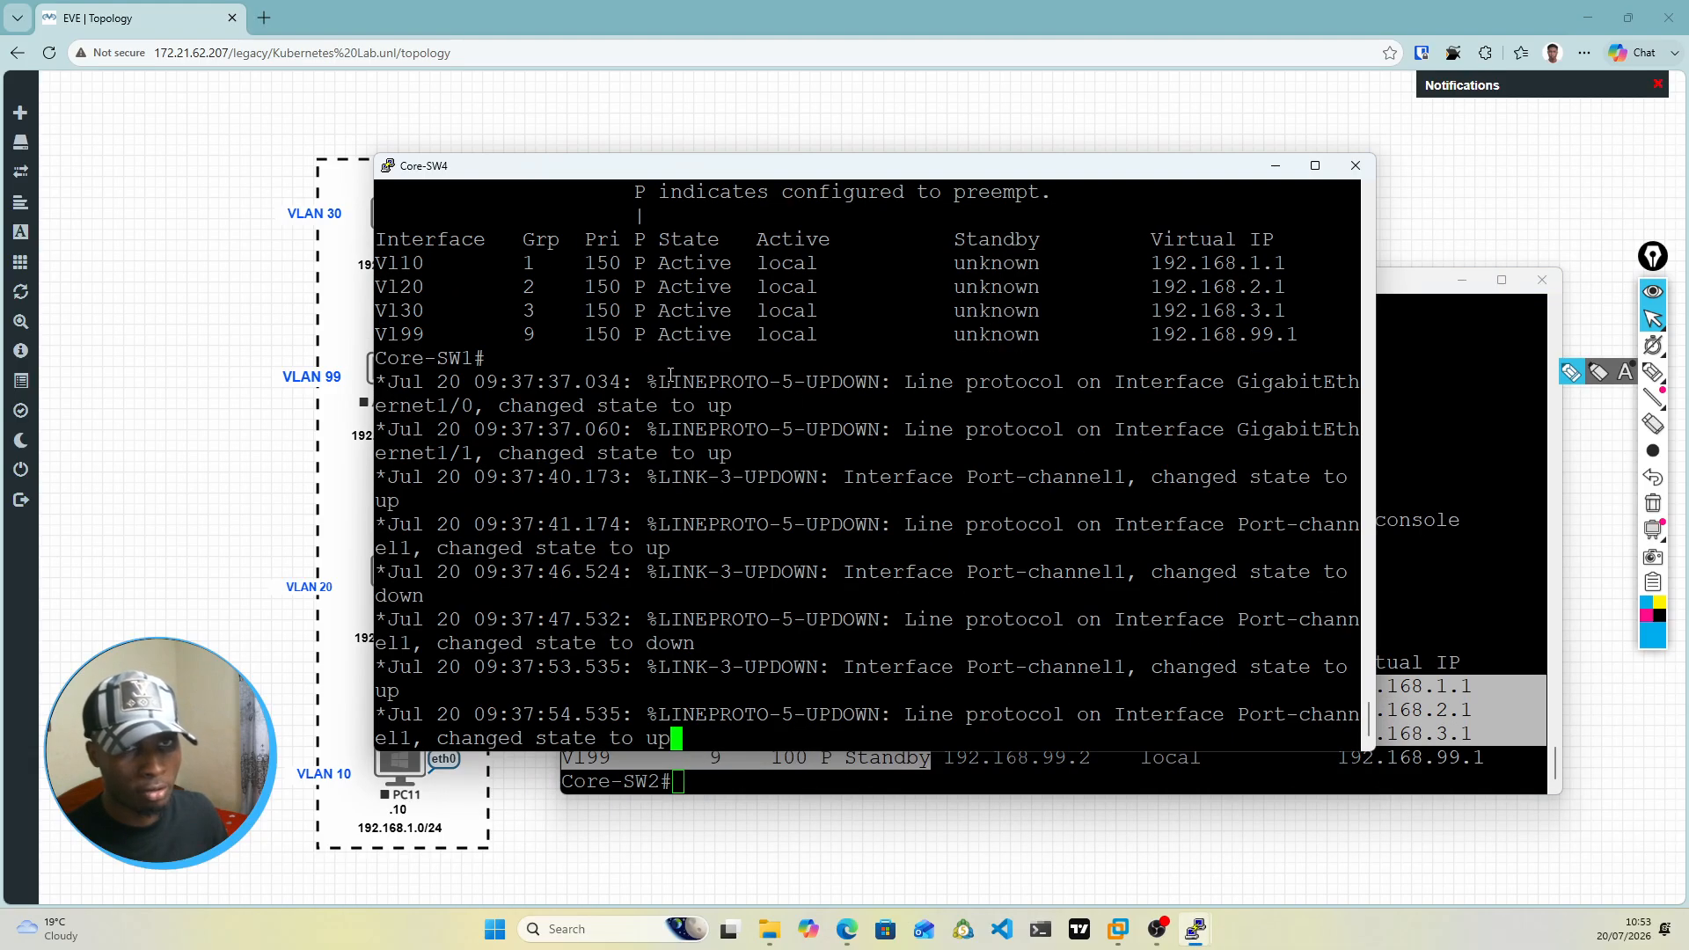
pyautogui.scroll(4, 702, 628)
pyautogui.scroll(-4, 721, 643)
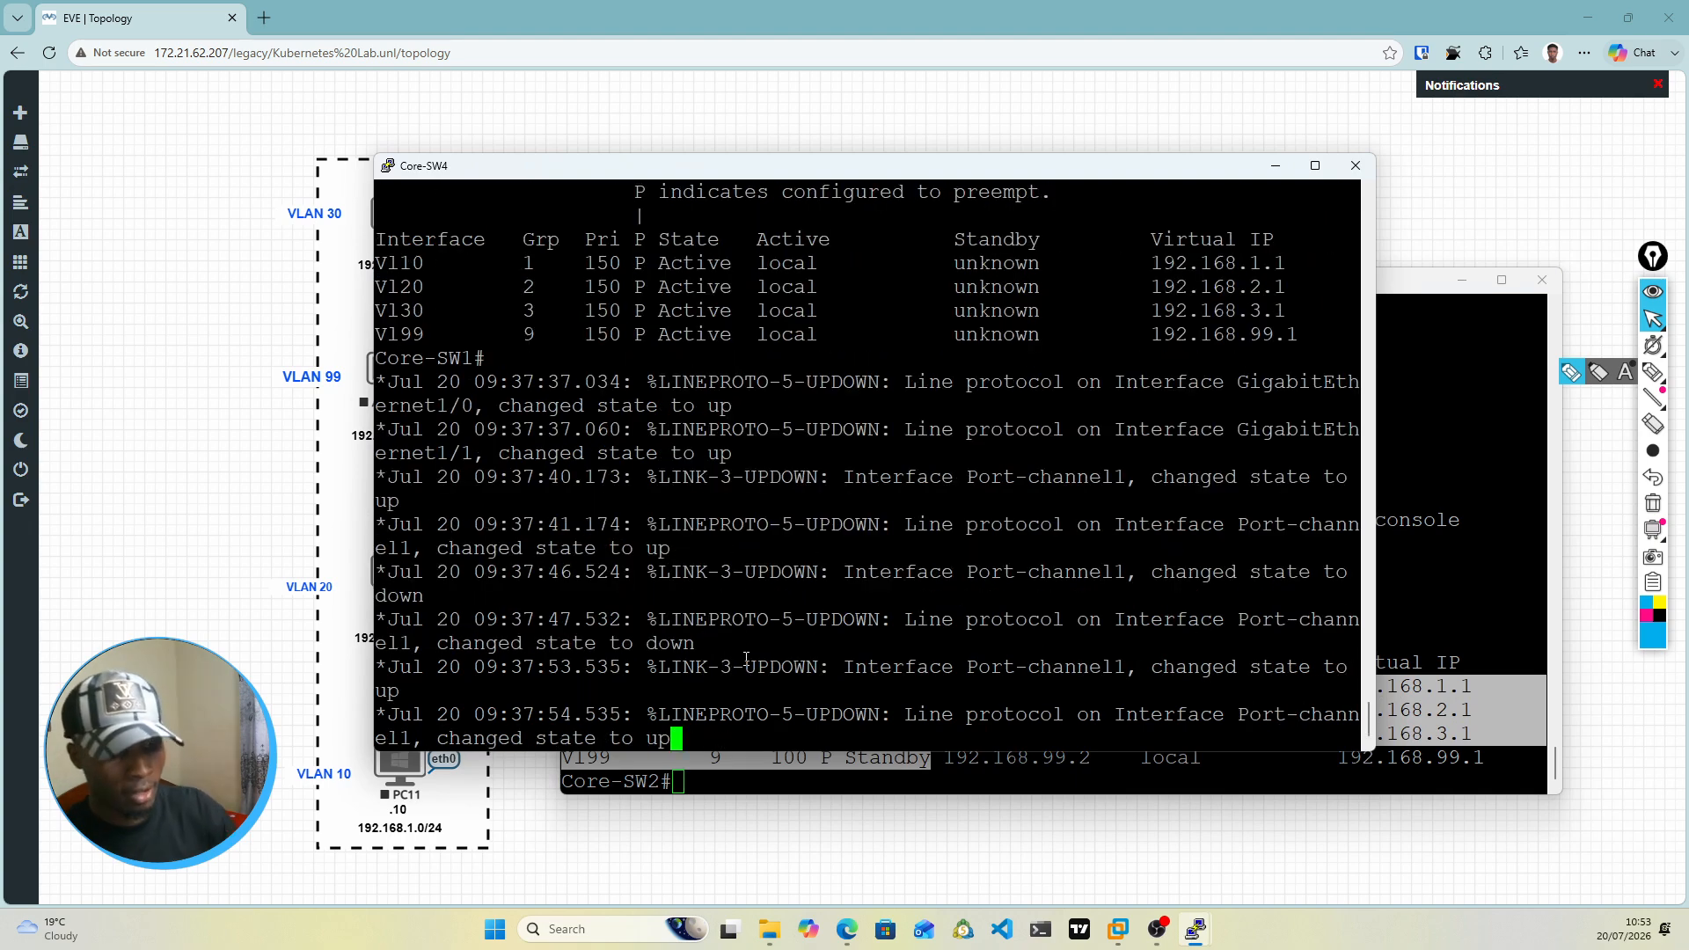
pyautogui.press('Return')
pyautogui.press('Return')
pyautogui.press('Return')
pyautogui.press('Return')
pyautogui.write('s')
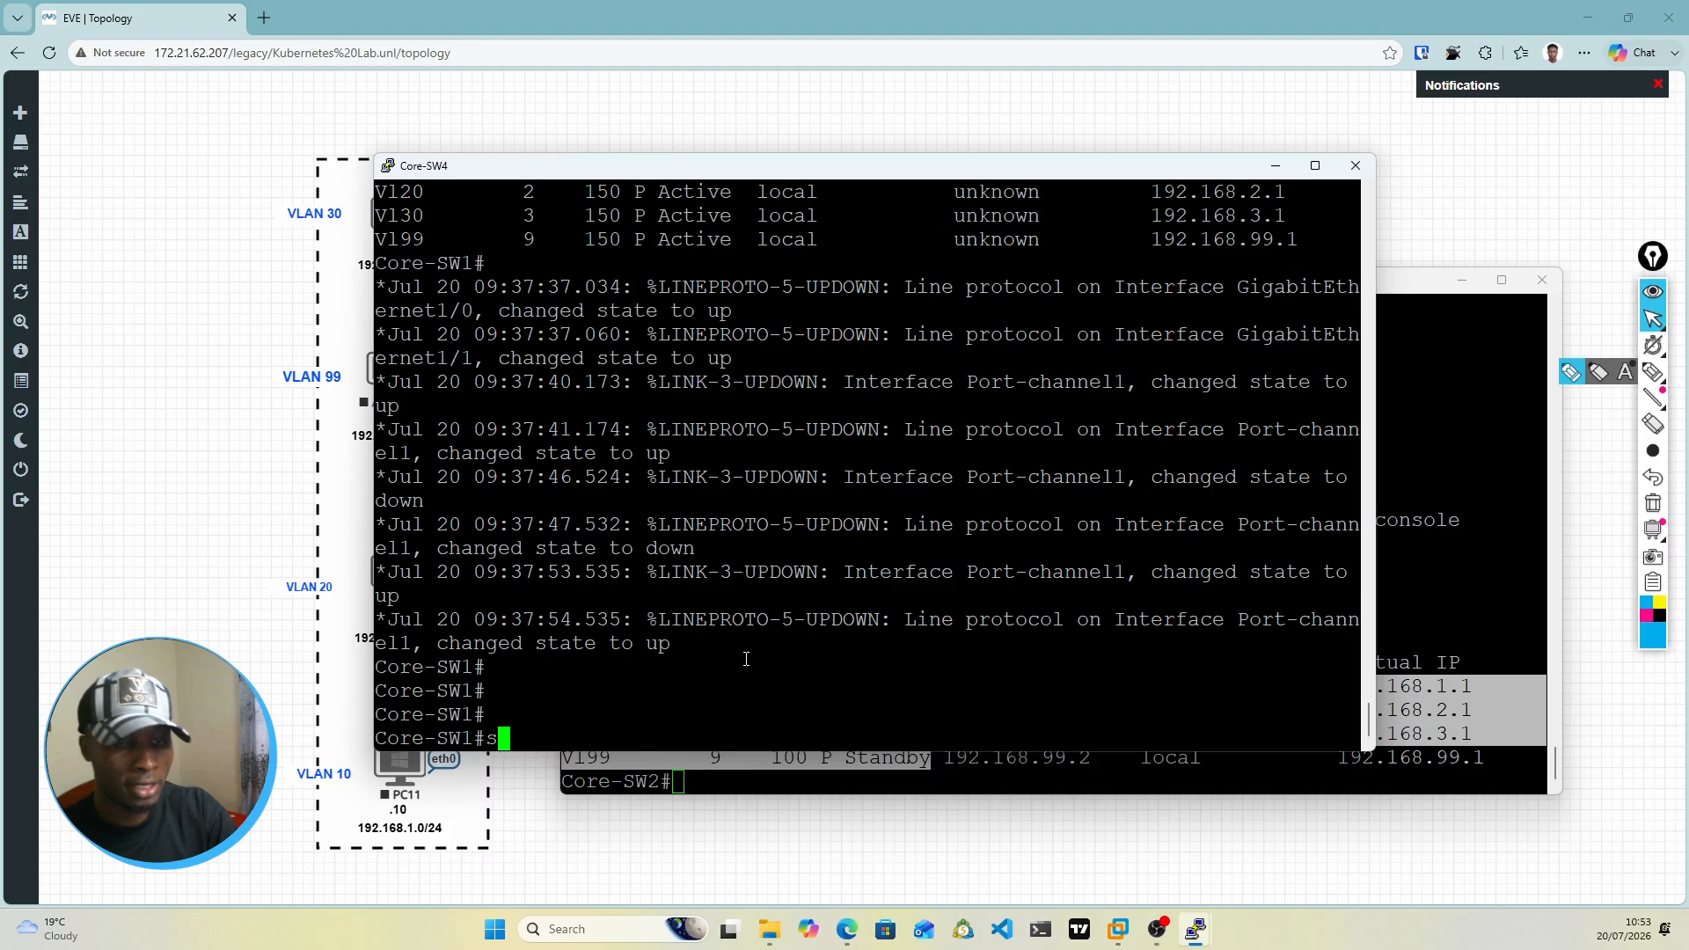
pyautogui.write('how stand')
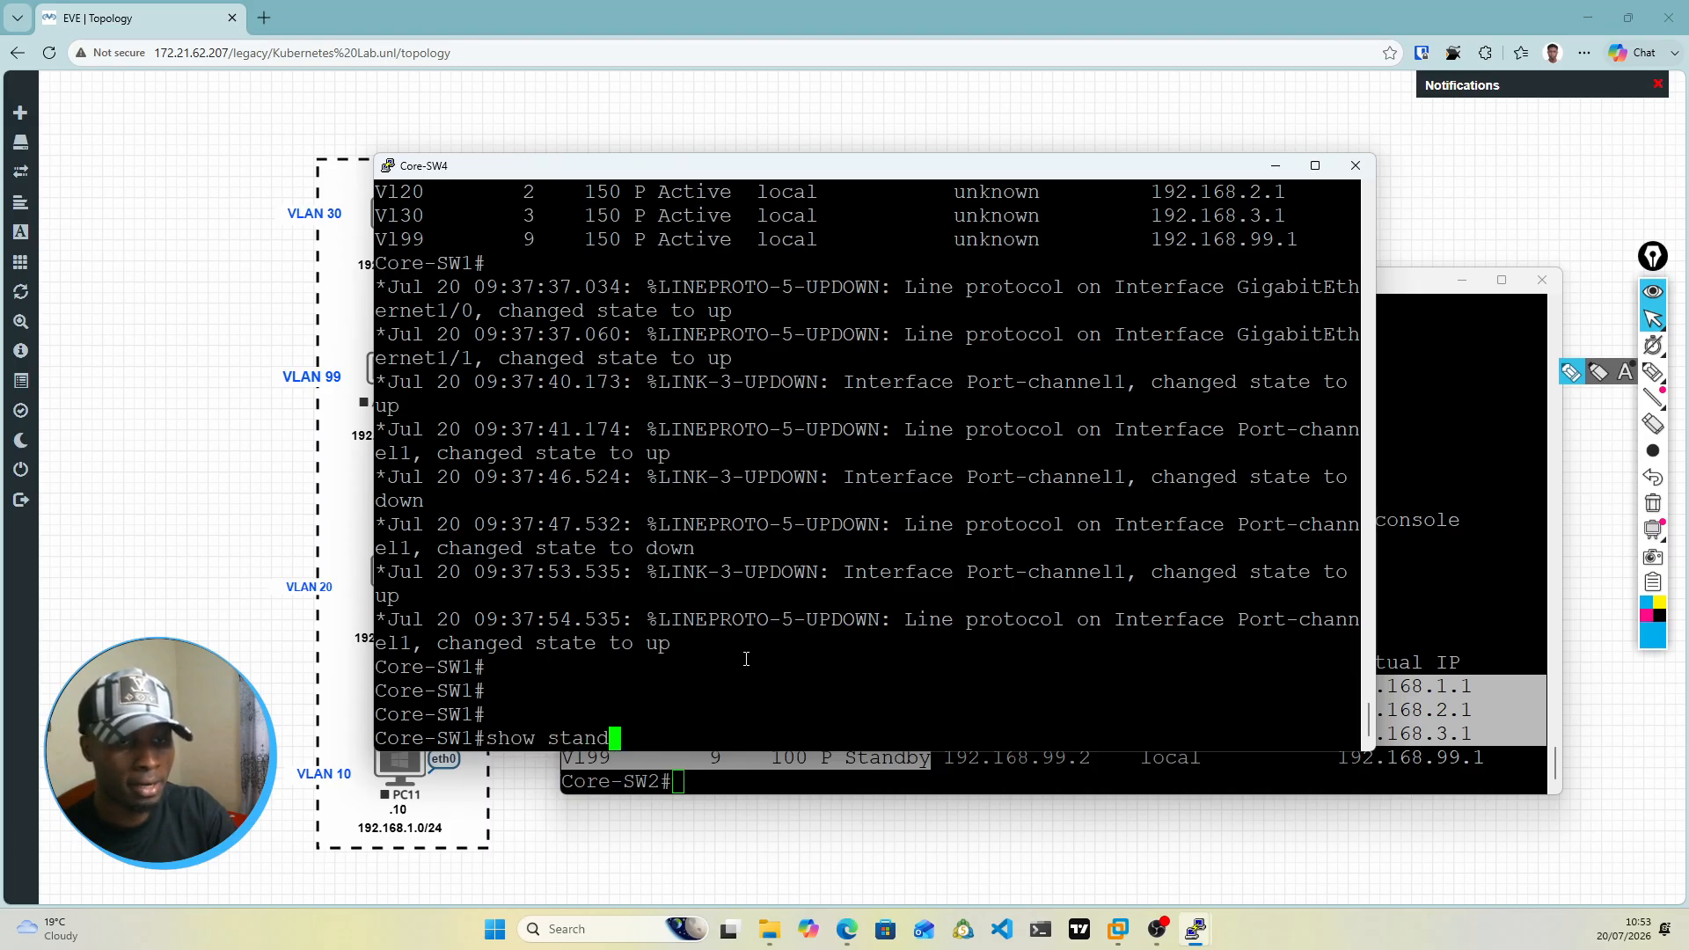
pyautogui.press('Tab')
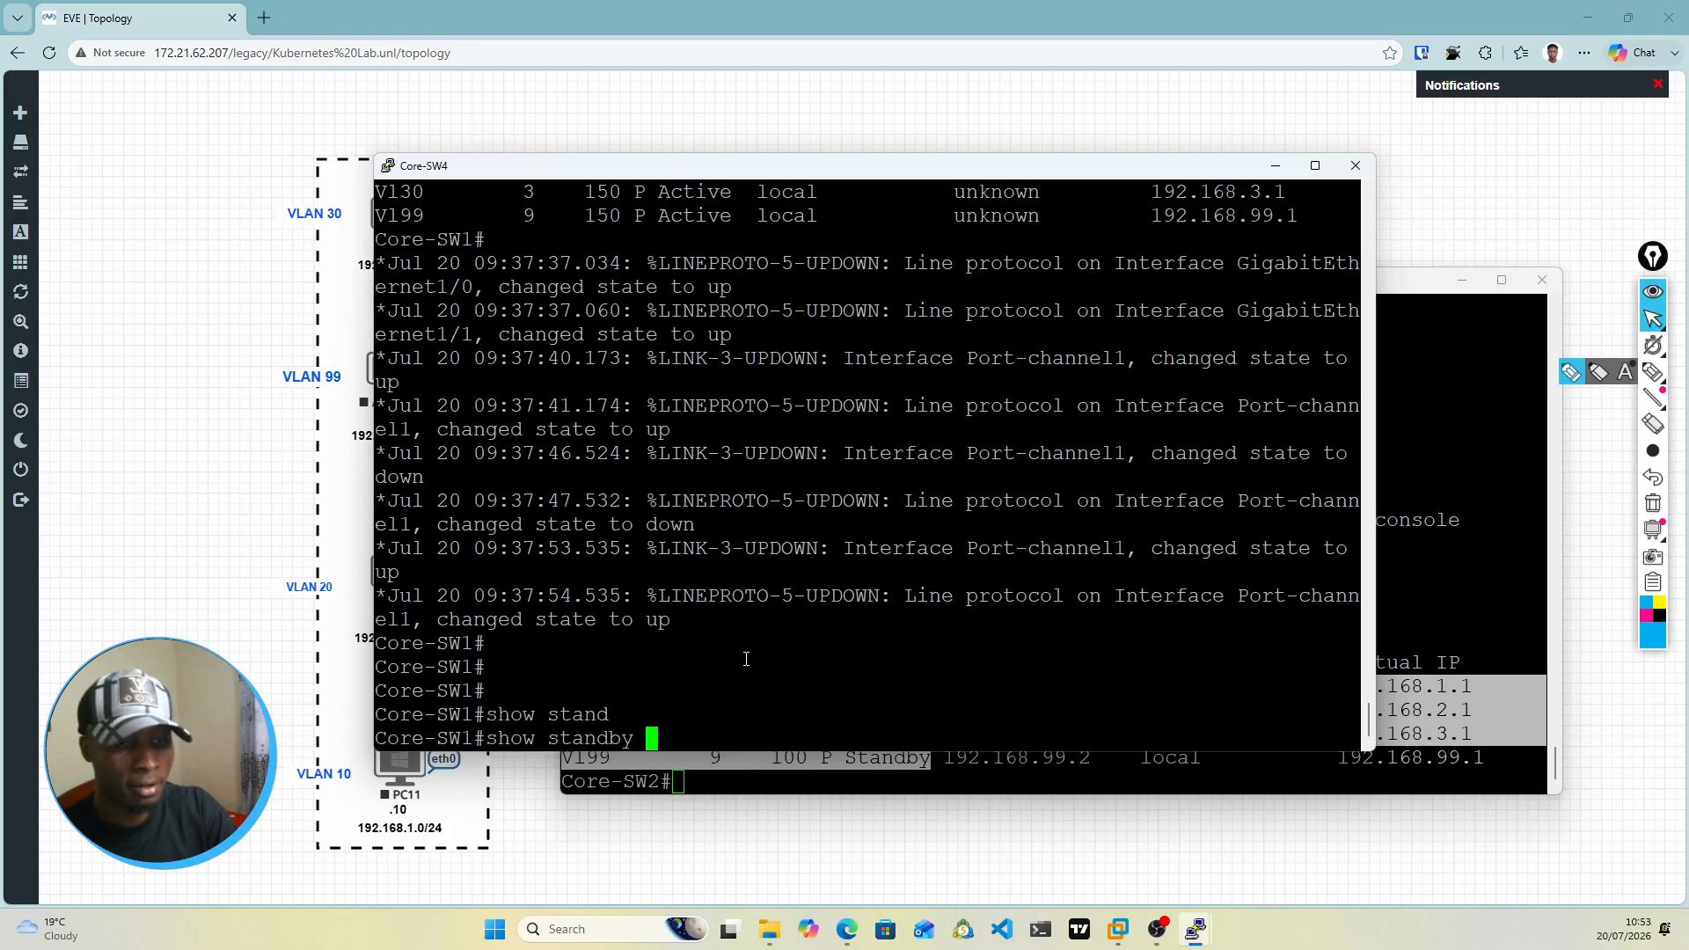
pyautogui.write('br')
pyautogui.press('Return')
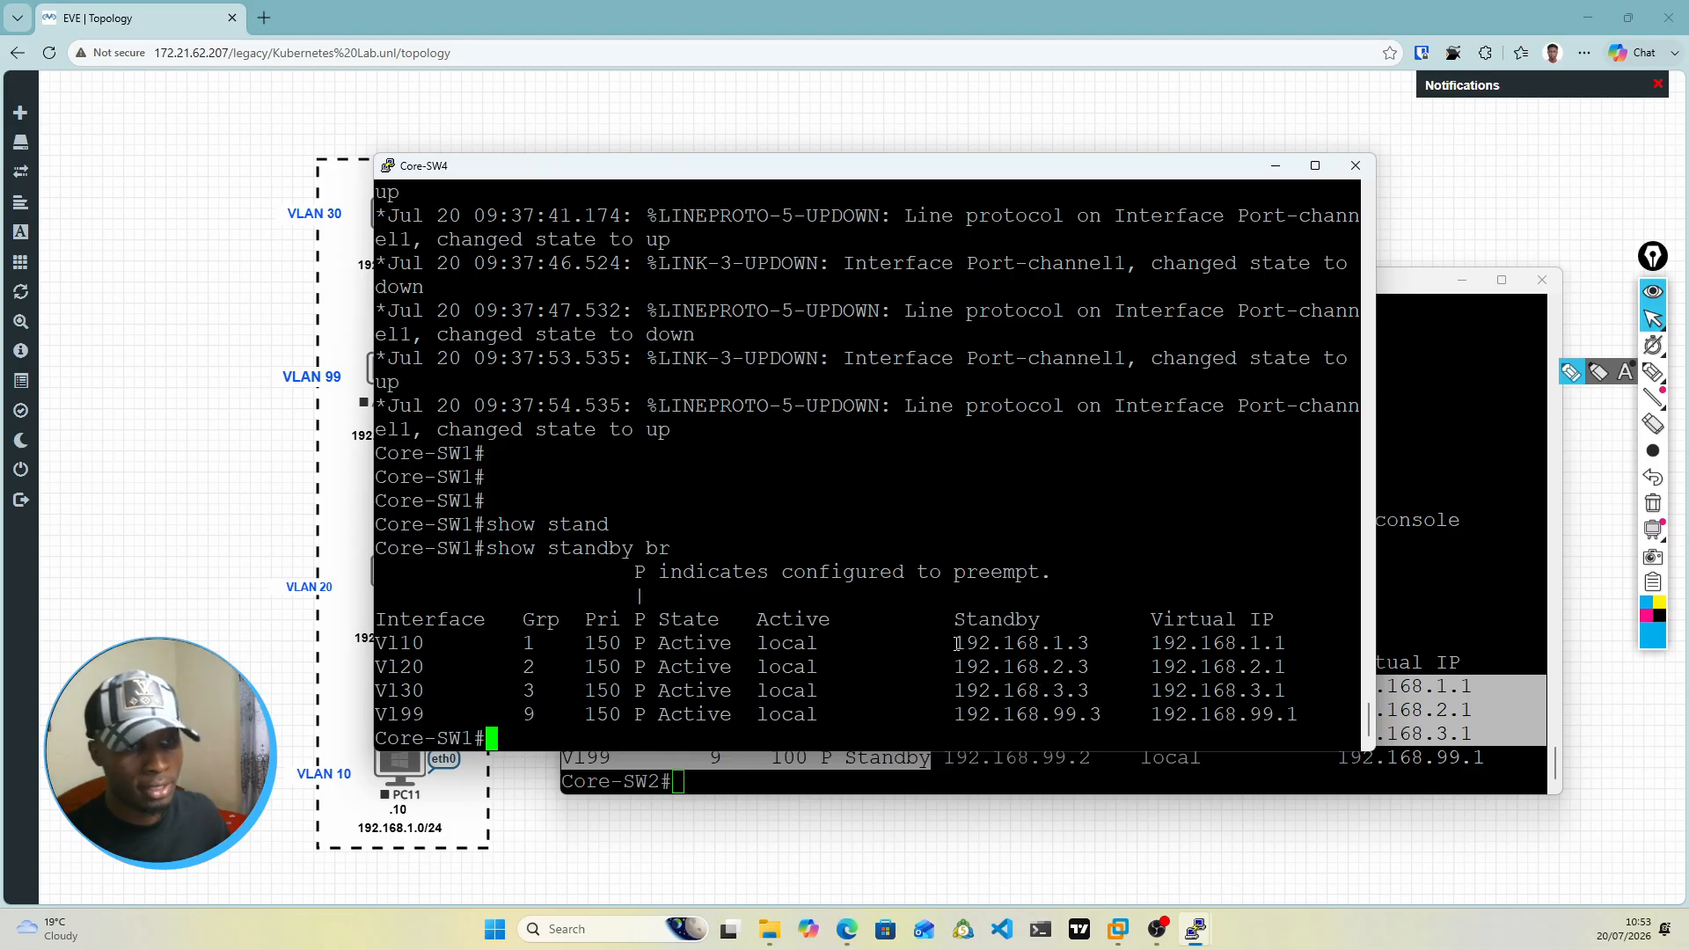
pyautogui.moveTo(947, 643); pyautogui.dragTo(1100, 731)
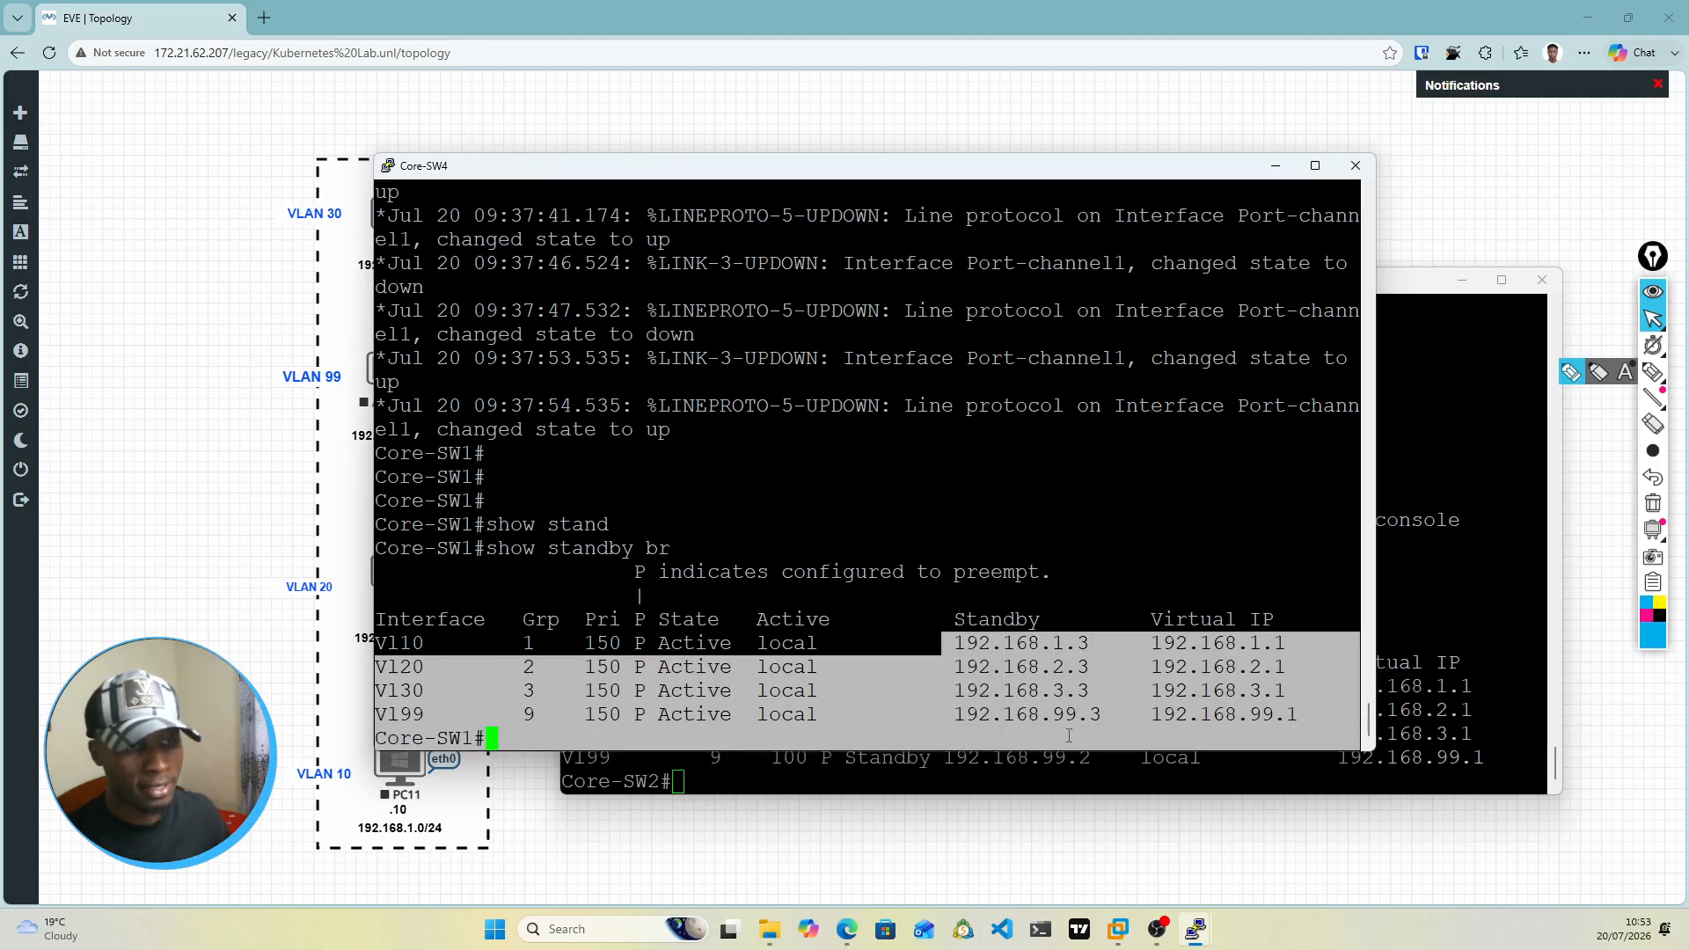
pyautogui.click(1084, 723)
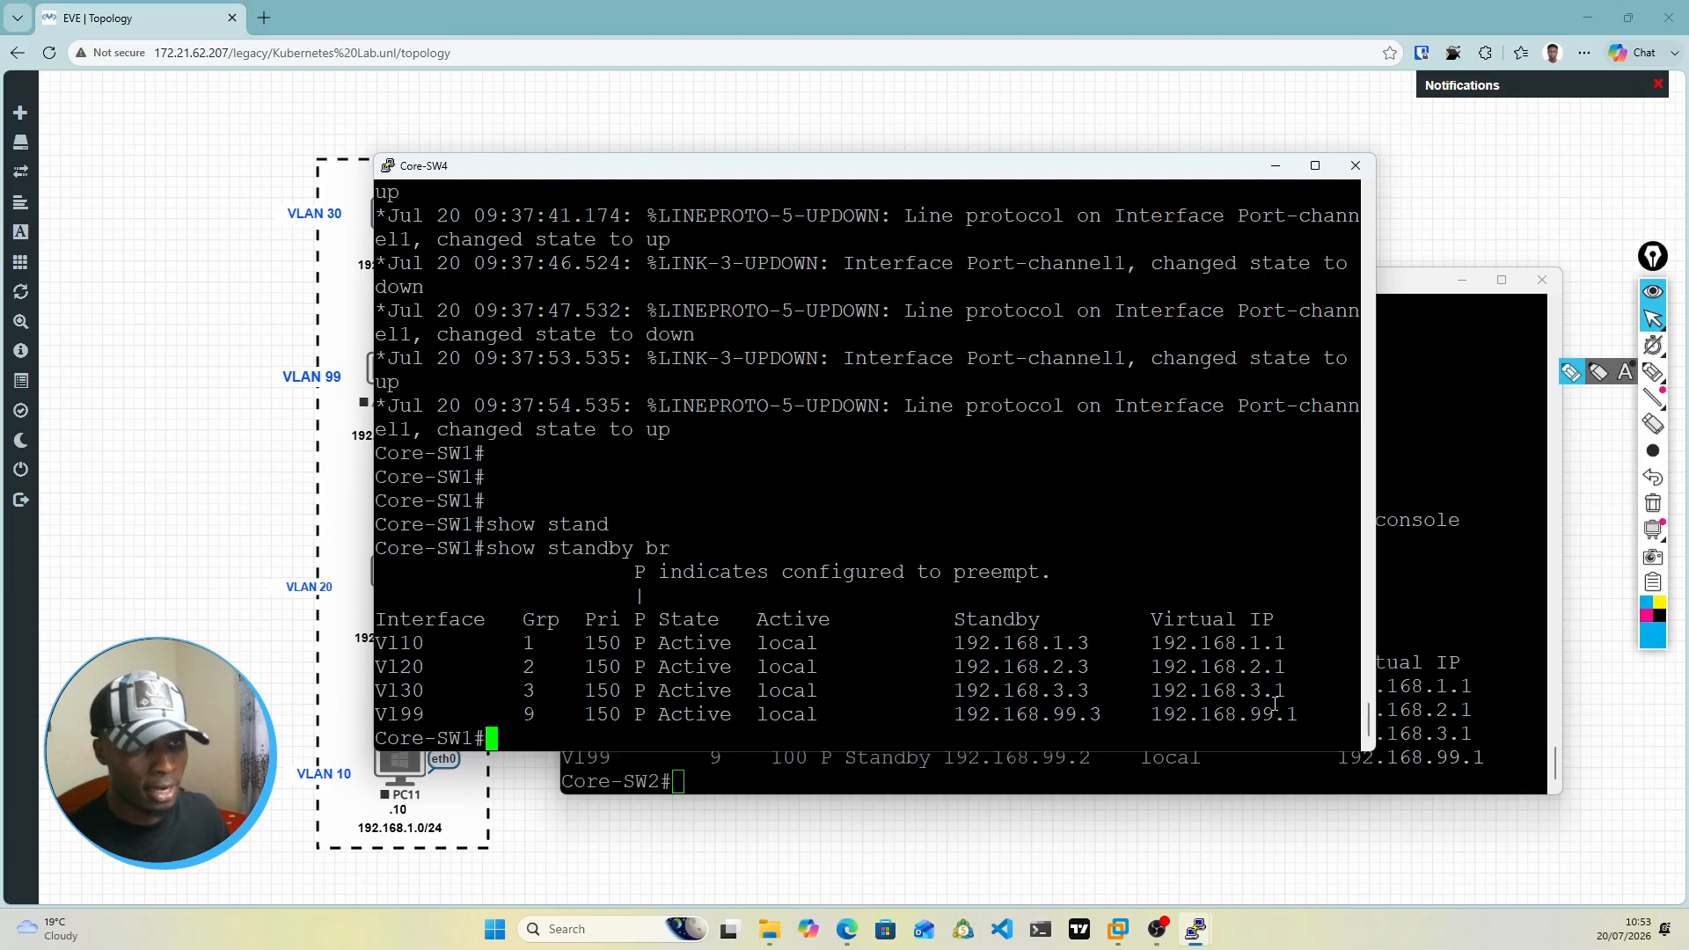
# Step: Compare the HSRP virtual IP addresses in the Core-SW3 and Core-SW4 consoles, and minimize both windows
pyautogui.click(1399, 545)
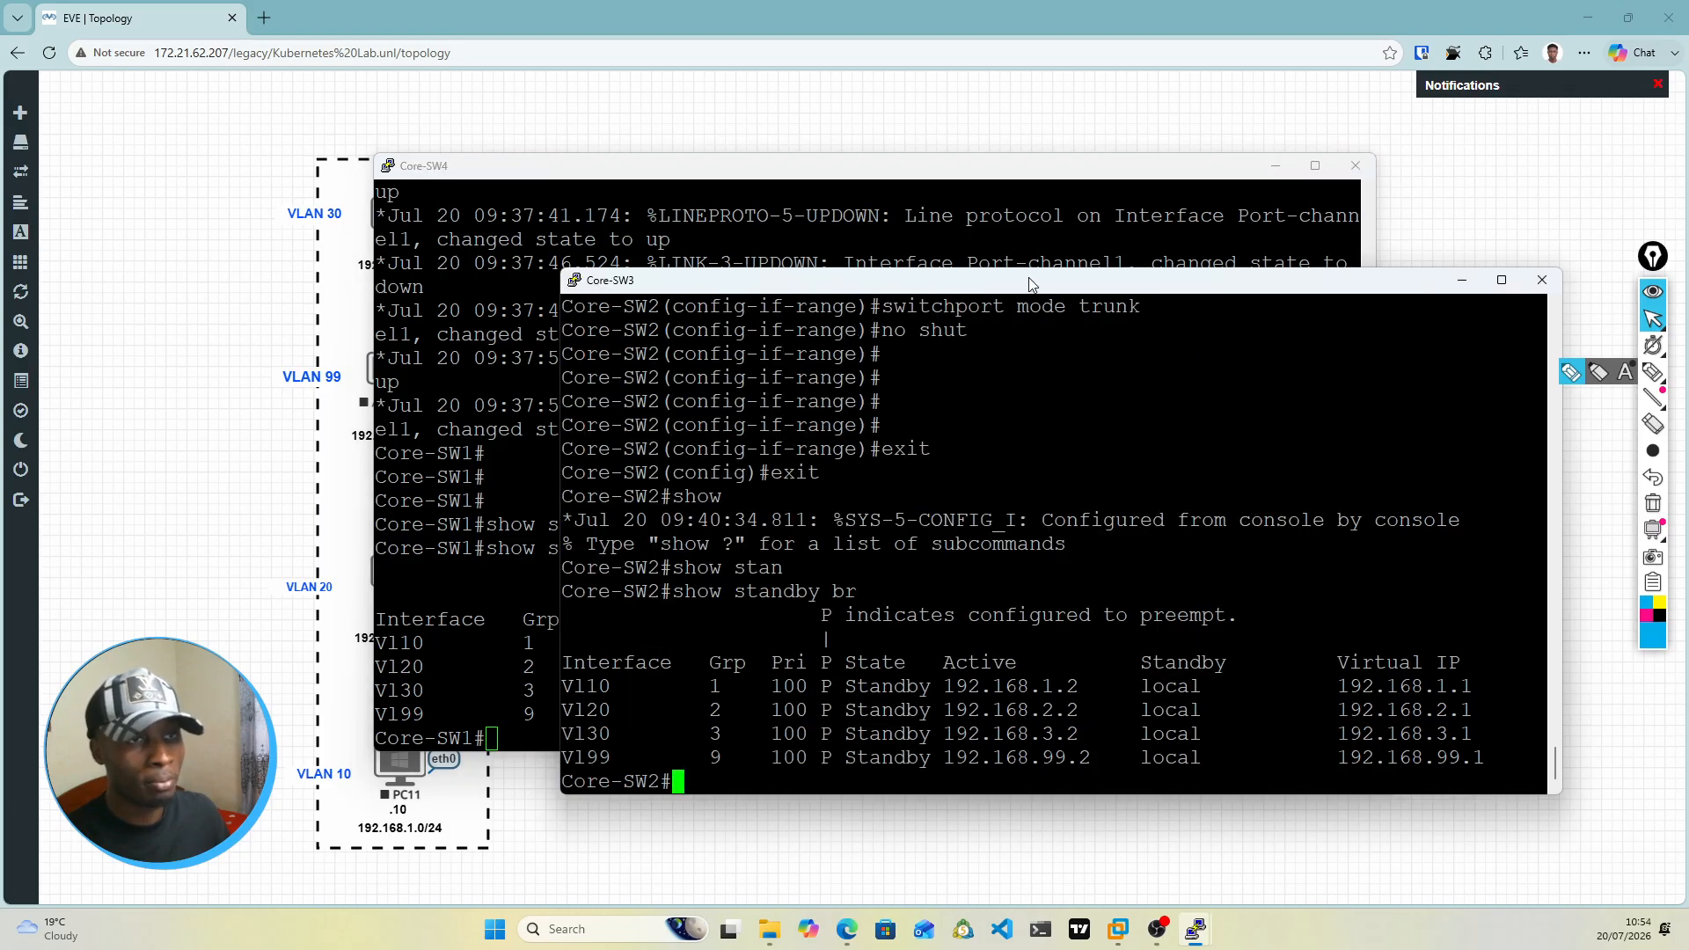
pyautogui.moveTo(1032, 286); pyautogui.dragTo(1007, 229)
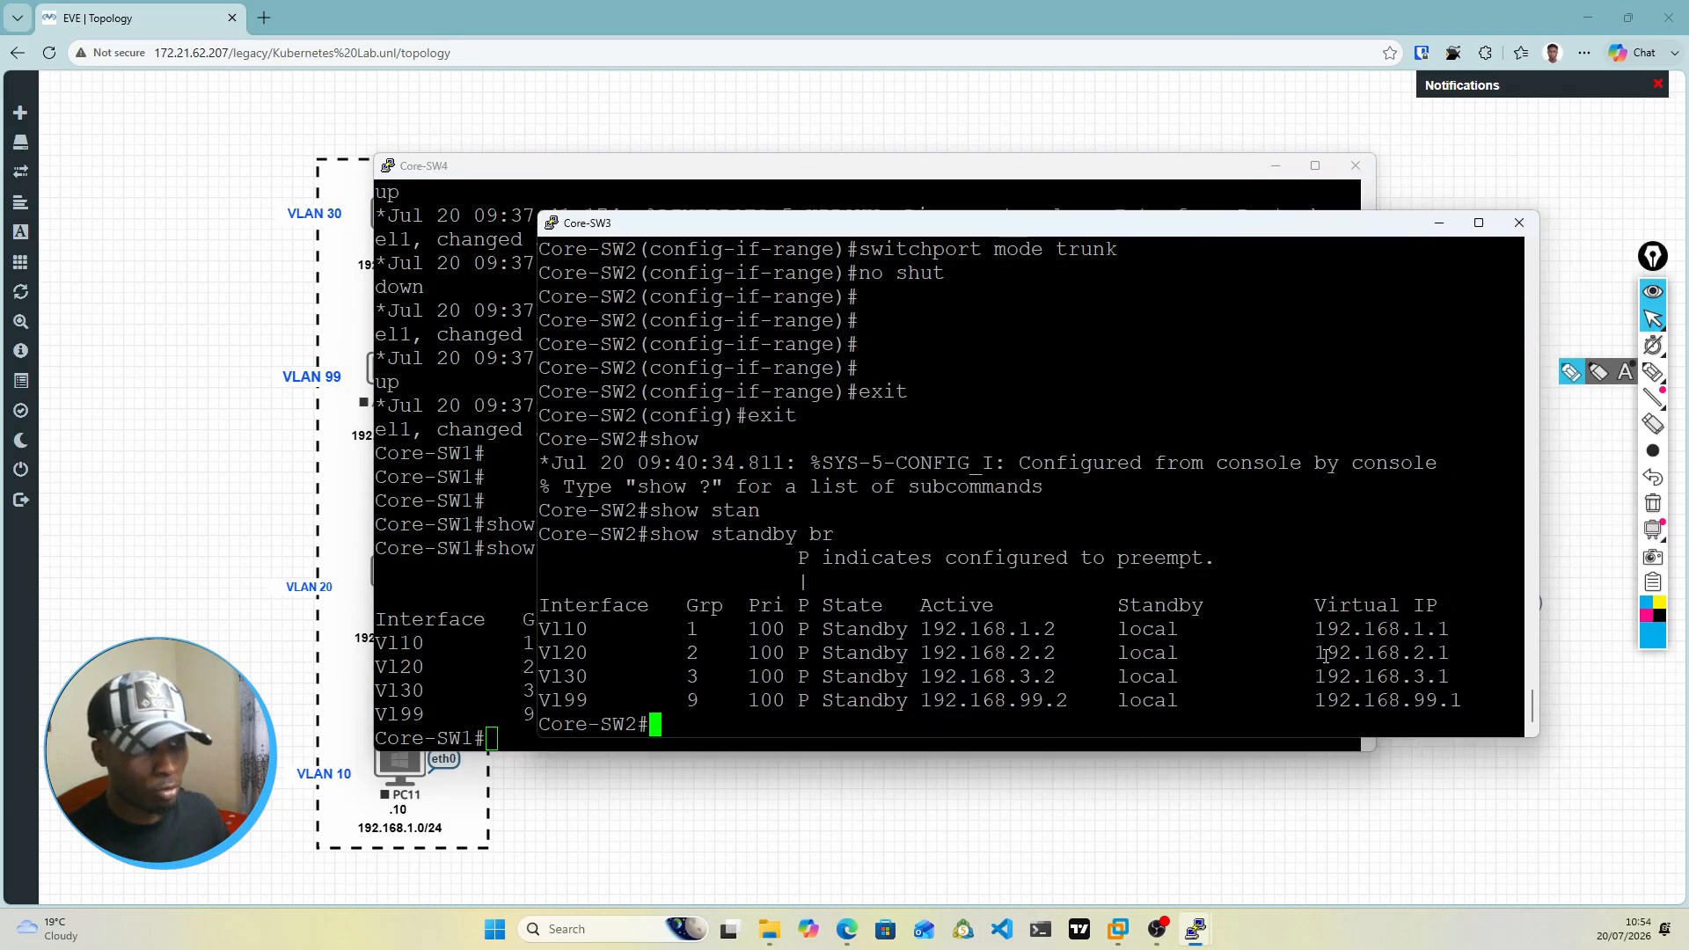
pyautogui.moveTo(1303, 628); pyautogui.dragTo(1465, 699)
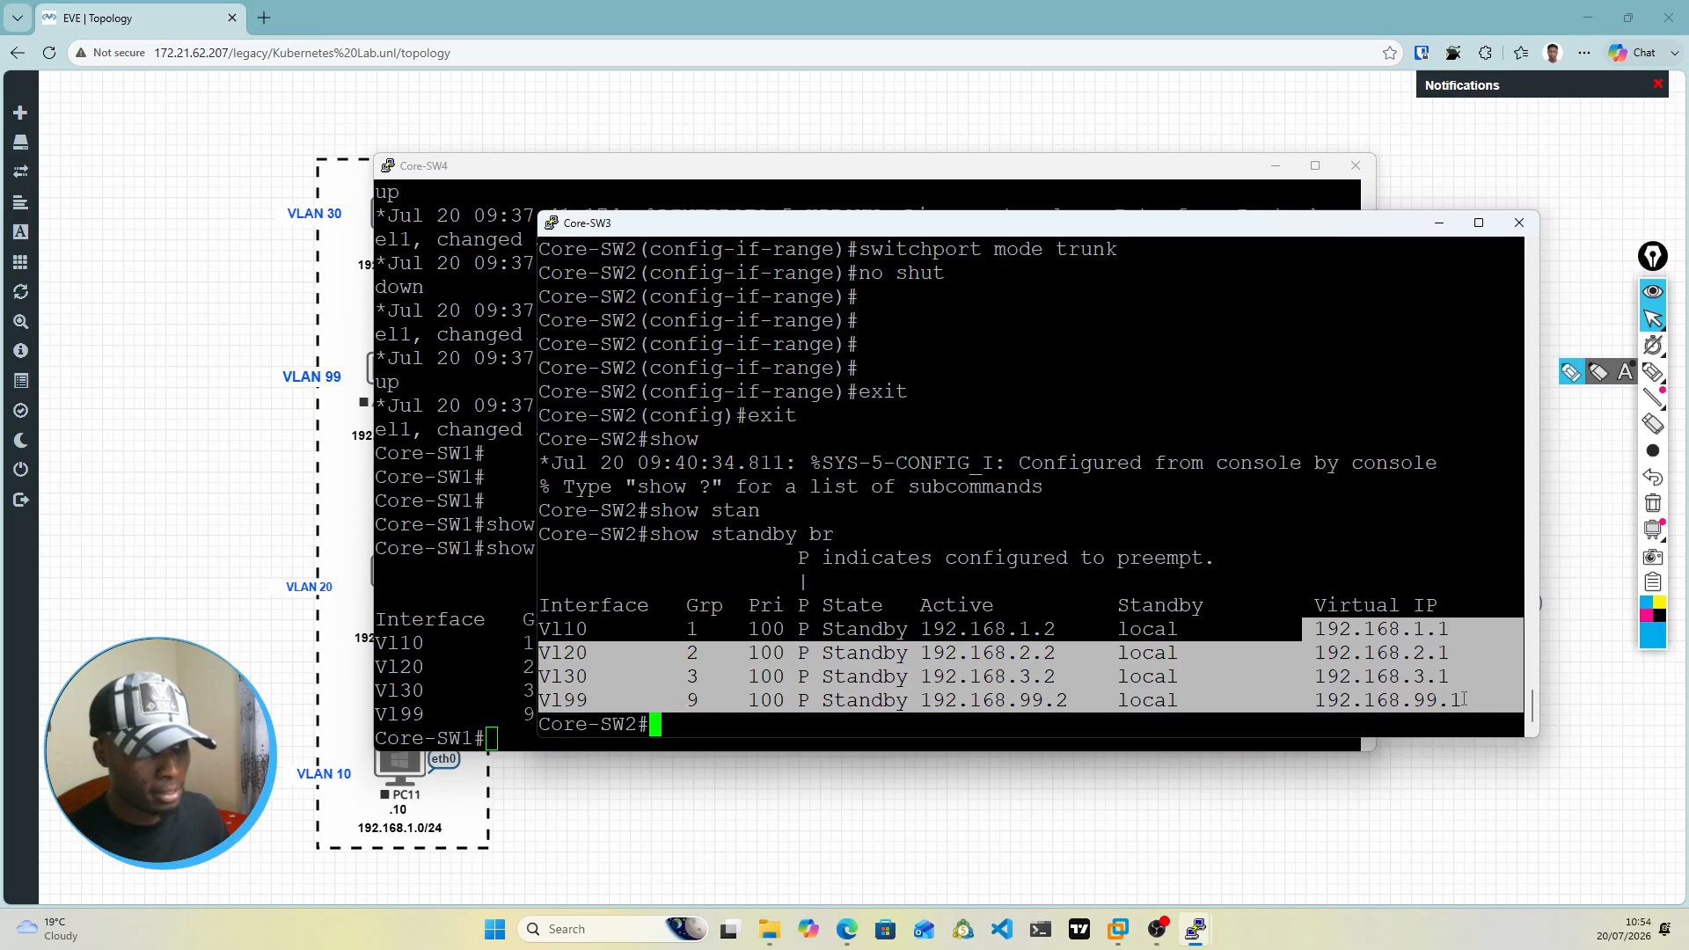
pyautogui.click(946, 510)
pyautogui.click(447, 423)
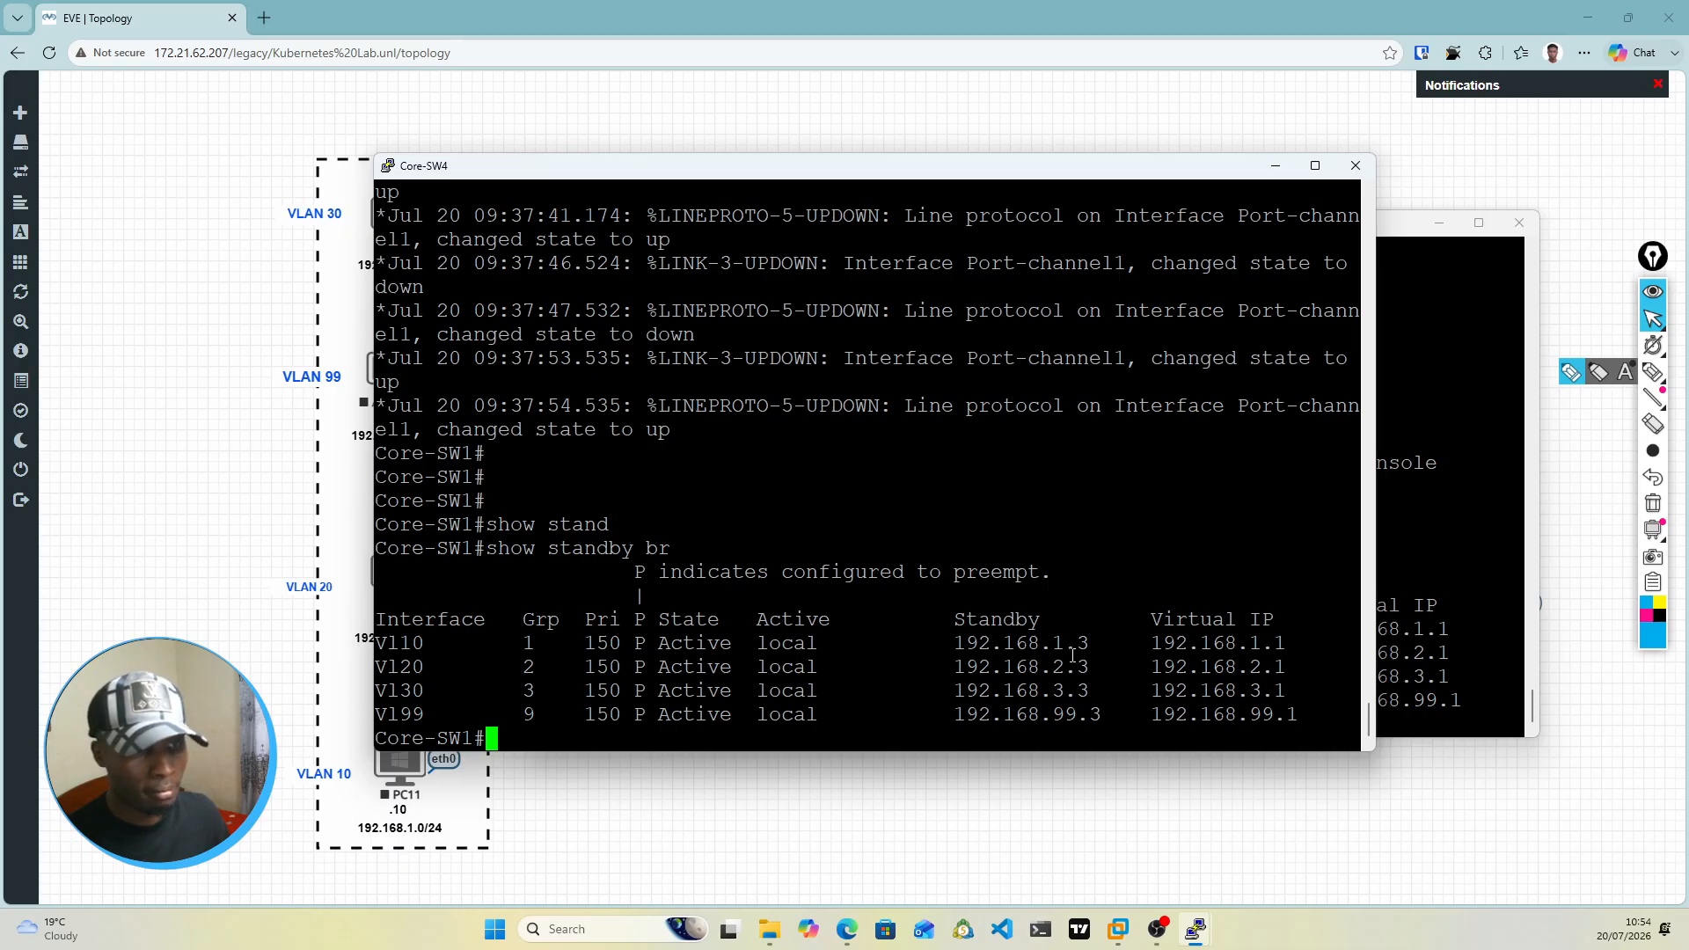
pyautogui.moveTo(1150, 643); pyautogui.dragTo(1291, 713)
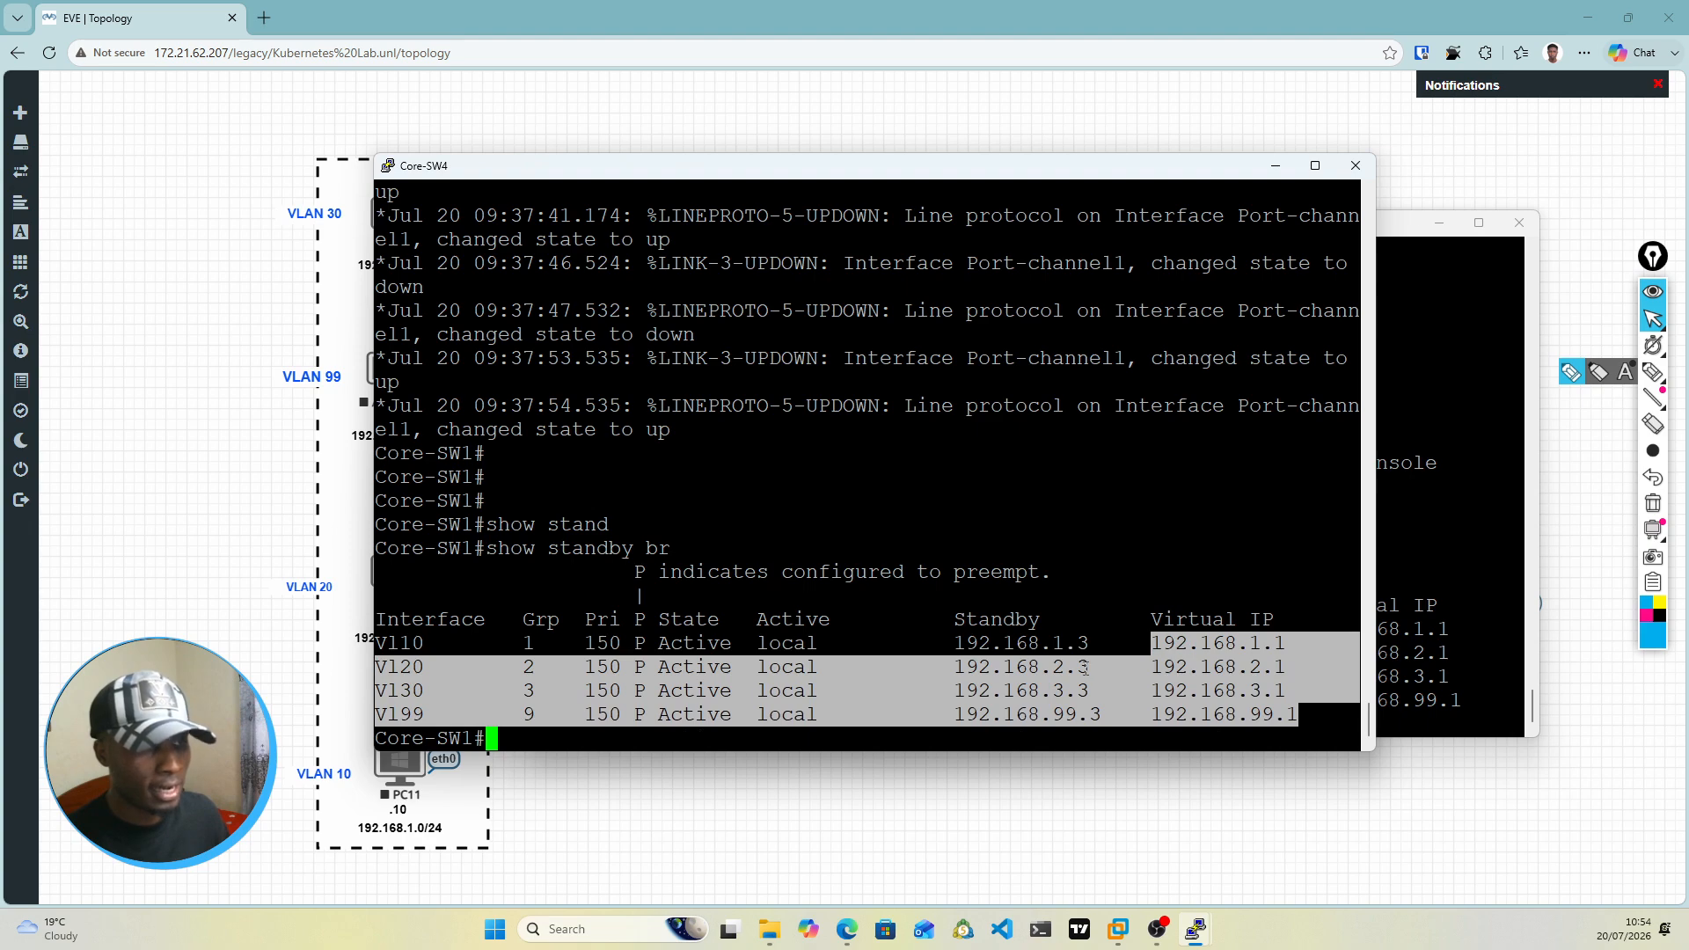
pyautogui.click(1415, 572)
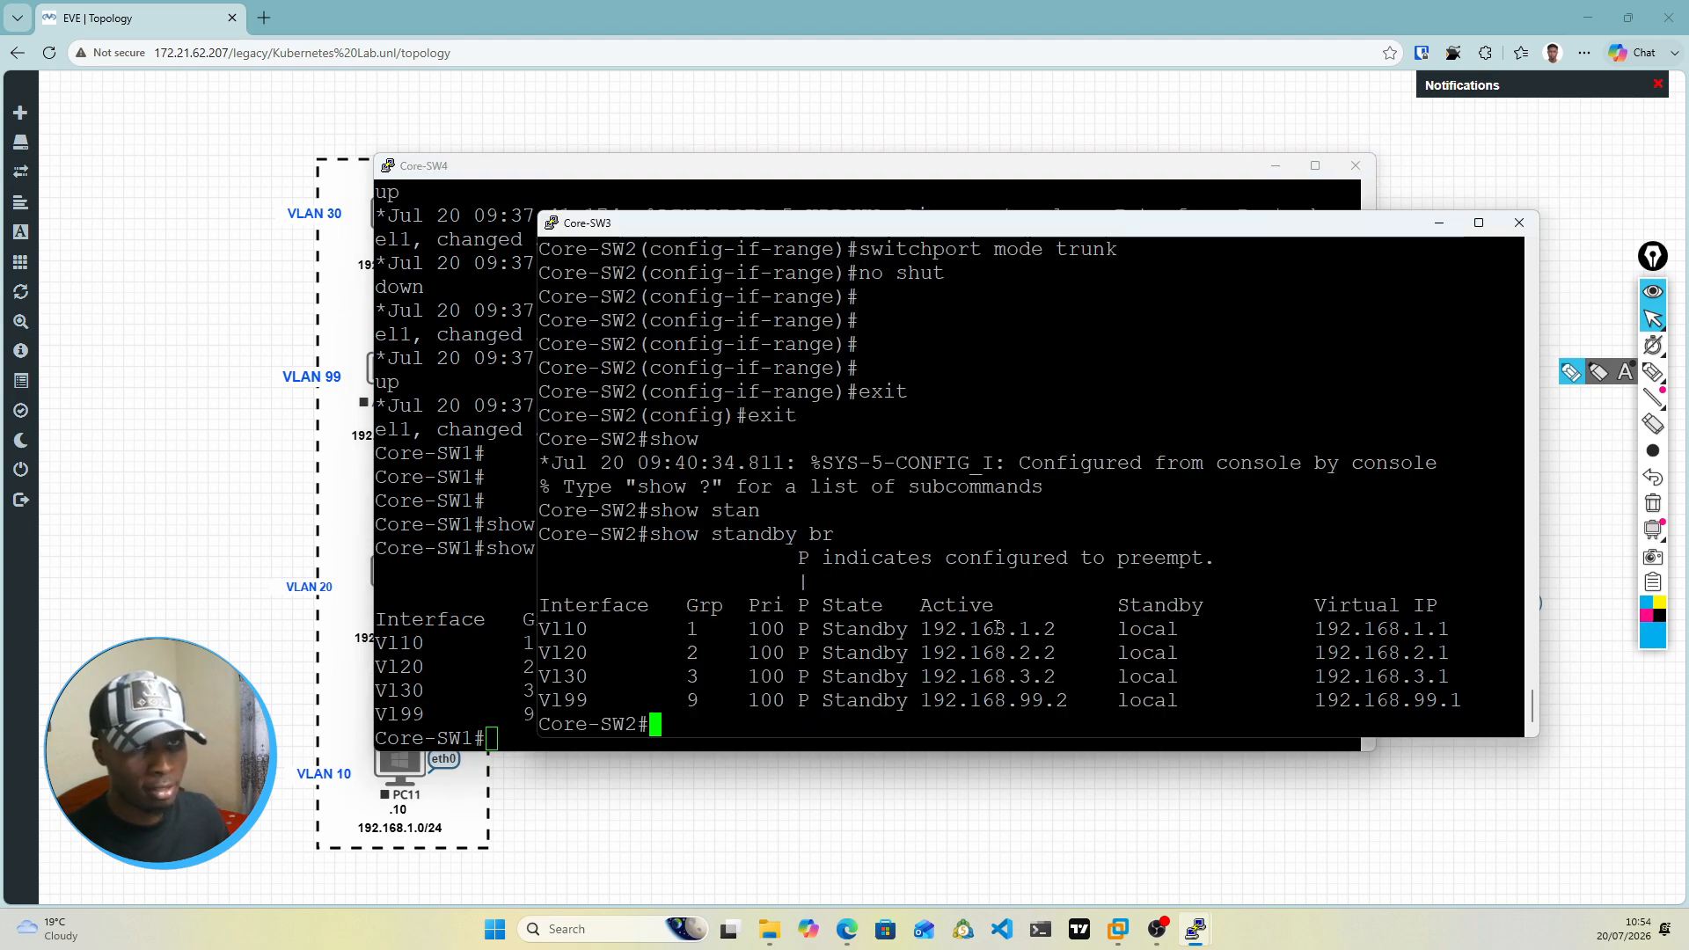
pyautogui.click(491, 462)
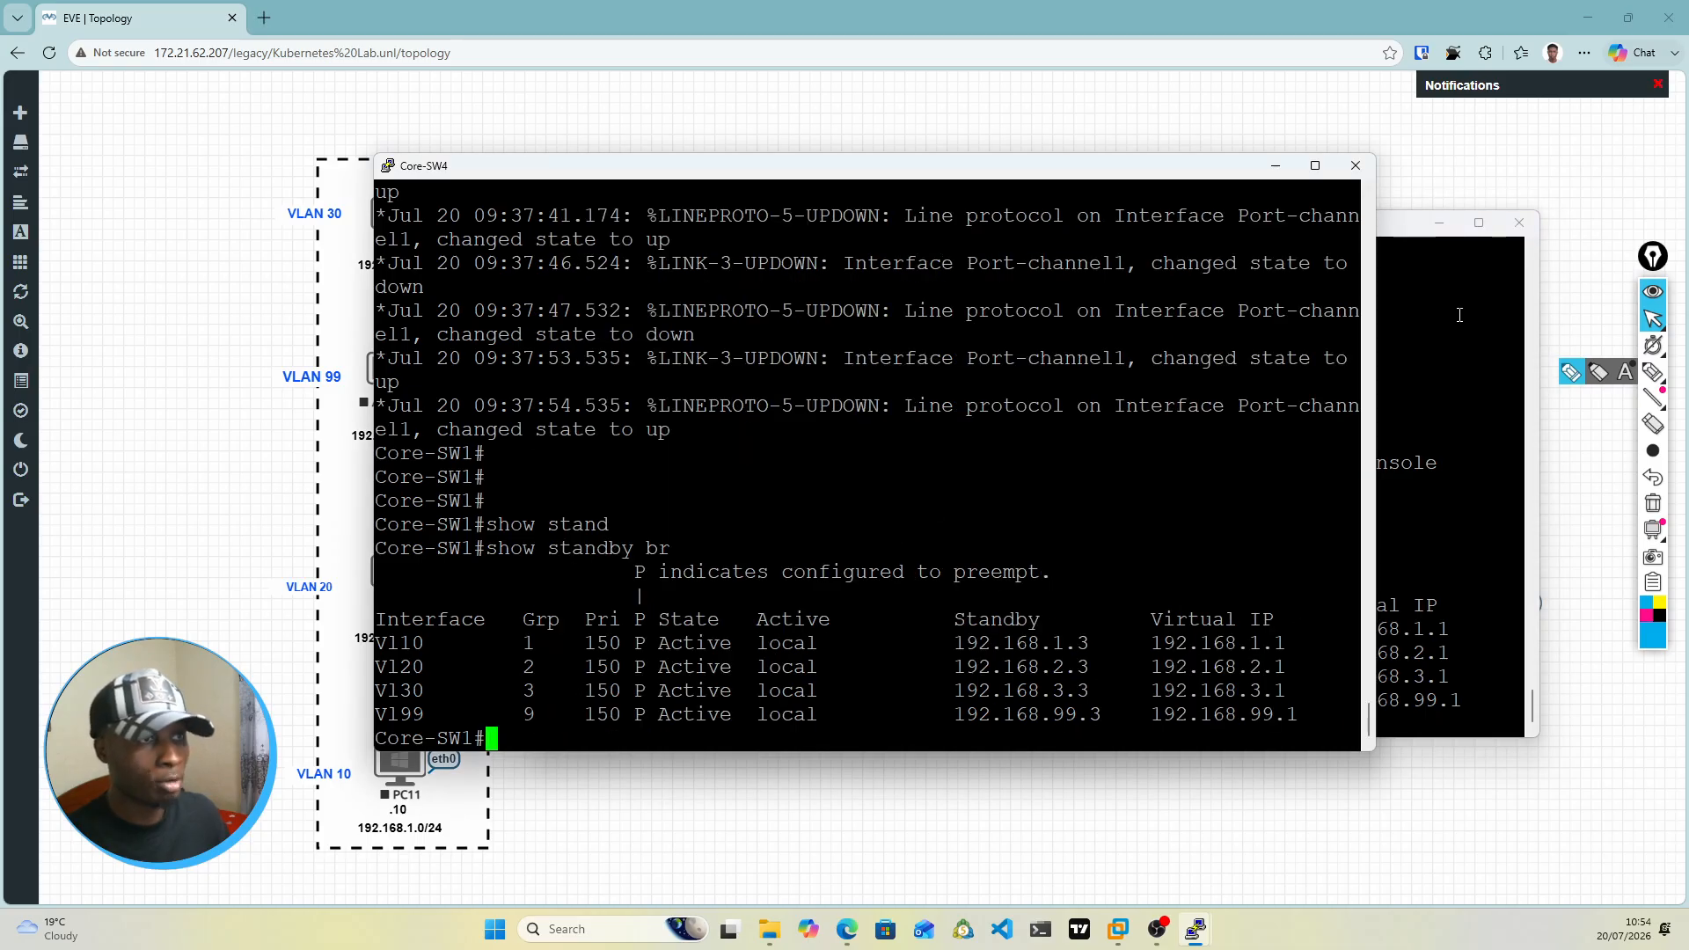
pyautogui.click(1280, 164)
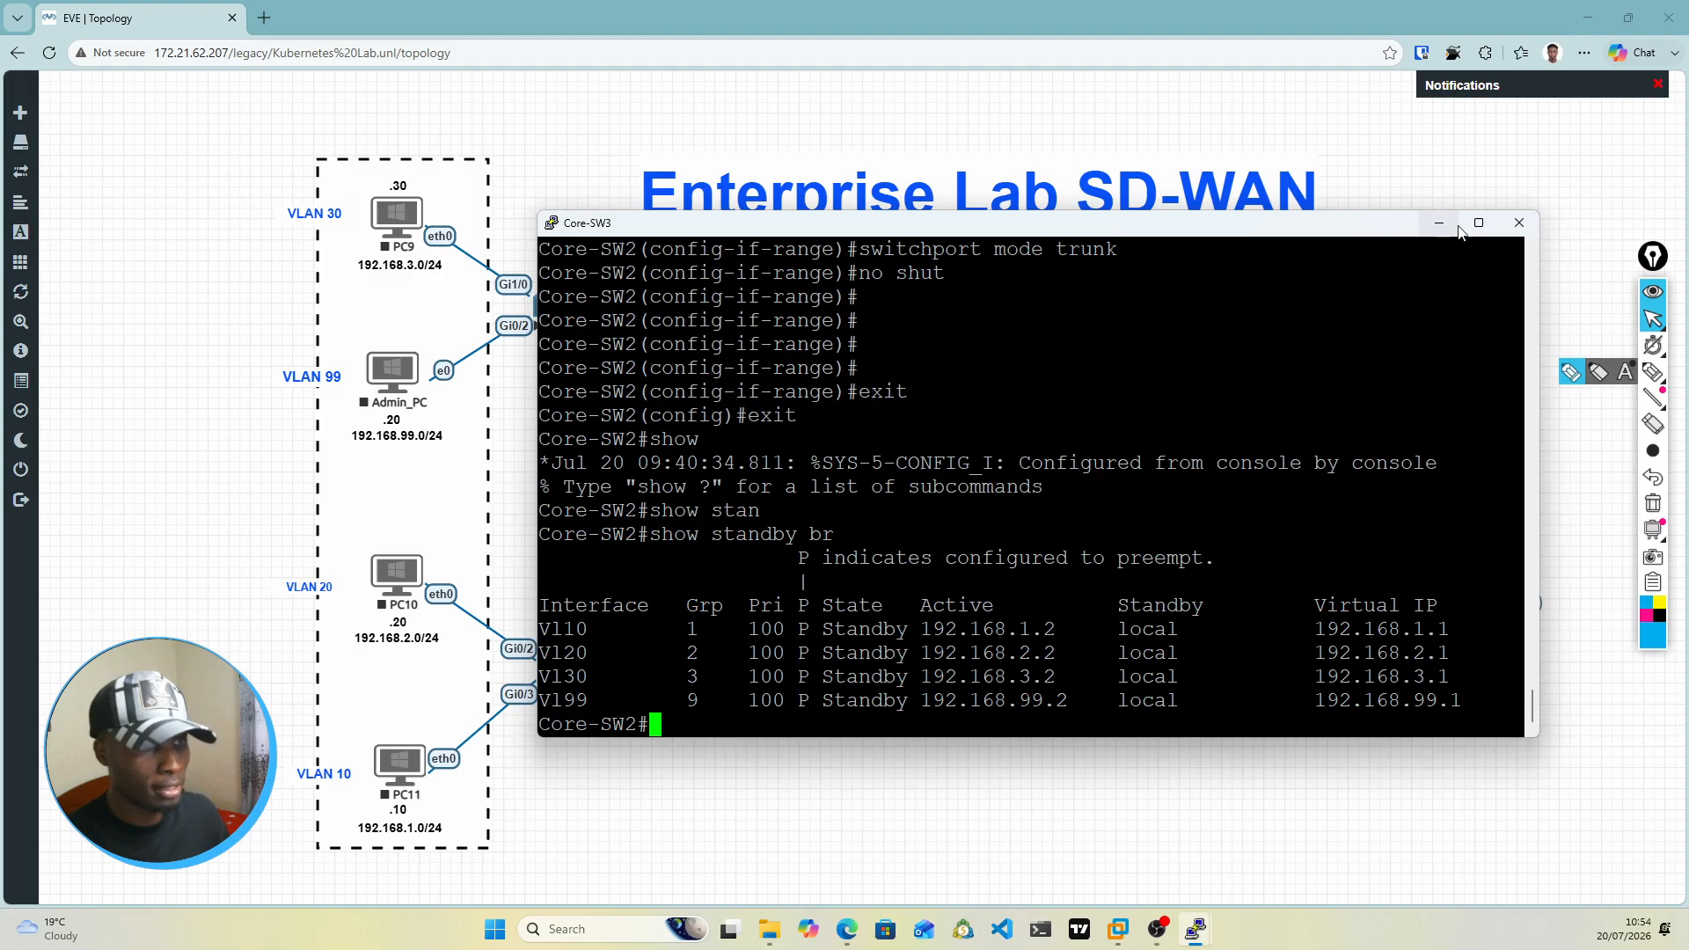
pyautogui.click(1443, 224)
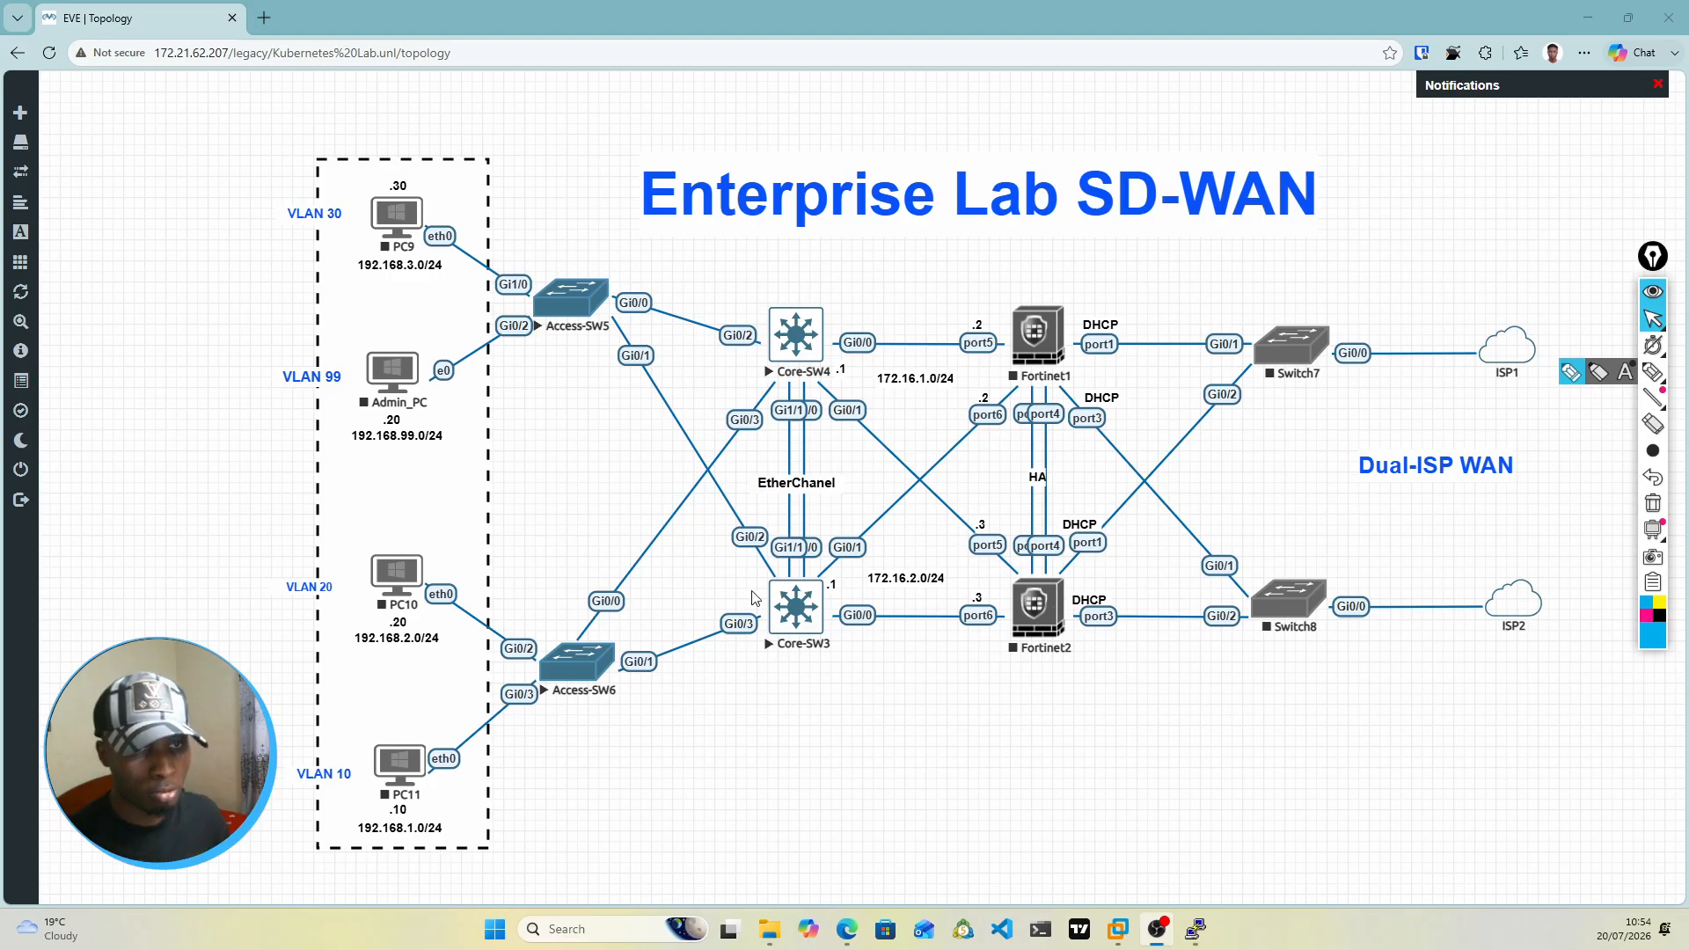
# Step: Save the running configuration in the Core-SW3 console with write memory and check on the save
pyautogui.moveTo(1202, 938)
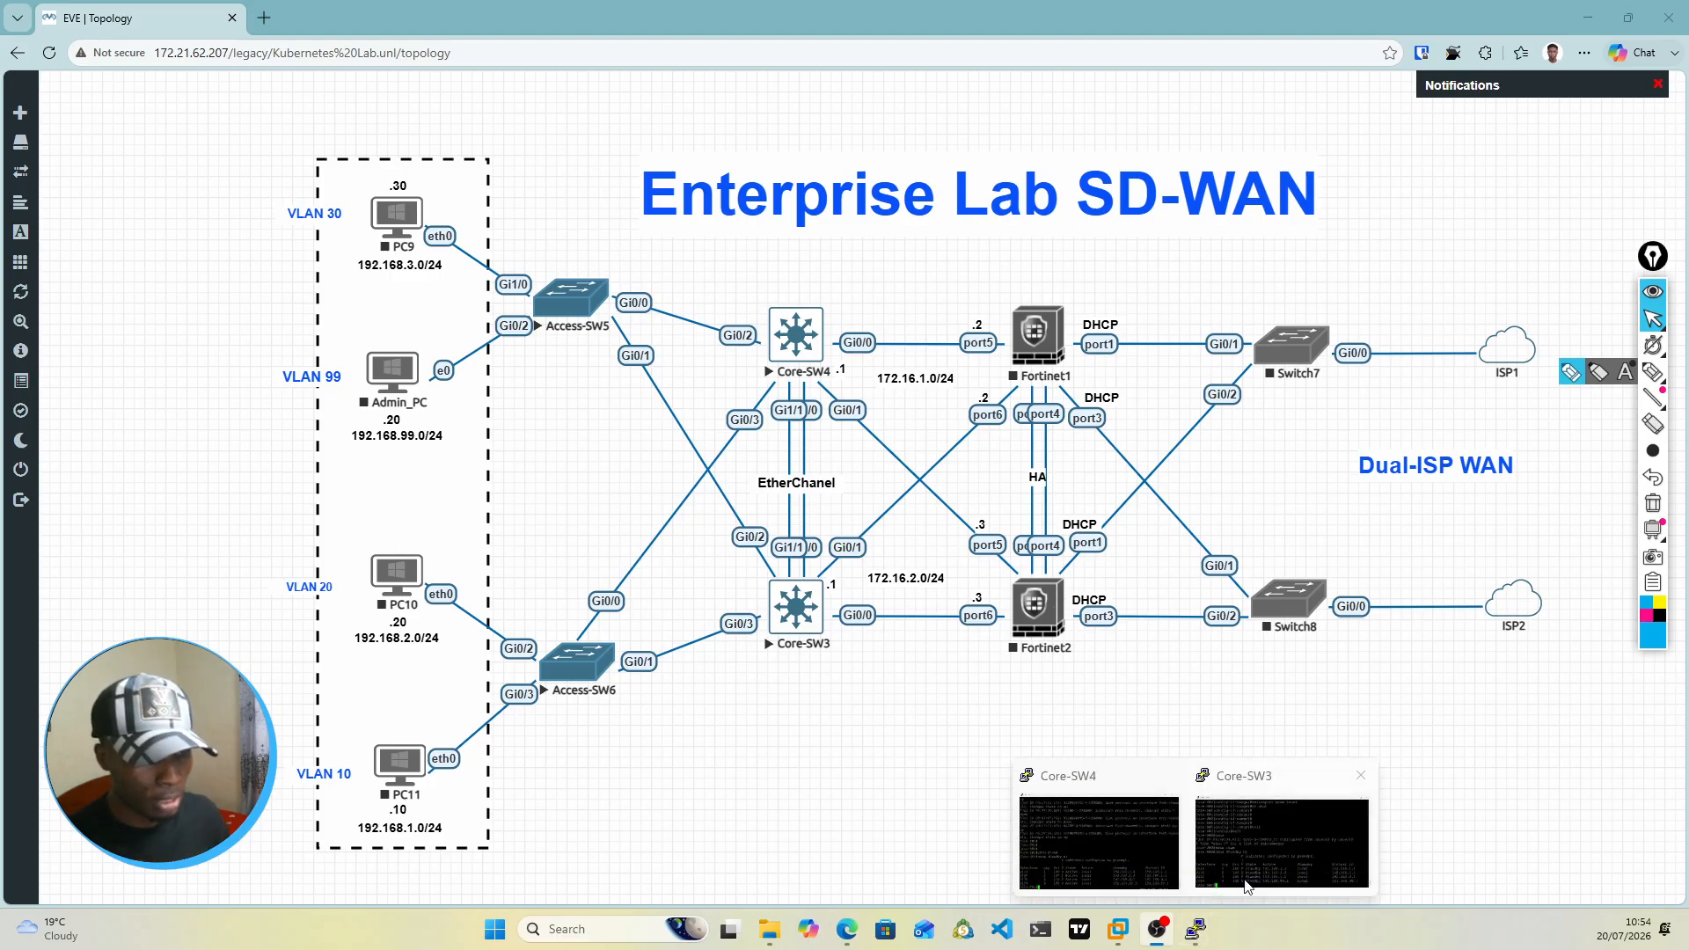
pyautogui.click(1277, 854)
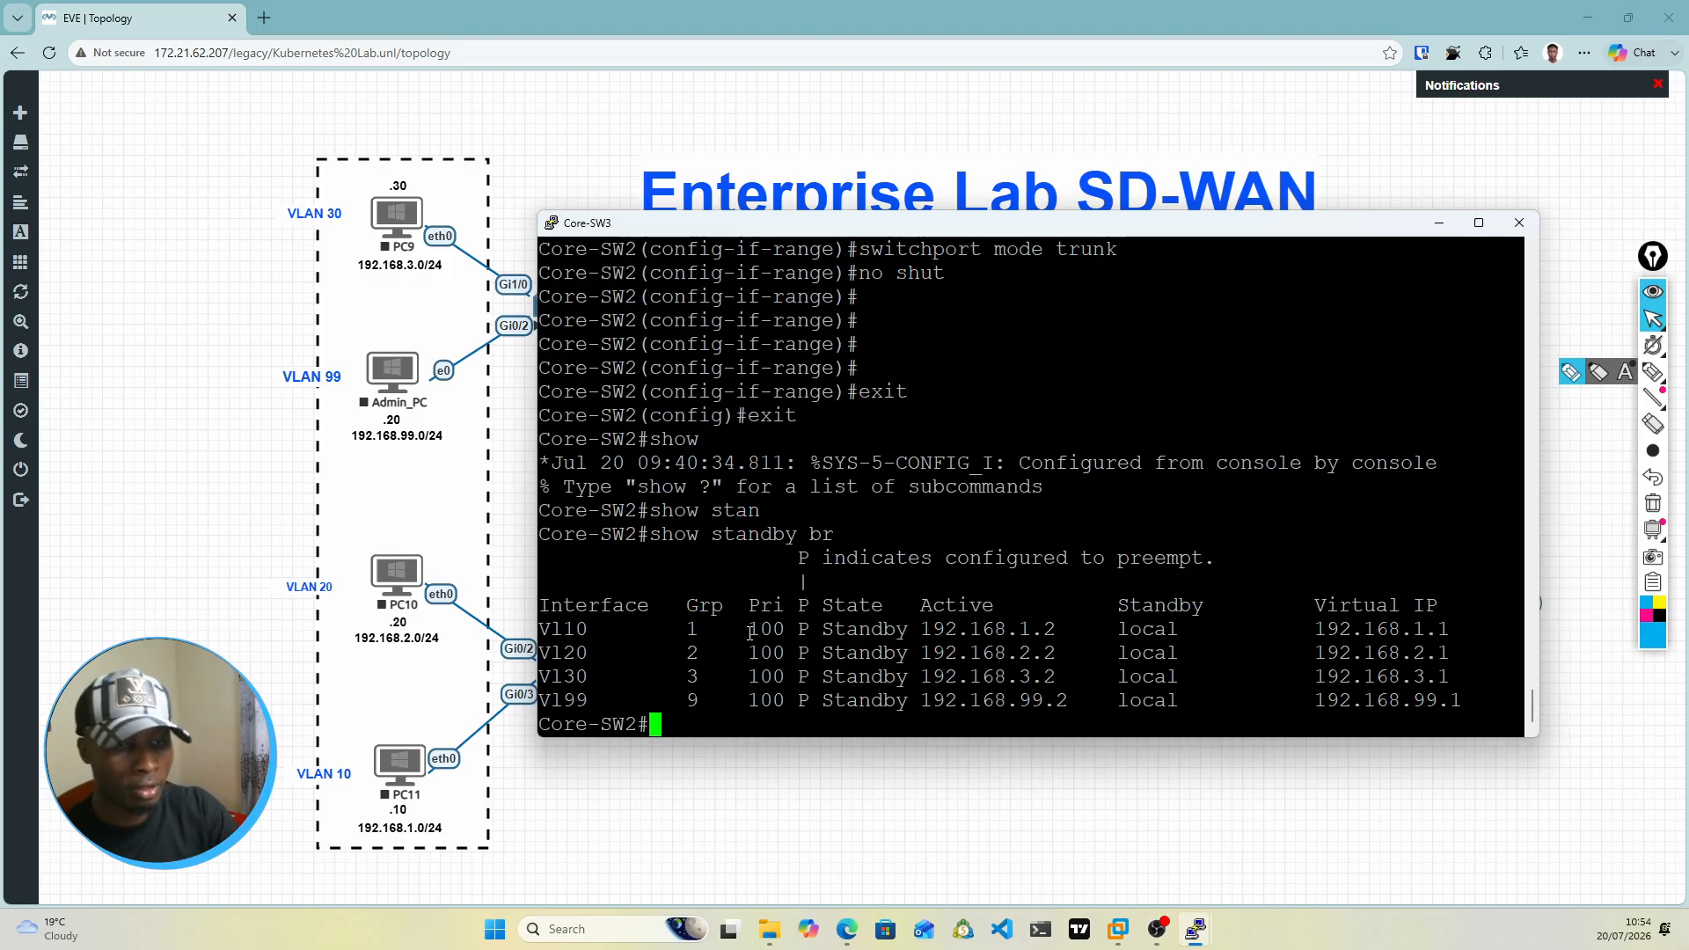
pyautogui.write('wr')
pyautogui.press('Tab')
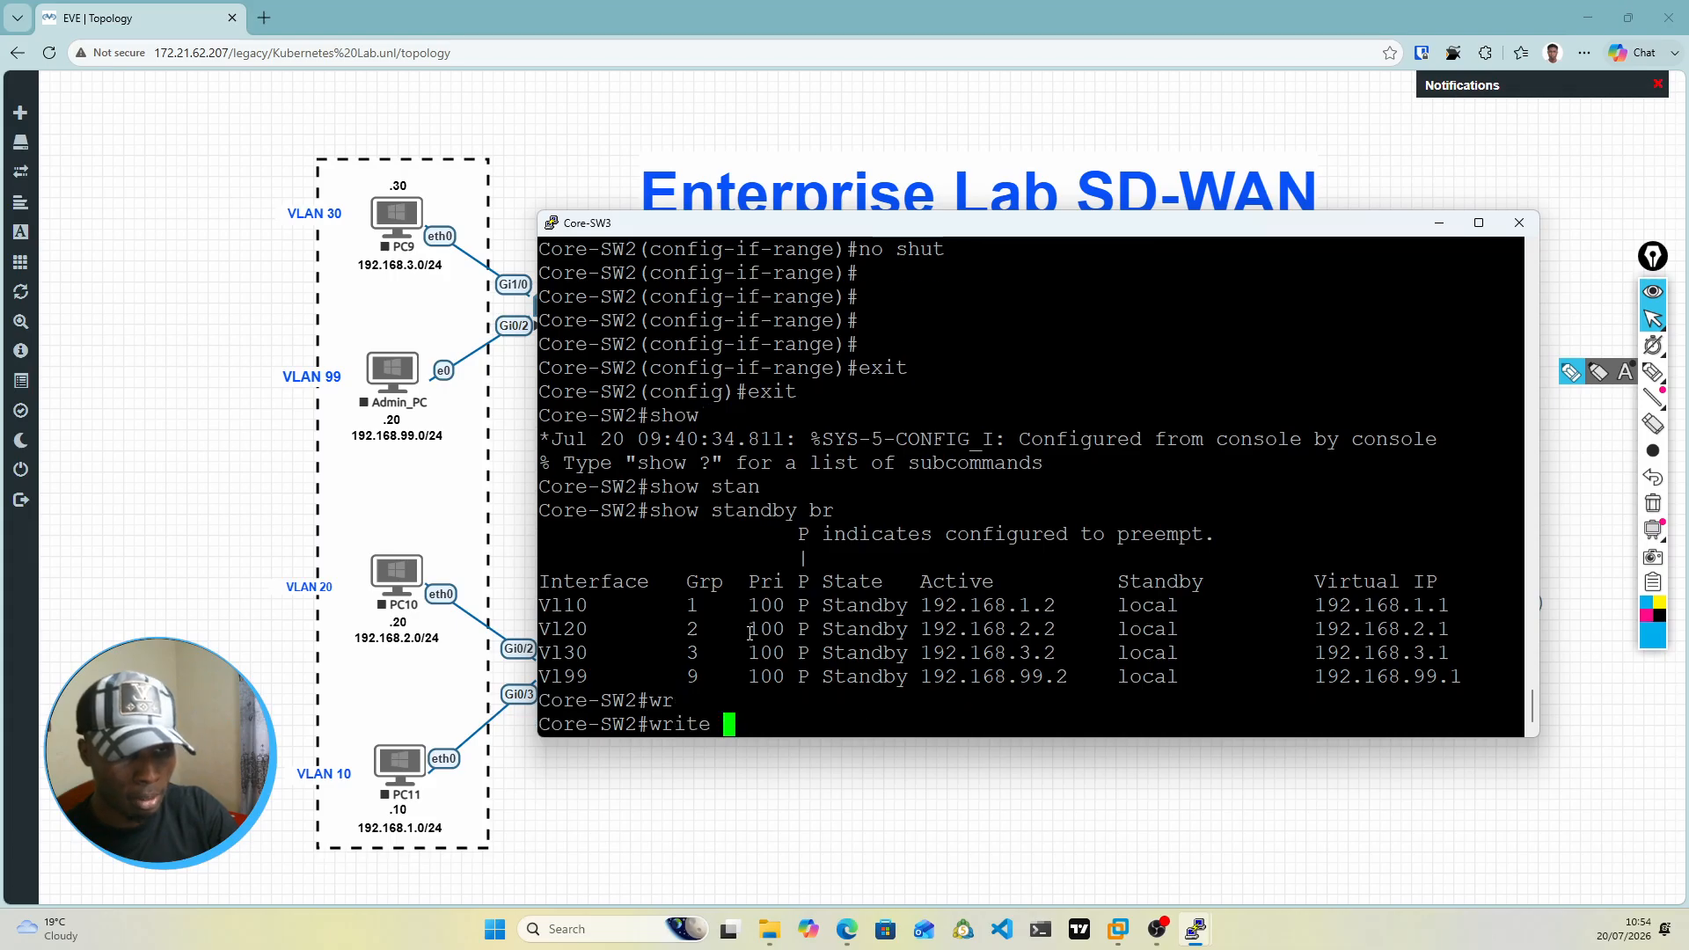
pyautogui.write('mem')
pyautogui.press('Tab')
pyautogui.press('Return')
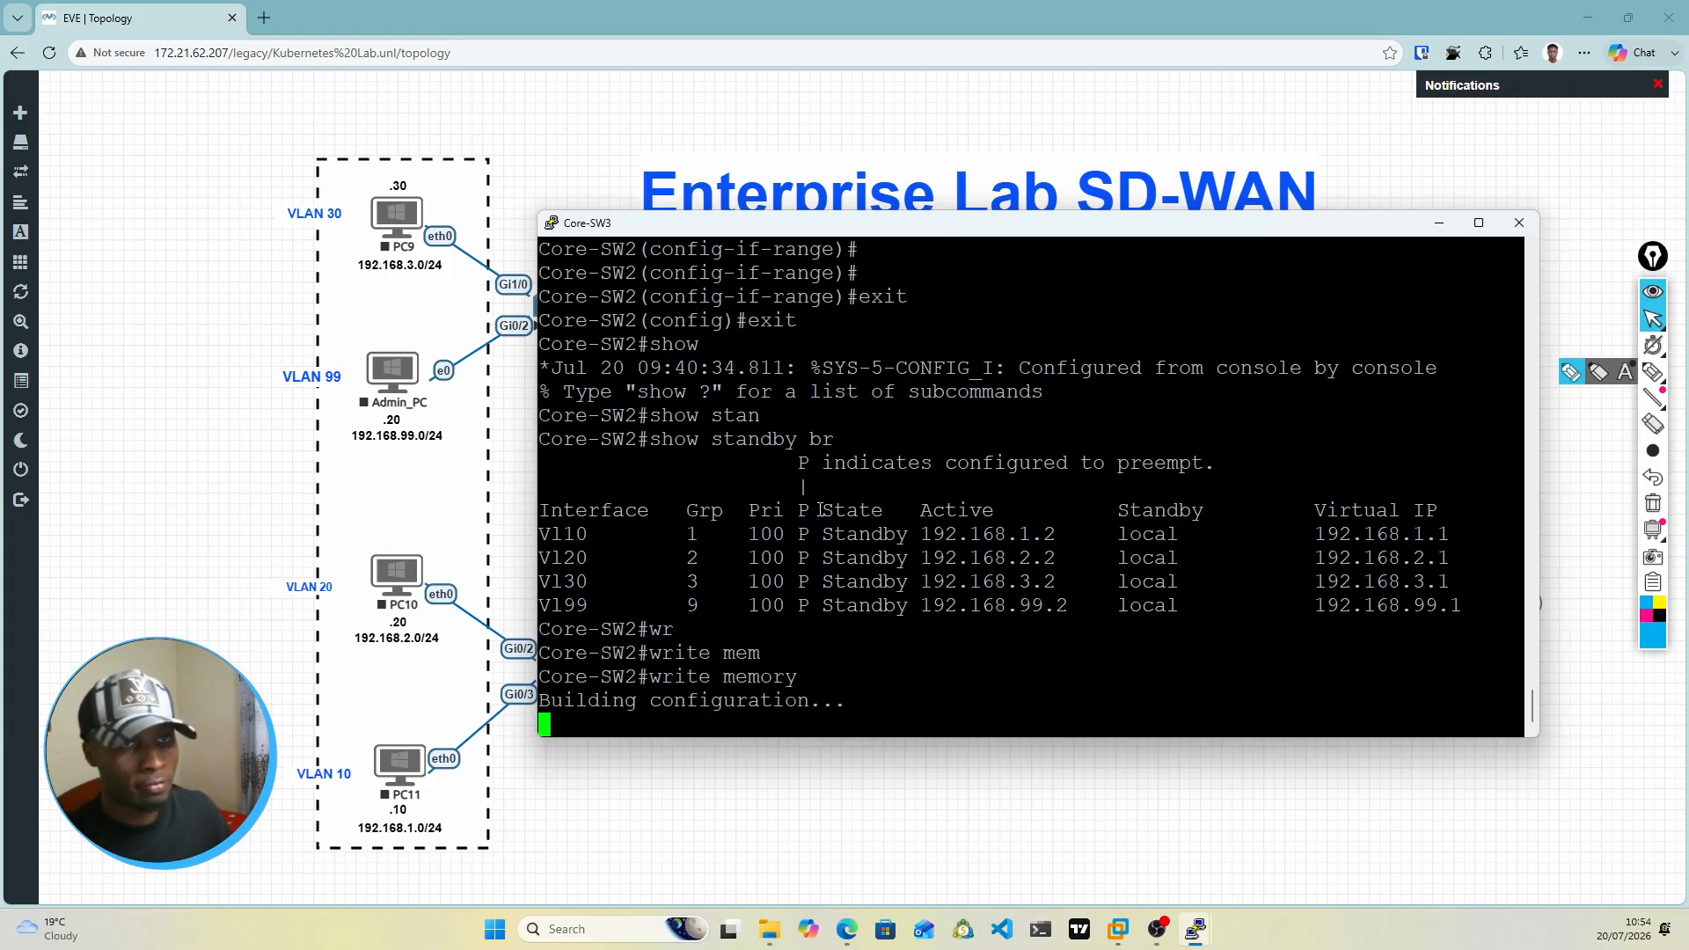
pyautogui.click(1439, 222)
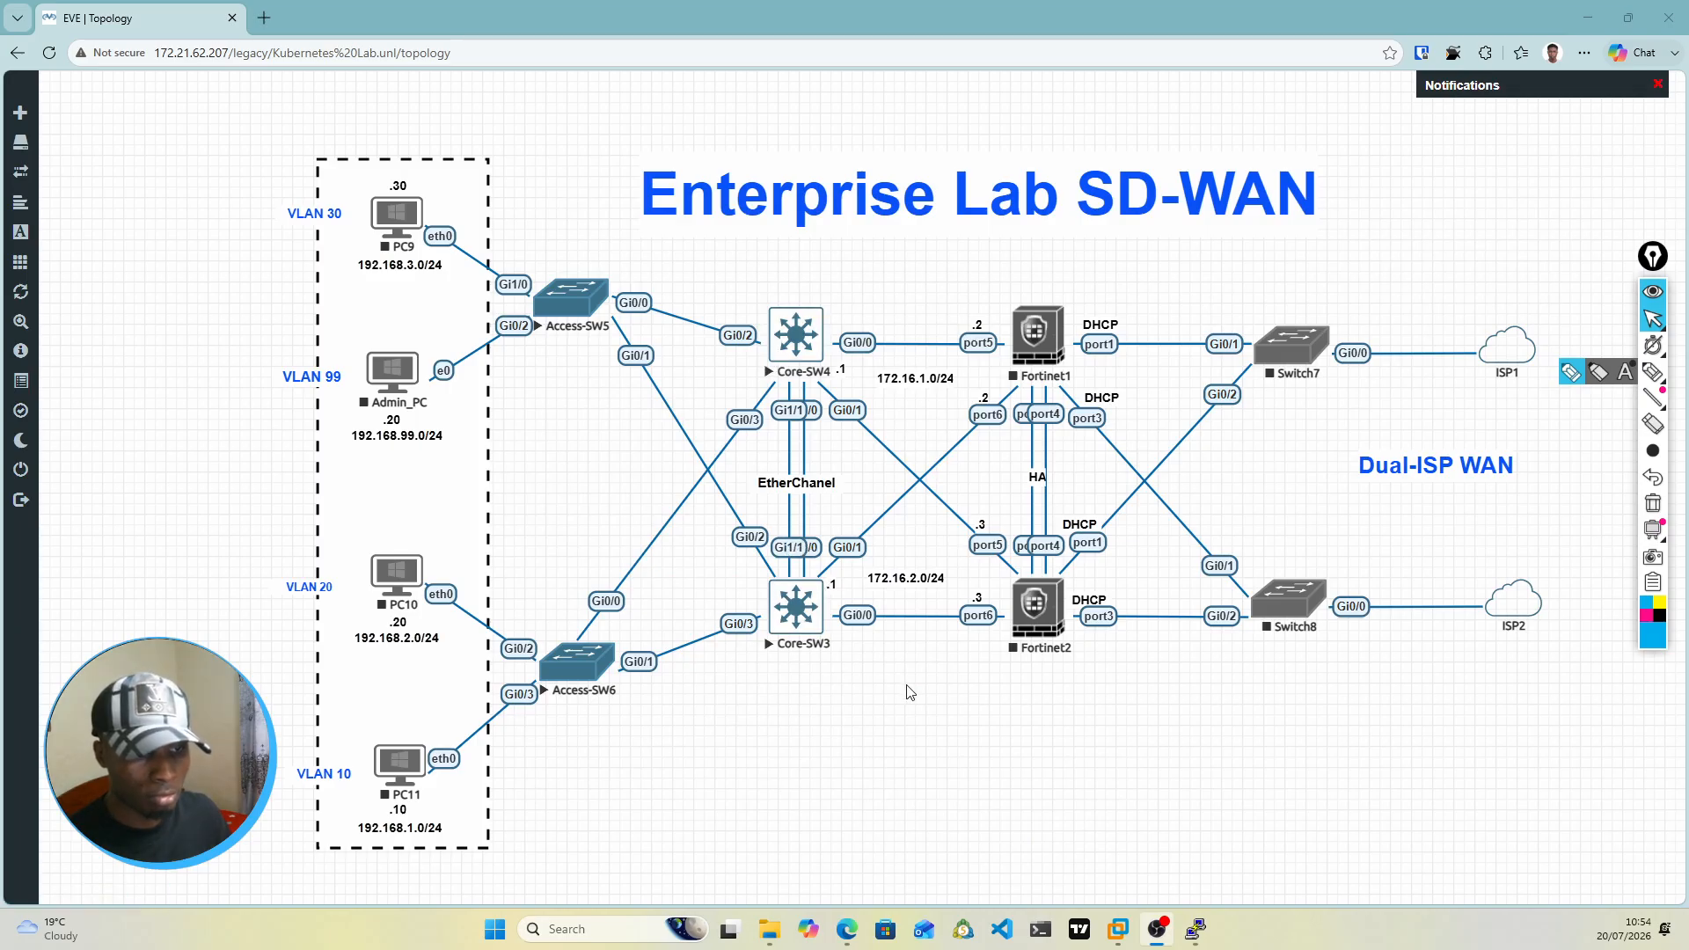
pyautogui.moveTo(1197, 929)
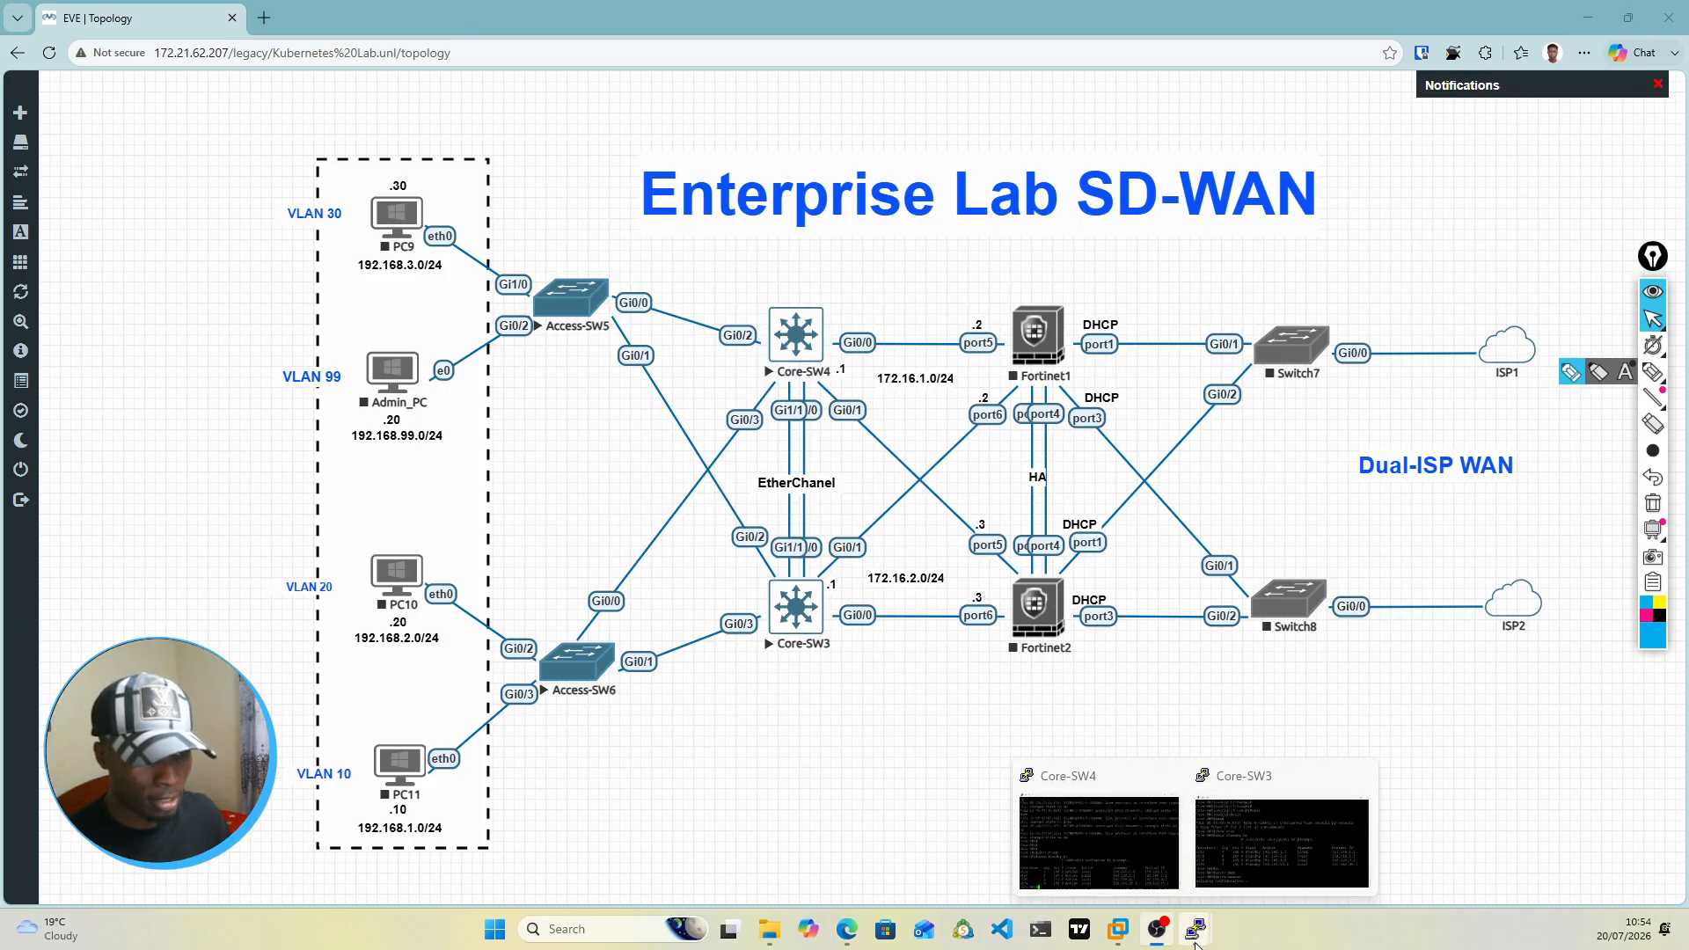
pyautogui.click(1260, 877)
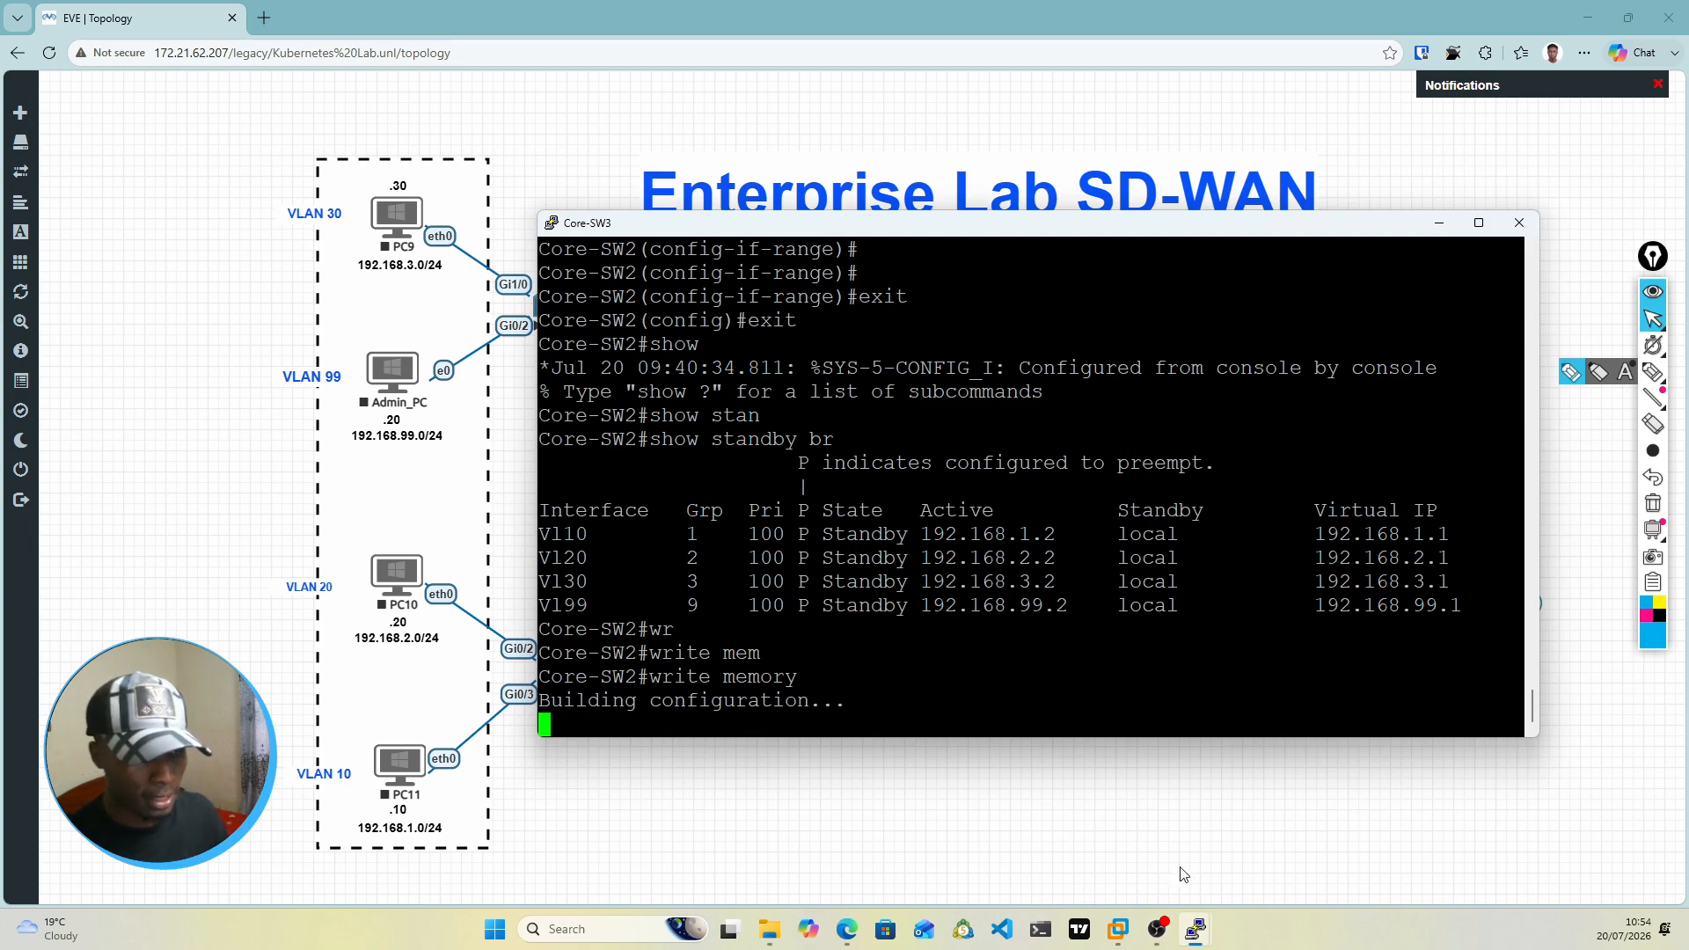
# Step: Switch to the Core-SW4 console and display the EtherChannel status with show etherchannel summary
pyautogui.moveTo(1192, 931)
pyautogui.click(1108, 840)
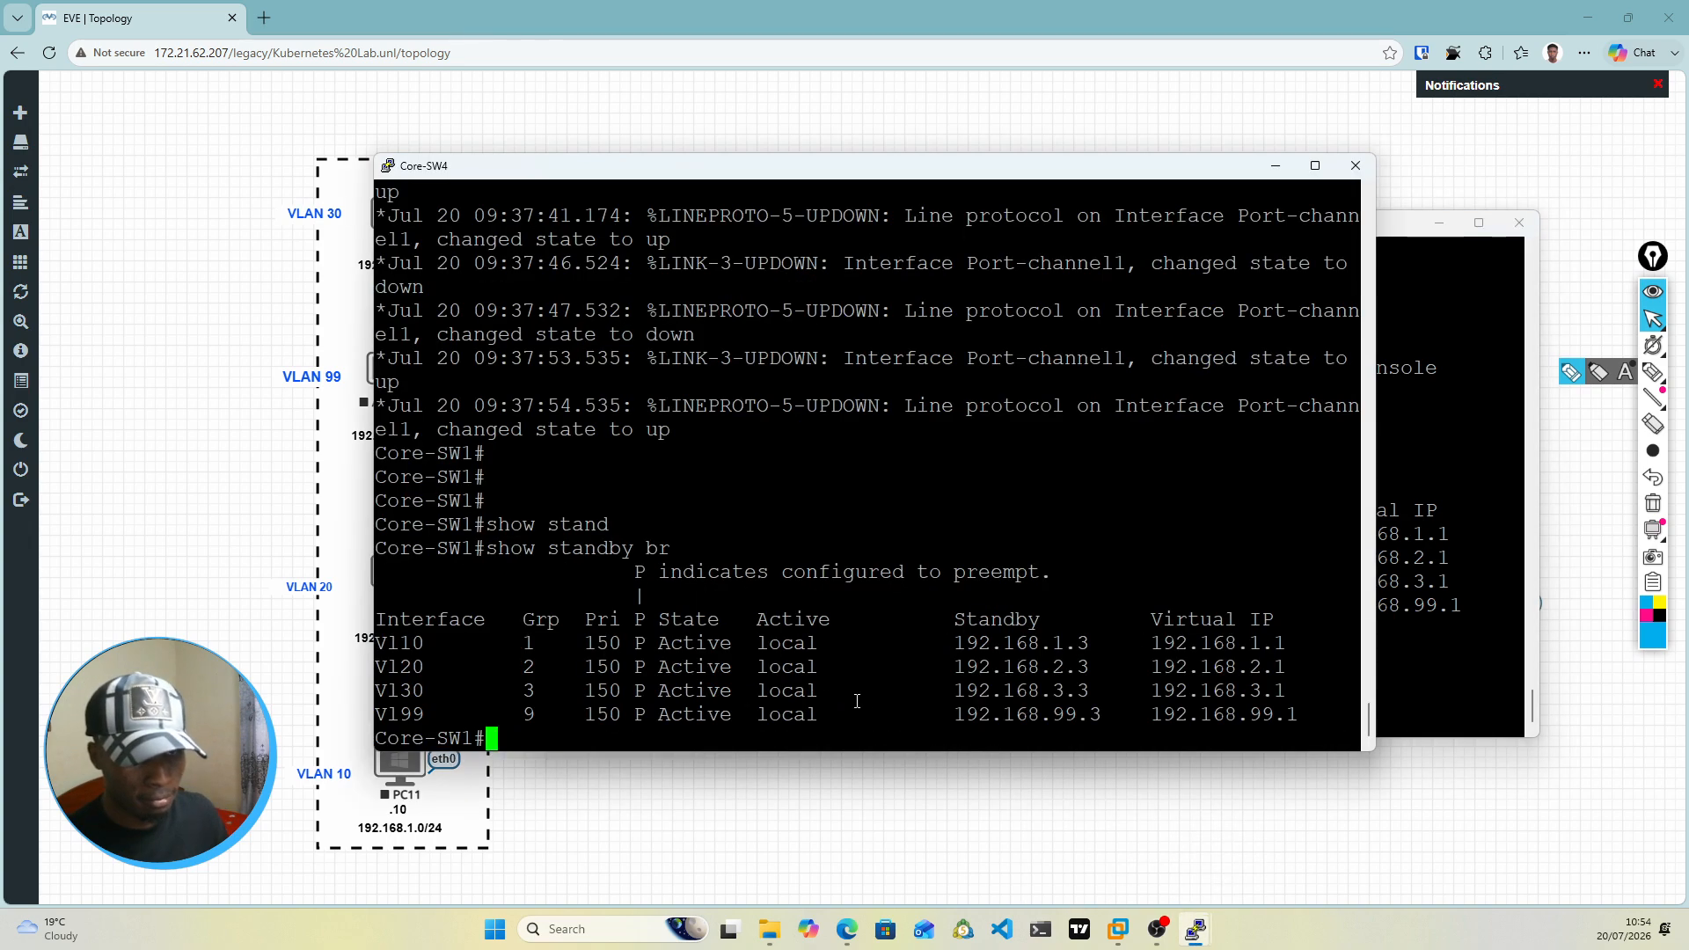
pyautogui.write('sho')
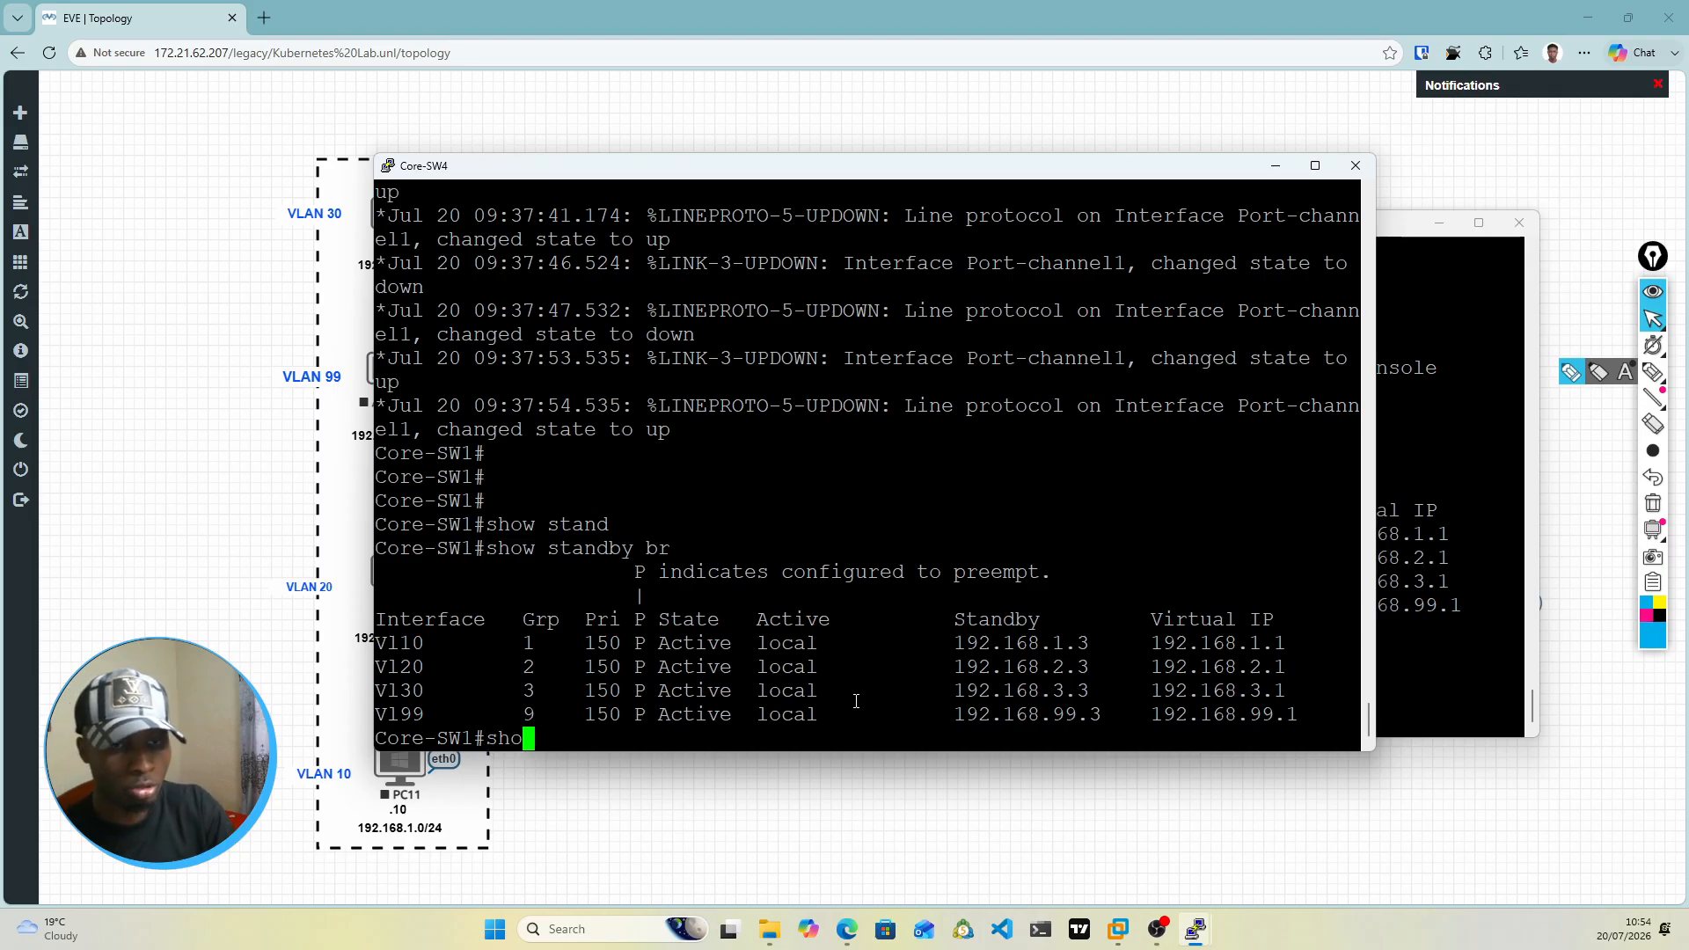
pyautogui.write('w ethe')
pyautogui.press('Tab')
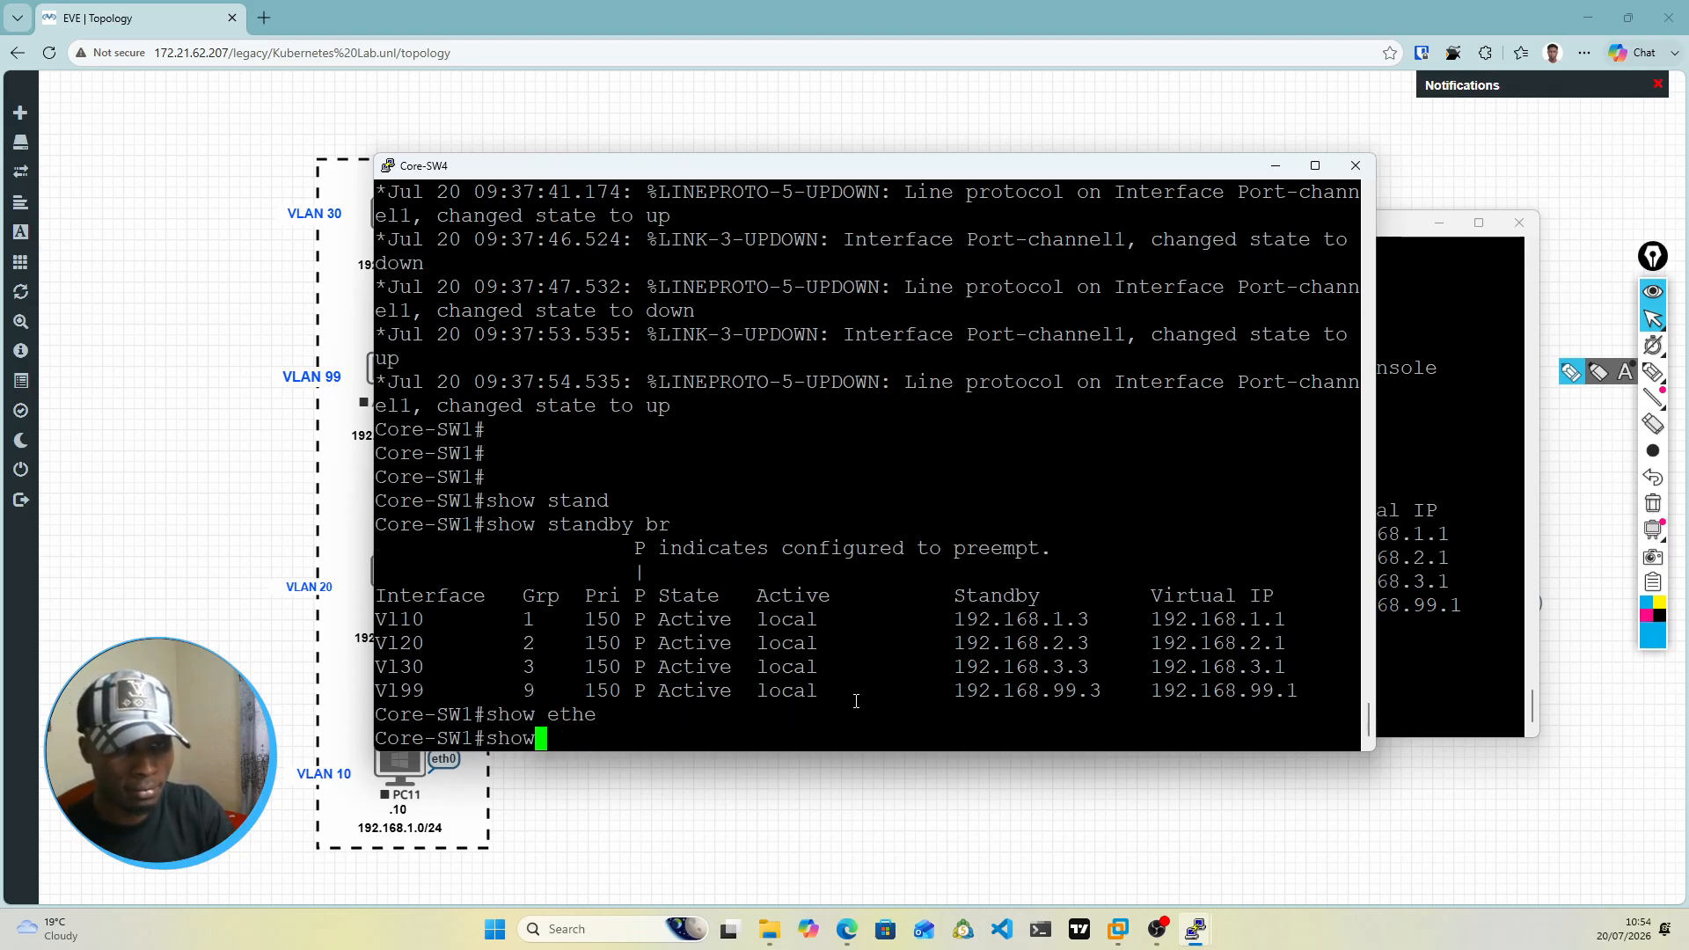
pyautogui.write('r')
pyautogui.write('ch')
pyautogui.press('Tab')
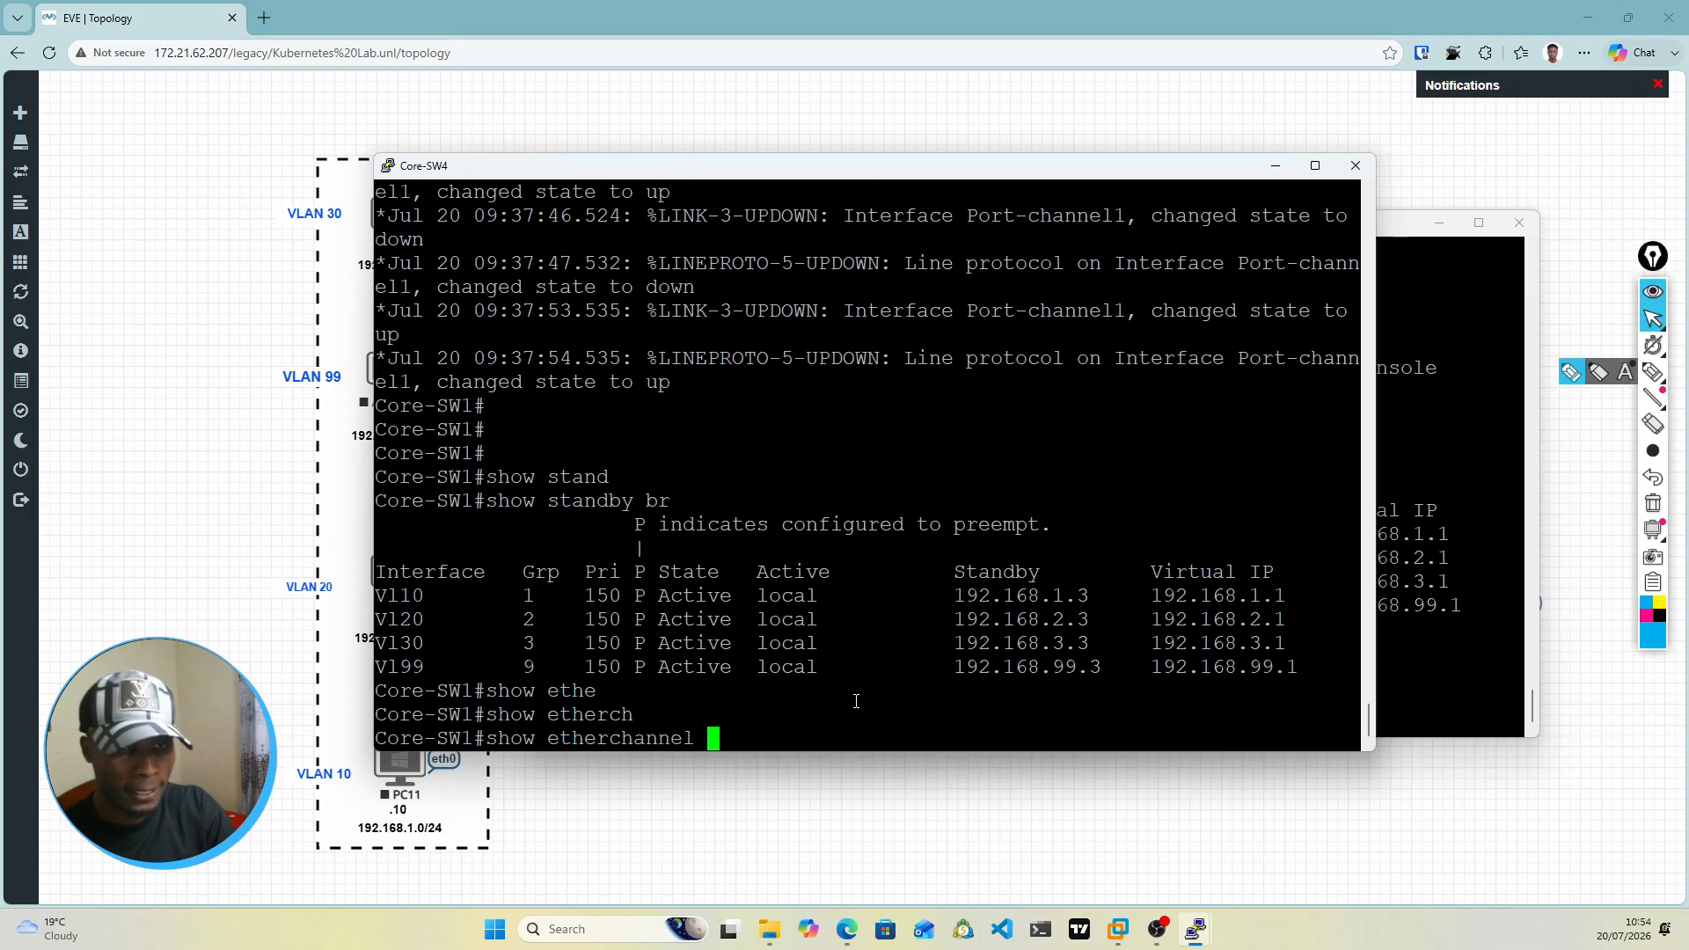
pyautogui.write('su')
pyautogui.press('Tab')
pyautogui.press('Return')
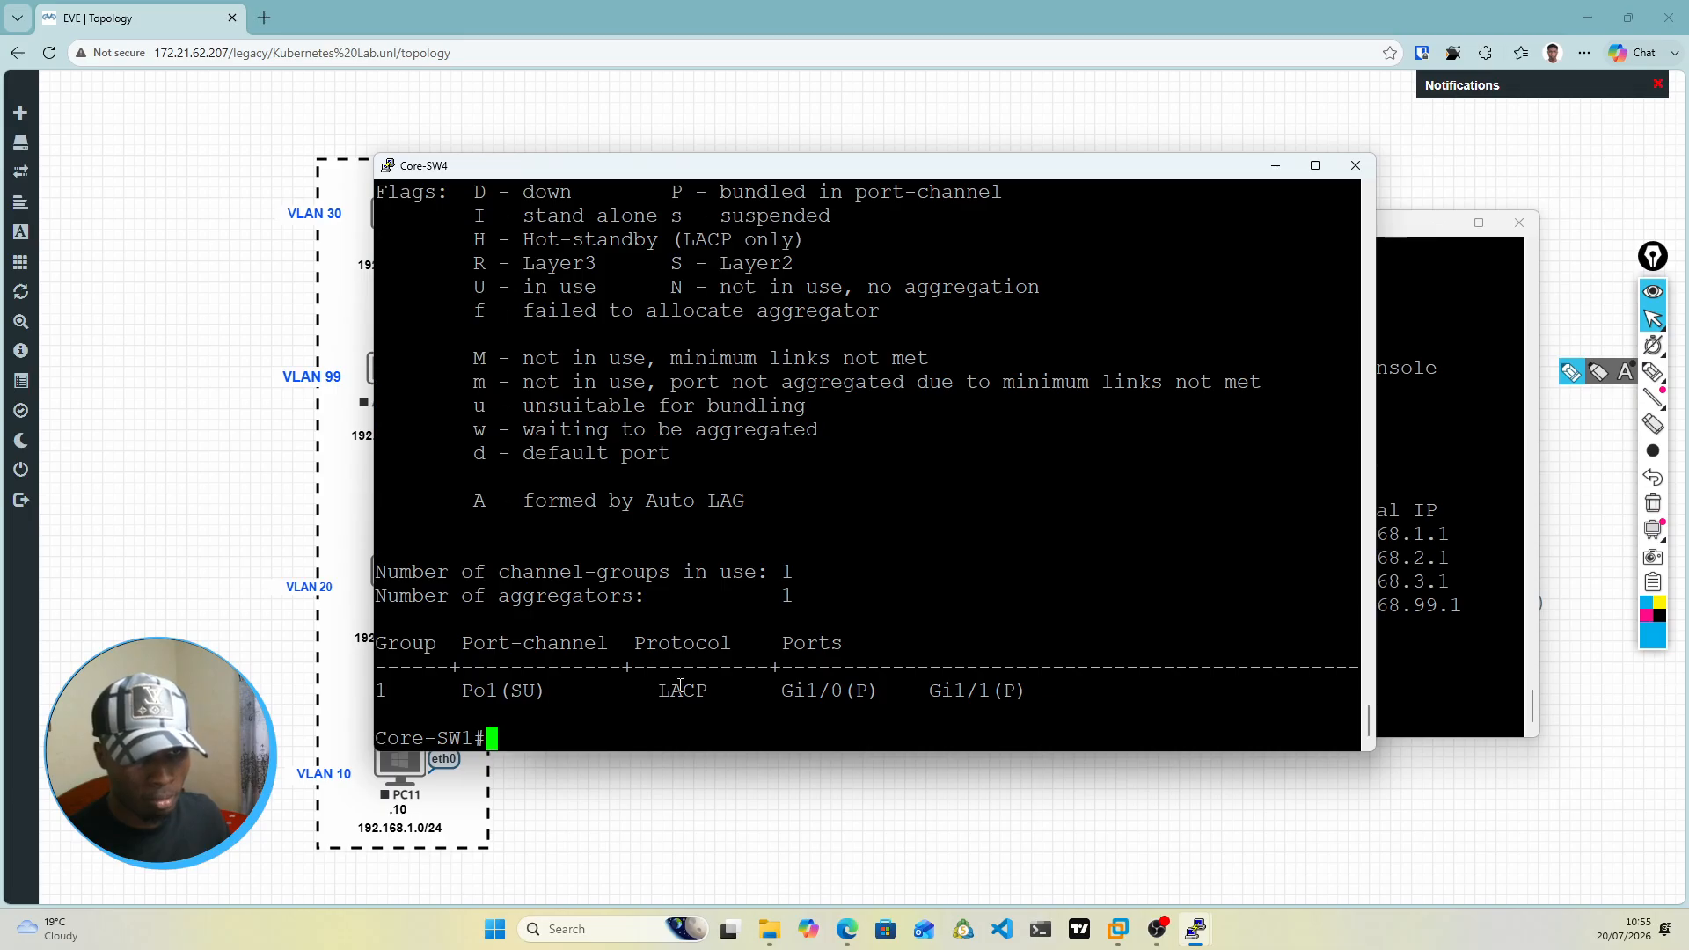
# Step: Examine the protocol, member ports and port-channel state of group 1 in the EtherChannel summary
pyautogui.moveTo(660, 691); pyautogui.dragTo(1016, 692)
pyautogui.click(880, 687)
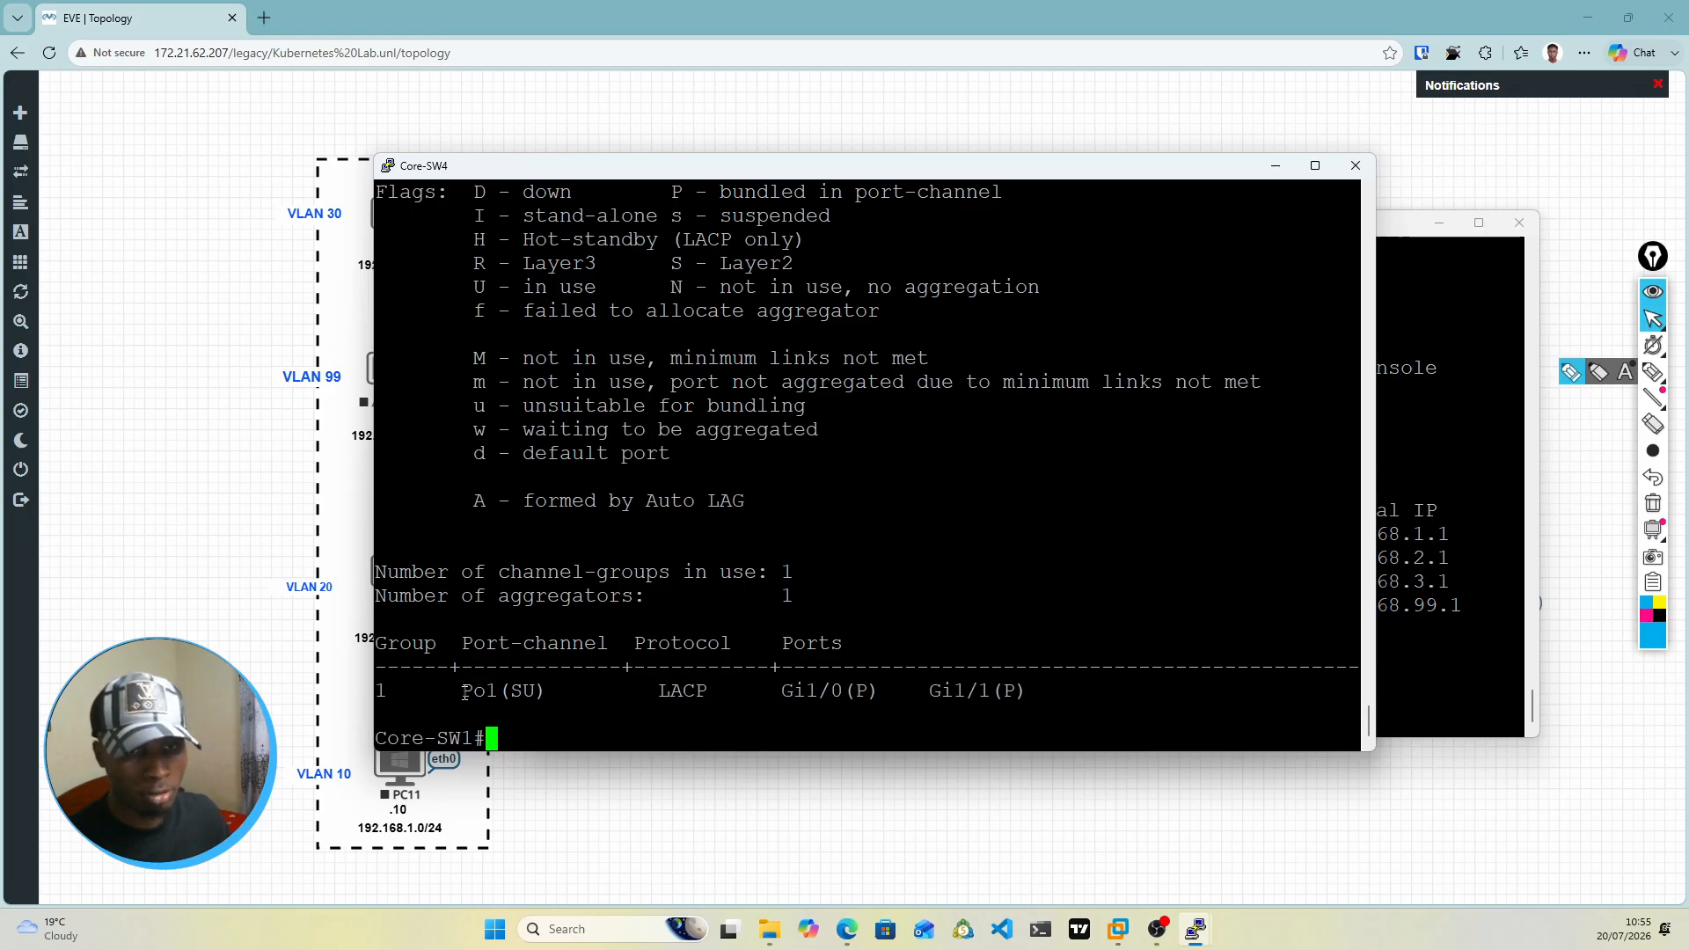
pyautogui.moveTo(456, 692); pyautogui.dragTo(511, 693)
pyautogui.click(577, 645)
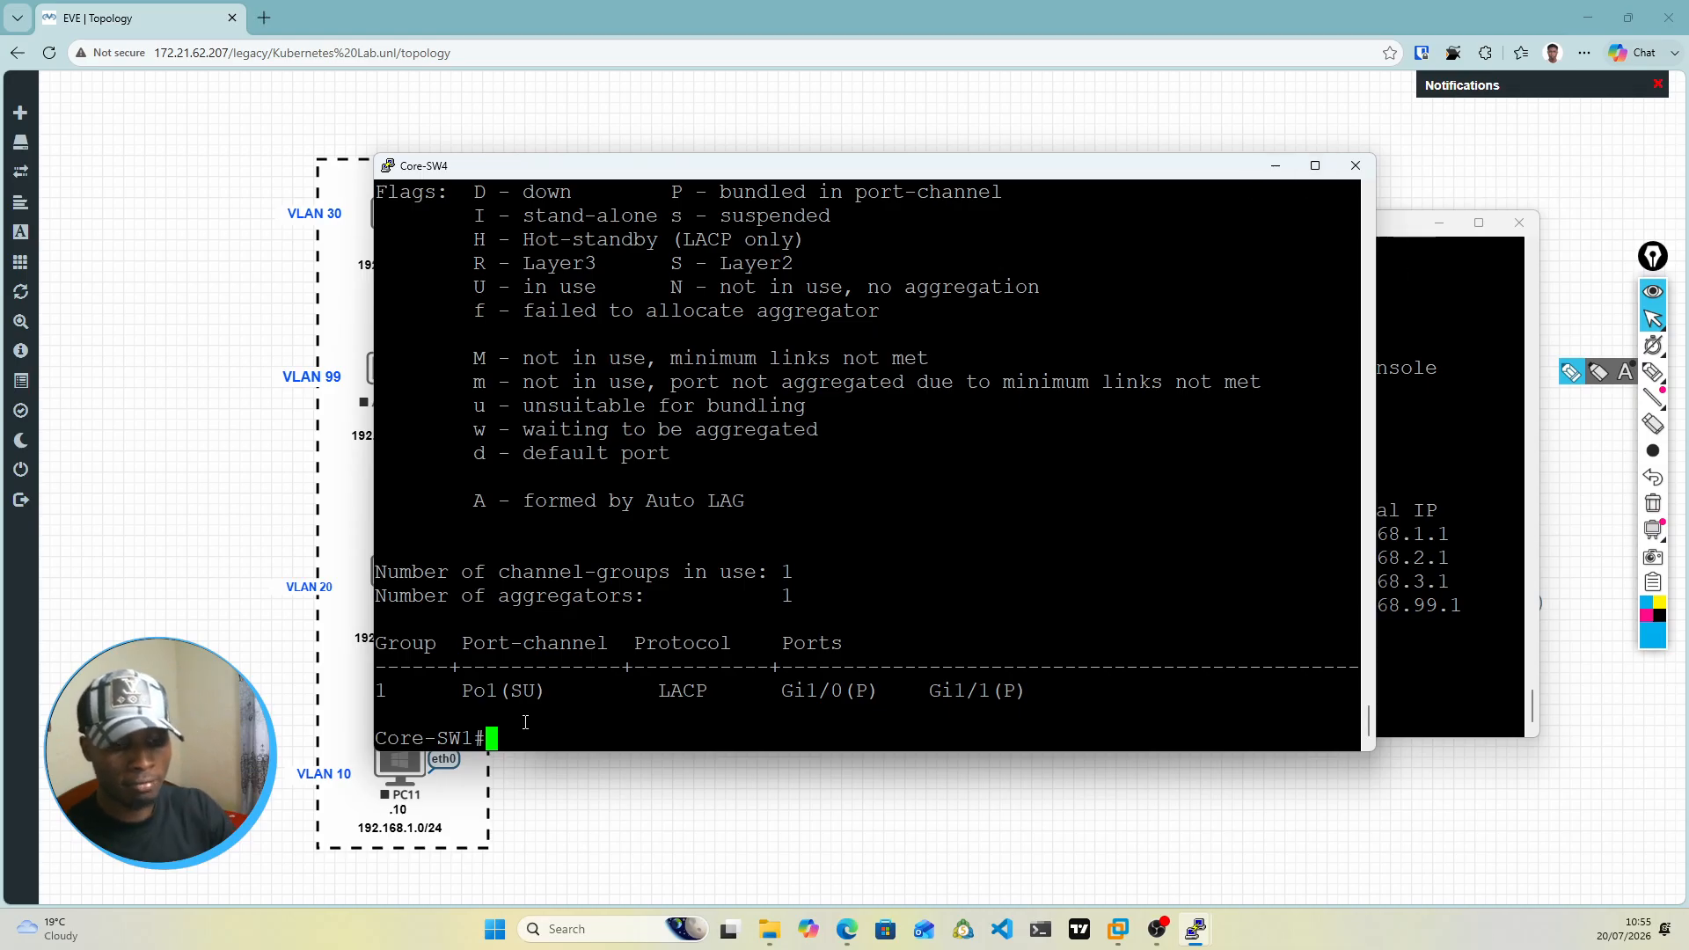
# Step: Save the Core-SW4 running configuration with wr mem, and minimize the Core-SW4 and Core-SW3 consoles
pyautogui.write('do wr')
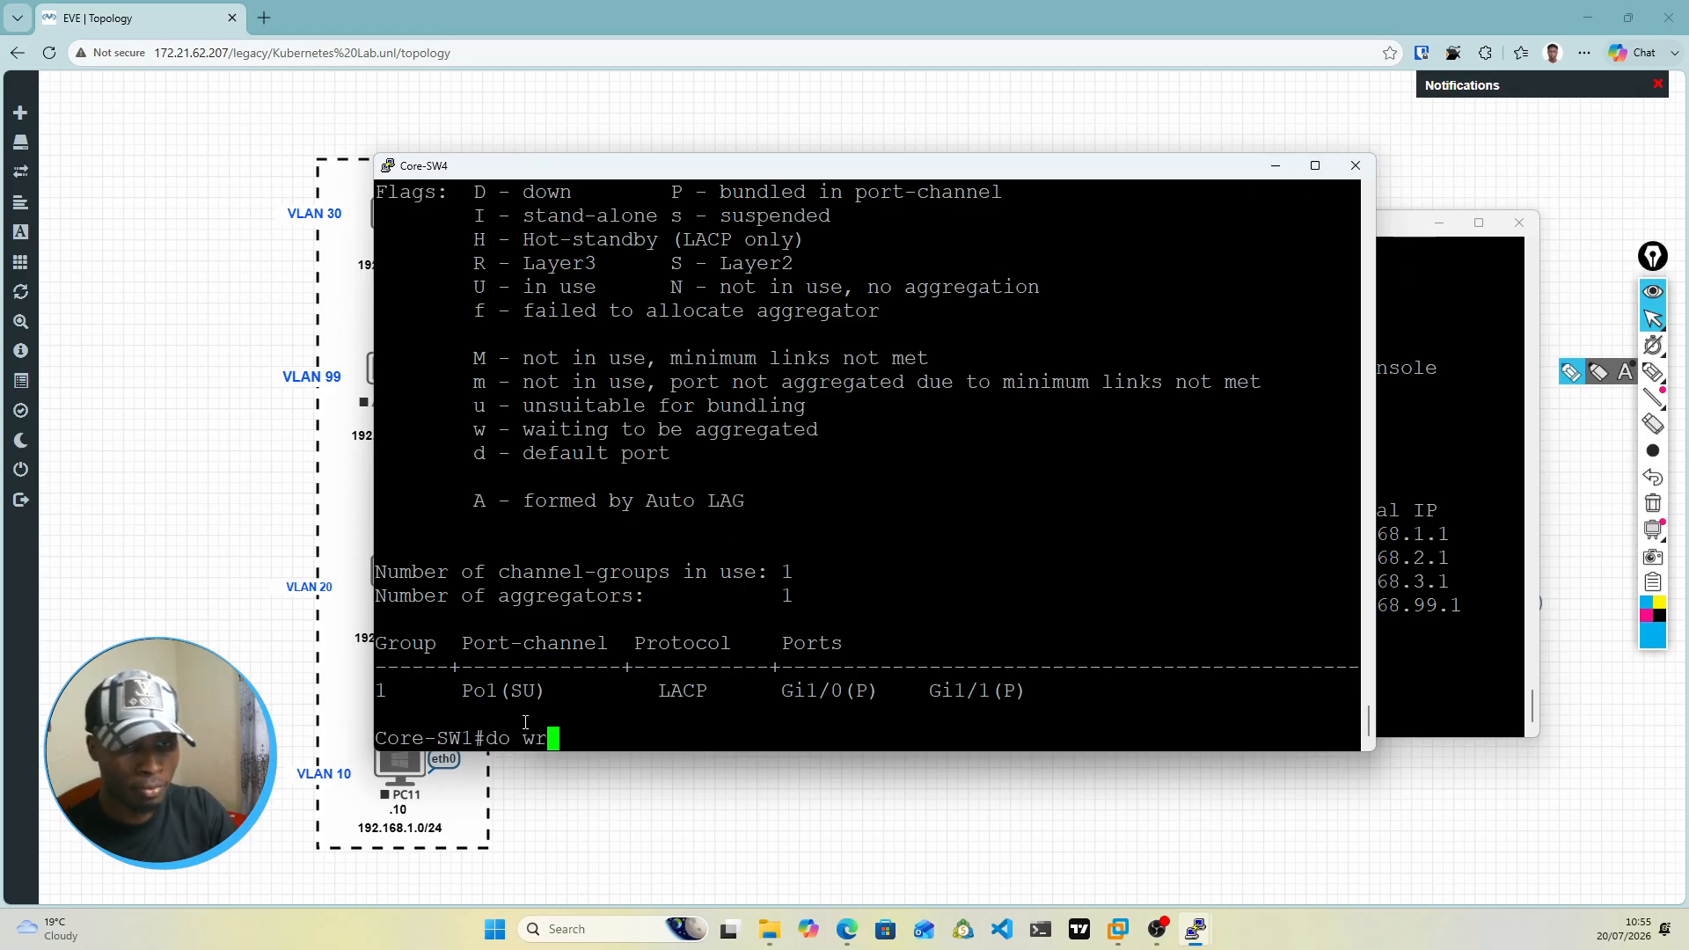
pyautogui.press('BackSpace')
pyautogui.press('BackSpace')
pyautogui.press('BackSpace')
pyautogui.press('BackSpace')
pyautogui.press('BackSpace')
pyautogui.write('wr')
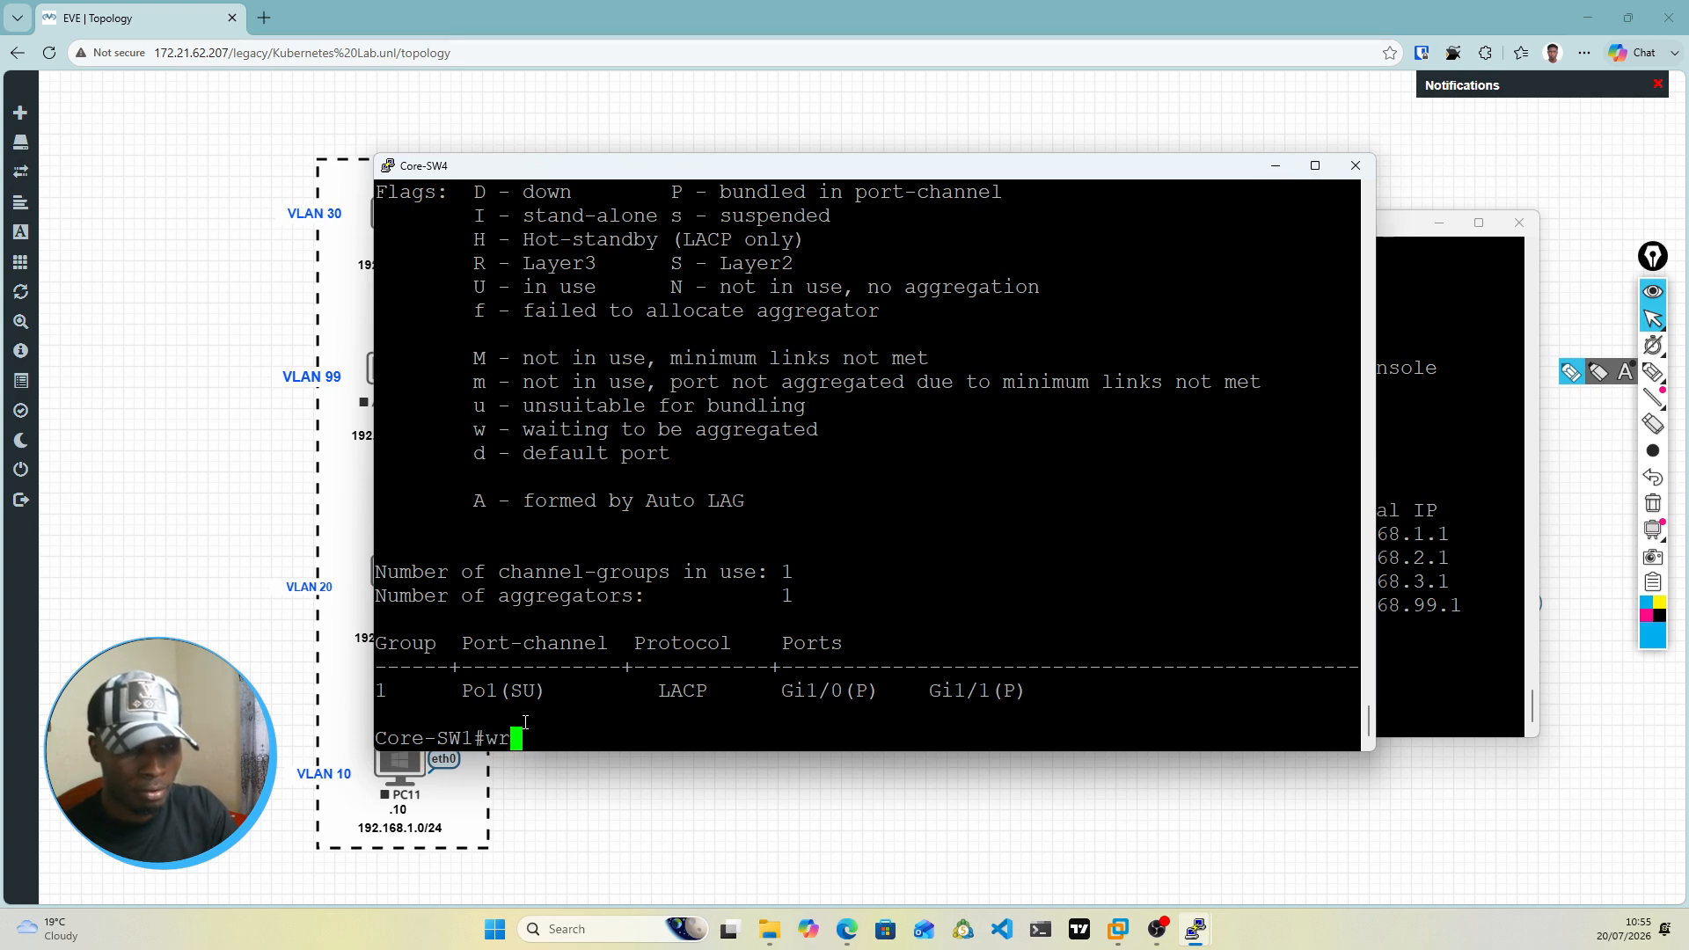
pyautogui.write(' mem')
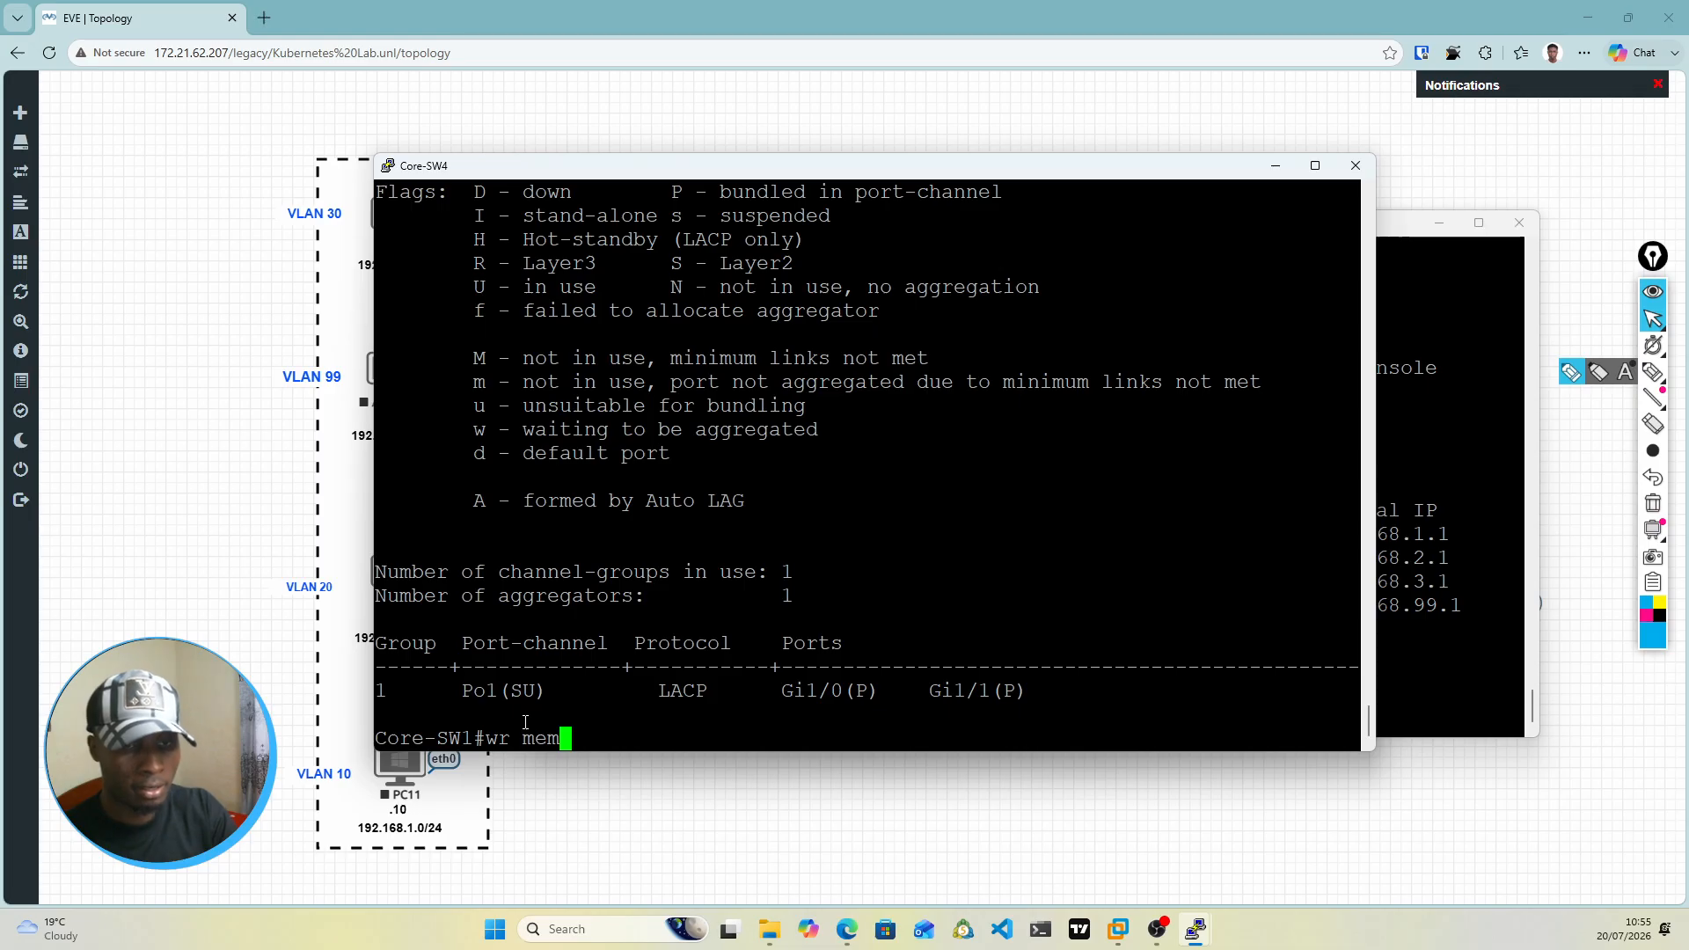
pyautogui.press('Return')
pyautogui.click(1276, 166)
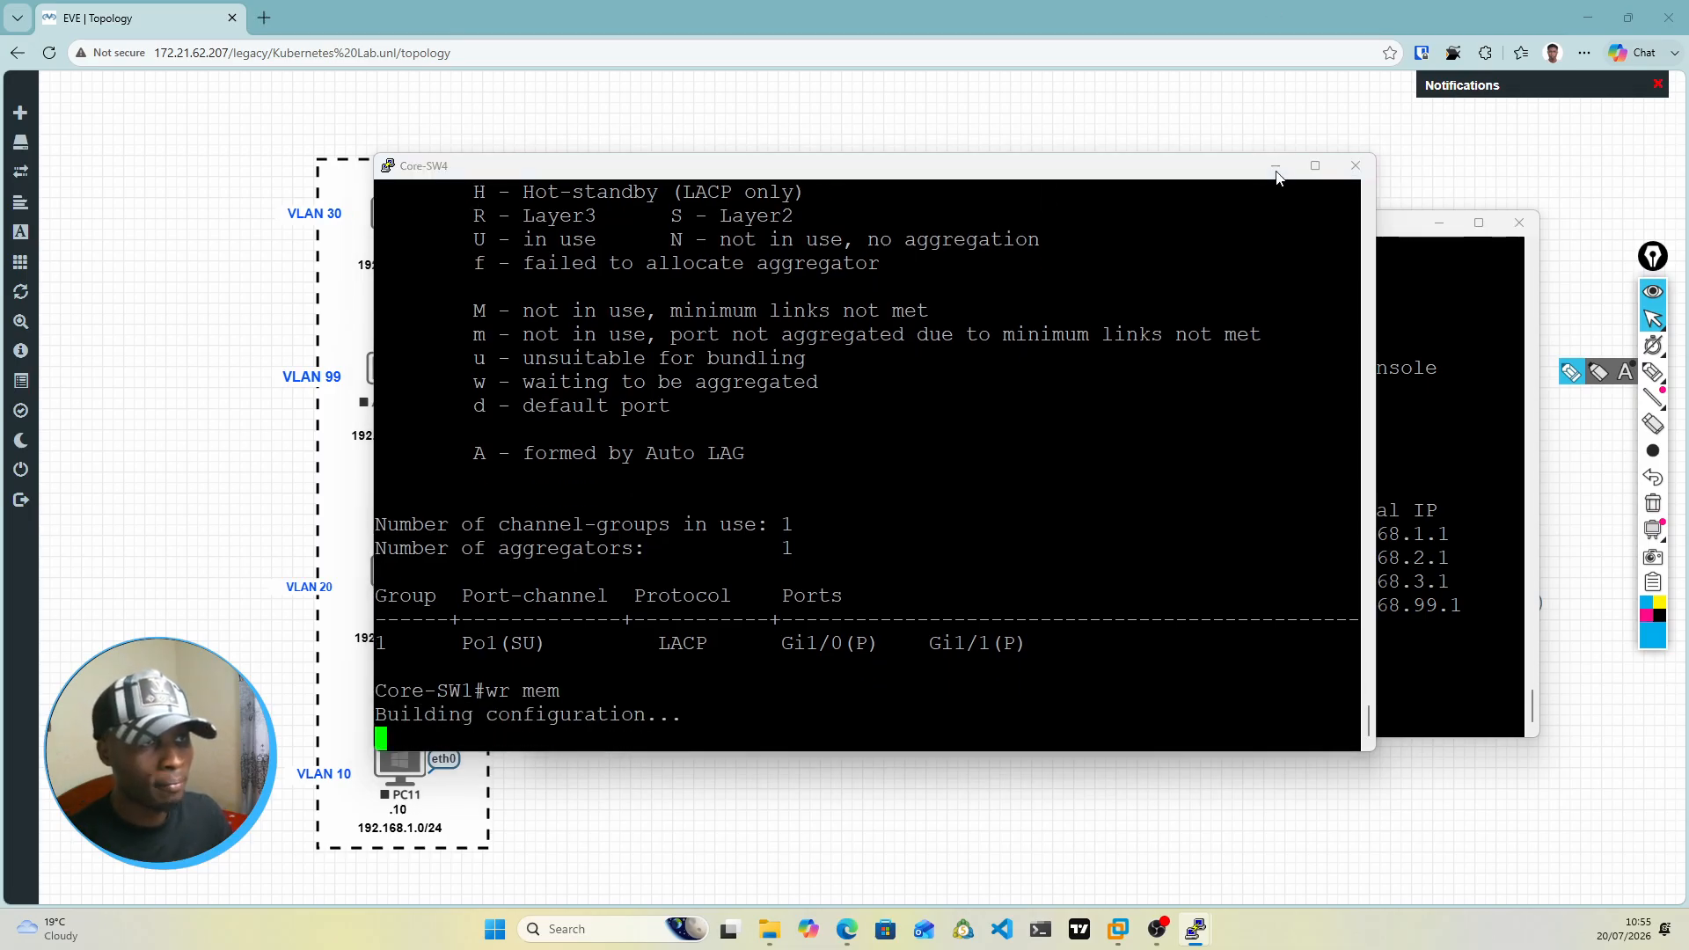
pyautogui.click(1440, 221)
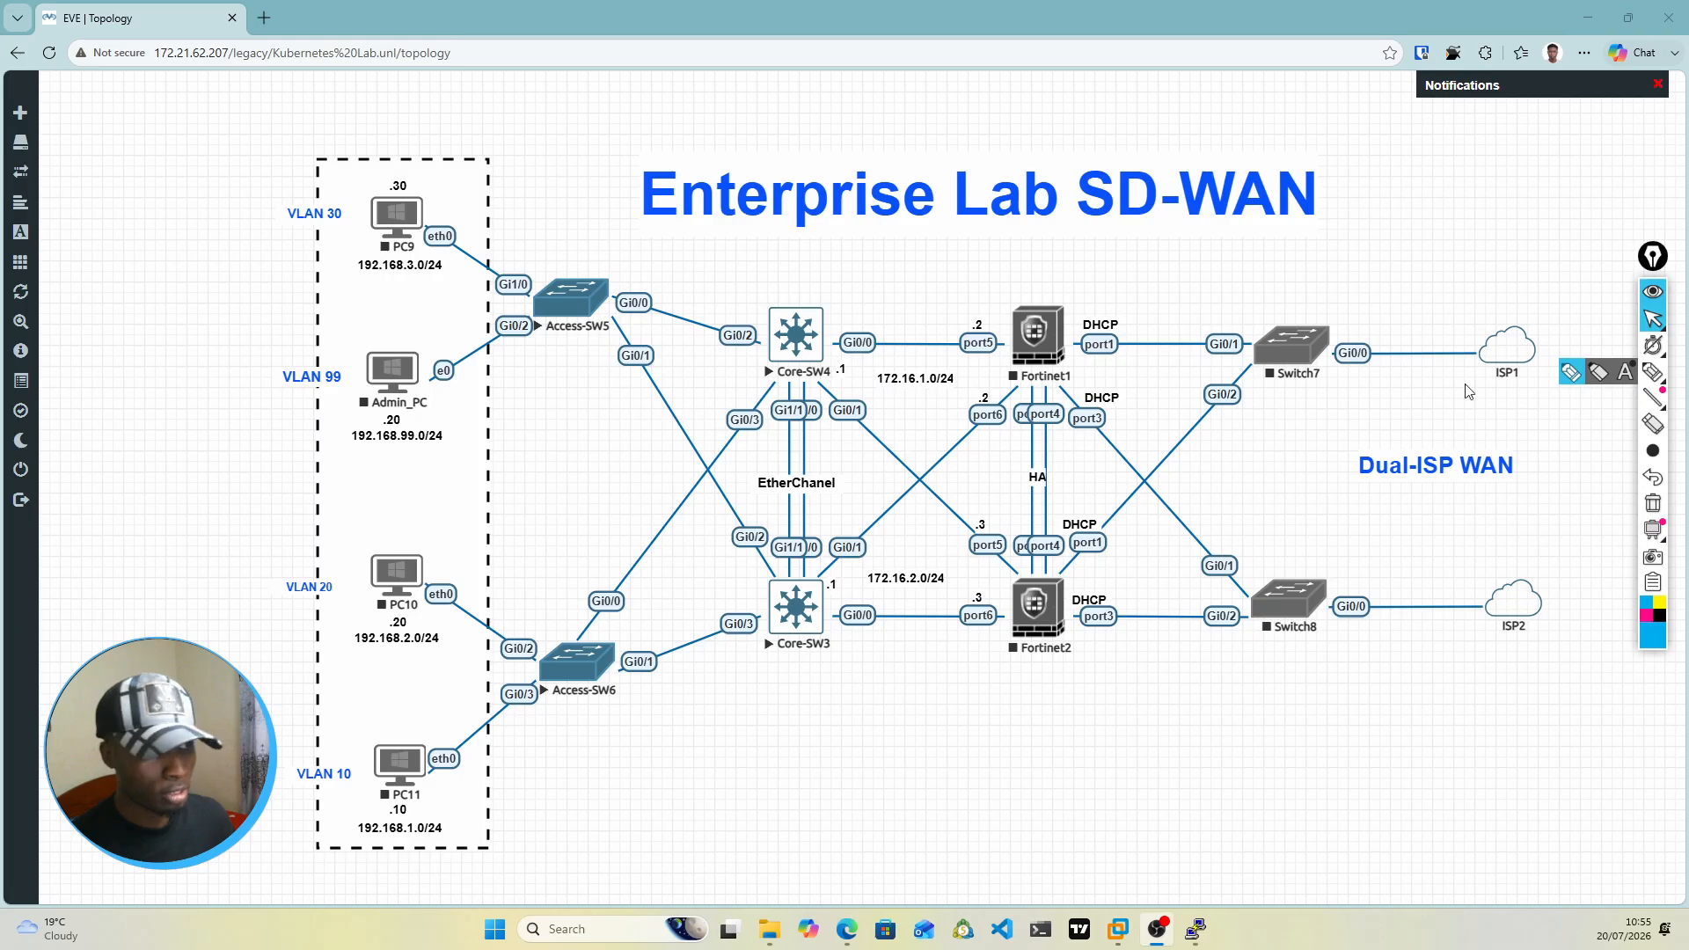
# Step: Circle the Gi0/0 and Gi0/1 ports of Core-SW4 and Core-SW3 on the topology with the annotation pen
pyautogui.click(1653, 372)
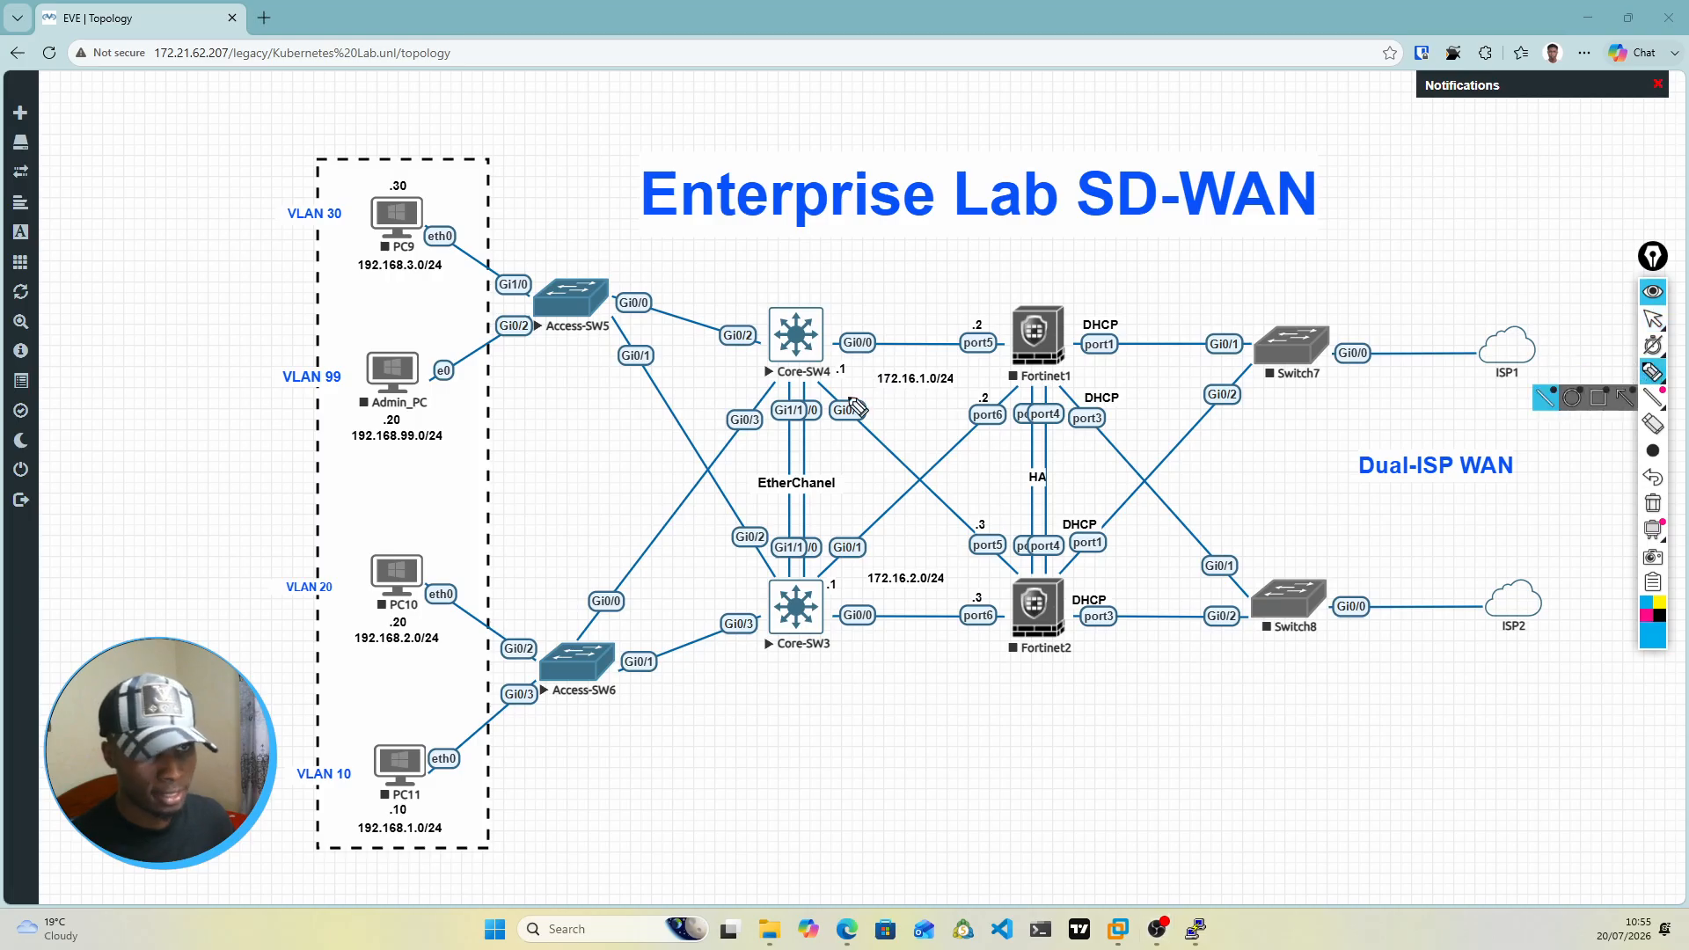
pyautogui.moveTo(860, 343)
pyautogui.mouseDown()
pyautogui.moveTo(859, 321)
pyautogui.moveTo(831, 412)
pyautogui.moveTo(867, 424)
pyautogui.moveTo(874, 320)
pyautogui.mouseUp()
pyautogui.moveTo(862, 532)
pyautogui.mouseDown()
pyautogui.moveTo(845, 531)
pyautogui.moveTo(834, 591)
pyautogui.moveTo(858, 631)
pyautogui.moveTo(870, 537)
pyautogui.mouseUp()
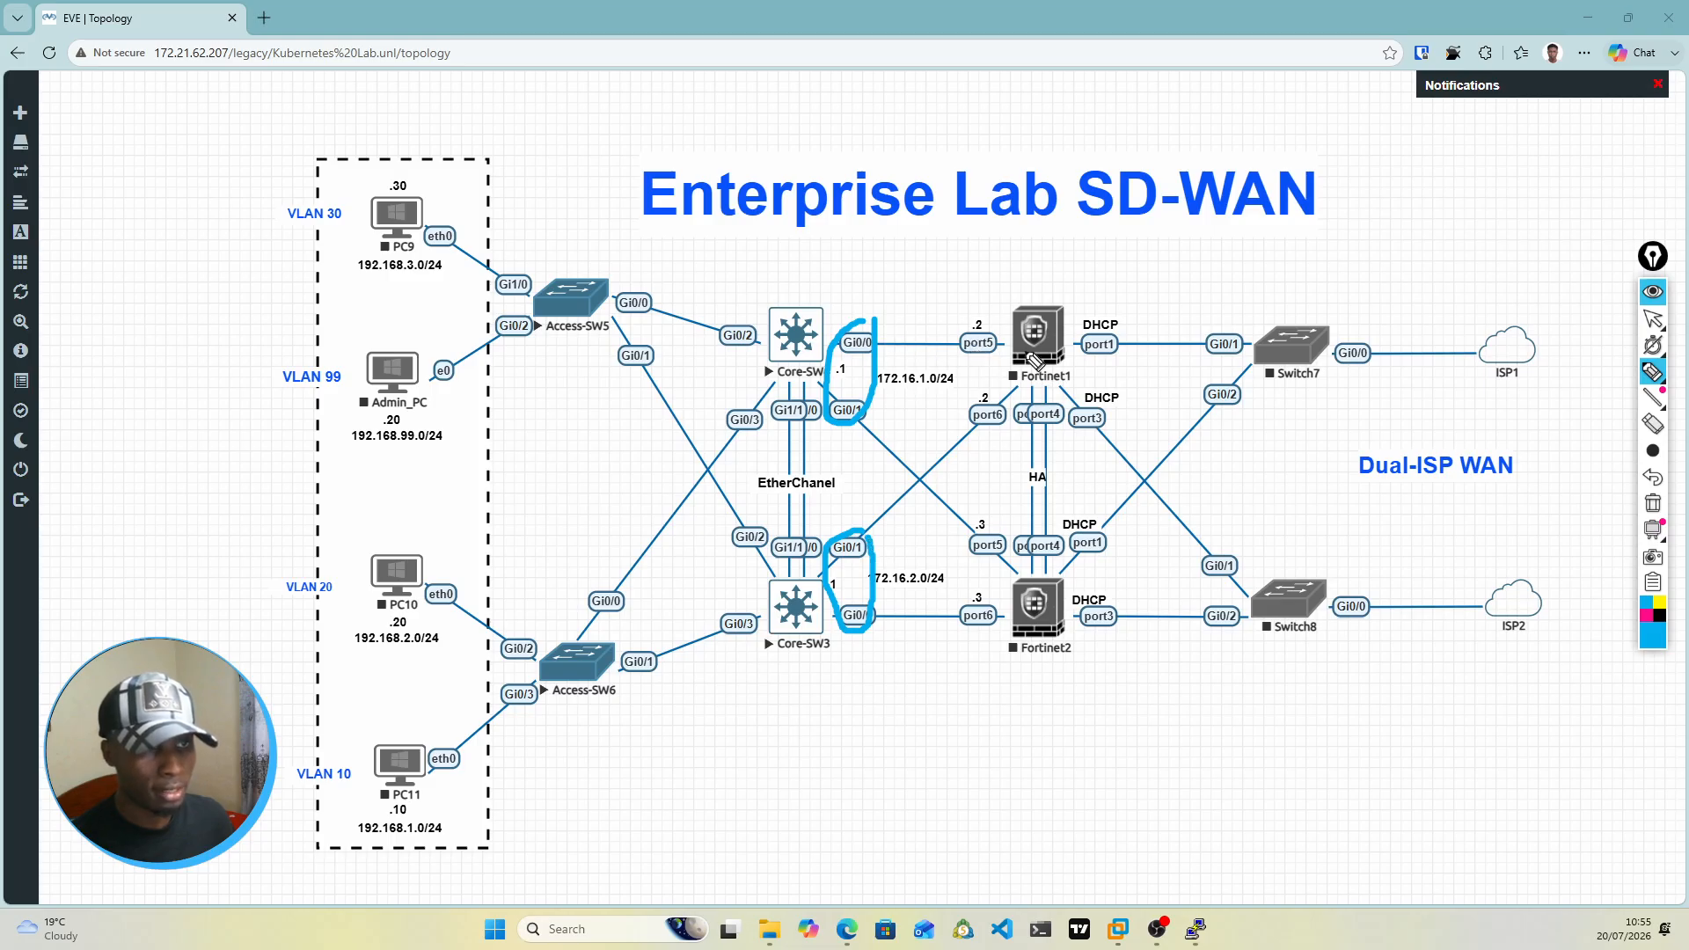
# Step: Draw check marks on Fortinet1 and Fortinet2, and trace the link from Core-SW4 Gi0/0 to Fortinet1 port5
pyautogui.moveTo(1035, 305); pyautogui.dragTo(1062, 297)
pyautogui.moveTo(1024, 592)
pyautogui.mouseDown()
pyautogui.moveTo(1035, 605)
pyautogui.moveTo(1053, 572)
pyautogui.mouseUp()
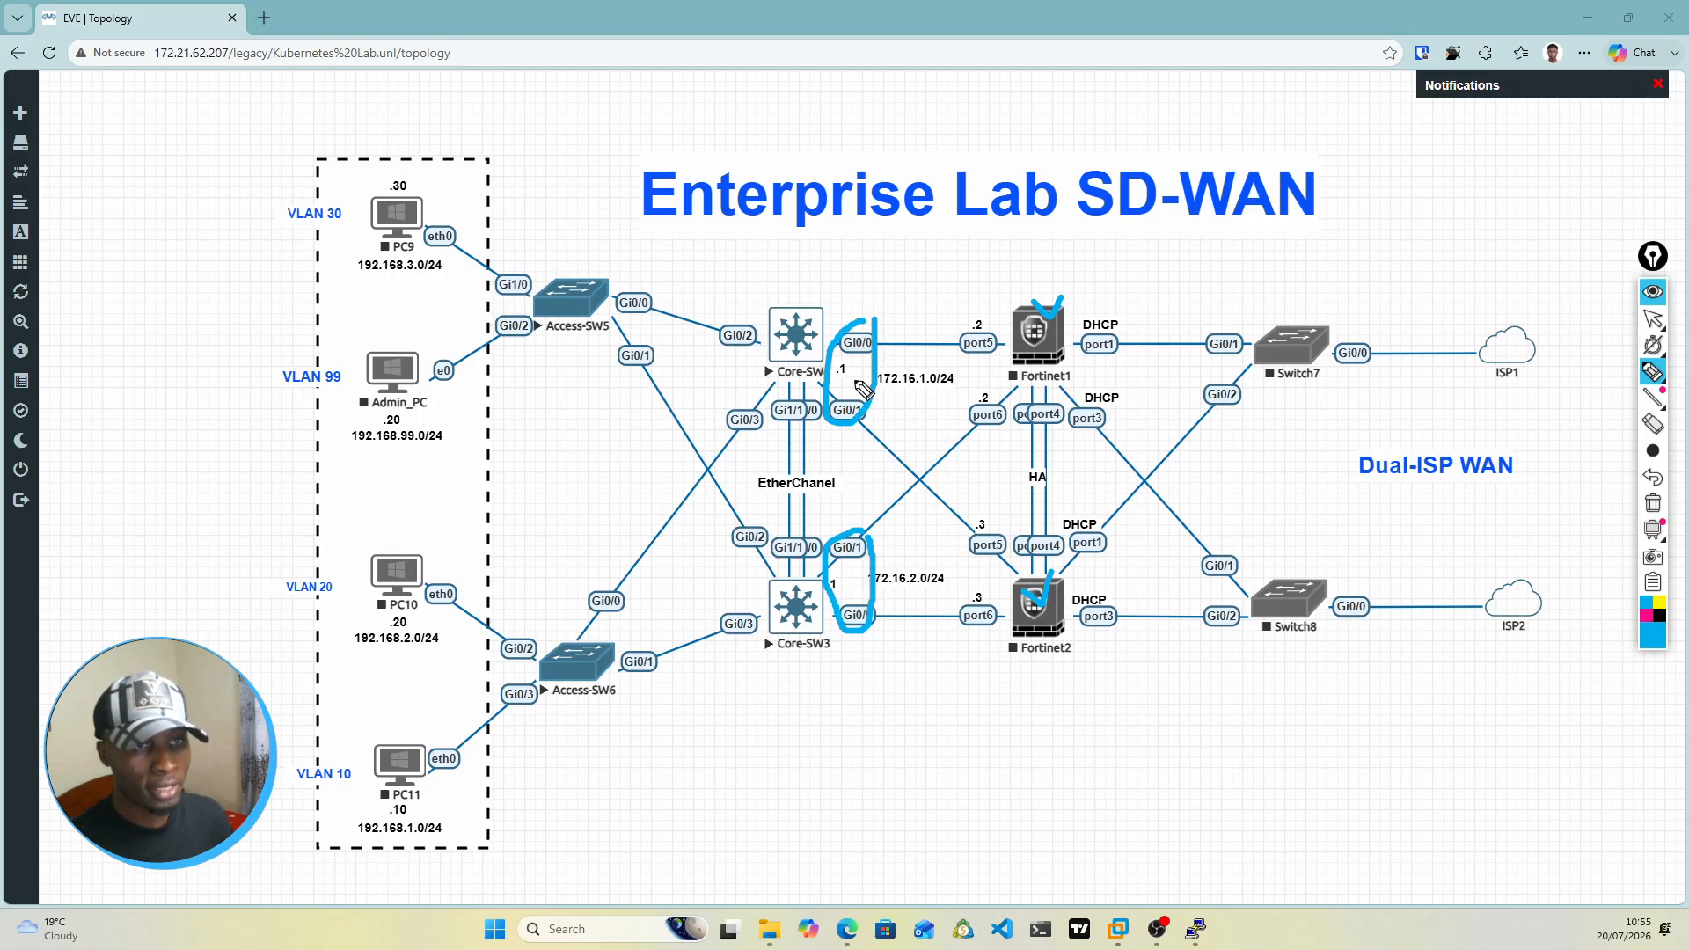
pyautogui.moveTo(834, 358); pyautogui.dragTo(1024, 351)
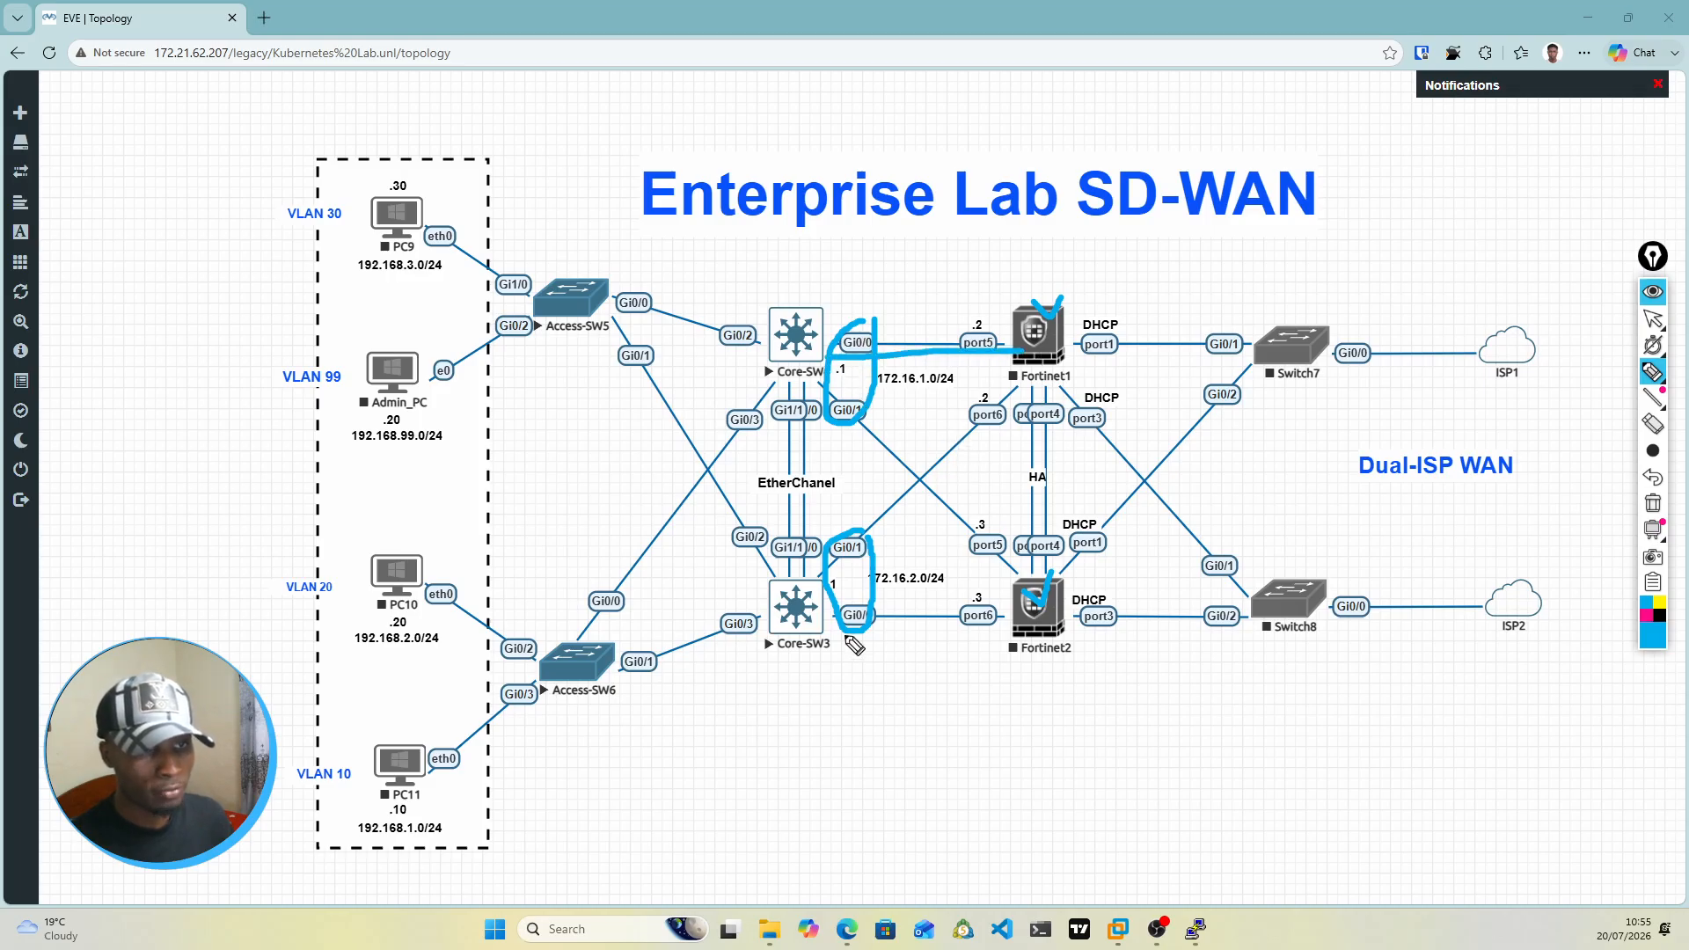
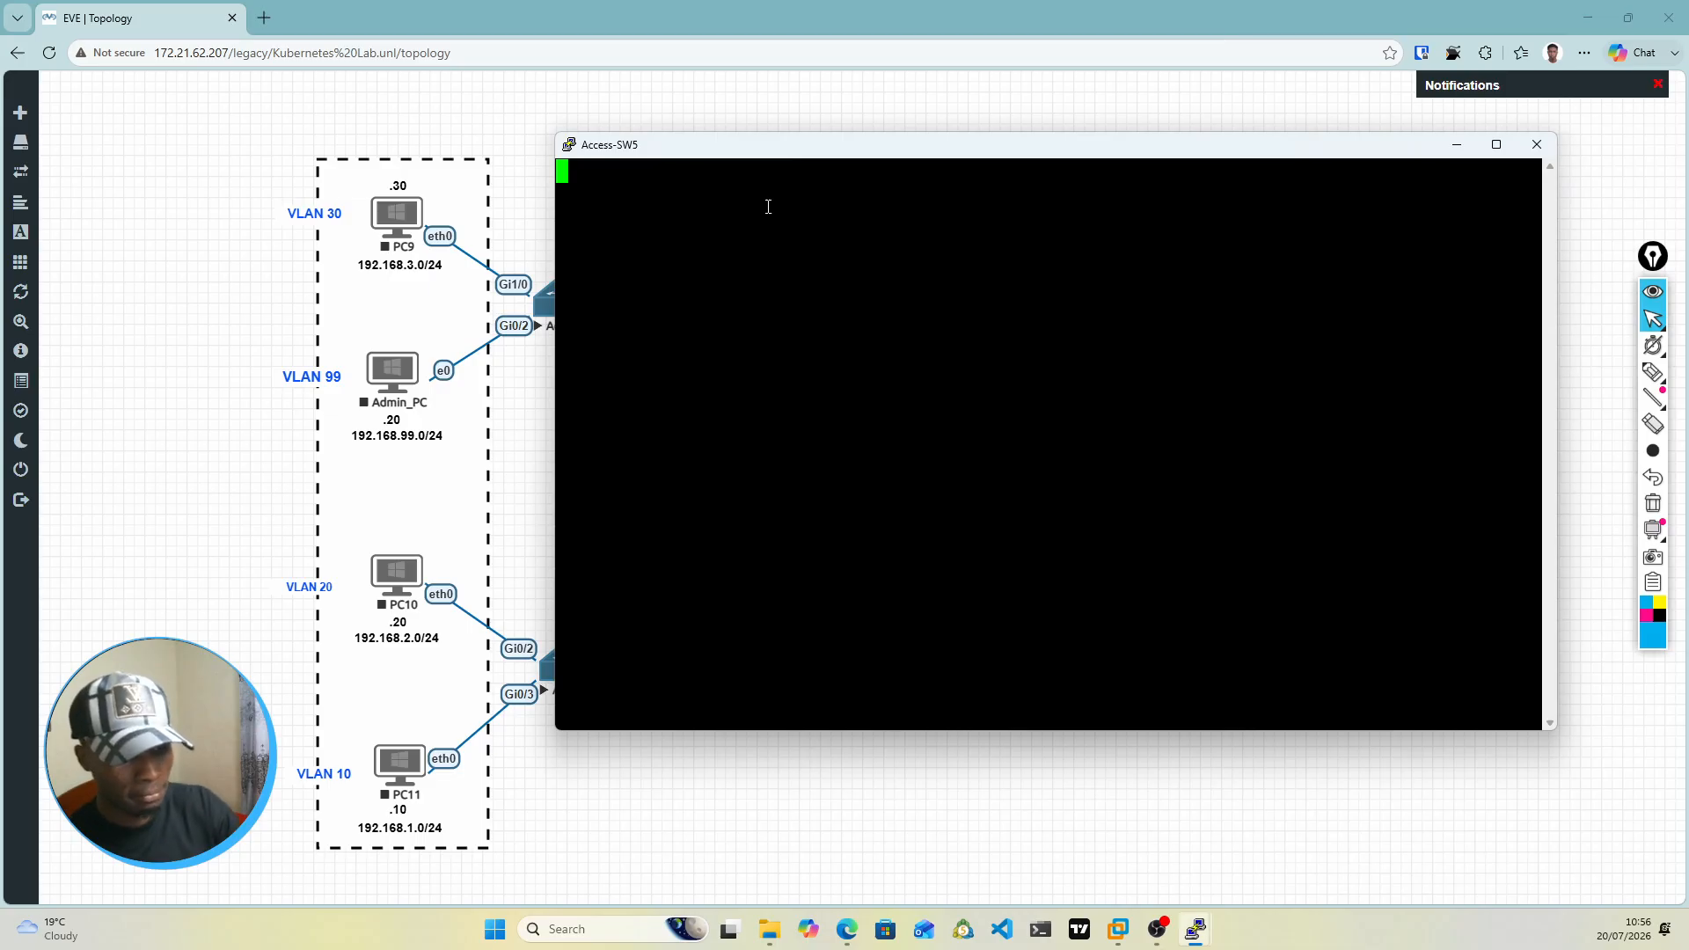
# Step: Wake the Access-SW5 console and enter privileged mode and global configuration mode with en and conf t
pyautogui.press('Return')
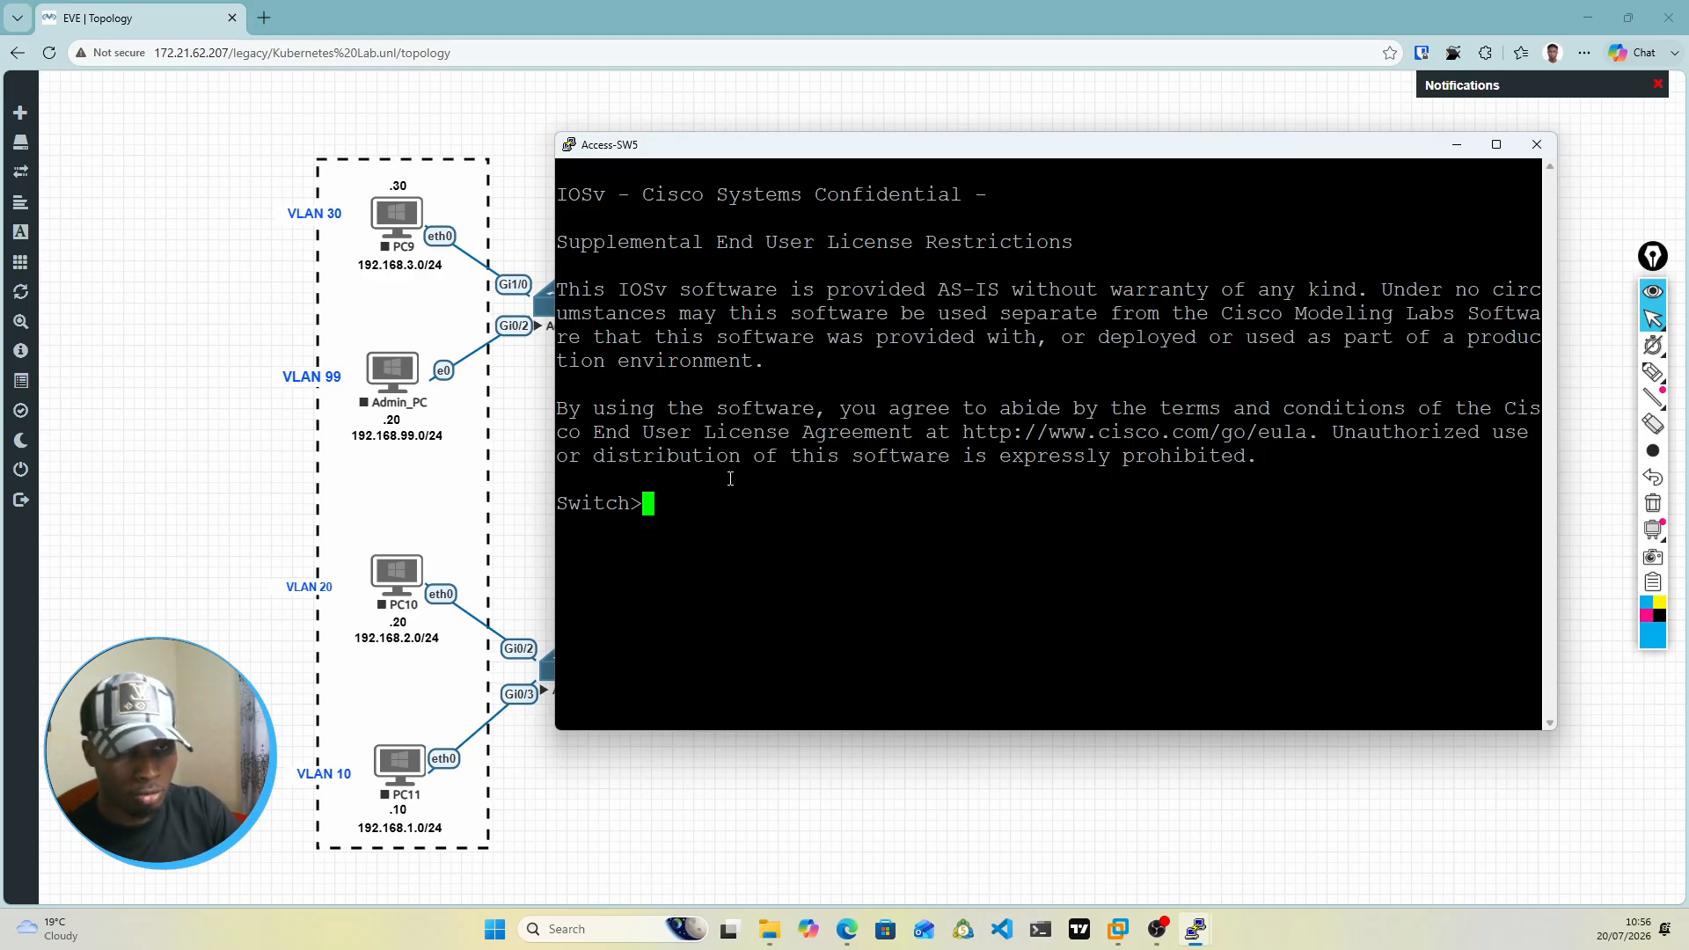
pyautogui.write('en')
pyautogui.press('Return')
pyautogui.write('conf t')
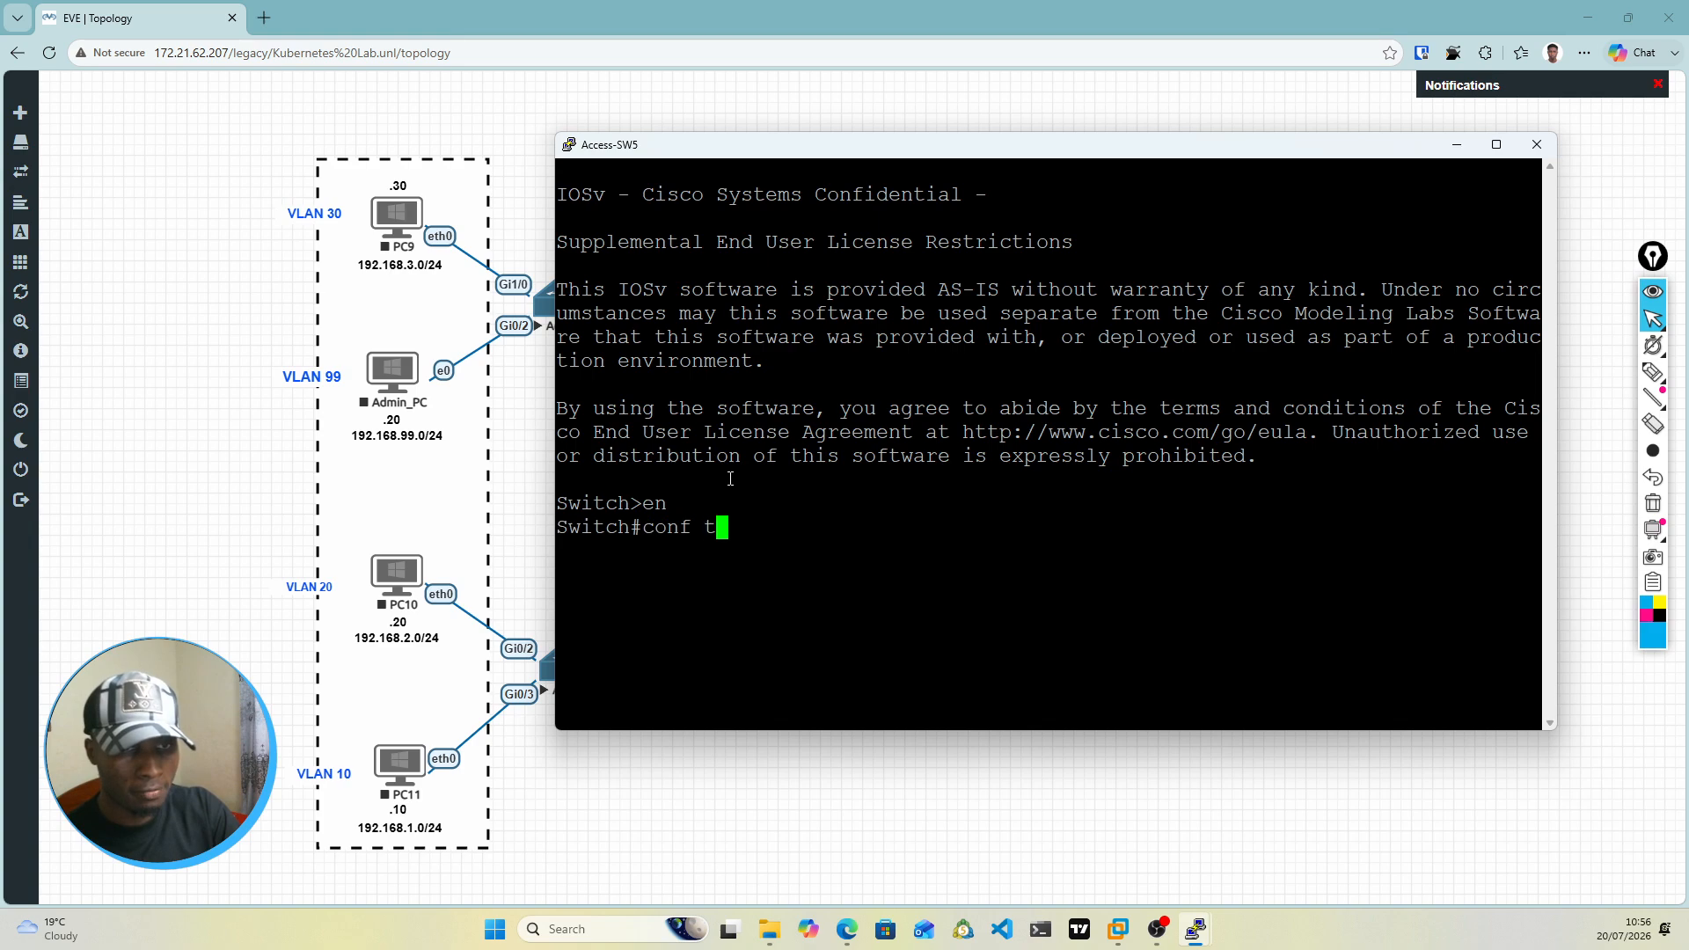
pyautogui.press('Return')
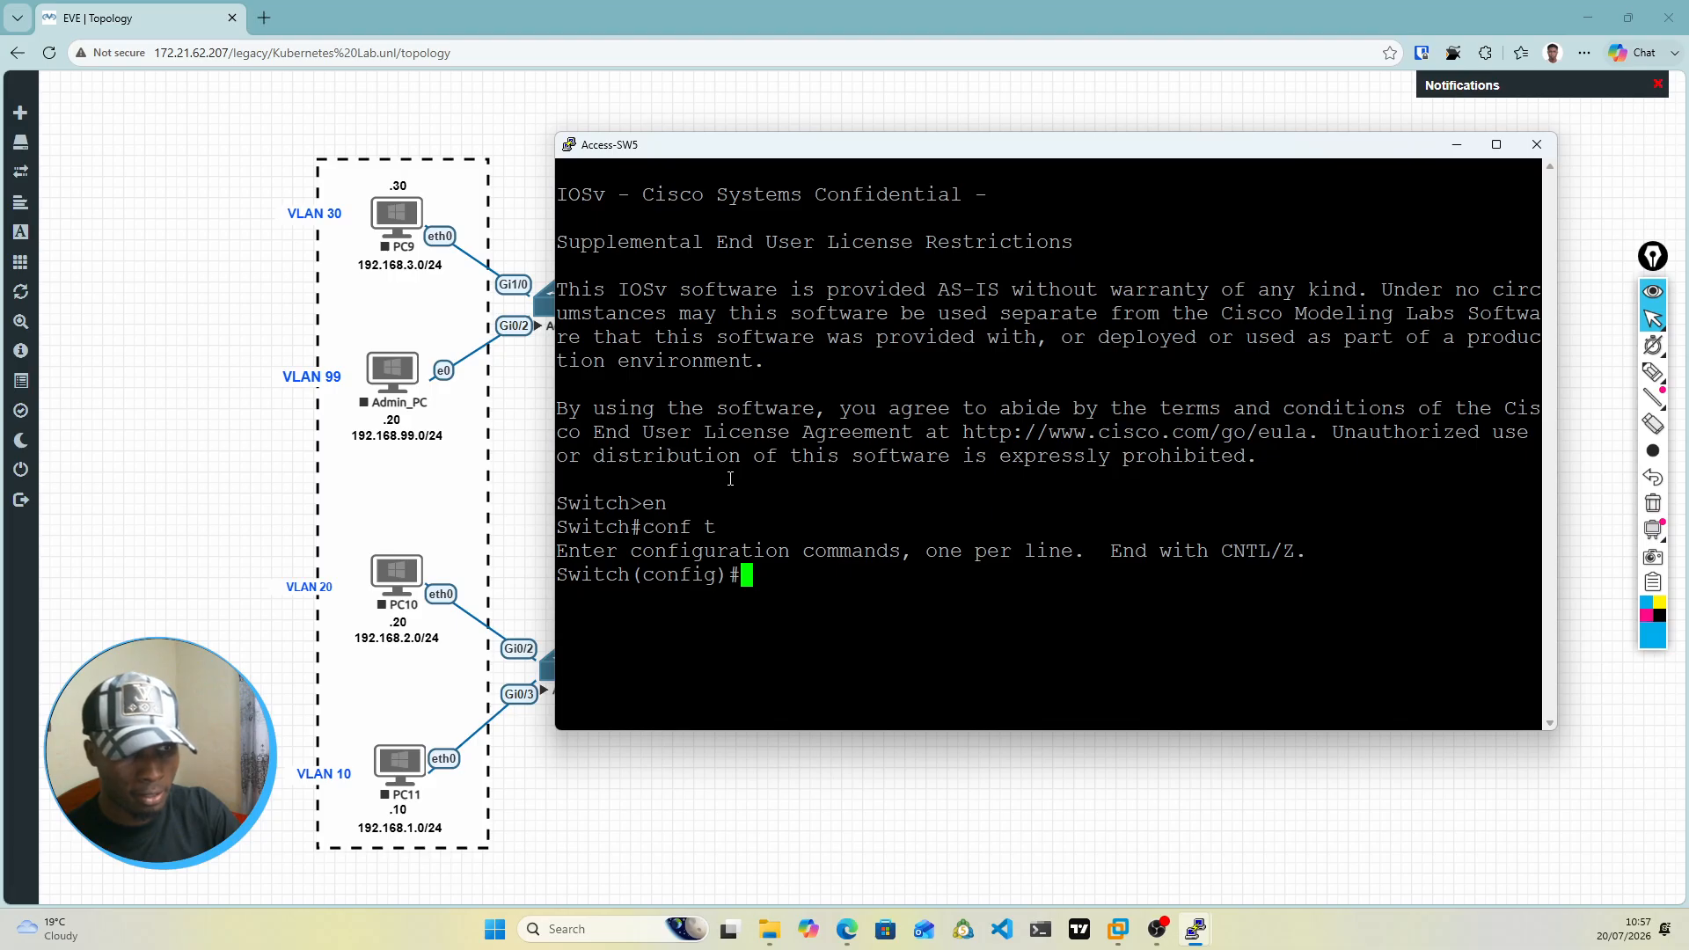
# Step: Set the switch's hostname to Access-SW1
pyautogui.write('hso')
pyautogui.press('Return')
pyautogui.write('ho')
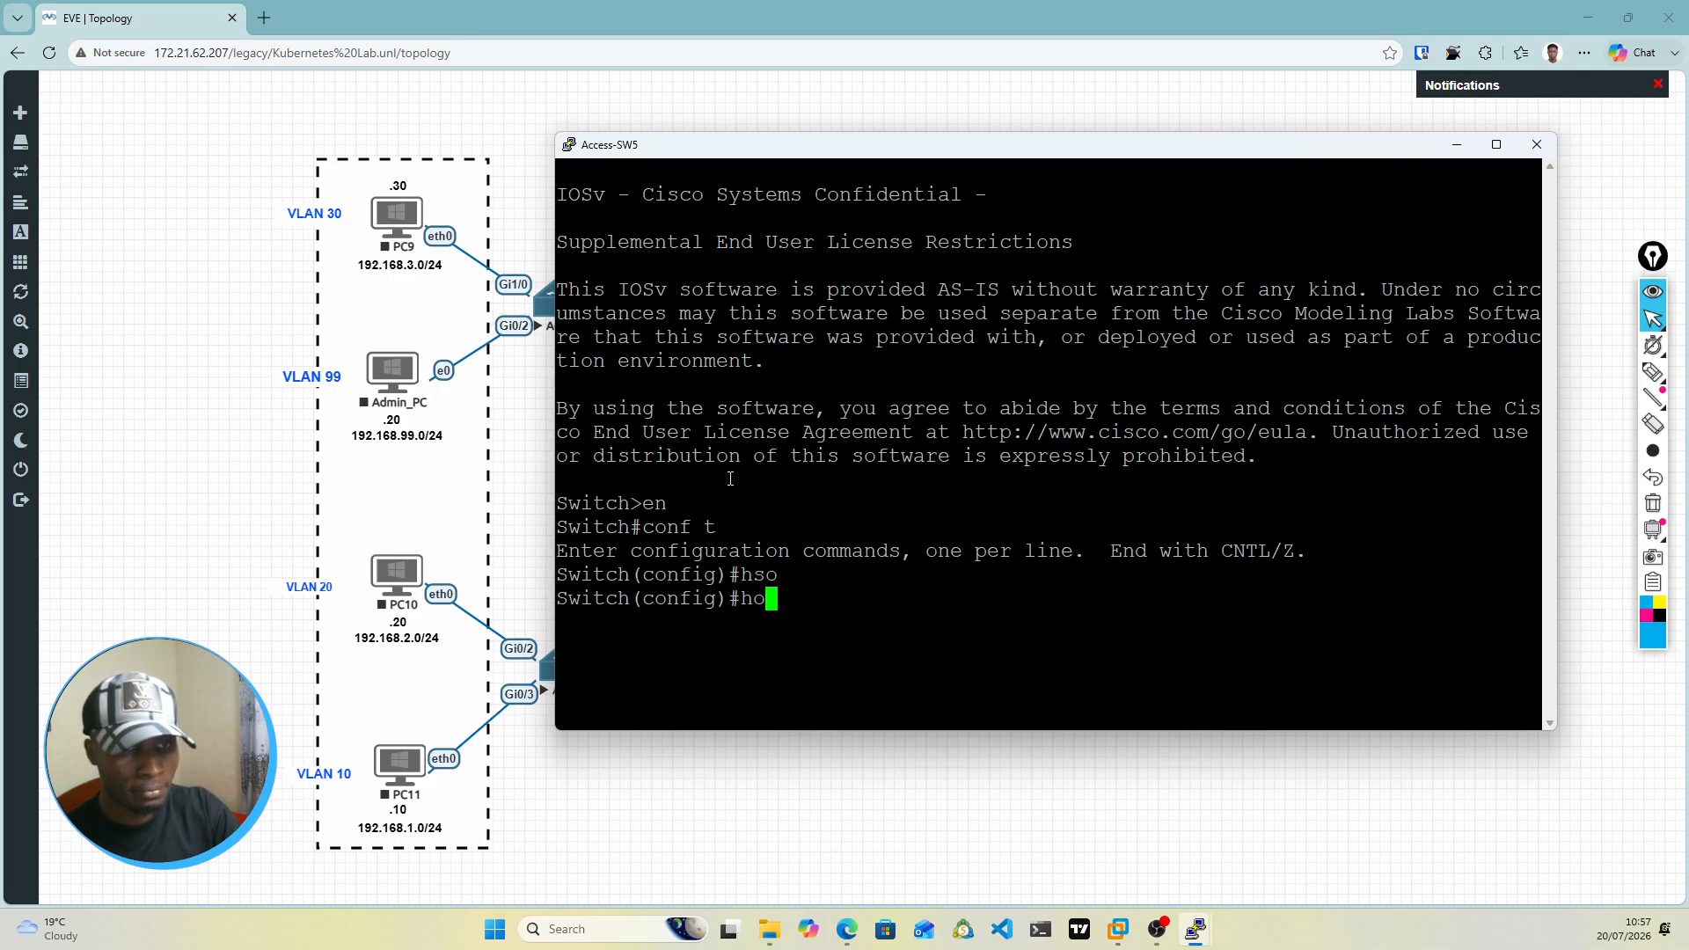
pyautogui.write('s')
pyautogui.press('Tab')
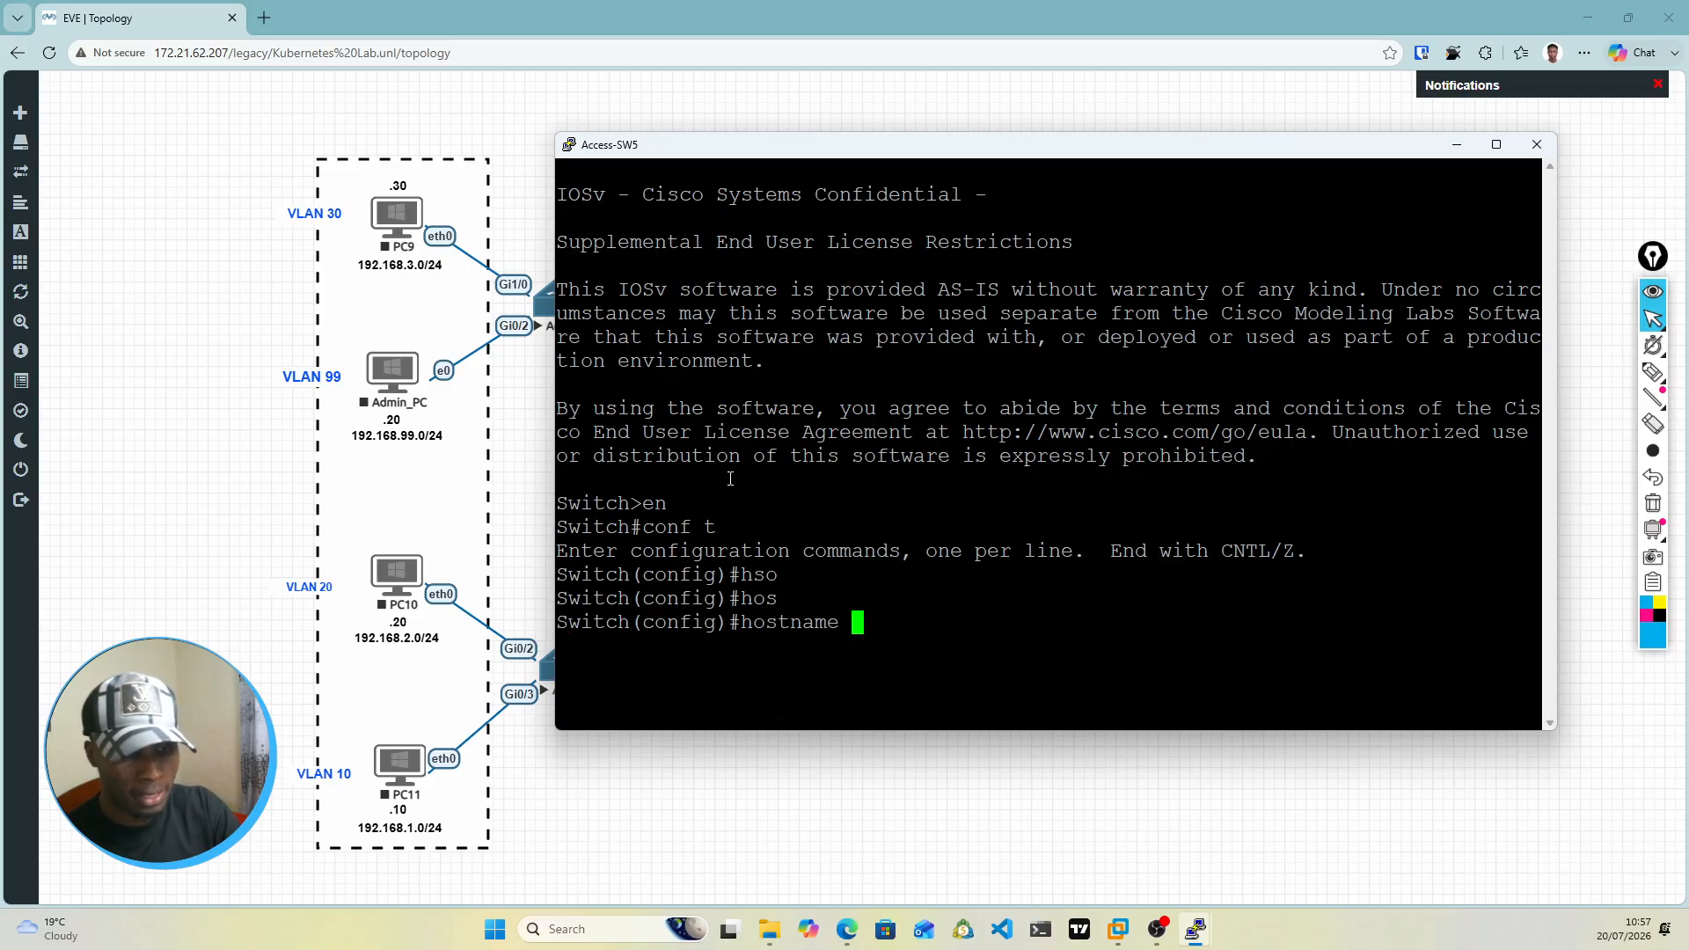
pyautogui.write('Acce')
pyautogui.press('Tab')
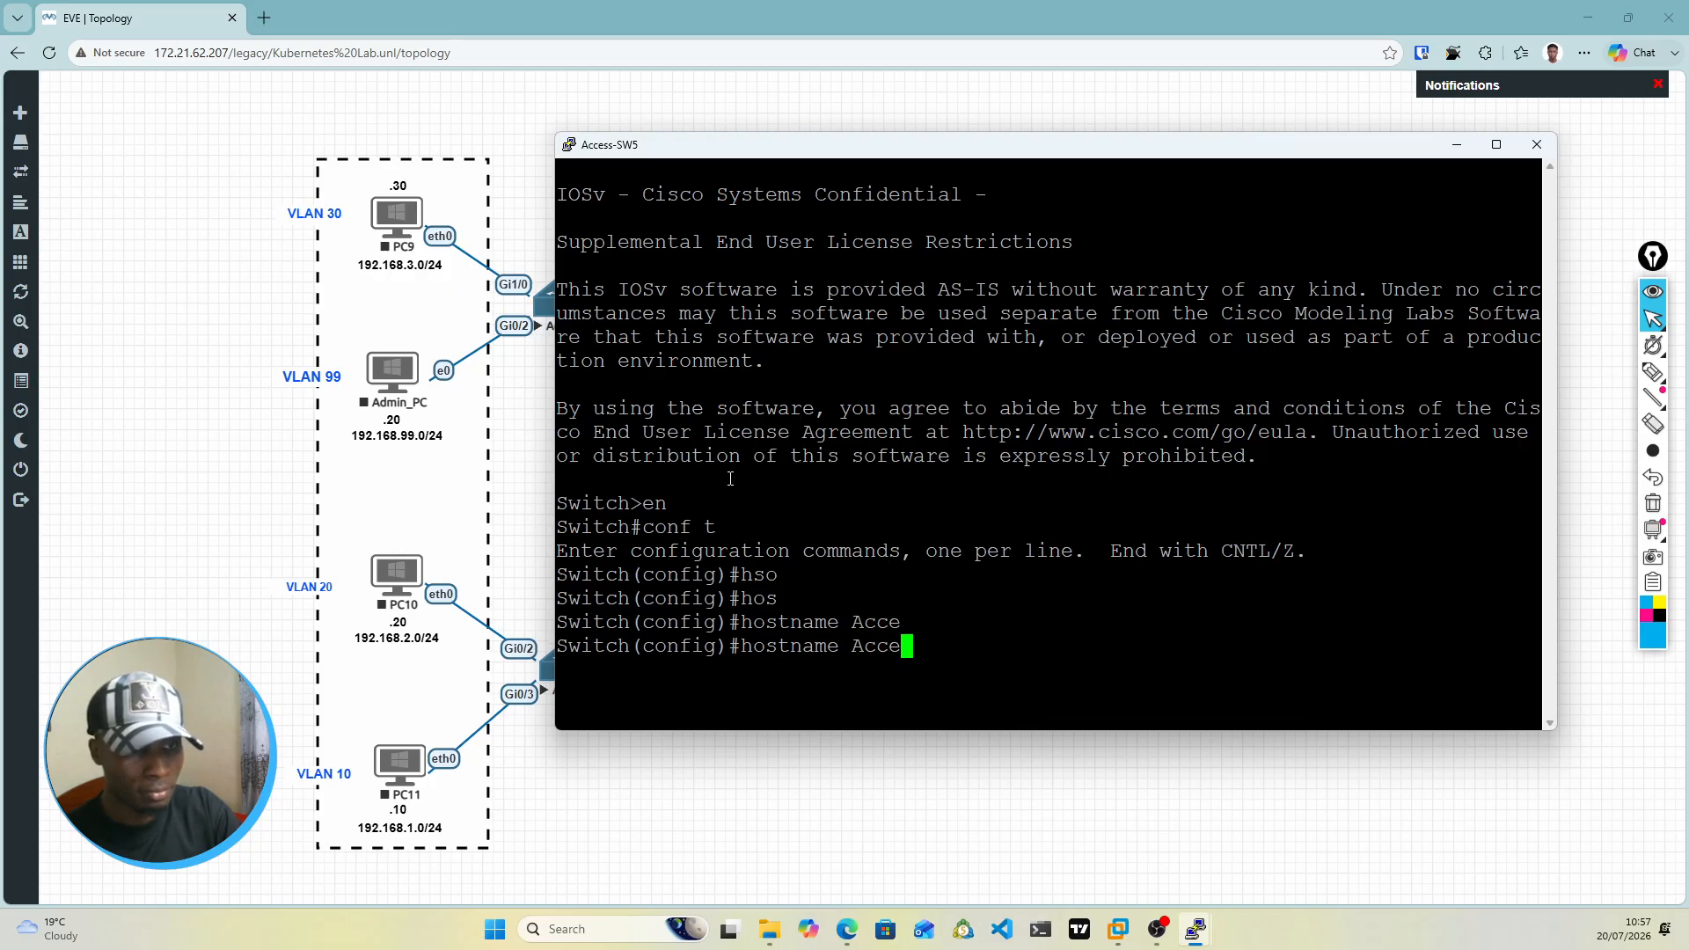
pyautogui.write('s')
pyautogui.press('Tab')
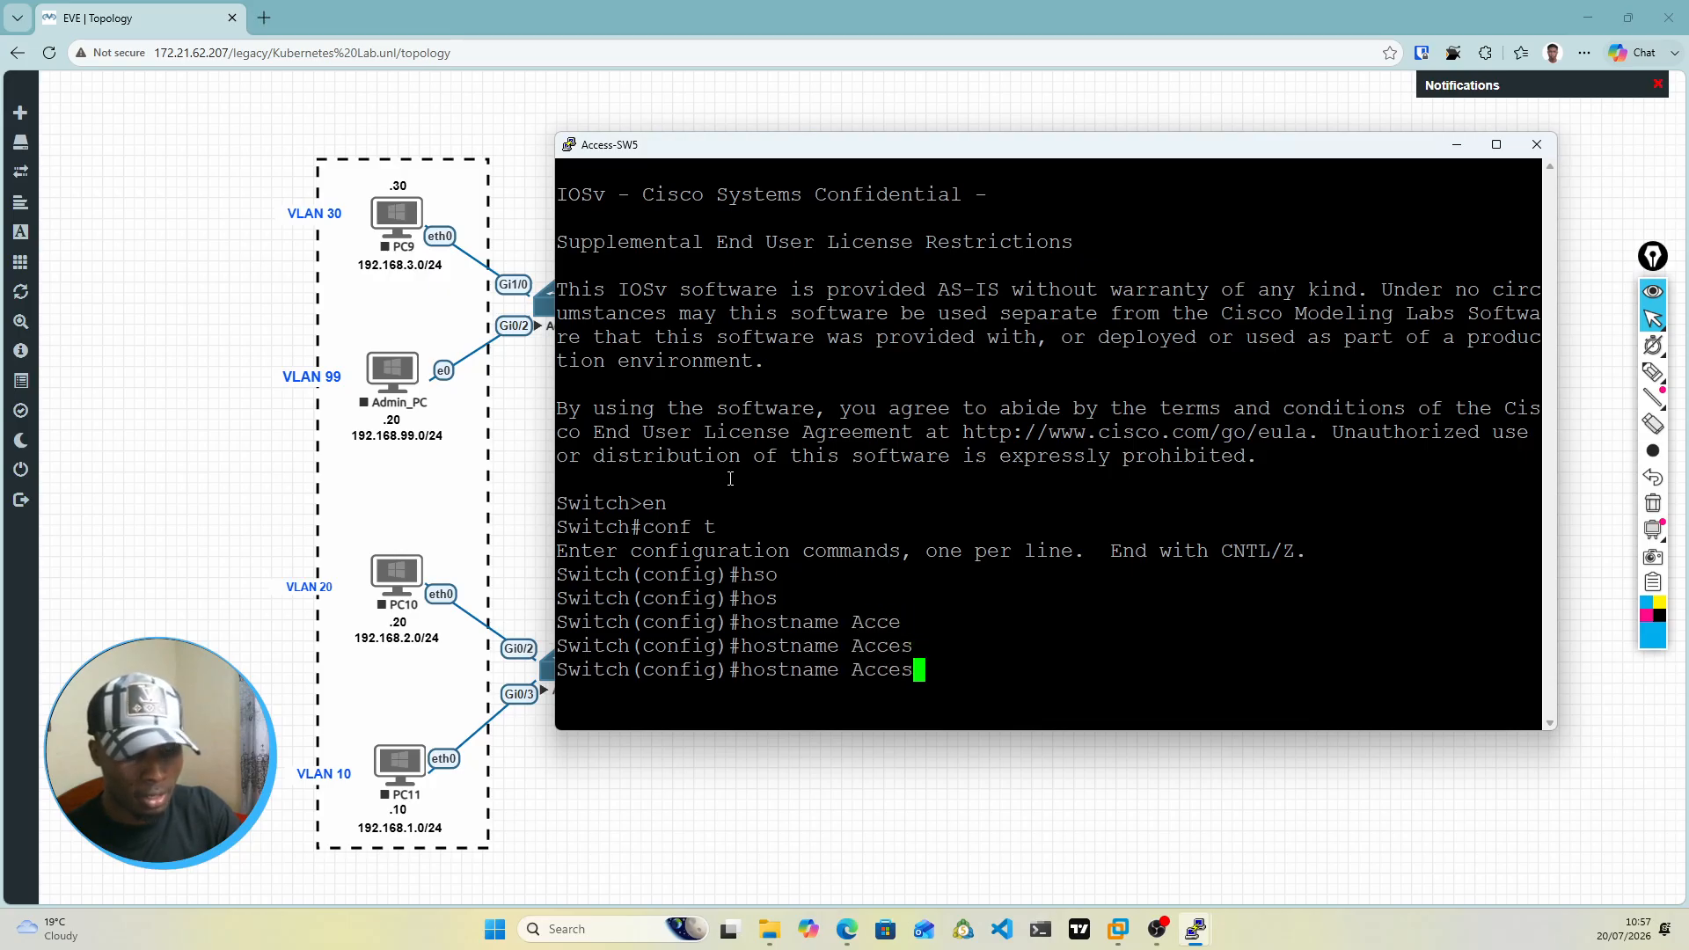
pyautogui.write('s')
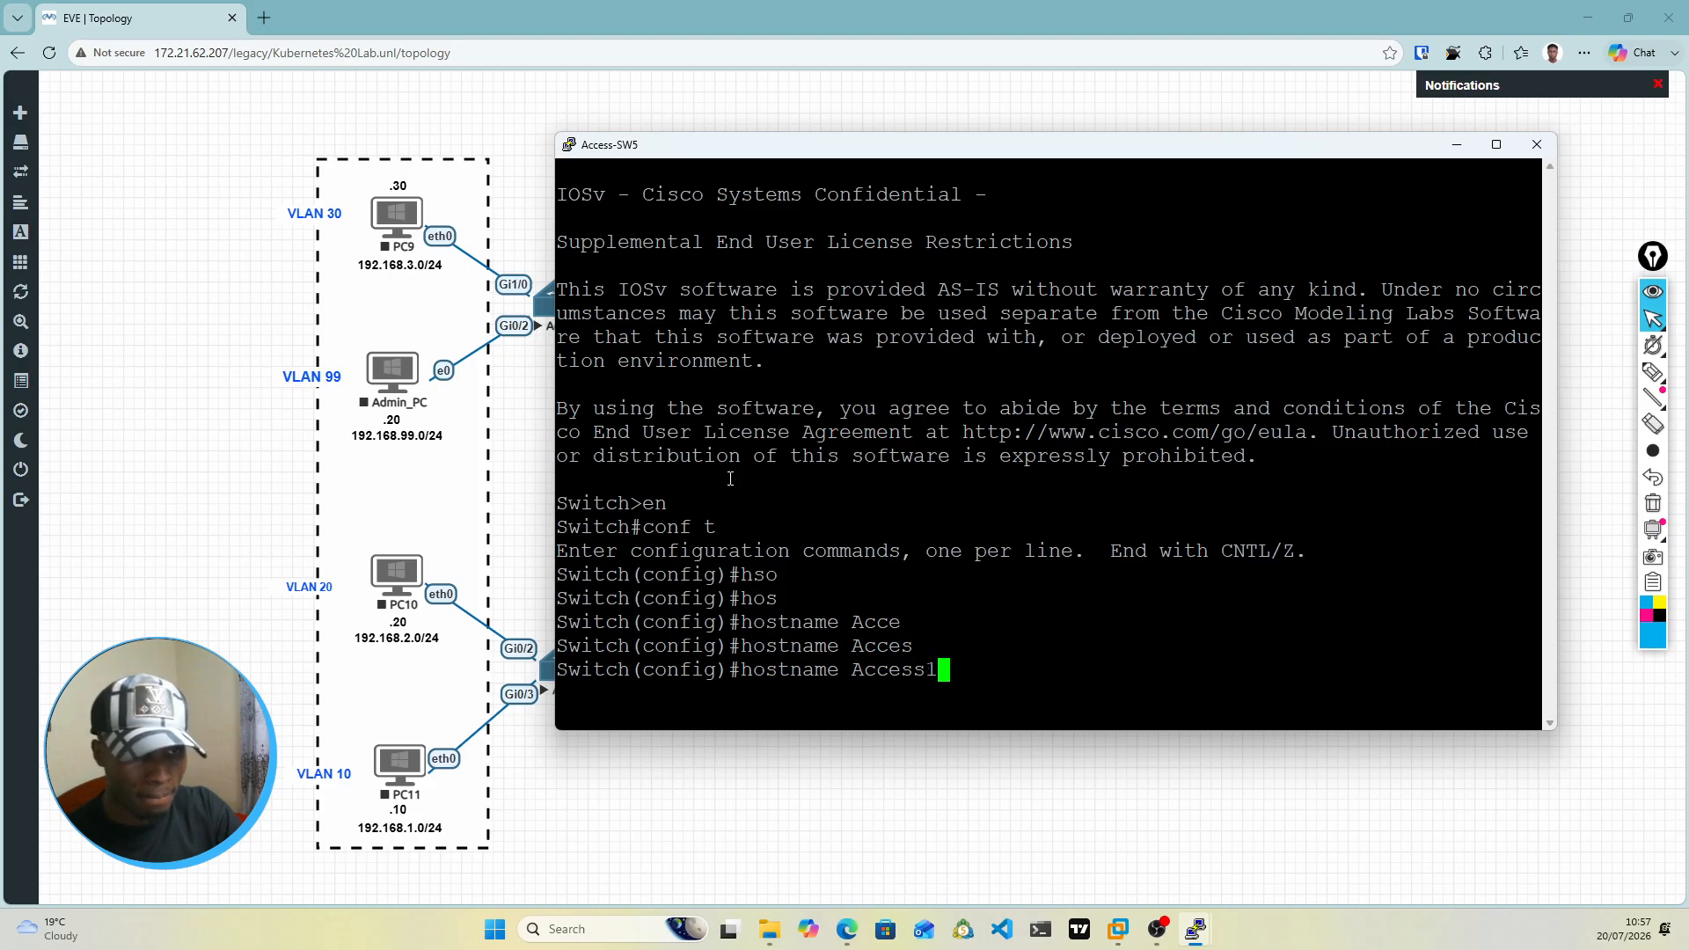
pyautogui.write('-SW1')
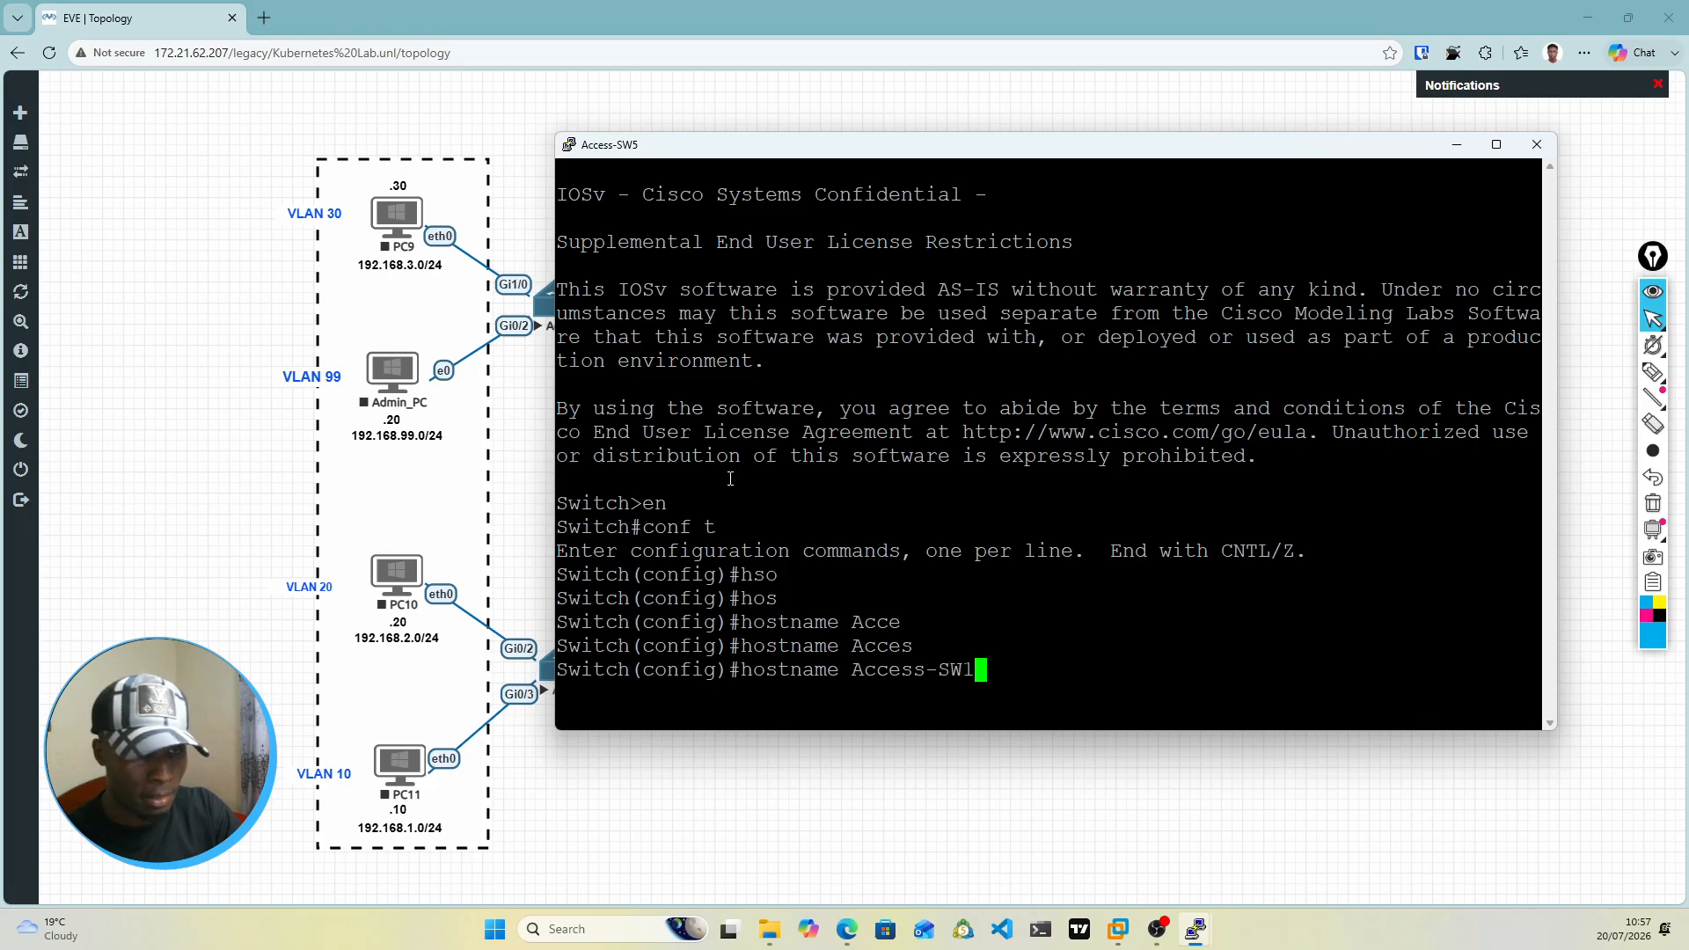
pyautogui.press('Return')
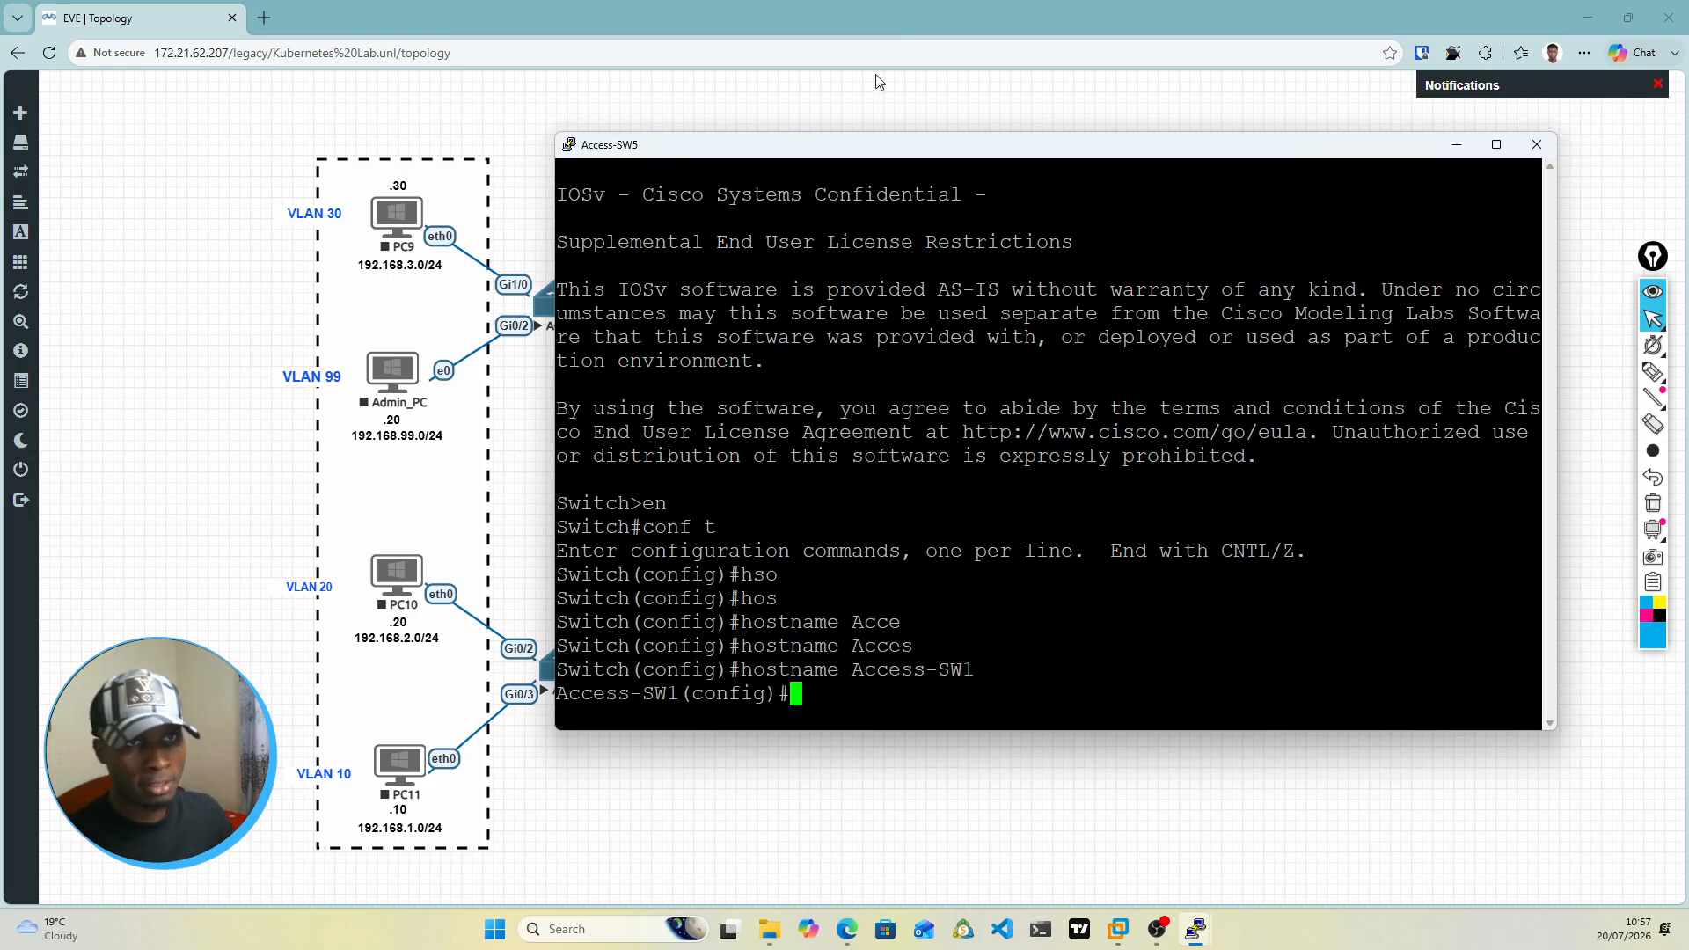
# Step: Move the console clear of the access switches on the topology, and create VLAN 10 named Users on Access-SW1
pyautogui.moveTo(873, 144); pyautogui.dragTo(1003, 127)
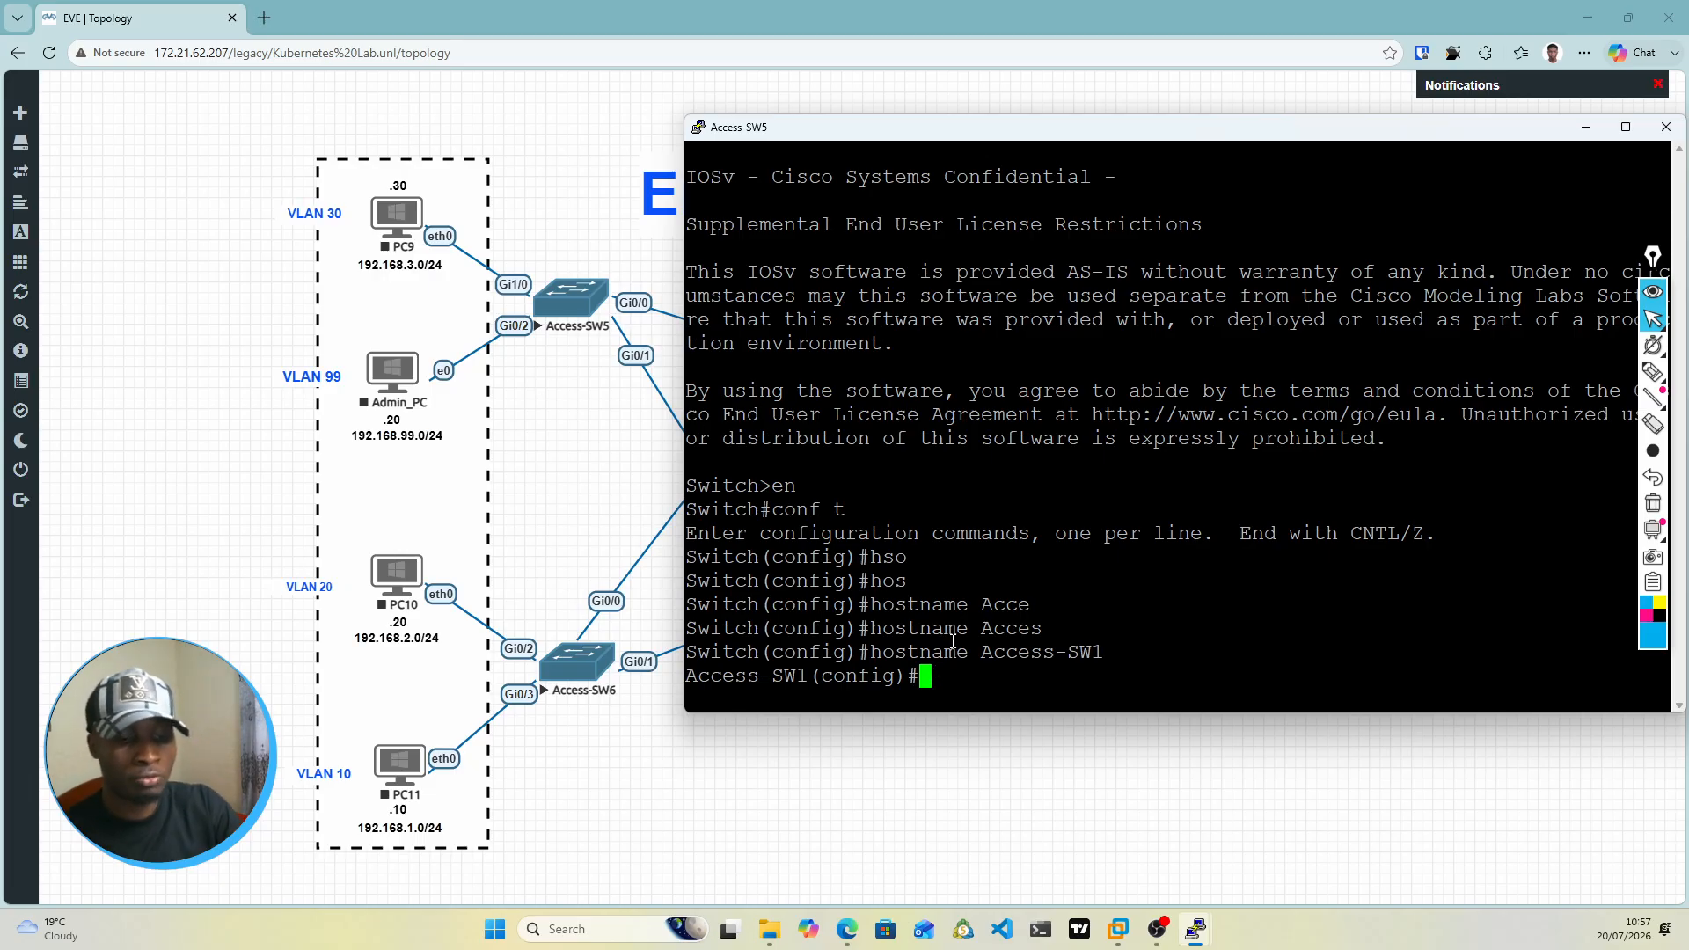
pyautogui.write('vlan 10')
pyautogui.press('Return')
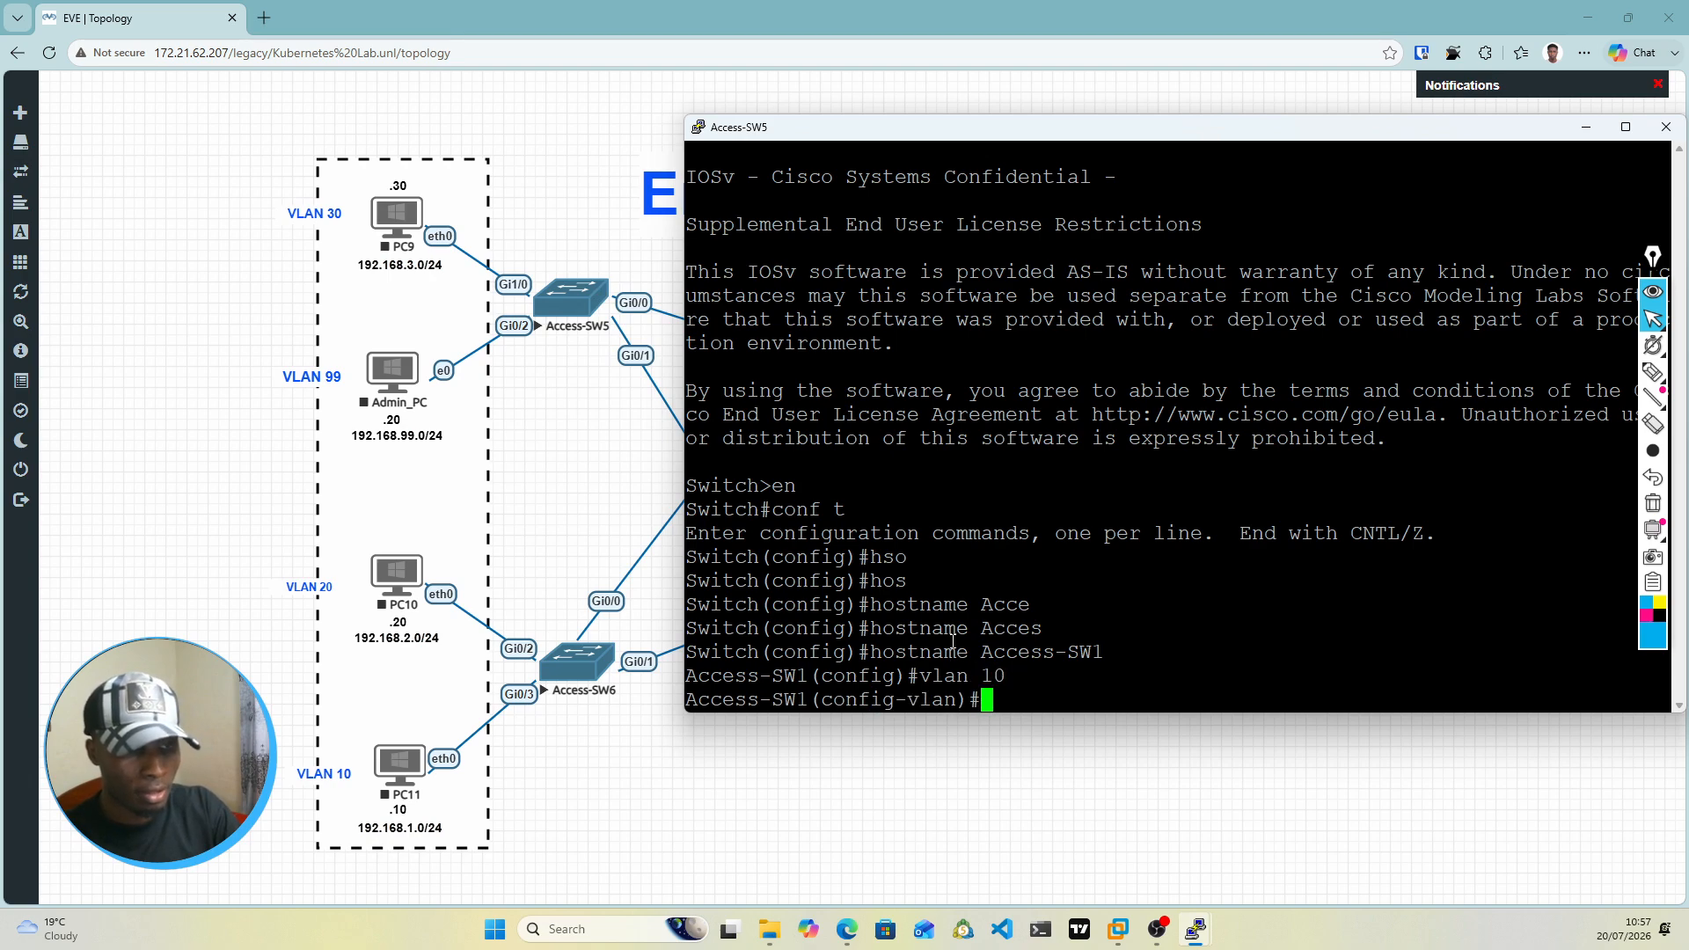
pyautogui.write('nam')
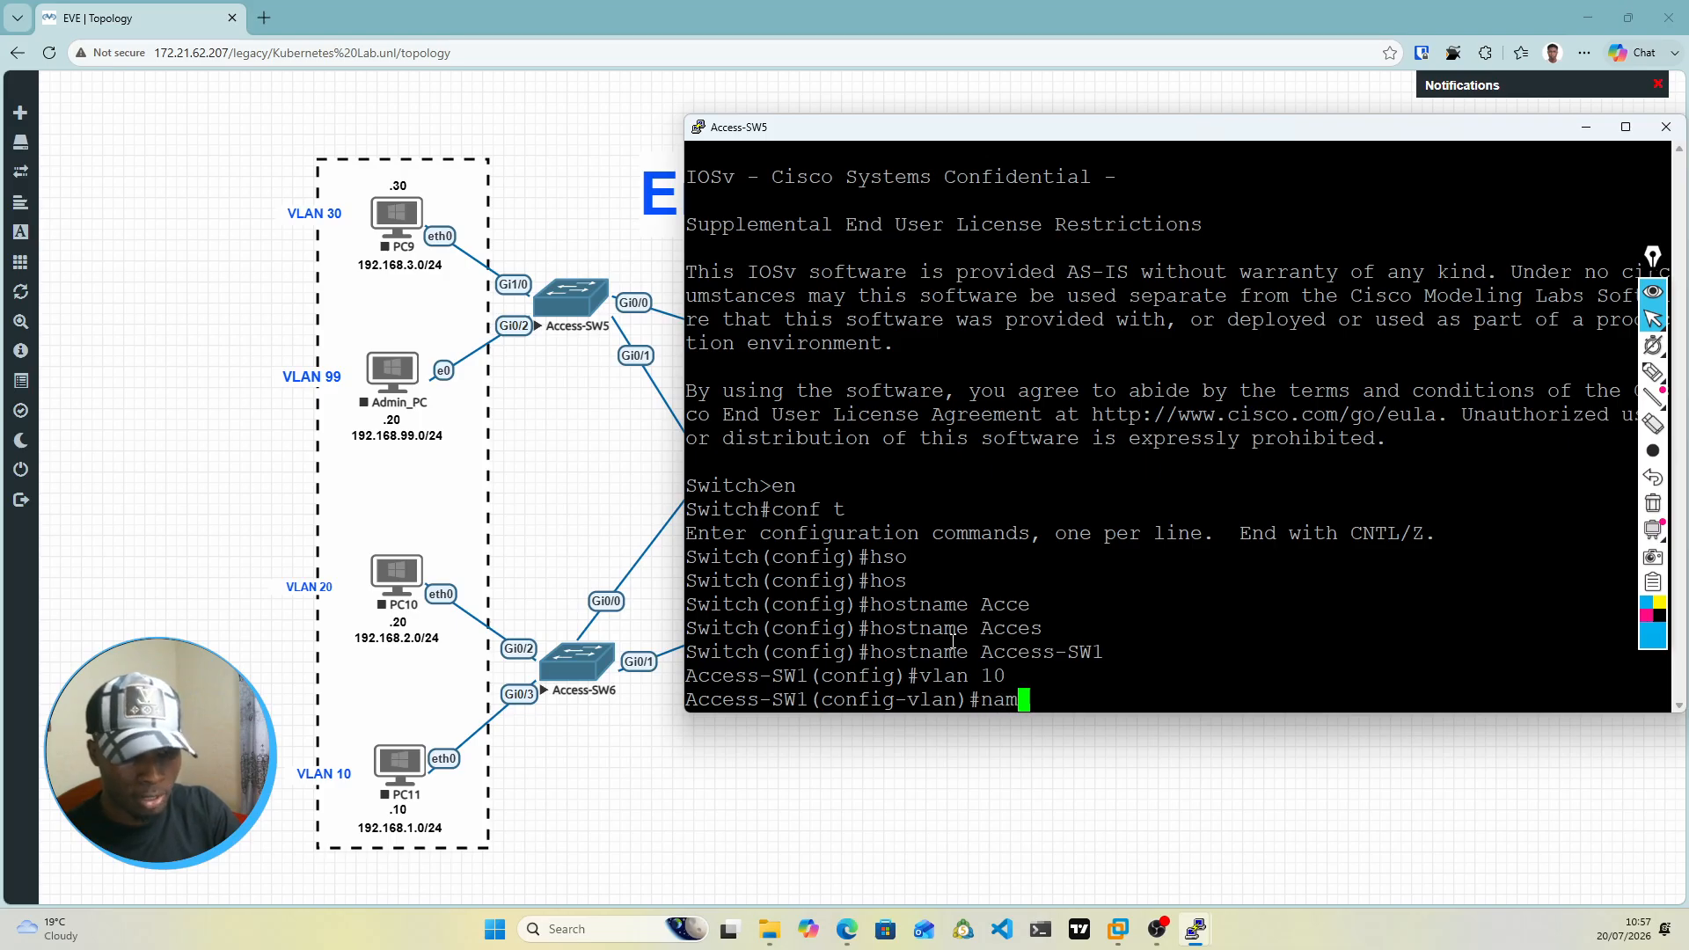
pyautogui.write('e Users')
pyautogui.press('Return')
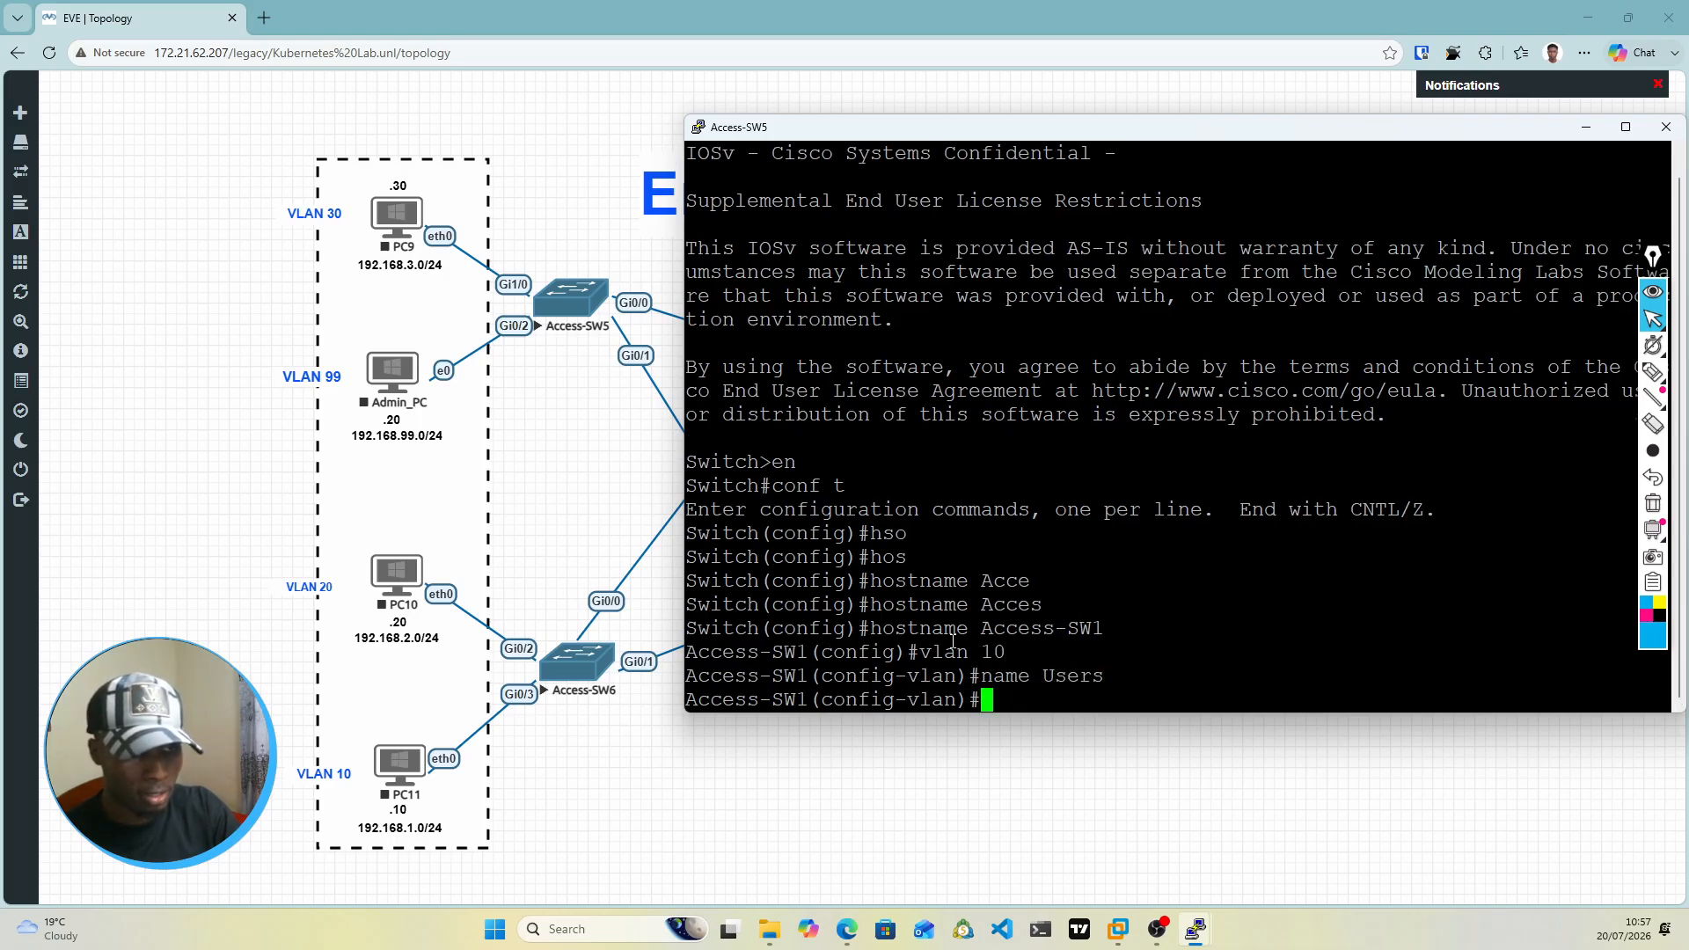
pyautogui.write('lan')
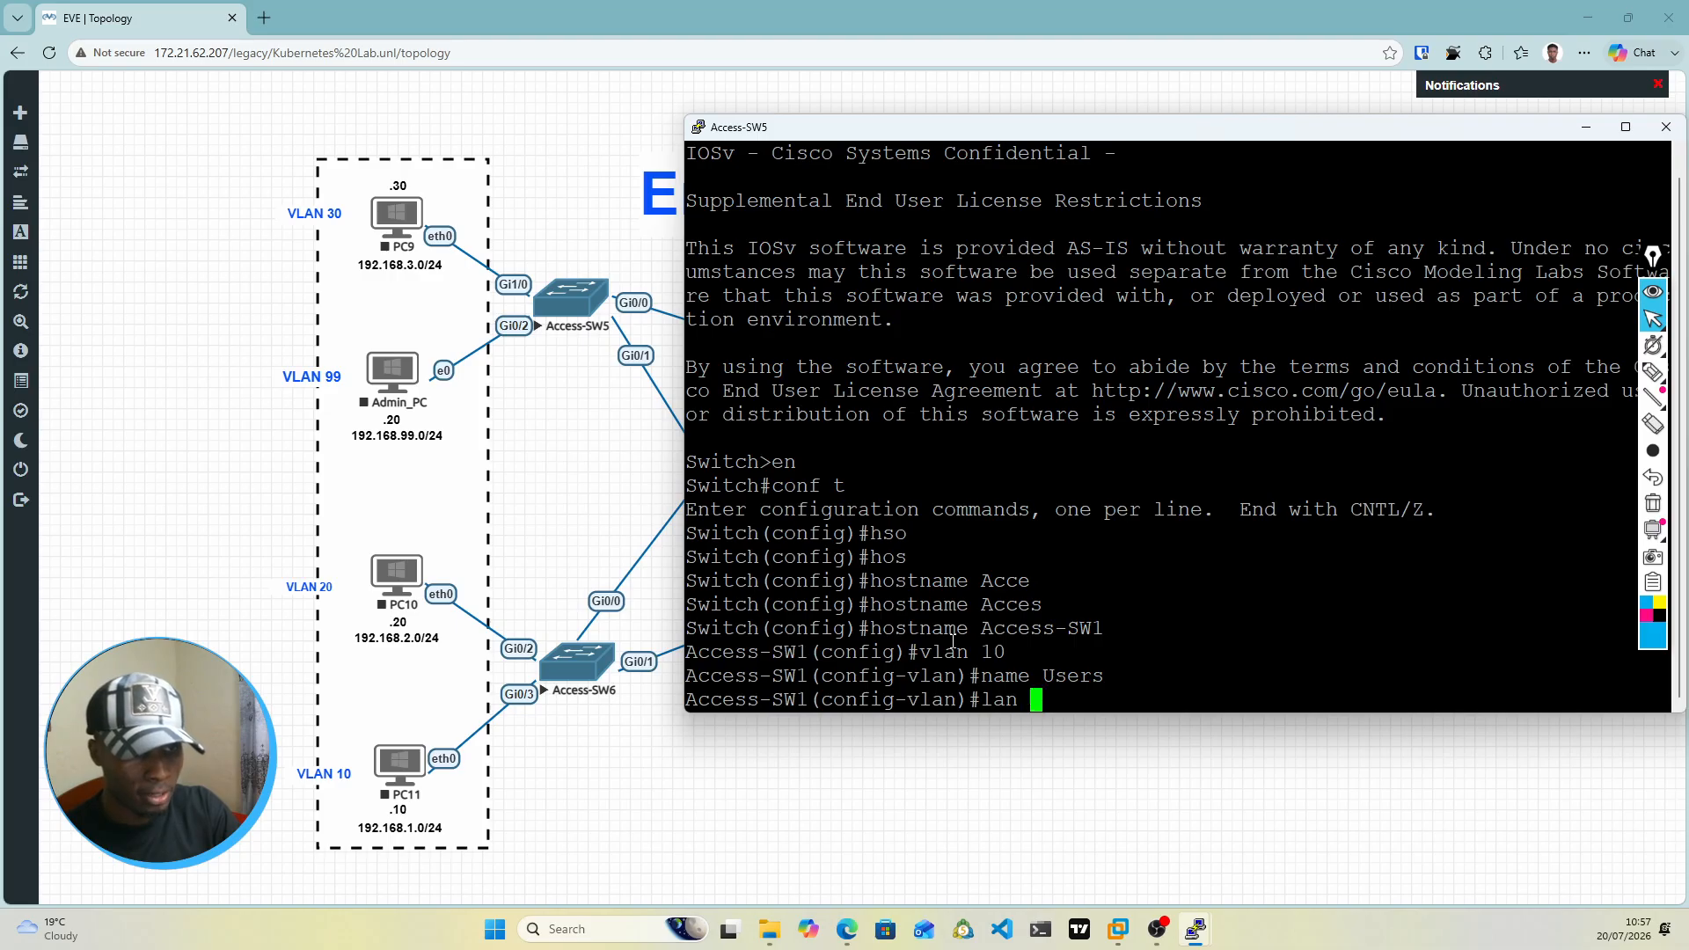
pyautogui.press('BackSpace')
pyautogui.press('BackSpace')
pyautogui.press('BackSpace')
pyautogui.press('BackSpace')
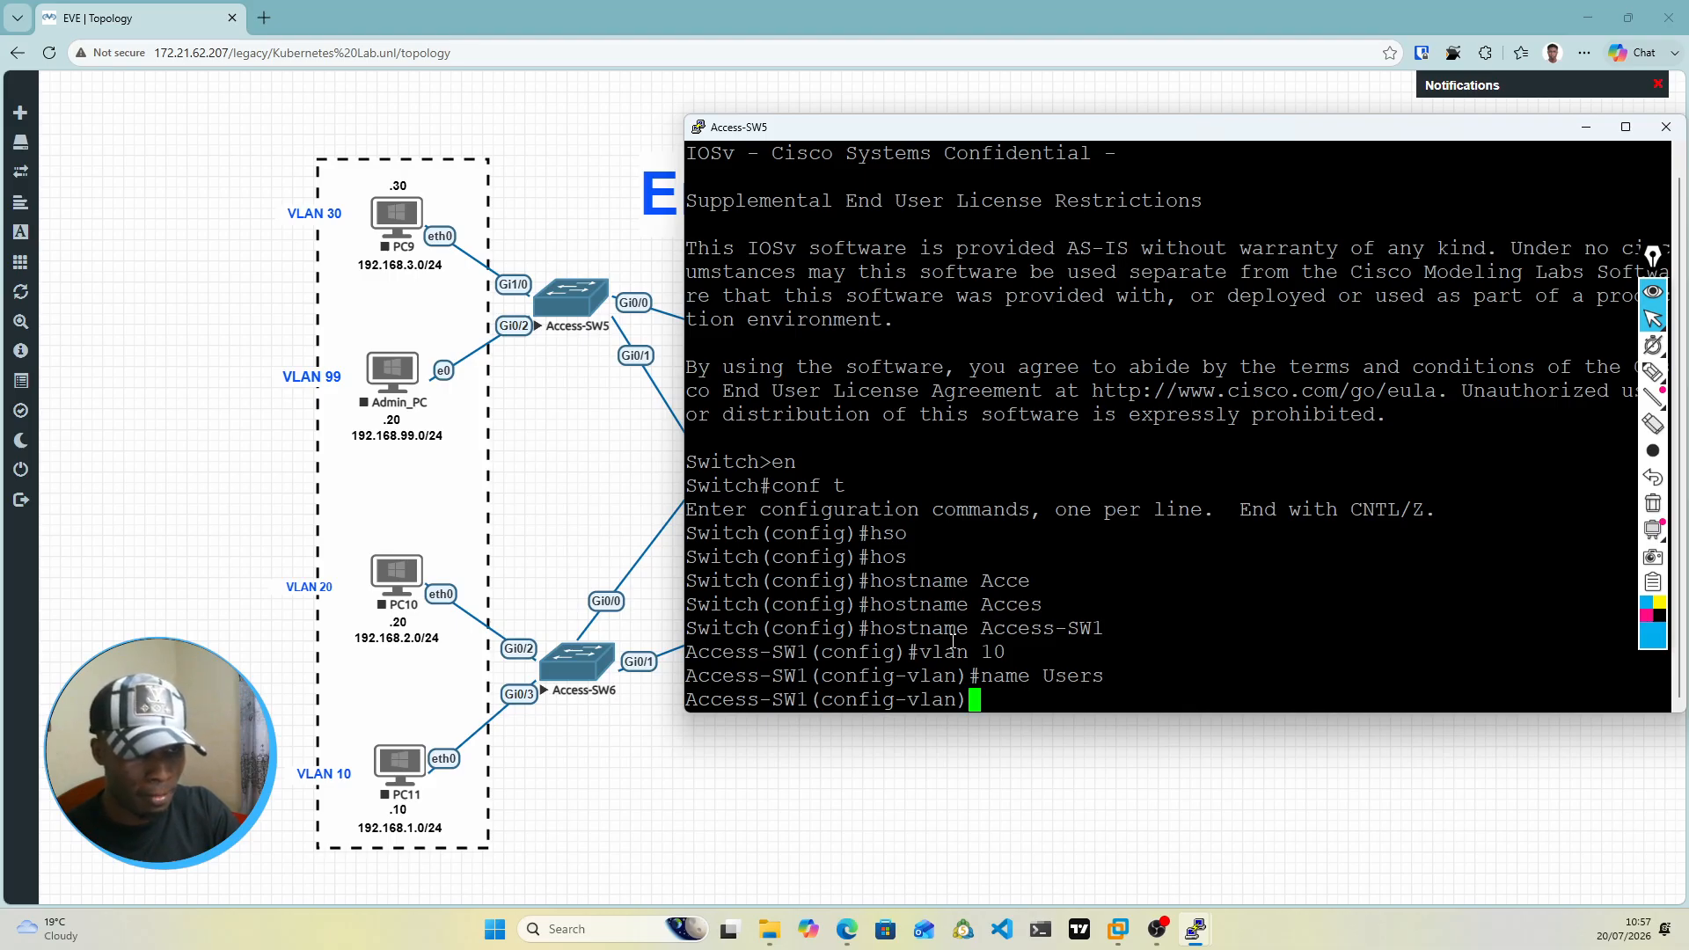
pyautogui.press('Return')
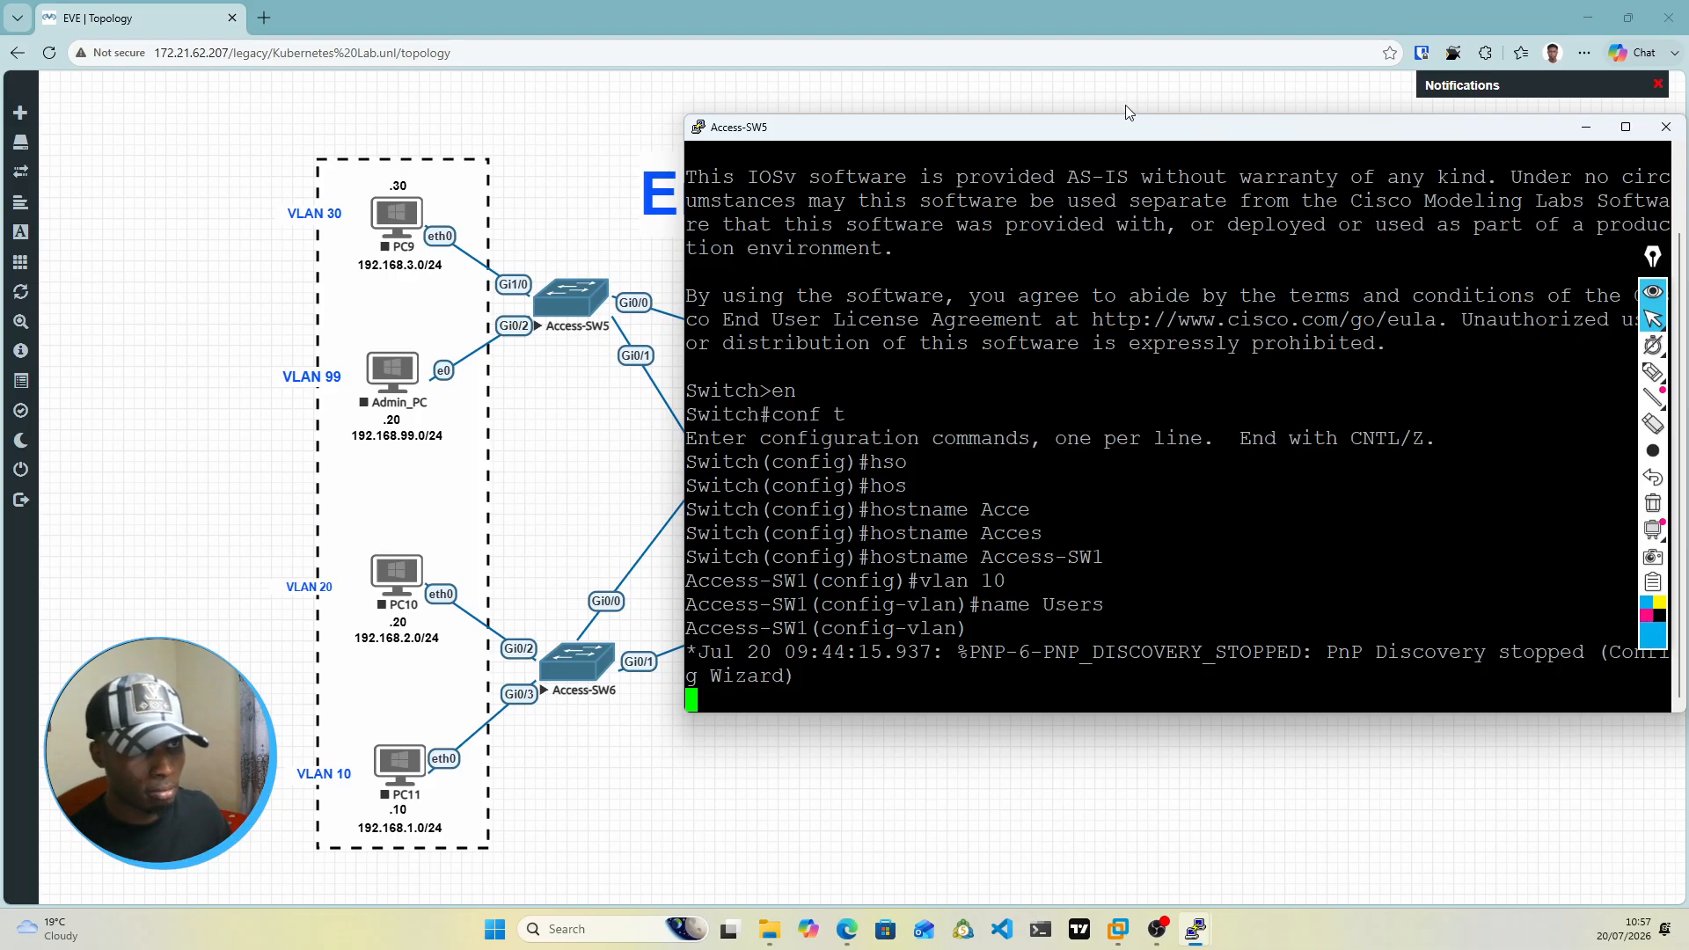
pyautogui.press('Return')
pyautogui.press('Return')
pyautogui.press('Return')
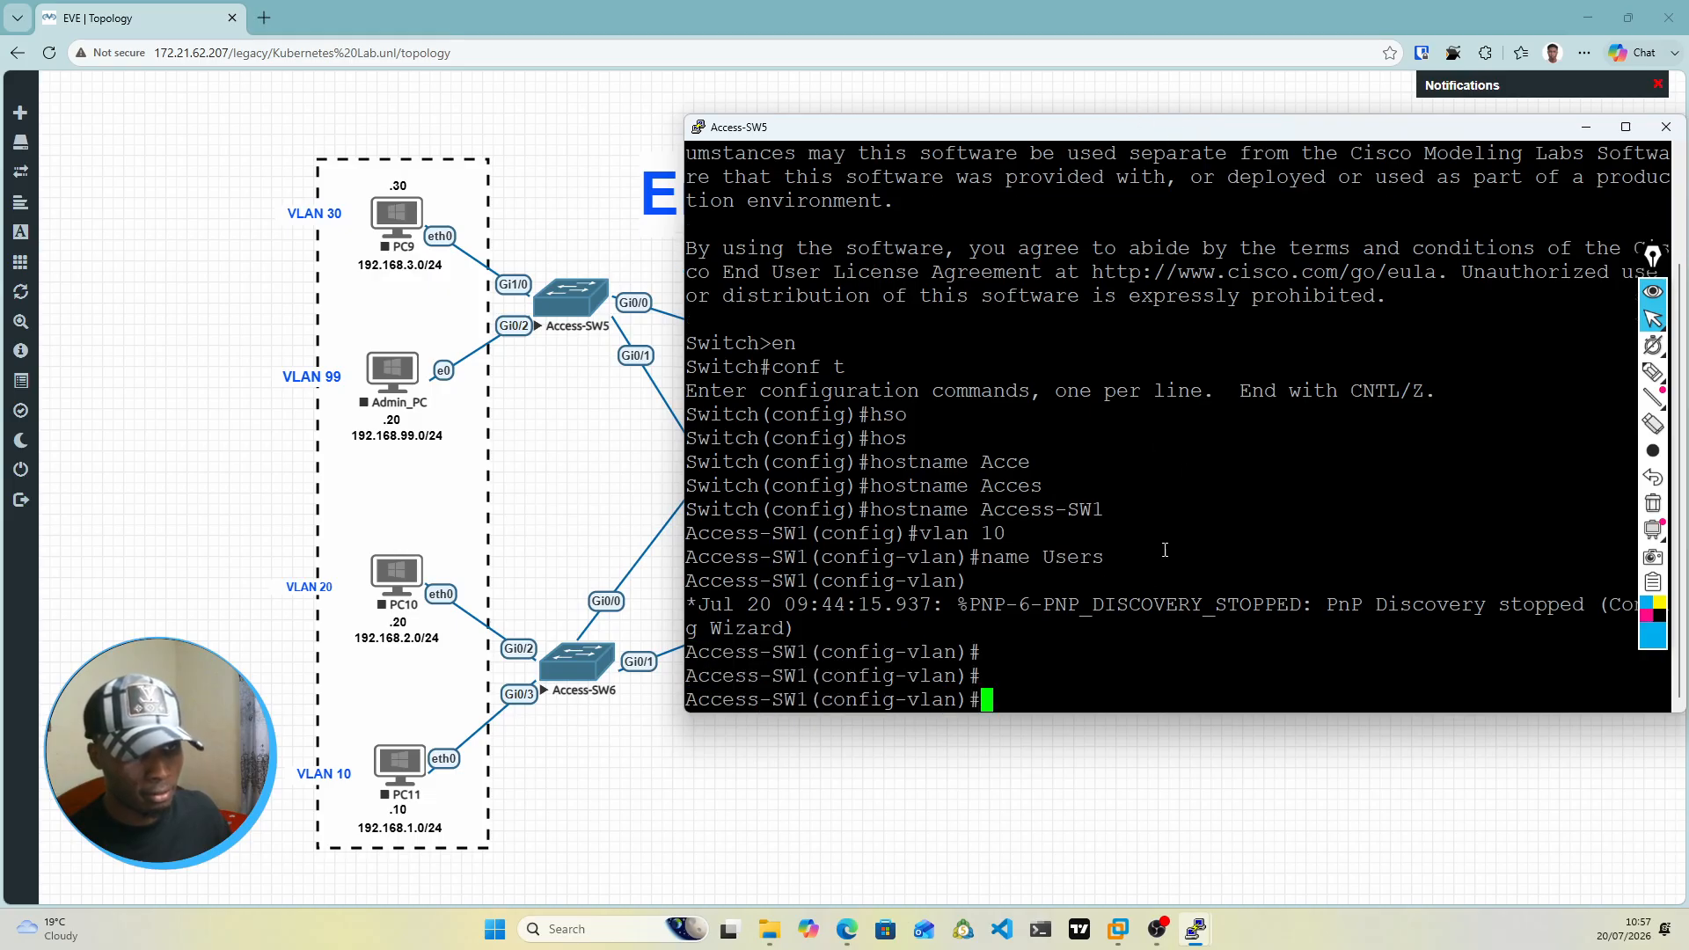
# Step: Create VLAN 20 on Access-SW1 and name it HR
pyautogui.write('vlan 20')
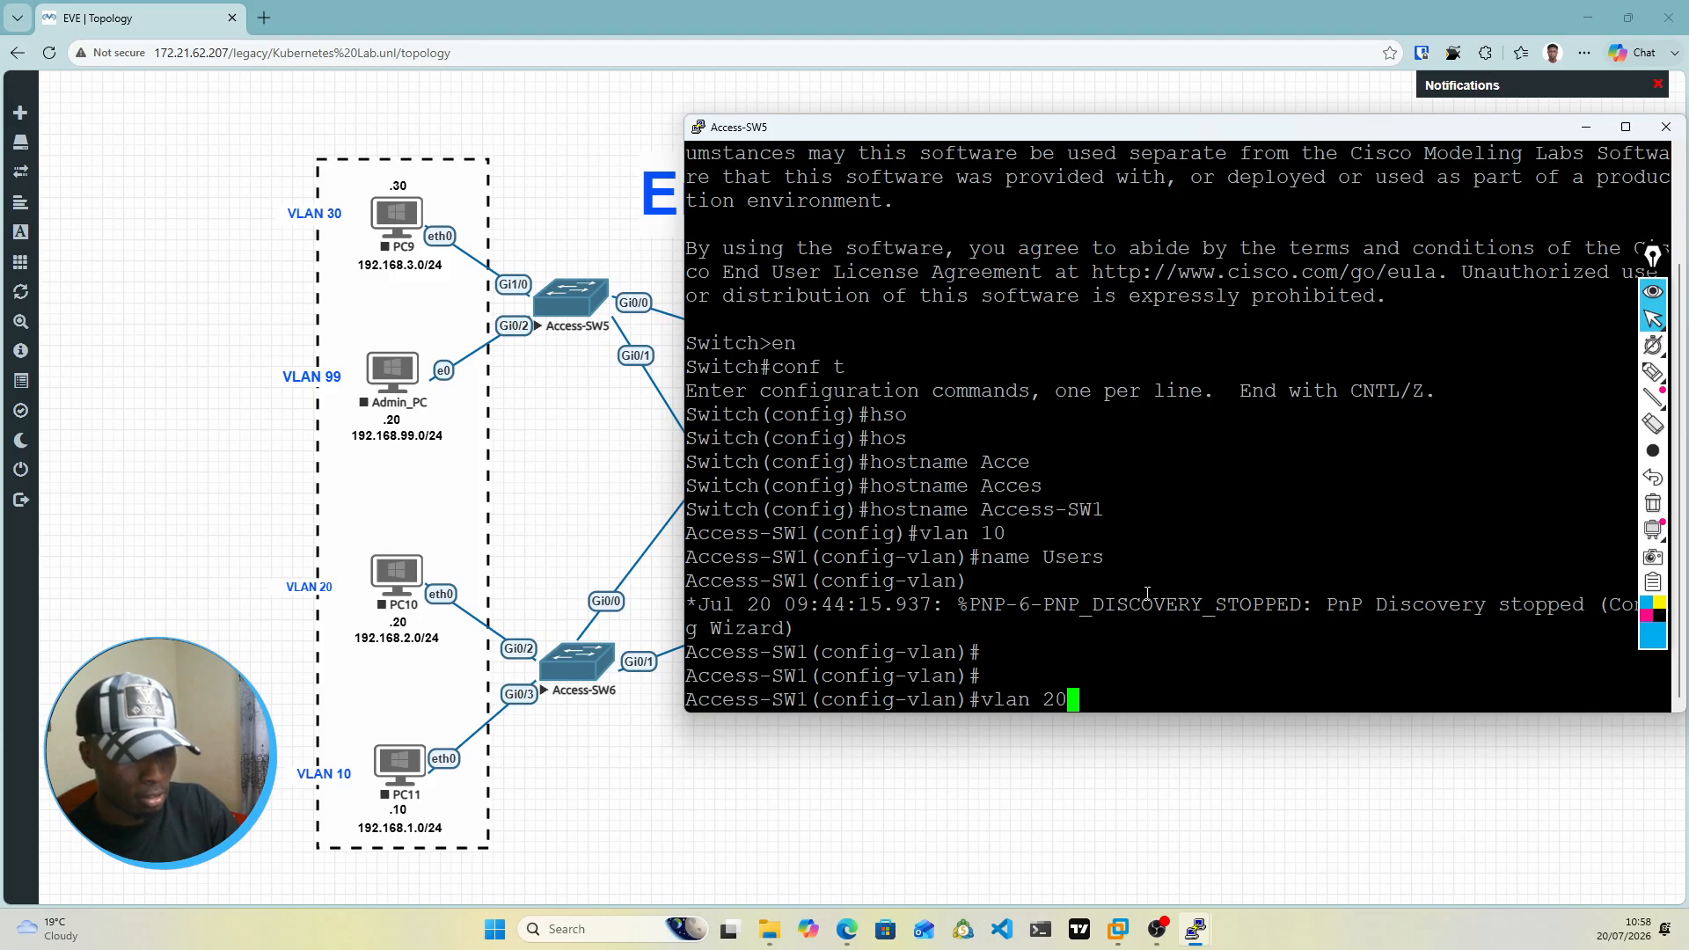
pyautogui.press('Return')
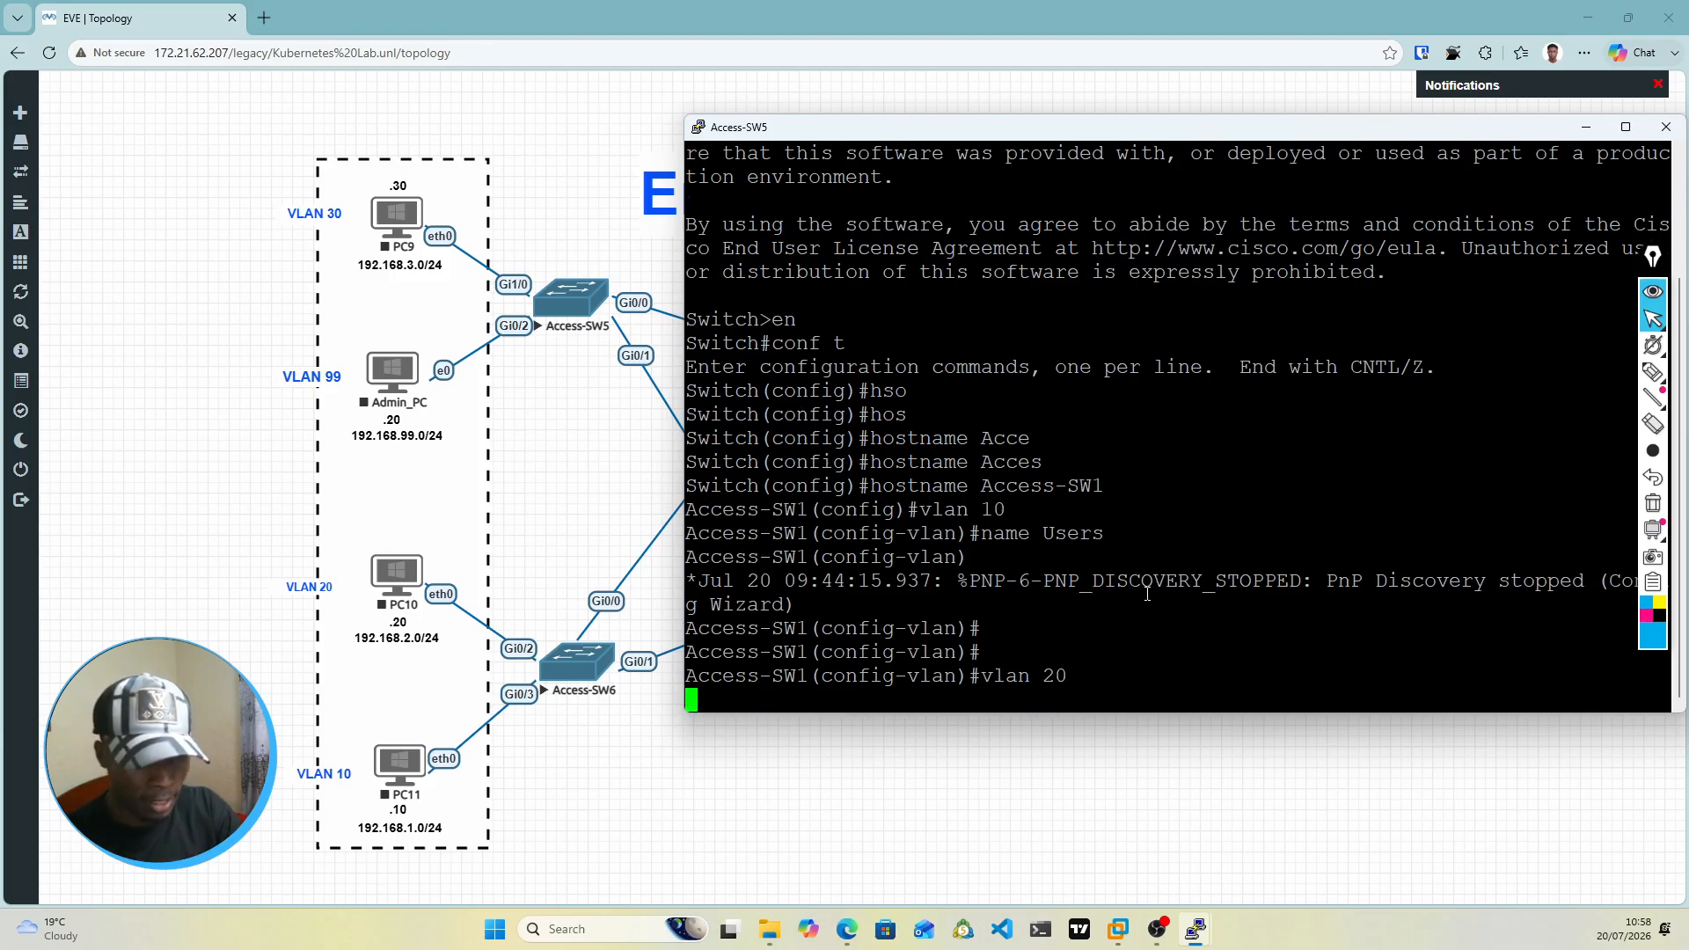
pyautogui.write('name HR')
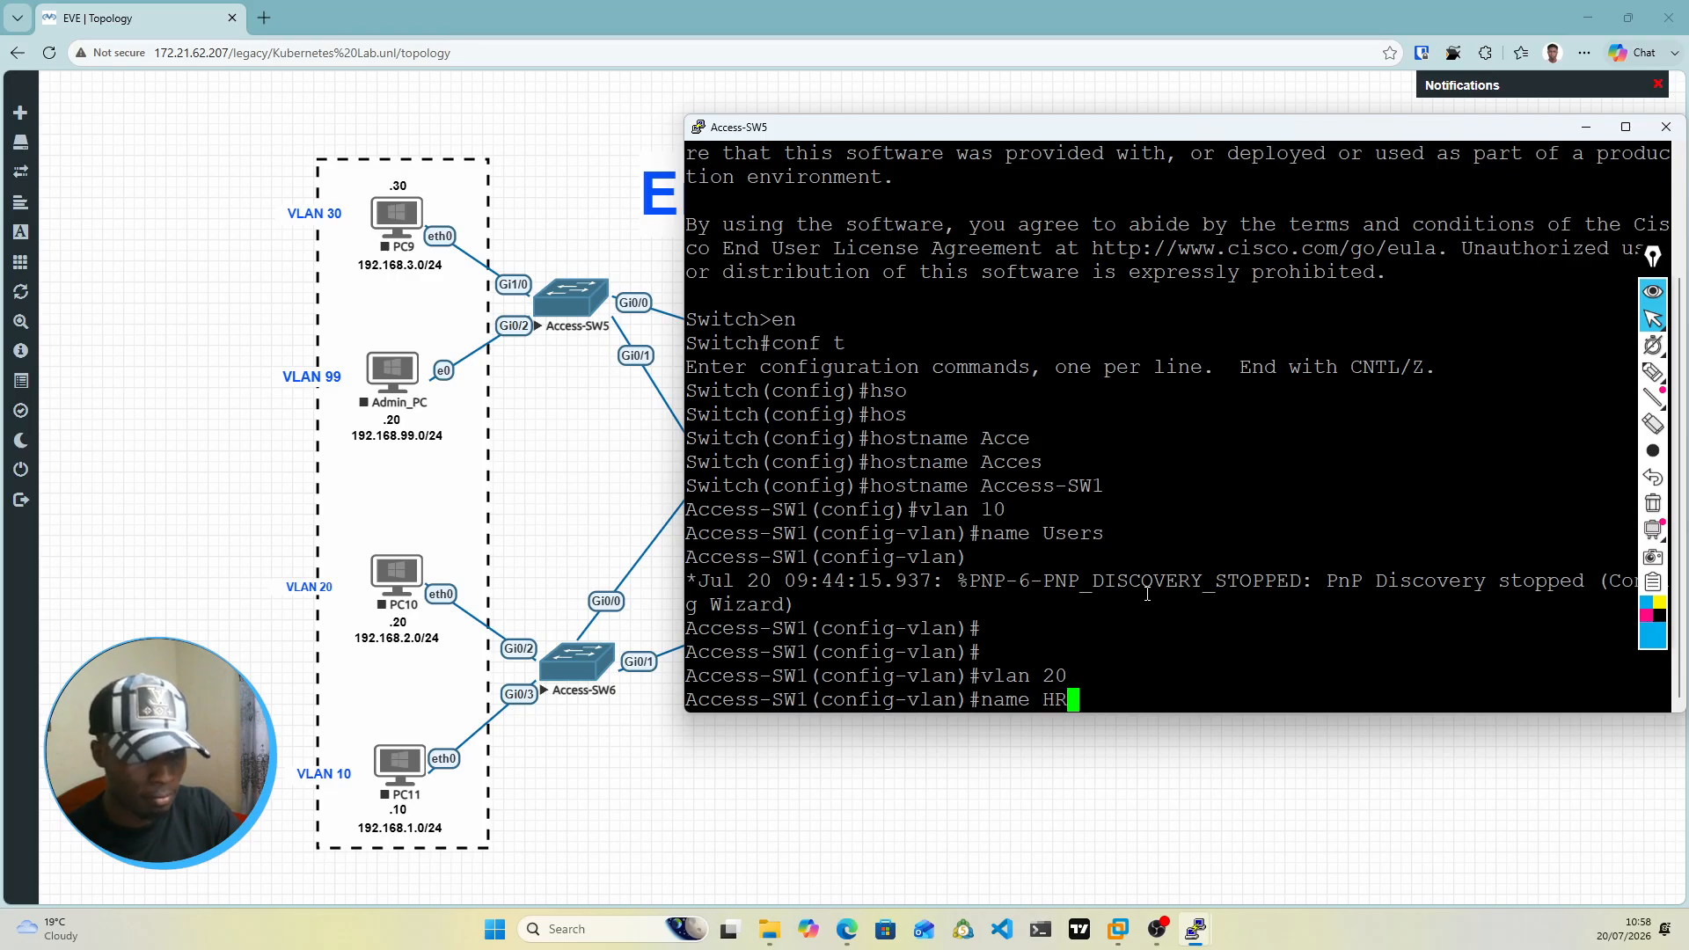
pyautogui.press('Return')
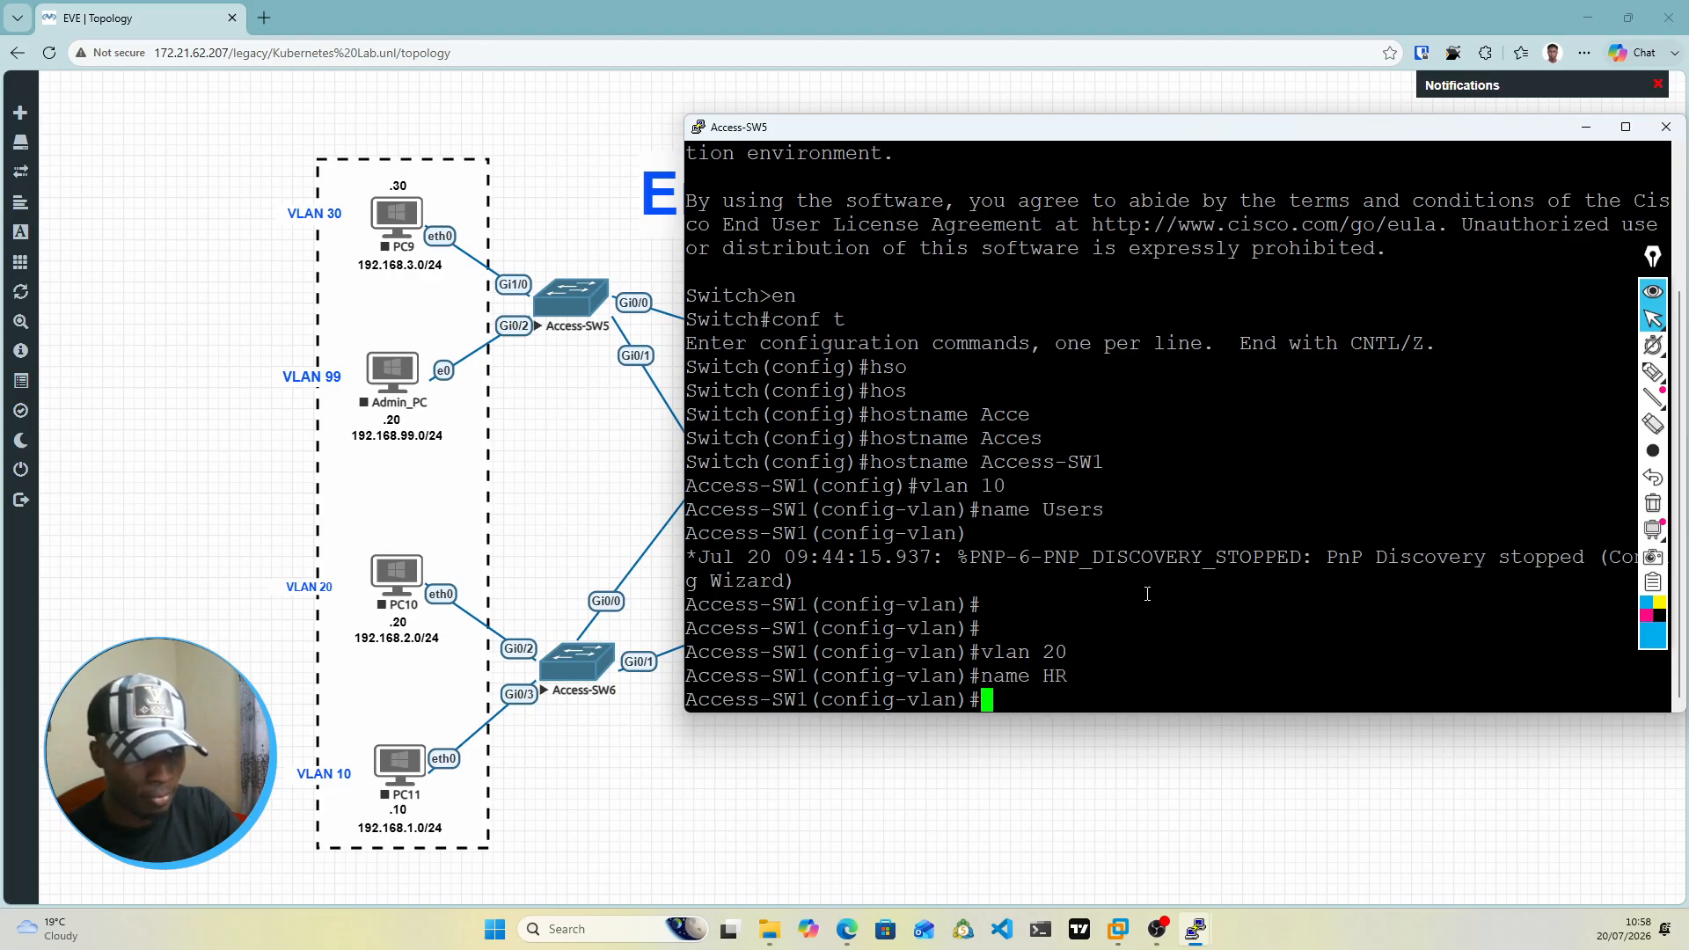
# Step: Create VLAN 30 on Access-SW1 and name it Finance
pyautogui.write('vlan ')
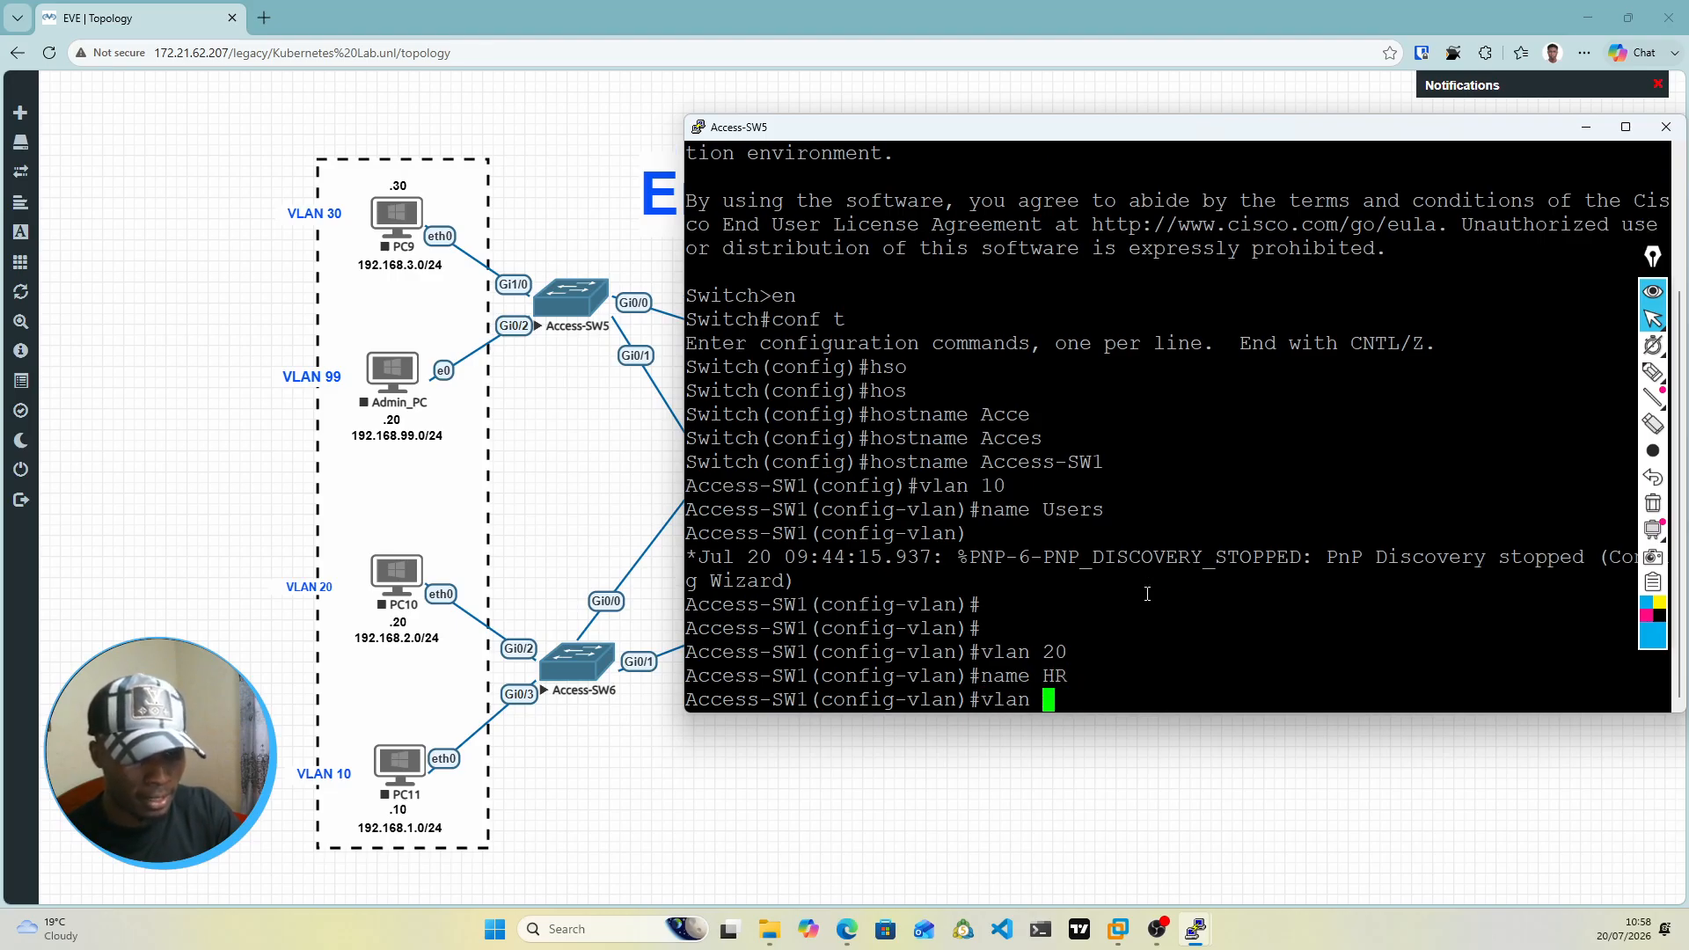
pyautogui.write('30')
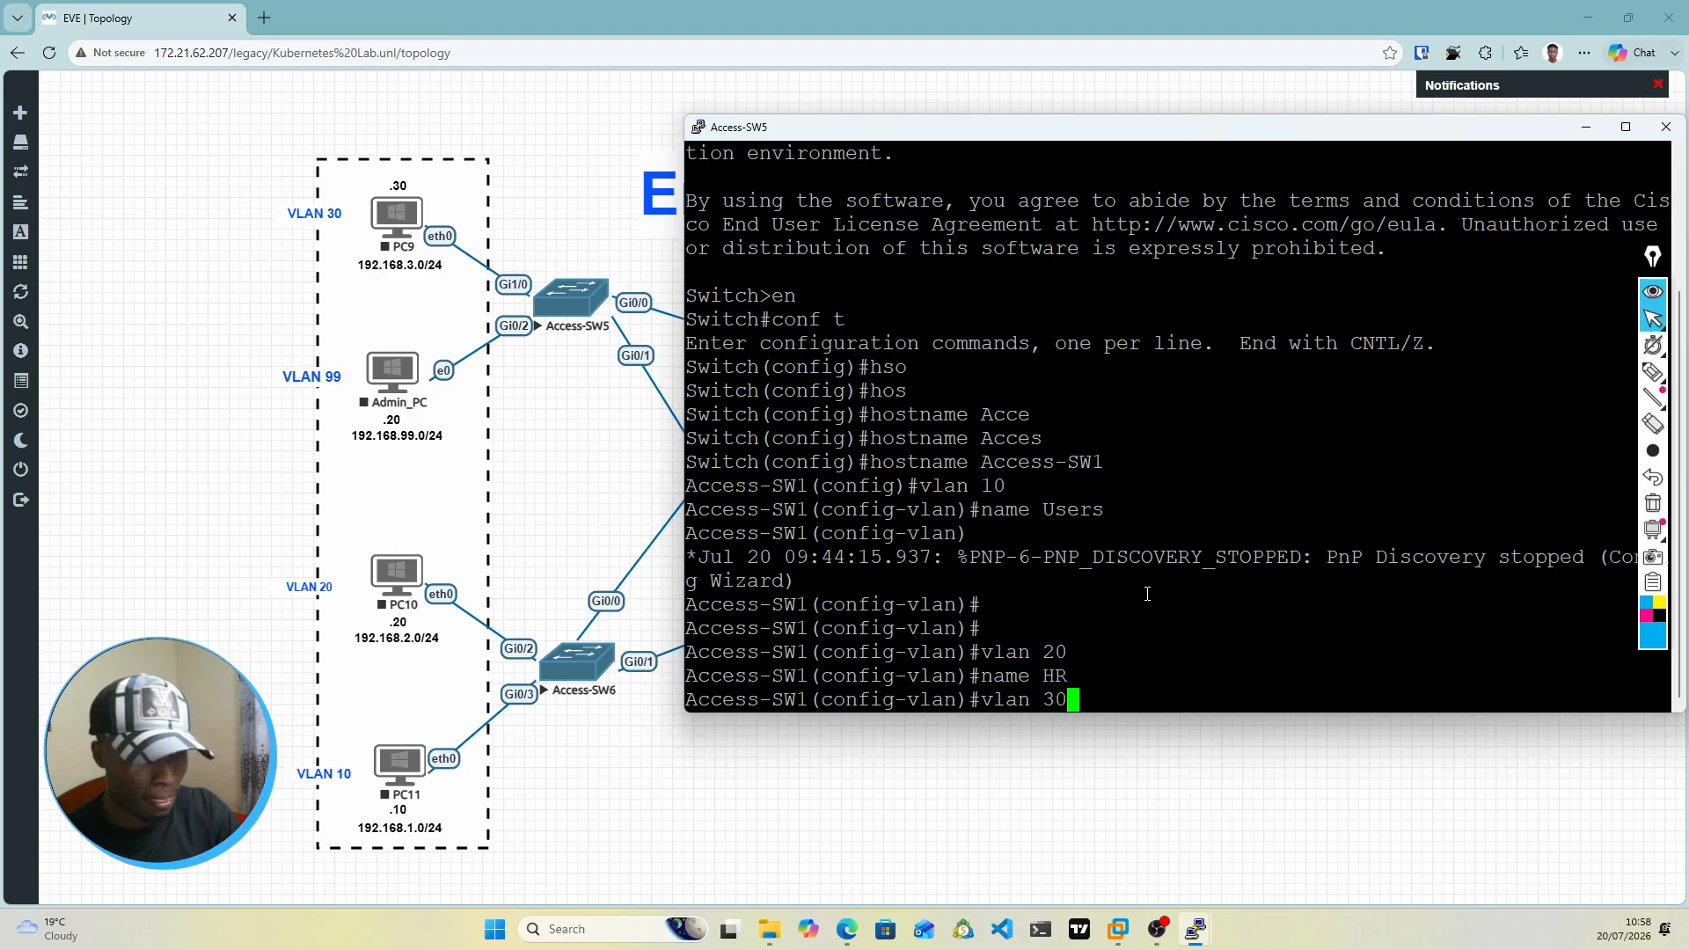
pyautogui.press('Return')
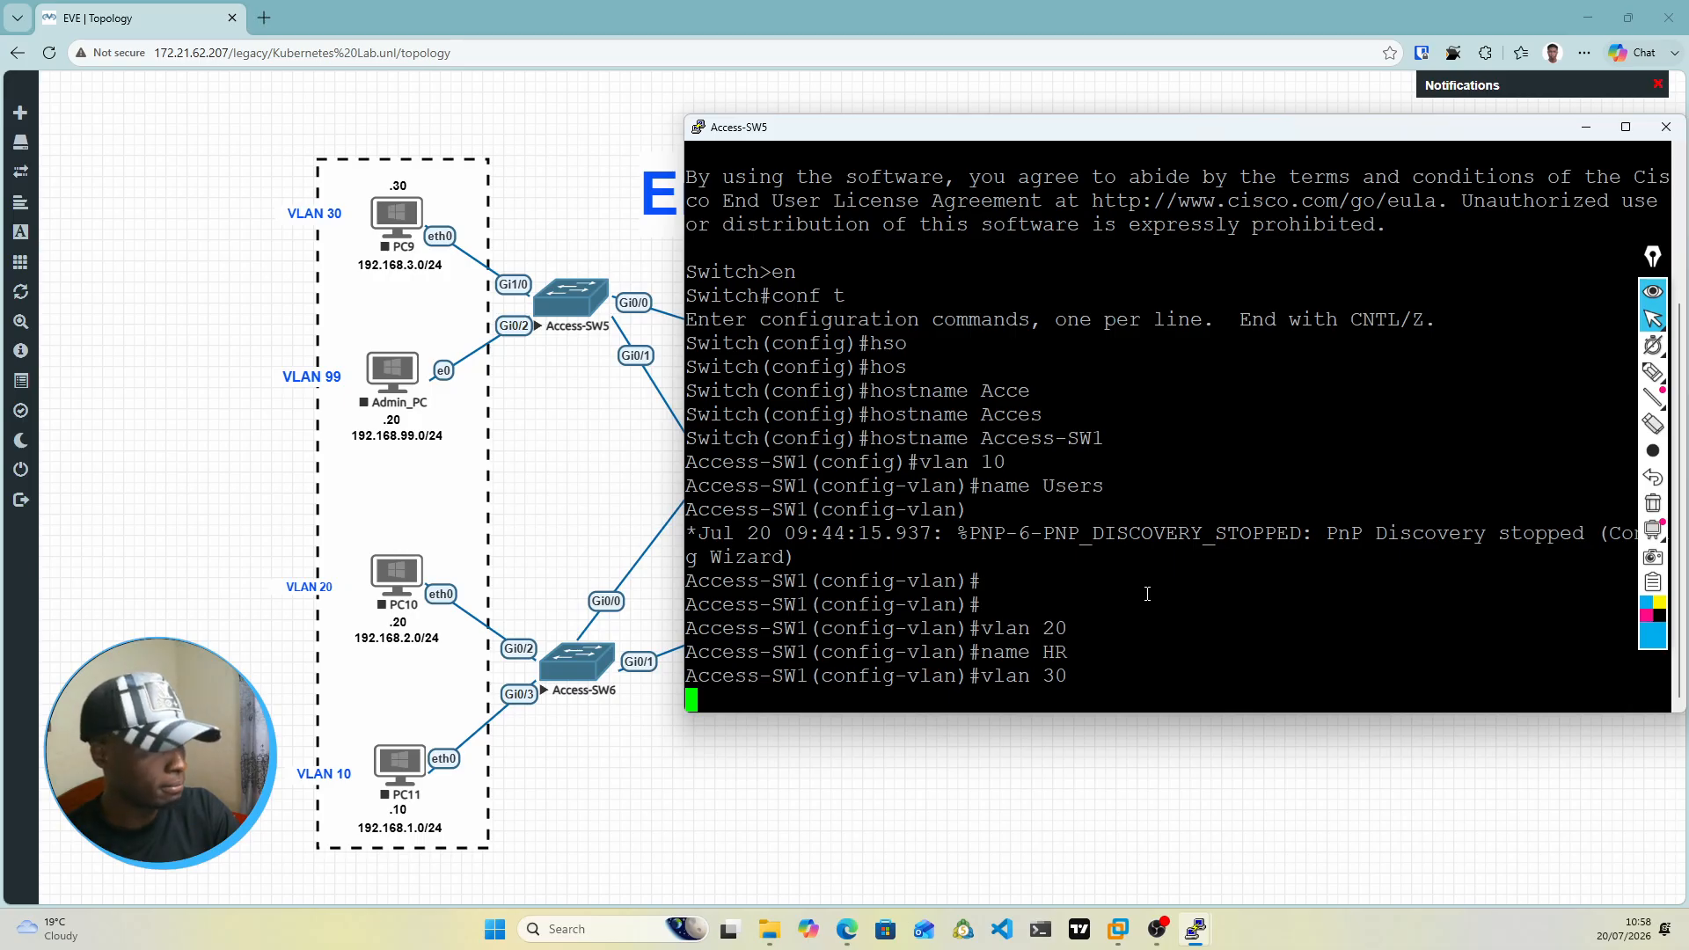
pyautogui.write('name Finance')
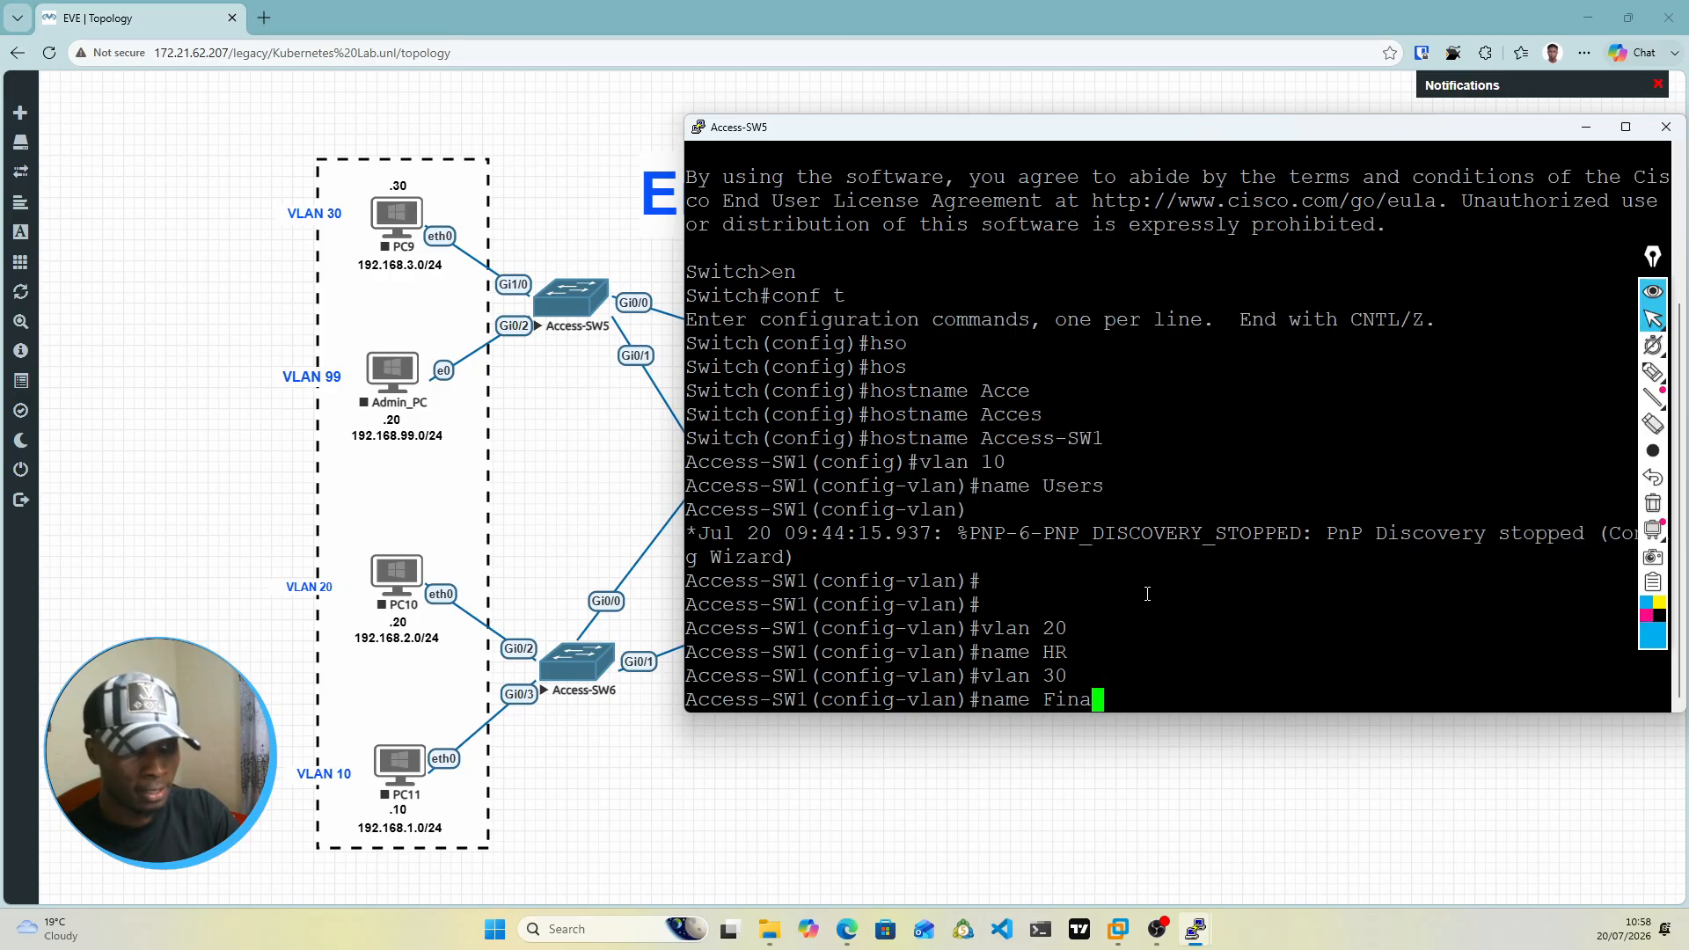
pyautogui.press('Return')
# Step: Create VLAN 99 on Access-SW1, name it Mgmt, and exit VLAN configuration mode
pyautogui.write('vlan 99')
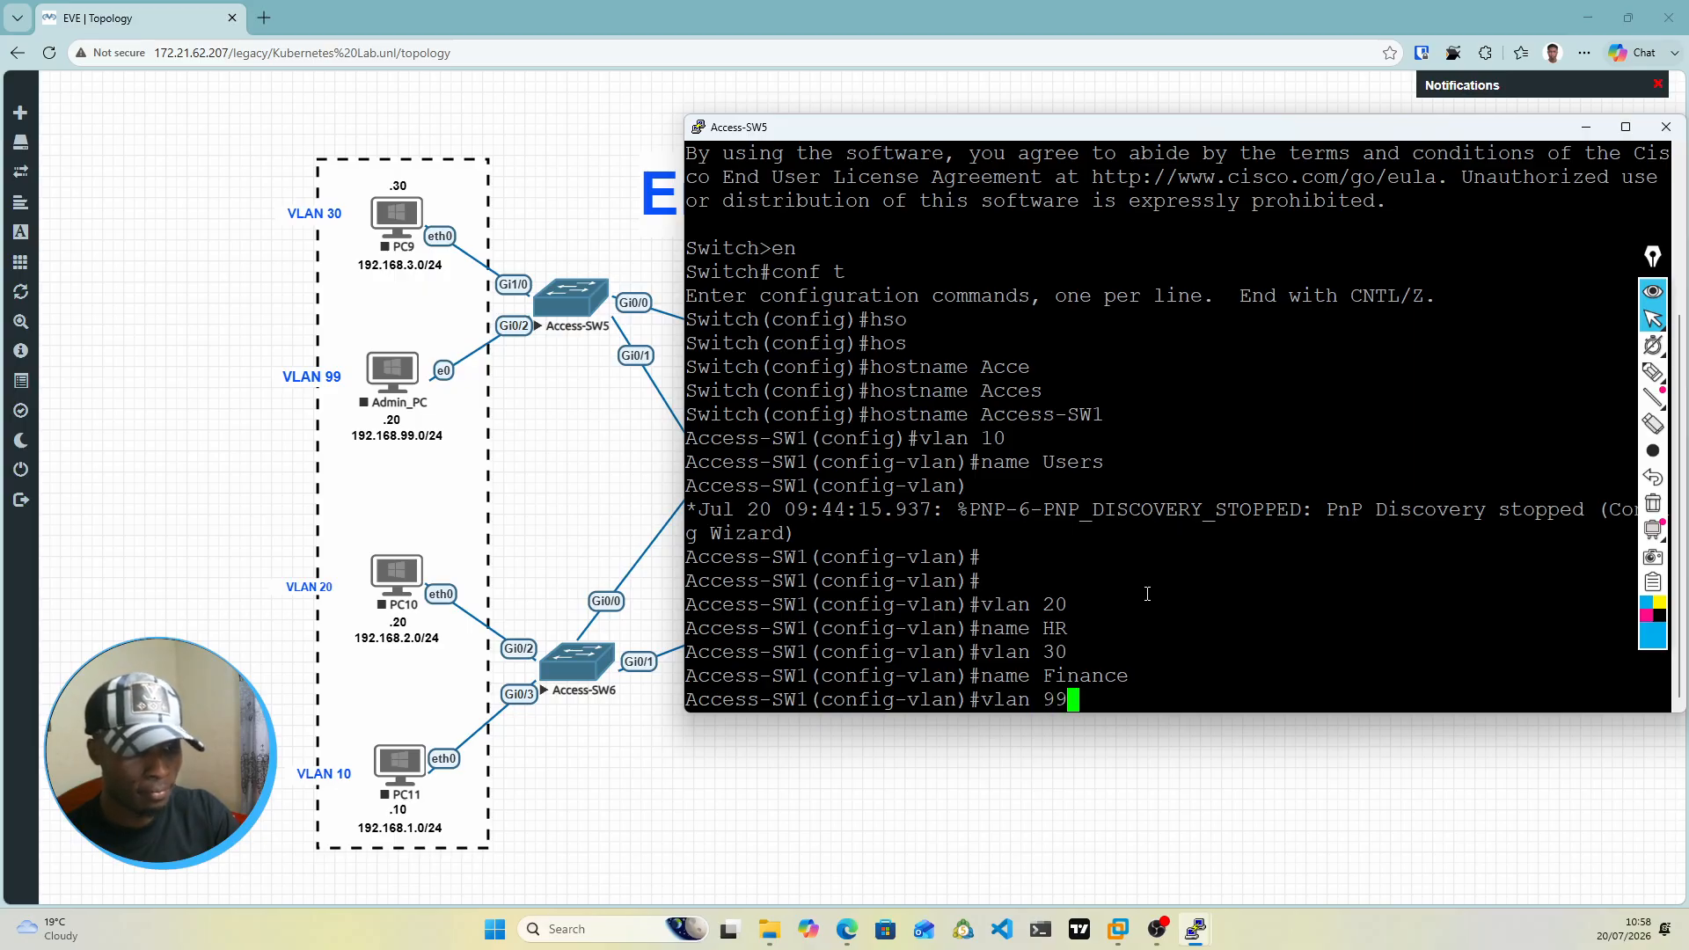
pyautogui.press('Return')
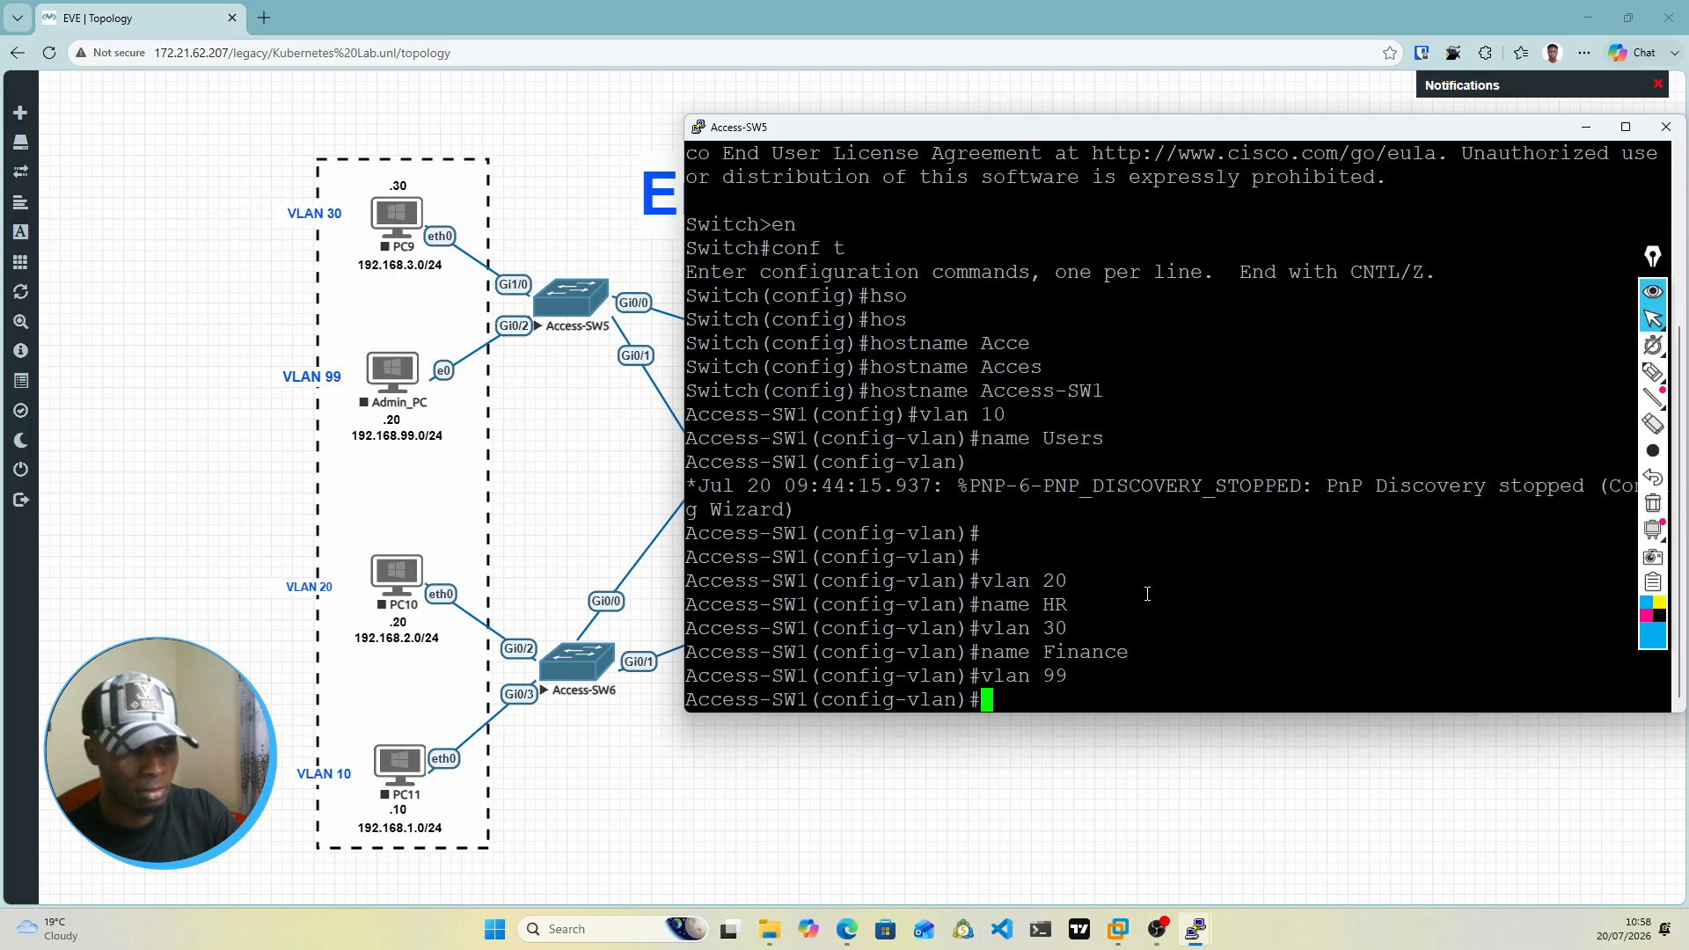
pyautogui.write('name ')
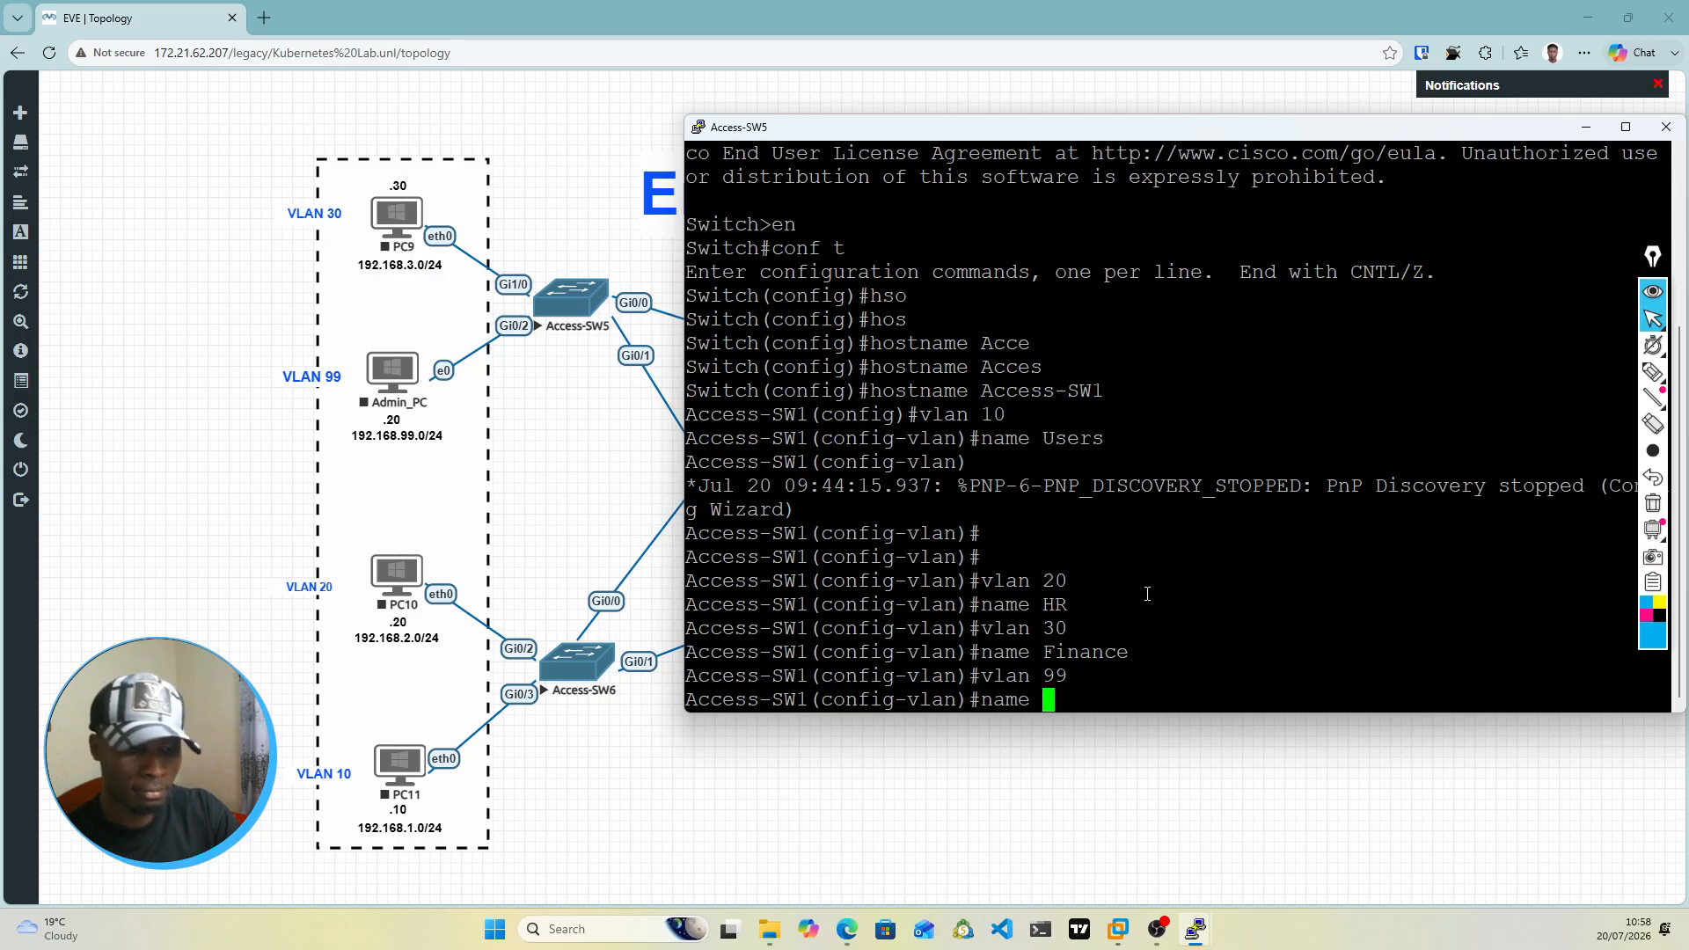
pyautogui.write('Mgmt')
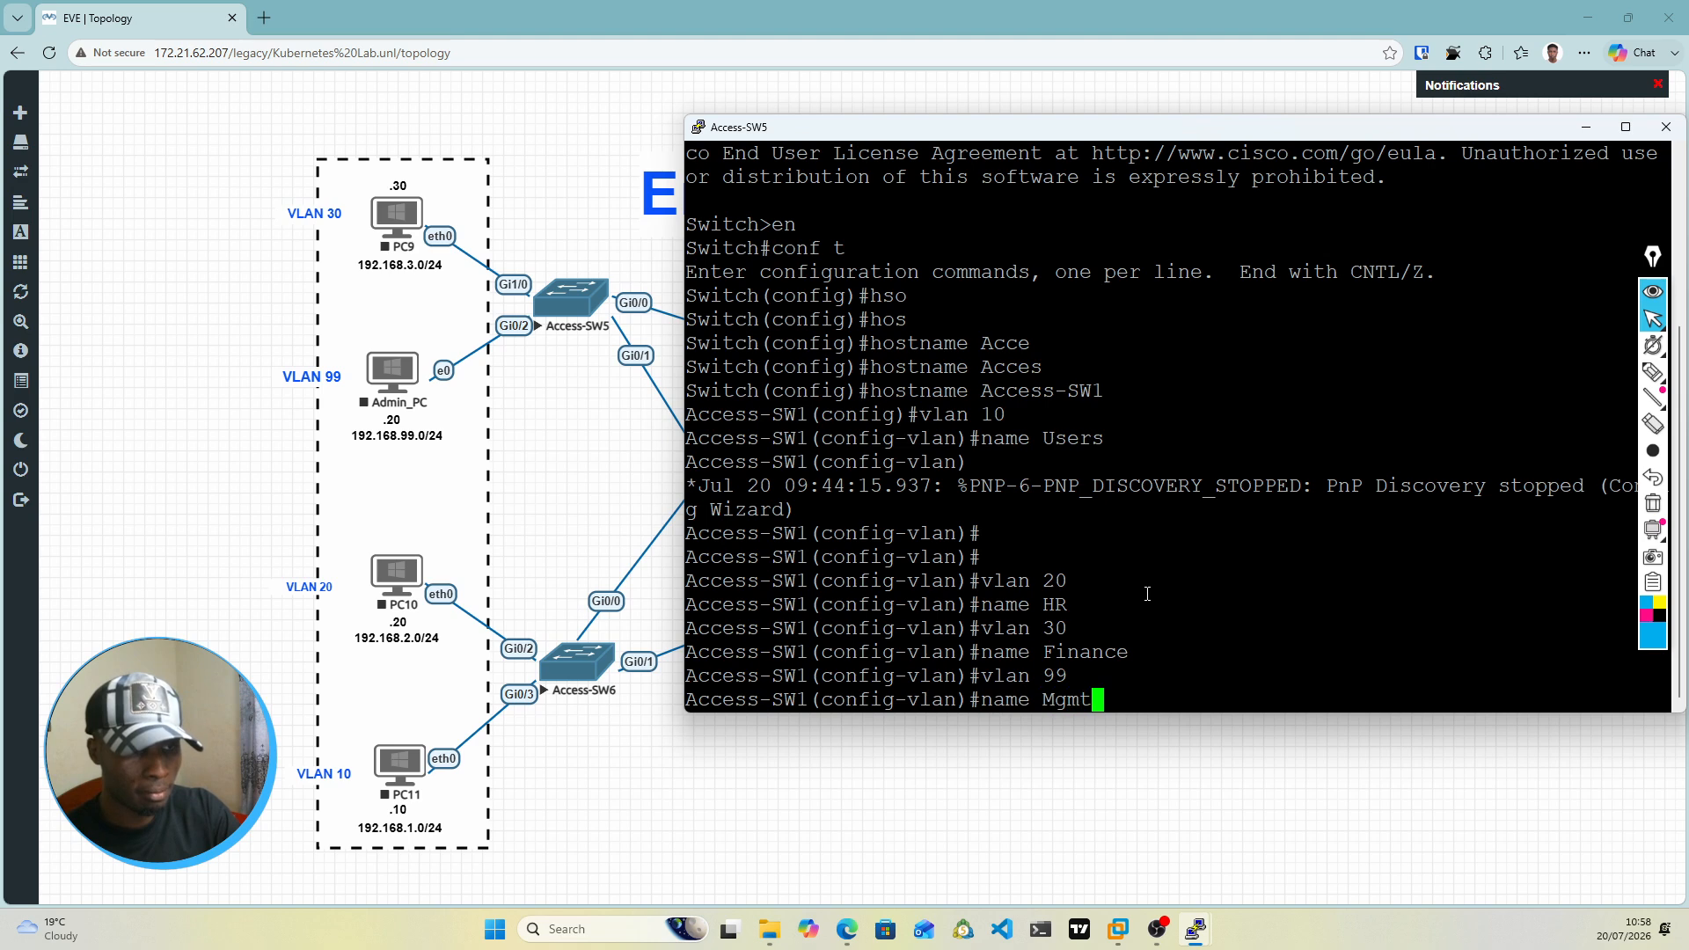
pyautogui.press('Return')
pyautogui.write('exit')
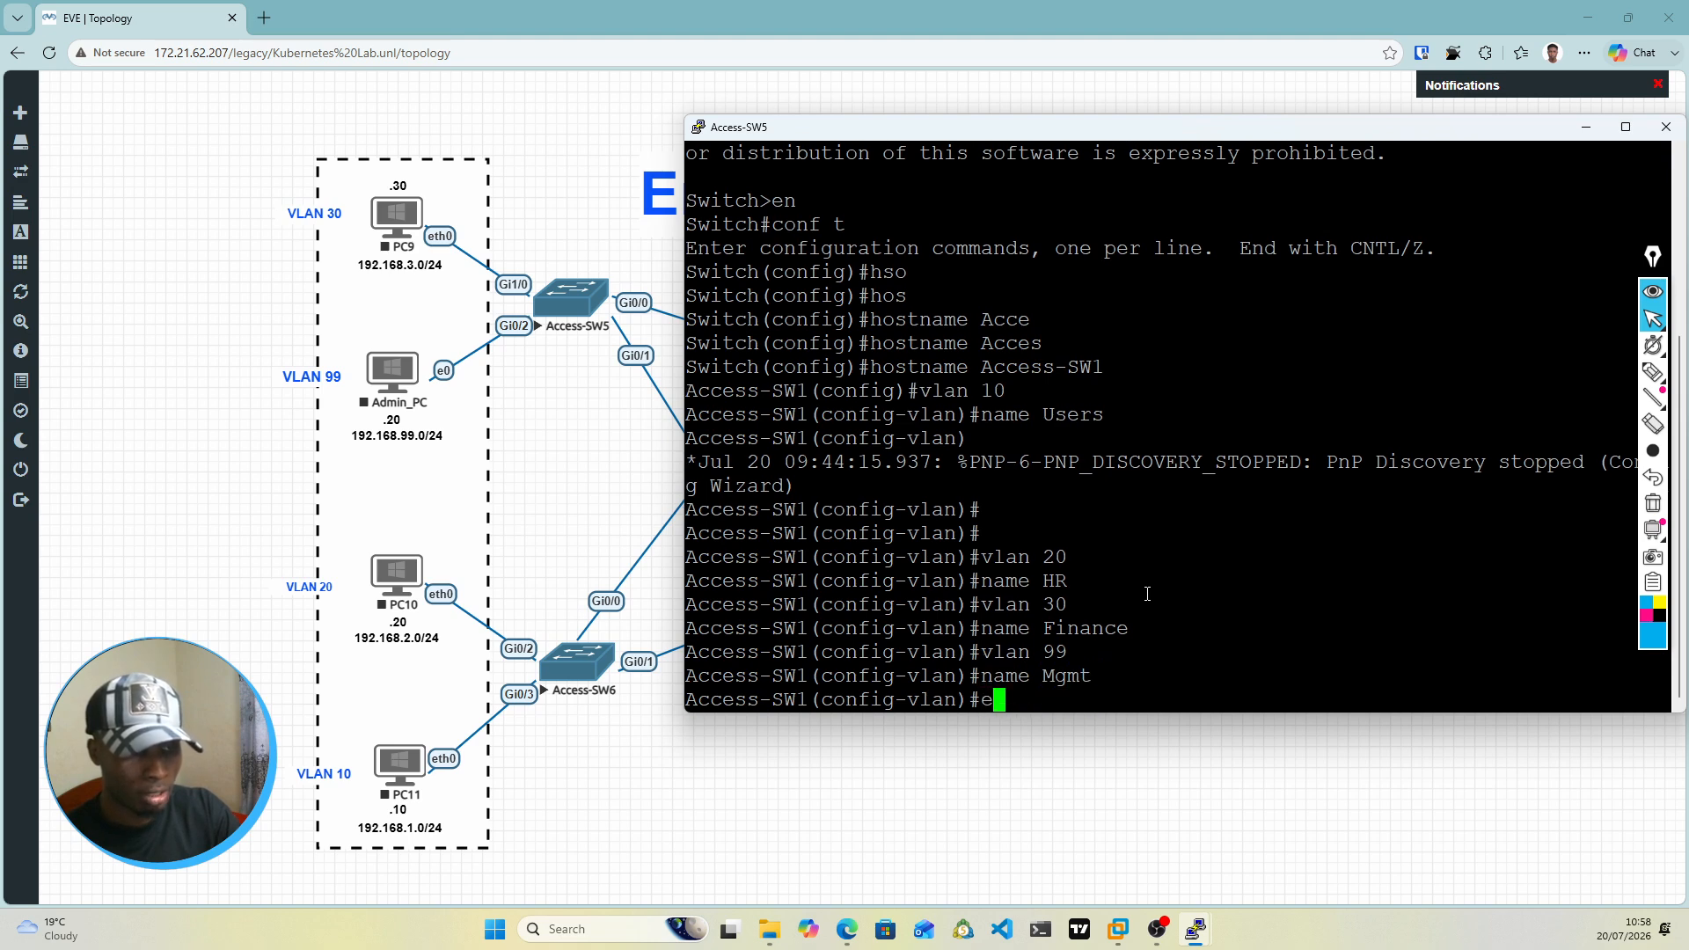
pyautogui.press('Return')
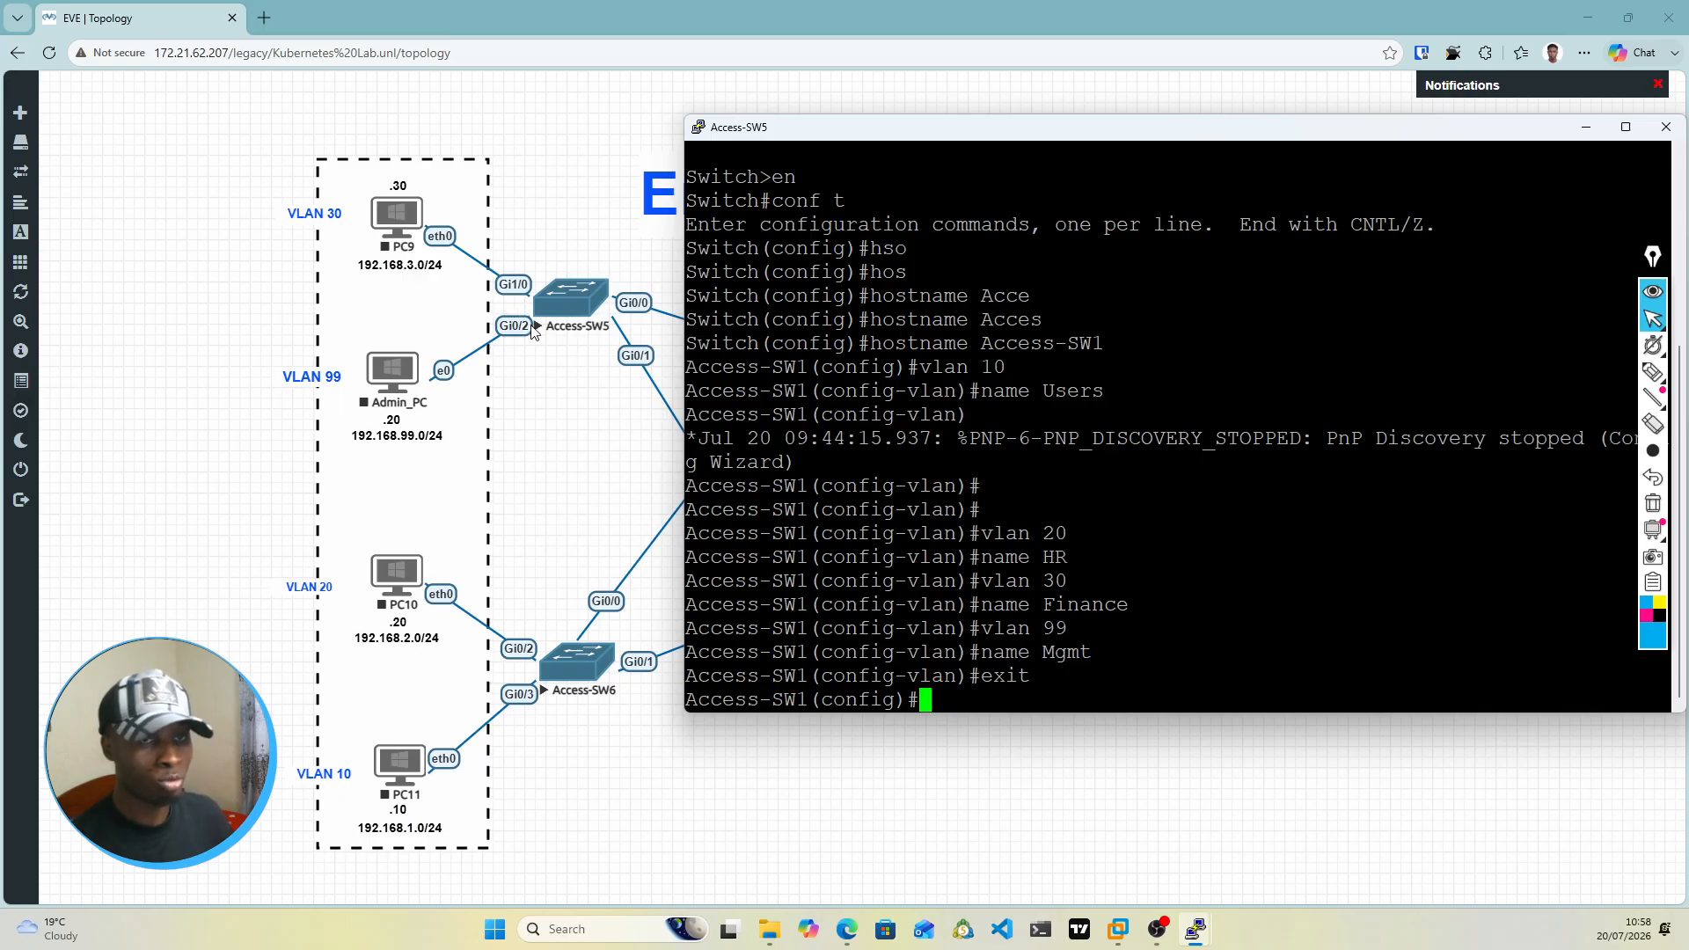
# Step: Reposition the console to check the topology, and try to enter configuration of interface vlan 1/0 on Access-SW1
pyautogui.moveTo(822, 135); pyautogui.dragTo(877, 601)
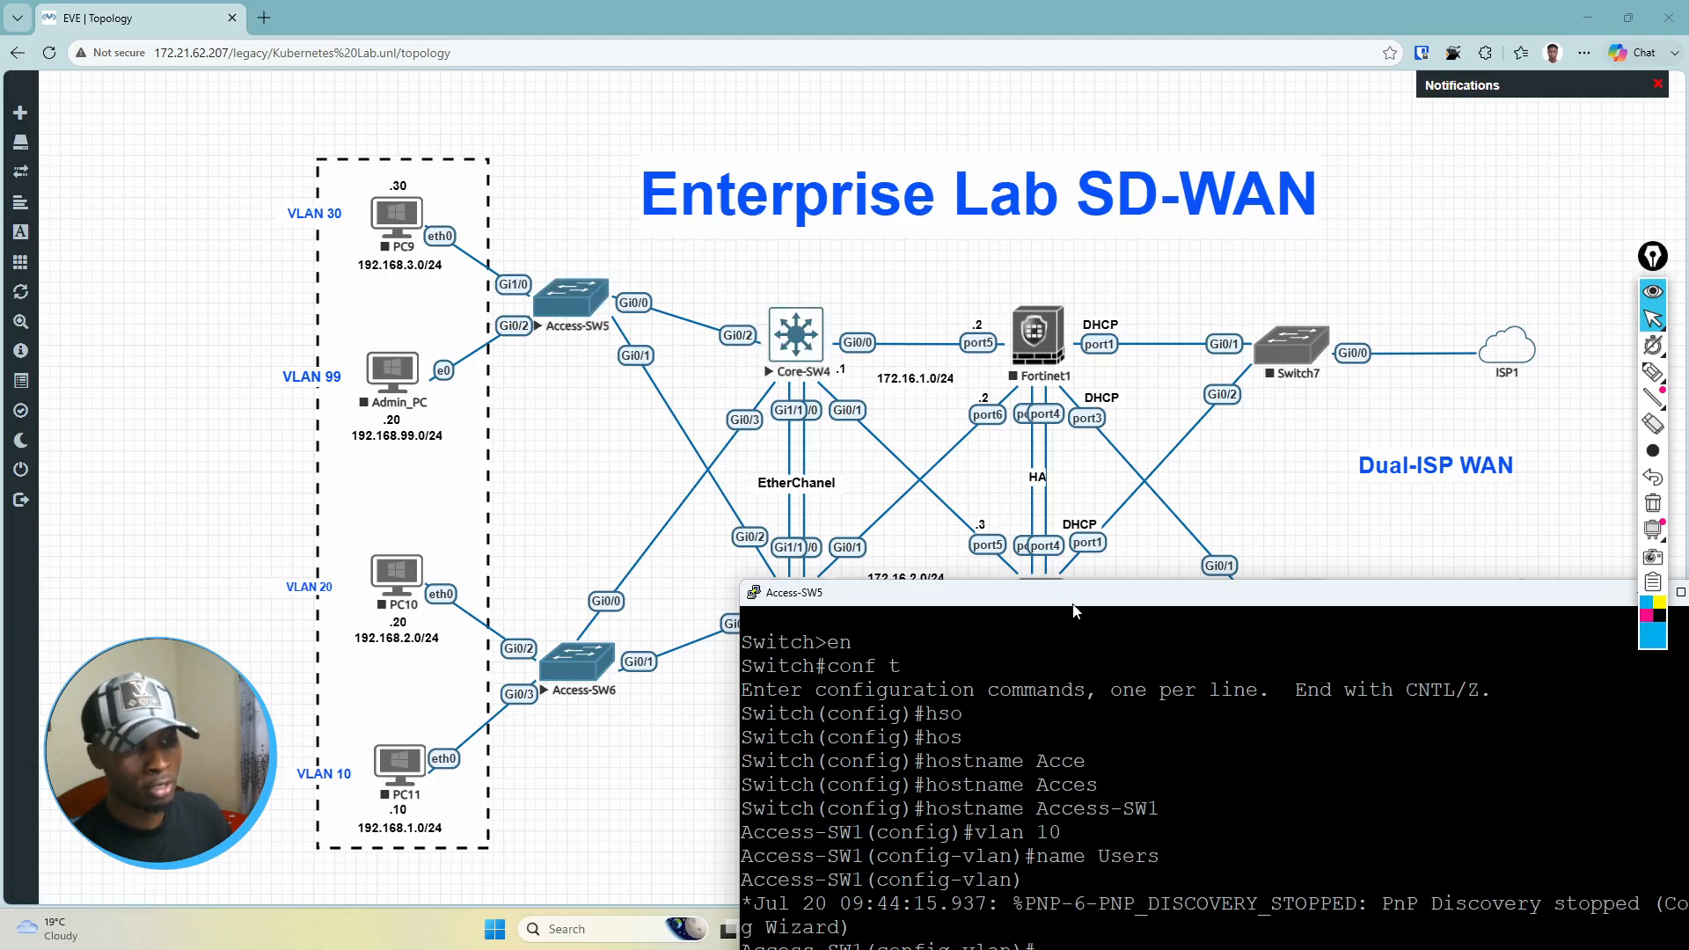
pyautogui.moveTo(1080, 607); pyautogui.dragTo(885, 135)
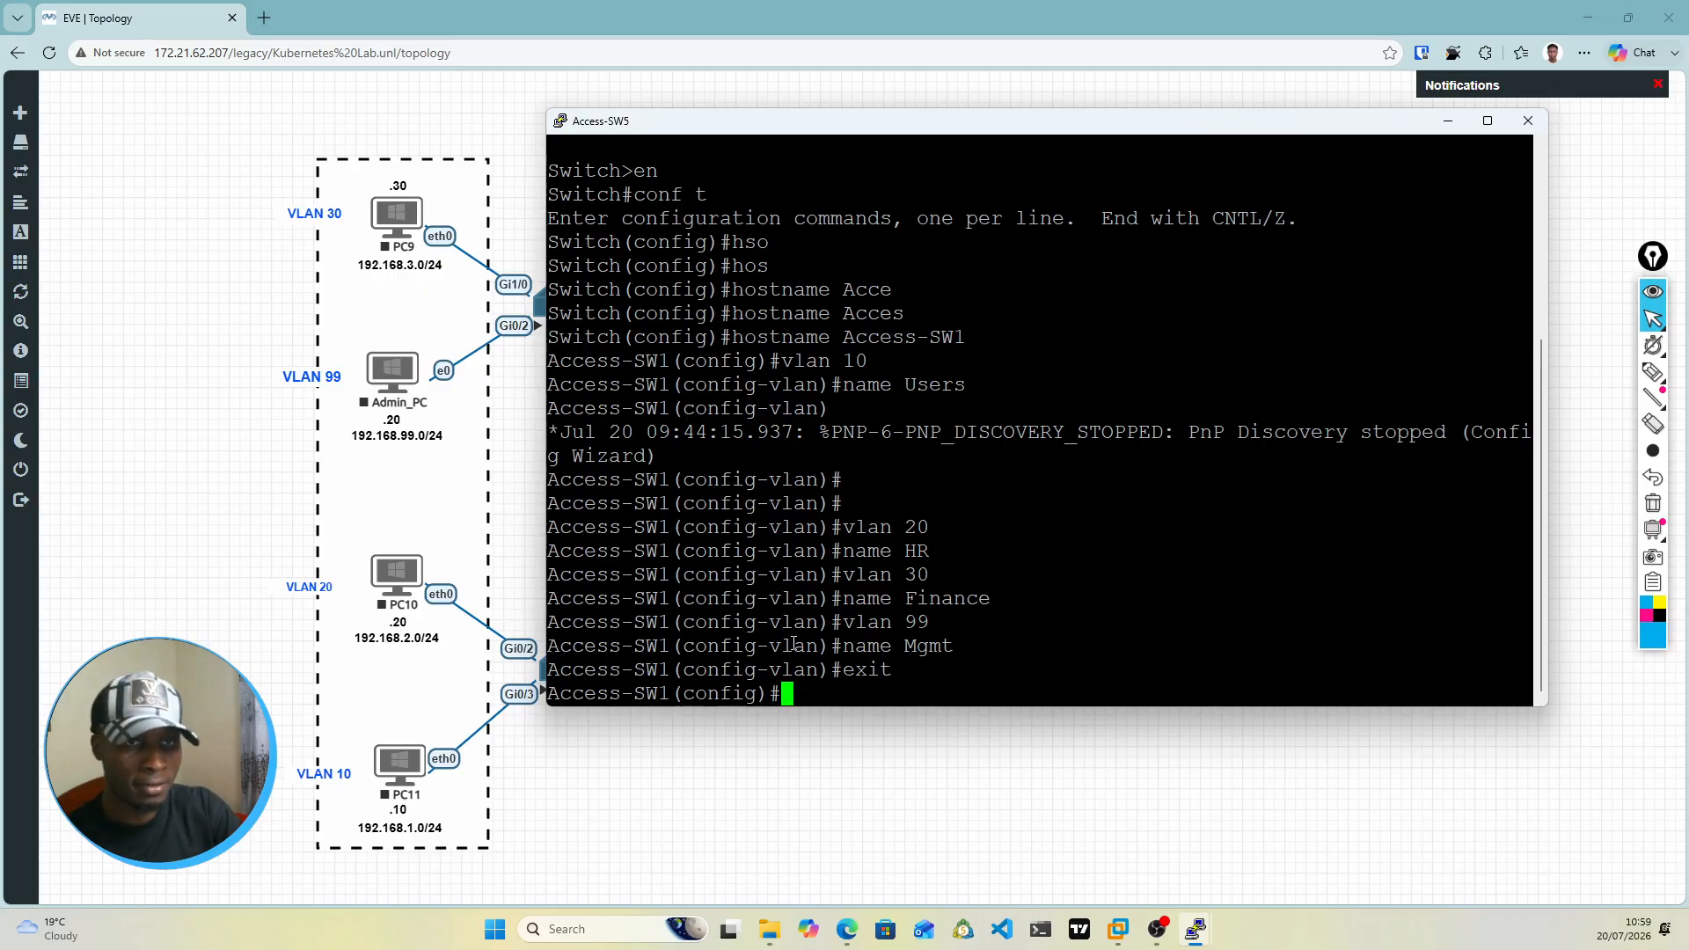
pyautogui.write('int vlan')
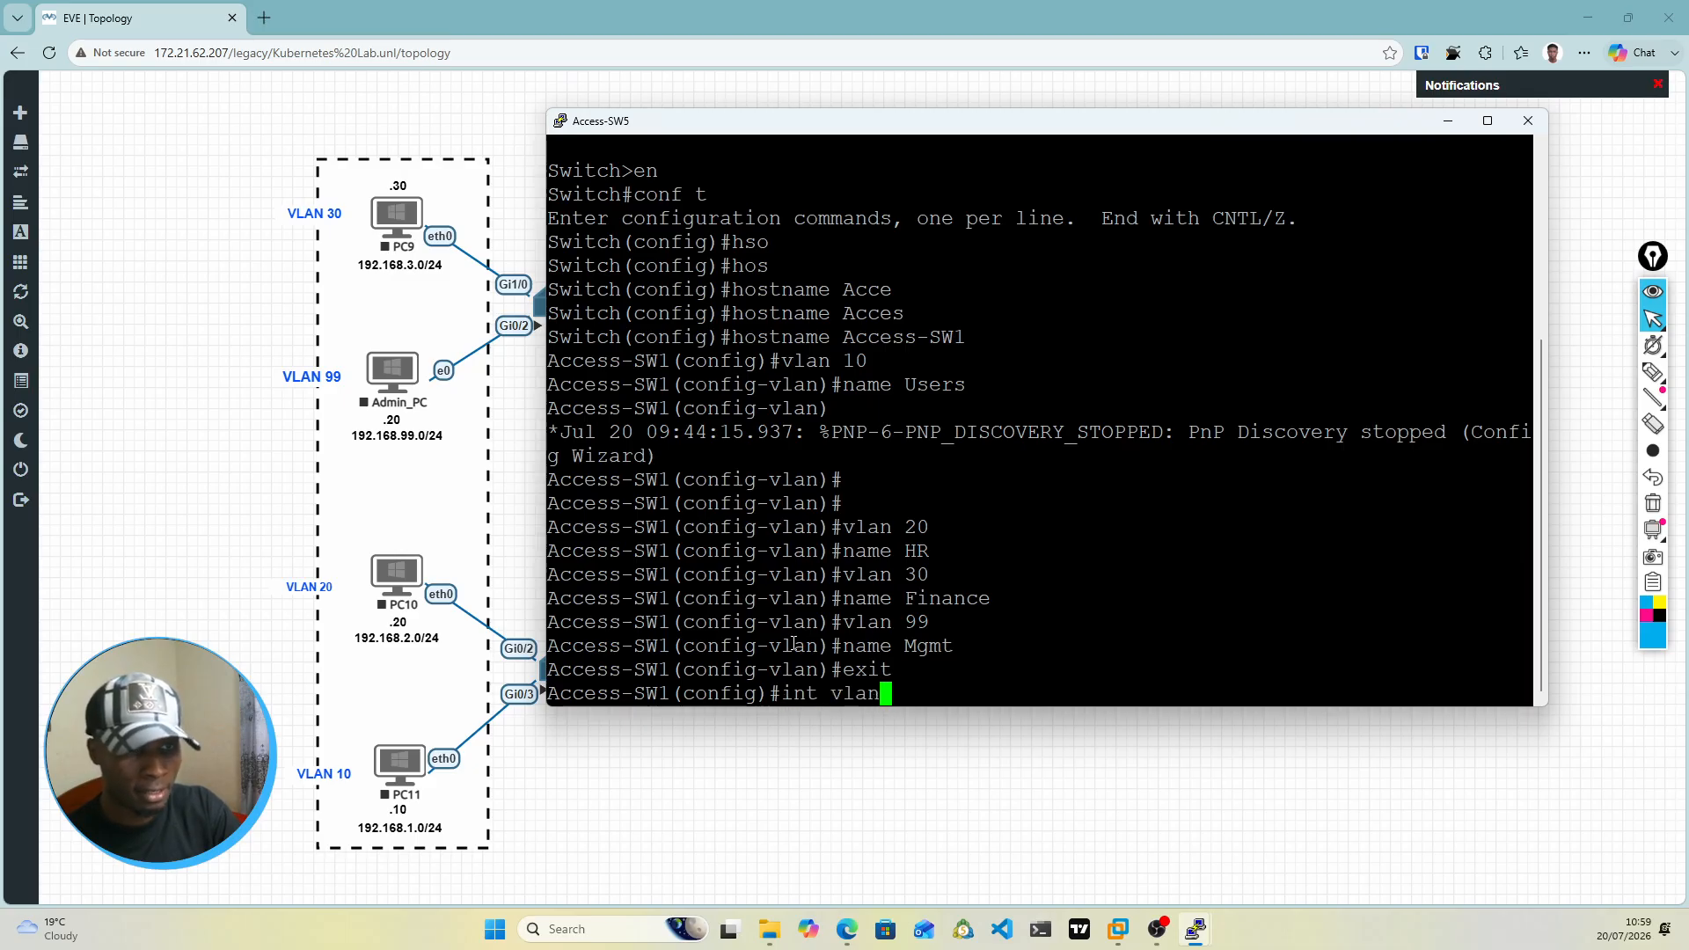
pyautogui.write(' 1/')
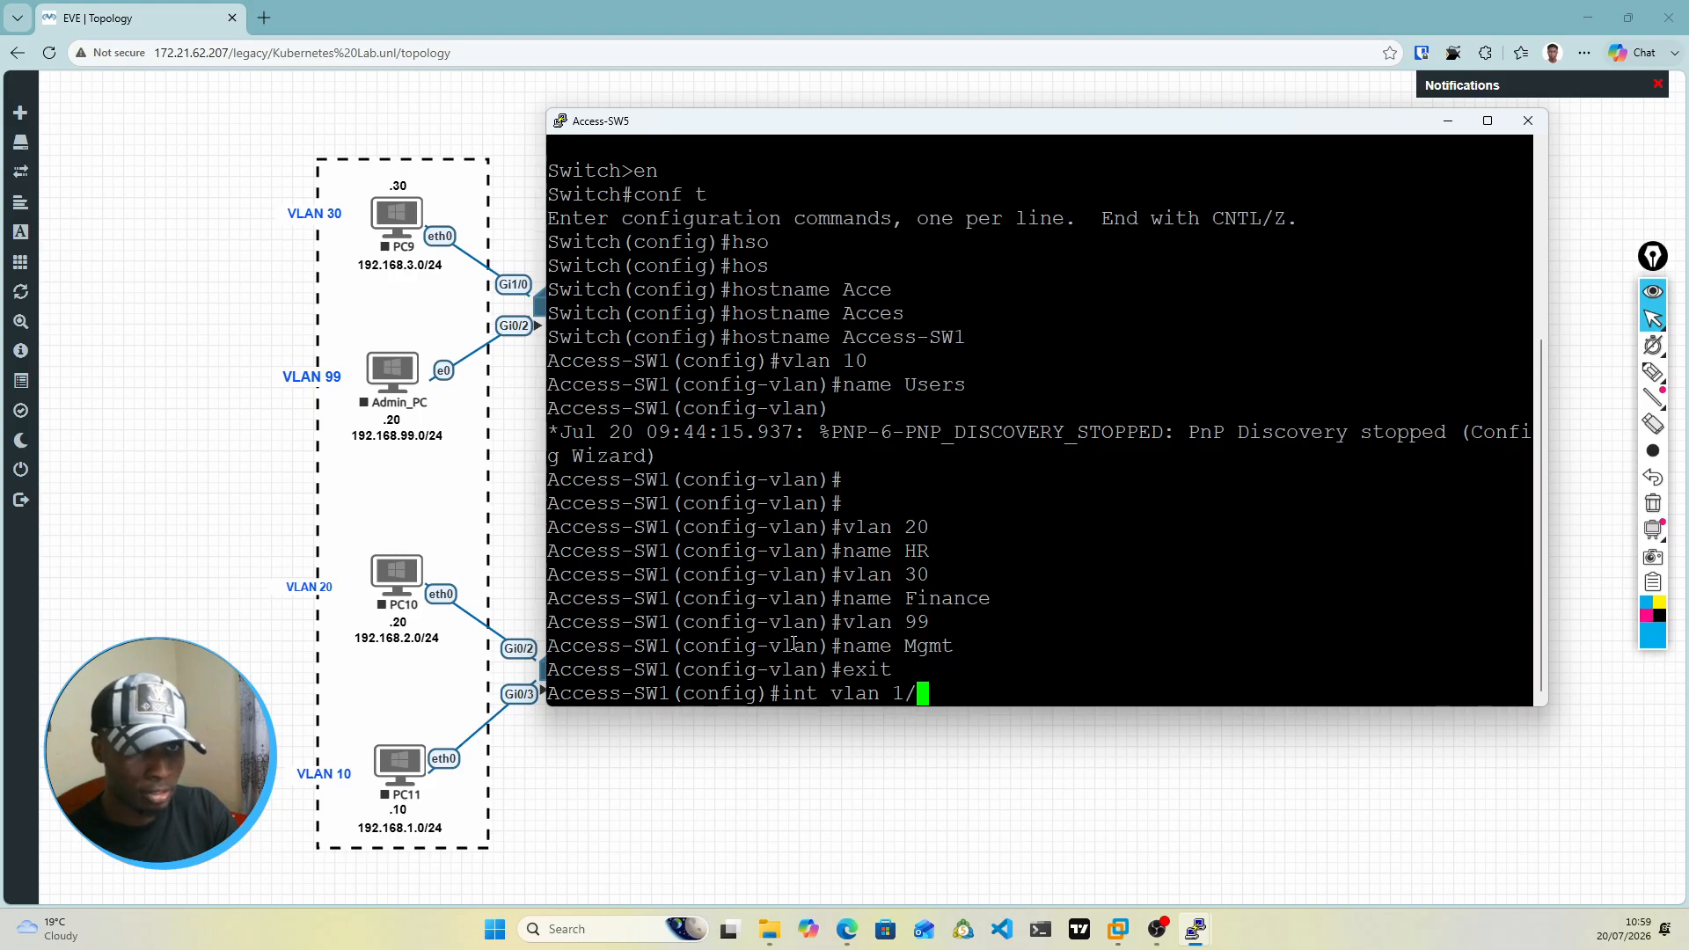
pyautogui.write('0')
pyautogui.press('Return')
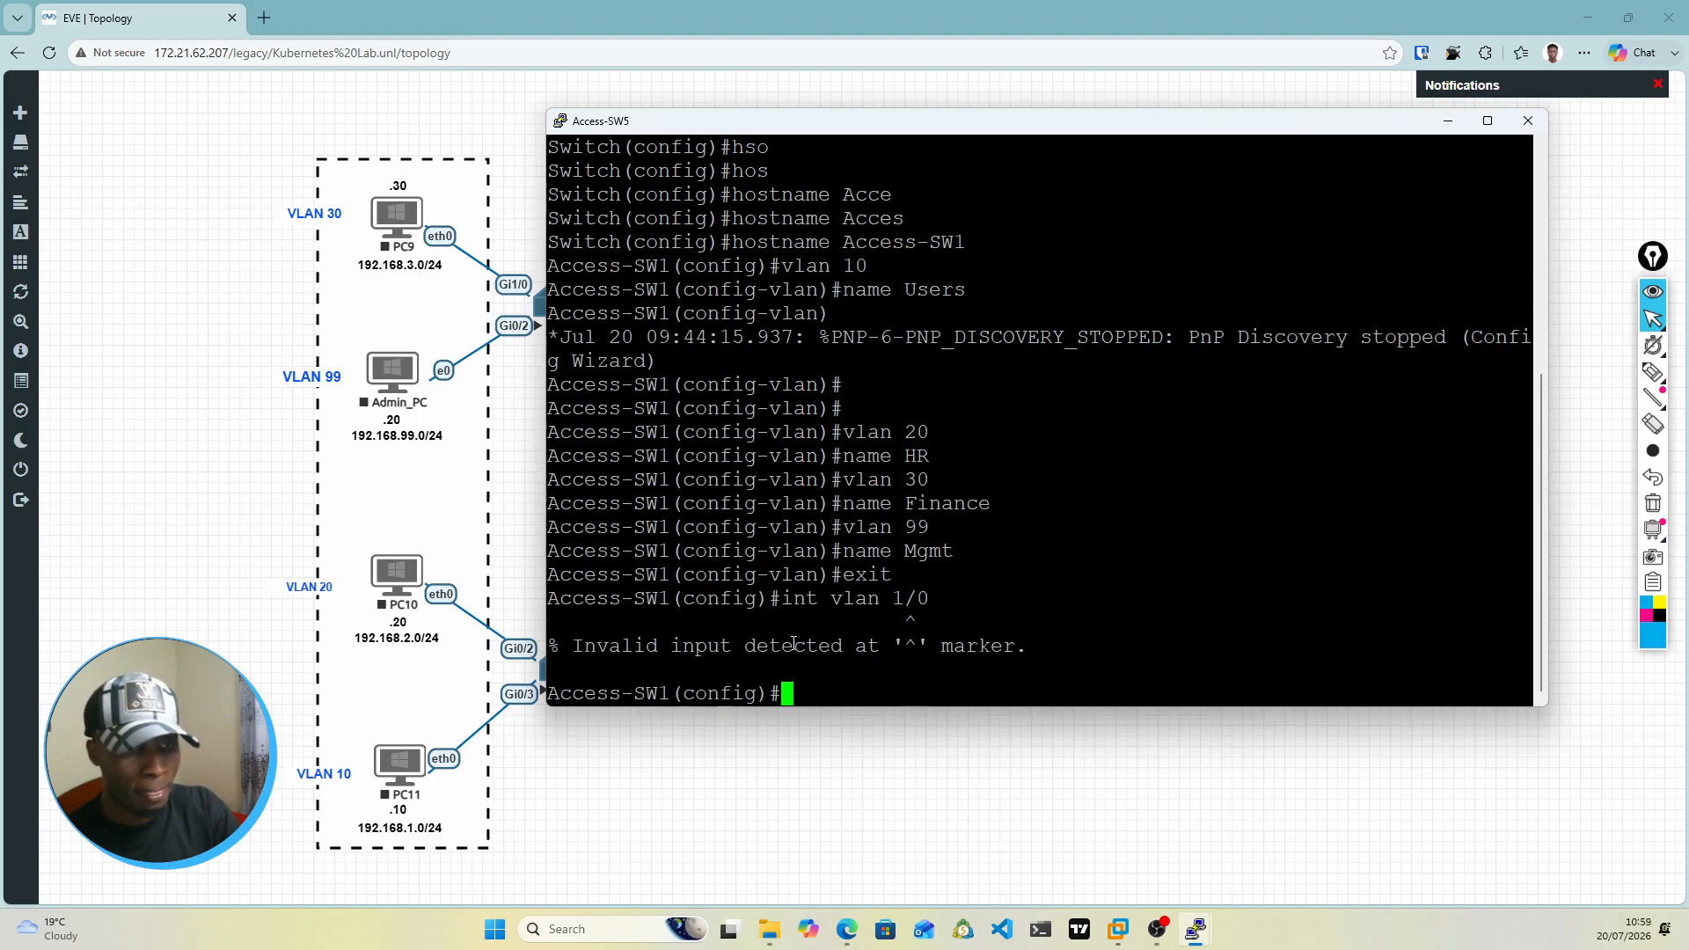
# Step: Enter configuration of interface gi1/0 on Access-SW1 and set its switchport mode to access
pyautogui.write('int gi')
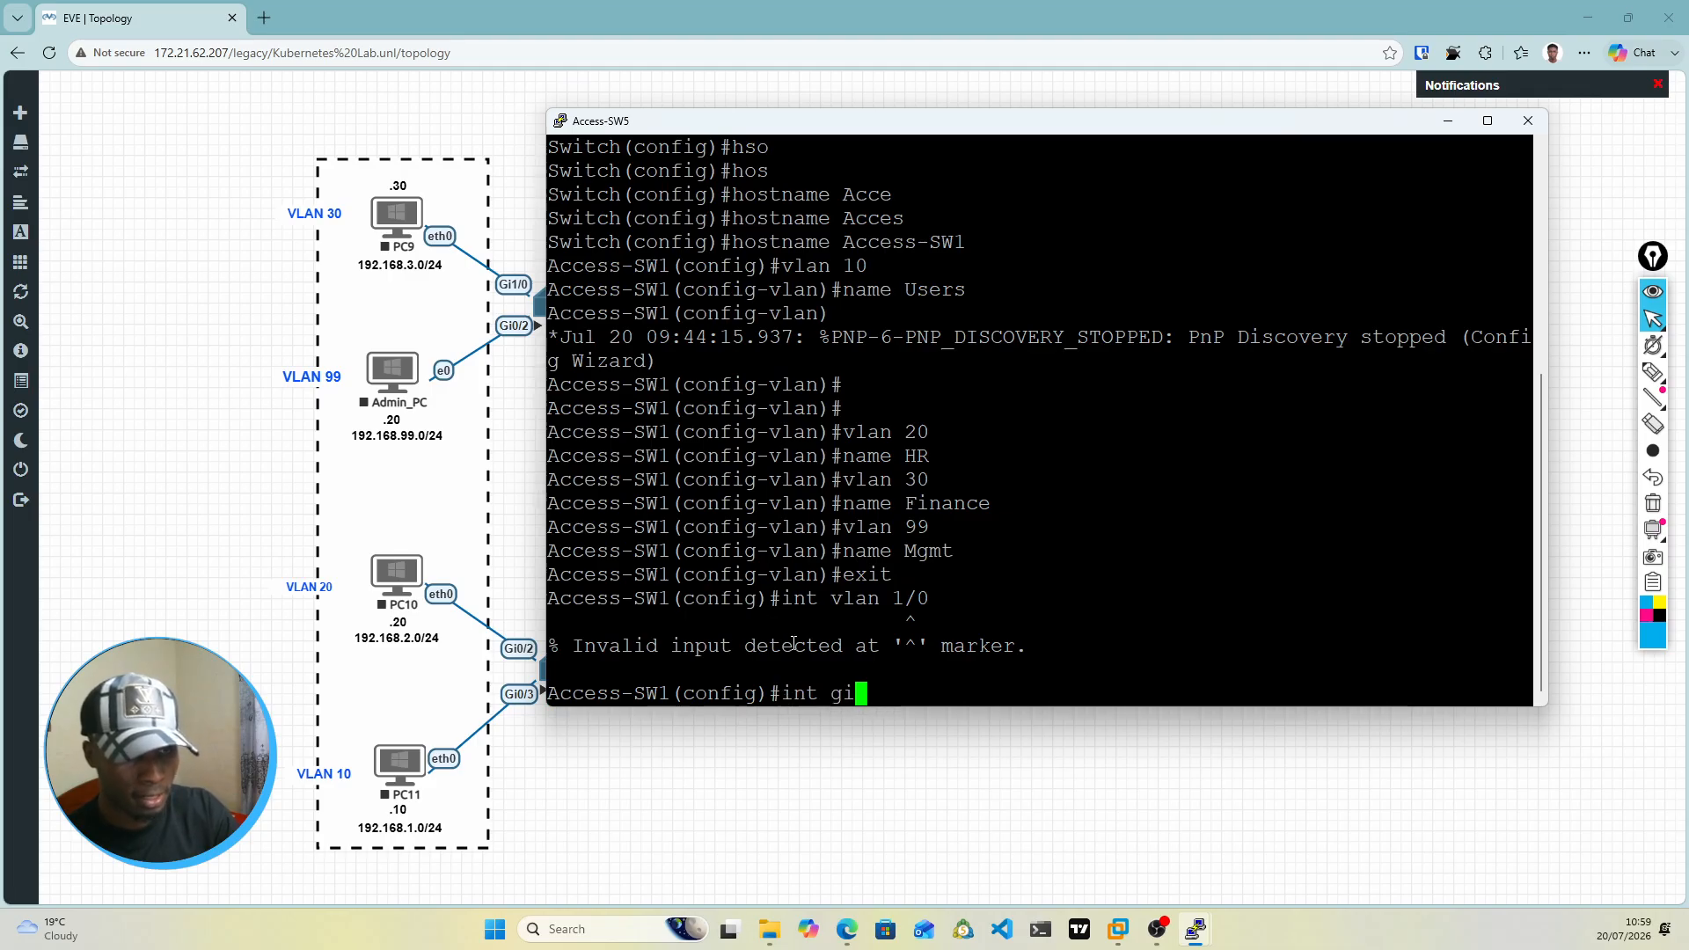
pyautogui.write('1')
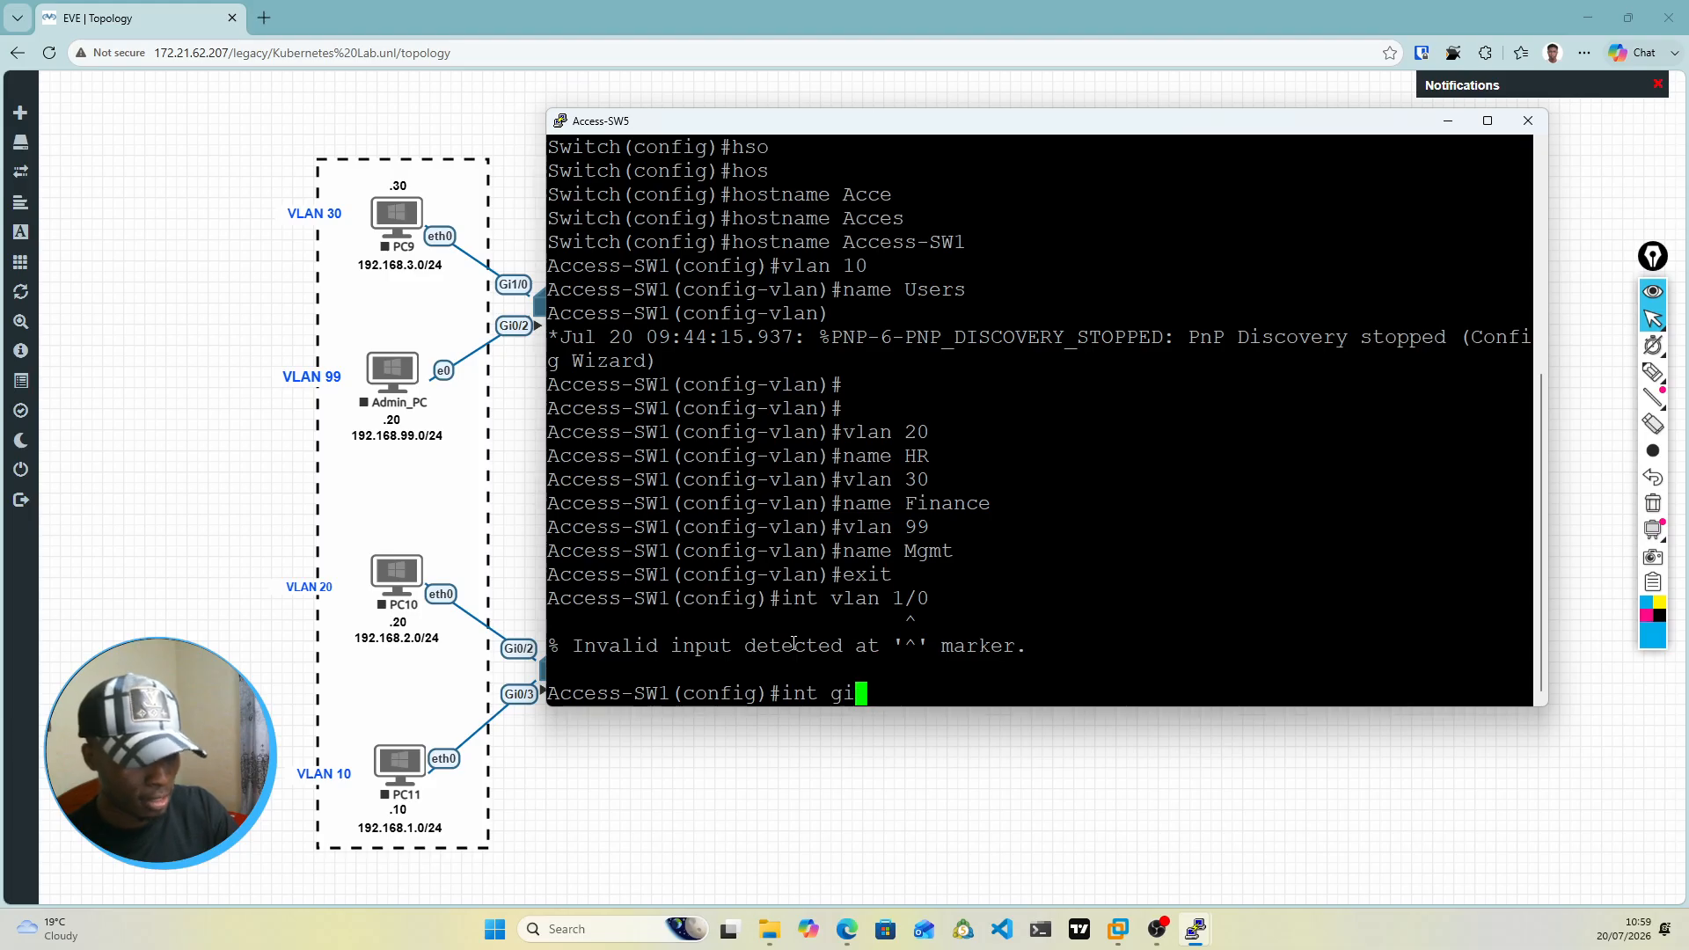
pyautogui.write('/0')
pyautogui.press('Return')
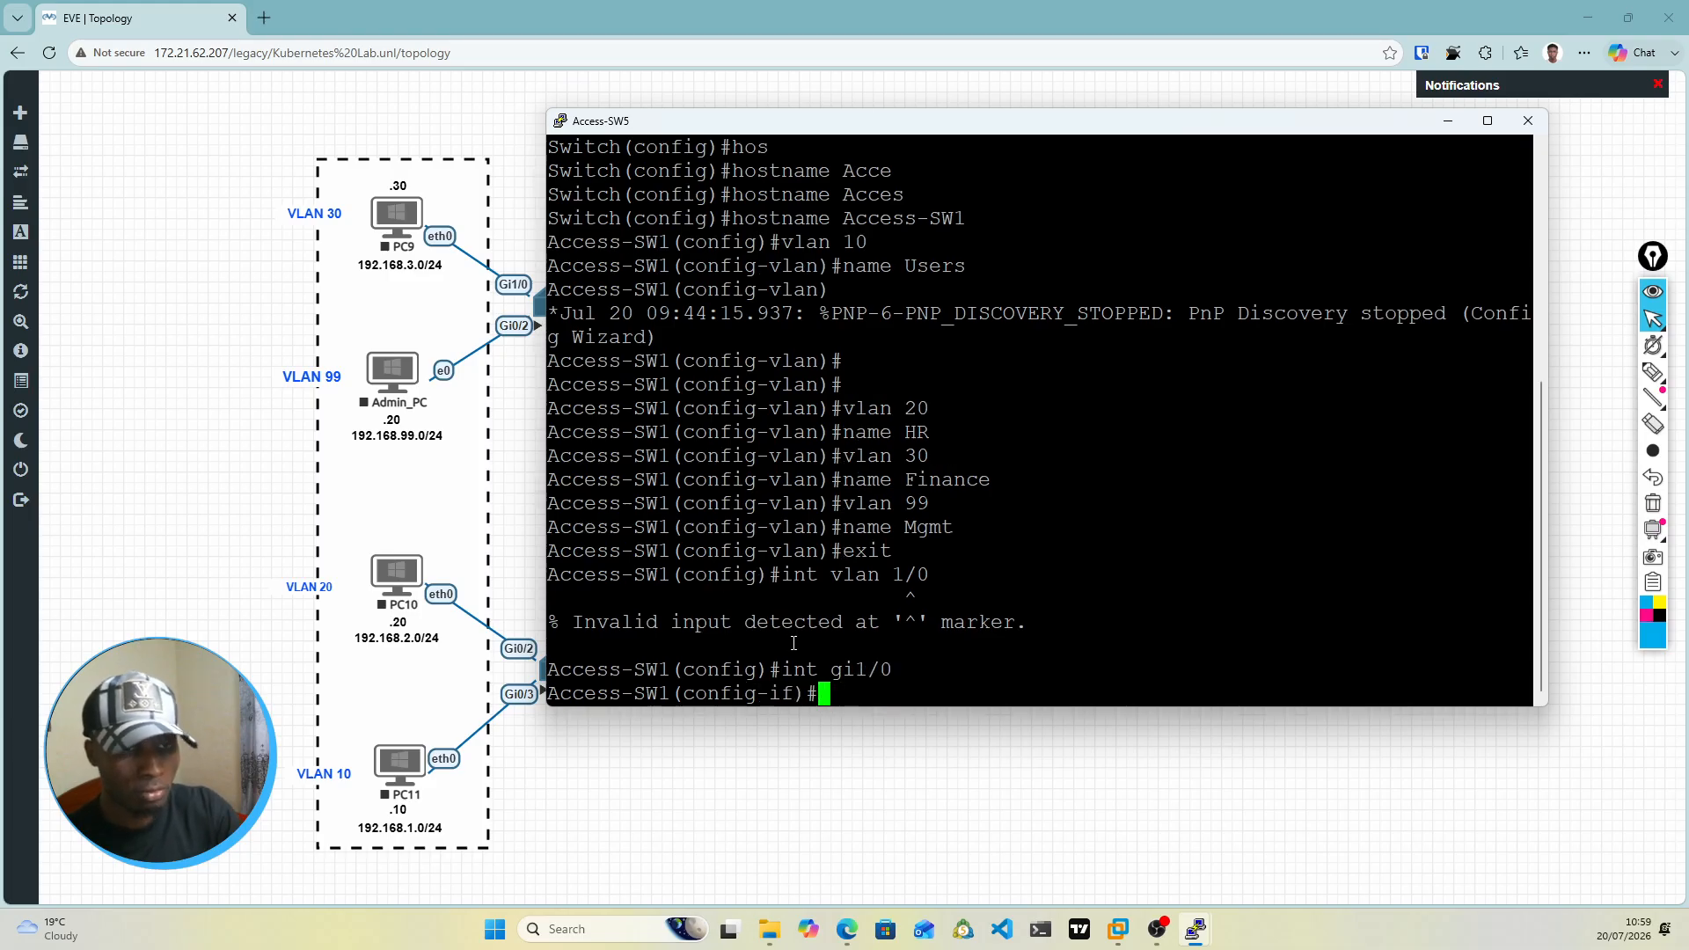
pyautogui.write('swi')
pyautogui.press('Tab')
pyautogui.write('mod')
pyautogui.press('Tab')
pyautogui.write('acc')
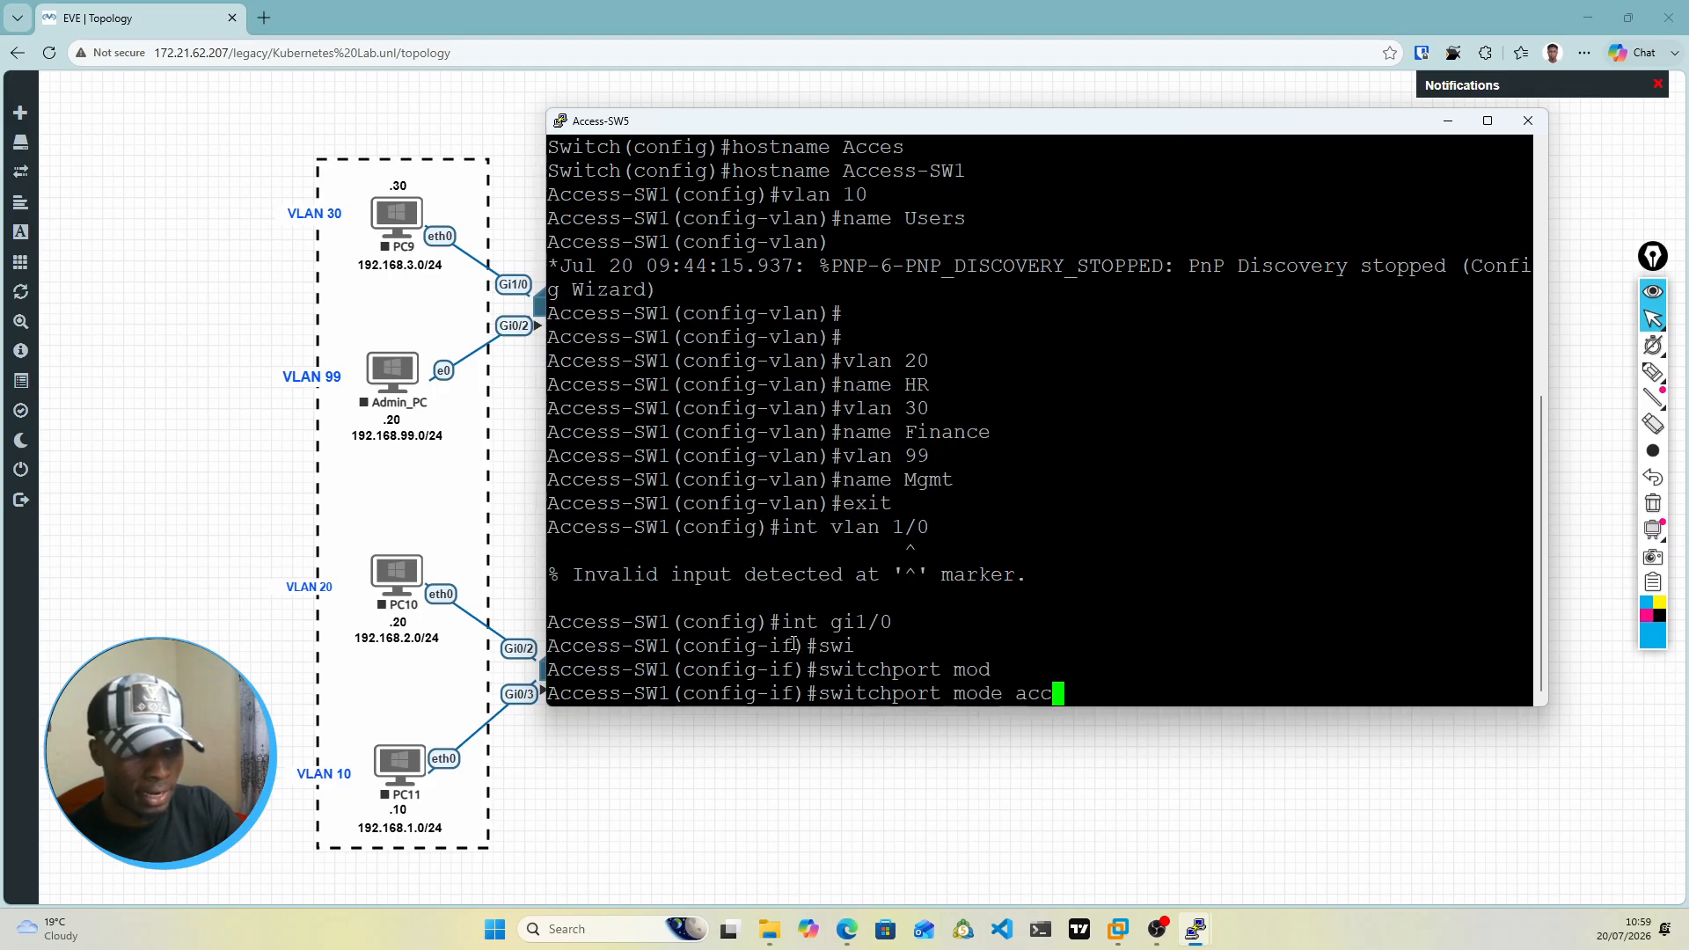
pyautogui.press('Tab')
pyautogui.press('Return')
# Step: Assign interface gi1/0 on Access-SW1 to access VLAN 30
pyautogui.write('swi')
pyautogui.press('Tab')
pyautogui.write('acc')
pyautogui.press('Tab')
pyautogui.write('vl')
pyautogui.press('Tab')
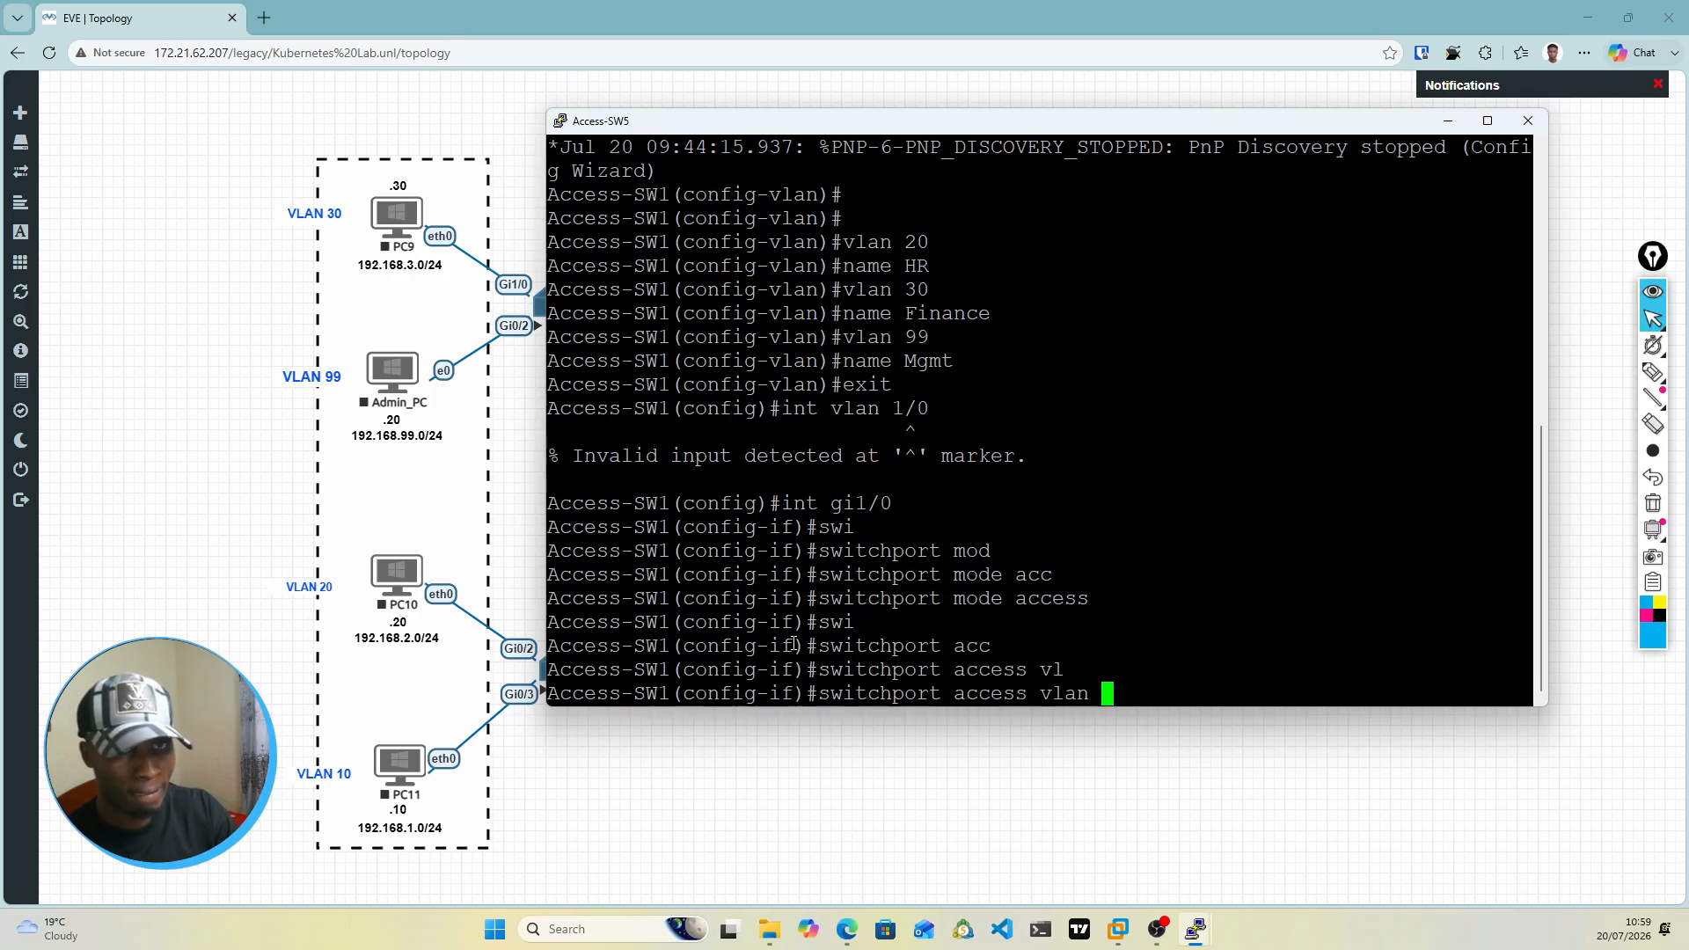
pyautogui.write('30')
pyautogui.press('Return')
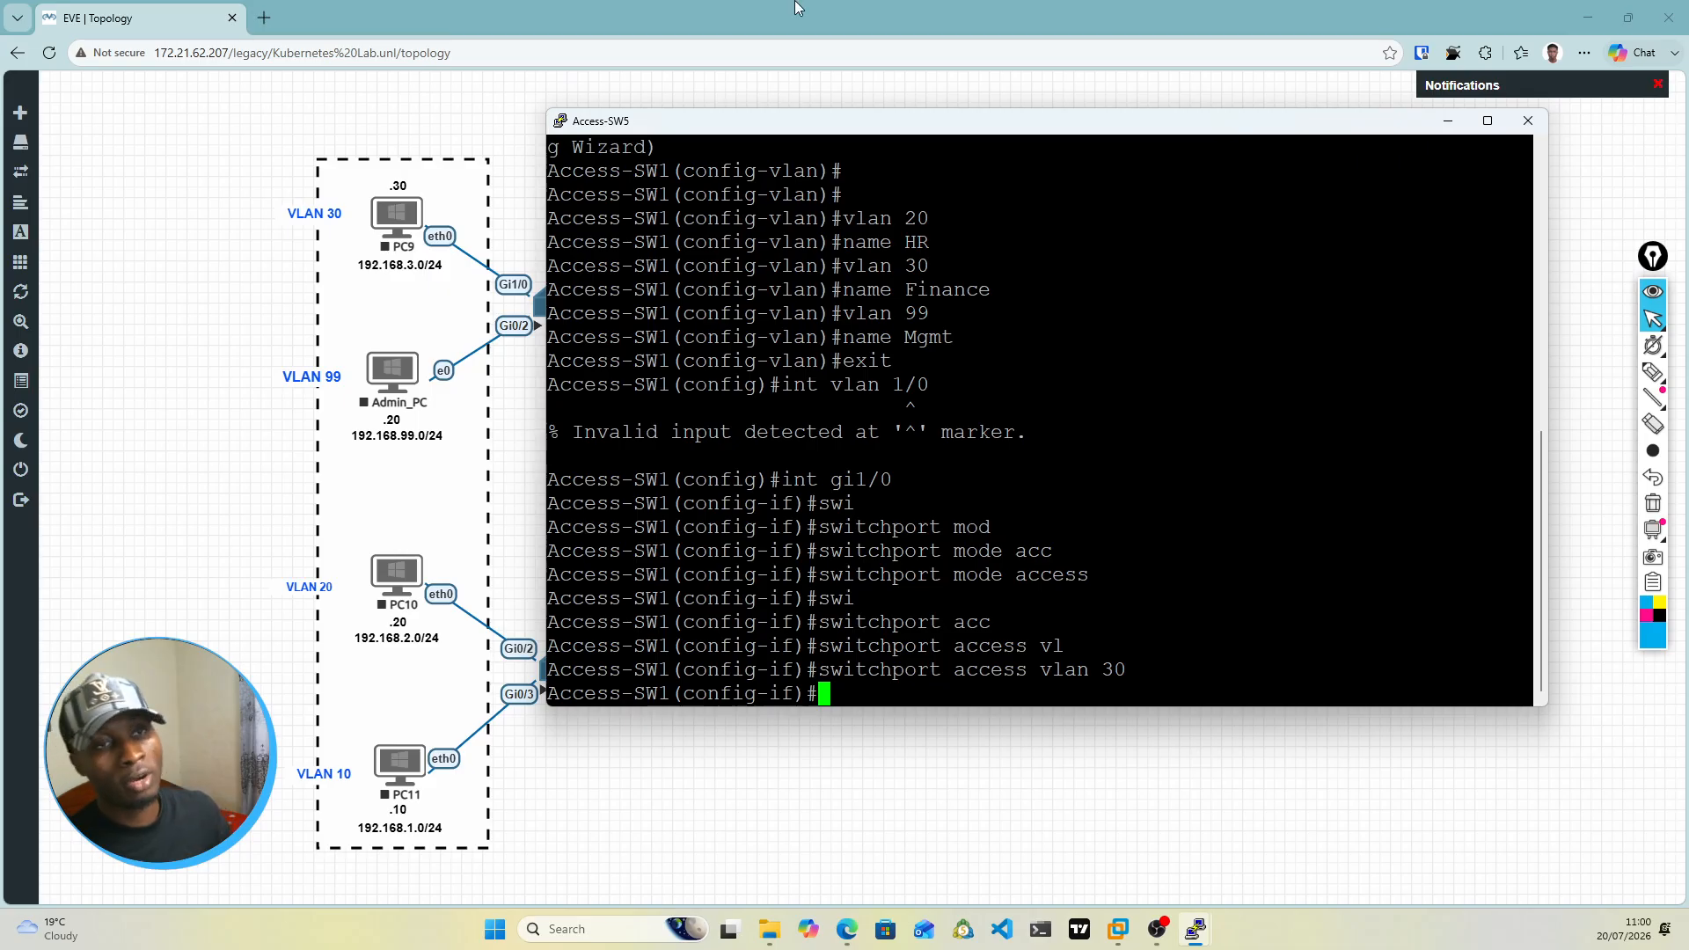
# Step: Move the console clear of the access switches on the topology, and enable spanning-tree PortFast on Access-SW1's gi1/0
pyautogui.moveTo(857, 131); pyautogui.dragTo(929, 412)
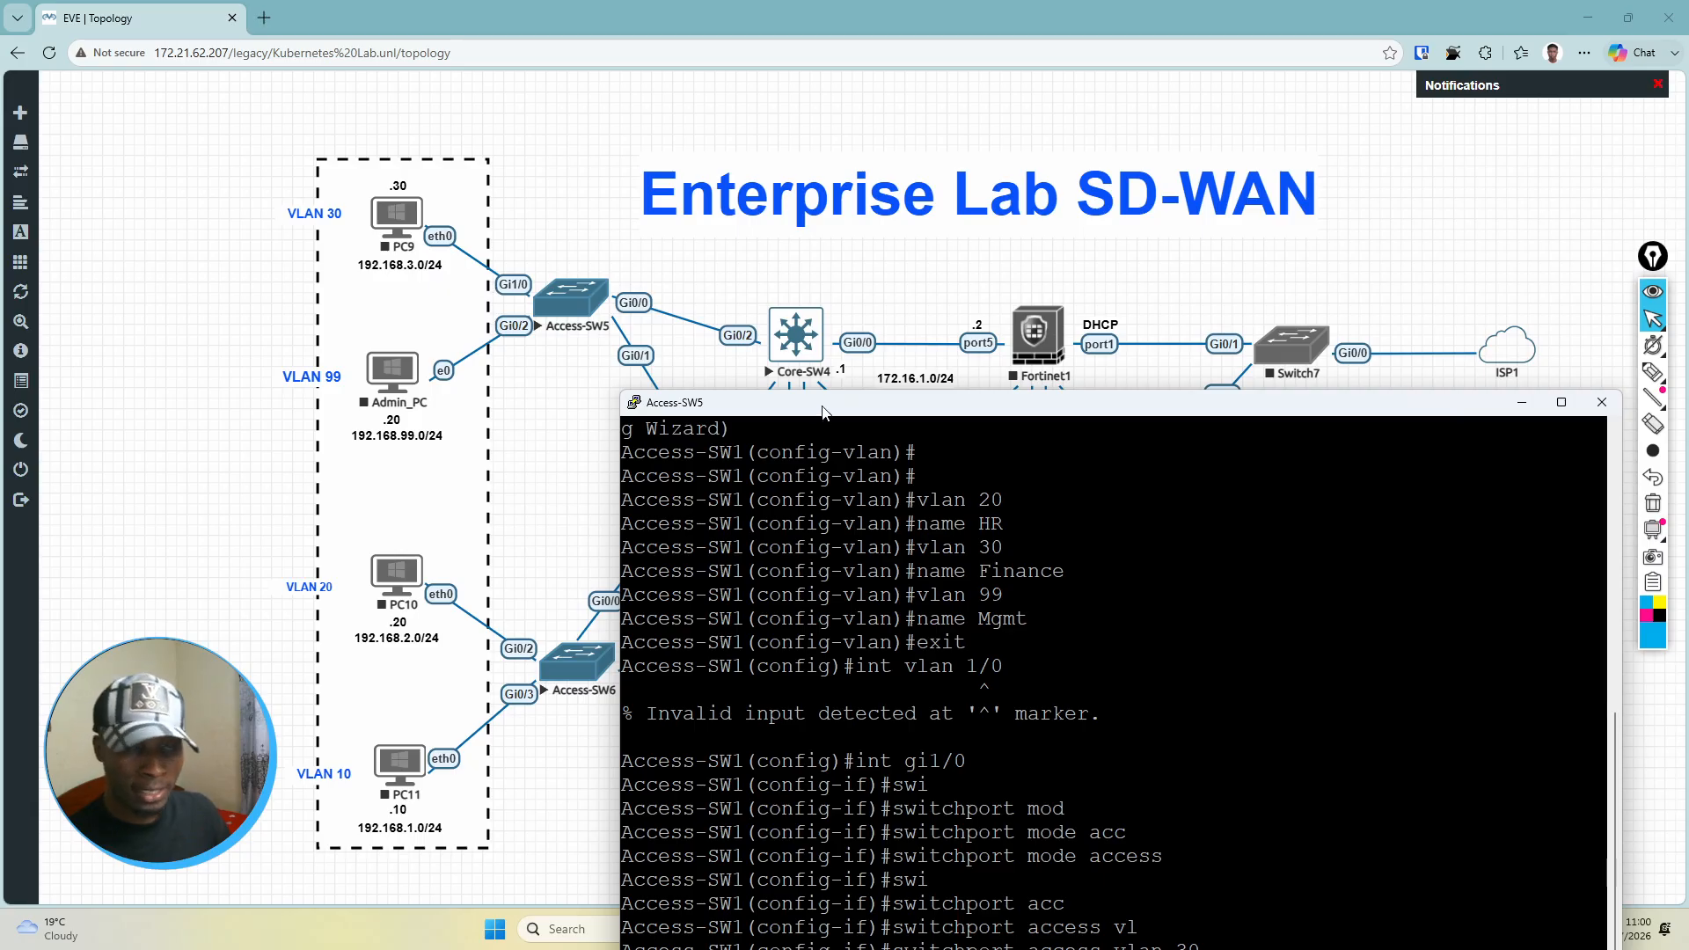
pyautogui.moveTo(822, 411); pyautogui.dragTo(830, 236)
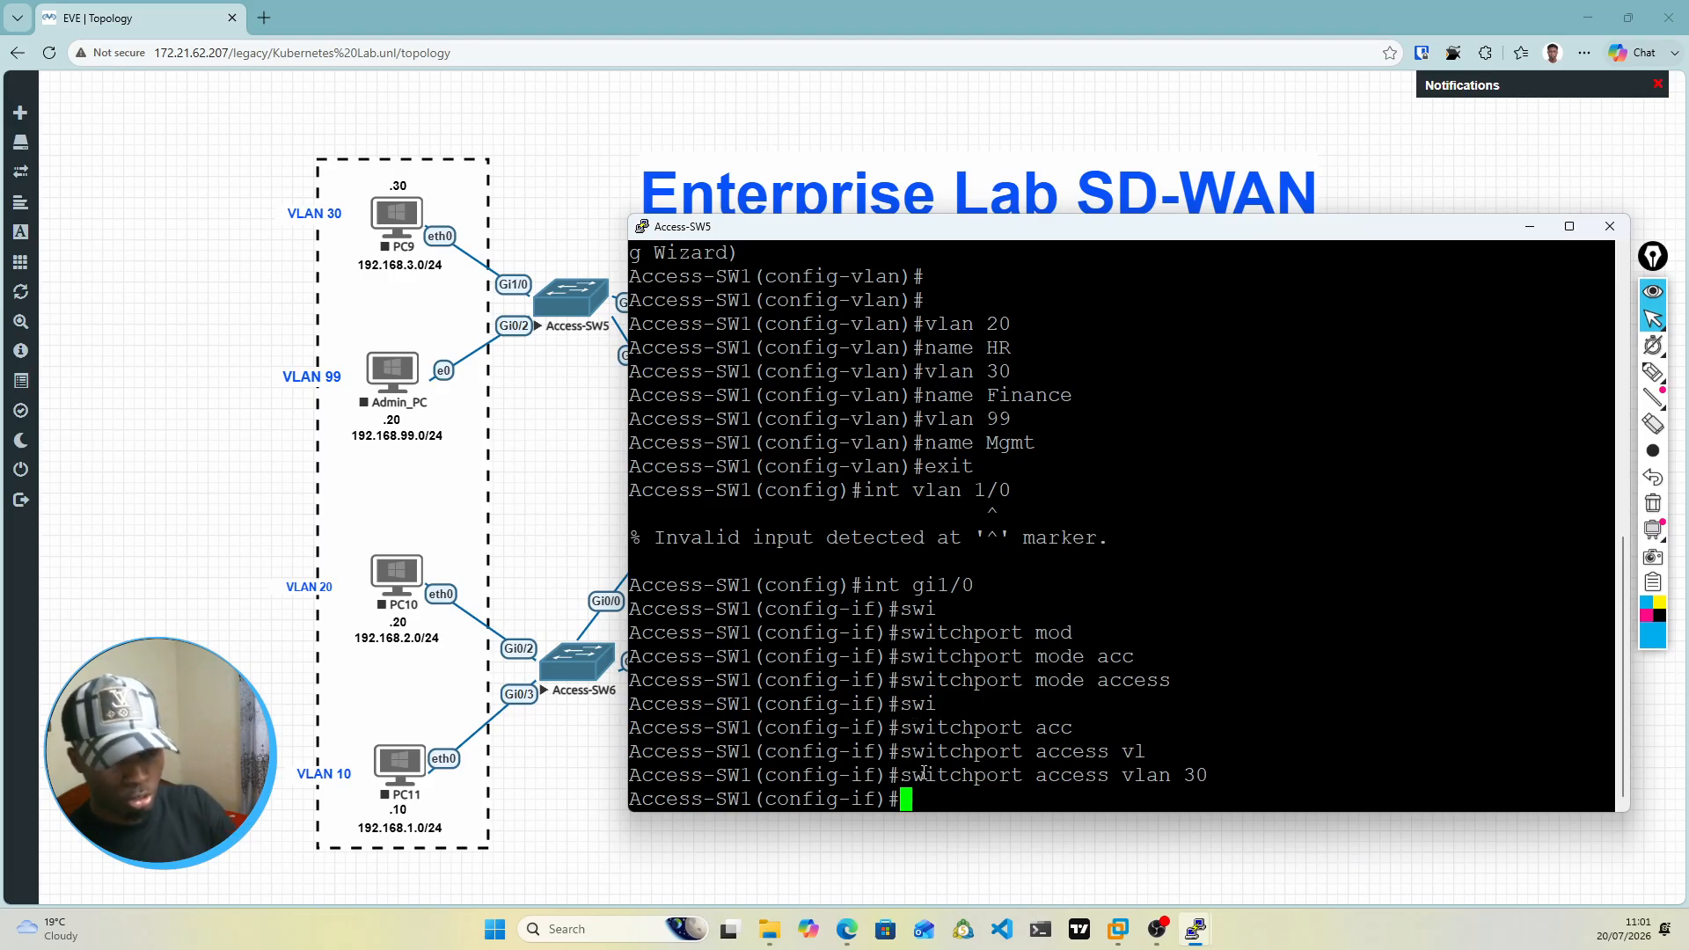
pyautogui.write('swi')
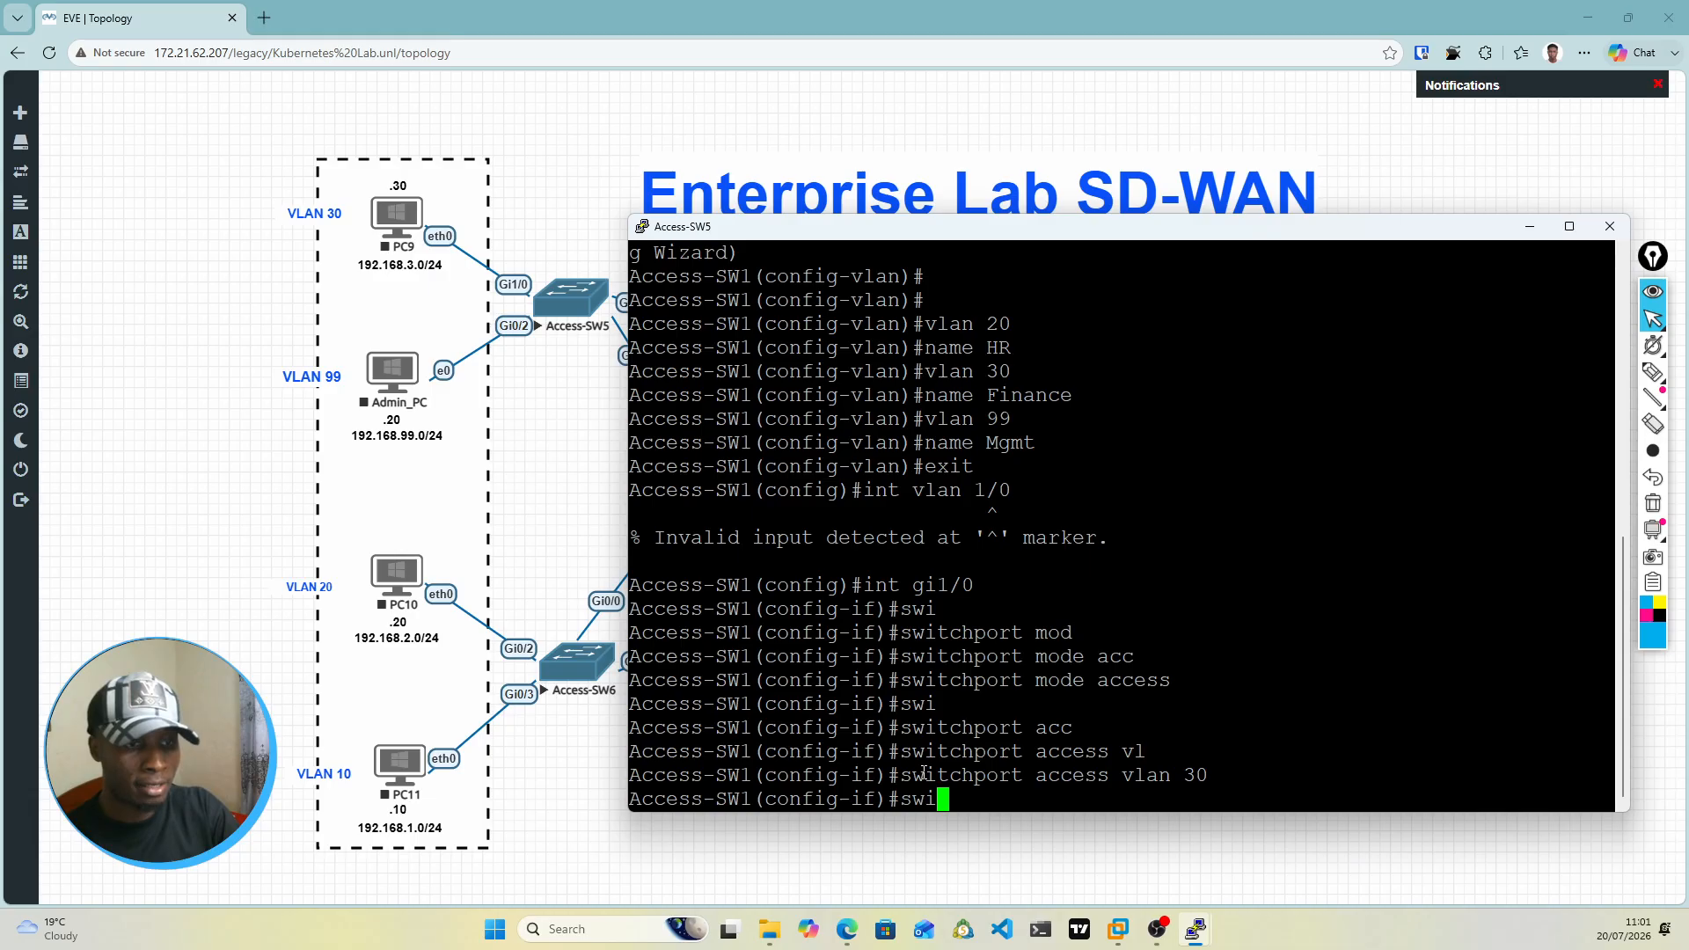
pyautogui.press('Tab')
pyautogui.press('BackSpace')
pyautogui.press('BackSpace')
pyautogui.press('BackSpace')
pyautogui.press('BackSpace')
pyautogui.press('BackSpace')
pyautogui.press('BackSpace')
pyautogui.press('BackSpace')
pyautogui.press('BackSpace')
pyautogui.press('BackSpace')
pyautogui.press('BackSpace')
pyautogui.press('BackSpace')
pyautogui.write('spann')
pyautogui.press('Tab')
pyautogui.write('por')
pyautogui.press('Tab')
pyautogui.write('tfa')
pyautogui.press('Tab')
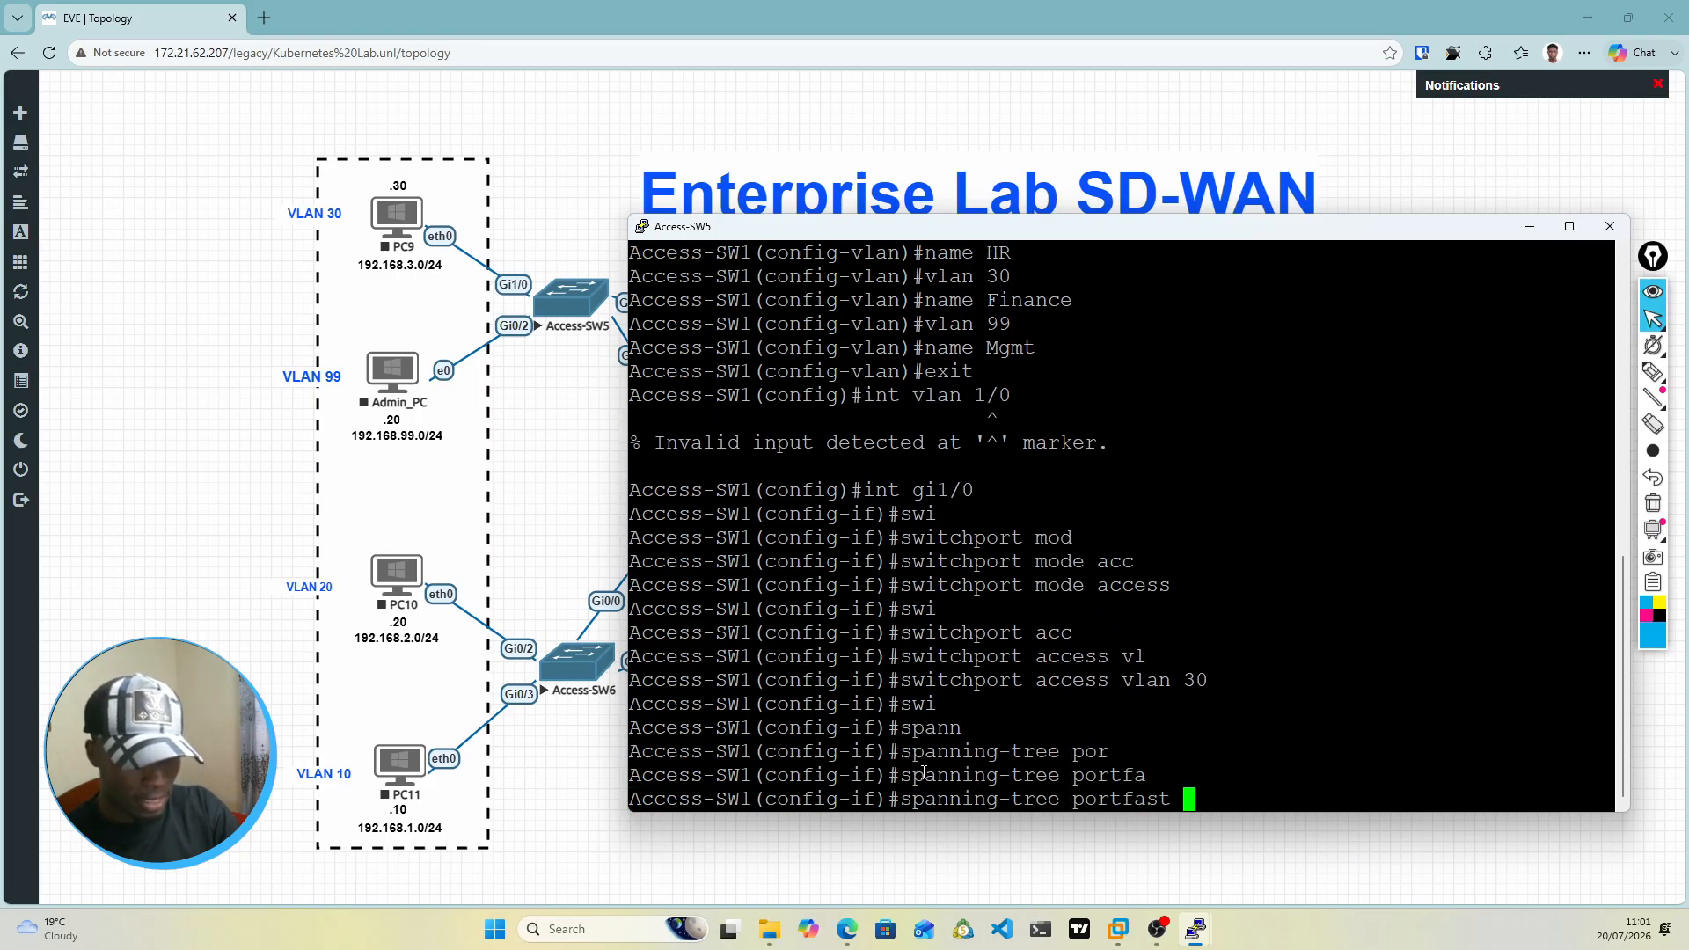
pyautogui.press('Return')
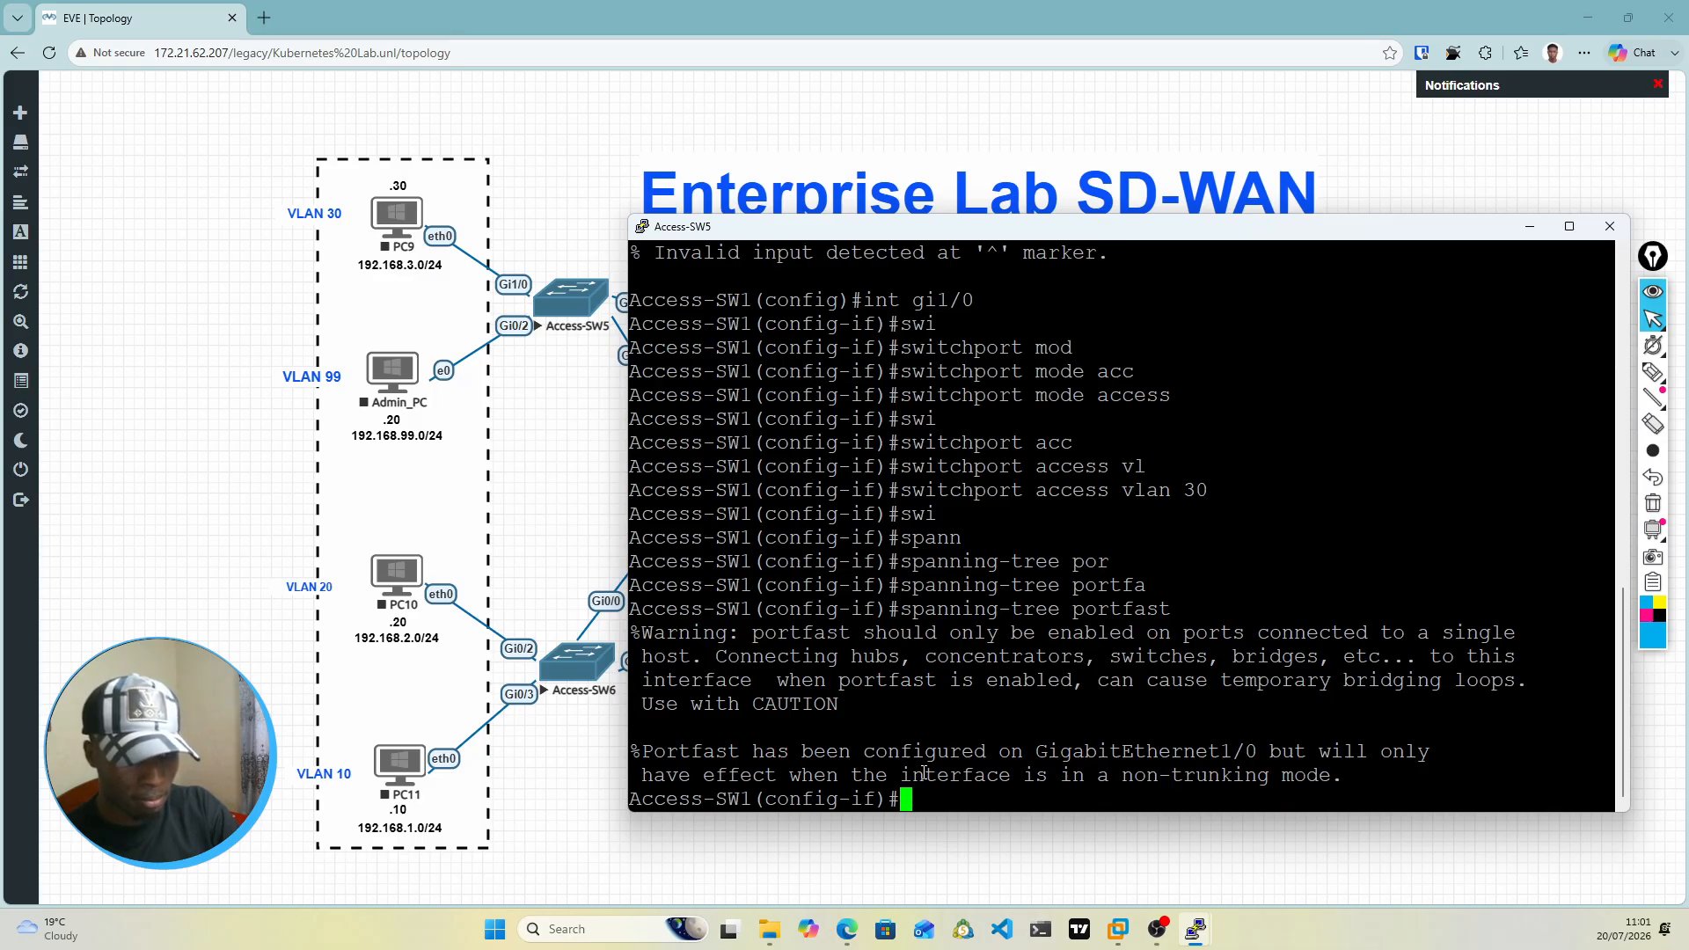
# Step: Enable spanning-tree BPDU guard on Access-SW1's gi1/0 and exit interface configuration mode
pyautogui.write('spann')
pyautogui.press('Tab')
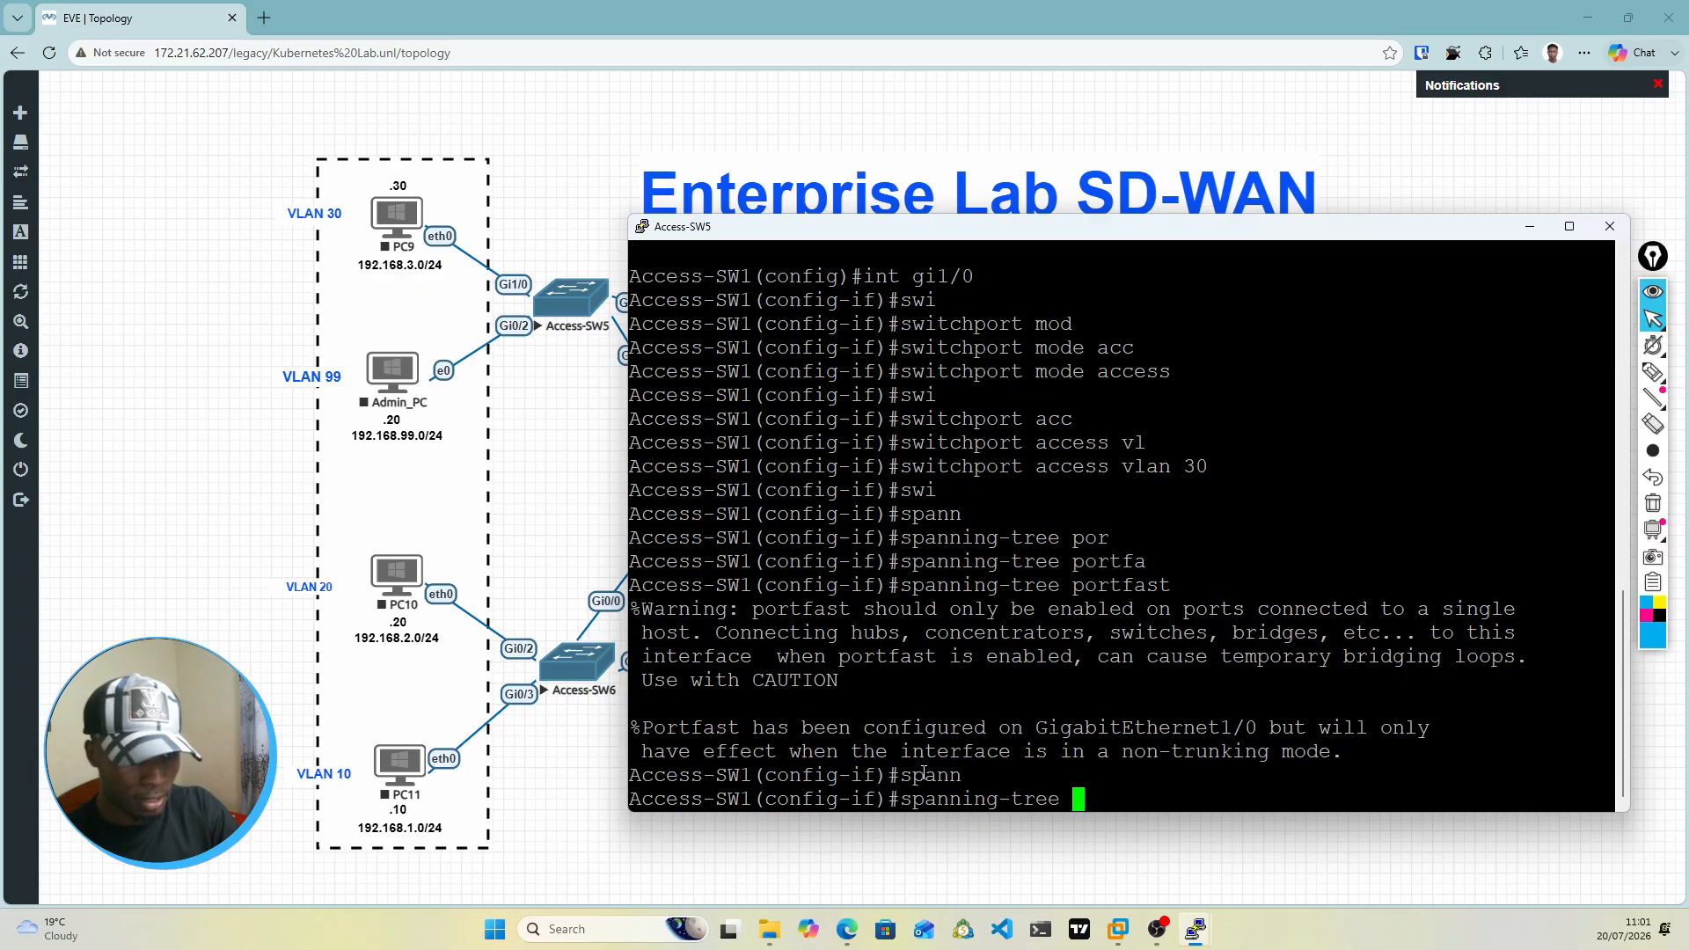
pyautogui.write('bp')
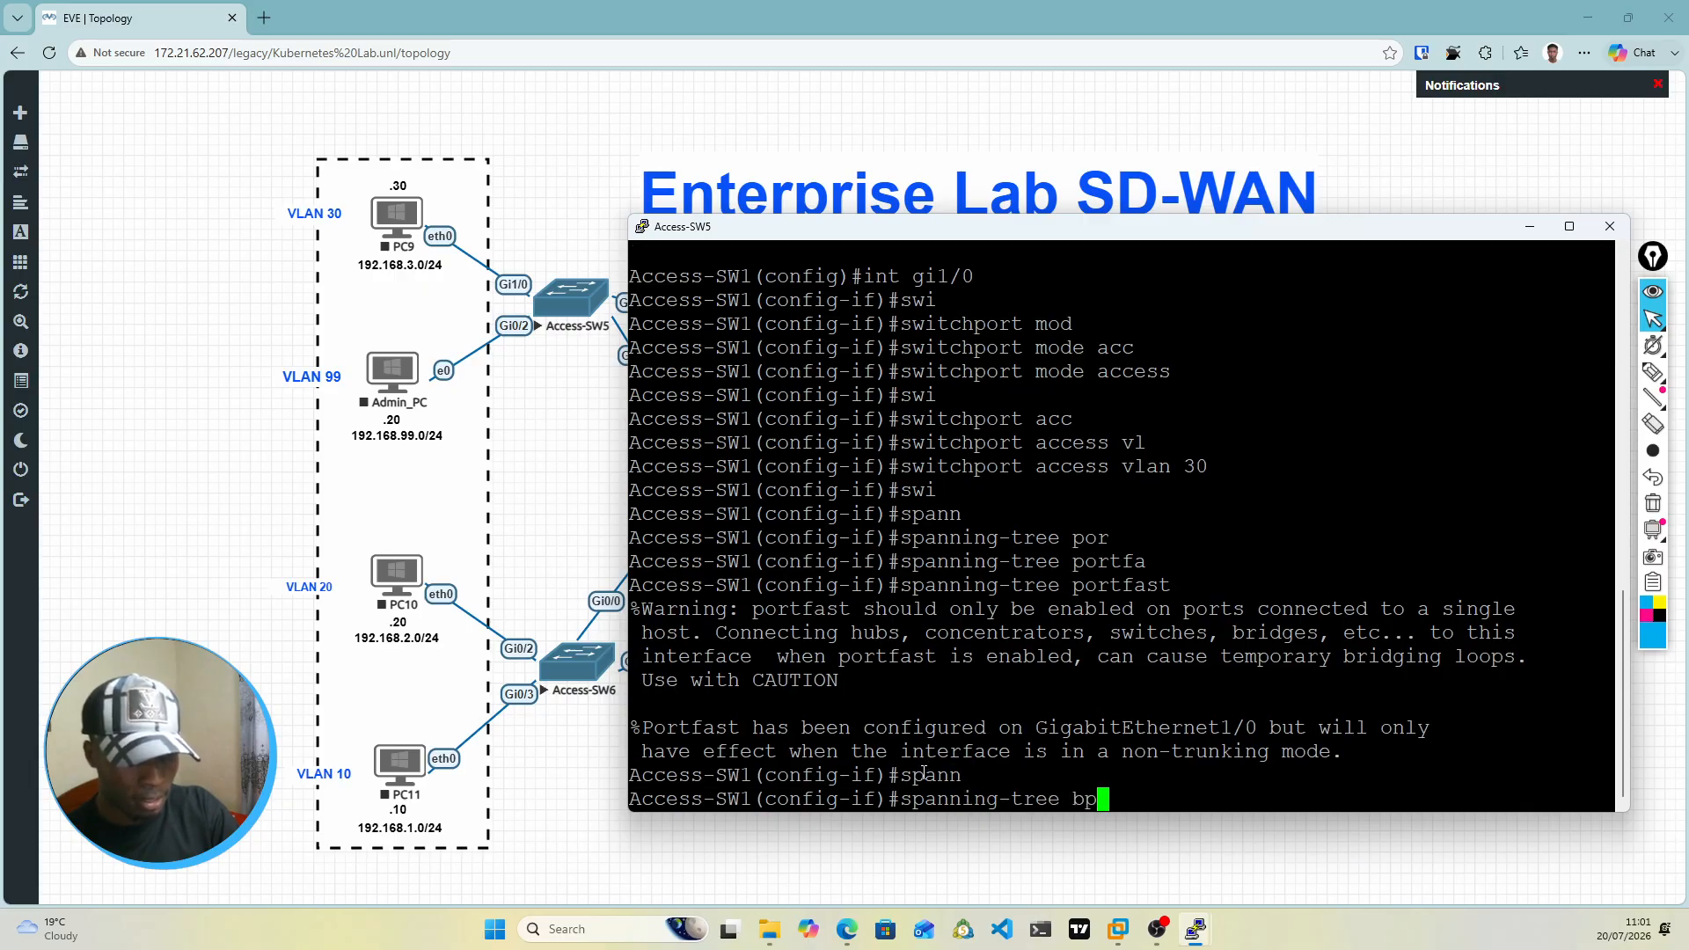
pyautogui.press('Tab')
pyautogui.write('g')
pyautogui.press('Tab')
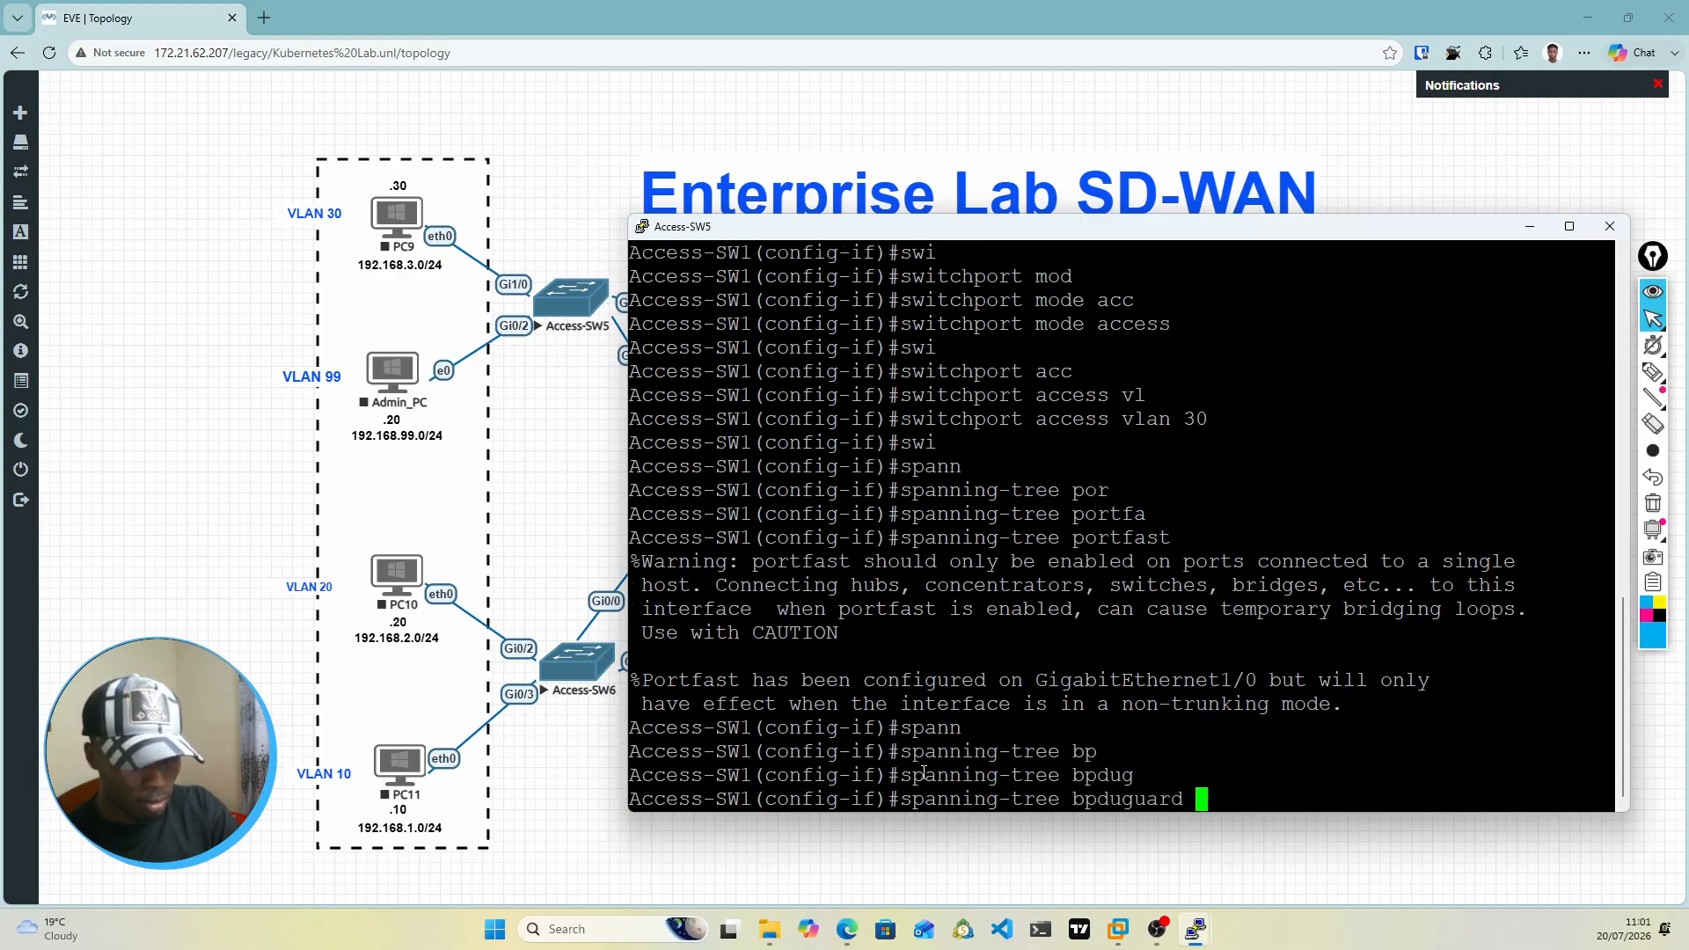
pyautogui.write('en')
pyautogui.press('Tab')
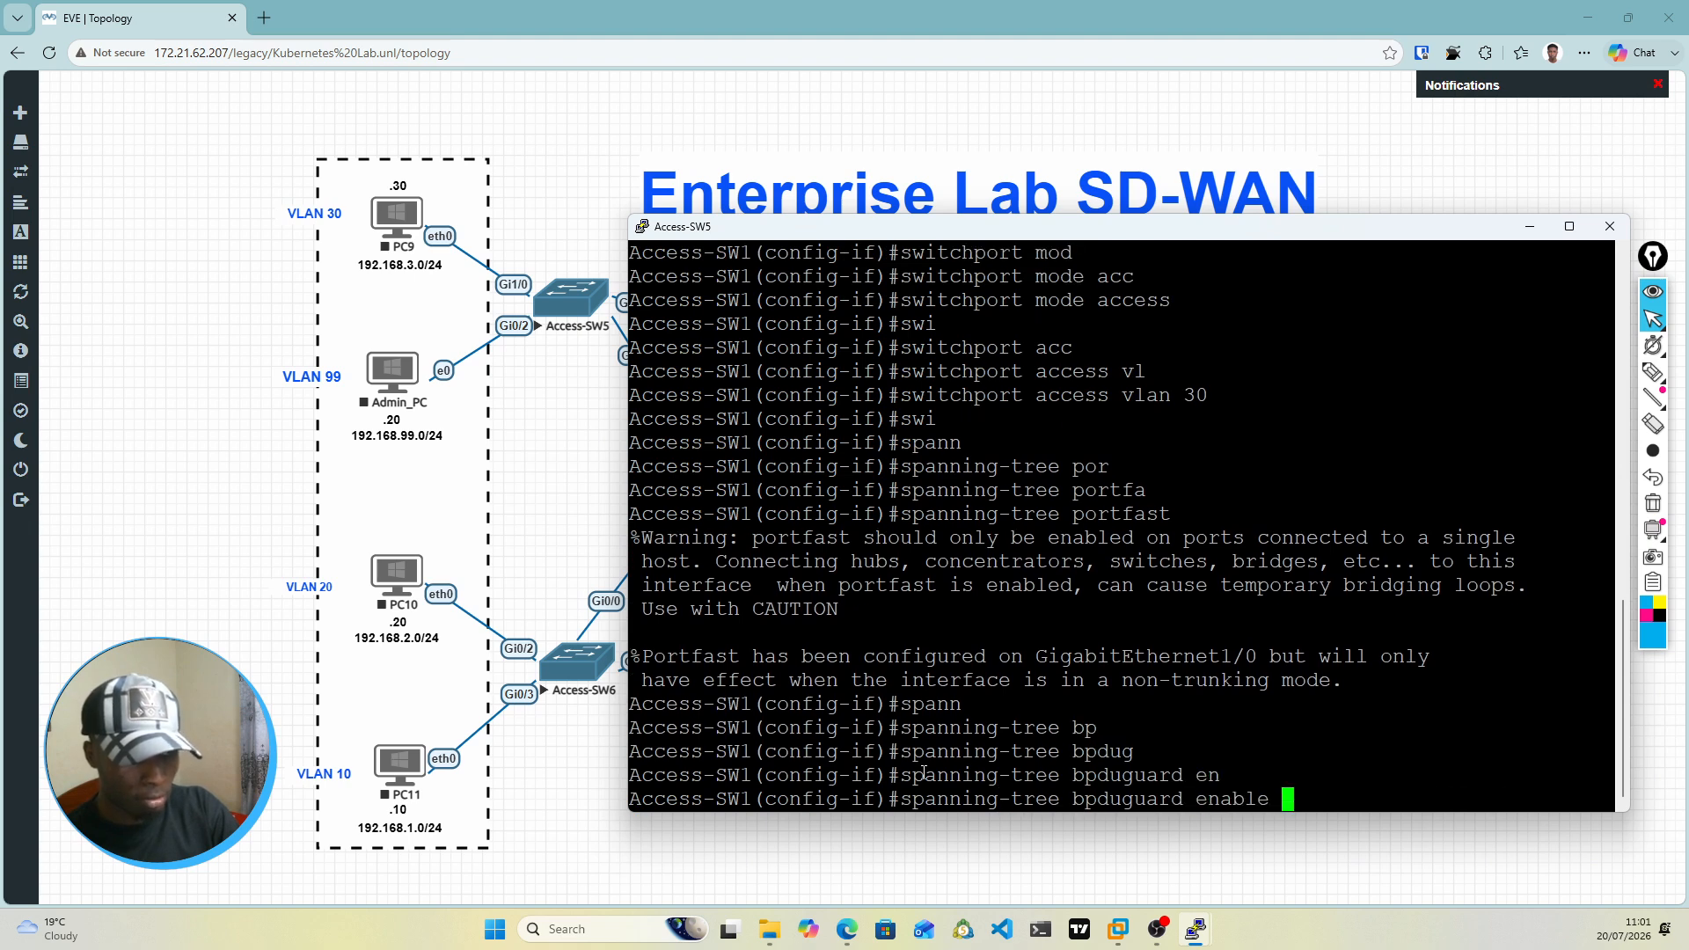
pyautogui.press('Return')
pyautogui.write('exit')
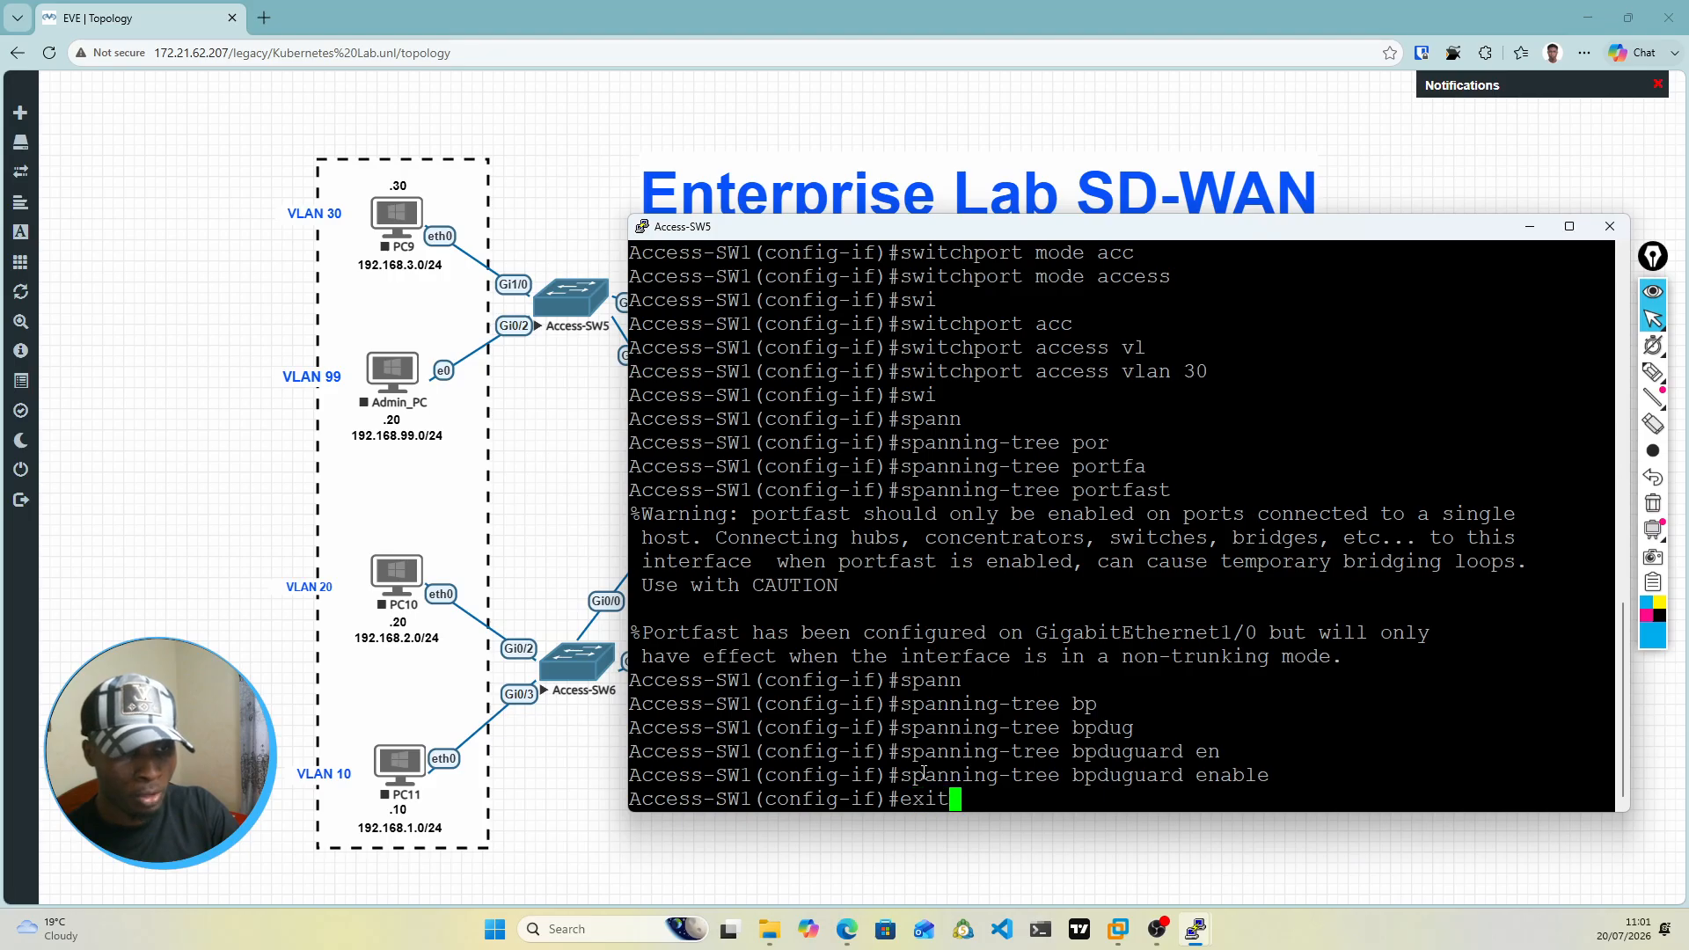
pyautogui.press('Return')
# Step: Enter configuration of interface gi0/2 on Access-SW1 and set its switchport mode to access
pyautogui.write('int ')
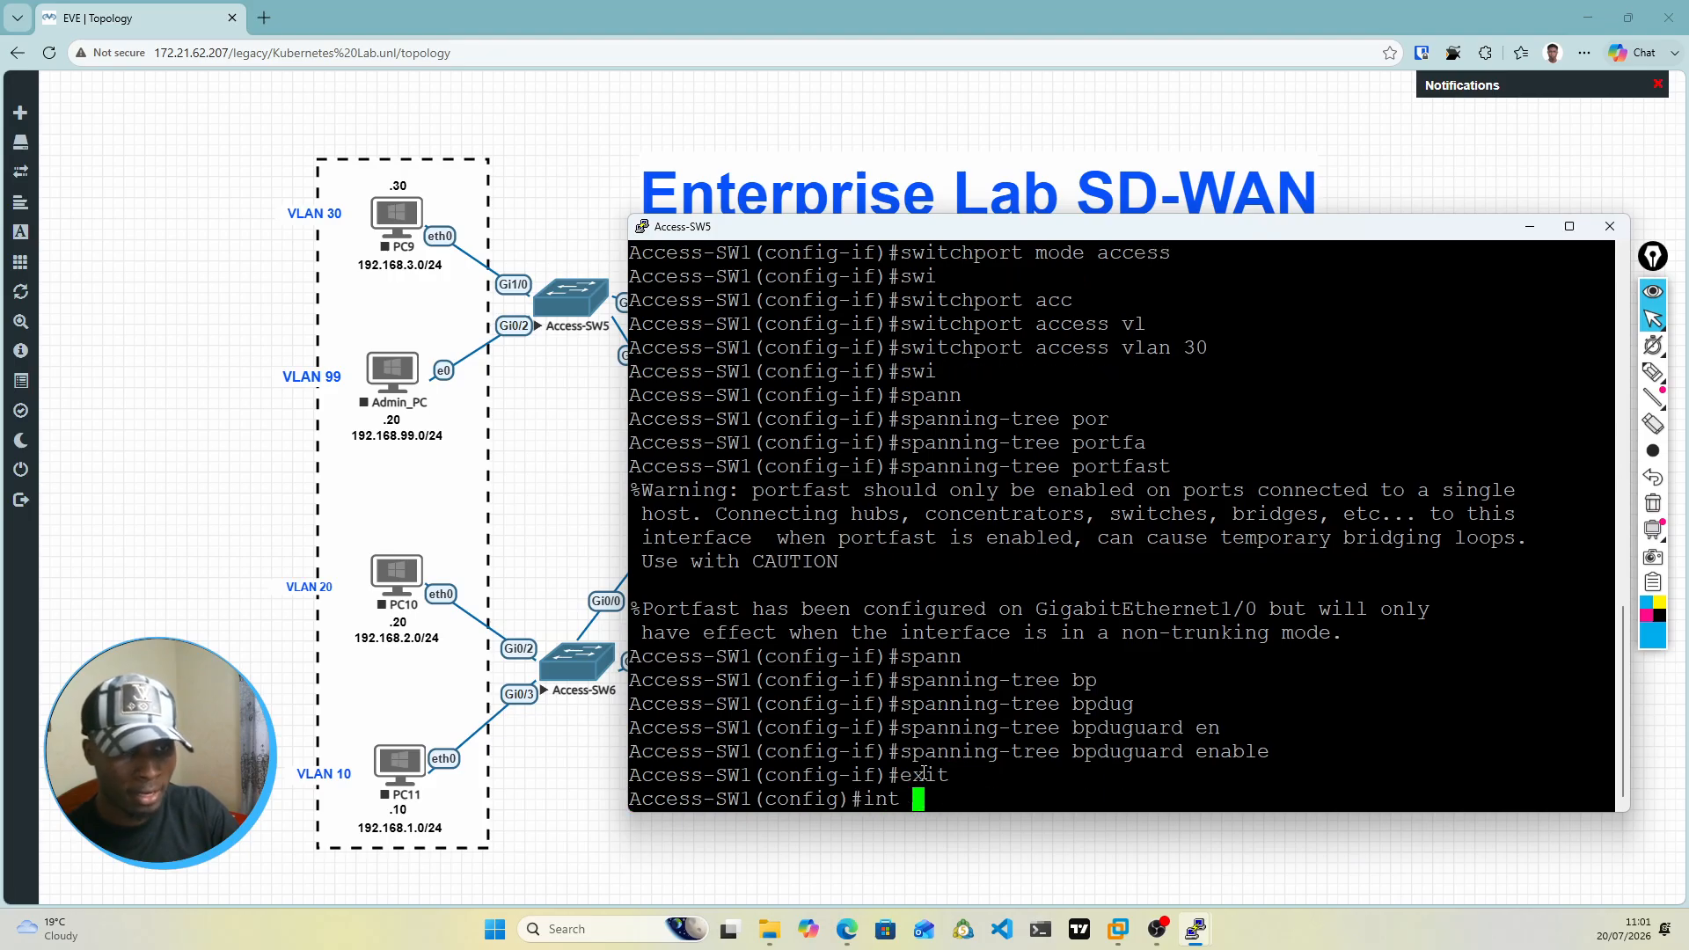
pyautogui.write('gi0/*')
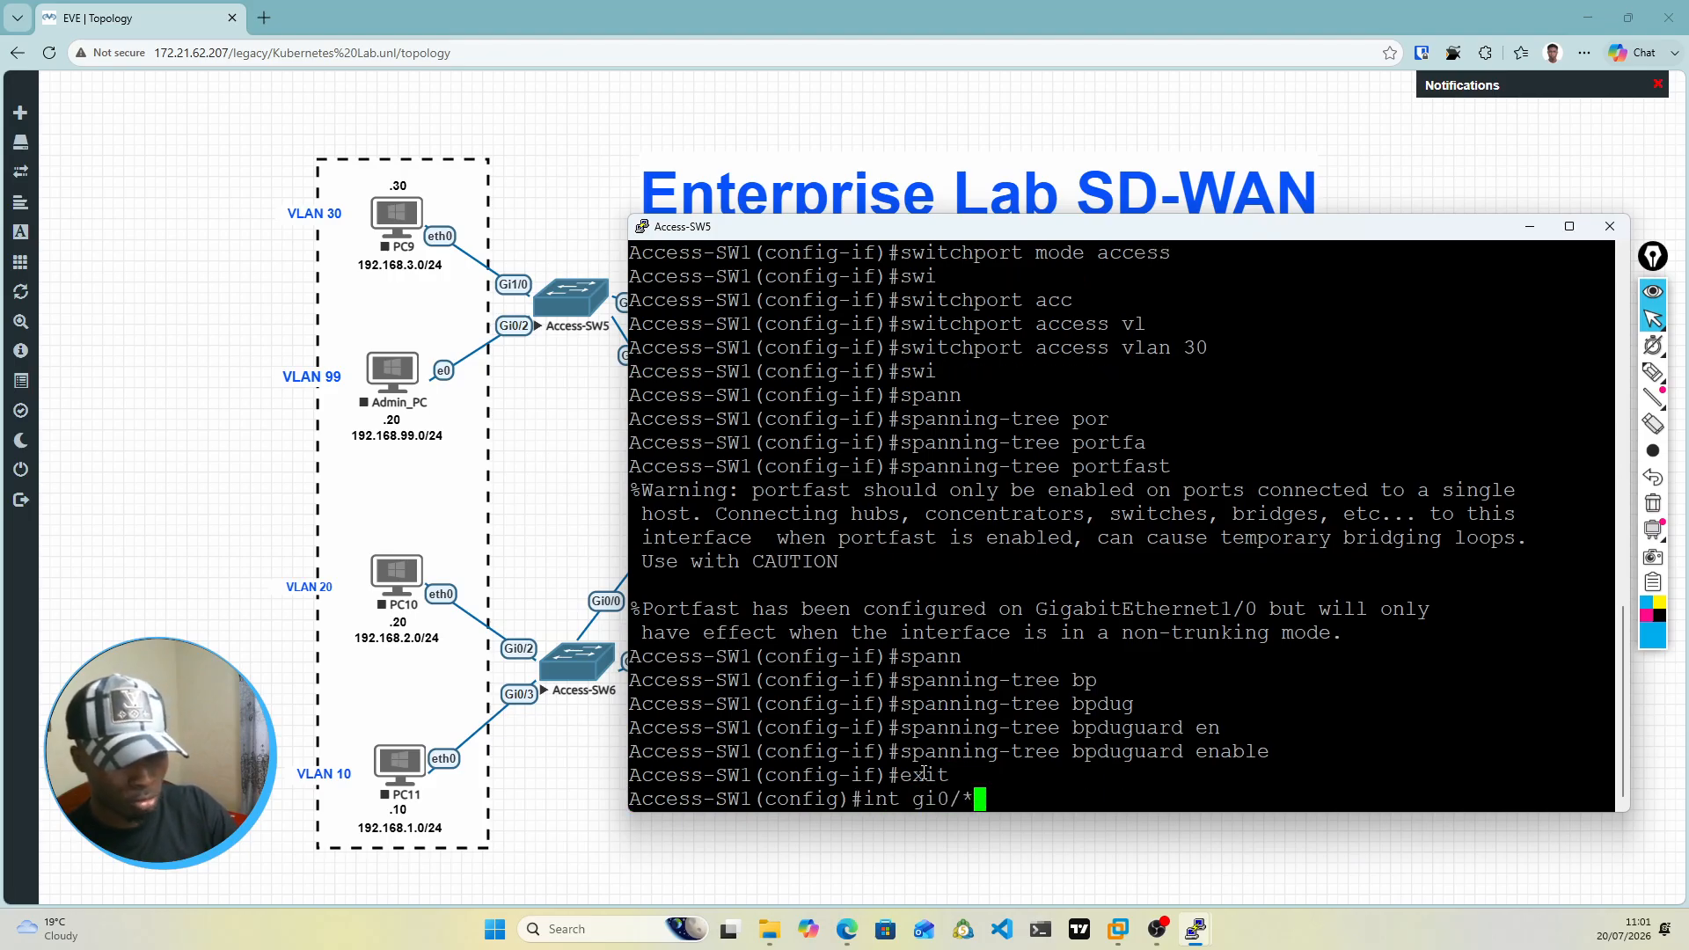
pyautogui.press('BackSpace')
pyautogui.press('BackSpace')
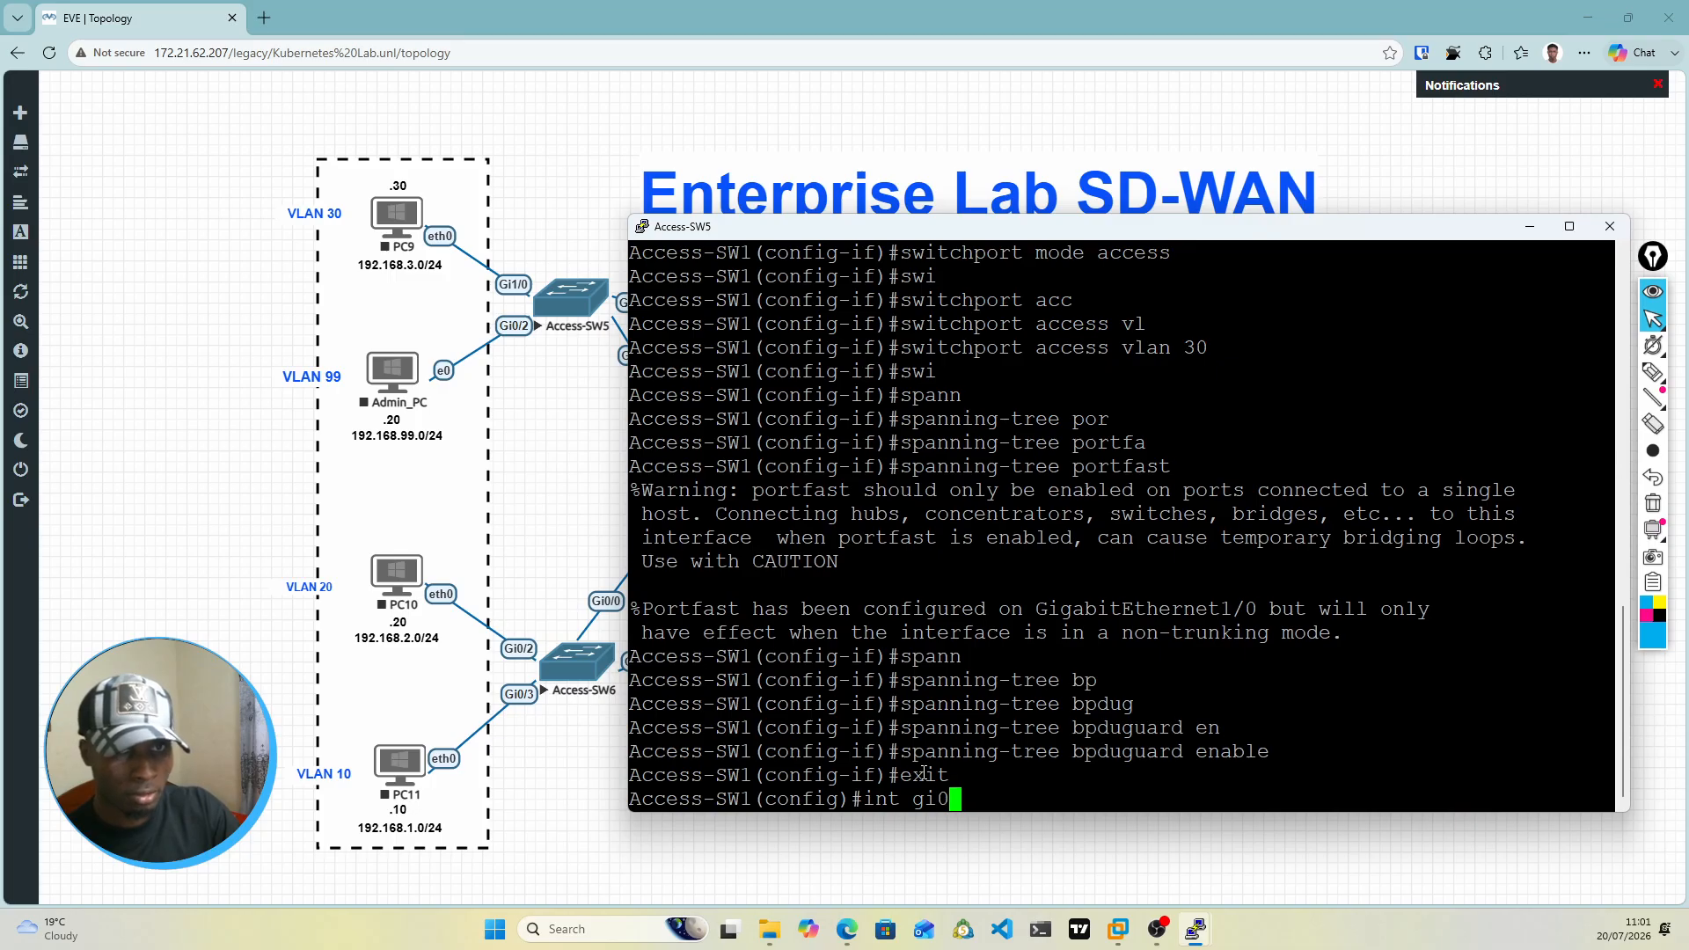
pyautogui.write('/2')
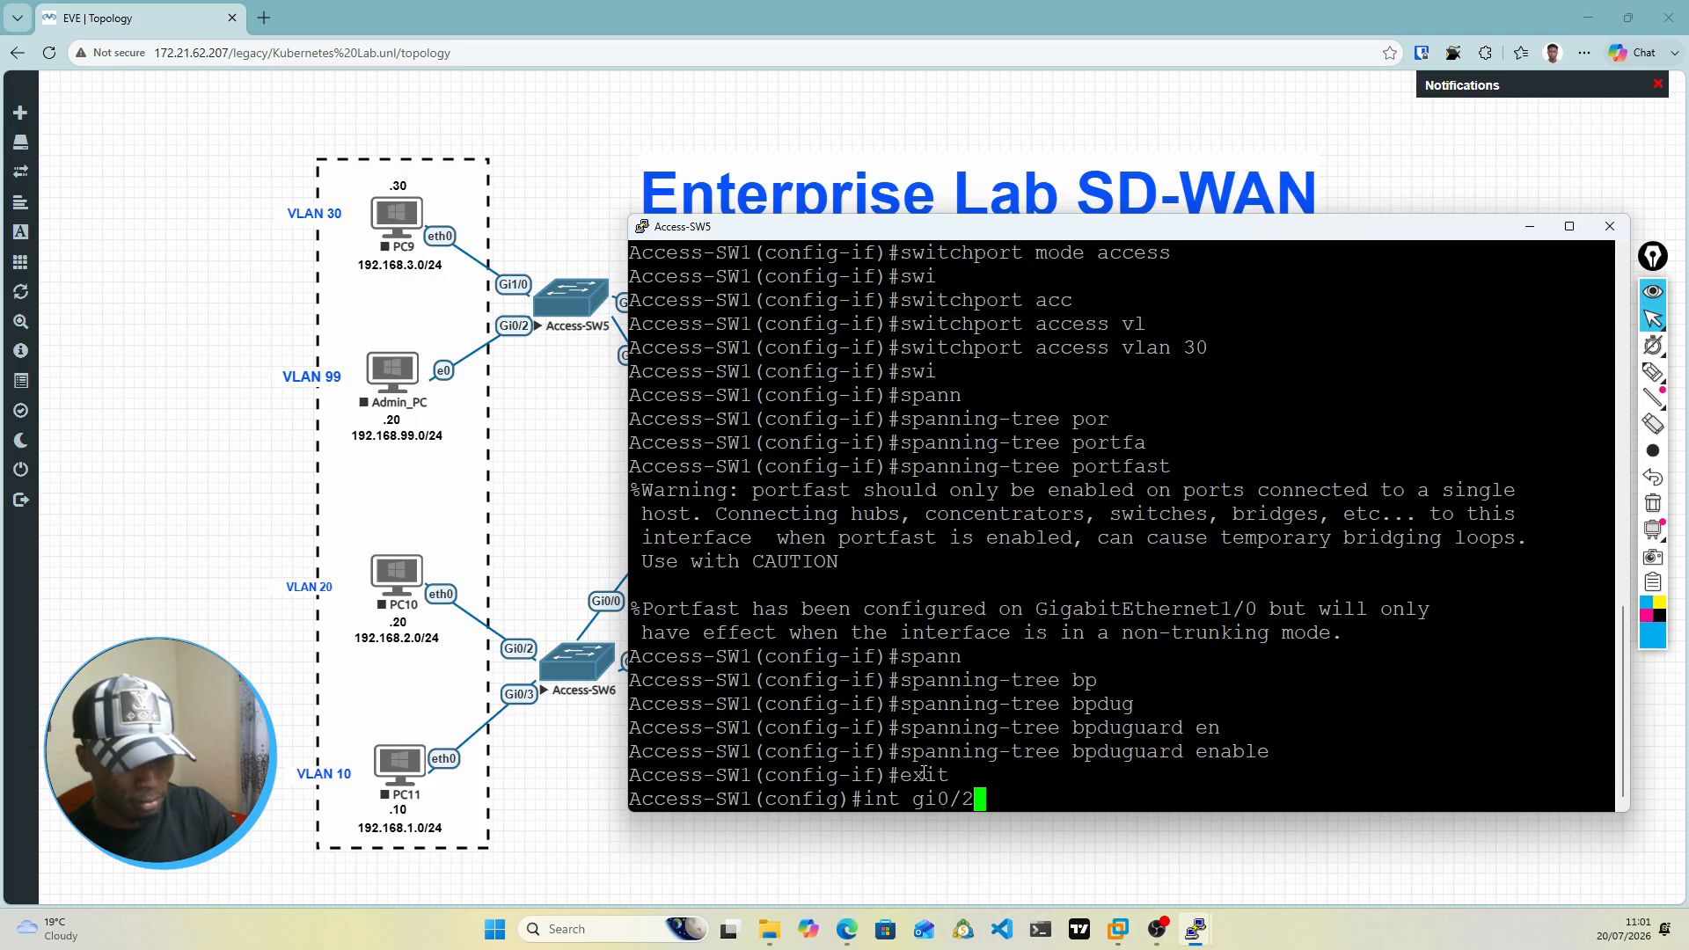
pyautogui.press('Return')
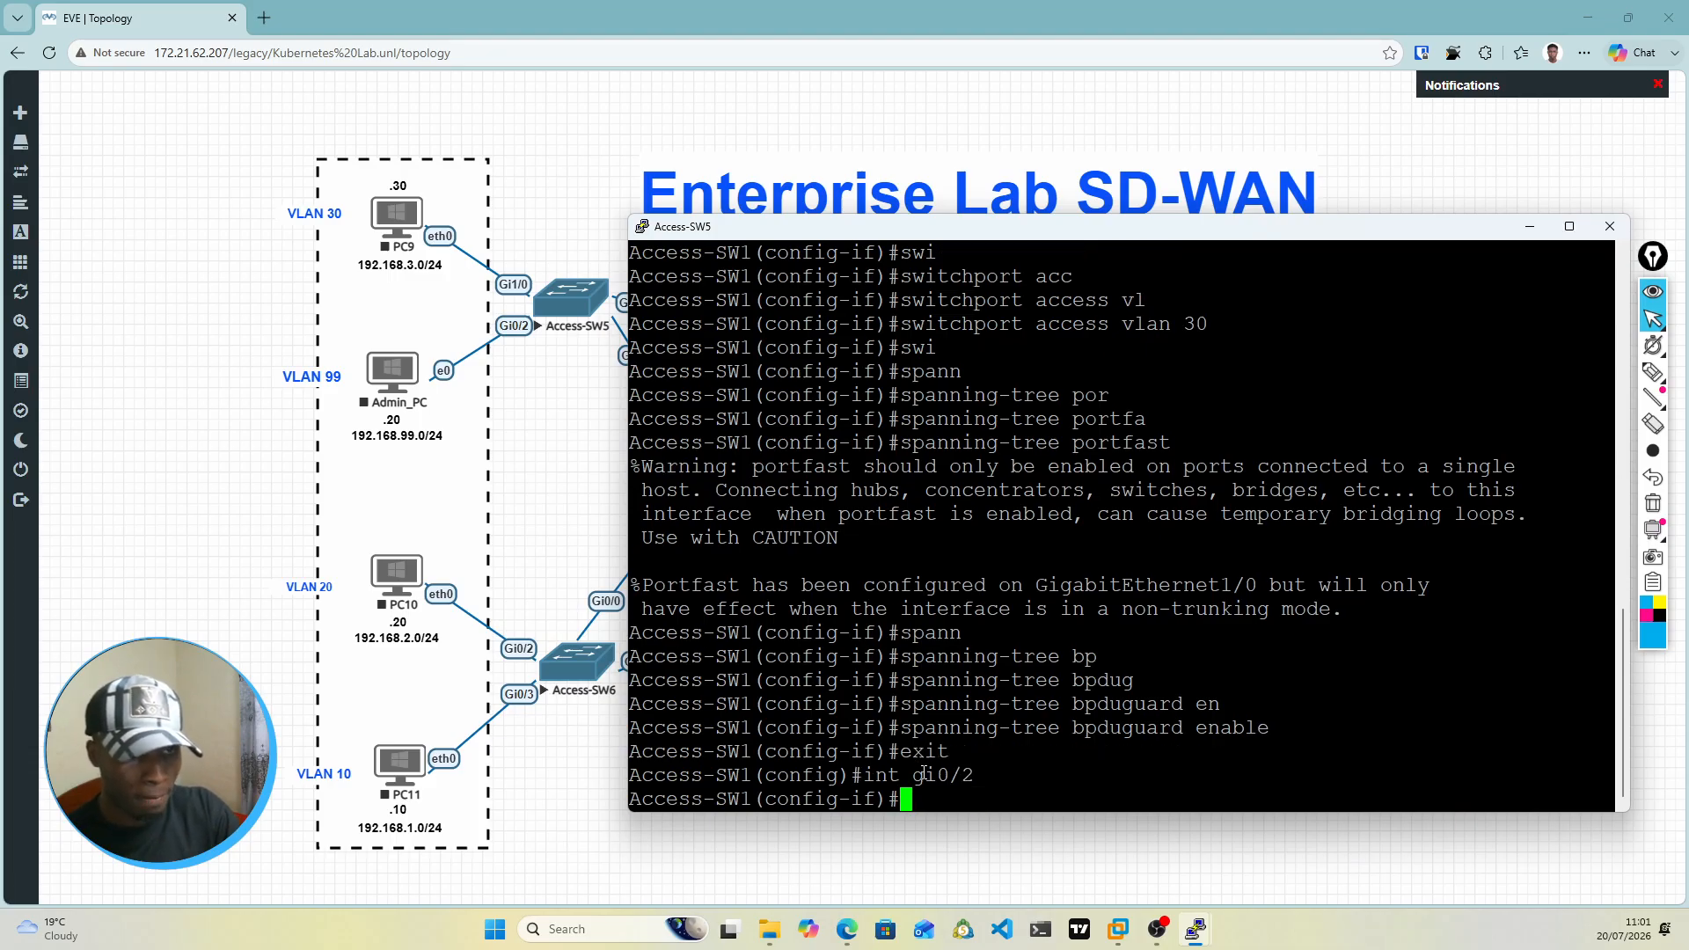
pyautogui.write('swi')
pyautogui.press('Tab')
pyautogui.write('mod')
pyautogui.press('Tab')
pyautogui.write('acc')
pyautogui.press('Tab')
pyautogui.press('Return')
# Step: Assign interface gi0/2 on Access-SW1 to access VLAN 99
pyautogui.write('swi')
pyautogui.press('Tab')
pyautogui.write('acc')
pyautogui.press('Tab')
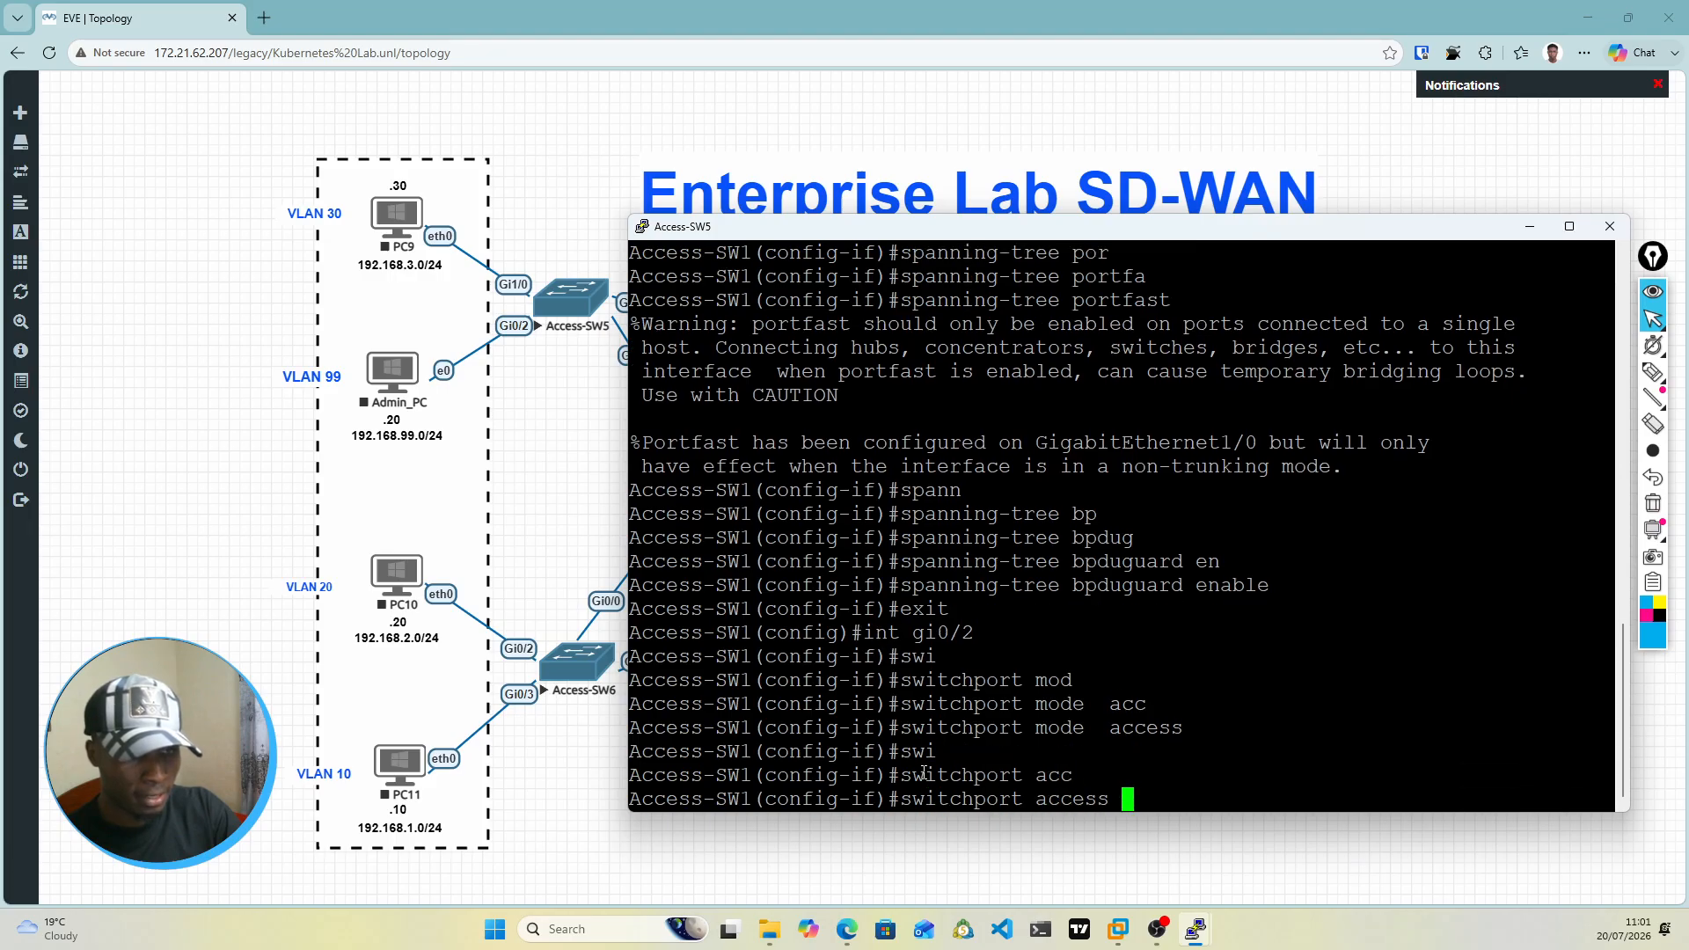
pyautogui.write('vl')
pyautogui.press('Tab')
pyautogui.write('99')
pyautogui.press('Return')
# Step: Enable spanning-tree PortFast on interface gi0/2 of Access-SW1
pyautogui.write('ss-SW1(config-if)#s')
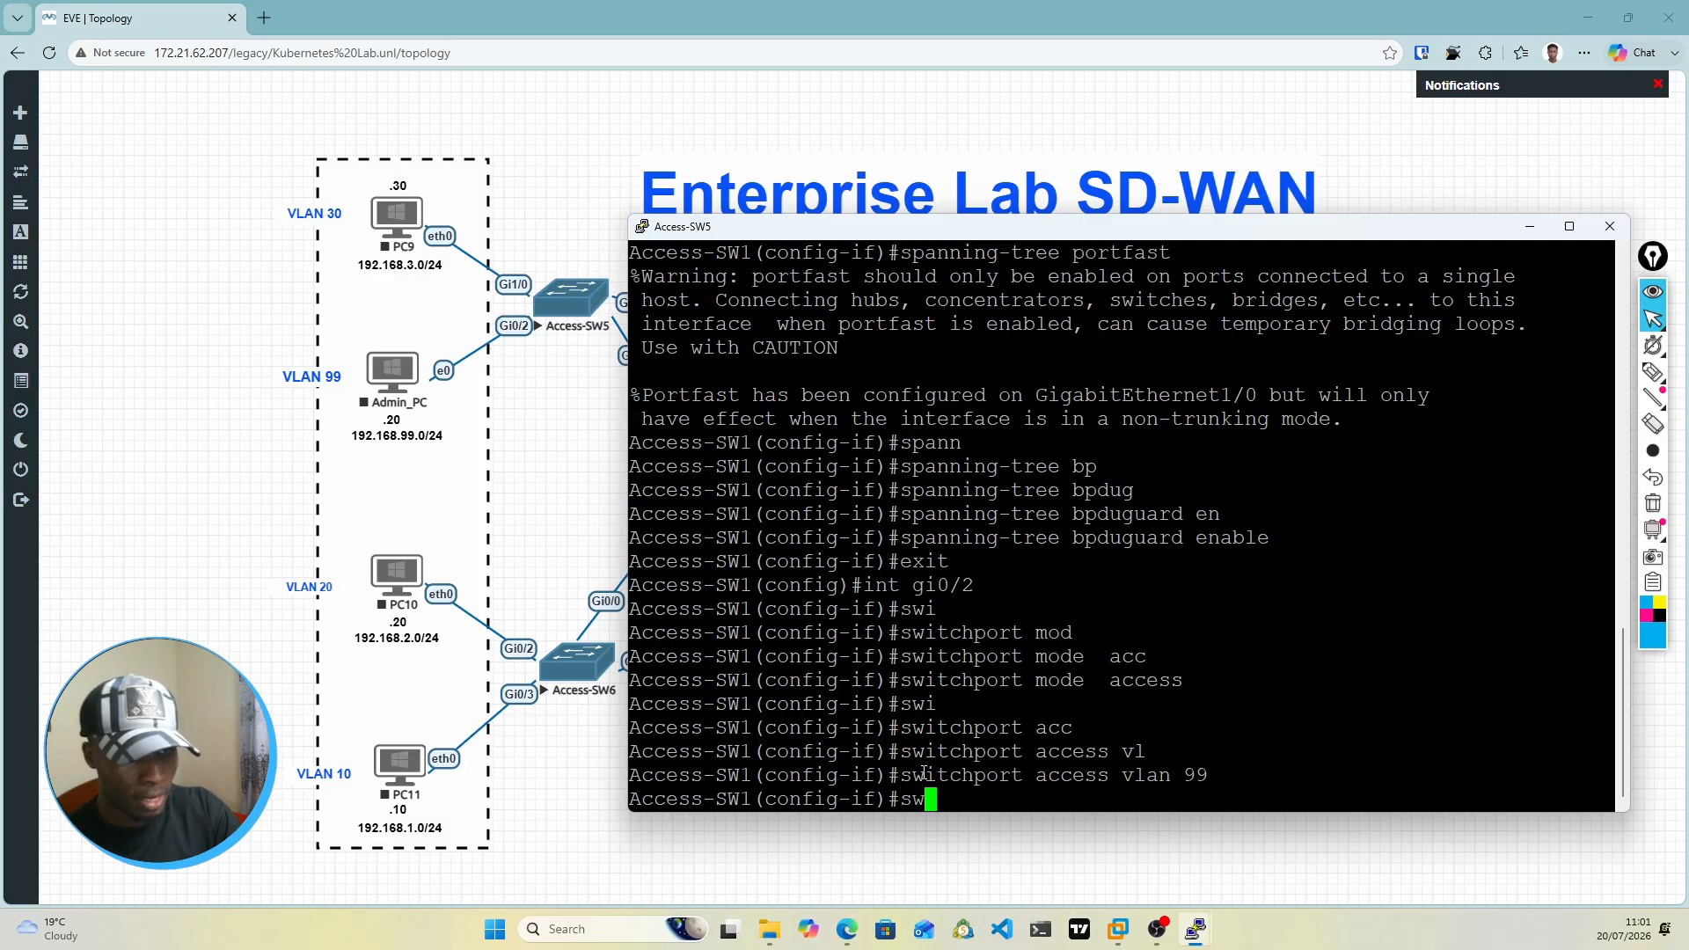
pyautogui.press('BackSpace')
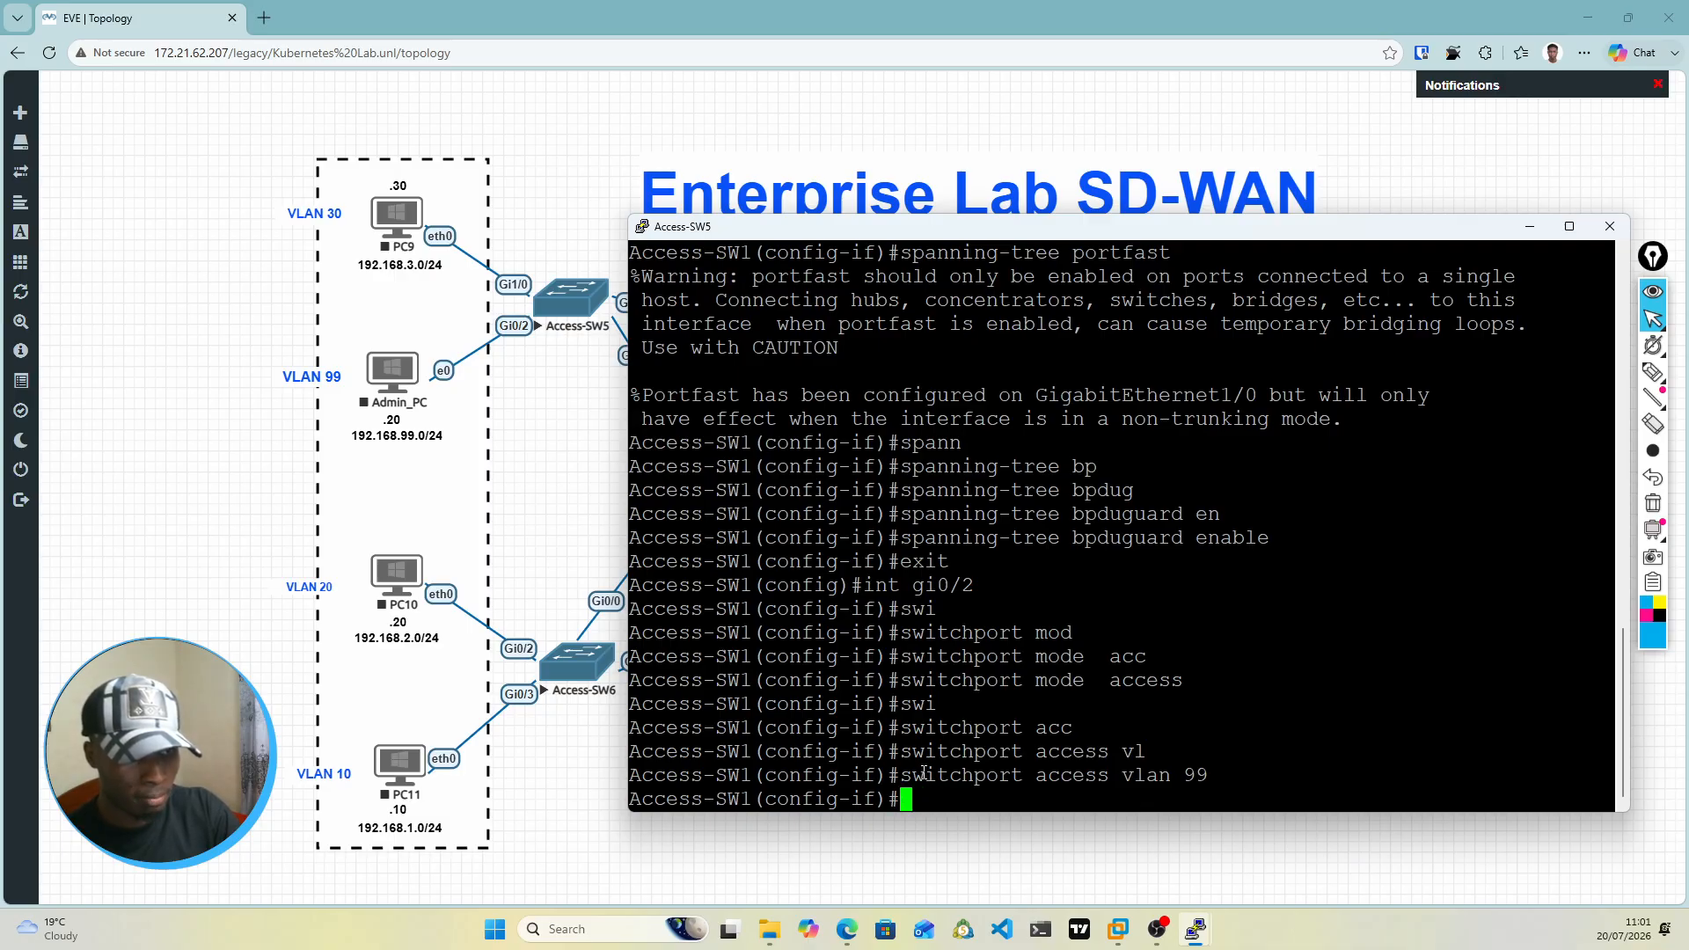
pyautogui.write('sp')
pyautogui.press('Tab')
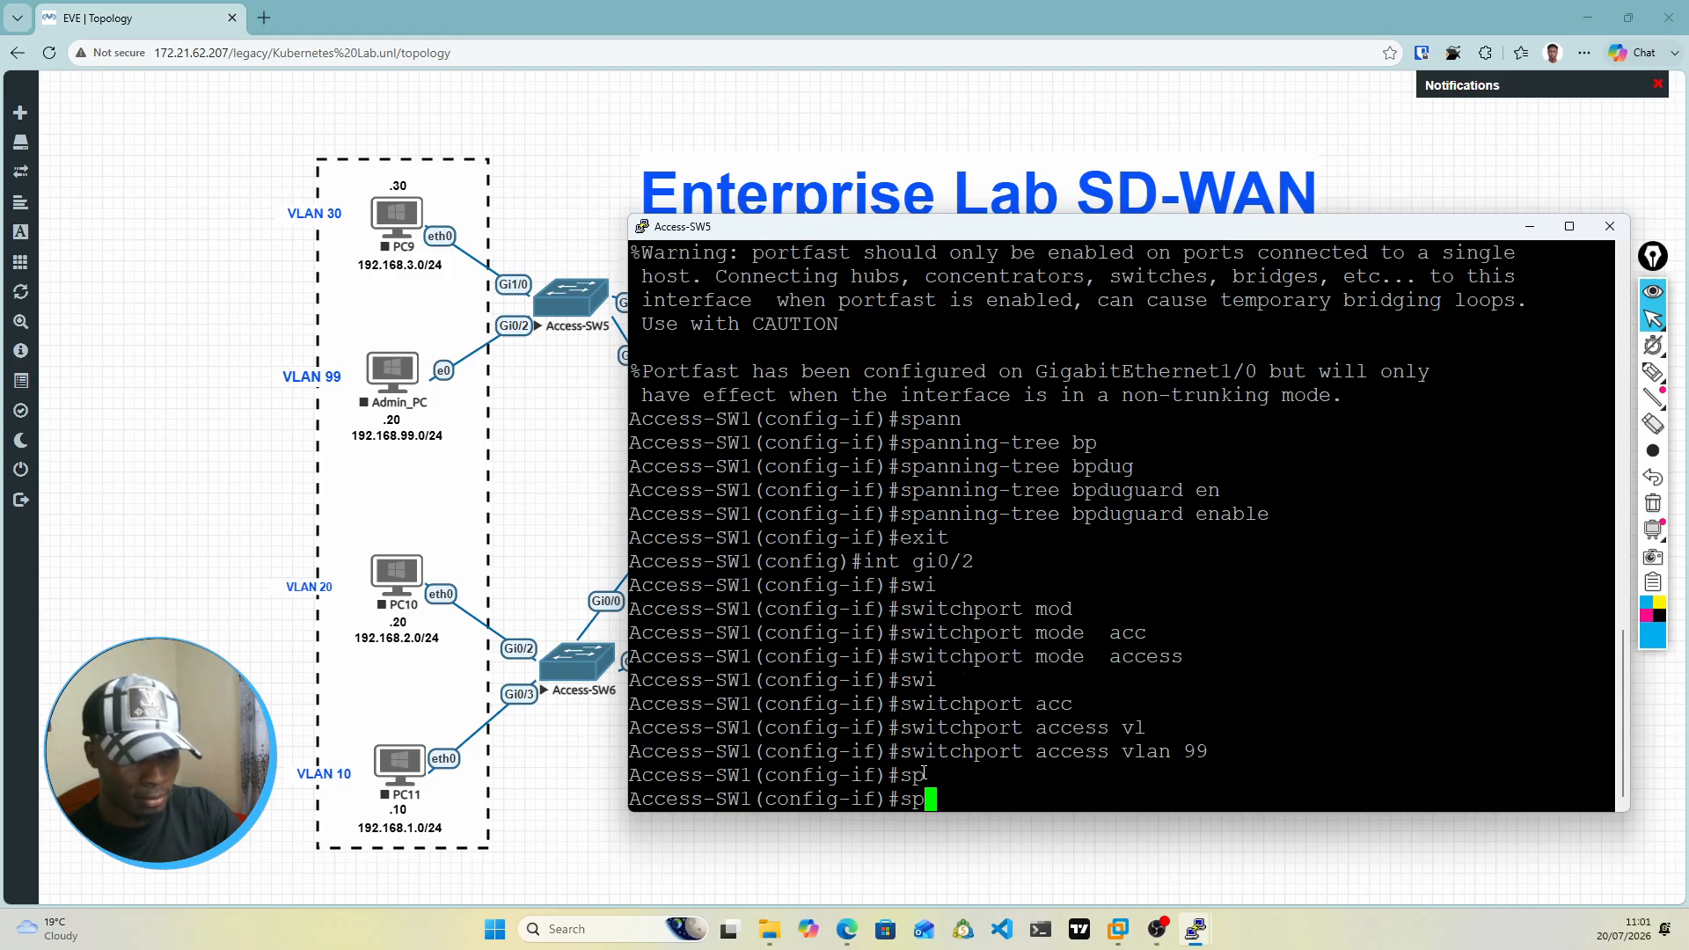
pyautogui.write('an')
pyautogui.press('Tab')
pyautogui.write('po')
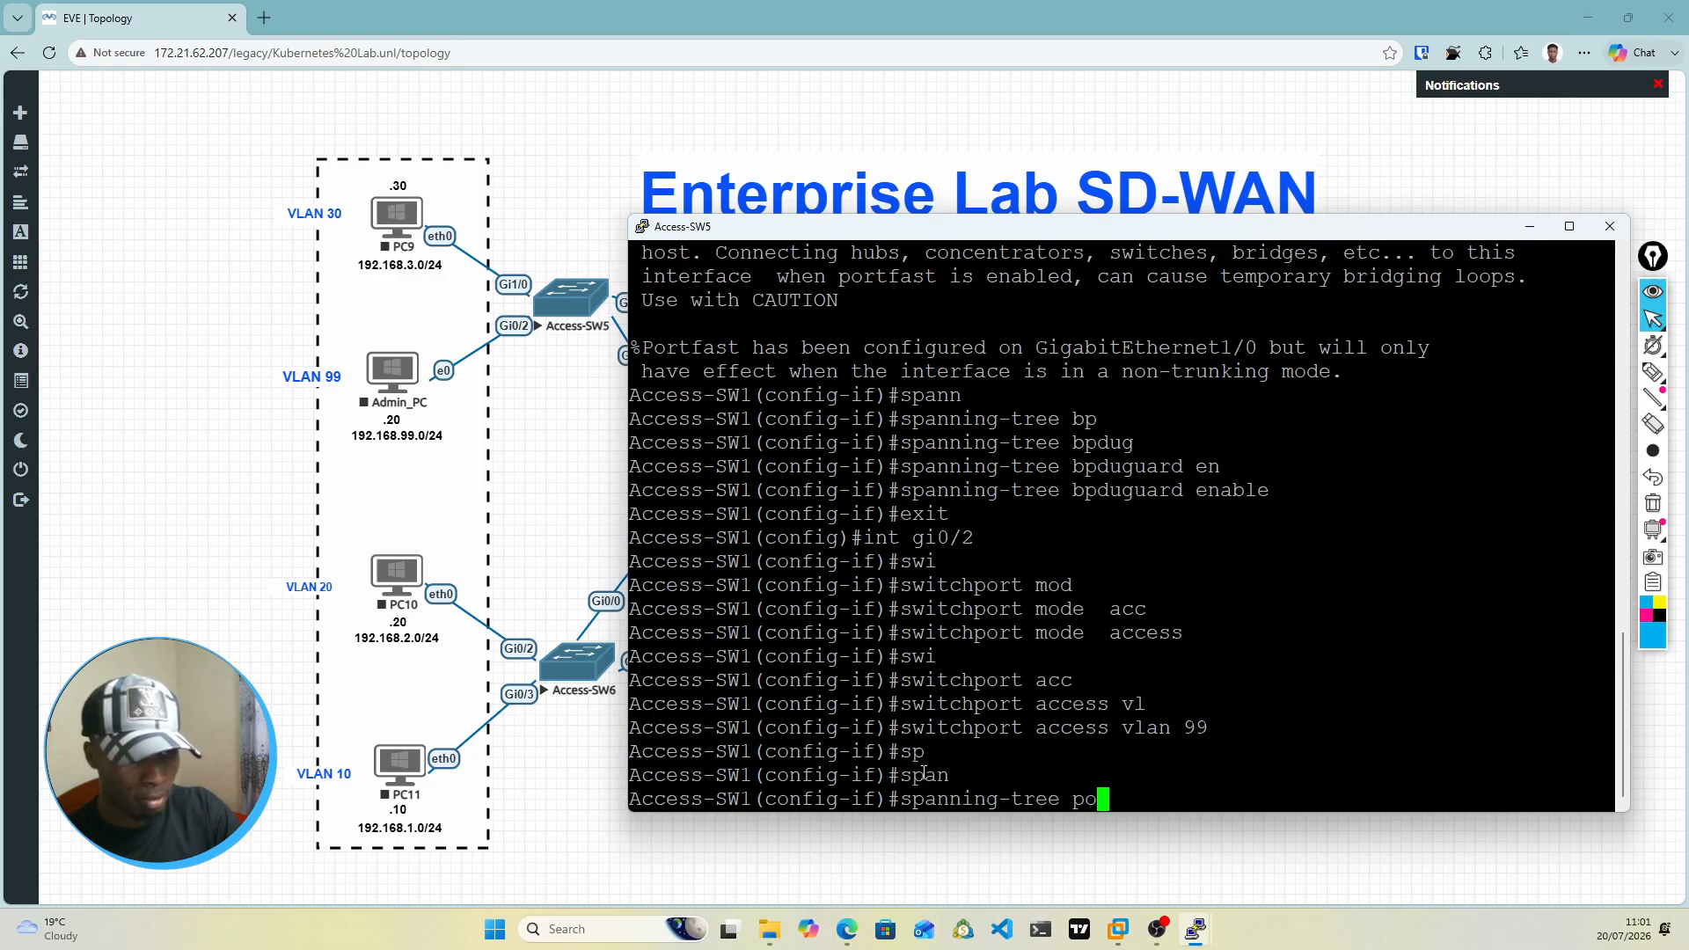
pyautogui.press('Tab')
pyautogui.write('rt')
pyautogui.press('Return')
pyautogui.write('sw')
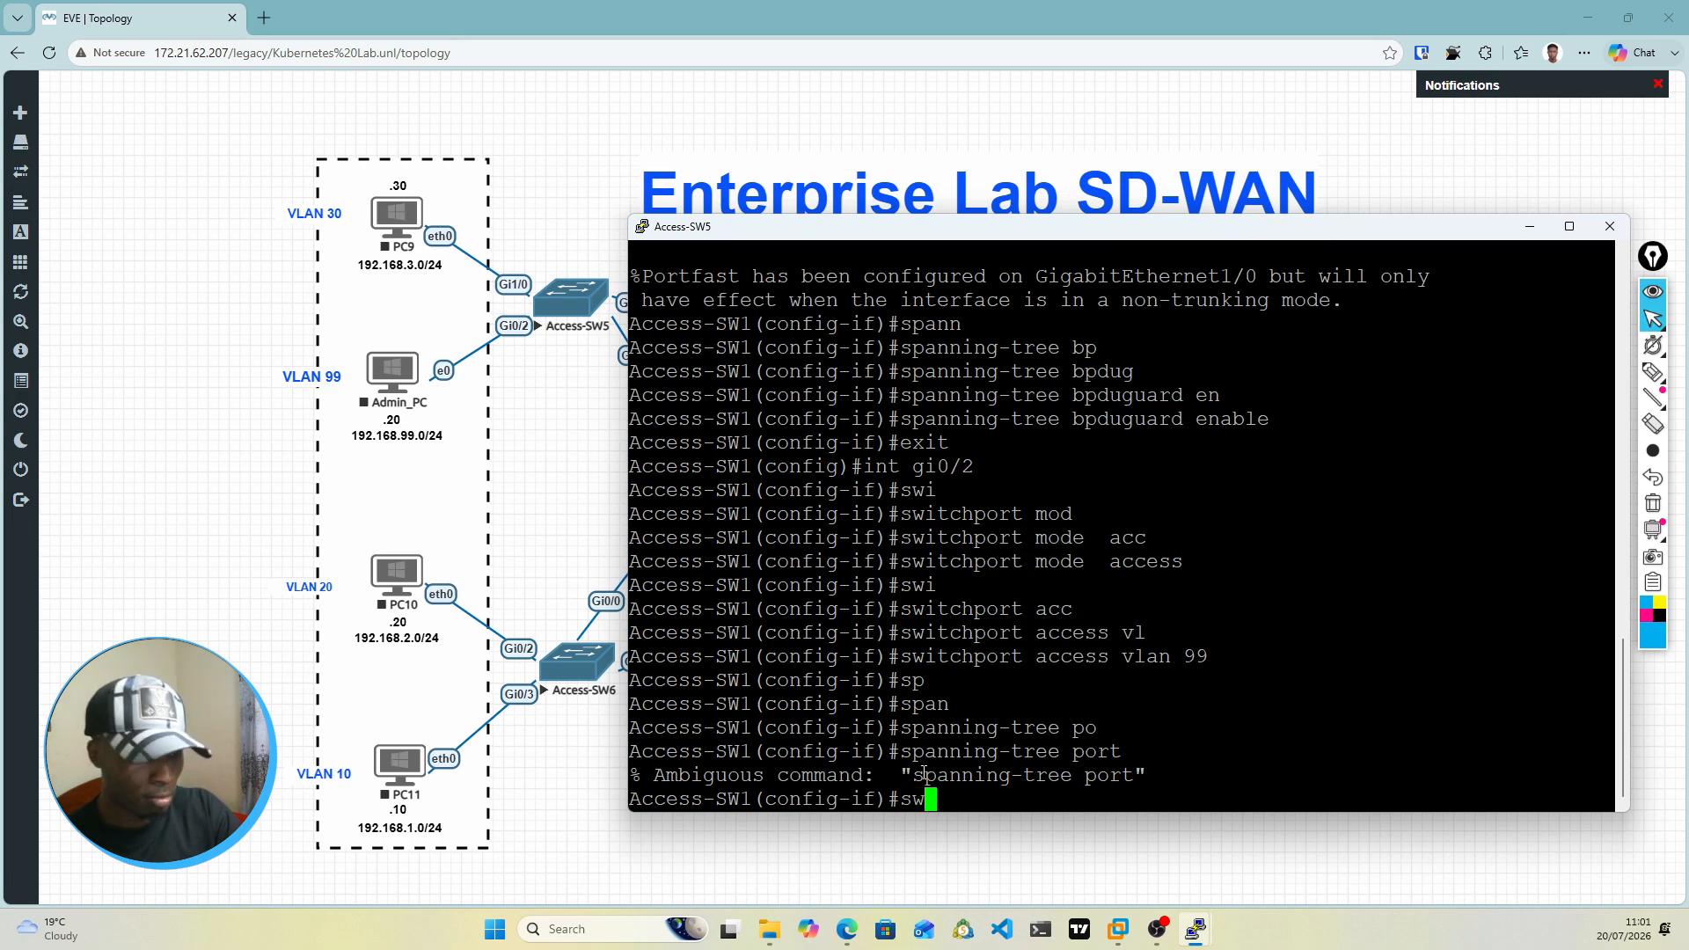
pyautogui.press('Up')
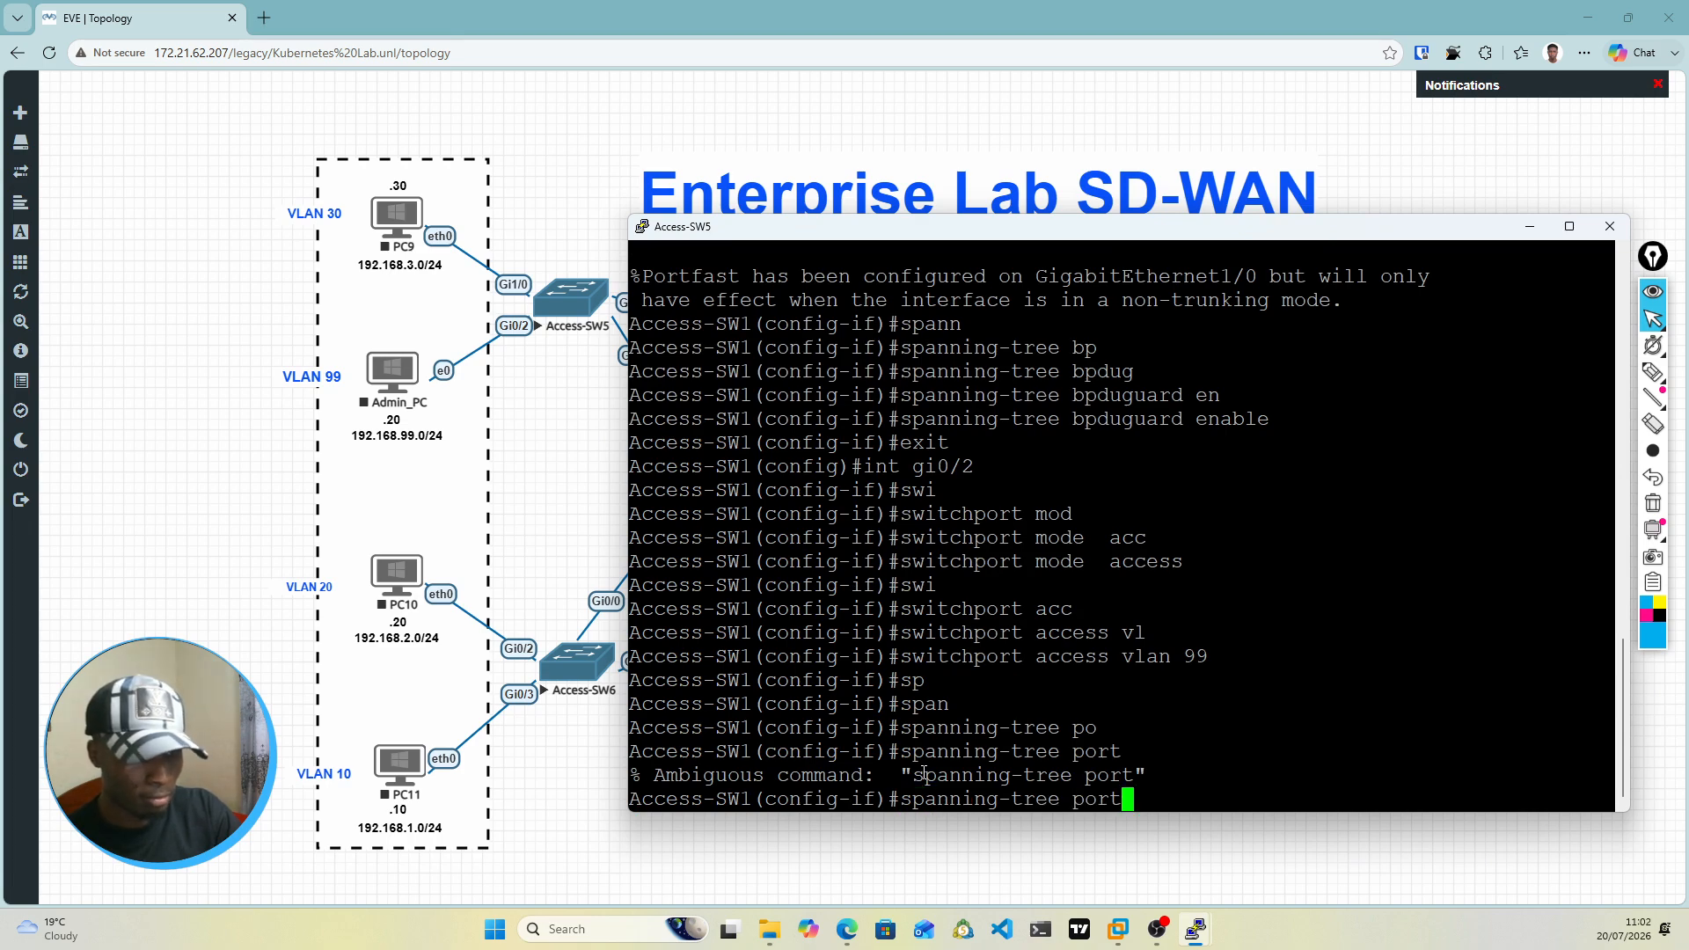
pyautogui.write('f')
pyautogui.press('Tab')
pyautogui.press('Return')
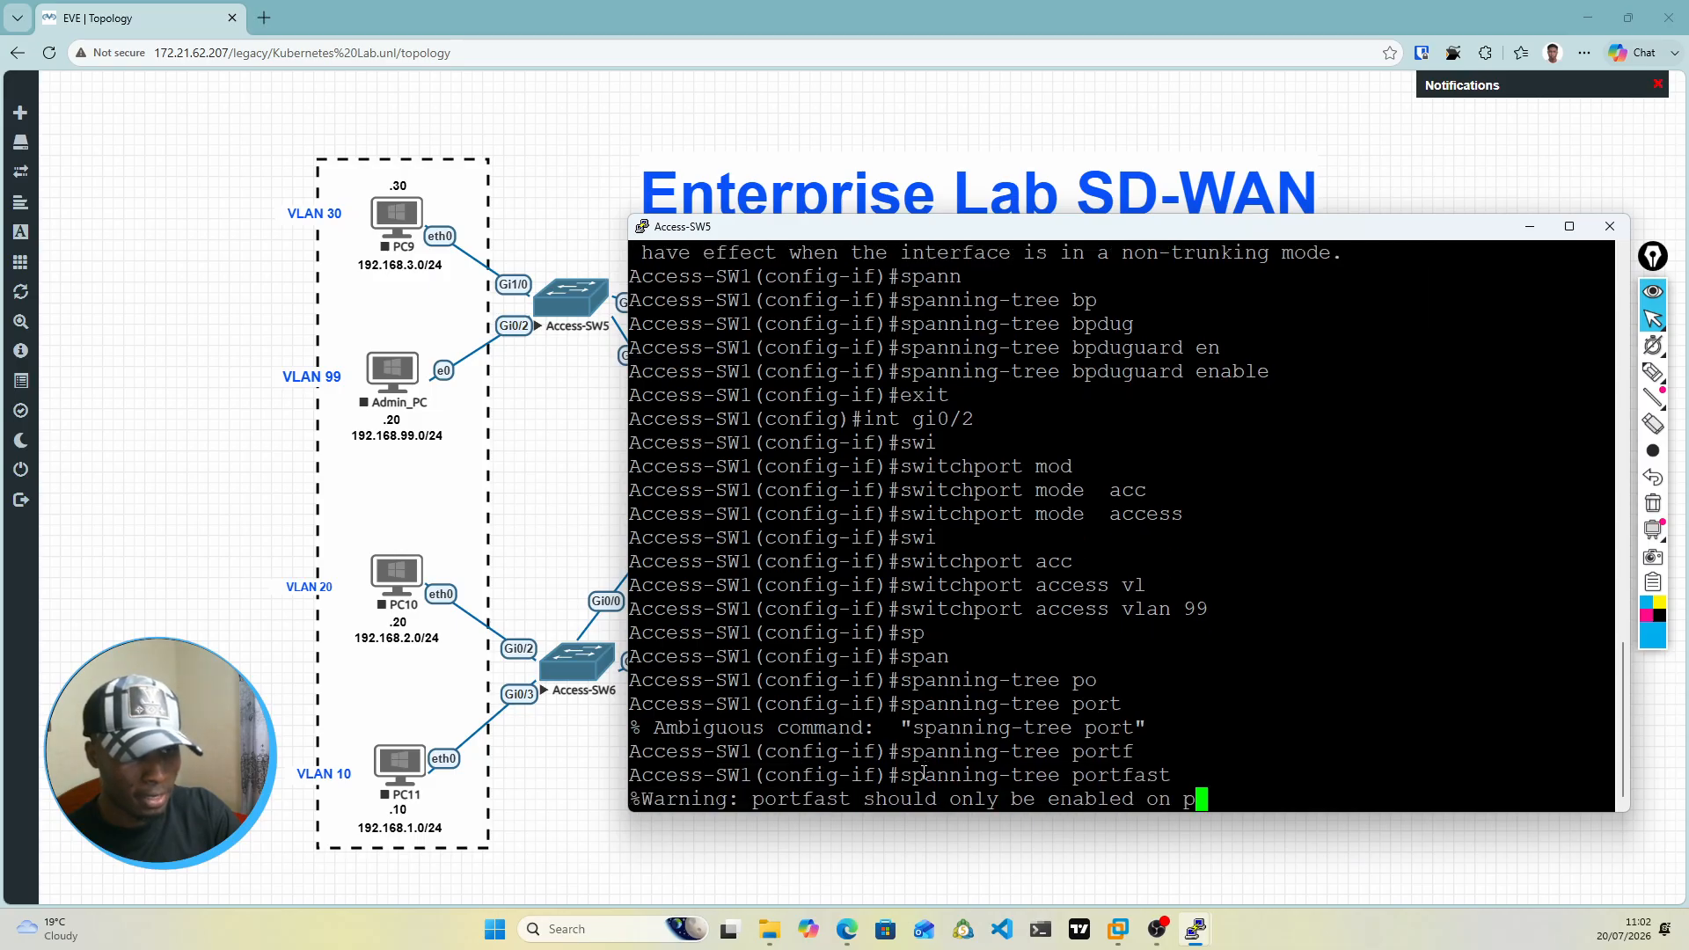
pyautogui.write('swi')
pyautogui.press('Tab')
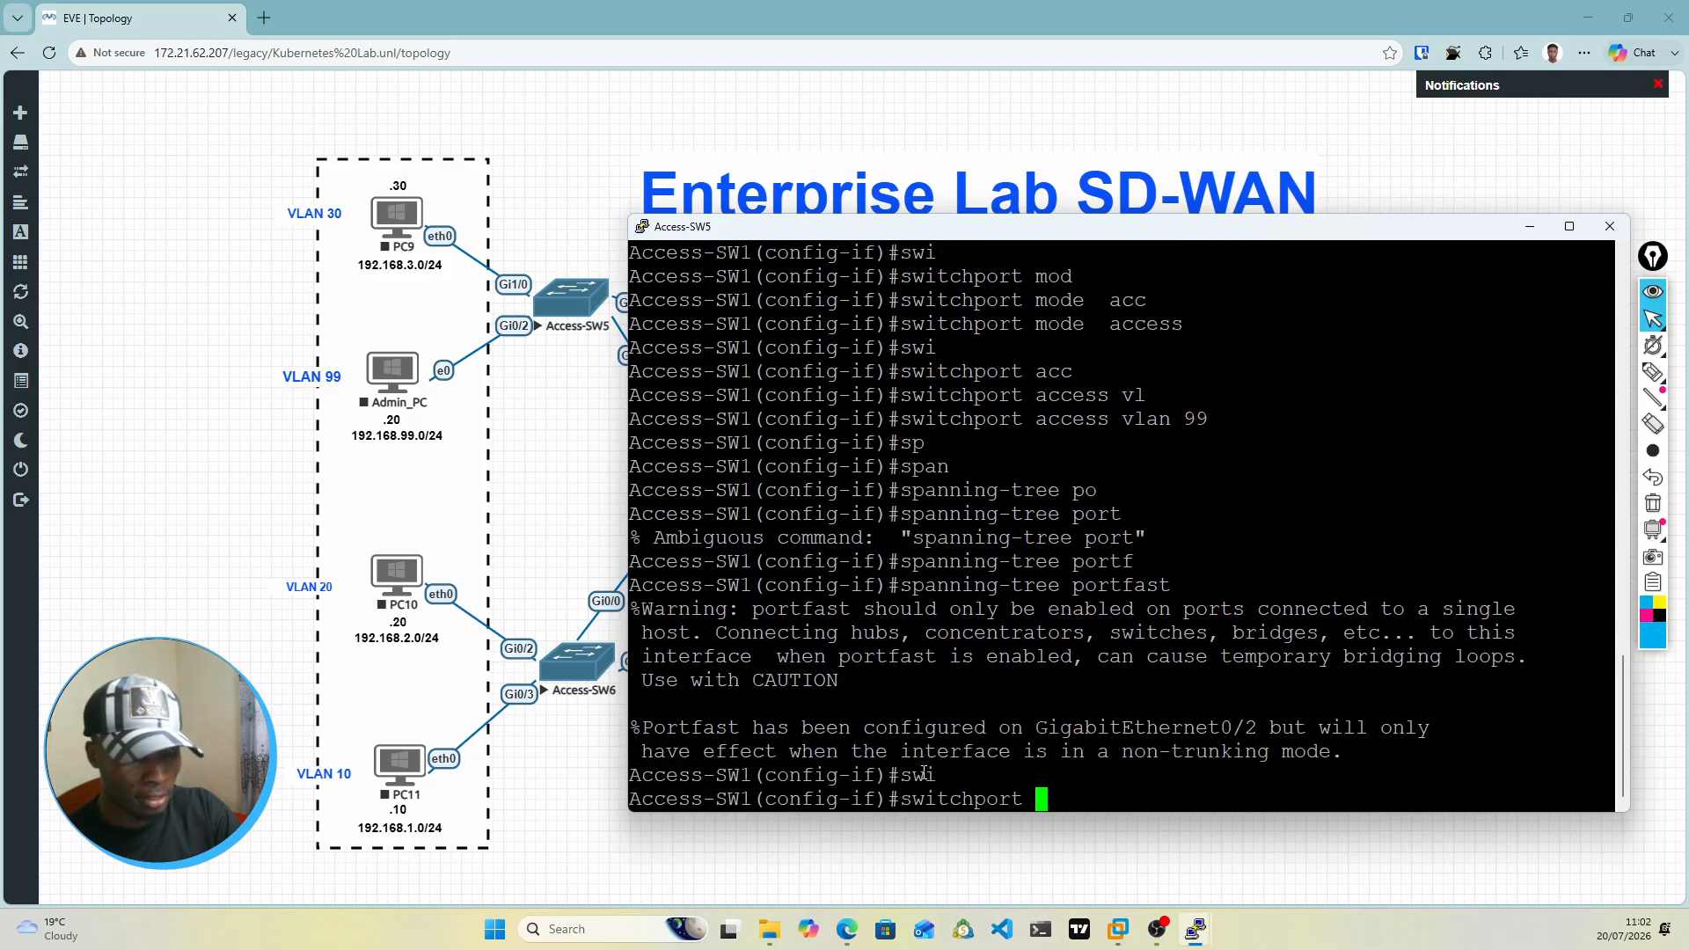
pyautogui.press('BackSpace')
pyautogui.press('BackSpace')
pyautogui.press('BackSpace')
pyautogui.press('BackSpace')
pyautogui.press('BackSpace')
pyautogui.press('BackSpace')
pyautogui.press('BackSpace')
pyautogui.press('BackSpace')
pyautogui.press('BackSpace')
pyautogui.press('BackSpace')
pyautogui.press('BackSpace')
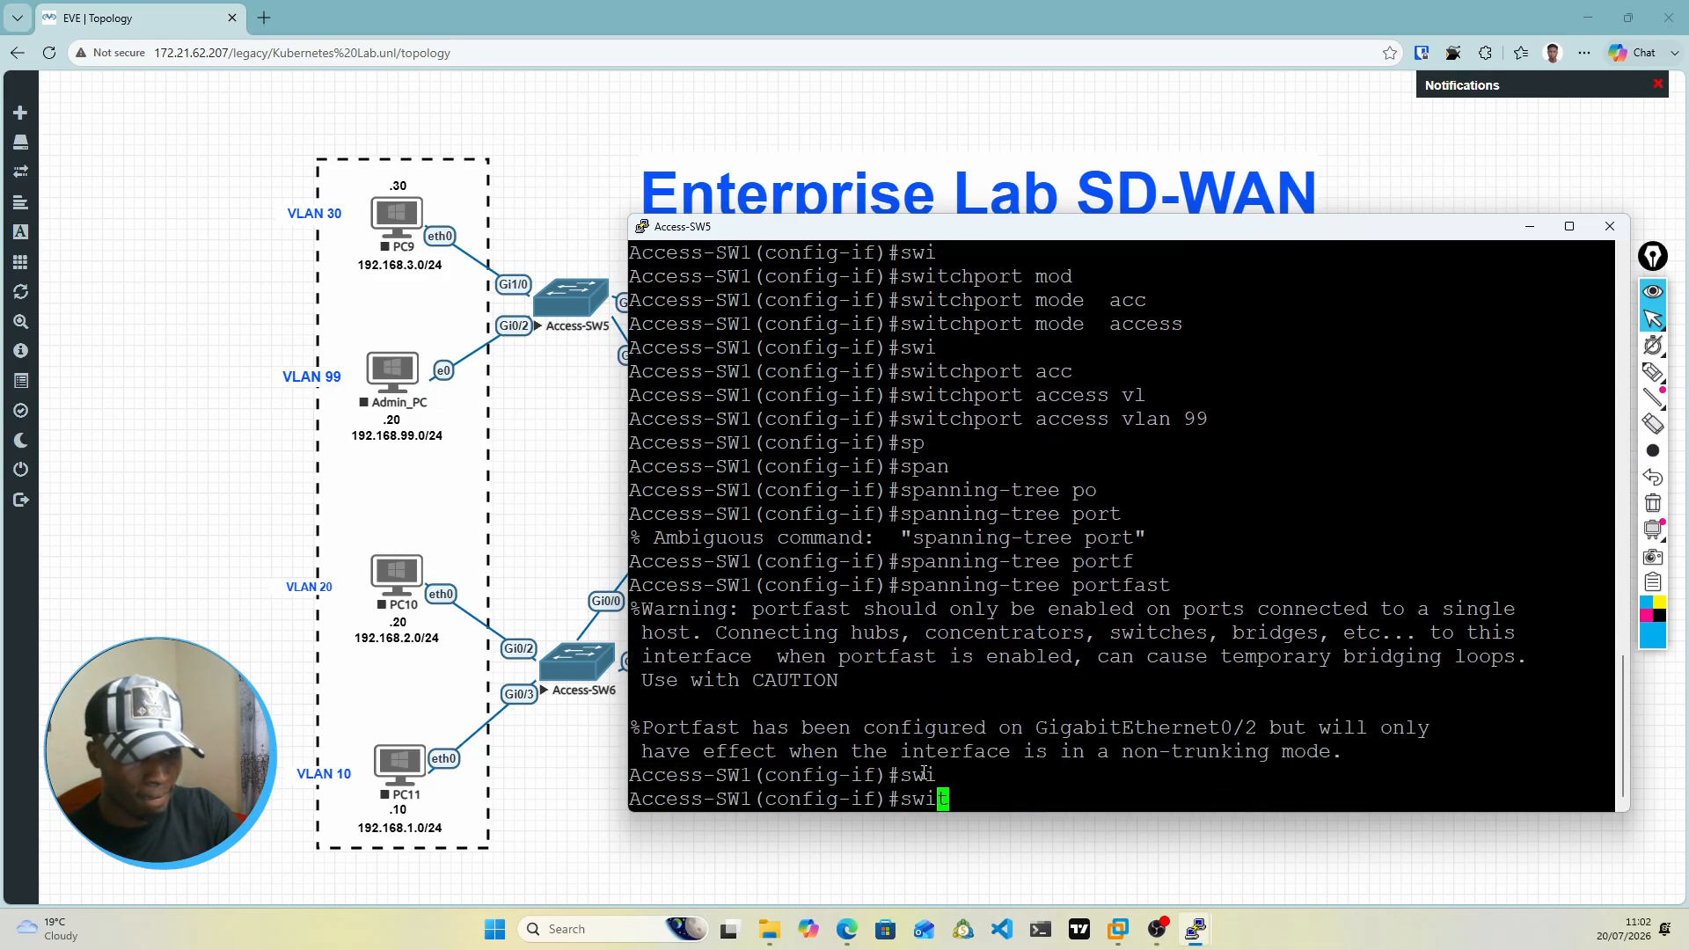
# Step: Enable spanning-tree BPDU guard on interface gi0/2 of Access-SW1
pyautogui.write('sp')
pyautogui.press('Tab')
pyautogui.write('an')
pyautogui.press('Tab')
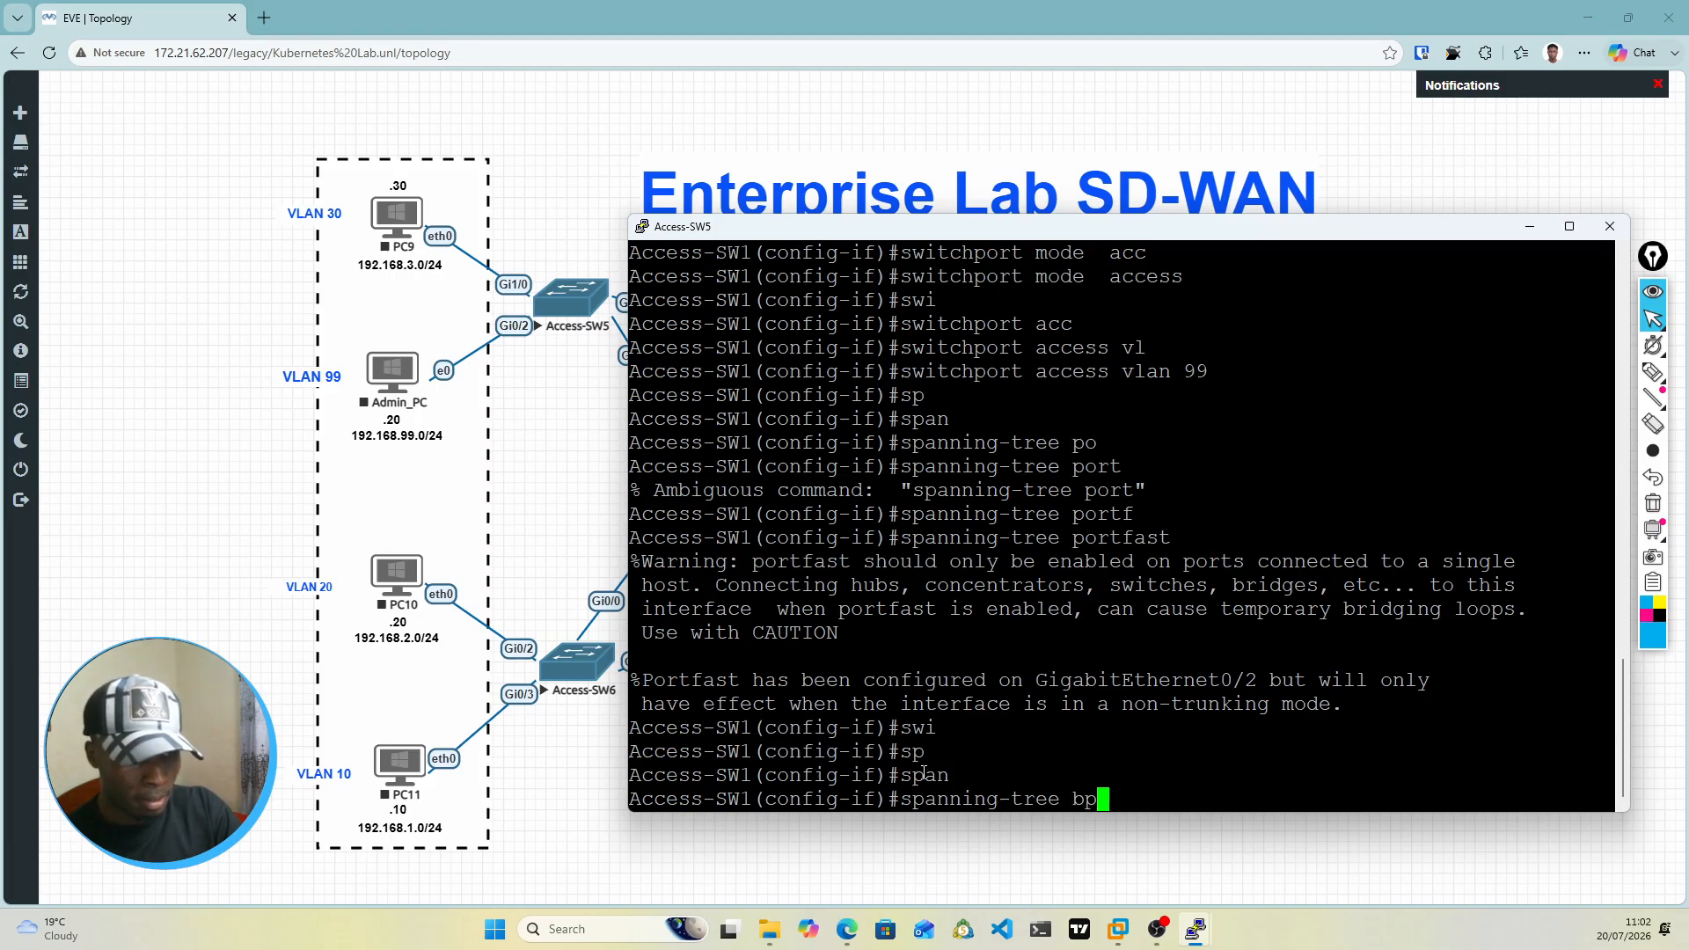
pyautogui.write('bpd')
pyautogui.press('Tab')
pyautogui.write('u')
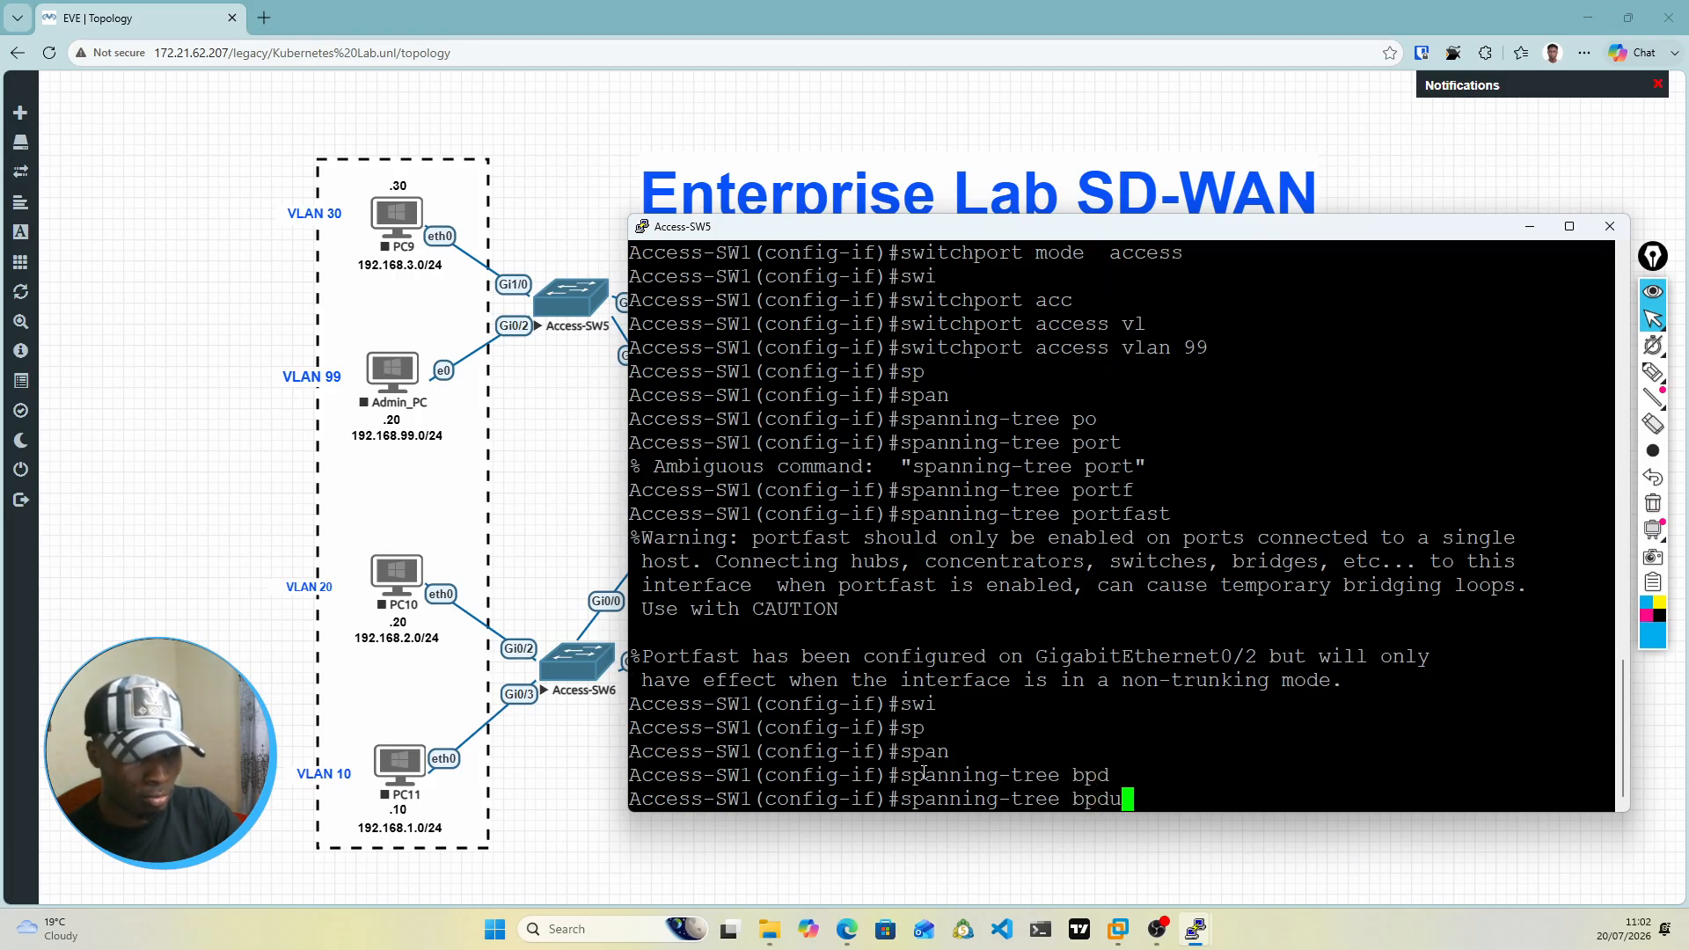
pyautogui.write('g')
pyautogui.press('Tab')
pyautogui.write('en')
pyautogui.press('Tab')
pyautogui.press('Return')
# Step: Bring up interface gi0/2 on Access-SW1 with the no shut command
pyautogui.write('nos hu')
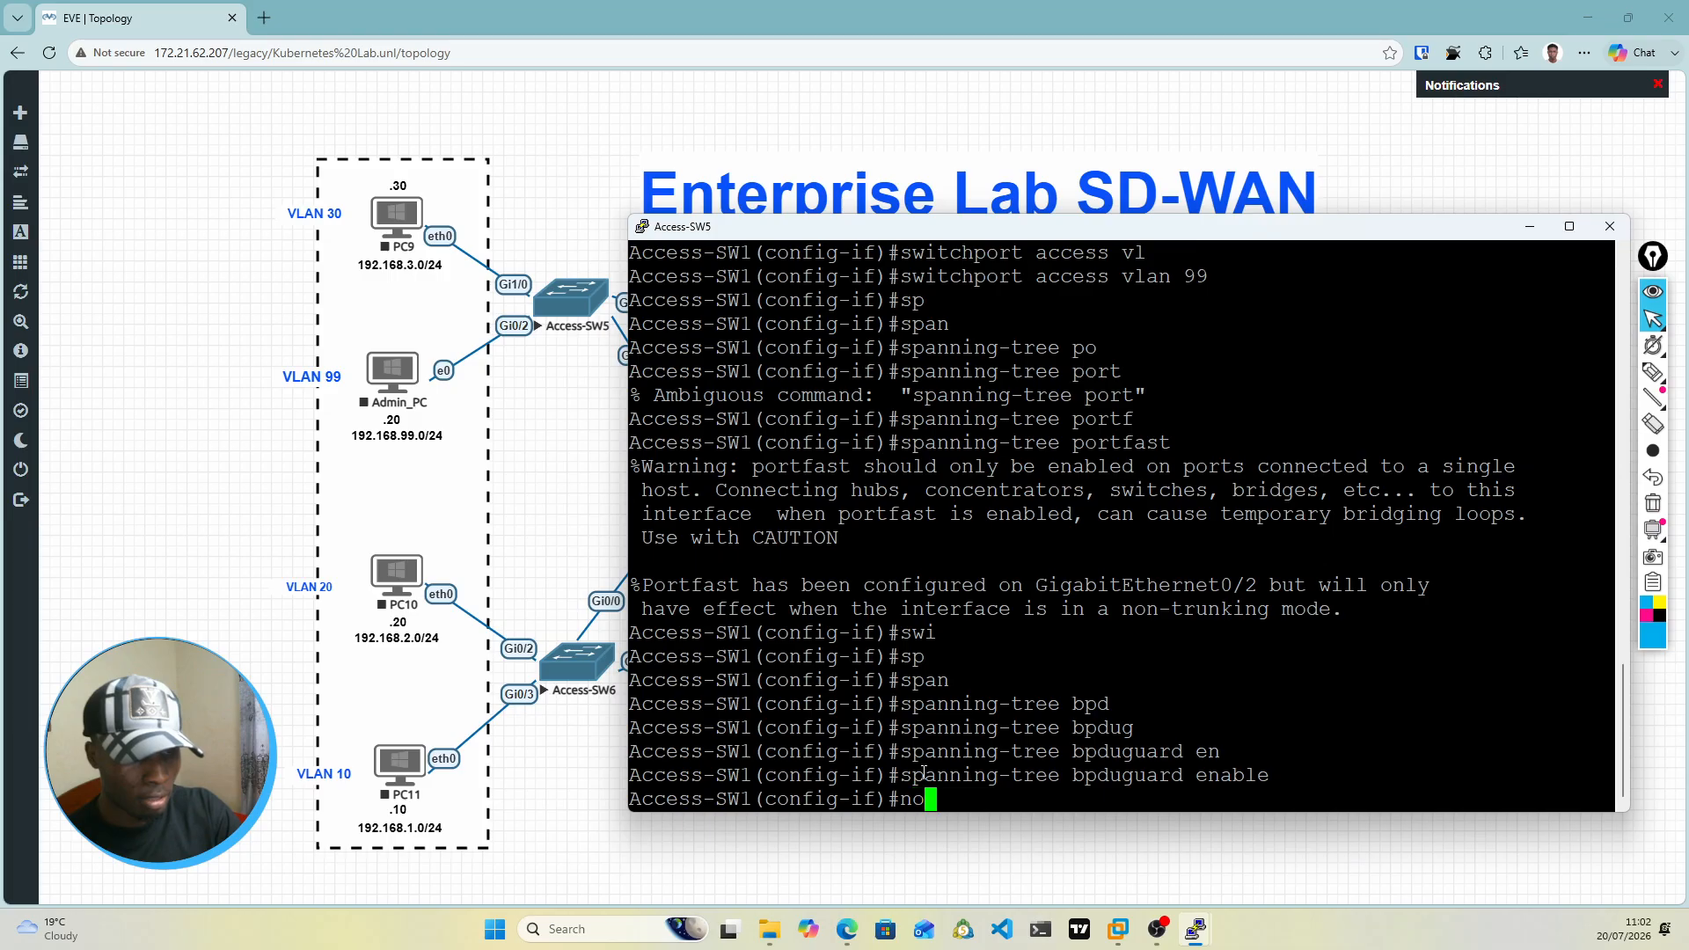
pyautogui.press('BackSpace')
pyautogui.press('BackSpace')
pyautogui.press('BackSpace')
pyautogui.press('BackSpace')
pyautogui.write('shut')
pyautogui.press('Return')
pyautogui.press('Return')
pyautogui.press('Return')
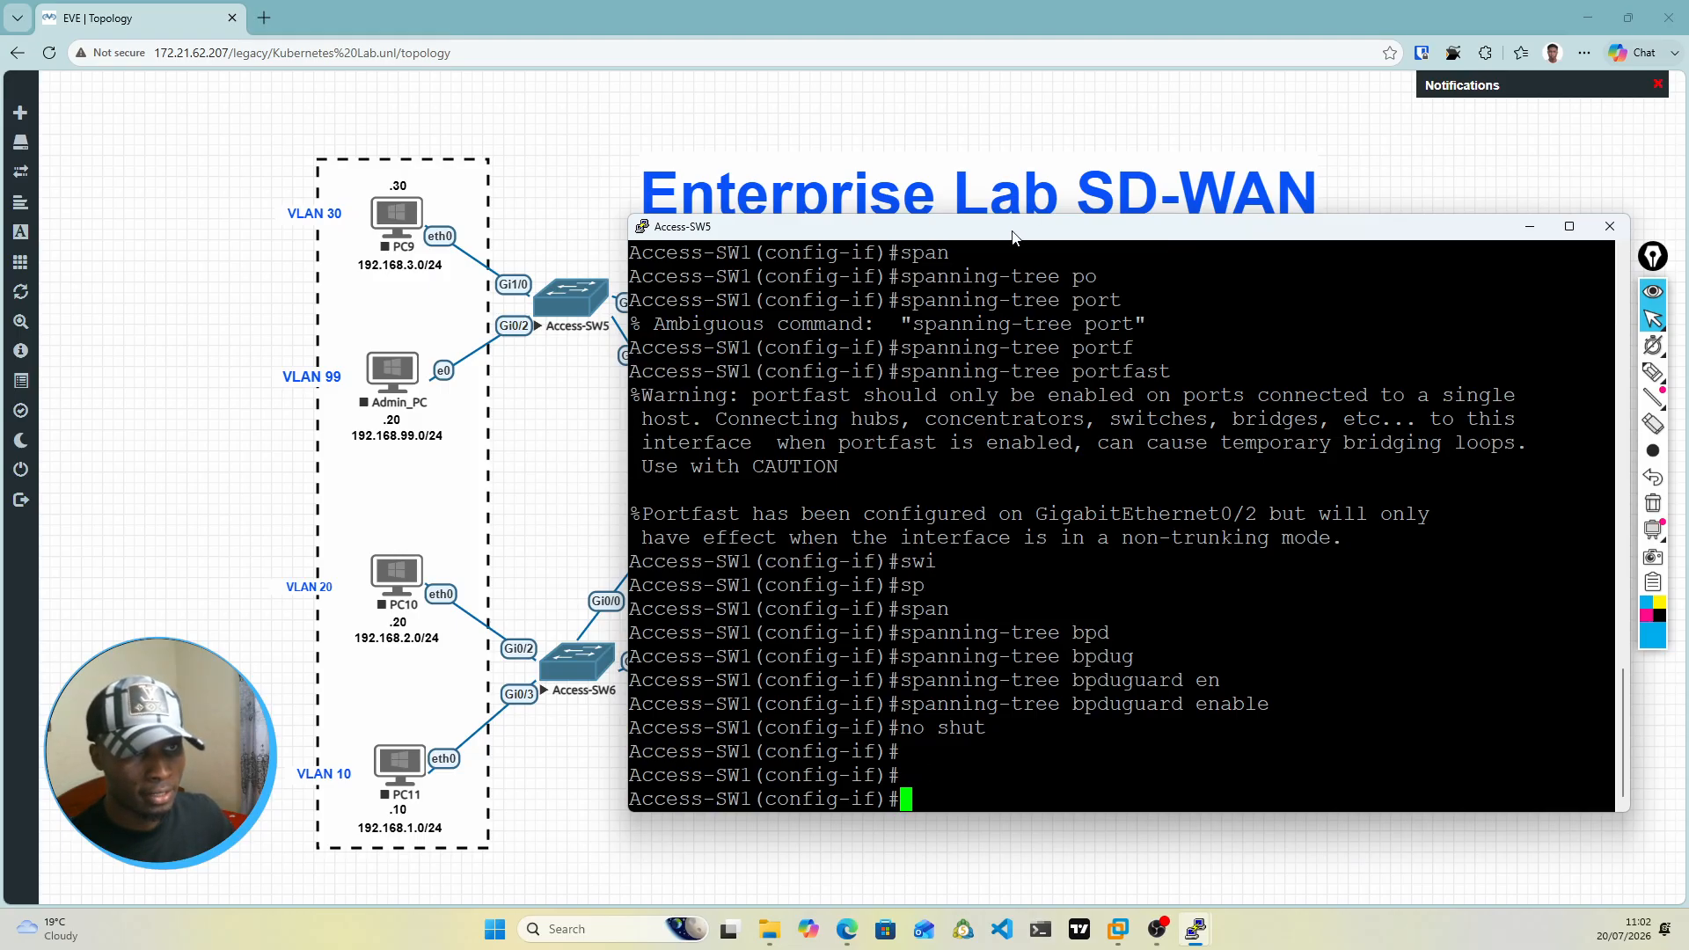
# Step: Enter configuration of interface range gi0/0-1 on Access-SW1 and begin a switchport command for it
pyautogui.moveTo(1019, 230); pyautogui.dragTo(1107, 232)
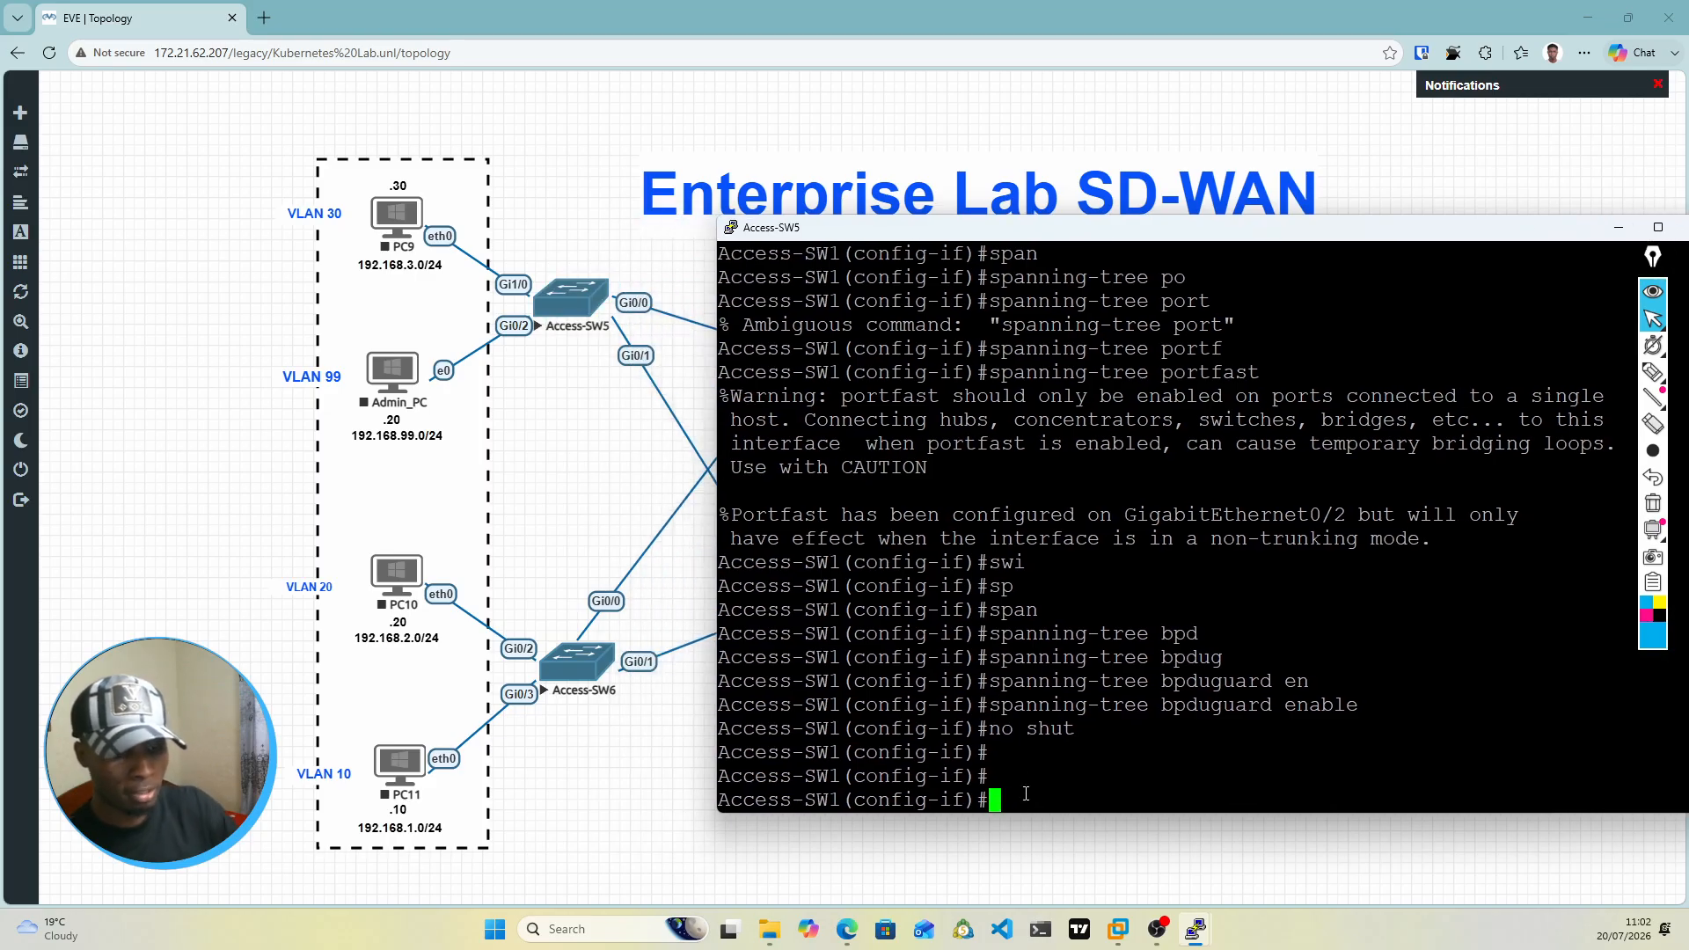
pyautogui.write('int ')
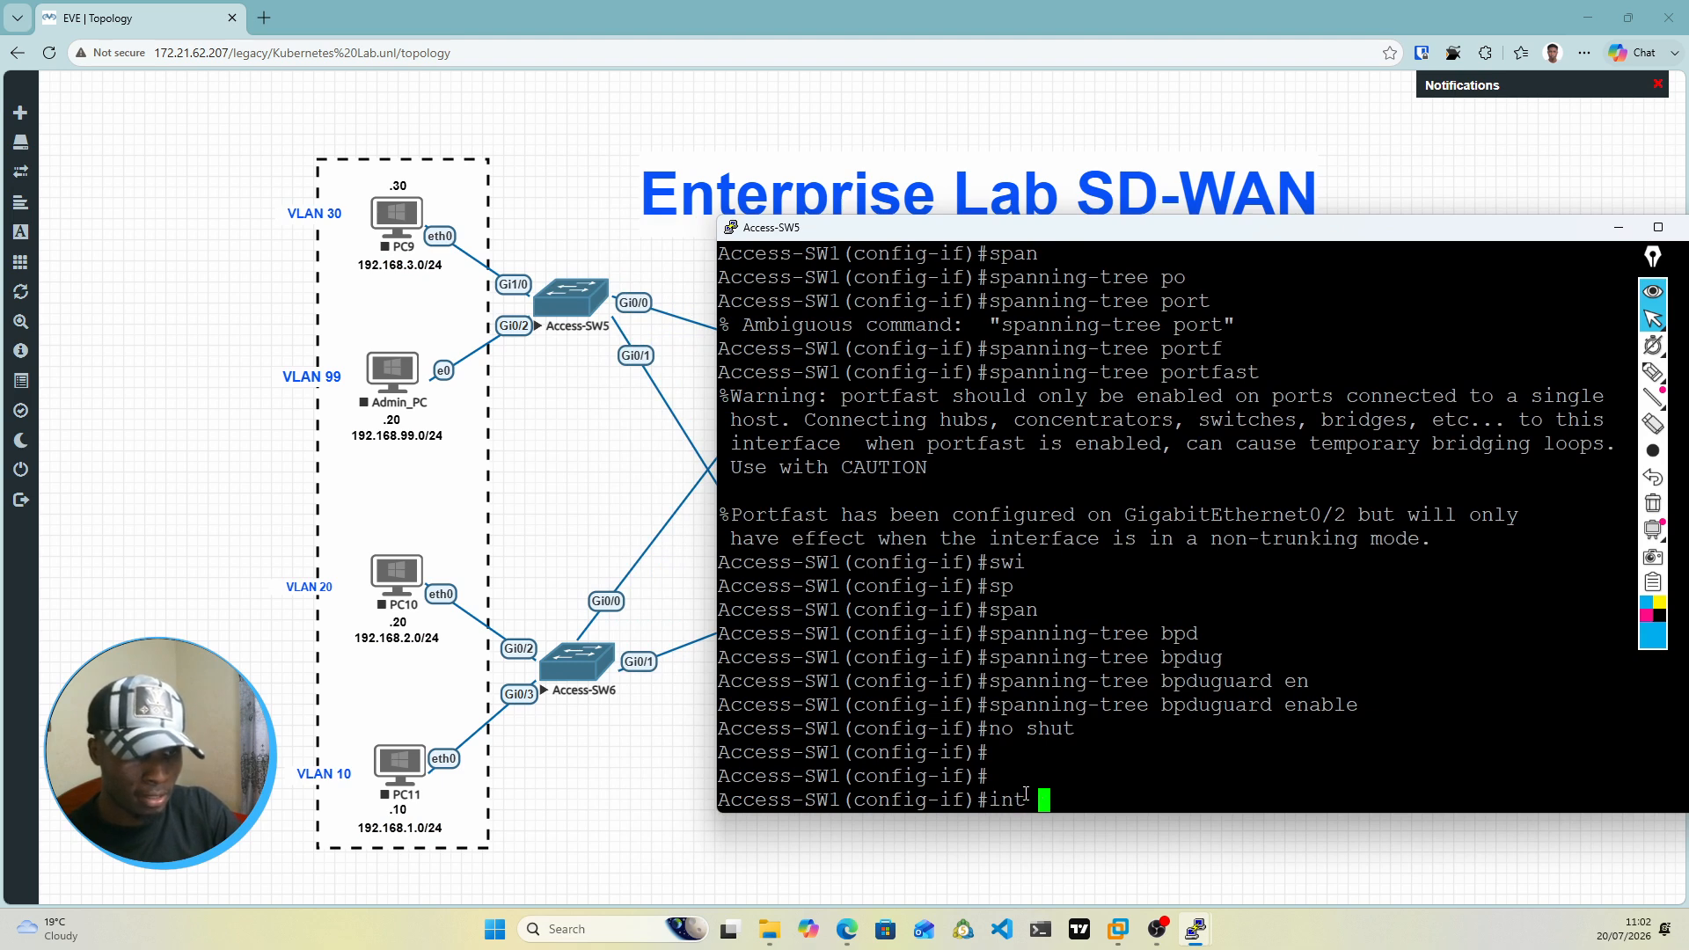
pyautogui.write('range ')
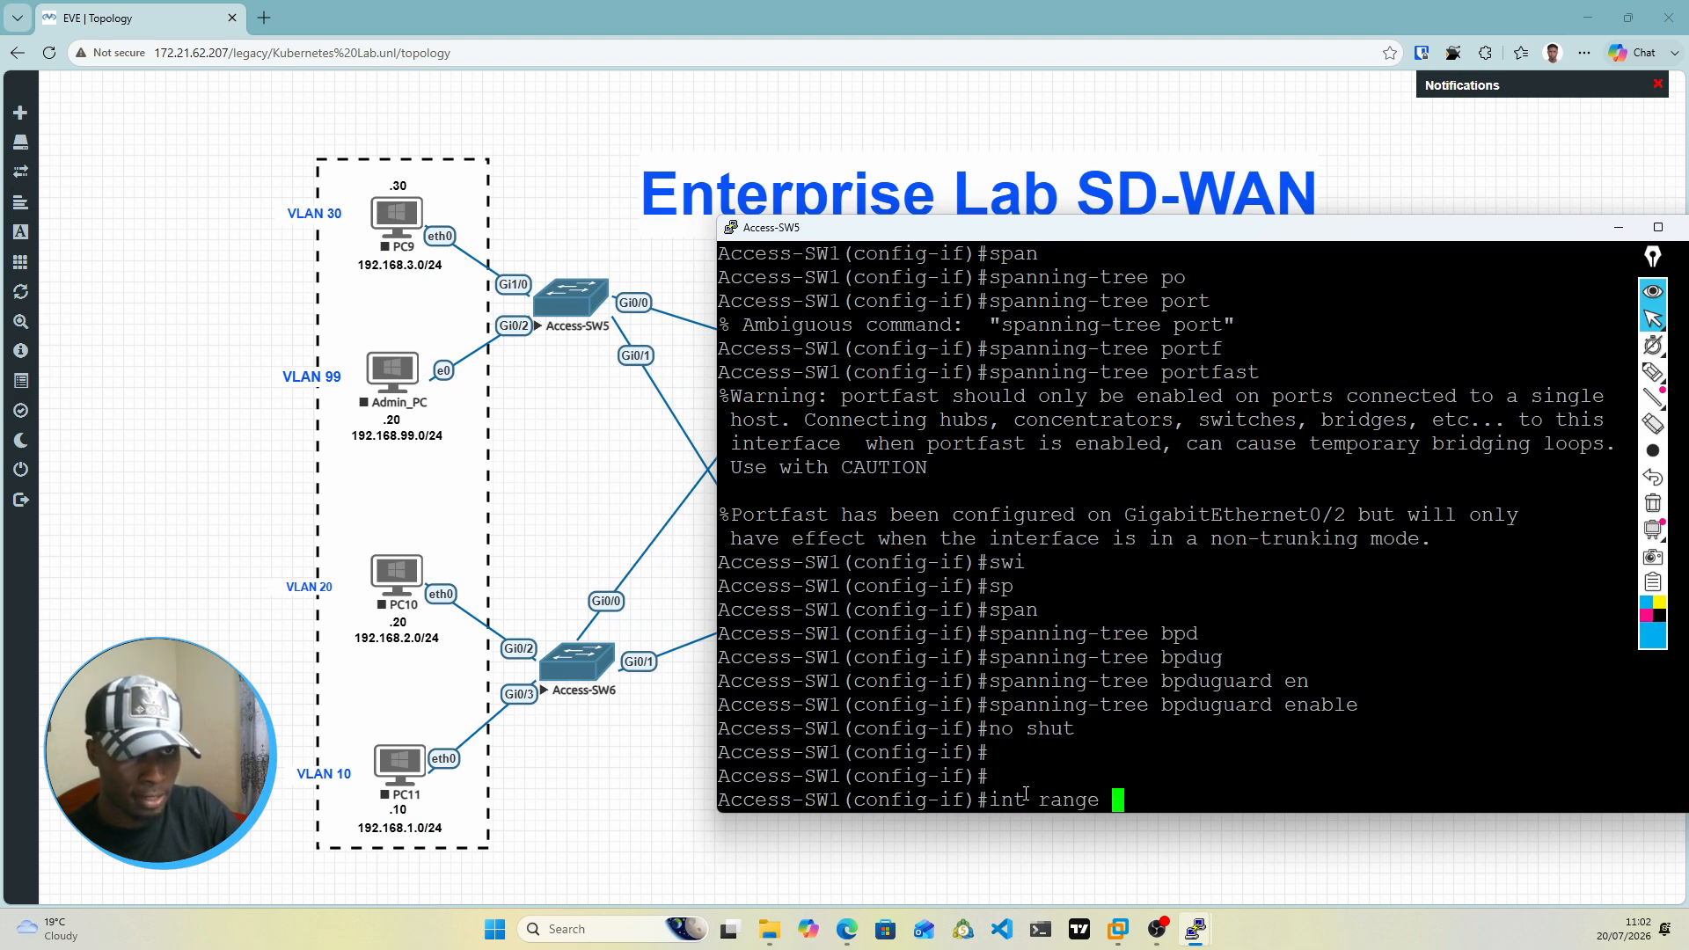
pyautogui.write('gi0/0-1')
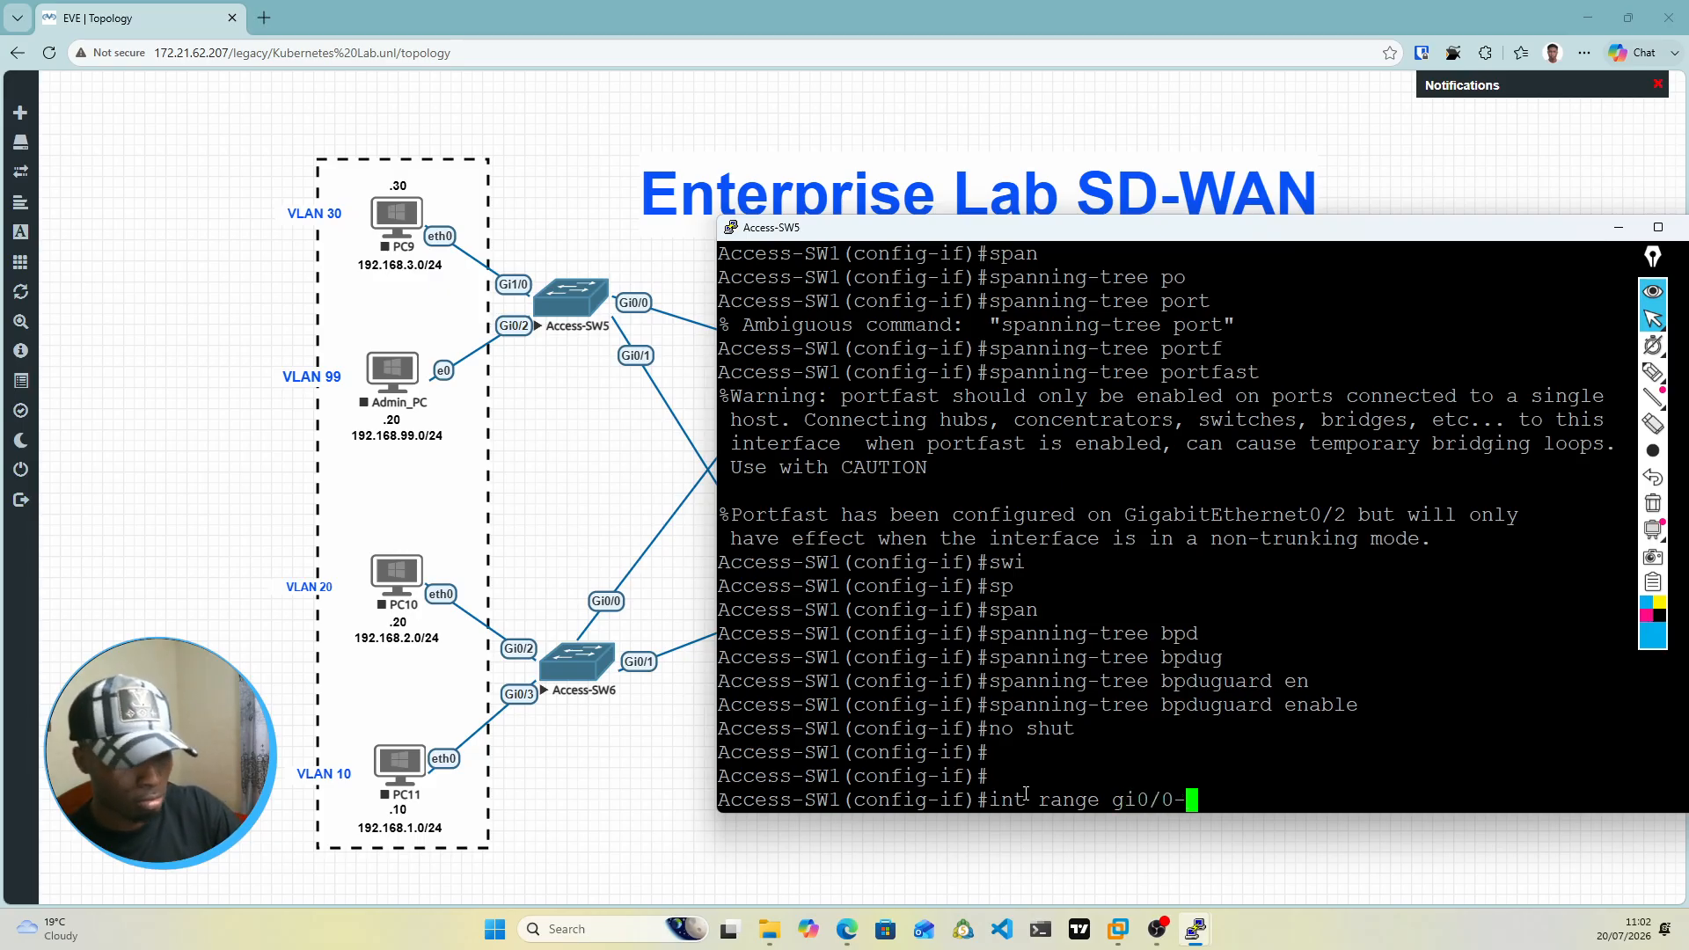
pyautogui.press('Return')
pyautogui.write('swi')
pyautogui.press('Tab')
pyautogui.write('mod')
pyautogui.press('Tab')
pyautogui.write('tru')
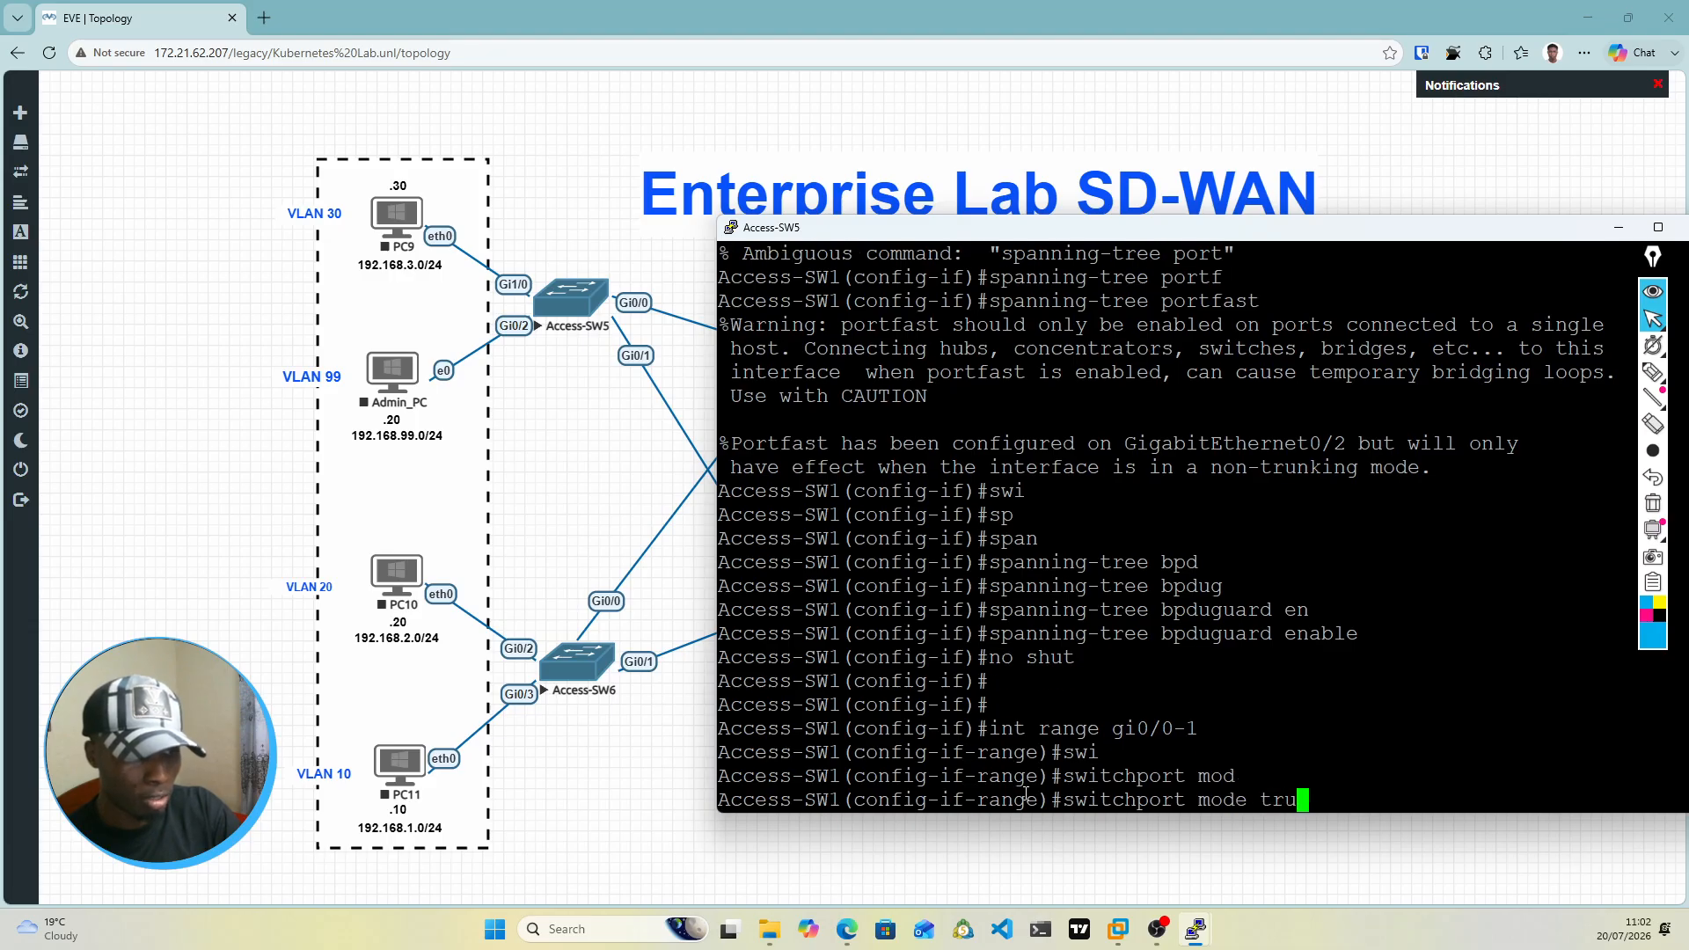
pyautogui.press('Tab')
pyautogui.press('BackSpace')
pyautogui.press('BackSpace')
pyautogui.press('BackSpace')
pyautogui.press('BackSpace')
pyautogui.press('BackSpace')
pyautogui.press('BackSpace')
pyautogui.press('BackSpace')
pyautogui.press('BackSpace')
pyautogui.press('BackSpace')
pyautogui.press('BackSpace')
pyautogui.press('BackSpace')
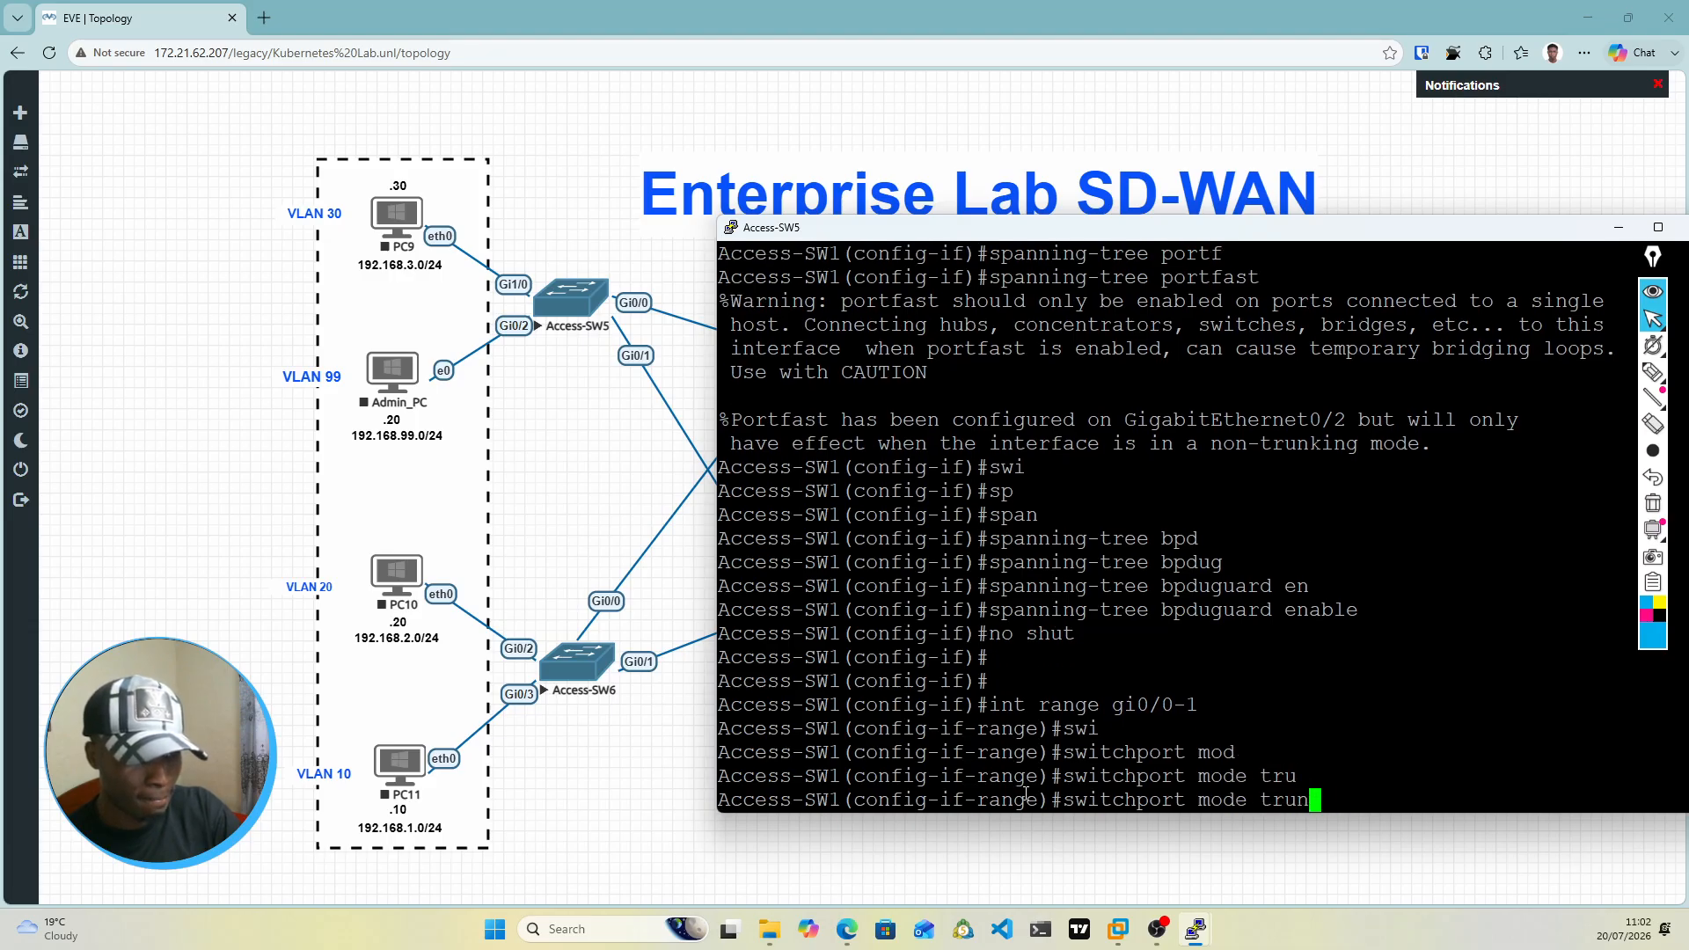
# Step: Set the switchport trunk encapsulation to dot1q on Access-SW1's interface range gi0/0-1
pyautogui.write('tr')
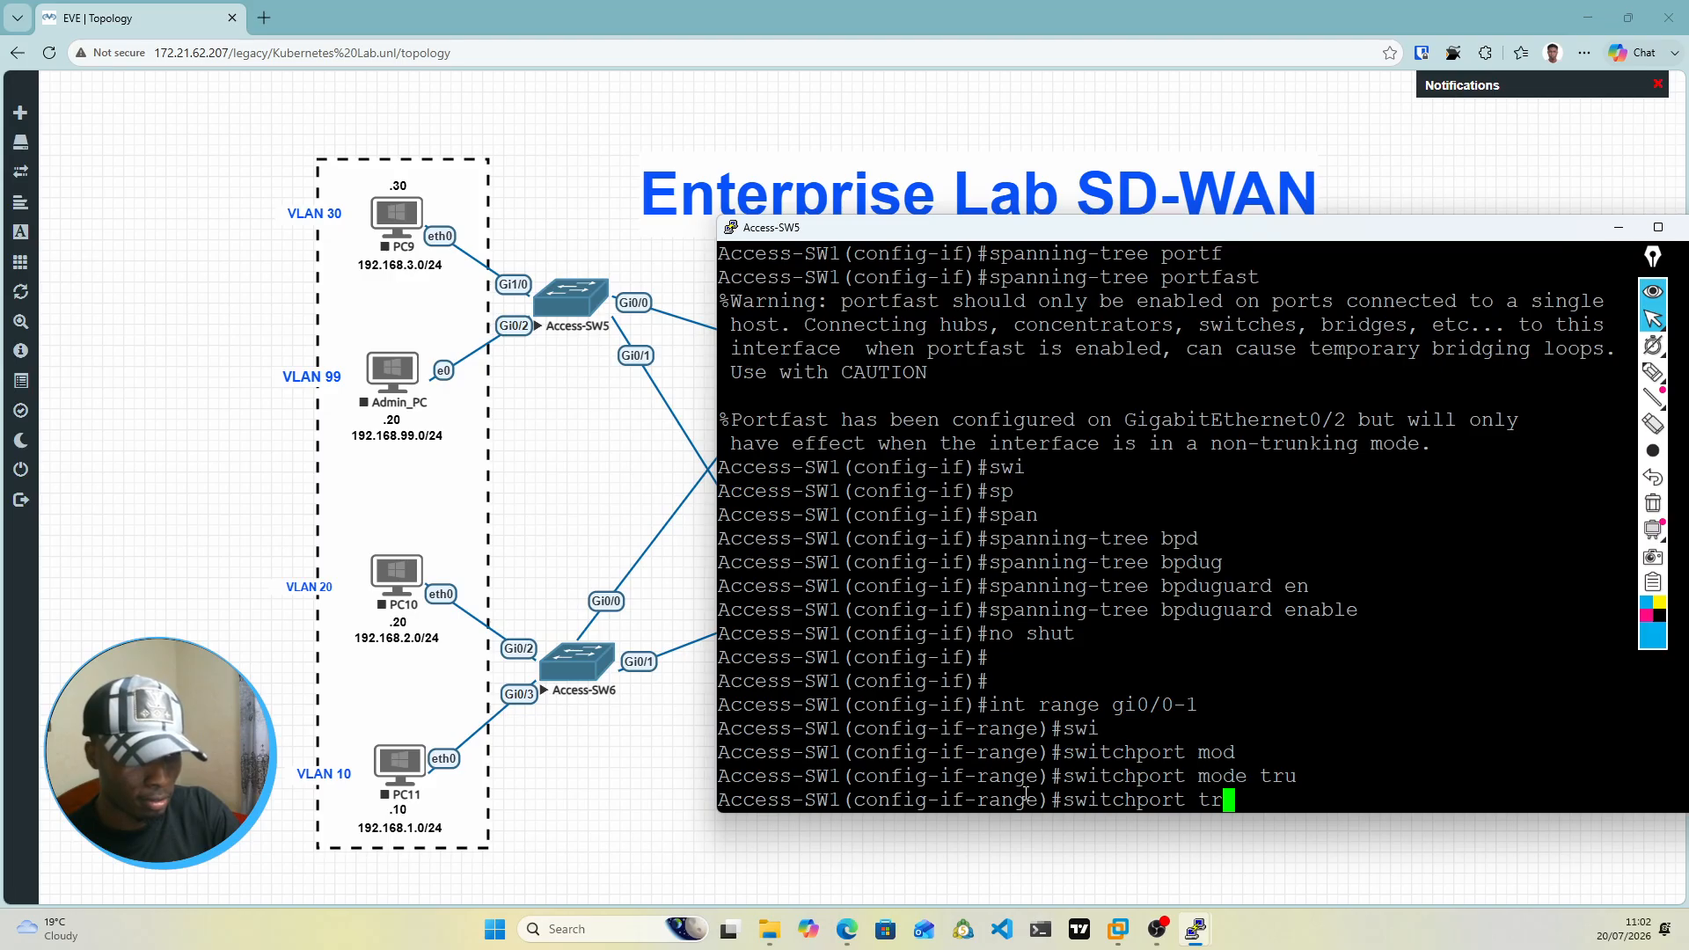
pyautogui.press('Tab')
pyautogui.write('en')
pyautogui.press('Tab')
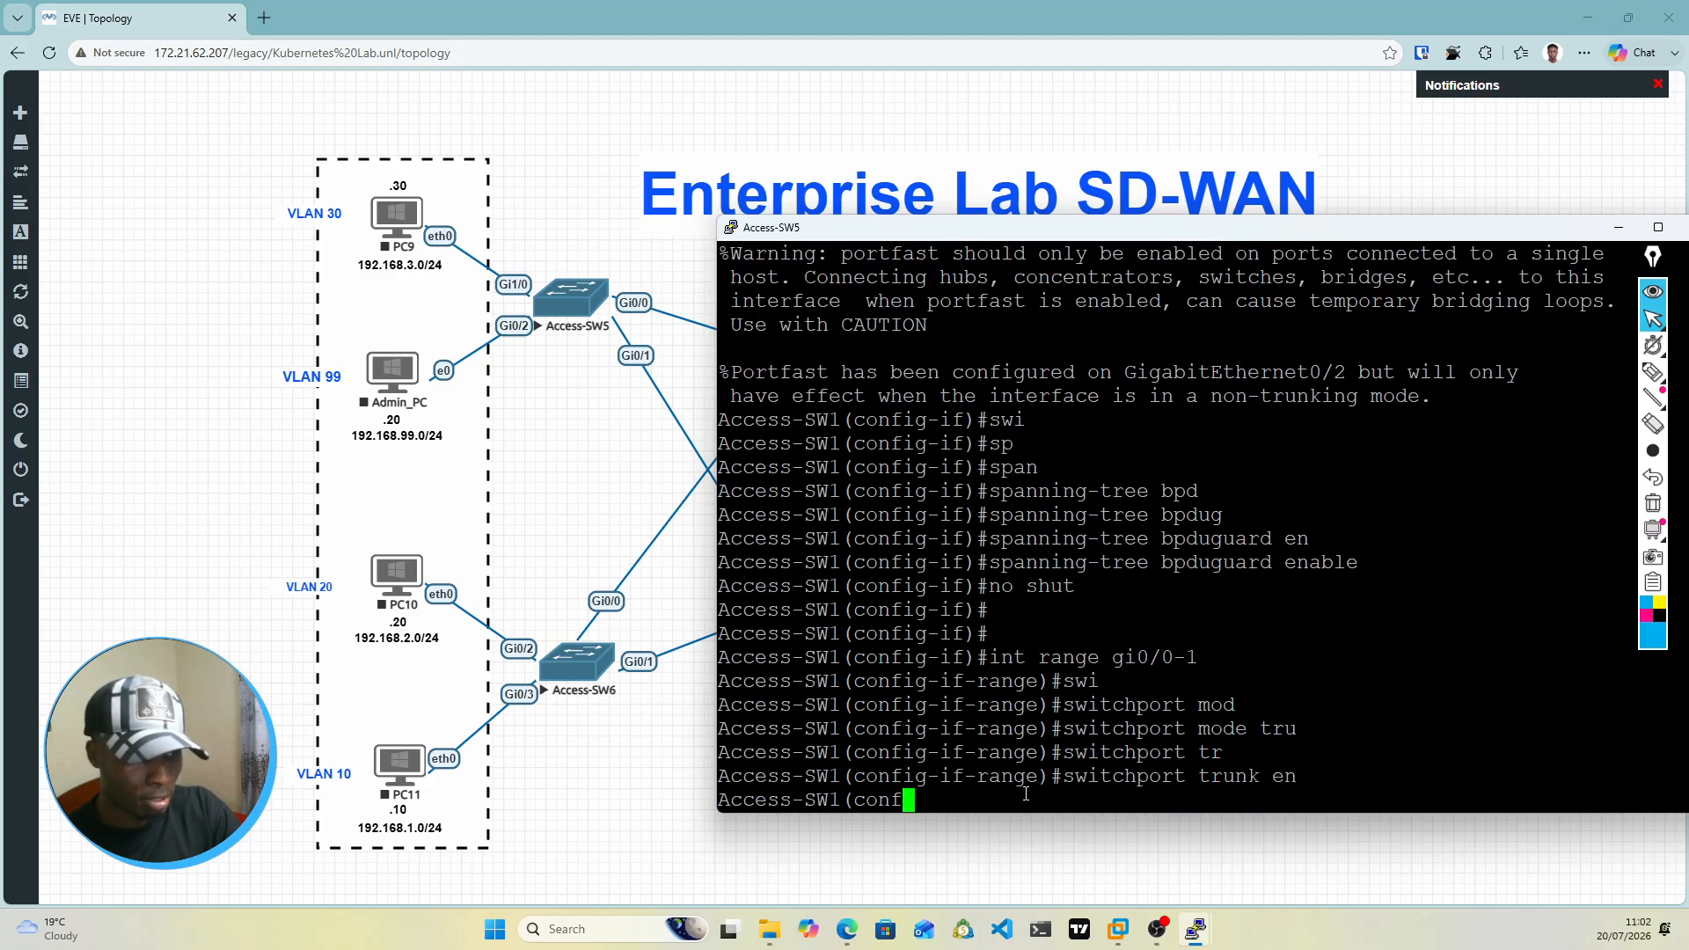
pyautogui.write('do')
pyautogui.press('Tab')
pyautogui.press('Return')
# Step: Set the switchport mode of Access-SW1's interfaces gi0/0-1 to trunk
pyautogui.write('swi')
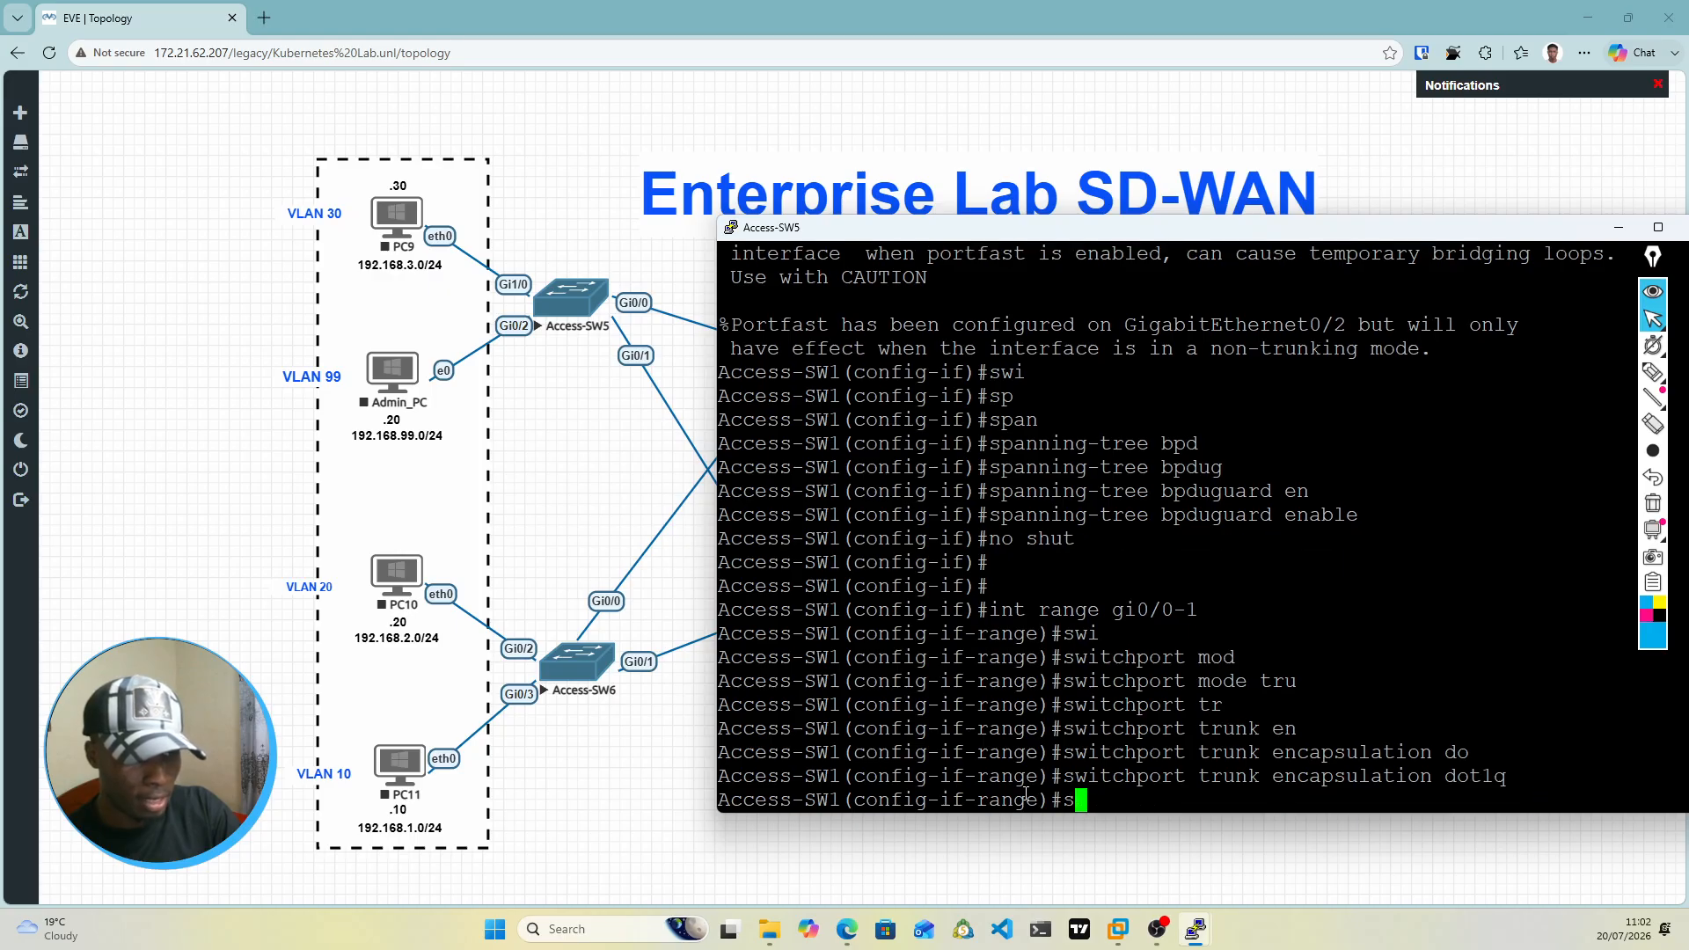
pyautogui.press('Tab')
pyautogui.write('mod')
pyautogui.press('Tab')
pyautogui.write('r')
pyautogui.write('ru')
pyautogui.press('Tab')
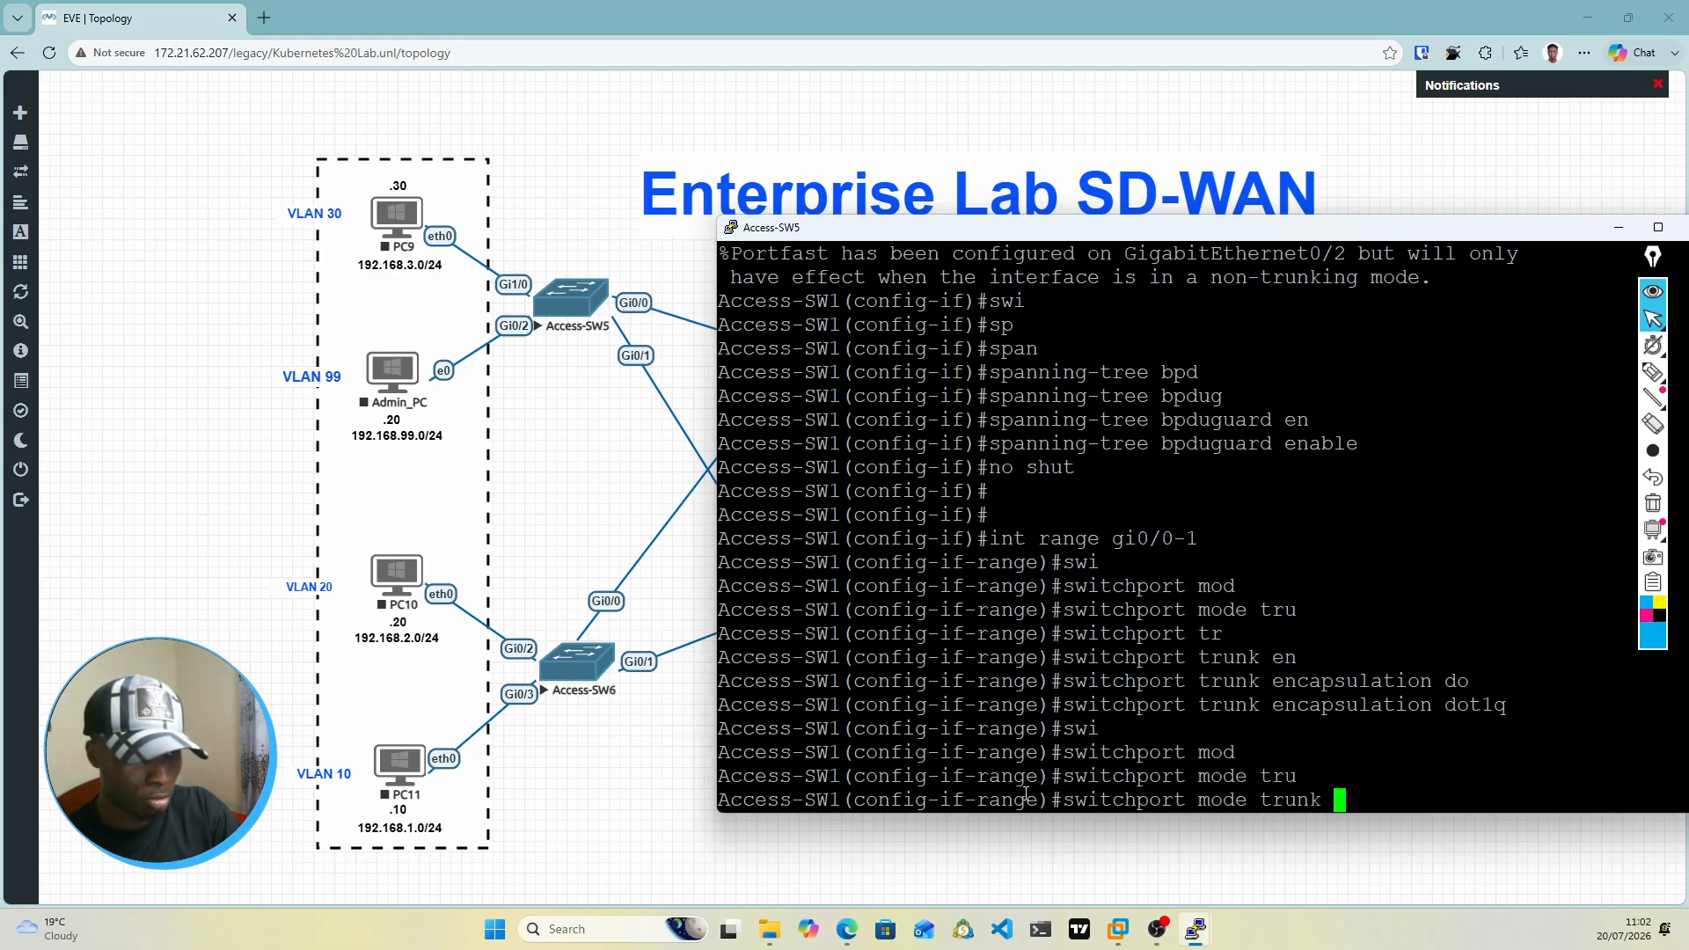
pyautogui.press('Return')
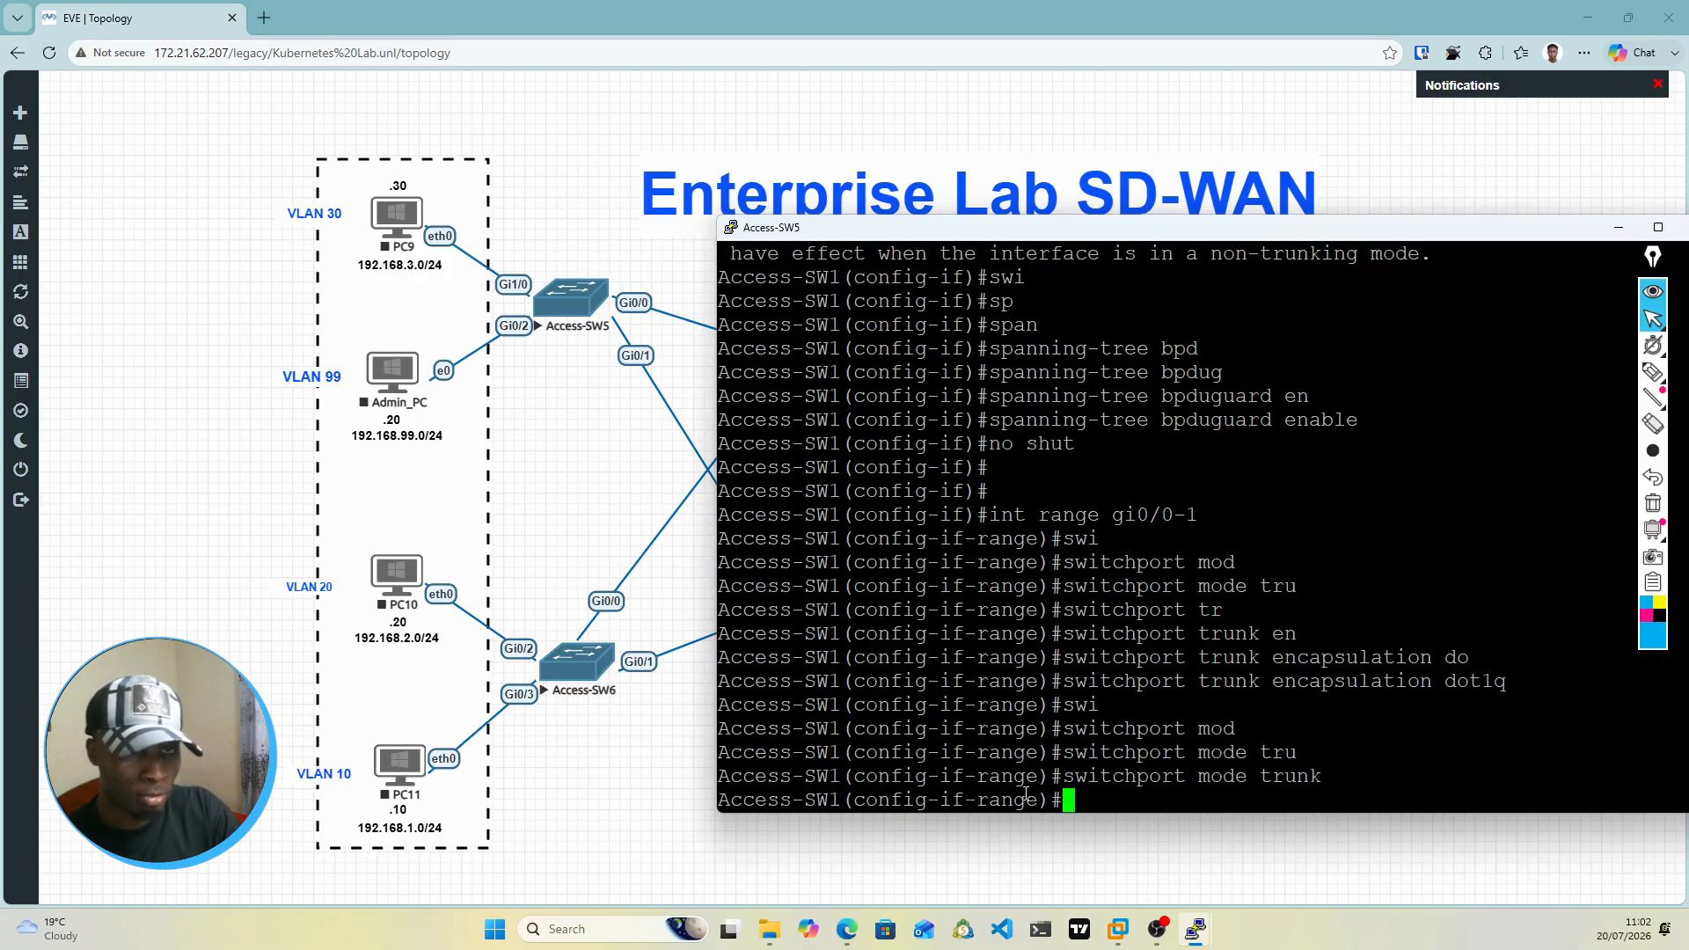
# Step: Restrict the allowed trunk VLANs on Access-SW1's interfaces gi0/0-1 to 30 and 99
pyautogui.write('swi')
pyautogui.press('Tab')
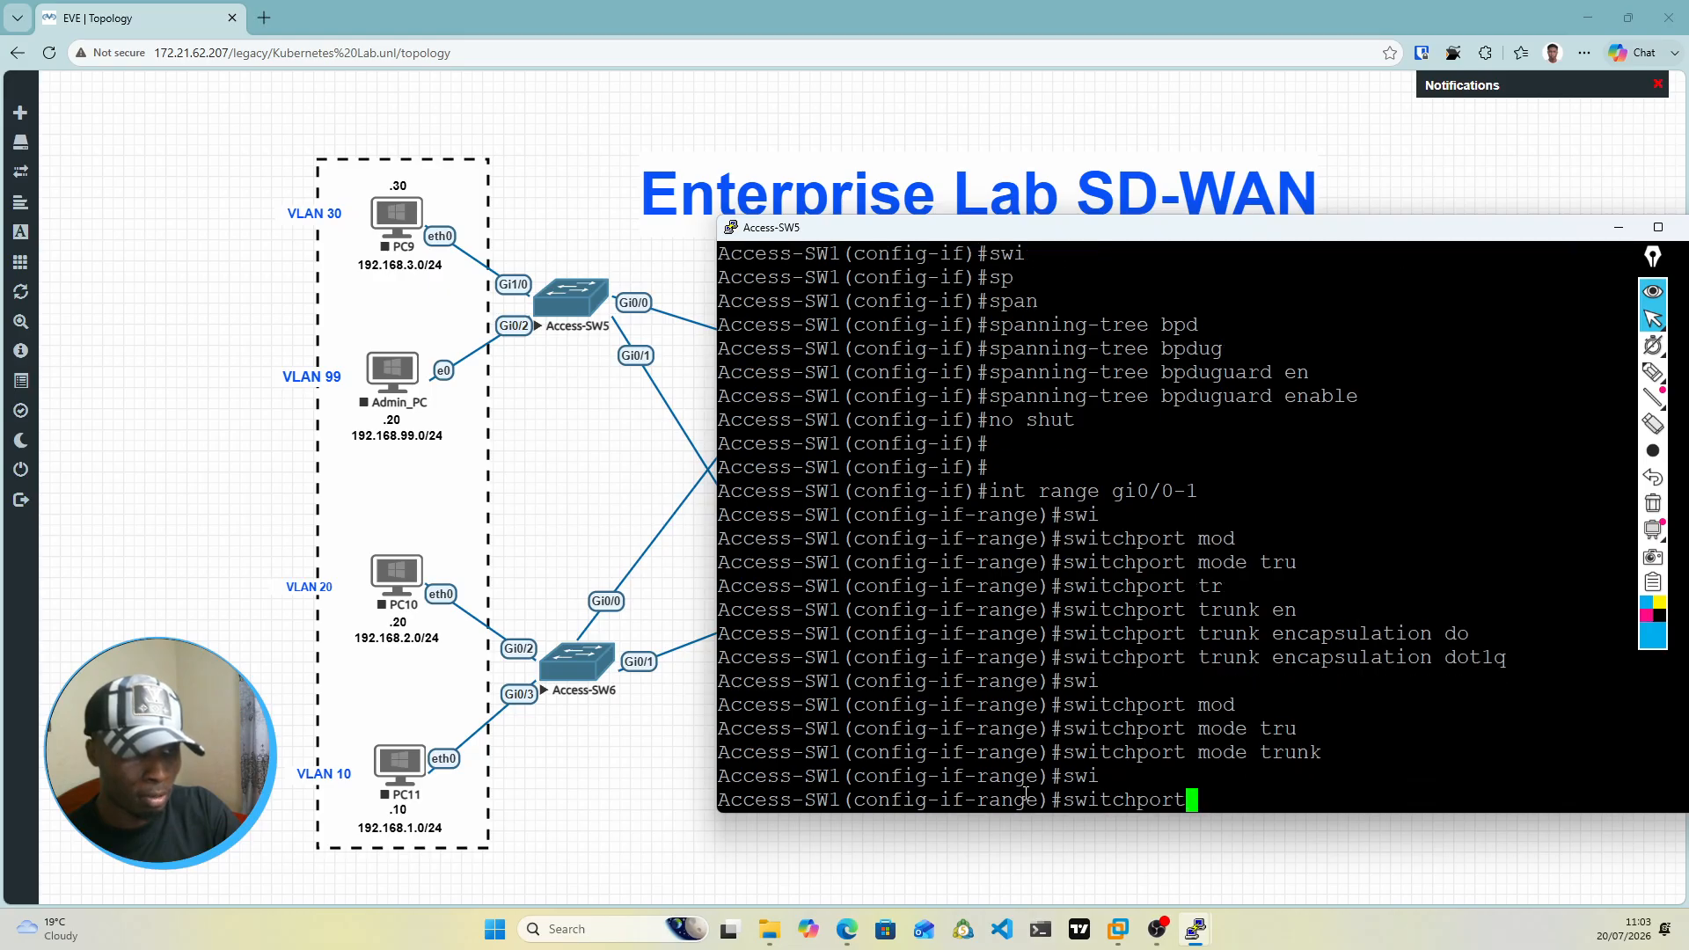
pyautogui.write('tr')
pyautogui.press('Tab')
pyautogui.write('all')
pyautogui.press('Tab')
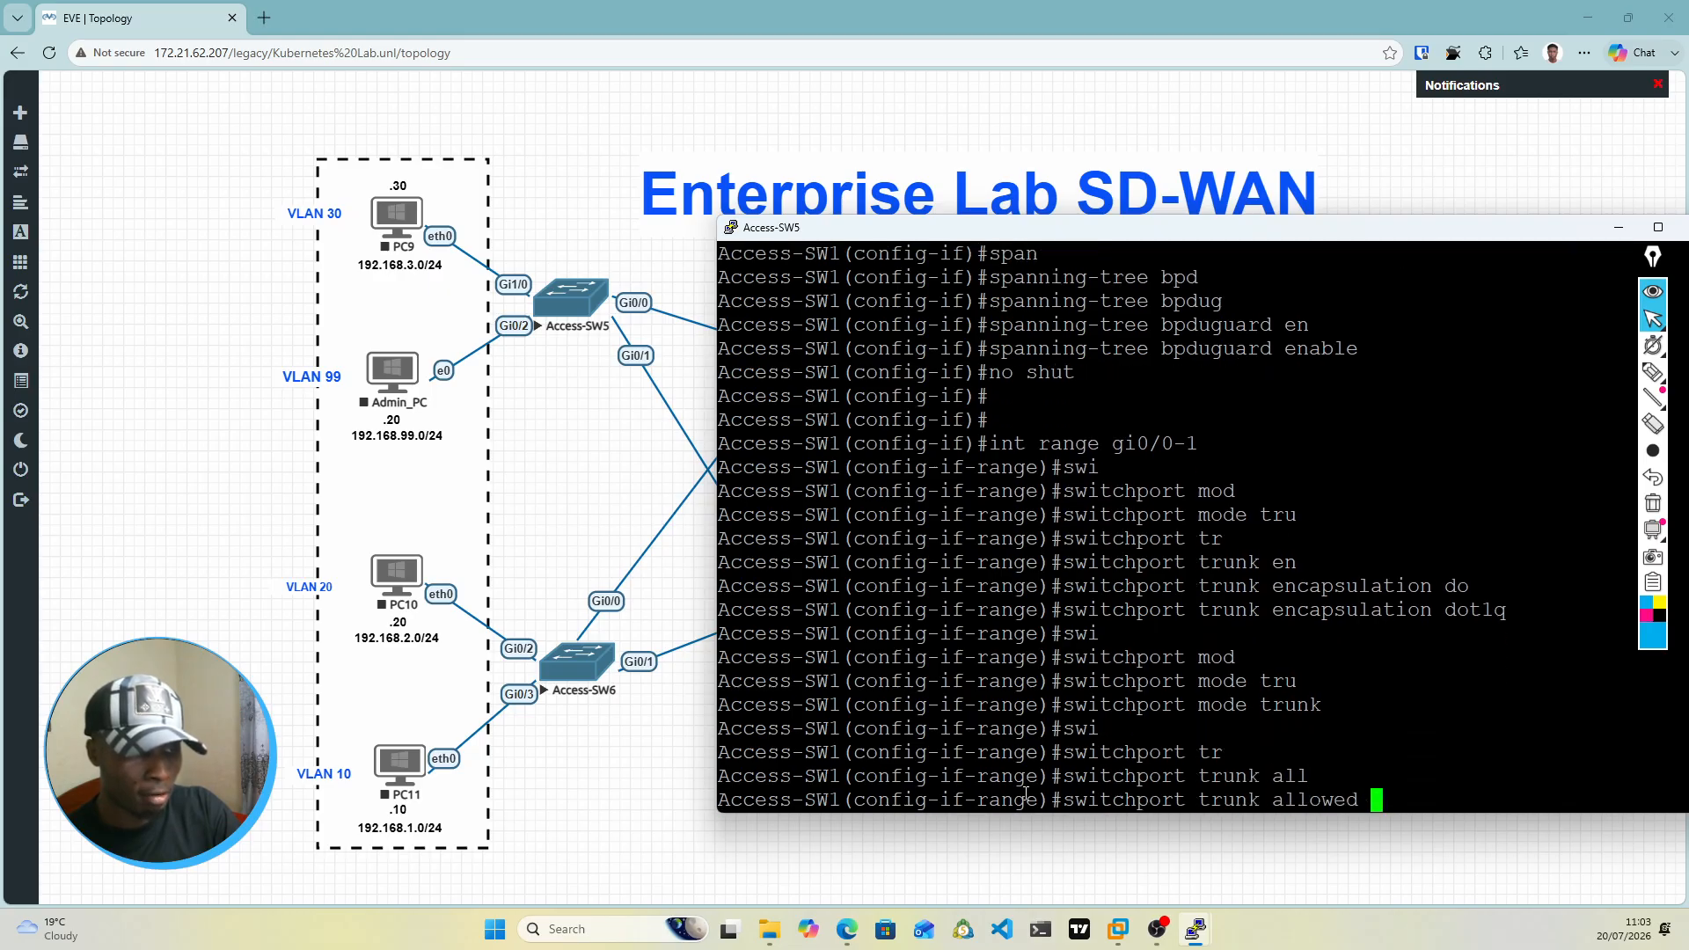
pyautogui.write('vl')
pyautogui.press('Tab')
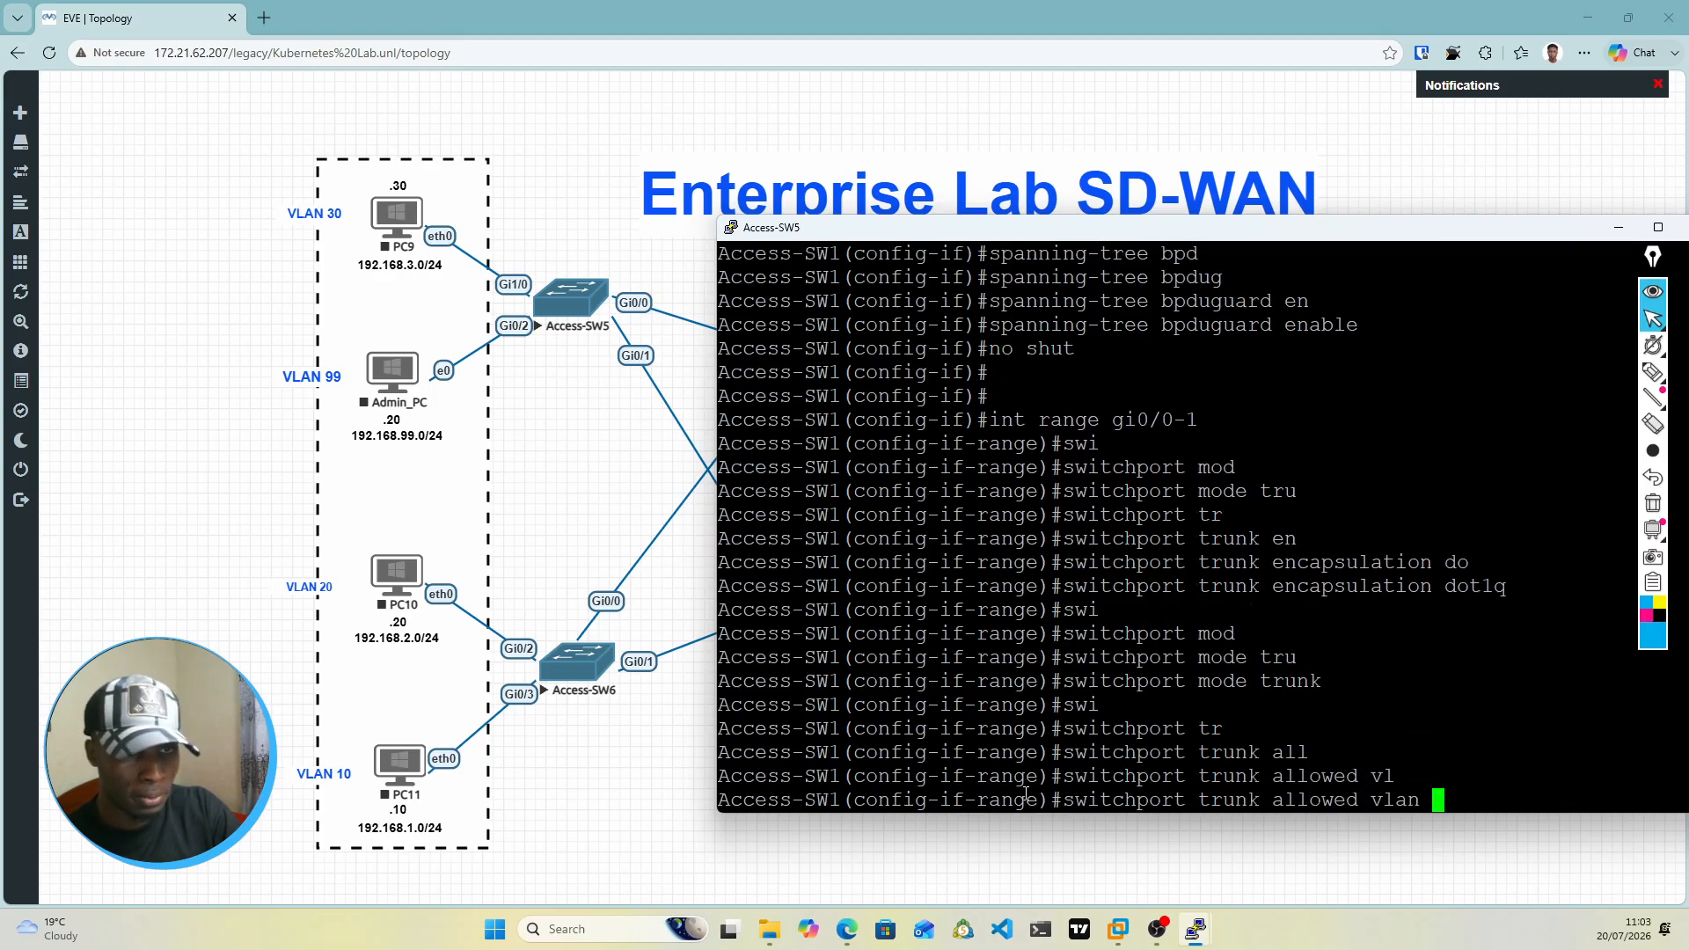
pyautogui.write('10')
pyautogui.press('BackSpace')
pyautogui.press('BackSpace')
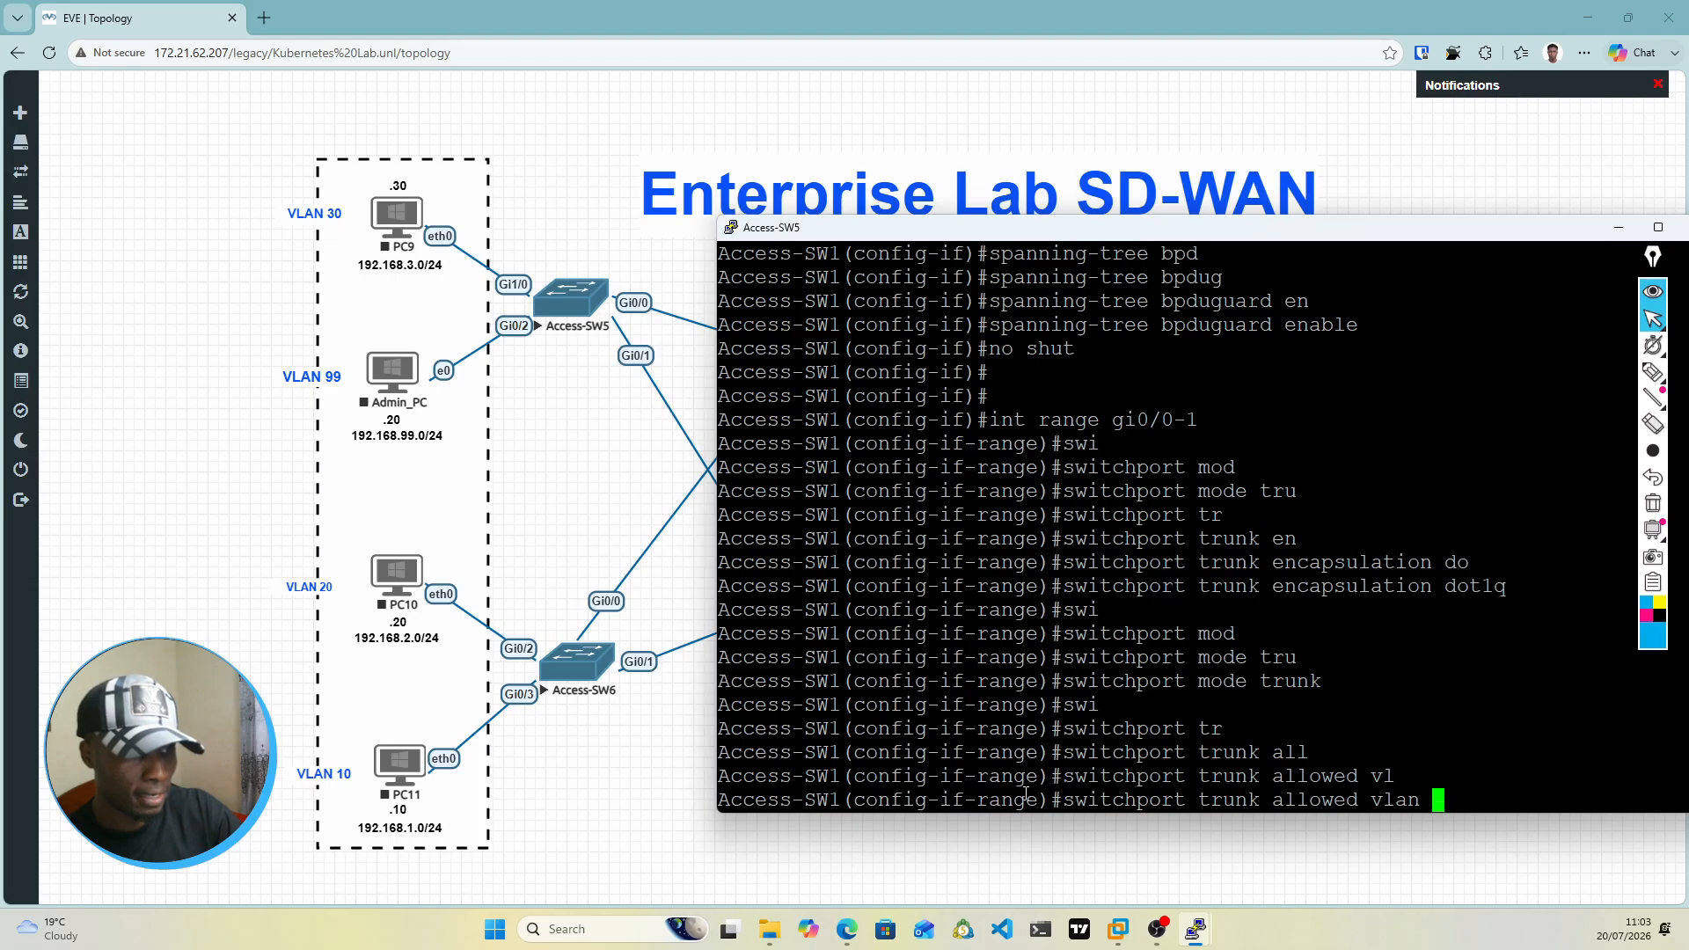
pyautogui.write('30,')
pyautogui.press('BackSpace')
pyautogui.write('99')
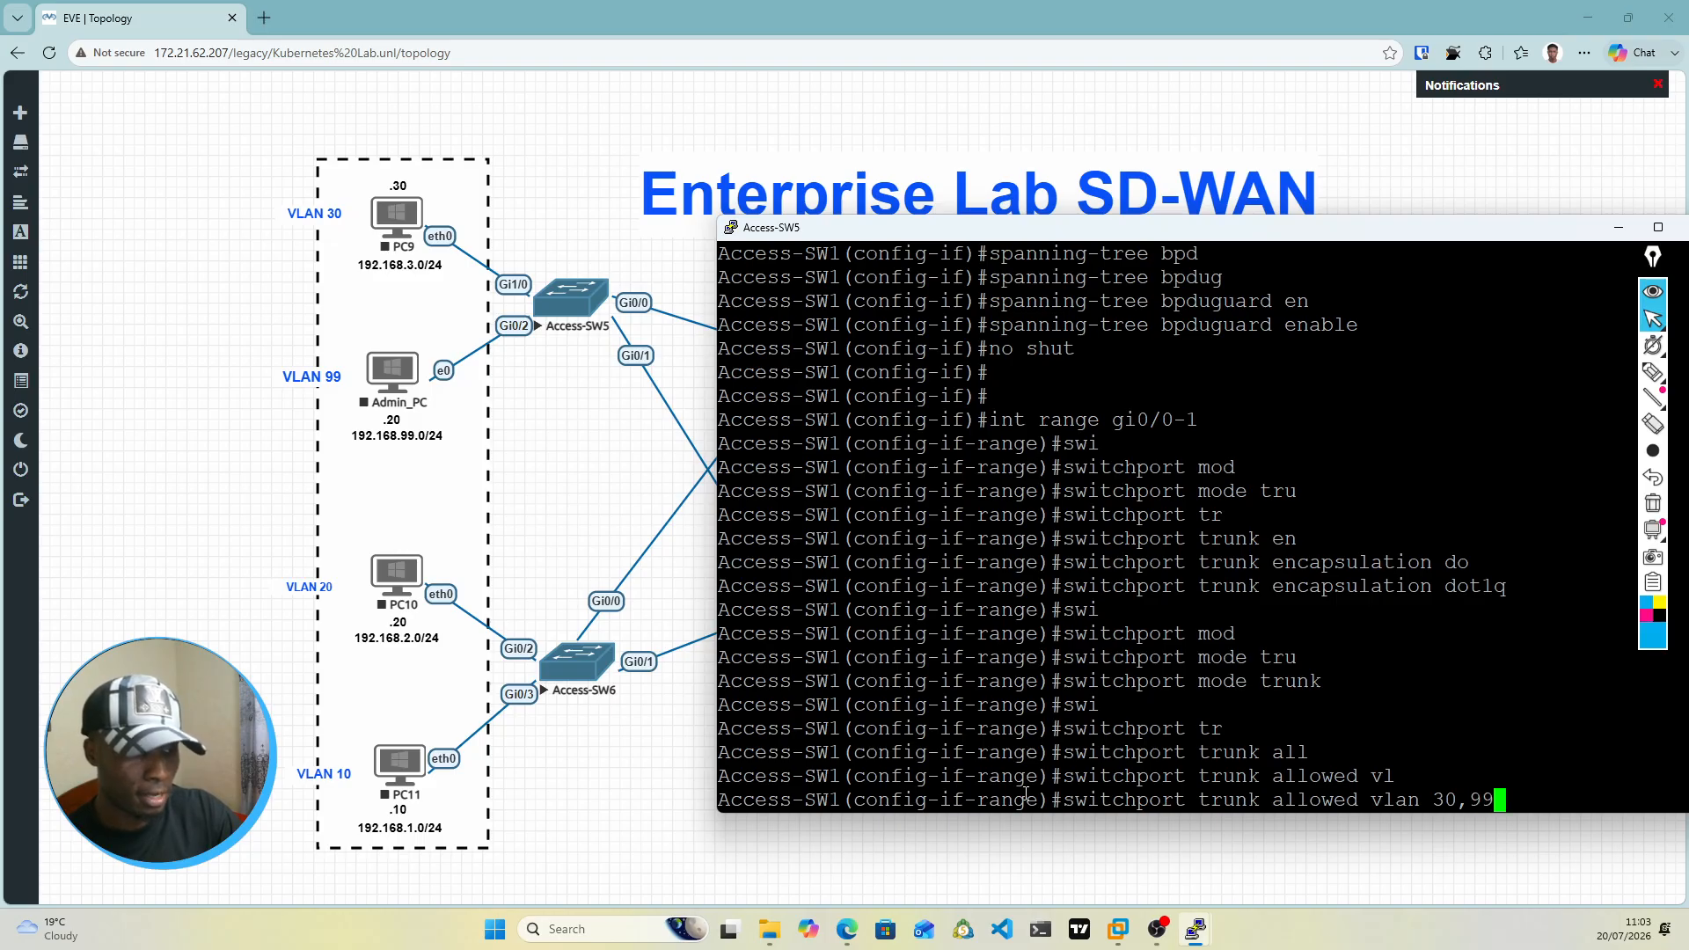
pyautogui.press('Return')
# Step: Bring up interfaces gi0/0-1 on Access-SW1 with no shut and exit interface range configuration mode
pyautogui.write('no shut')
pyautogui.press('Return')
pyautogui.press('Return')
pyautogui.press('Return')
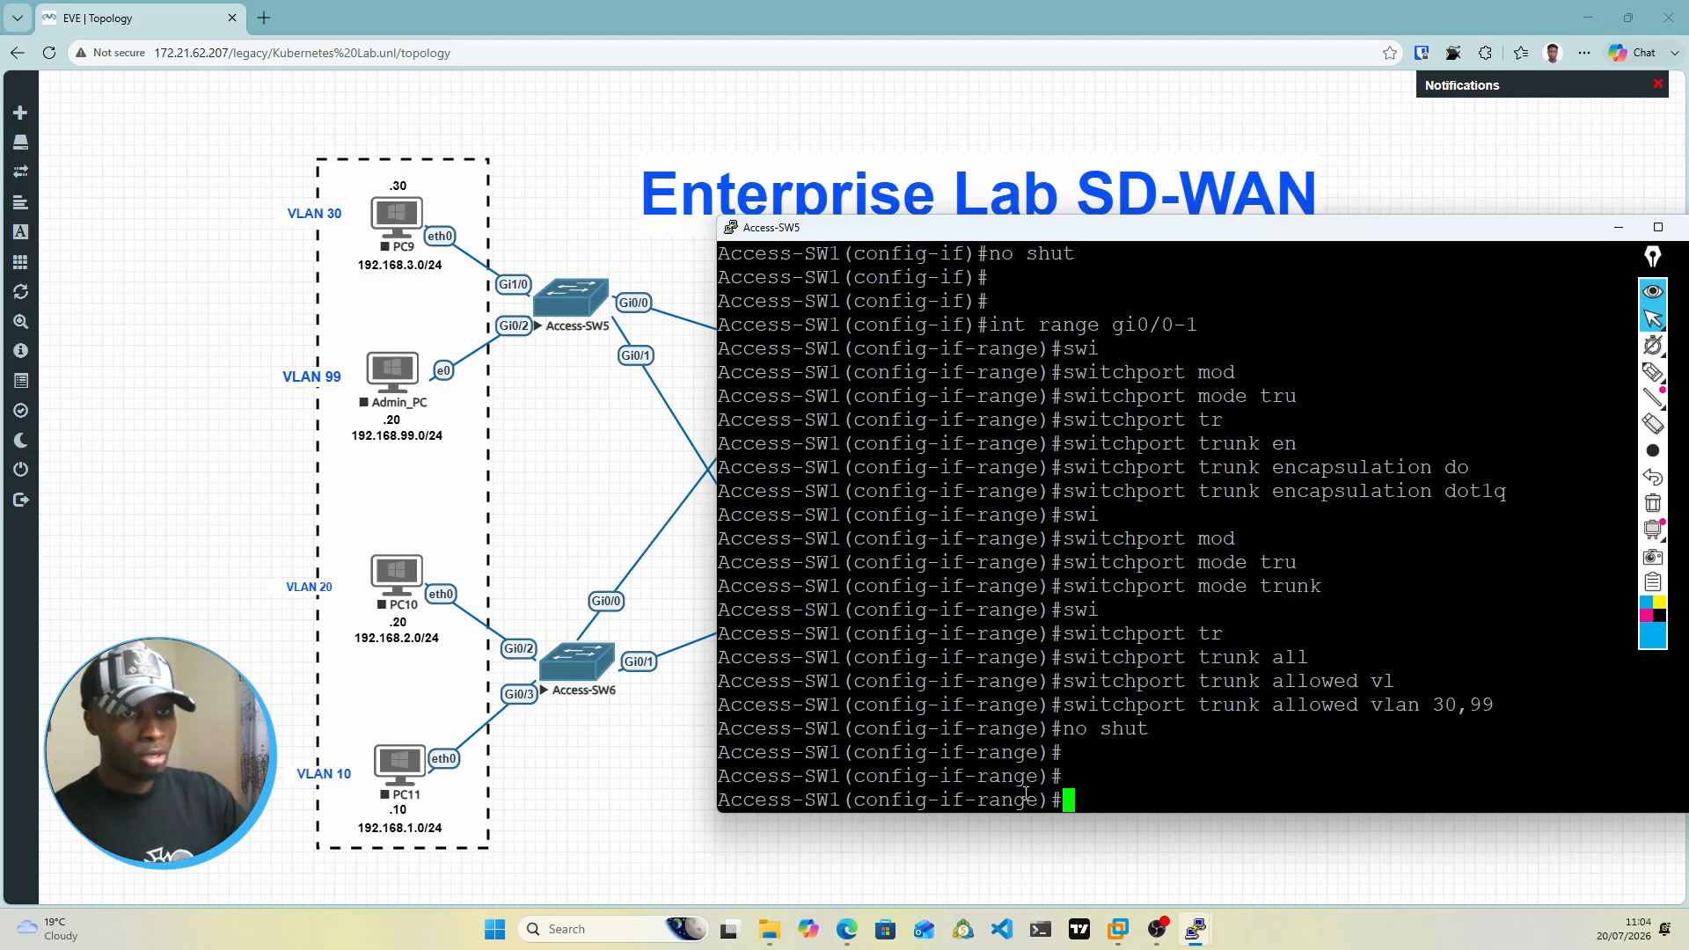
pyautogui.press('Return')
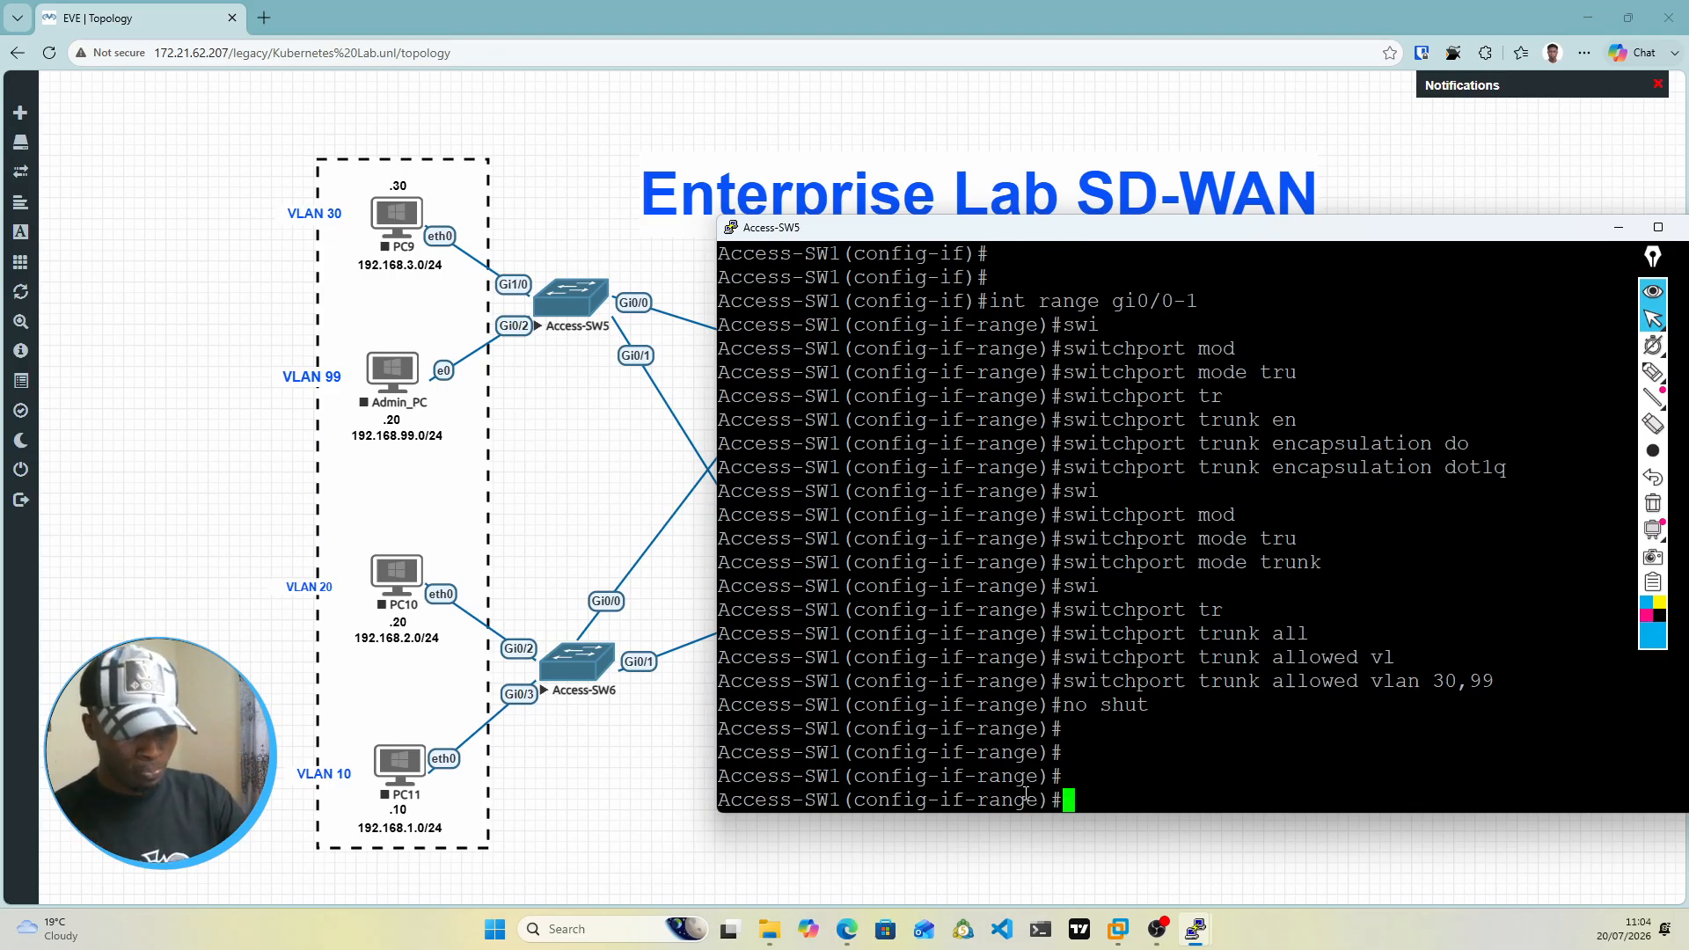
pyautogui.write('exit')
pyautogui.press('Return')
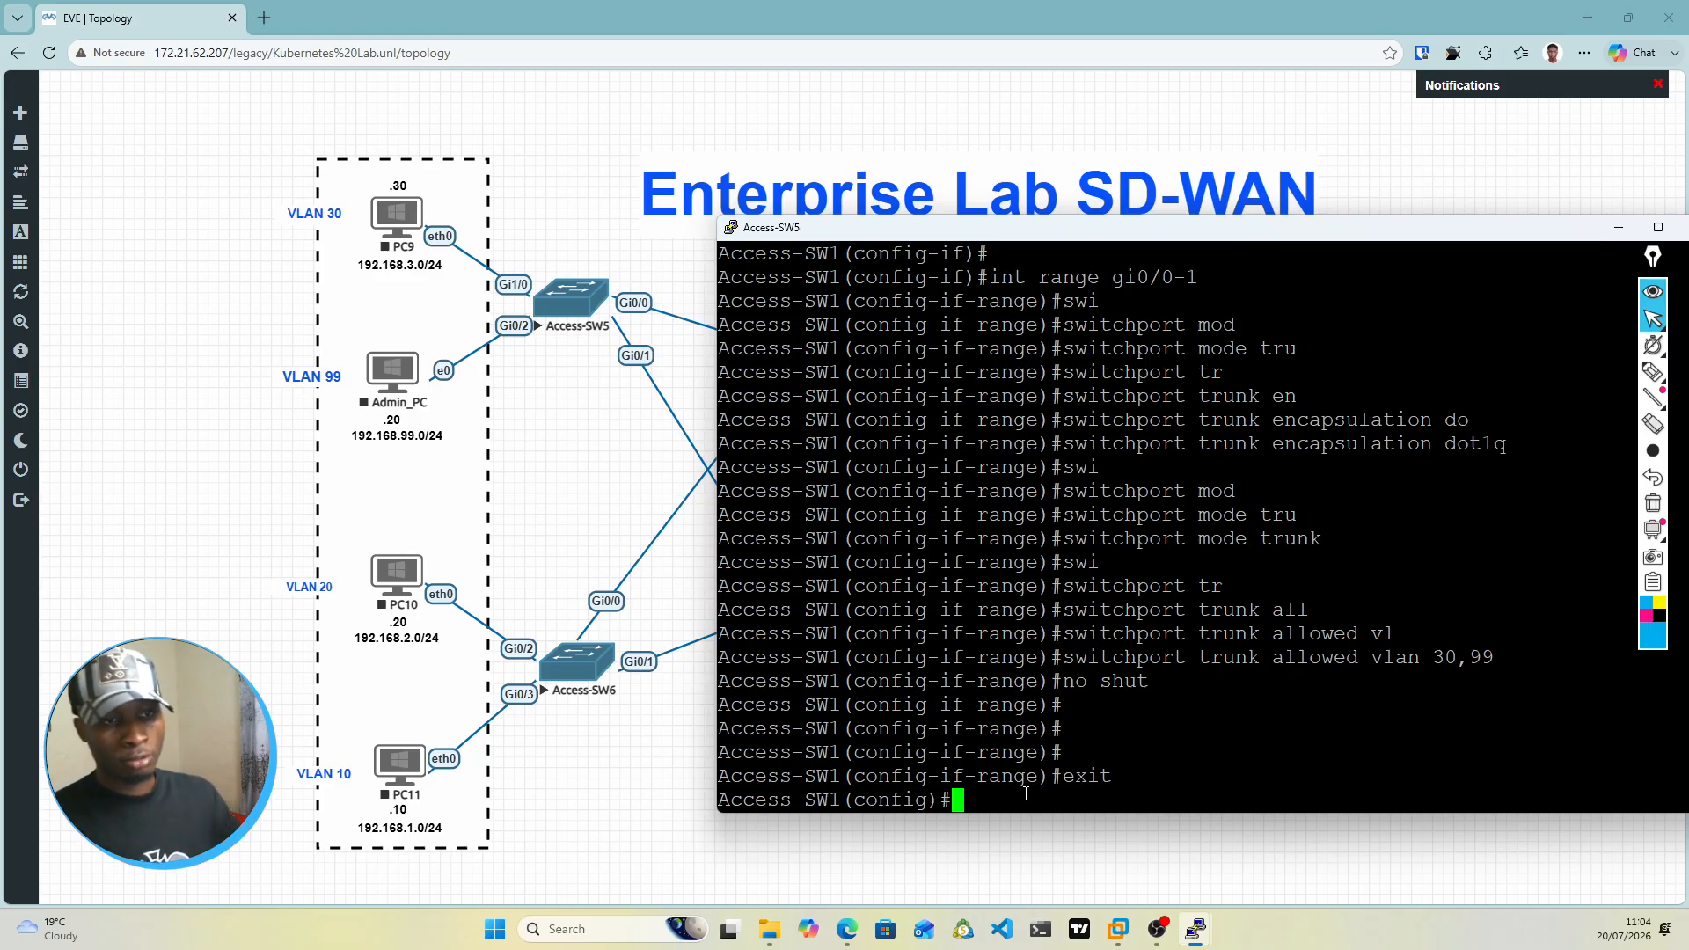
# Step: Open the Access-SW6 console from the topology and allow the Telnet client to launch
pyautogui.click(576, 664)
pyautogui.click(577, 664)
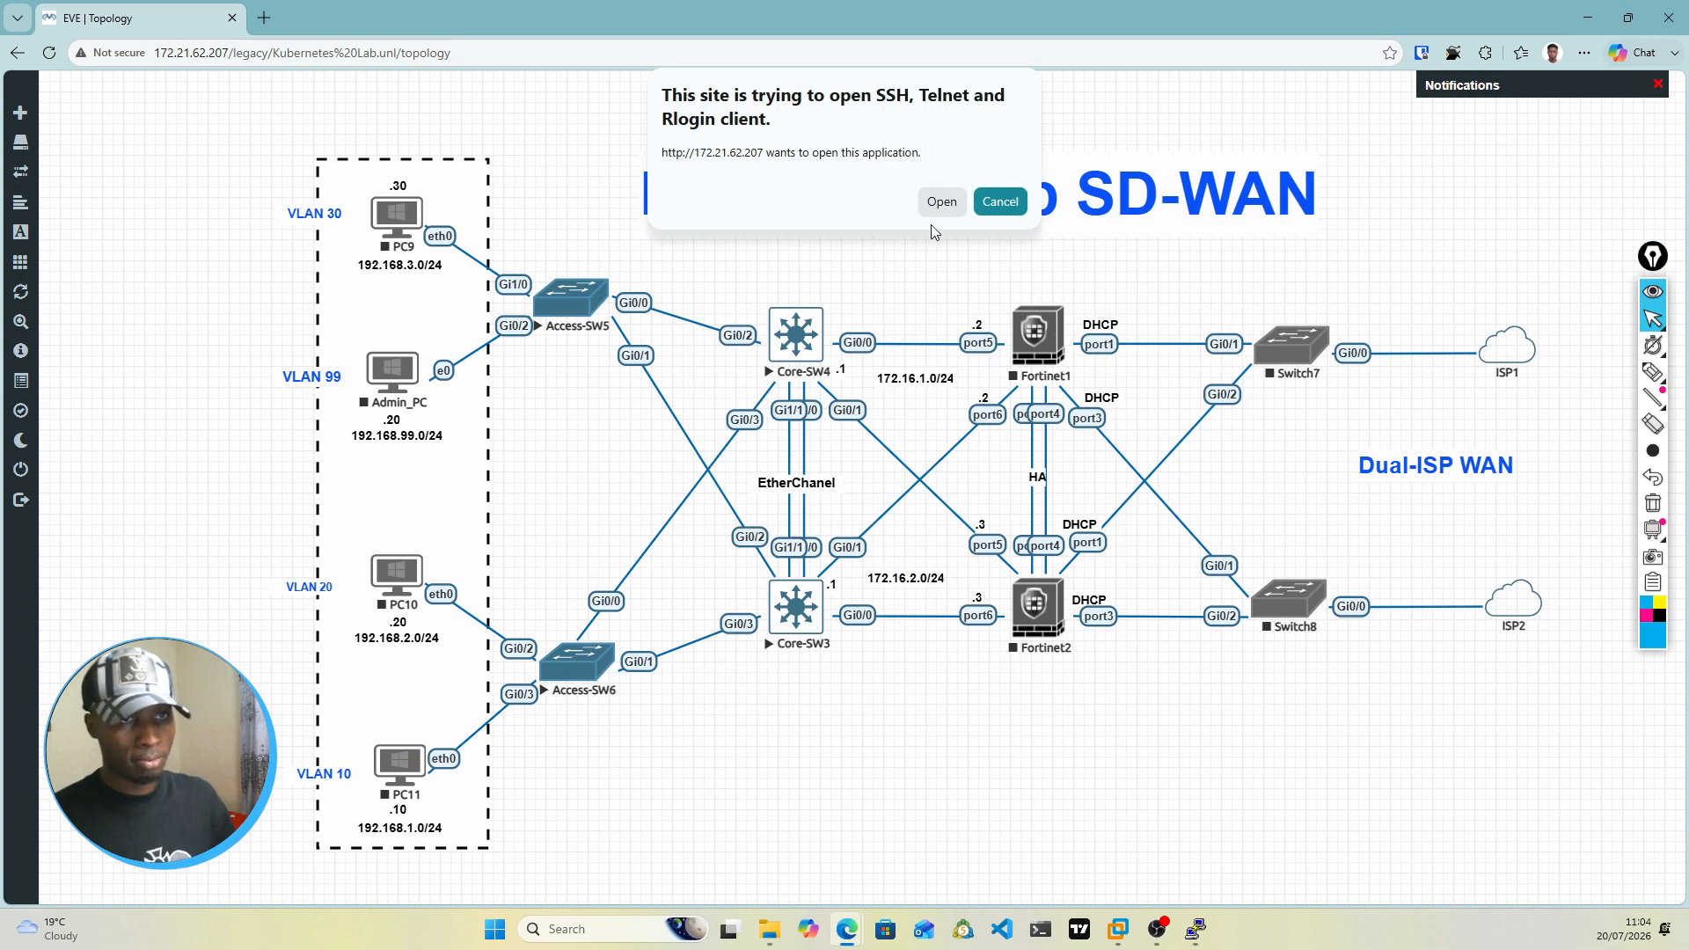
pyautogui.click(942, 201)
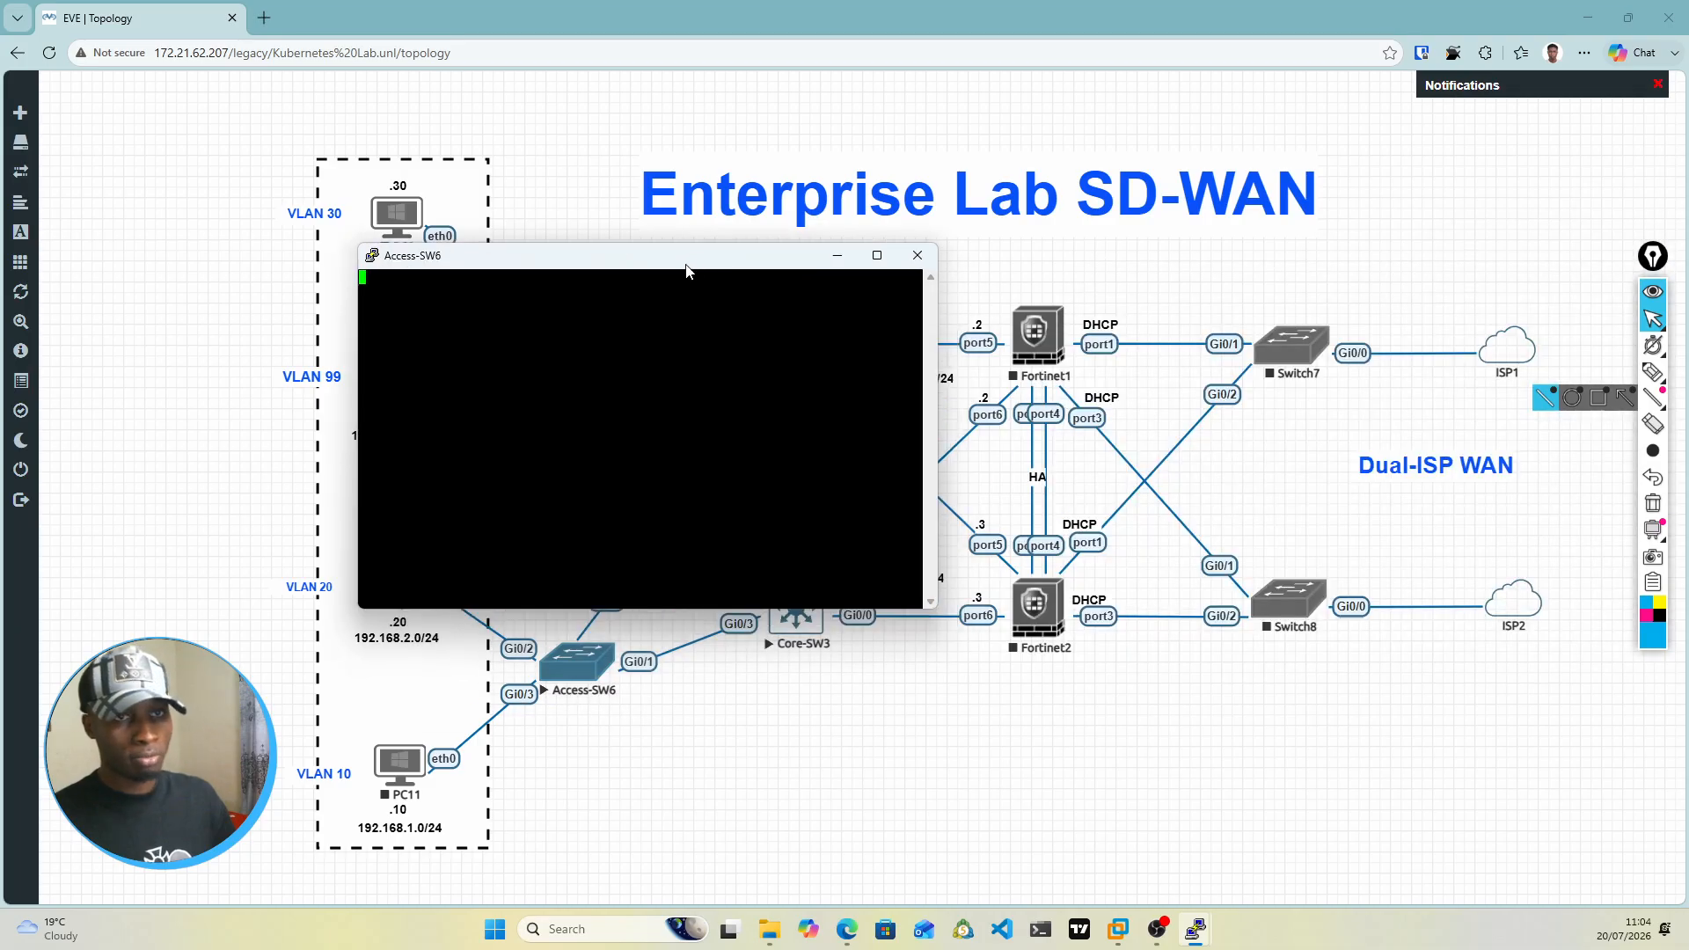
# Step: Set the Access-SW6 terminal font to Courier New 18-point and reposition the console window
pyautogui.rightClick(690, 262)
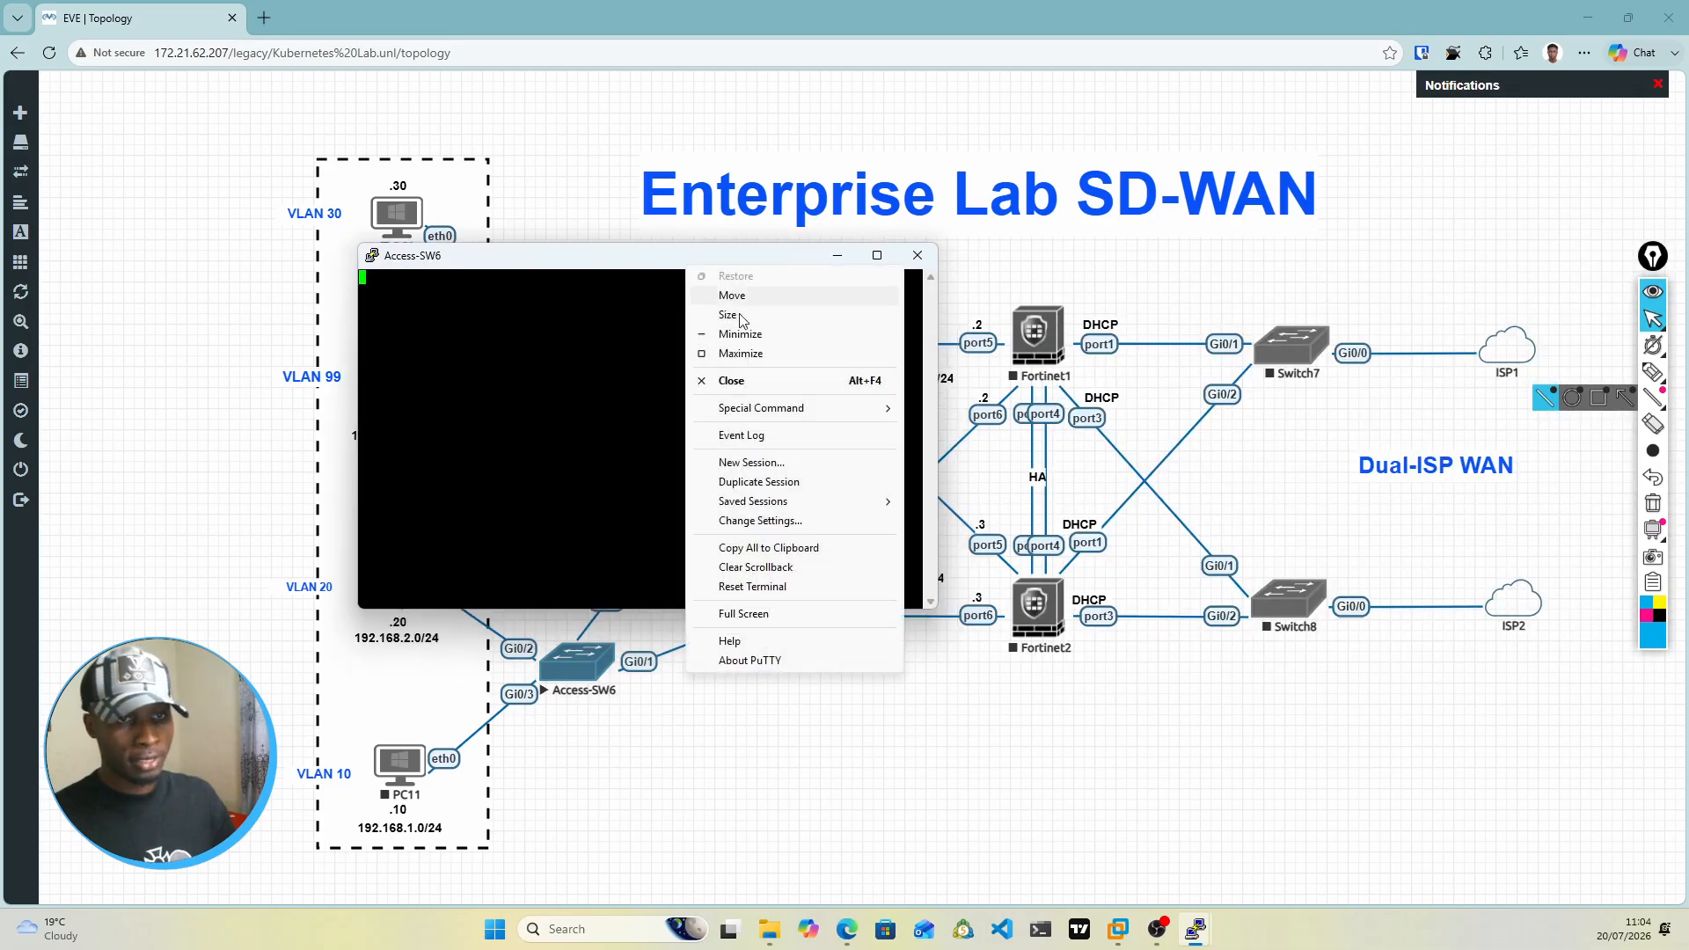
pyautogui.click(752, 525)
pyautogui.moveTo(1688, 306); pyautogui.dragTo(1224, 287)
pyautogui.click(1060, 419)
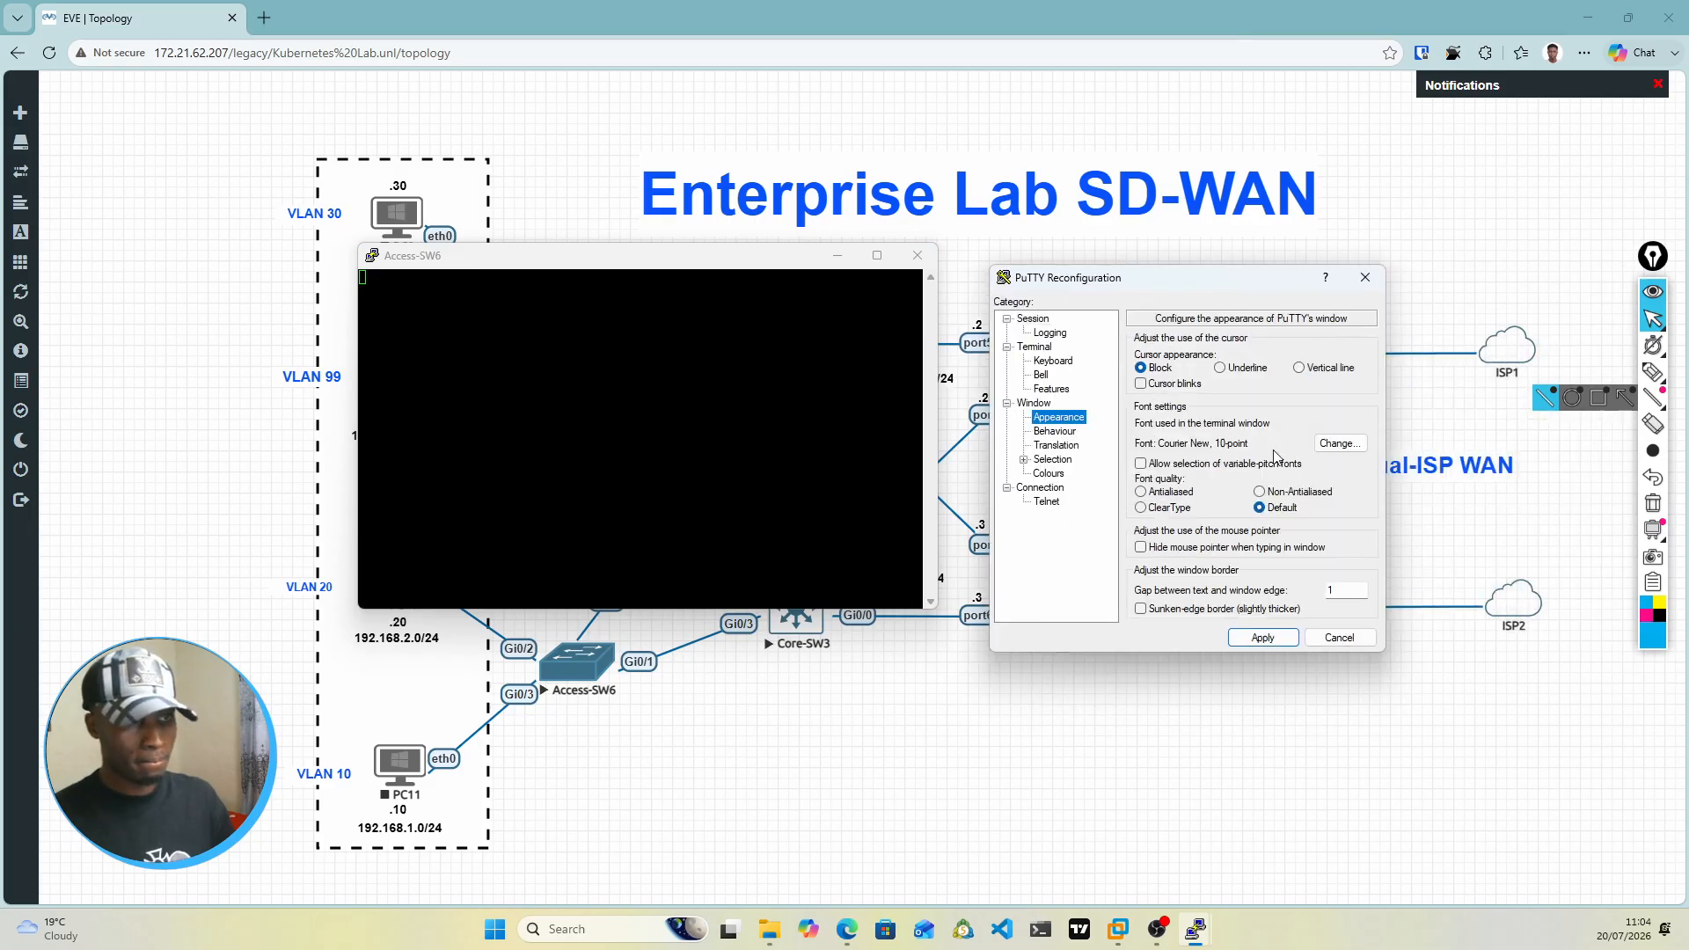
pyautogui.click(1337, 446)
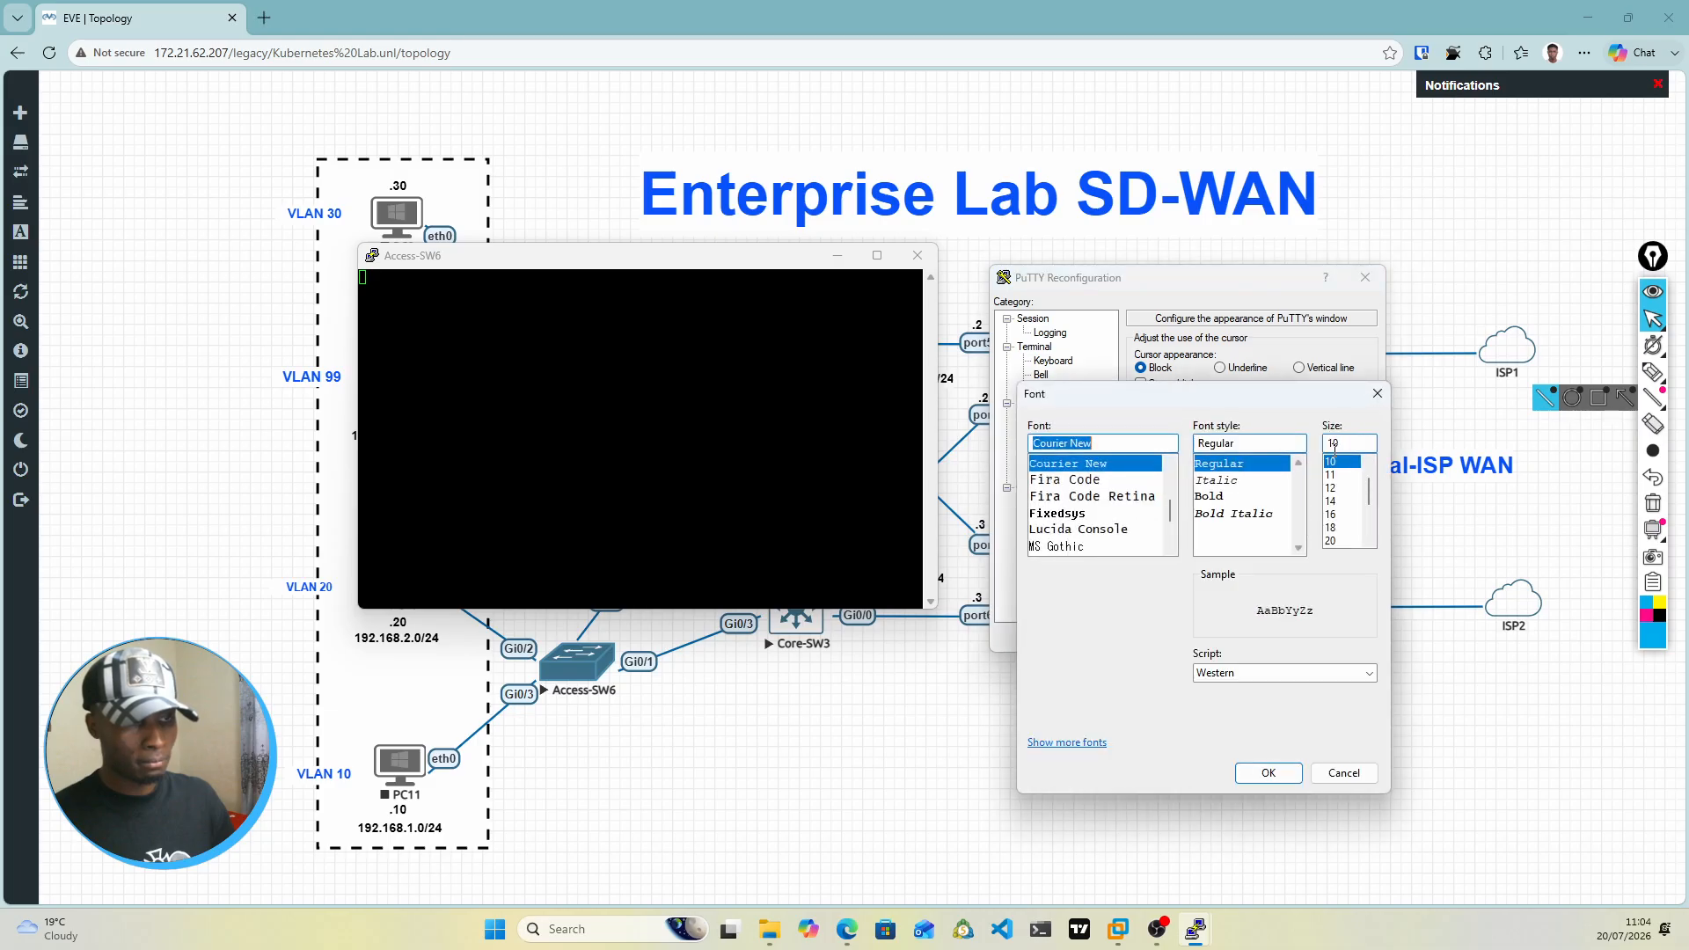
pyautogui.click(1330, 528)
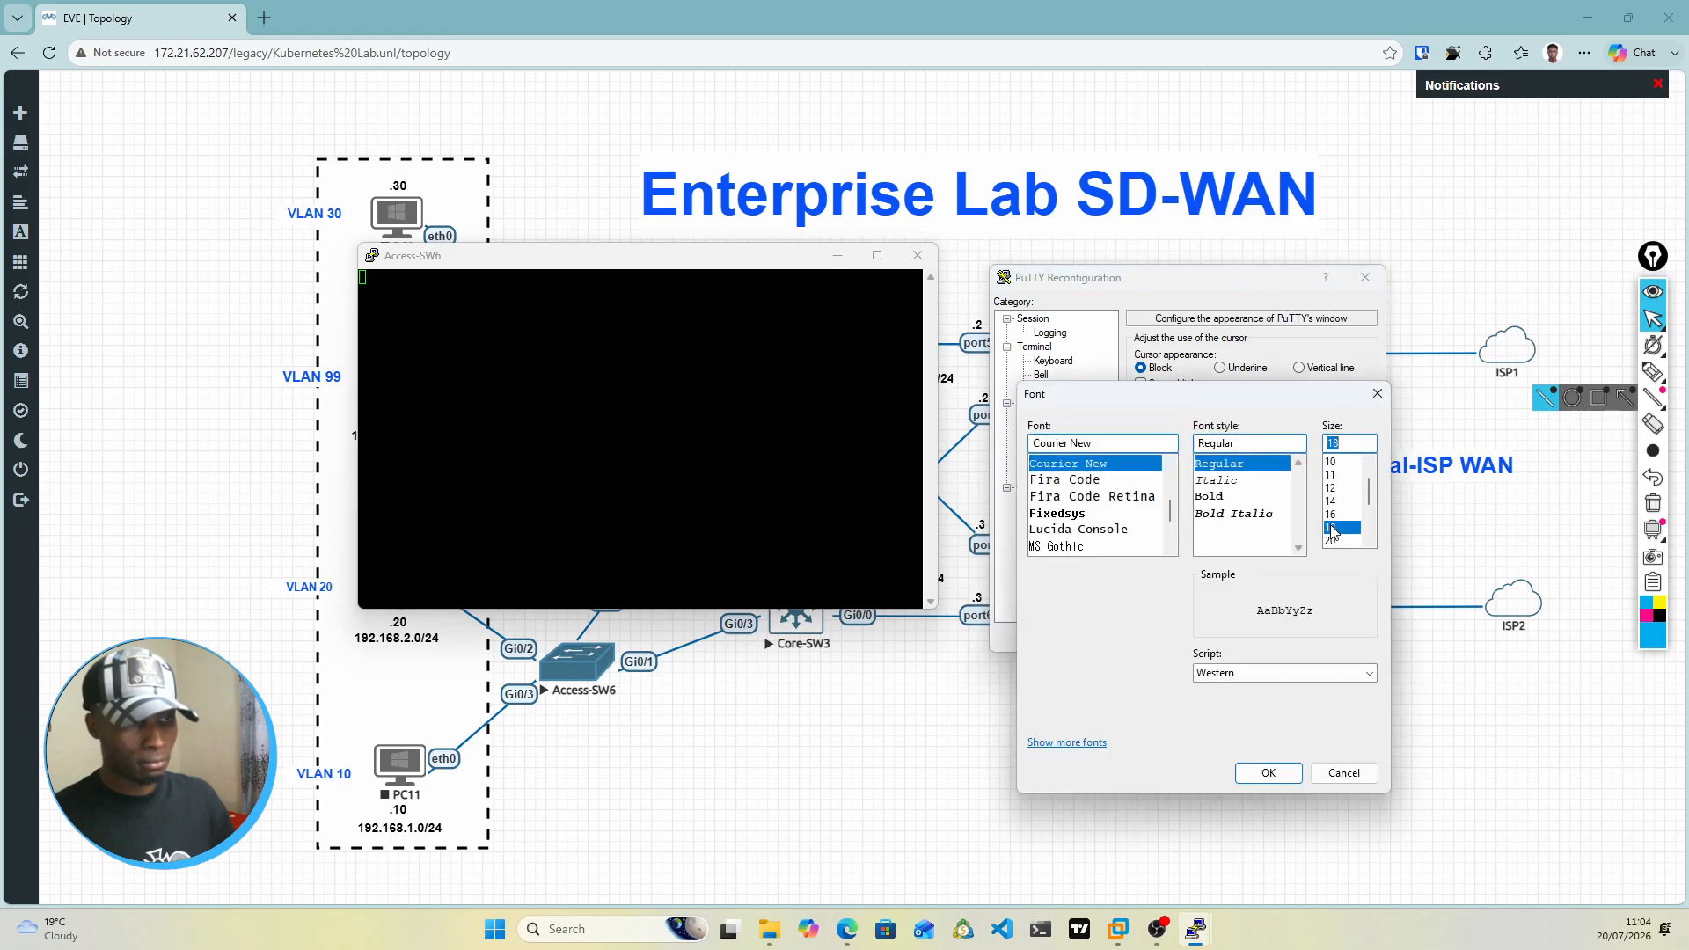
pyautogui.click(1264, 775)
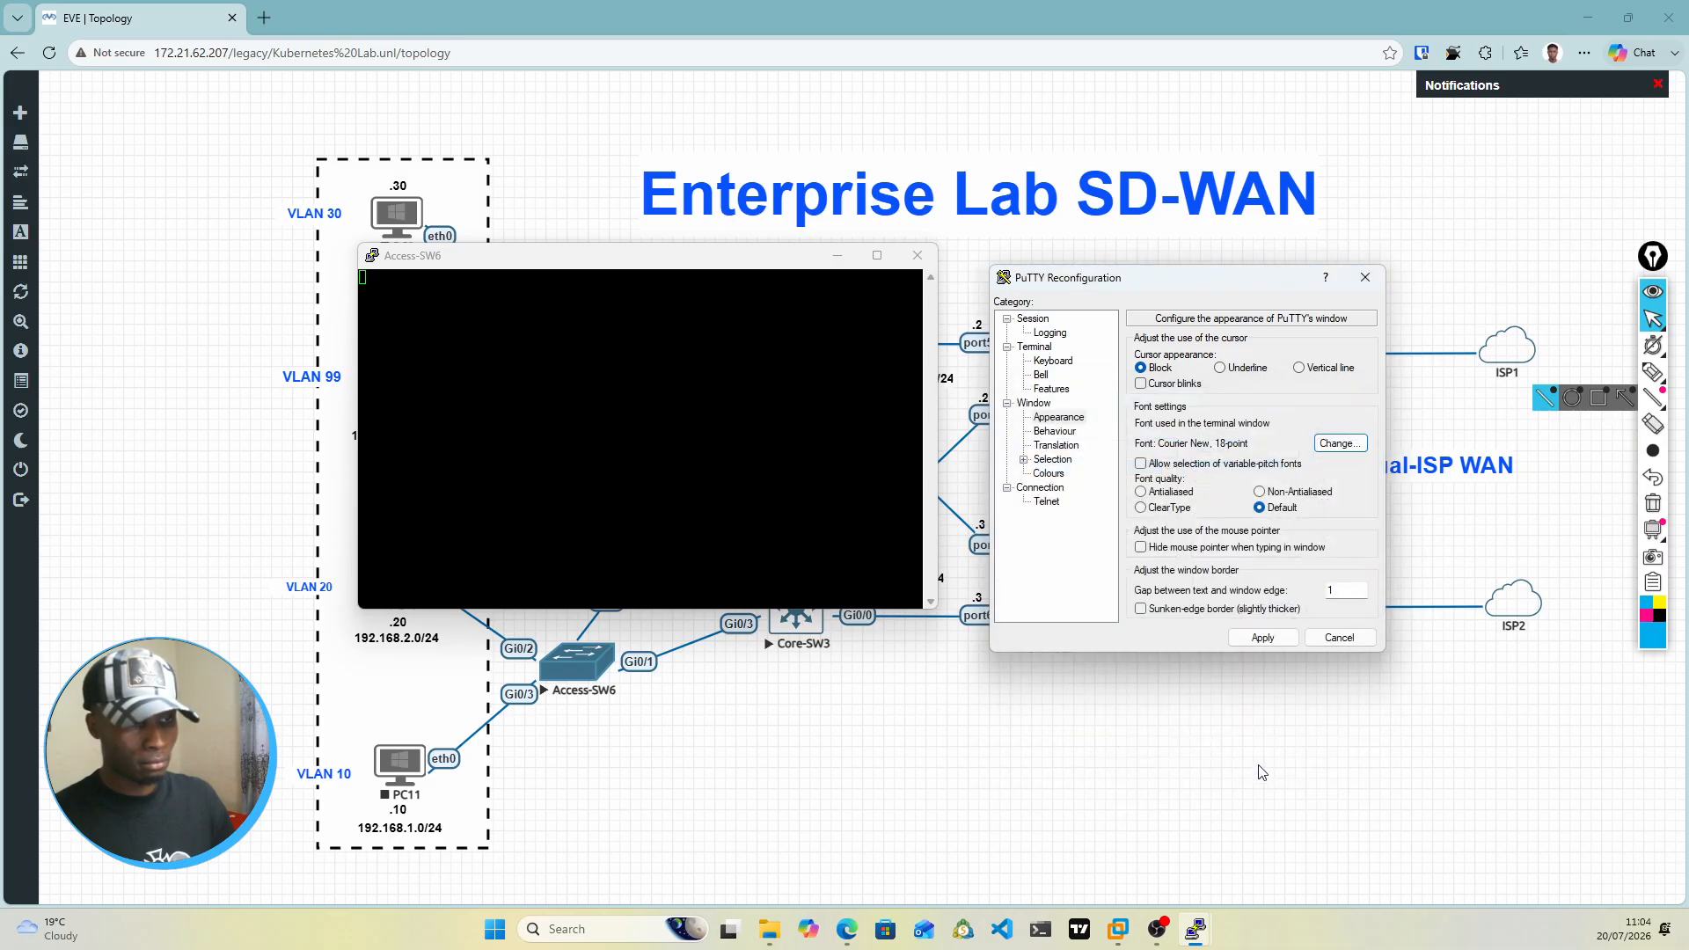
pyautogui.click(1264, 636)
pyautogui.moveTo(596, 266); pyautogui.dragTo(769, 201)
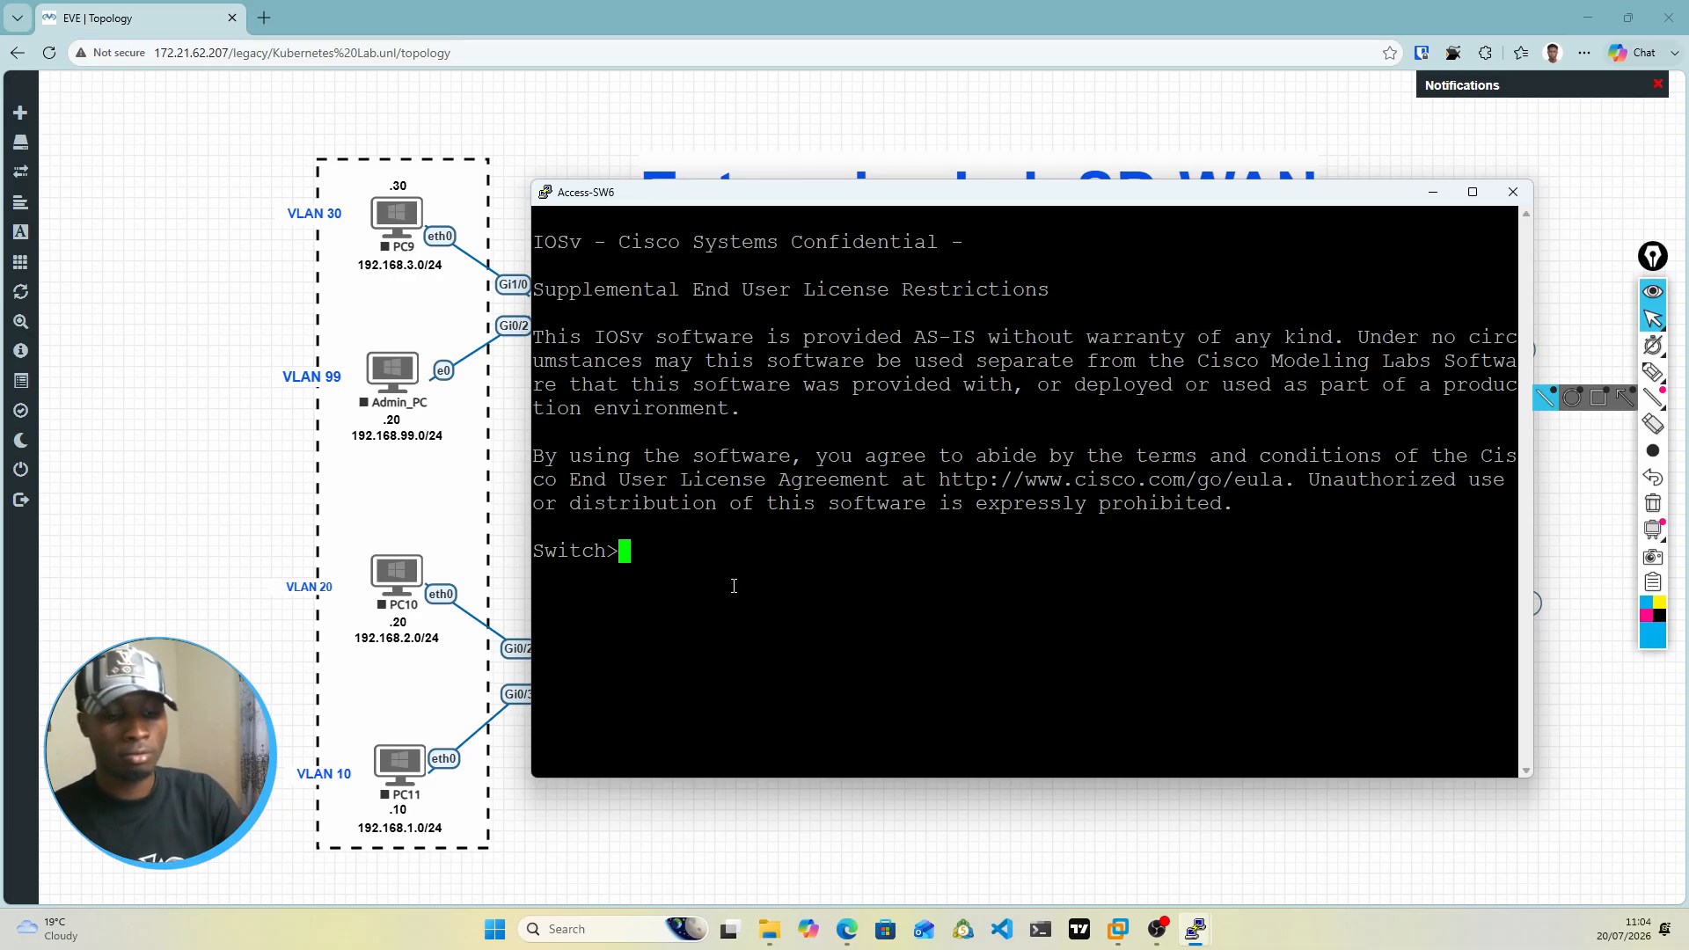
# Step: Enter privileged mode and global configuration mode on Access-SW6
pyautogui.write('en')
pyautogui.press('Return')
pyautogui.write('conf')
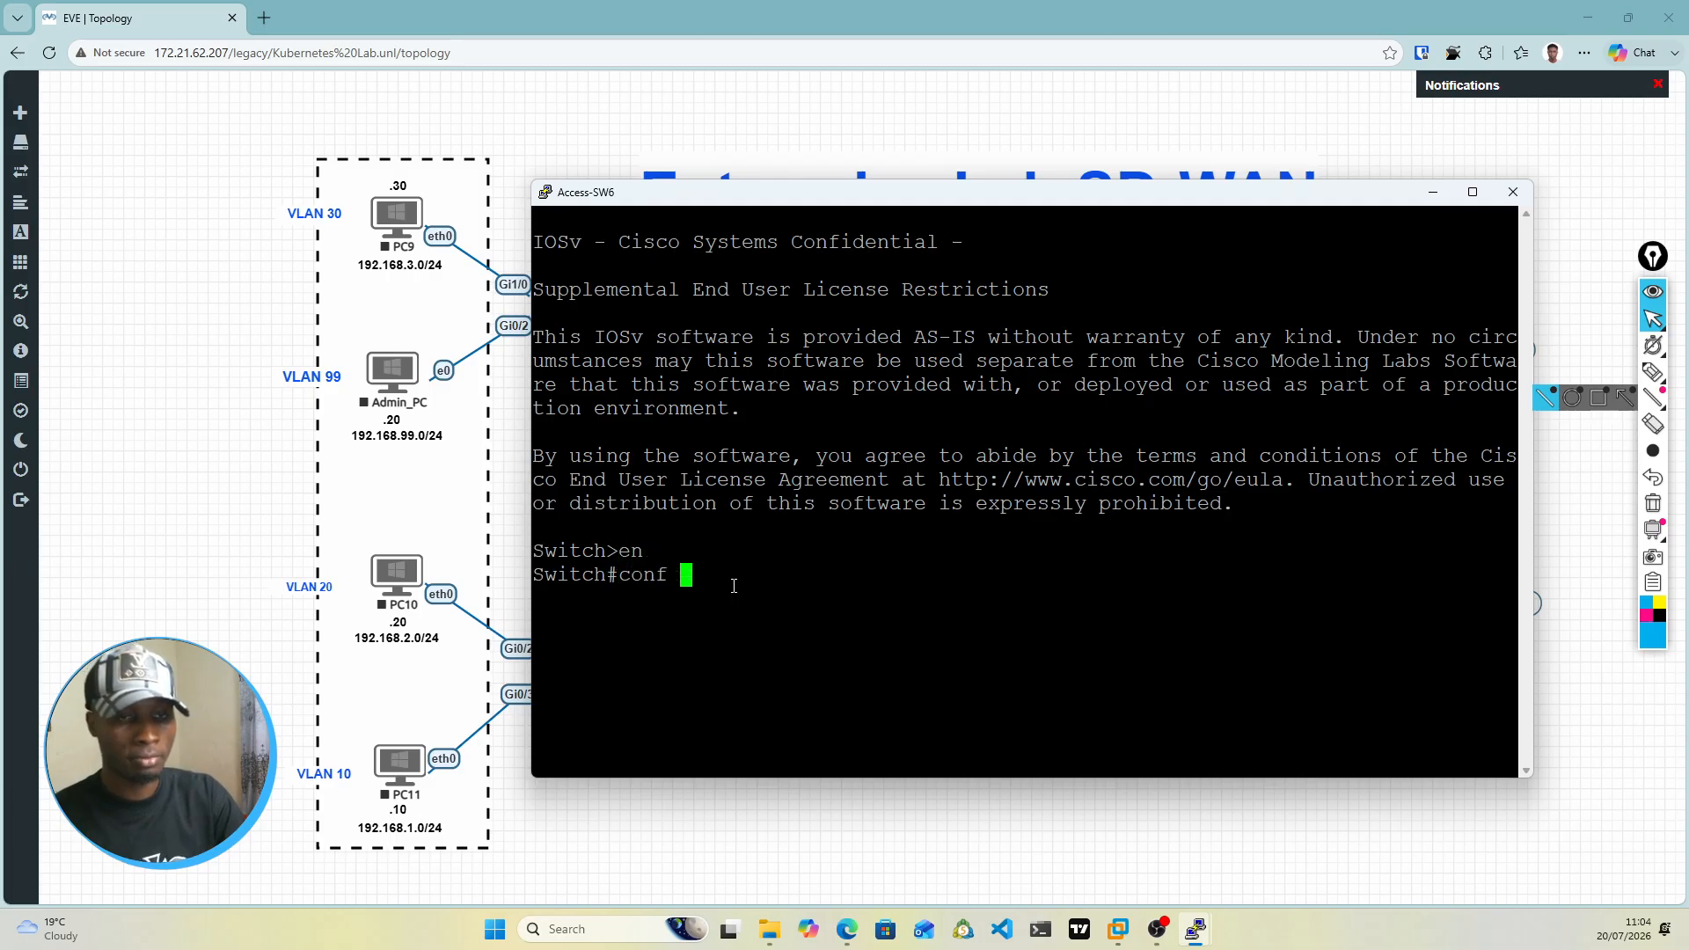
pyautogui.write(' t')
pyautogui.press('Return')
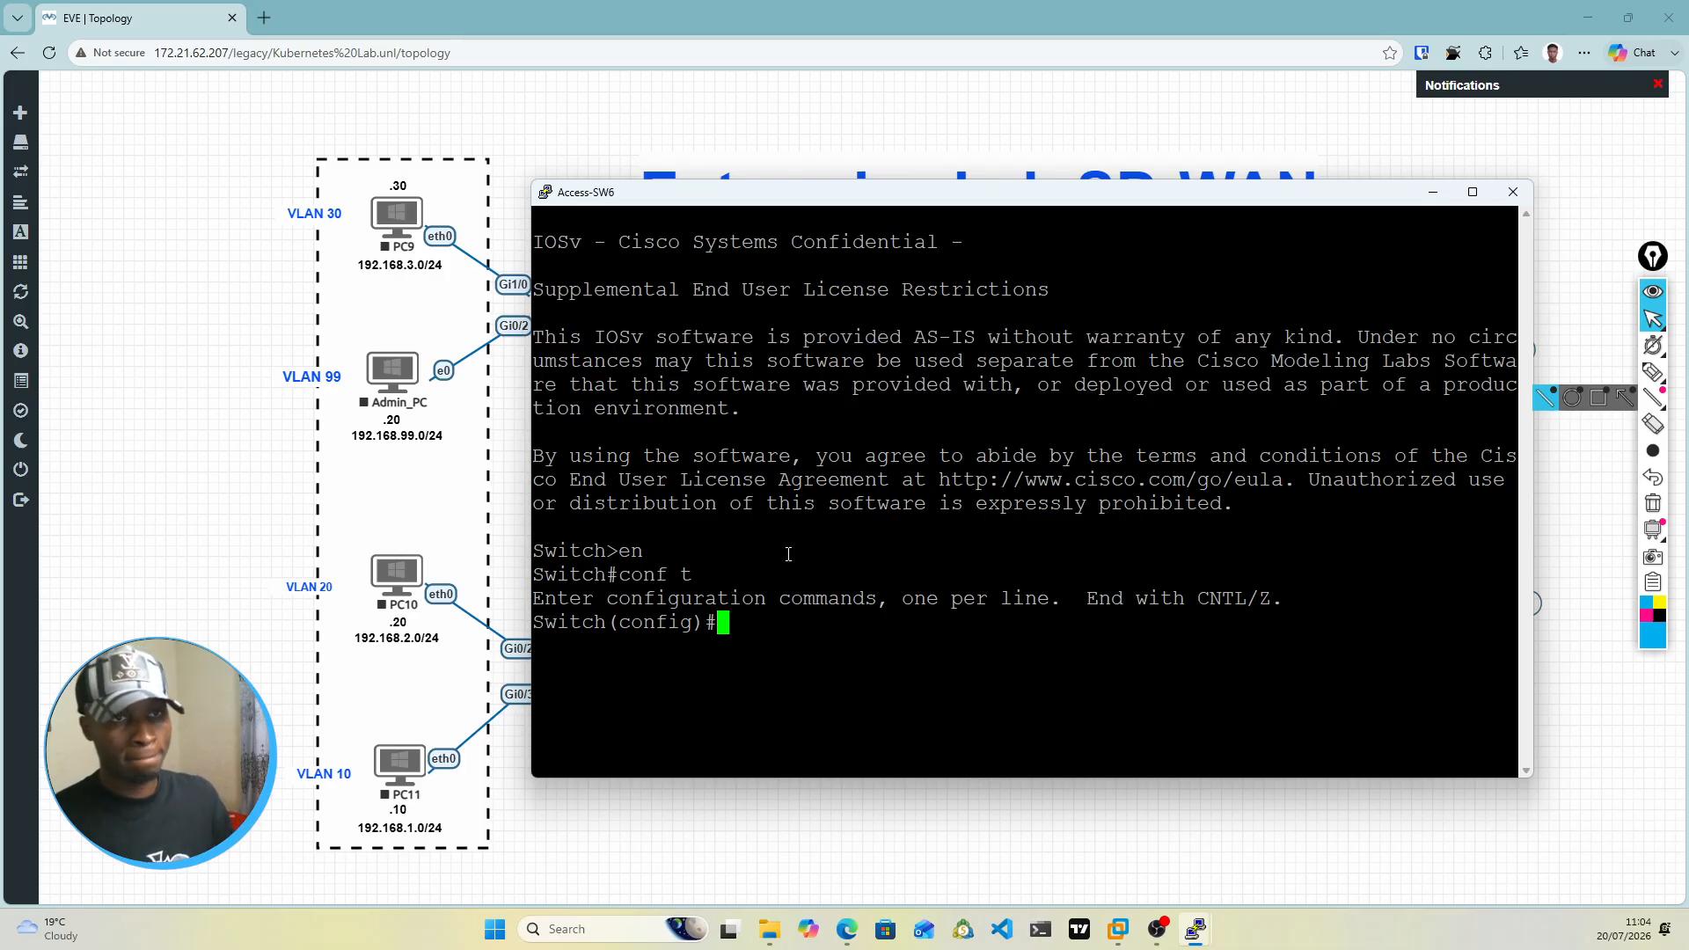
# Step: Set the switch's hostname to Access-Sw2 in the Access-SW6 console
pyautogui.write('hos')
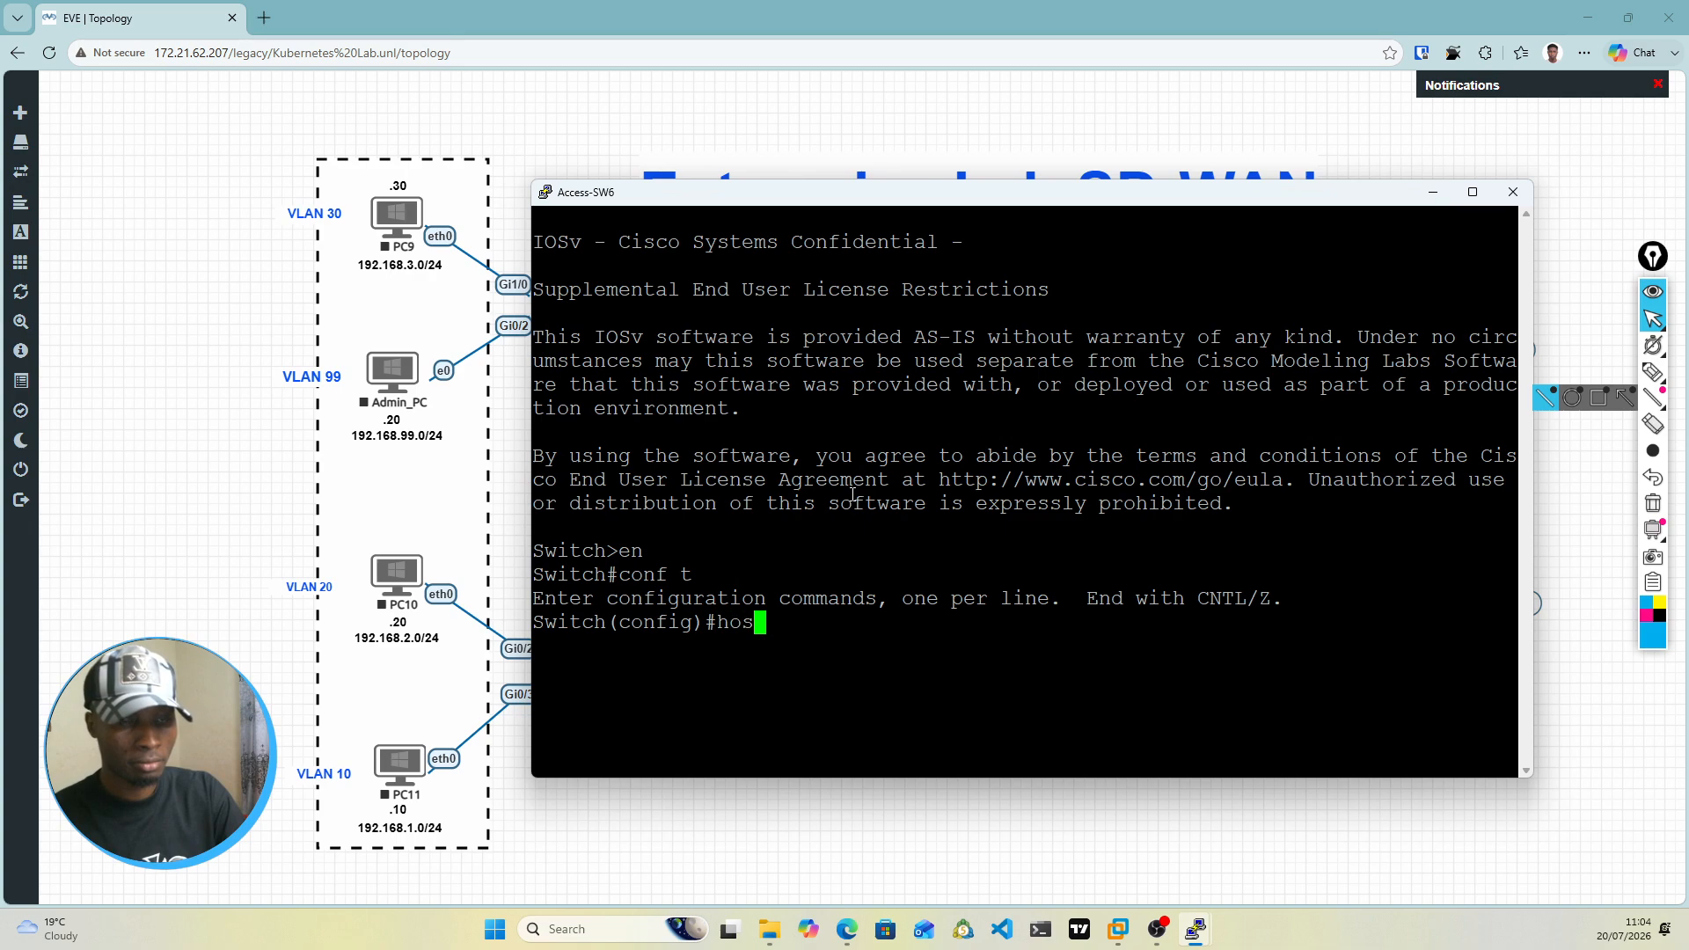
pyautogui.press('Tab')
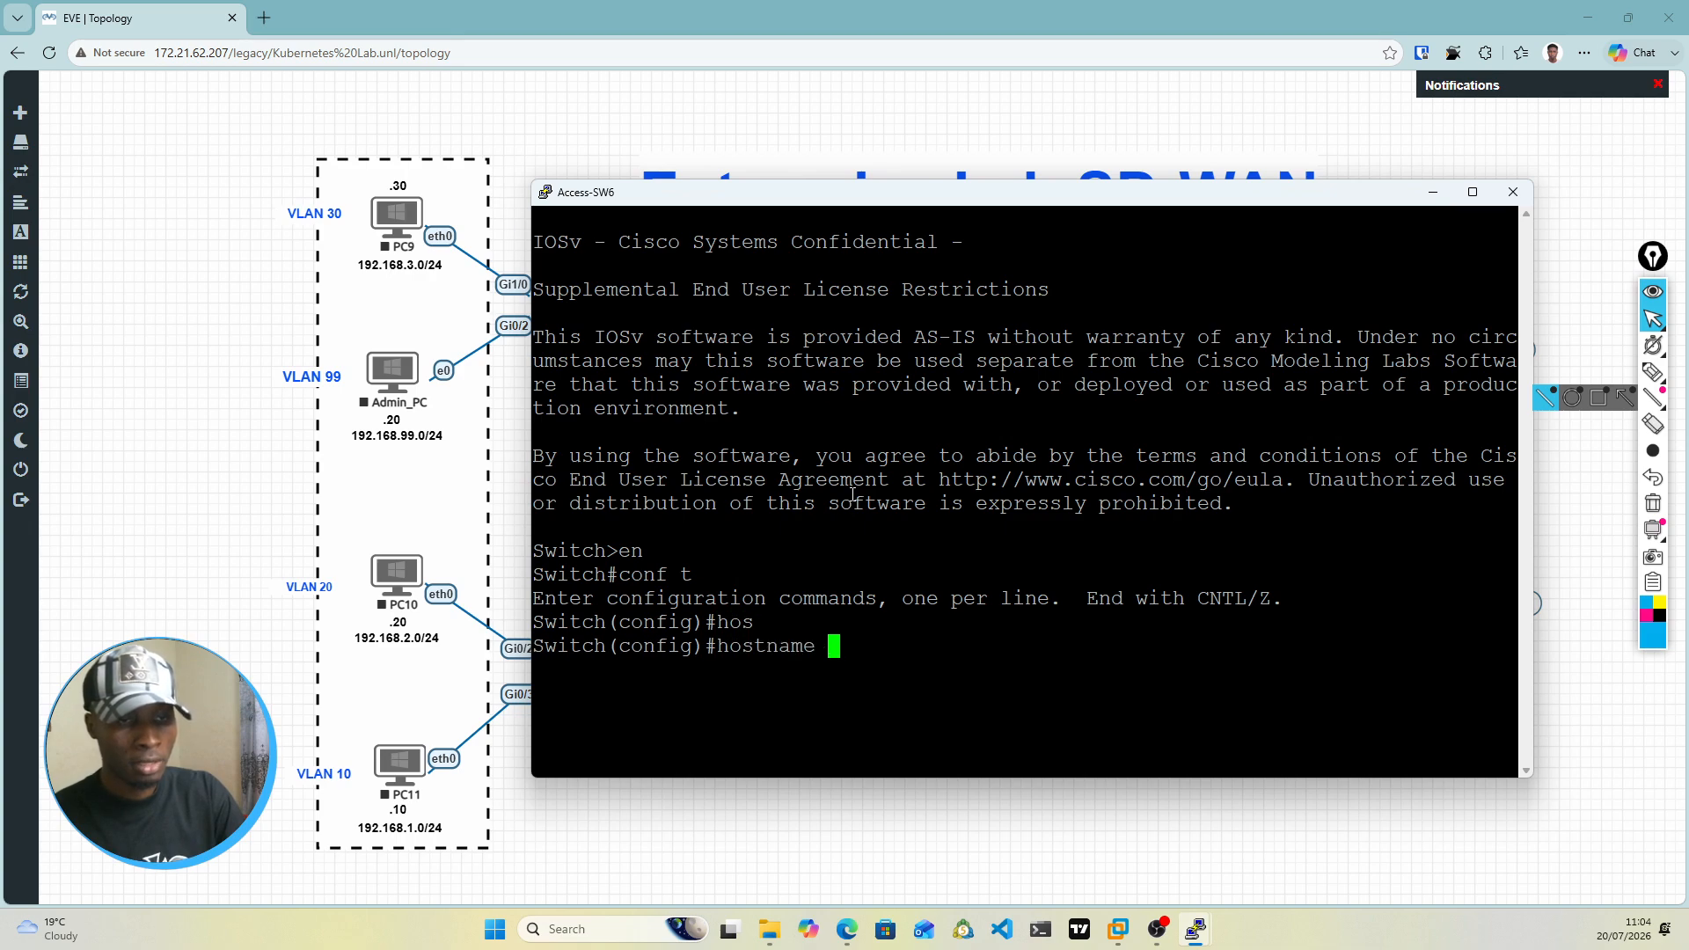
pyautogui.write('Acces')
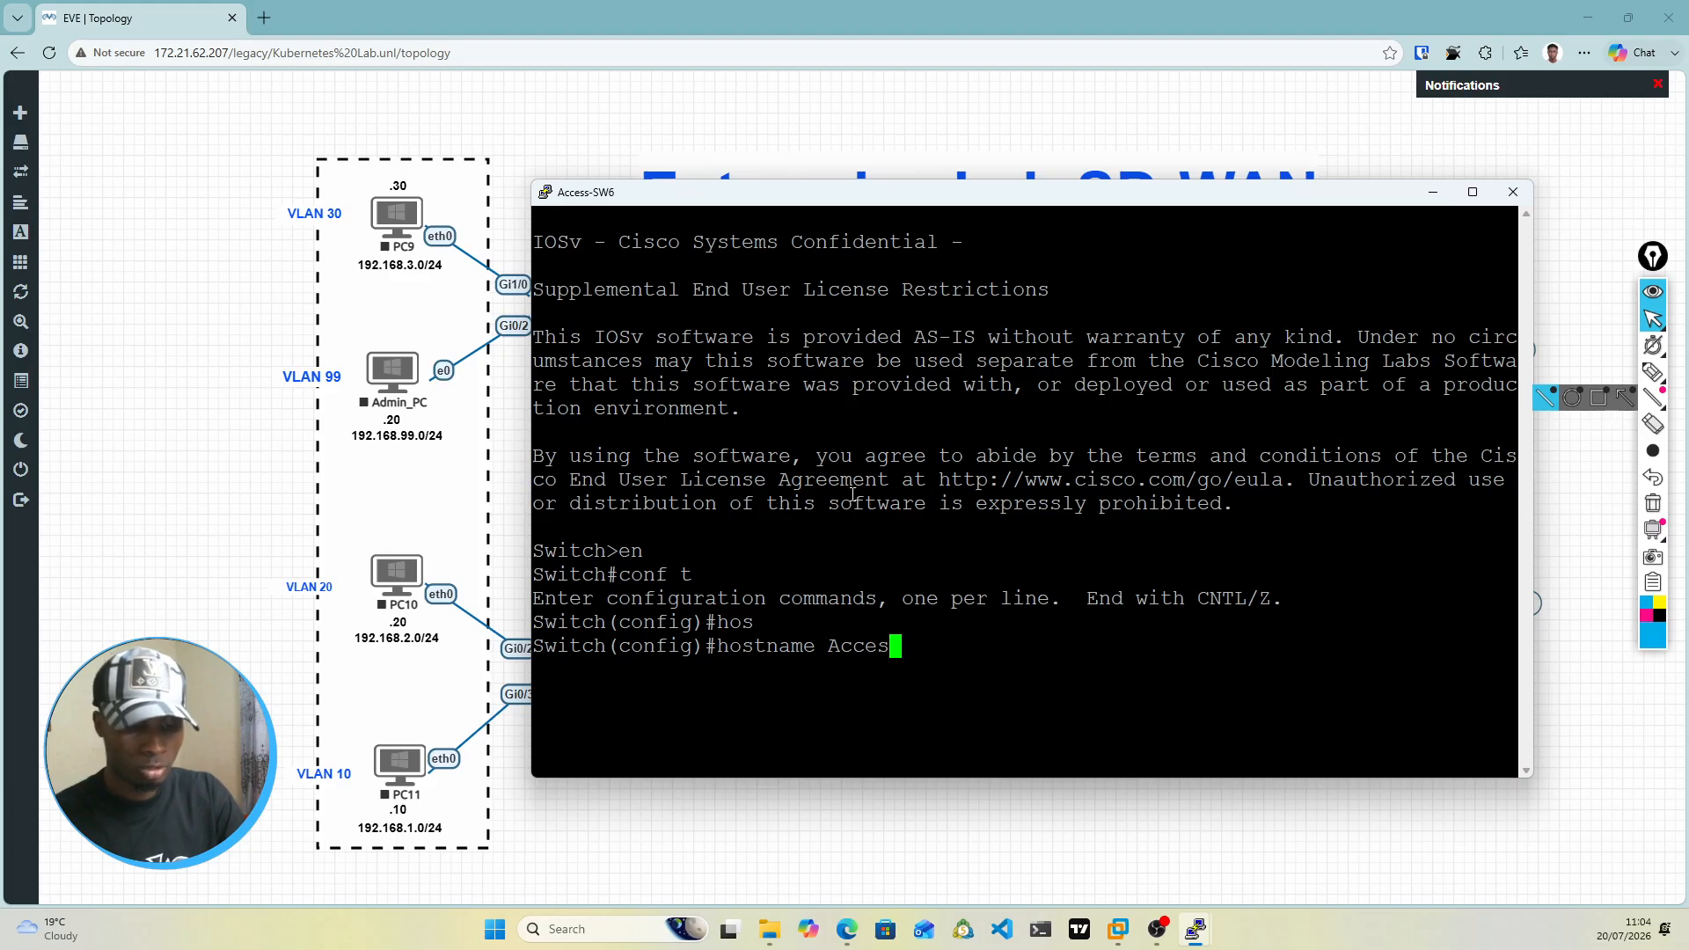
pyautogui.hotkey('ctrl', 'a')
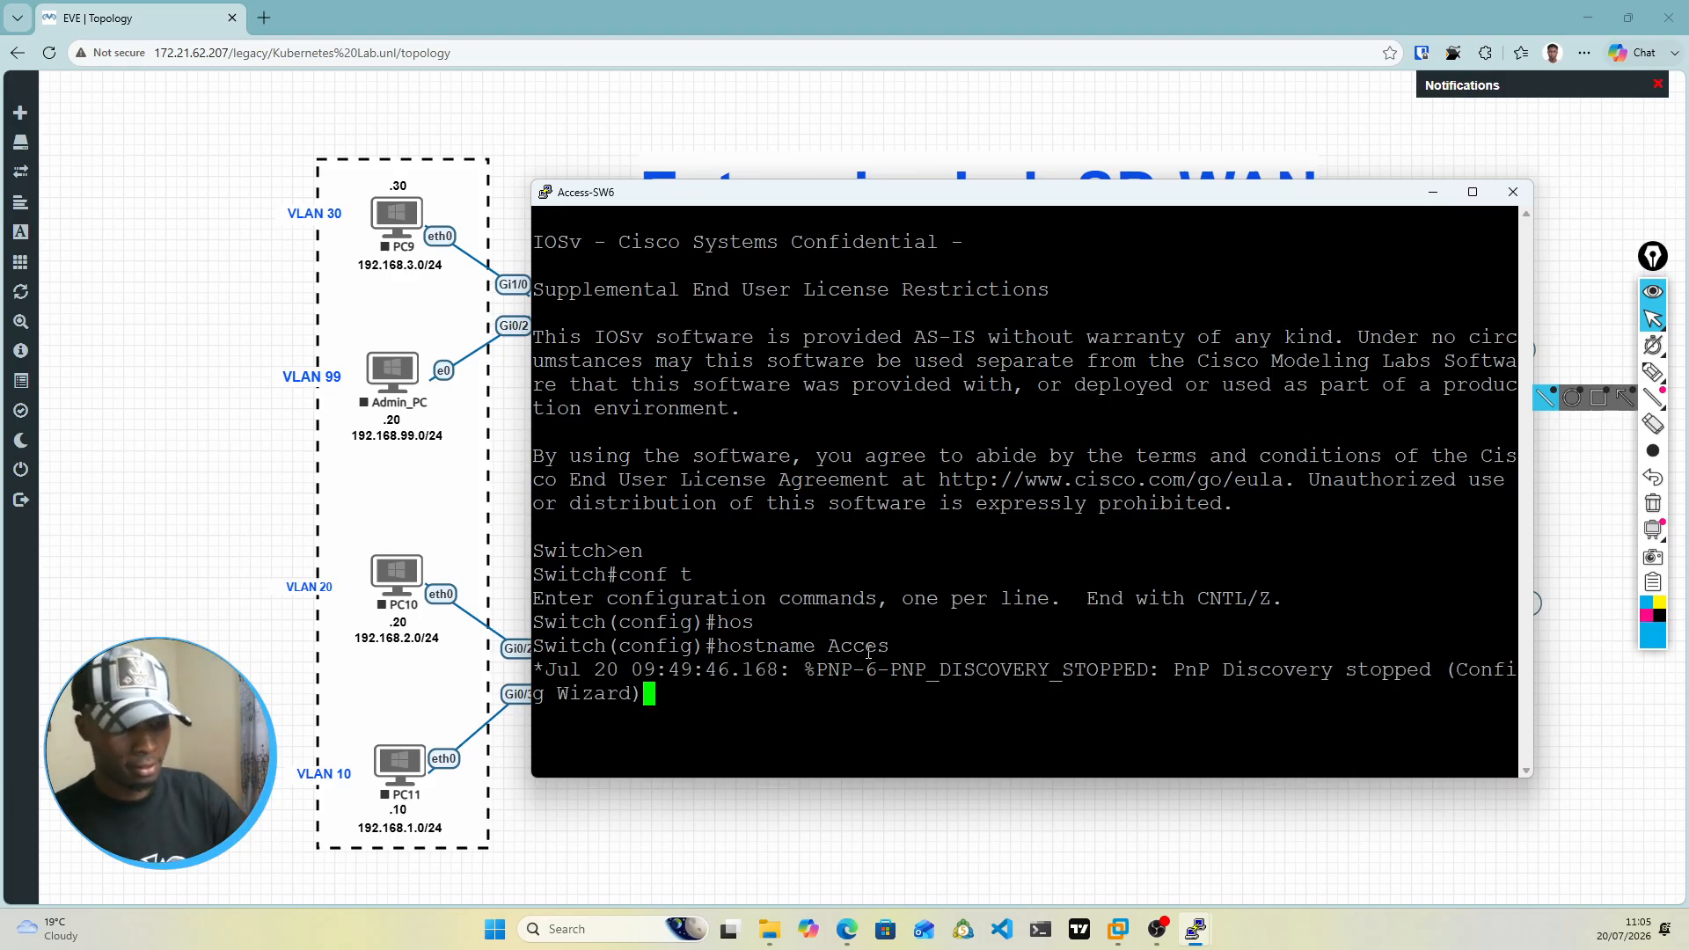
pyautogui.press('Return')
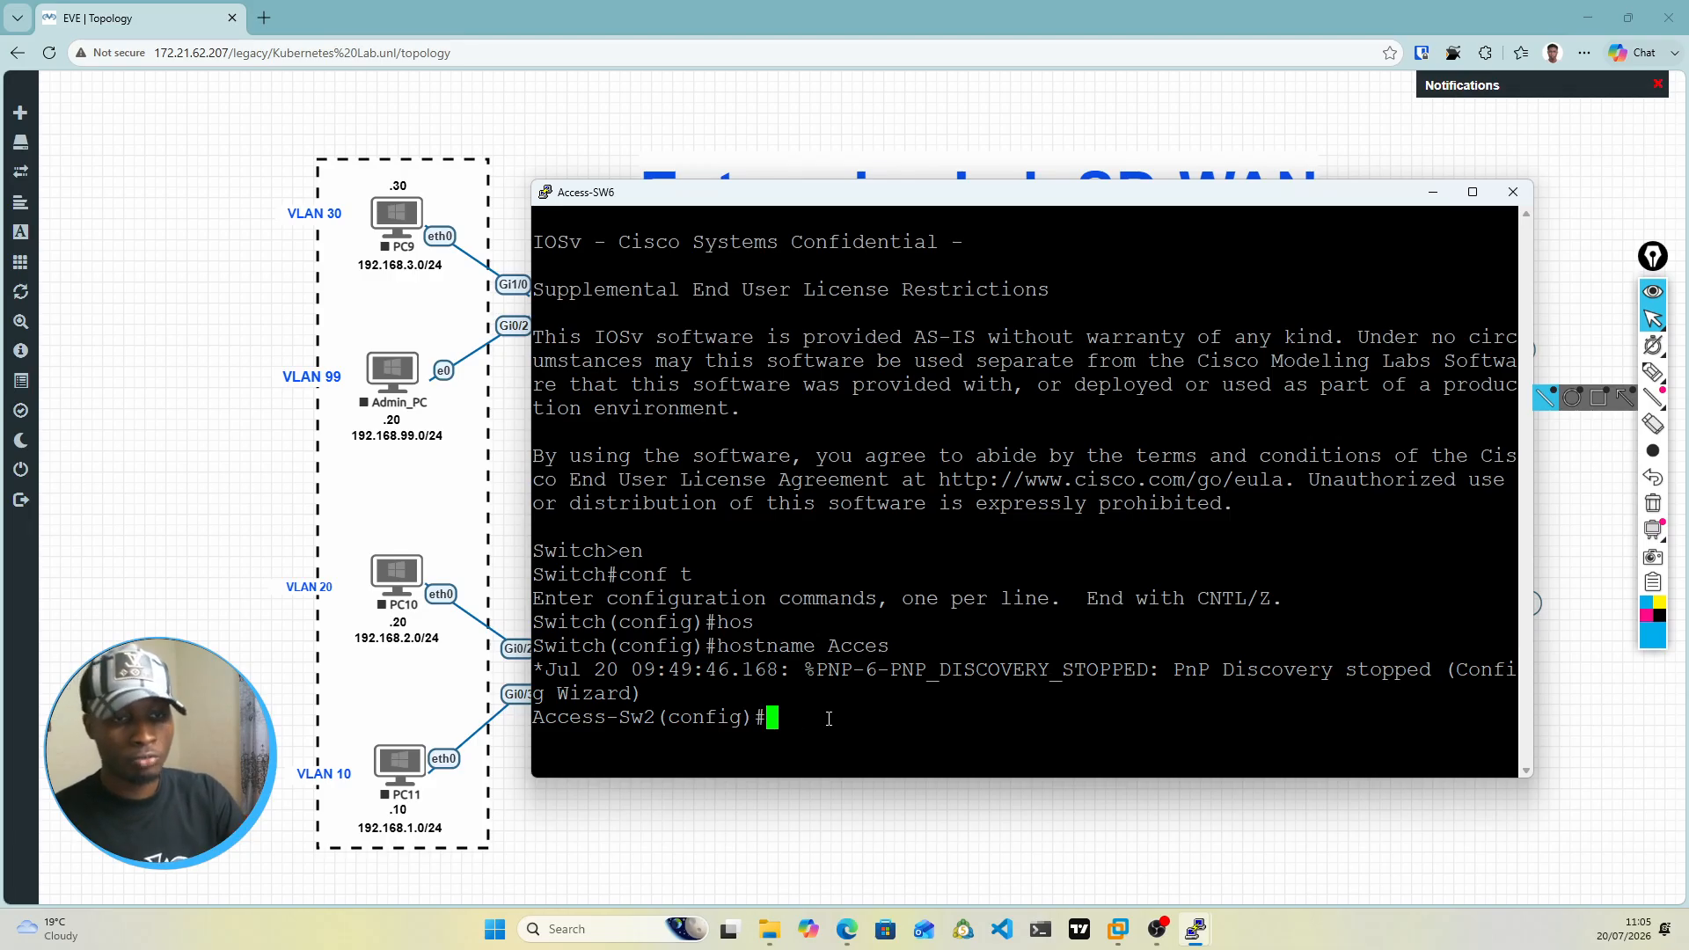
# Step: Create VLAN 10 on Access-Sw2 and name it Users
pyautogui.write('vlan')
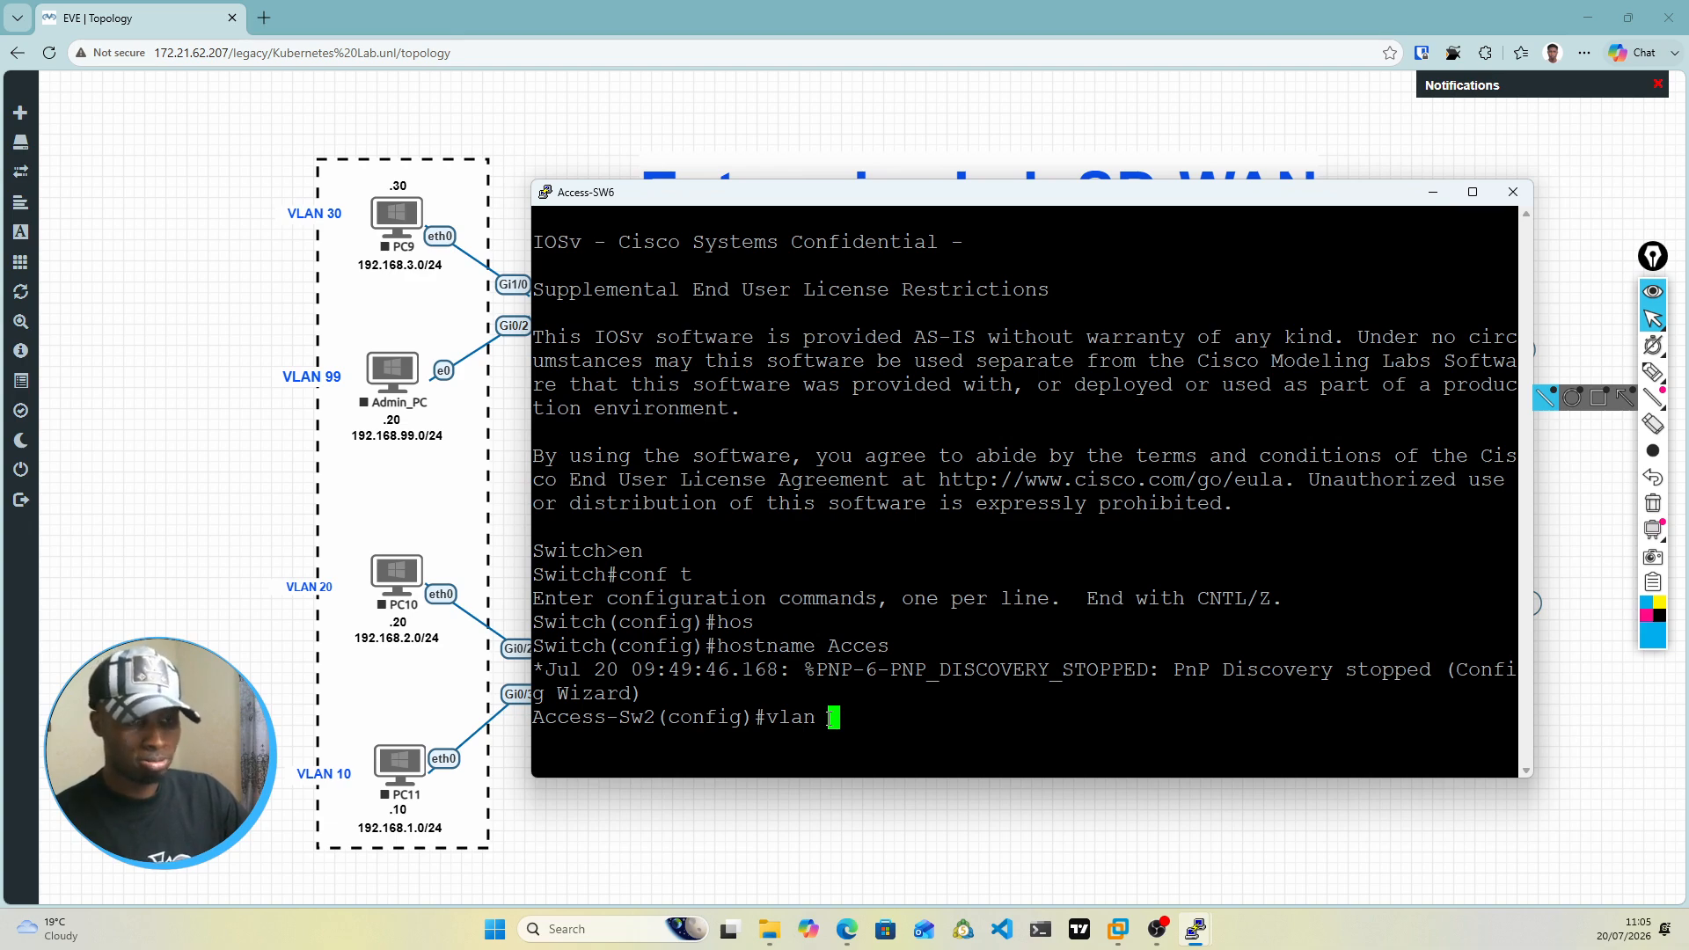
pyautogui.write('10')
pyautogui.press('Return')
pyautogui.write('na')
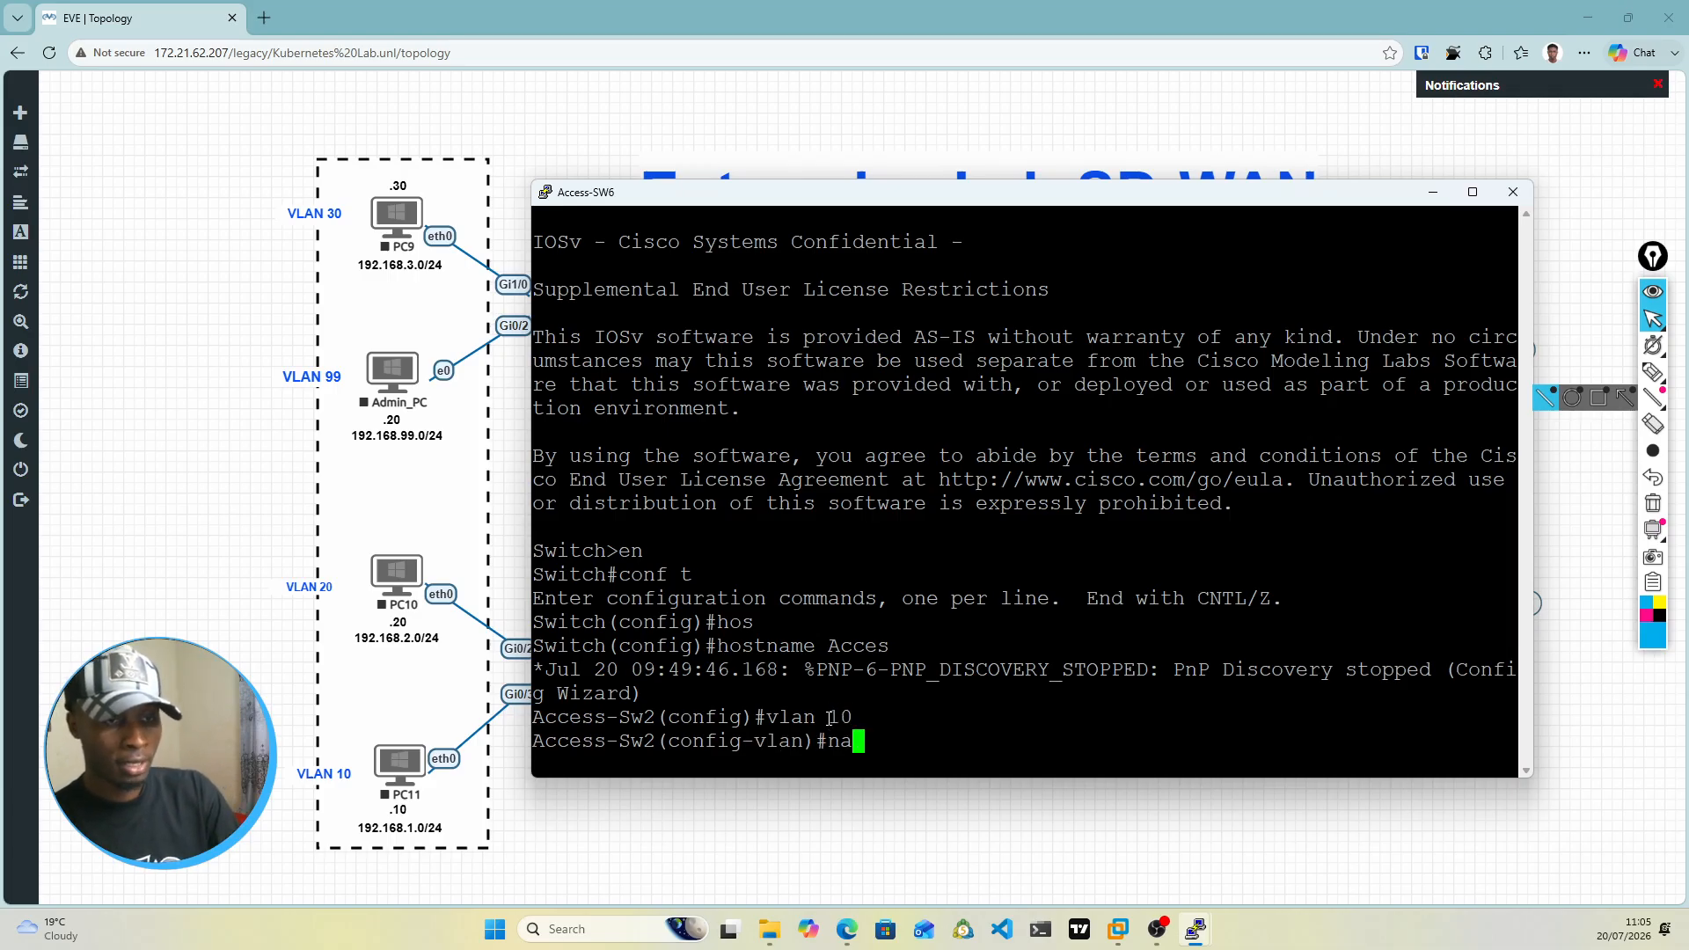
pyautogui.write('me Users')
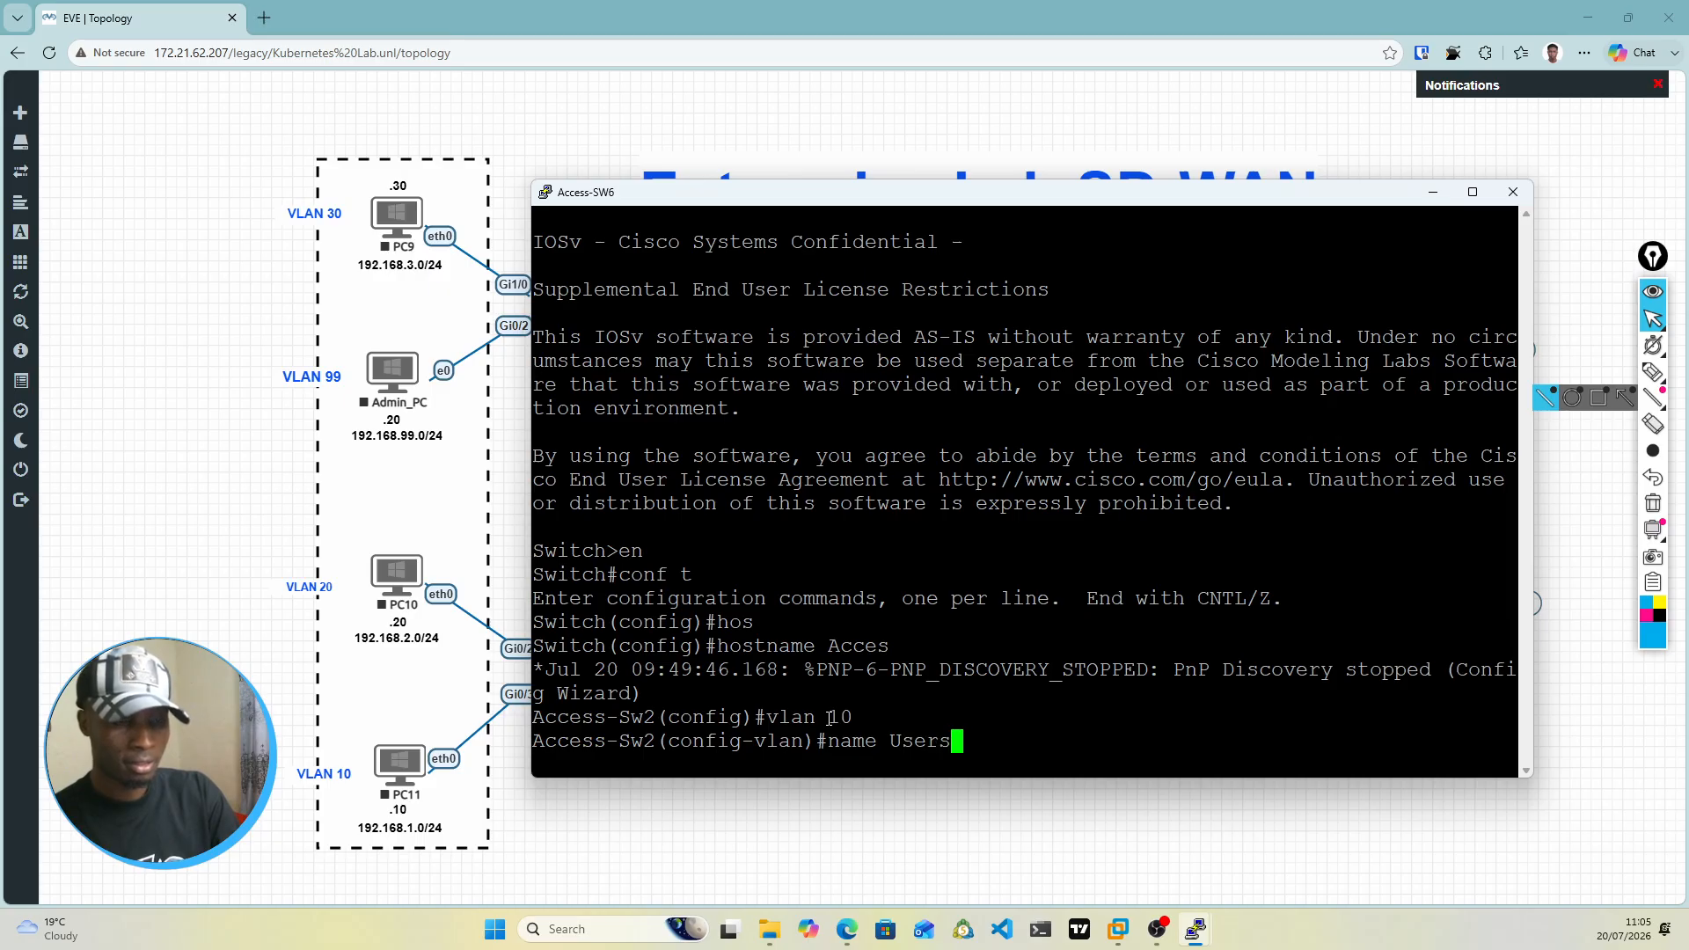
pyautogui.press('Return')
# Step: Create VLAN 20 on Access-Sw2 and name it HR
pyautogui.write('vlan 20')
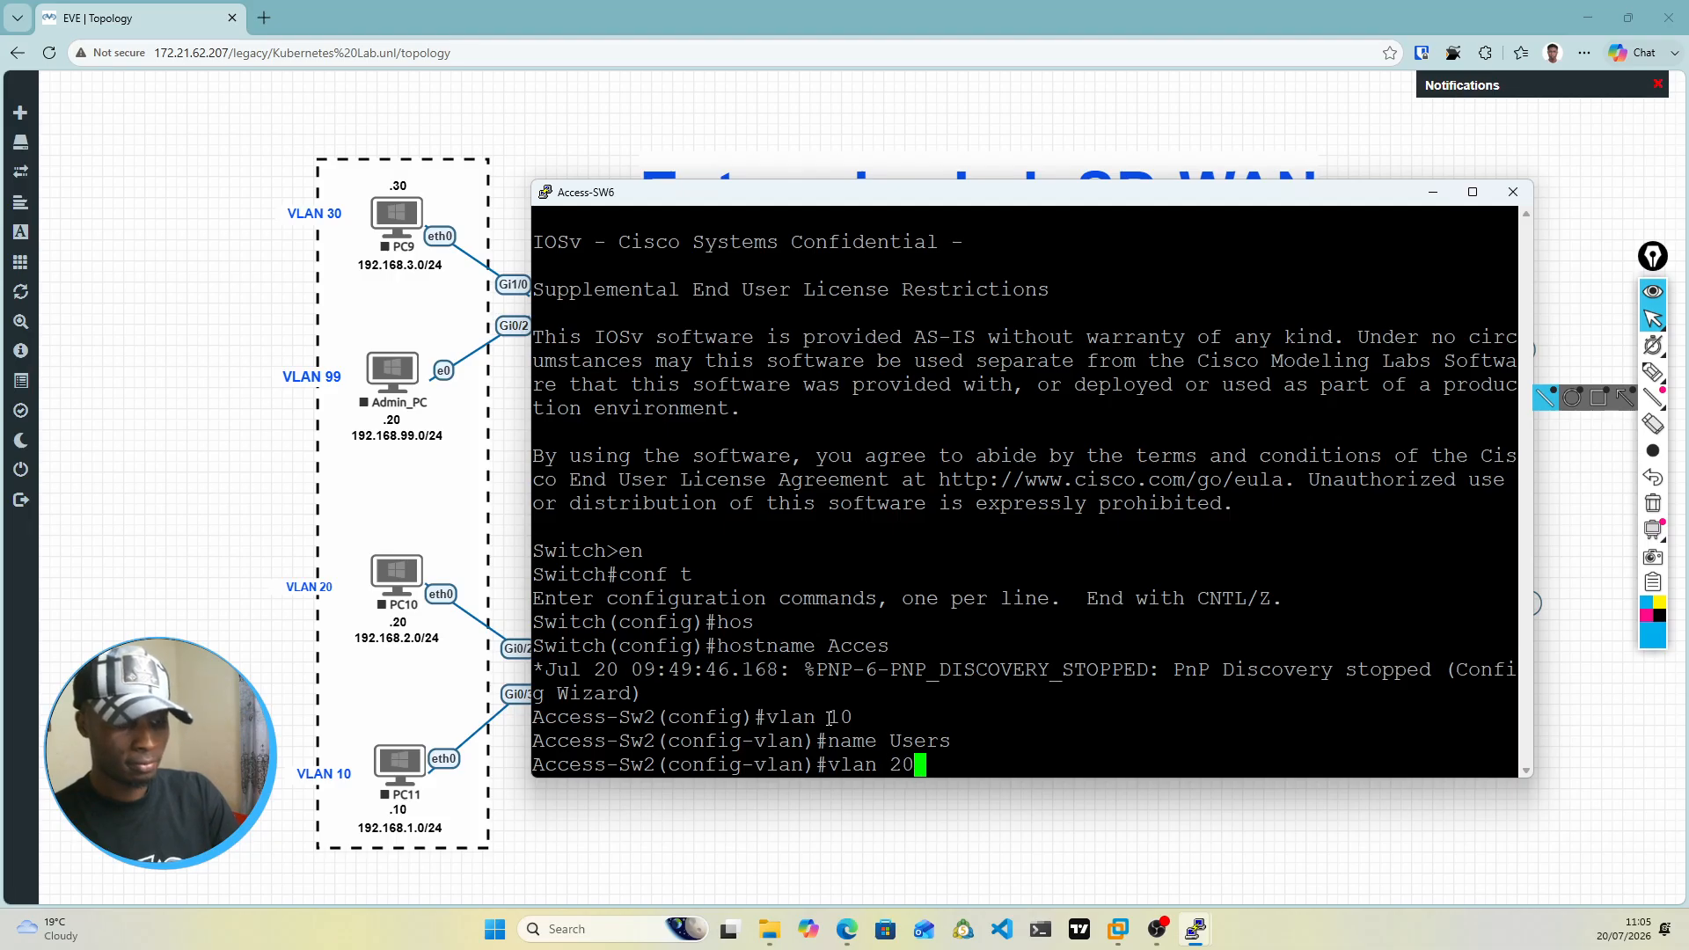
pyautogui.press('Return')
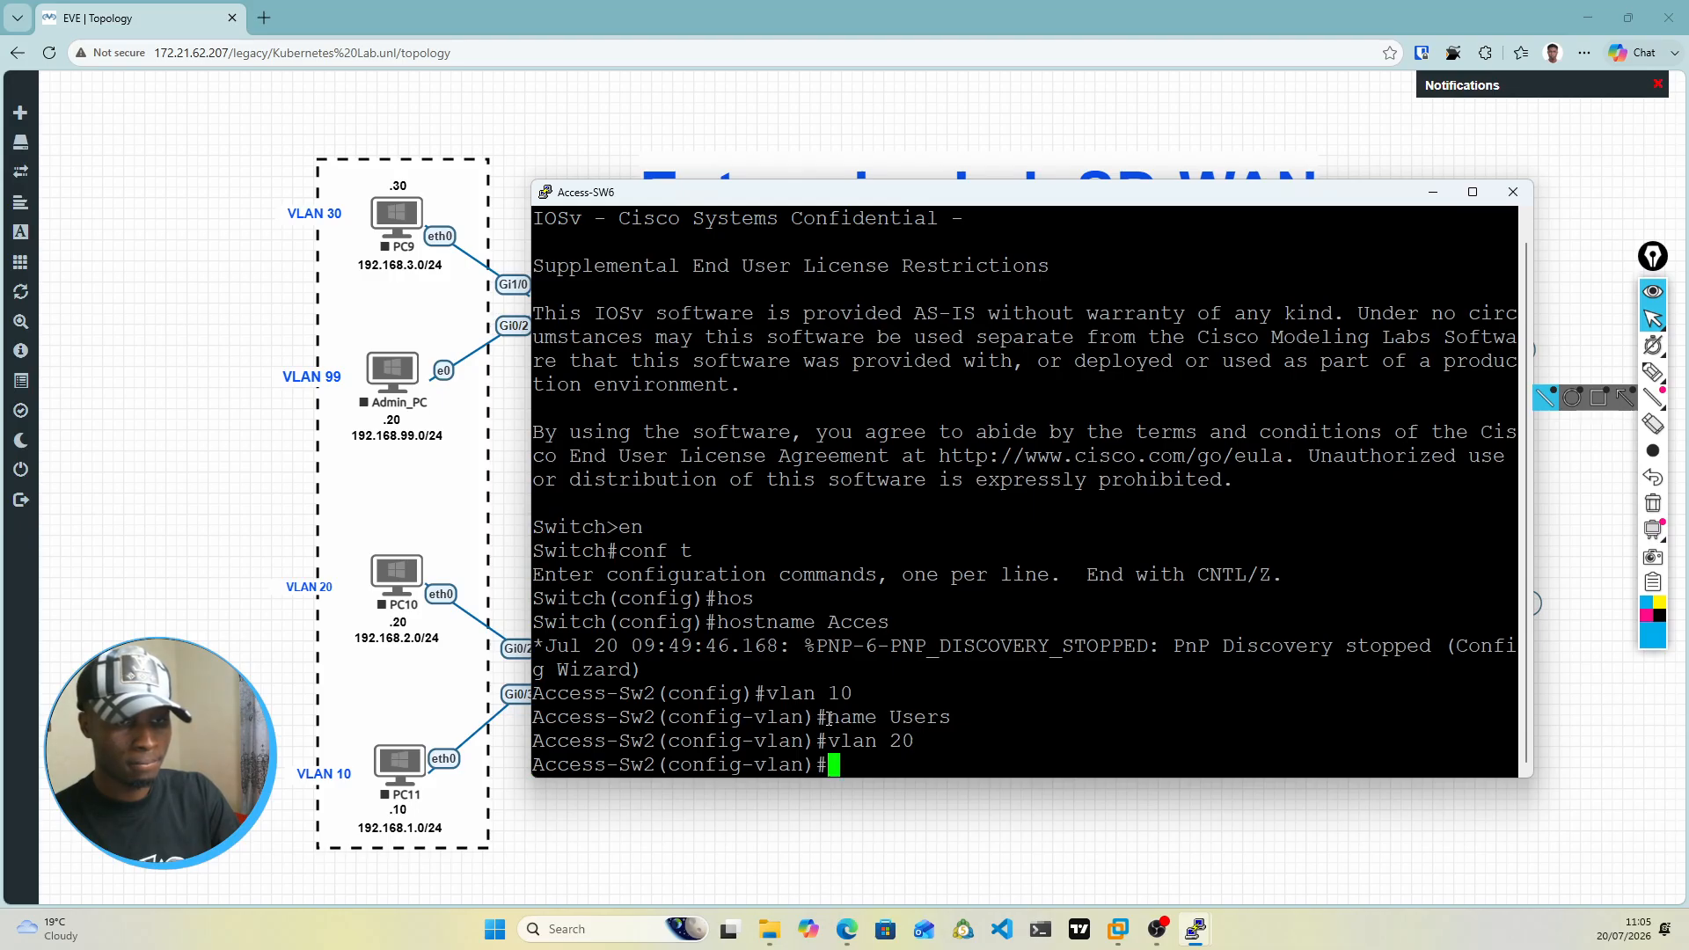
pyautogui.write('name ')
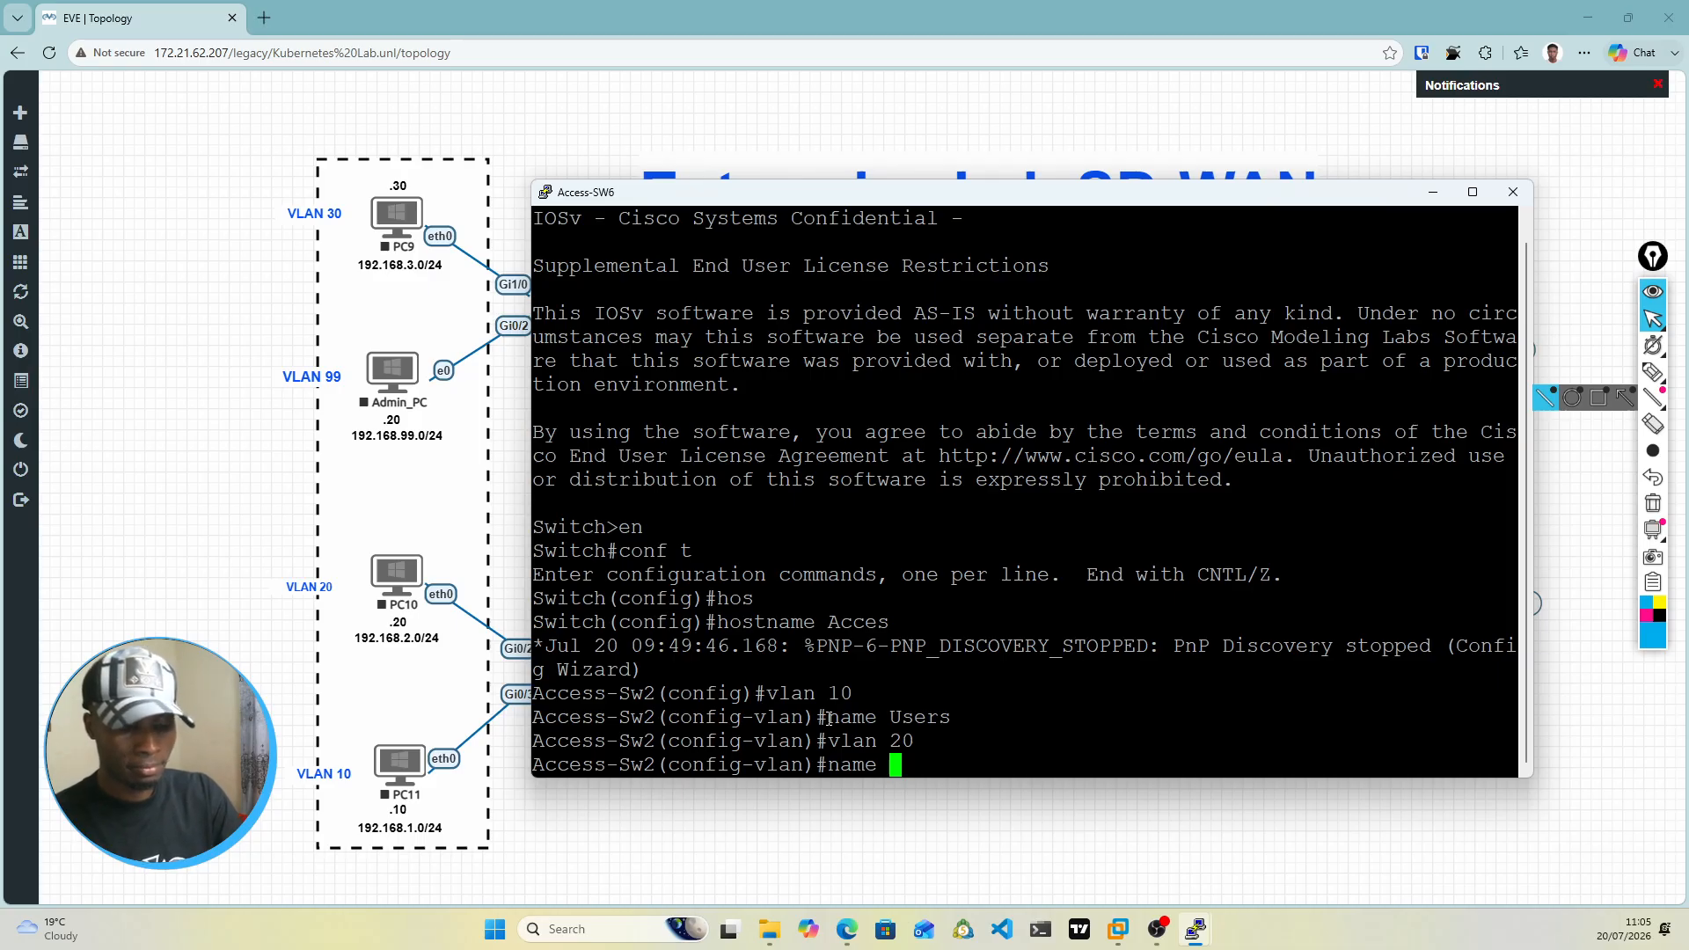
pyautogui.write('HR')
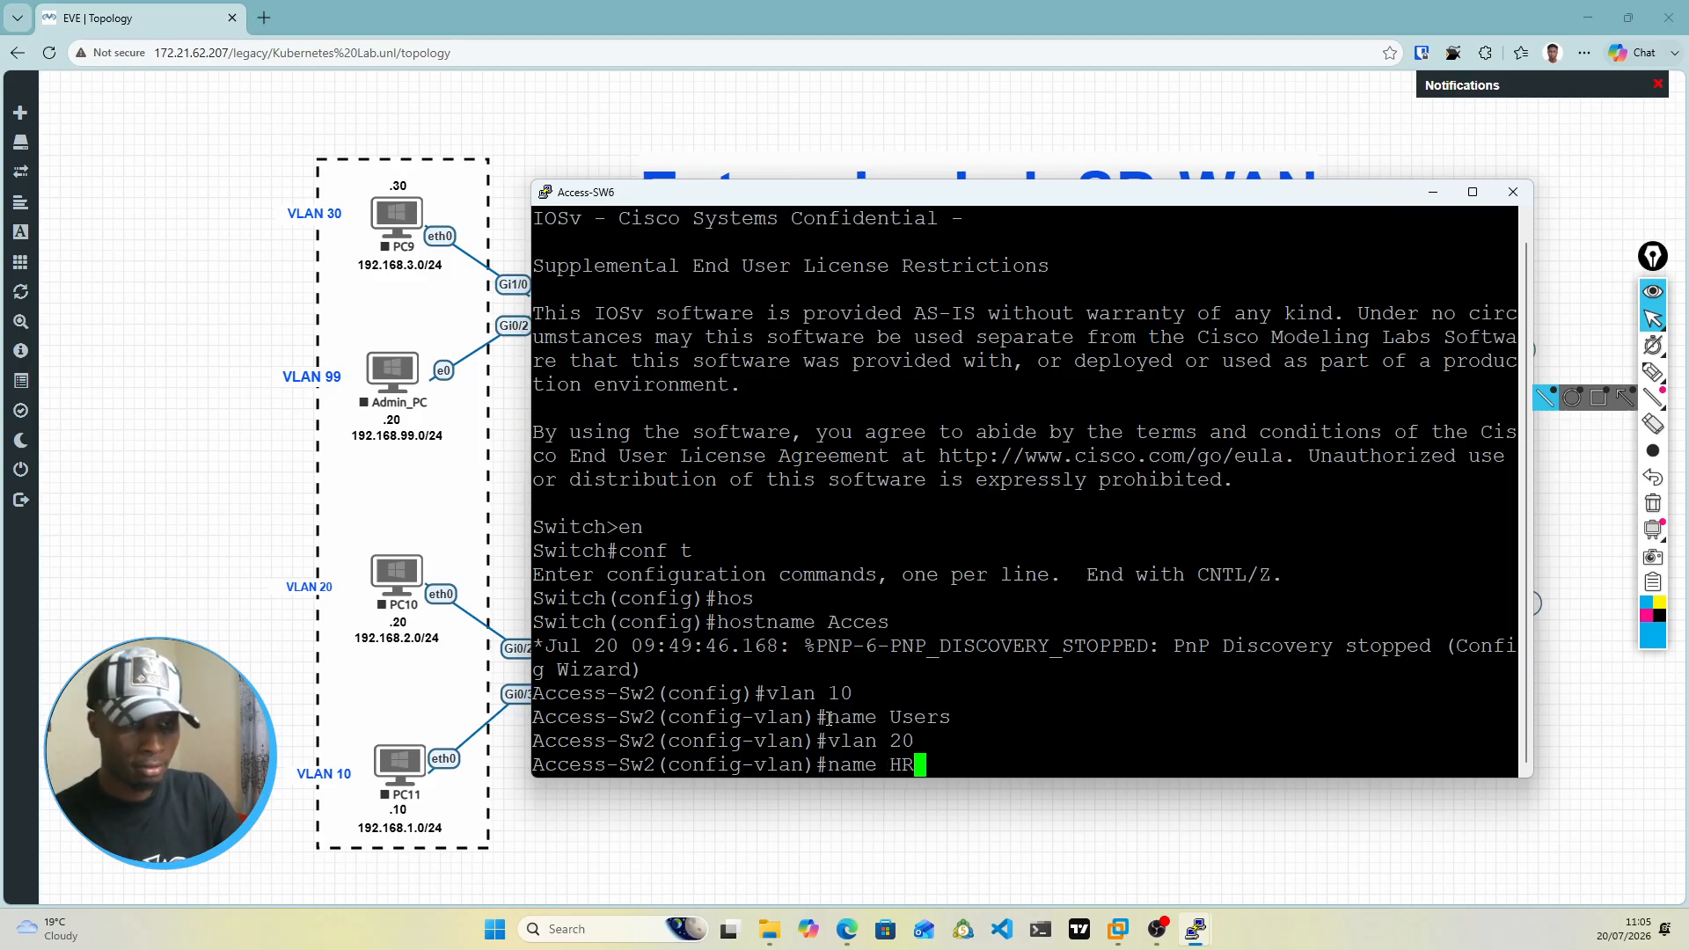
pyautogui.press('Return')
# Step: Create VLAN 30 on Access-Sw2 and name it Finance
pyautogui.write('vlan 30')
pyautogui.press('Return')
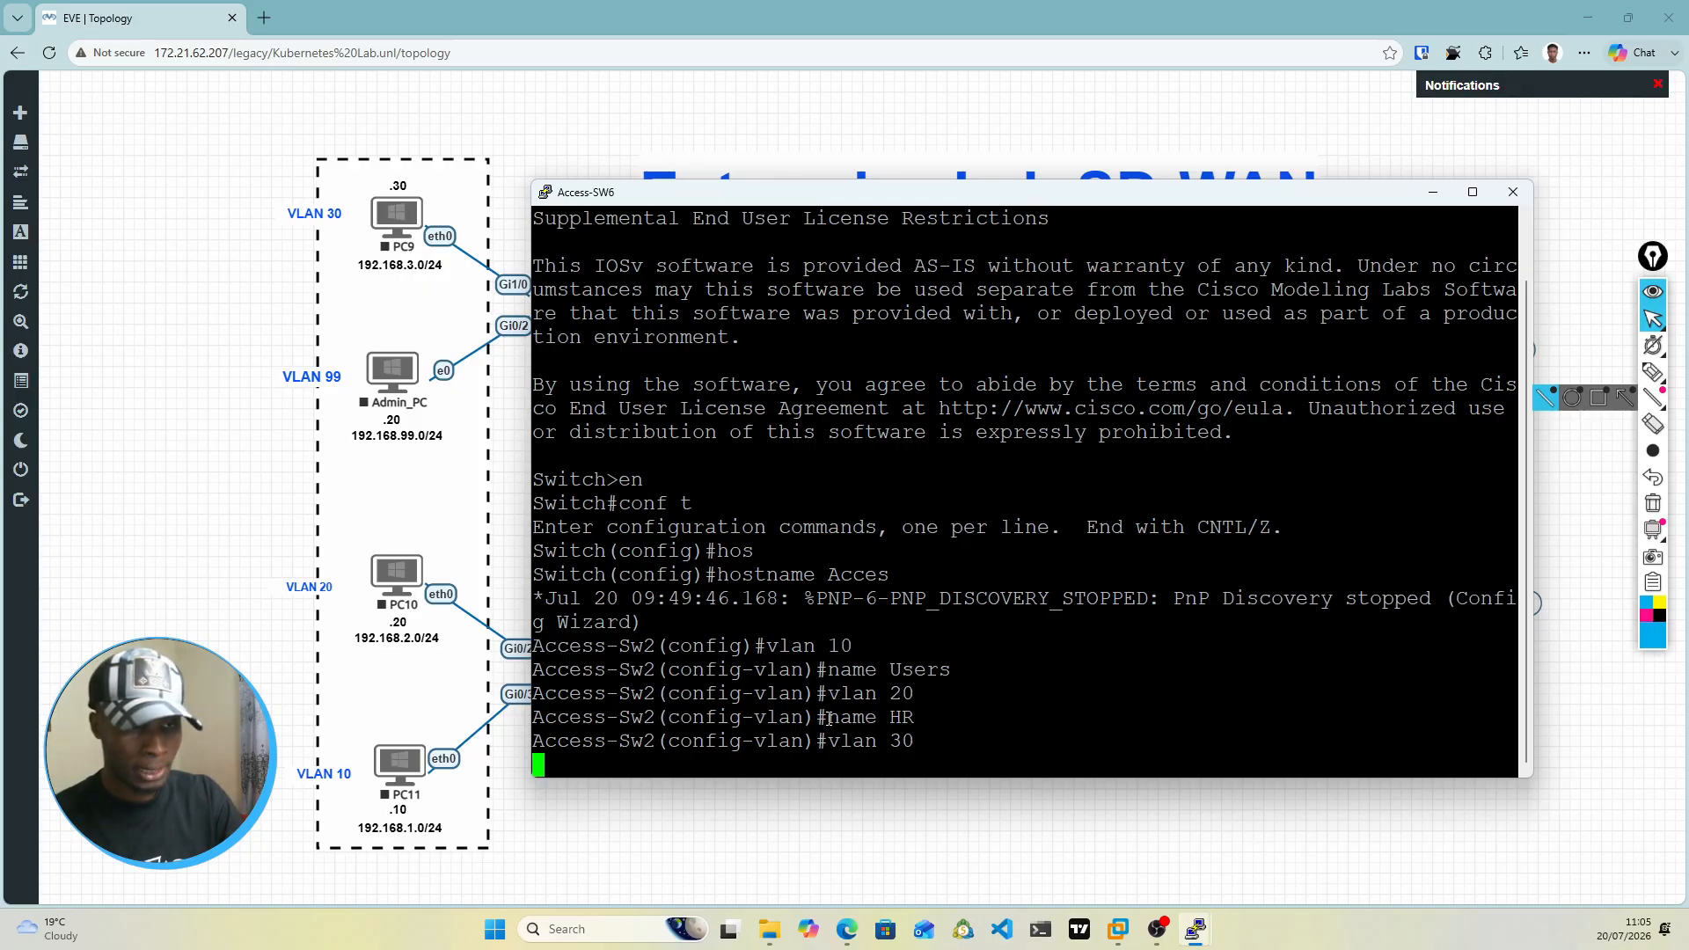
pyautogui.write('nam')
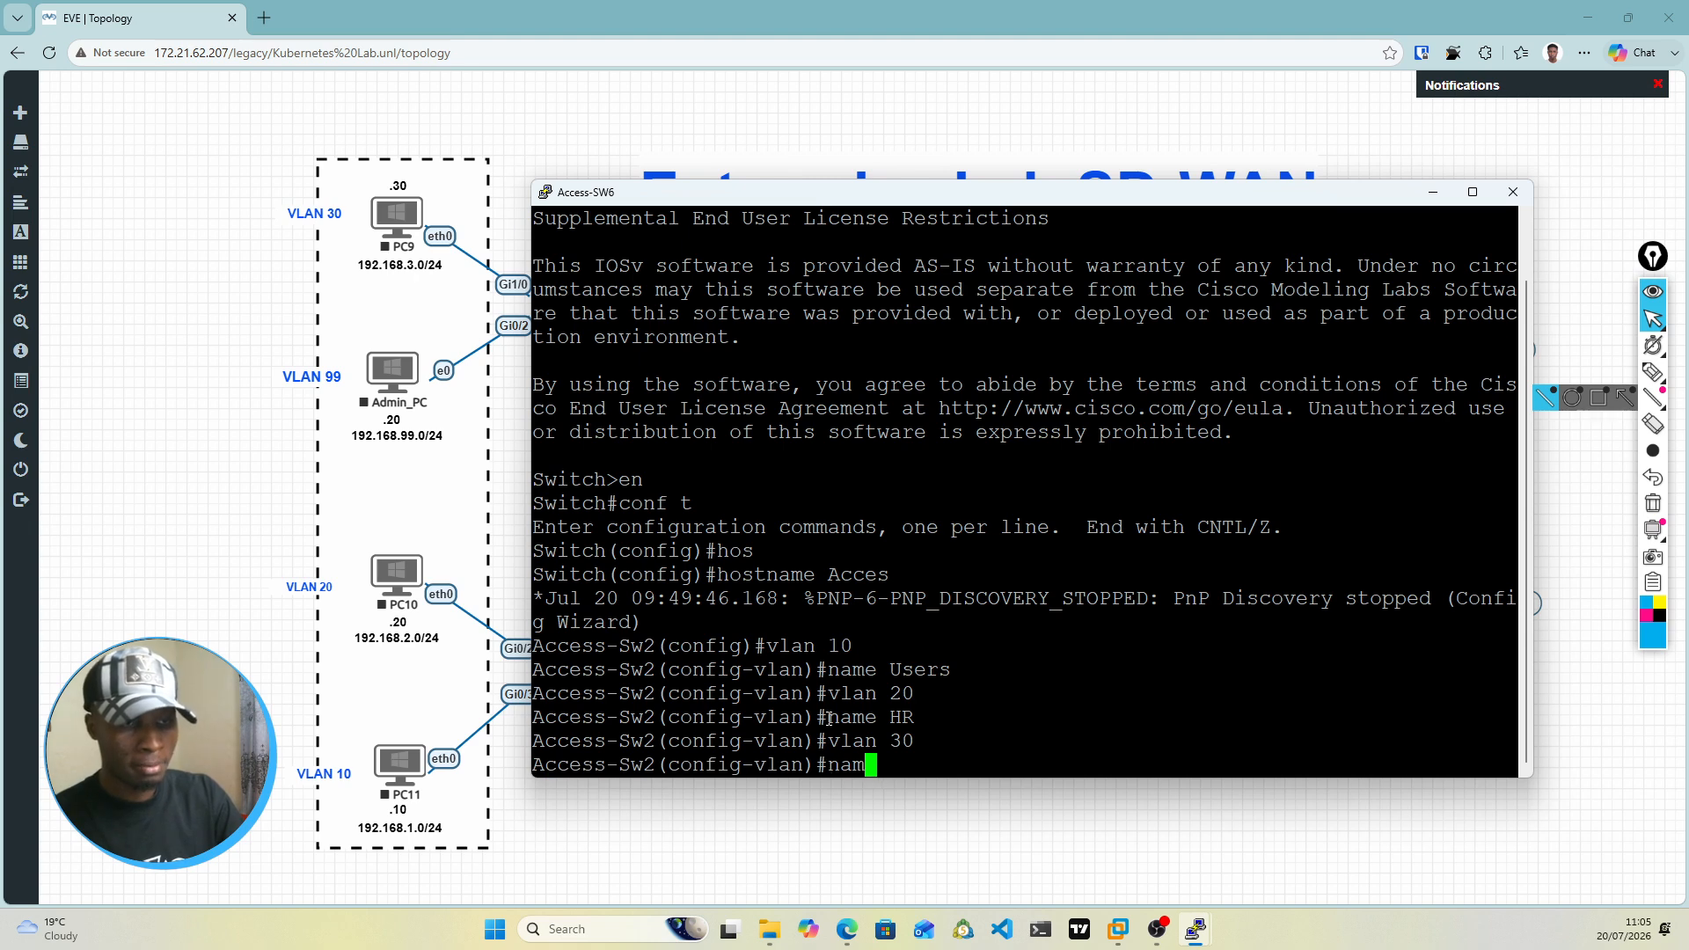
pyautogui.write('e Finance')
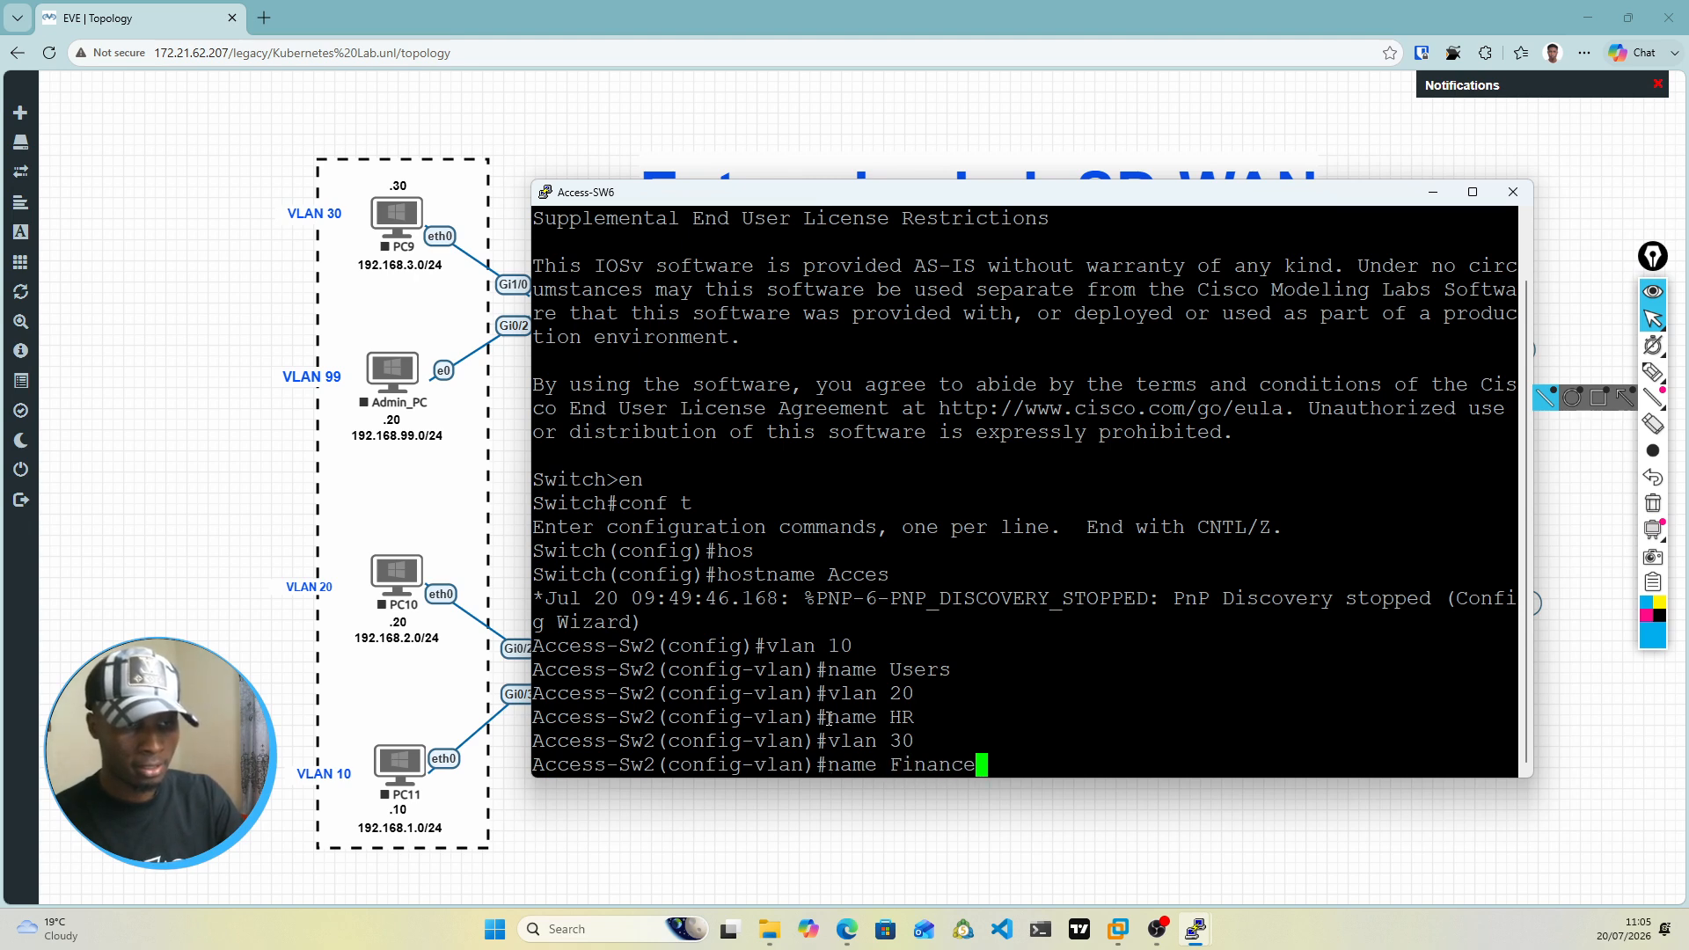
pyautogui.press('Return')
# Step: Create VLAN 99 on Access-Sw2, name it Mgmt, and exit VLAN configuration mode
pyautogui.write('vlan 99')
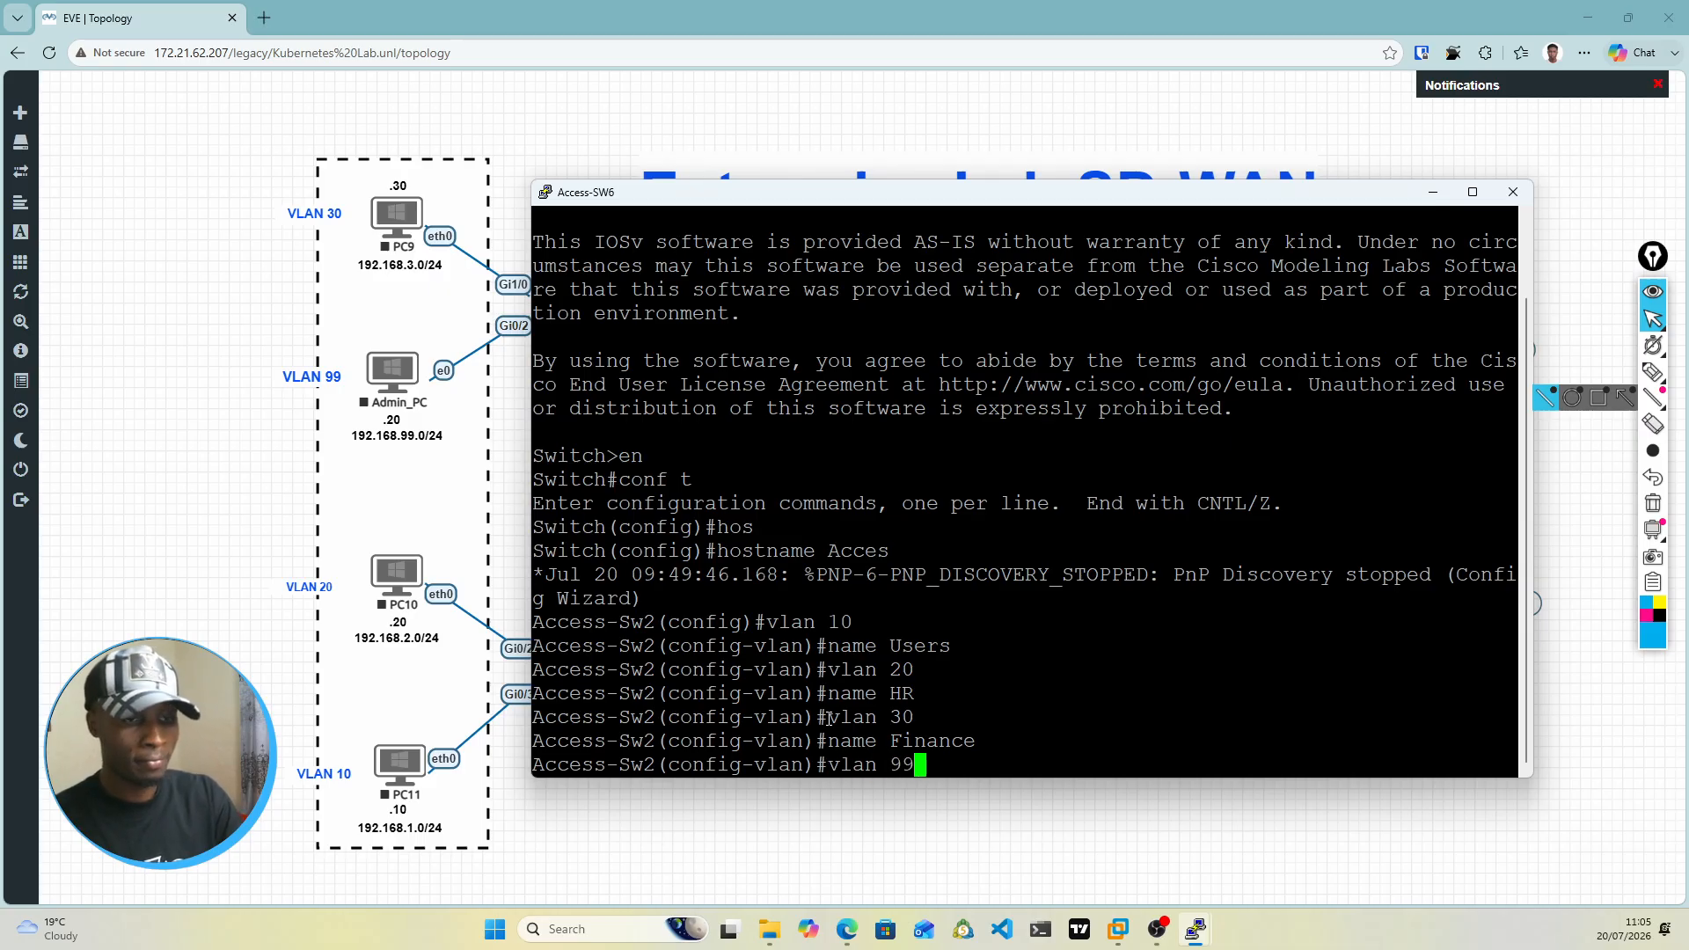
pyautogui.press('Return')
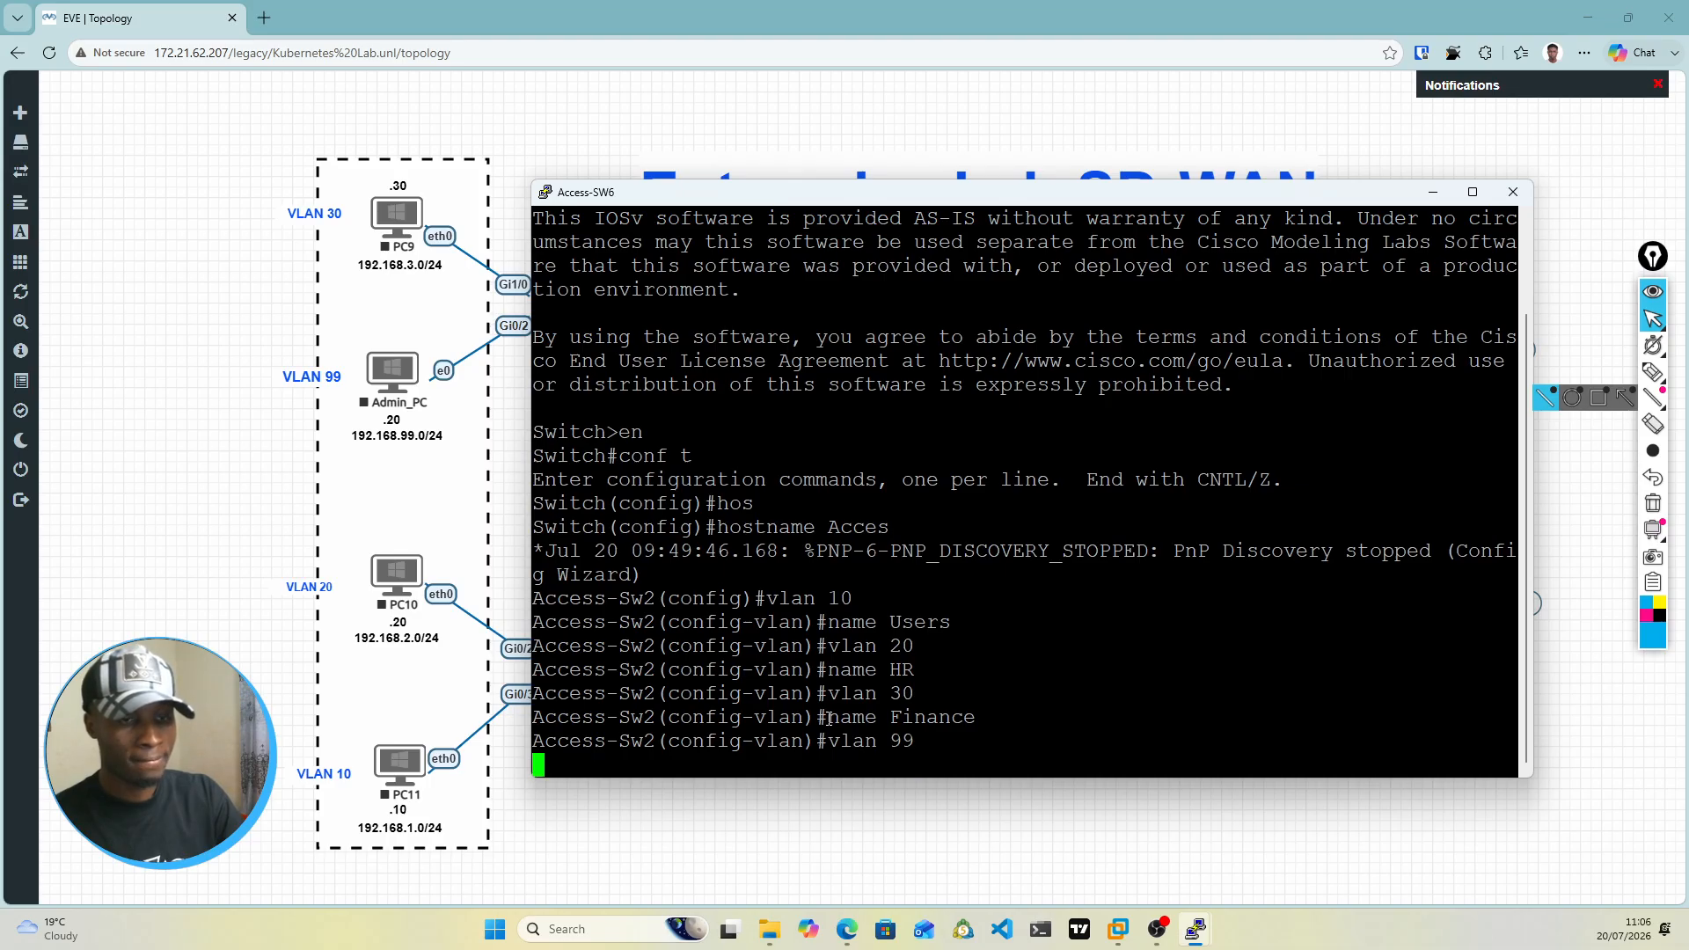
pyautogui.write('name ')
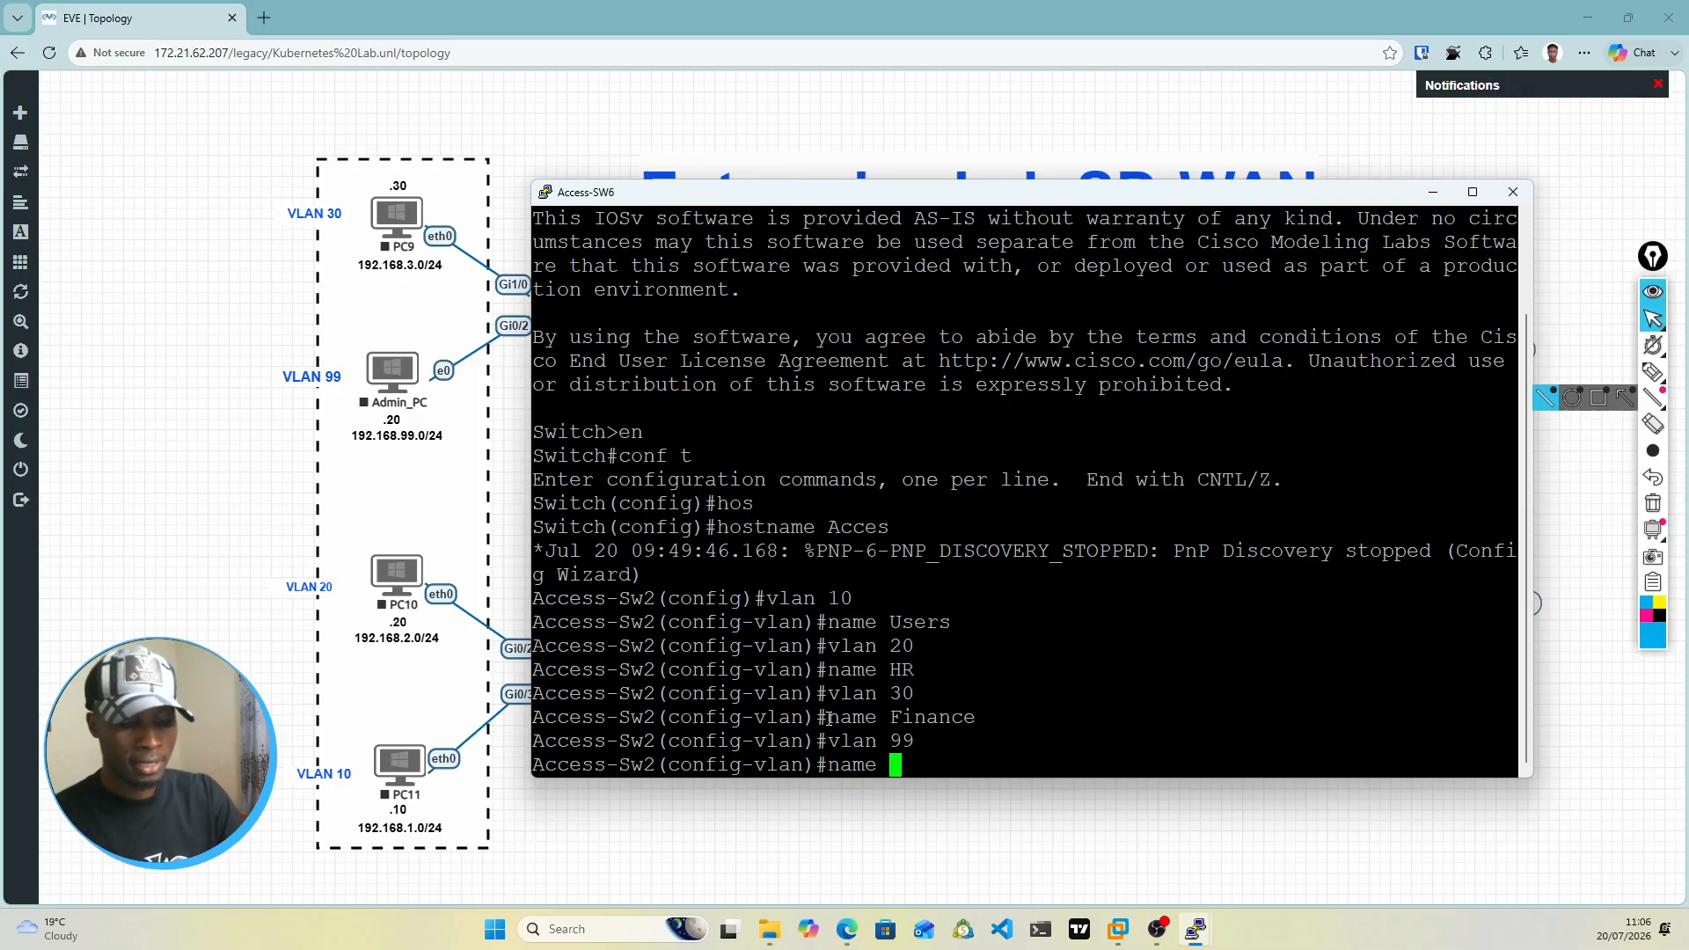
pyautogui.write('Mgmt')
pyautogui.press('Return')
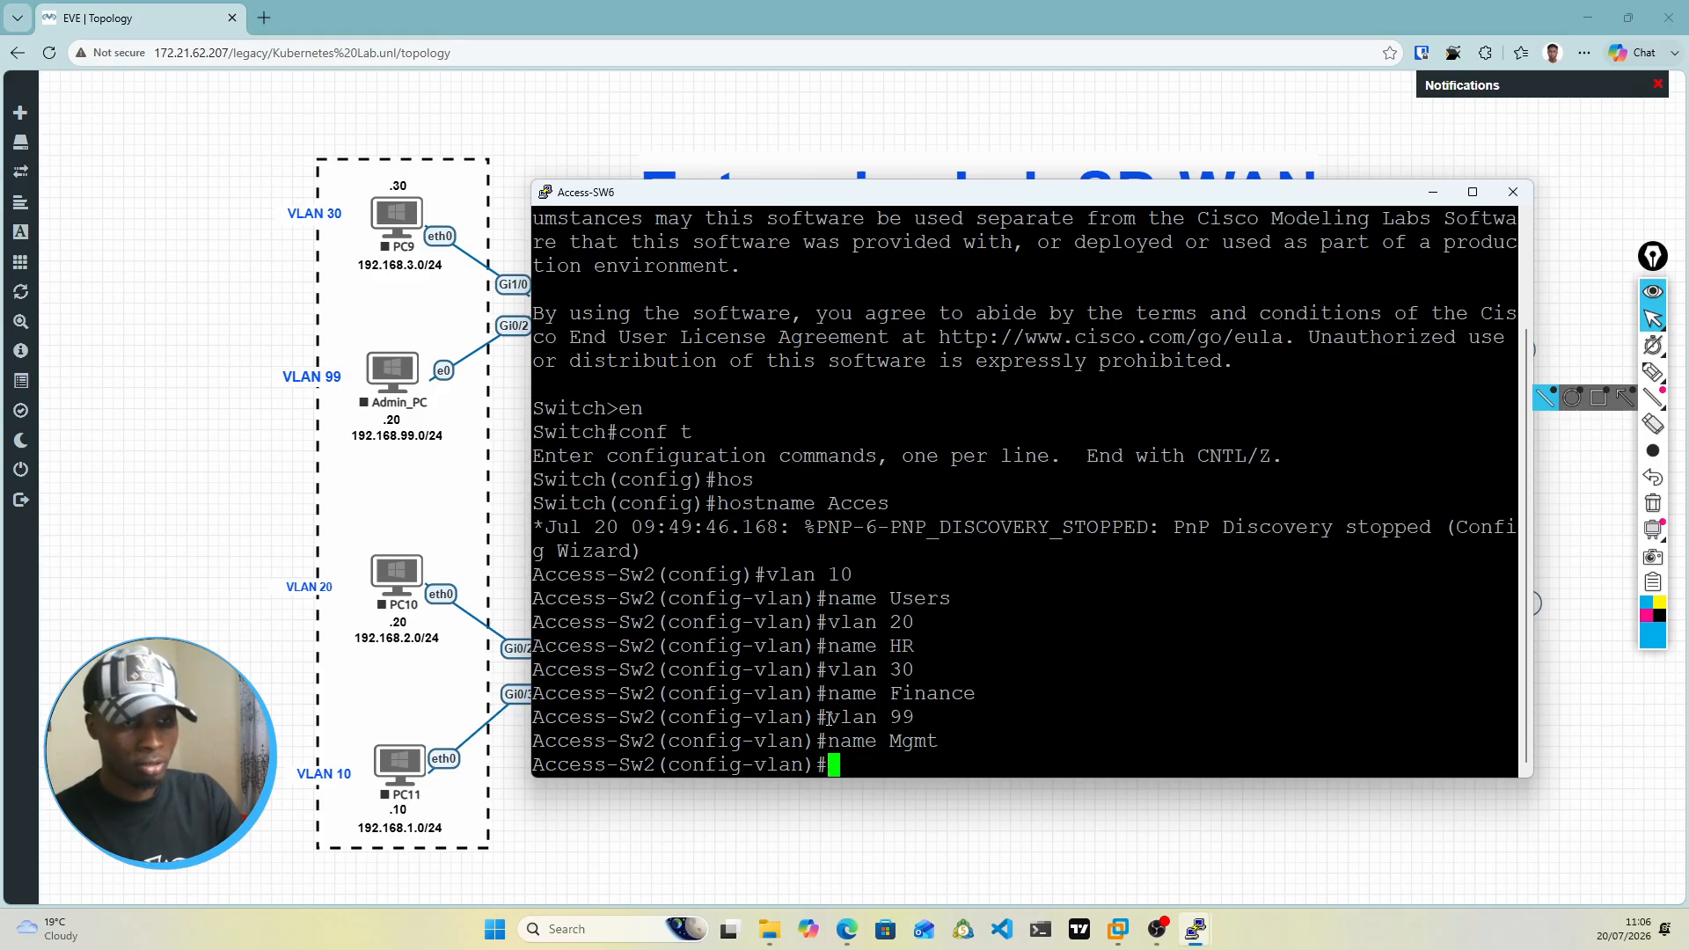
pyautogui.write('exit')
pyautogui.press('Return')
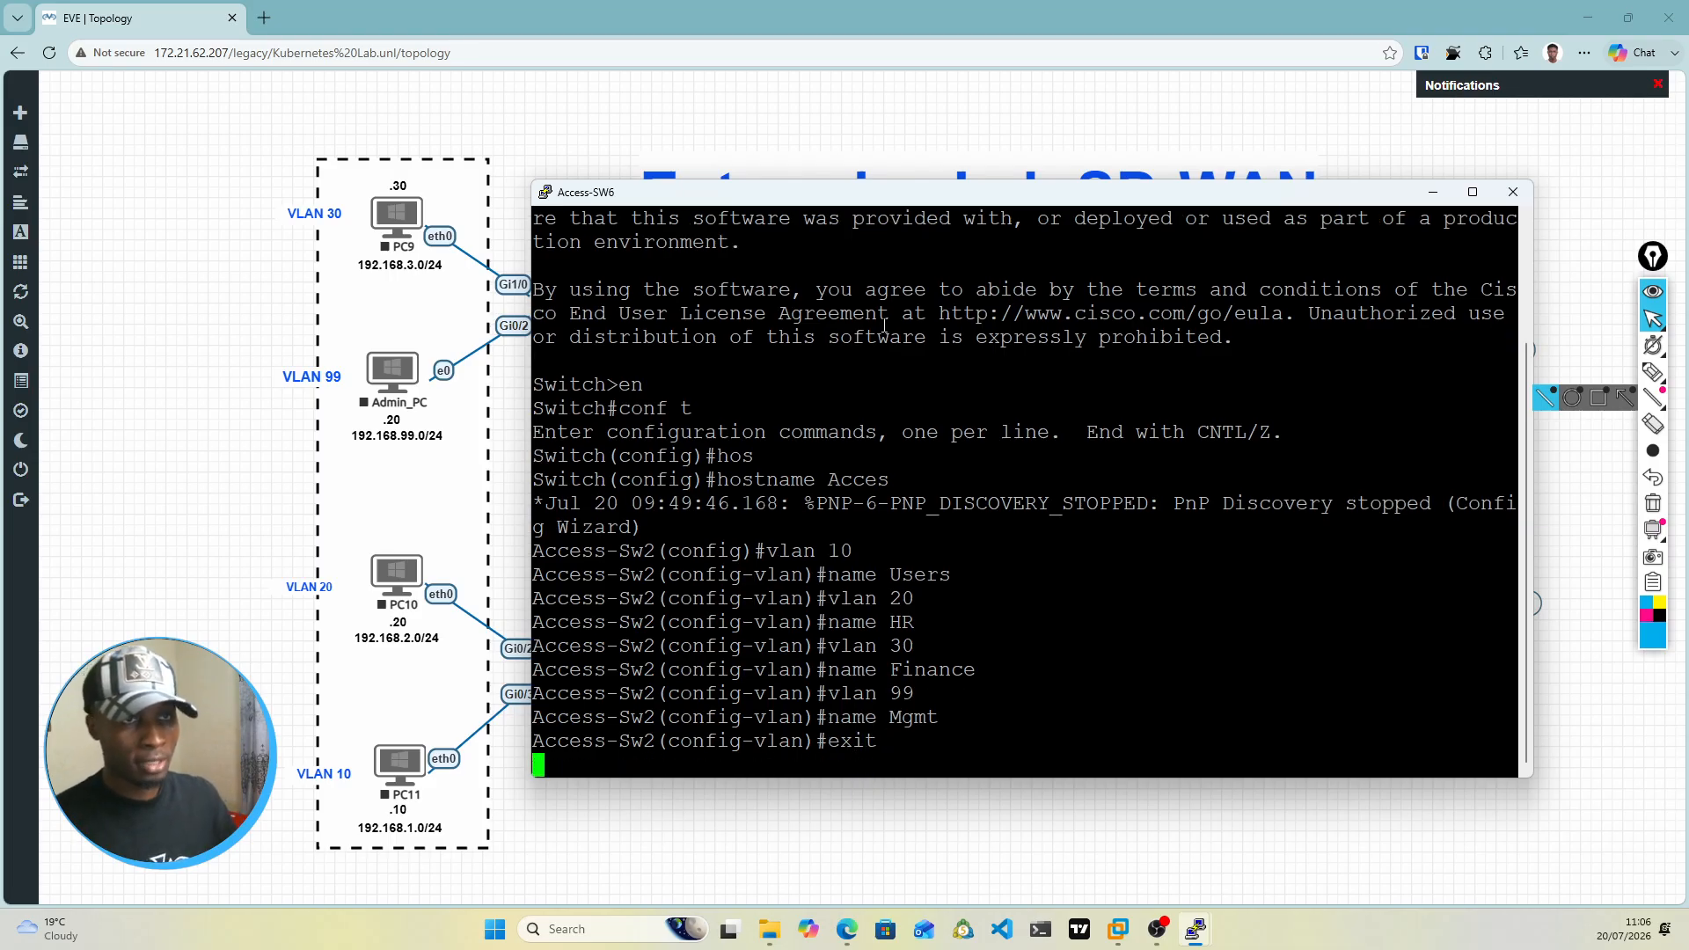
# Step: Enter interface gi0/2 on Access-Sw2 and set its switchport mode to access
pyautogui.moveTo(883, 192); pyautogui.dragTo(957, 157)
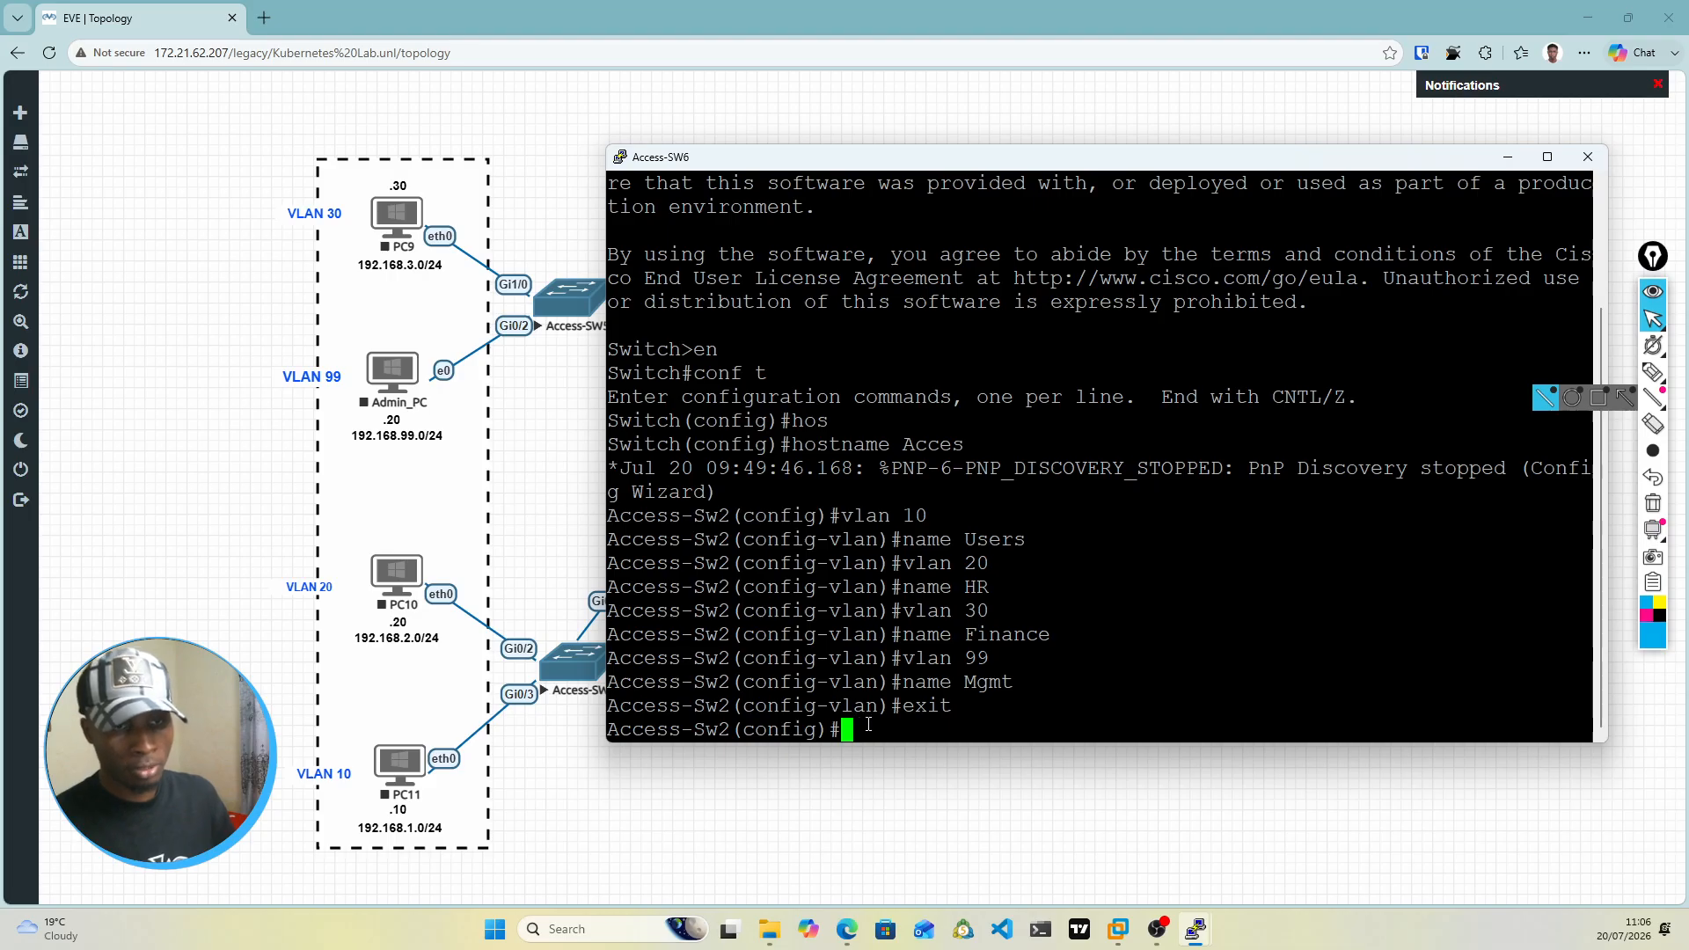
pyautogui.write('int gi0/2')
pyautogui.press('Return')
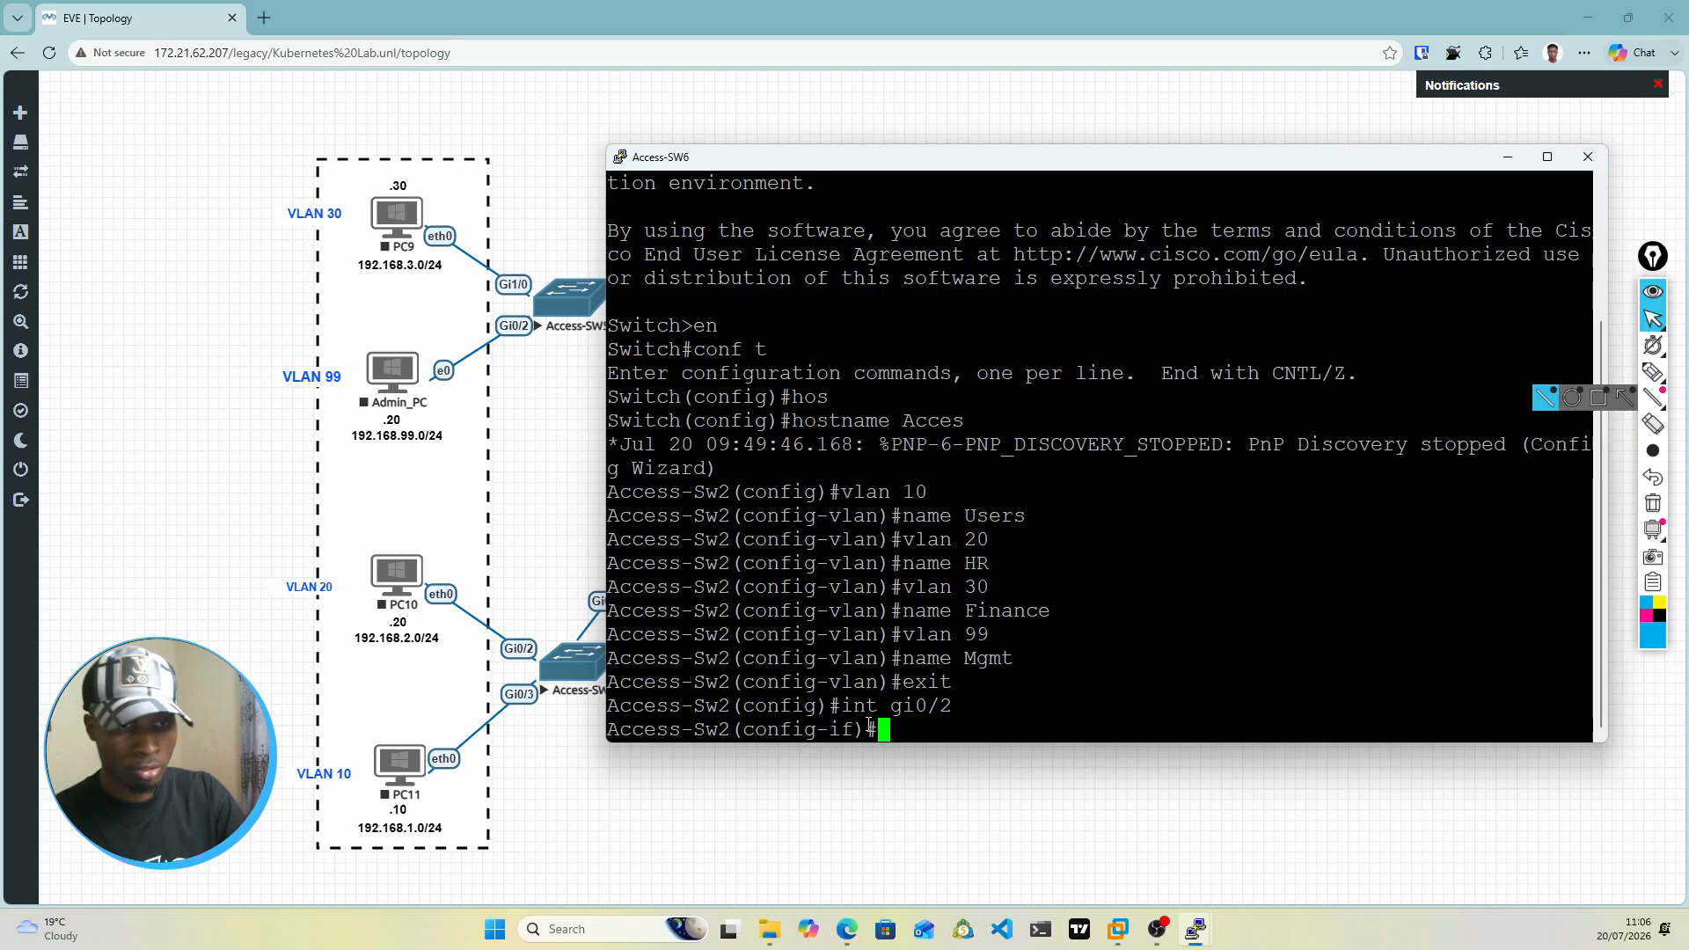
pyautogui.write('swi')
pyautogui.press('Tab')
pyautogui.write('mod')
pyautogui.press('Tab')
pyautogui.write('acc')
pyautogui.press('Tab')
pyautogui.press('Return')
# Step: Assign interface gi0/2 on Access-Sw2 to access VLAN 20
pyautogui.write('asi')
pyautogui.press('Tab')
pyautogui.press('BackSpace')
pyautogui.press('BackSpace')
pyautogui.press('BackSpace')
pyautogui.write('sw')
pyautogui.press('Tab')
pyautogui.write('acc')
pyautogui.press('Tab')
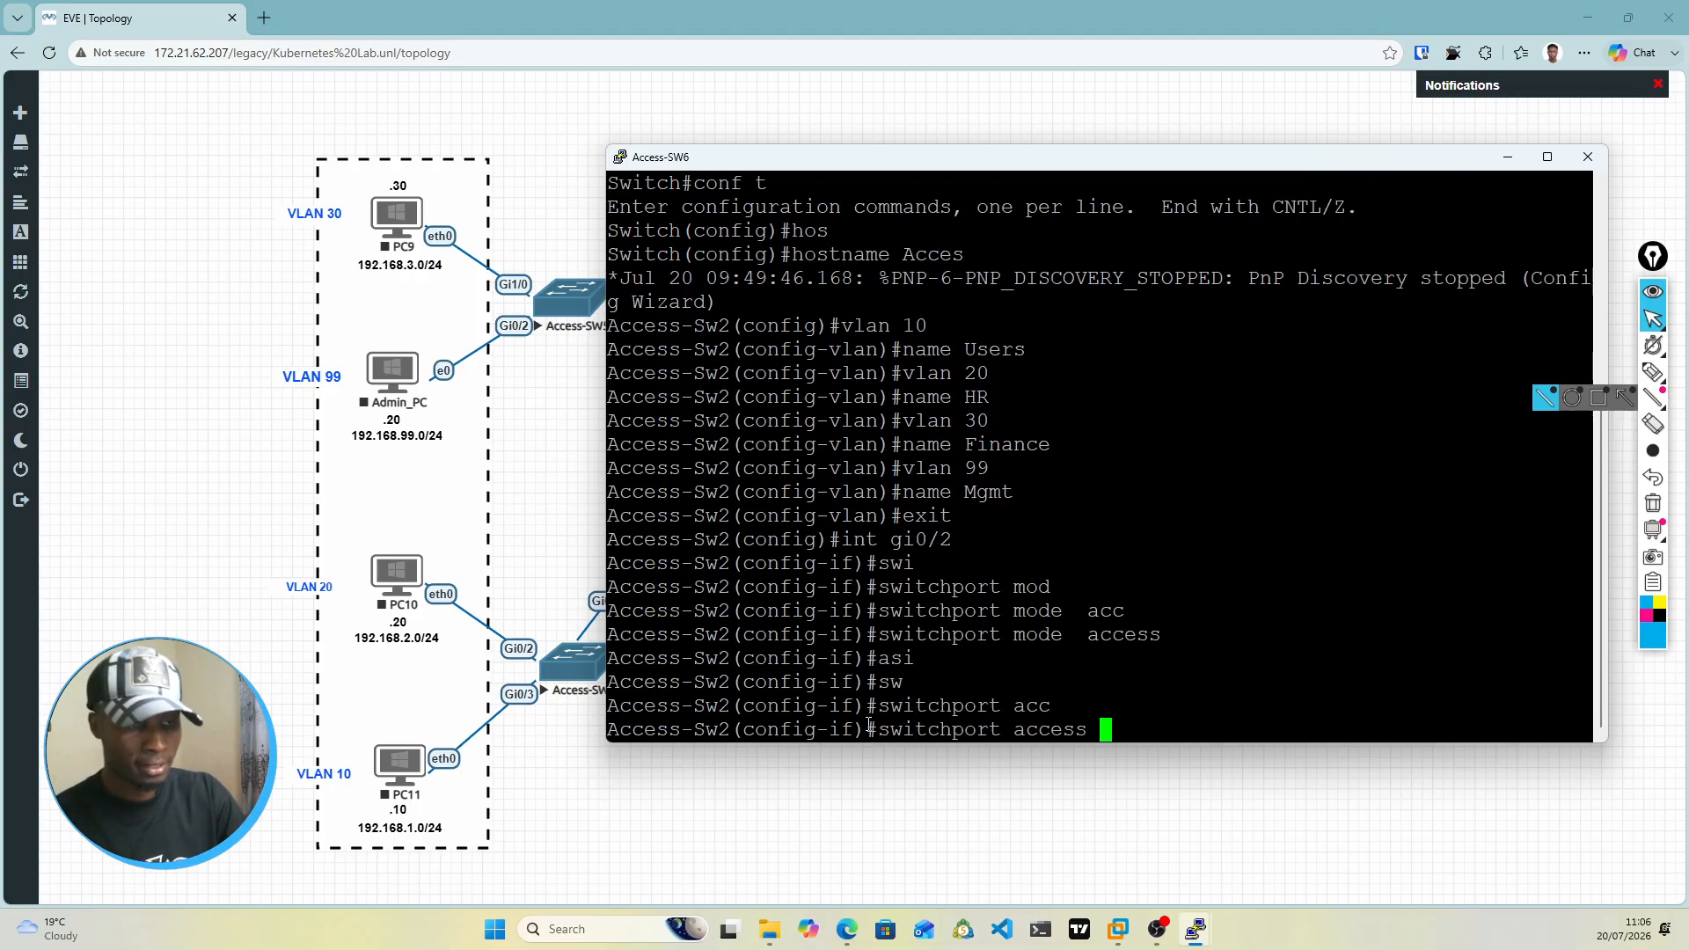
pyautogui.write('vl')
pyautogui.press('Tab')
pyautogui.write('20')
pyautogui.press('Return')
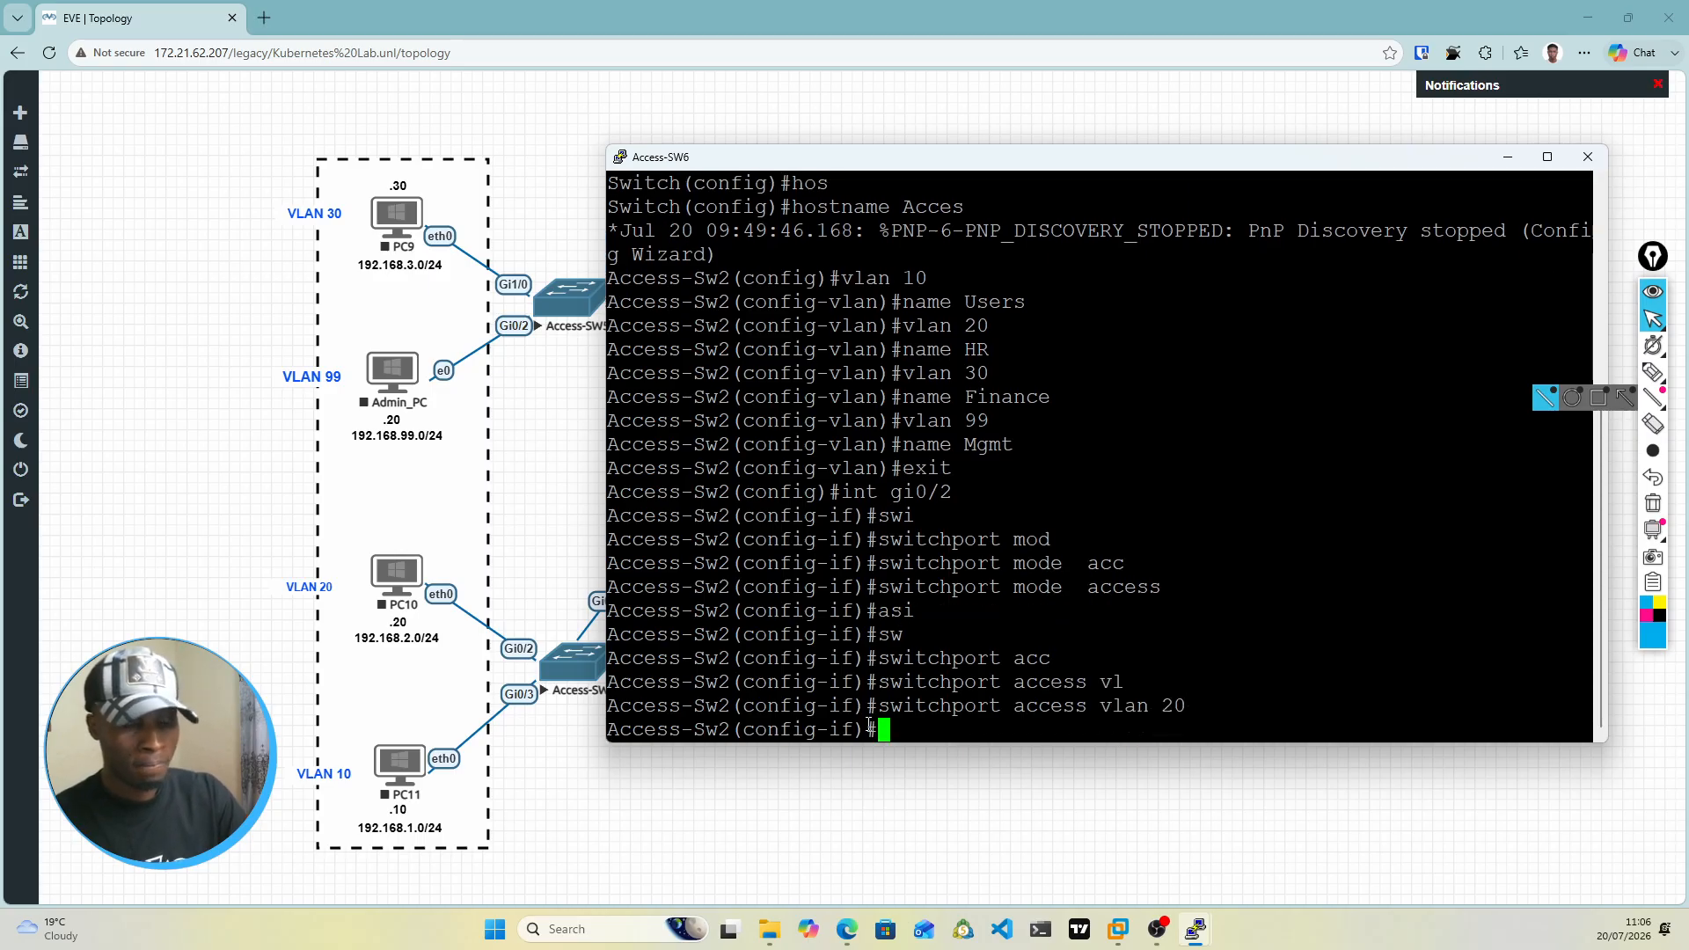
# Step: Enable spanning-tree PortFast on interface gi0/2 of Access-Sw2
pyautogui.write('spanning-tree')
pyautogui.press('Tab')
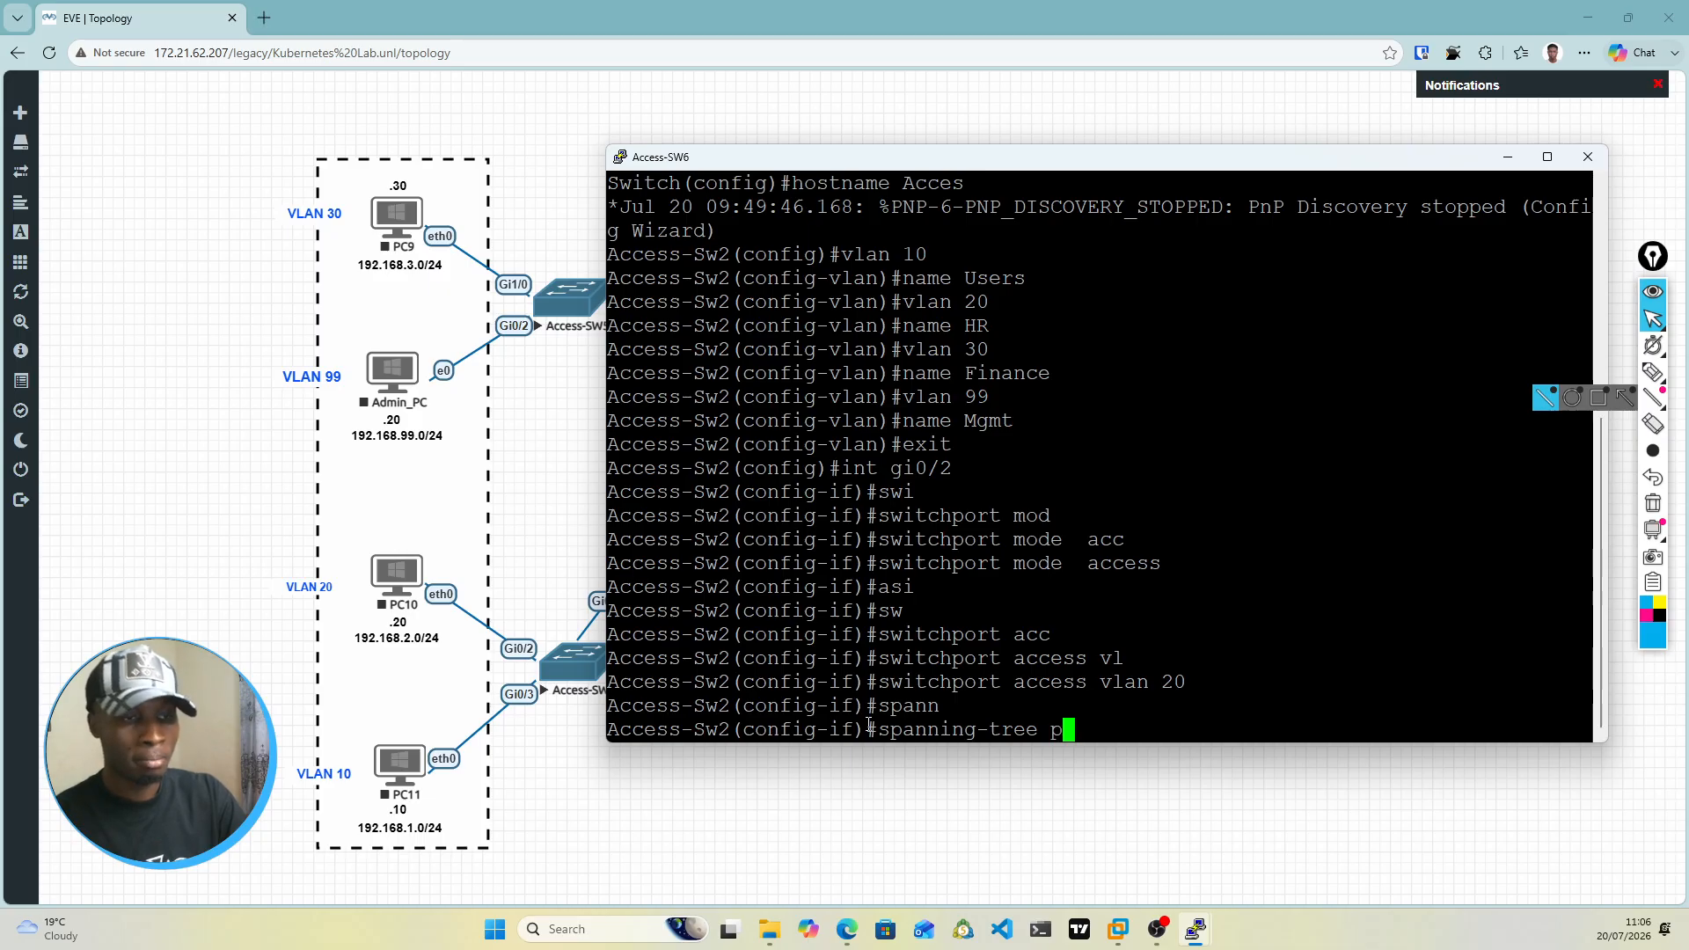
pyautogui.write('po')
pyautogui.press('Tab')
pyautogui.write('rtf')
pyautogui.press('Tab')
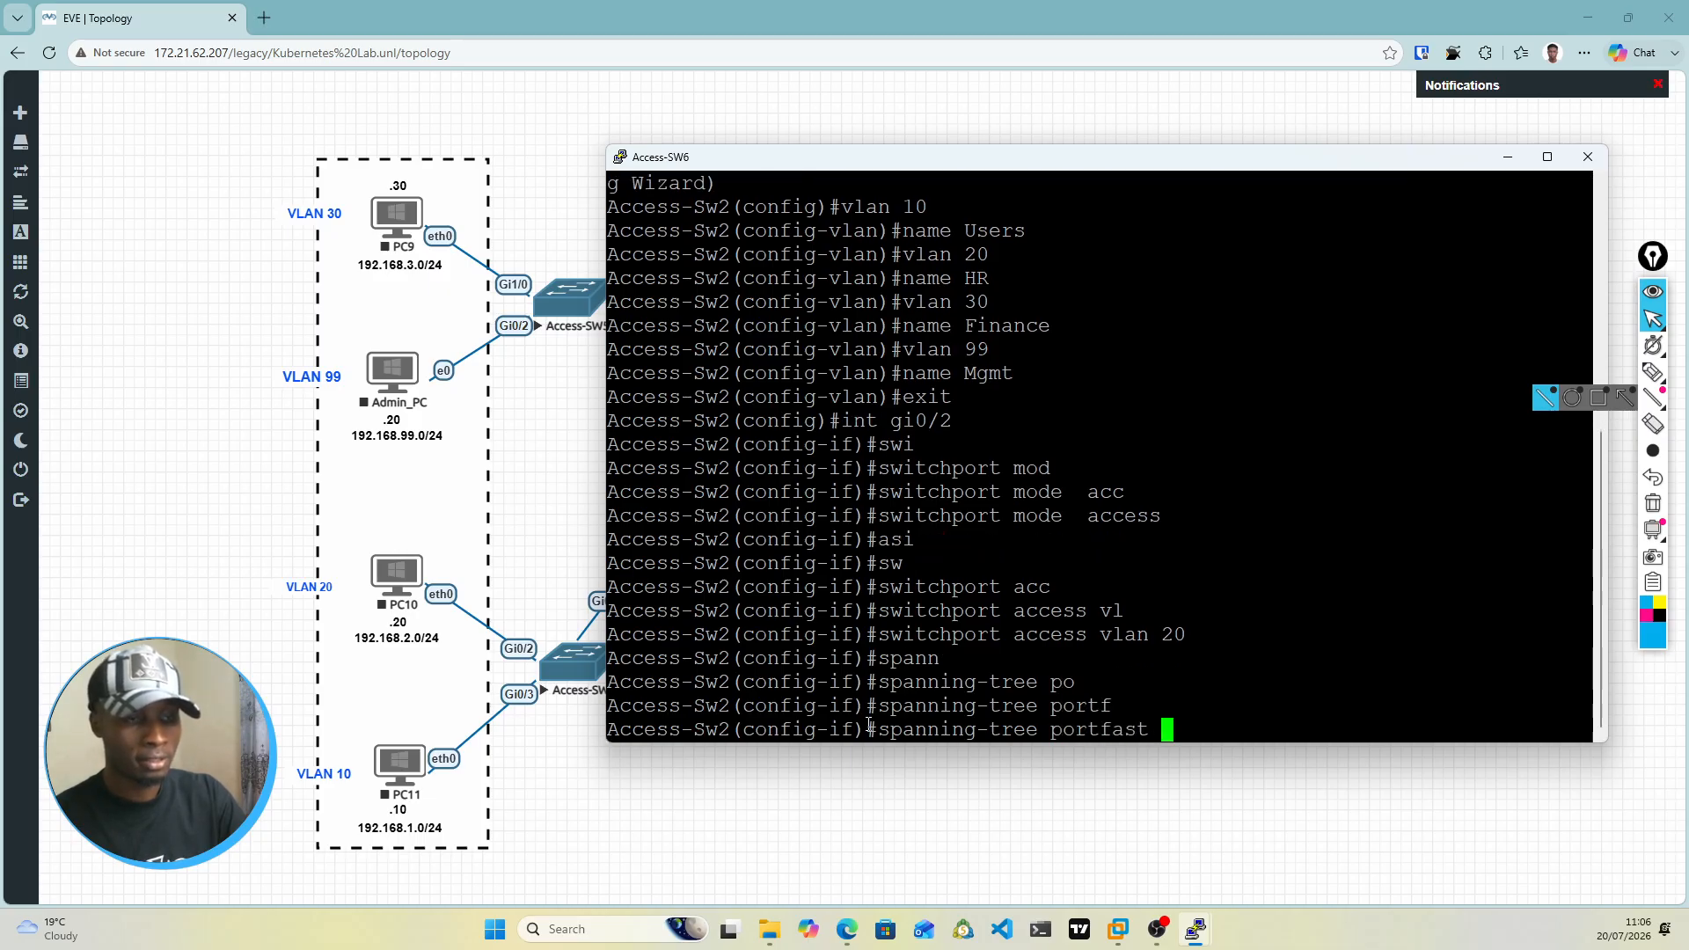
pyautogui.write('e')
pyautogui.press('BackSpace')
pyautogui.press('BackSpace')
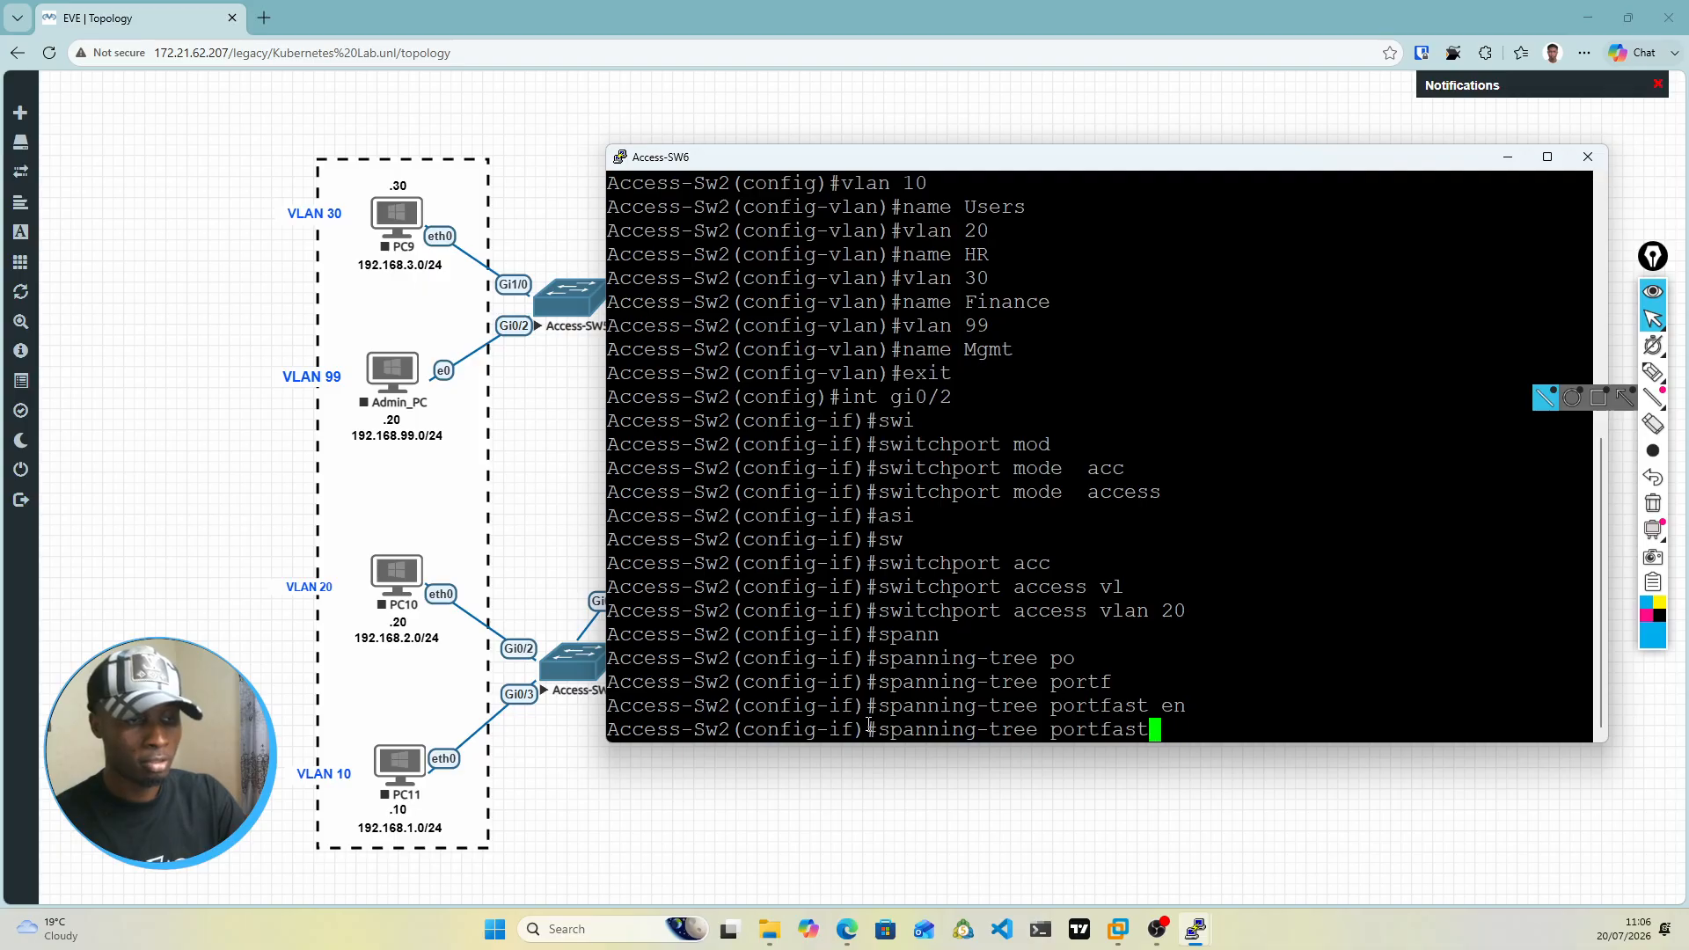
pyautogui.press('Return')
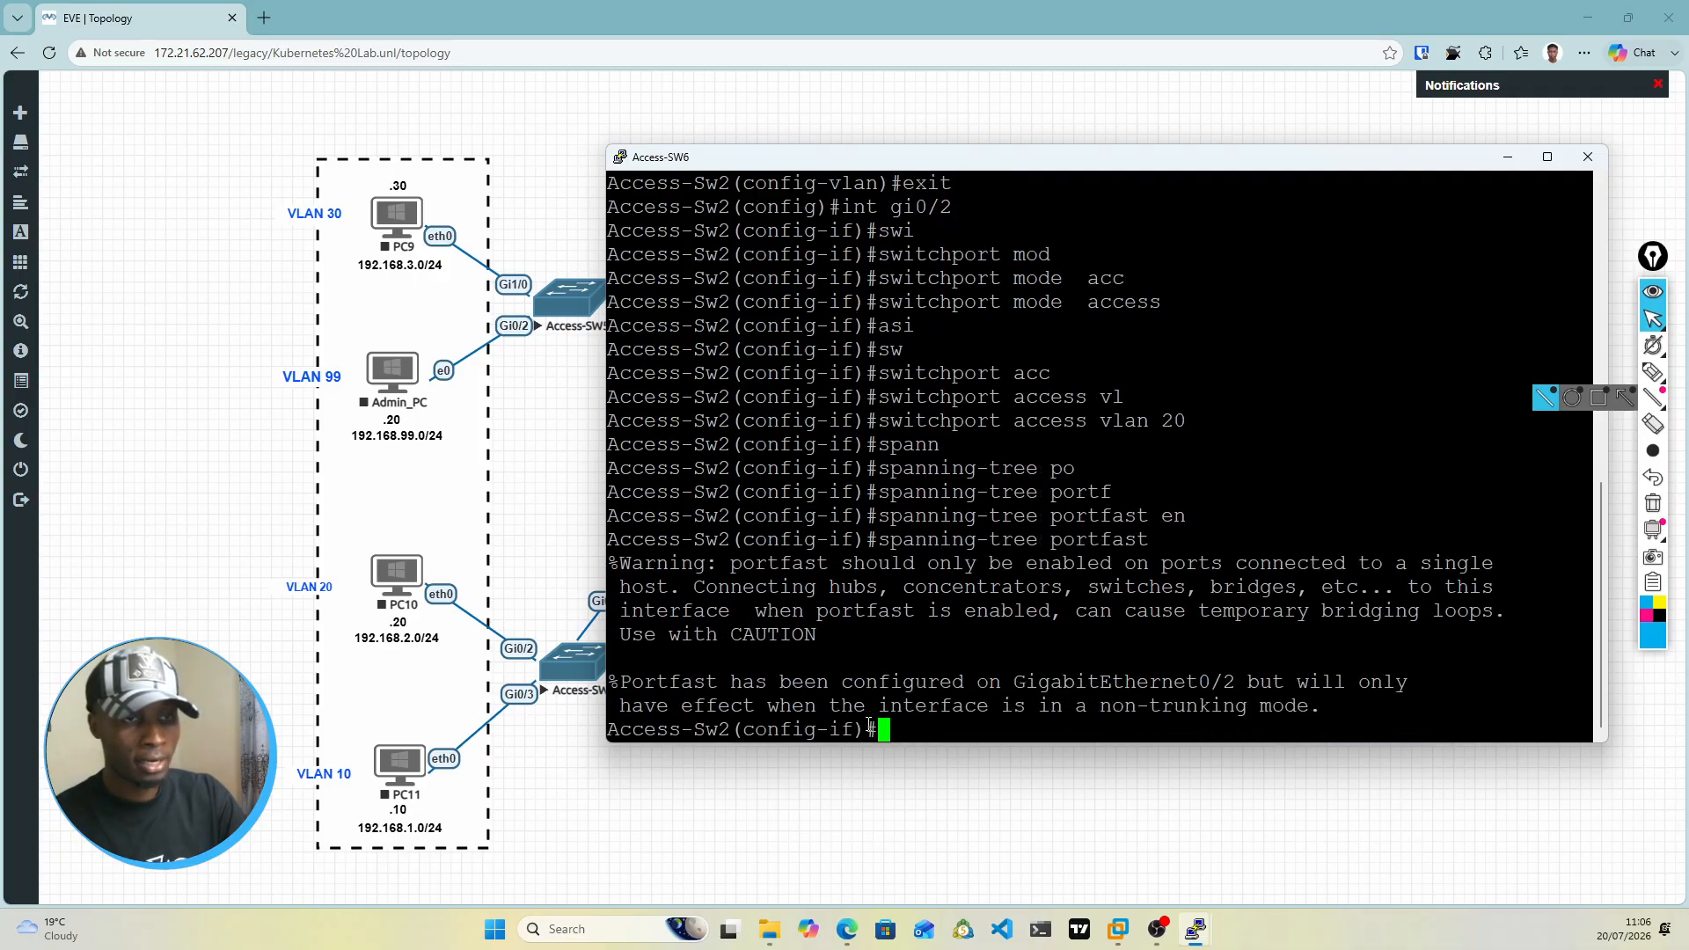
# Step: Enable spanning-tree BPDU guard on interface gi0/2 of Access-Sw2
pyautogui.write('sp')
pyautogui.press('Return')
pyautogui.write('span')
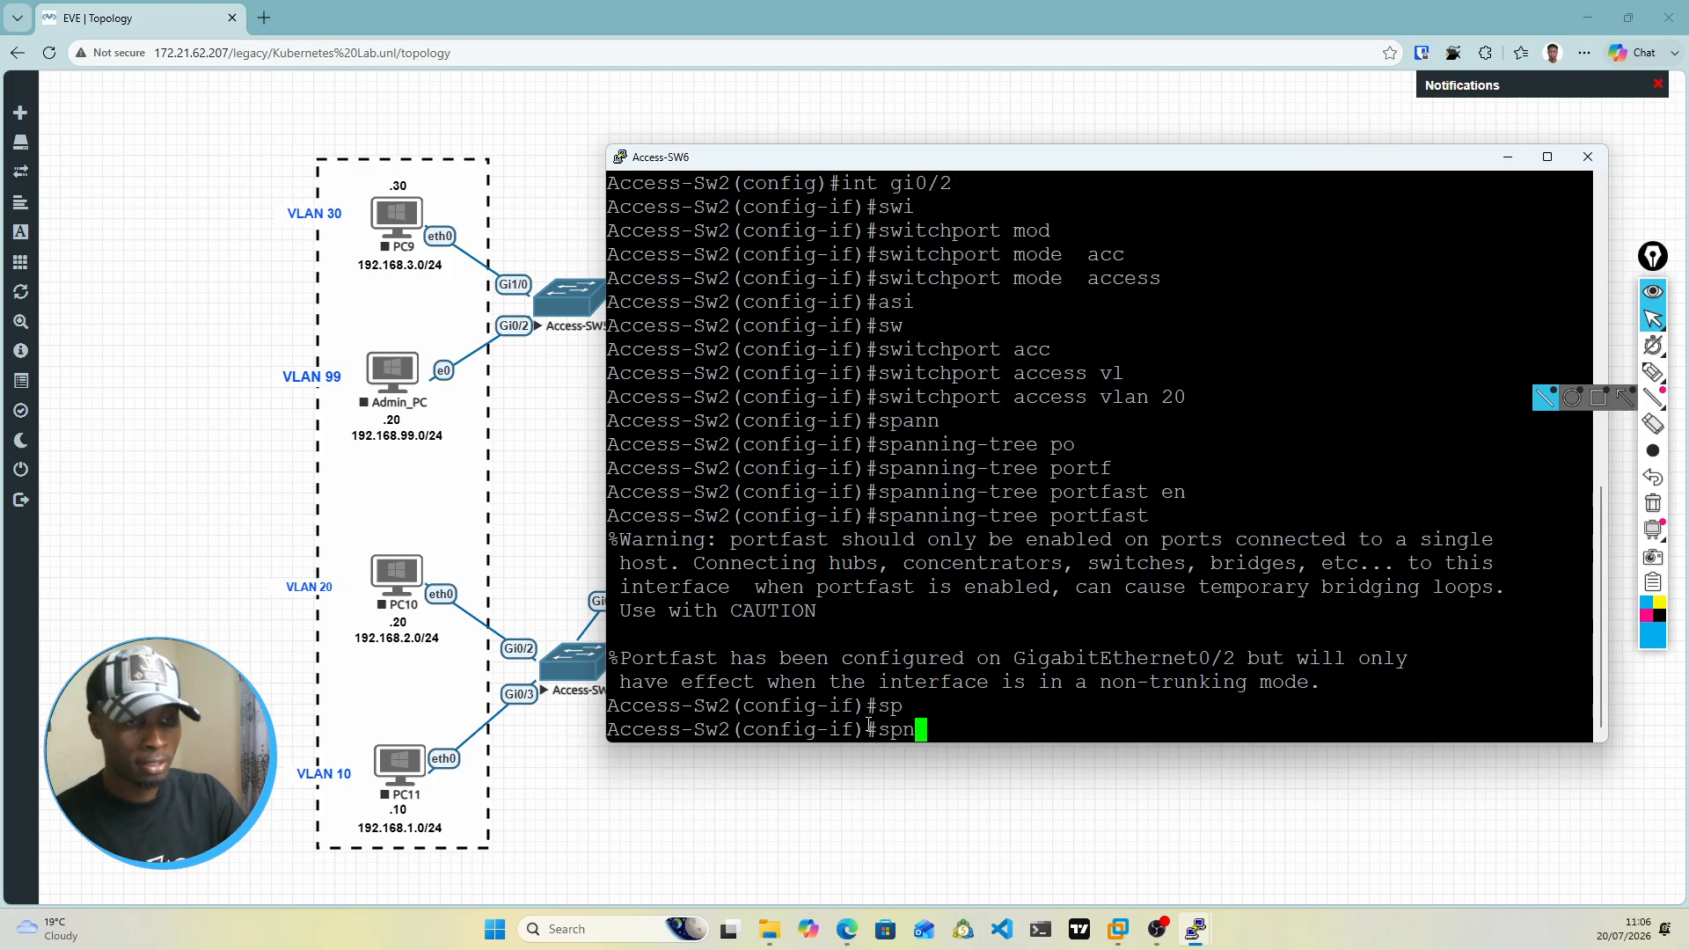
pyautogui.write('n')
pyautogui.press('Tab')
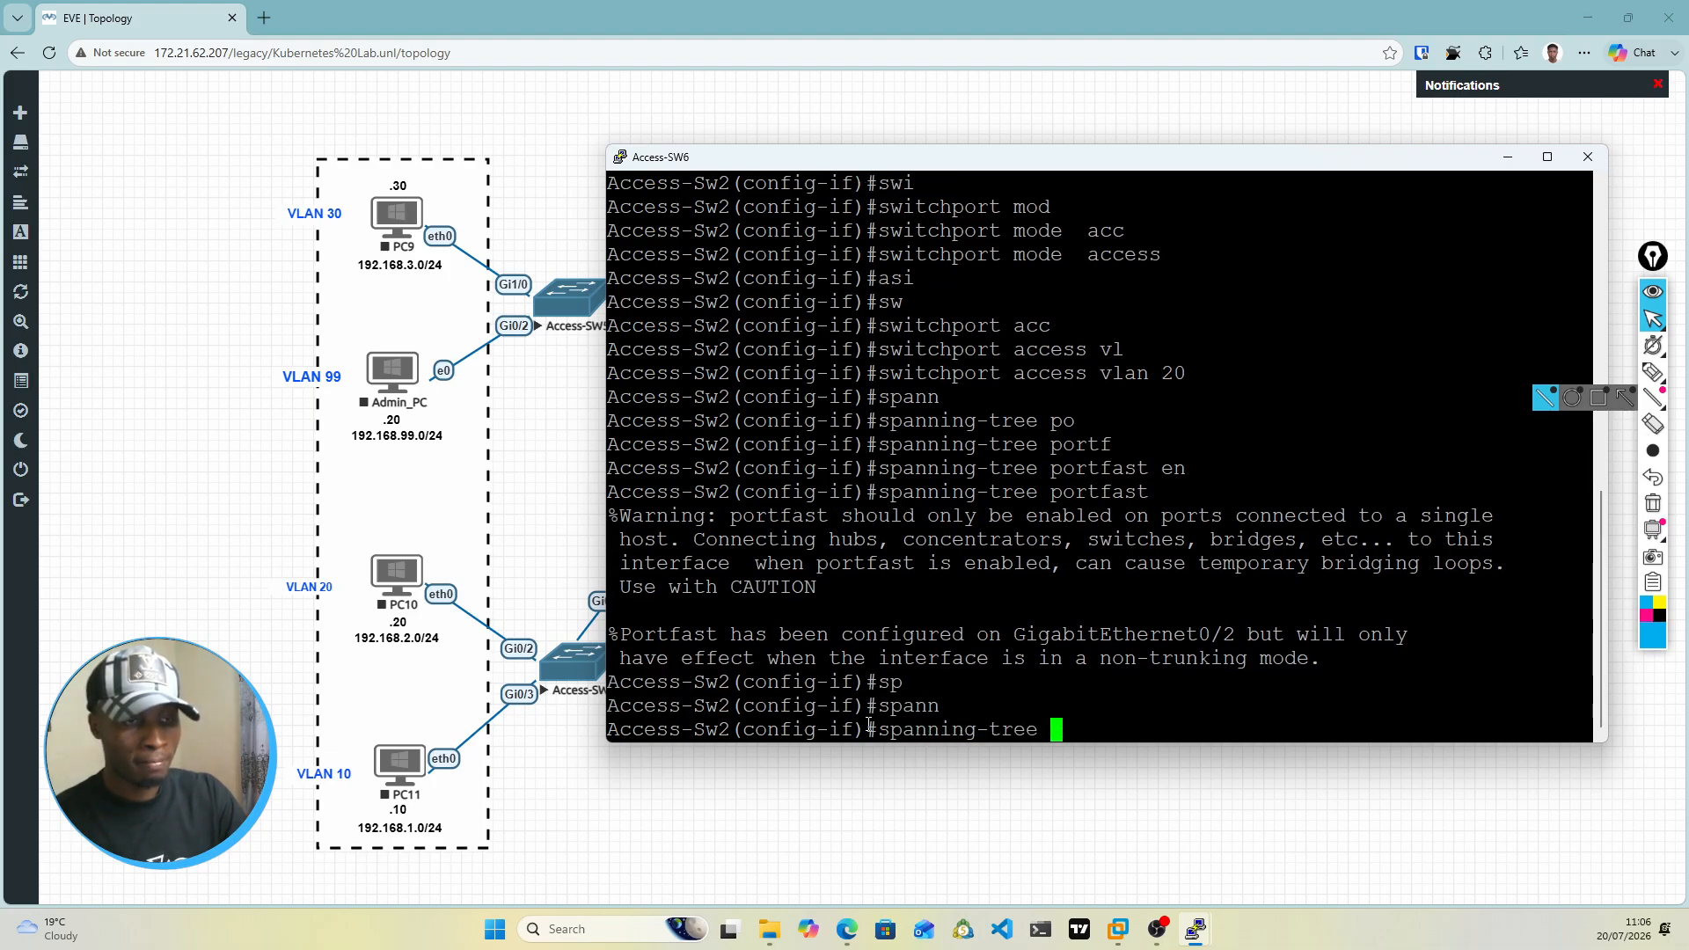
pyautogui.write('bpd')
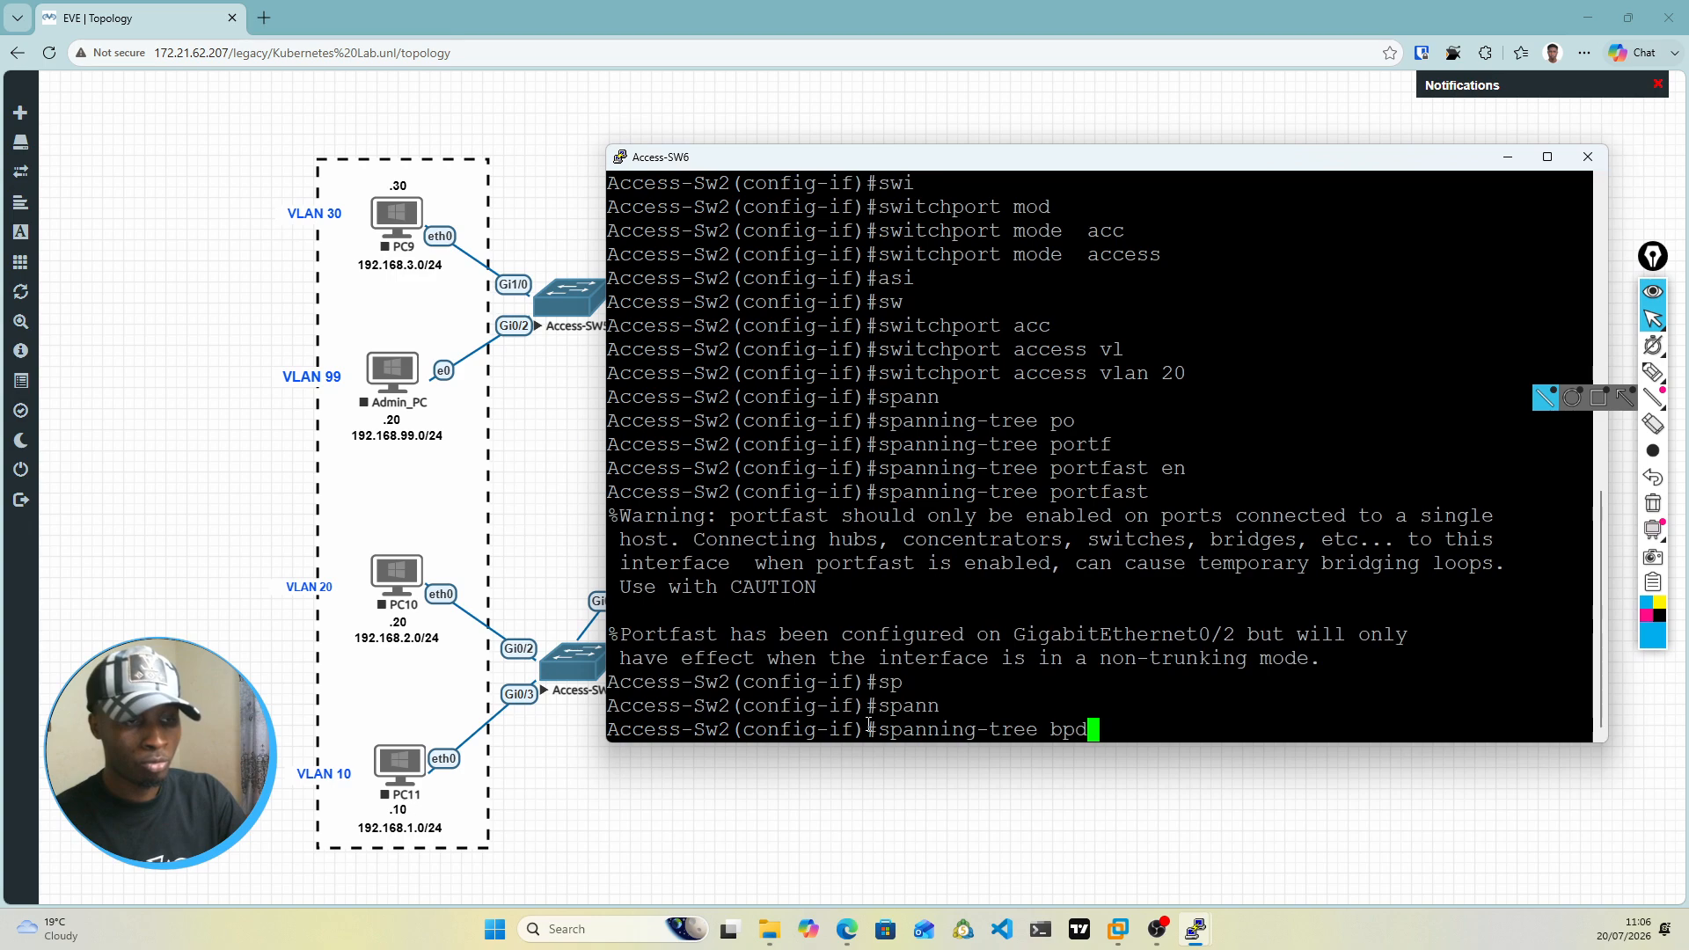
pyautogui.press('Tab')
pyautogui.write('g')
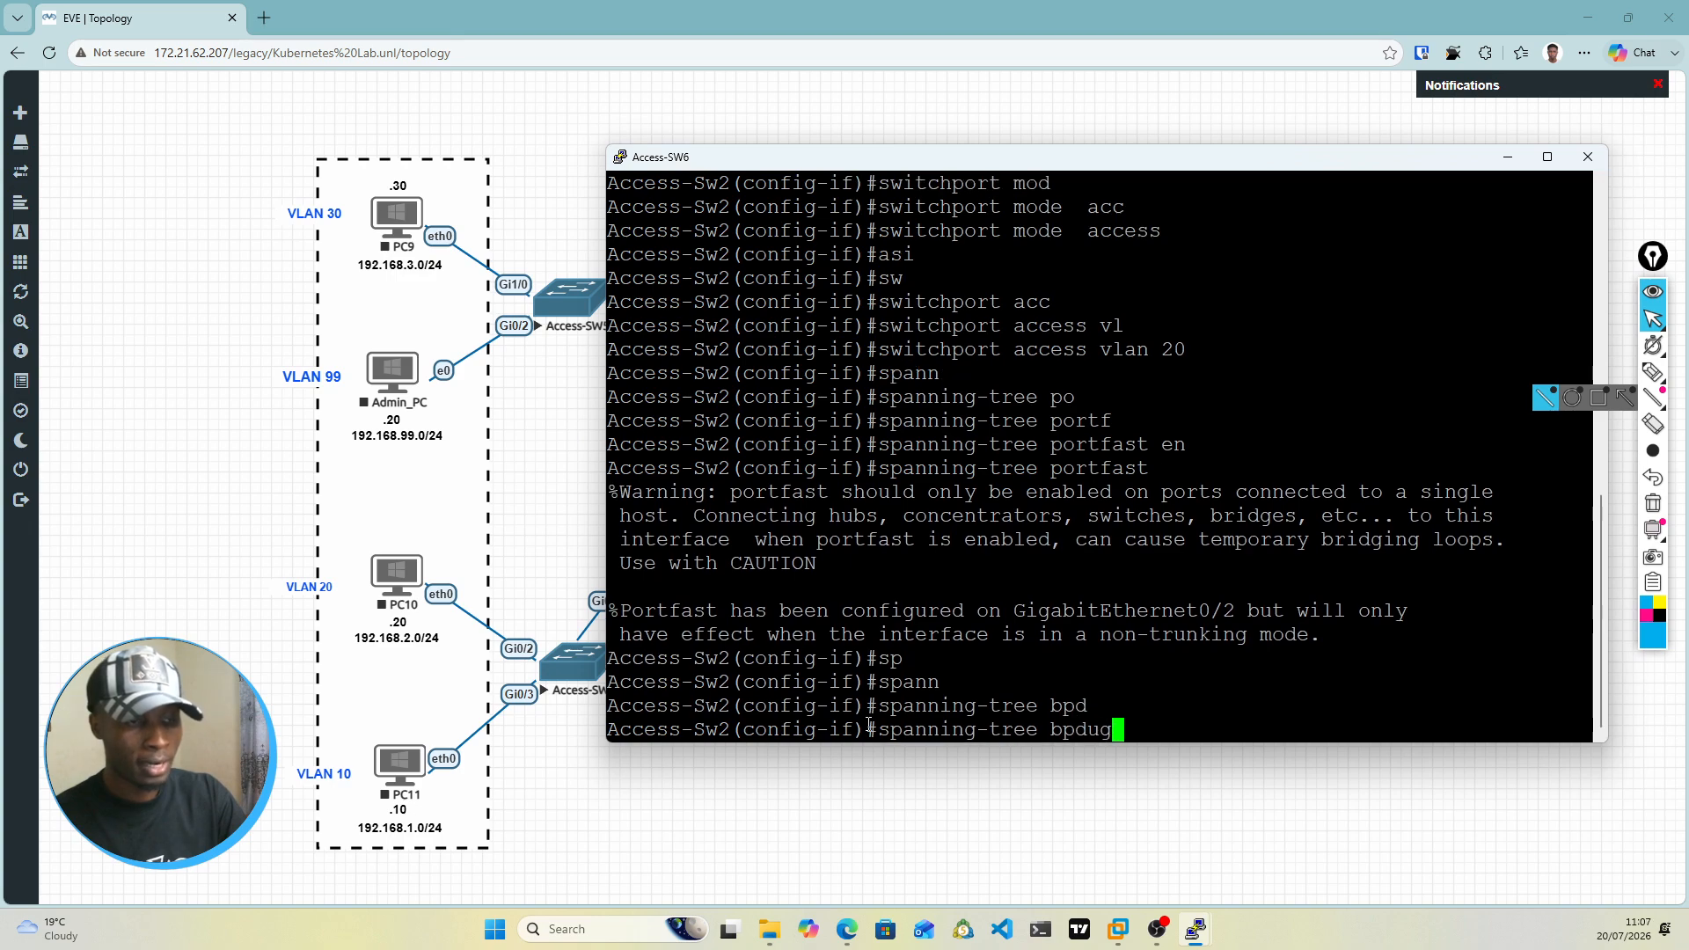
pyautogui.press('Tab')
pyautogui.write('en')
pyautogui.press('Tab')
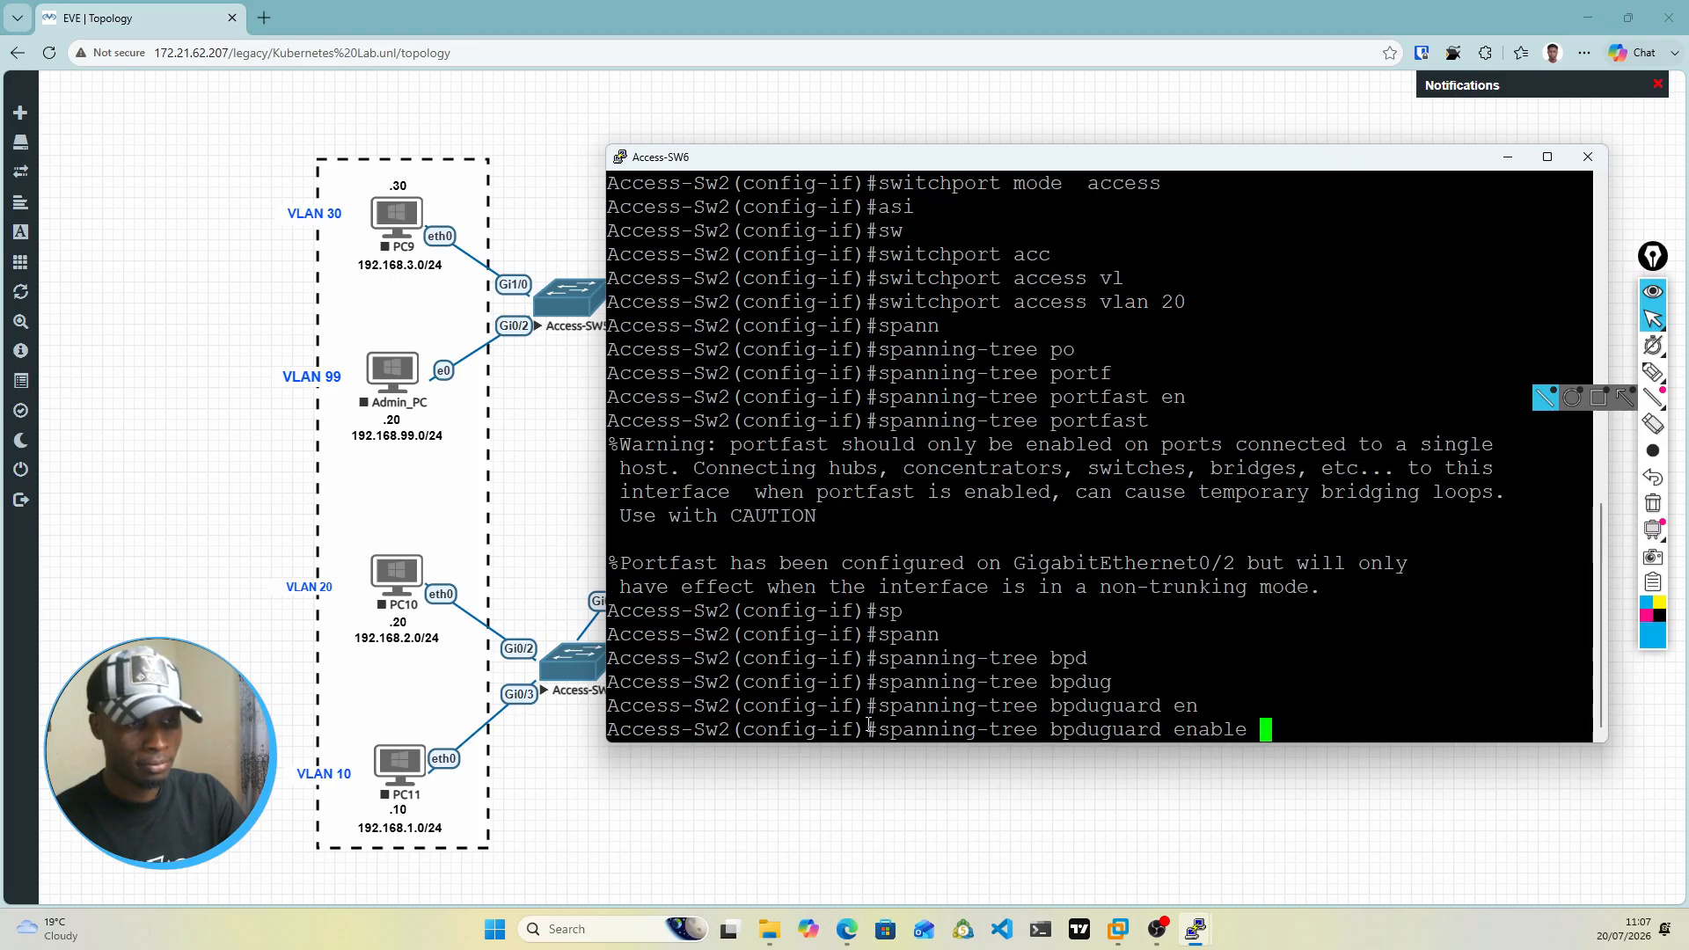
pyautogui.press('Return')
# Step: Bring interface gi0/2 of Access-Sw2 up with the no shutdown command
pyautogui.write('nos hut')
pyautogui.press('BackSpace')
pyautogui.press('BackSpace')
pyautogui.press('BackSpace')
pyautogui.press('BackSpace')
pyautogui.press('BackSpace')
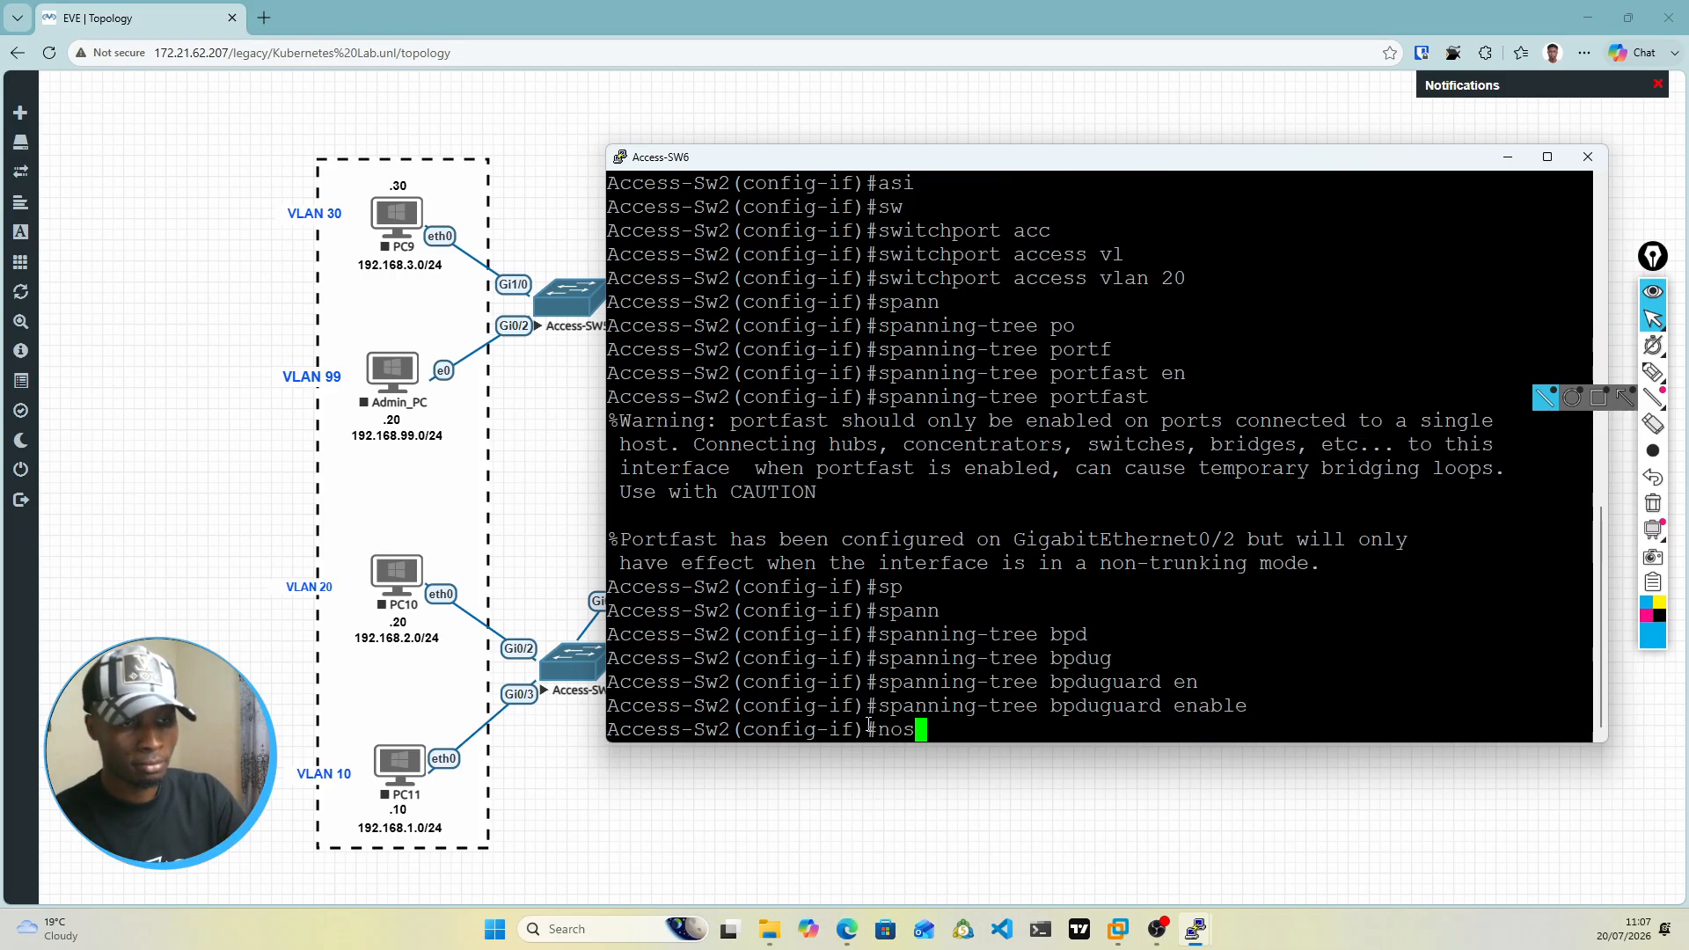
pyautogui.write('shu')
pyautogui.press('Tab')
pyautogui.write('own')
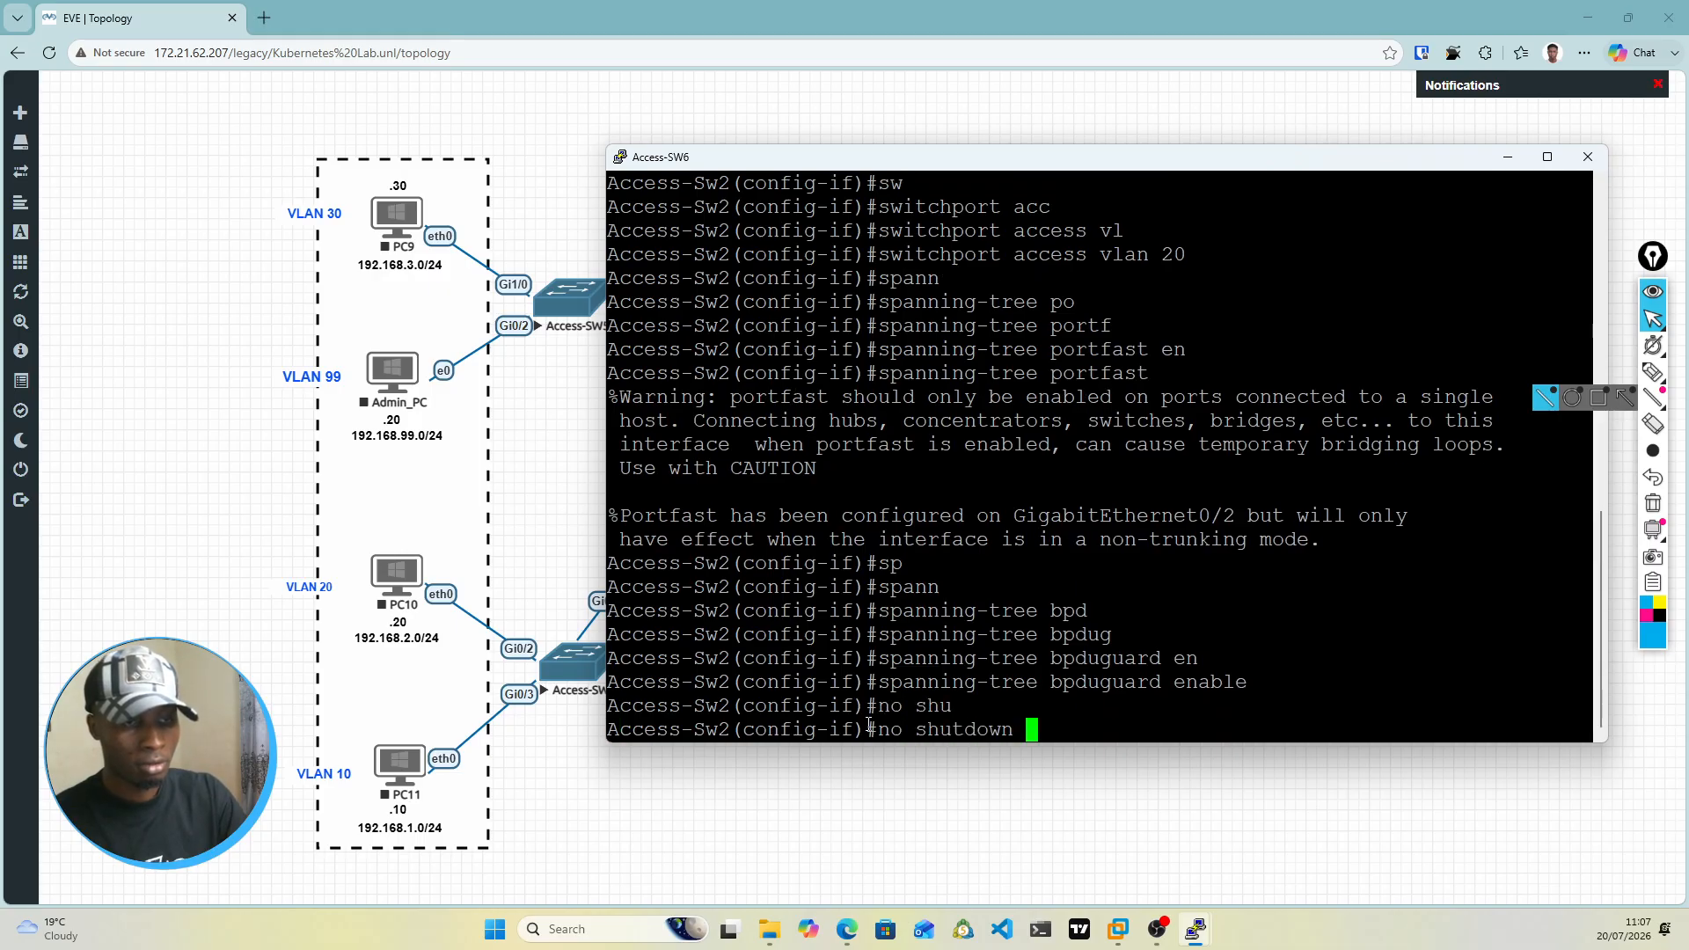
pyautogui.press('Return')
pyautogui.press('Return')
pyautogui.press('Return')
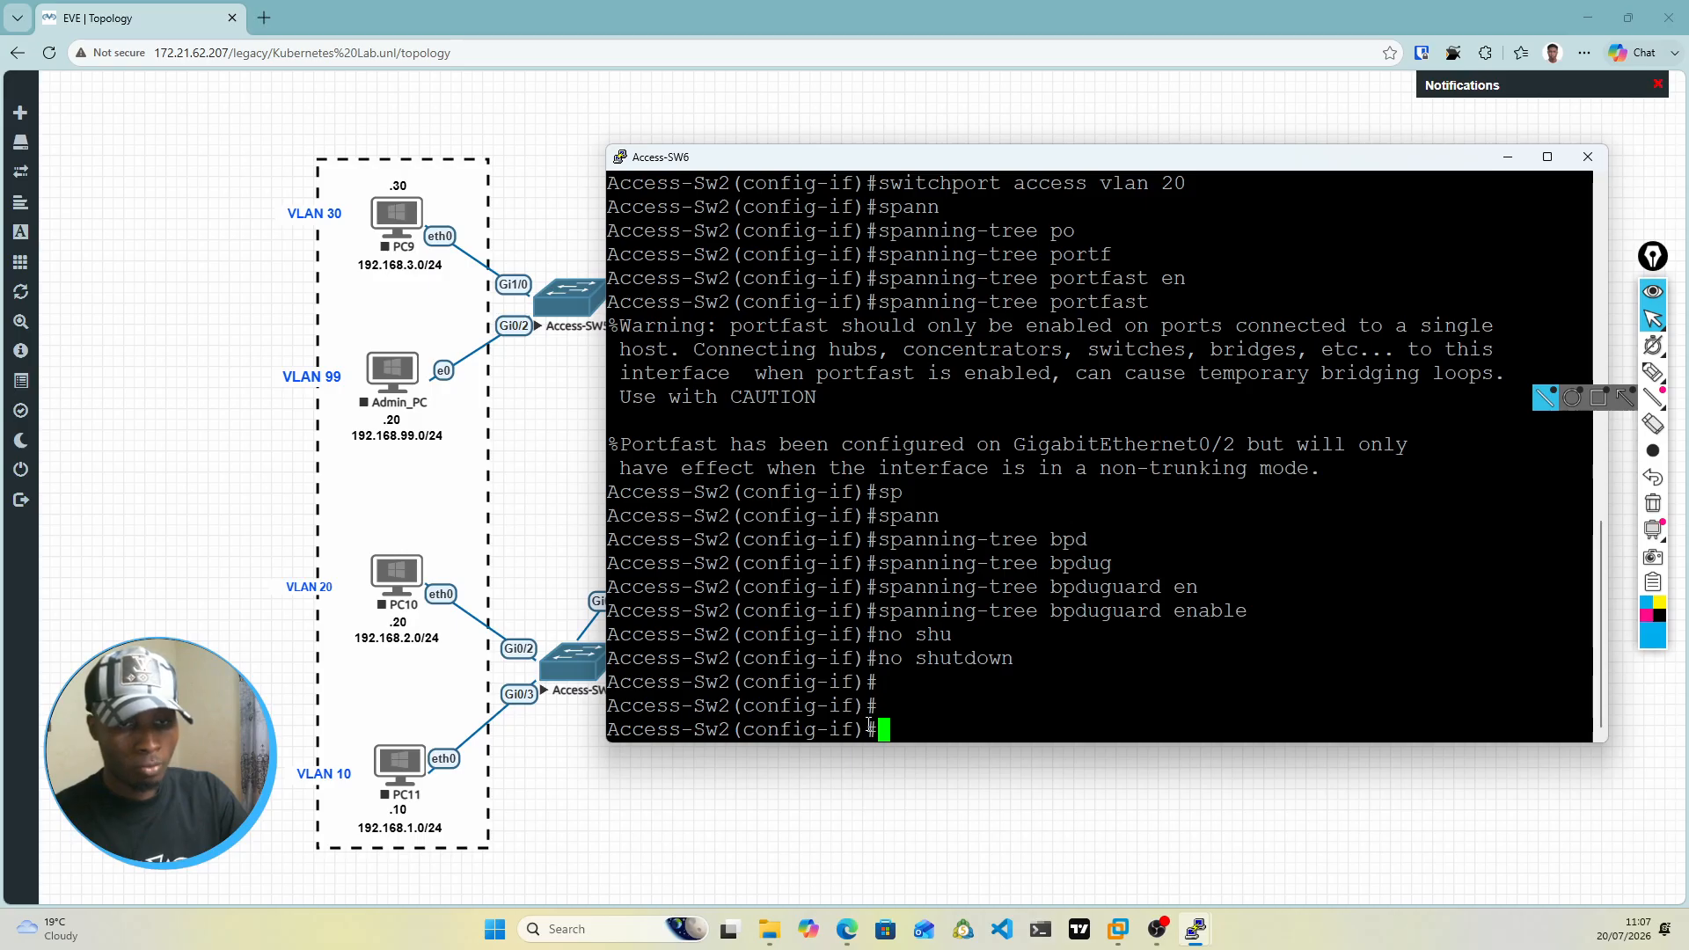
# Step: Enter interface gi0/3 on Access-Sw2 and set its switchport mode to access
pyautogui.write('int ')
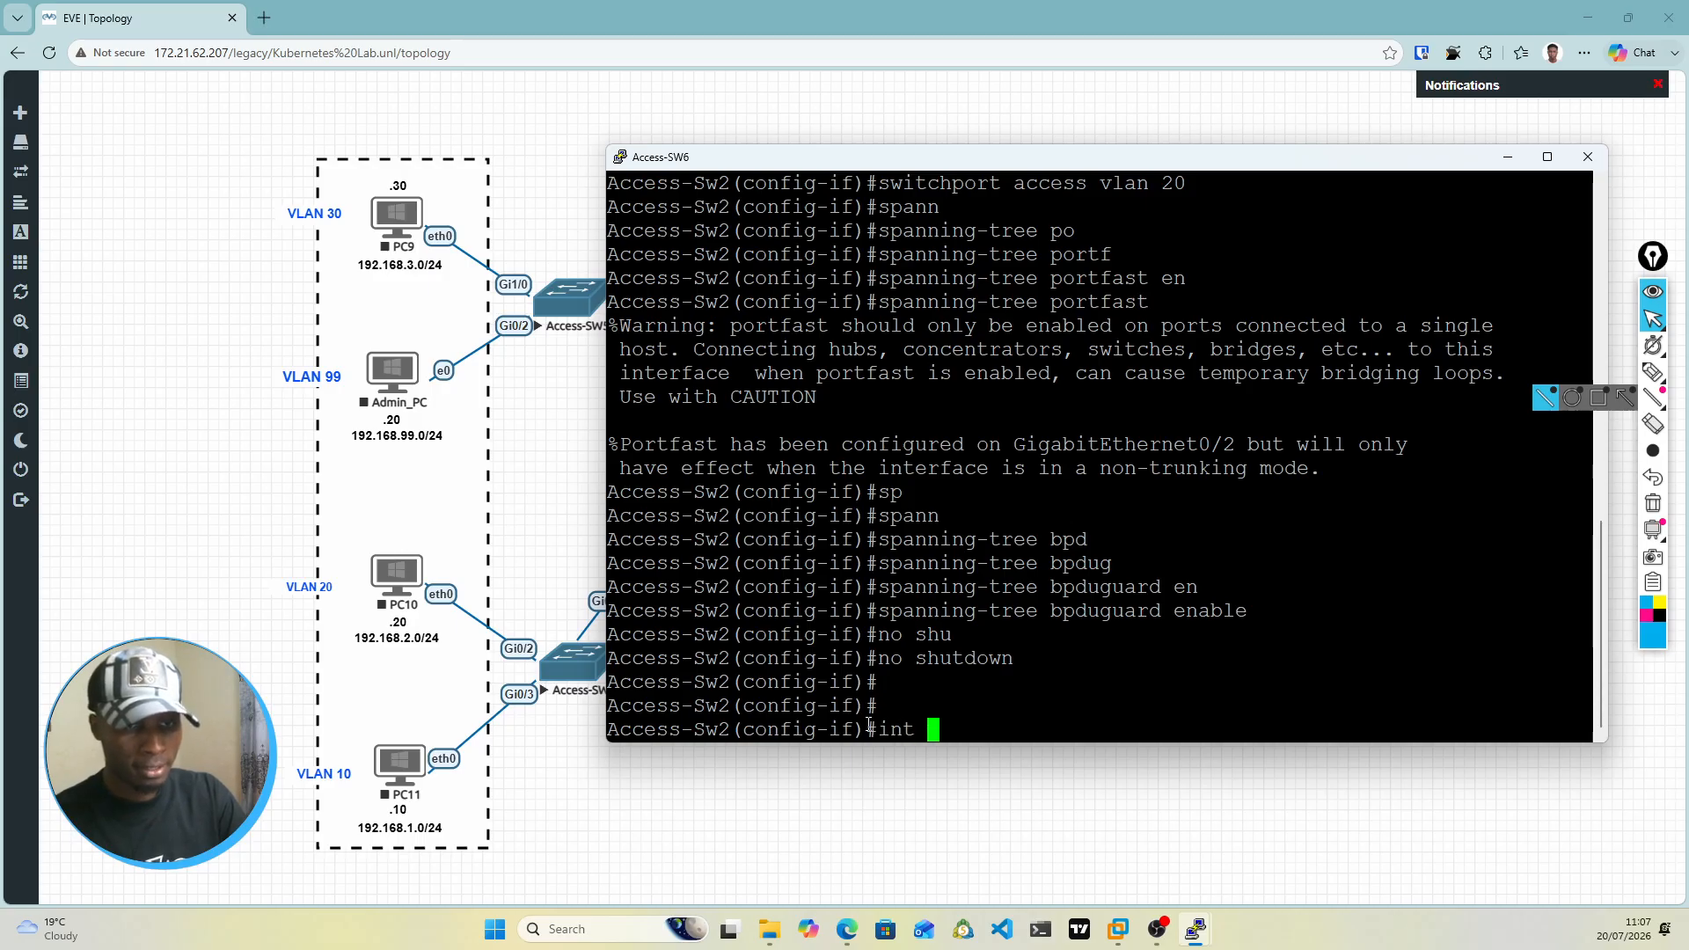
pyautogui.write('gi0/3')
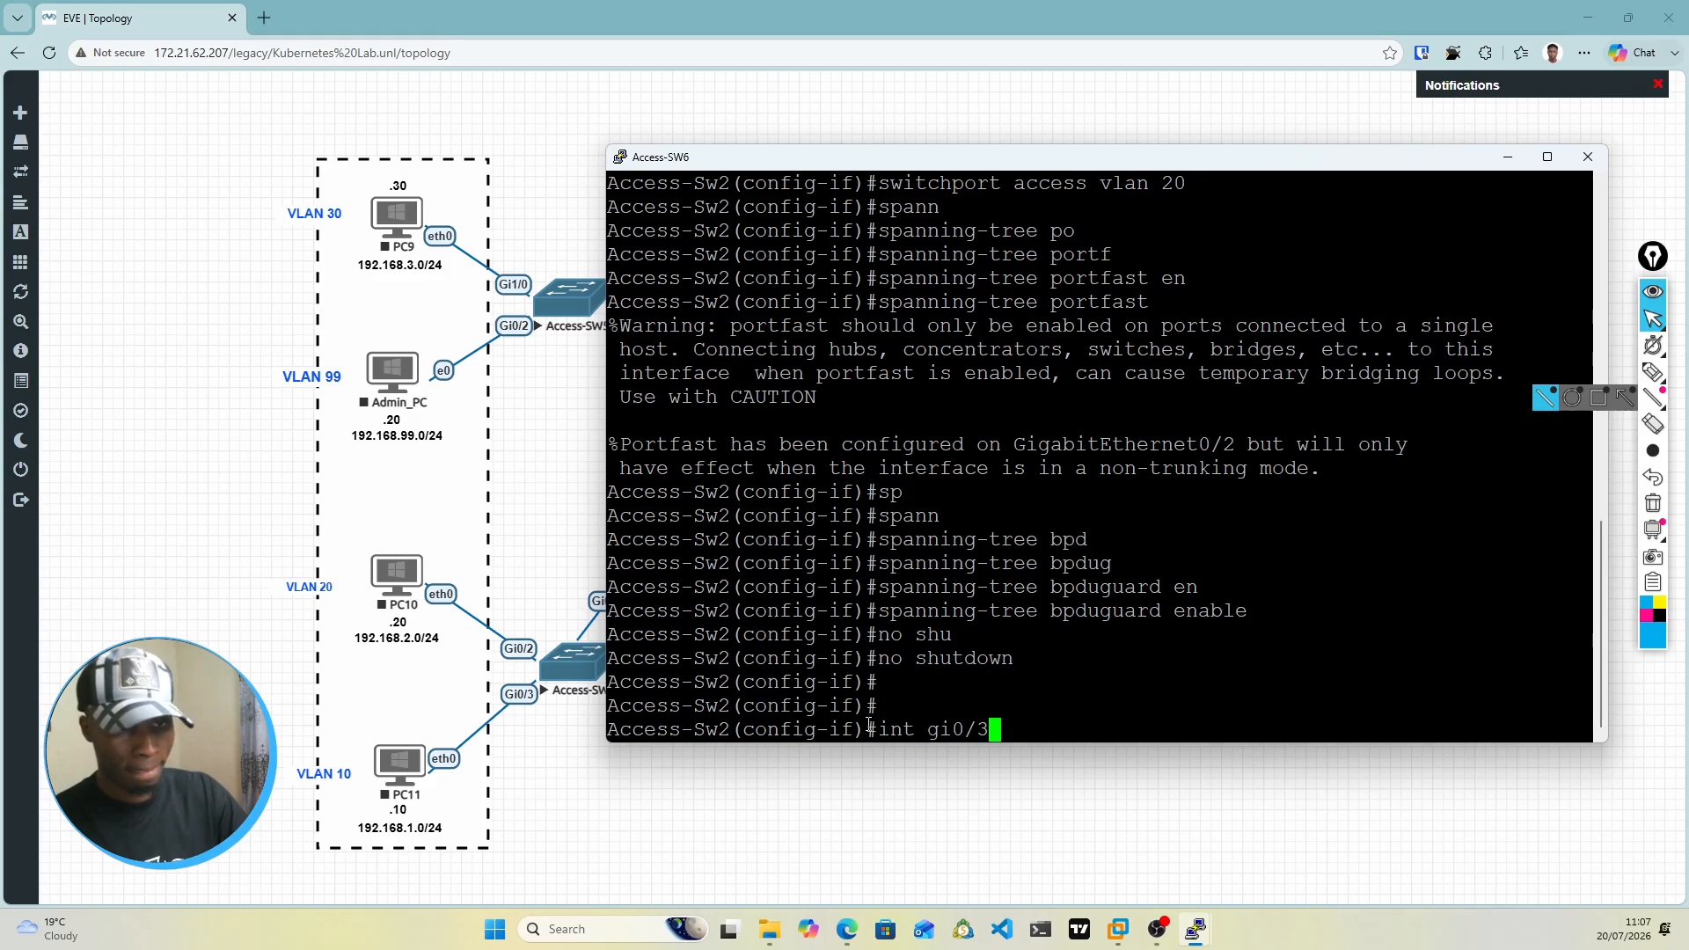
pyautogui.press('Return')
pyautogui.write('ss-Sw2(config-if)#swi')
pyautogui.press('Tab')
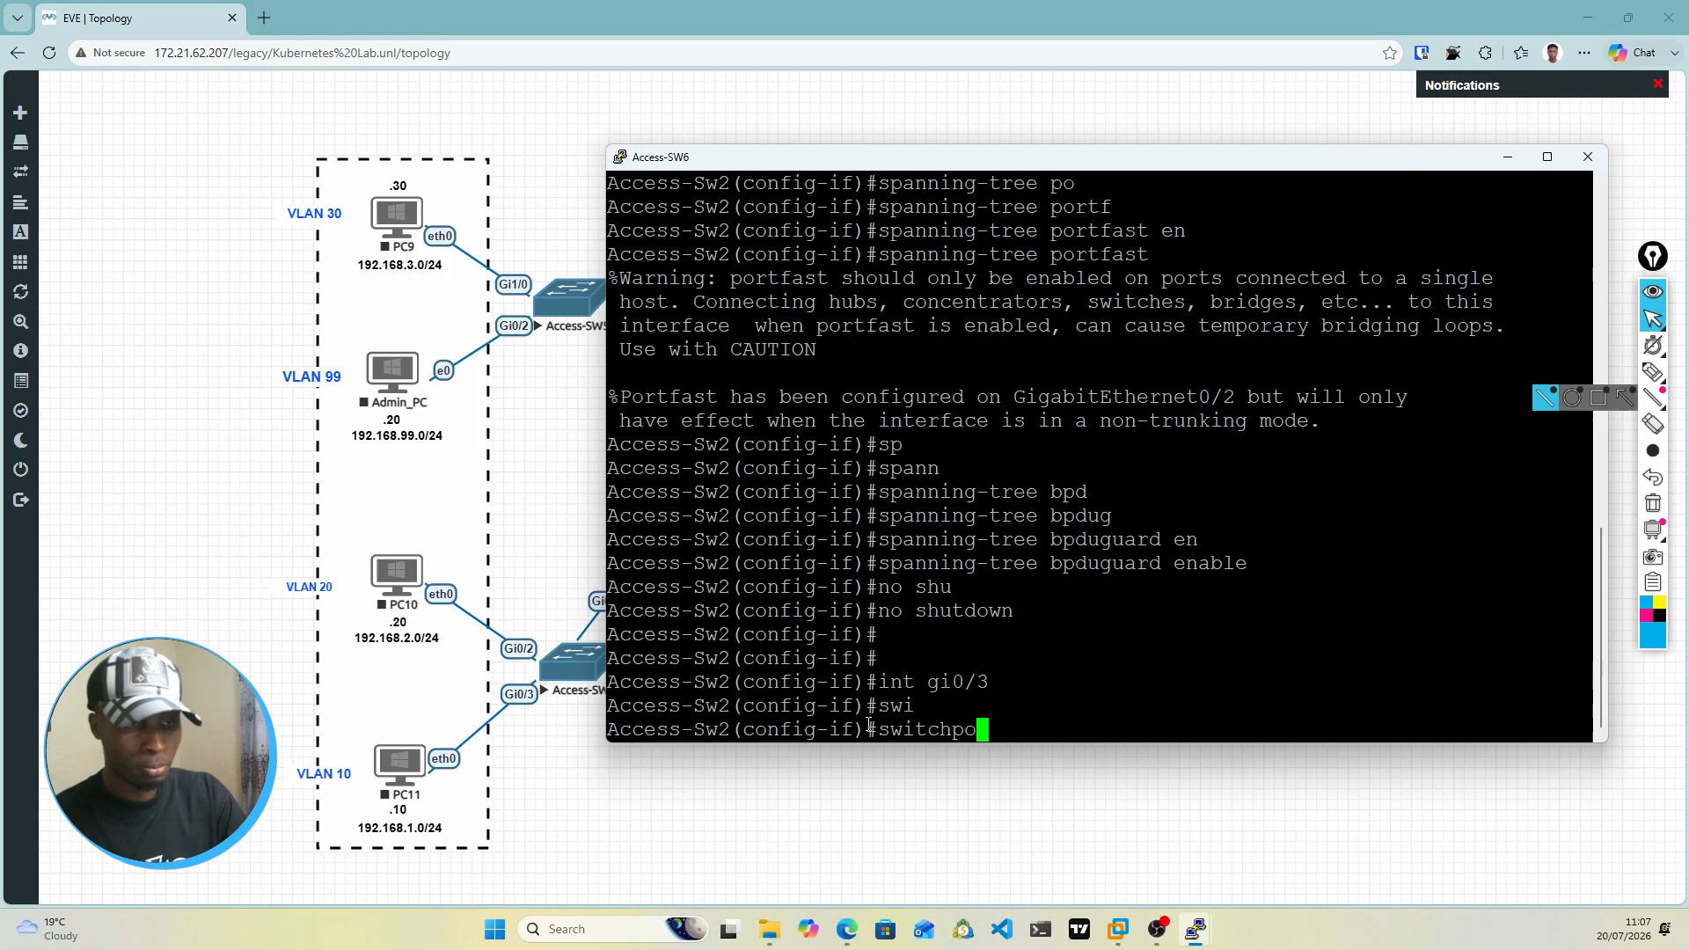
pyautogui.write('mod')
pyautogui.press('Tab')
pyautogui.write('ac')
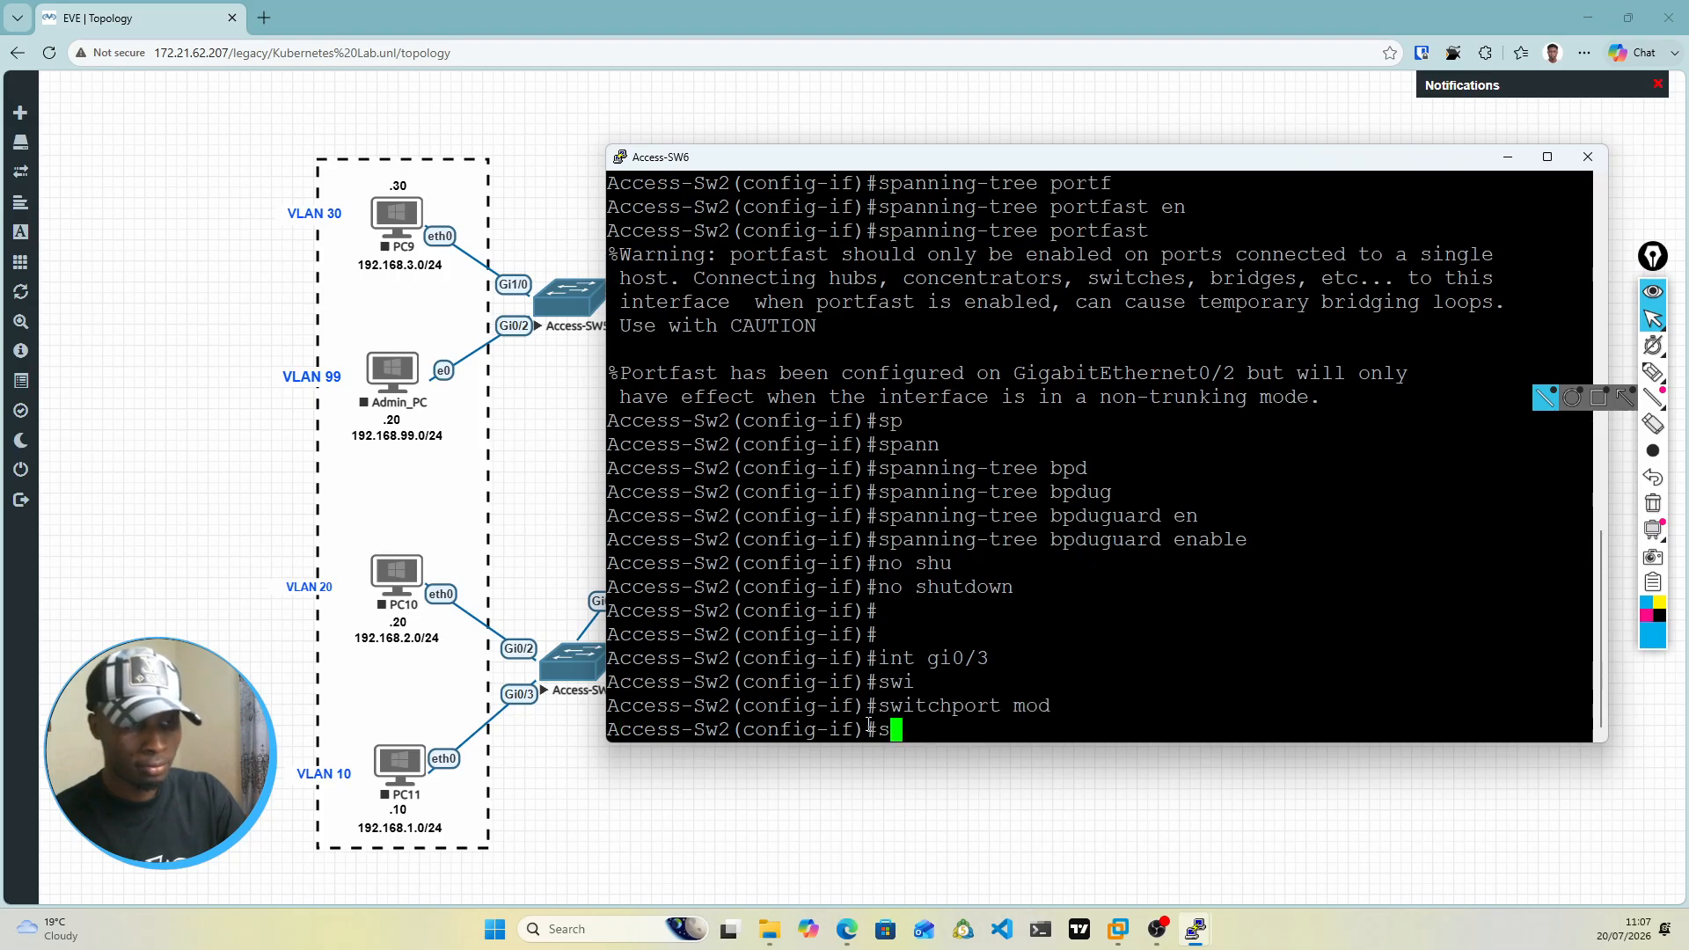
pyautogui.write('chport mode  ac')
pyautogui.press('Tab')
pyautogui.press('Return')
pyautogui.write('swi')
# Step: Assign interface gi0/3 on Access-Sw2 to access VLAN 10
pyautogui.press('Tab')
pyautogui.write('acc')
pyautogui.press('Tab')
pyautogui.write('vl')
pyautogui.press('Tab')
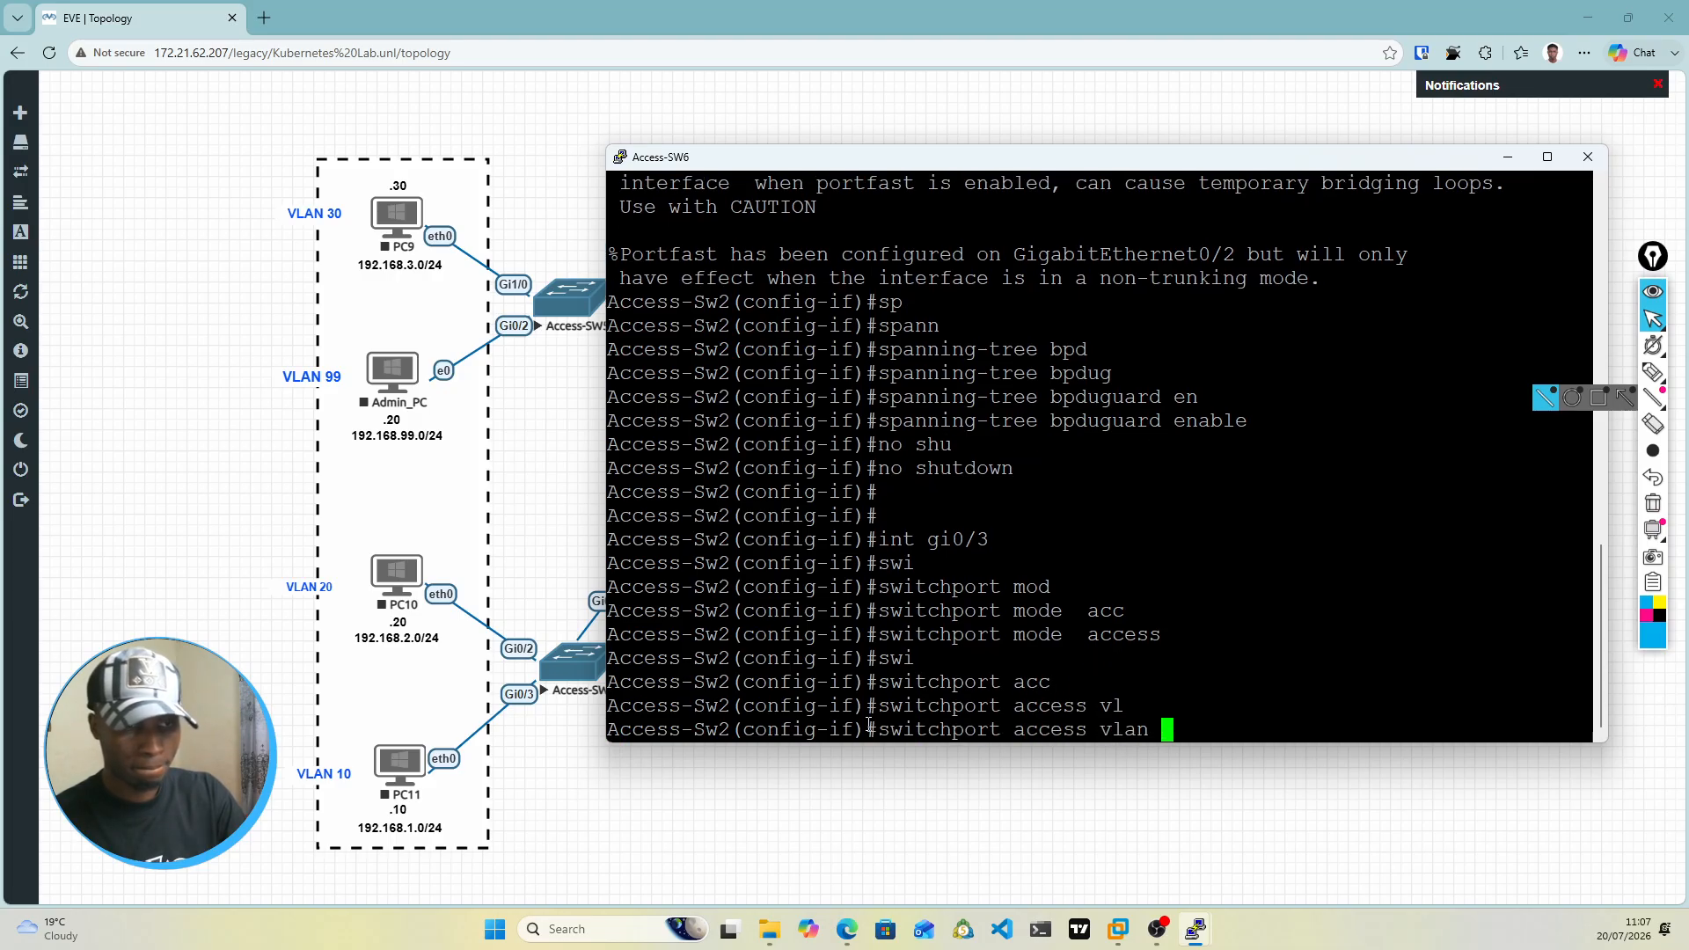
pyautogui.write('10')
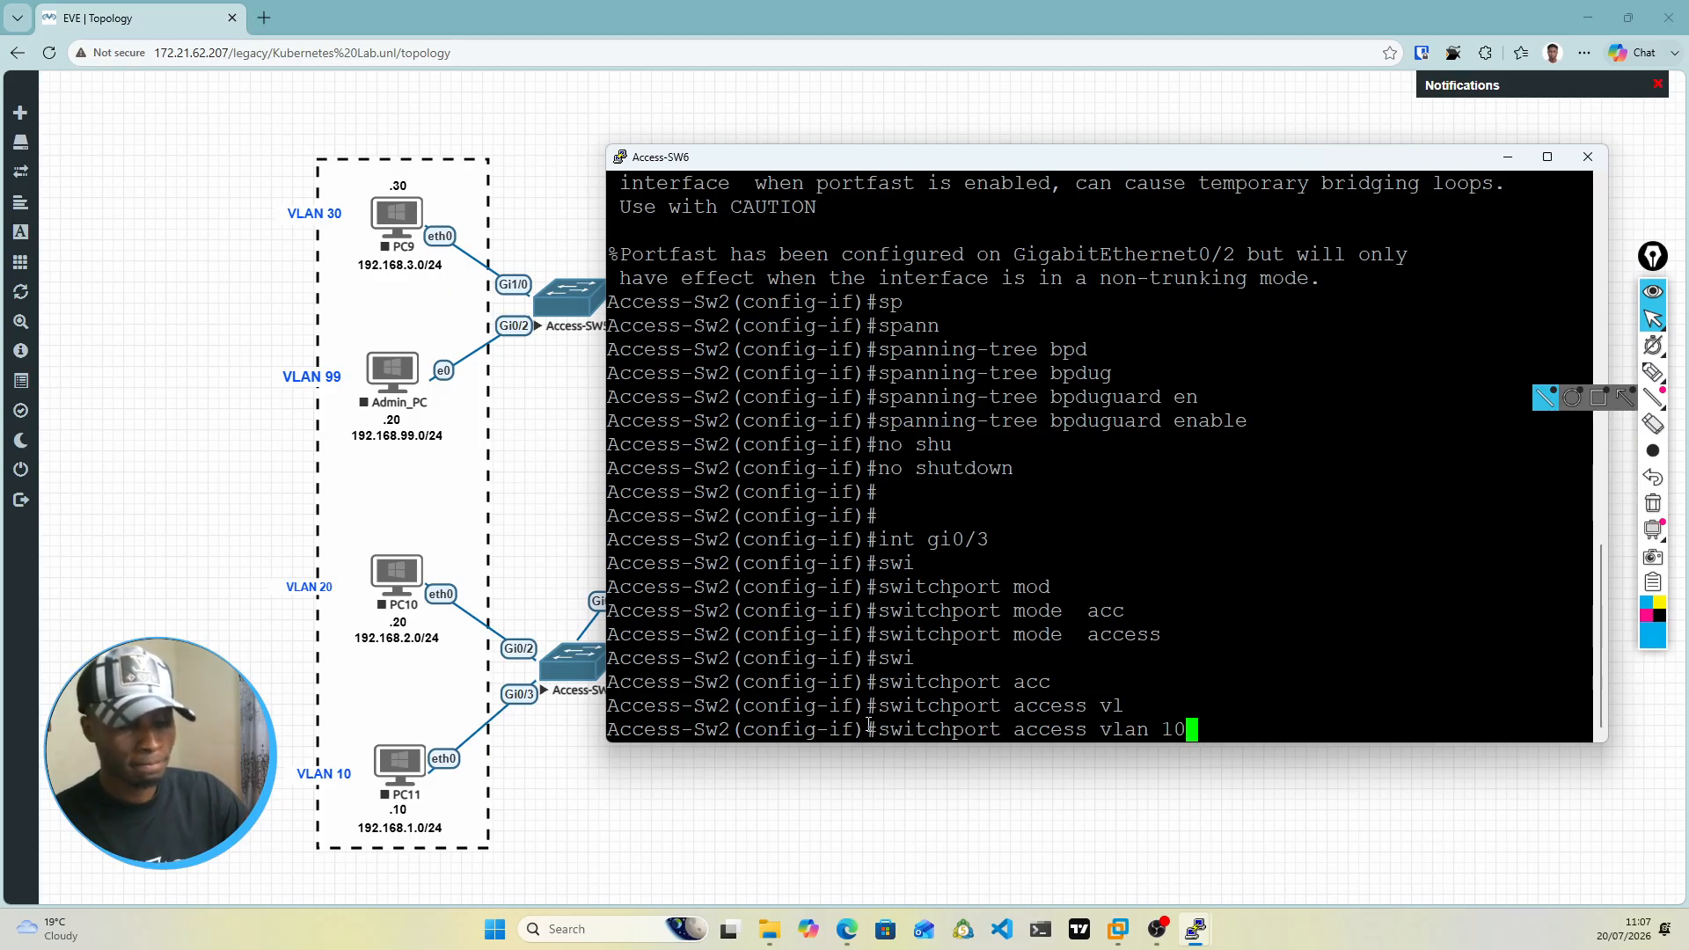
pyautogui.press('Return')
# Step: Enable spanning-tree PortFast on interface gi0/3 of Access-Sw2
pyautogui.write('swi')
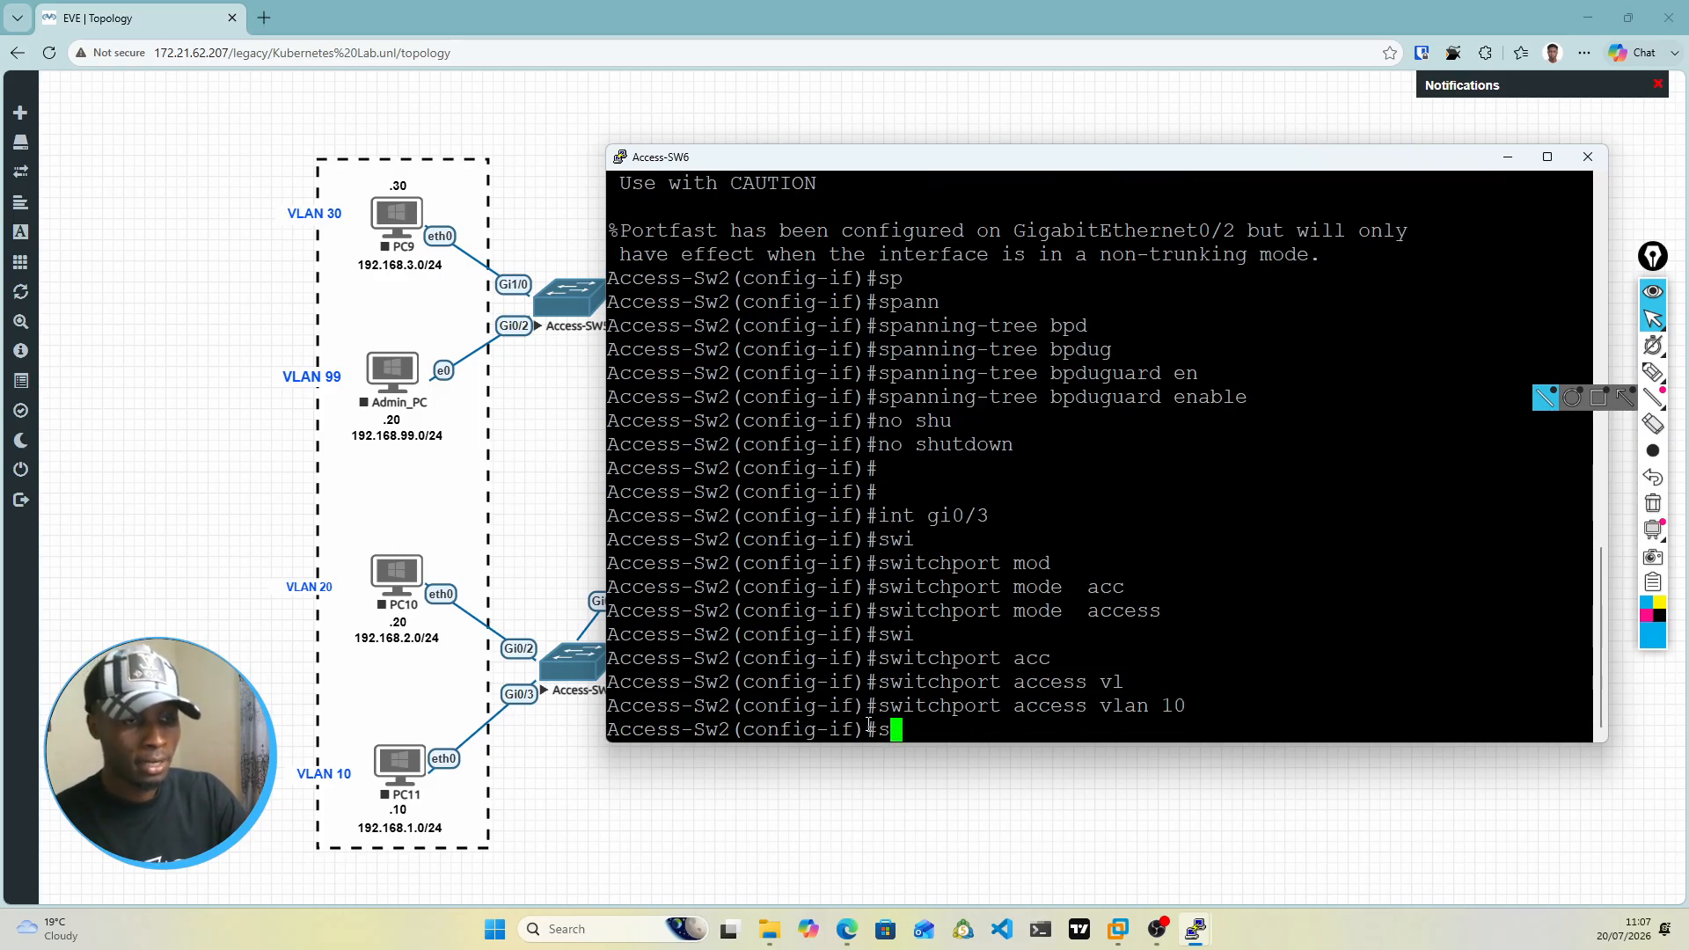
pyautogui.press('Tab')
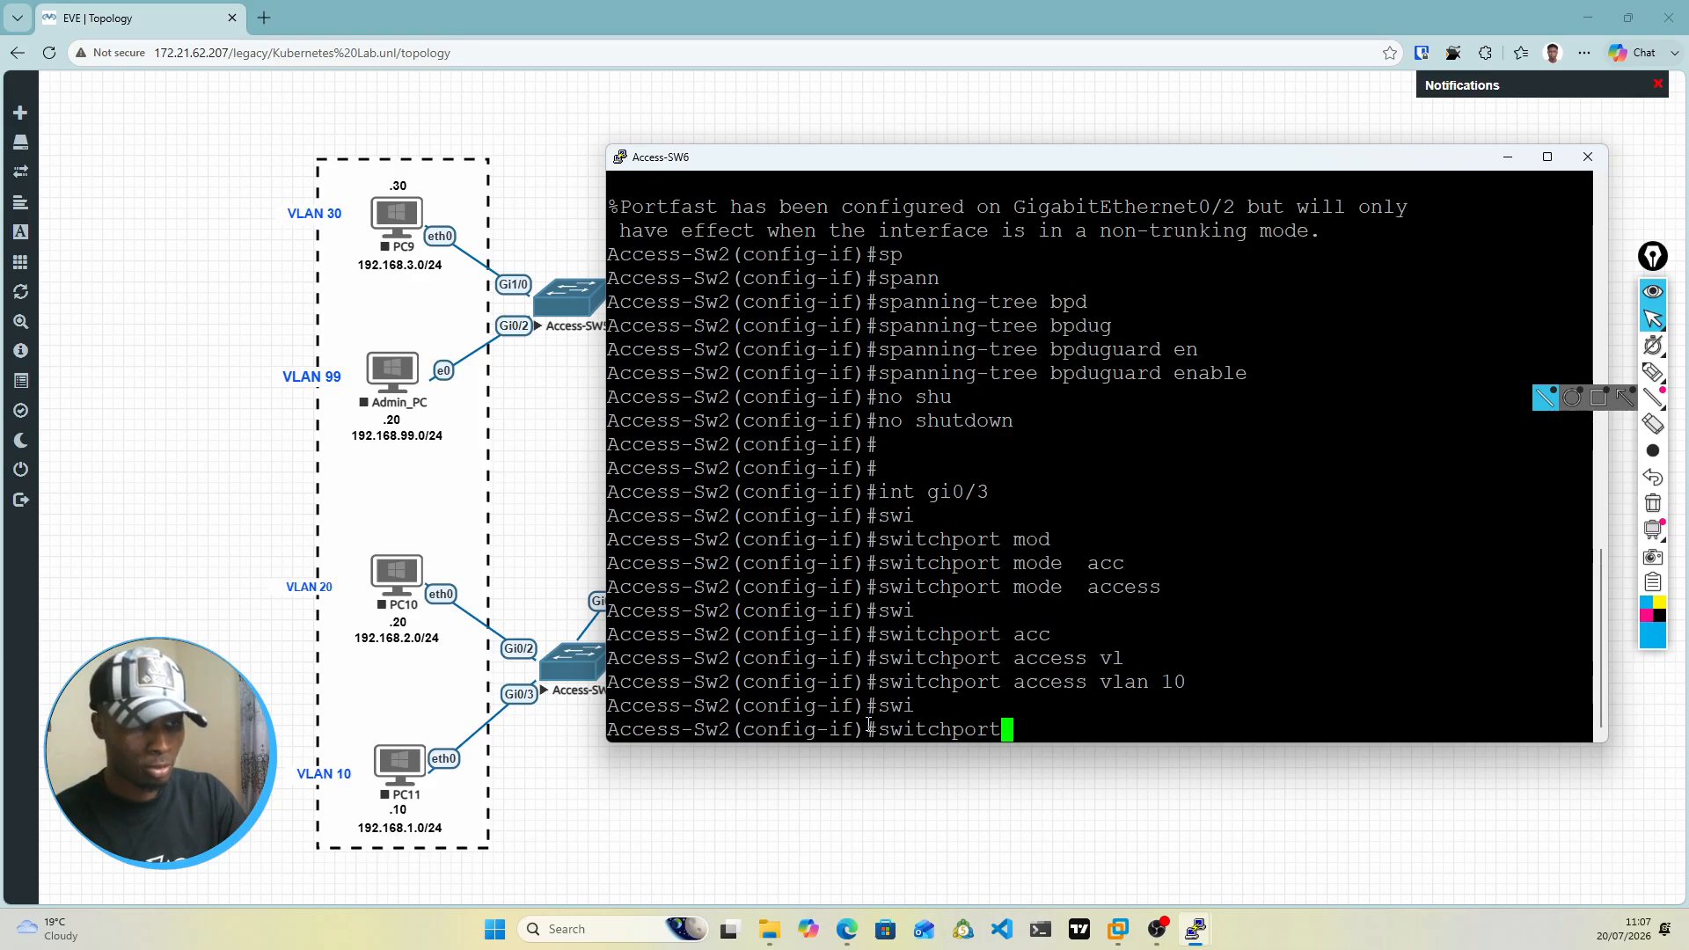
pyautogui.press('BackSpace')
pyautogui.press('BackSpace')
pyautogui.press('BackSpace')
pyautogui.press('BackSpace')
pyautogui.press('BackSpace')
pyautogui.press('BackSpace')
pyautogui.press('BackSpace')
pyautogui.press('BackSpace')
pyautogui.press('BackSpace')
pyautogui.press('BackSpace')
pyautogui.press('BackSpace')
pyautogui.write('sp')
pyautogui.press('Tab')
pyautogui.write('n')
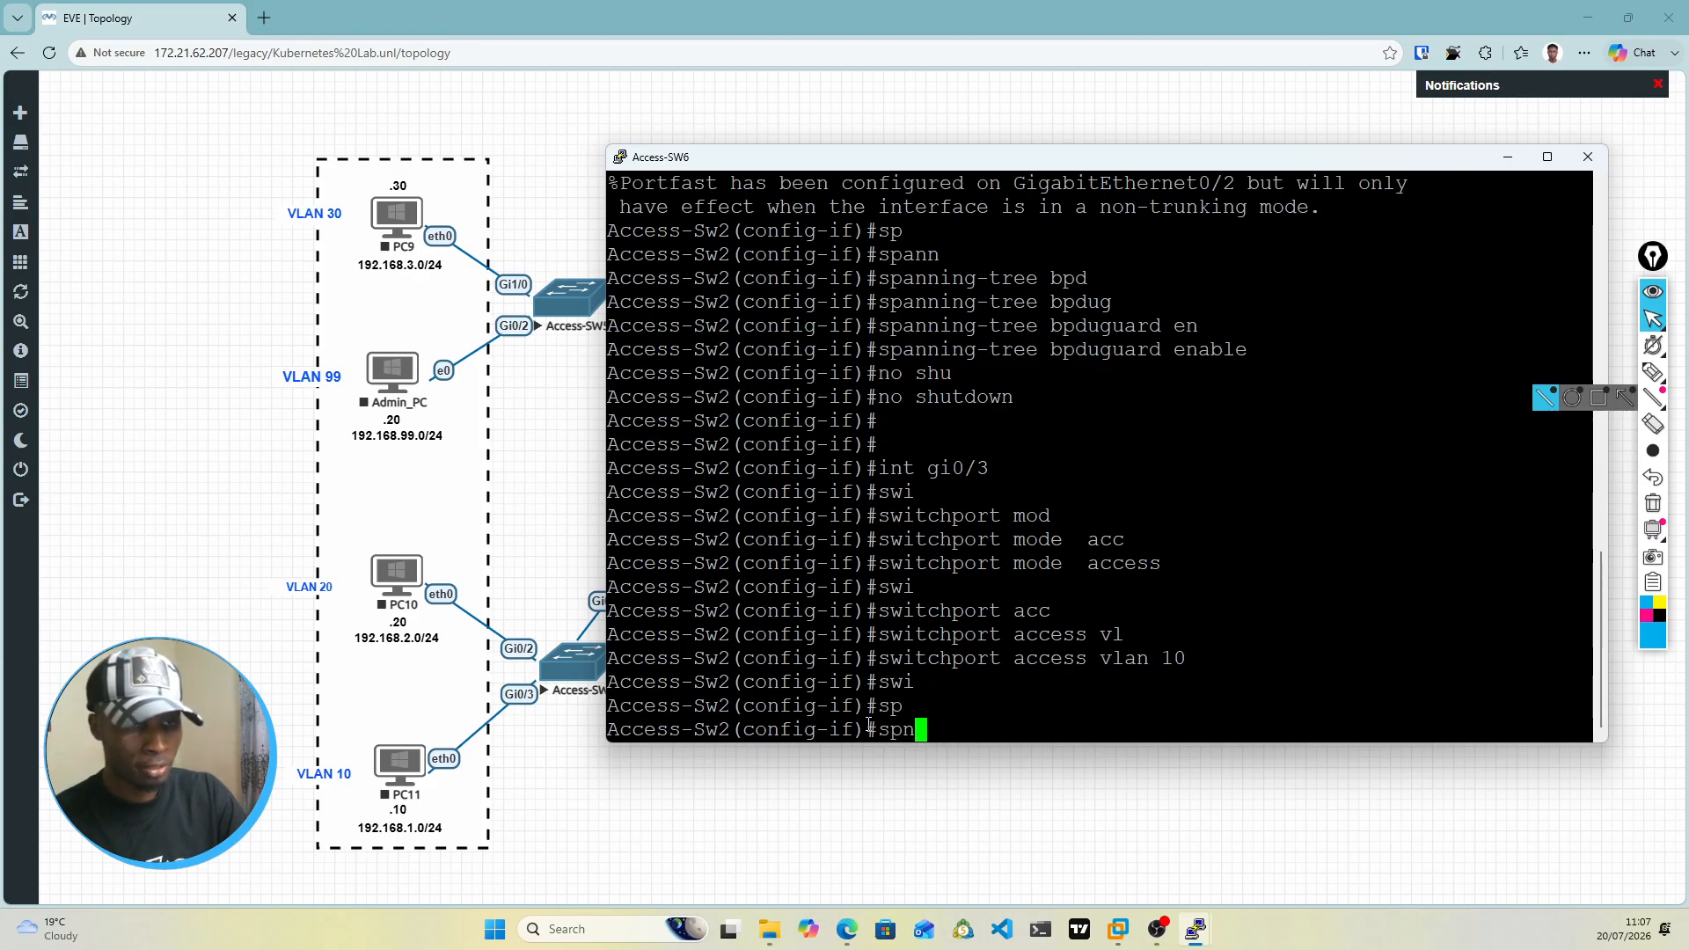
pyautogui.press('BackSpace')
pyautogui.write('ann')
pyautogui.press('Tab')
pyautogui.write('por')
pyautogui.press('Tab')
pyautogui.write('t')
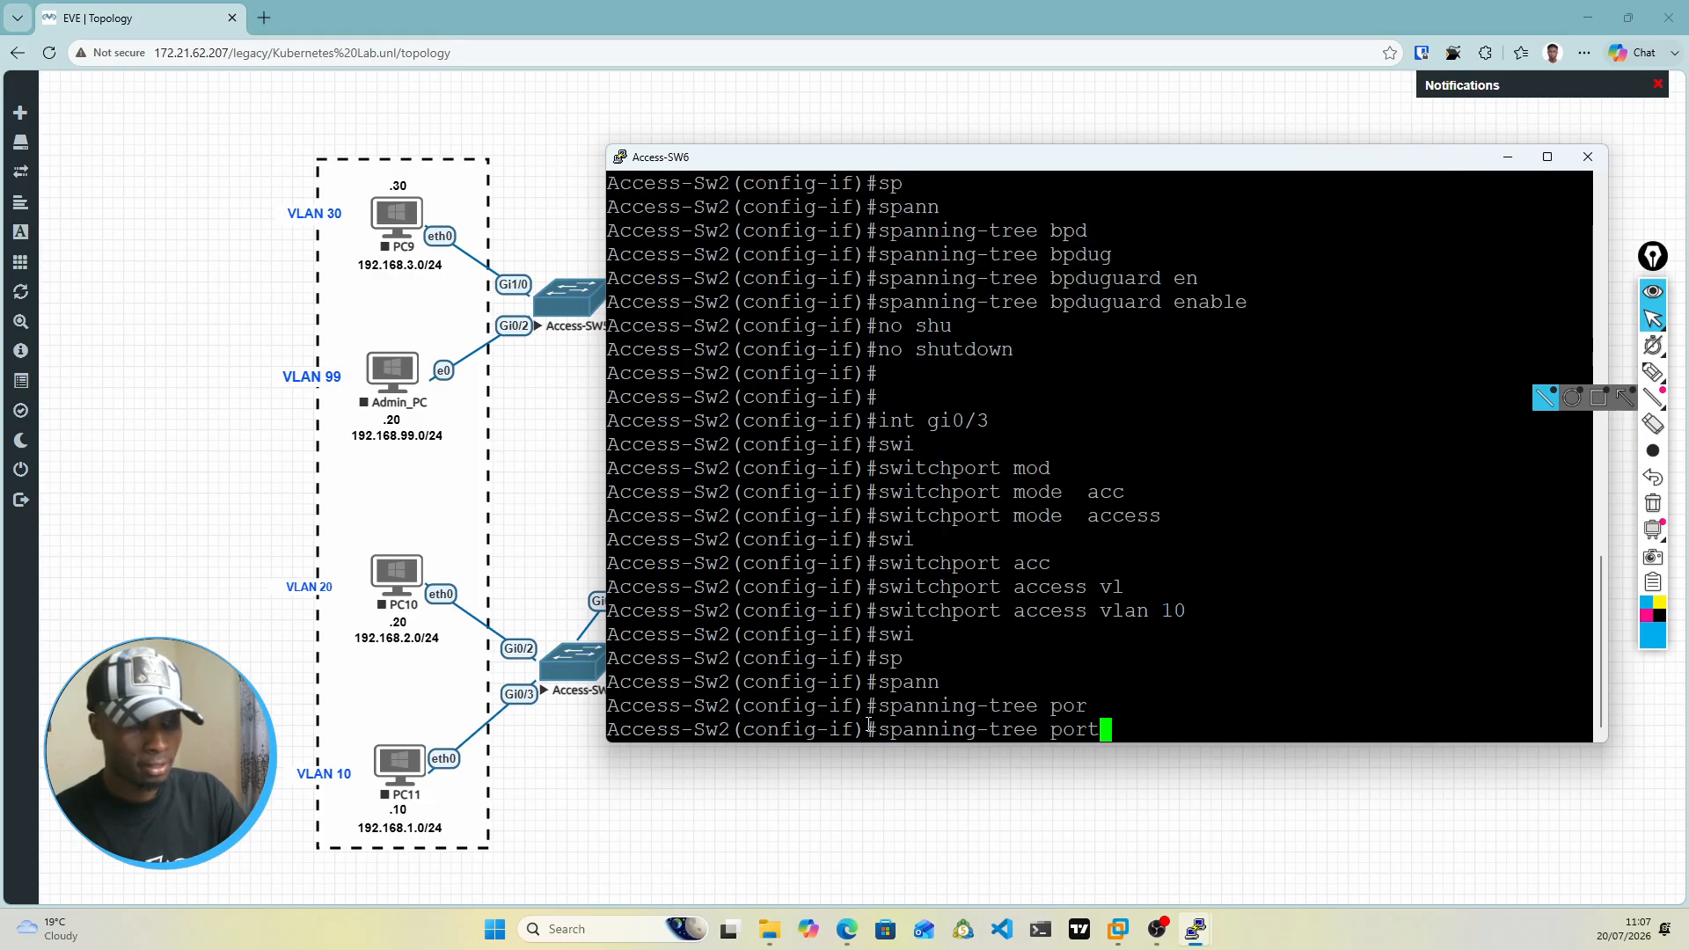
pyautogui.write('f')
pyautogui.press('Tab')
pyautogui.press('Return')
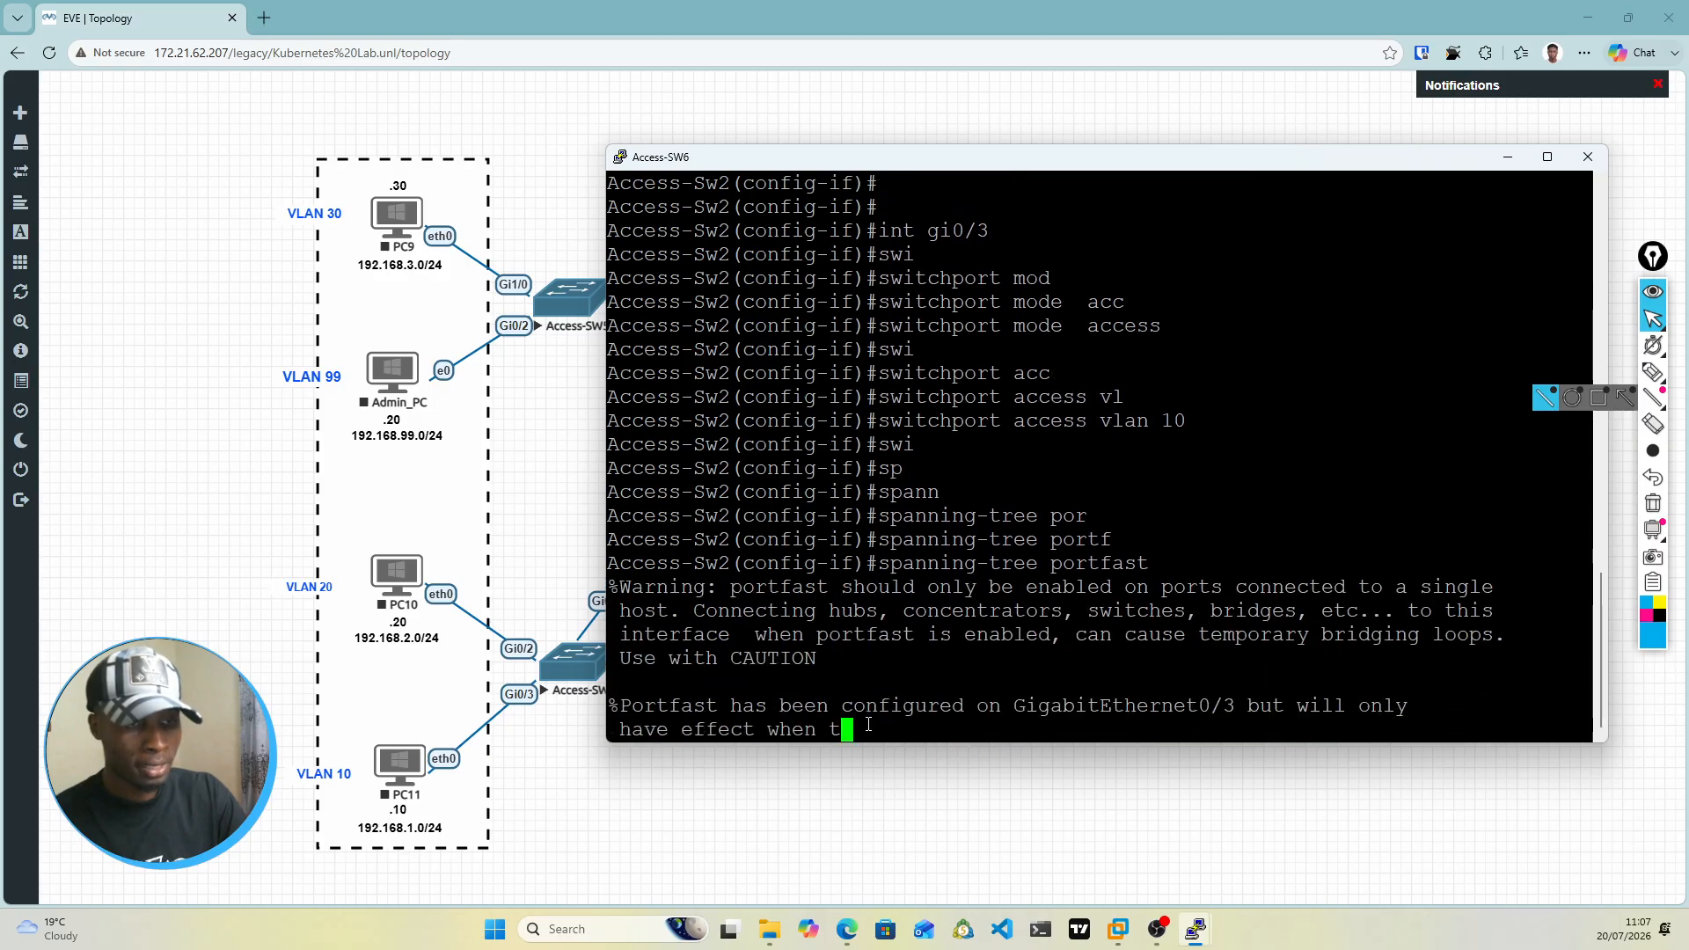
# Step: Enable spanning-tree BPDU guard on interface gi0/3 of Access-Sw2
pyautogui.write('sp')
pyautogui.press('Tab')
pyautogui.write('nn')
pyautogui.press('BackSpace')
pyautogui.press('BackSpace')
pyautogui.press('Tab')
pyautogui.write('n')
pyautogui.press('Tab')
pyautogui.press('BackSpace')
pyautogui.write('an')
pyautogui.press('Tab')
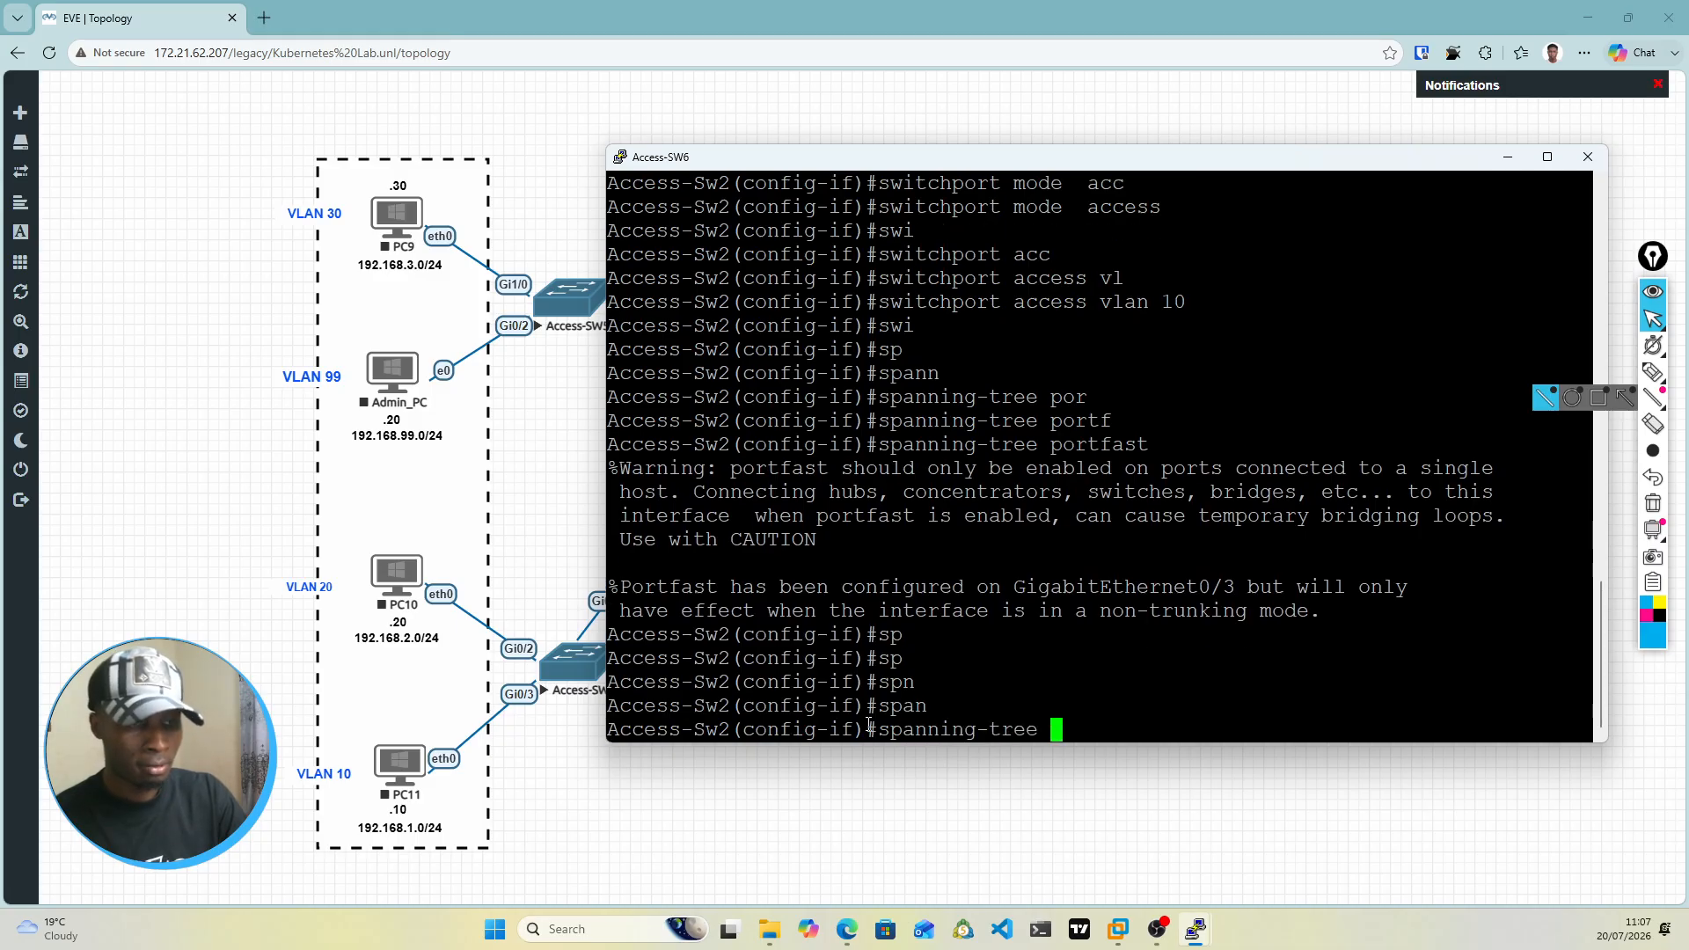
pyautogui.write('bp')
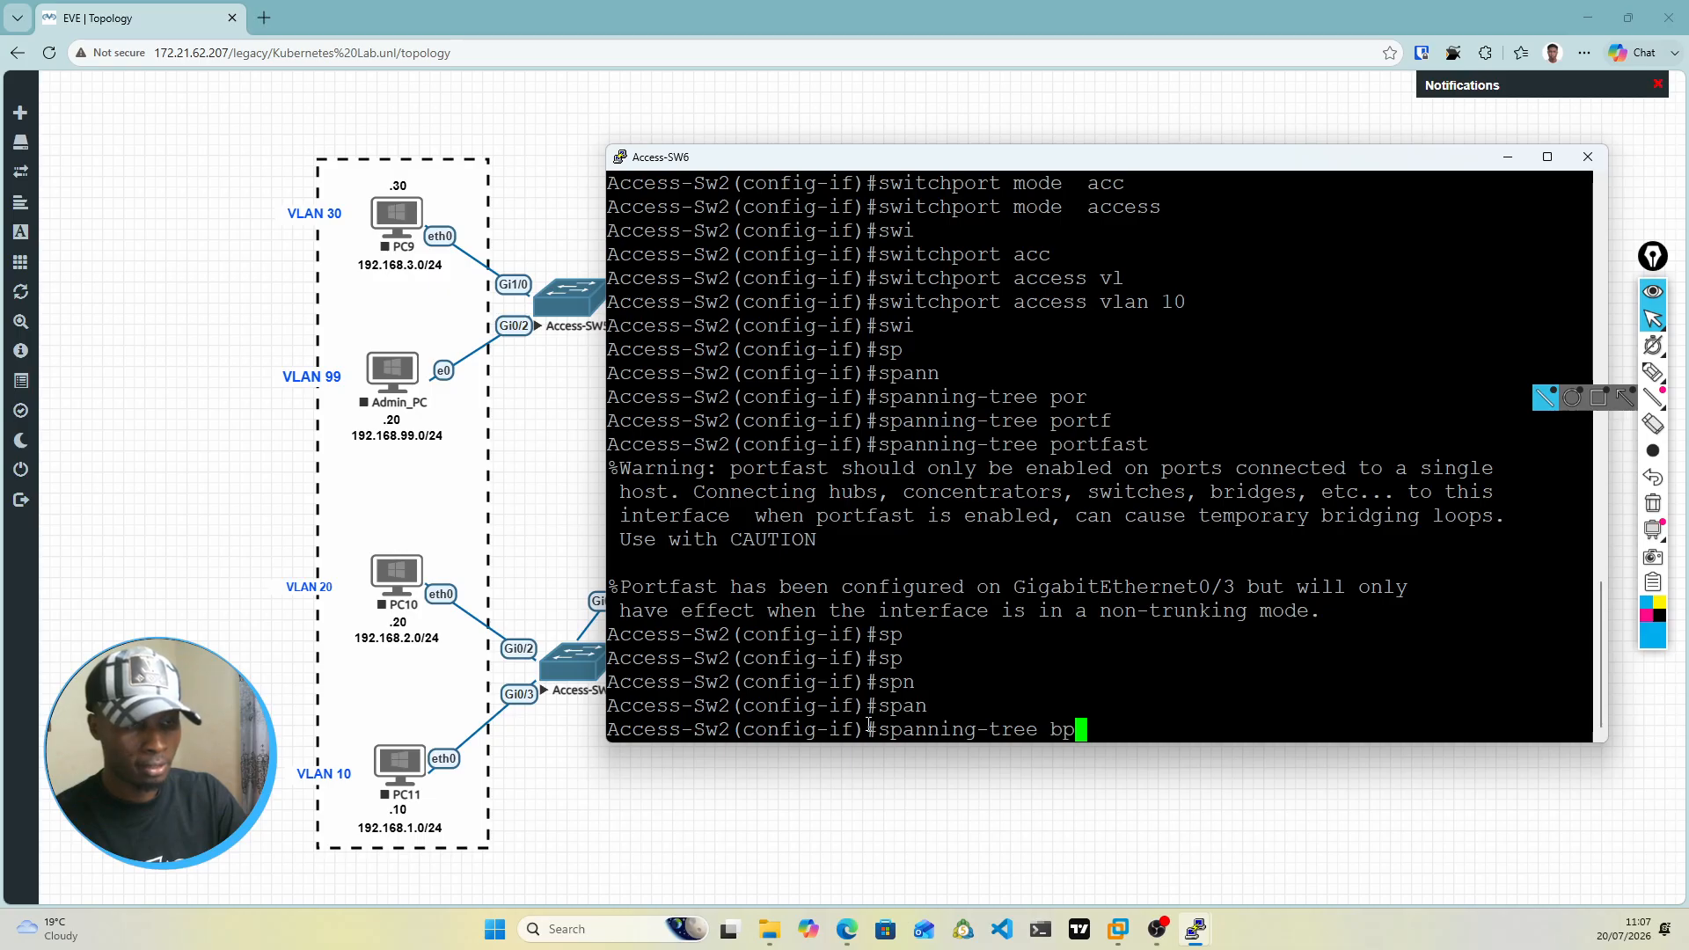
pyautogui.write('du')
pyautogui.press('Tab')
pyautogui.write('g')
pyautogui.press('Tab')
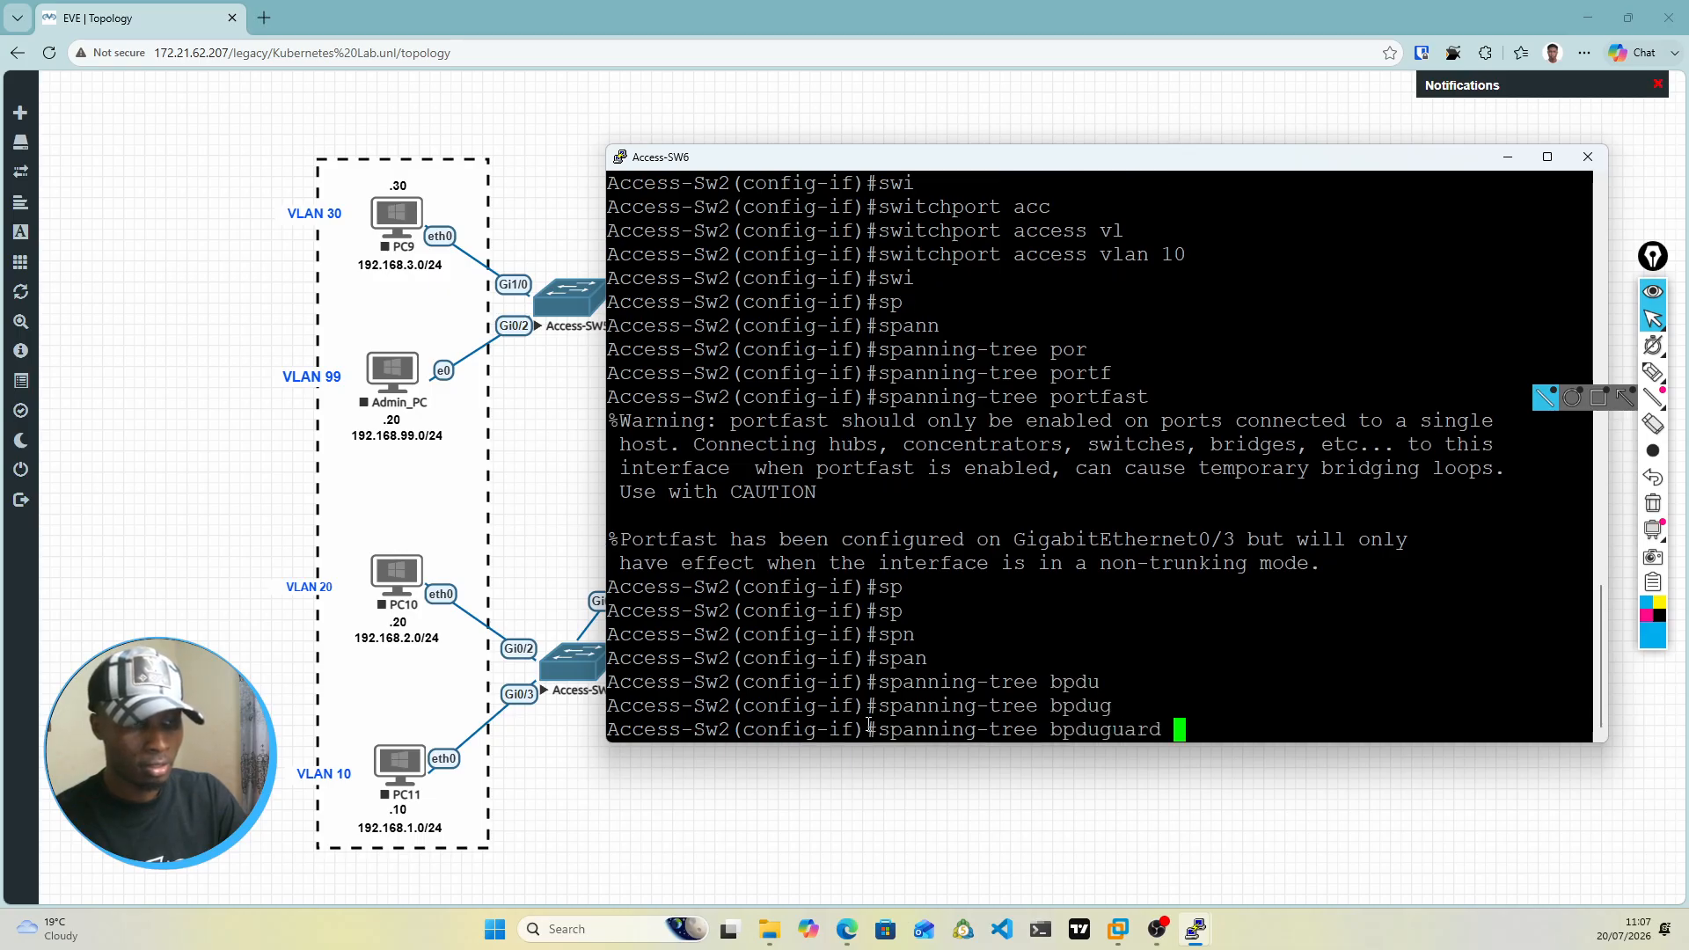
pyautogui.press('Return')
pyautogui.press('Up')
pyautogui.write('en')
pyautogui.press('Tab')
pyautogui.press('Return')
# Step: Bring interface gi0/3 of Access-Sw2 up with the no shut command
pyautogui.write('no shut')
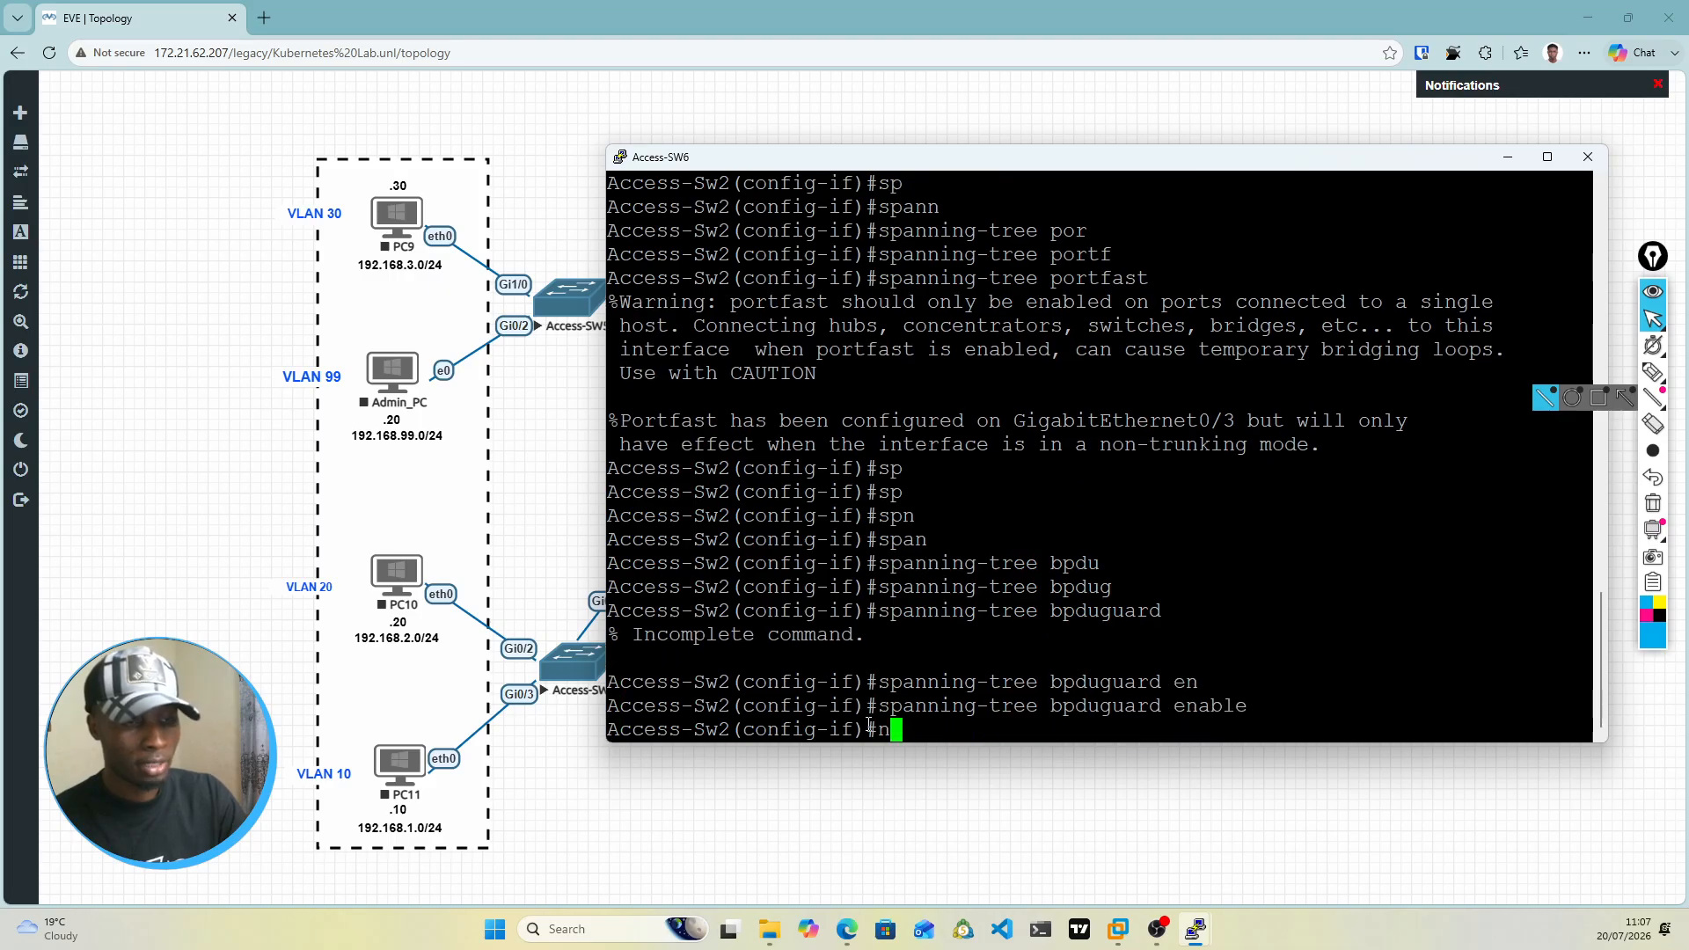
pyautogui.press('Return')
pyautogui.press('Return')
pyautogui.press('Return')
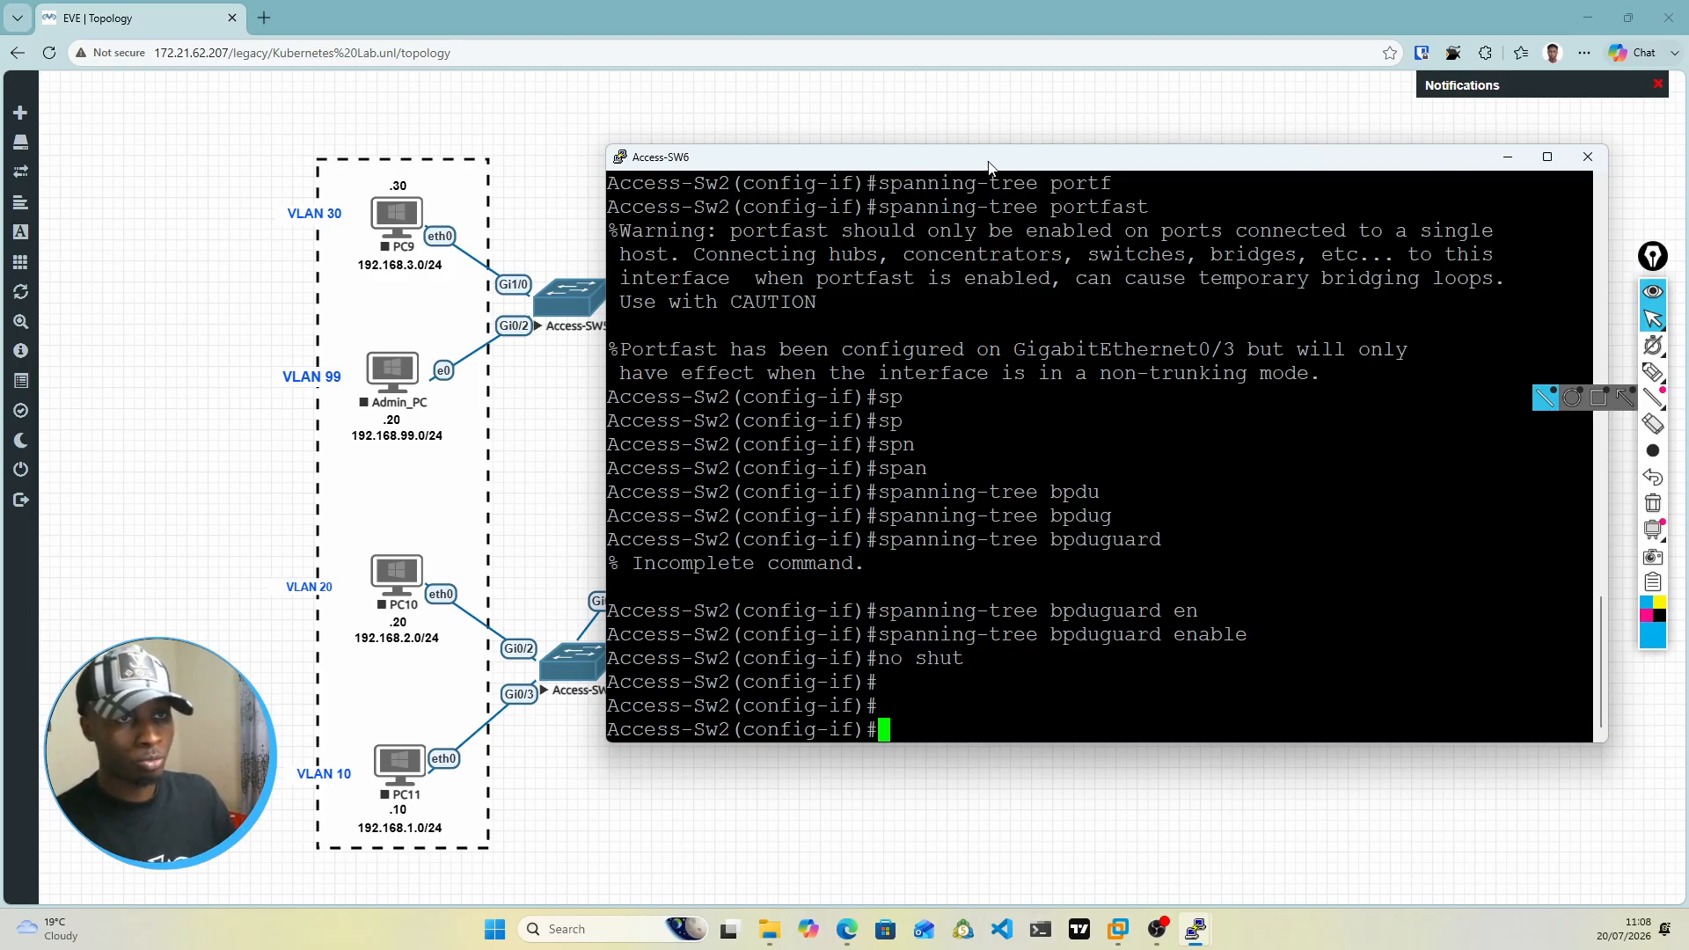
# Step: Enter the interface range gi0/0-1 on Access-Sw2 and set its trunk encapsulation to dot1q
pyautogui.moveTo(989, 152); pyautogui.dragTo(1104, 146)
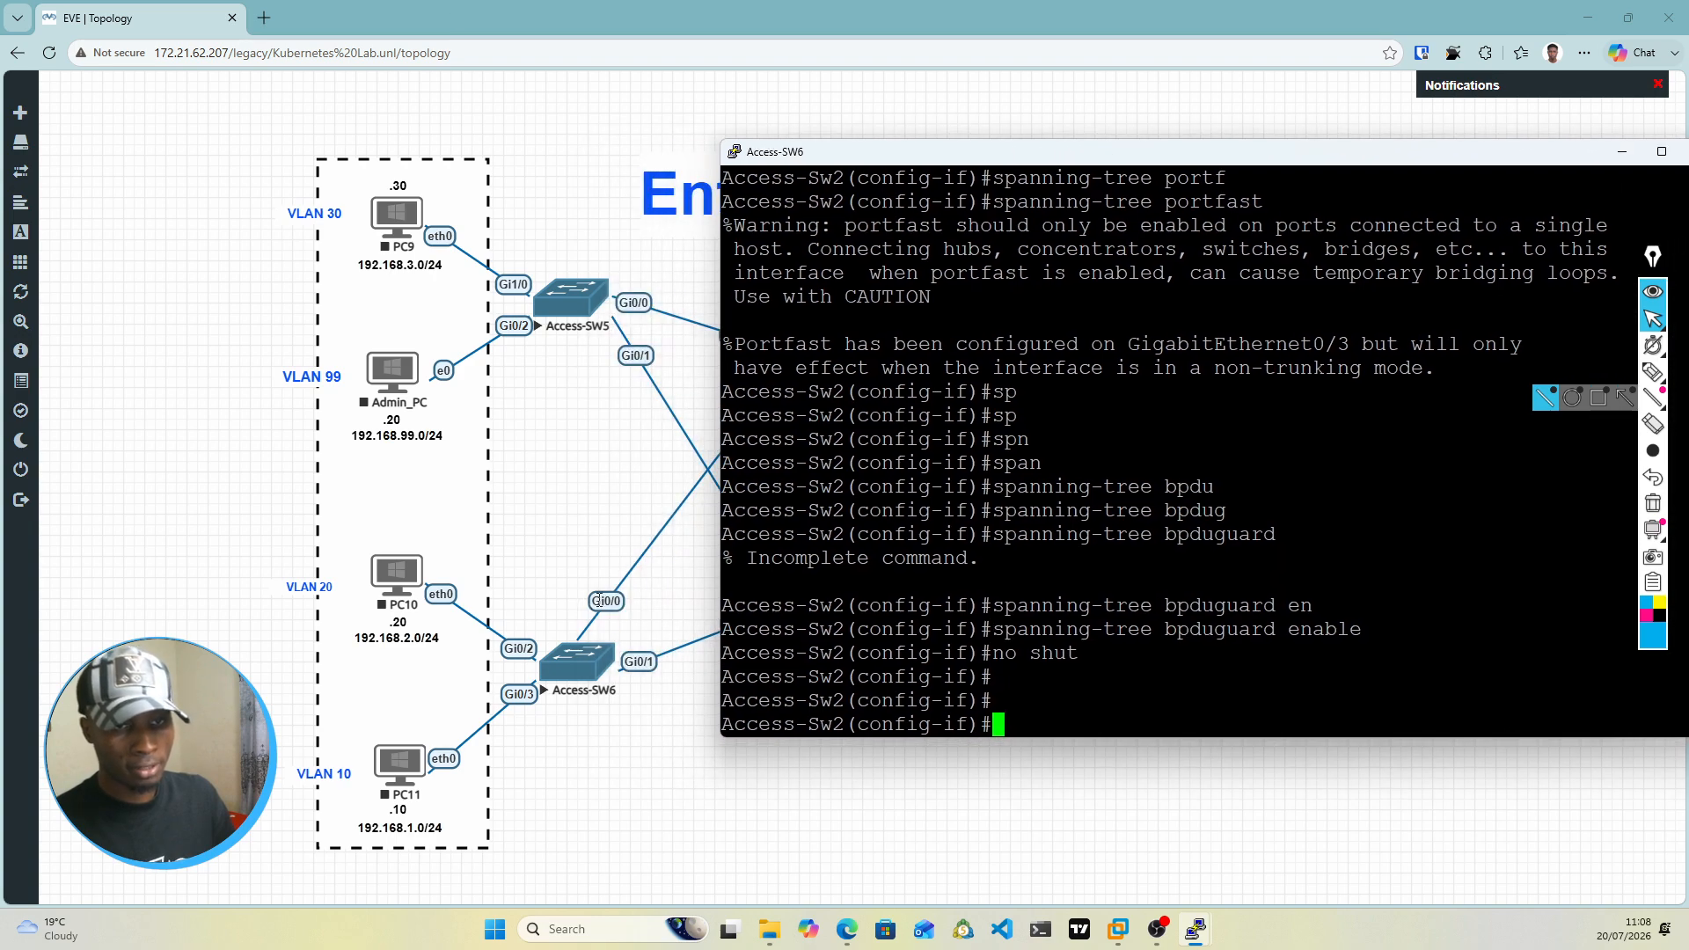
pyautogui.write('int ')
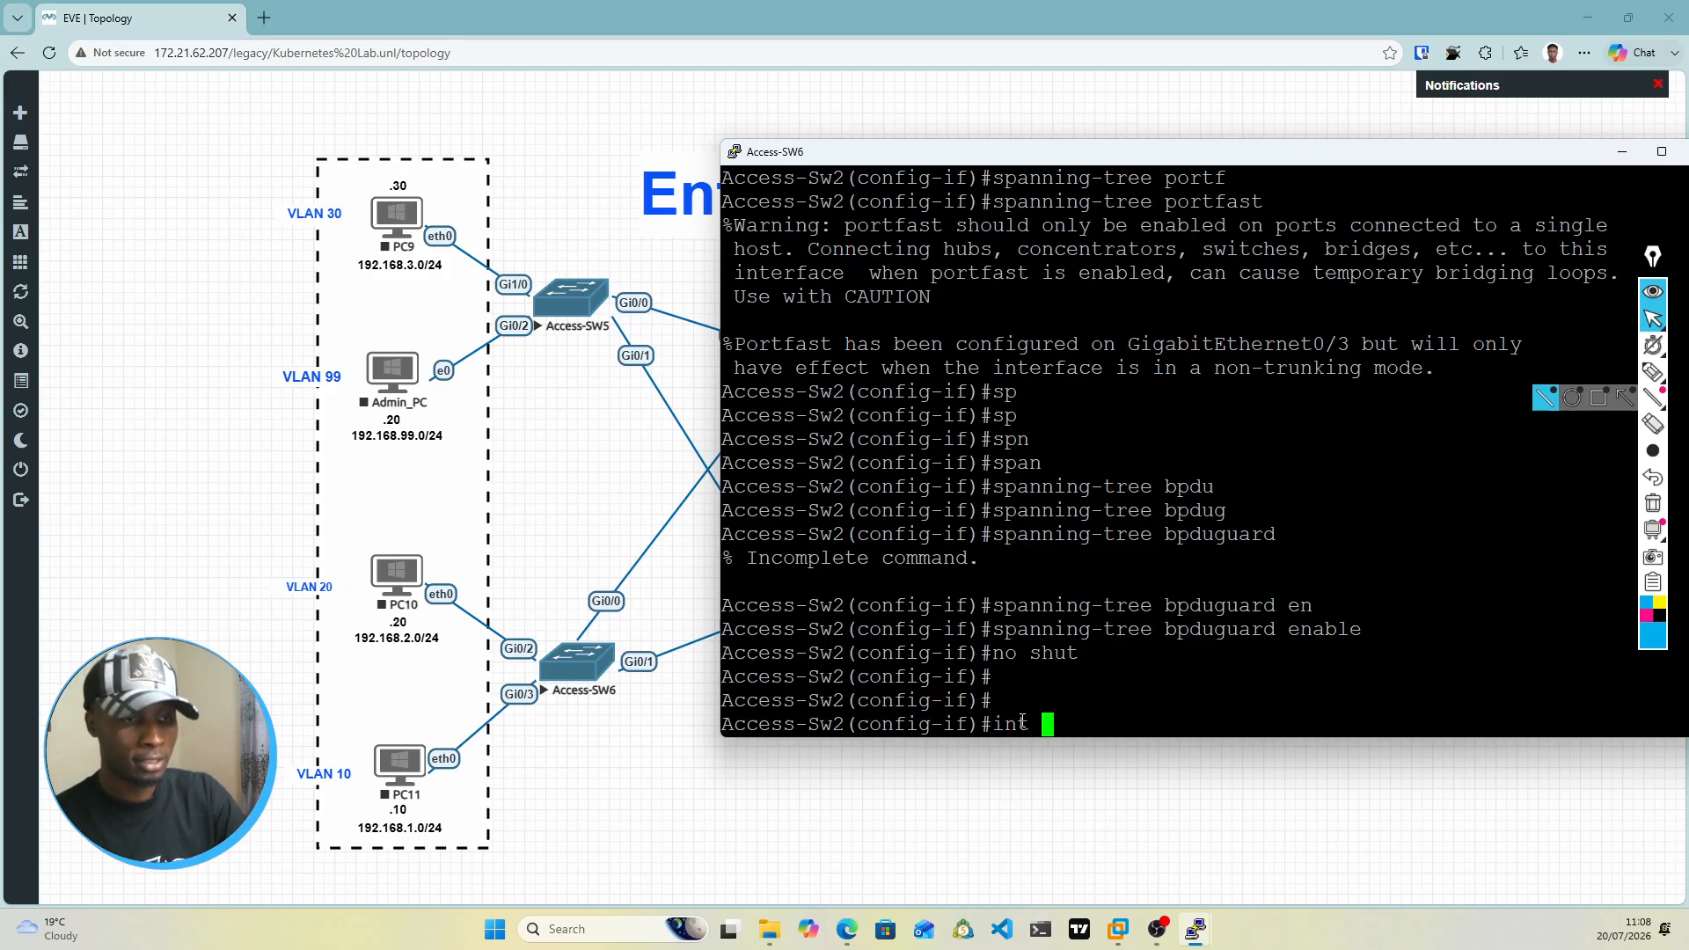
pyautogui.write('range ')
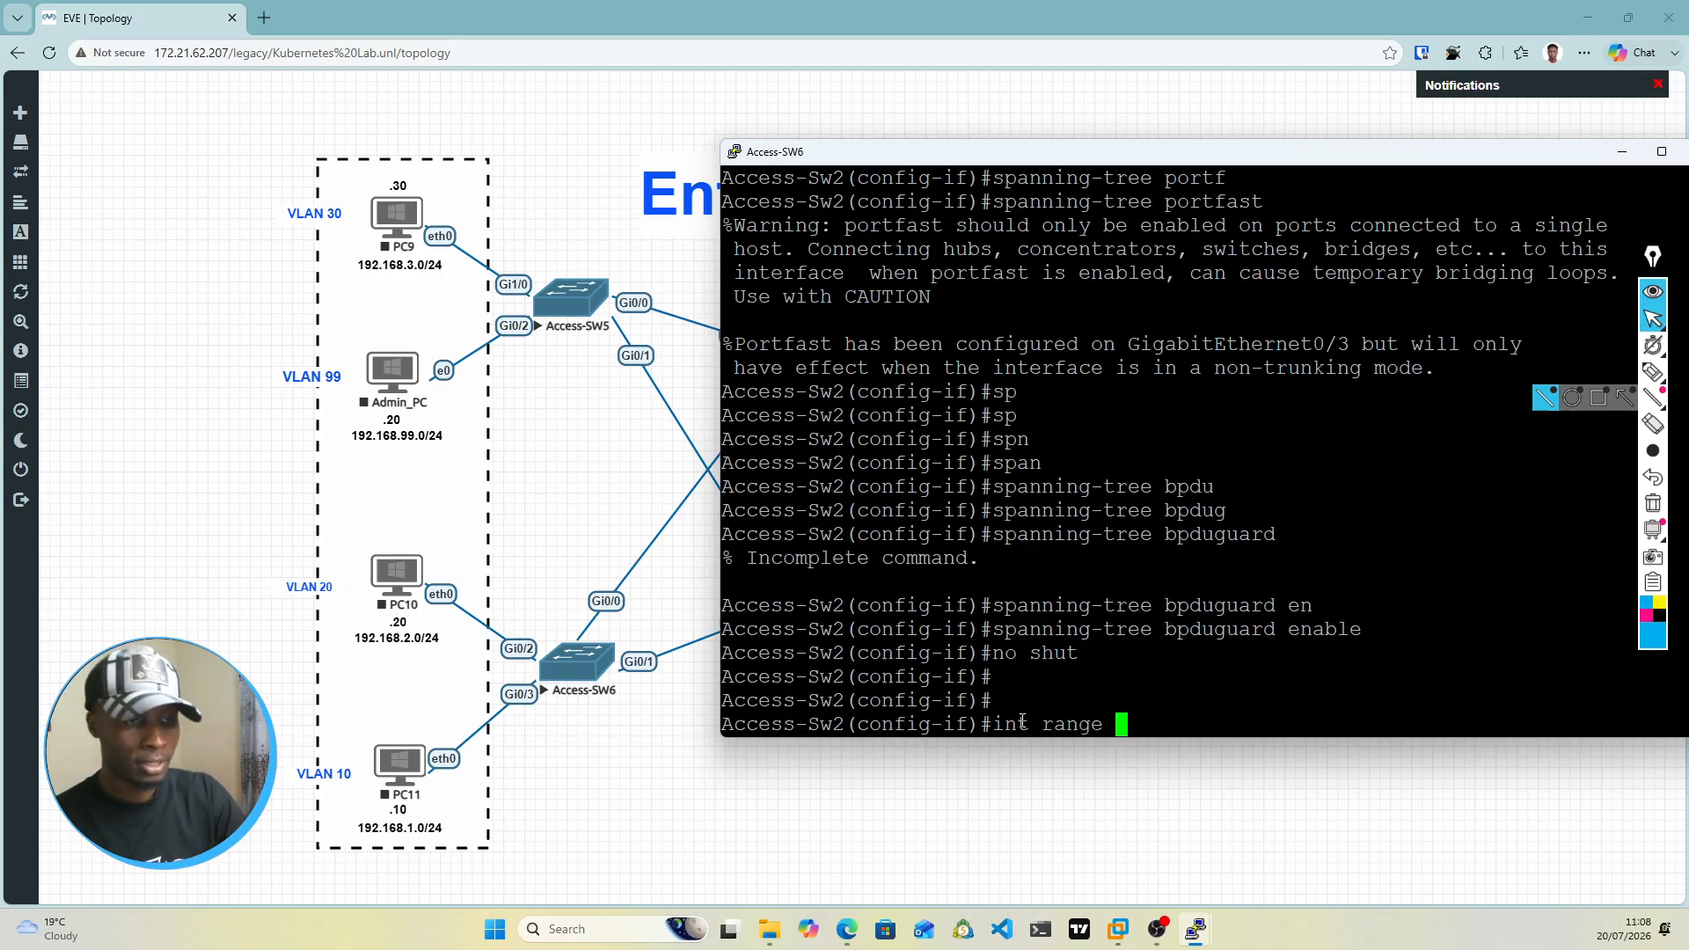
pyautogui.write('gi0/0')
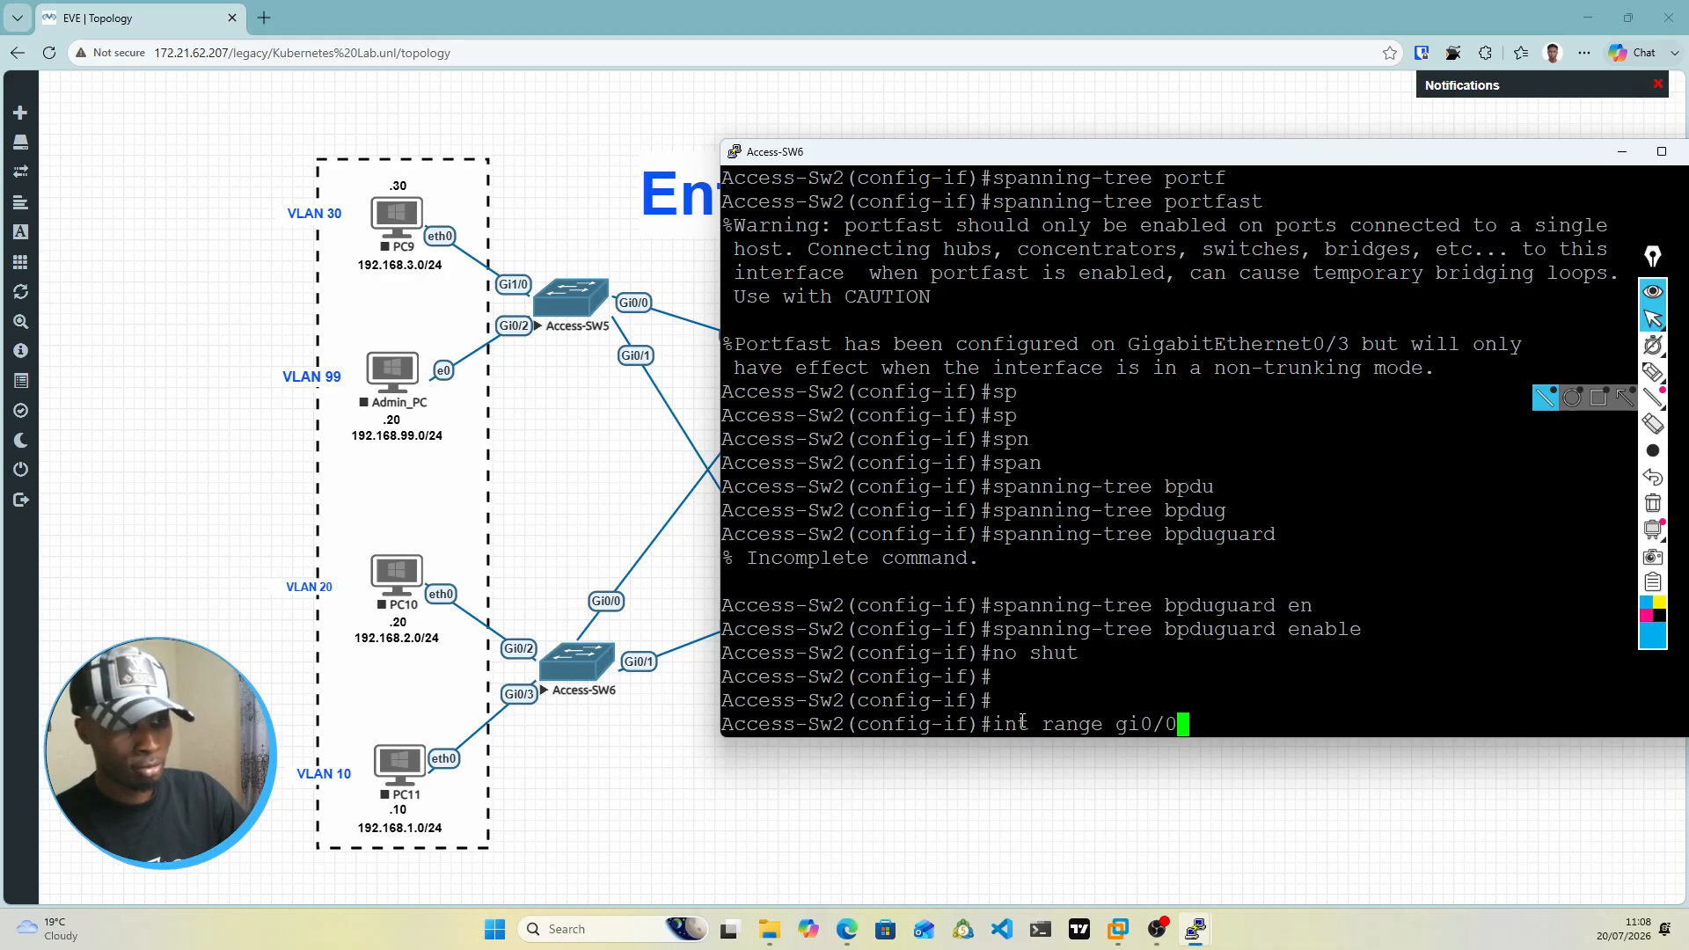
pyautogui.write('-1')
pyautogui.press('Return')
pyautogui.write('swi')
pyautogui.press('Tab')
pyautogui.write('mod')
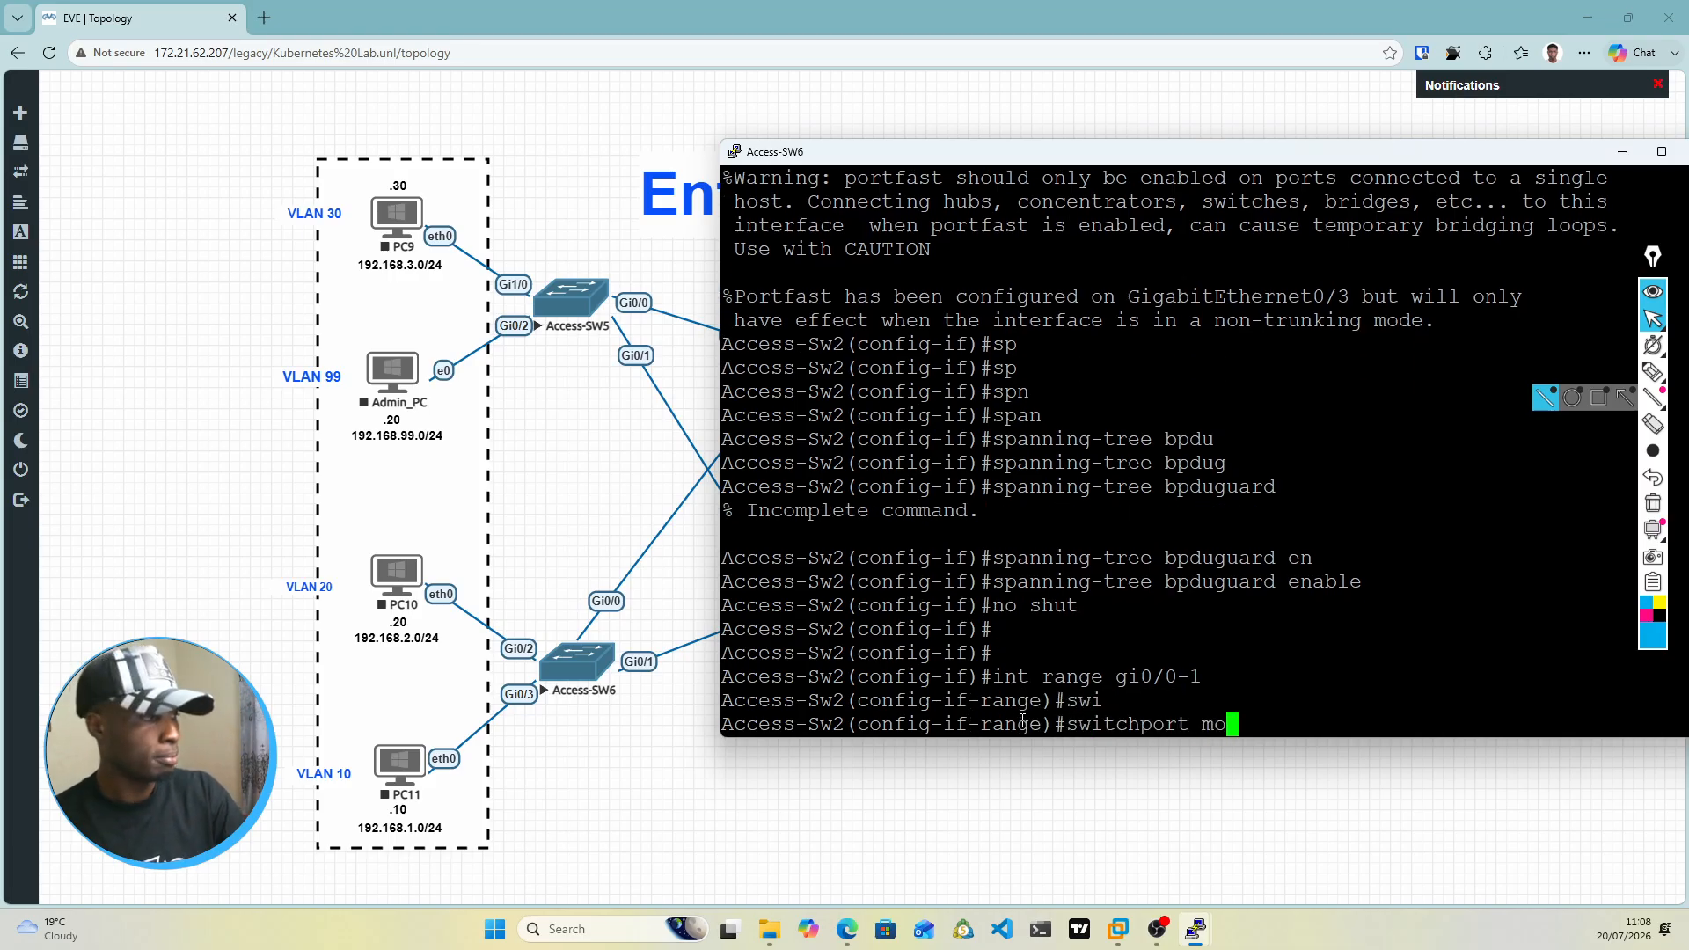
pyautogui.press('Tab')
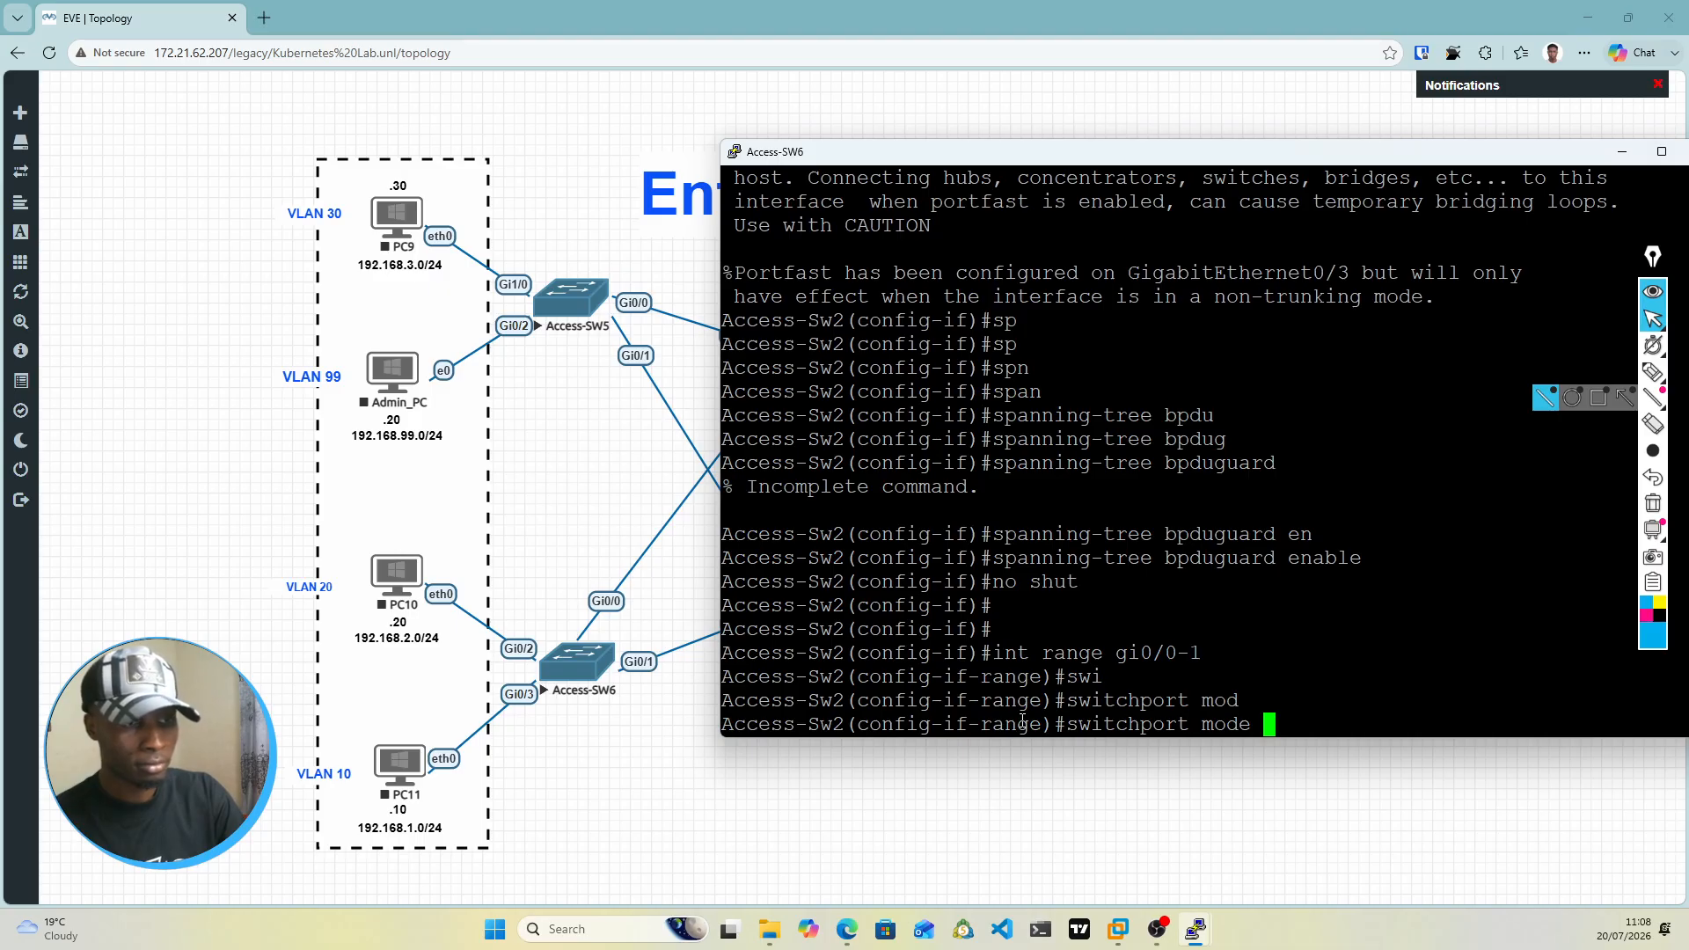
pyautogui.press('BackSpace')
pyautogui.press('BackSpace')
pyautogui.press('BackSpace')
pyautogui.press('BackSpace')
pyautogui.press('BackSpace')
pyautogui.write('tru')
pyautogui.press('Tab')
pyautogui.write('en')
pyautogui.press('Tab')
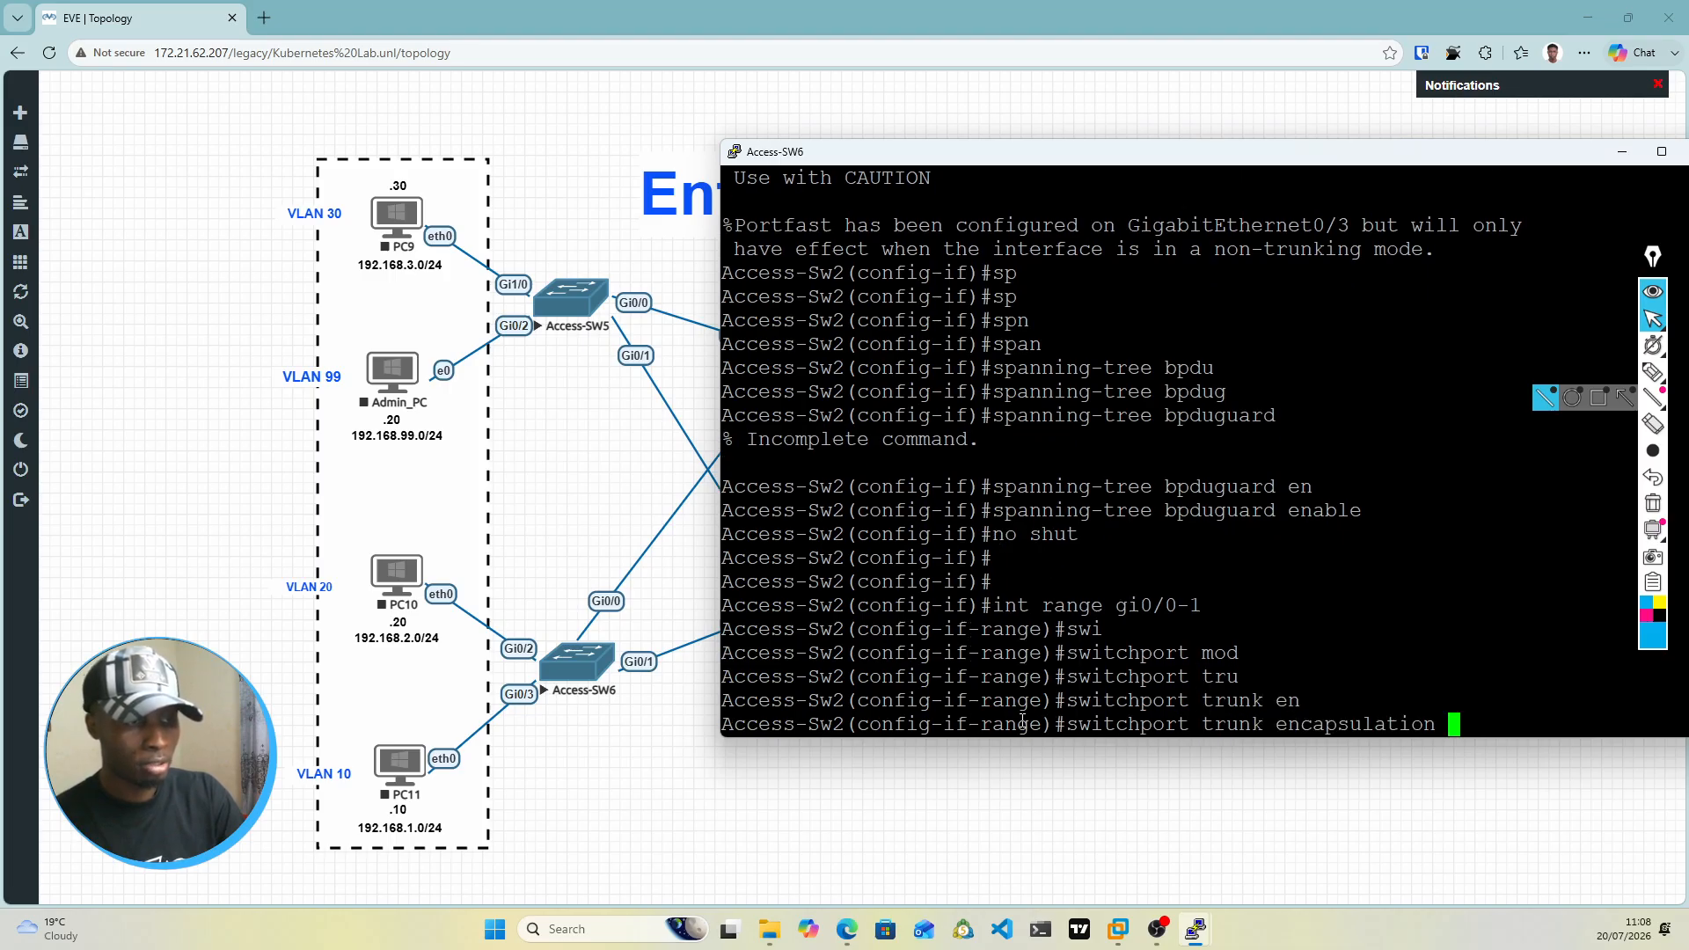
pyautogui.write('dot1q')
pyautogui.press('Tab')
pyautogui.press('Return')
# Step: Set the switchport mode of interface range gi0/0-1 on Access-Sw2 to trunk
pyautogui.write('ss-Sw2(config-if-range)#sw')
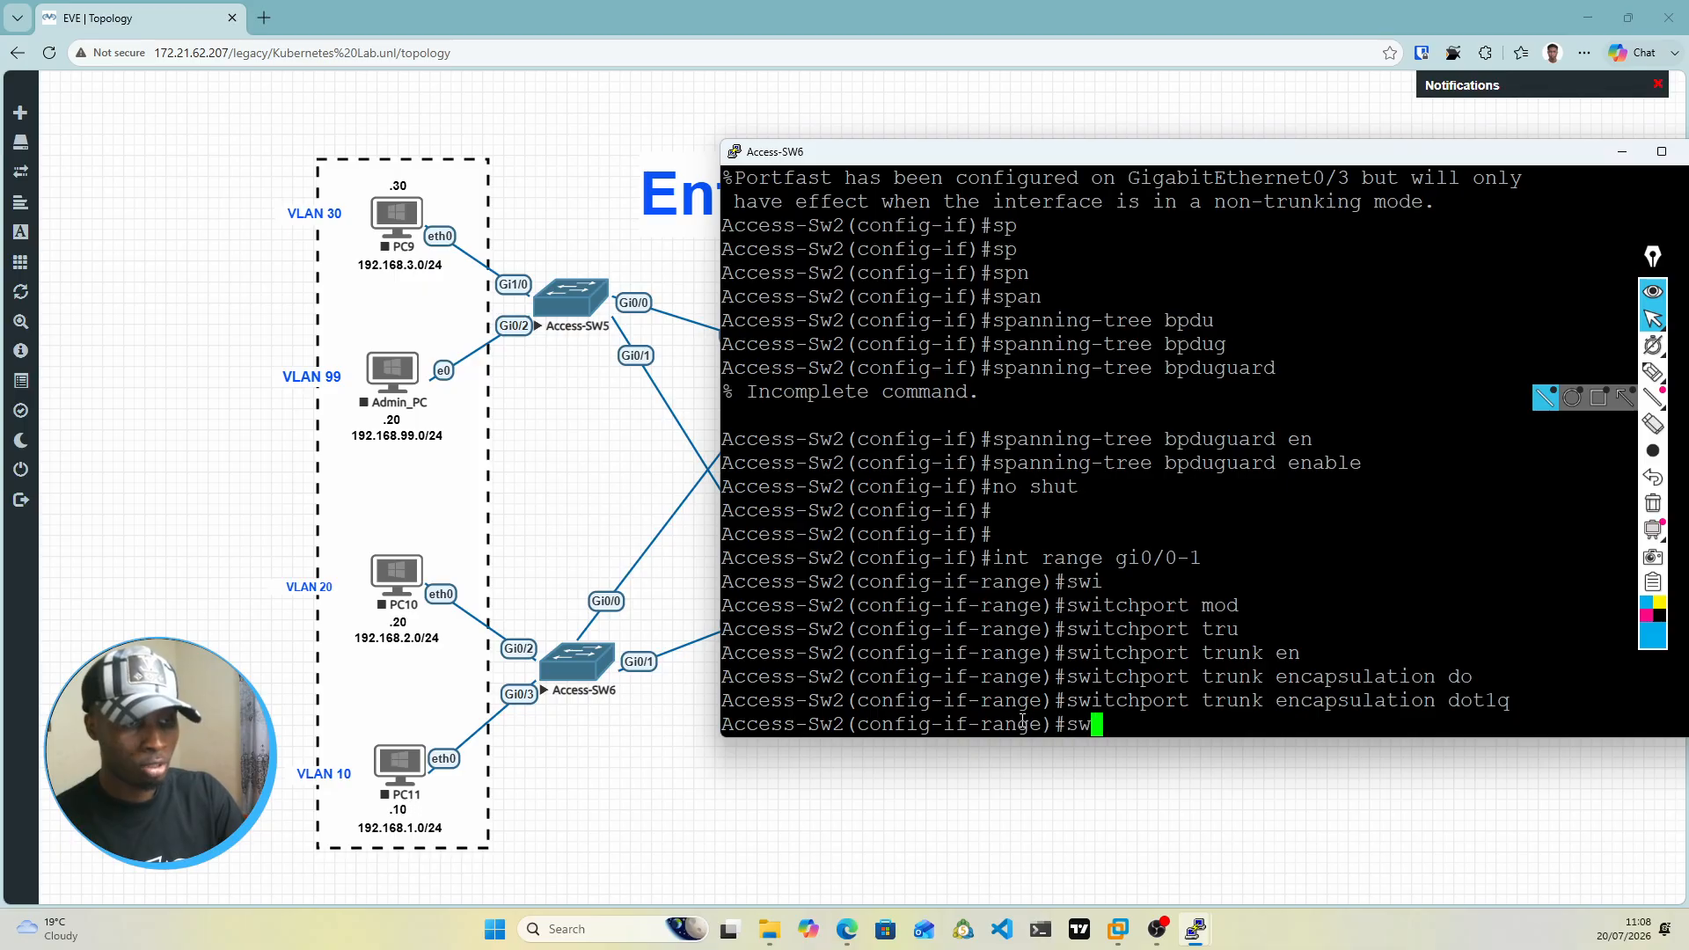
pyautogui.write('i')
pyautogui.press('Tab')
pyautogui.write('mod')
pyautogui.press('Tab')
pyautogui.write('tr')
pyautogui.press('Tab')
pyautogui.press('Return')
pyautogui.press('Return')
pyautogui.press('Return')
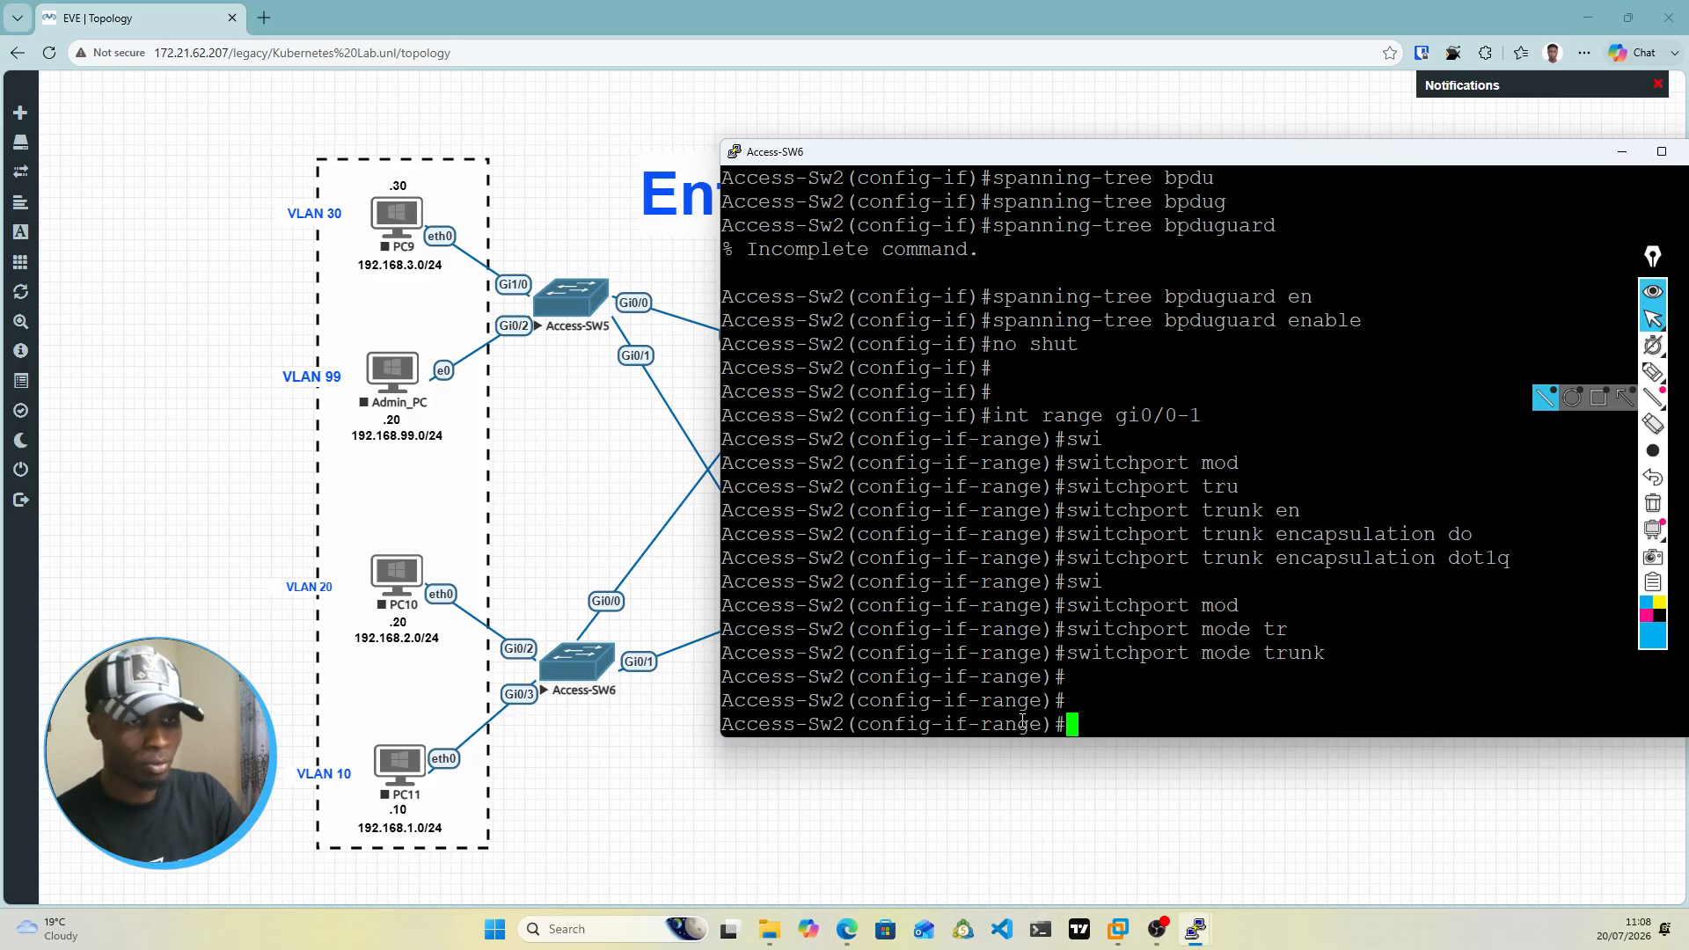
# Step: Allow only VLANs 10,20 on the trunk interface range gi0/0-1 of Access-Sw2
pyautogui.write('swi')
pyautogui.press('Tab')
pyautogui.write('mod')
pyautogui.press('Tab')
pyautogui.write('all')
pyautogui.press('Tab')
pyautogui.write('vl')
pyautogui.press('Tab')
pyautogui.press('BackSpace')
pyautogui.press('BackSpace')
pyautogui.press('BackSpace')
pyautogui.press('BackSpace')
pyautogui.press('BackSpace')
pyautogui.press('BackSpace')
pyautogui.press('BackSpace')
pyautogui.press('BackSpace')
pyautogui.press('BackSpace')
pyautogui.press('BackSpace')
pyautogui.press('BackSpace')
pyautogui.write('tr')
pyautogui.press('Tab')
pyautogui.write('all')
pyautogui.press('Tab')
pyautogui.write('vl')
pyautogui.press('Tab')
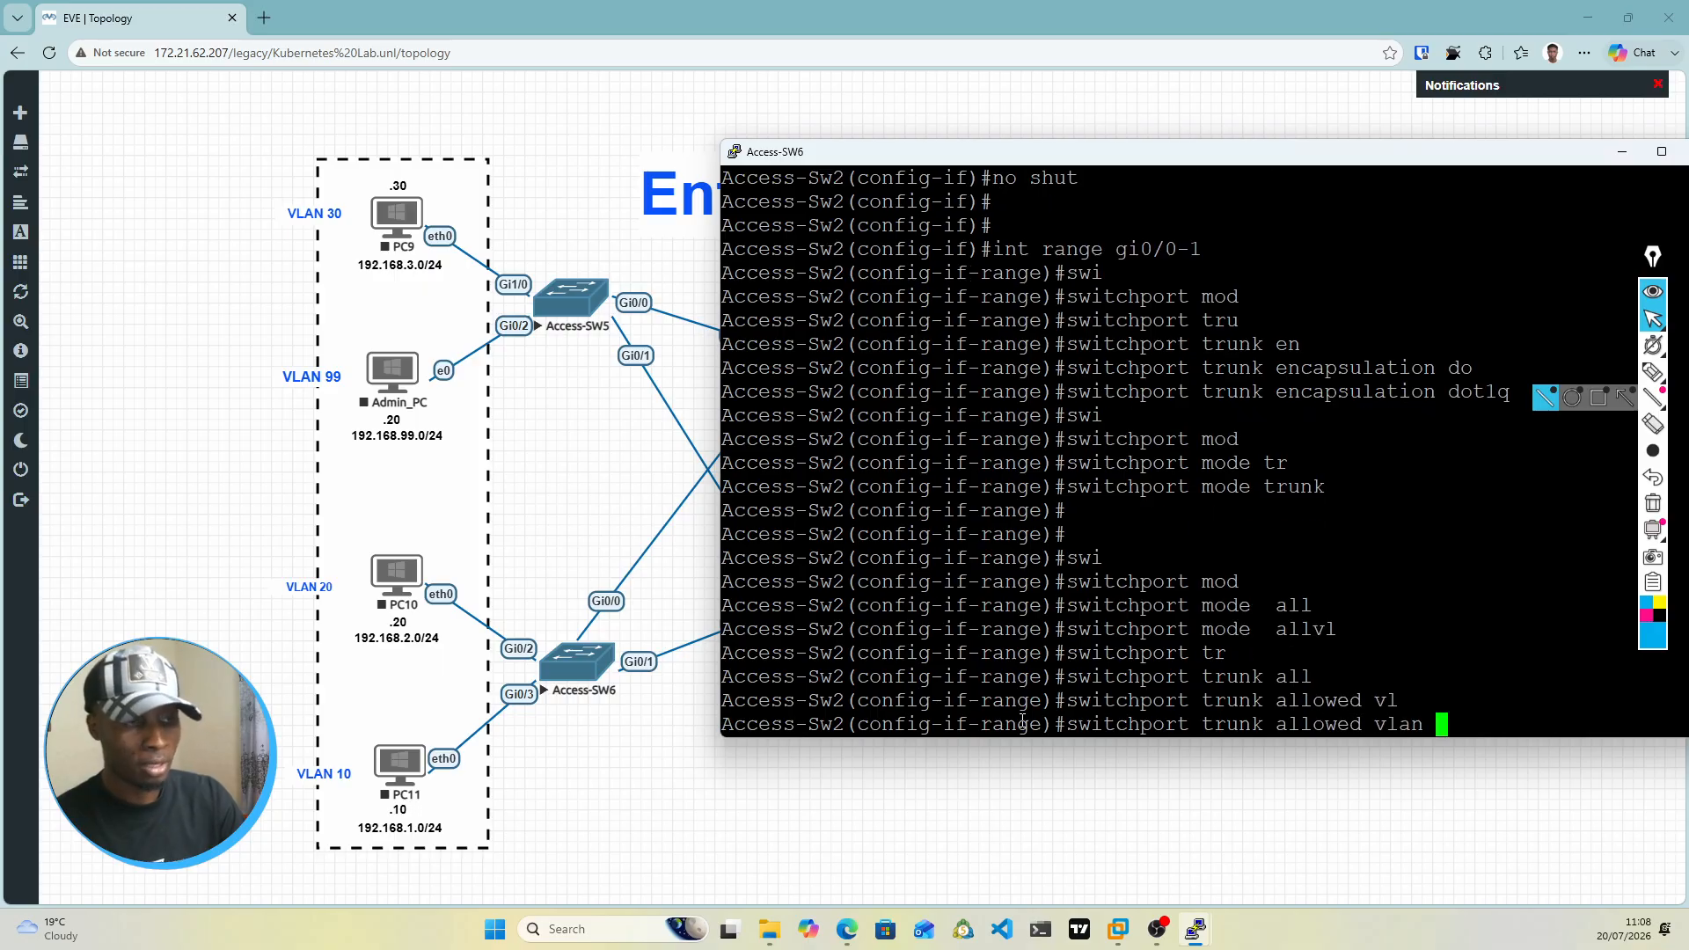
pyautogui.write('10')
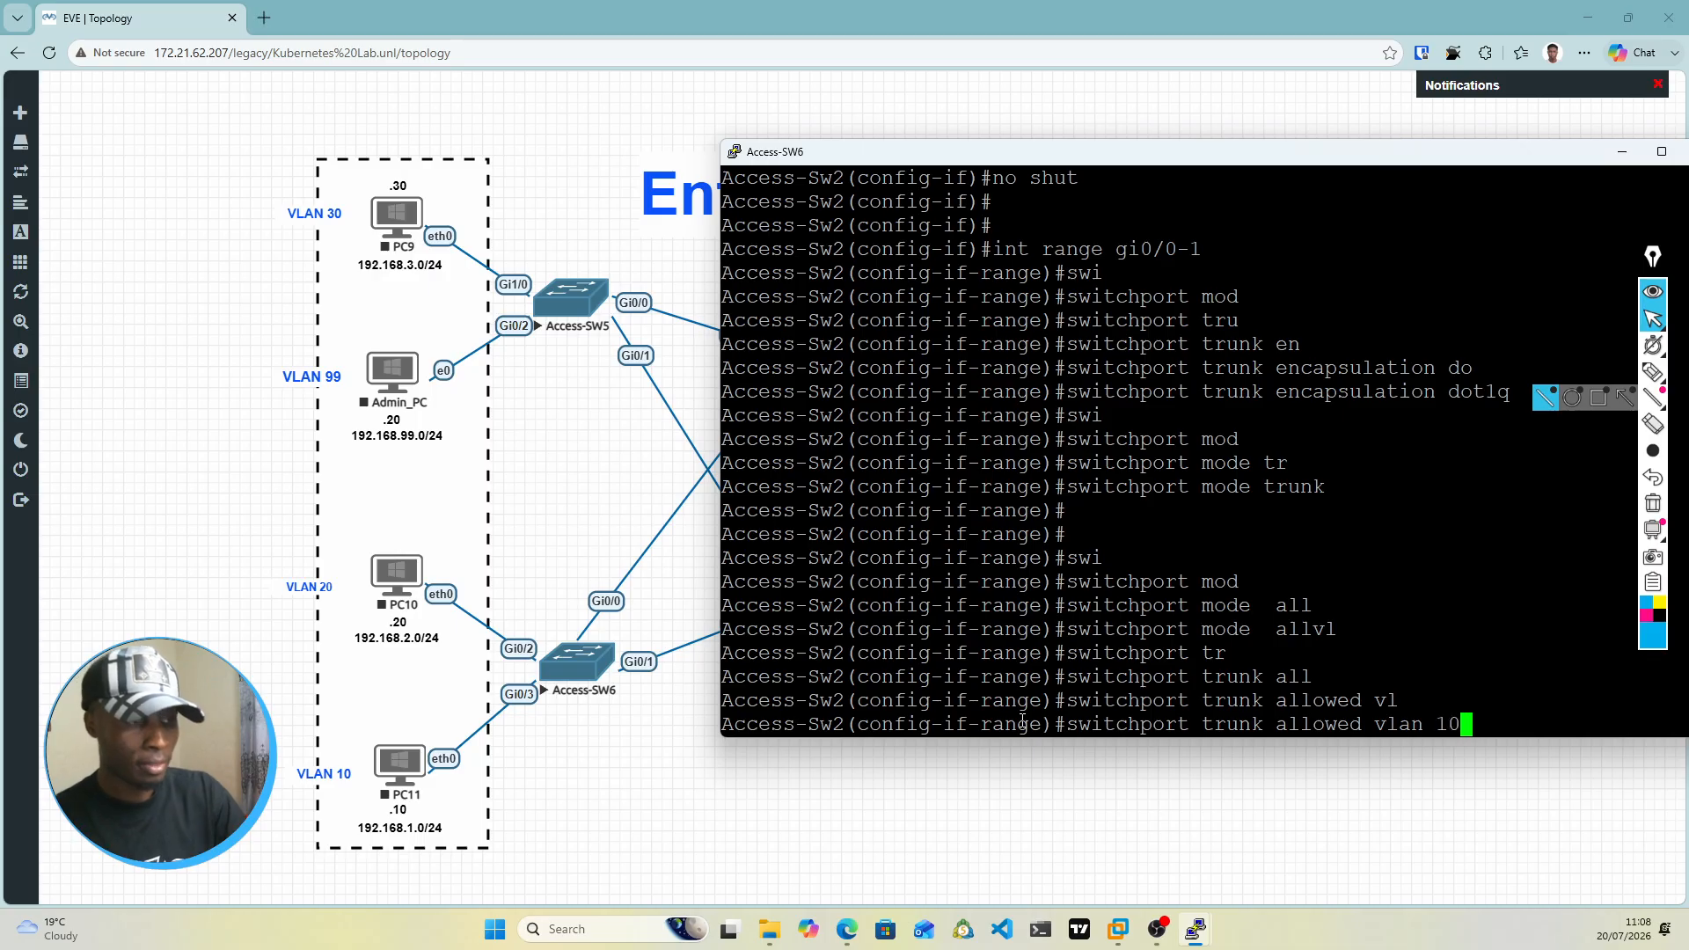
pyautogui.write(',')
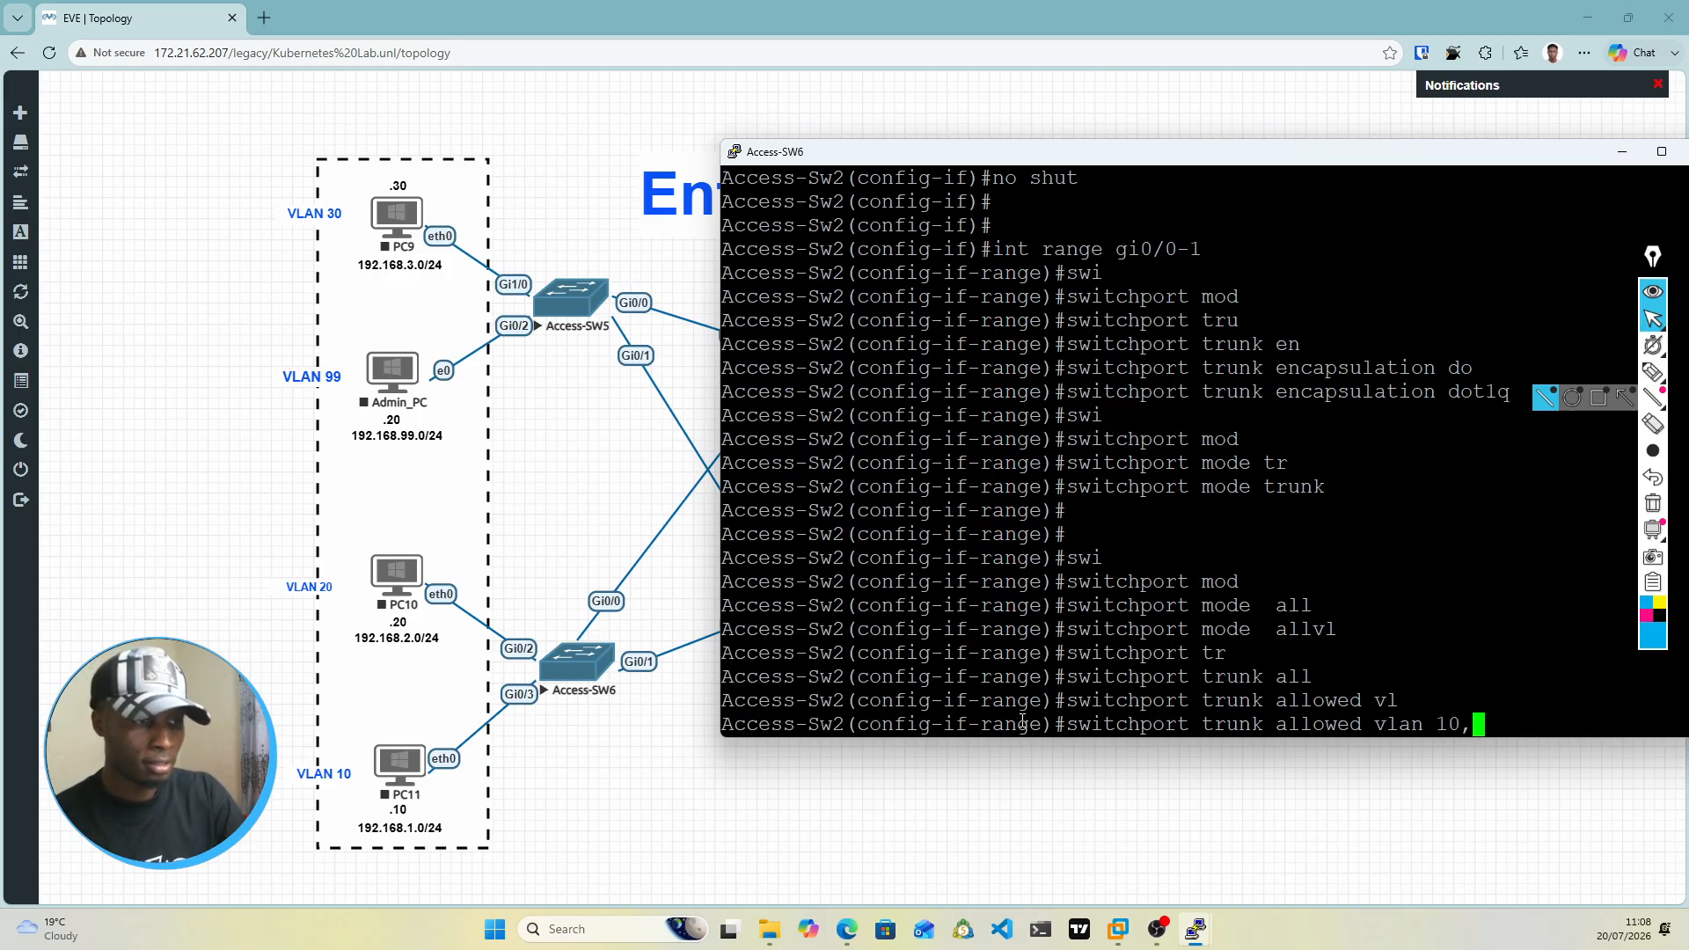
pyautogui.press('BackSpace')
pyautogui.write('20')
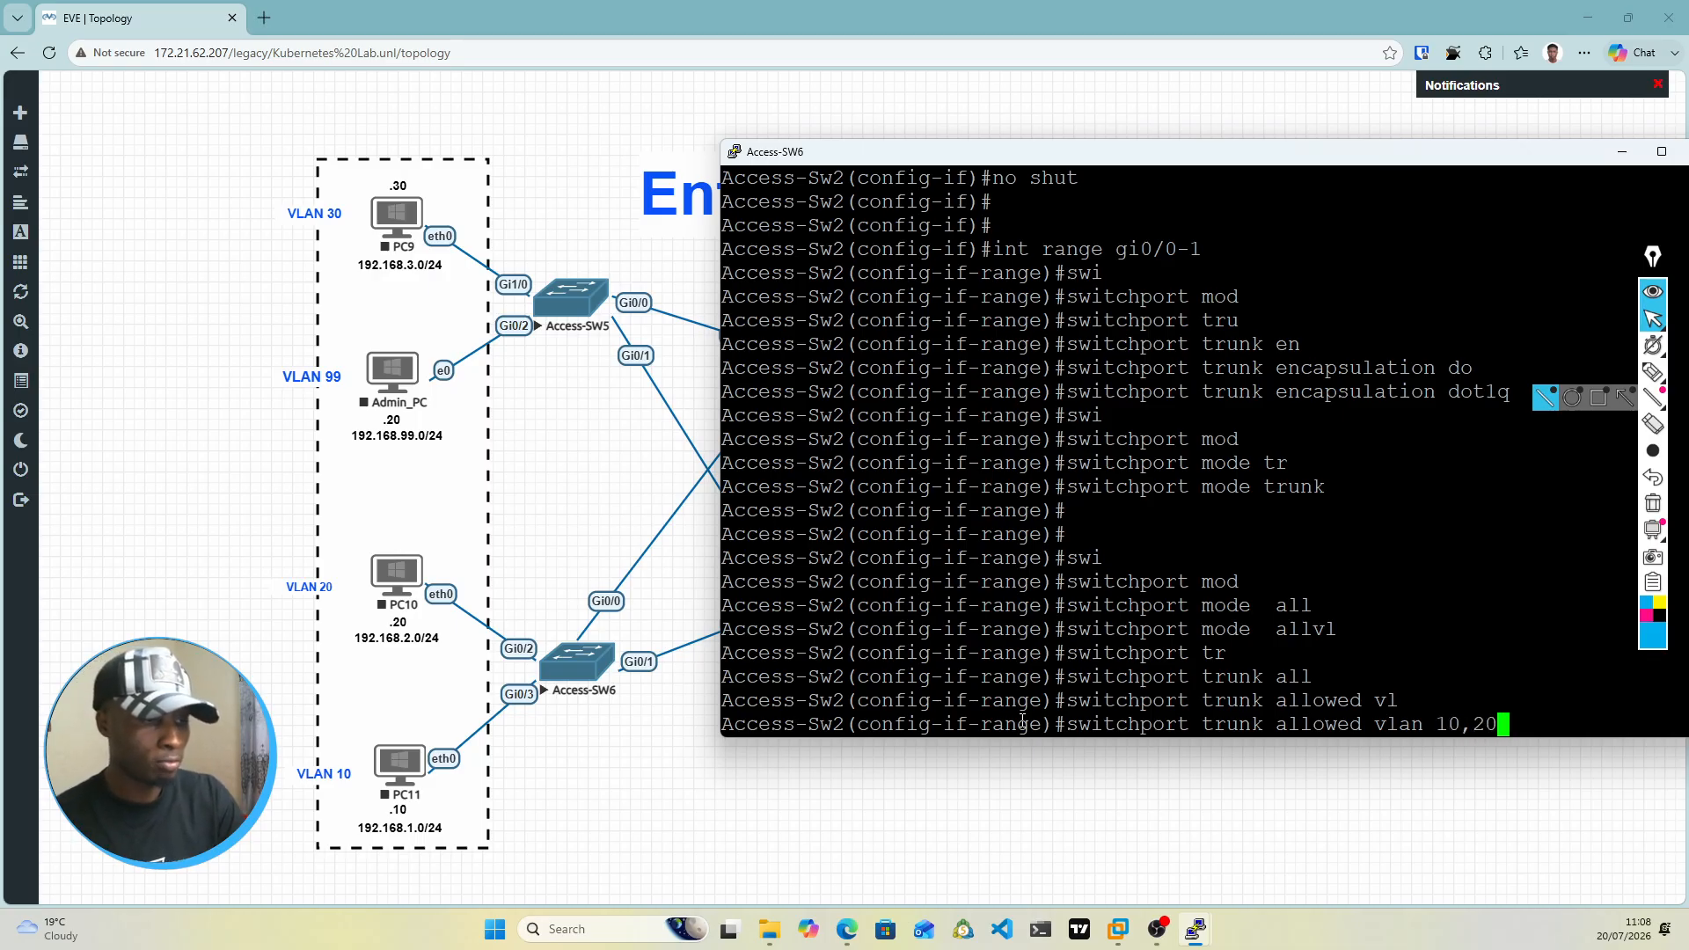
pyautogui.press('Return')
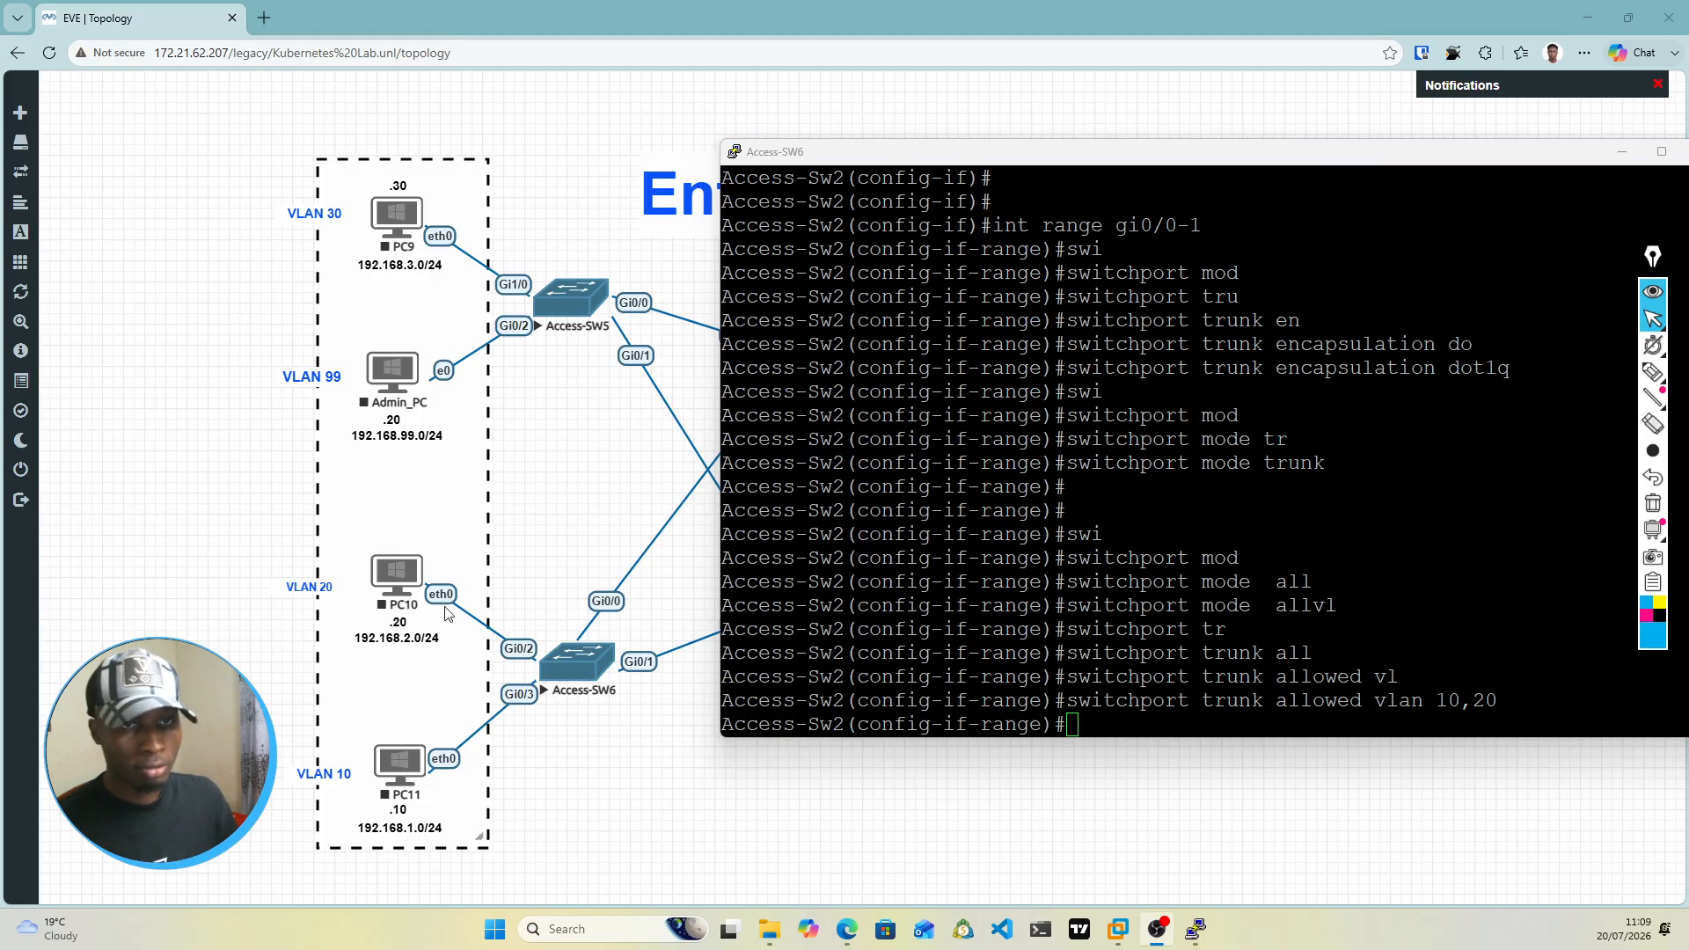
# Step: Start the PC10, PC9 and PC11 nodes in the topology
pyautogui.moveTo(921, 161); pyautogui.dragTo(1064, 276)
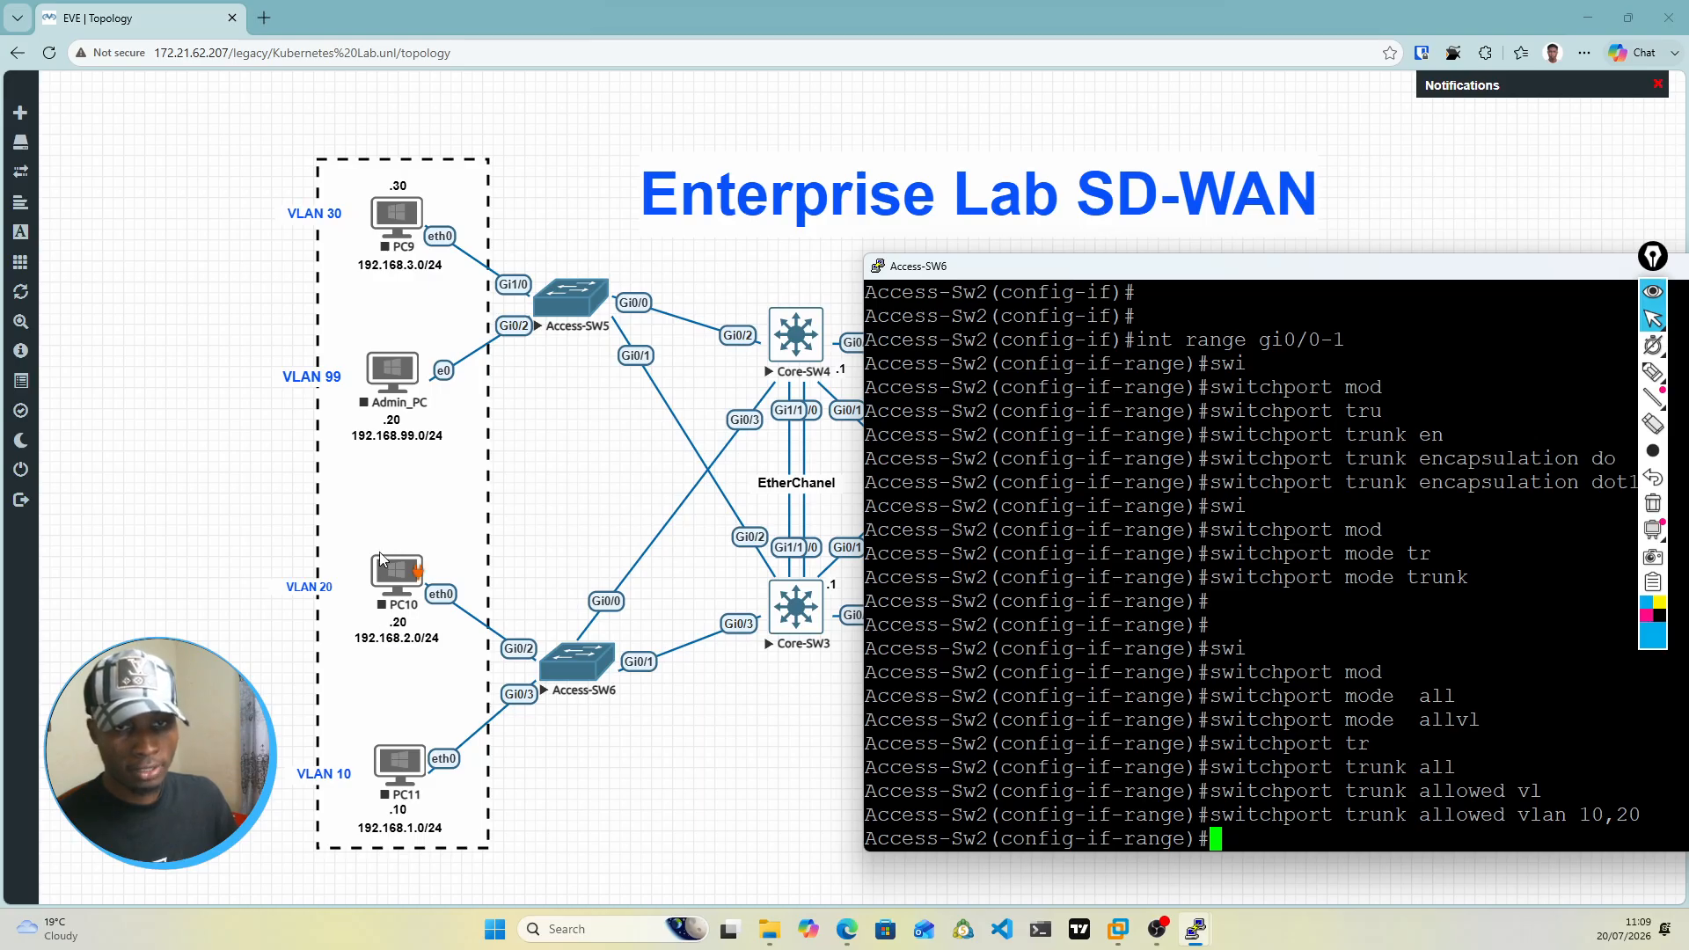
pyautogui.rightClick(380, 563)
pyautogui.click(417, 599)
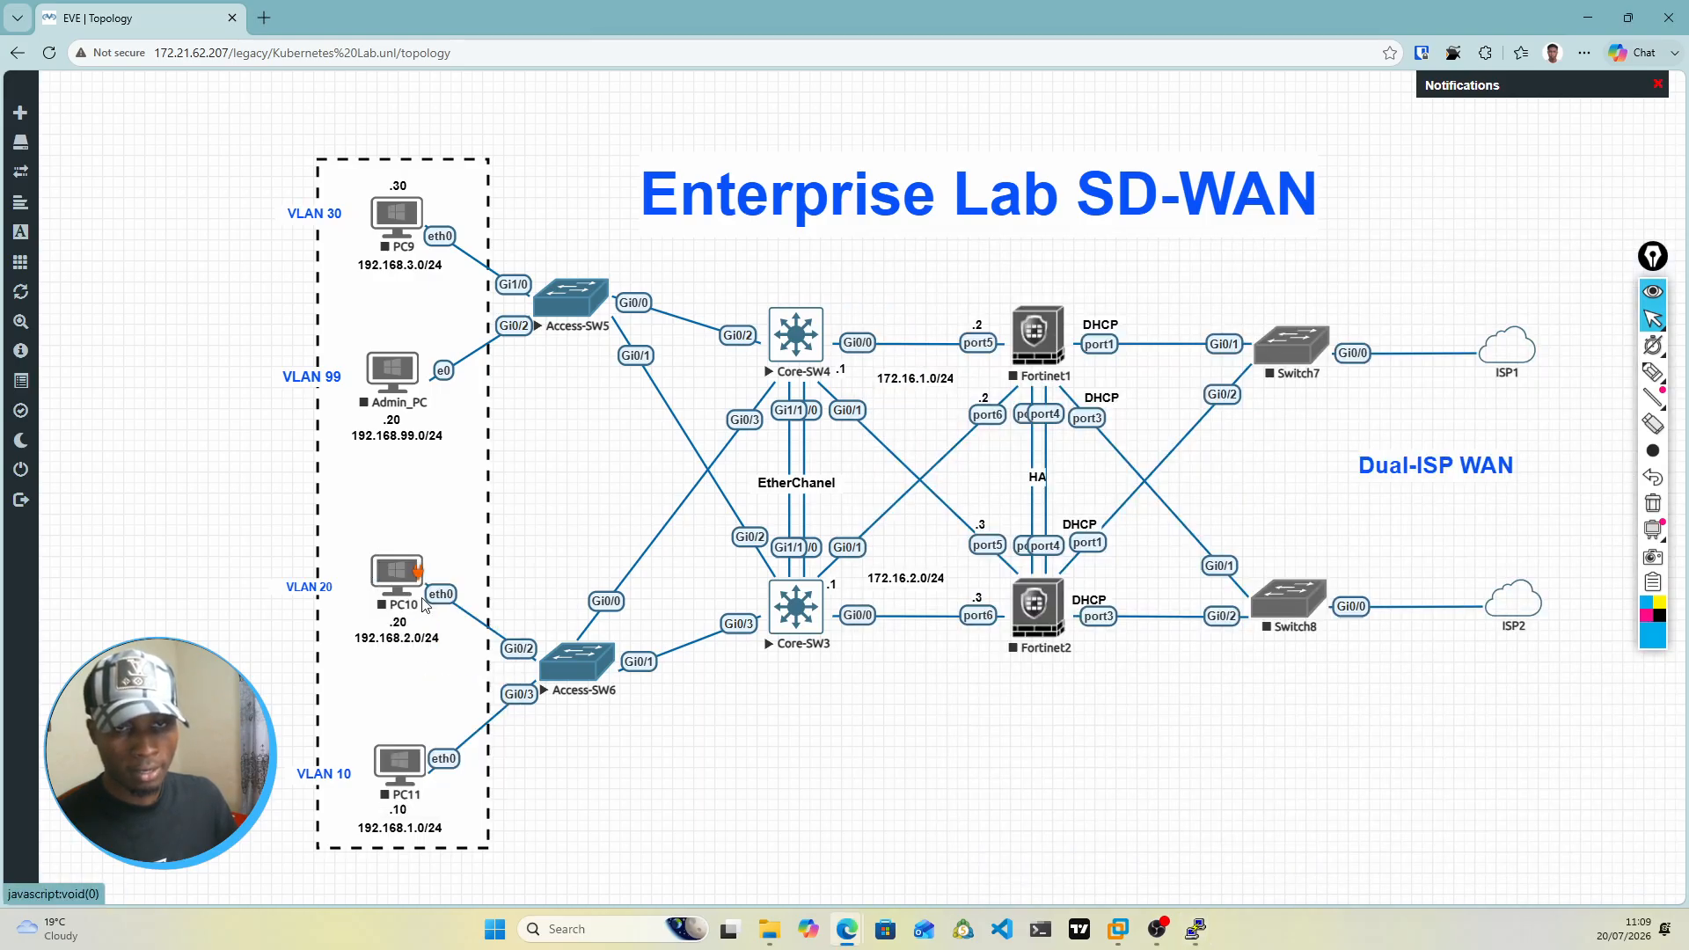
pyautogui.rightClick(390, 224)
pyautogui.click(415, 253)
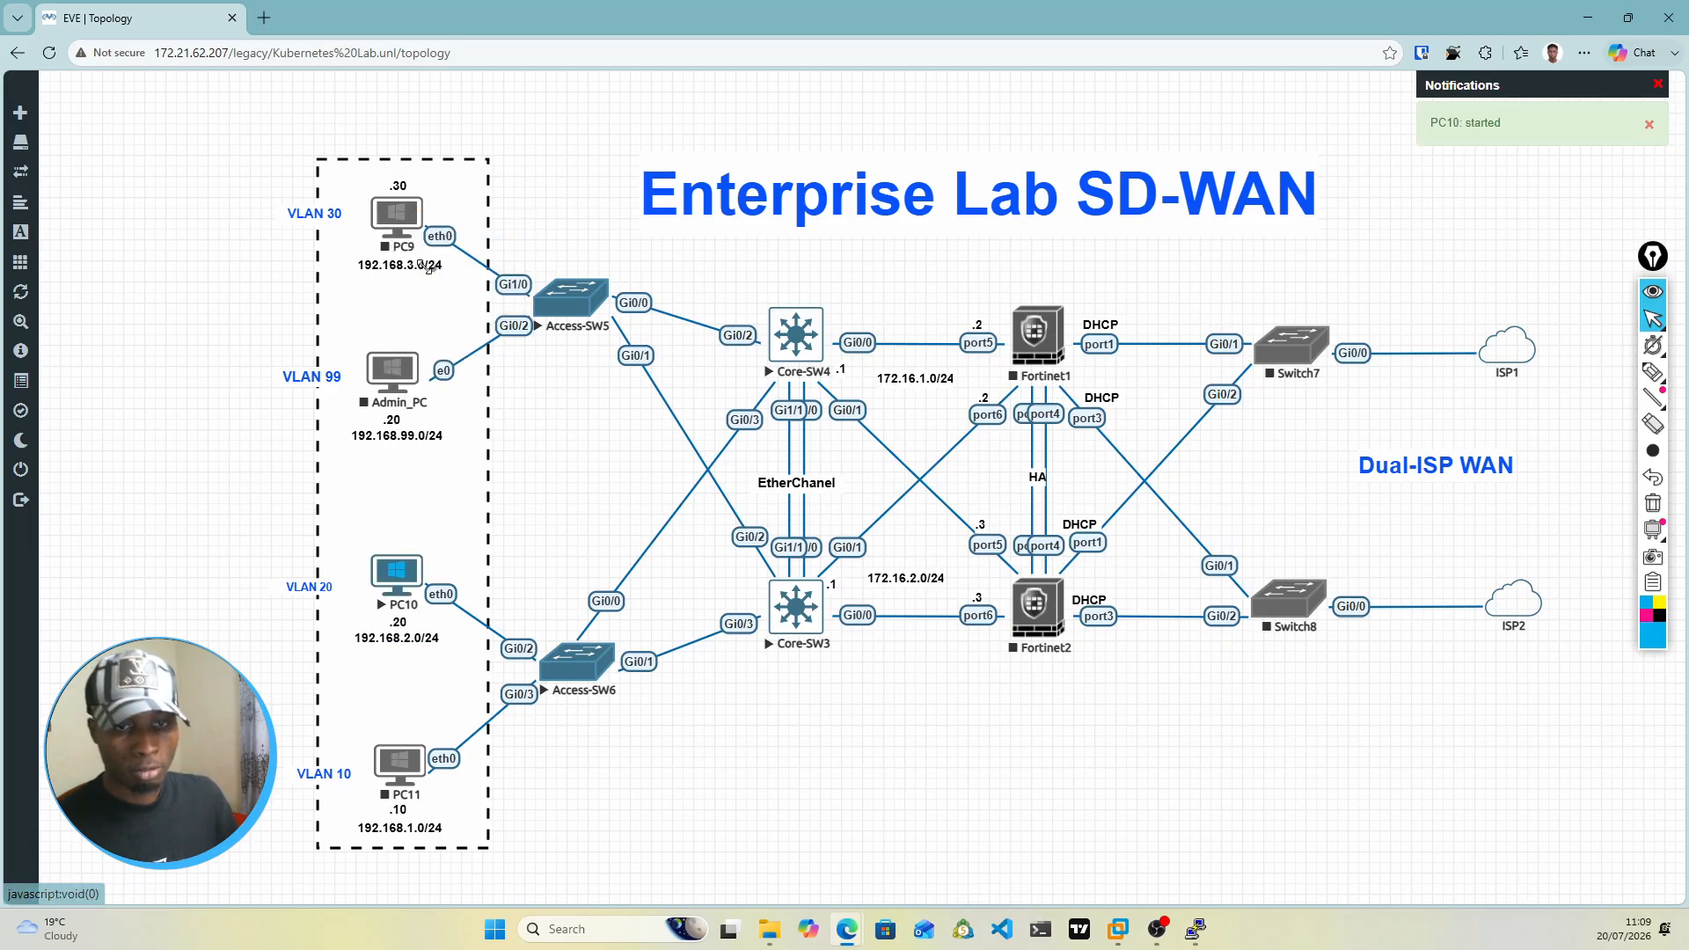
pyautogui.rightClick(403, 774)
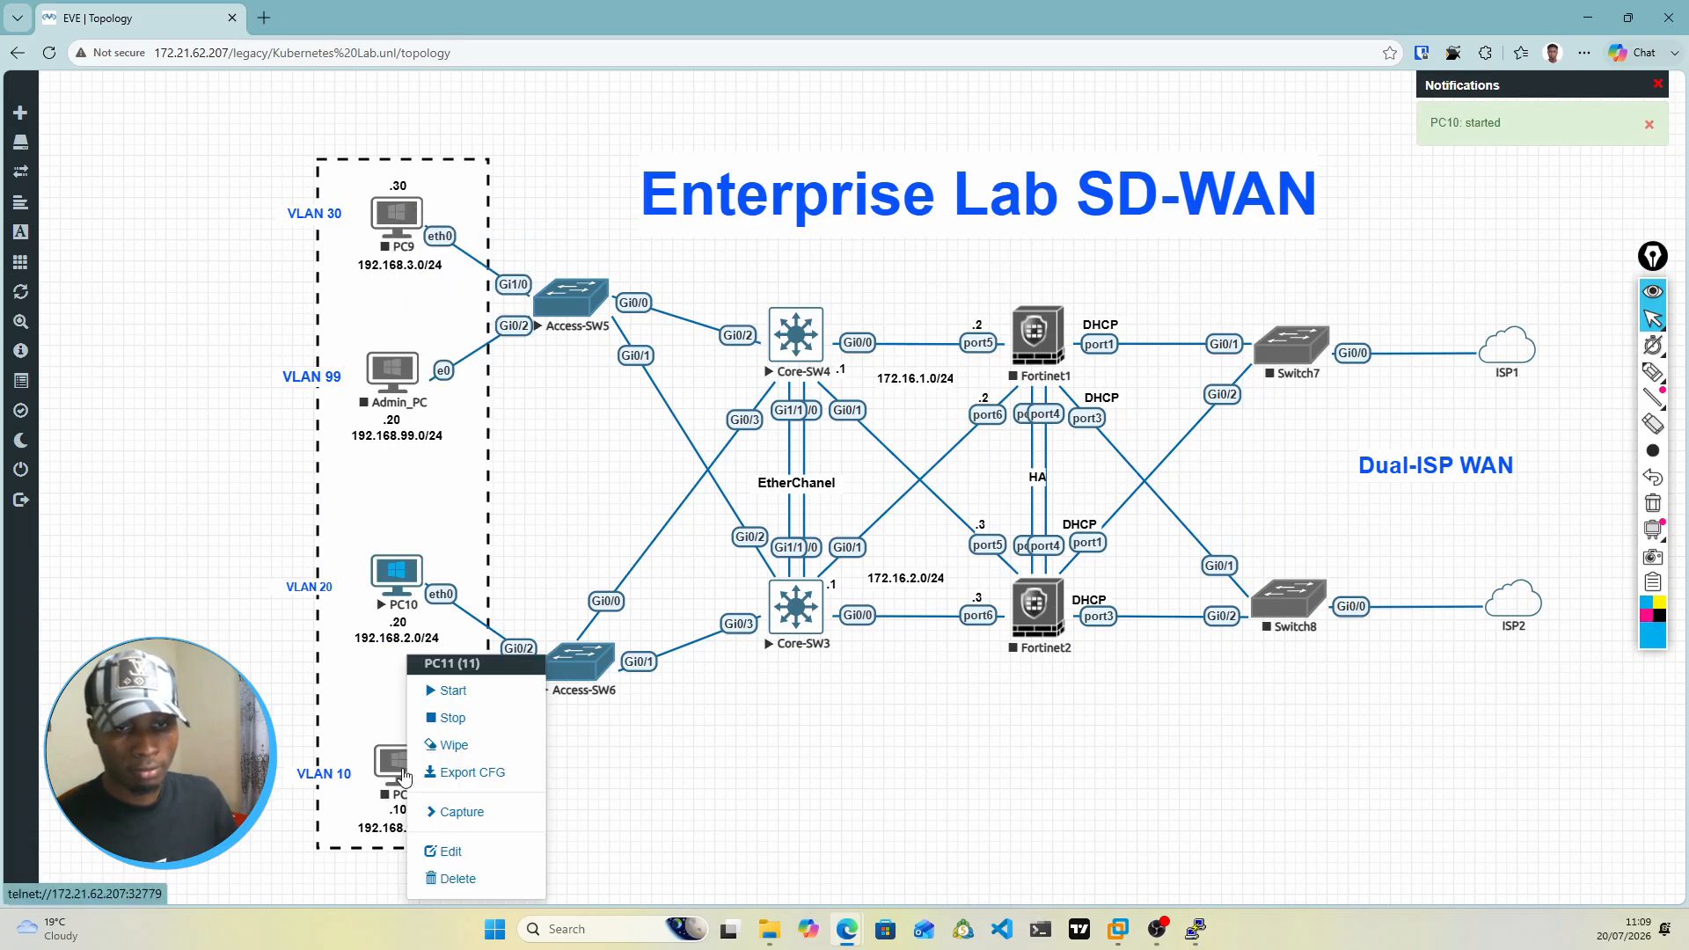
pyautogui.click(451, 692)
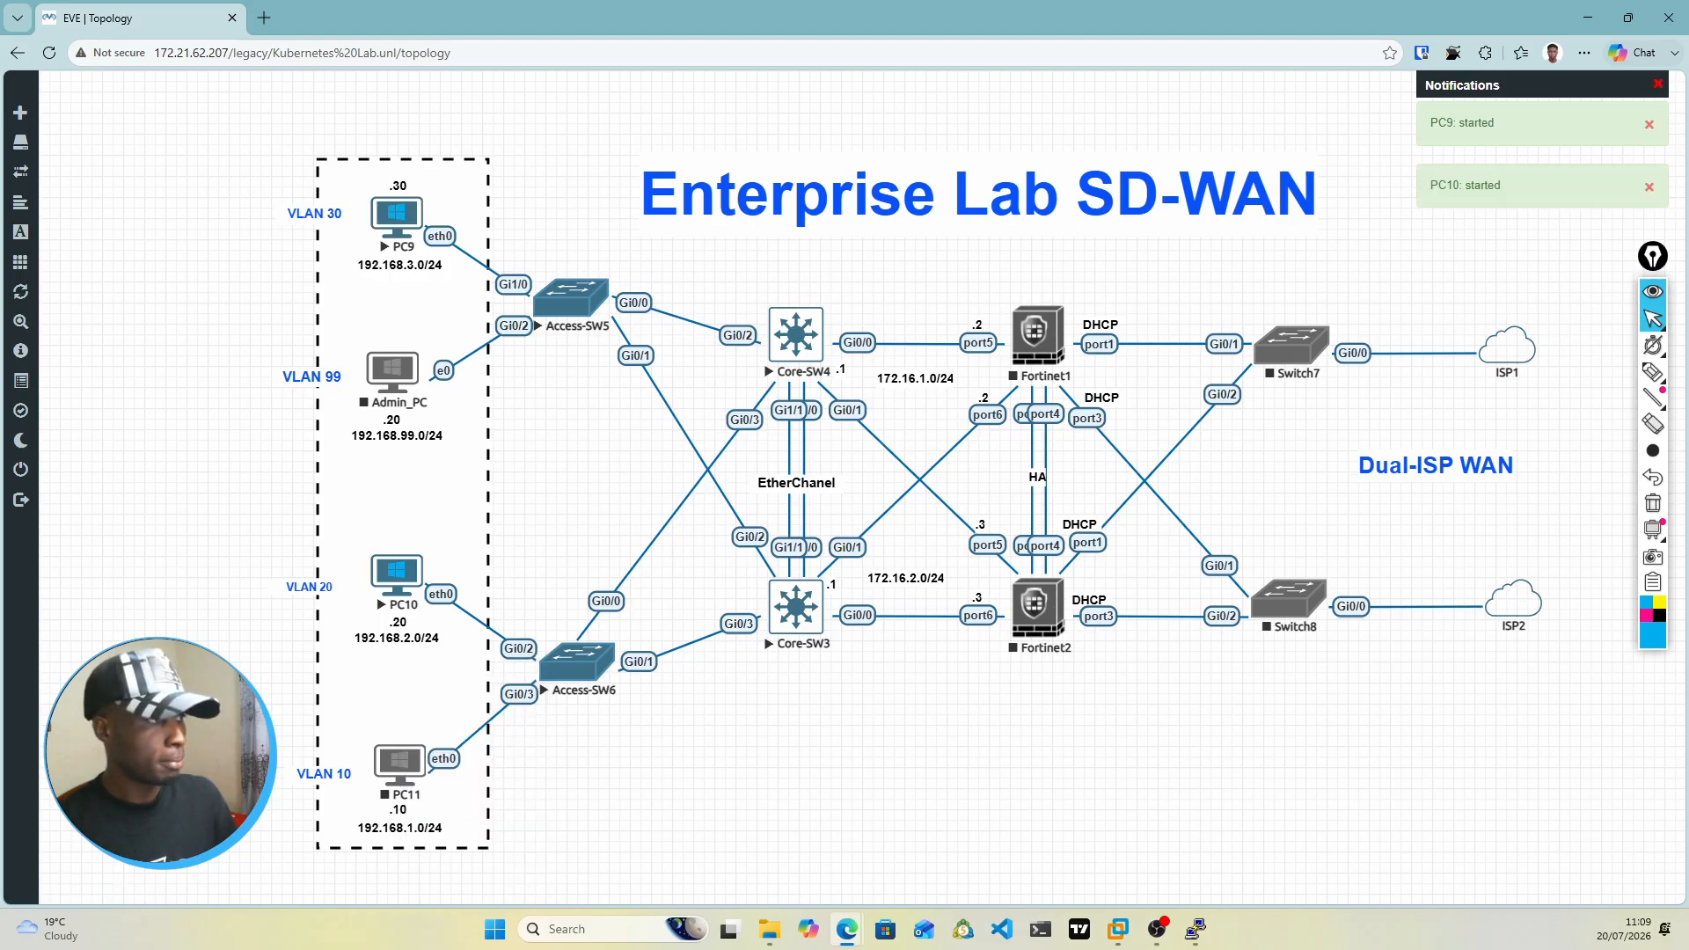
# Step: Save the running configuration of Access-Sw2 with the do wr mem command
pyautogui.moveTo(1688, 264); pyautogui.dragTo(1238, 143)
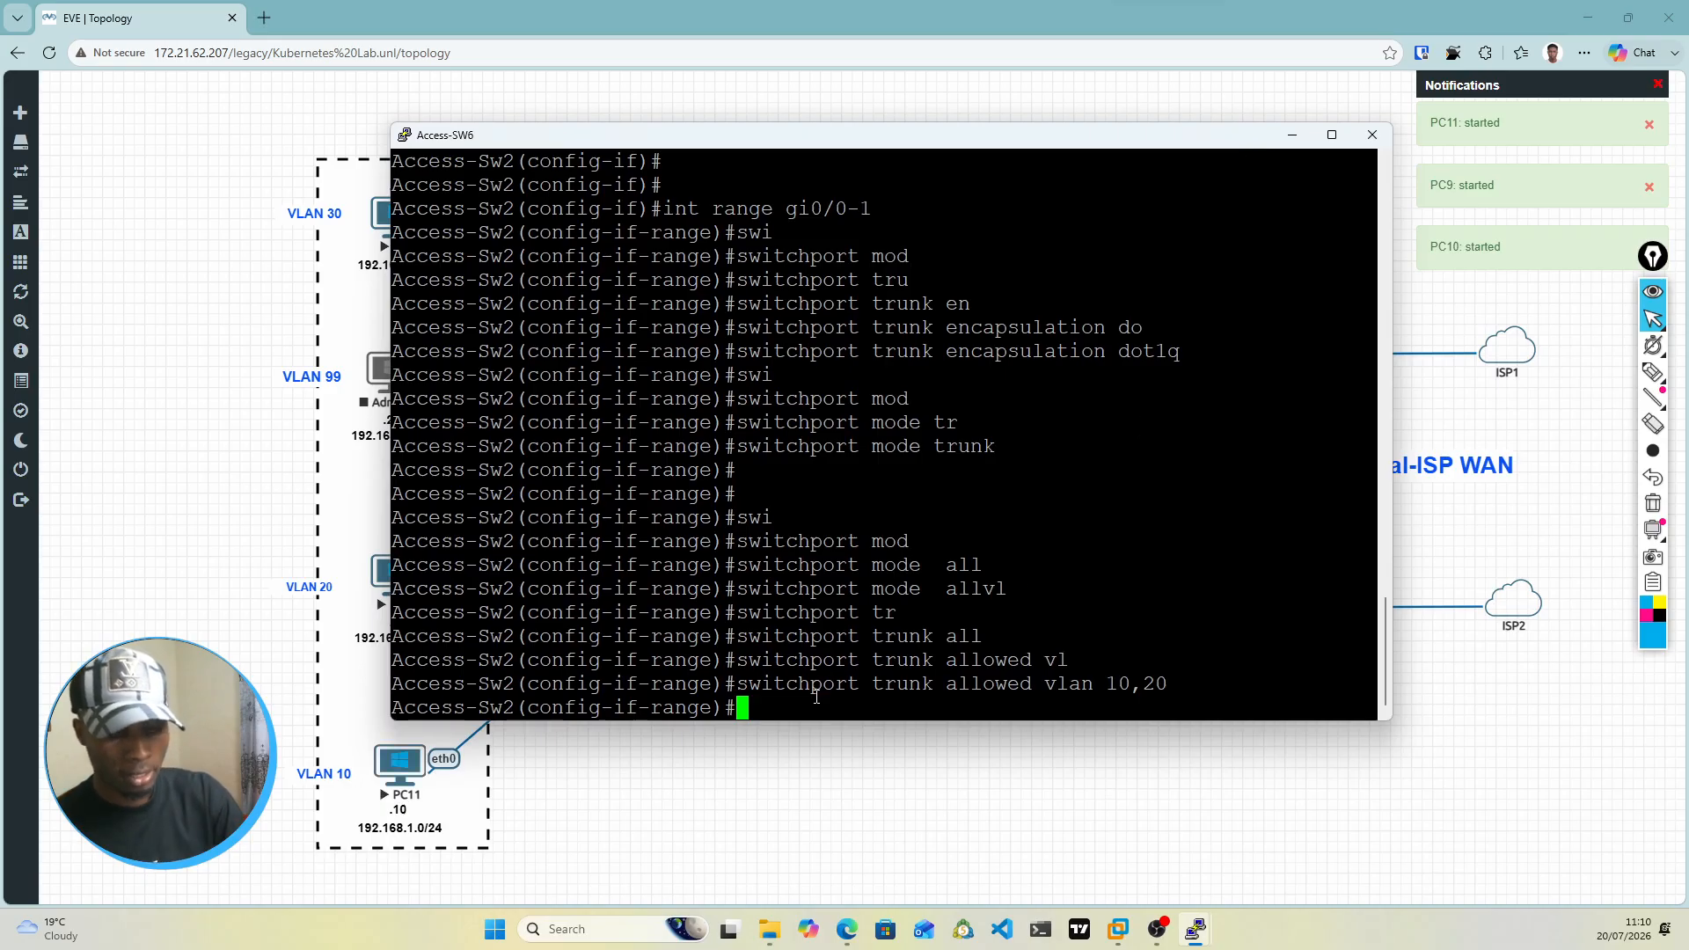
pyautogui.write('do wr mem')
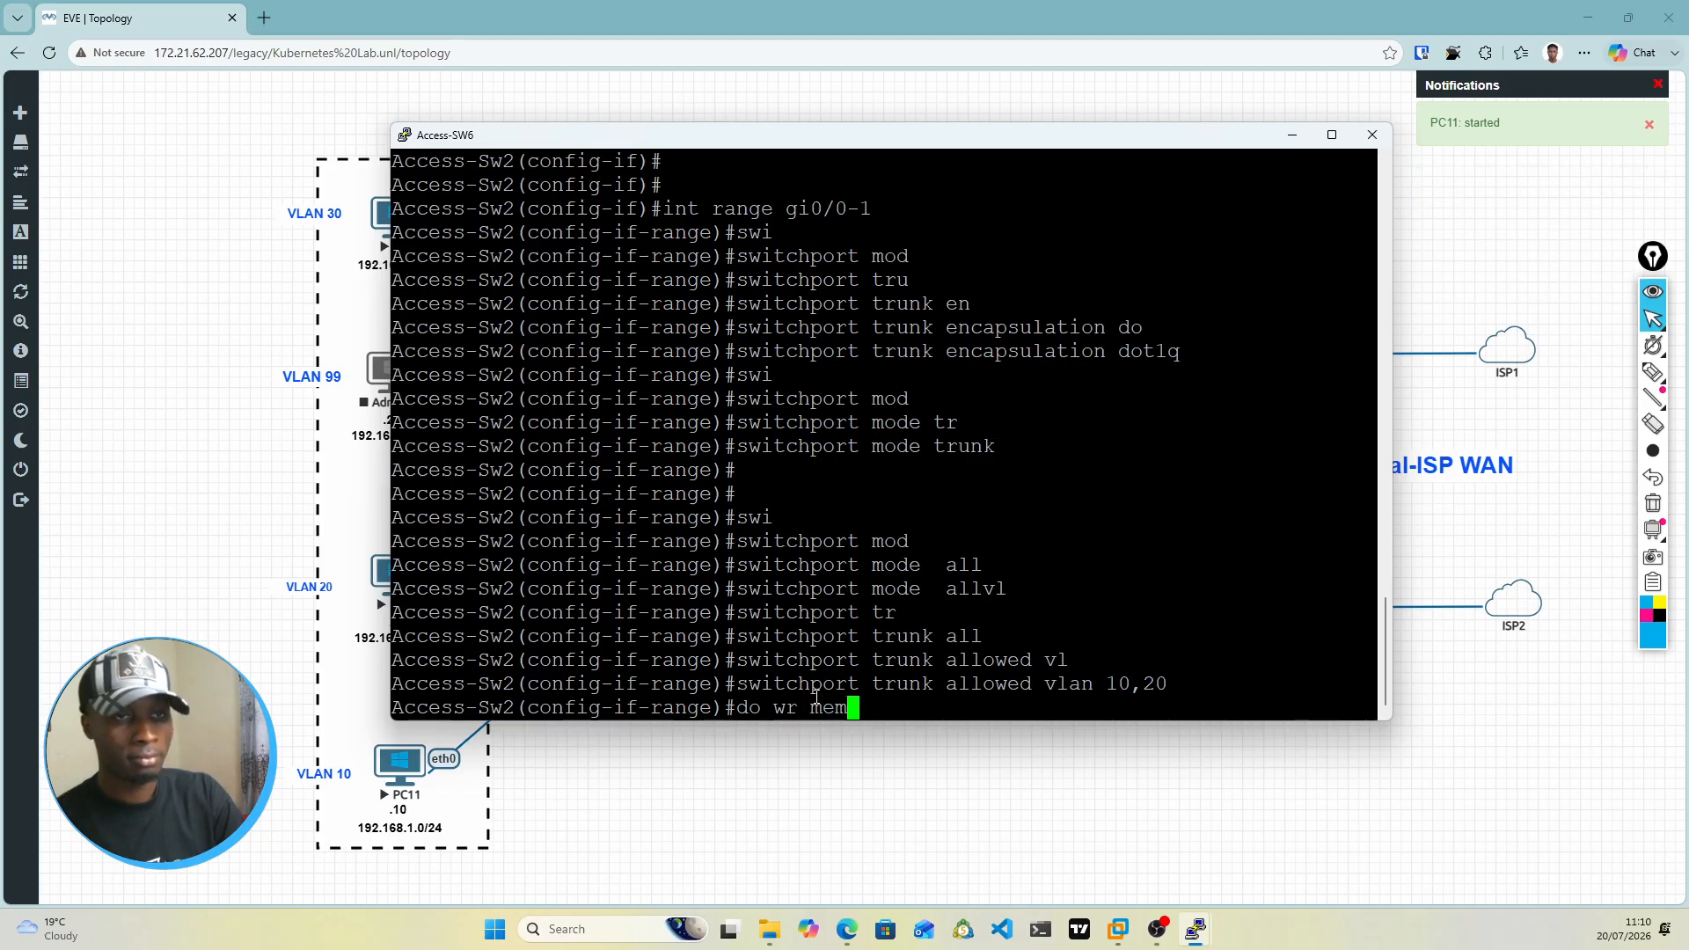
pyautogui.press('Return')
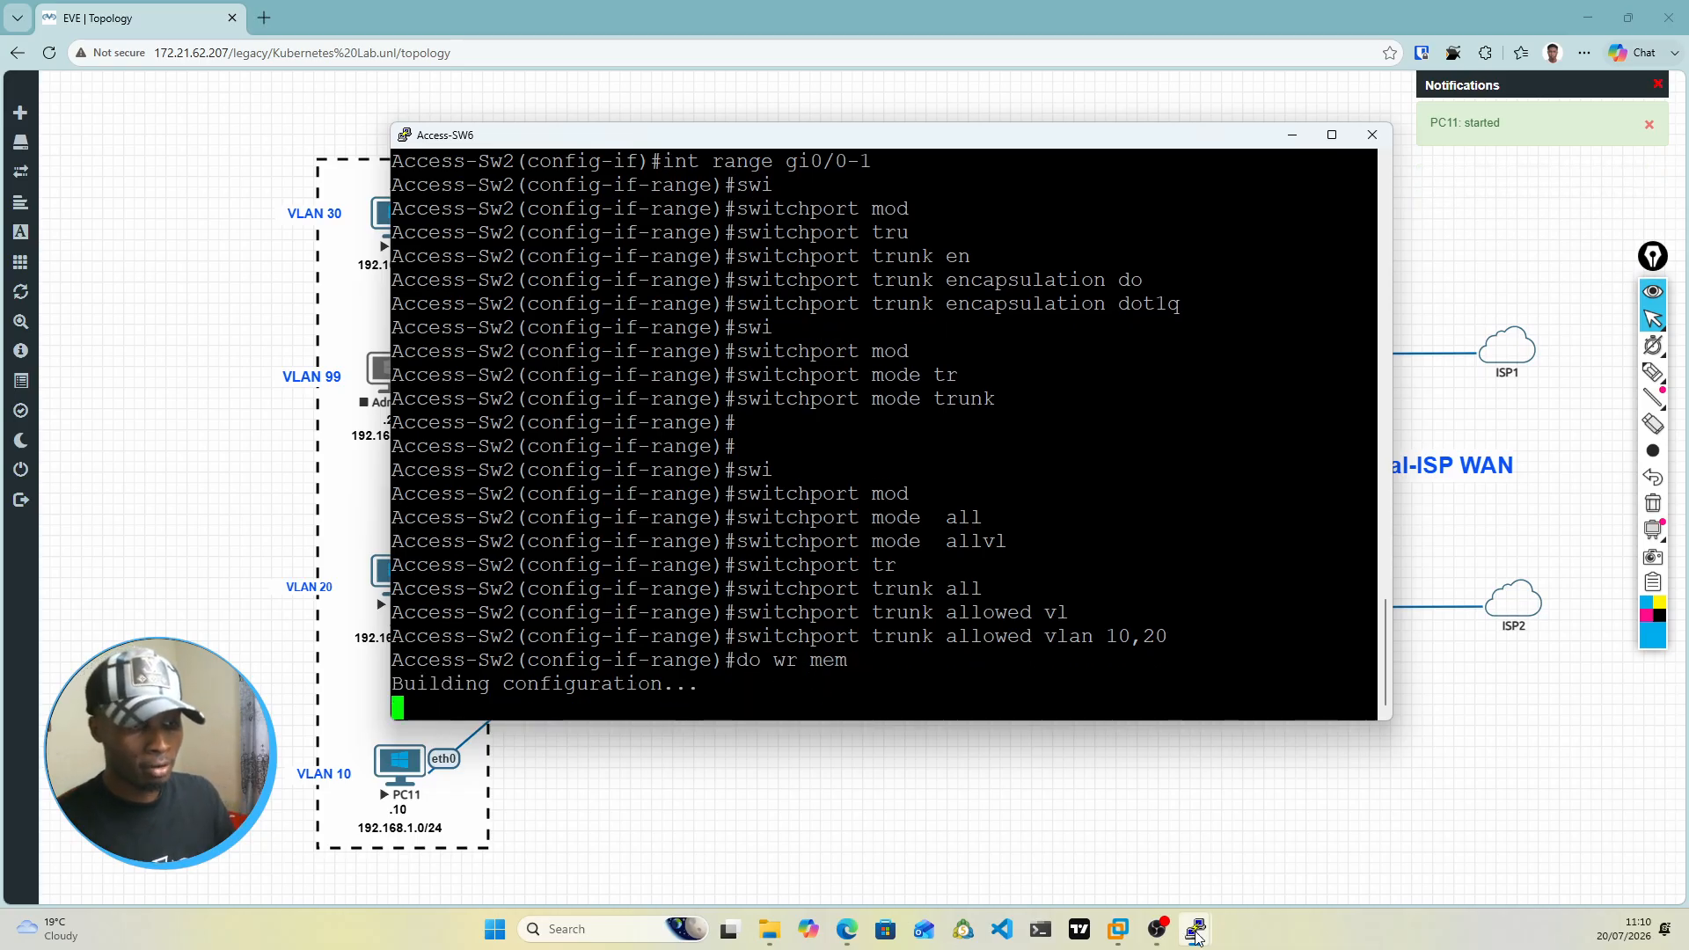
# Step: Save the configuration of Access-SW1 with do wr mem in the Access-SW5 console, and minimize both access switch consoles
pyautogui.moveTo(1198, 931)
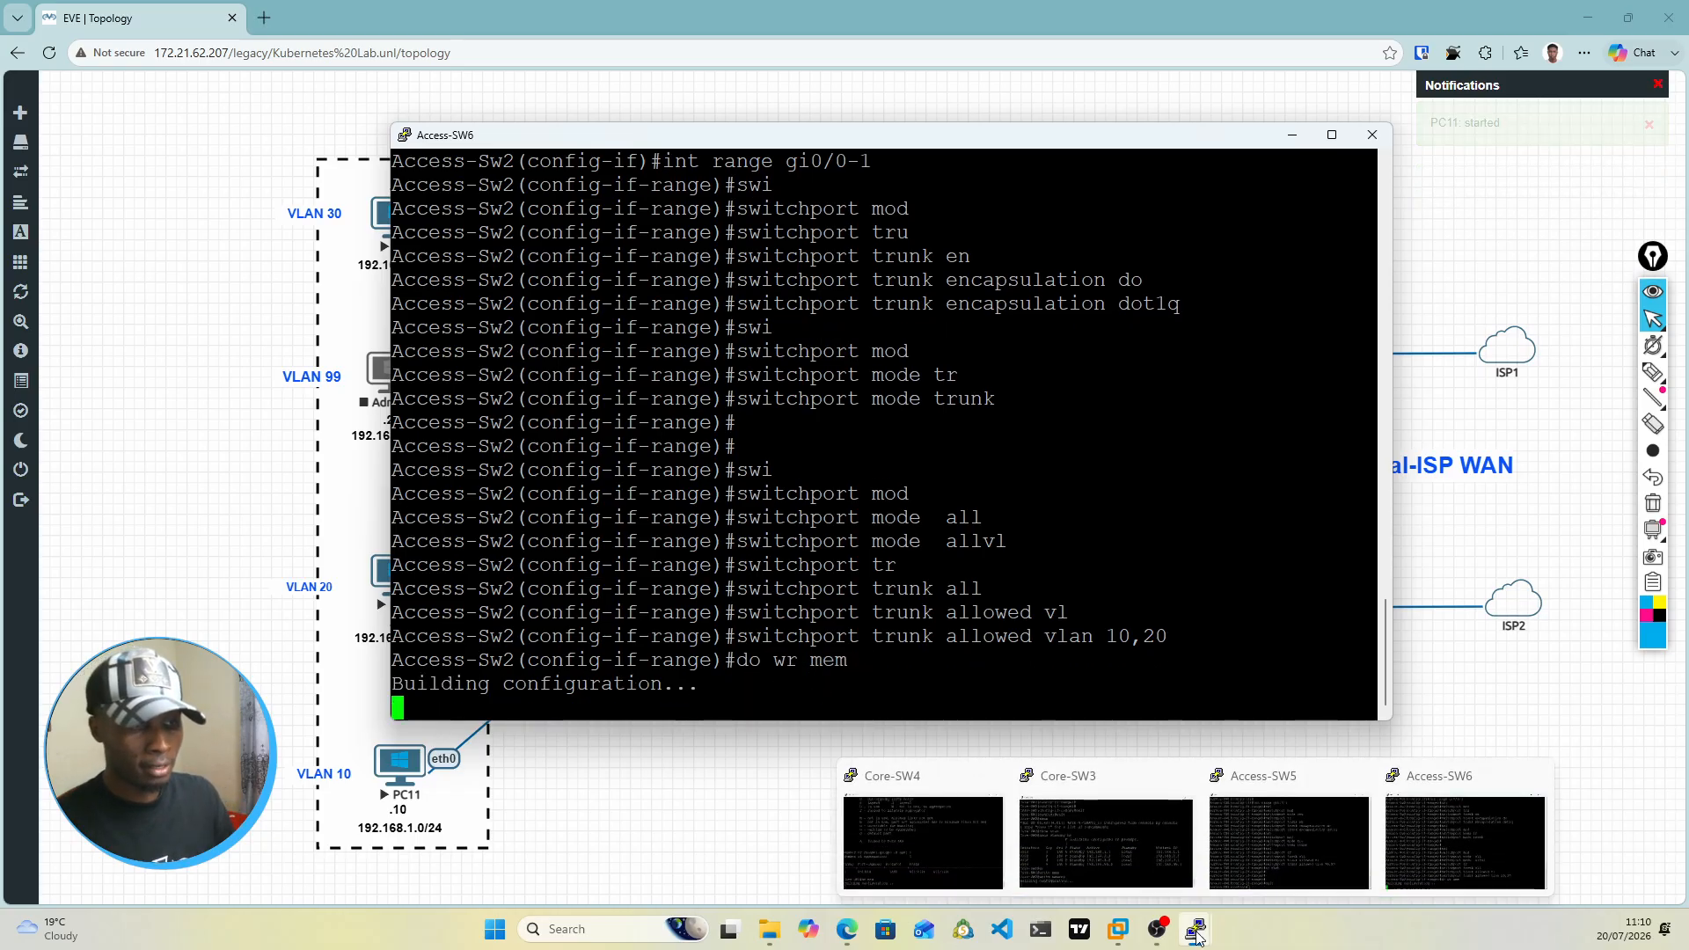
pyautogui.click(1438, 842)
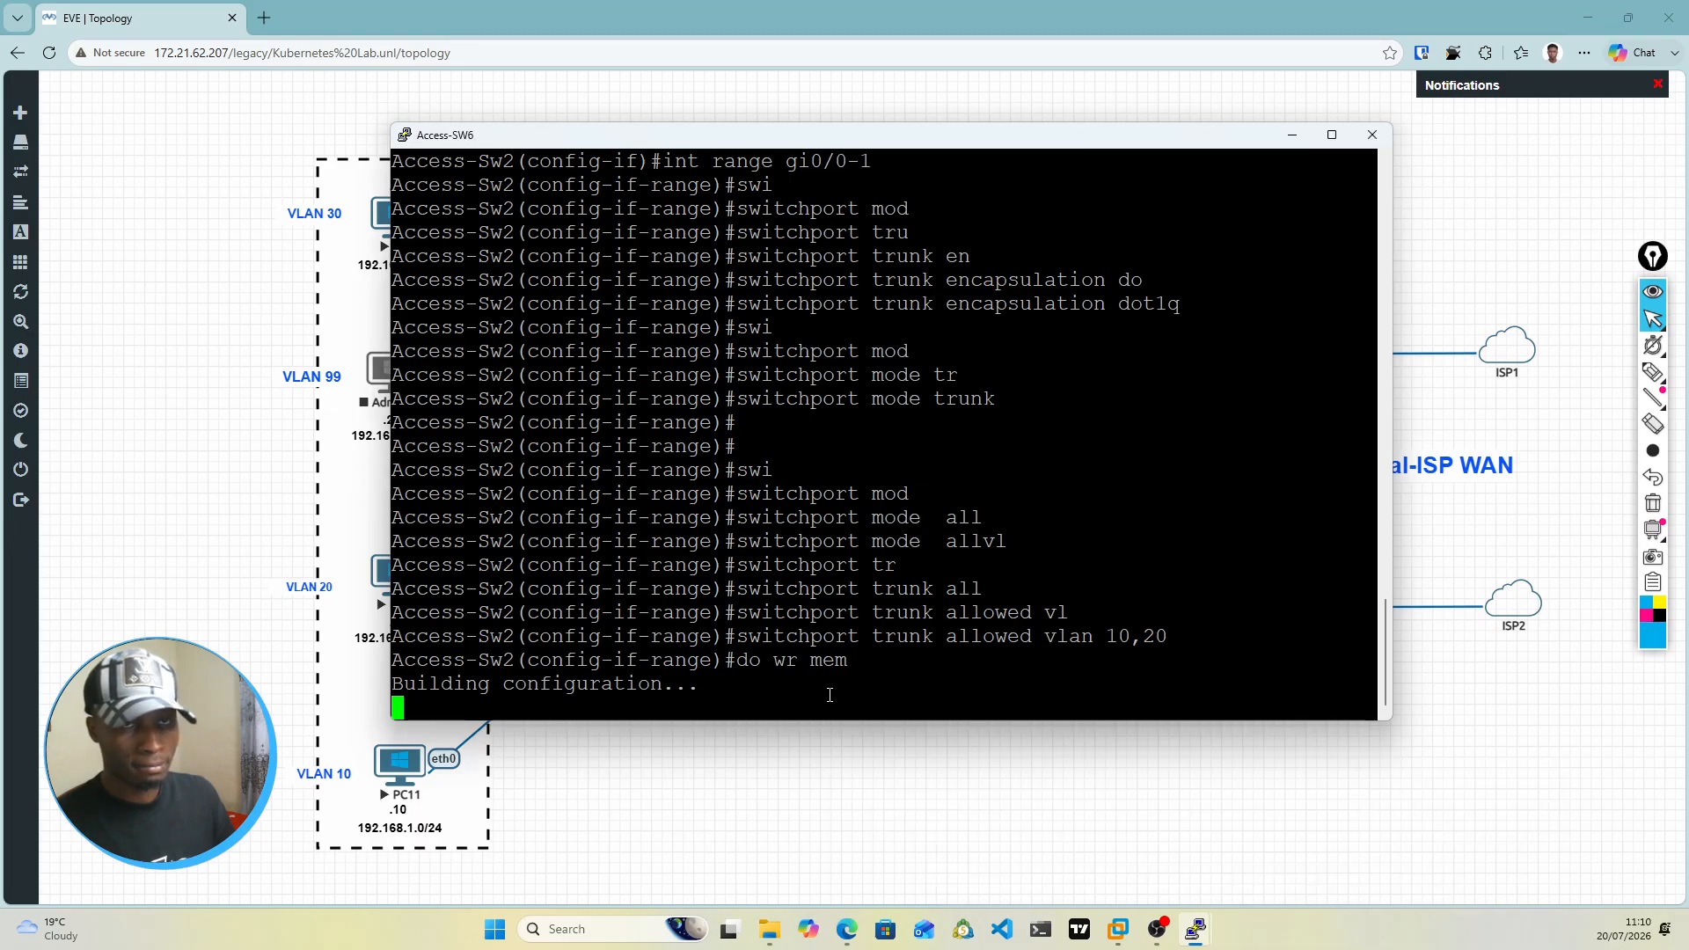
pyautogui.moveTo(1202, 939)
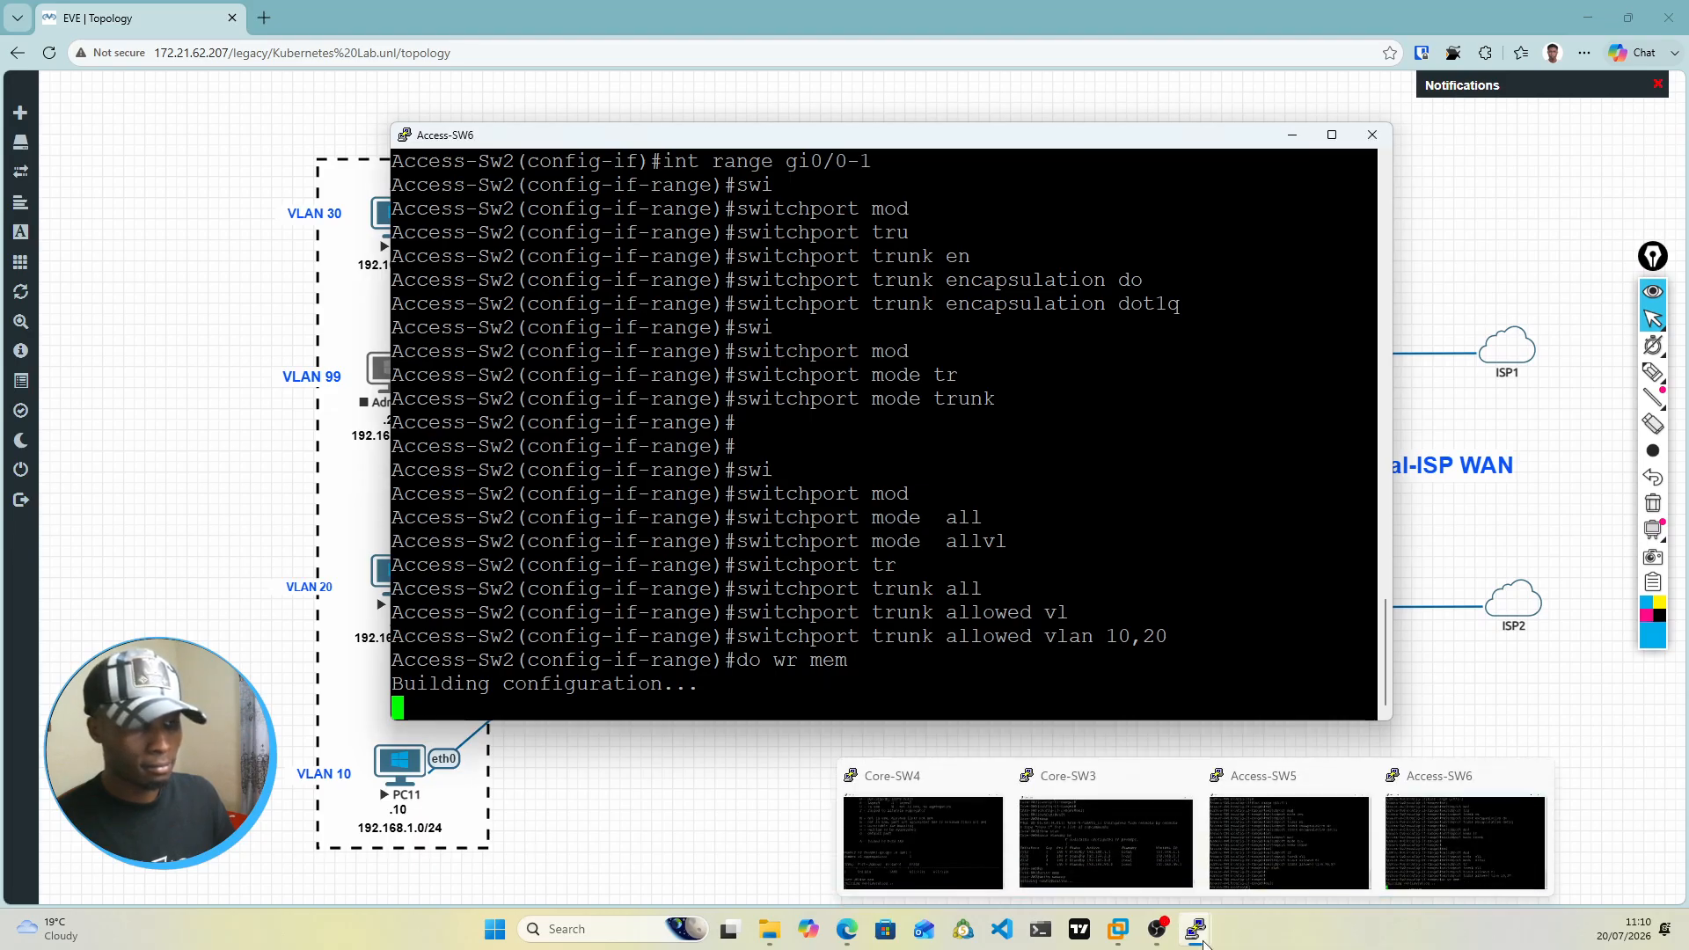
pyautogui.click(1318, 860)
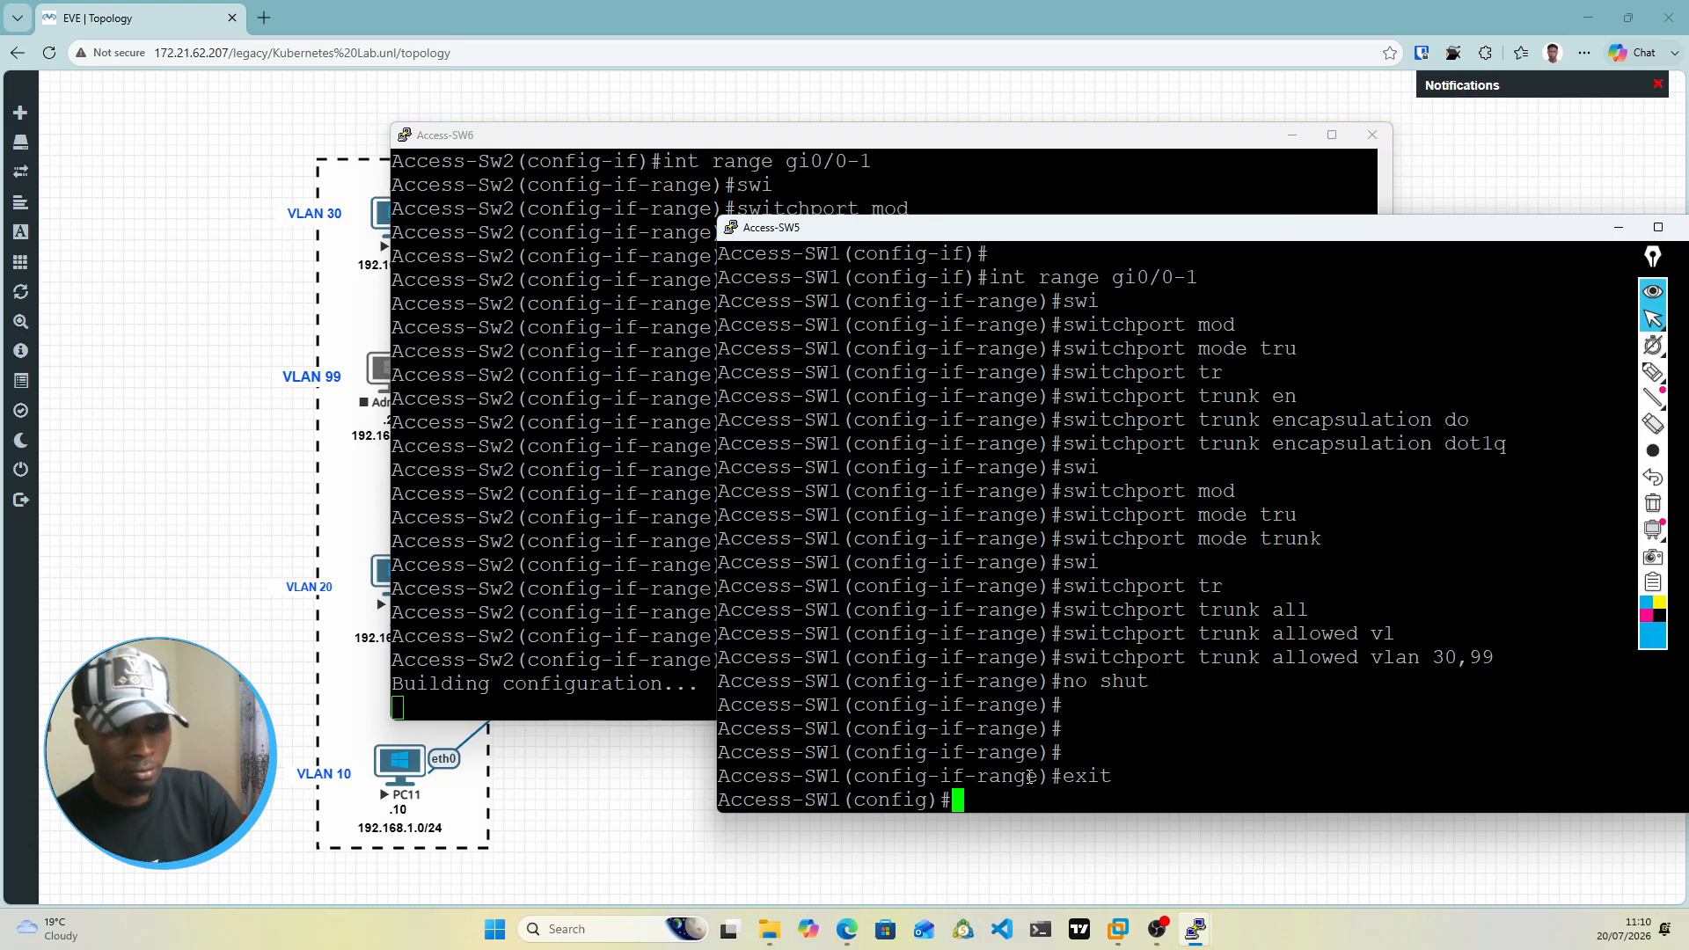
pyautogui.write('do wr mem')
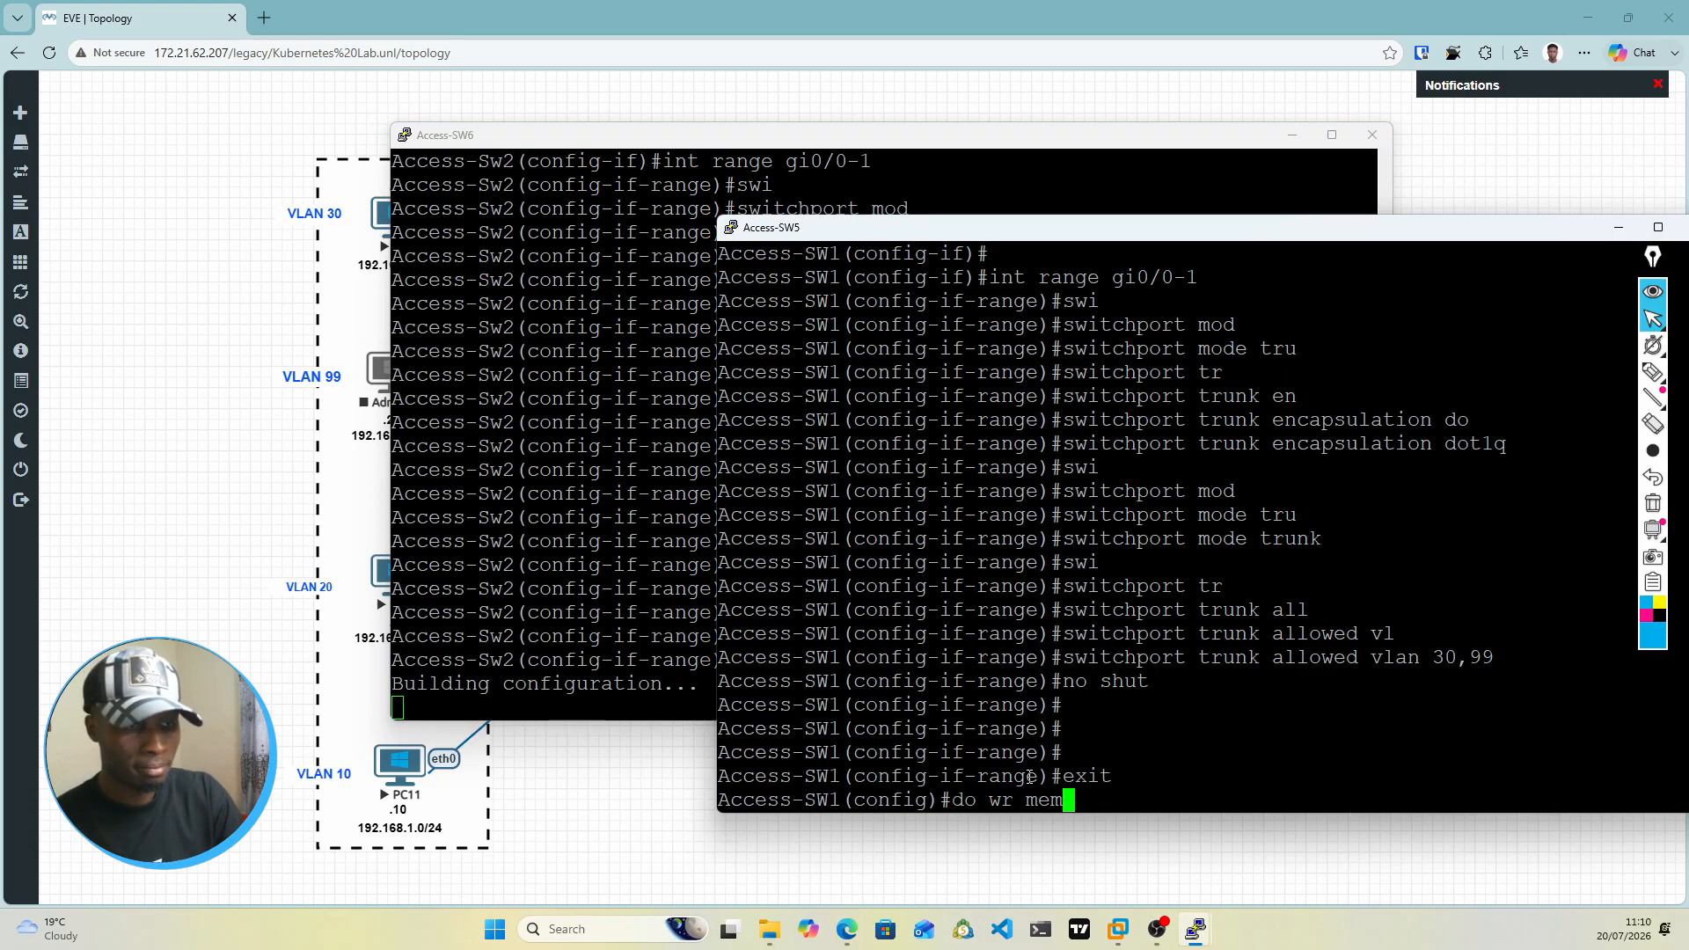
pyautogui.press('Return')
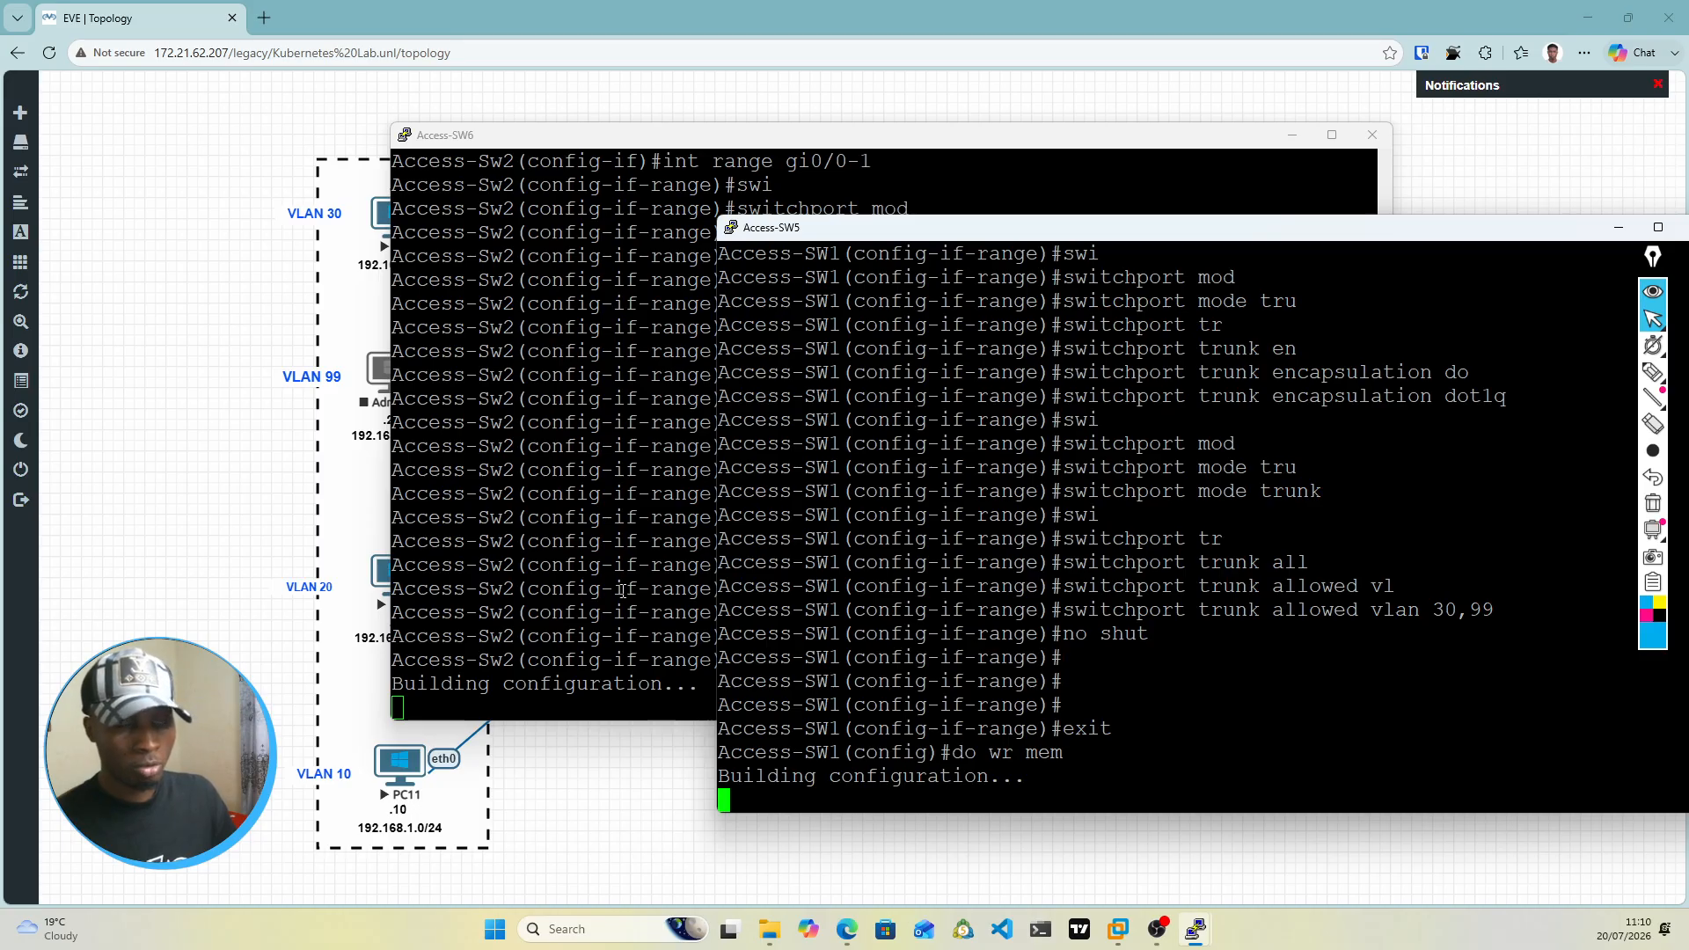
pyautogui.click(1617, 229)
pyautogui.click(1292, 136)
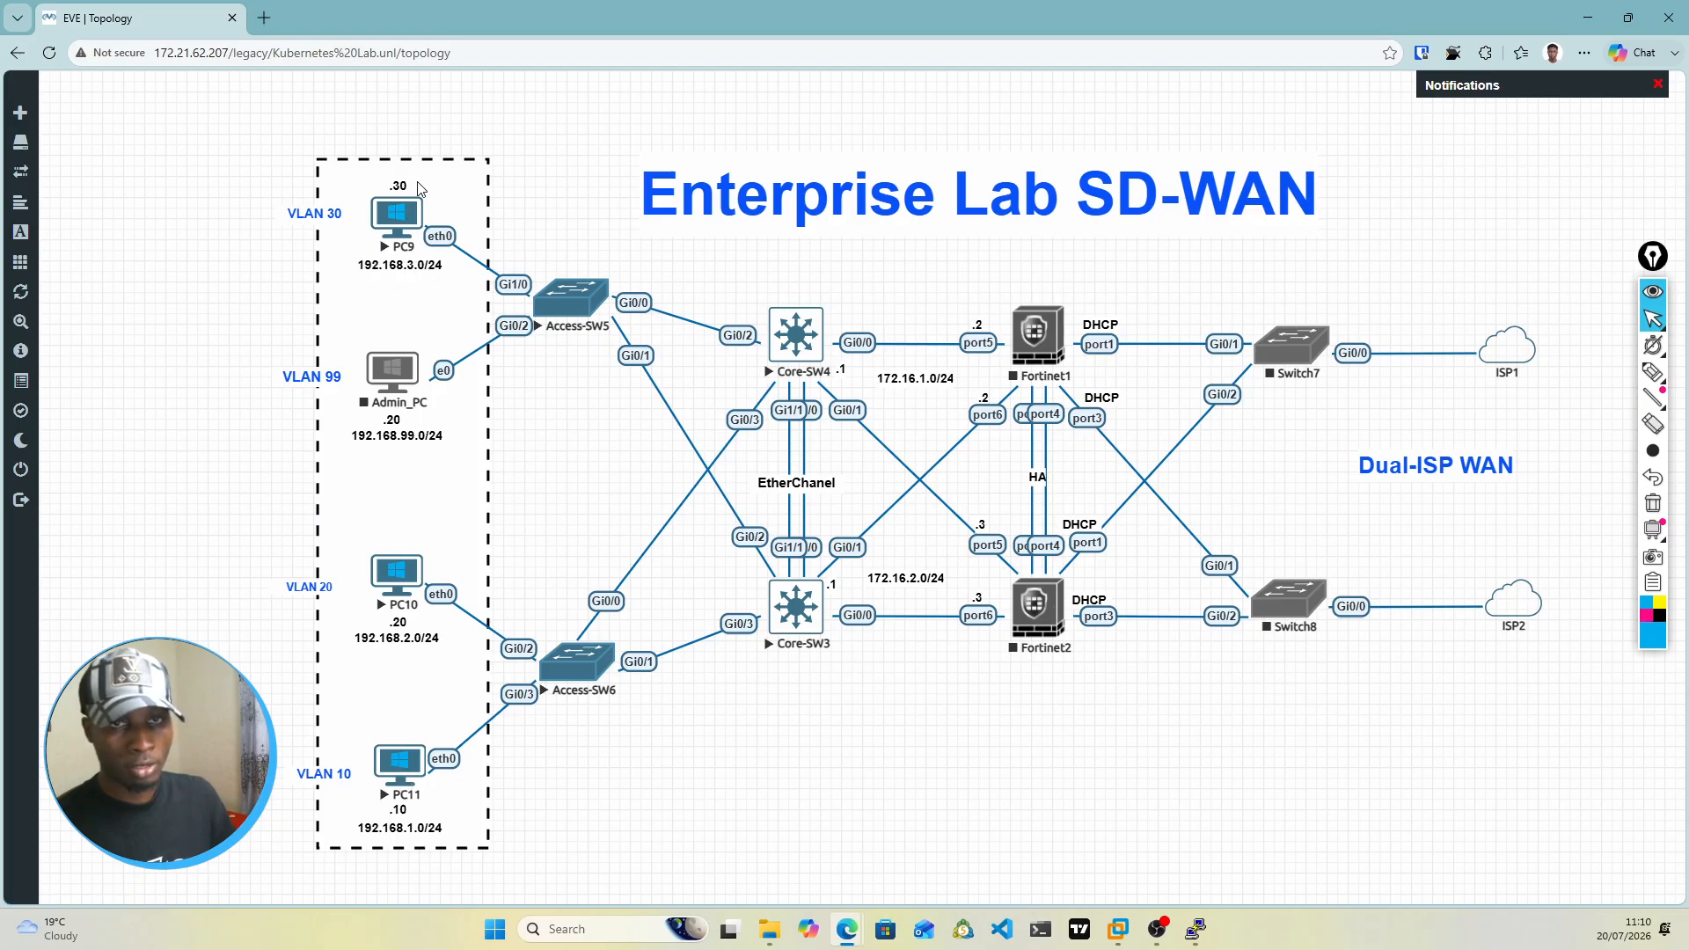
# Step: Open the PC11 console and enter the ip command with the address 192.168.1.10/24
pyautogui.click(405, 760)
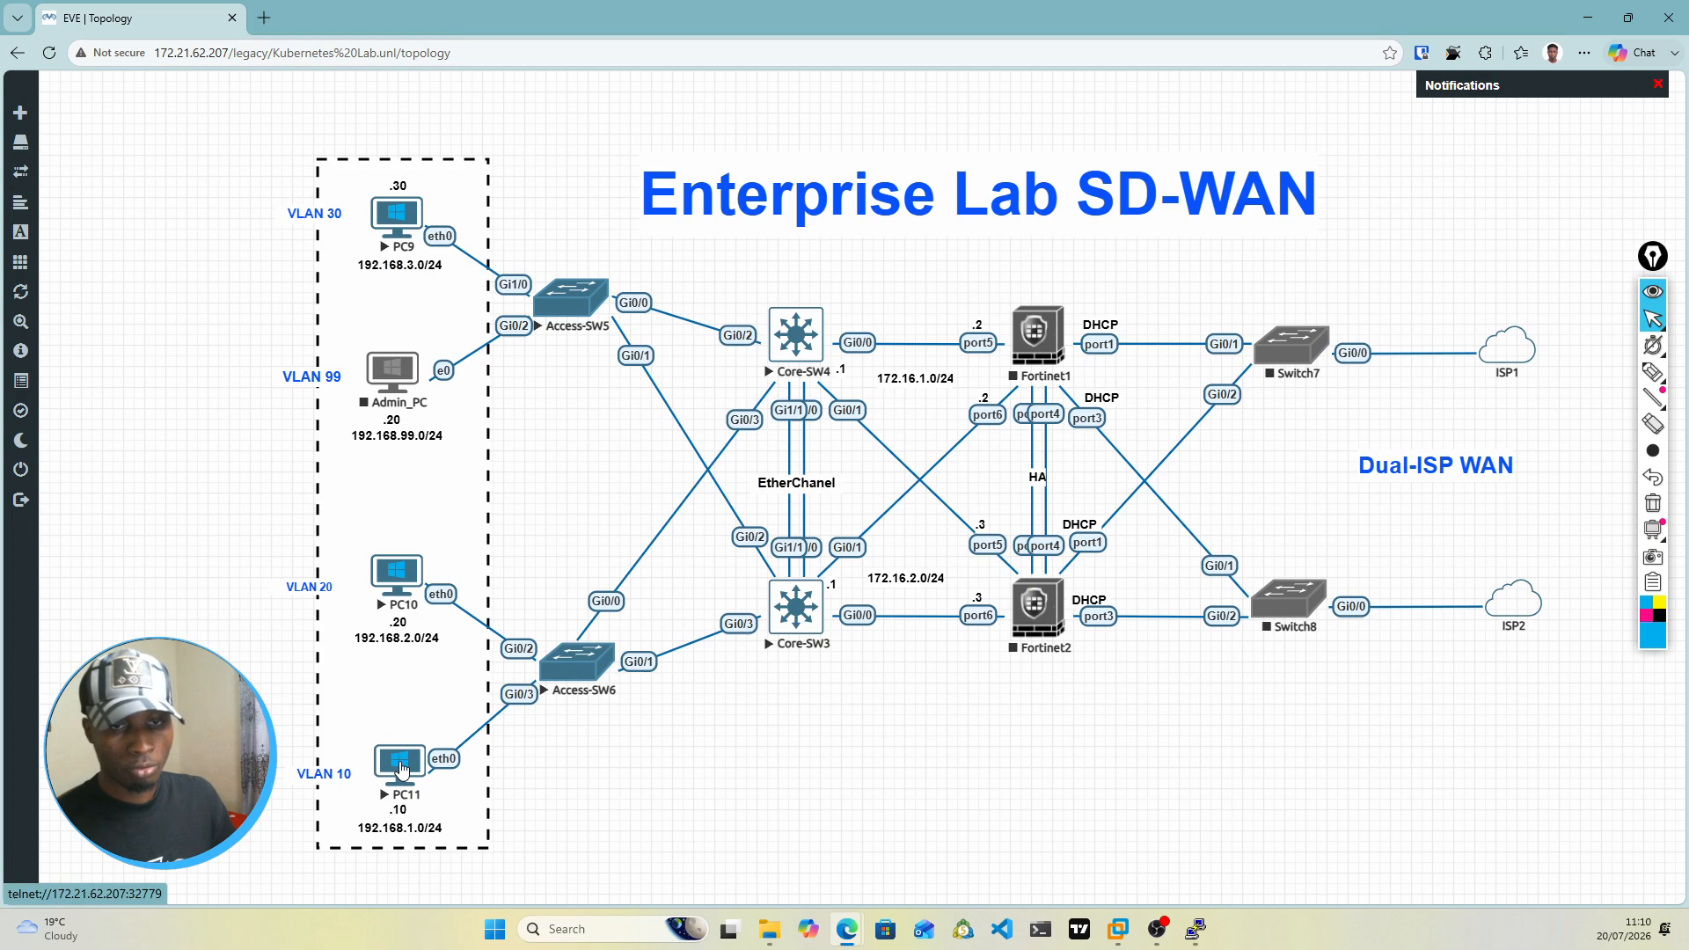
pyautogui.click(941, 202)
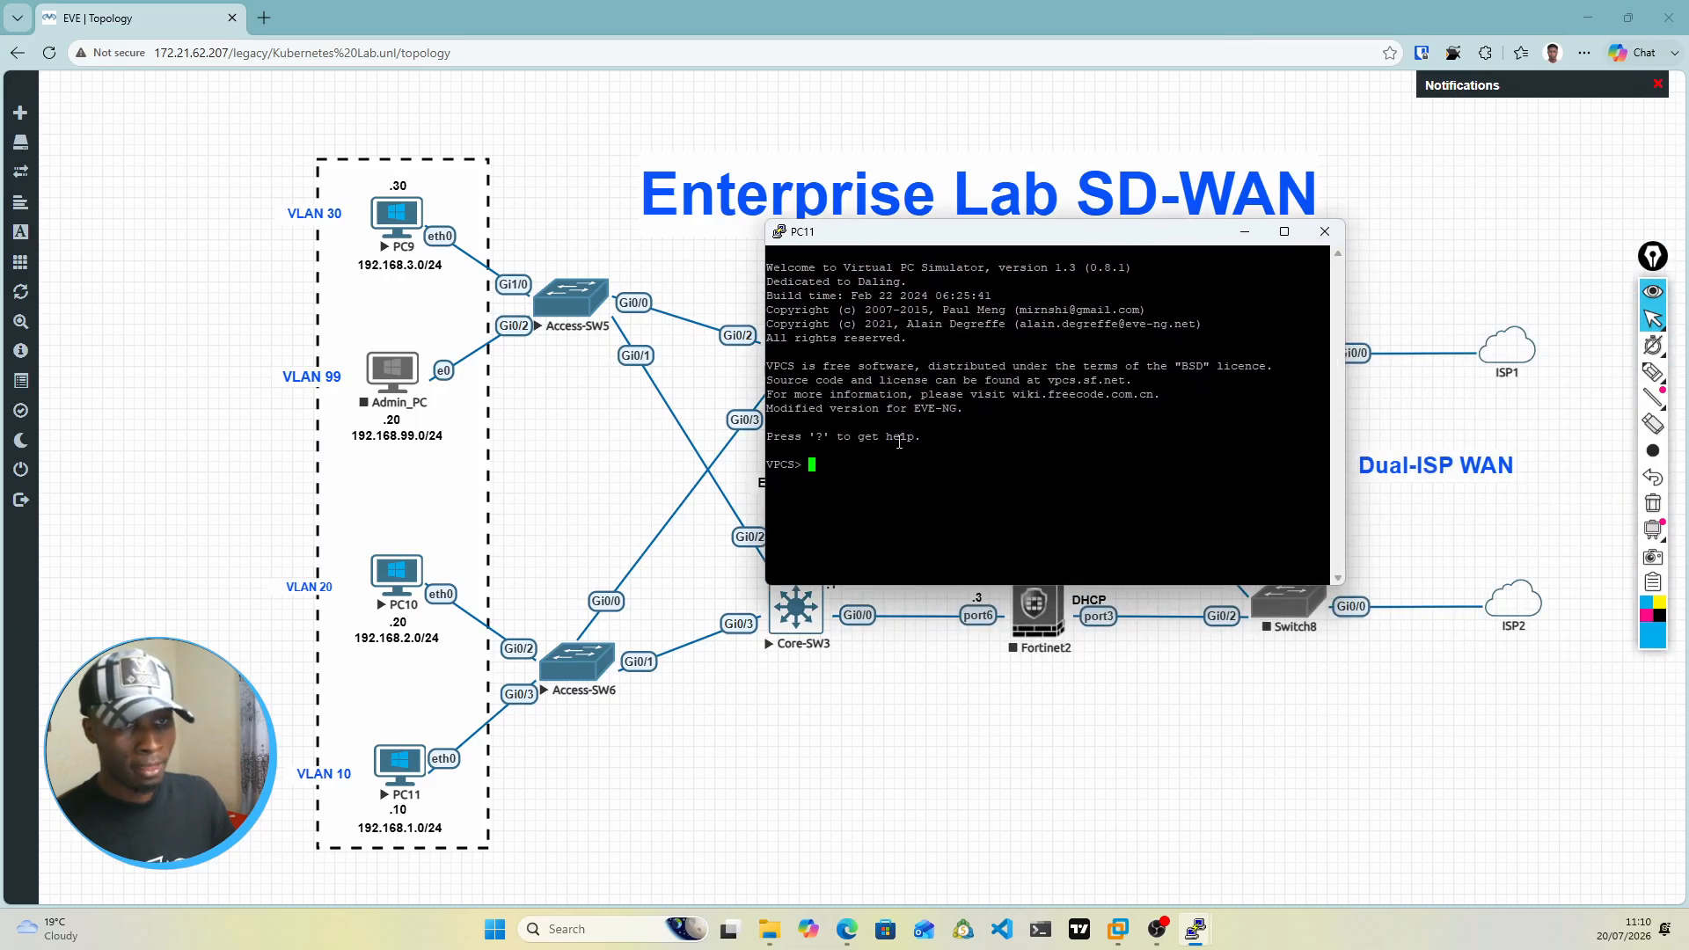
pyautogui.write('ip ')
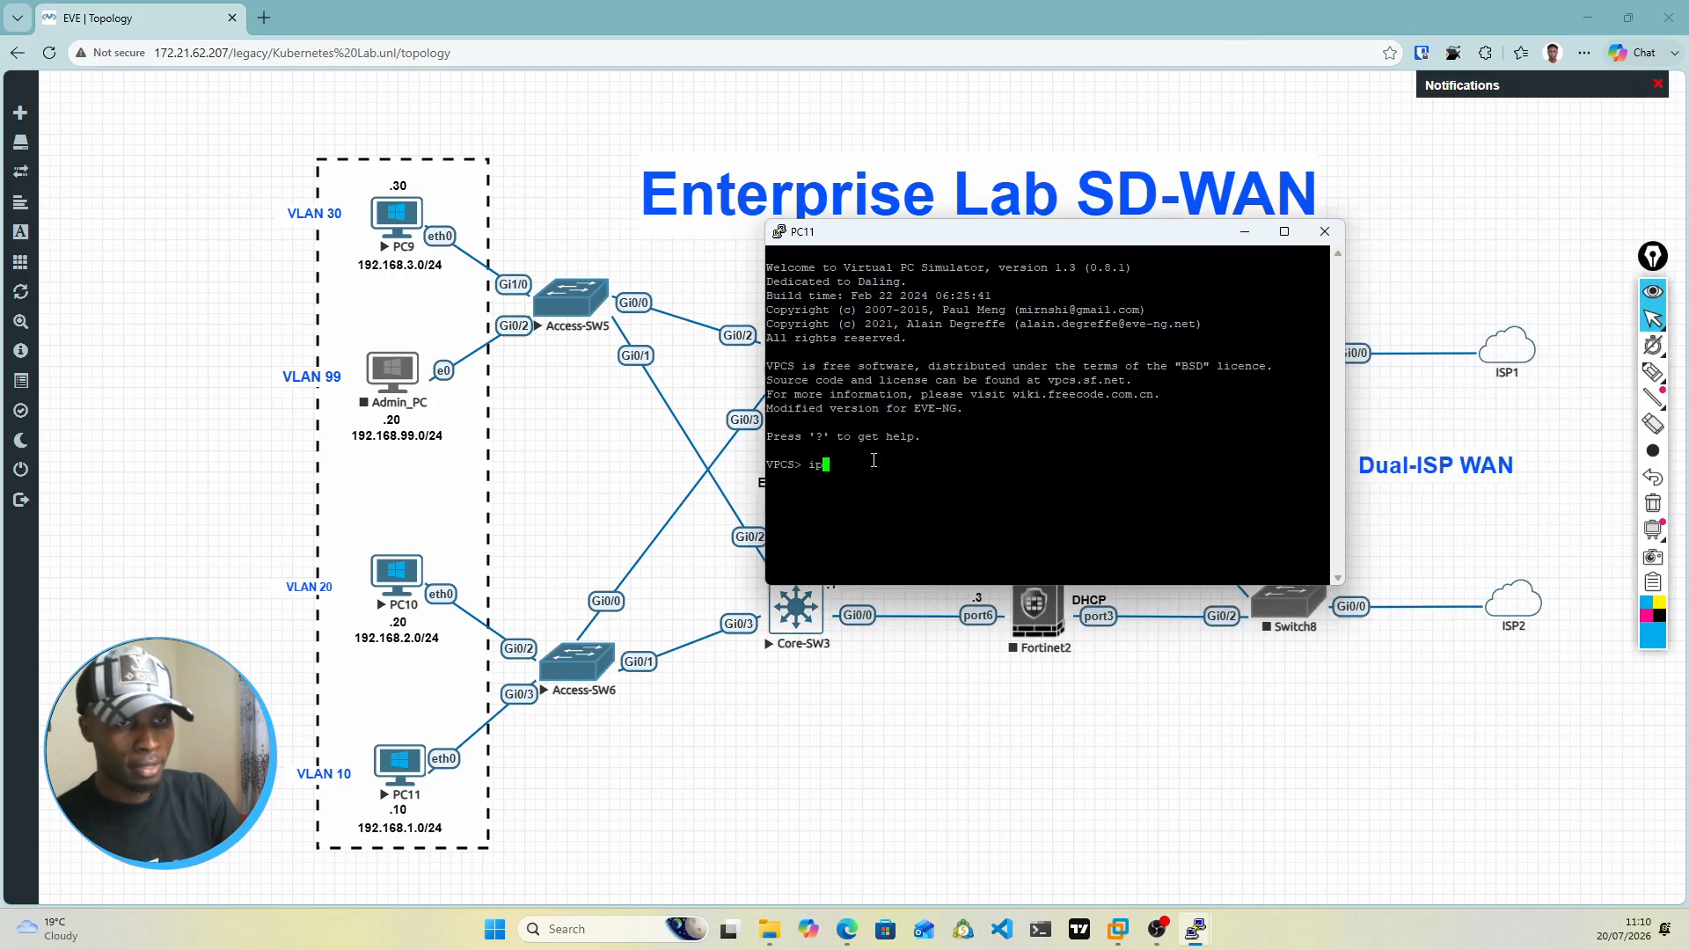
pyautogui.write('1')
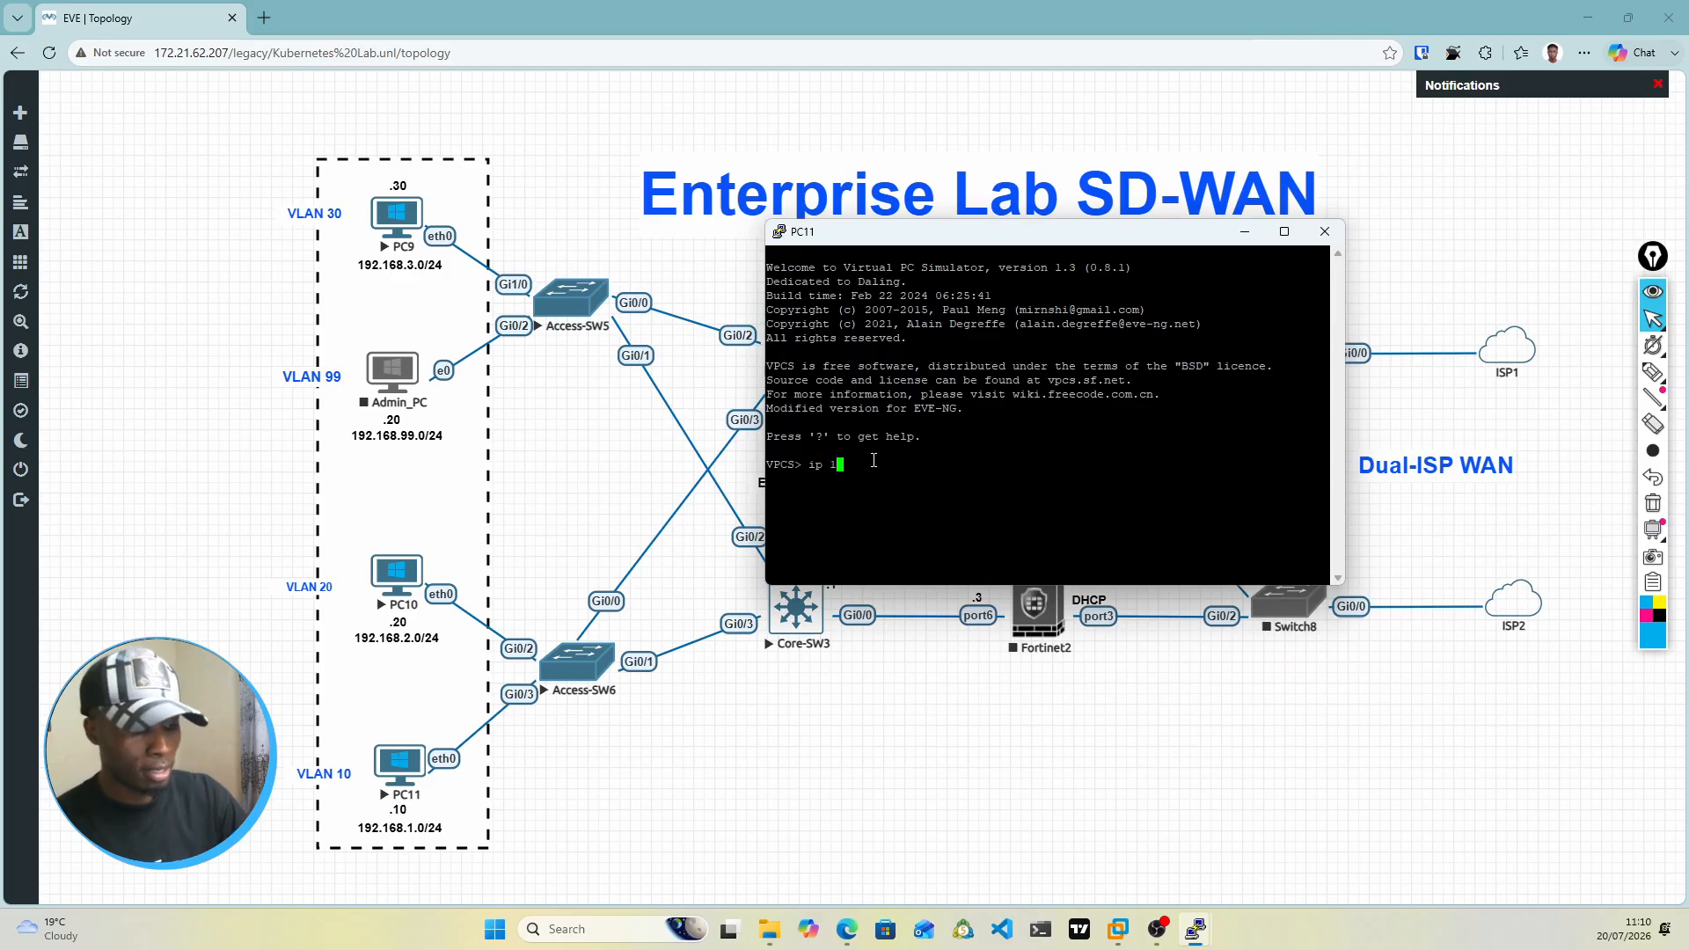
pyautogui.write('92.1')
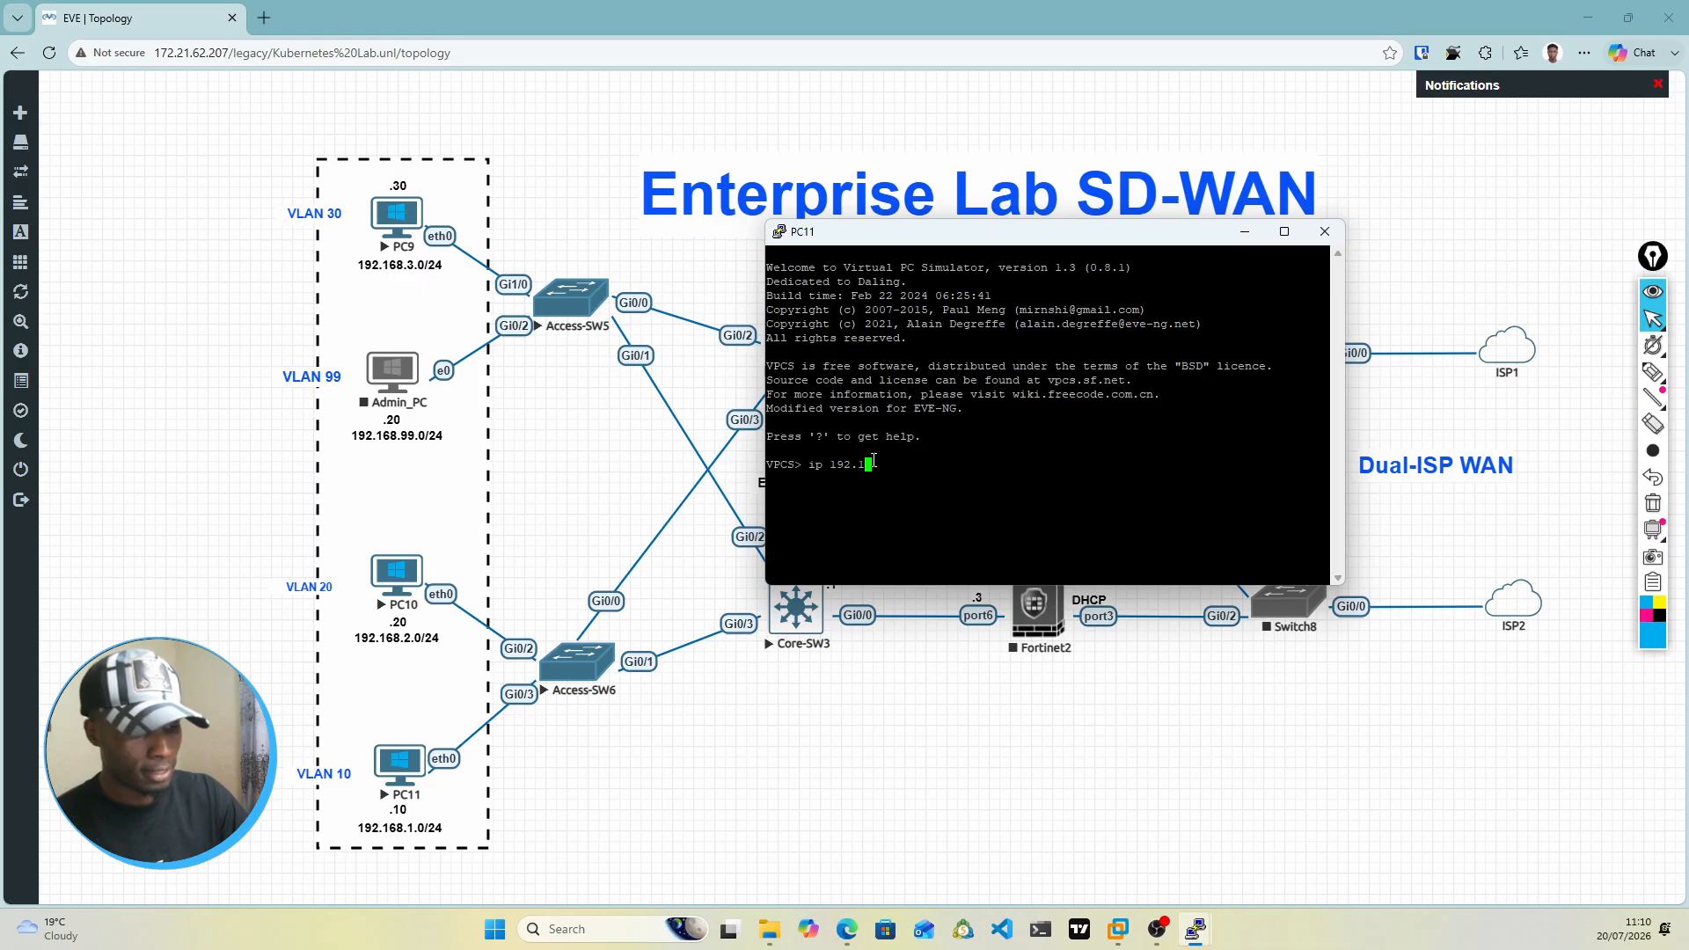
pyautogui.write('68.')
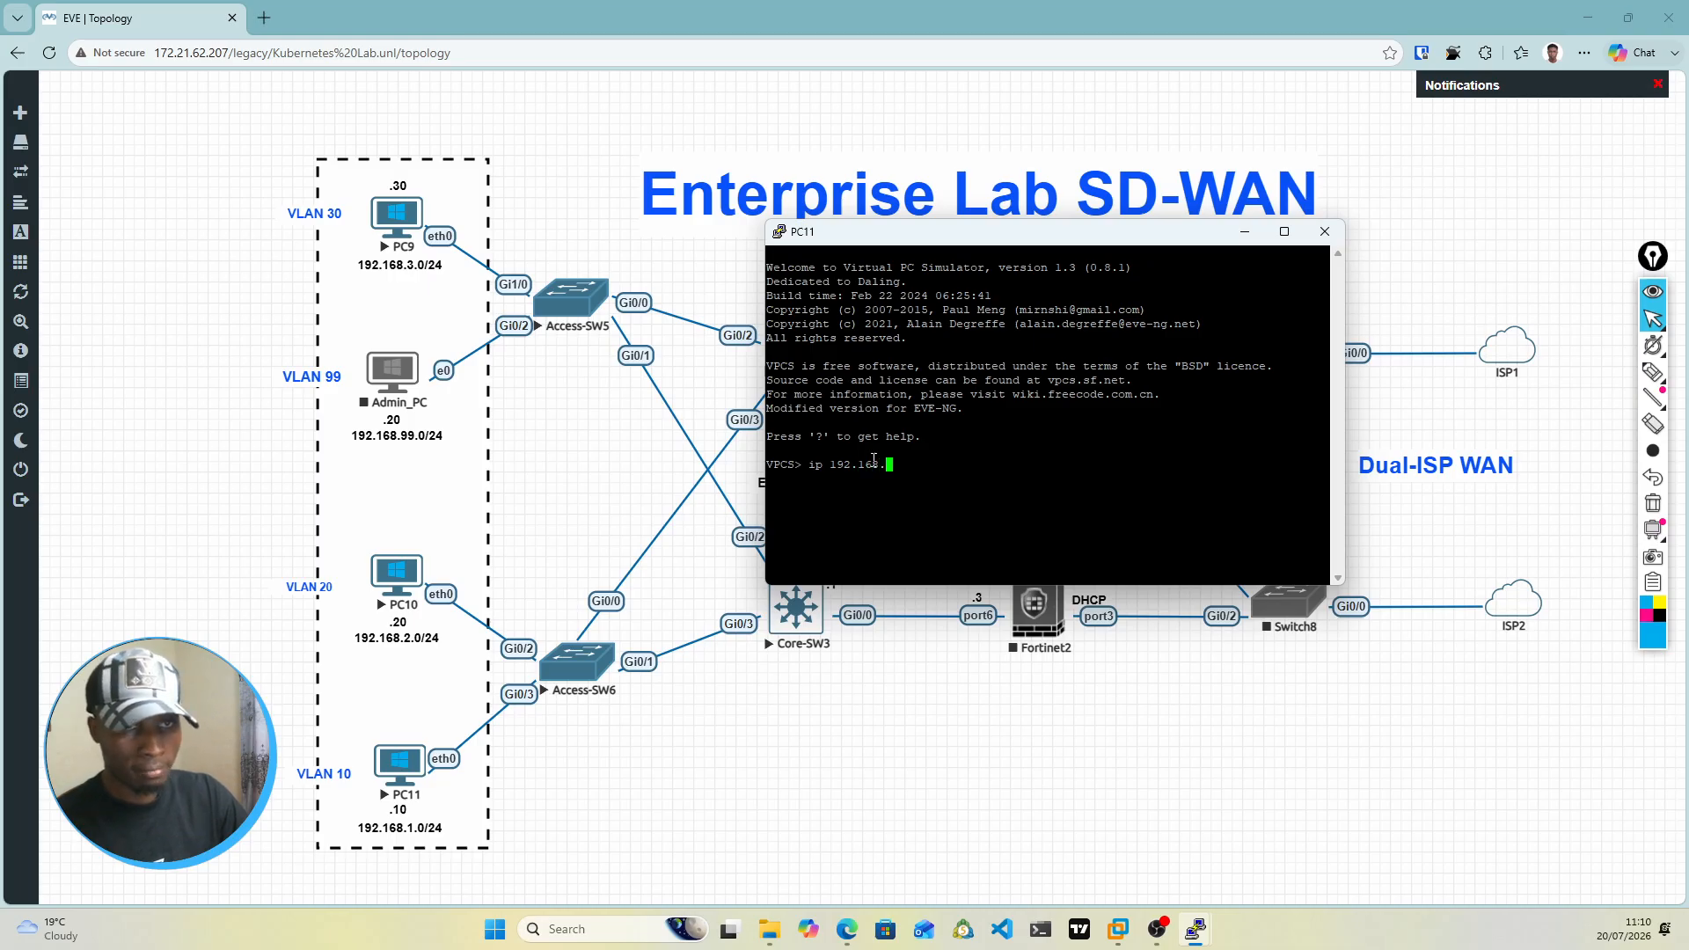
pyautogui.write('10')
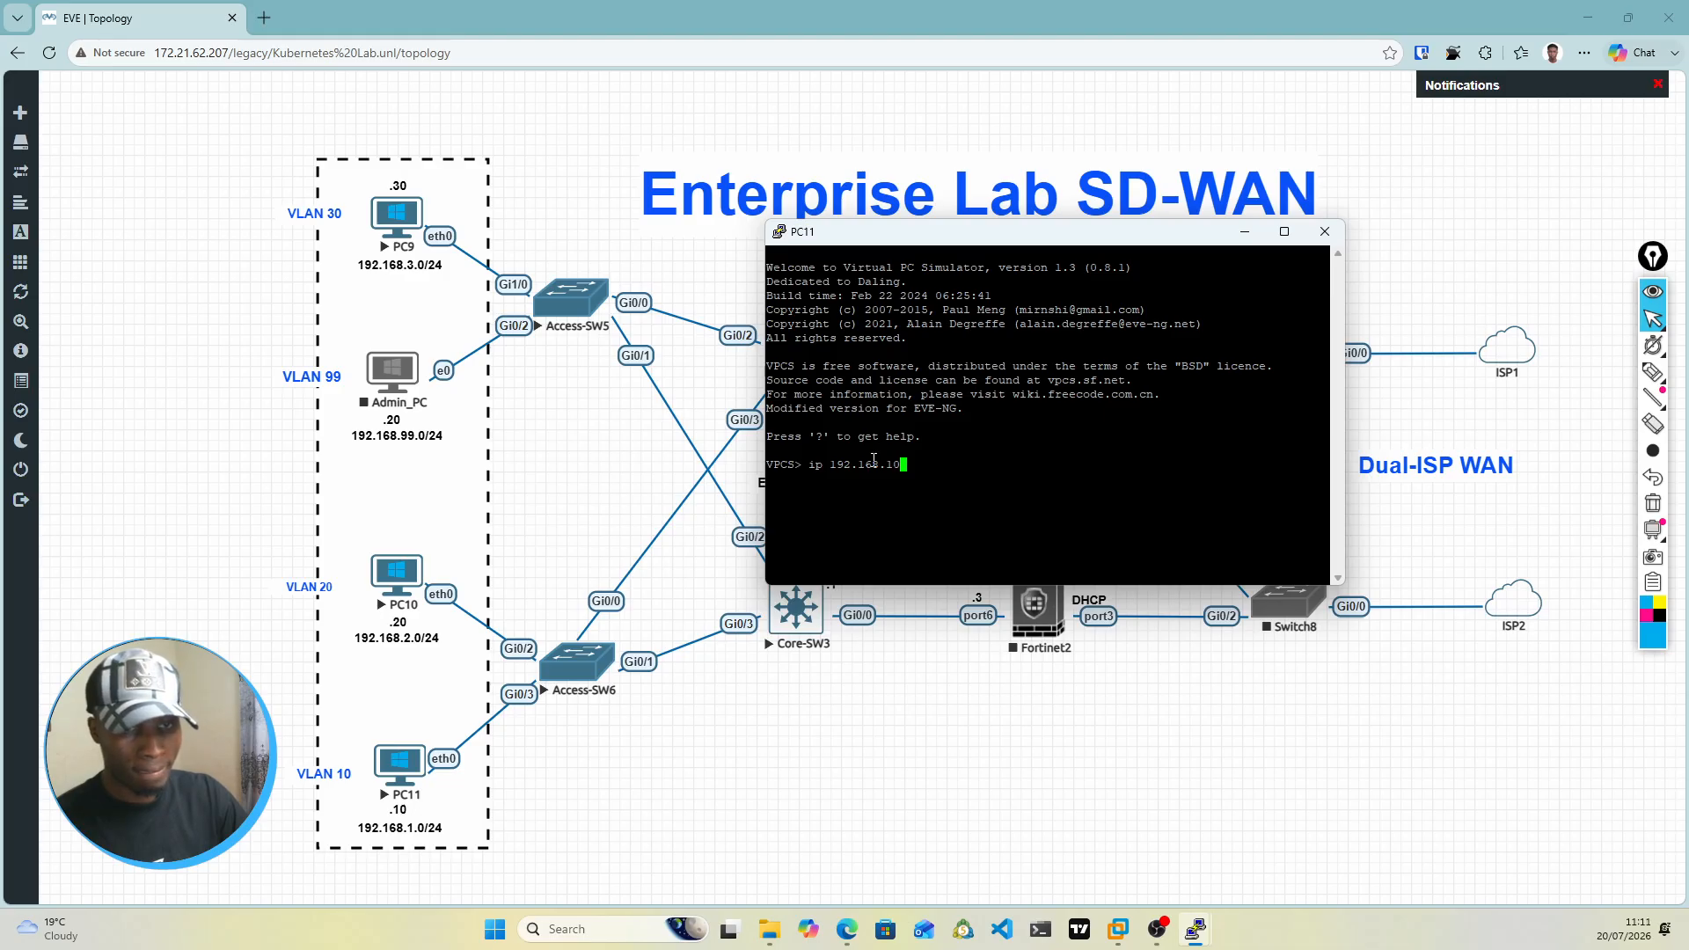
pyautogui.press('BackSpace')
pyautogui.press('BackSpace')
pyautogui.write('1.10/24')
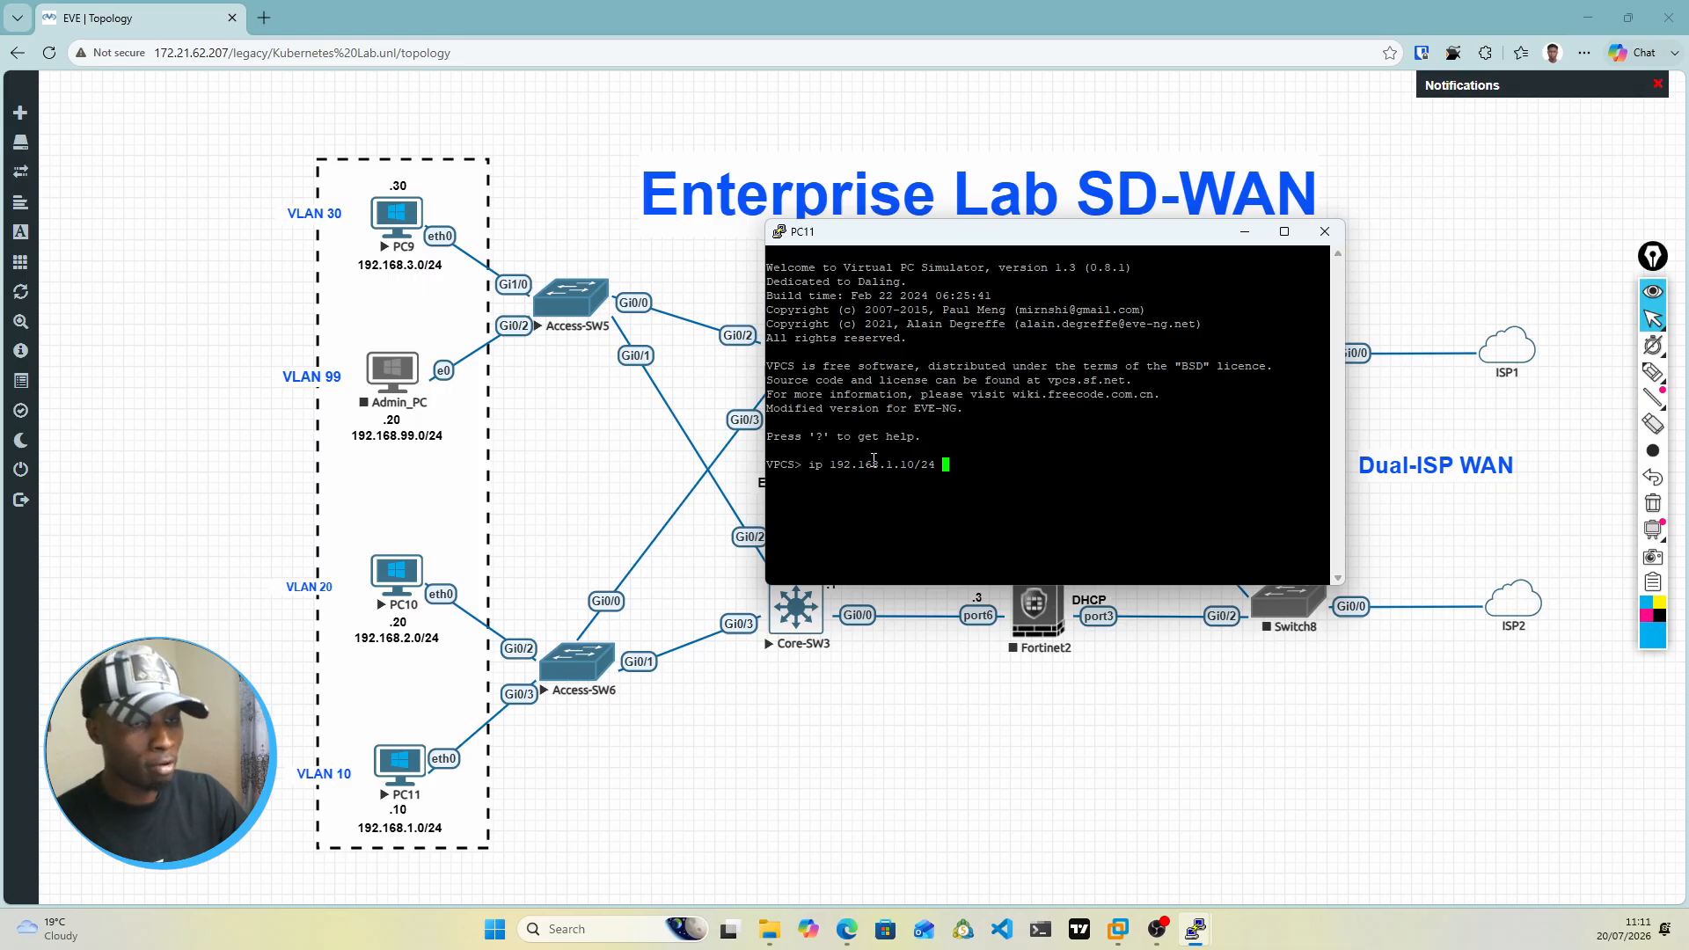
# Step: Complete PC11's ip command with the gateway 192.168.1.1, run it, and save the PC's configuration
pyautogui.write('19')
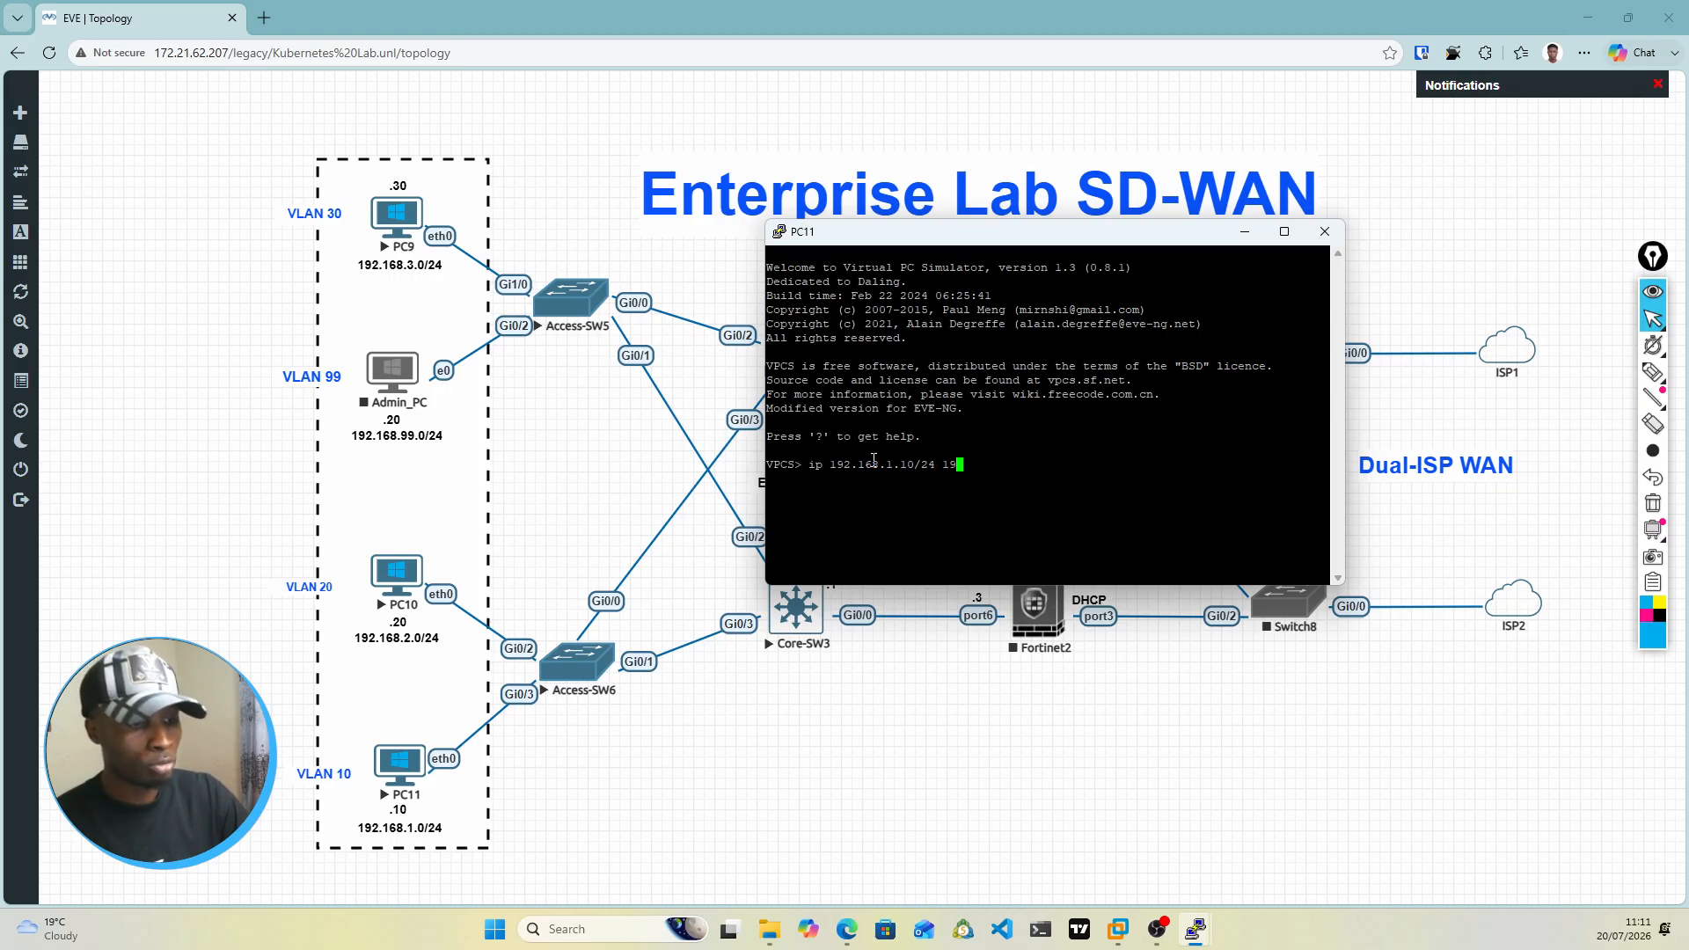
pyautogui.write('2.168')
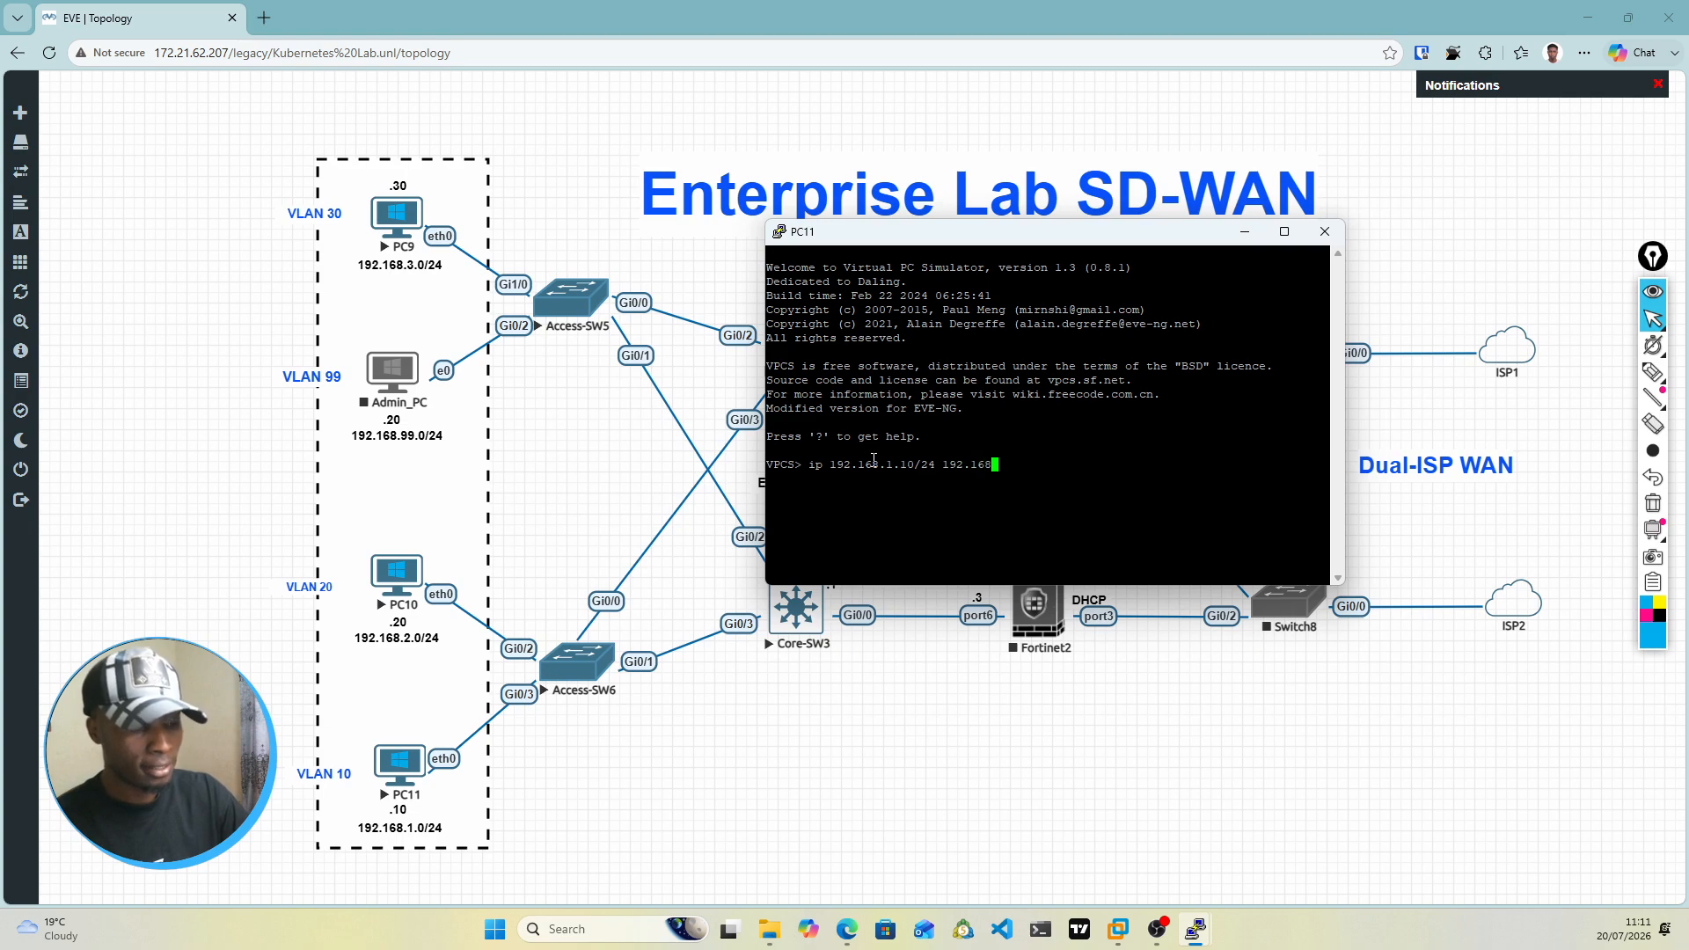
pyautogui.write('.2')
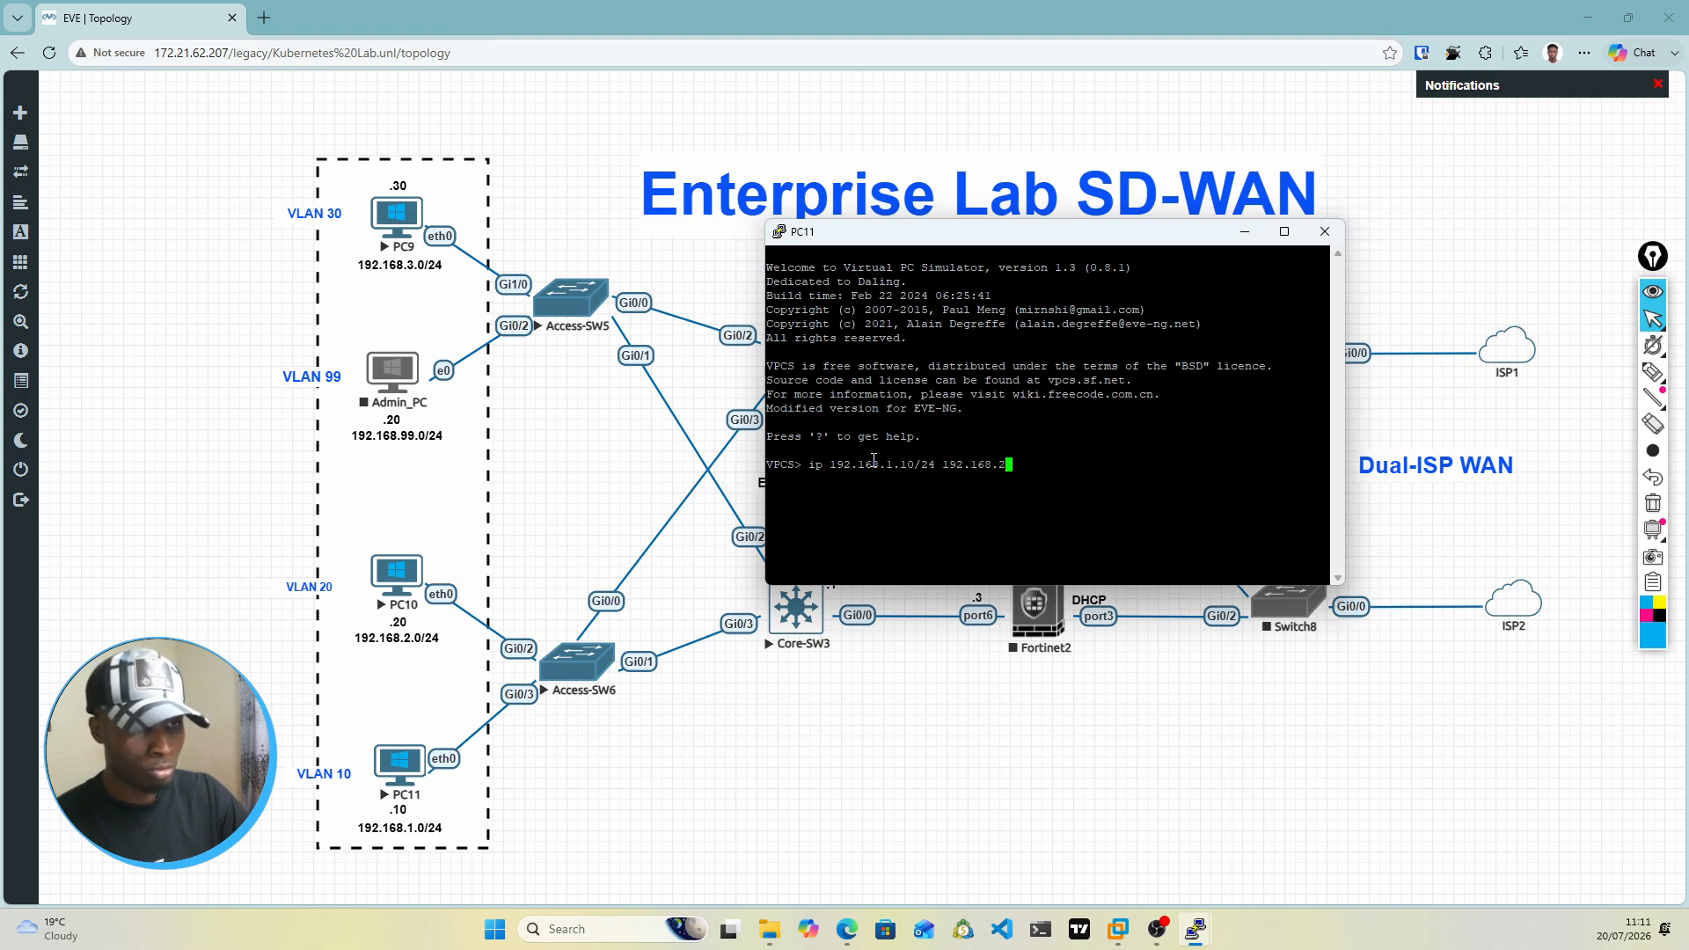
pyautogui.press('BackSpace')
pyautogui.write('1.1')
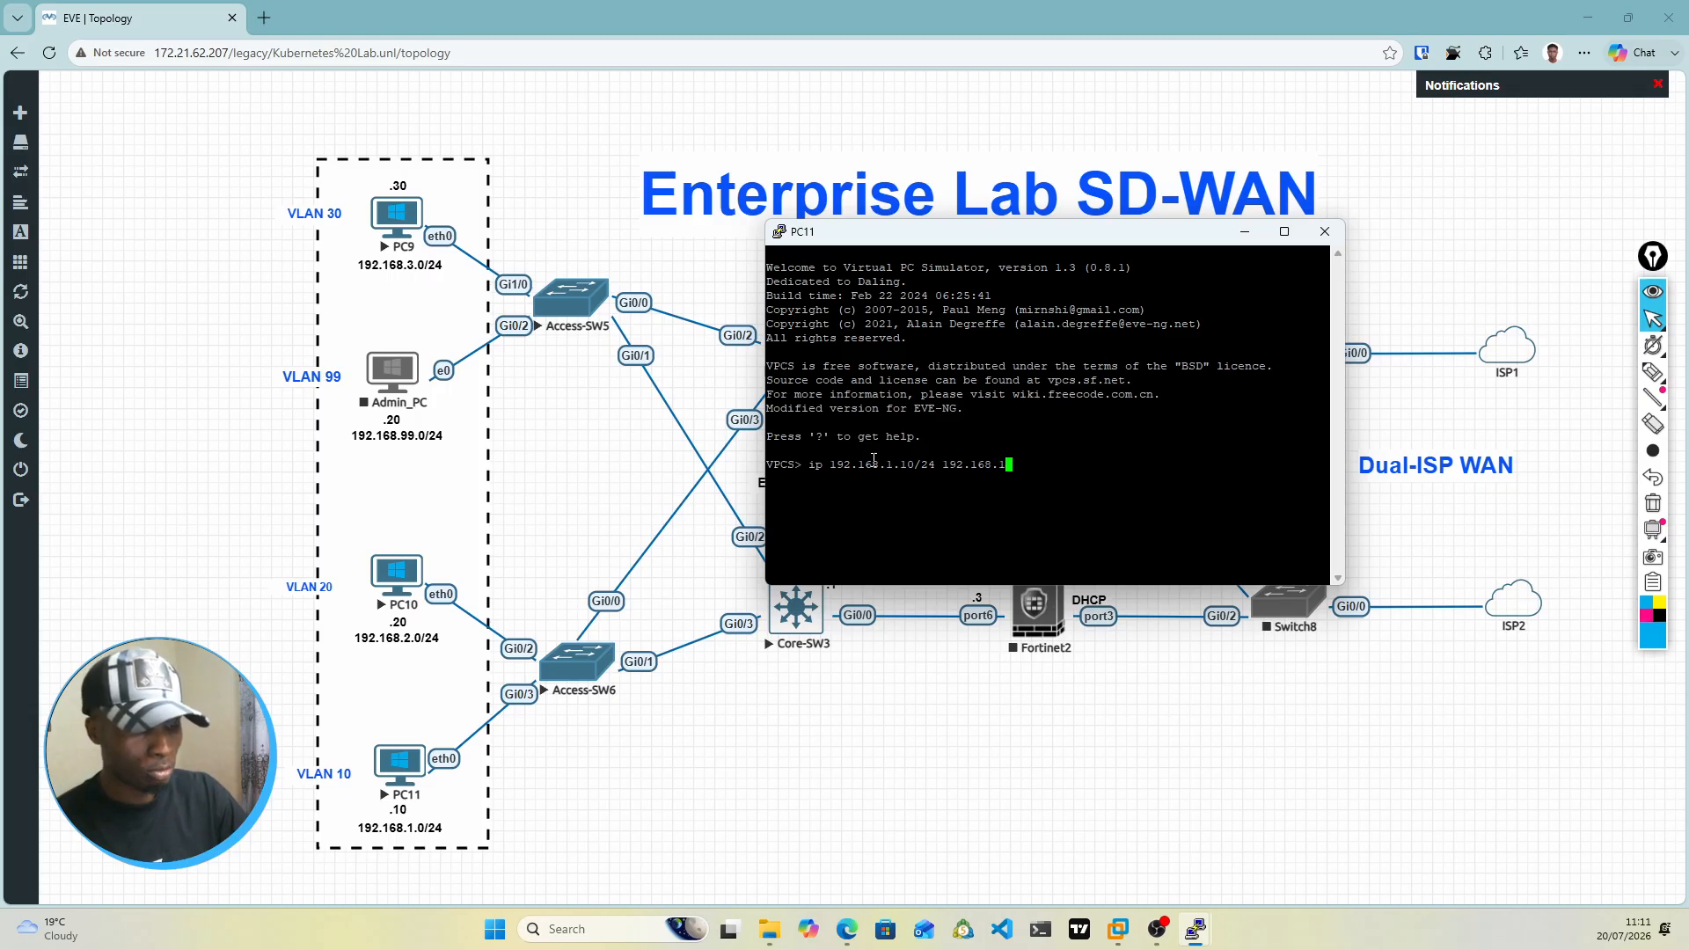
pyautogui.press('Return')
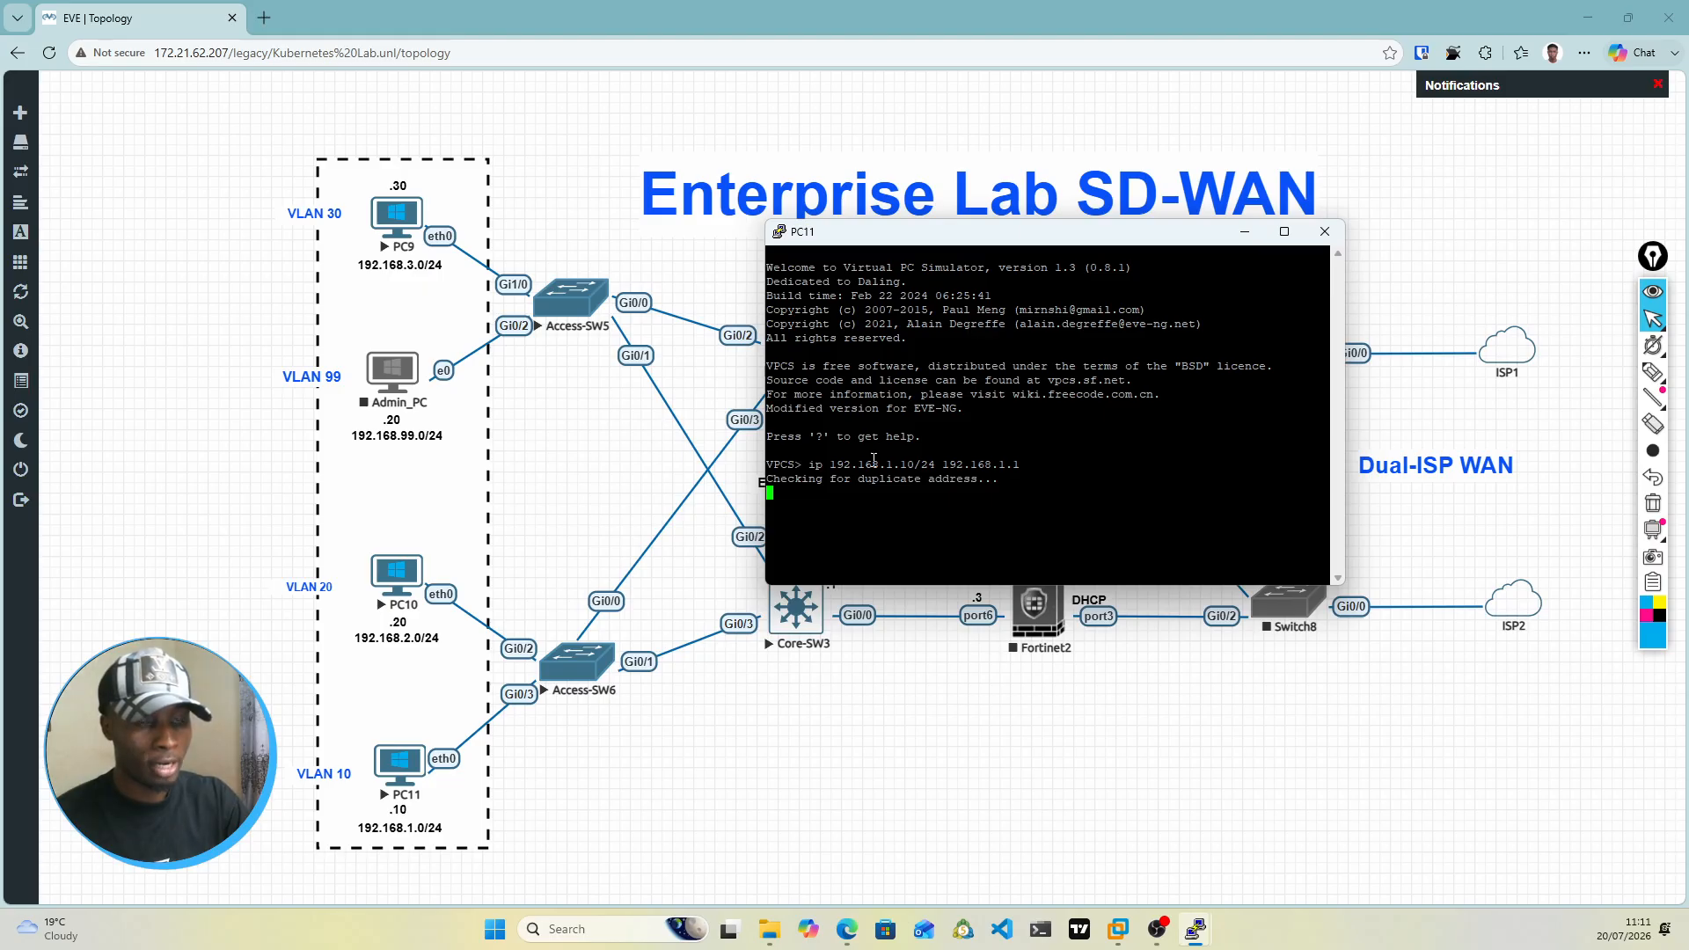
pyautogui.write('save')
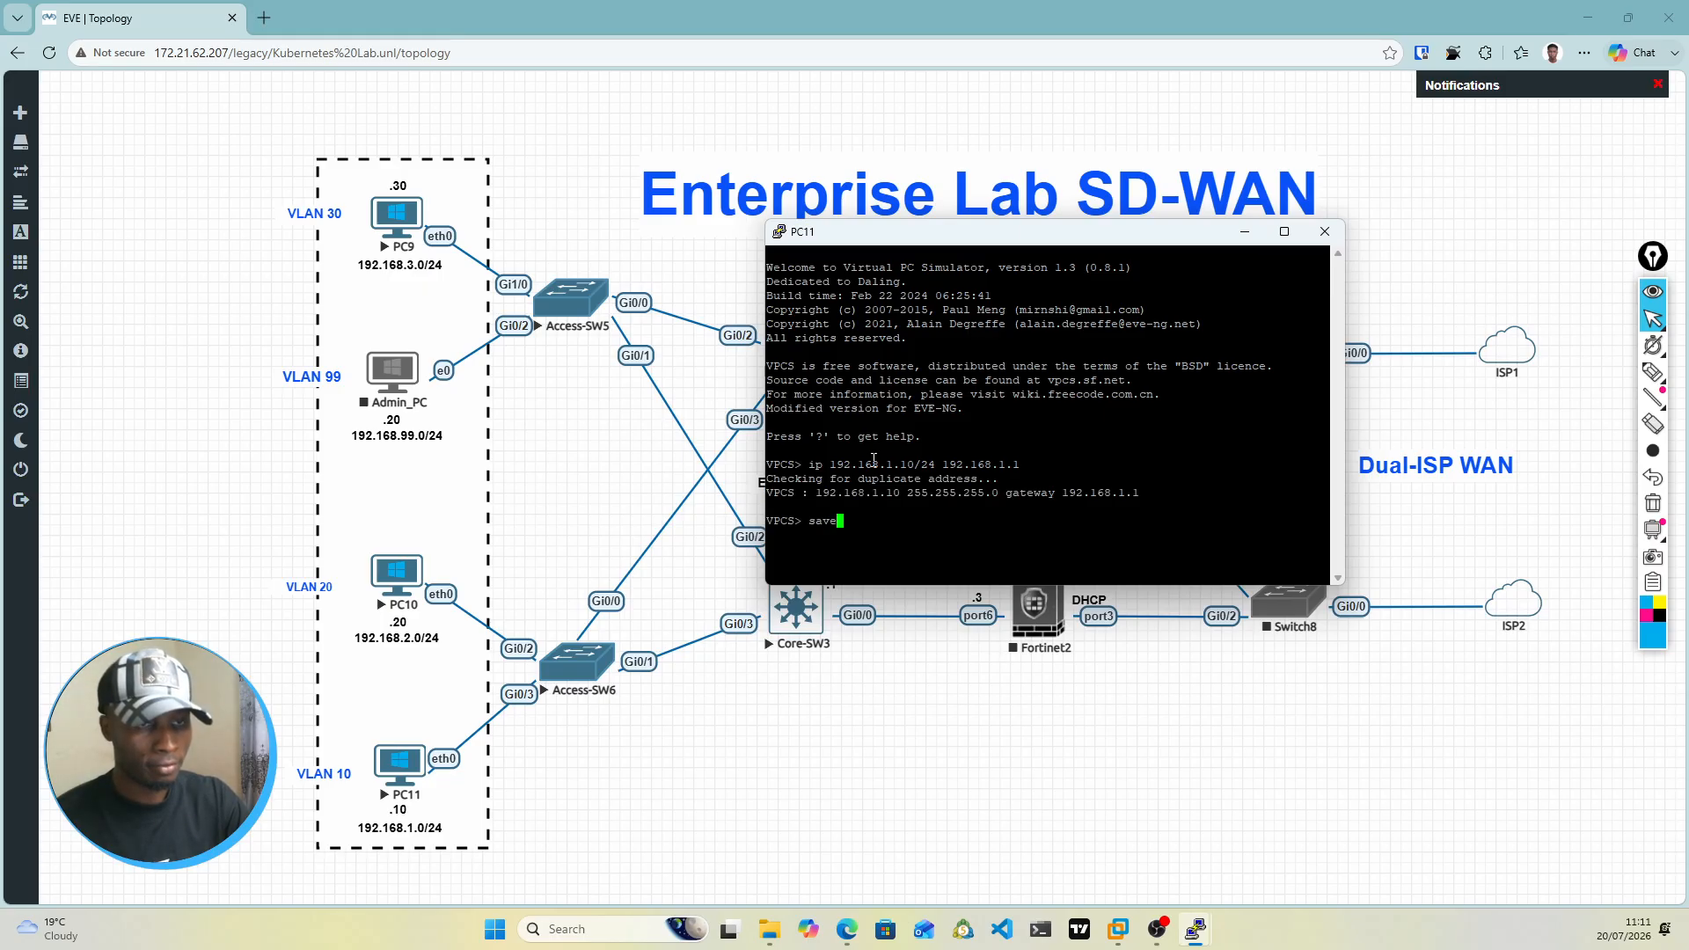
pyautogui.press('Return')
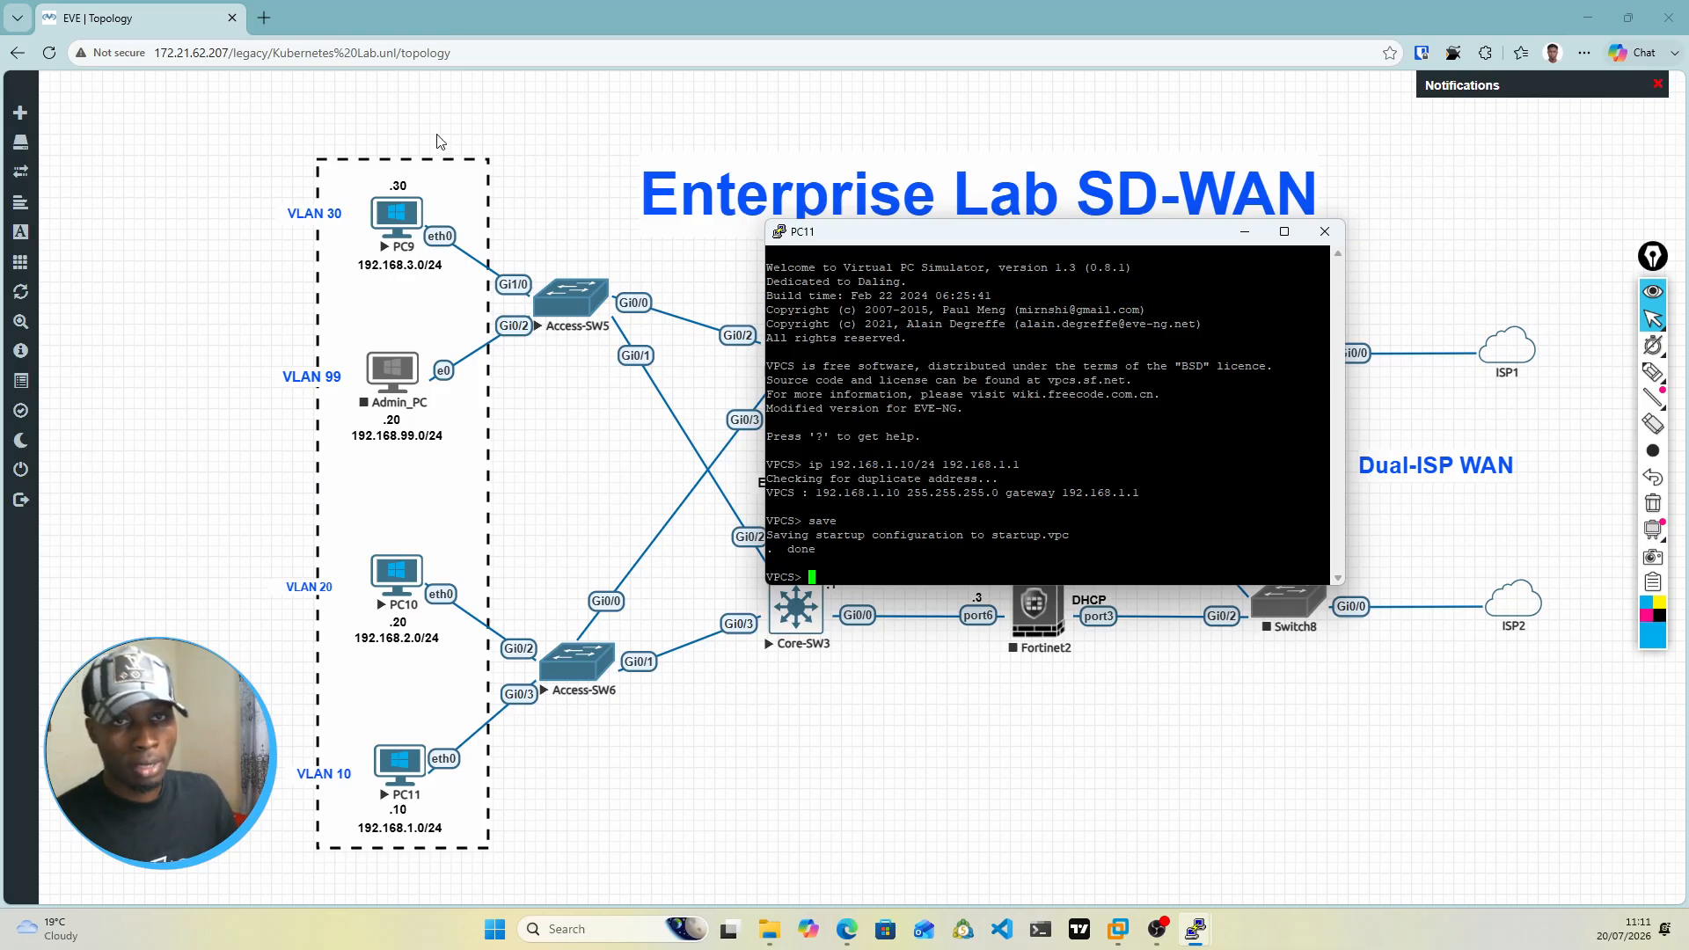
# Step: Open the PC9 console and enter the ip command with the address 192.168.3.30/24
pyautogui.click(398, 229)
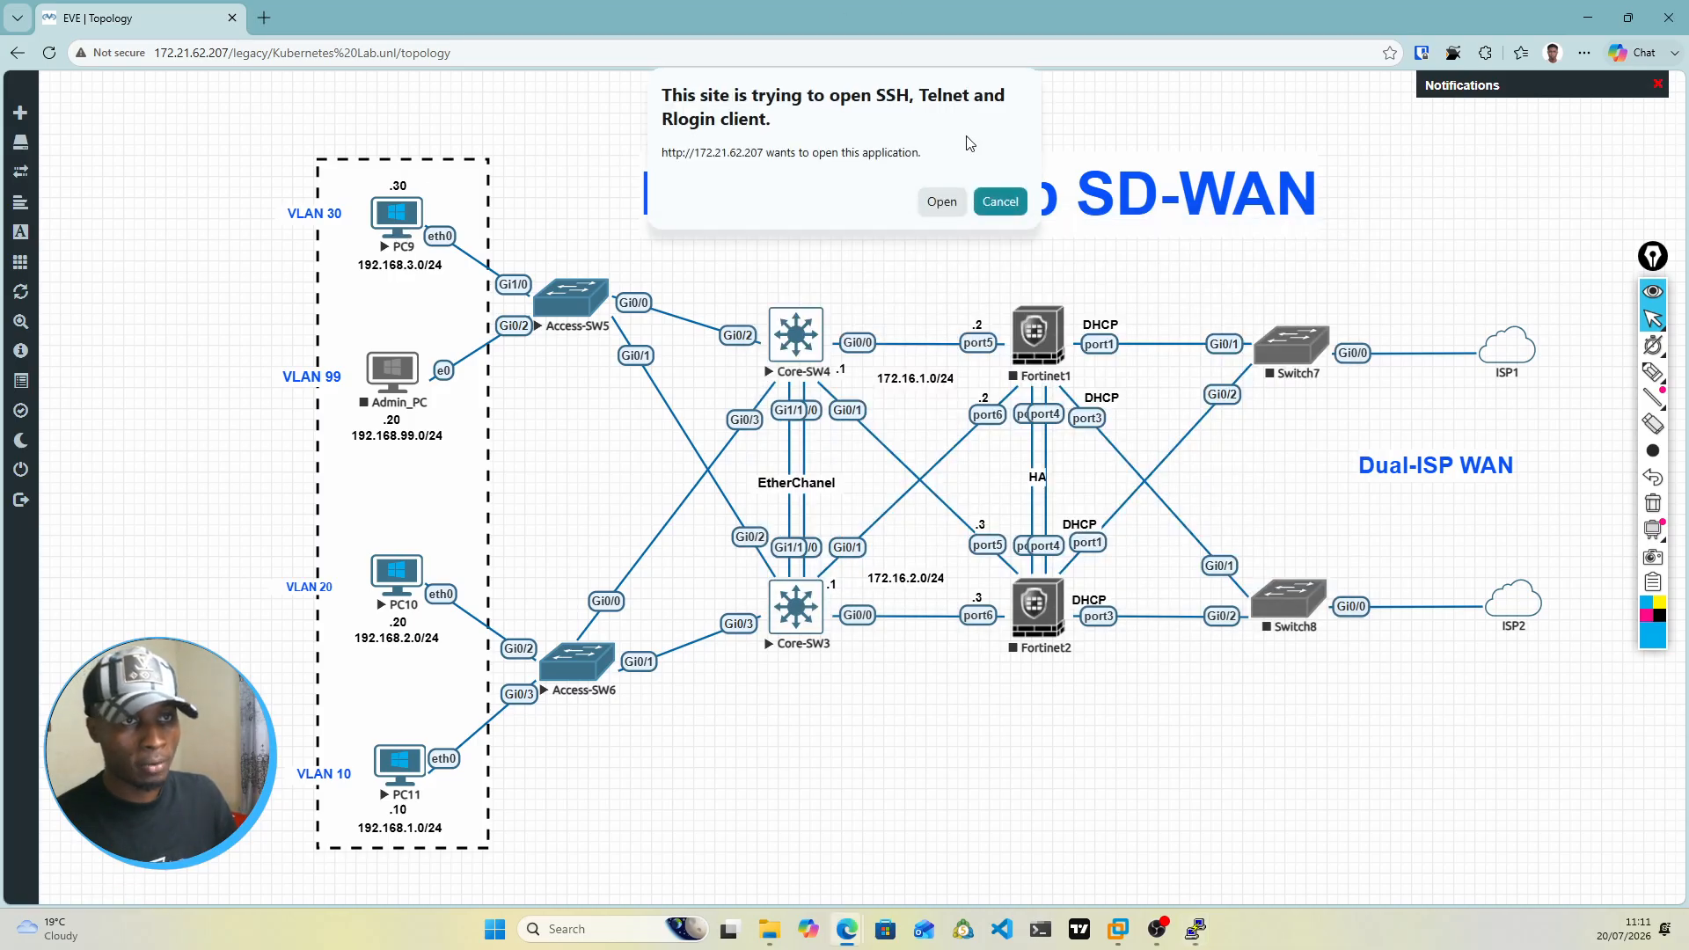
pyautogui.click(932, 199)
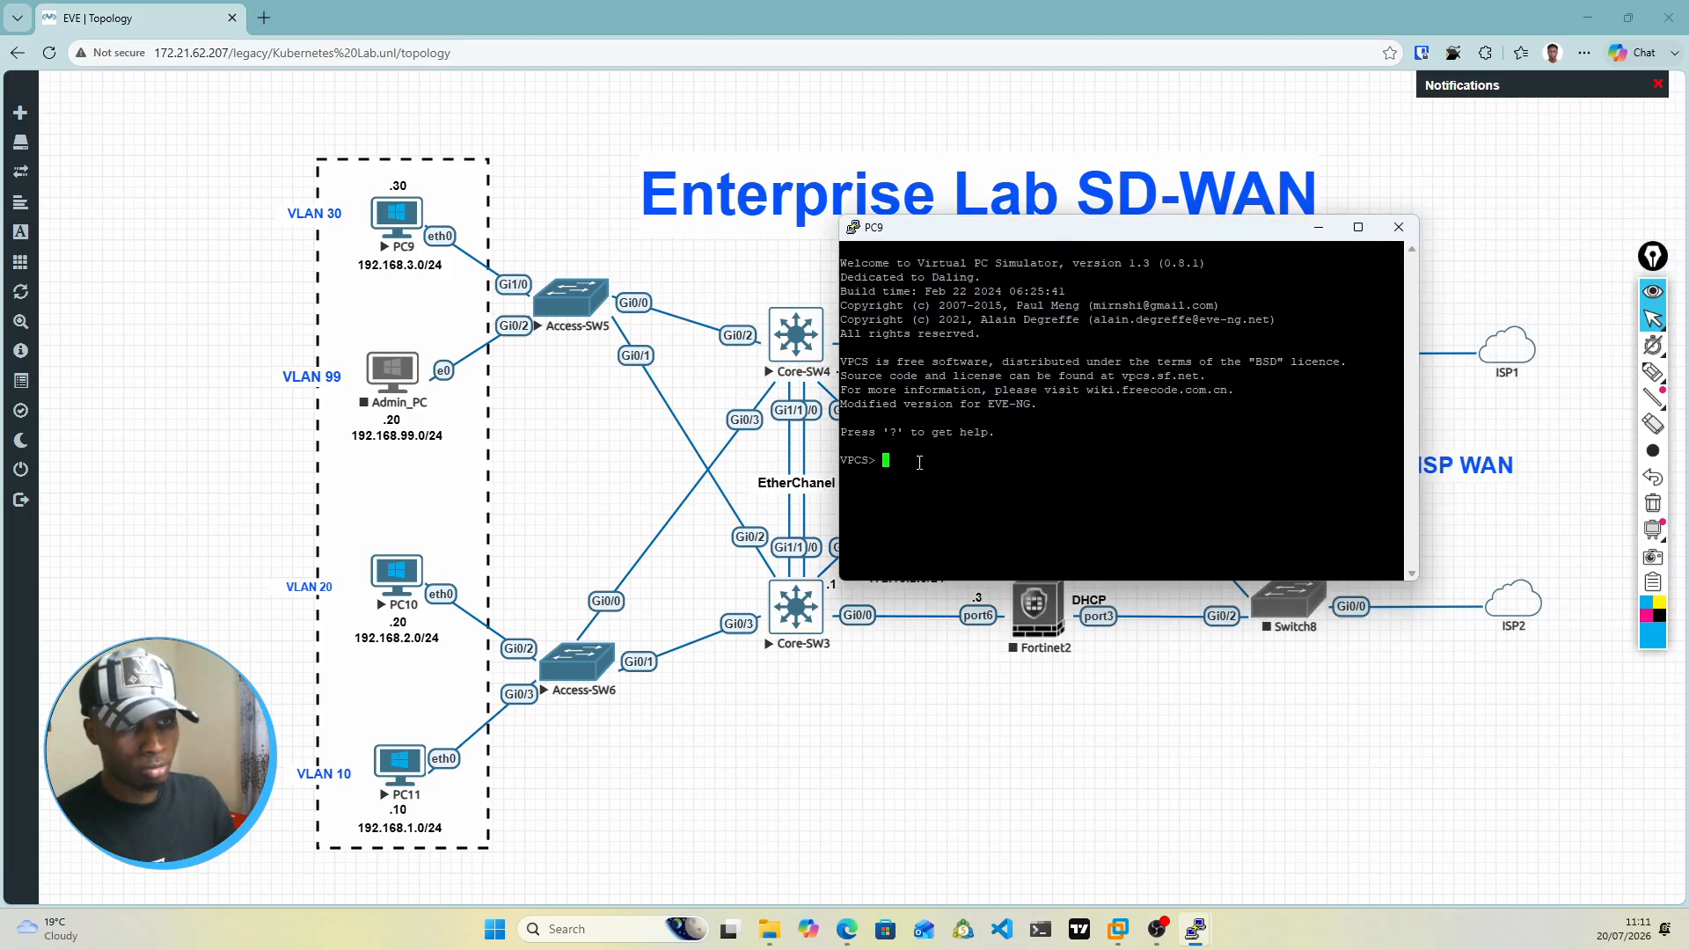
pyautogui.doubleClick(919, 458)
pyautogui.write('ip ')
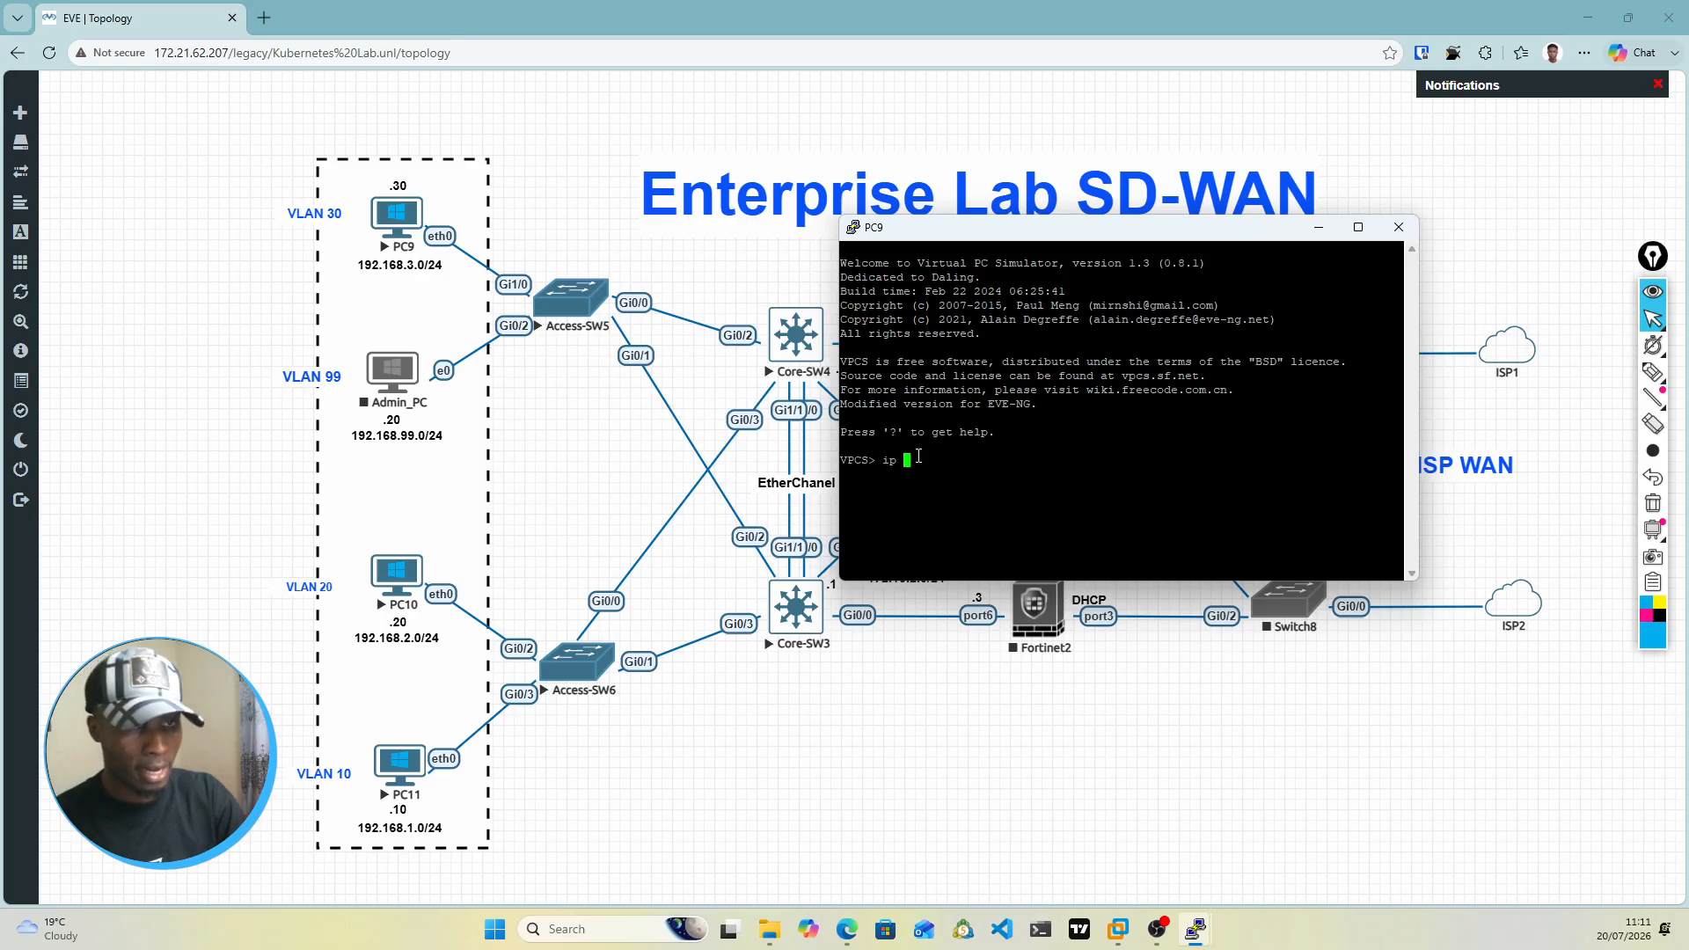
pyautogui.write('19')
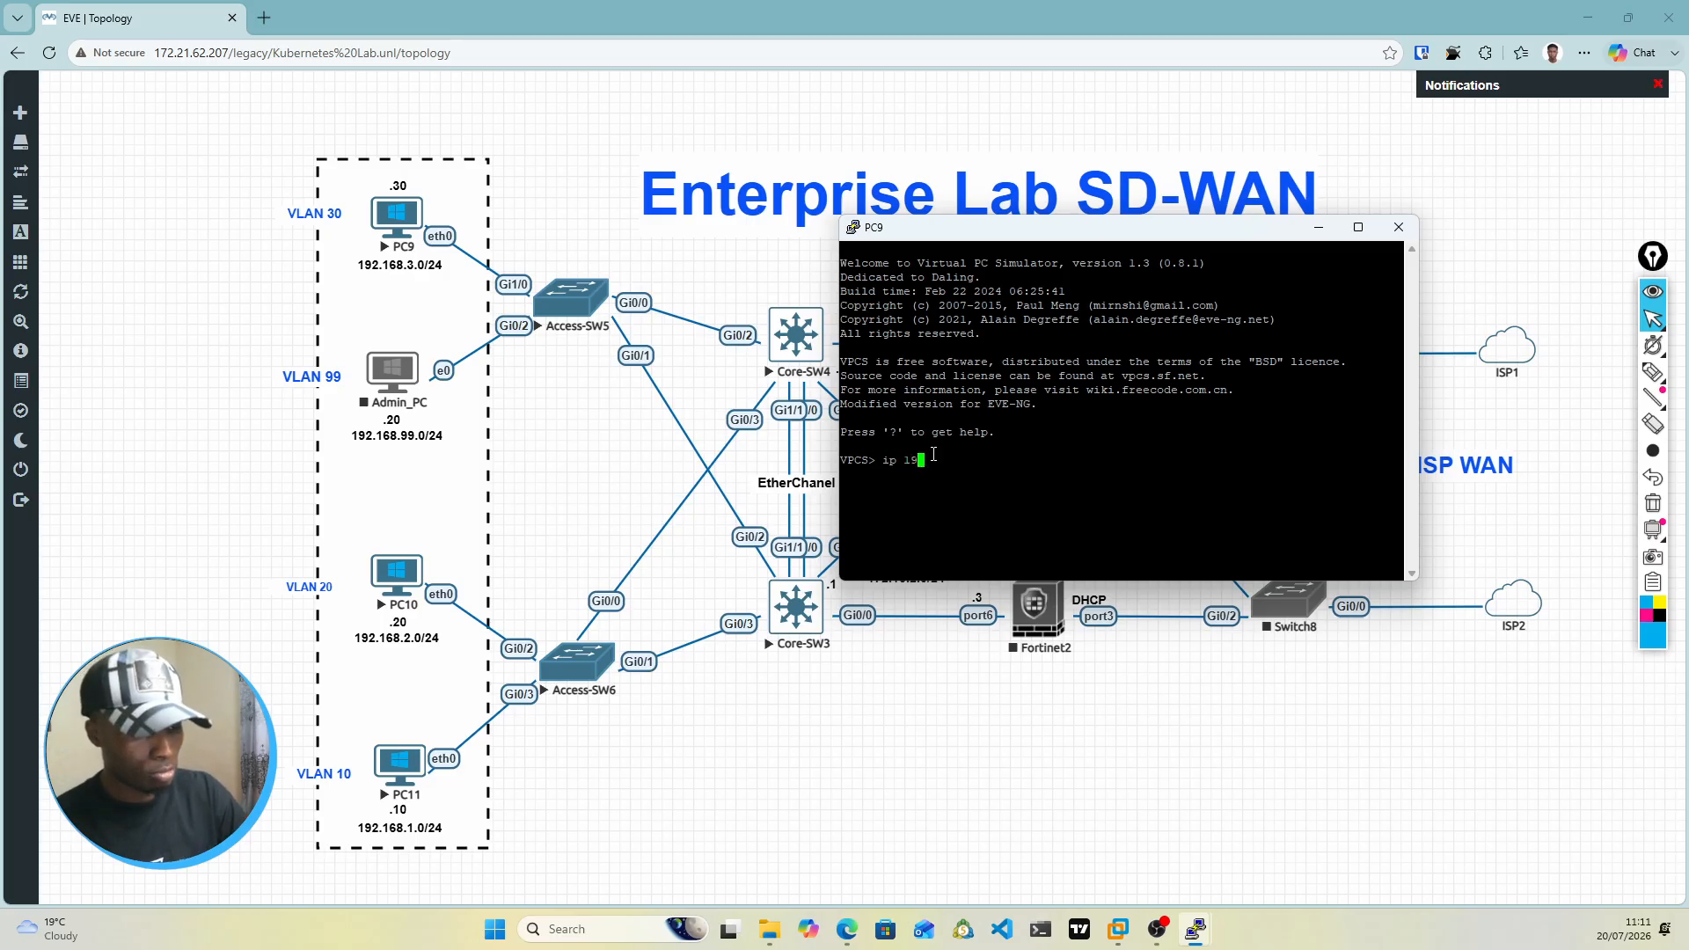
pyautogui.write('2.168.3.')
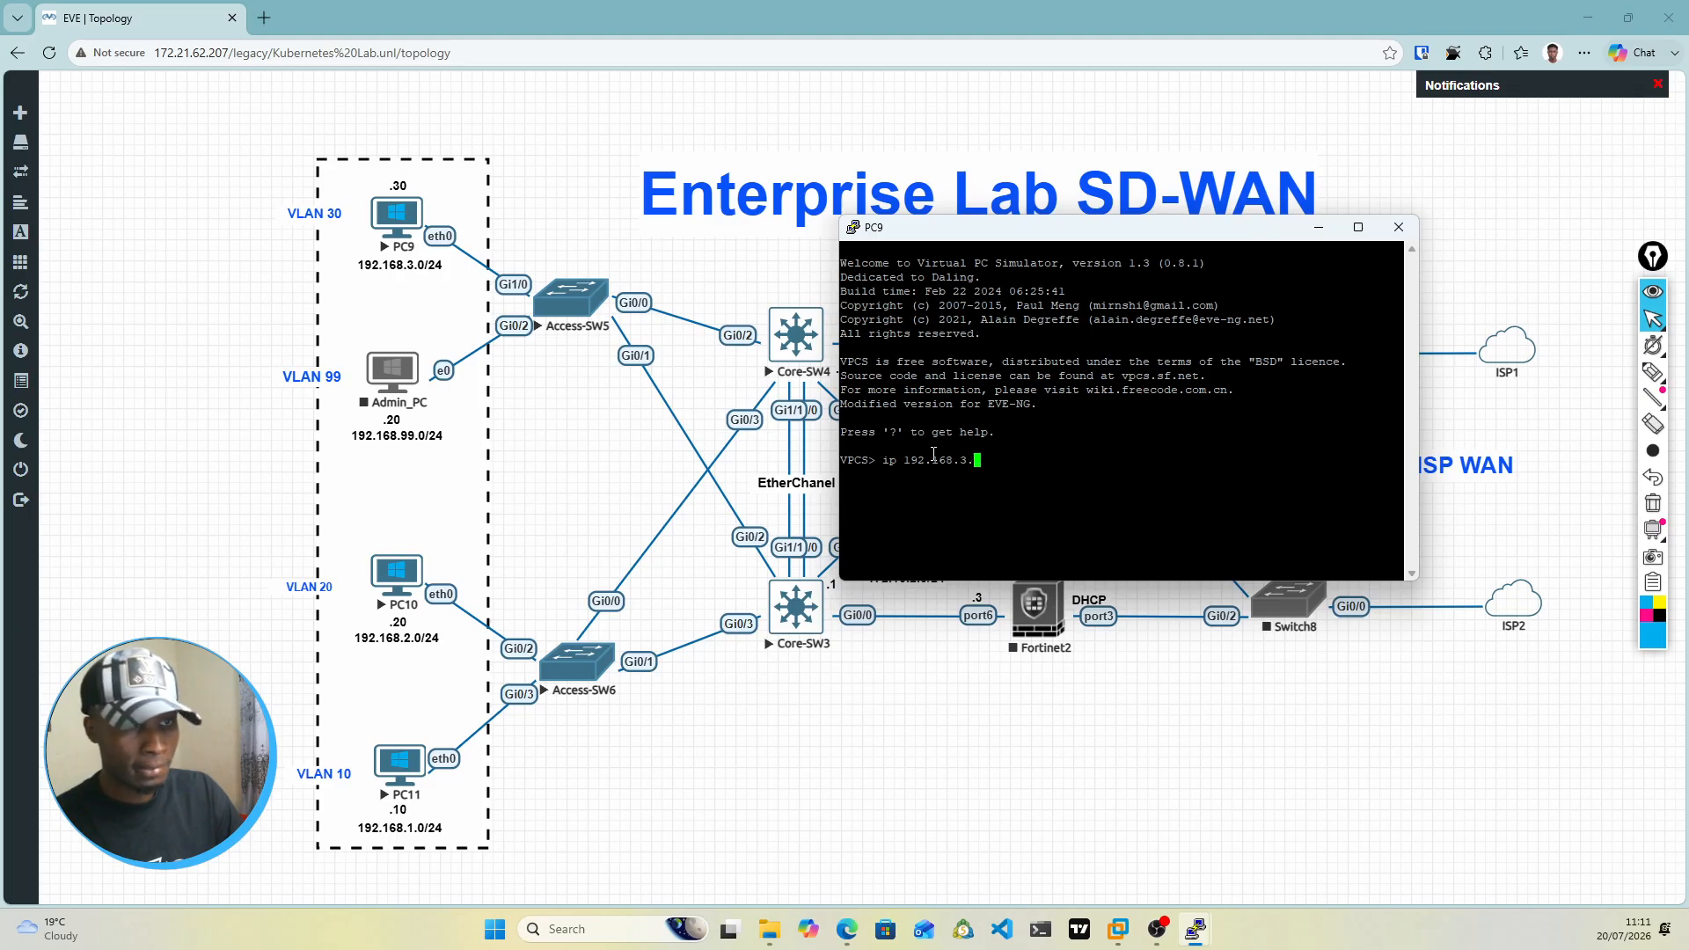
pyautogui.write('30/24 ')
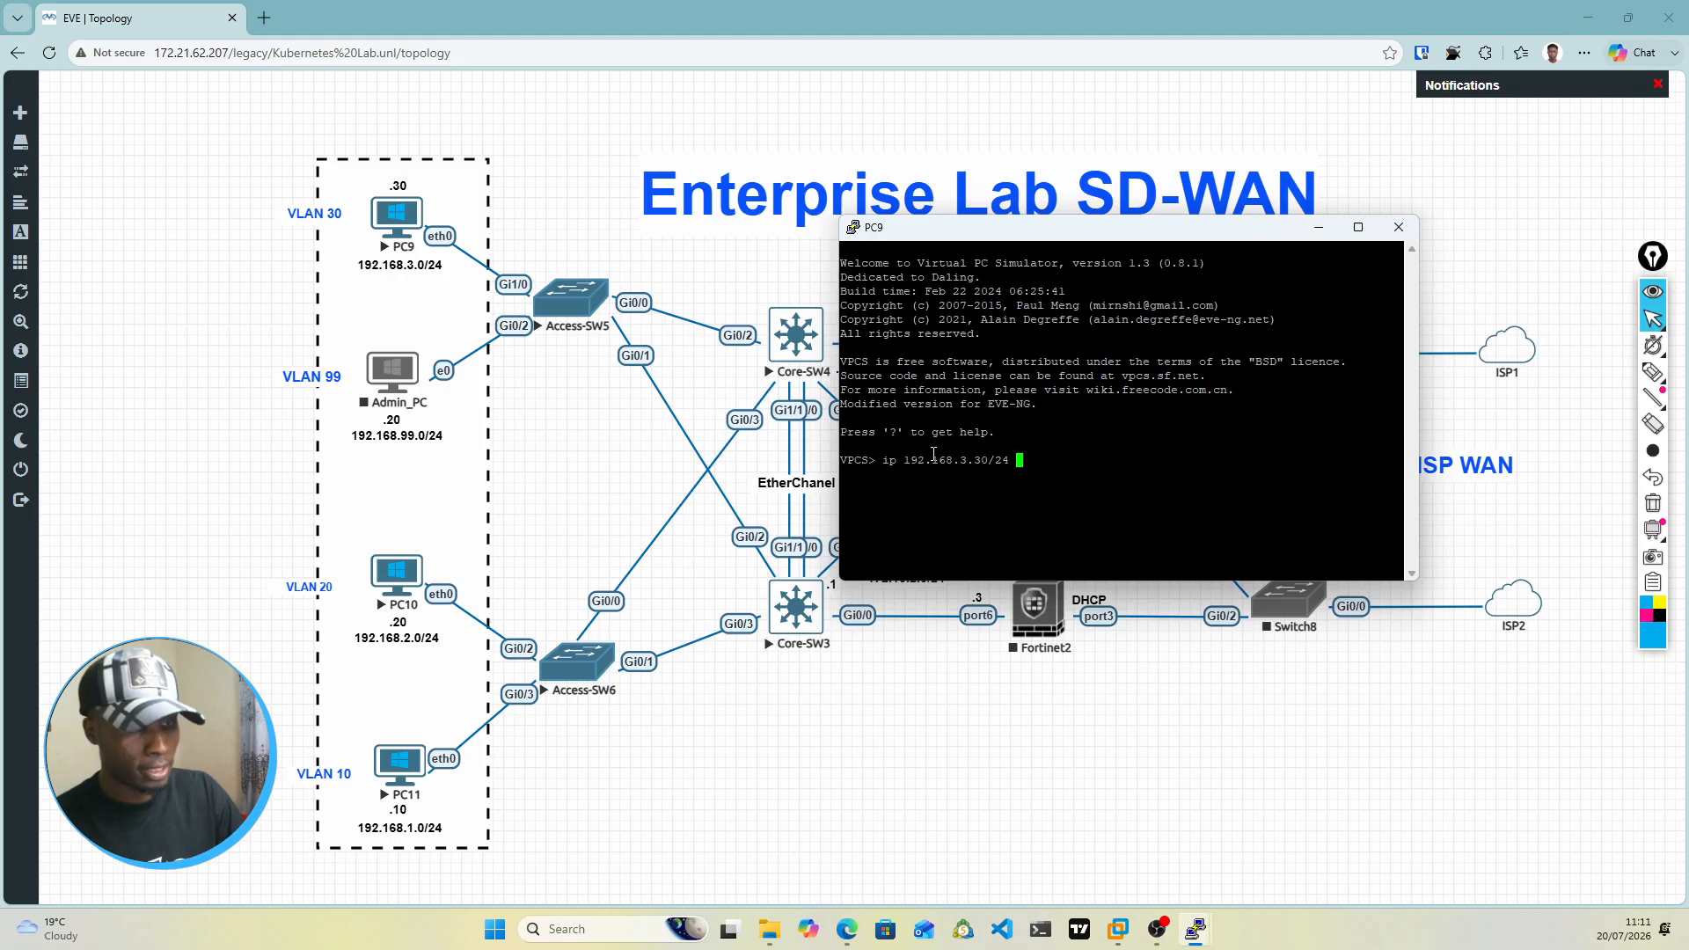
pyautogui.write('192.168')
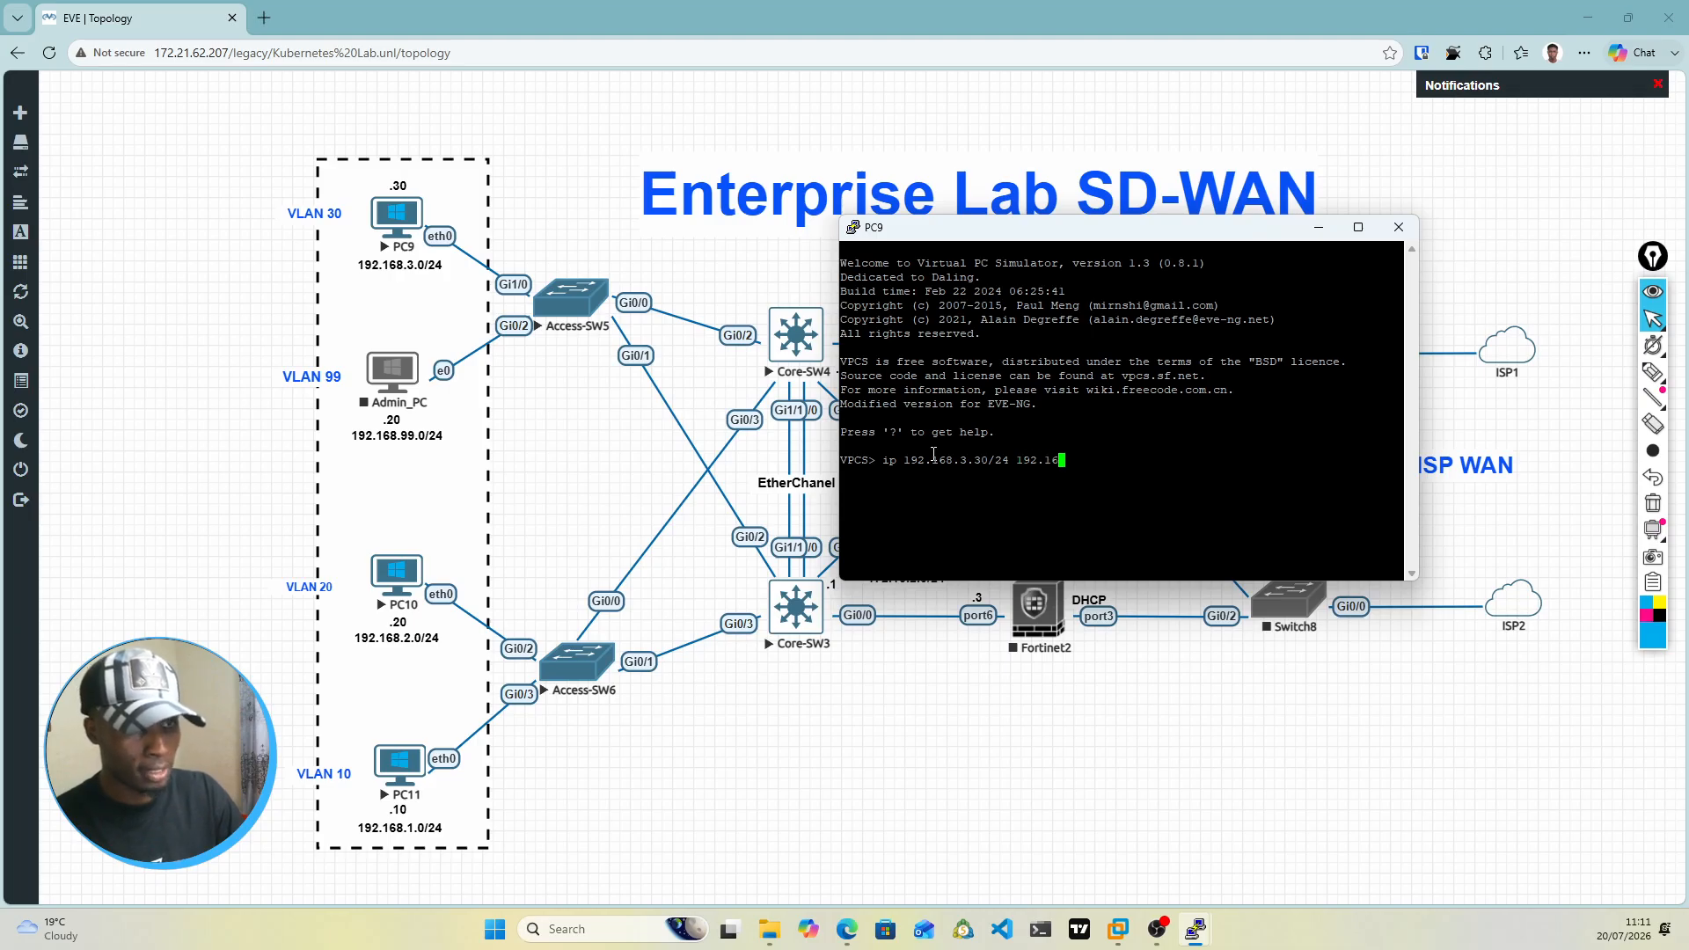
pyautogui.write('.3.1')
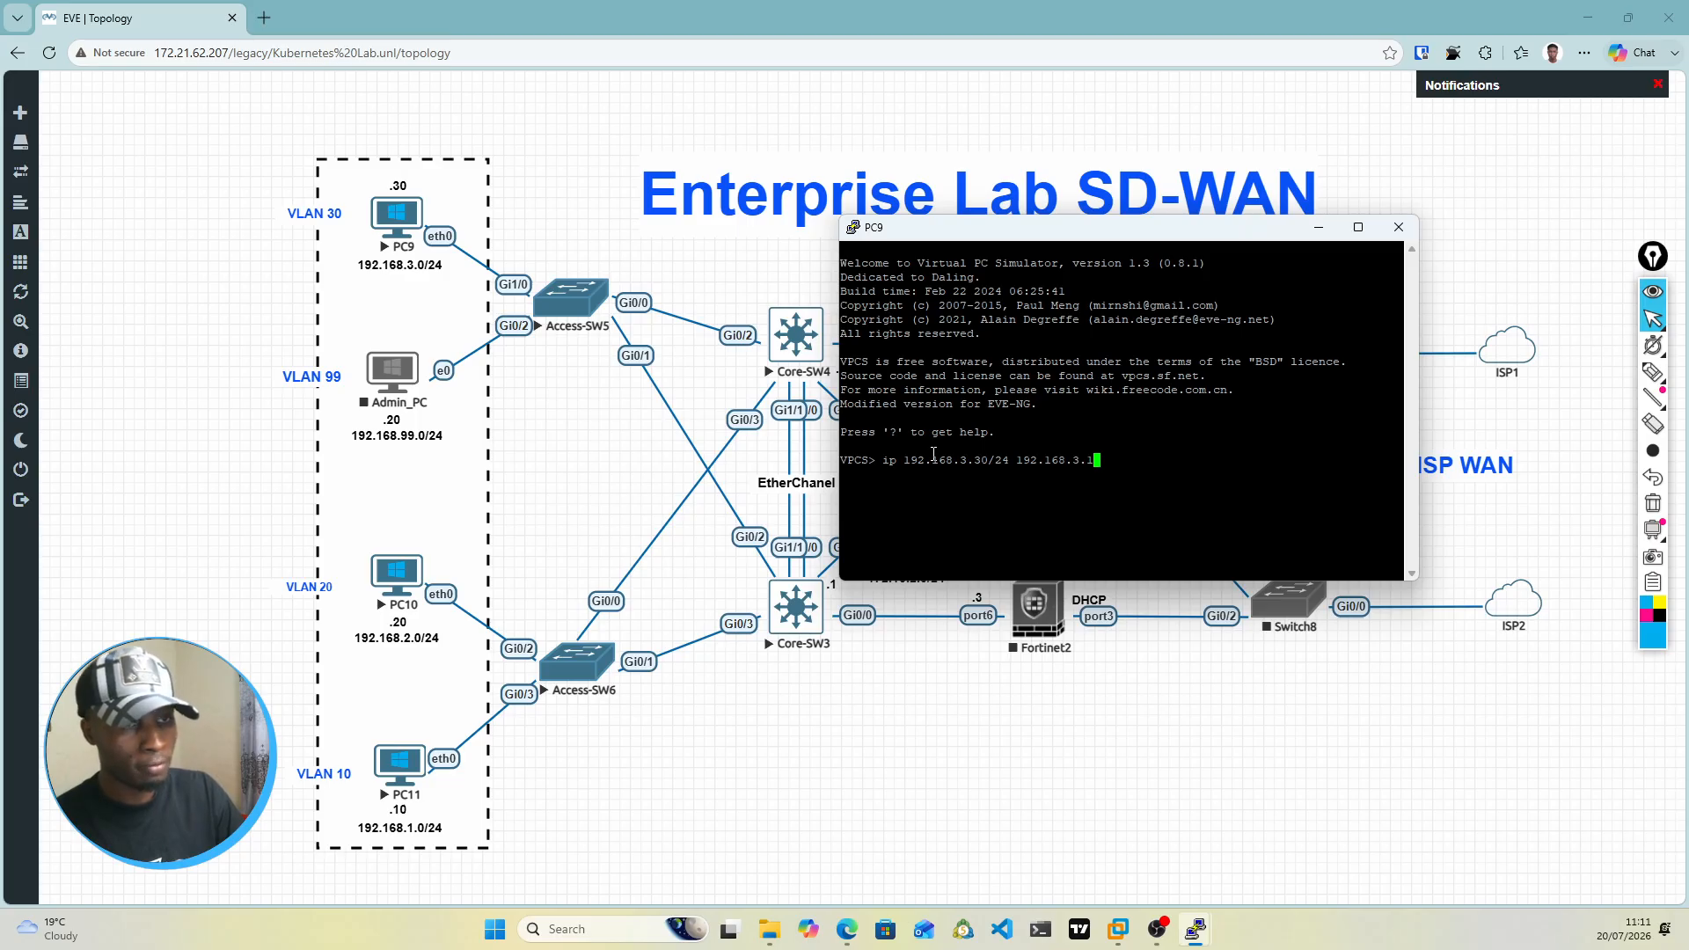
# Step: Complete PC9's ip command with the gateway 192.168.3.1, run it, and save the PC's configuration
pyautogui.press('Return')
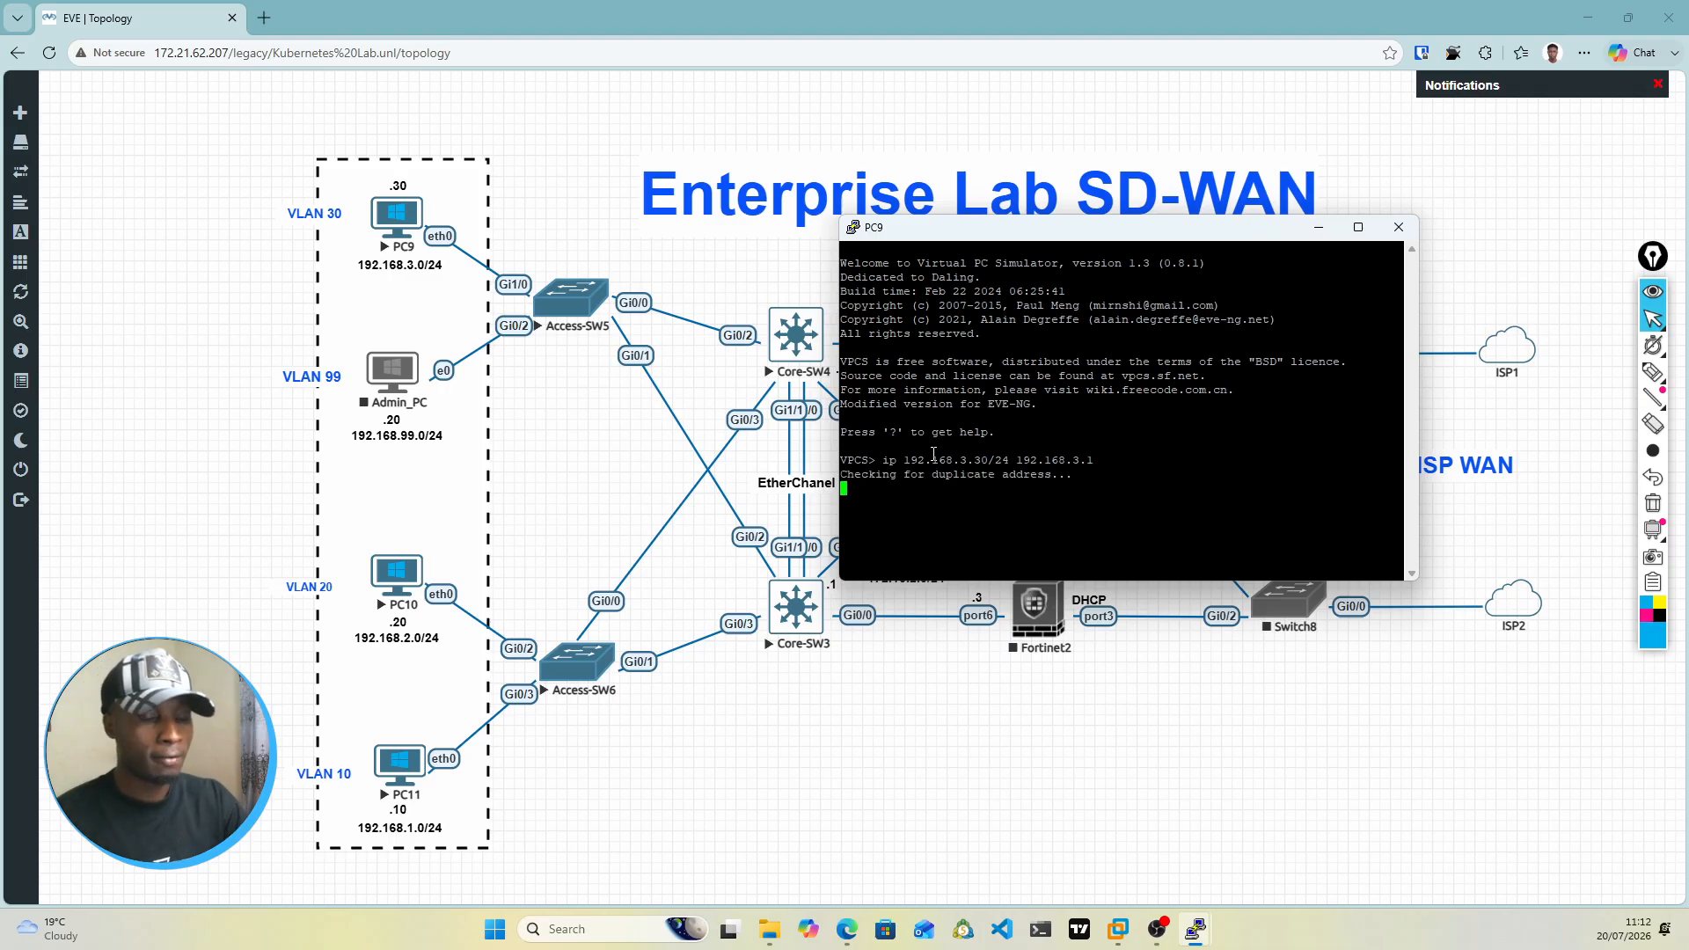
pyautogui.write('save')
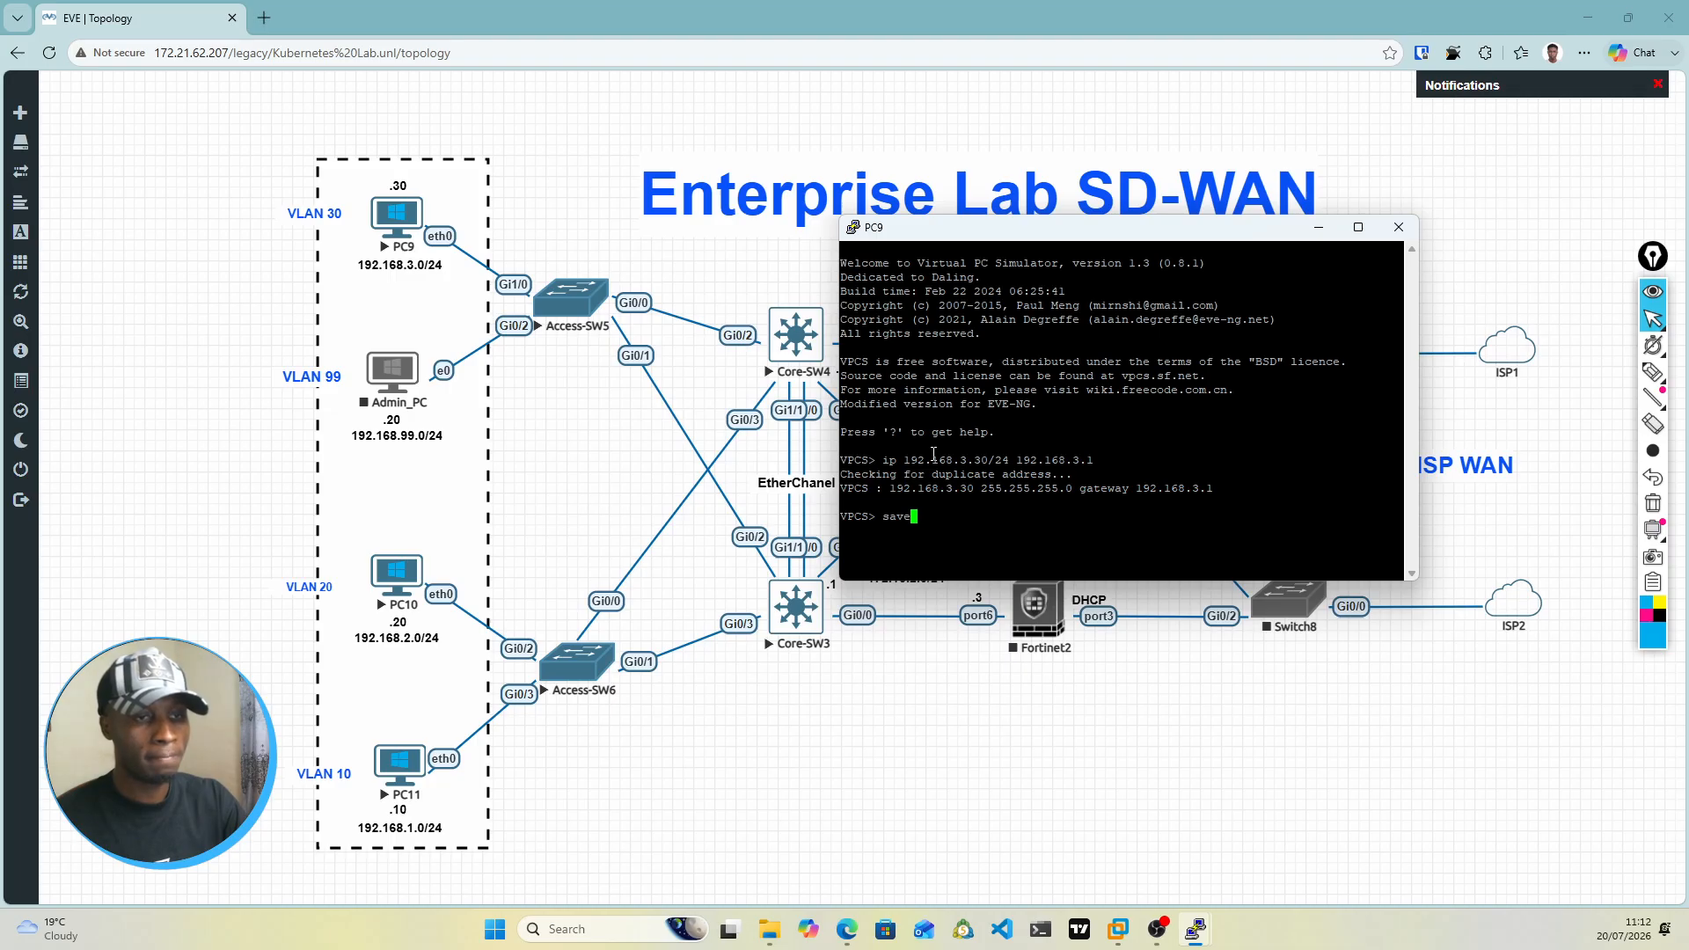
pyautogui.press('Return')
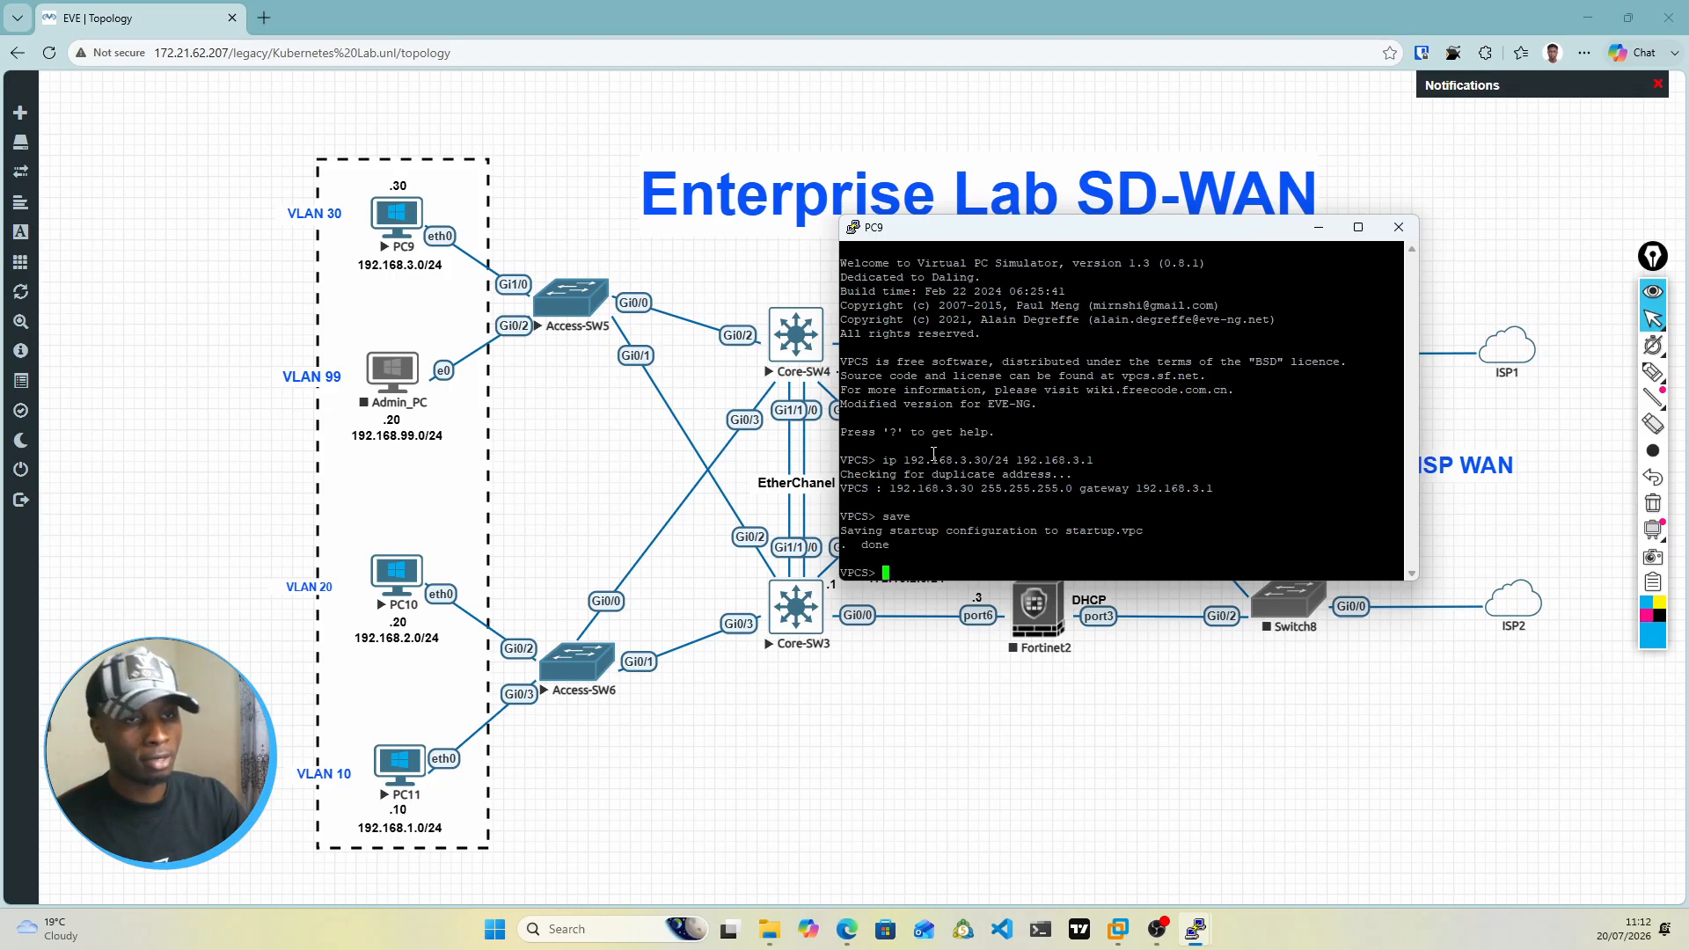
# Step: Set the PC9 console font to Courier New 18-point and move the enlarged window clear of the PC nodes
pyautogui.rightClick(1136, 234)
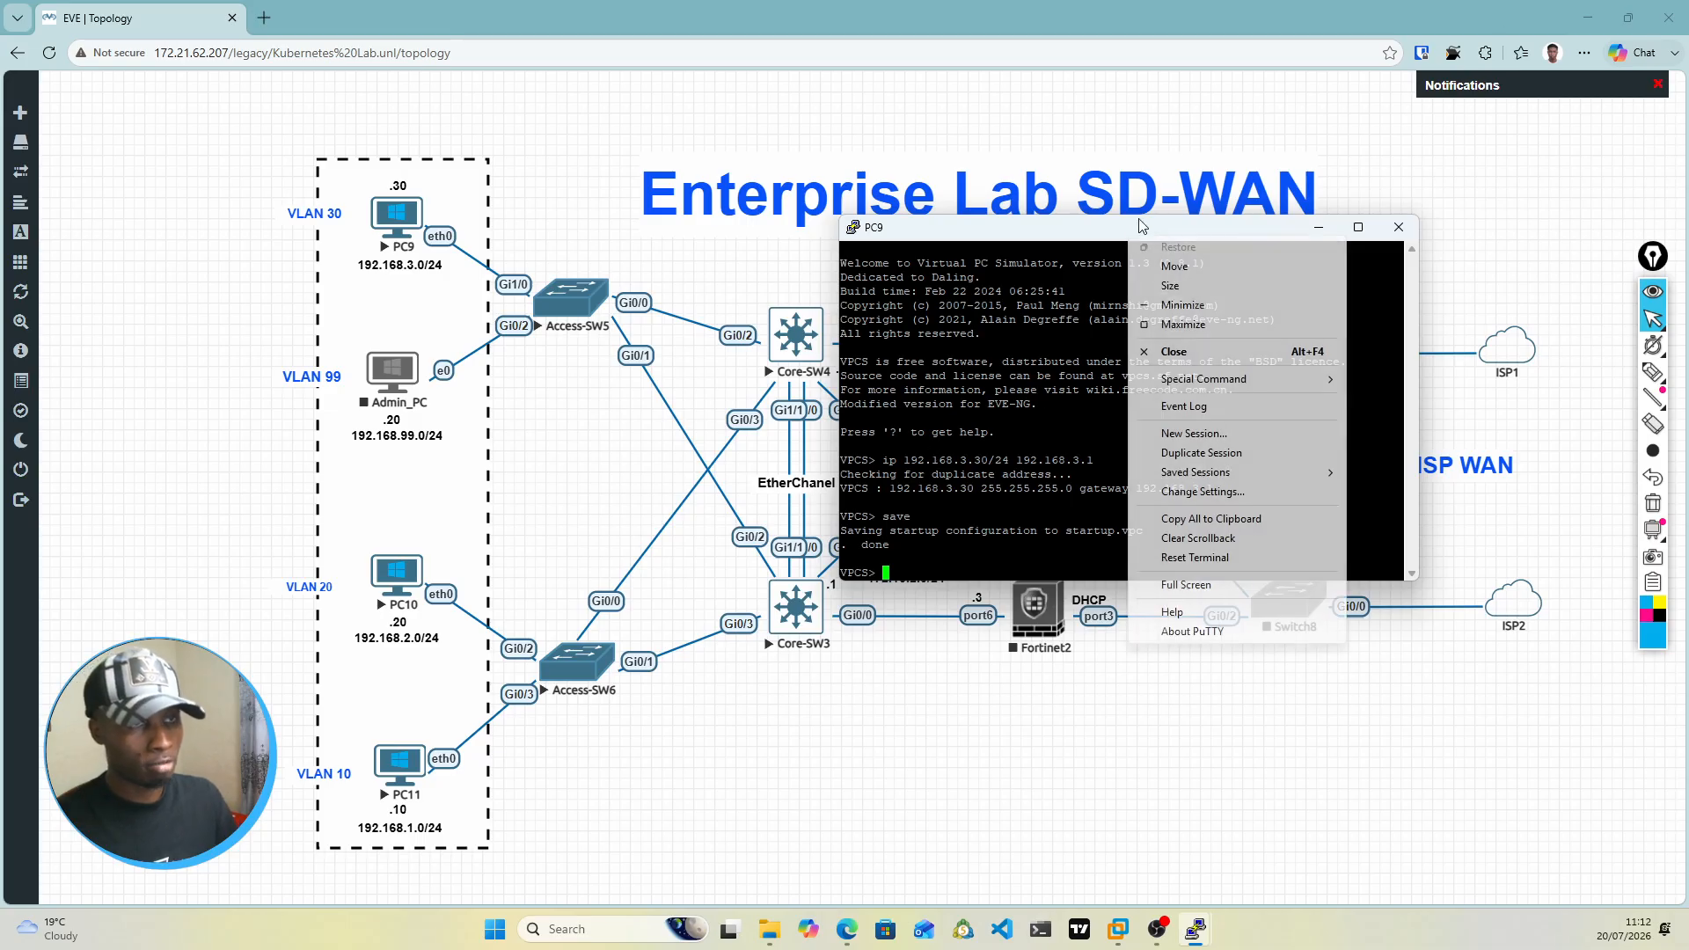
pyautogui.click(1203, 492)
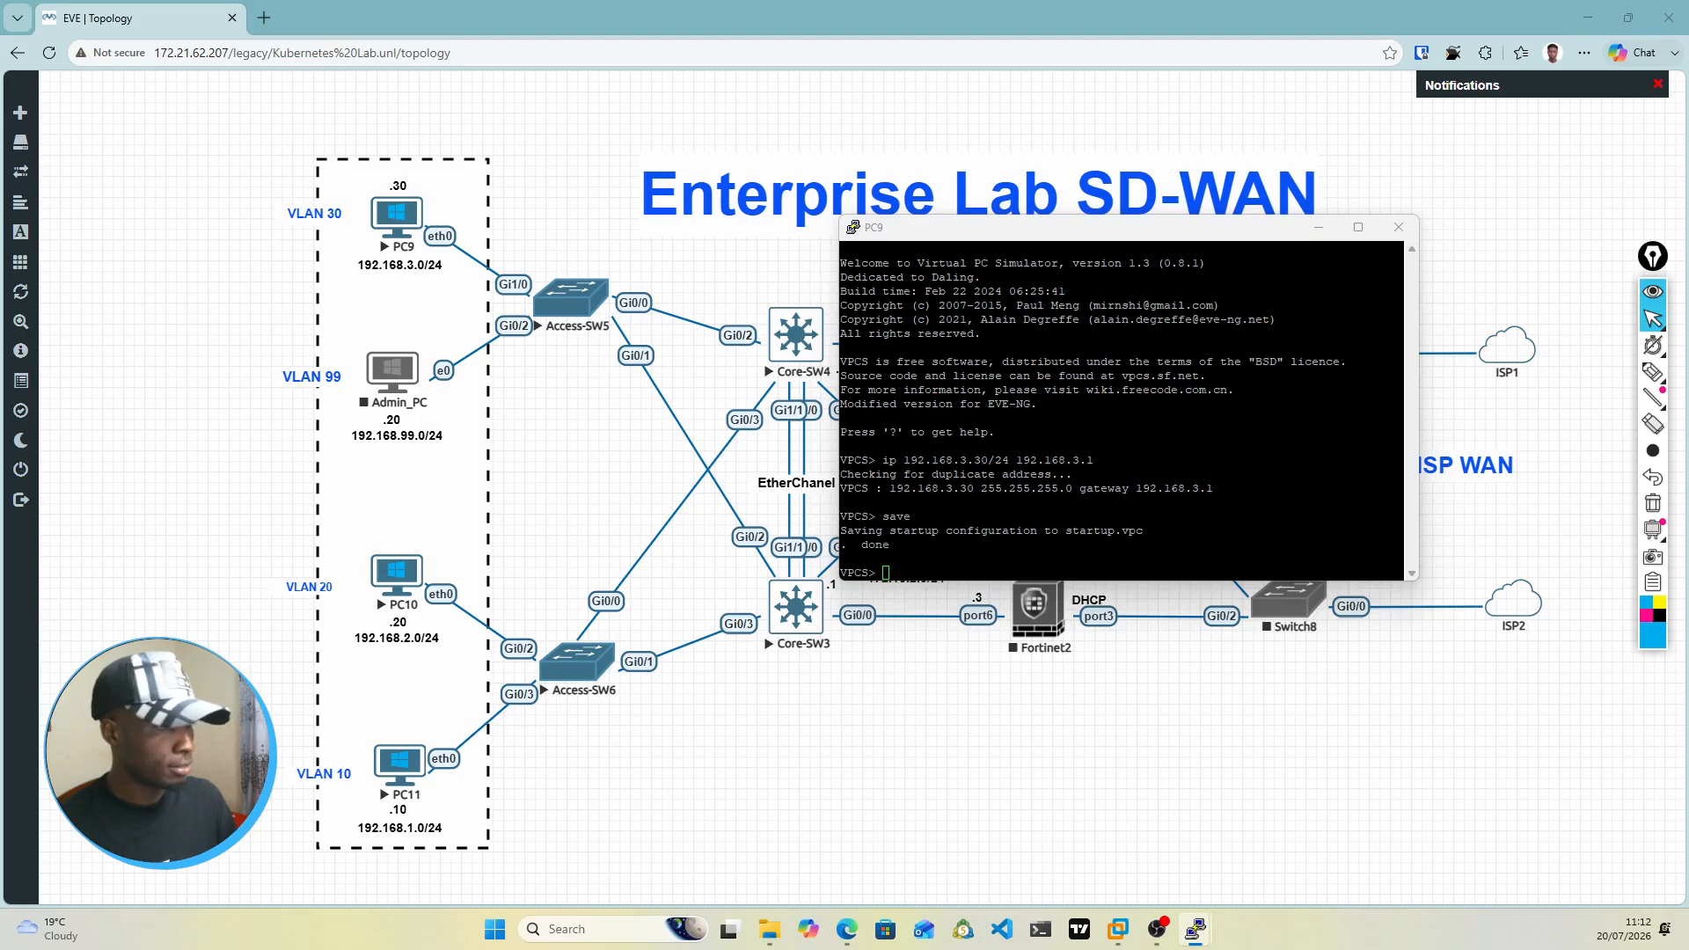
pyautogui.click(954, 331)
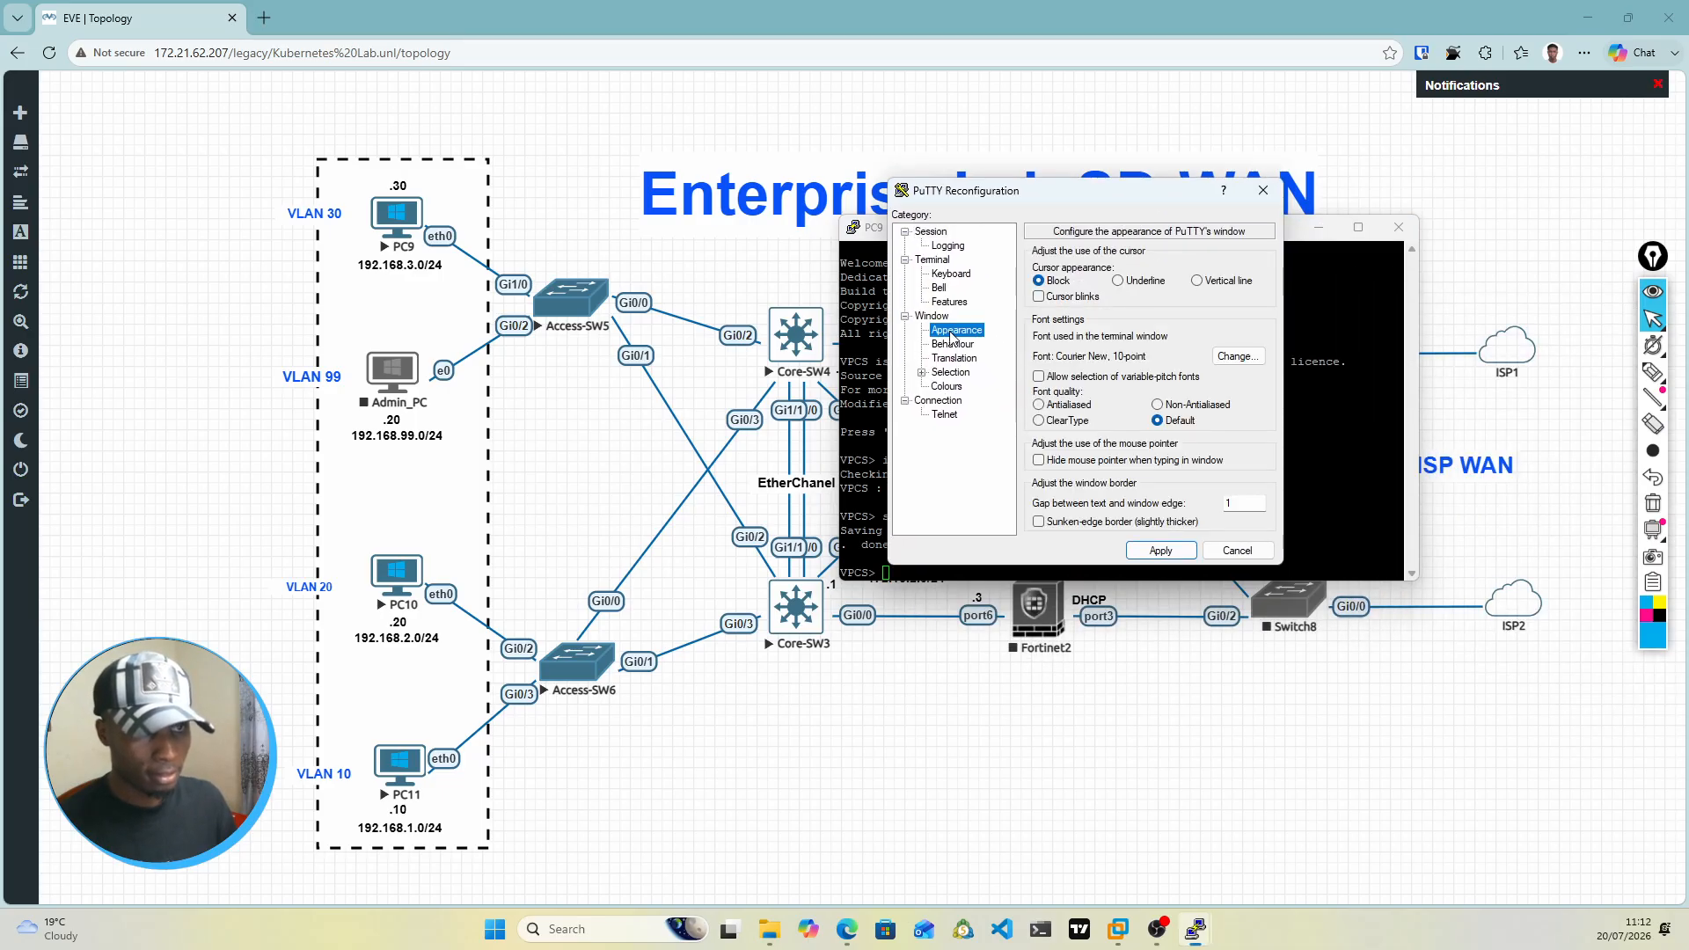
pyautogui.click(1237, 358)
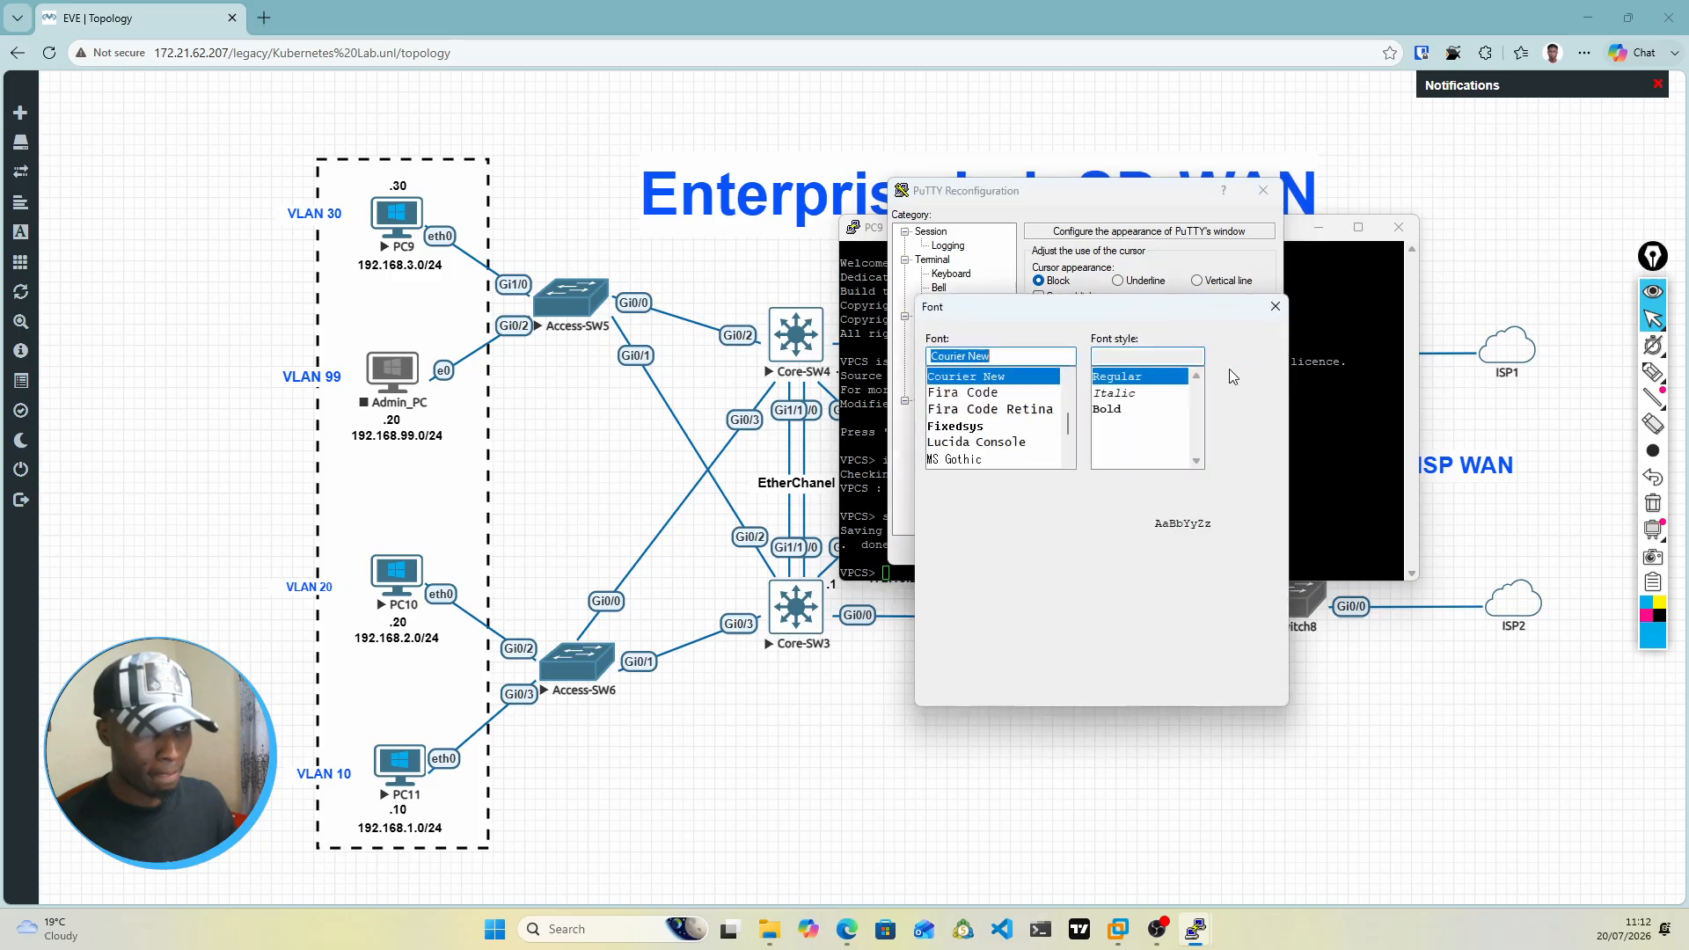
pyautogui.click(1186, 692)
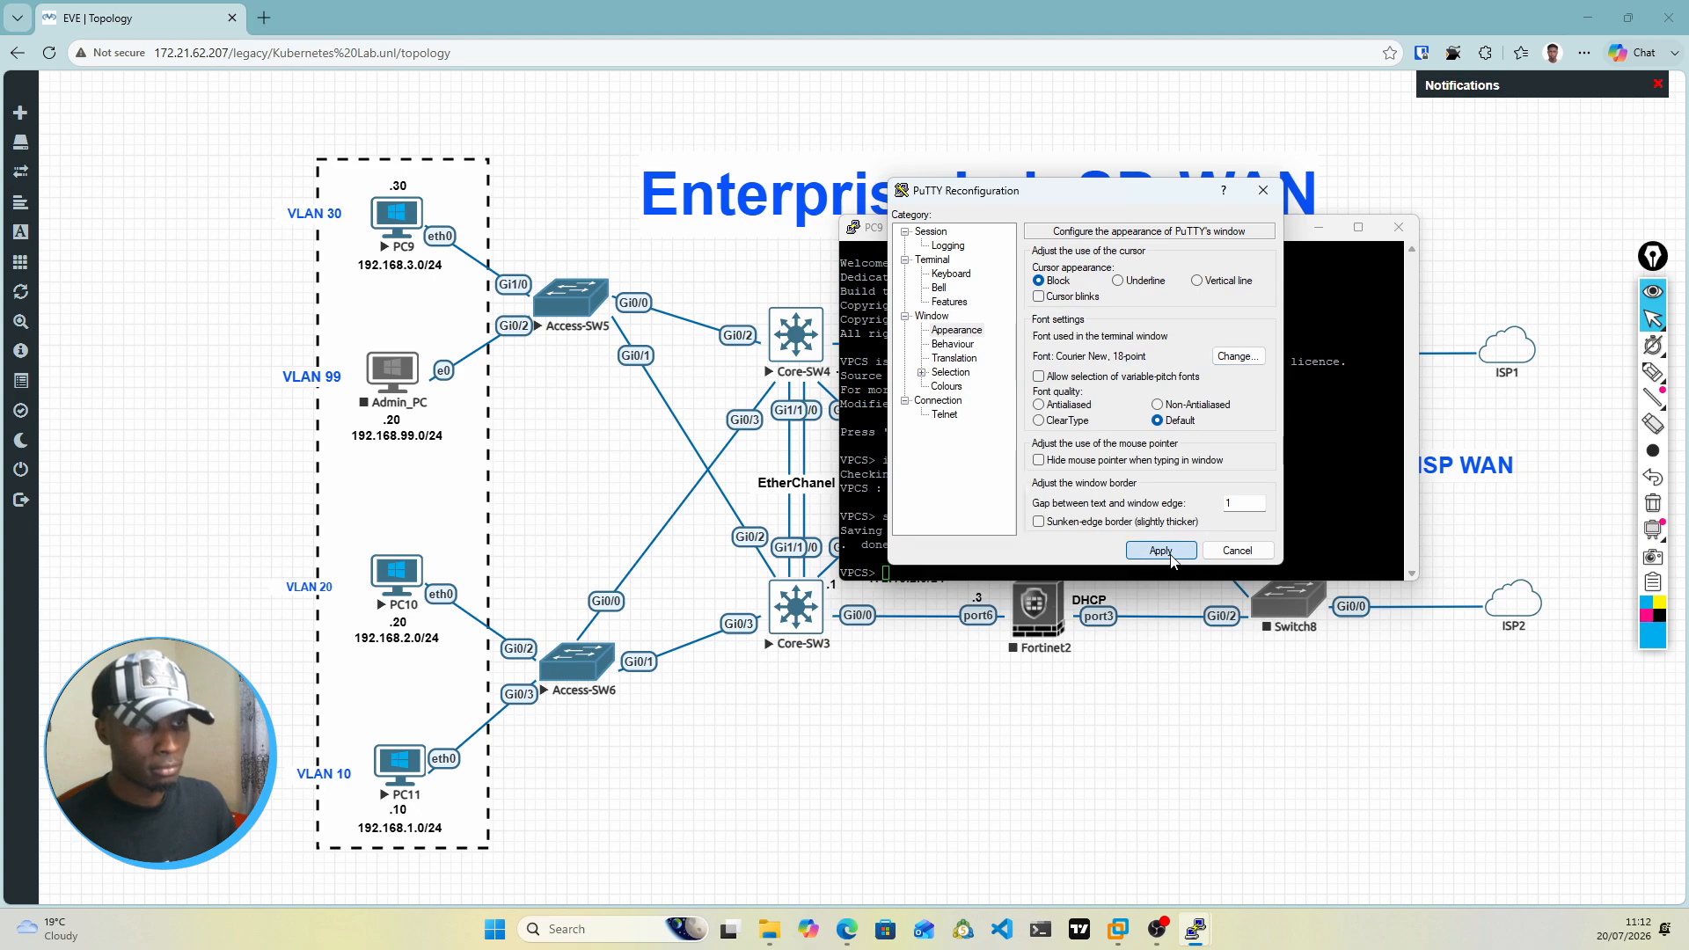
pyautogui.click(1161, 550)
pyautogui.moveTo(1268, 234); pyautogui.dragTo(991, 106)
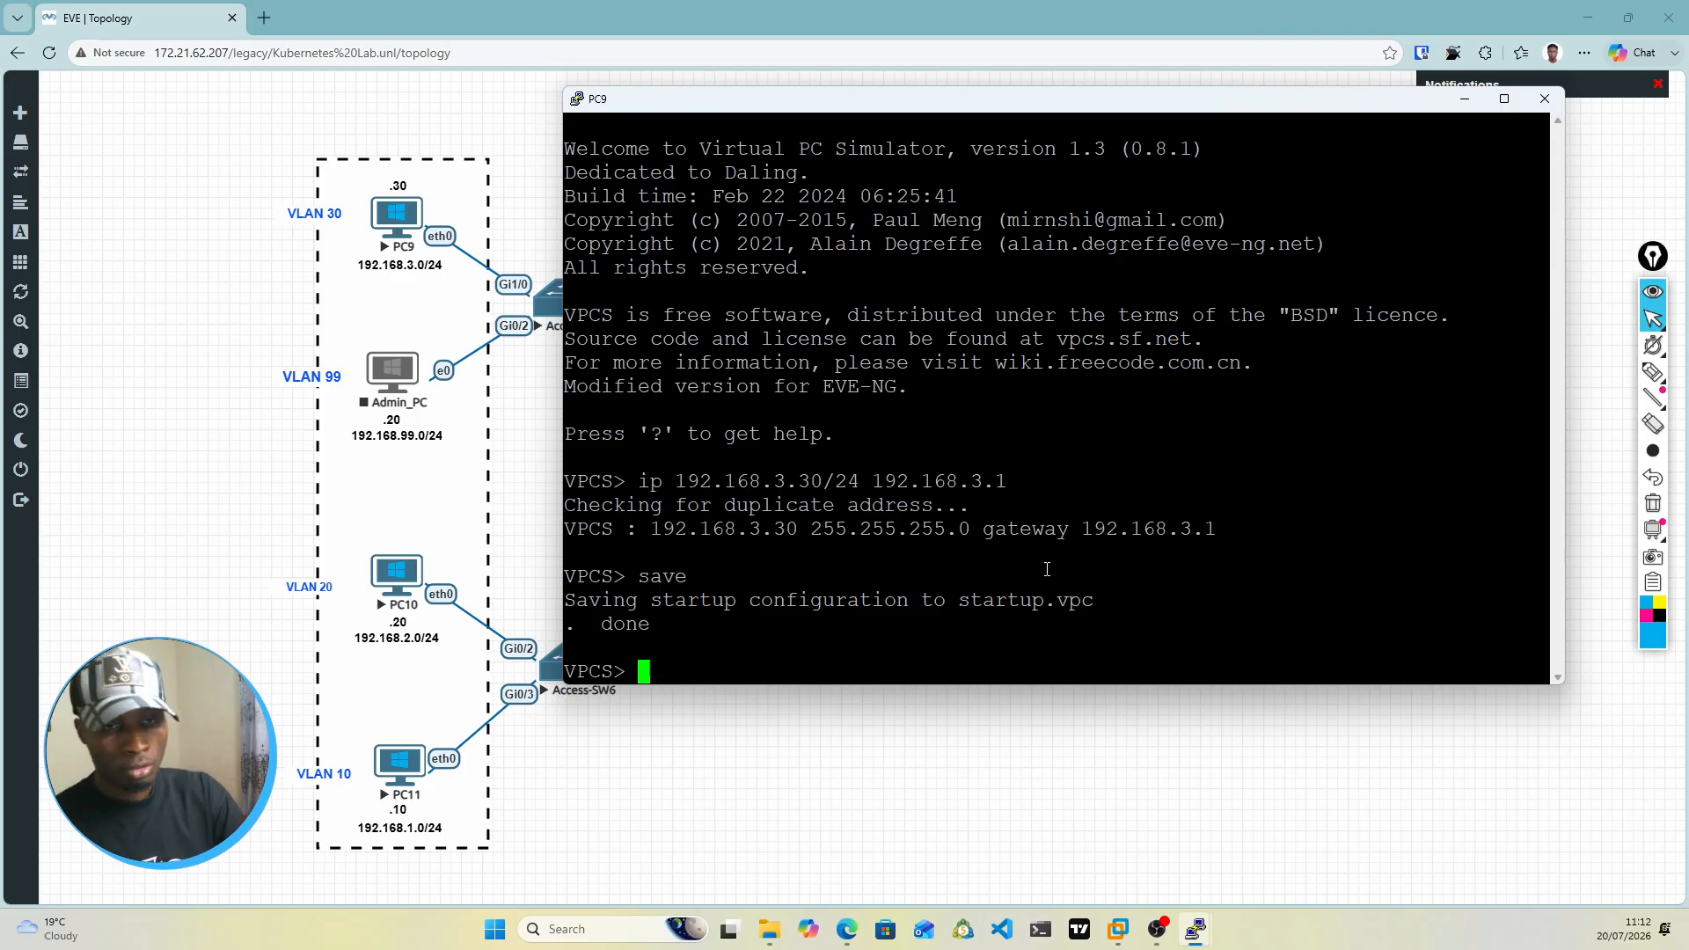
# Step: Ping PC11 at 192.168.1.10 from the PC9 console
pyautogui.write('ping ')
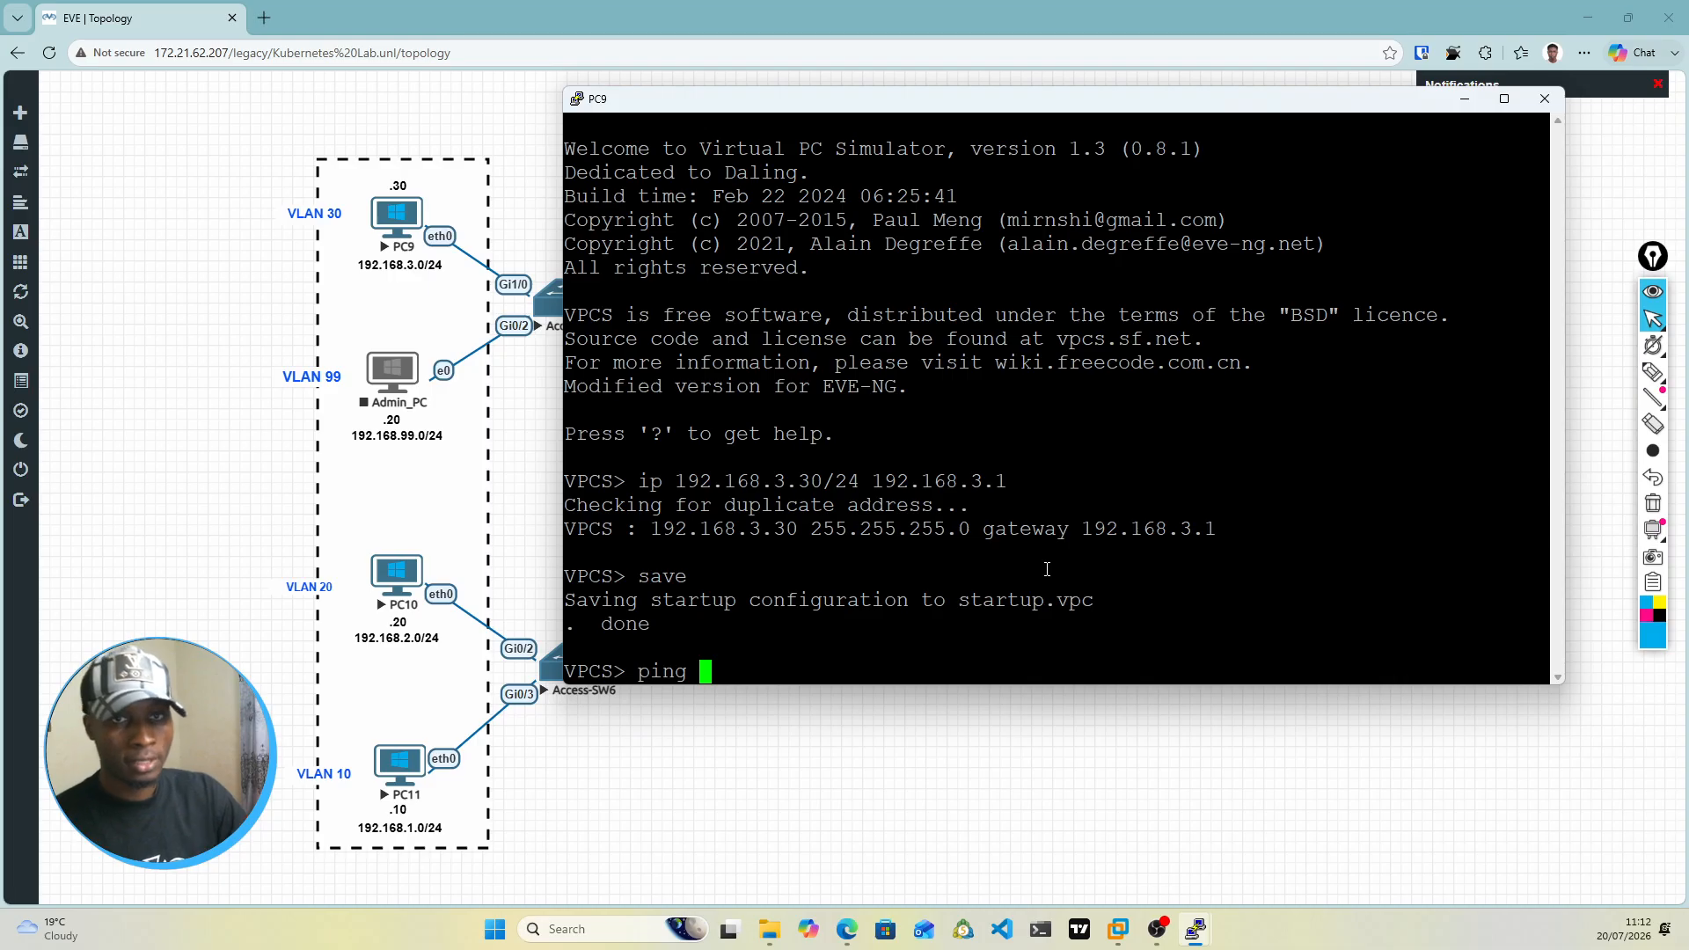
pyautogui.write('19')
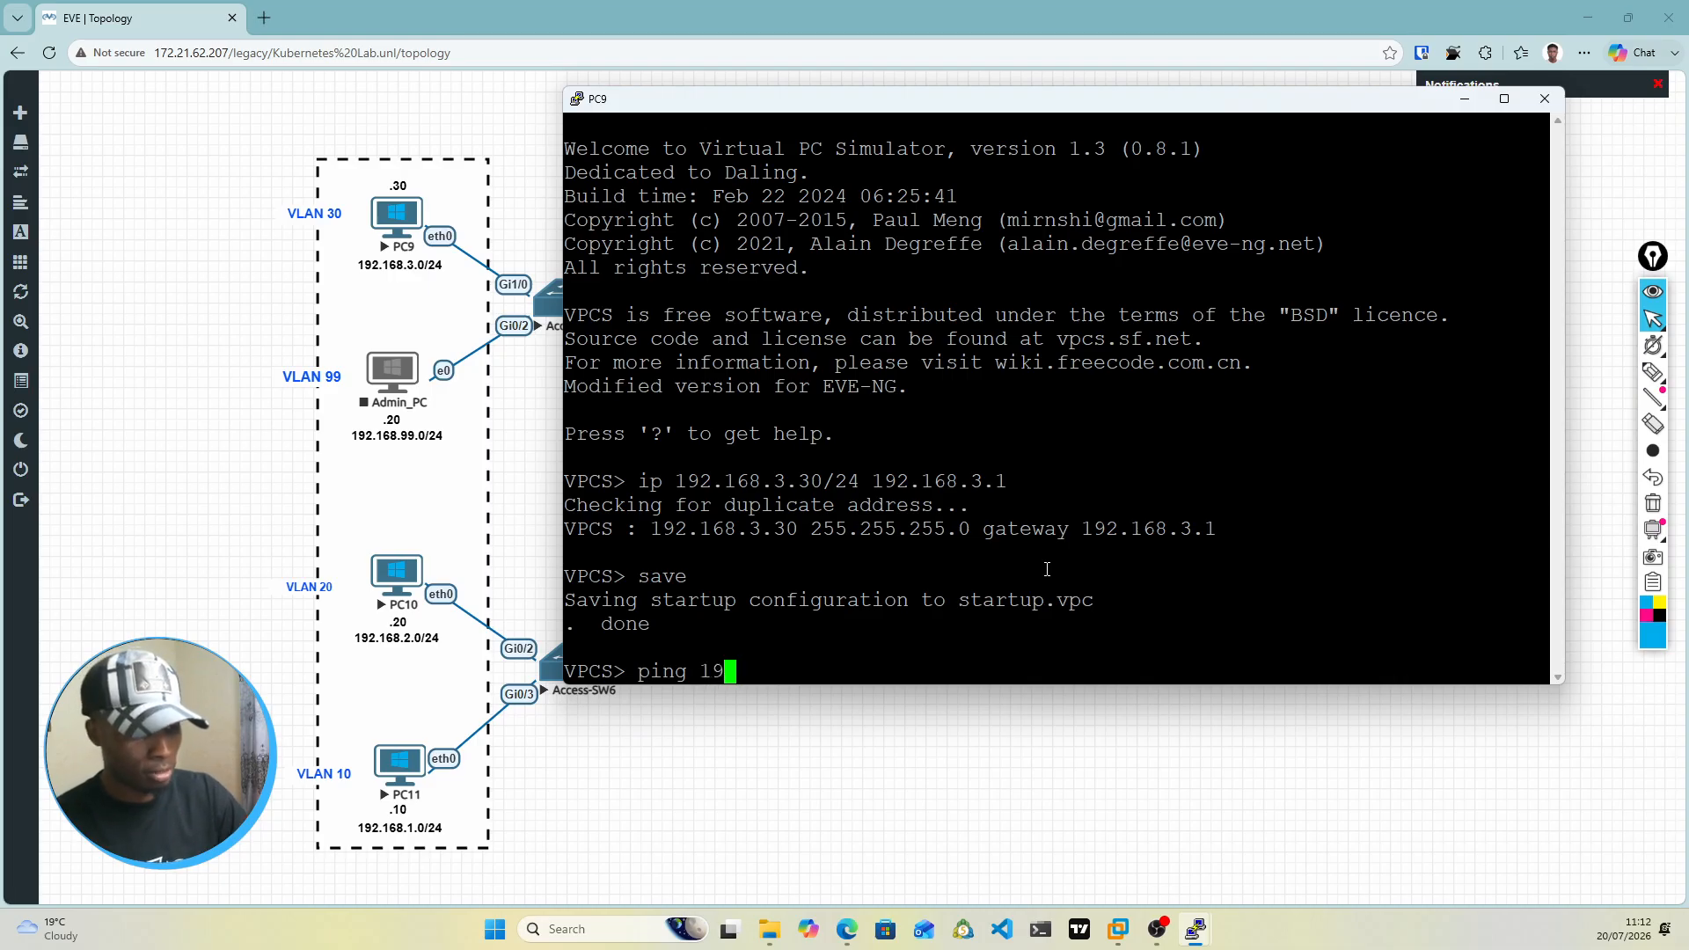
pyautogui.write('2.16')
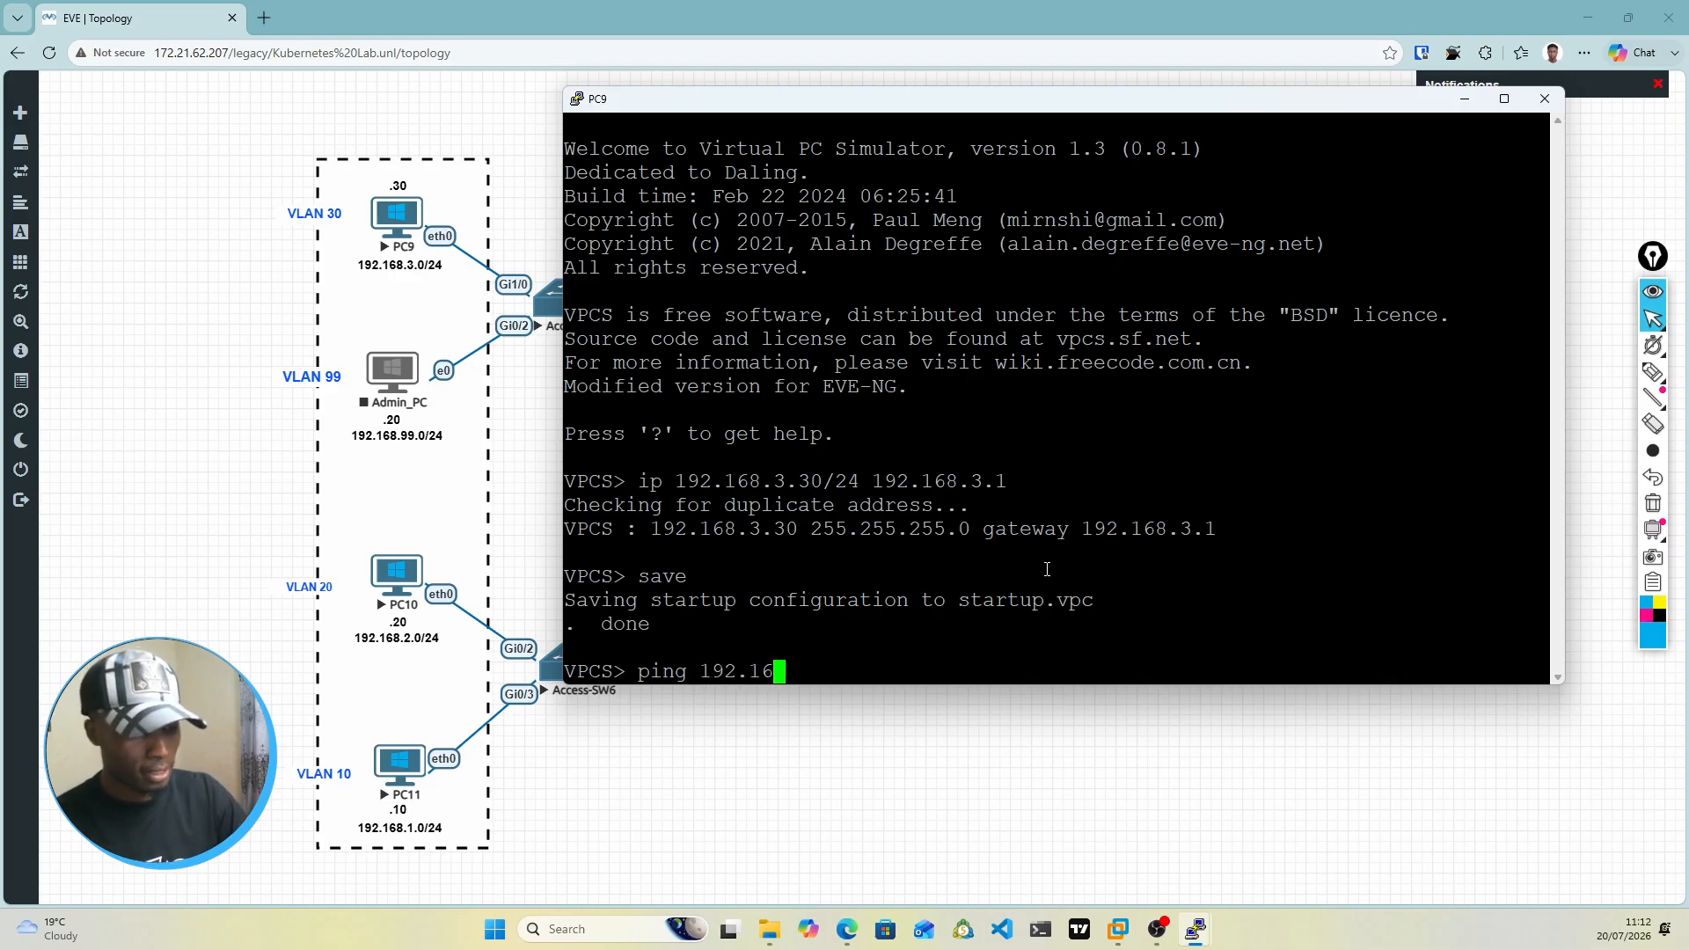
pyautogui.write('8.1.10')
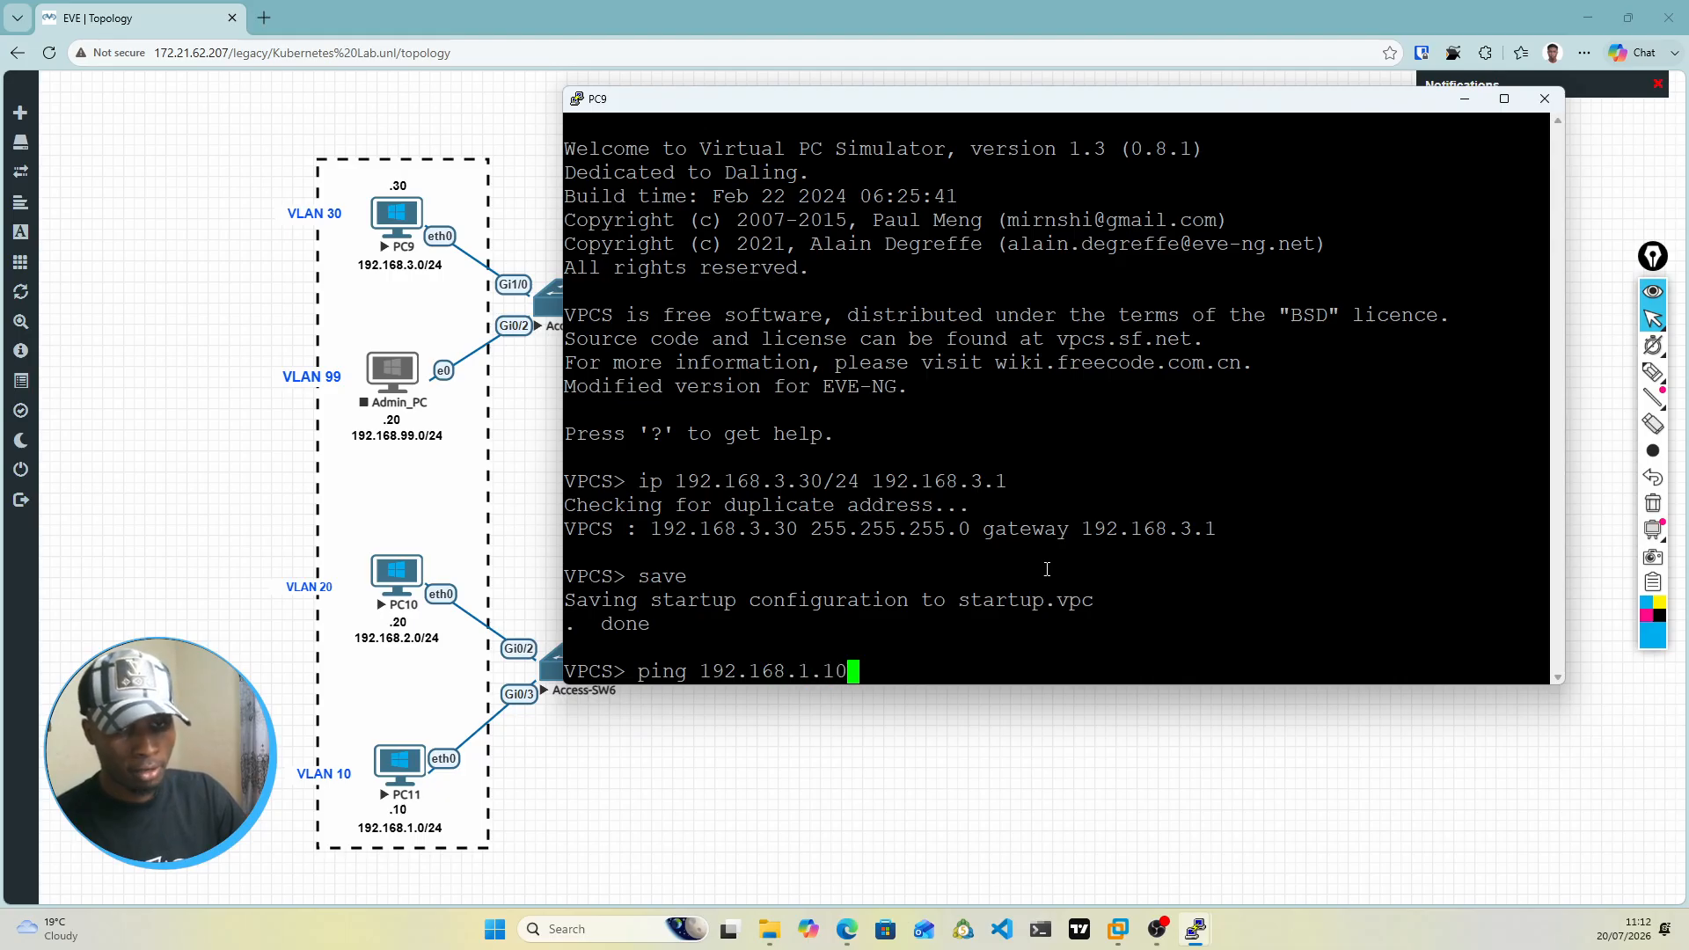
pyautogui.press('Return')
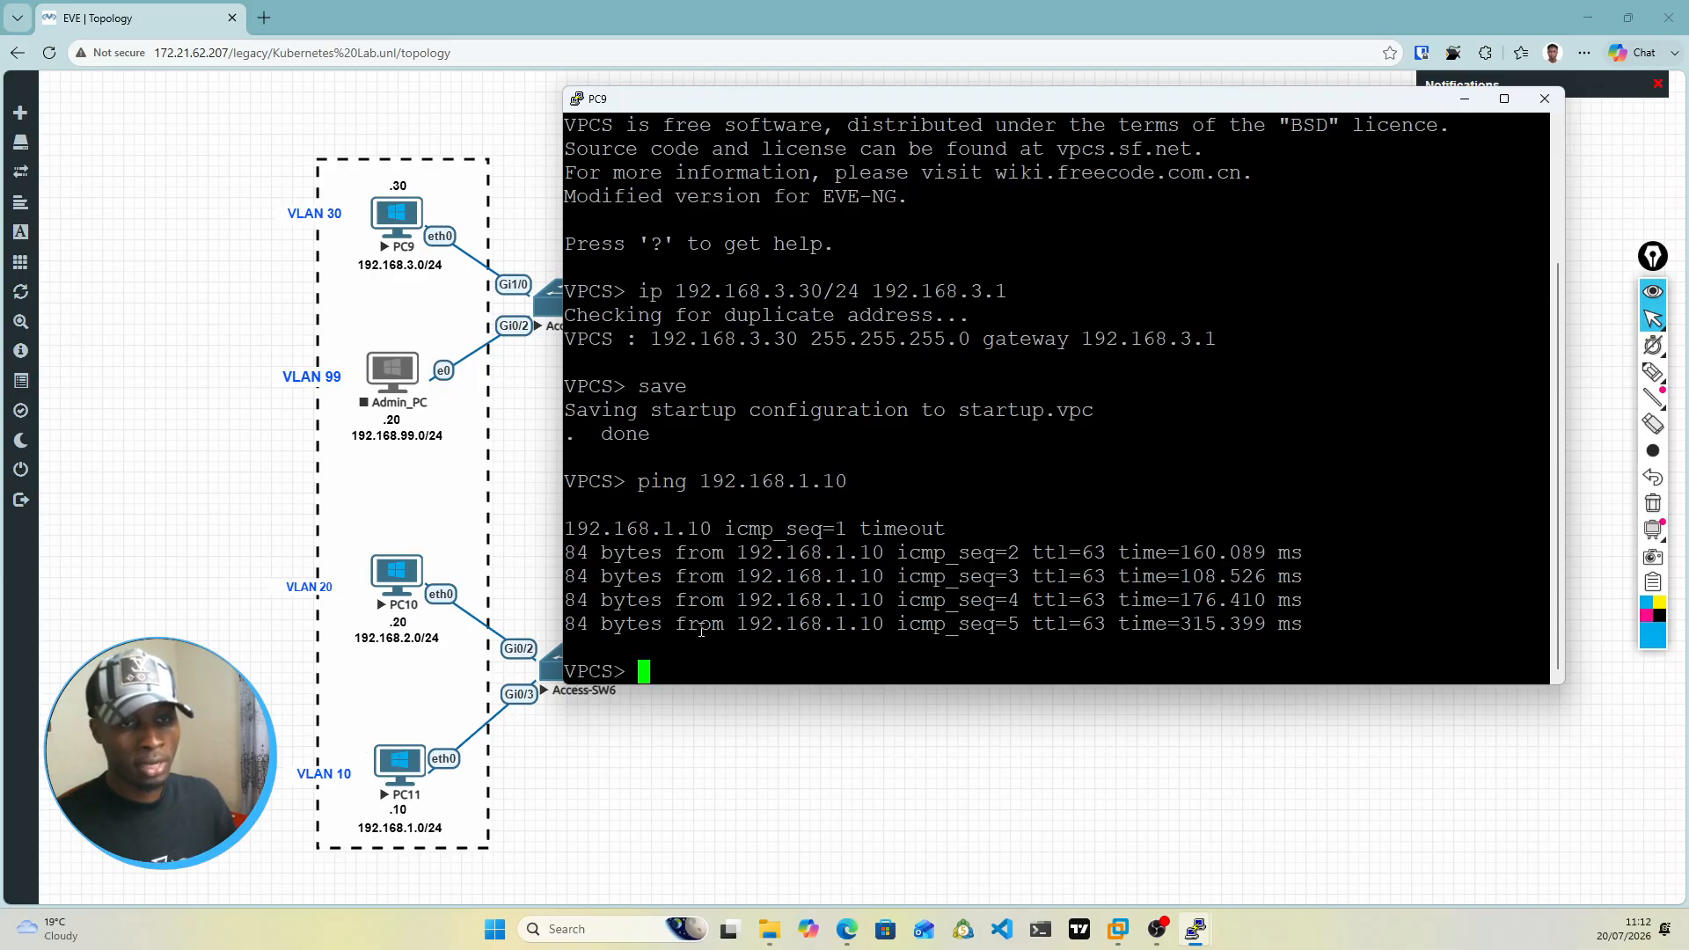
# Step: Trace the route from PC9 to 192.168.1.10 and examine the first hop
pyautogui.write('trace ')
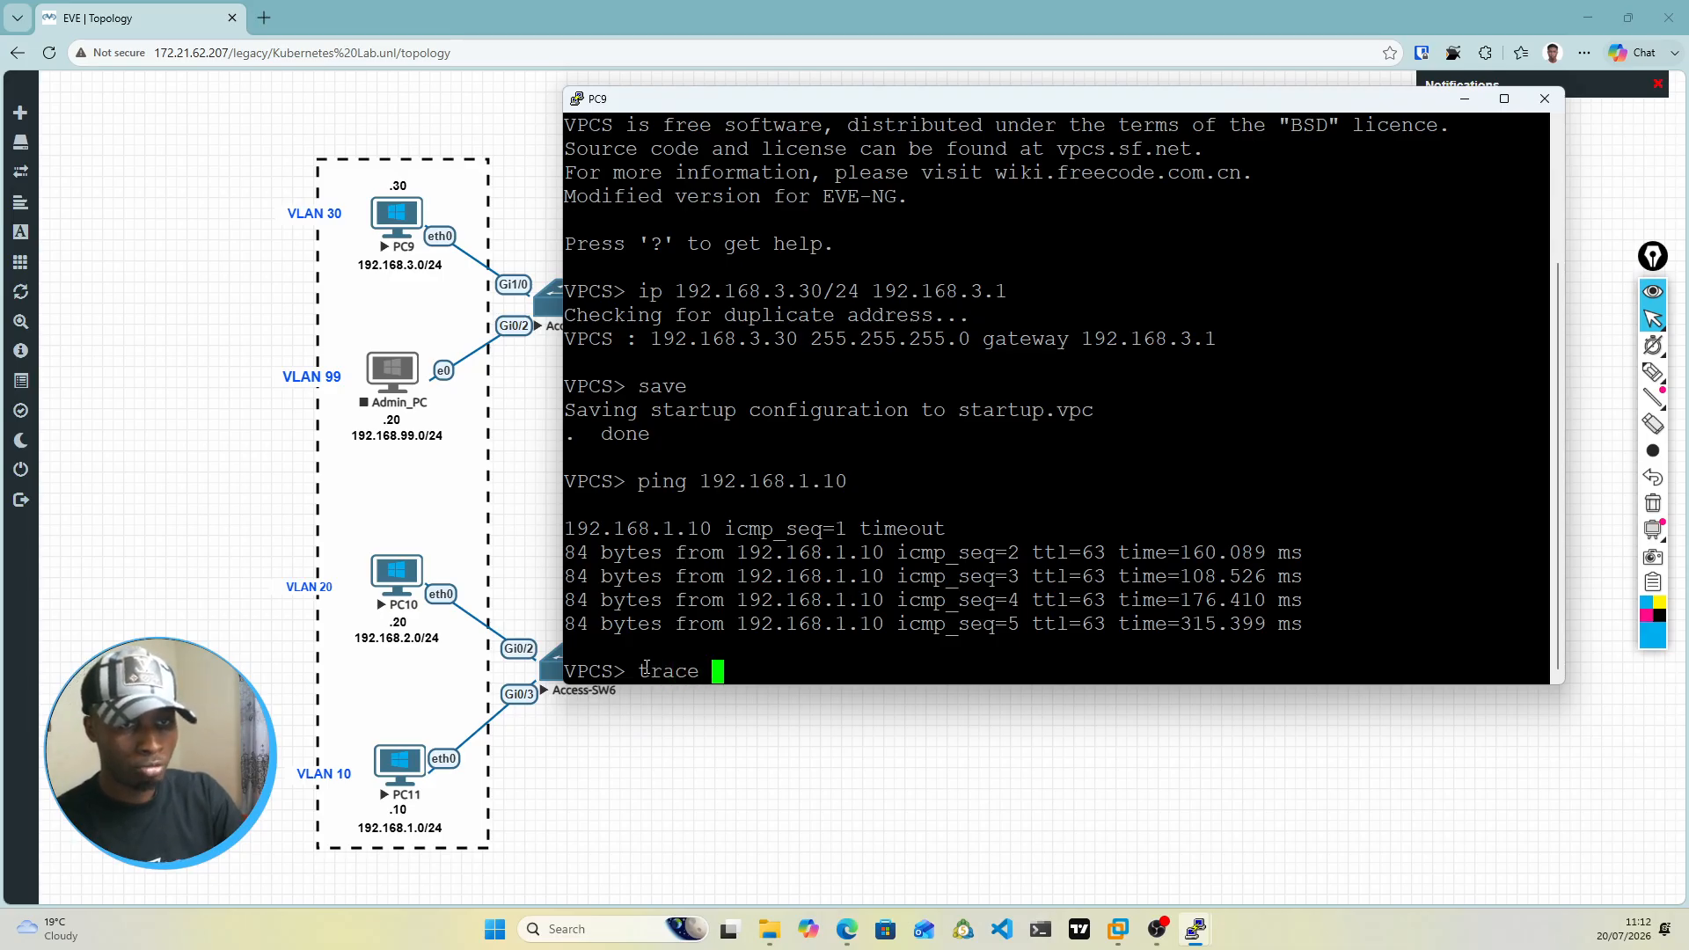
pyautogui.write('19')
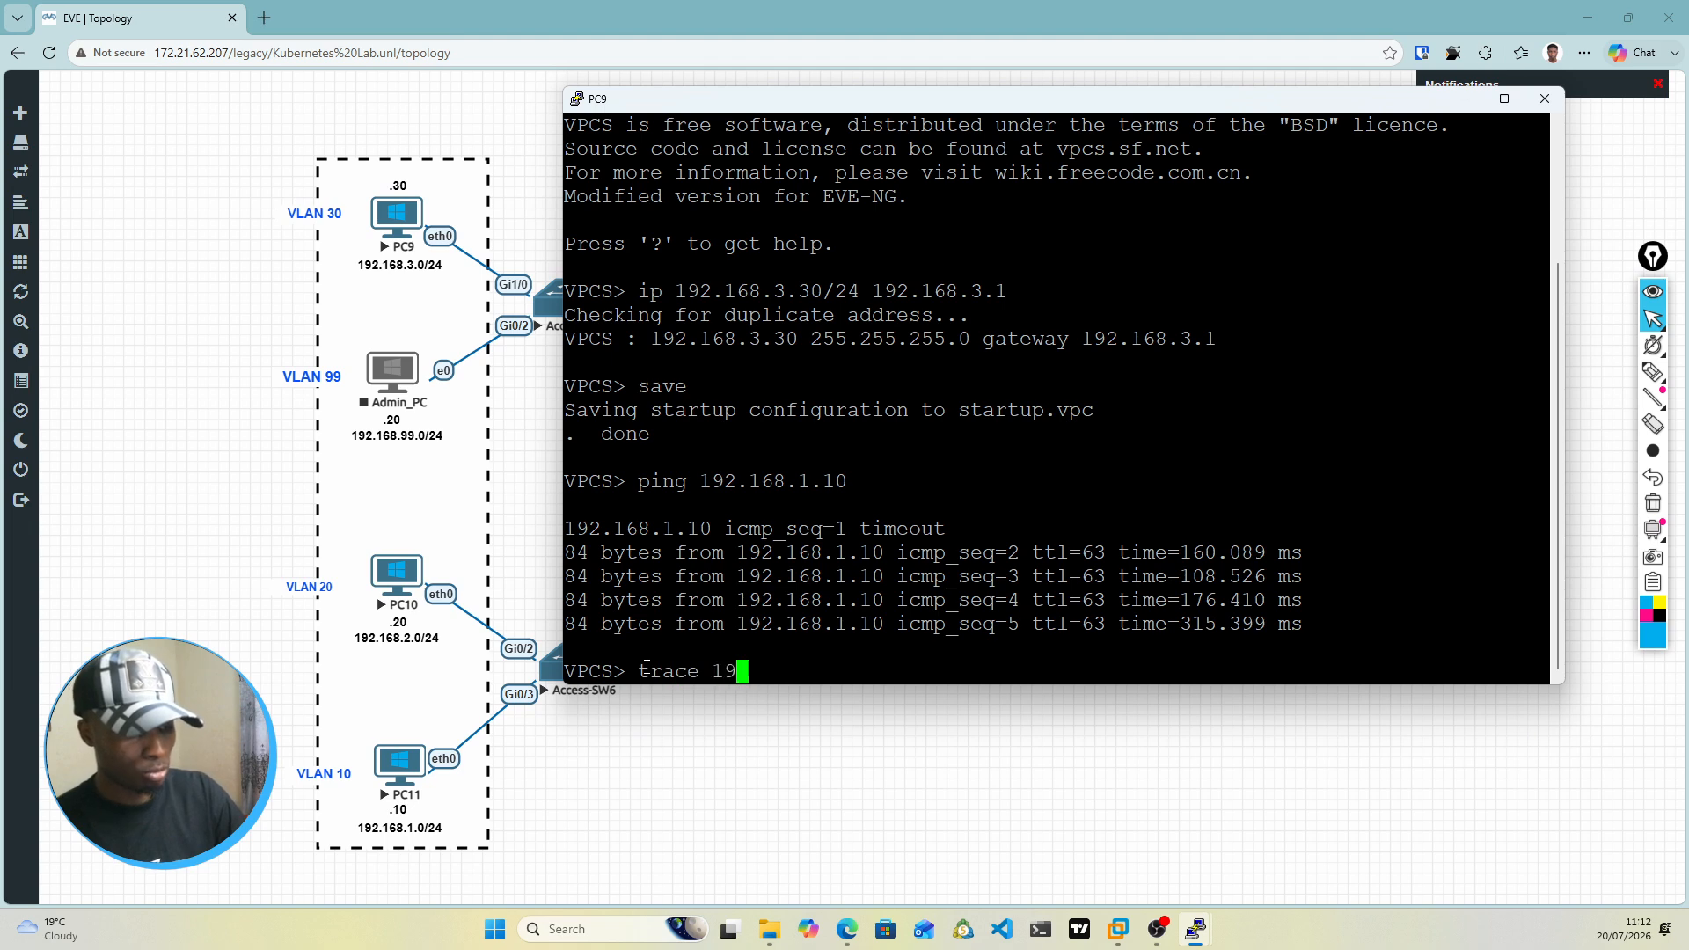
pyautogui.write('2.168.1.10')
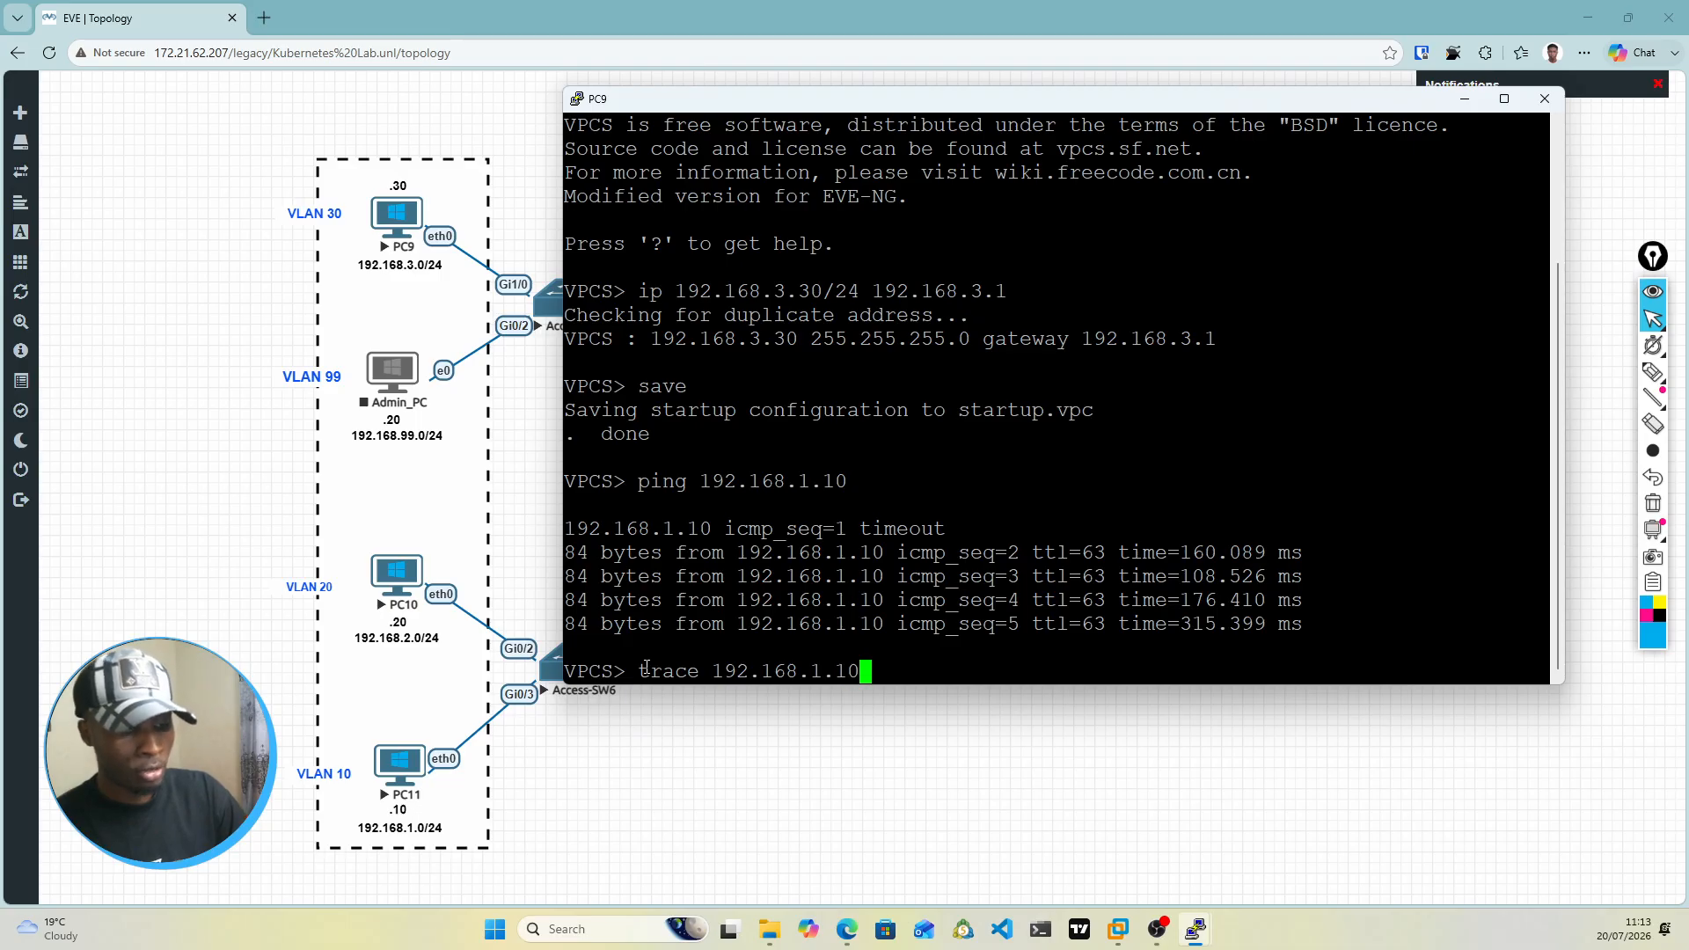
pyautogui.press('Return')
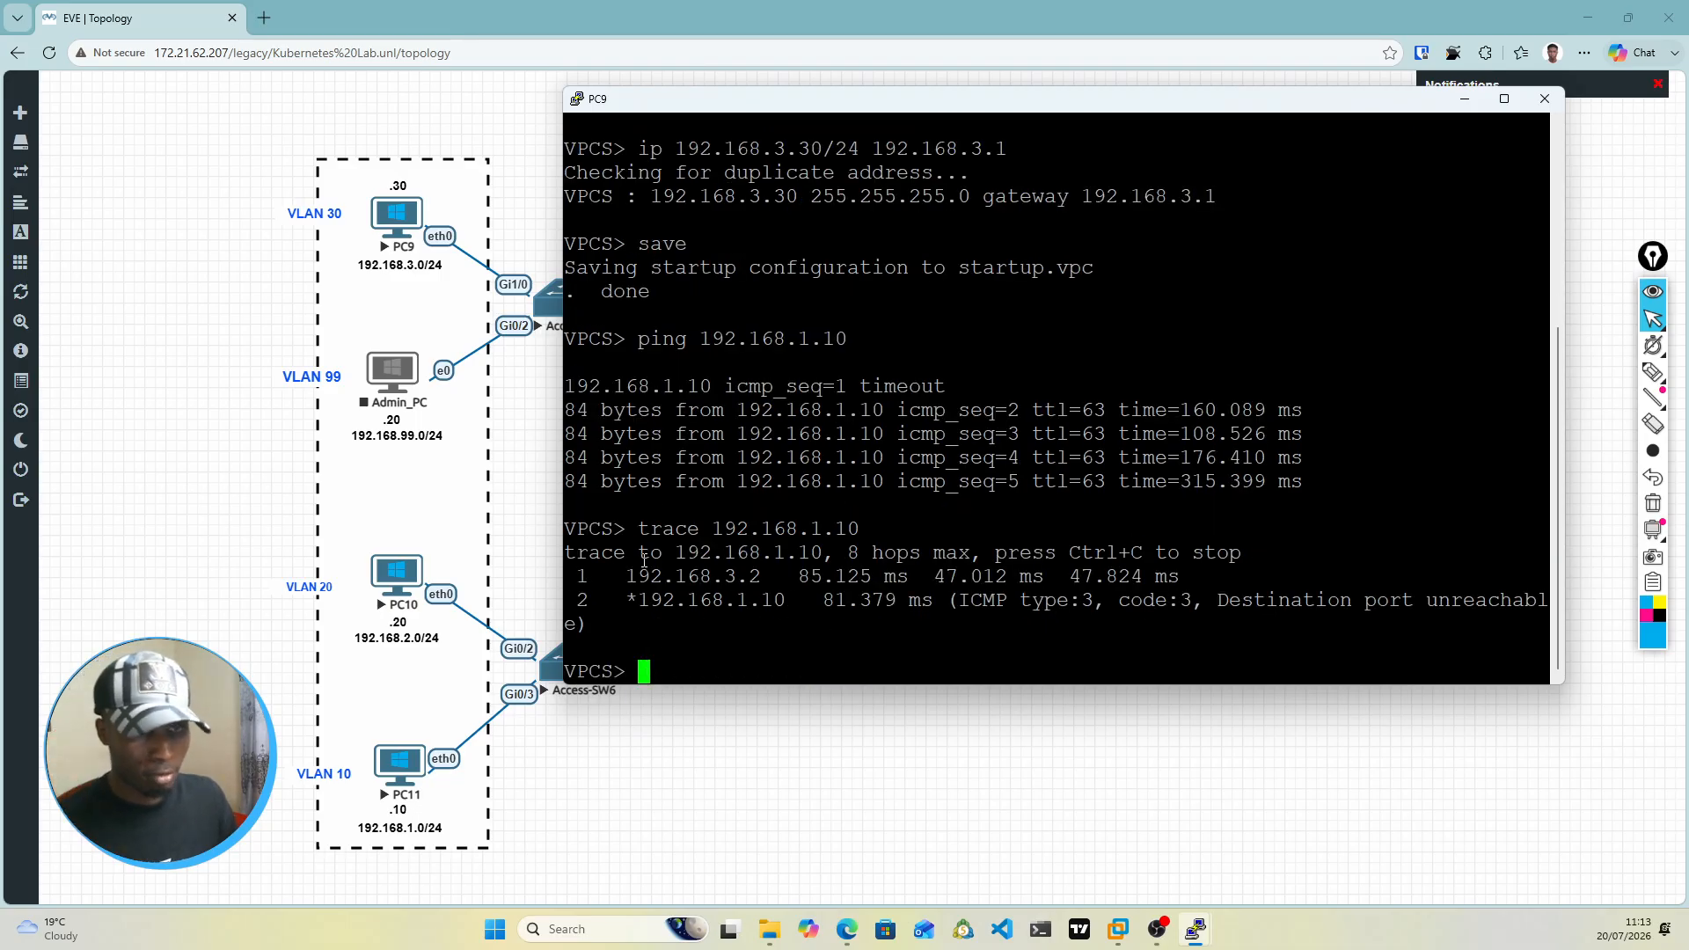
pyautogui.moveTo(581, 576); pyautogui.dragTo(1082, 576)
pyautogui.click(915, 591)
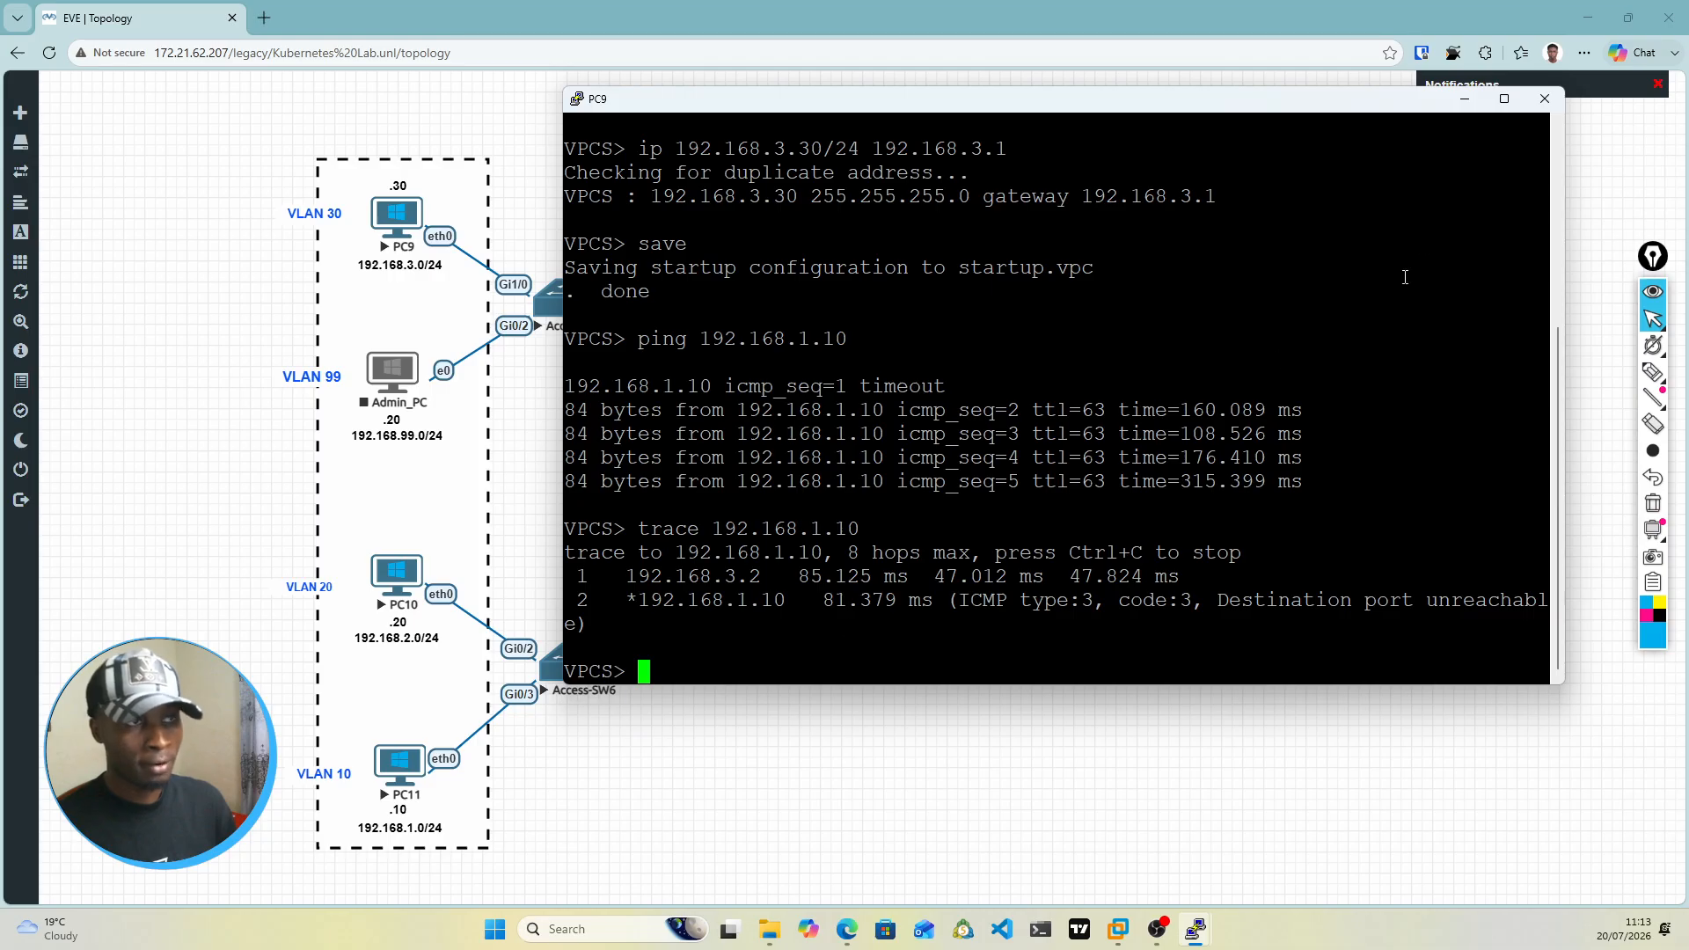
# Step: Minimize the PC9 console and stop the Core-SW4 node in the topology
pyautogui.click(1465, 99)
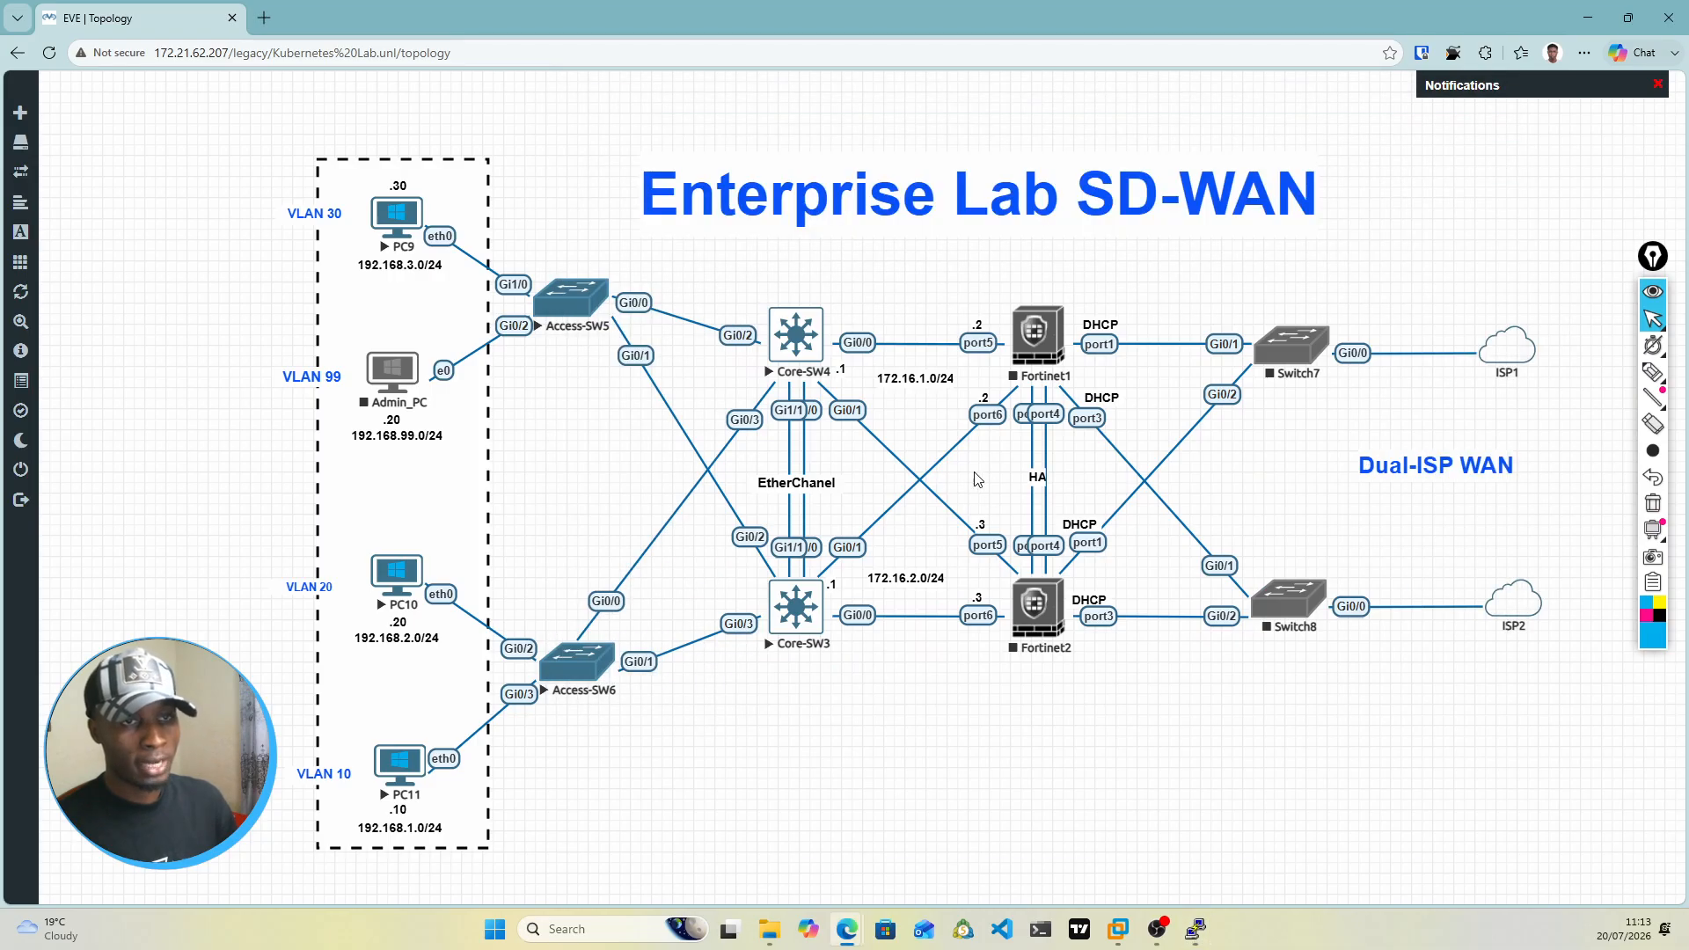
pyautogui.rightClick(791, 351)
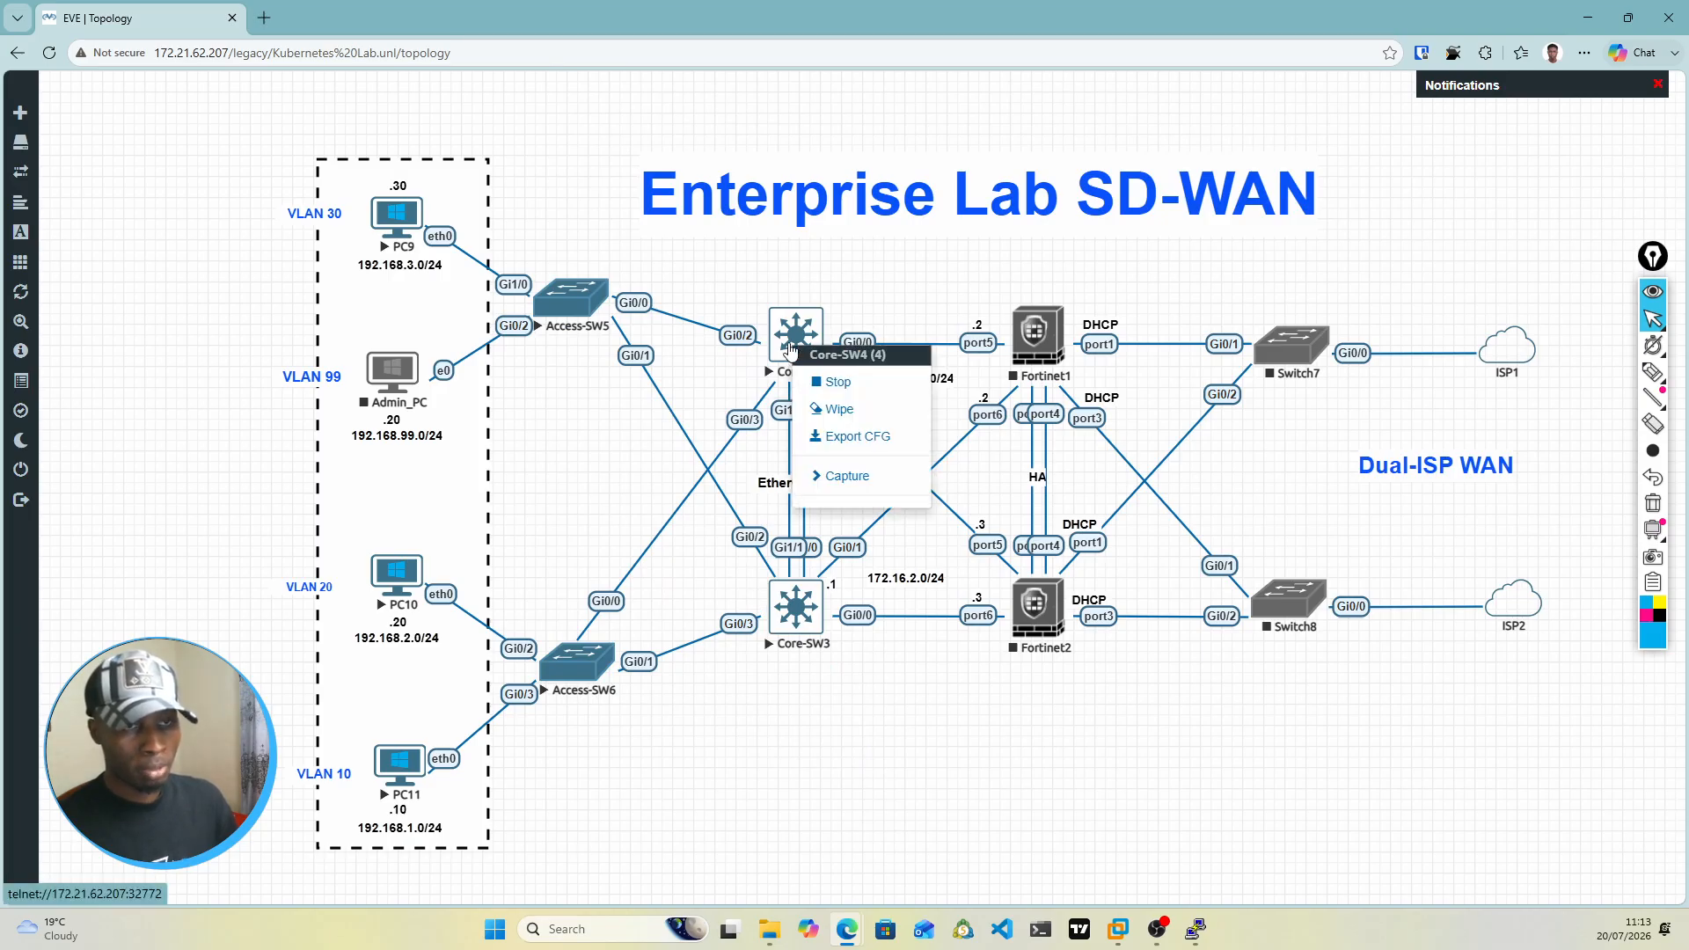
pyautogui.click(828, 384)
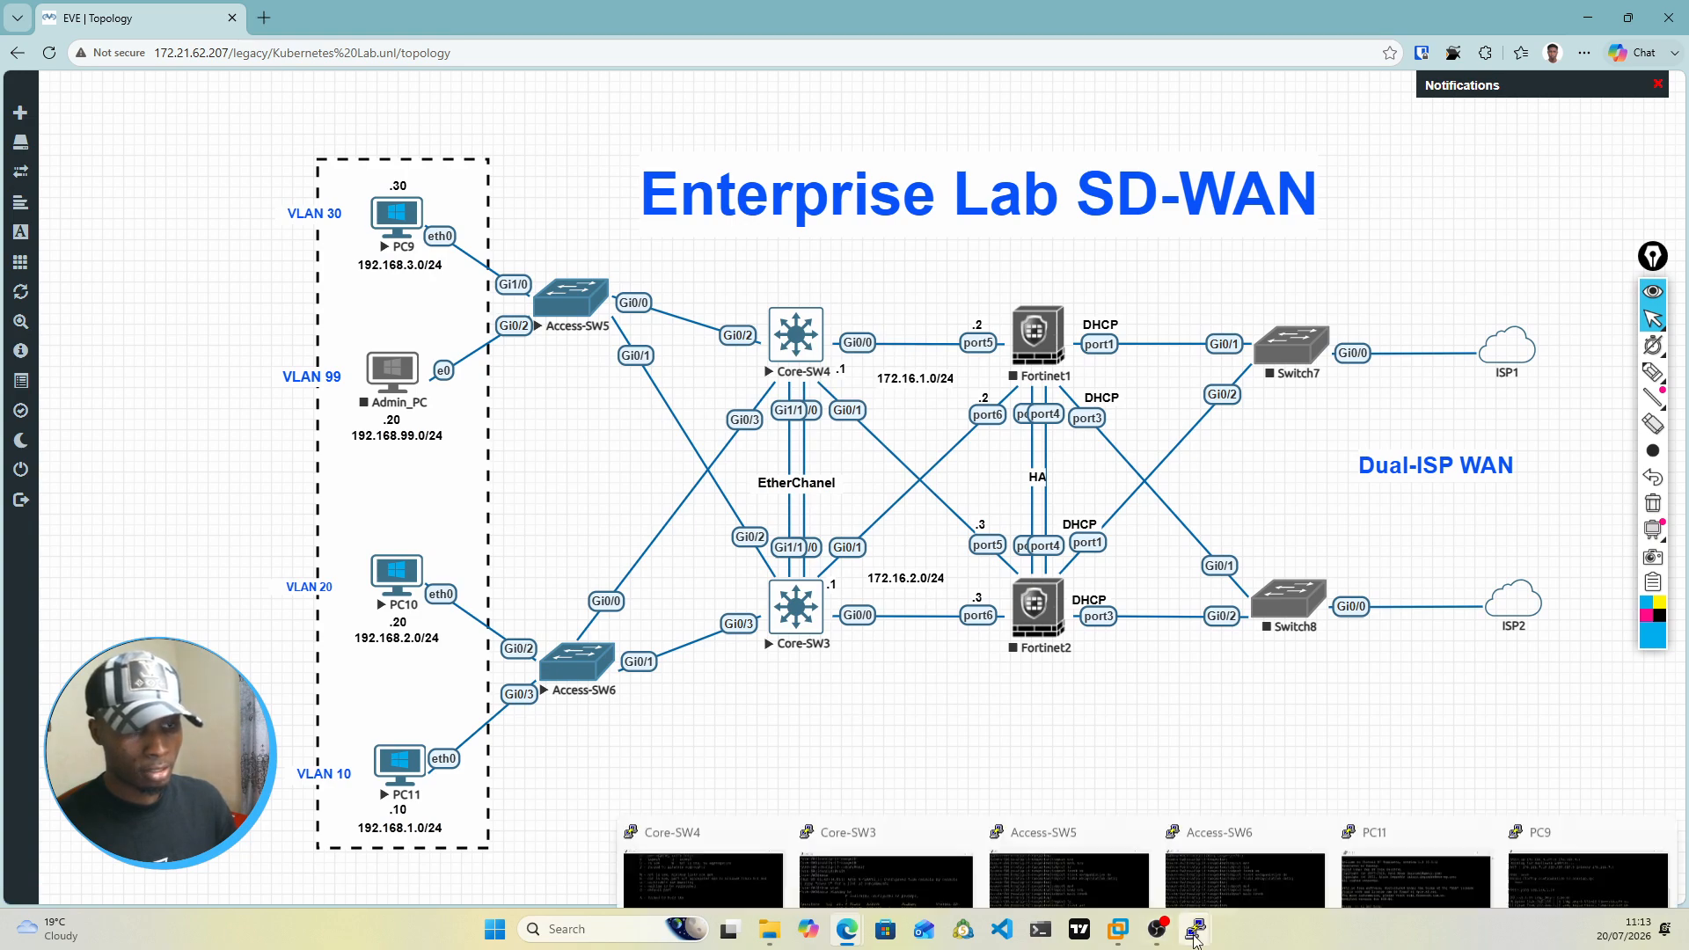
# Step: Run a continuous ping from PC9 to 192.168.1.10 with the -t option, and move the console aside to reveal the access switches
pyautogui.hotkey('alt', 'Tab')
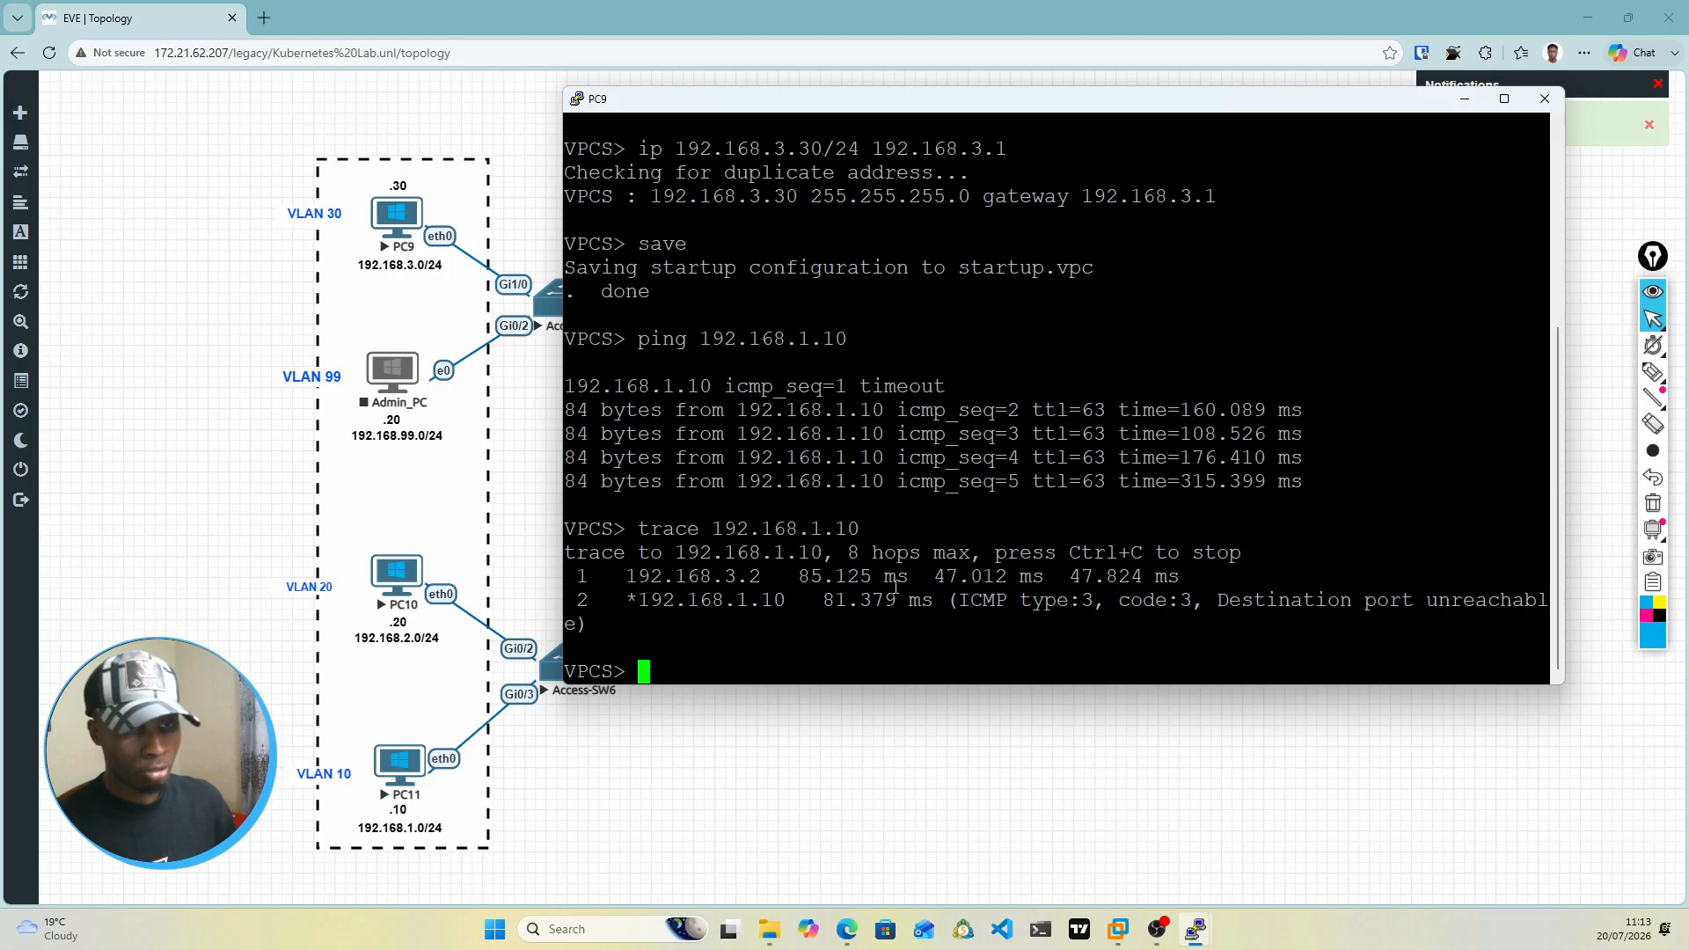
pyautogui.press('Up')
pyautogui.press('Up')
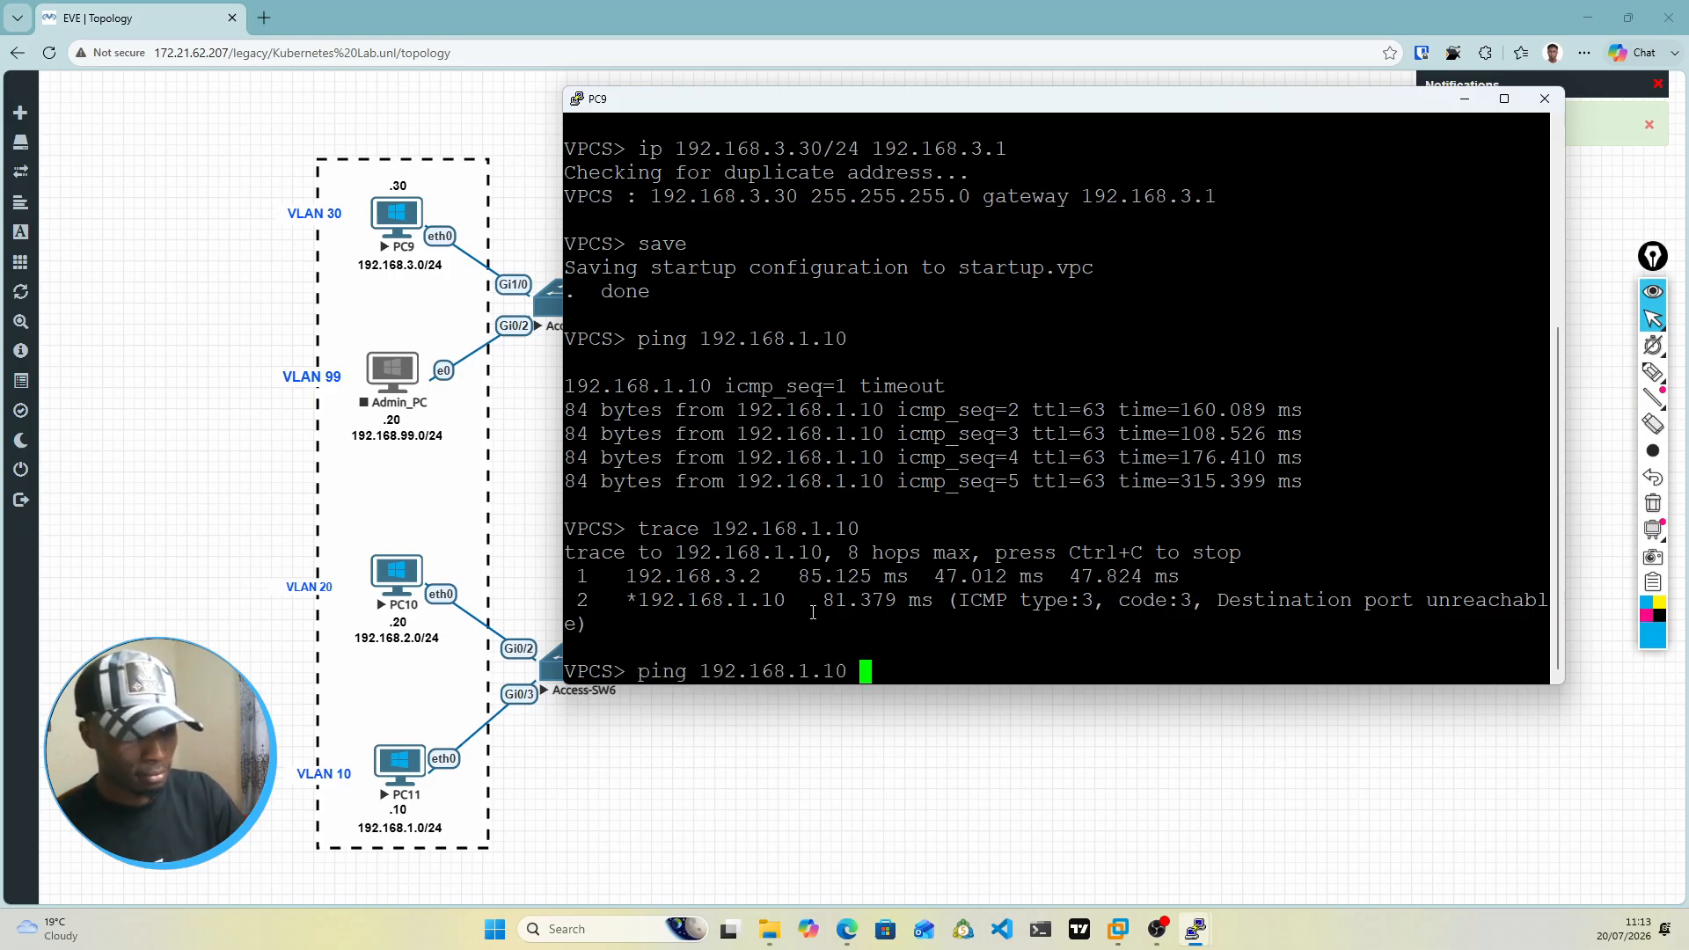
pyautogui.write('-t')
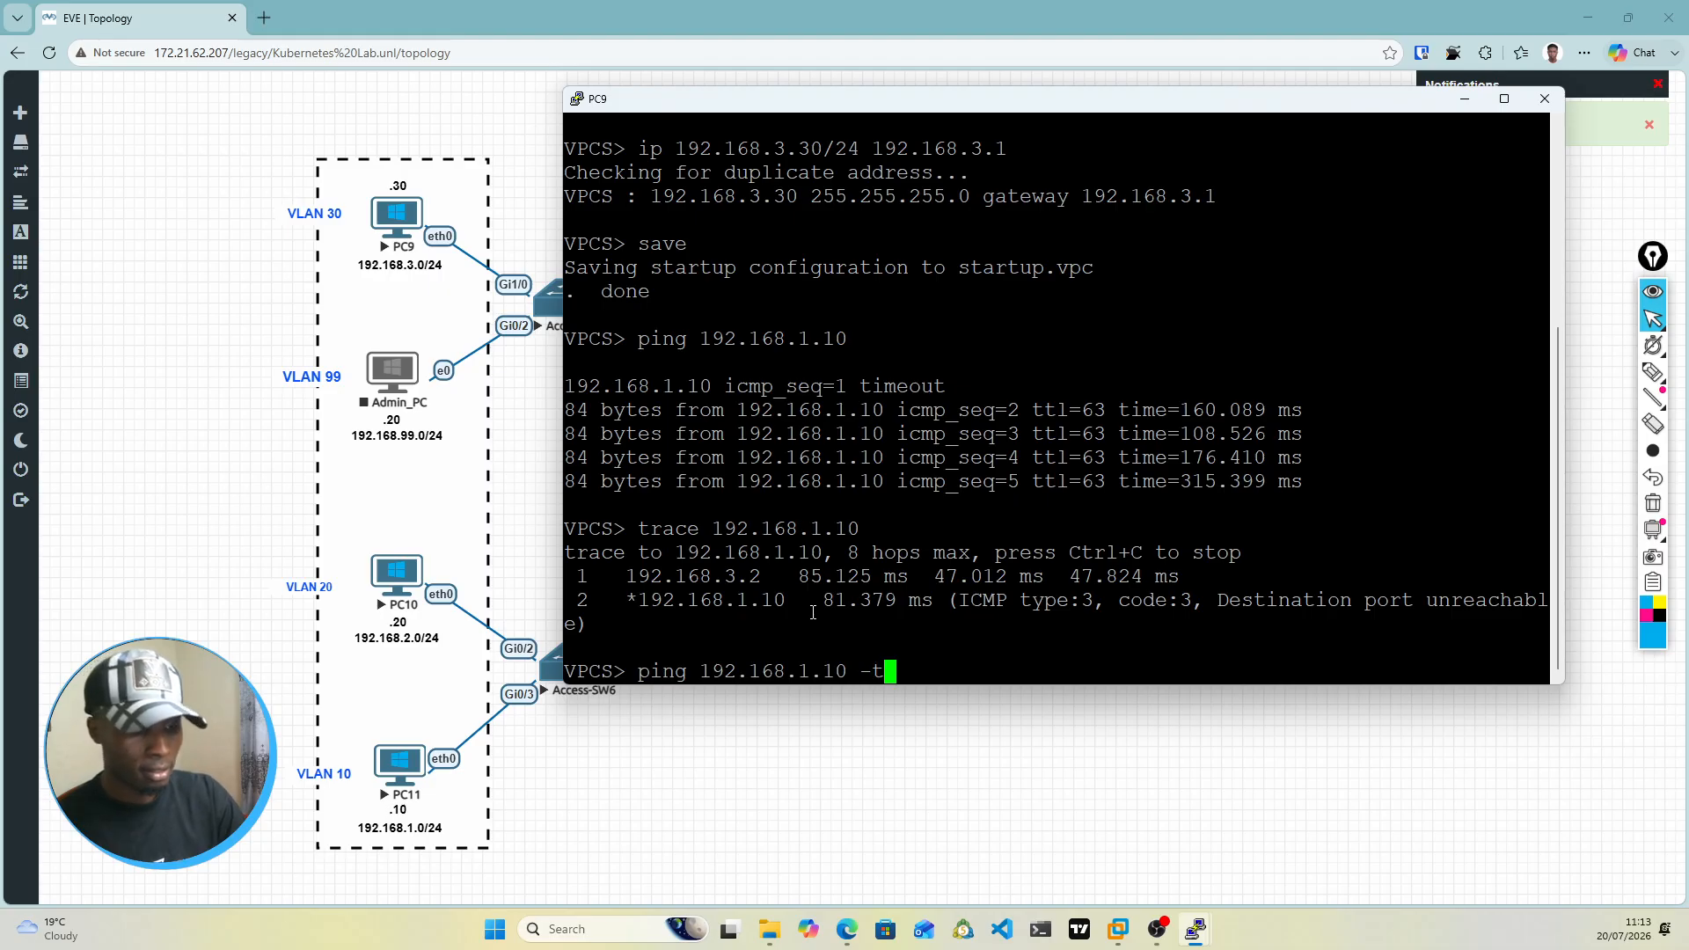
pyautogui.press('Return')
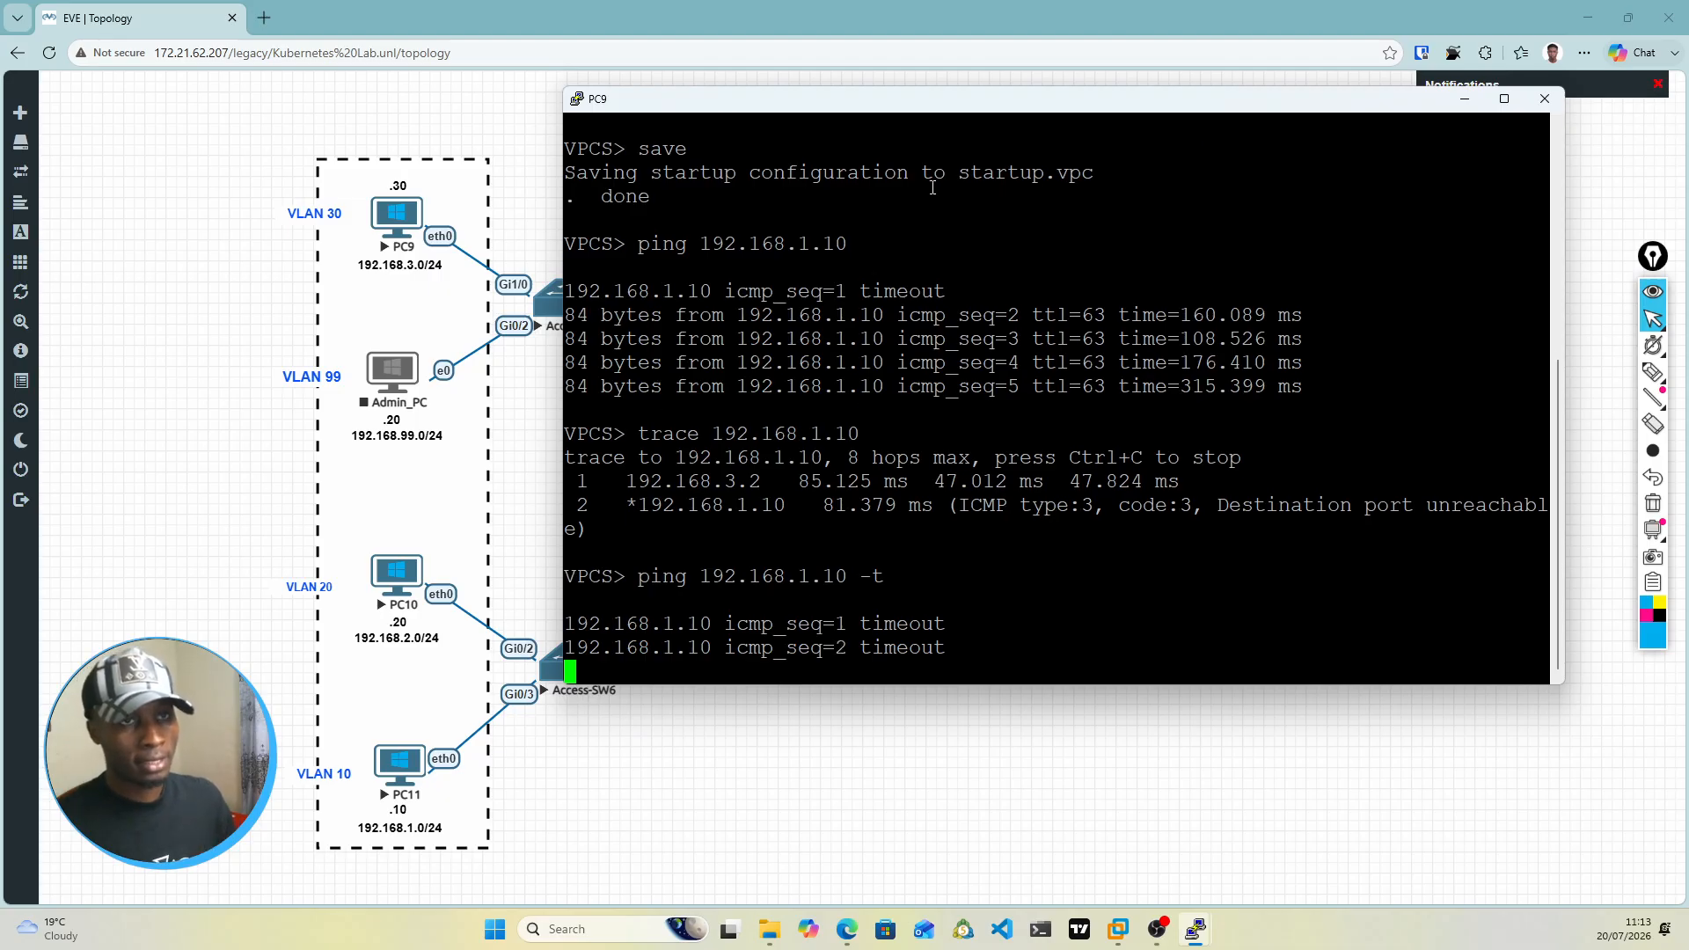
pyautogui.moveTo(951, 101); pyautogui.dragTo(929, 62)
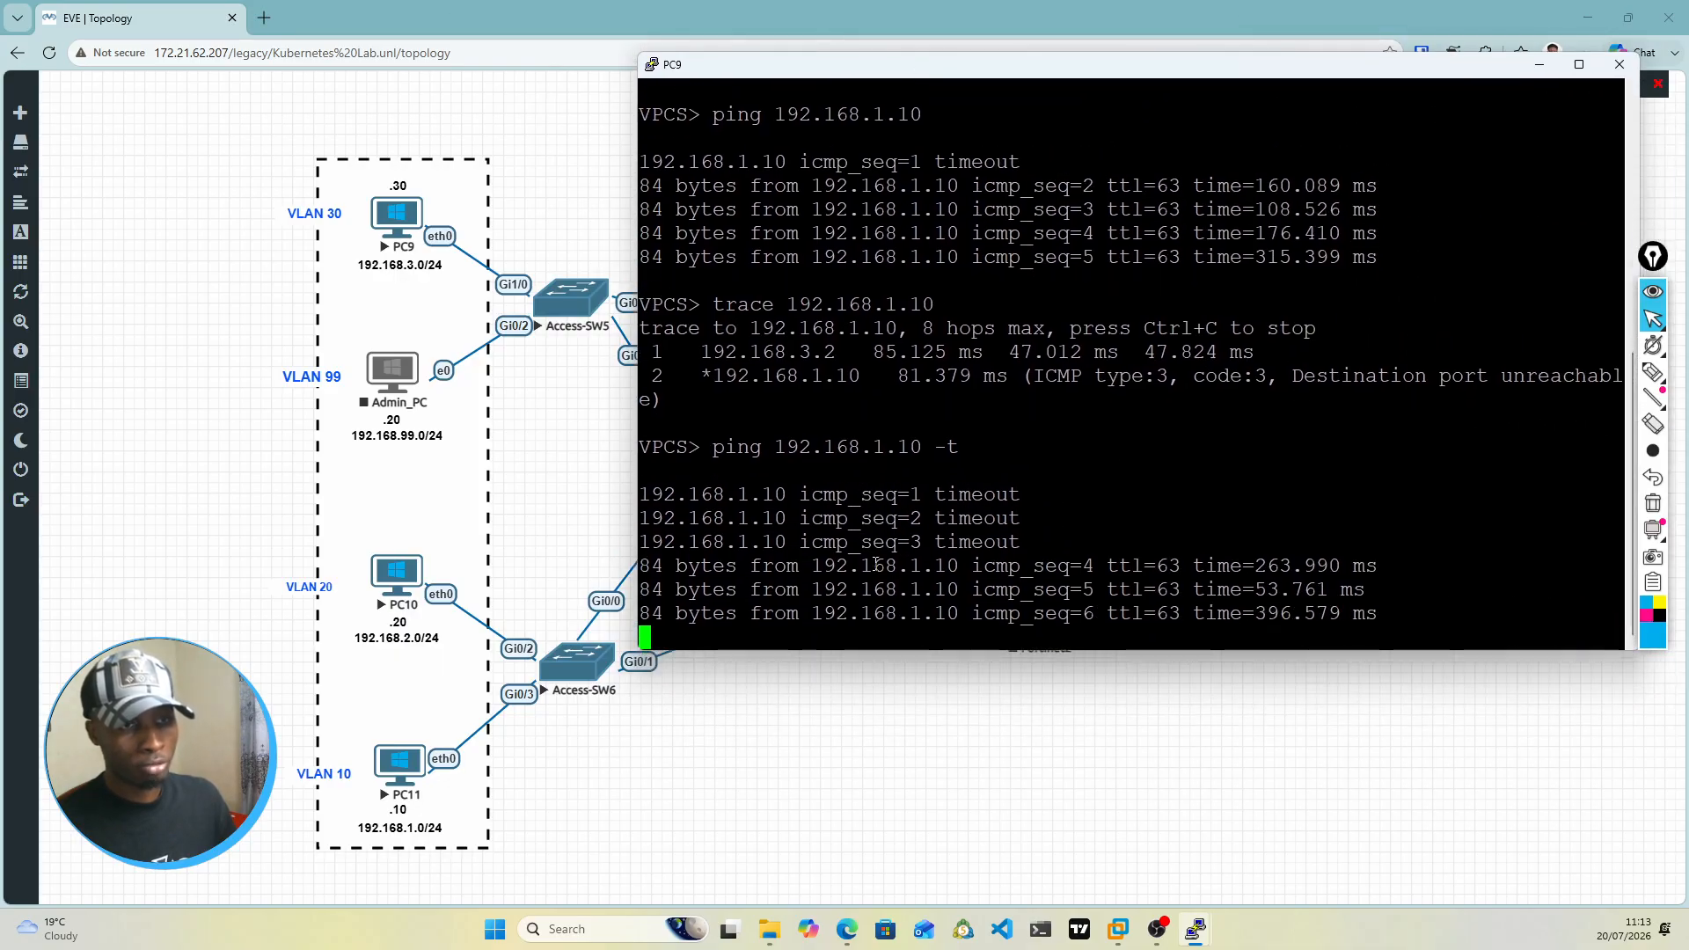
# Step: Monitor the continuous ping from PC9 to 192.168.1.10 and compare it with the path through the core switches in the topology
pyautogui.moveTo(1060, 67); pyautogui.dragTo(1064, 686)
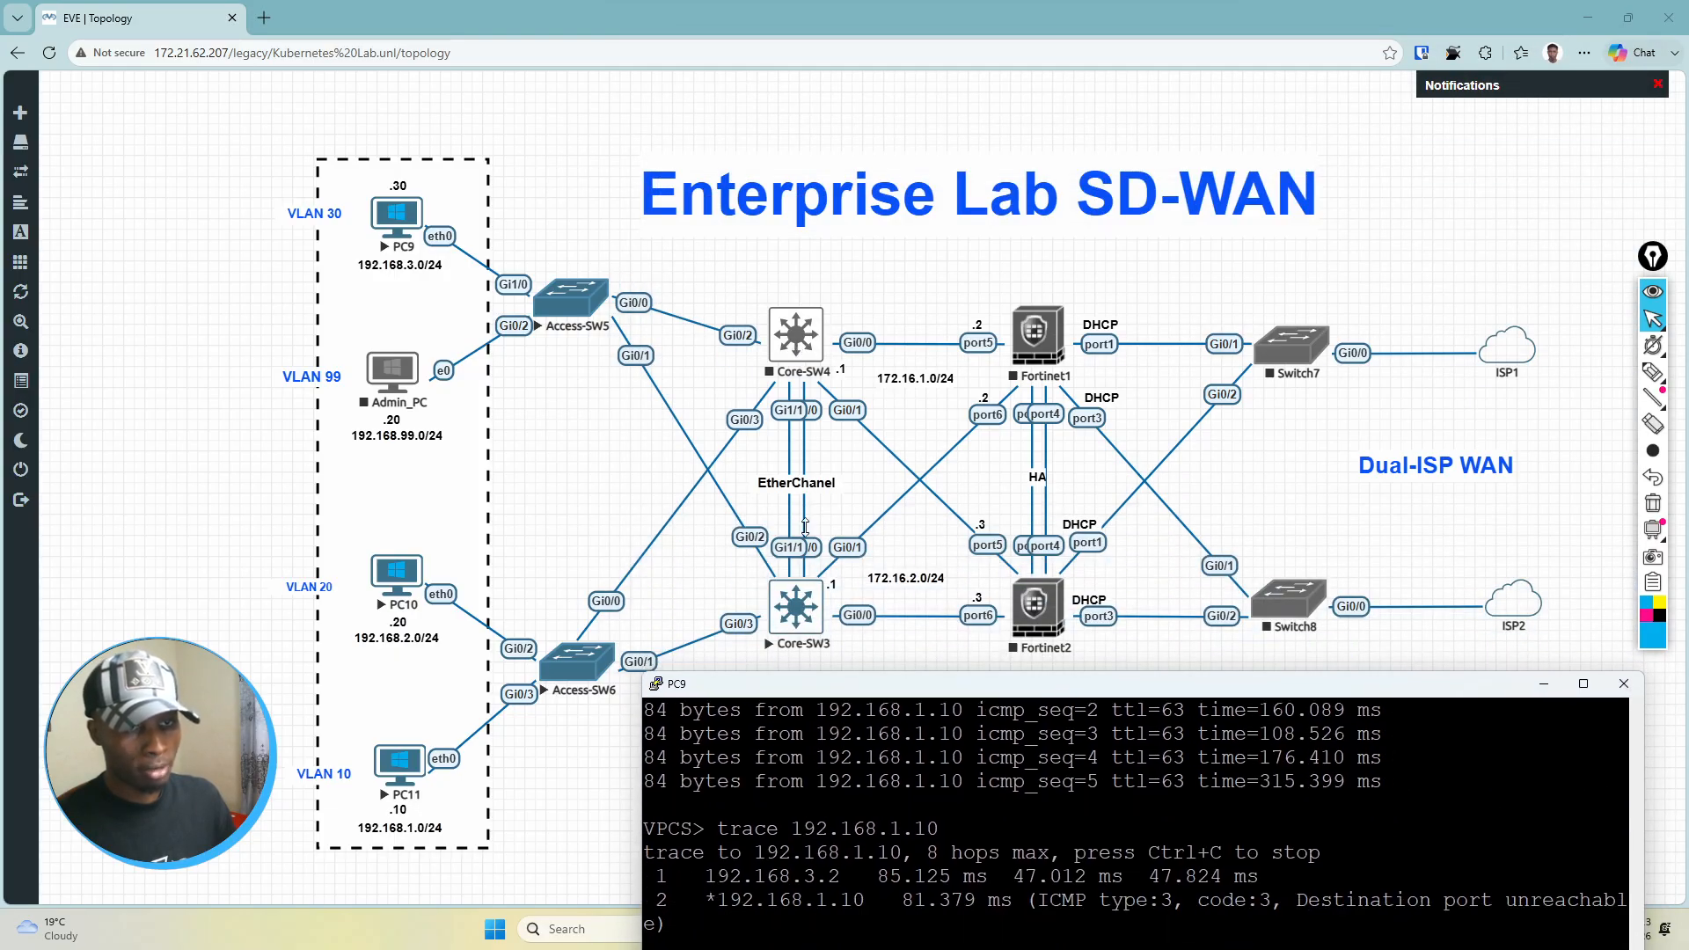
pyautogui.press('Return')
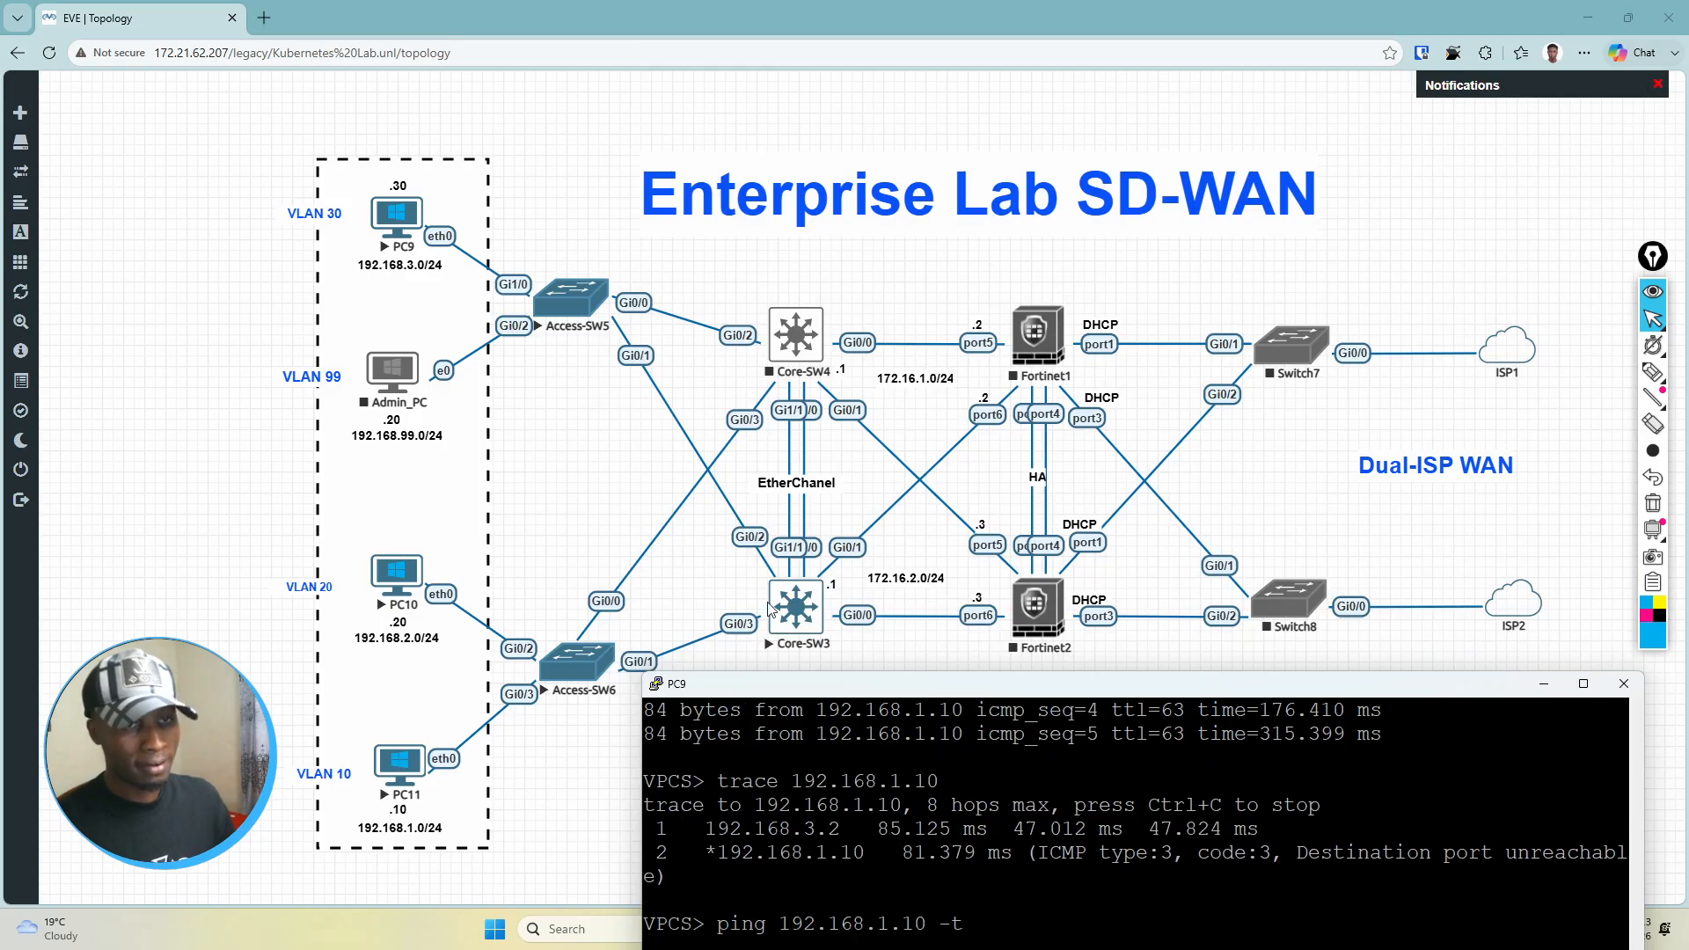
pyautogui.moveTo(883, 683); pyautogui.dragTo(857, 144)
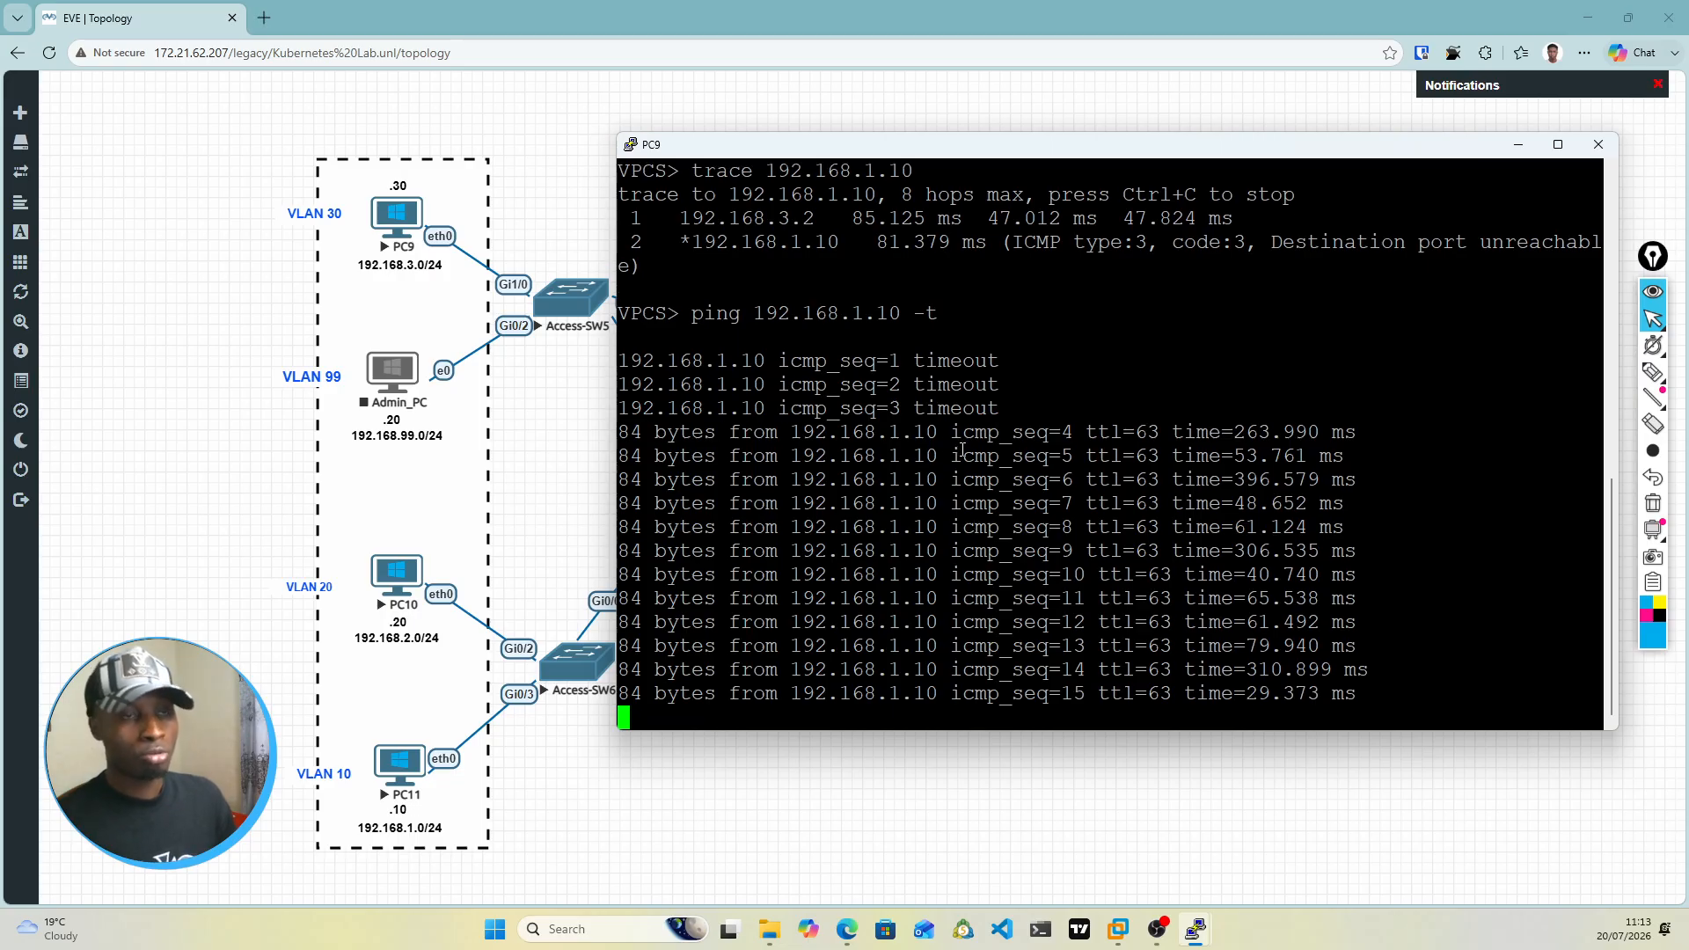
pyautogui.moveTo(928, 149); pyautogui.dragTo(937, 613)
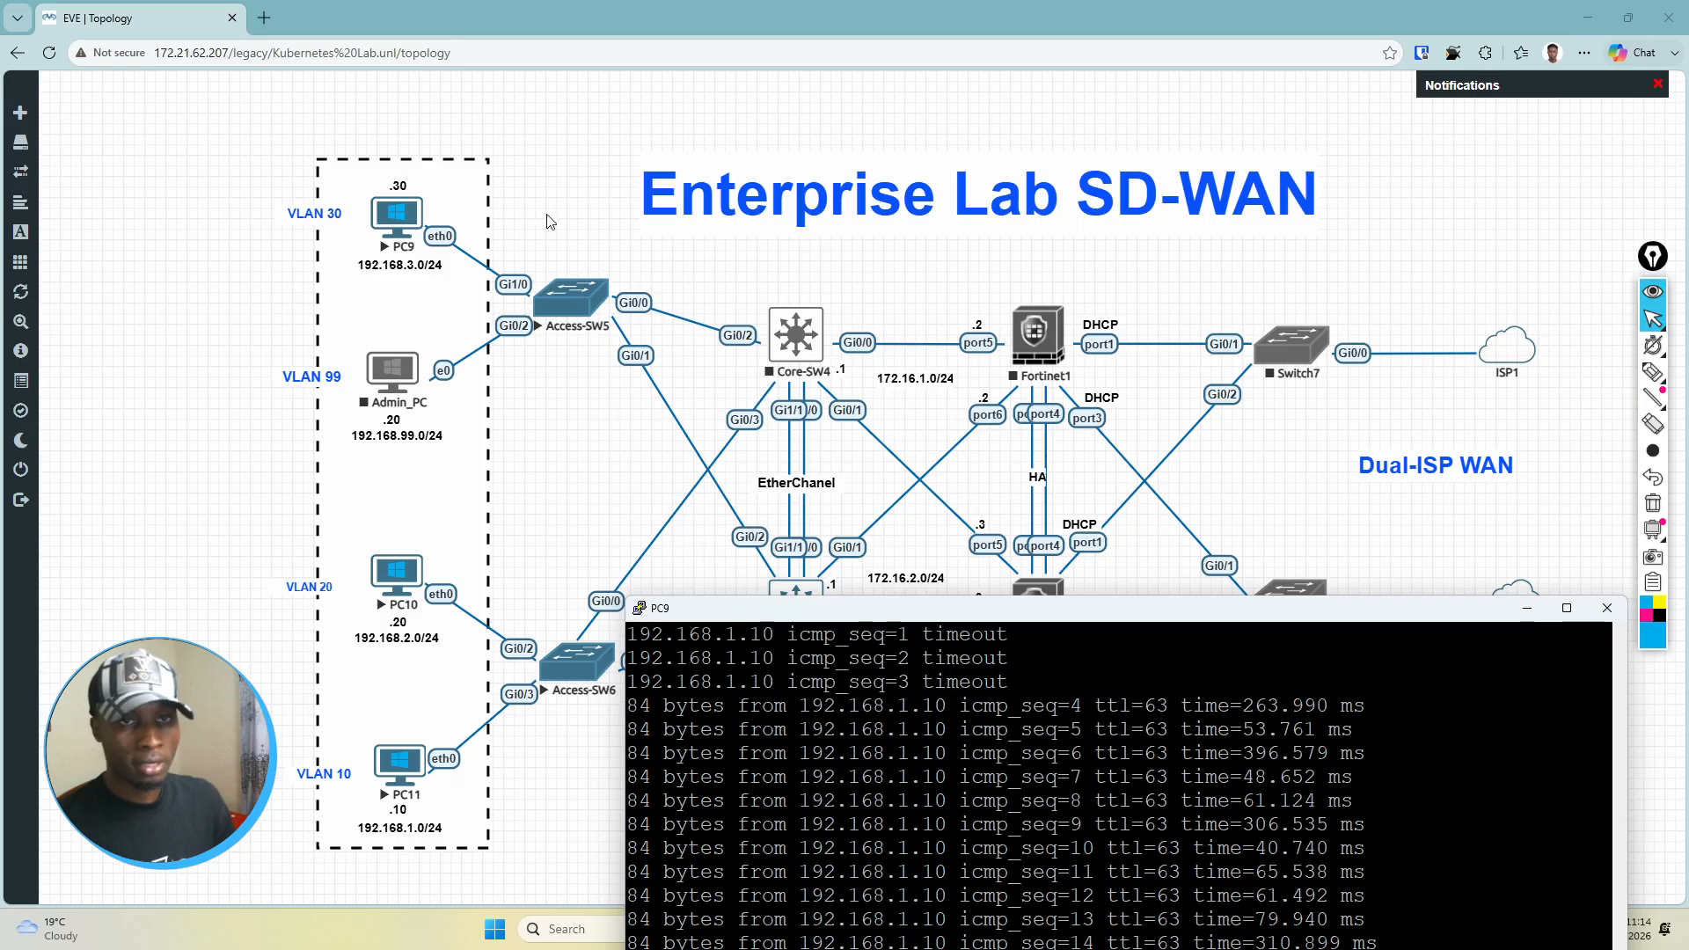
pyautogui.moveTo(1043, 615); pyautogui.dragTo(1021, 149)
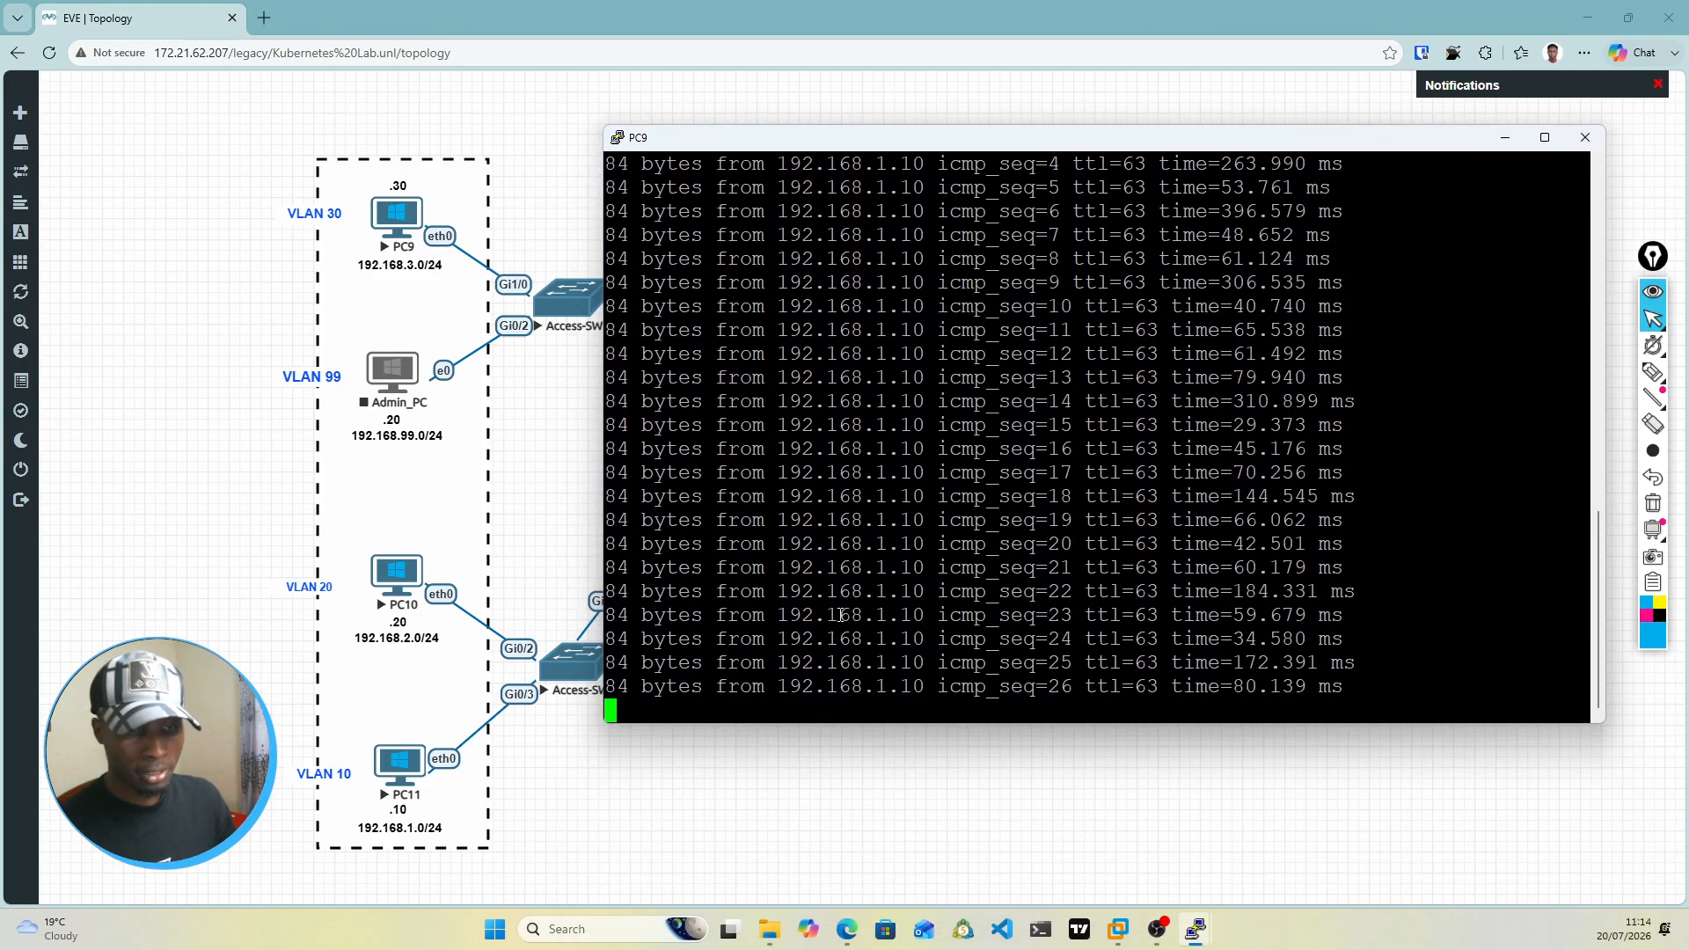
# Step: Stop the continuous ping on PC9 and minimize its console to reveal the full topology
pyautogui.hotkey('ctrl', 'c')
pyautogui.press('Return')
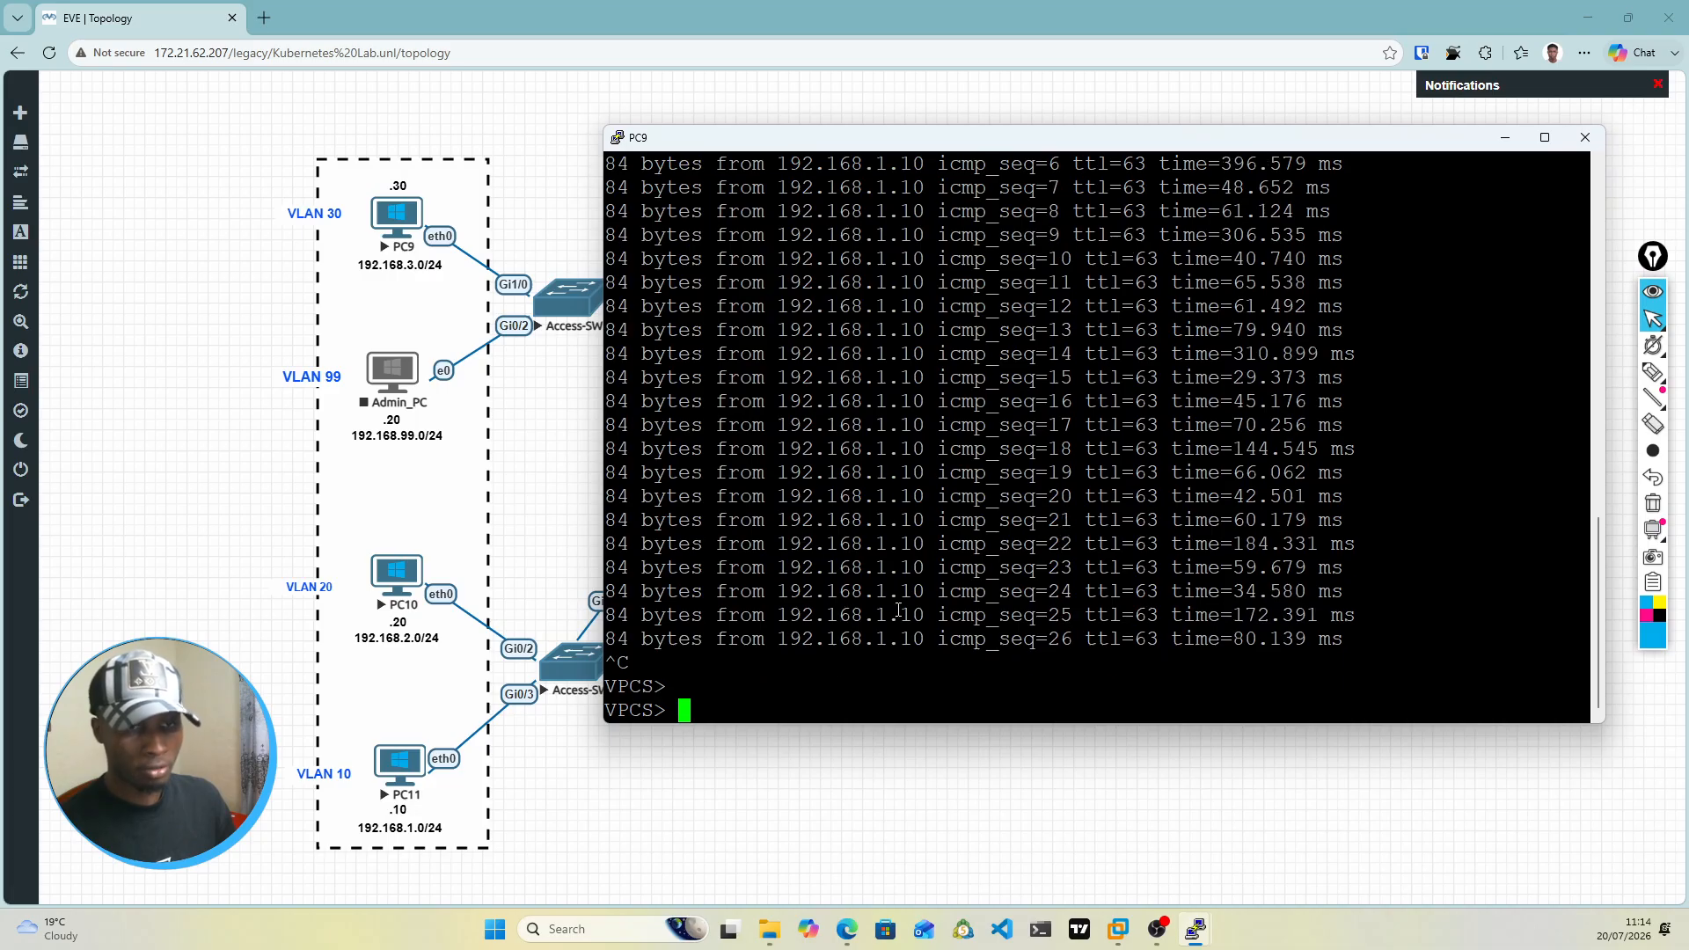
pyautogui.click(1504, 137)
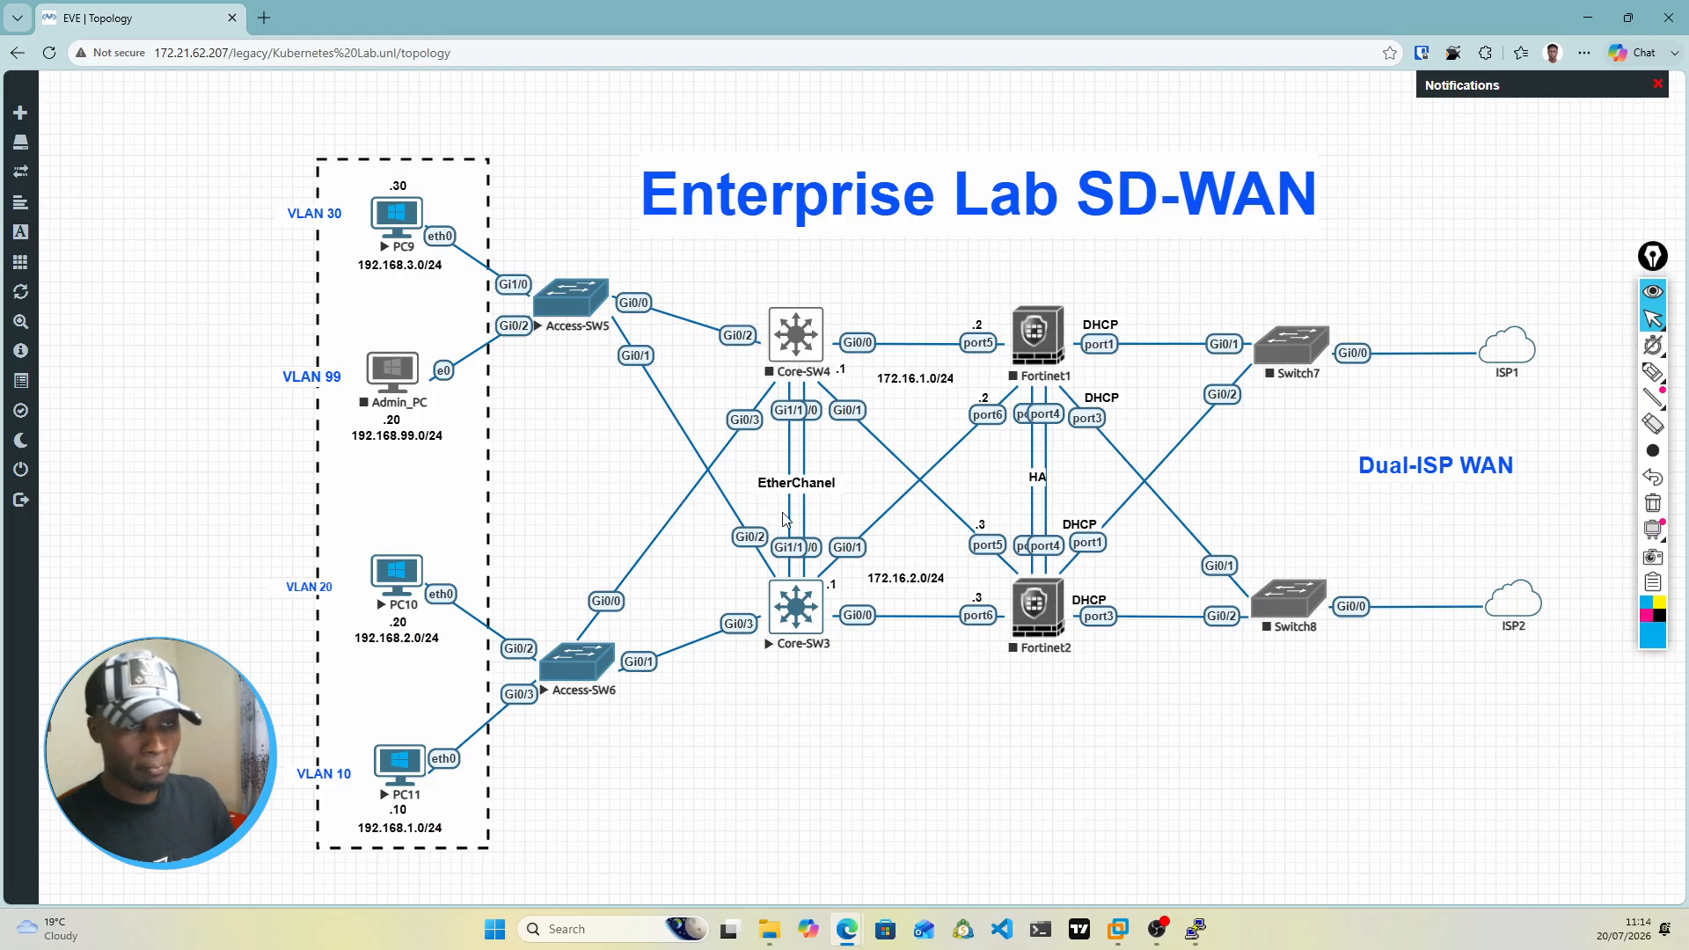
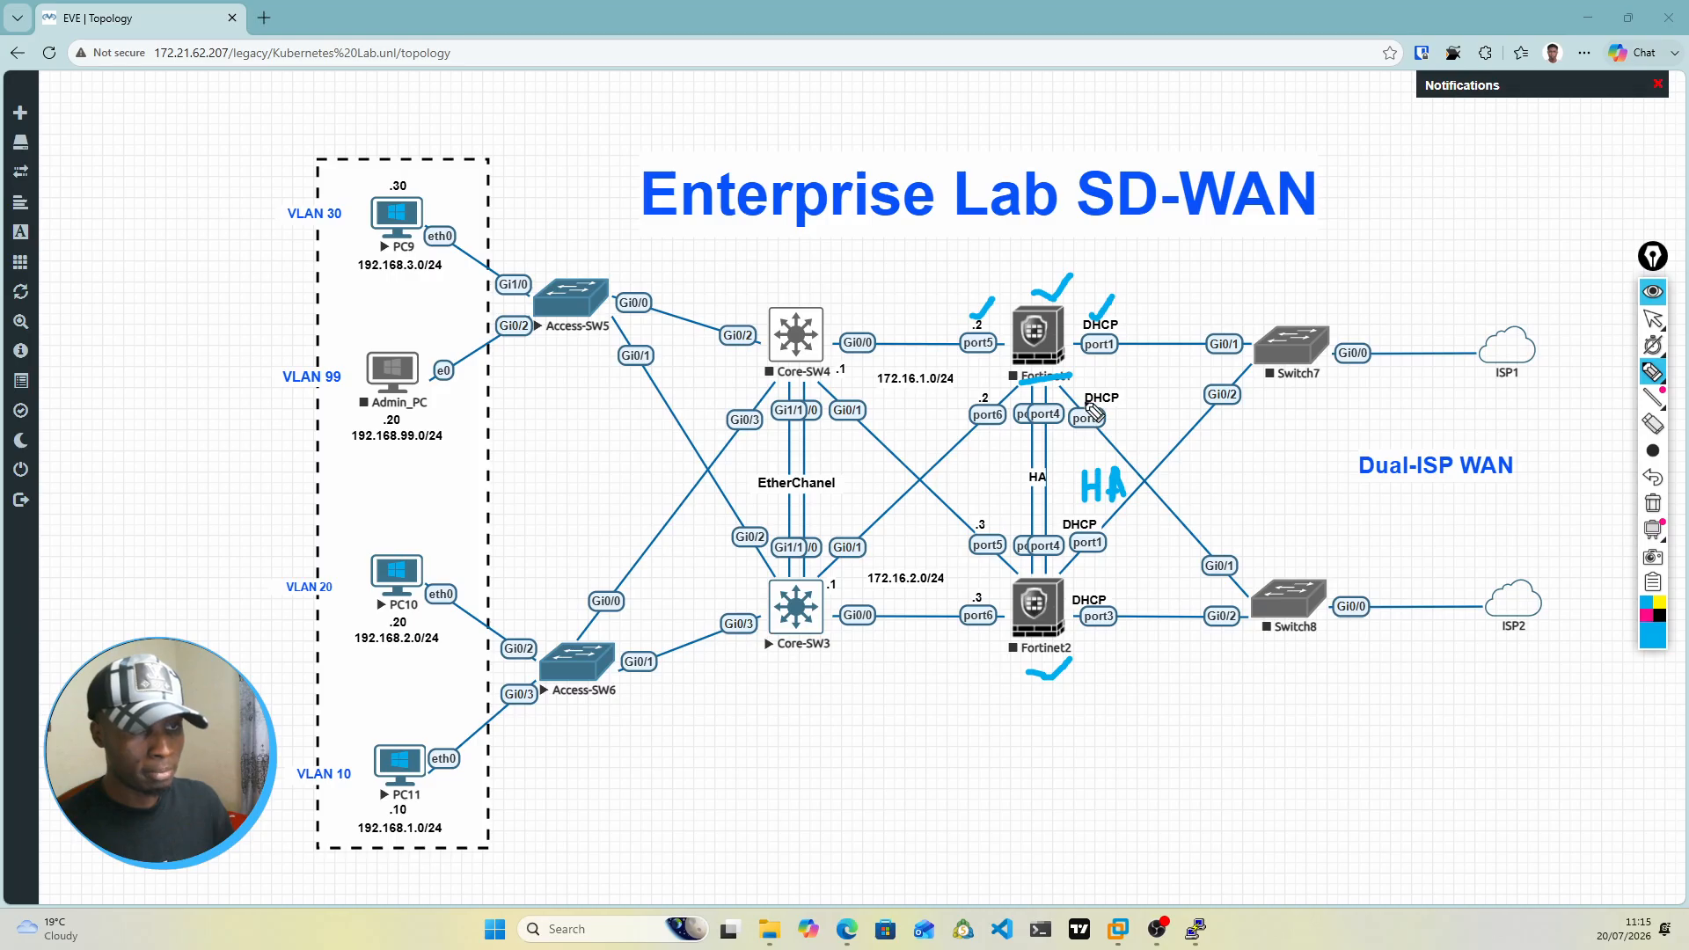
# Step: Tick Fortinet1 and its port3 and port6 with the pen, trace its links to both core switches, and clear all annotations
pyautogui.moveTo(1082, 394); pyautogui.dragTo(1104, 381)
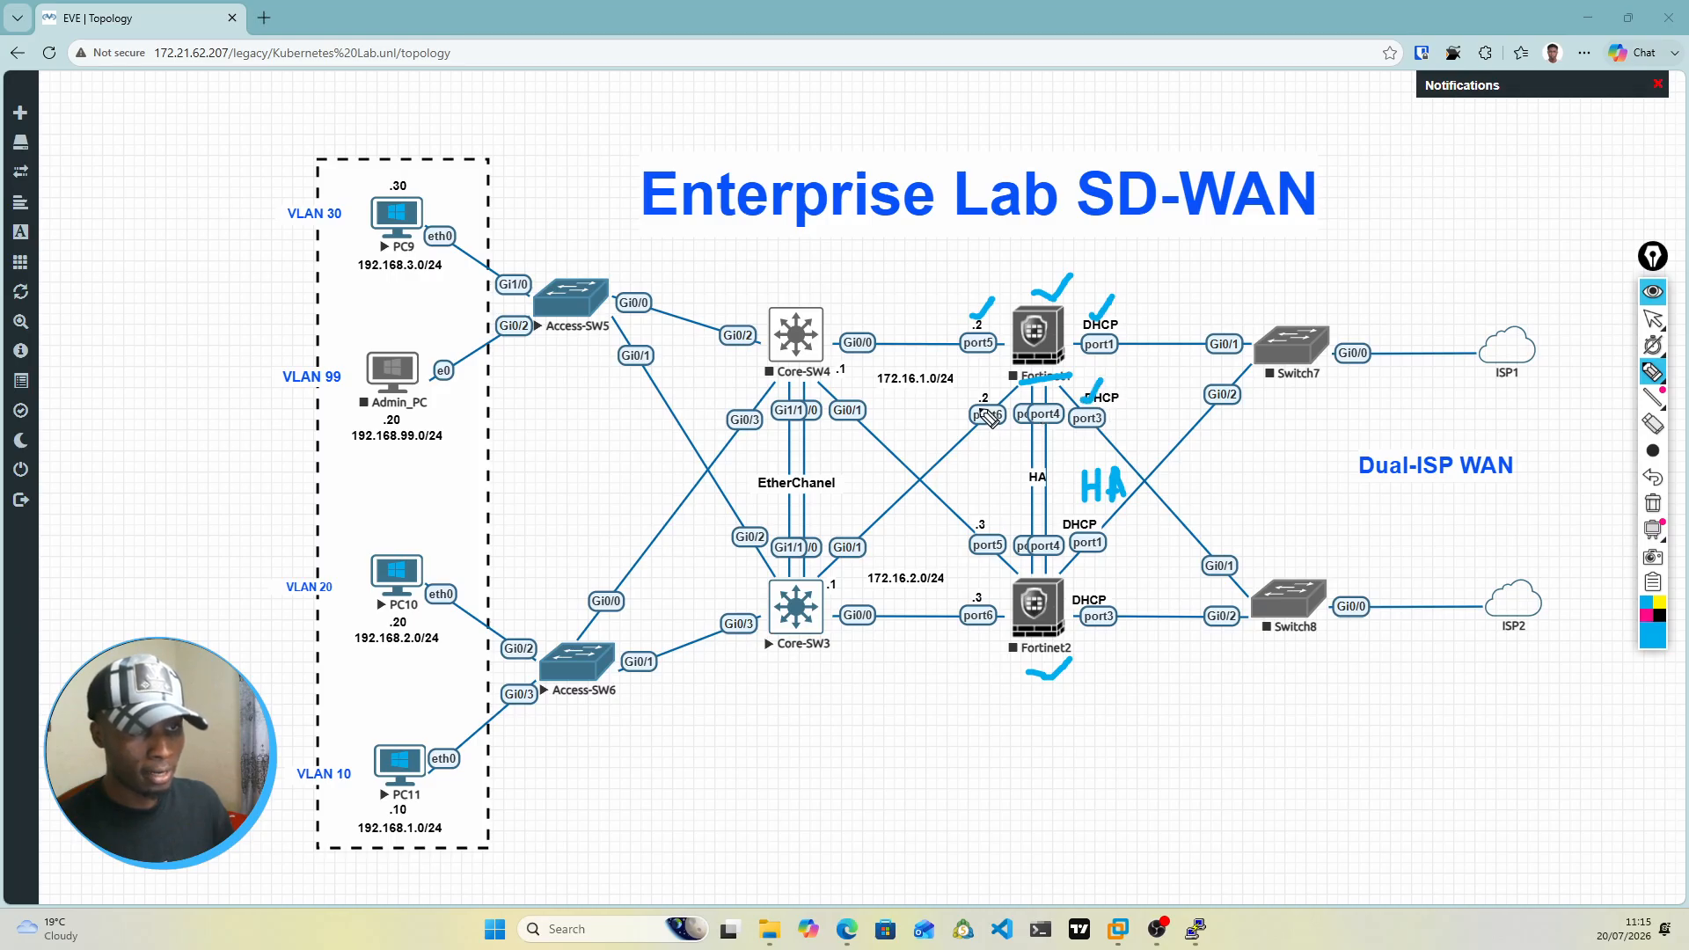
pyautogui.moveTo(977, 398); pyautogui.dragTo(997, 383)
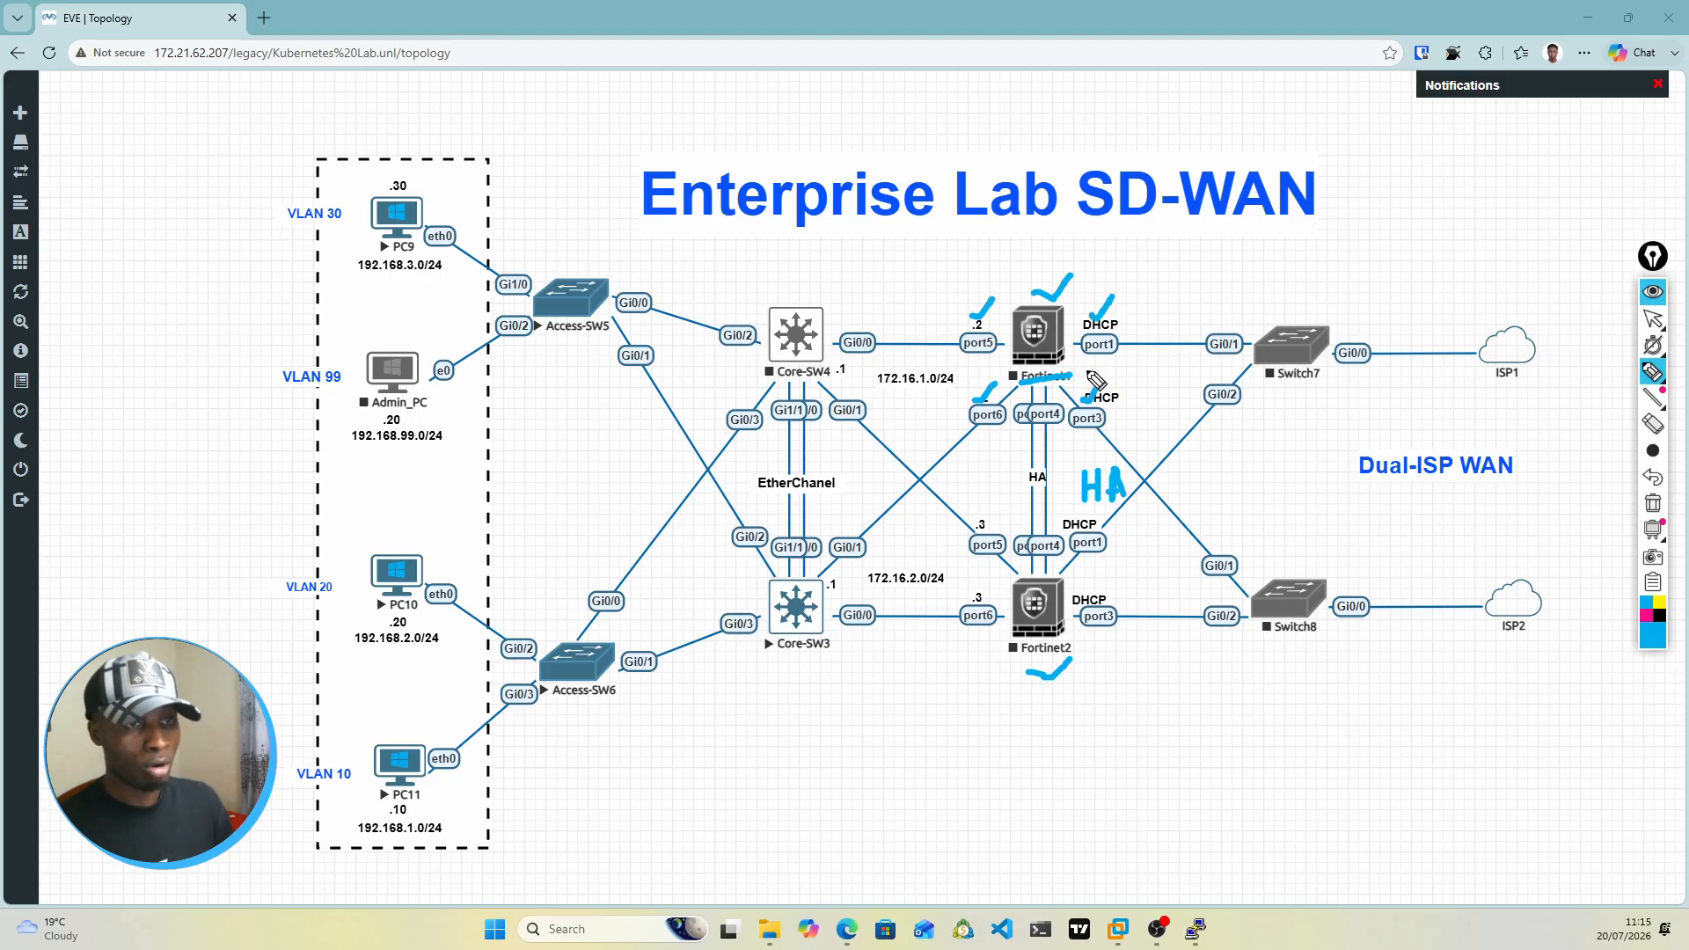
pyautogui.moveTo(1025, 332); pyautogui.dragTo(1061, 326)
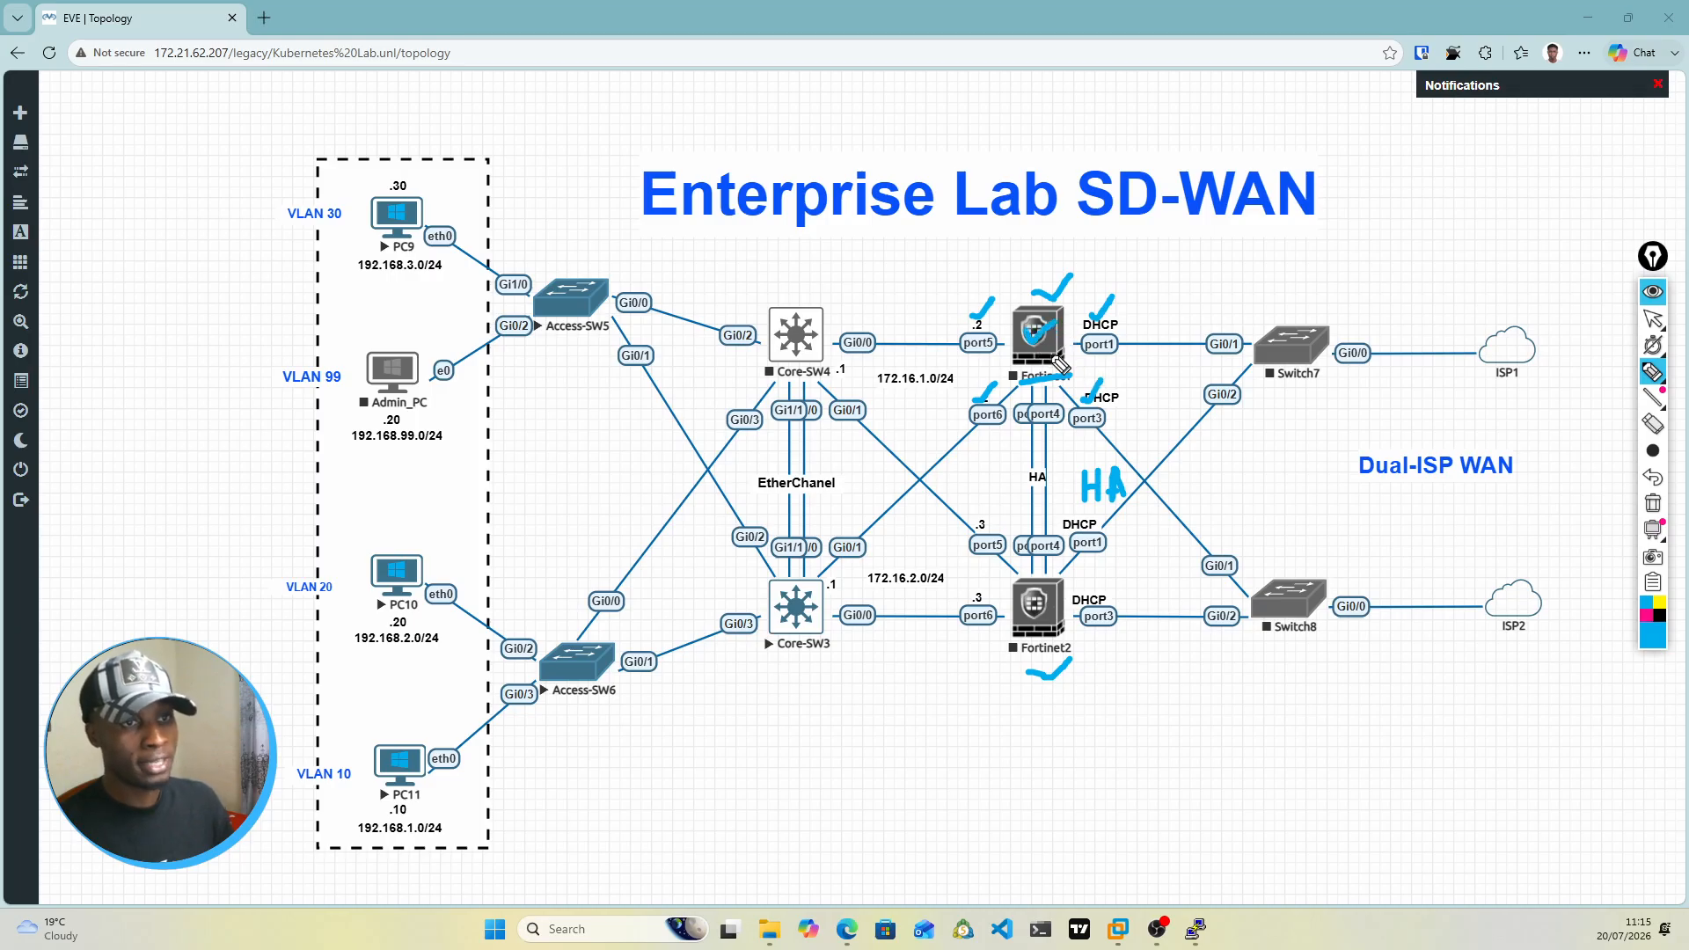
pyautogui.moveTo(845, 342); pyautogui.dragTo(999, 347)
pyautogui.moveTo(820, 562)
pyautogui.mouseDown()
pyautogui.moveTo(911, 505)
pyautogui.moveTo(1011, 400)
pyautogui.mouseUp()
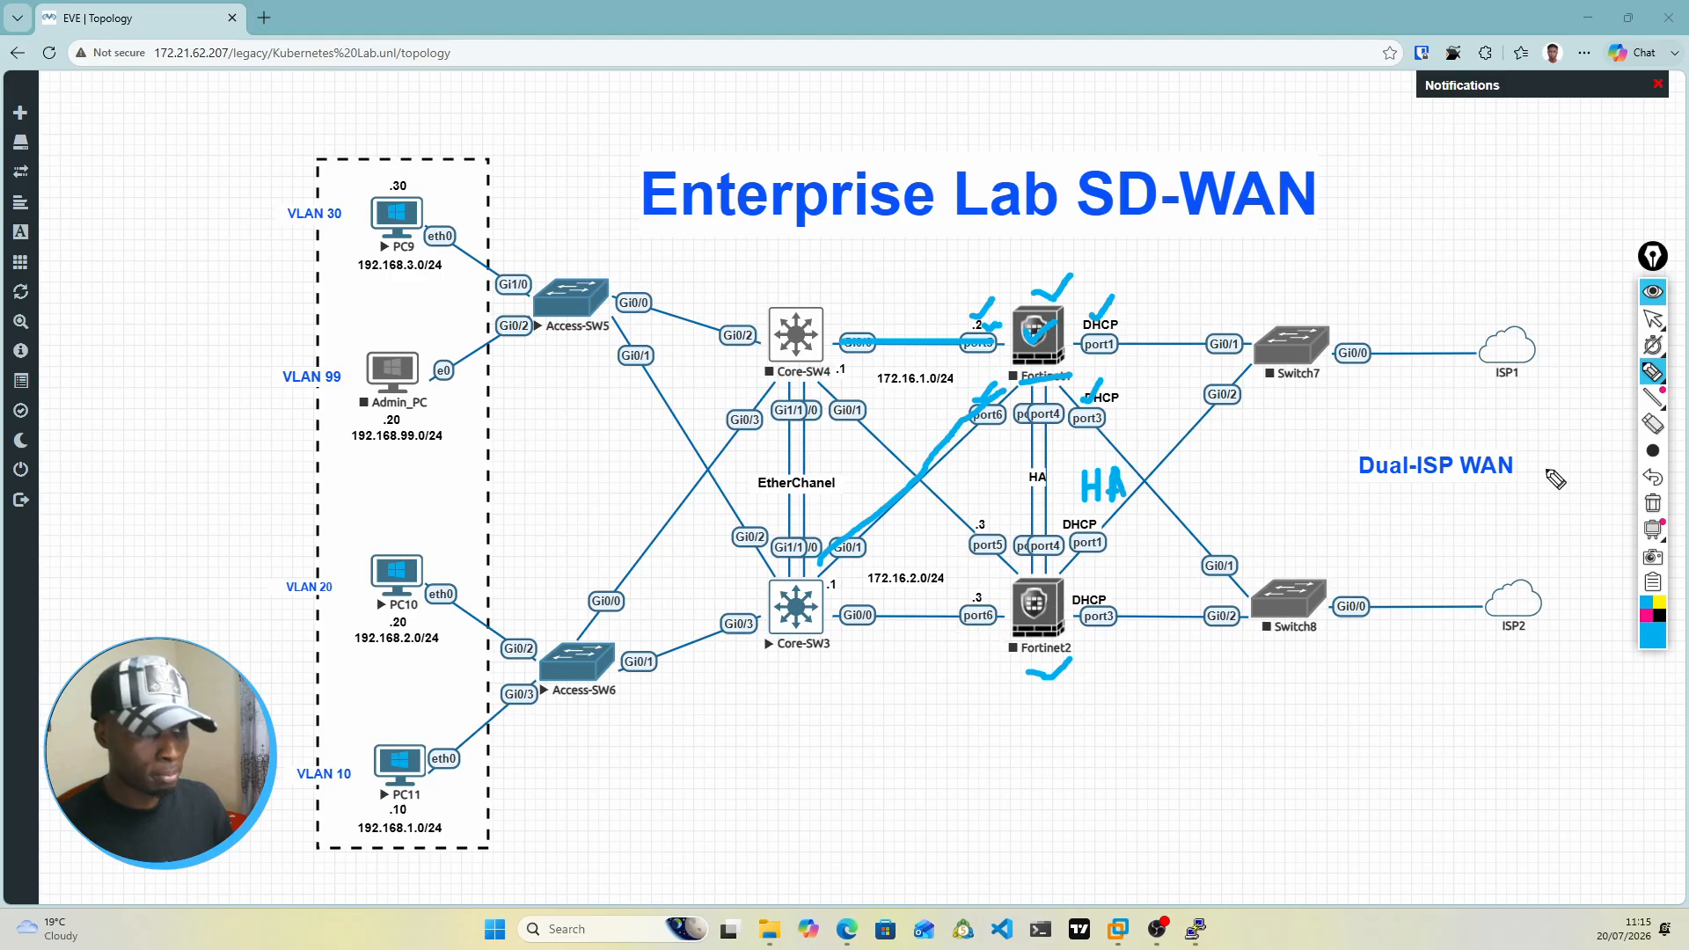
pyautogui.click(1653, 503)
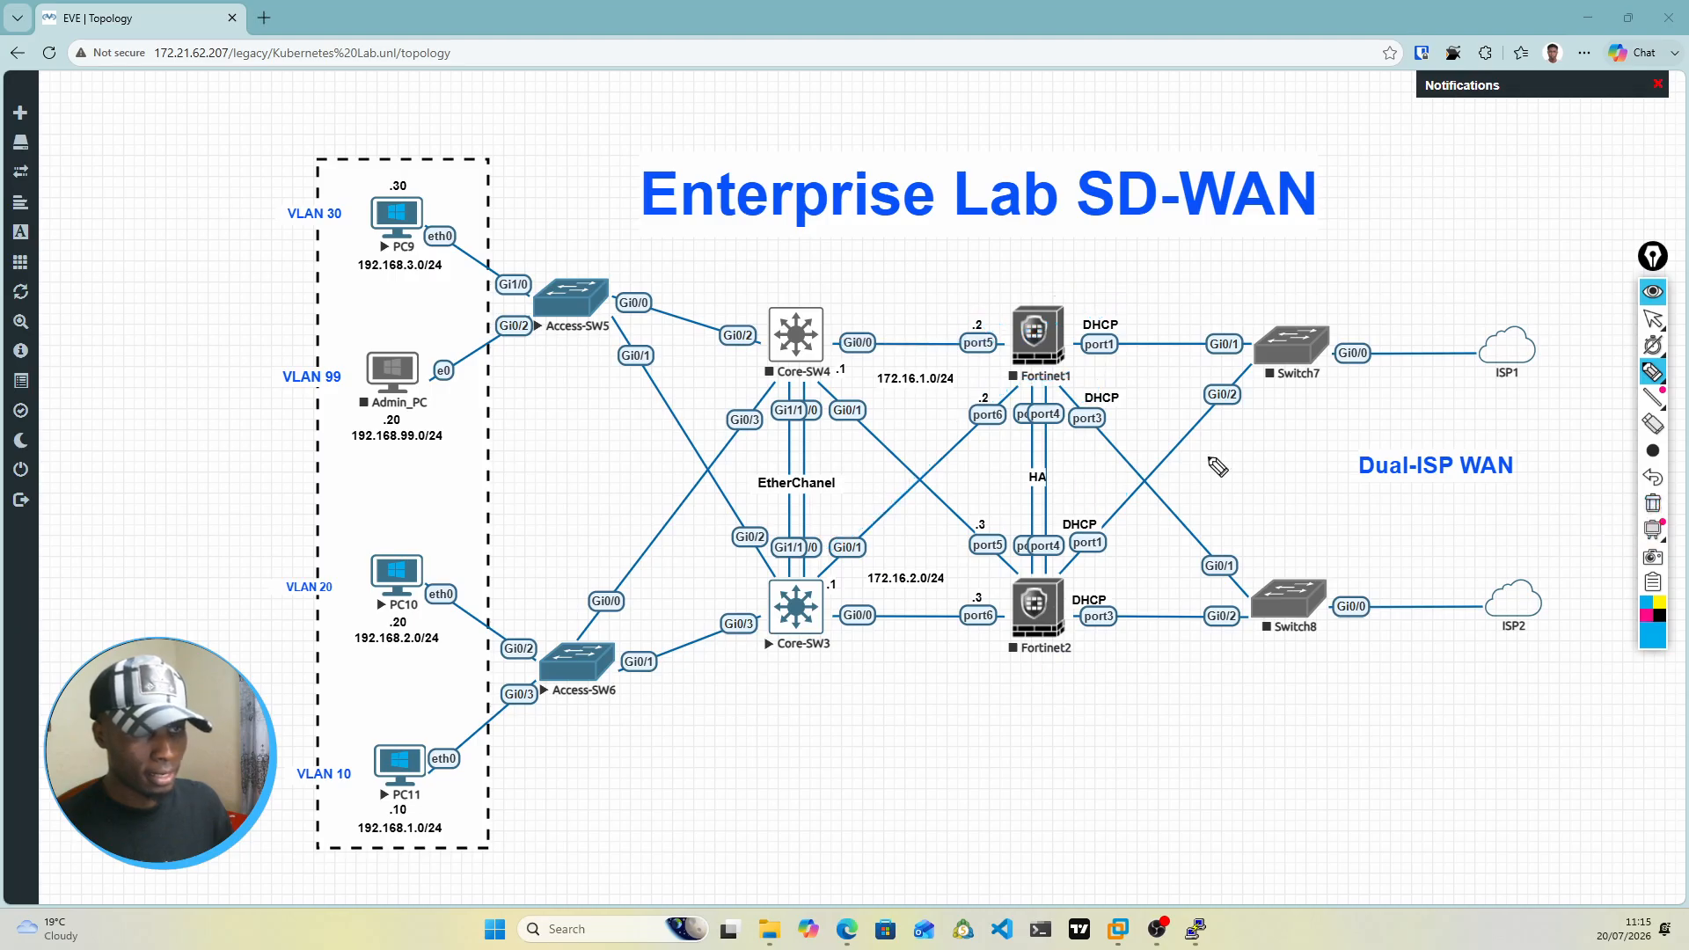
# Step: Mark port5 and port6 on both Fortinet1 and Fortinet2 with pen ticks, underlining the port5 labels
pyautogui.moveTo(963, 354); pyautogui.dragTo(993, 353)
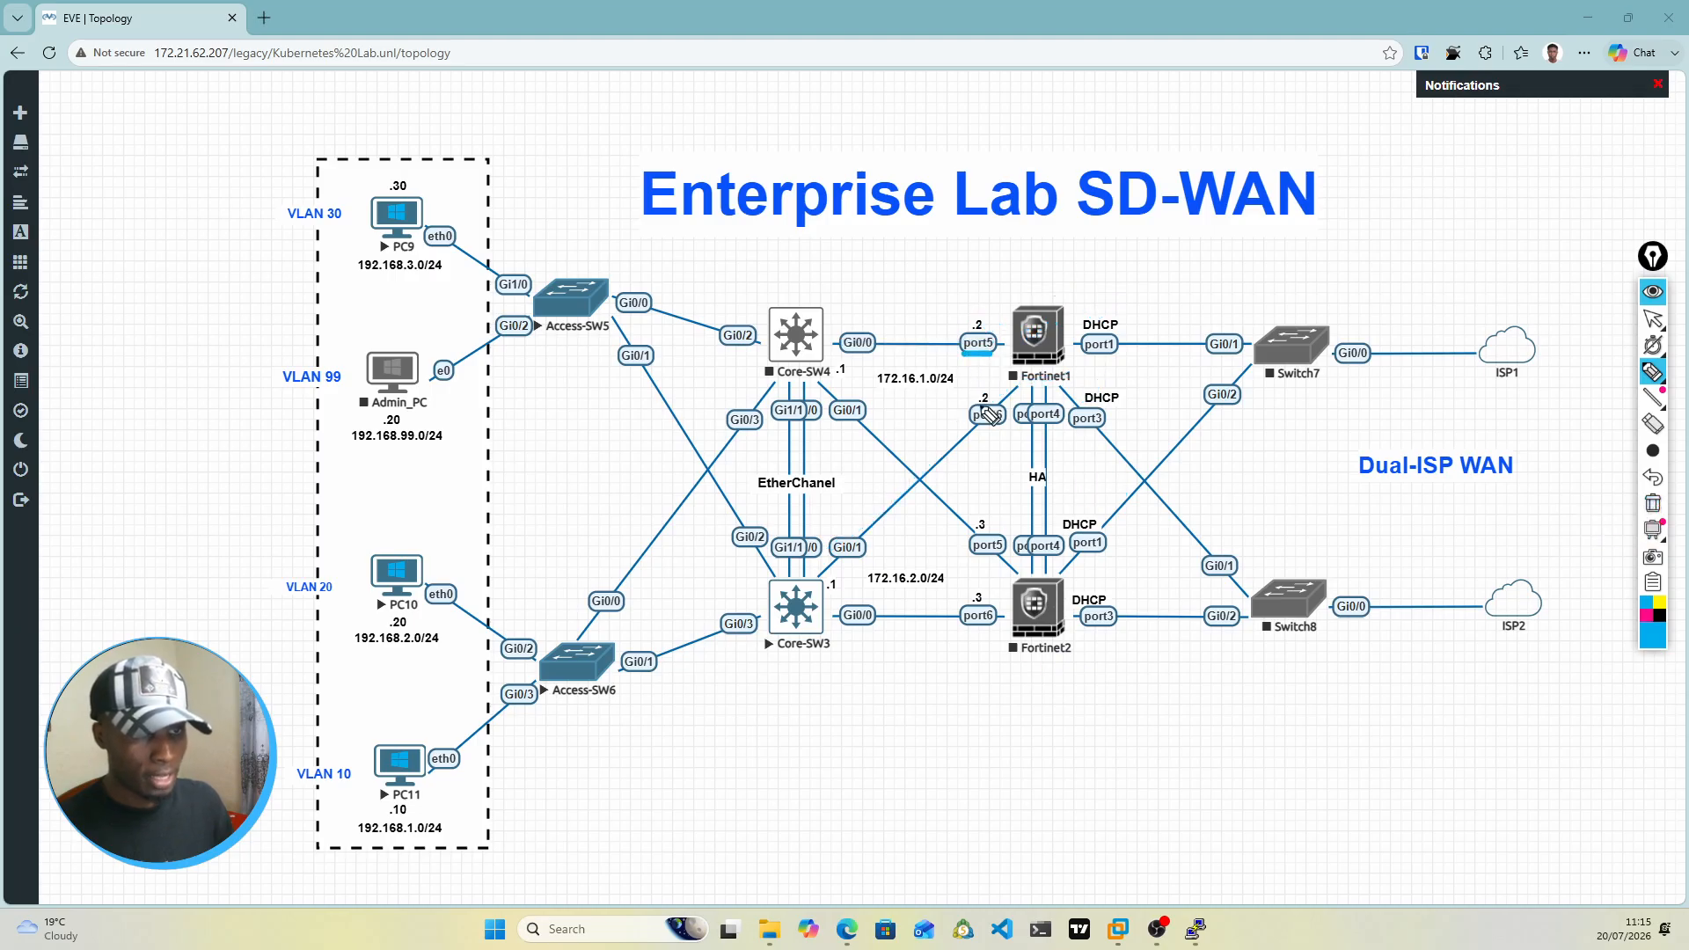
pyautogui.moveTo(988, 558); pyautogui.dragTo(1009, 557)
pyautogui.moveTo(965, 315)
pyautogui.mouseDown()
pyautogui.moveTo(979, 328)
pyautogui.moveTo(999, 302)
pyautogui.mouseUp()
pyautogui.moveTo(979, 525); pyautogui.dragTo(1005, 513)
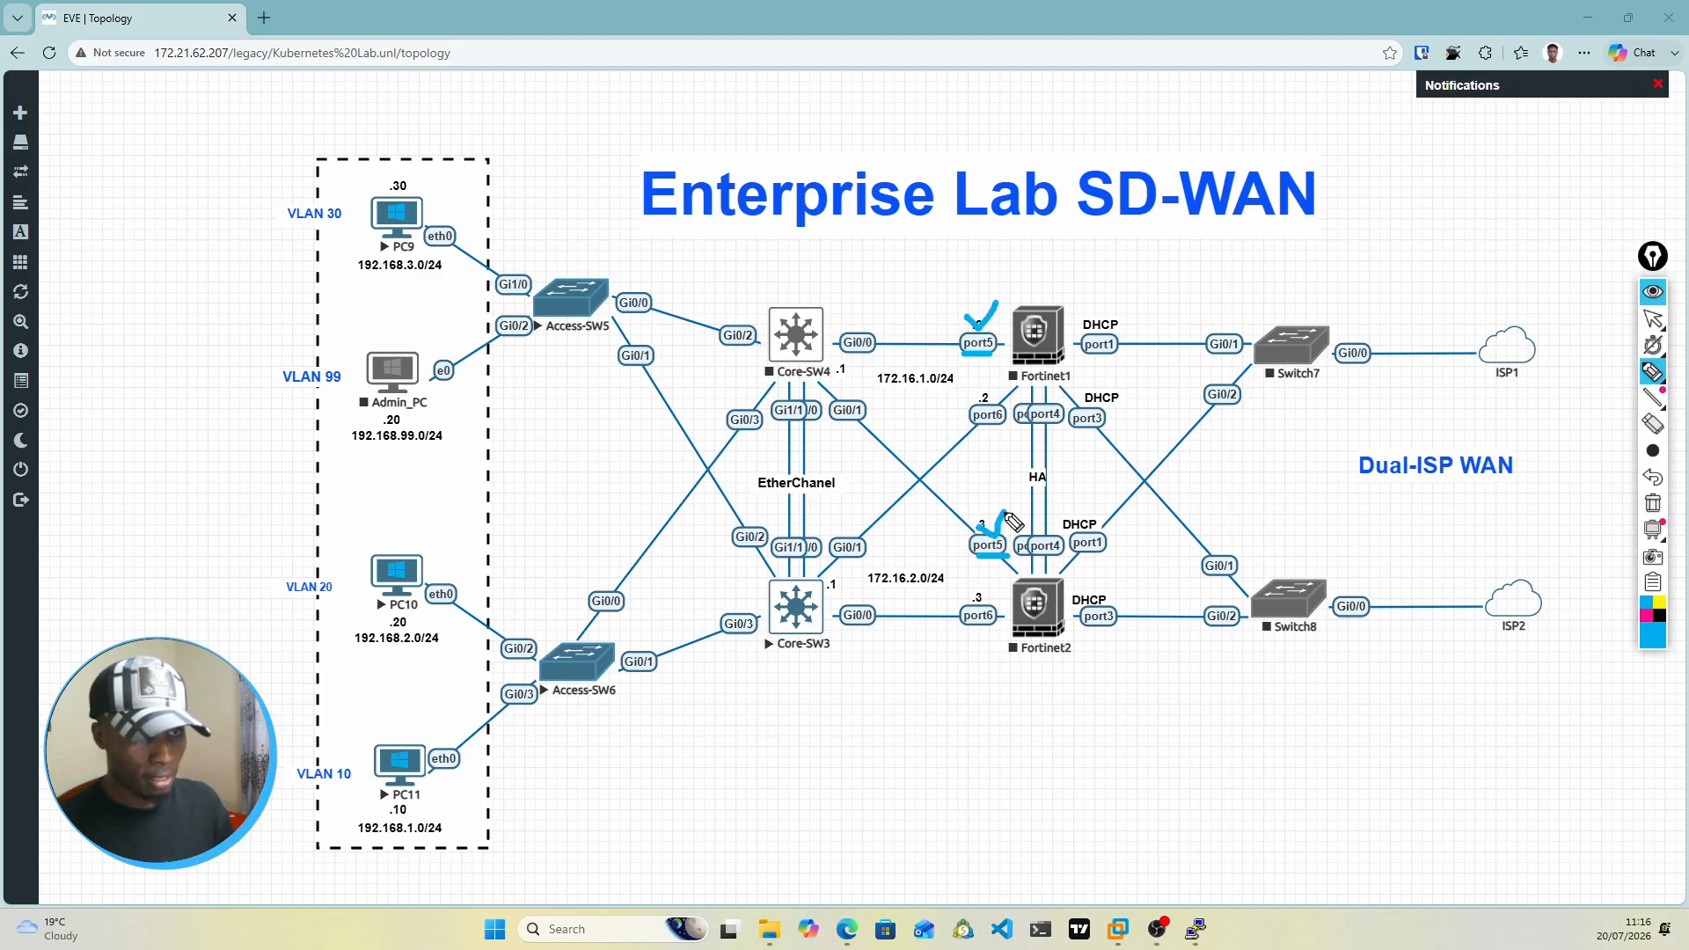
pyautogui.moveTo(978, 404); pyautogui.dragTo(1009, 393)
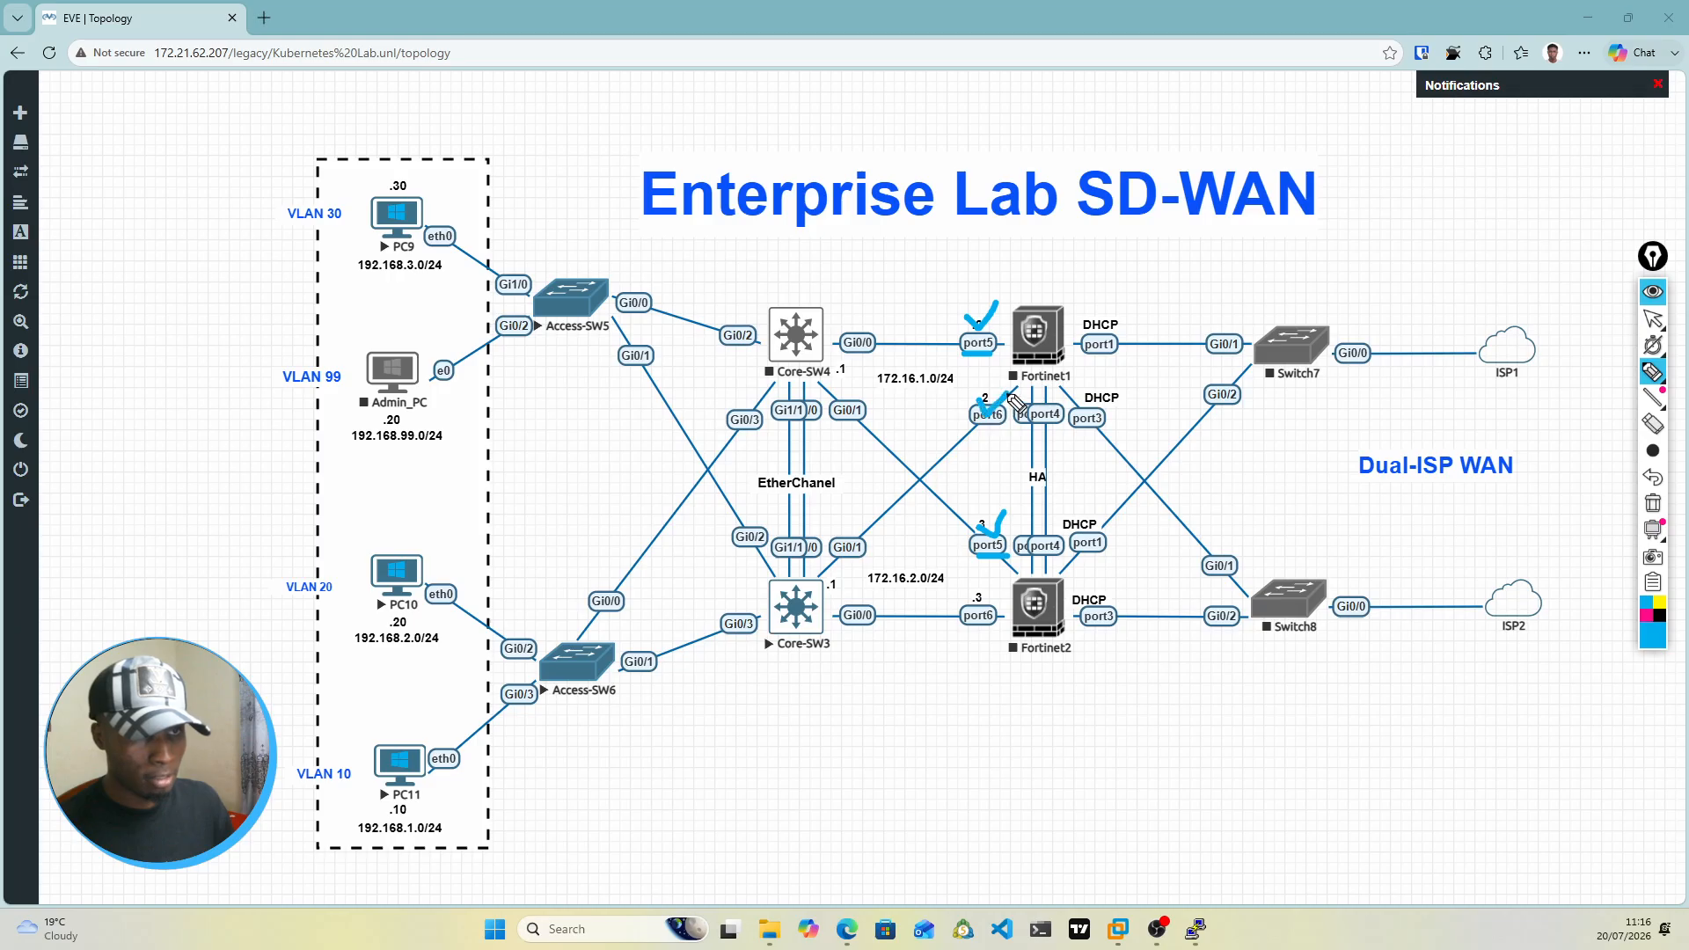
pyautogui.moveTo(969, 604); pyautogui.dragTo(994, 601)
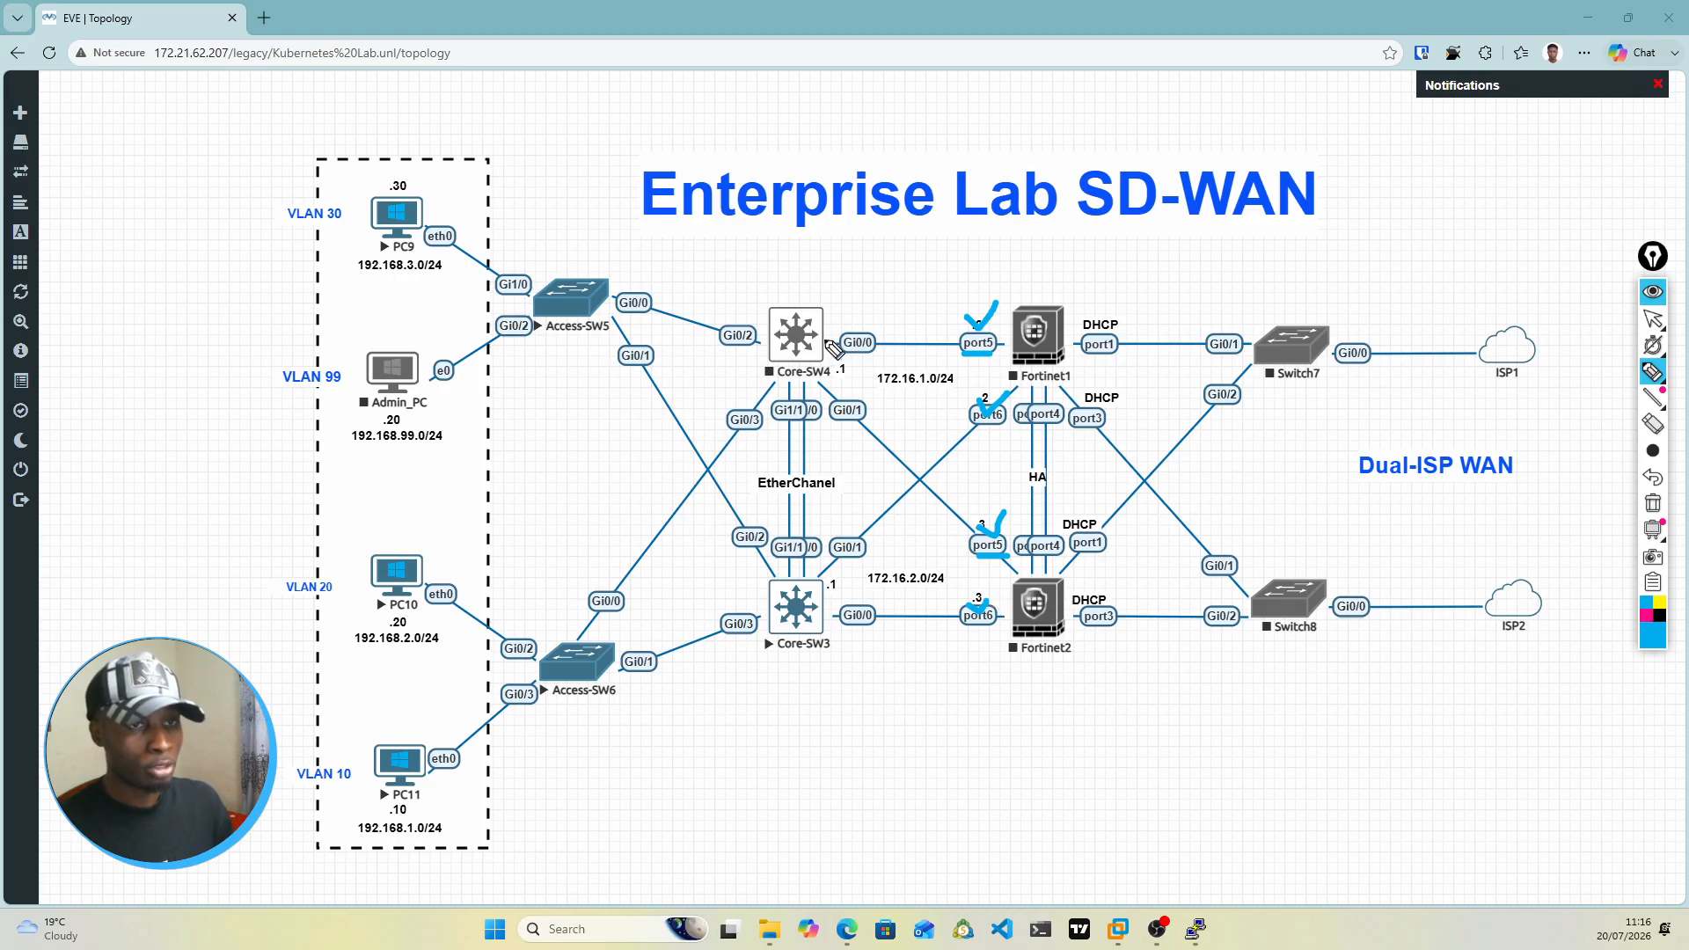
# Step: Trace the links from Core-SW4 and Core-SW3 to both firewalls, circling the switch ends and underlining the 172.16.1.0/24 and 172.16.2.0/24 subnets
pyautogui.moveTo(824, 340); pyautogui.dragTo(1001, 354)
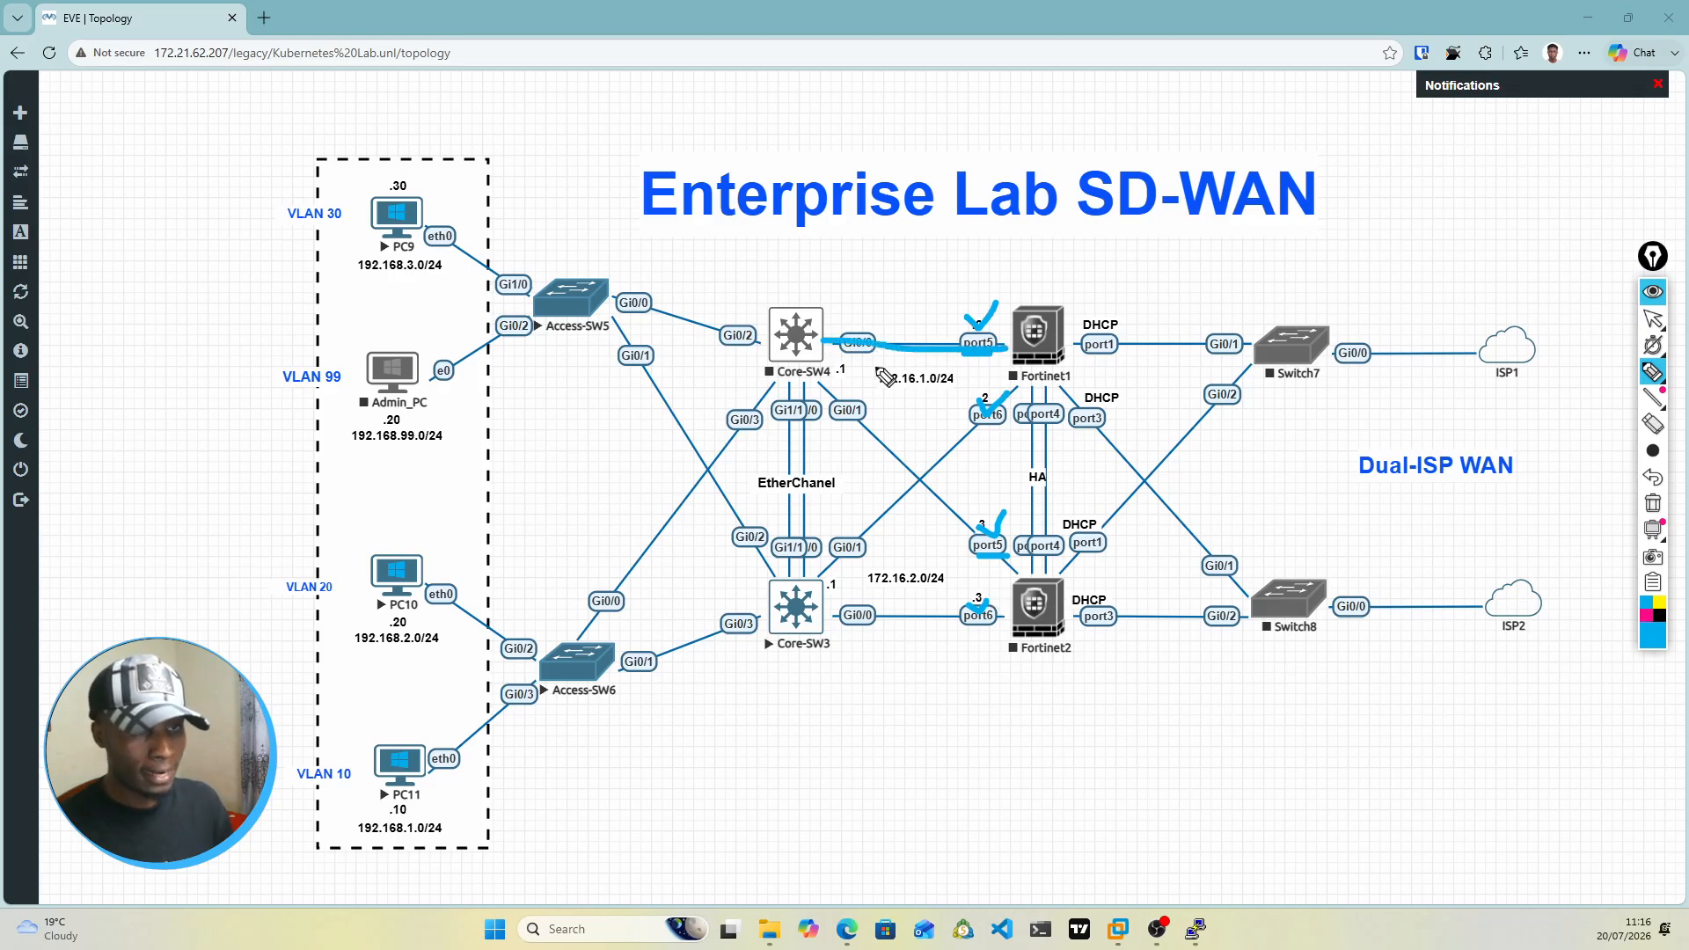
pyautogui.moveTo(818, 377); pyautogui.dragTo(1020, 586)
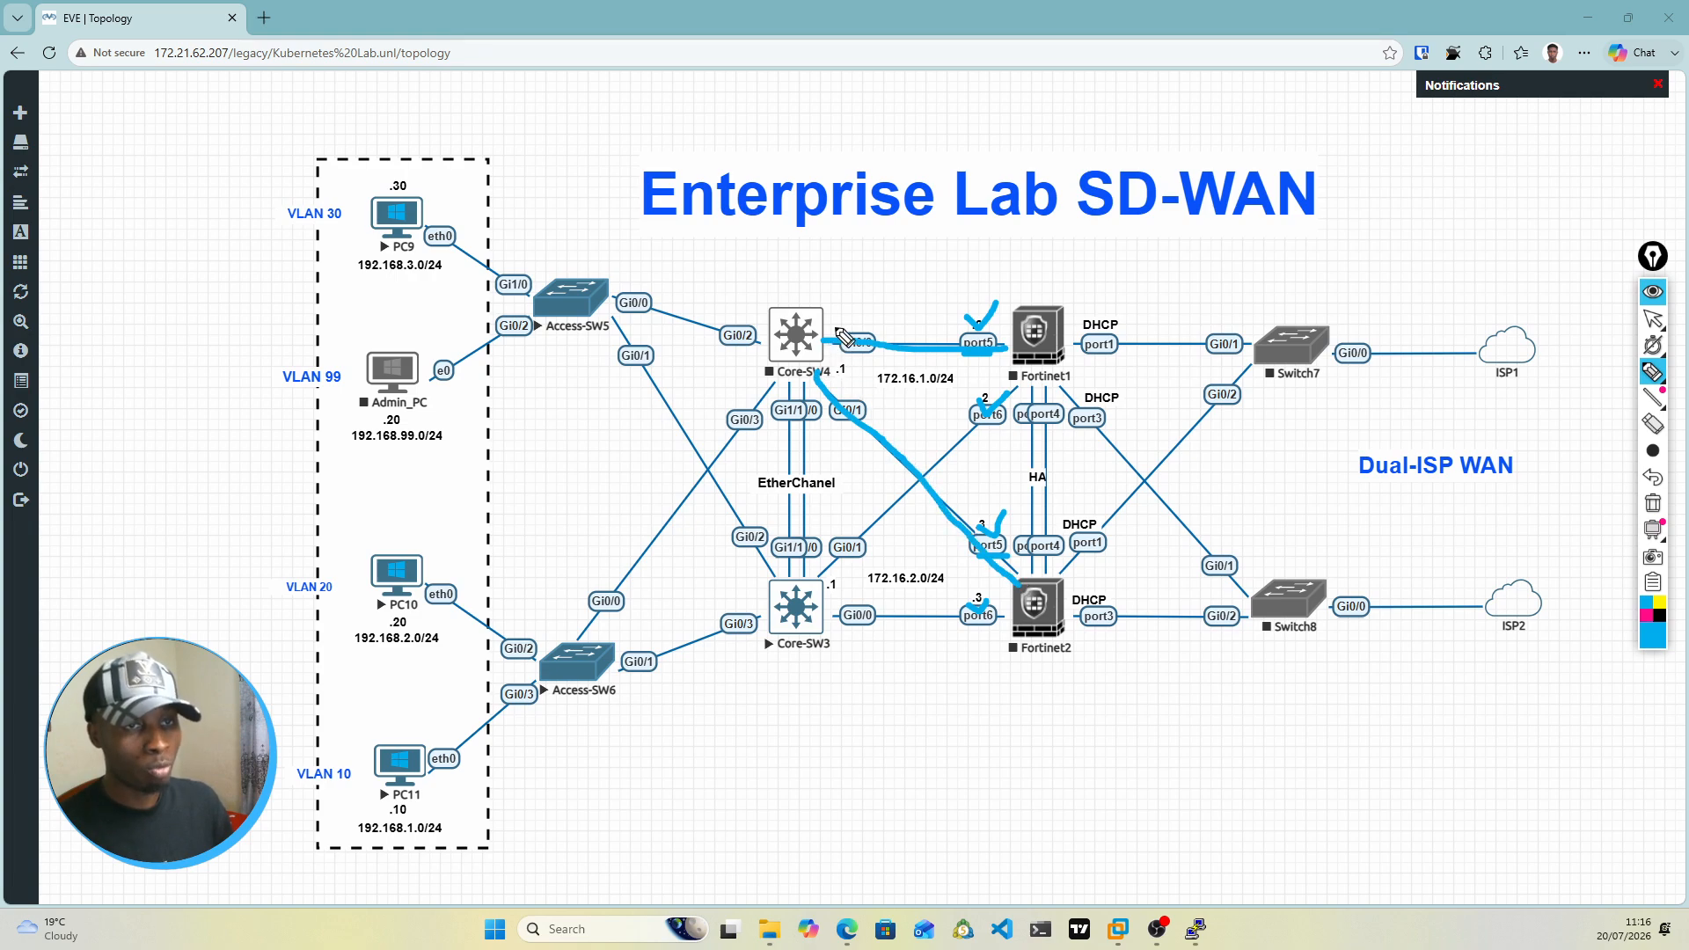
pyautogui.moveTo(838, 328)
pyautogui.mouseDown()
pyautogui.moveTo(811, 365)
pyautogui.moveTo(834, 390)
pyautogui.moveTo(845, 336)
pyautogui.mouseUp()
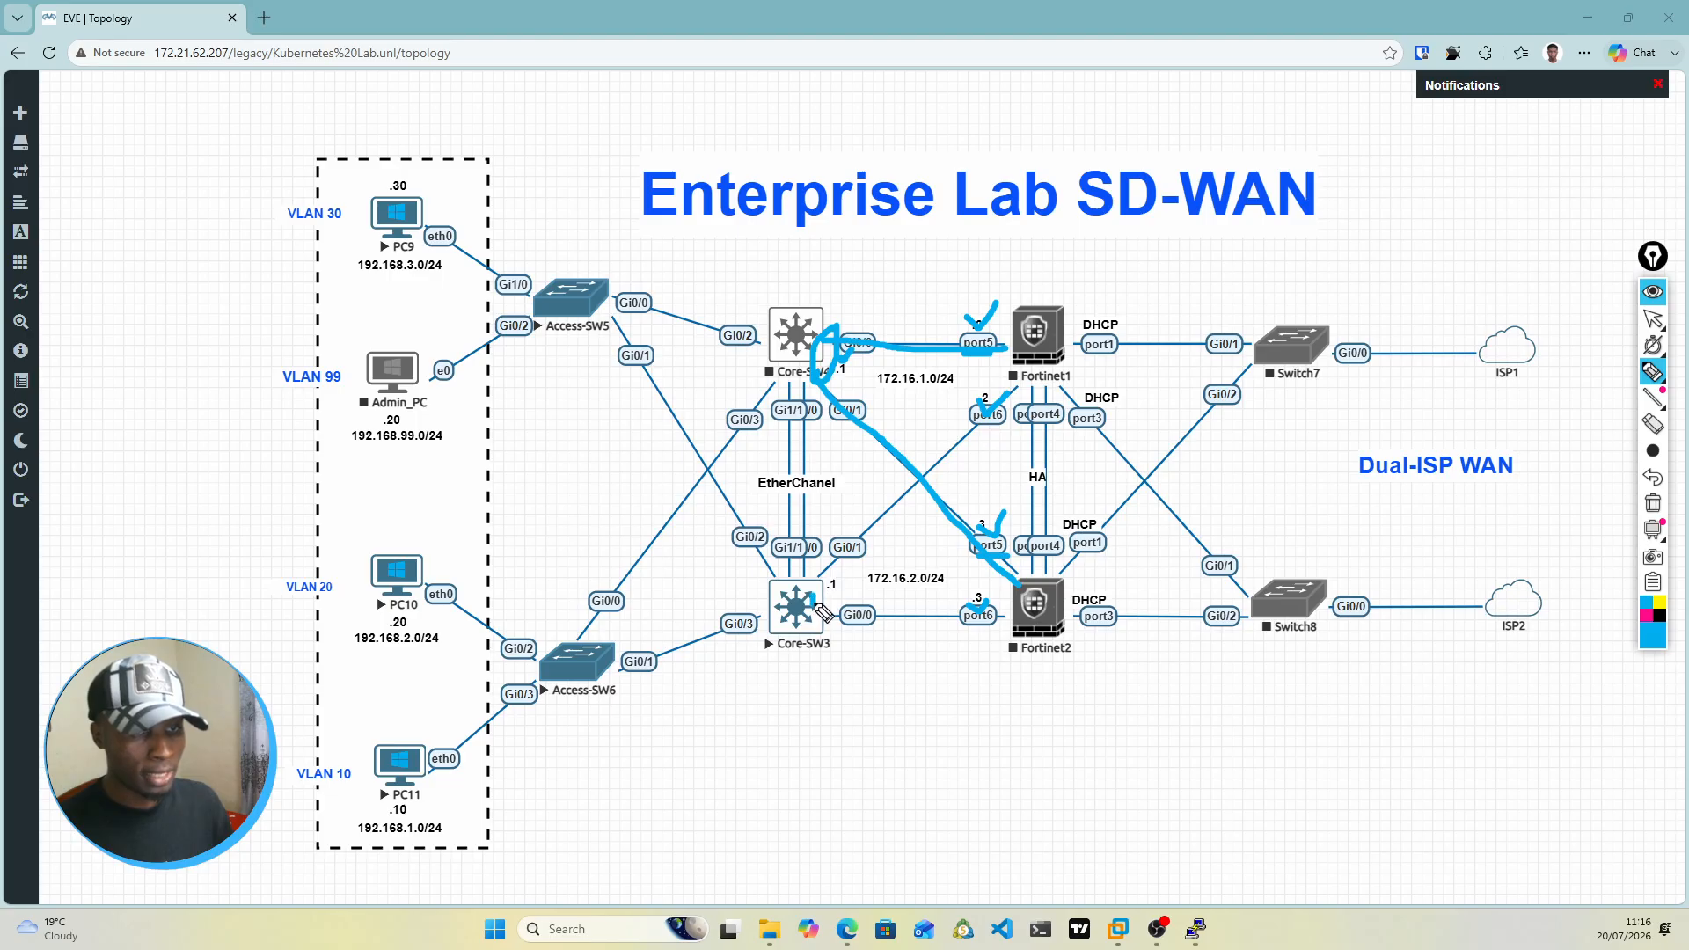
pyautogui.moveTo(831, 574)
pyautogui.mouseDown()
pyautogui.moveTo(819, 612)
pyautogui.moveTo(834, 584)
pyautogui.moveTo(843, 607)
pyautogui.moveTo(938, 587)
pyautogui.mouseUp()
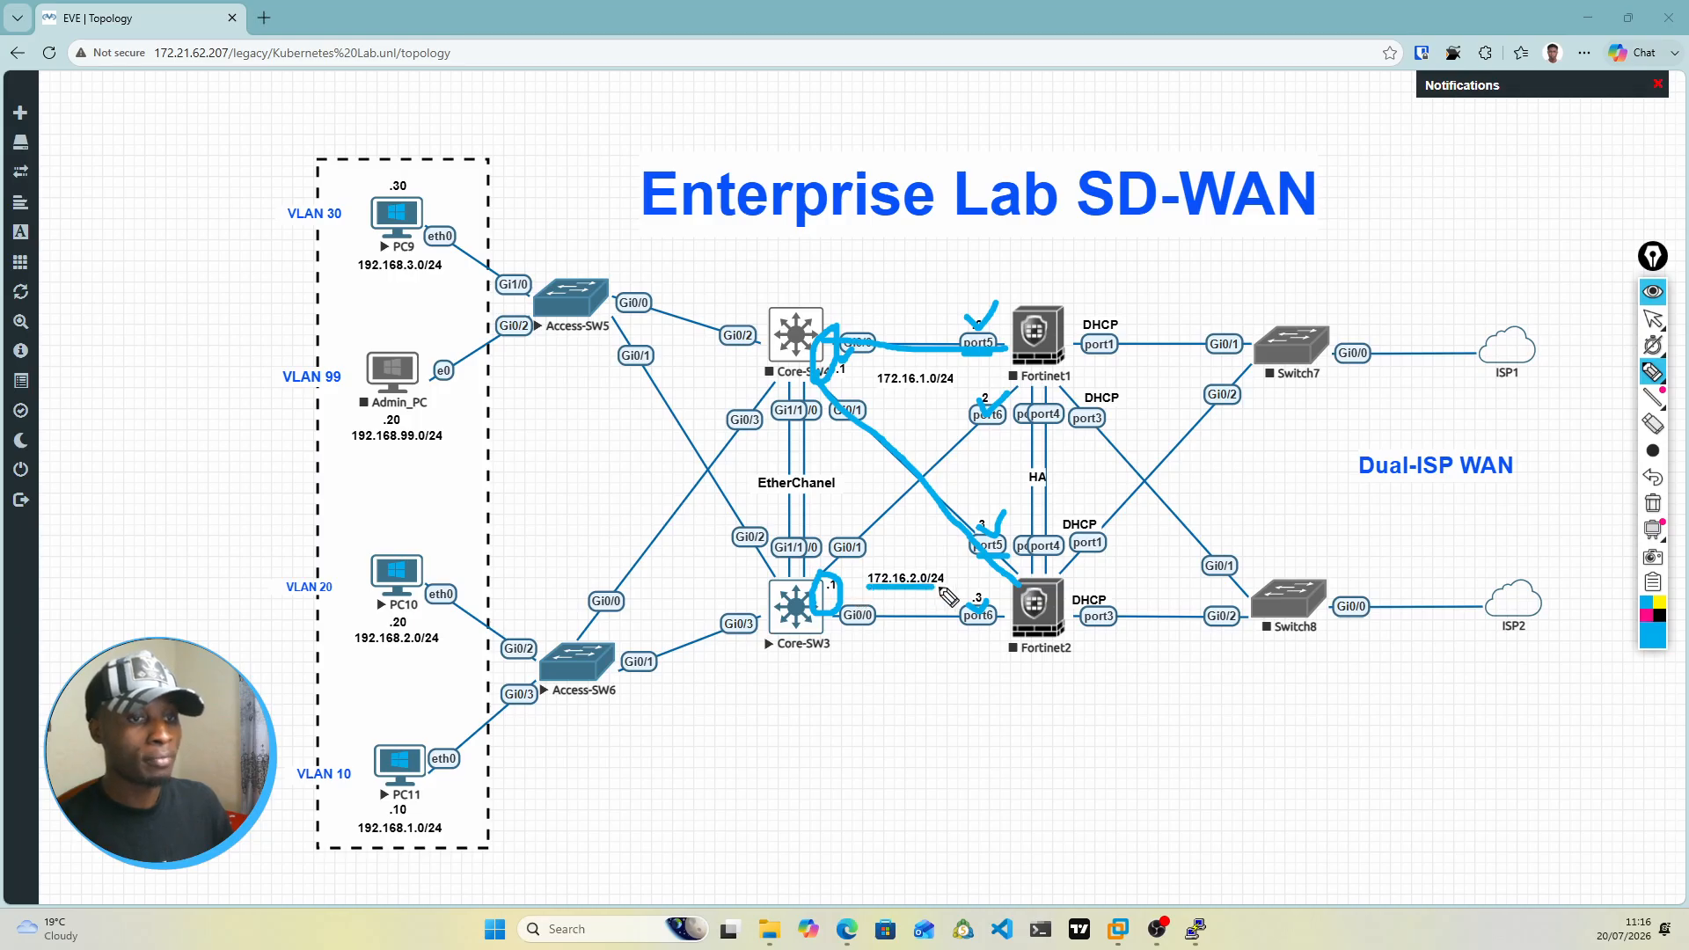
pyautogui.moveTo(878, 392)
pyautogui.mouseDown()
pyautogui.moveTo(966, 393)
pyautogui.moveTo(965, 440)
pyautogui.moveTo(852, 533)
pyautogui.mouseUp()
pyautogui.moveTo(836, 620); pyautogui.dragTo(1003, 626)
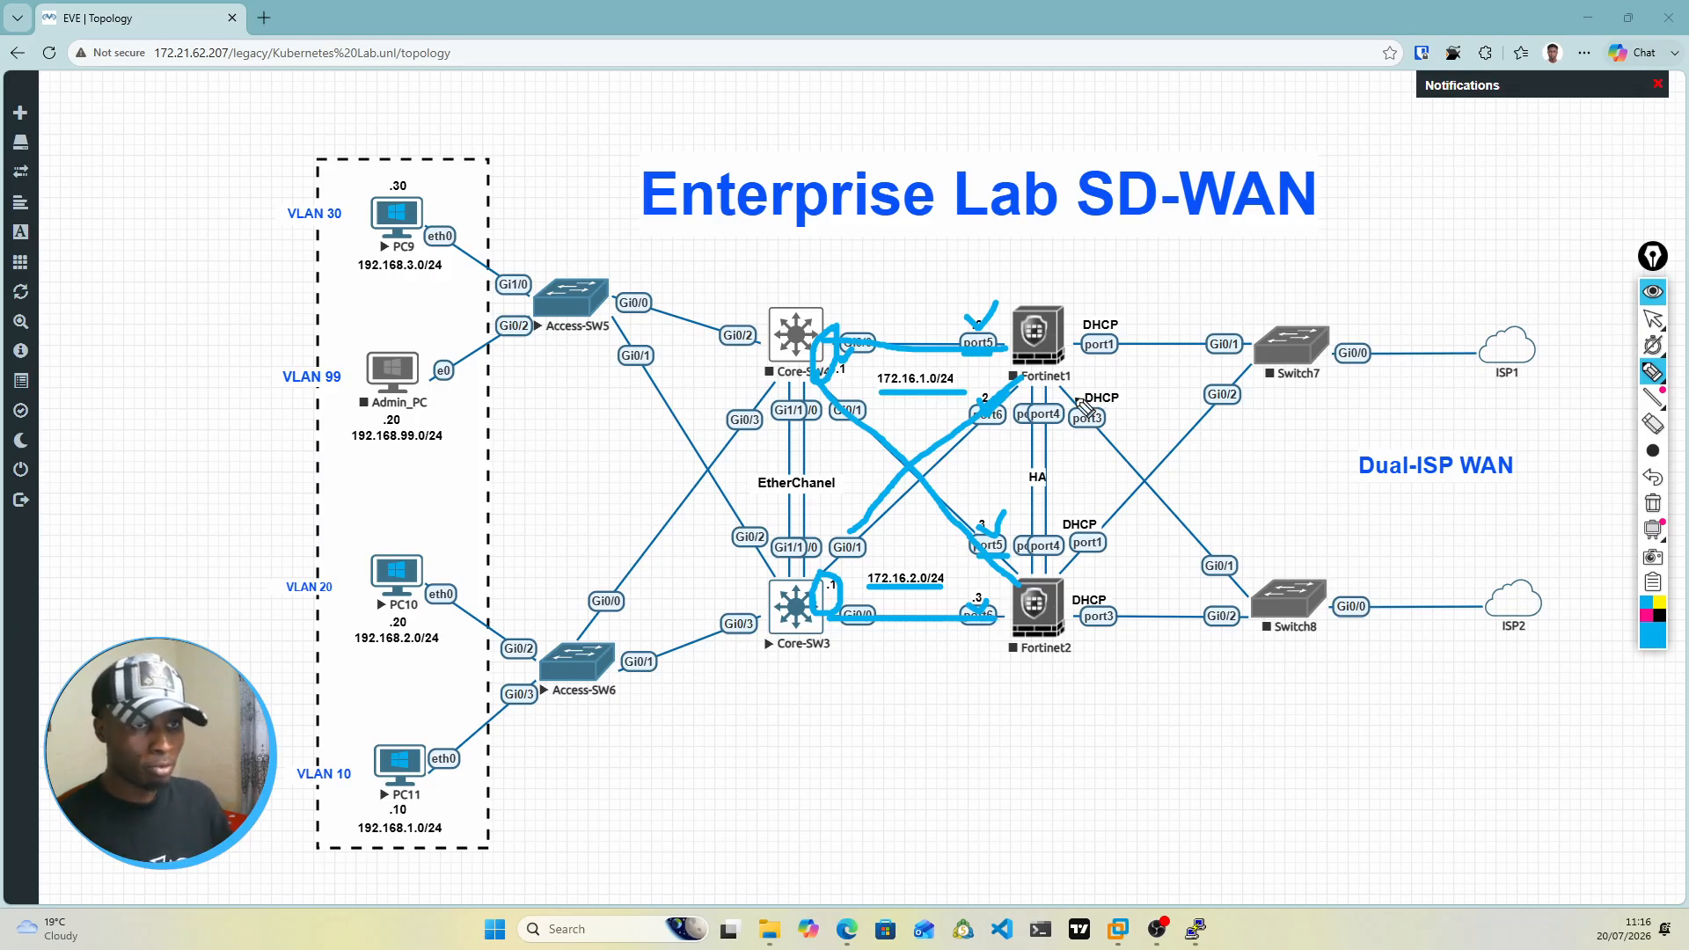
# Step: Erase the pen annotations from the topology
pyautogui.click(1654, 425)
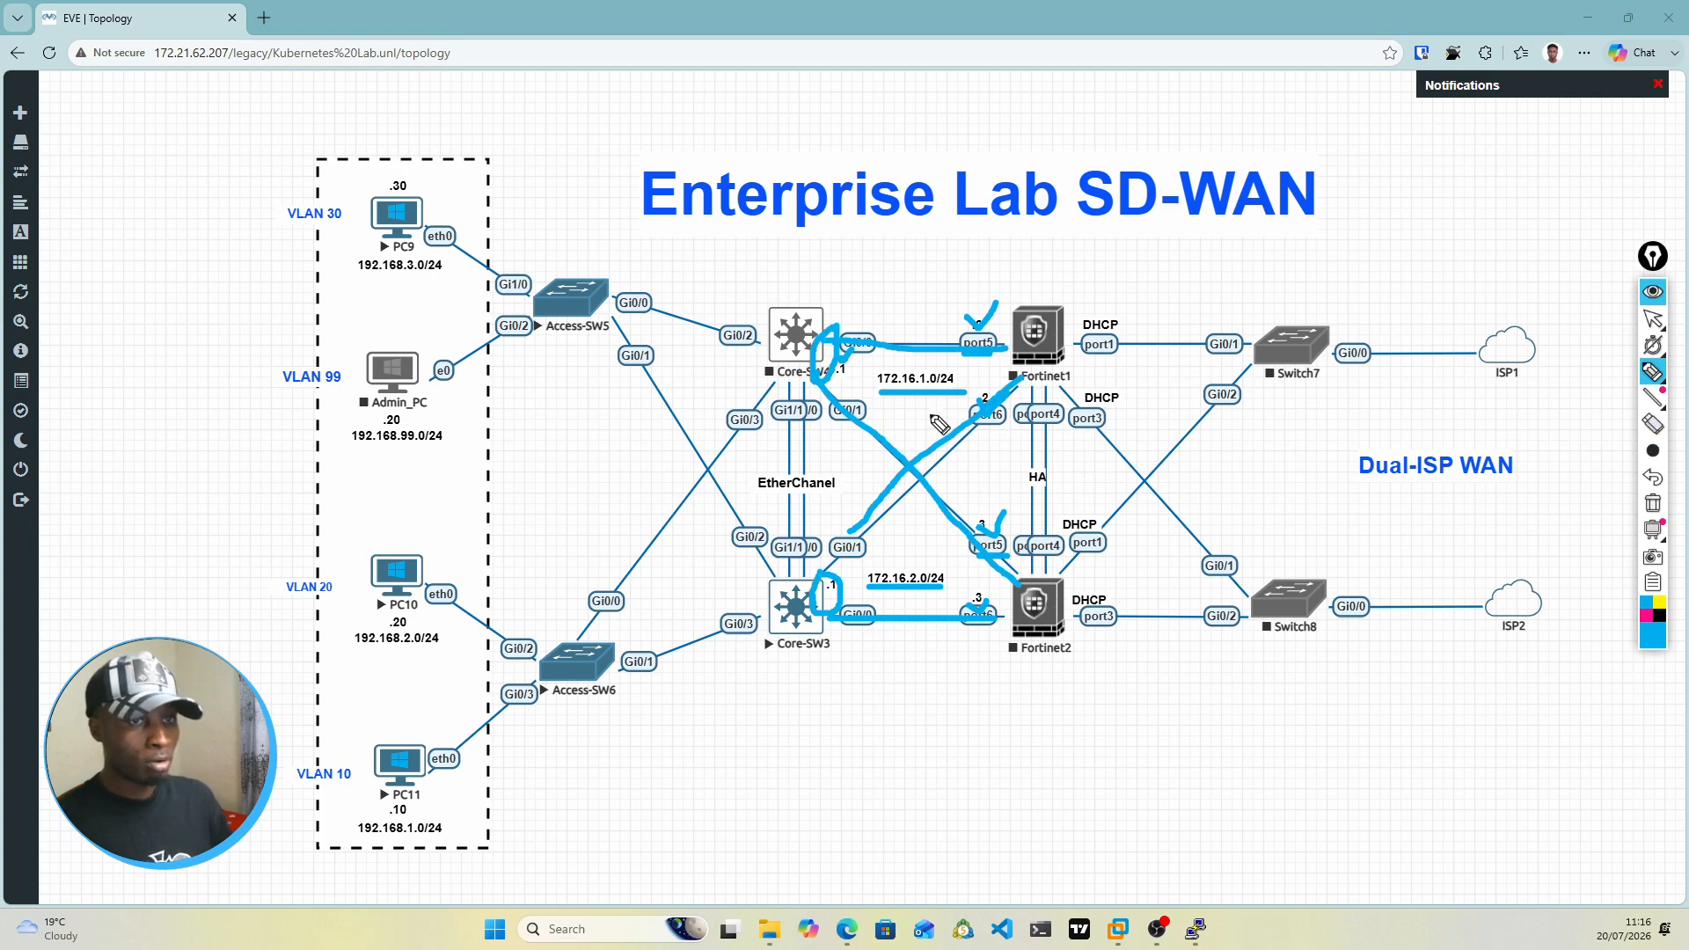
pyautogui.click(1654, 426)
pyautogui.moveTo(970, 479)
pyautogui.mouseDown()
pyautogui.moveTo(994, 563)
pyautogui.moveTo(950, 352)
pyautogui.moveTo(986, 396)
pyautogui.moveTo(850, 372)
pyautogui.moveTo(840, 602)
pyautogui.moveTo(933, 599)
pyautogui.moveTo(992, 533)
pyautogui.moveTo(814, 570)
pyautogui.mouseUp()
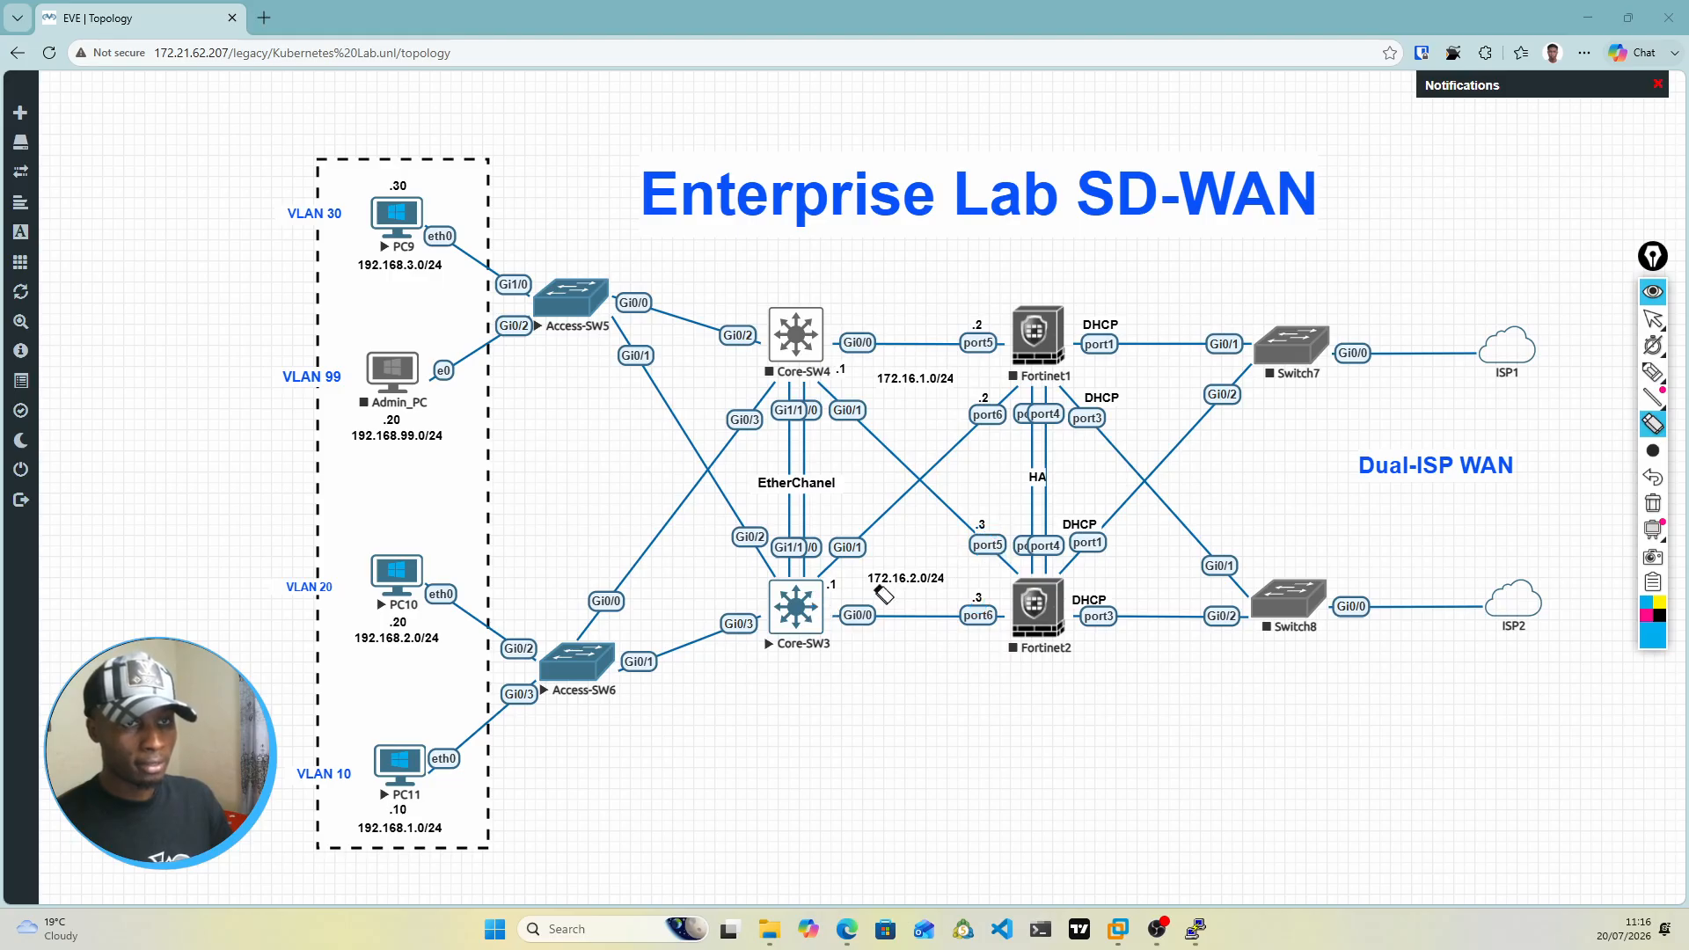
# Step: Start the Core-SW4 node and shift the 172.16.1.0/24 and 172.16.2.0/24 labels slightly down in the topology
pyautogui.click(1654, 319)
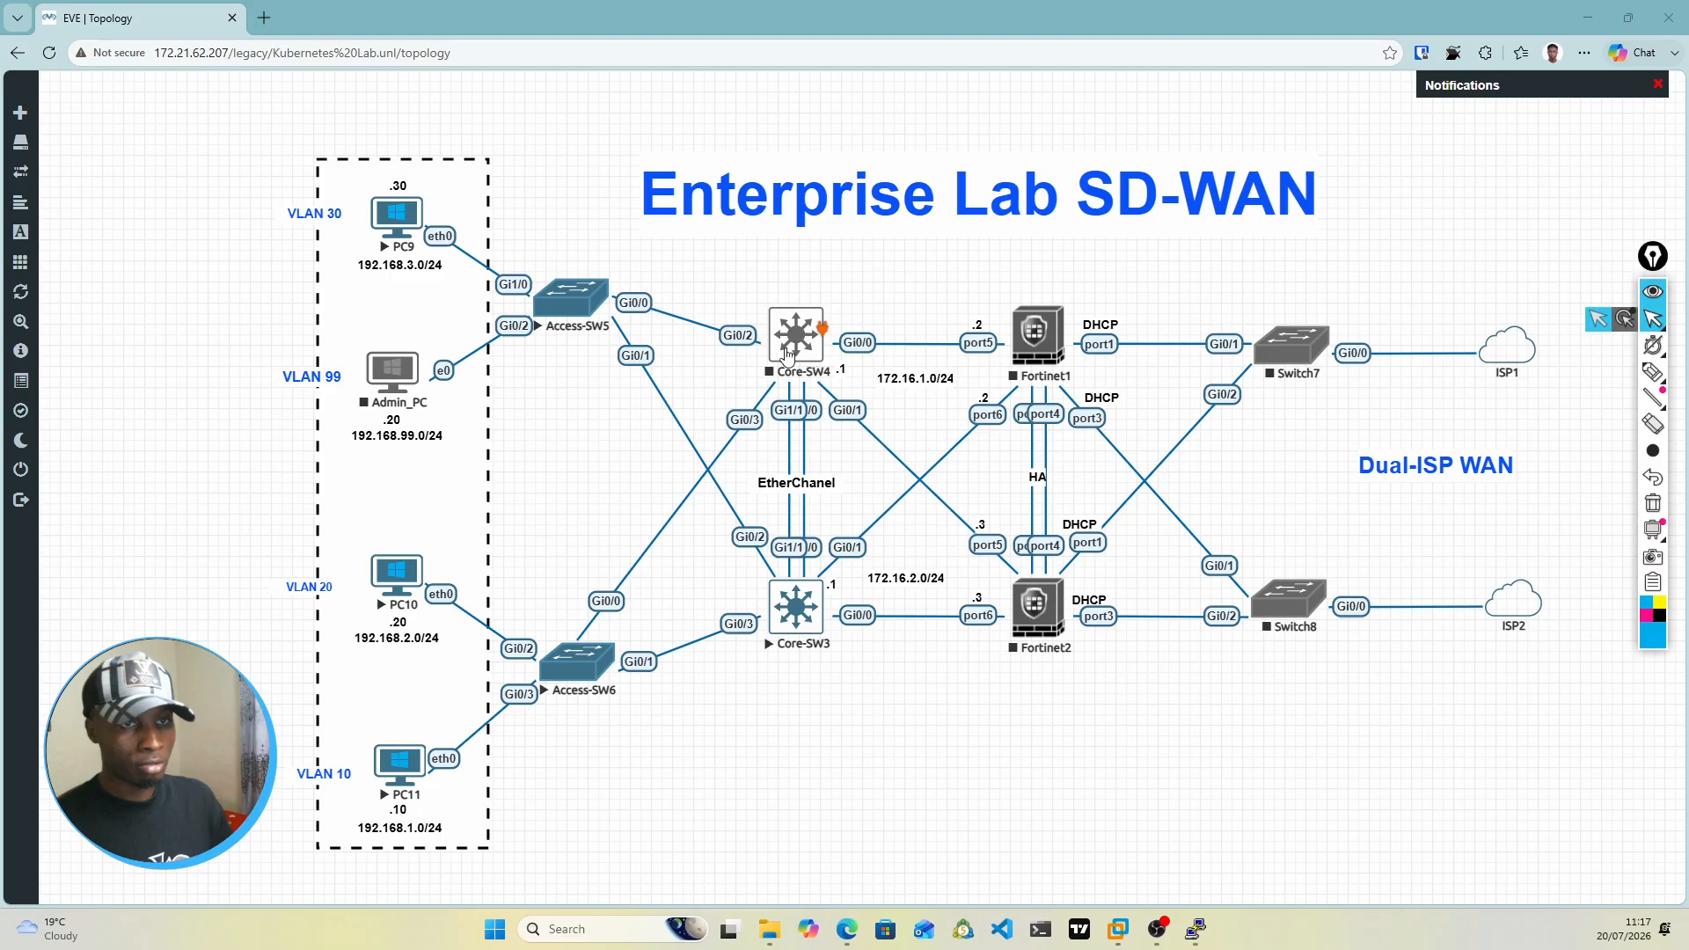
pyautogui.rightClick(799, 345)
pyautogui.click(834, 387)
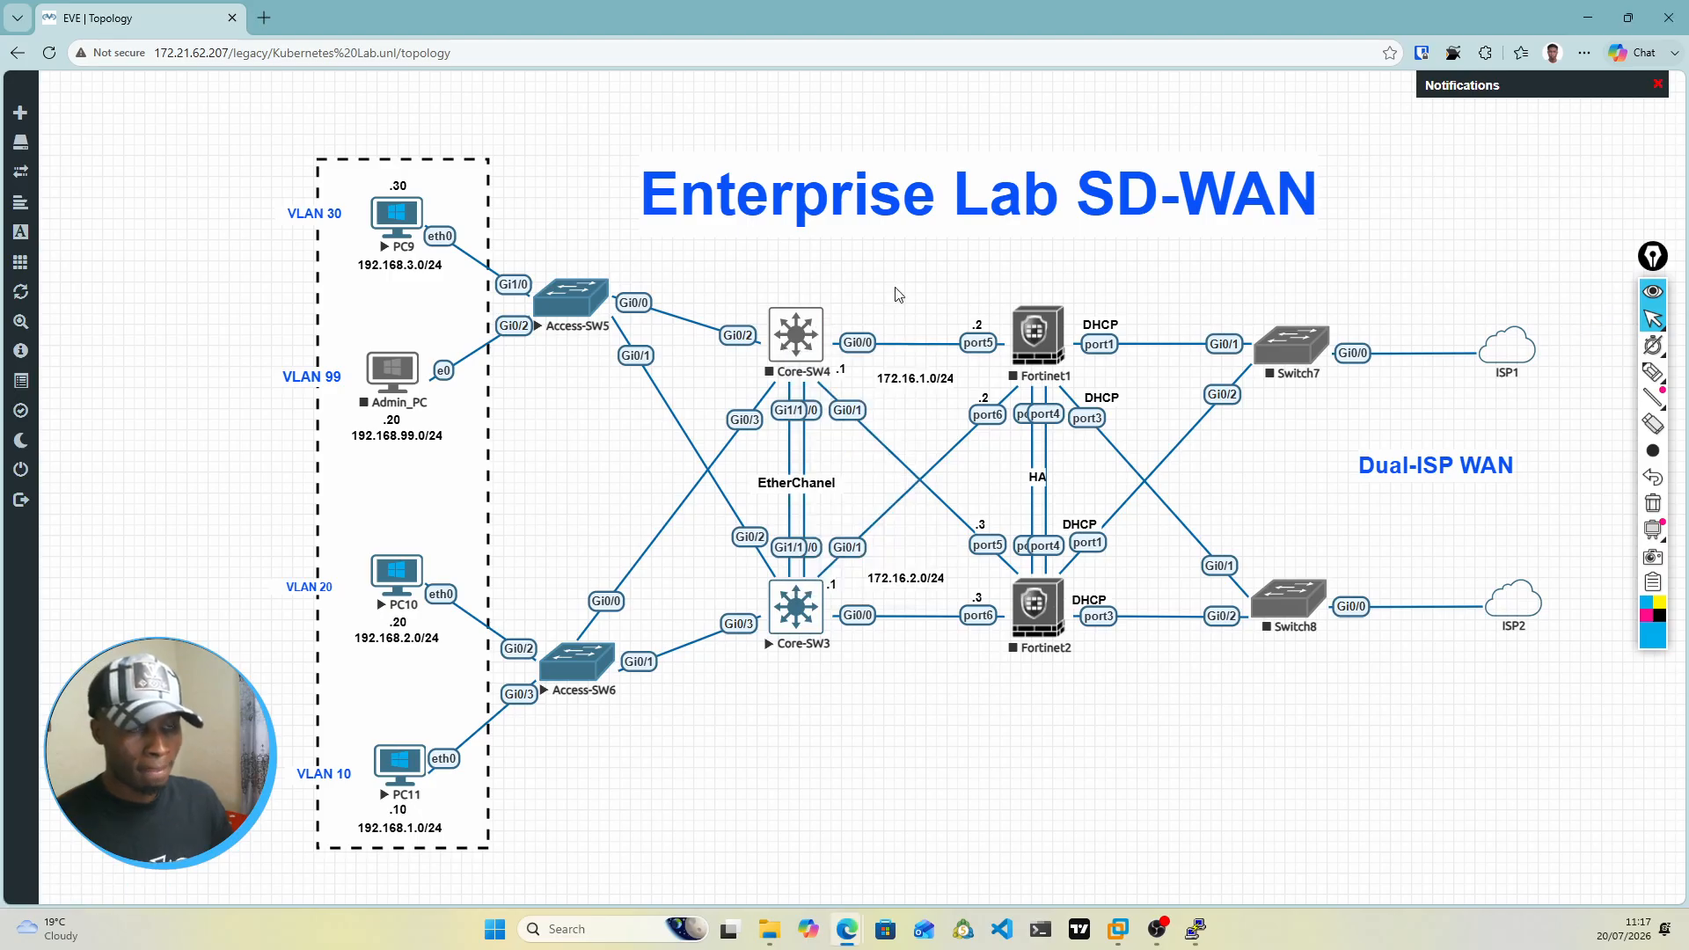
pyautogui.moveTo(910, 383); pyautogui.dragTo(910, 389)
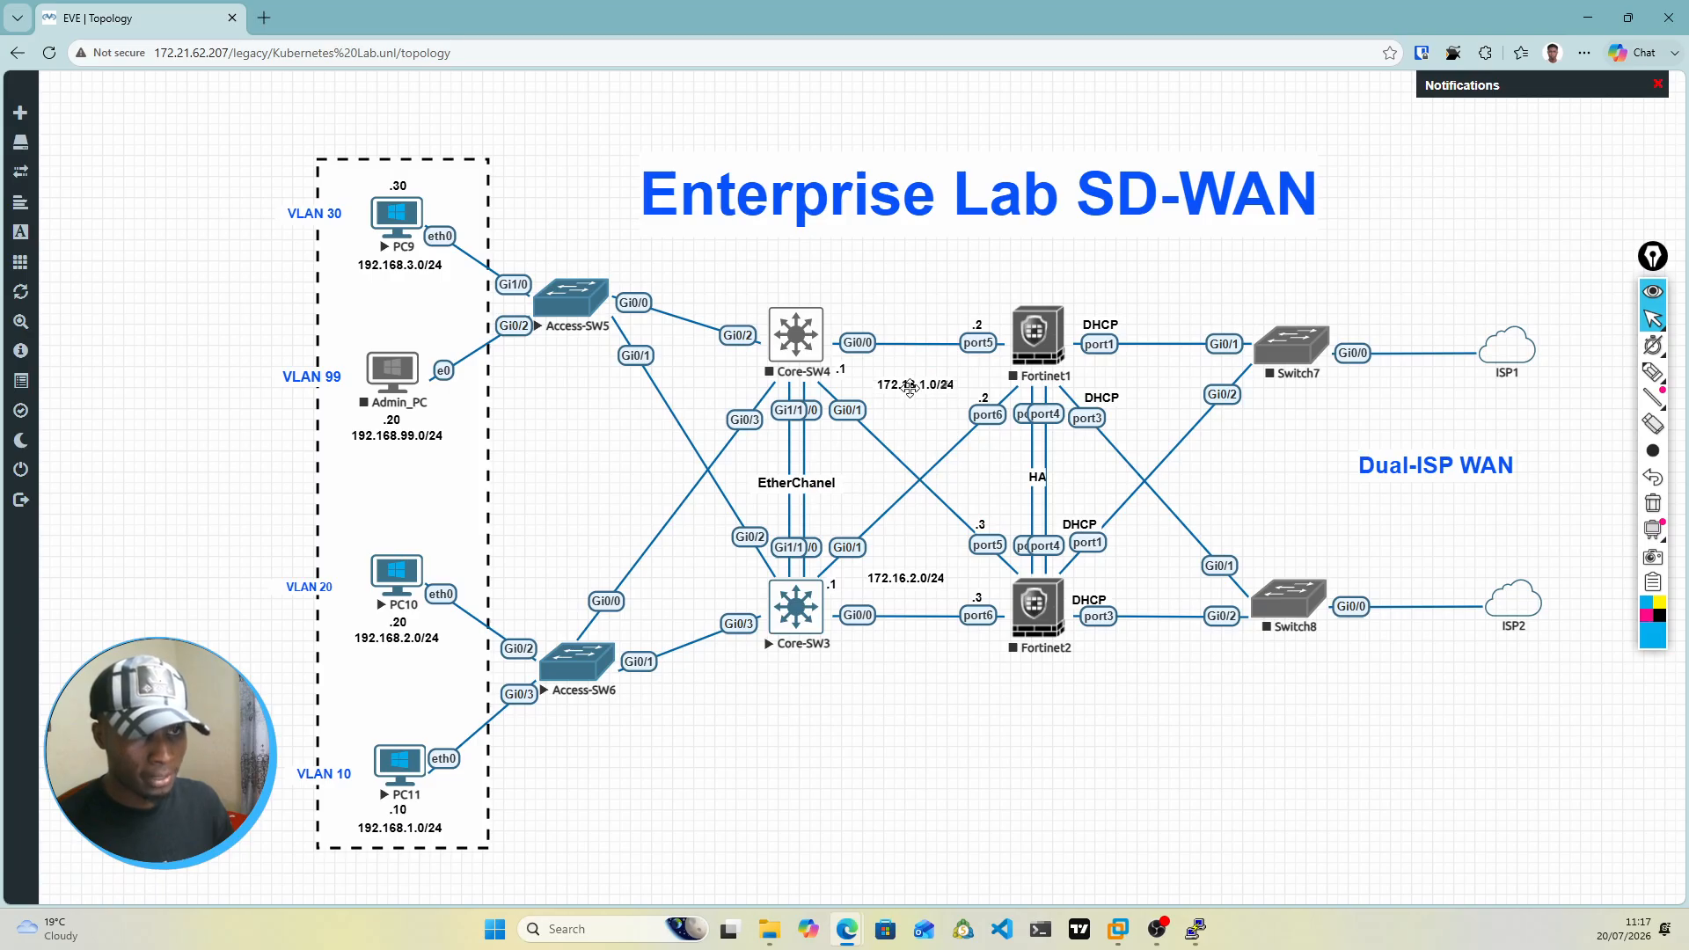
pyautogui.moveTo(902, 573); pyautogui.dragTo(905, 585)
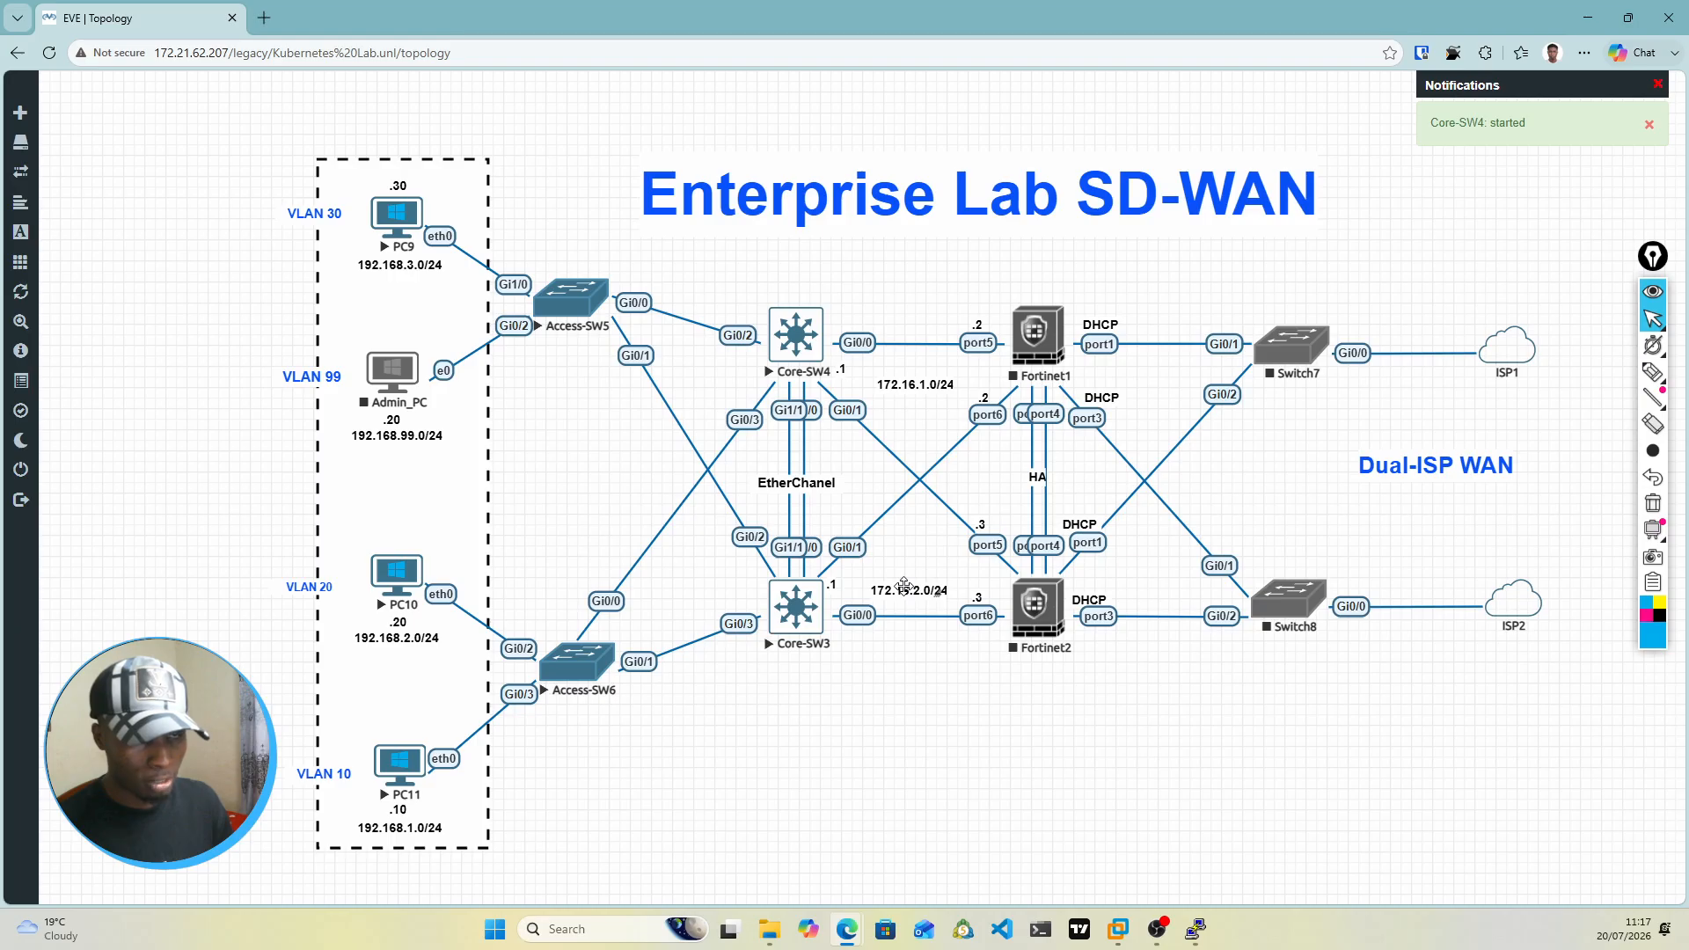
# Step: Open the Core-SW3 console in the Telnet client, realign the node in the topology, and bring the console window to the front
pyautogui.click(799, 619)
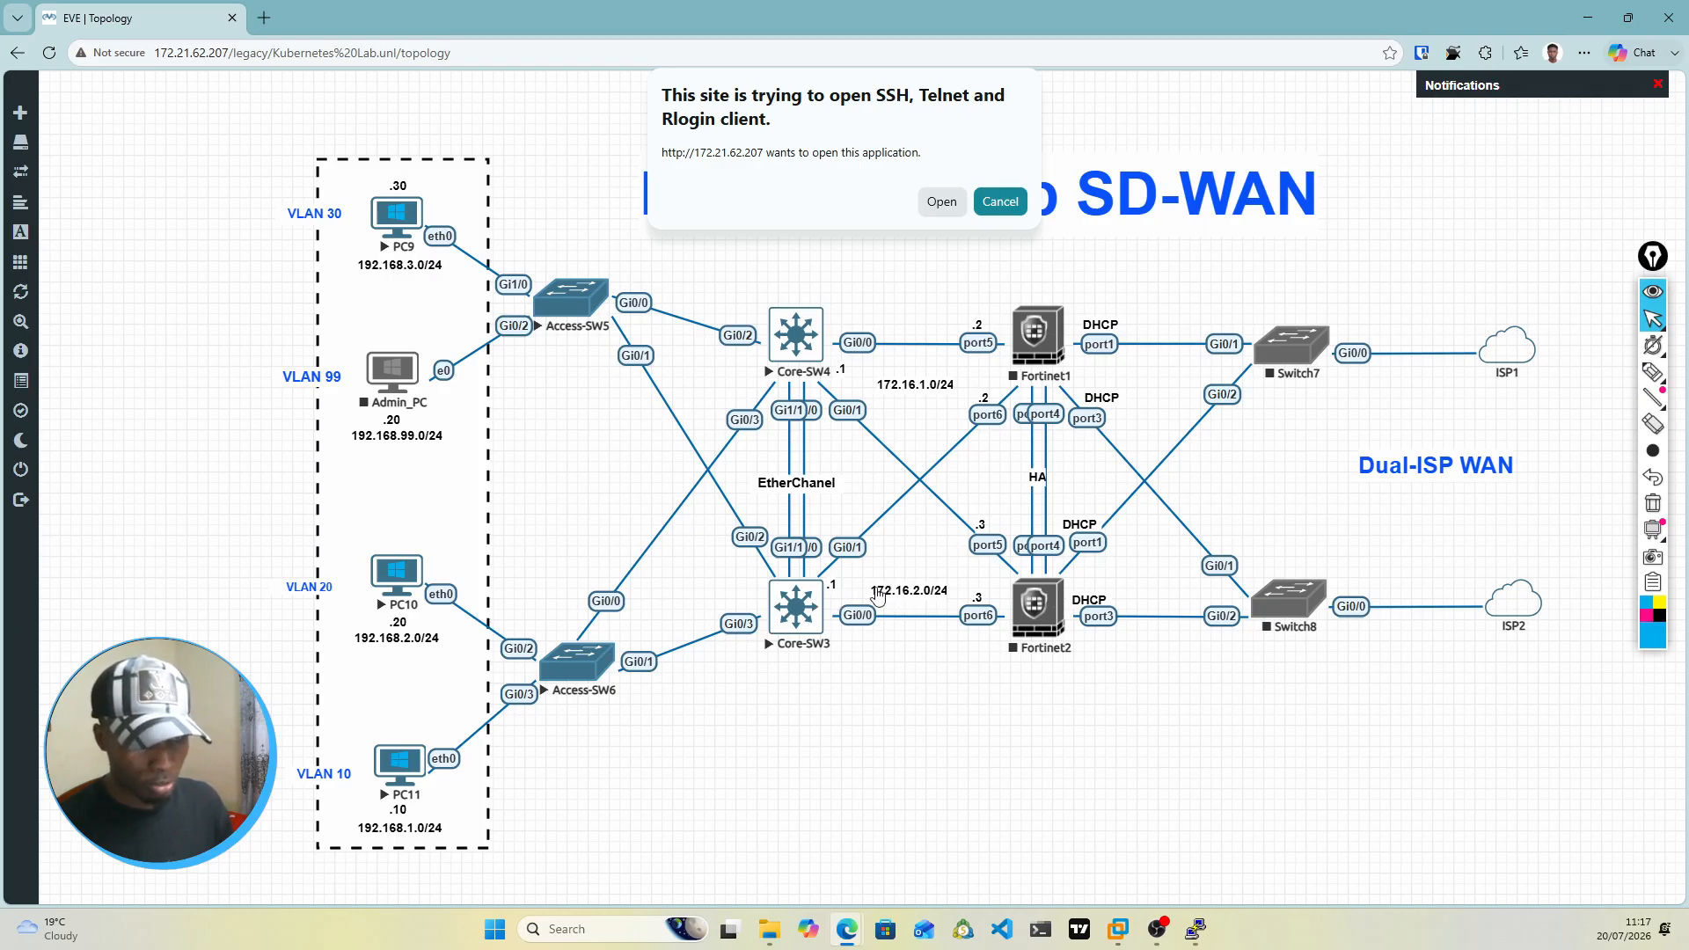
pyautogui.click(954, 208)
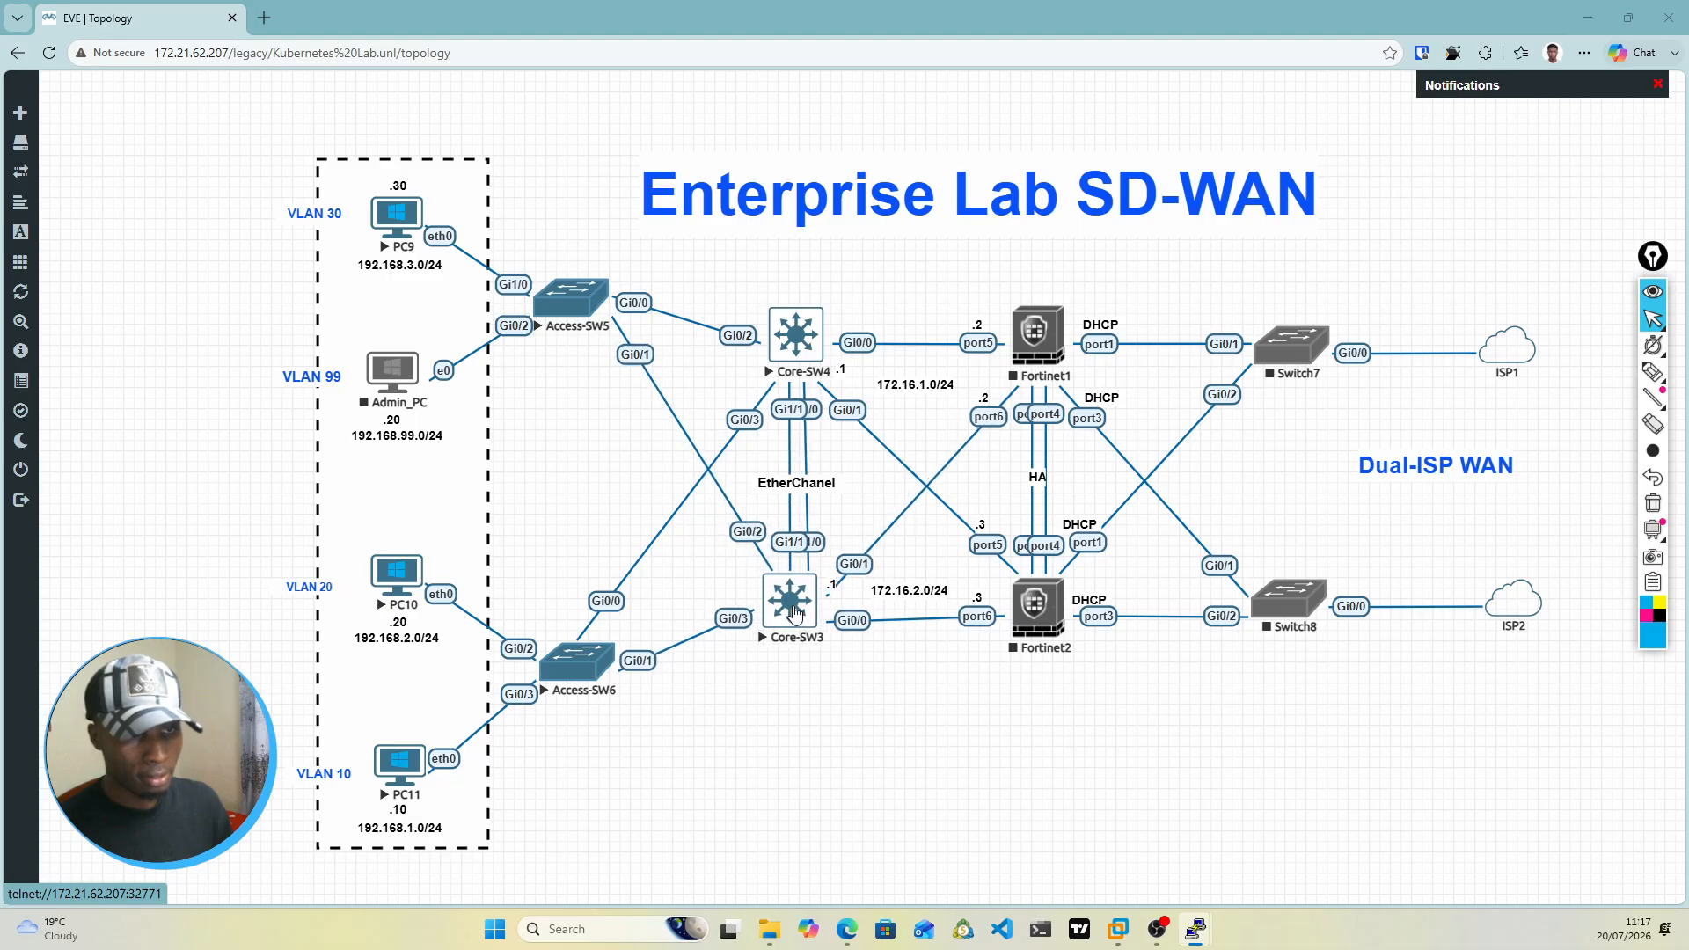
pyautogui.moveTo(793, 614); pyautogui.dragTo(802, 621)
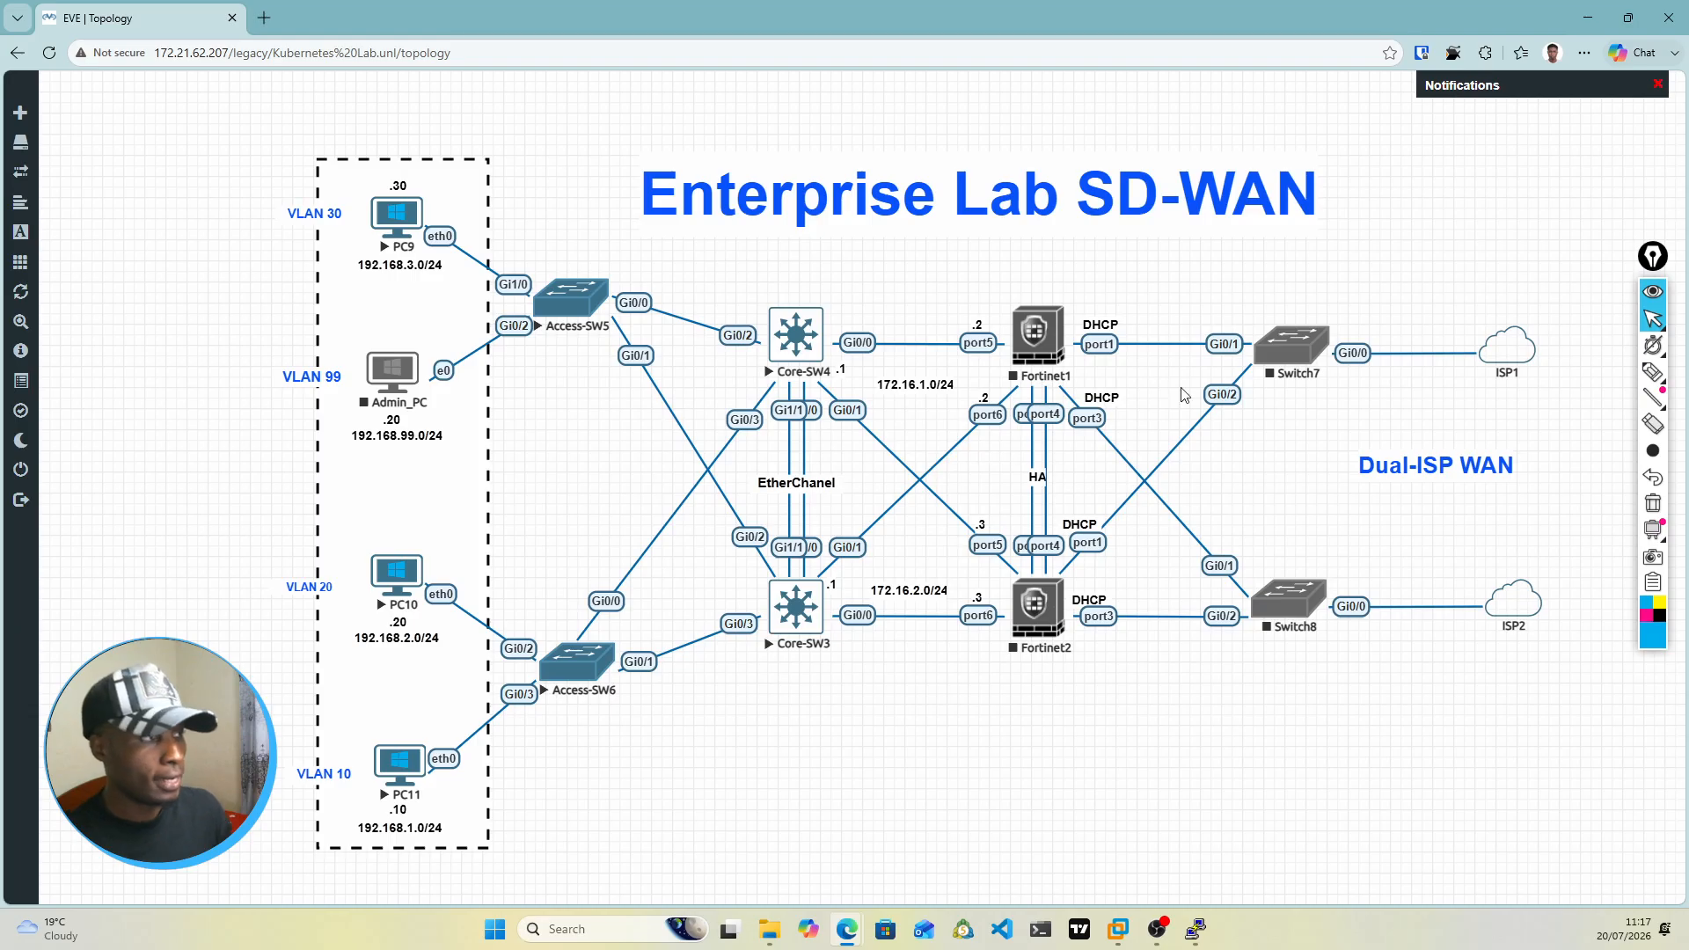
pyautogui.moveTo(1650, 318)
pyautogui.hotkey('alt', 'Tab')
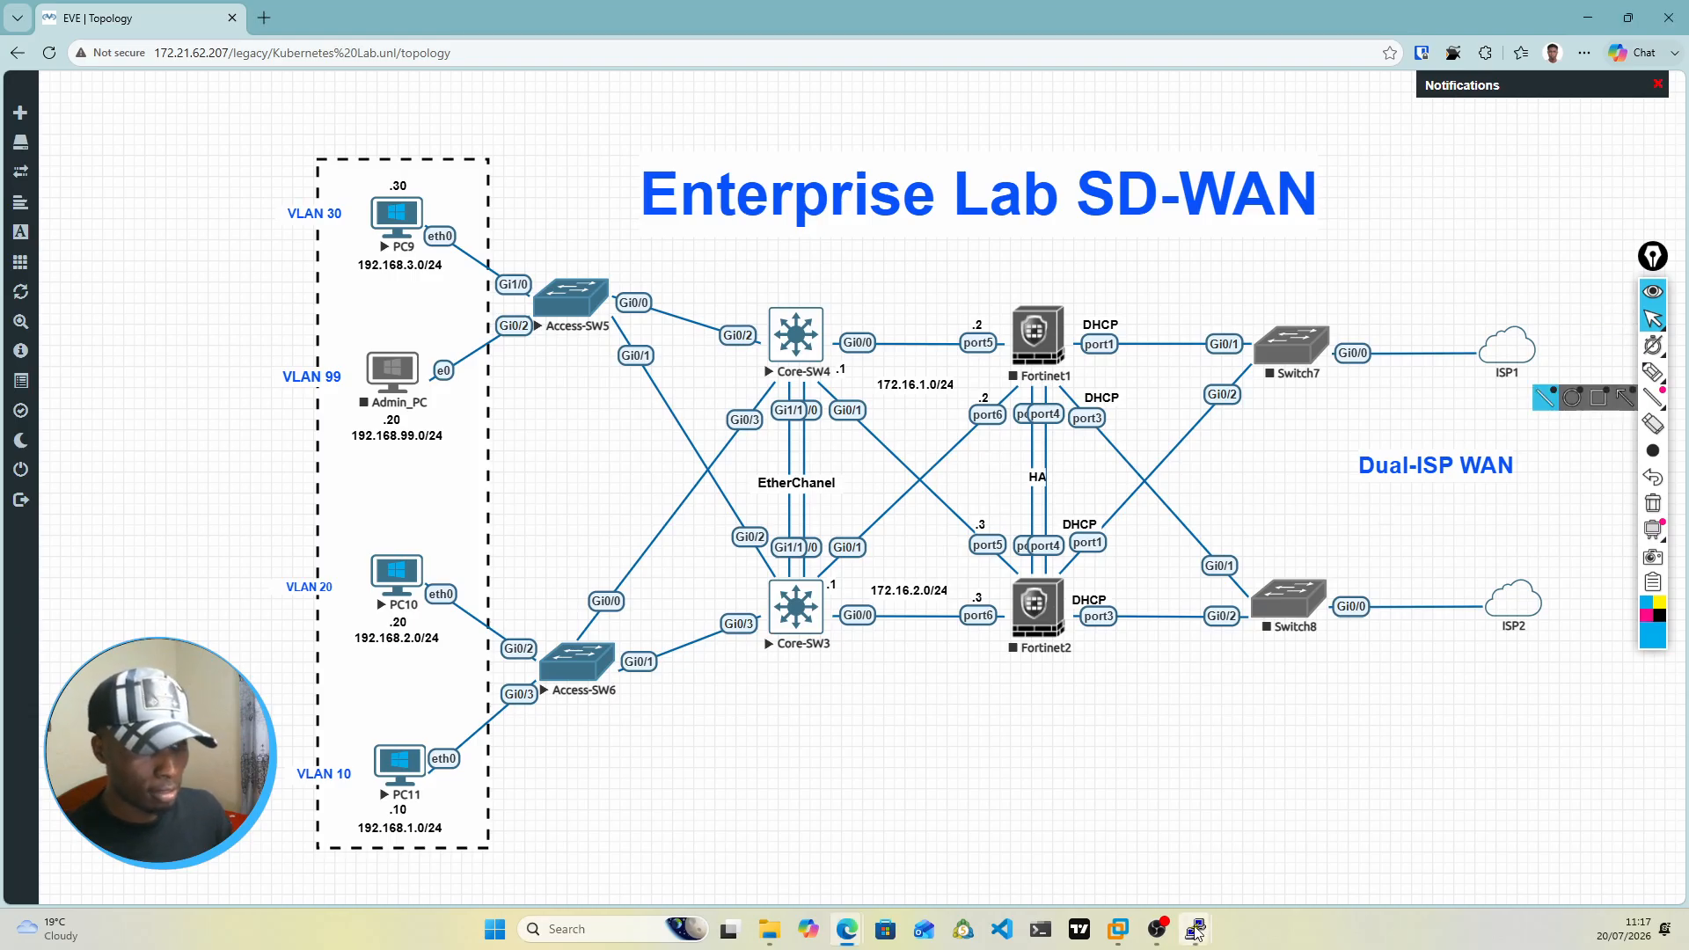
pyautogui.moveTo(1193, 939)
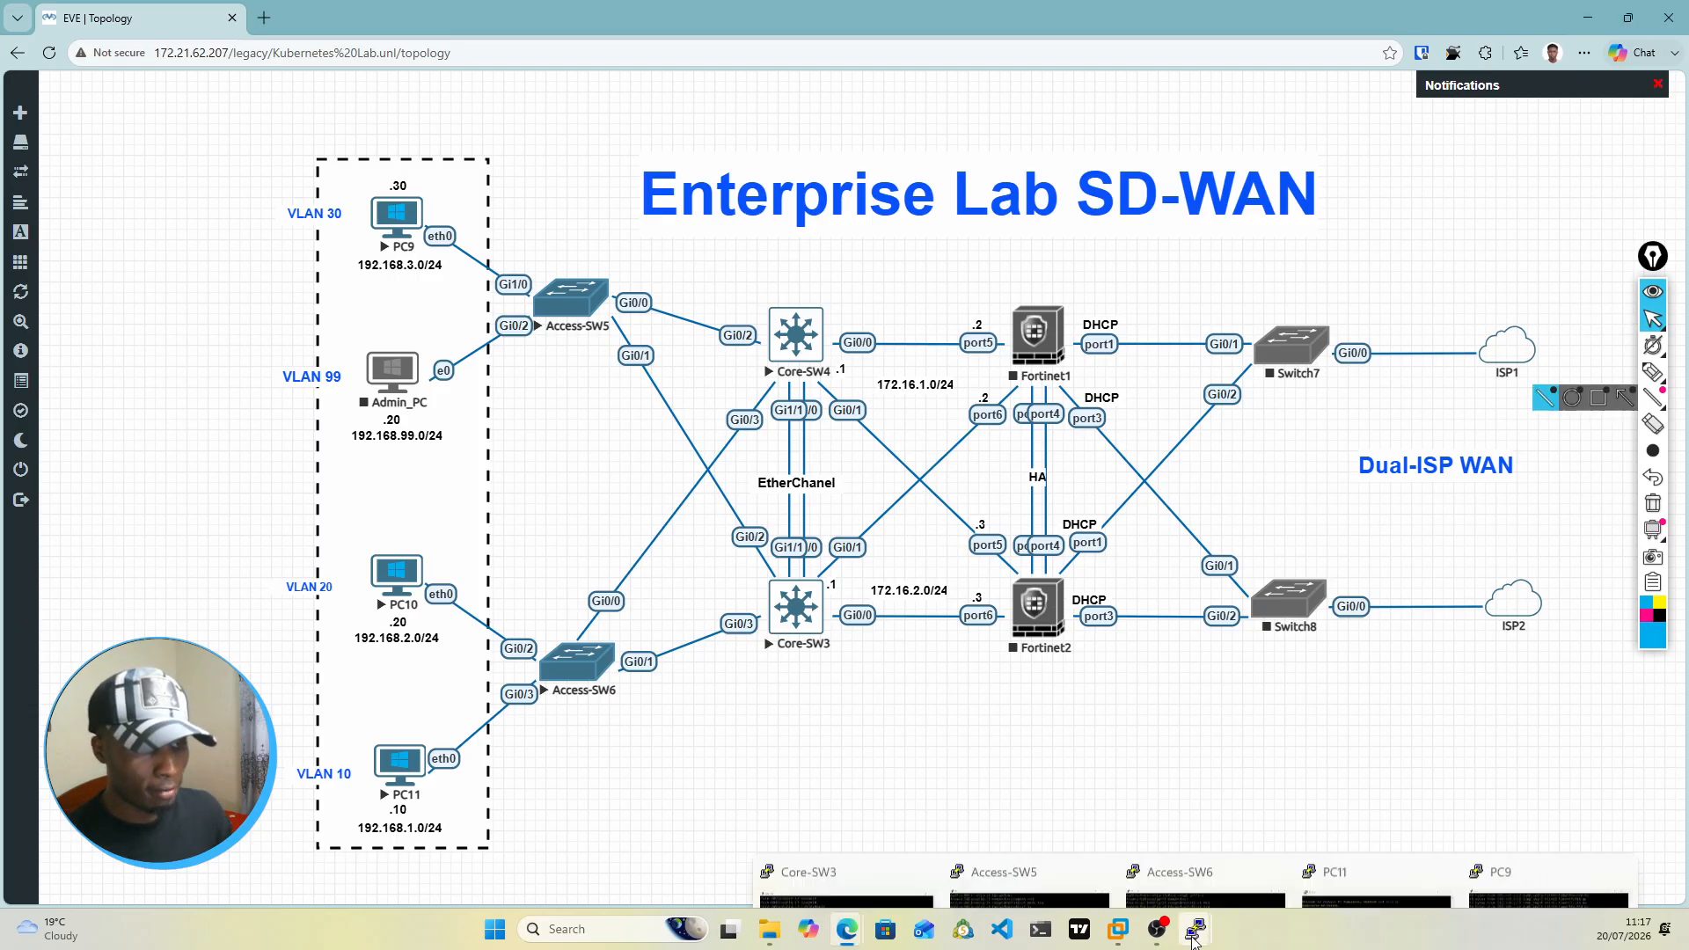
pyautogui.click(852, 847)
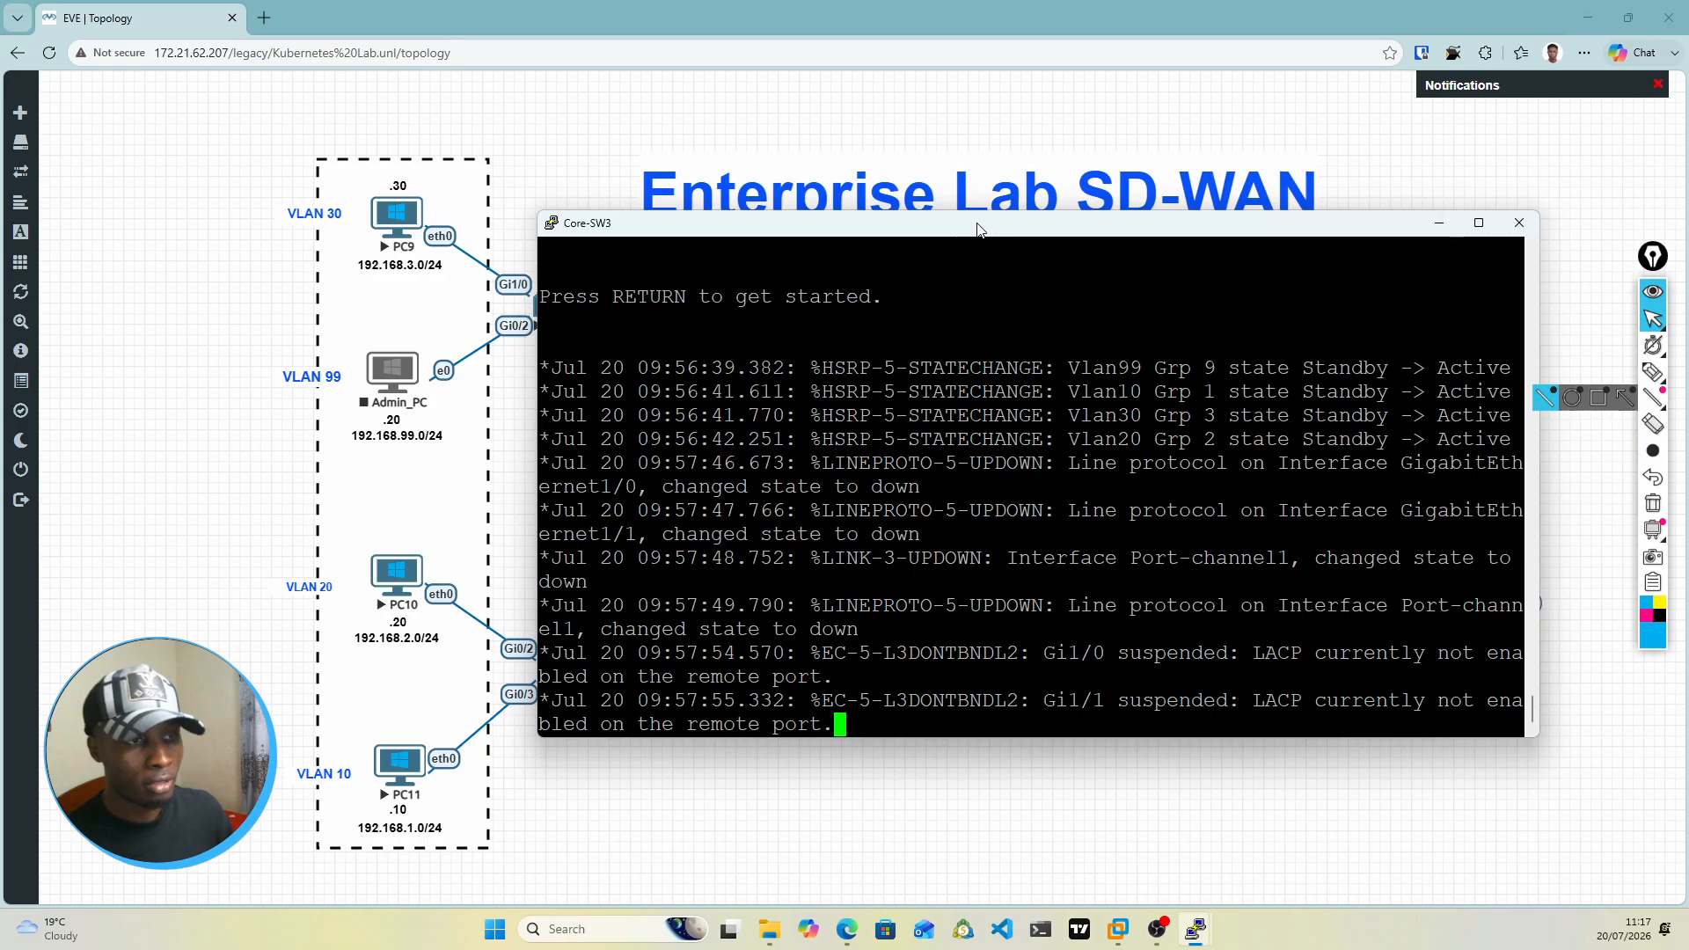
# Step: Check the Core-SW3 console's LACP messages for Gi1/0 and Gi1/1 against the topology and activate the command prompt
pyautogui.moveTo(976, 229); pyautogui.dragTo(988, 194)
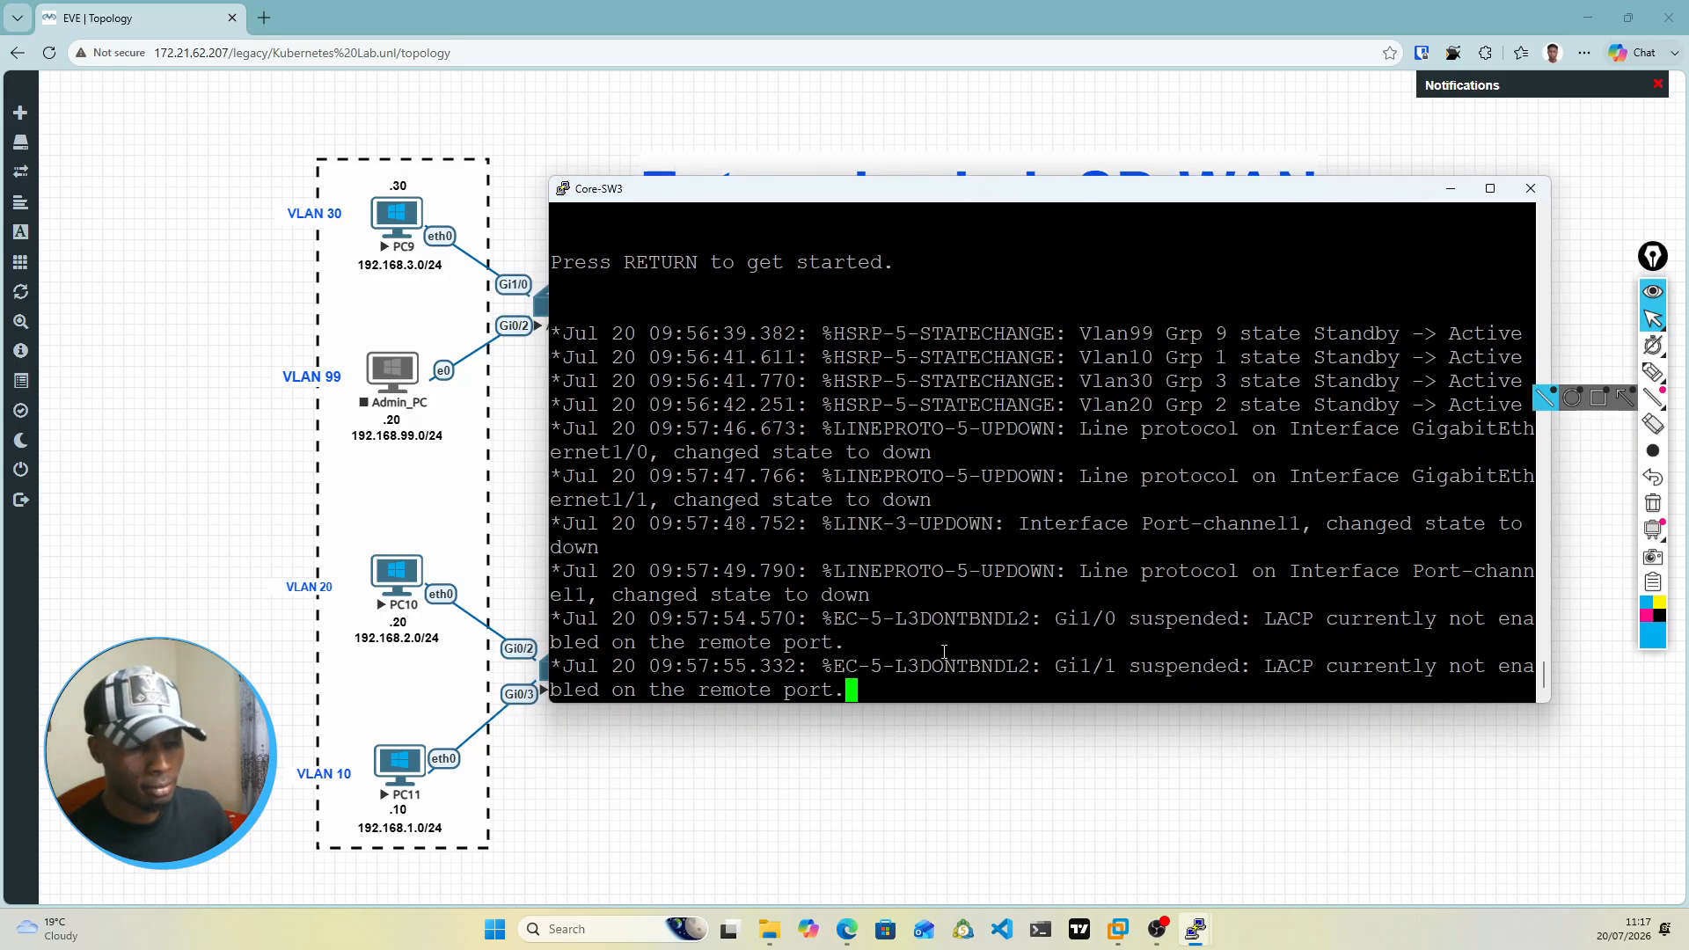
pyautogui.moveTo(1033, 619); pyautogui.dragTo(1300, 668)
pyautogui.moveTo(1026, 205); pyautogui.dragTo(1095, 590)
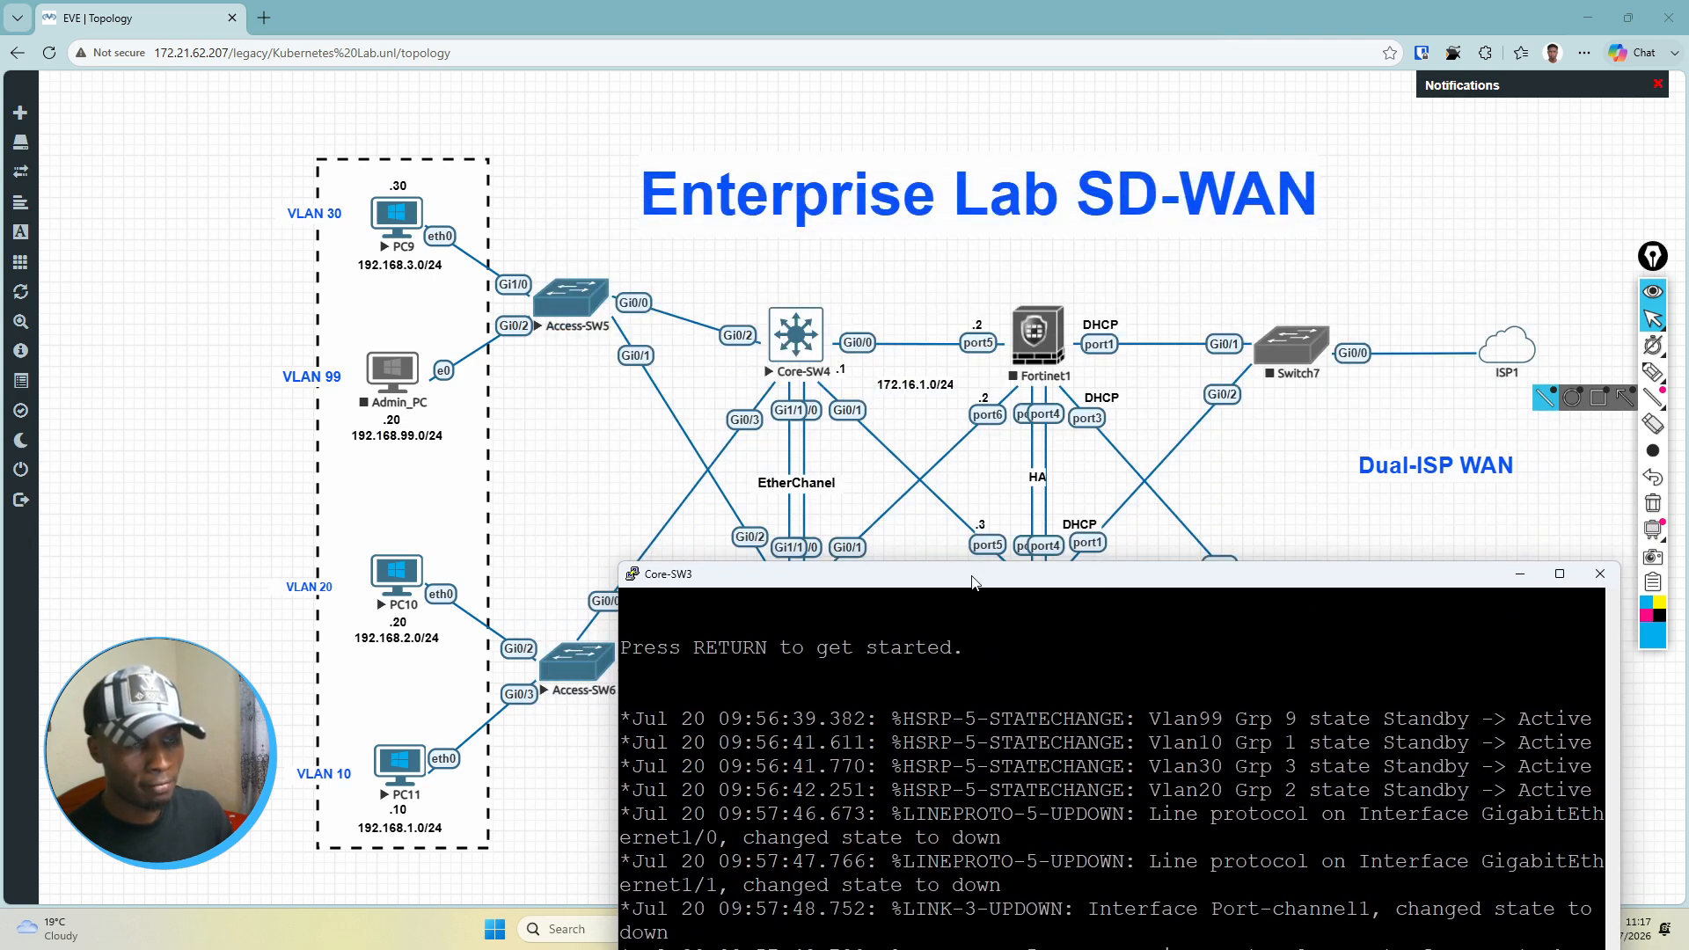
pyautogui.moveTo(973, 582); pyautogui.dragTo(961, 234)
pyautogui.click(1022, 676)
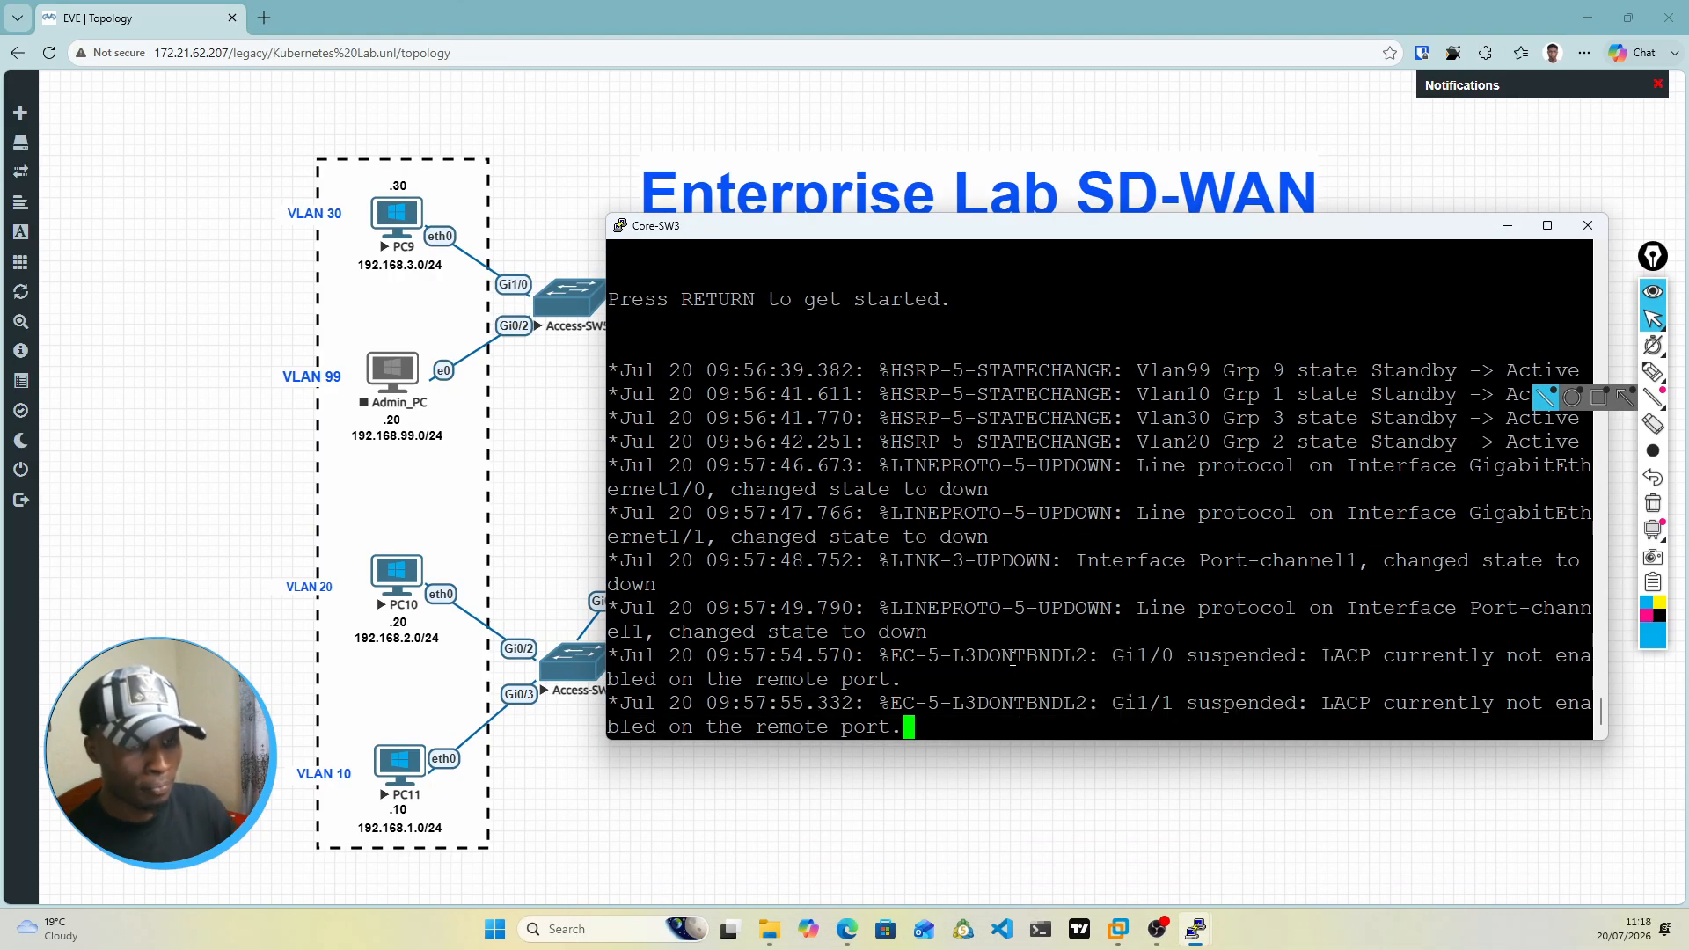
pyautogui.press('Return')
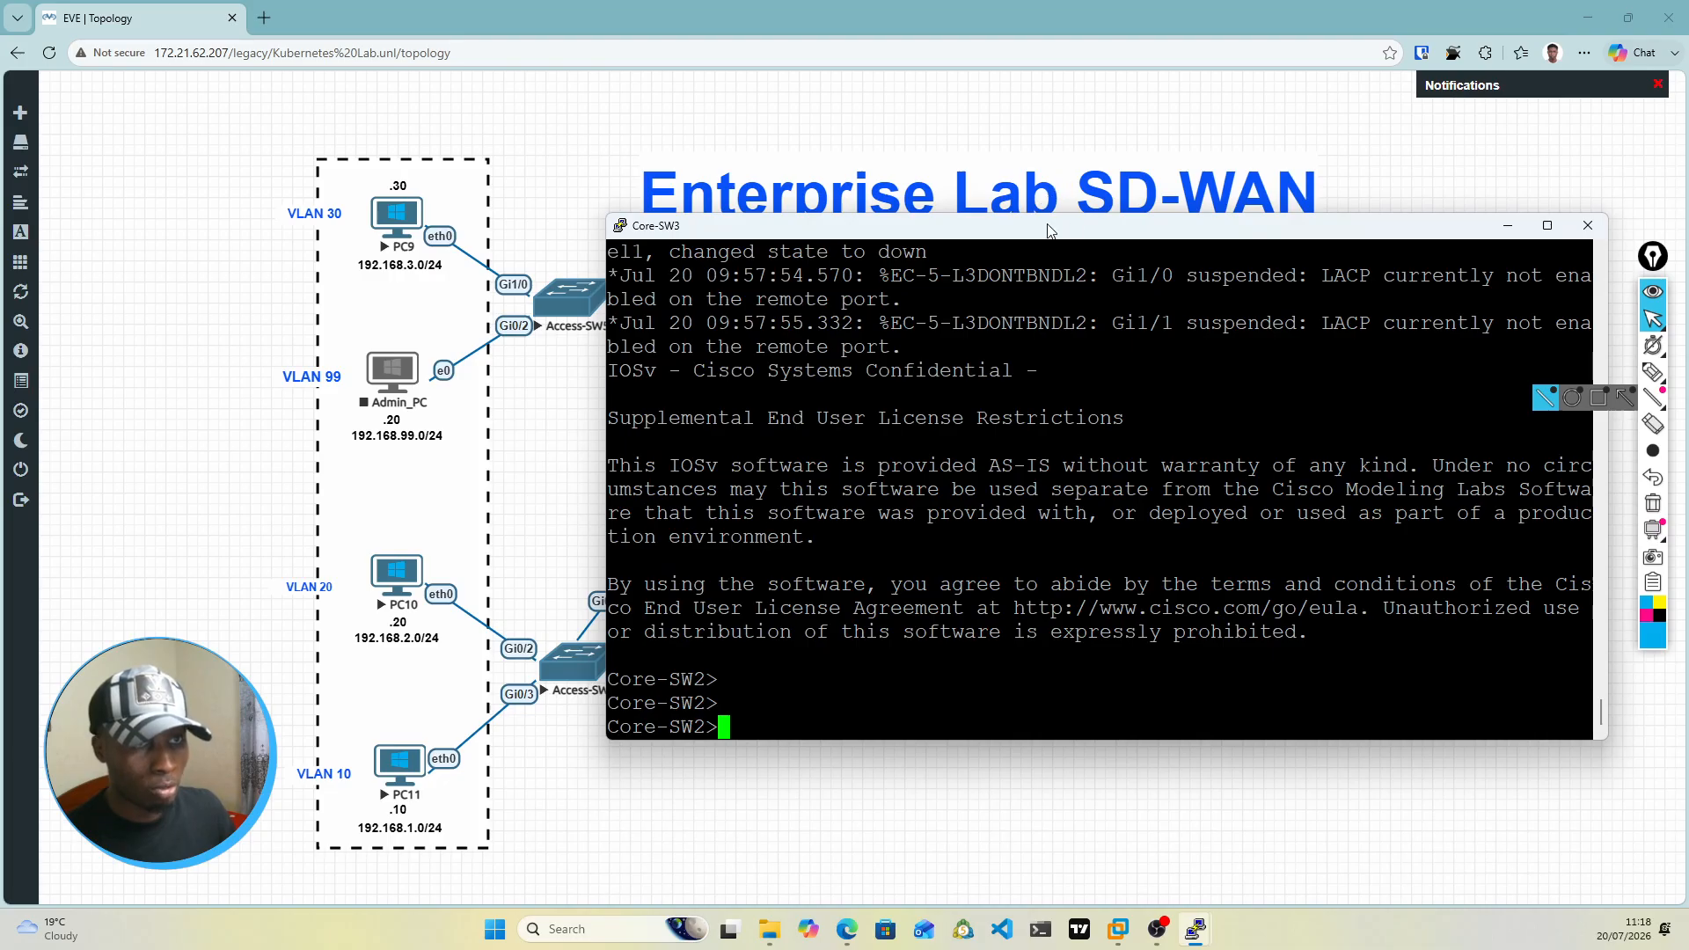
pyautogui.moveTo(1049, 233); pyautogui.dragTo(1056, 649)
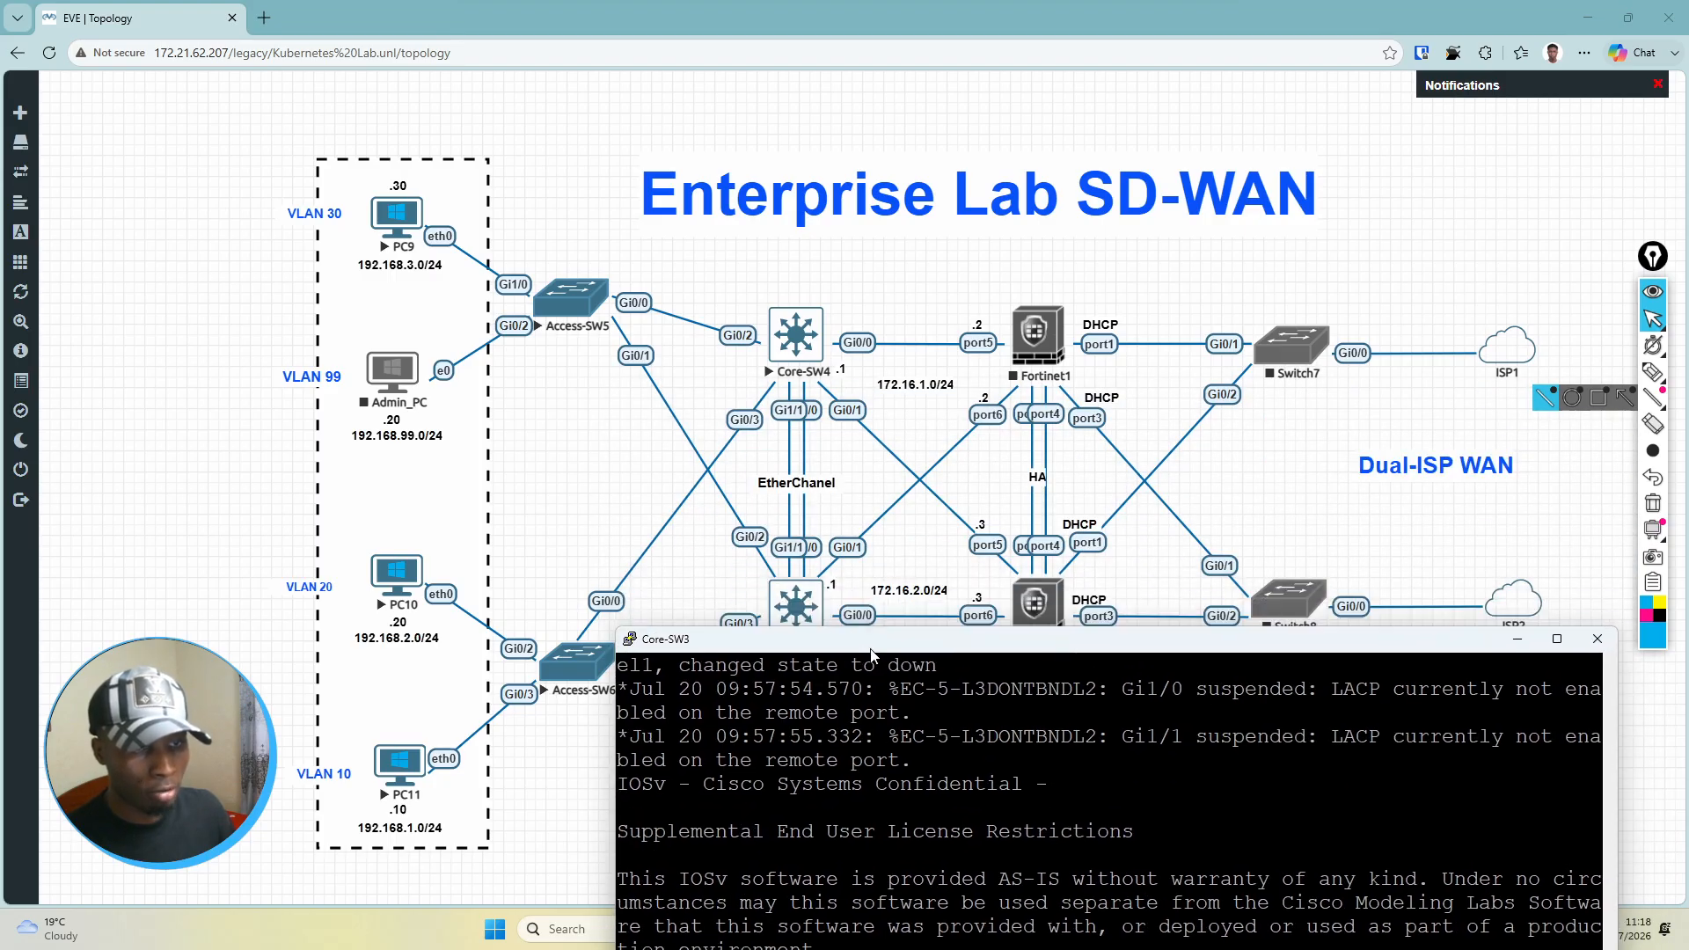
pyautogui.moveTo(871, 653); pyautogui.dragTo(853, 196)
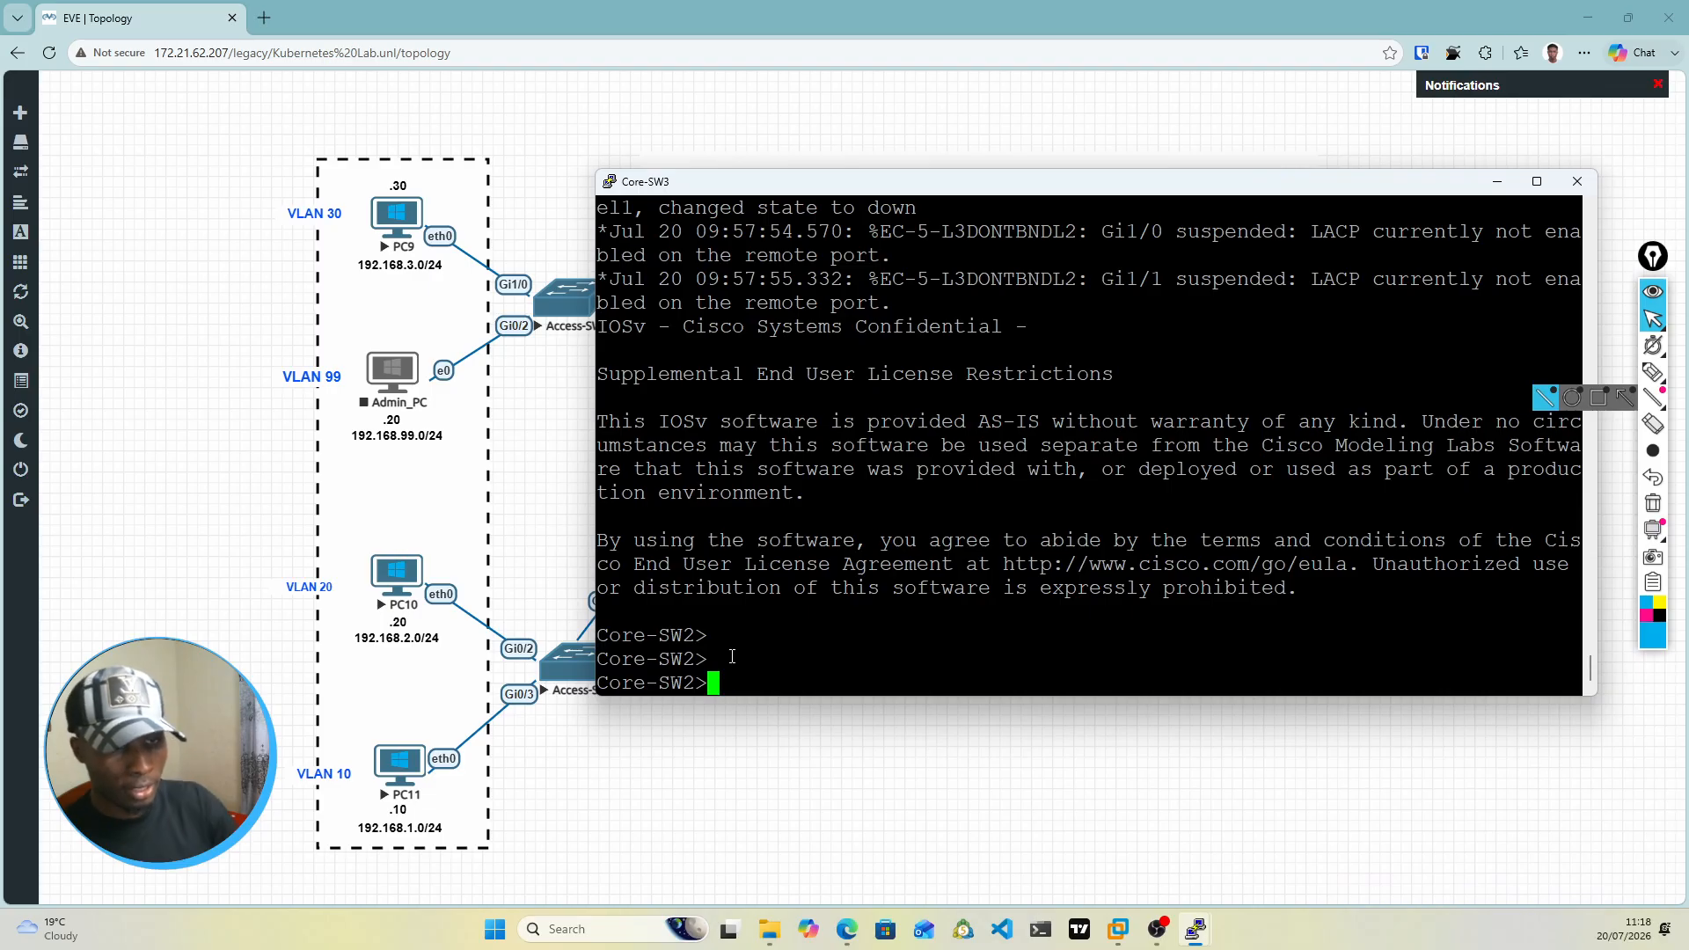
# Step: Enter global configuration mode on the Core-SW3 console and create VLAN 100 with the name Fort
pyautogui.write('en')
pyautogui.press('Return')
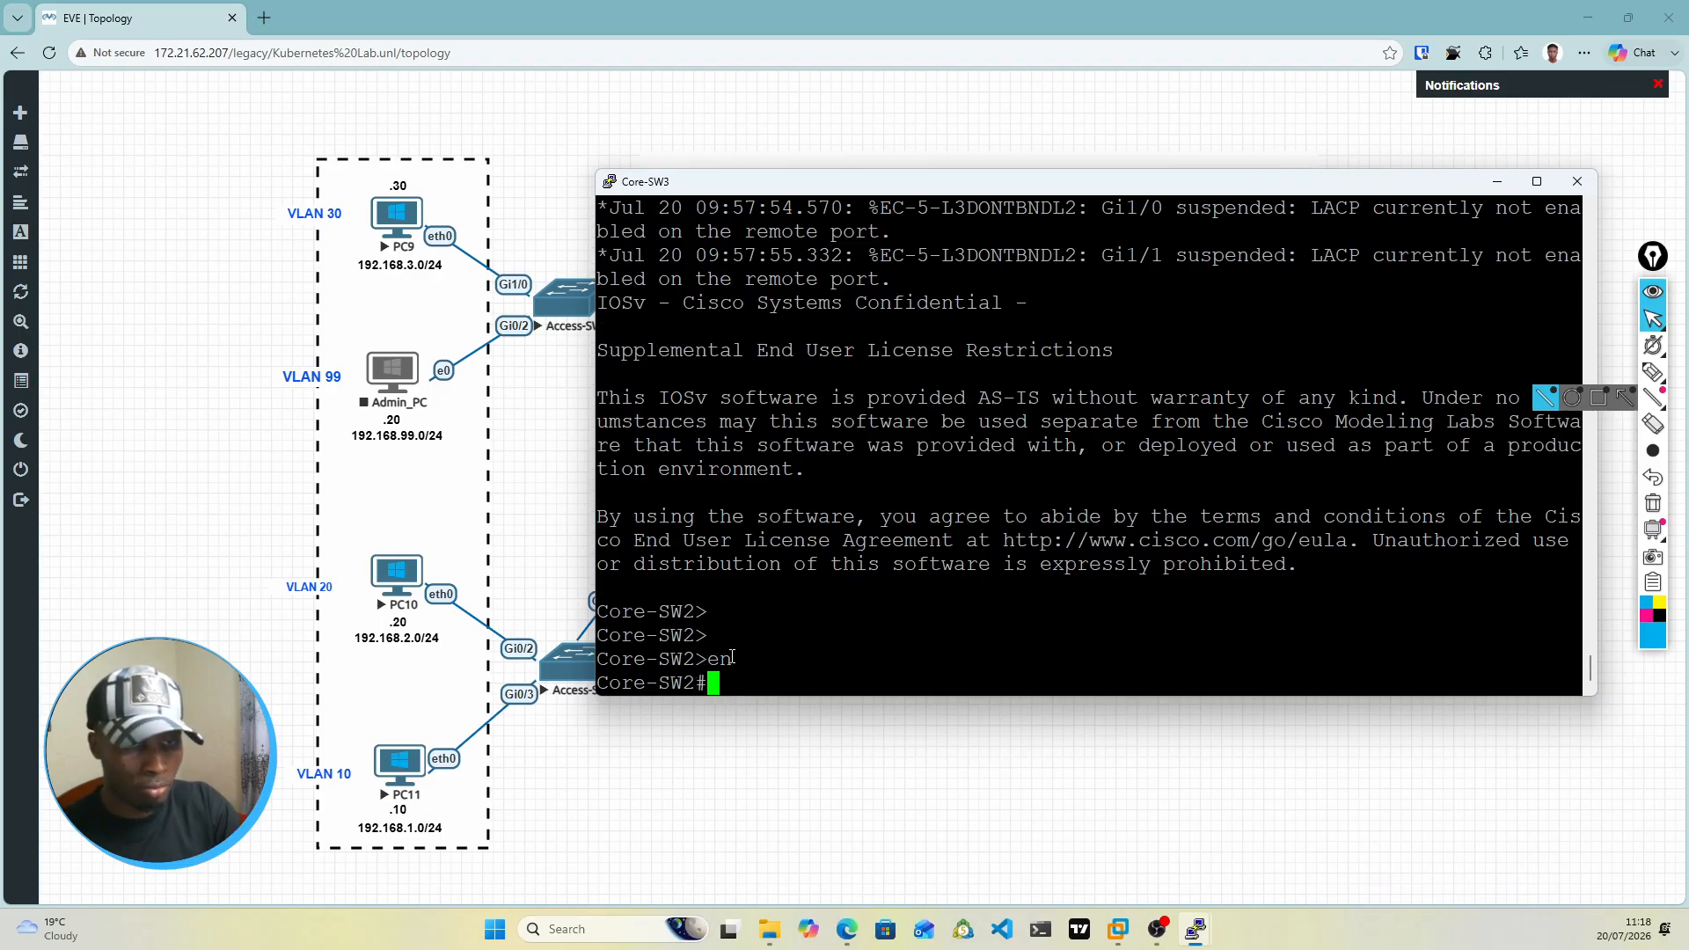
pyautogui.write('conf t')
pyautogui.press('Return')
pyautogui.write('vlan')
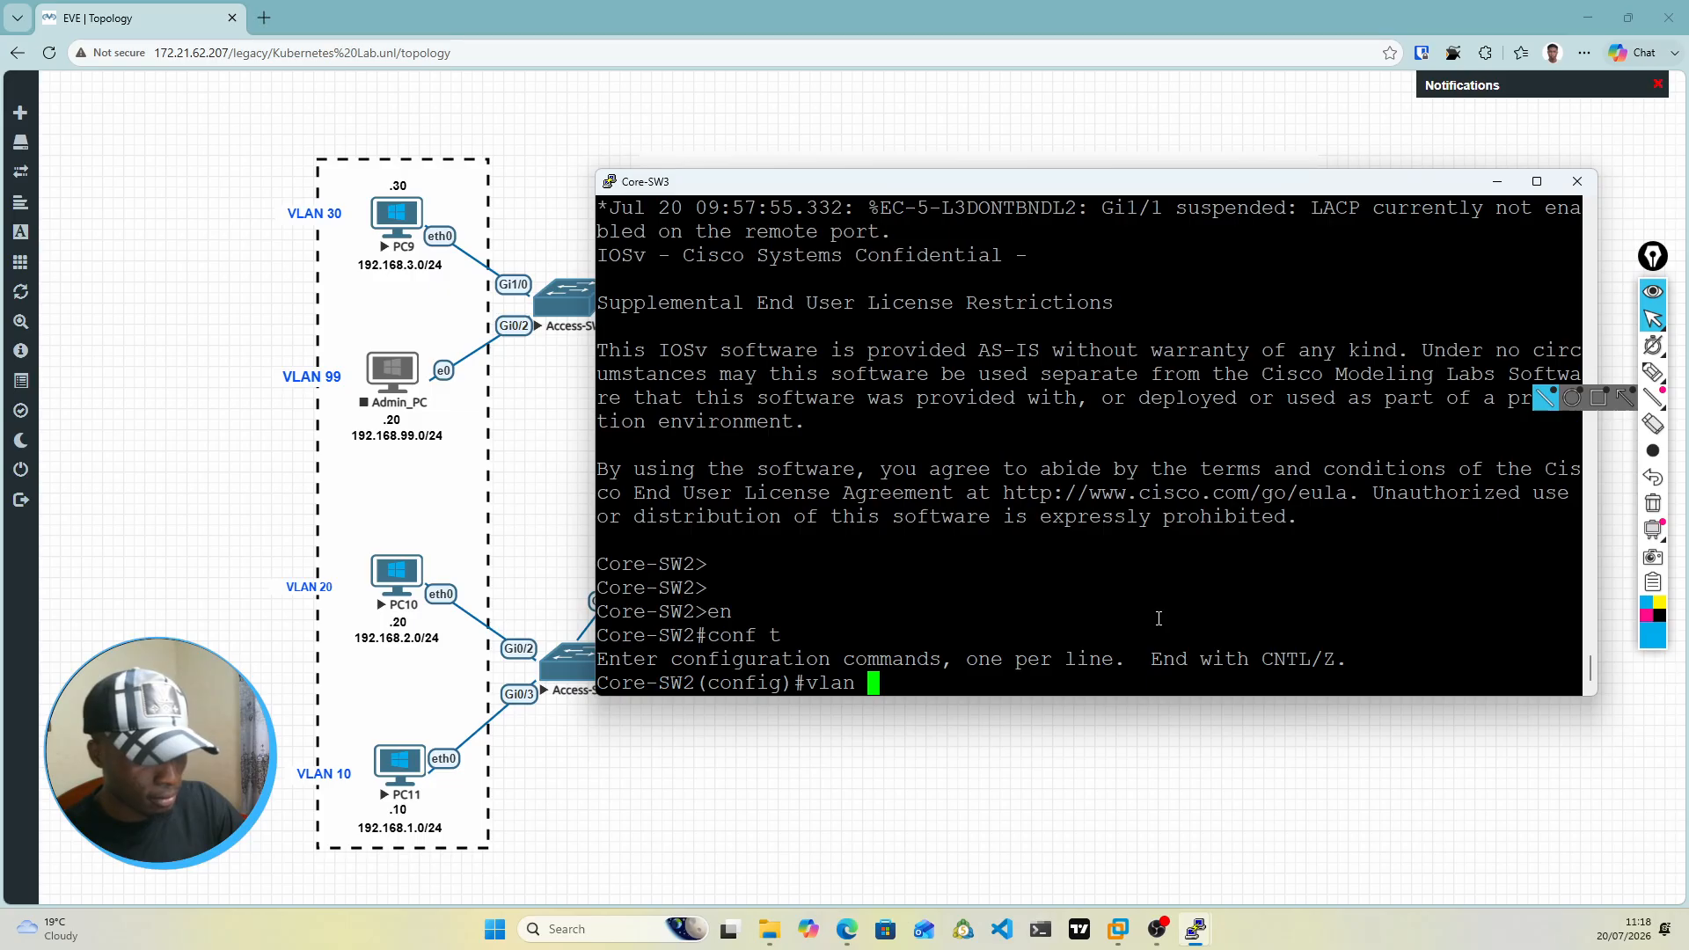
pyautogui.write(' 100')
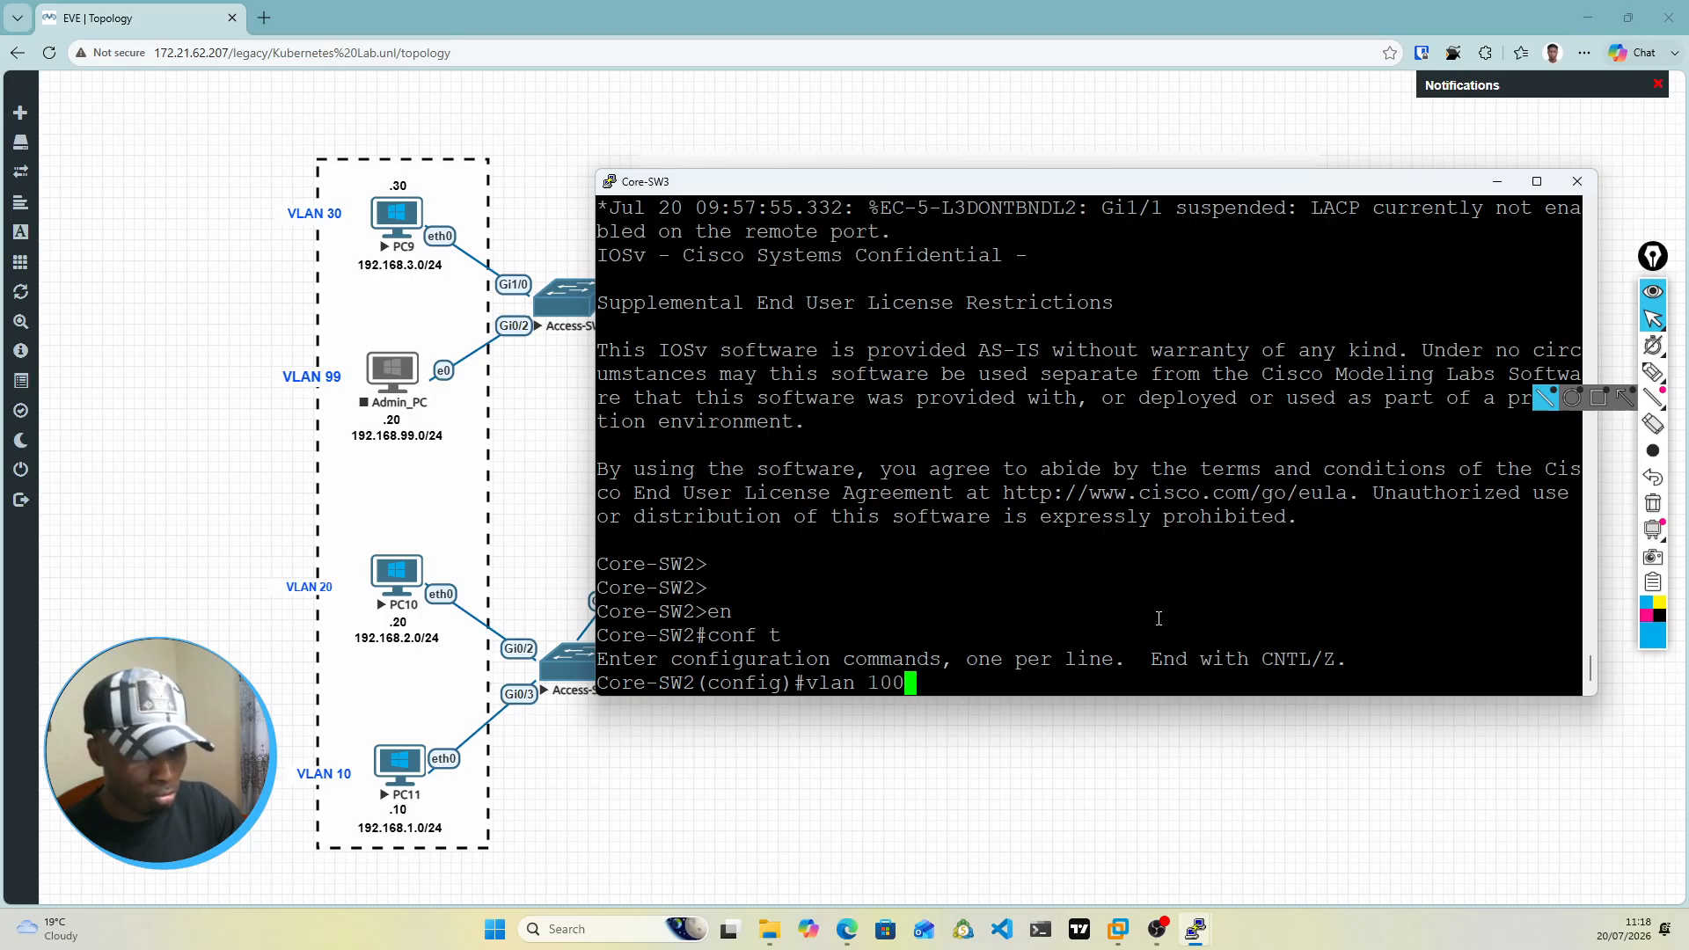
pyautogui.press('Return')
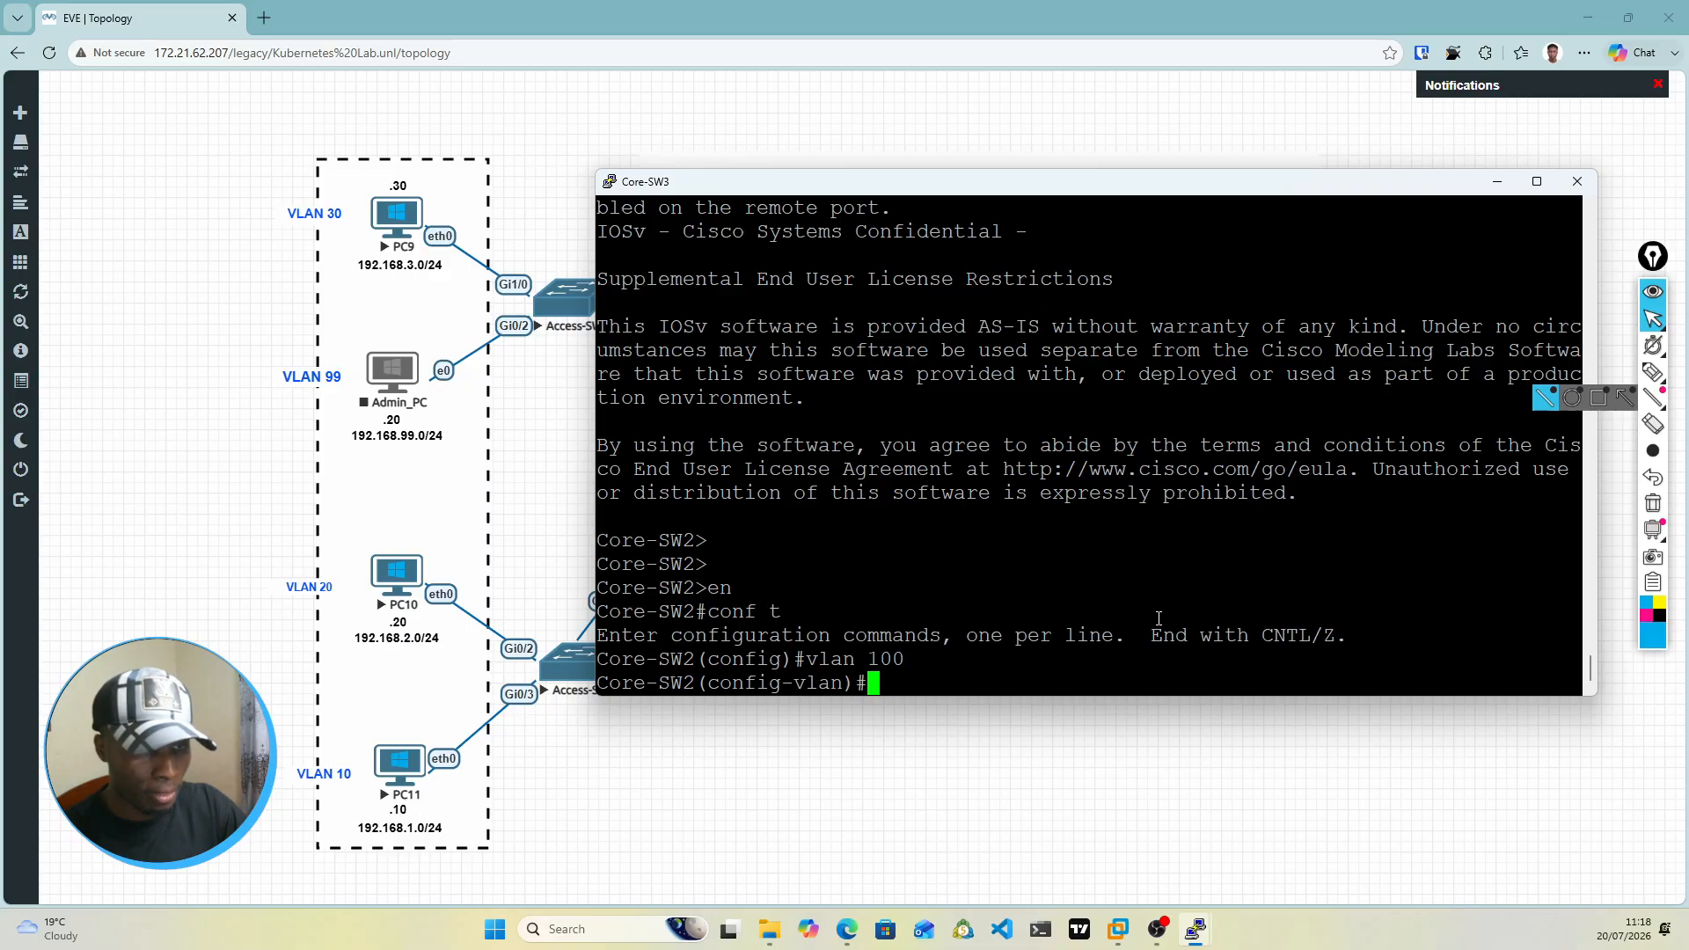
pyautogui.write('name')
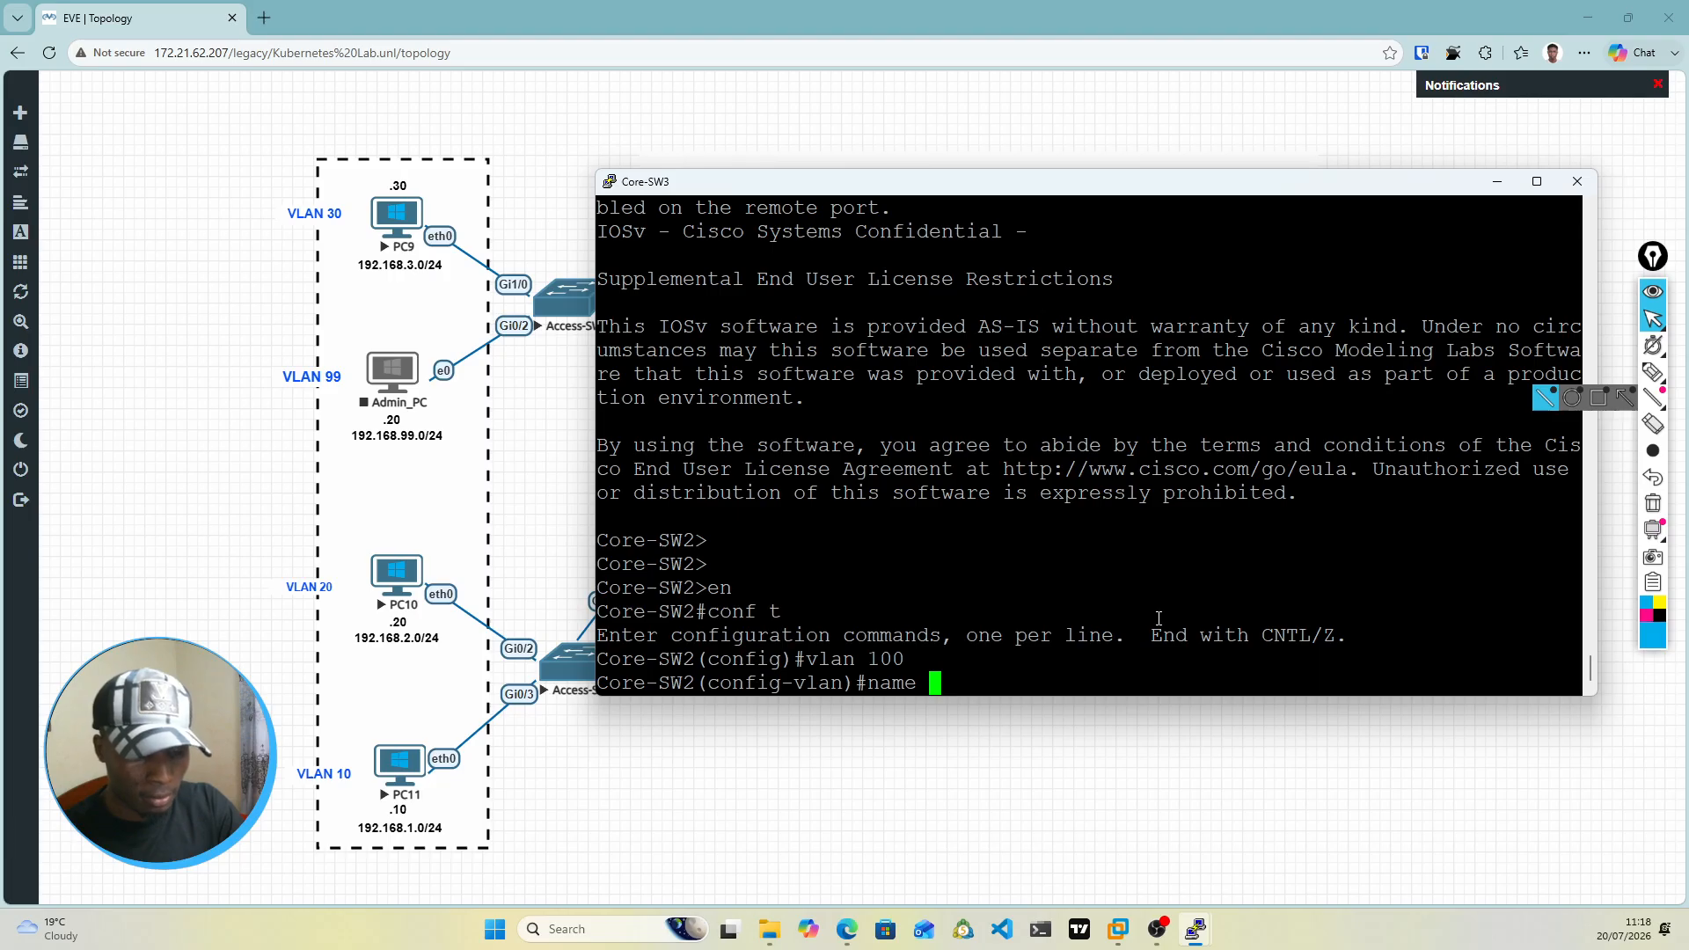
pyautogui.write('Fort')
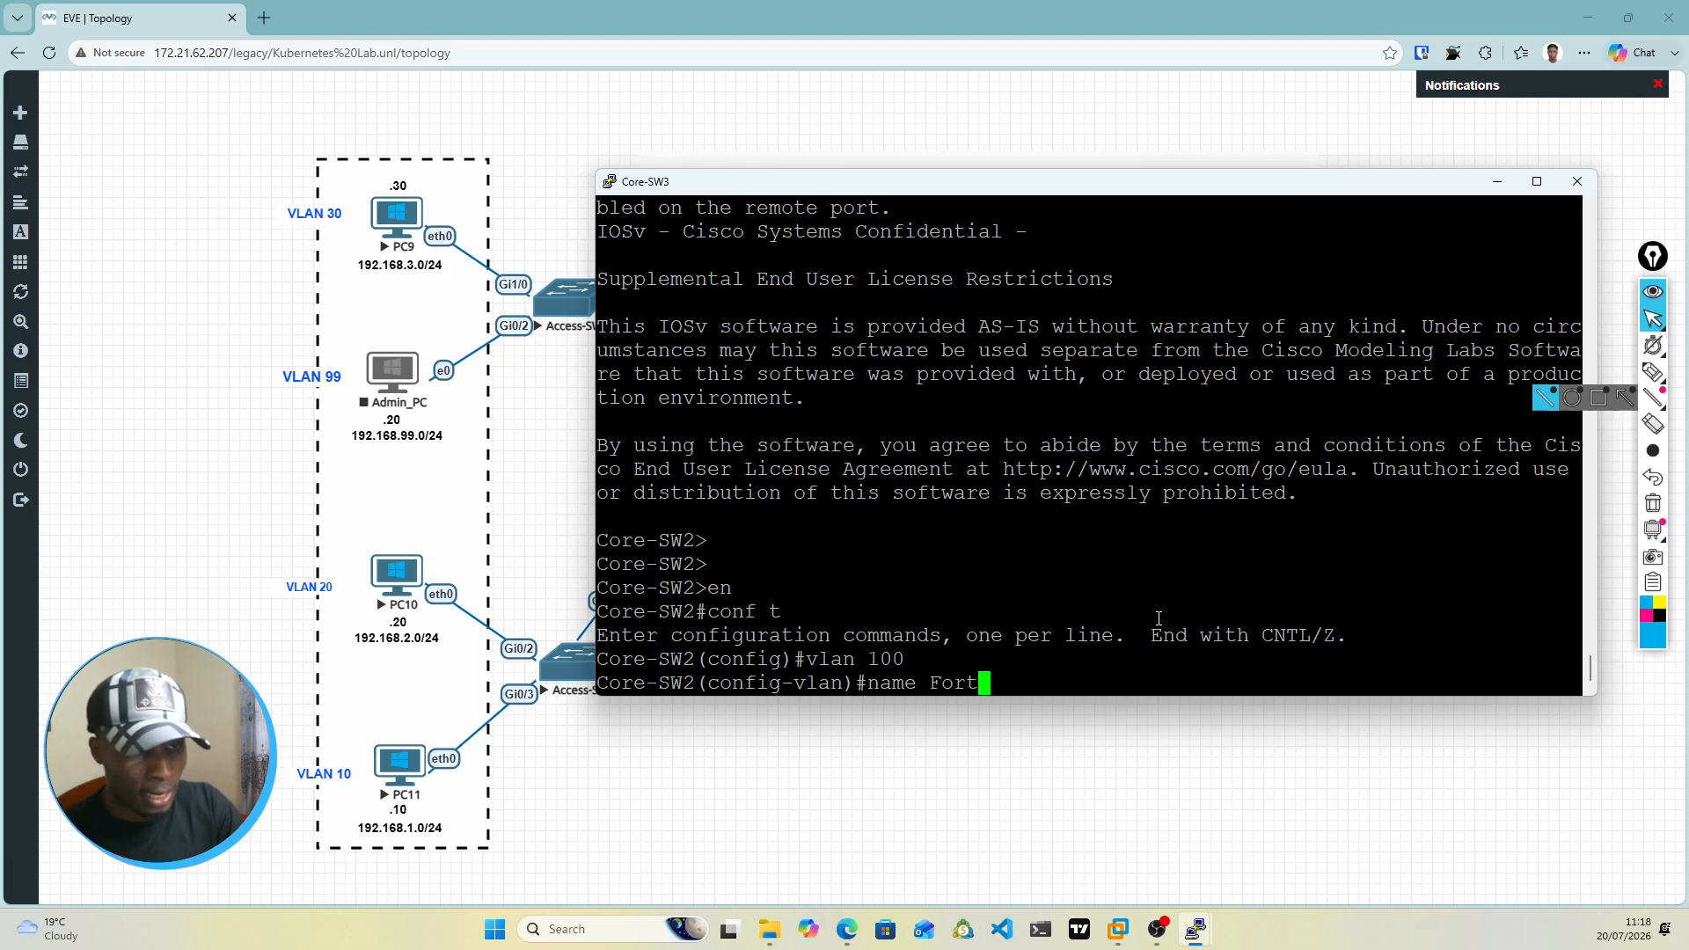
pyautogui.press('Return')
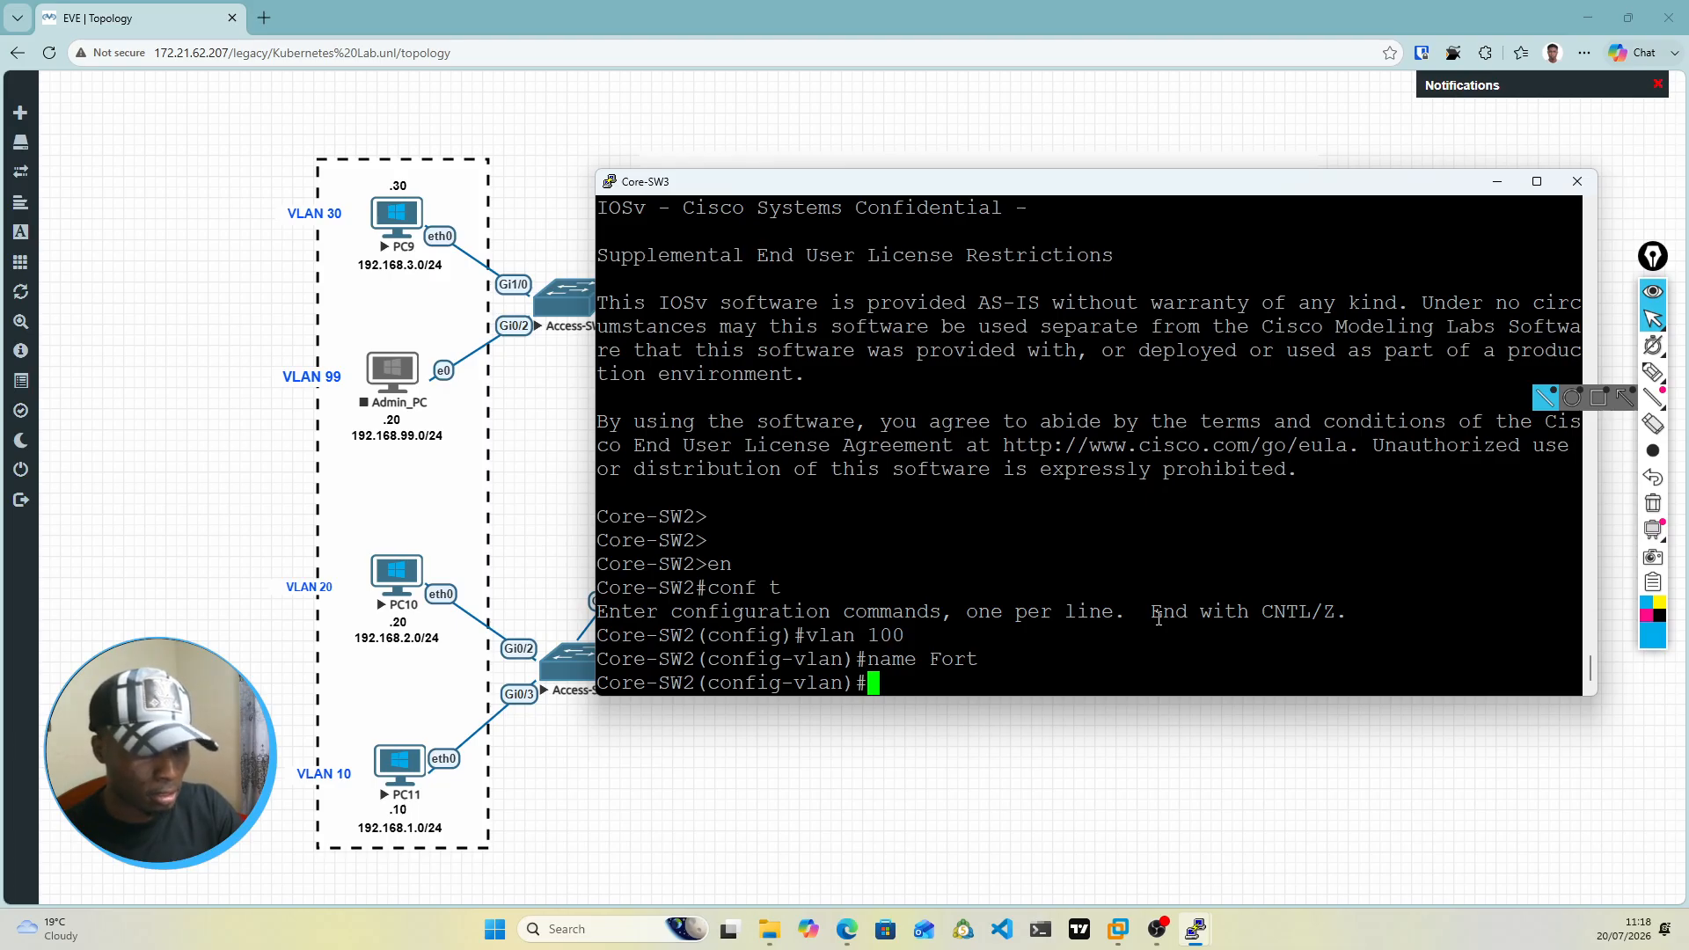
# Step: Rename VLAN 100 to Fort1 and return to global configuration mode
pyautogui.write('name Fort1')
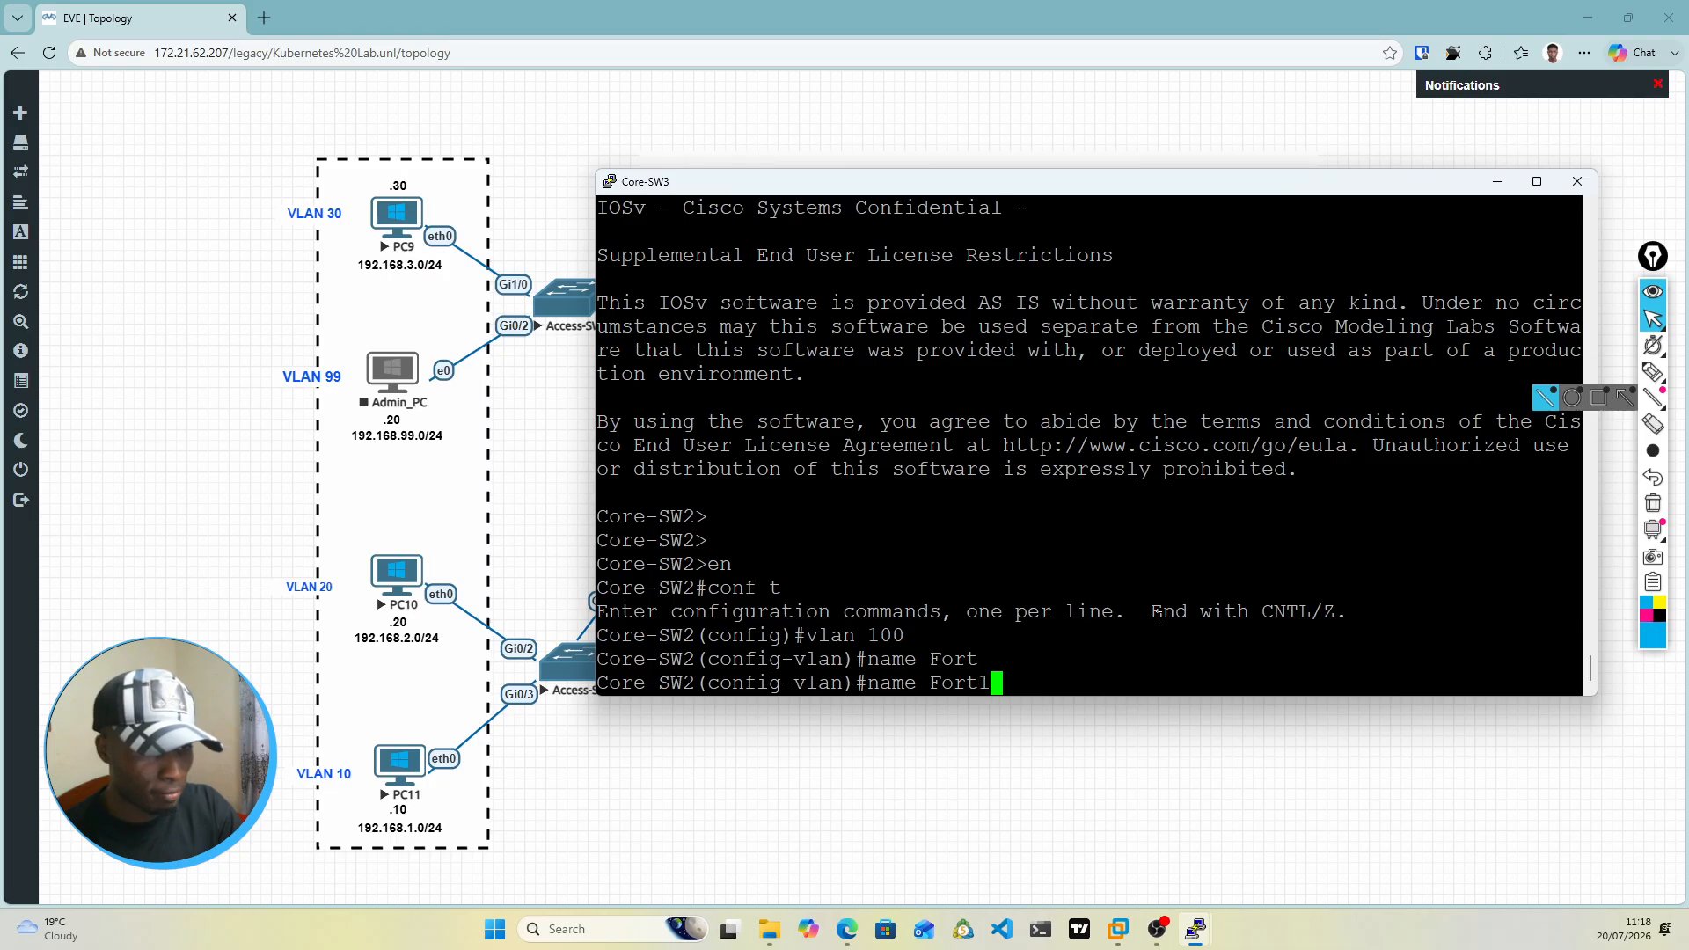
pyautogui.press('BackSpace')
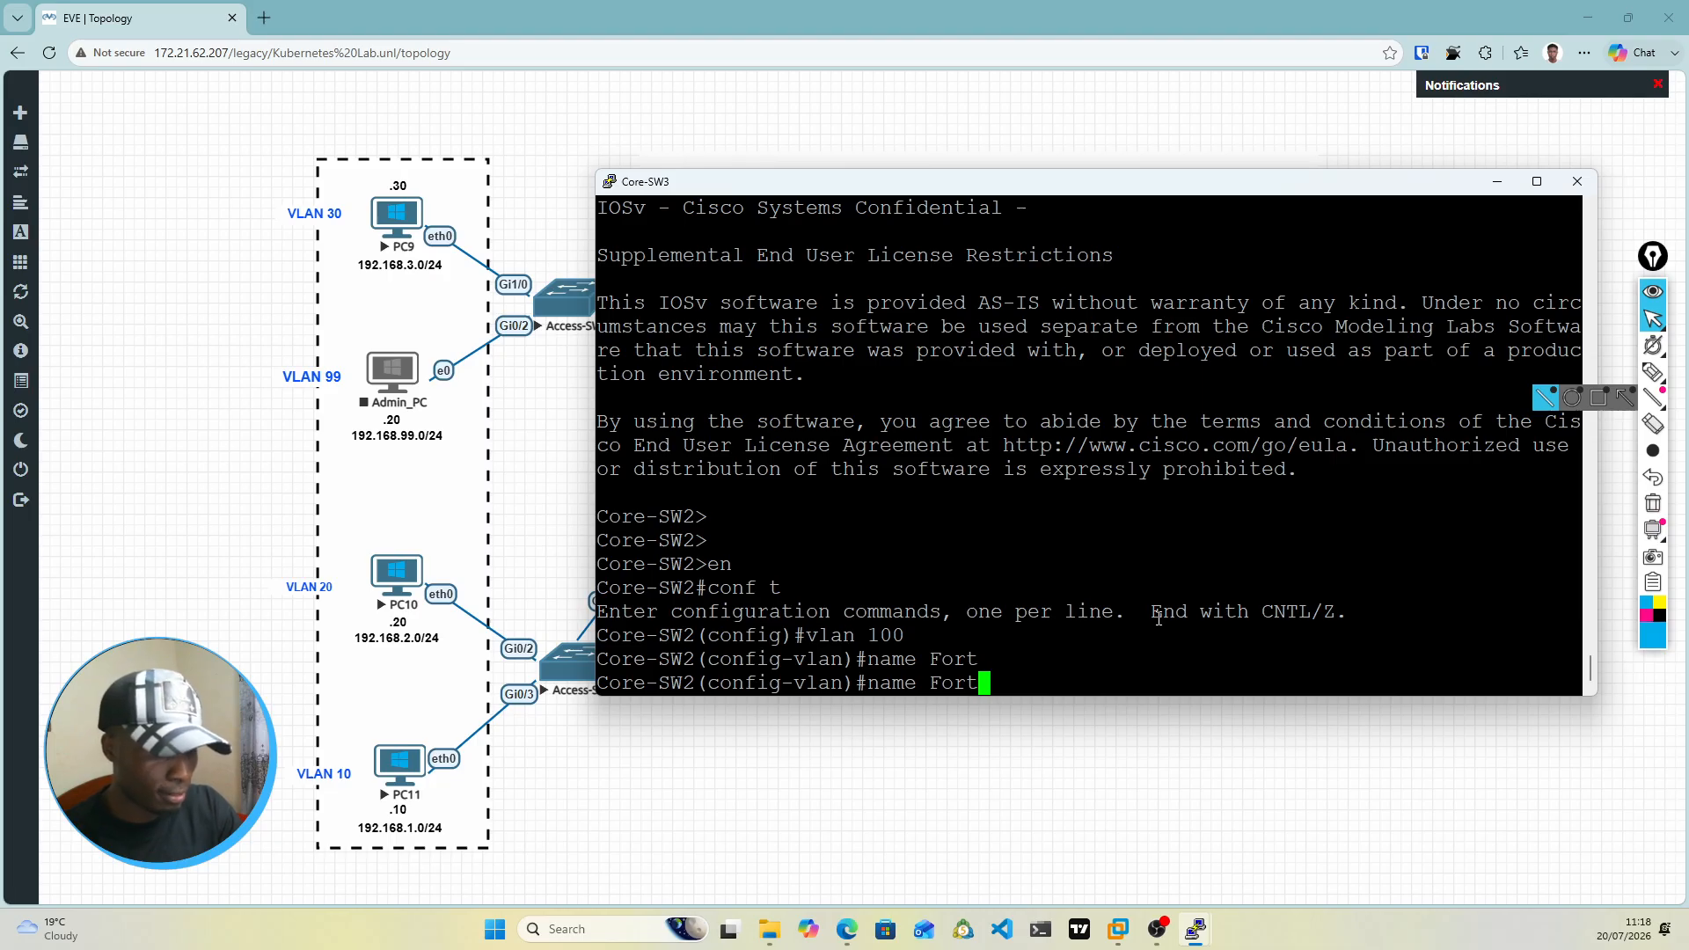
pyautogui.write('2')
pyautogui.press('BackSpace')
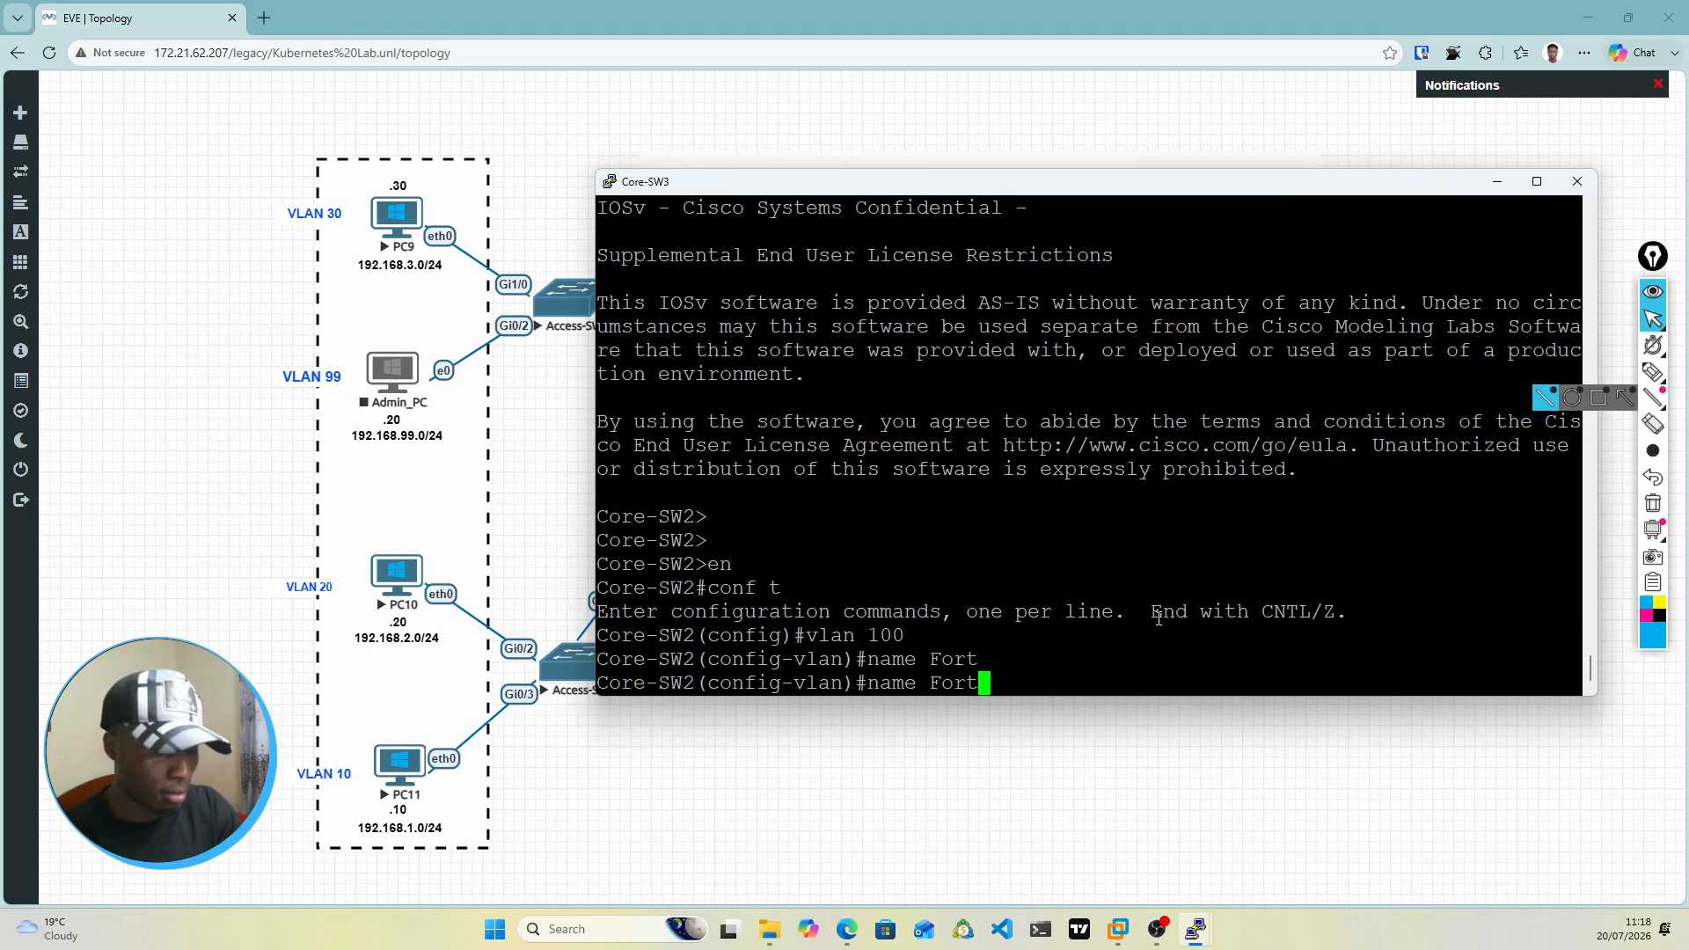
pyautogui.write('1')
pyautogui.press('Return')
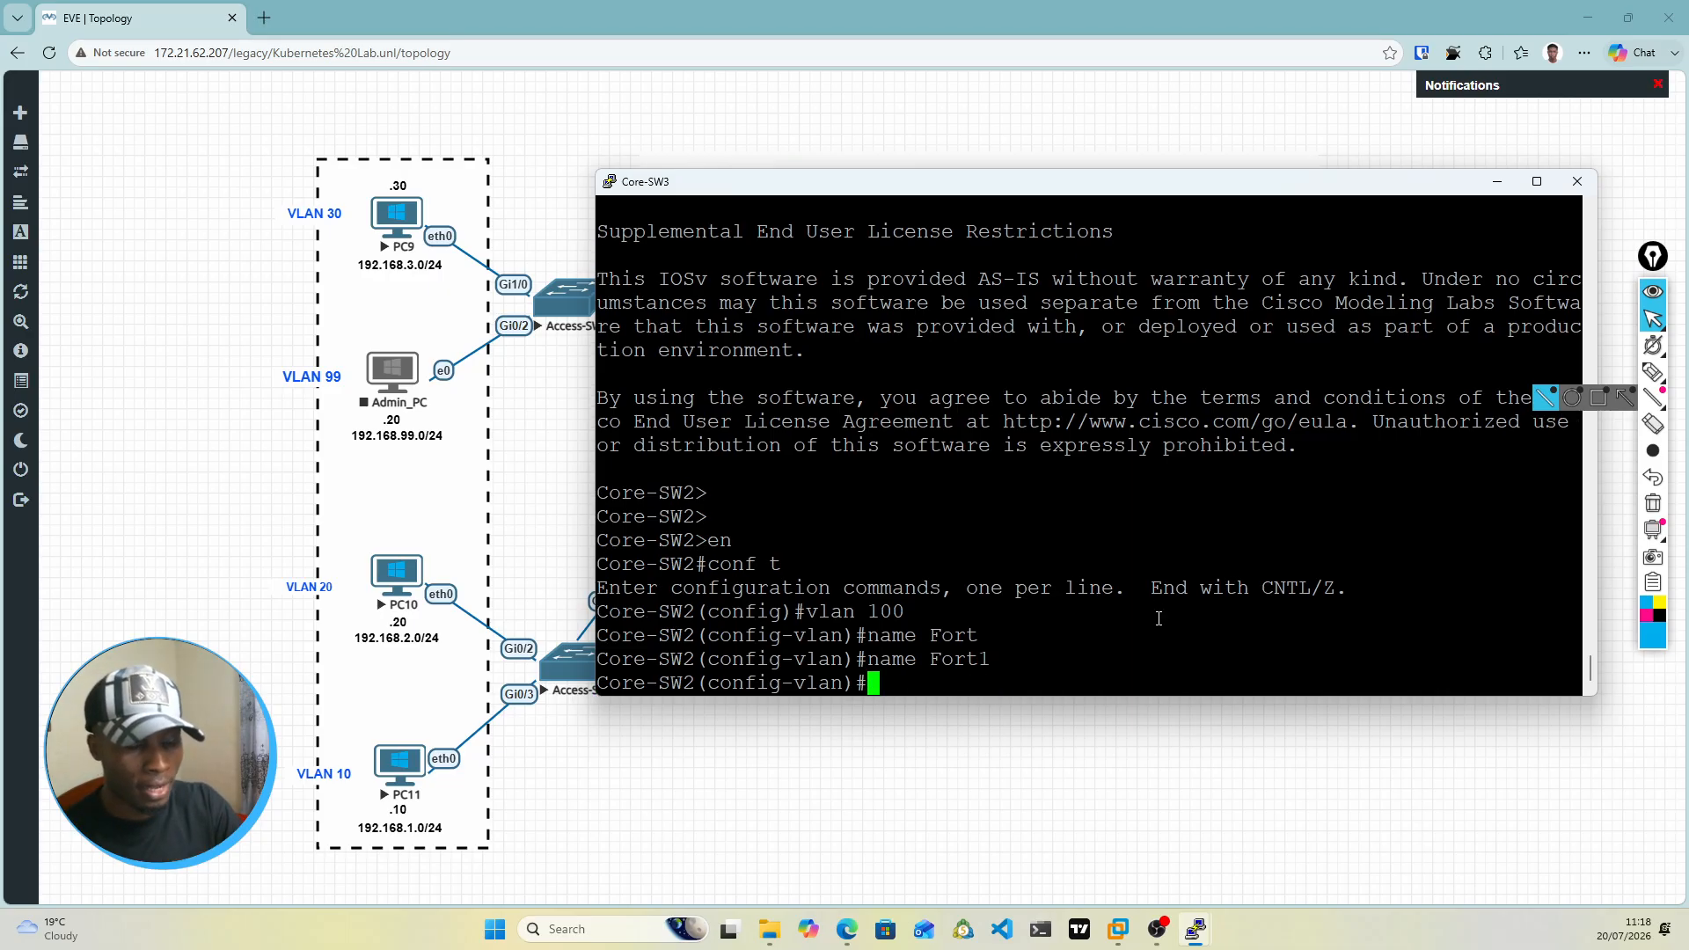
pyautogui.write('exit')
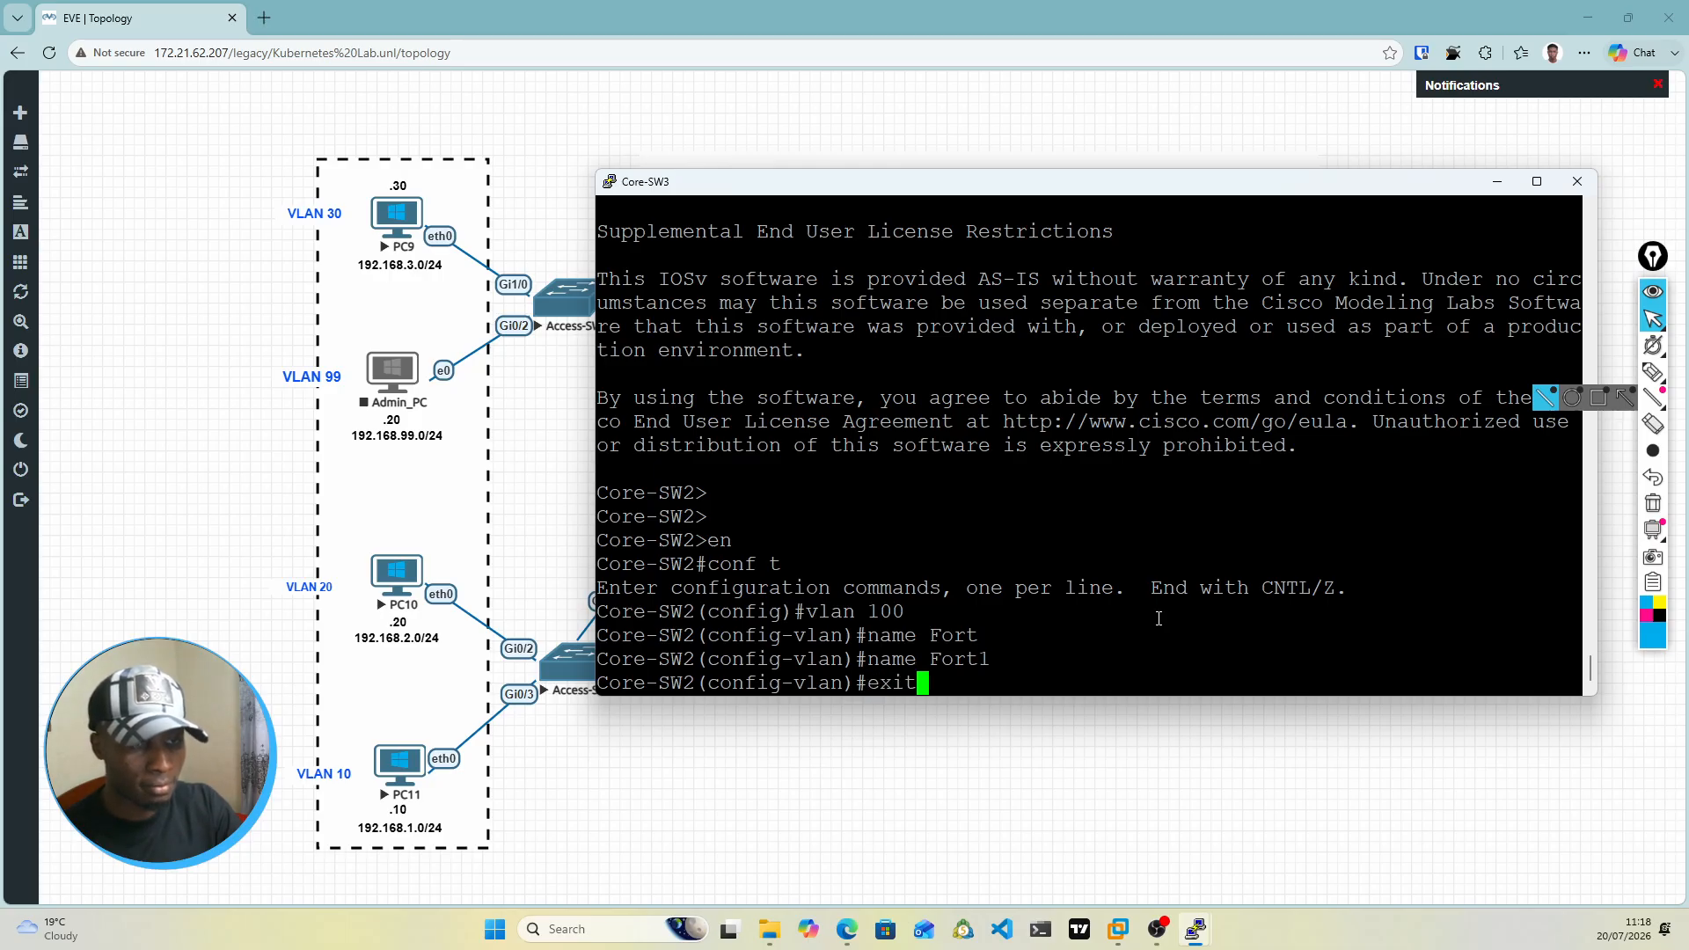
pyautogui.press('Return')
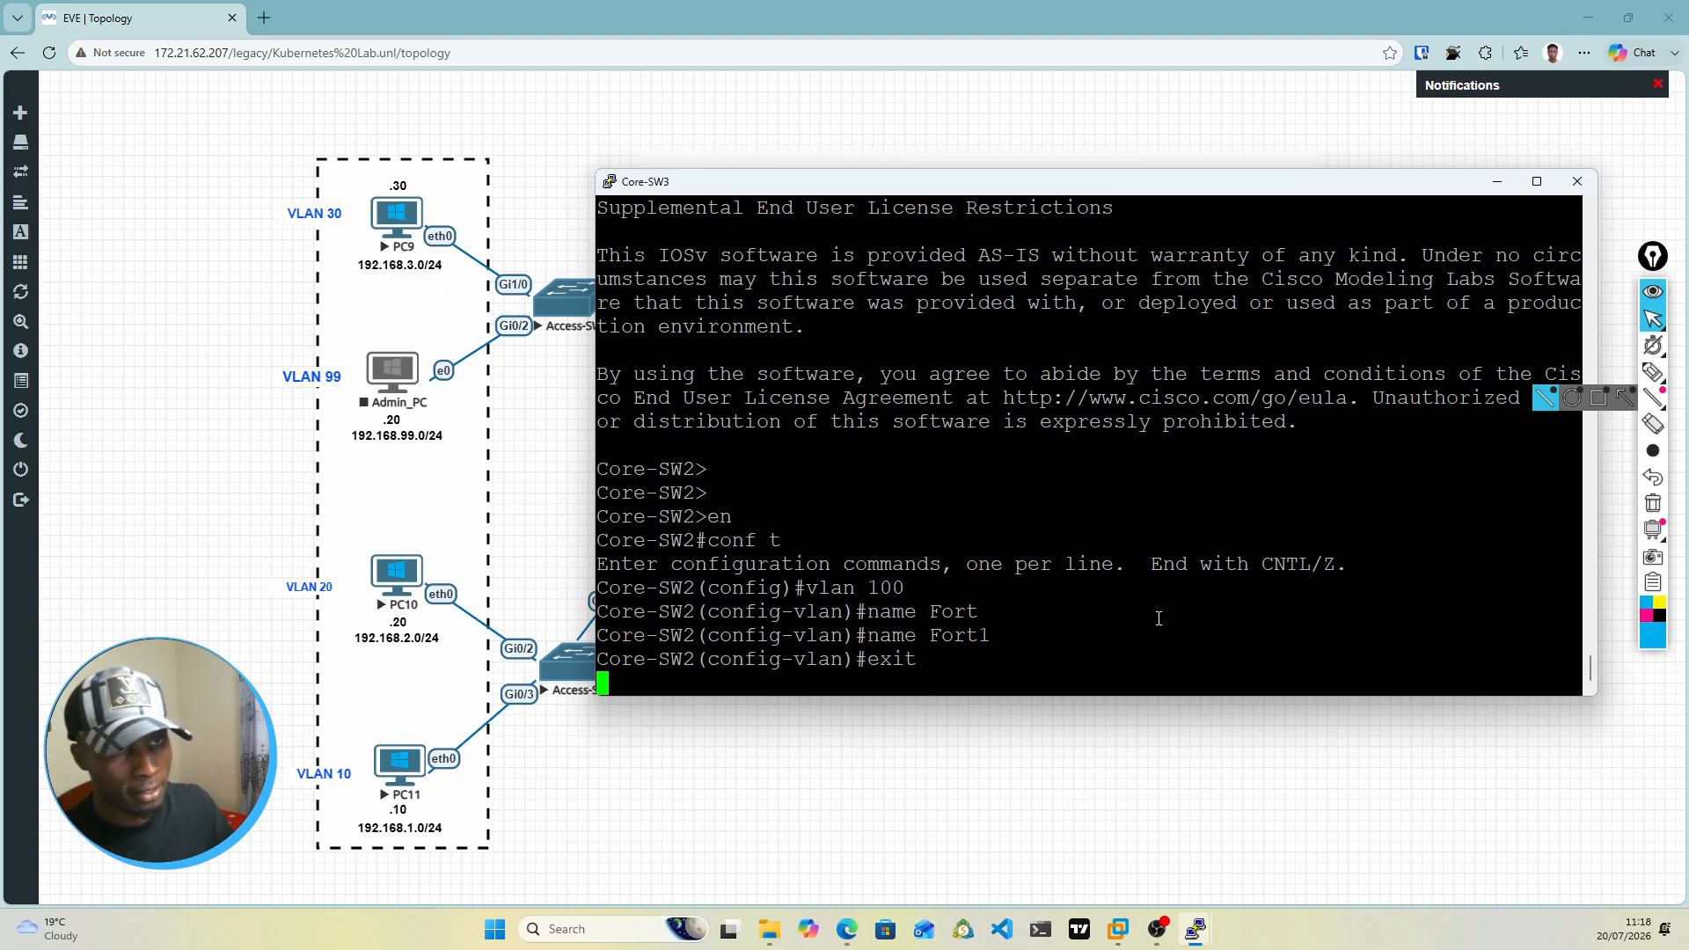
# Step: Move the console window up to expose Core-SW3's links in the topology and enter interface configuration for VLAN 100
pyautogui.moveTo(1178, 190); pyautogui.dragTo(1143, 47)
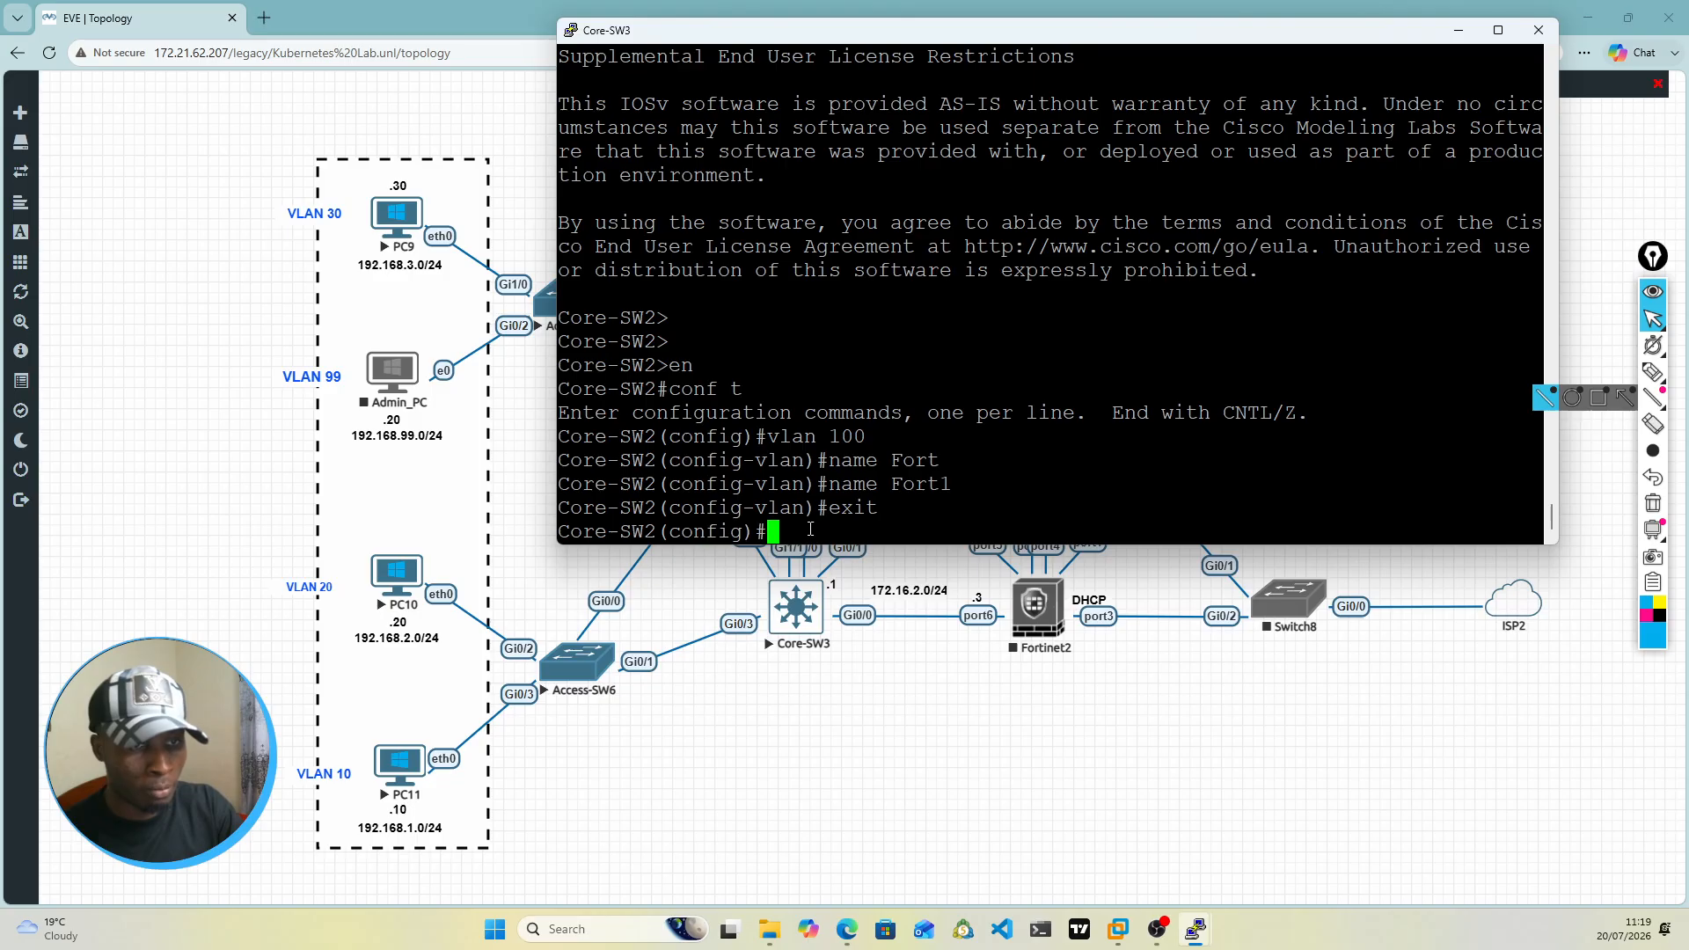
pyautogui.write('int vlan')
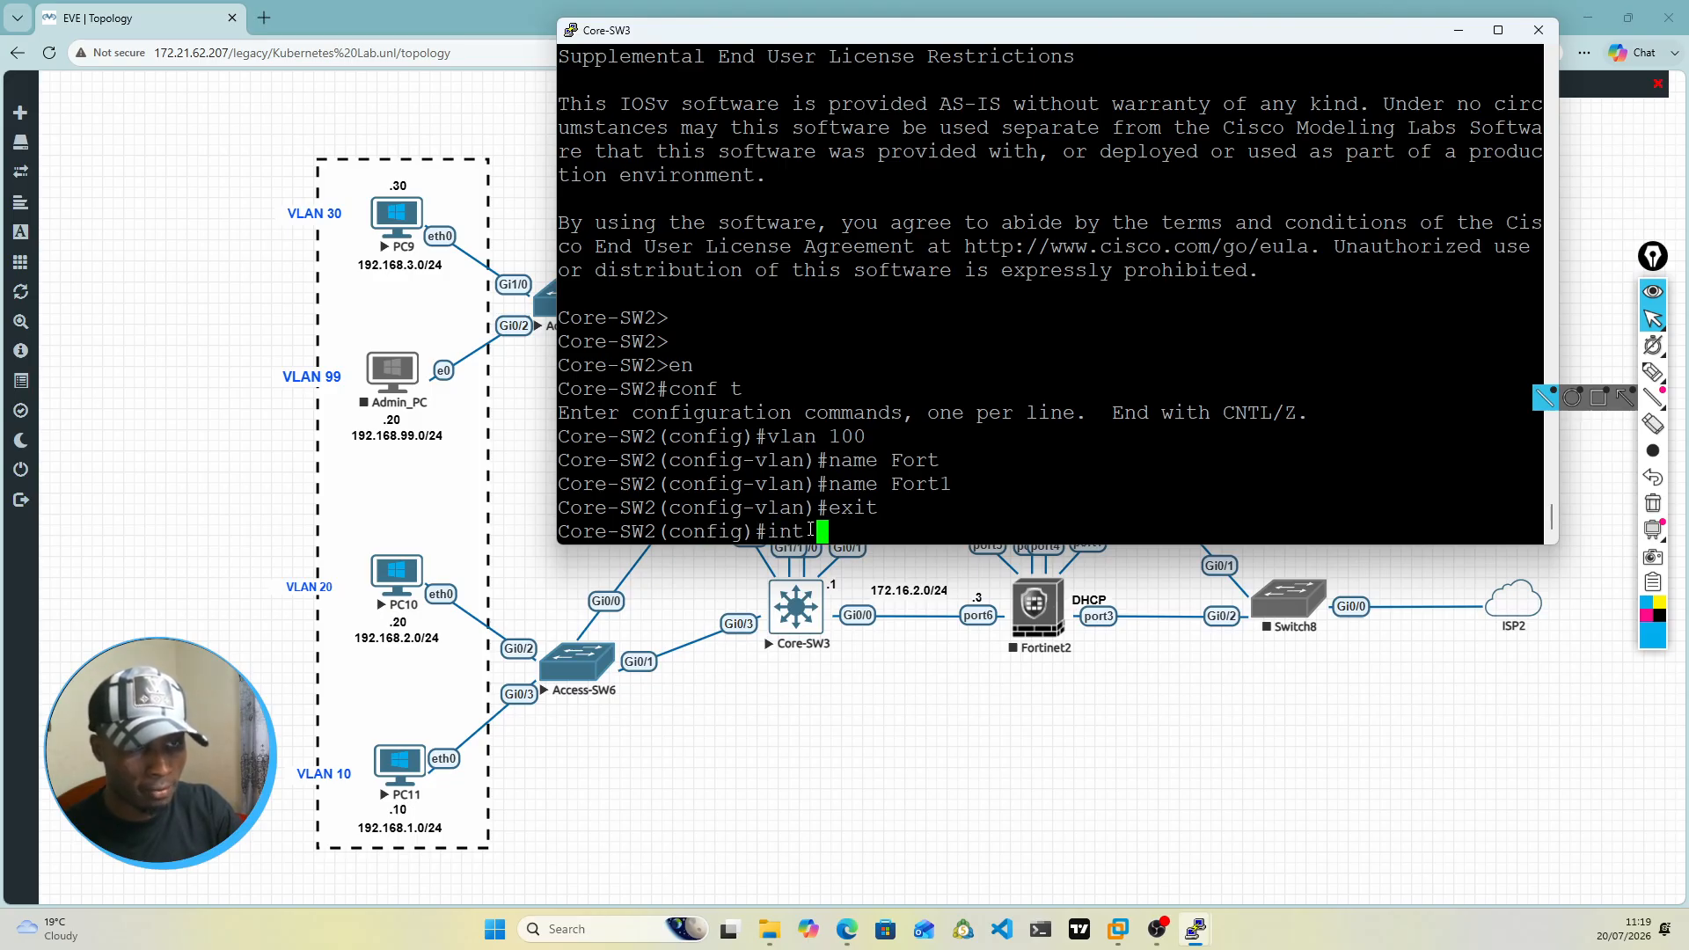
pyautogui.press('BackSpace')
pyautogui.press('BackSpace')
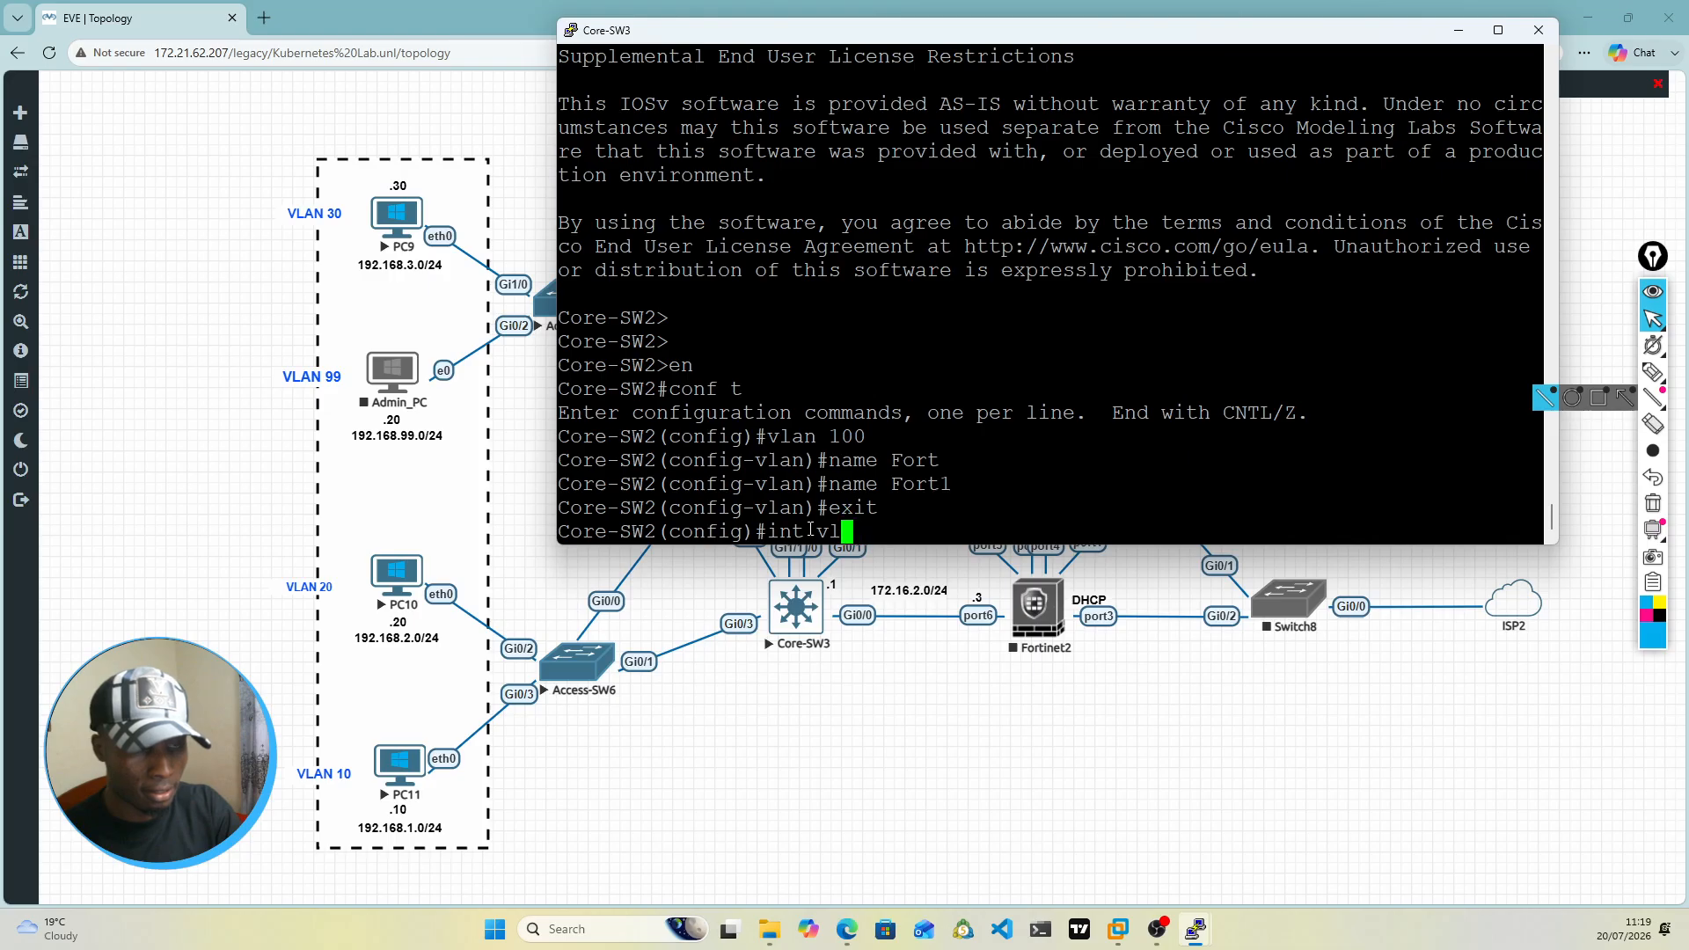
pyautogui.write('an 100')
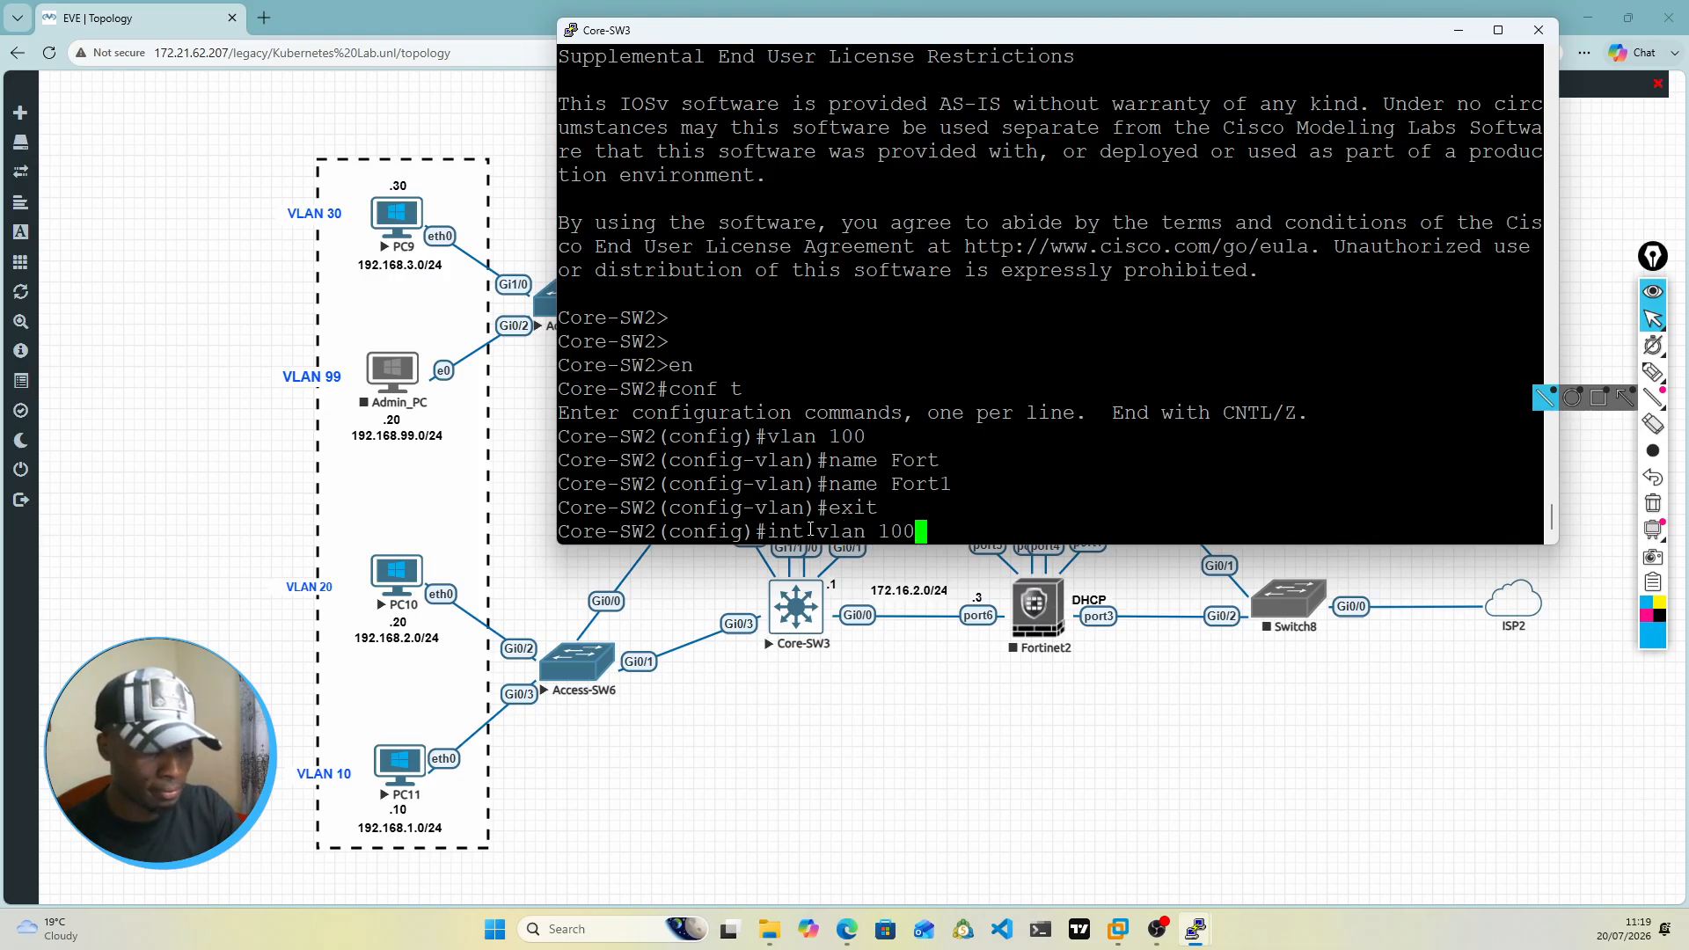
pyautogui.press('Return')
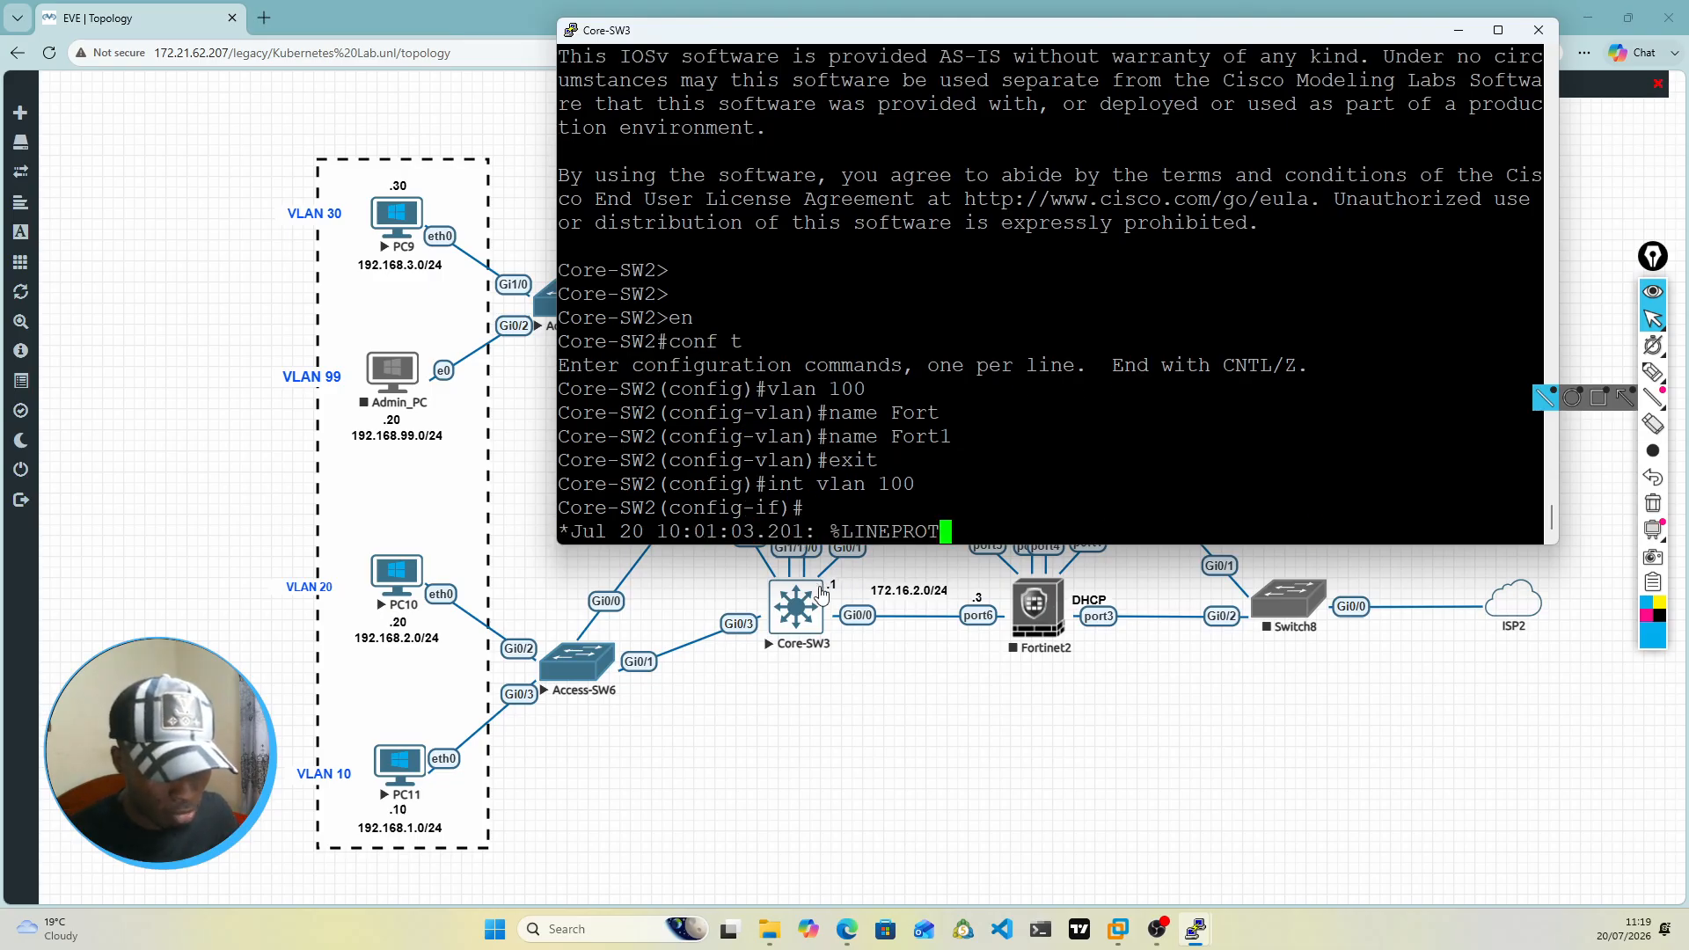
pyautogui.press('Return')
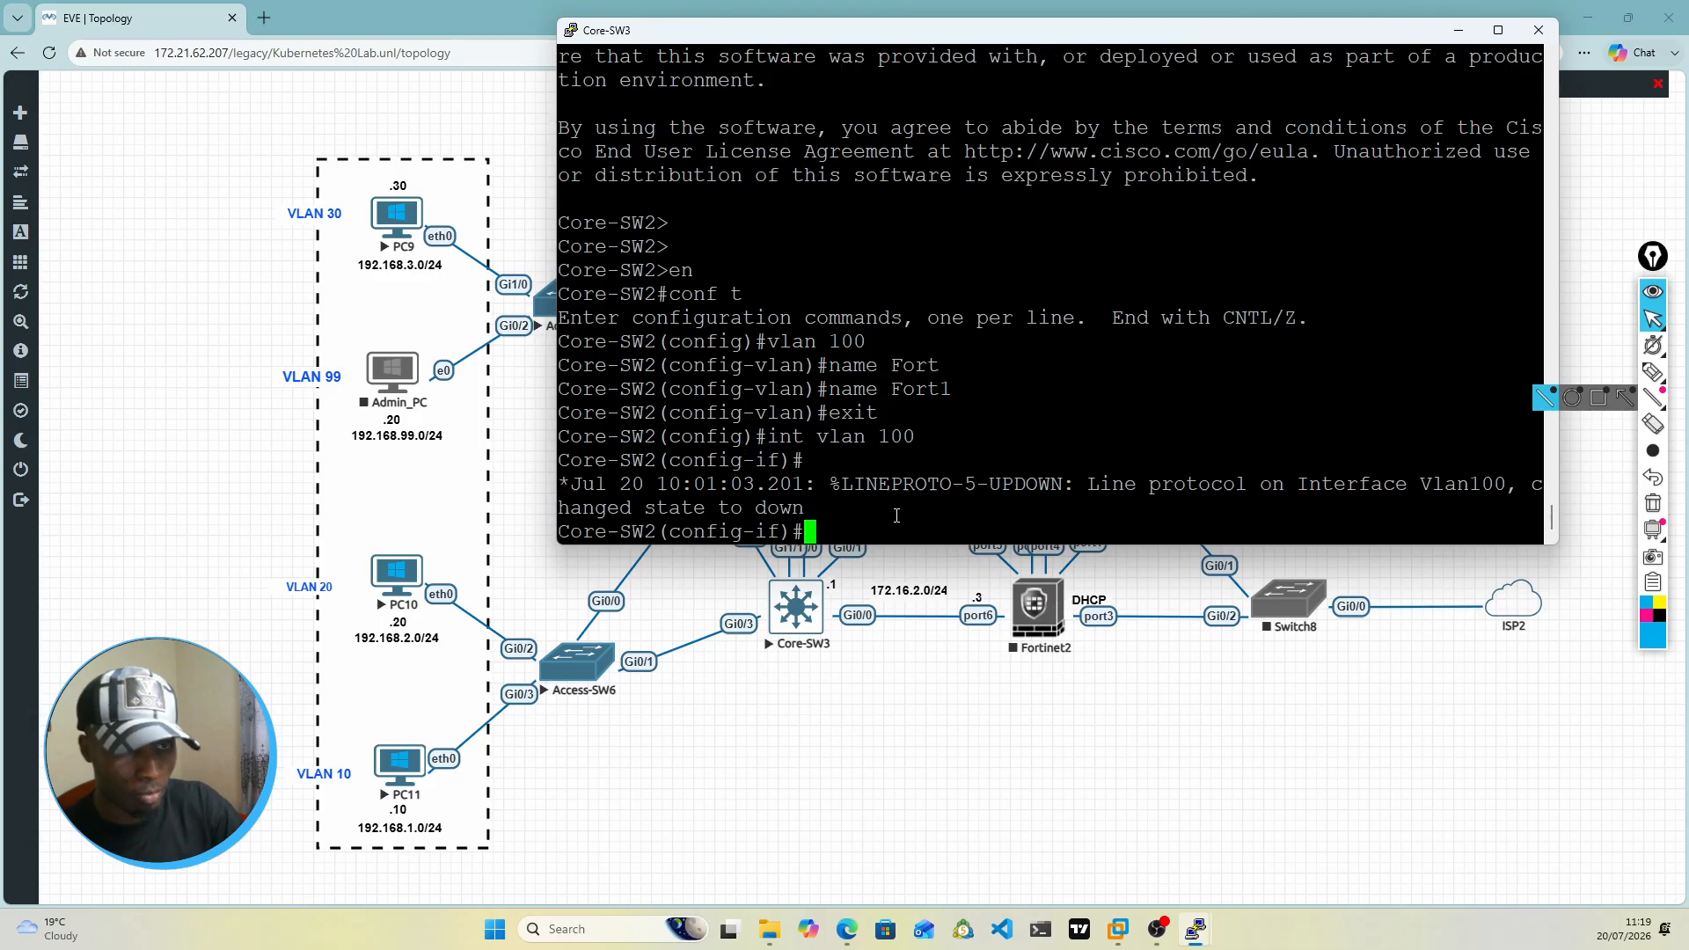
# Step: Assign IP address 172.16.2.1 with mask 255.255.255.0 to the VLAN 100 interface
pyautogui.write('ip add')
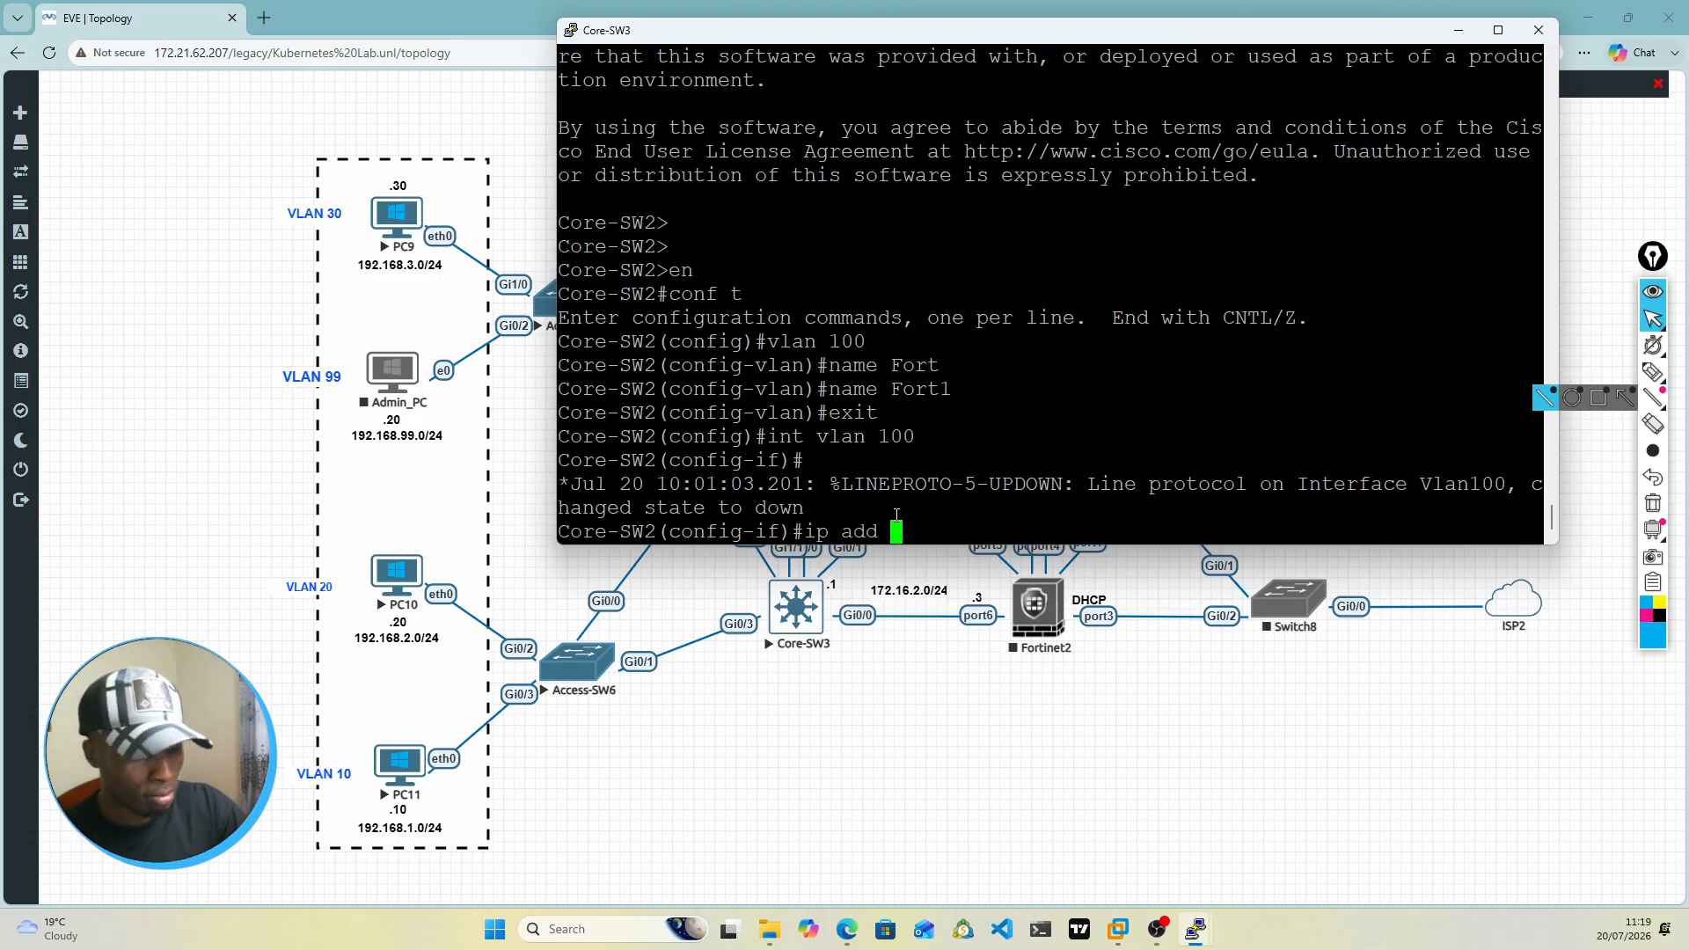
pyautogui.write(' 172')
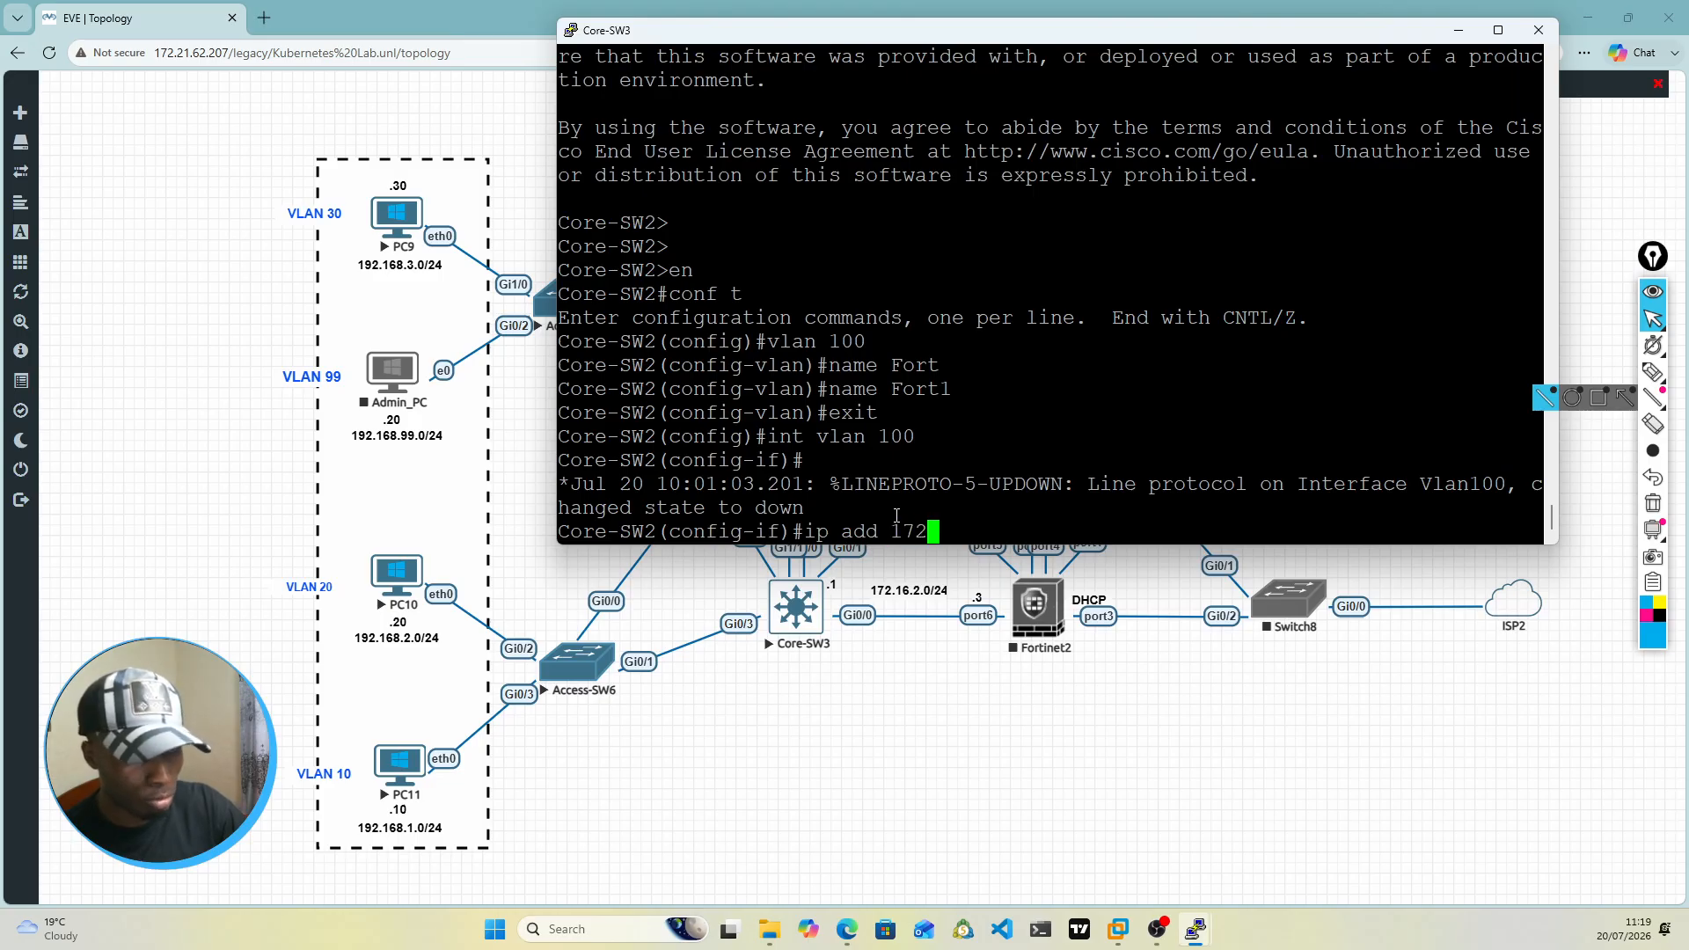
pyautogui.write('.16')
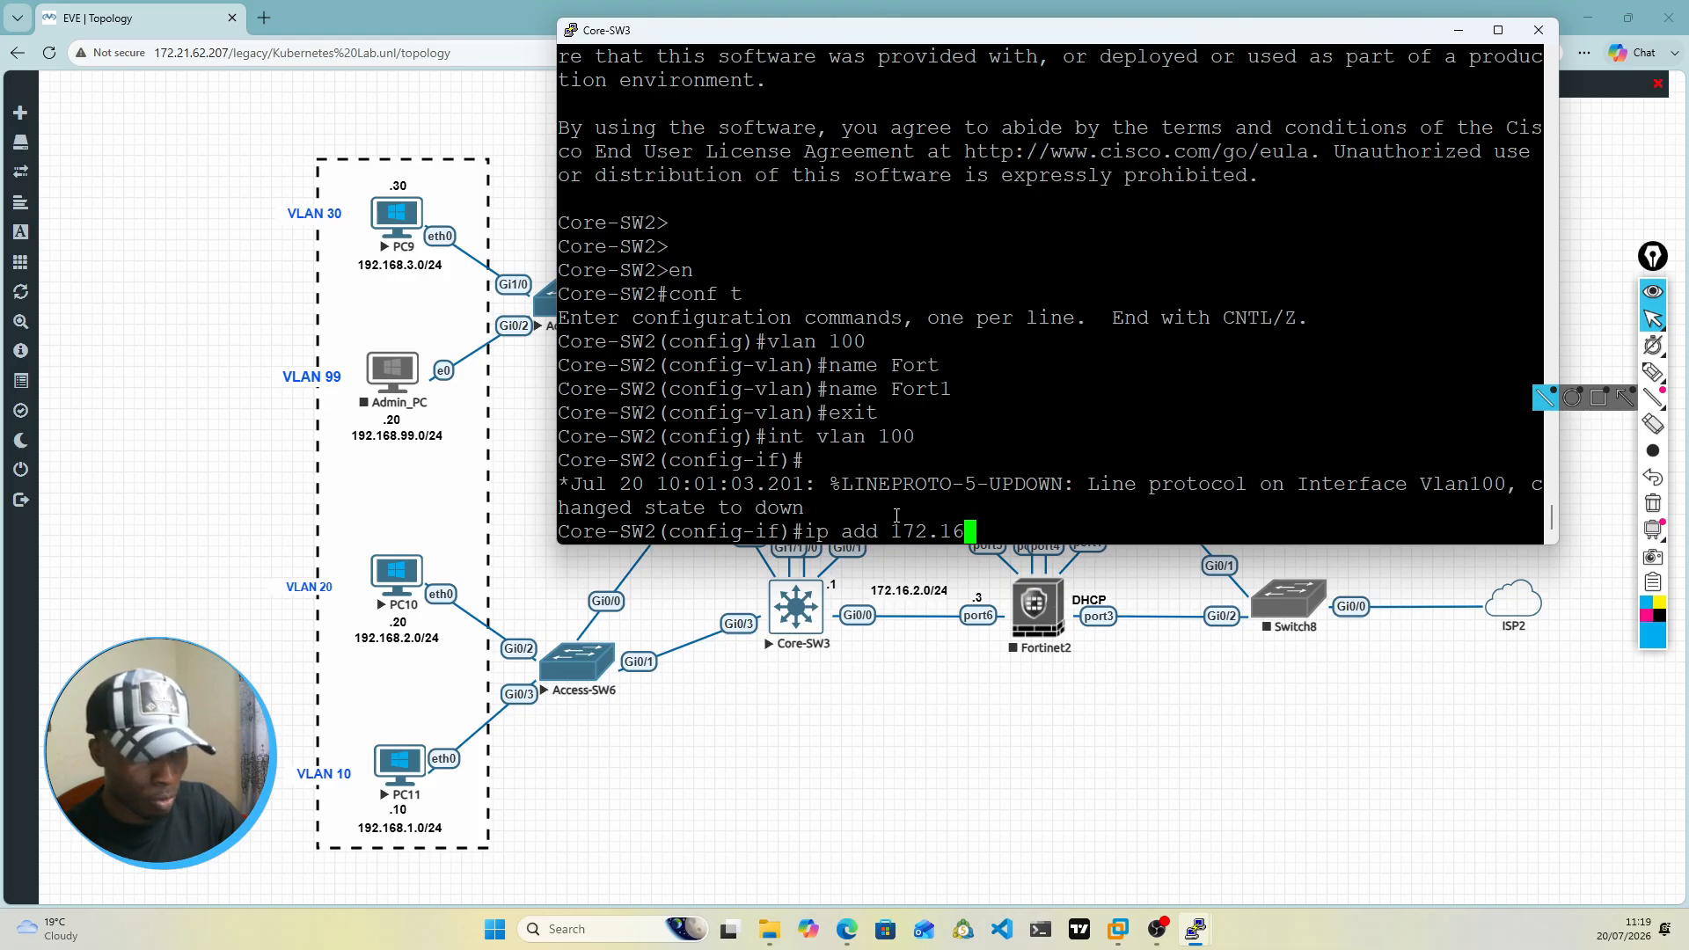
pyautogui.write('.2')
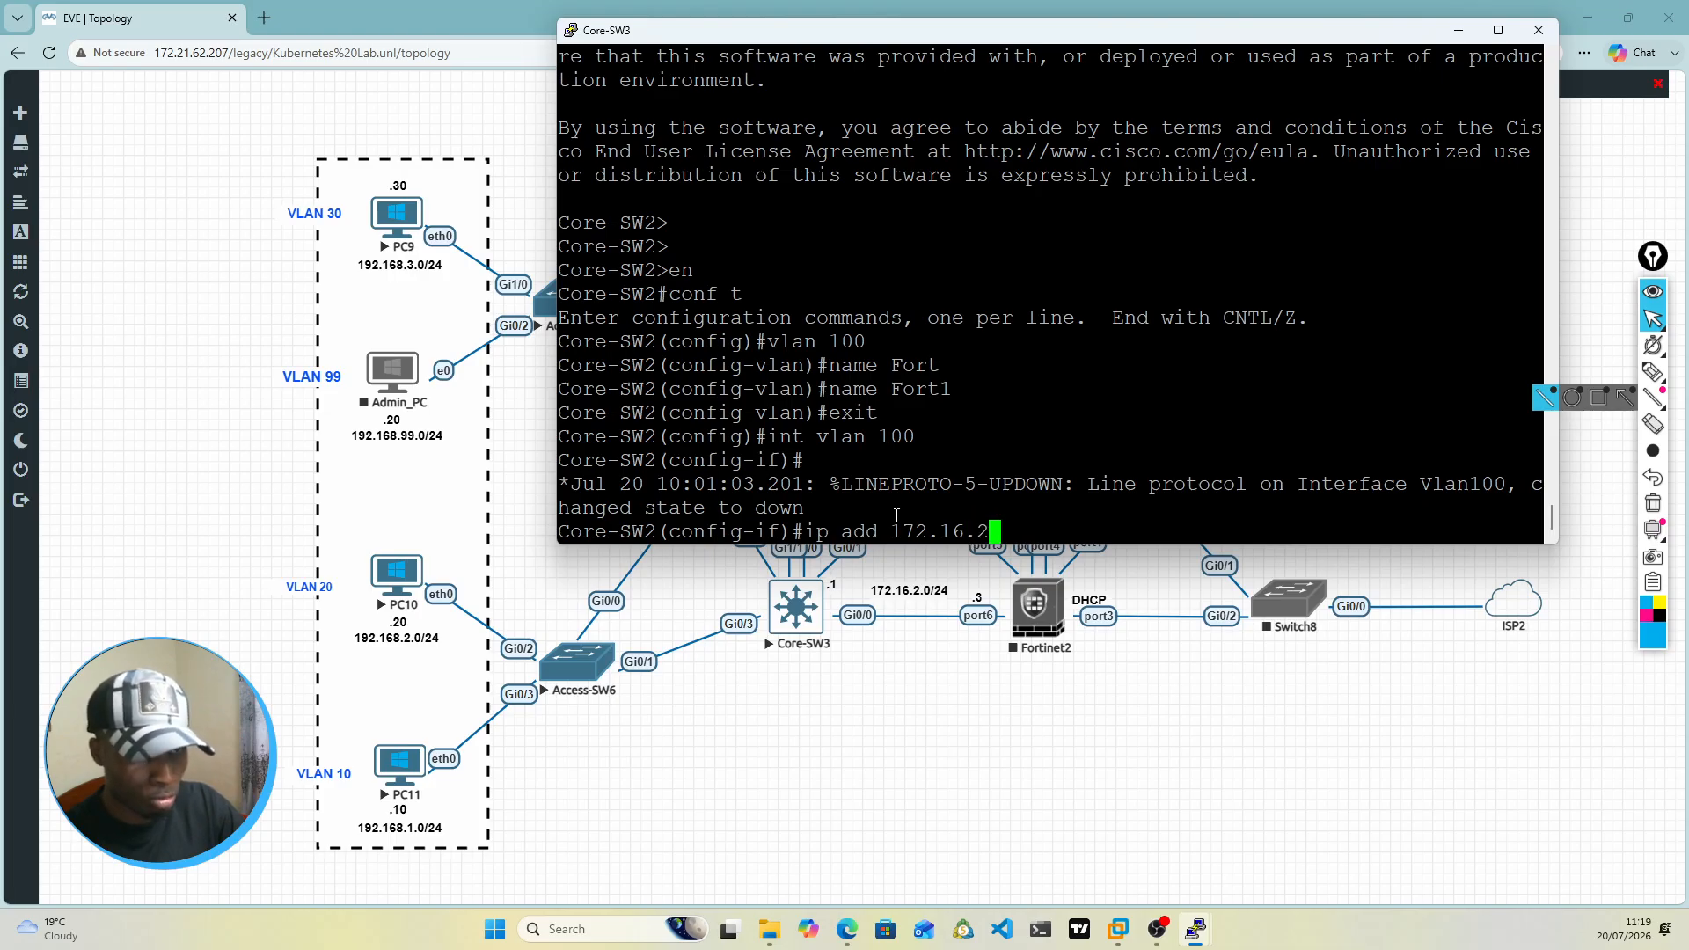
pyautogui.write('.1')
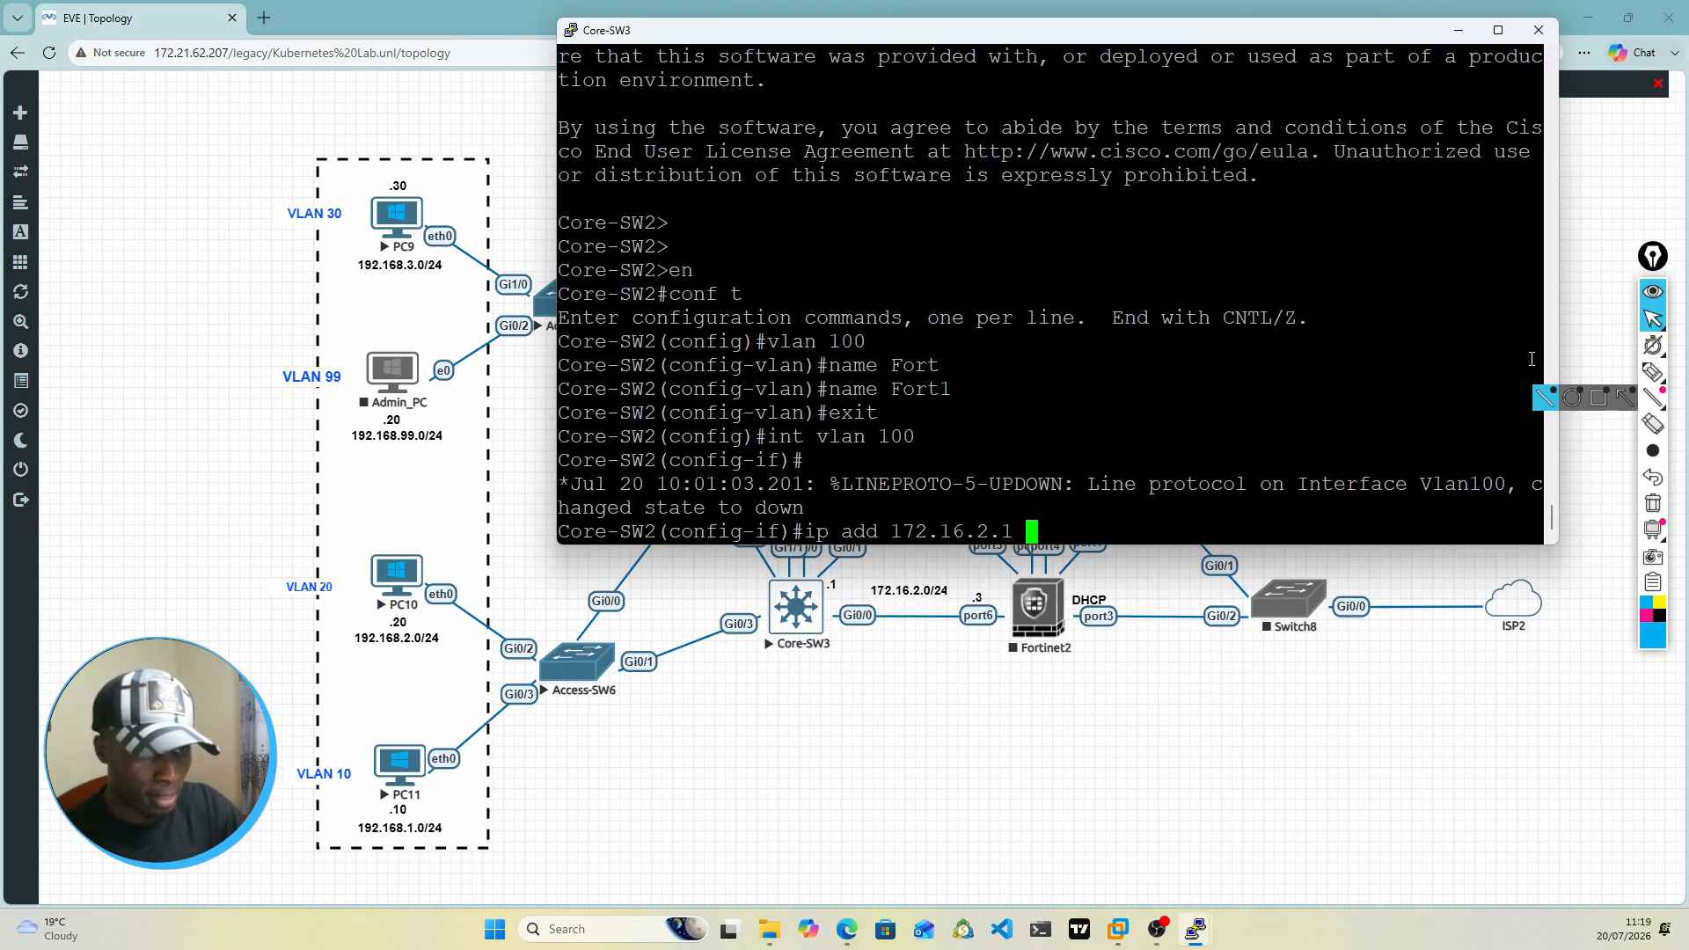
pyautogui.write(' 255.25')
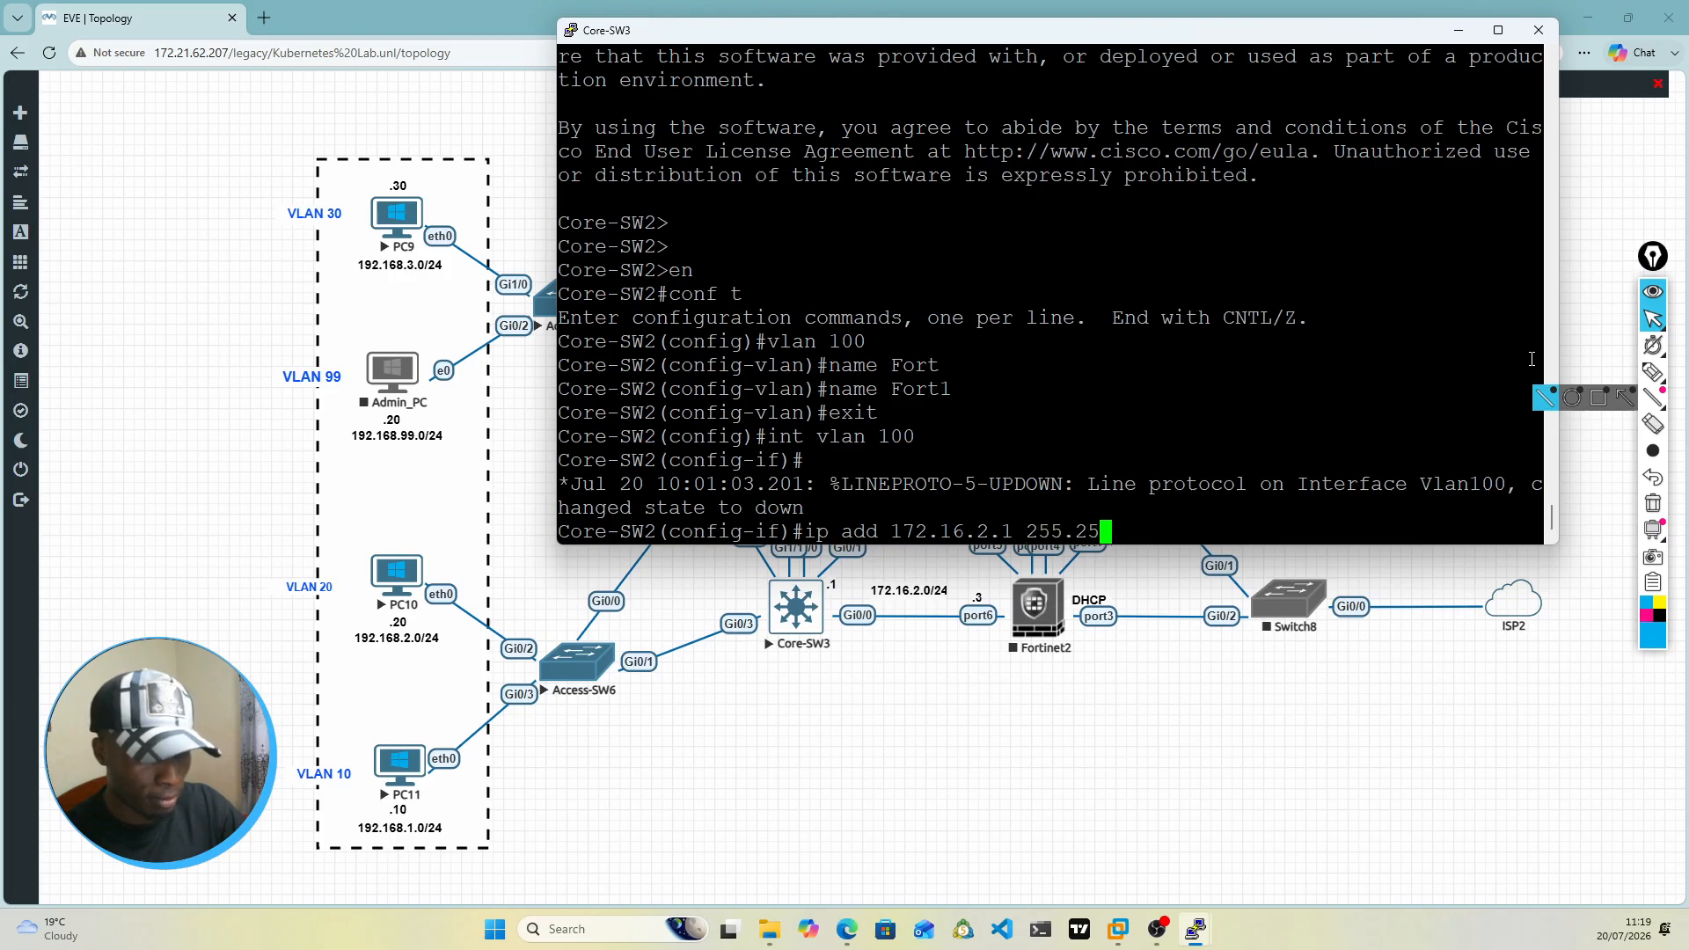
pyautogui.write('5.255.0')
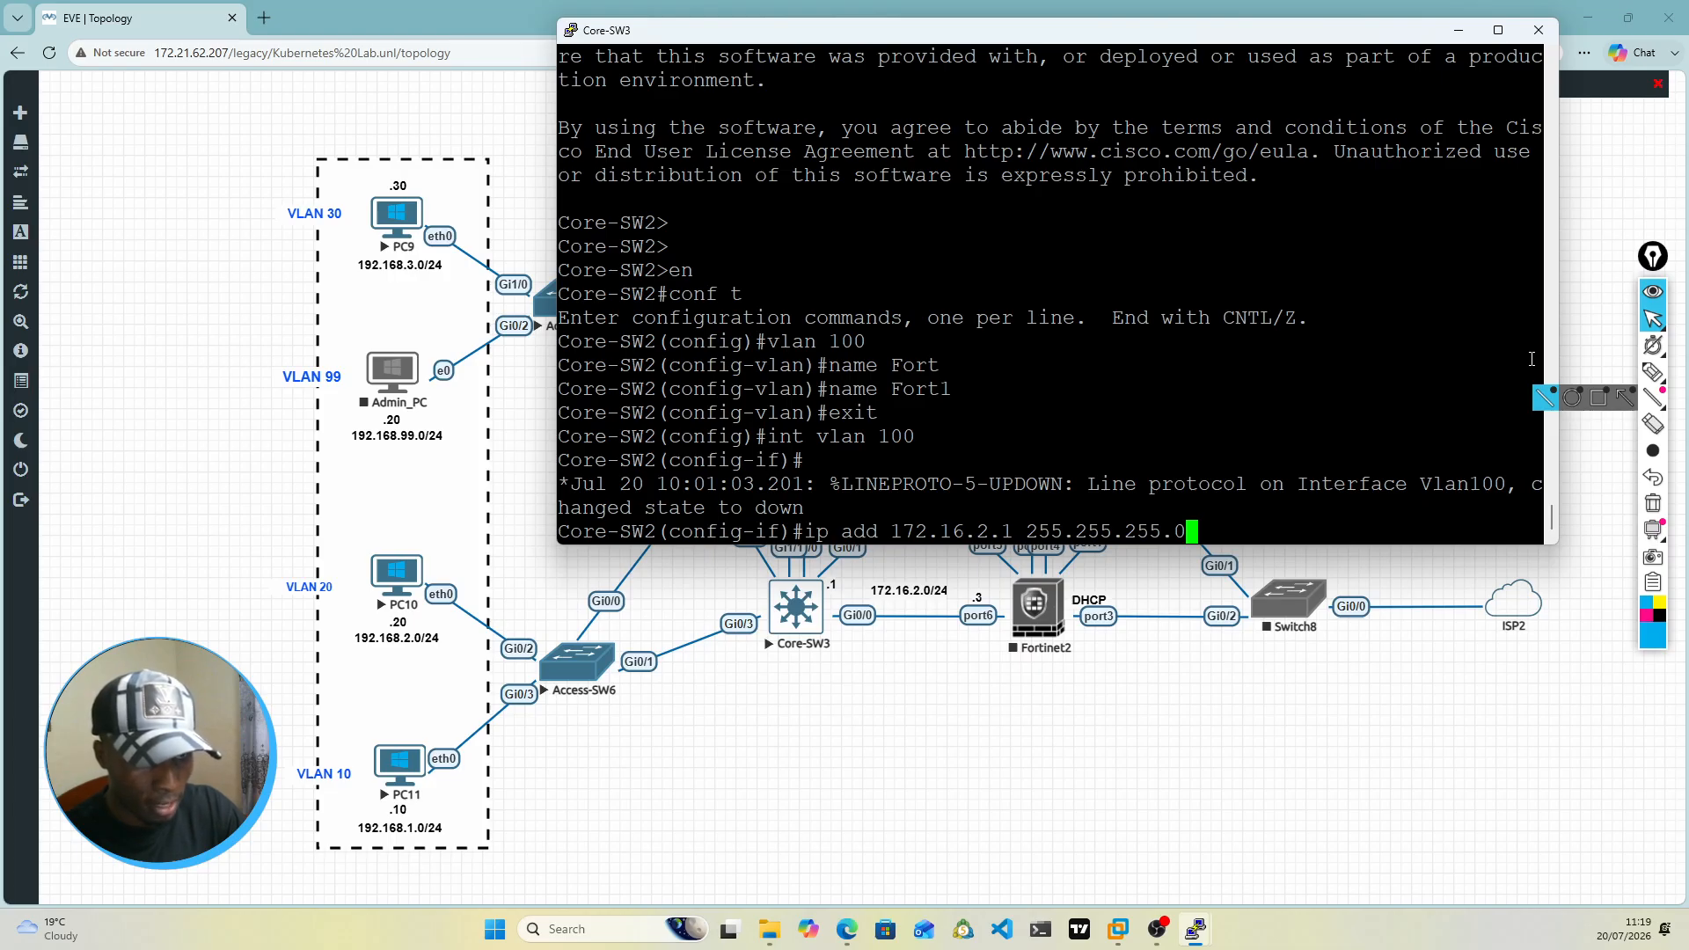
pyautogui.press('Return')
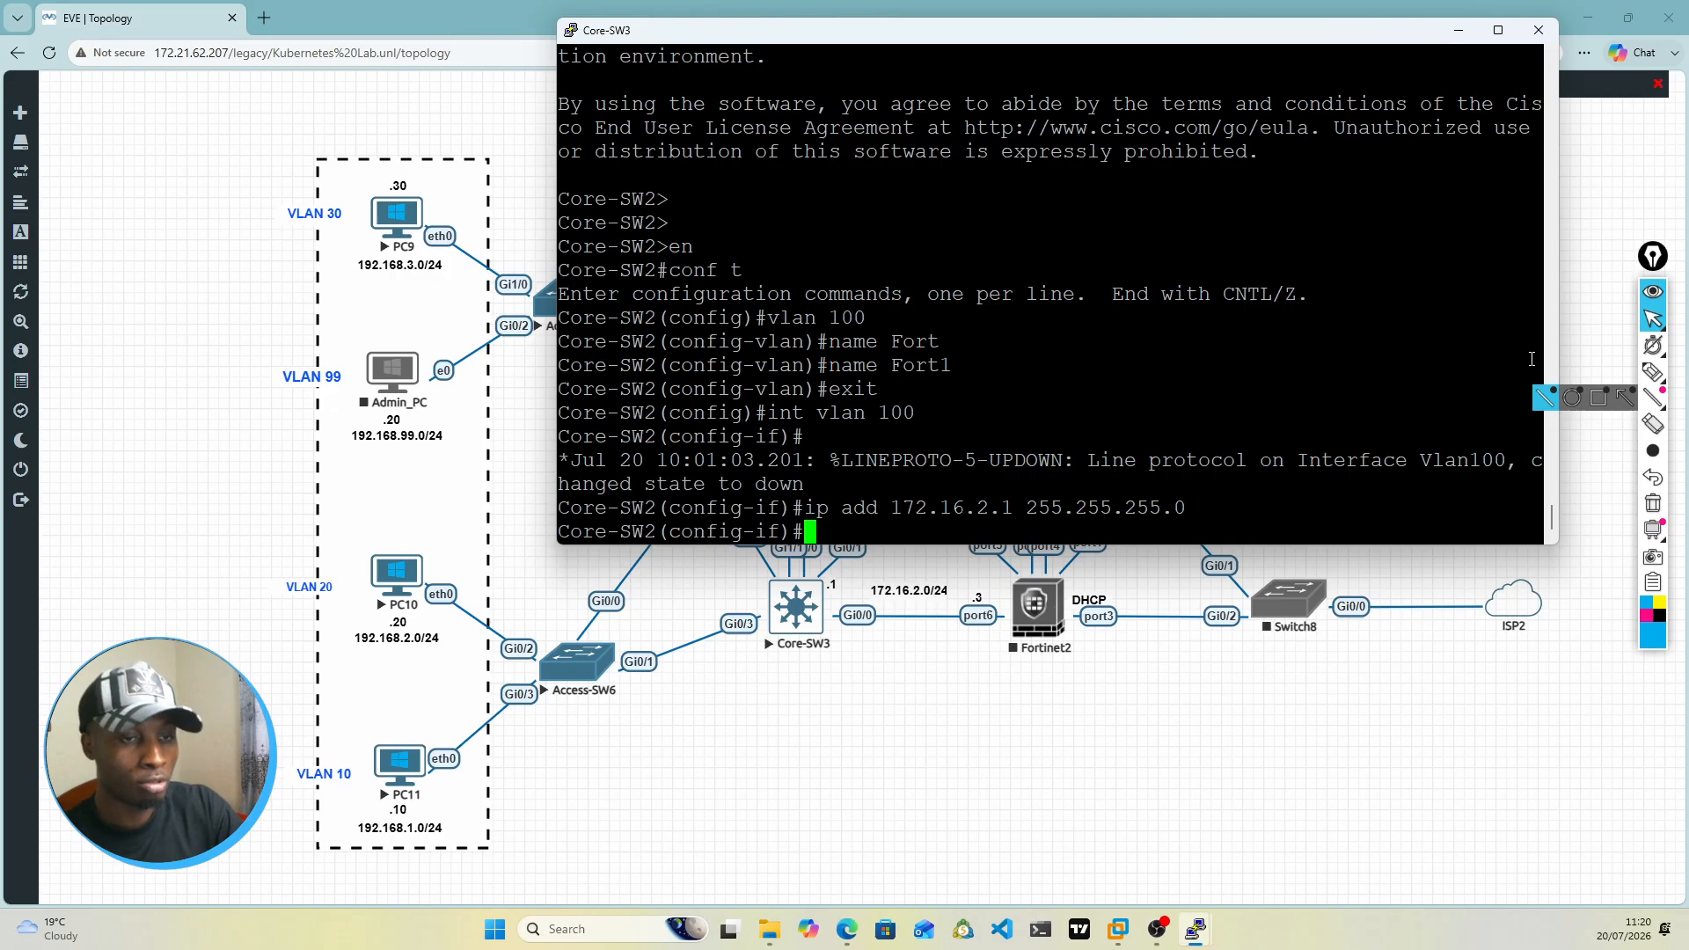
# Step: Enable the VLAN 100 interface with the no shut command
pyautogui.write('no sht')
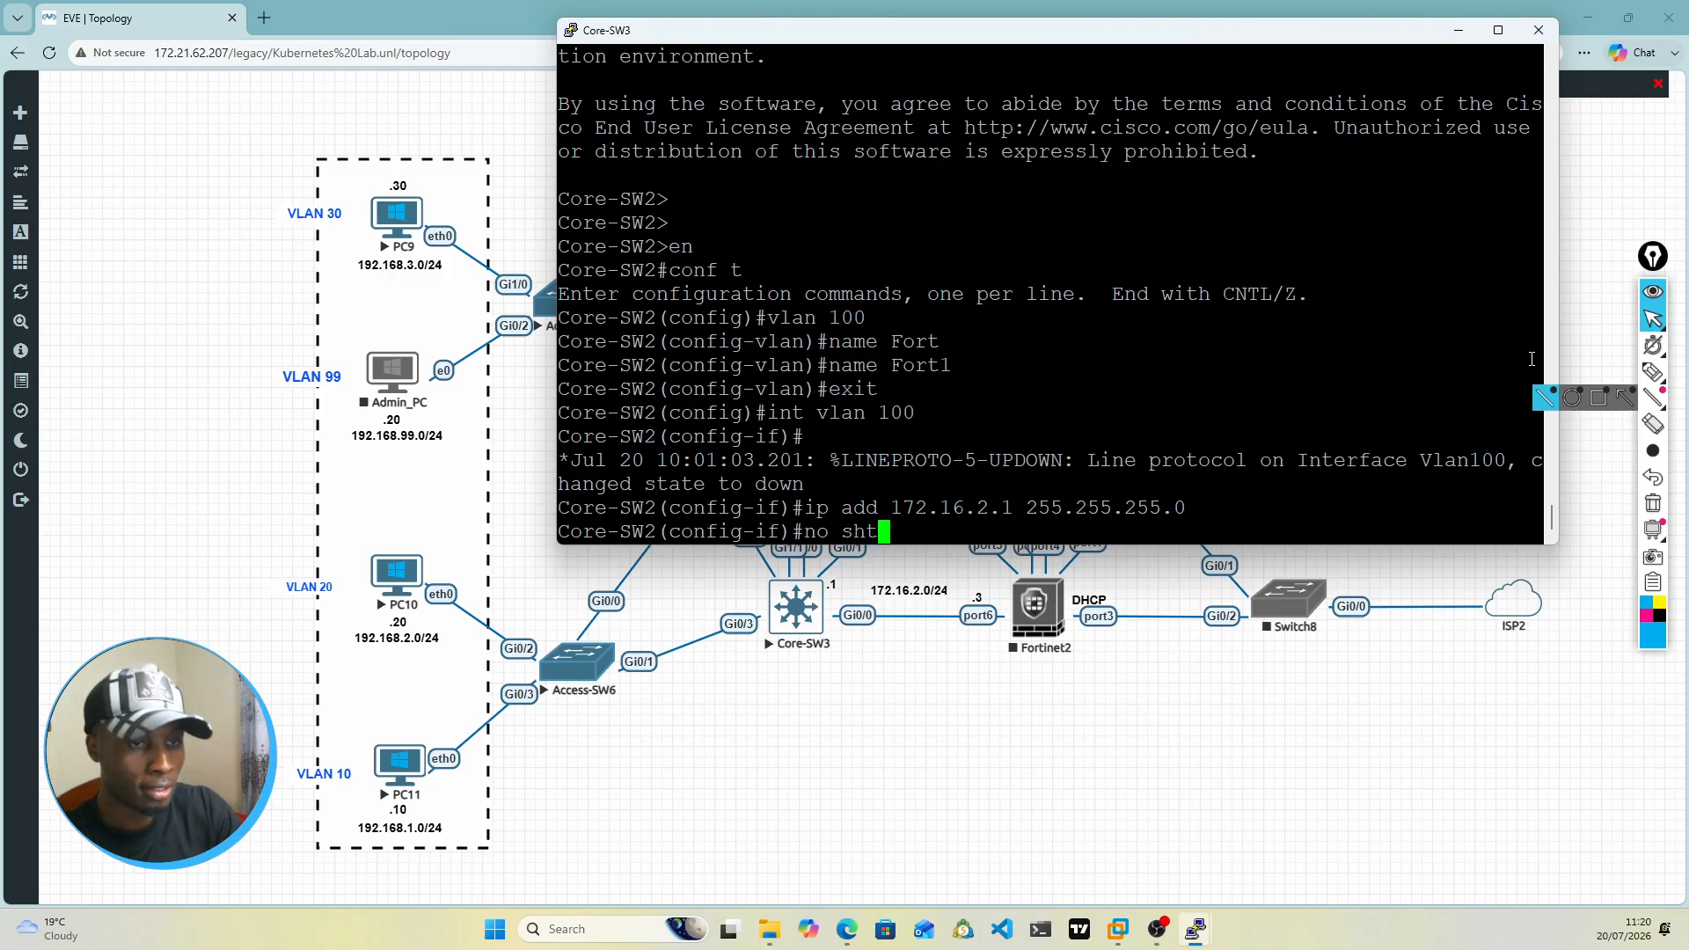
pyautogui.press('BackSpace')
pyautogui.write('ut')
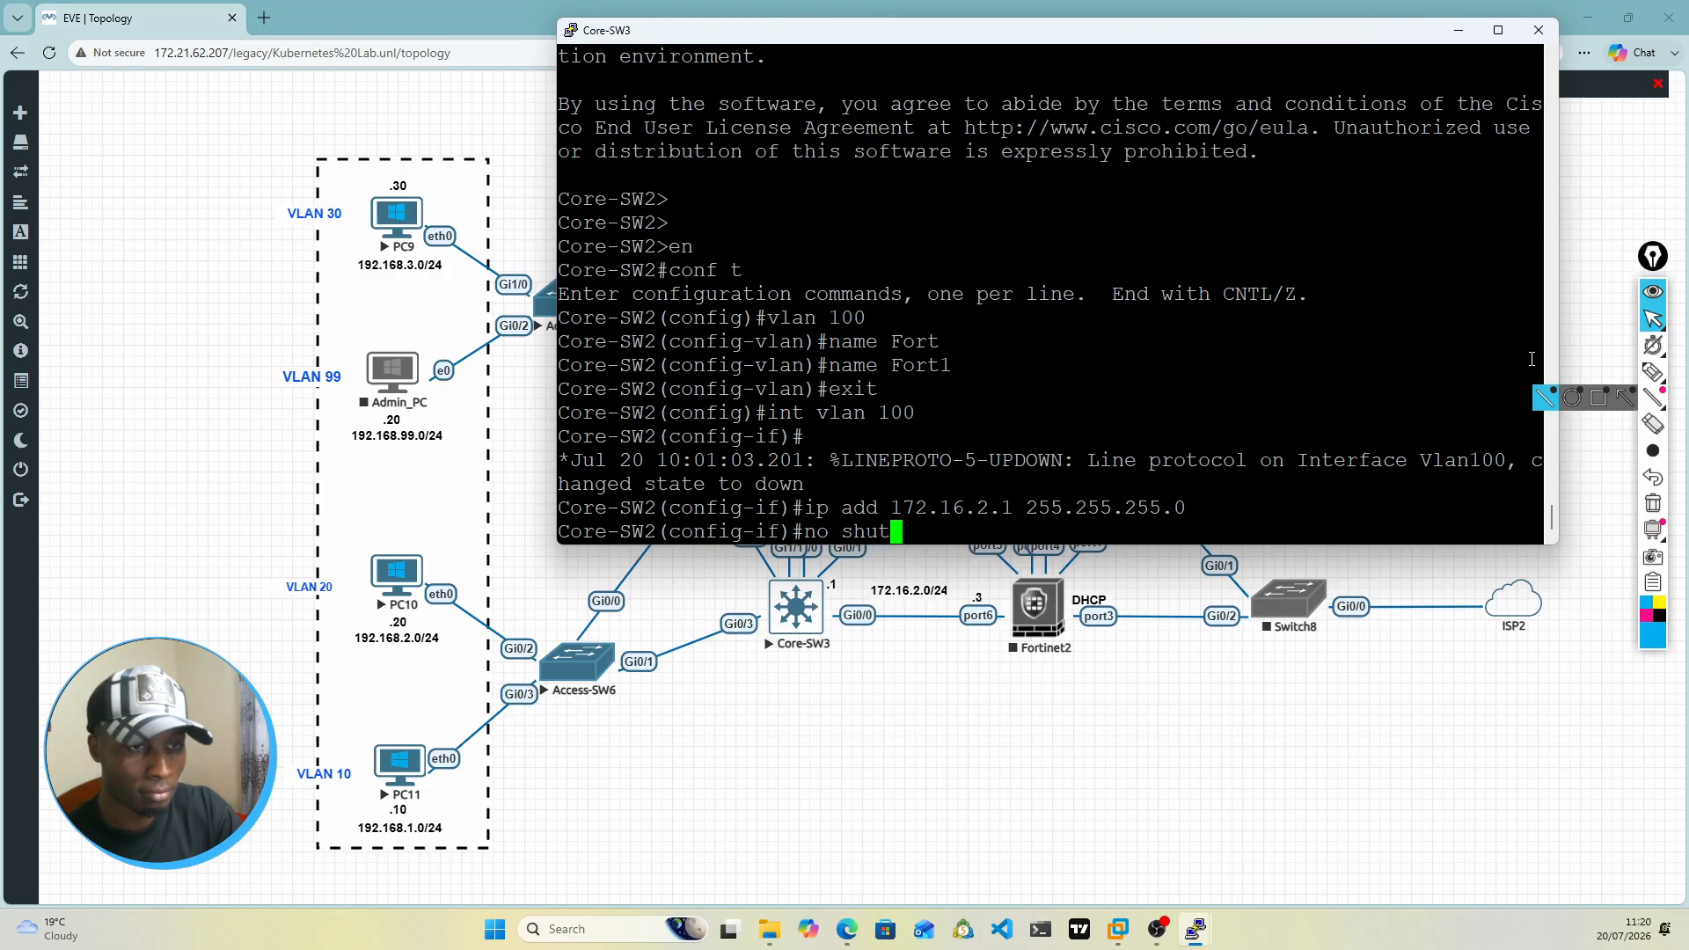
pyautogui.press('Return')
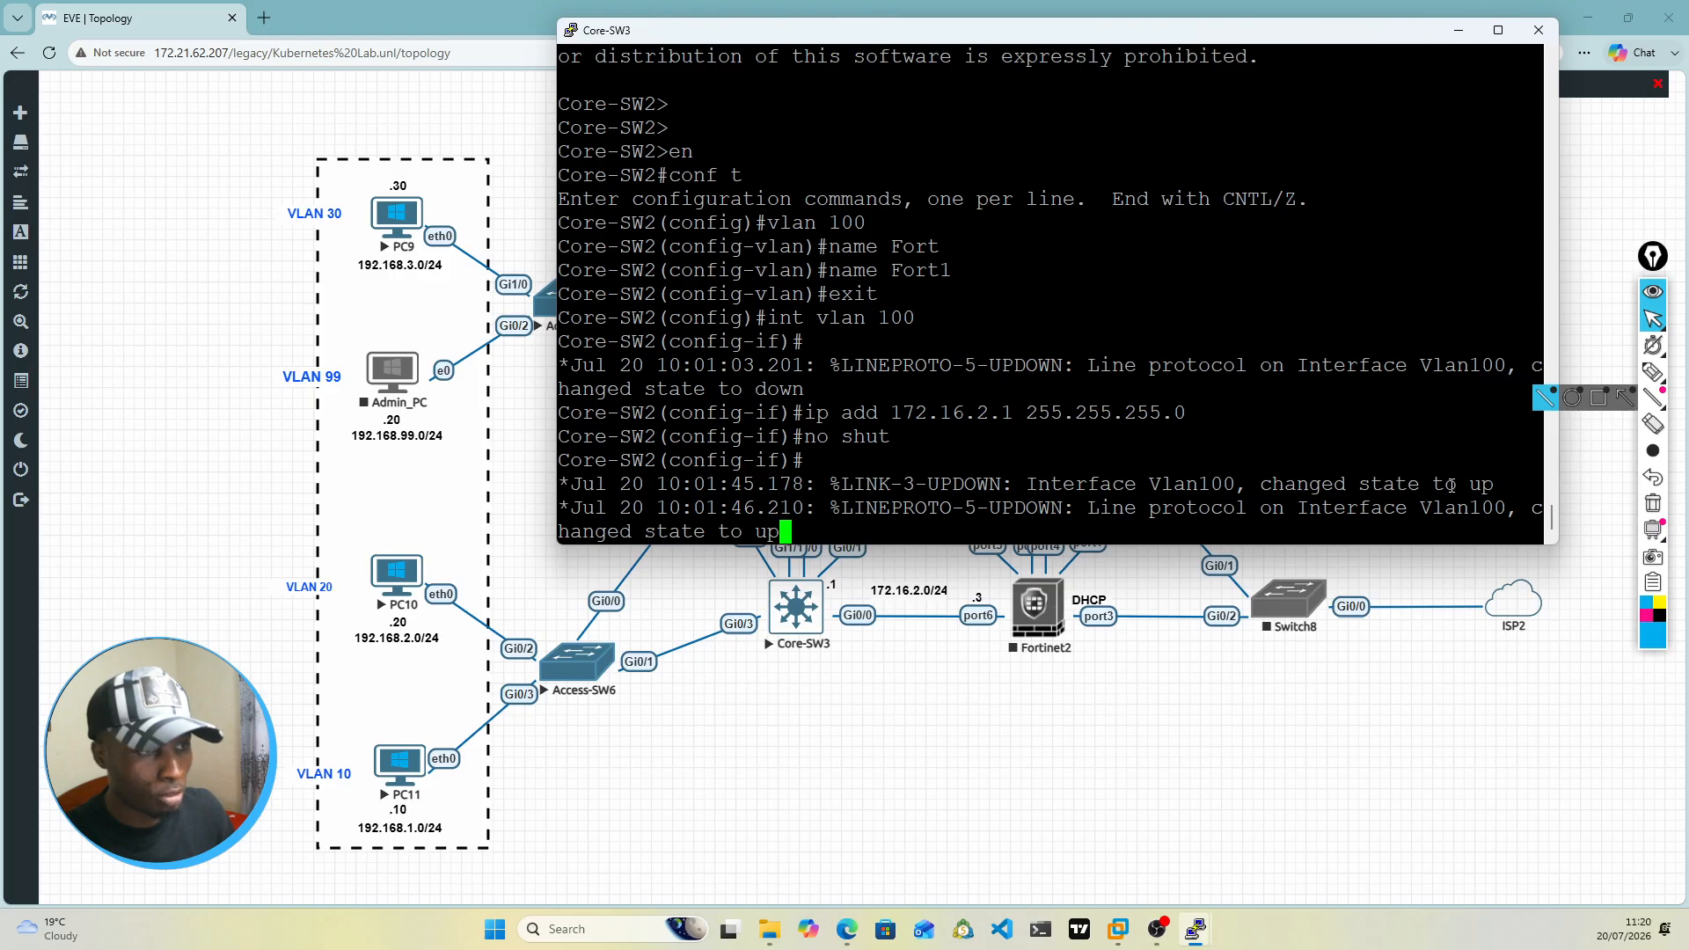
# Step: Minimize the Core-SW3 console, open the Core-SW4 console in the Telnet client, and open its session settings to enlarge the terminal text
pyautogui.click(1458, 30)
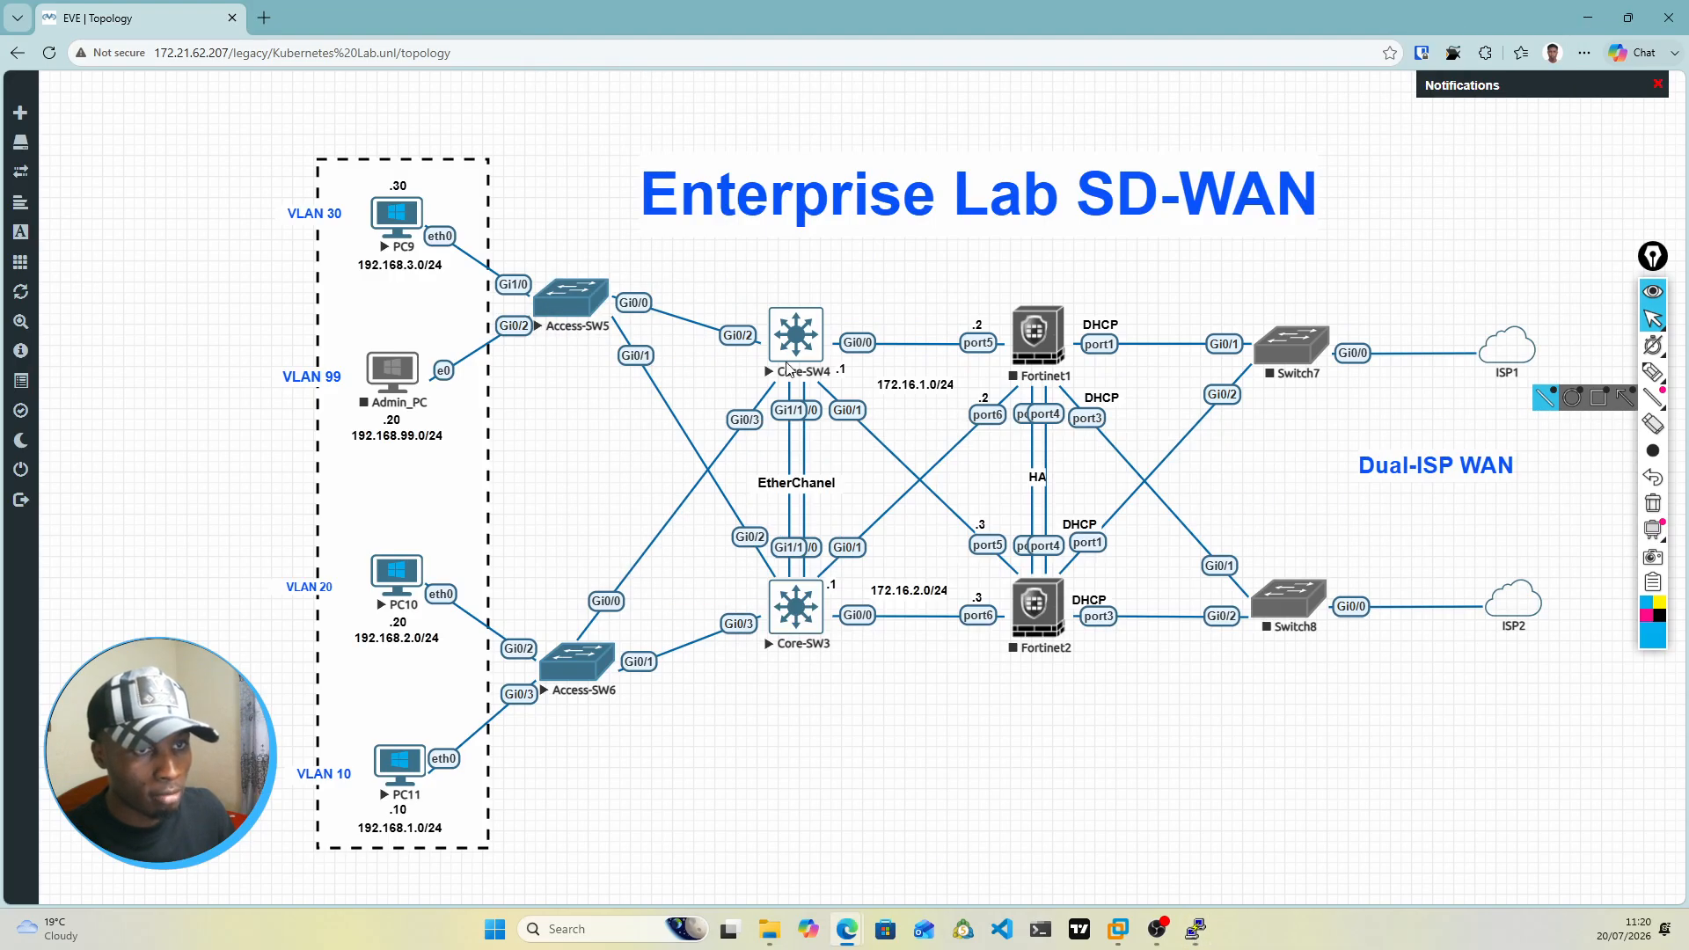
pyautogui.click(787, 368)
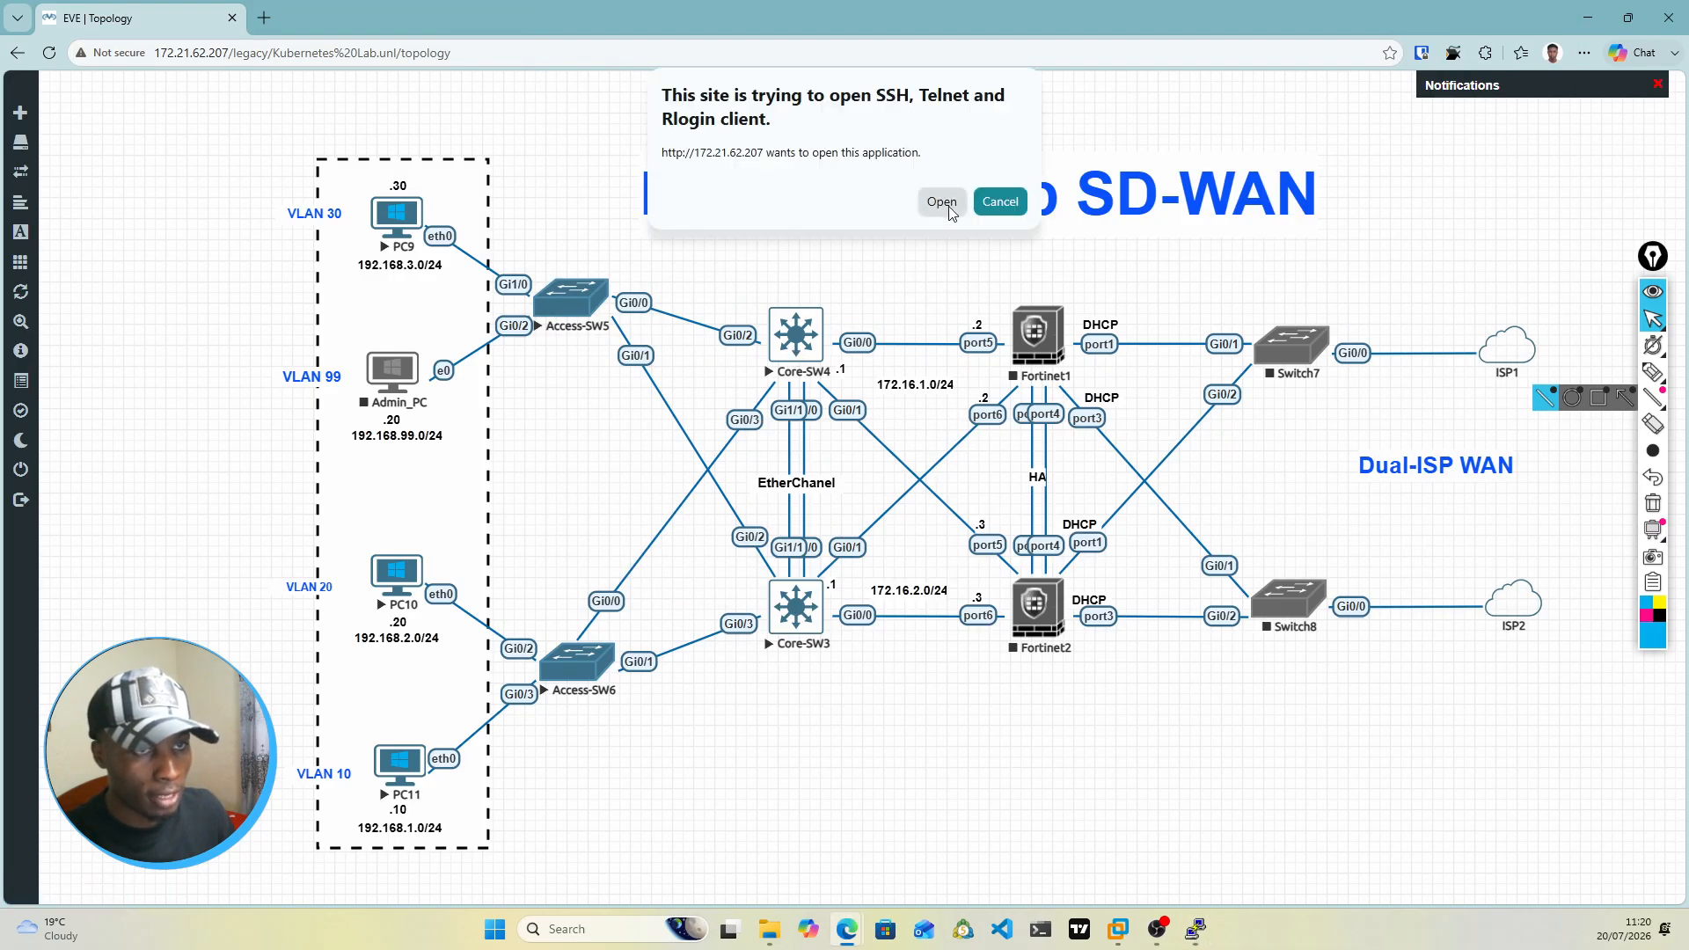
pyautogui.click(944, 204)
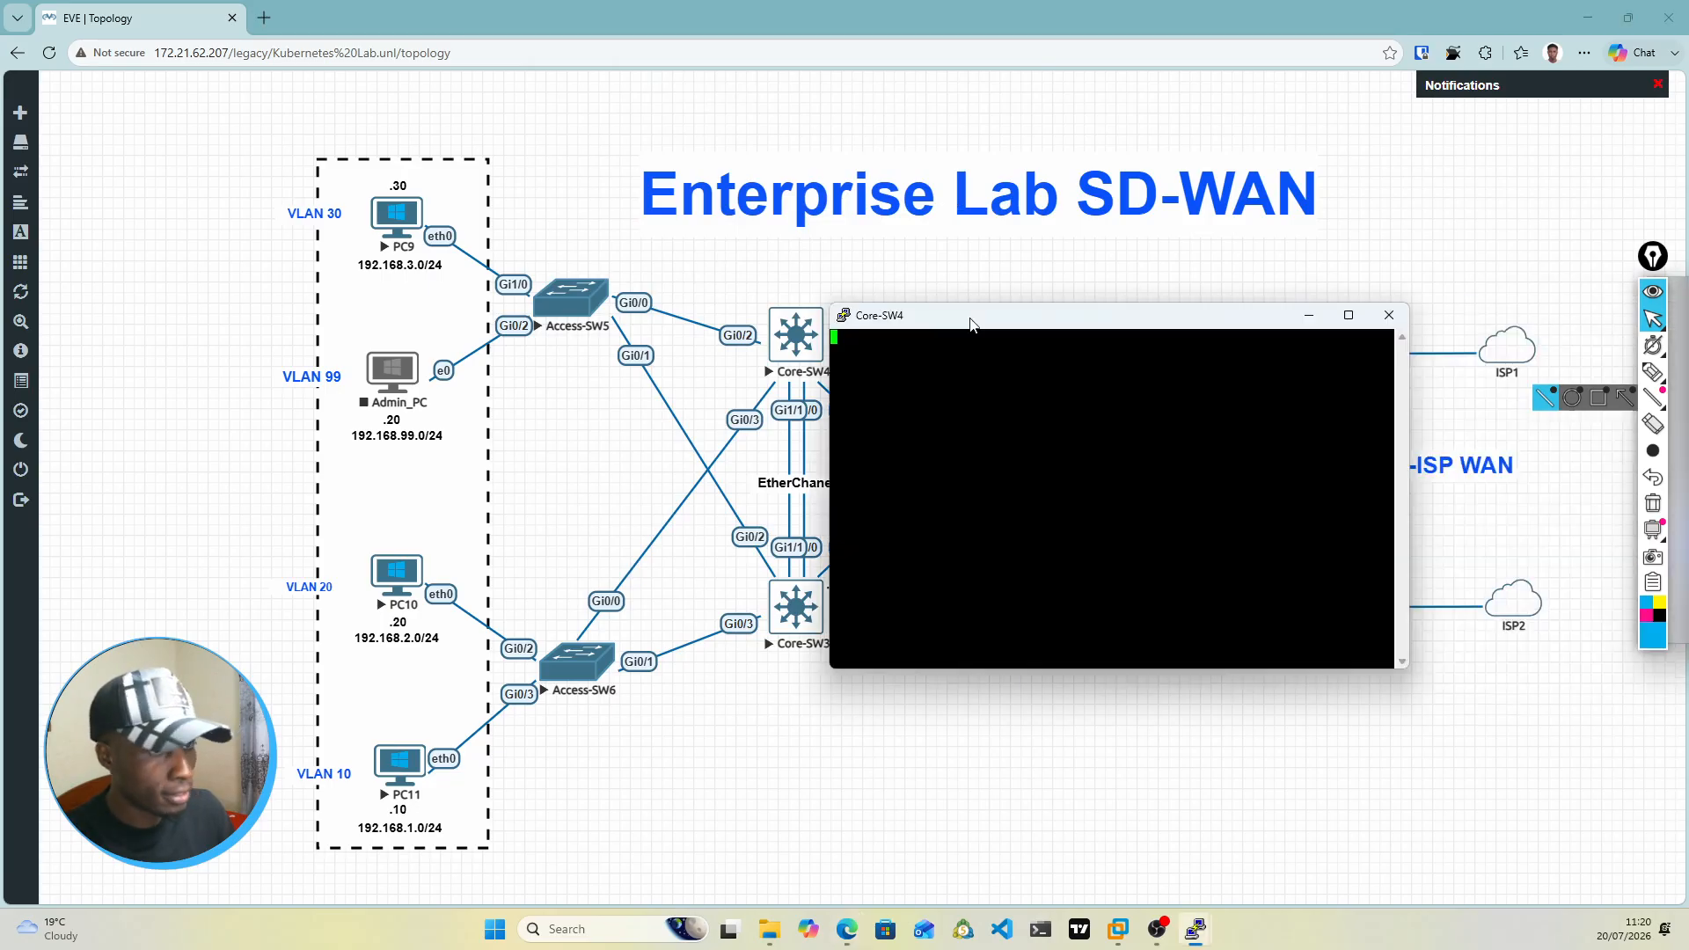
pyautogui.moveTo(973, 315); pyautogui.dragTo(755, 300)
pyautogui.rightClick(757, 300)
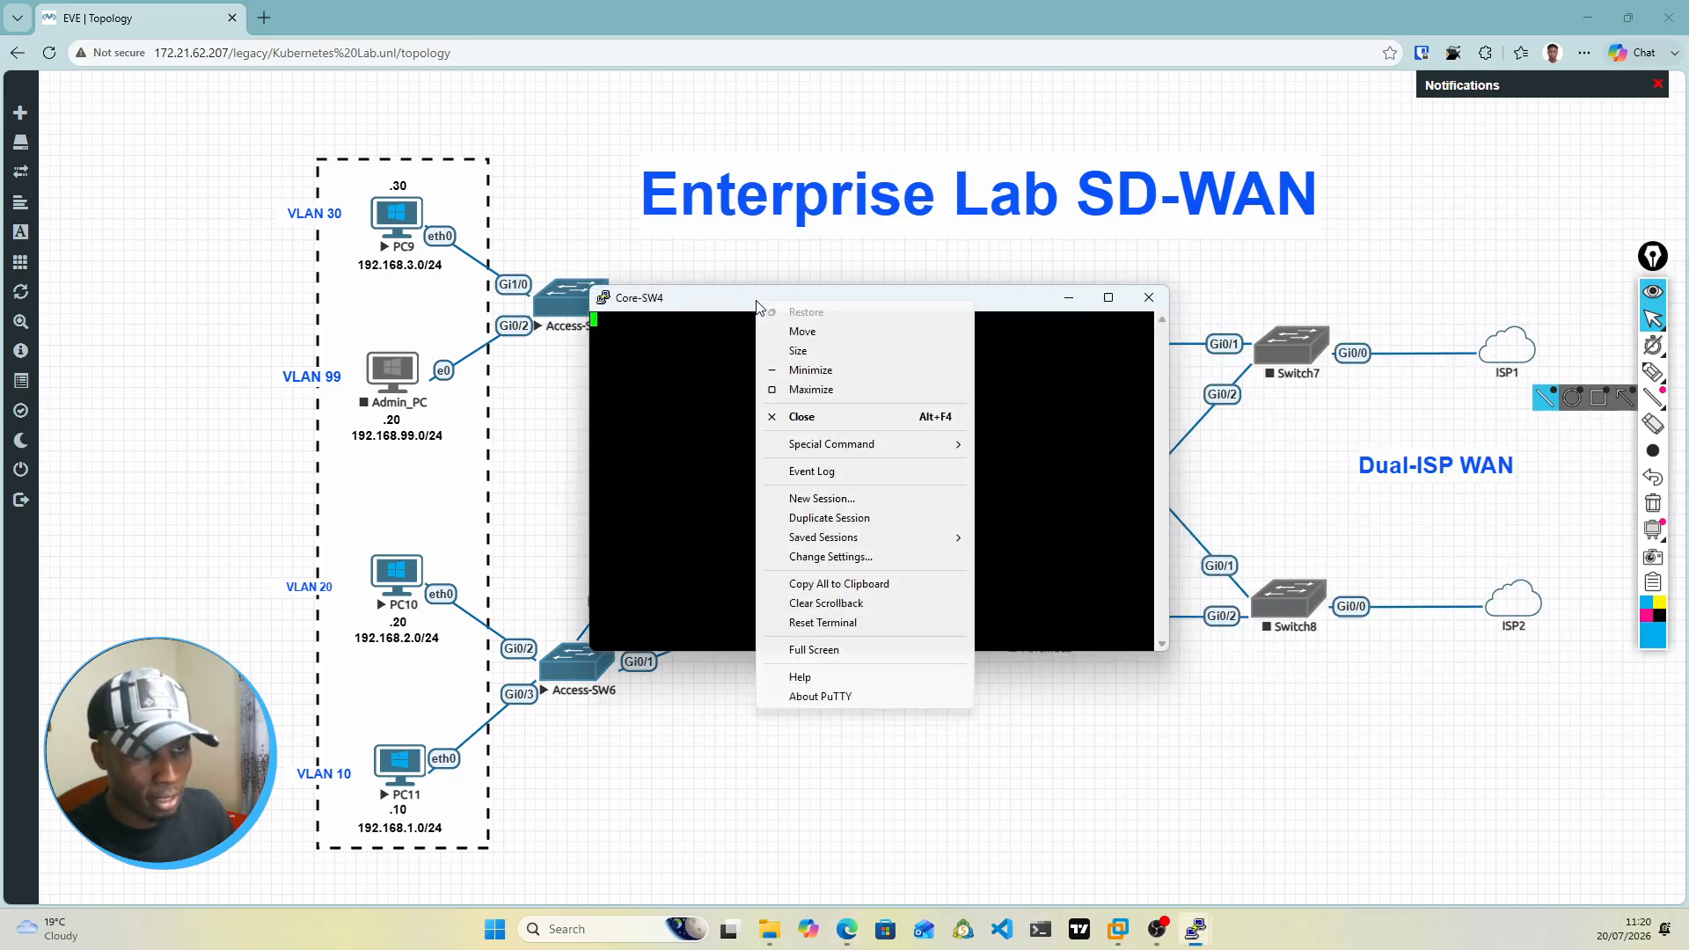
pyautogui.click(830, 556)
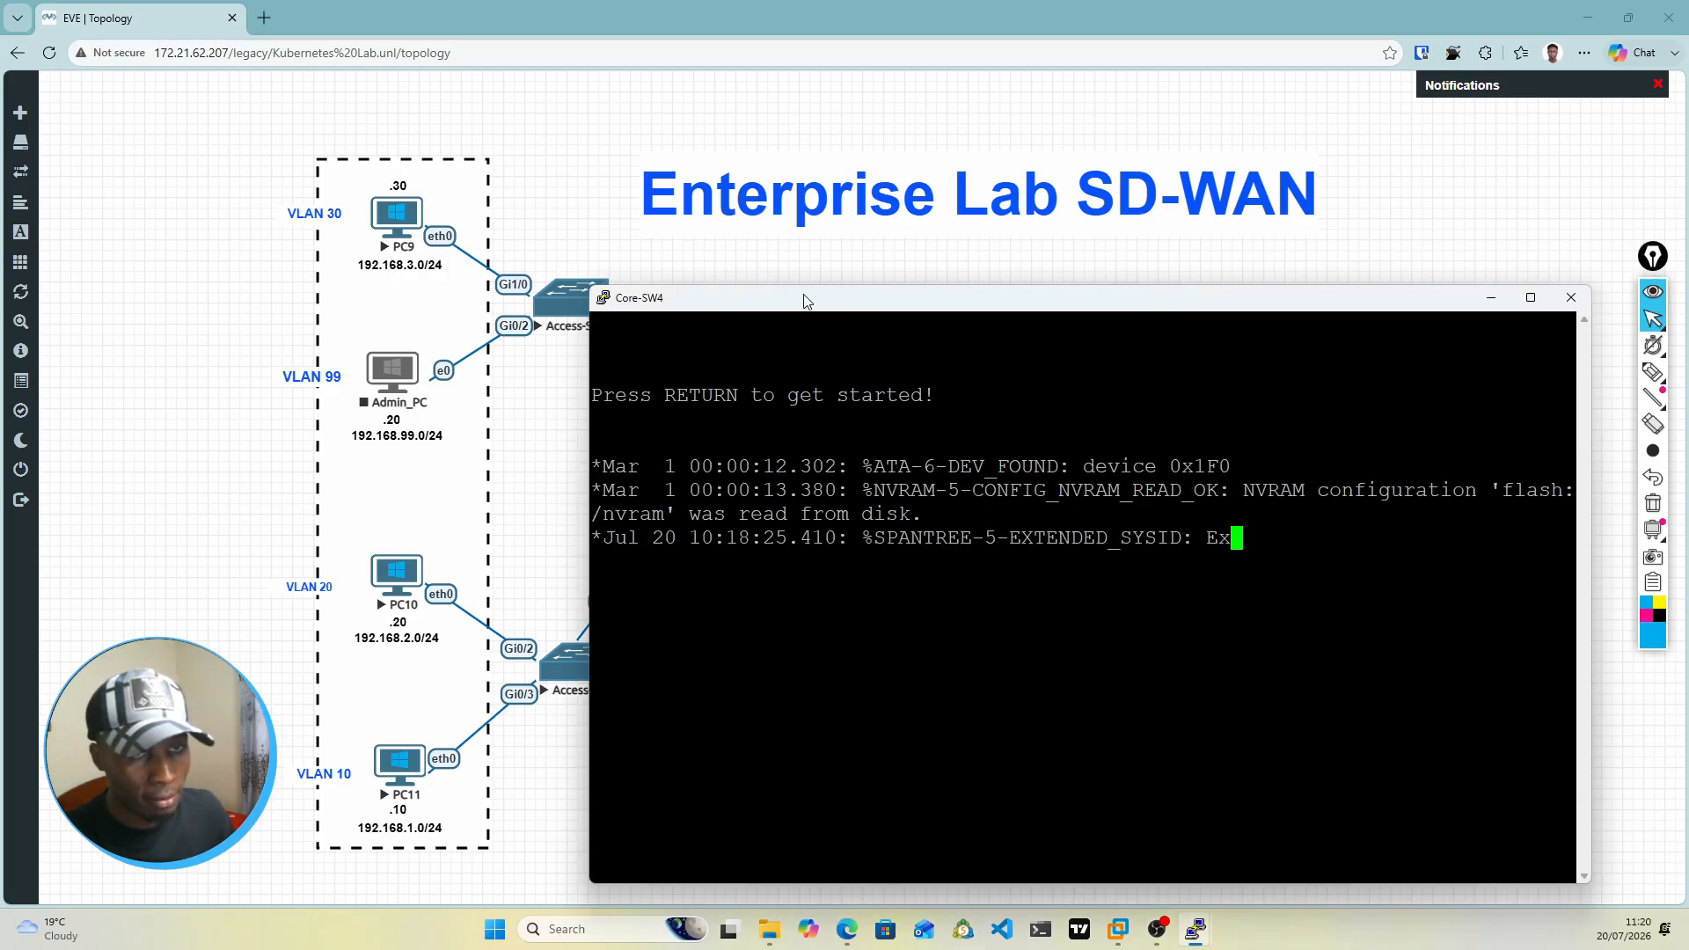
# Step: Move the Core-SW4 console window aside to check the switch's links in the topology, and bring it back into view
pyautogui.moveTo(814, 296); pyautogui.dragTo(810, 108)
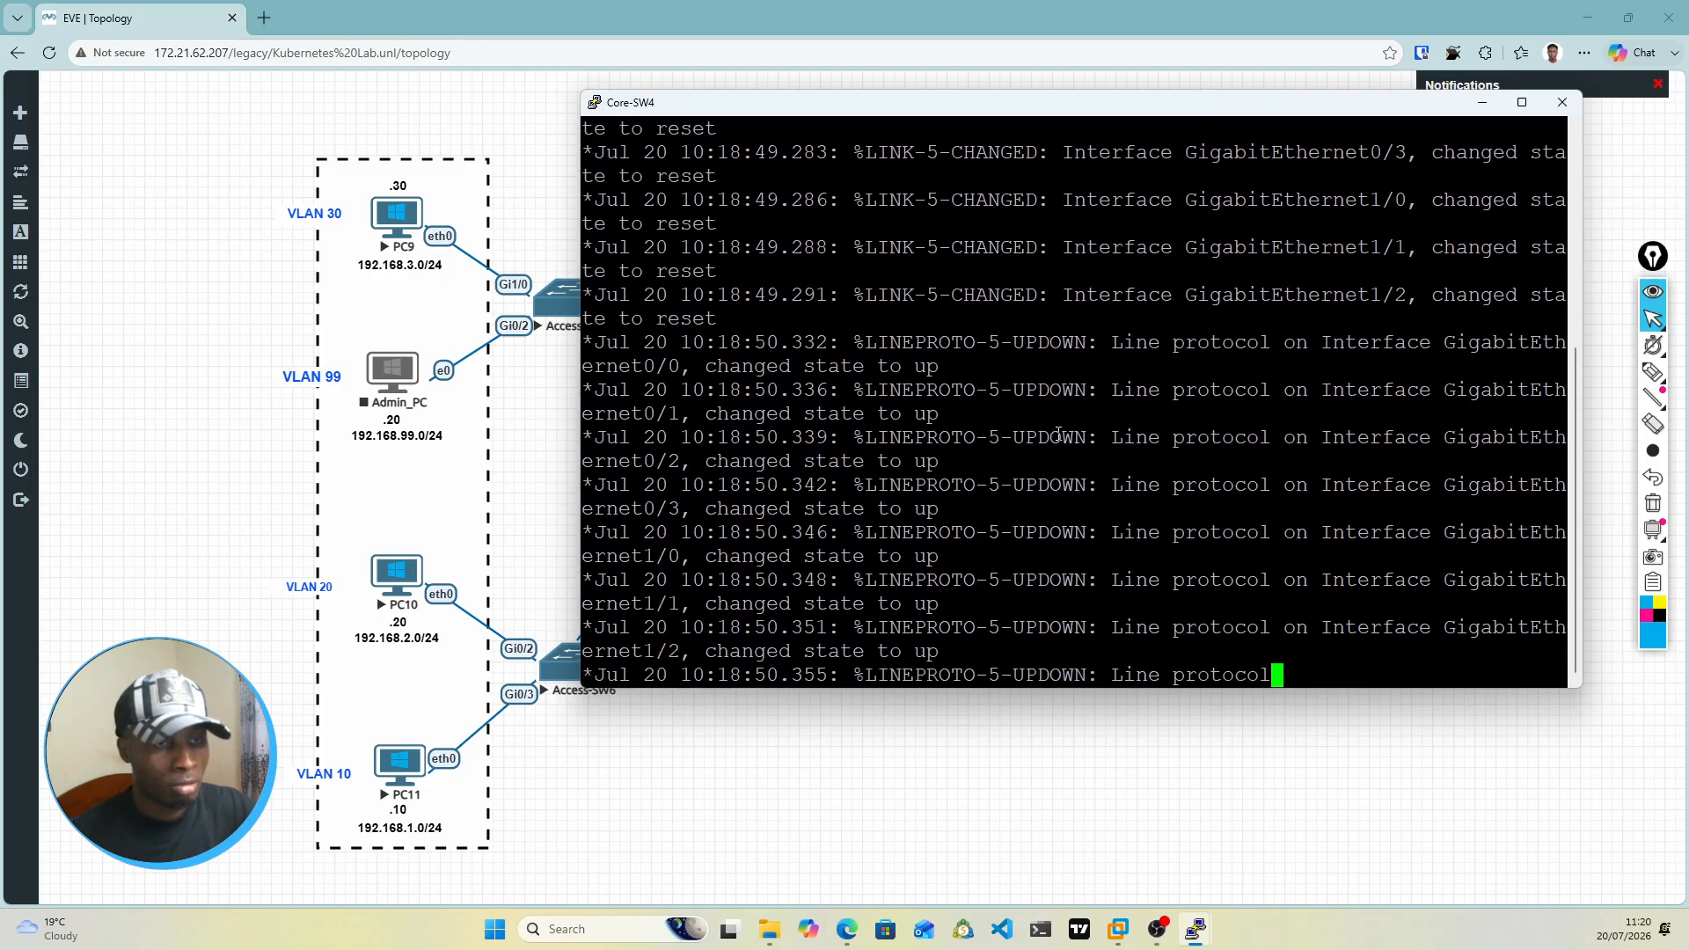
pyautogui.moveTo(1073, 111); pyautogui.dragTo(915, 594)
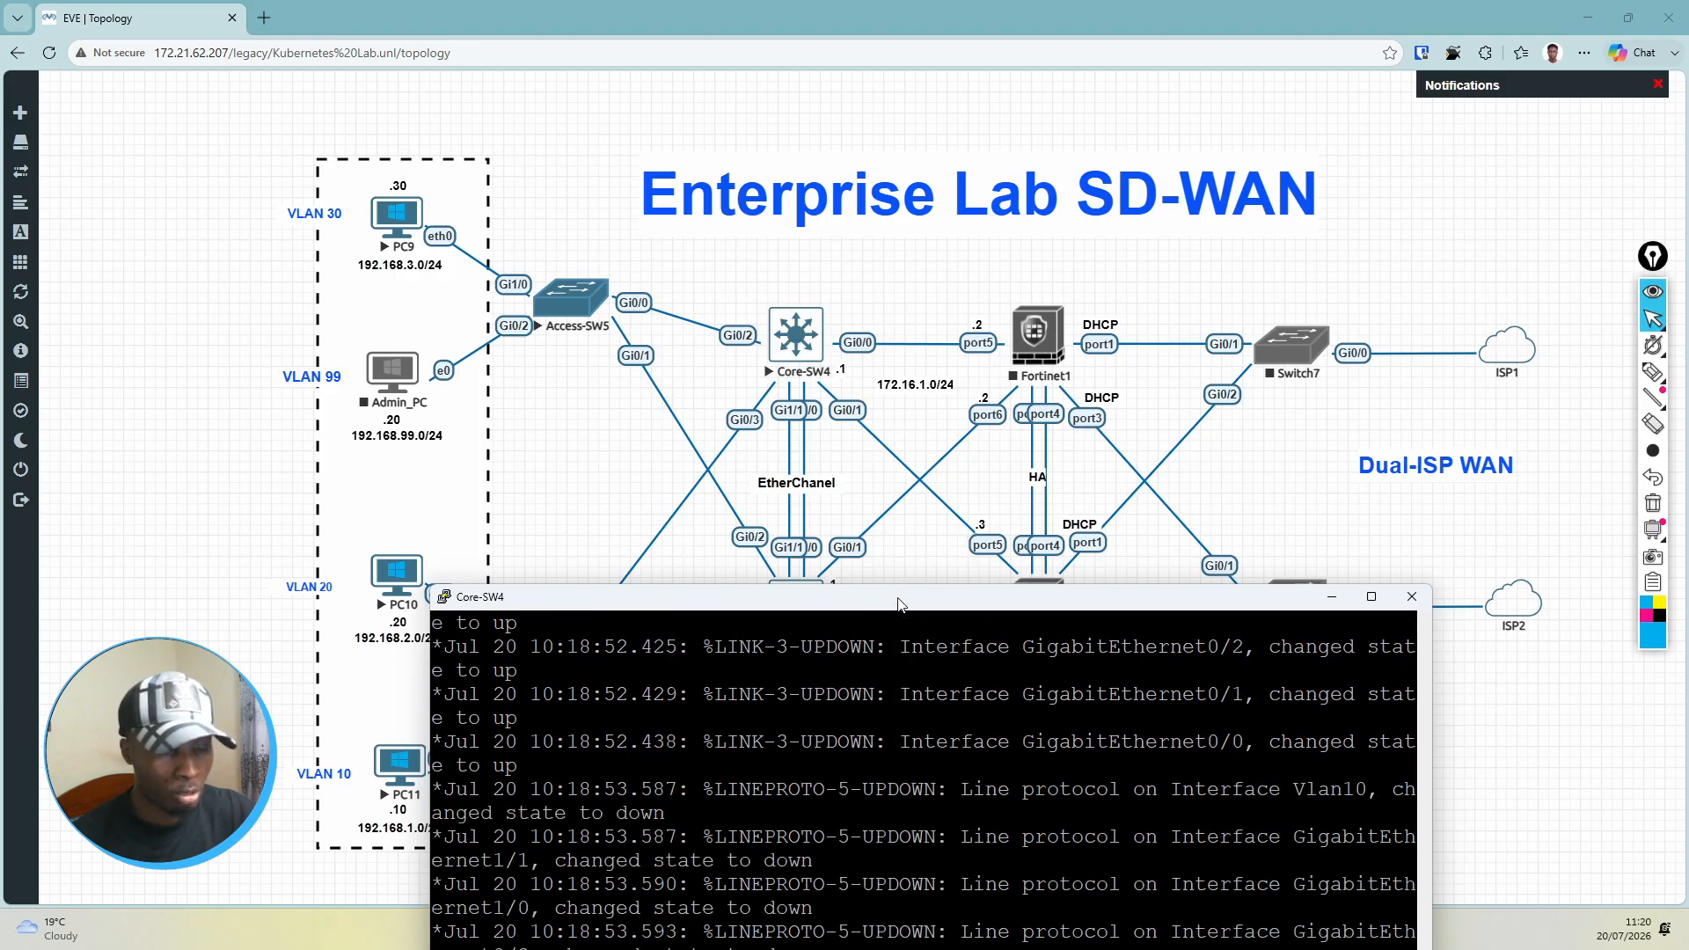
pyautogui.moveTo(905, 595); pyautogui.dragTo(972, 197)
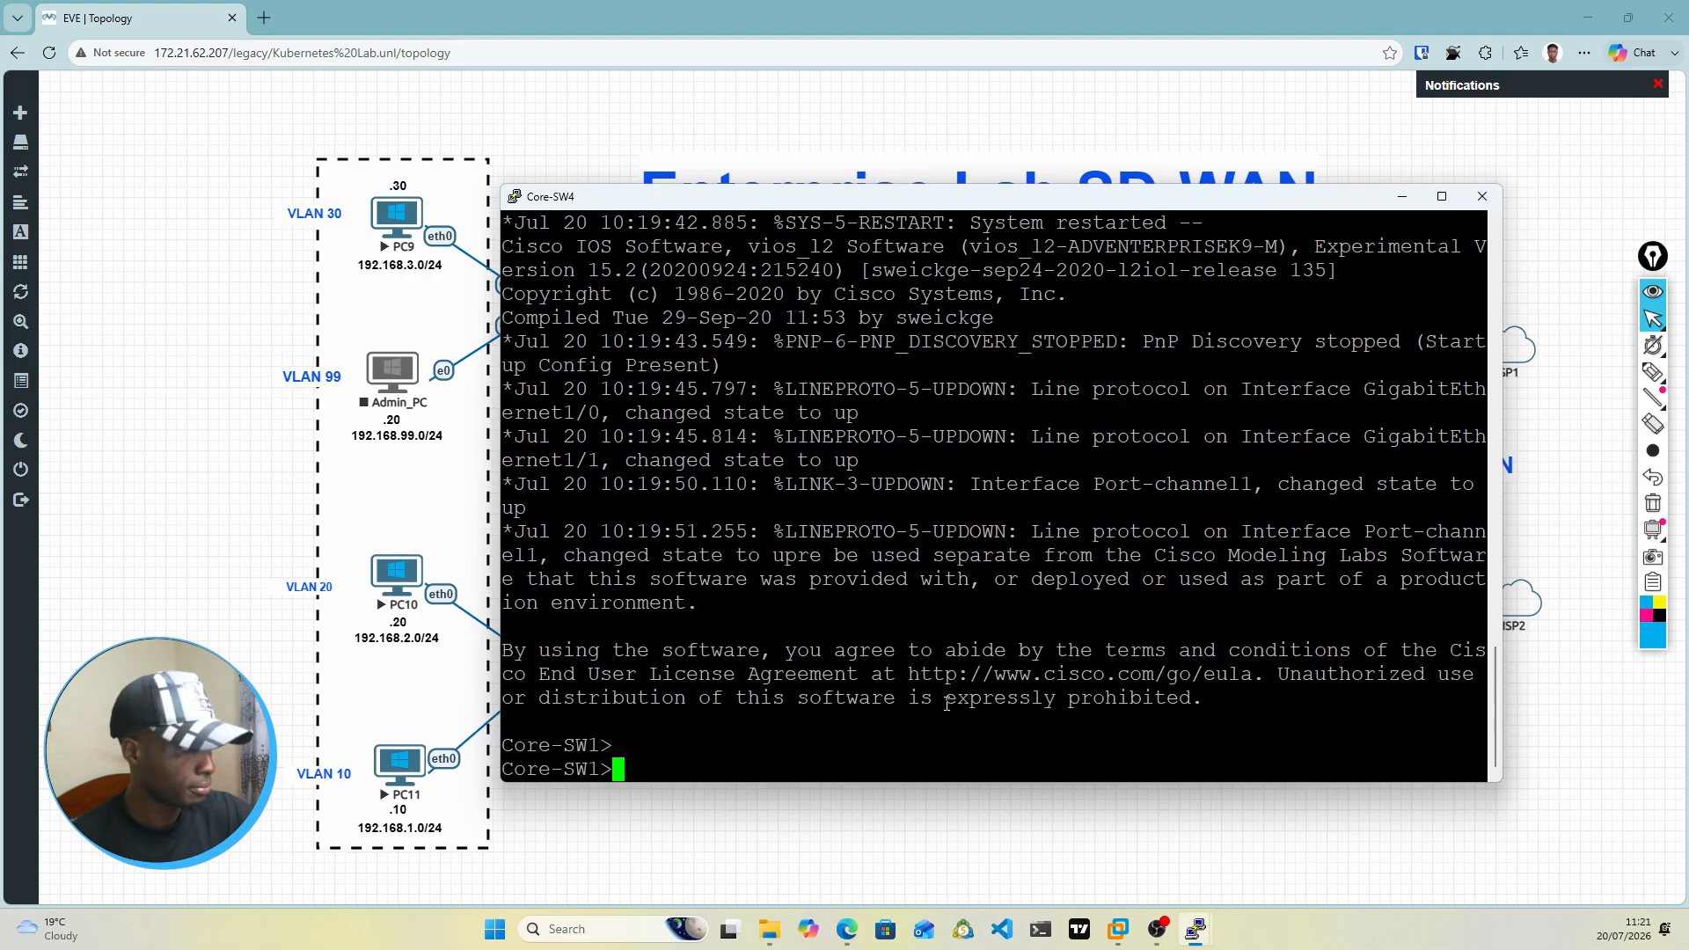
# Step: Enter privileged EXEC mode on the Core-SW4 console
pyautogui.doubleClick(860, 737)
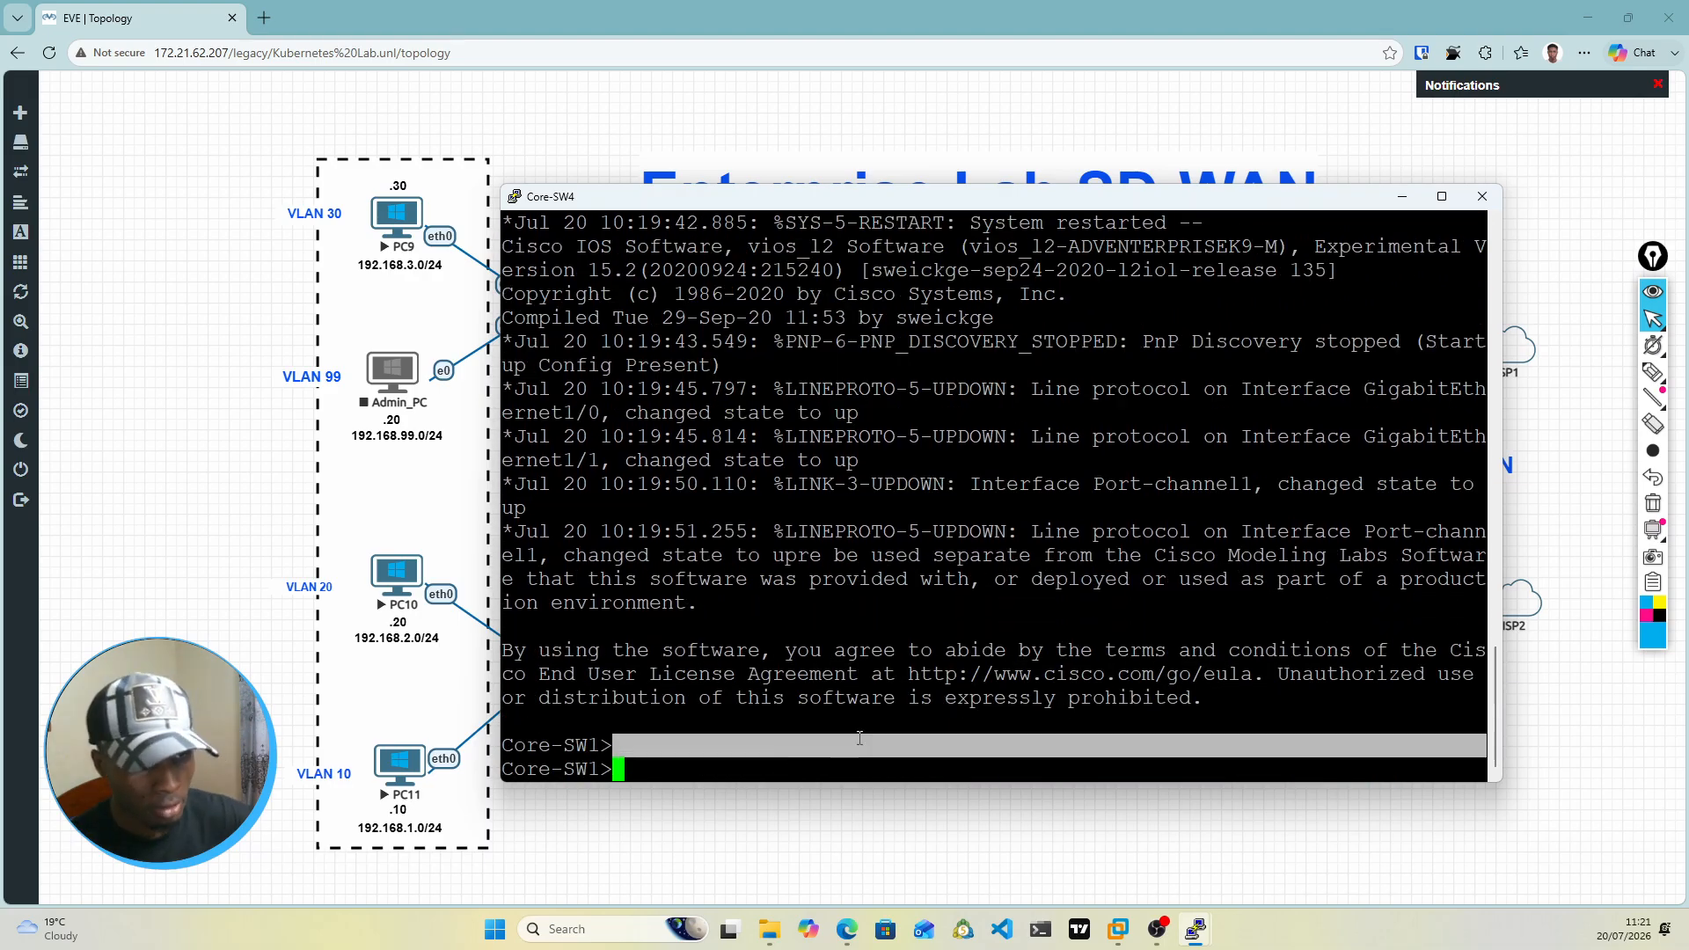
pyautogui.click(738, 779)
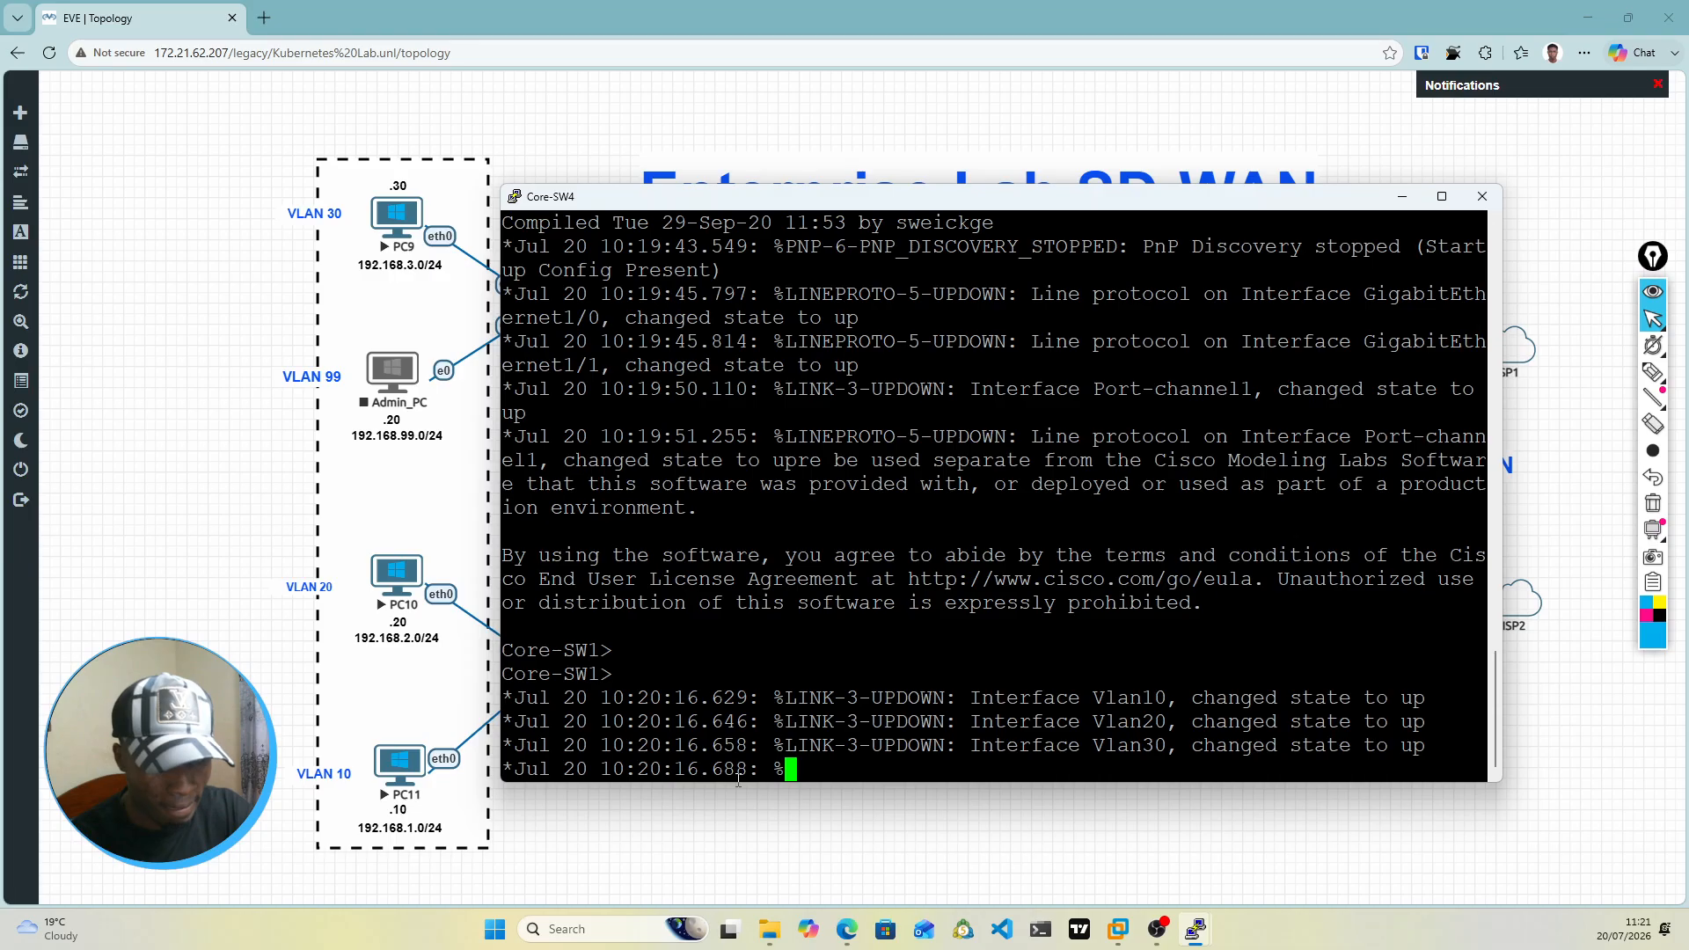
pyautogui.write('en')
pyautogui.press('Return')
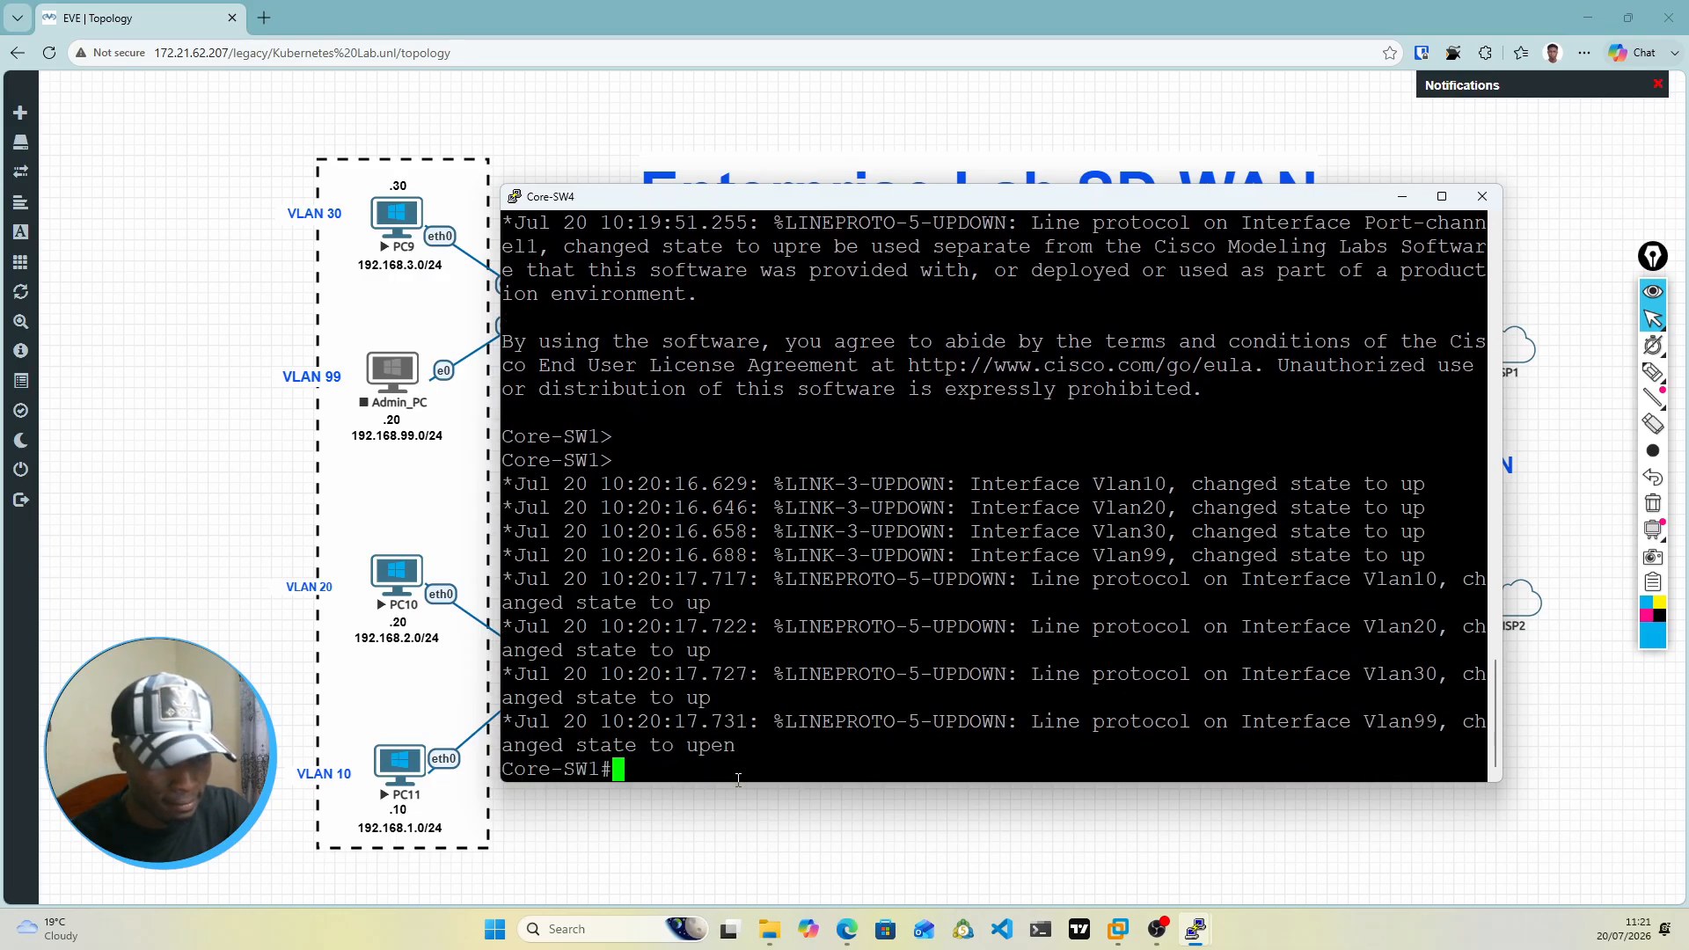
pyautogui.press('Return')
pyautogui.press('Return')
# Step: Enter global configuration mode on Core-SW4 and review the HSRP state changes for VLANs 99, 30, 10 and 20
pyautogui.write('conf t')
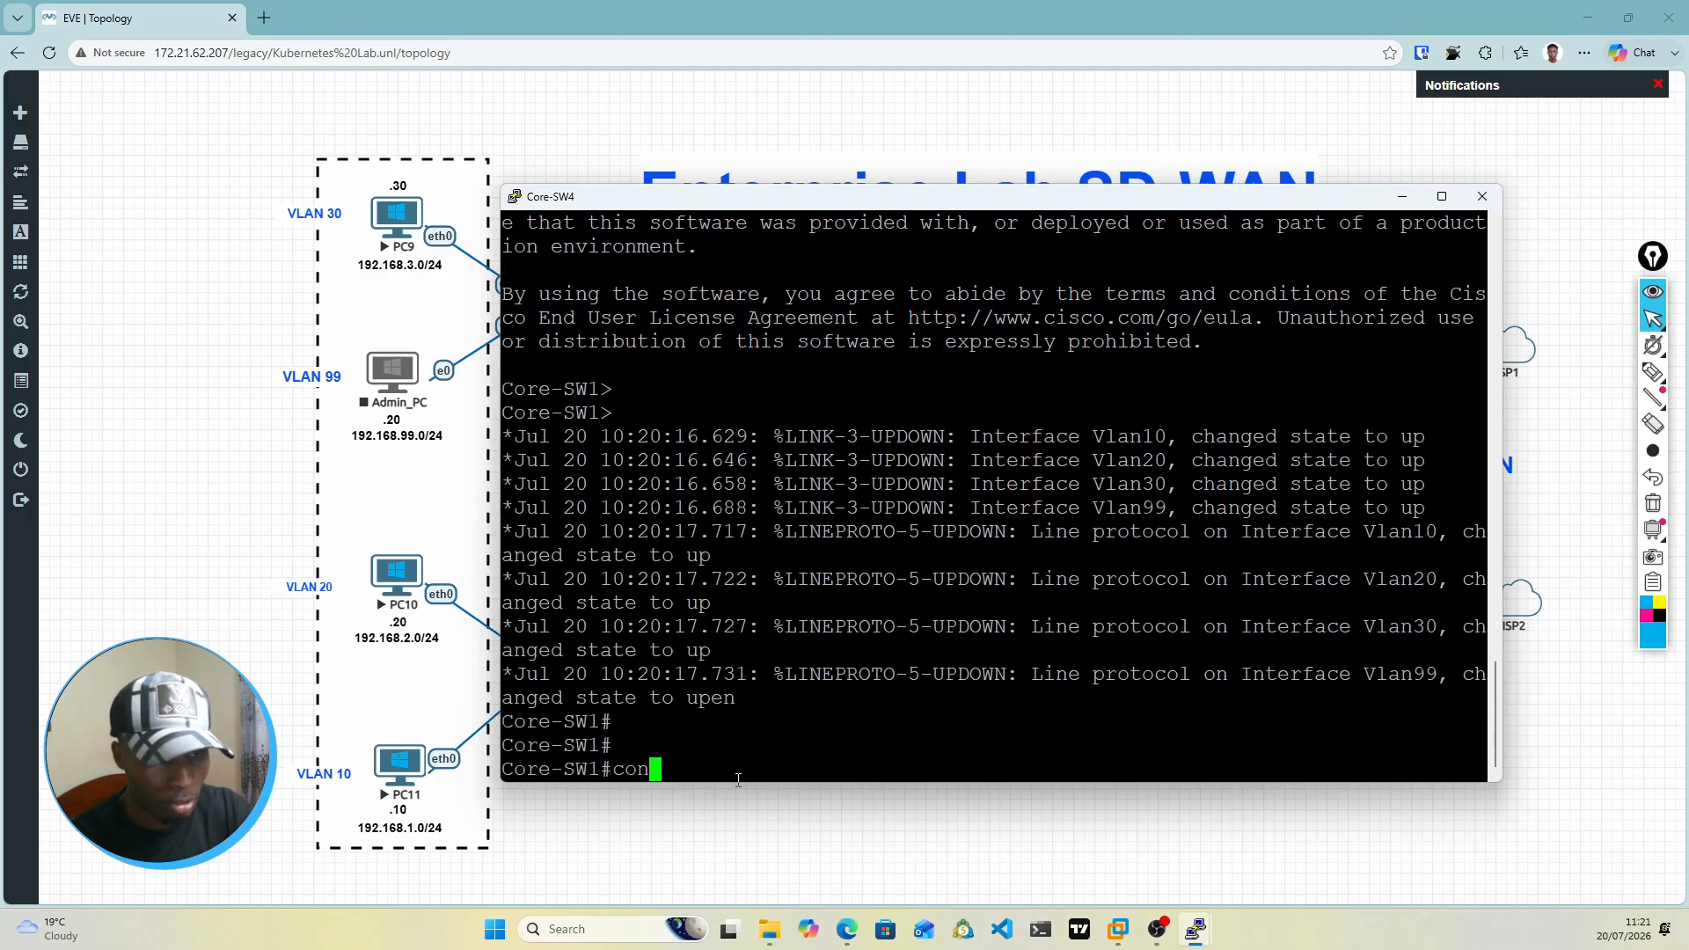
pyautogui.press('Return')
pyautogui.press('Return')
pyautogui.press('Return')
pyautogui.press('Return')
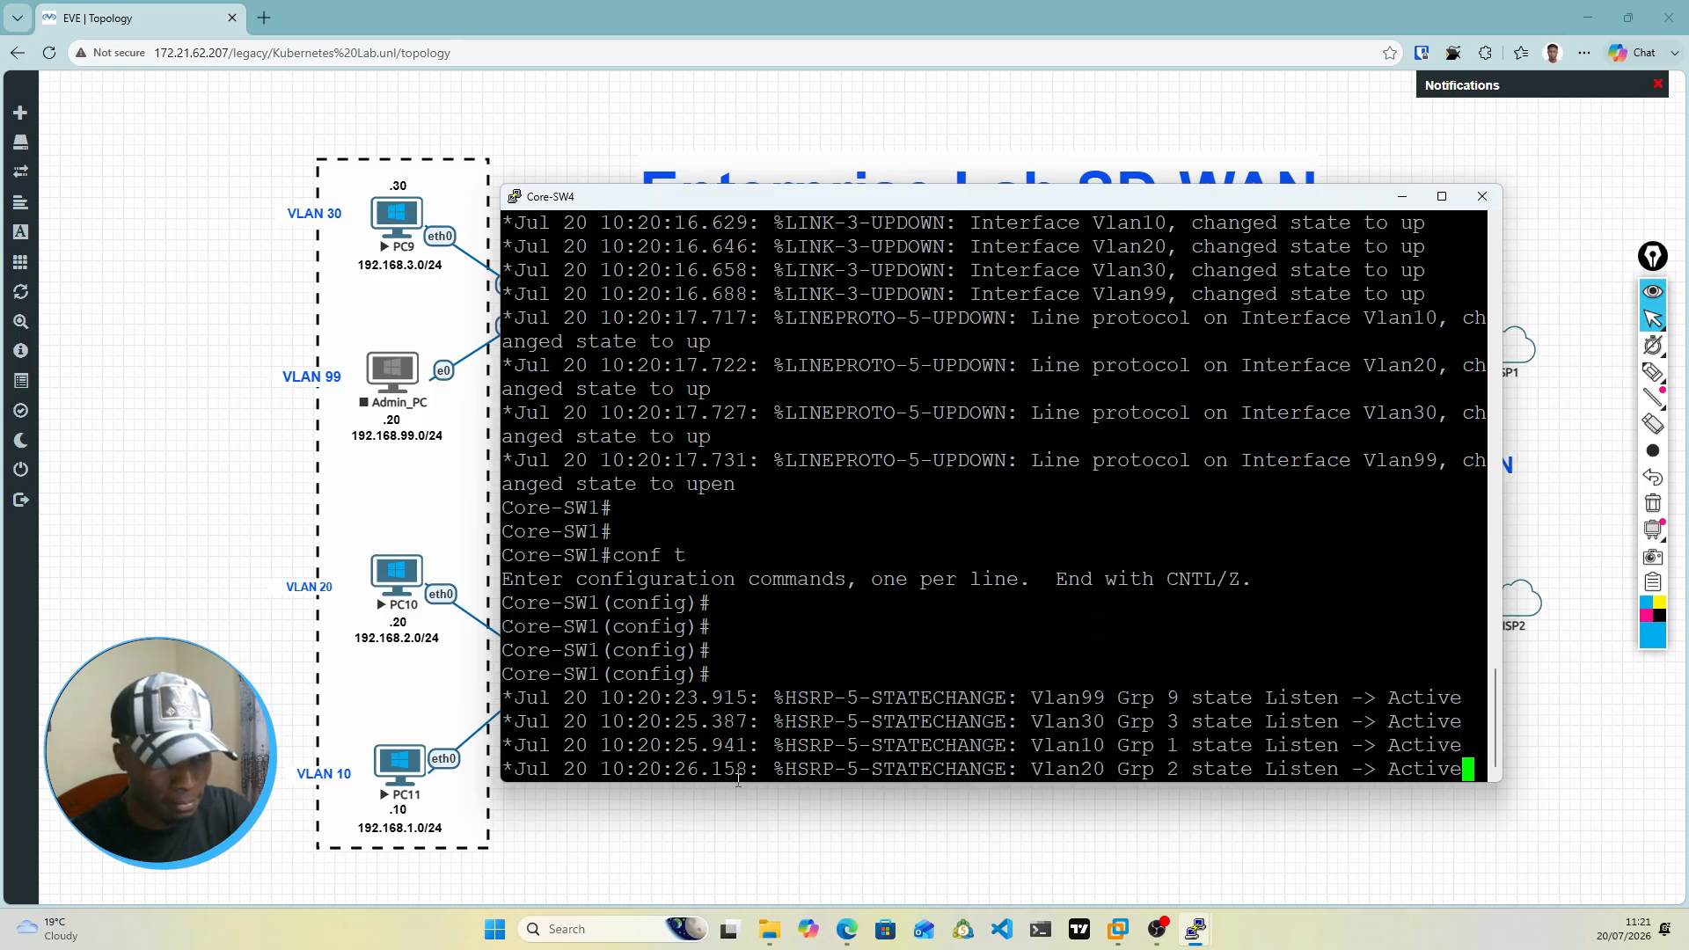
pyautogui.press('Return')
pyautogui.press('Return')
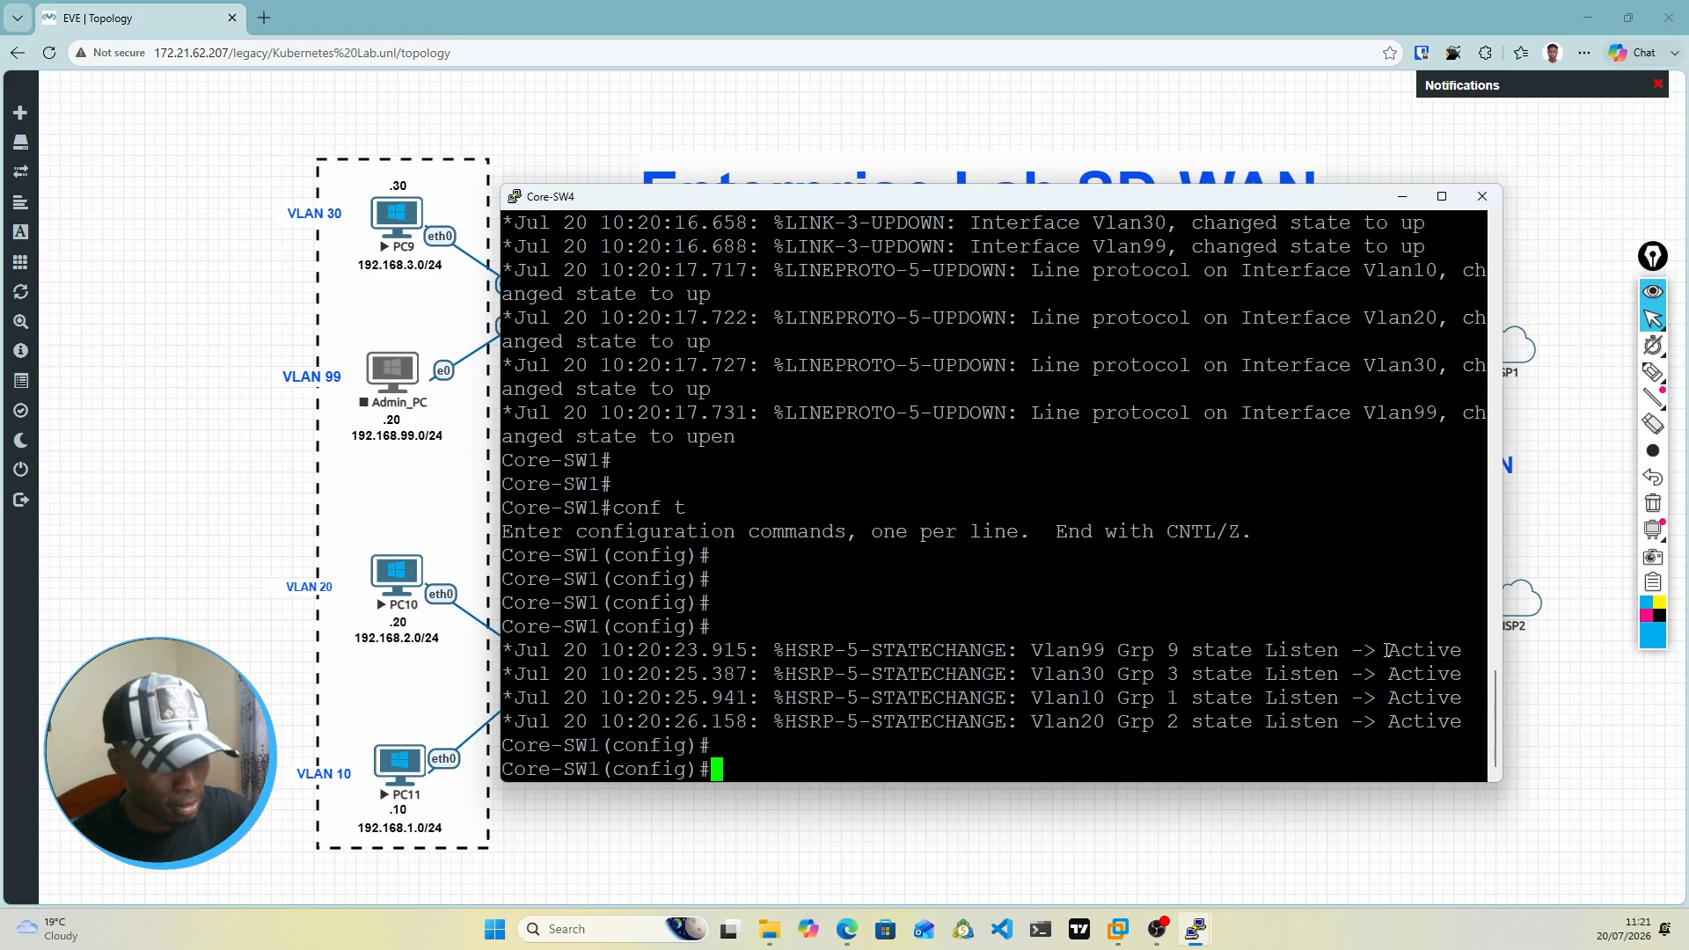
pyautogui.moveTo(1387, 651); pyautogui.dragTo(1460, 722)
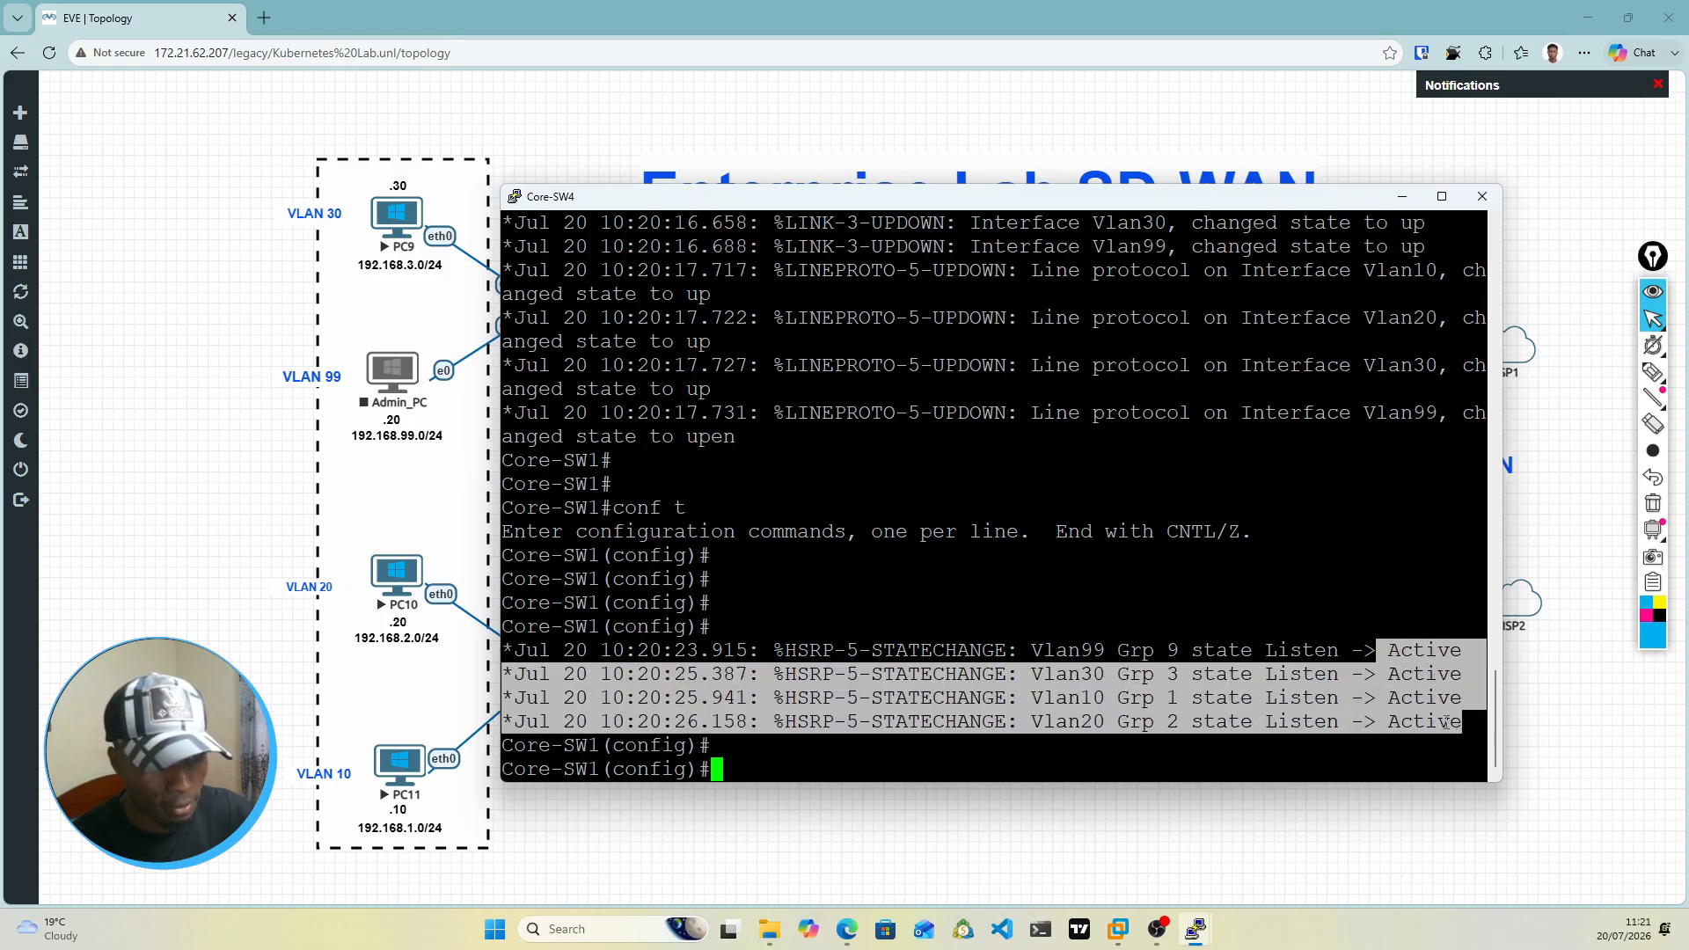
pyautogui.click(824, 751)
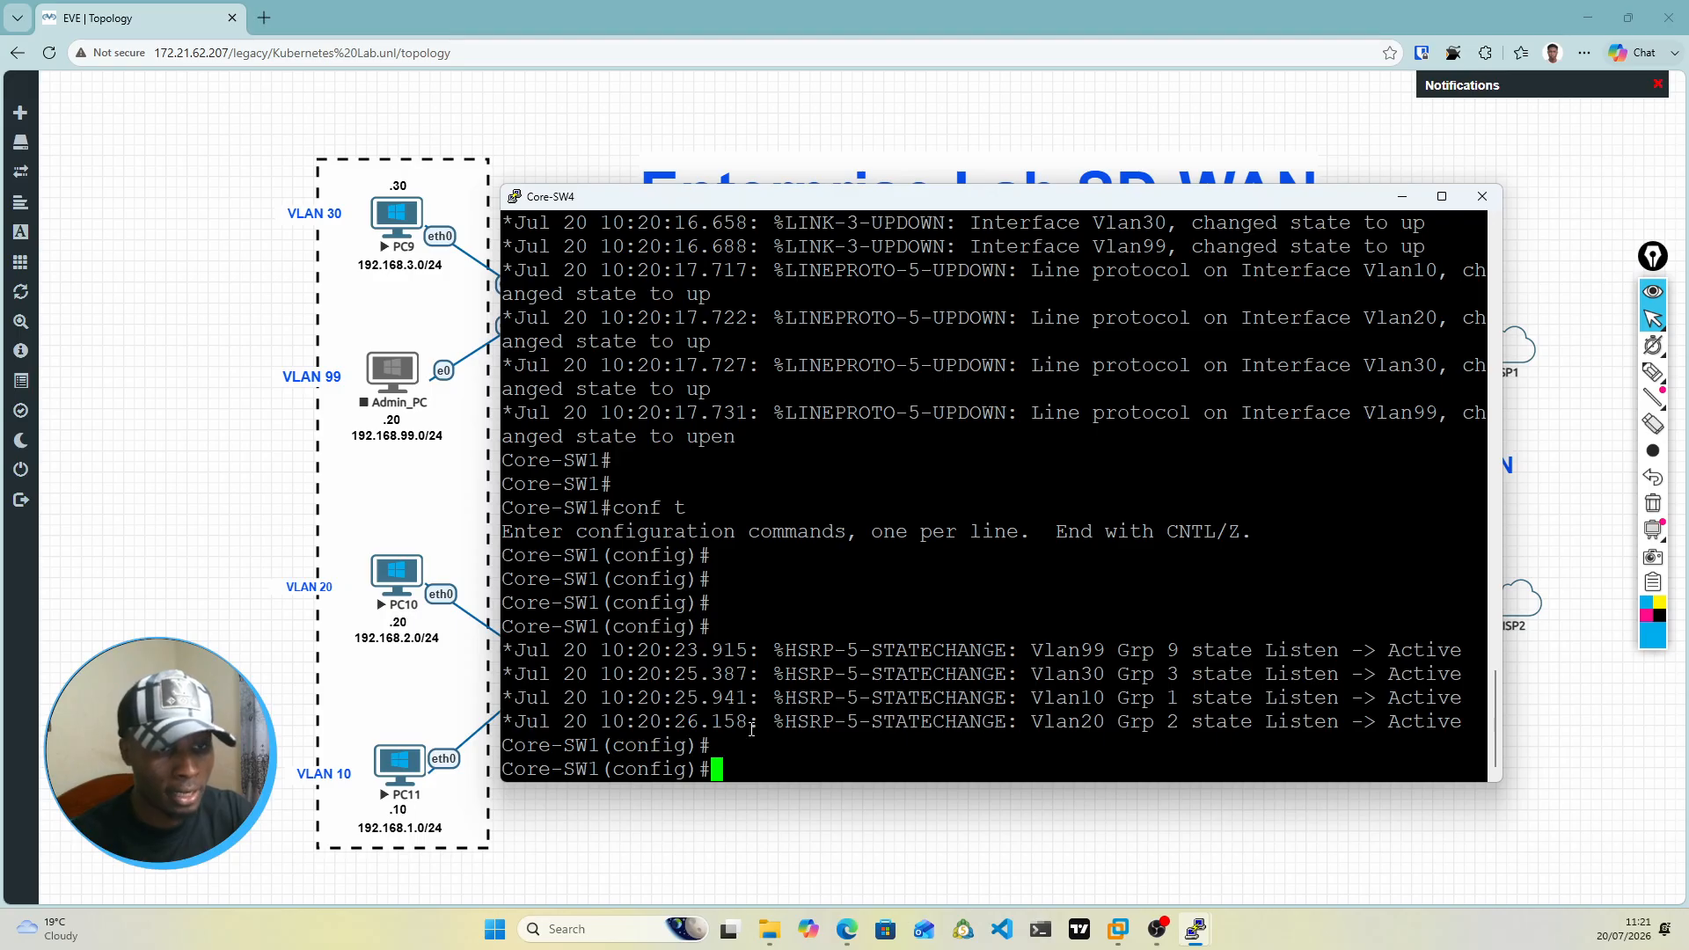
# Step: Try to name VLAN 200 Fort1 from within its interface configuration
pyautogui.write('int vl')
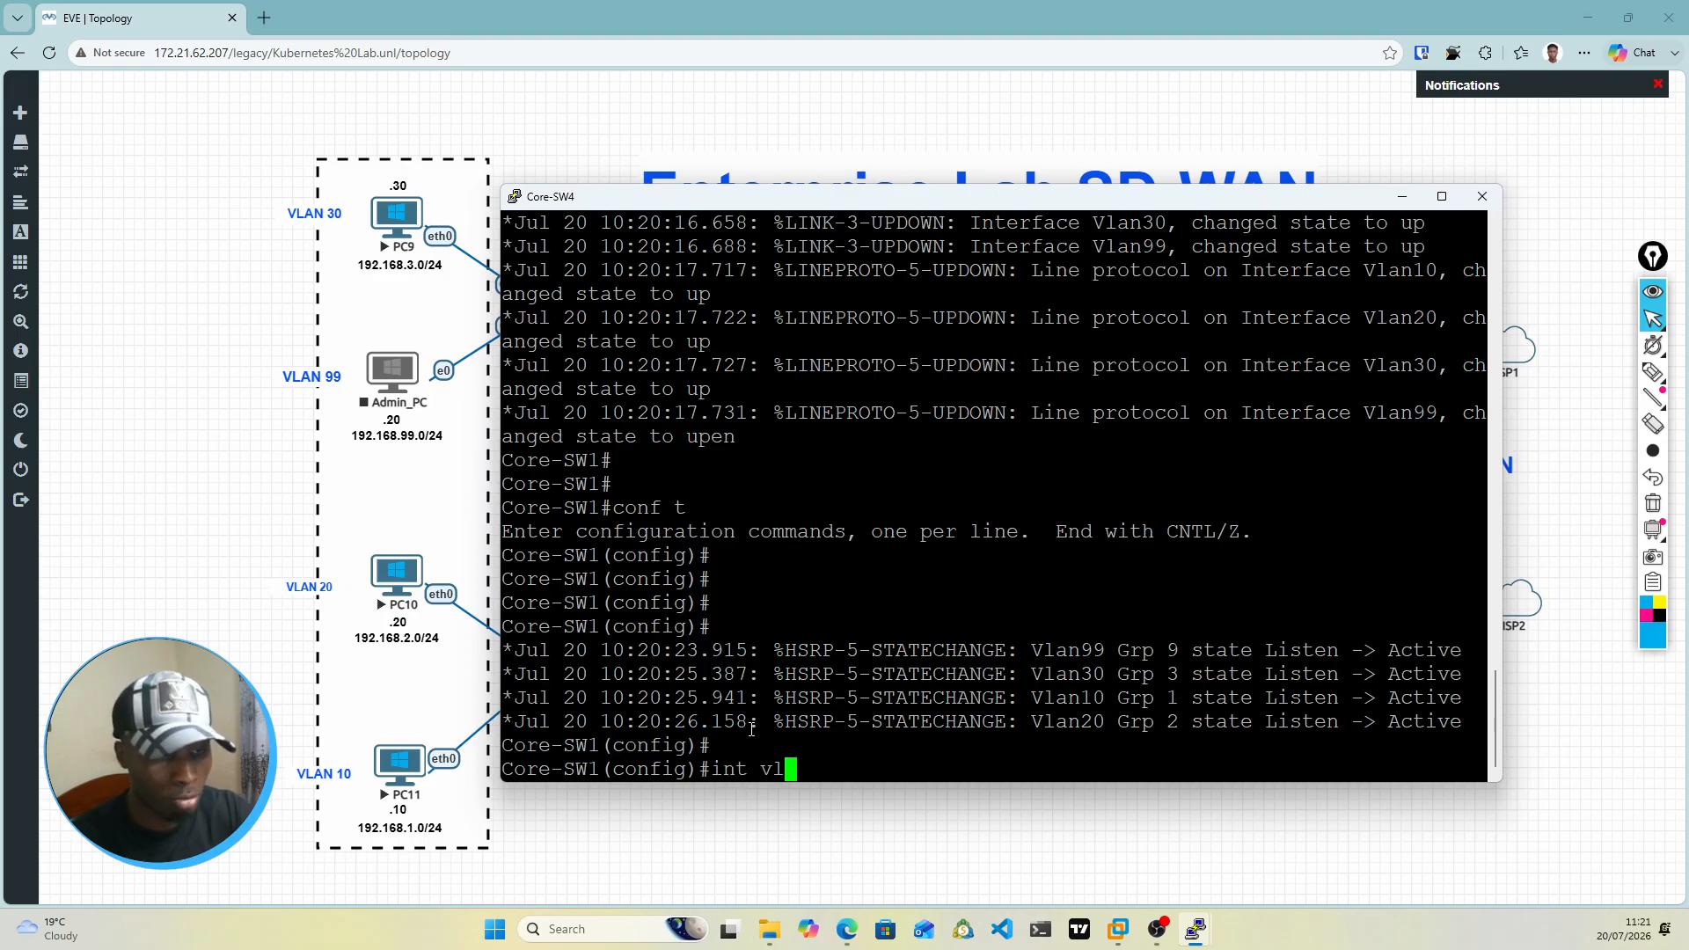
pyautogui.write('an 200')
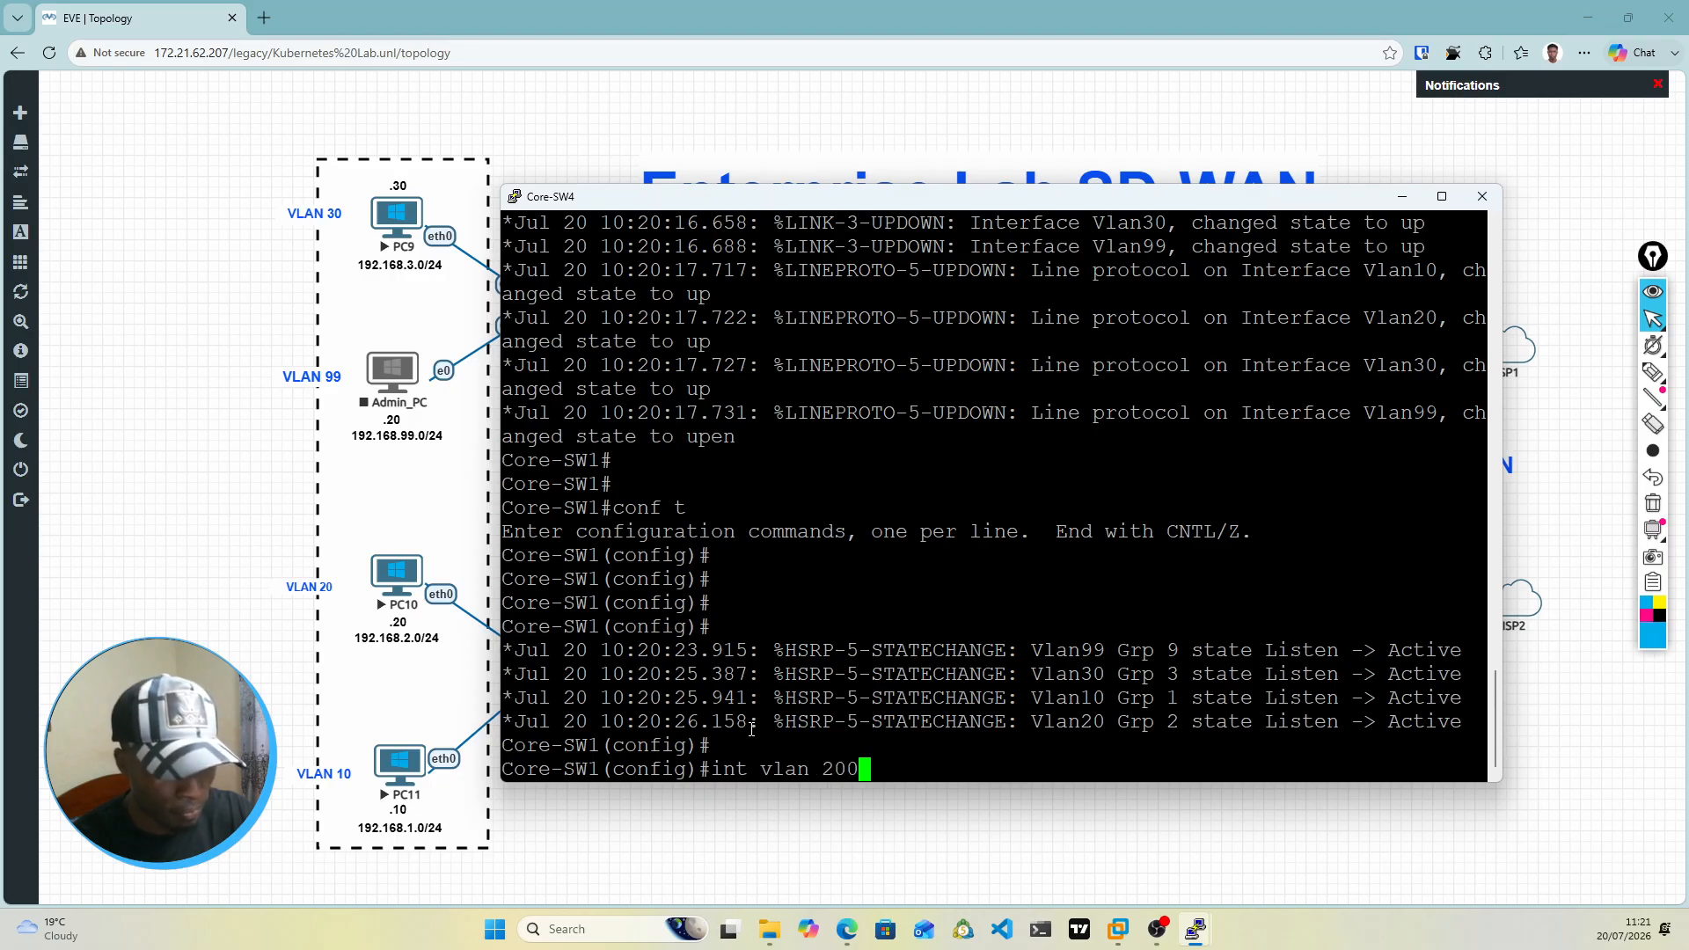
pyautogui.press('Return')
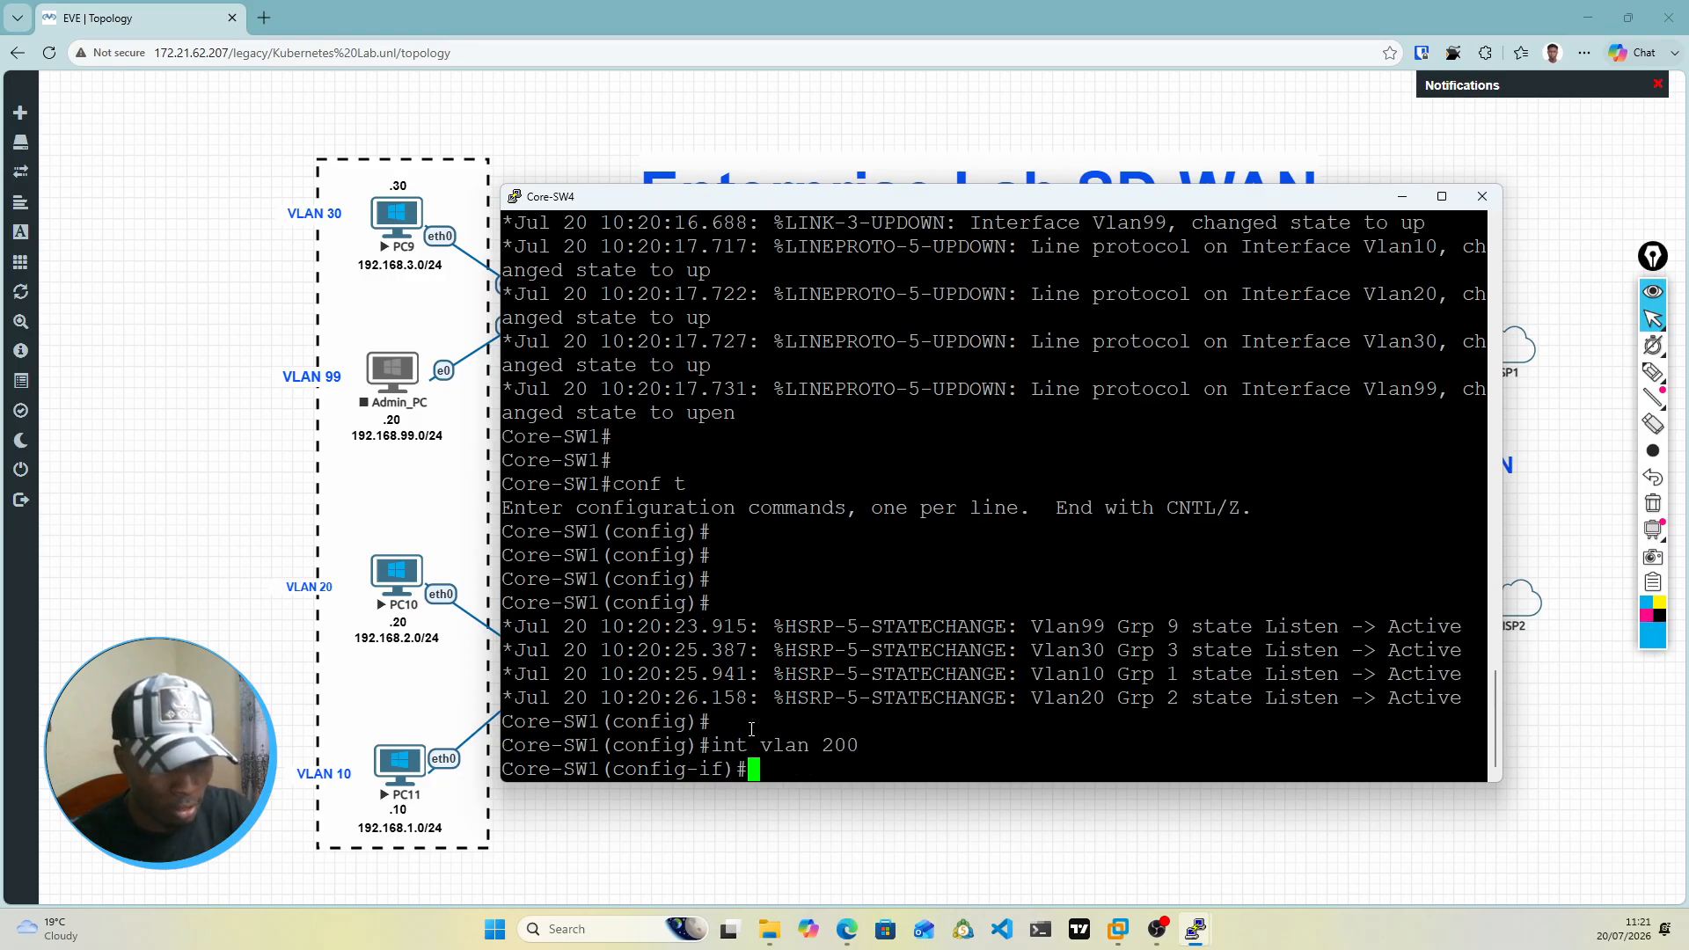
pyautogui.write('name ')
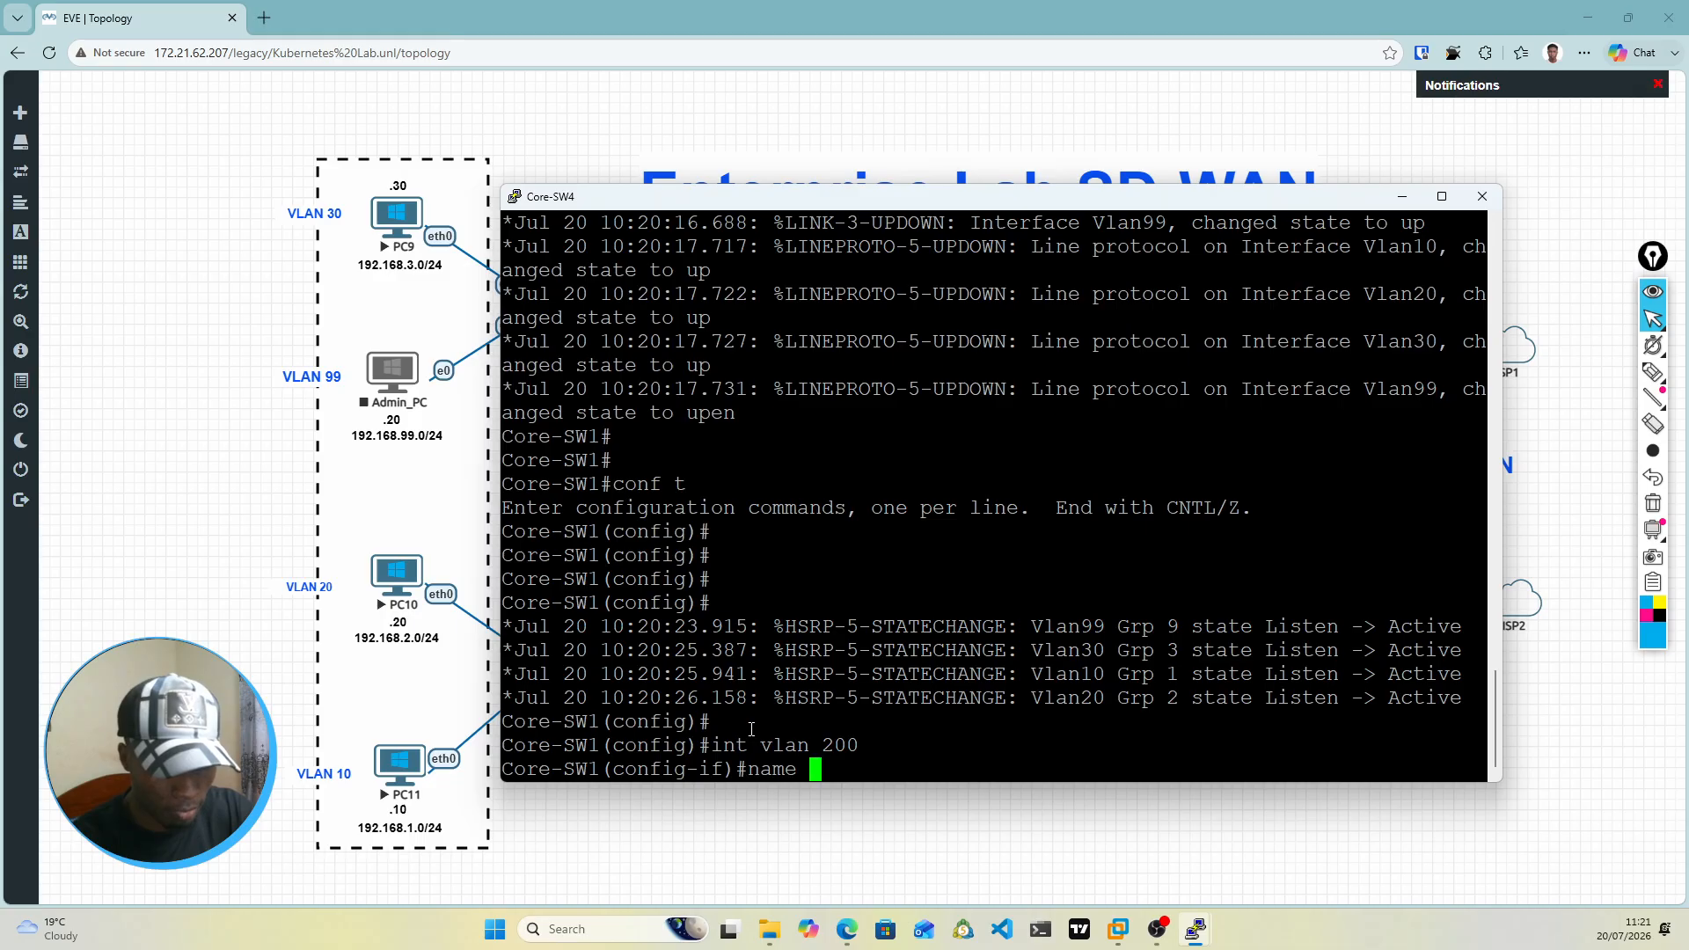
pyautogui.write('Fort')
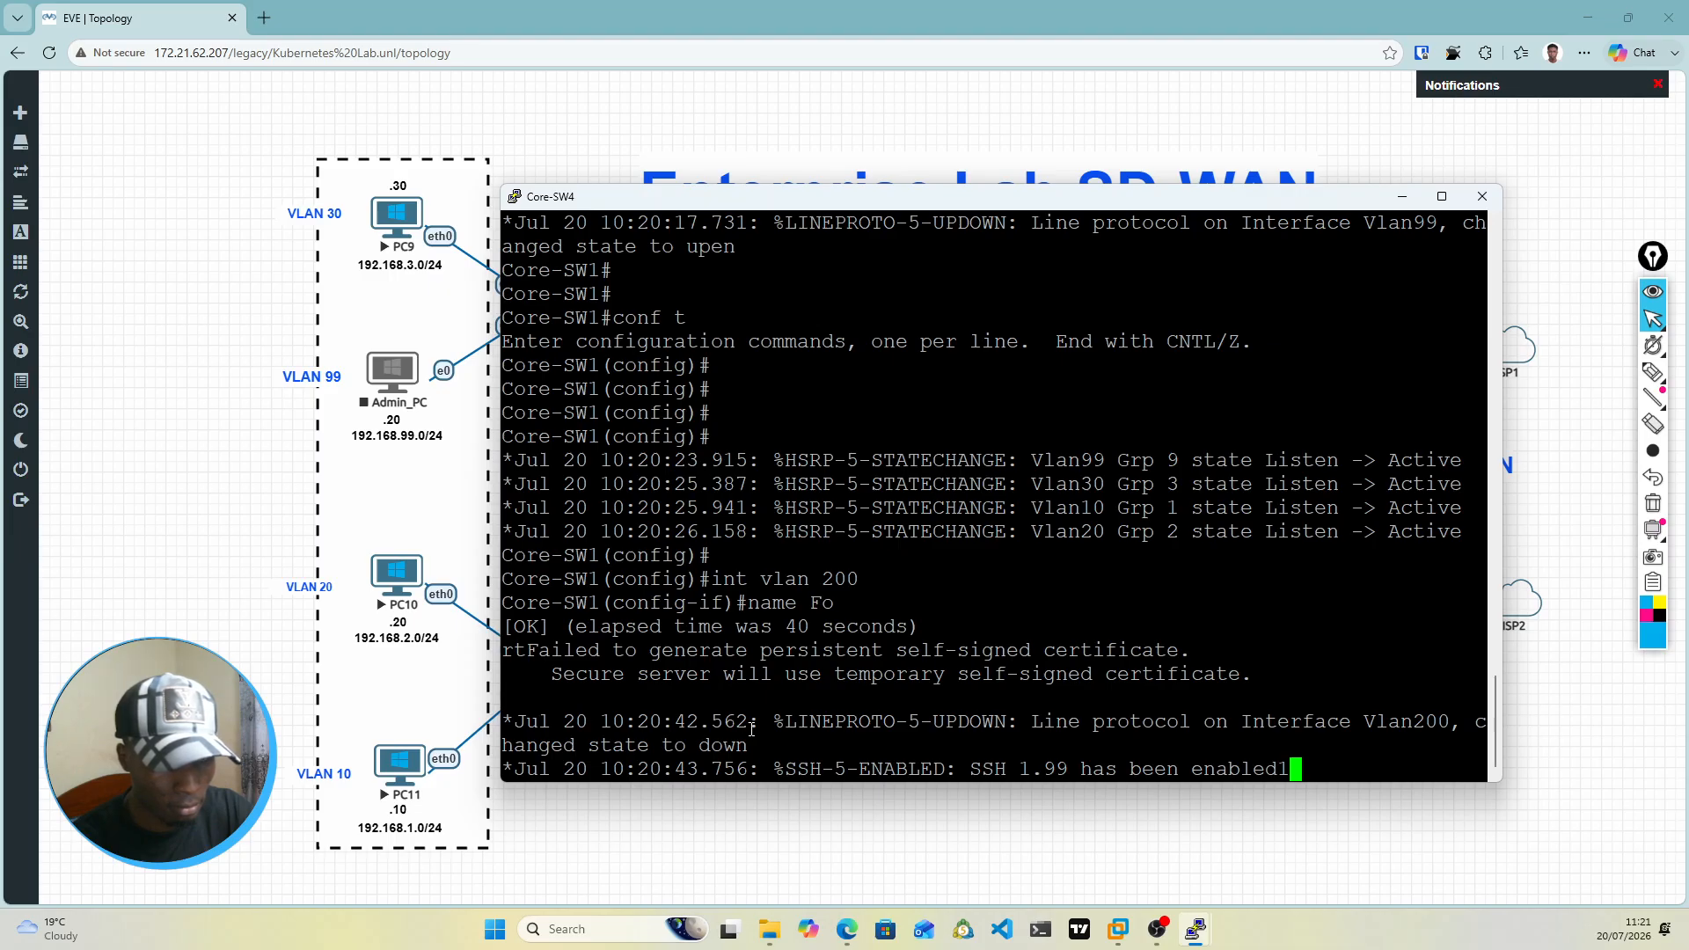
pyautogui.press('Return')
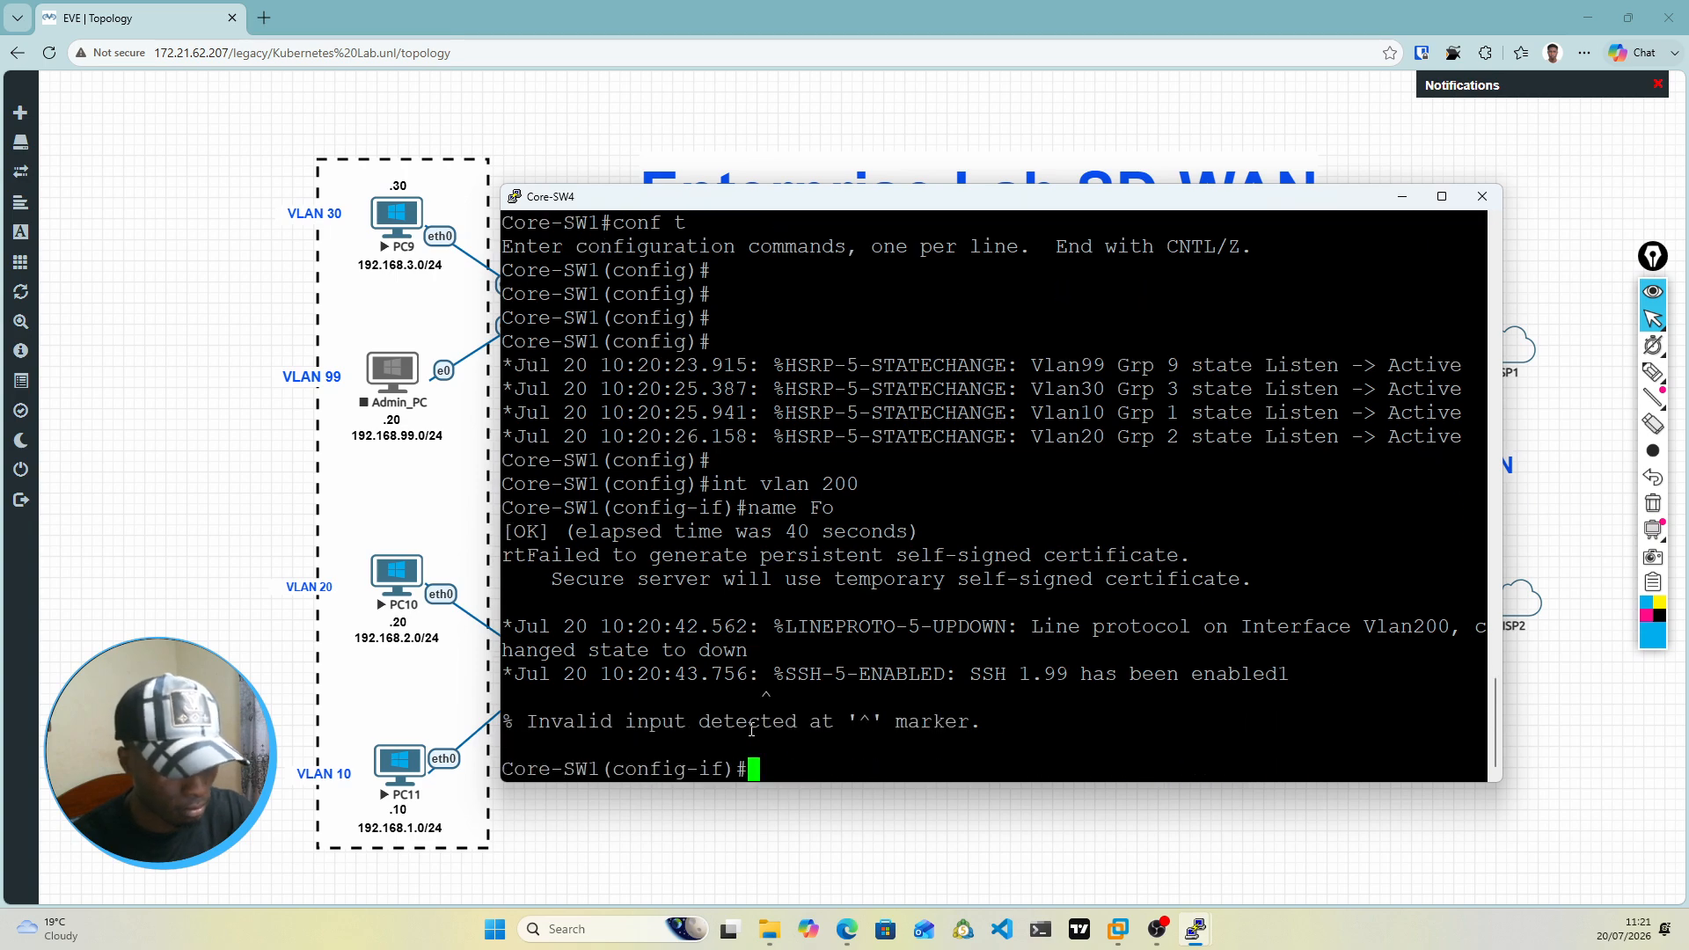
pyautogui.press('Up')
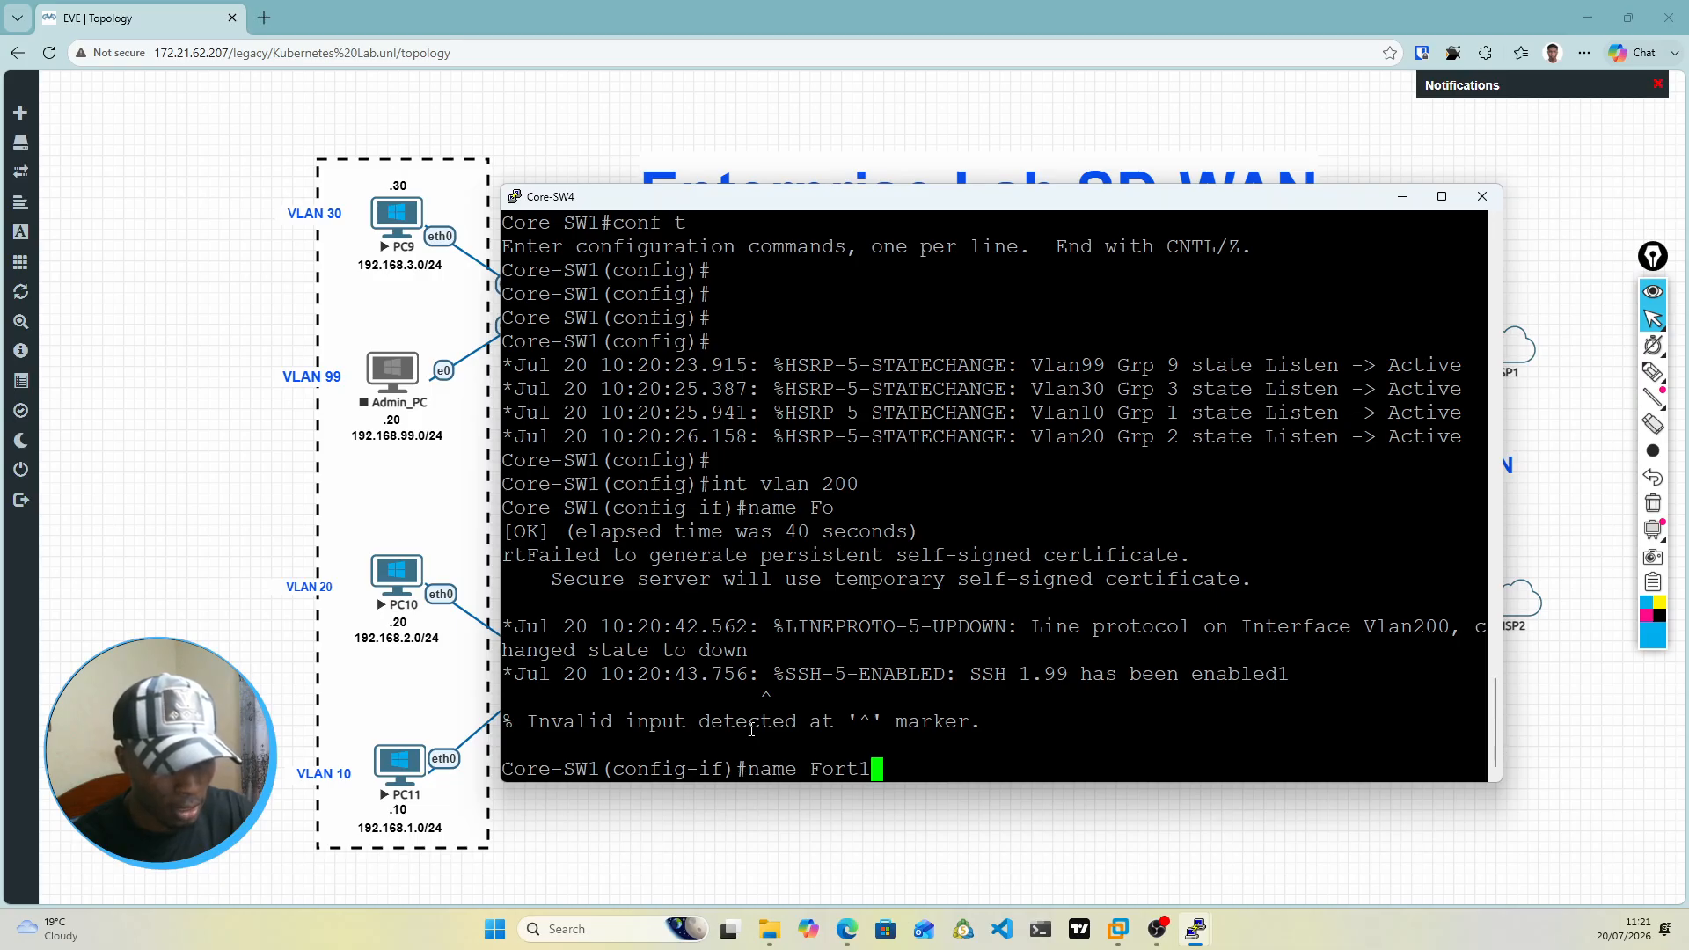
pyautogui.press('BackSpace')
pyautogui.press('BackSpace')
pyautogui.press('BackSpace')
pyautogui.press('BackSpace')
pyautogui.press('BackSpace')
pyautogui.press('BackSpace')
pyautogui.press('BackSpace')
pyautogui.press('BackSpace')
pyautogui.press('BackSpace')
pyautogui.press('BackSpace')
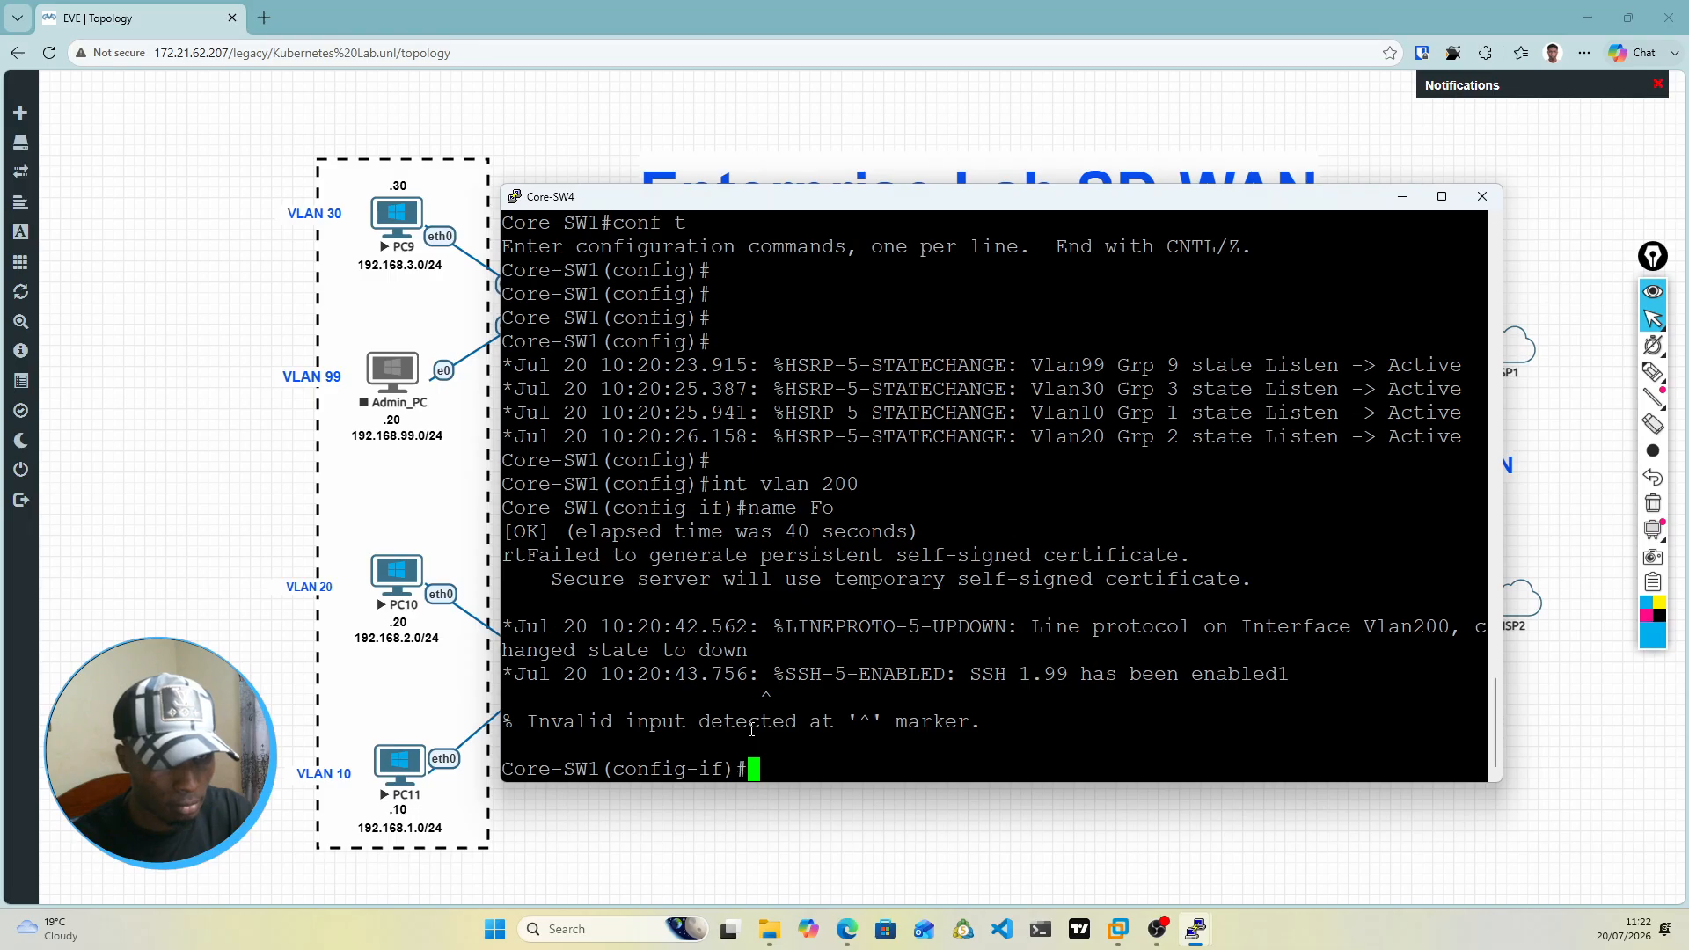
pyautogui.write('name')
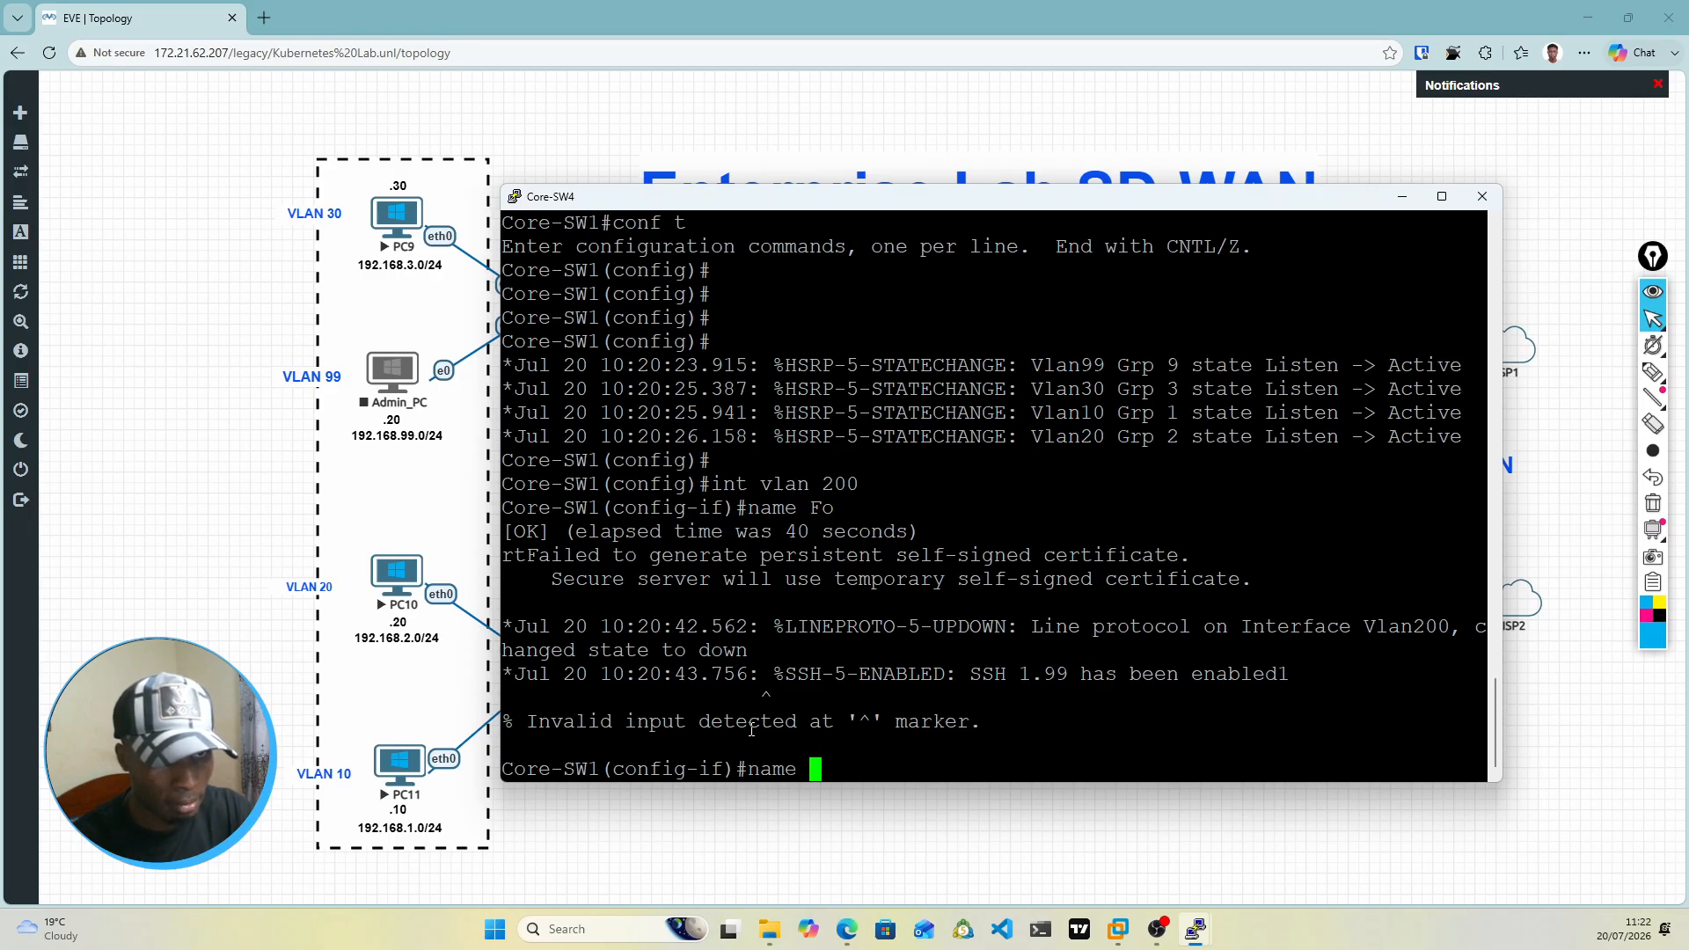
pyautogui.press('BackSpace')
pyautogui.press('BackSpace')
pyautogui.press('BackSpace')
pyautogui.press('BackSpace')
pyautogui.press('BackSpace')
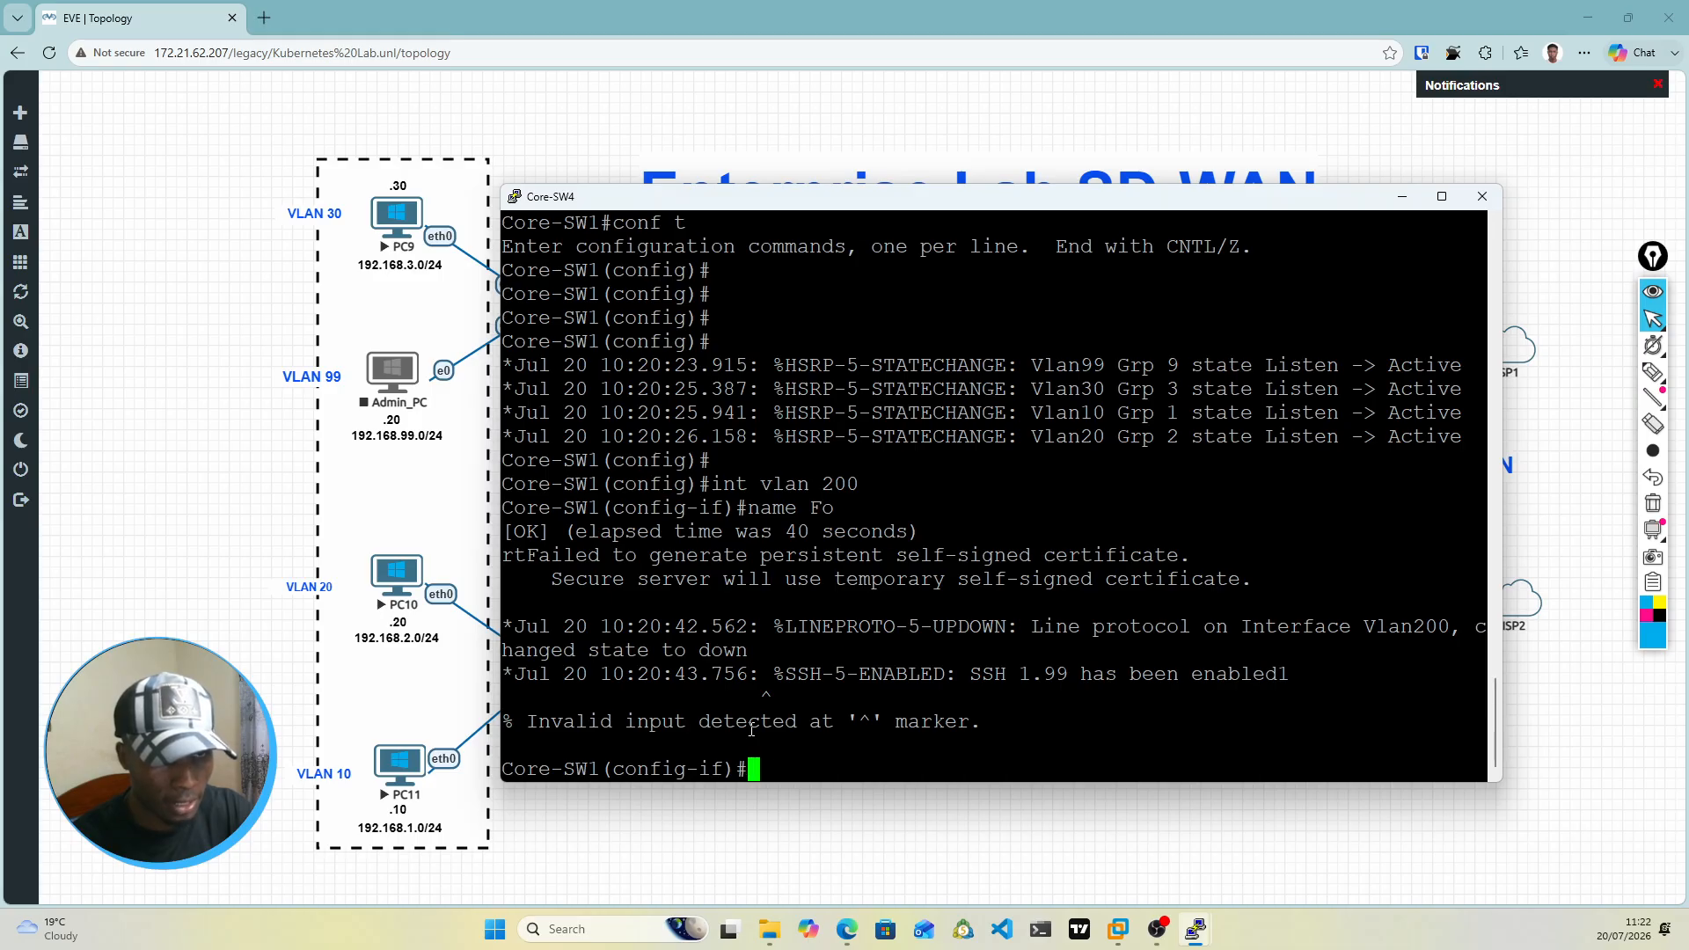
# Step: Leave interface configuration, create VLAN 200 with the name Fort1, and return to global configuration mode
pyautogui.write('exit')
pyautogui.press('Return')
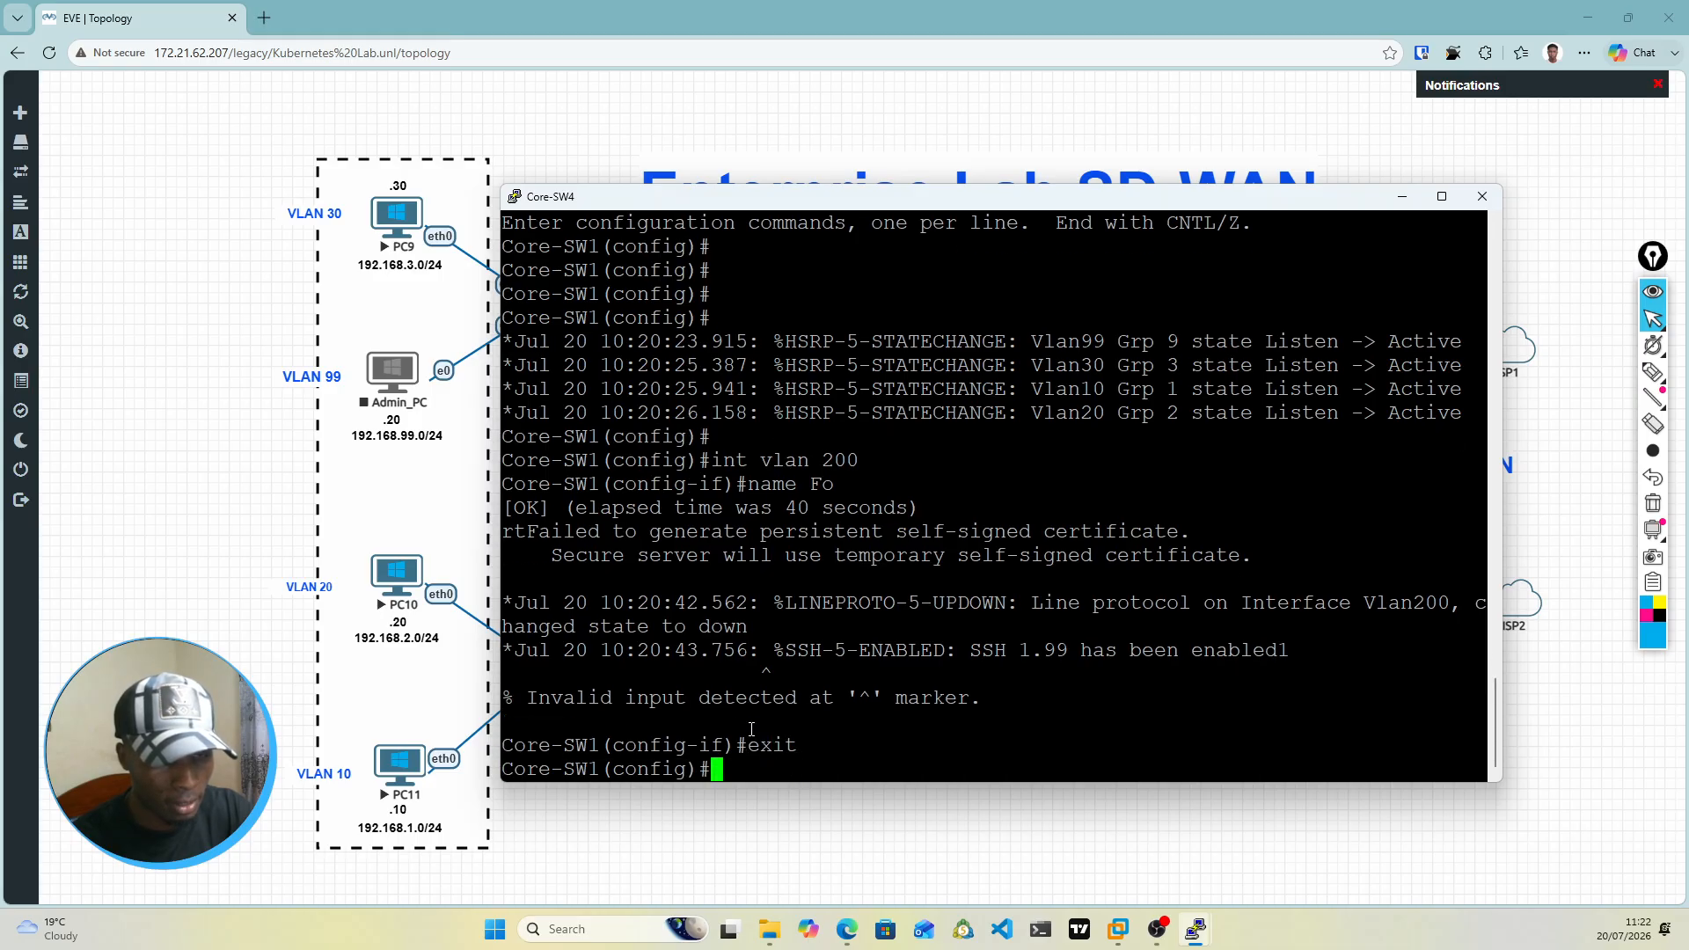
pyautogui.write('vlan ')
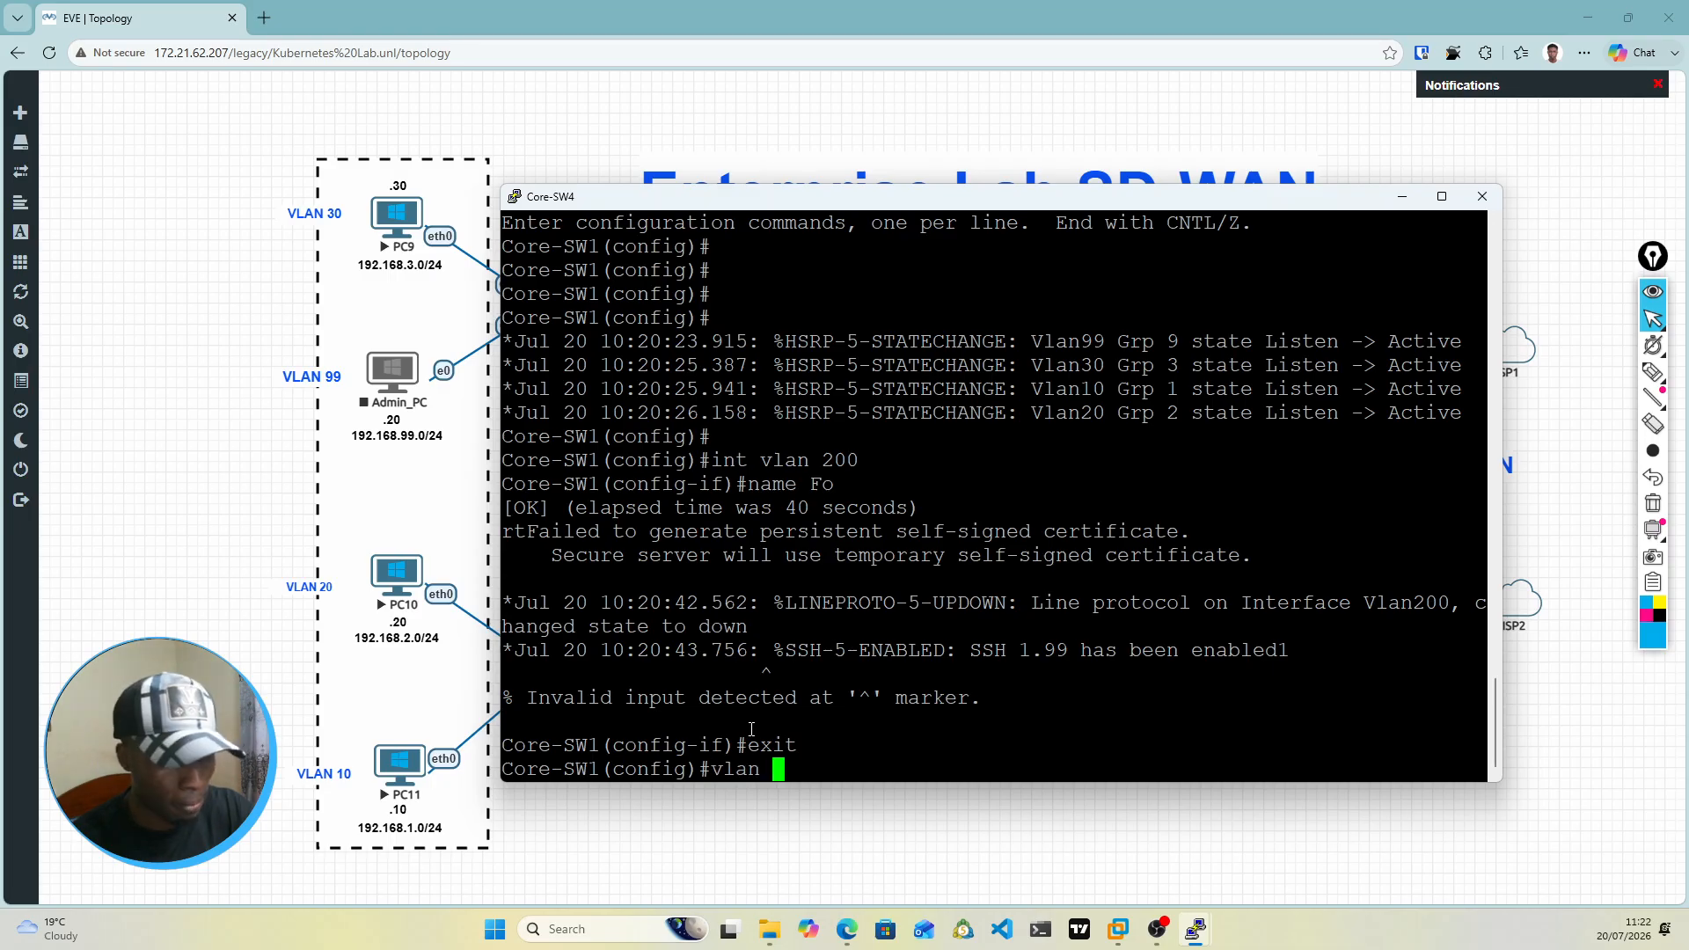
pyautogui.write('200')
pyautogui.press('Return')
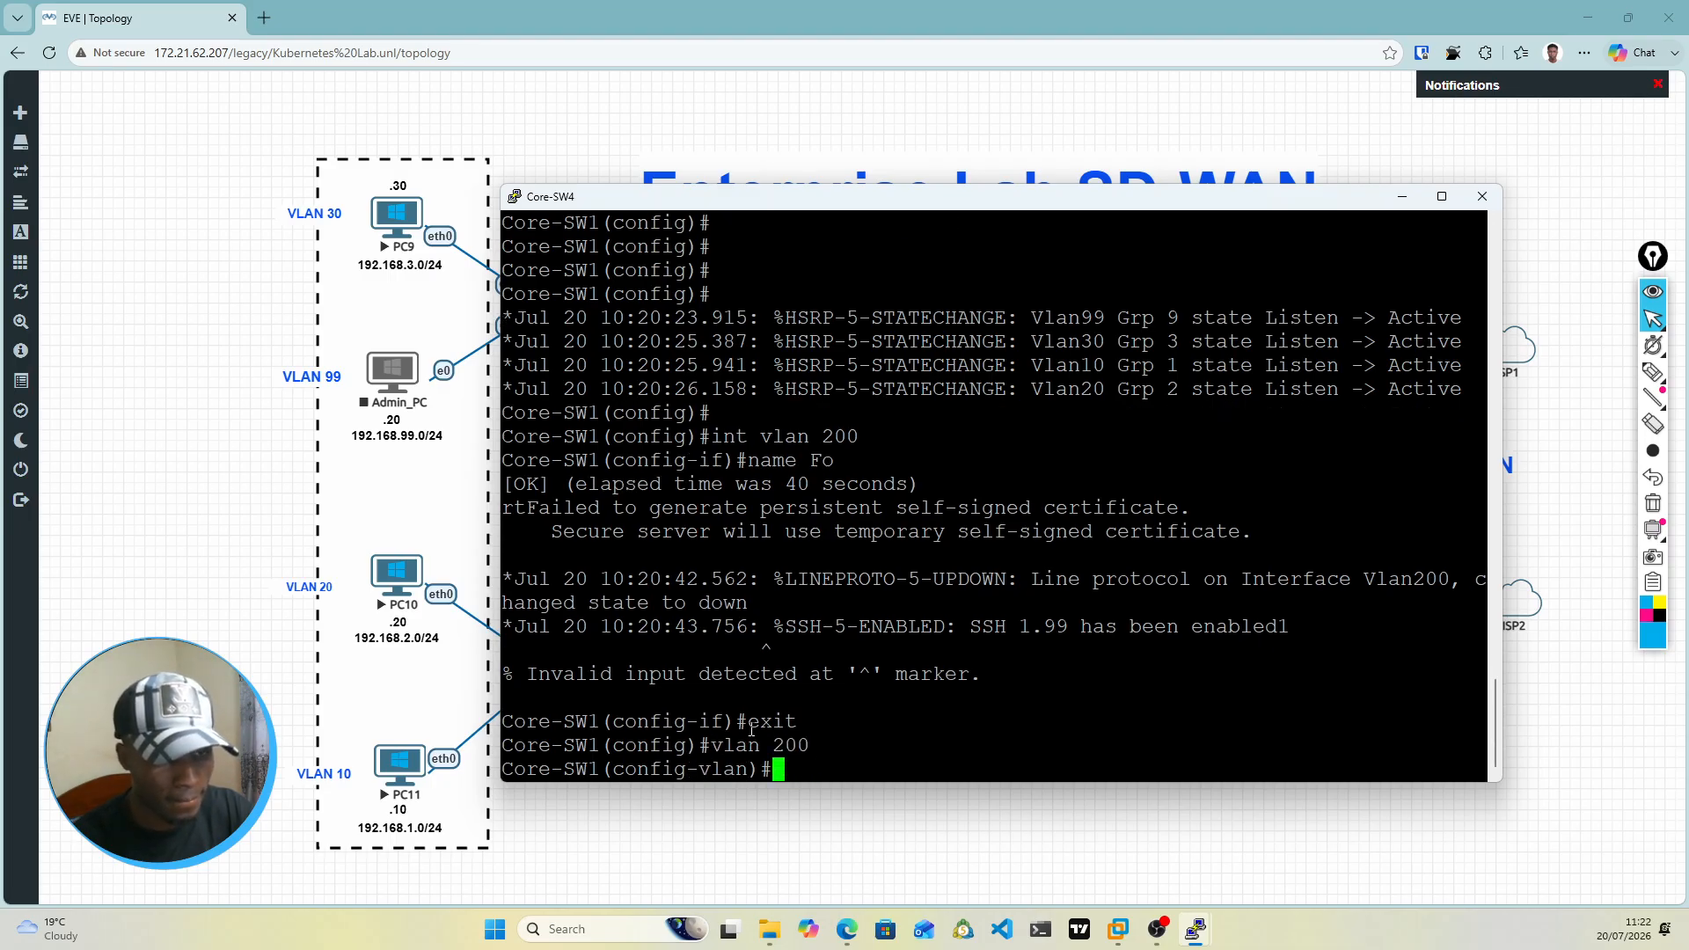
pyautogui.write('name ')
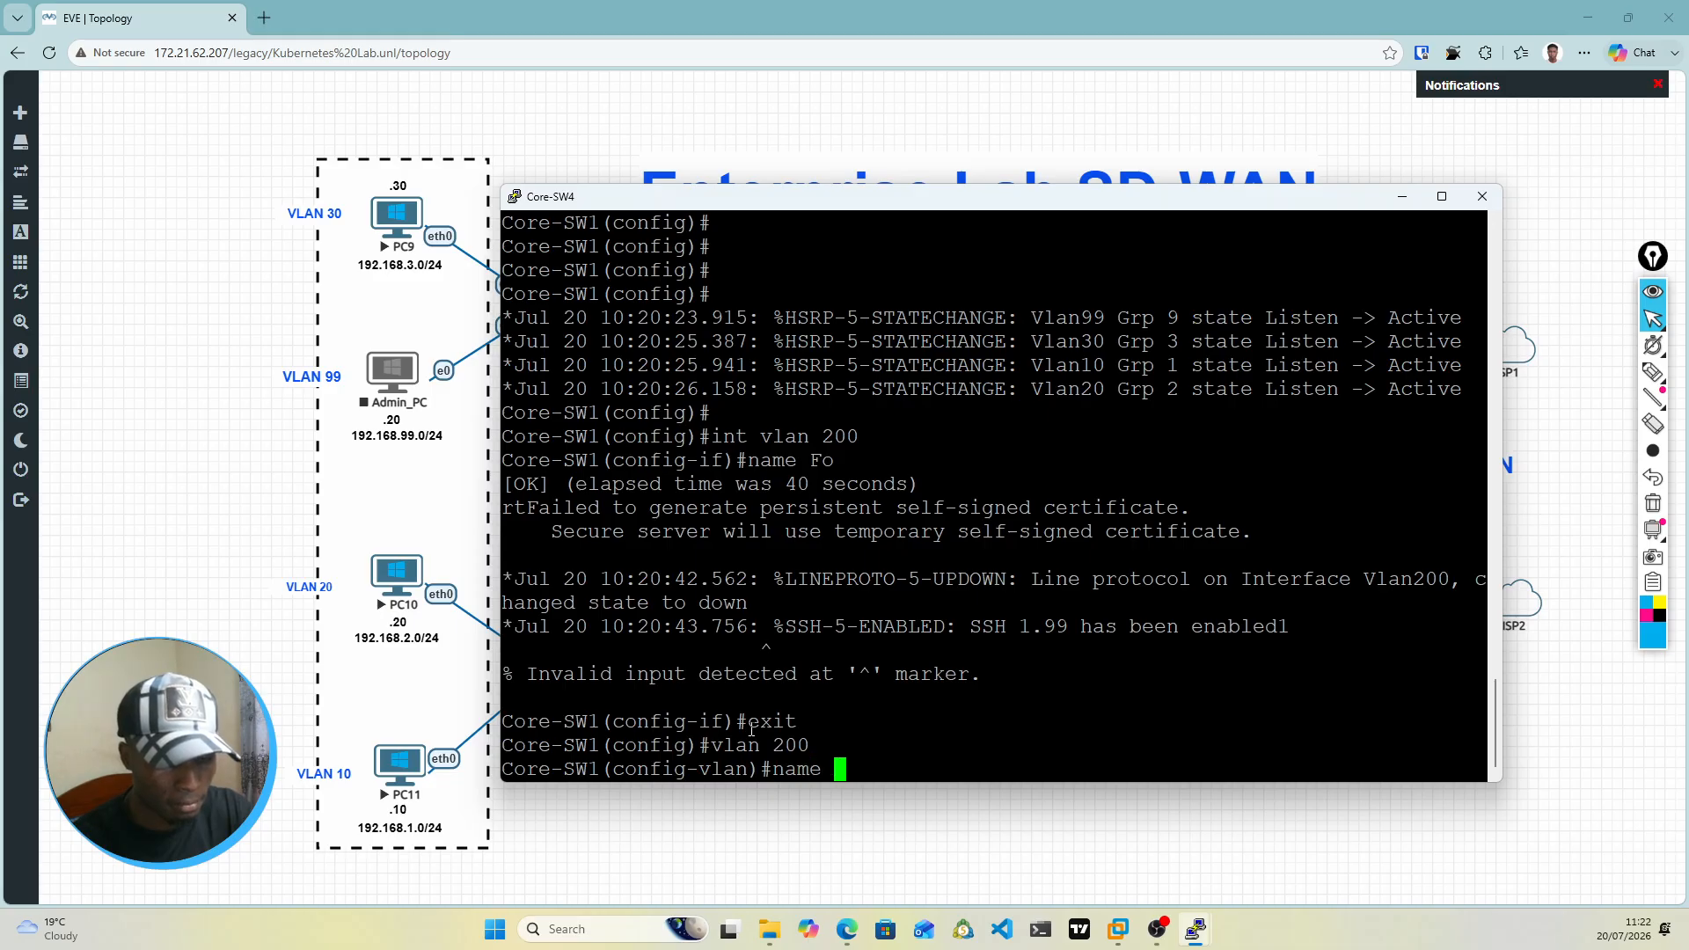
pyautogui.write('Fort')
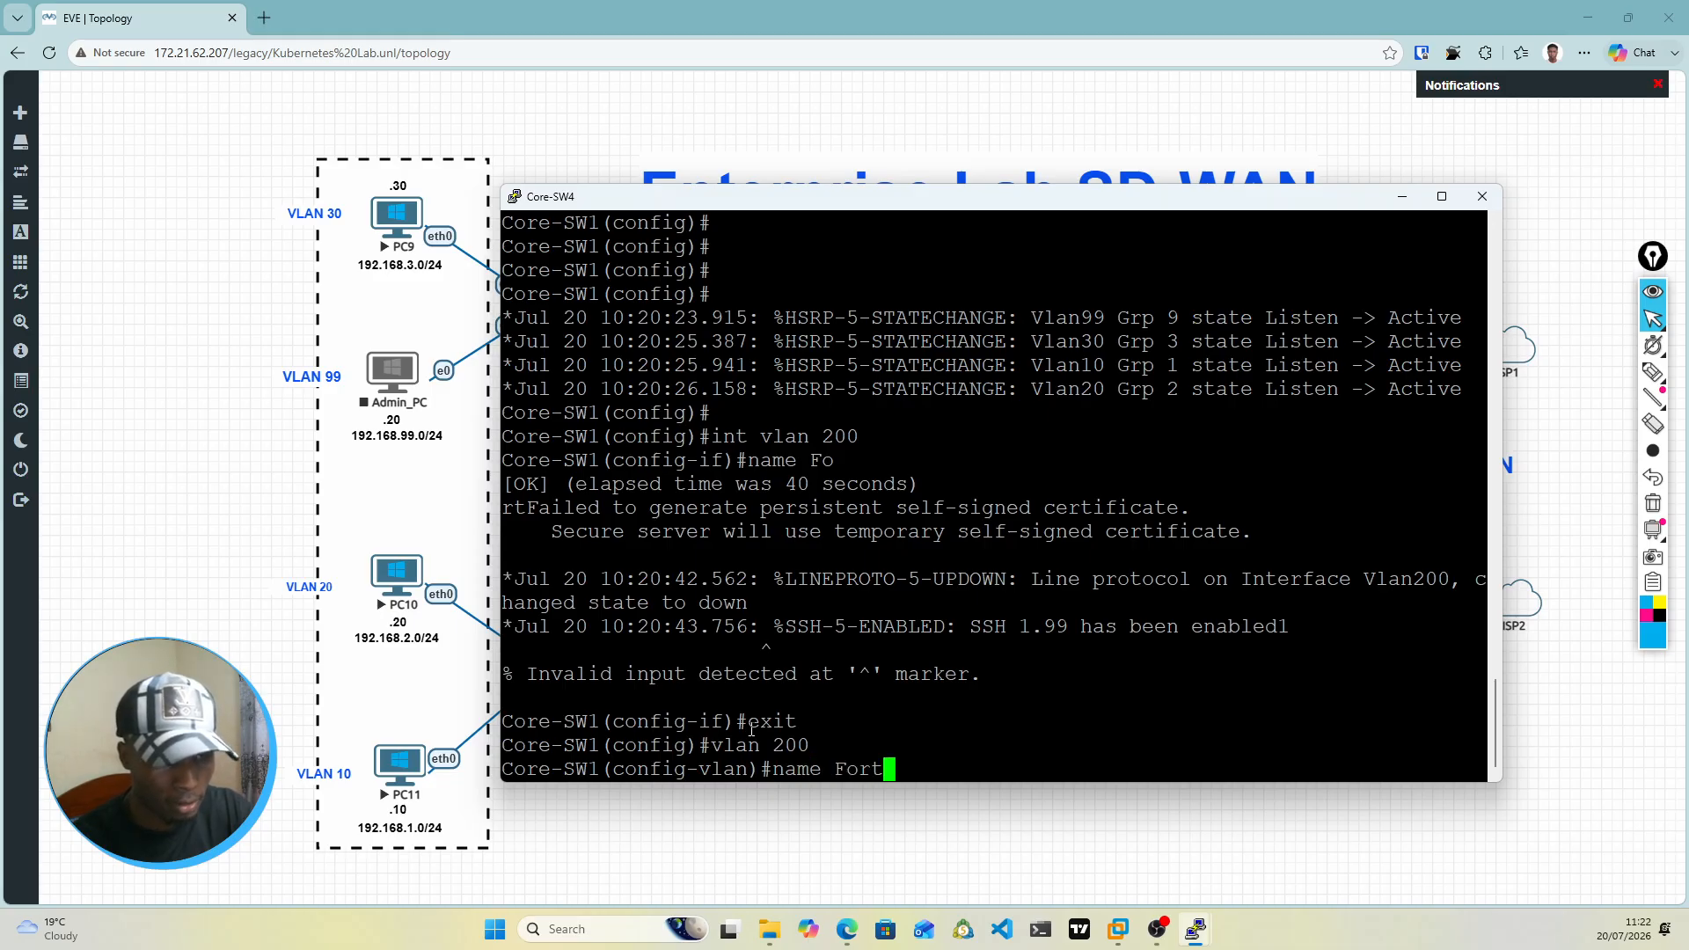
pyautogui.write('1')
pyautogui.press('Return')
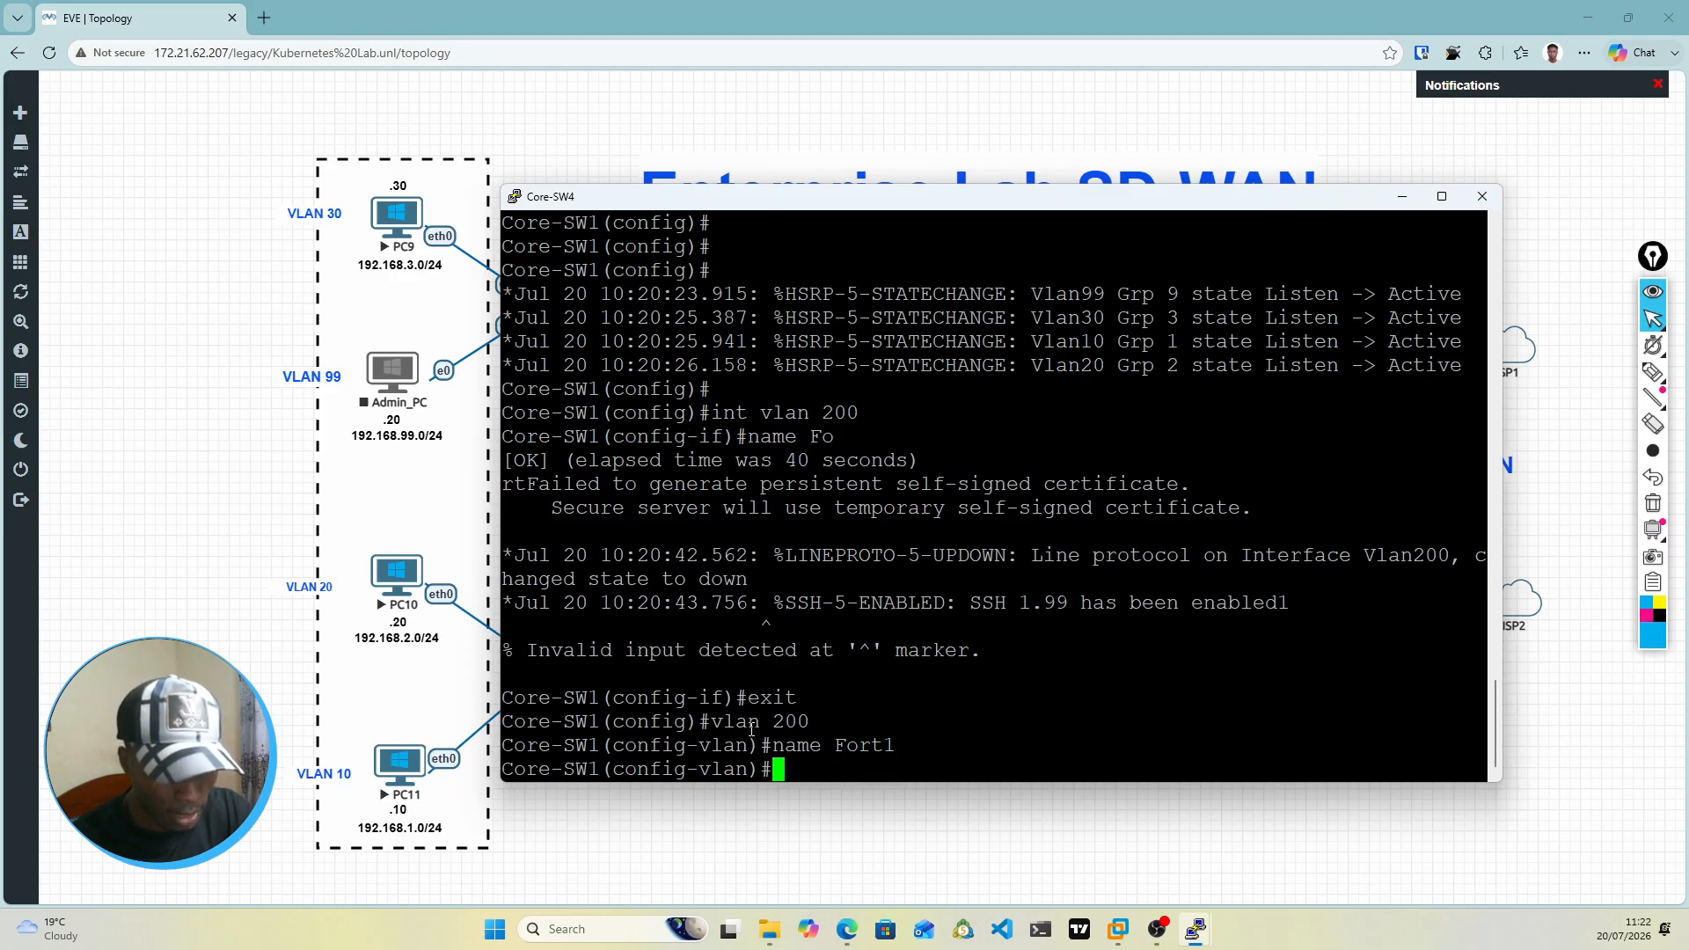
pyautogui.write('exit')
pyautogui.press('Return')
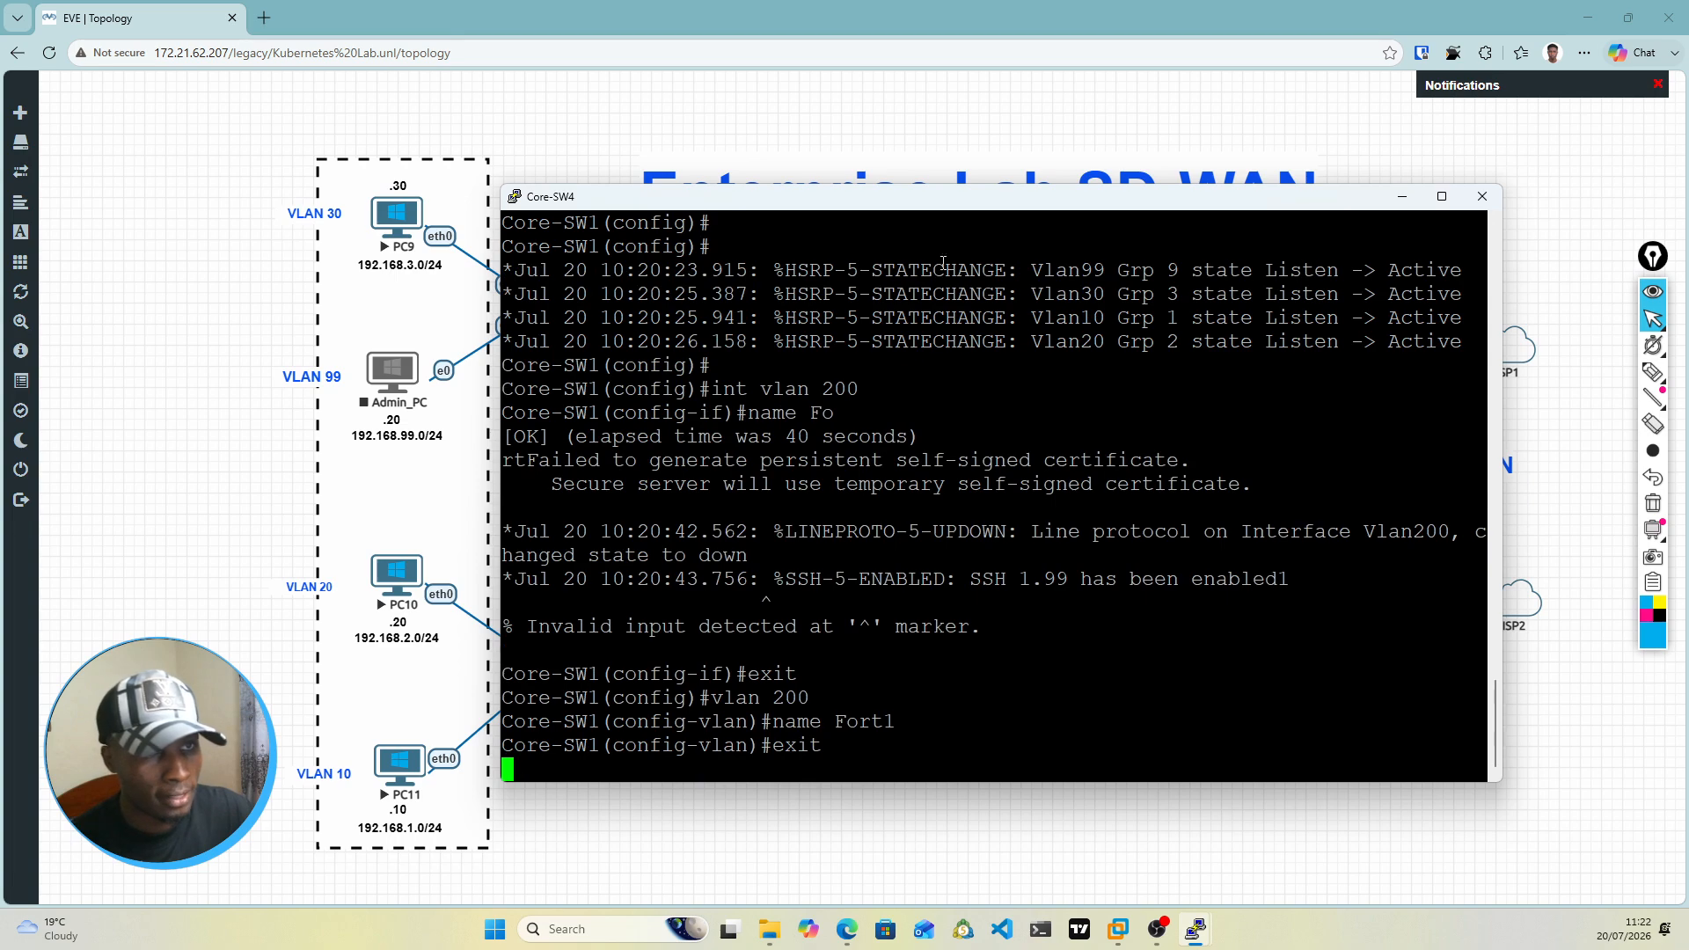
# Step: Check Core-SW4's firewall link addressing in the topology and enter interface configuration for VLAN 200
pyautogui.moveTo(1037, 209); pyautogui.dragTo(1103, 547)
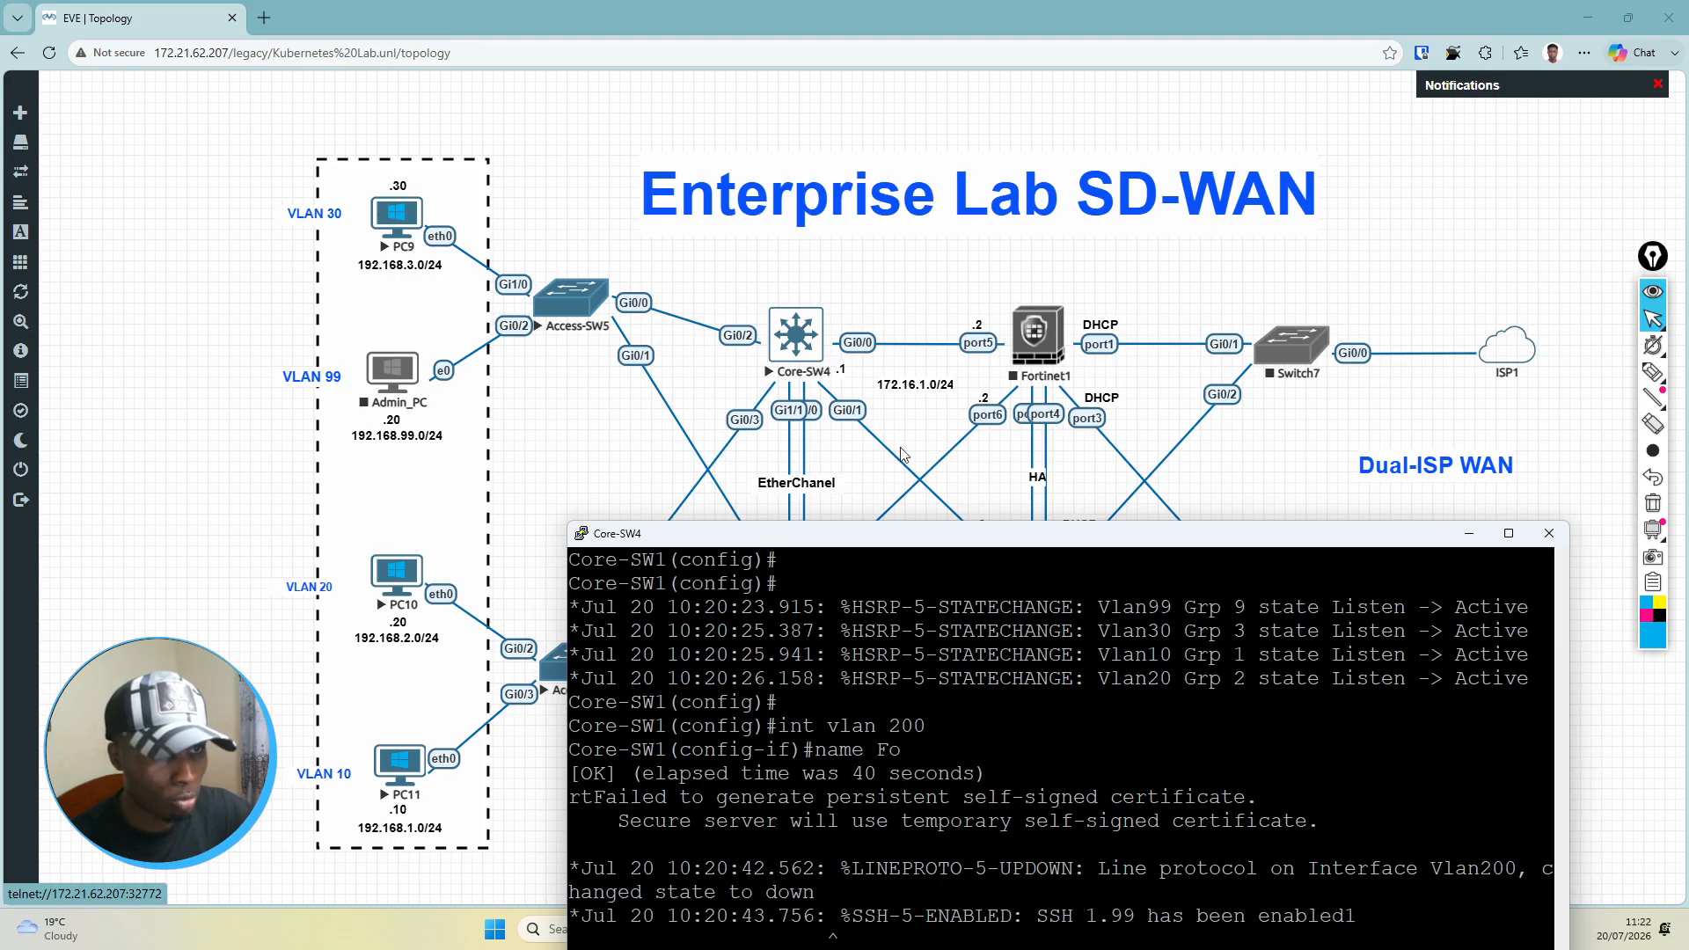
pyautogui.moveTo(1046, 539); pyautogui.dragTo(1023, 220)
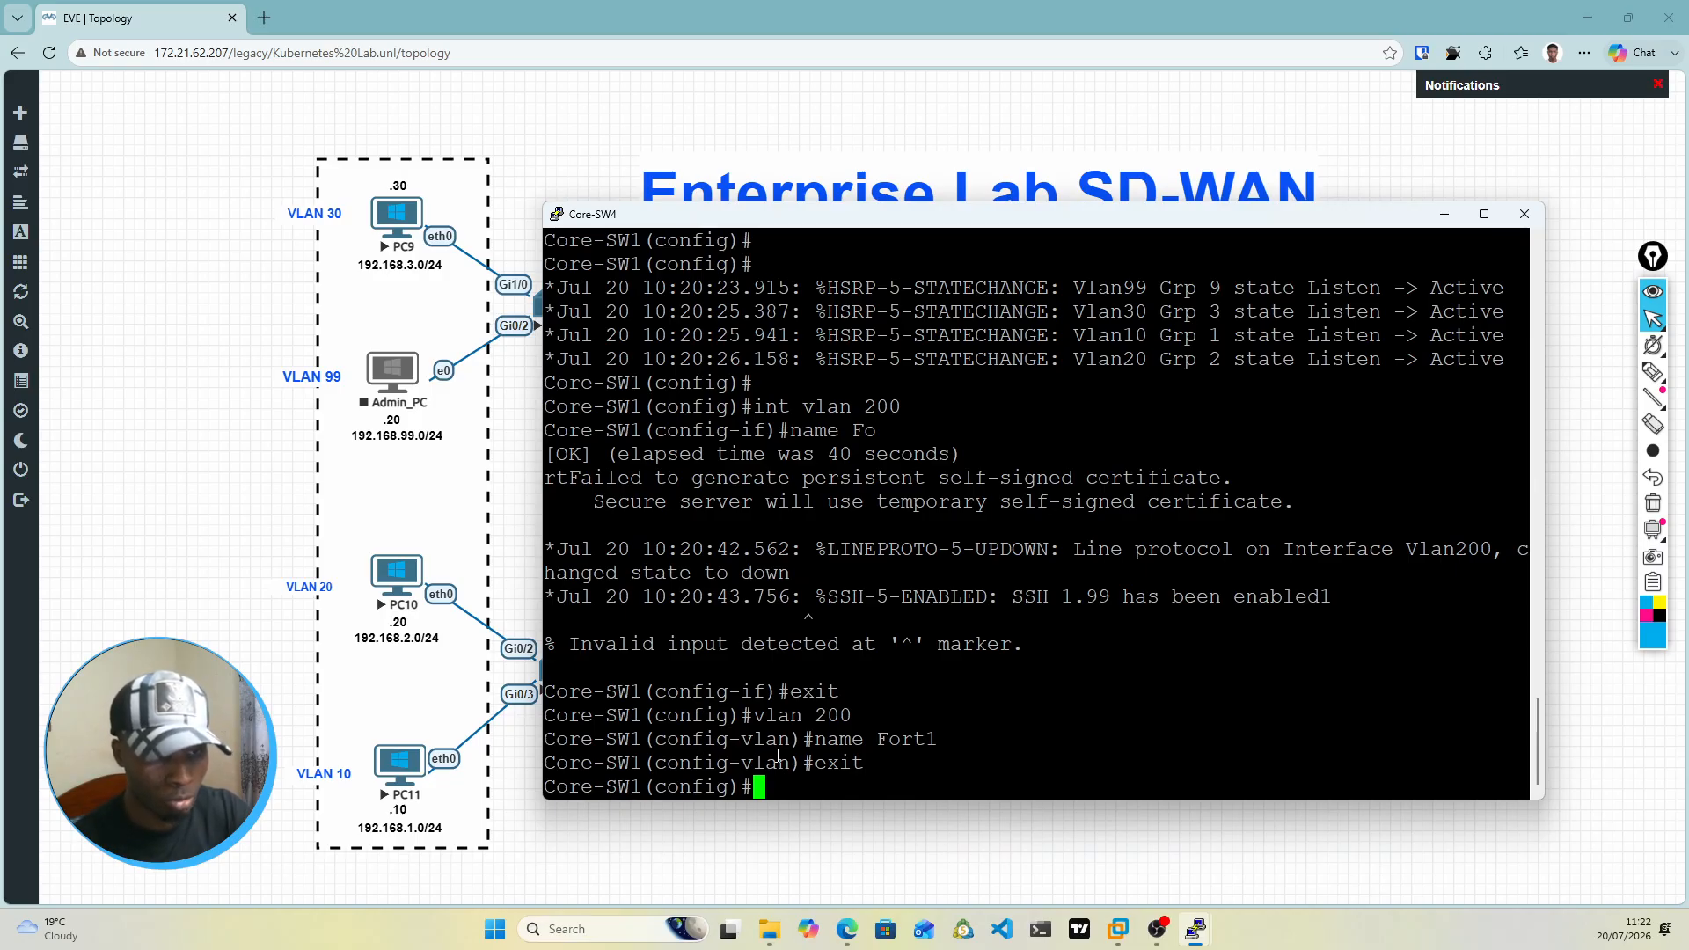
pyautogui.write('int ')
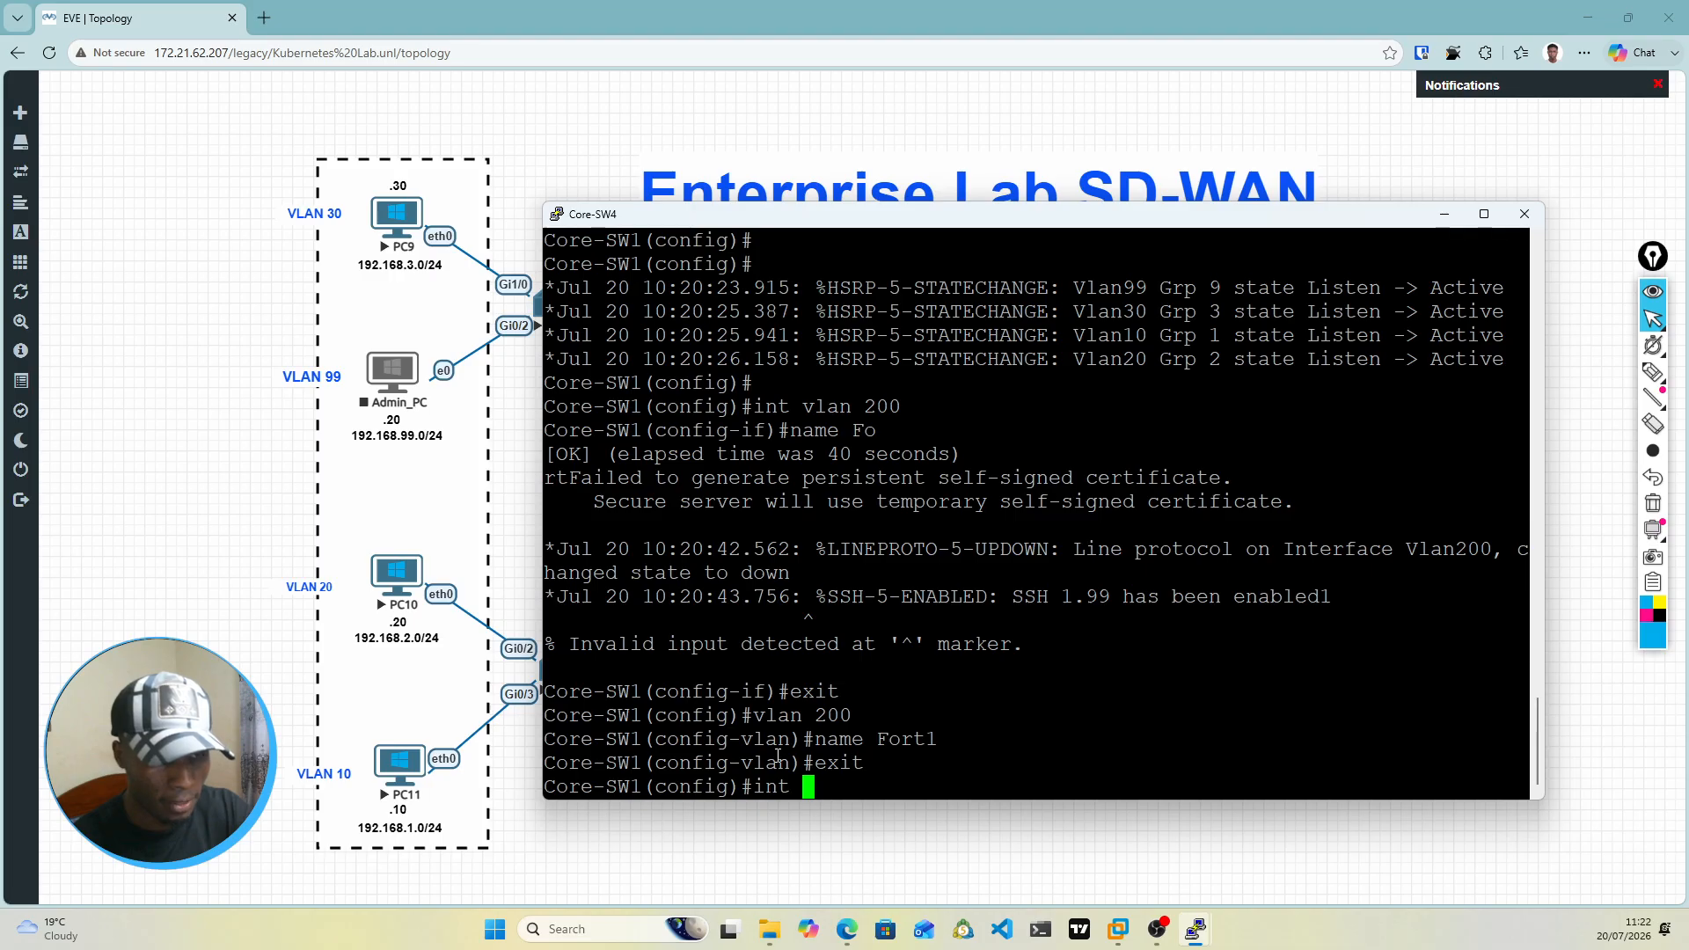
pyautogui.write('vlan ')
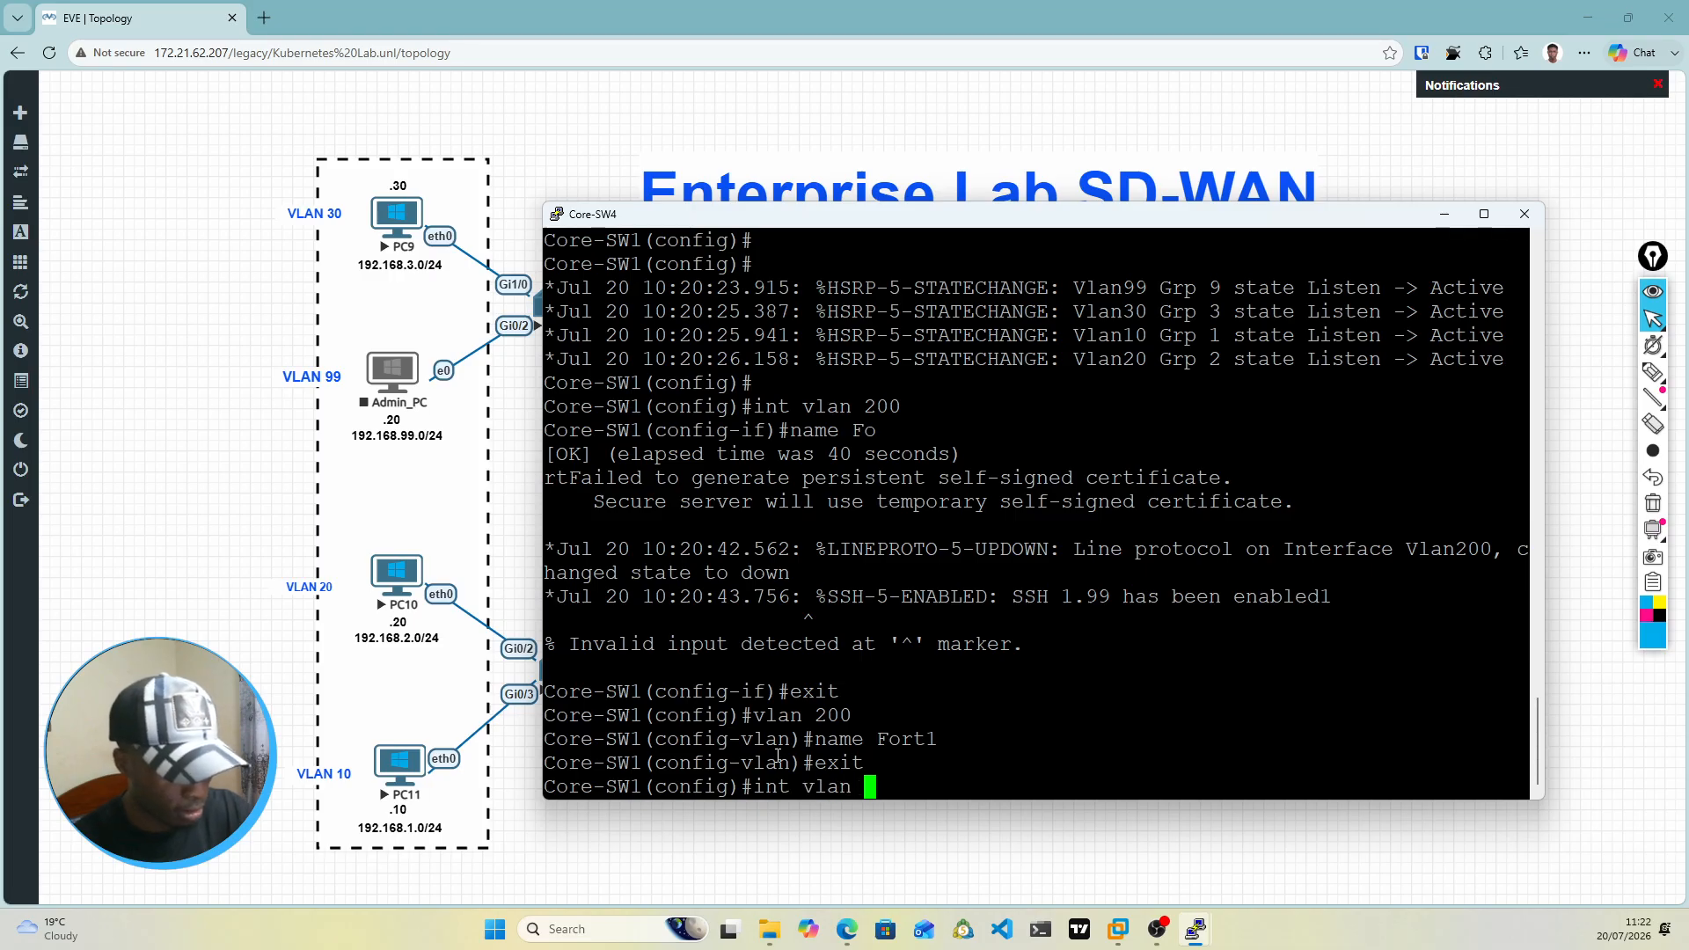
pyautogui.write('200')
pyautogui.press('Return')
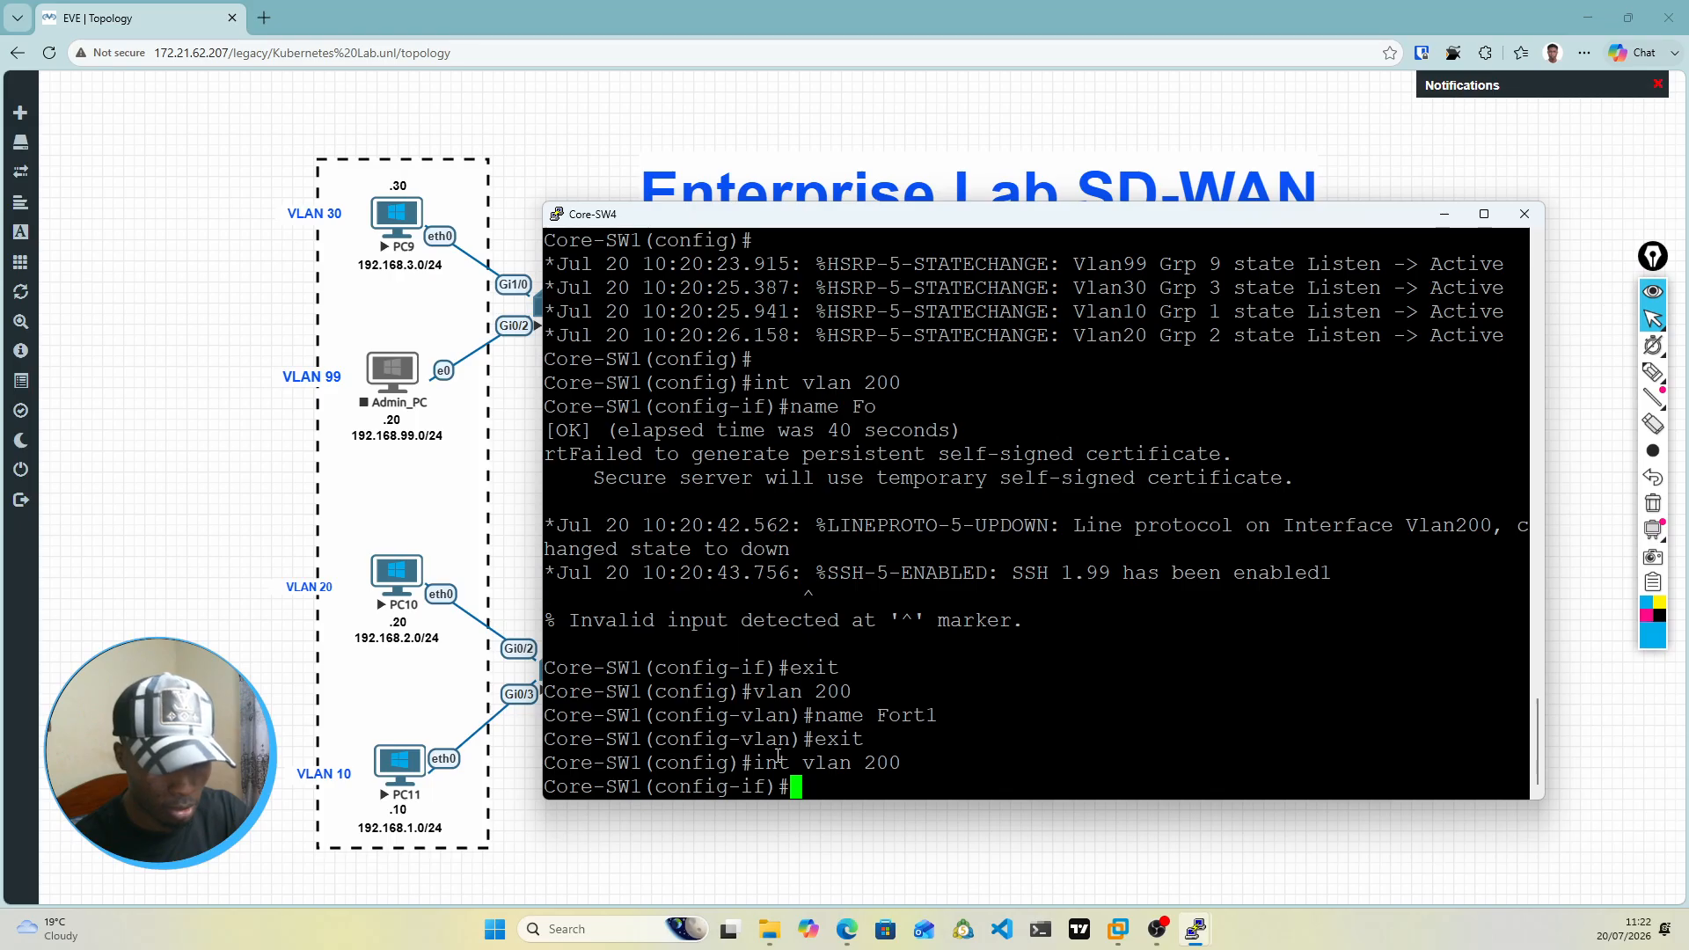
# Step: Assign the IP address 172.16.1.1 with mask 255.255.255.0 to the VLAN 200 interface on Core-SW4
pyautogui.write('172')
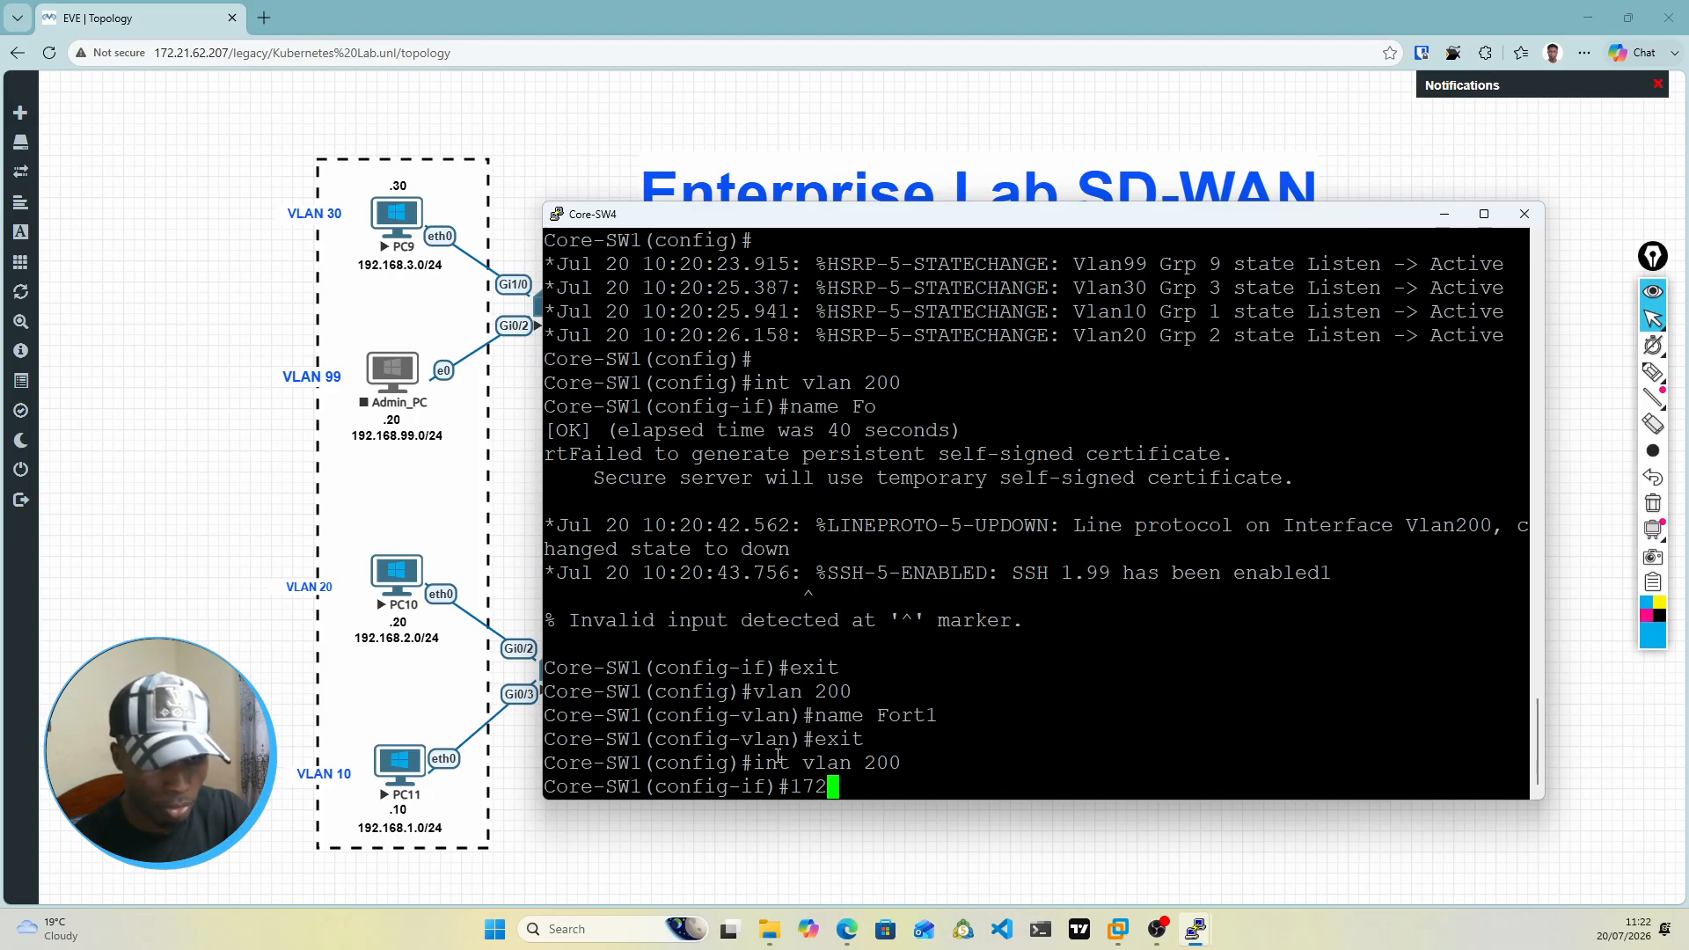
pyautogui.write('.16')
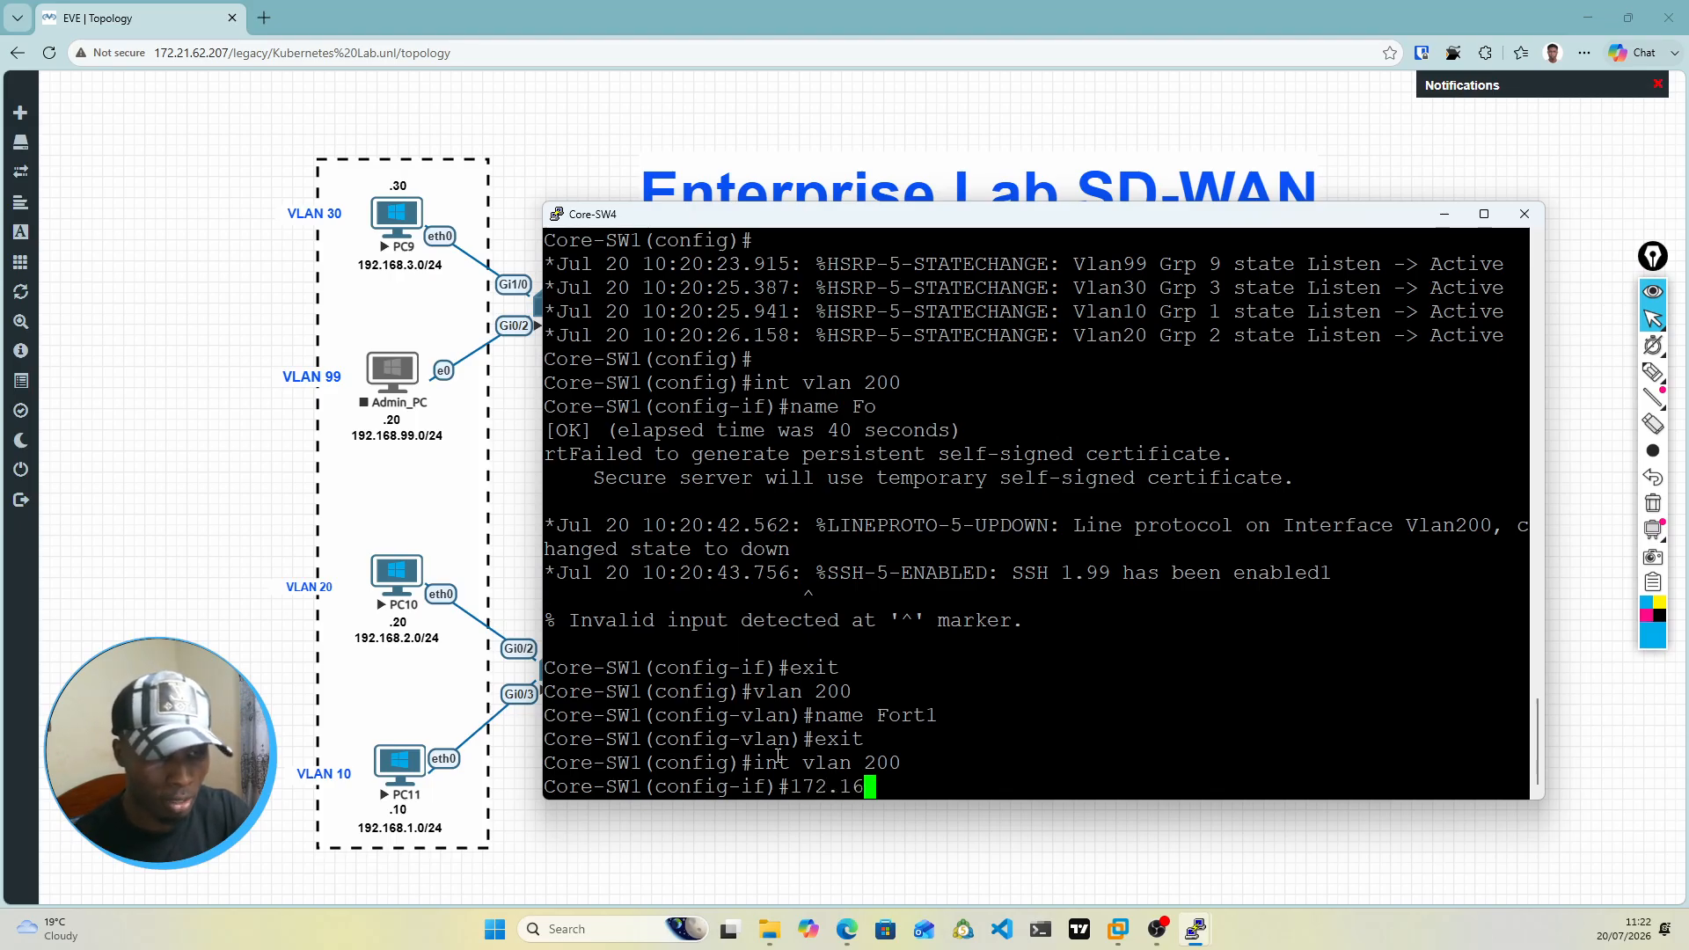
pyautogui.write('.1.1')
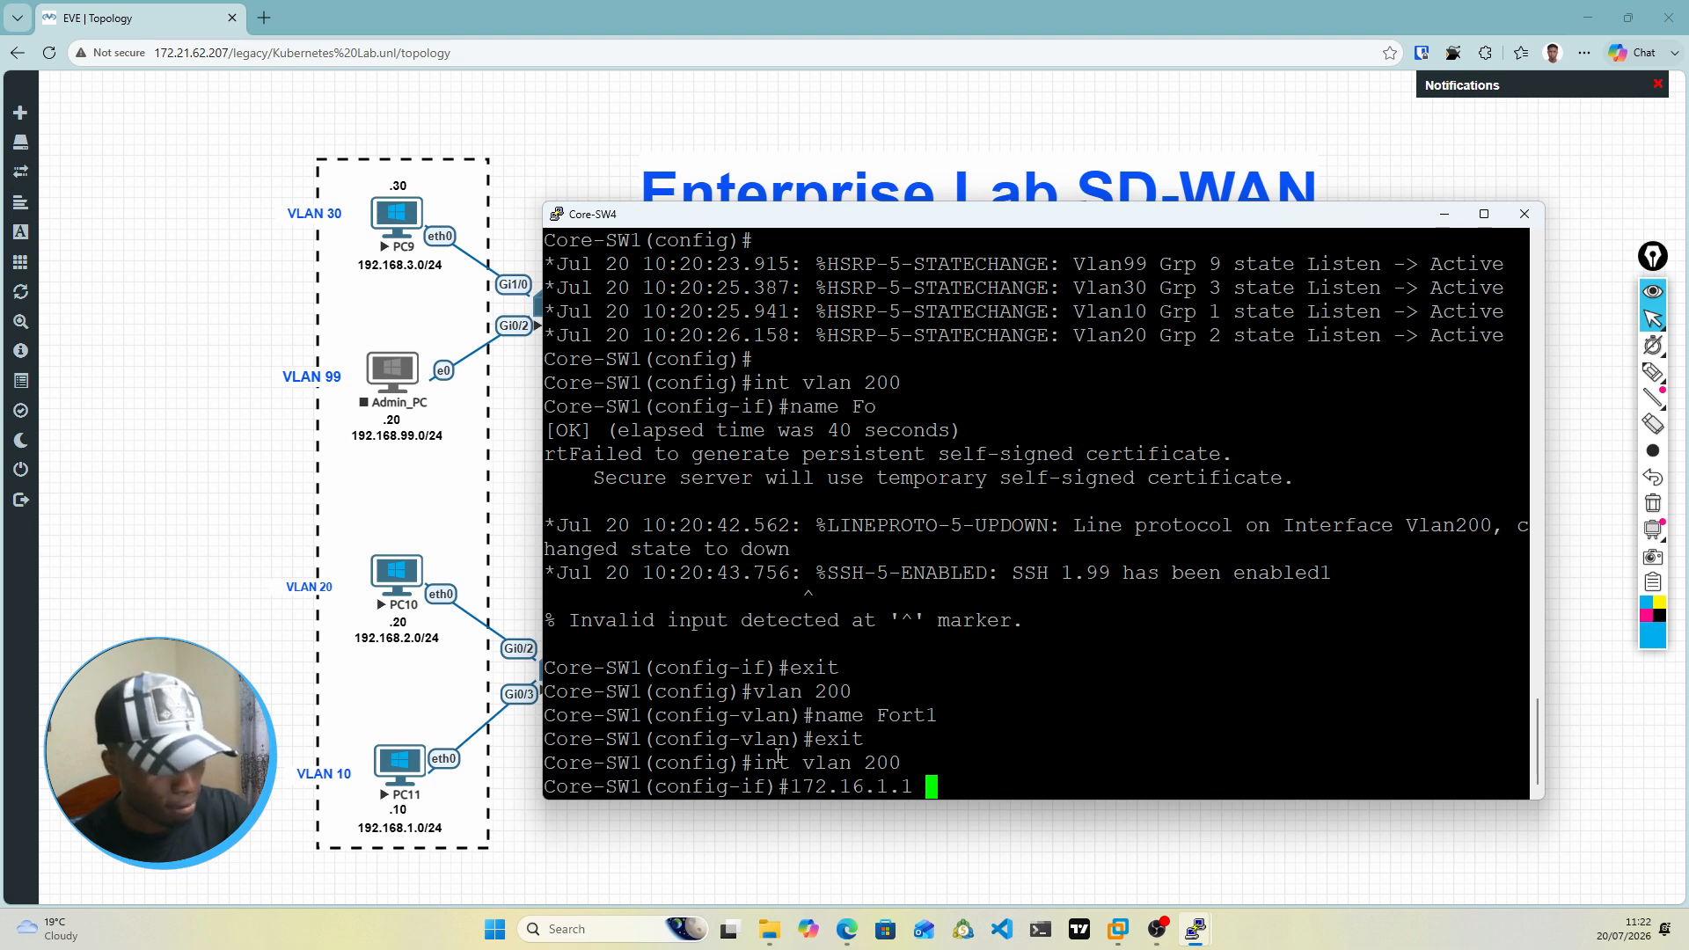
pyautogui.write(' 255.255.')
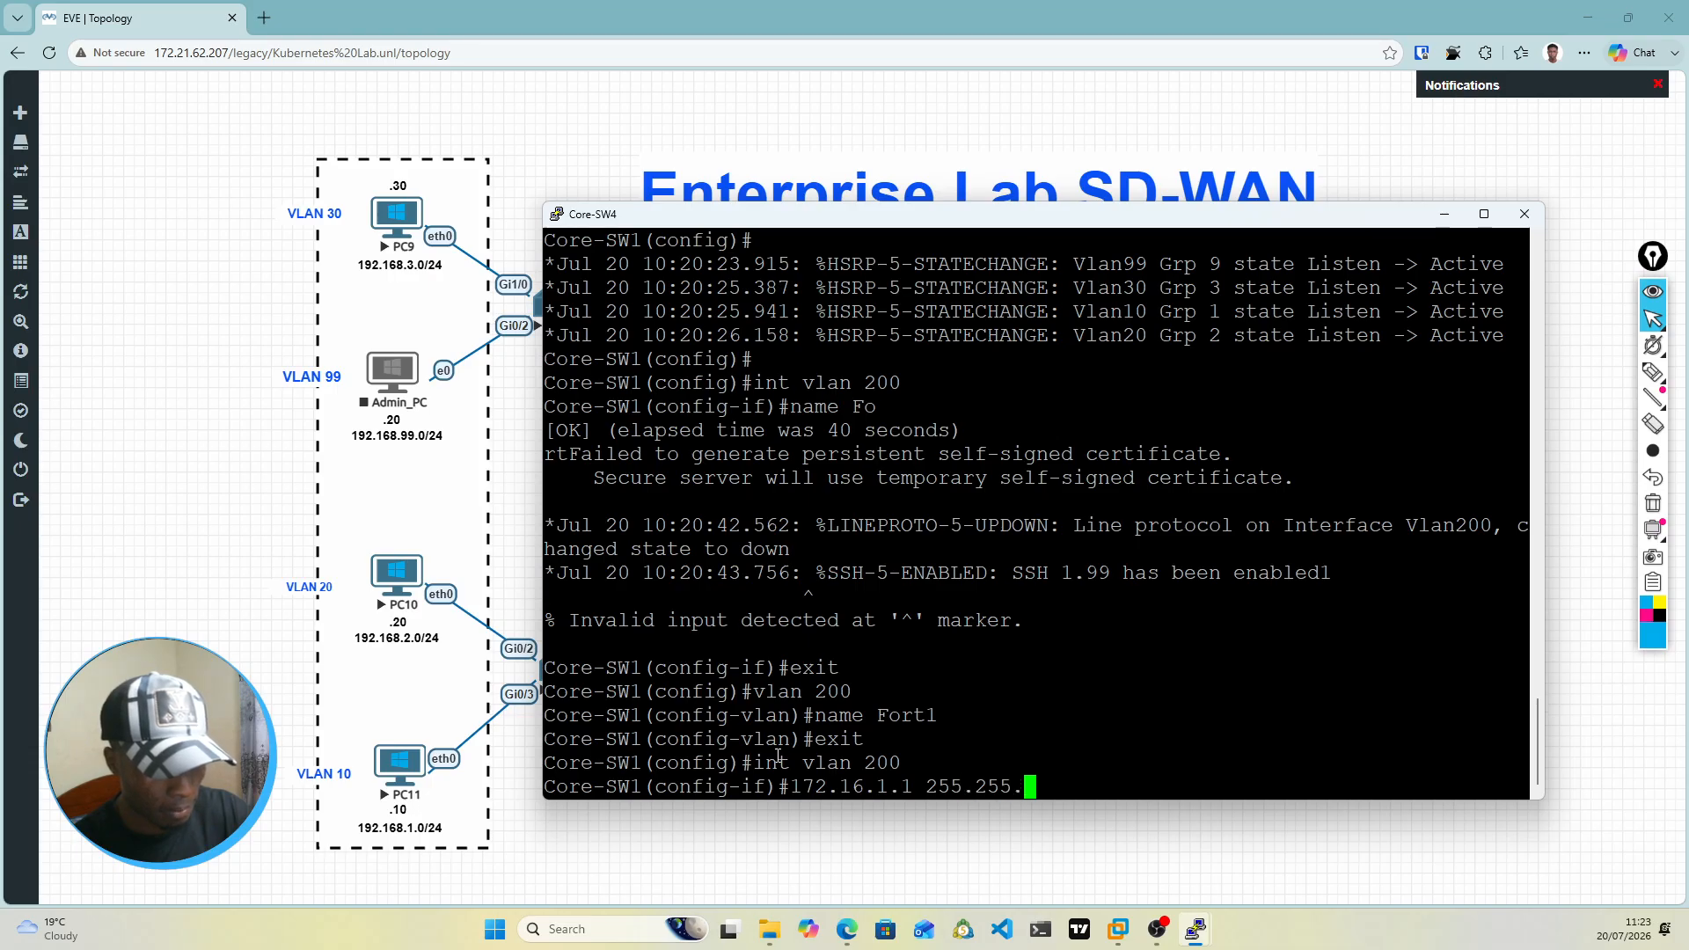
pyautogui.write('255.0')
pyautogui.press('Left')
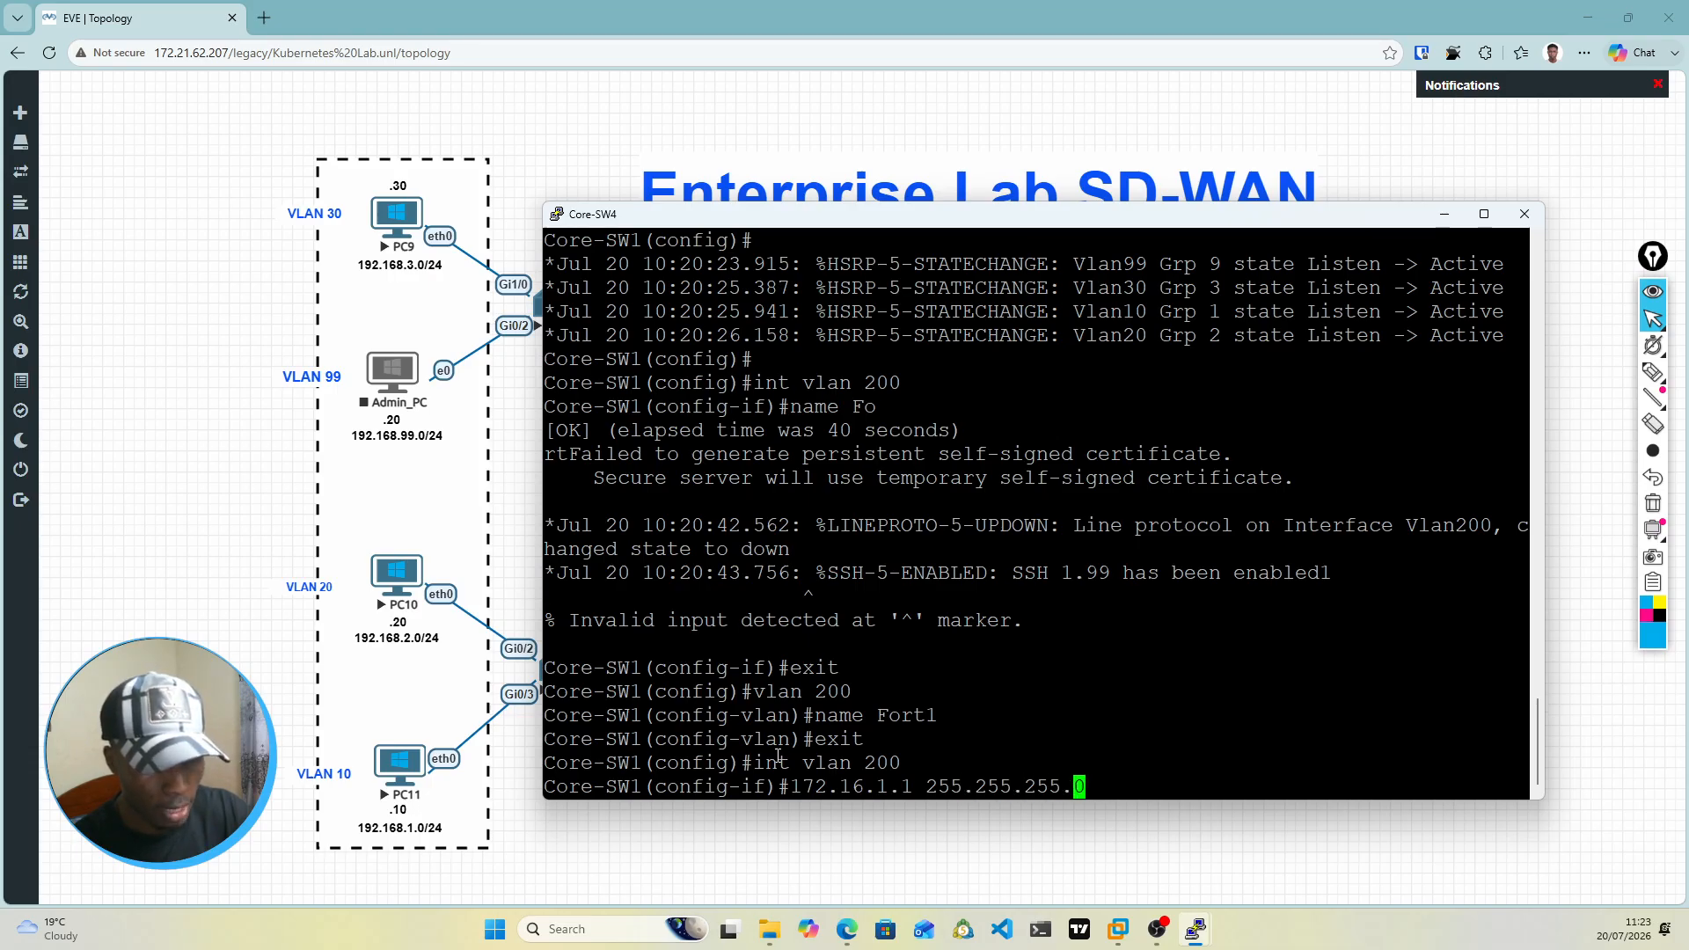
pyautogui.press('Left')
pyautogui.press('Left')
pyautogui.press('Left')
pyautogui.press('Left')
pyautogui.press('Left')
pyautogui.press('Left')
pyautogui.press('Left')
pyautogui.press('Left')
pyautogui.press('Left')
pyautogui.press('Left')
pyautogui.press('Left')
pyautogui.press('Left')
pyautogui.press('Left')
pyautogui.press('Left')
pyautogui.press('Left')
pyautogui.press('Left')
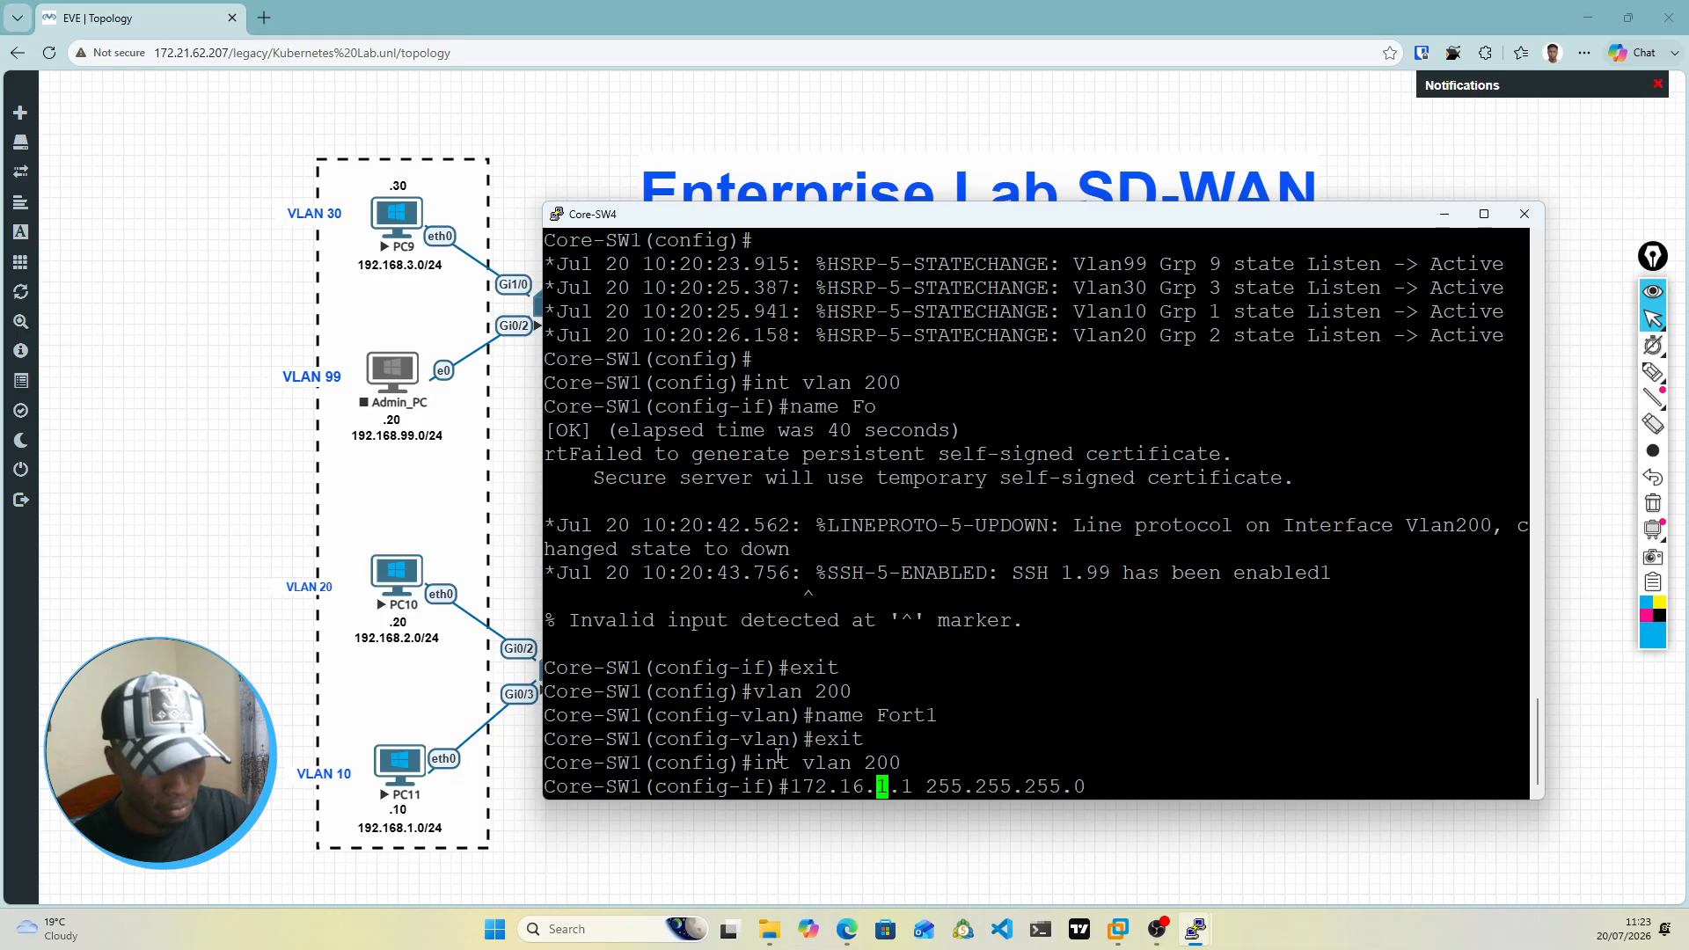
pyautogui.press('Left')
pyautogui.press('Left')
pyautogui.press('Left')
pyautogui.press('Left')
pyautogui.press('Left')
pyautogui.press('Left')
pyautogui.press('Left')
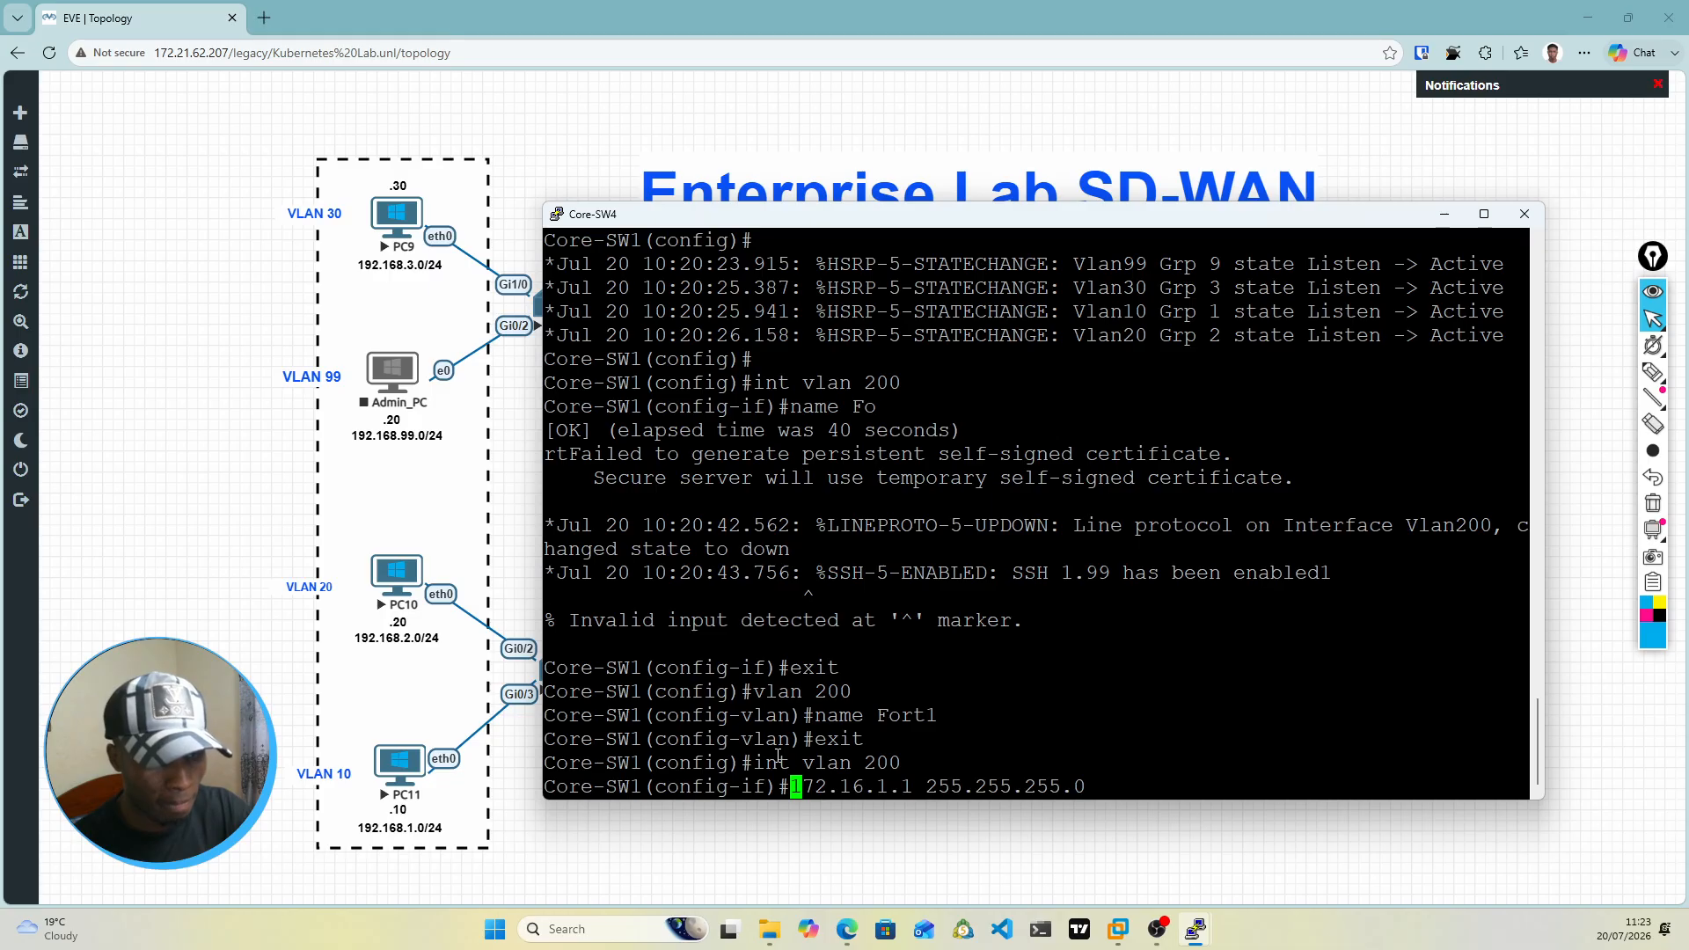
pyautogui.write('ip add i')
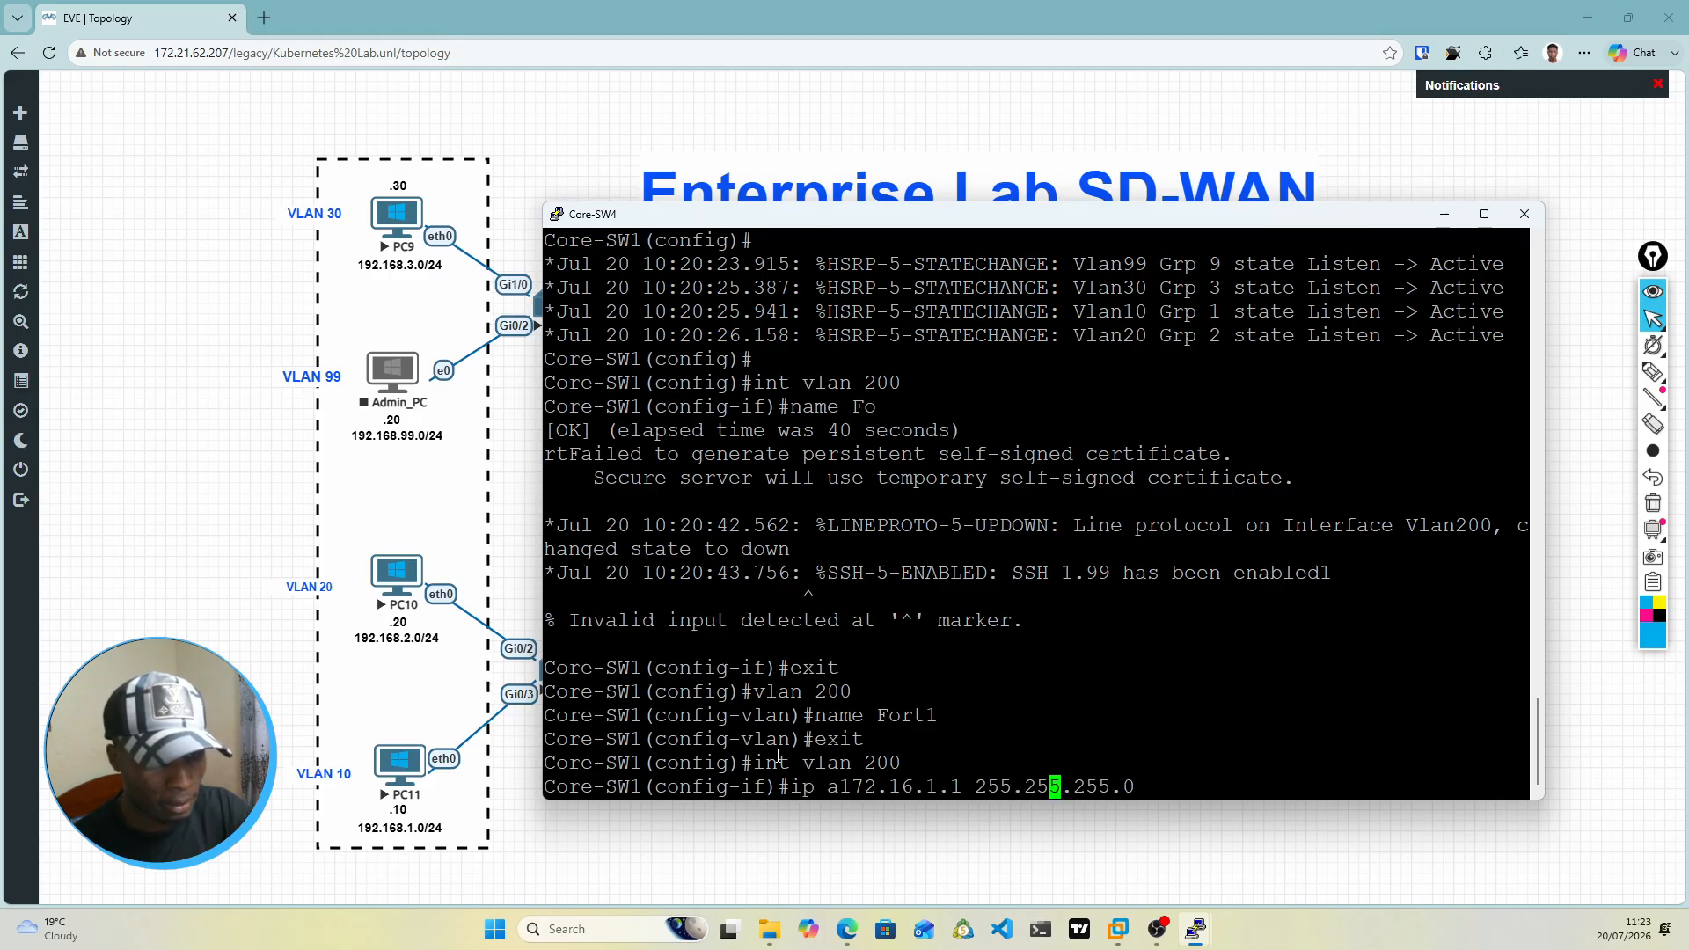
pyautogui.press('BackSpace')
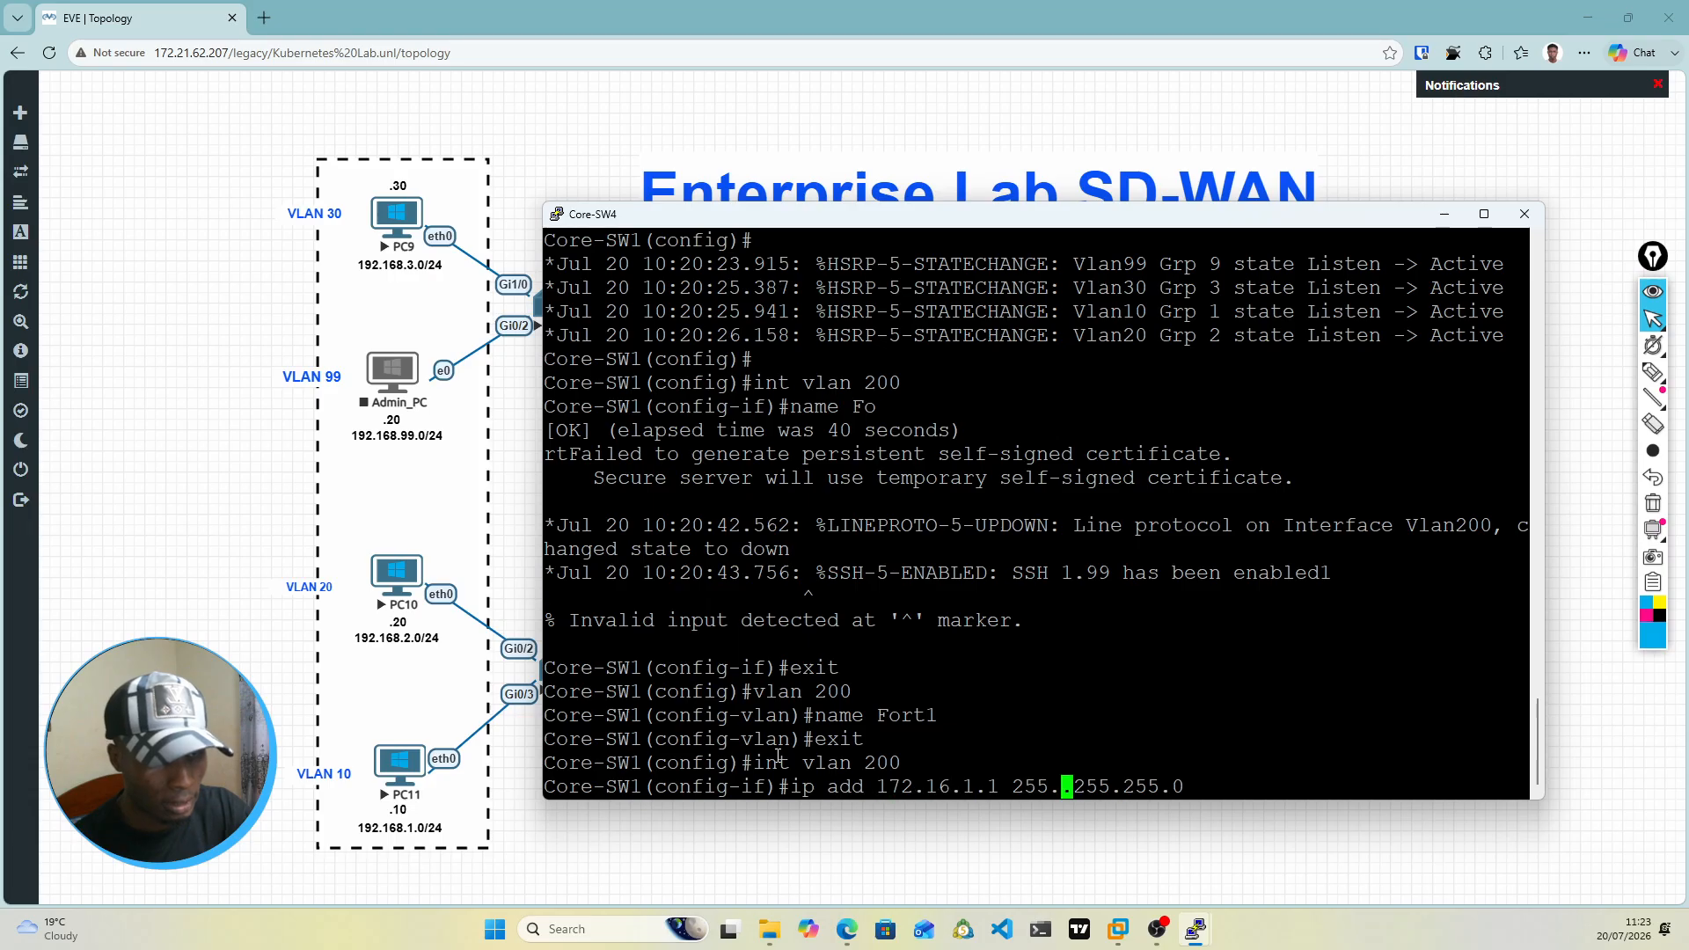
pyautogui.press('Return')
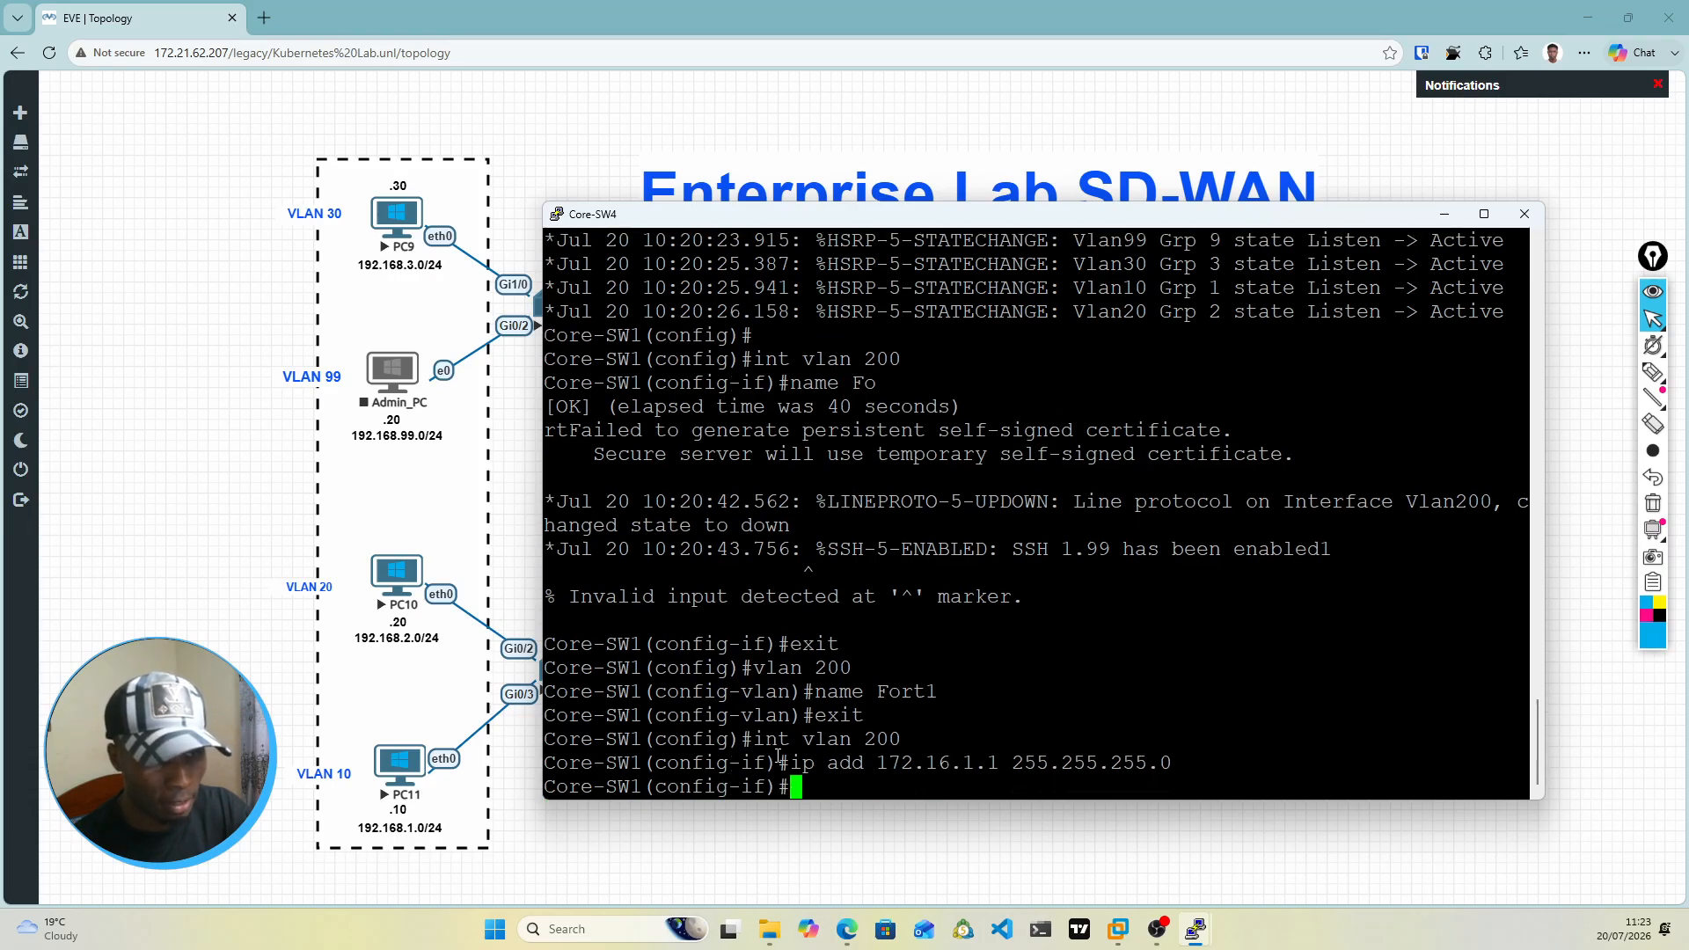
# Step: Enable the VLAN 200 interface with no shut and check its link state messages
pyautogui.write('no shut')
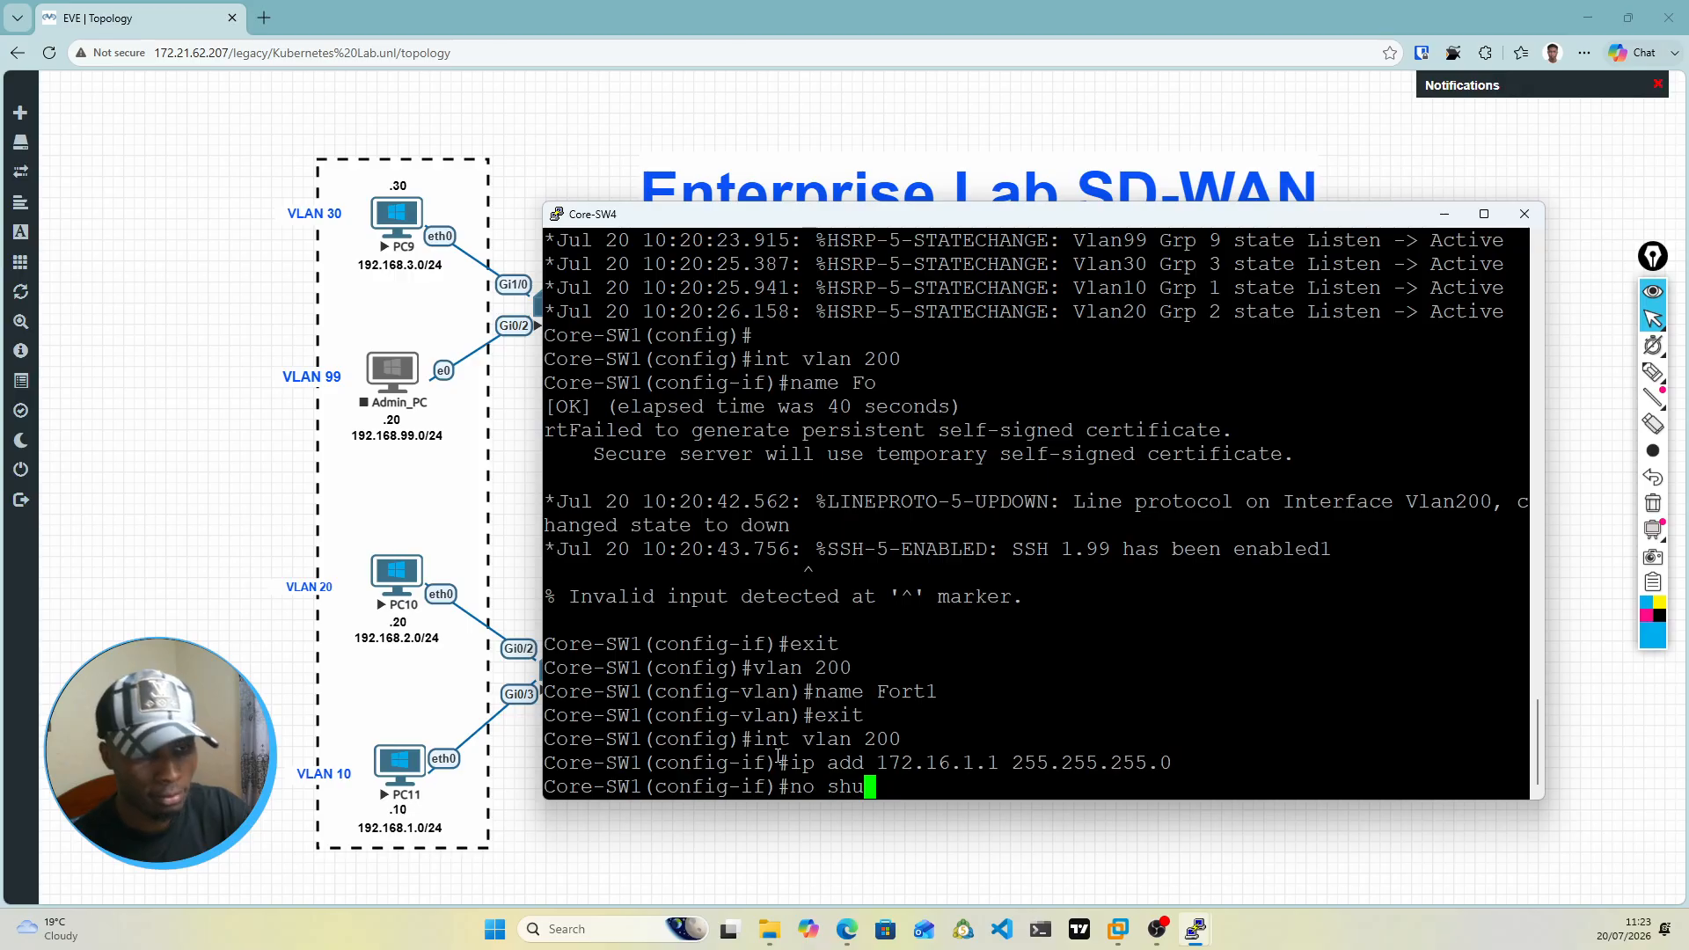
pyautogui.press('Return')
pyautogui.press('Return')
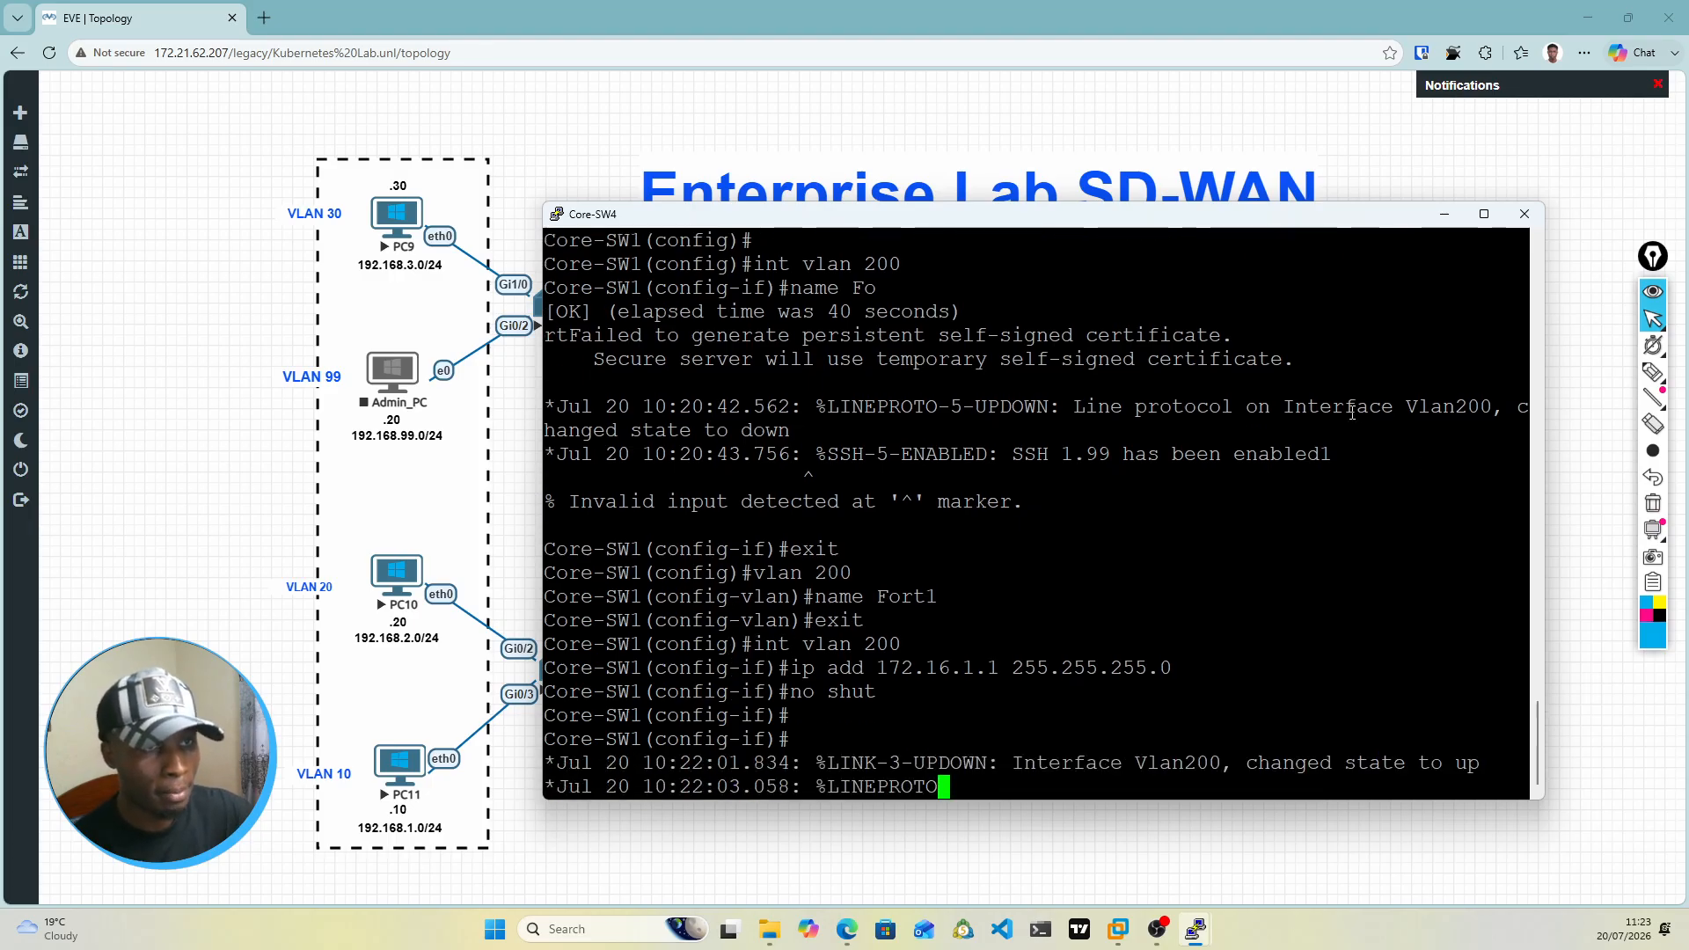
pyautogui.moveTo(1188, 219); pyautogui.dragTo(1106, 221)
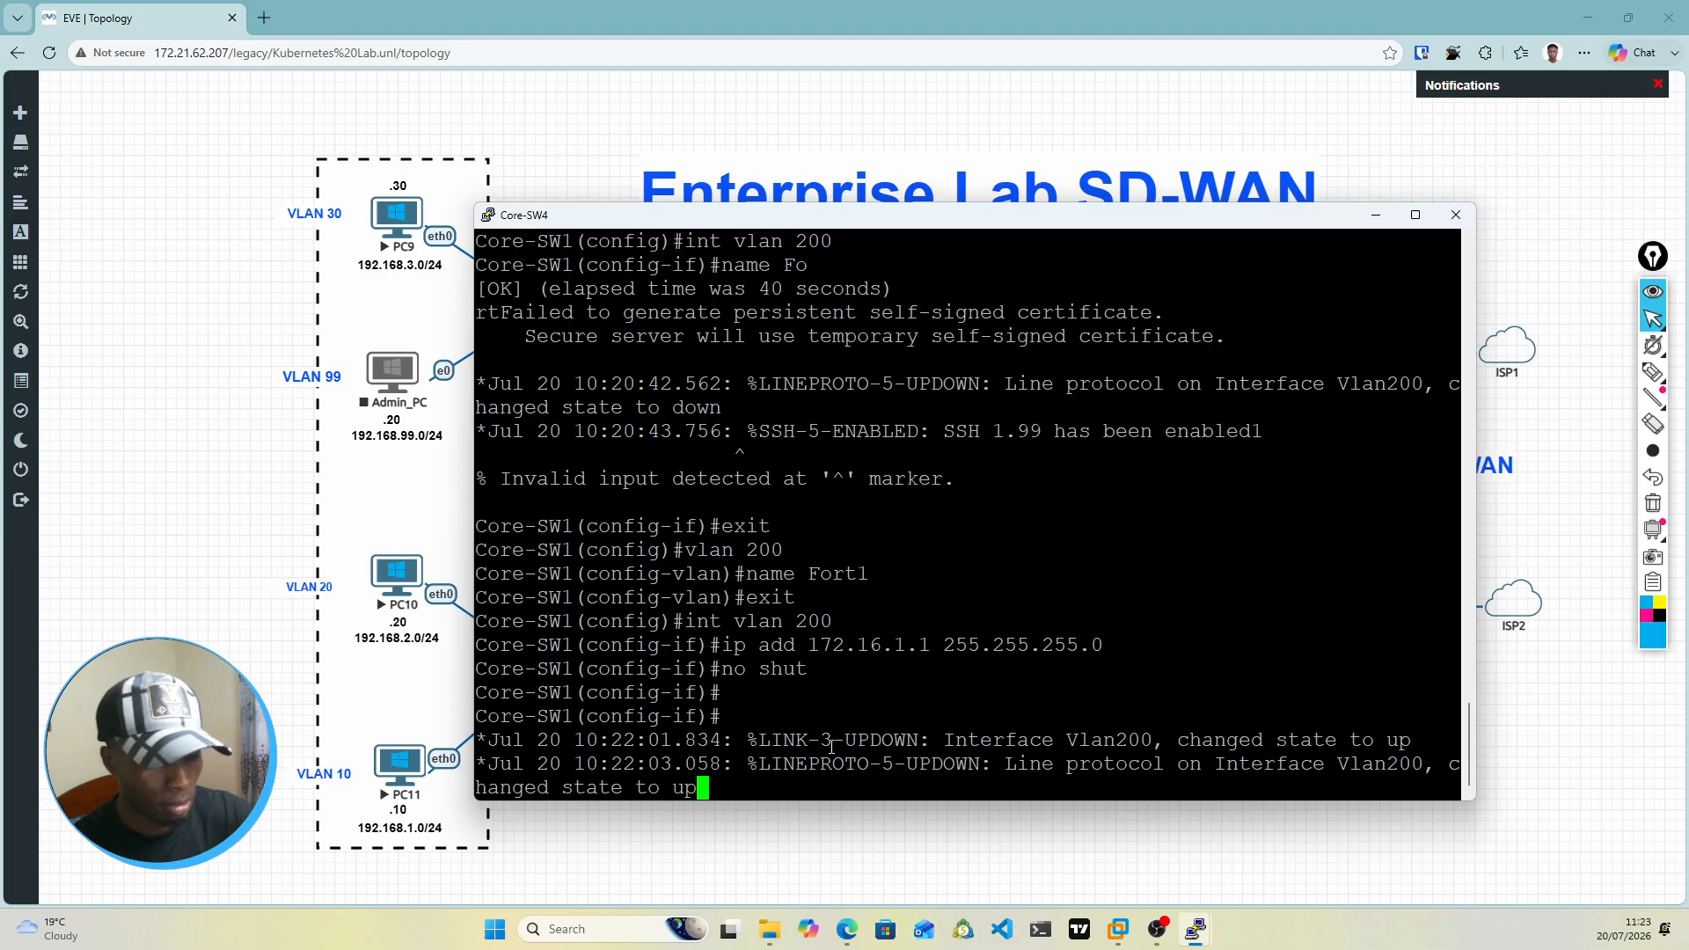
pyautogui.press('Return')
pyautogui.press('Return')
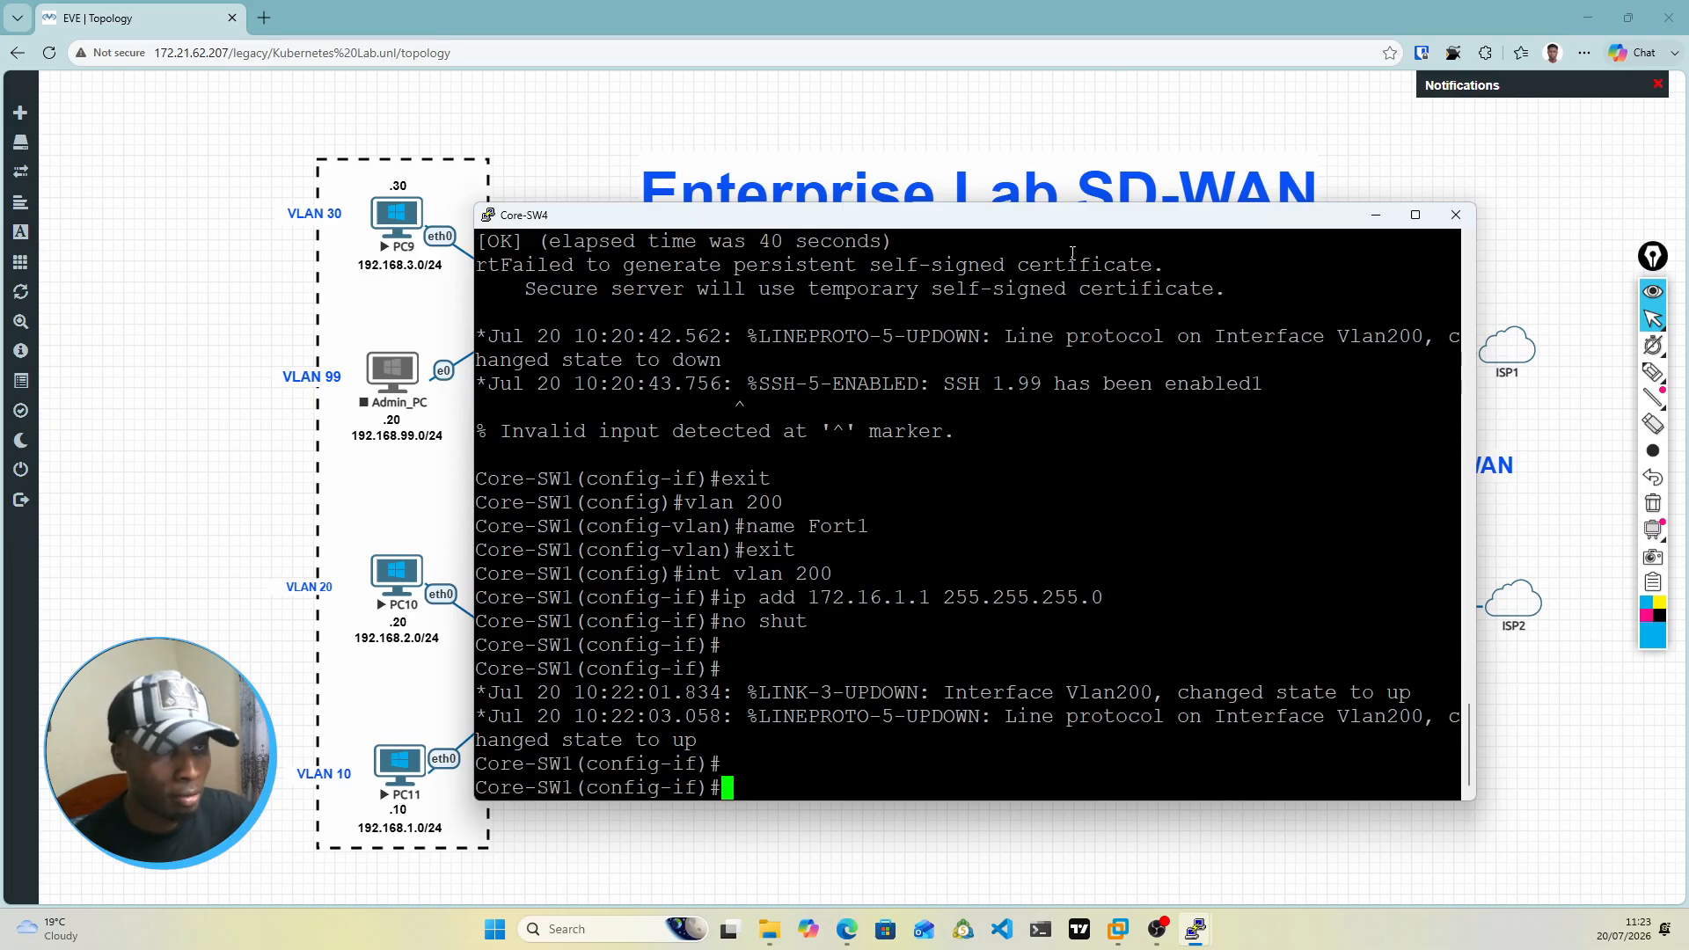
# Step: Uncover the topology, draw the path from PC9 through Access-SW5 to Core-SW4, and tick VLANs 20, 99 and 10 with the pen
pyautogui.moveTo(1075, 222); pyautogui.dragTo(1109, 732)
pyautogui.moveTo(1652, 318)
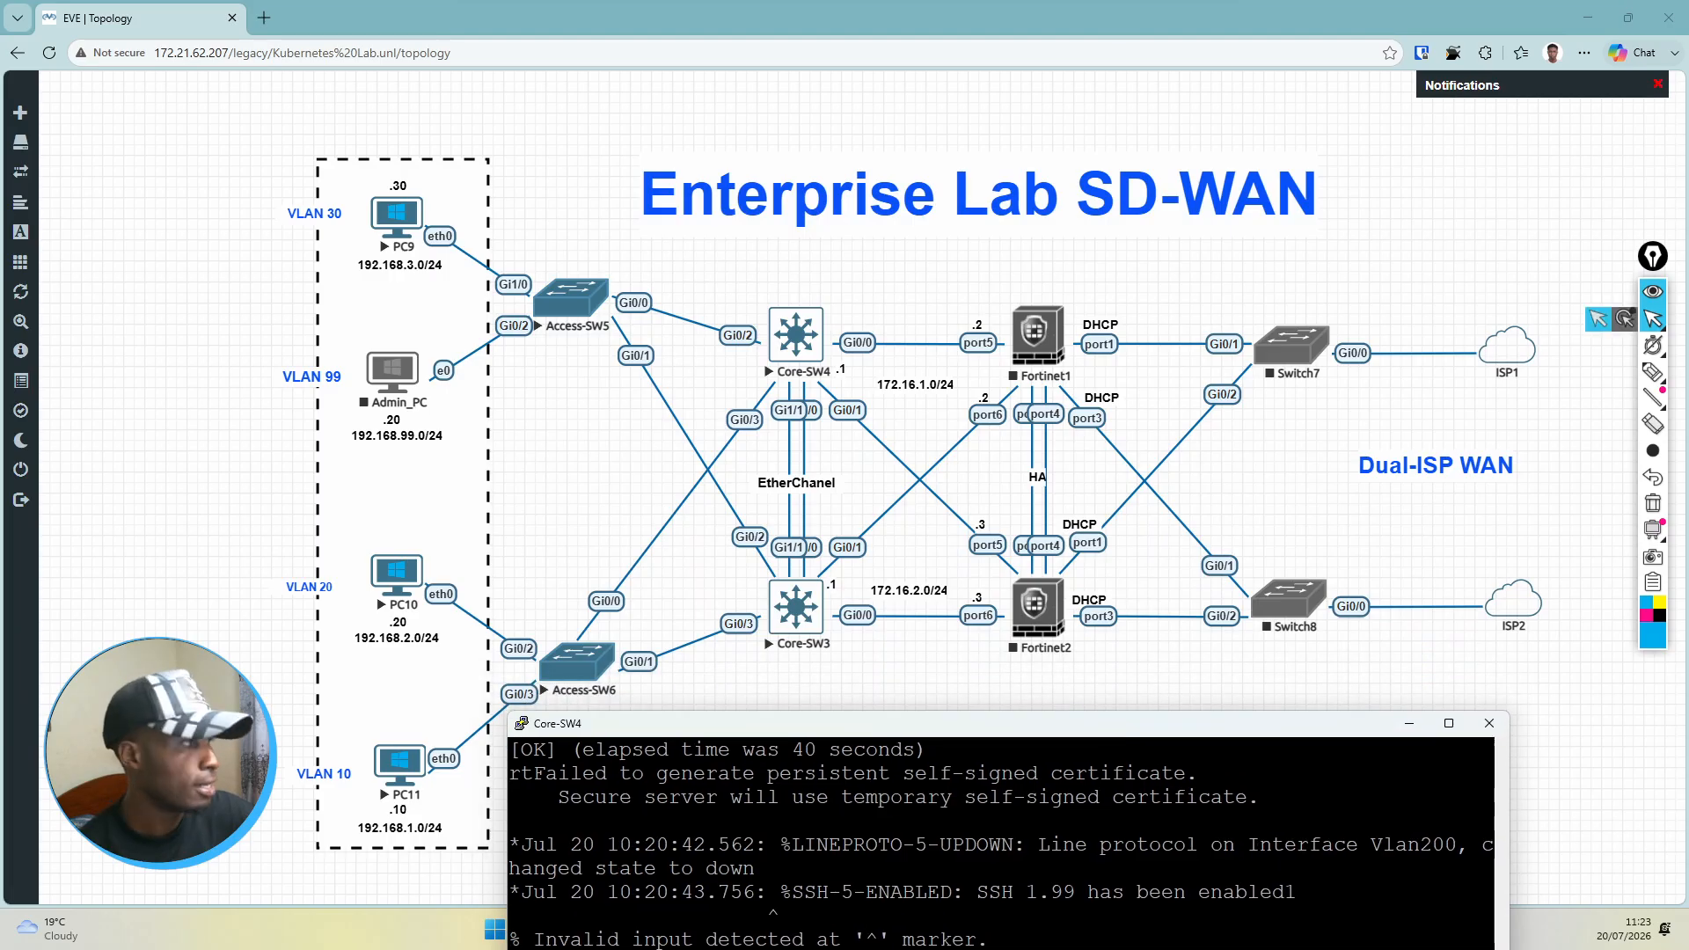
pyautogui.click(1653, 371)
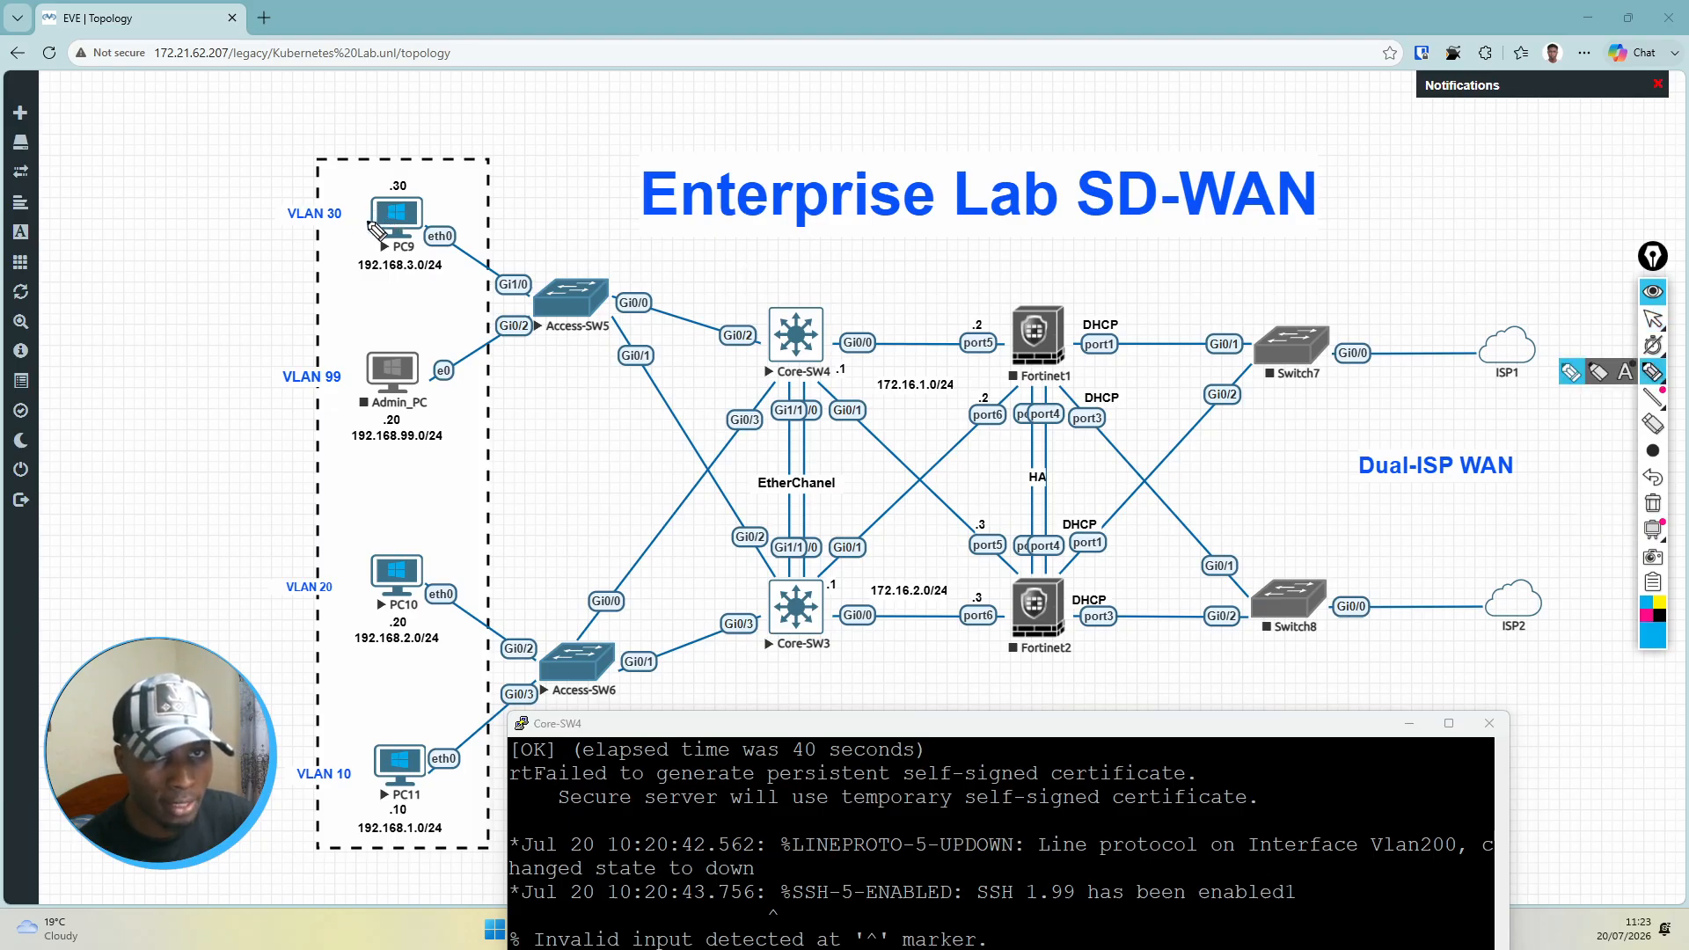
pyautogui.moveTo(363, 218)
pyautogui.mouseDown()
pyautogui.moveTo(582, 297)
pyautogui.moveTo(590, 267)
pyautogui.moveTo(695, 280)
pyautogui.moveTo(827, 327)
pyautogui.moveTo(839, 313)
pyautogui.mouseUp()
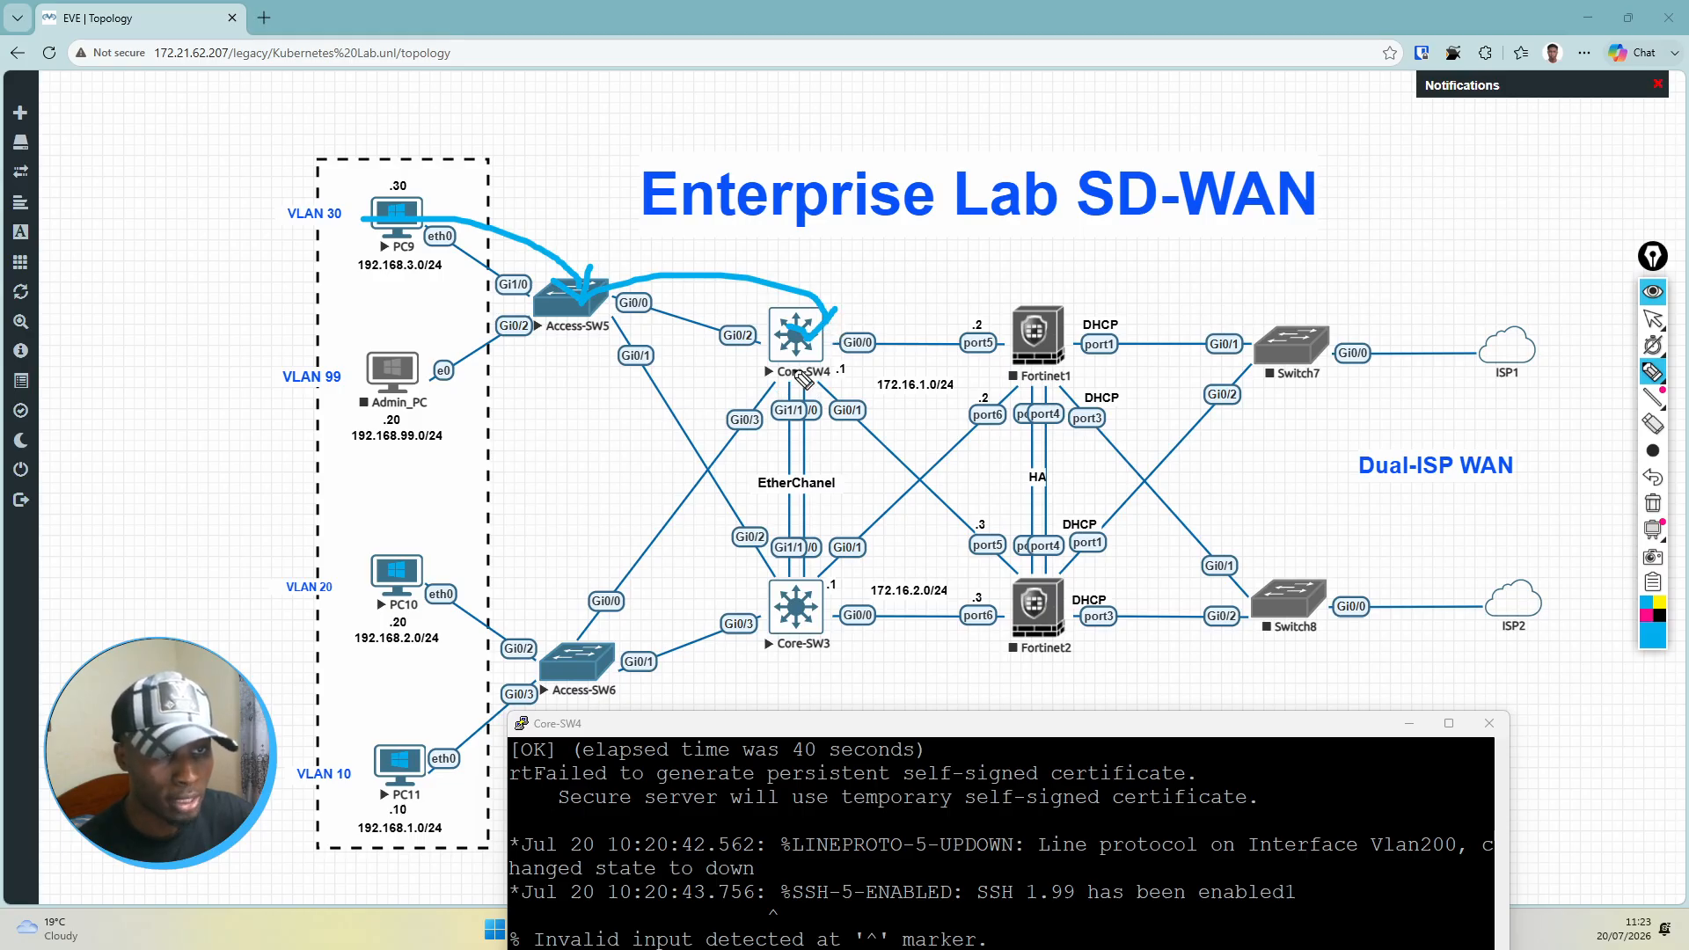
pyautogui.moveTo(269, 595); pyautogui.dragTo(336, 568)
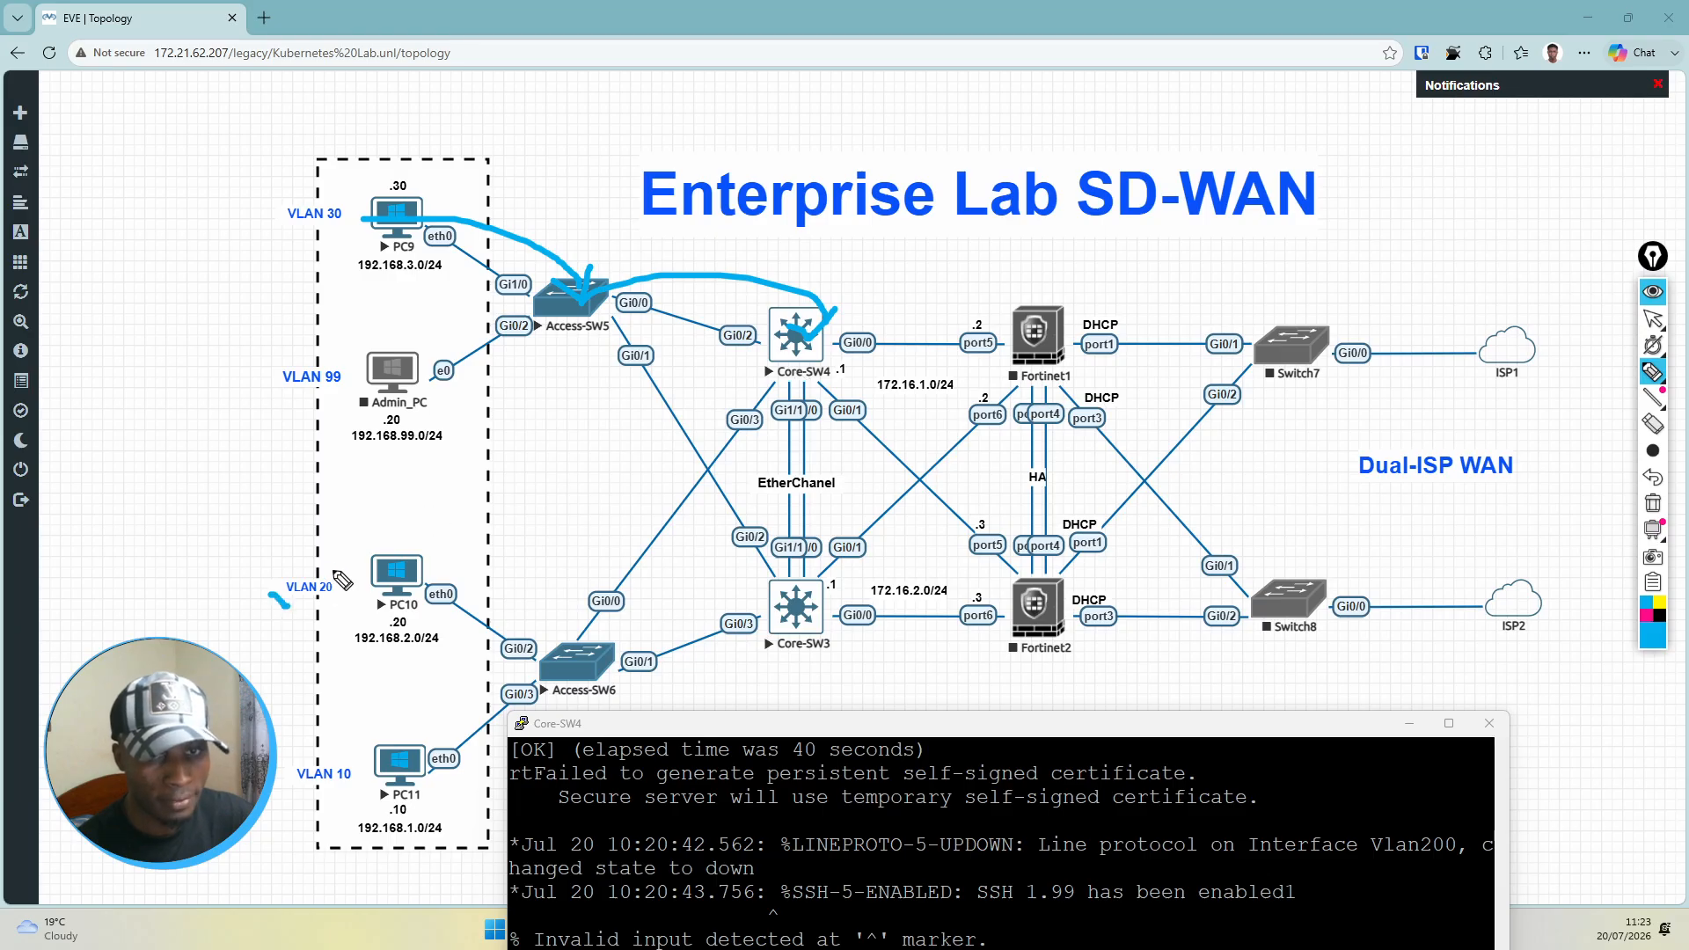
pyautogui.moveTo(264, 384)
pyautogui.mouseDown()
pyautogui.moveTo(280, 396)
pyautogui.moveTo(321, 349)
pyautogui.mouseUp()
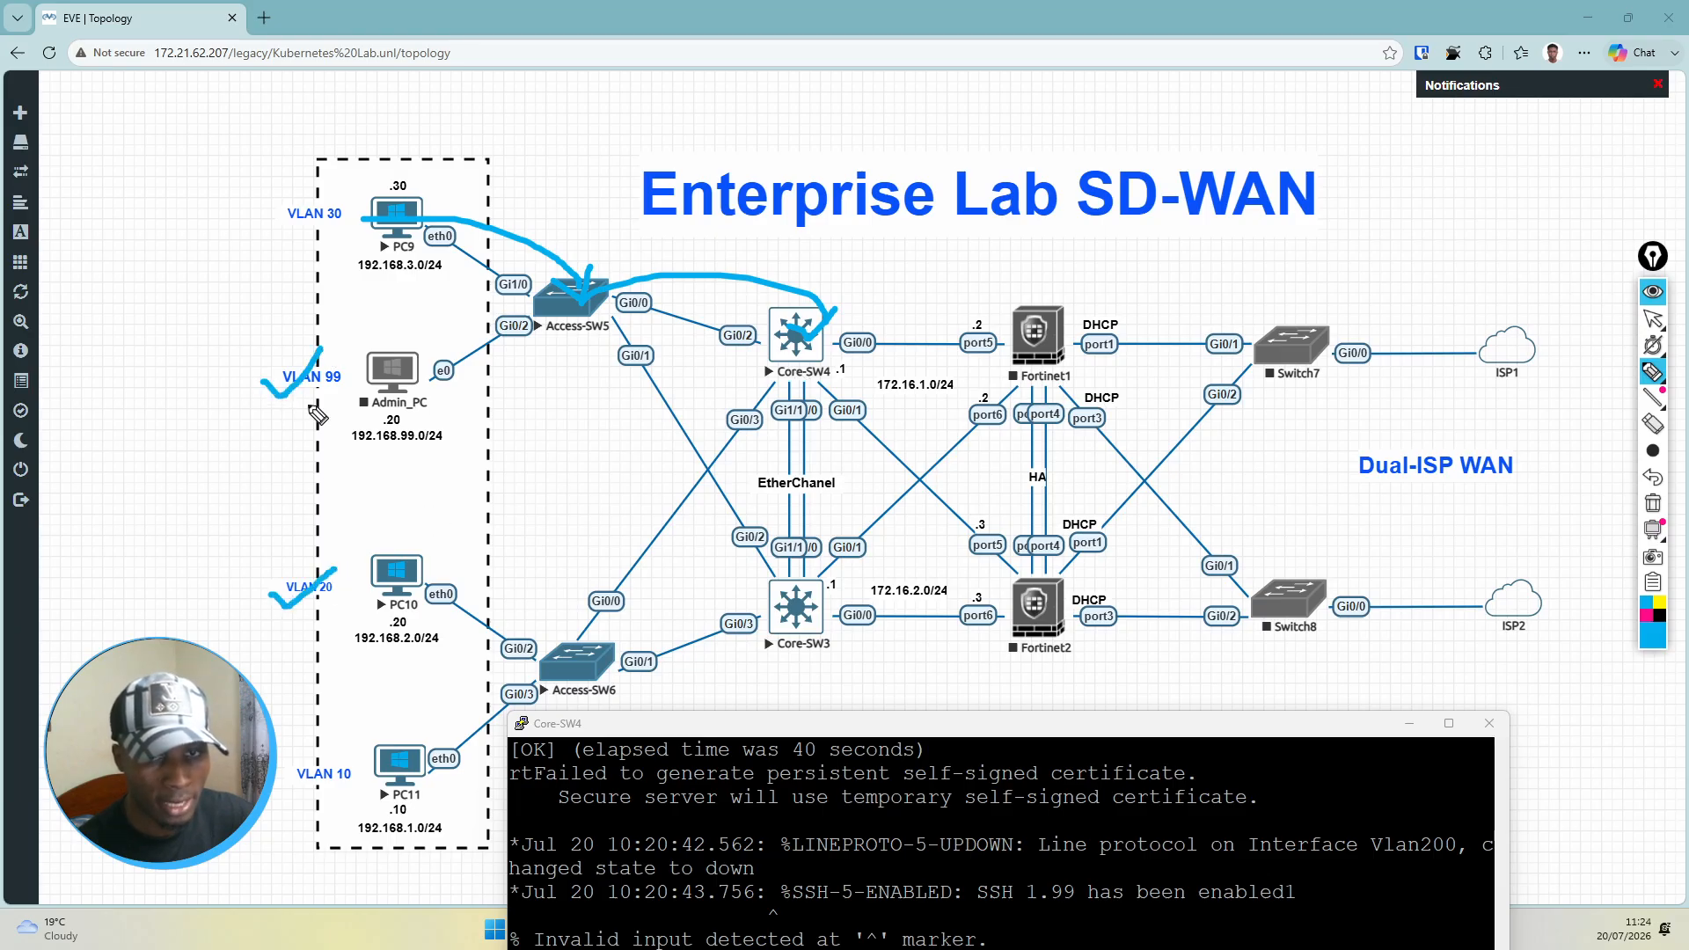
pyautogui.moveTo(280, 774)
pyautogui.mouseDown()
pyautogui.moveTo(294, 783)
pyautogui.moveTo(324, 742)
pyautogui.mouseUp()
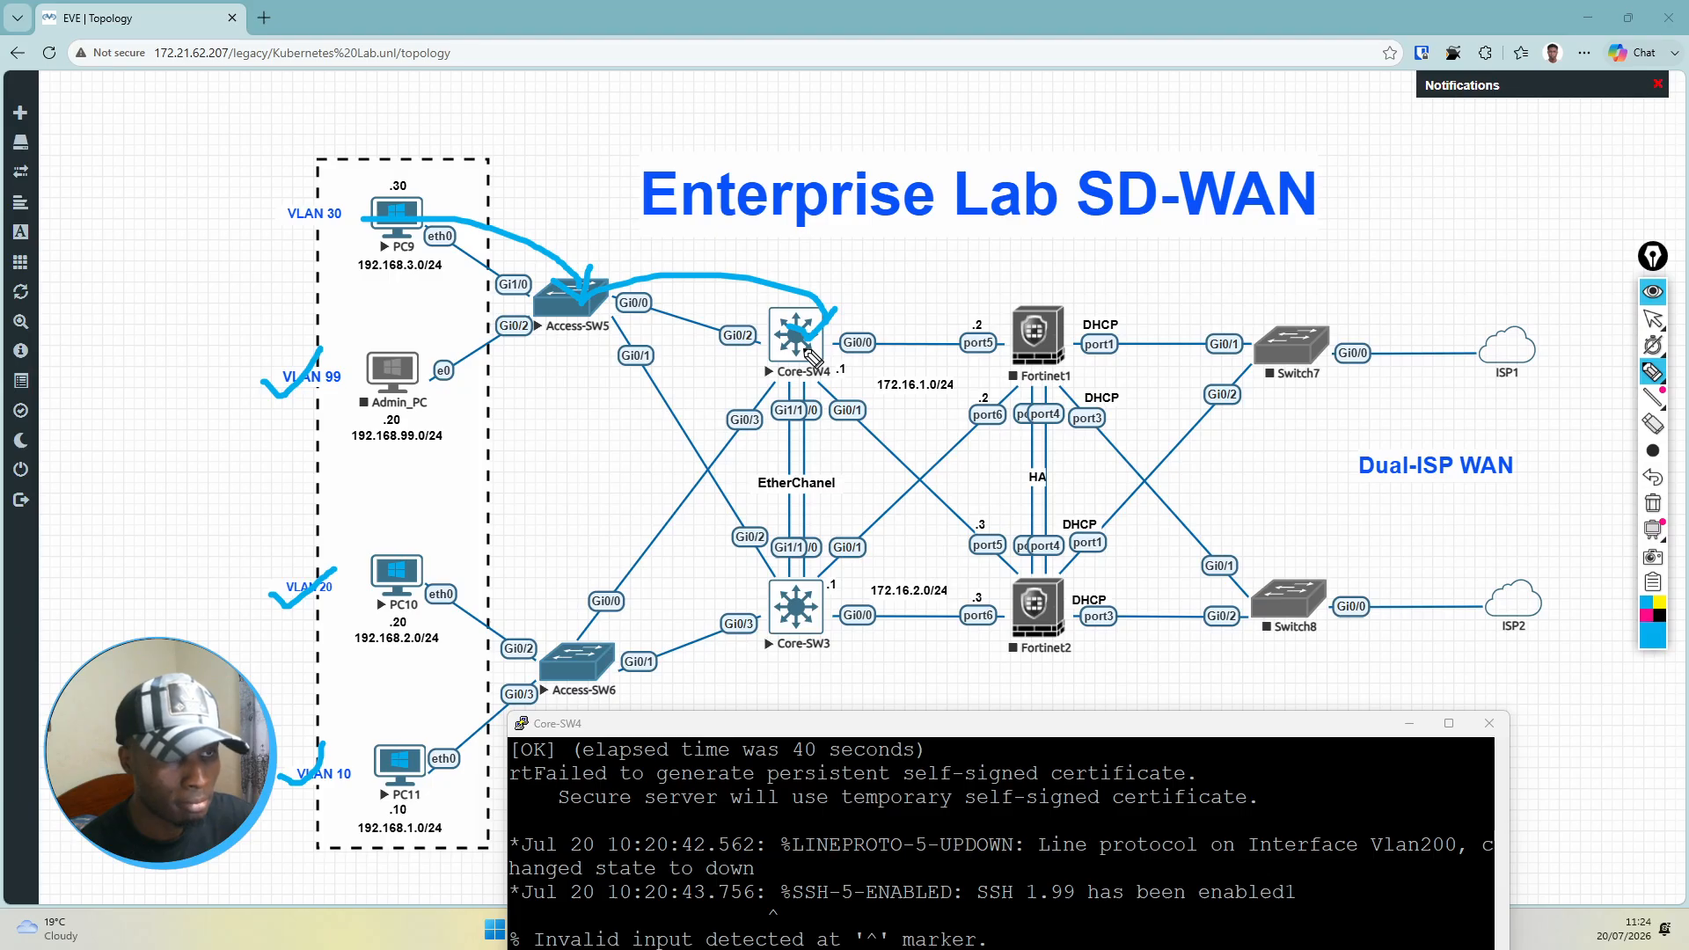
# Step: Draw the path from Core-SW4 to port5 of Fortinet1, cross out Fortinet1 and tick Fortinet2 as the failover firewall
pyautogui.moveTo(799, 349)
pyautogui.mouseDown()
pyautogui.moveTo(990, 353)
pyautogui.moveTo(962, 363)
pyautogui.mouseUp()
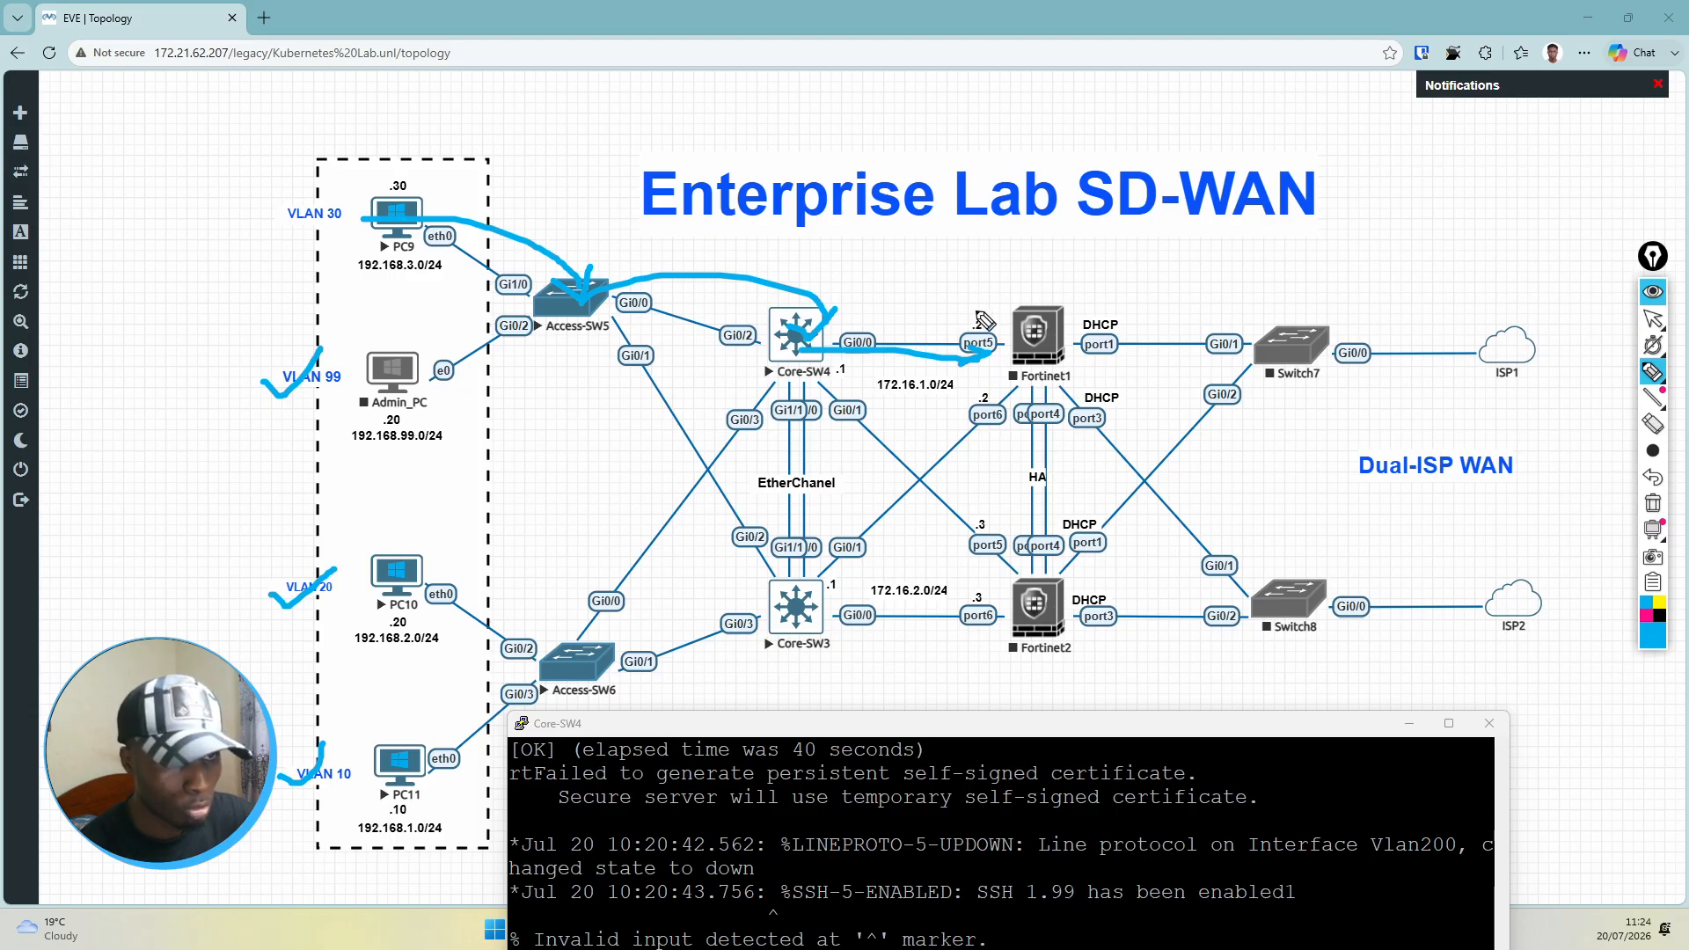
pyautogui.moveTo(971, 310); pyautogui.dragTo(994, 320)
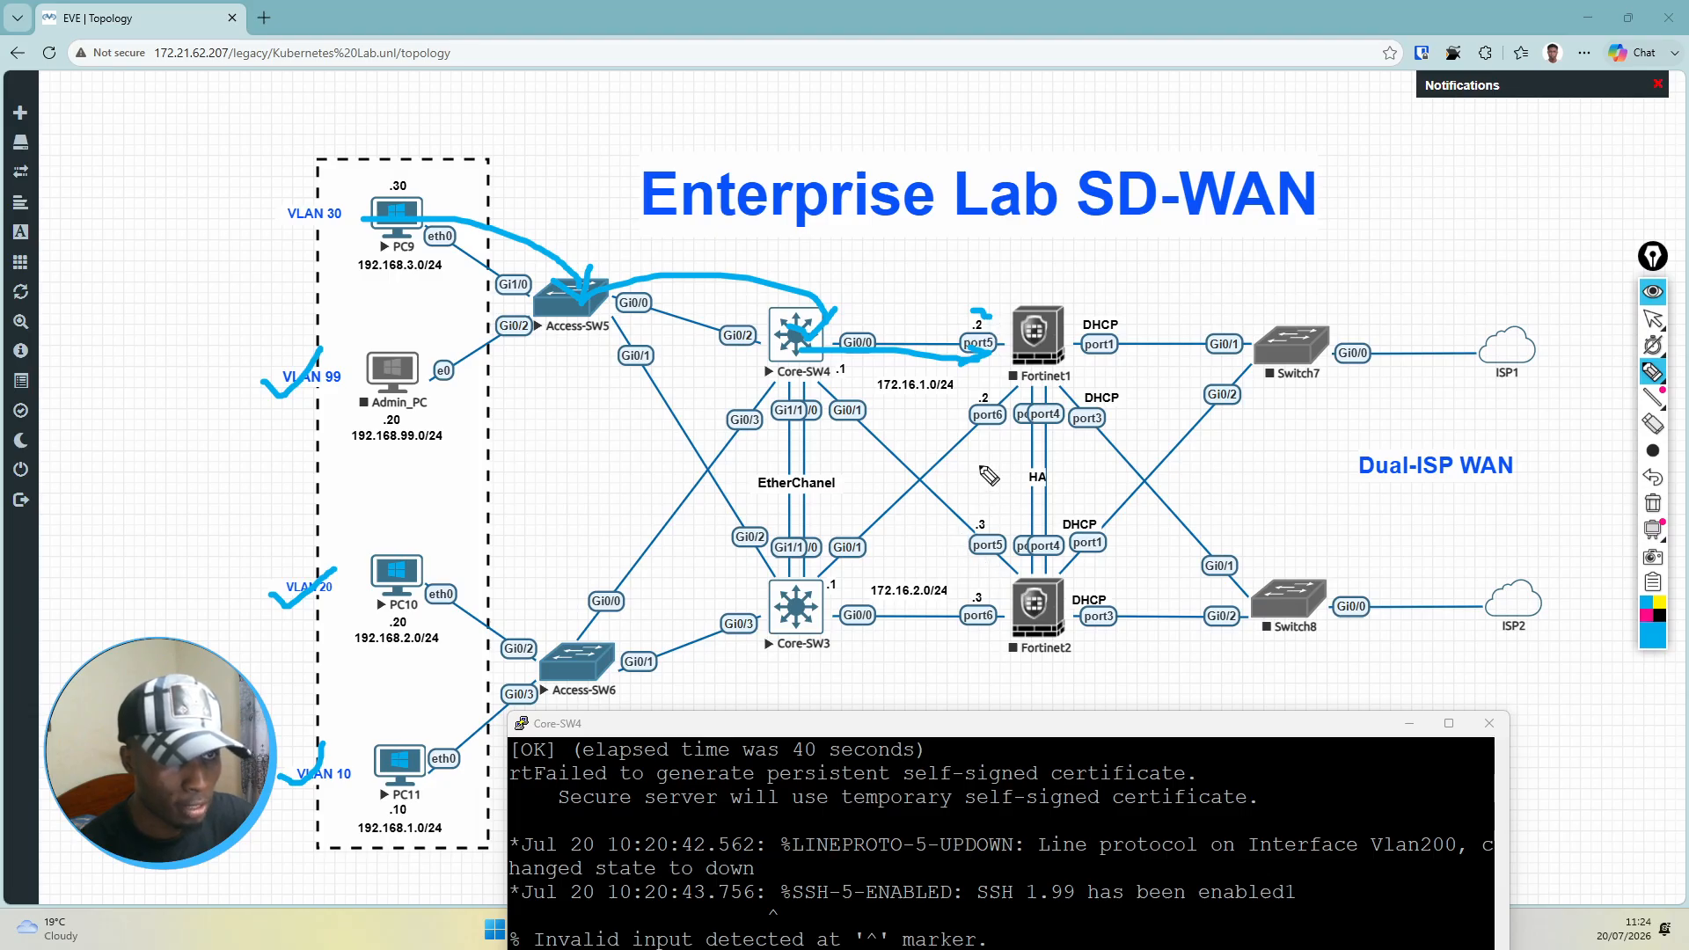
pyautogui.moveTo(1049, 276)
pyautogui.mouseDown()
pyautogui.moveTo(1023, 305)
pyautogui.moveTo(1050, 305)
pyautogui.mouseUp()
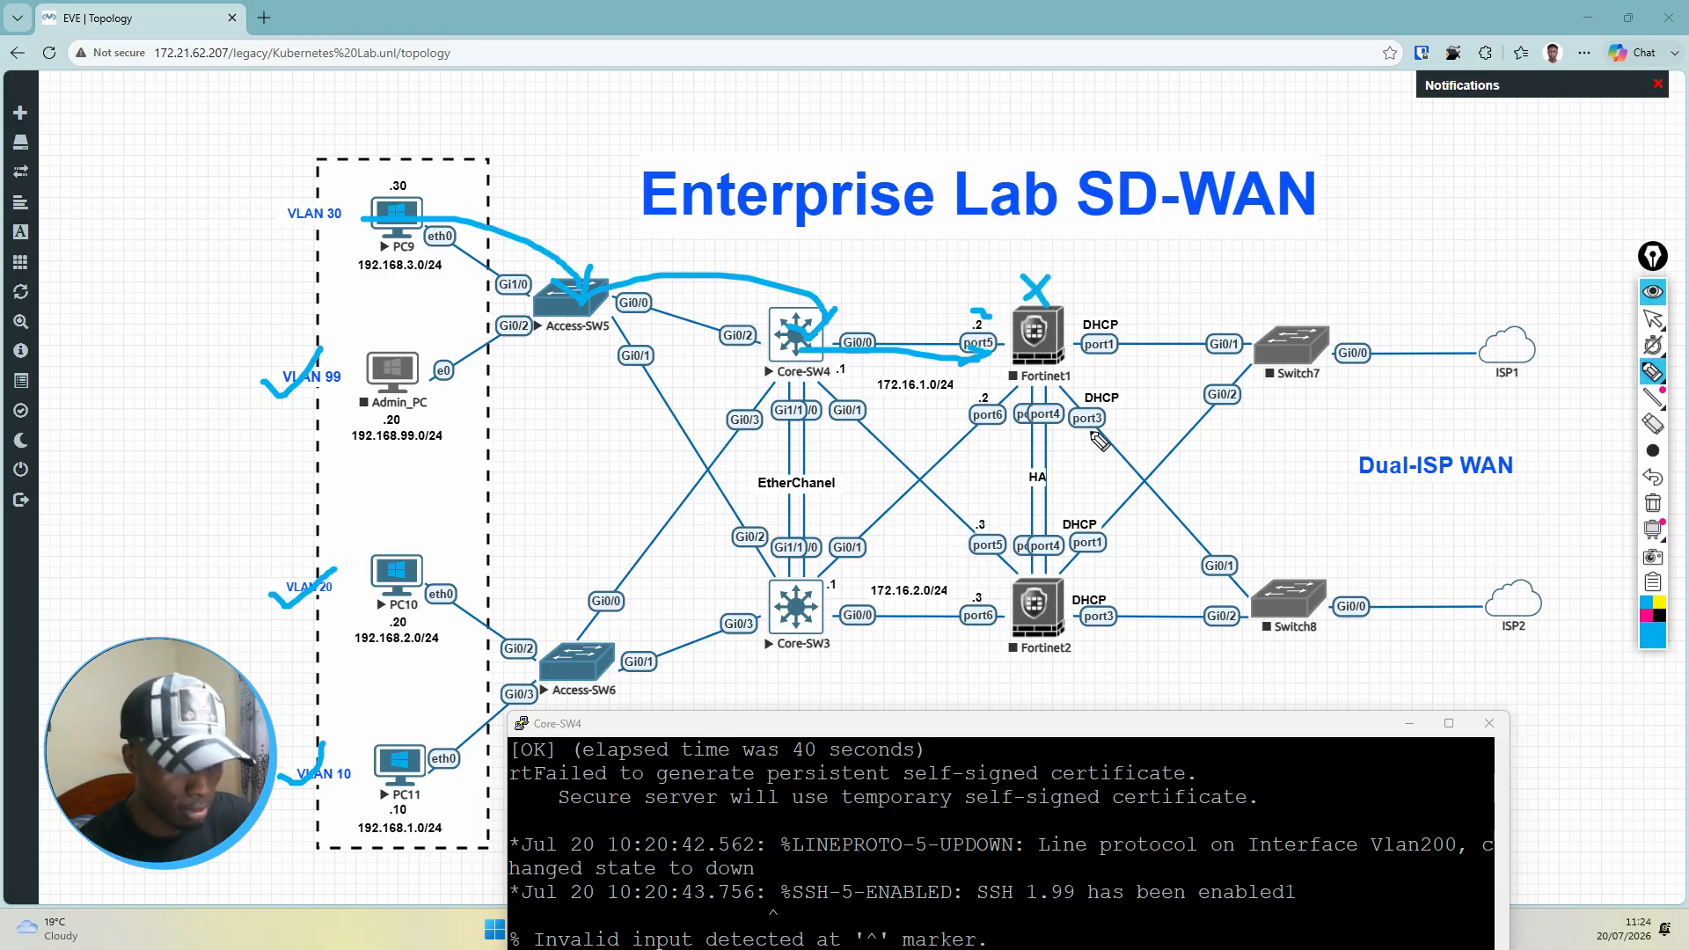
pyautogui.moveTo(1035, 662)
pyautogui.mouseDown()
pyautogui.moveTo(1047, 674)
pyautogui.moveTo(1072, 649)
pyautogui.mouseUp()
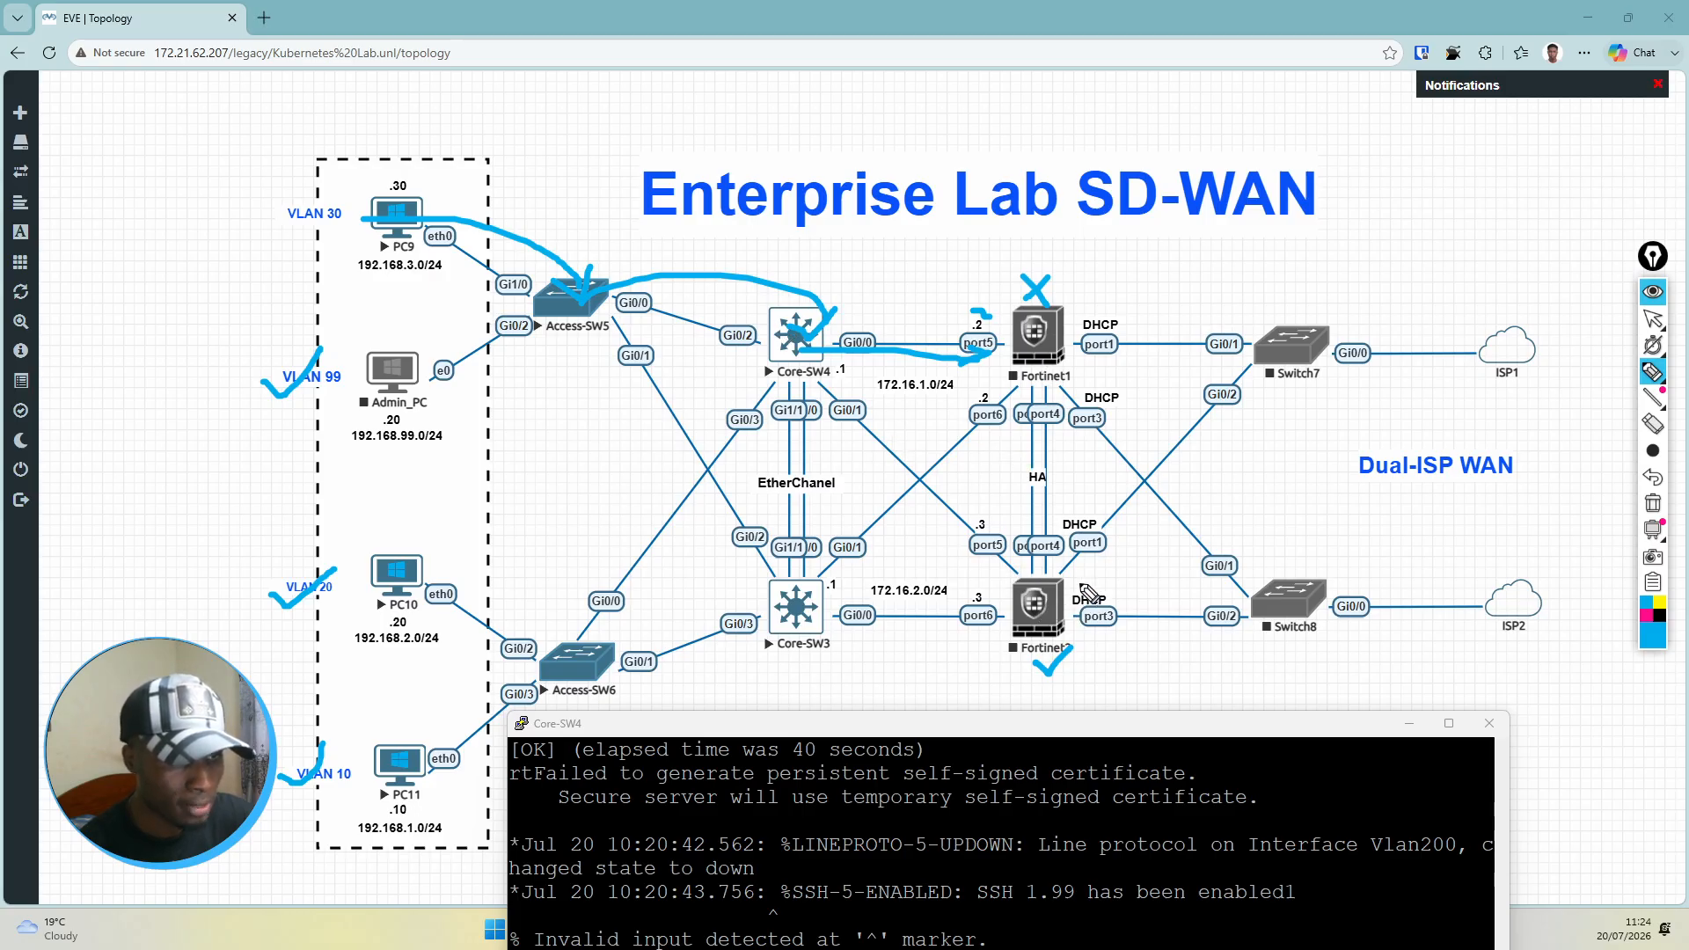
pyautogui.moveTo(1075, 579); pyautogui.dragTo(1105, 589)
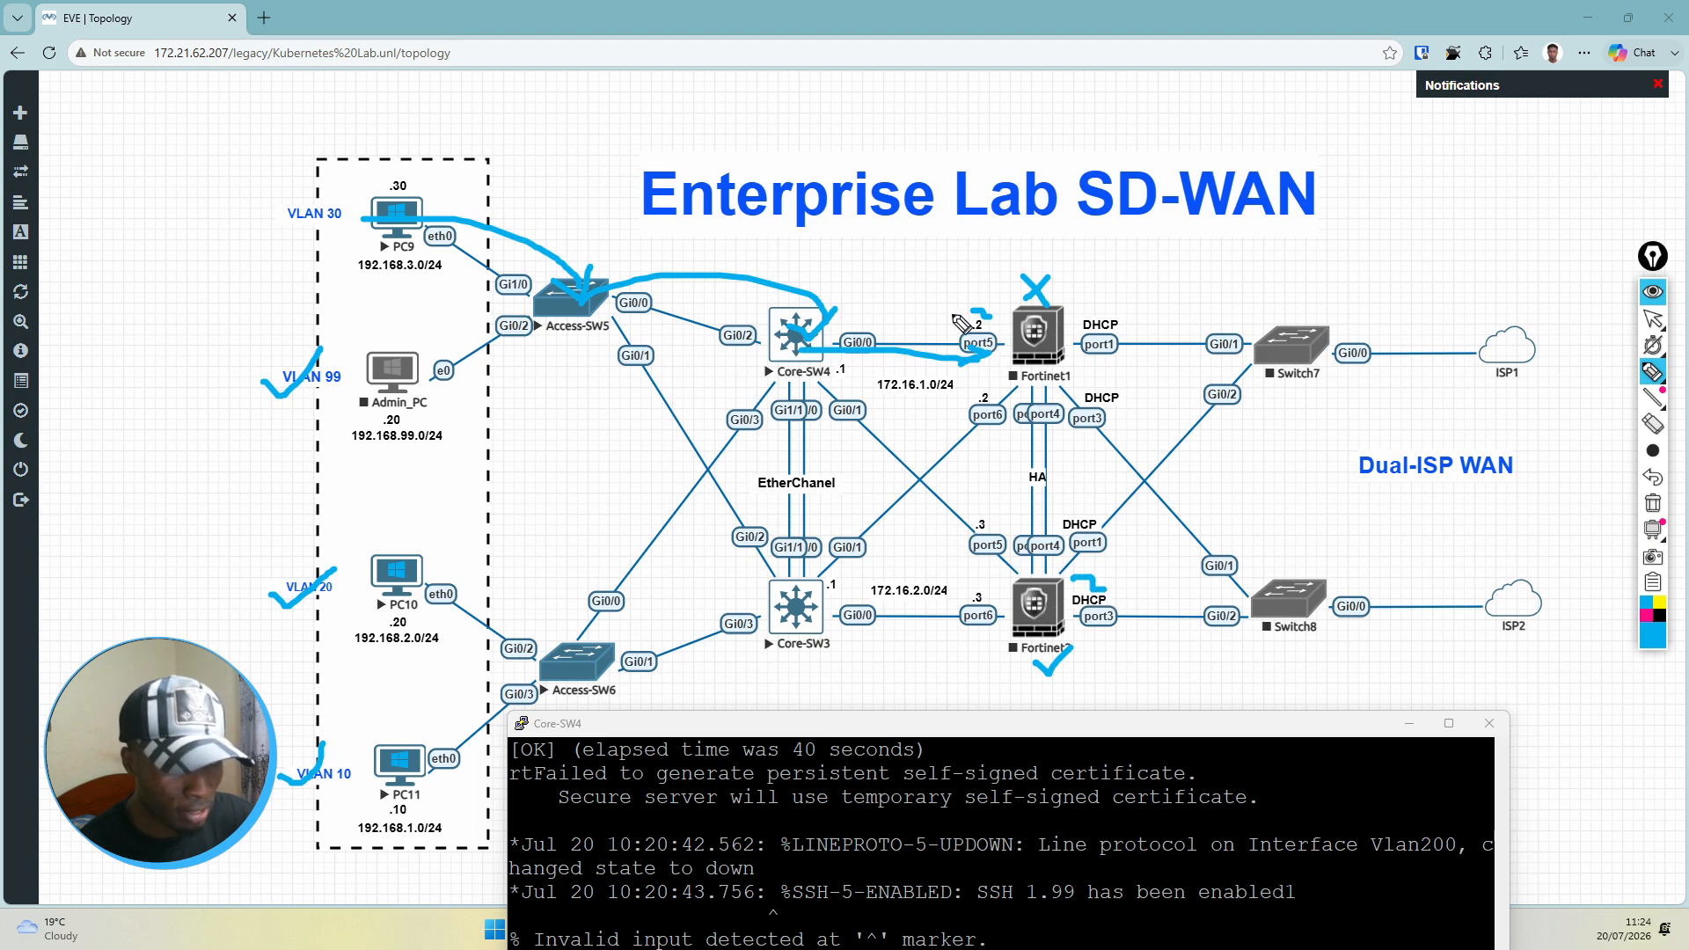
# Step: Mark port5 on both firewalls and draw the paths from Core-SW4 to Fortinet2 and from Fortinet1 to Switch7
pyautogui.moveTo(961, 320); pyautogui.dragTo(976, 313)
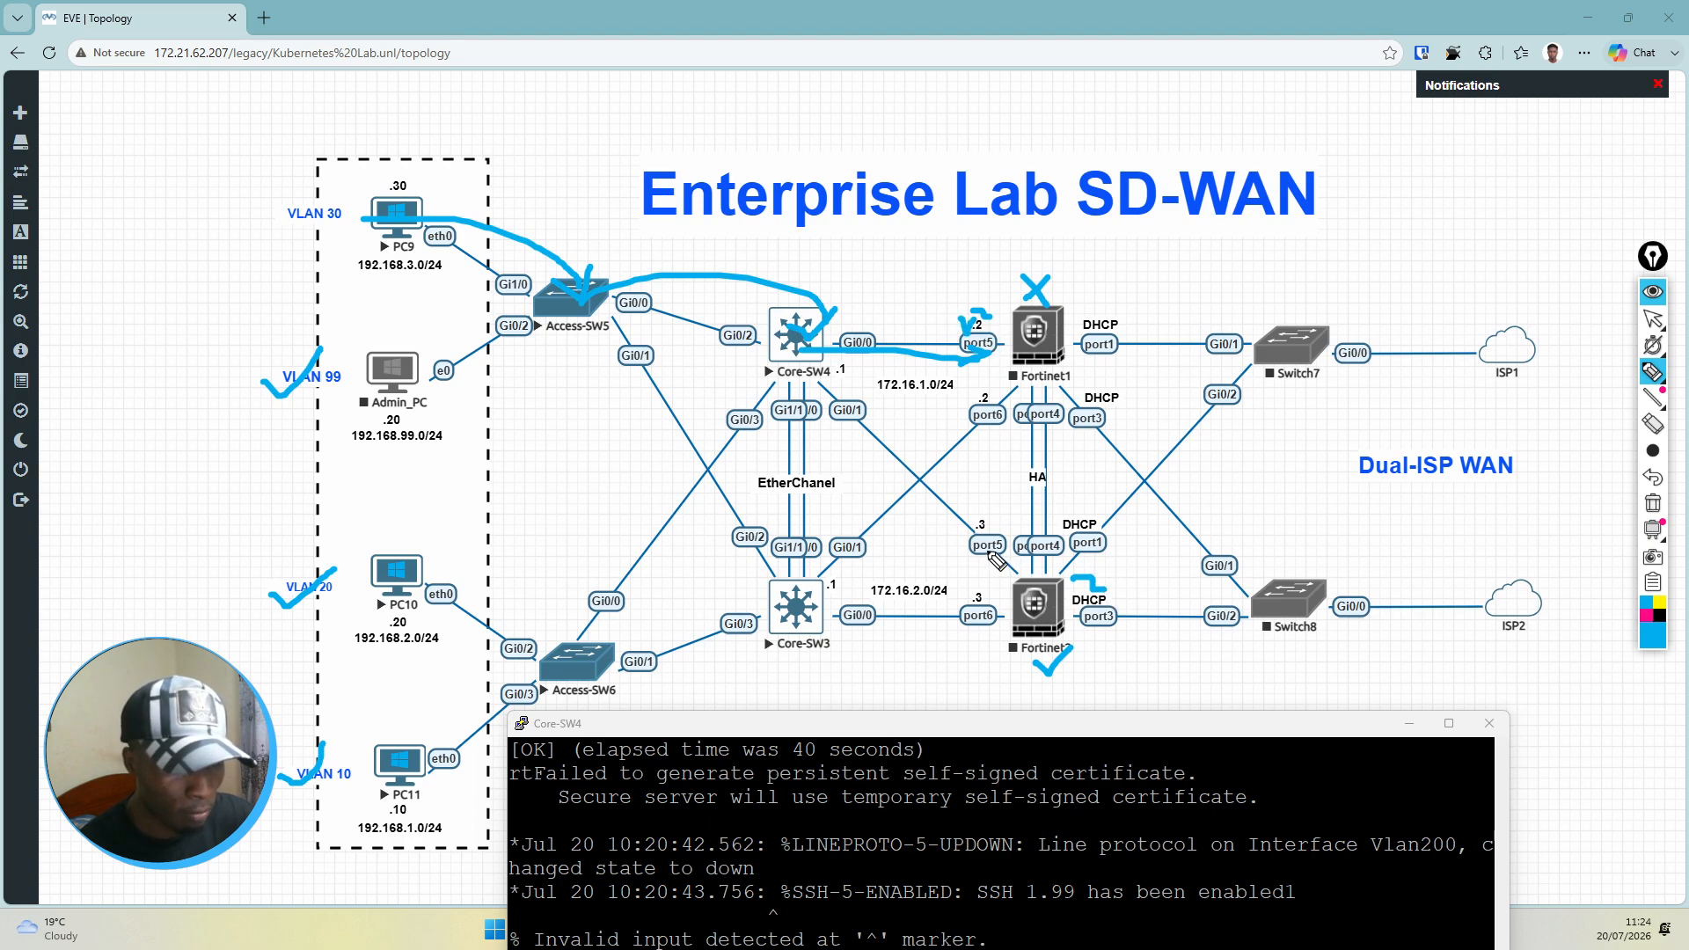
pyautogui.moveTo(970, 554); pyautogui.dragTo(1013, 555)
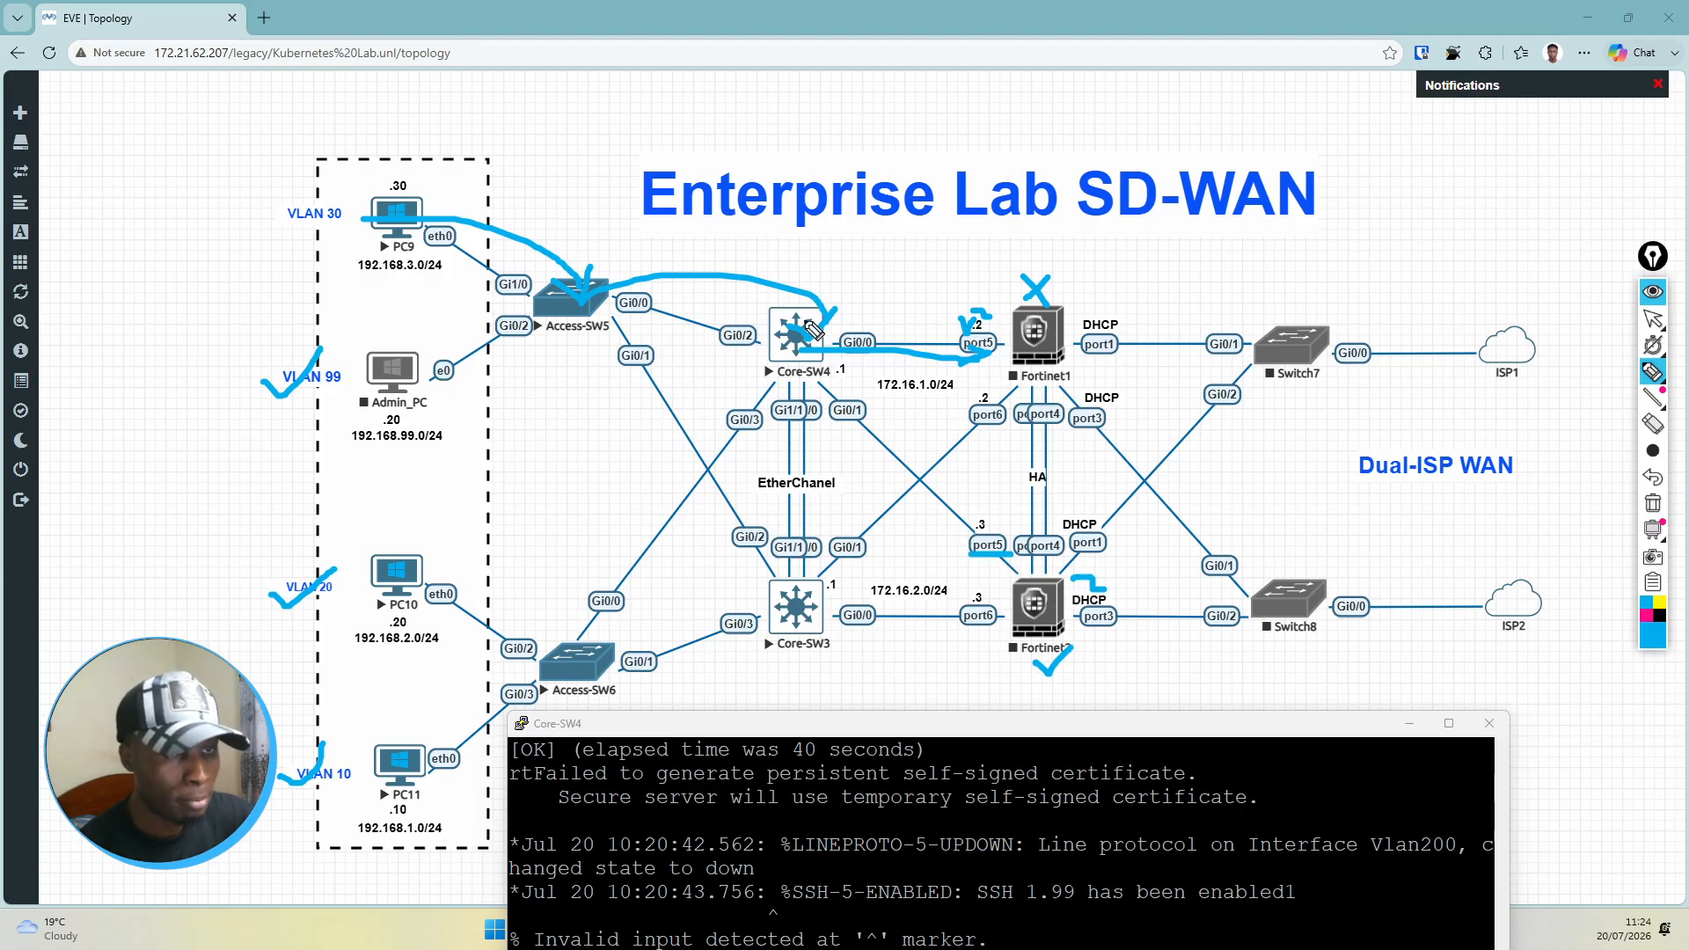
pyautogui.moveTo(1046, 606); pyautogui.dragTo(1084, 585)
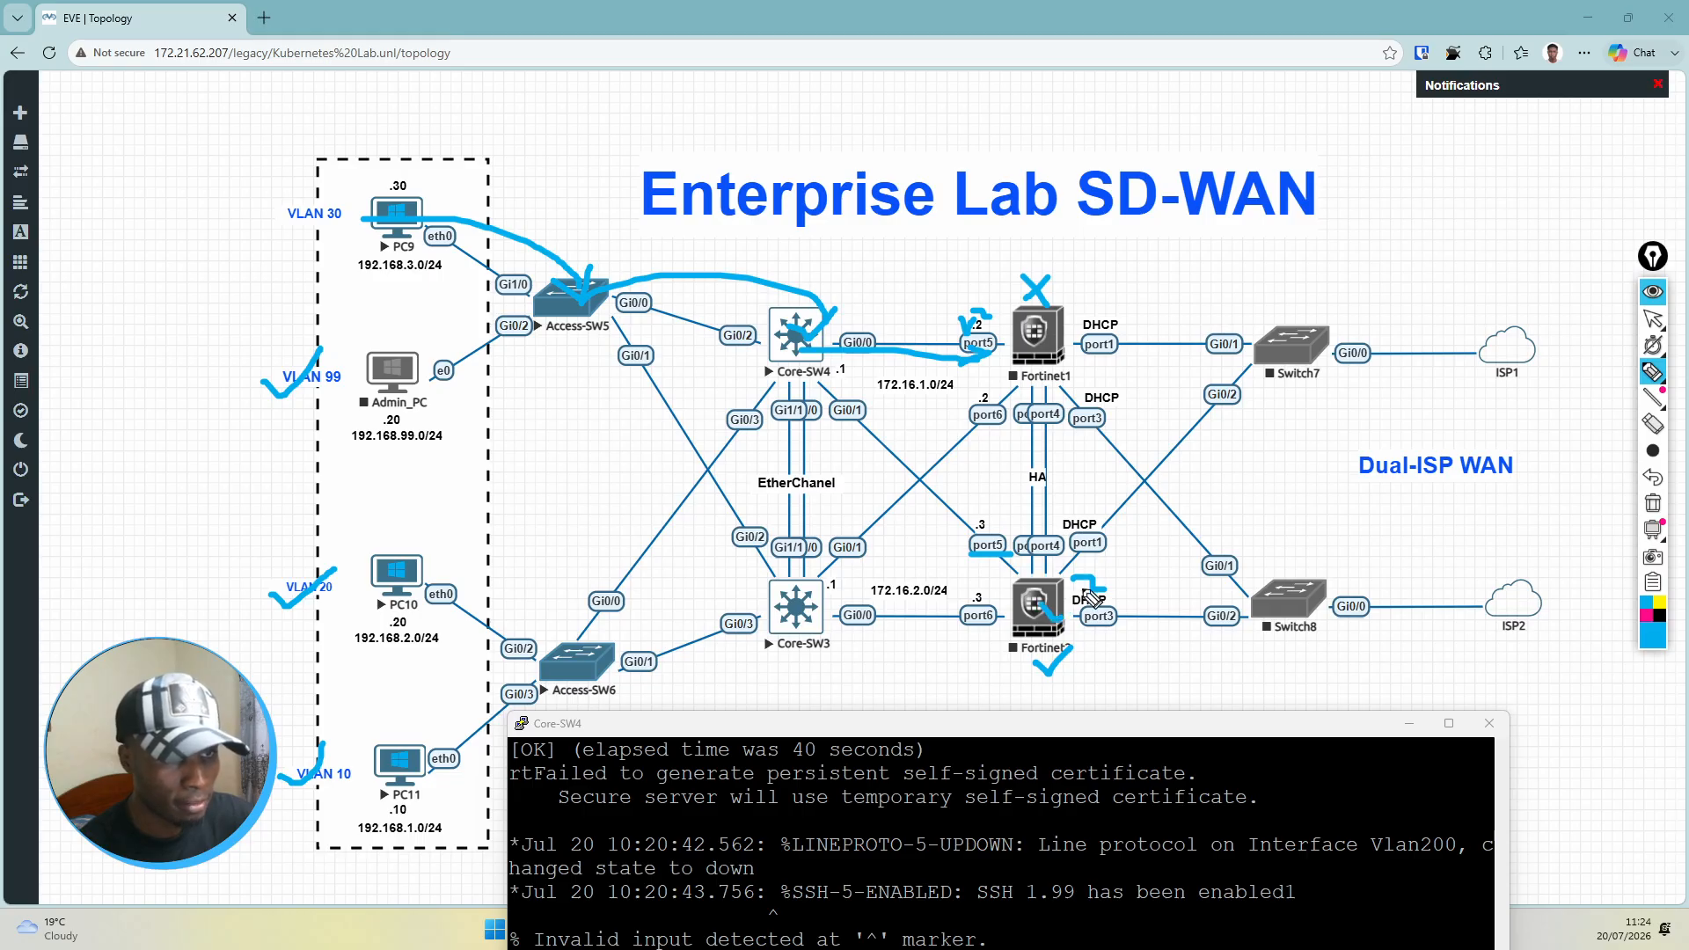
pyautogui.moveTo(805, 350)
pyautogui.mouseDown()
pyautogui.moveTo(935, 541)
pyautogui.moveTo(1003, 570)
pyautogui.mouseUp()
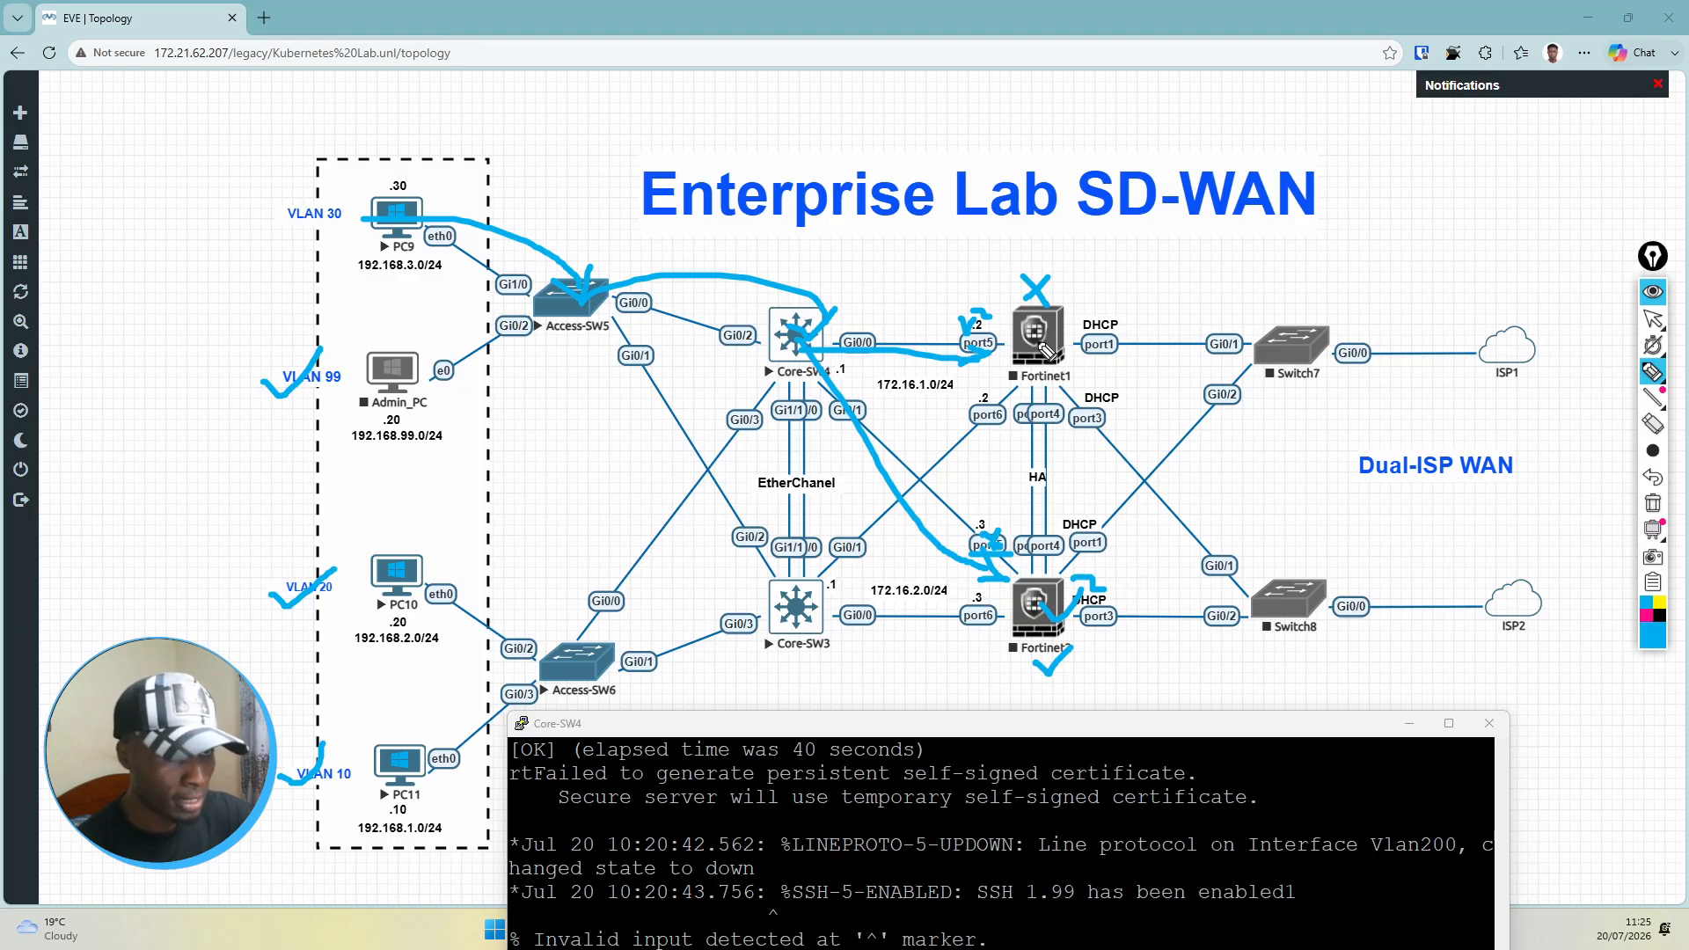
pyautogui.moveTo(1039, 343); pyautogui.dragTo(1261, 342)
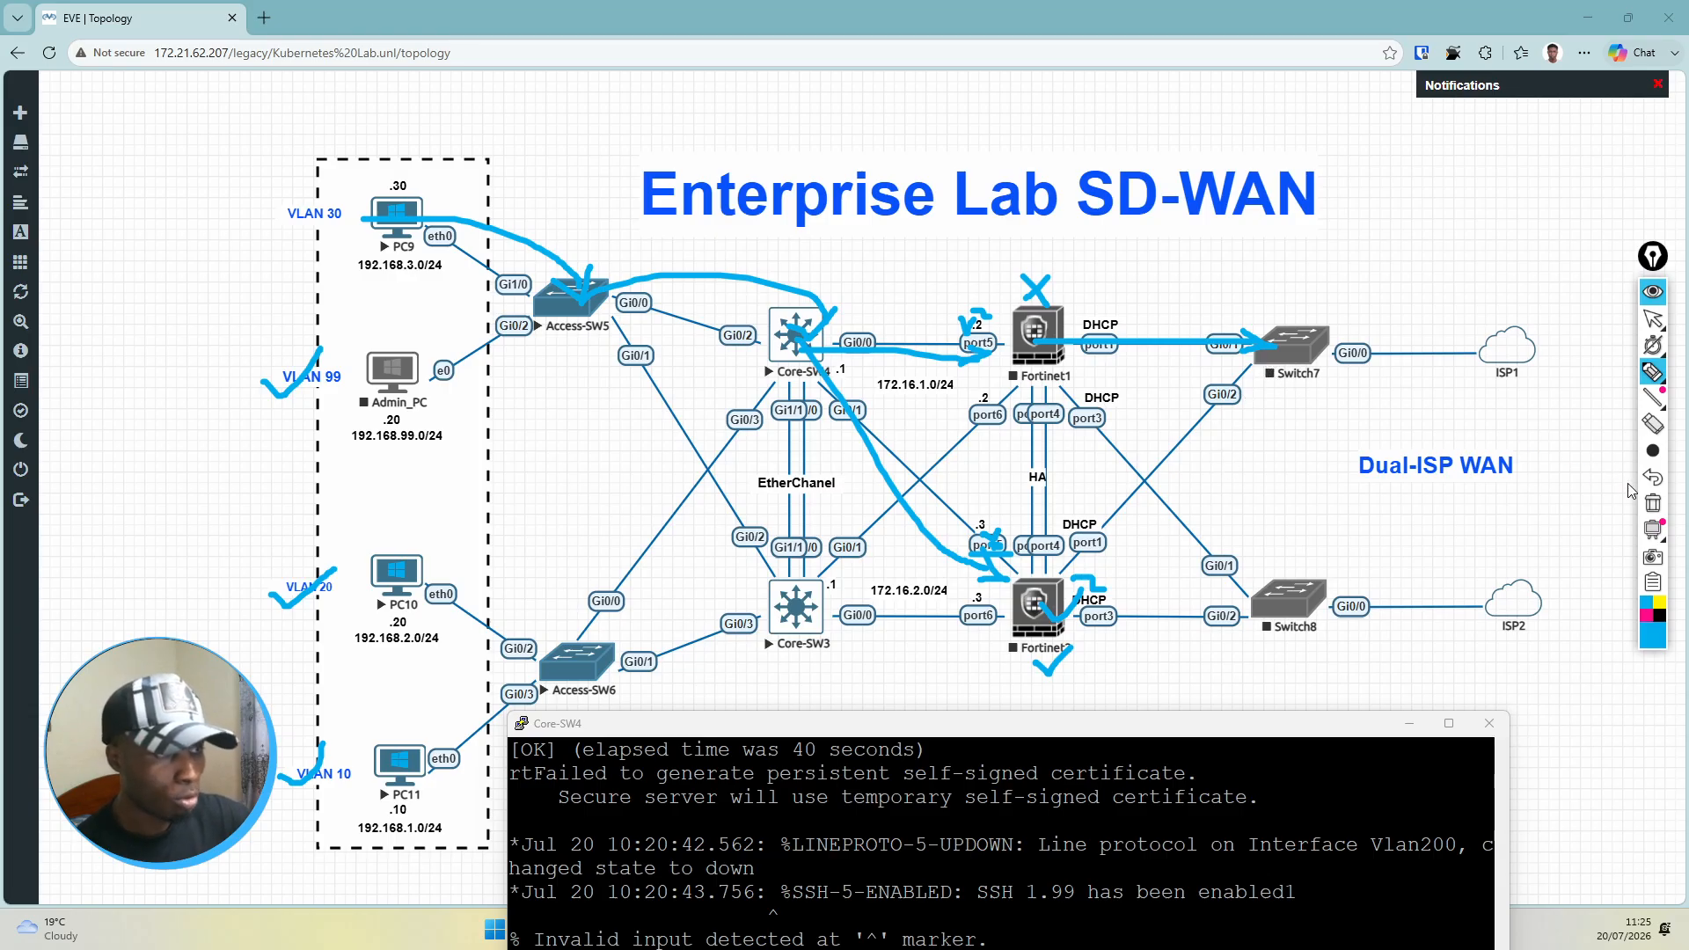
# Step: Clear all pen annotations from the topology, leave drawing mode, and bring the Core-SW4 console back into full view
pyautogui.click(1653, 503)
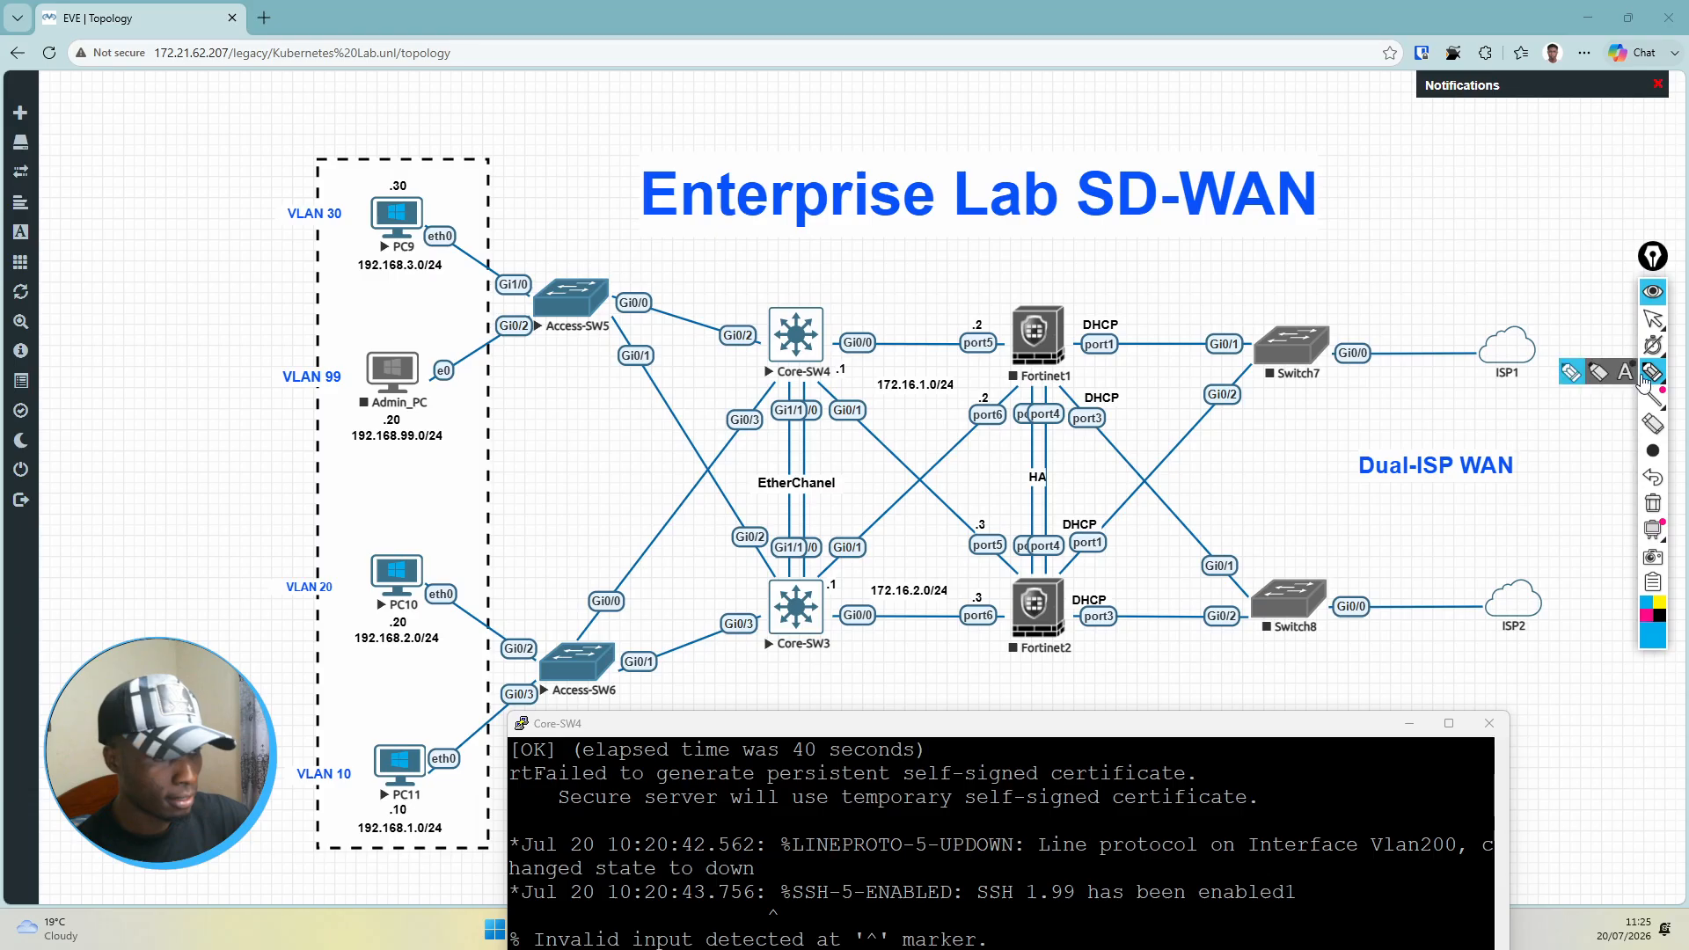
pyautogui.click(1654, 322)
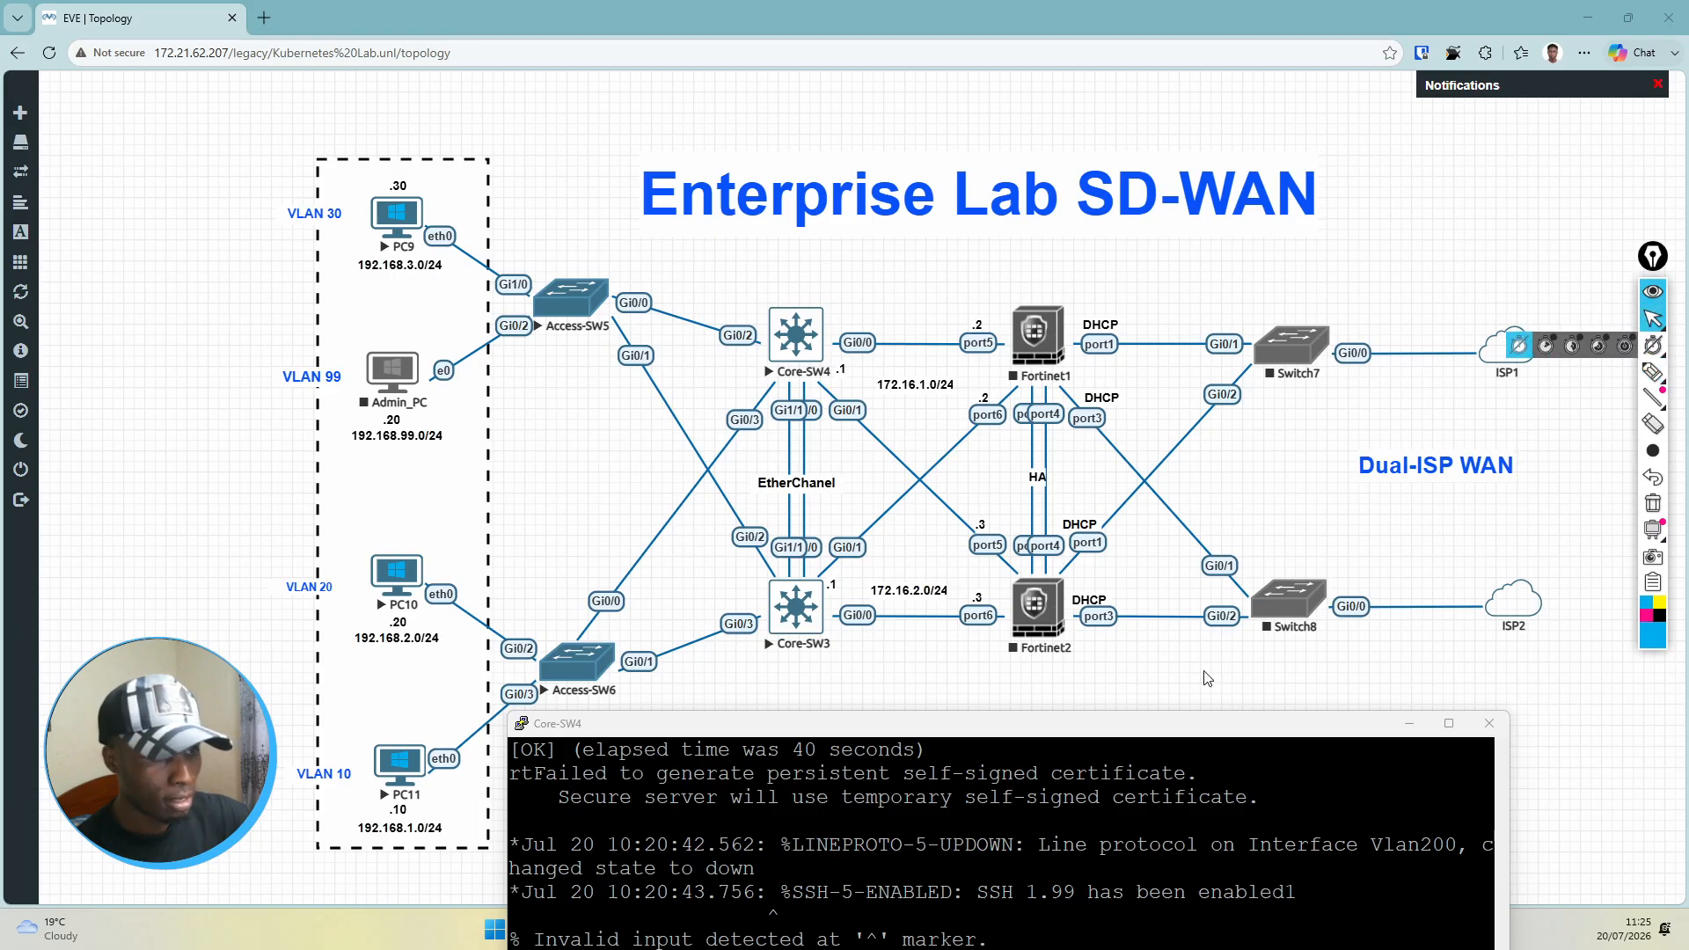
pyautogui.moveTo(1155, 733); pyautogui.dragTo(1242, 177)
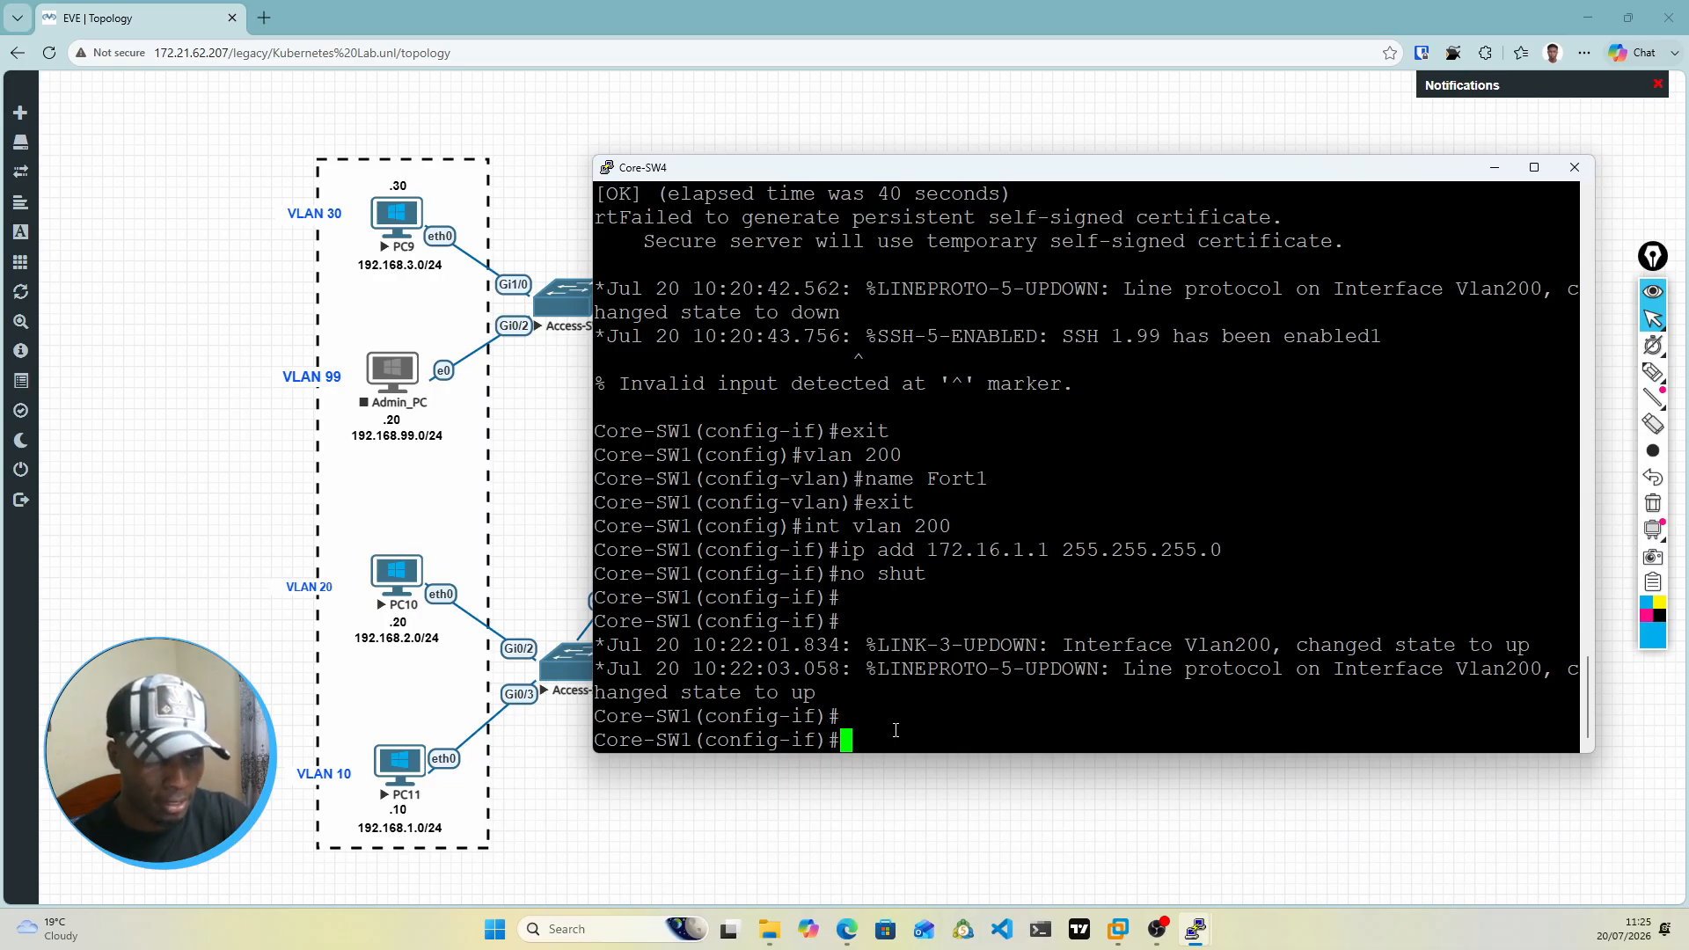
# Step: Return Core-SW4 to global configuration mode and compose a default route, ip route 0.0.0.0 0.0.0.0, with next hop 172.16.1.2
pyautogui.write('exit')
pyautogui.press('Return')
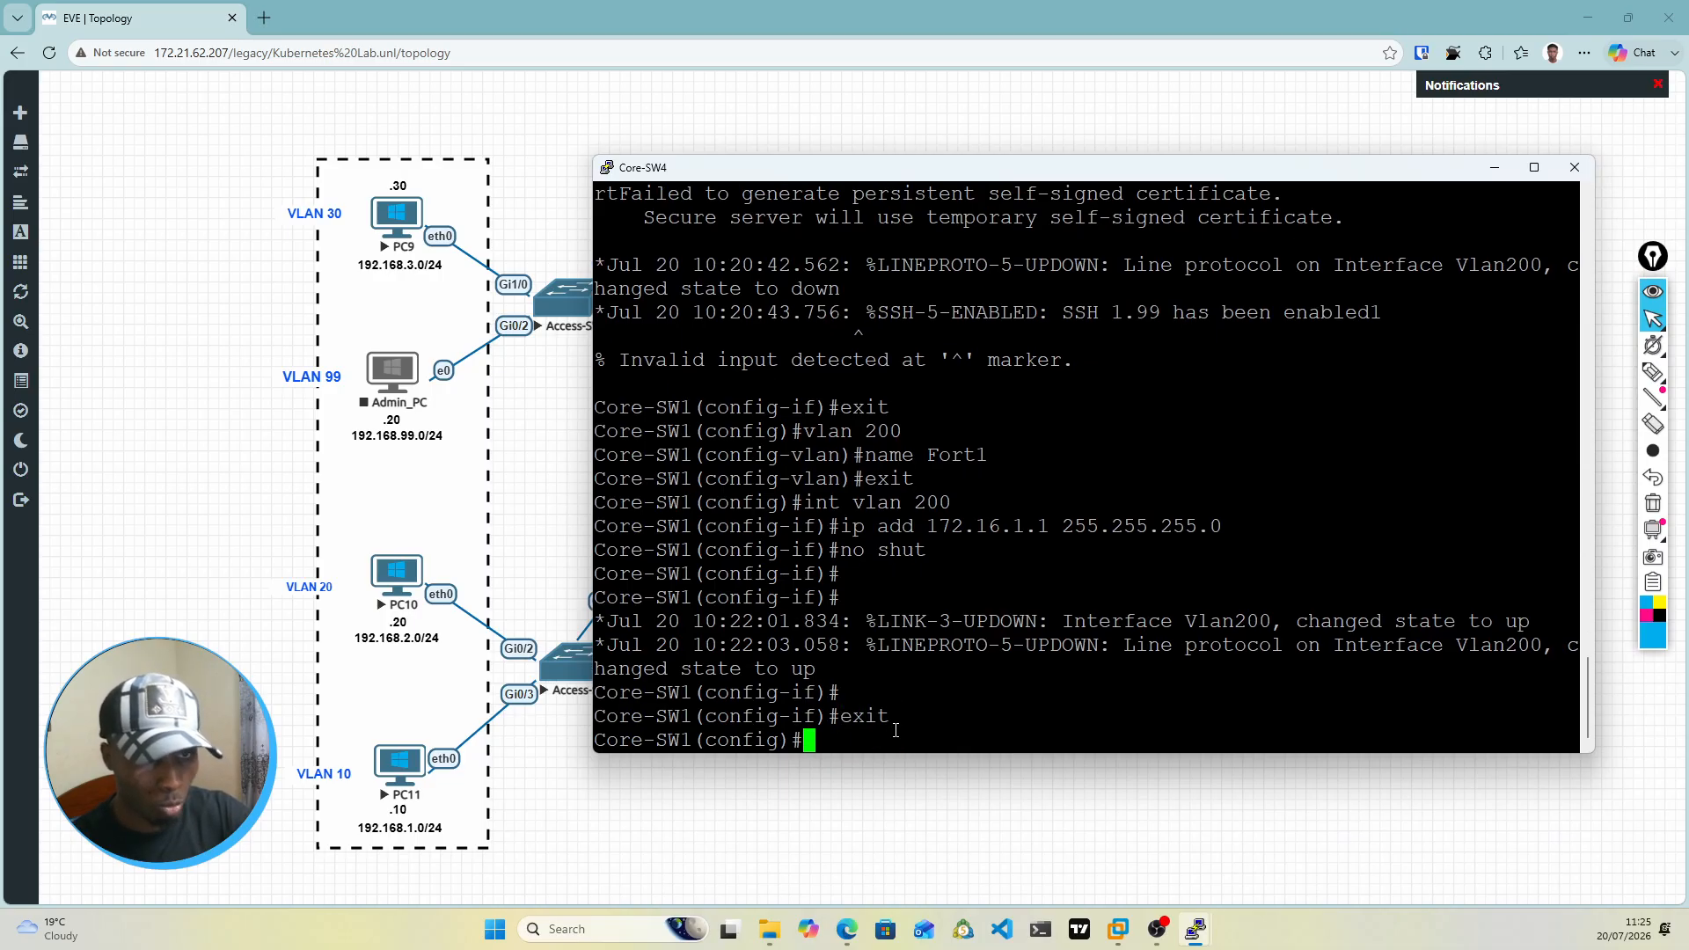
pyautogui.write('ip route ')
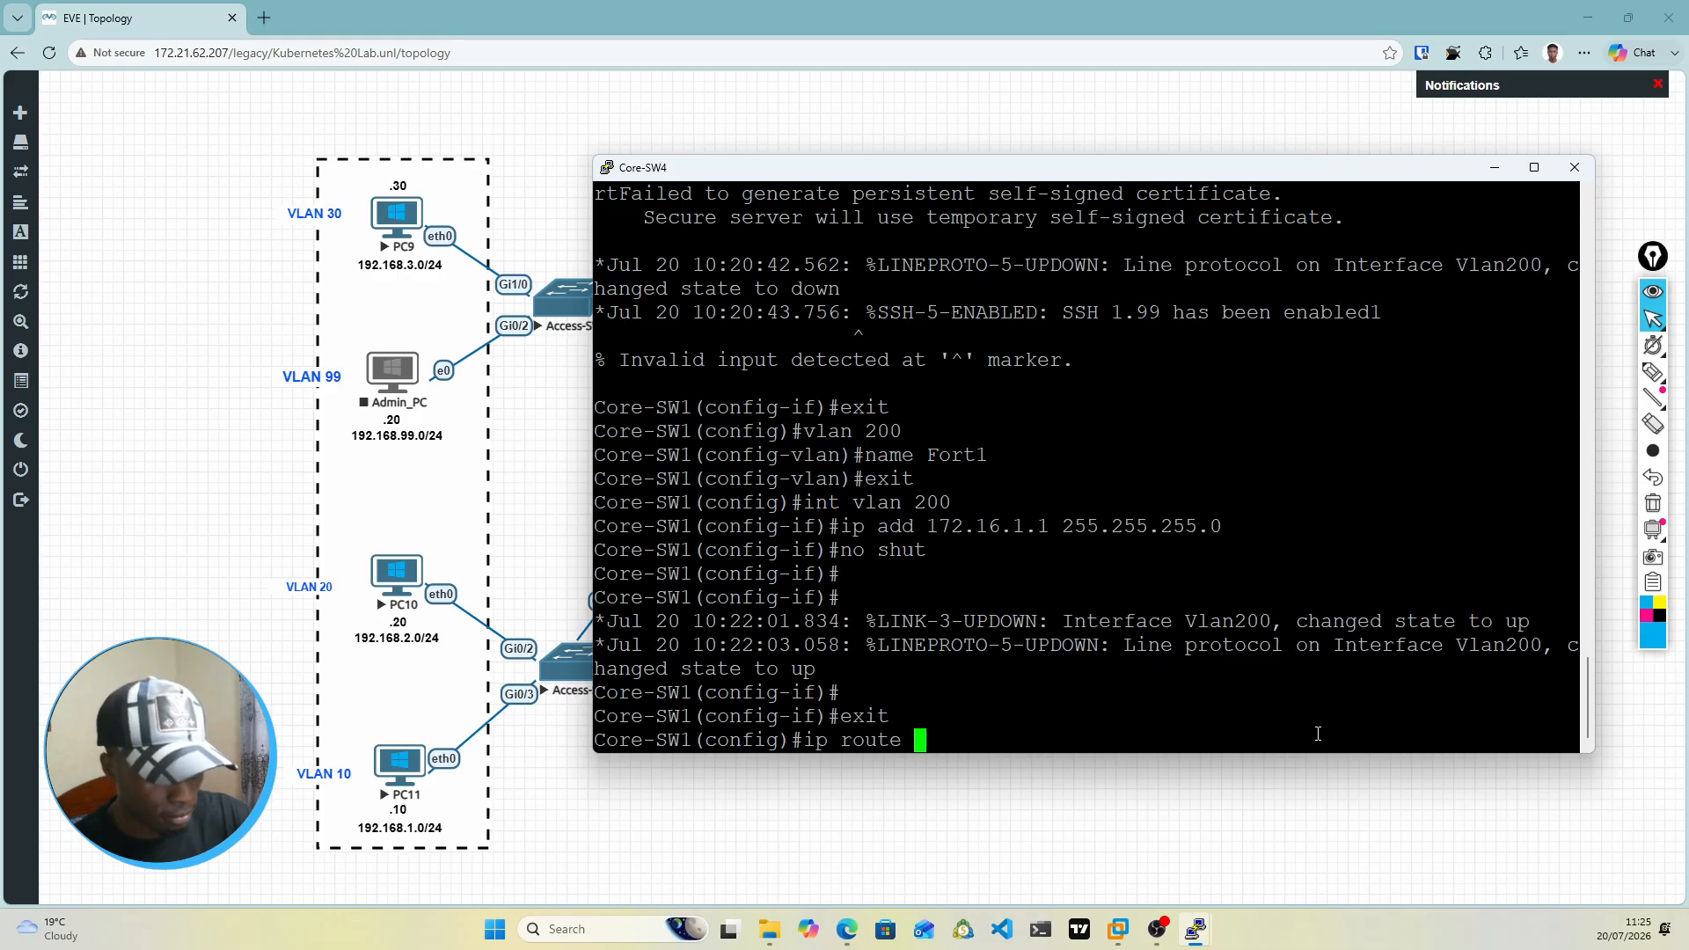
pyautogui.write('0.')
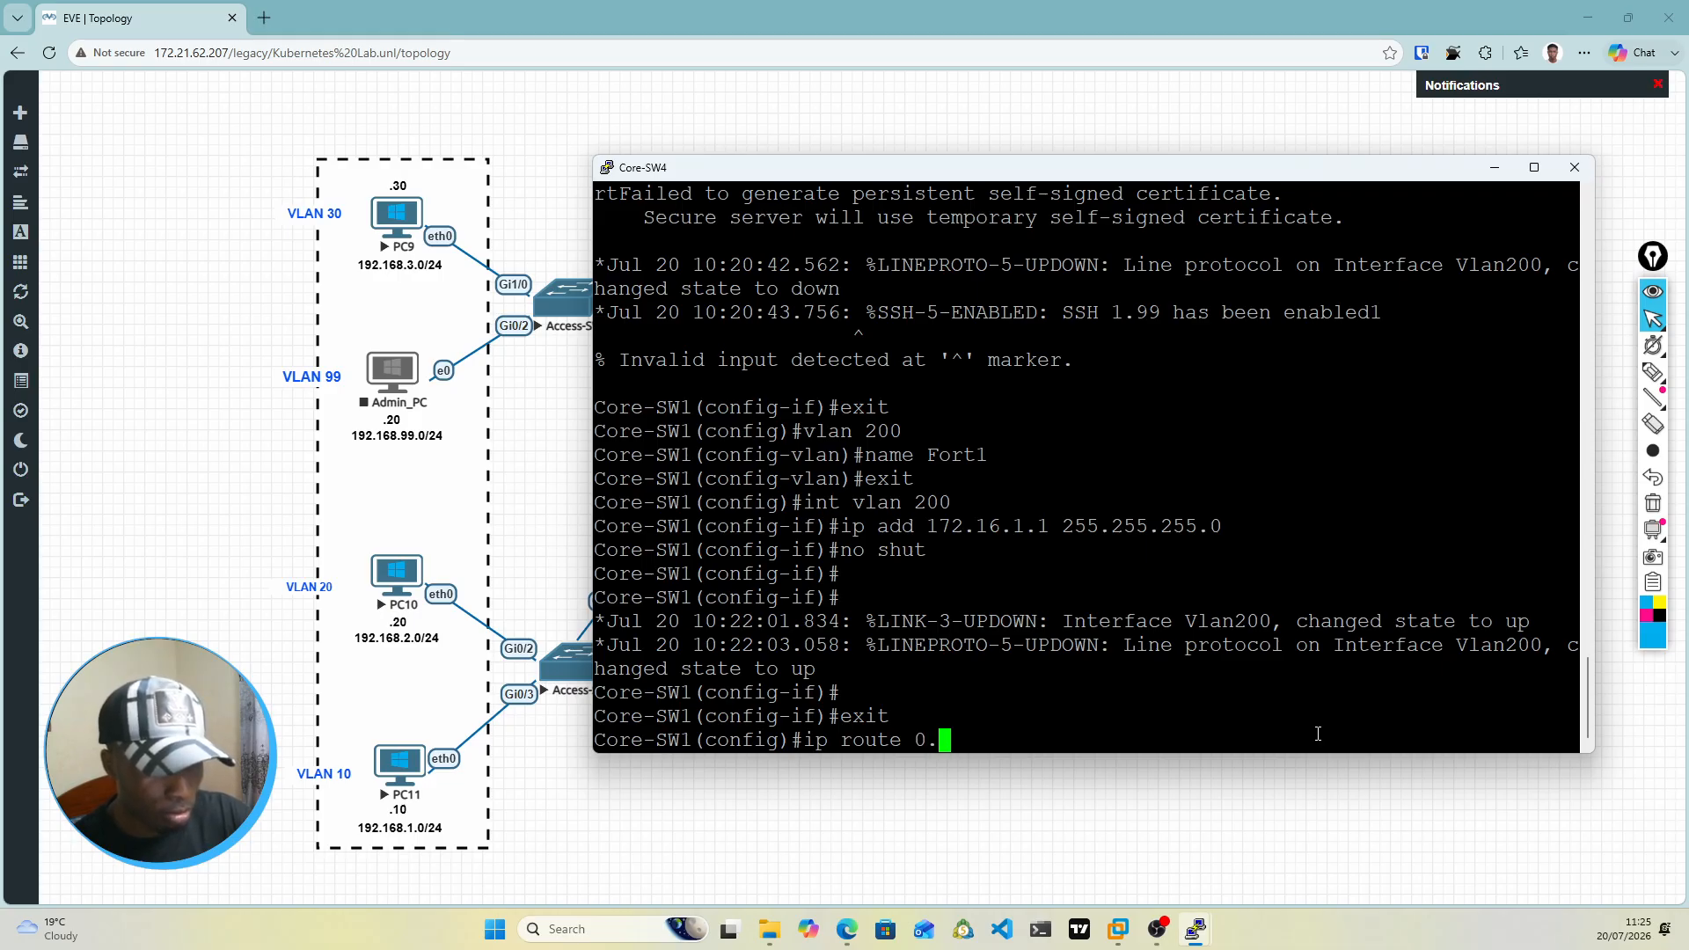
pyautogui.write('0.0.0 ')
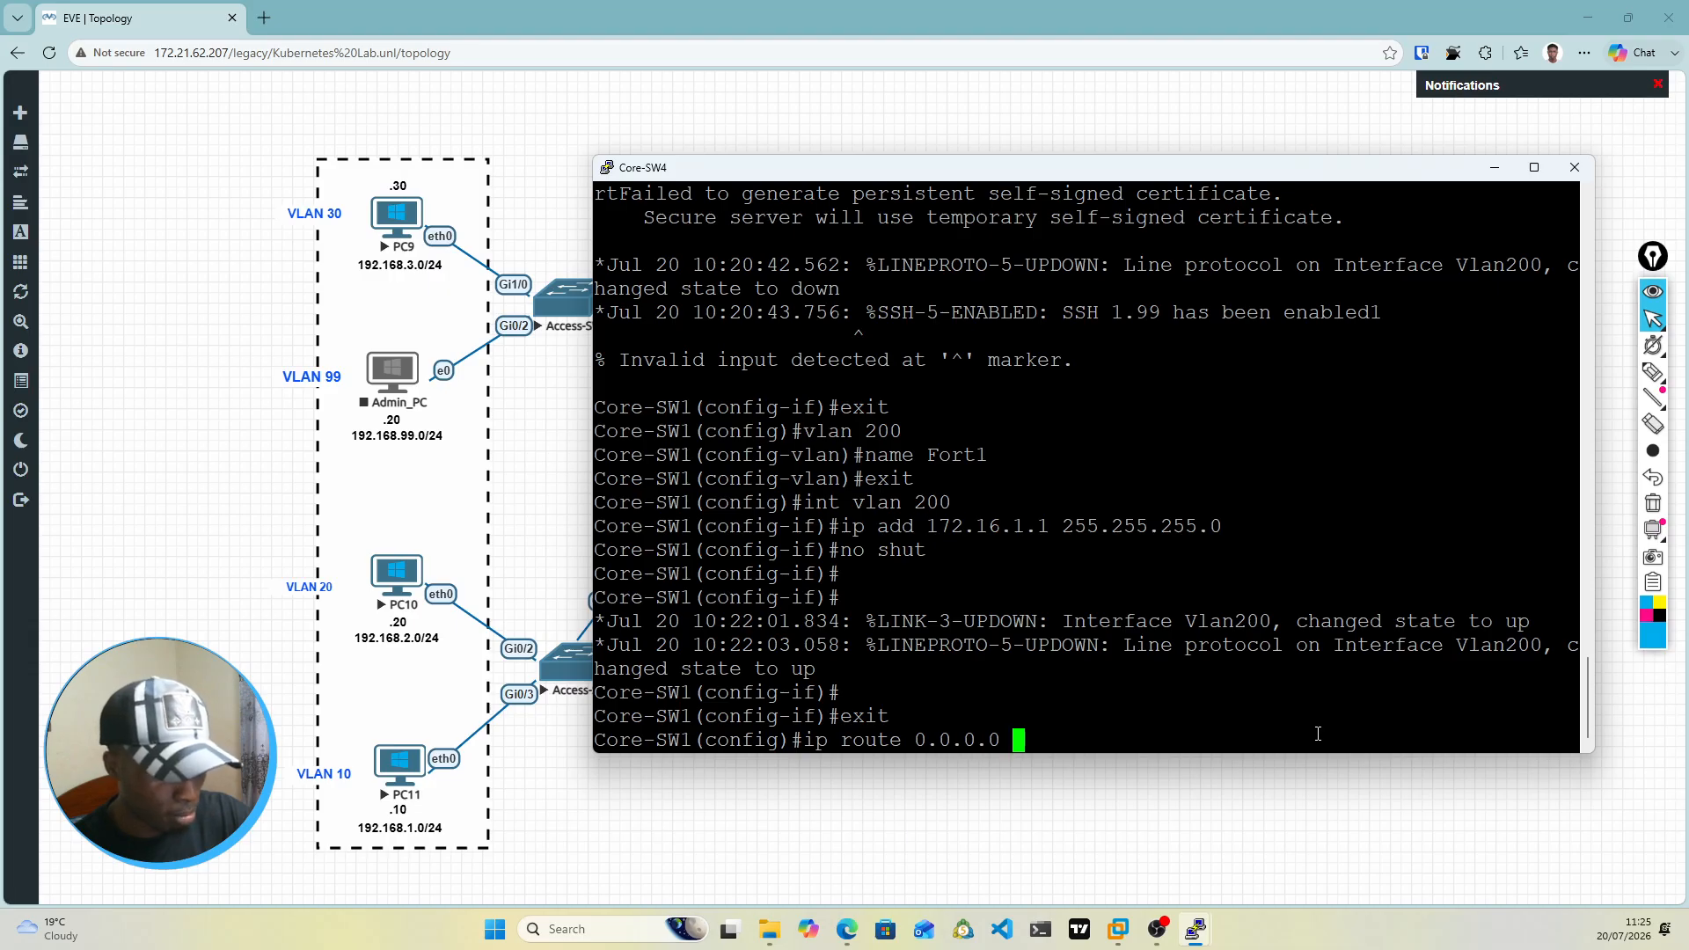
pyautogui.write('0.0.0.0 ')
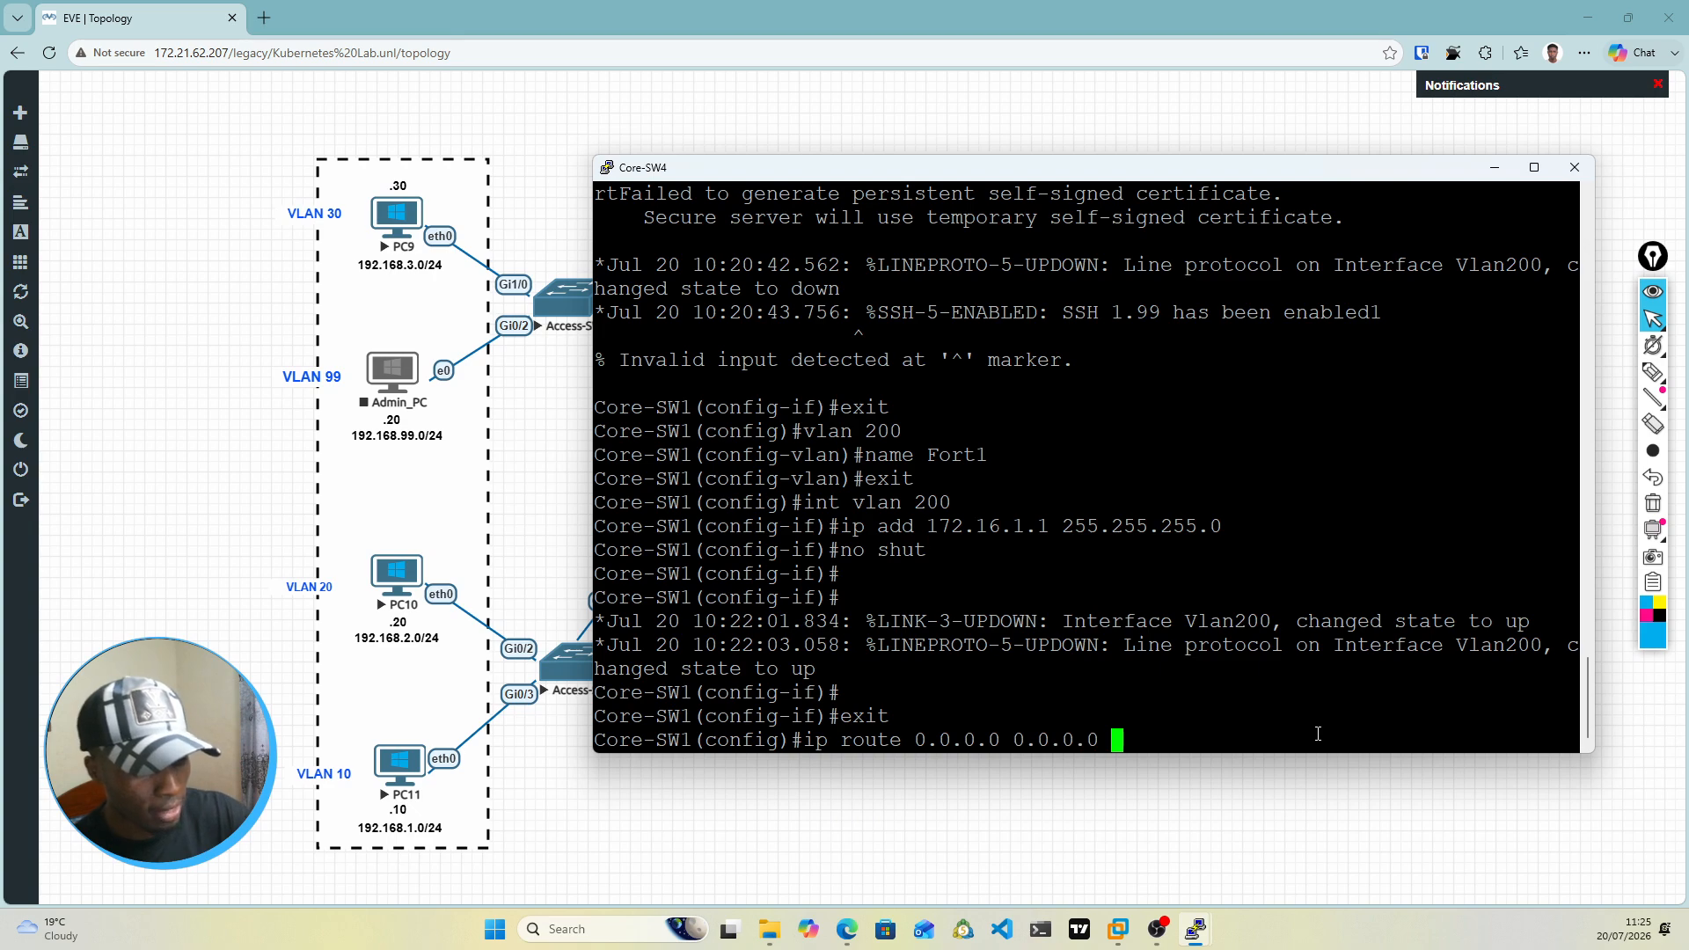
pyautogui.write('172.16')
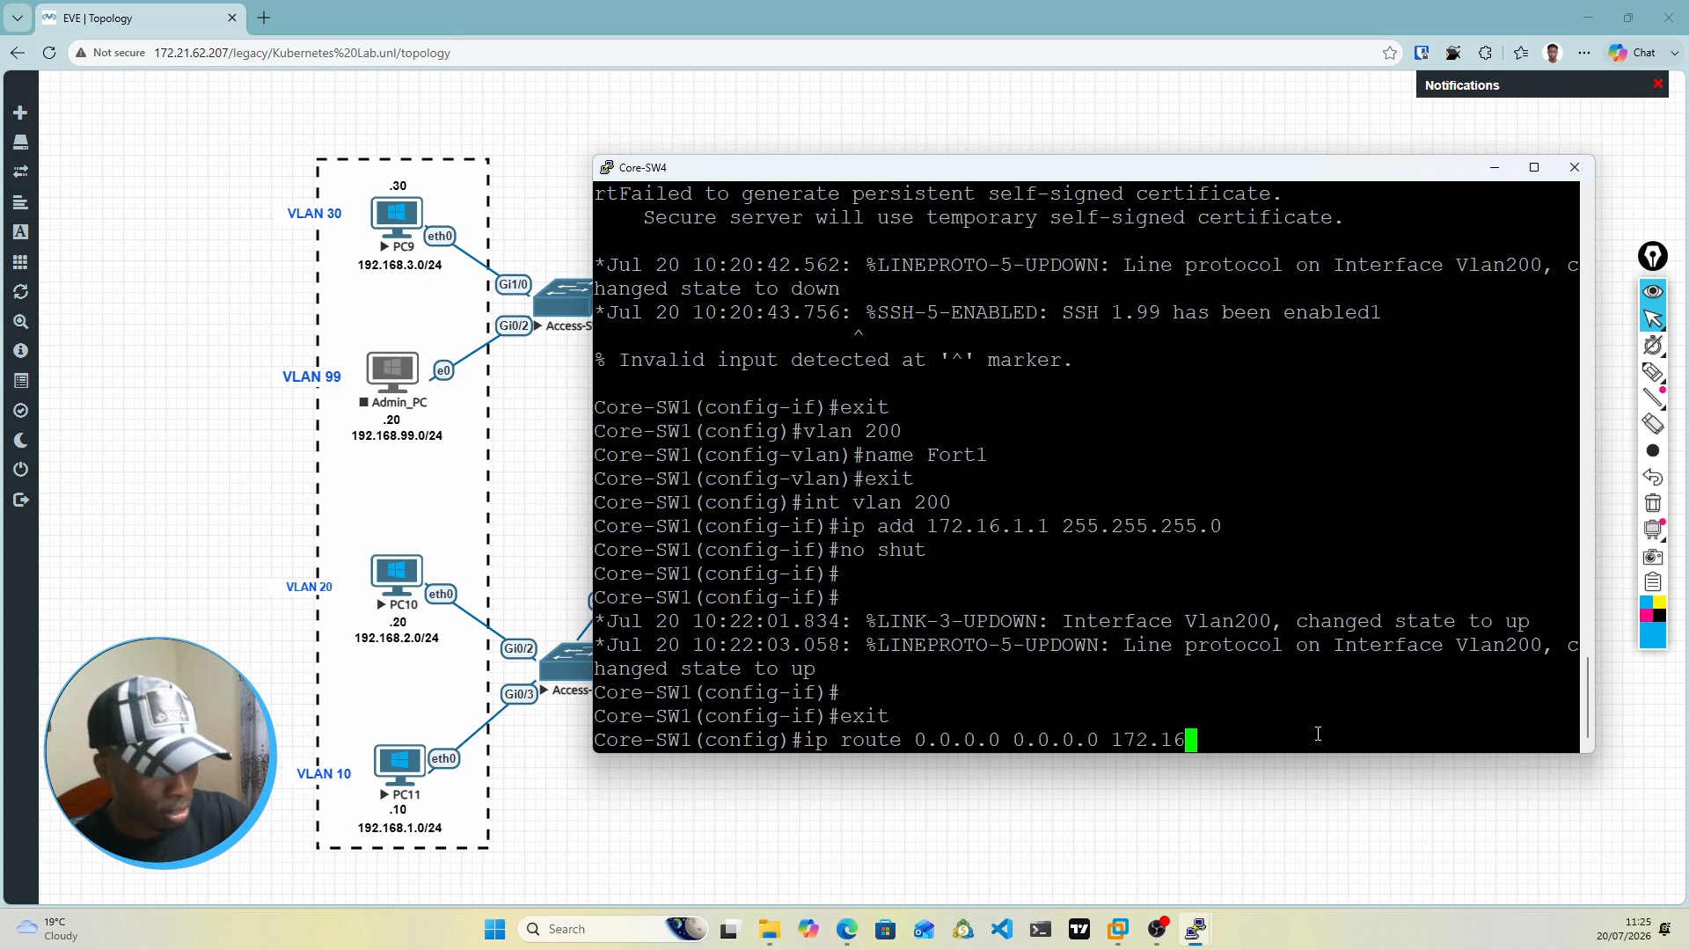
pyautogui.write('.1.')
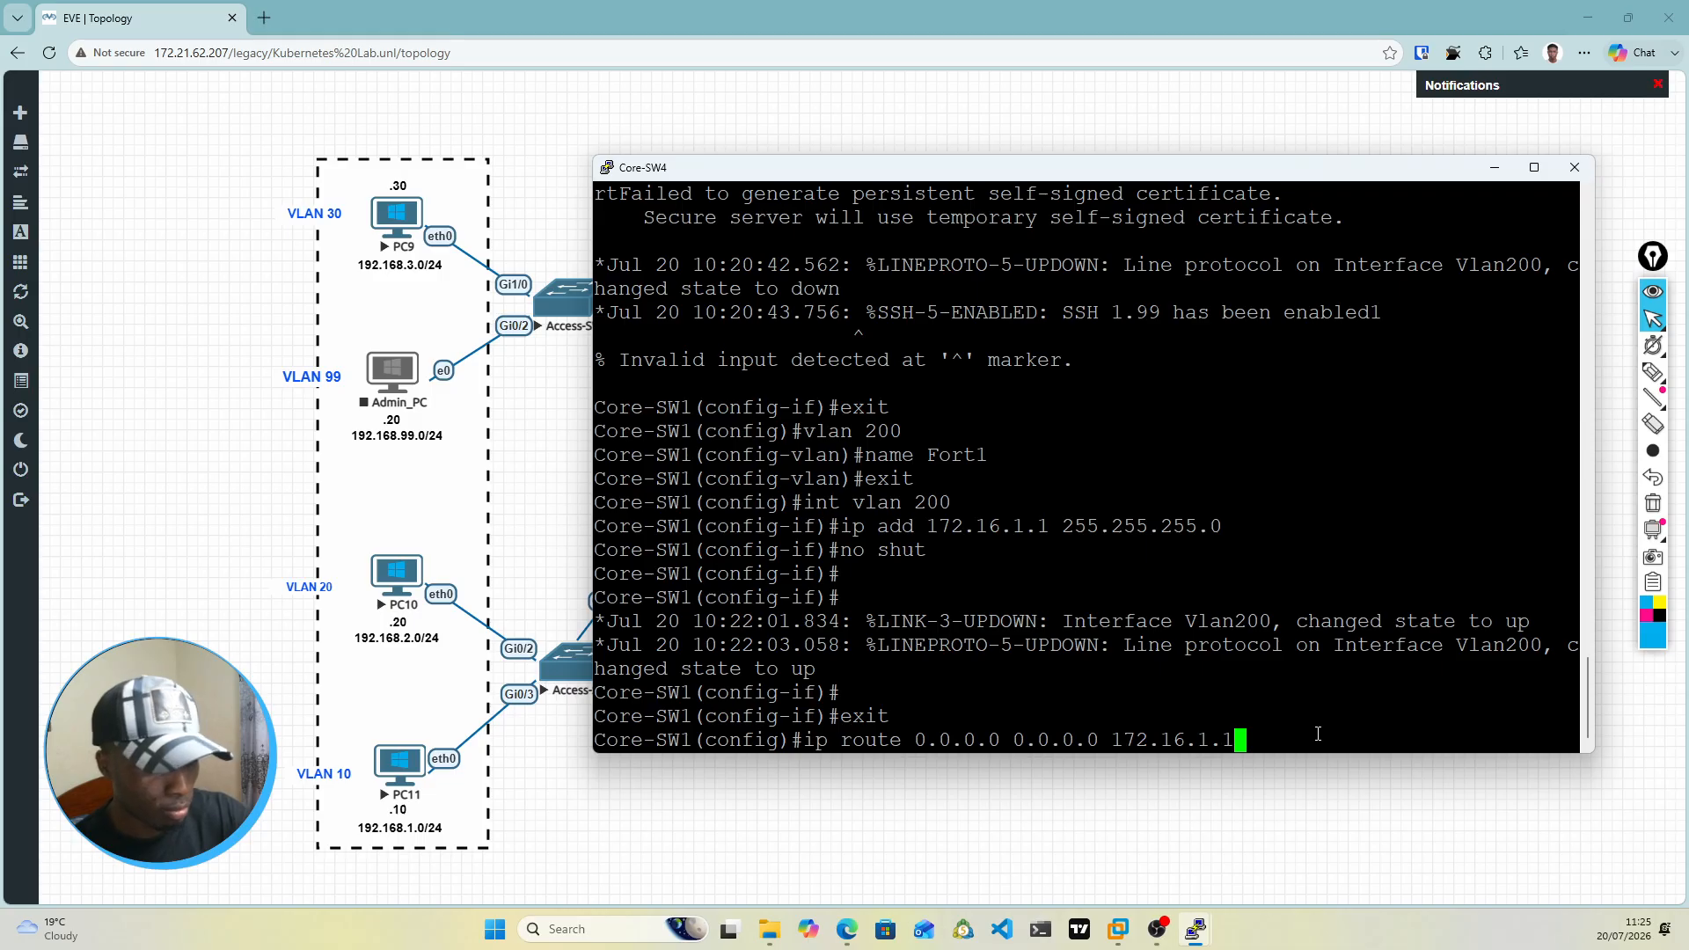
pyautogui.write('2')
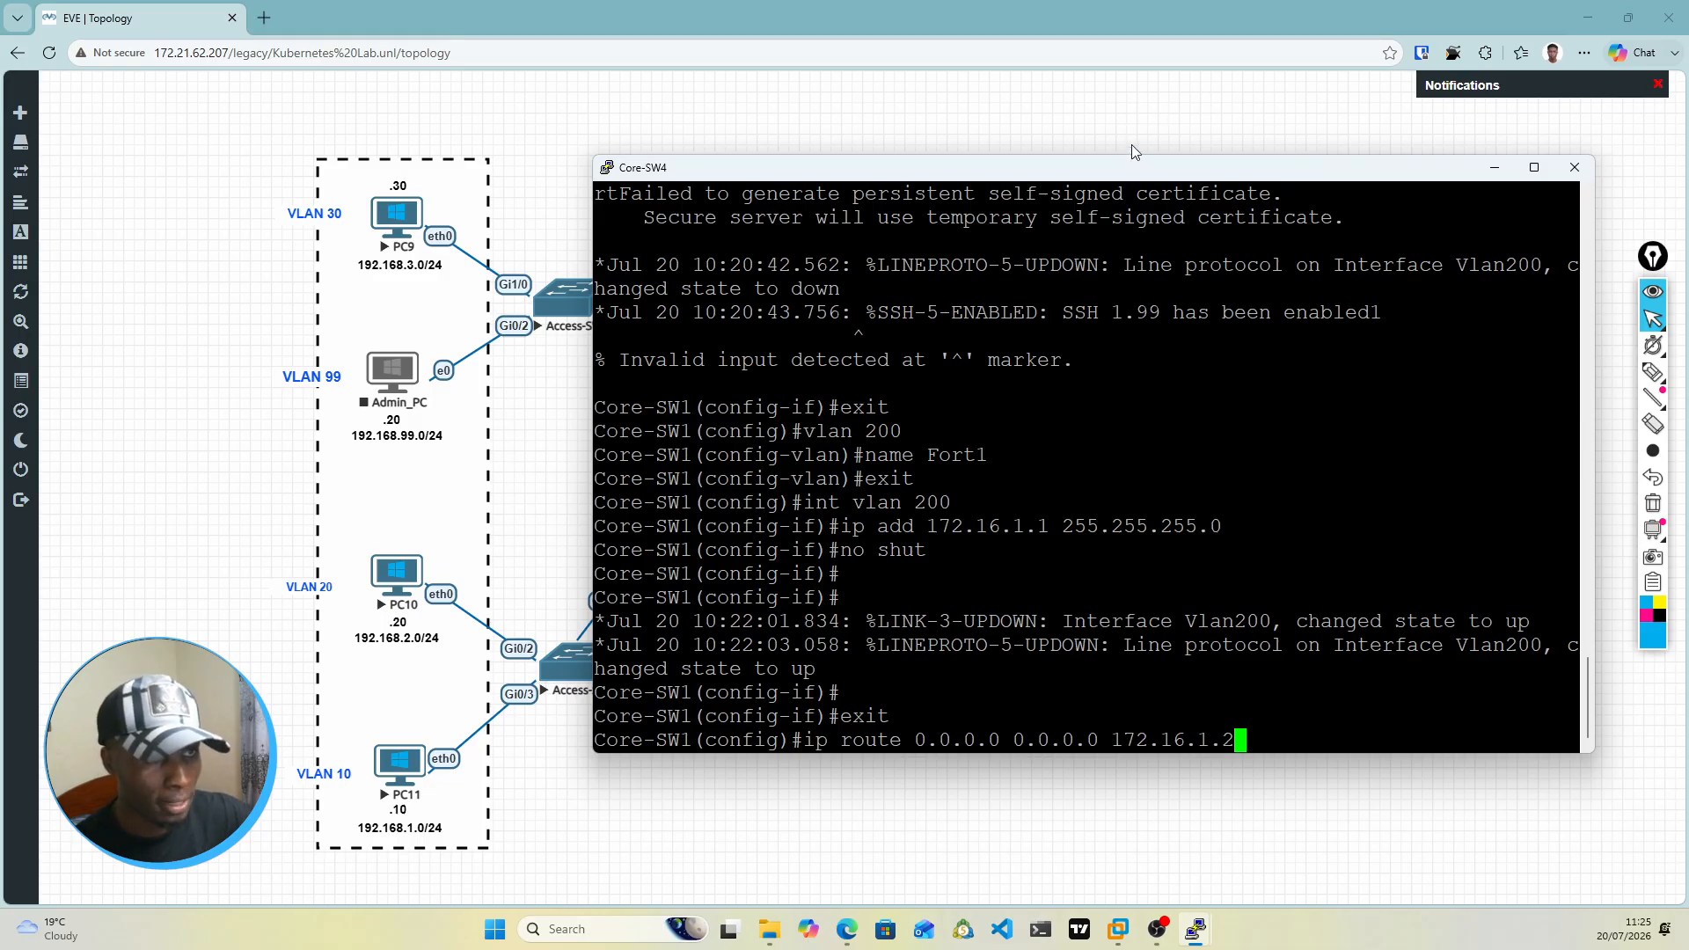
# Step: Check the firewall link addresses on the topology behind the Core-SW4 console and submit the prepared default route
pyautogui.moveTo(1131, 167); pyautogui.dragTo(1065, 654)
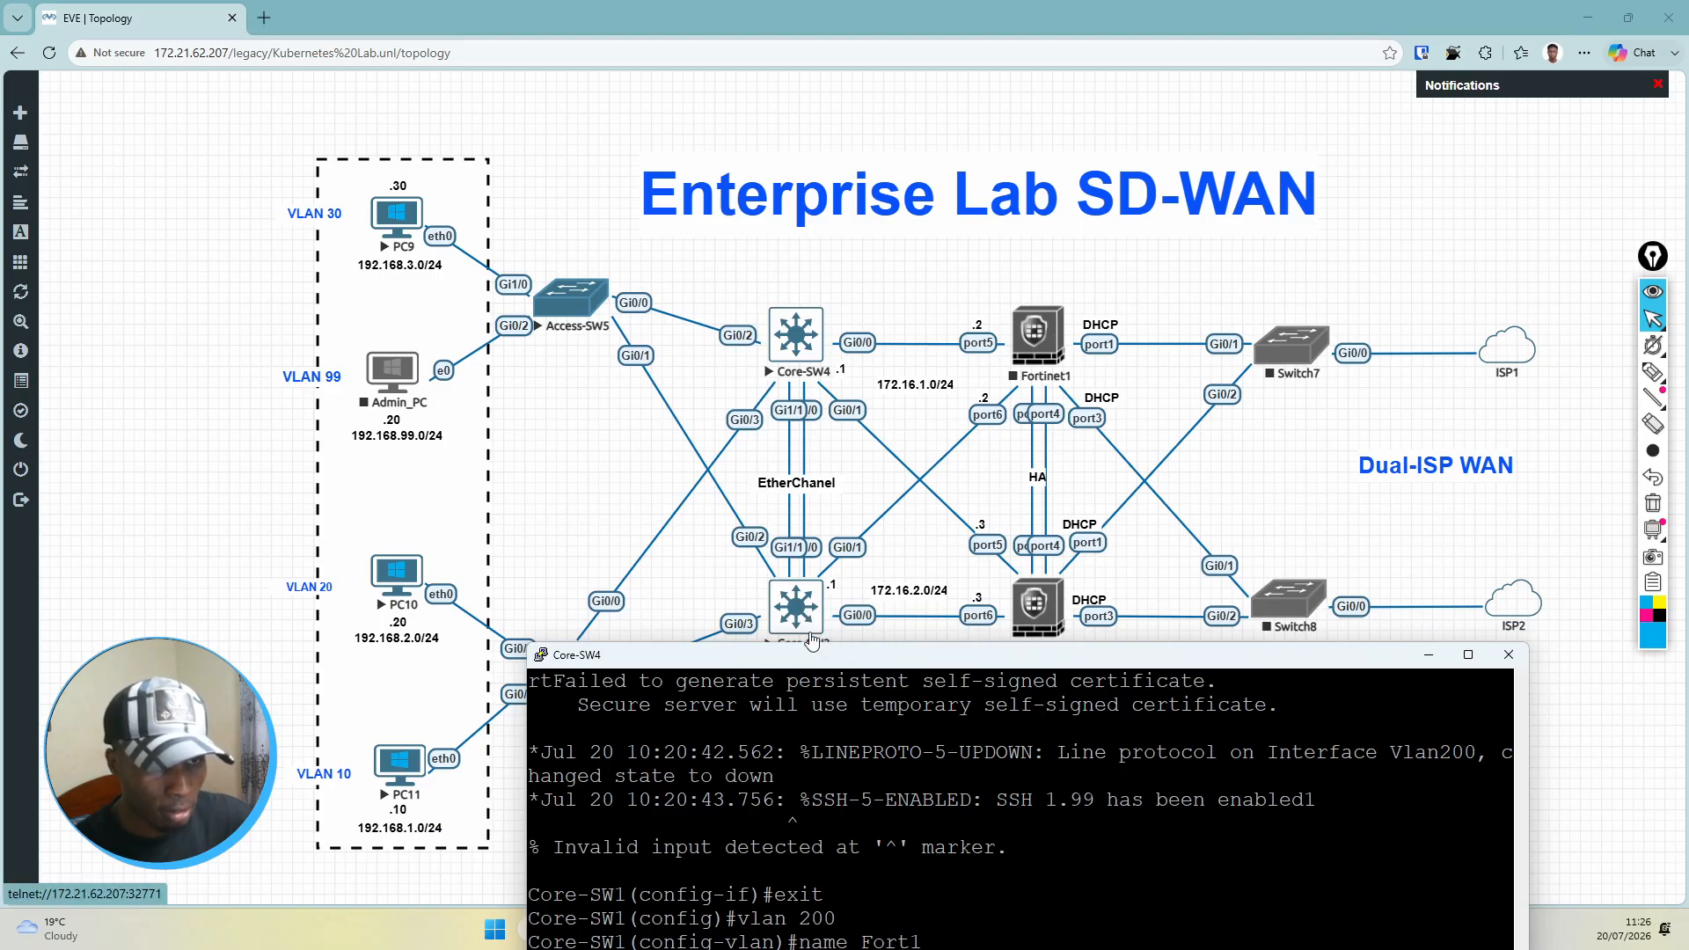
pyautogui.moveTo(823, 661); pyautogui.dragTo(824, 714)
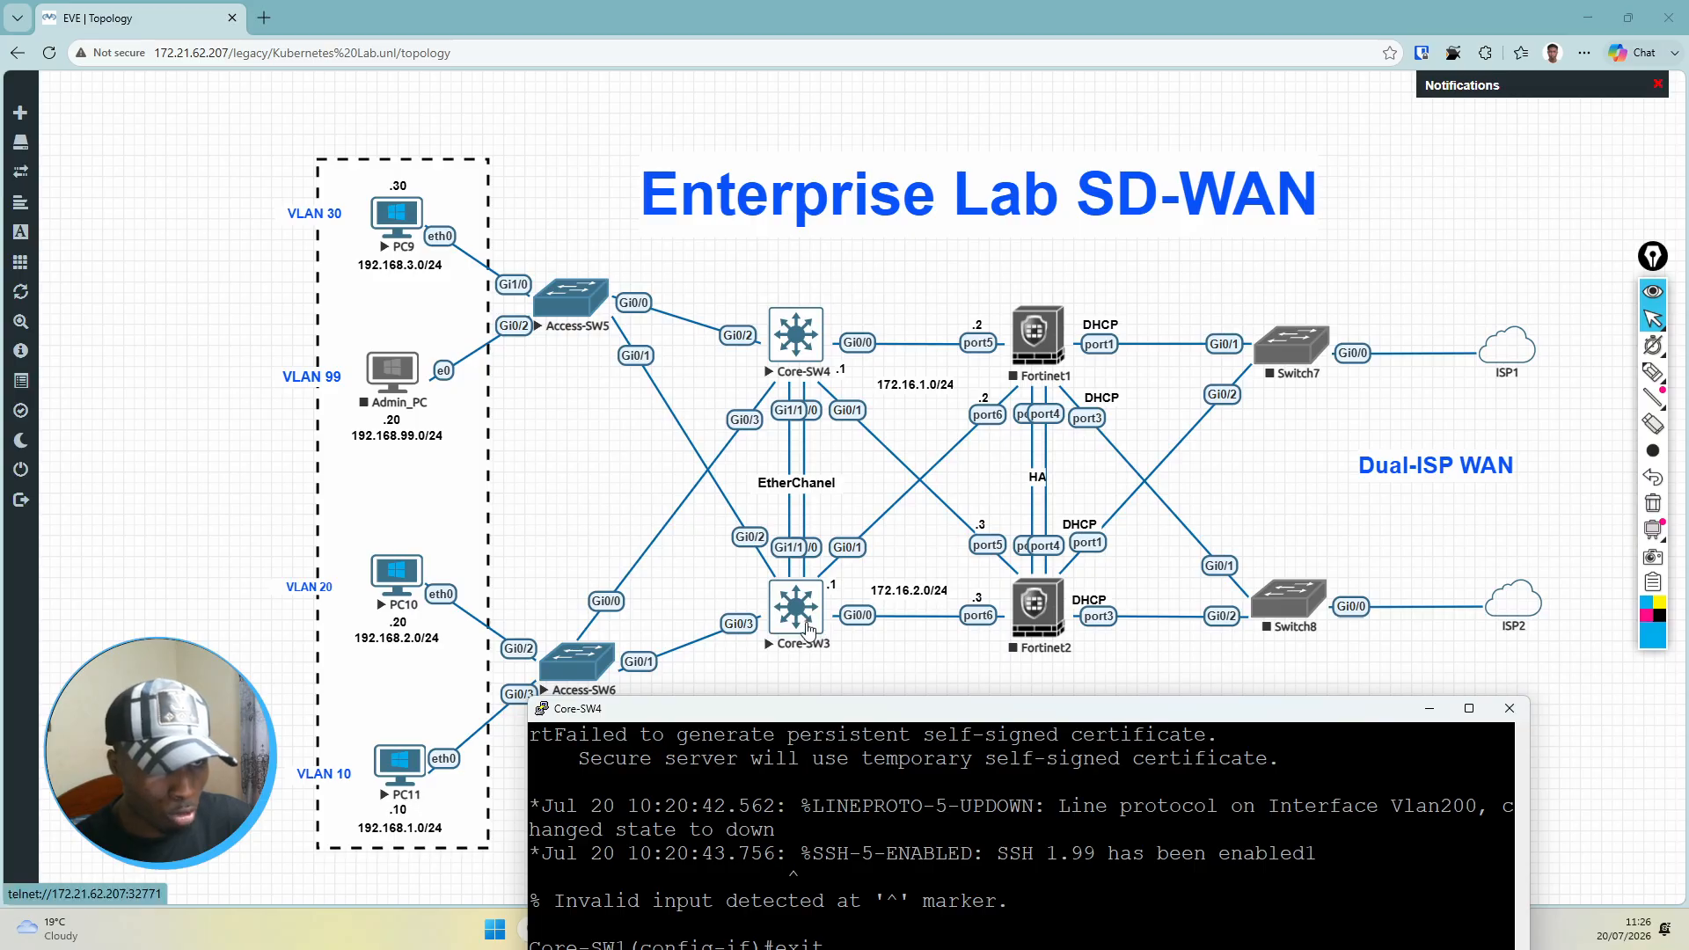
pyautogui.moveTo(889, 598); pyautogui.dragTo(889, 582)
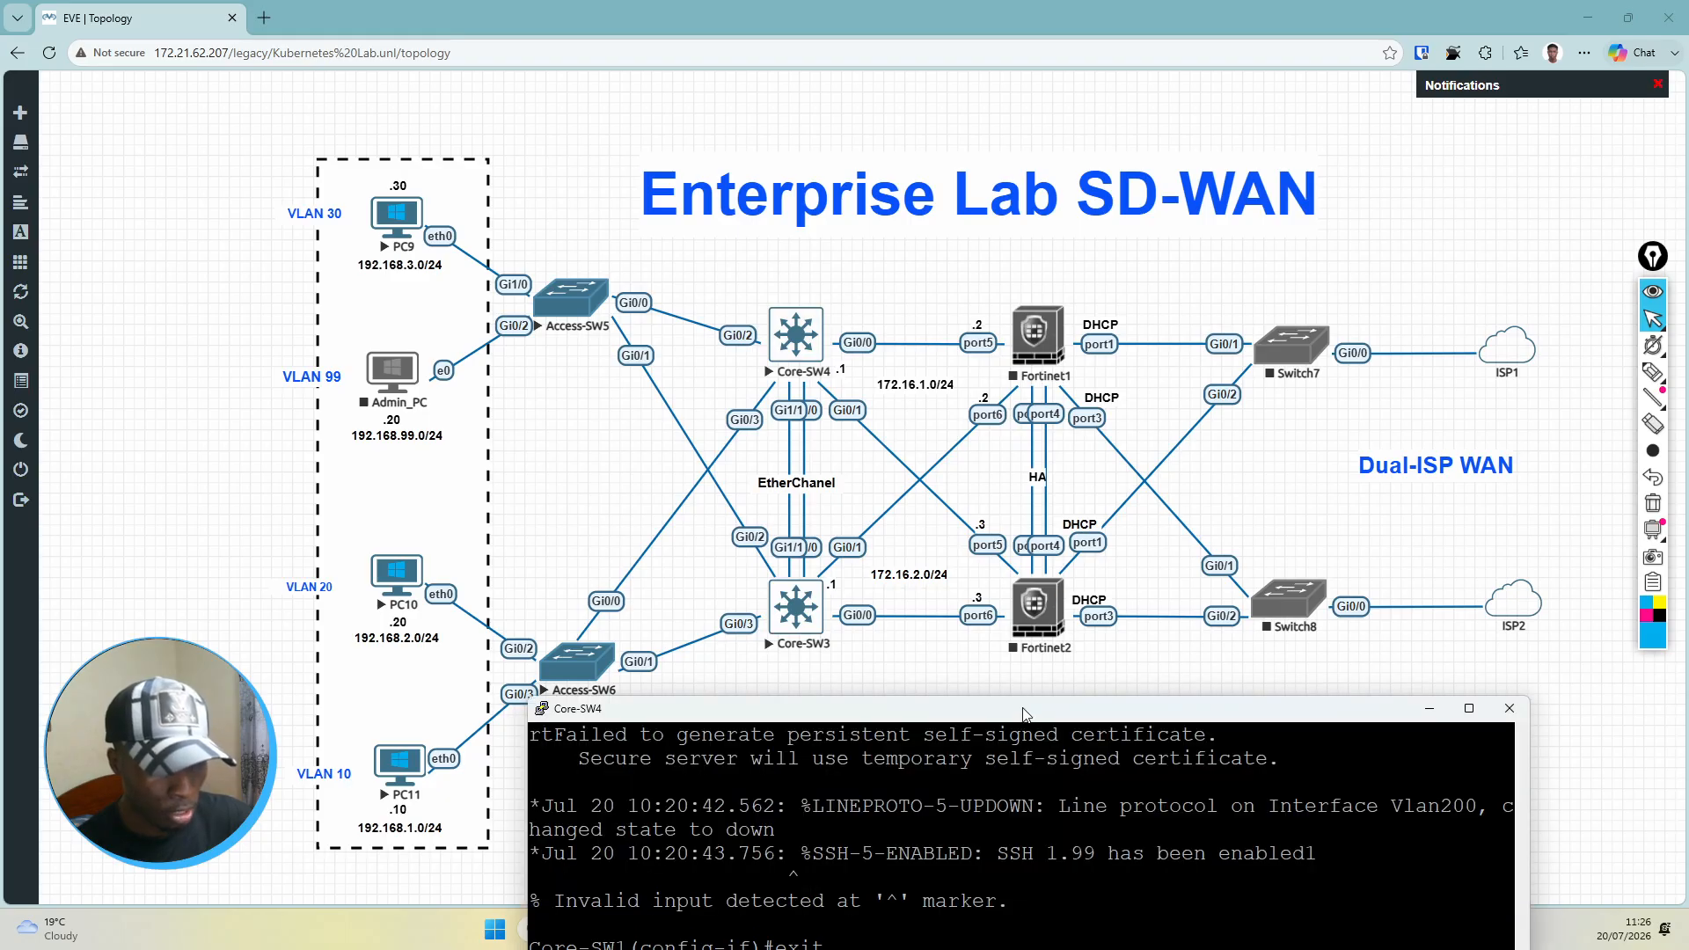
pyautogui.moveTo(1023, 715); pyautogui.dragTo(1034, 172)
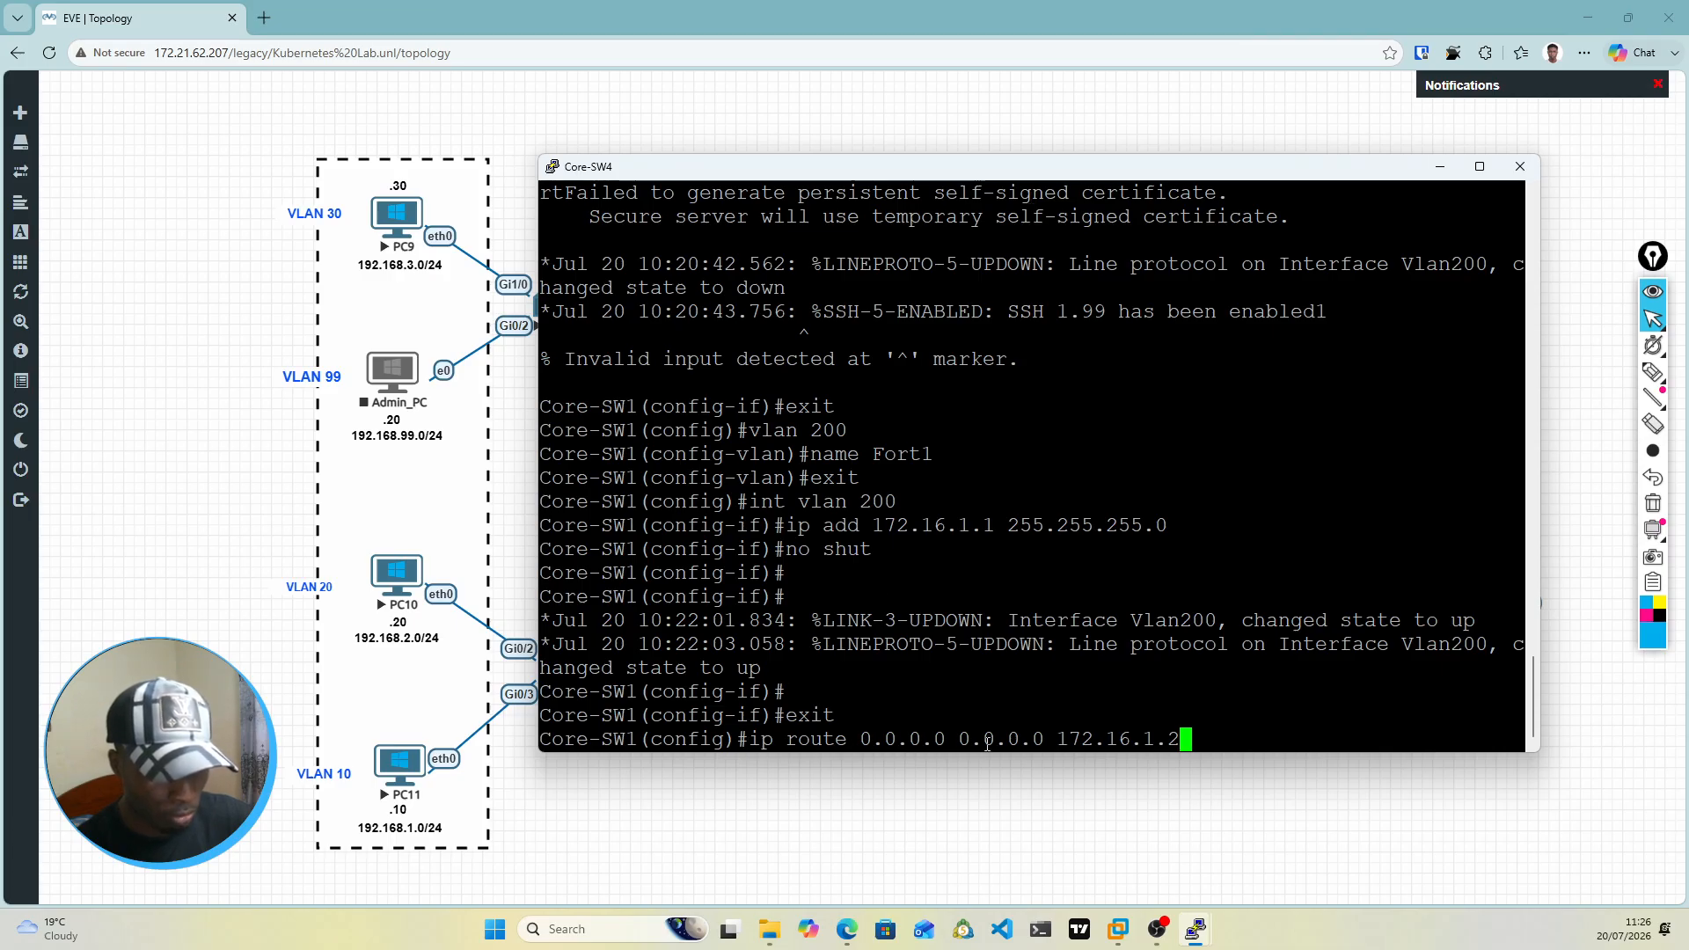
pyautogui.press('Return')
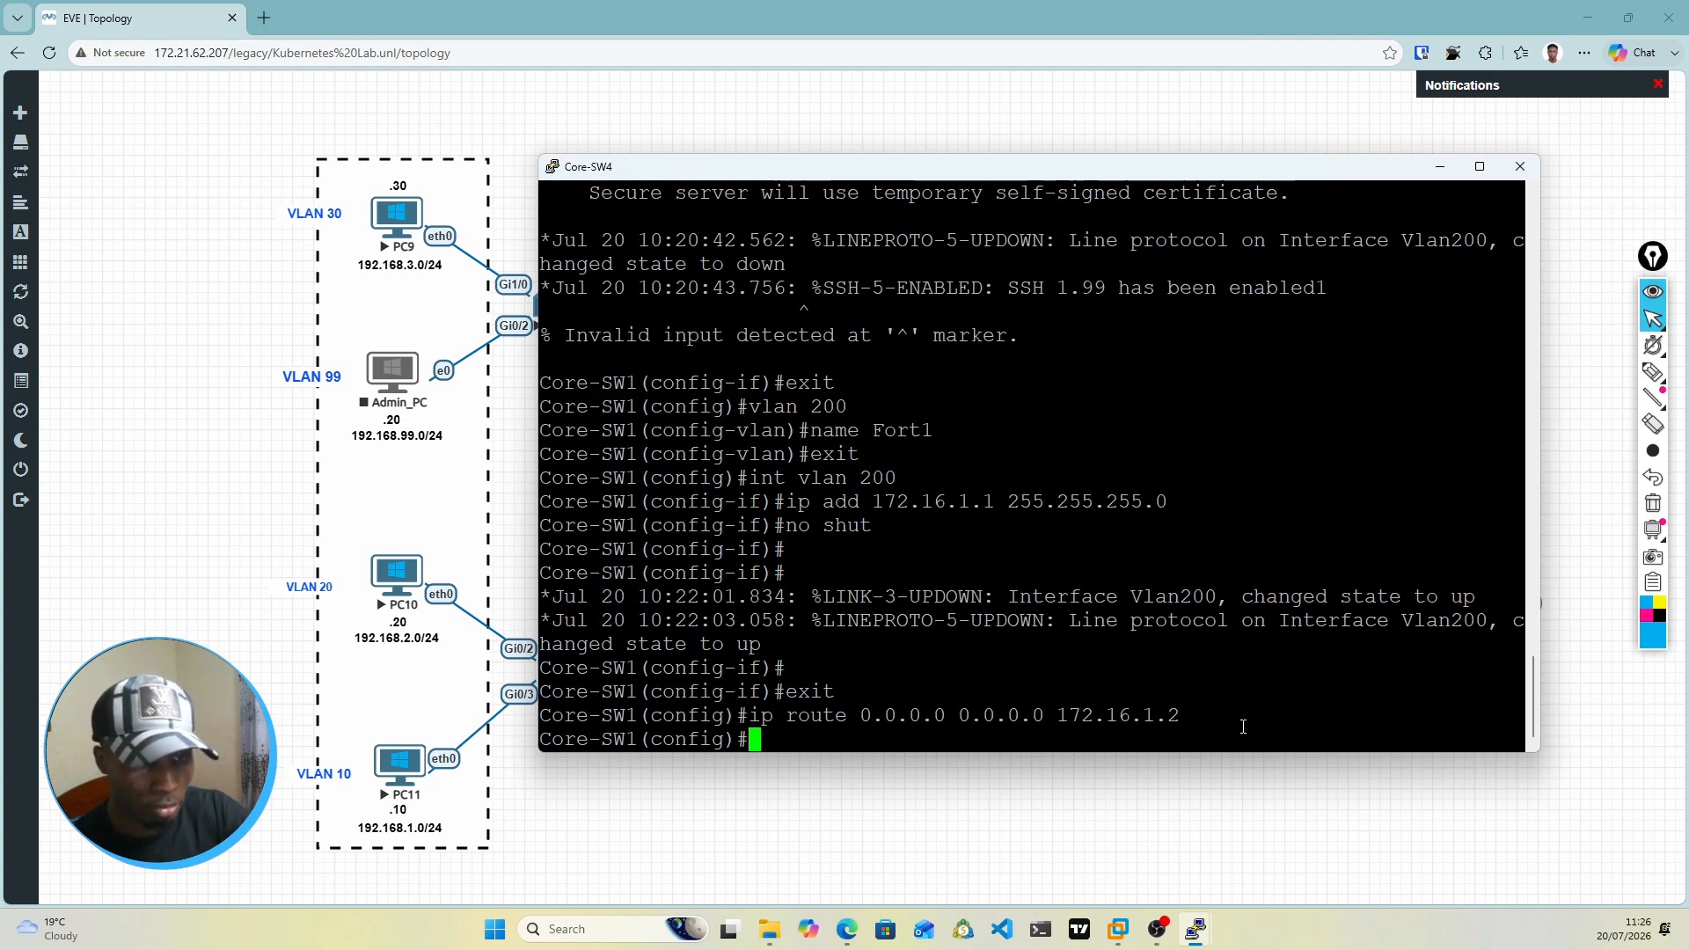
# Step: Save the running configuration on Core-SW4 with do wr mem
pyautogui.write('do wr ')
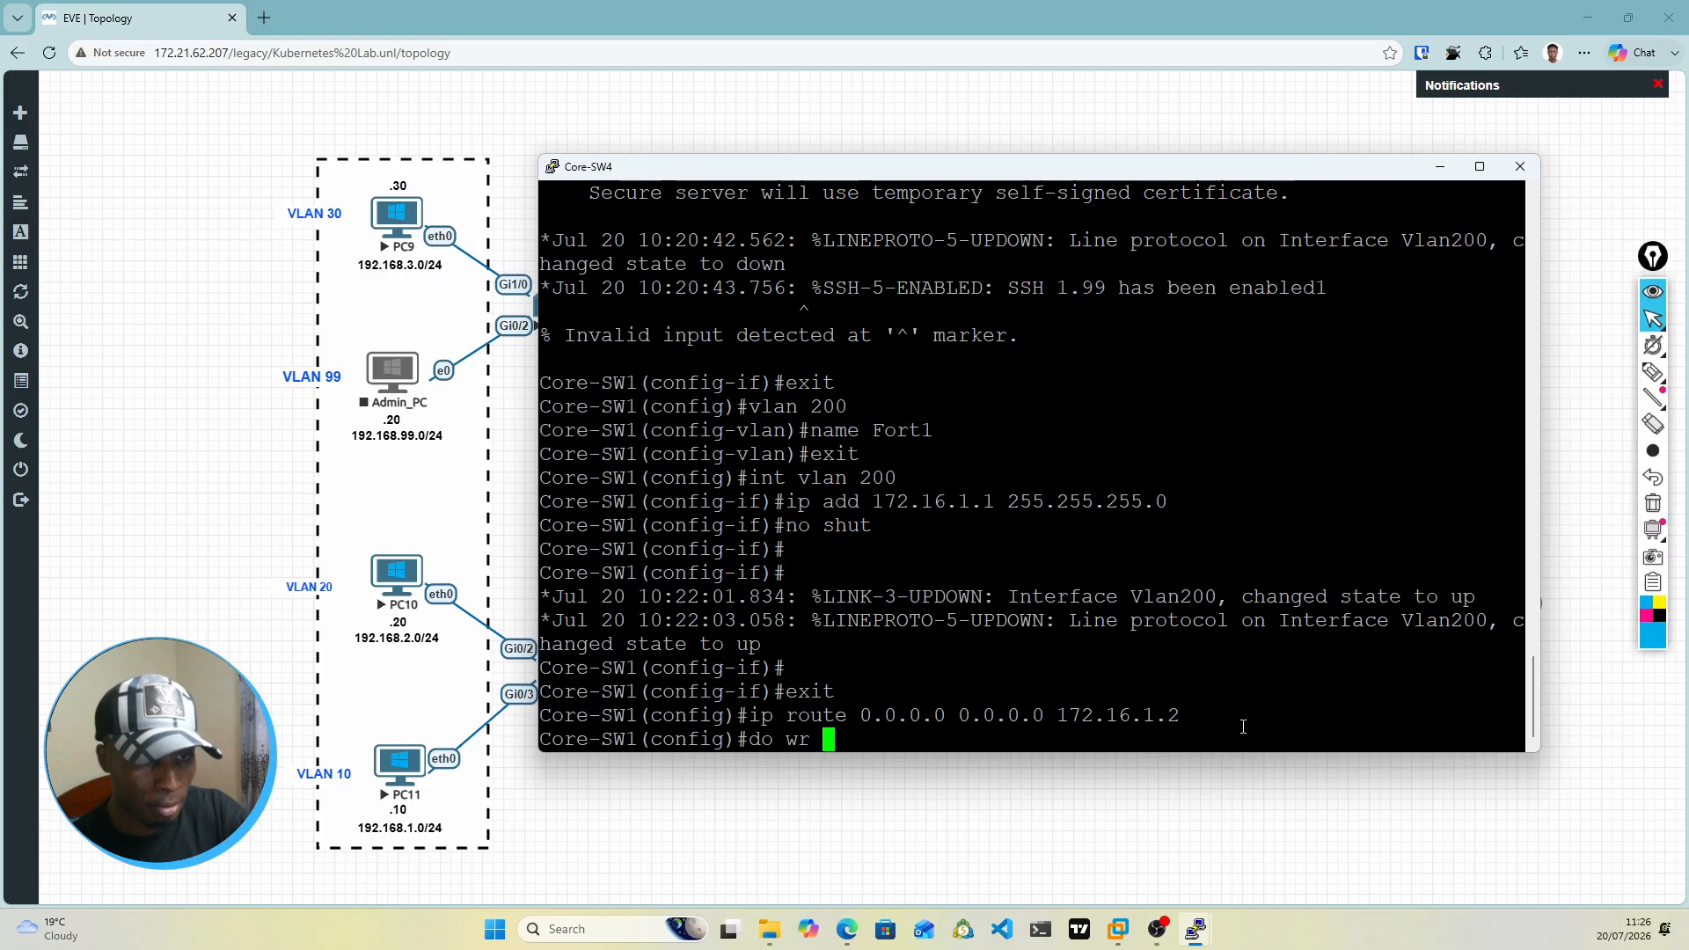
pyautogui.write(' mem')
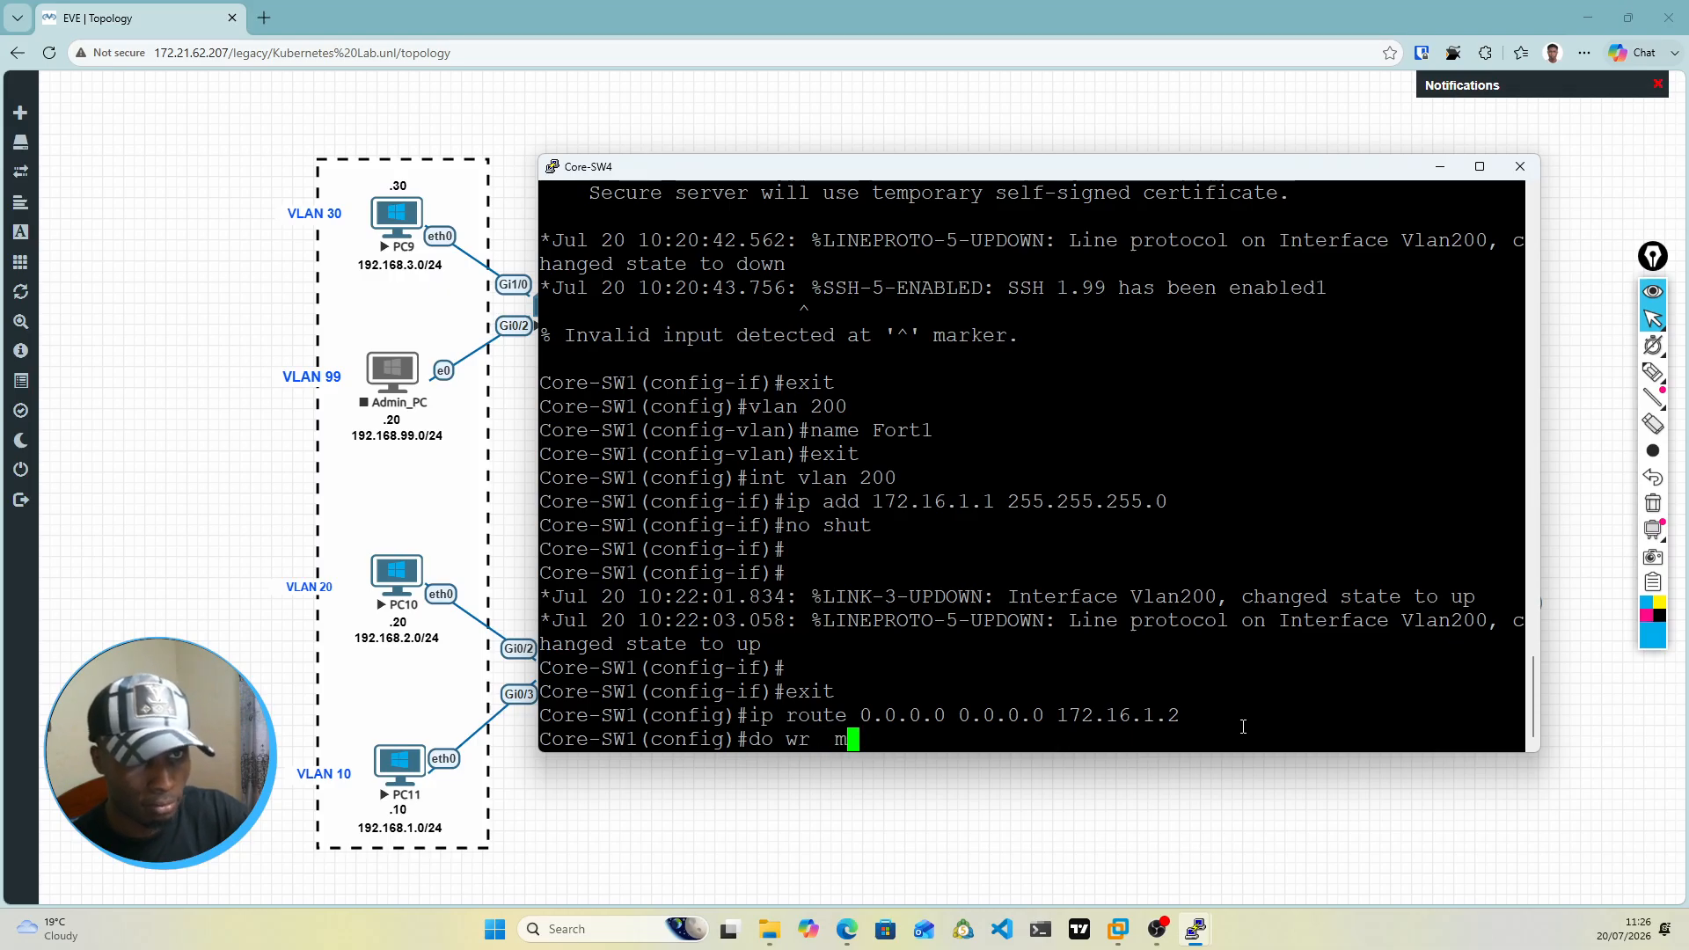
pyautogui.press('Return')
# Step: Bring the Core-SW3 console to the front and move it down over the Core-SW4 console
pyautogui.moveTo(1194, 942)
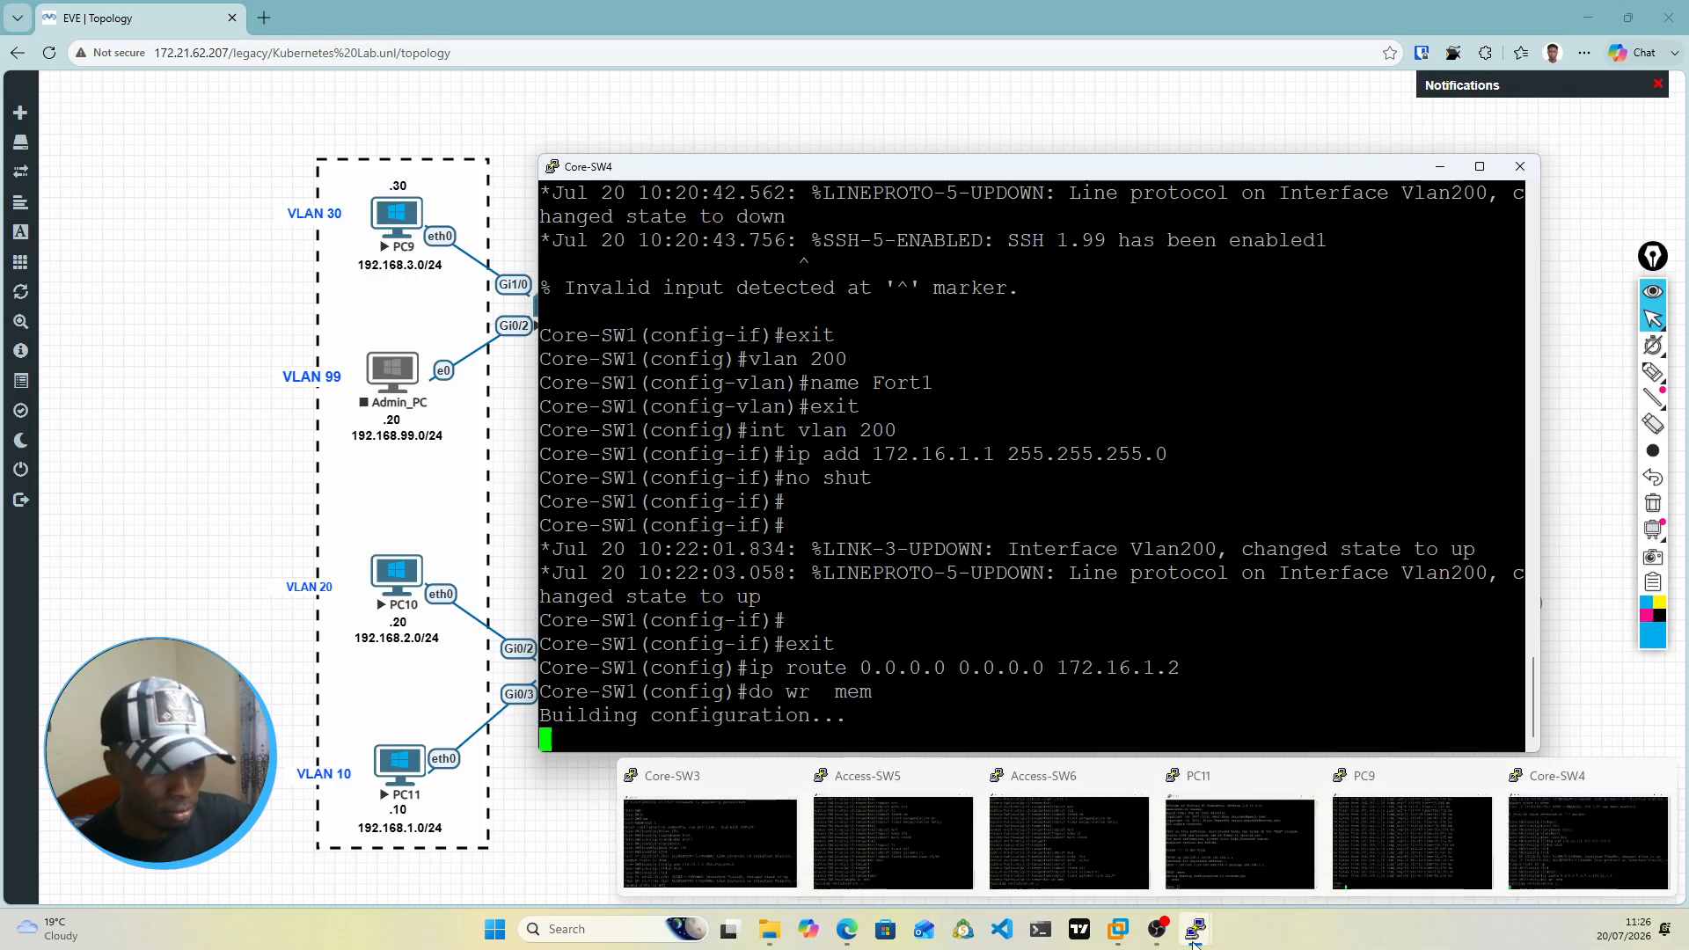
pyautogui.click(690, 825)
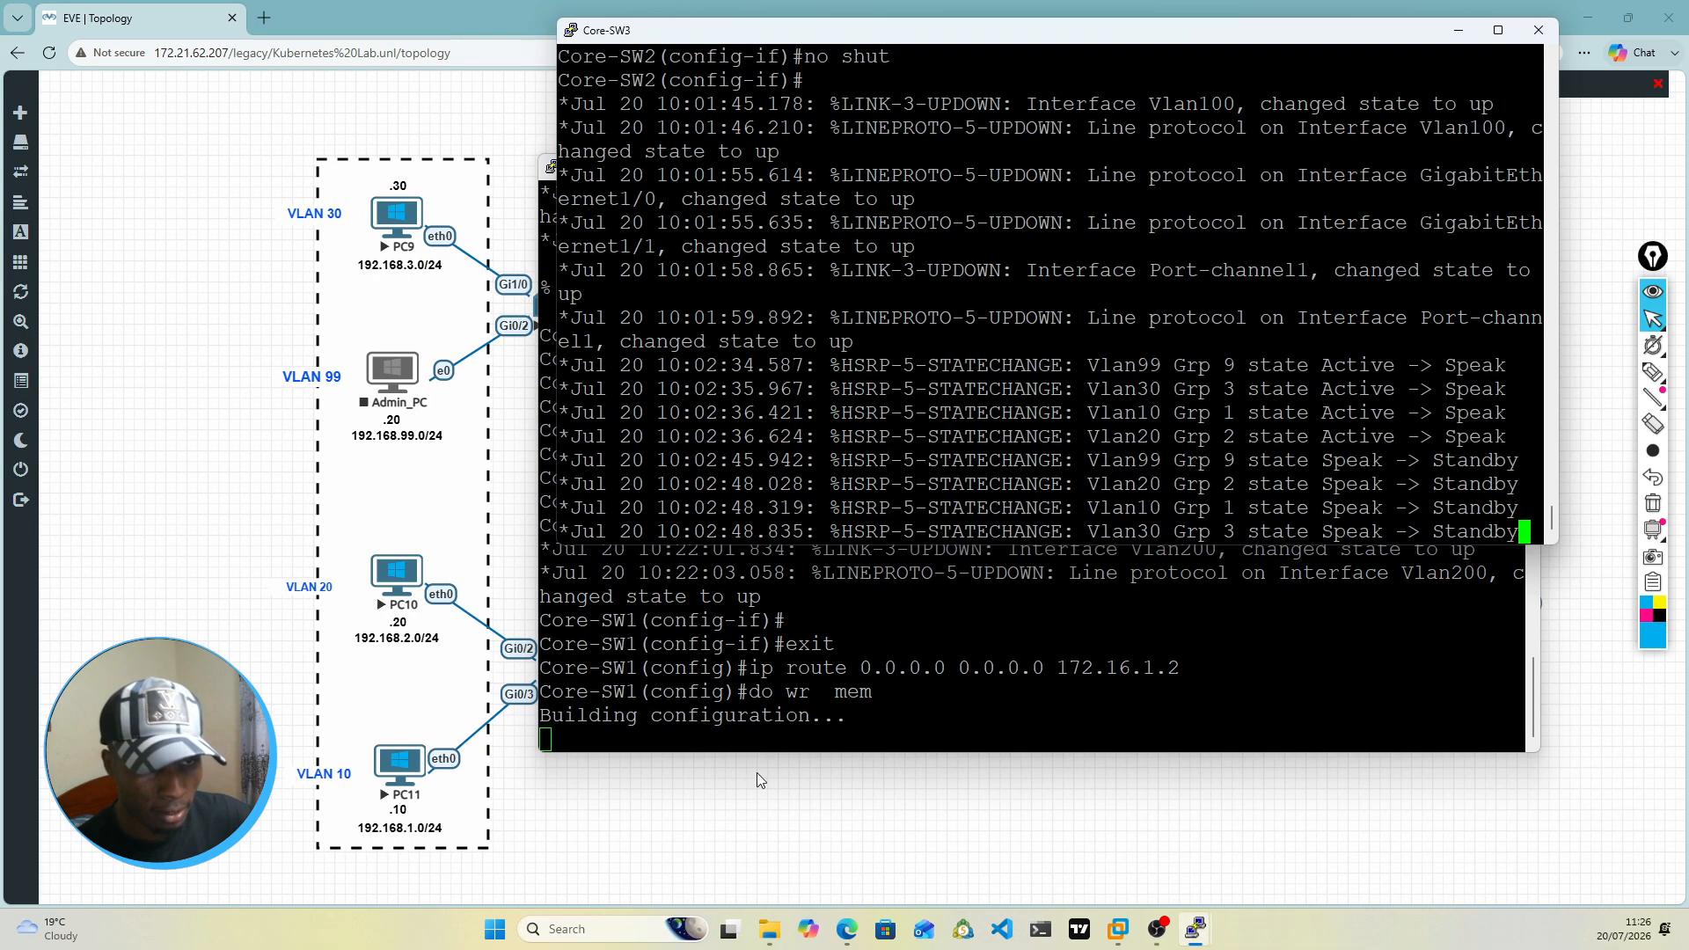
pyautogui.click(995, 694)
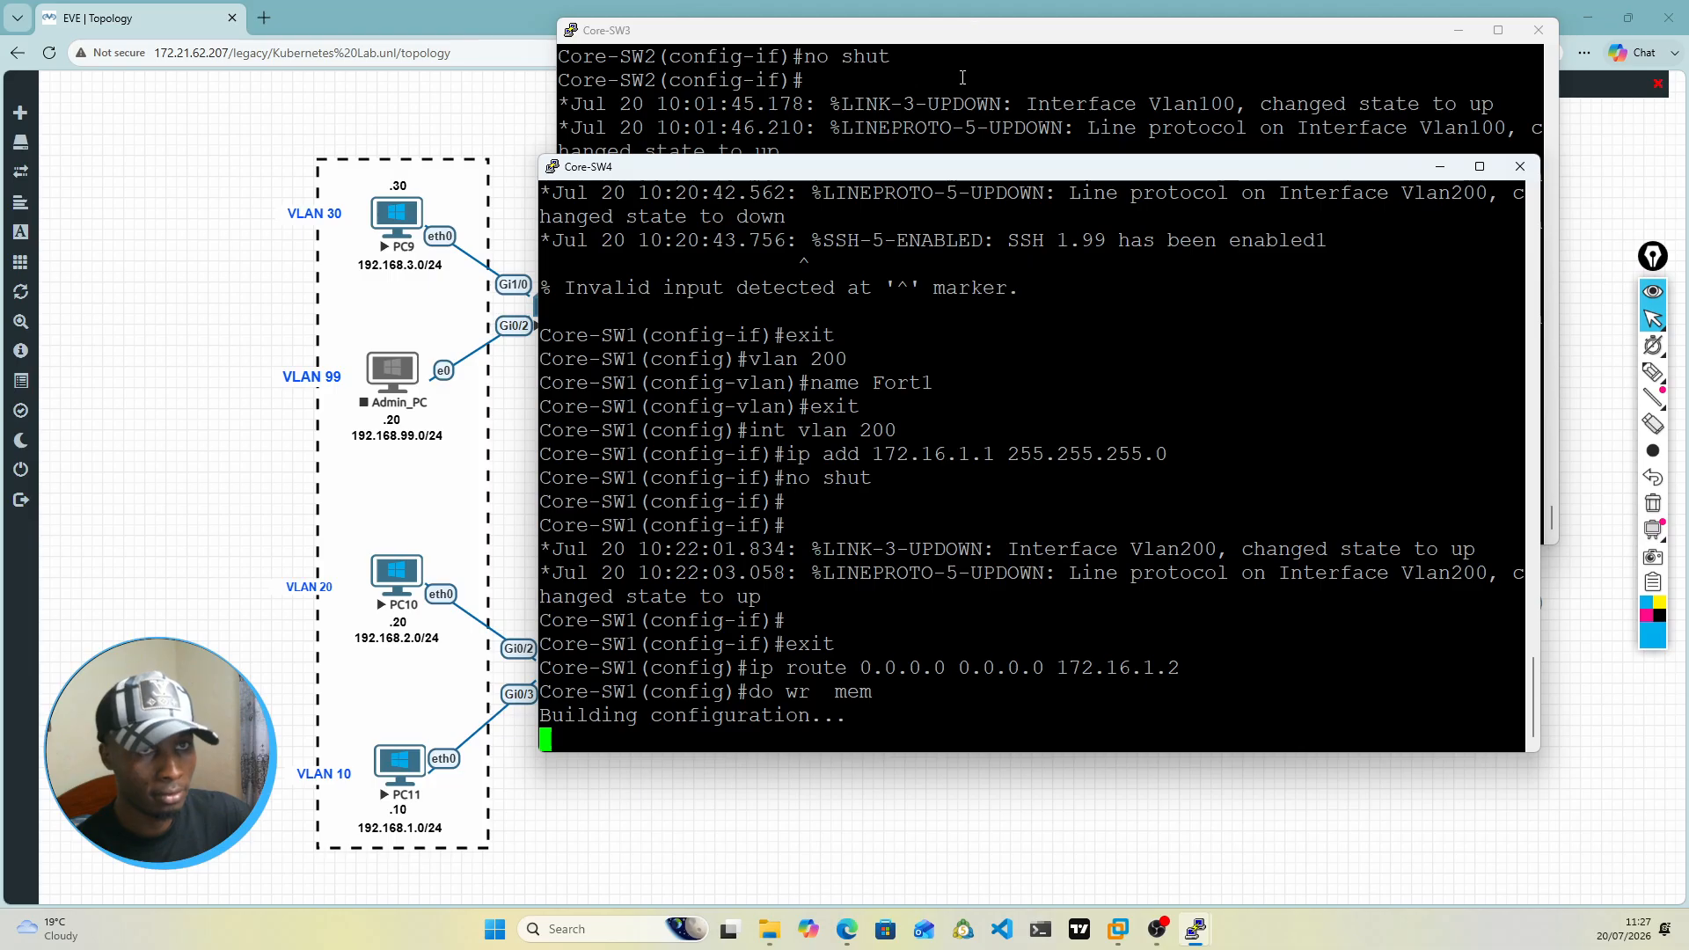
pyautogui.click(991, 36)
pyautogui.moveTo(988, 36); pyautogui.dragTo(972, 271)
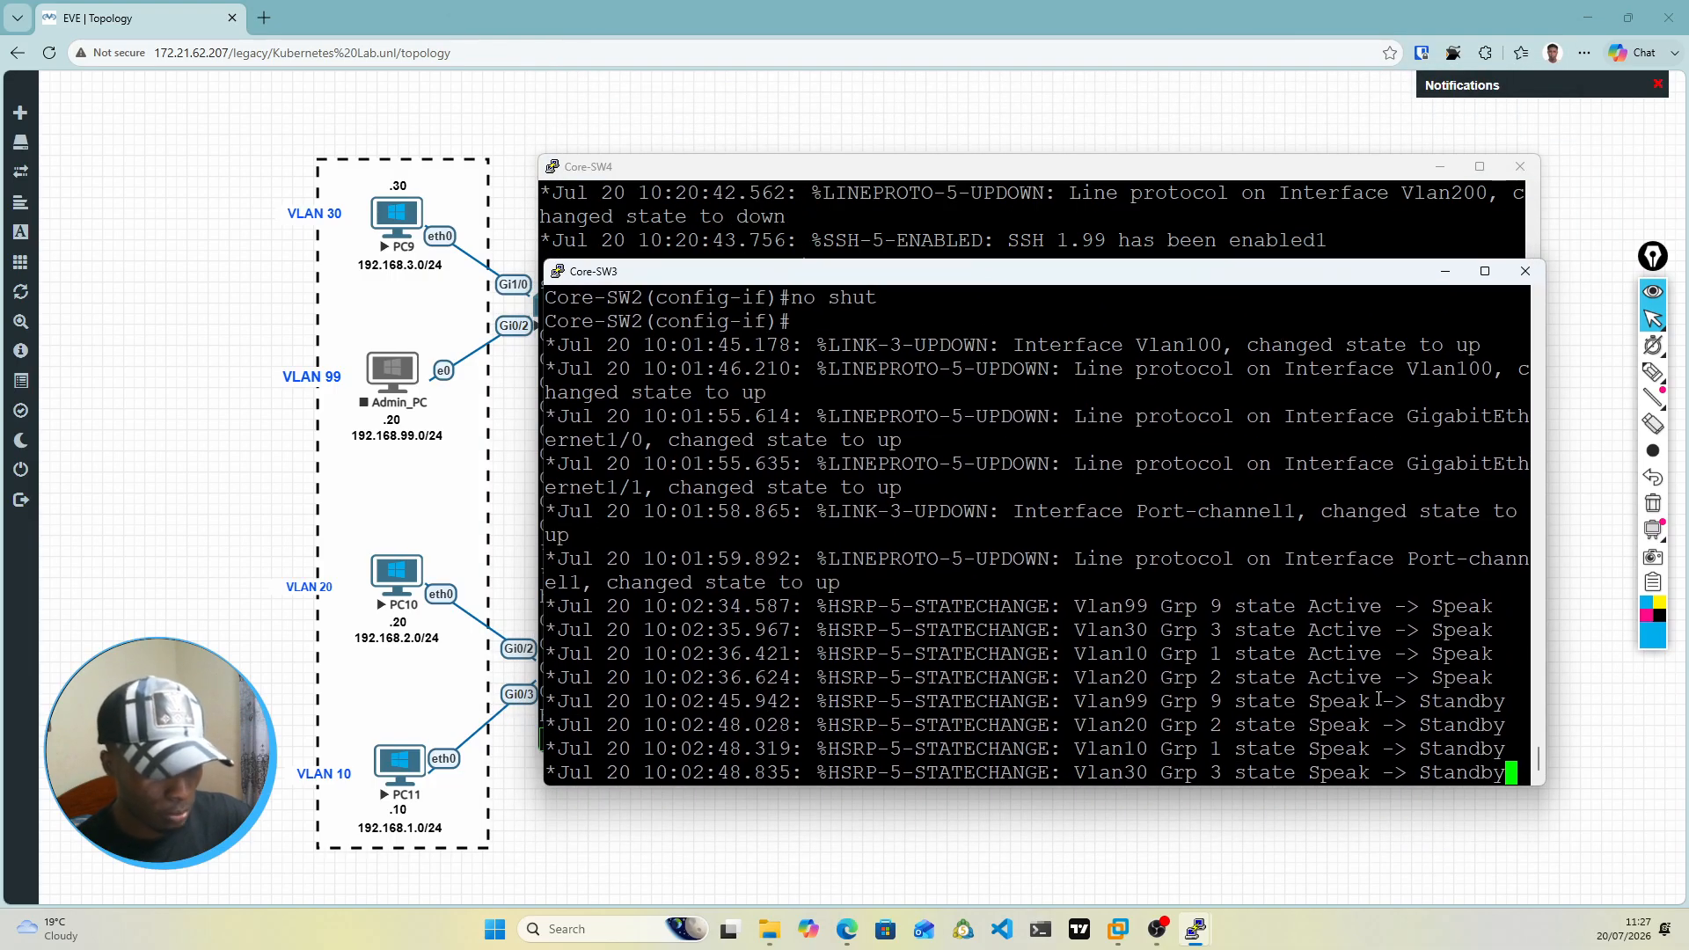
# Step: Leave interface configuration on Core-SW3 and add a default route, ip route 0.0.0.0 0.0.0.0, via 172.16.2.2
pyautogui.press('Return')
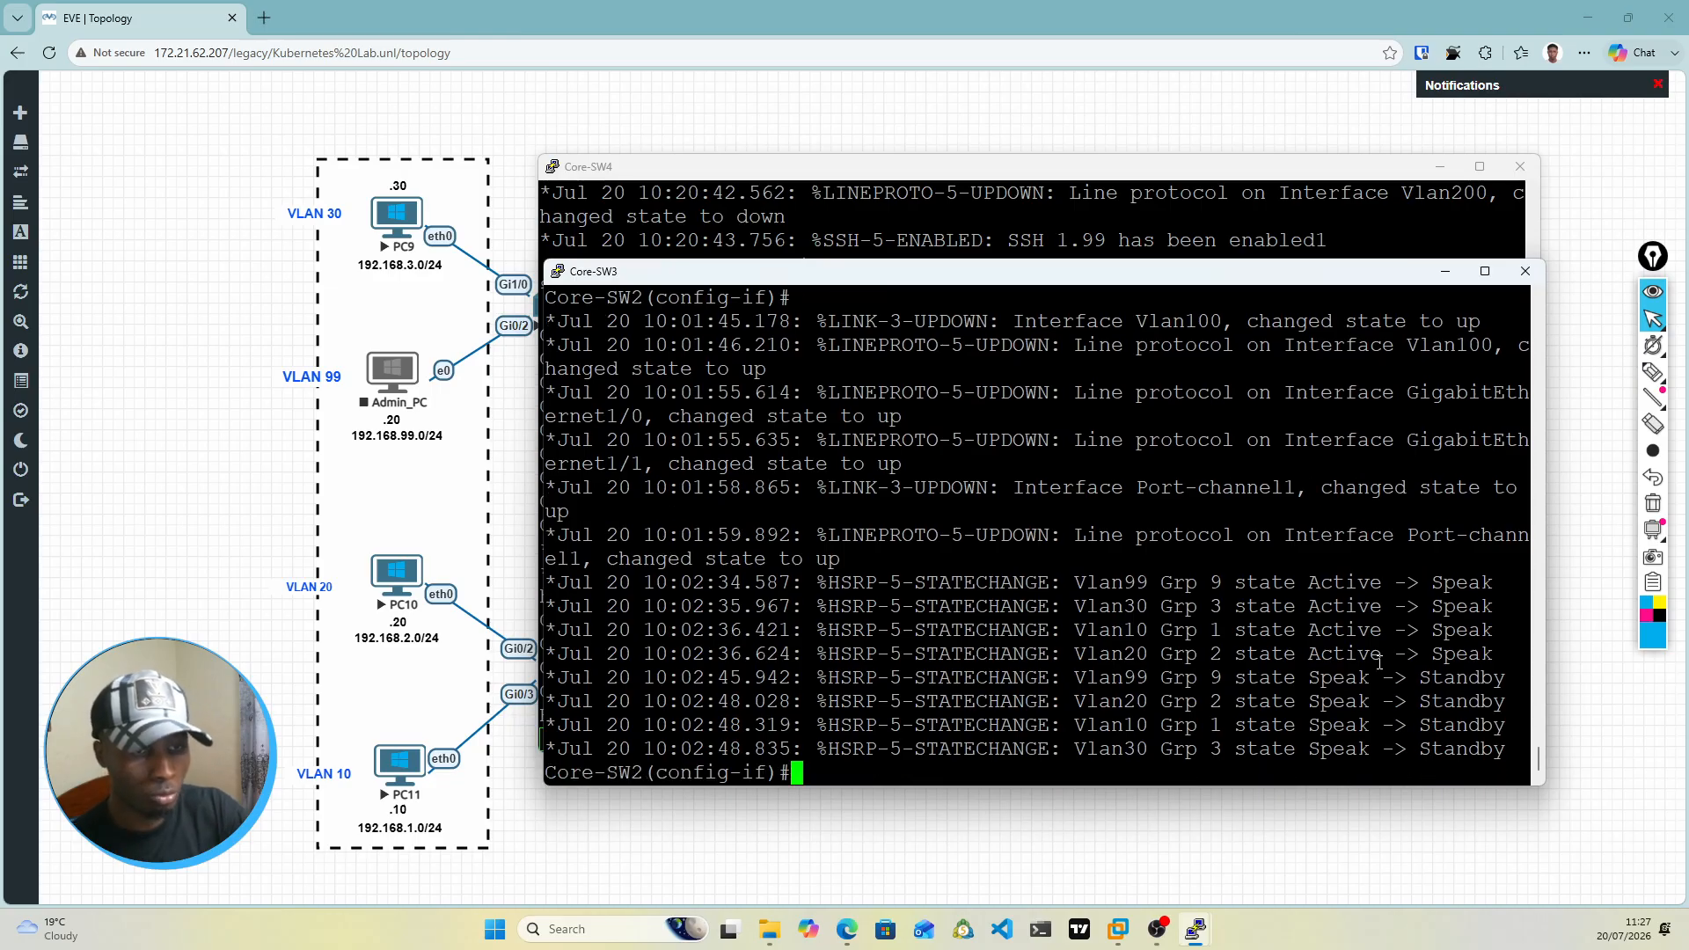
pyautogui.write('exit')
pyautogui.press('Return')
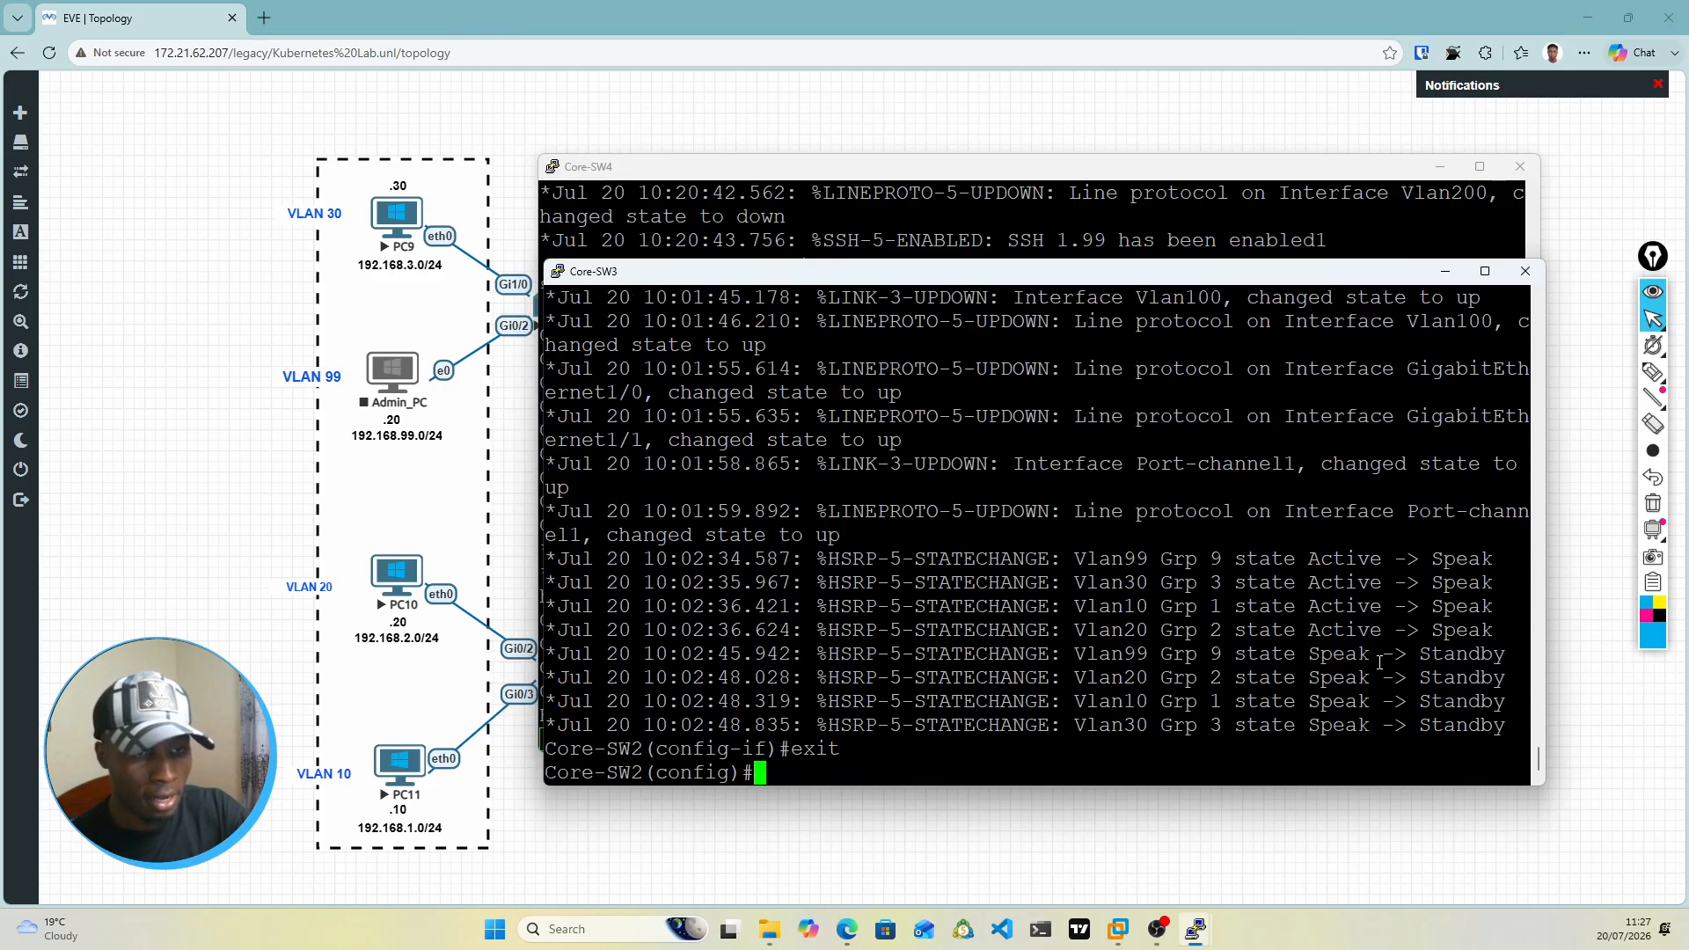
pyautogui.write('ip route ')
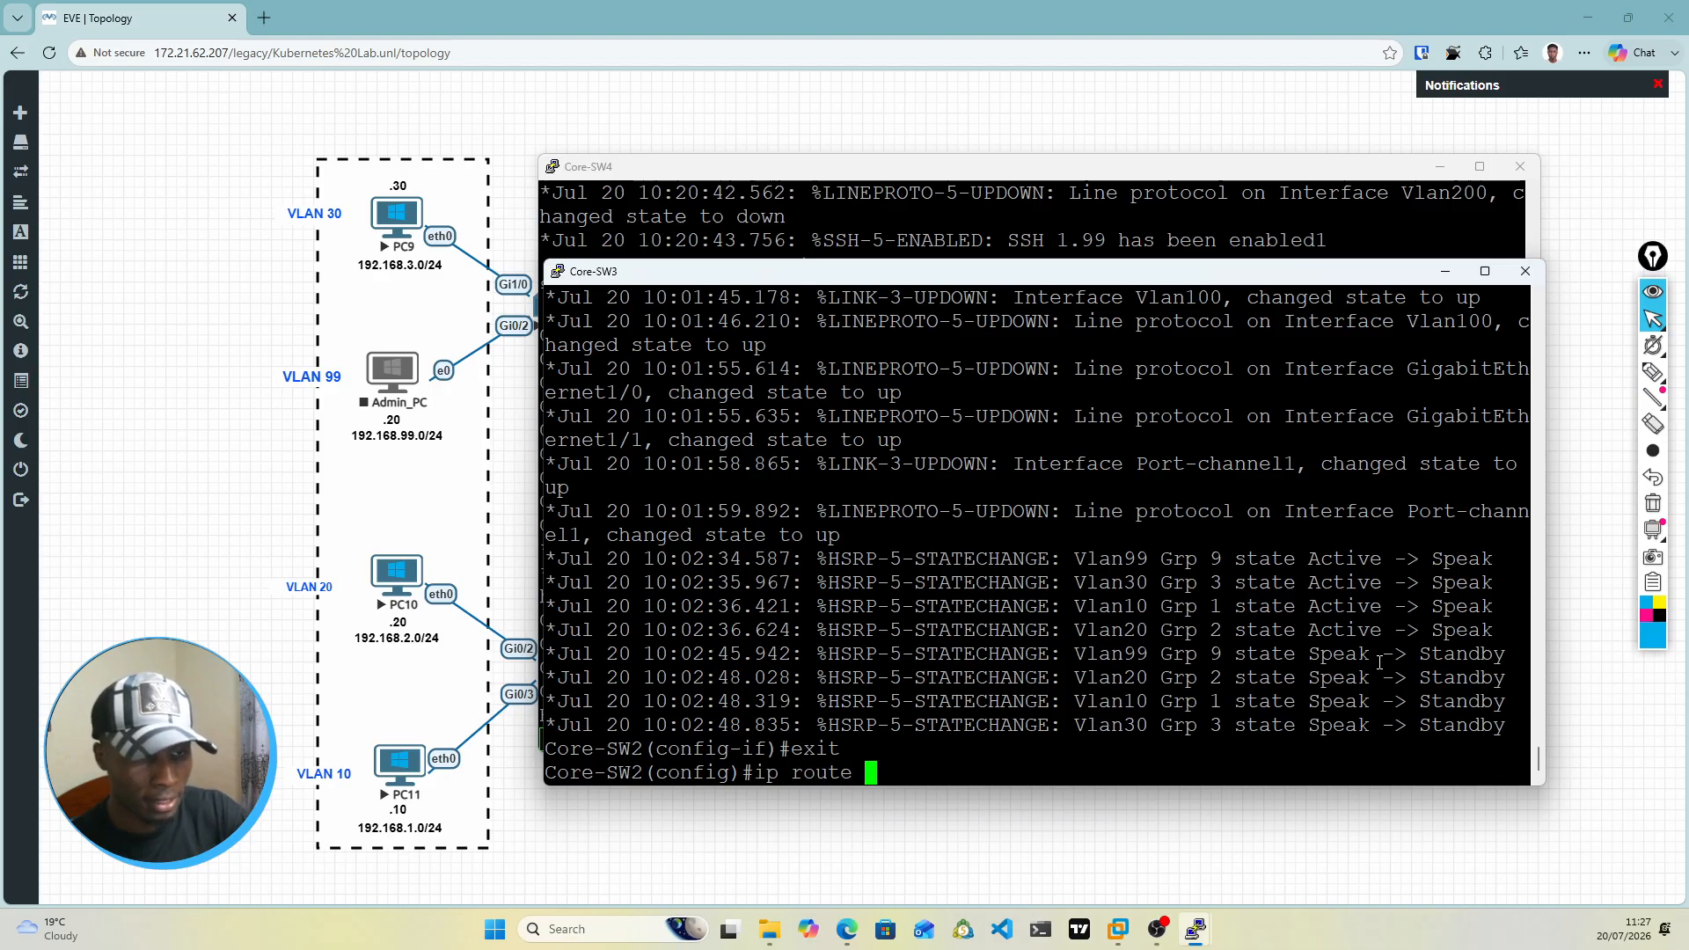
pyautogui.write('0.0.0.0')
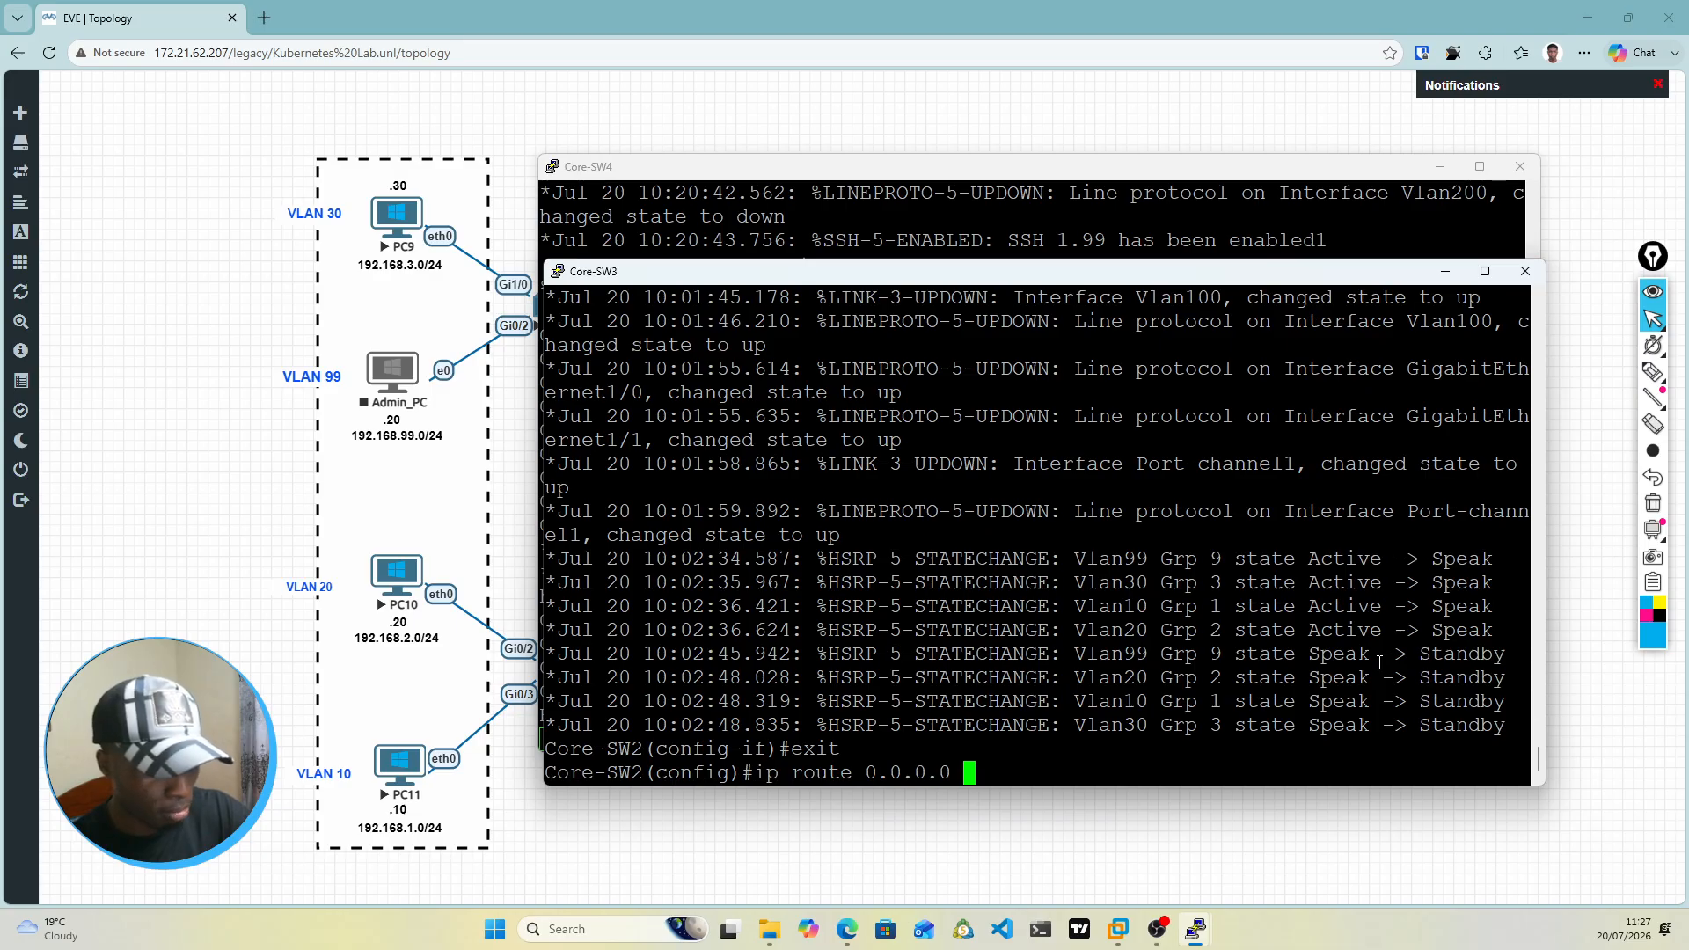
pyautogui.write(' 0.0.0.')
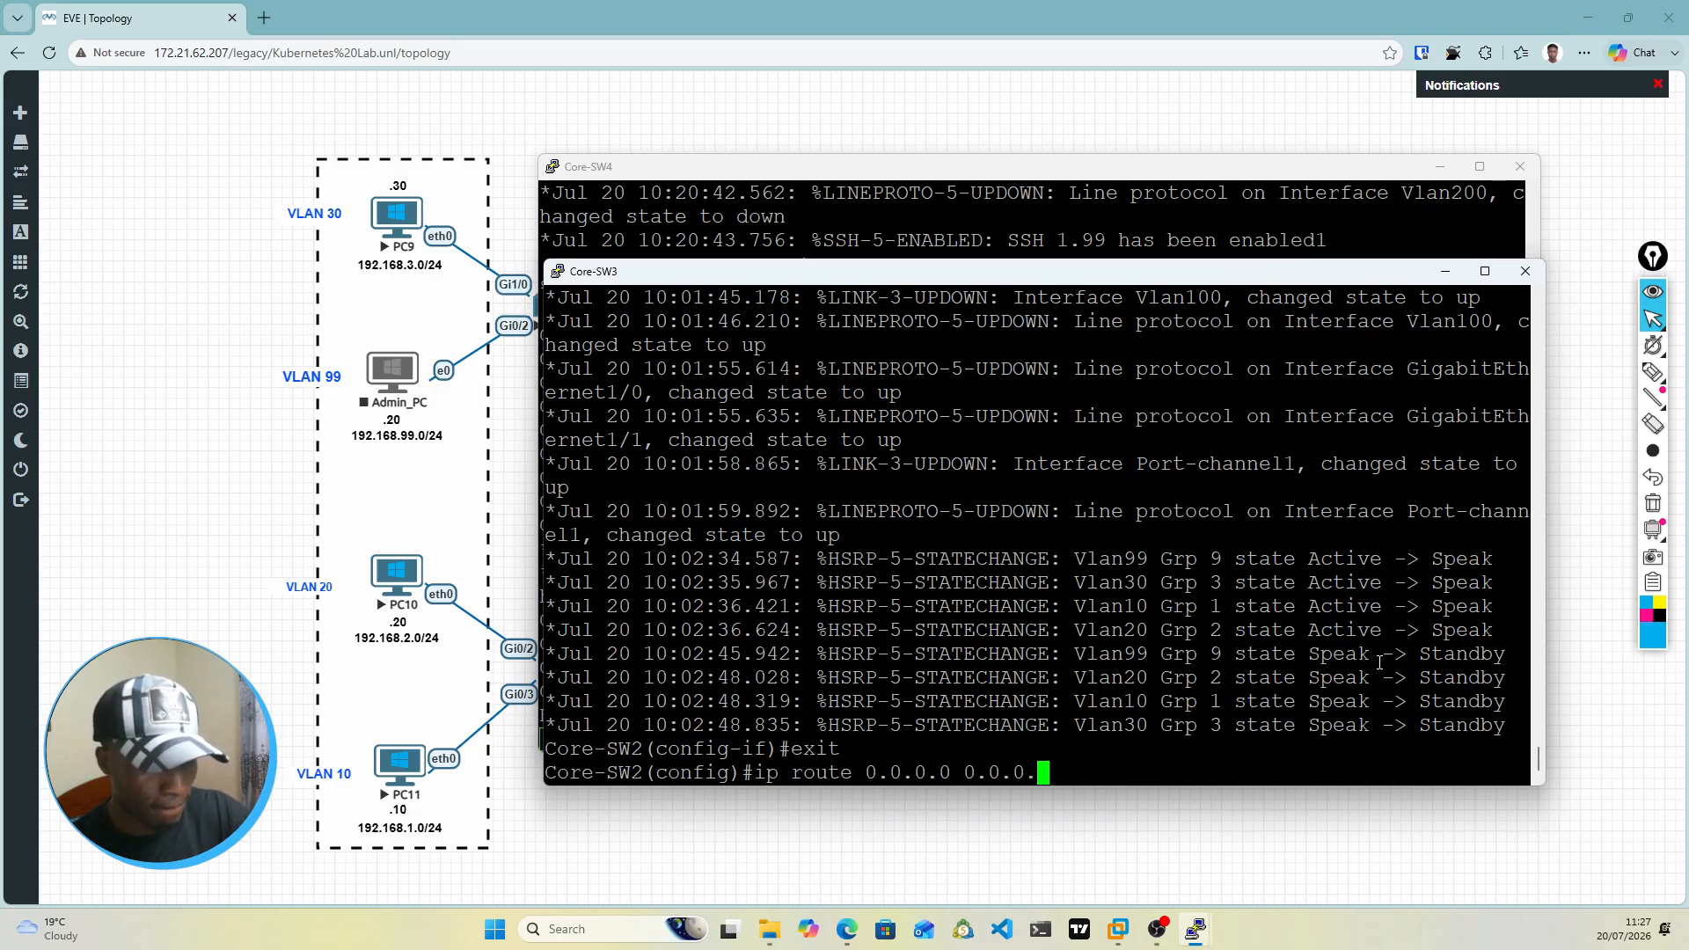
pyautogui.write('0 ')
pyautogui.write('17')
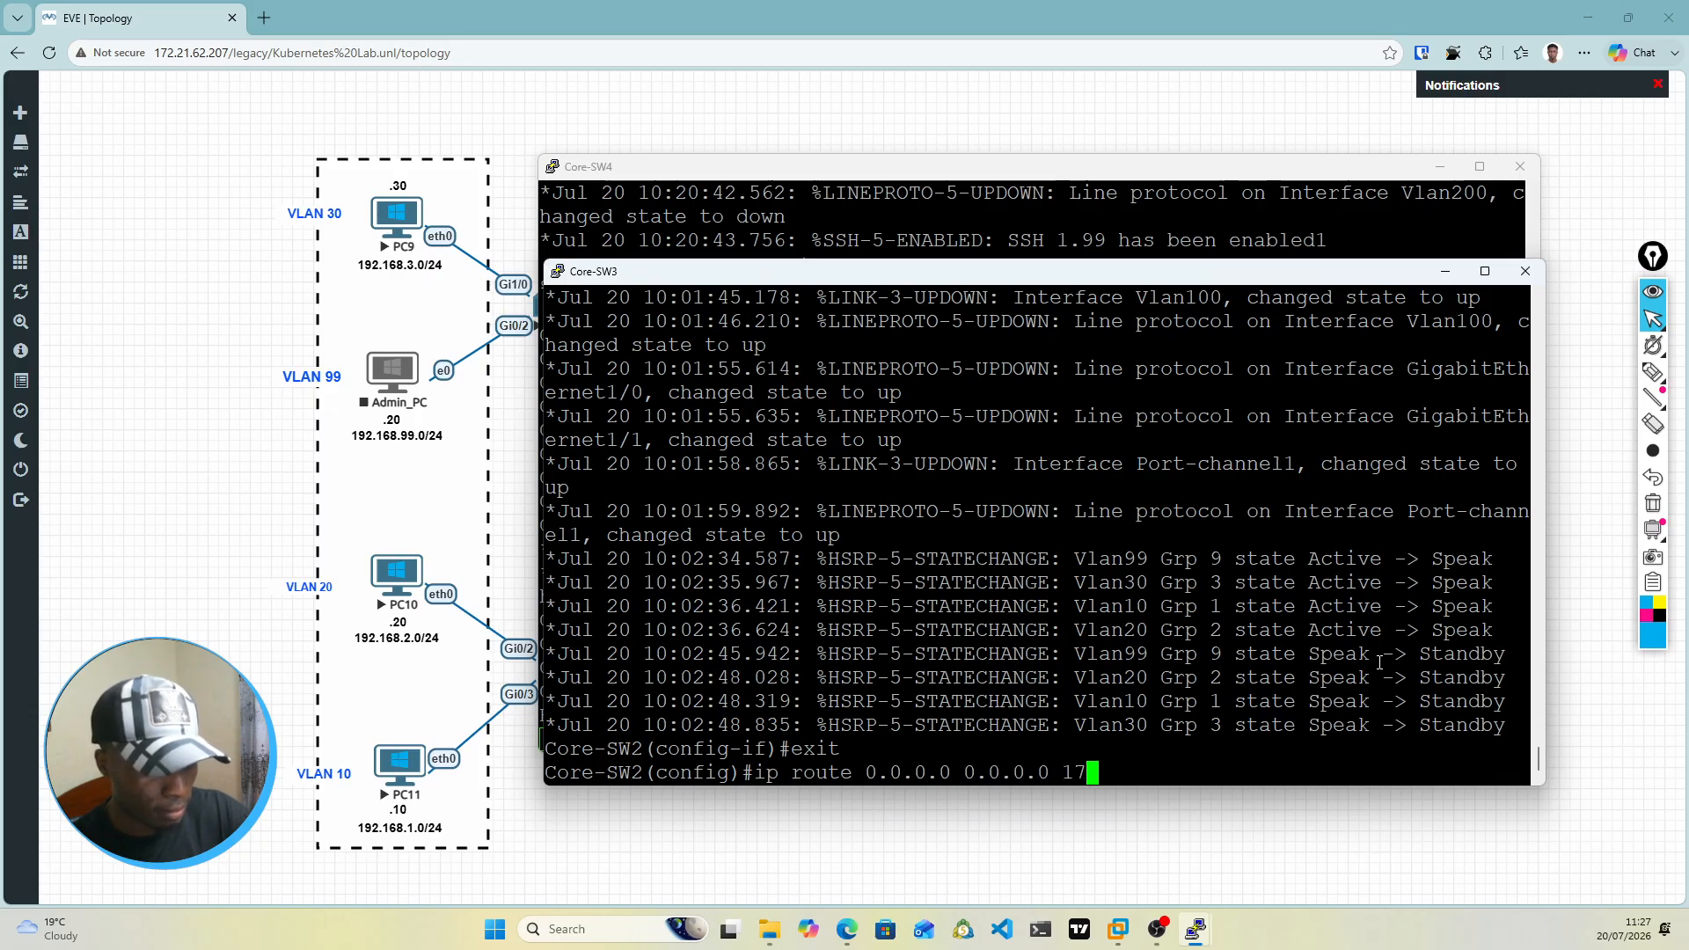
pyautogui.write('2.16.2.2')
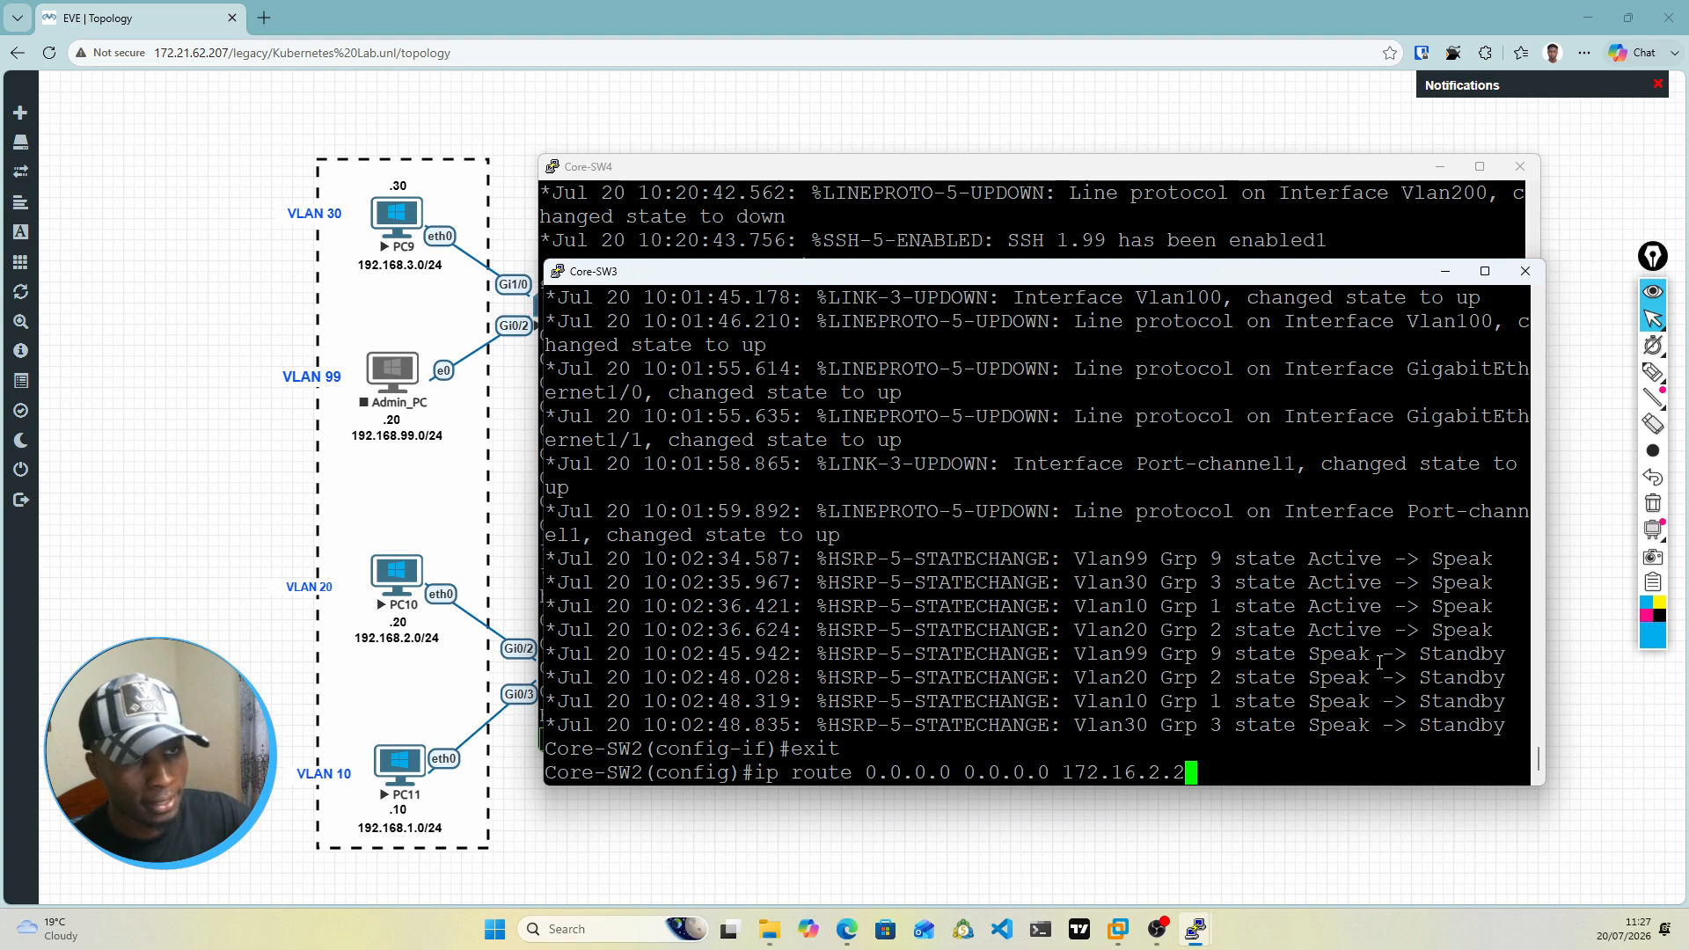
pyautogui.press('Return')
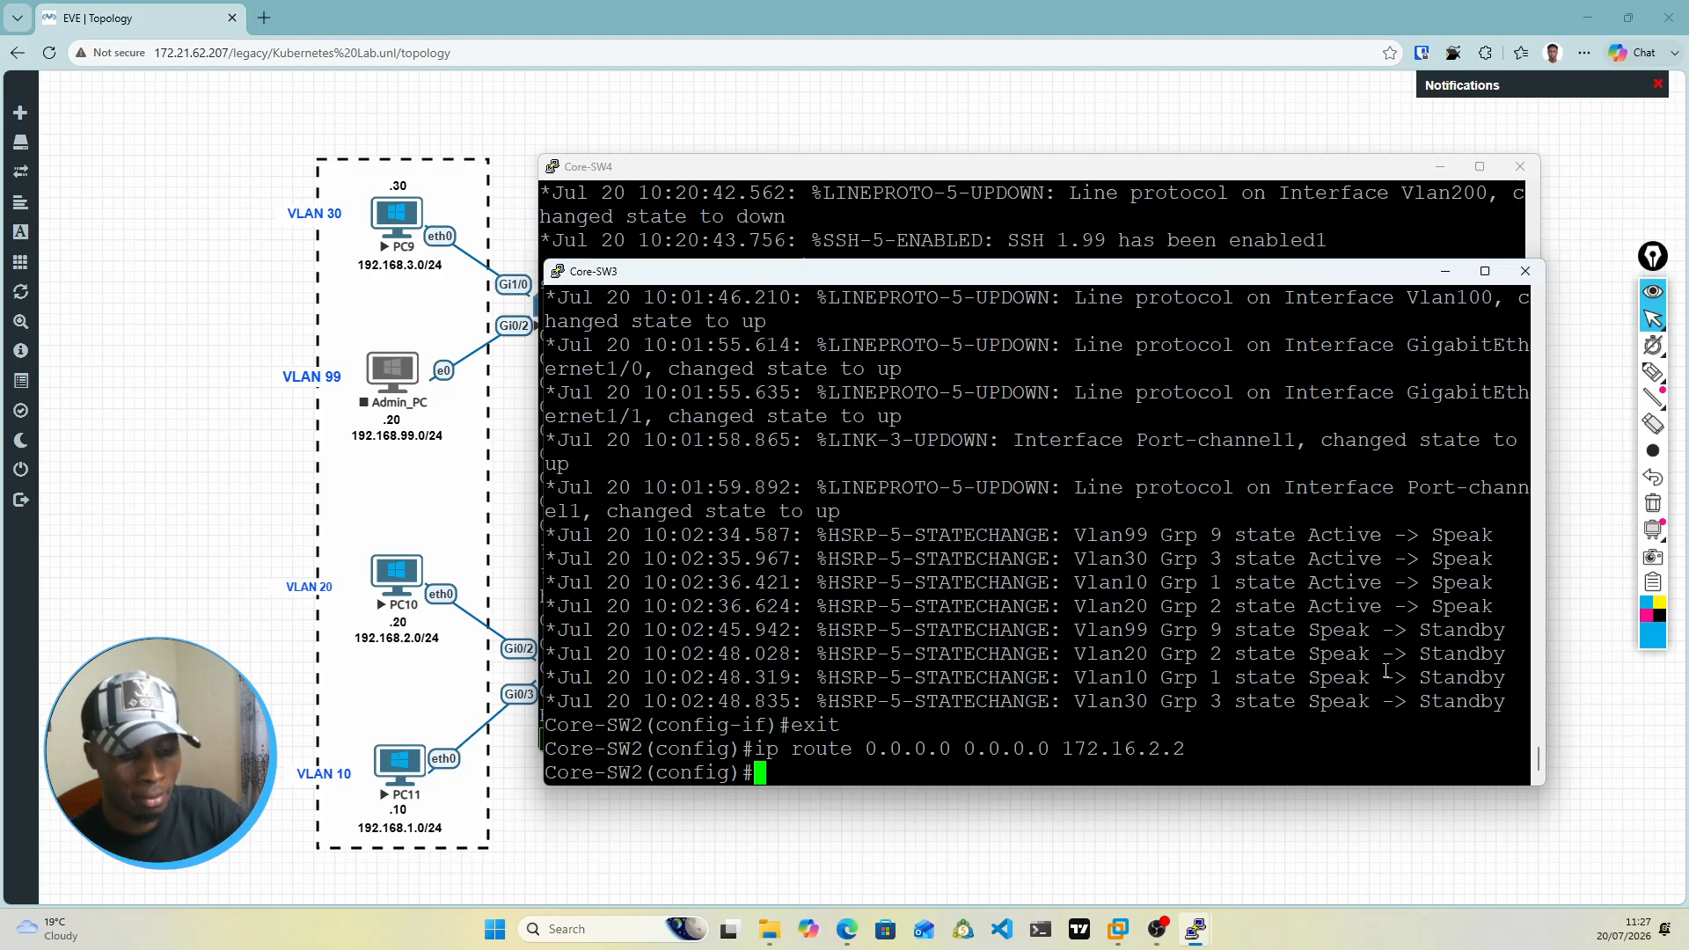
# Step: Save the running configuration on Core-SW3 with do wr mem
pyautogui.write('do wr ')
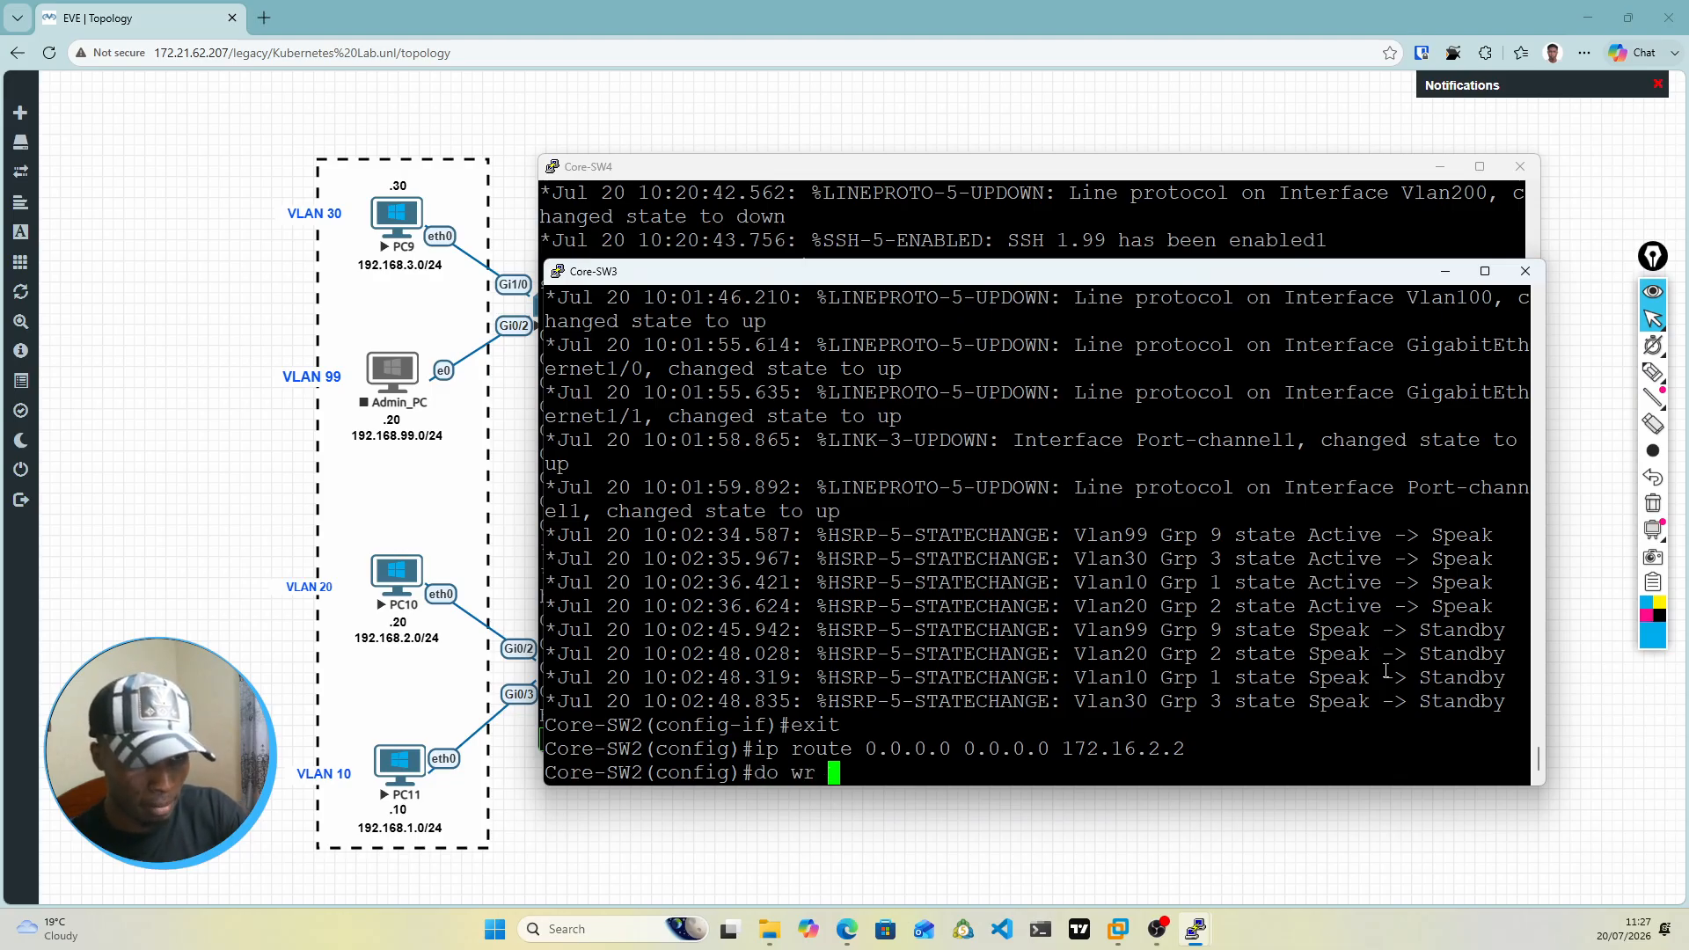
pyautogui.write('mme')
pyautogui.press('Return')
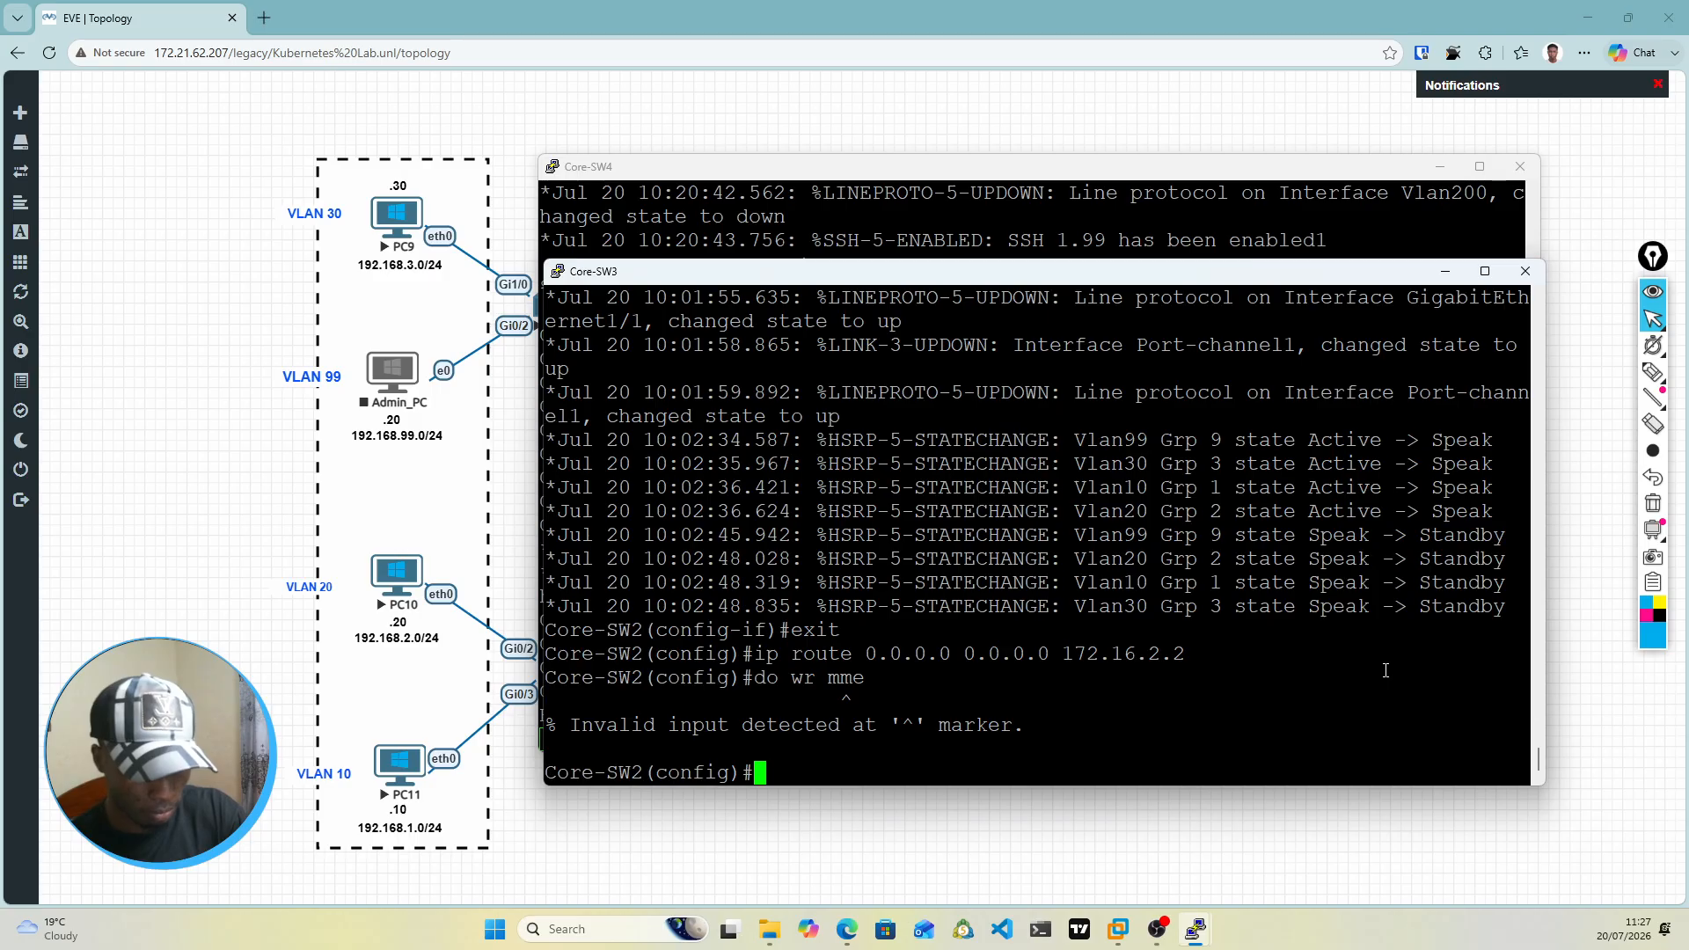
pyautogui.write('do wr mem')
pyautogui.press('Return')
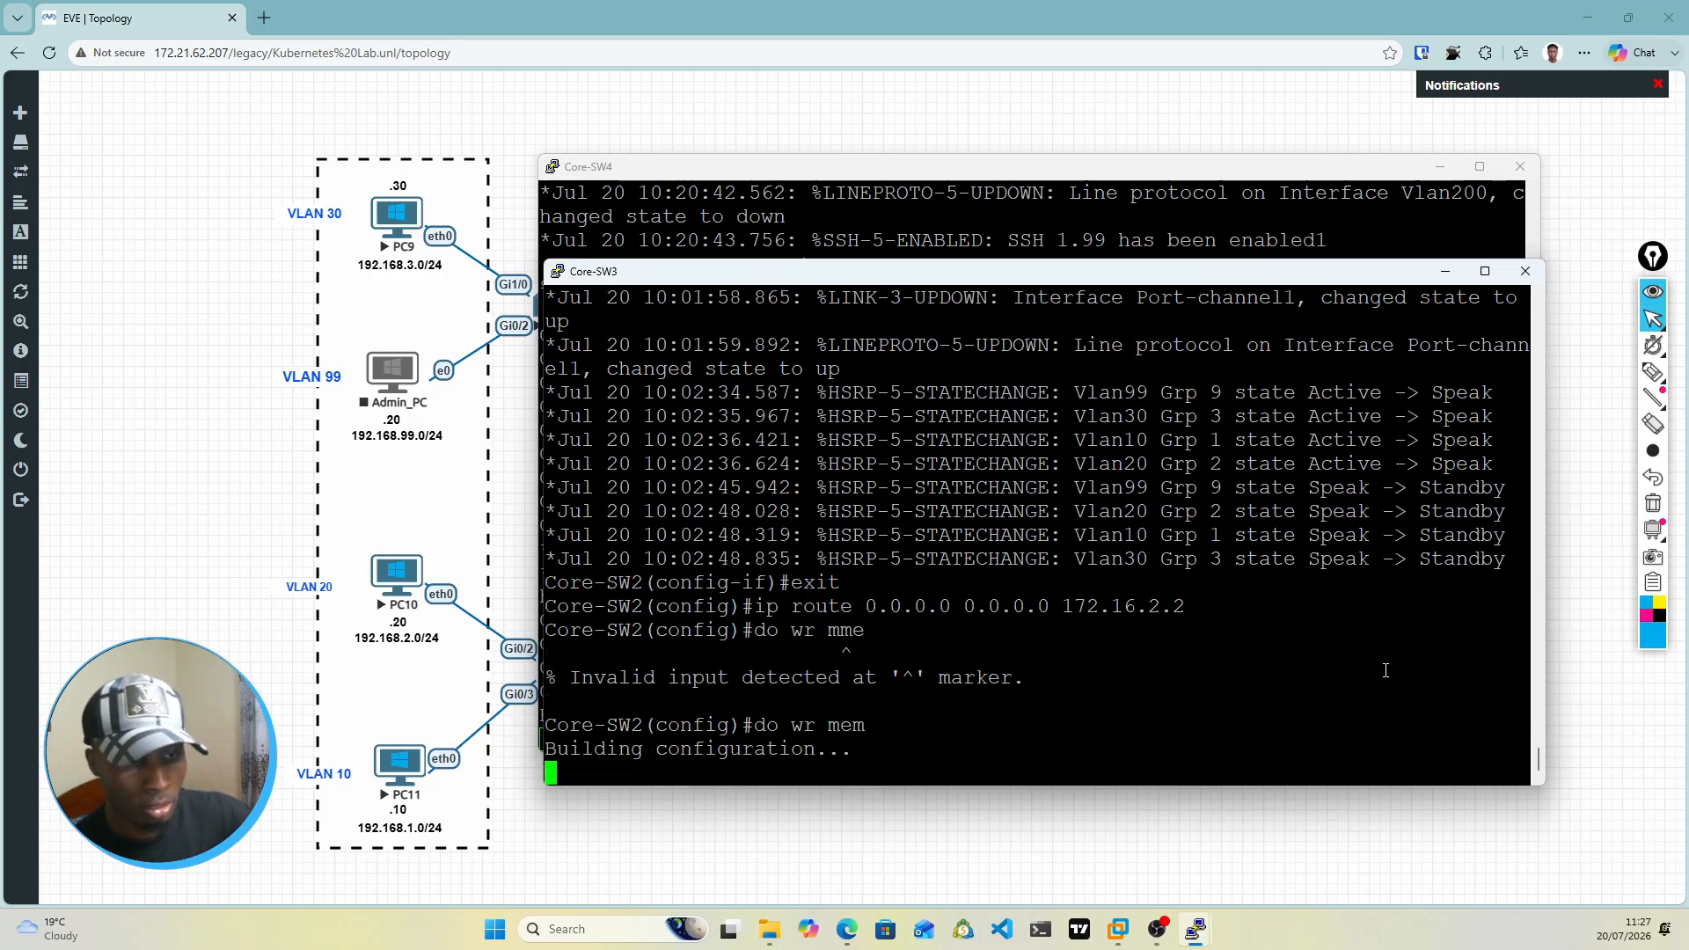
# Step: Minimize both core switch consoles to uncover the topology and start the Fortinet1 firewall node
pyautogui.click(1447, 276)
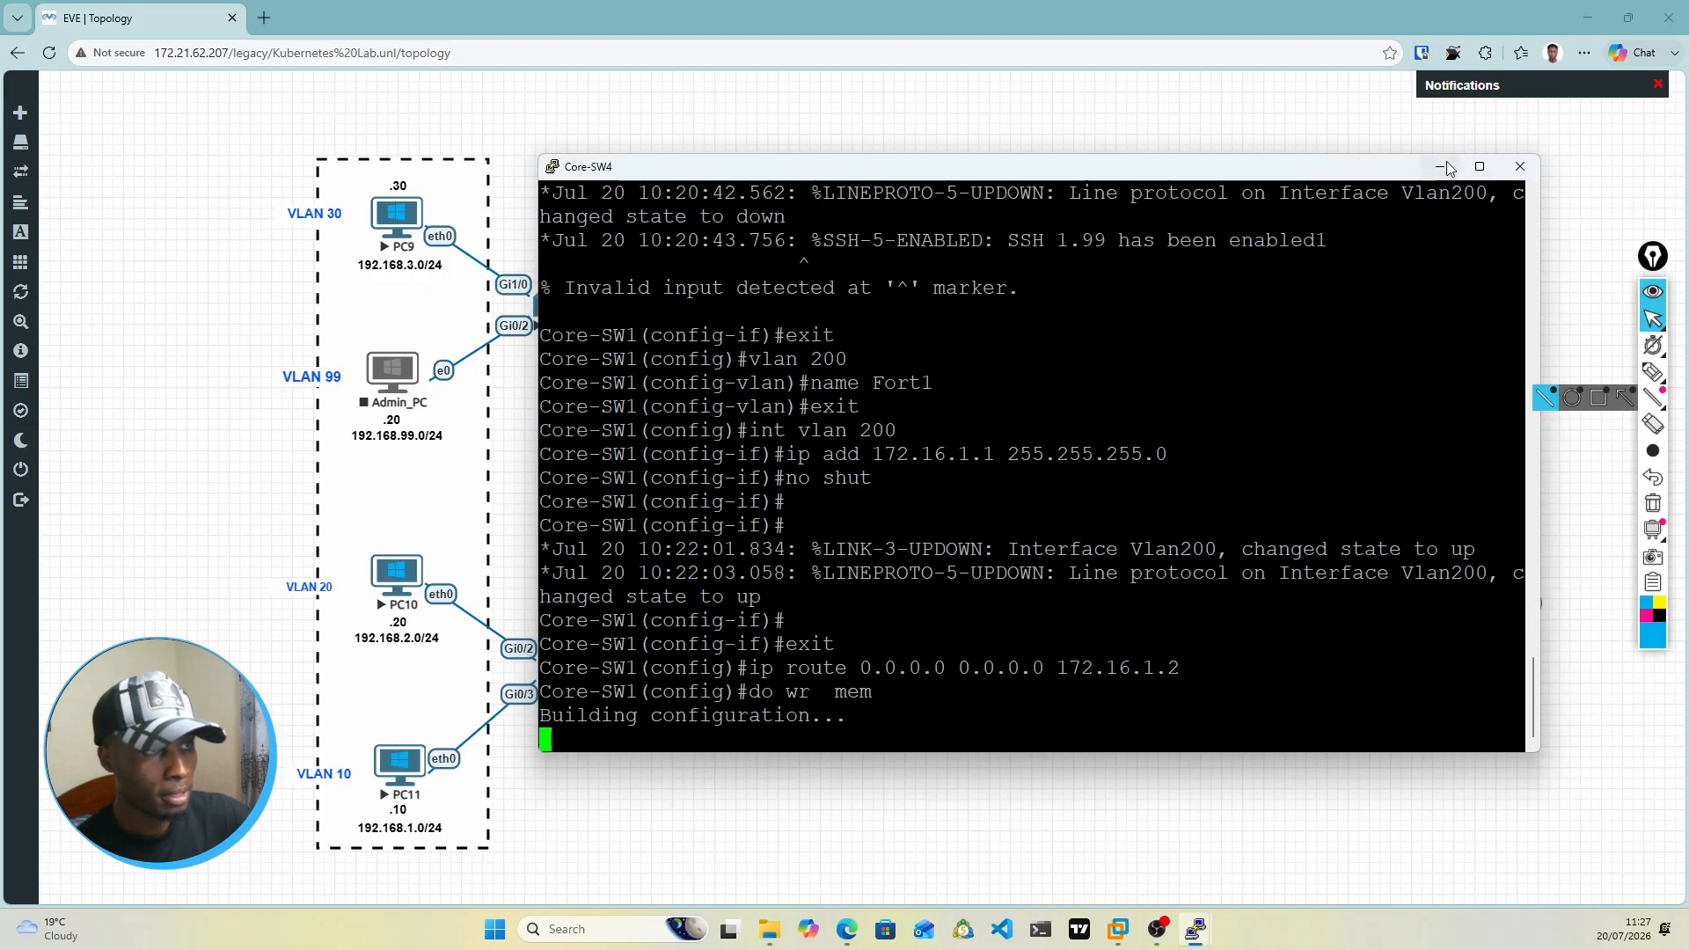
pyautogui.click(1446, 167)
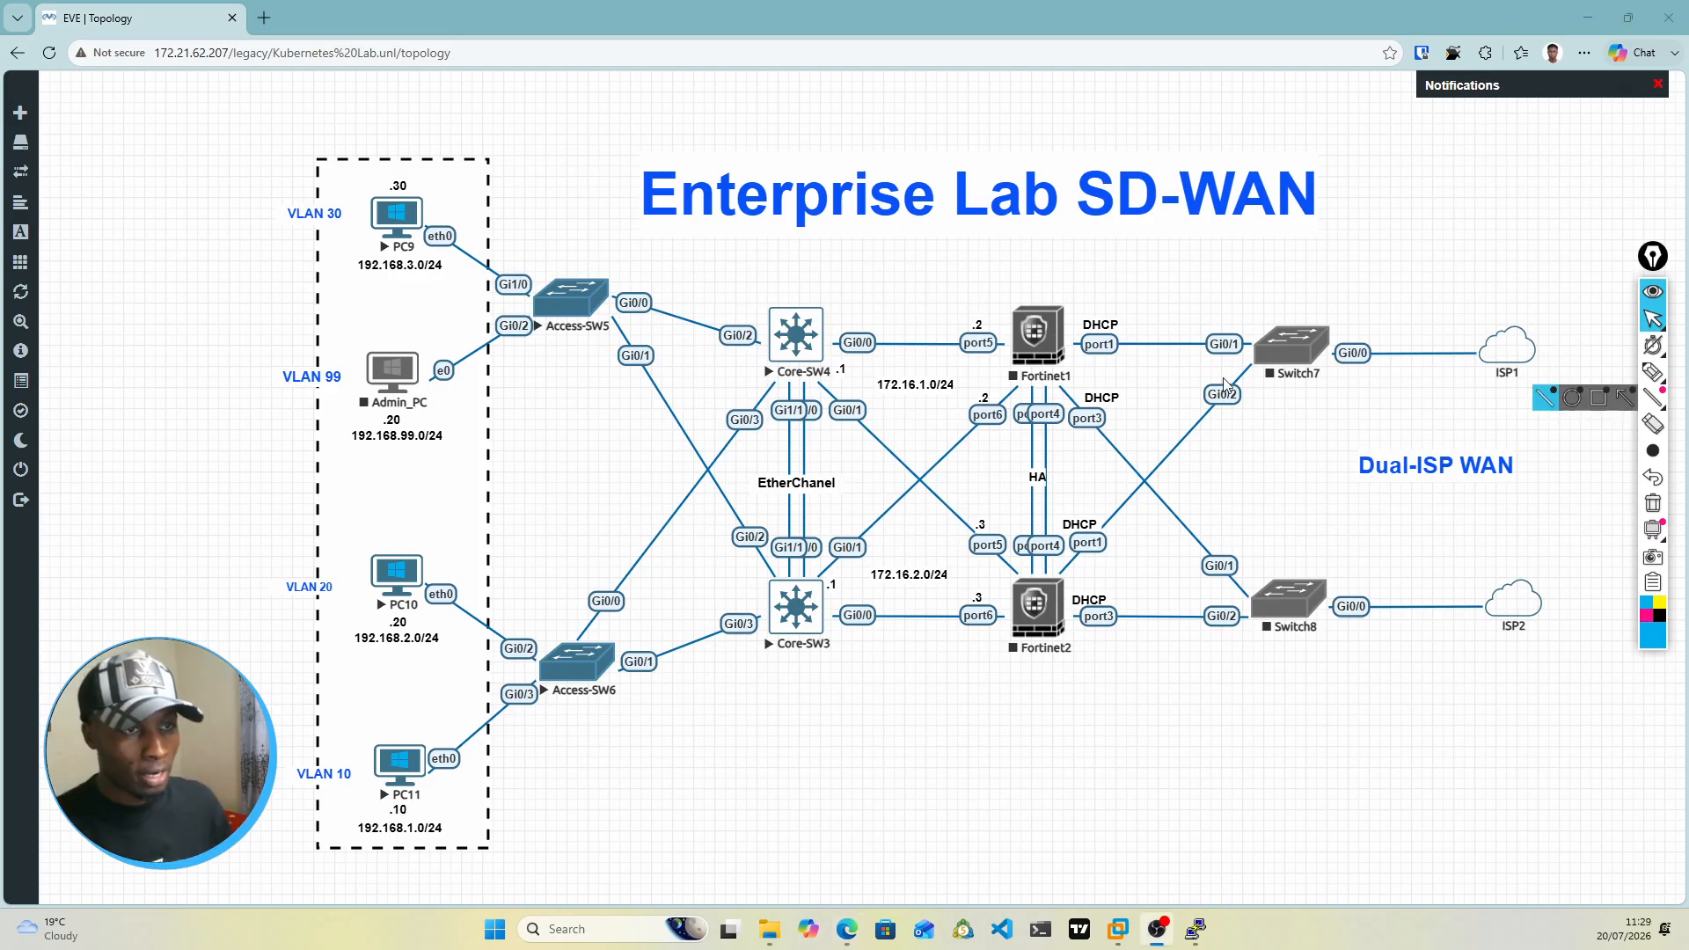
pyautogui.rightClick(1032, 359)
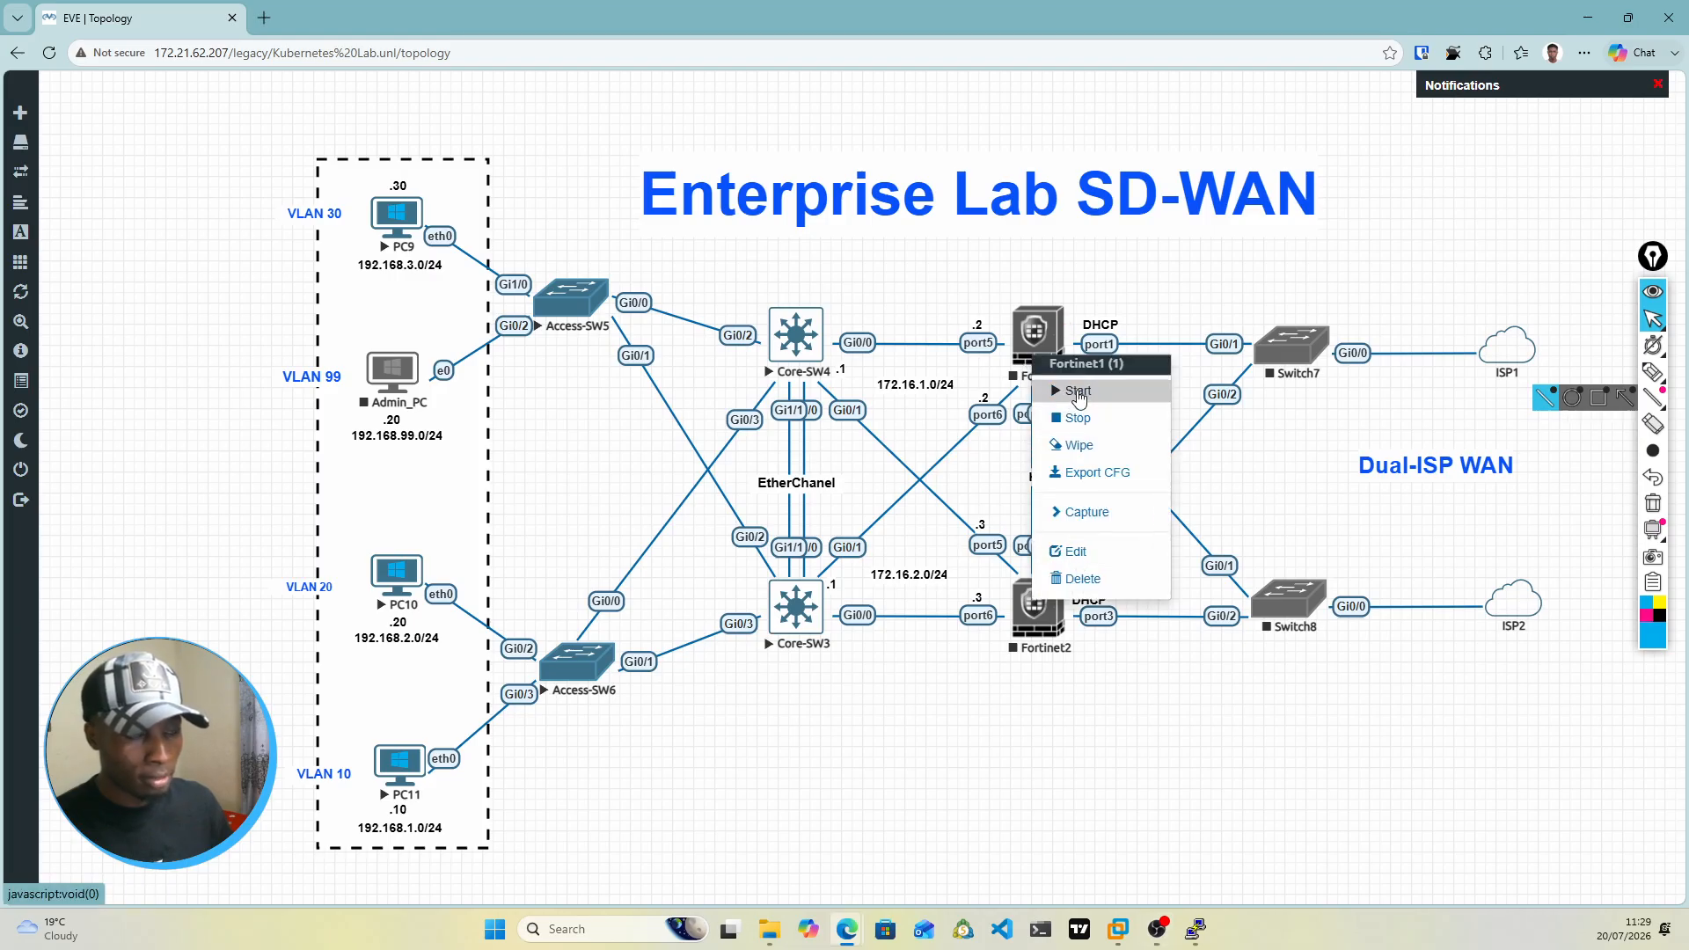
pyautogui.click(1079, 392)
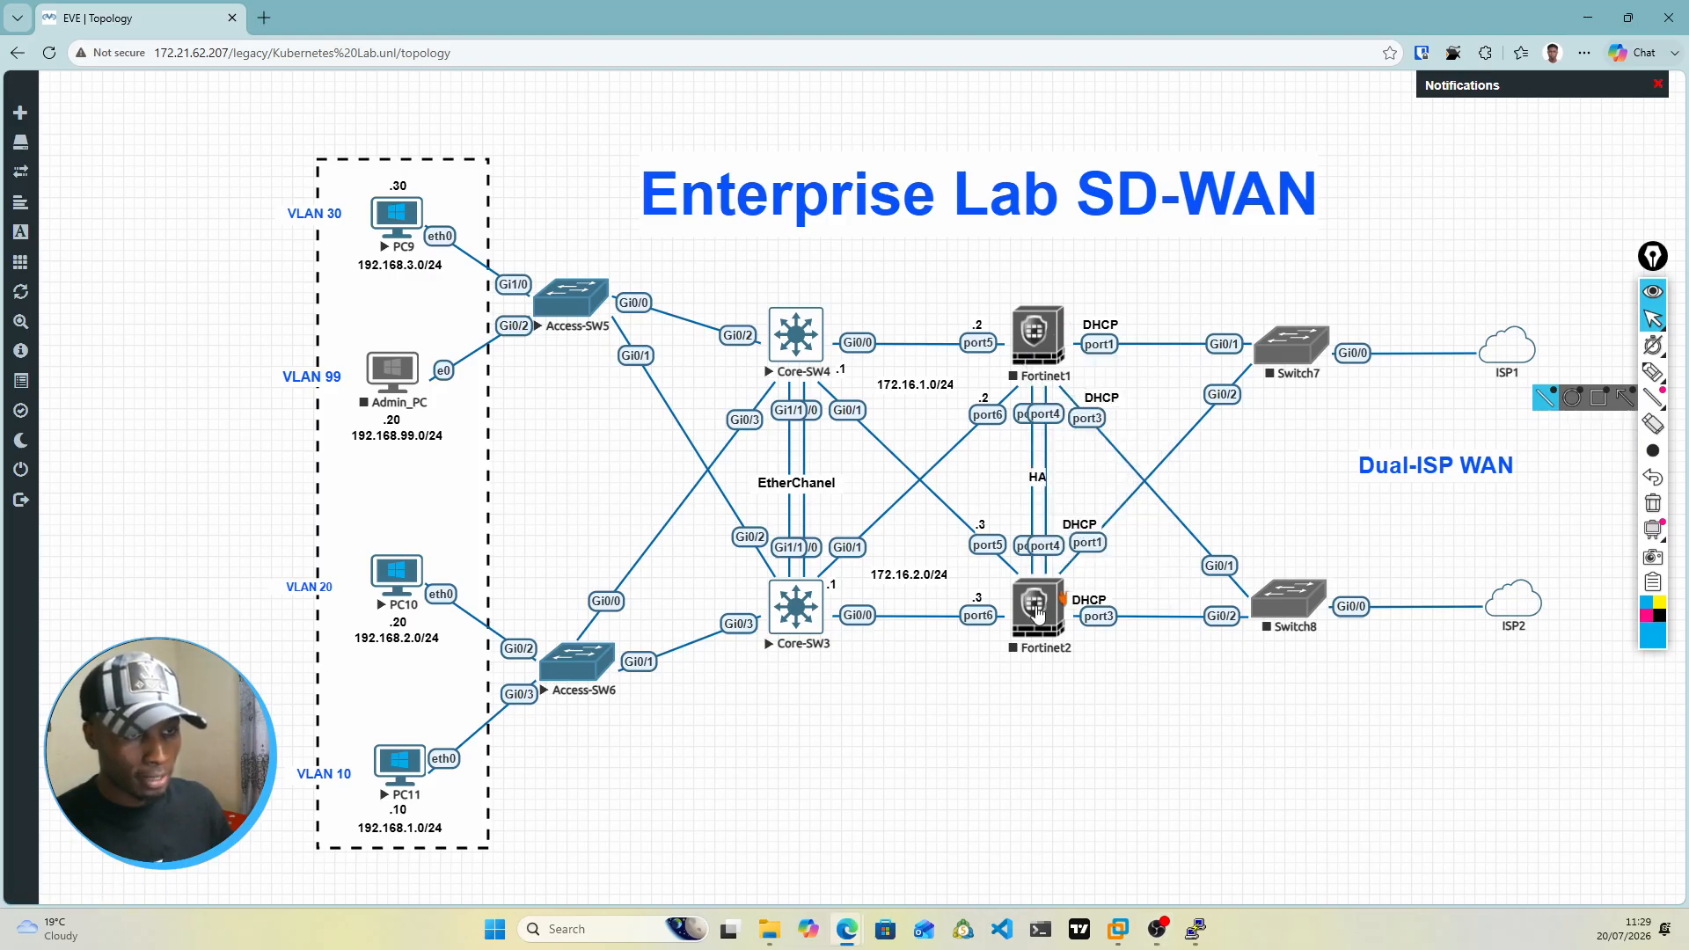
pyautogui.rightClick(1035, 608)
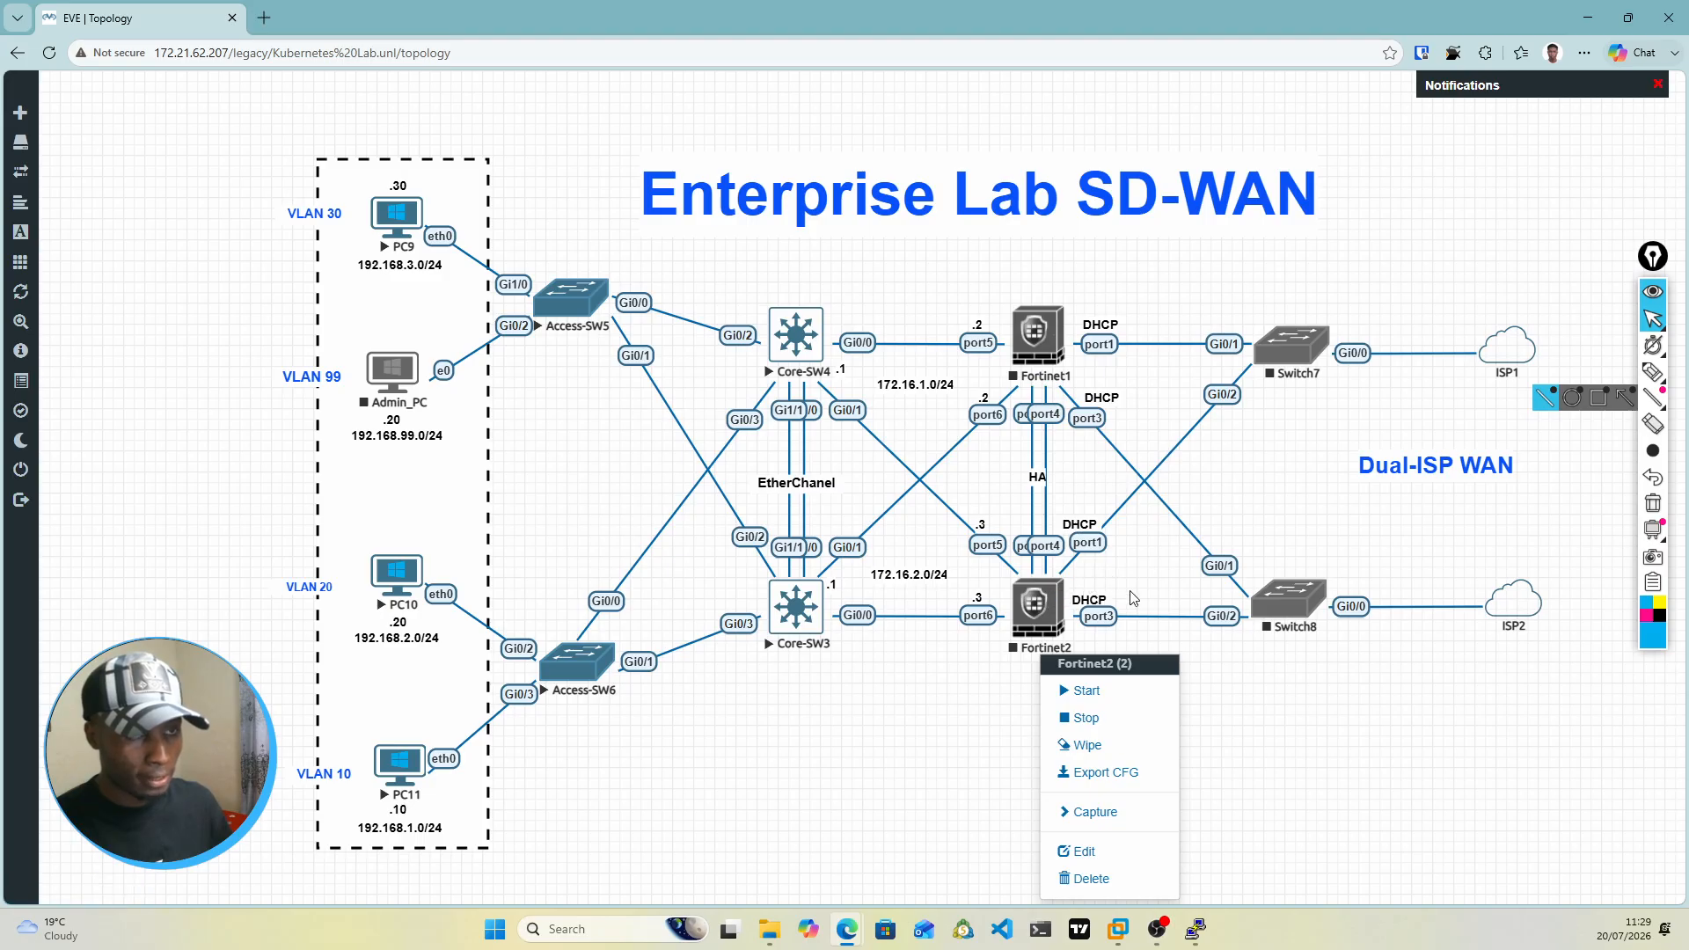
pyautogui.click(1251, 535)
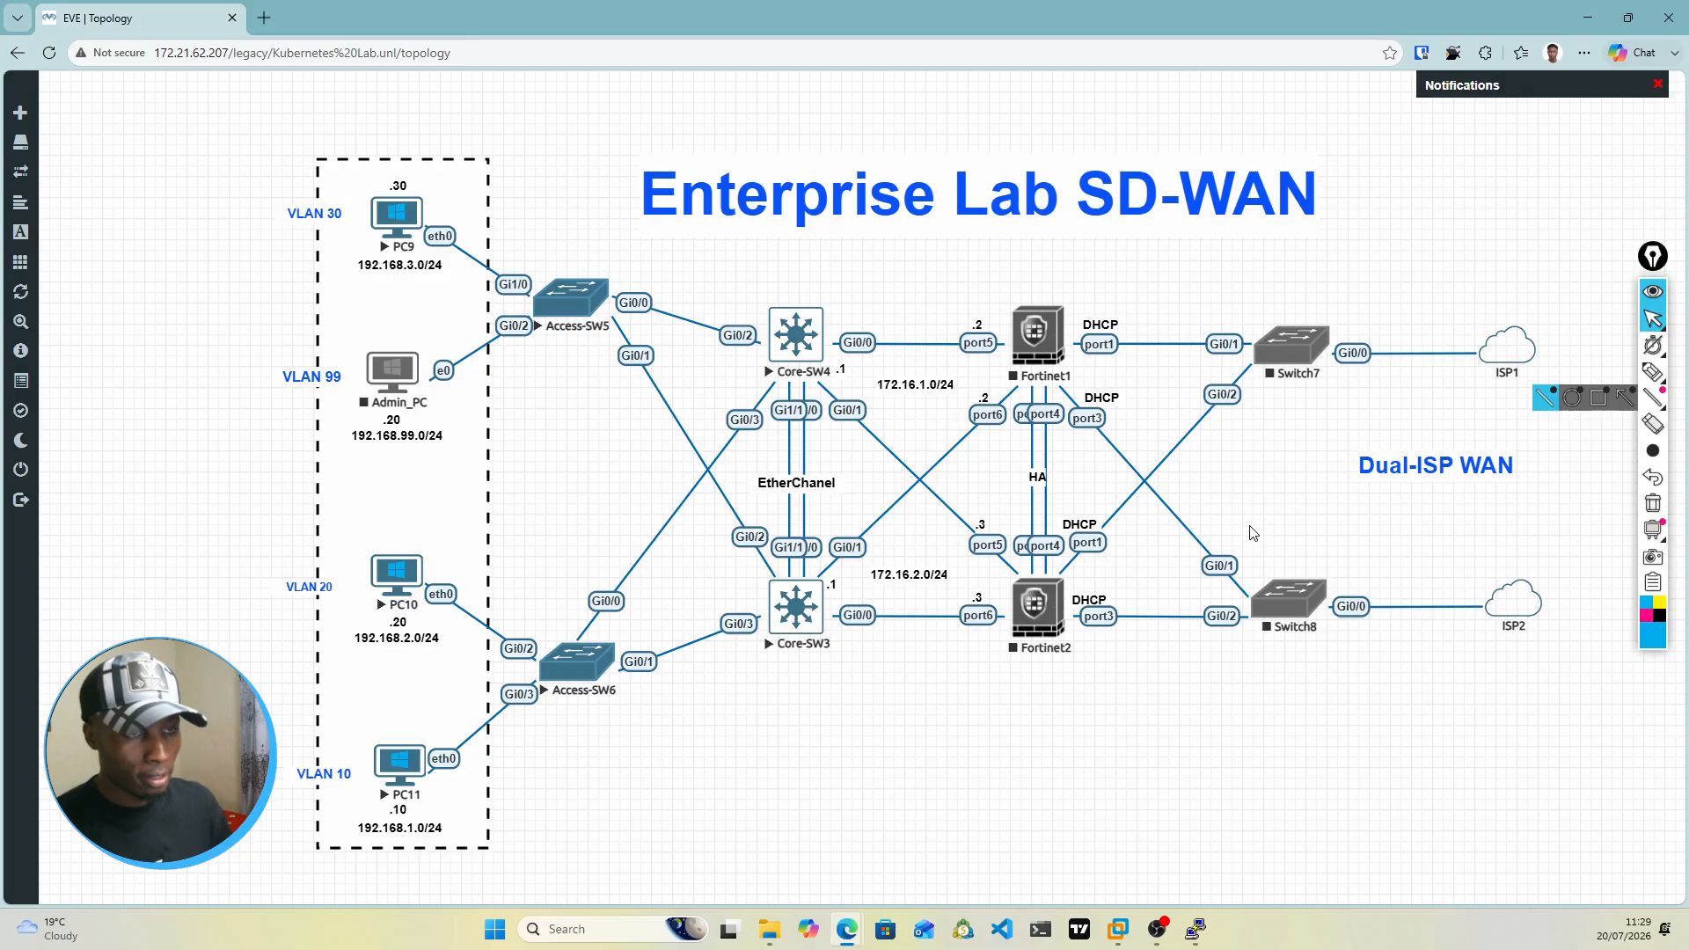
pyautogui.rightClick(1034, 341)
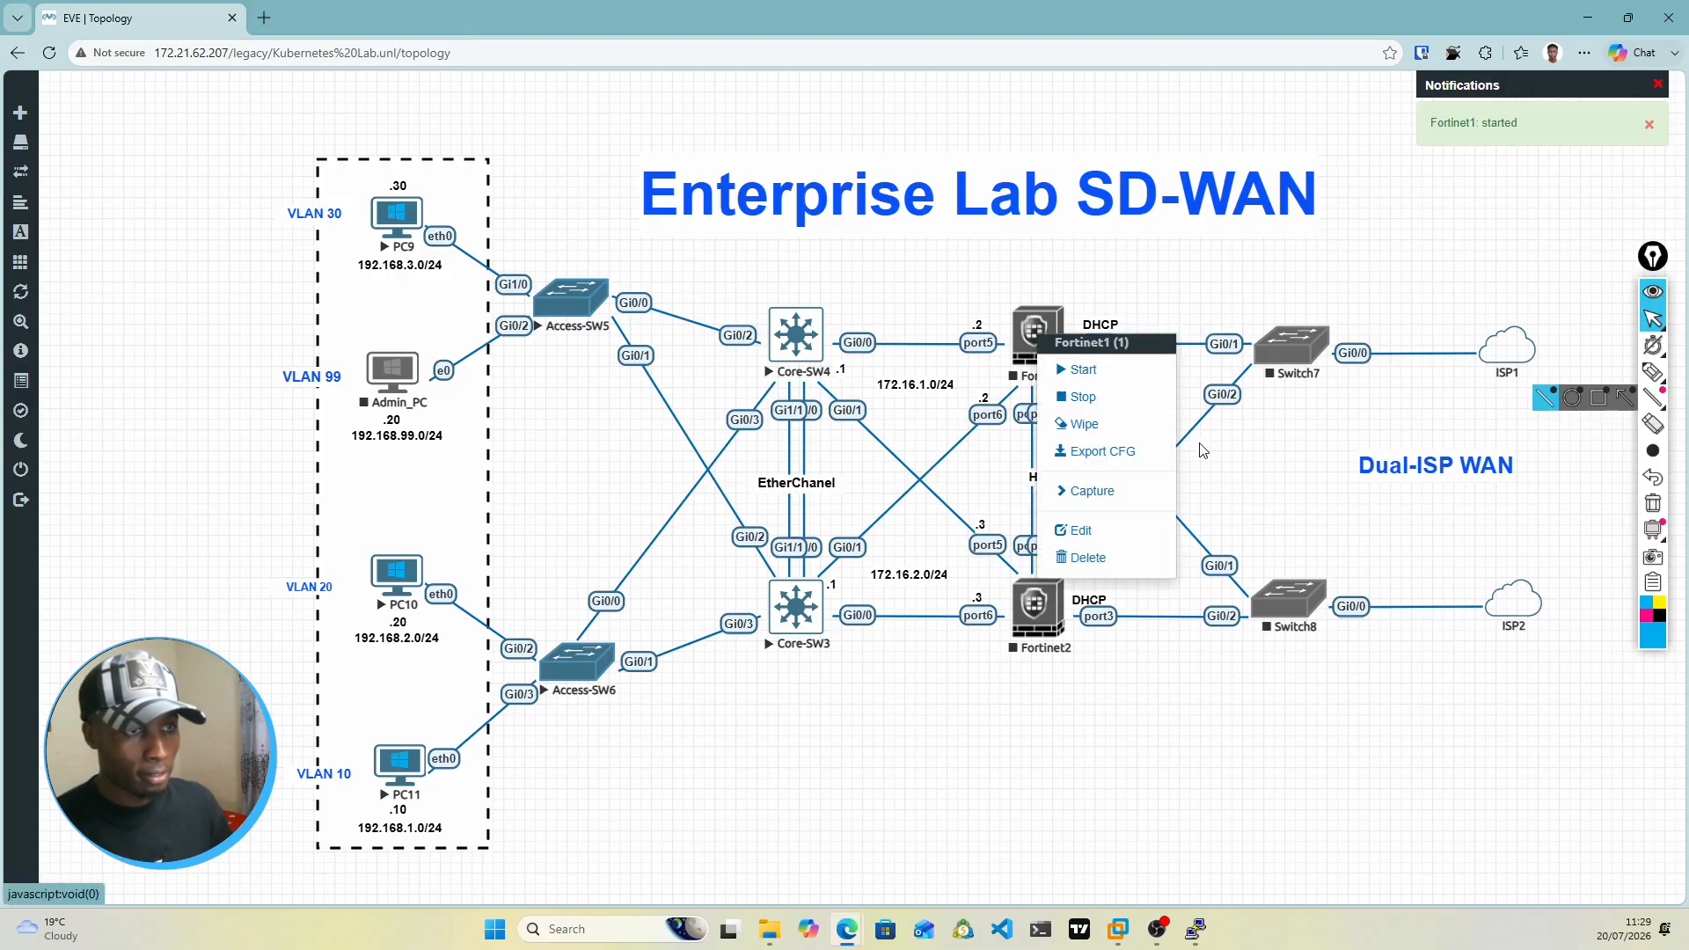
pyautogui.click(1278, 473)
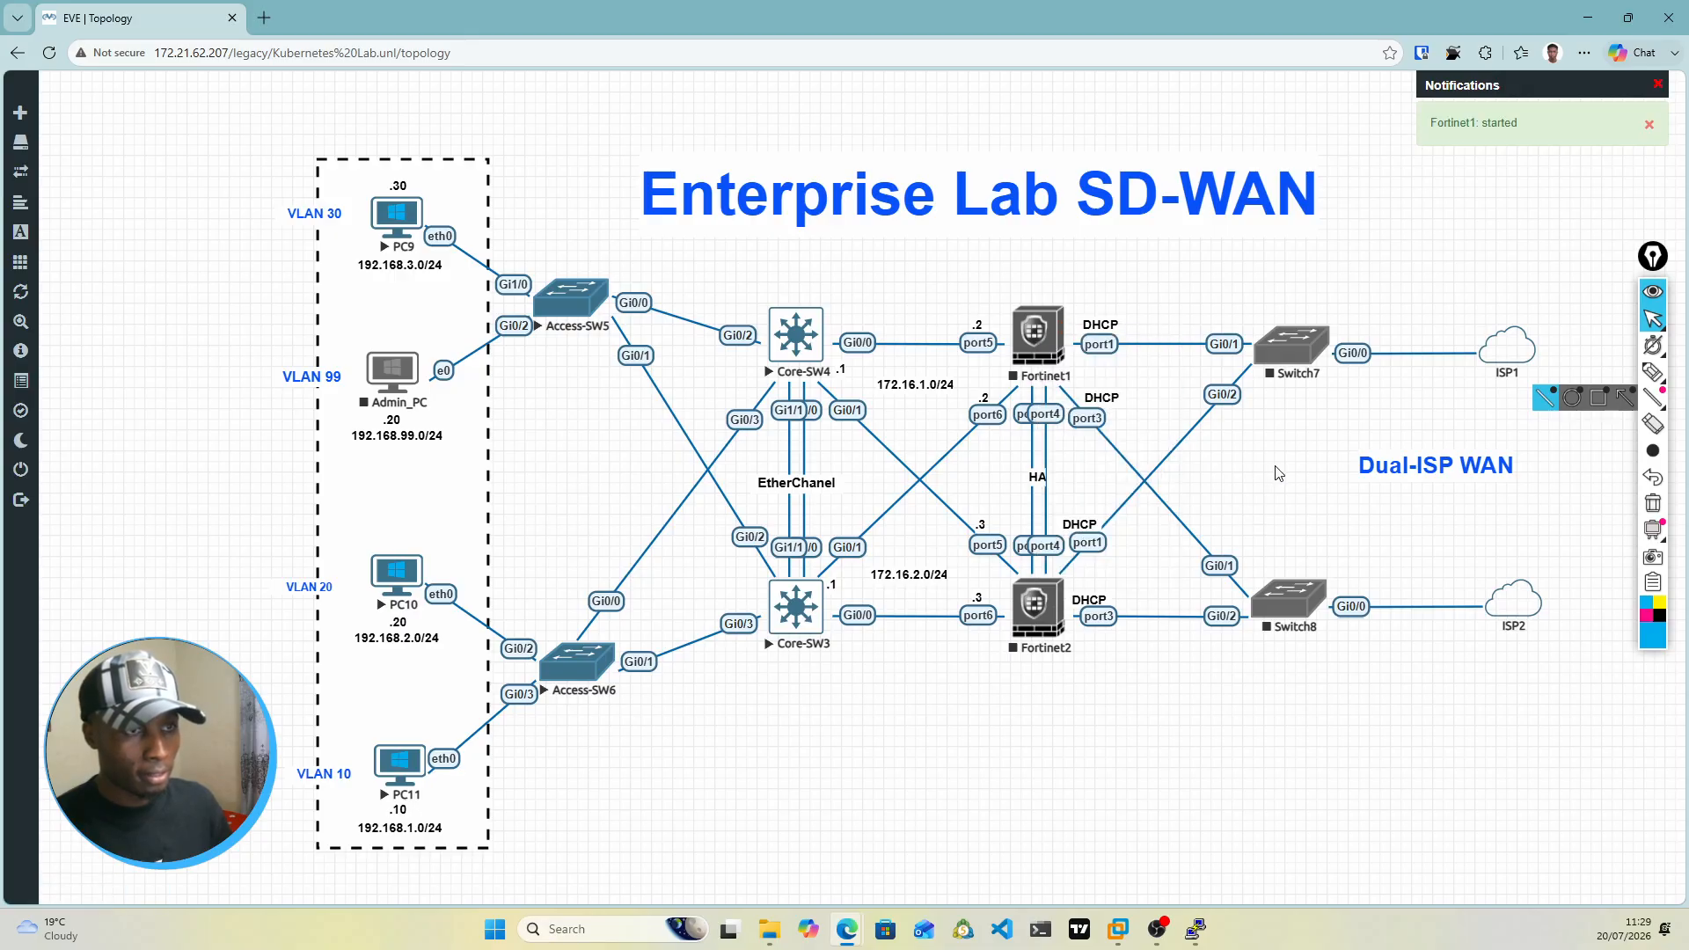
# Step: Start the Fortinet2 firewall node in the topology
pyautogui.rightClick(1035, 608)
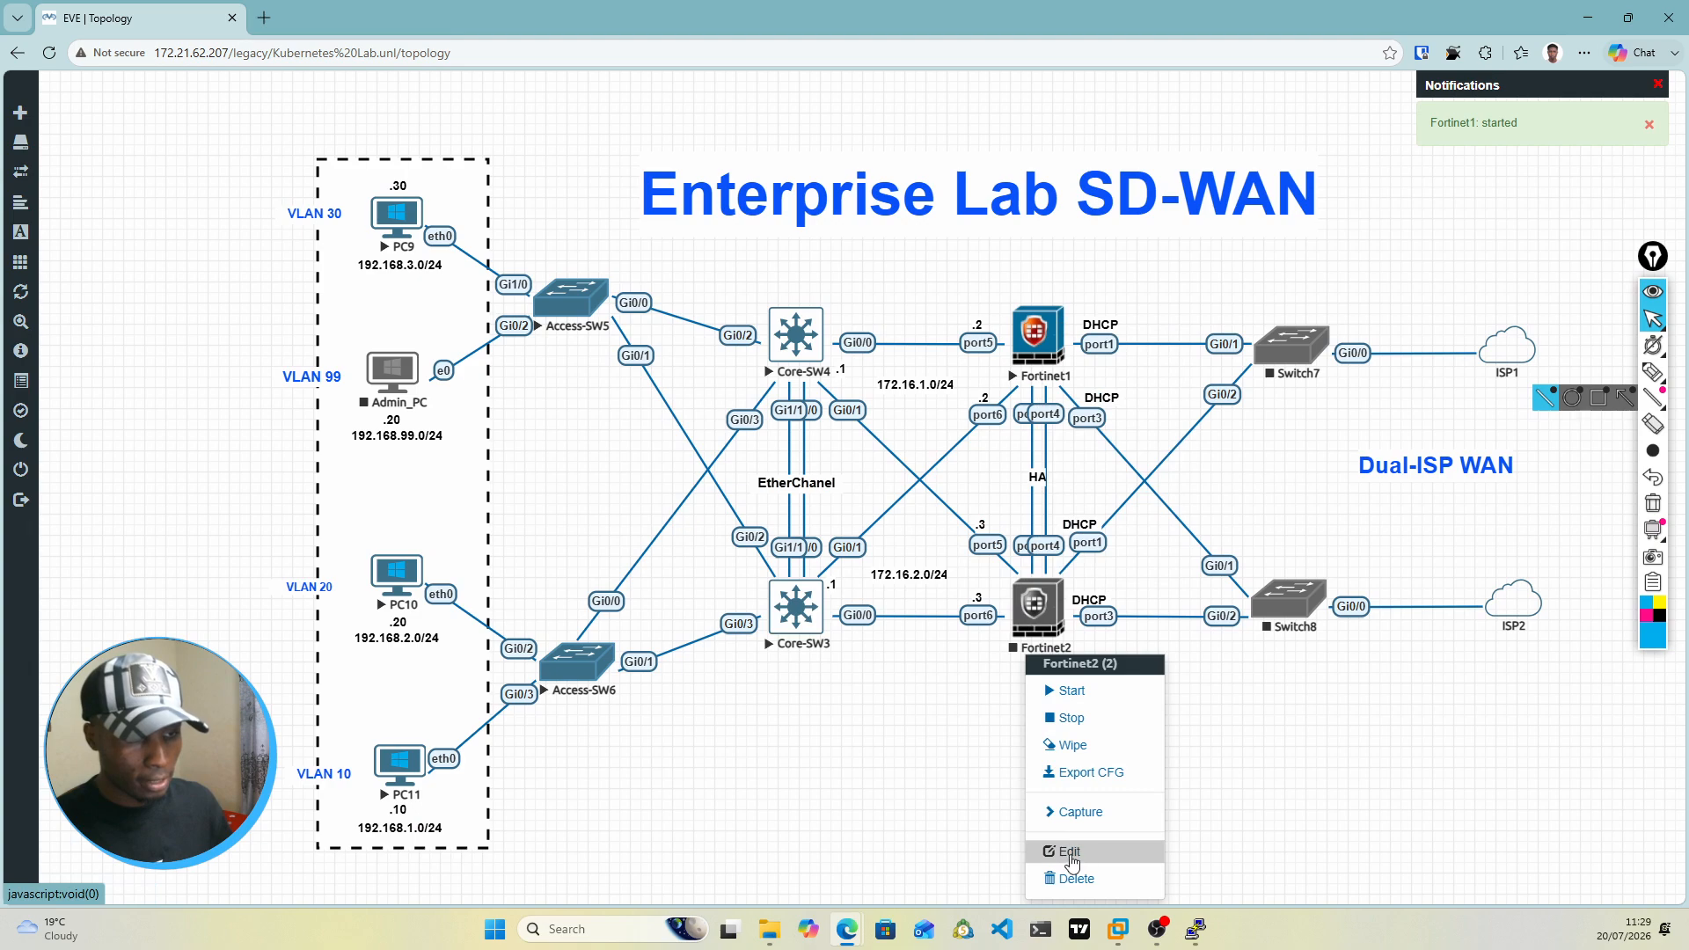
pyautogui.click(1068, 692)
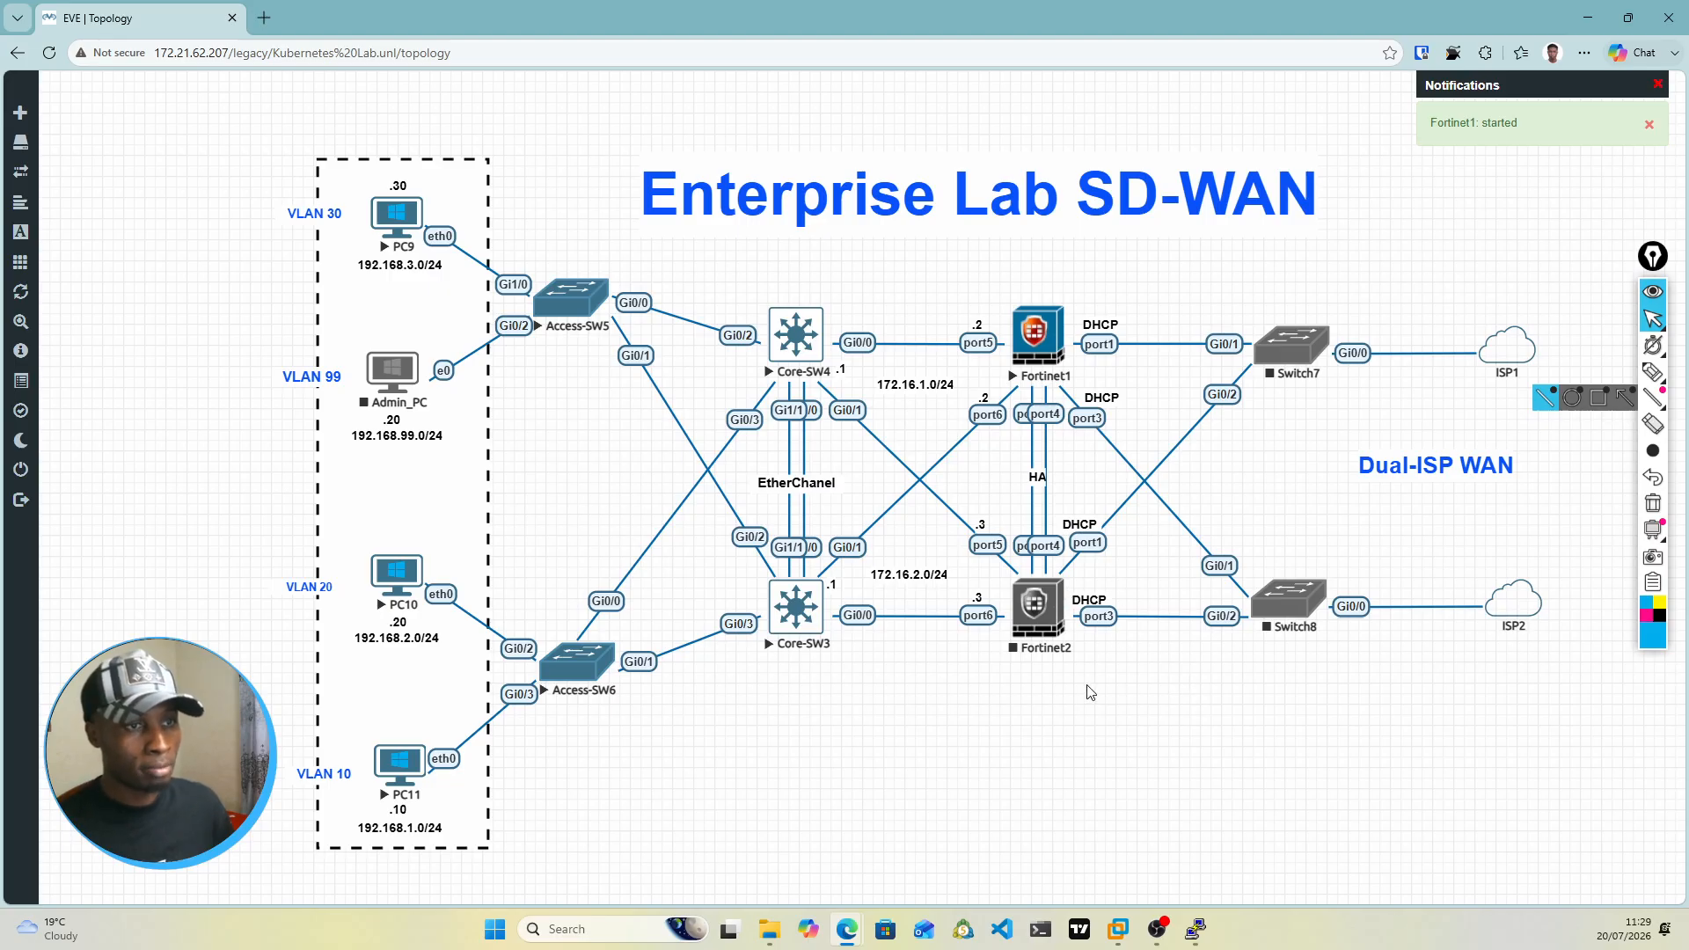
# Step: Draw pen check marks beside the core-facing port5 and port6 labels of Fortinet1 and Fortinet2
pyautogui.click(1644, 372)
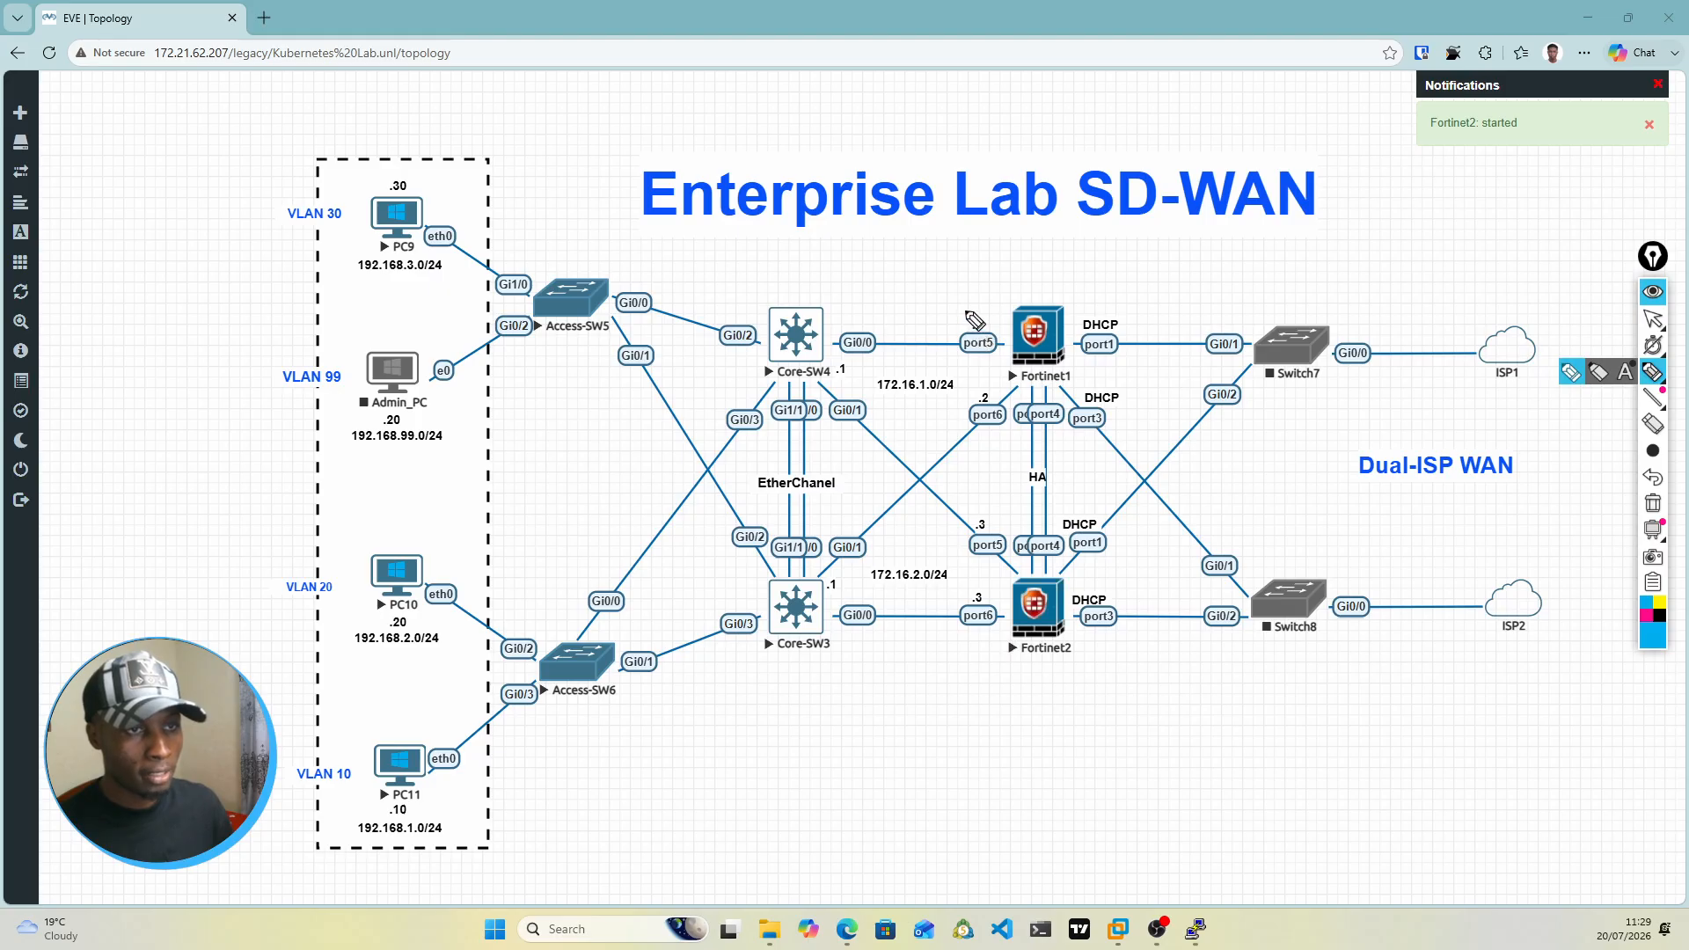
pyautogui.moveTo(967, 308); pyautogui.dragTo(996, 299)
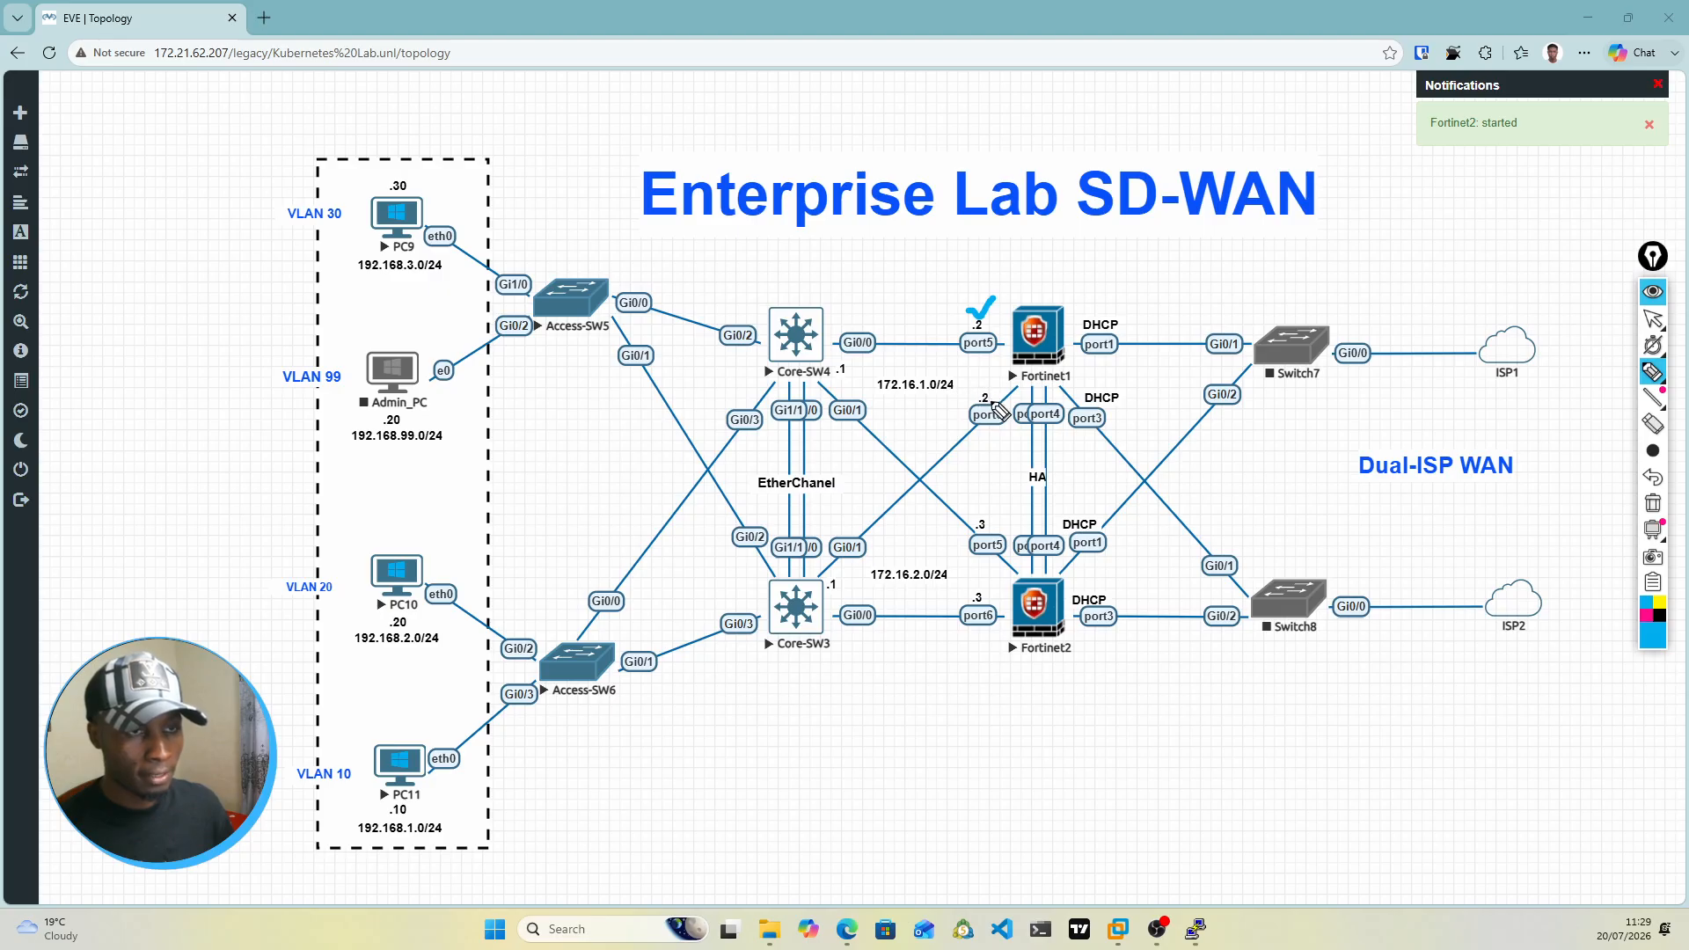
pyautogui.moveTo(975, 389); pyautogui.dragTo(1002, 387)
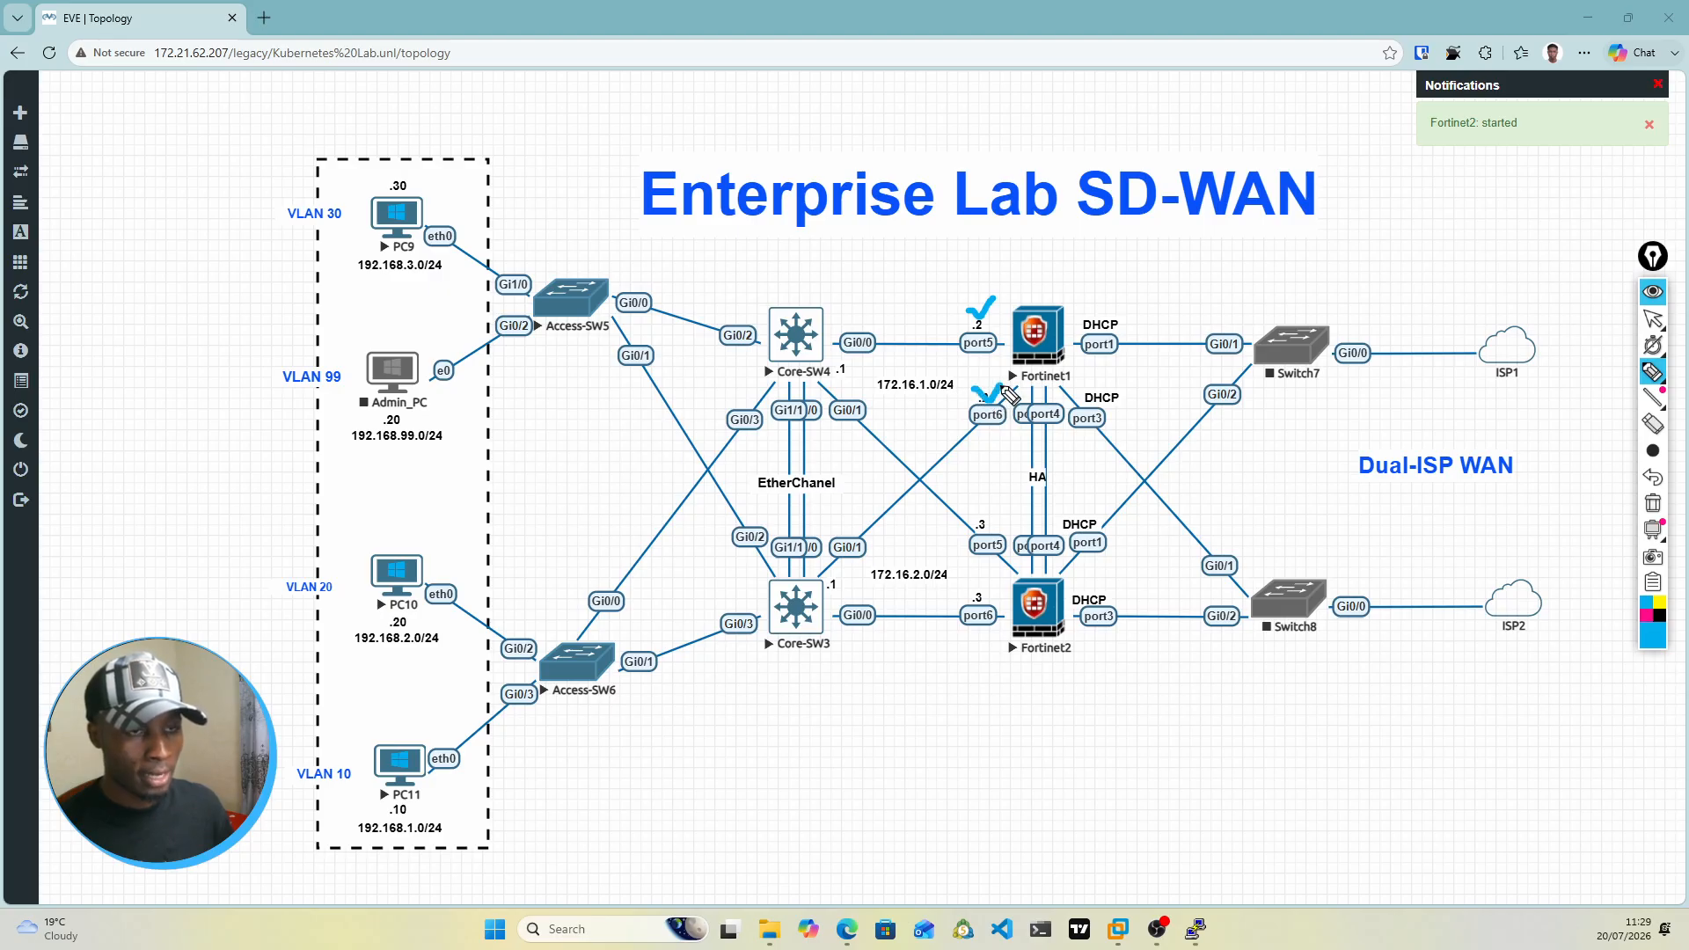
pyautogui.moveTo(981, 525); pyautogui.dragTo(1003, 518)
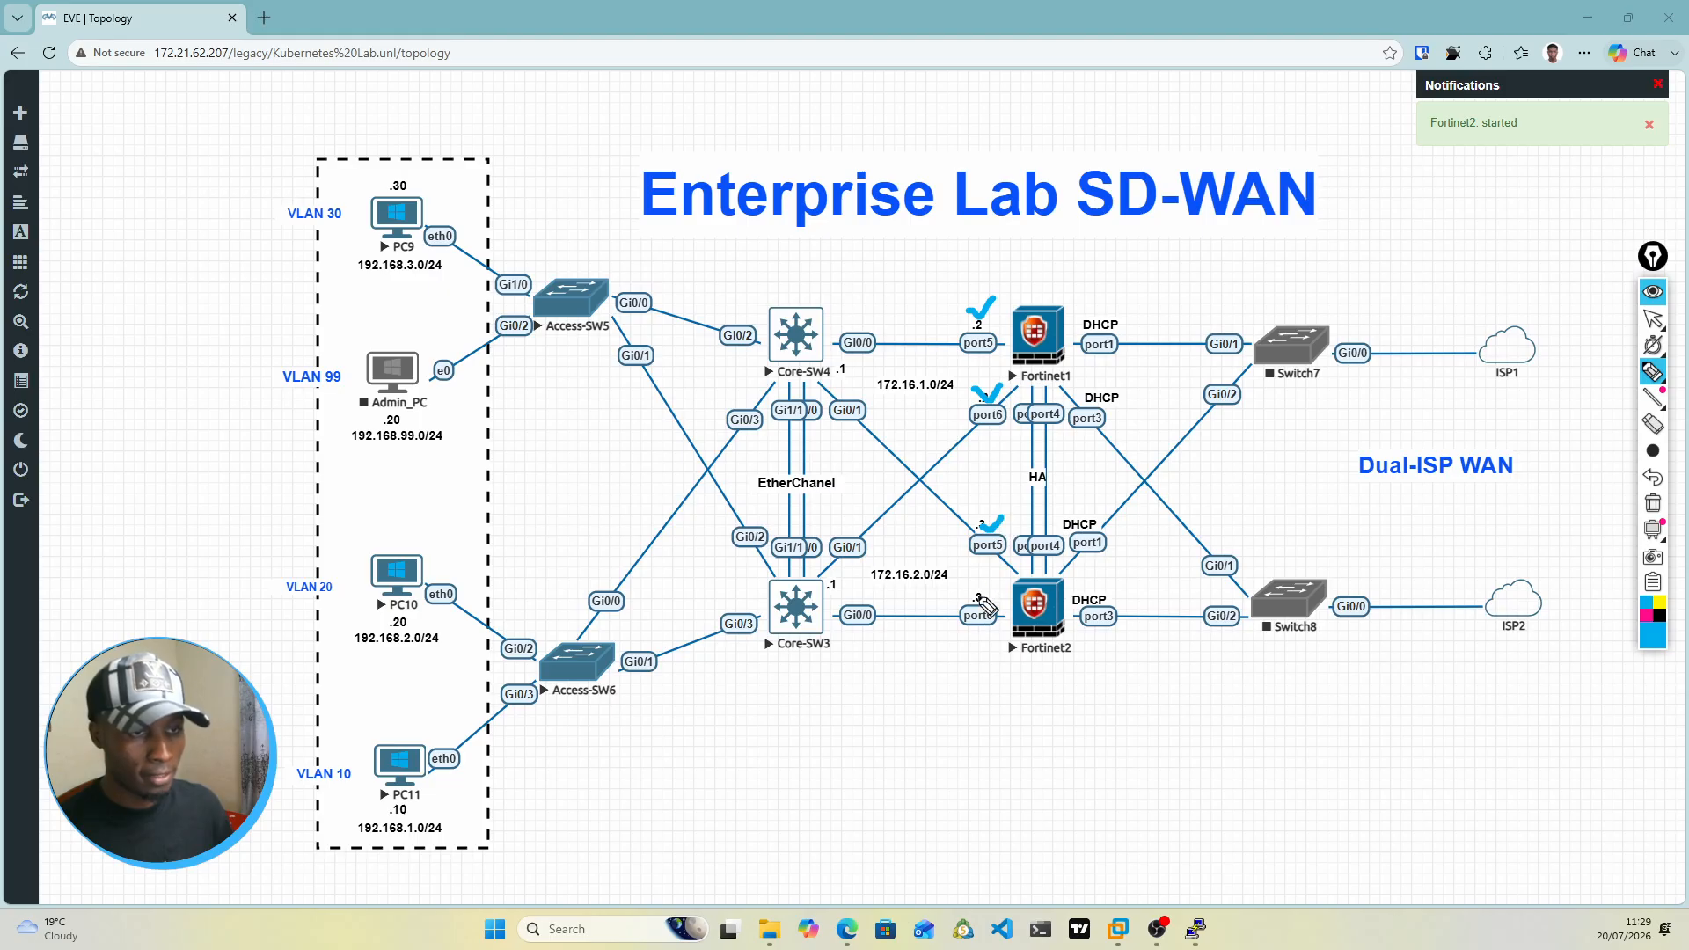
pyautogui.moveTo(965, 597); pyautogui.dragTo(989, 588)
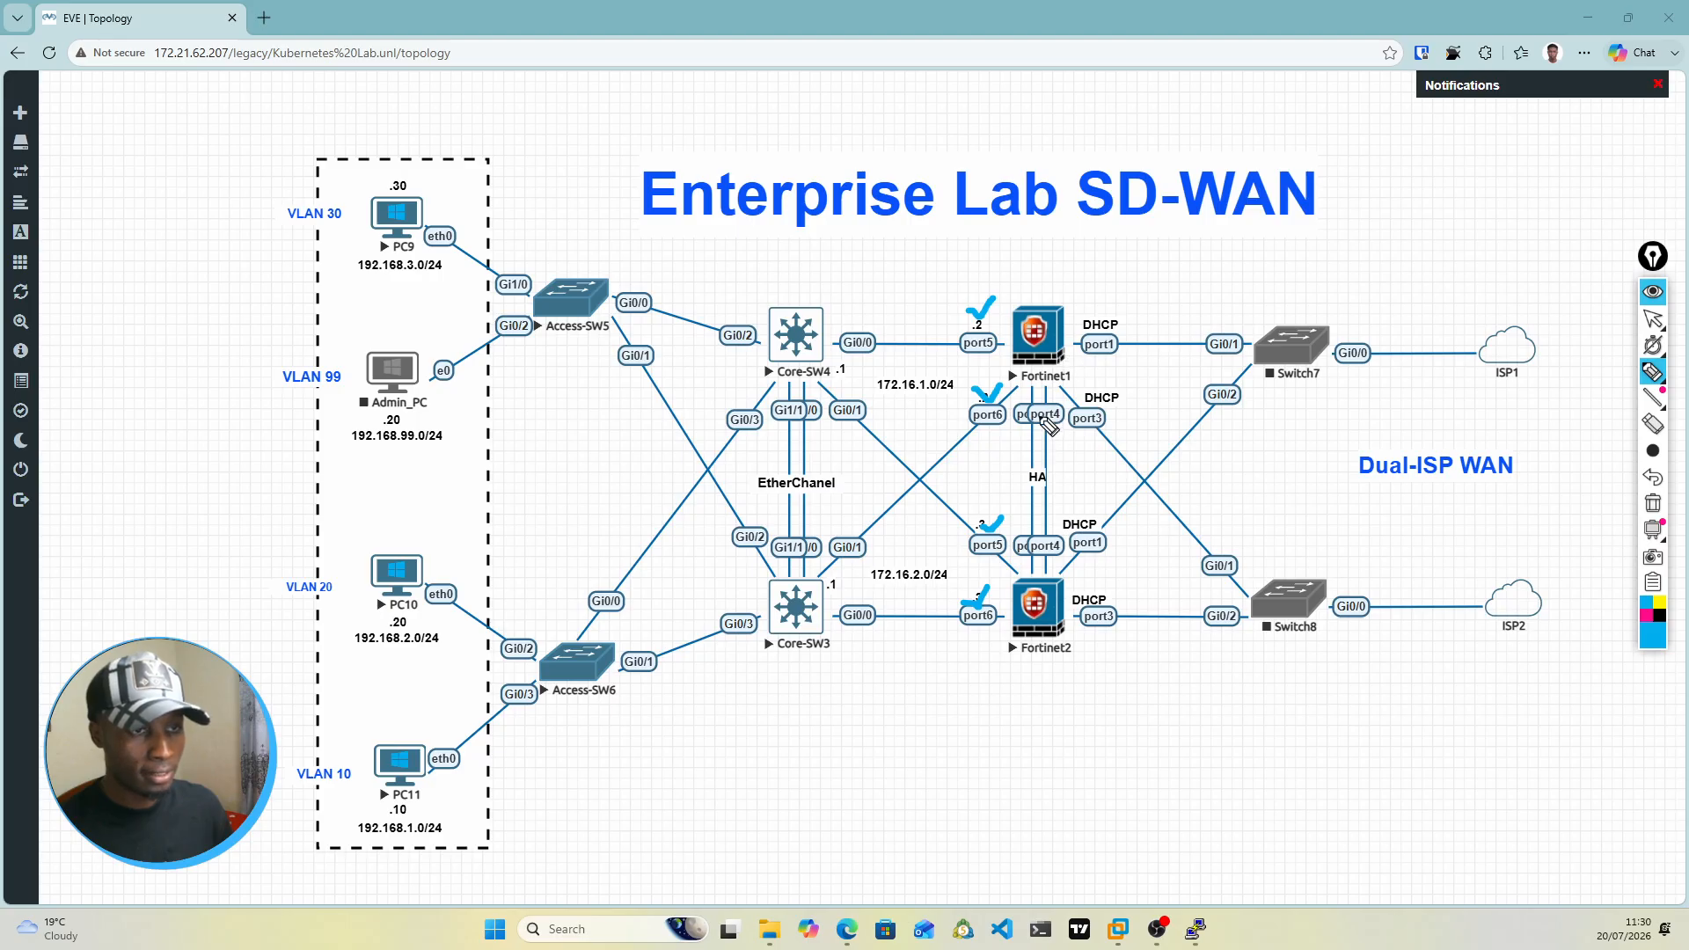
# Step: Circle the HA port labels on both firewalls and mark their DHCP port1 and port3 labels with the pen
pyautogui.moveTo(1049, 406)
pyautogui.mouseDown()
pyautogui.moveTo(1014, 415)
pyautogui.moveTo(1038, 432)
pyautogui.moveTo(1067, 420)
pyautogui.moveTo(1056, 407)
pyautogui.mouseUp()
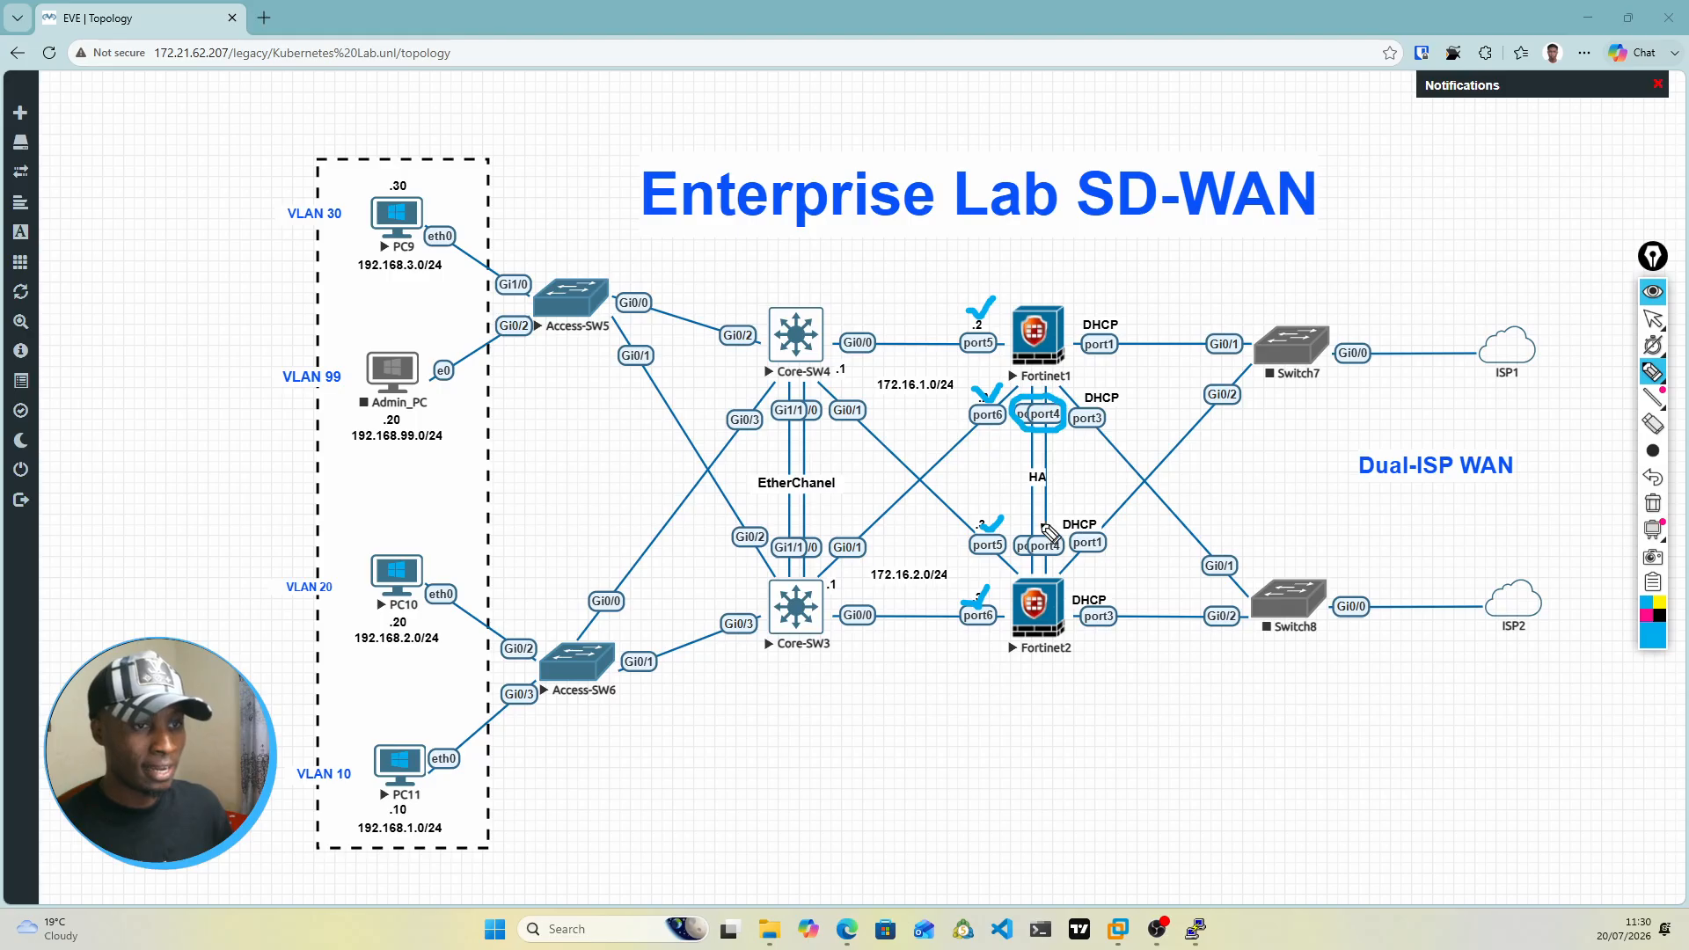
pyautogui.moveTo(1052, 526)
pyautogui.mouseDown()
pyautogui.moveTo(1025, 526)
pyautogui.moveTo(1014, 554)
pyautogui.moveTo(1055, 577)
pyautogui.moveTo(1078, 562)
pyautogui.moveTo(1062, 531)
pyautogui.mouseUp()
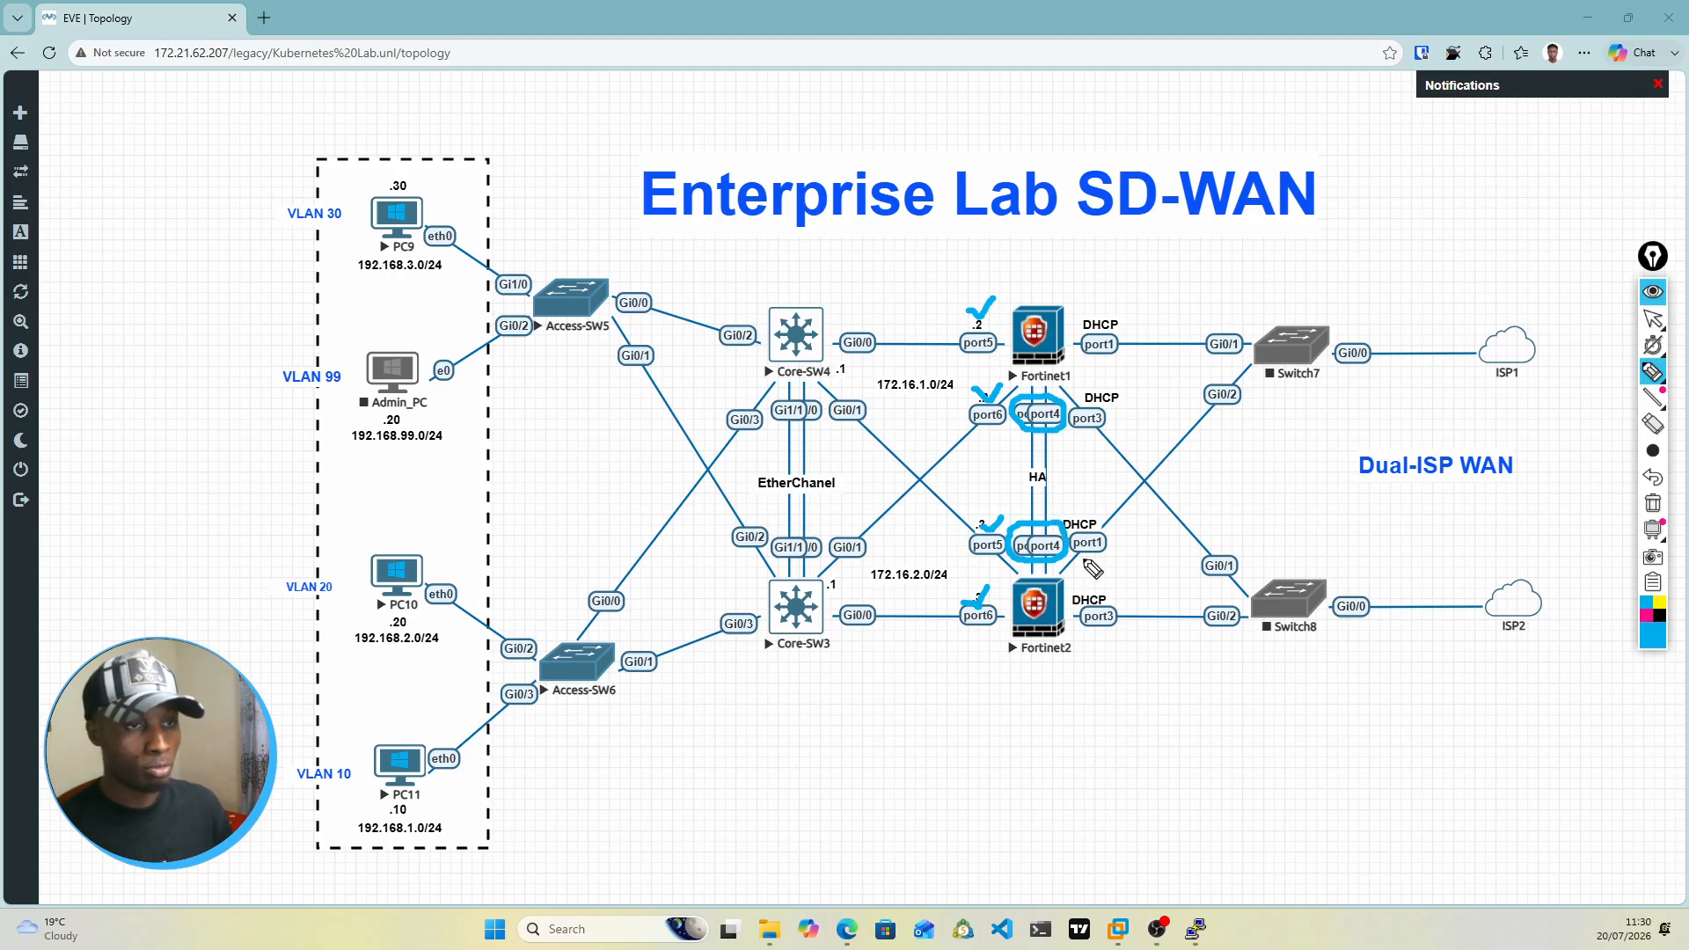
pyautogui.moveTo(1085, 314); pyautogui.dragTo(1117, 306)
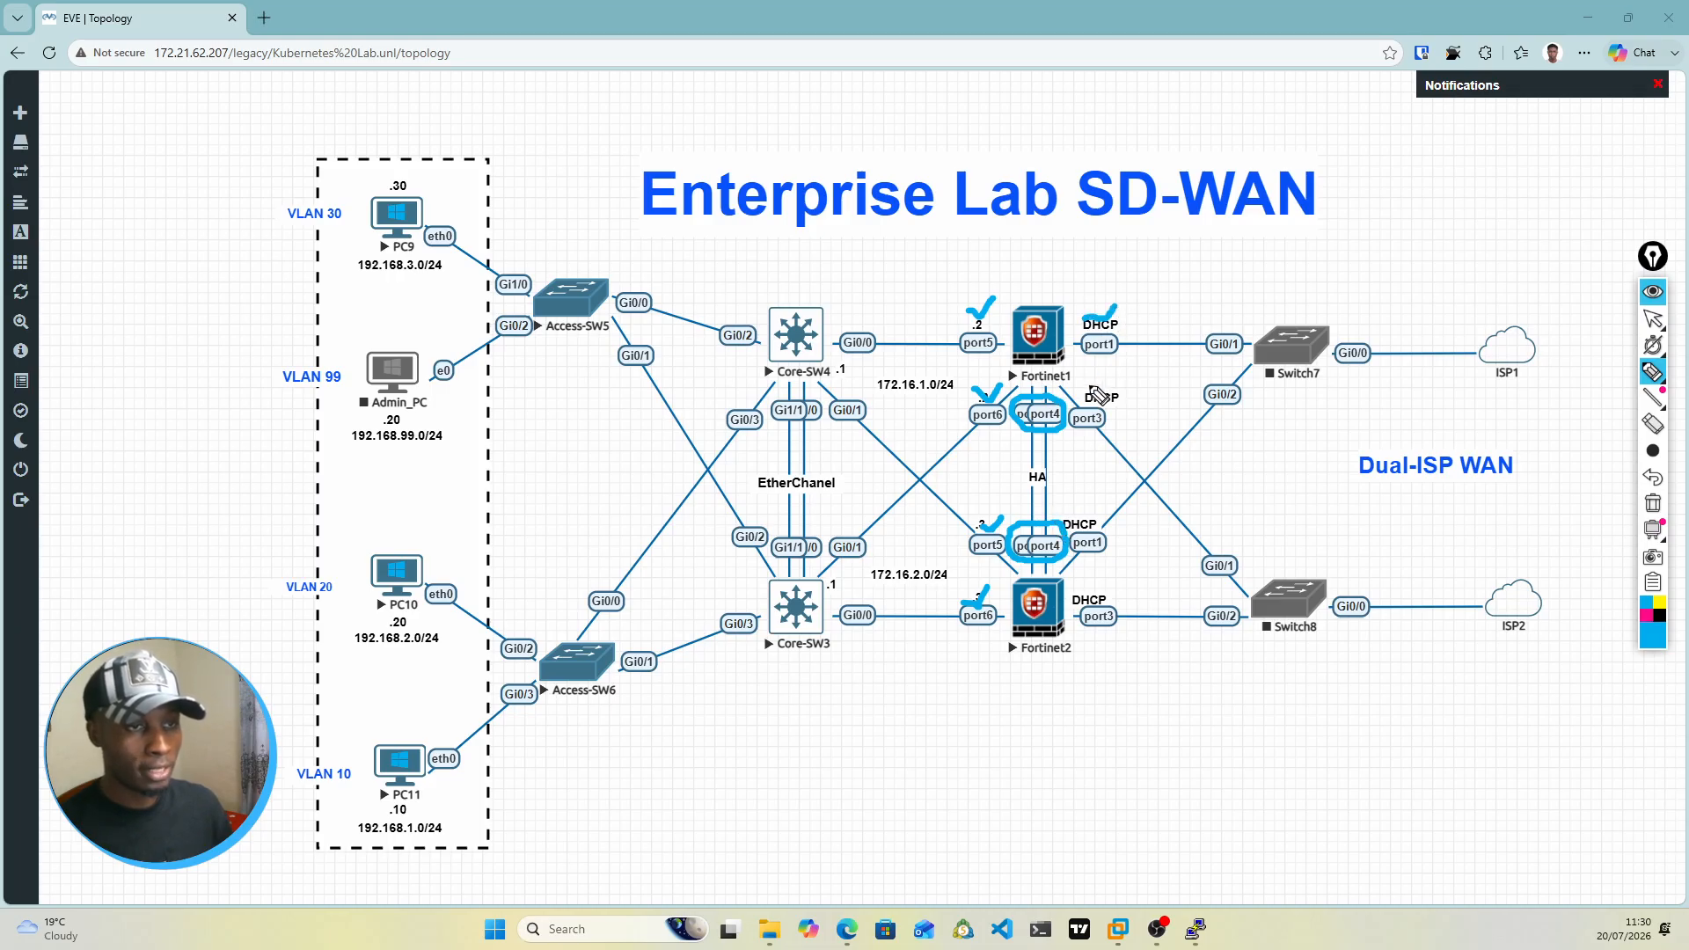
pyautogui.moveTo(1088, 385); pyautogui.dragTo(1106, 376)
pyautogui.click(1100, 515)
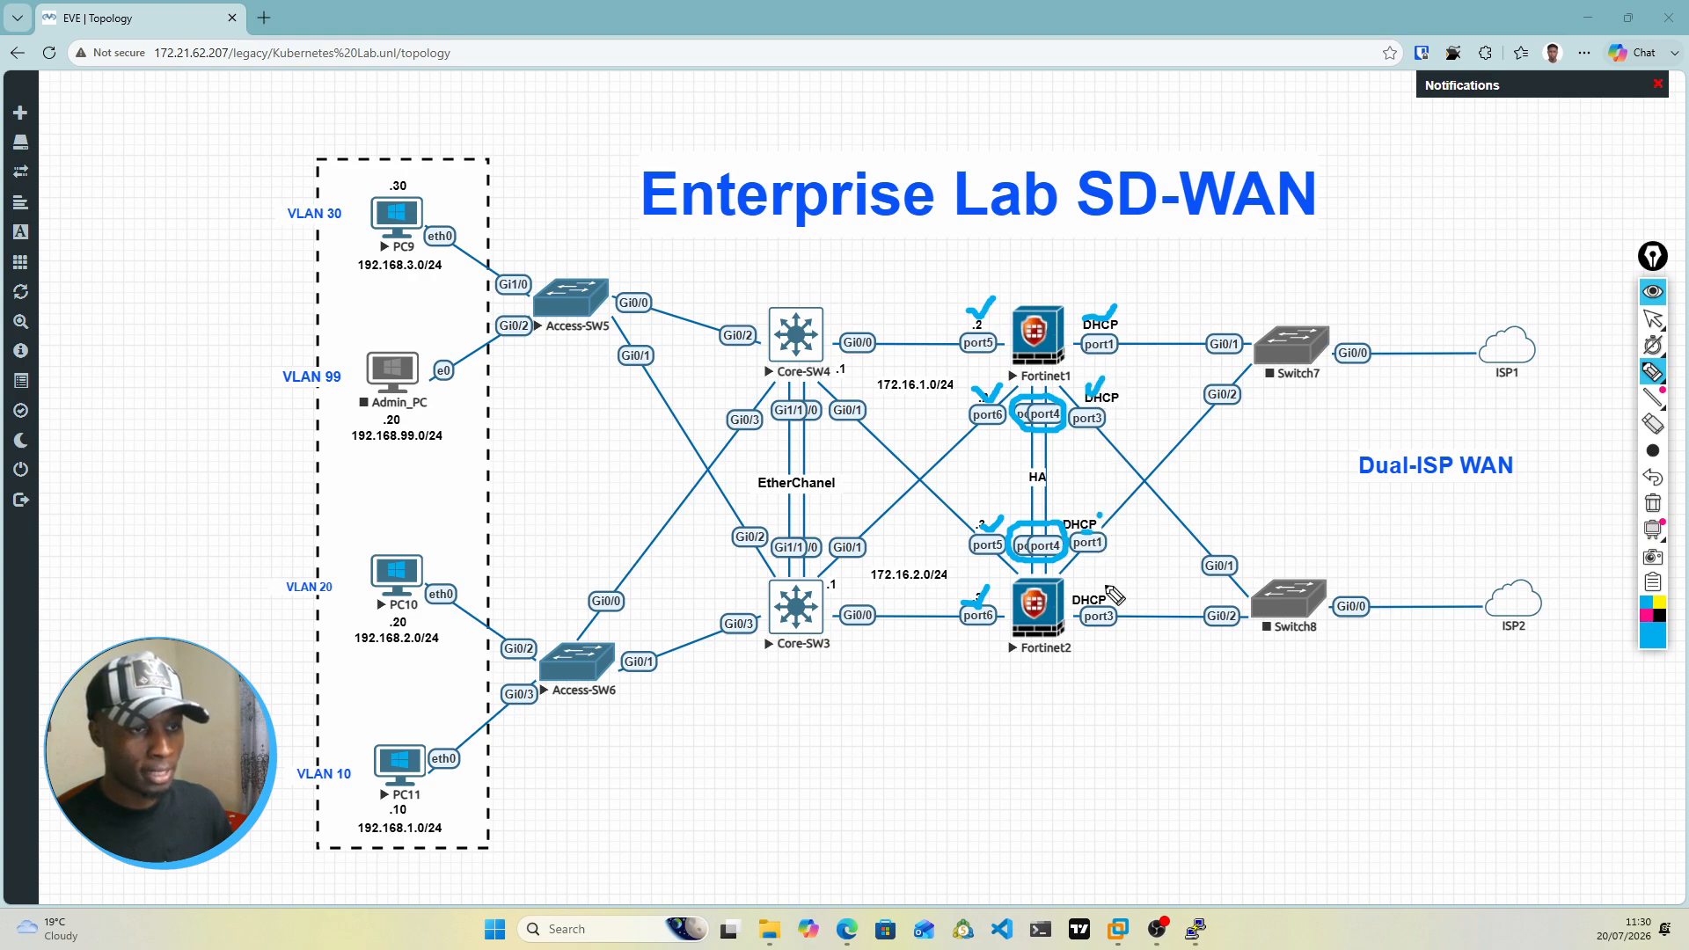
pyautogui.moveTo(1098, 583); pyautogui.dragTo(1124, 566)
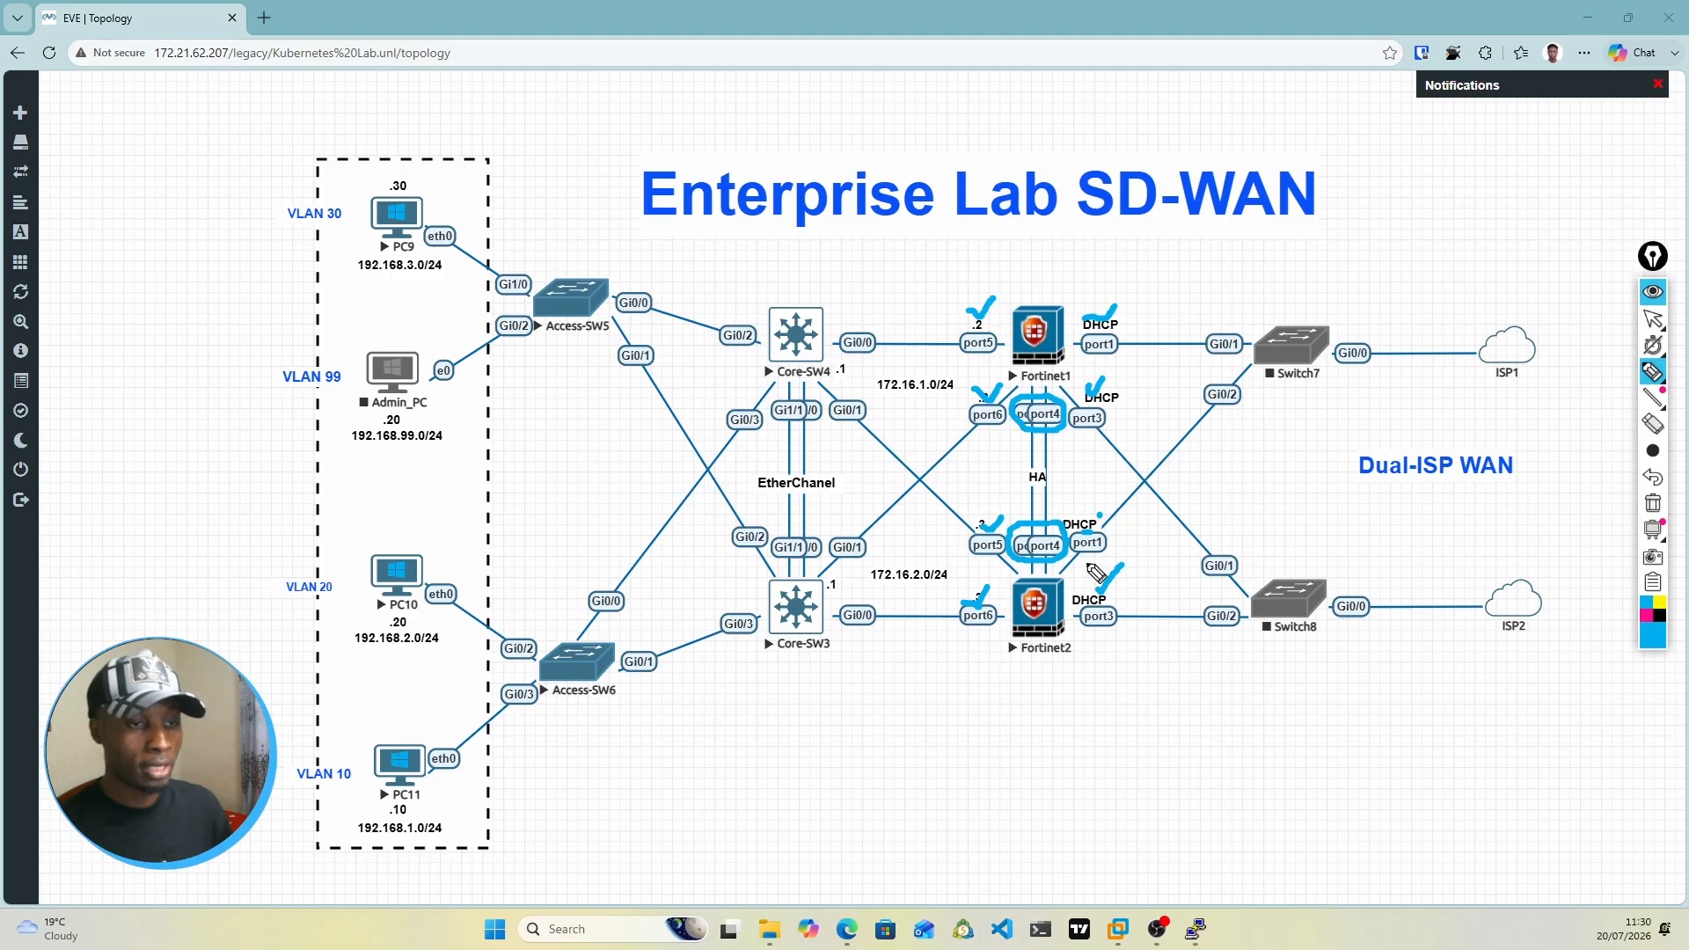
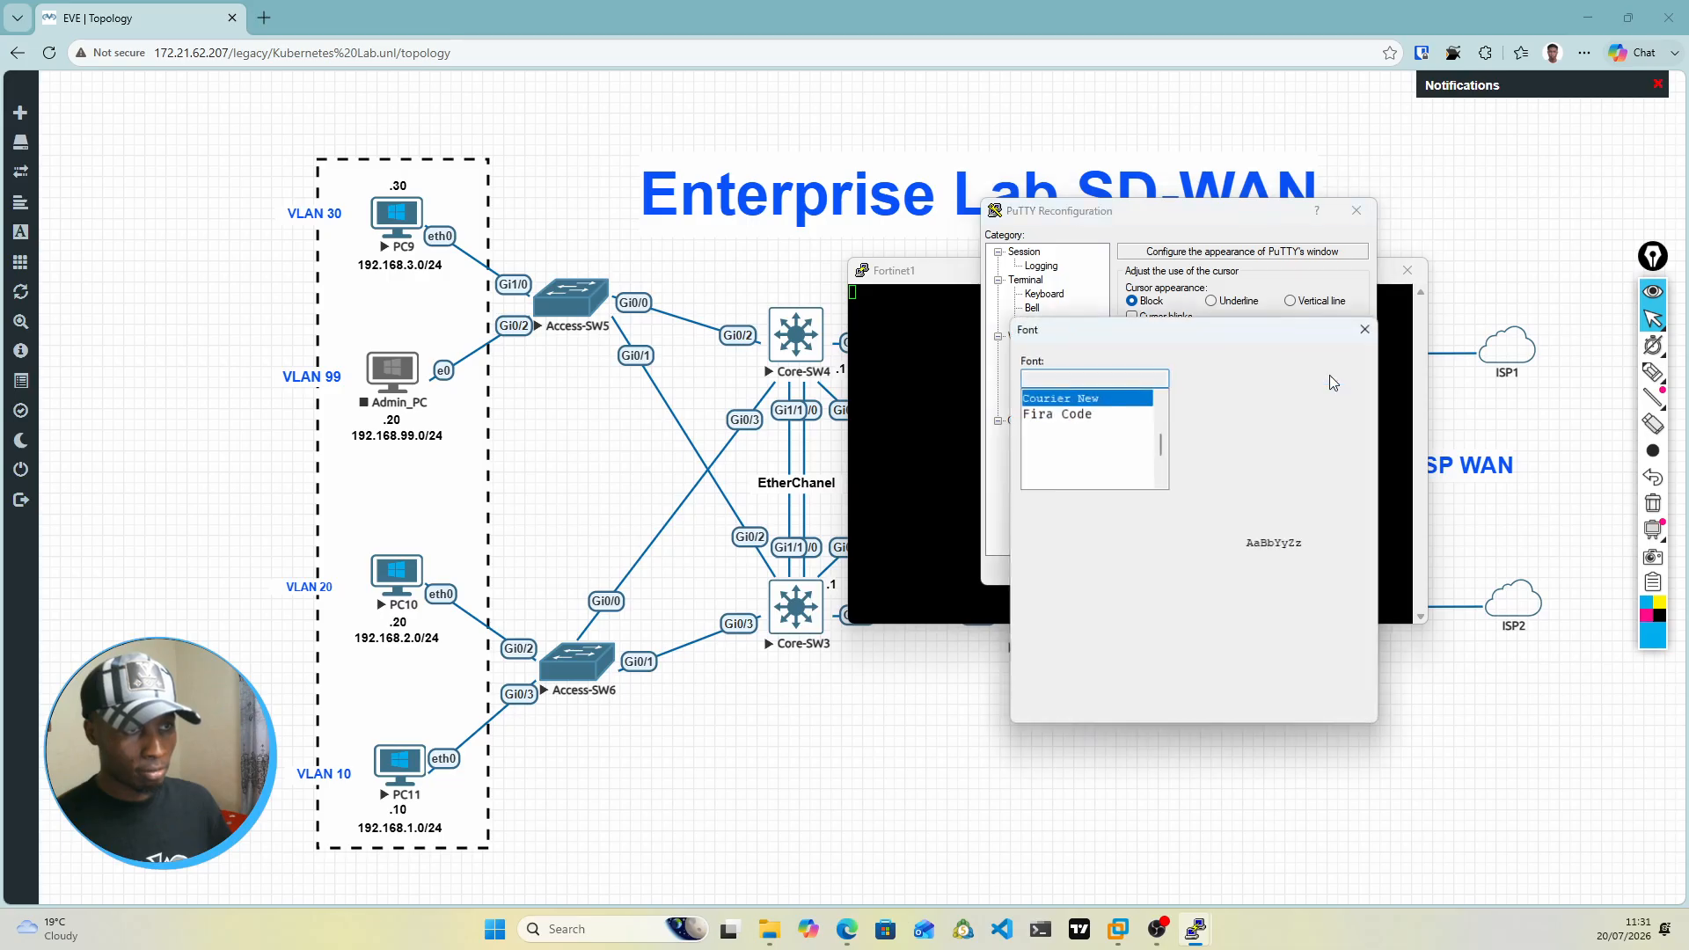
# Step: Set the Fortinet1 console font to Courier New 18-point, reposition its window and send a blank line to the console
pyautogui.click(1322, 461)
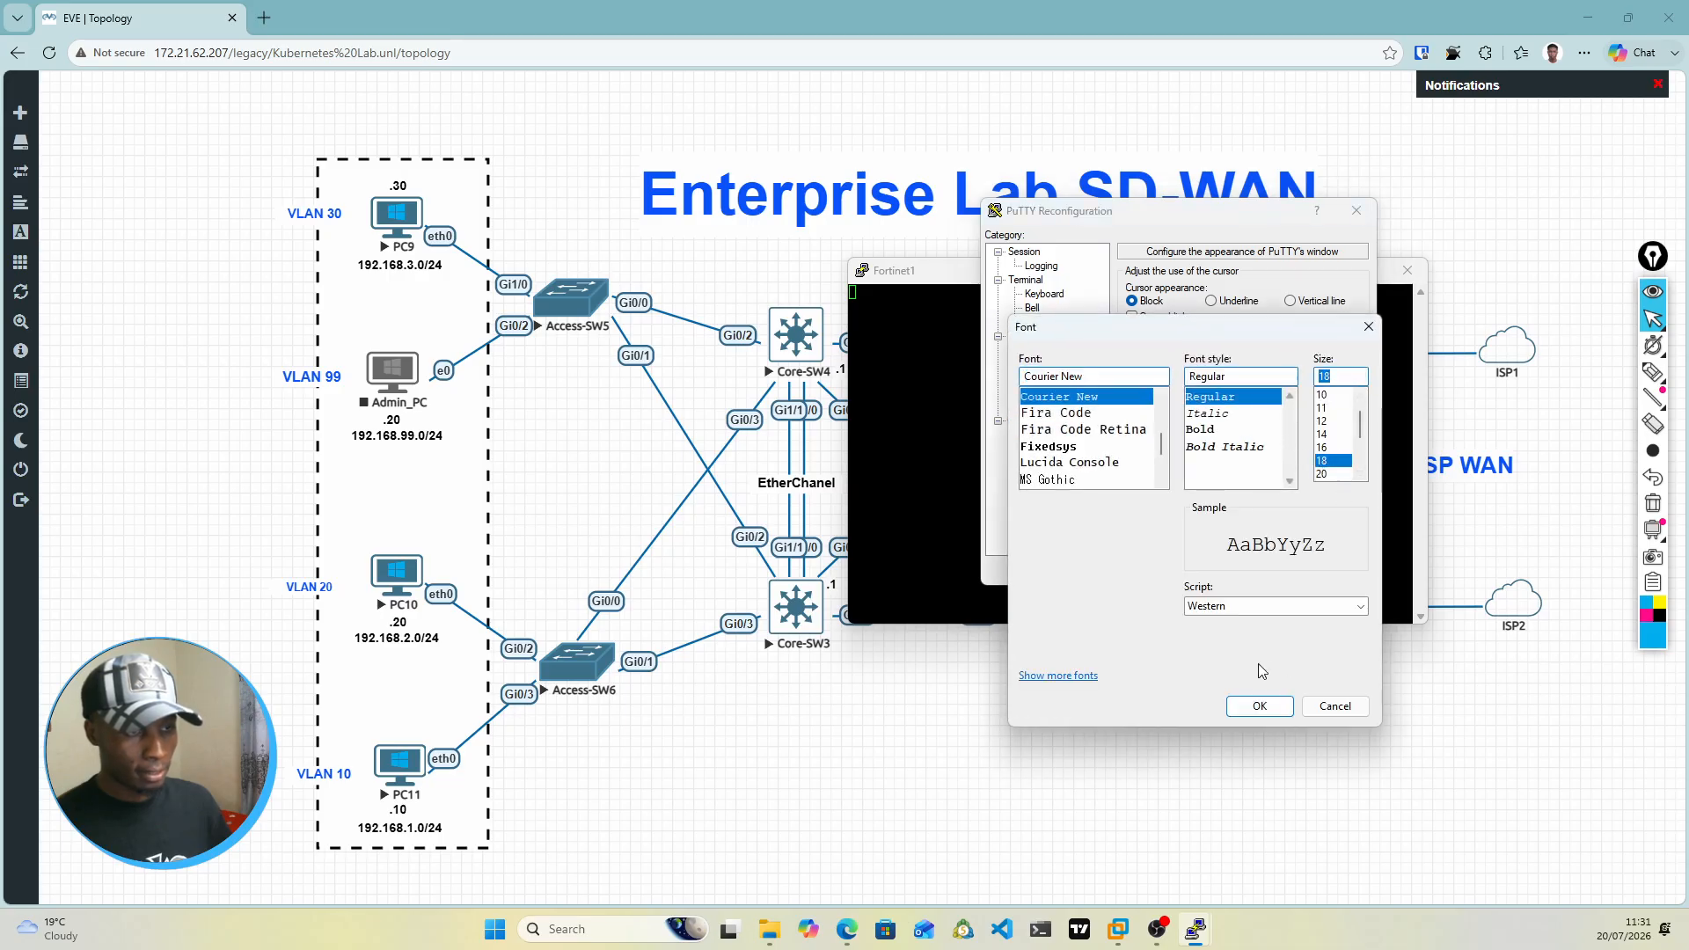
pyautogui.click(1257, 707)
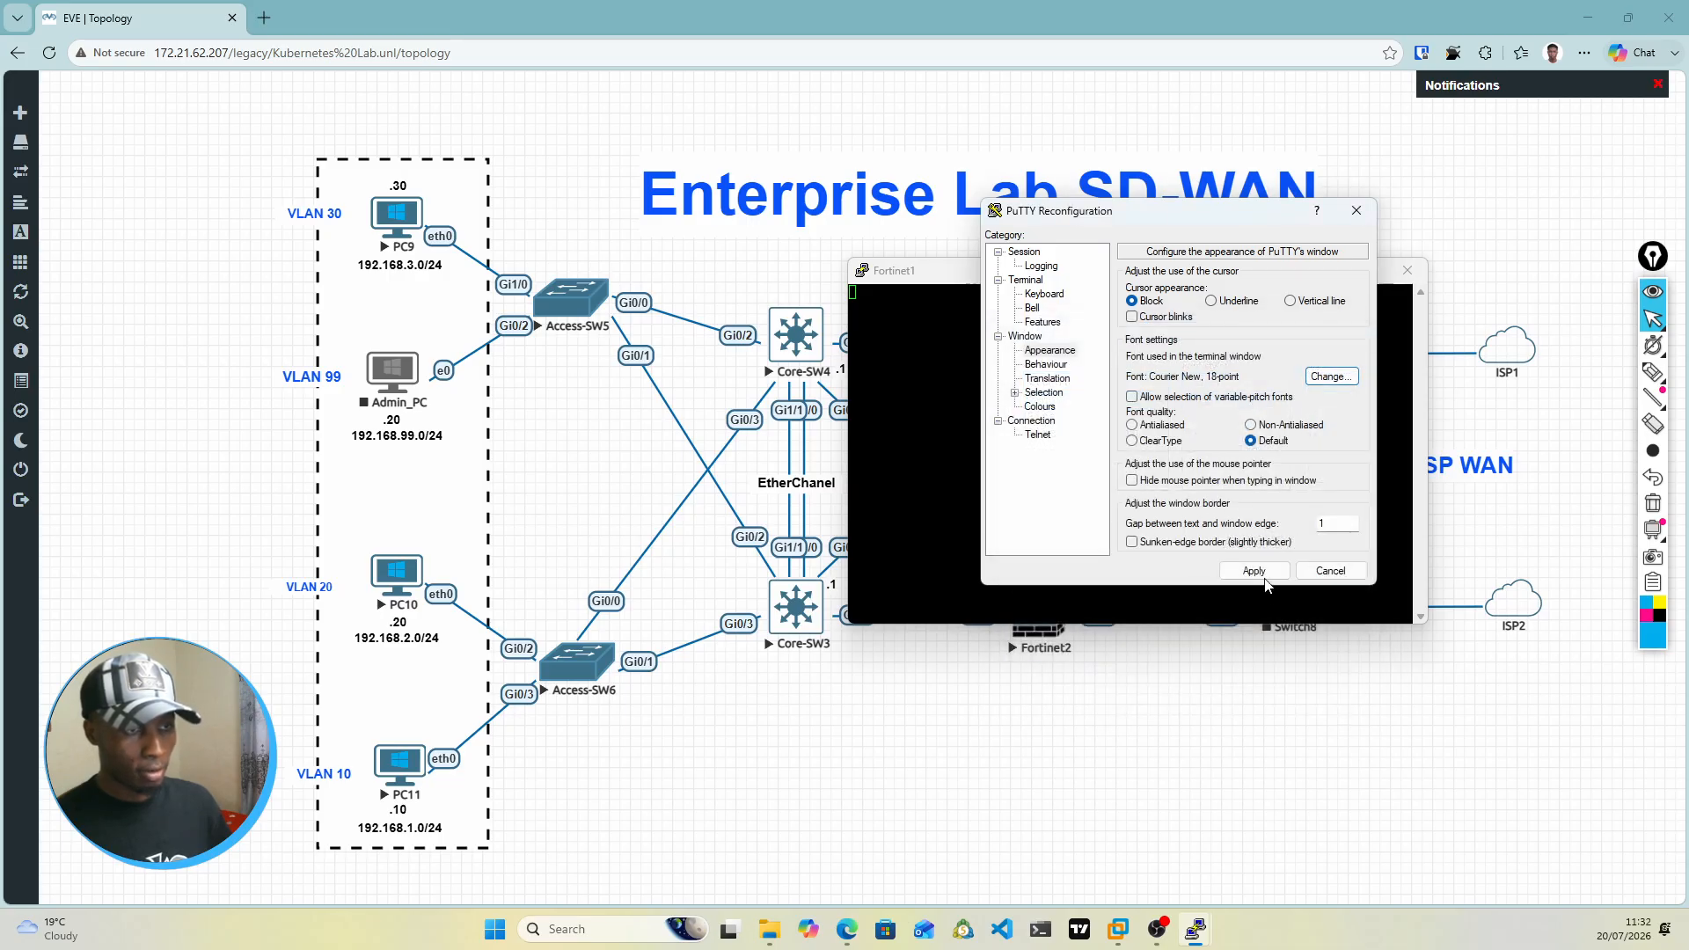
pyautogui.click(1253, 571)
pyautogui.moveTo(1267, 279); pyautogui.dragTo(976, 166)
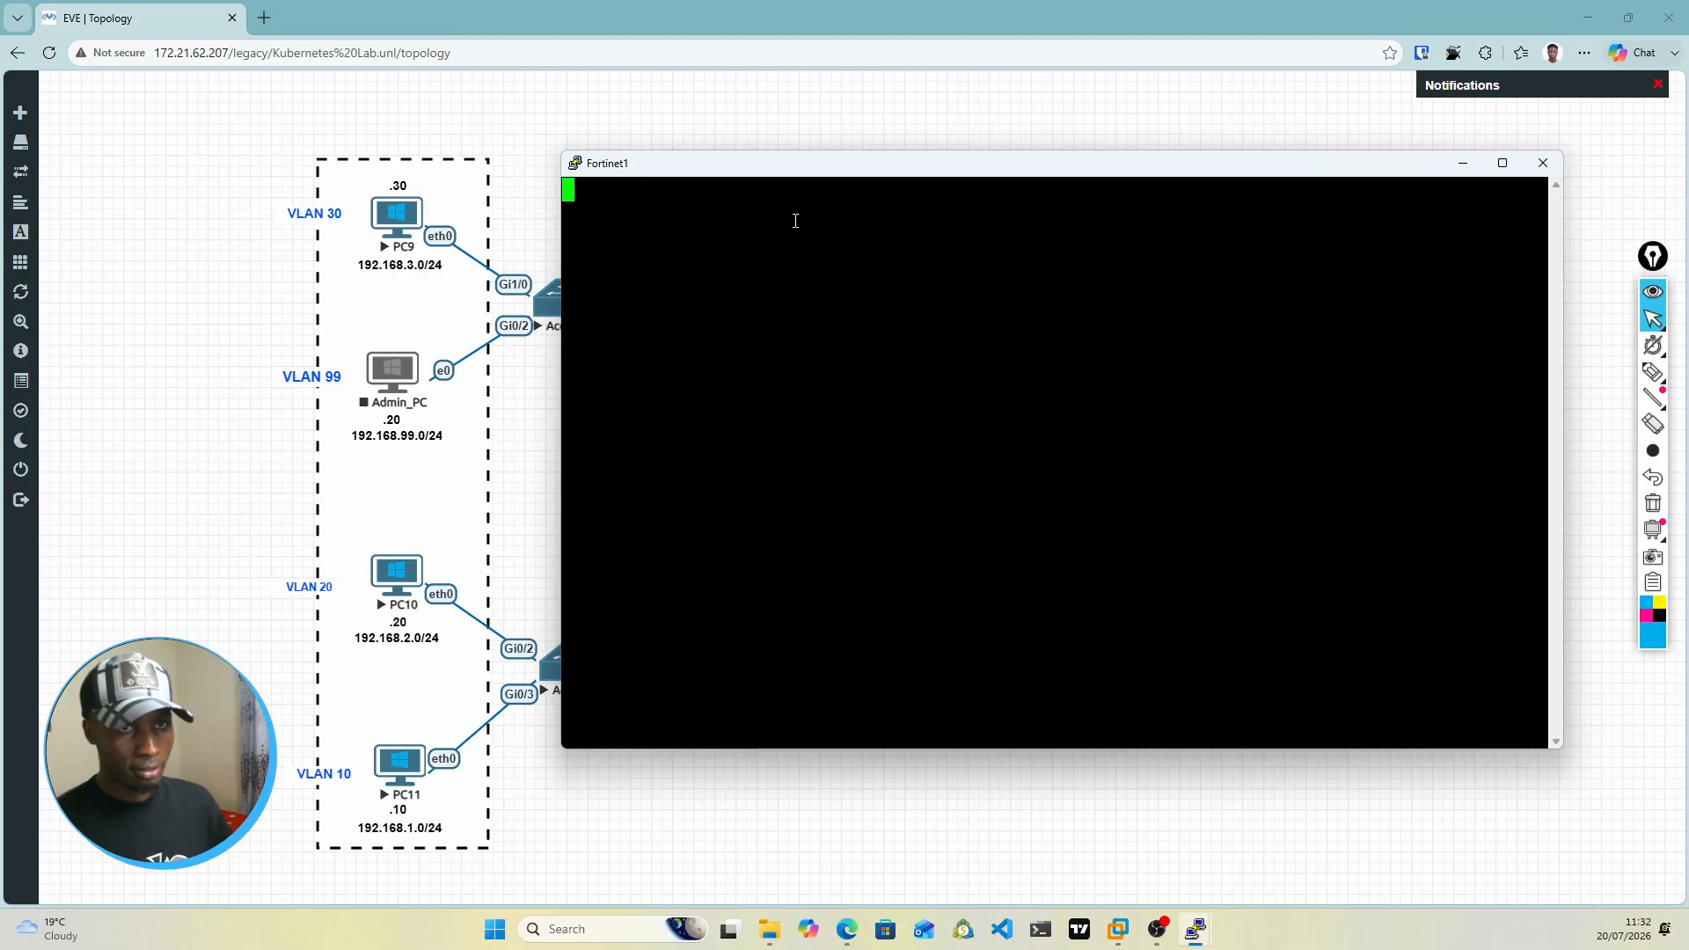
pyautogui.press('Return')
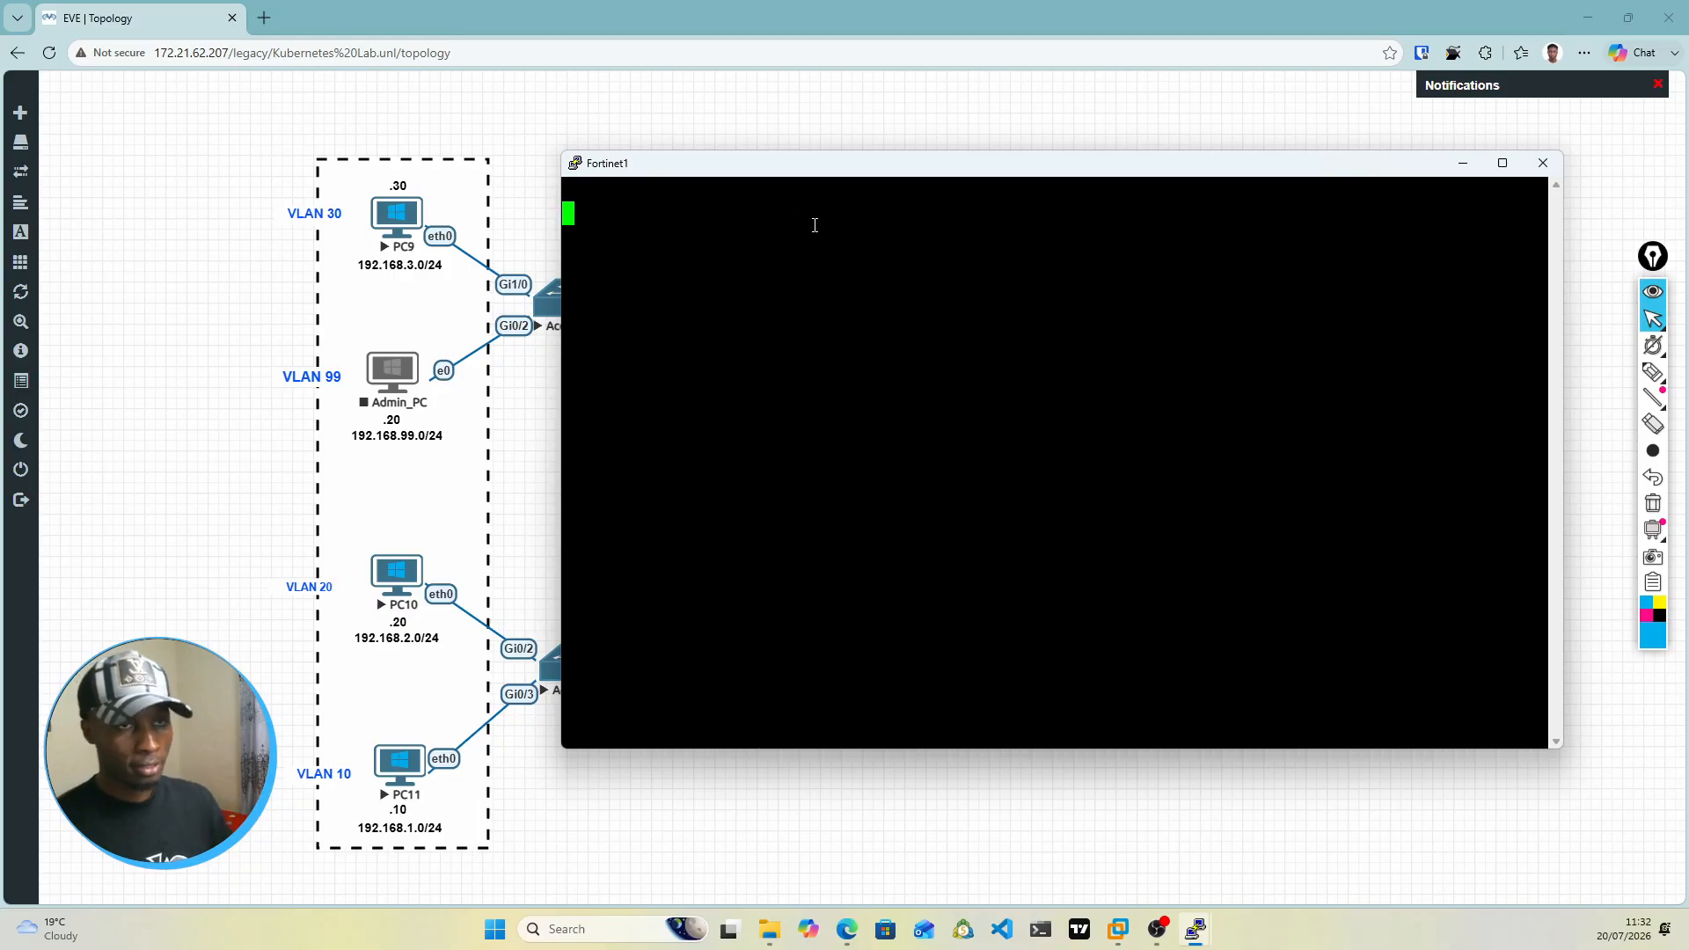
# Step: Minimize the Fortinet1 console, open the Fortinet2 firewall's console and place its window over the topology
pyautogui.click(1464, 163)
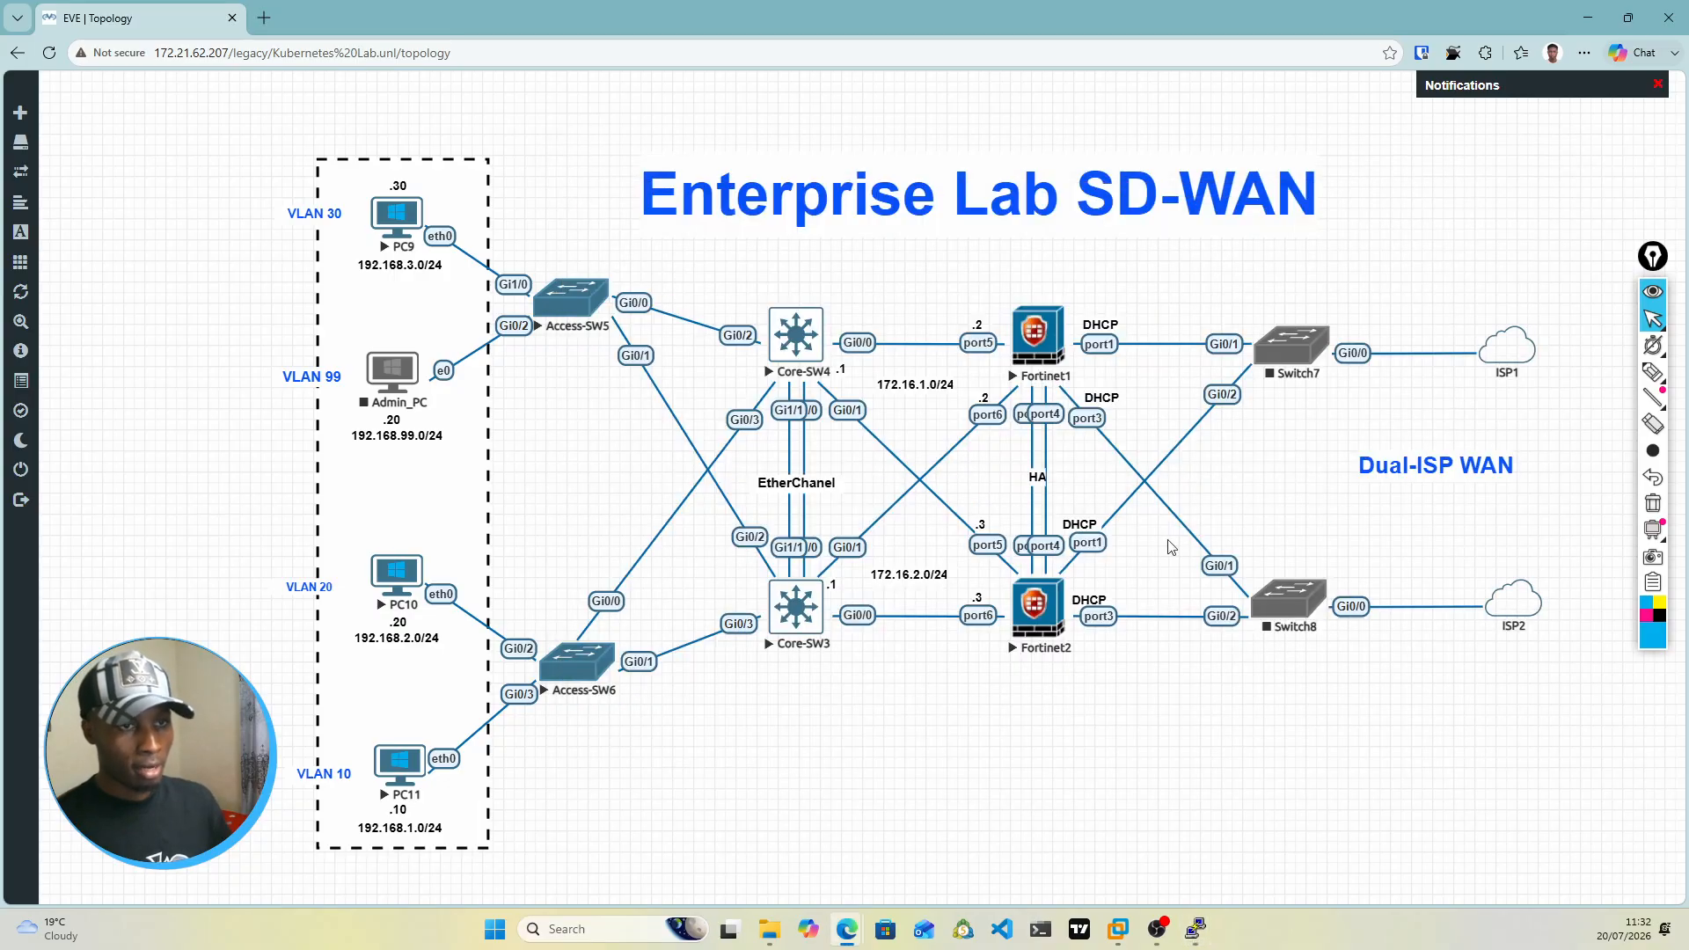
pyautogui.click(1038, 637)
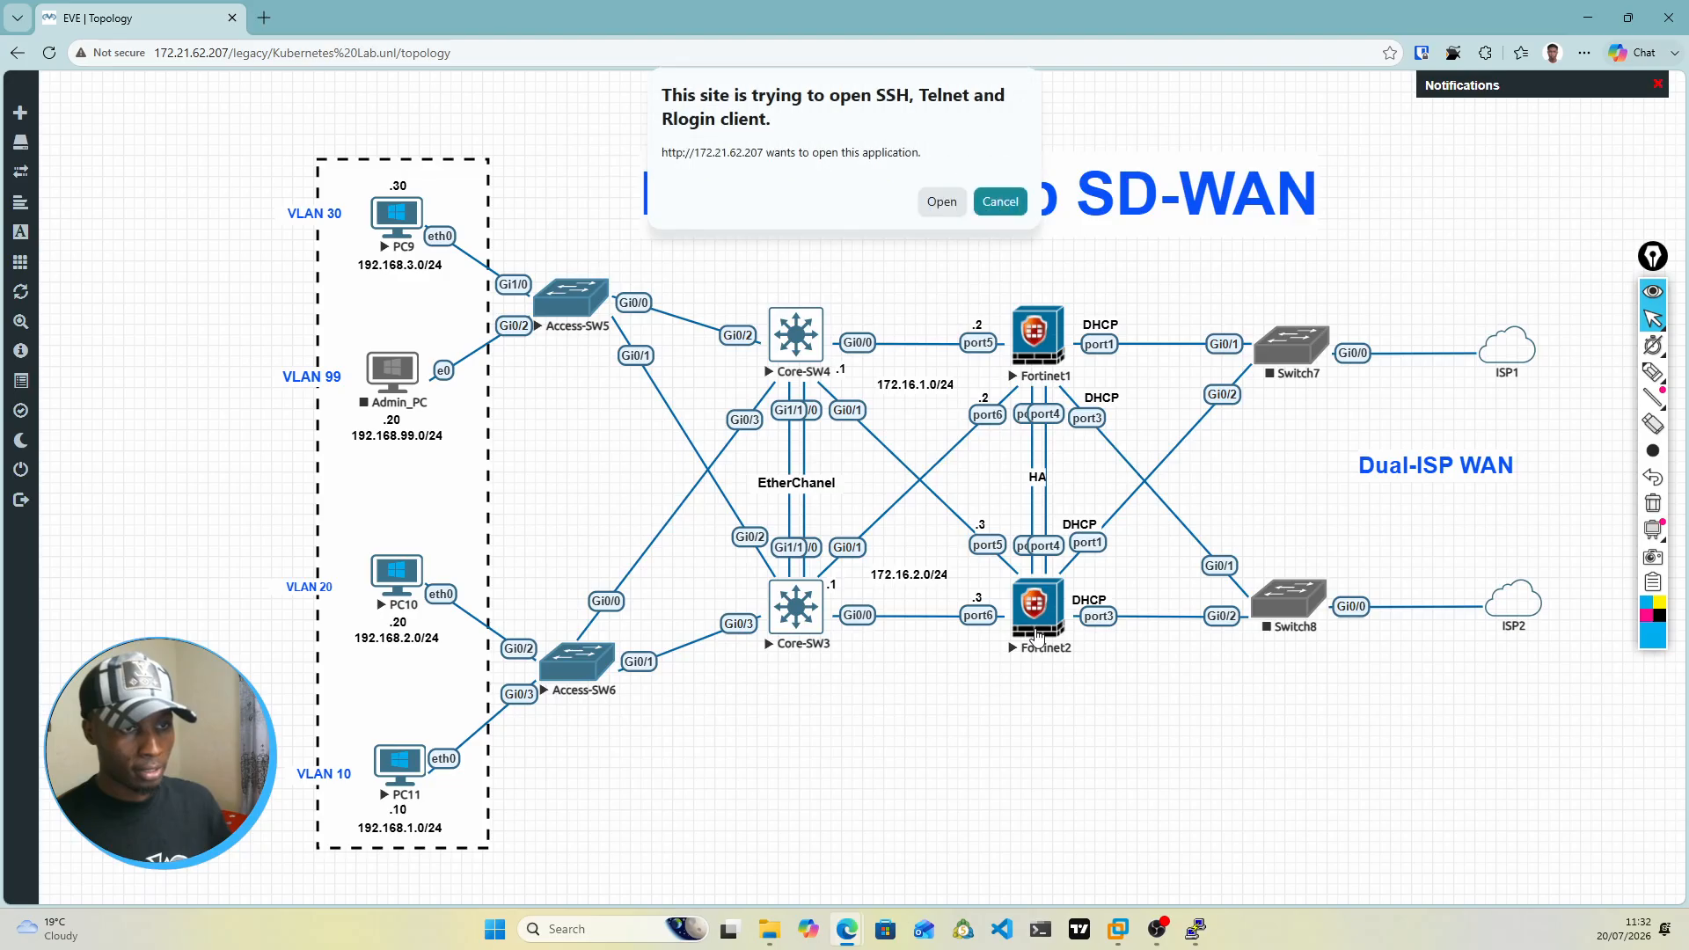
pyautogui.click(933, 200)
pyautogui.moveTo(1688, 264); pyautogui.dragTo(774, 266)
# Step: Set the Fortinet2 console's font size to 18-point and apply the appearance change
pyautogui.rightClick(774, 267)
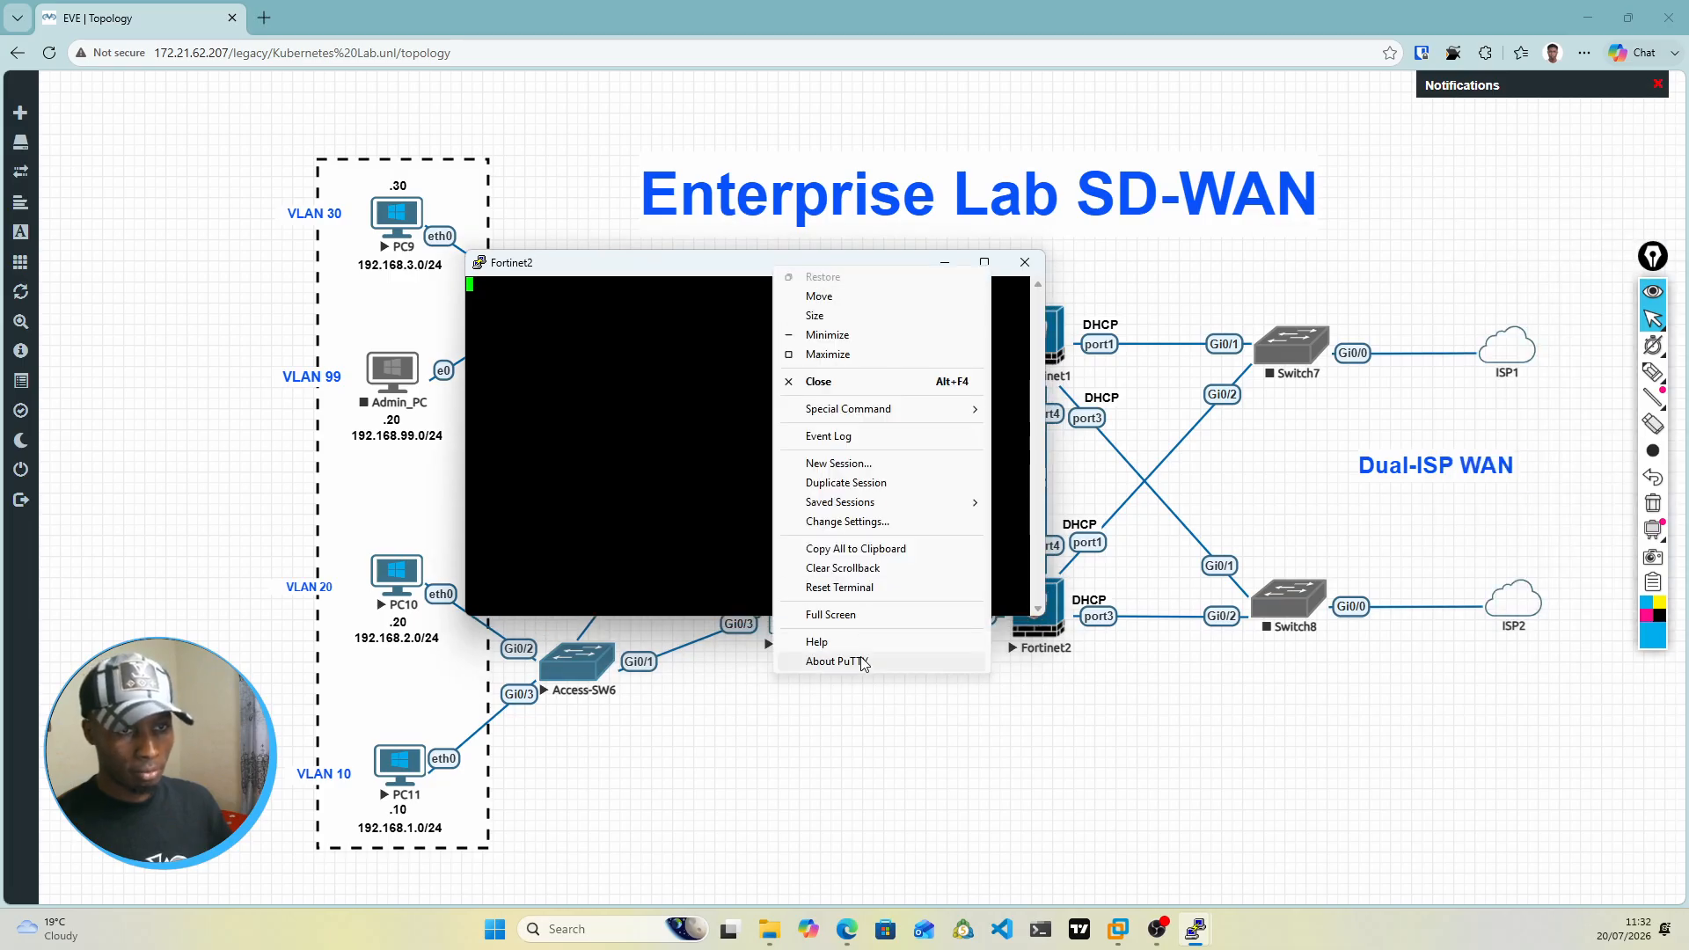
pyautogui.click(1123, 567)
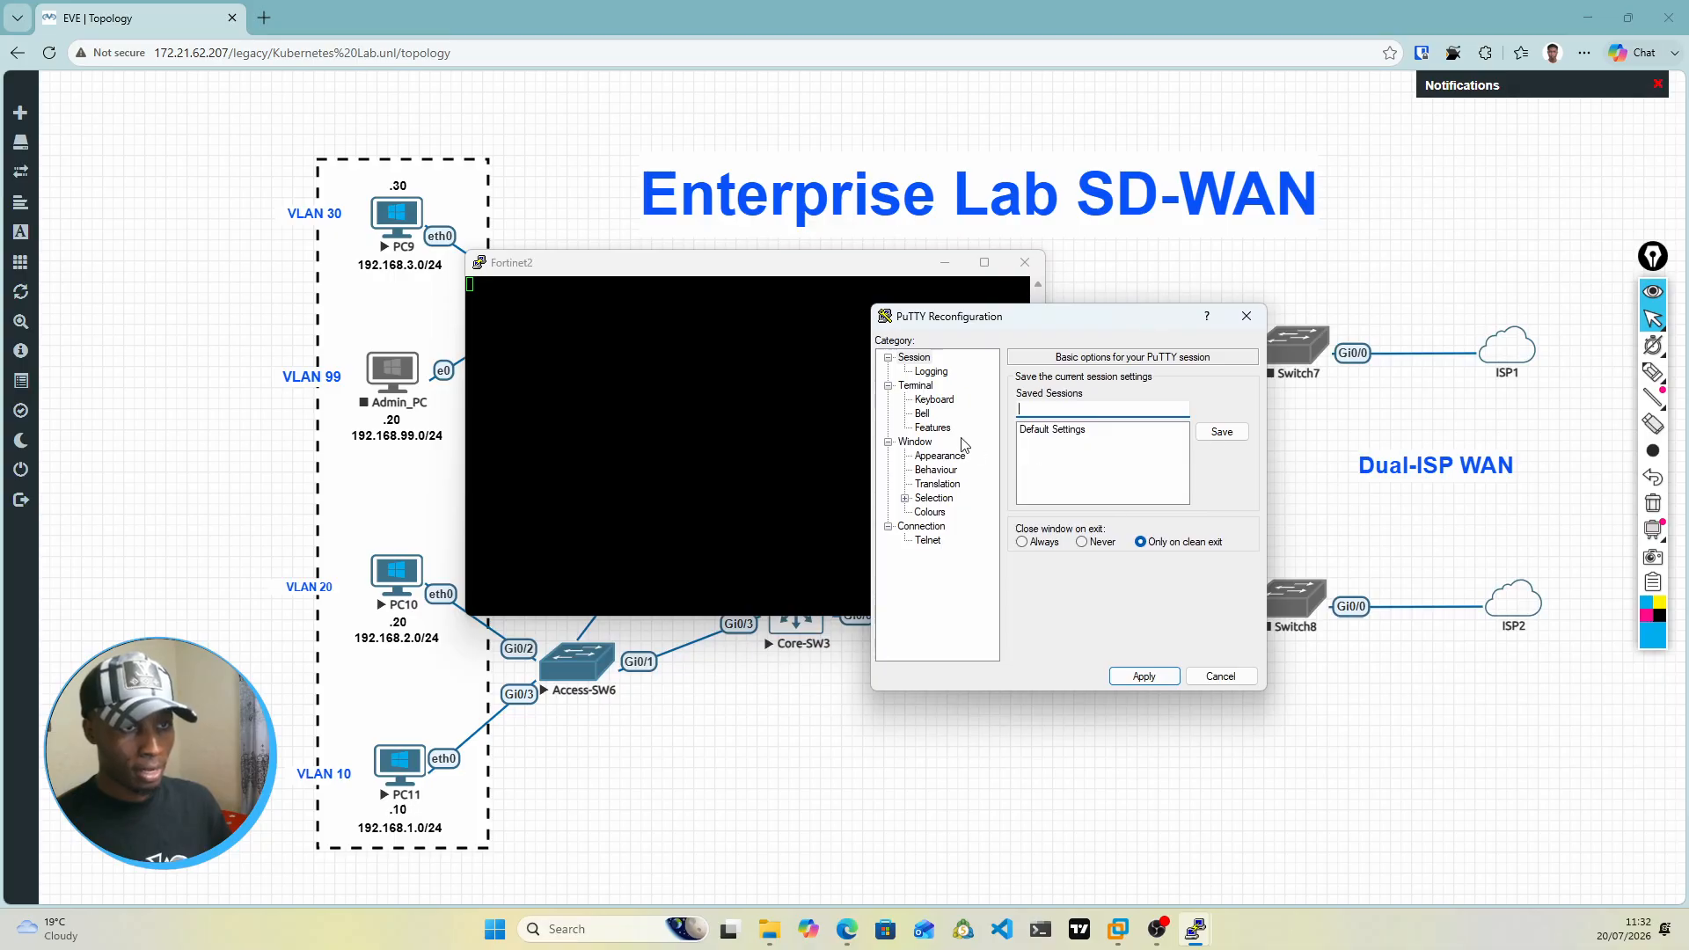
pyautogui.click(948, 457)
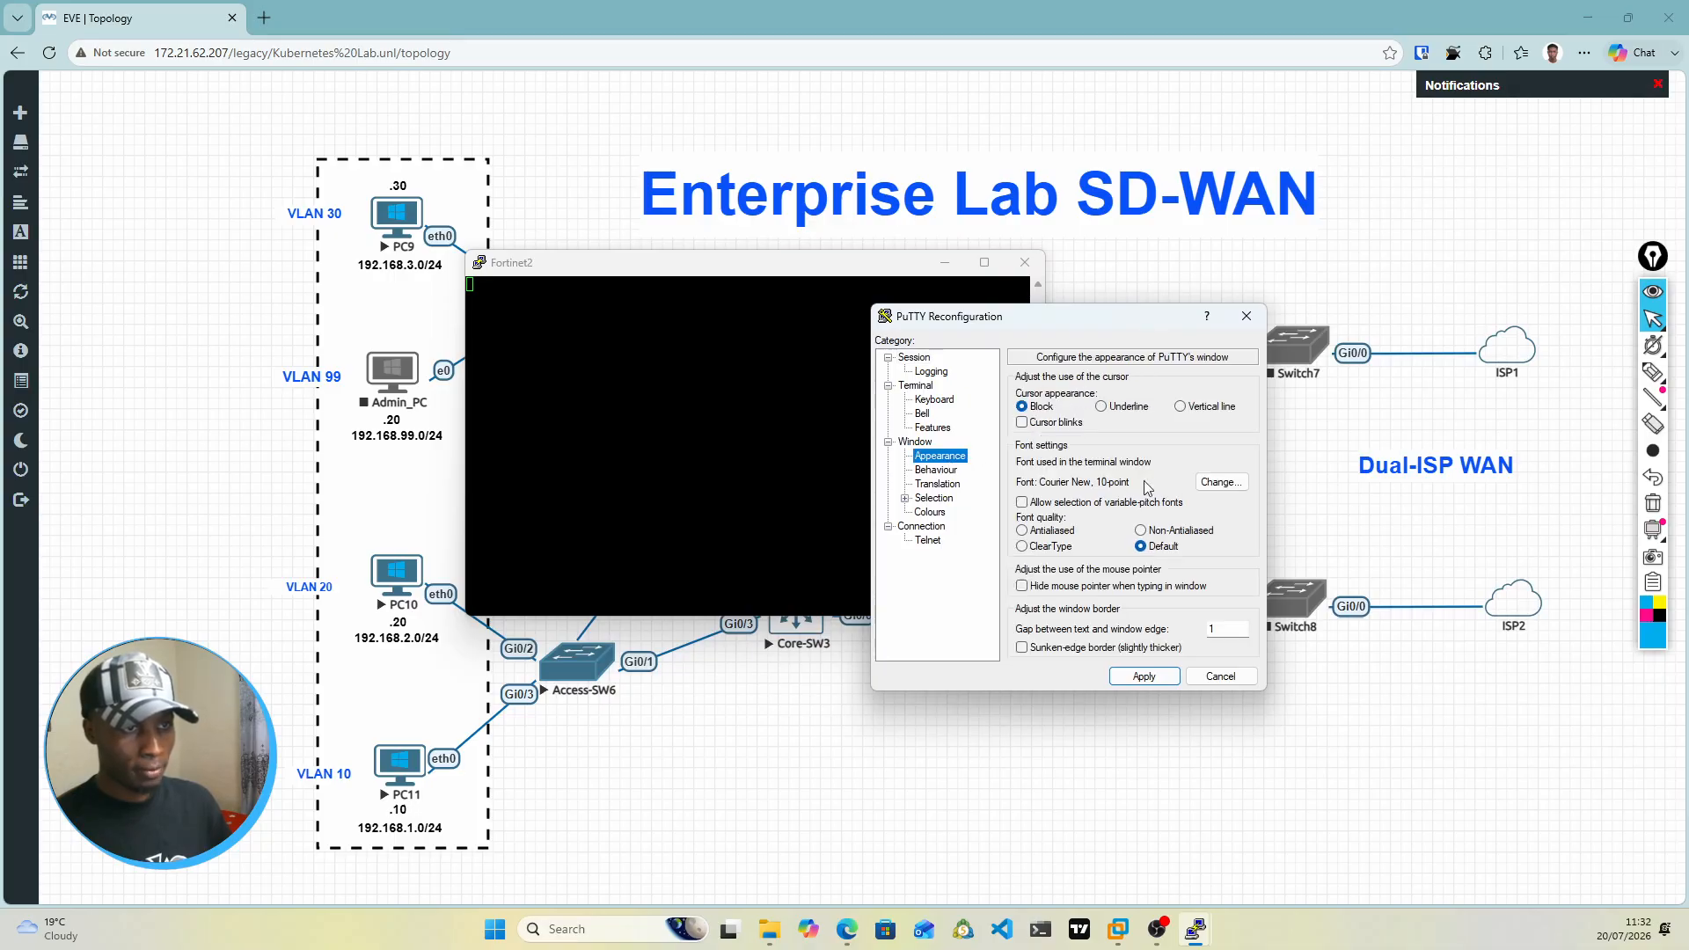
pyautogui.click(1222, 484)
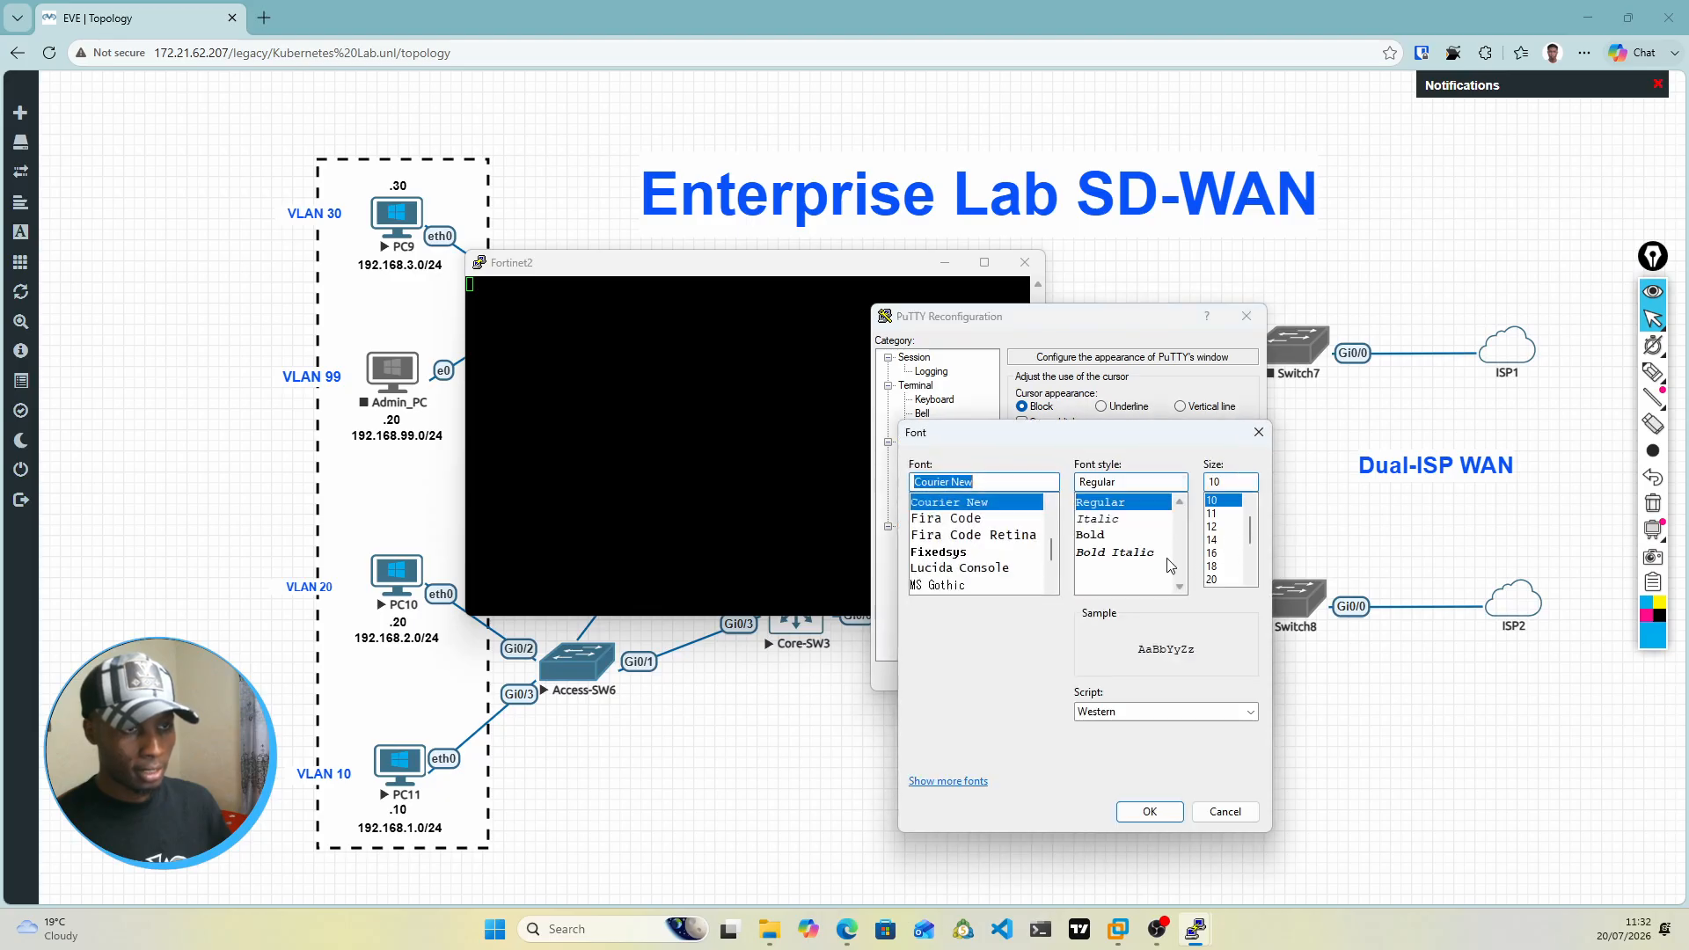
pyautogui.click(1214, 565)
pyautogui.click(1148, 810)
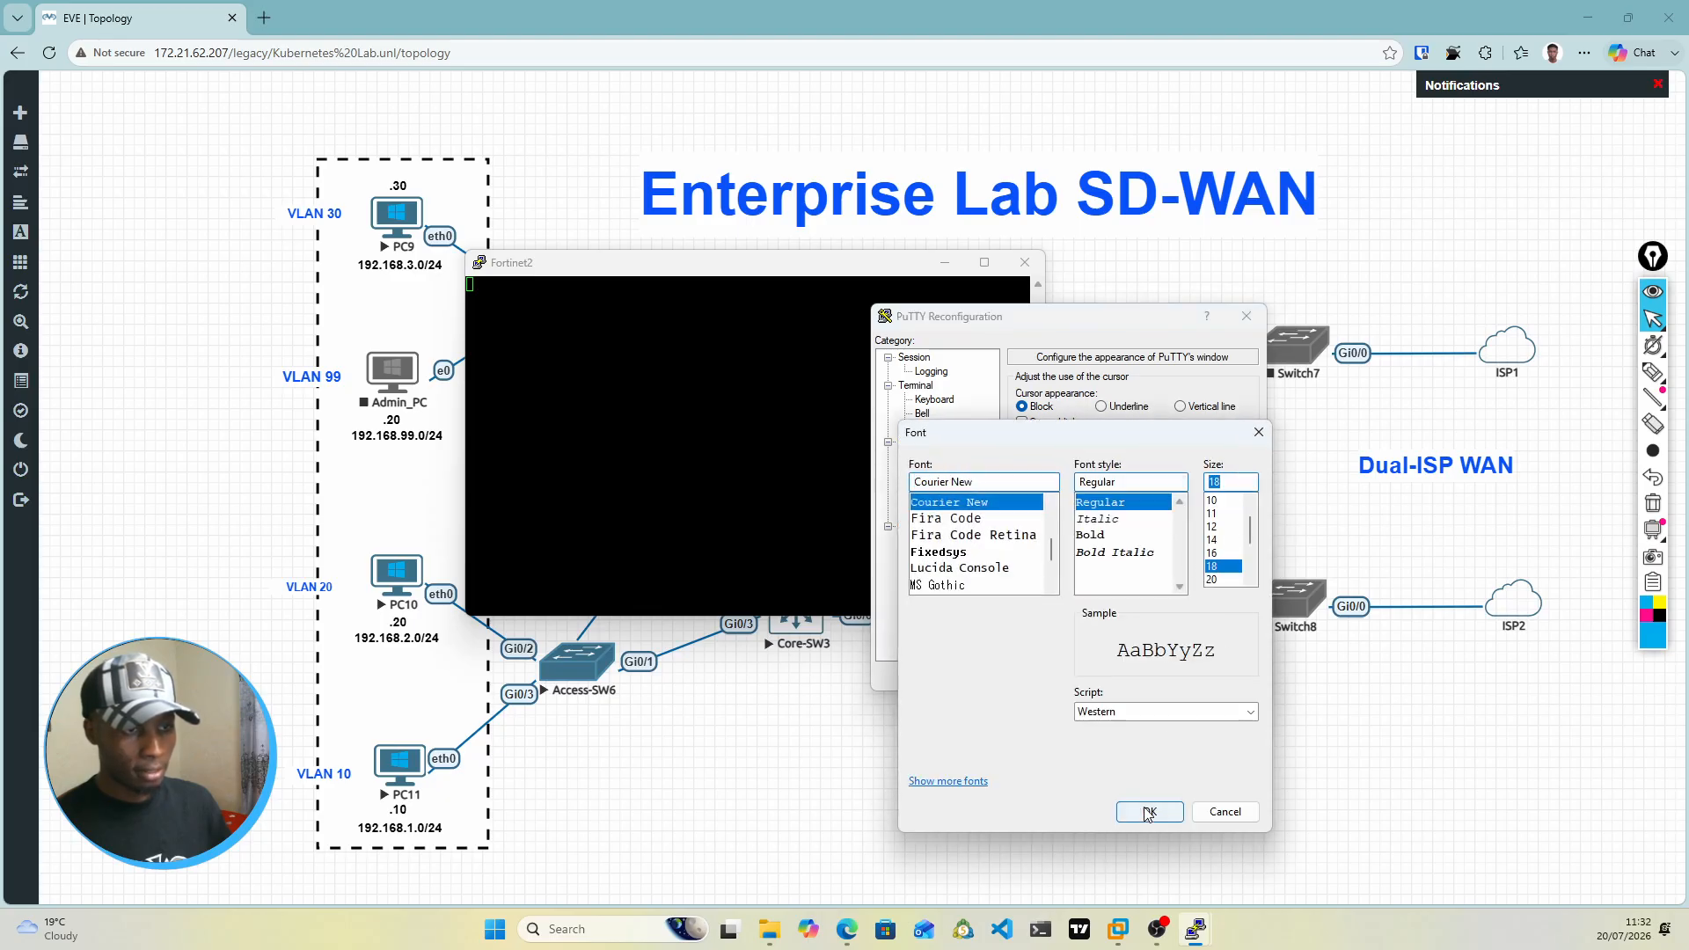
pyautogui.click(1144, 676)
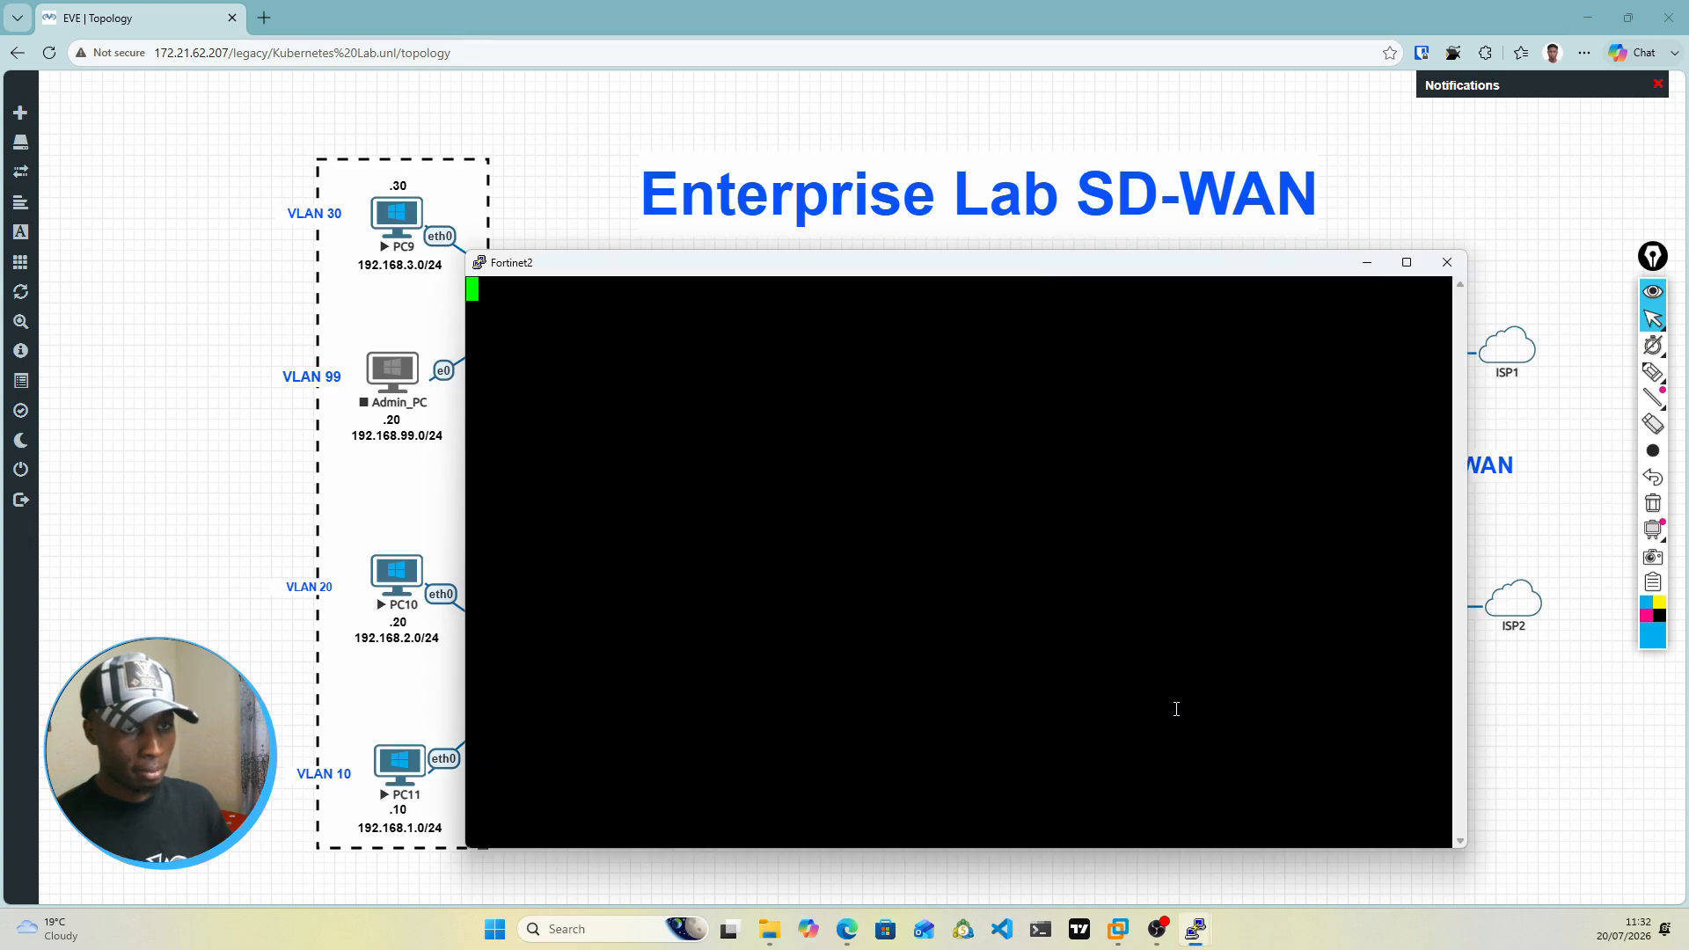
# Step: Reposition the Fortinet2 console, bring the Fortinet1 console in front of it and send a blank line there
pyautogui.moveTo(822, 279); pyautogui.dragTo(705, 147)
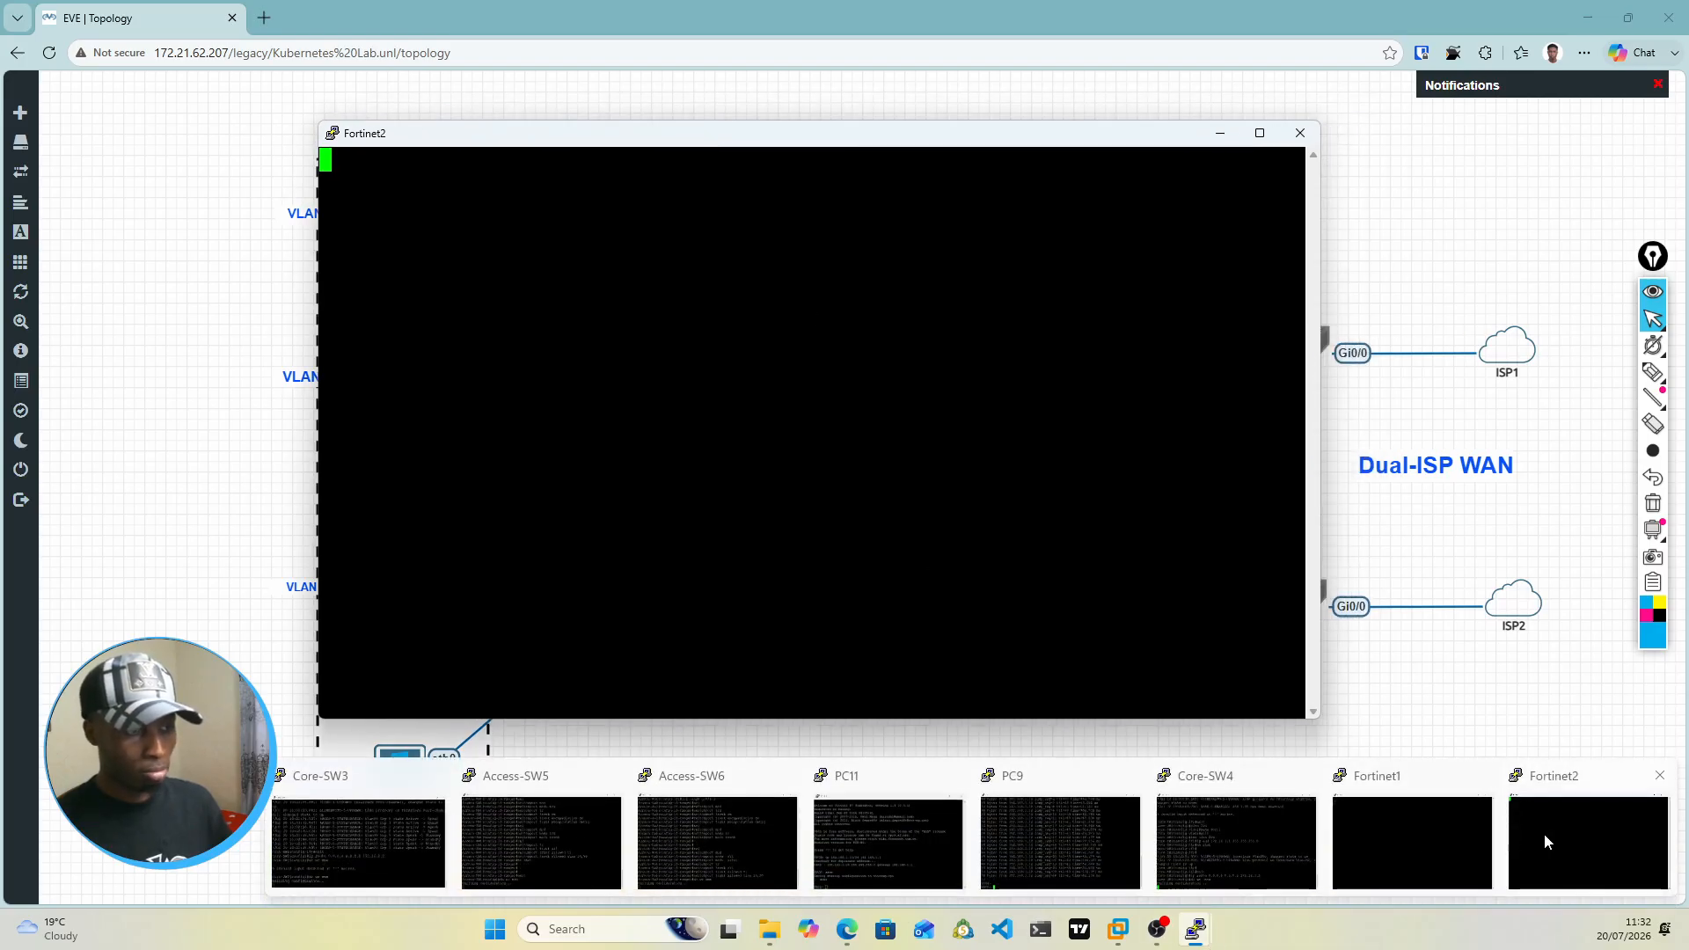
pyautogui.moveTo(744, 148); pyautogui.dragTo(985, 209)
pyautogui.moveTo(1194, 929)
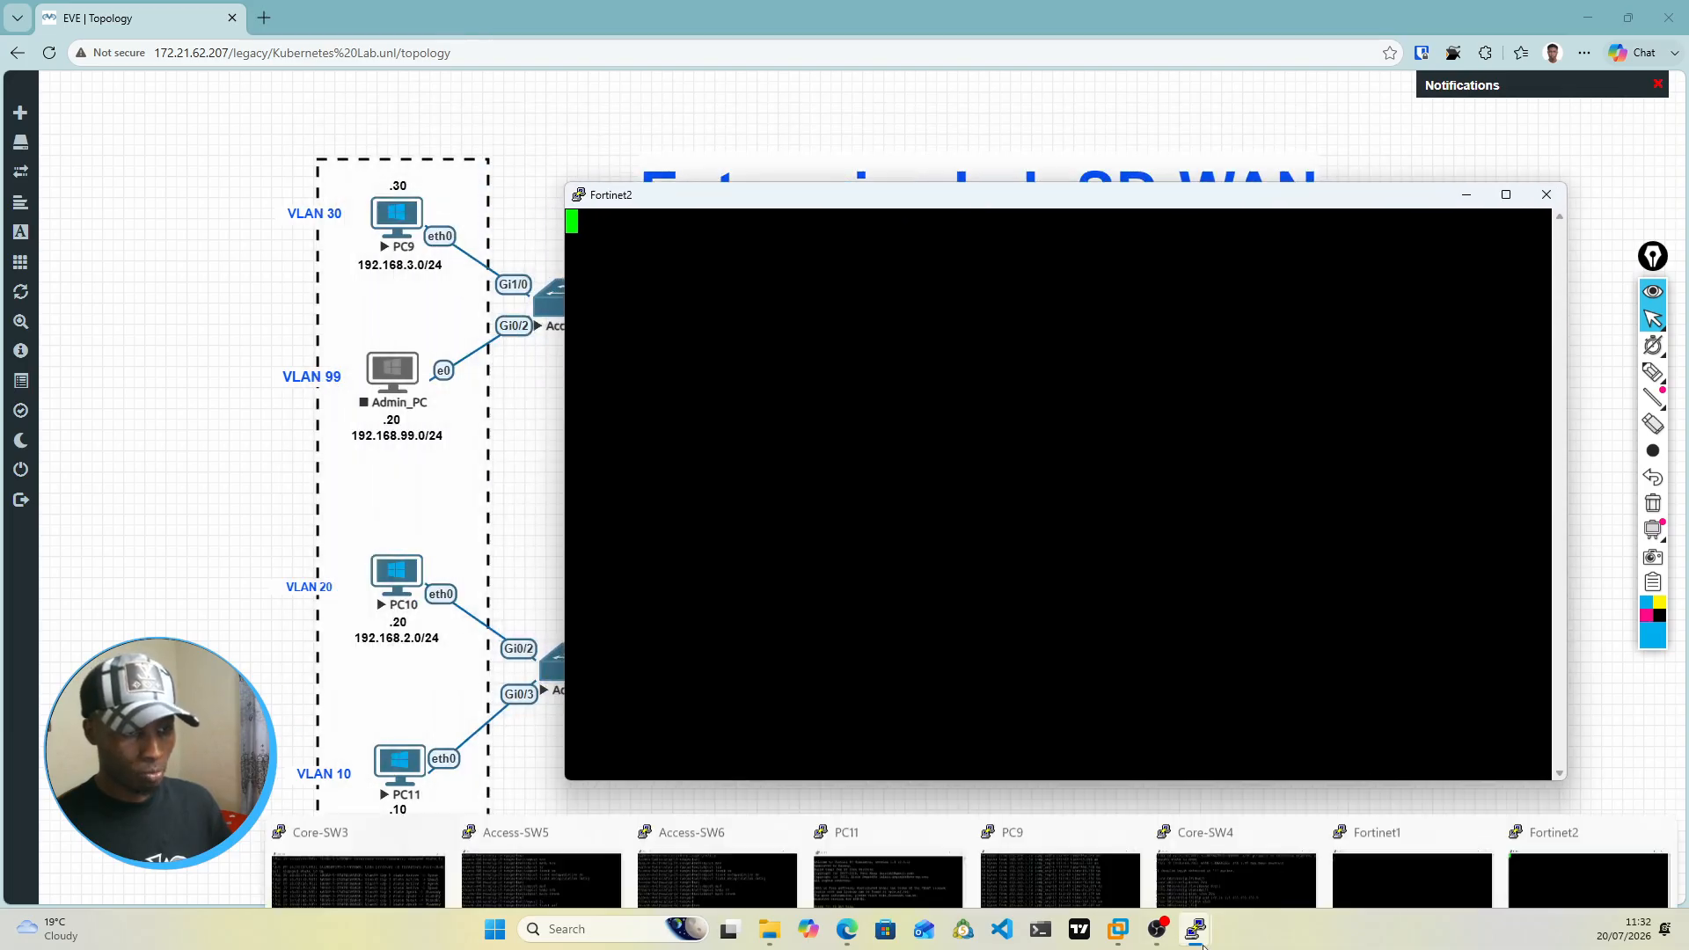
pyautogui.click(1407, 826)
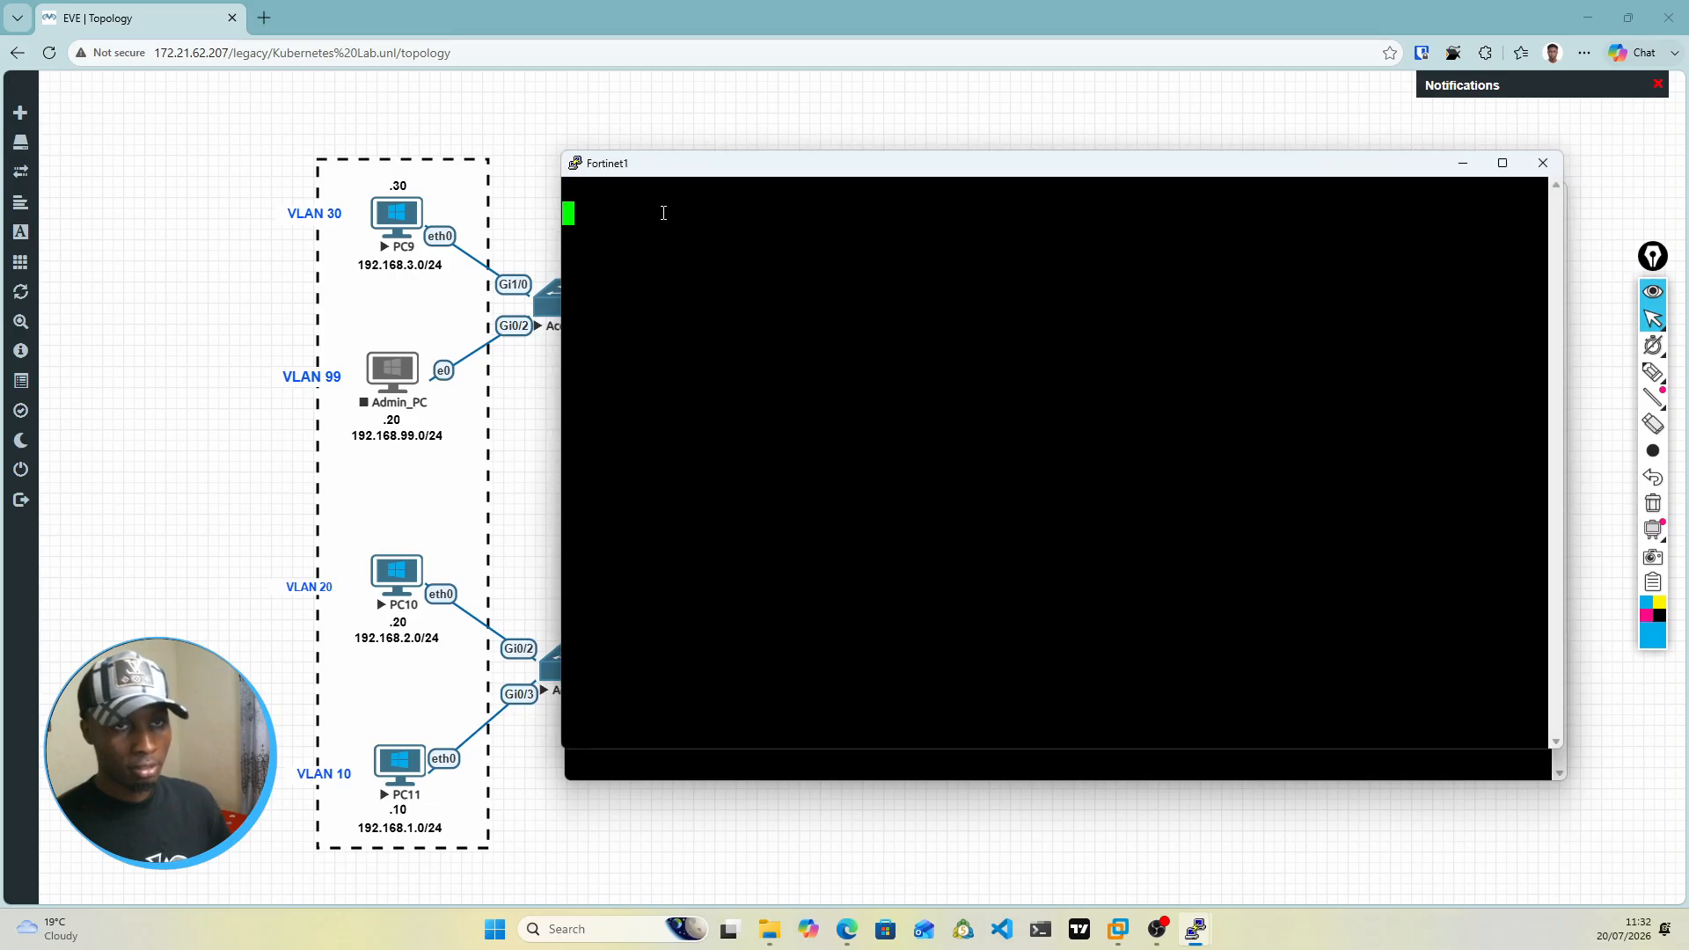
pyautogui.moveTo(711, 167); pyautogui.dragTo(724, 292)
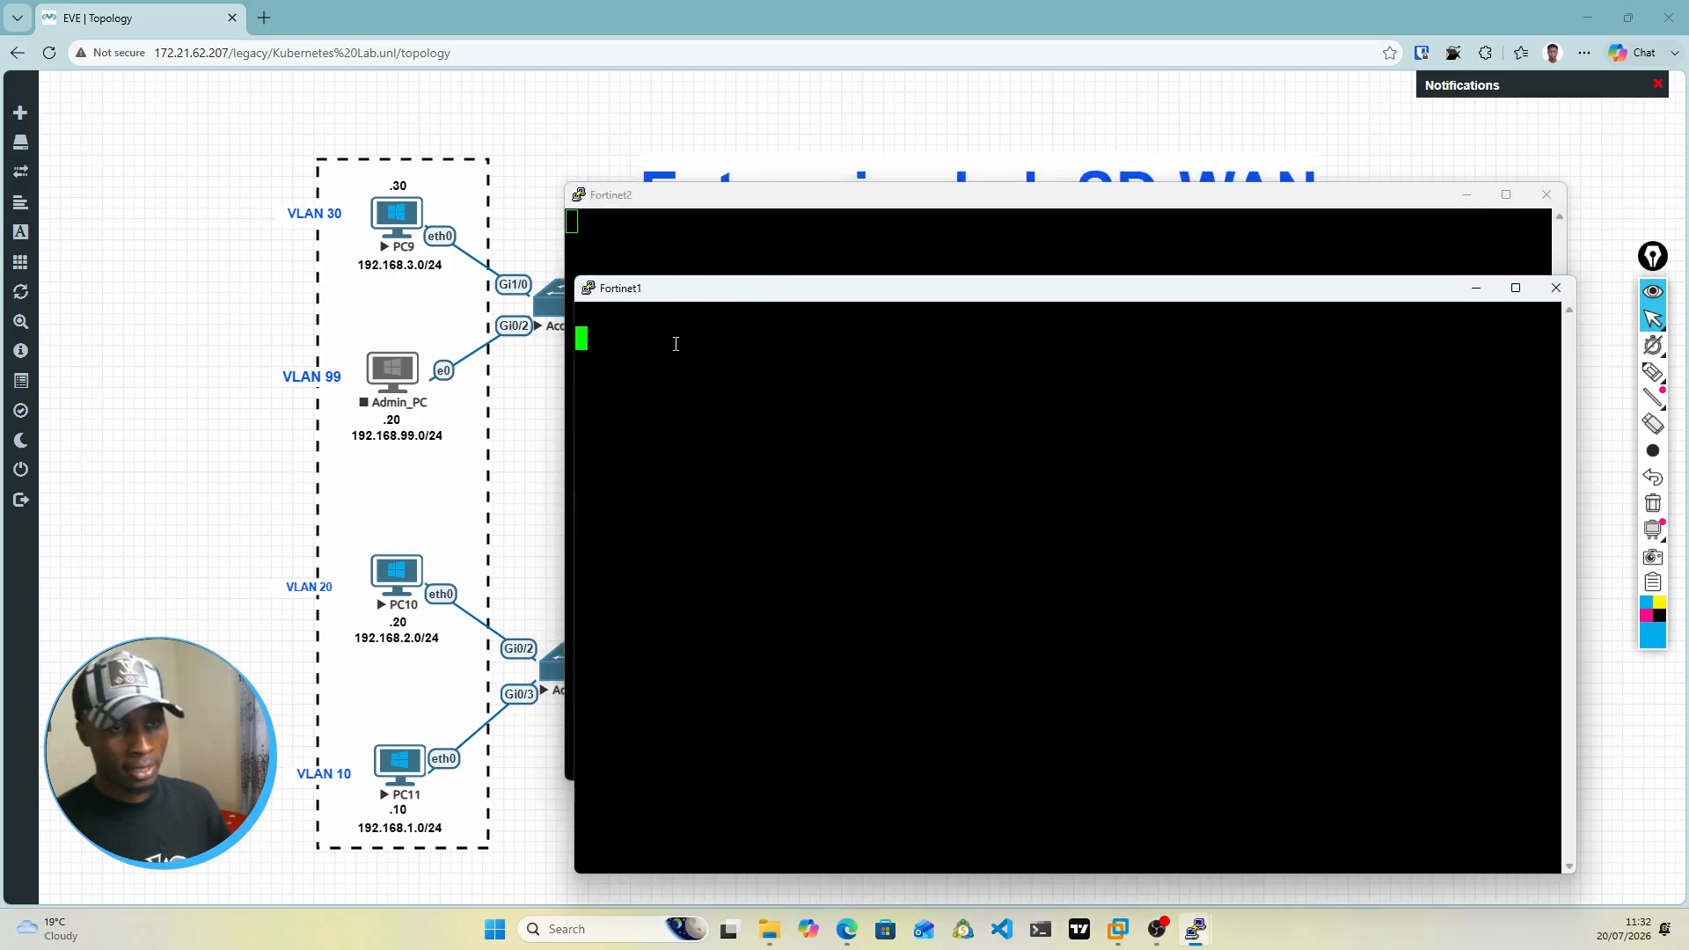
pyautogui.press('Return')
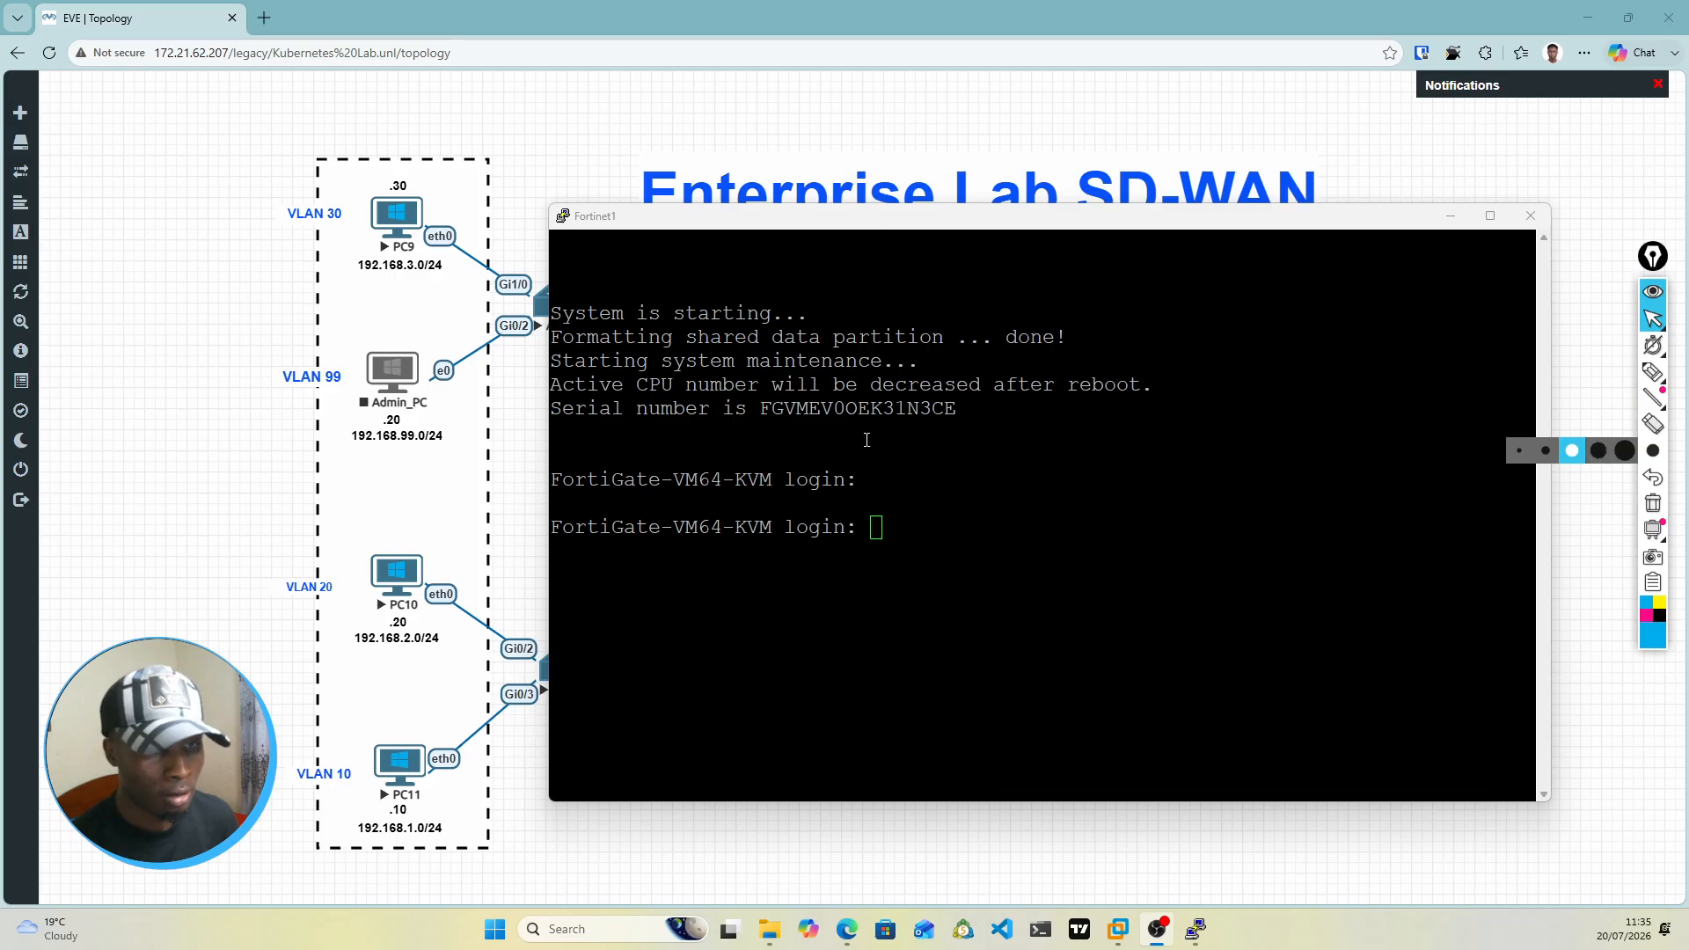
# Step: Log in to the Fortinet1 console as admin, then enter and confirm a new account password
pyautogui.click(888, 531)
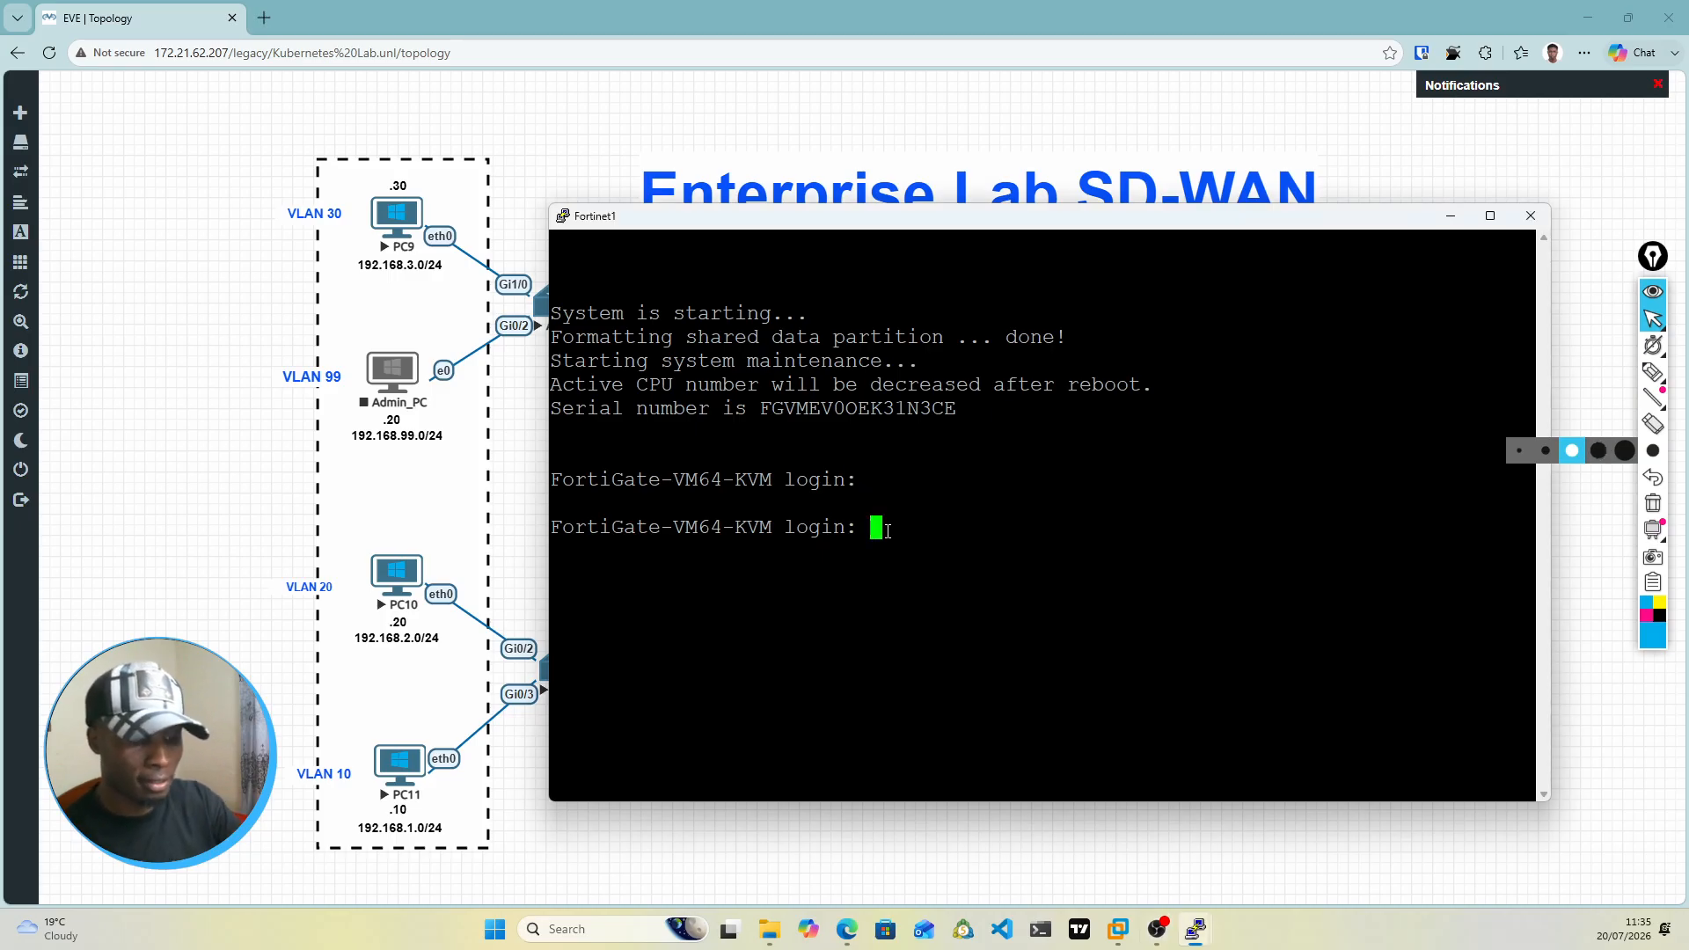
pyautogui.write('admin')
pyautogui.press('Return')
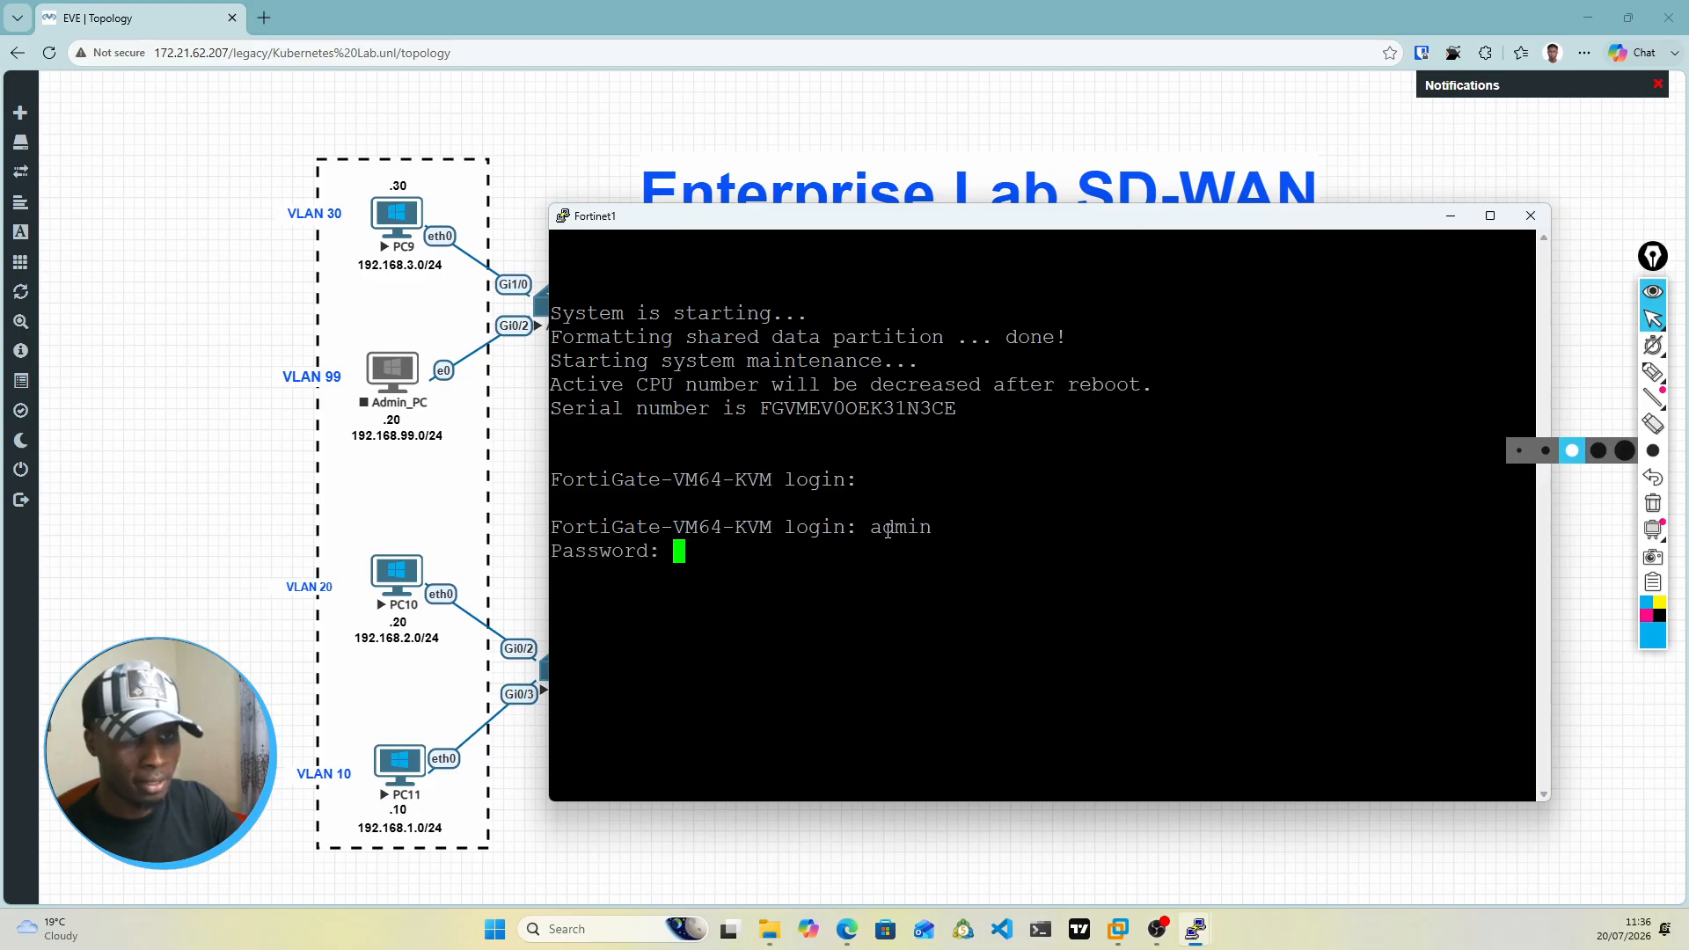
pyautogui.press('Return')
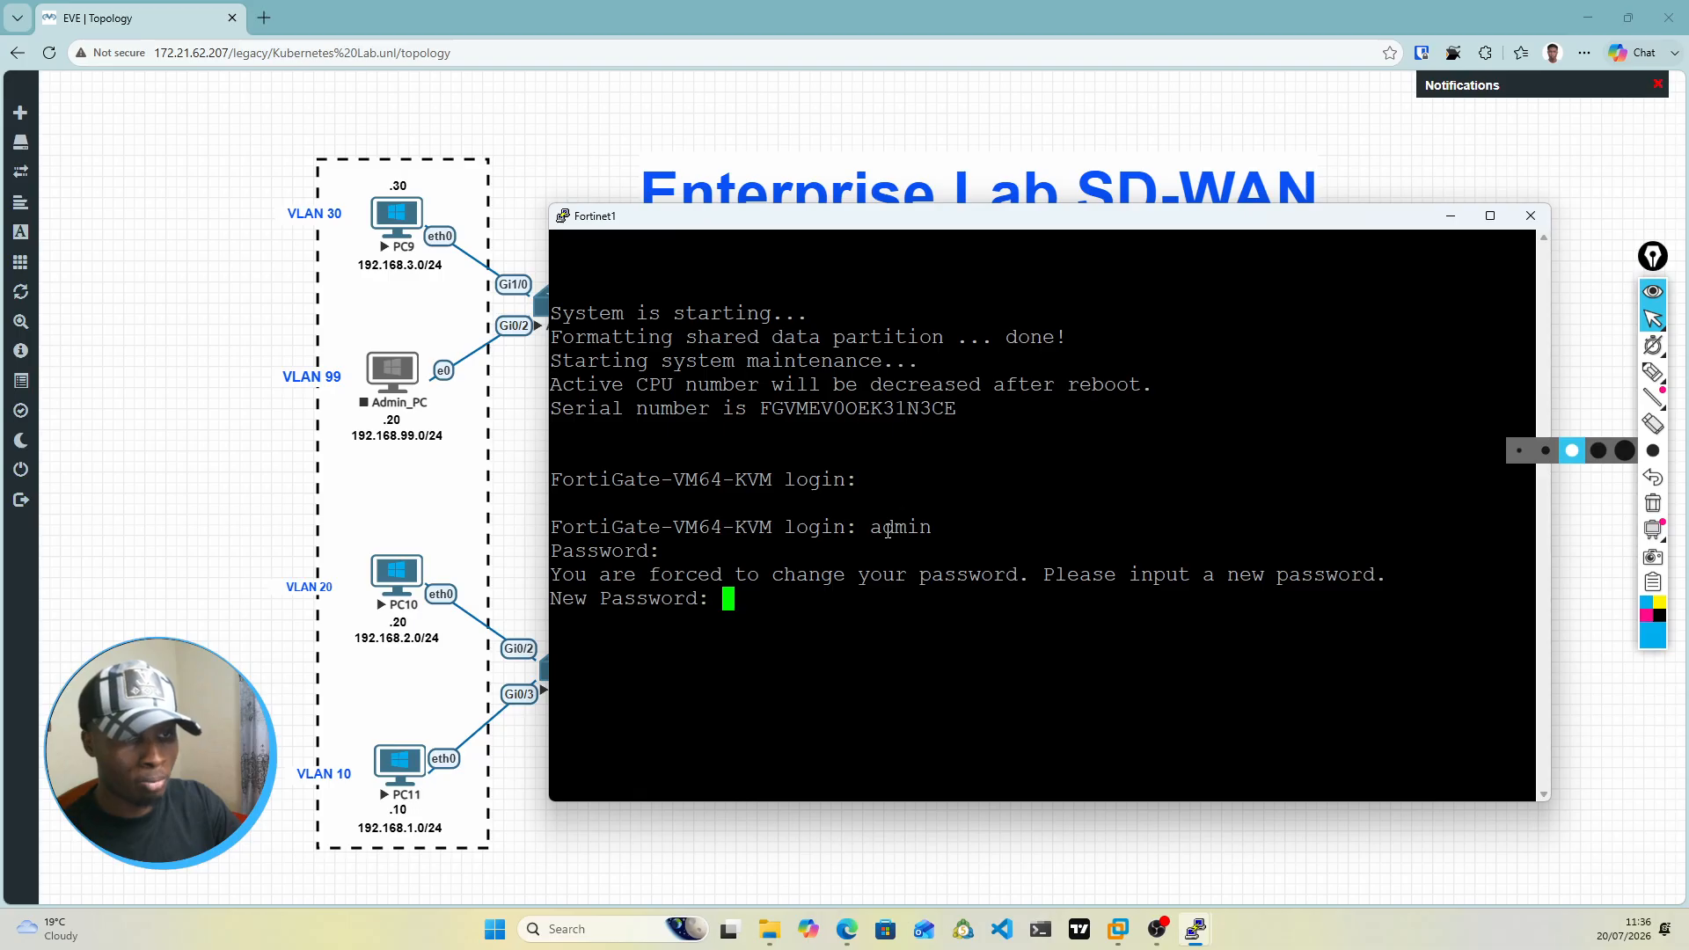
pyautogui.press('Return')
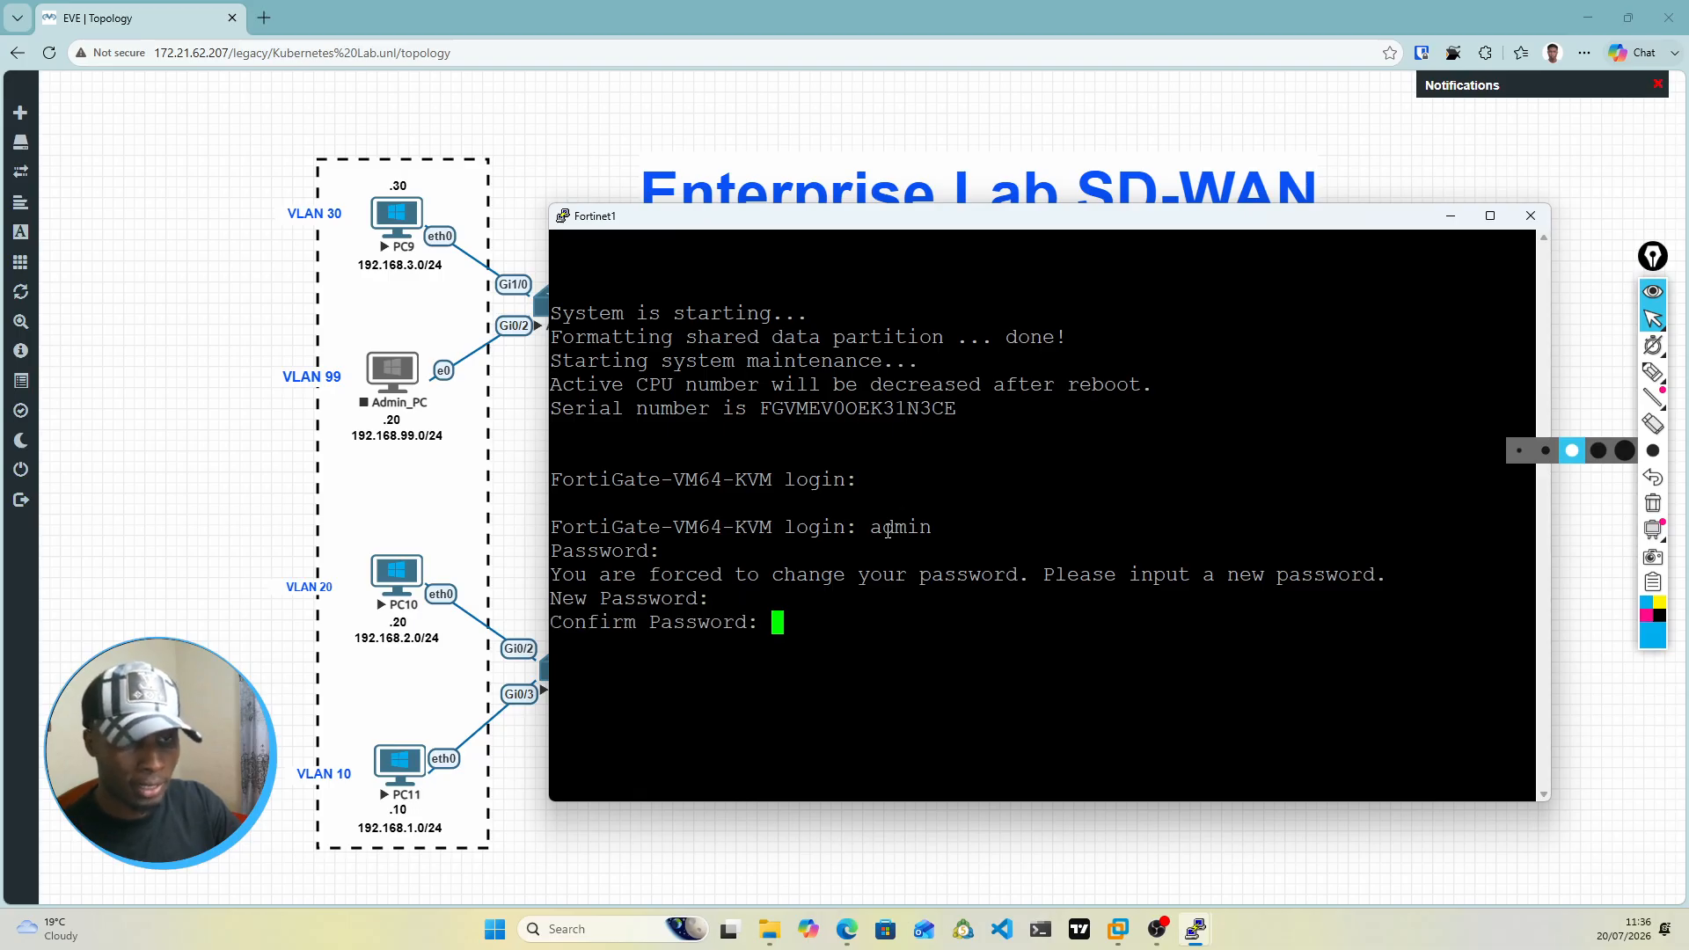
pyautogui.press('Return')
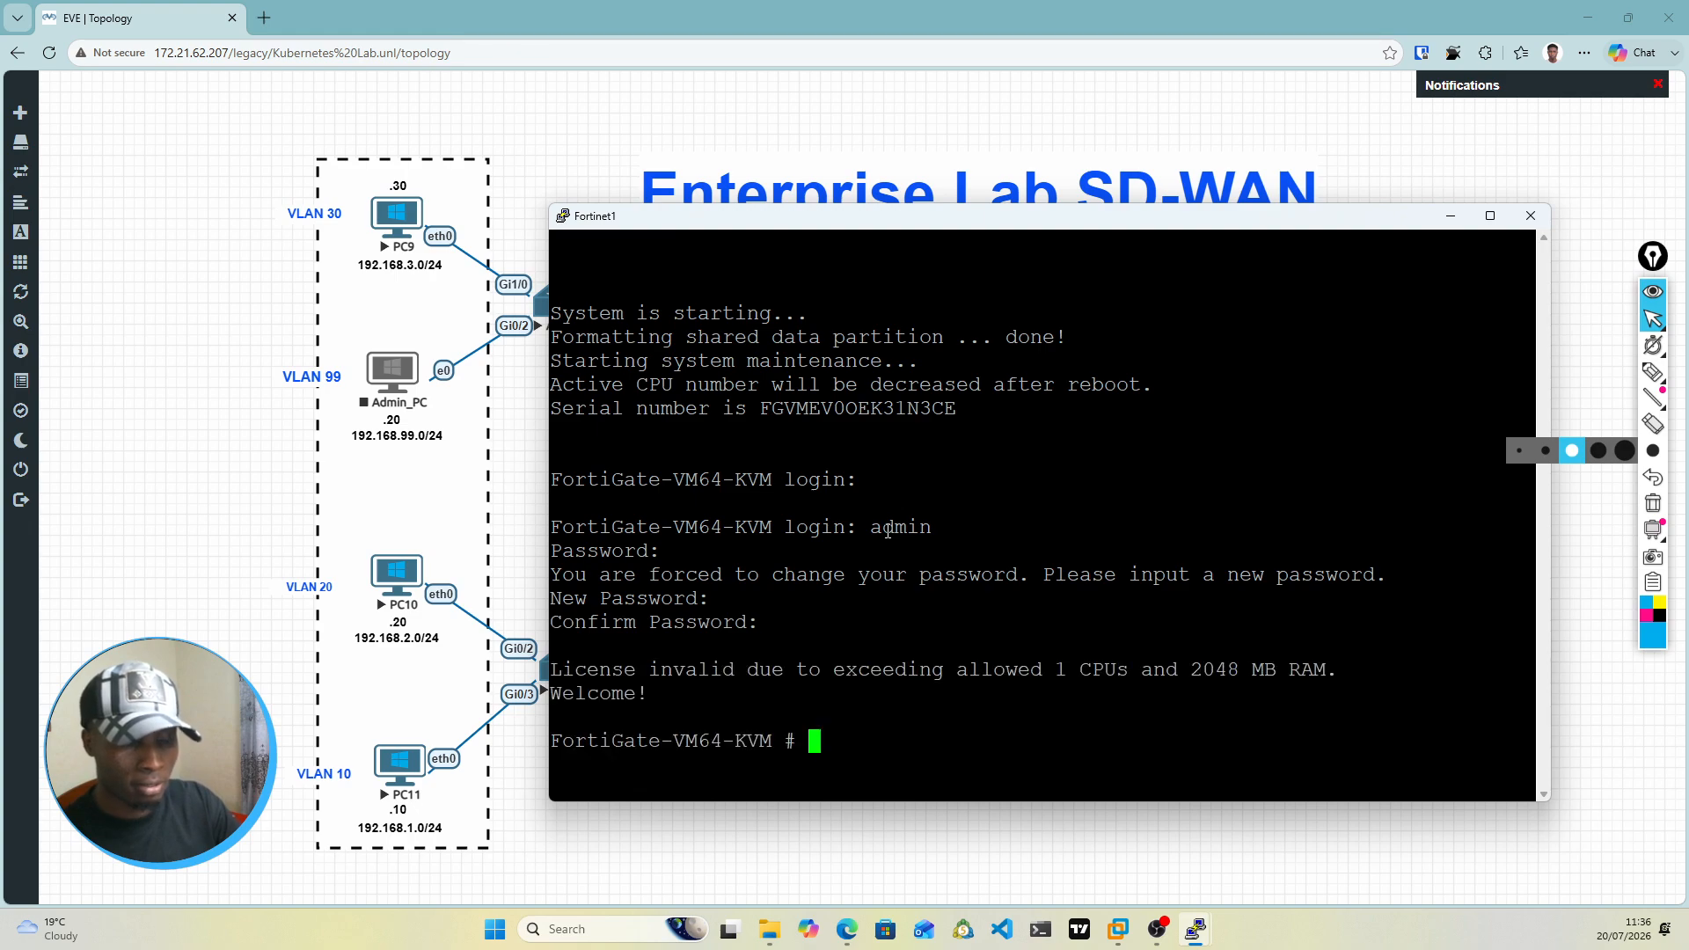
# Step: Move the Fortinet1 console higher on the screen and enter its global system configuration with config system global
pyautogui.moveTo(931, 230); pyautogui.dragTo(941, 134)
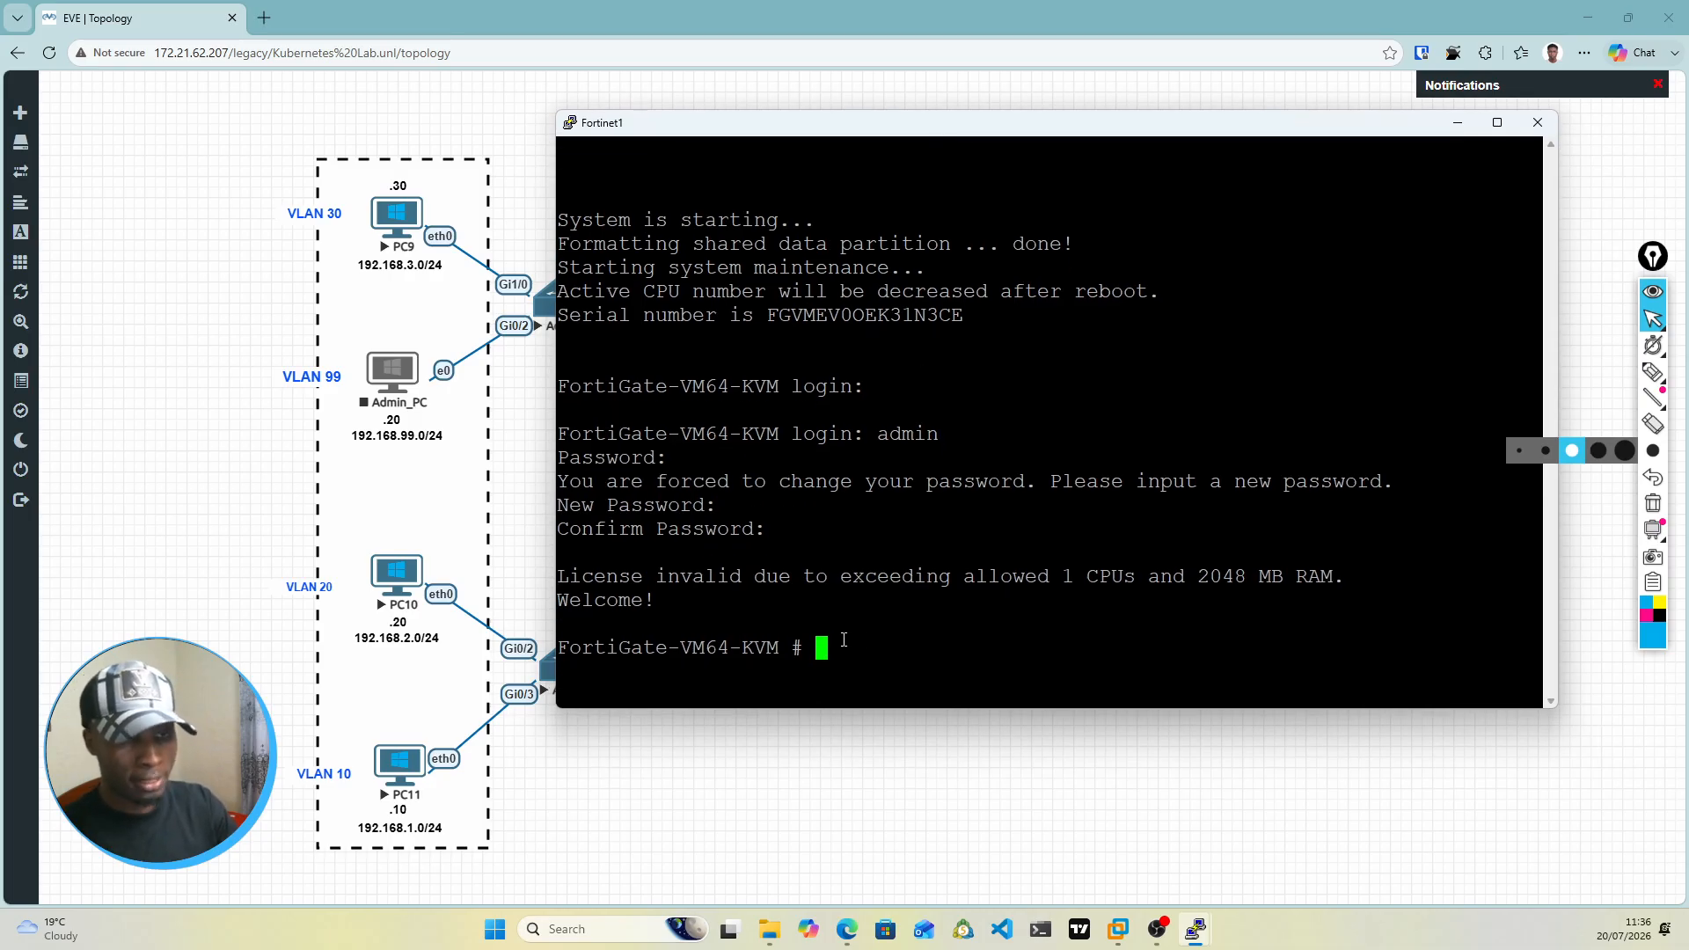
pyautogui.write('config ')
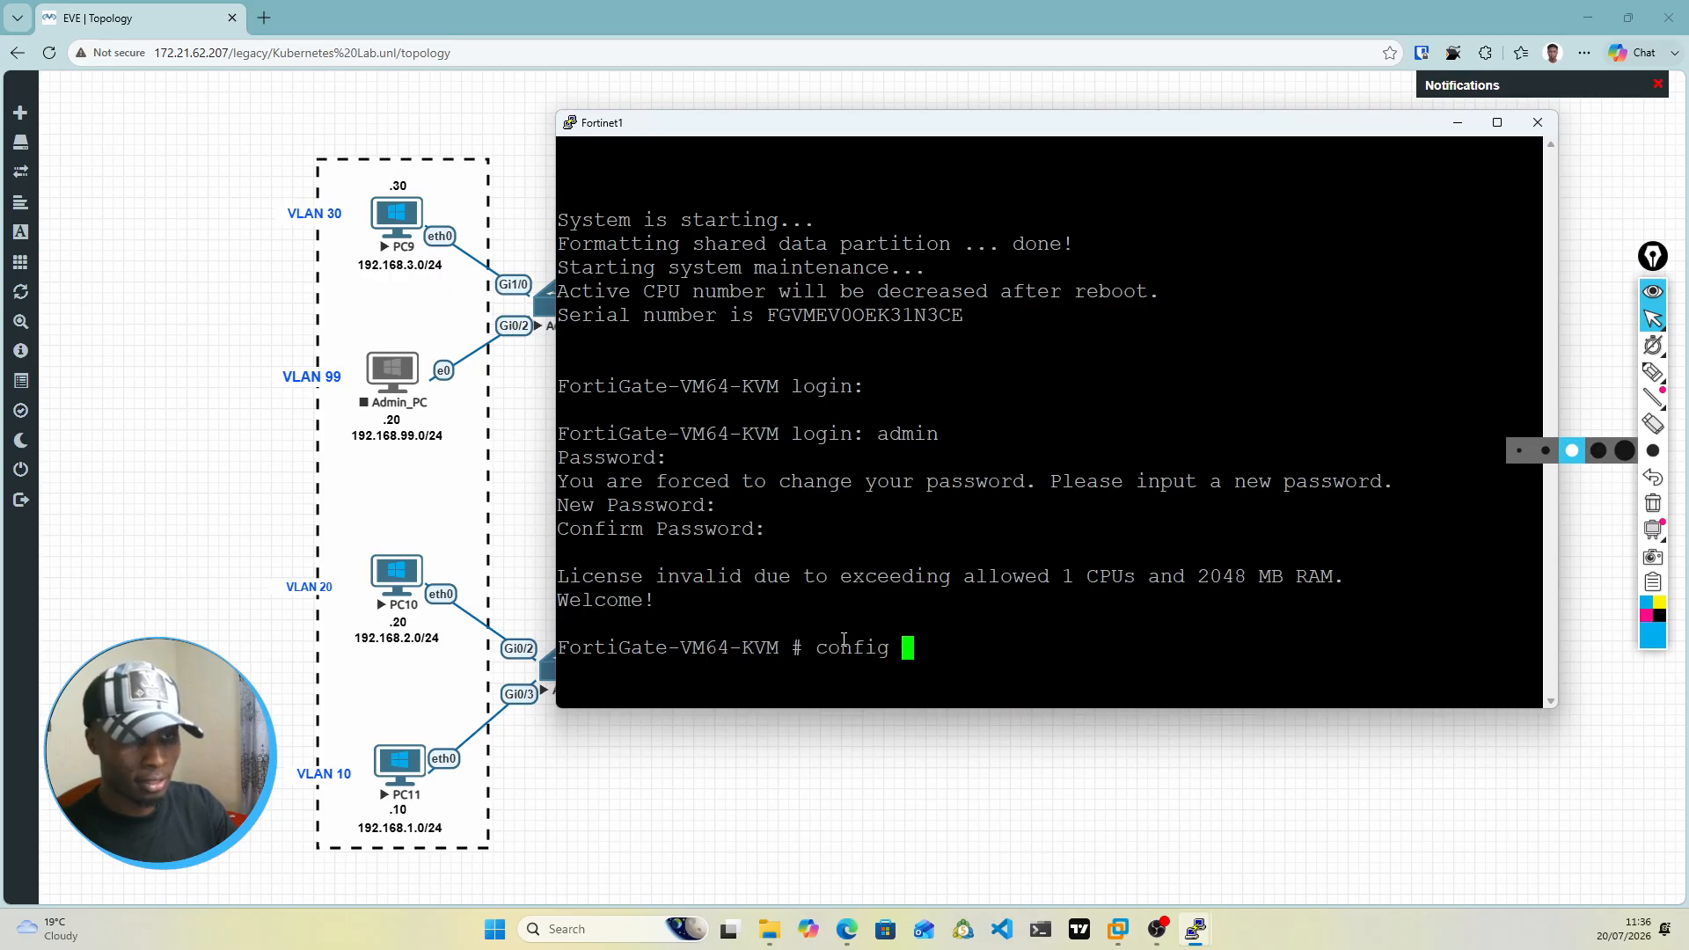
pyautogui.write('system global')
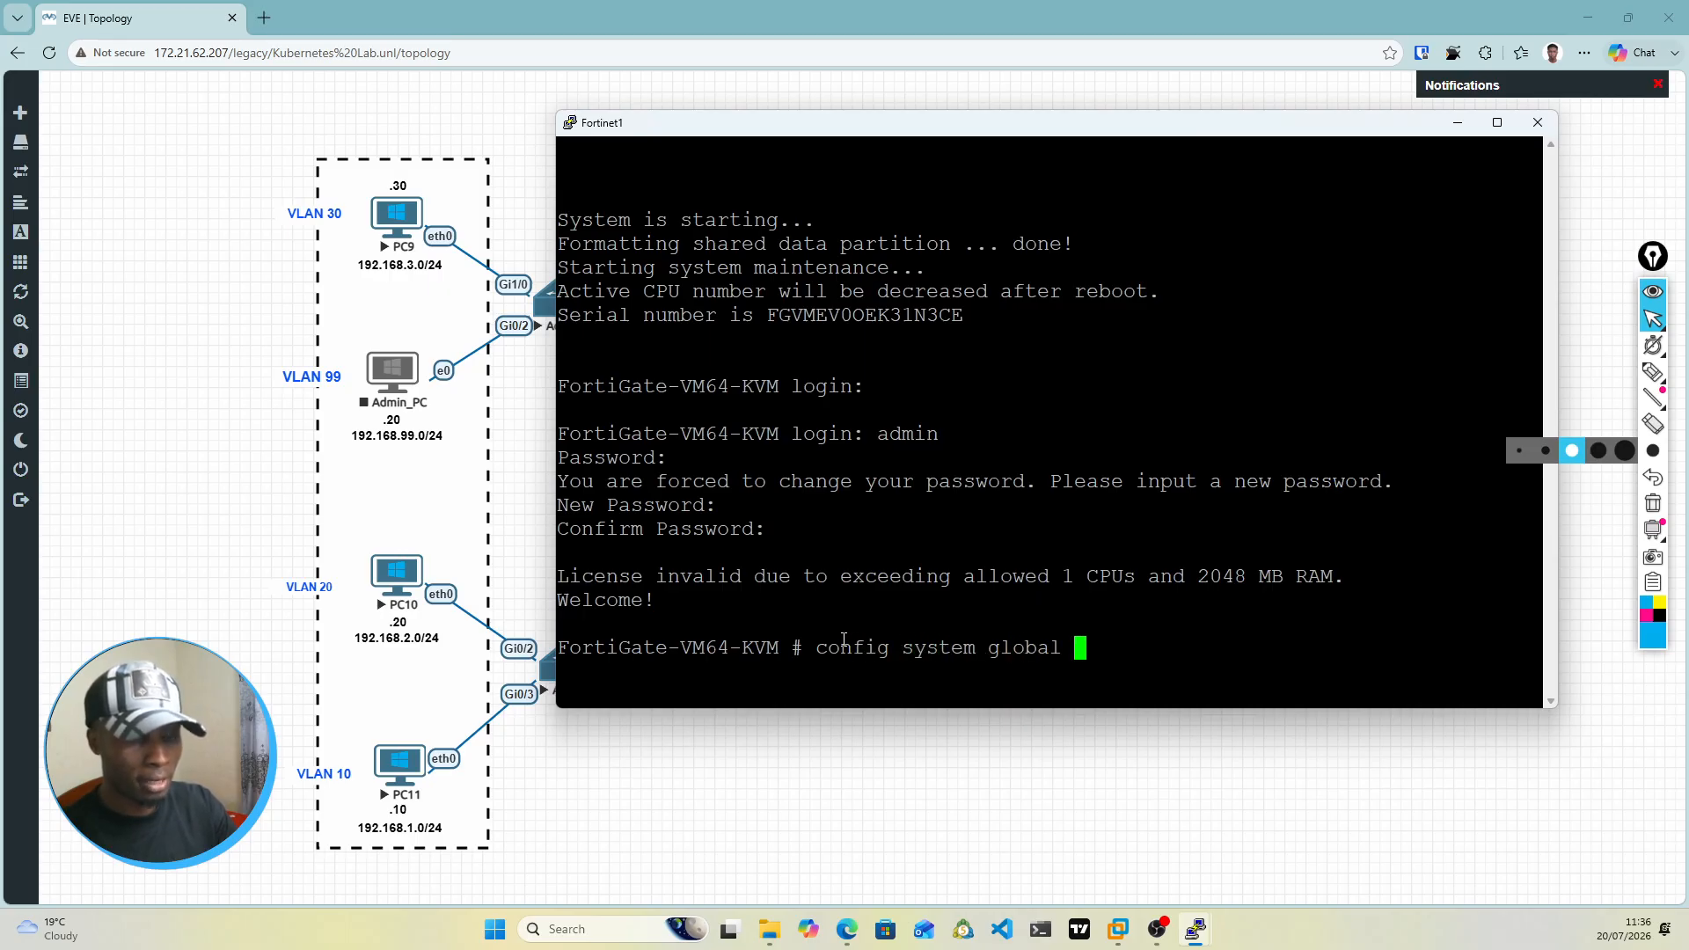
pyautogui.press('Return')
# Step: Set the firewall's hostname to Forti-Prim with set hostname and leave the global configuration with end
pyautogui.write('ho')
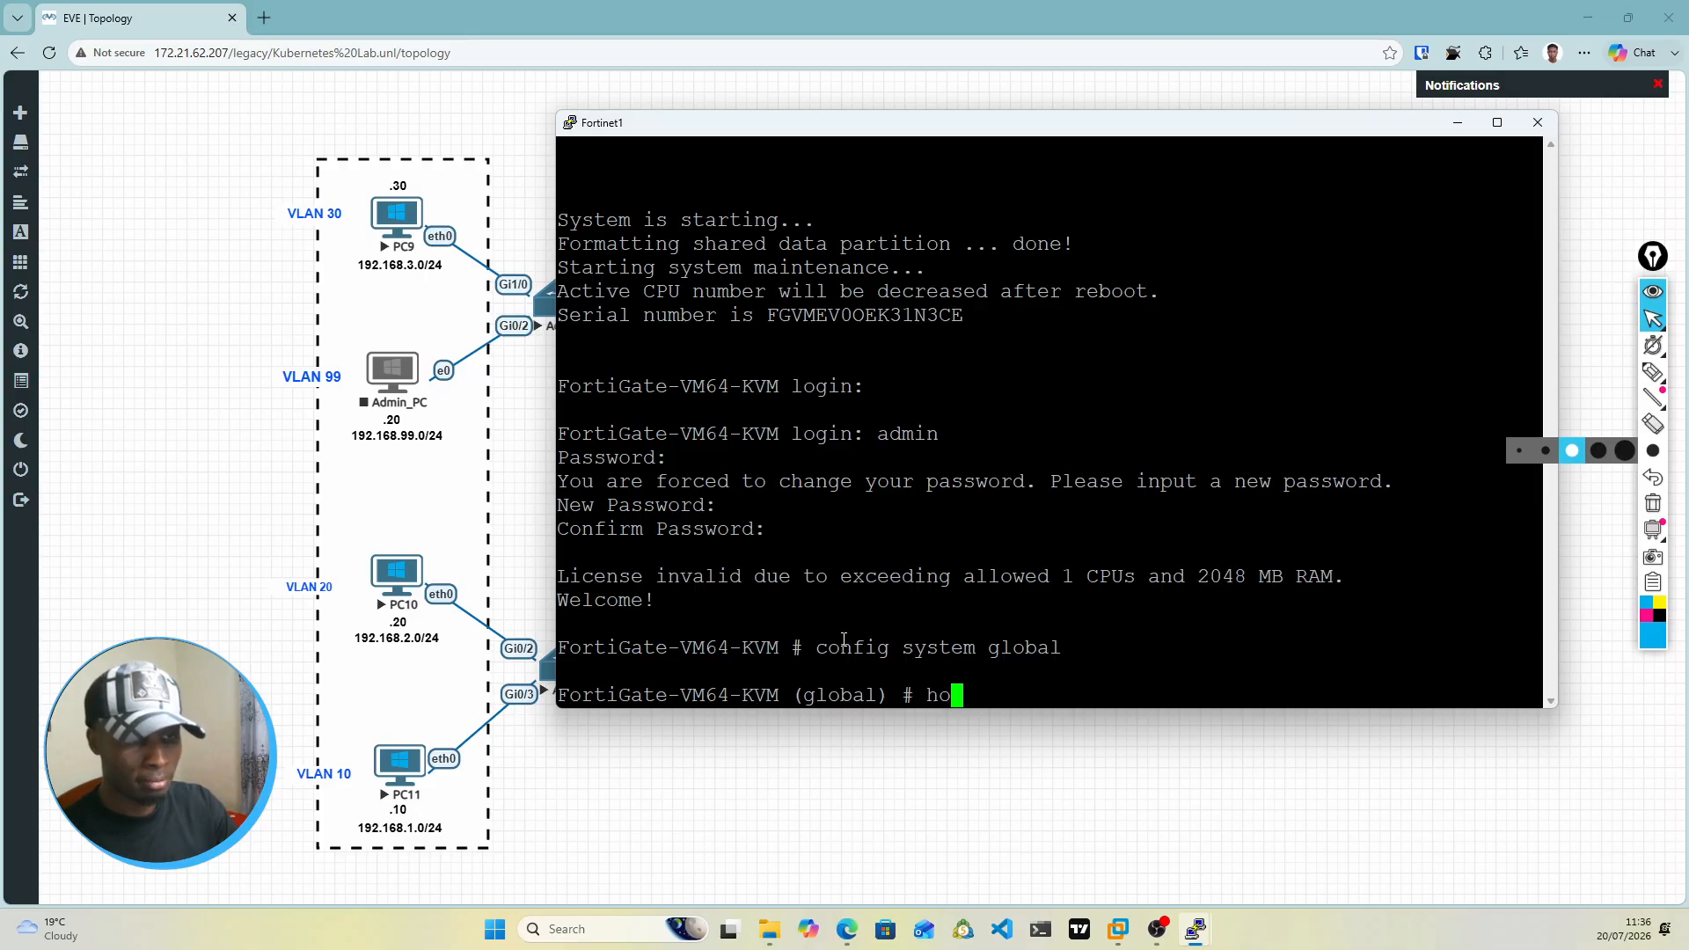
pyautogui.press('BackSpace')
pyautogui.press('BackSpace')
pyautogui.write('se')
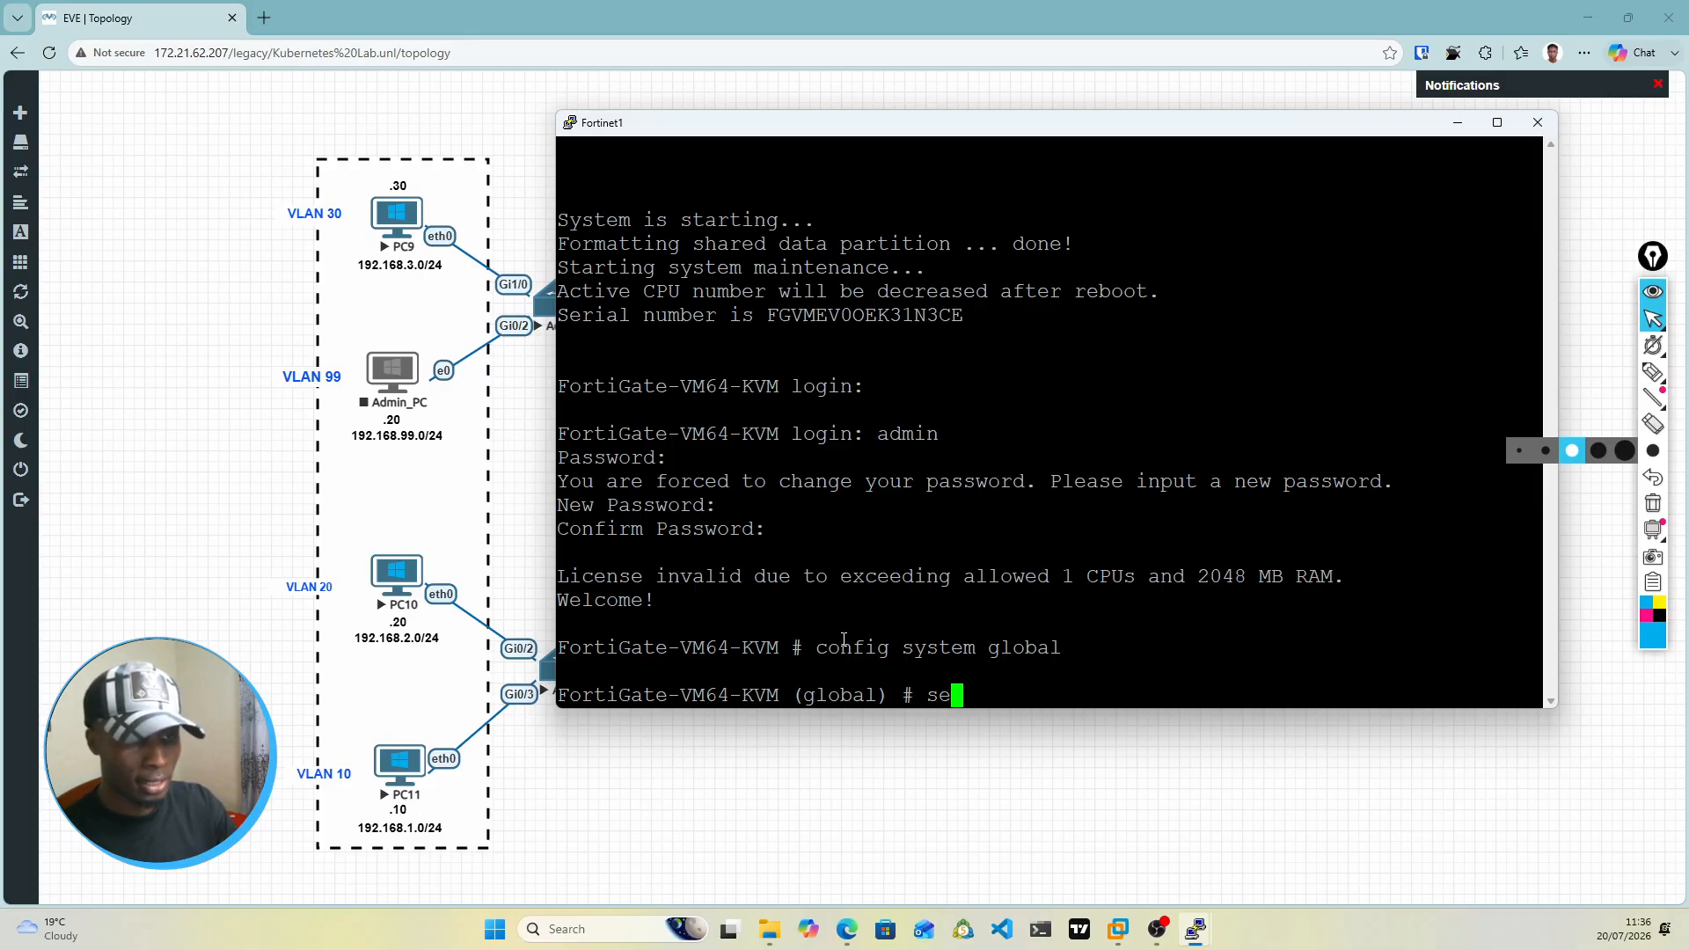
pyautogui.write('t sh')
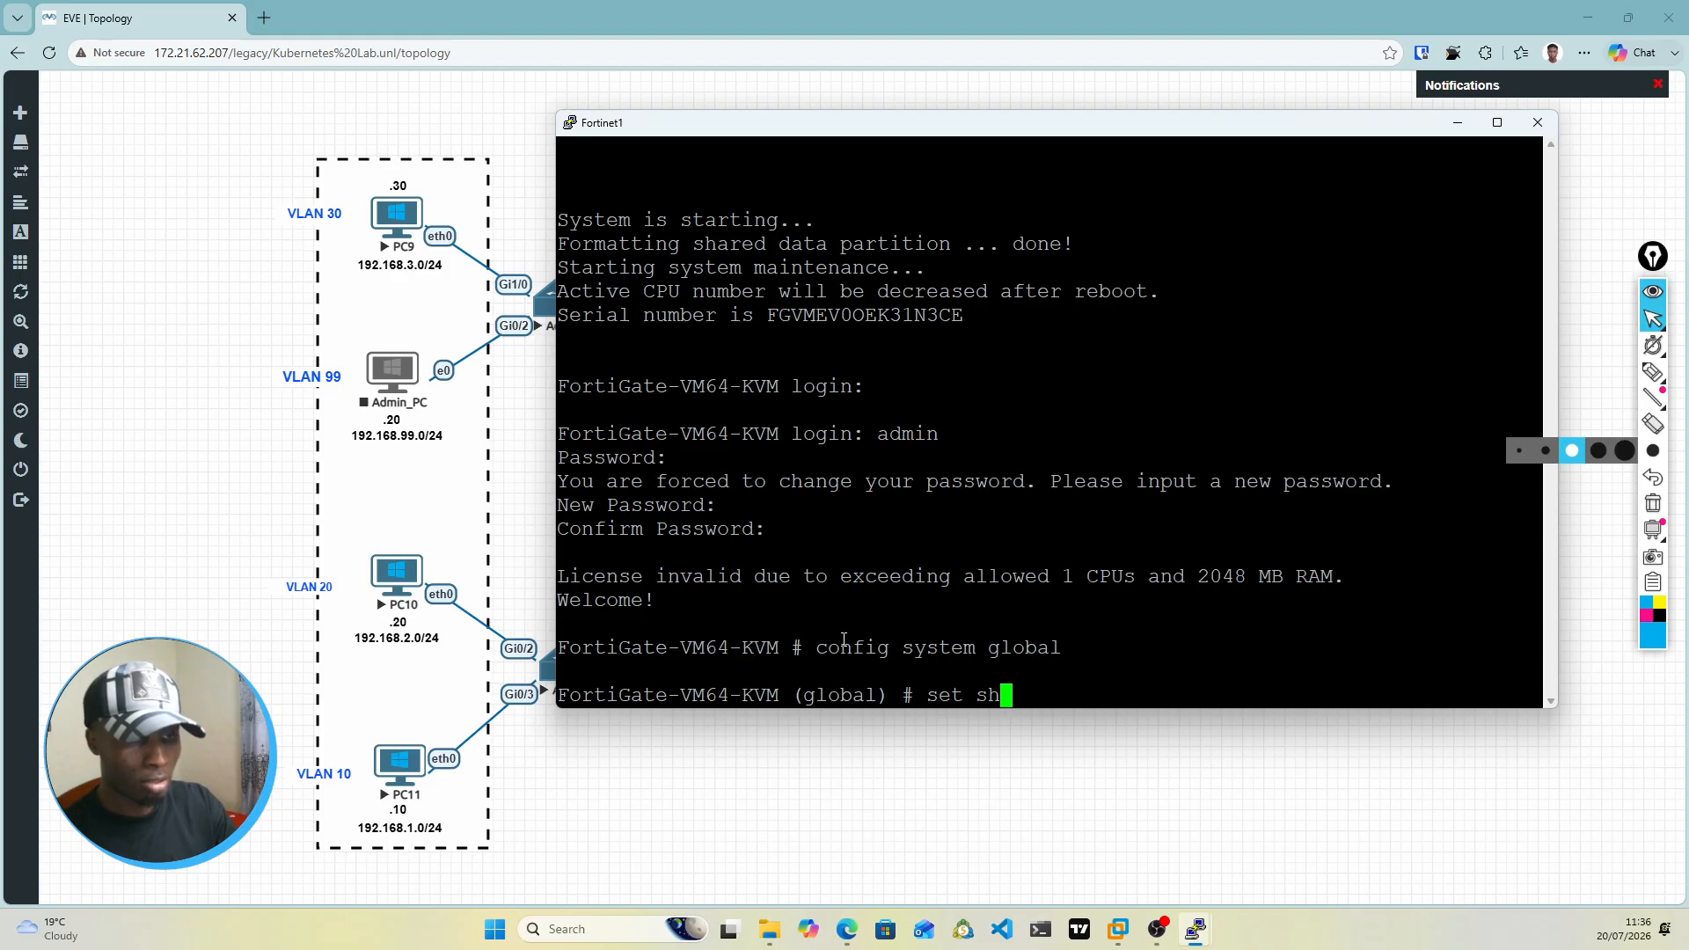
pyautogui.press('BackSpace')
pyautogui.press('BackSpace')
pyautogui.write('honor-df')
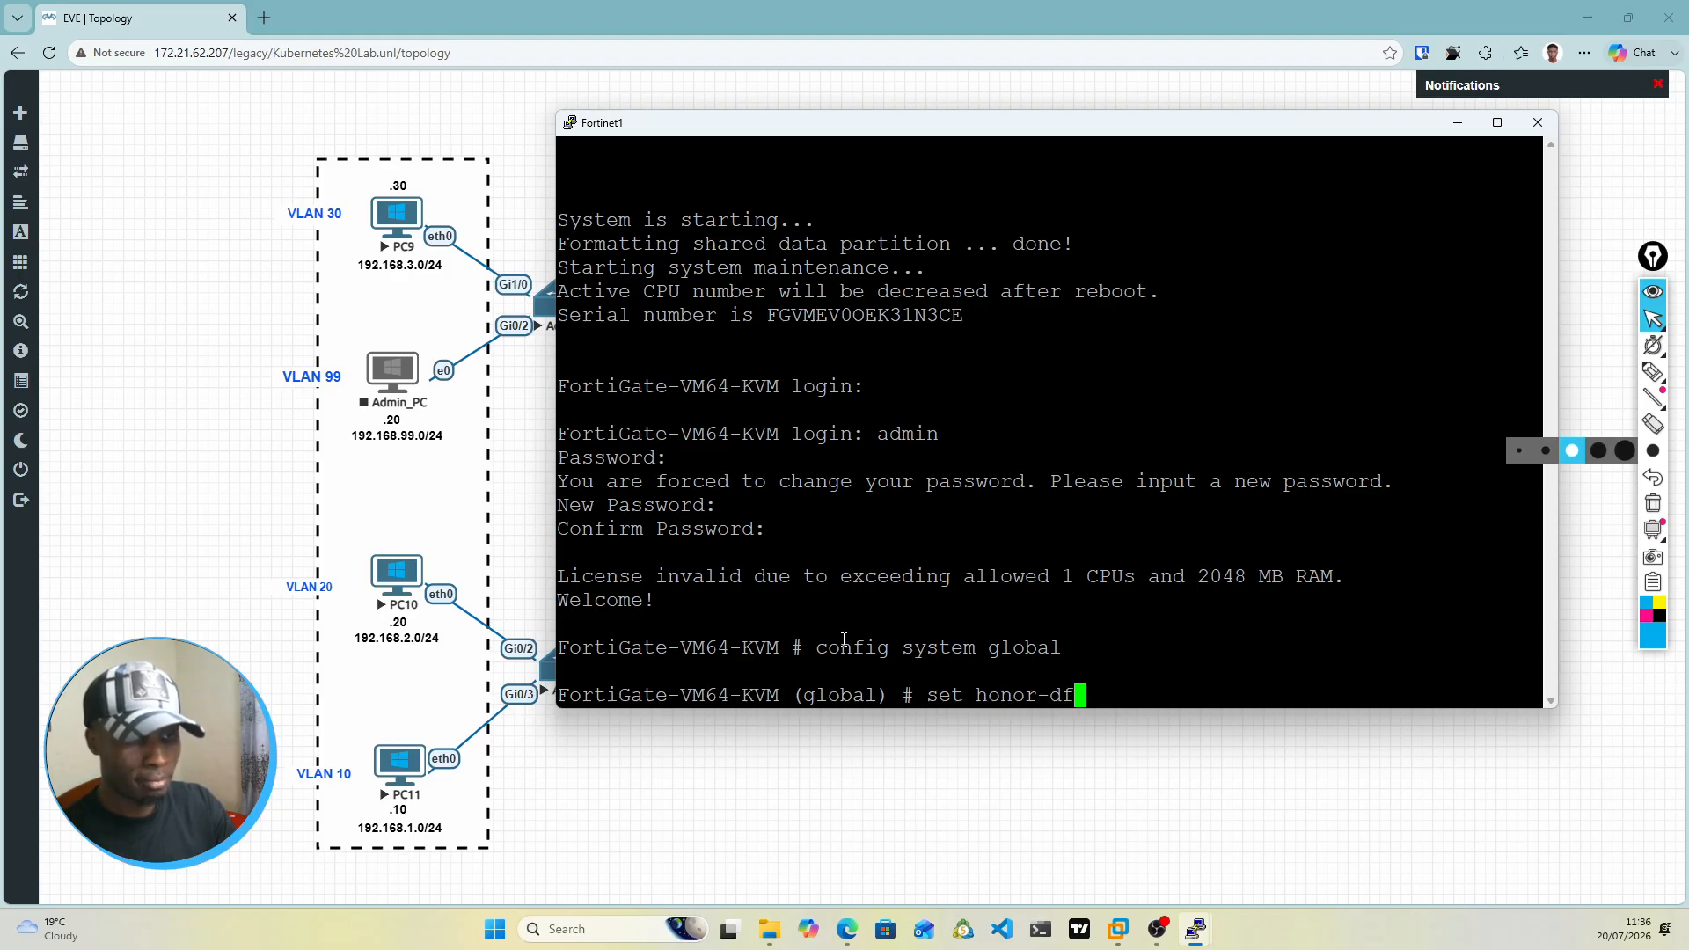
pyautogui.press('BackSpace')
pyautogui.press('BackSpace')
pyautogui.press('BackSpace')
pyautogui.press('BackSpace')
pyautogui.press('BackSpace')
pyautogui.press('BackSpace')
pyautogui.press('BackSpace')
pyautogui.press('BackSpace')
pyautogui.press('BackSpace')
pyautogui.press('BackSpace')
pyautogui.write('t hostname ')
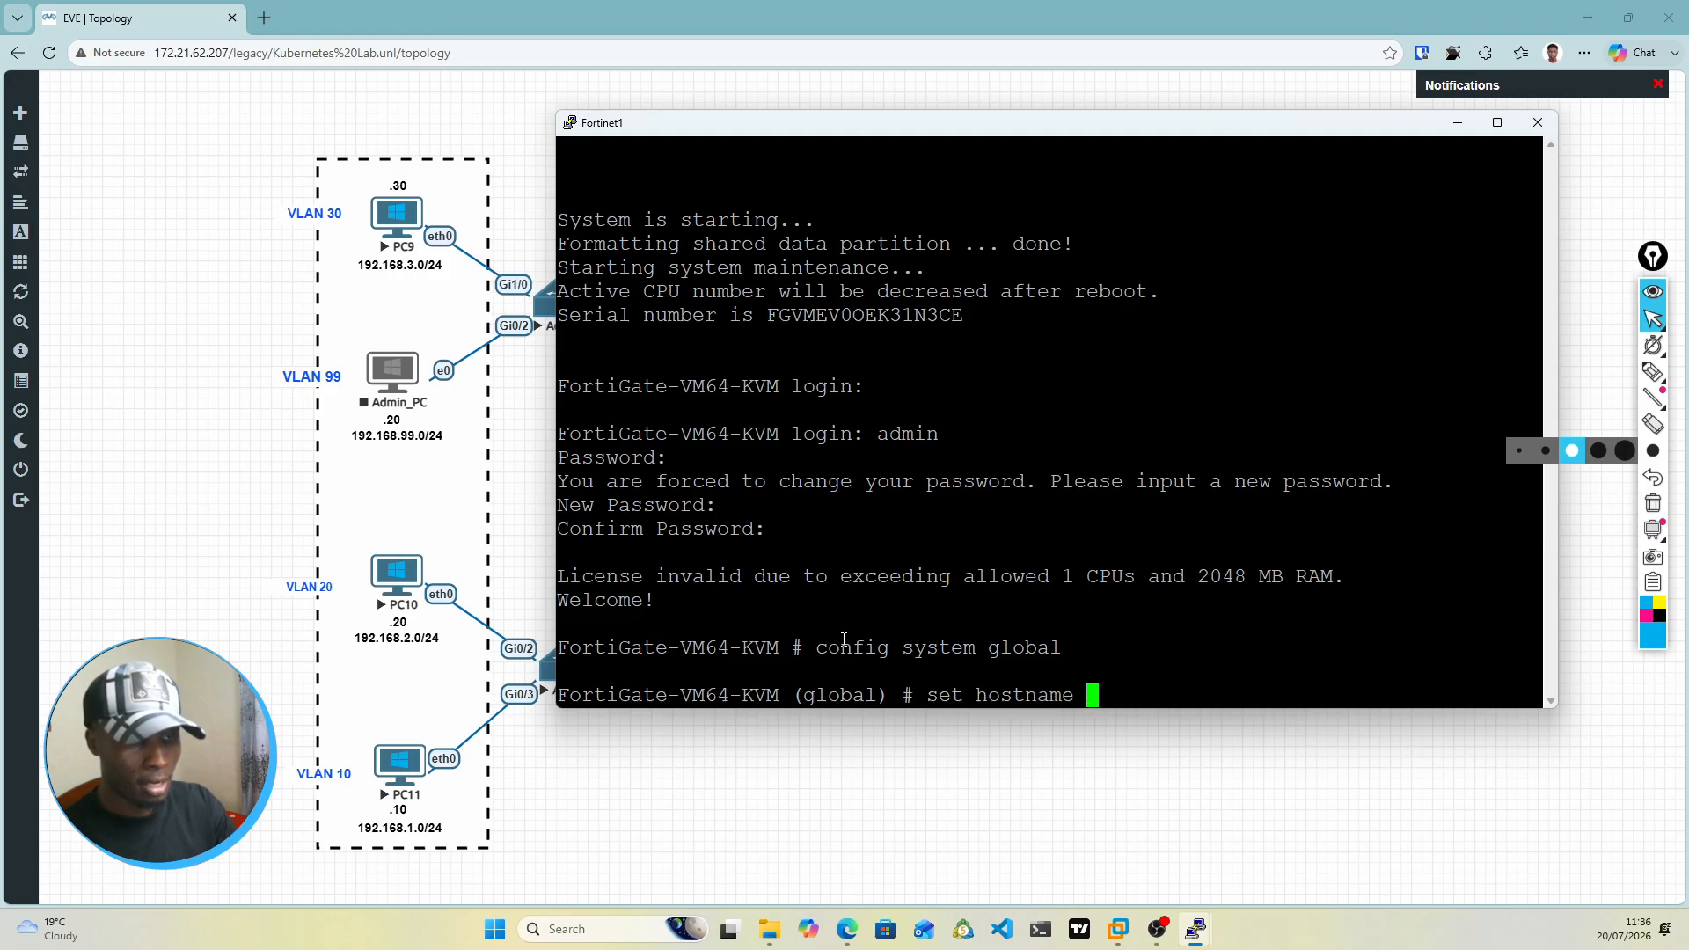
pyautogui.write('Fort')
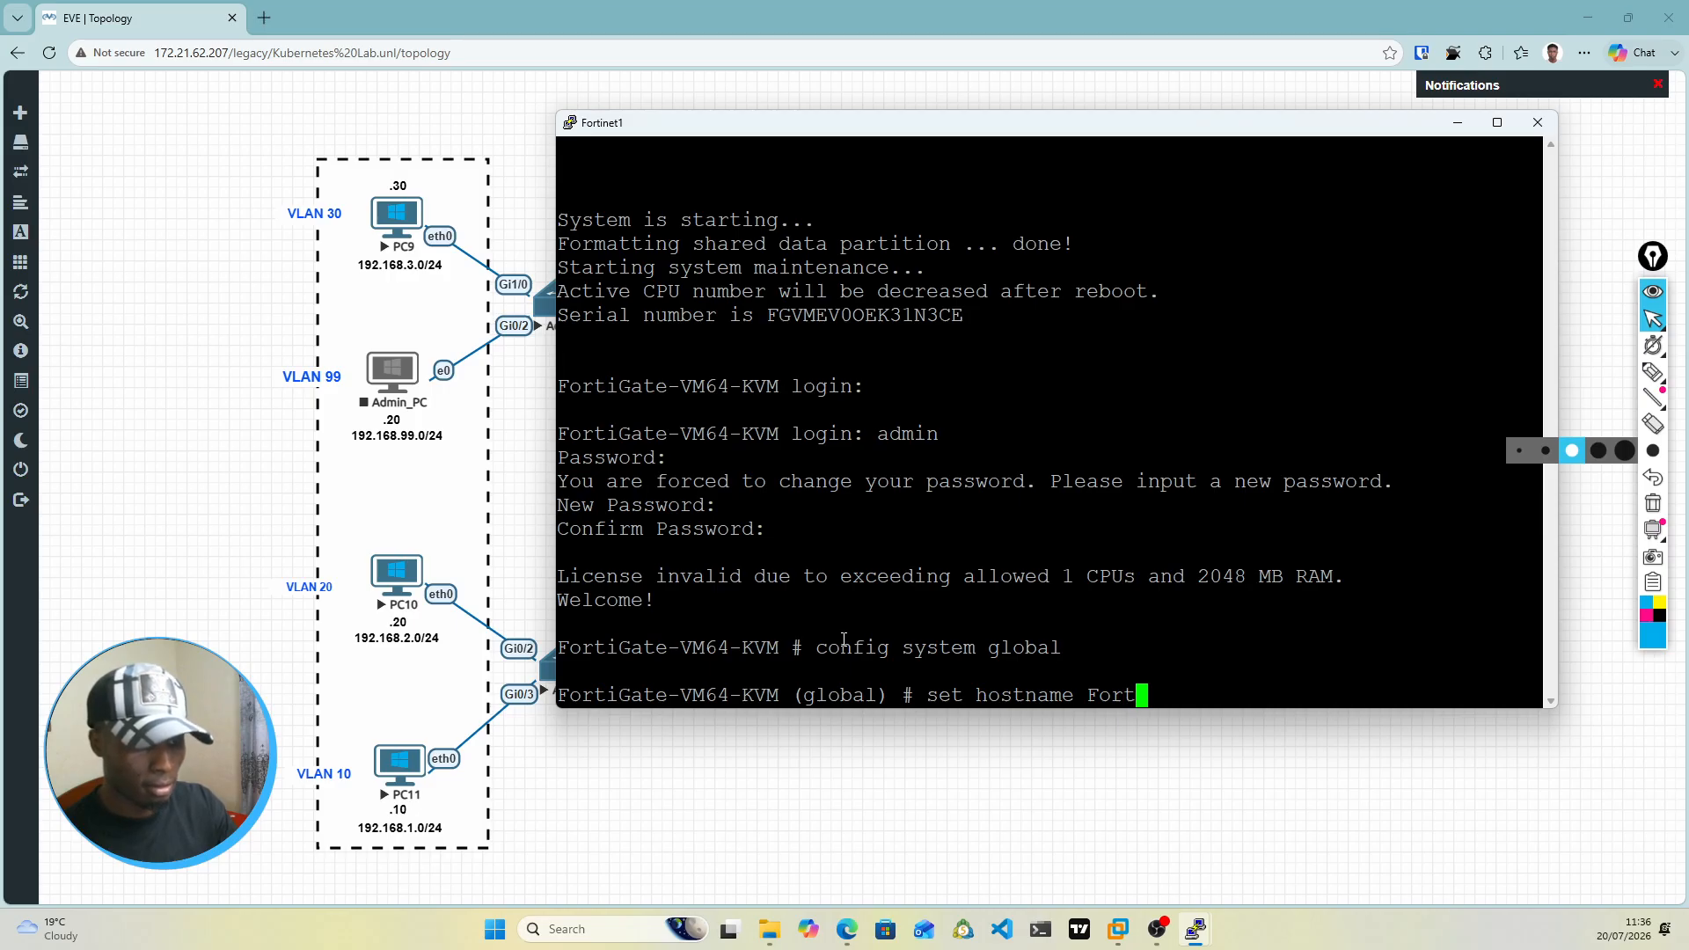
pyautogui.write('-')
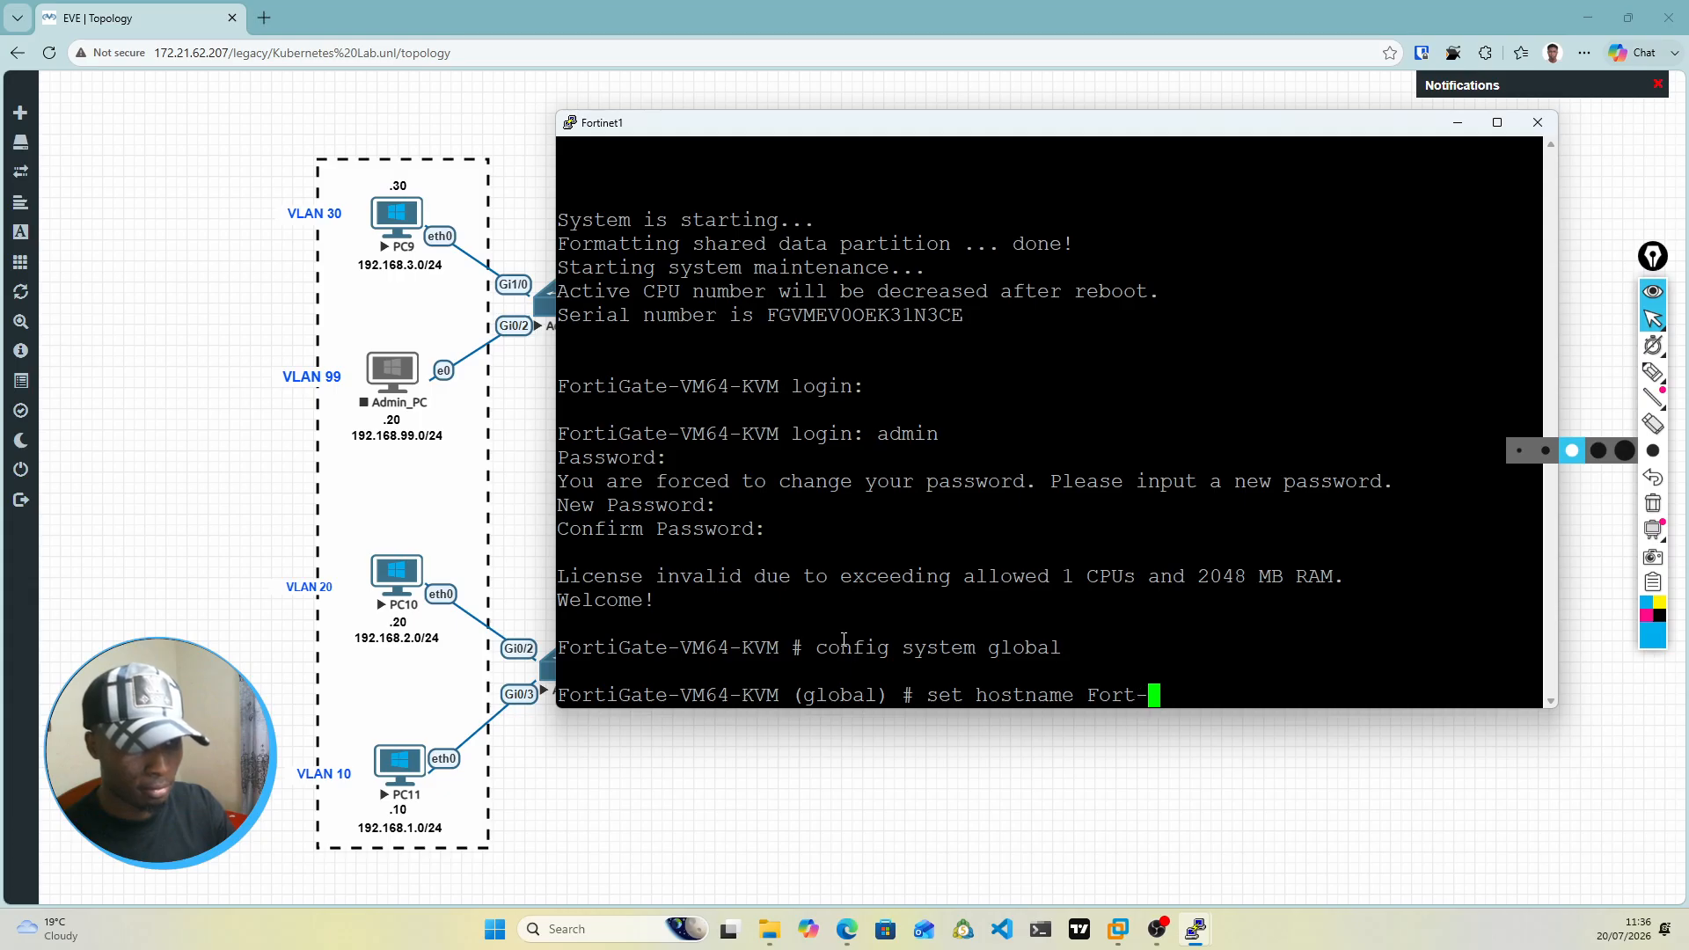
pyautogui.press('BackSpace')
pyautogui.write('i')
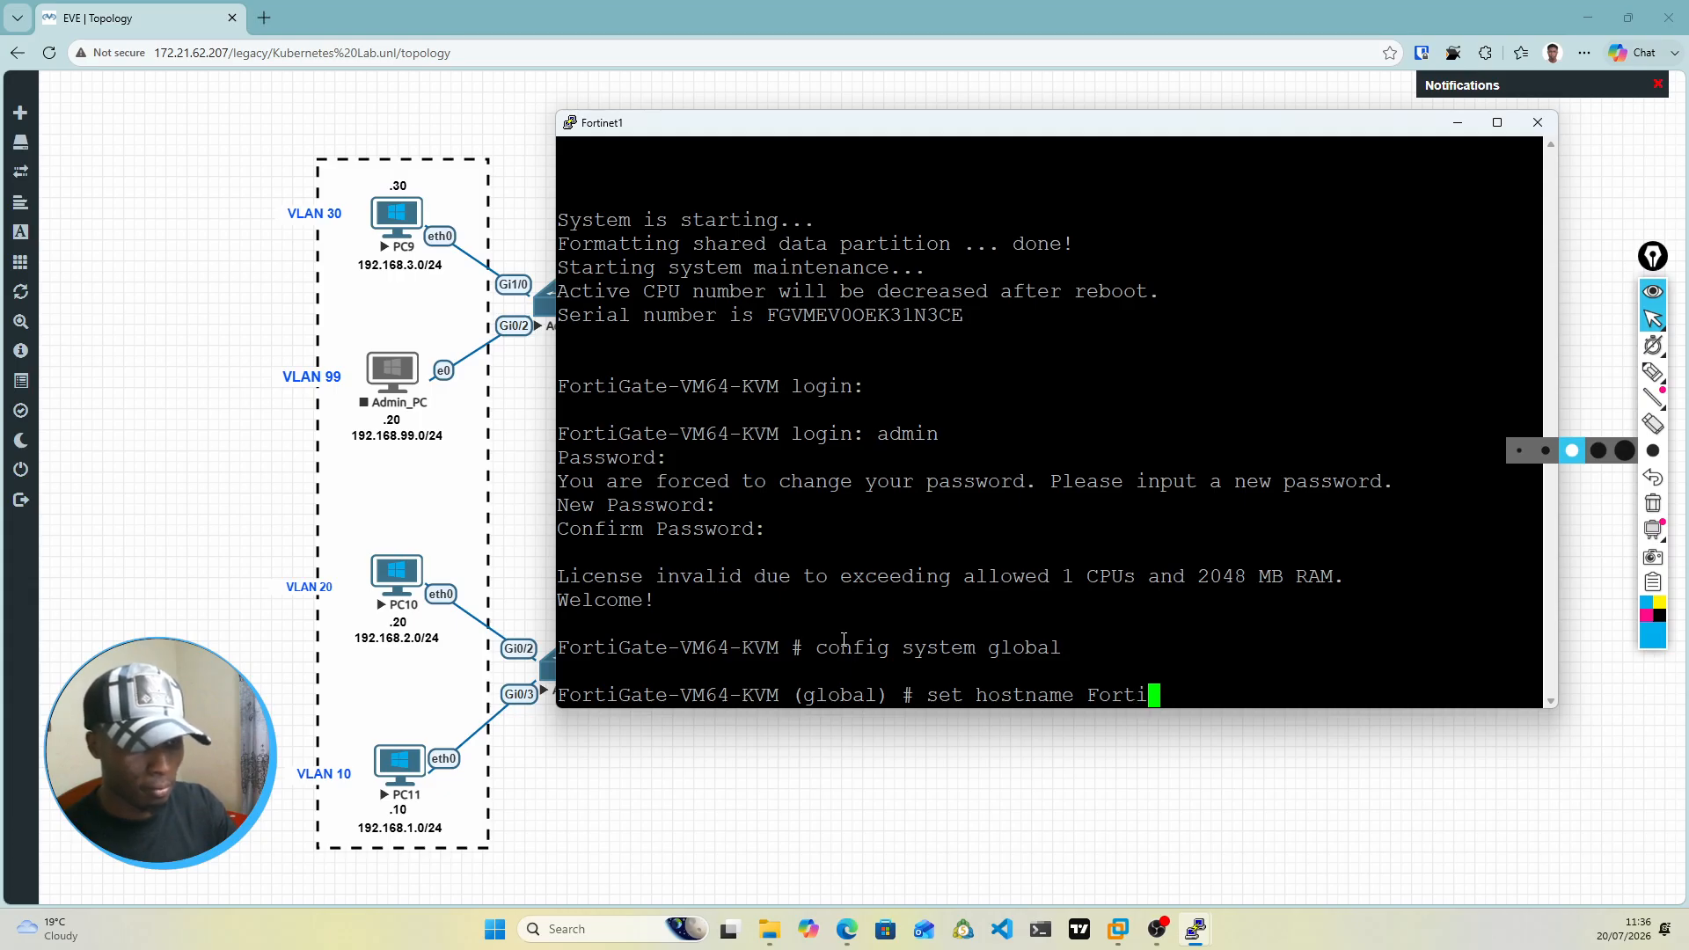
pyautogui.write('-Prim')
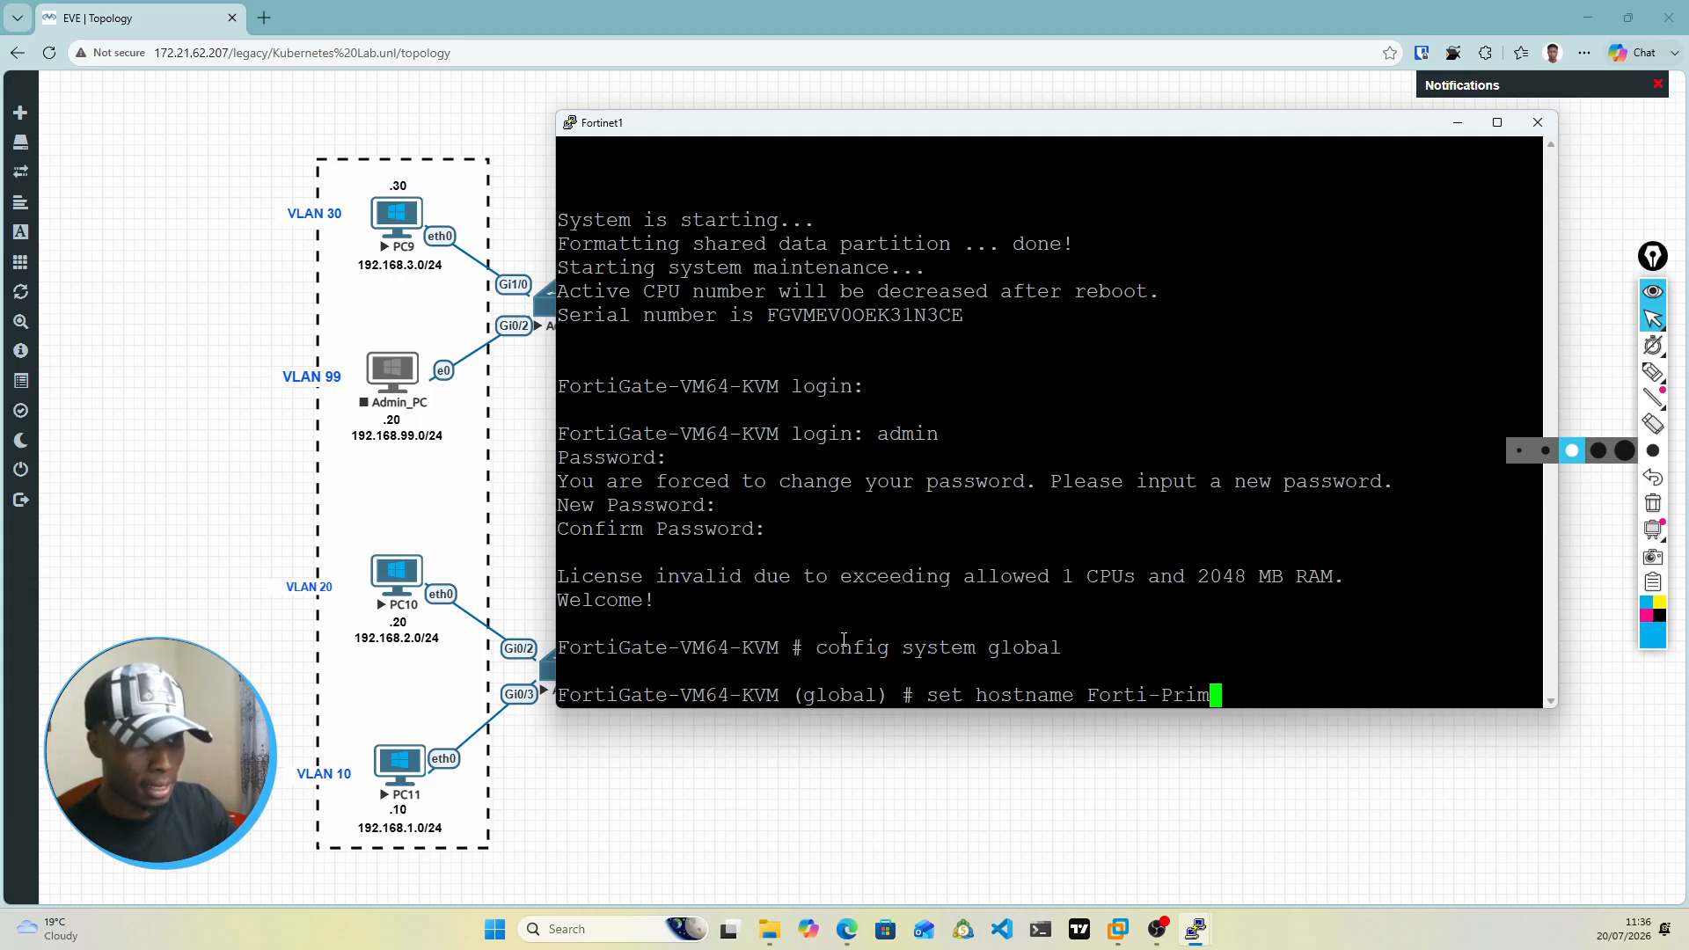
pyautogui.press('Return')
pyautogui.write('end')
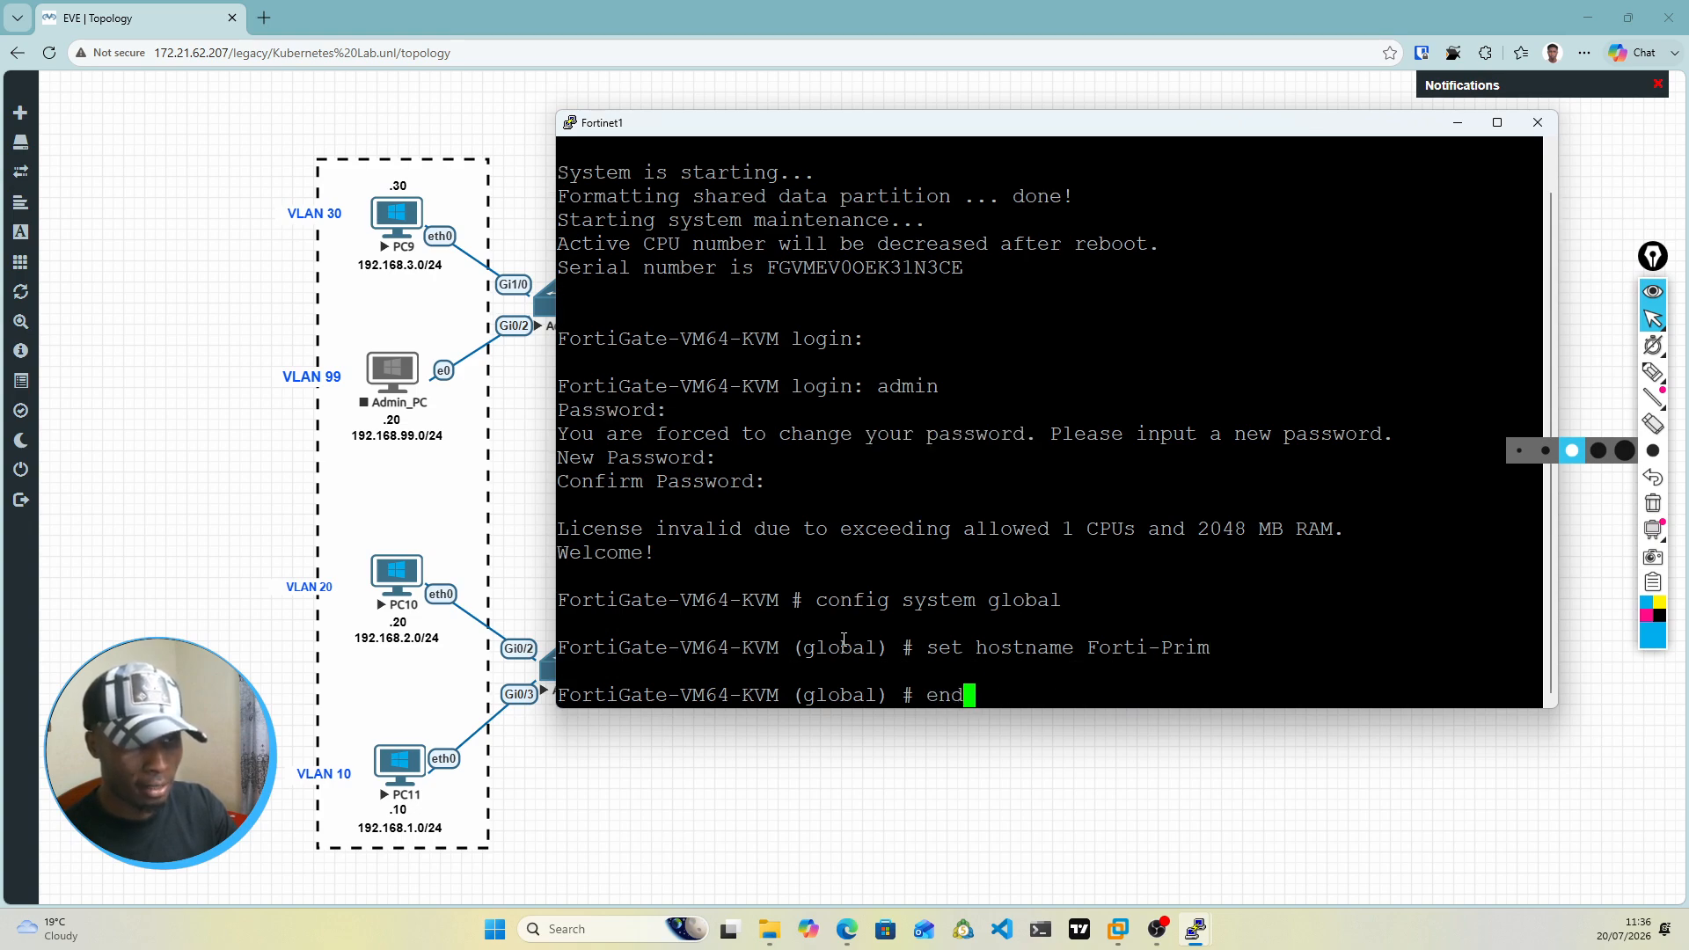
pyautogui.press('Return')
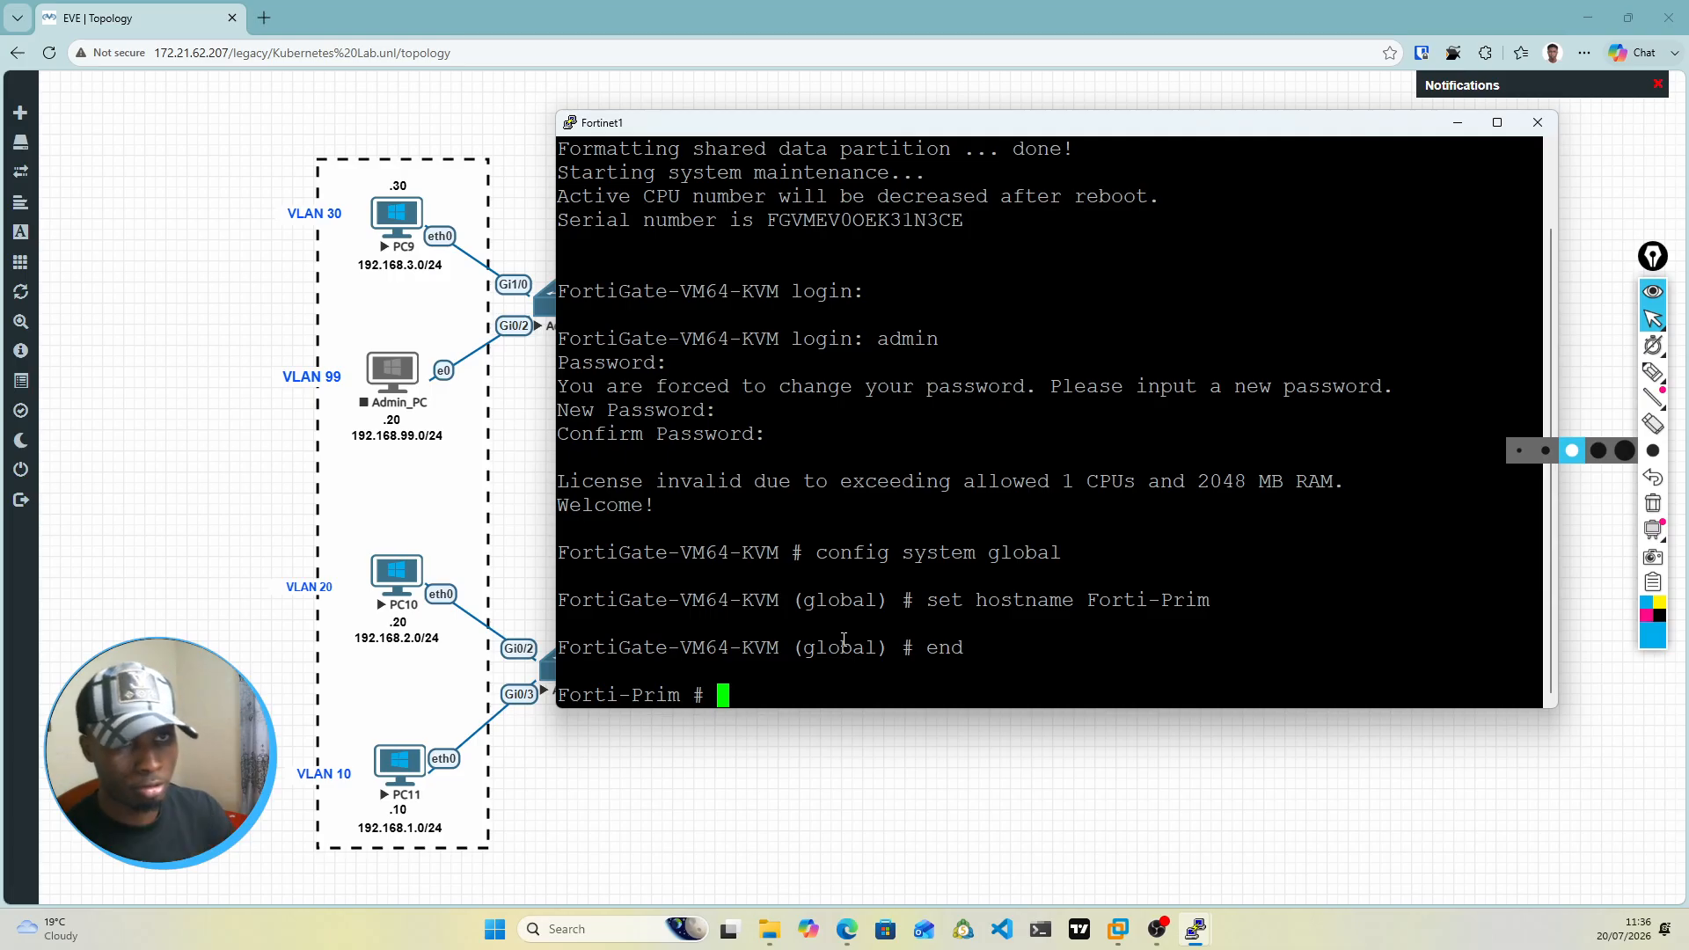
# Step: Move the Fortinet1 console down to examine the firewall's links in the topology, and return it to the upper area
pyautogui.moveTo(960, 117); pyautogui.dragTo(984, 533)
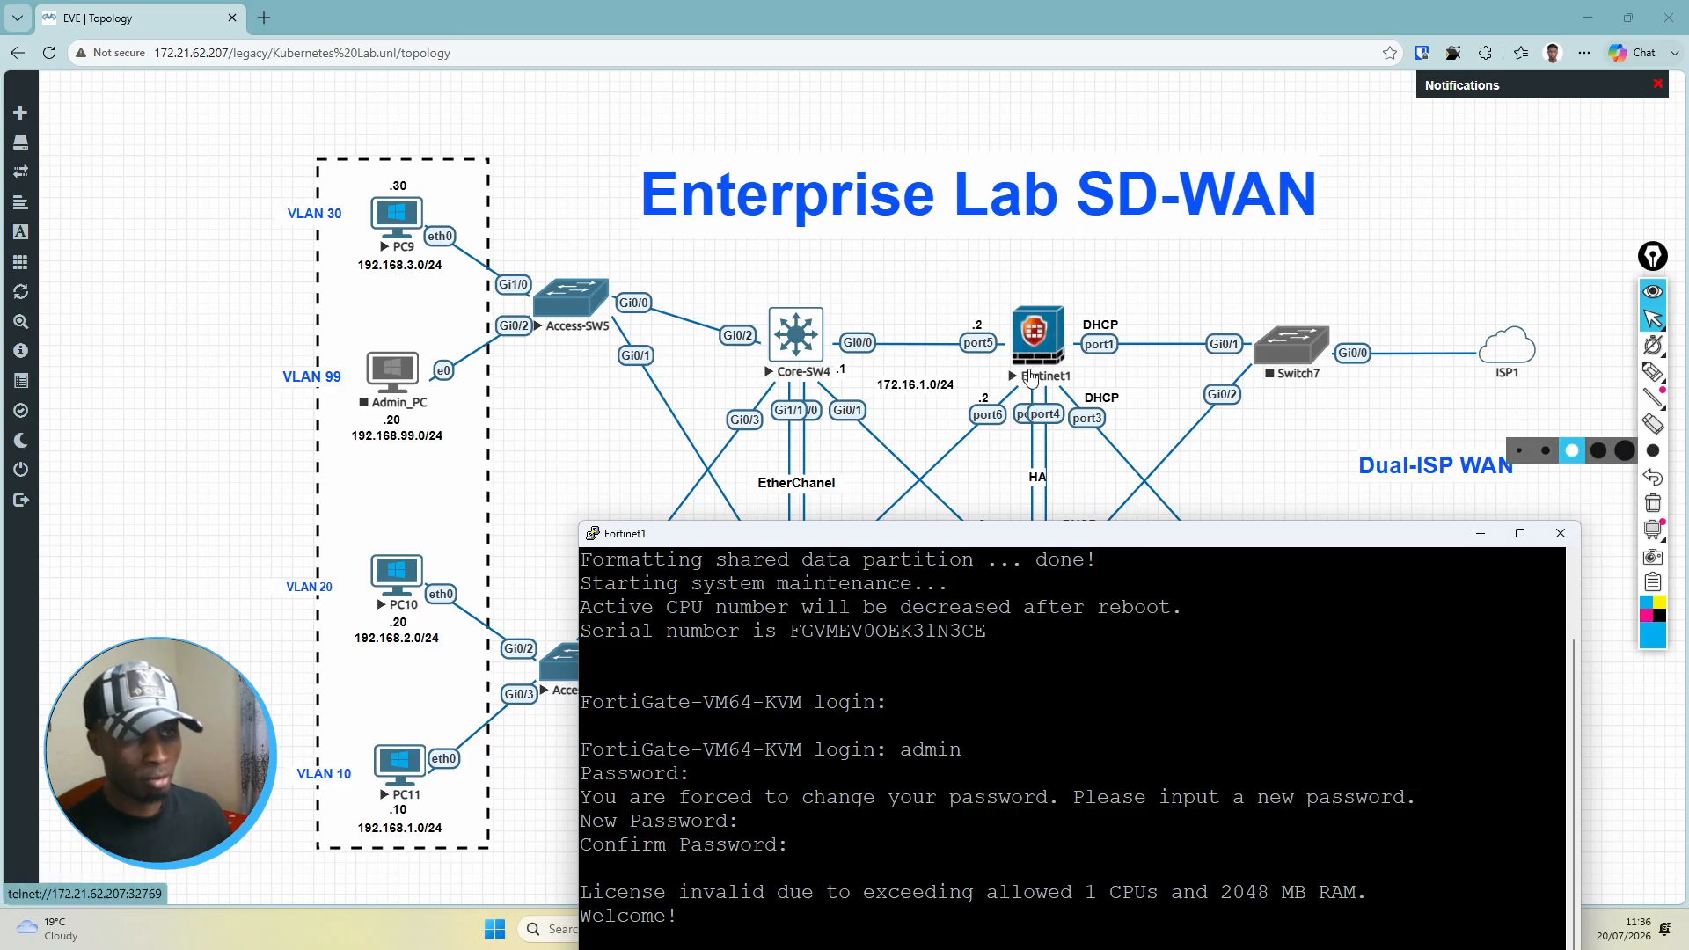
pyautogui.moveTo(1016, 542)
pyautogui.mouseDown()
pyautogui.moveTo(1020, 431)
pyautogui.moveTo(1003, 427)
pyautogui.moveTo(987, 429)
pyautogui.moveTo(995, 537)
pyautogui.mouseUp()
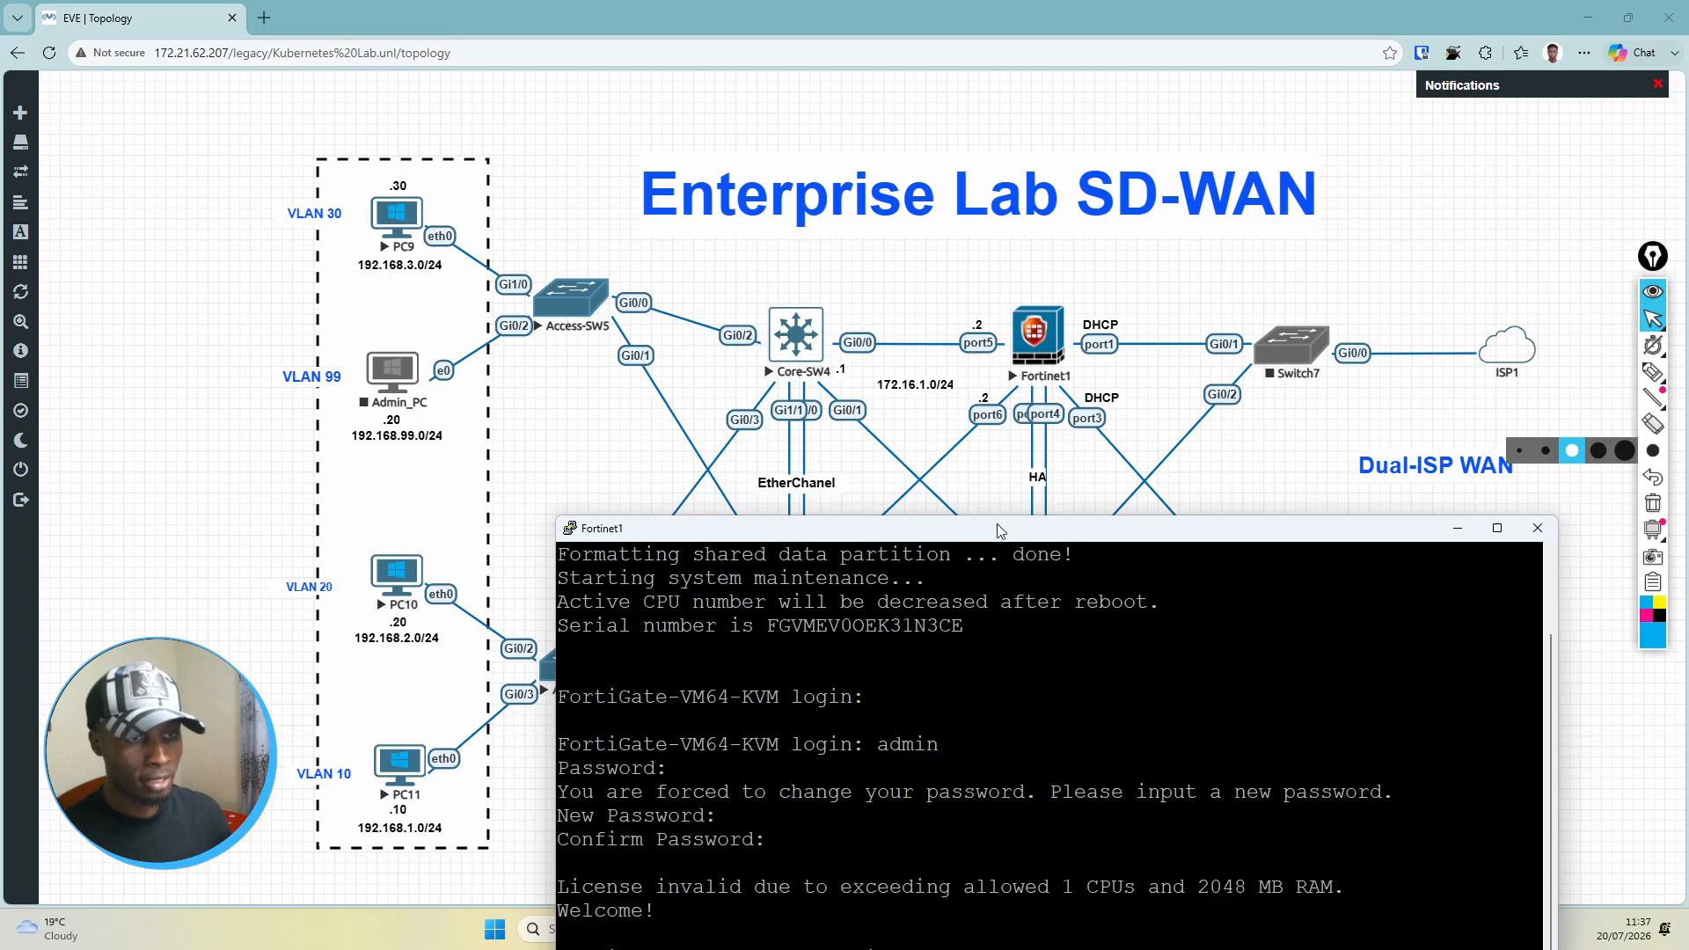
pyautogui.moveTo(996, 539); pyautogui.dragTo(1001, 141)
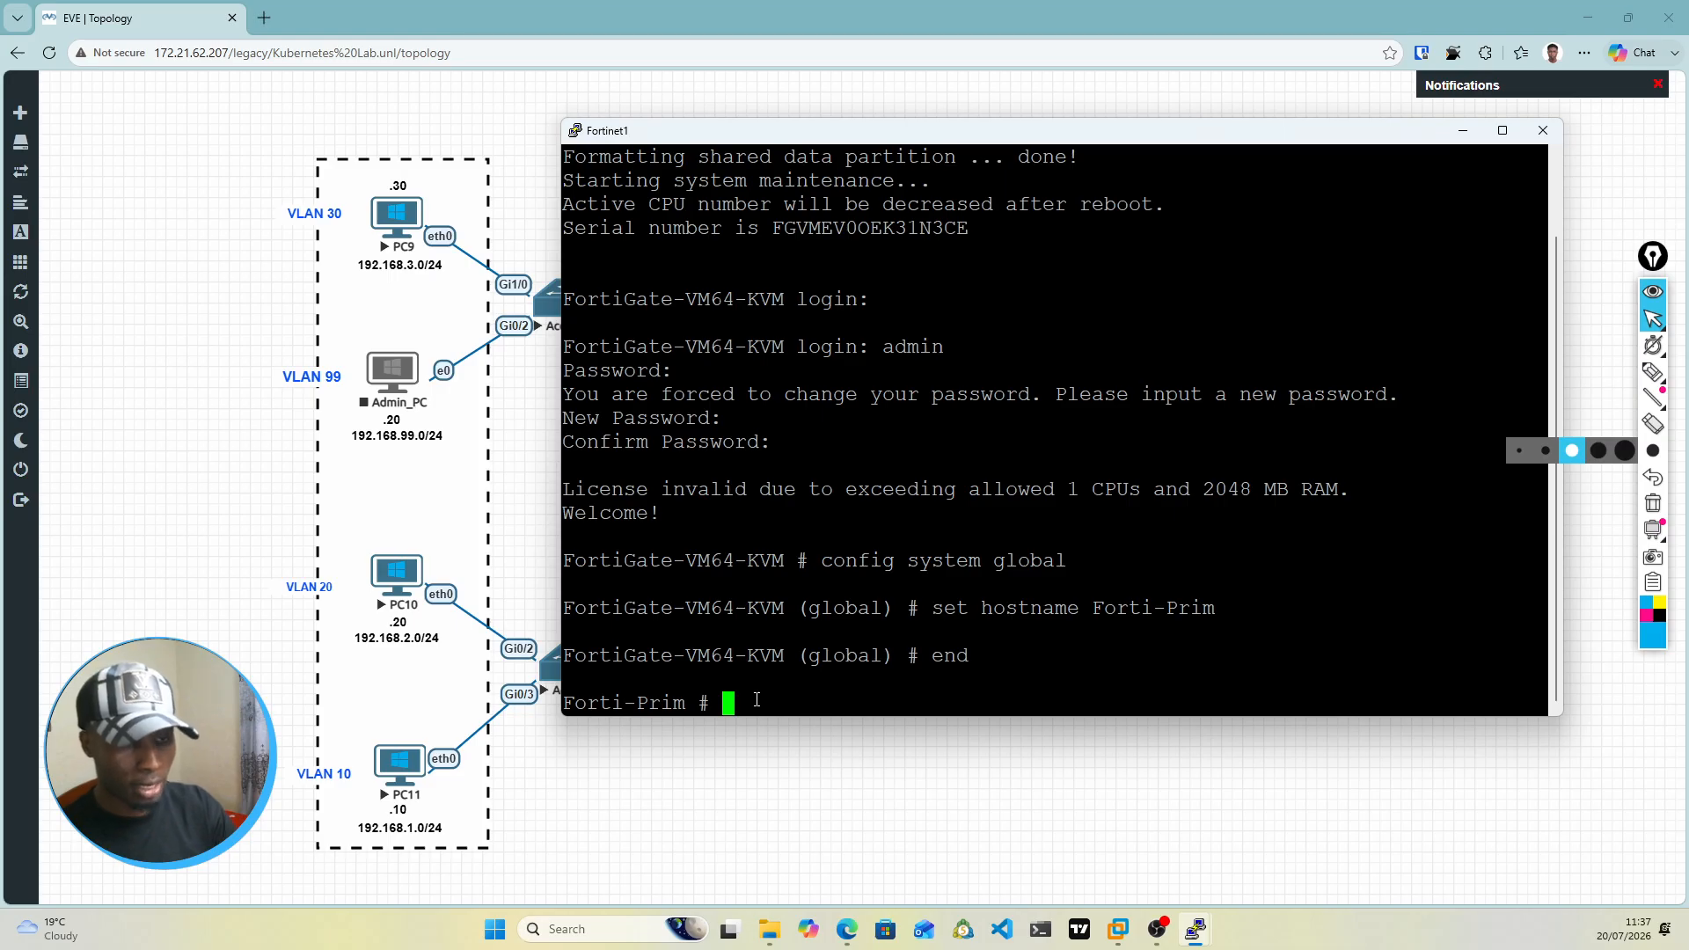
pyautogui.write('config fi')
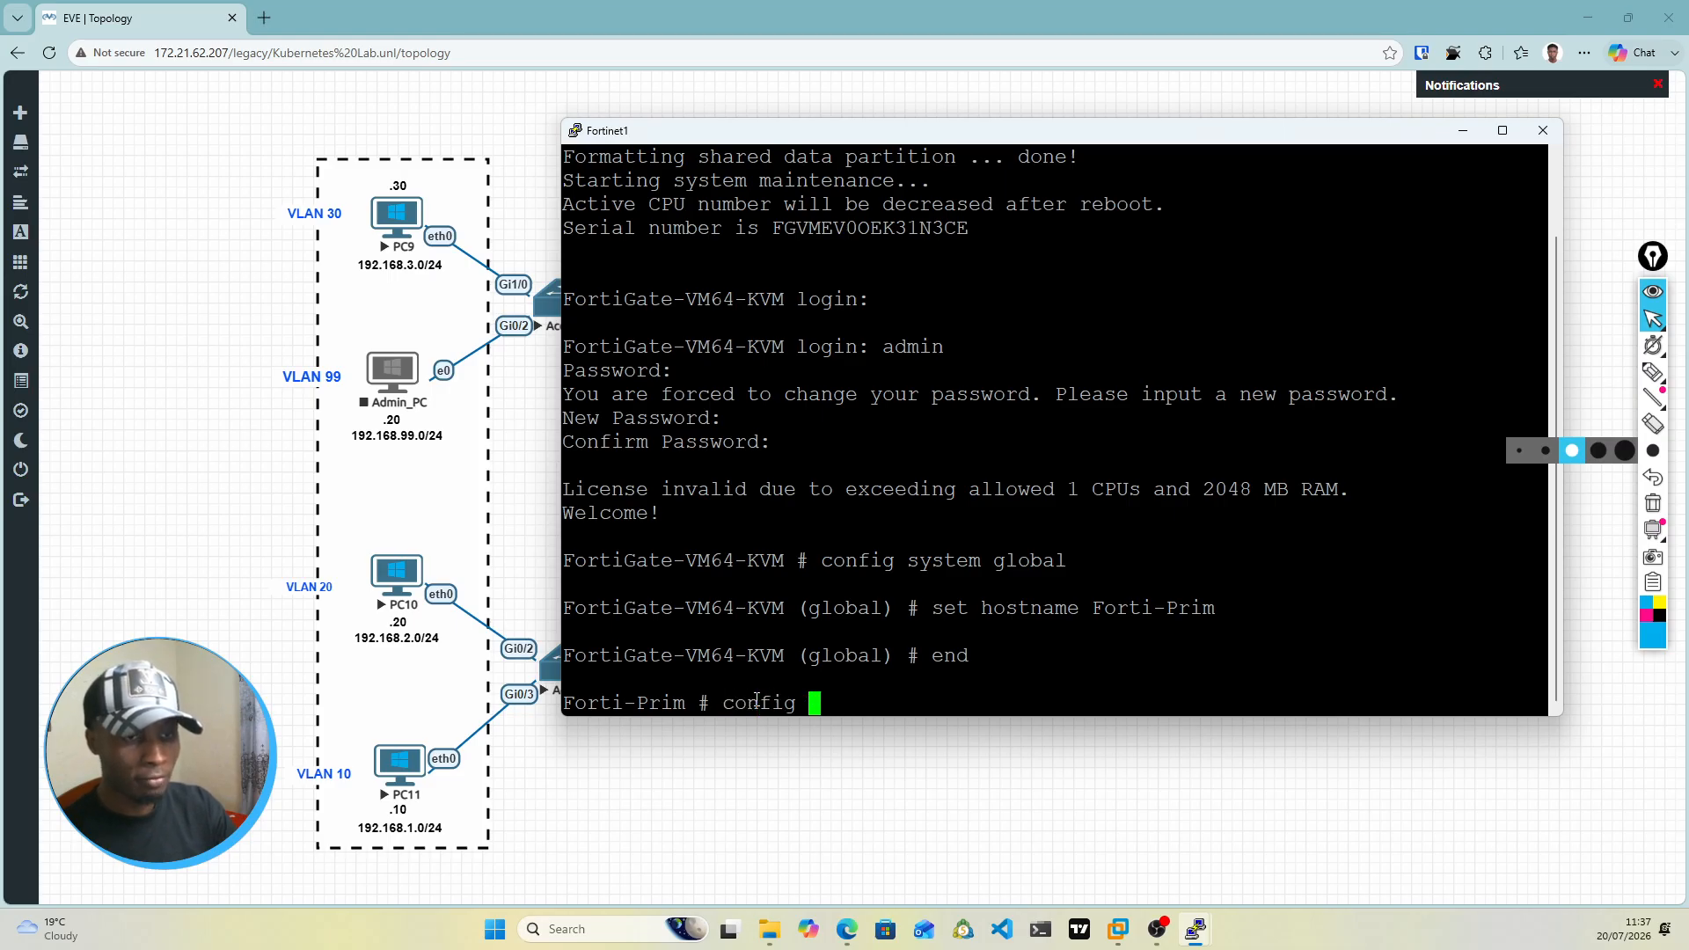
pyautogui.press('BackSpace')
pyautogui.press('BackSpace')
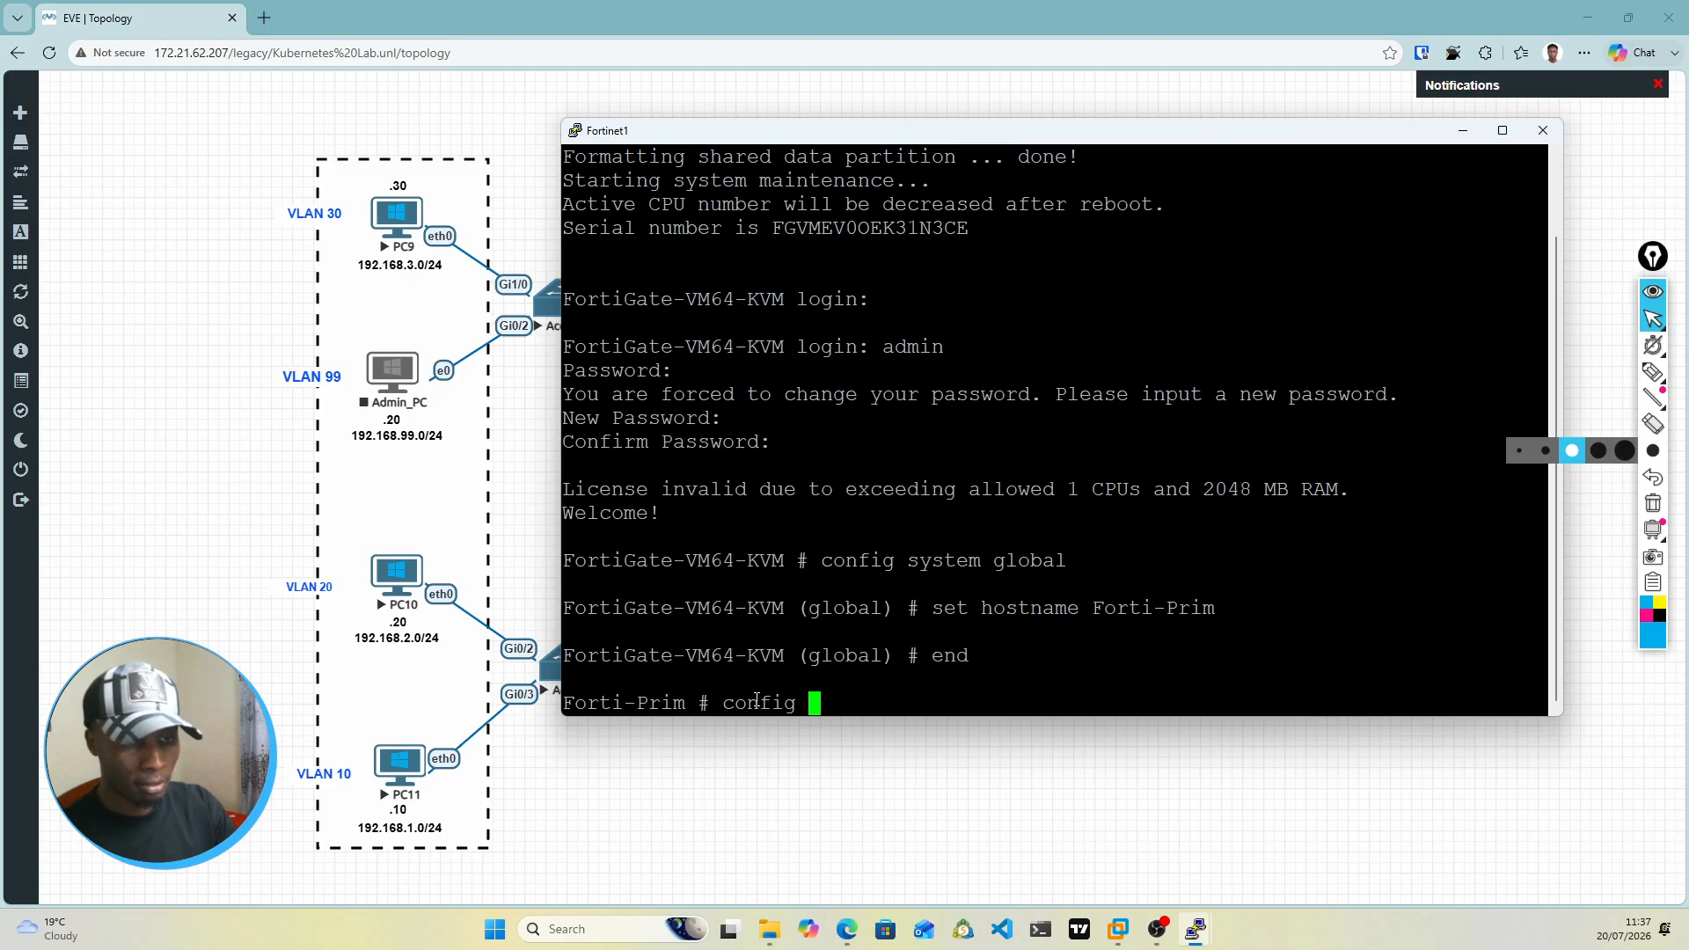
pyautogui.write('fir')
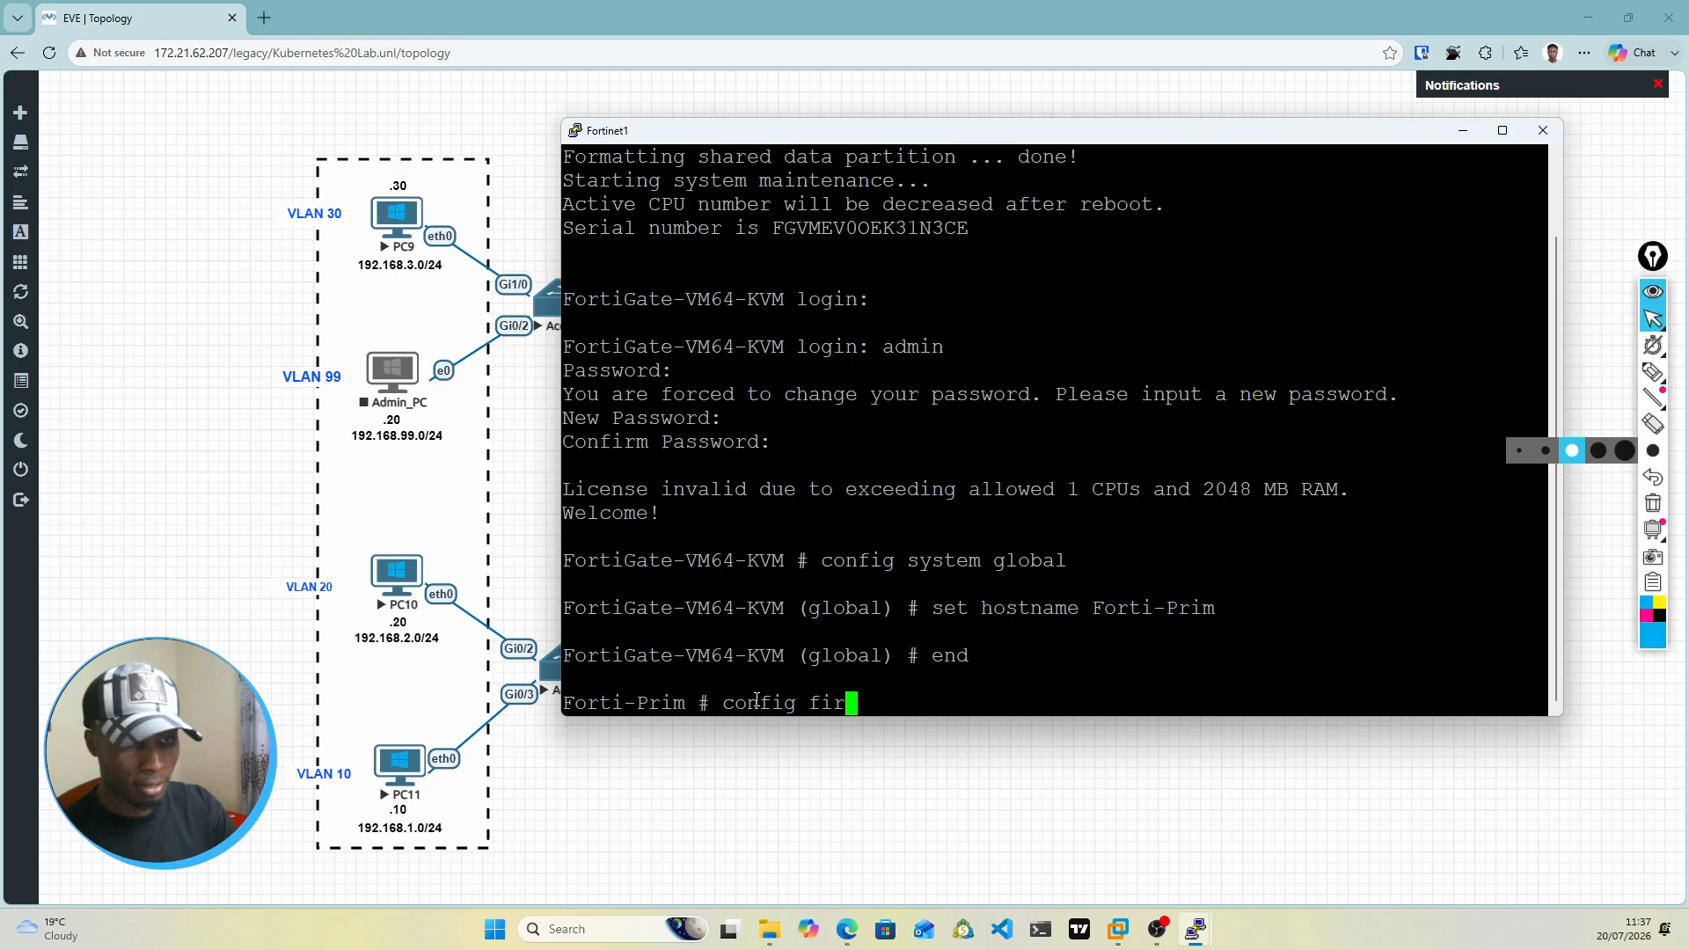
pyautogui.press('BackSpace')
pyautogui.press('BackSpace')
pyautogui.press('BackSpace')
pyautogui.press('BackSpace')
pyautogui.press('BackSpace')
pyautogui.press('BackSpace')
pyautogui.press('BackSpace')
pyautogui.press('BackSpace')
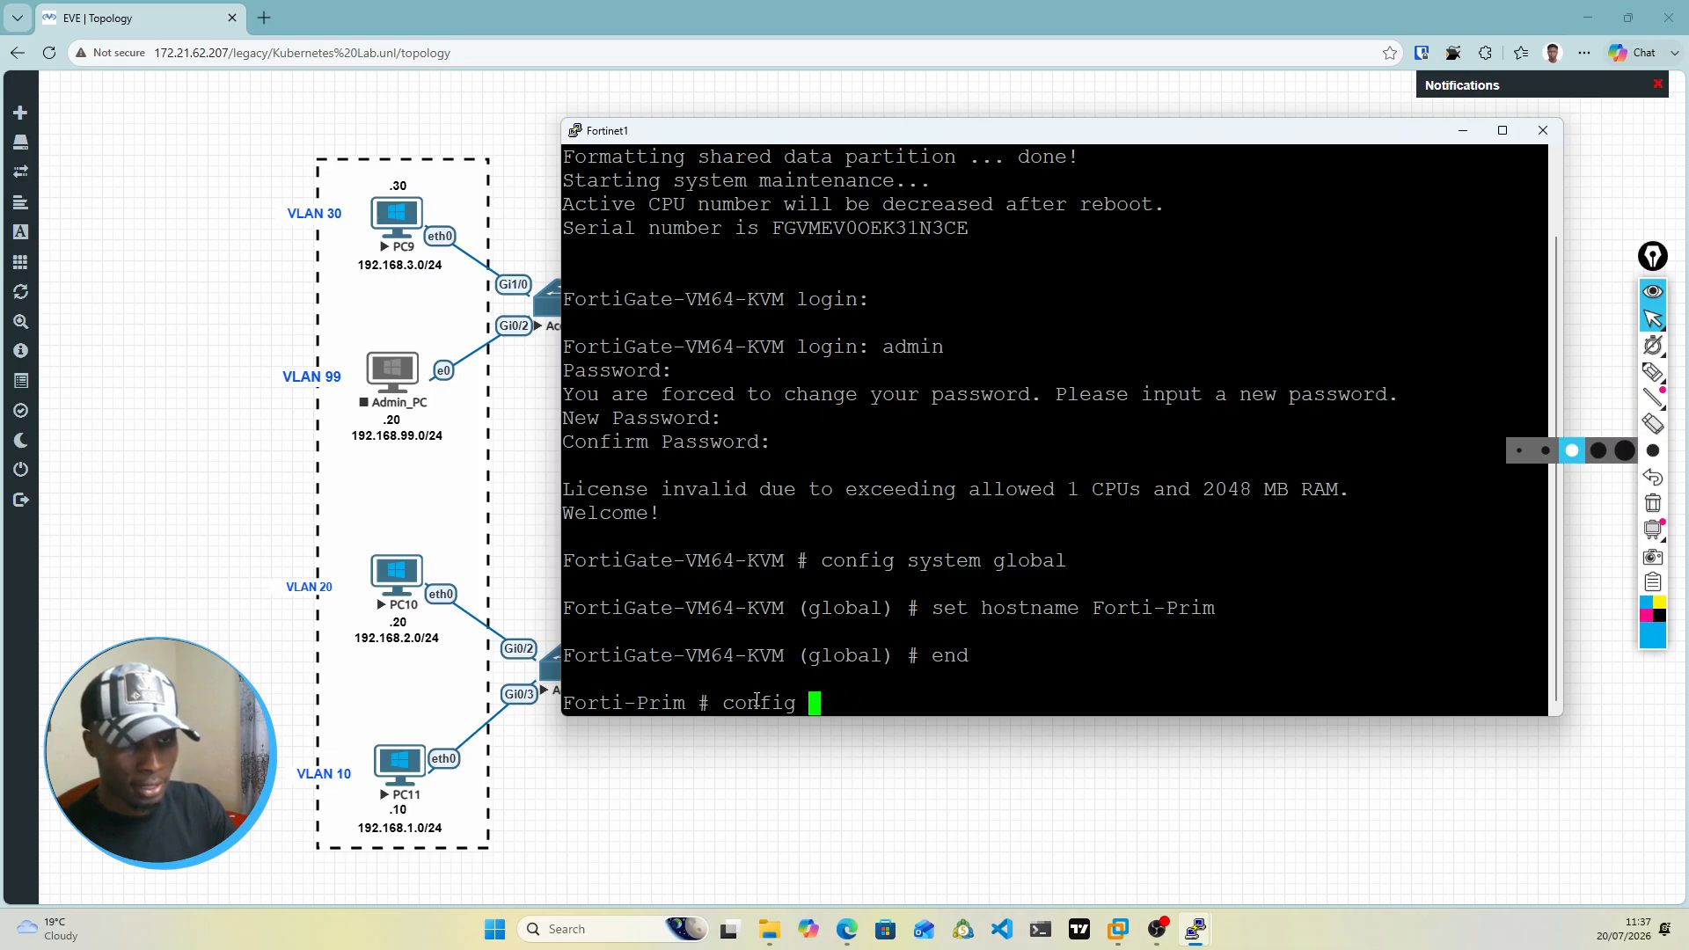
pyautogui.press('BackSpace')
pyautogui.press('BackSpace')
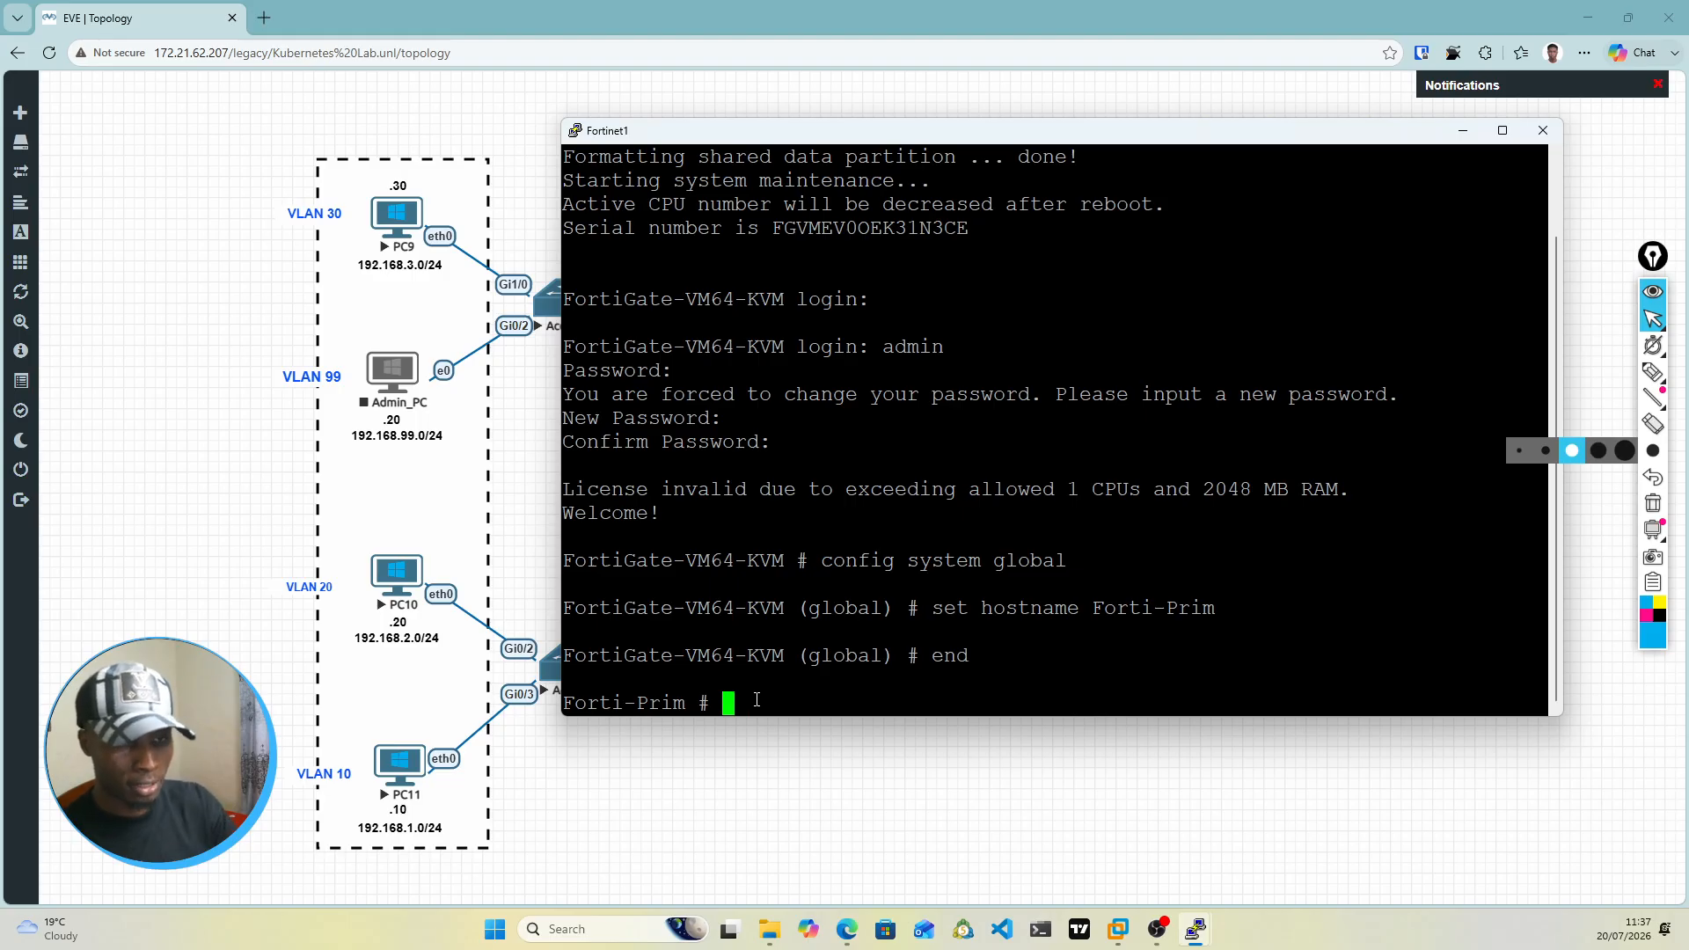
pyautogui.write('fir')
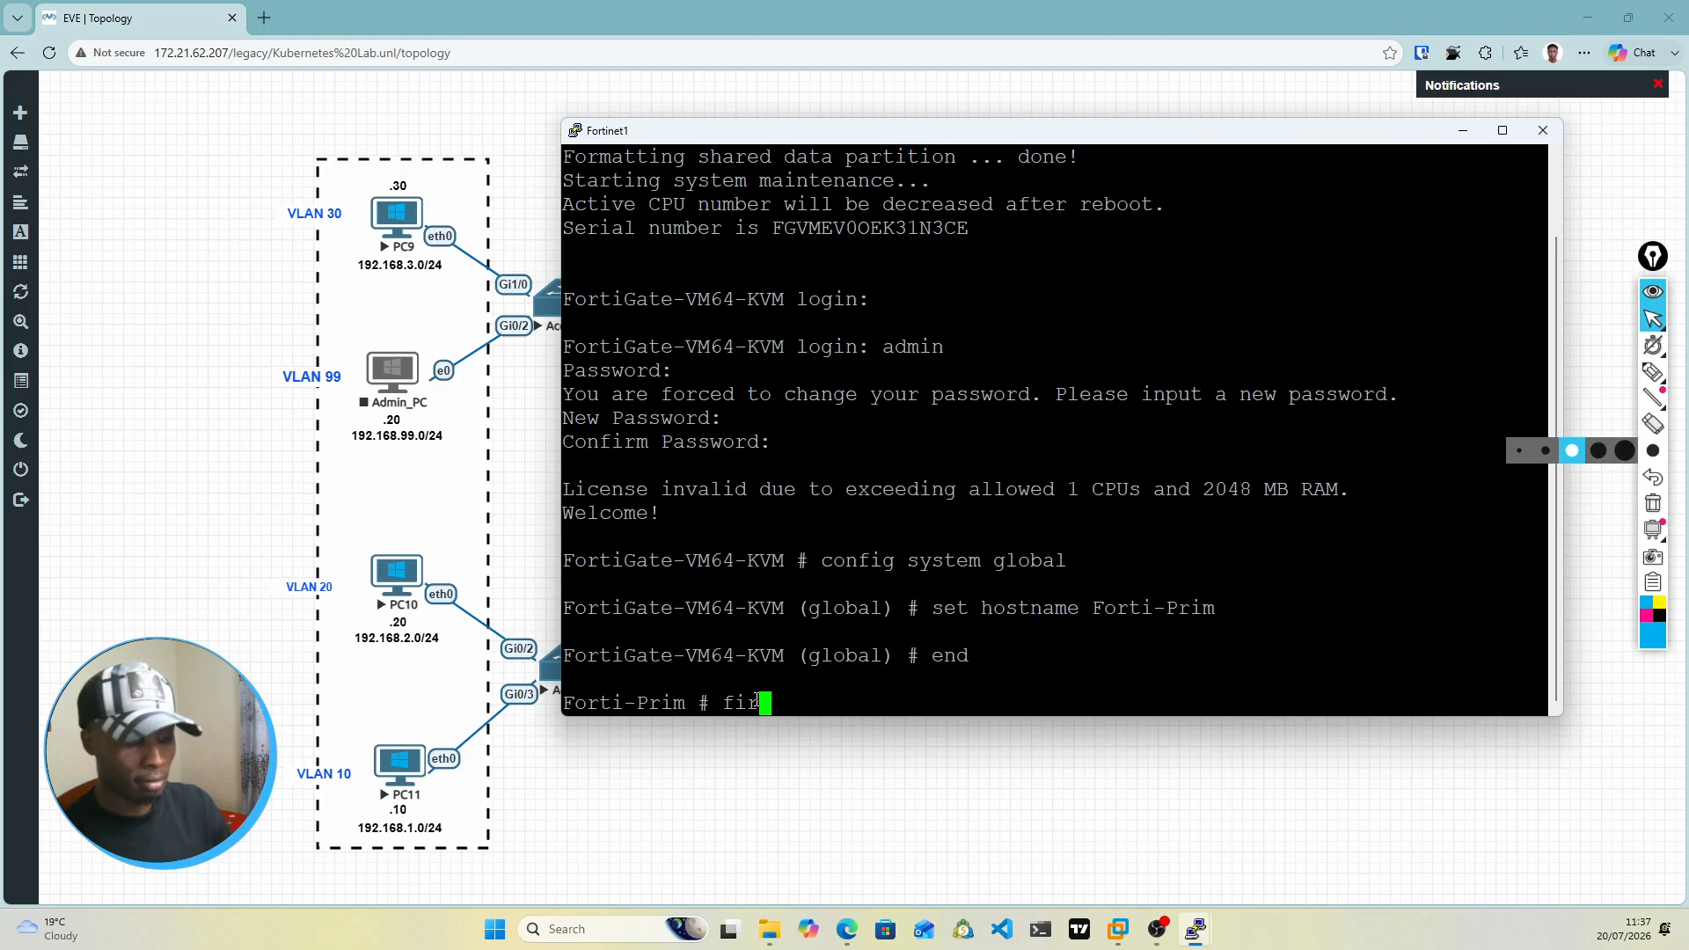
pyautogui.press('BackSpace')
pyautogui.press('BackSpace')
pyautogui.press('BackSpace')
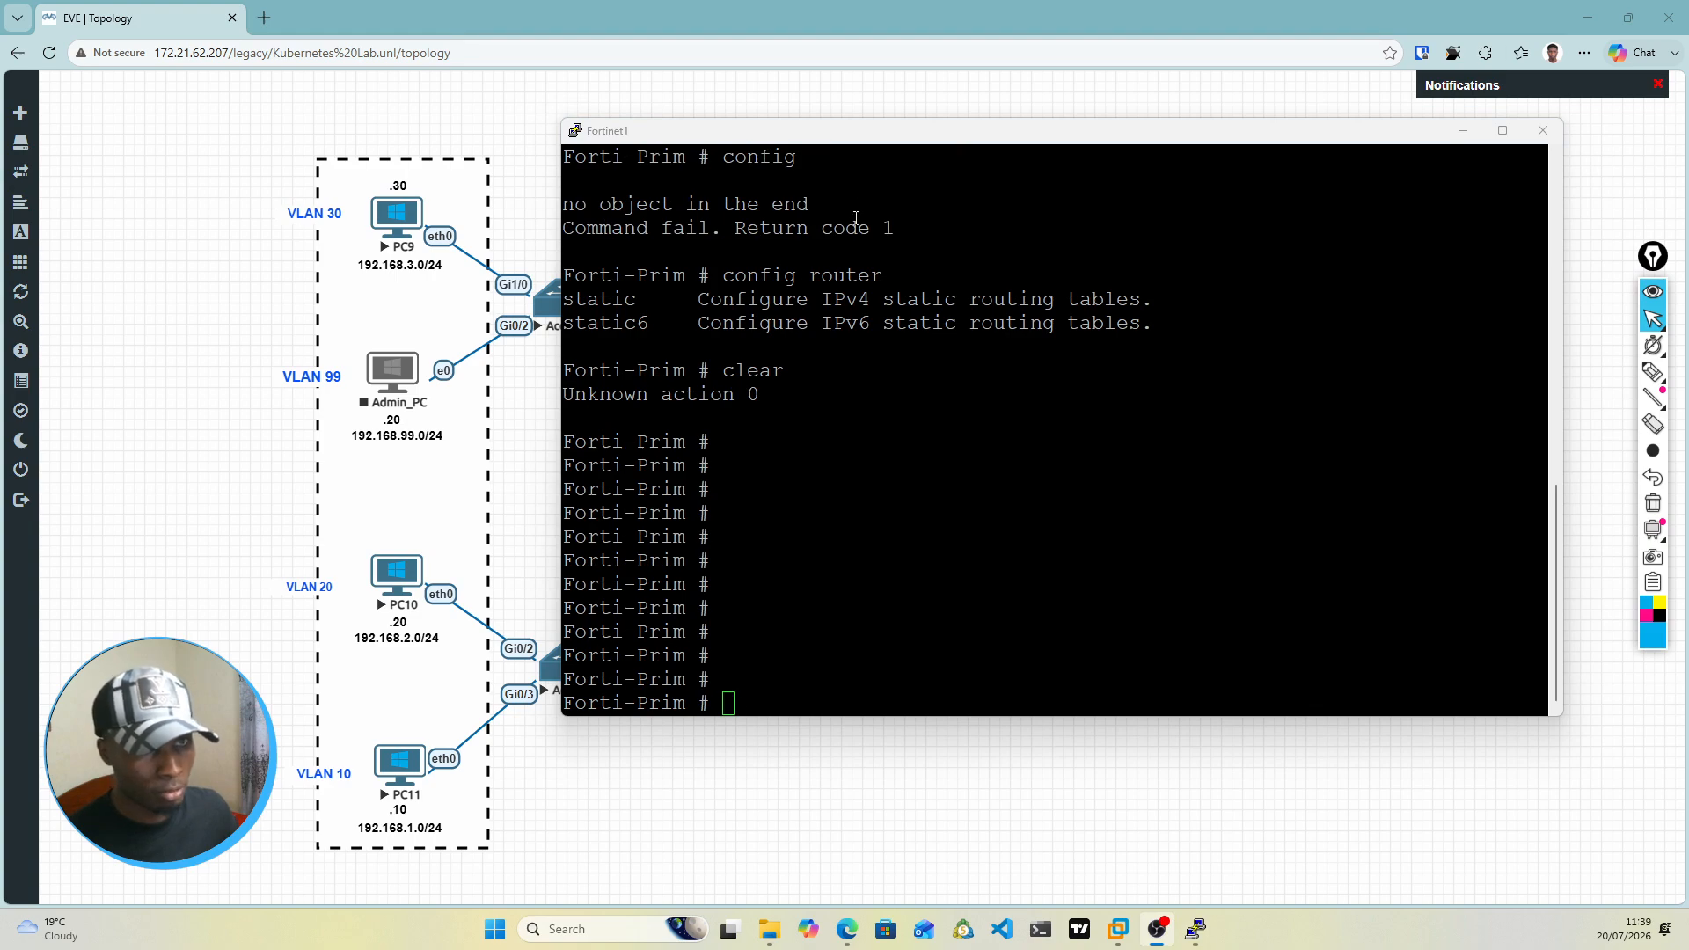
# Step: Move the console off the topology and place the 172.16.1.0/24 label beside Core-SW4's .1 and the 172.16.2.0/24 label beside Core-SW3's .1
pyautogui.moveTo(871, 145); pyautogui.dragTo(941, 506)
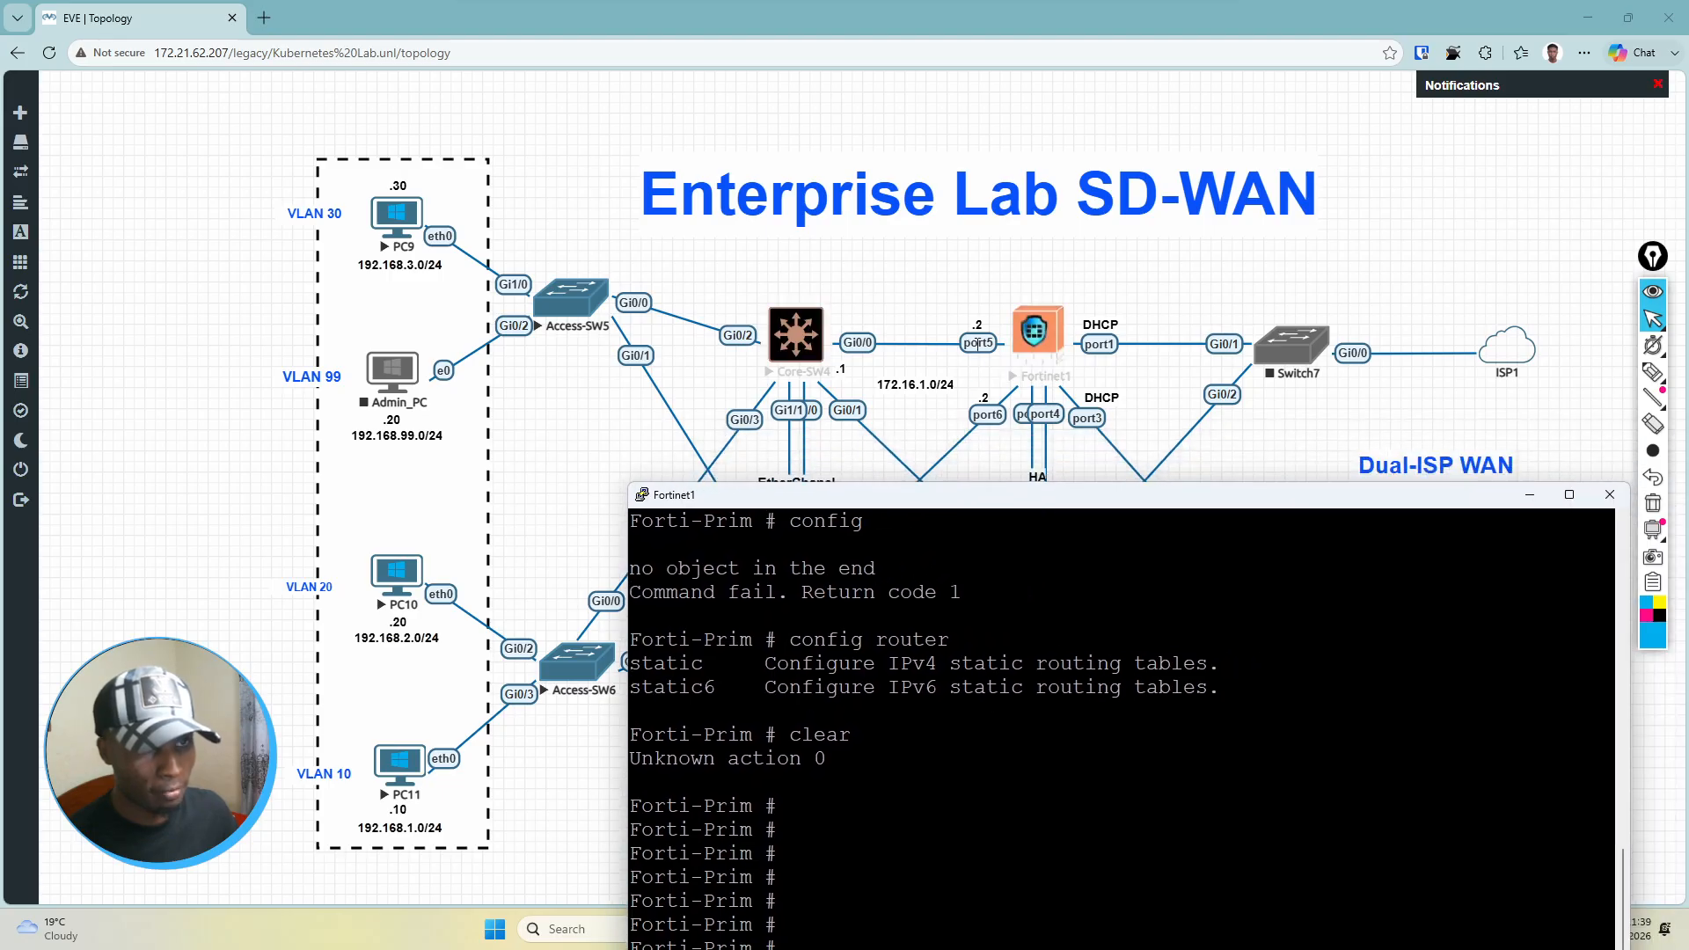
pyautogui.click(906, 387)
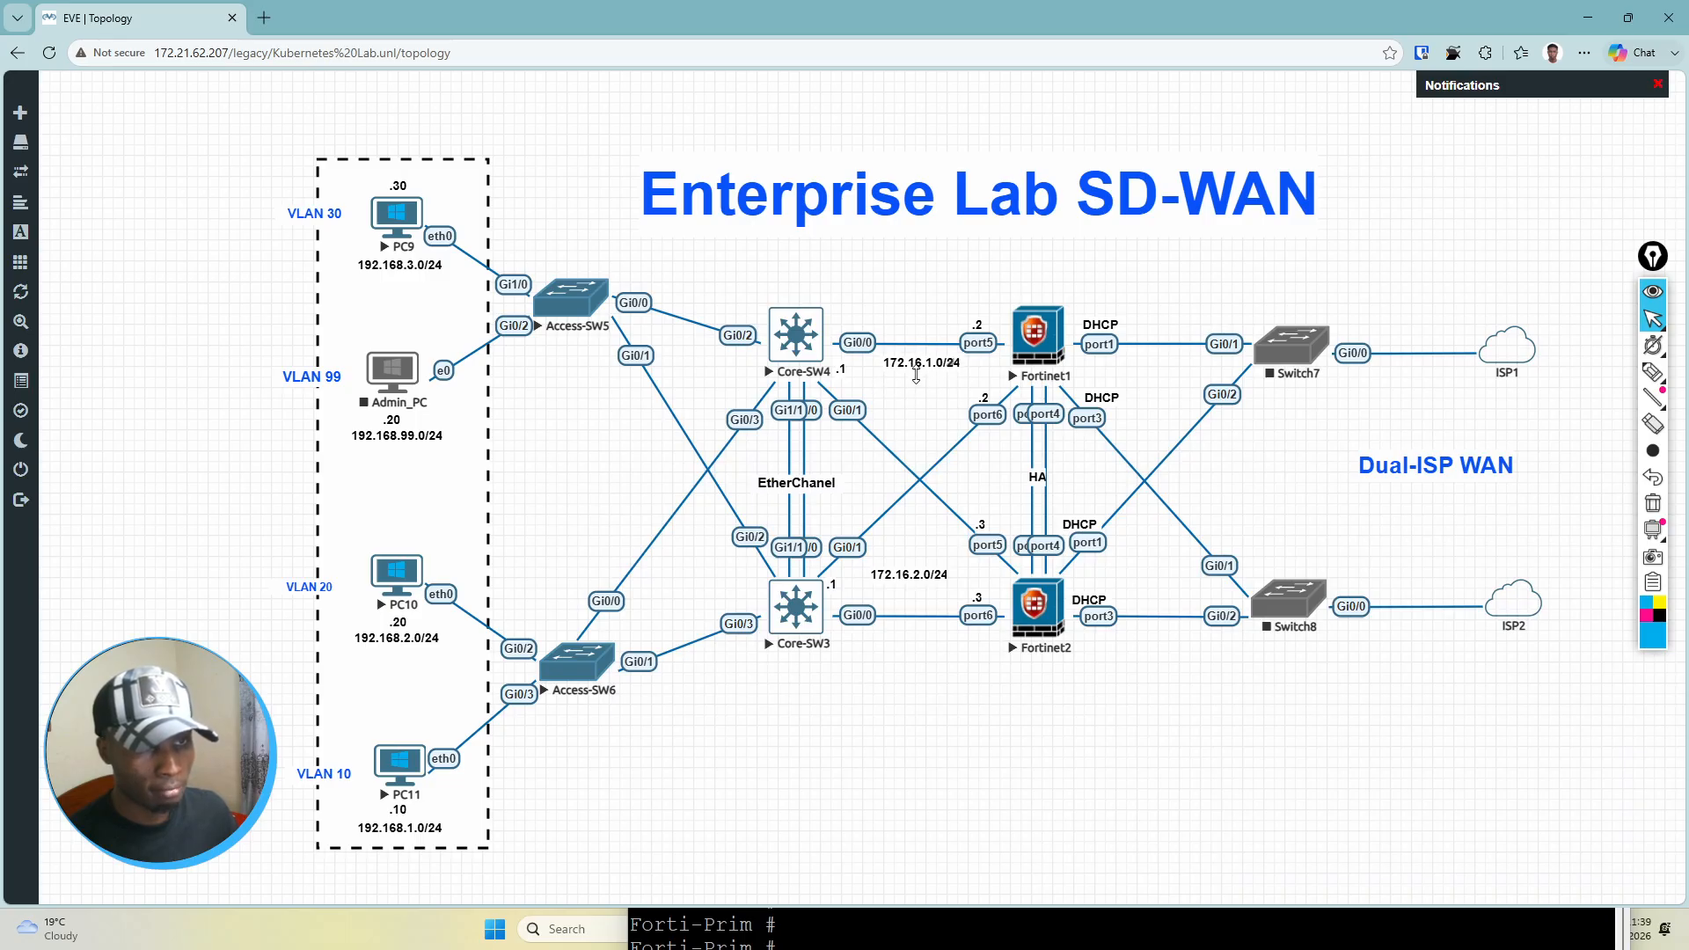
pyautogui.moveTo(915, 376)
pyautogui.mouseDown()
pyautogui.moveTo(904, 392)
pyautogui.moveTo(913, 336)
pyautogui.moveTo(910, 353)
pyautogui.mouseUp()
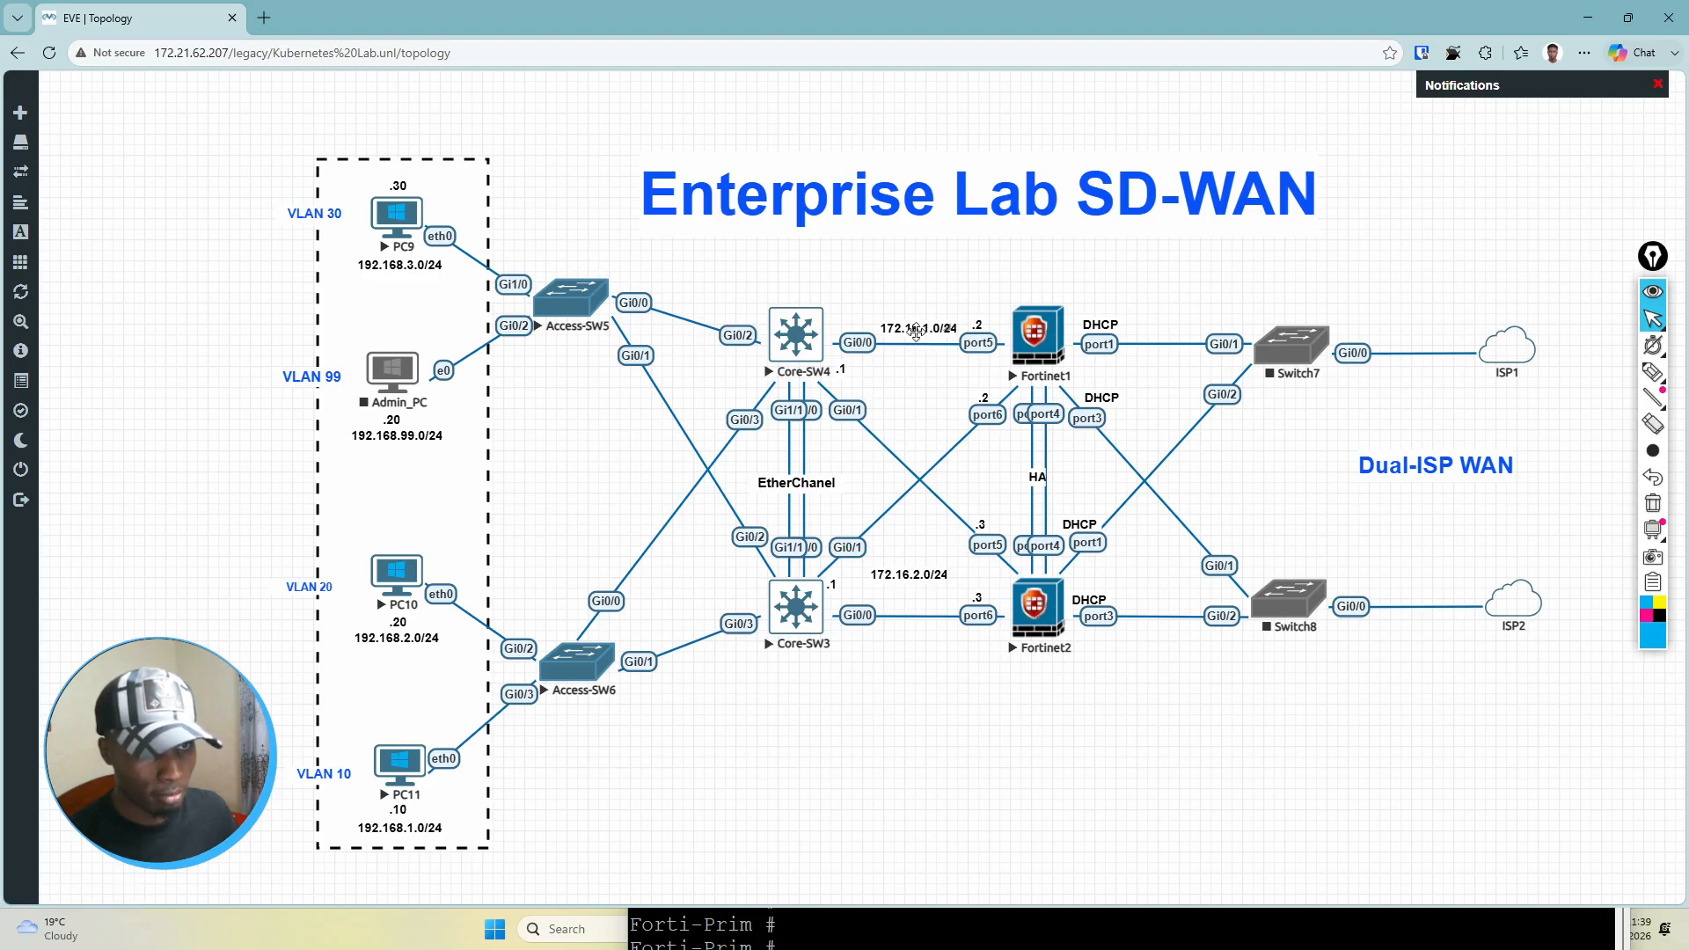
pyautogui.moveTo(916, 331); pyautogui.dragTo(903, 364)
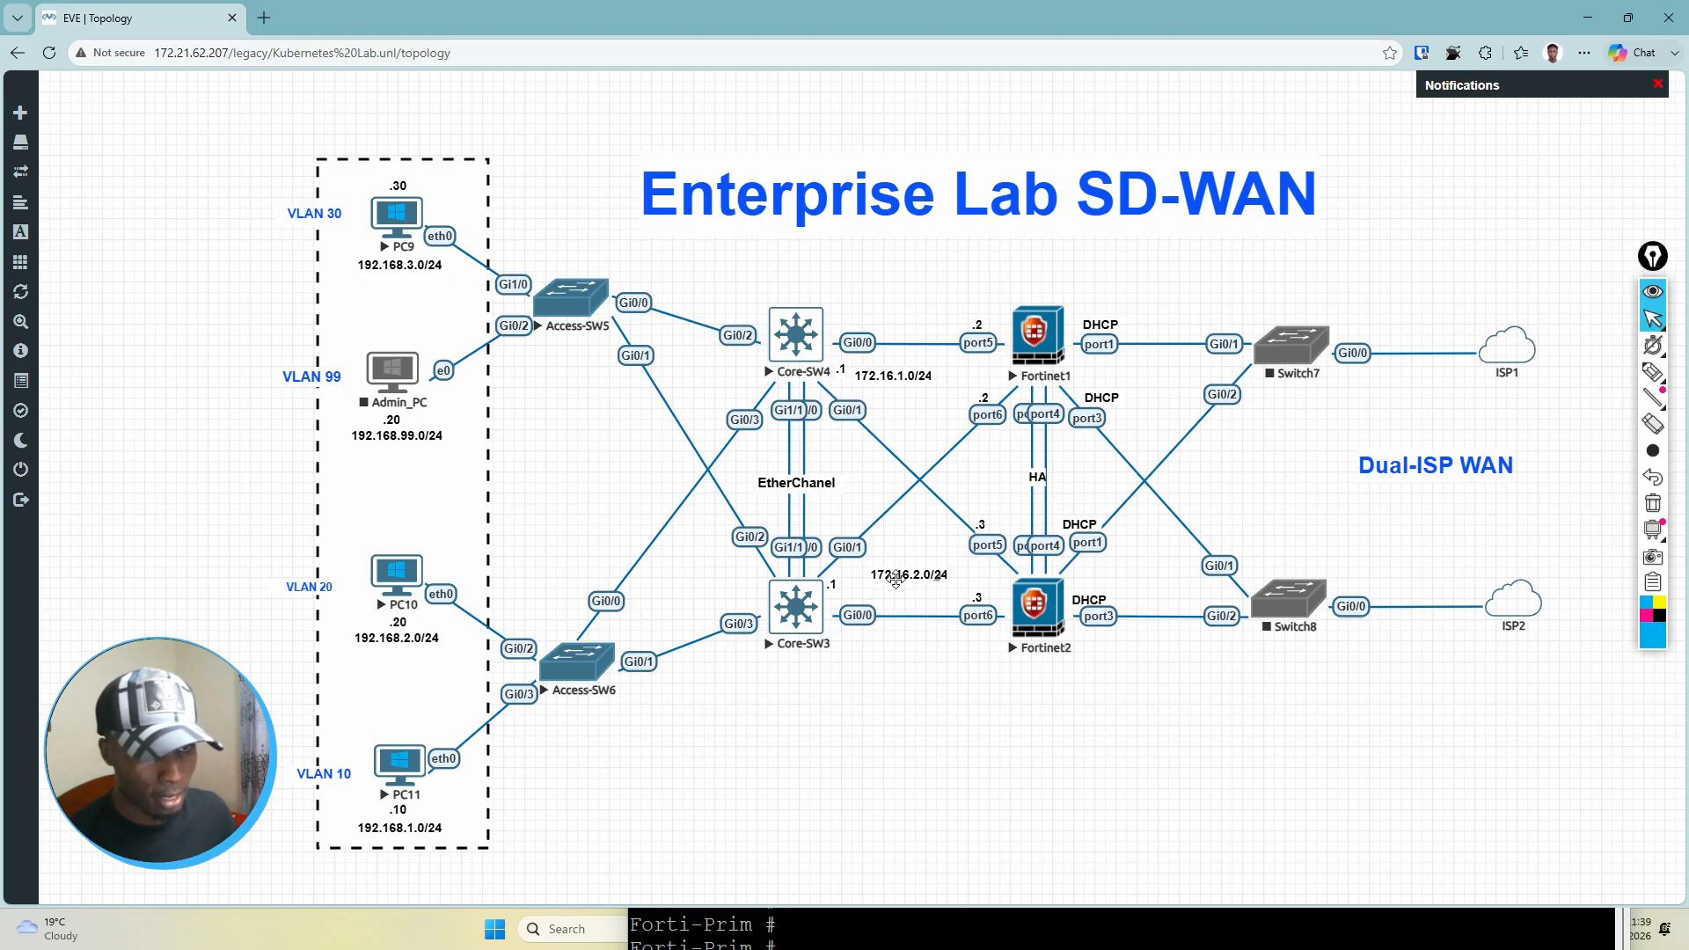
pyautogui.moveTo(899, 580); pyautogui.dragTo(878, 587)
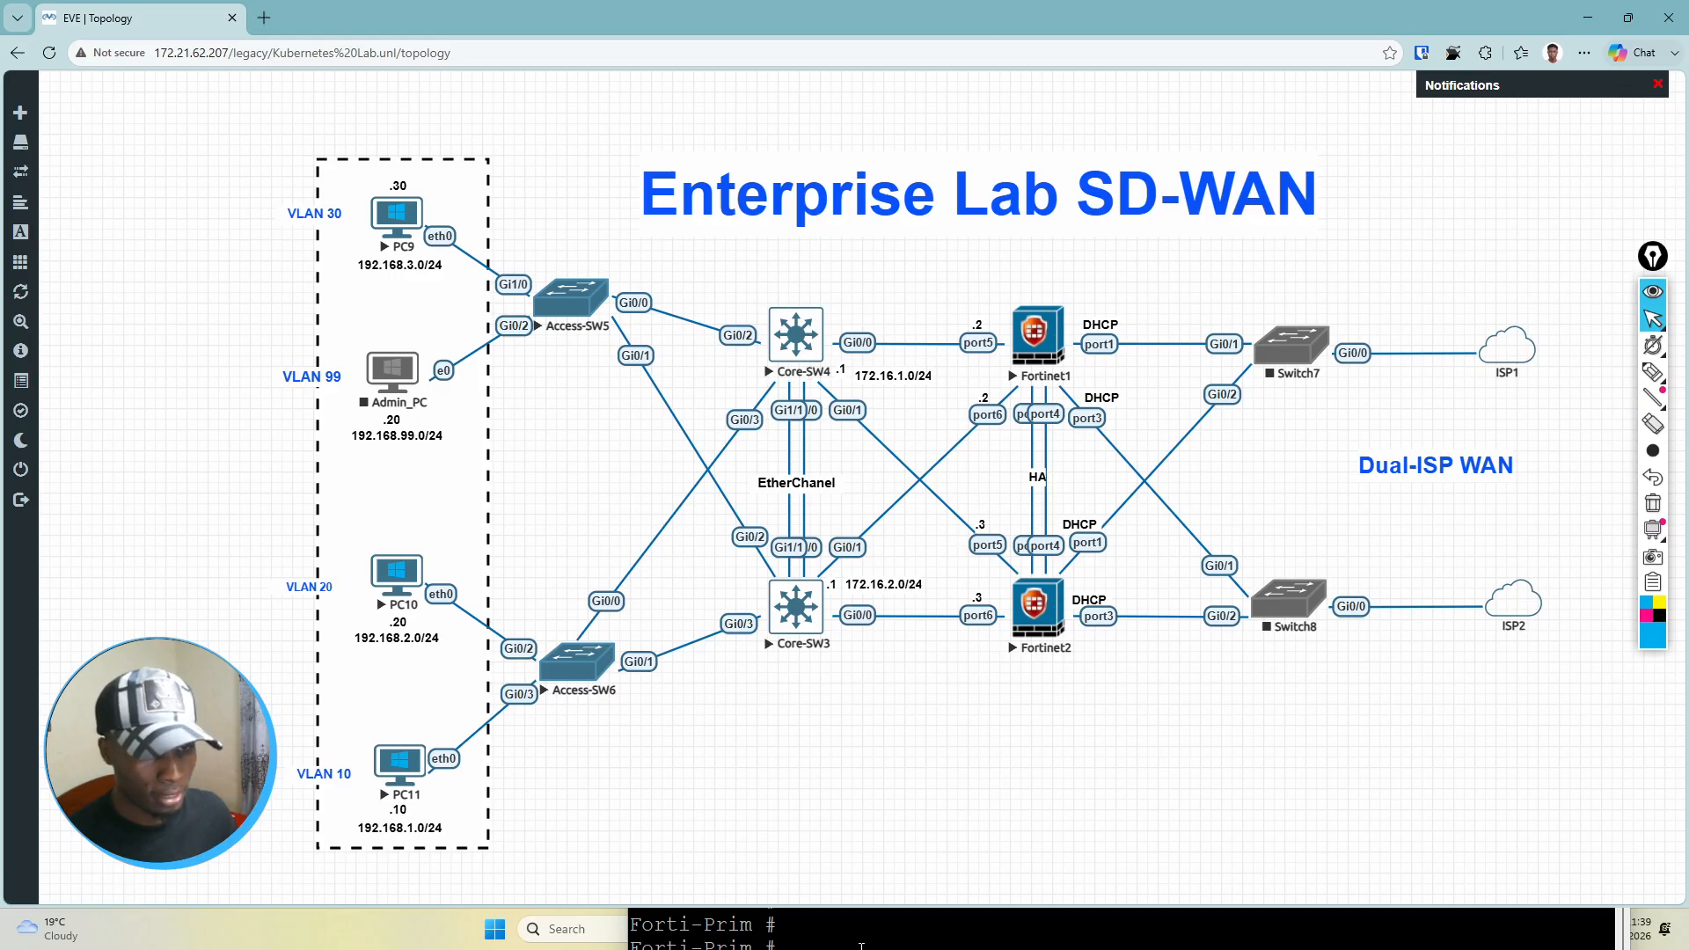
# Step: Bring the Fortinet1 console back up beside the core switches and enter its interface configuration with config system interface
pyautogui.moveTo(845, 943); pyautogui.dragTo(1353, 159)
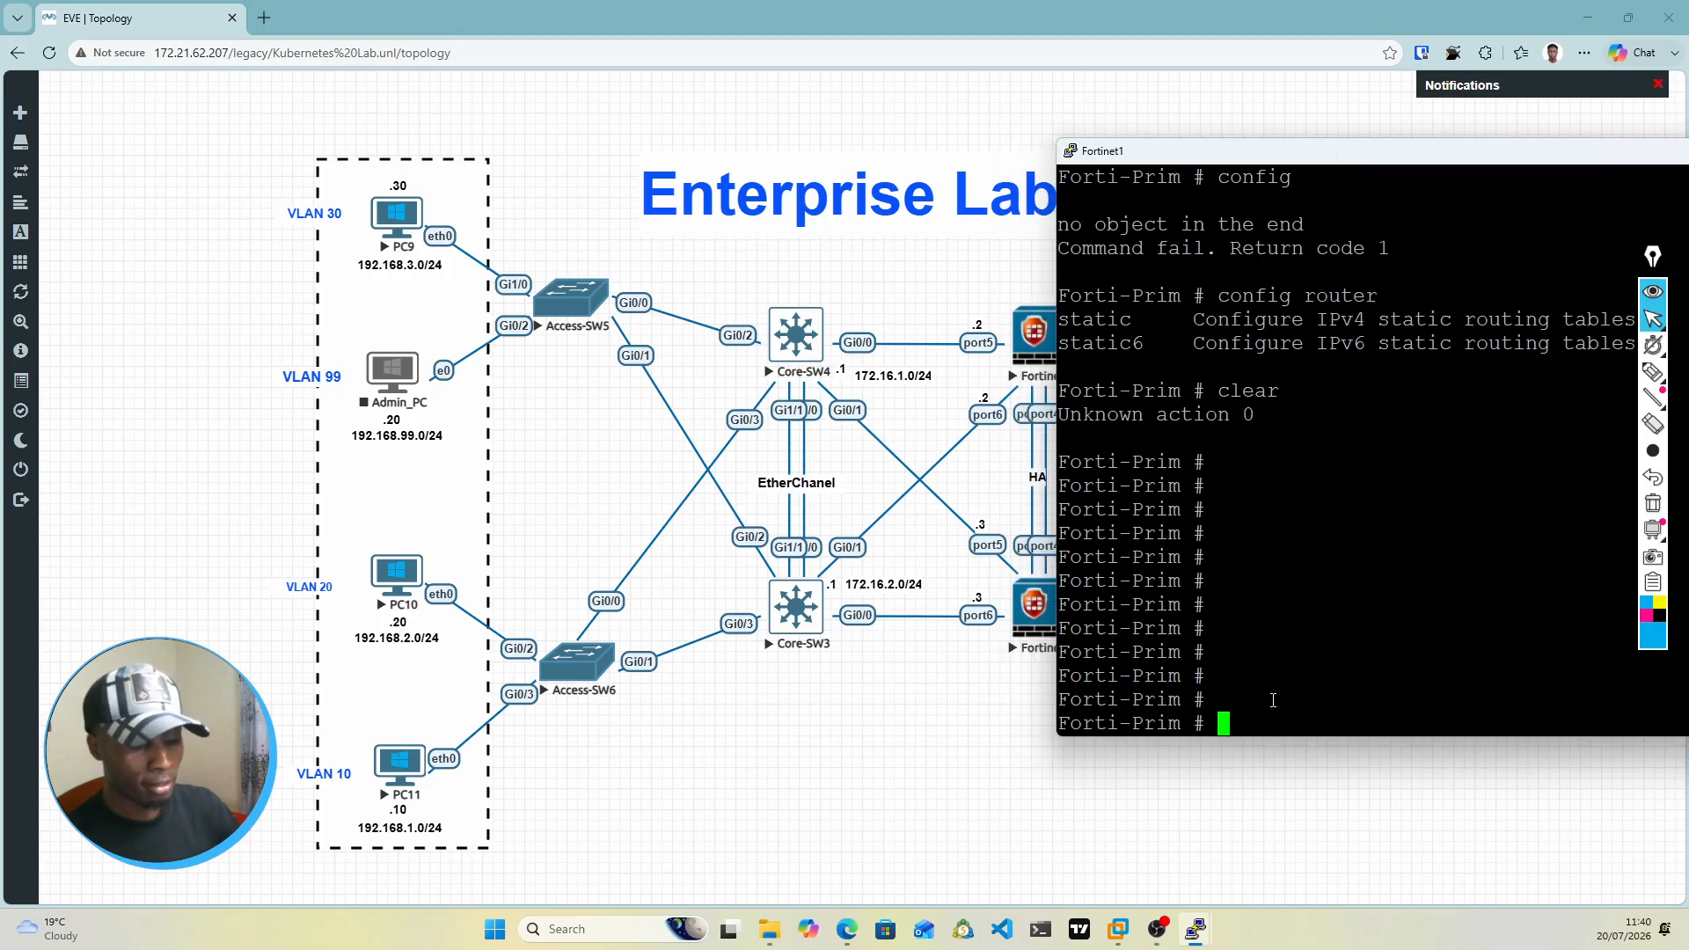
pyautogui.write('ocn')
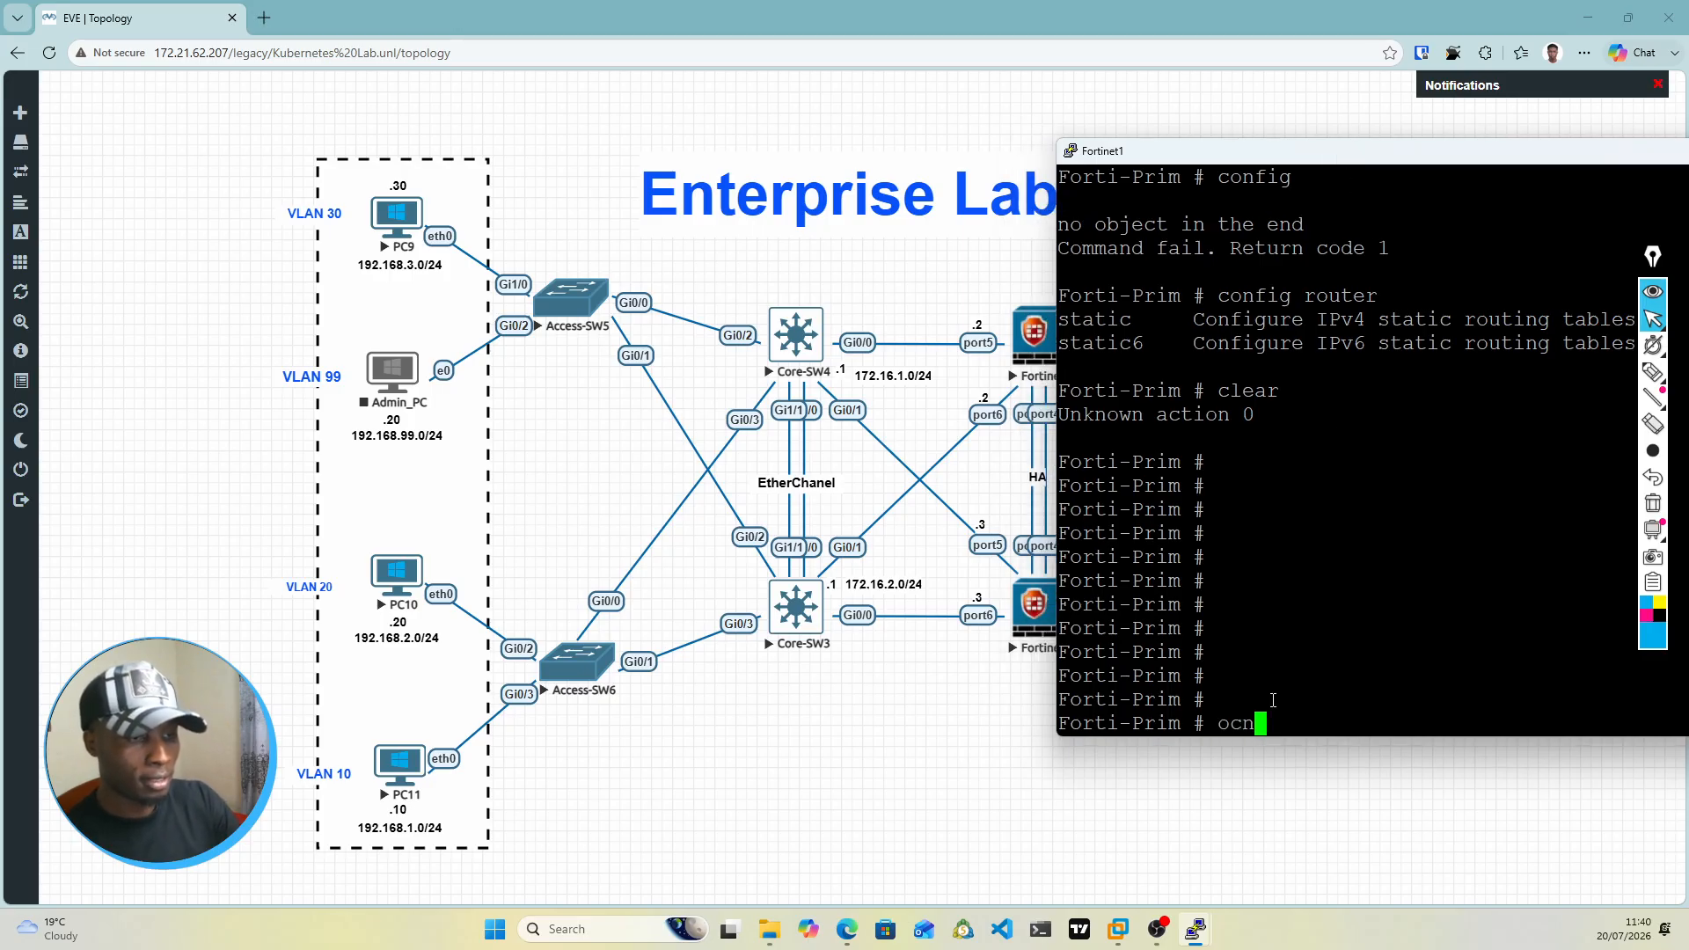
pyautogui.press('BackSpace')
pyautogui.press('BackSpace')
pyautogui.press('BackSpace')
pyautogui.write('config ')
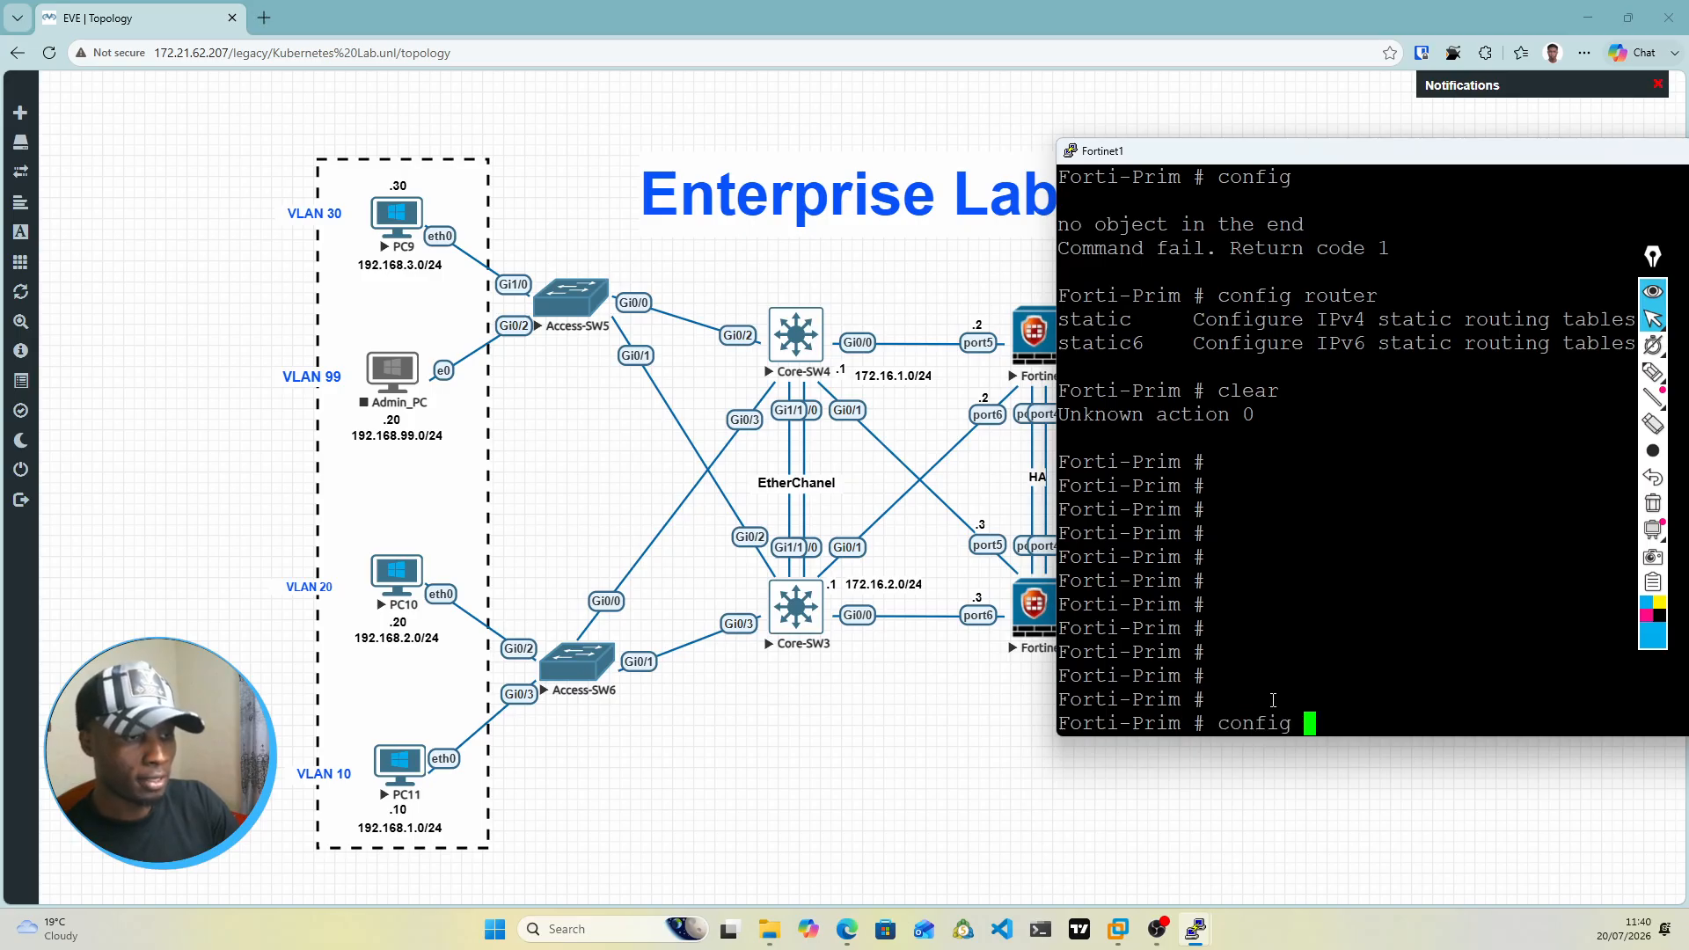
pyautogui.write('system interface')
pyautogui.press('Return')
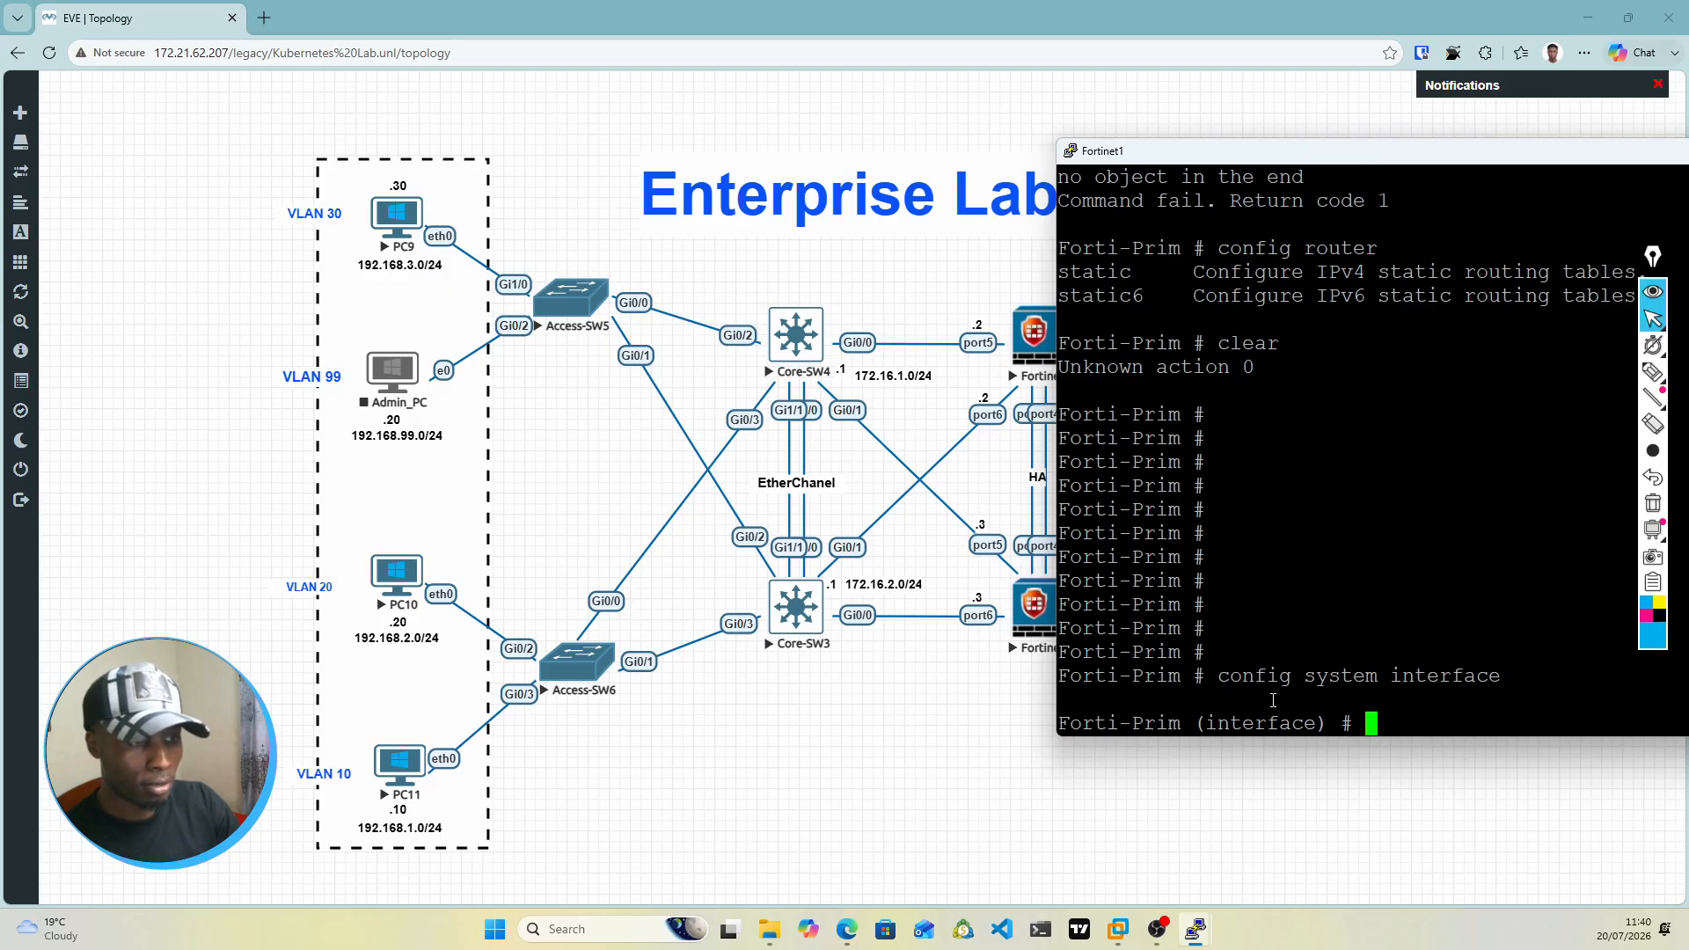
# Step: Add a new entry 1 to the firewall's interface configuration with edit 1
pyautogui.write('edit ')
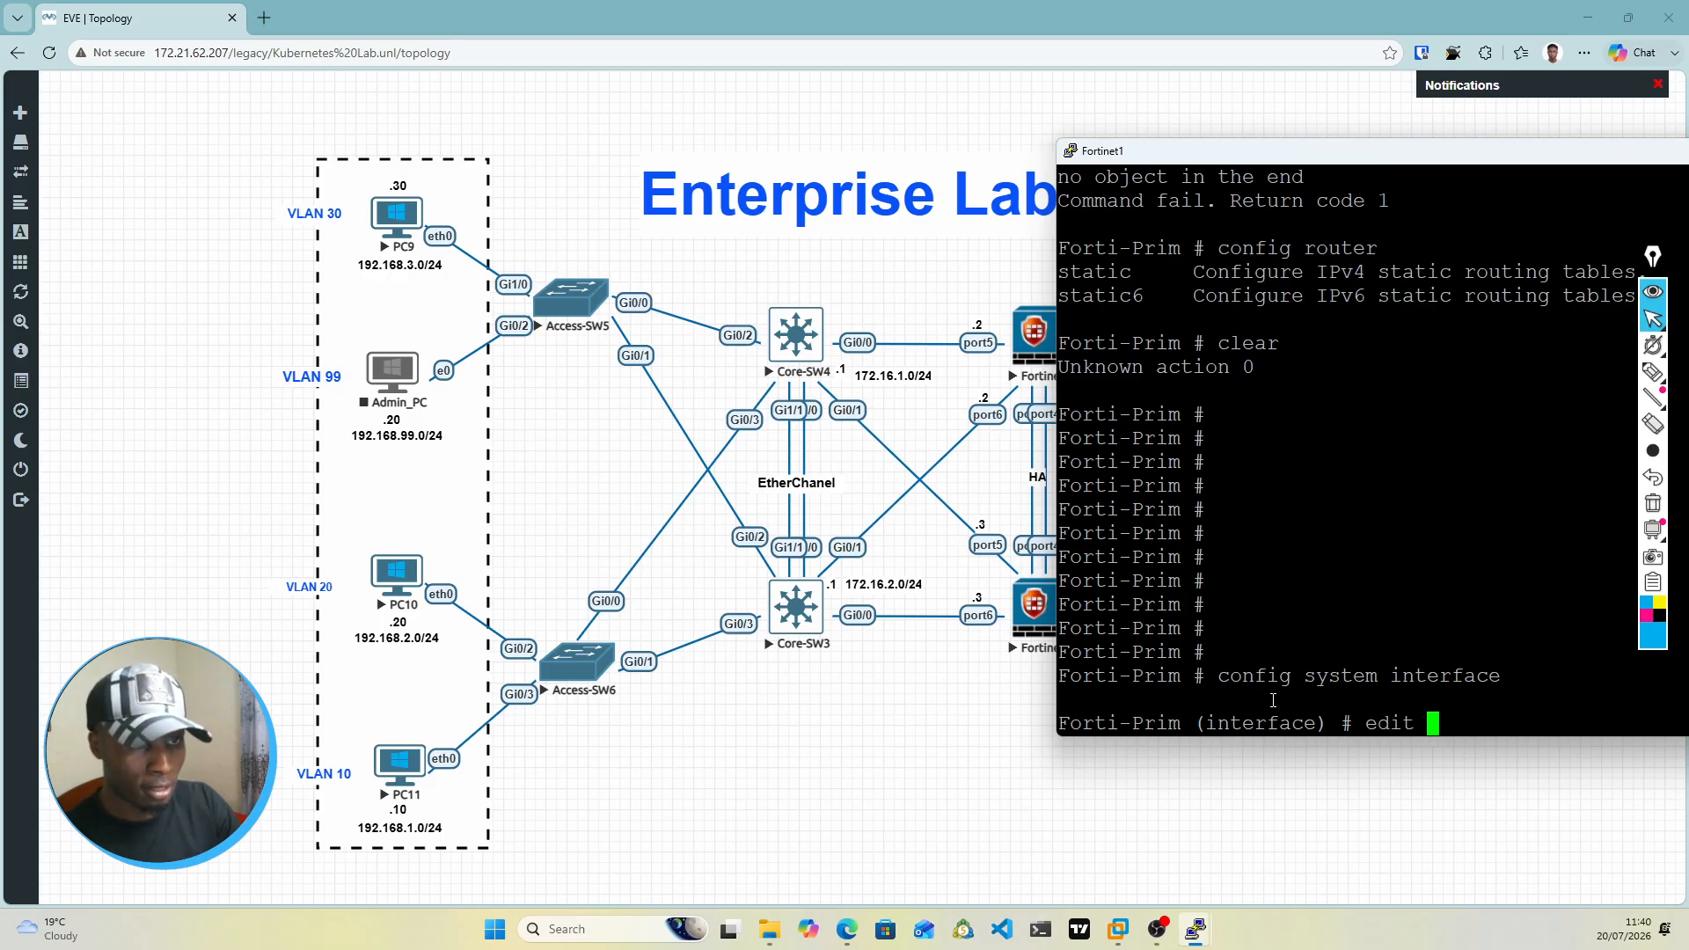
pyautogui.write('1')
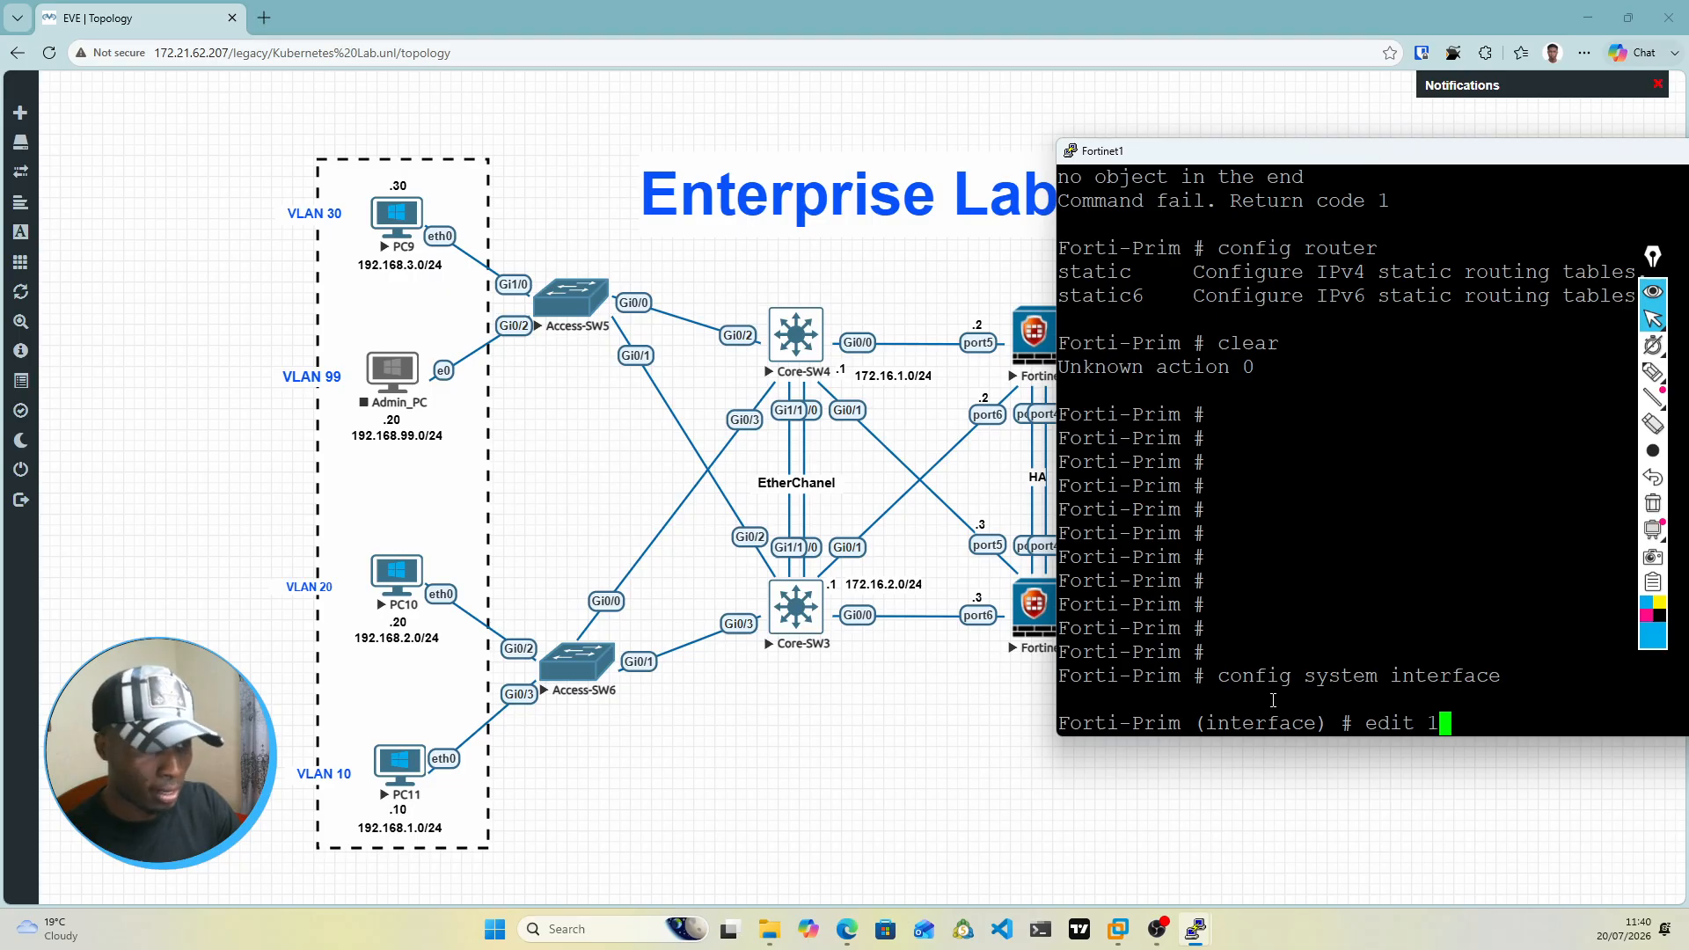
pyautogui.press('Return')
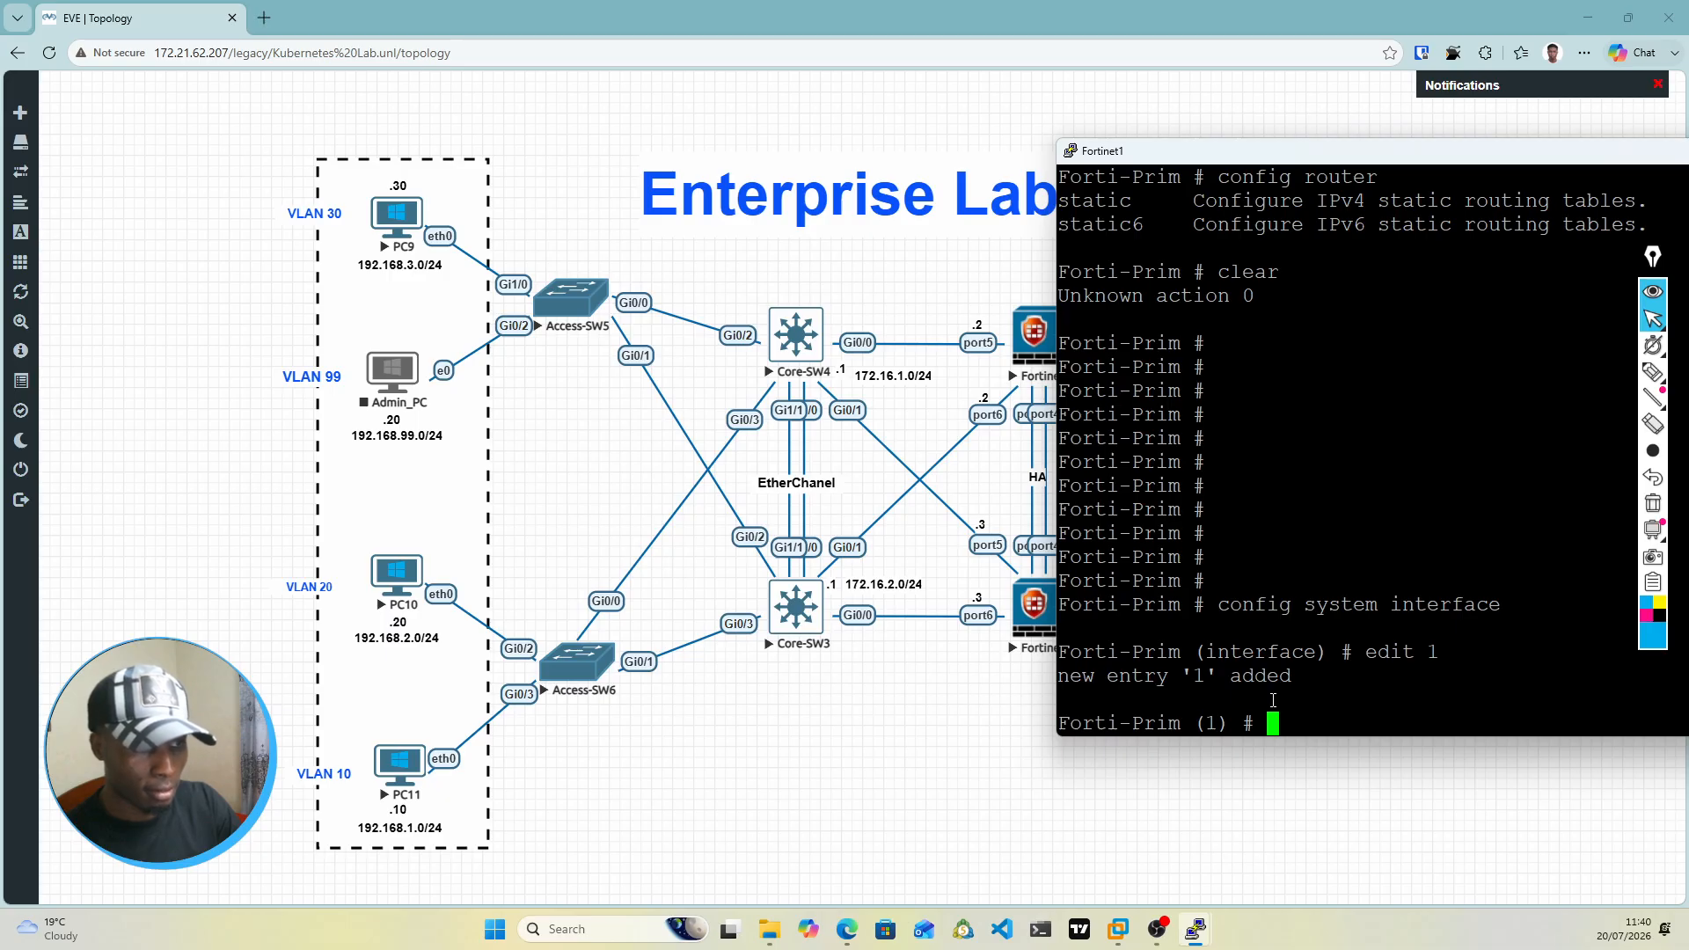
pyautogui.write('set')
pyautogui.press('BackSpace')
pyautogui.press('BackSpace')
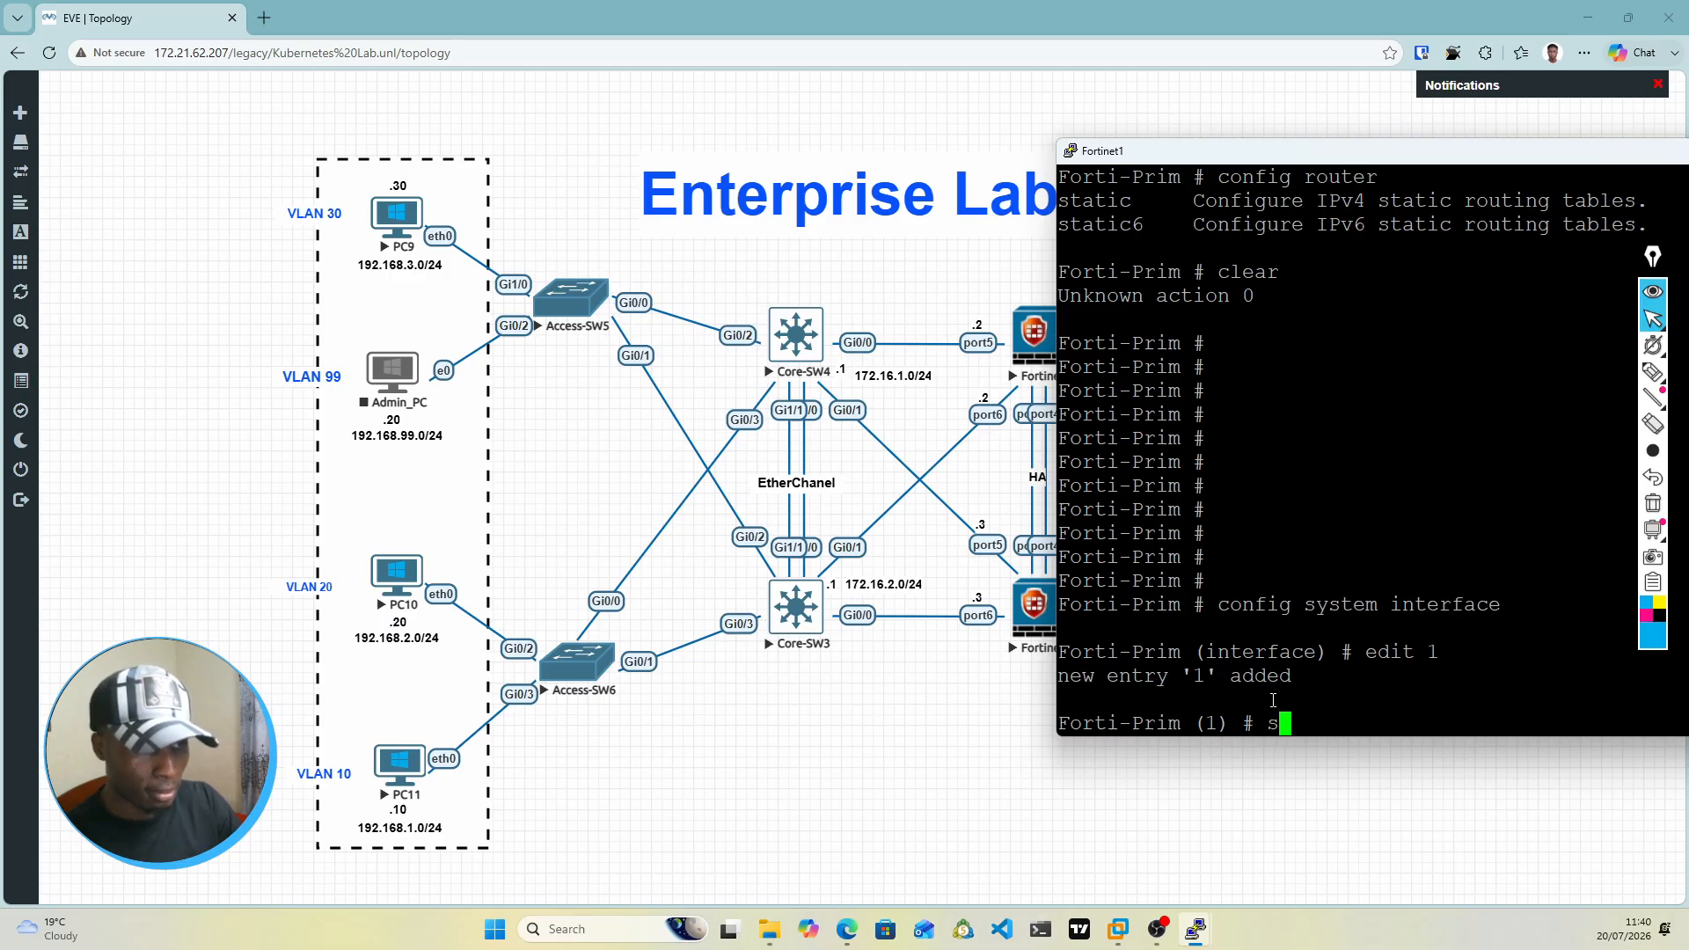
pyautogui.write('et p')
pyautogui.press('Tab')
pyautogui.press('BackSpace')
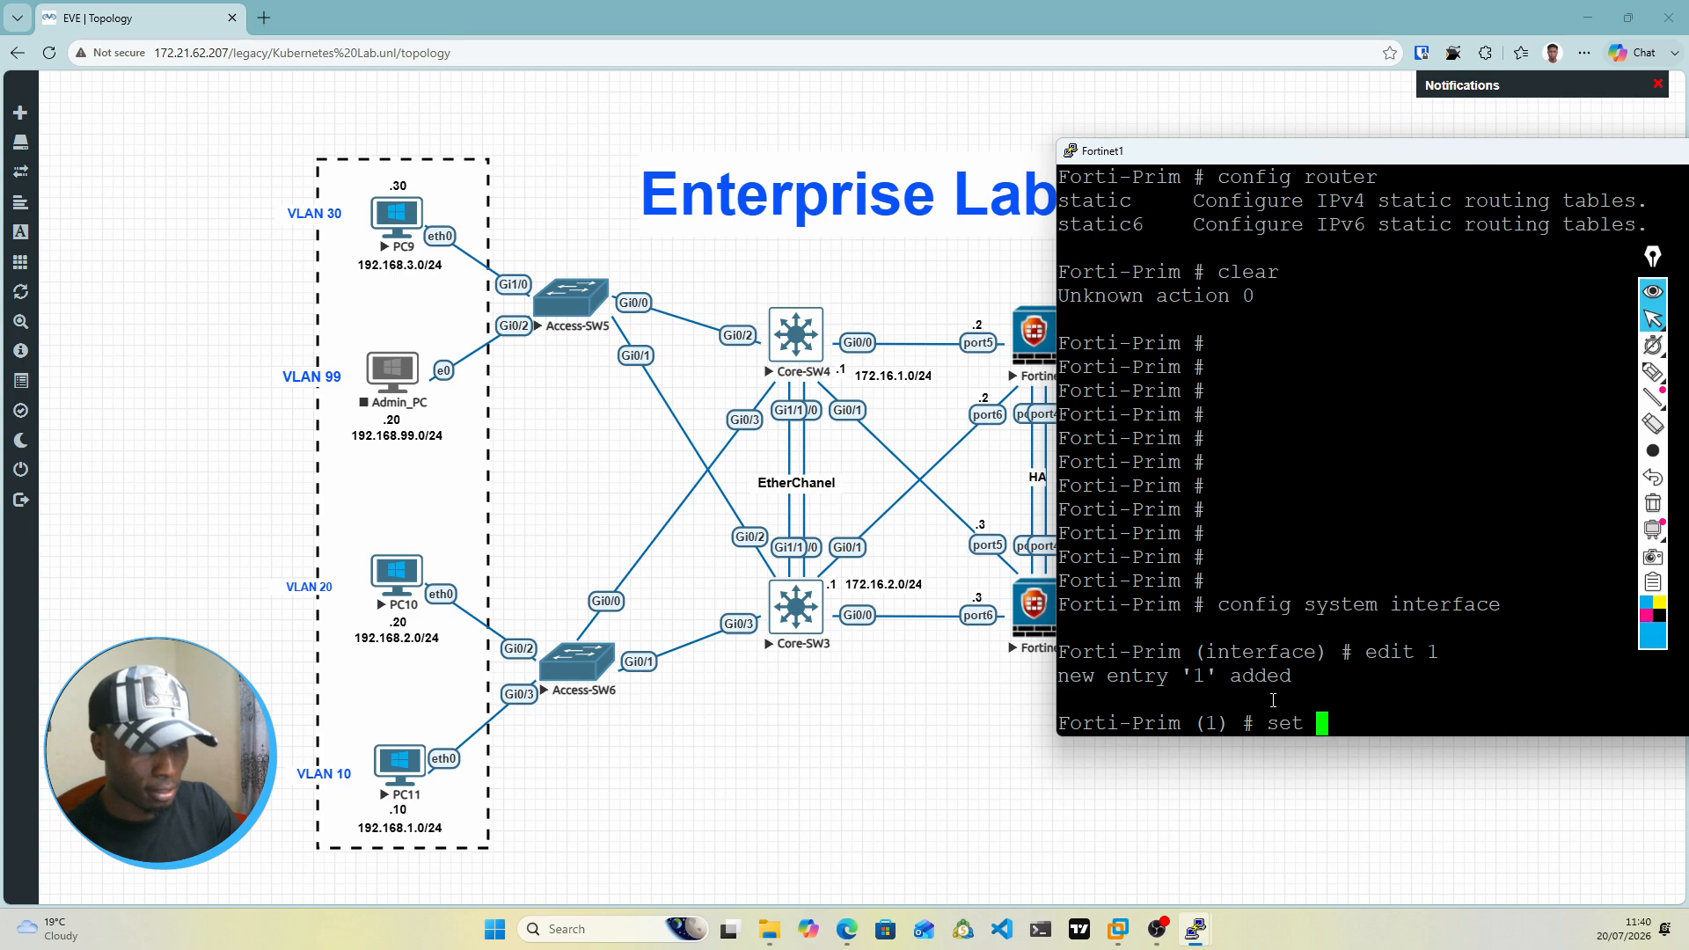
pyautogui.press('BackSpace')
pyautogui.press('BackSpace')
pyautogui.press('BackSpace')
pyautogui.press('BackSpace')
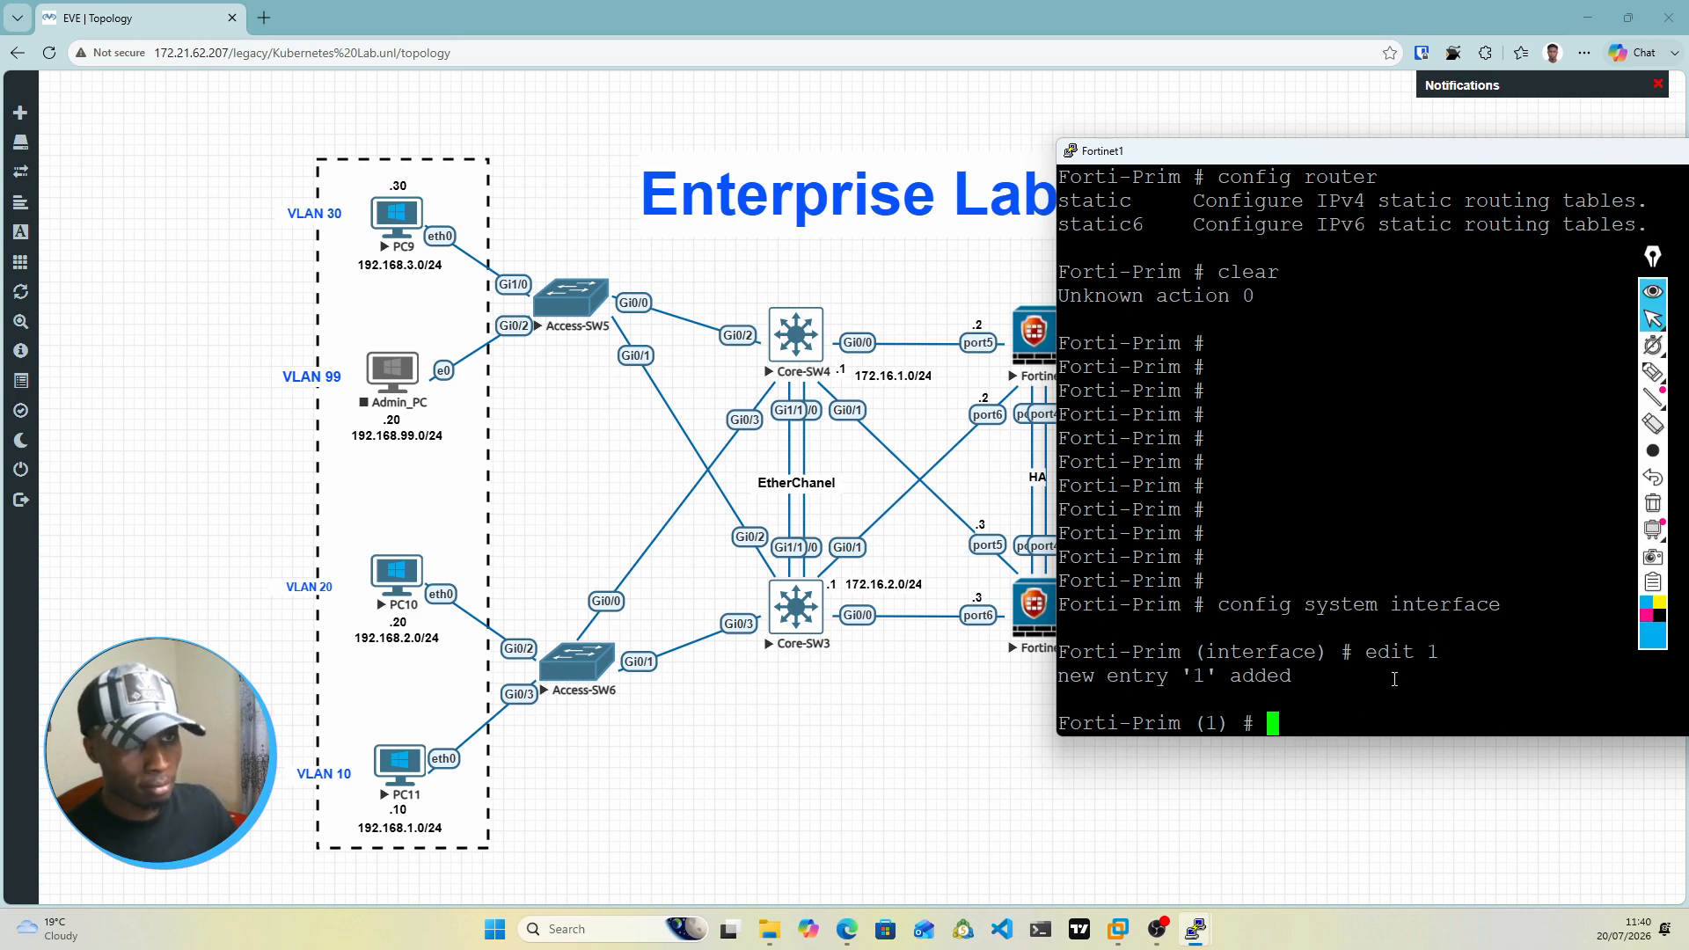
# Step: Display the settings of interface entry 1 with show and bind the entry to port5 with set interface port5
pyautogui.write('show')
pyautogui.press('Return')
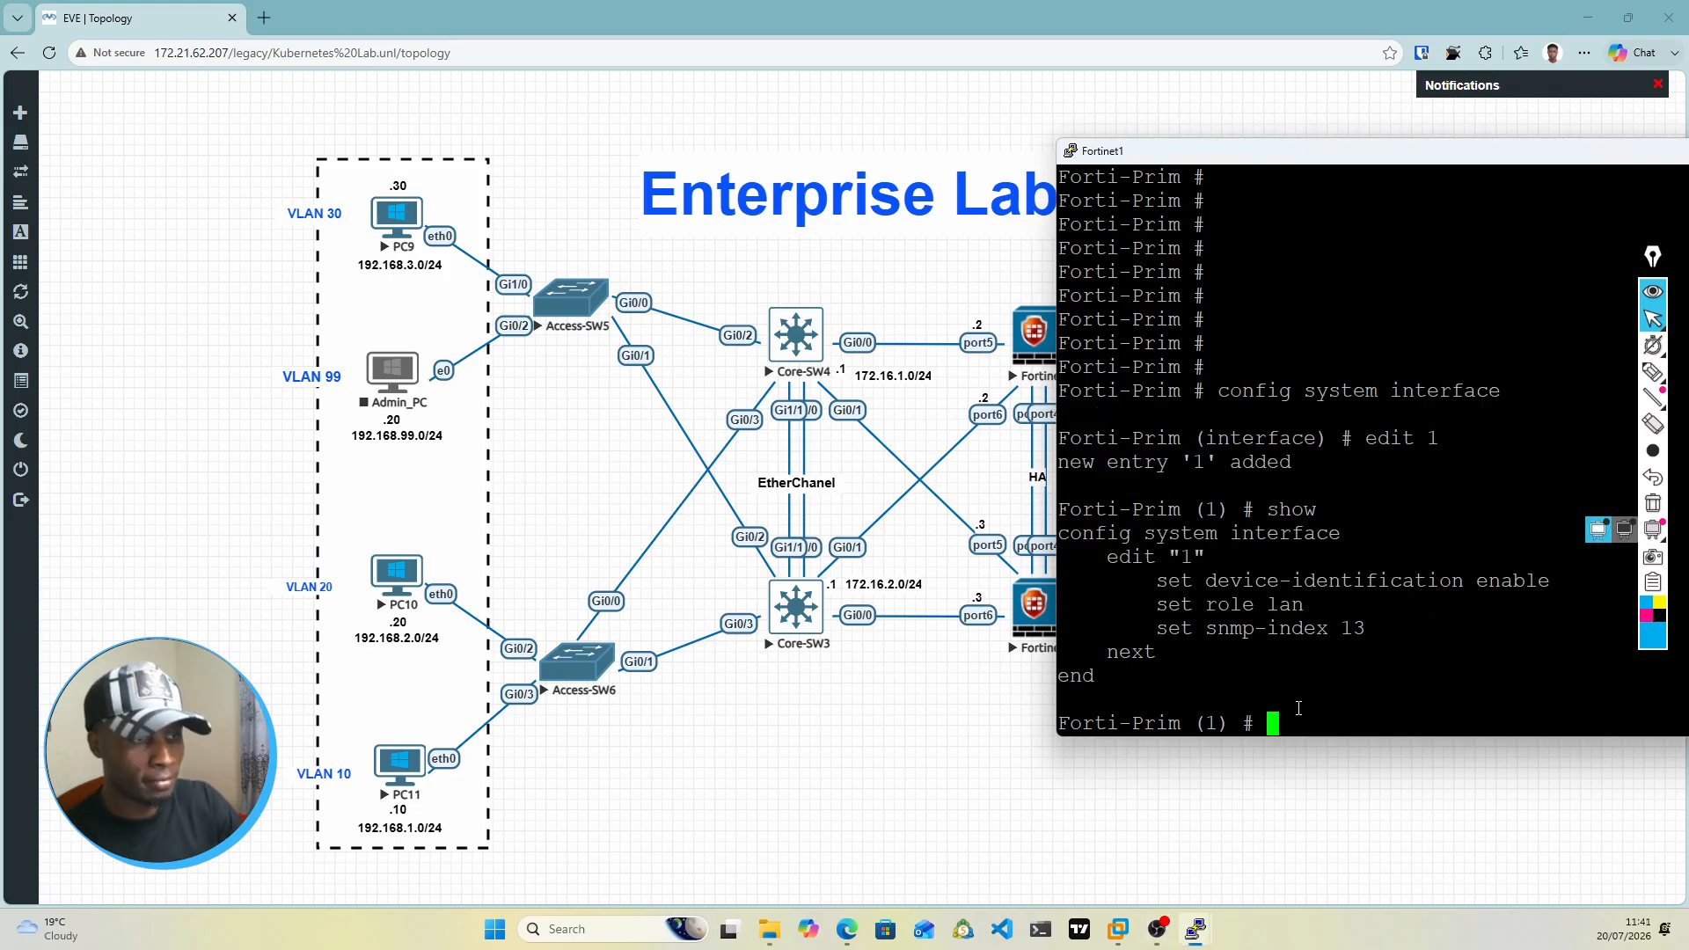
pyautogui.write('set in')
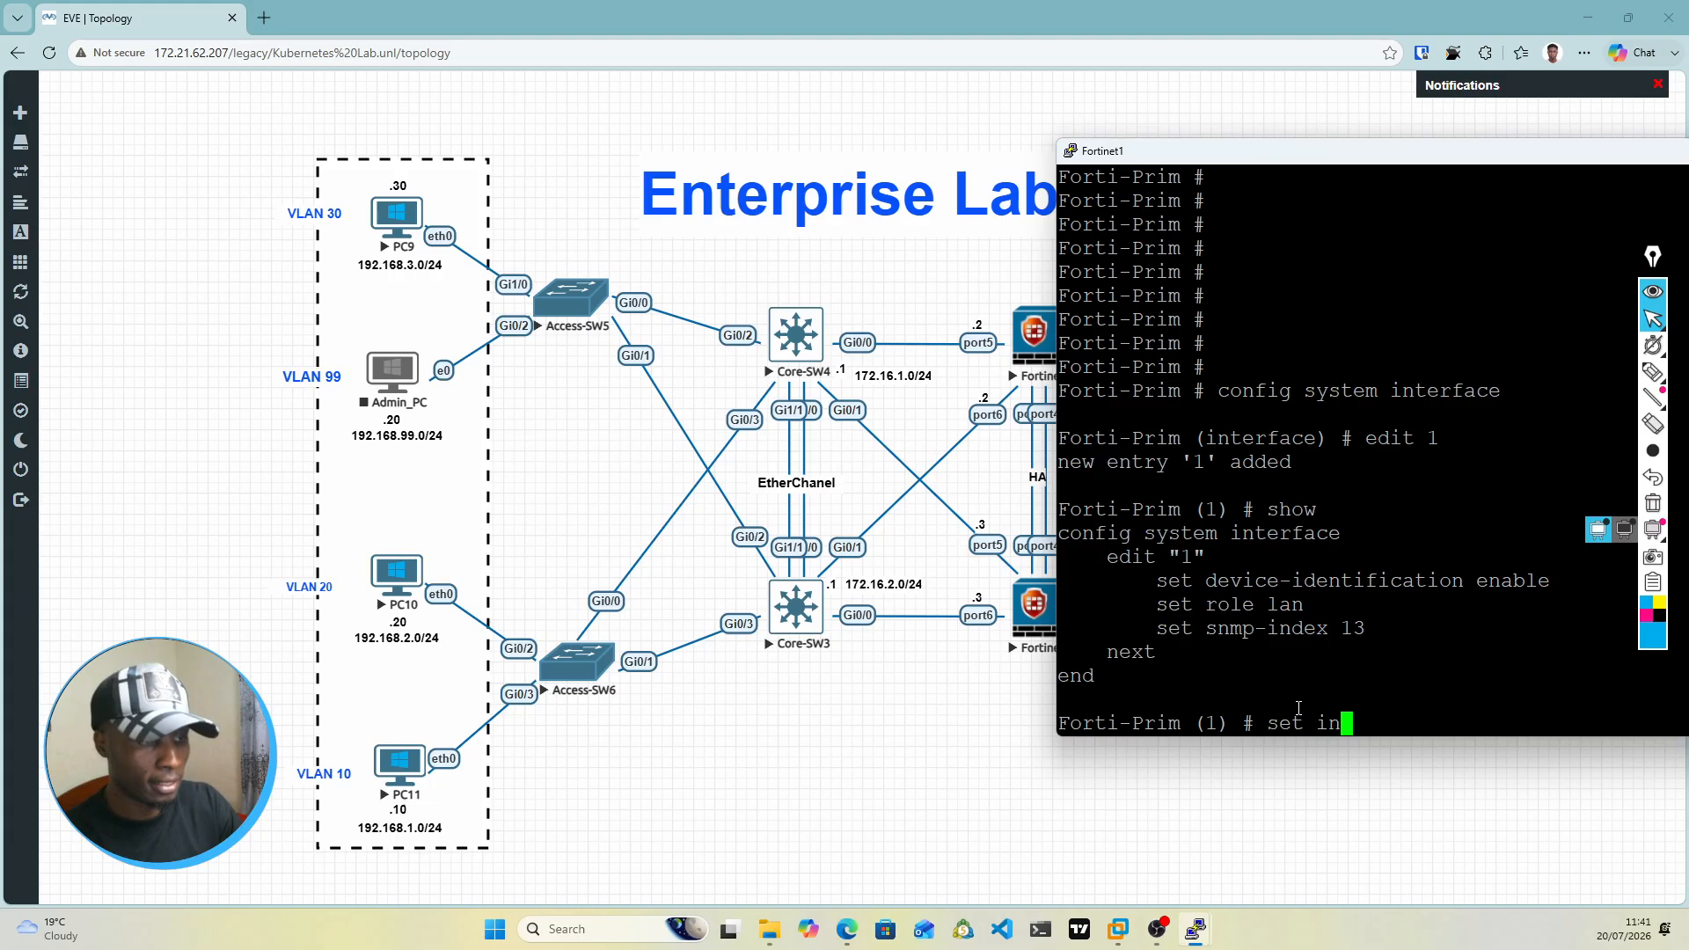
pyautogui.press('Tab')
pyautogui.press('Tab')
pyautogui.press('Tab')
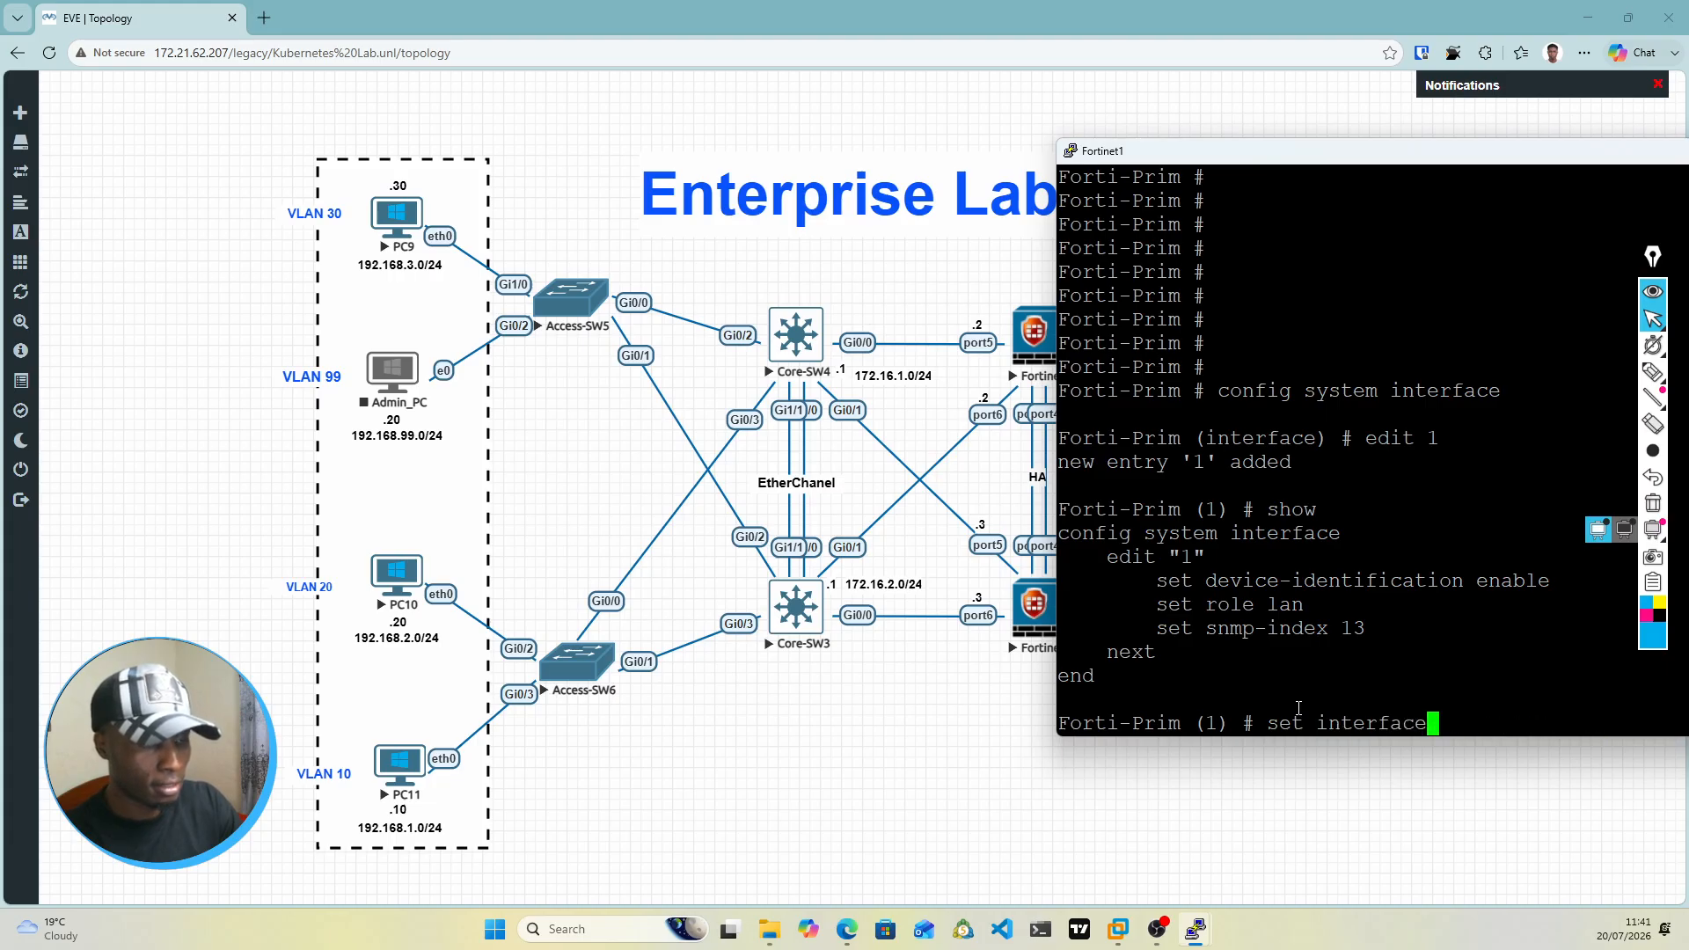
pyautogui.write('port1')
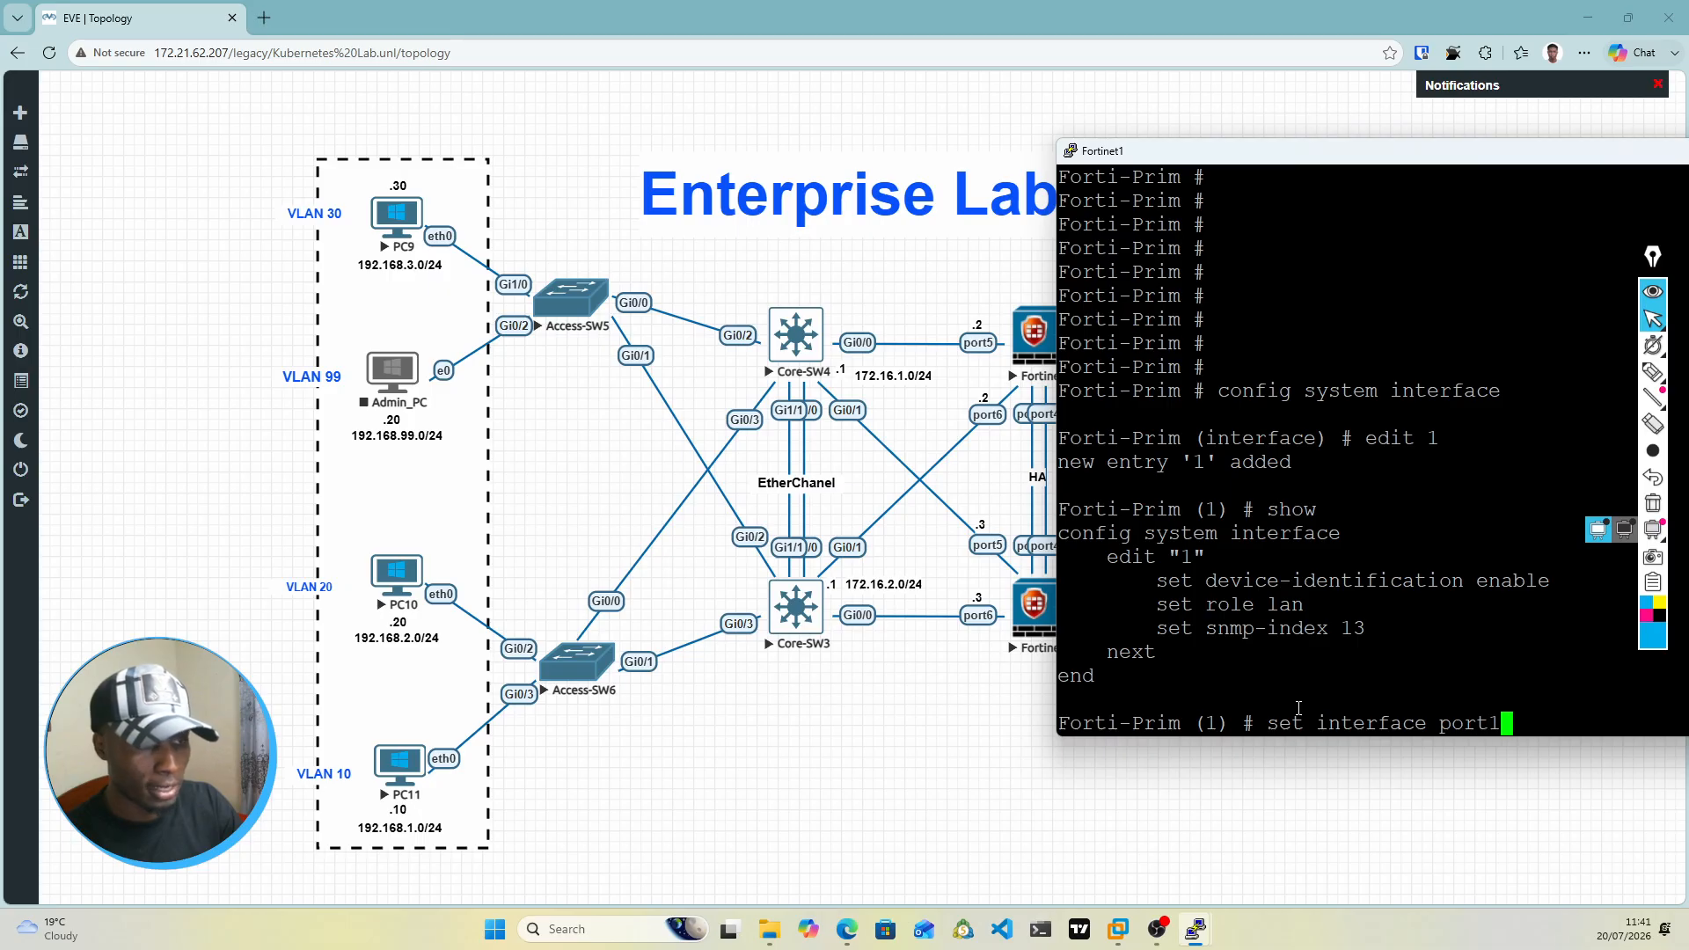
pyautogui.press('BackSpace')
pyautogui.write('2')
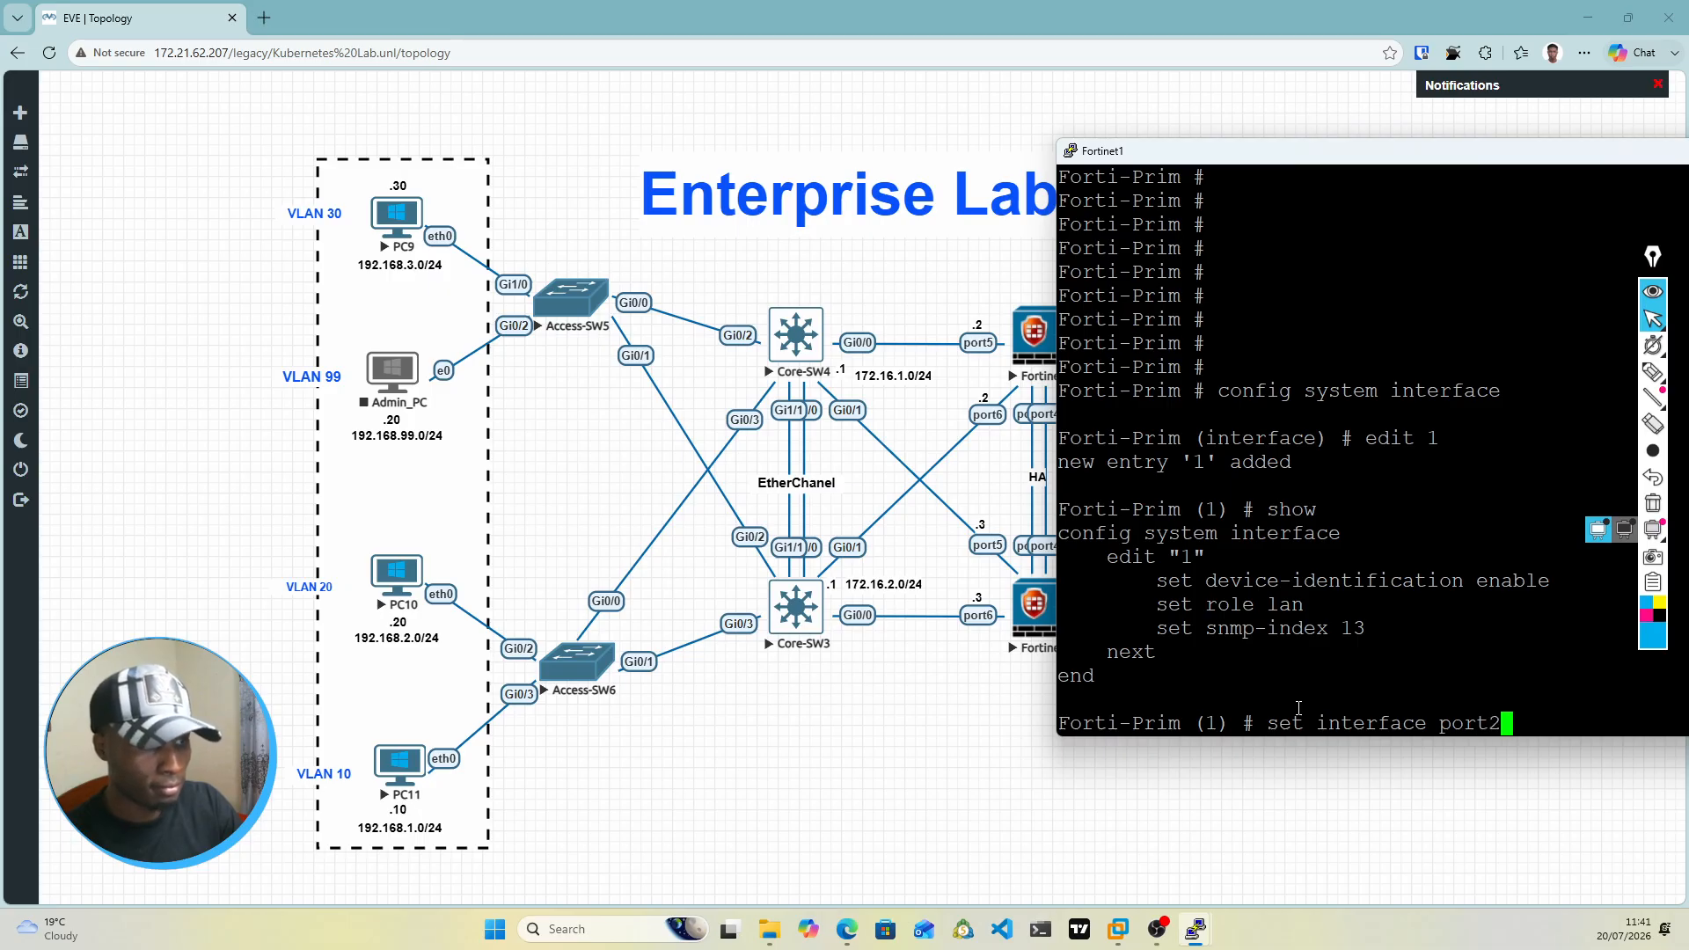
pyautogui.press('BackSpace')
pyautogui.press('BackSpace')
pyautogui.press('BackSpace')
pyautogui.press('BackSpace')
pyautogui.press('BackSpace')
pyautogui.write('por')
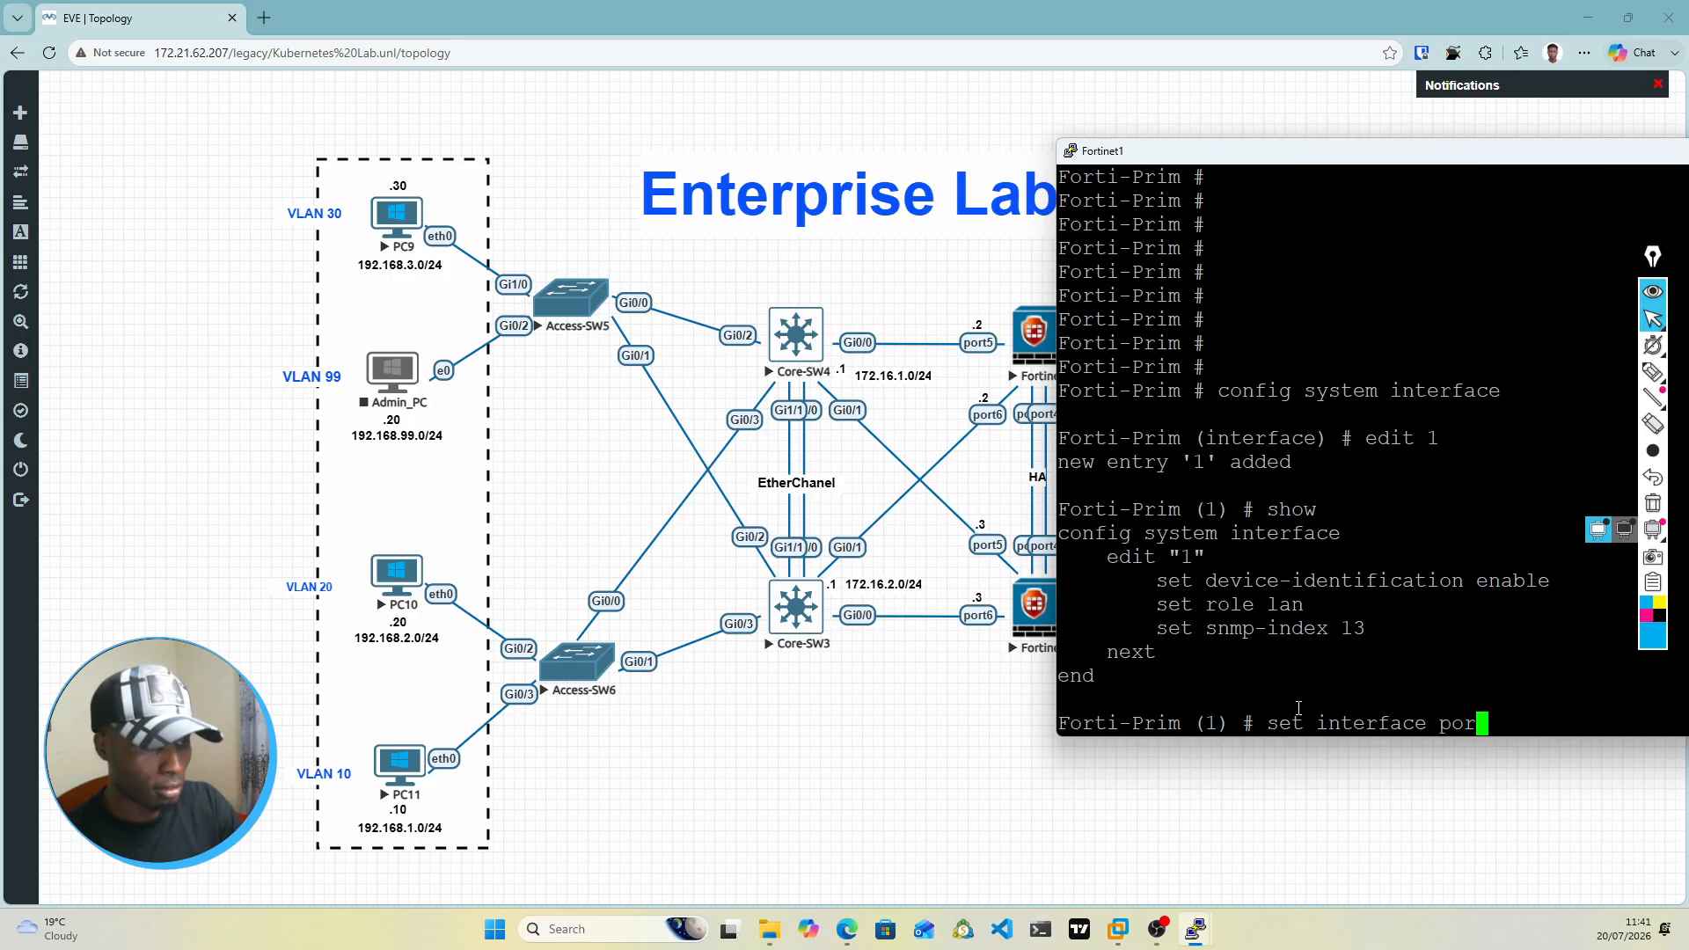
pyautogui.write('t5')
pyautogui.press('Return')
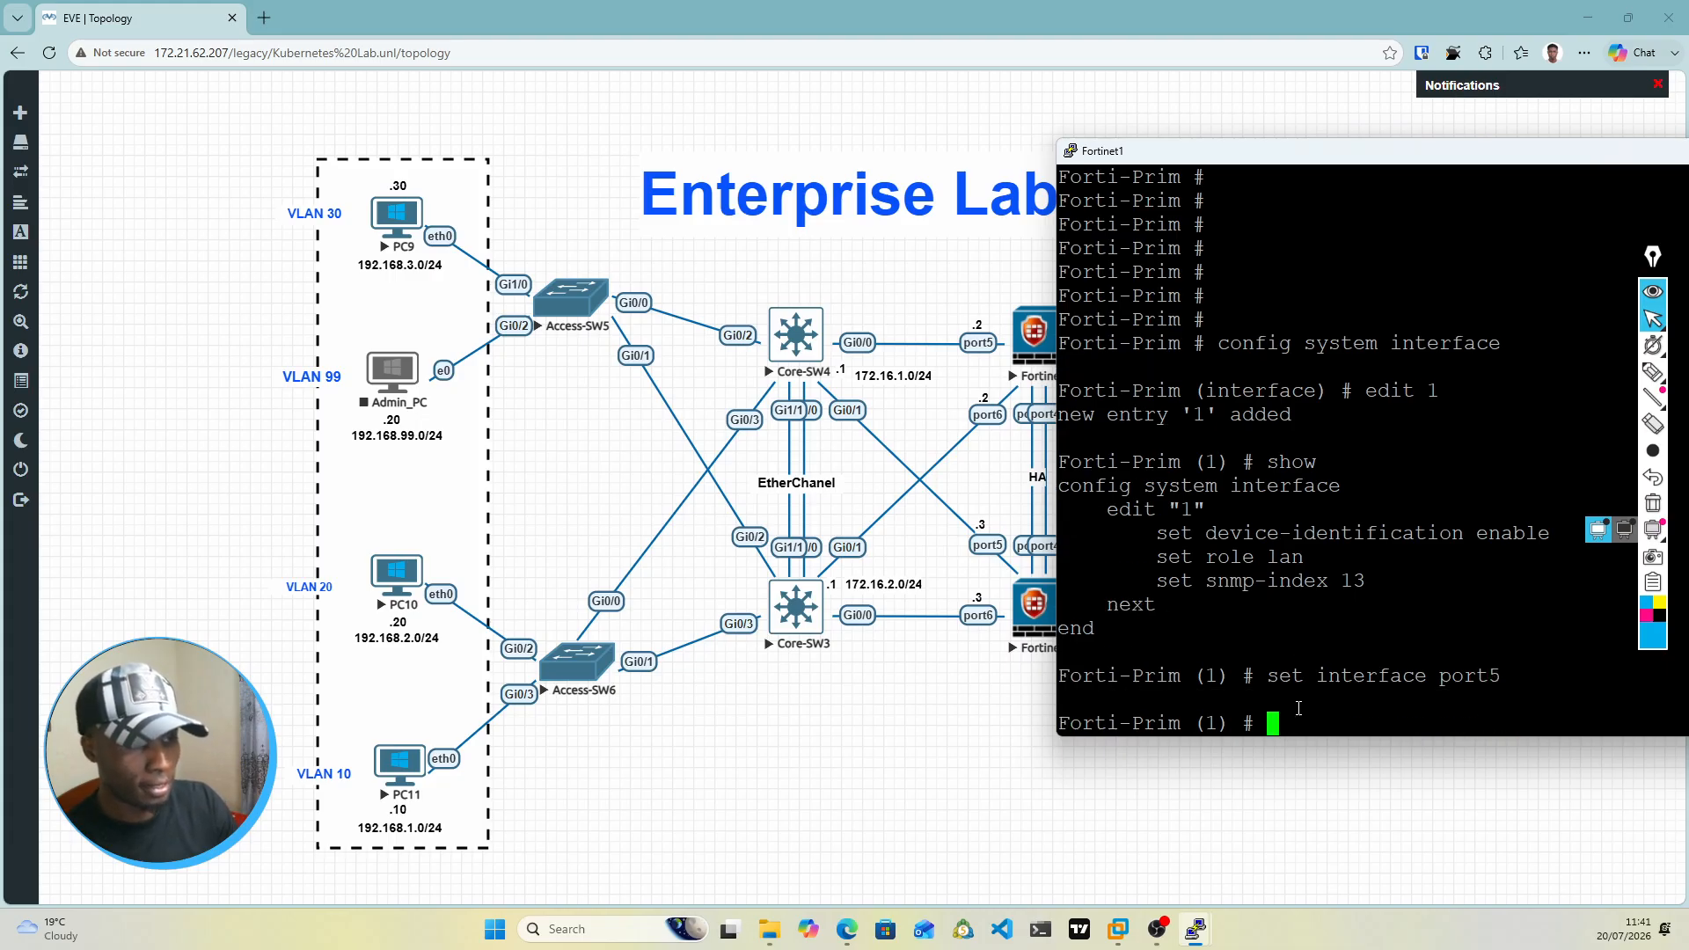
pyautogui.write('ip')
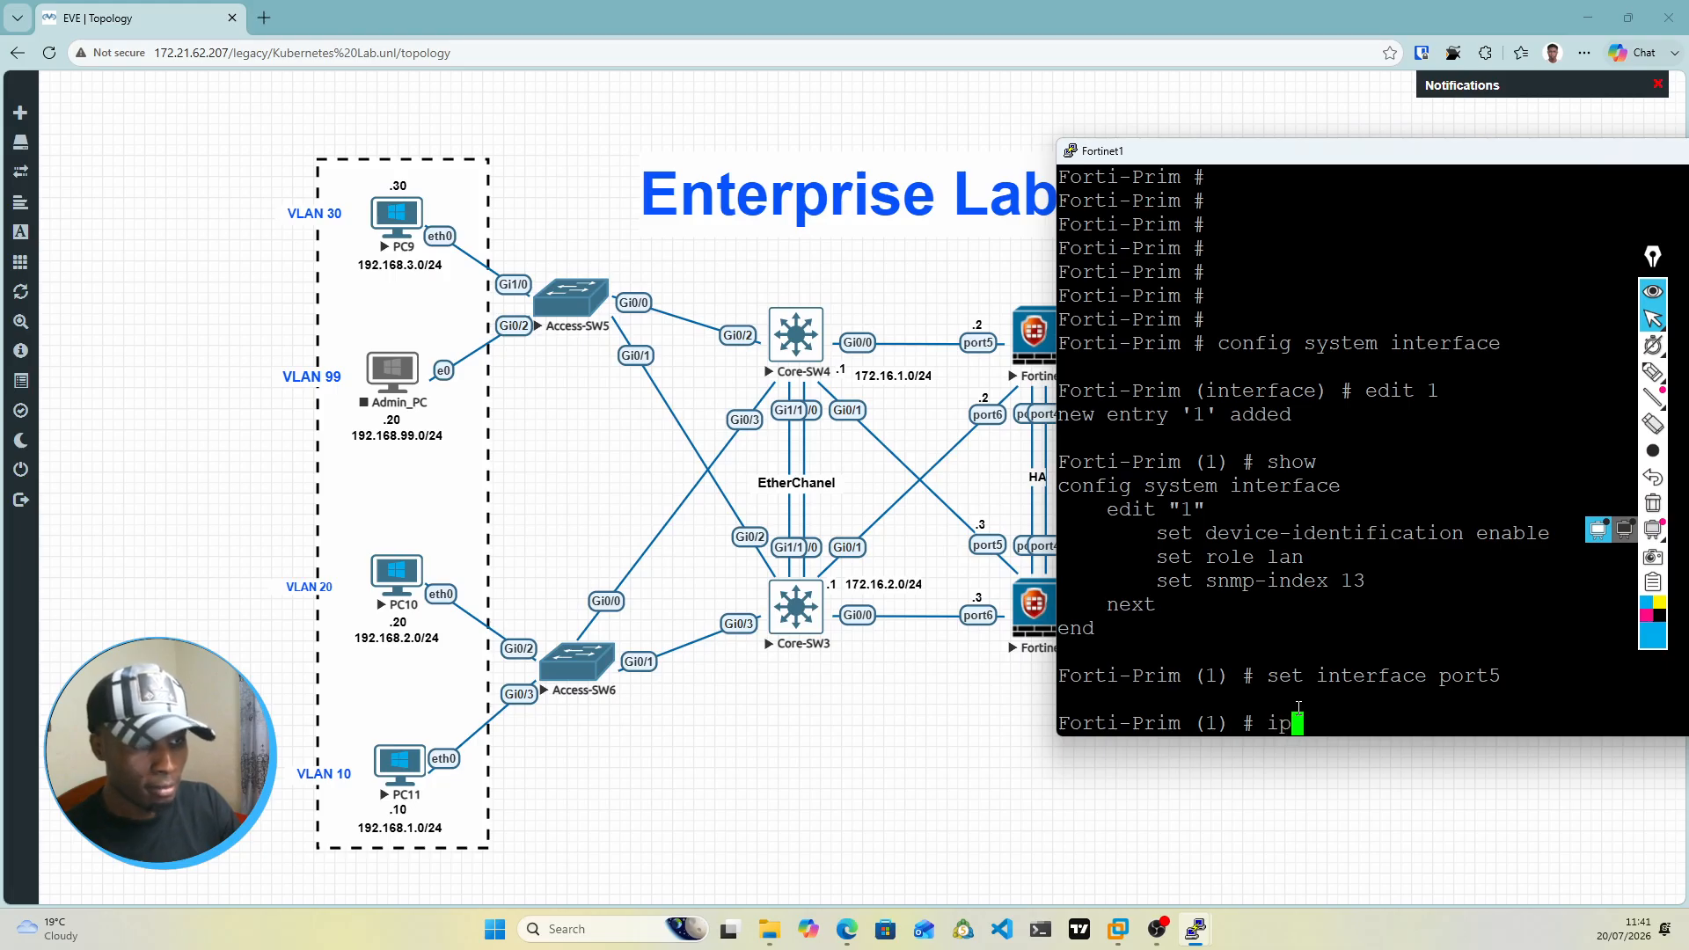
pyautogui.press('BackSpace')
pyautogui.press('BackSpace')
pyautogui.write('set ip')
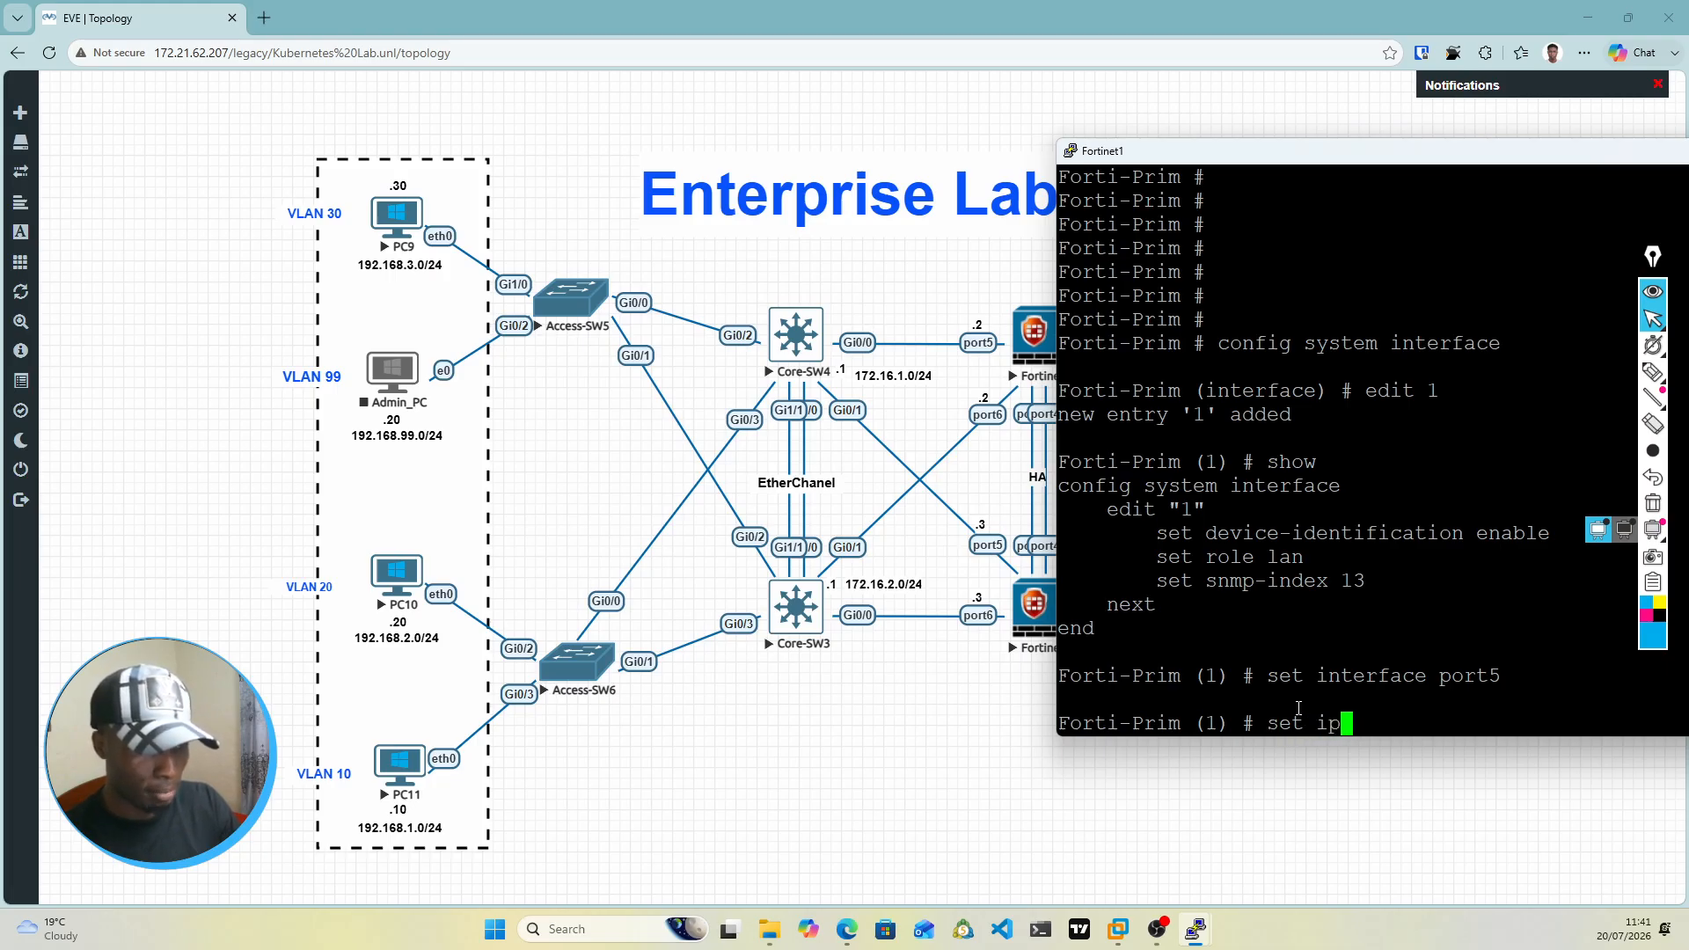
pyautogui.press('BackSpace')
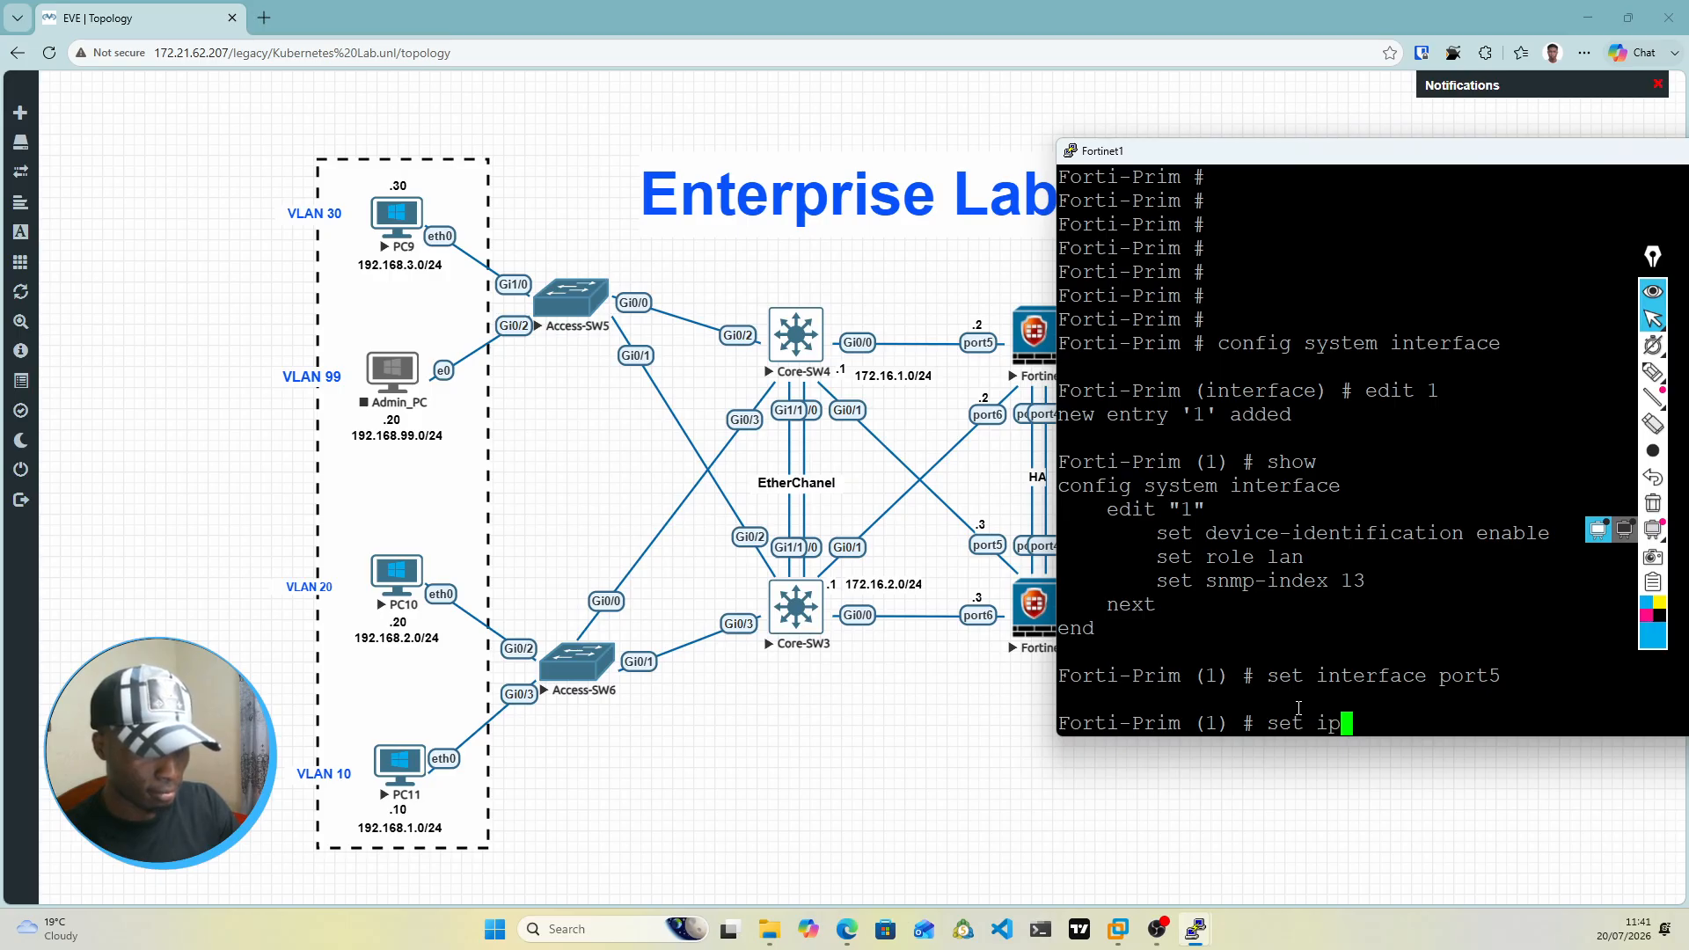
pyautogui.press('BackSpace')
pyautogui.press('BackSpace')
pyautogui.press('BackSpace')
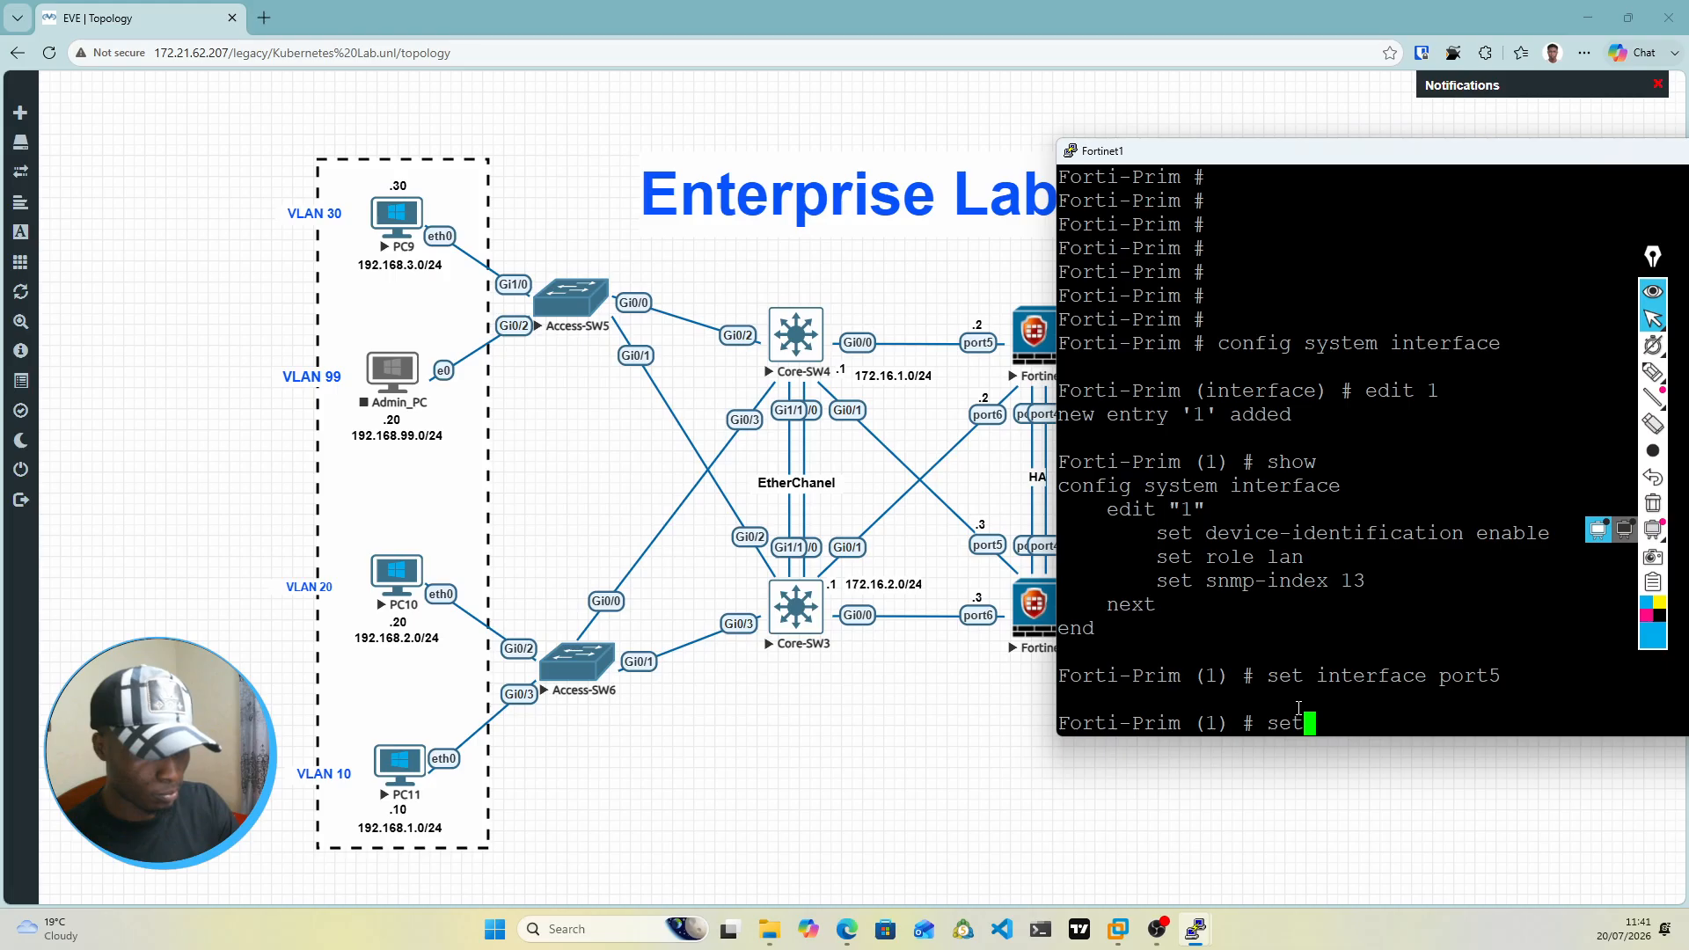
pyautogui.press('BackSpace')
pyautogui.press('BackSpace')
pyautogui.press('BackSpace')
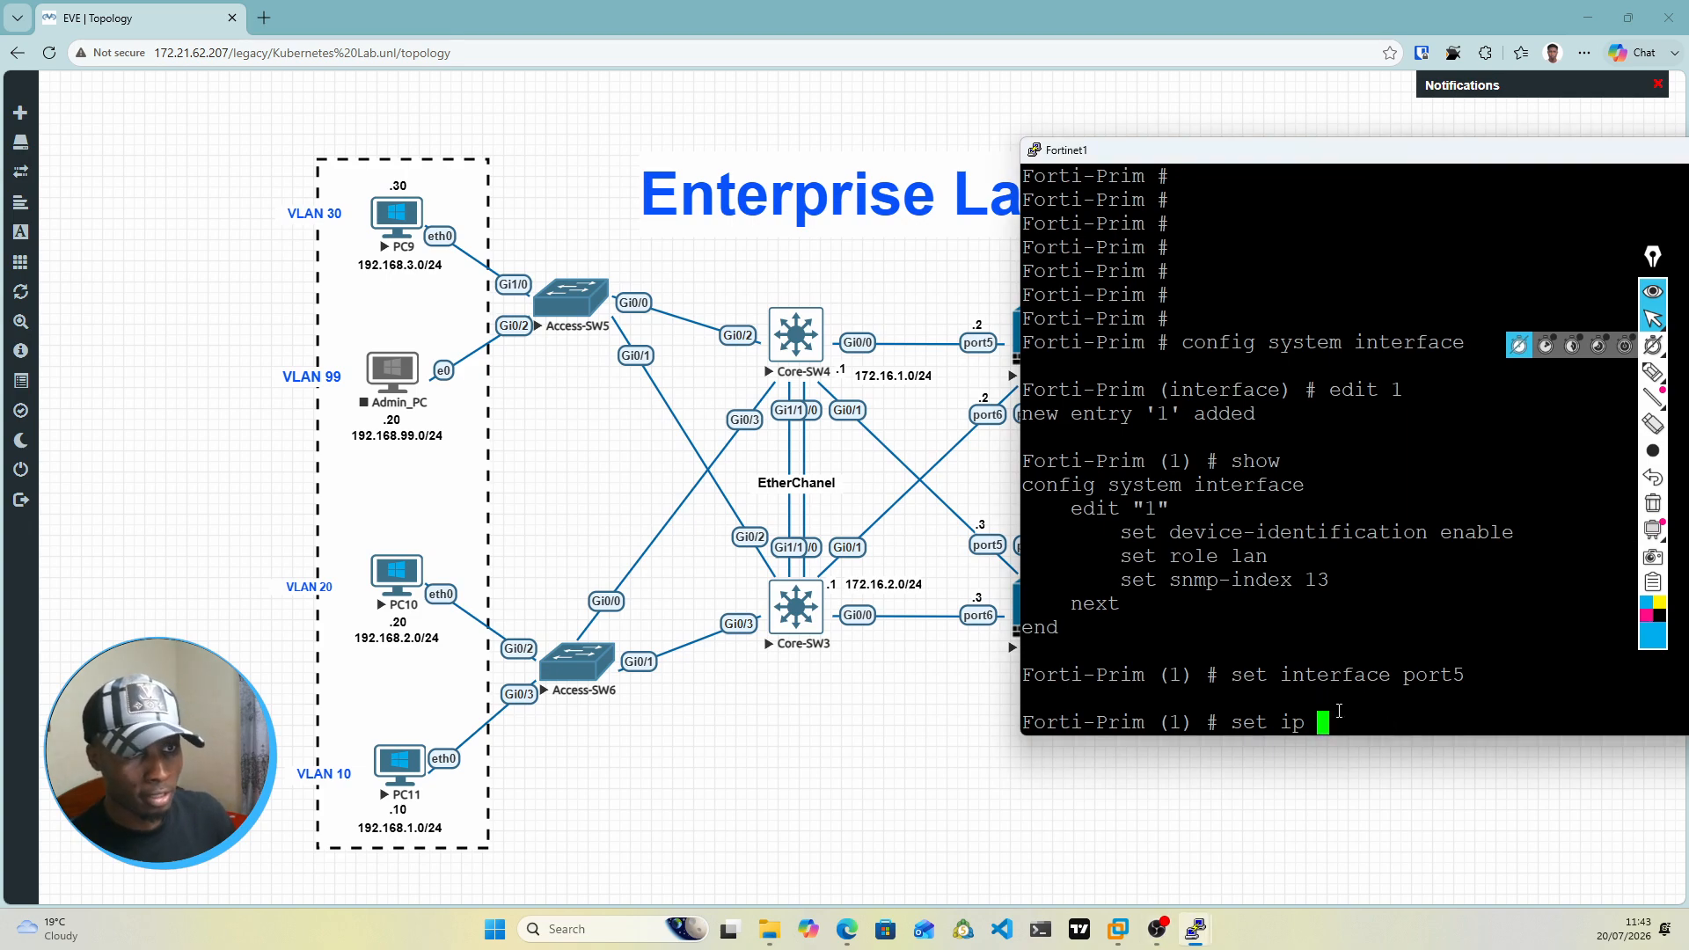
# Step: Set the IP address of interface entry 1 to 172.16.1.2/24 with set ip
pyautogui.write('17')
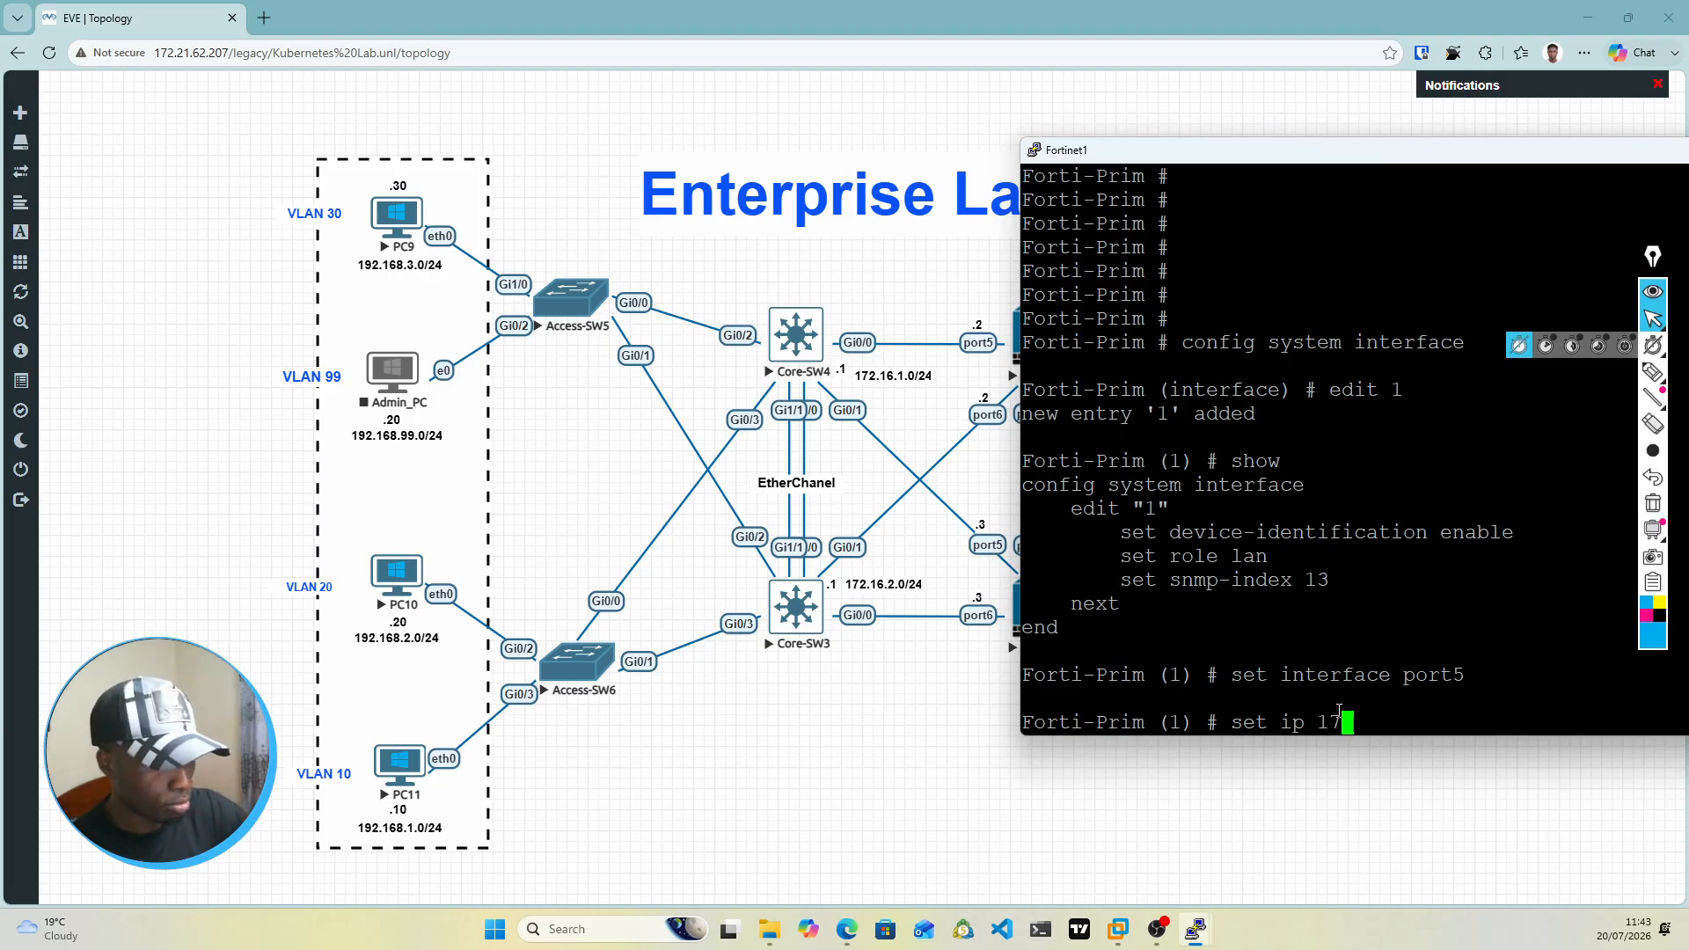
pyautogui.write('2.16')
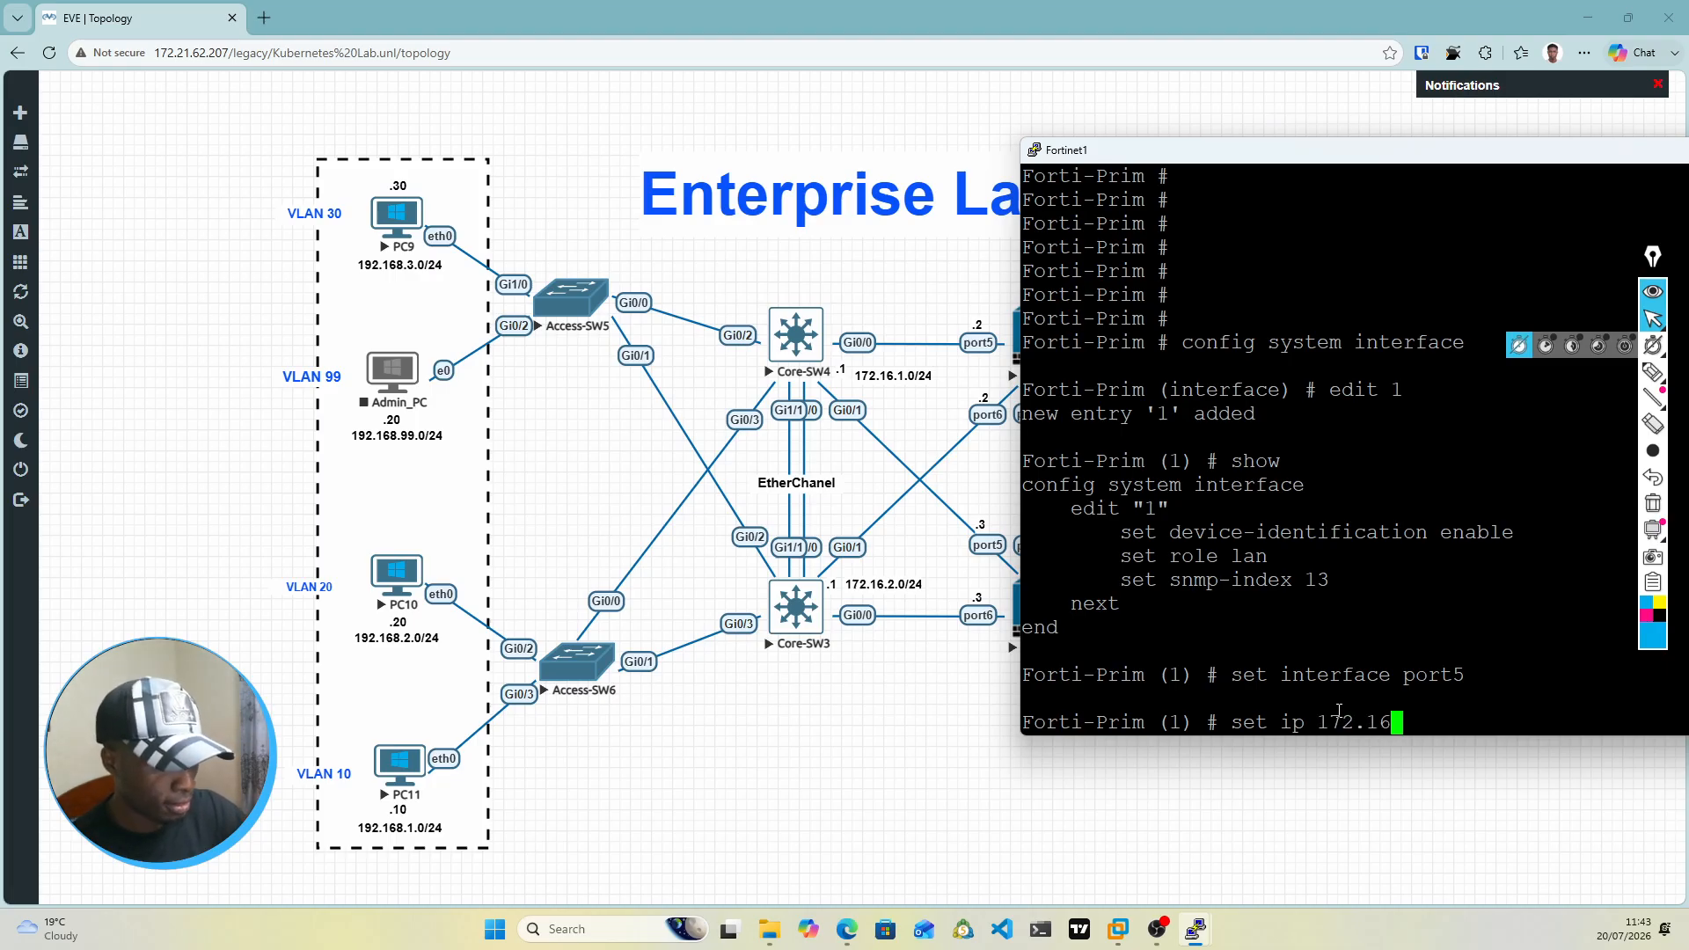
pyautogui.write('.1')
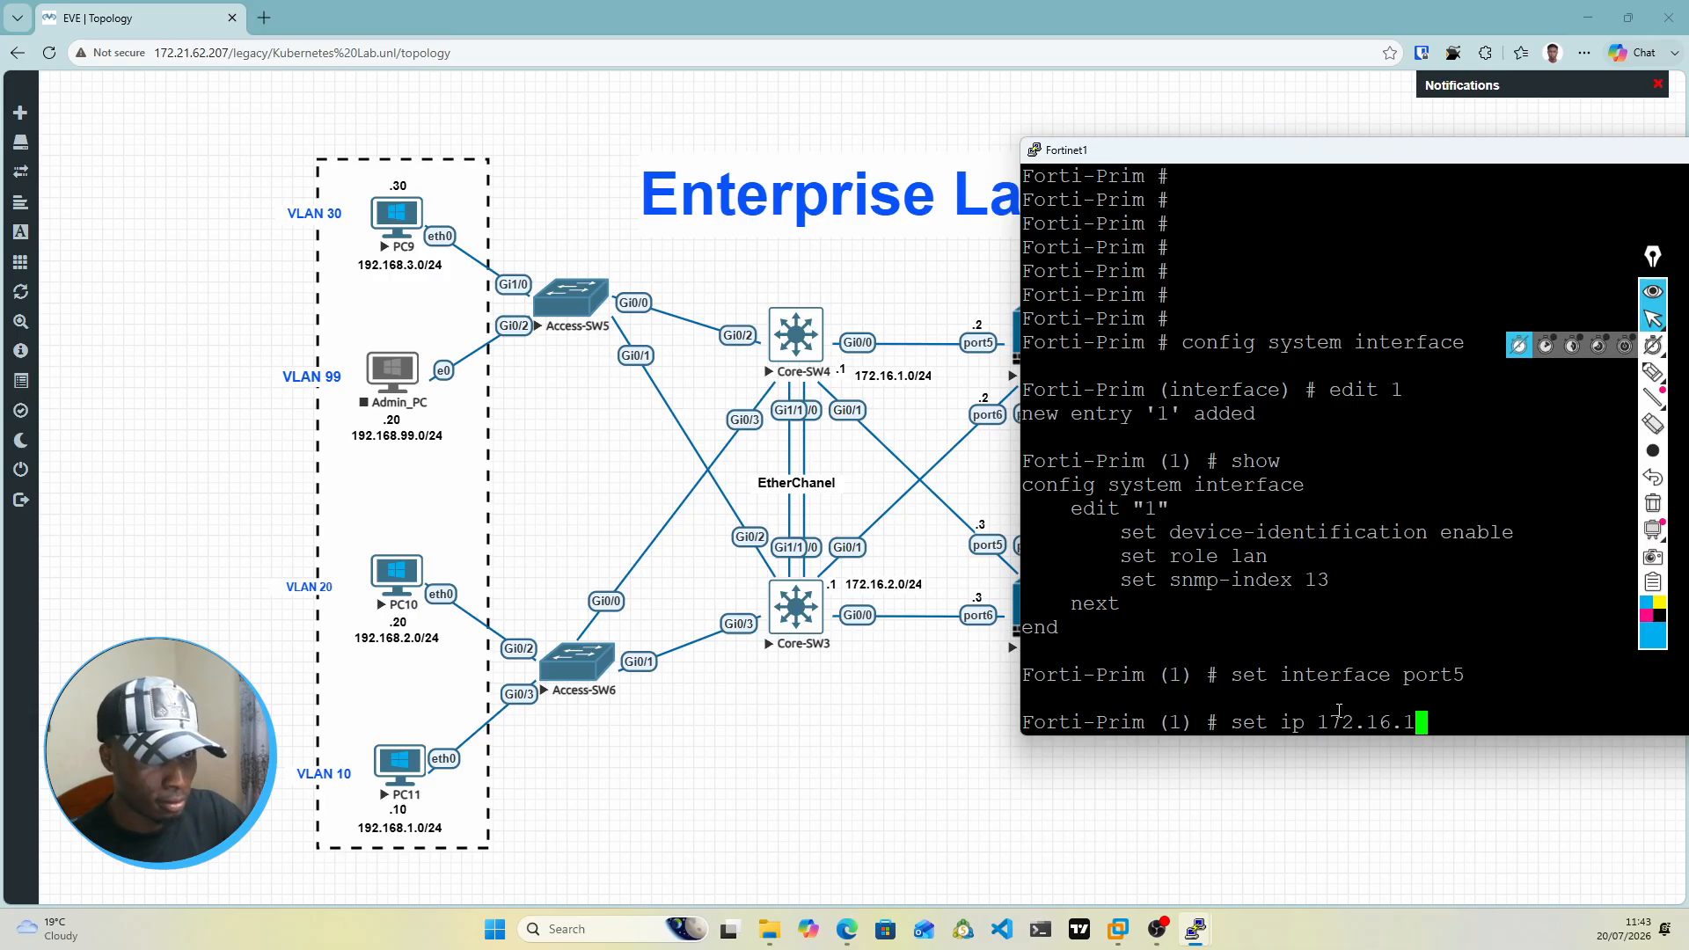
pyautogui.write('.2/24')
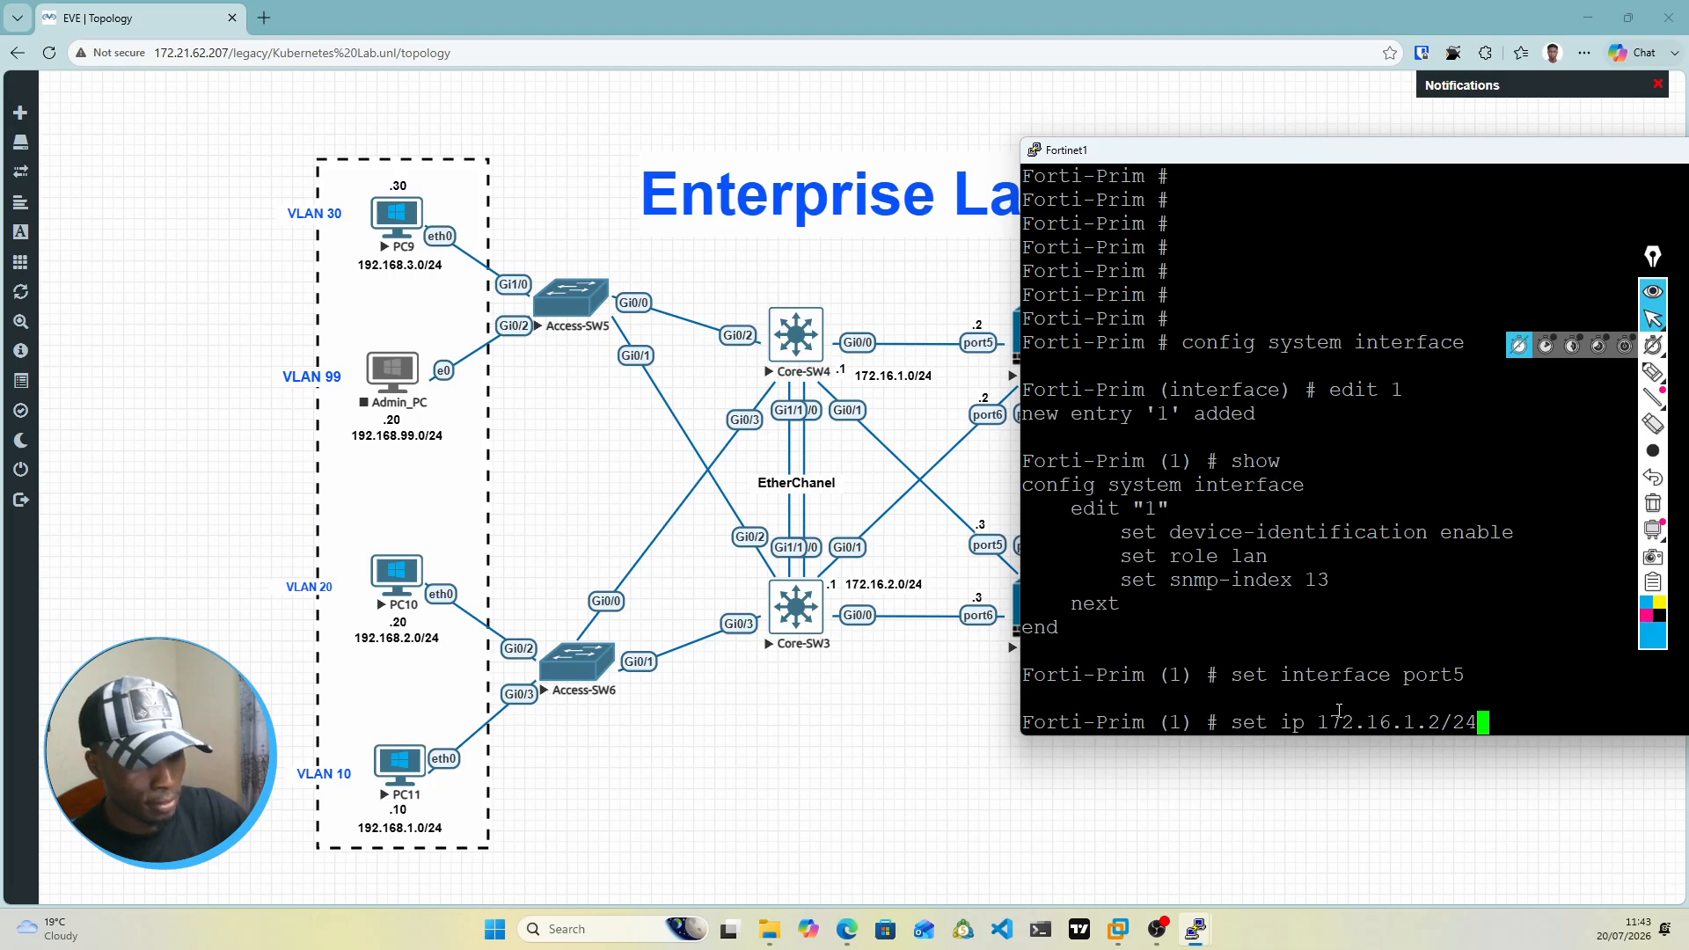
pyautogui.press('Return')
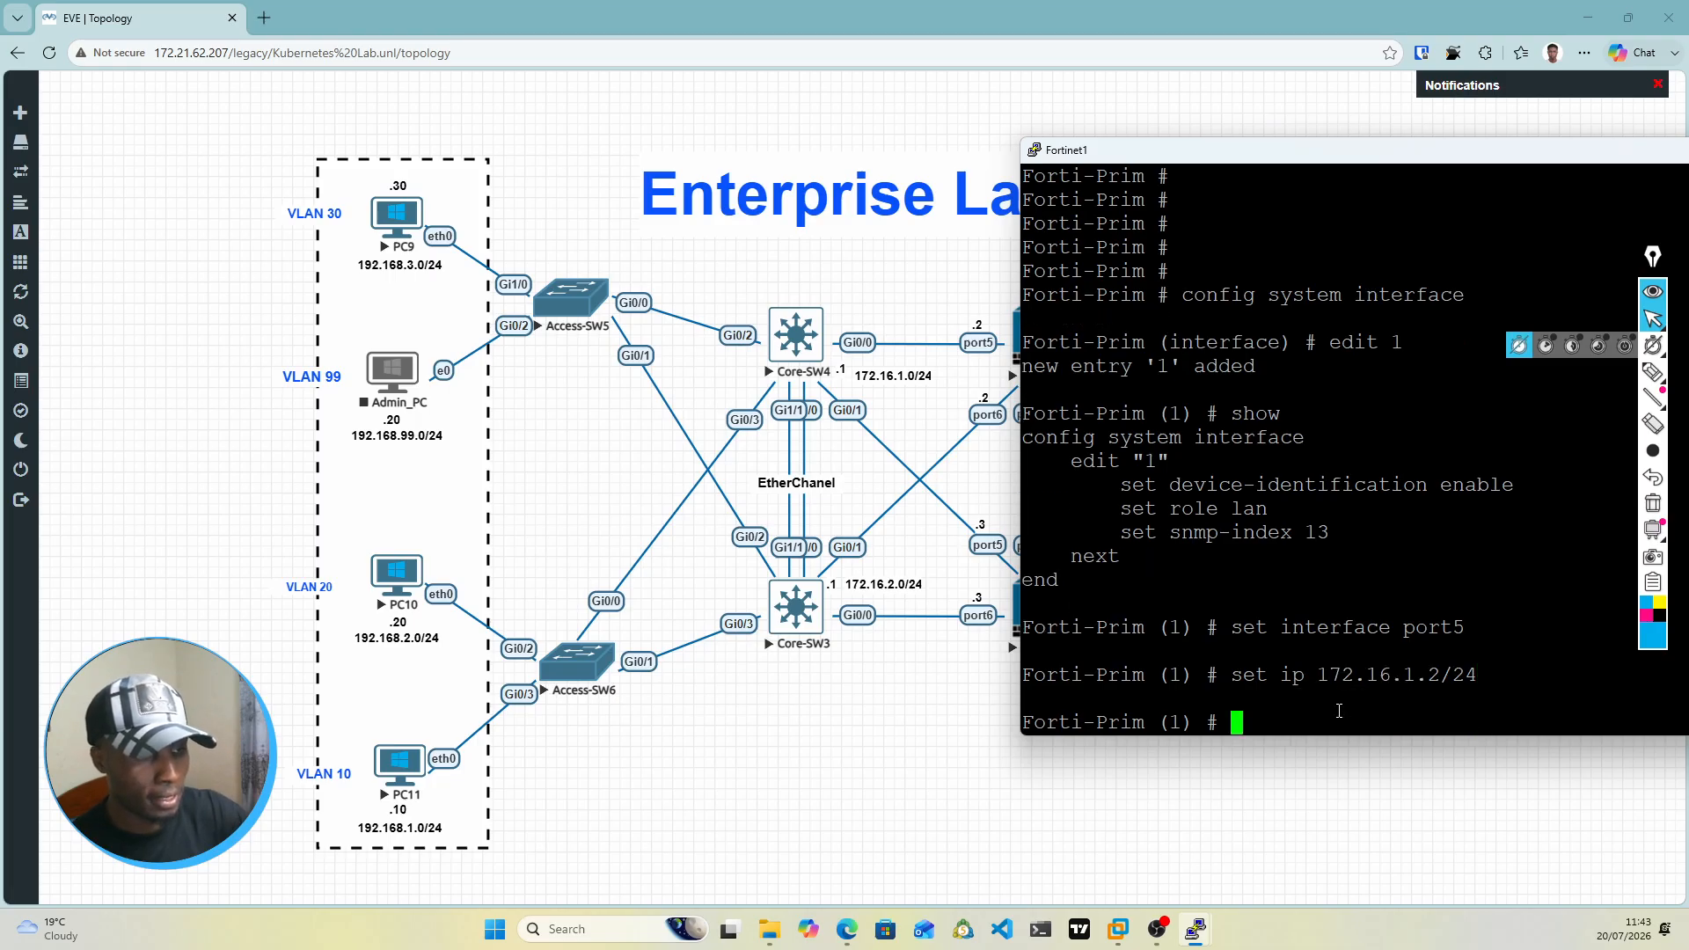
# Step: Allow management access including ping, https, ssh, snmp and probe-response on interface entry 1 with set allowaccess
pyautogui.write('se')
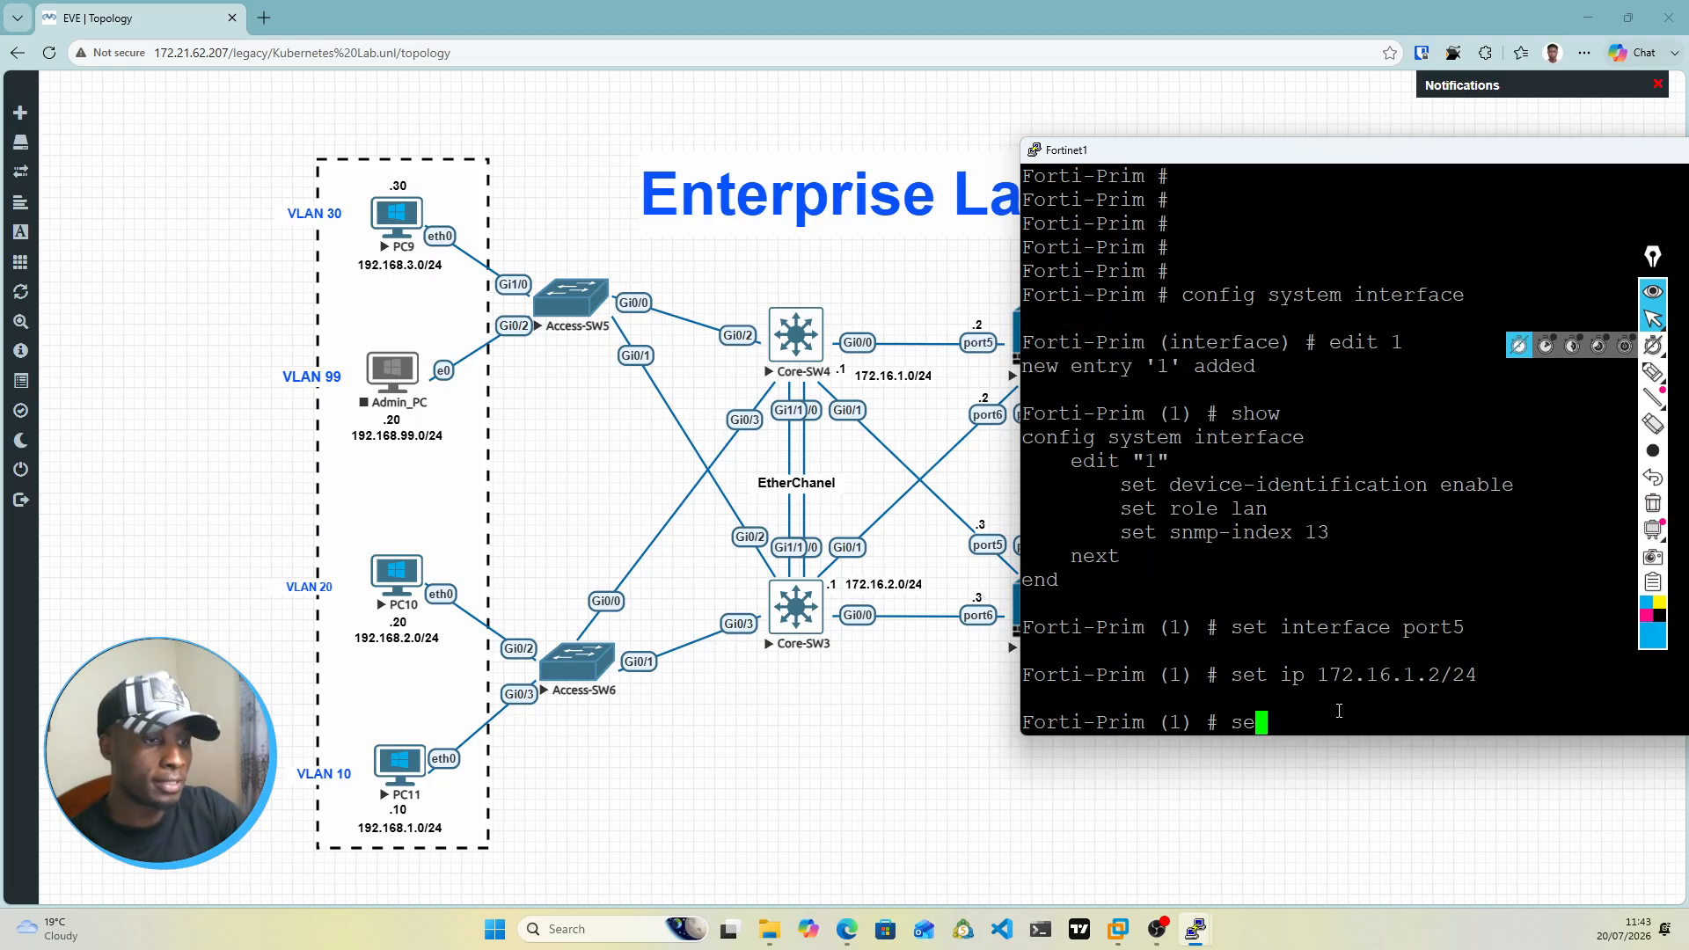
pyautogui.write('t allowaccess')
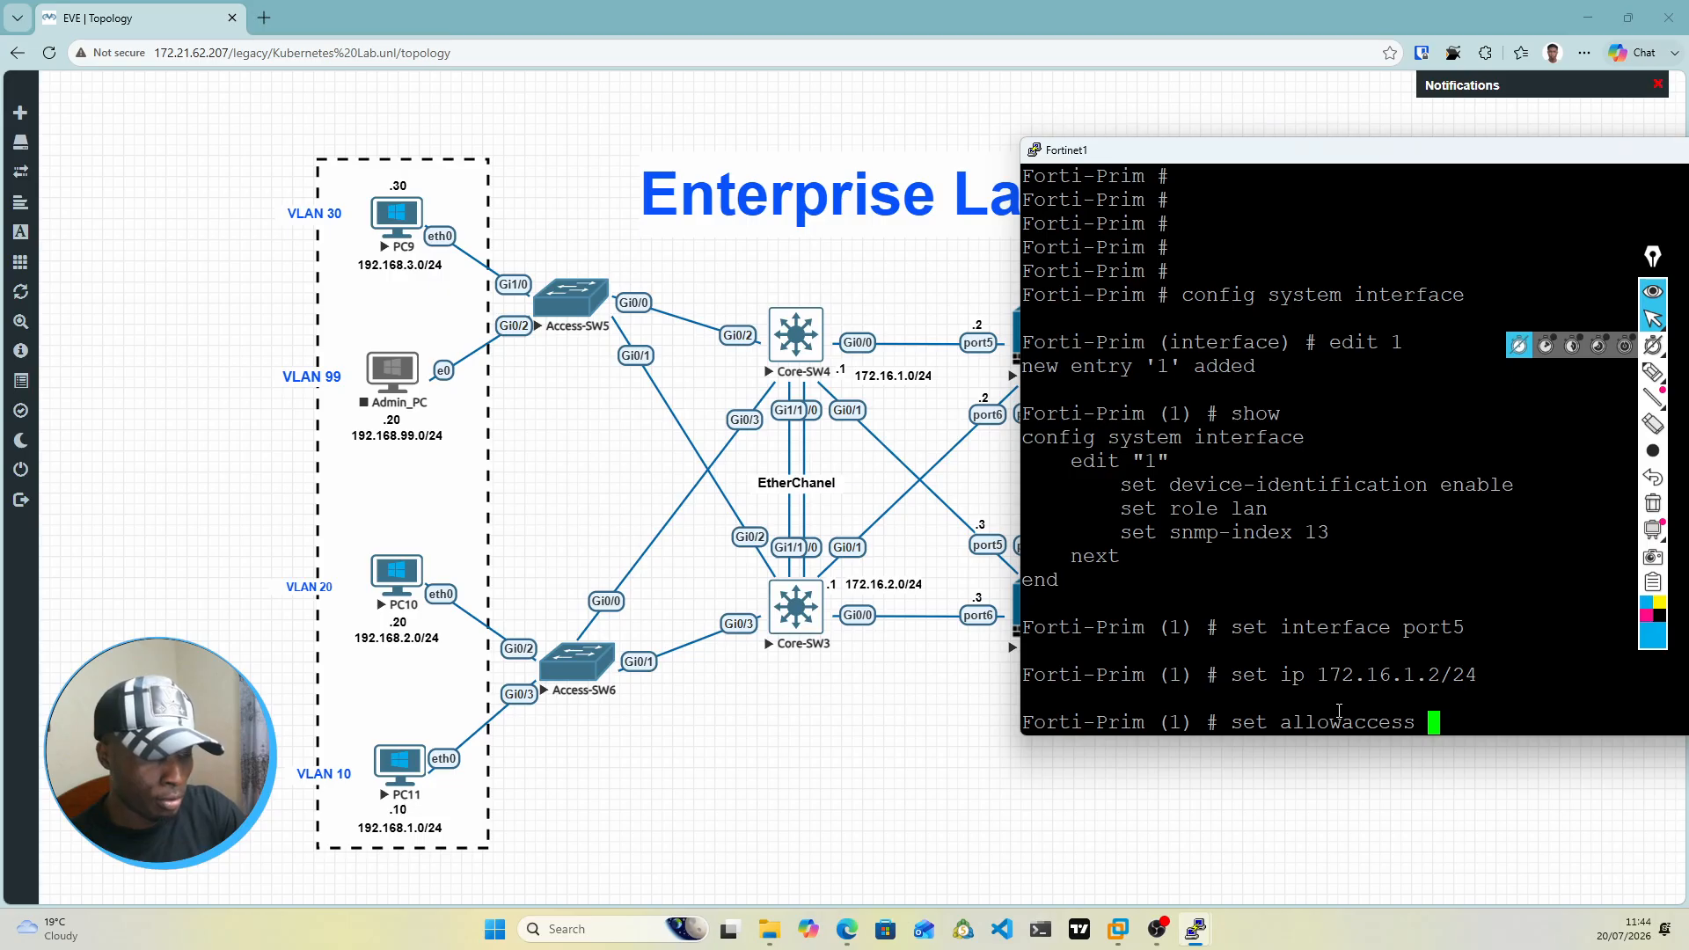
pyautogui.write('ping https ')
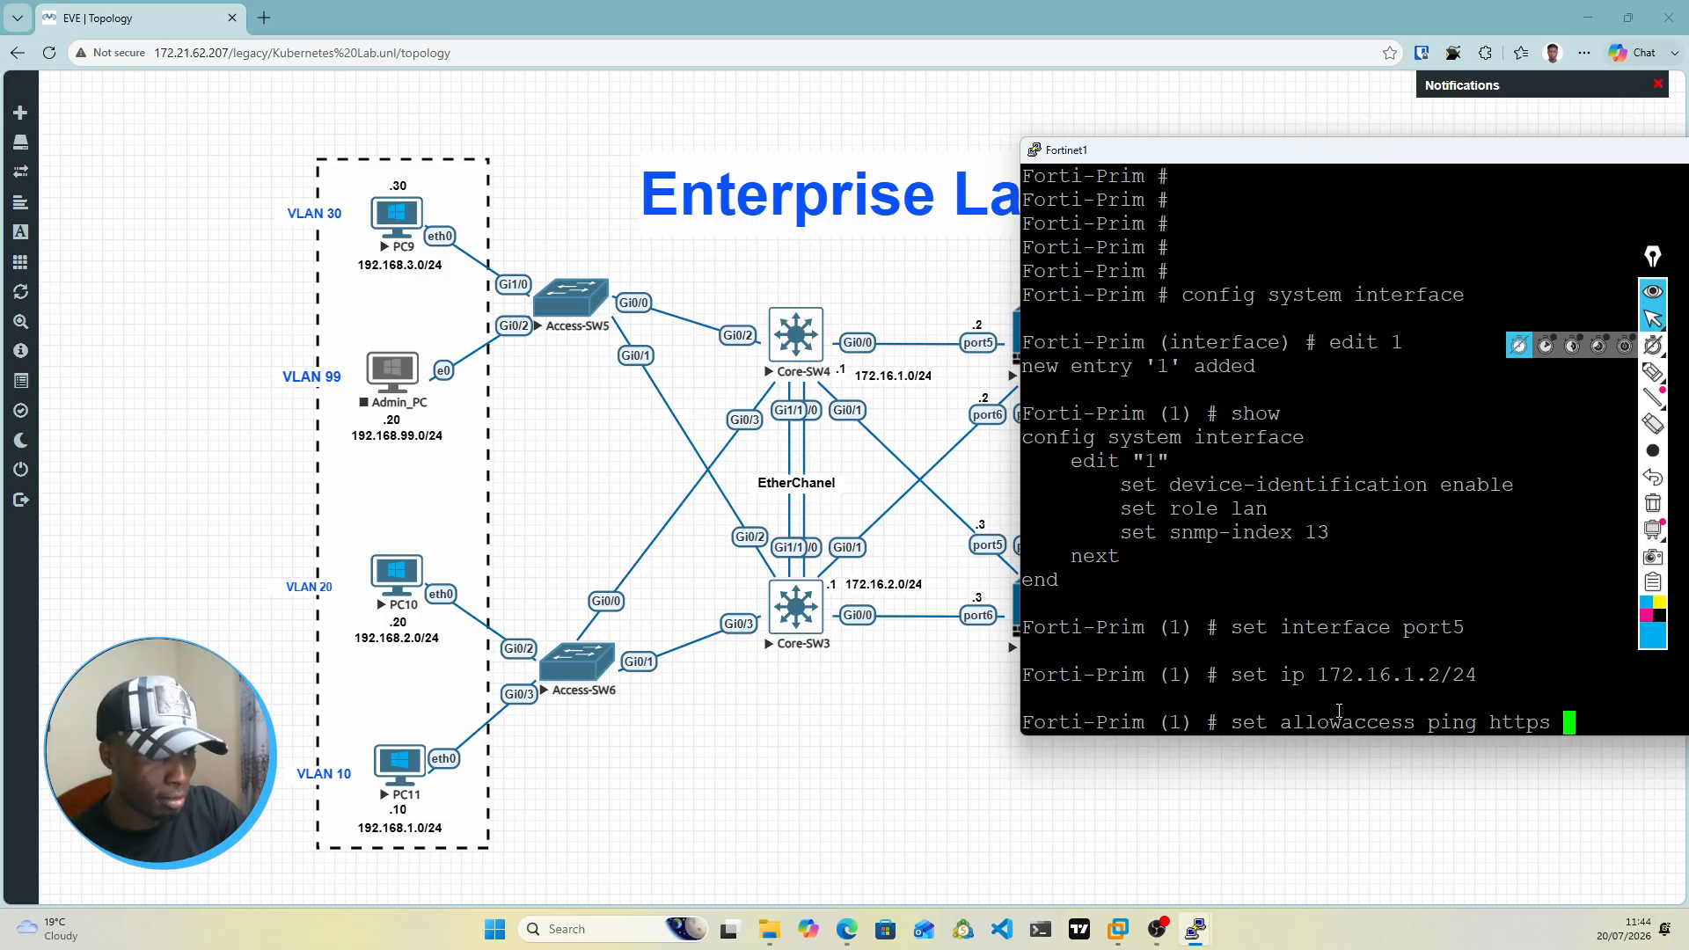
pyautogui.write('ssh')
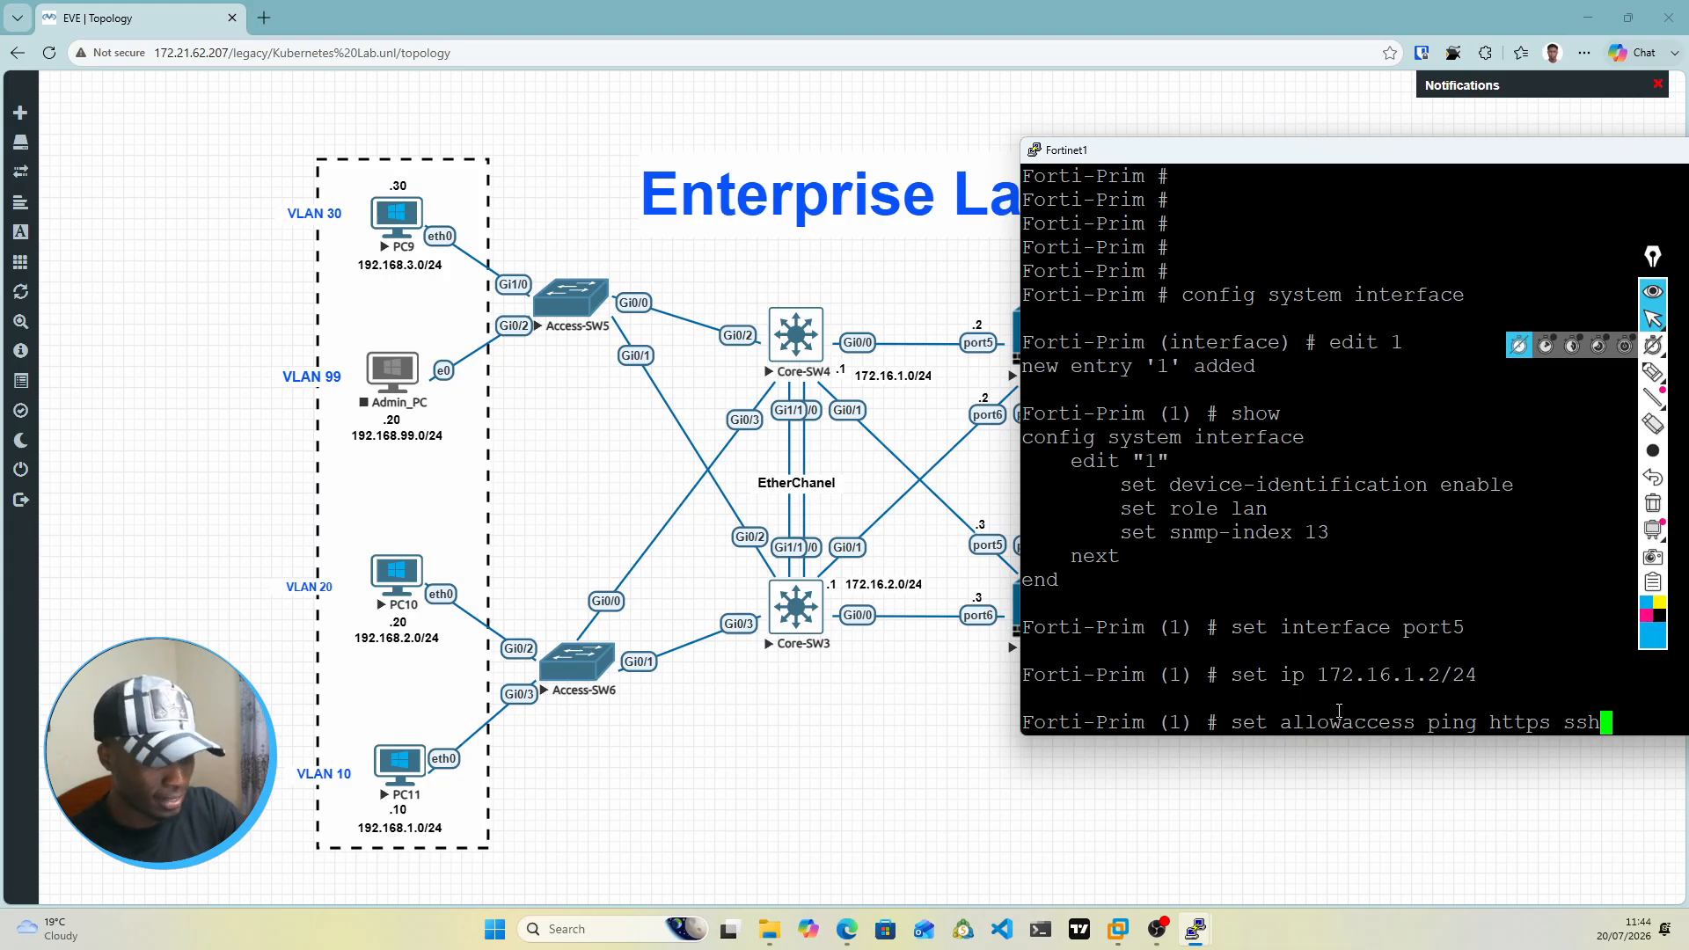
pyautogui.write('snmp ht')
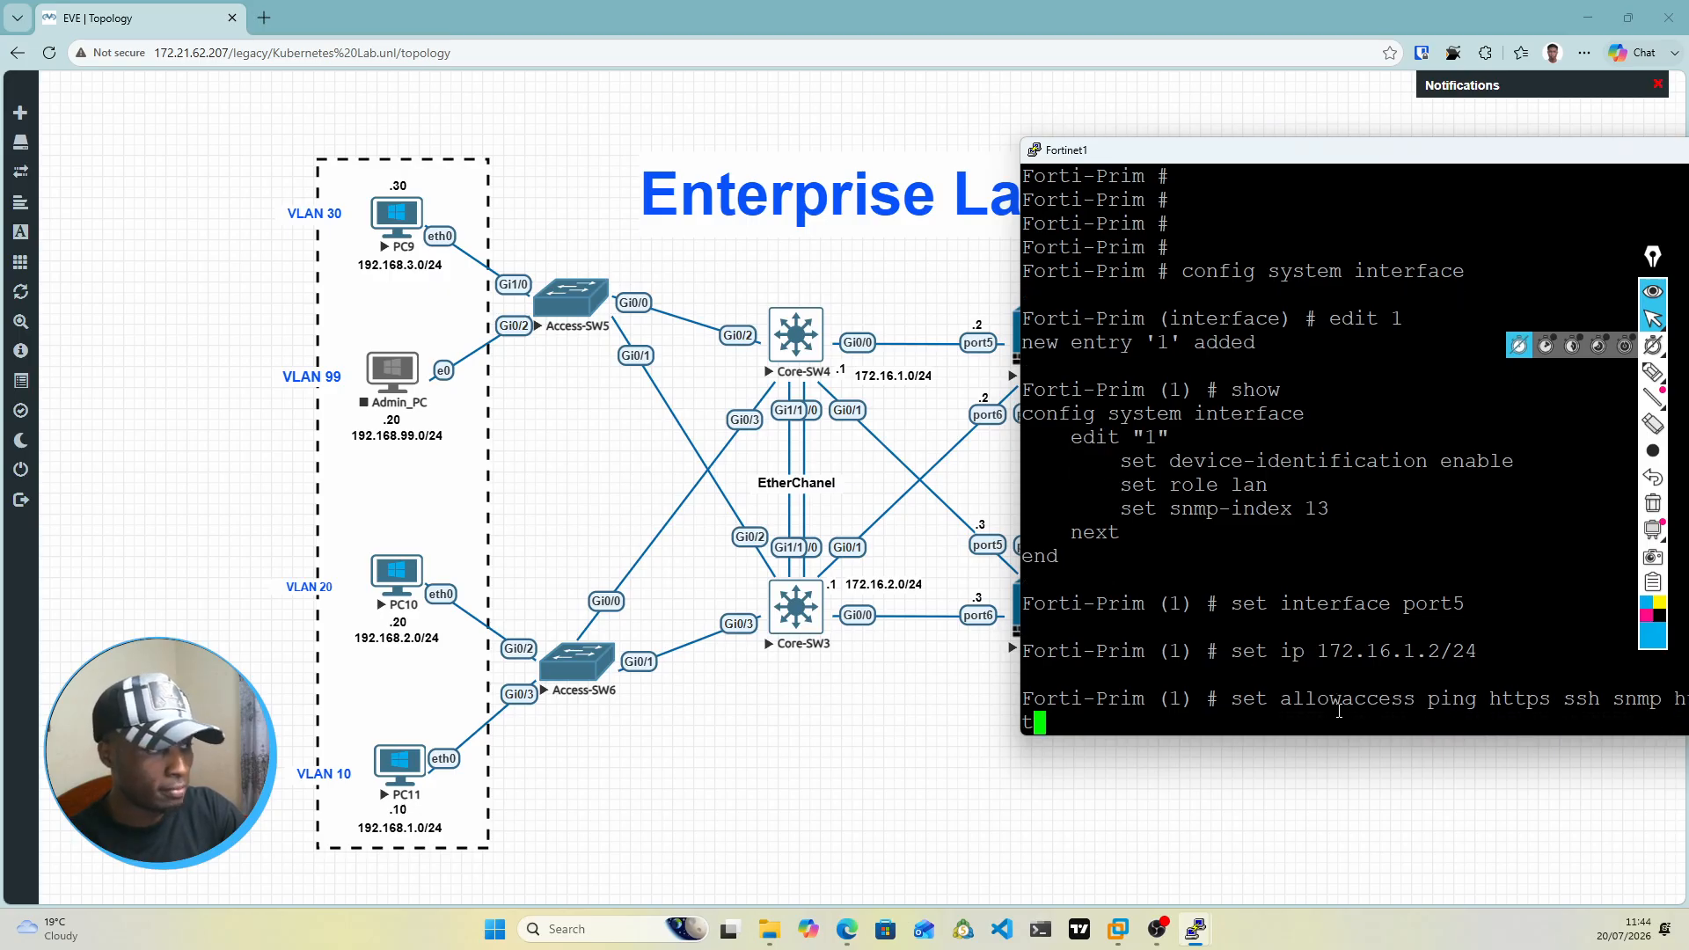
pyautogui.write(' probe-response')
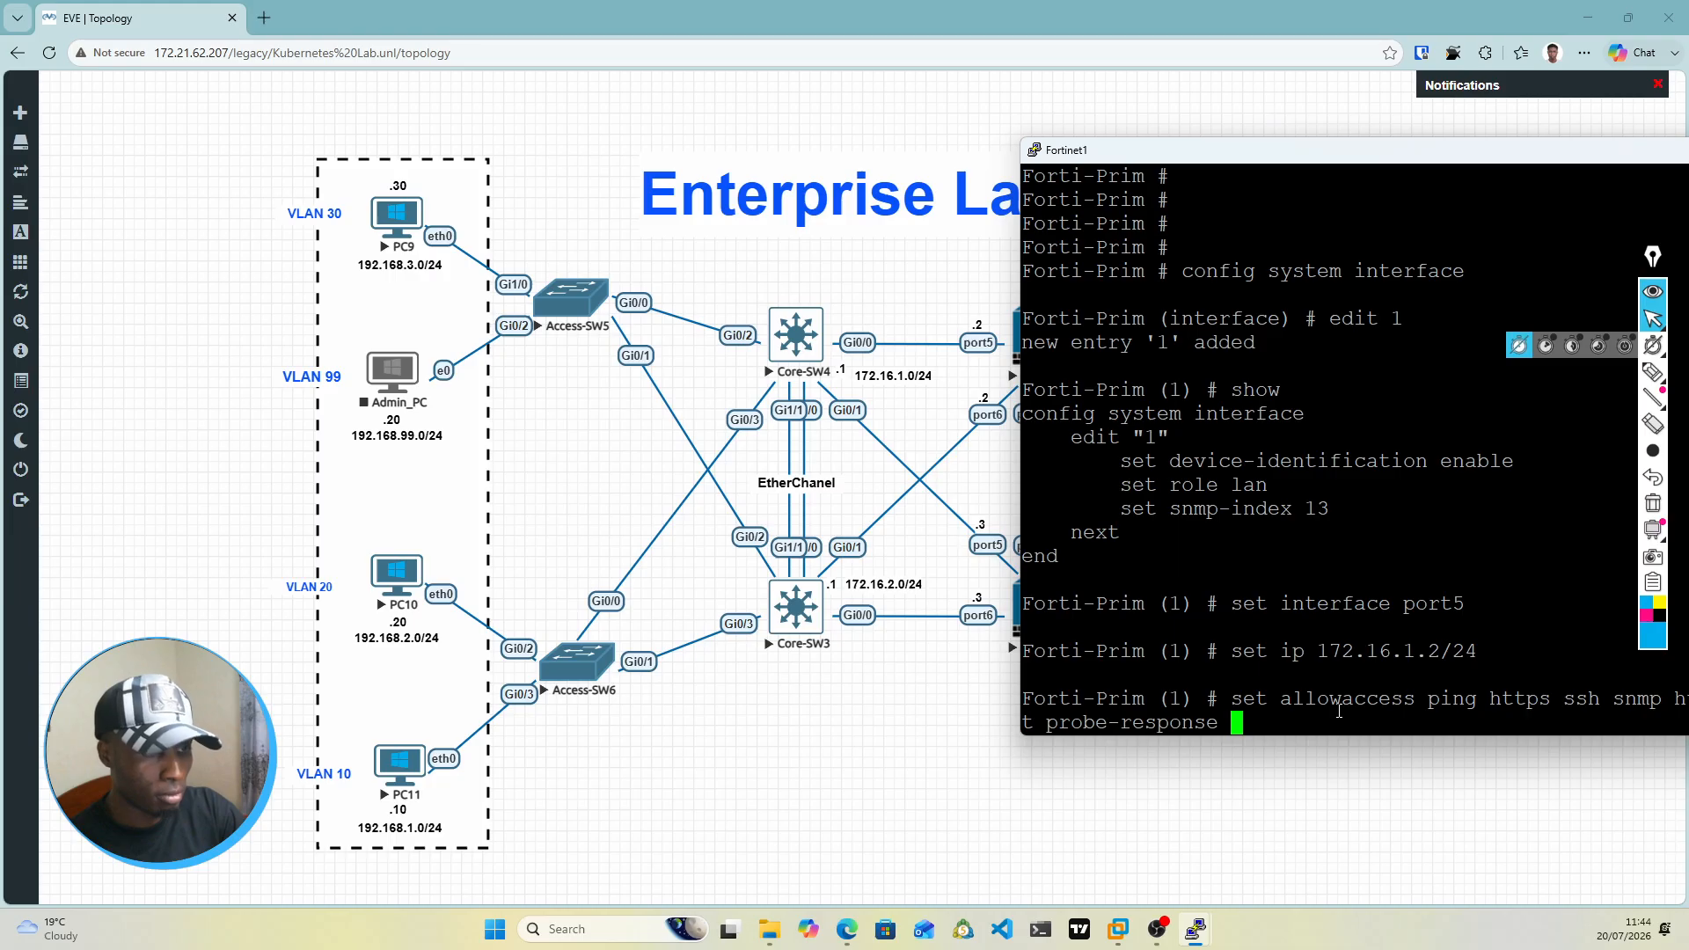
pyautogui.press('Return')
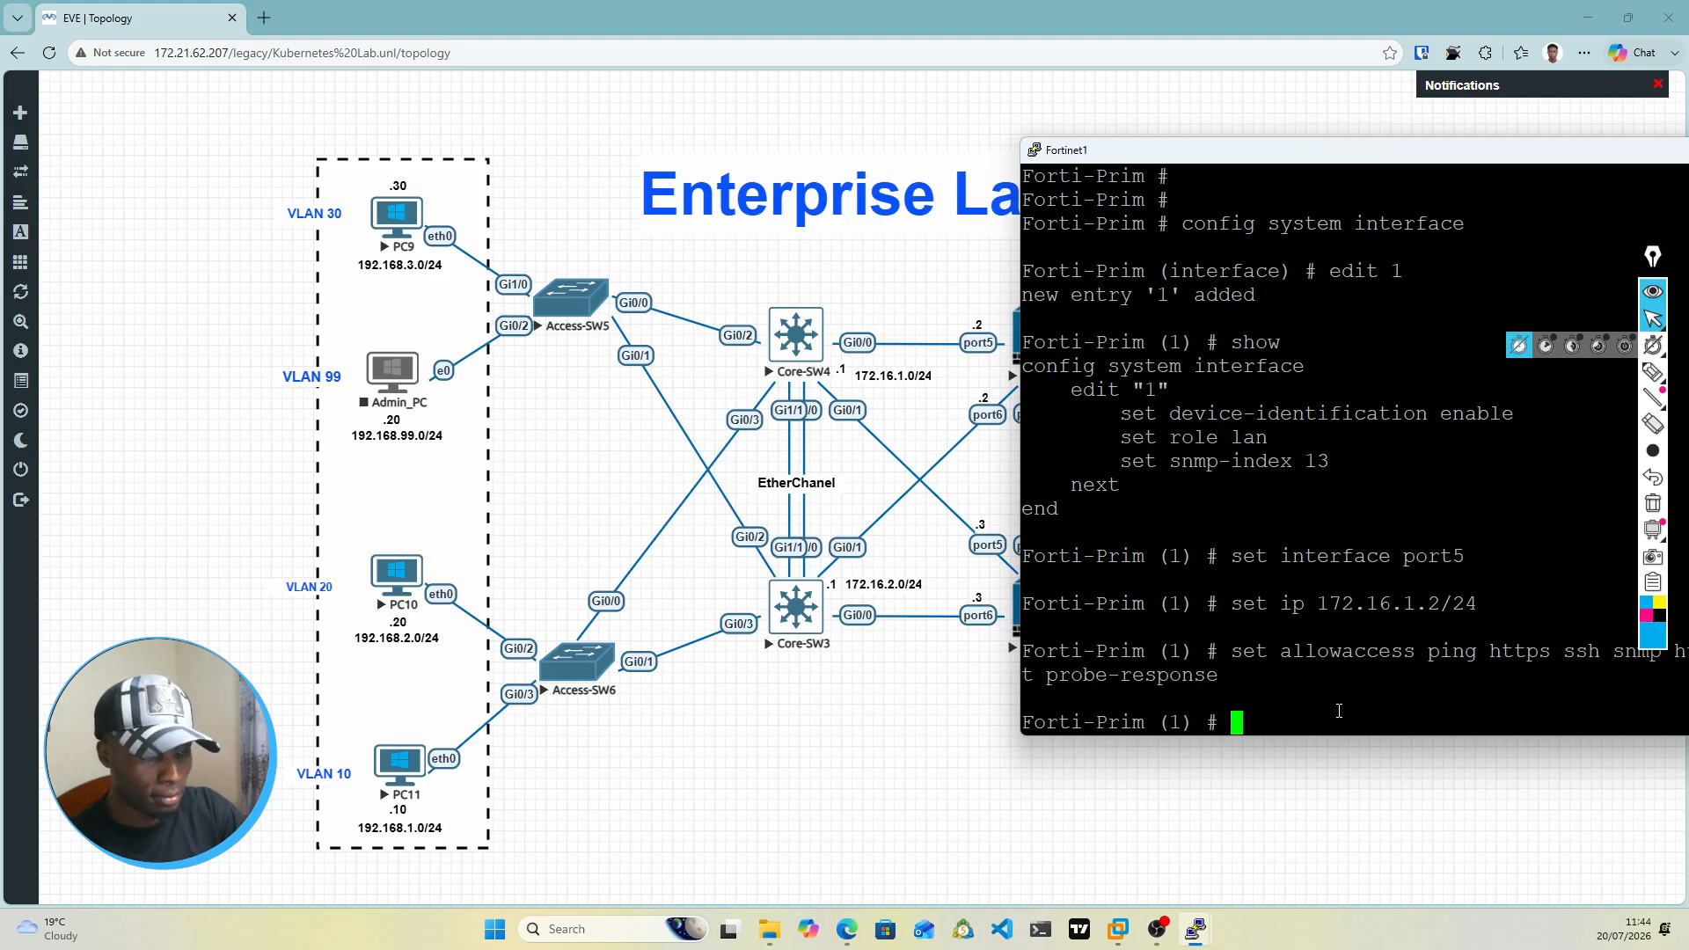
# Step: Try to save interface entry 1 and leave the interface configuration with end
pyautogui.write('set')
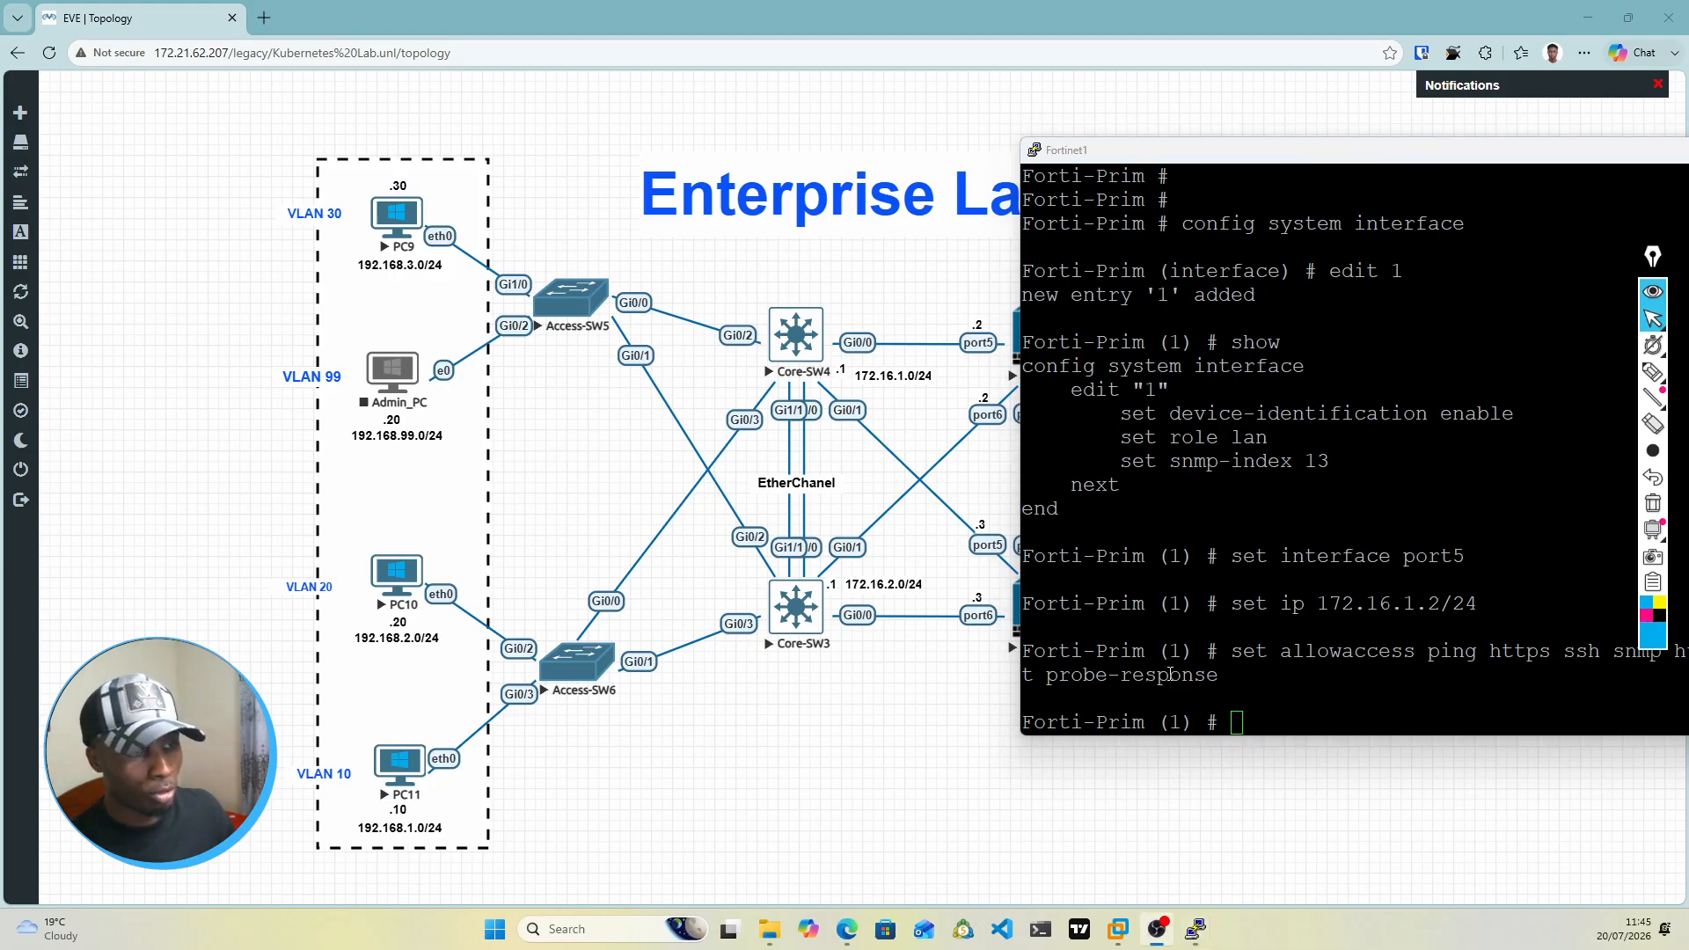
pyautogui.click(1171, 674)
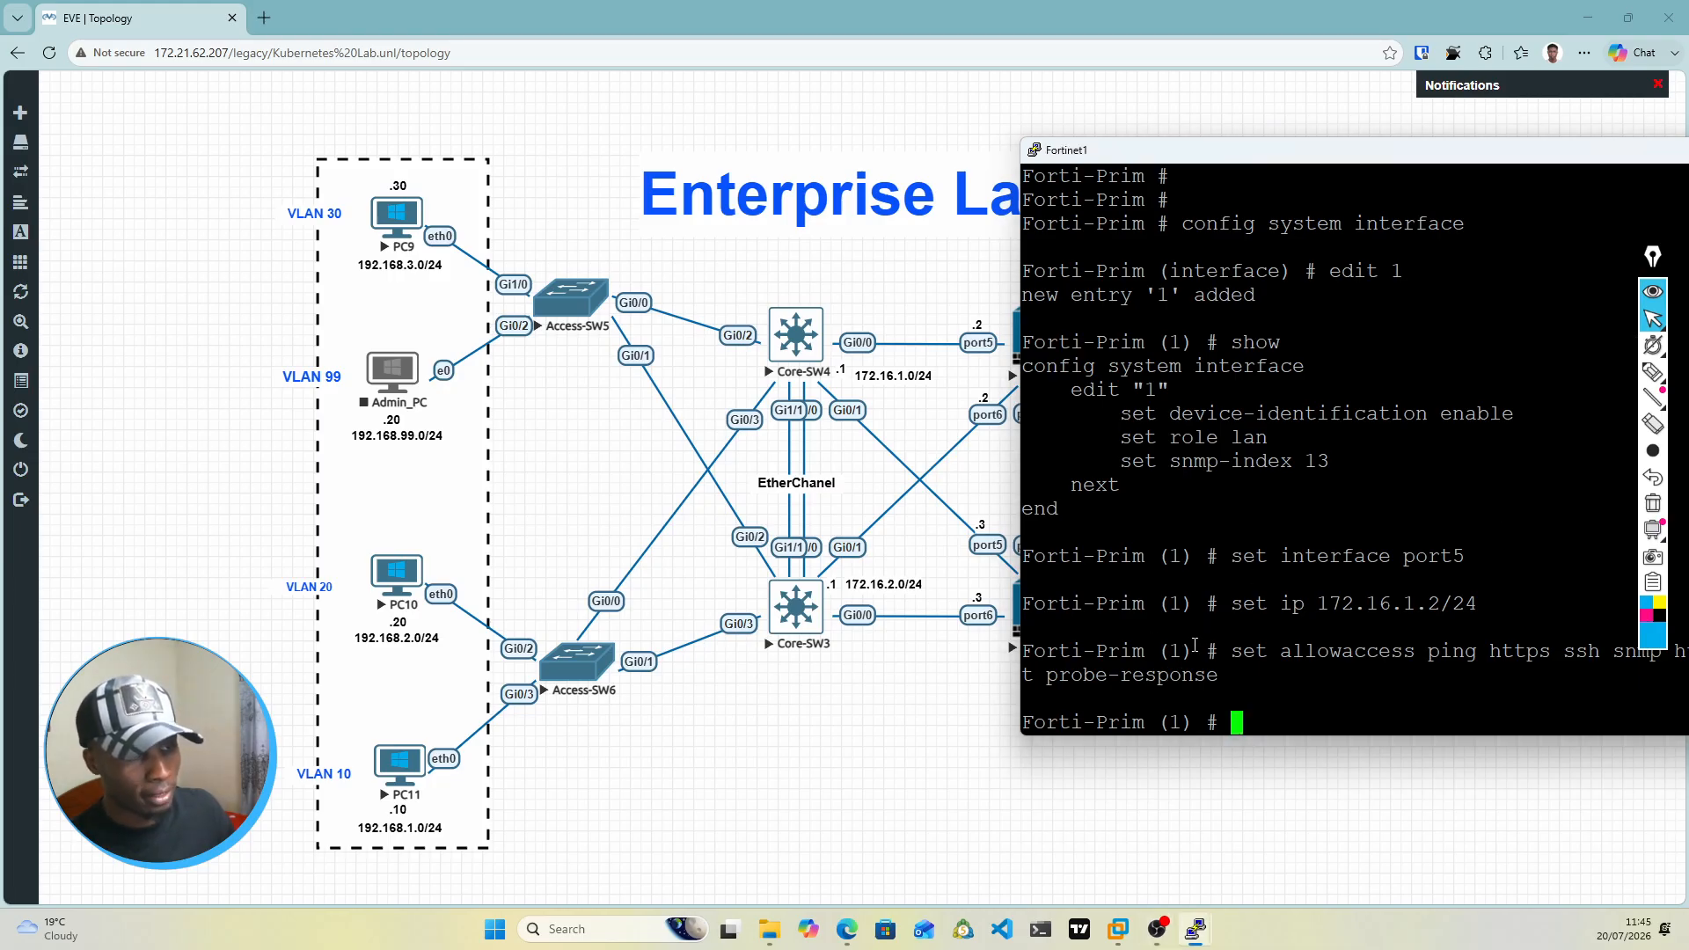
pyautogui.write('end')
pyautogui.press('Return')
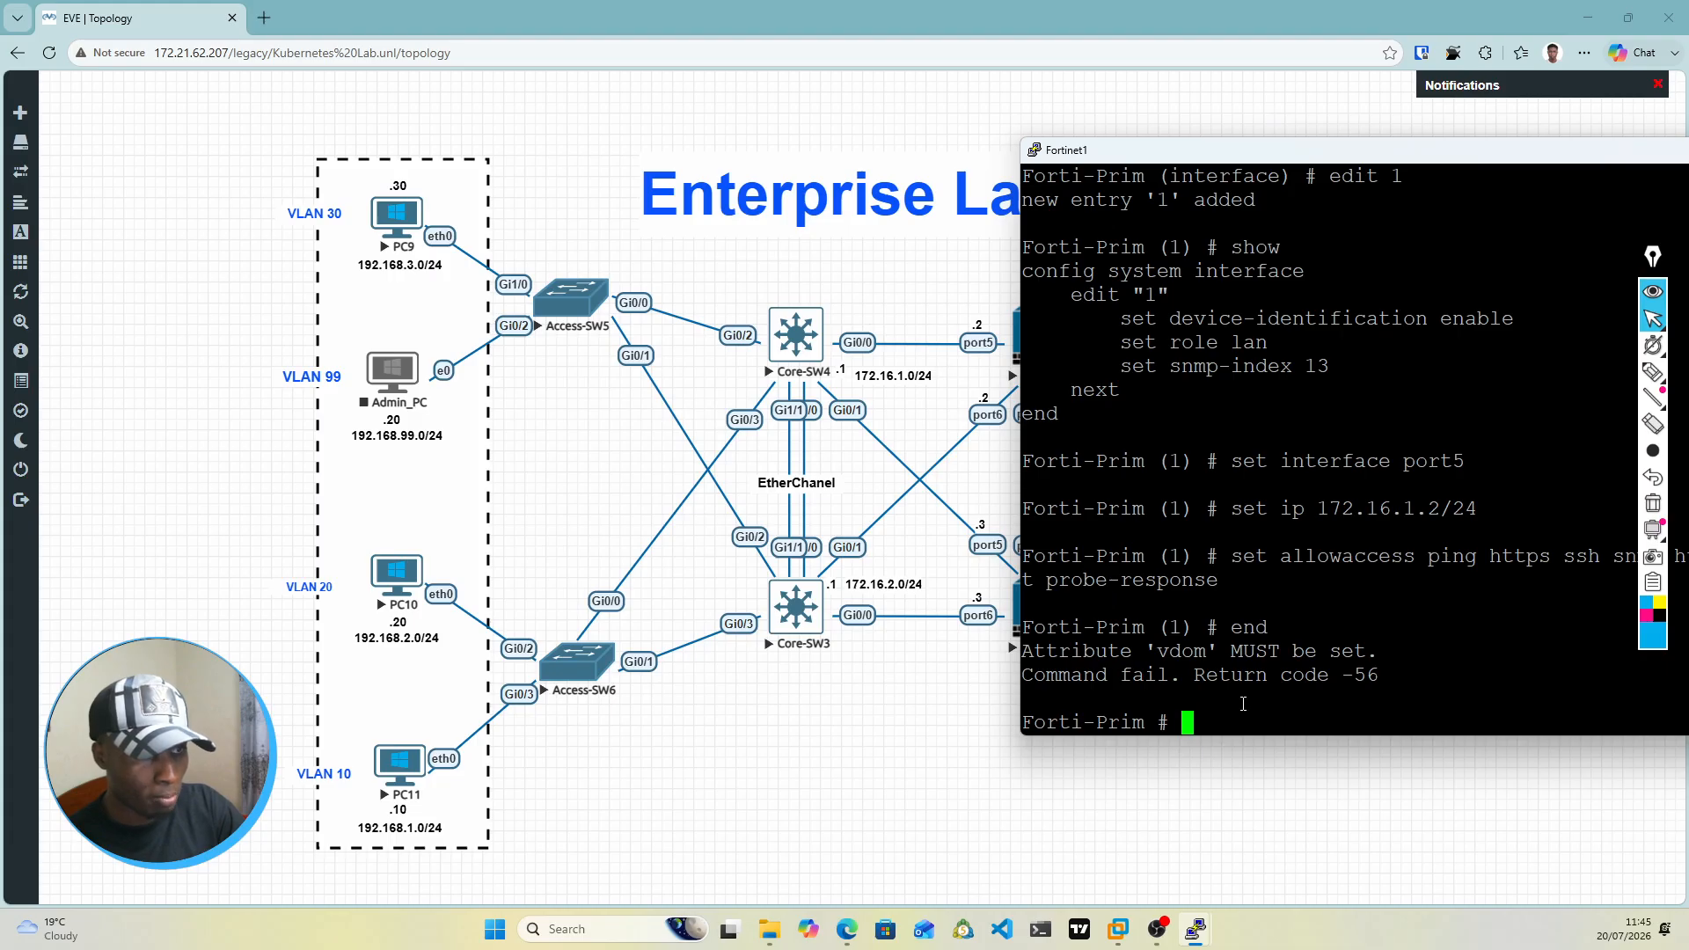
# Step: Enter the system interface configuration with config system interface and open port5 with edit port5
pyautogui.write('config system ')
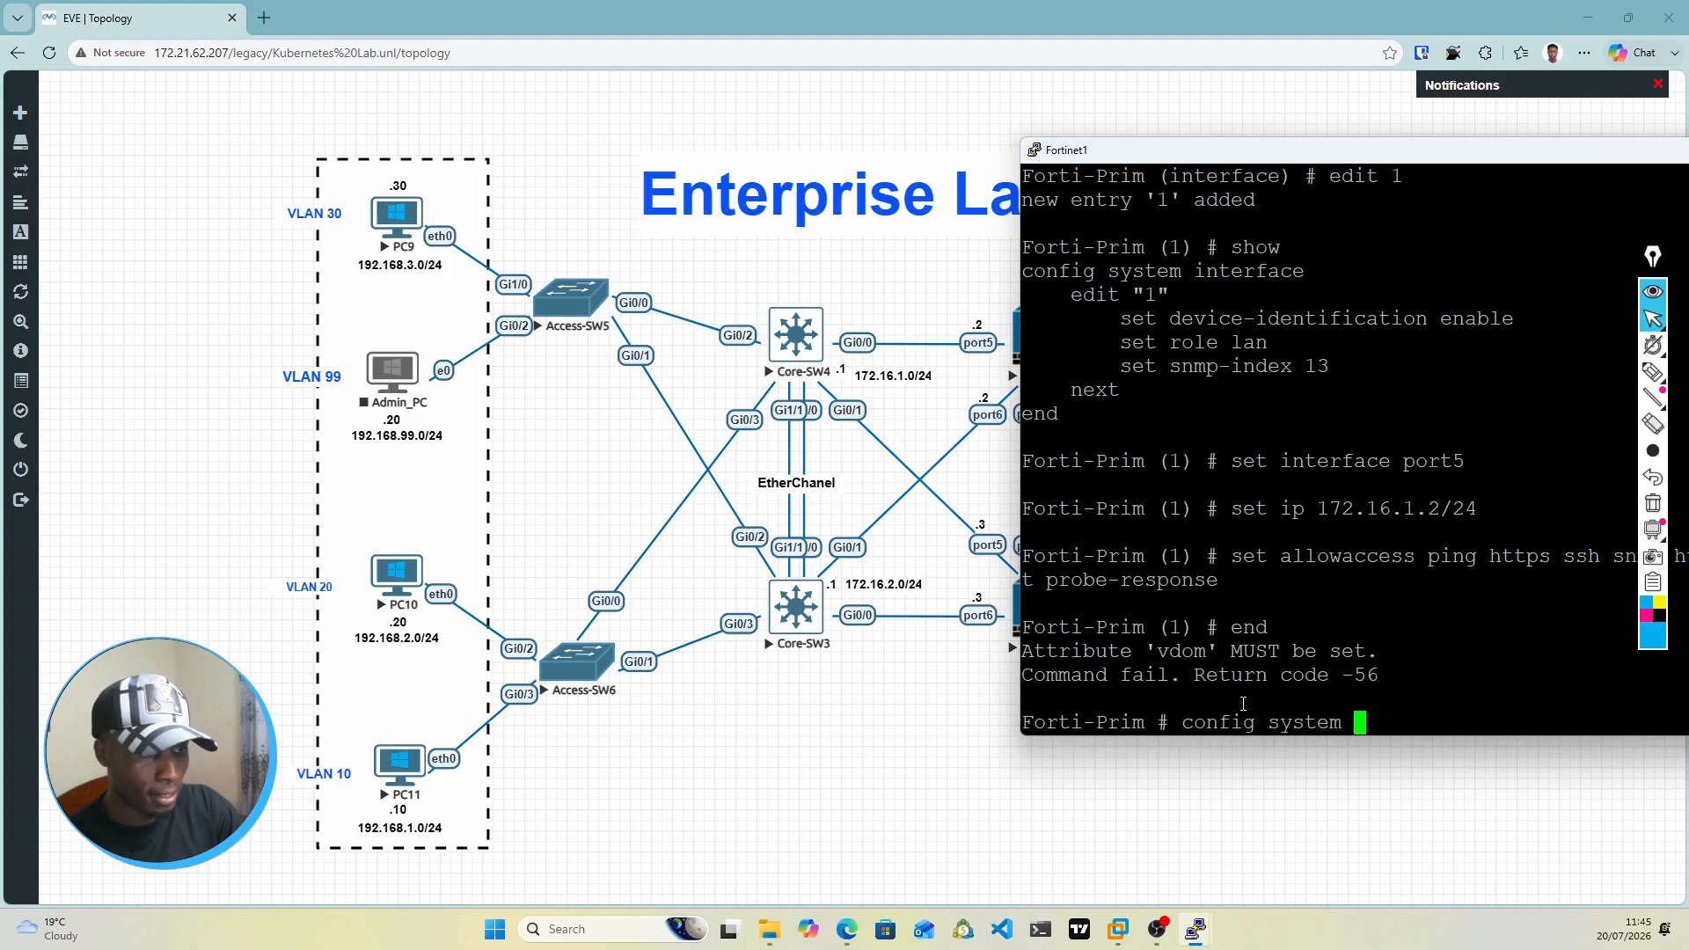
pyautogui.write('interface')
pyautogui.press('Return')
pyautogui.write('edi')
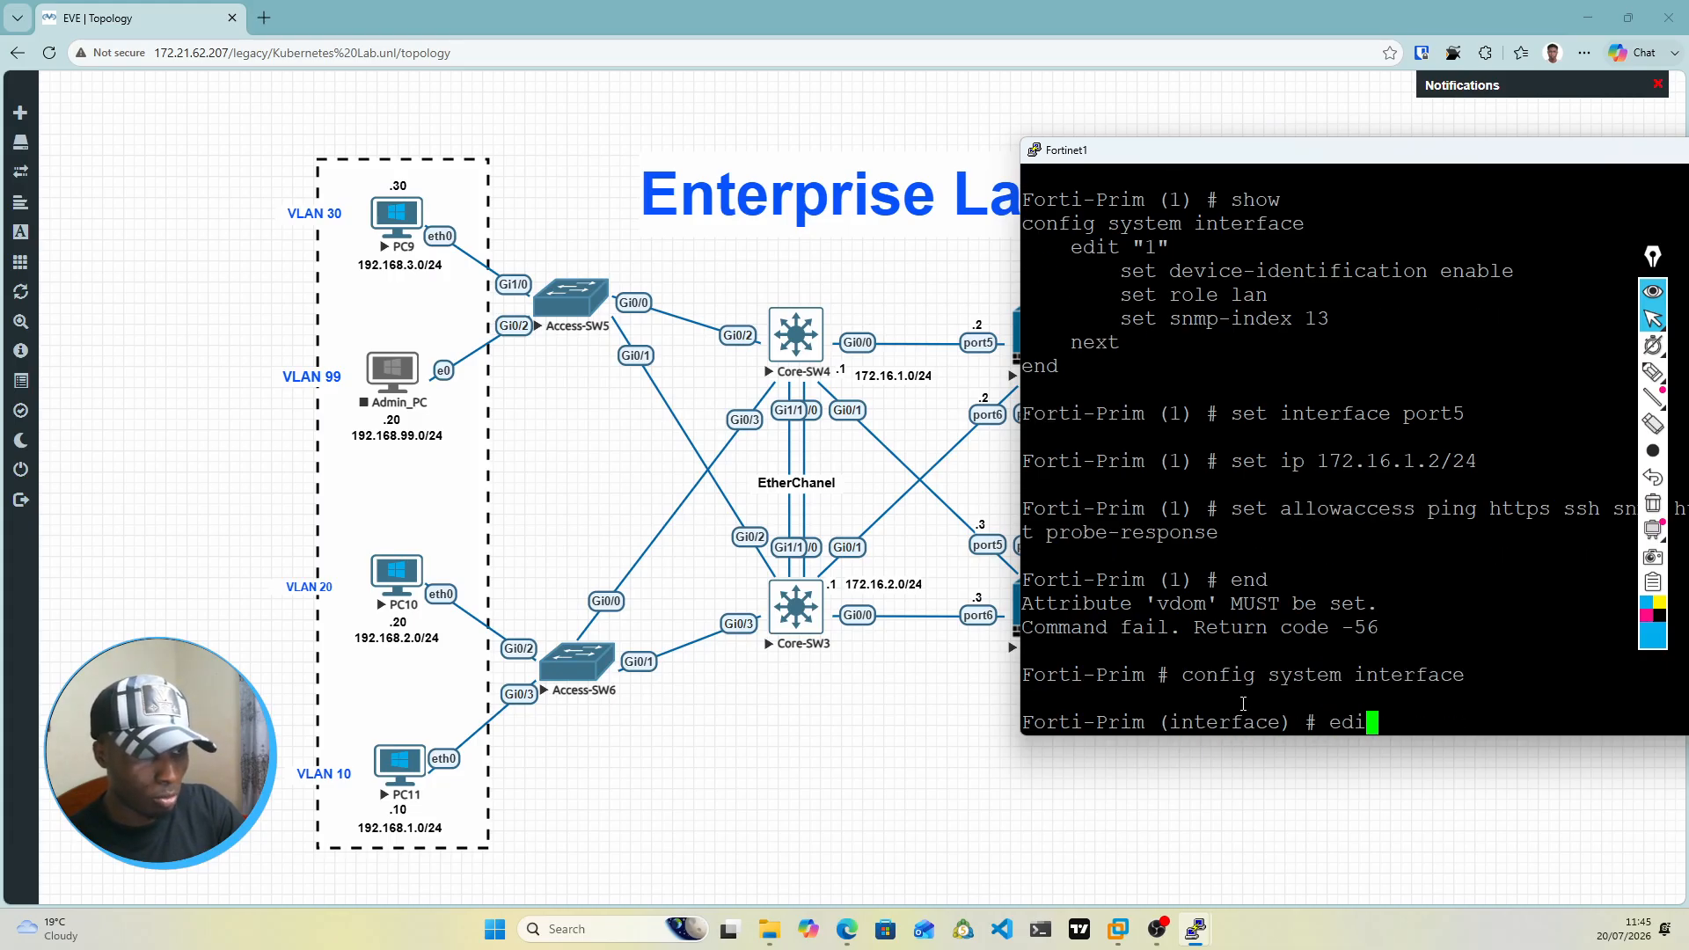
pyautogui.write('t port1')
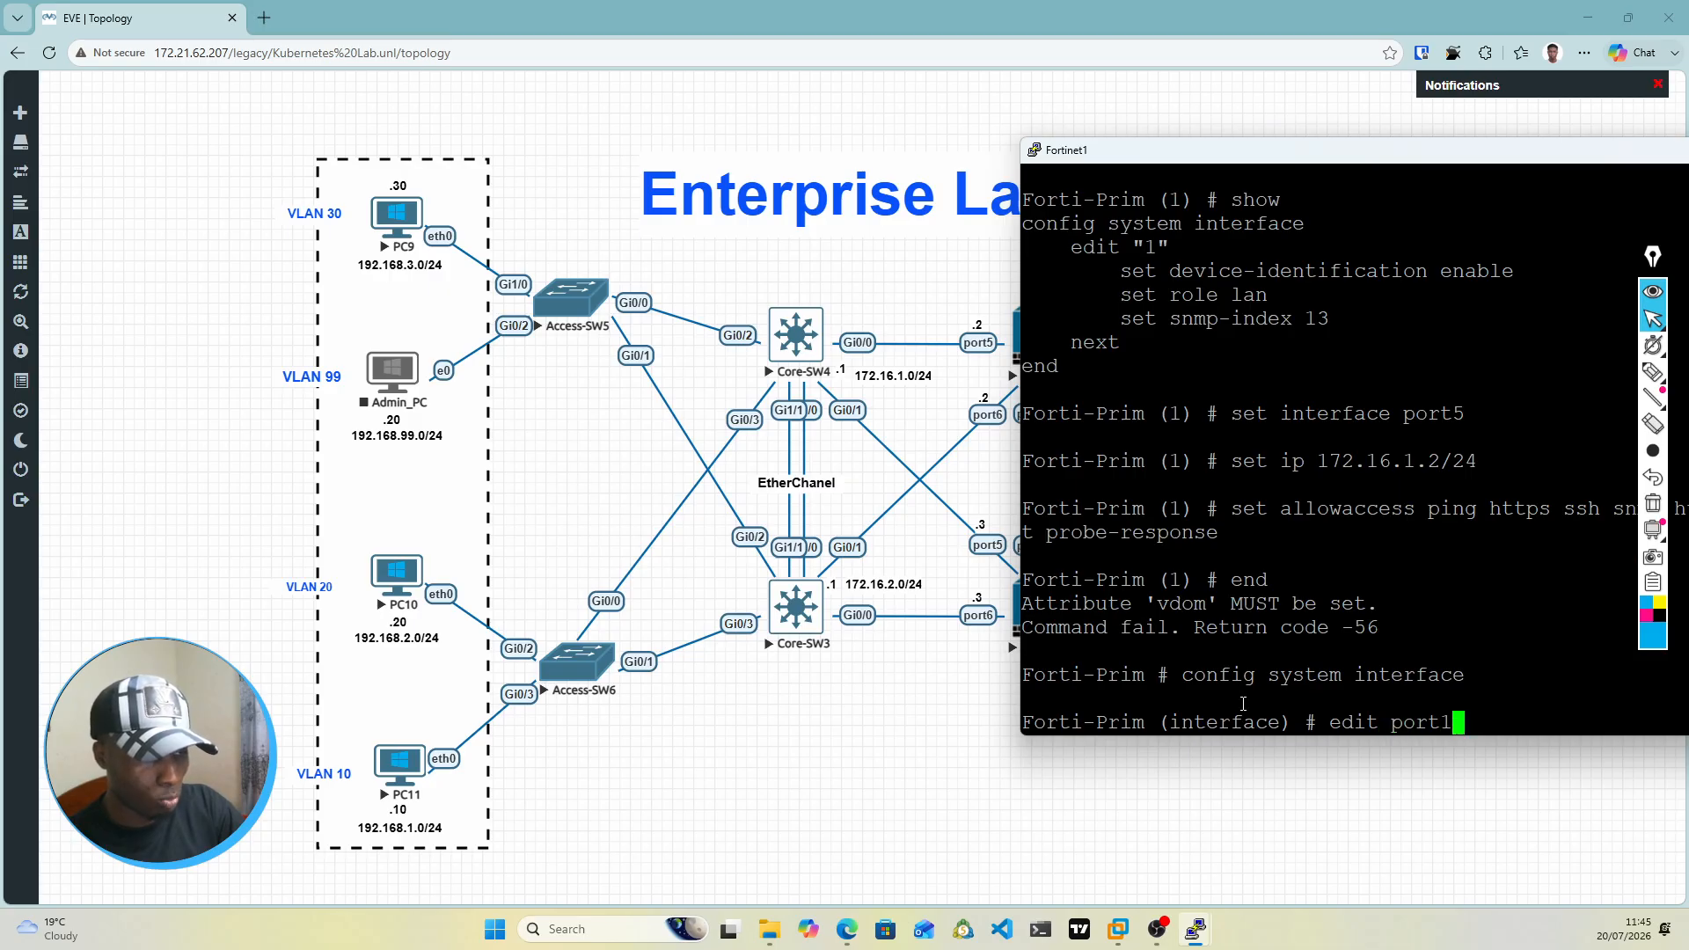
pyautogui.press('BackSpace')
pyautogui.write('5')
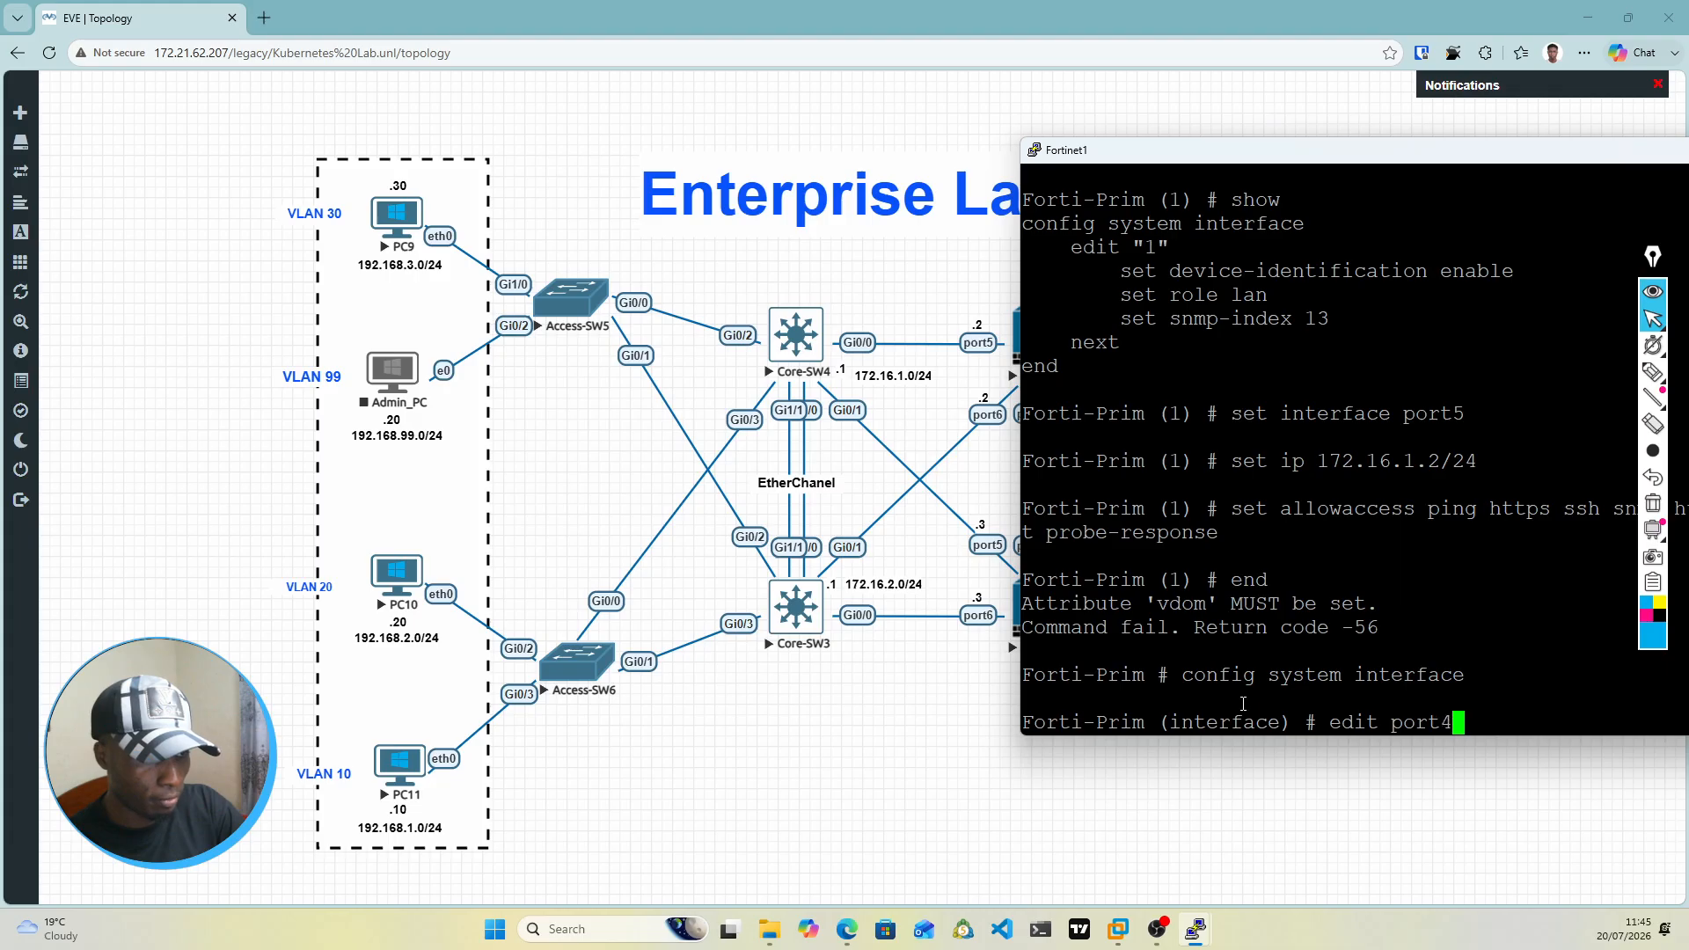
pyautogui.press('Return')
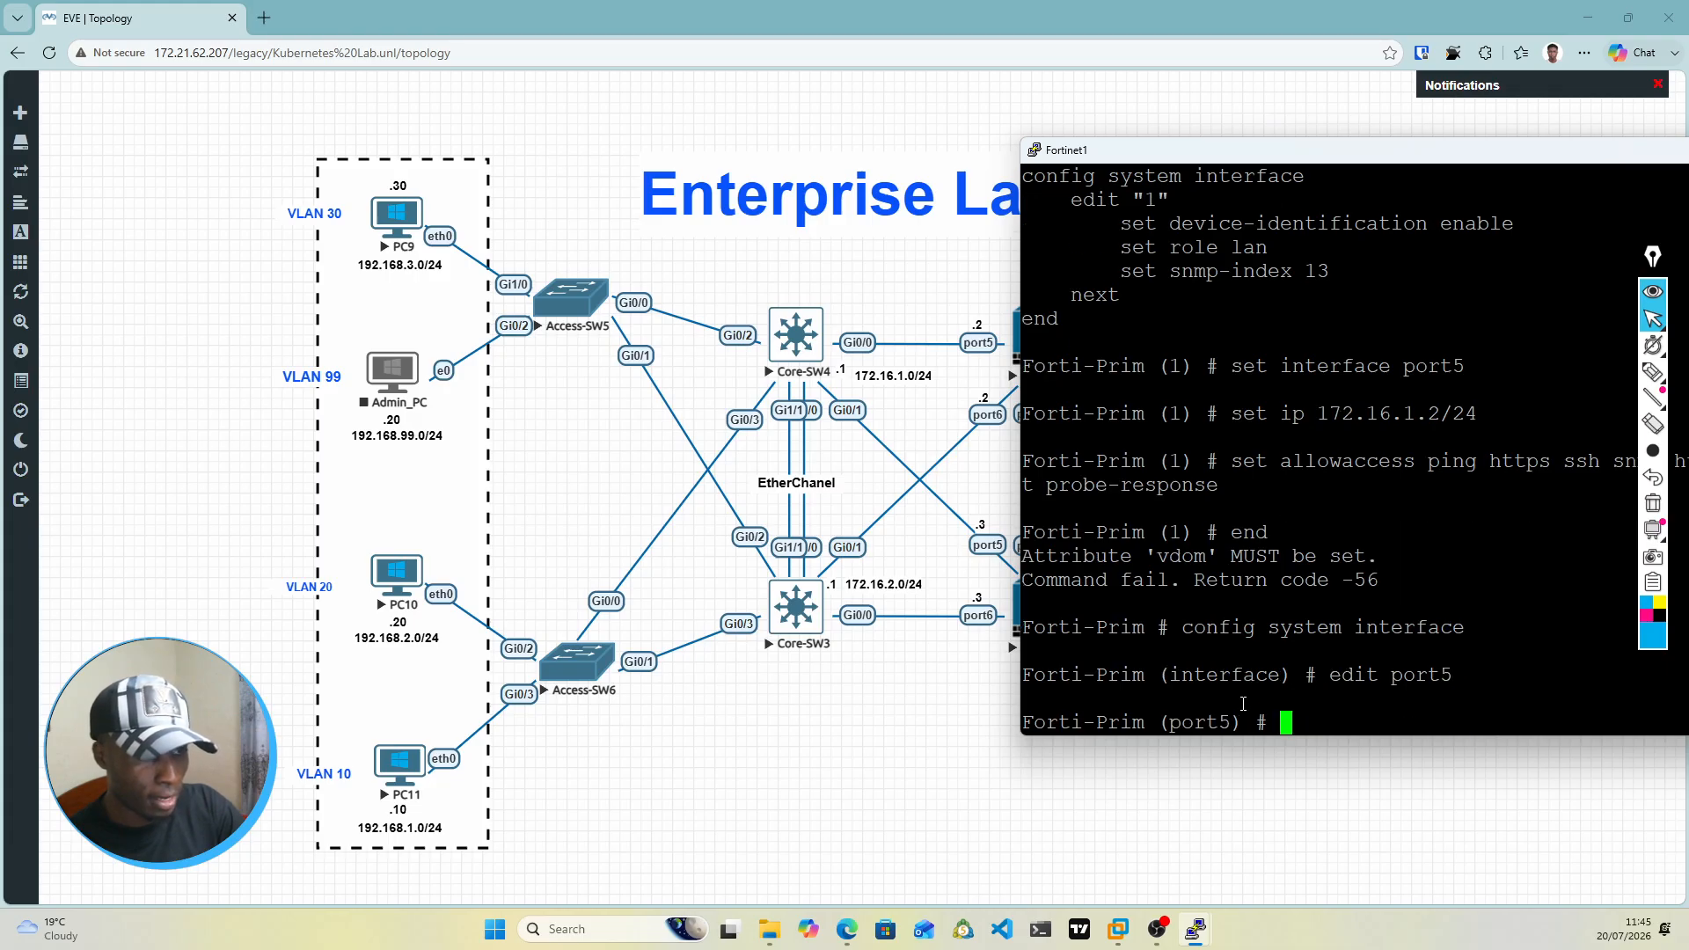
# Step: Set the IP address of port5 to 172.16.1.2/24 with set ip
pyautogui.write('set ips')
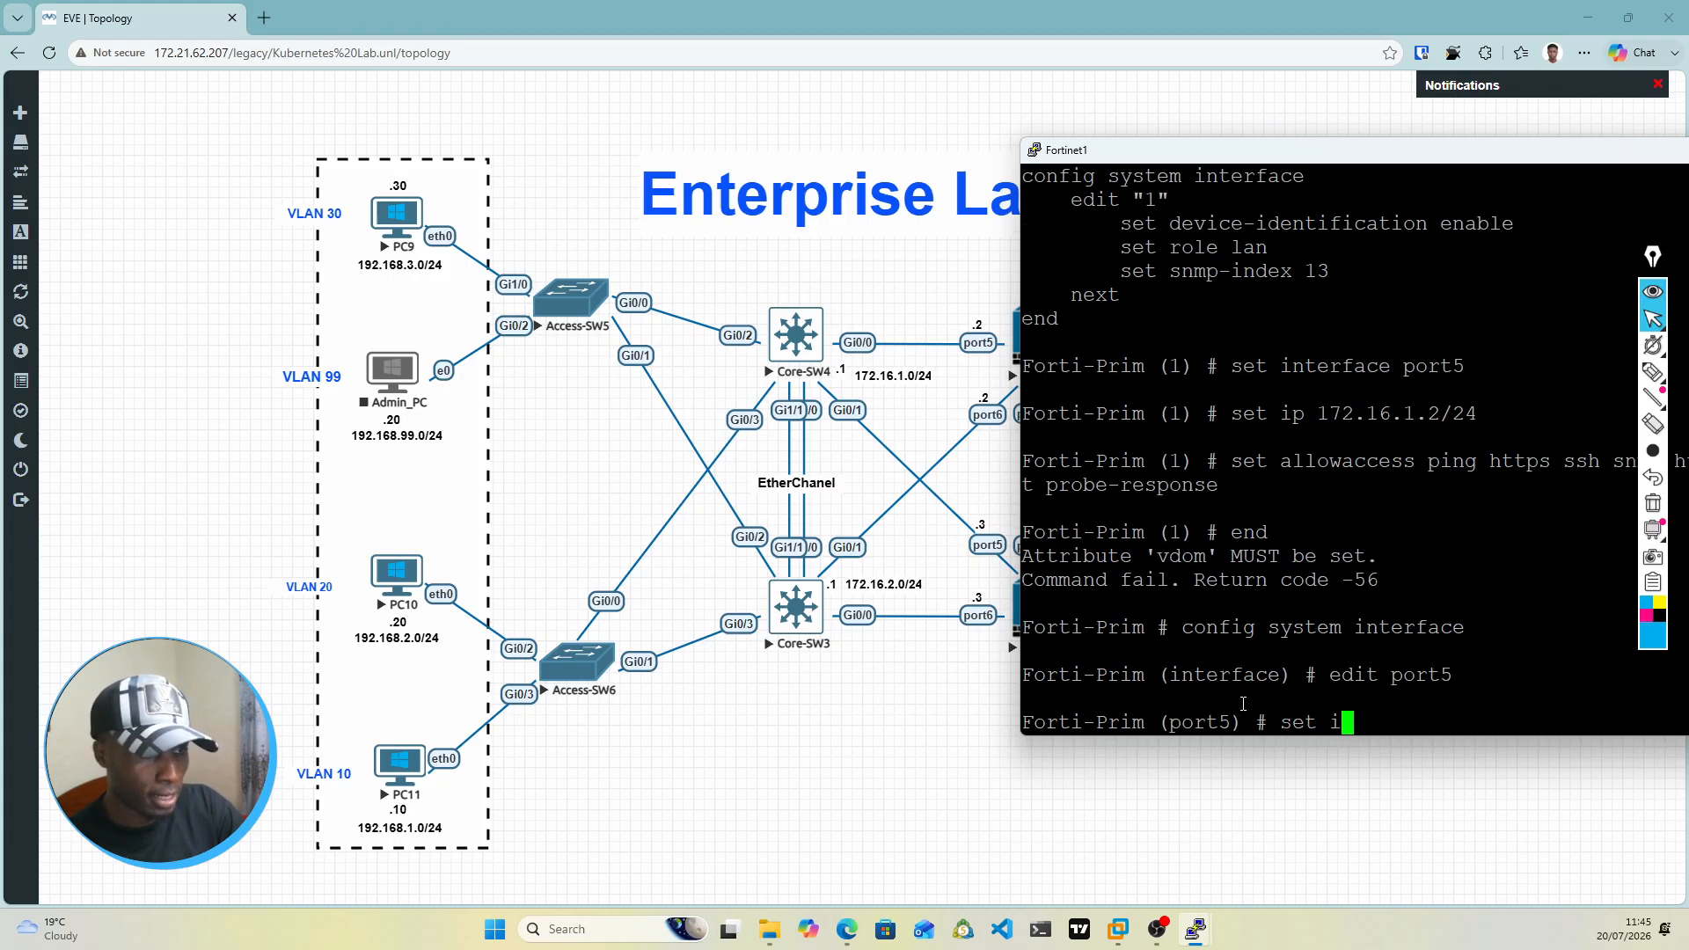
pyautogui.press('Tab')
pyautogui.press('Tab')
pyautogui.press('Tab')
pyautogui.press('Tab')
pyautogui.press('Tab')
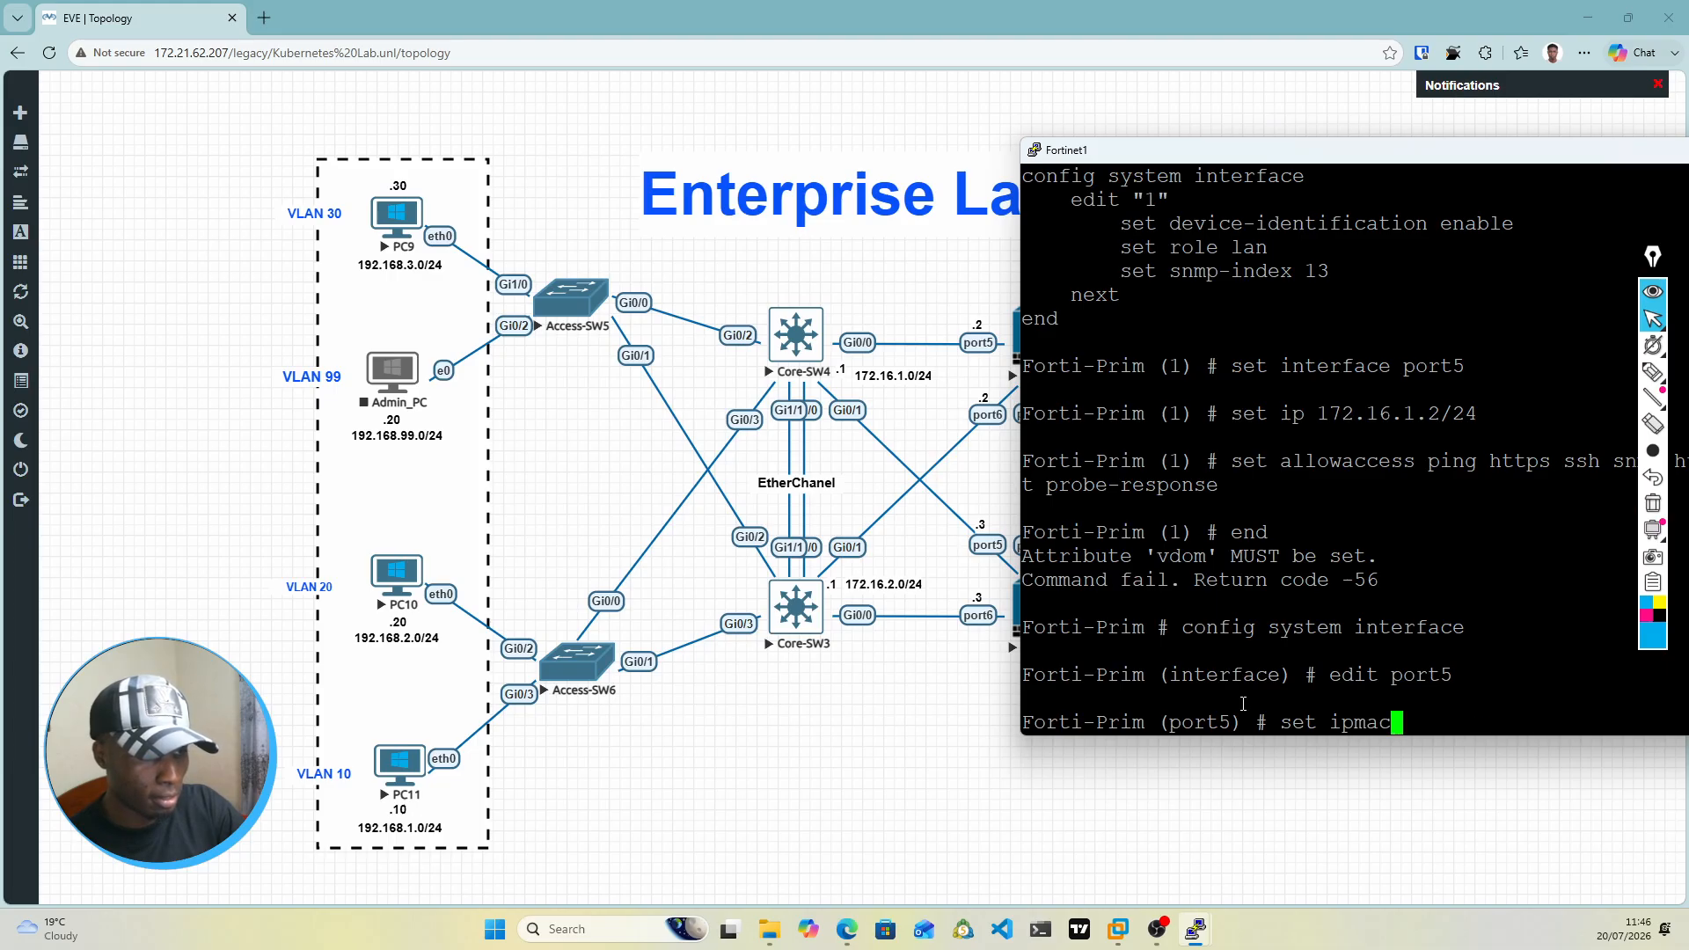
pyautogui.press('Tab')
pyautogui.press('Tab')
pyautogui.press('Tab')
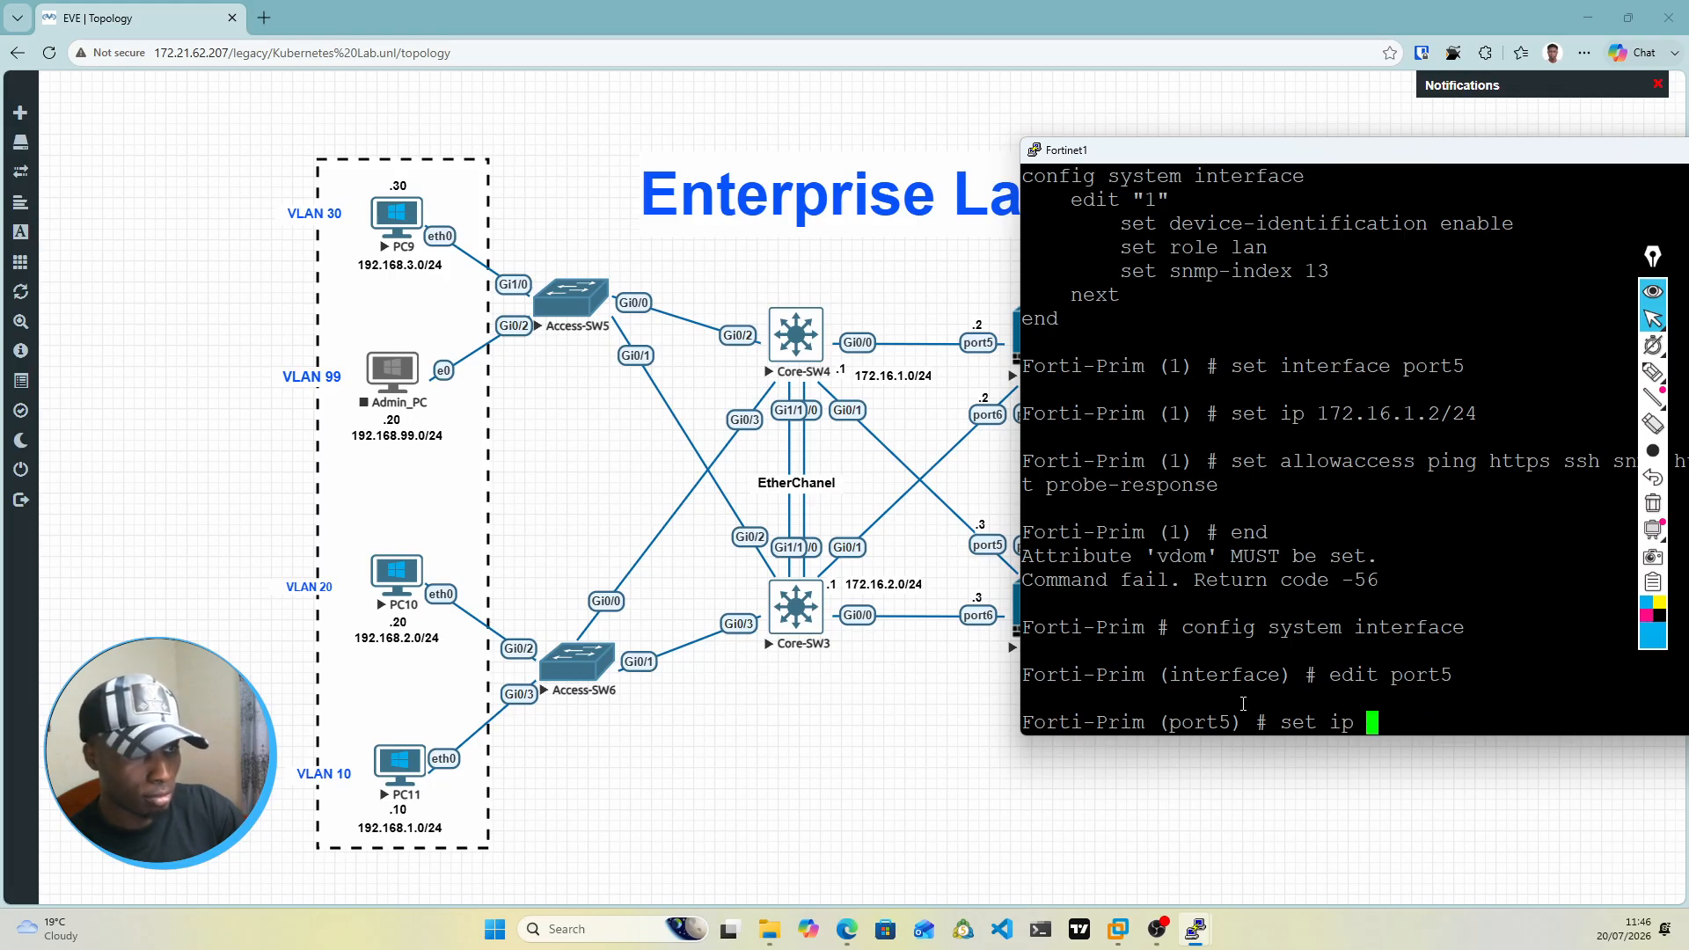
pyautogui.write('172.')
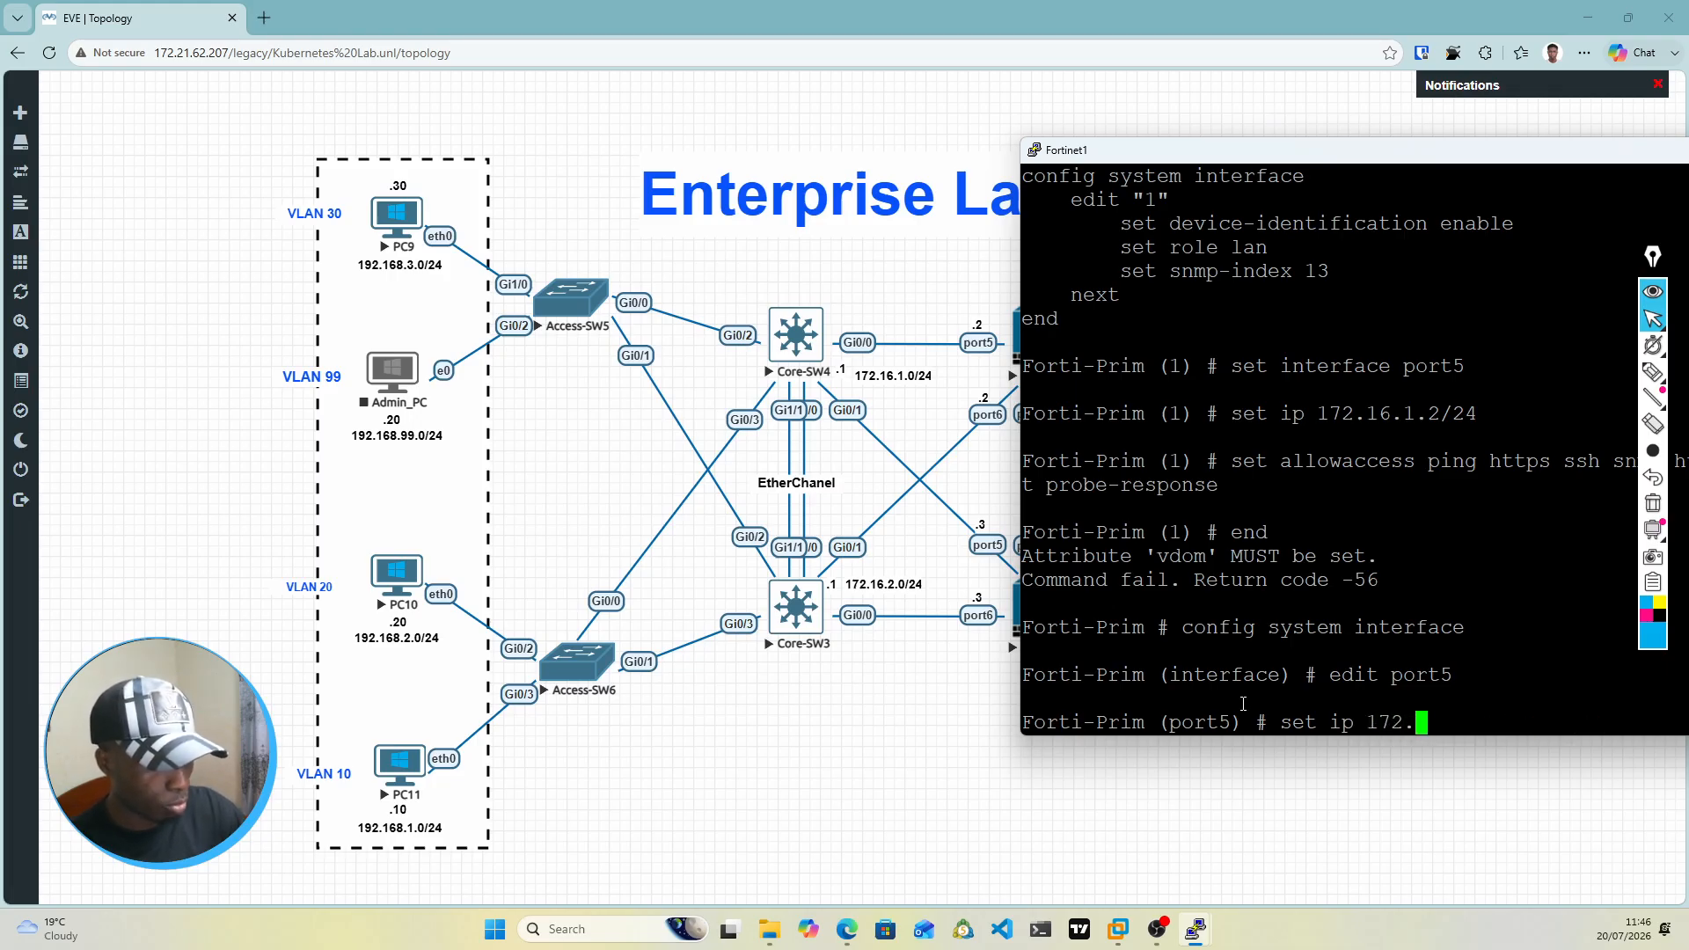
pyautogui.write('16.')
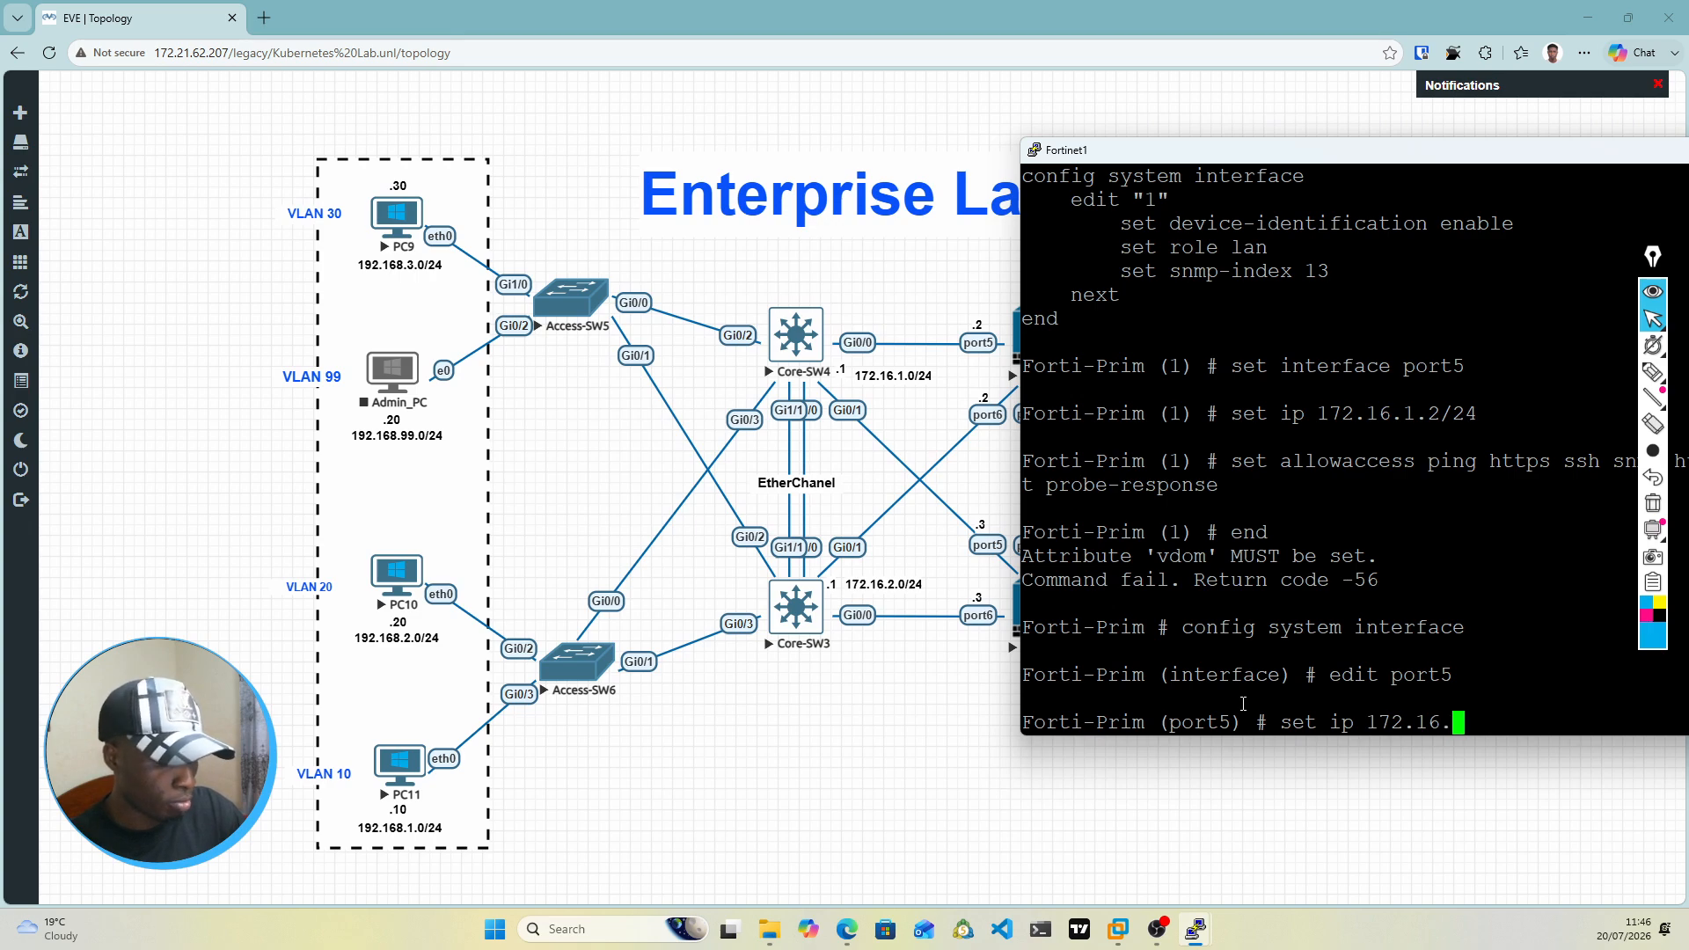
pyautogui.write('1.2')
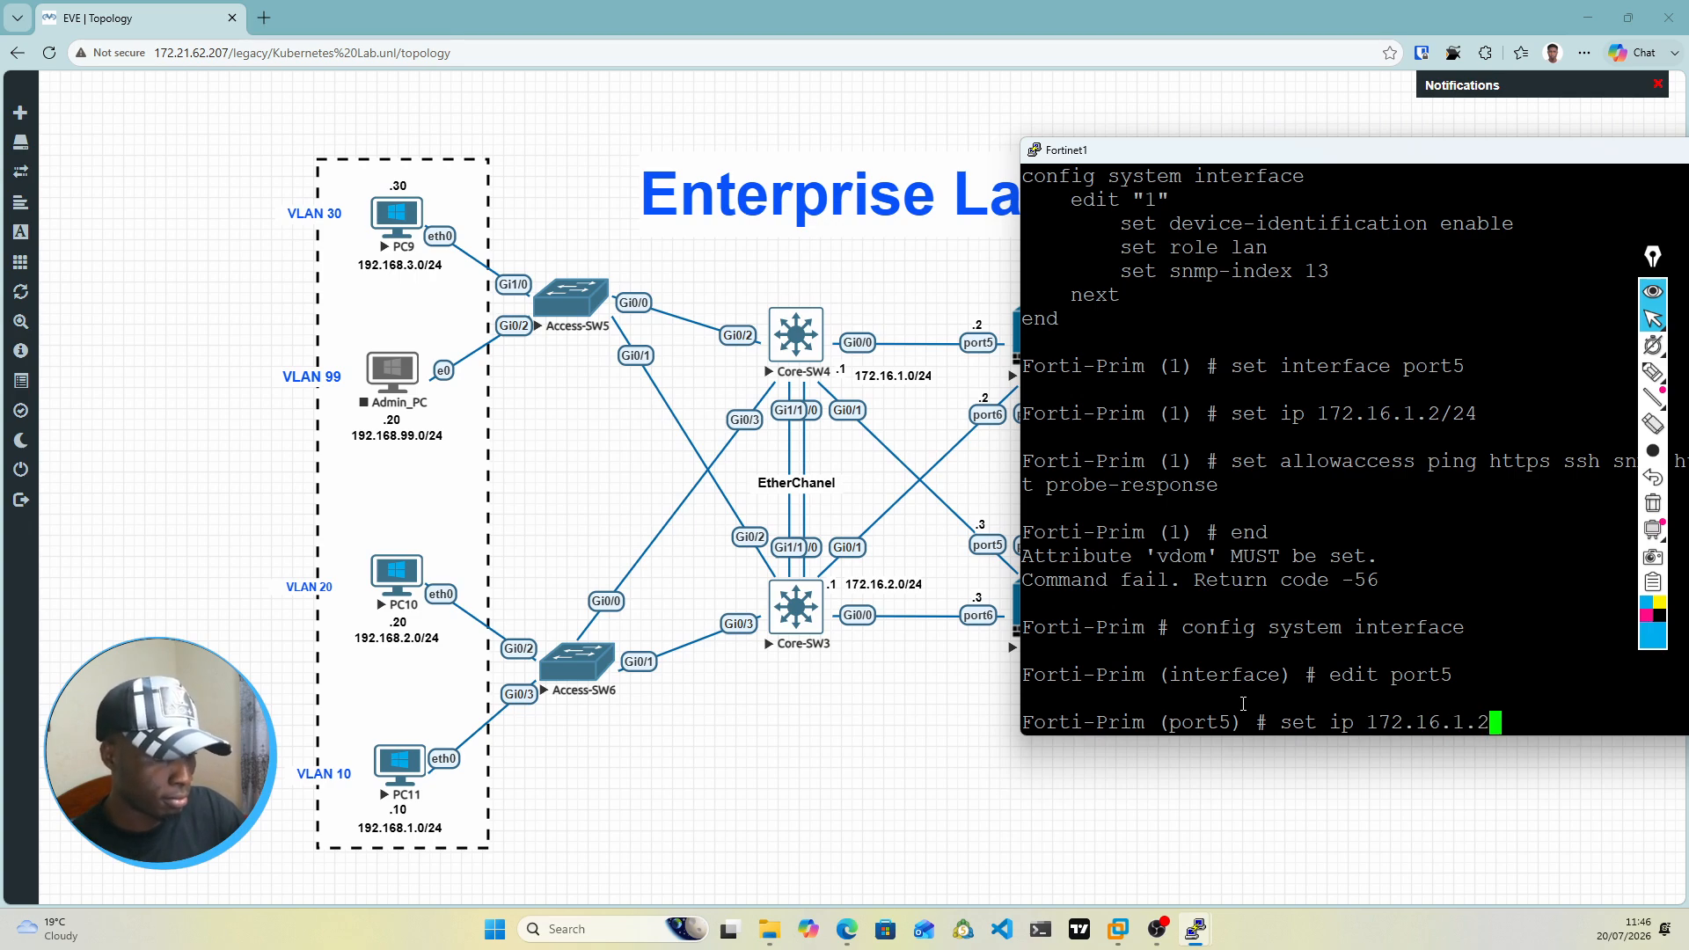
pyautogui.write('/24')
pyautogui.press('Return')
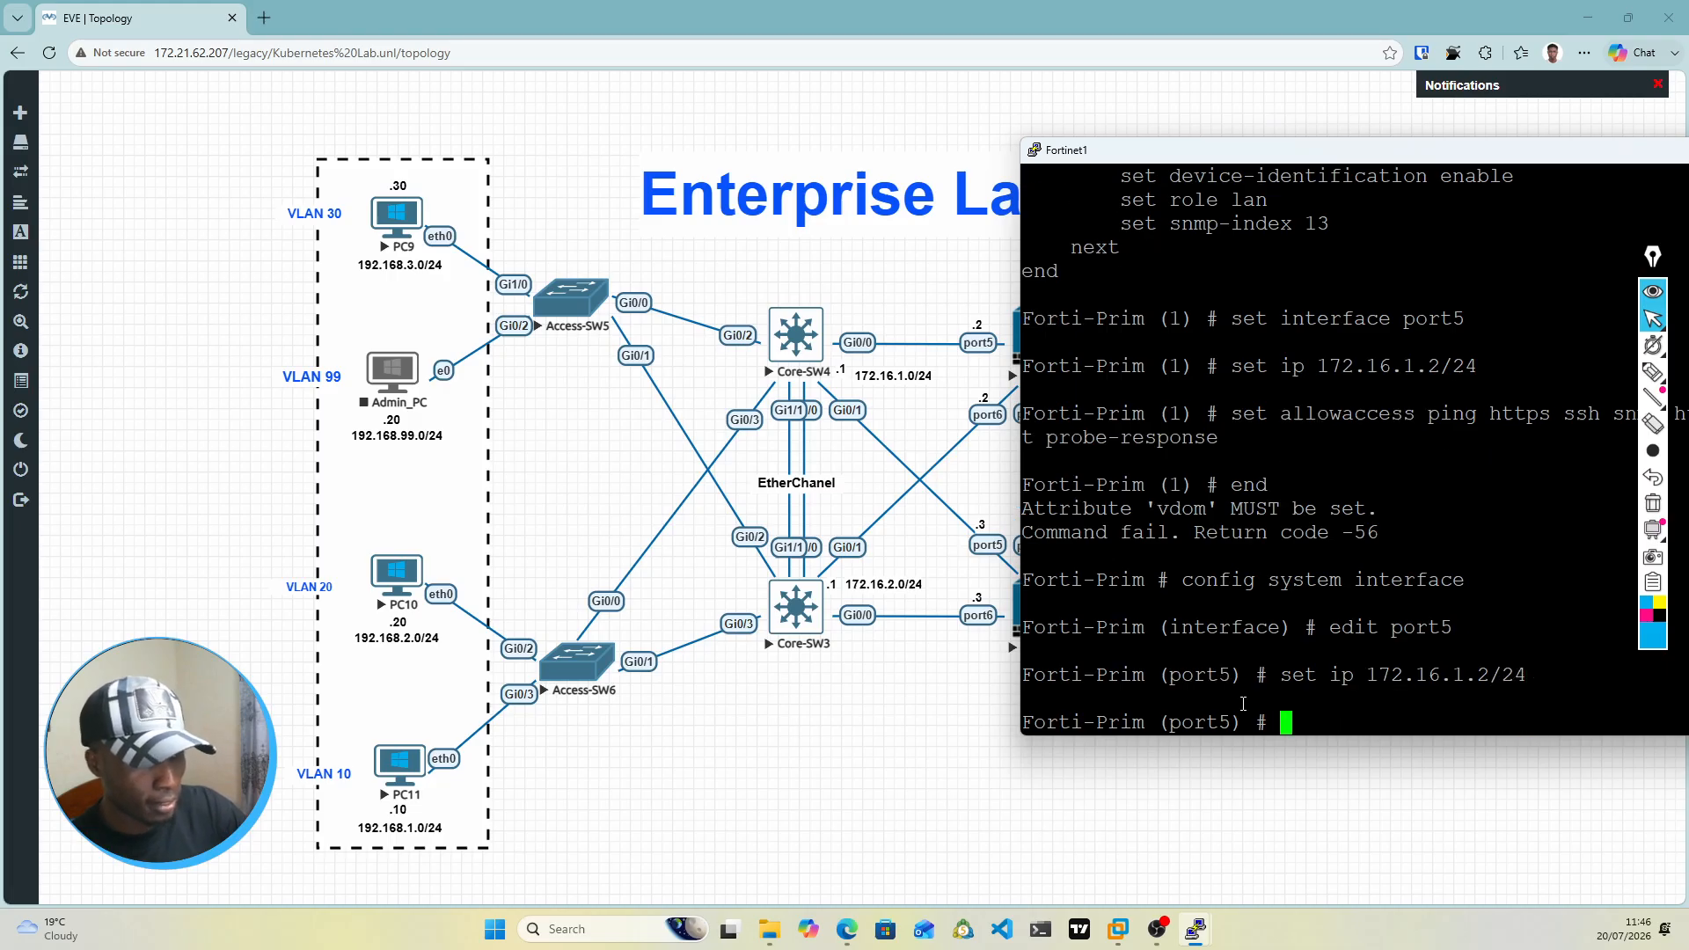
# Step: Allow management access including ping, https, ssh and probe-response on port5 with set allowaccess, and save the interface with end
pyautogui.write('set allowaccess')
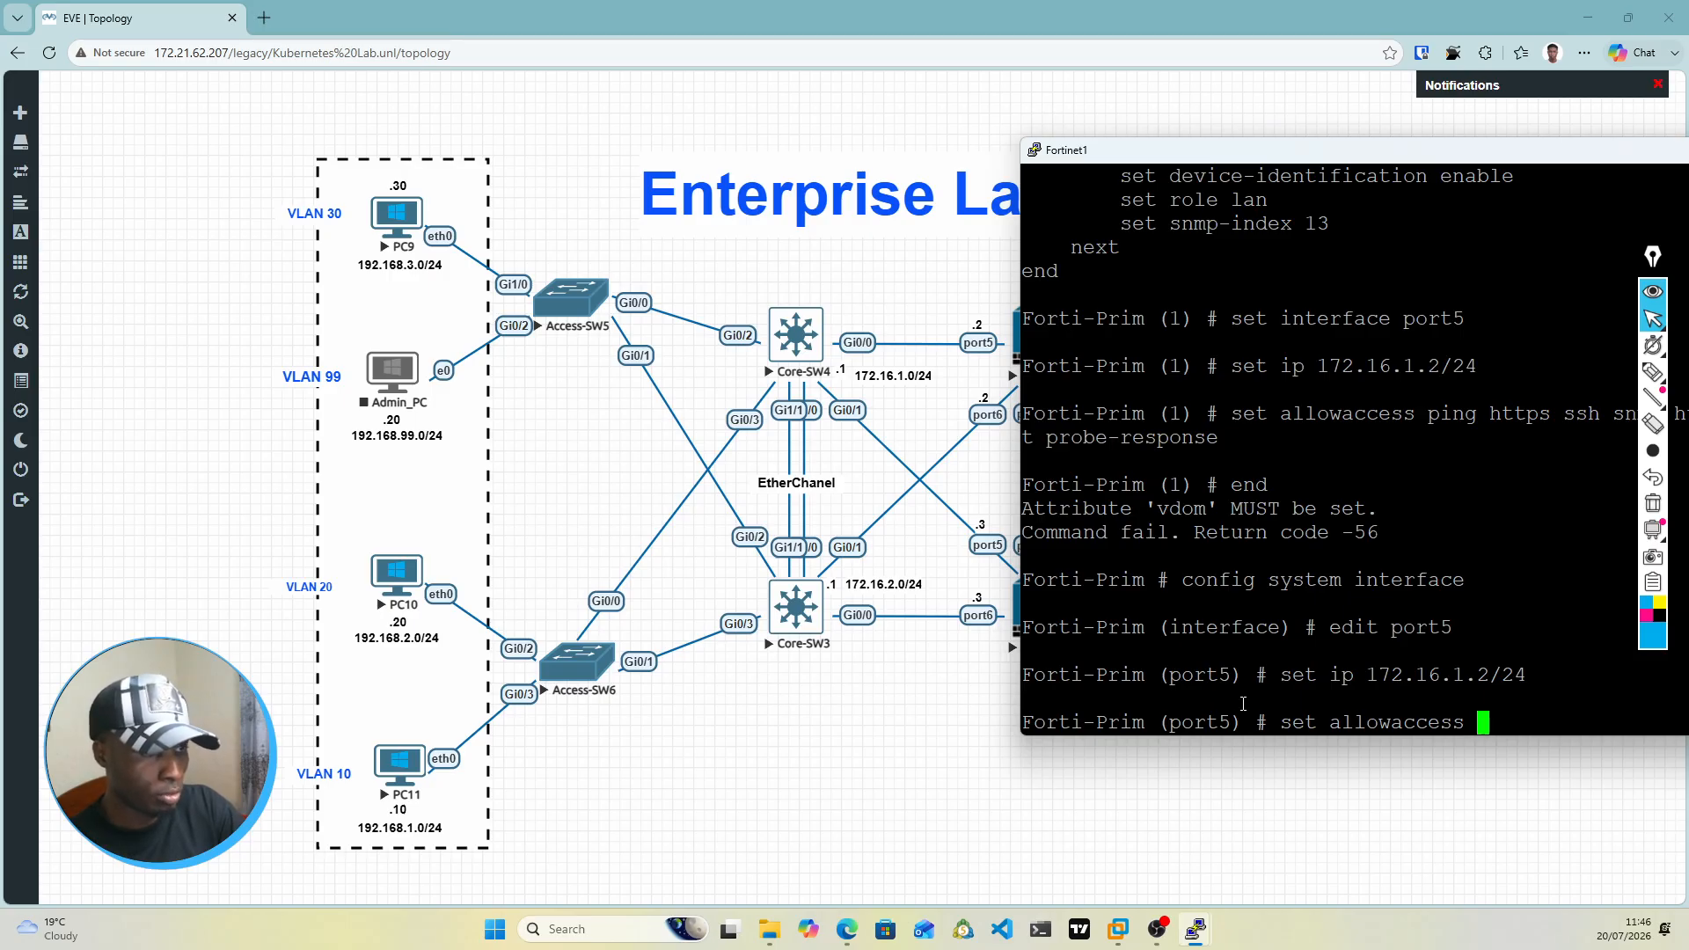
pyautogui.write(' ping h')
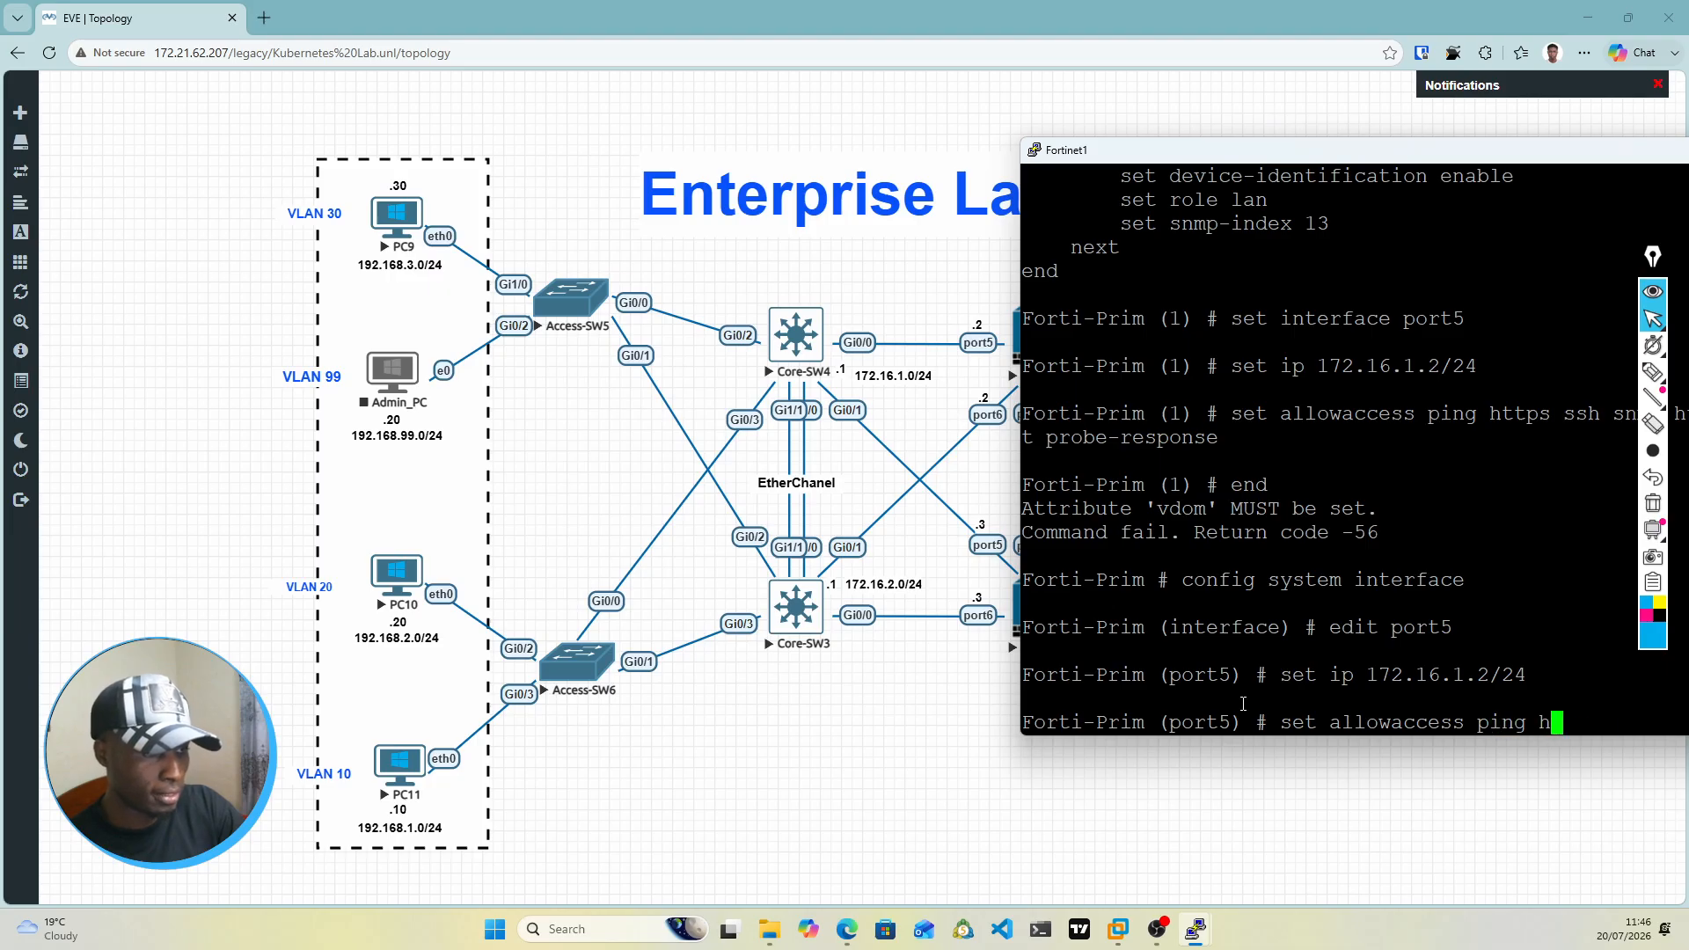
pyautogui.write('ttps ssh ht')
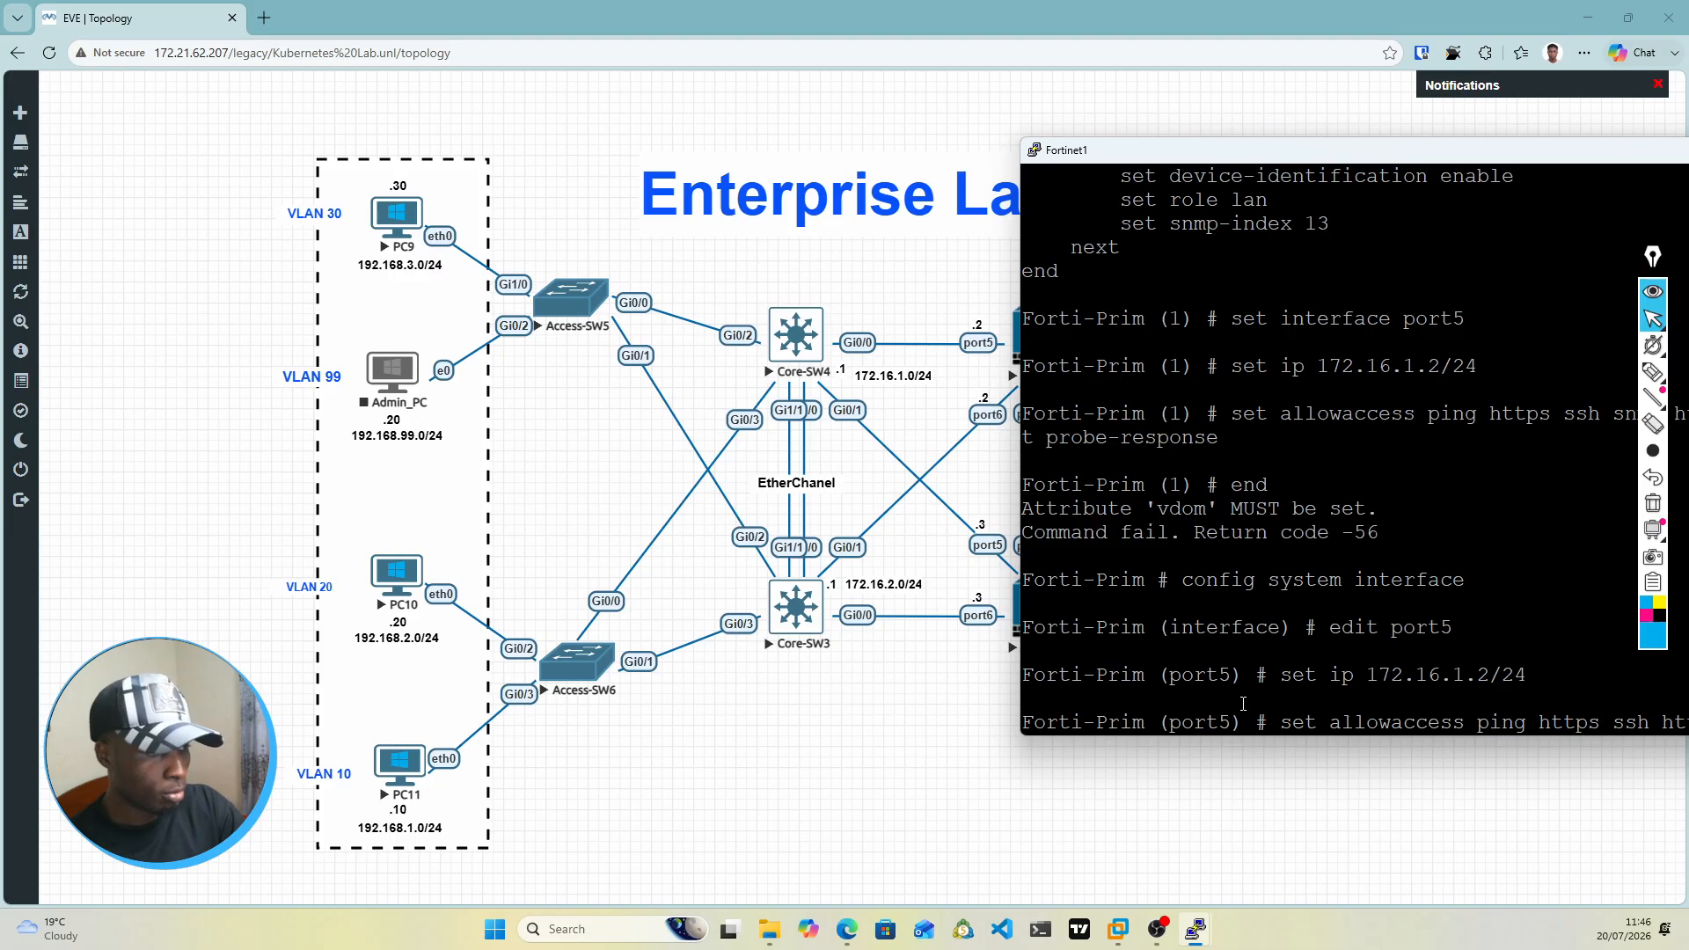
pyautogui.write('-acct probe-response')
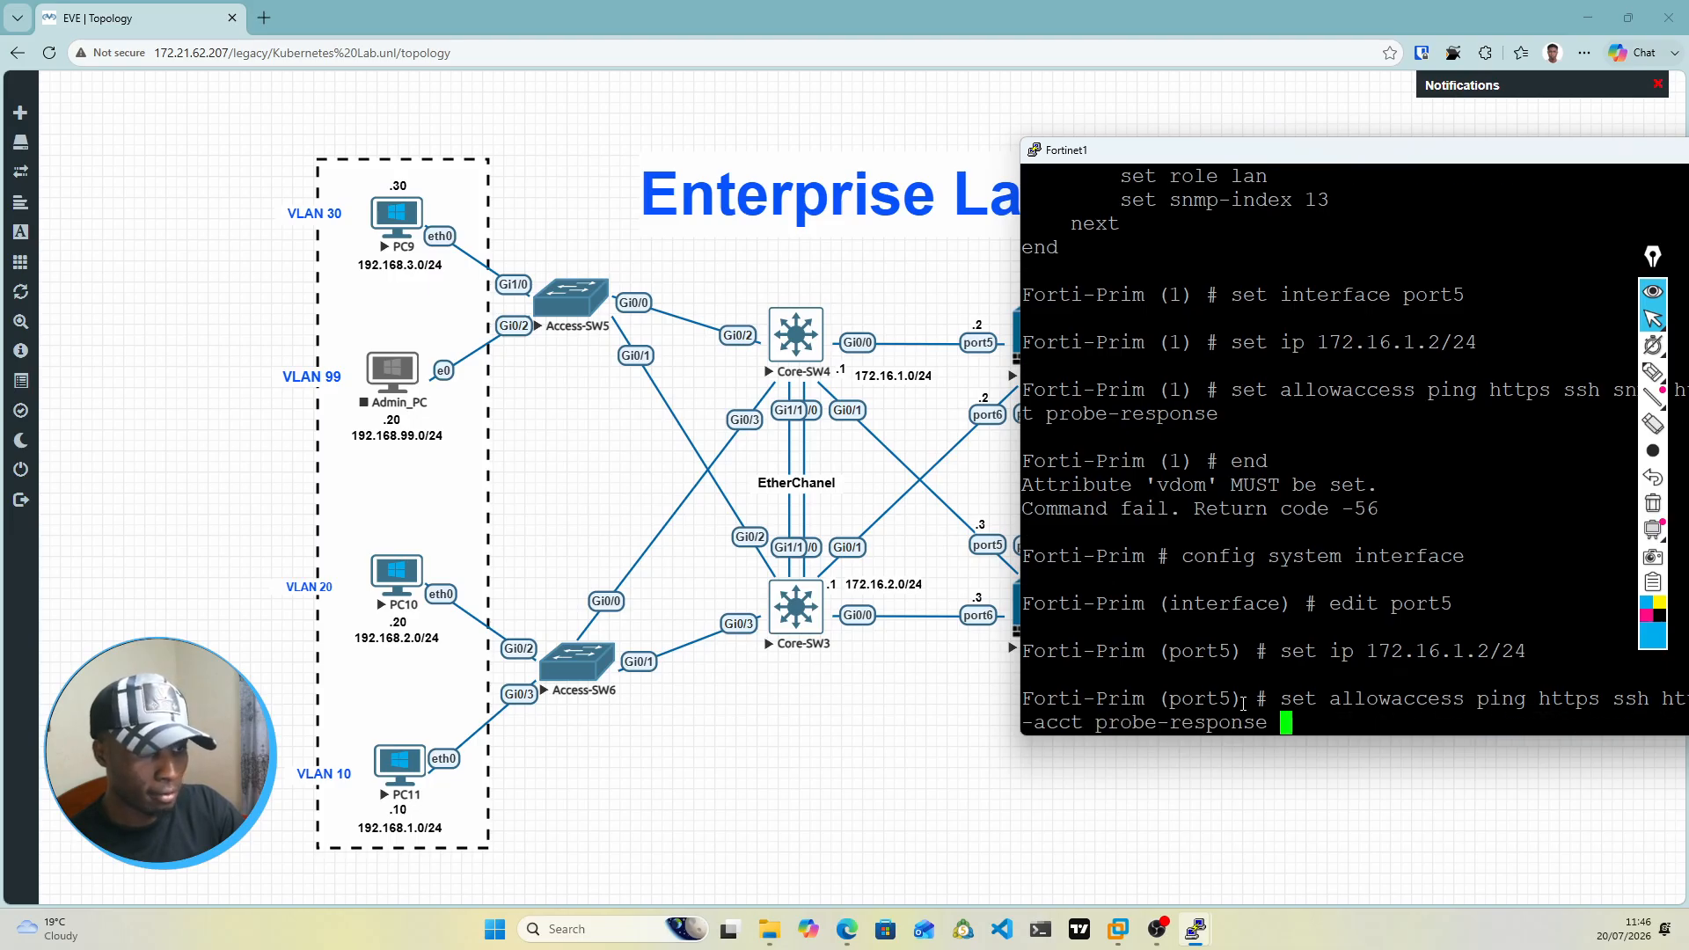
pyautogui.press('Return')
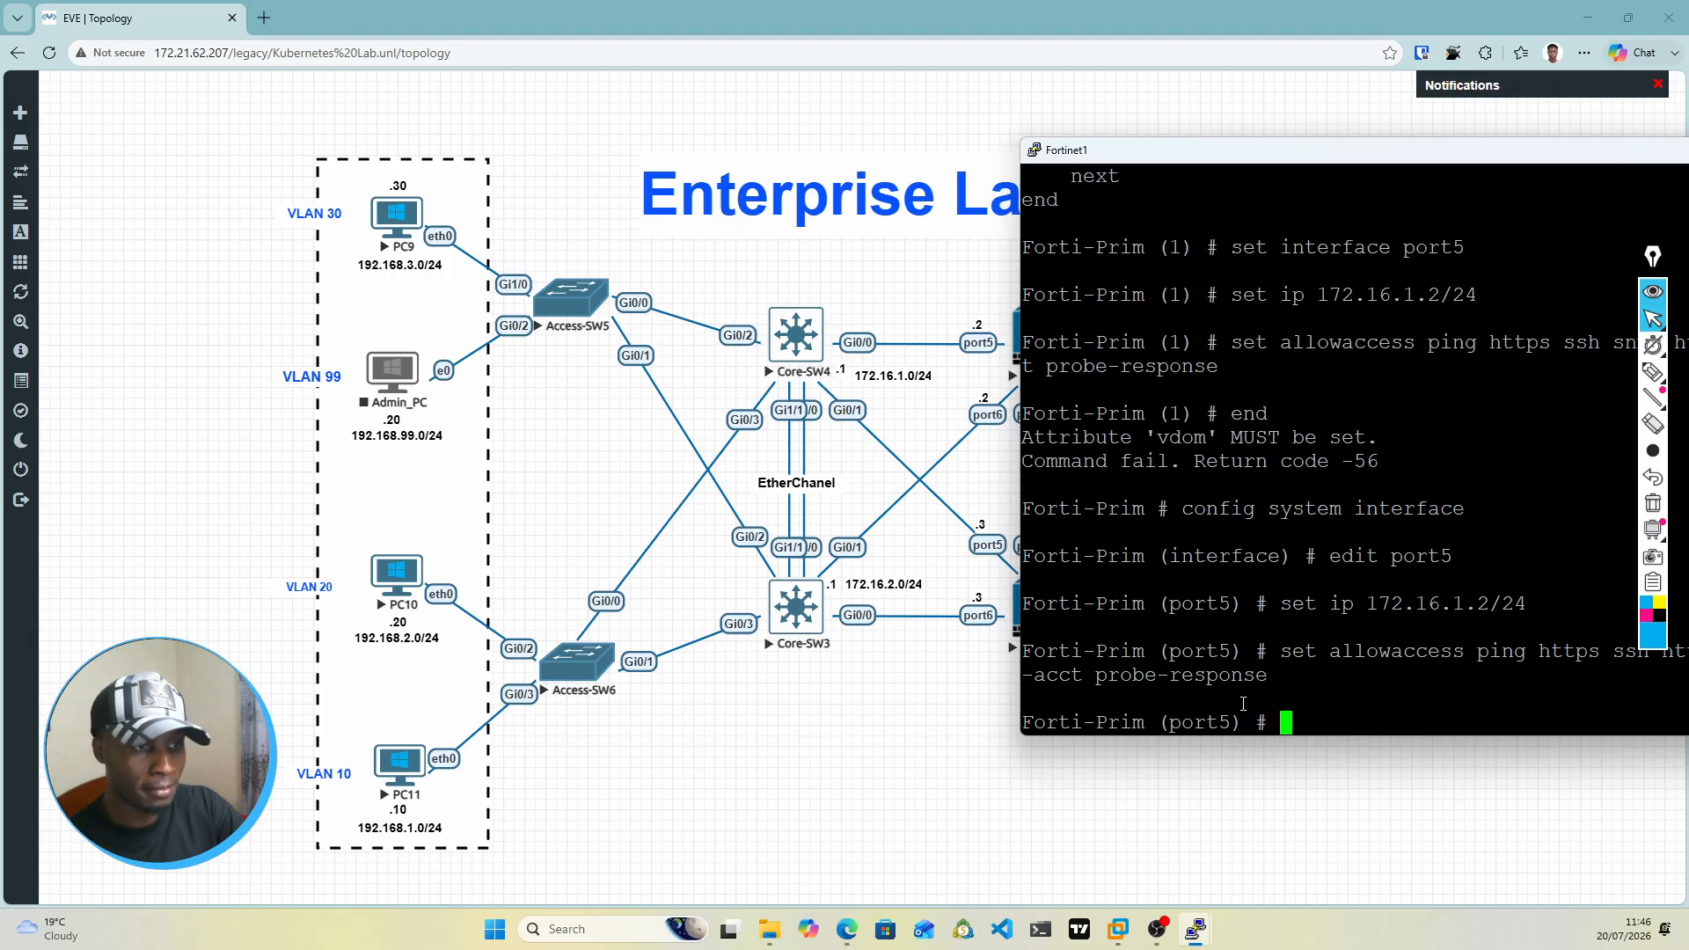
pyautogui.write('end')
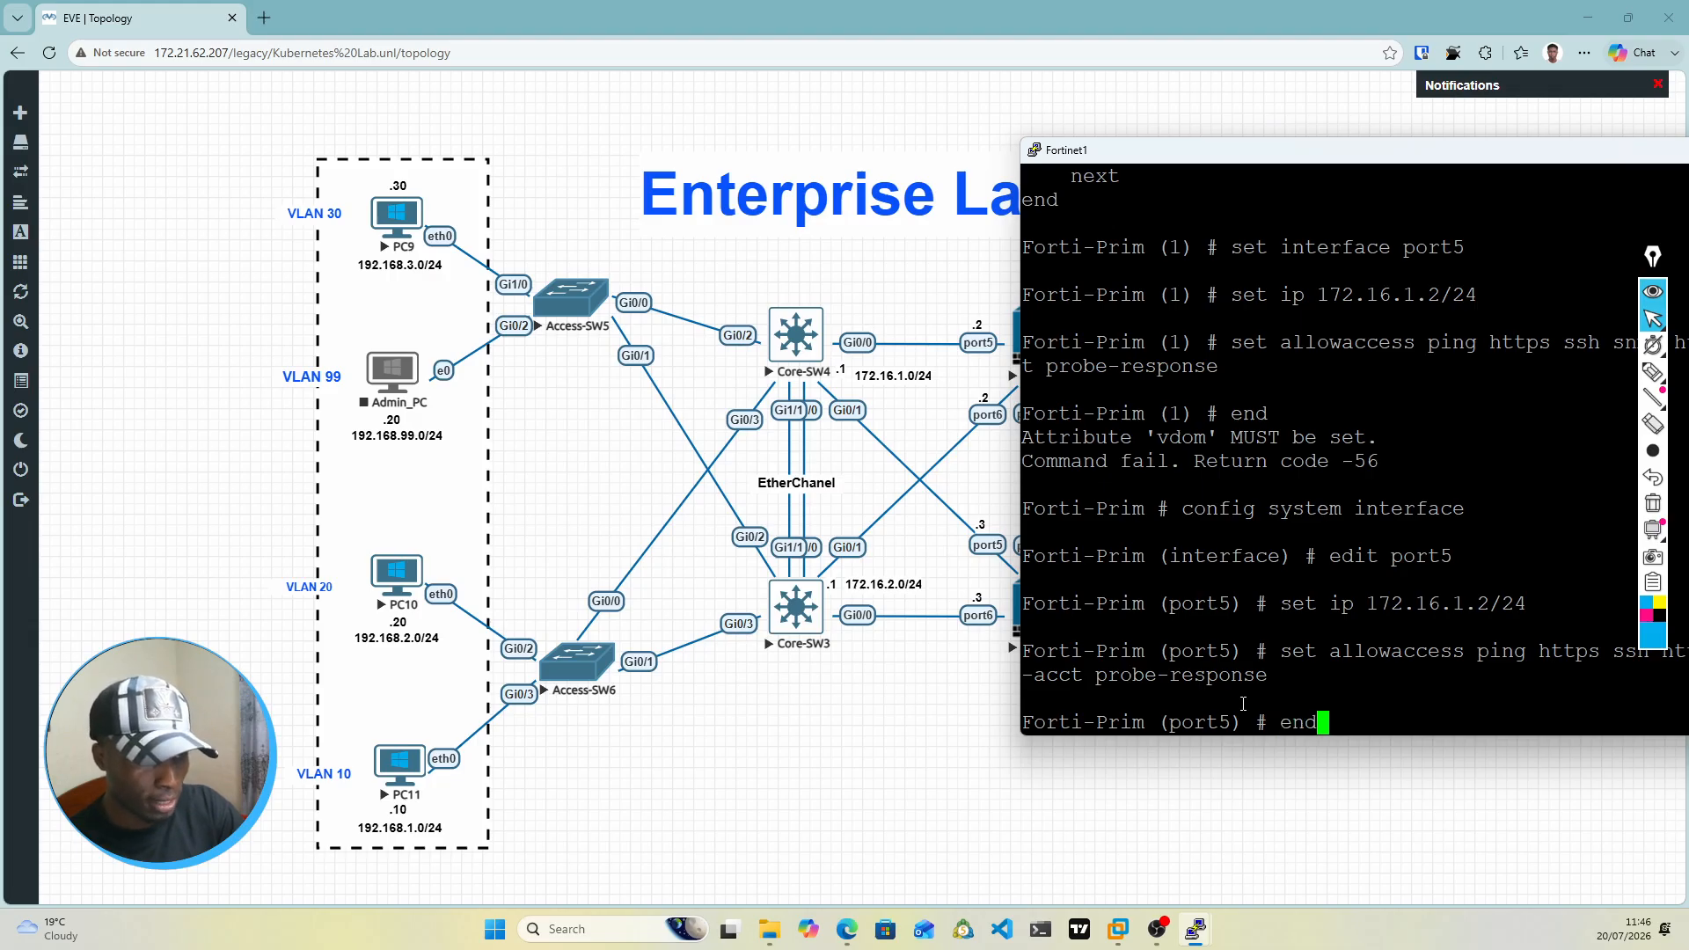
pyautogui.press('Return')
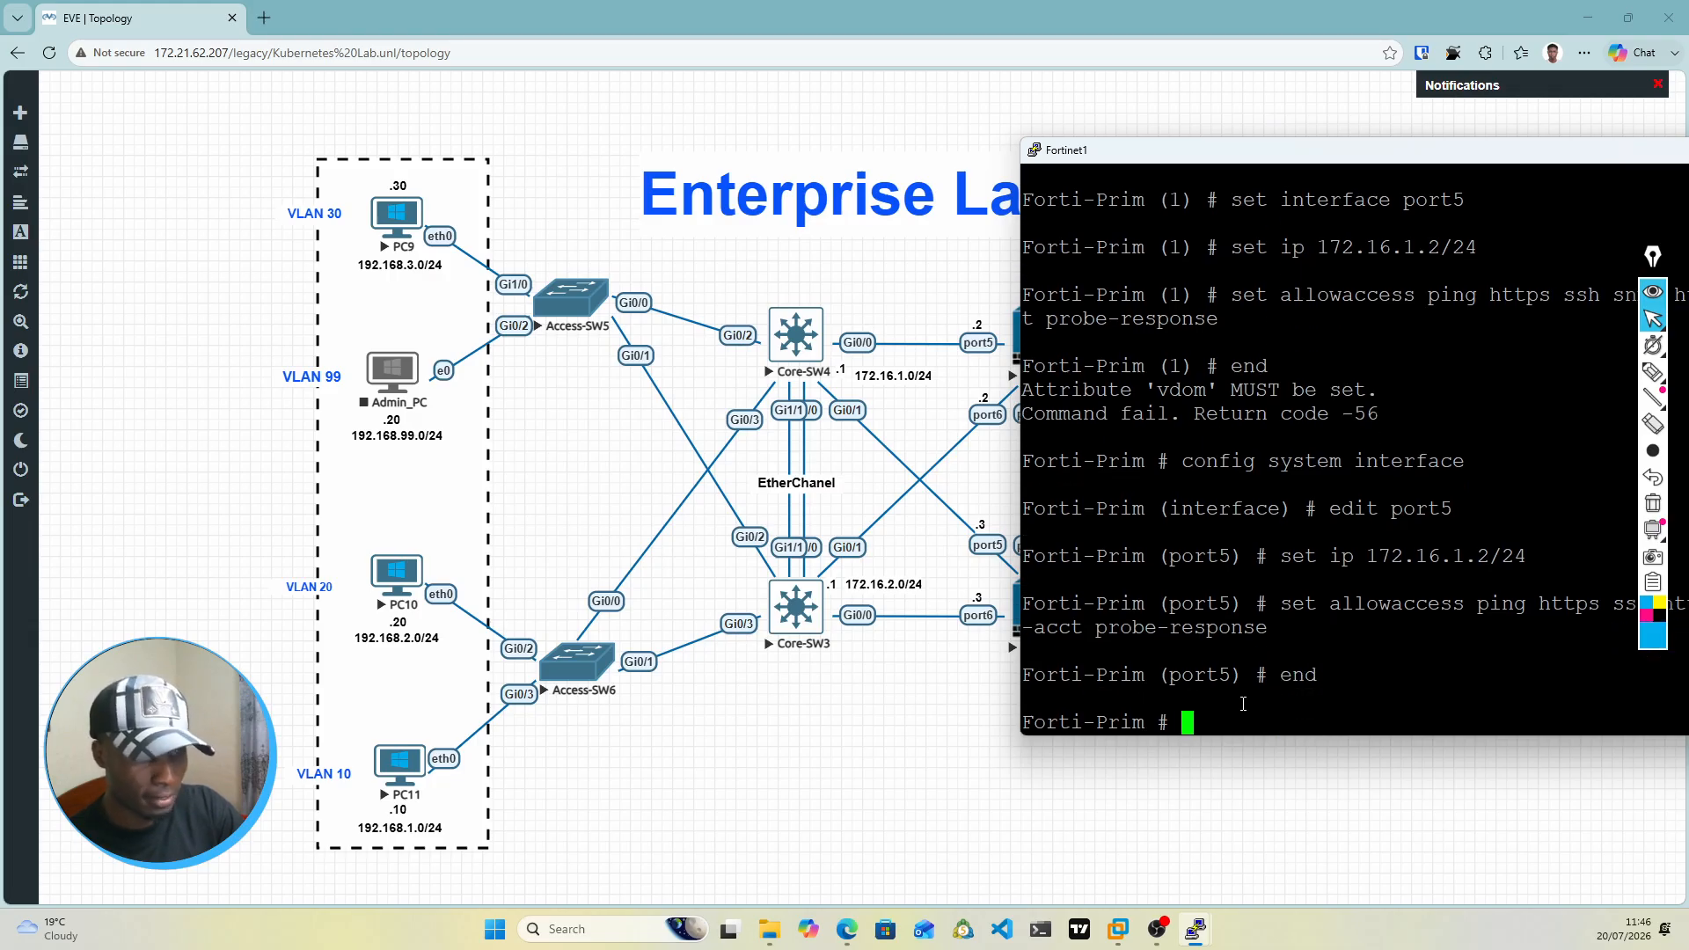
# Step: Return to the system interface configuration and open port6 with edit port6
pyautogui.write('config')
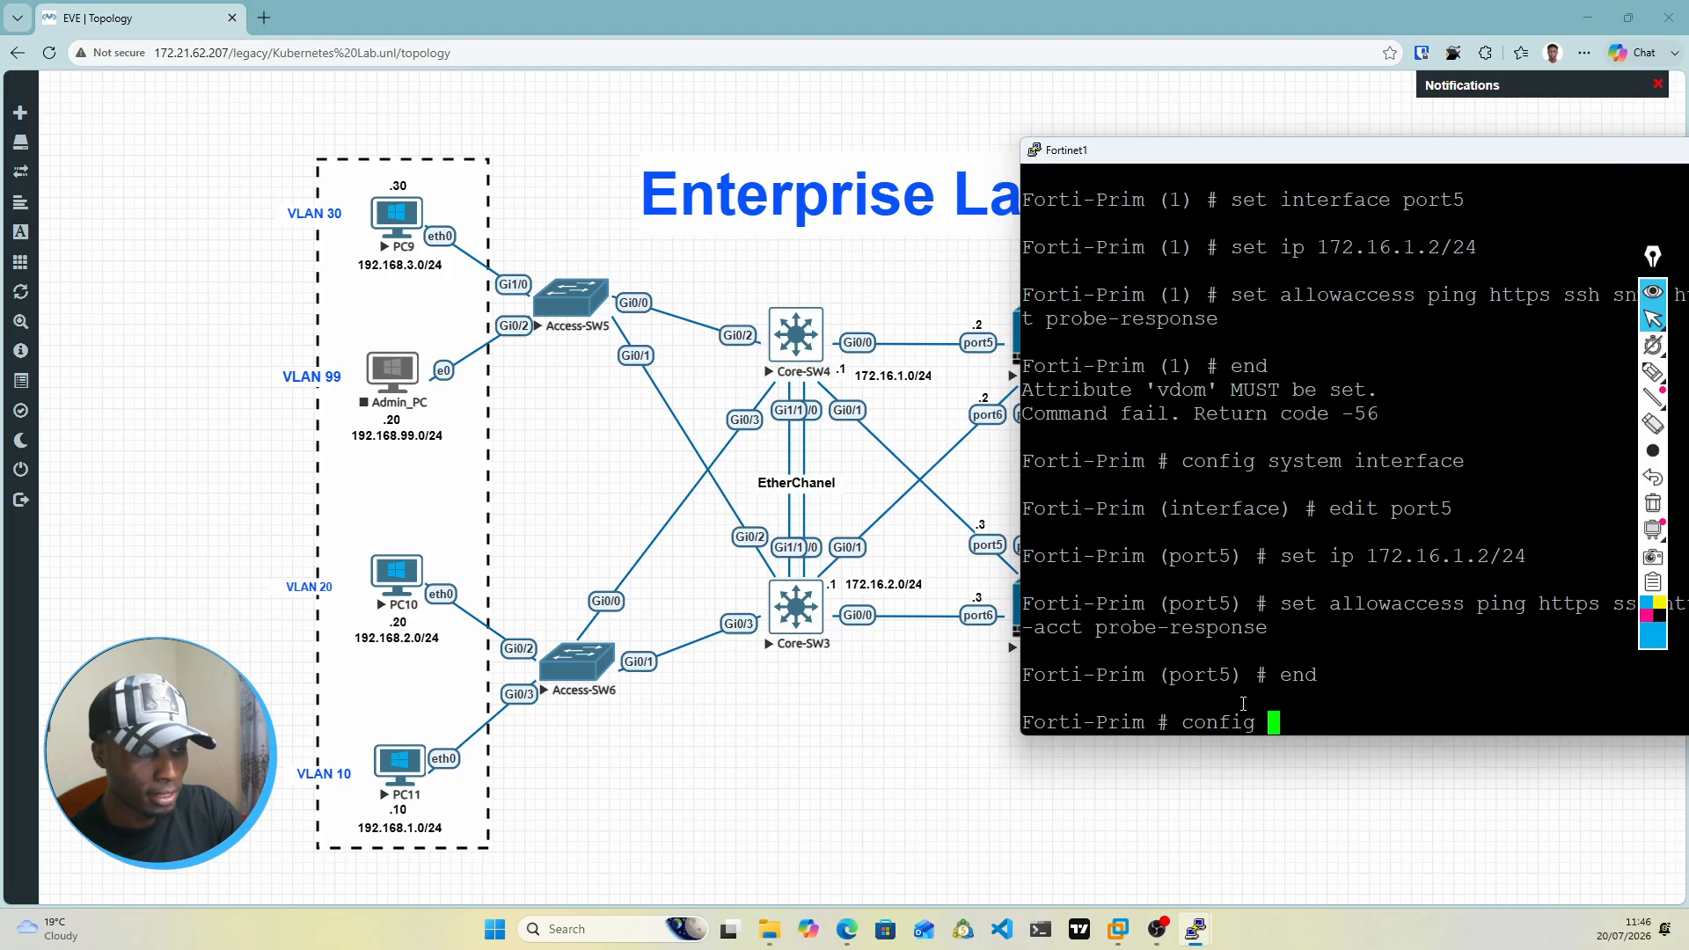
pyautogui.write('system interface')
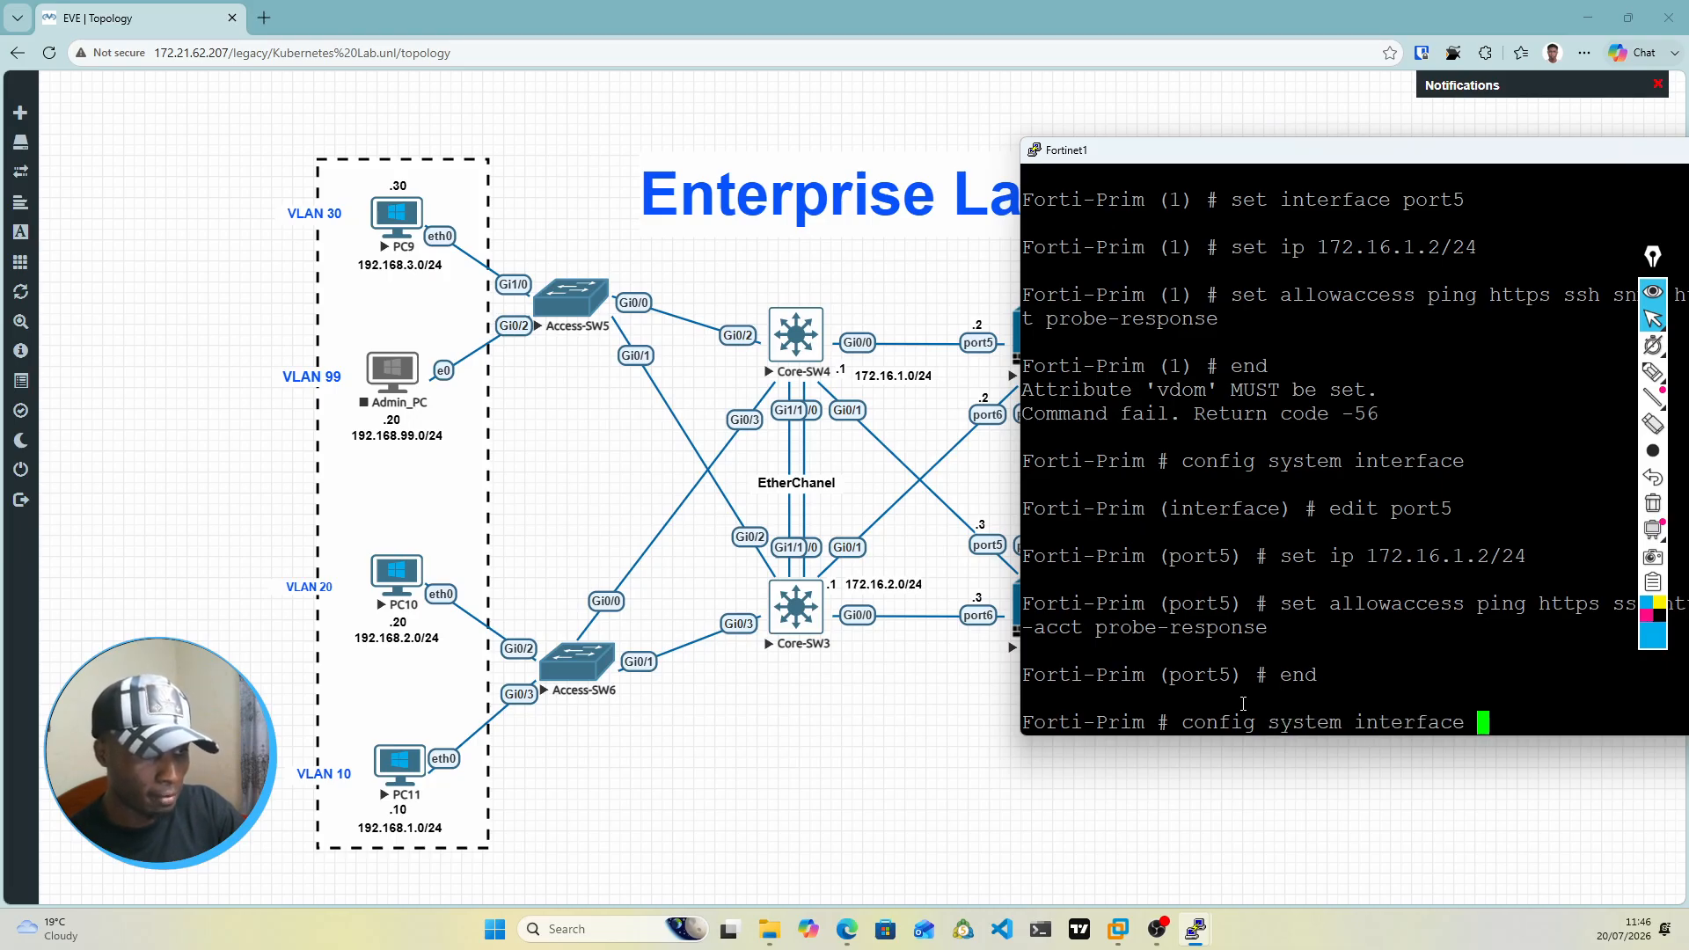
pyautogui.press('Return')
pyautogui.write('ed')
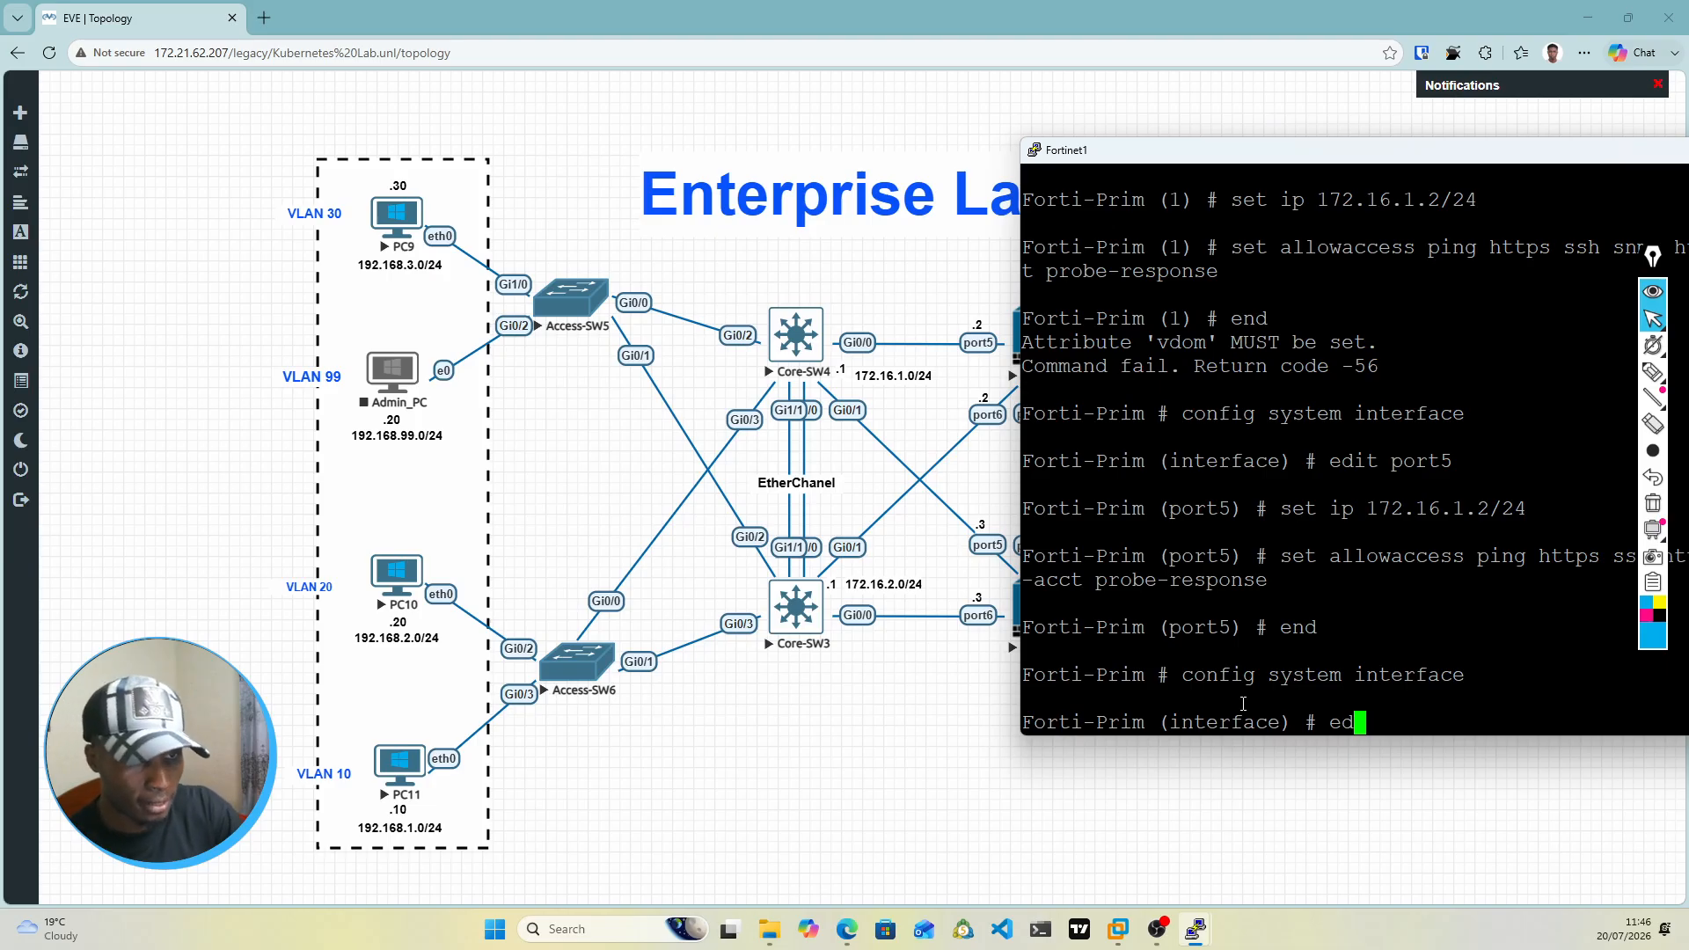
pyautogui.write('it port1')
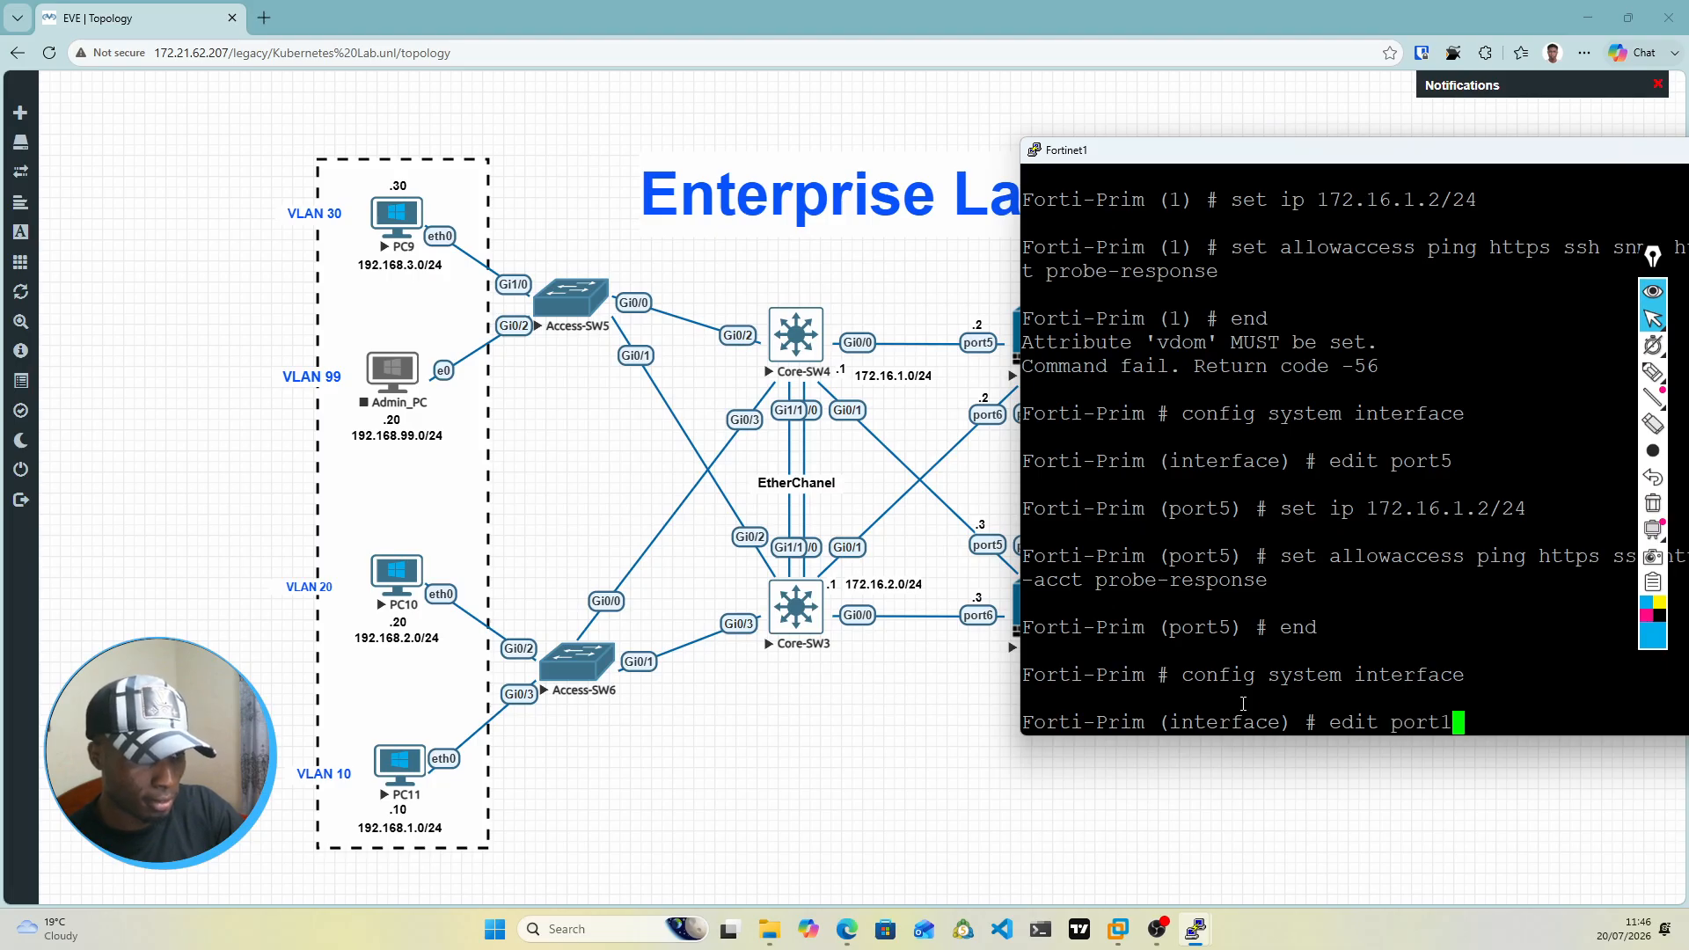
pyautogui.press('BackSpace')
pyautogui.write('2')
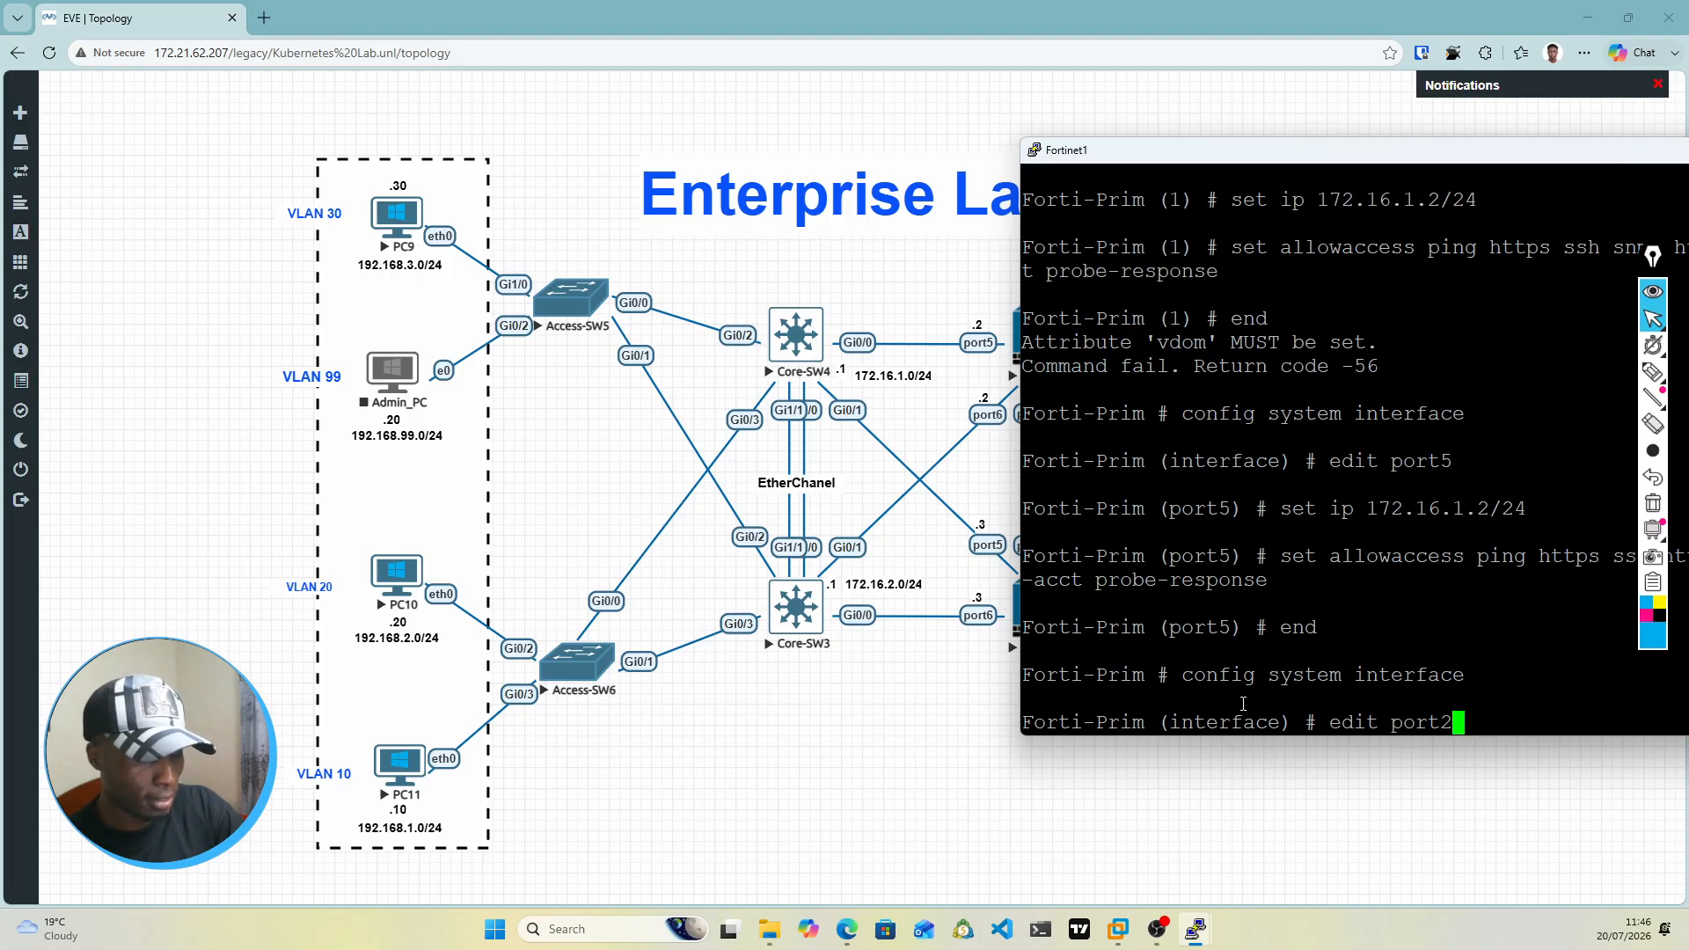
pyautogui.press('Tab')
pyautogui.press('Tab')
pyautogui.press('Tab')
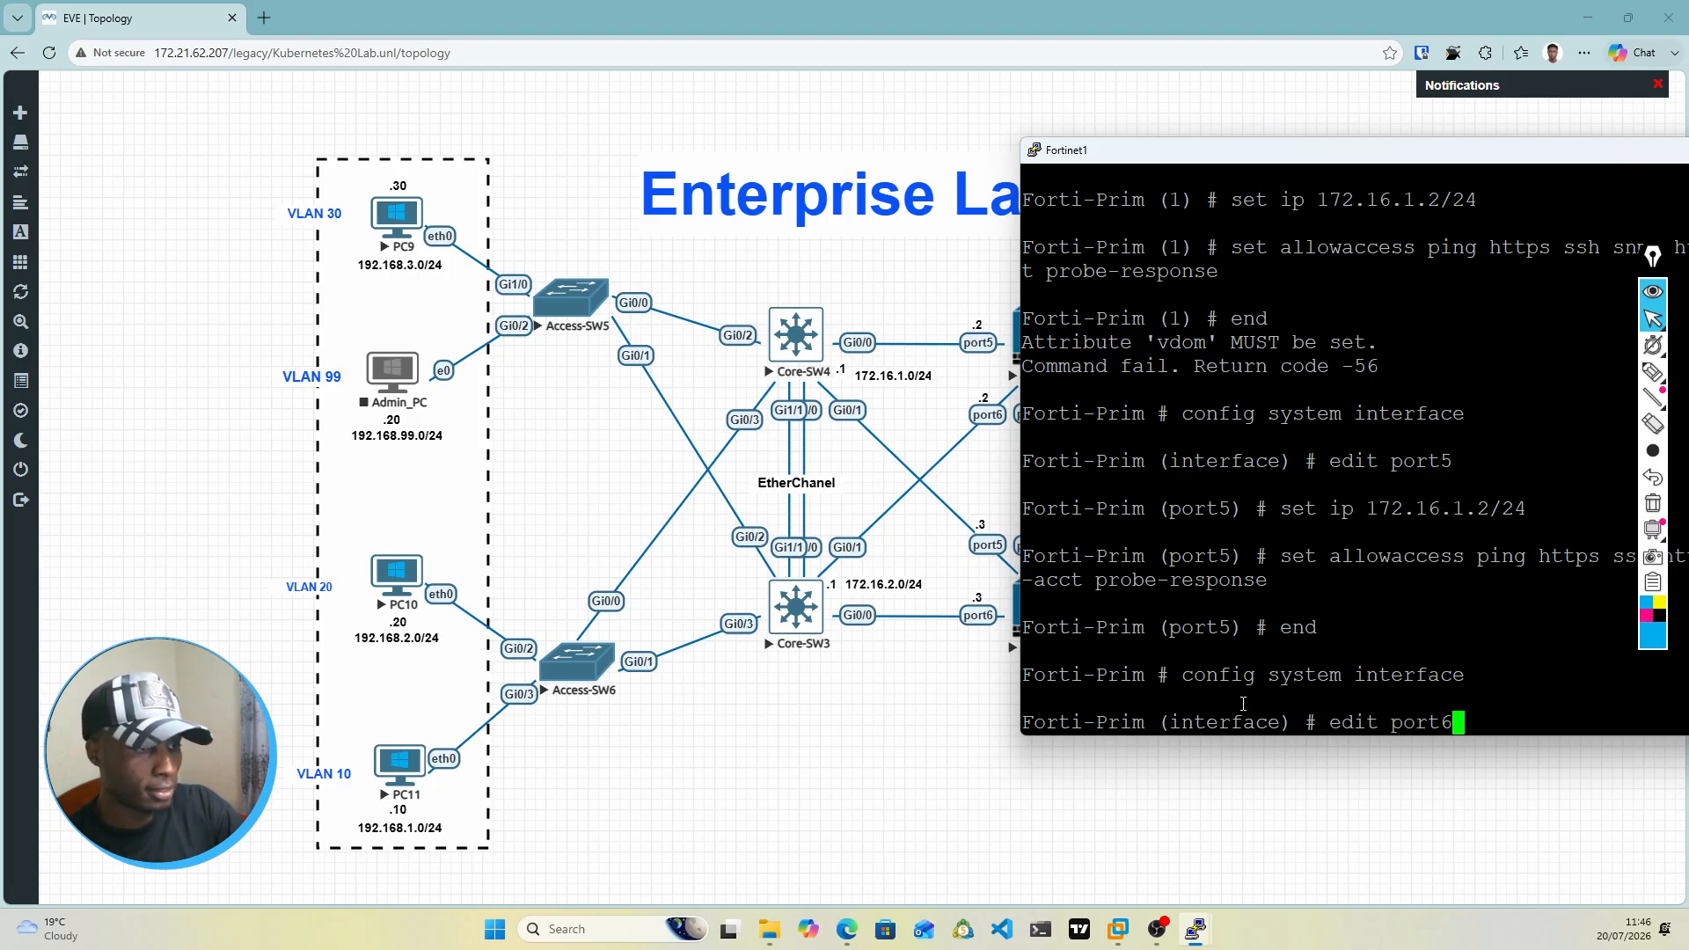
pyautogui.press('Return')
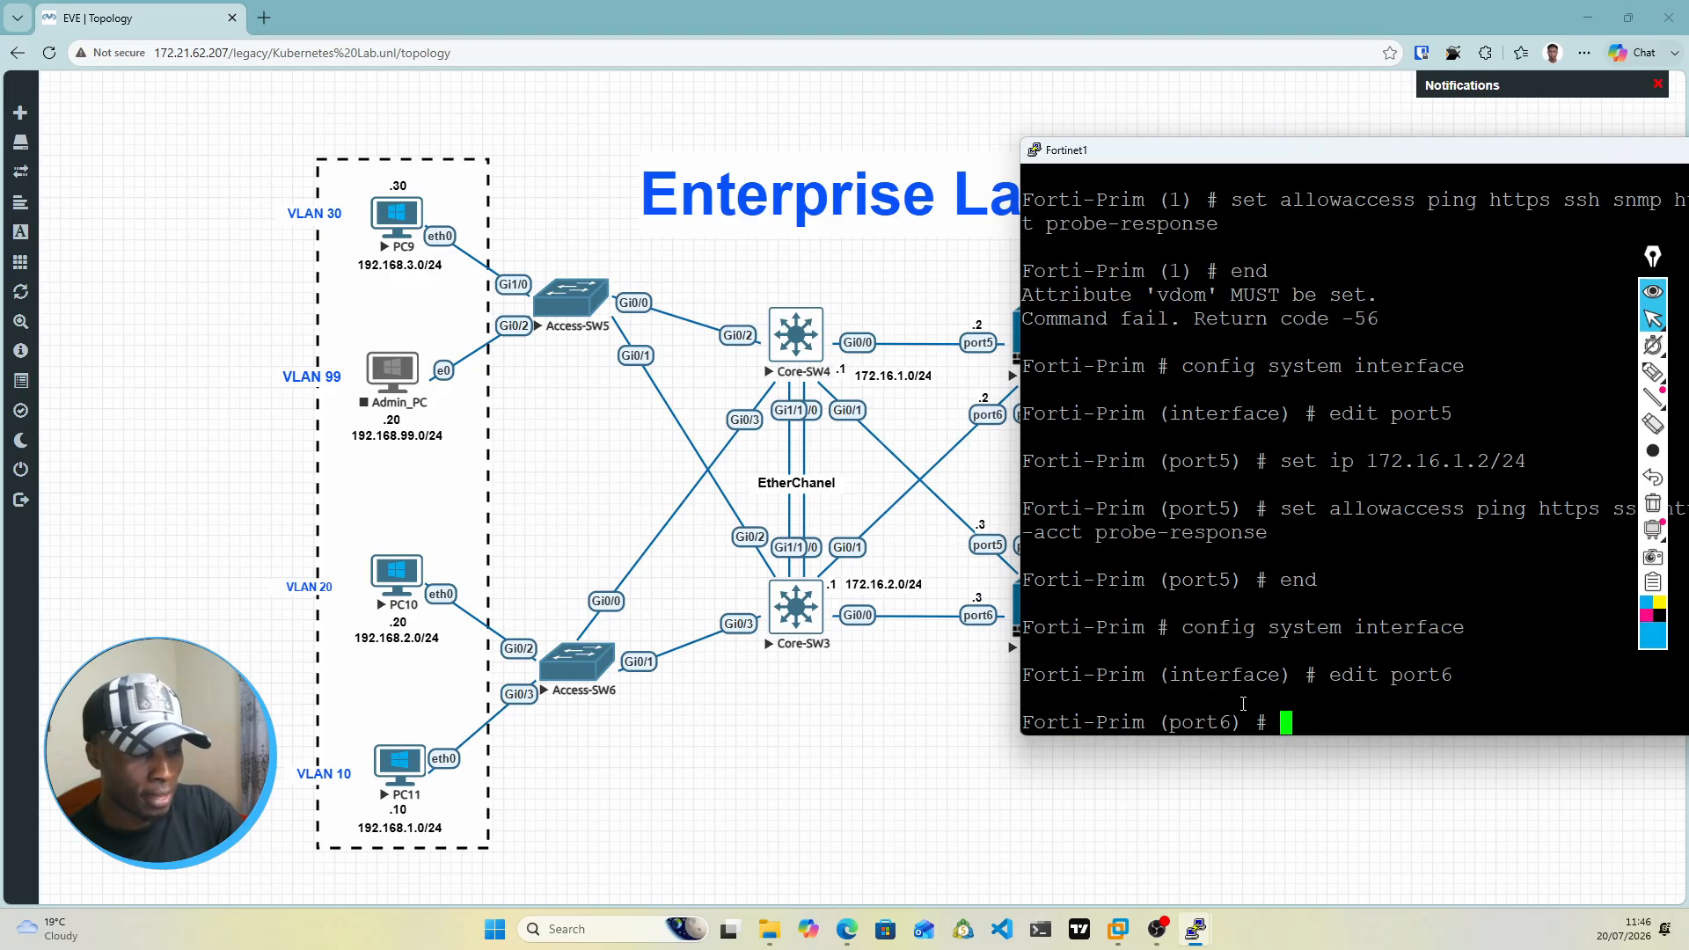
# Step: Set the IP address of port6 to 172.16.2.2/24 with set ip
pyautogui.write('set ip')
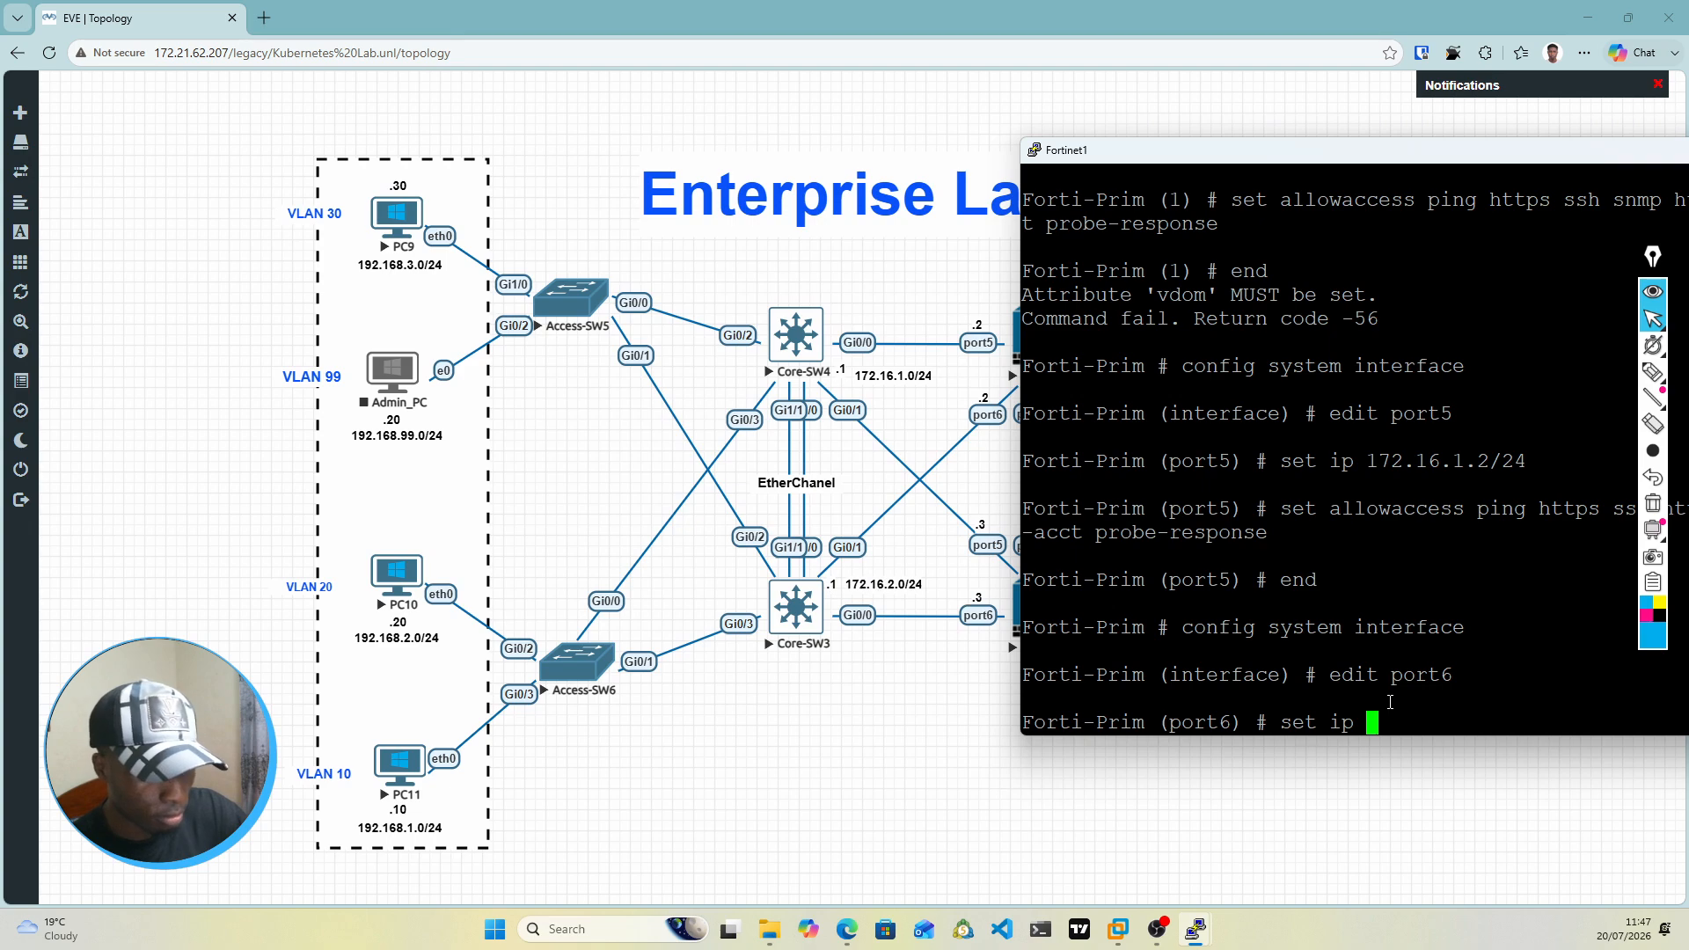
pyautogui.write('172.1')
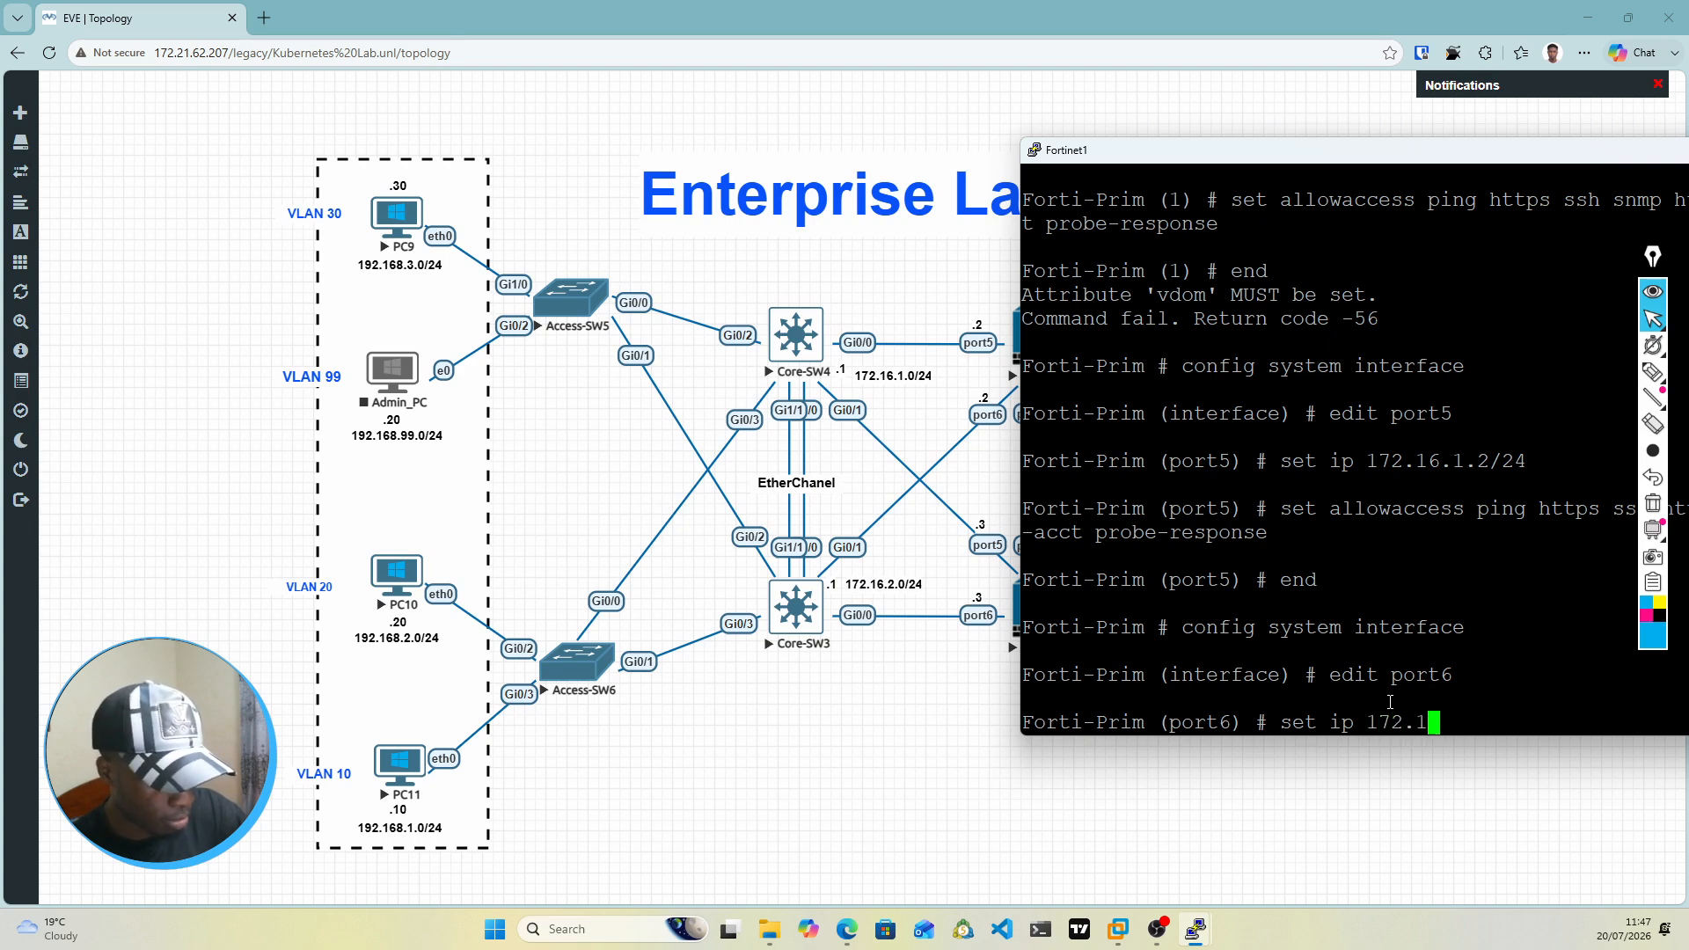
pyautogui.write('6.2.2')
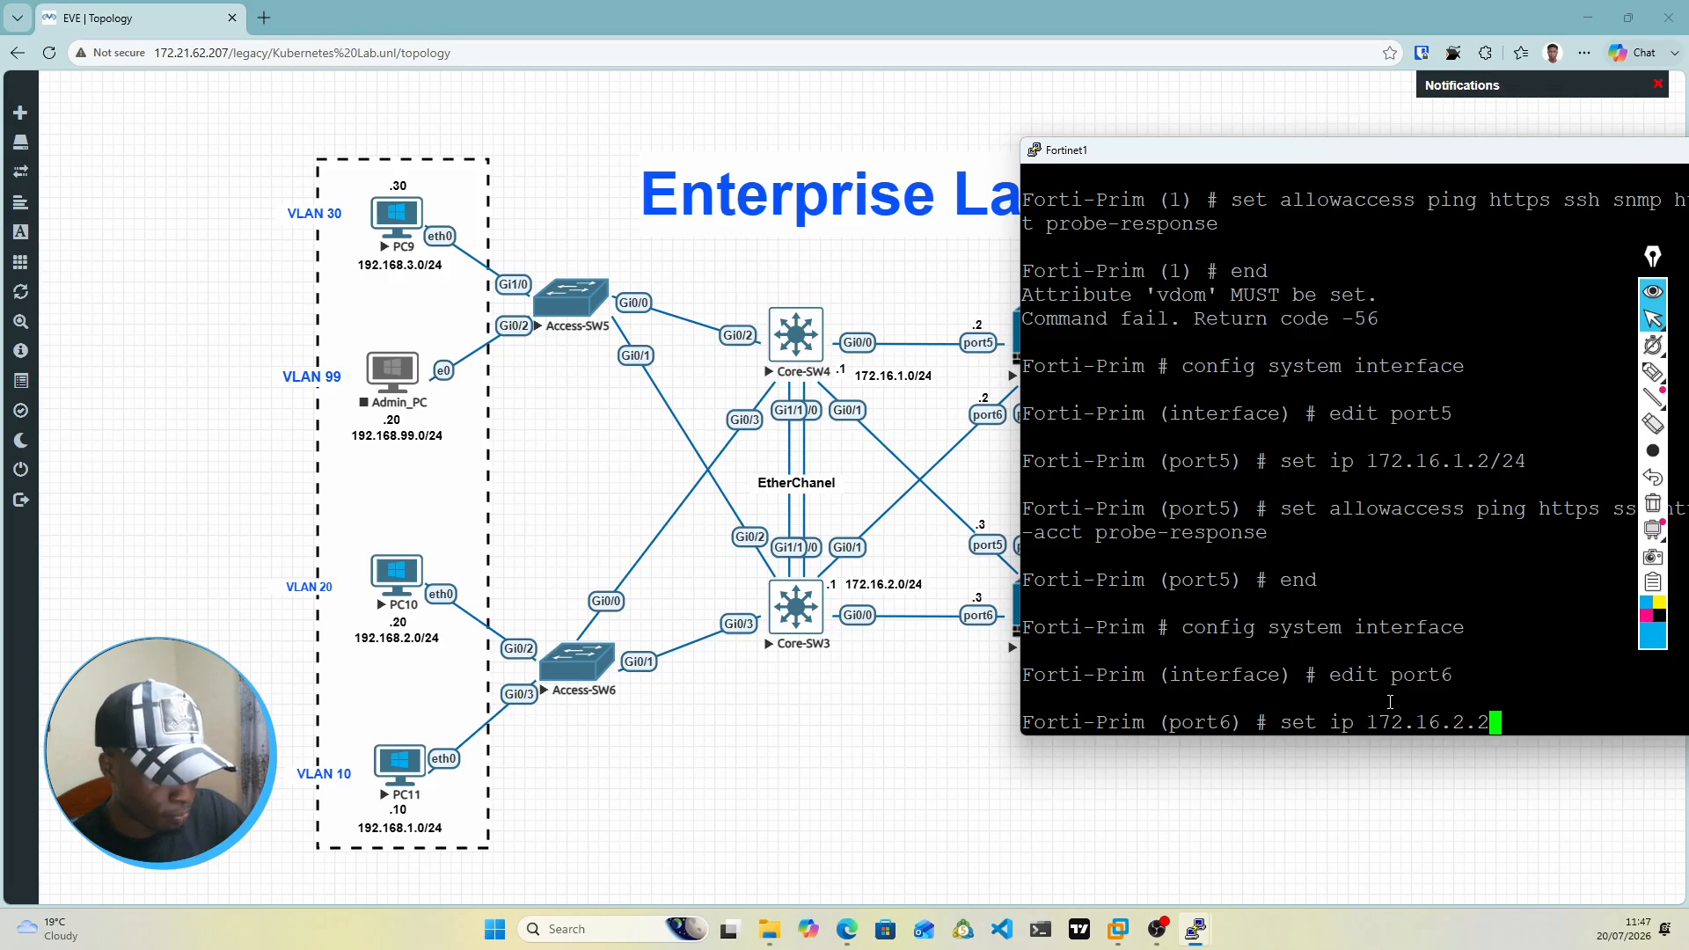
pyautogui.write('/24')
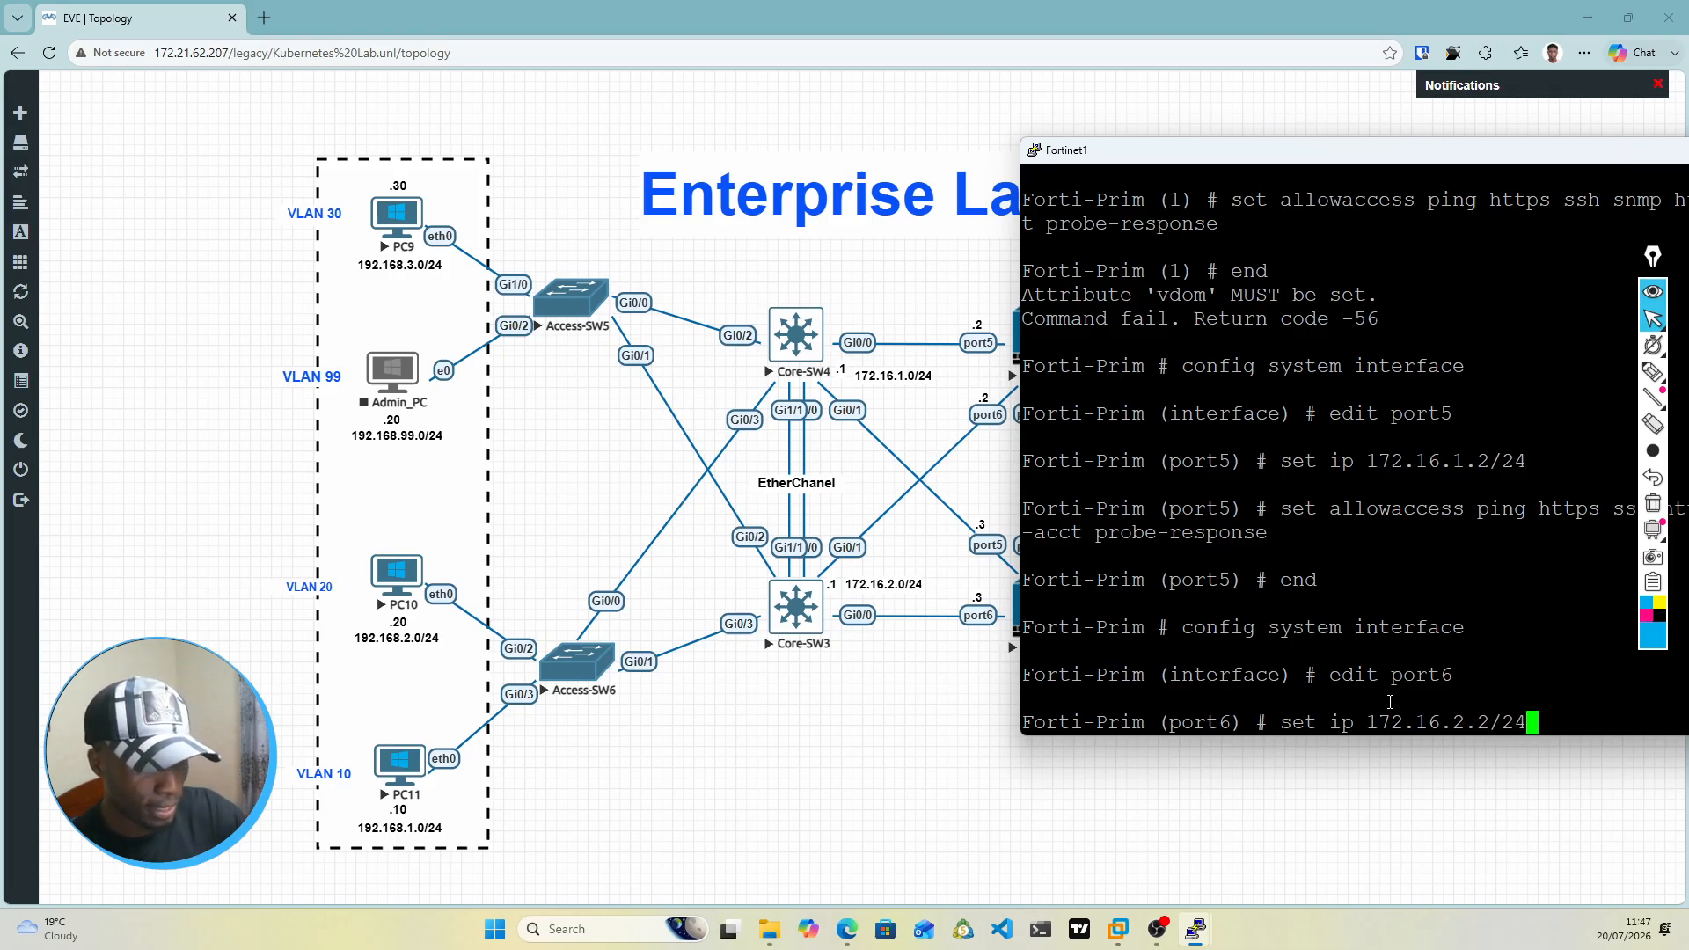
pyautogui.press('Return')
# Step: Allow management access including ping, https, ssh and probe-response on port6 with set allowaccess
pyautogui.write('set allowaccess ')
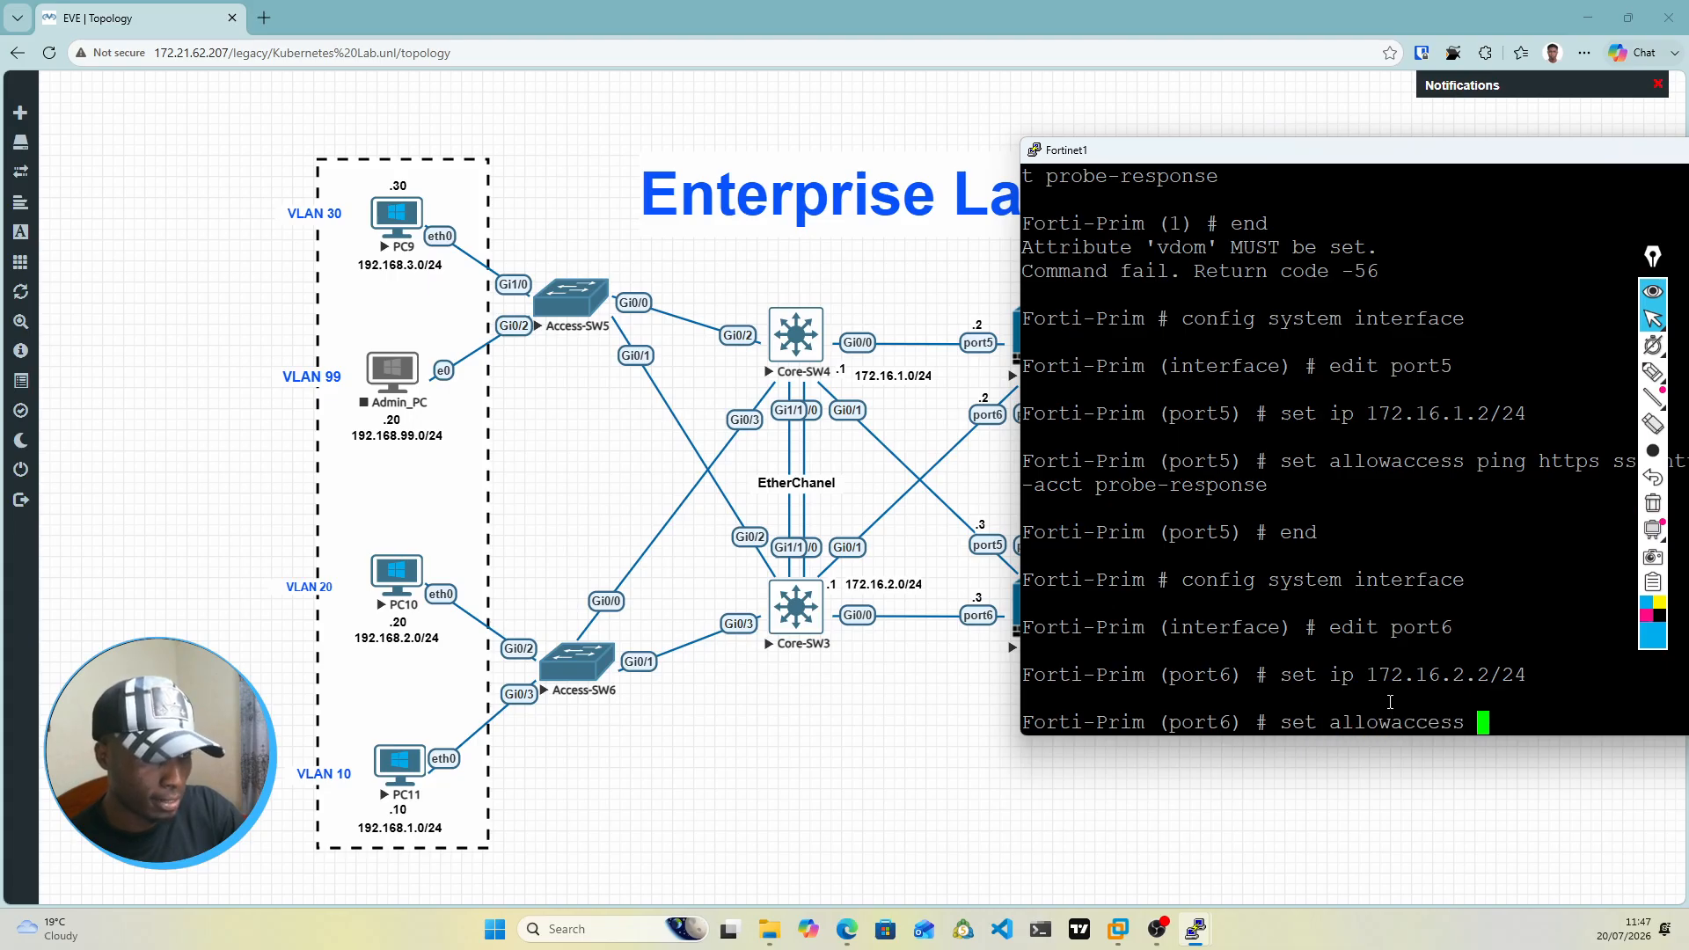
pyautogui.write('ping  ')
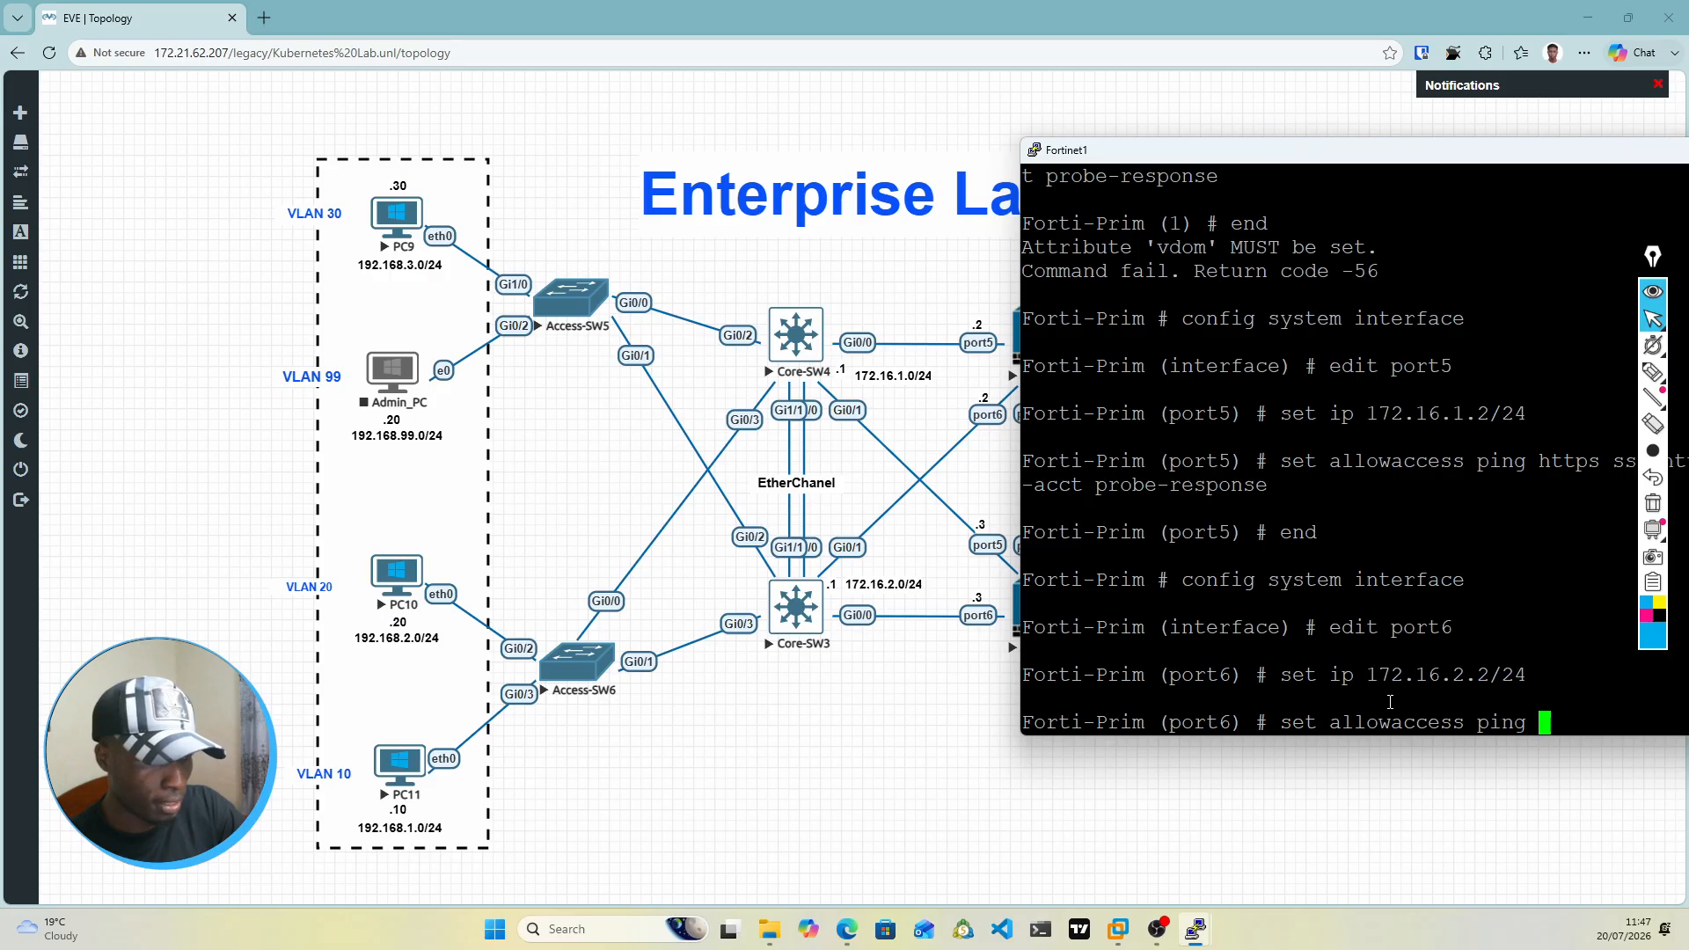
pyautogui.write('https ssh s')
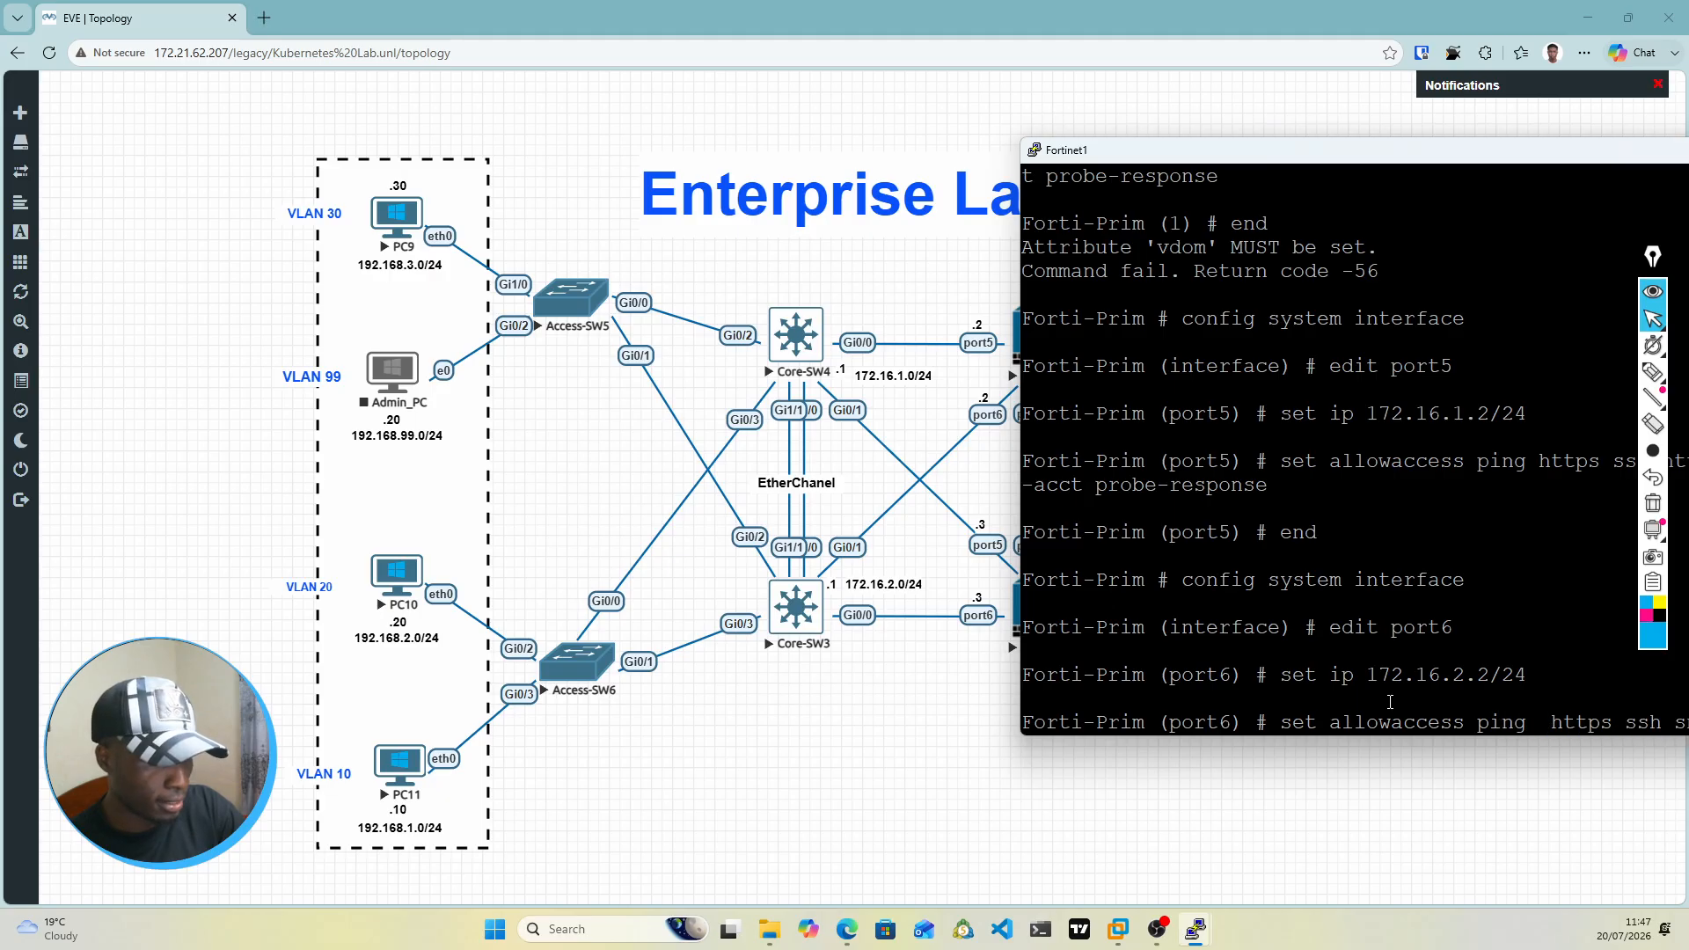
pyautogui.write('s-acct  probe-response')
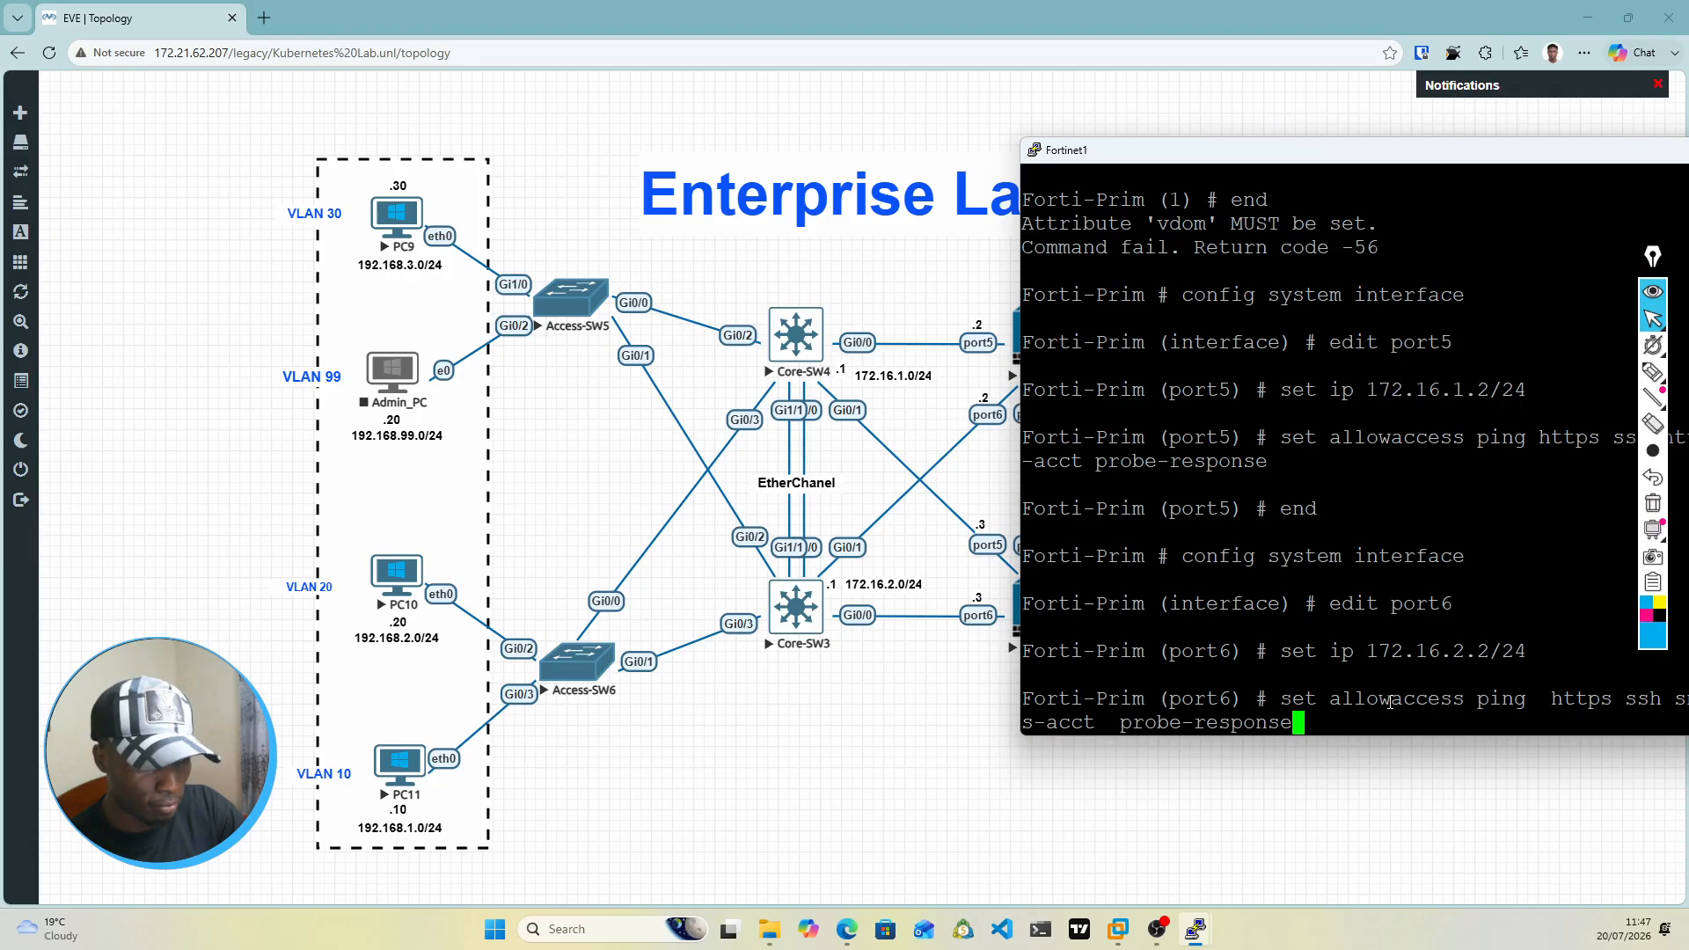
pyautogui.press('Return')
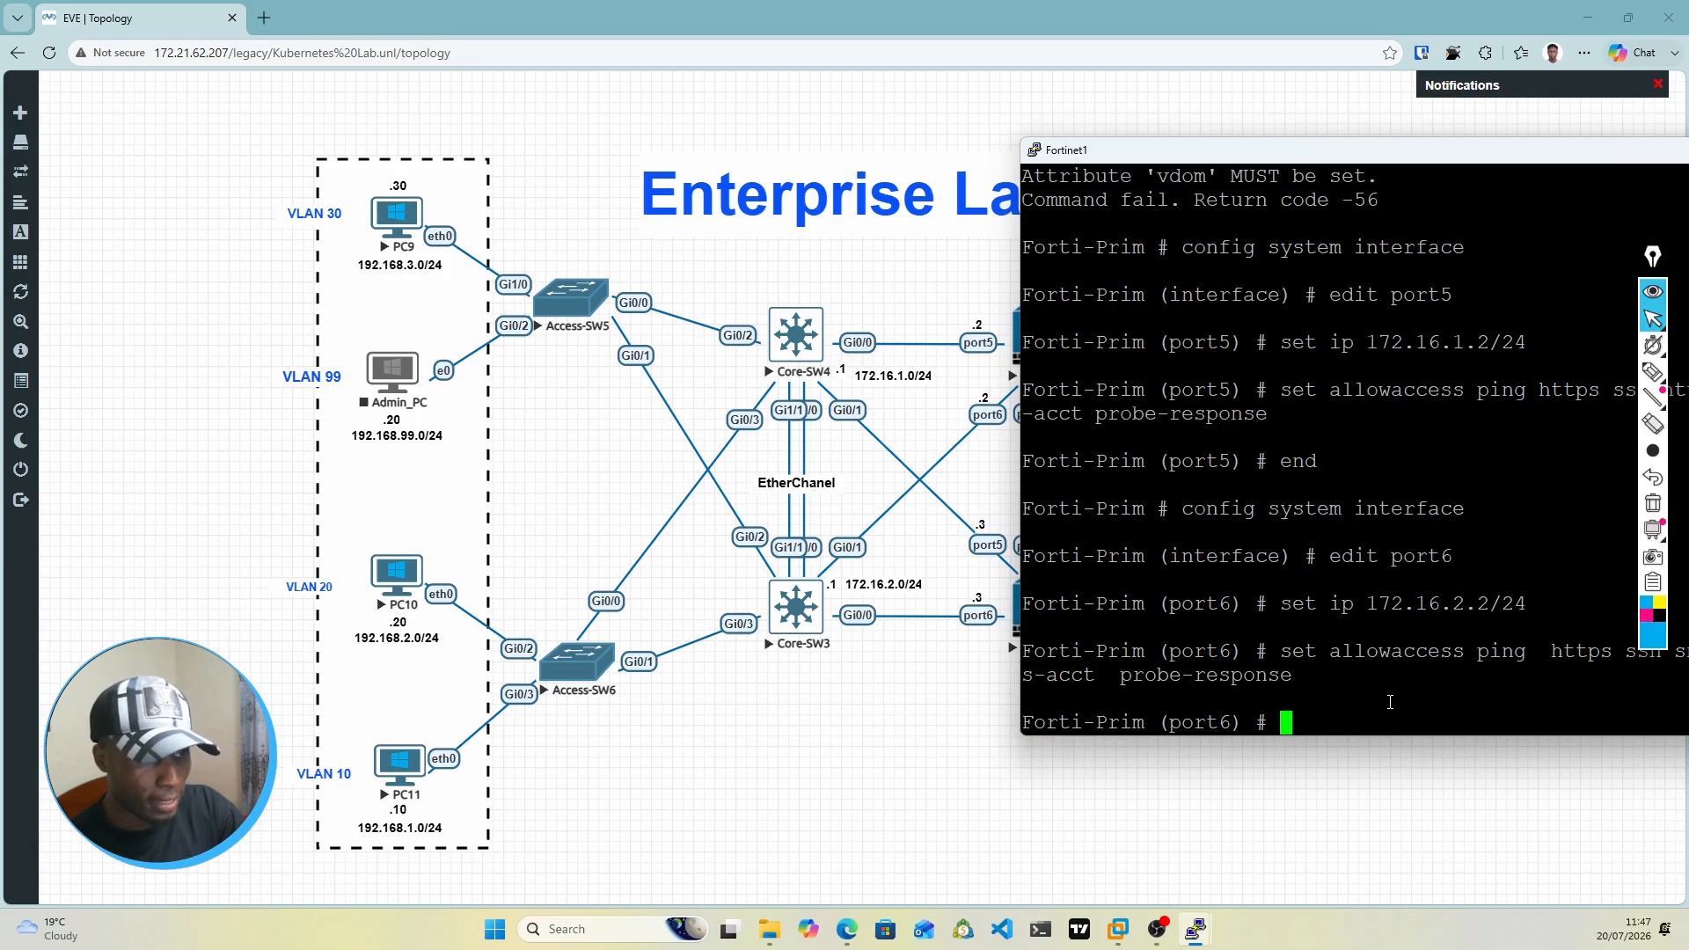
# Step: Save the port6 settings with next, and open port1 for configuration with edit port1
pyautogui.write('ne')
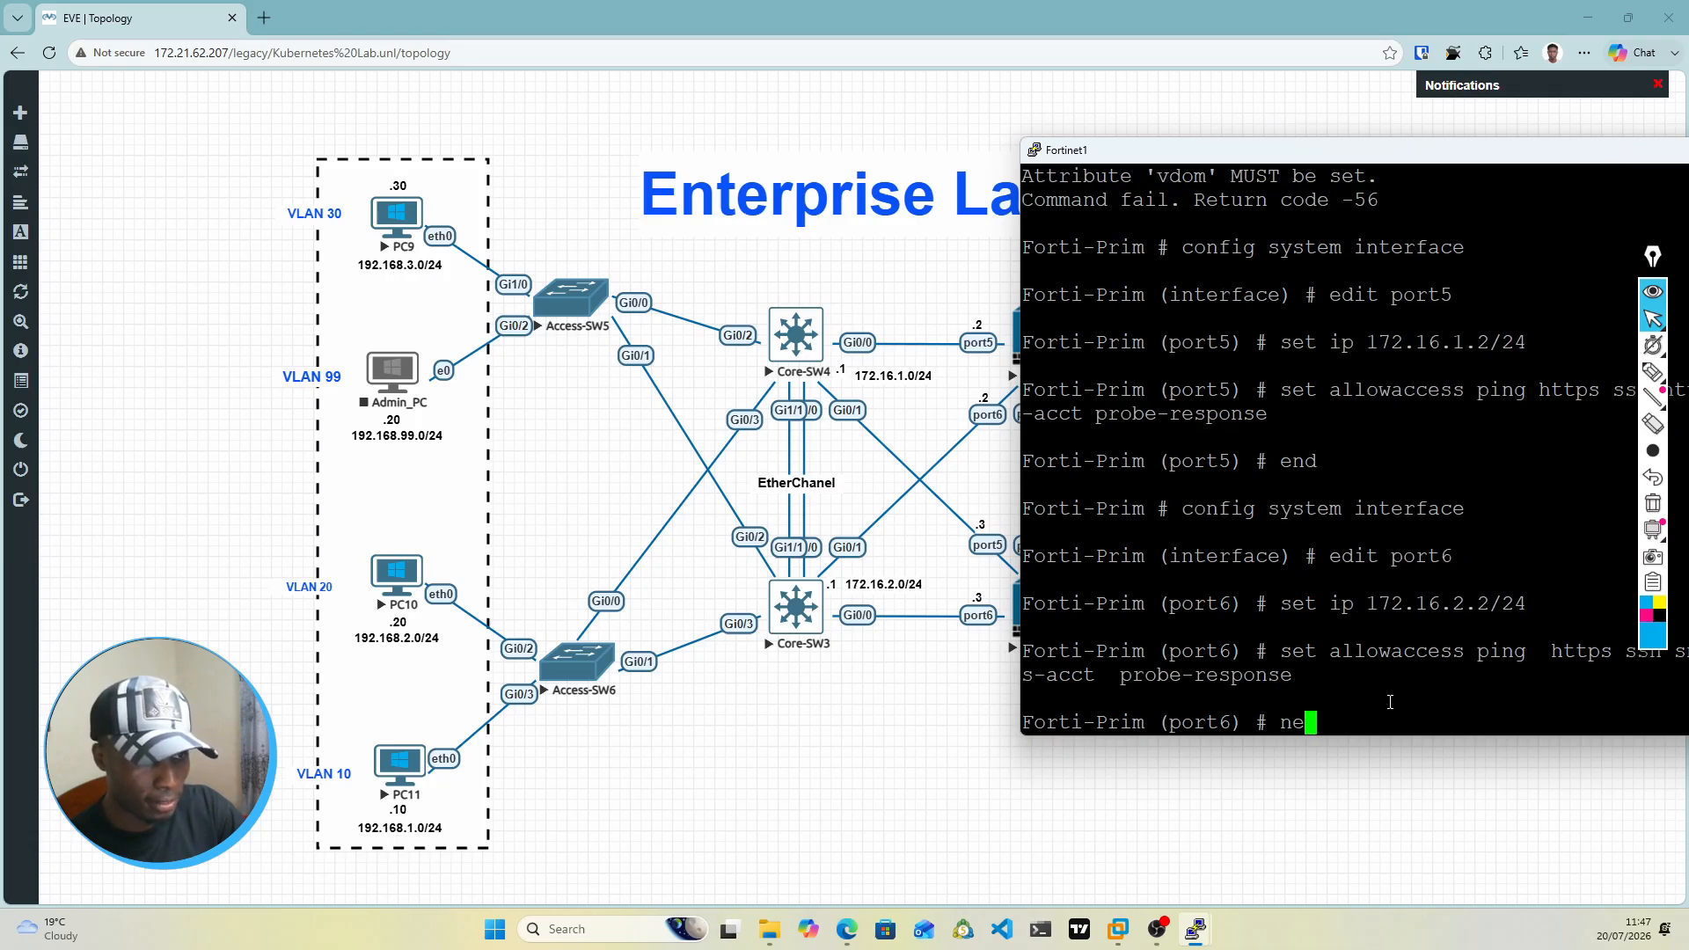
pyautogui.write('xt')
pyautogui.press('Return')
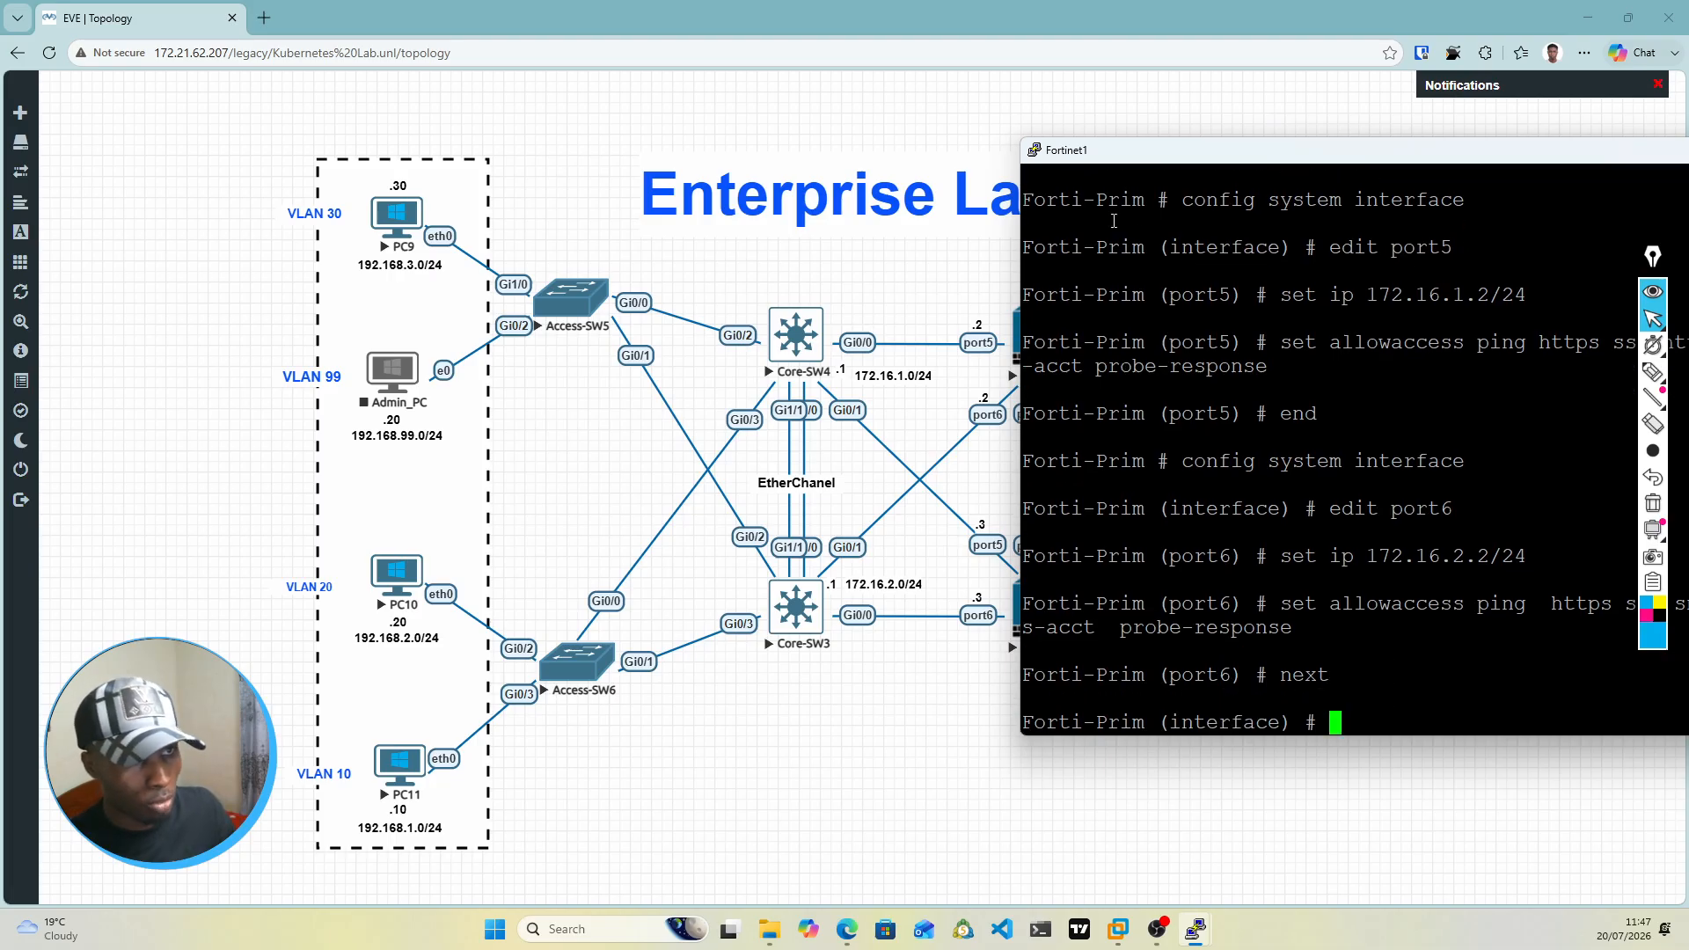
pyautogui.moveTo(1209, 161); pyautogui.dragTo(890, 493)
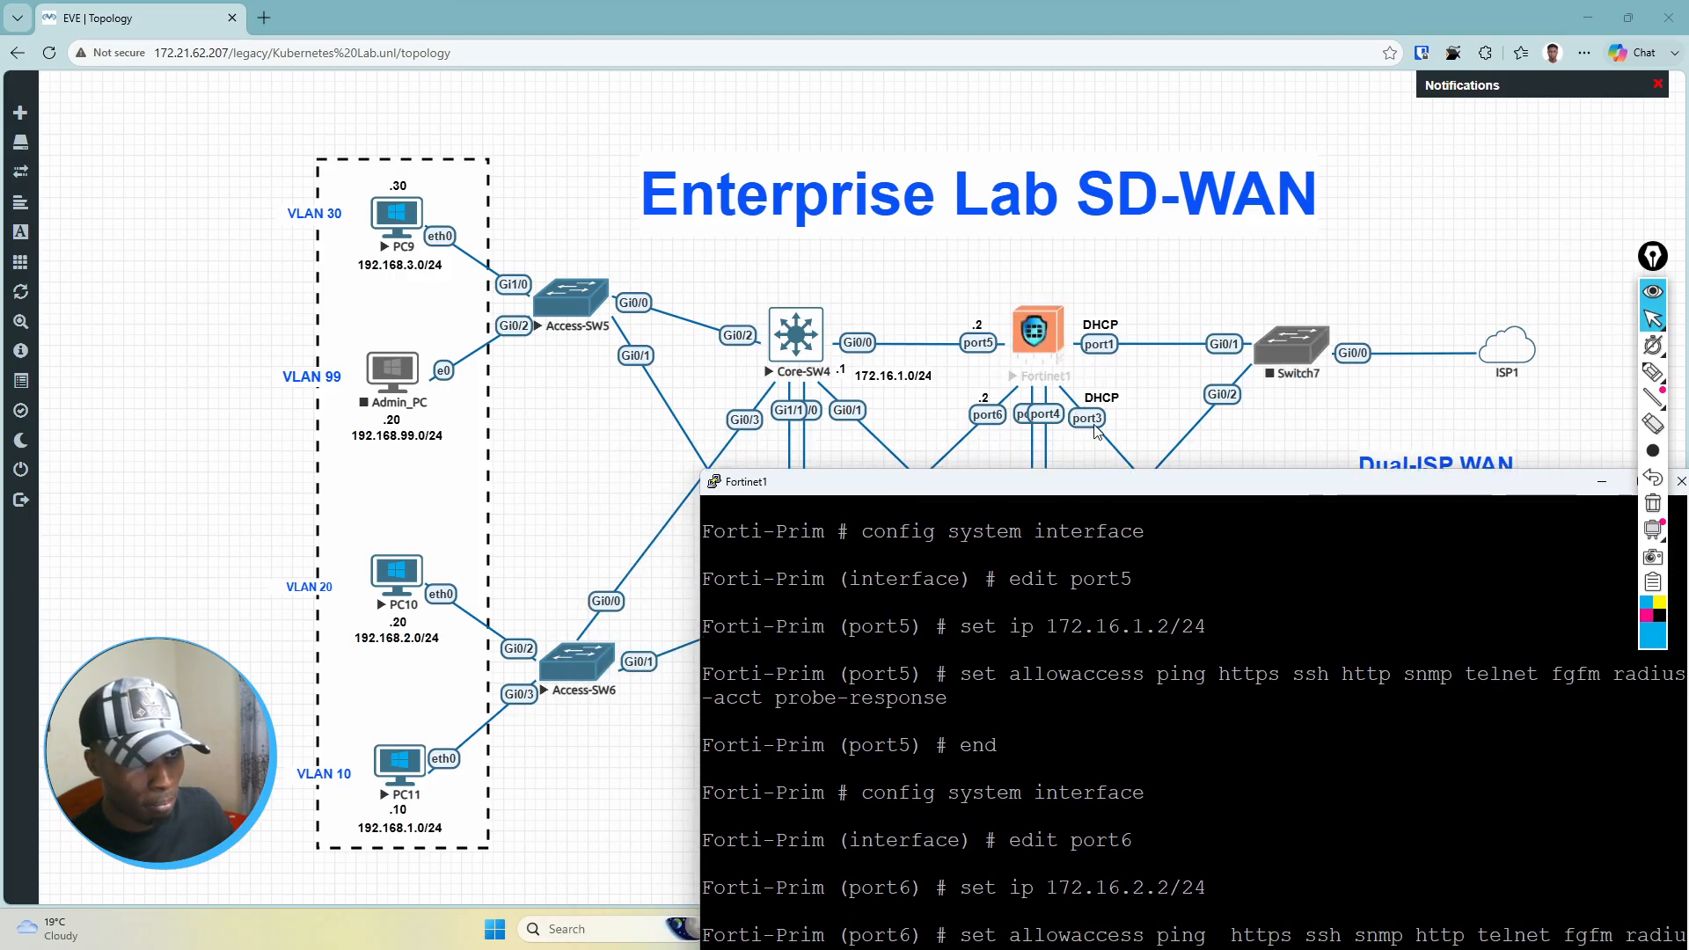
pyautogui.moveTo(1108, 482); pyautogui.dragTo(1079, 117)
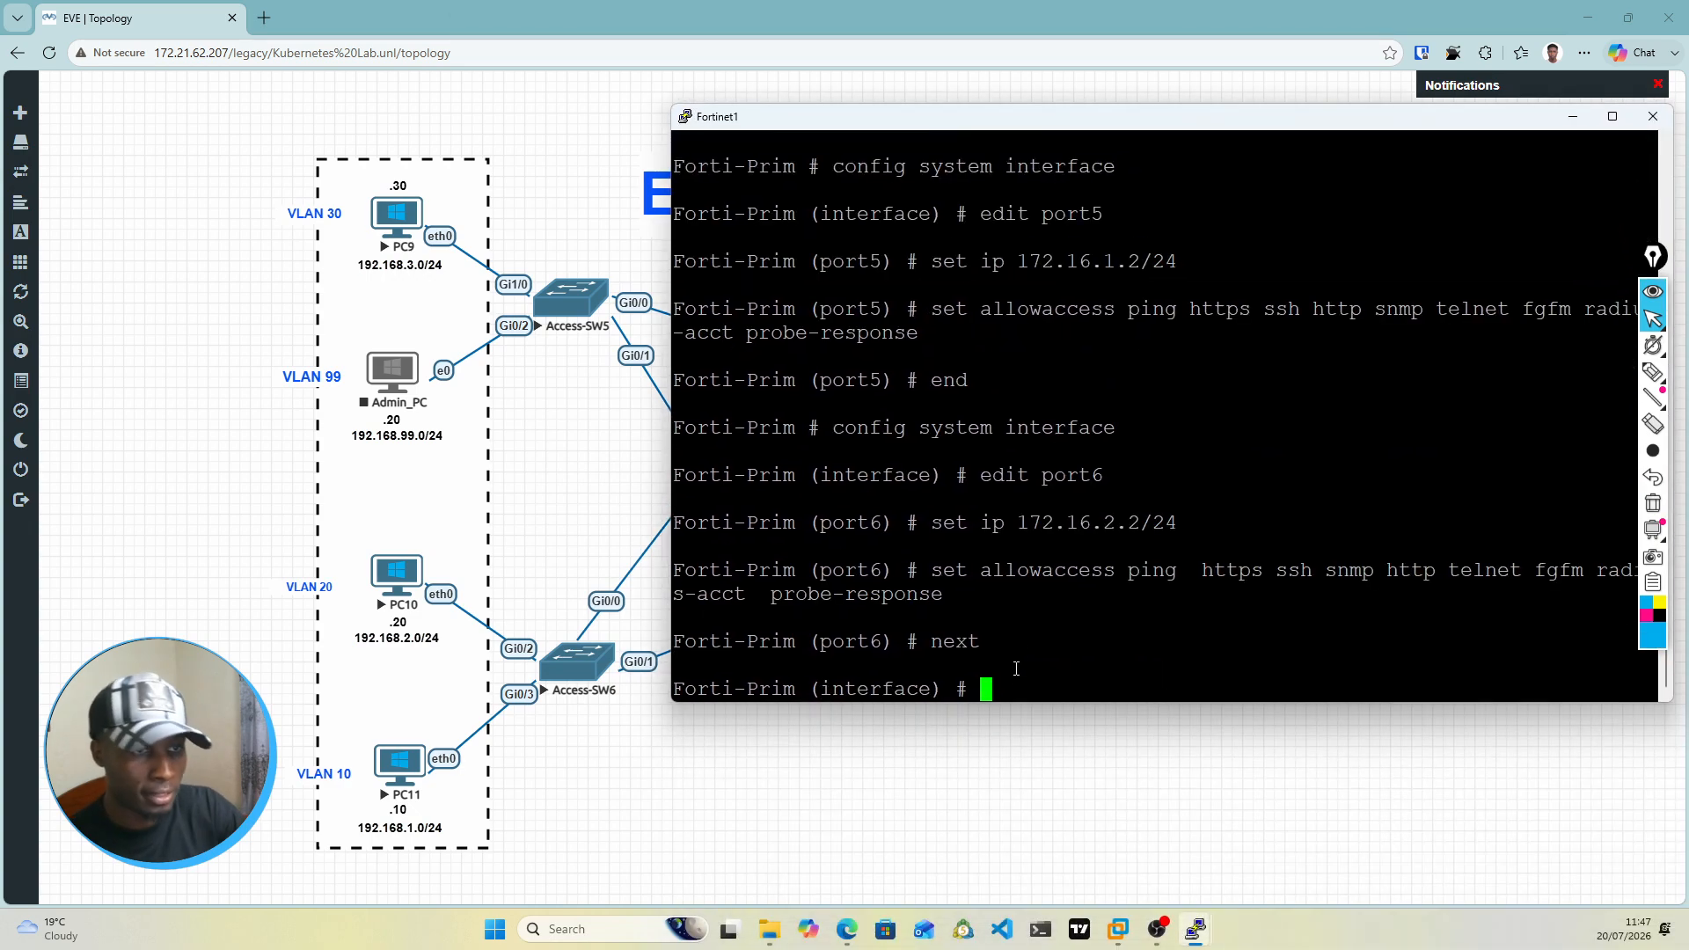
pyautogui.write('edit ')
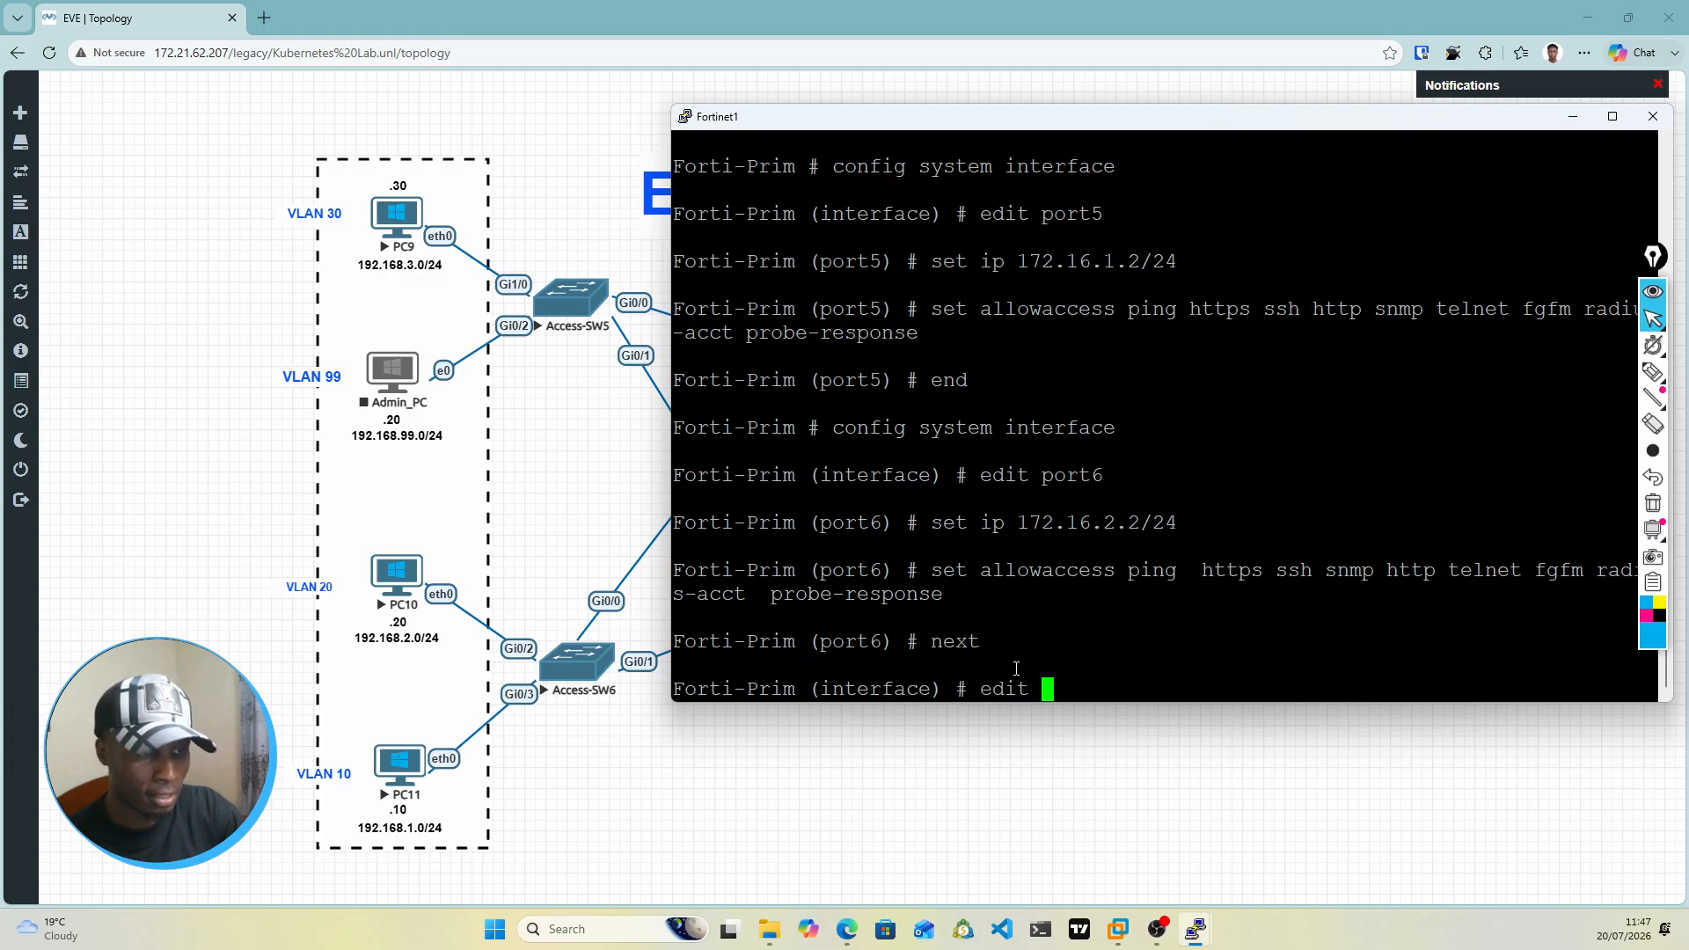
pyautogui.write('port1')
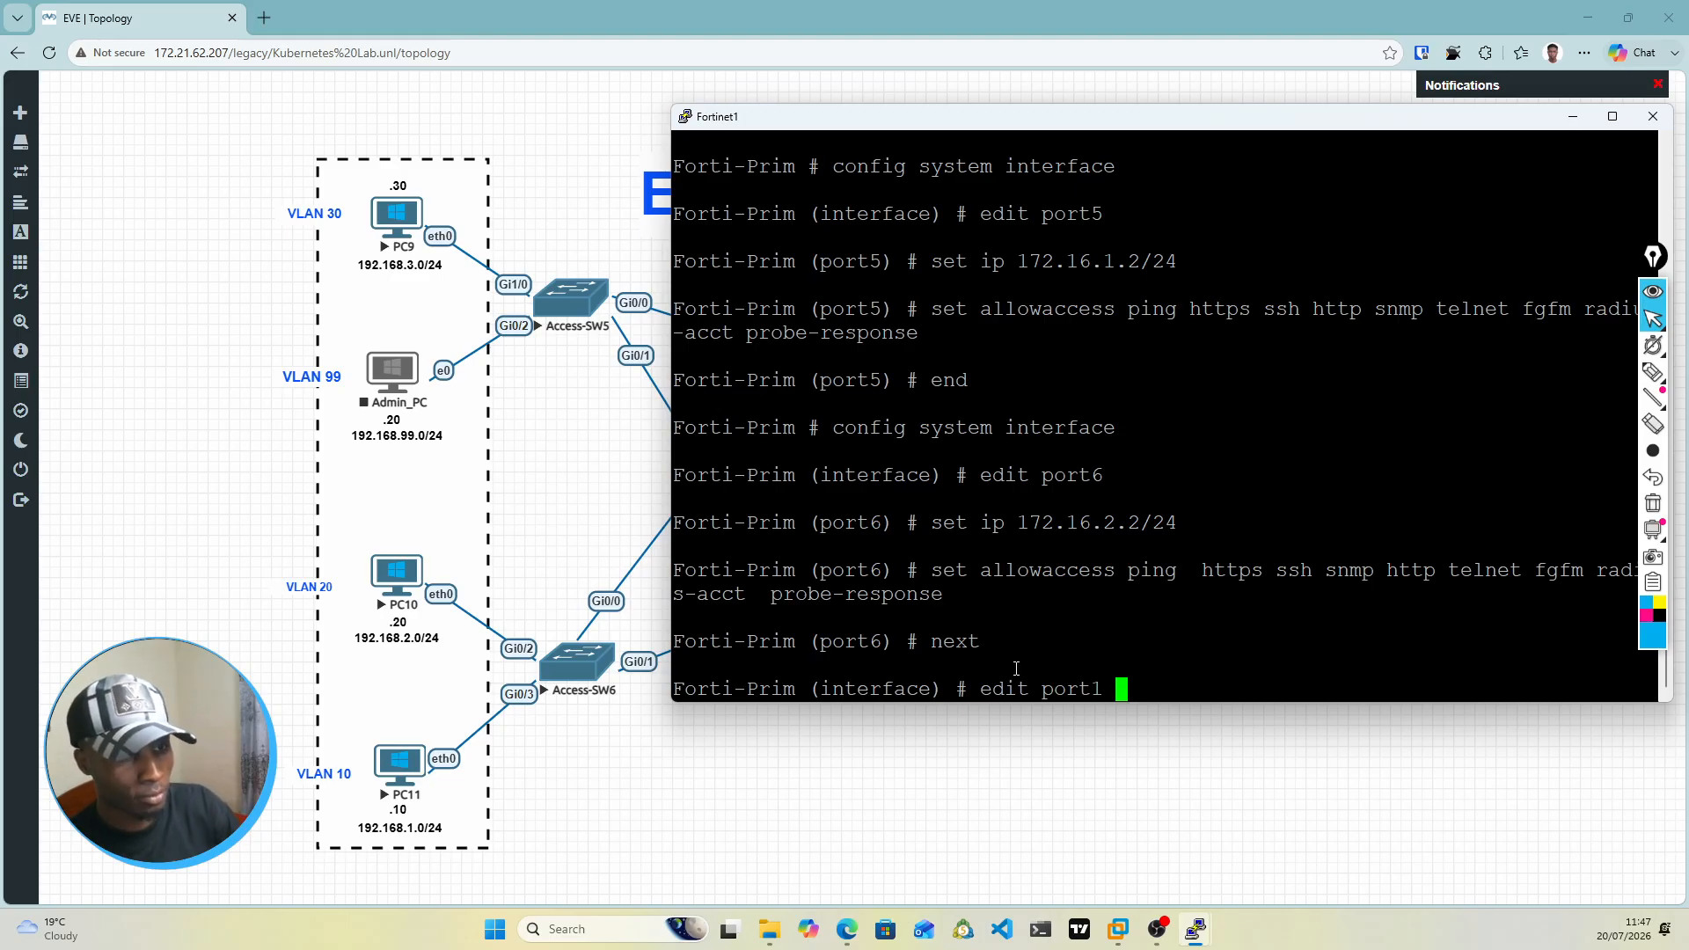
pyautogui.press('Return')
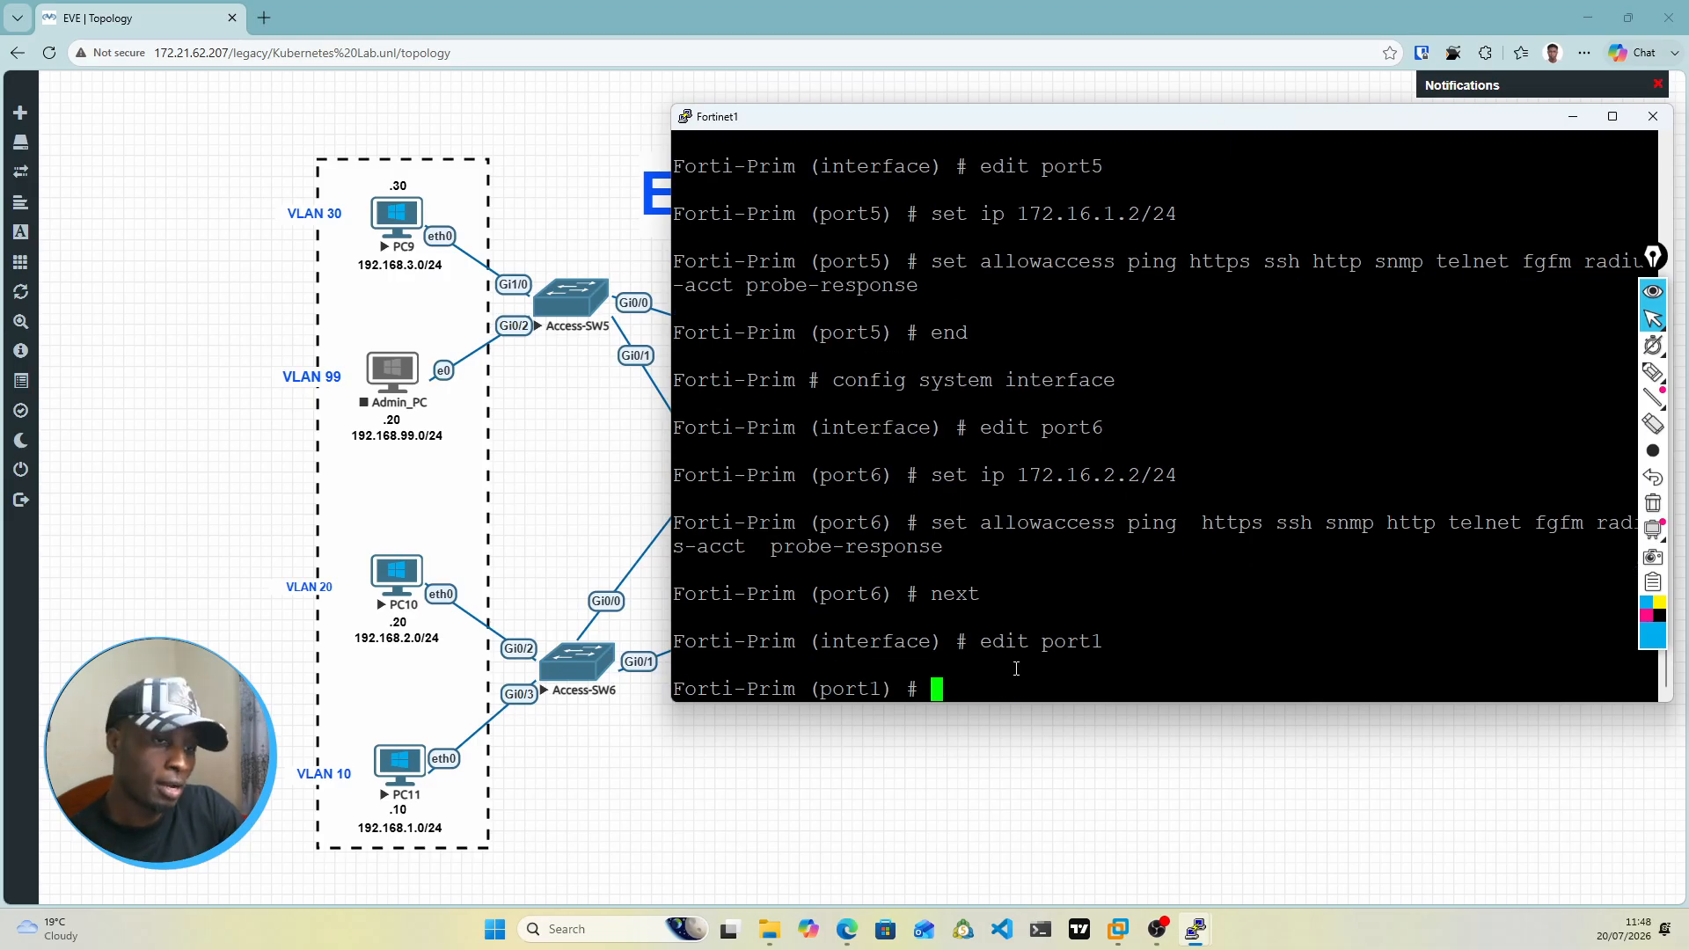
# Step: Set port1's addressing mode to DHCP with set mode dhcp
pyautogui.write('set ip ')
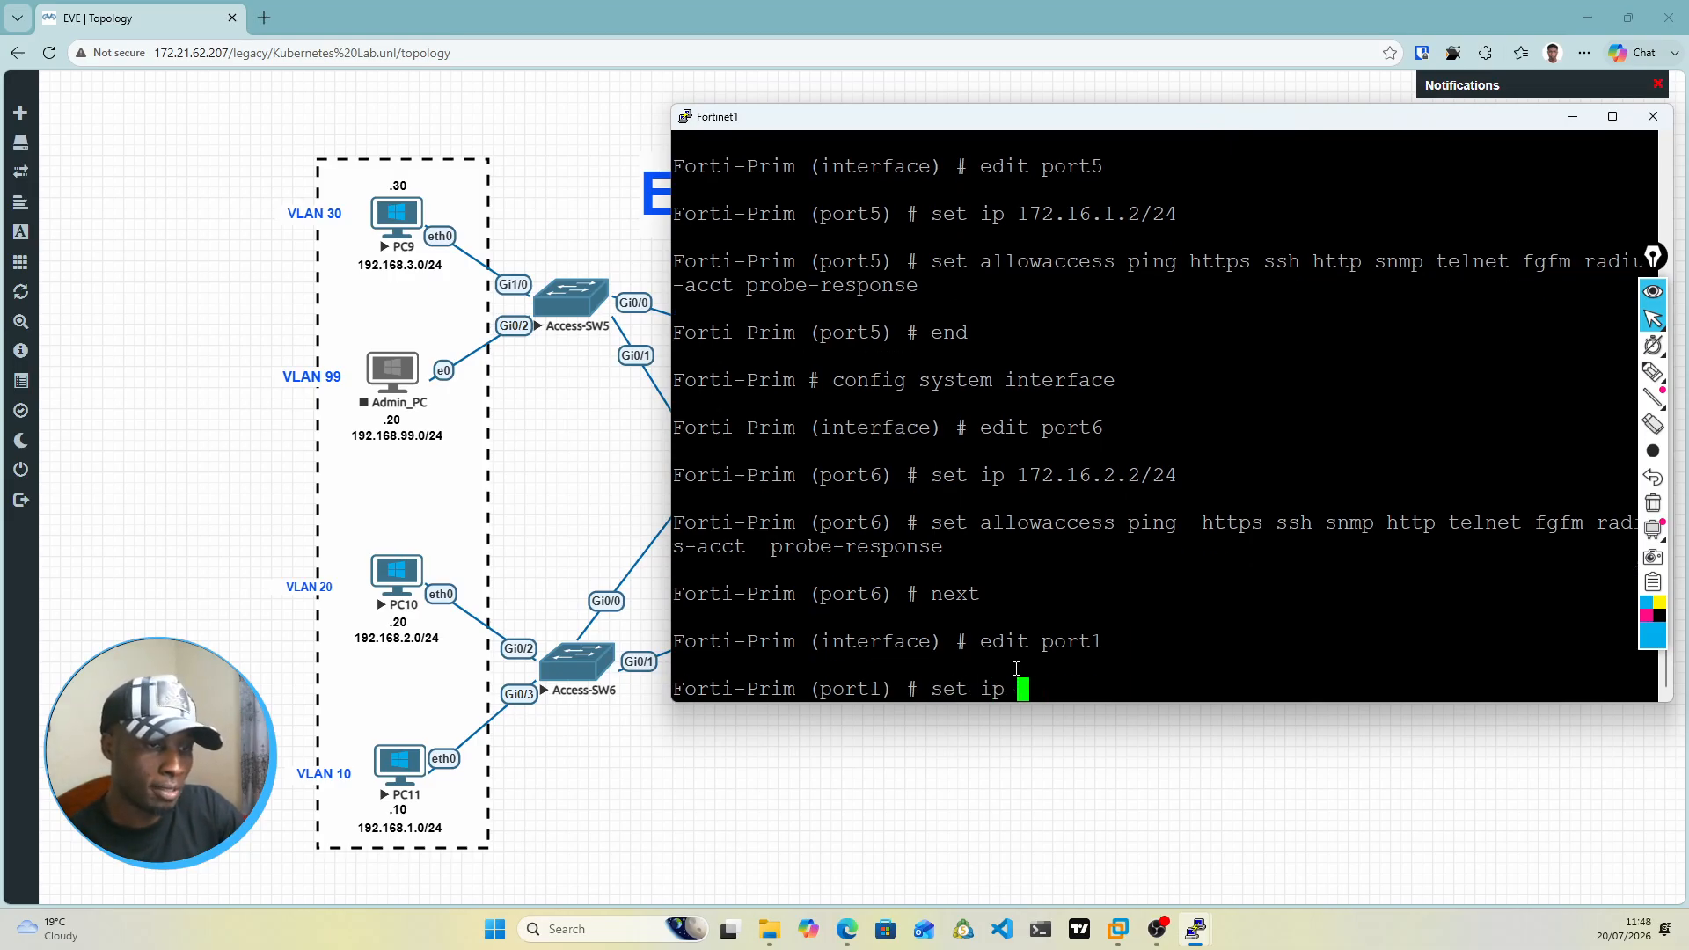
pyautogui.write('dh')
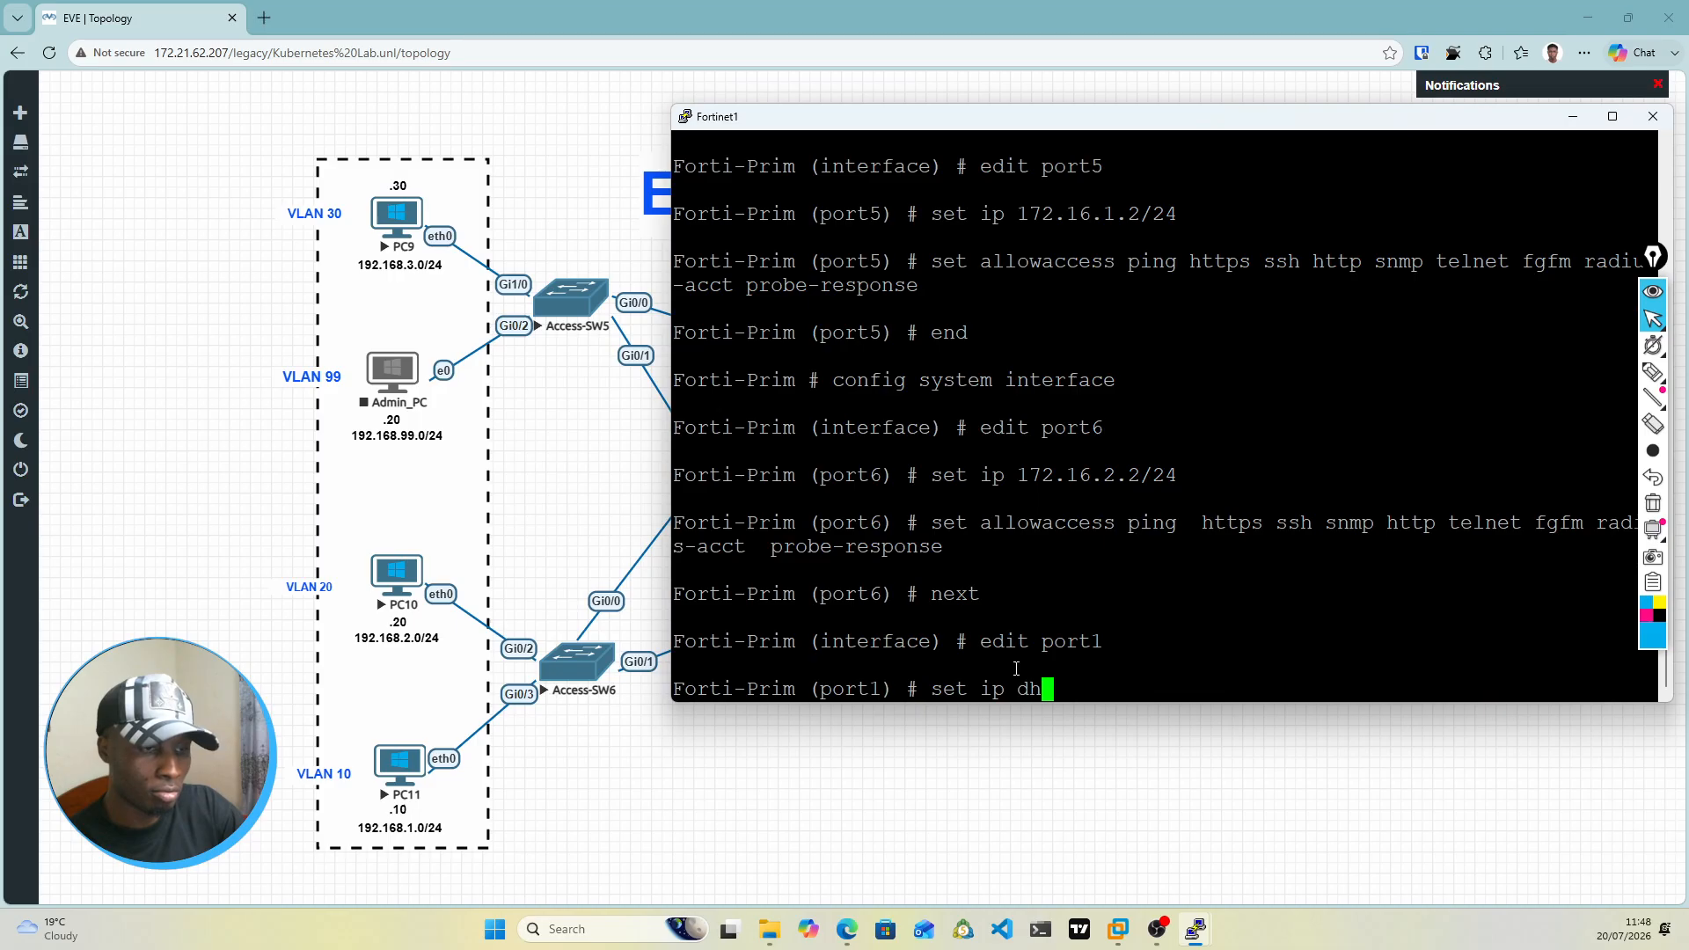
pyautogui.press('BackSpace')
pyautogui.press('BackSpace')
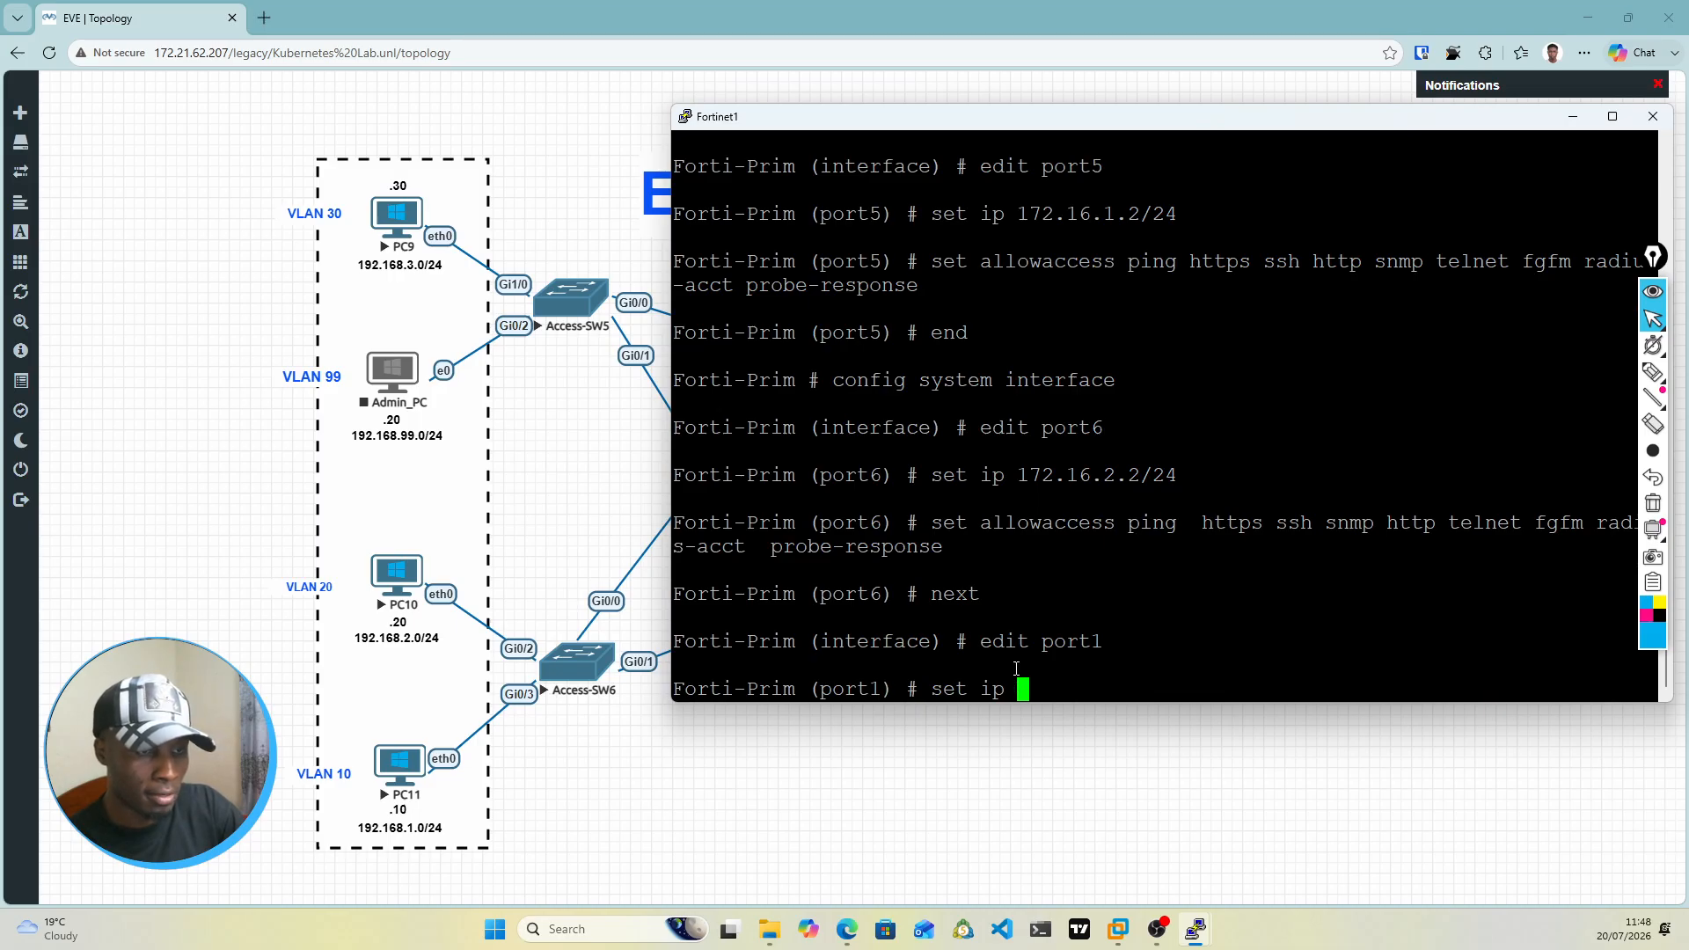
pyautogui.press('BackSpace')
pyautogui.press('BackSpace')
pyautogui.press('BackSpace')
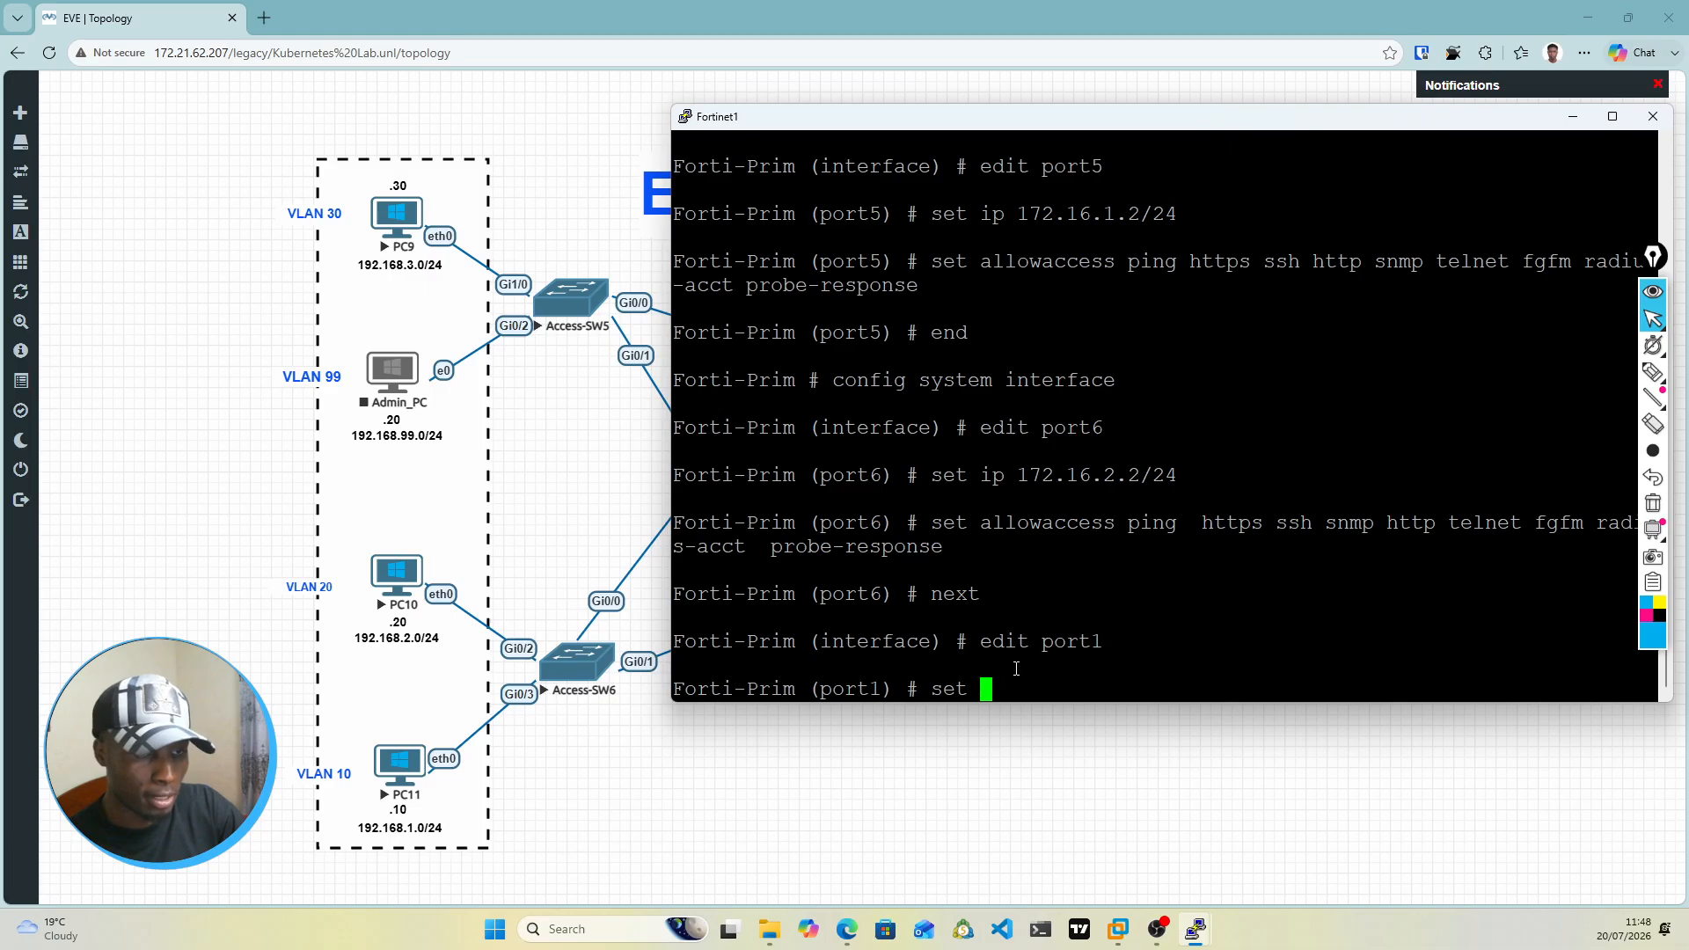
pyautogui.write('mode')
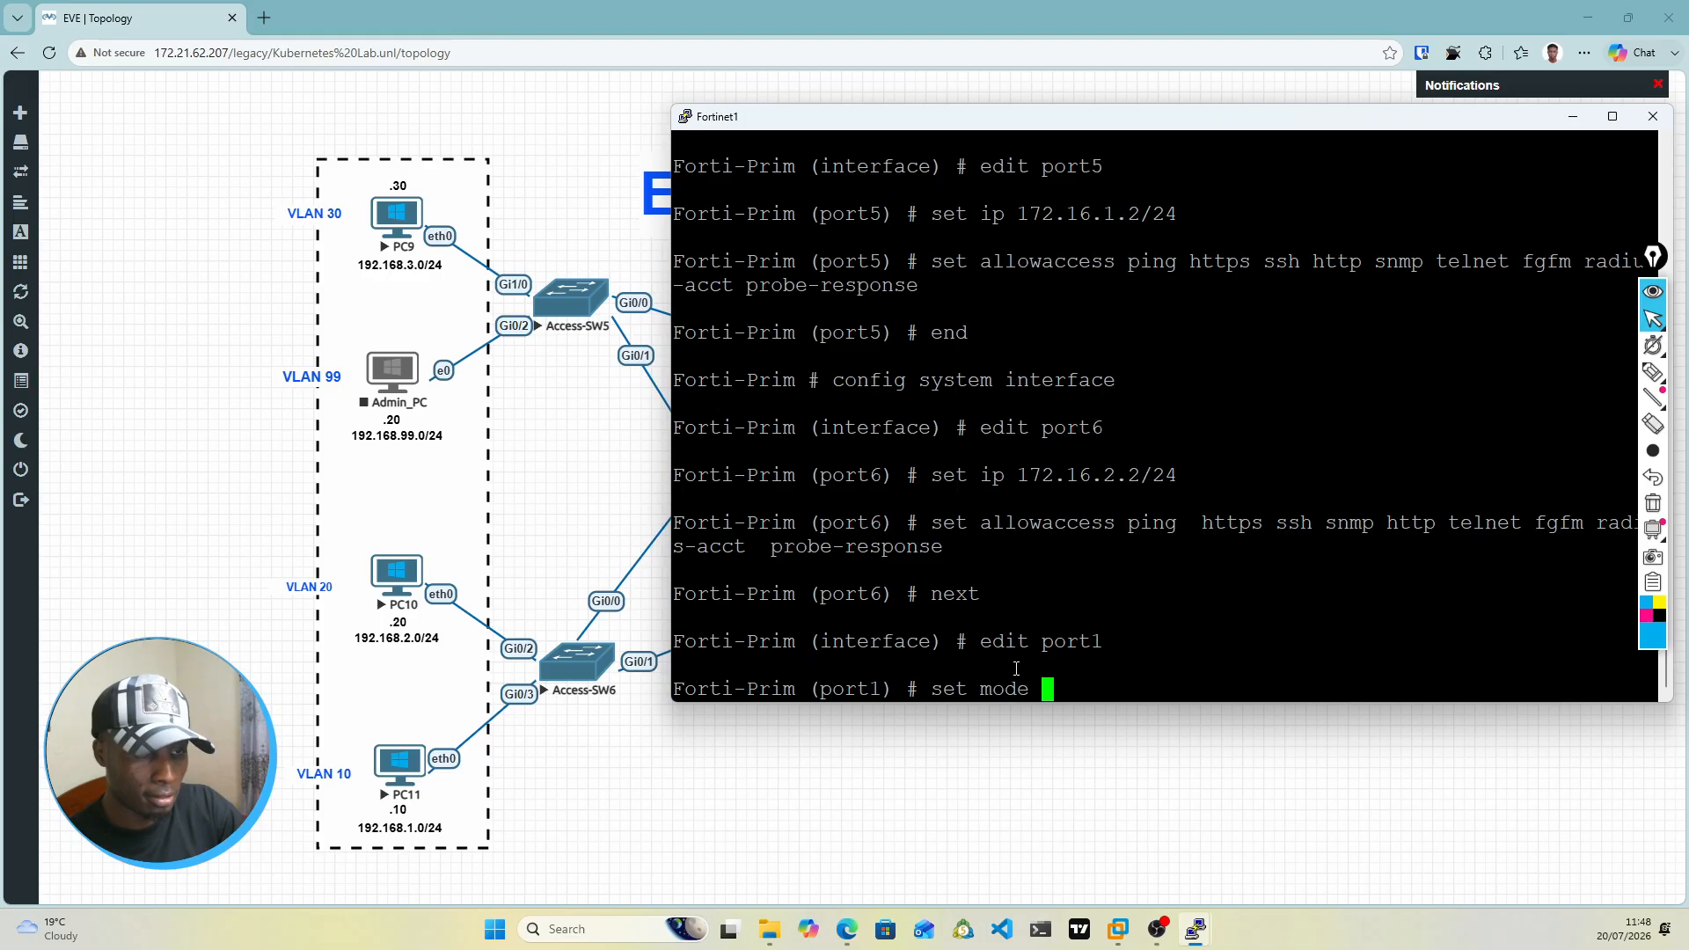
pyautogui.write(' dhcp')
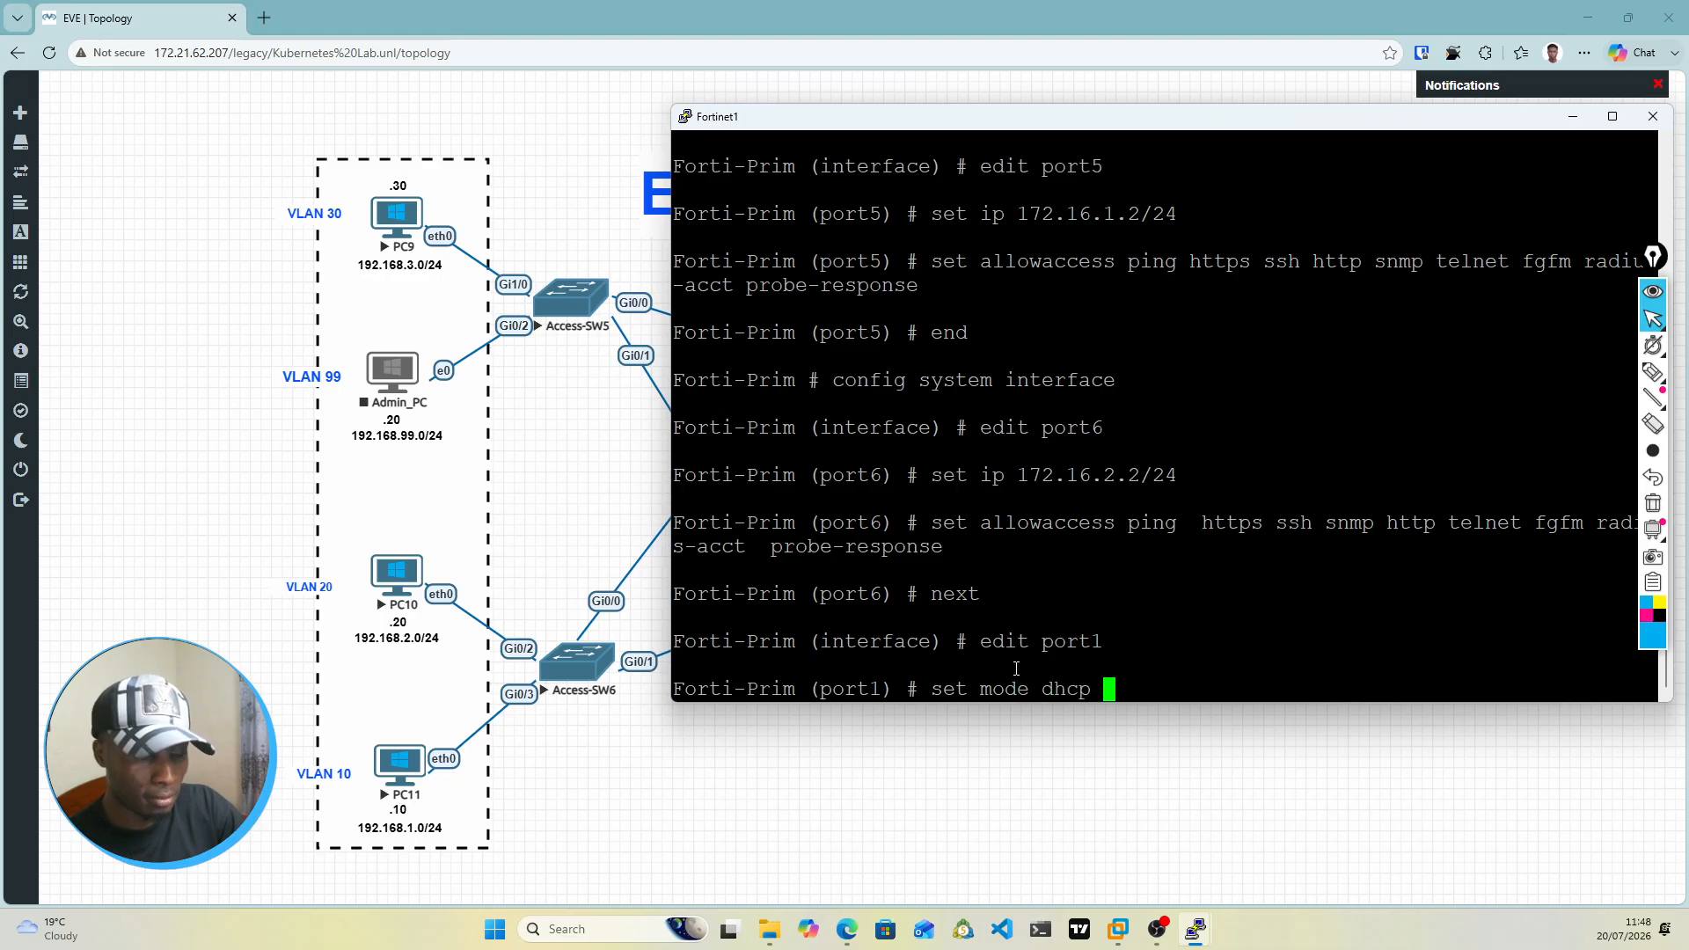
pyautogui.press('Return')
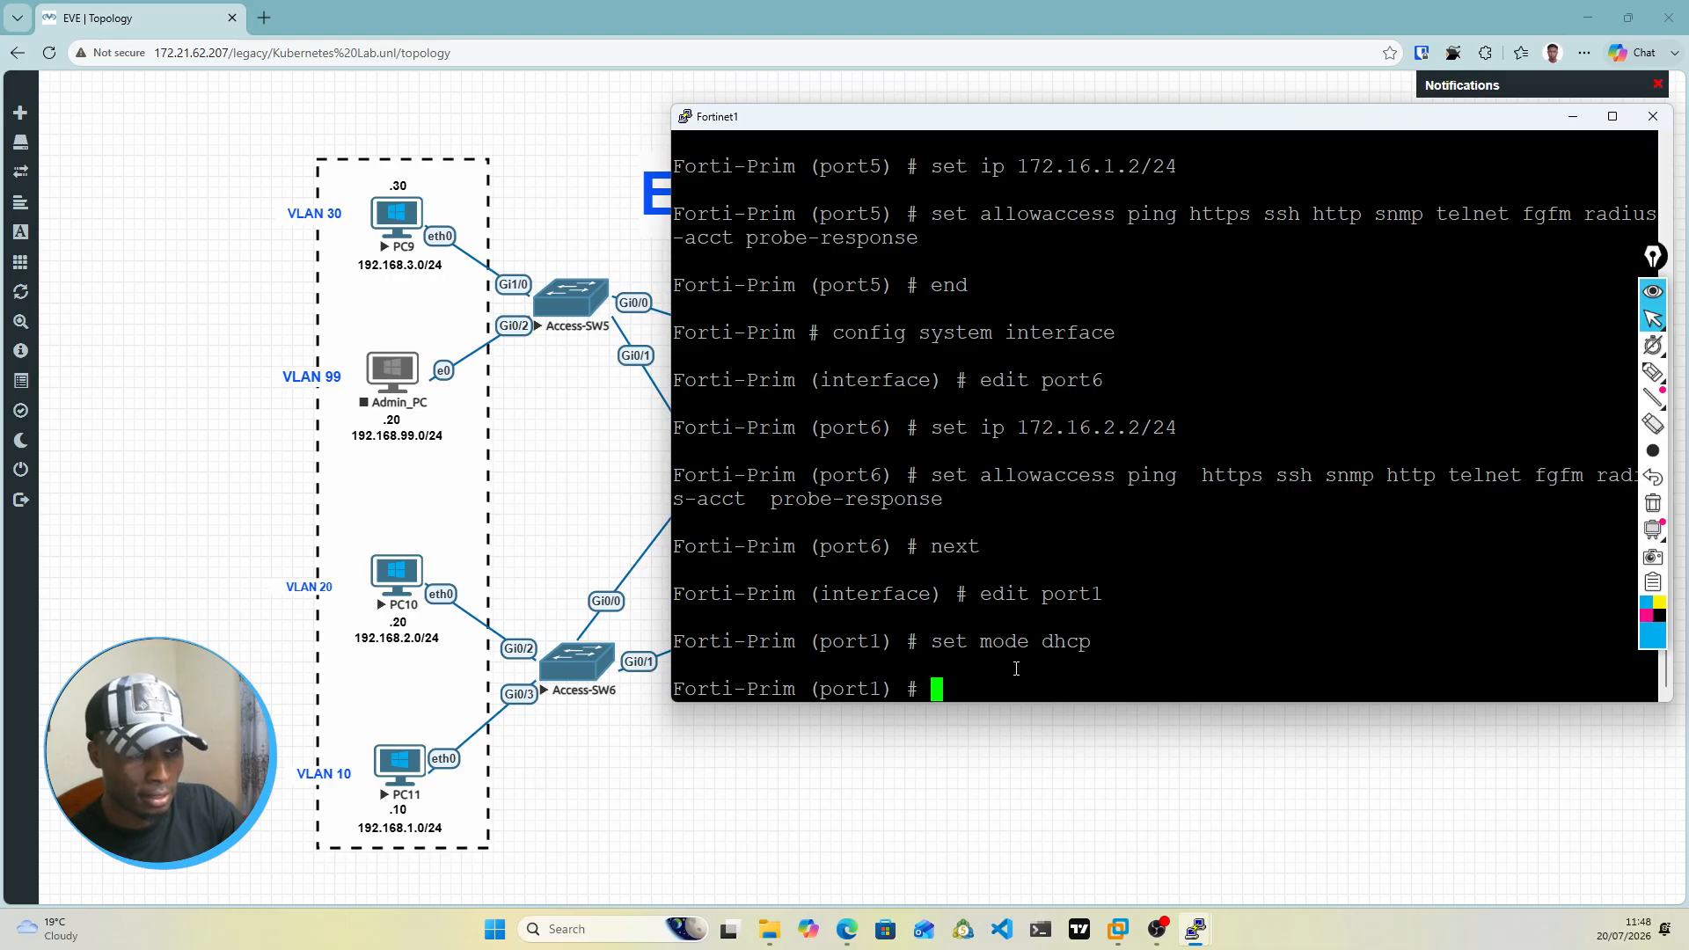
pyautogui.write('set allowaccess ')
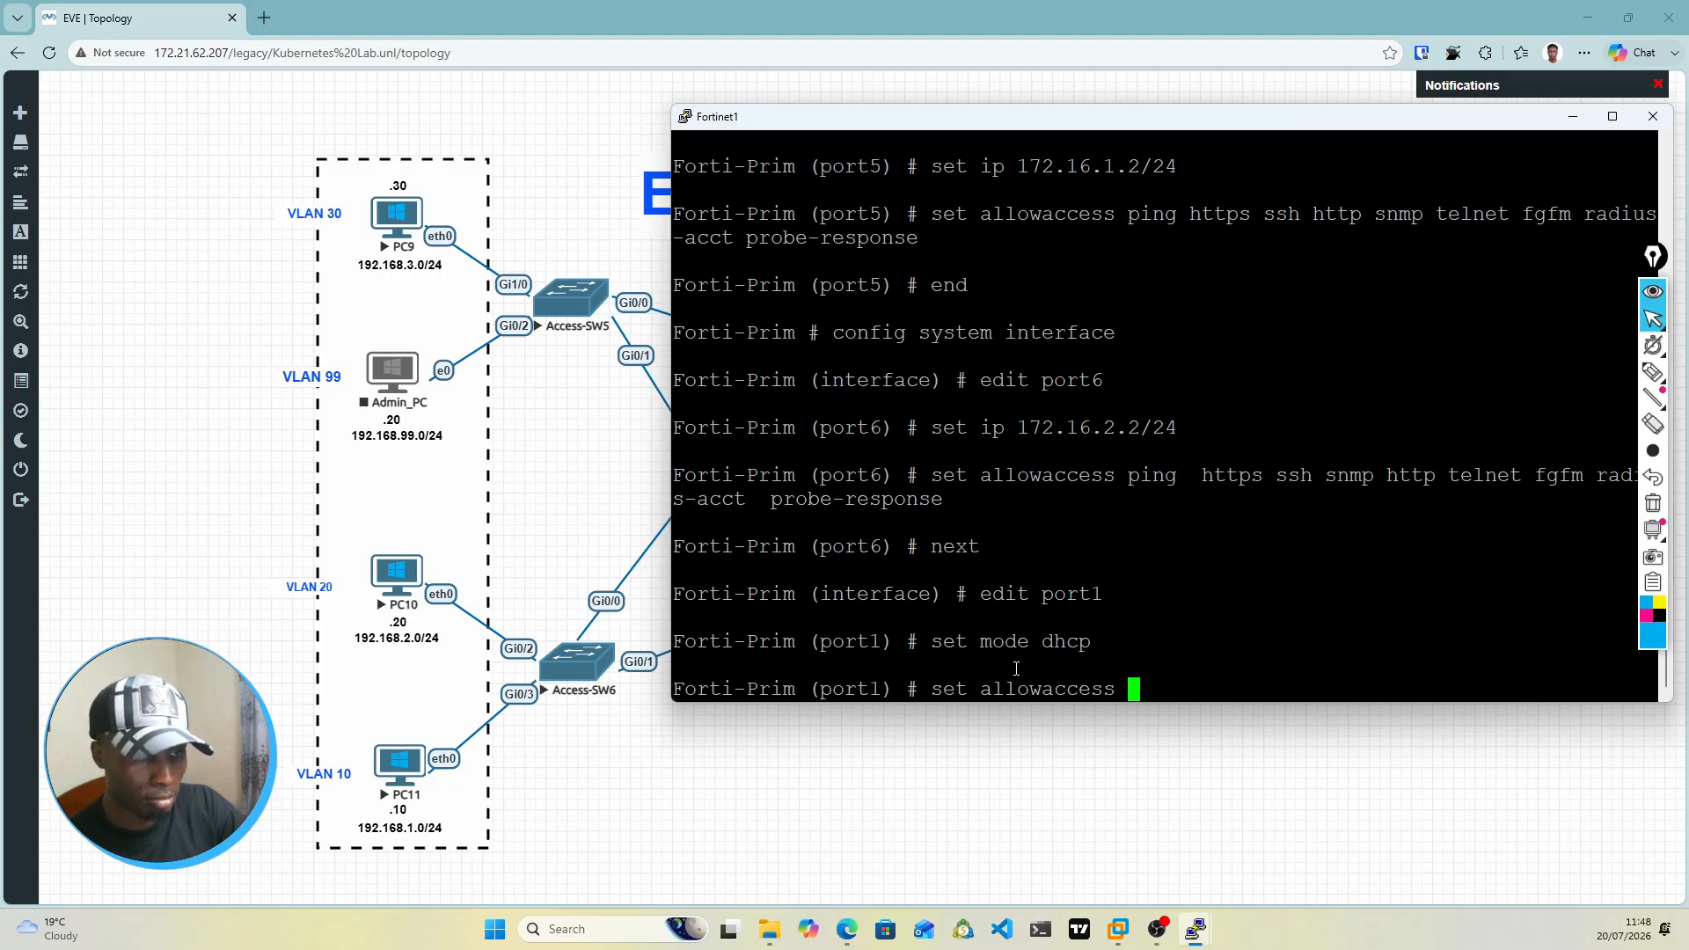
pyautogui.write('ping  https ssh')
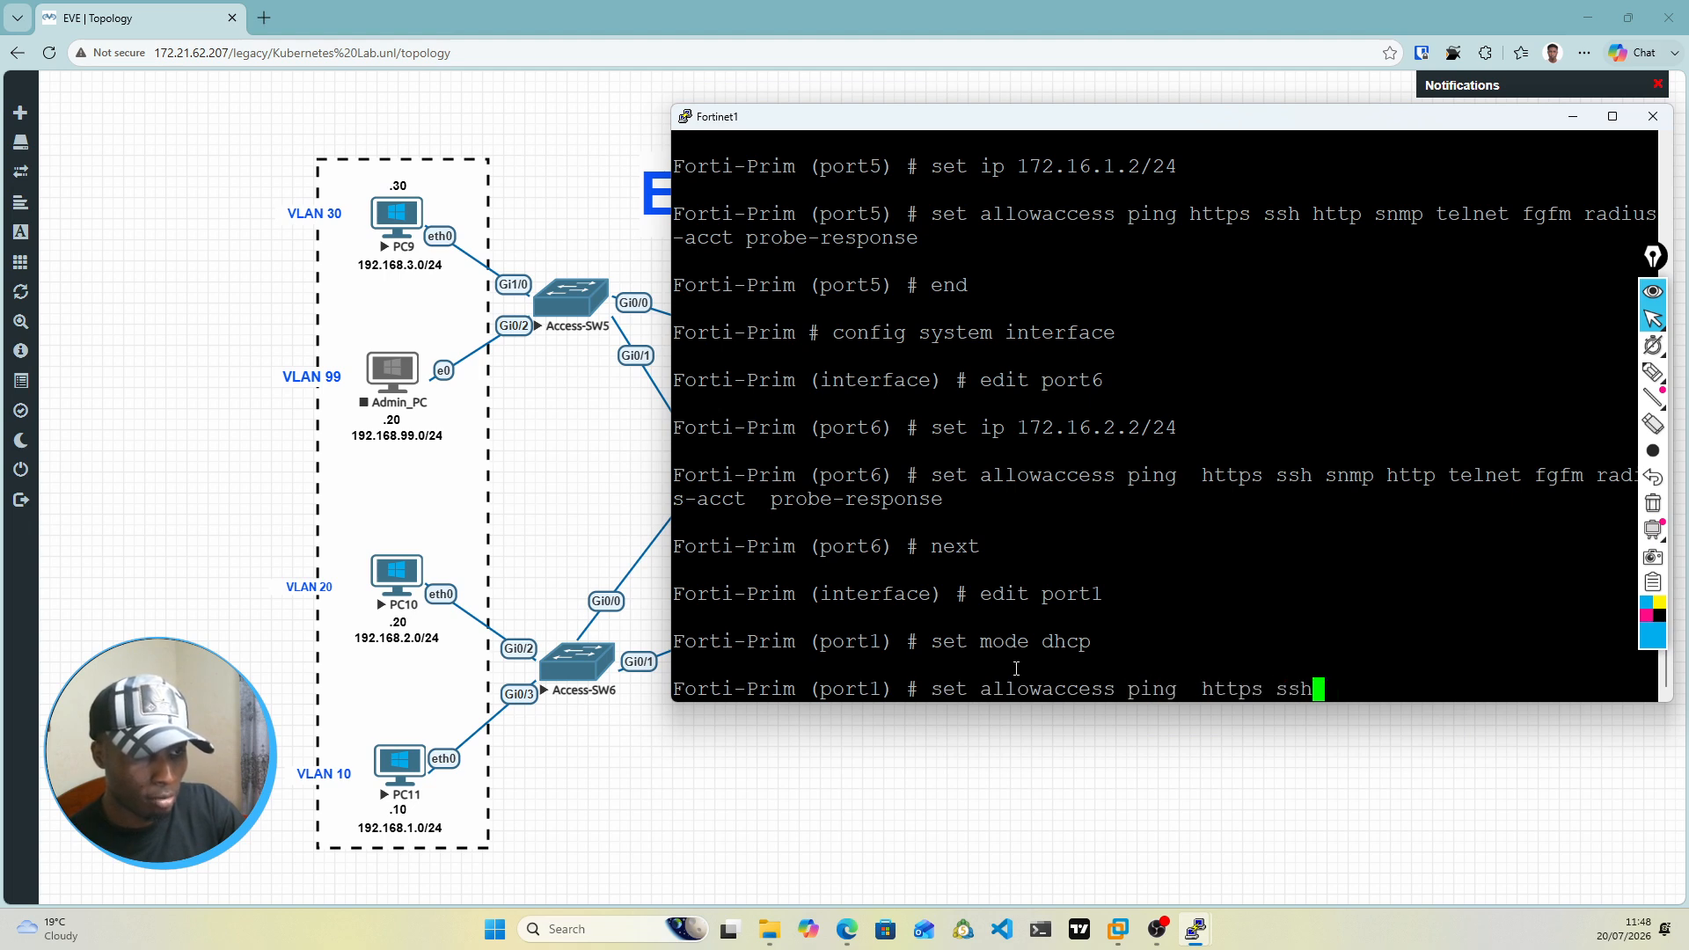
pyautogui.press('BackSpace')
pyautogui.press('BackSpace')
pyautogui.press('BackSpace')
pyautogui.press('BackSpace')
pyautogui.press('BackSpace')
pyautogui.press('BackSpace')
pyautogui.press('BackSpace')
pyautogui.press('BackSpace')
pyautogui.press('BackSpace')
pyautogui.press('BackSpace')
pyautogui.press('BackSpace')
pyautogui.press('BackSpace')
pyautogui.press('BackSpace')
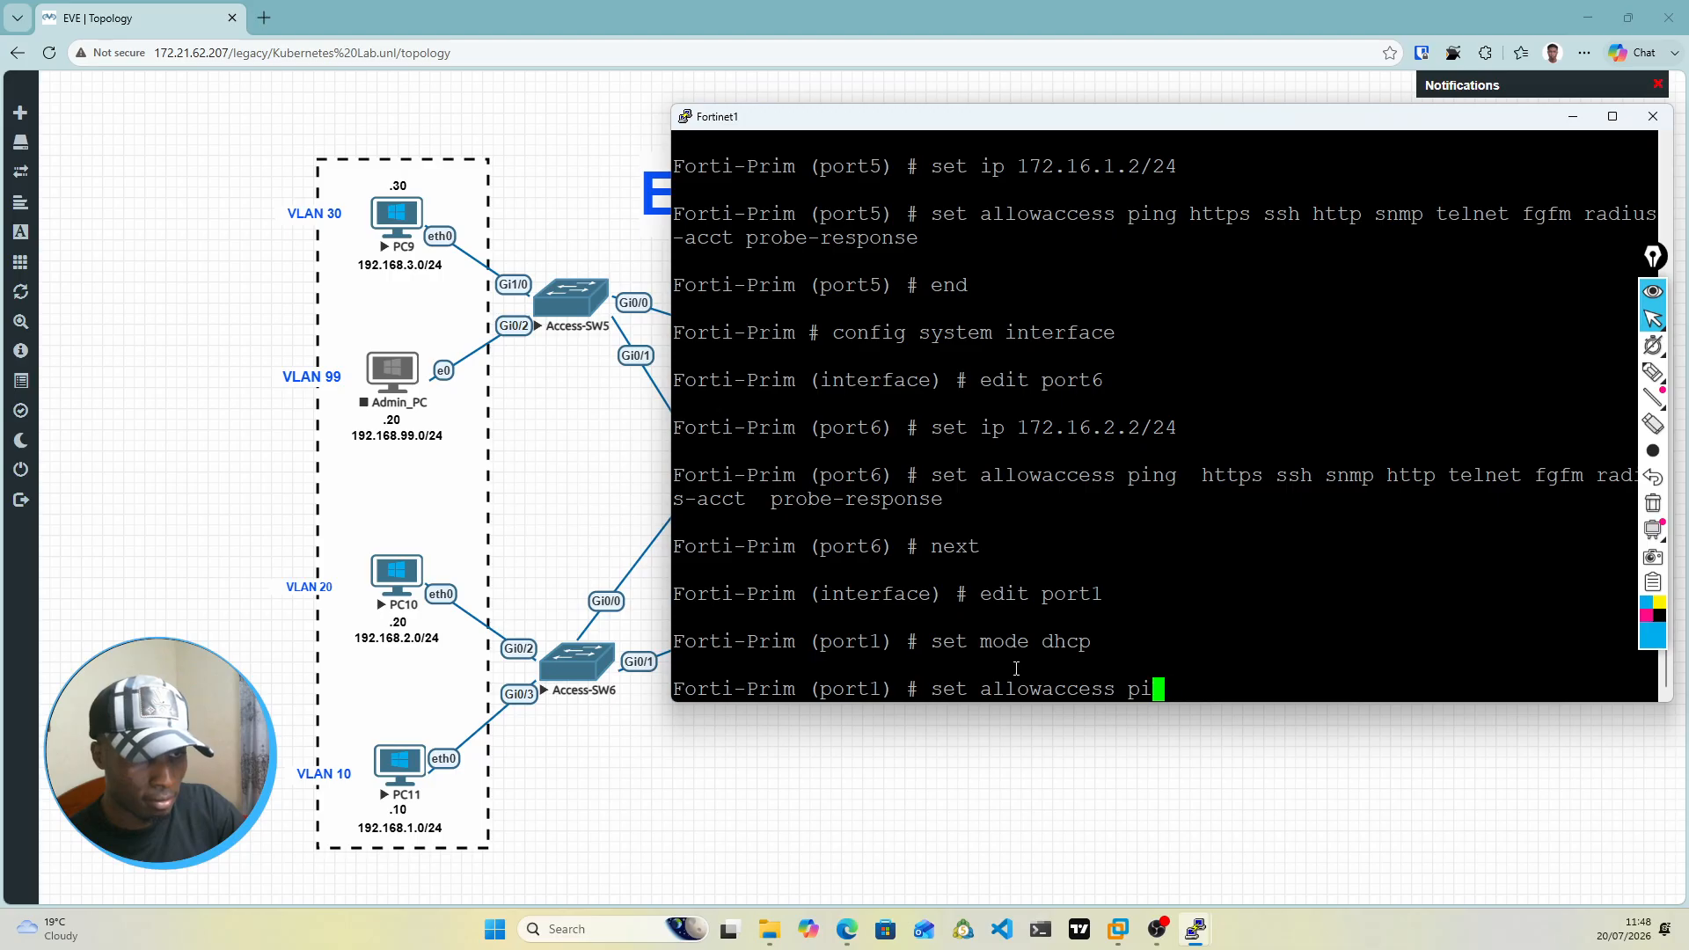
pyautogui.press('BackSpace')
pyautogui.press('BackSpace')
pyautogui.press('BackSpace')
pyautogui.press('BackSpace')
pyautogui.press('BackSpace')
pyautogui.press('BackSpace')
pyautogui.press('BackSpace')
pyautogui.press('BackSpace')
pyautogui.press('BackSpace')
pyautogui.press('BackSpace')
pyautogui.press('BackSpace')
pyautogui.press('BackSpace')
pyautogui.press('BackSpace')
pyautogui.press('BackSpace')
pyautogui.press('BackSpace')
pyautogui.press('BackSpace')
pyautogui.press('BackSpace')
pyautogui.press('BackSpace')
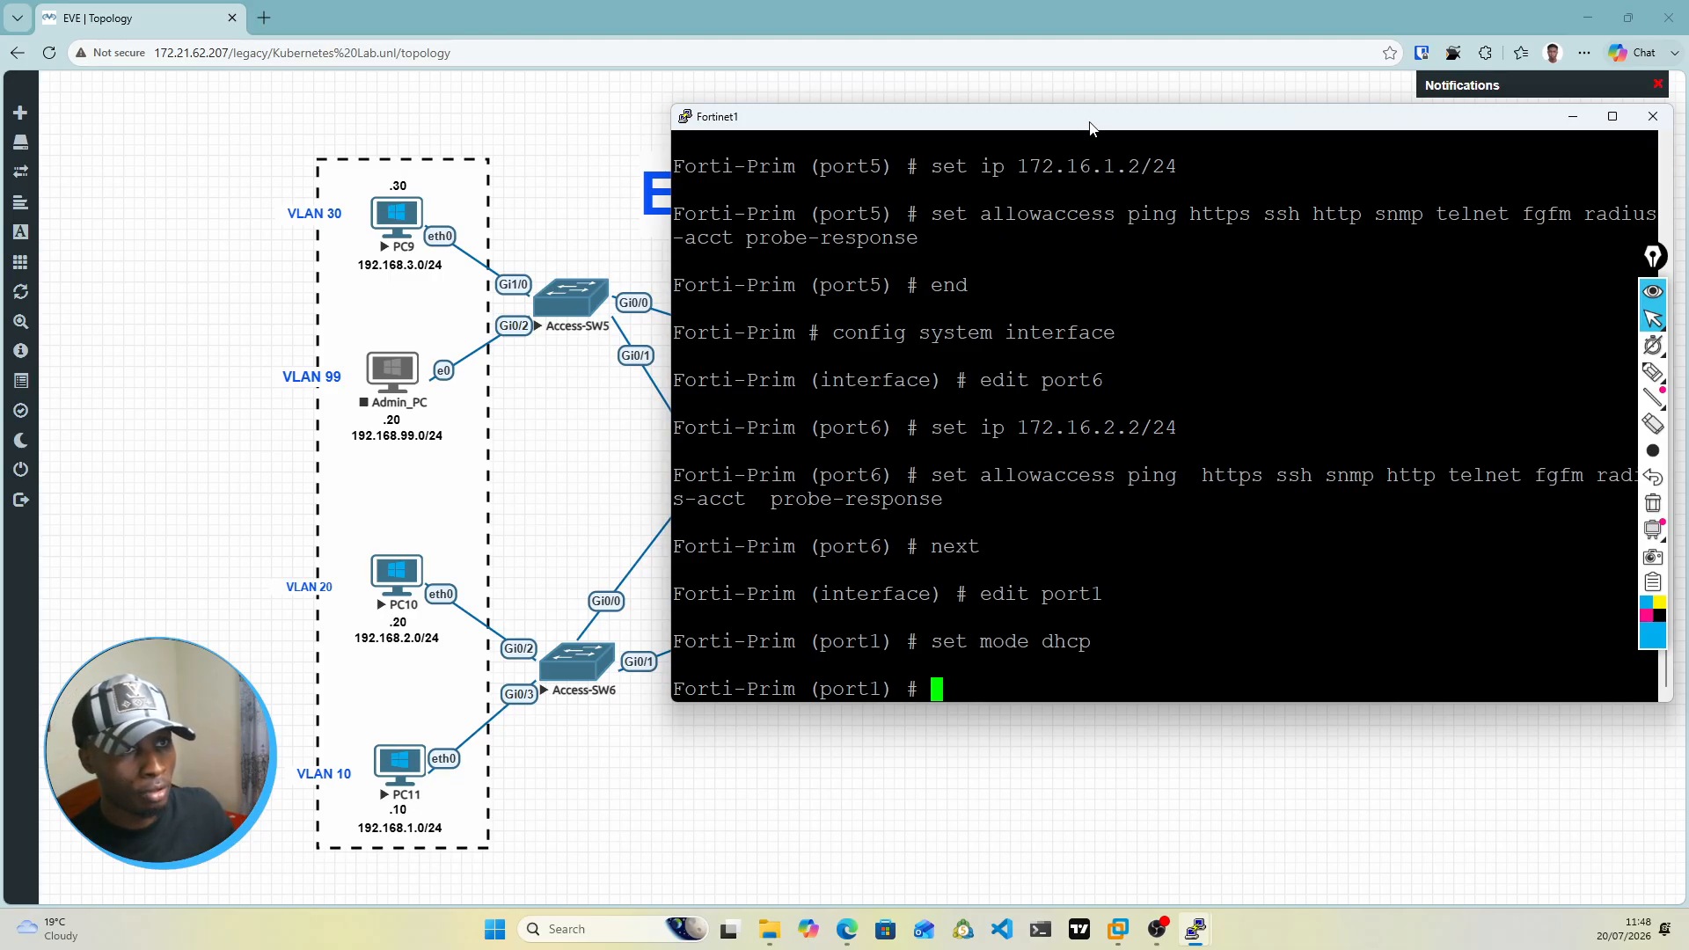
# Step: Save the port1 settings with next, staying in the system interface configuration
pyautogui.moveTo(1091, 125)
pyautogui.mouseDown()
pyautogui.moveTo(1073, 563)
pyautogui.moveTo(1086, 155)
pyautogui.mouseUp()
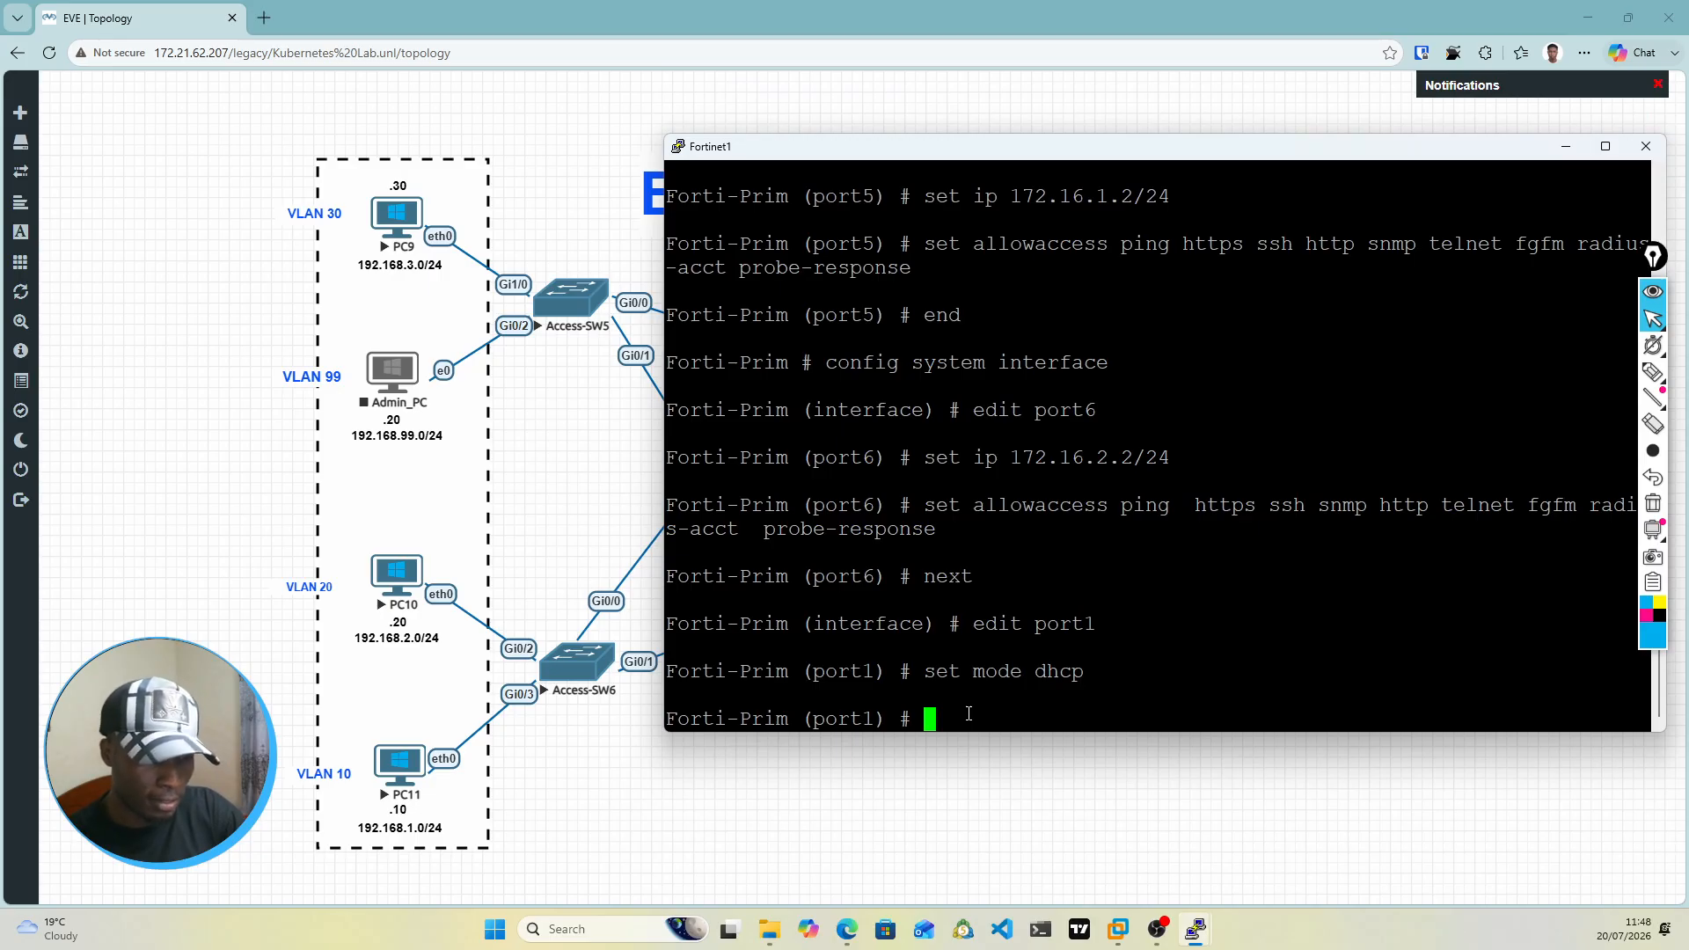
pyautogui.write('next')
pyautogui.press('Return')
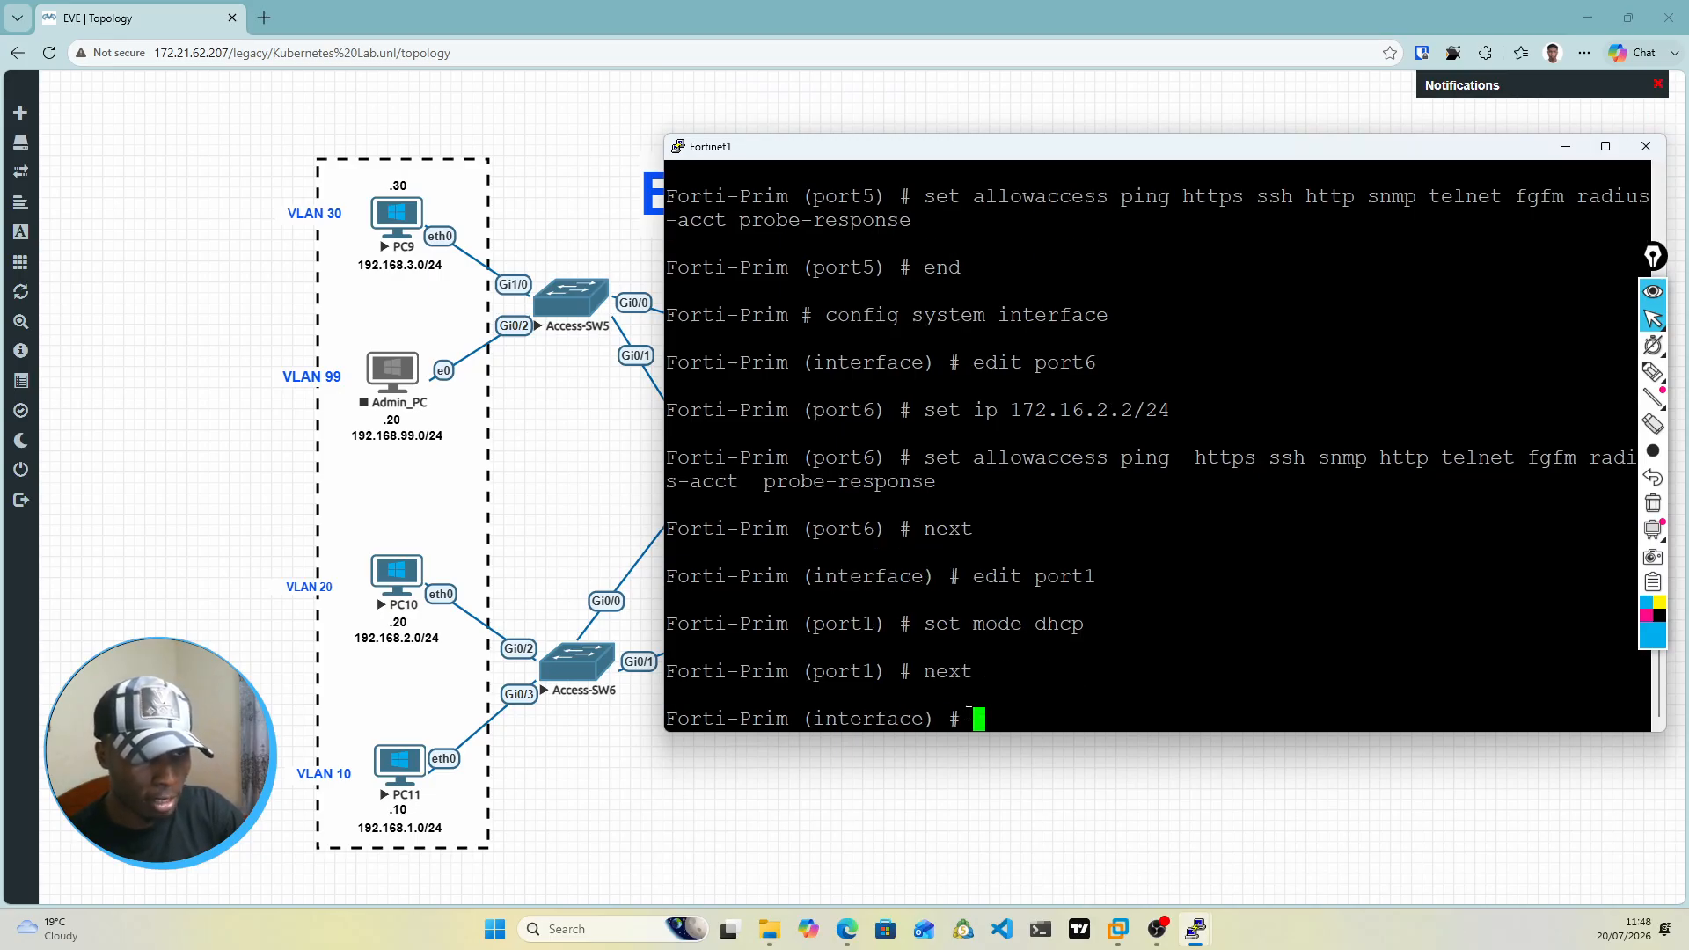
# Step: Check the firewall's DHCP-facing ports in the topology and open port3 for configuration with edit port3
pyautogui.write('edit port1')
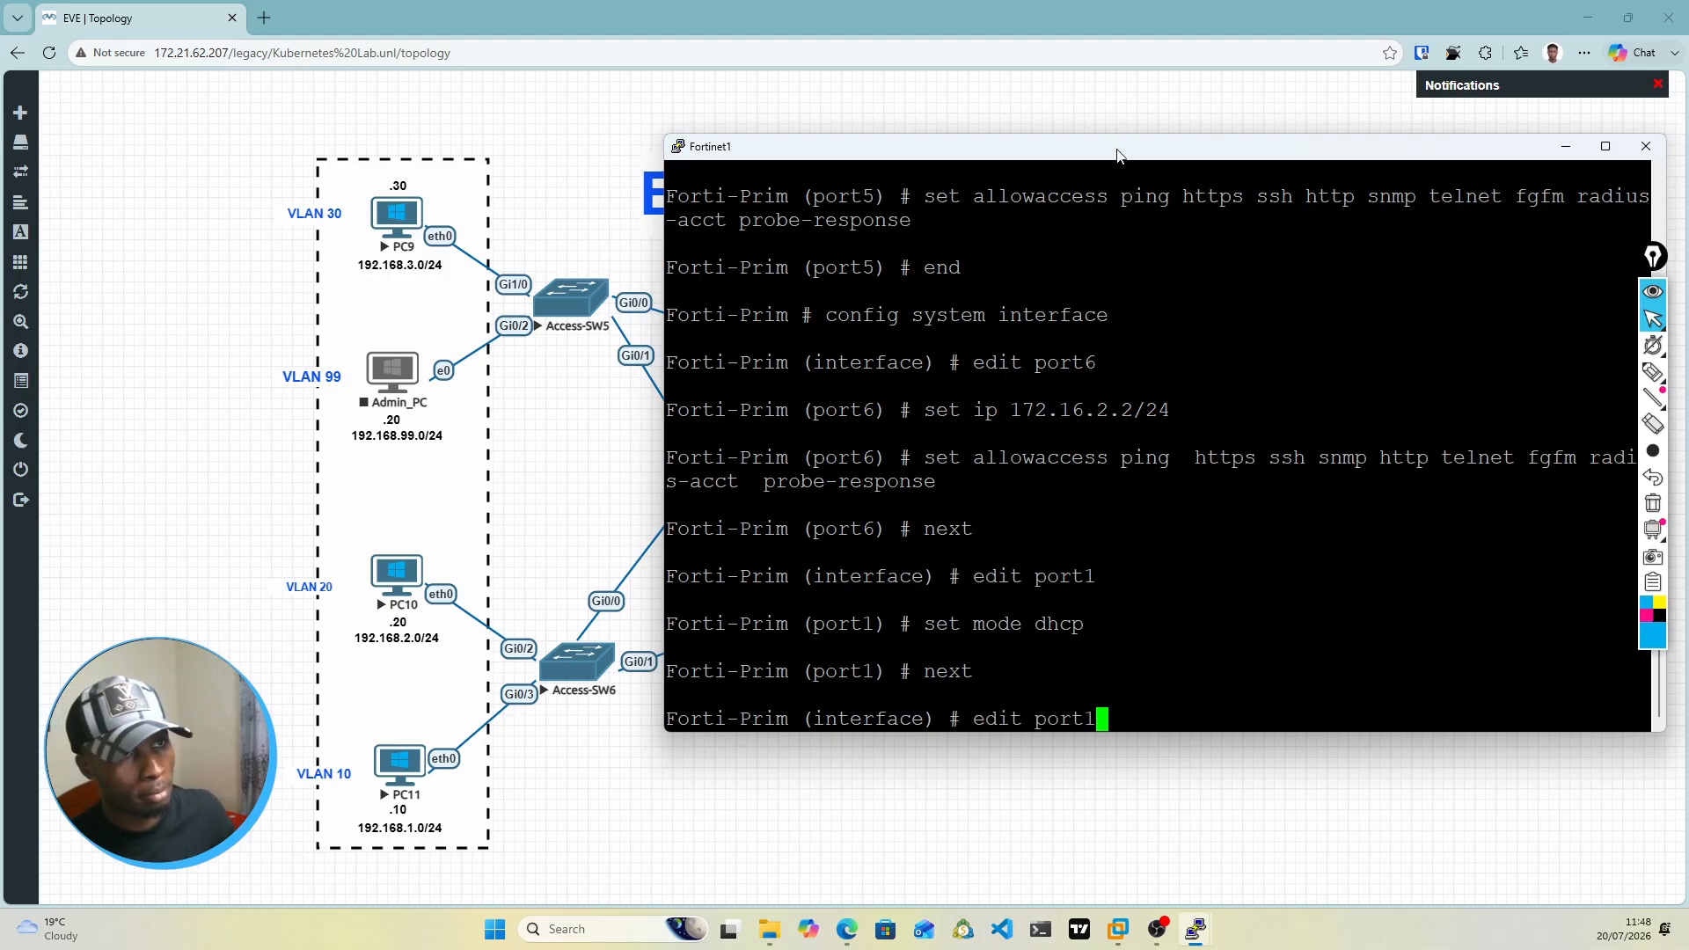
pyautogui.moveTo(1119, 151); pyautogui.dragTo(1124, 598)
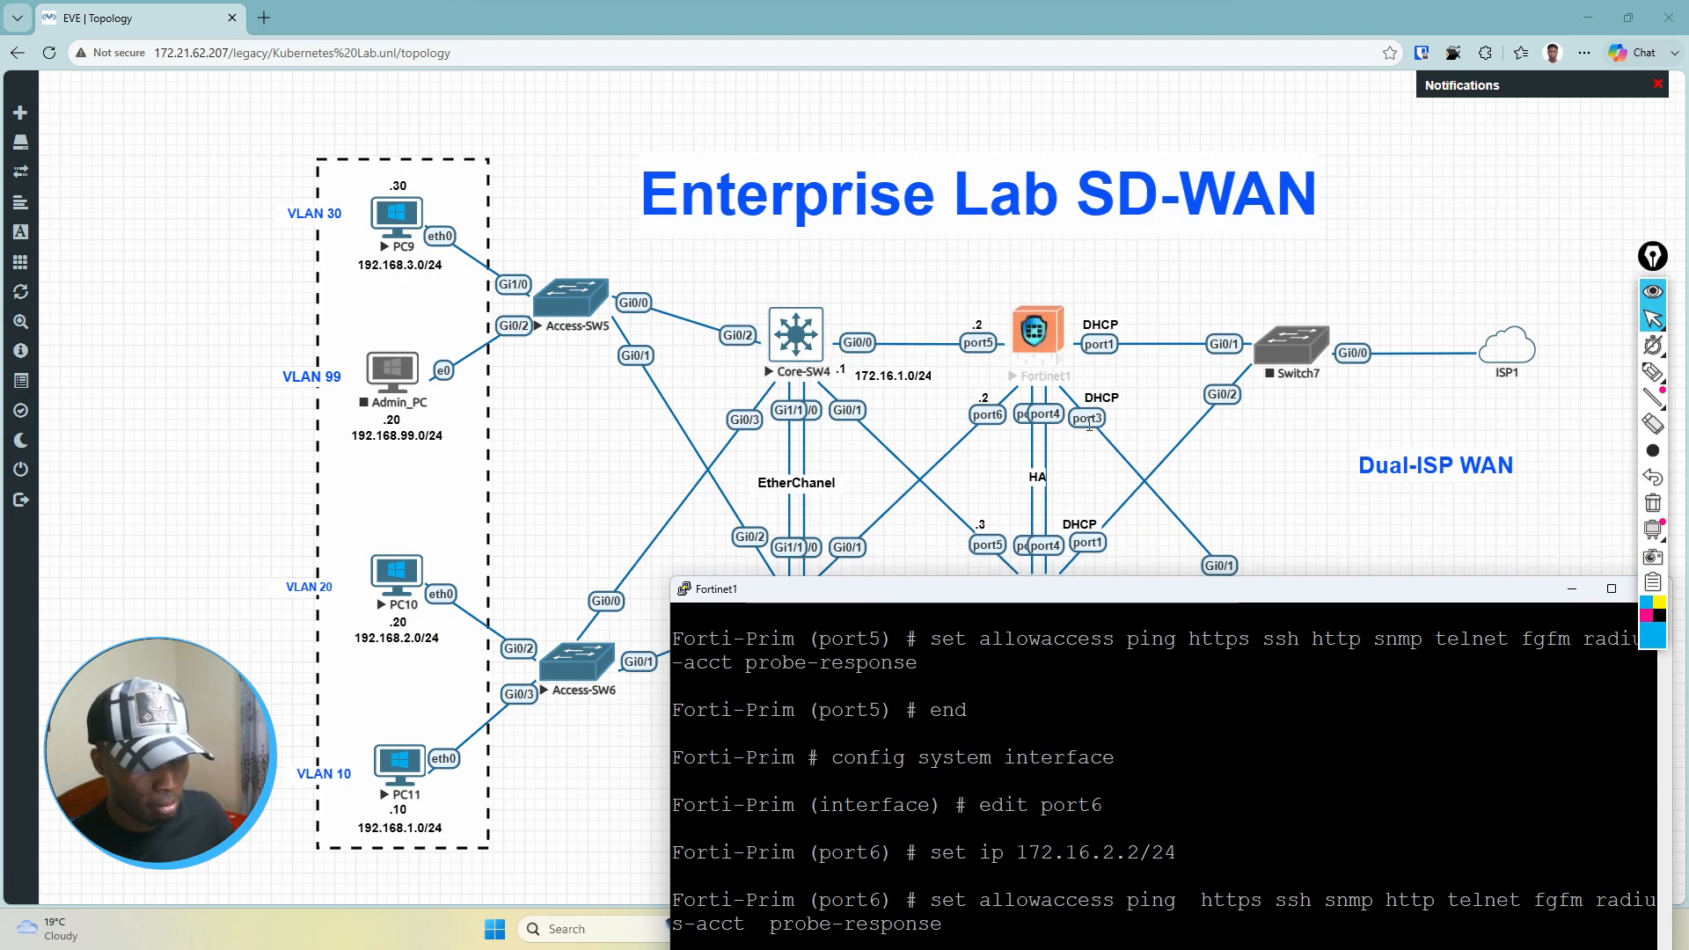
pyautogui.moveTo(1090, 586); pyautogui.dragTo(1062, 127)
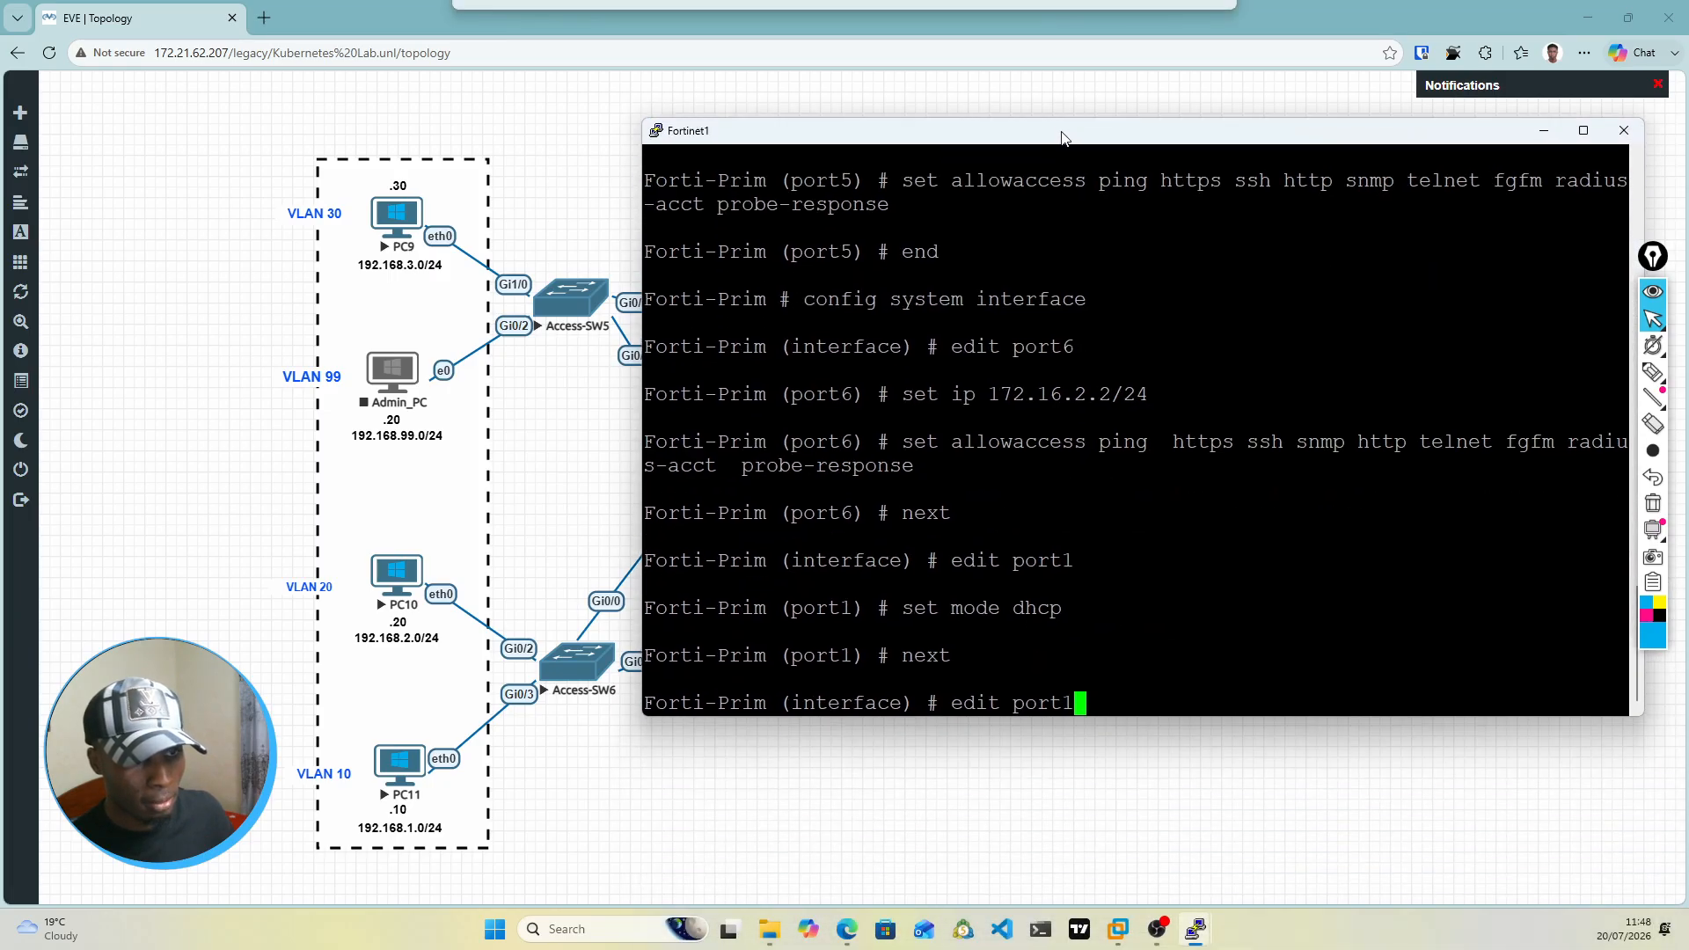
pyautogui.press('BackSpace')
pyautogui.press('BackSpace')
pyautogui.press('BackSpace')
pyautogui.press('BackSpace')
pyautogui.press('BackSpace')
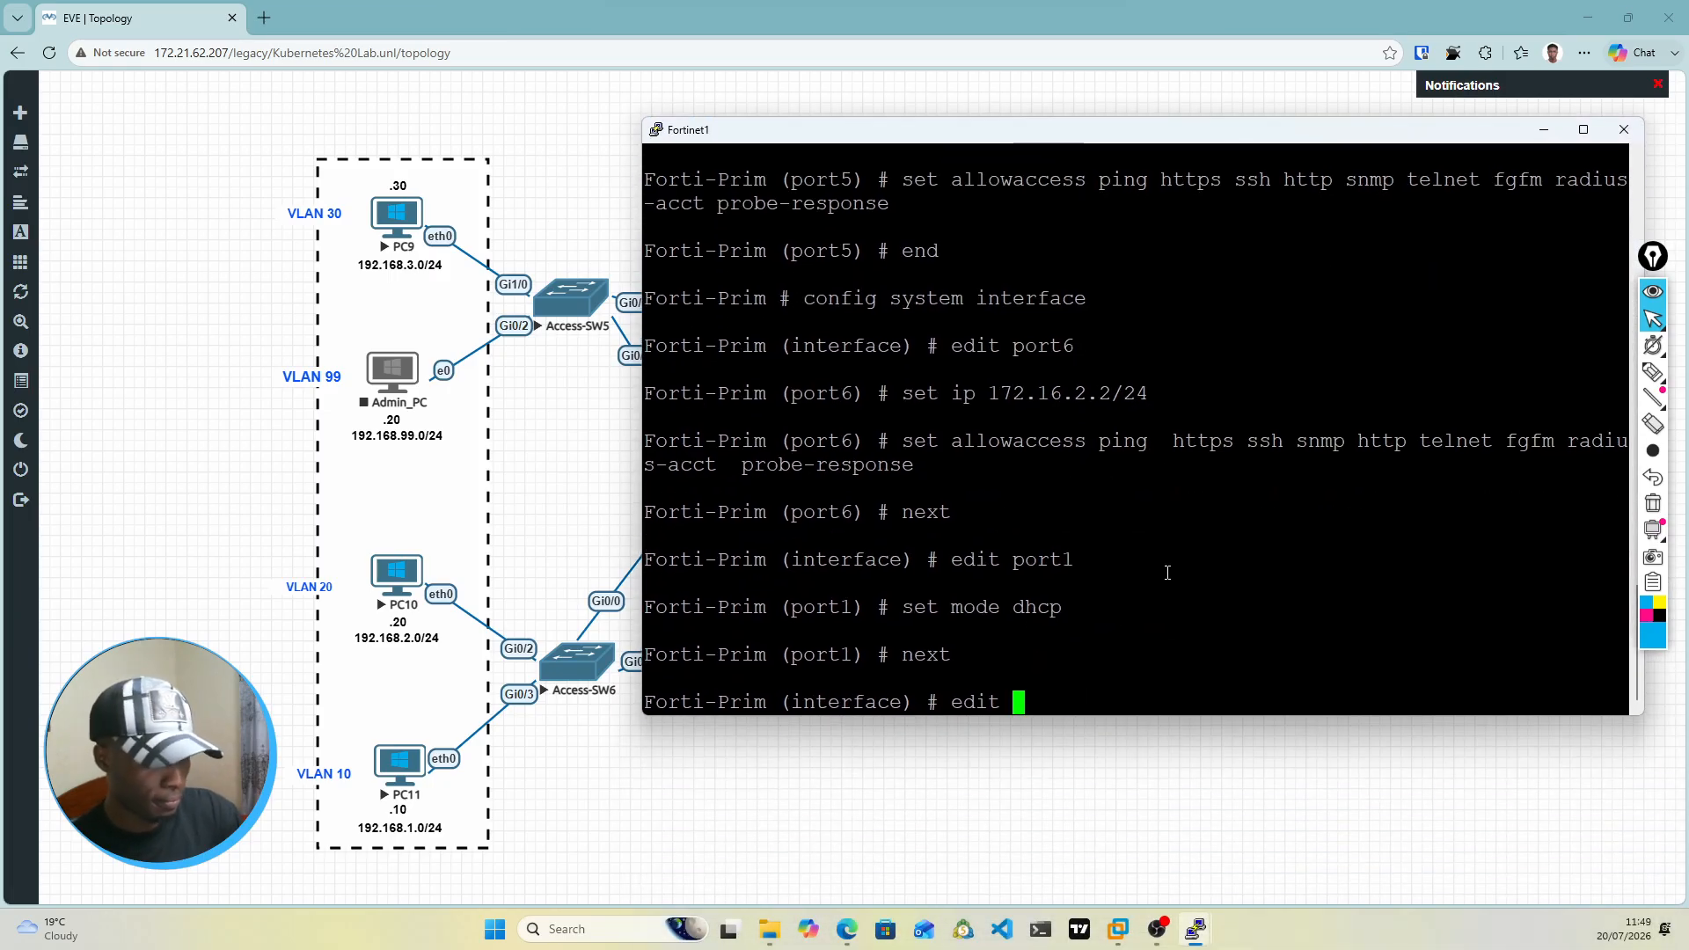
pyautogui.write('port3')
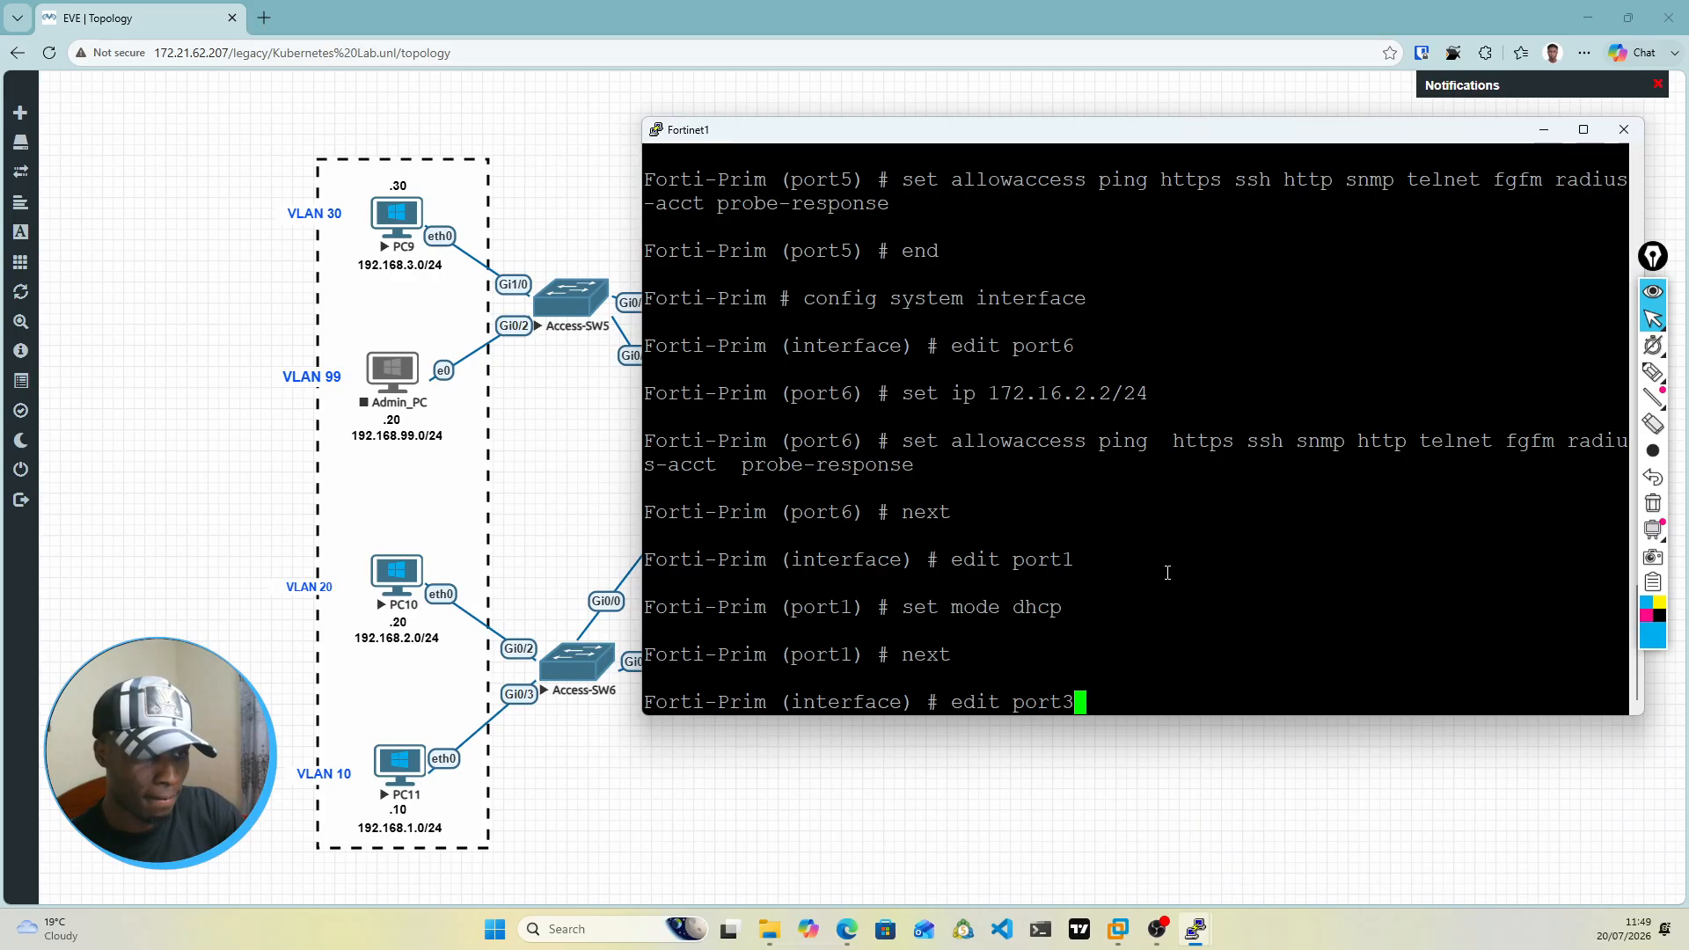
pyautogui.press('Return')
# Step: Set port3's addressing mode to DHCP with set mode dhcp
pyautogui.write('se')
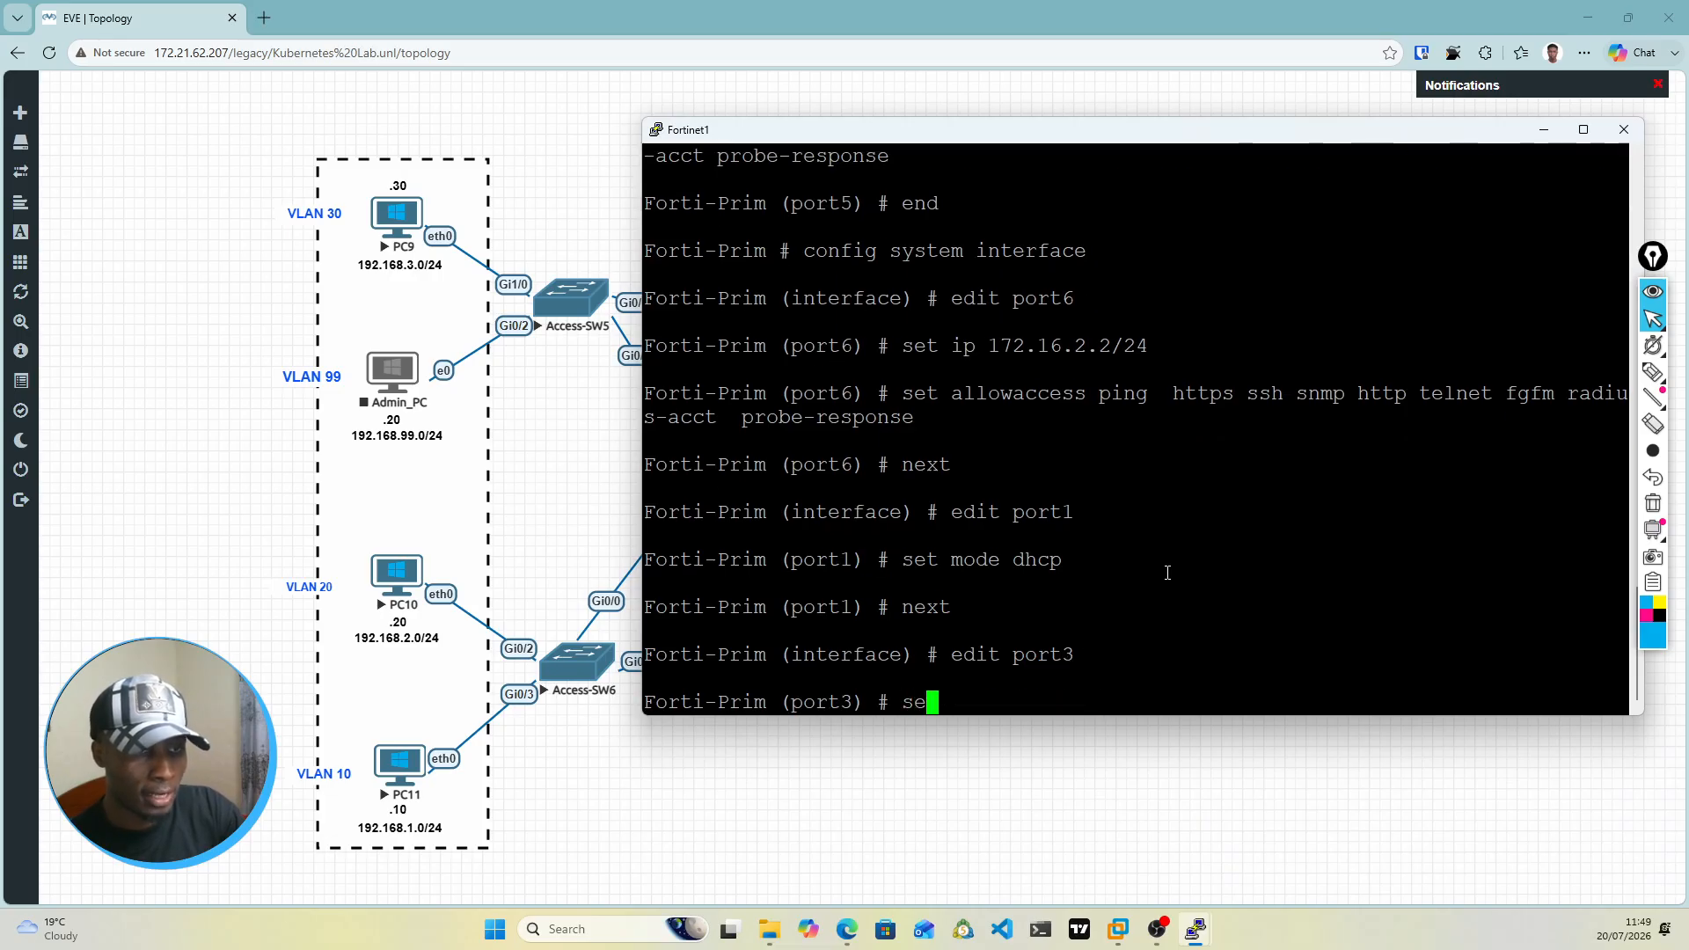
pyautogui.write('t mode dhcp')
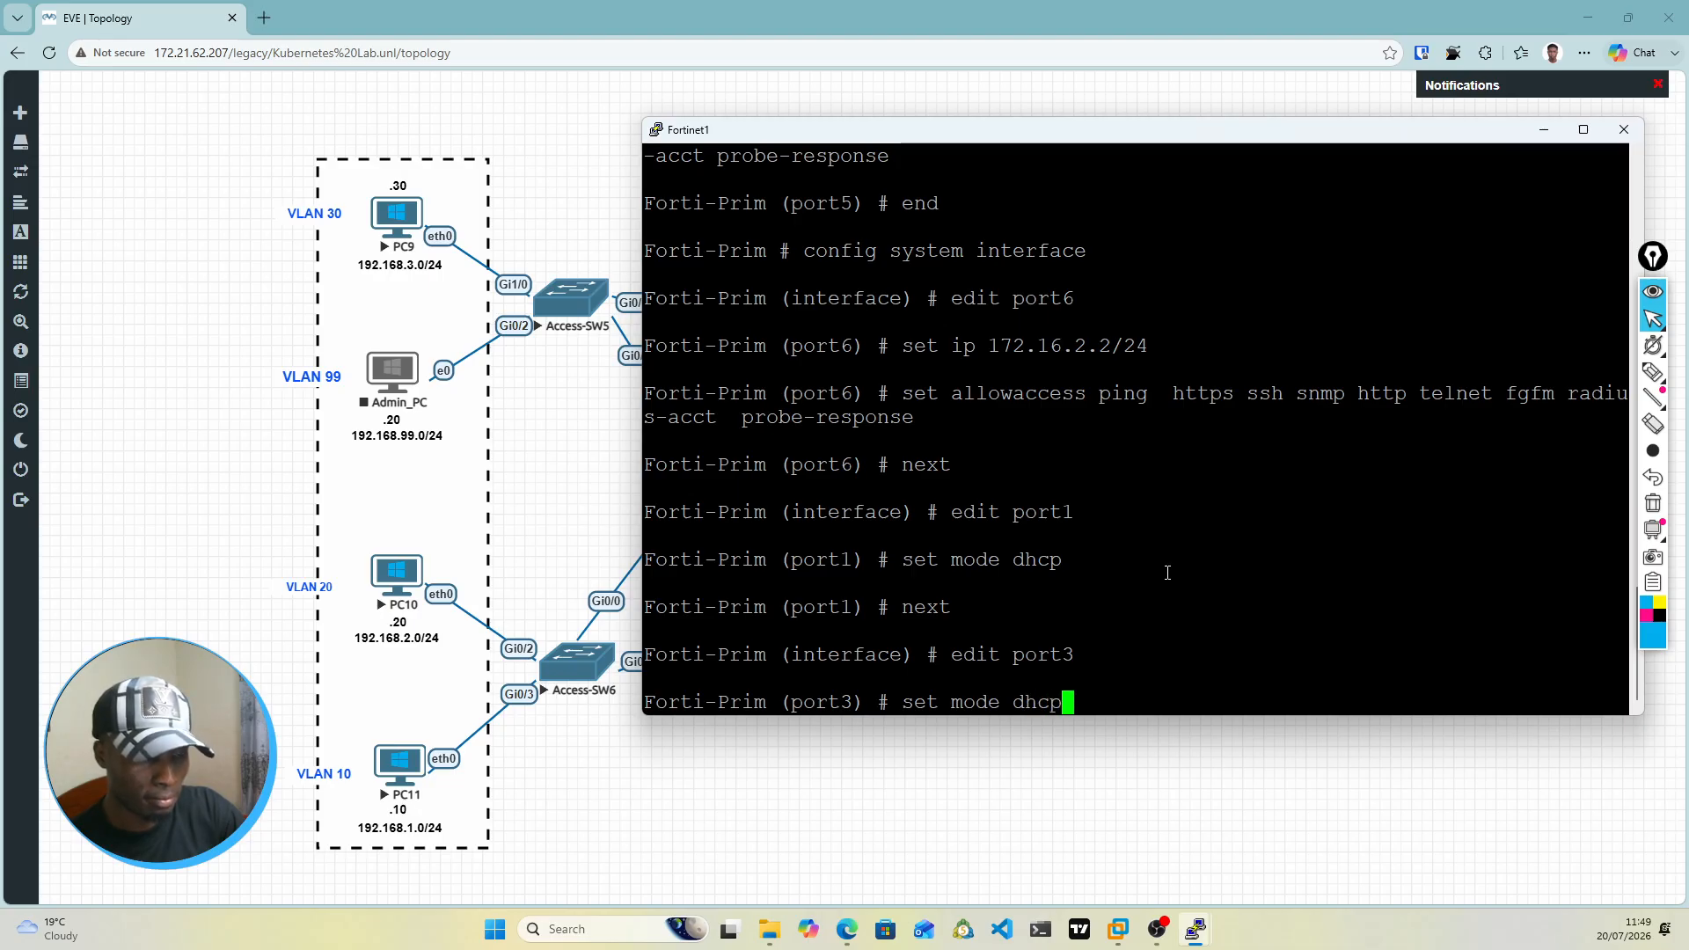
pyautogui.press('Return')
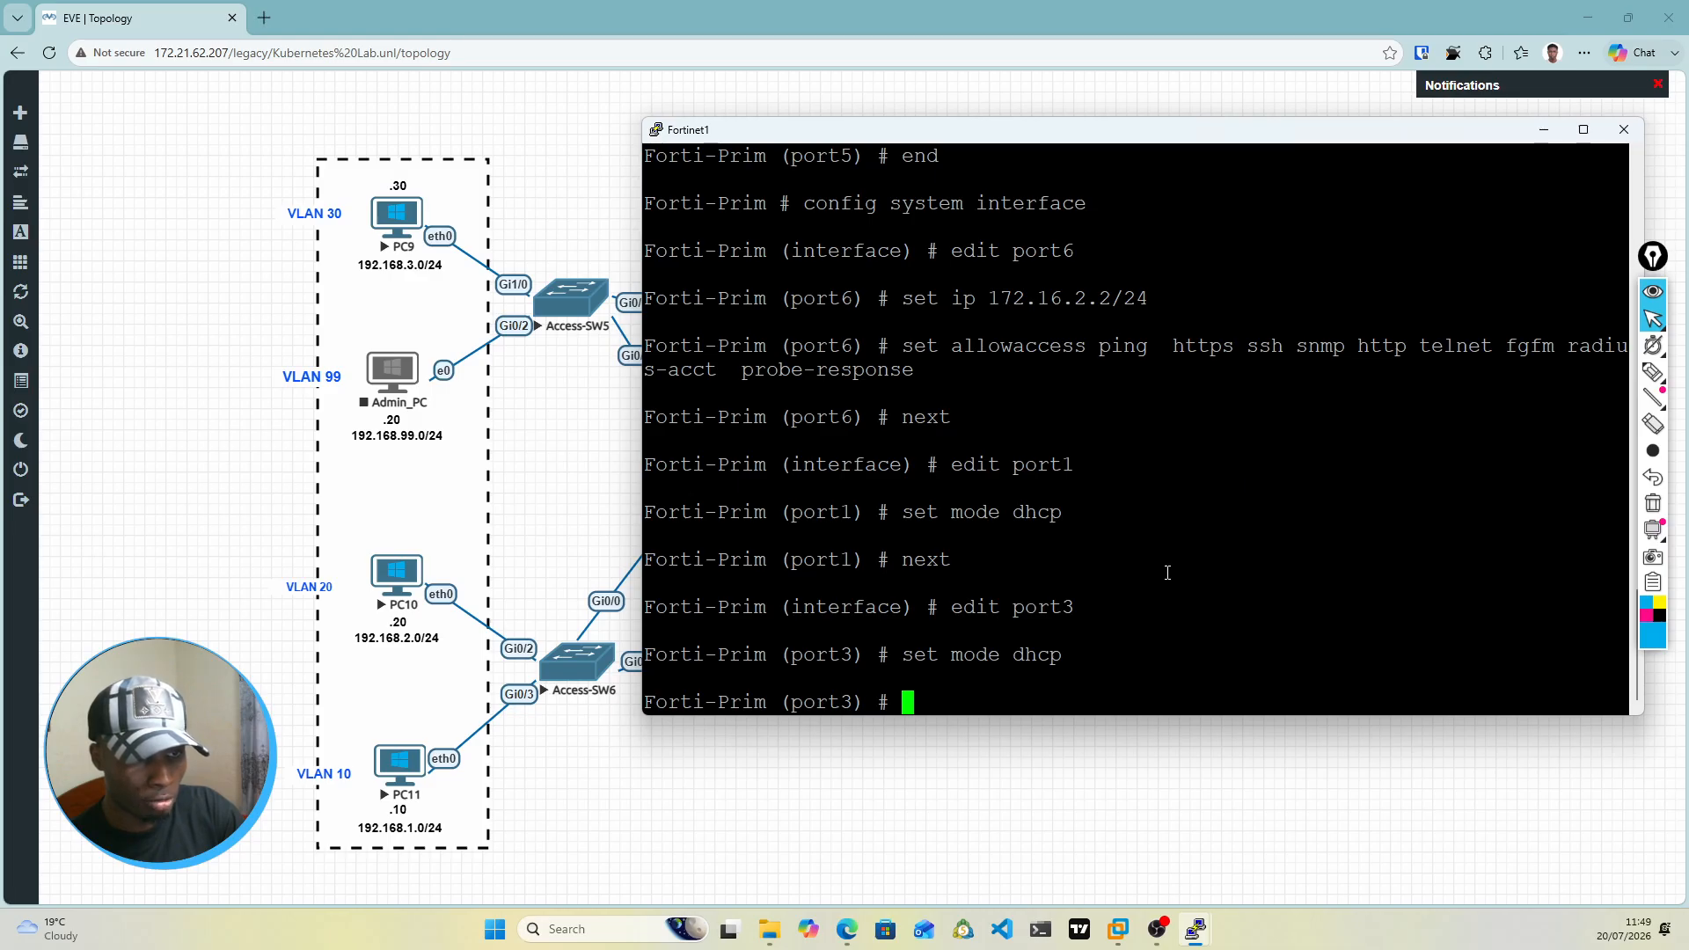
# Step: Save the port3 settings with next, and leave the system interface configuration with en
pyautogui.write('next')
pyautogui.press('Return')
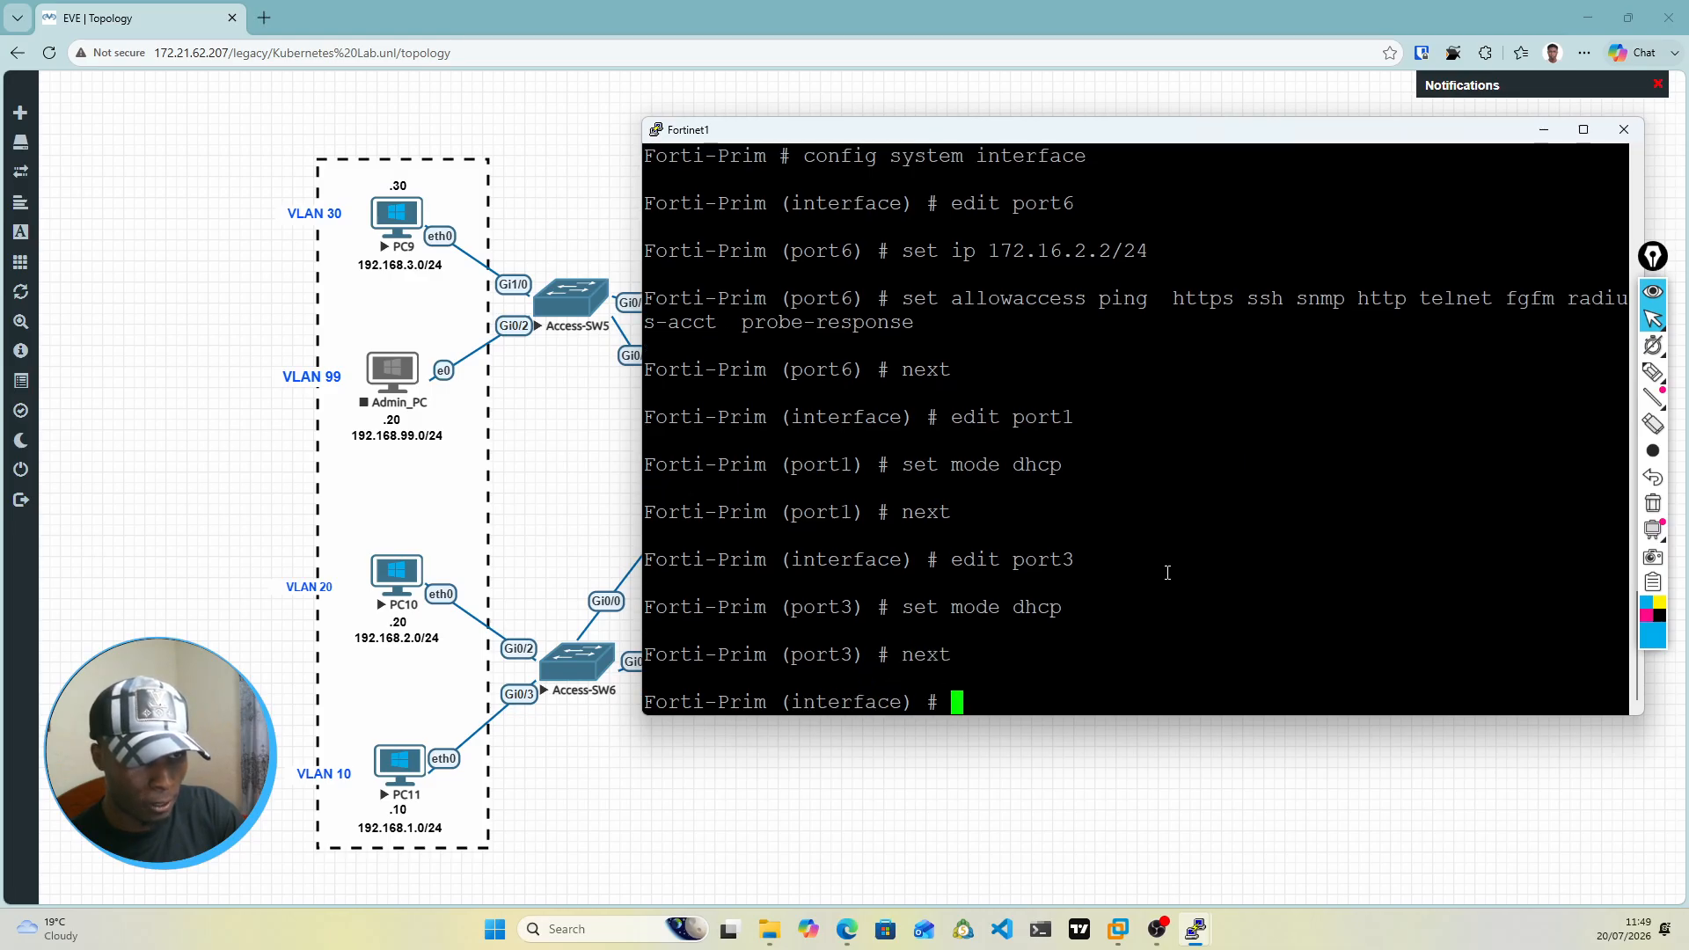
pyautogui.write('exit')
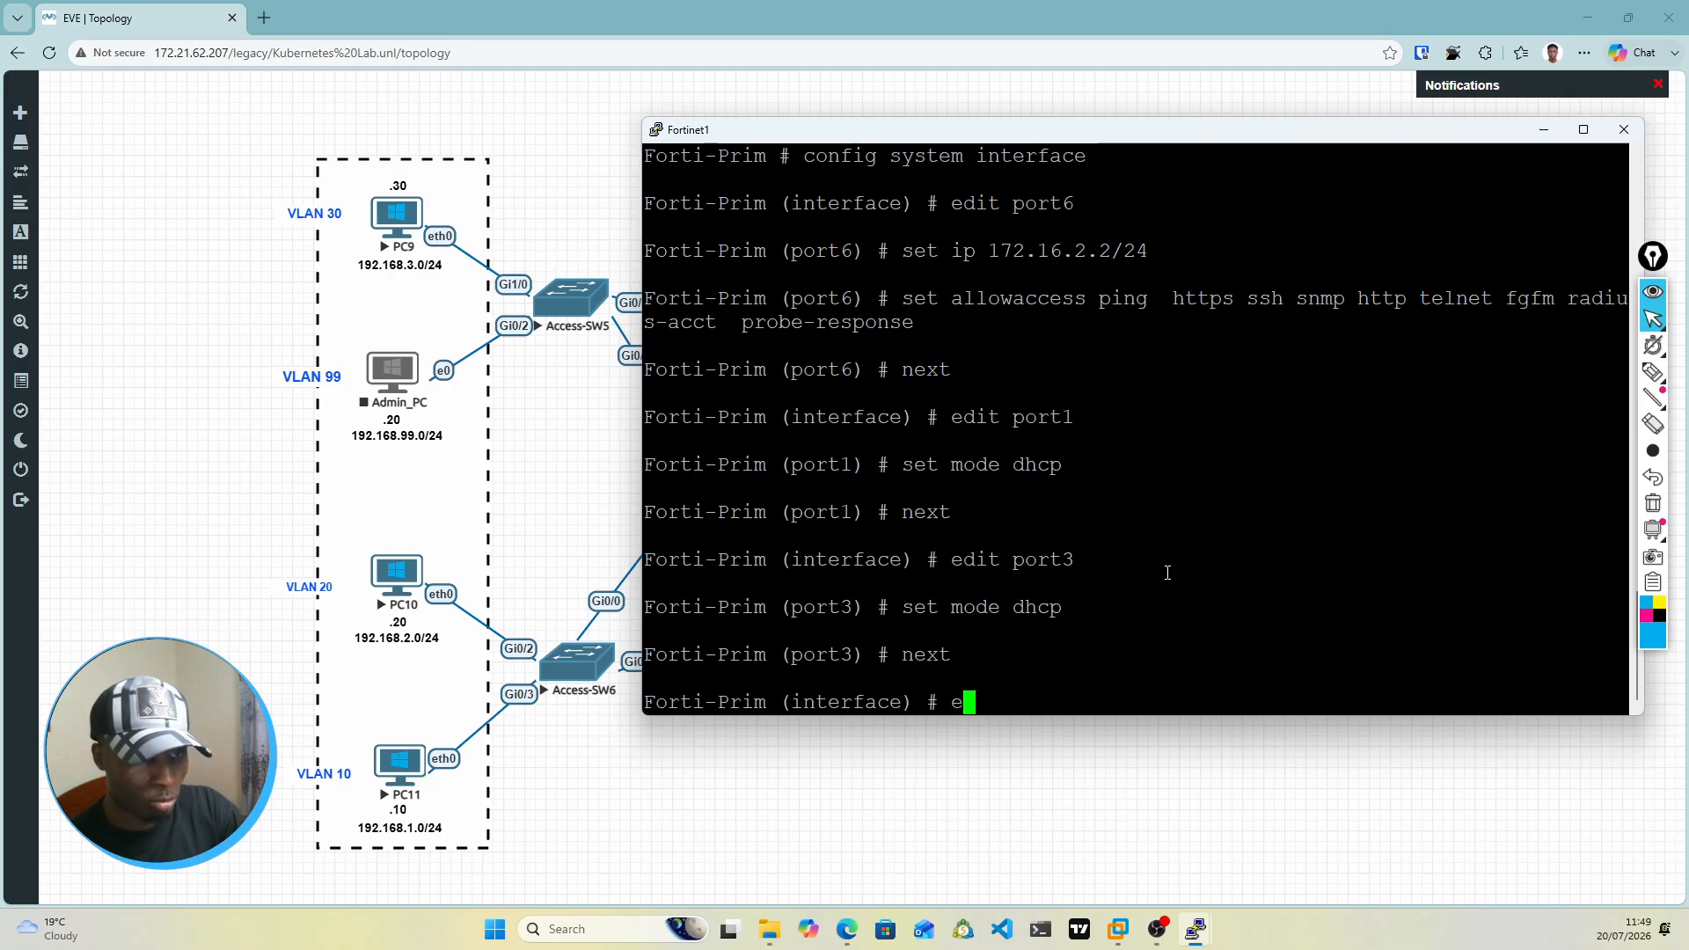
pyautogui.press('Return')
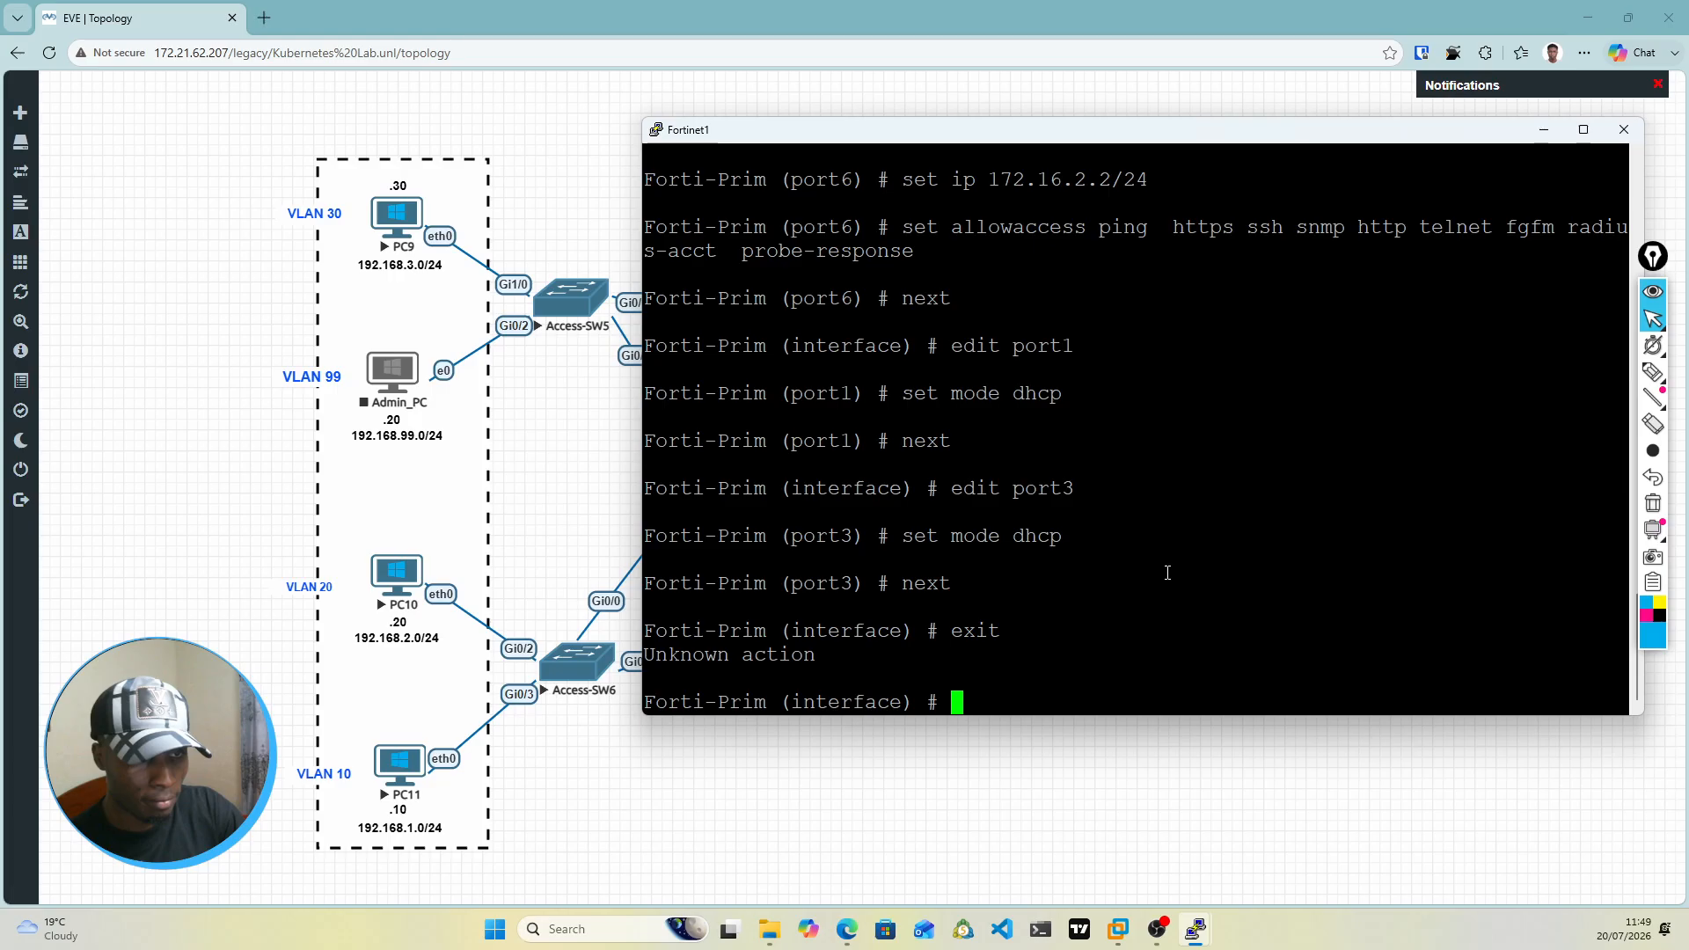
pyautogui.write('en')
pyautogui.press('Return')
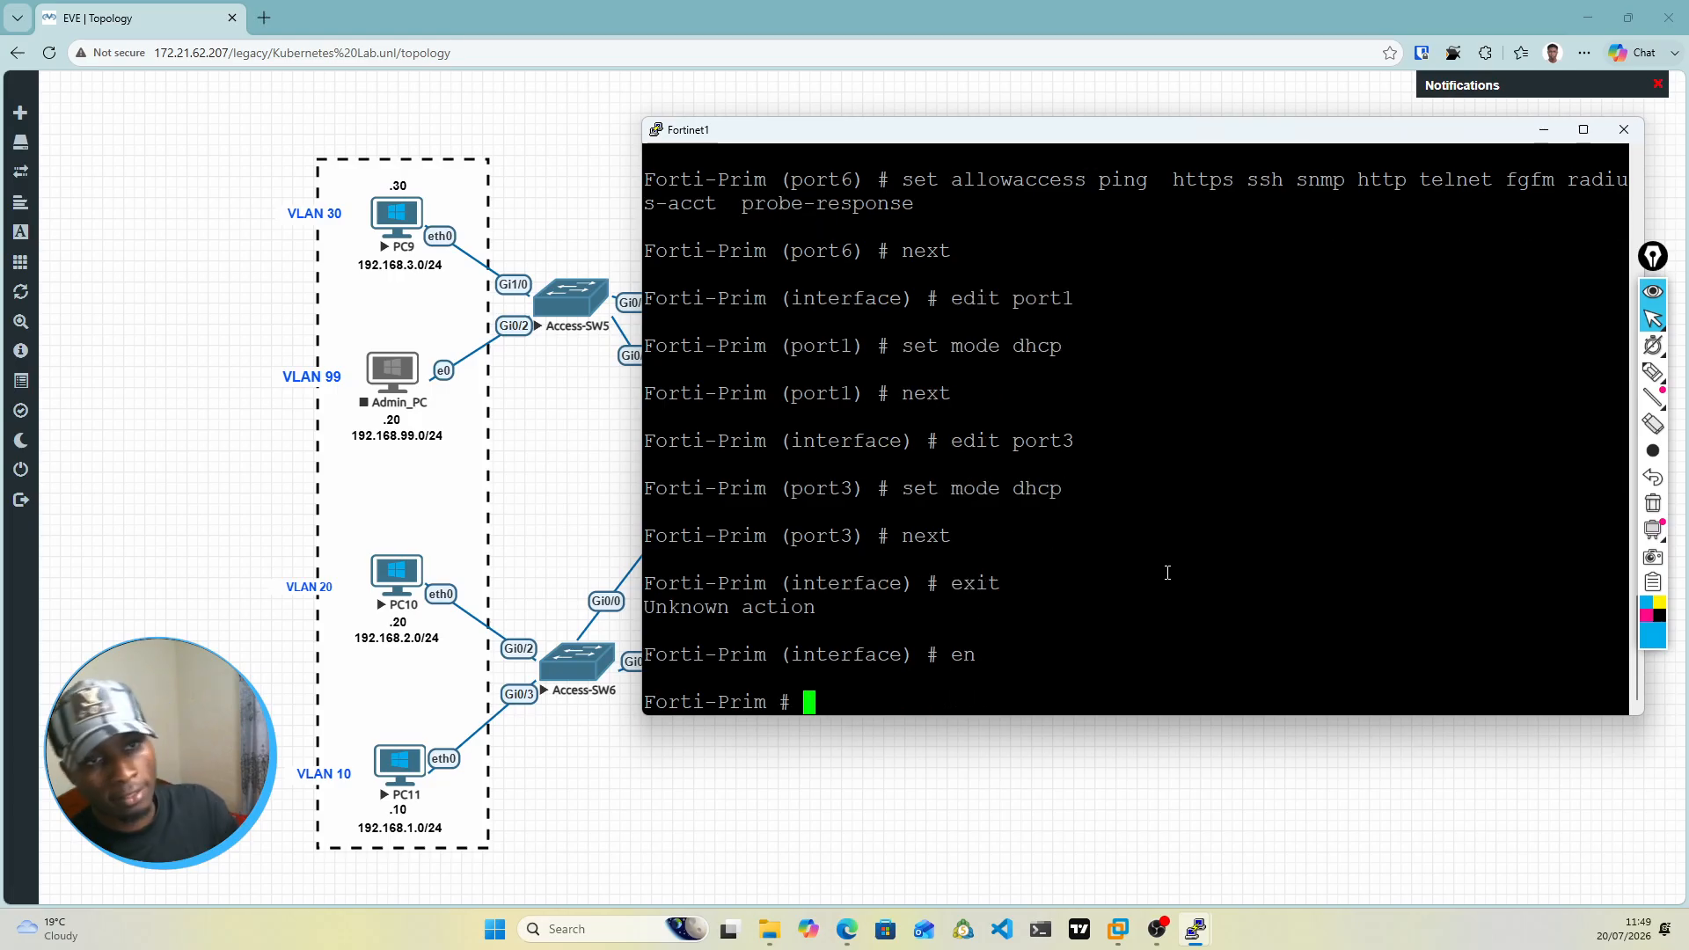
# Step: Check the topology, enter static routing configuration with config router static, and create route entry 1 with edit 1
pyautogui.moveTo(1198, 130); pyautogui.dragTo(1206, 561)
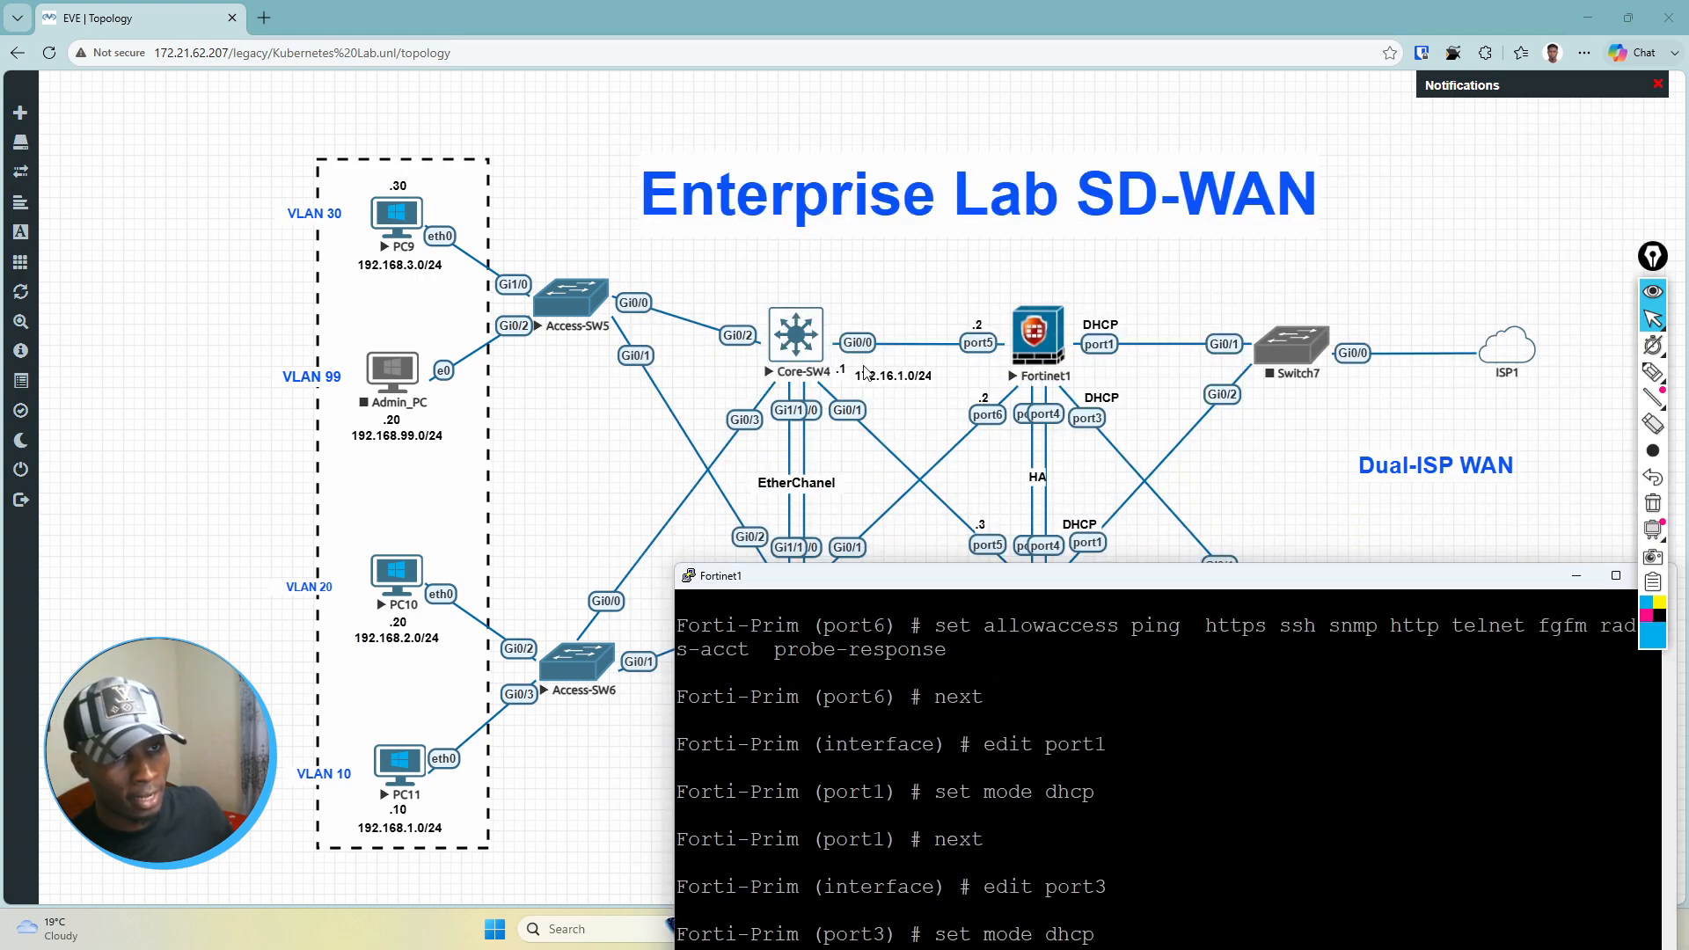
pyautogui.moveTo(1006, 579); pyautogui.dragTo(961, 216)
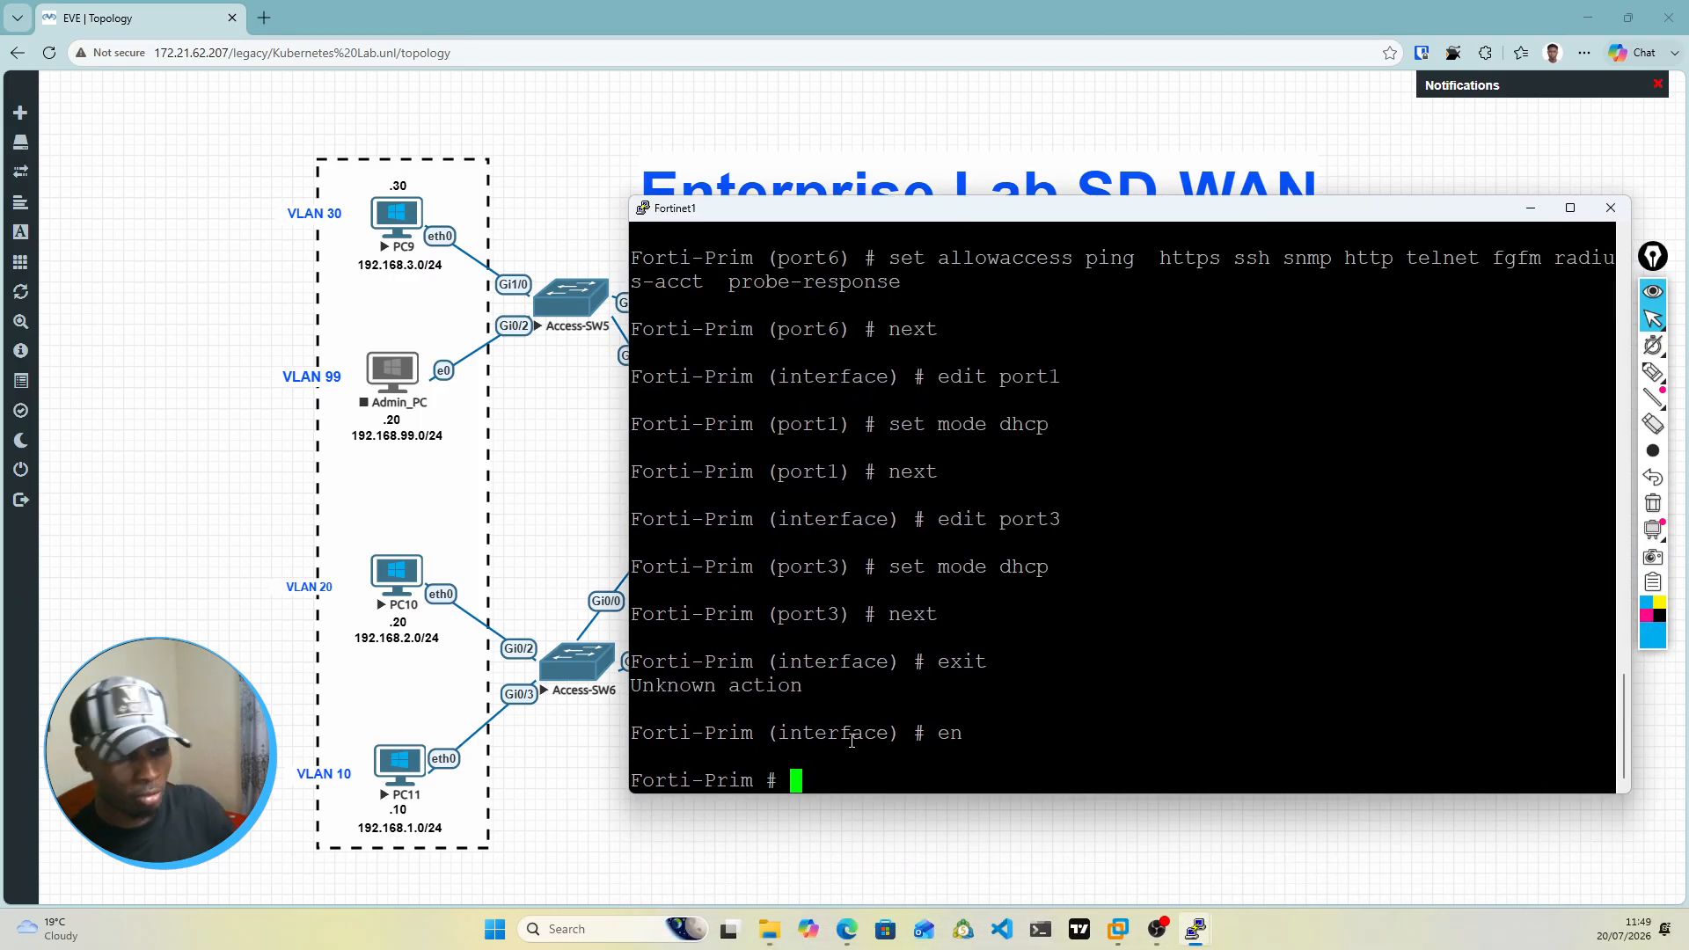
pyautogui.write('config r')
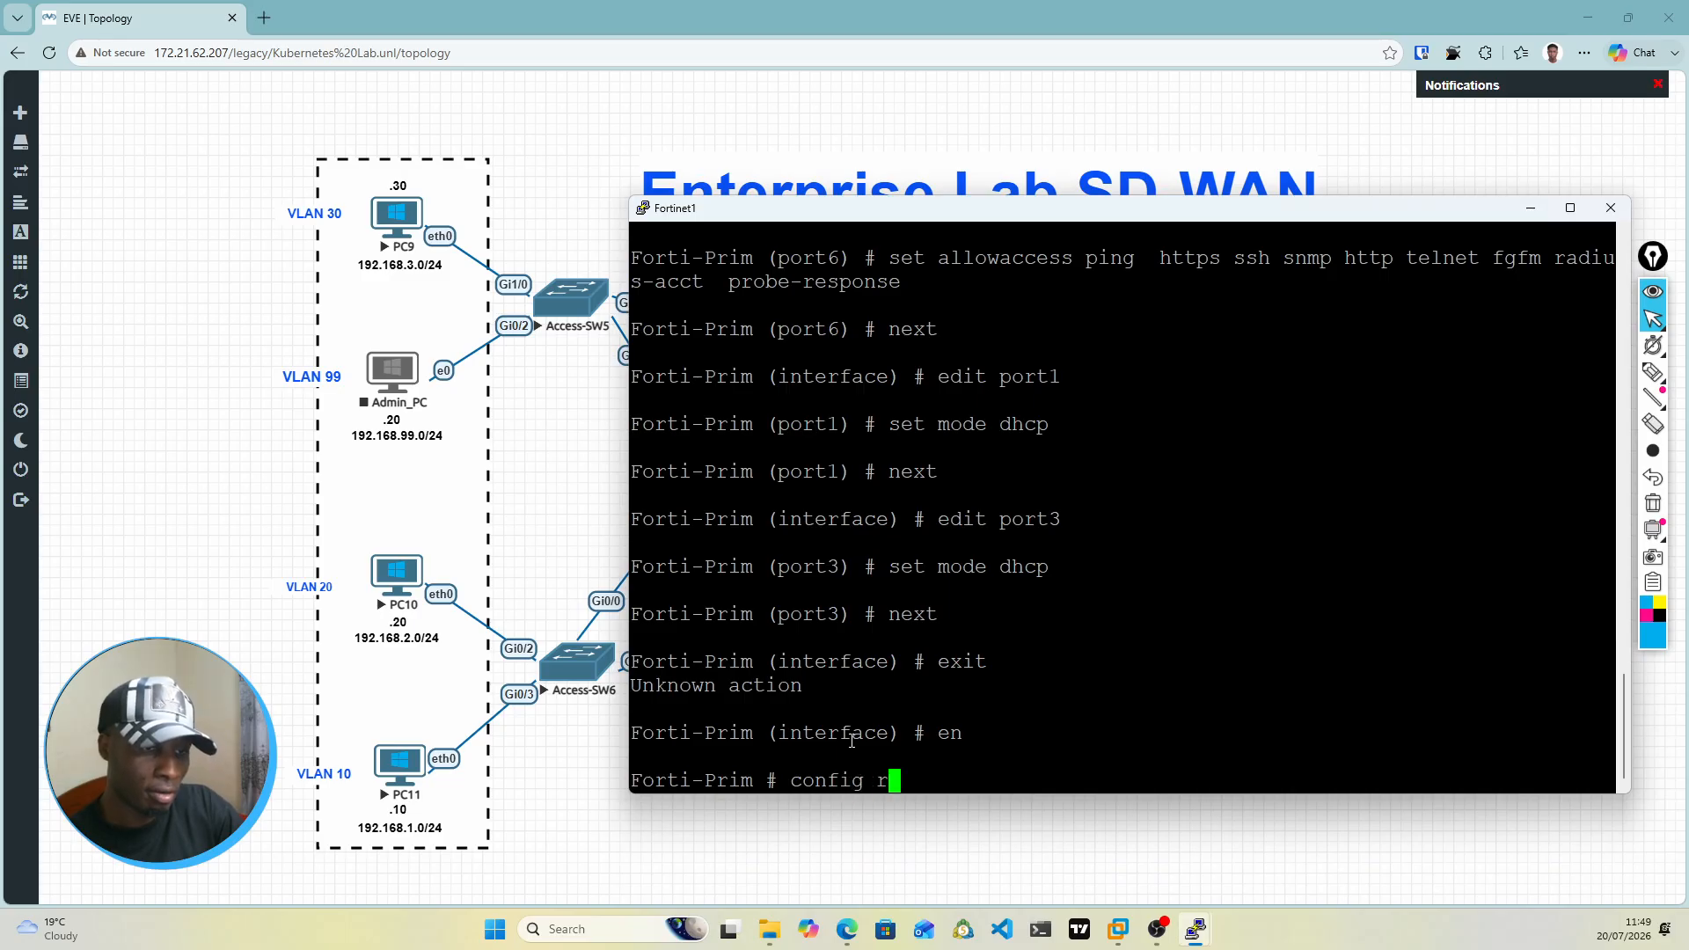
pyautogui.write('outer static')
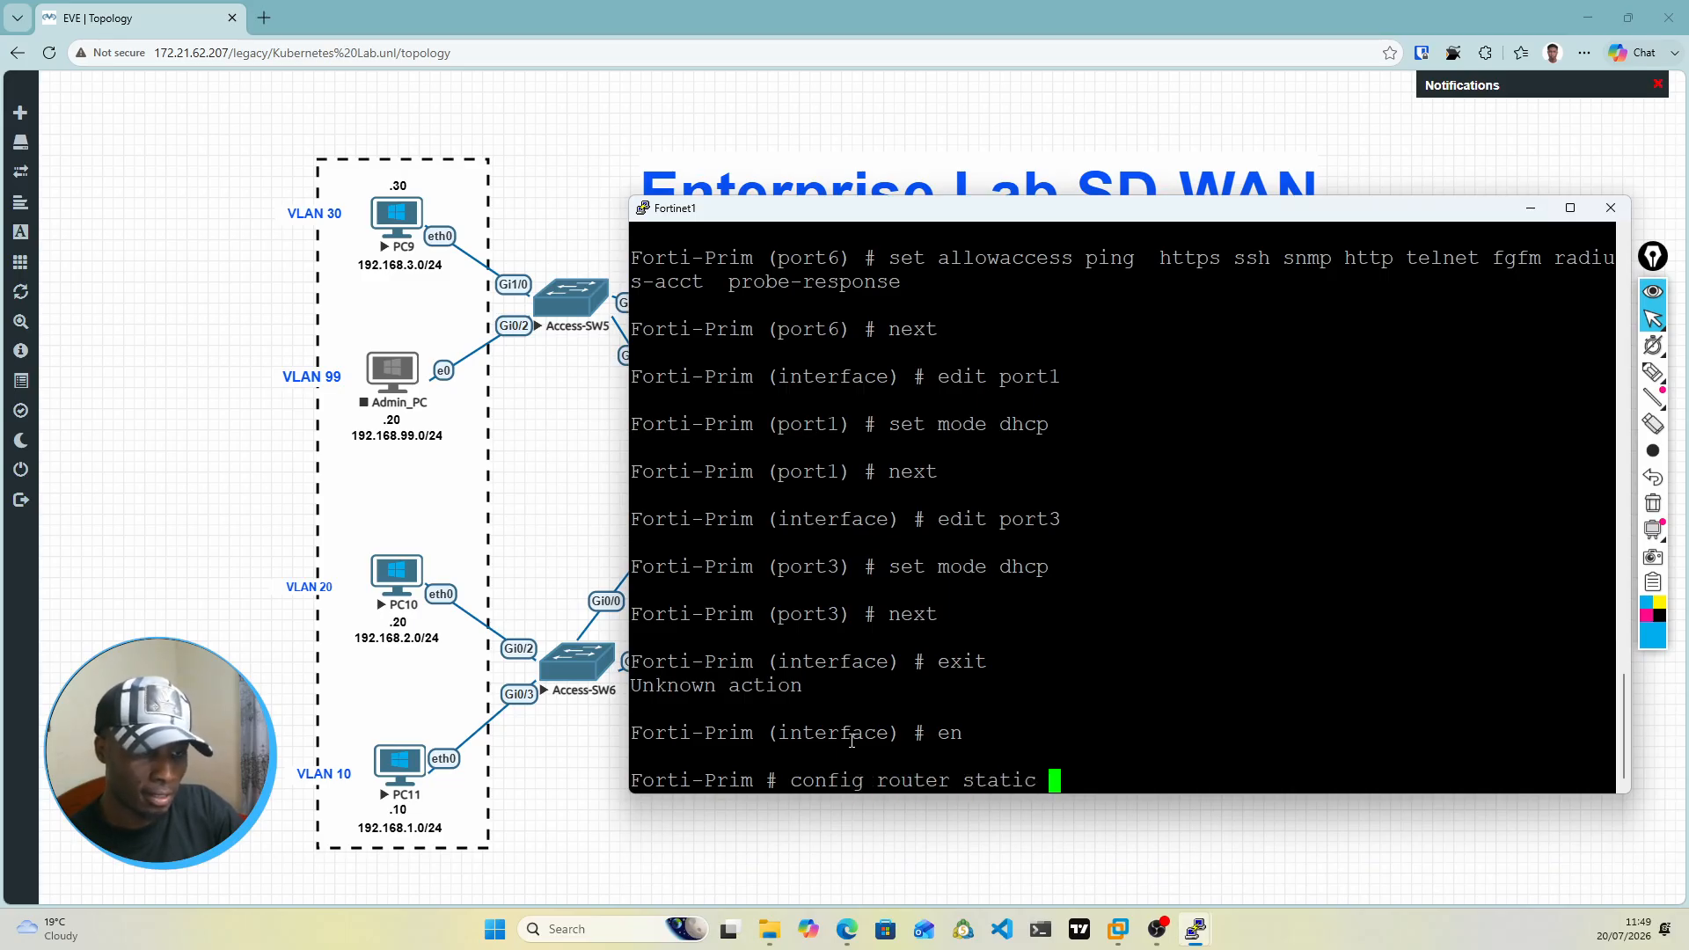
pyautogui.press('Return')
pyautogui.write('edit ')
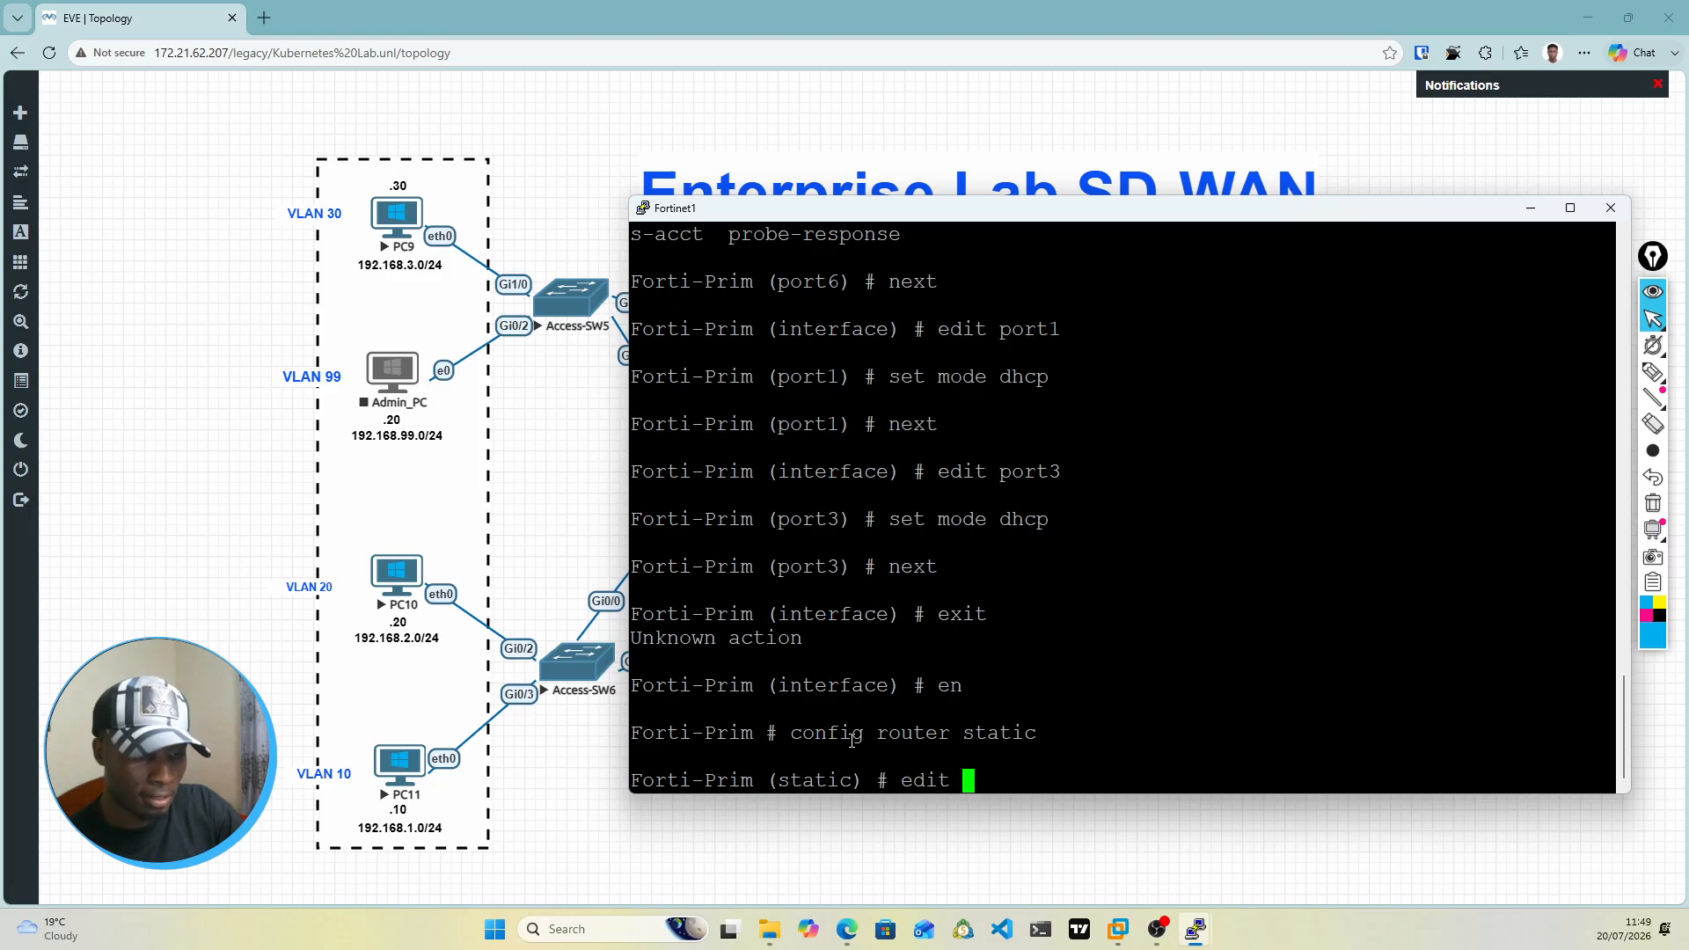
pyautogui.write('1')
pyautogui.press('Return')
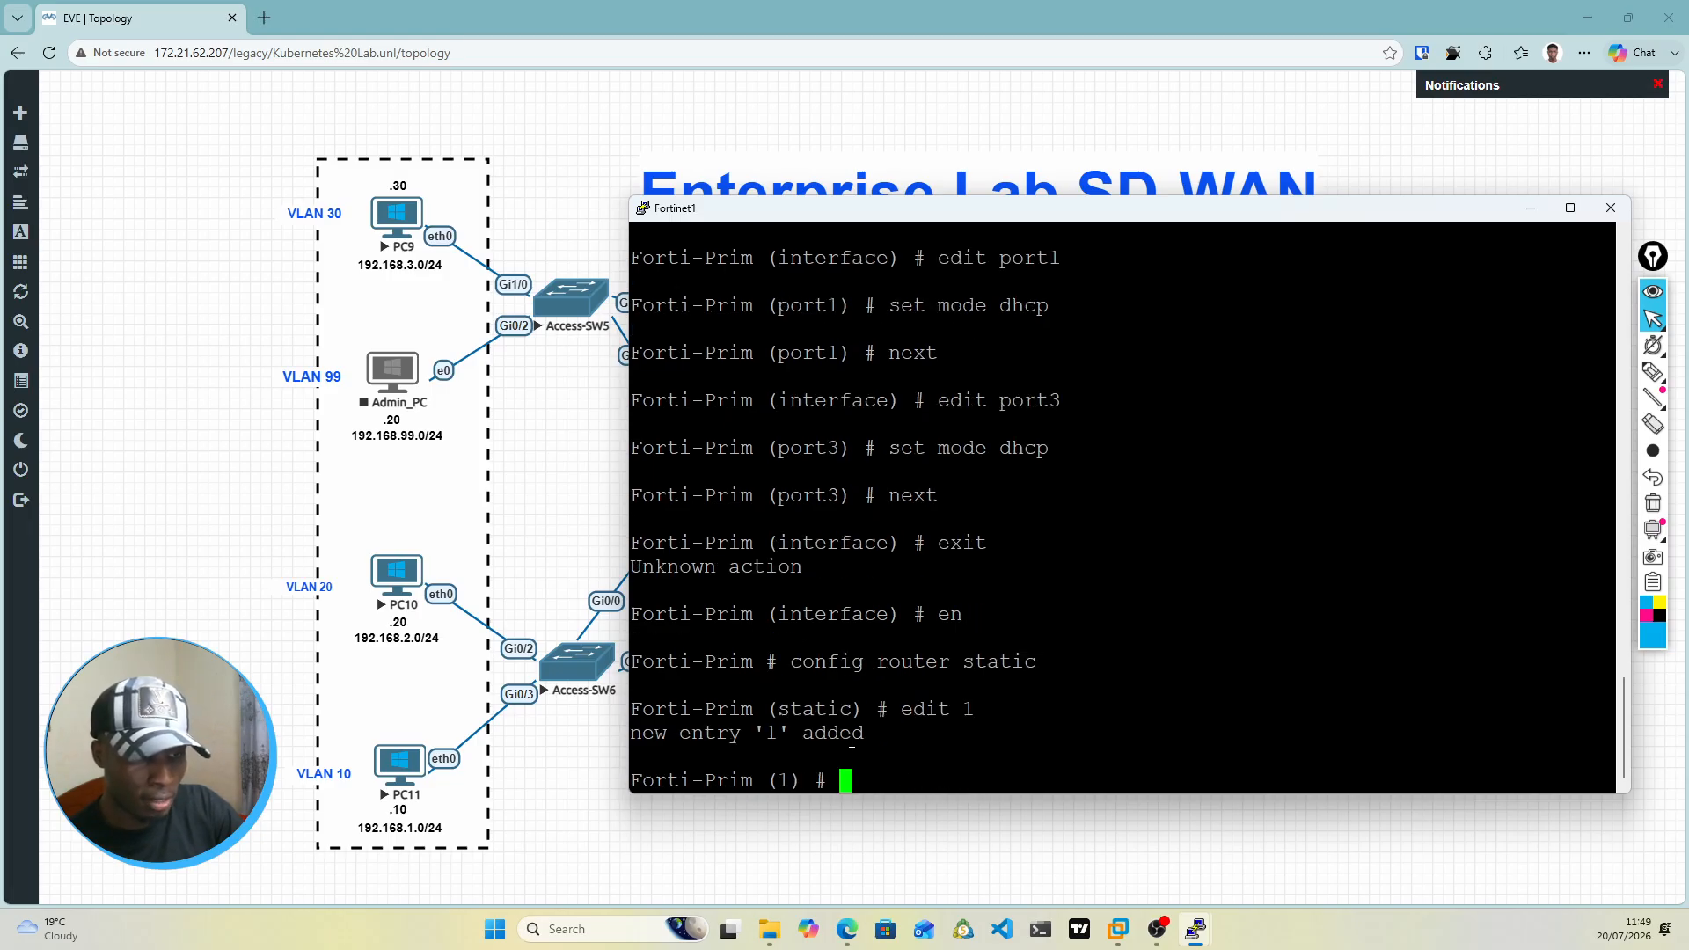
# Step: Set the destination of static route 1 to 192.168.0.0/16 with set dst
pyautogui.write('set dst')
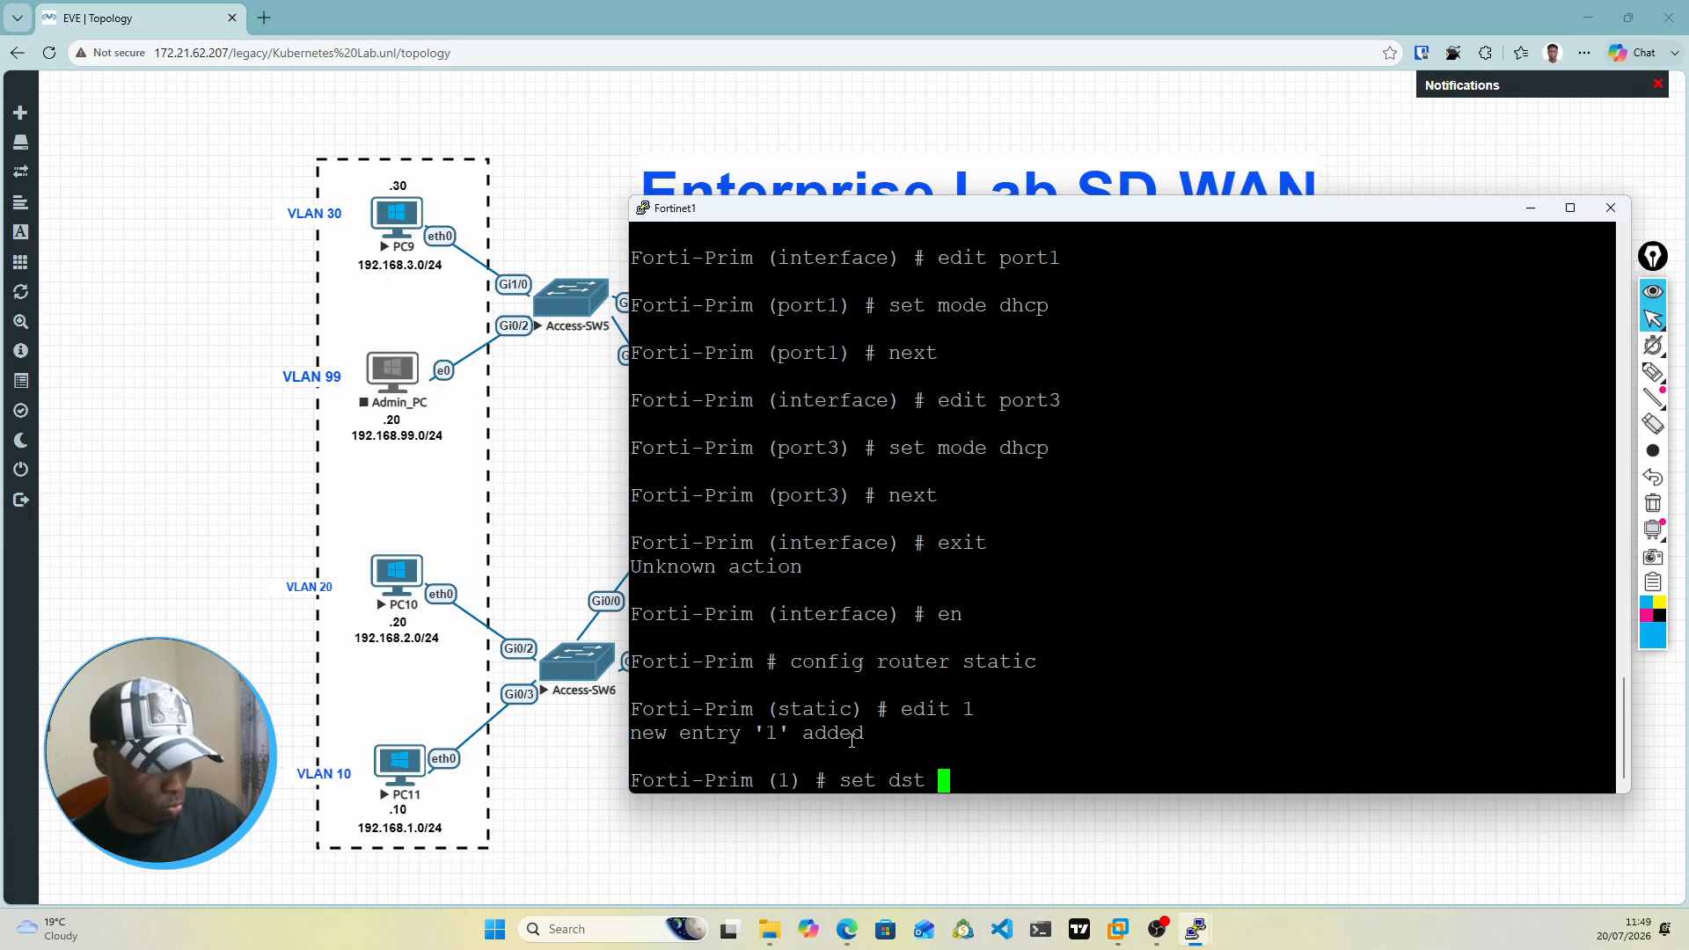
pyautogui.write(' 1')
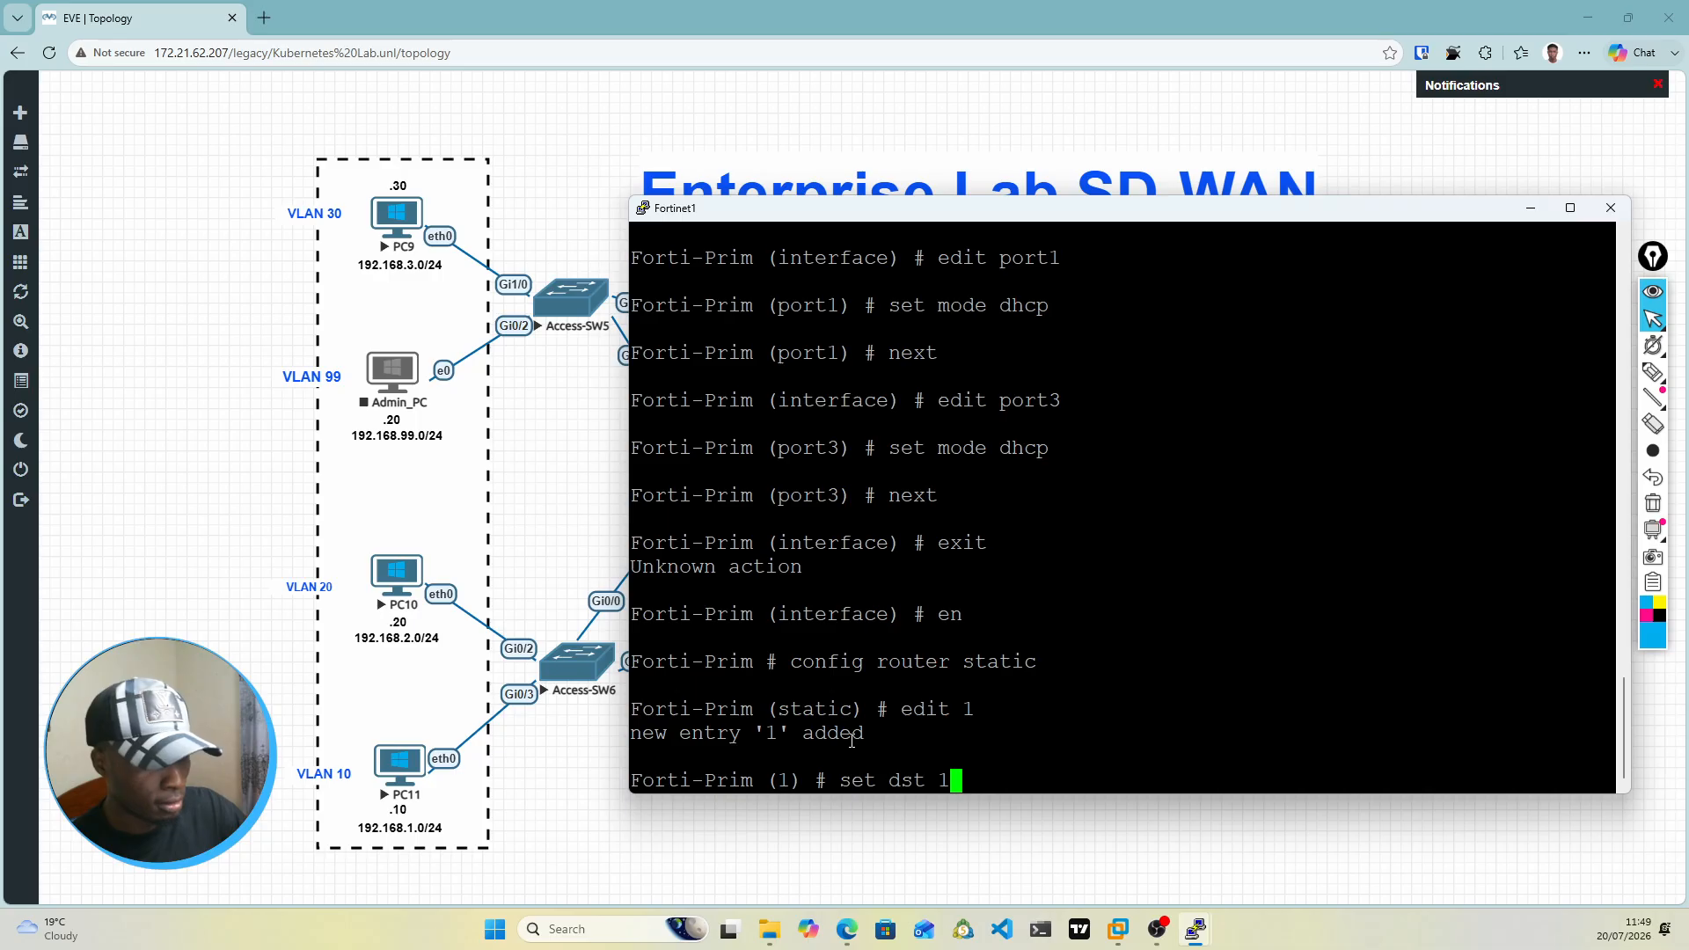
pyautogui.write('92')
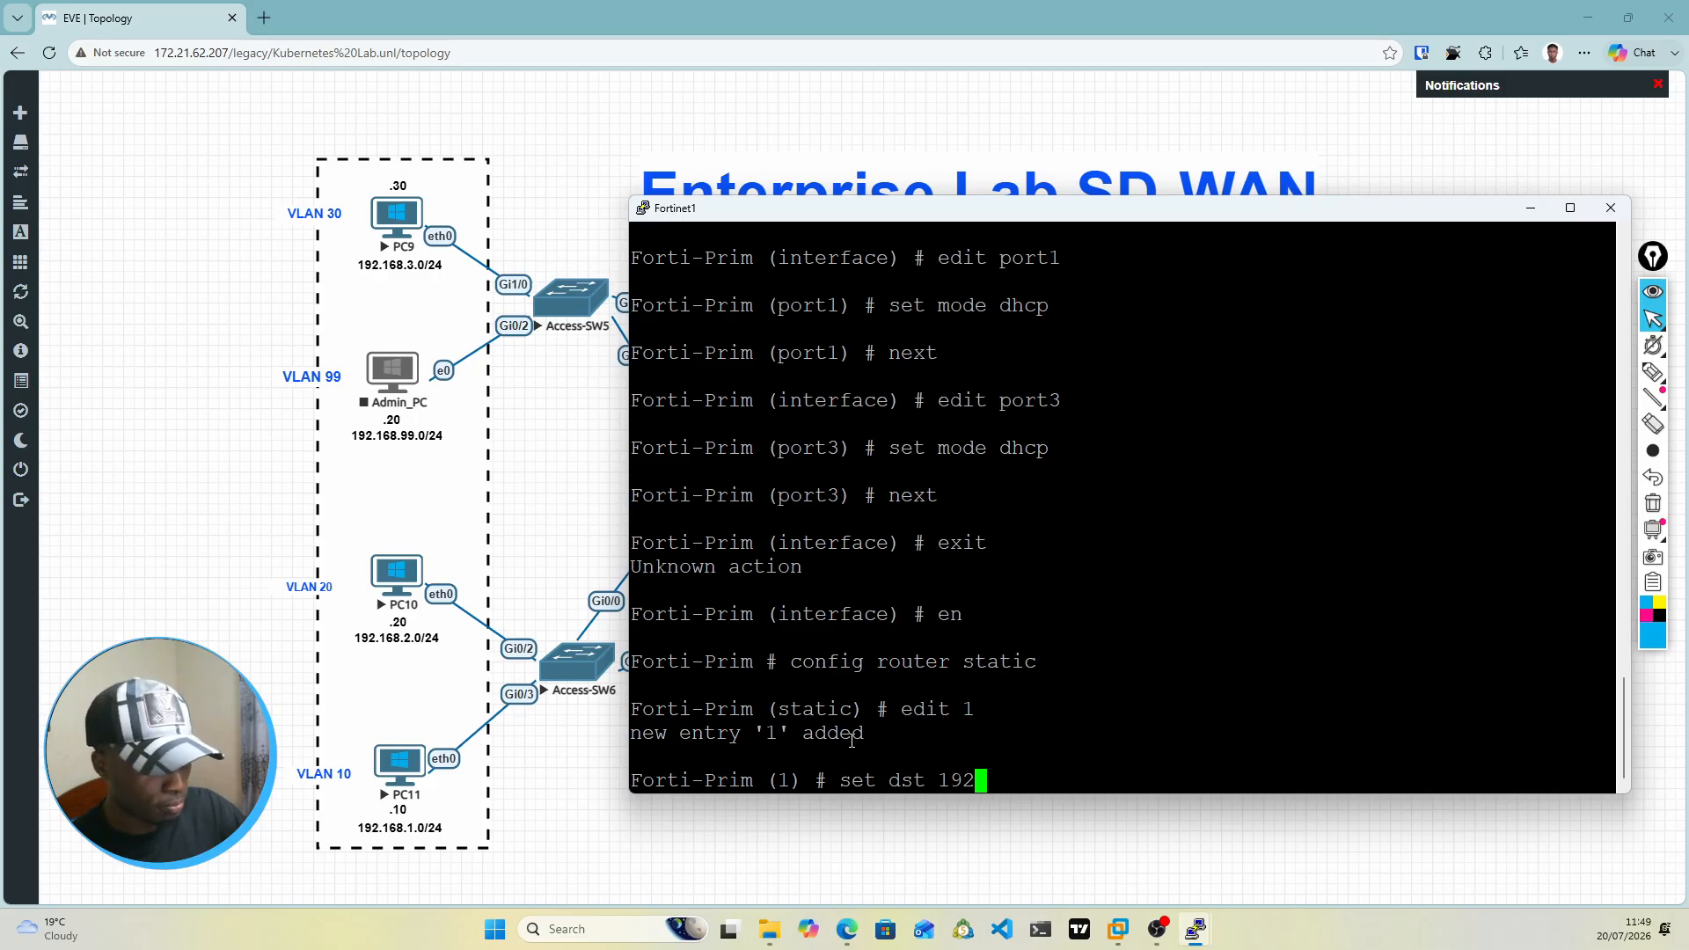
pyautogui.write('.168.0')
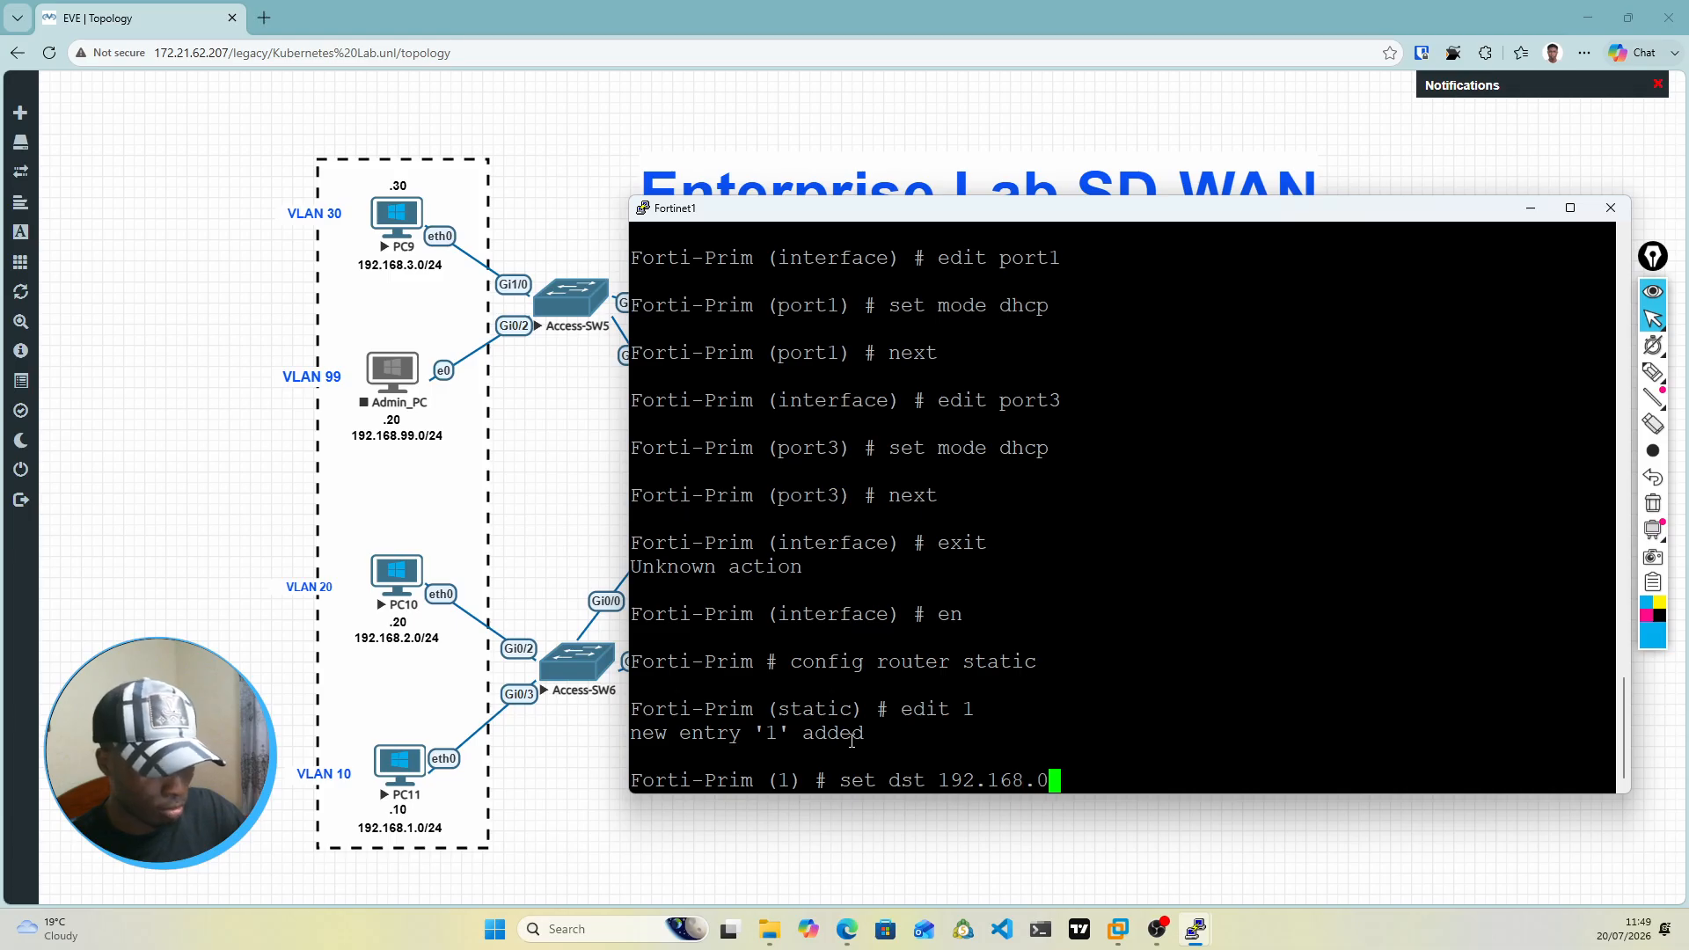
pyautogui.write('.0/1')
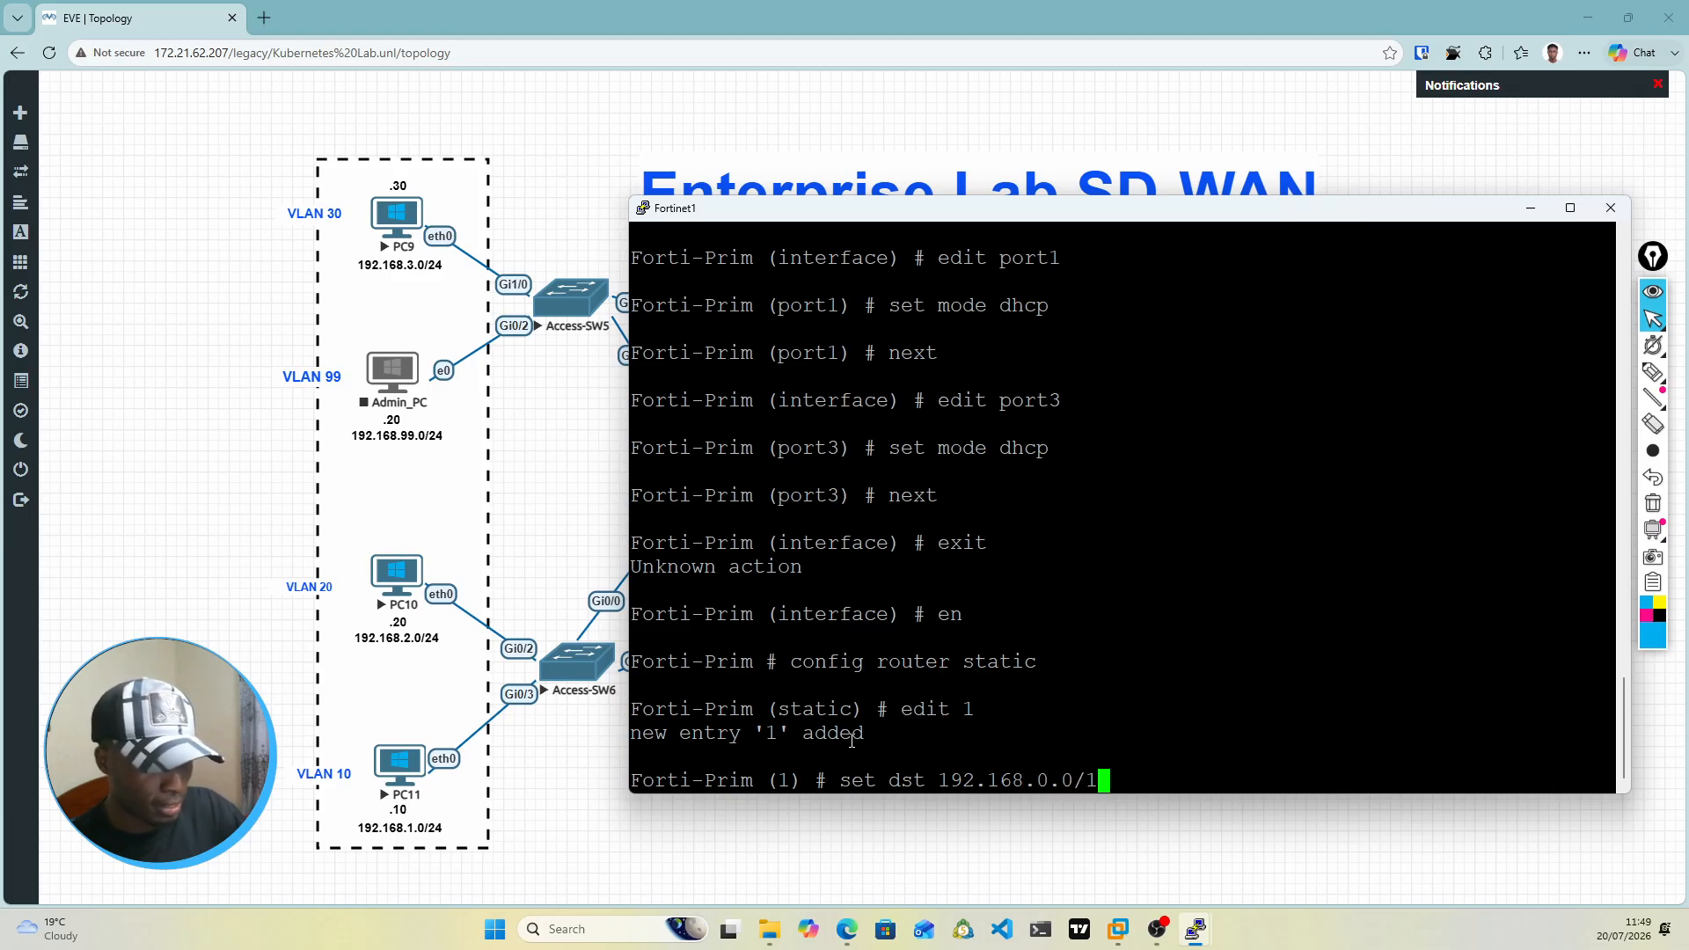
pyautogui.write('6')
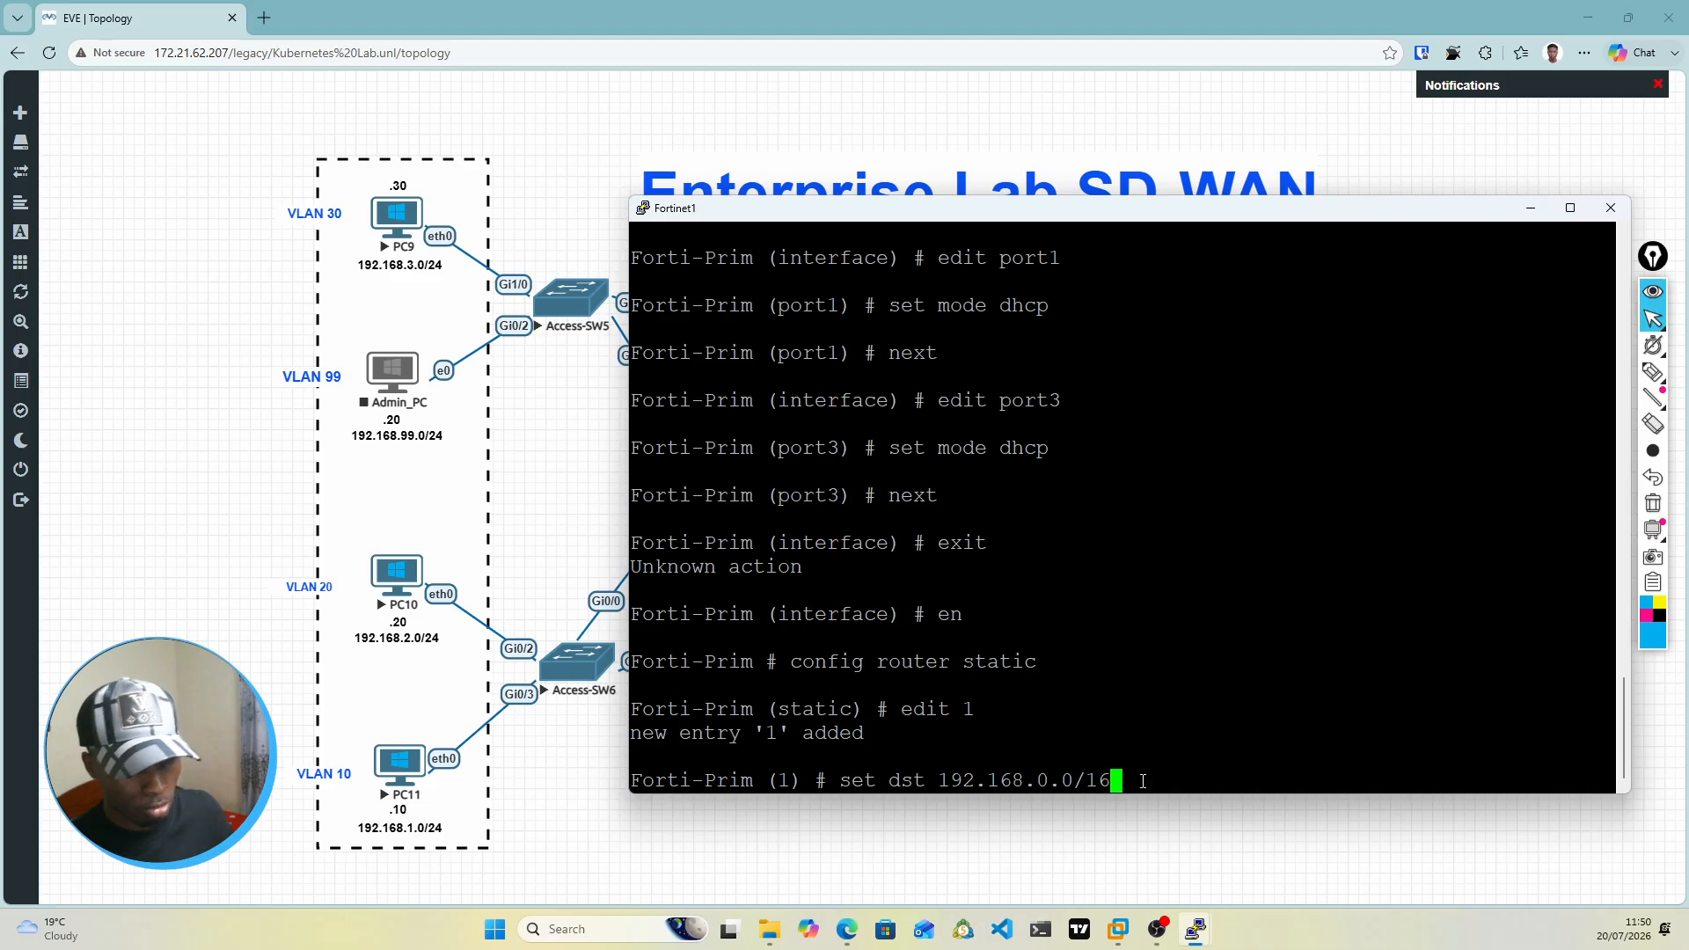
pyautogui.press('Return')
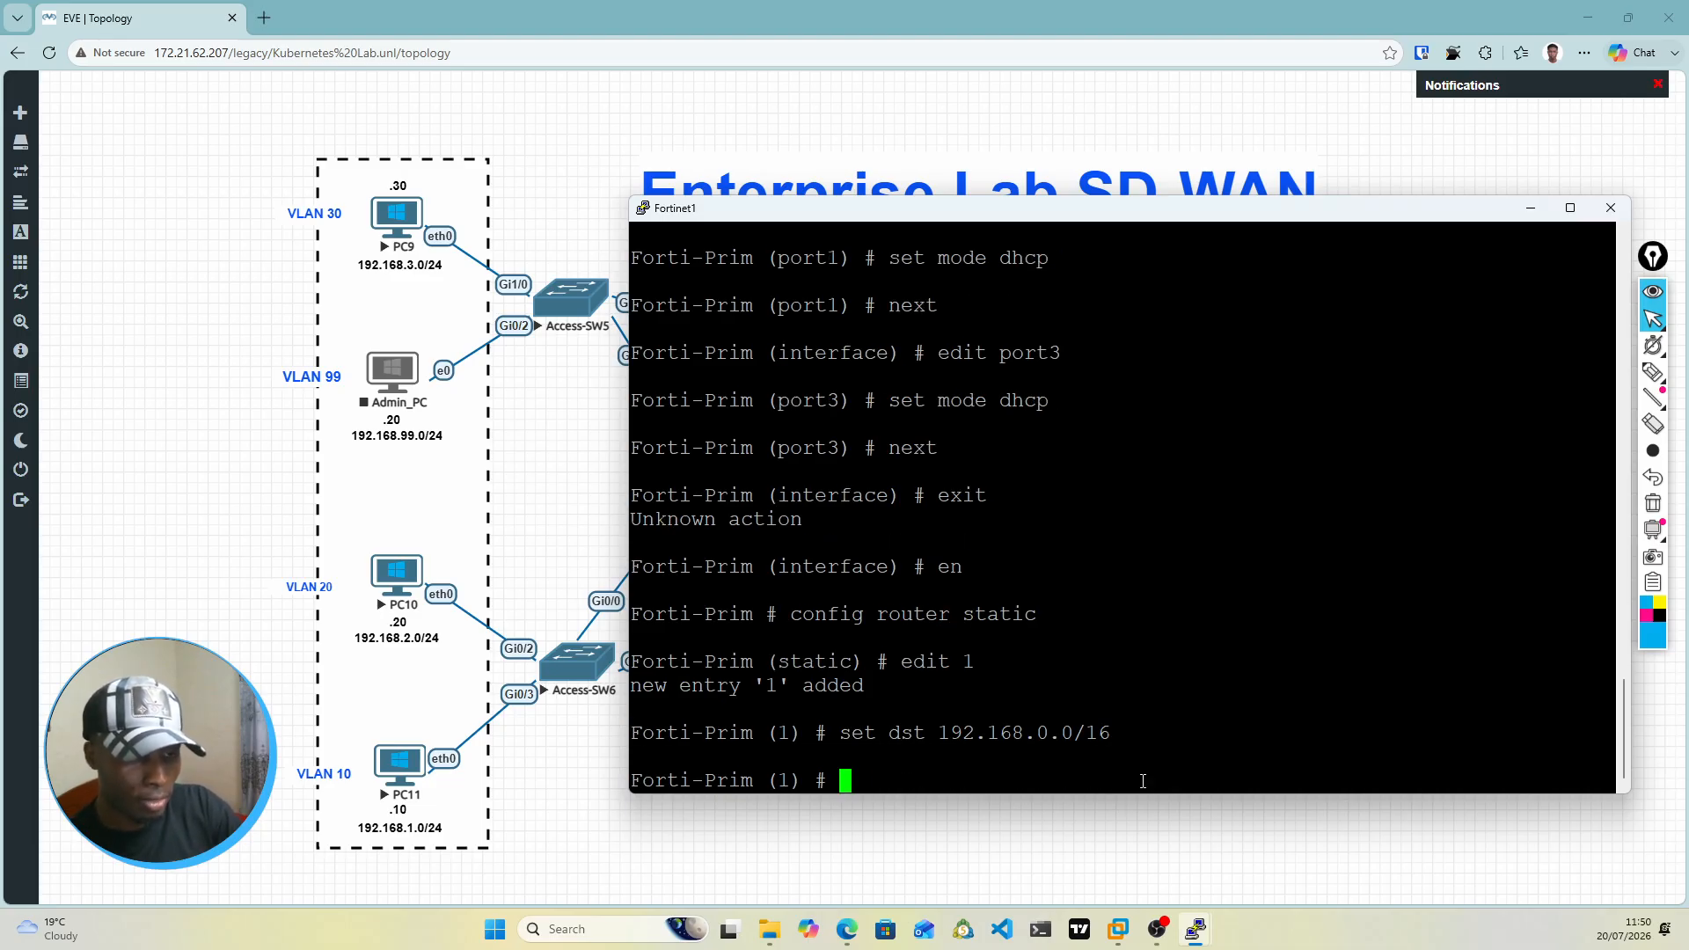
# Step: Start the set device command for static route 1 and check the topology for the firewall port facing Core-SW4
pyautogui.write('set')
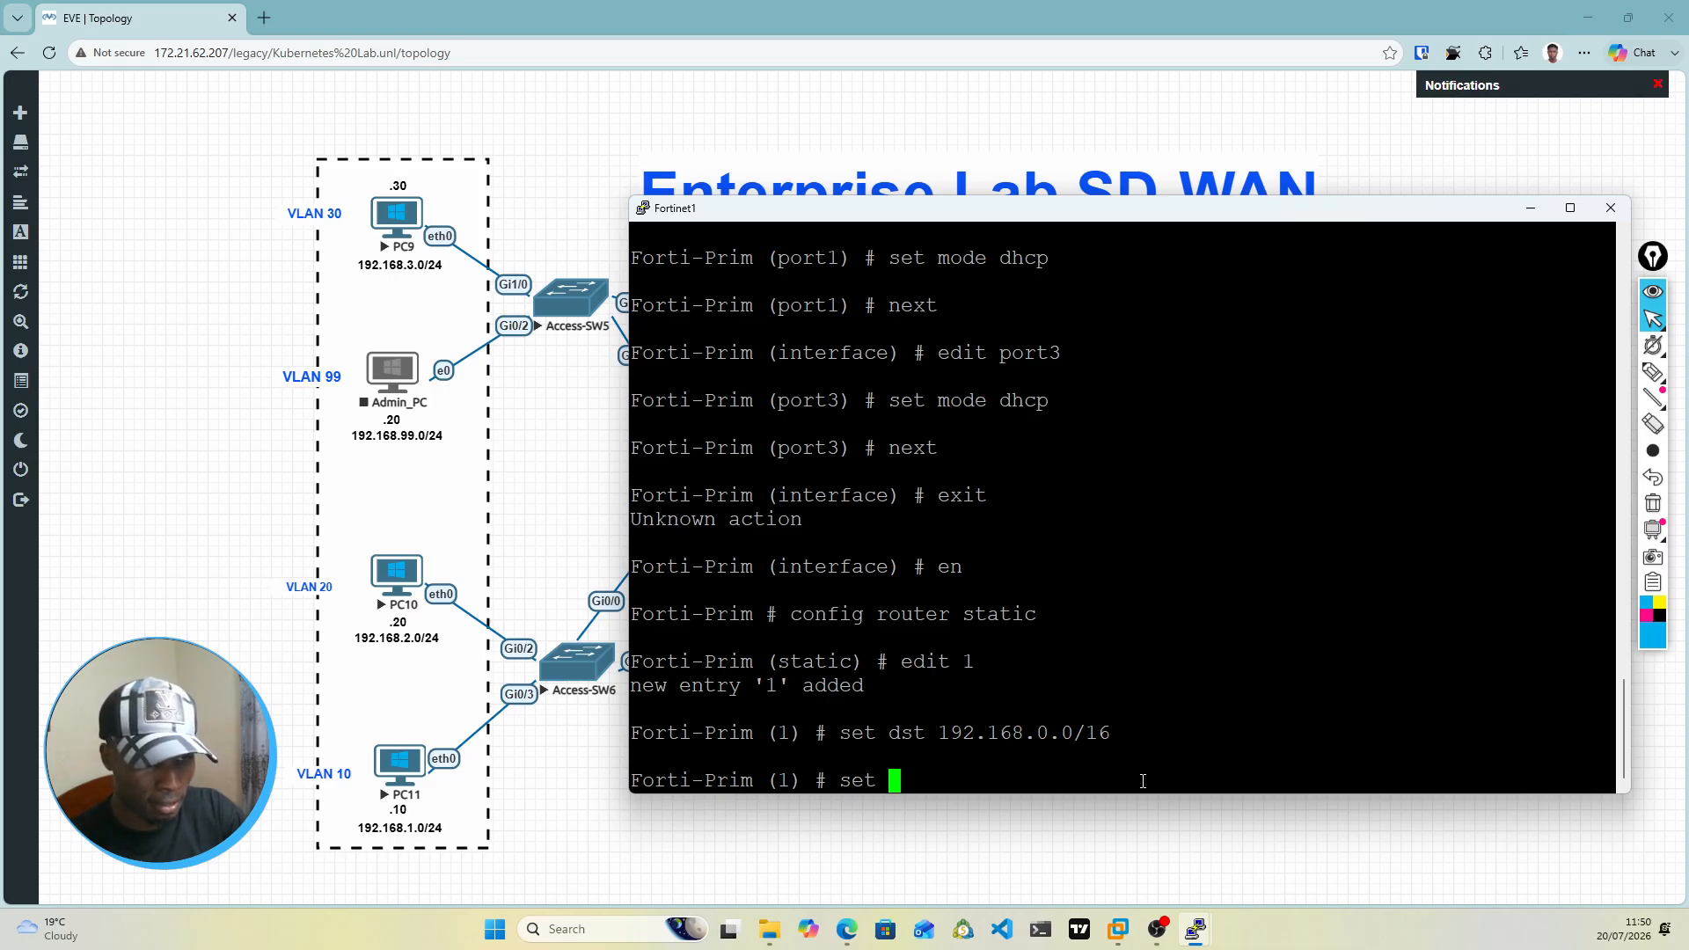
pyautogui.write('device ')
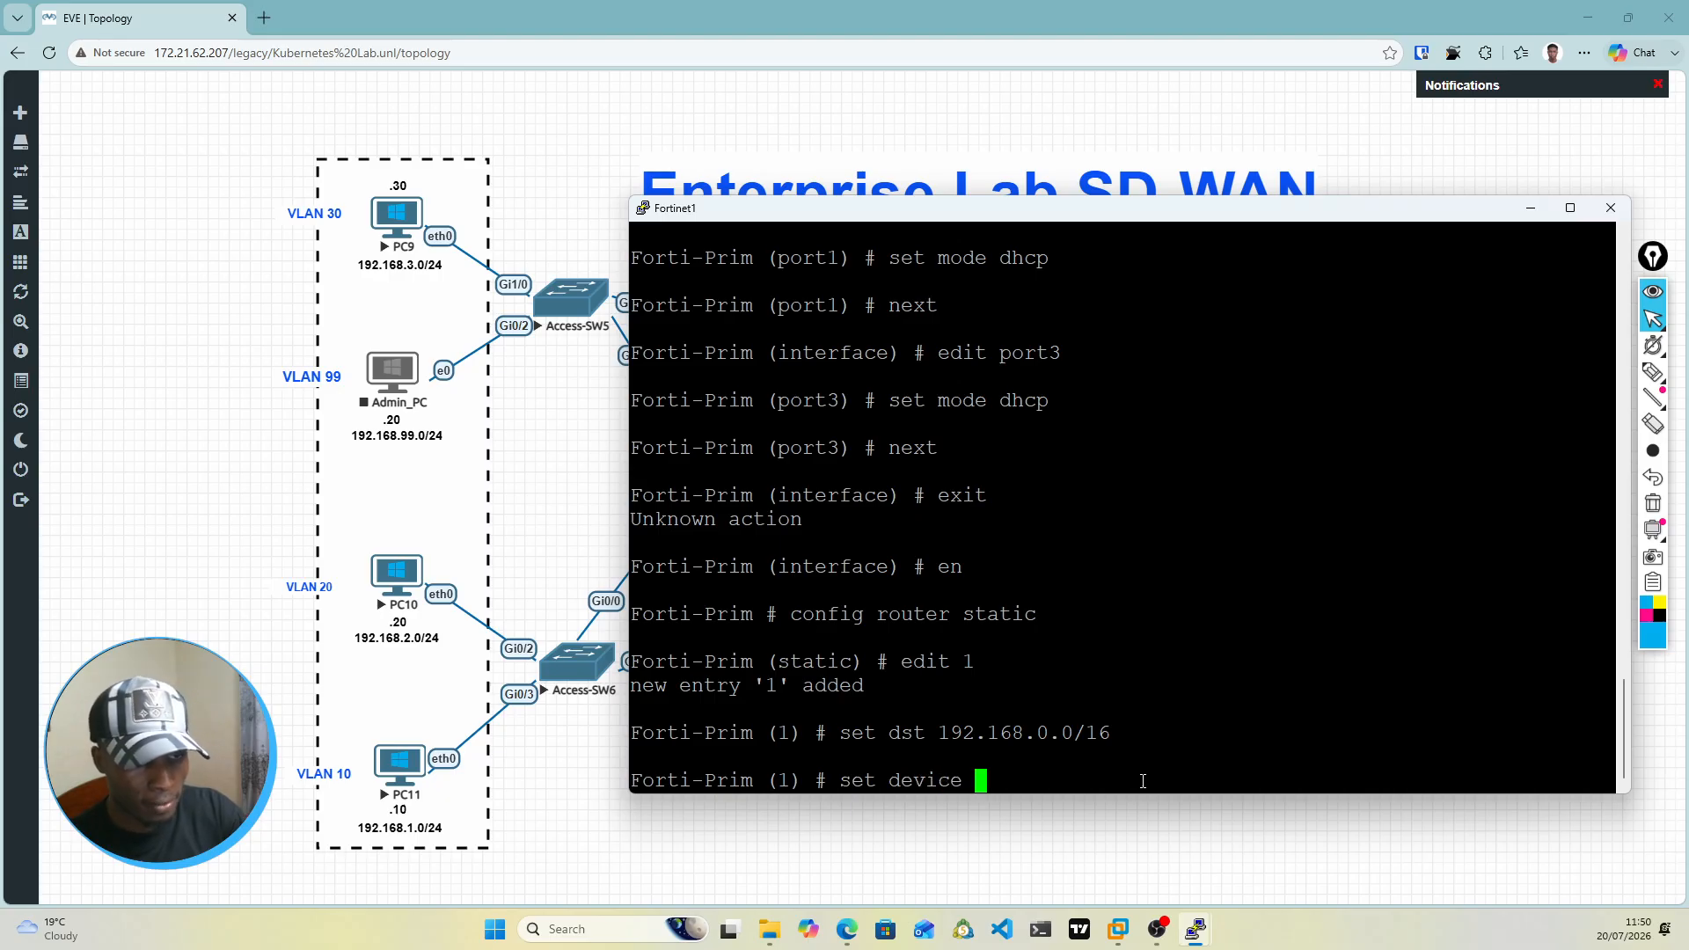
pyautogui.write('fortilink')
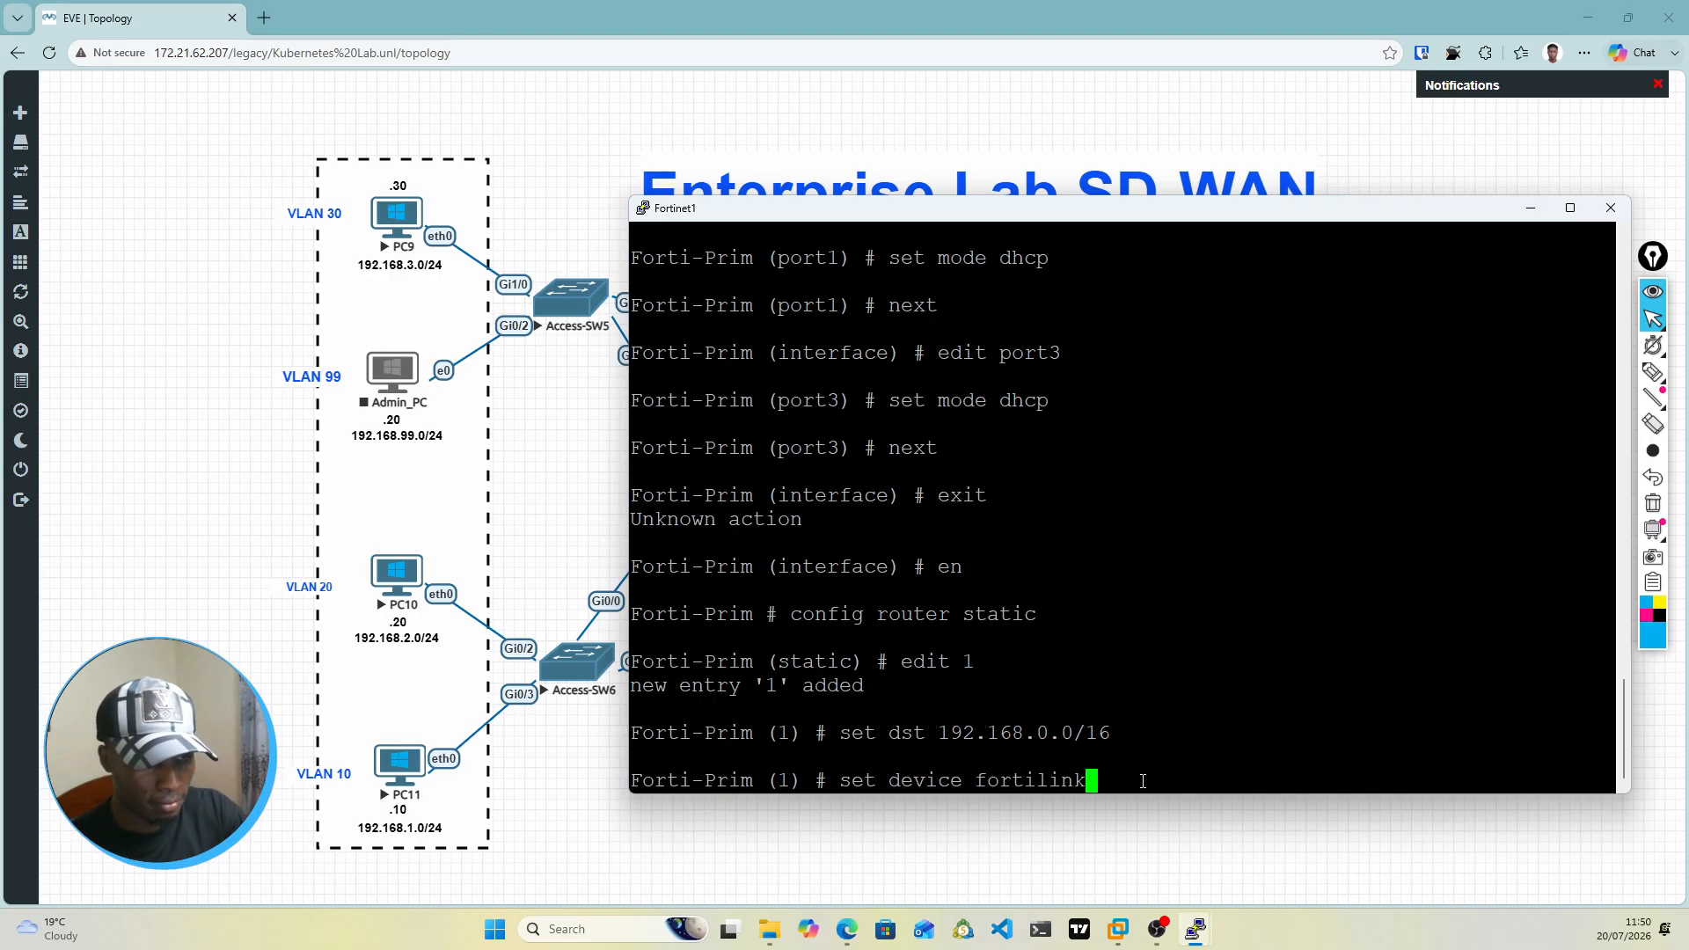
pyautogui.press('Tab')
pyautogui.press('Tab')
pyautogui.press('Tab')
pyautogui.press('Tab')
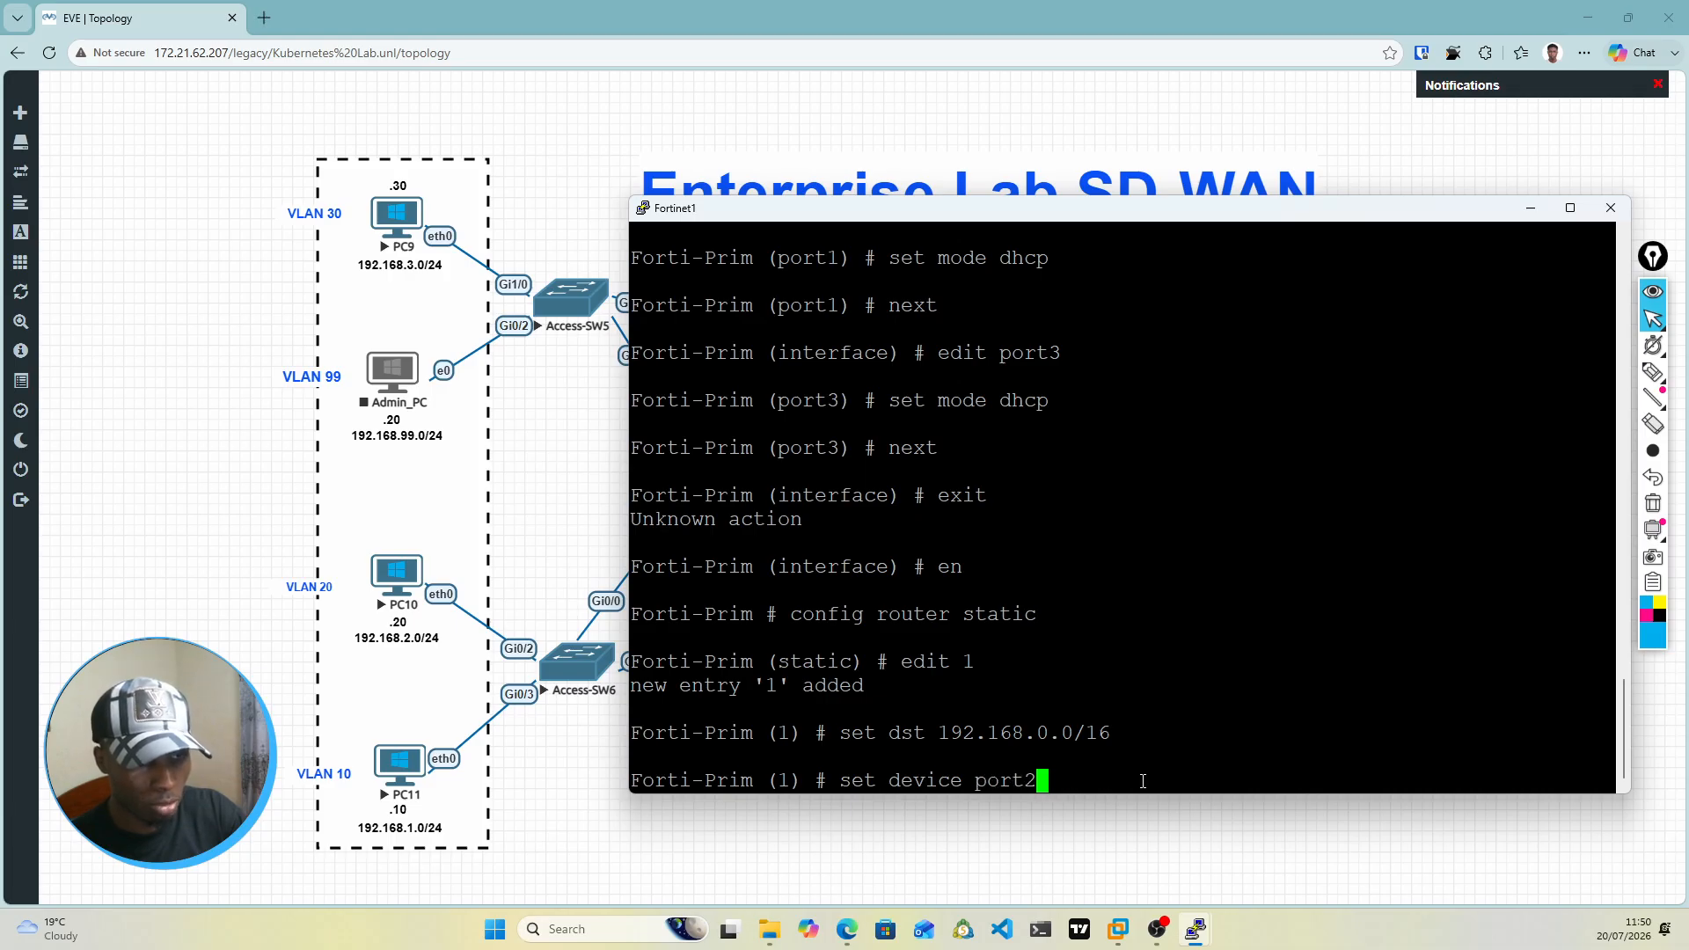
pyautogui.press('Tab')
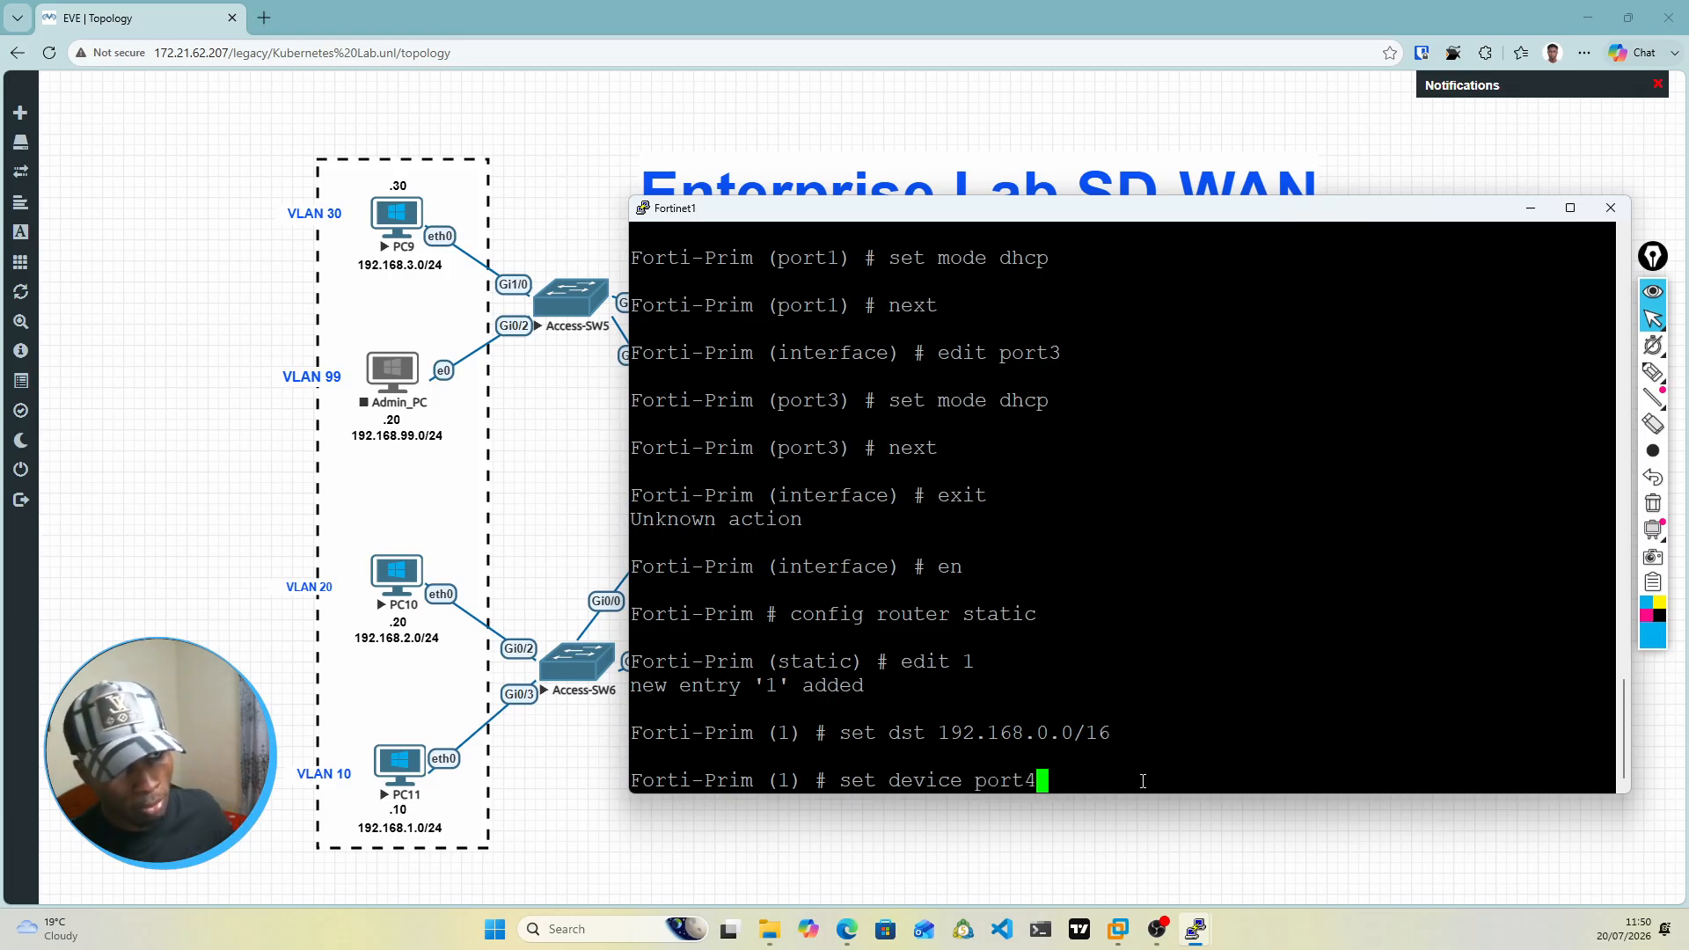
pyautogui.moveTo(1161, 209); pyautogui.dragTo(1145, 732)
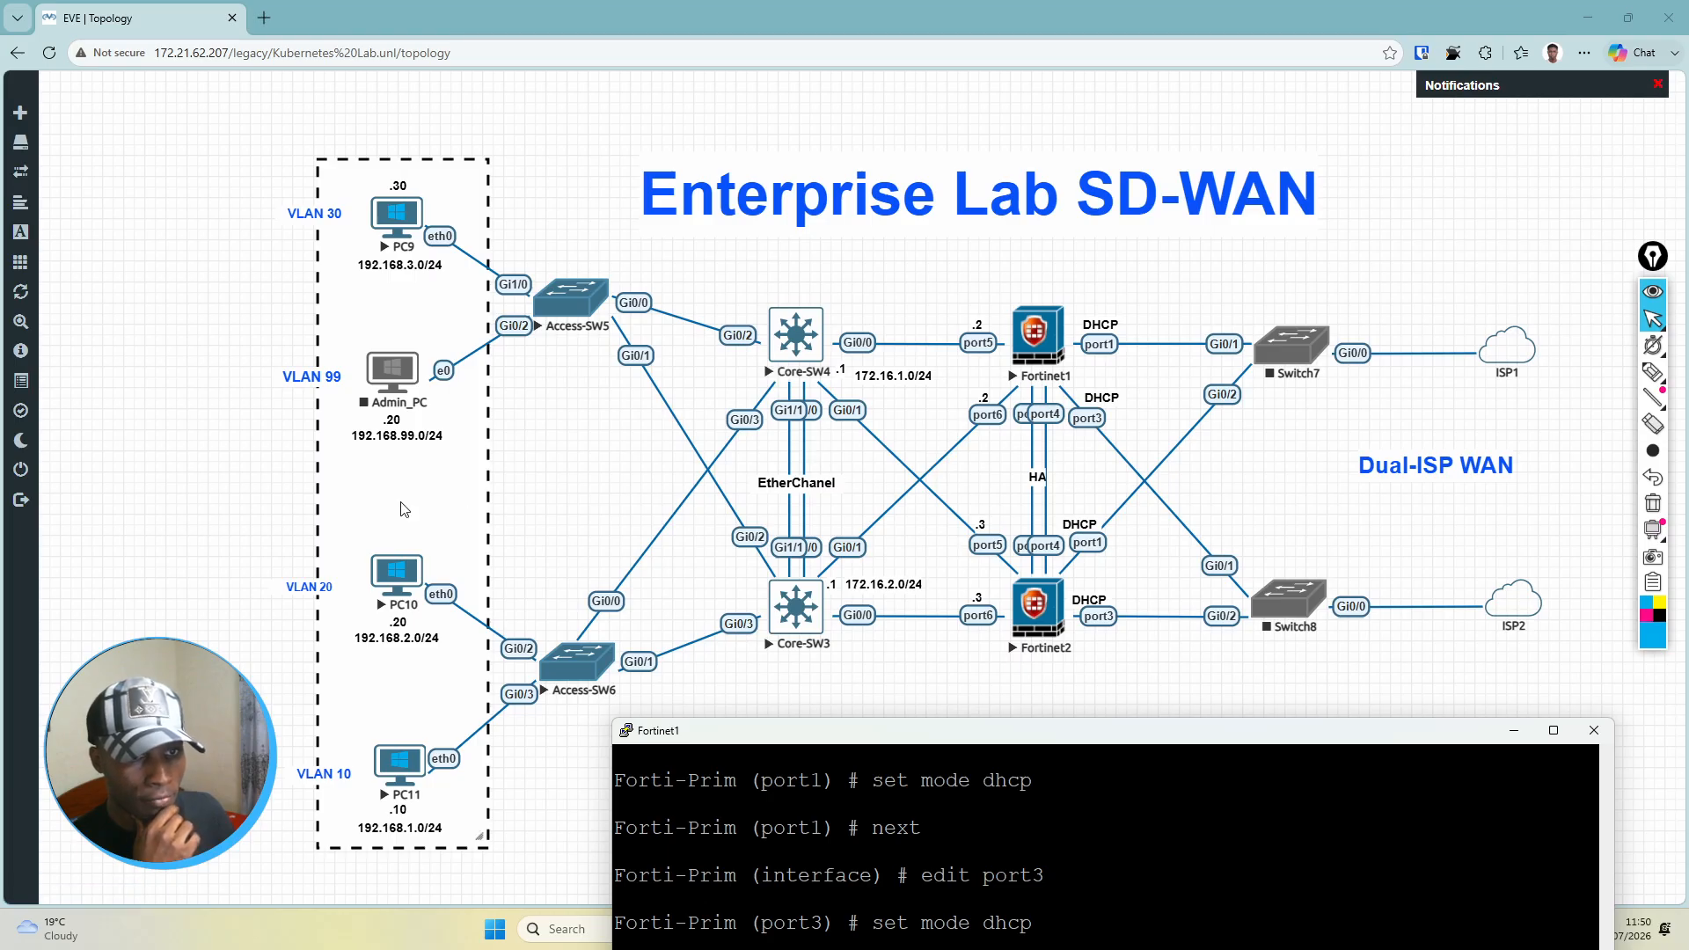
pyautogui.moveTo(1046, 743); pyautogui.dragTo(1016, 244)
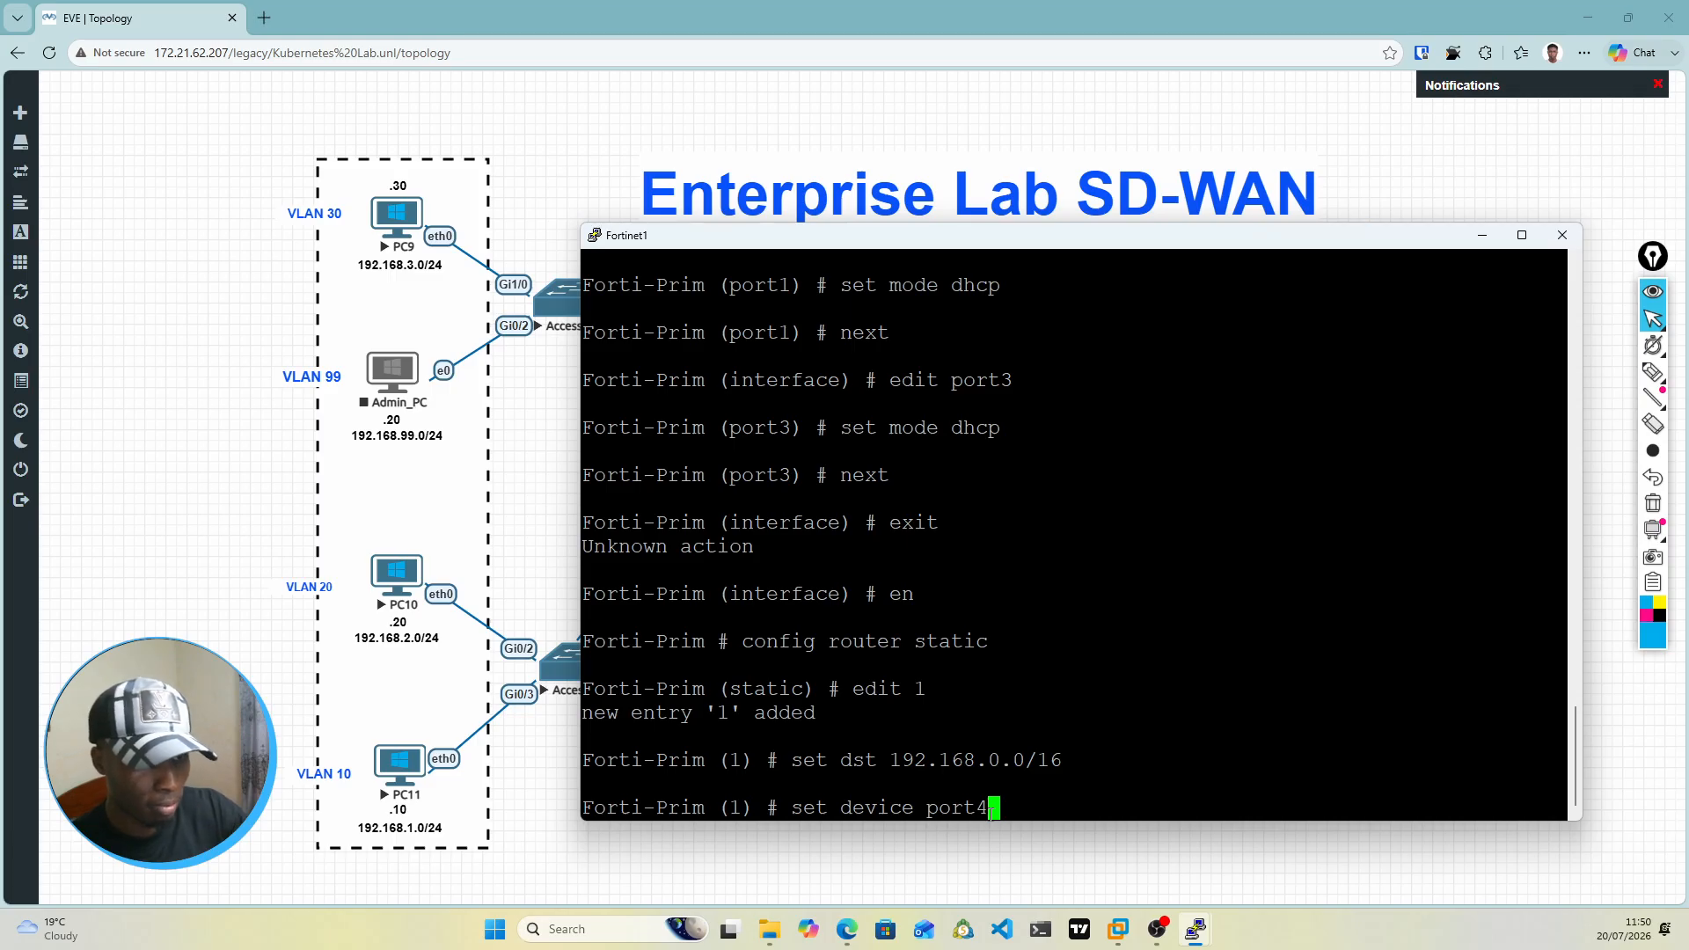
# Step: Complete the set device command with port5 as the outgoing interface of static route 1
pyautogui.press('BackSpace')
pyautogui.press('BackSpace')
pyautogui.press('BackSpace')
pyautogui.press('BackSpace')
pyautogui.press('BackSpace')
pyautogui.press('Tab')
pyautogui.press('Tab')
pyautogui.press('Tab')
pyautogui.press('Tab')
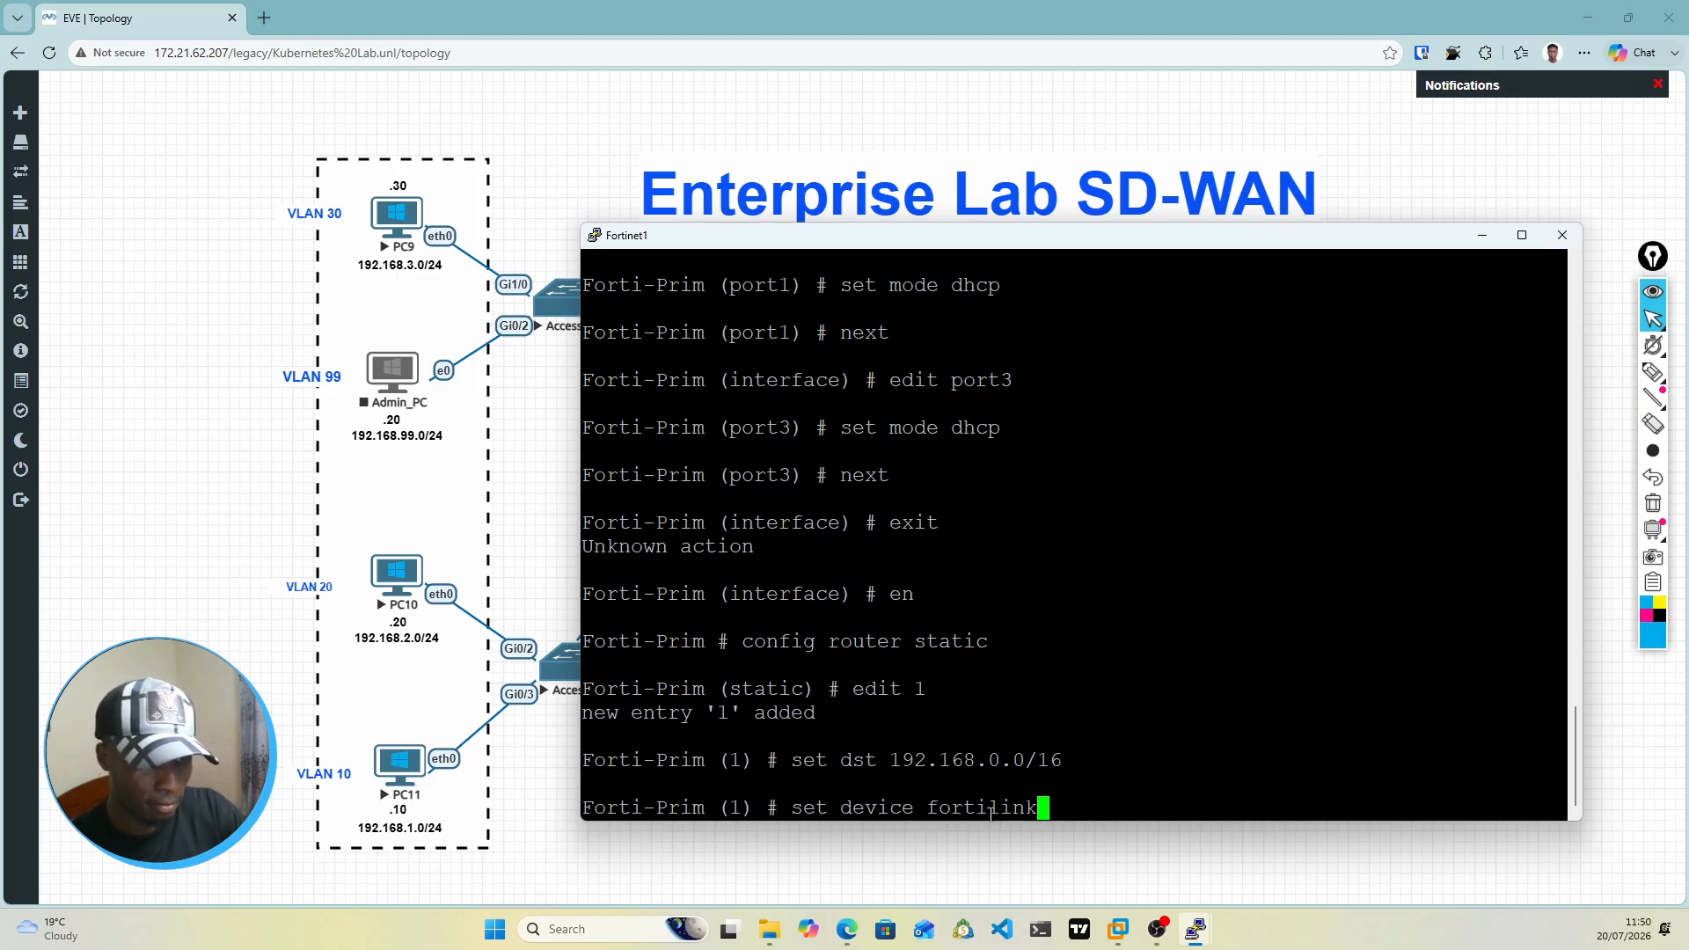
pyautogui.press('Tab')
pyautogui.press('Tab')
pyautogui.press('Tab')
pyautogui.press('Tab')
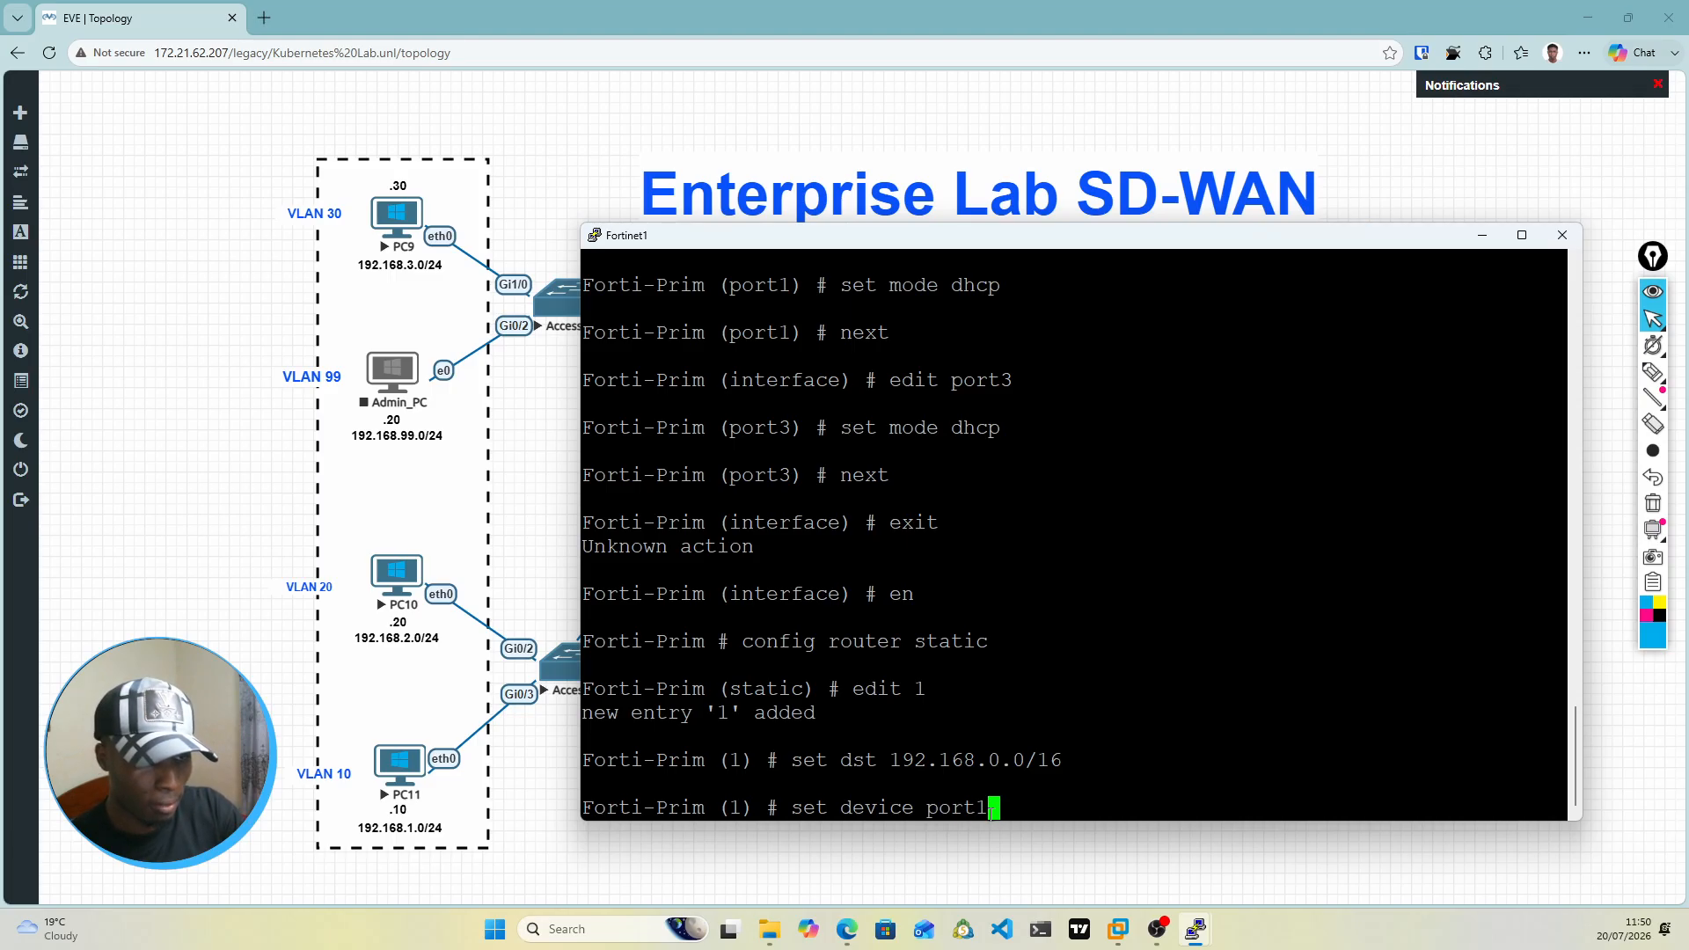
pyautogui.press('Tab')
pyautogui.press('Return')
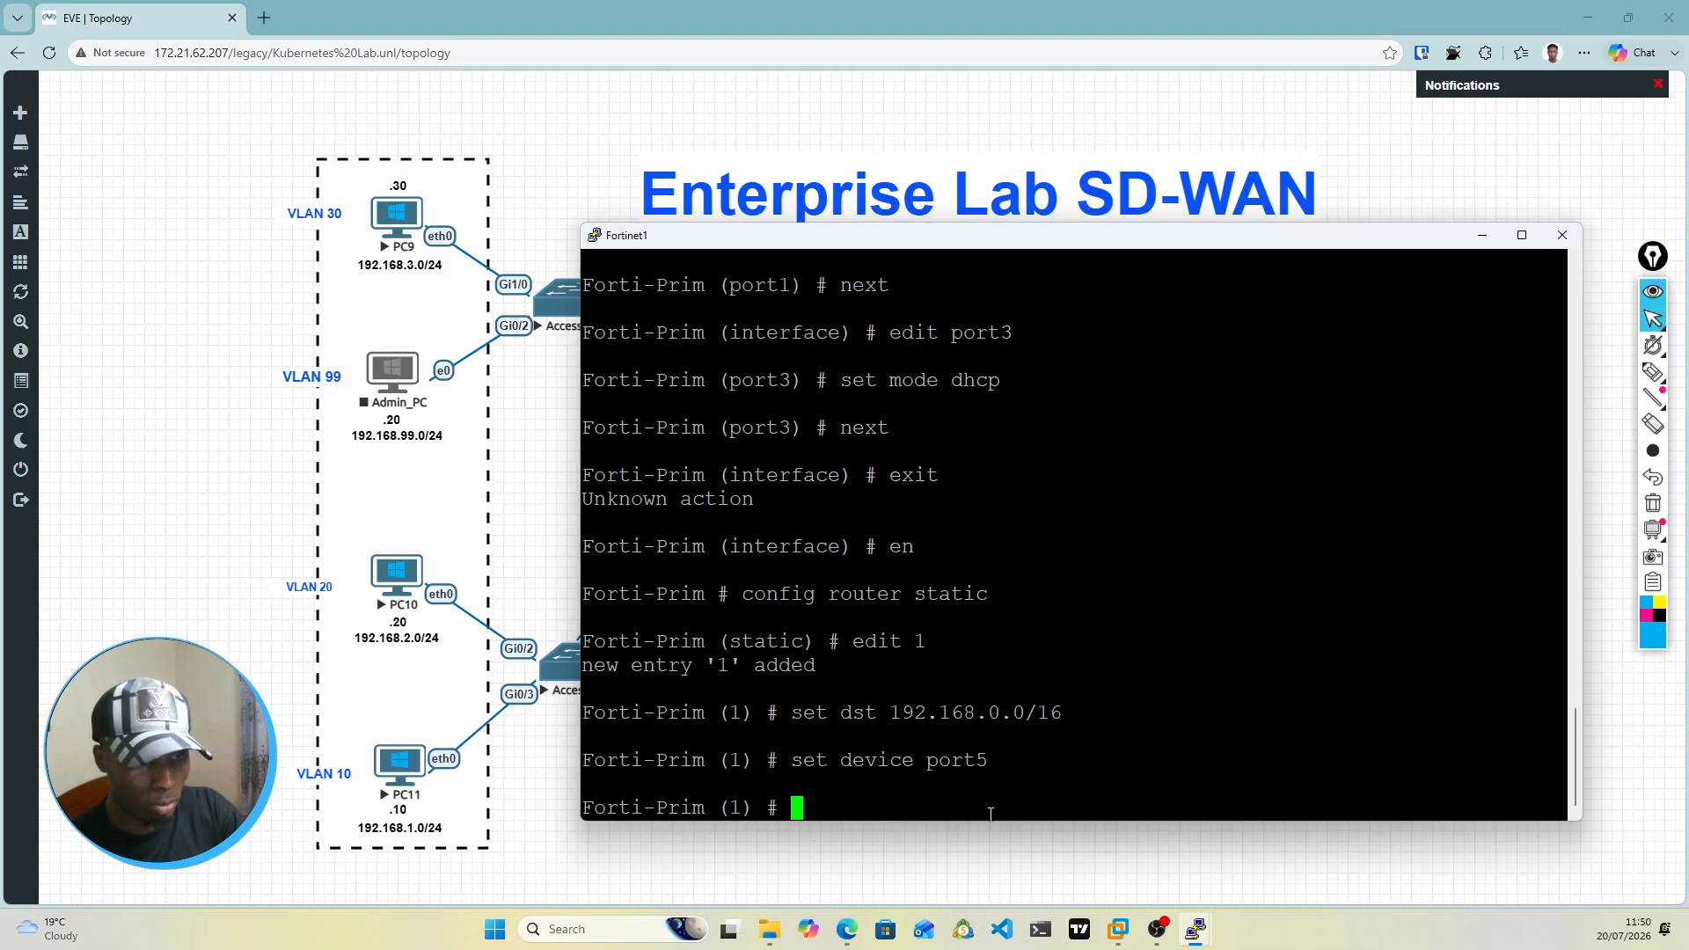
# Step: Check Core-SW4's address in the topology and set the gateway of static route 1 to 172.16.1.1
pyautogui.write('set g')
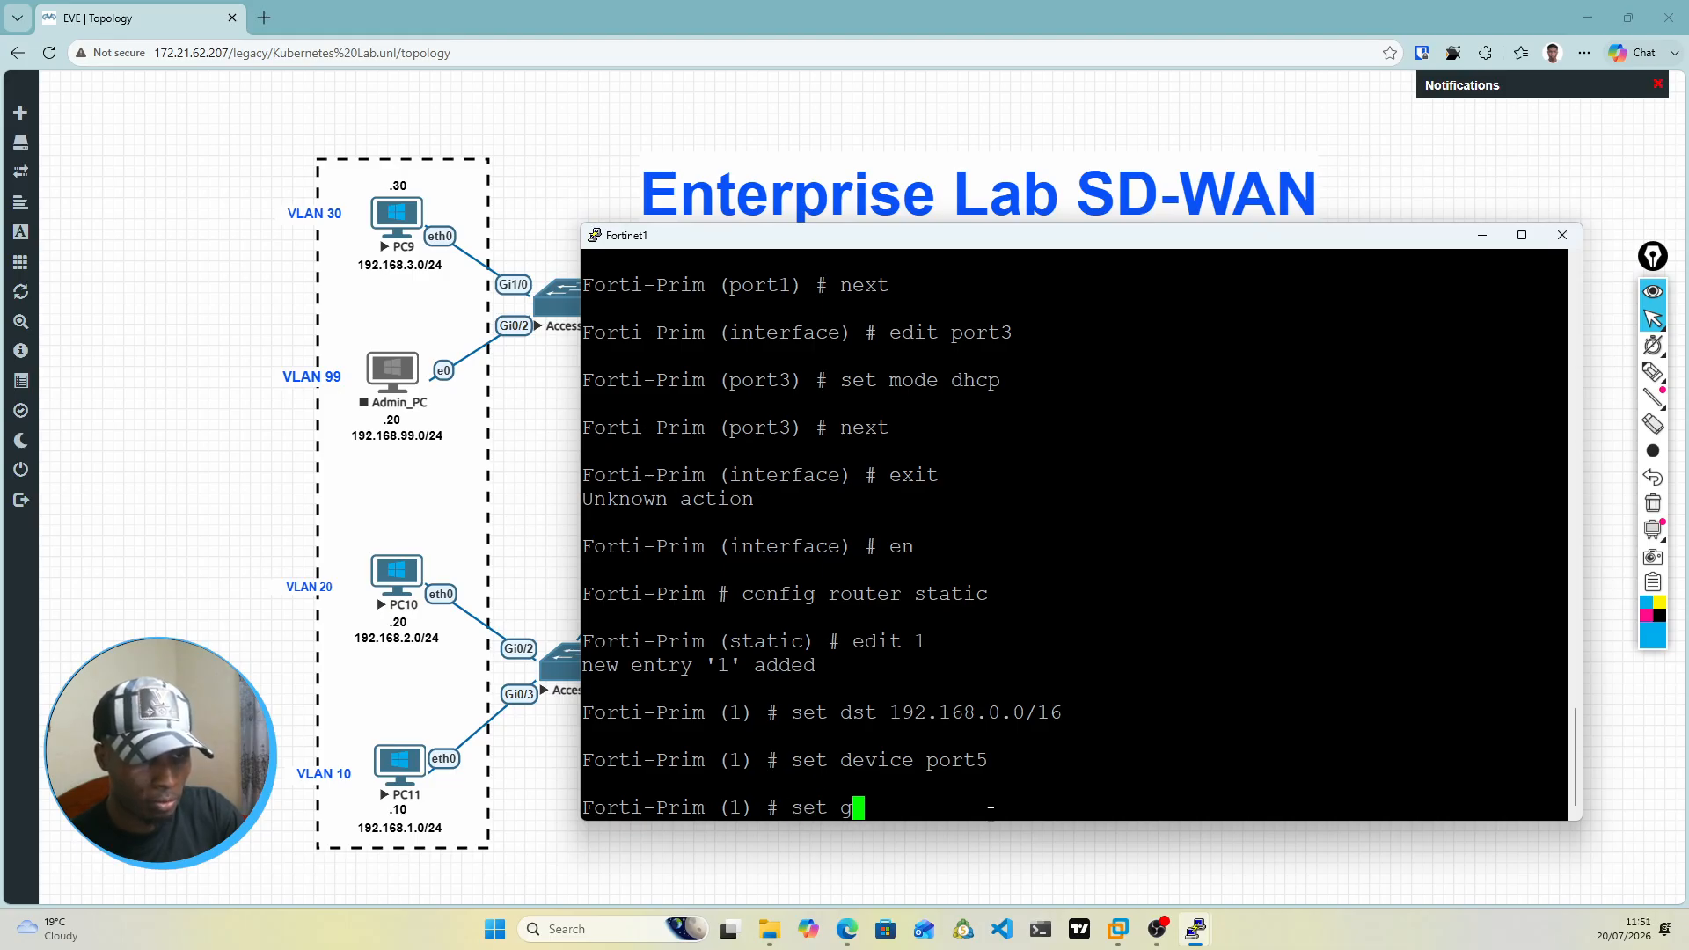
pyautogui.press('Tab')
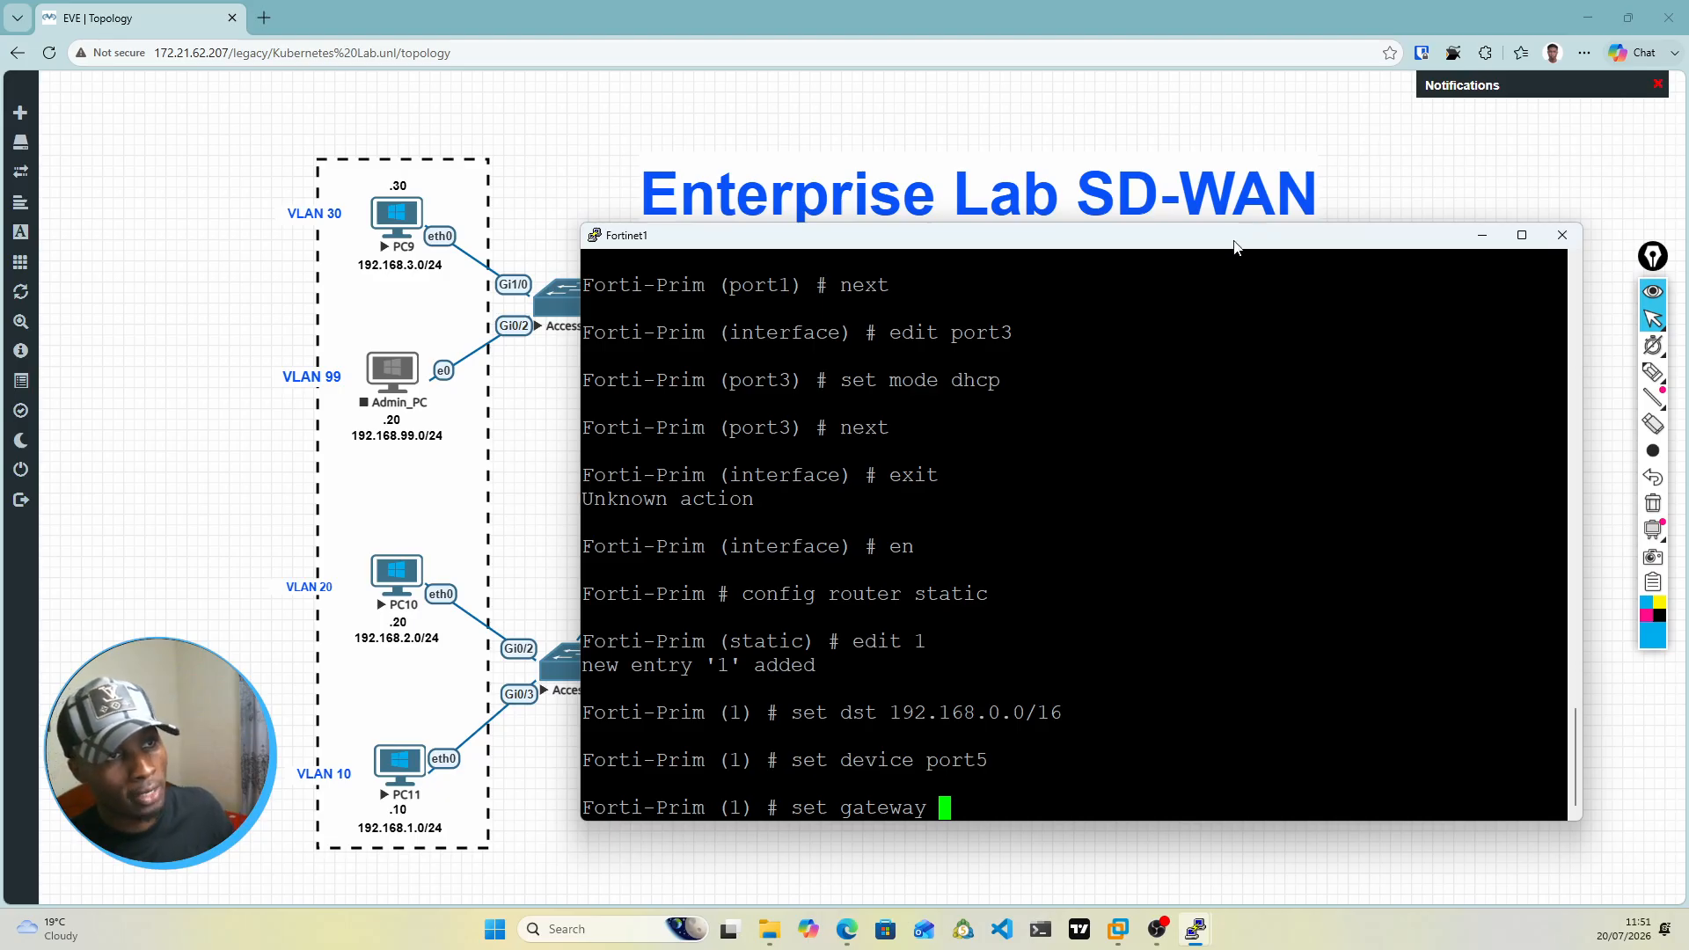
pyautogui.moveTo(1234, 245); pyautogui.dragTo(1222, 601)
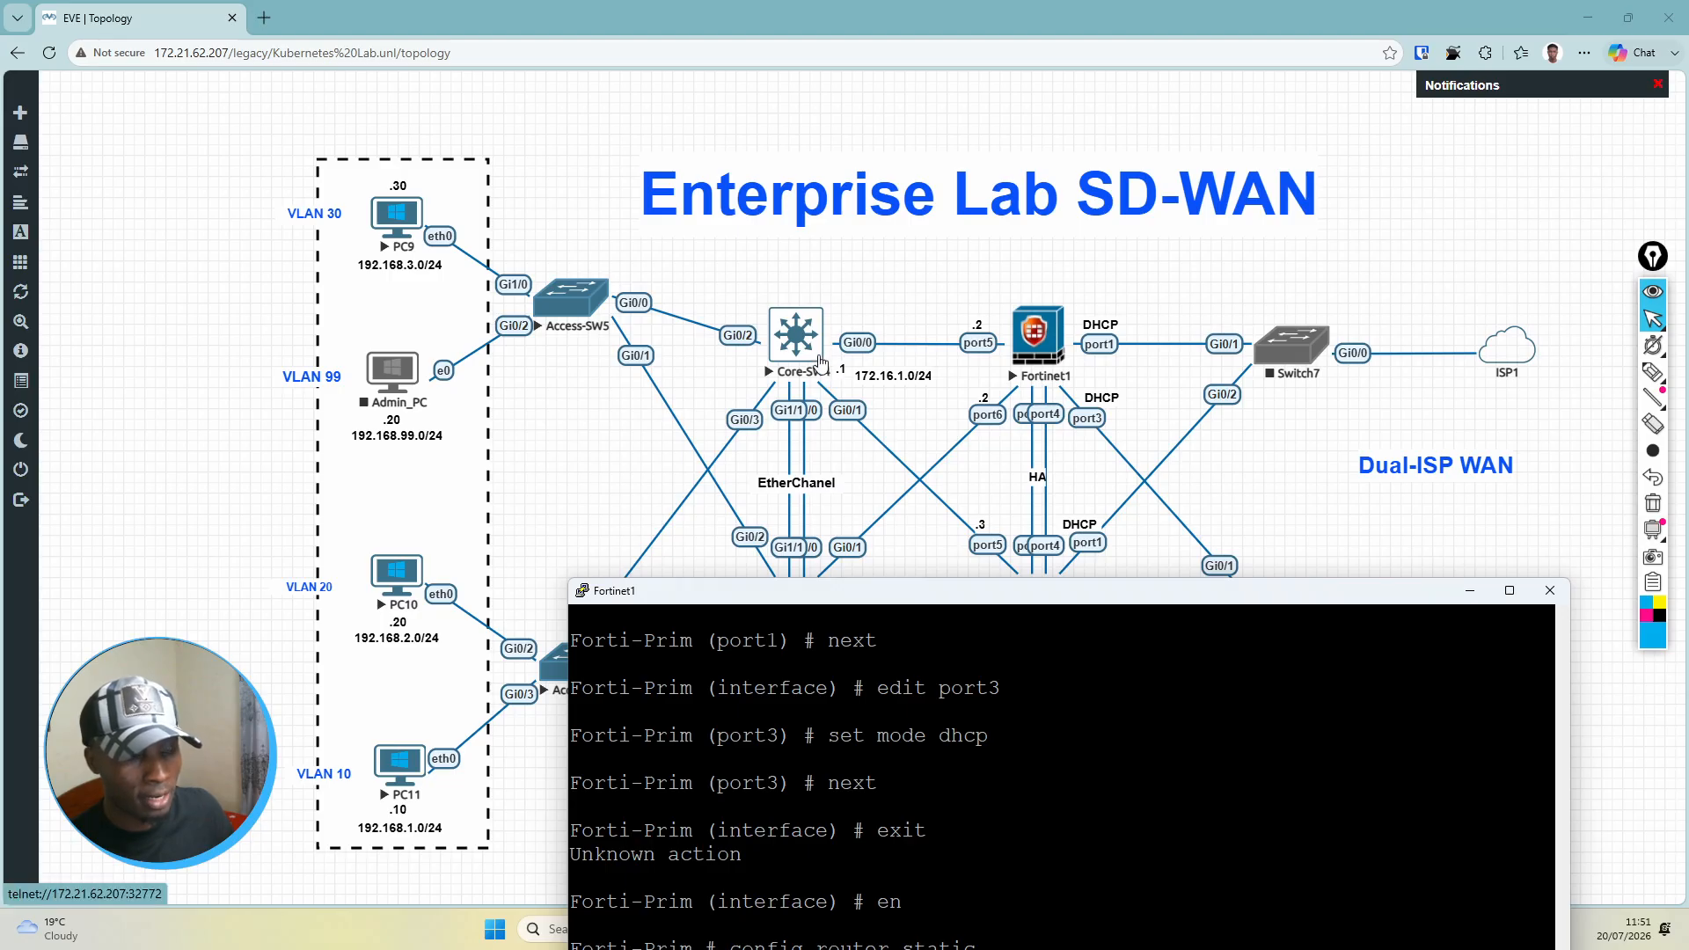
pyautogui.moveTo(933, 591); pyautogui.dragTo(937, 697)
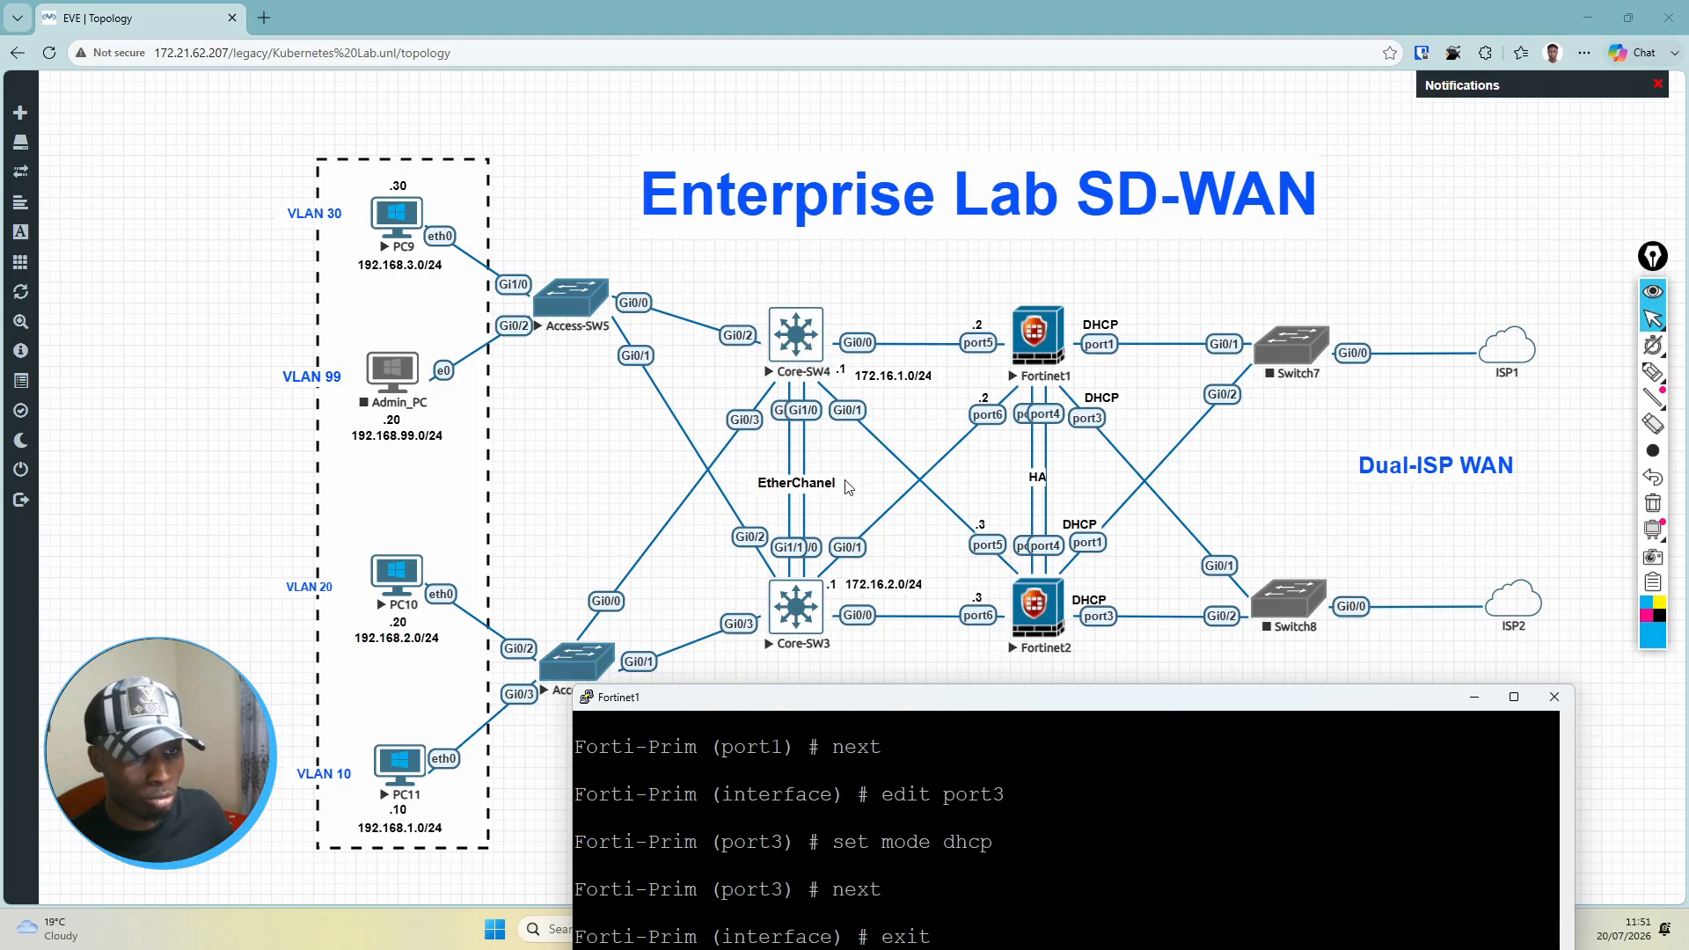
pyautogui.moveTo(973, 701); pyautogui.dragTo(1008, 259)
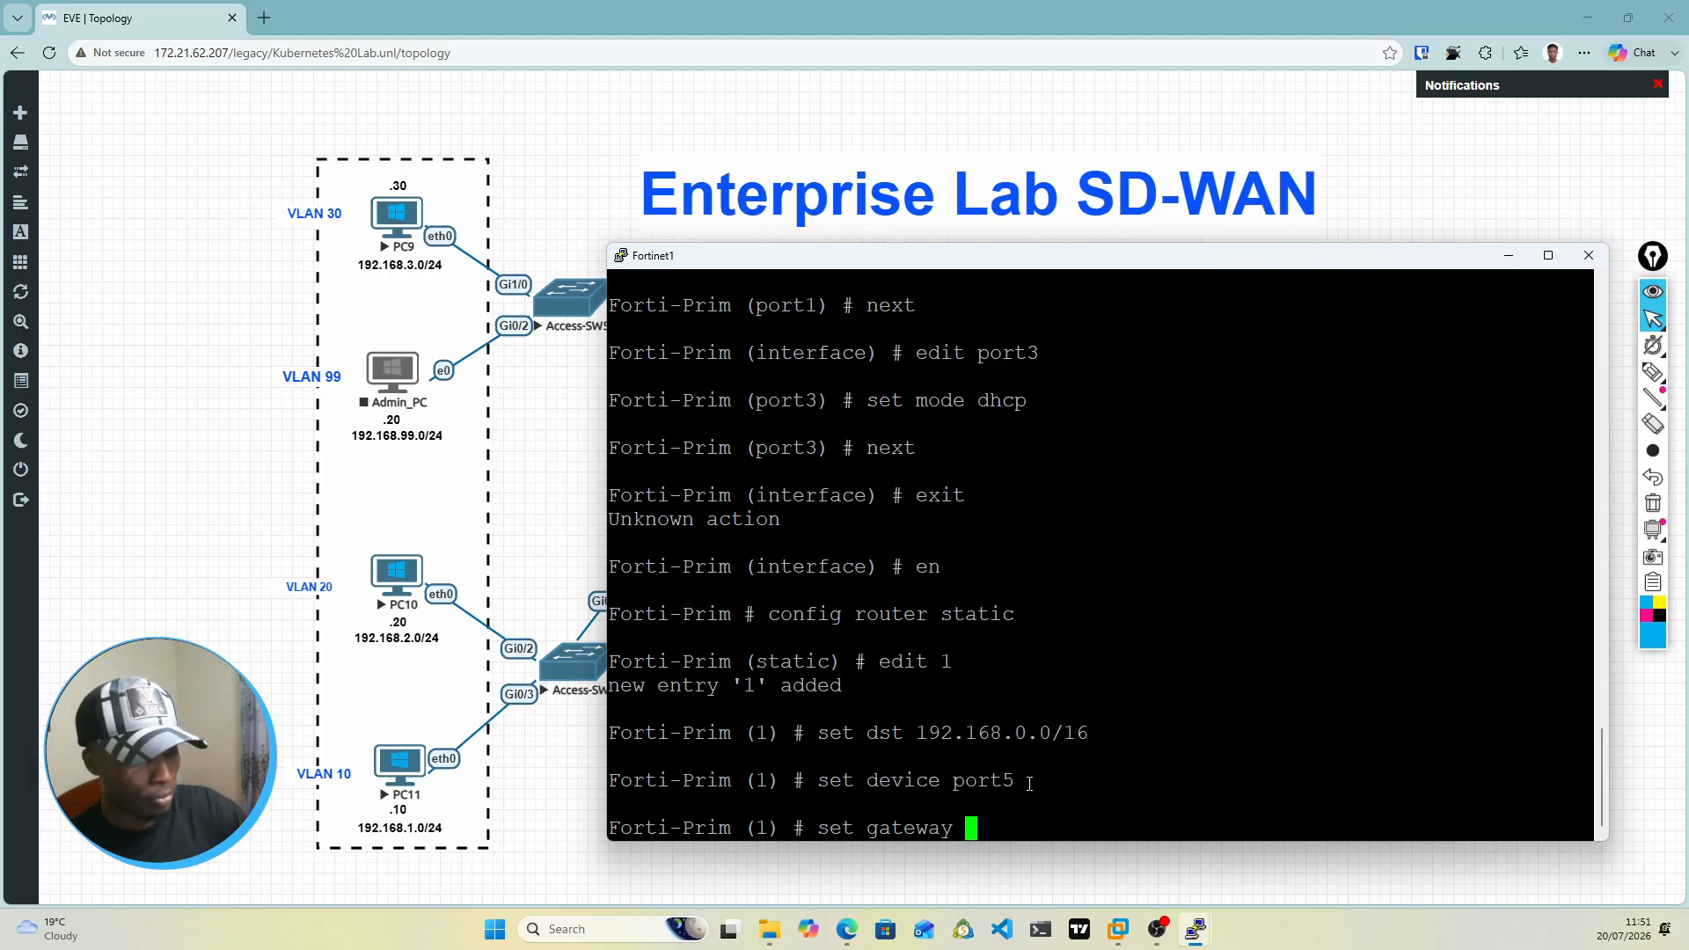
pyautogui.write('172.16')
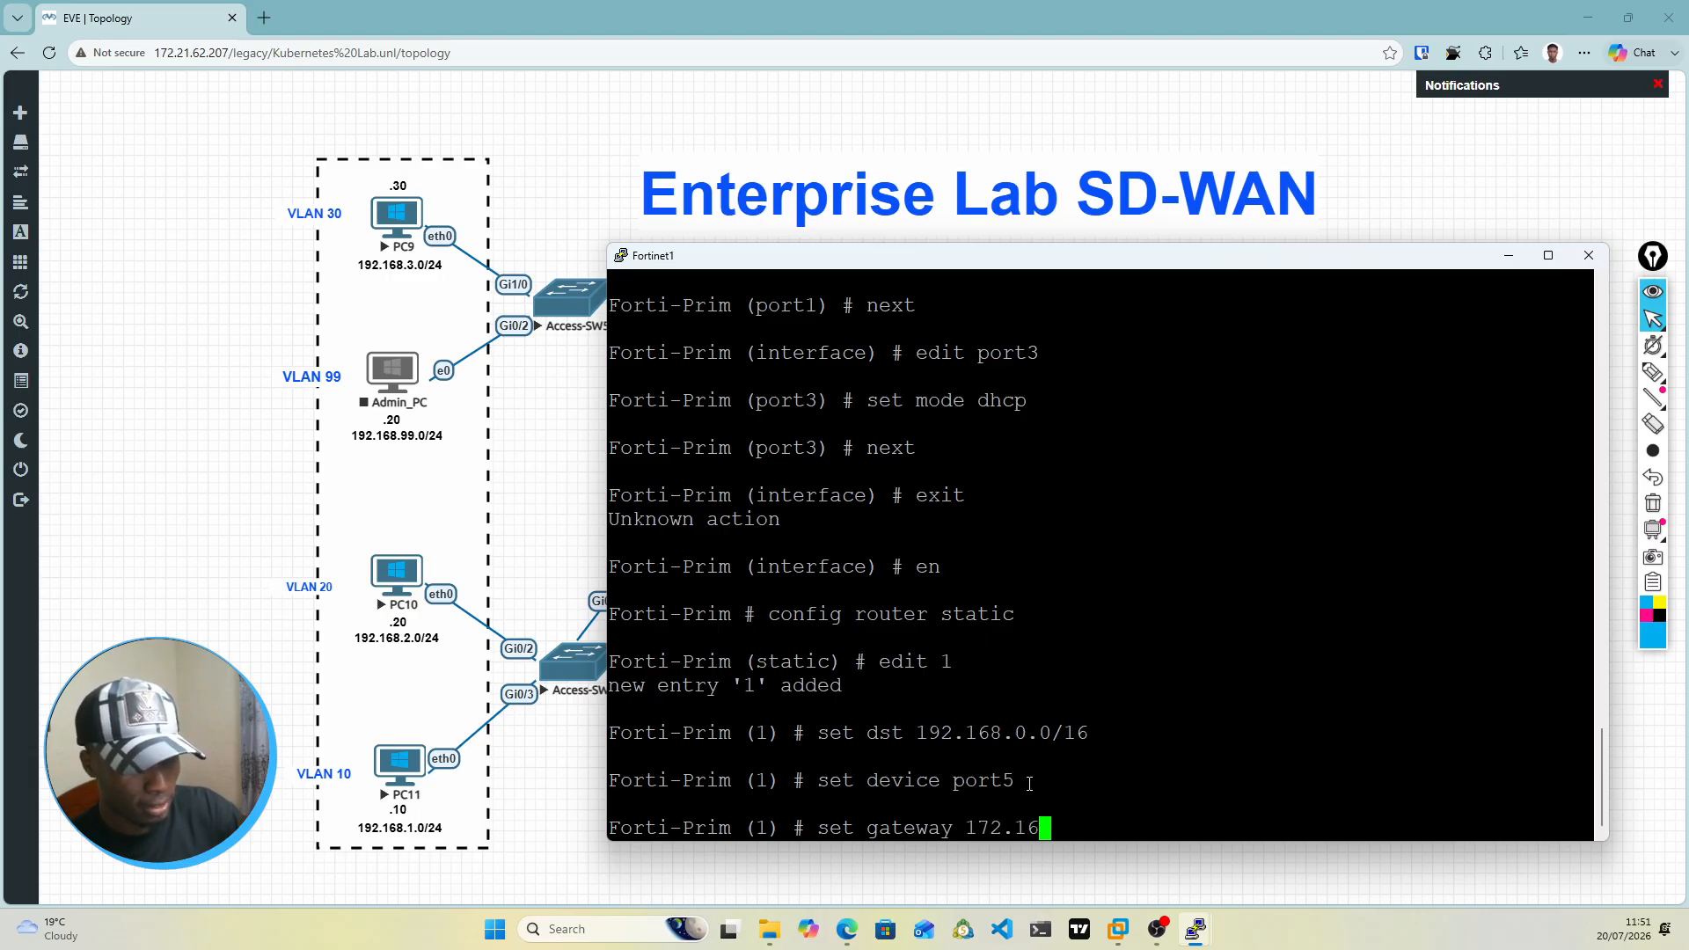
pyautogui.write('.1.1')
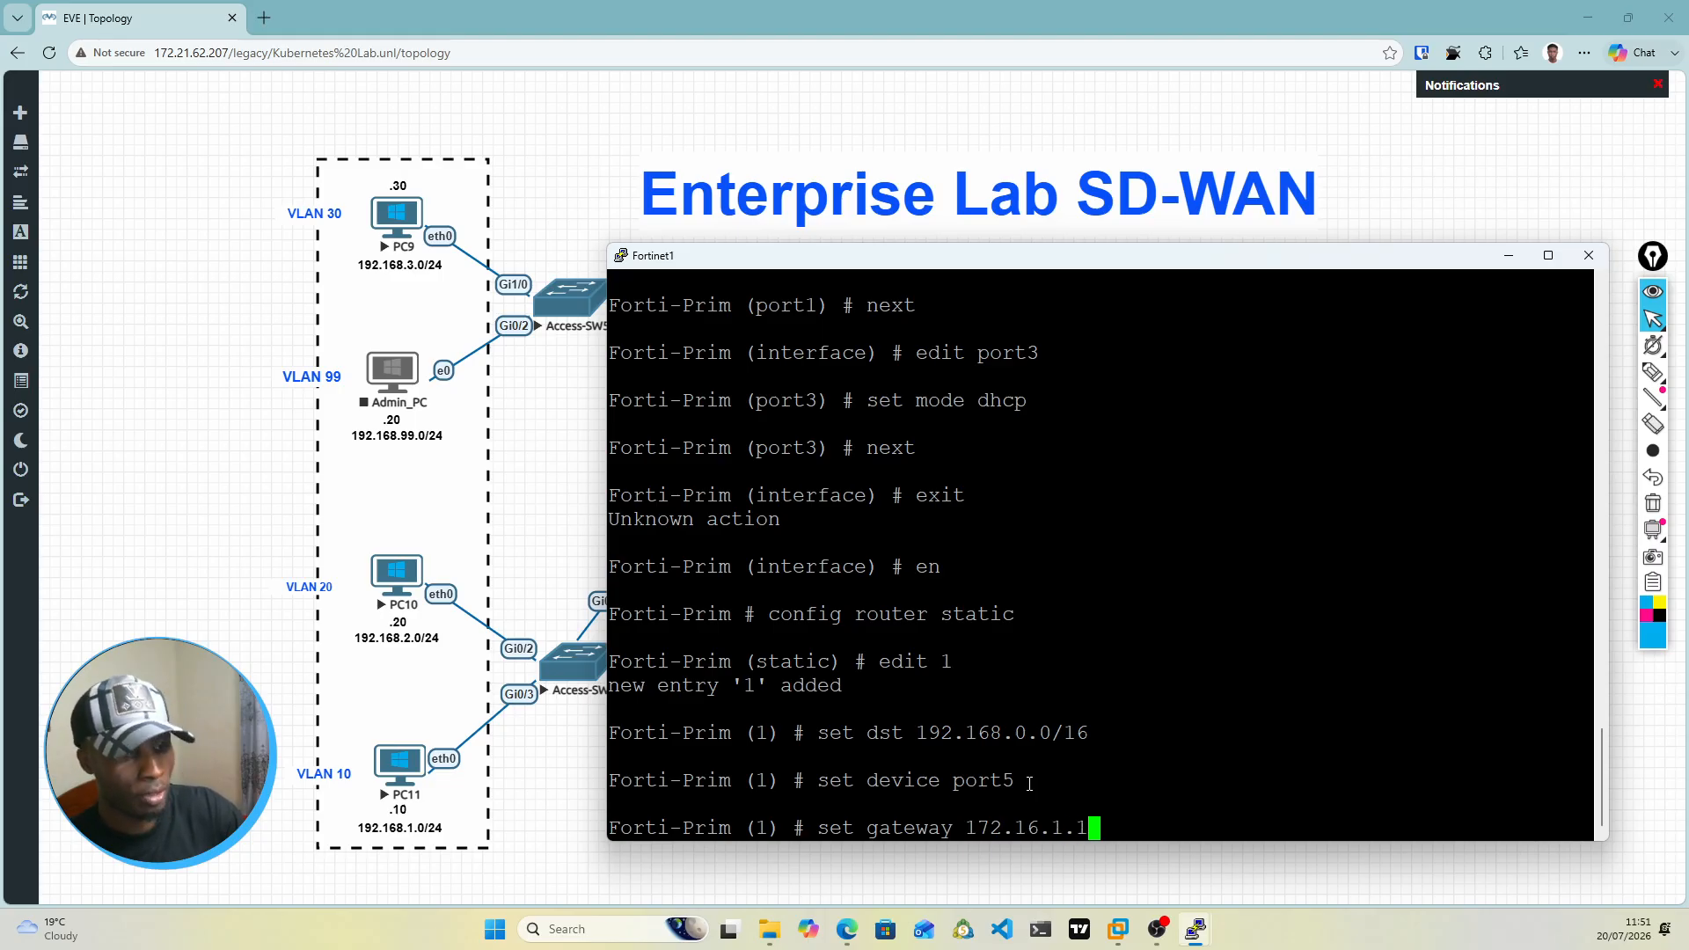
pyautogui.press('Return')
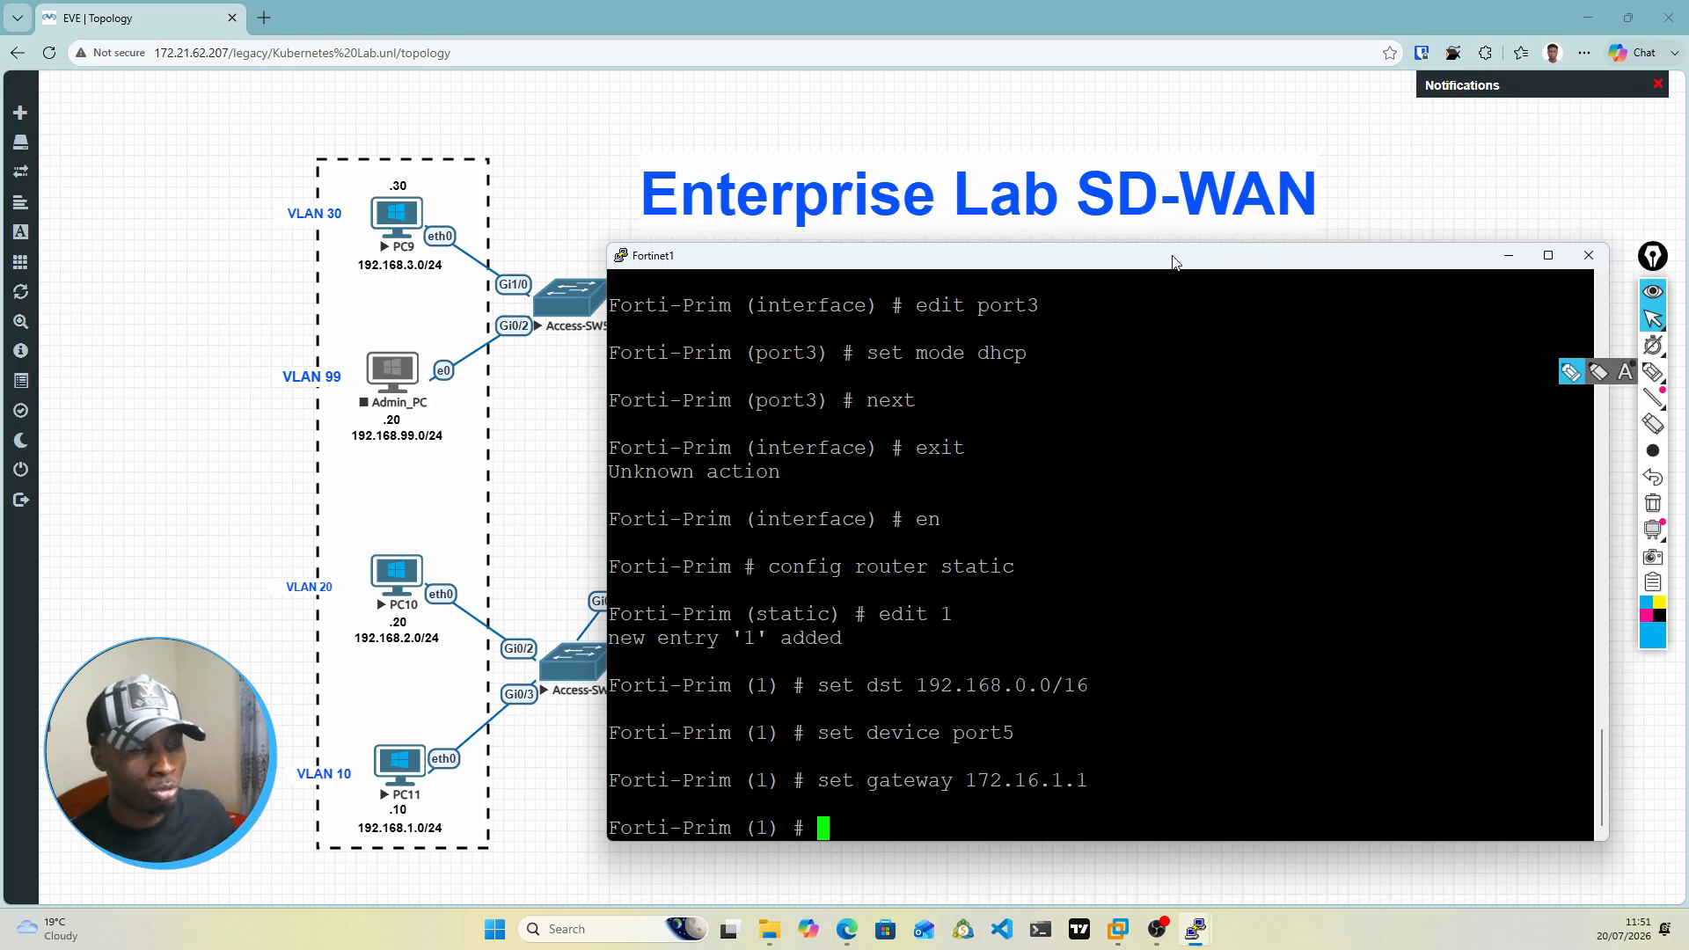
# Step: Save static route 1 and leave static routing configuration with end, and review the firewall connections in the topology
pyautogui.moveTo(1174, 261); pyautogui.dragTo(1179, 177)
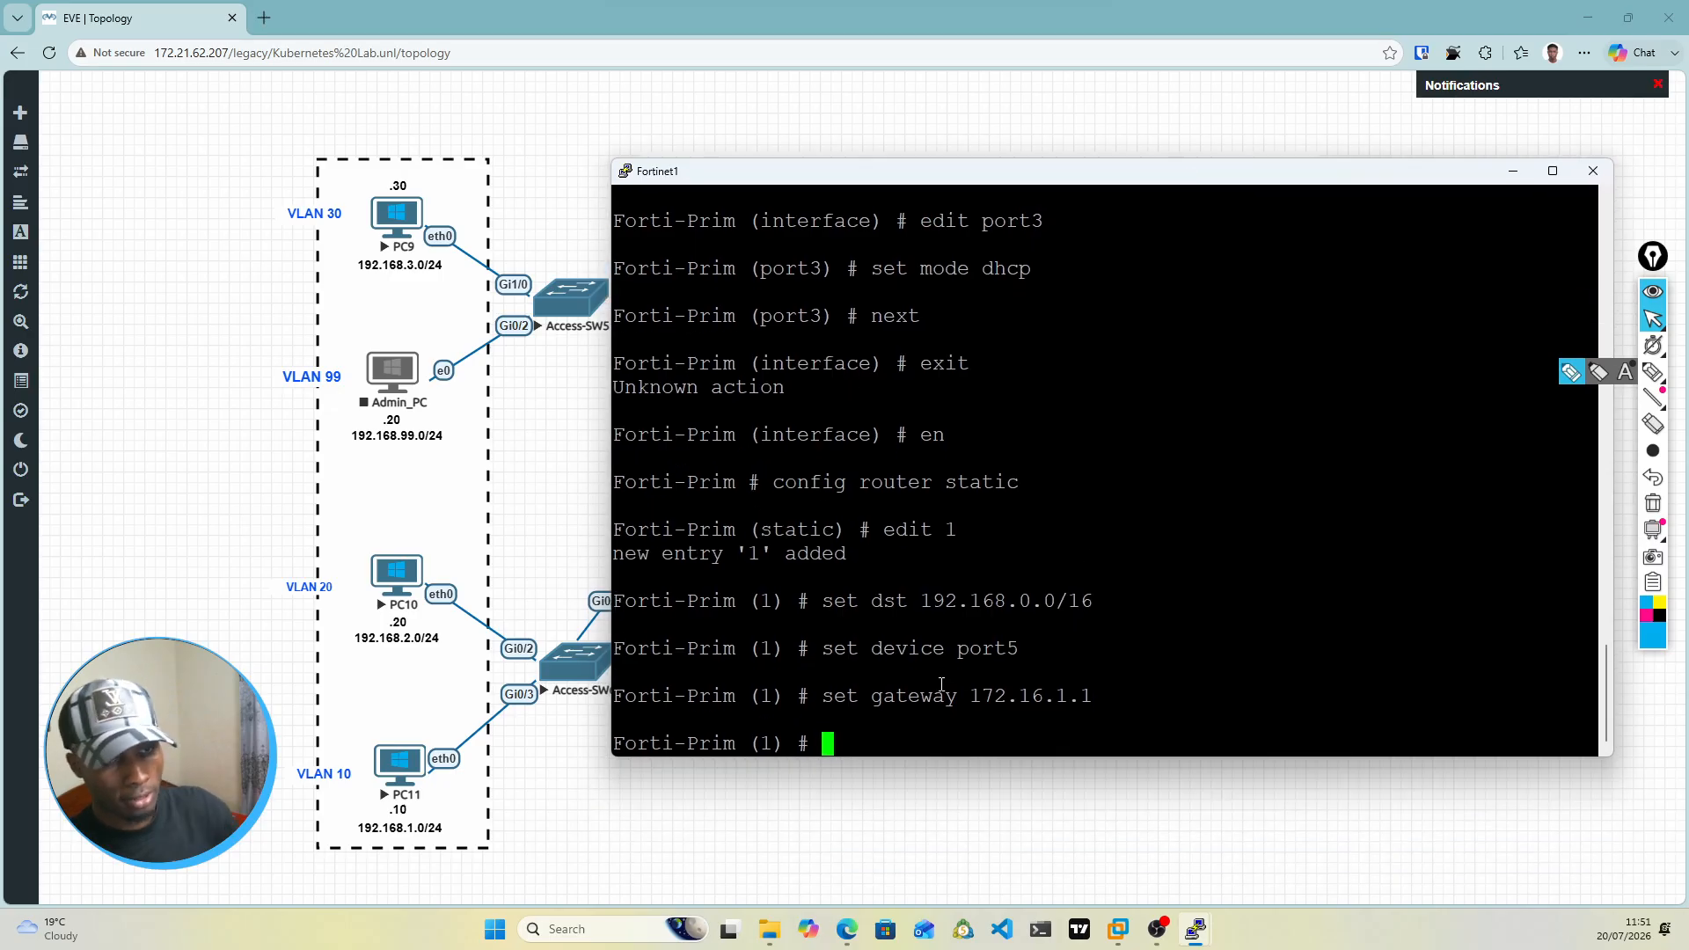
pyautogui.write('end')
pyautogui.press('Return')
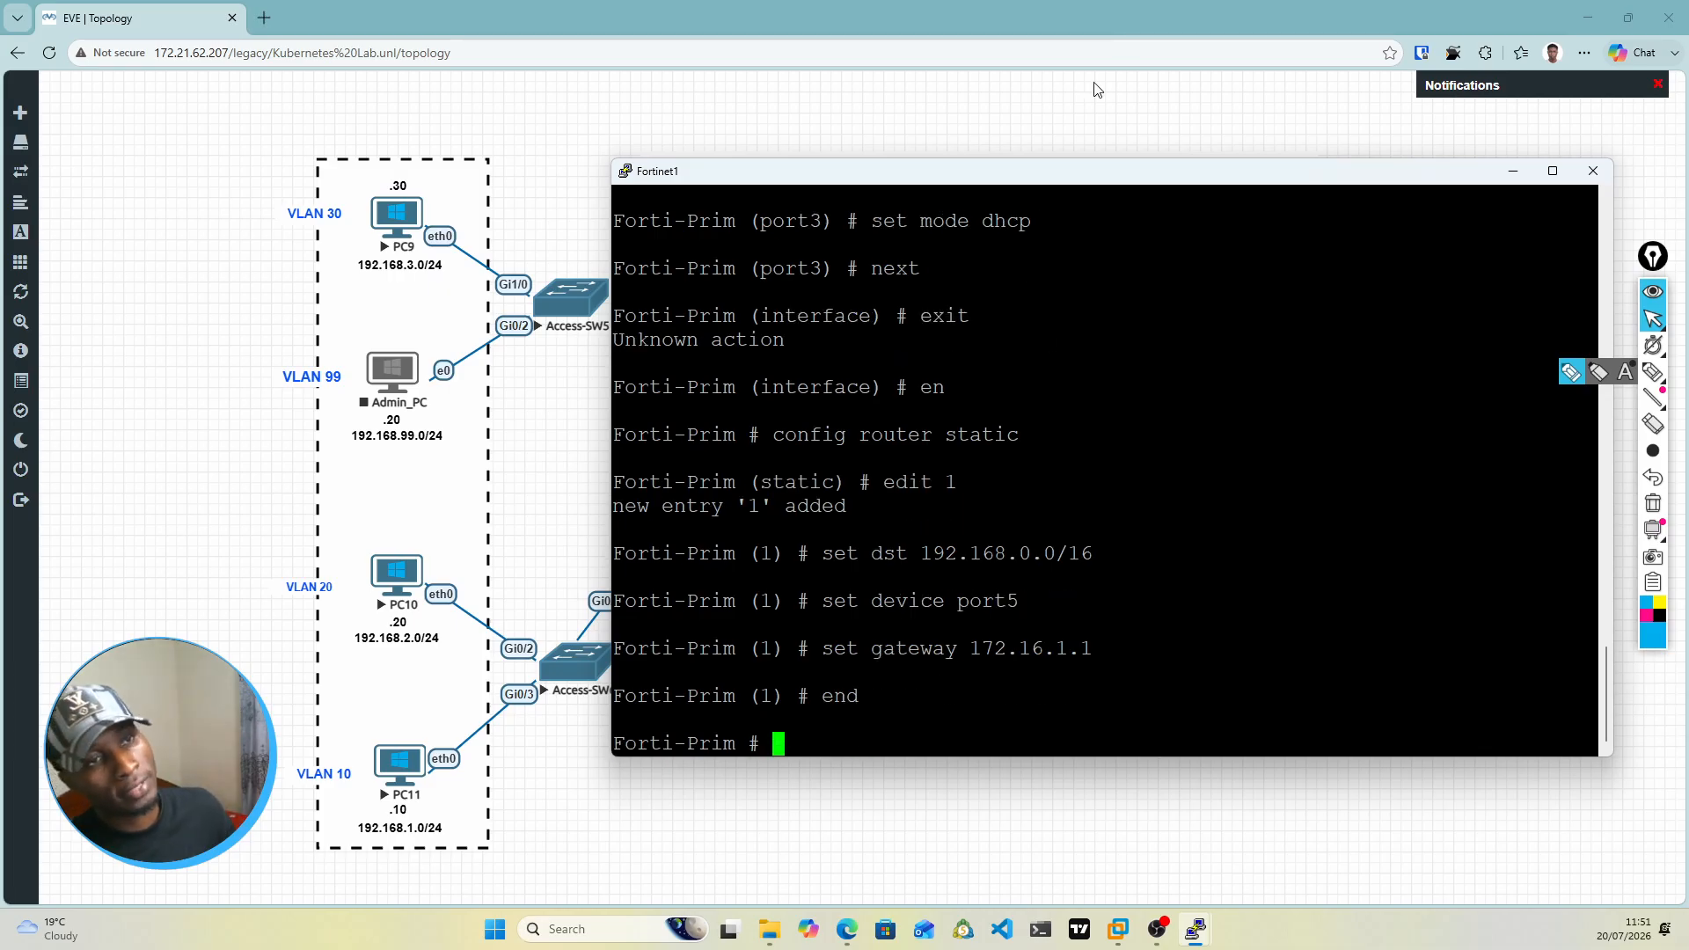
pyautogui.moveTo(1088, 178); pyautogui.dragTo(1092, 590)
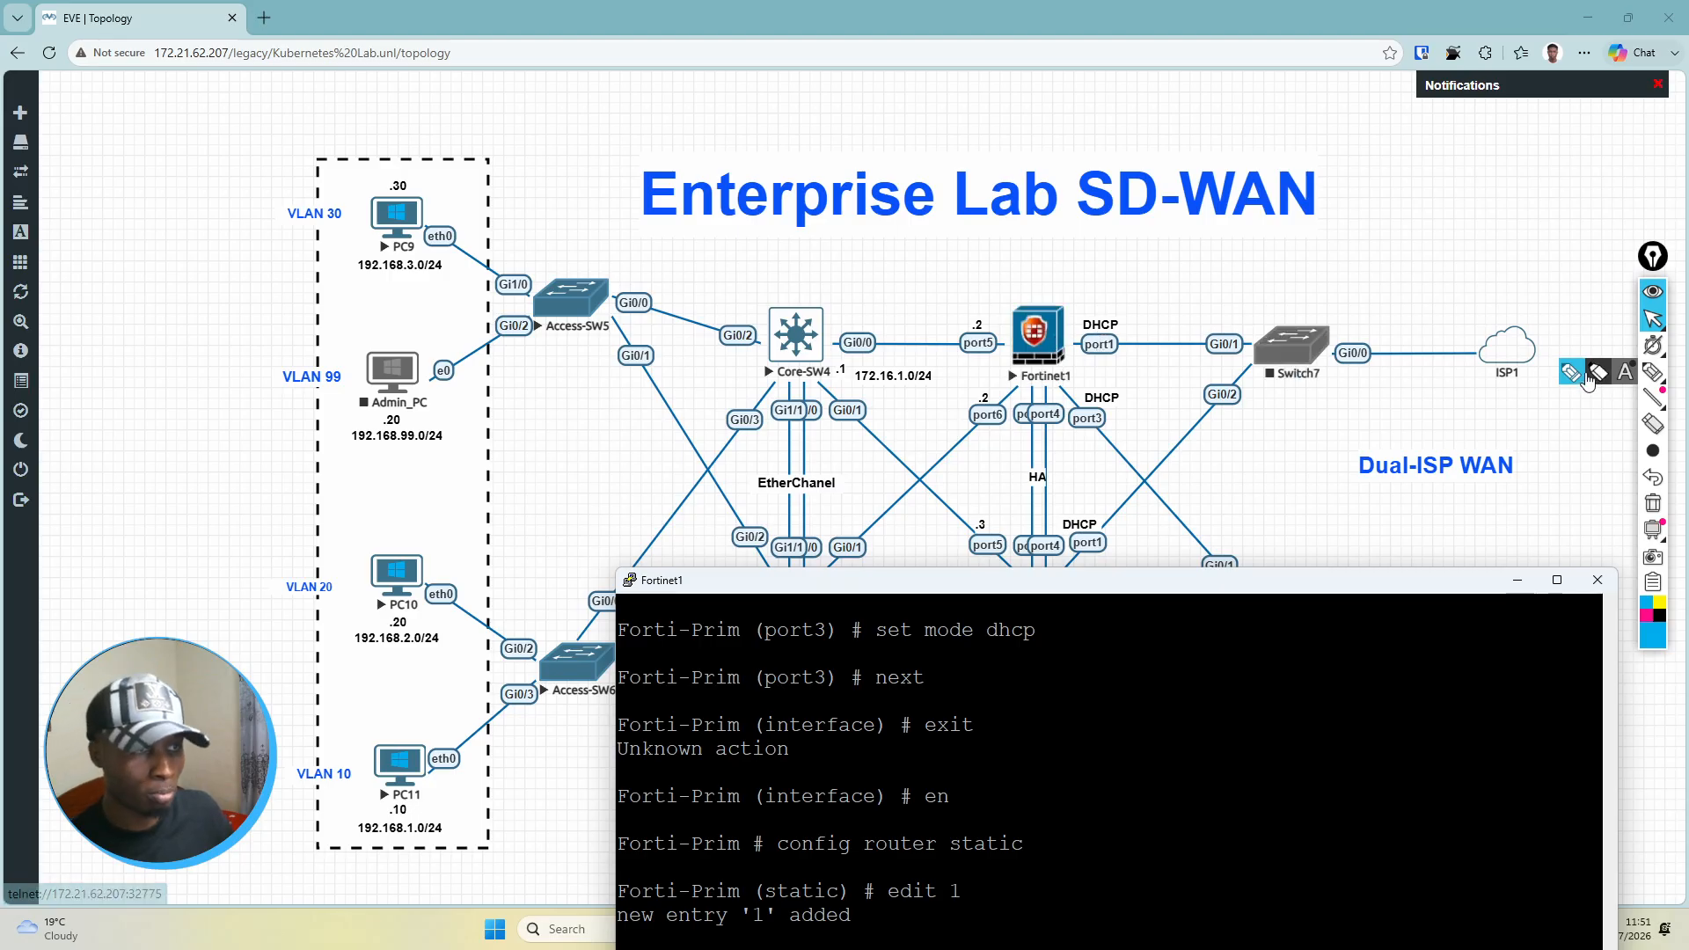
pyautogui.moveTo(1172, 589); pyautogui.dragTo(1130, 202)
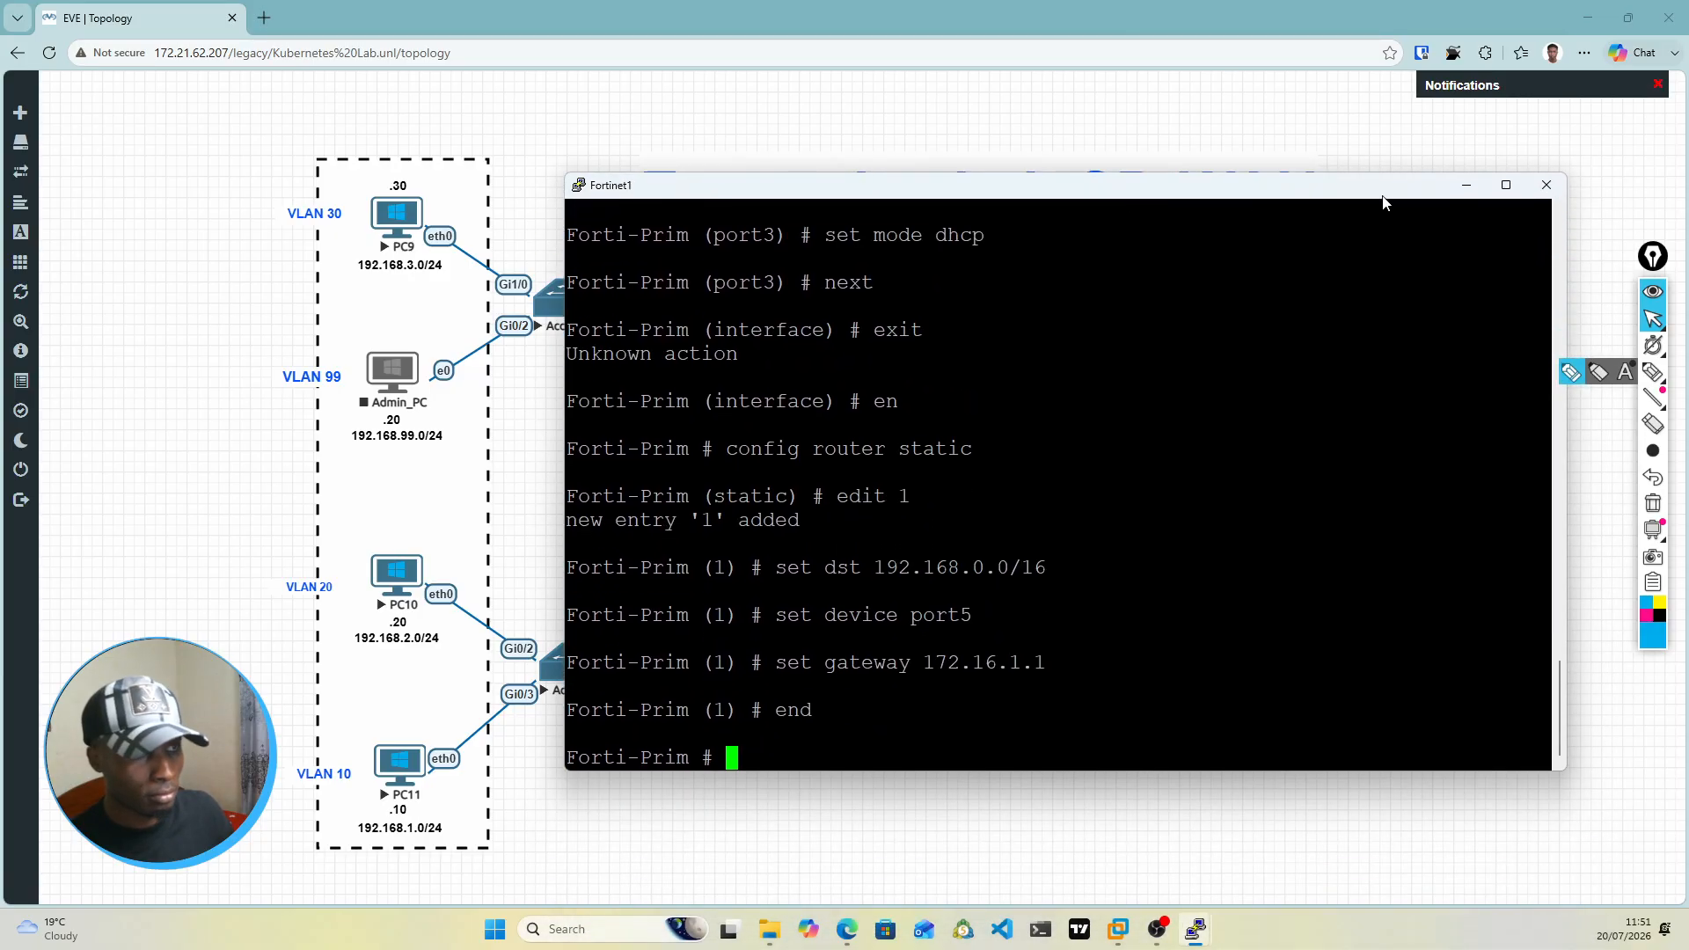
# Step: Put the Fortinet1 console away, bring up the Fortinet2 console, and start the Admin_PC node in the topology
pyautogui.click(1466, 185)
pyautogui.moveTo(1197, 931)
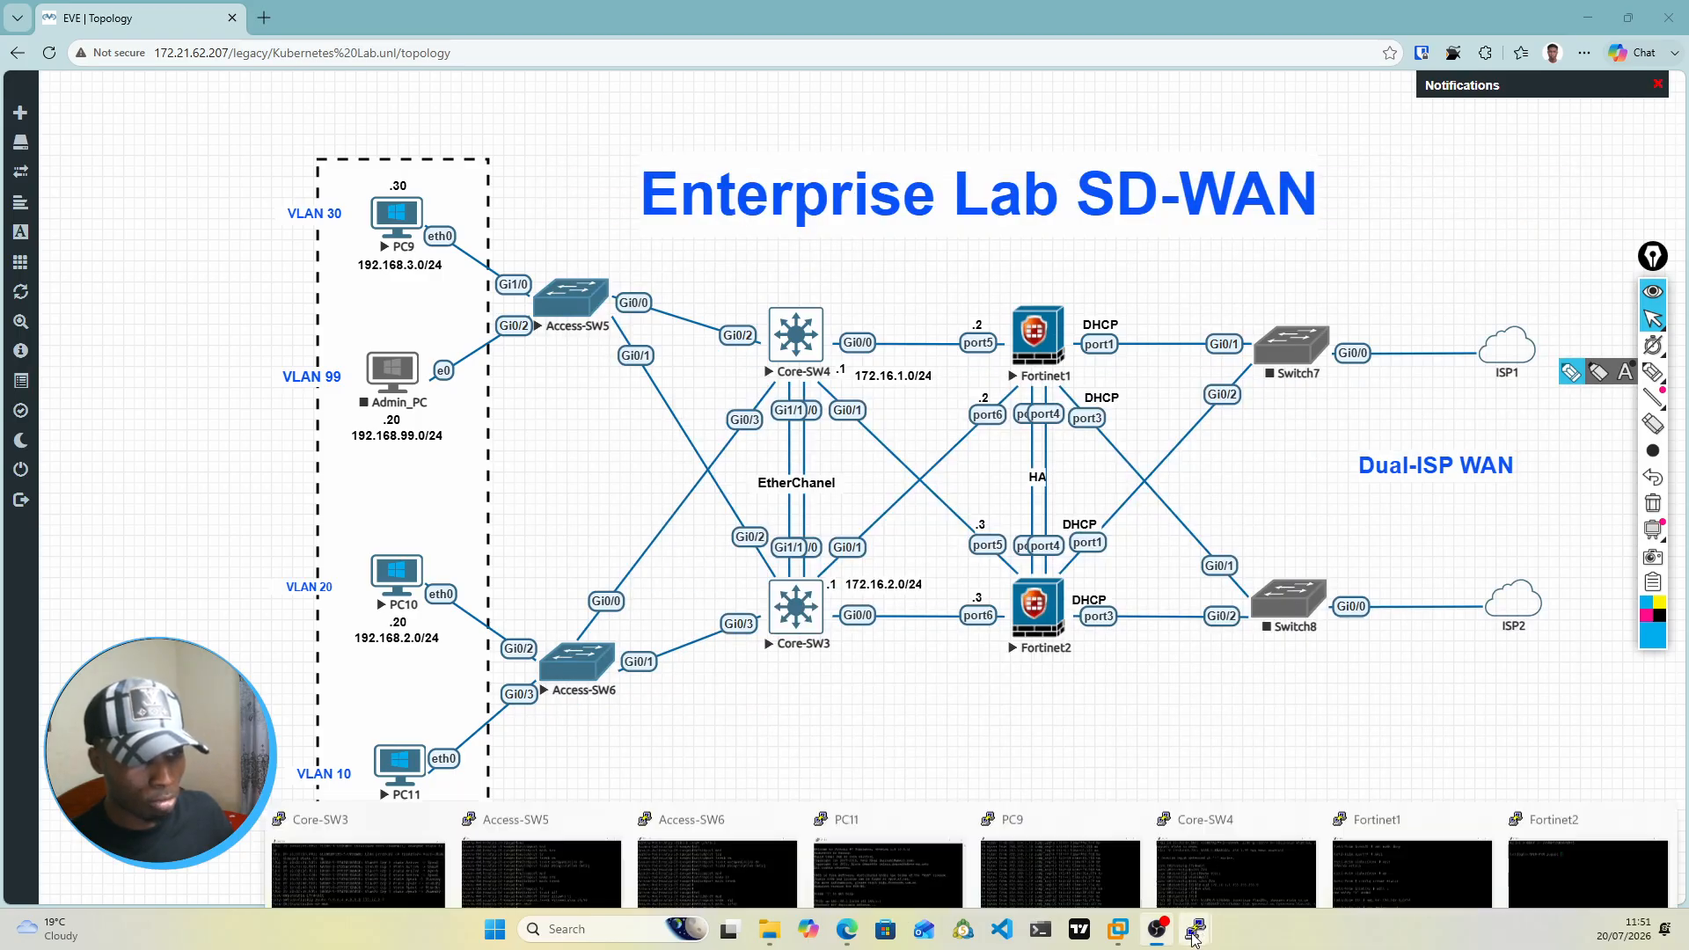
pyautogui.click(1566, 843)
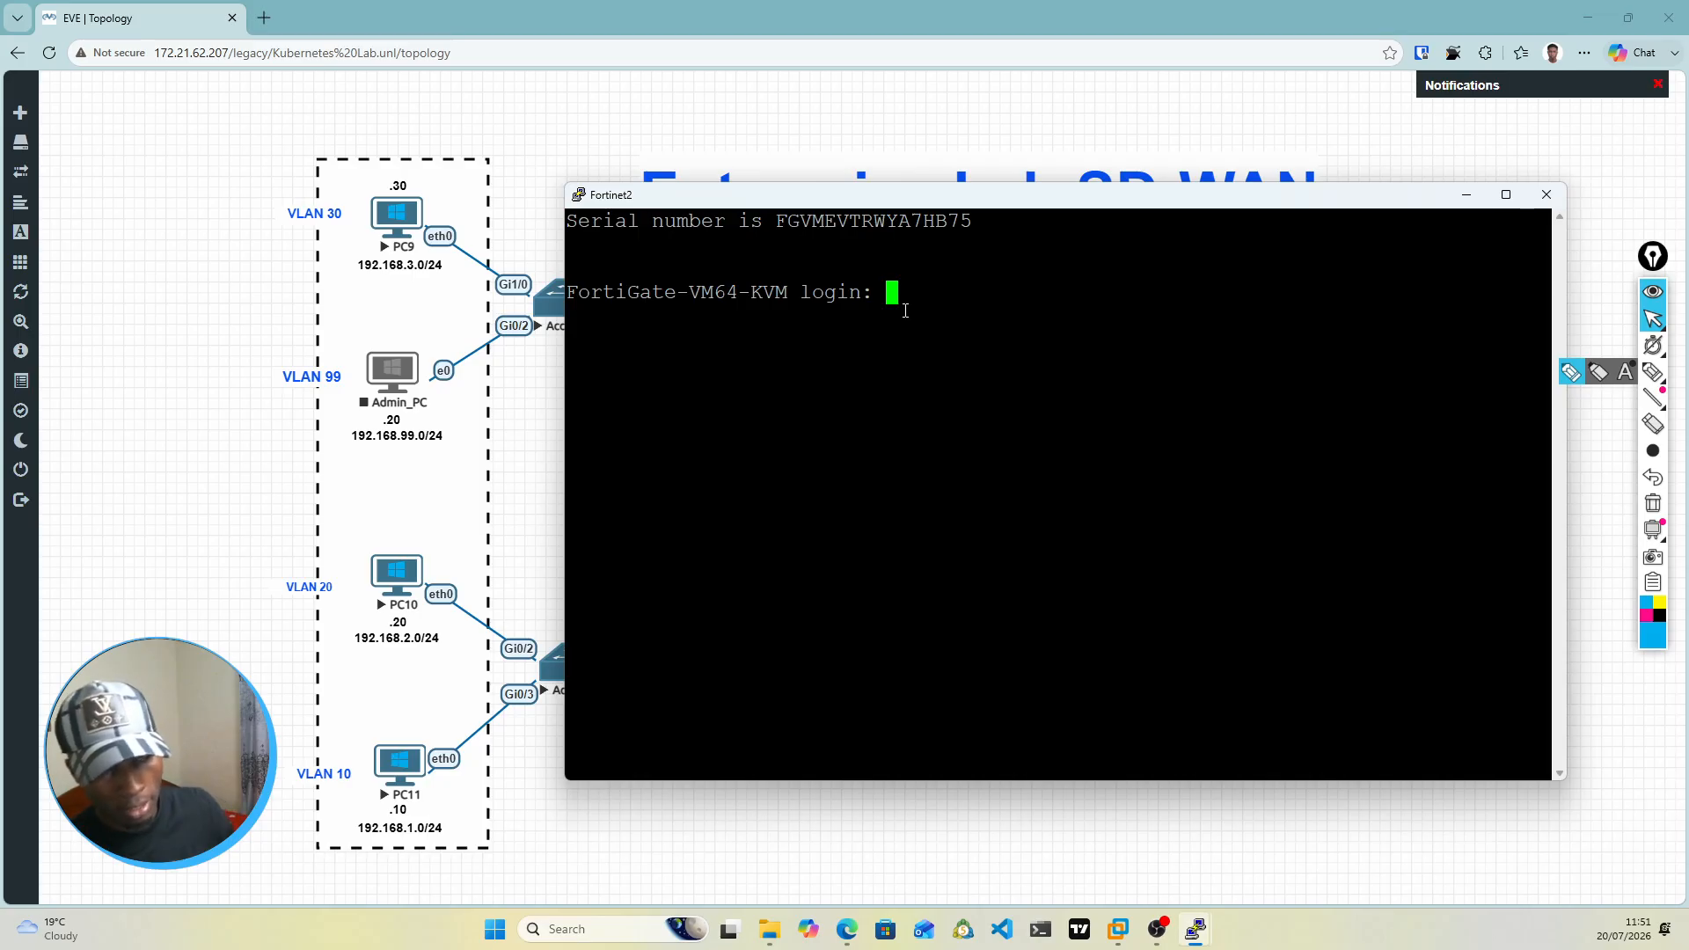
pyautogui.rightClick(387, 373)
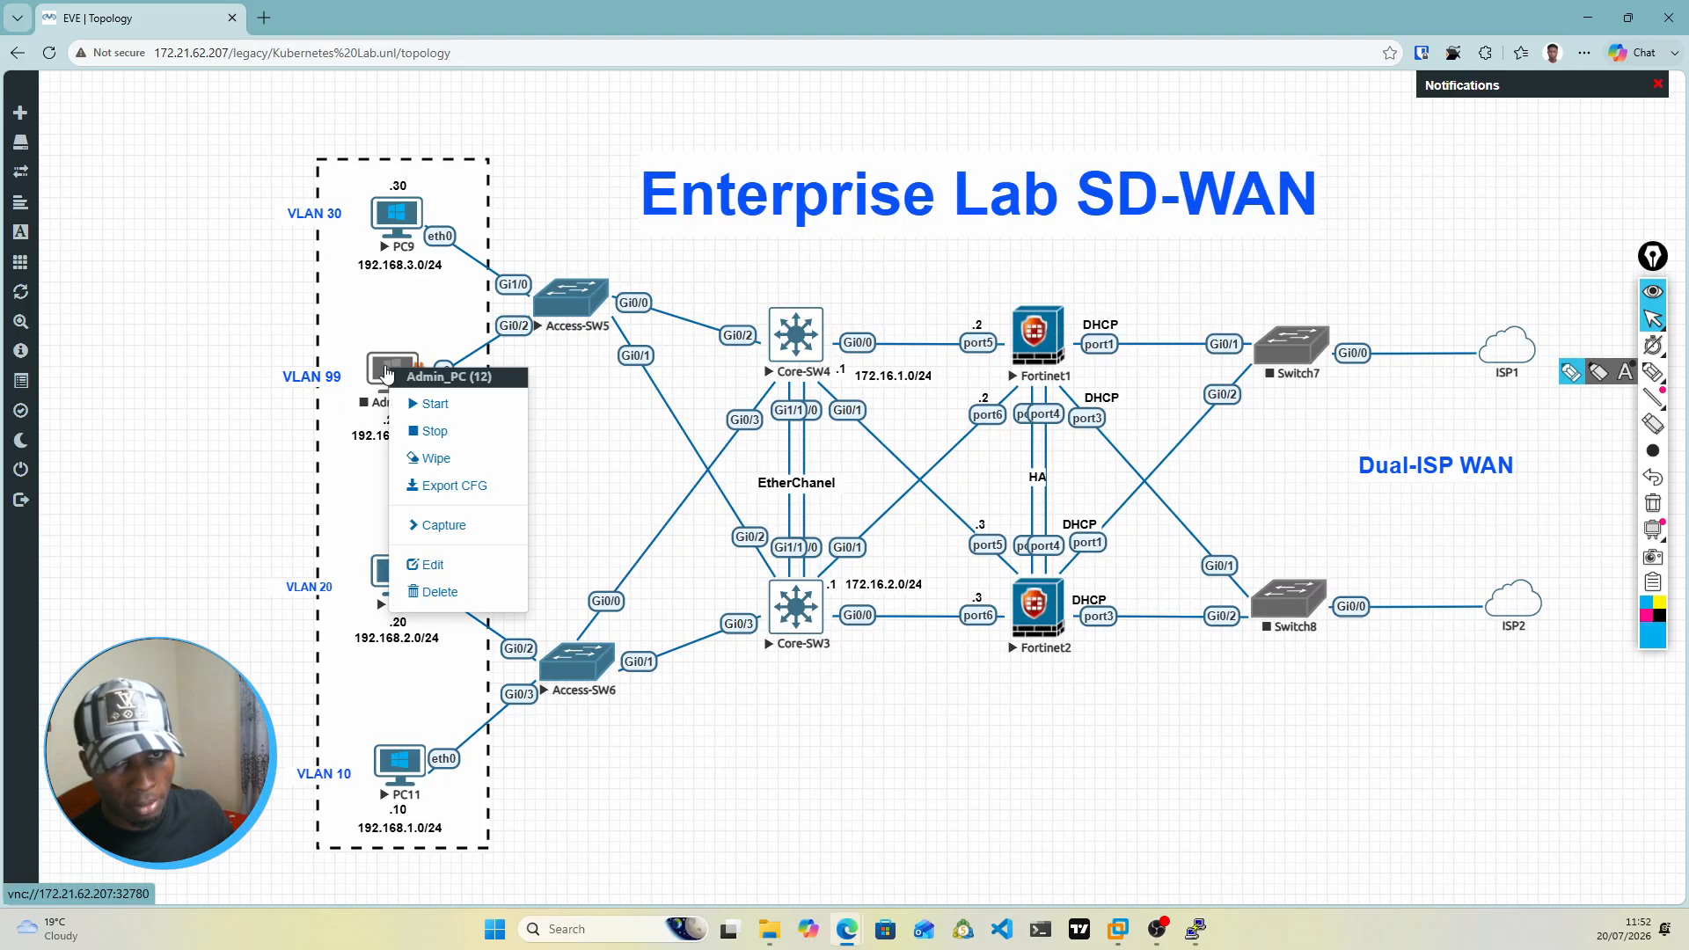
pyautogui.click(424, 404)
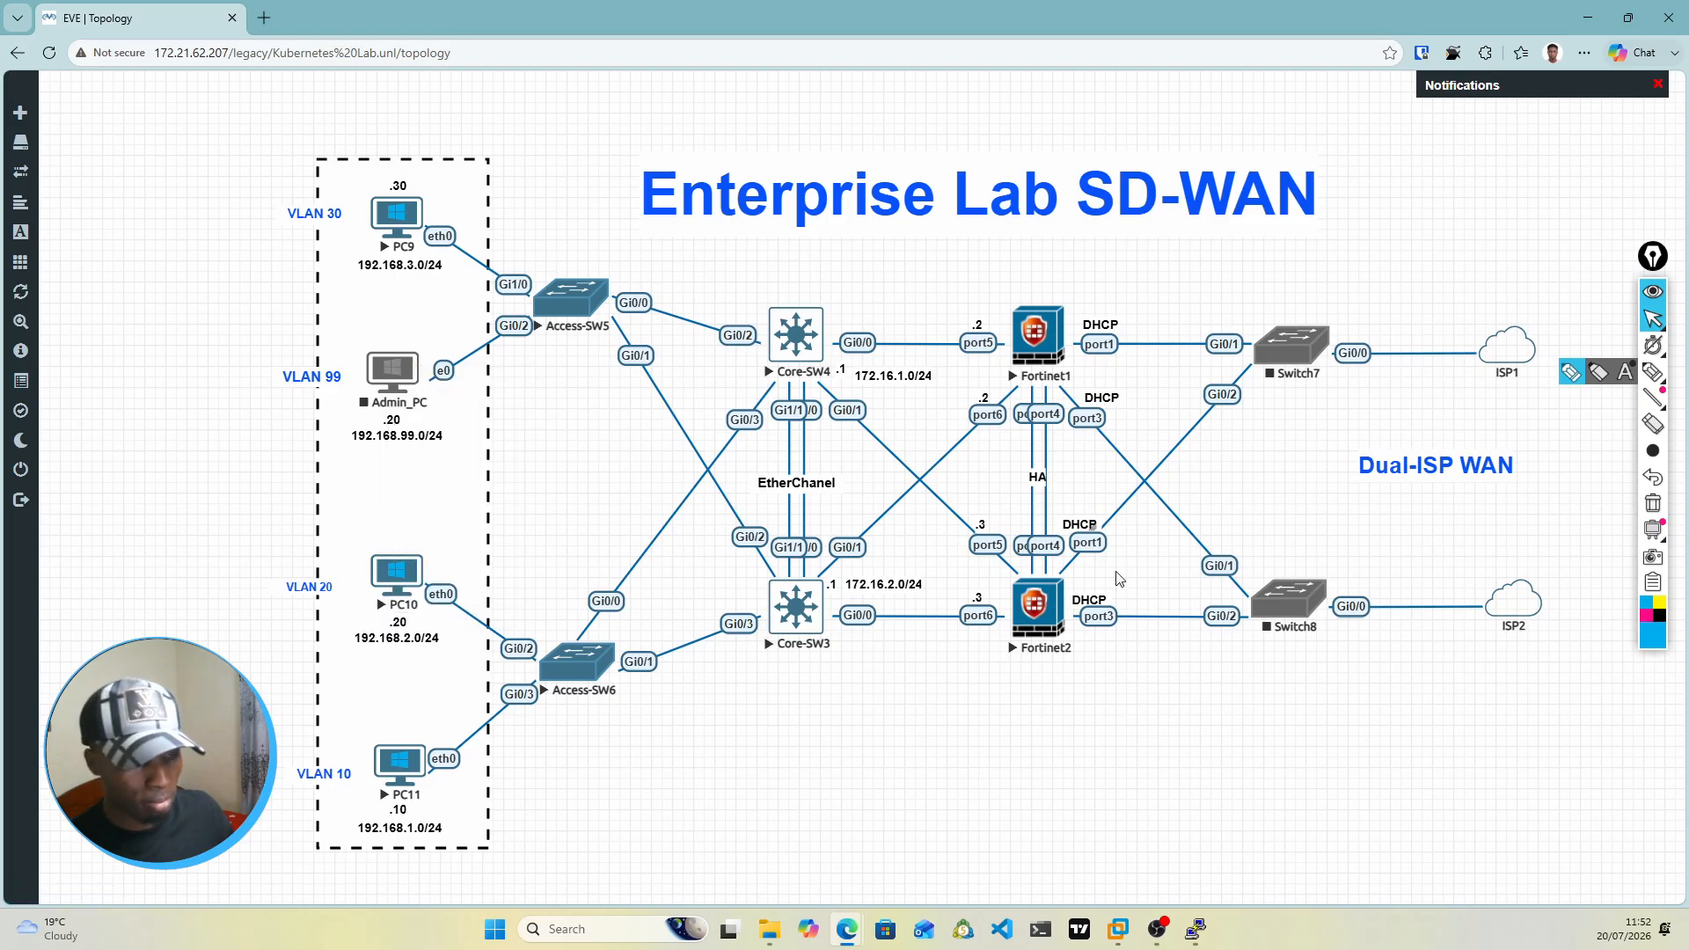
# Step: Log in to the Fortinet2 console as admin with the blank password, then enter and confirm a new account password
pyautogui.moveTo(1196, 929)
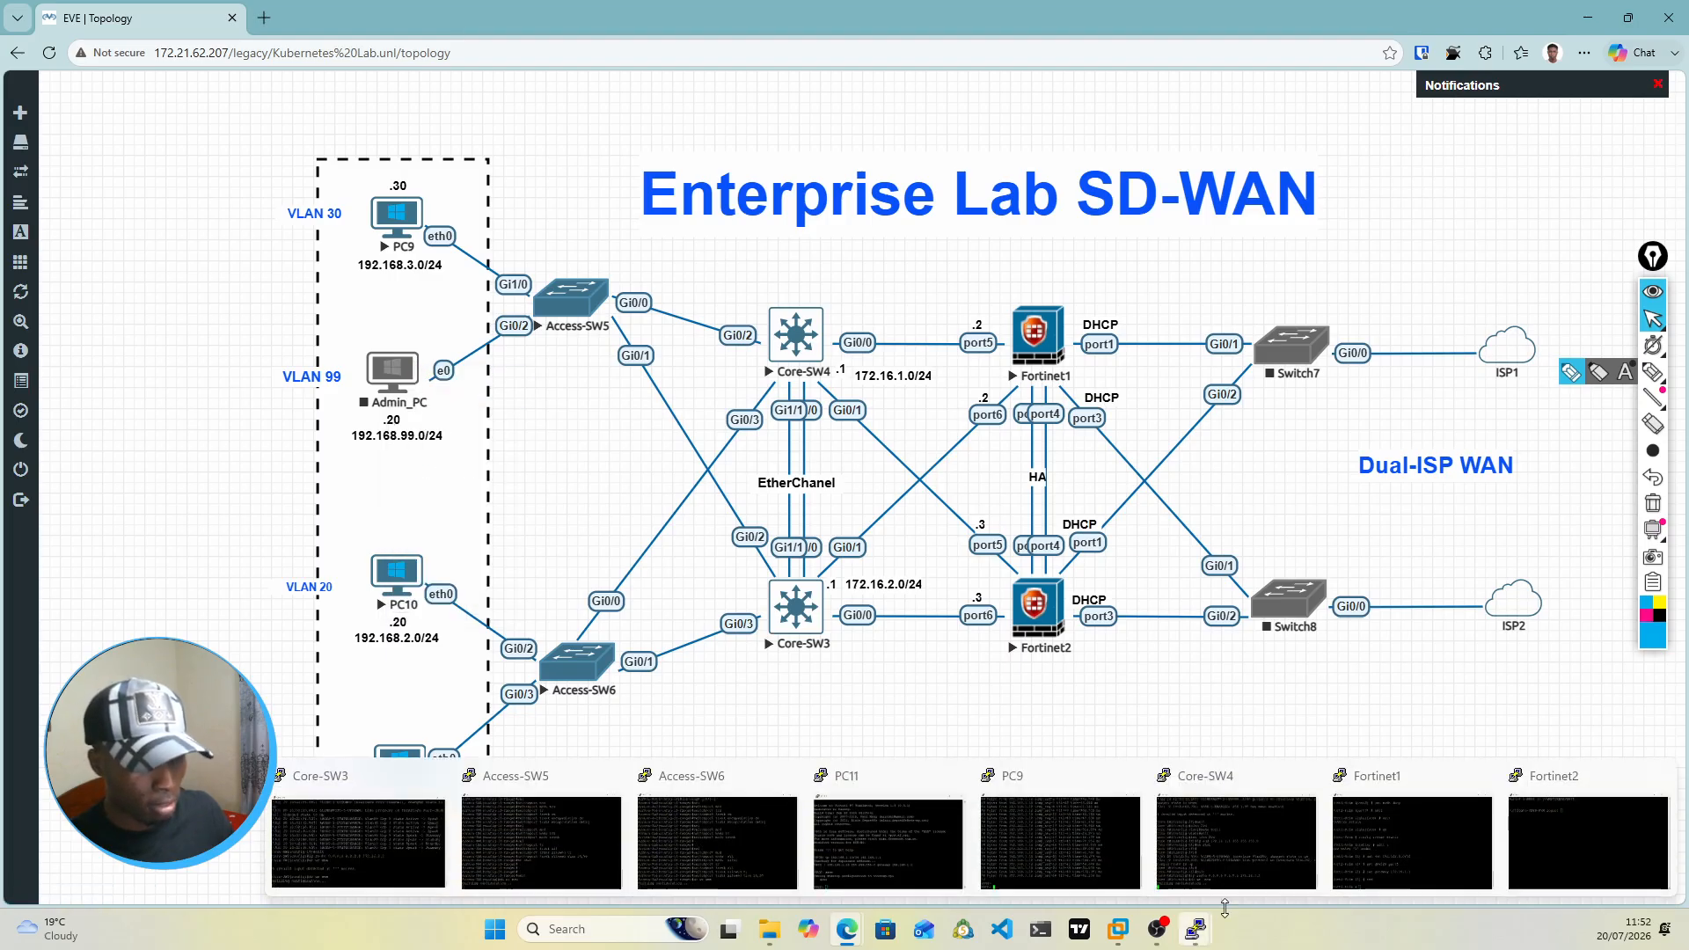
pyautogui.click(1589, 840)
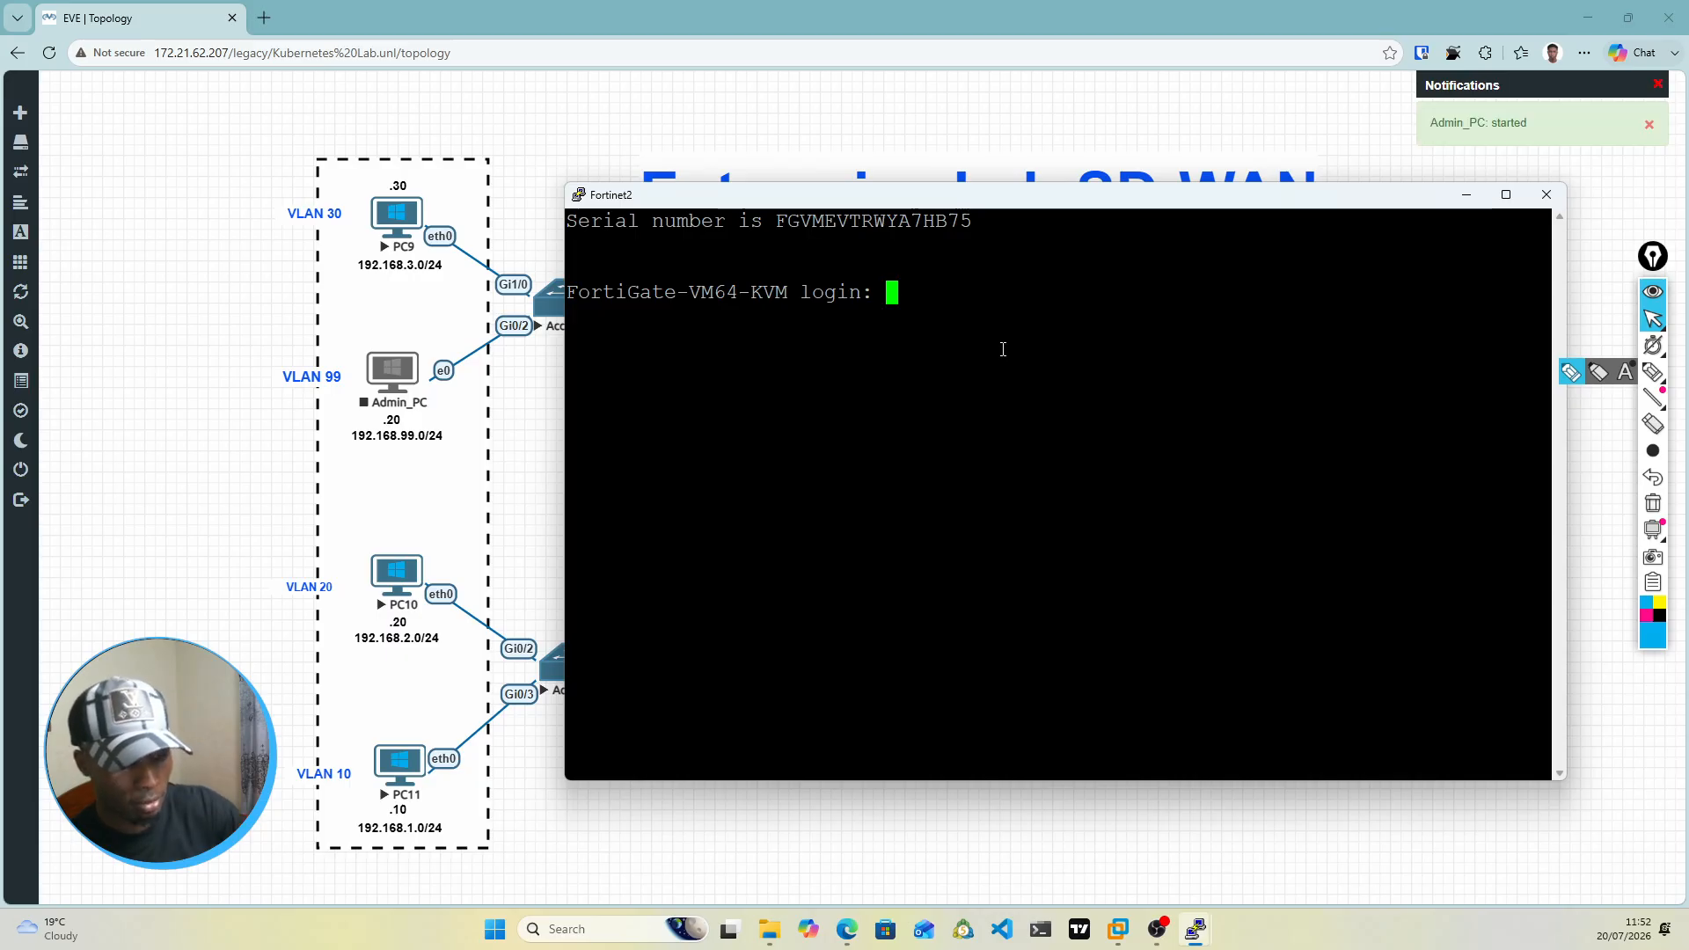
pyautogui.press('Return')
pyautogui.write('ad')
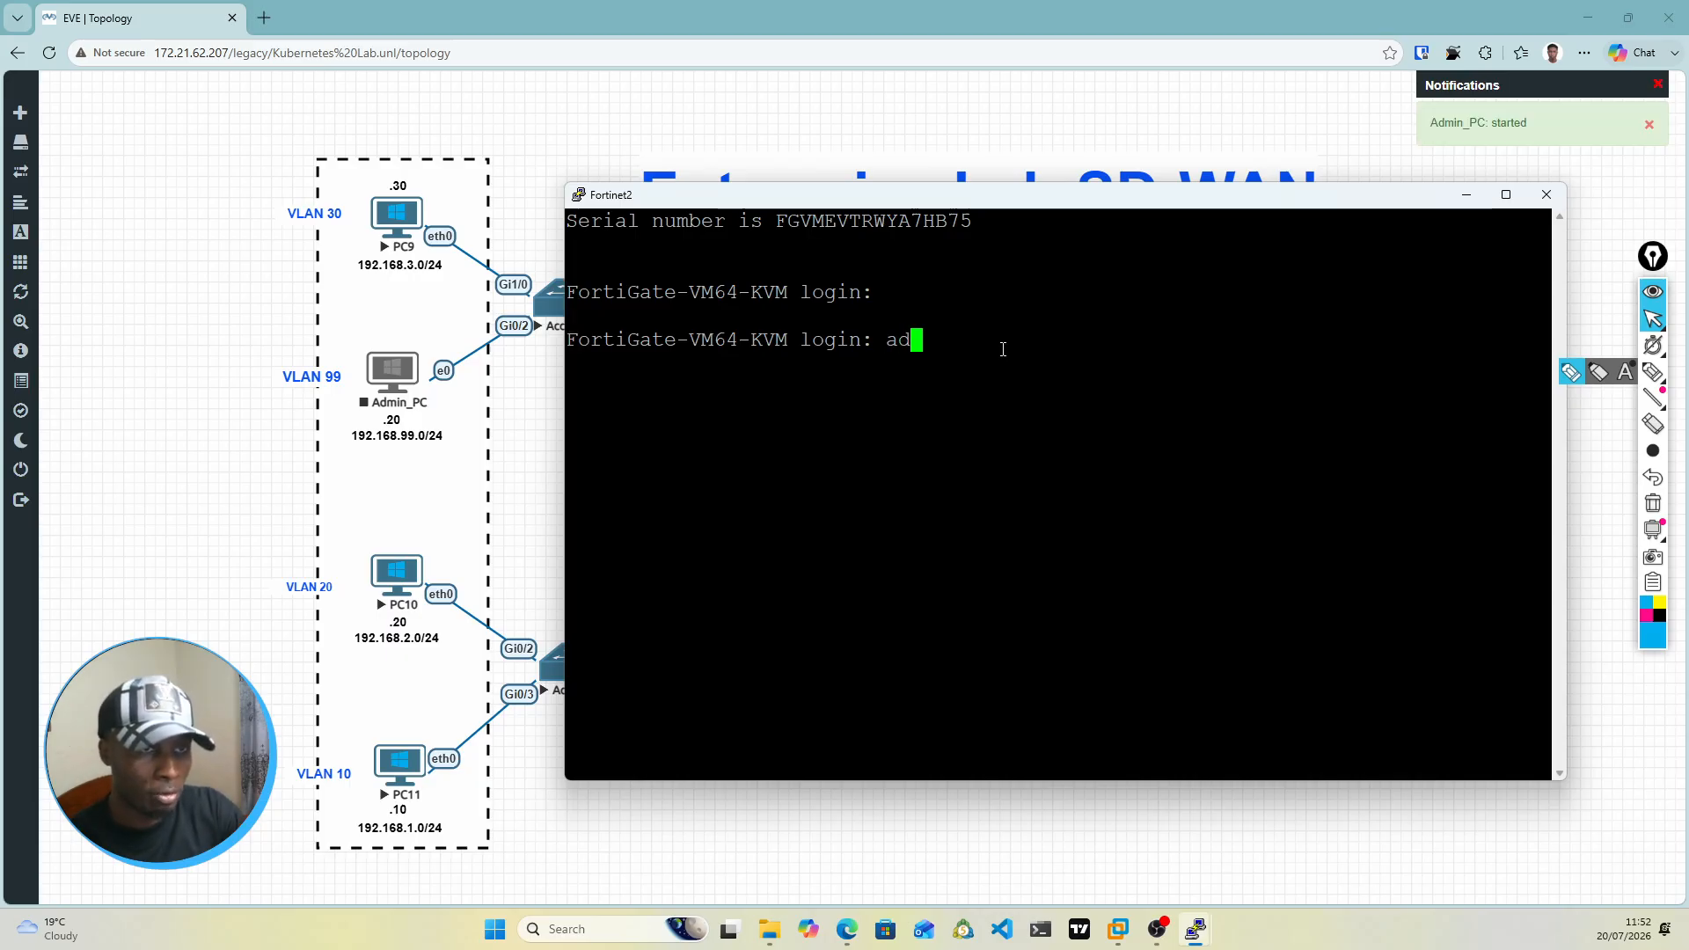
pyautogui.write('min')
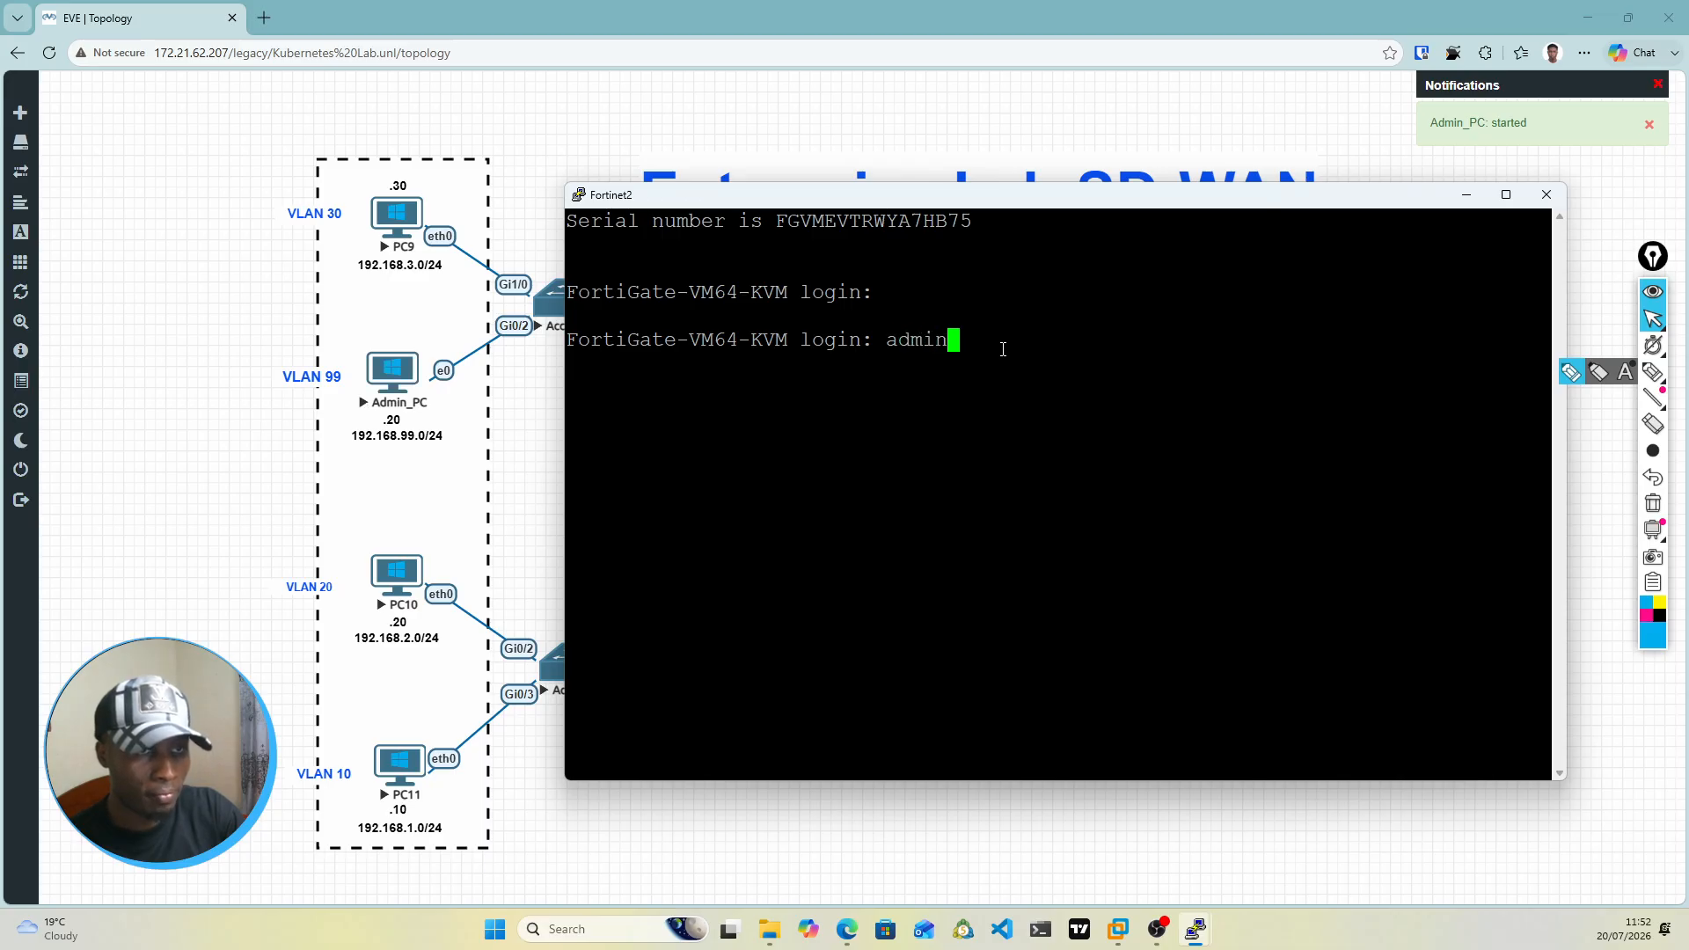
pyautogui.press('Return')
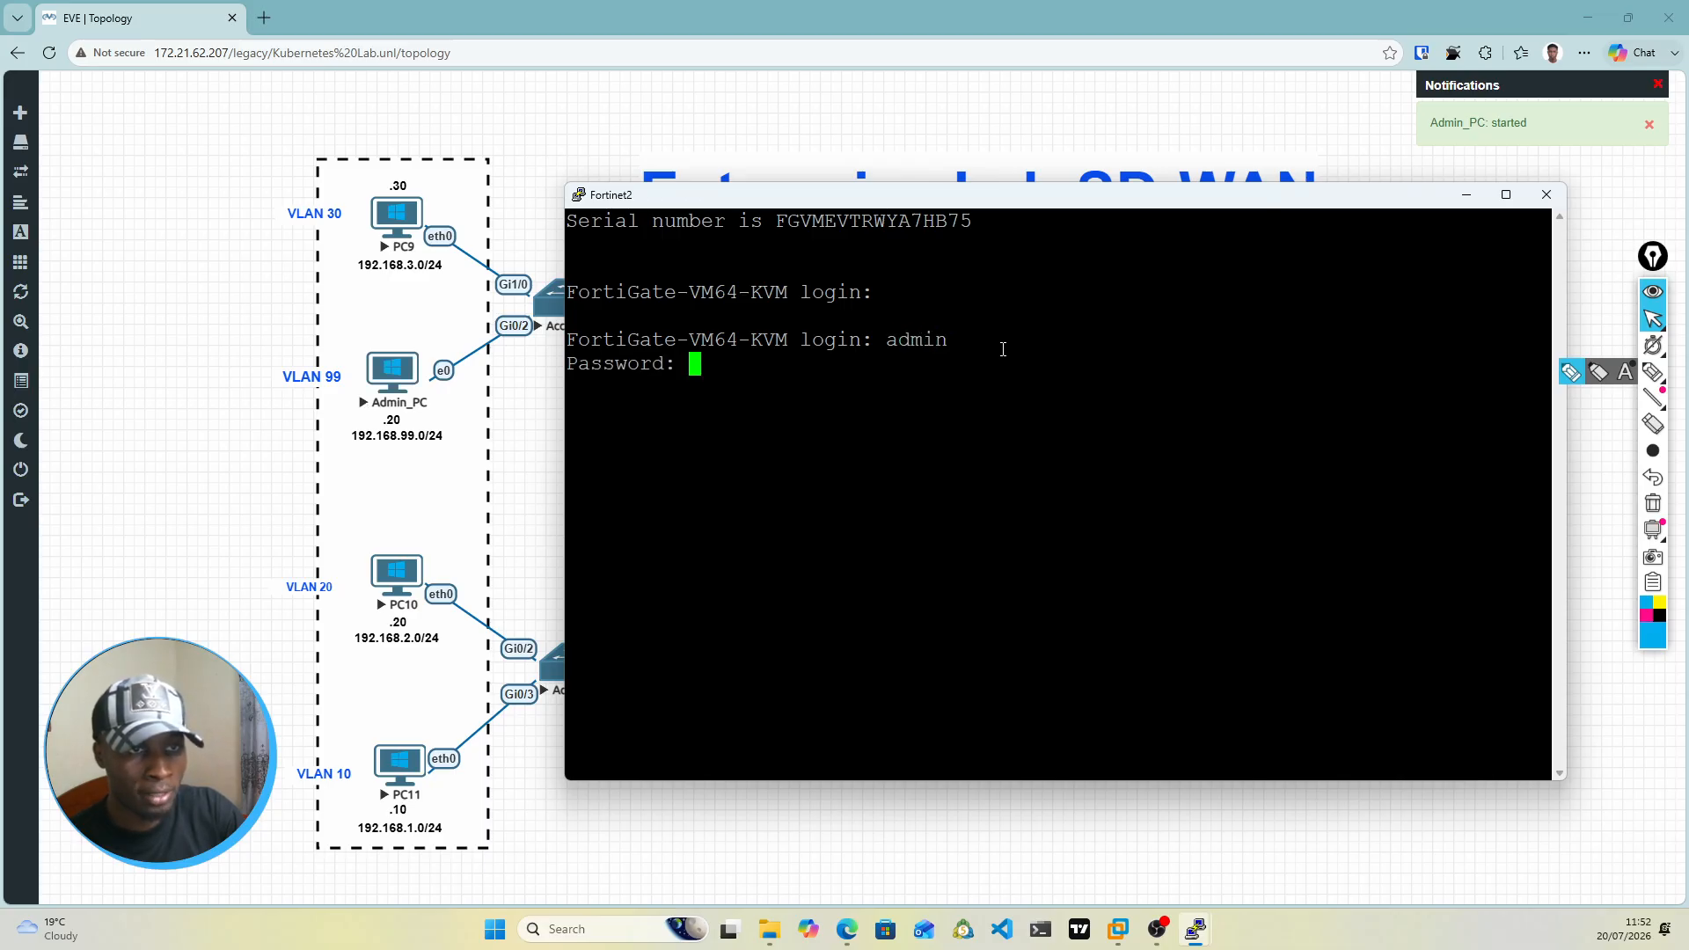
pyautogui.press('Return')
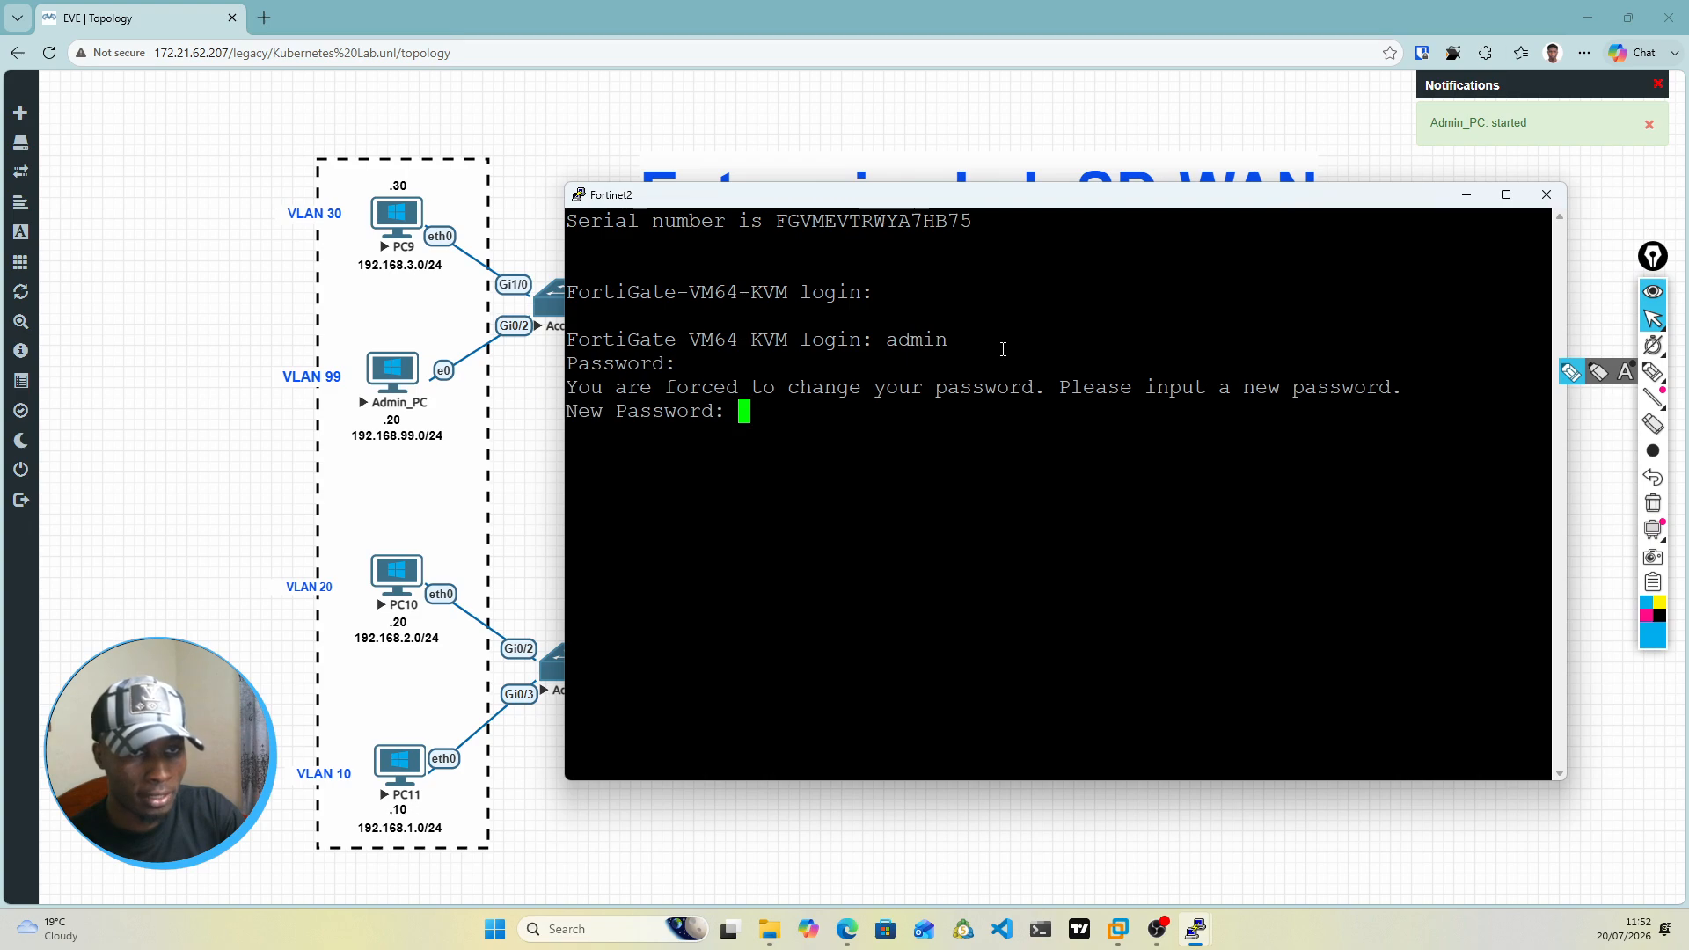
pyautogui.press('Return')
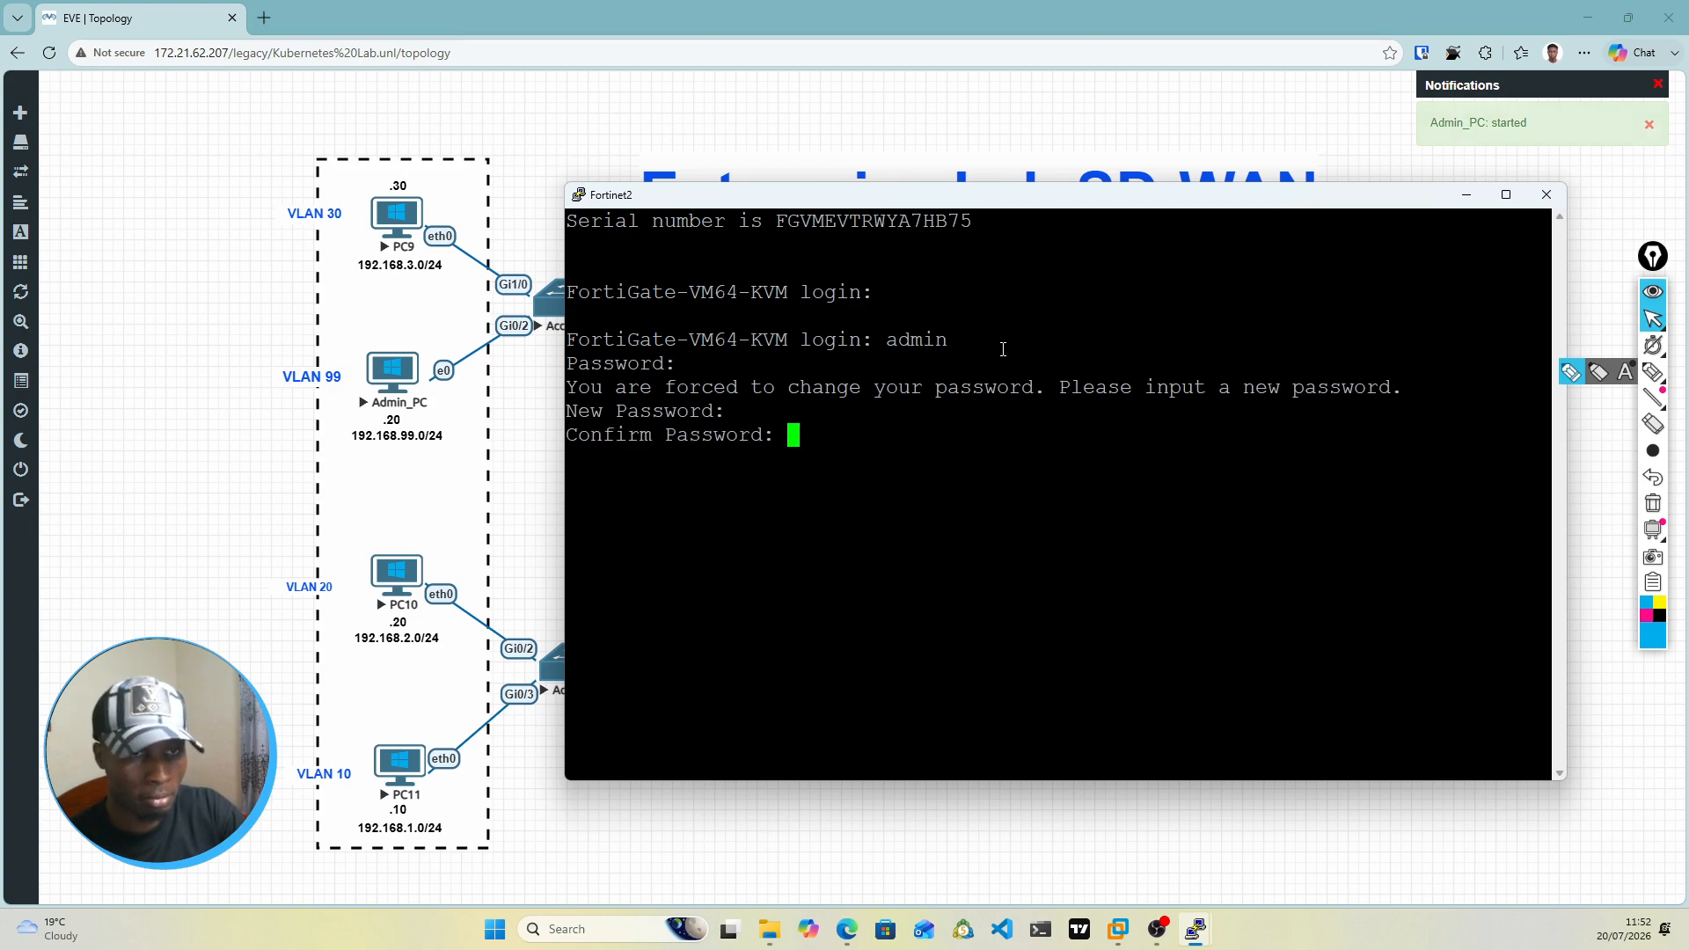
pyautogui.press('Return')
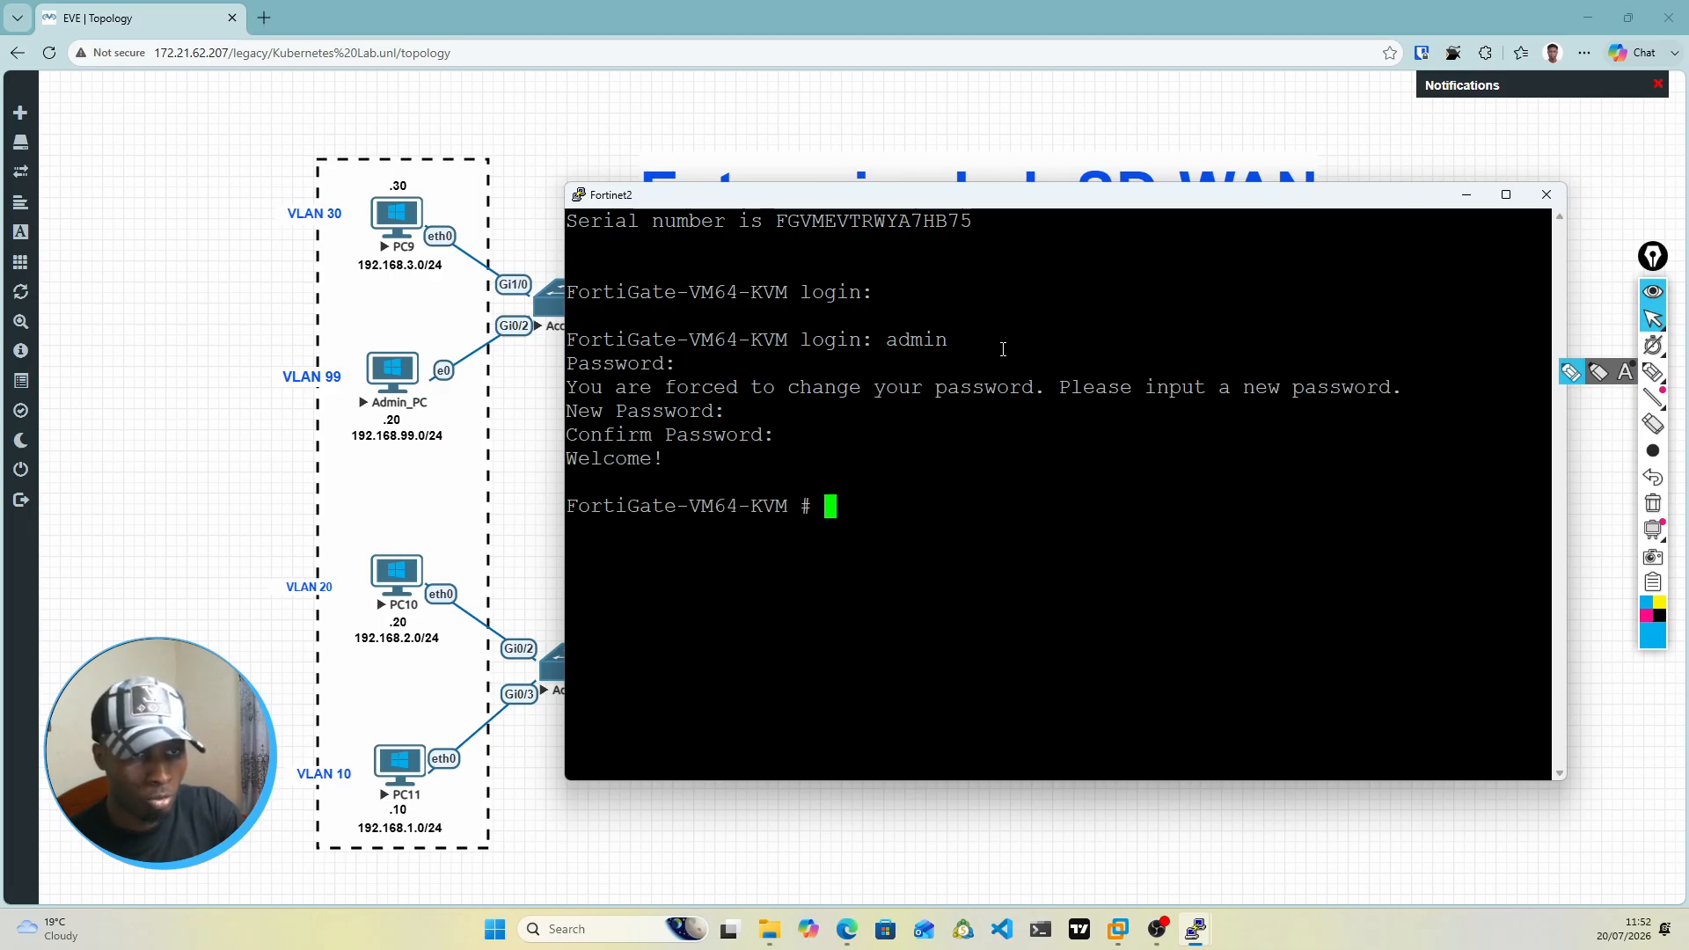
# Step: Set the Fortinet2 firewall's hostname to Forti-Sec in config system global and leave with end
pyautogui.write('config system g')
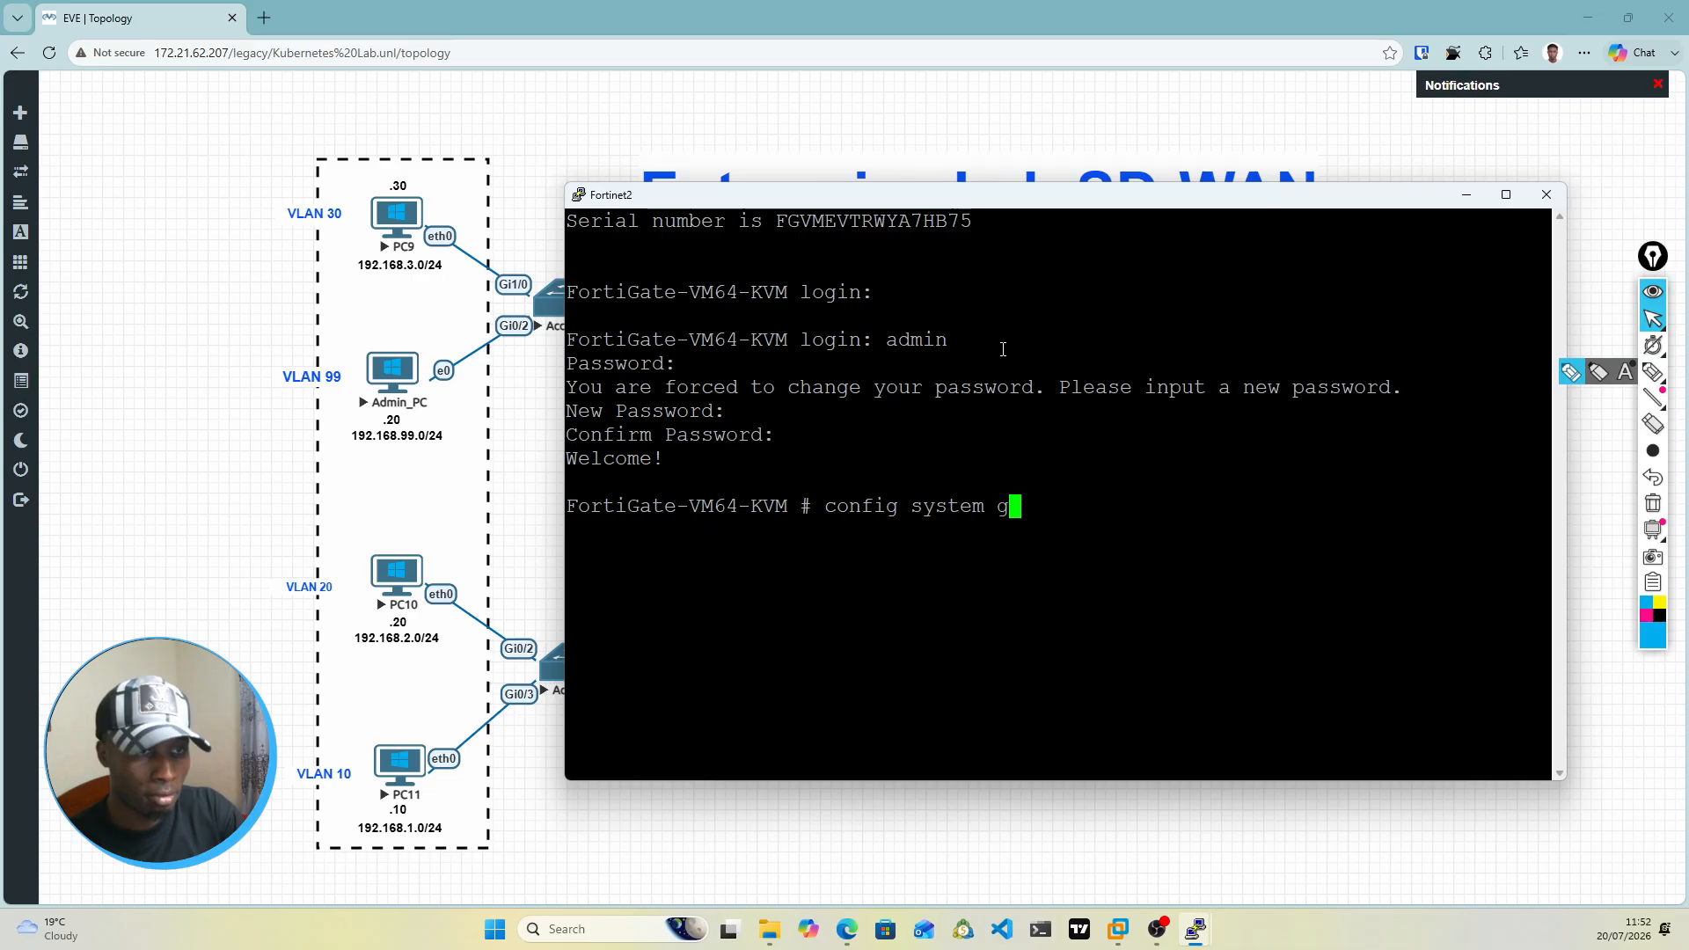
pyautogui.write('lobal')
pyautogui.press('Return')
pyautogui.write('set h')
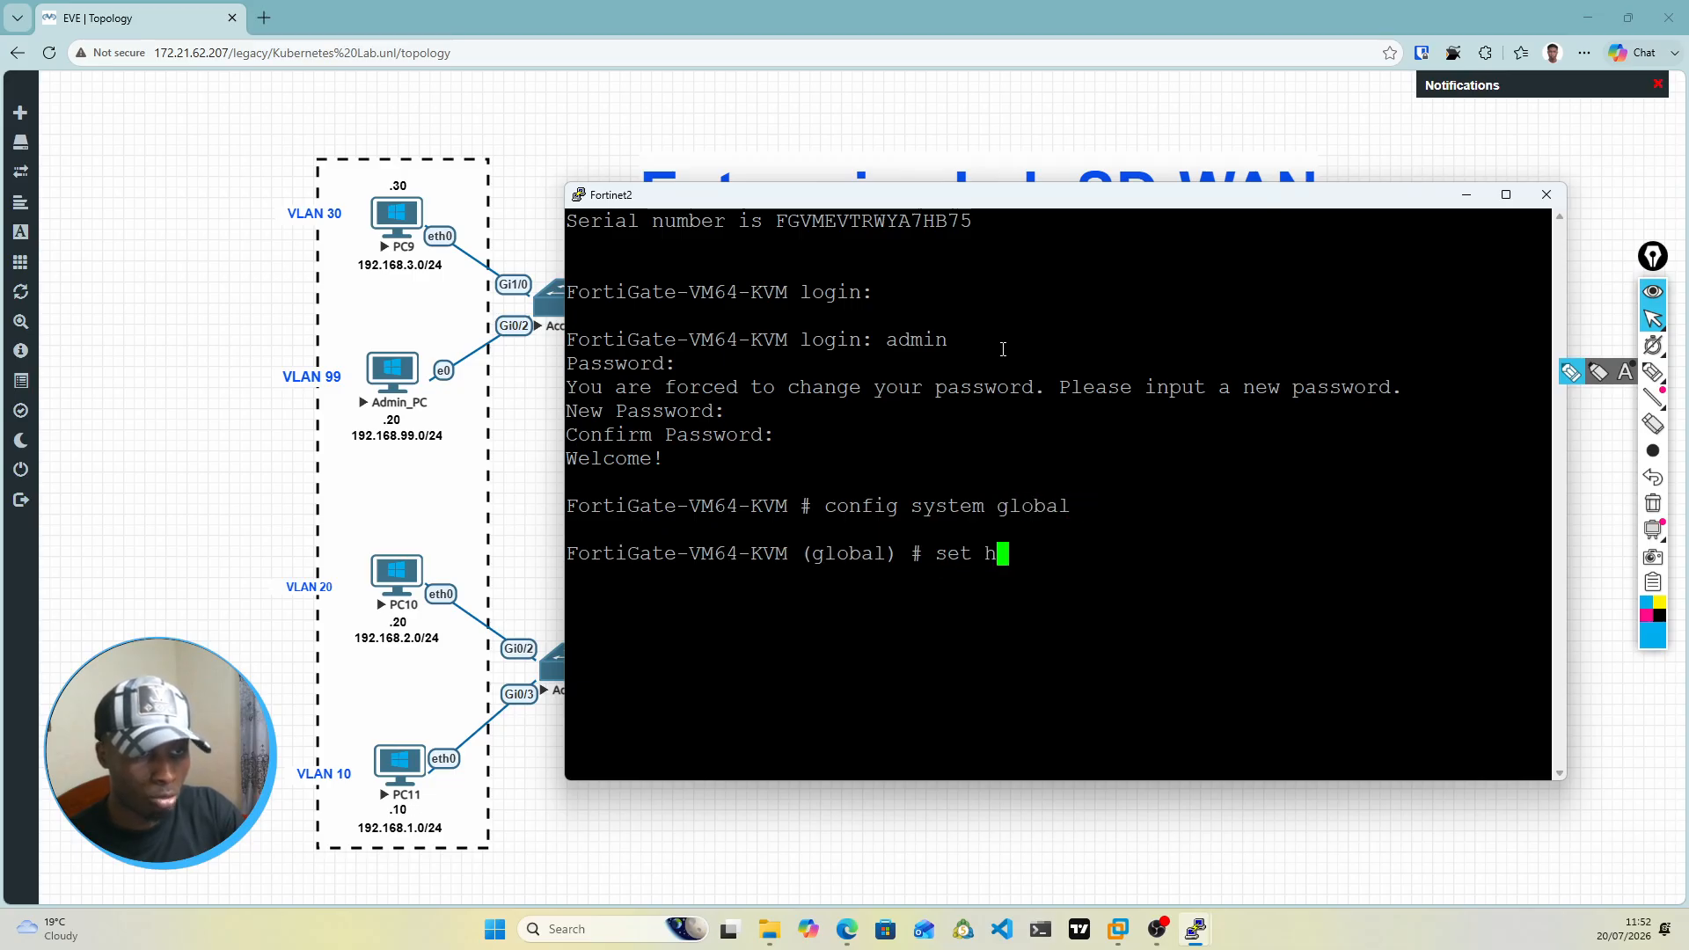
pyautogui.write('ostname')
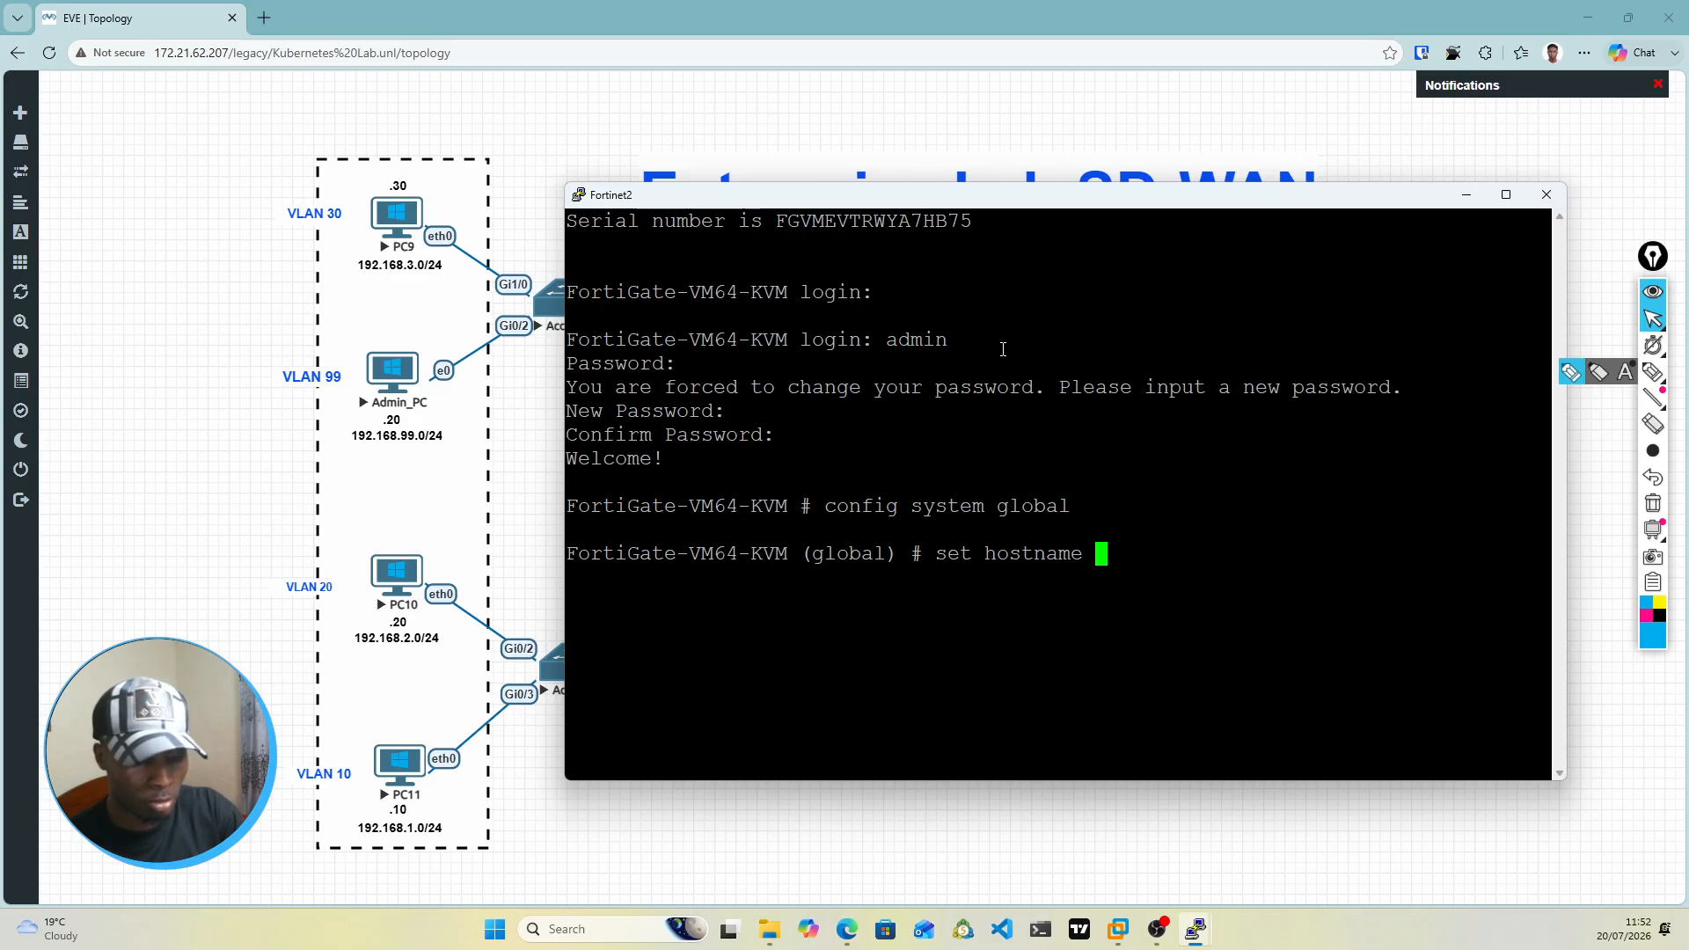
pyautogui.write('Forti')
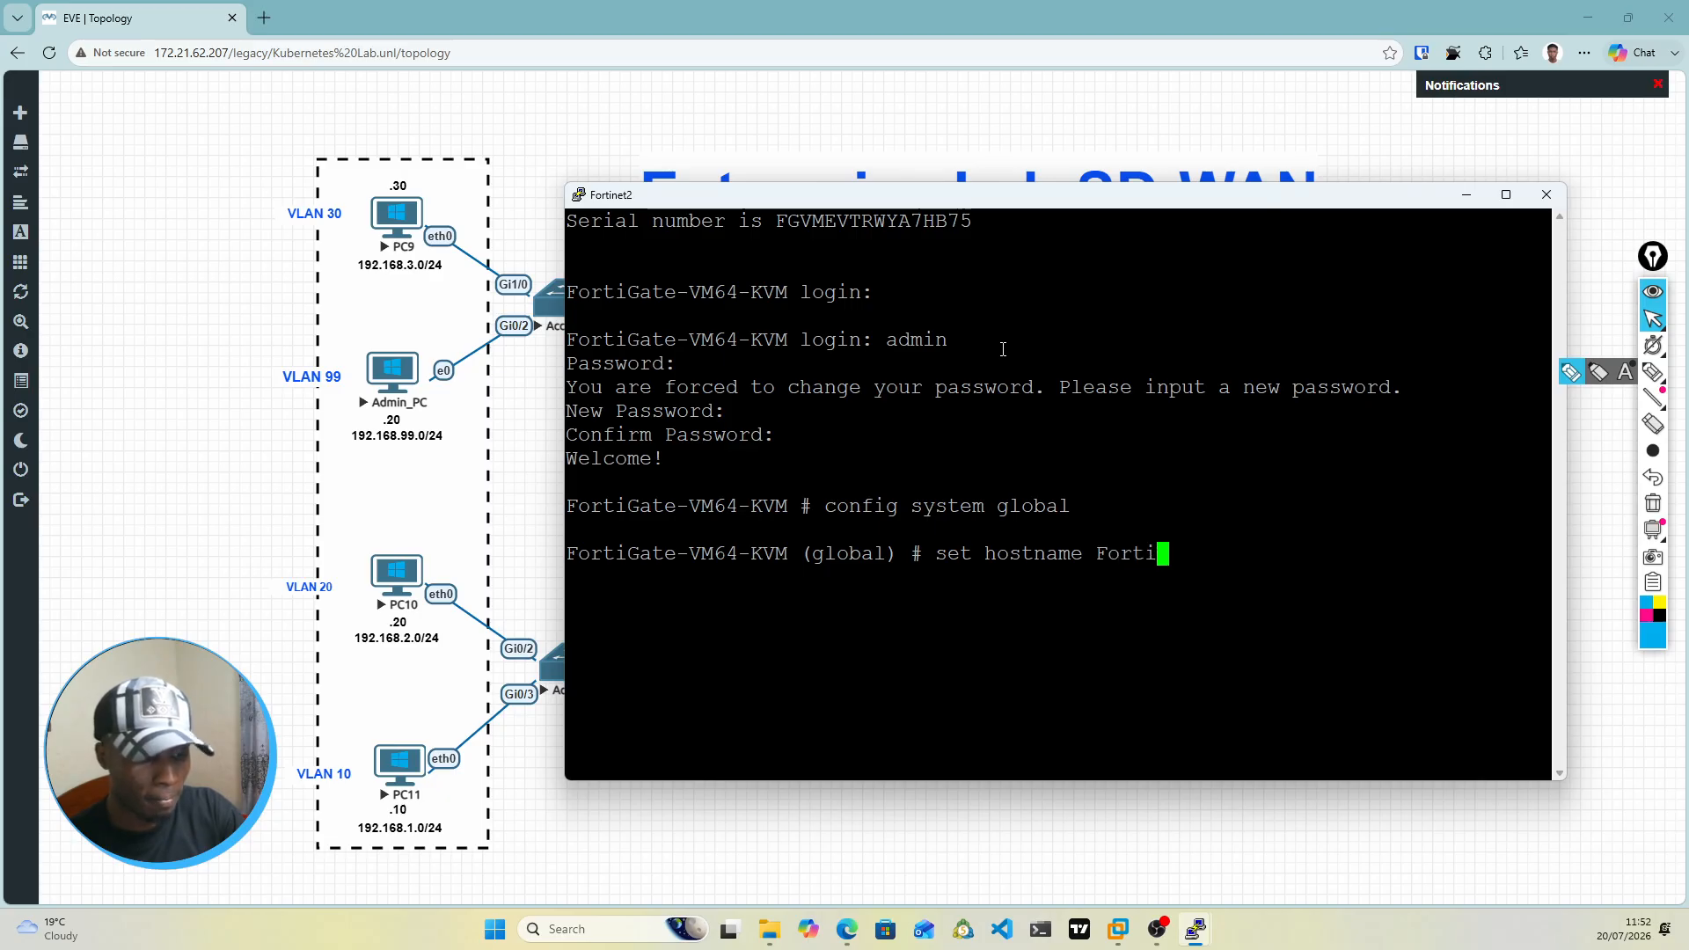
pyautogui.write('-')
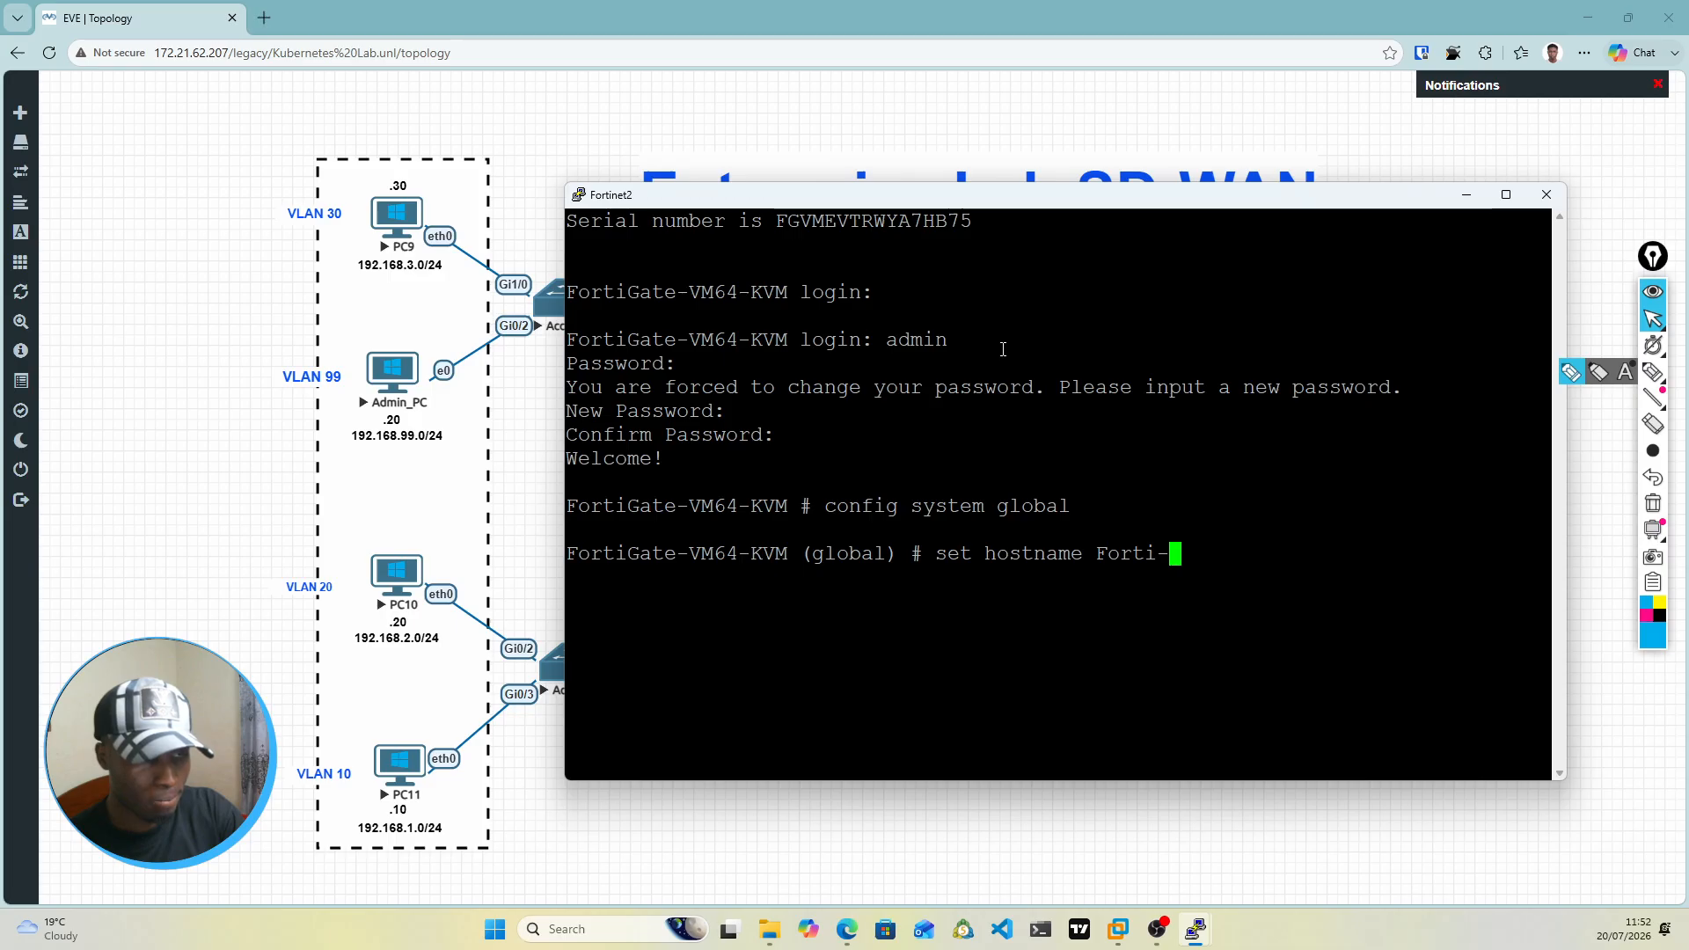
pyautogui.write('Sec')
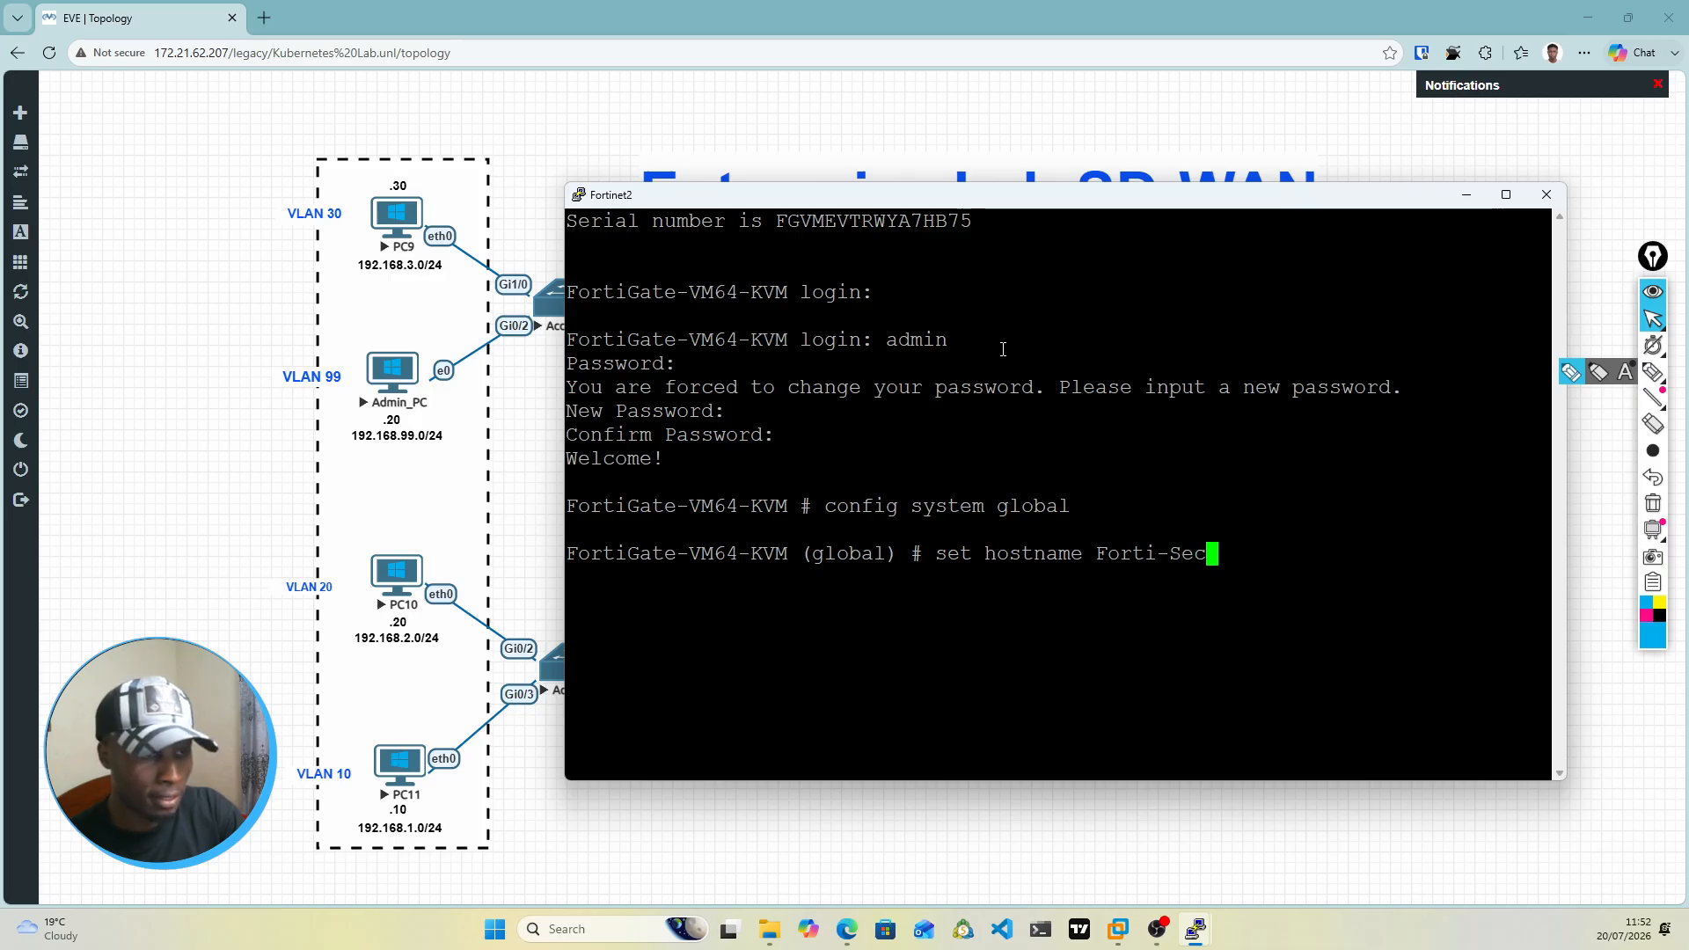
pyautogui.press('Return')
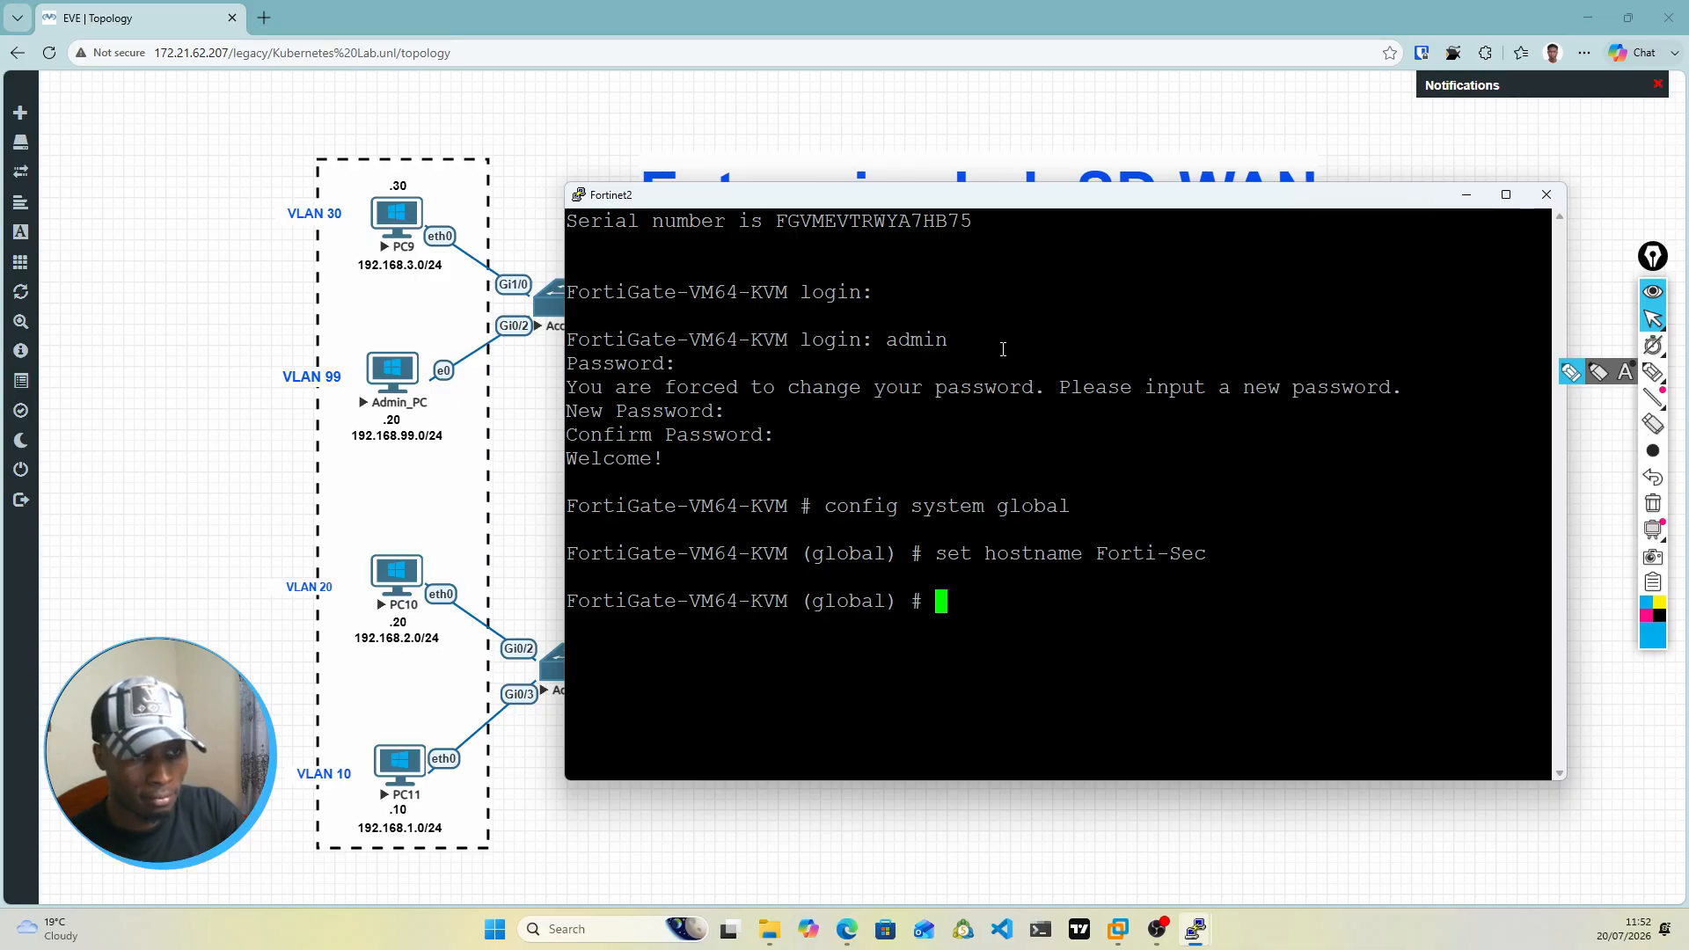
pyautogui.write('end')
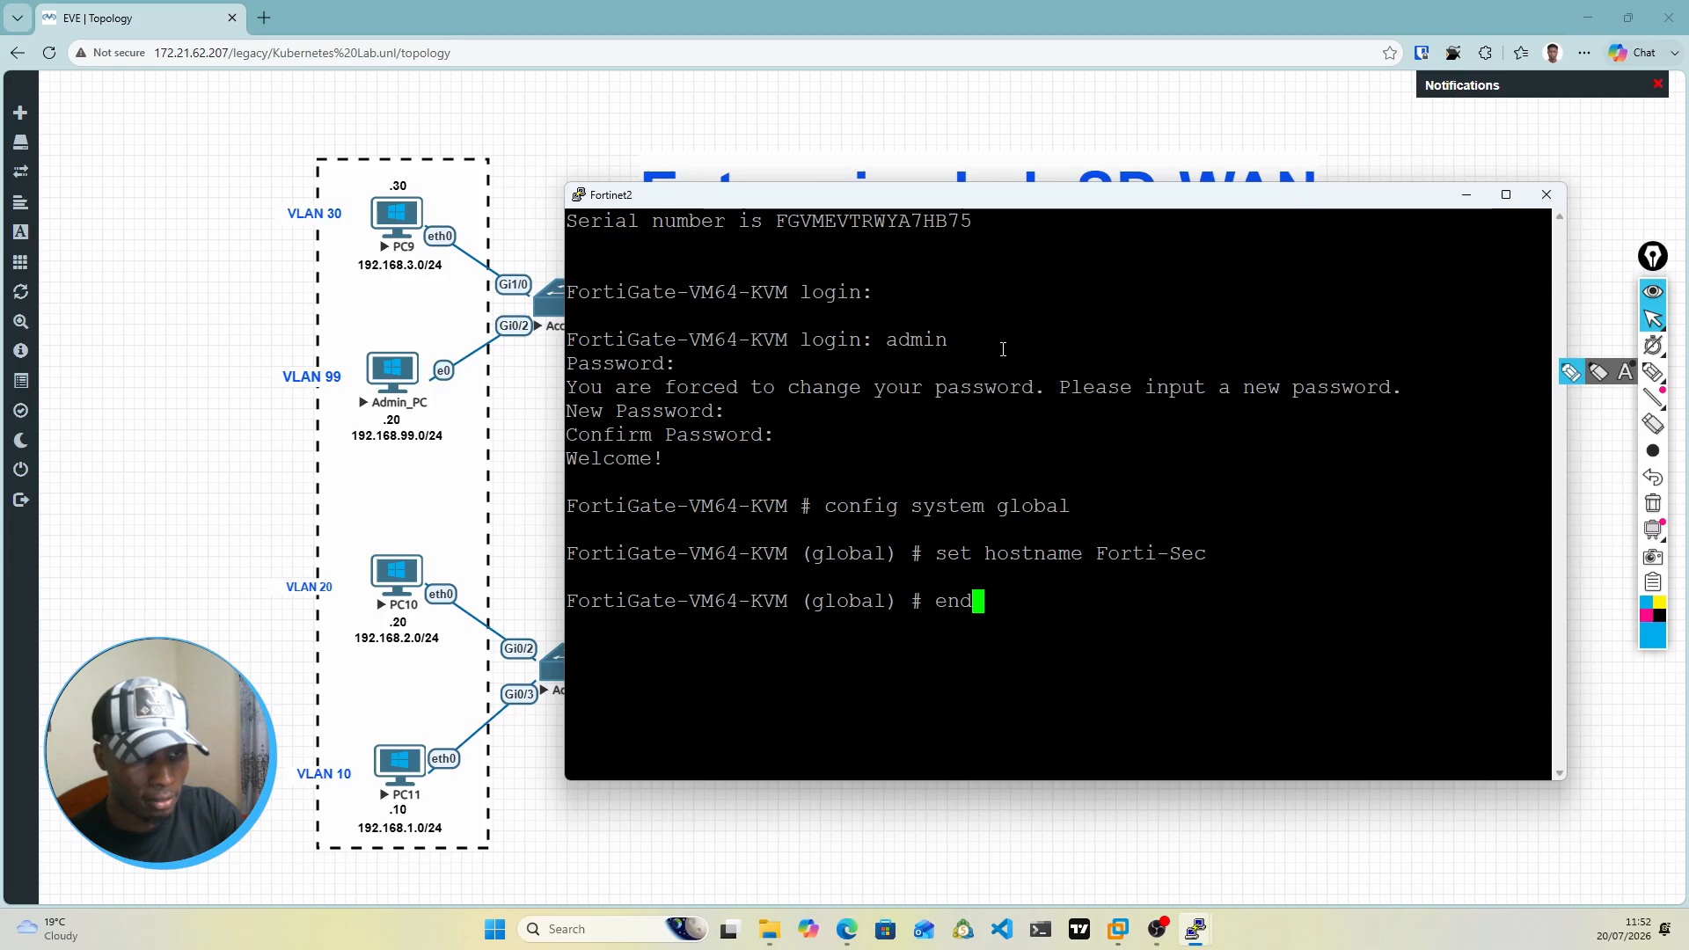
pyautogui.press('Return')
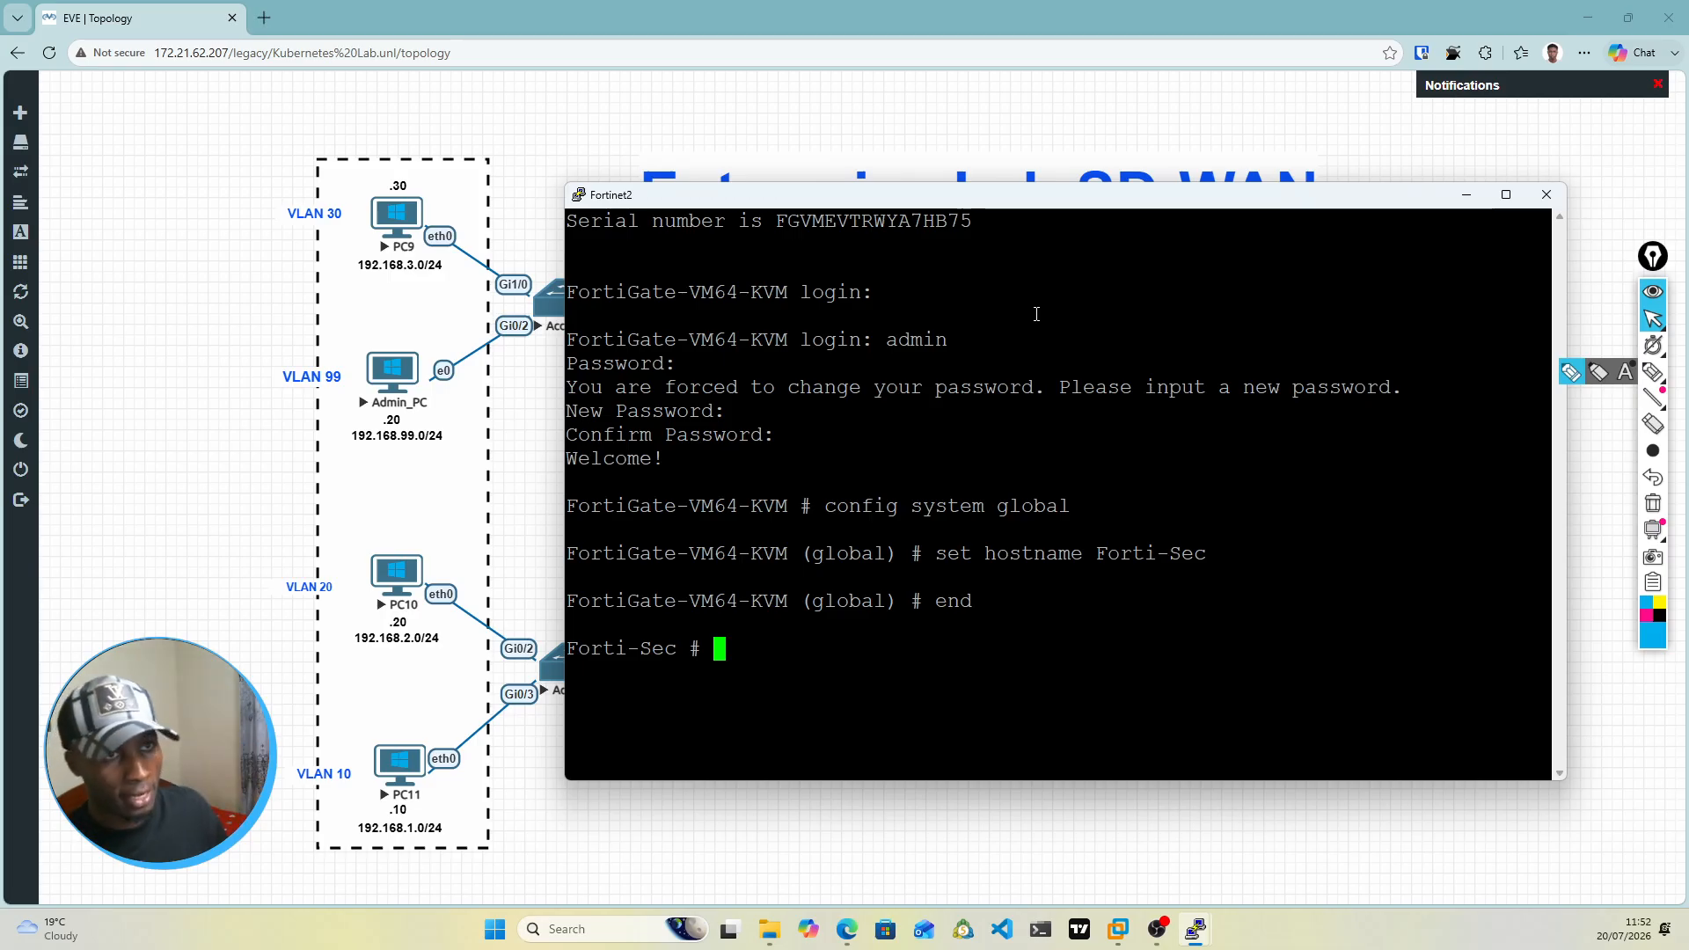
# Step: Review the Fortinet2 connections in the topology and enter config system interface on Forti-Sec
pyautogui.moveTo(1123, 214); pyautogui.dragTo(1688, 145)
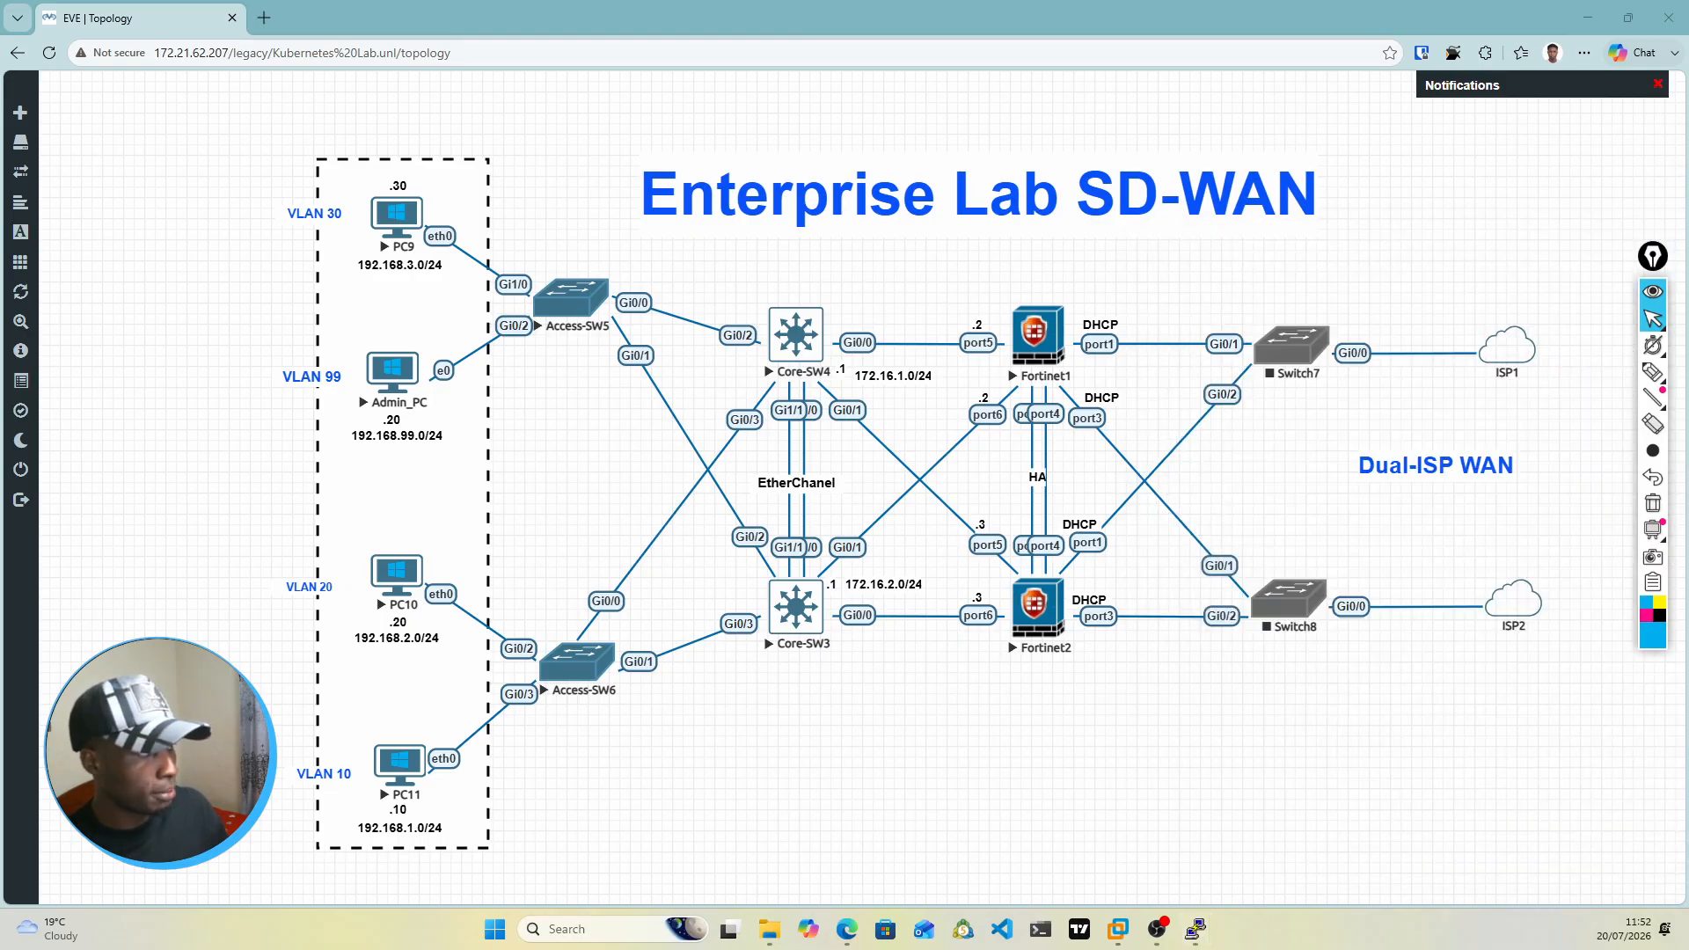
pyautogui.moveTo(1688, 369); pyautogui.dragTo(1444, 238)
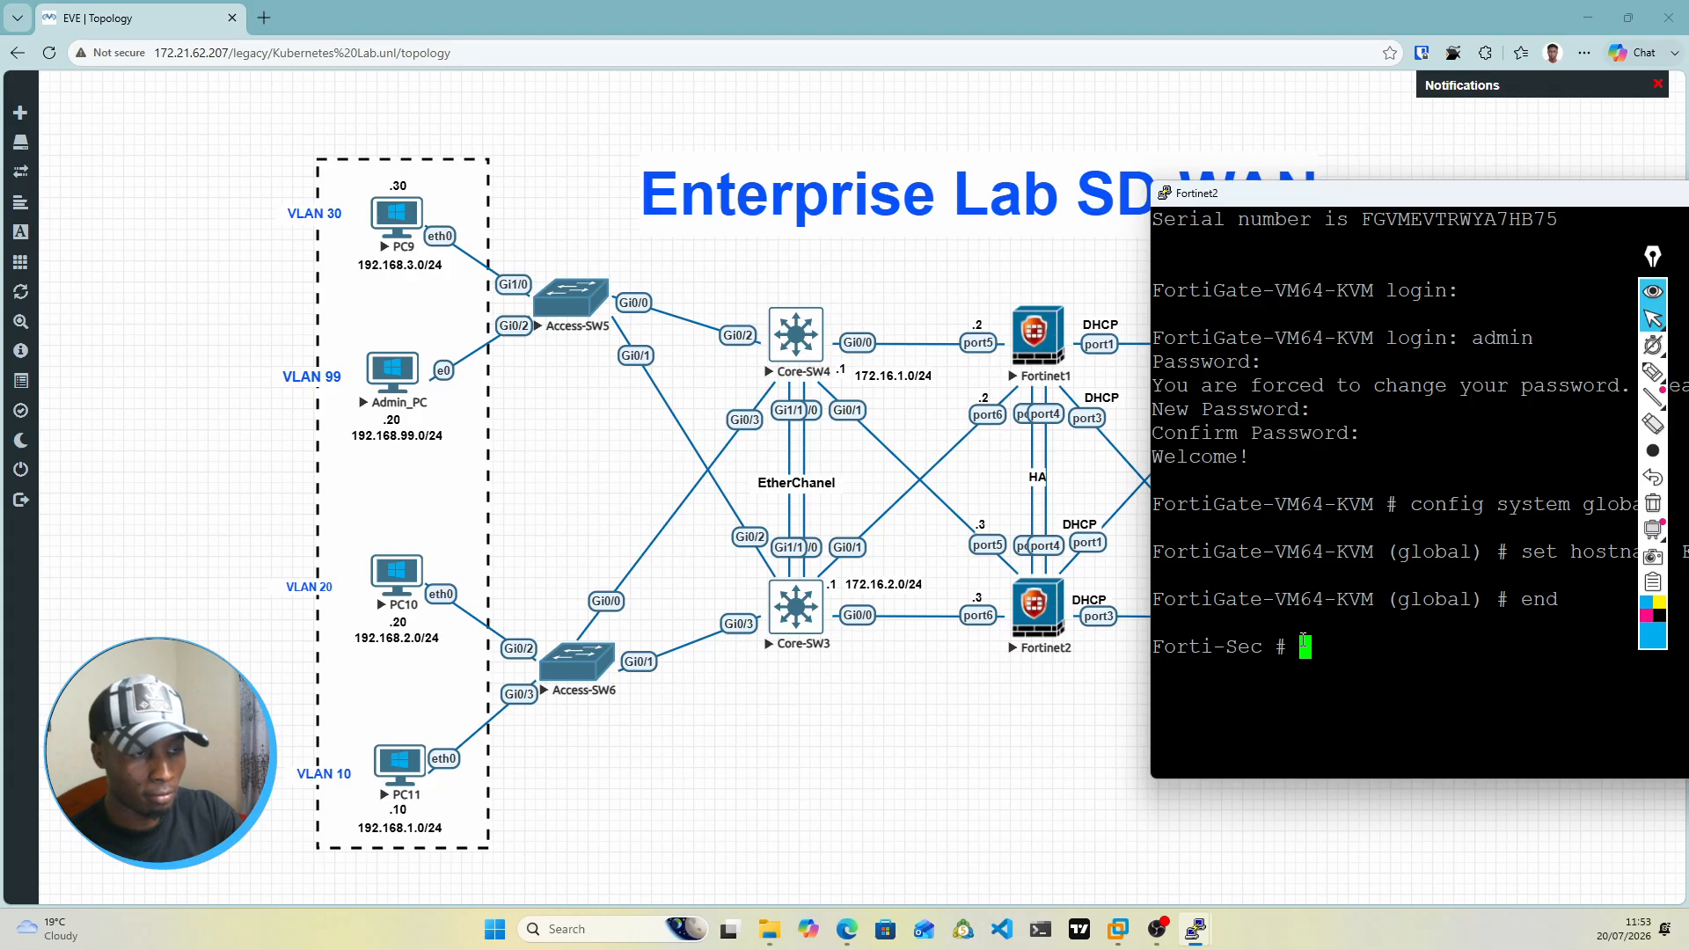
pyautogui.write('config system i')
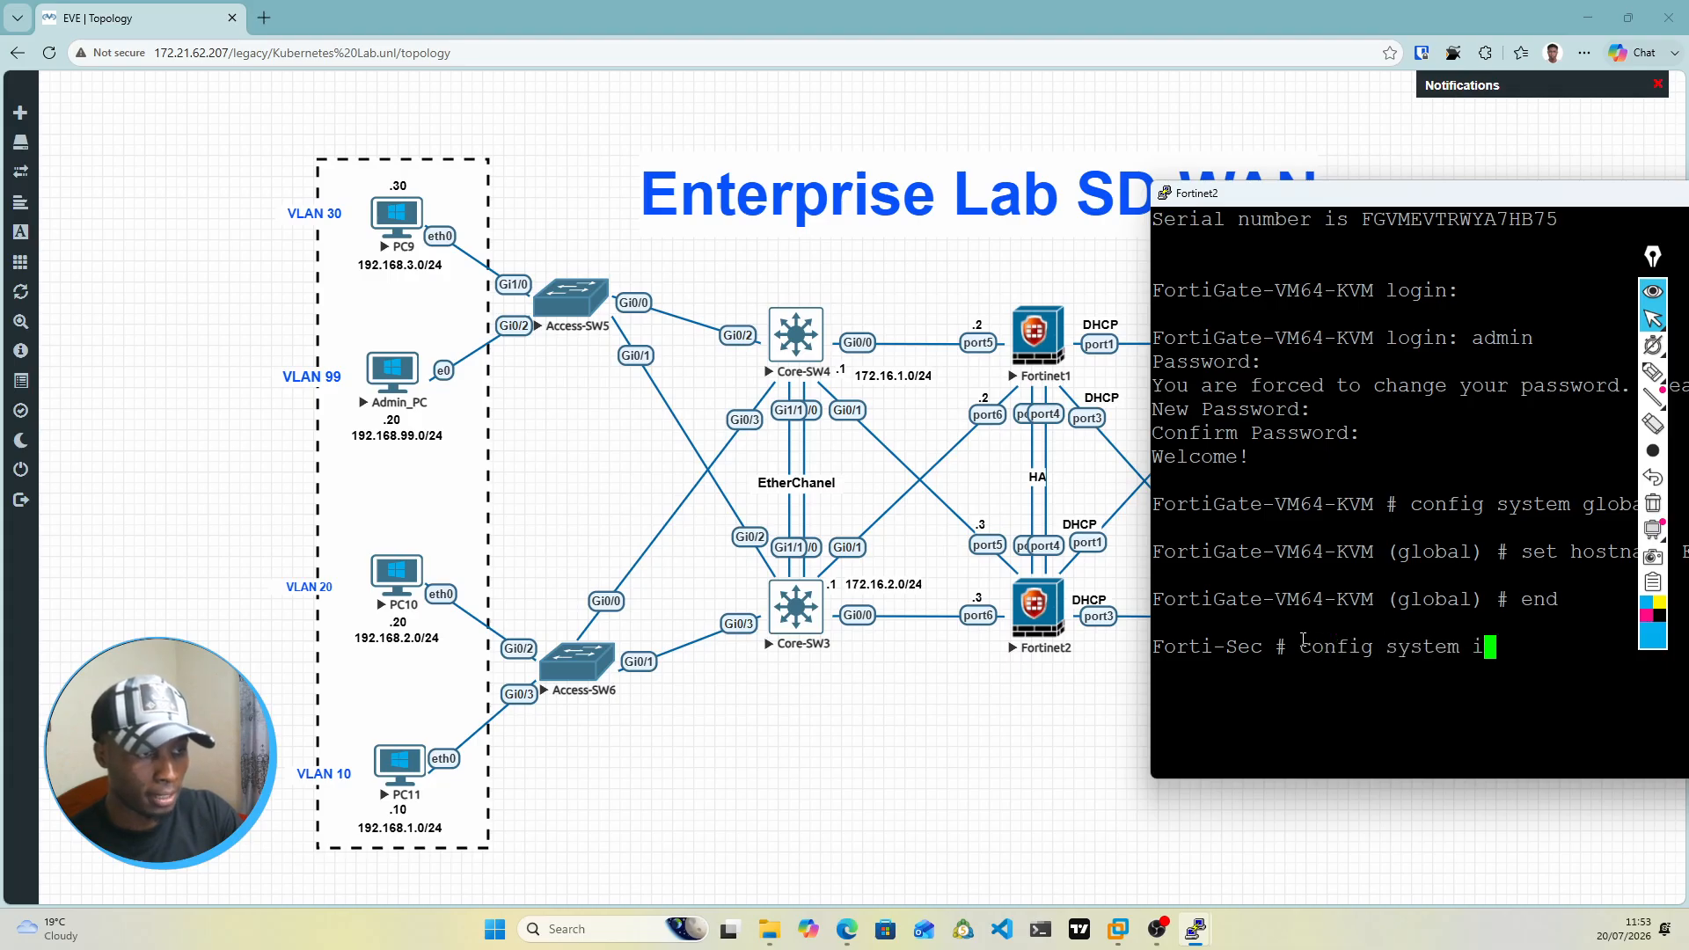
pyautogui.write('nterface')
pyautogui.press('Return')
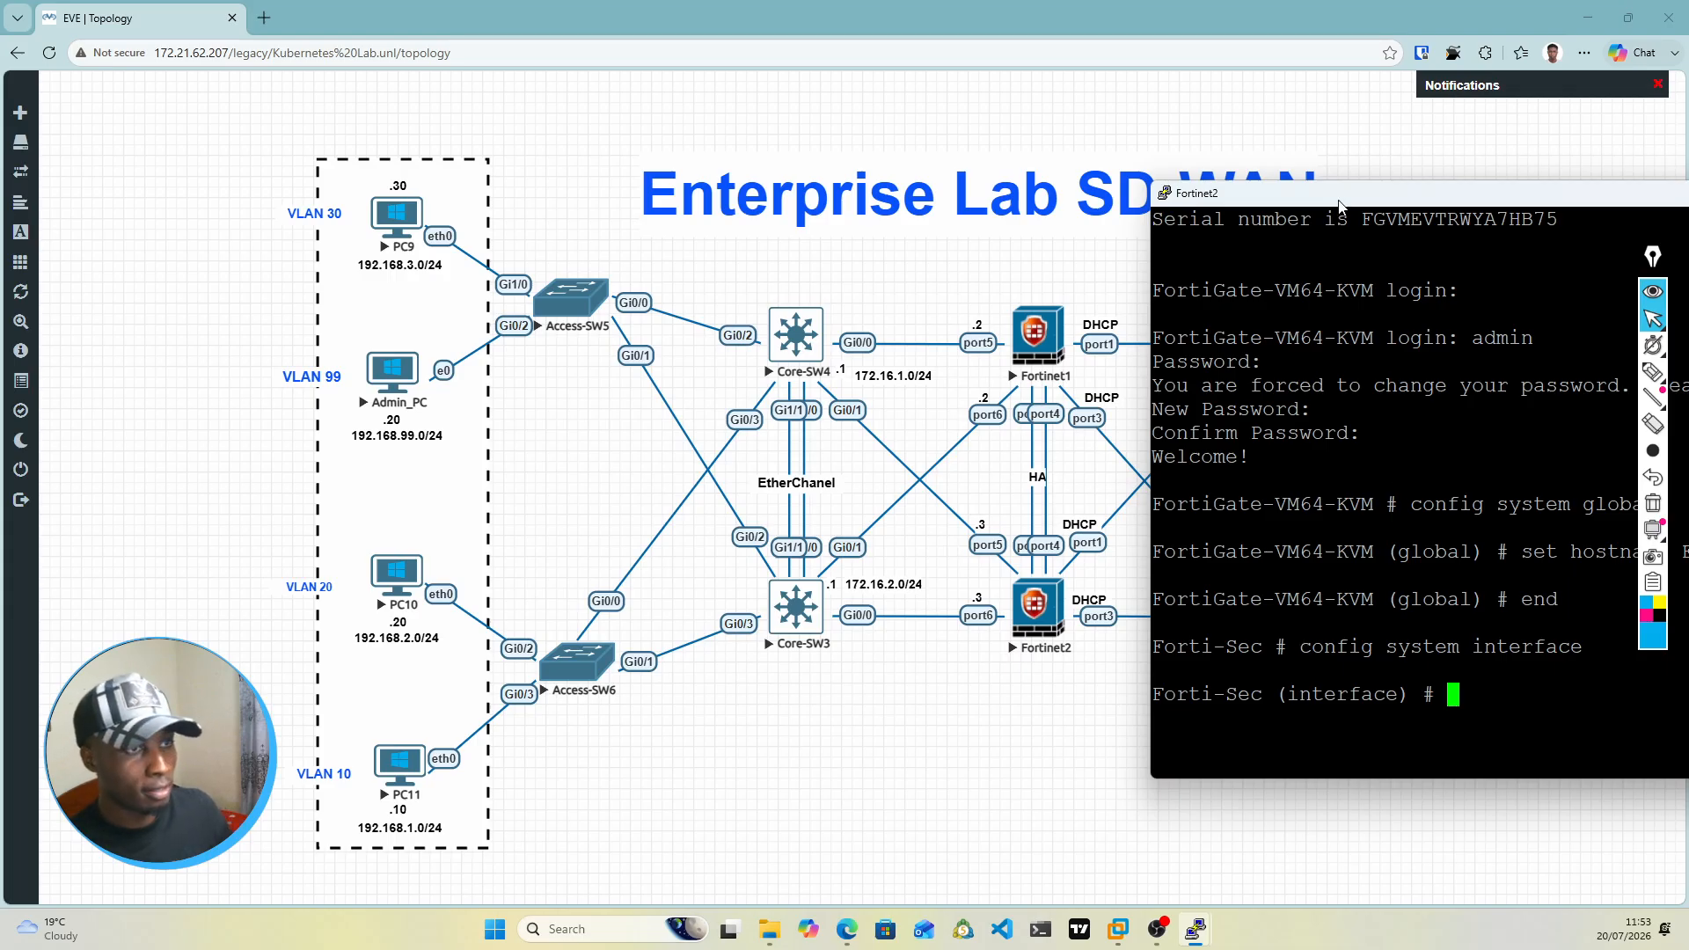
pyautogui.moveTo(1344, 199); pyautogui.dragTo(771, 106)
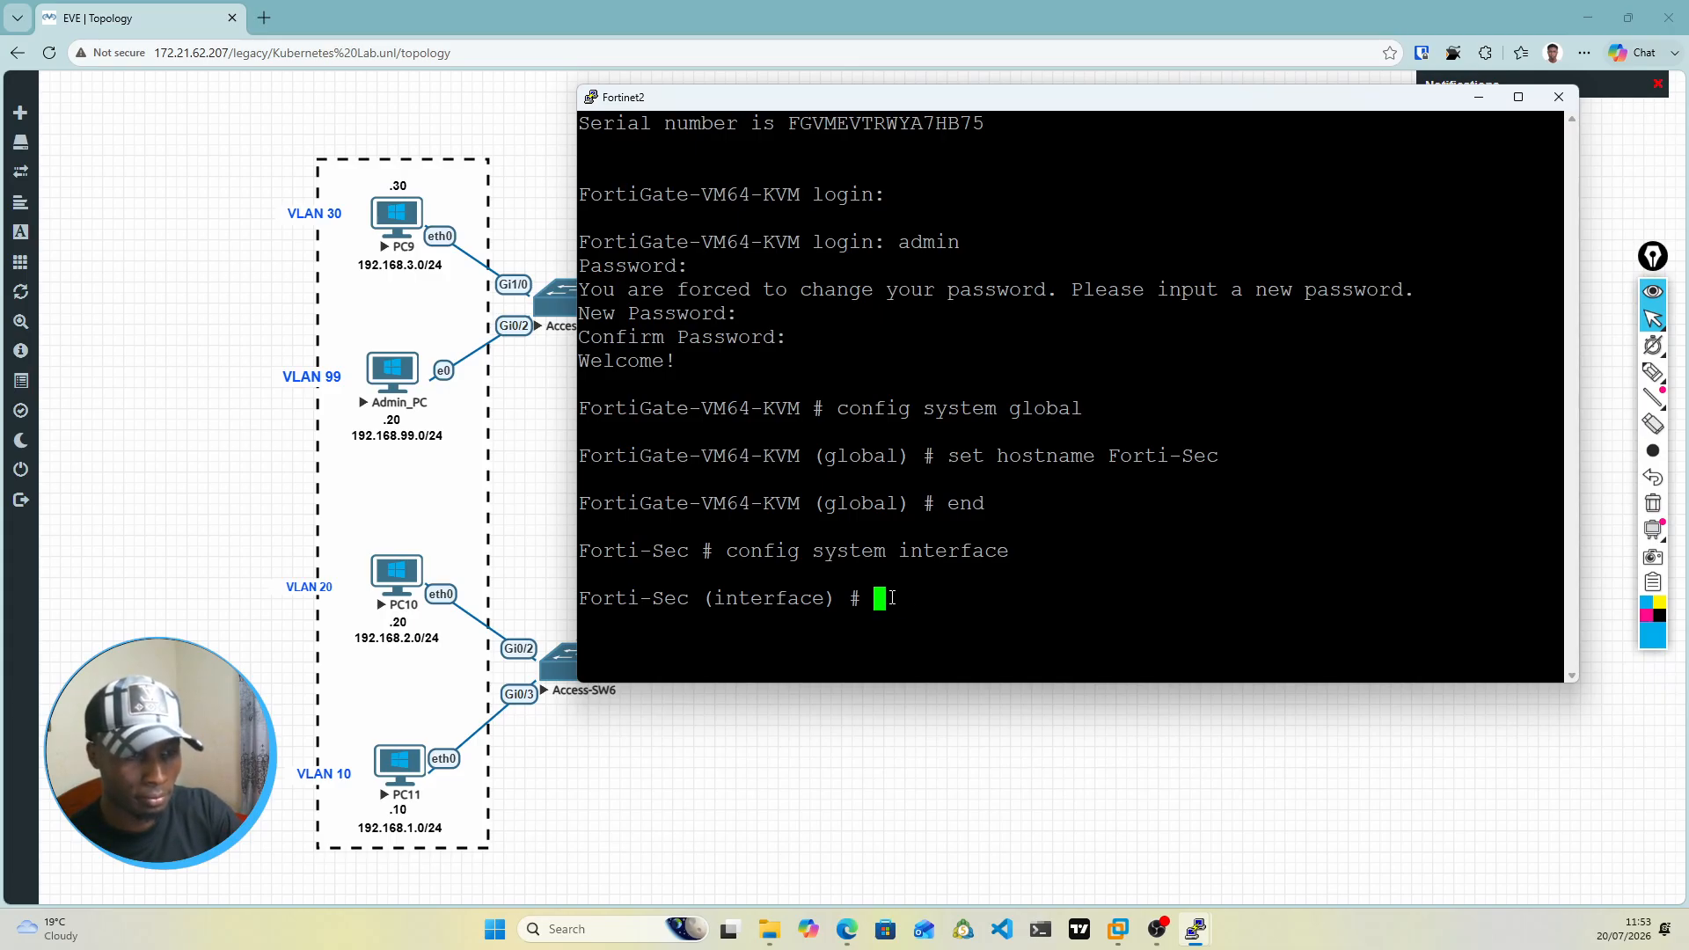
# Step: Open port5 for editing in Forti-Sec's interface configuration
pyautogui.write('con')
pyautogui.press('BackSpace')
pyautogui.press('BackSpace')
pyautogui.press('BackSpace')
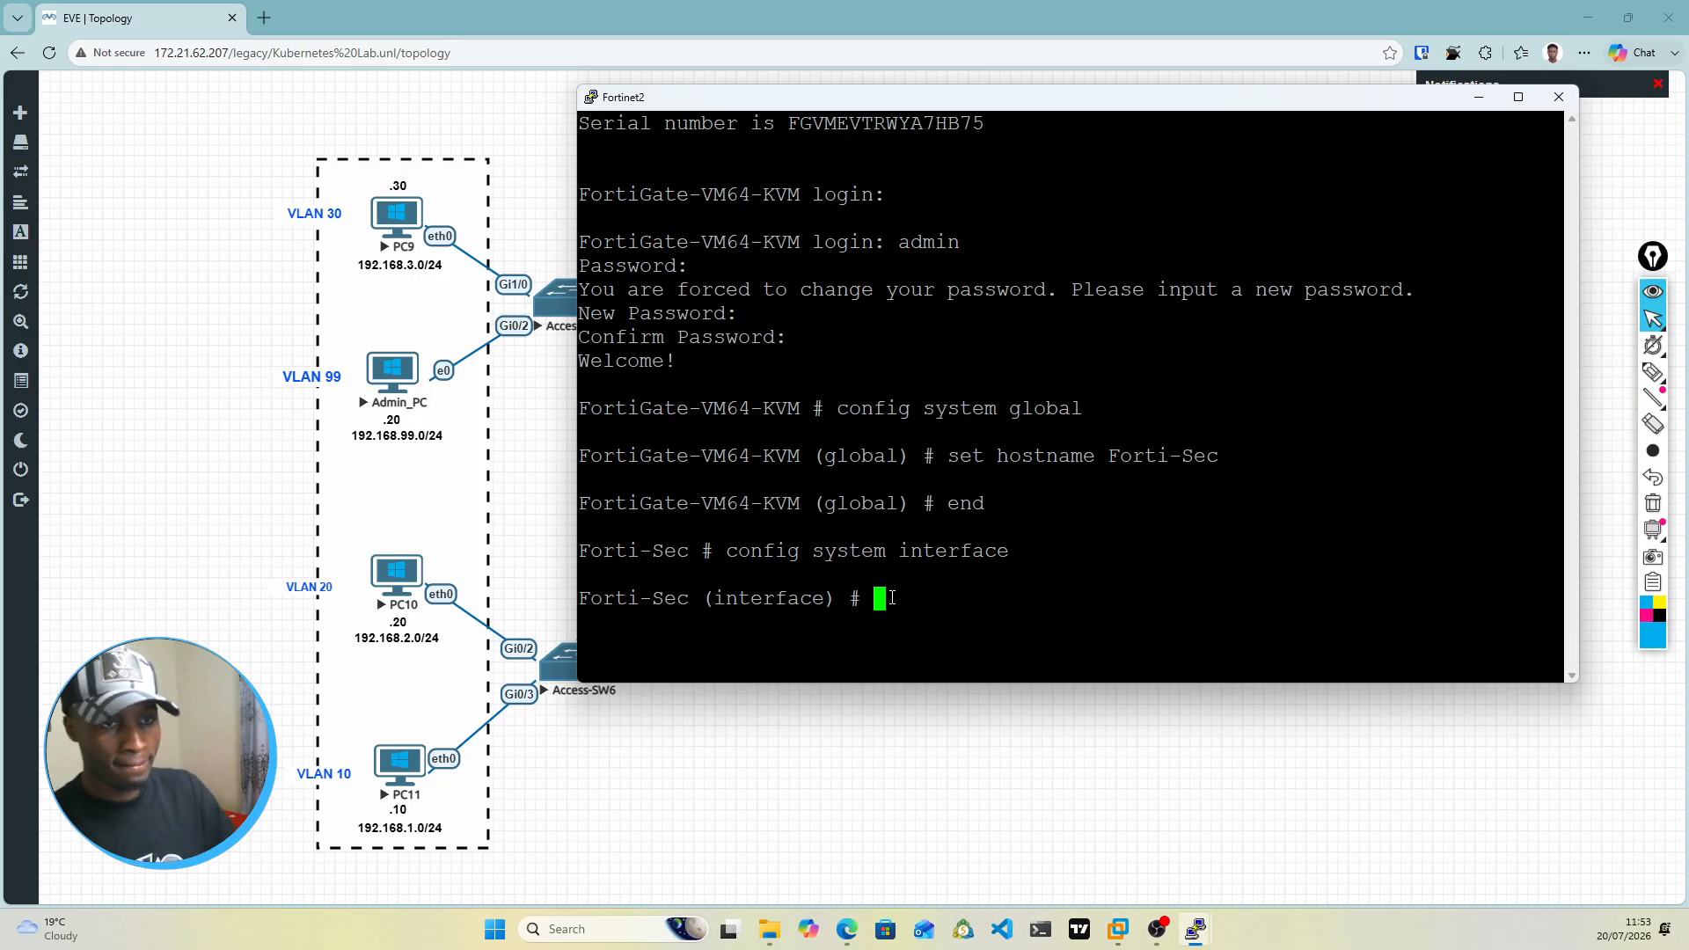
pyautogui.write('edi')
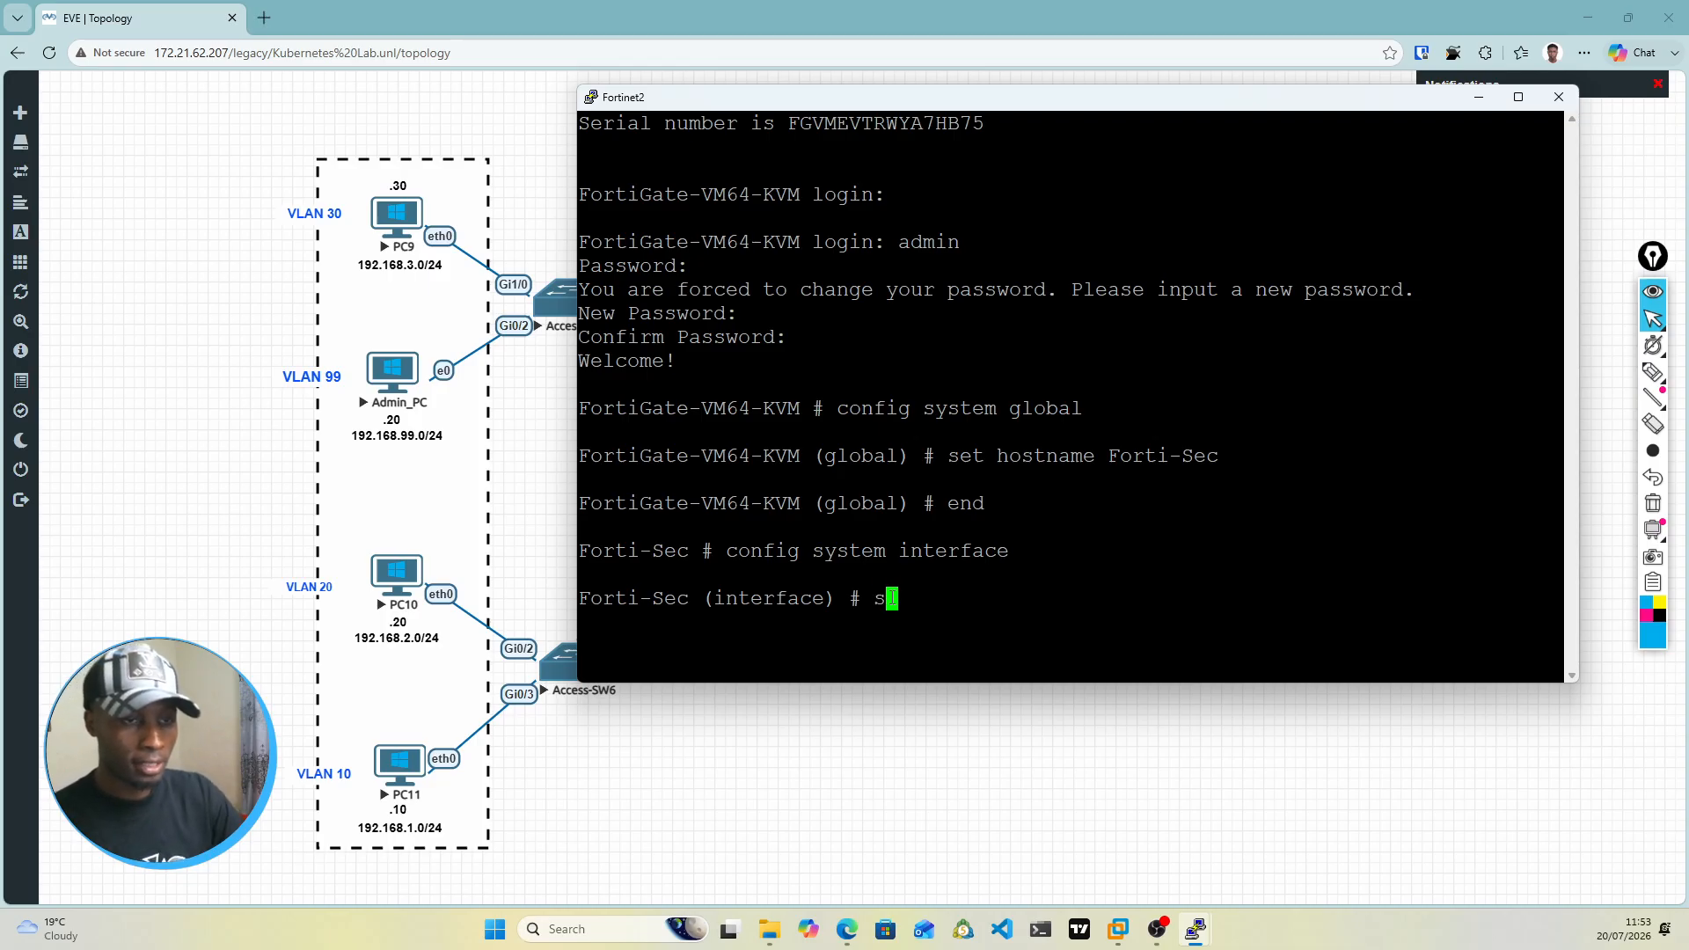
pyautogui.write('t  port1')
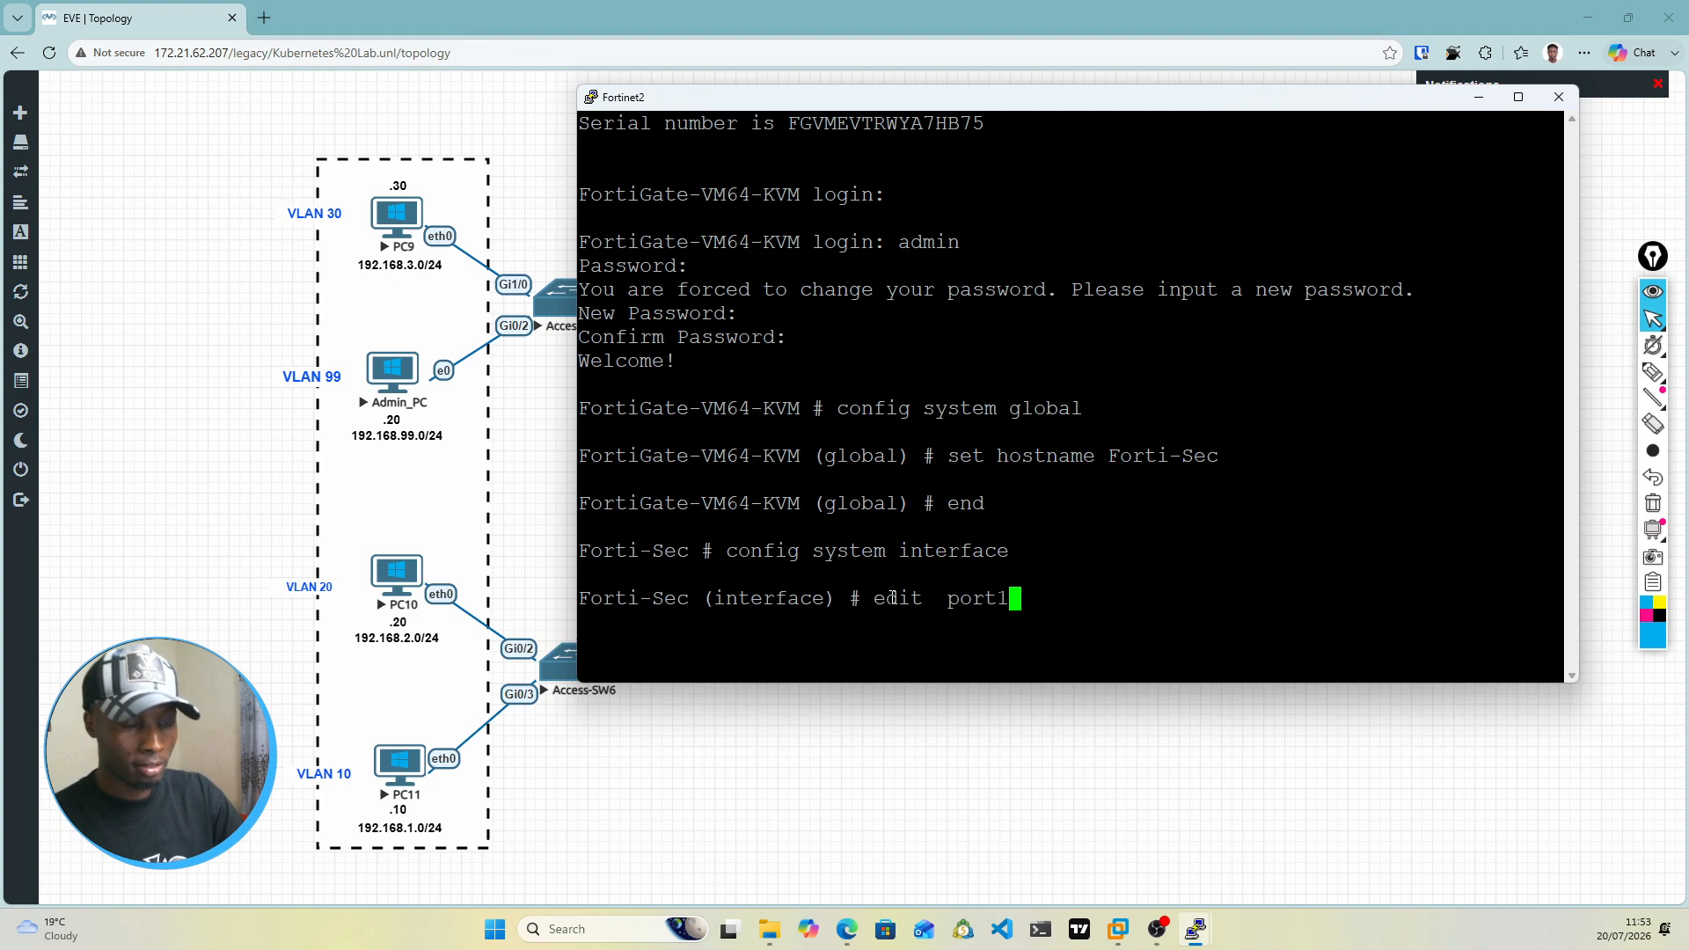
pyautogui.press('BackSpace')
pyautogui.write('2')
pyautogui.press('BackSpace')
pyautogui.write('4')
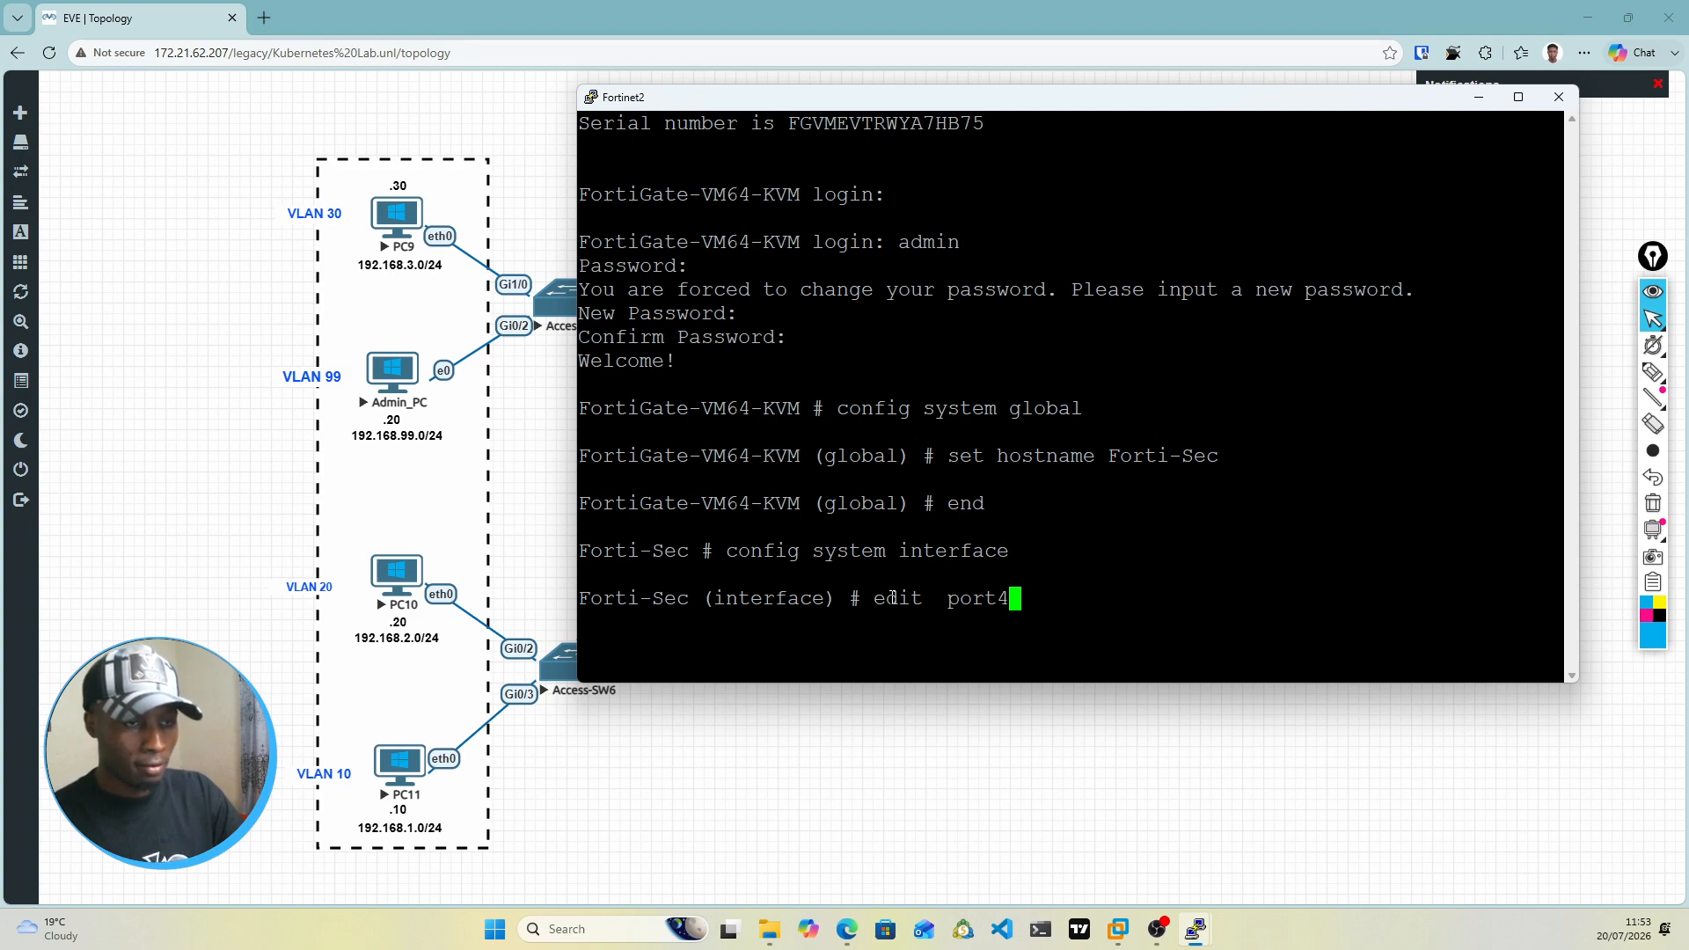
pyautogui.press('BackSpace')
pyautogui.write('5')
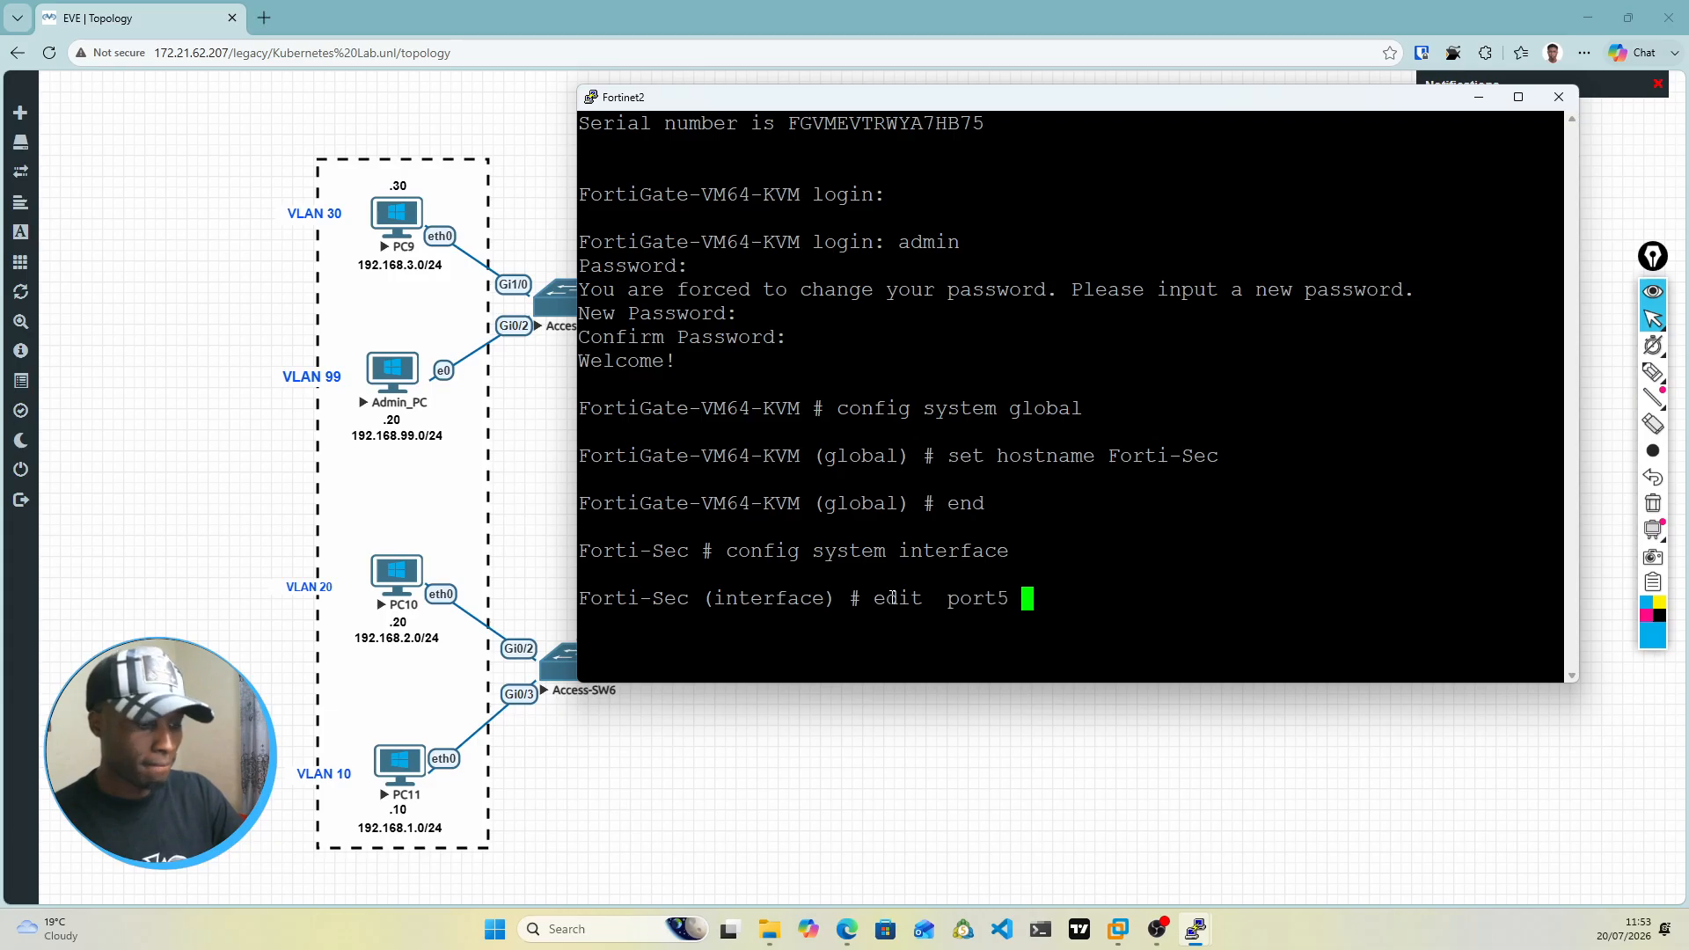
pyautogui.press('Return')
# Step: Set port5 on Forti-Sec to static addressing mode
pyautogui.write('se')
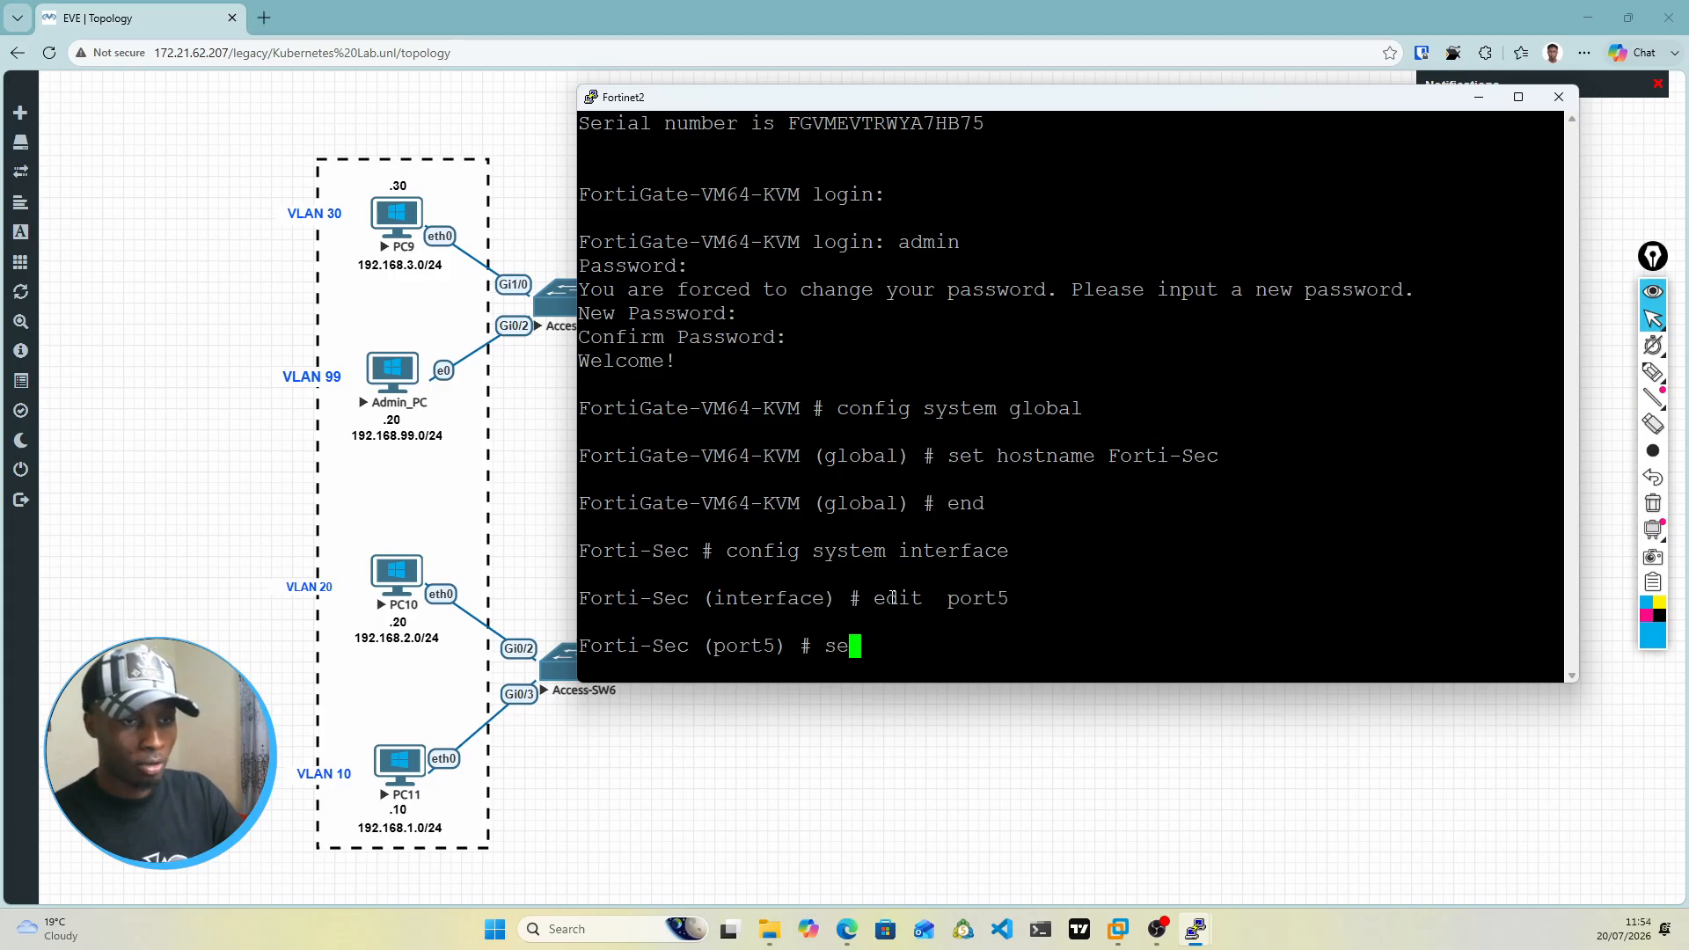
pyautogui.write('t m')
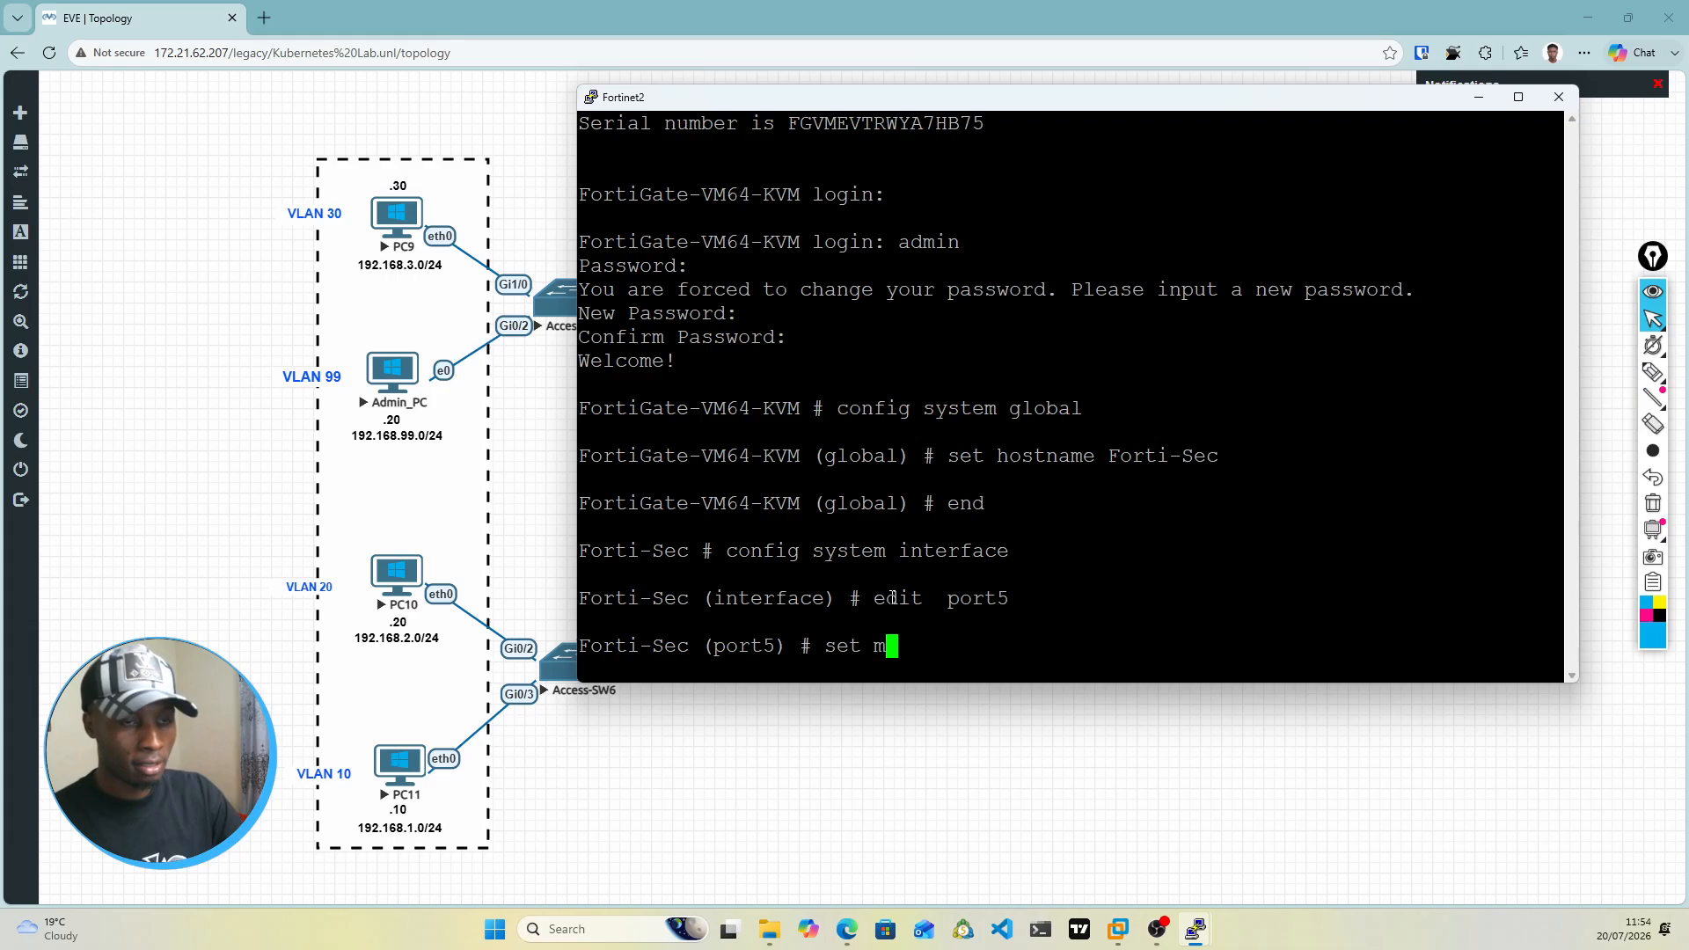
pyautogui.write('ode static')
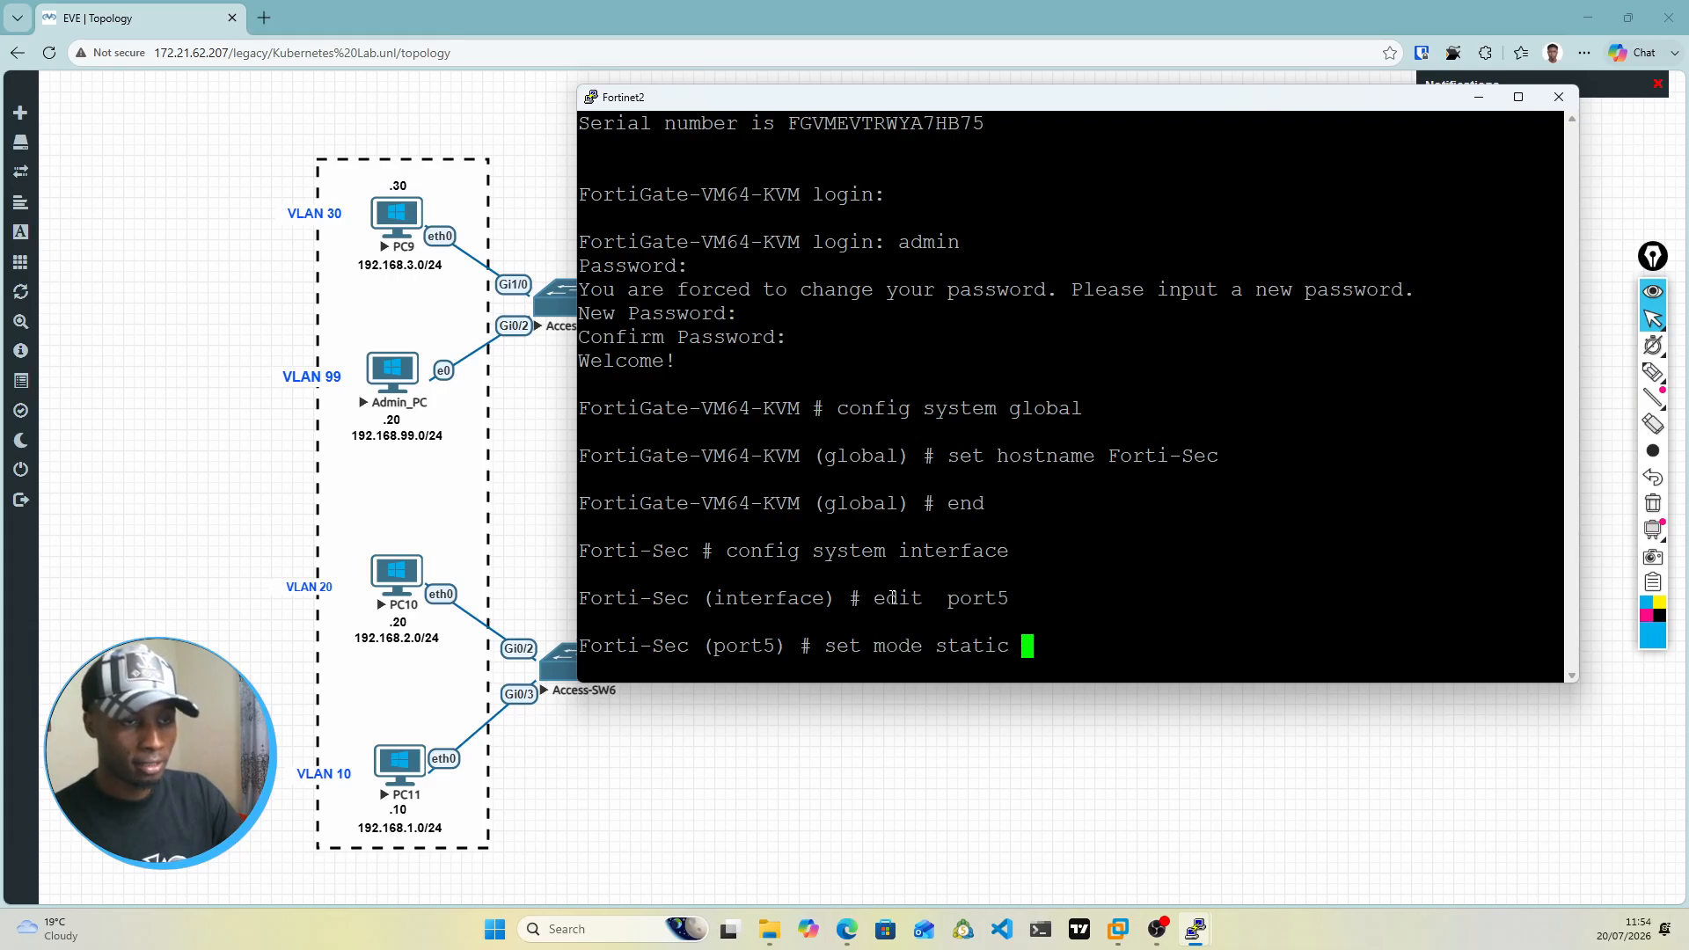
pyautogui.press('Return')
# Step: Check Fortinet2's port5 addressing in the topology and set the port5 IP address to 172.16.1.3/24
pyautogui.write('set ip')
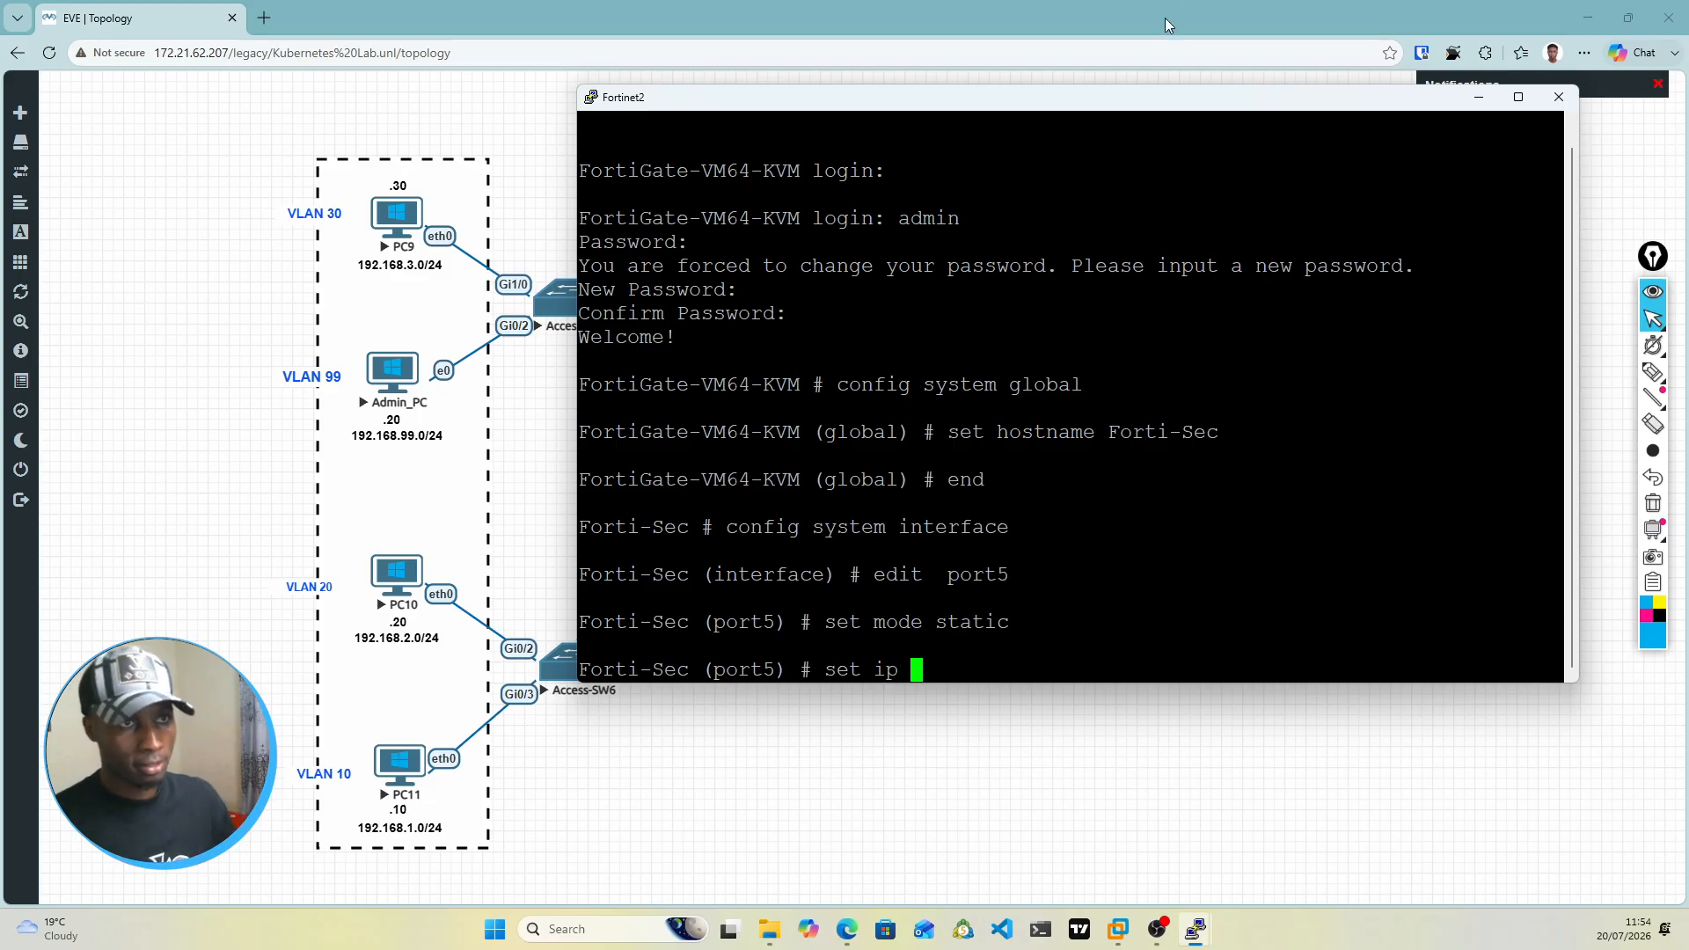
pyautogui.moveTo(1126, 105); pyautogui.dragTo(1688, 478)
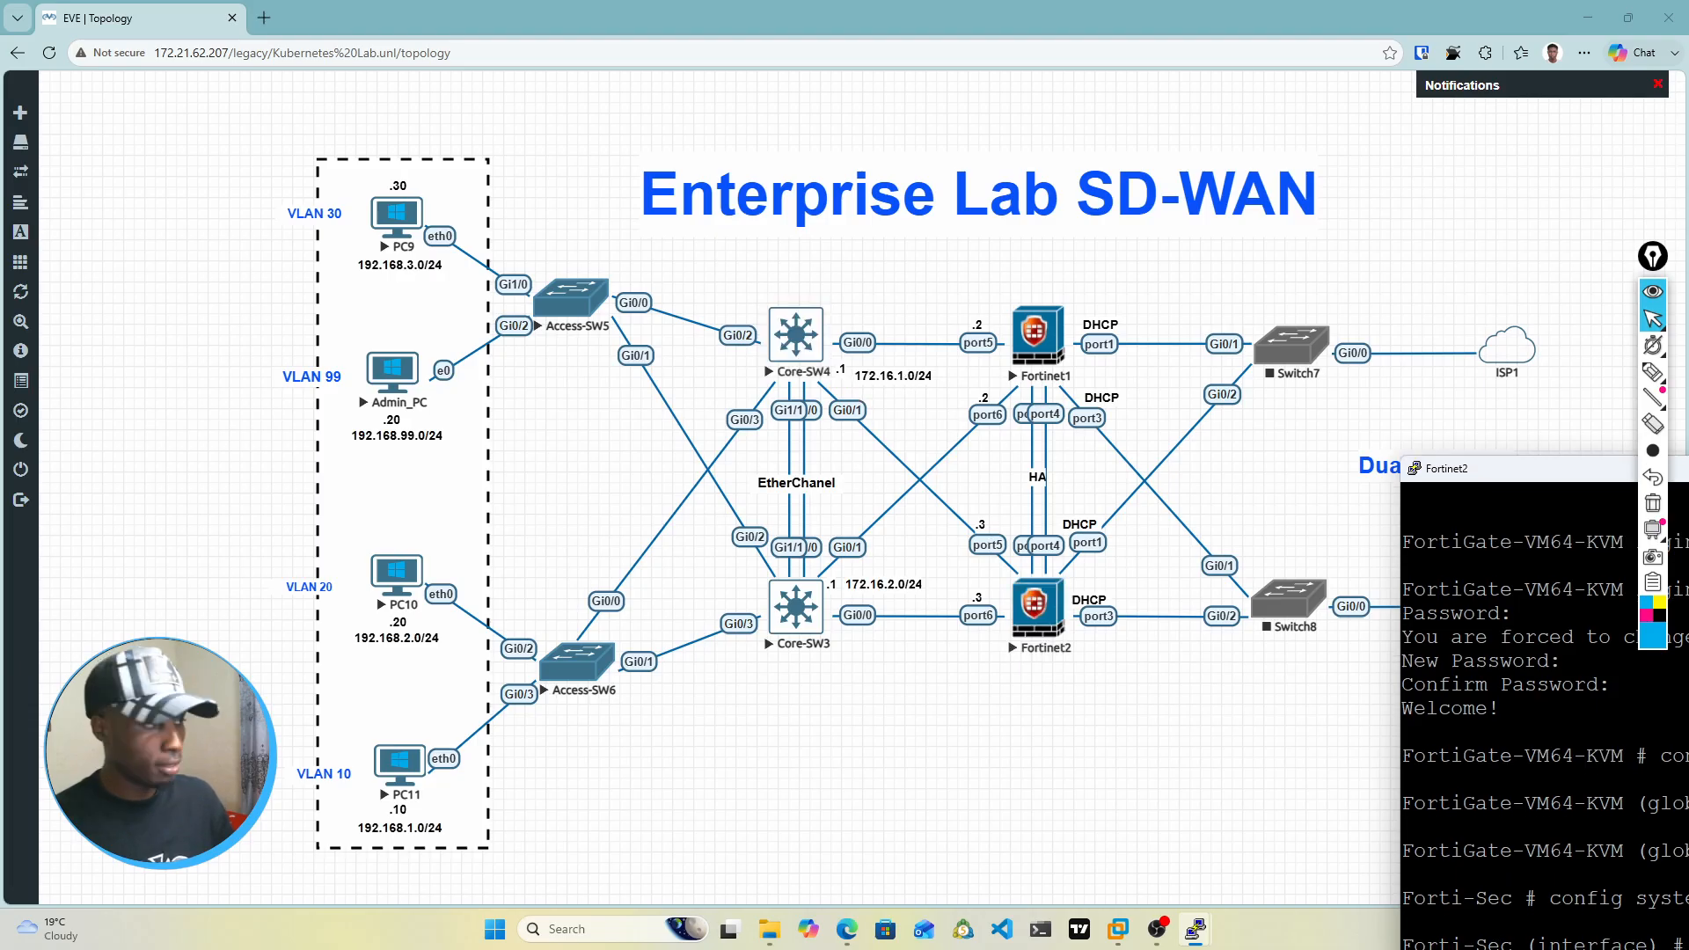
pyautogui.moveTo(1688, 472); pyautogui.dragTo(950, 259)
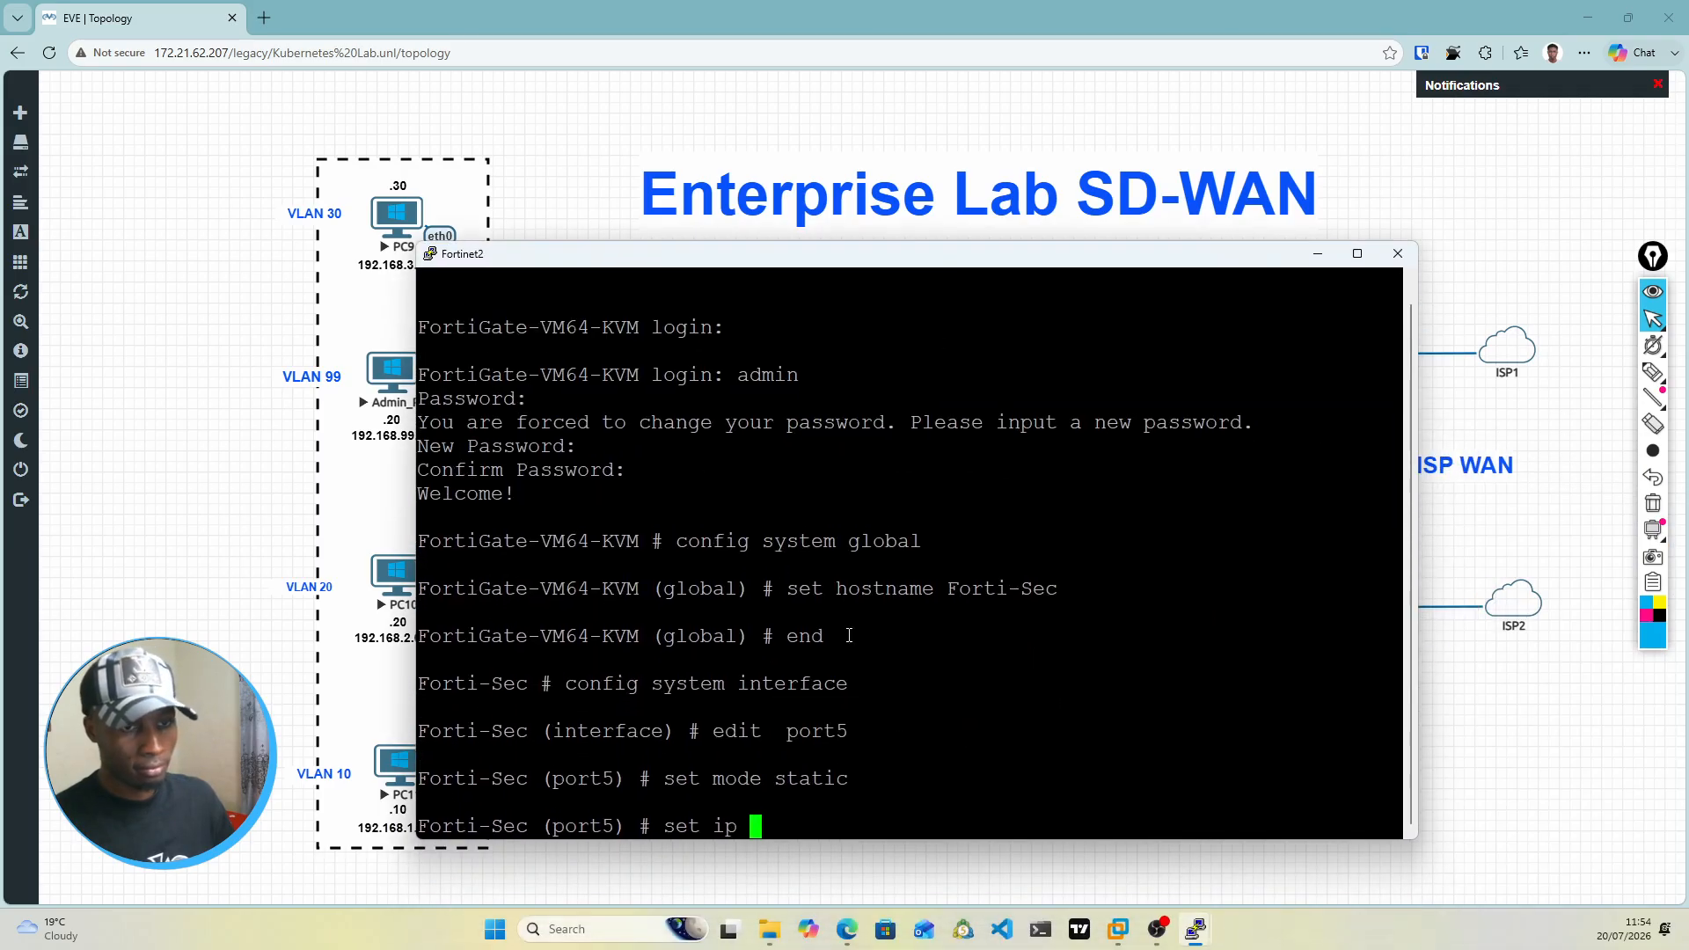
pyautogui.write('172.16')
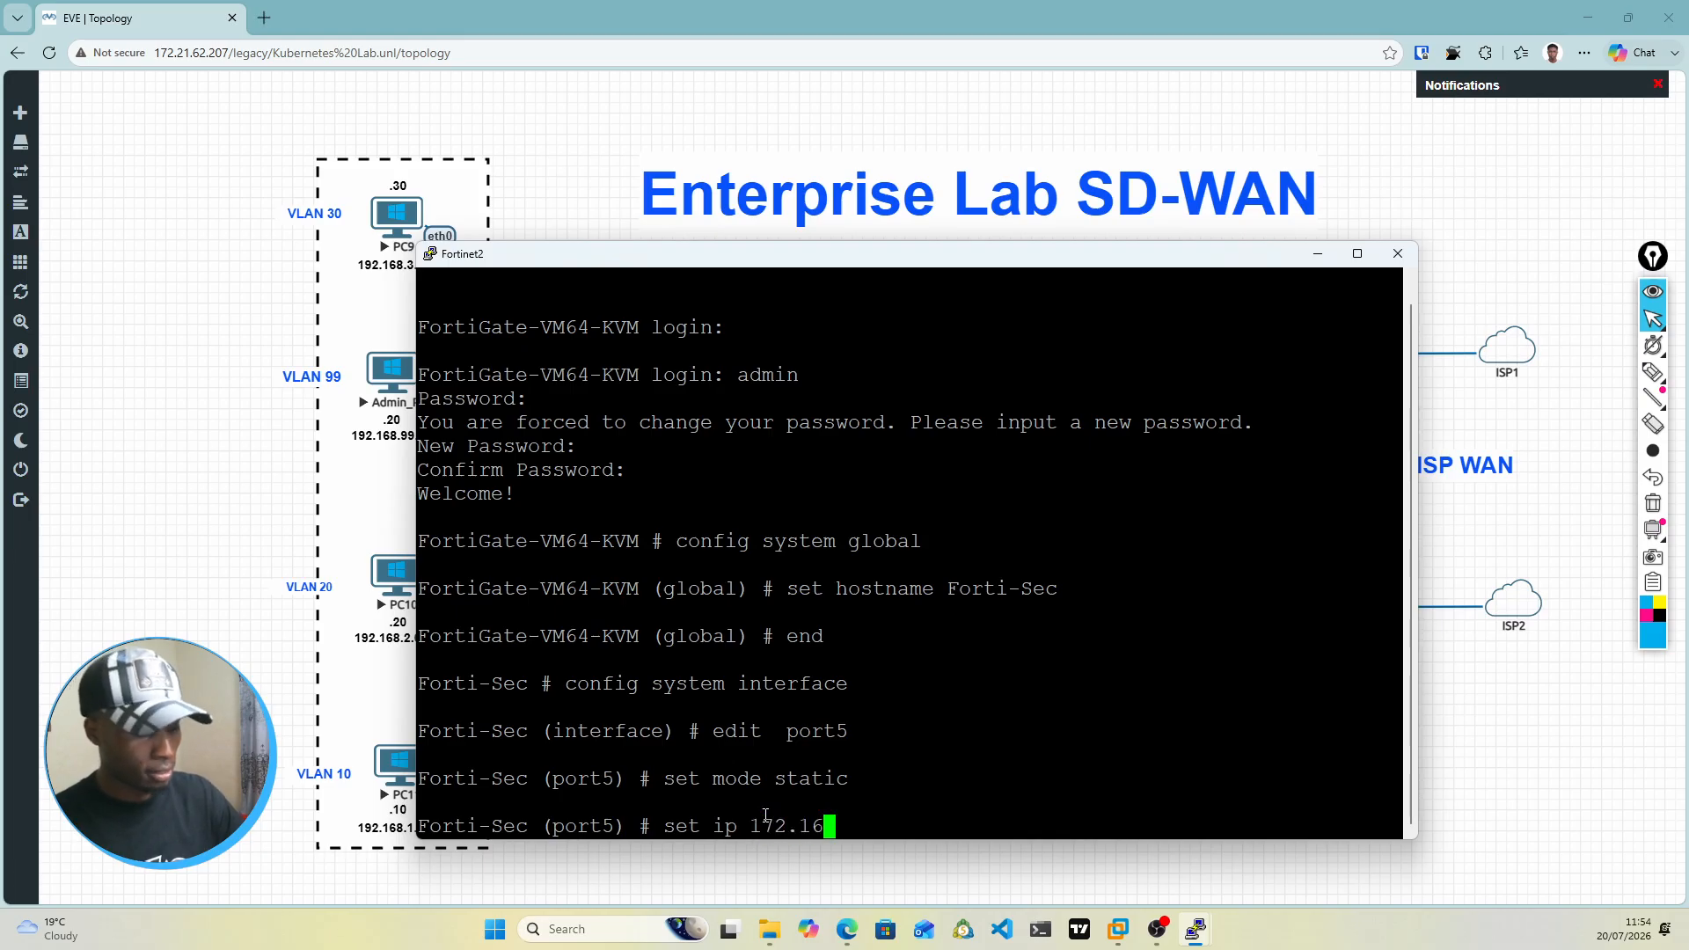
pyautogui.write('.1')
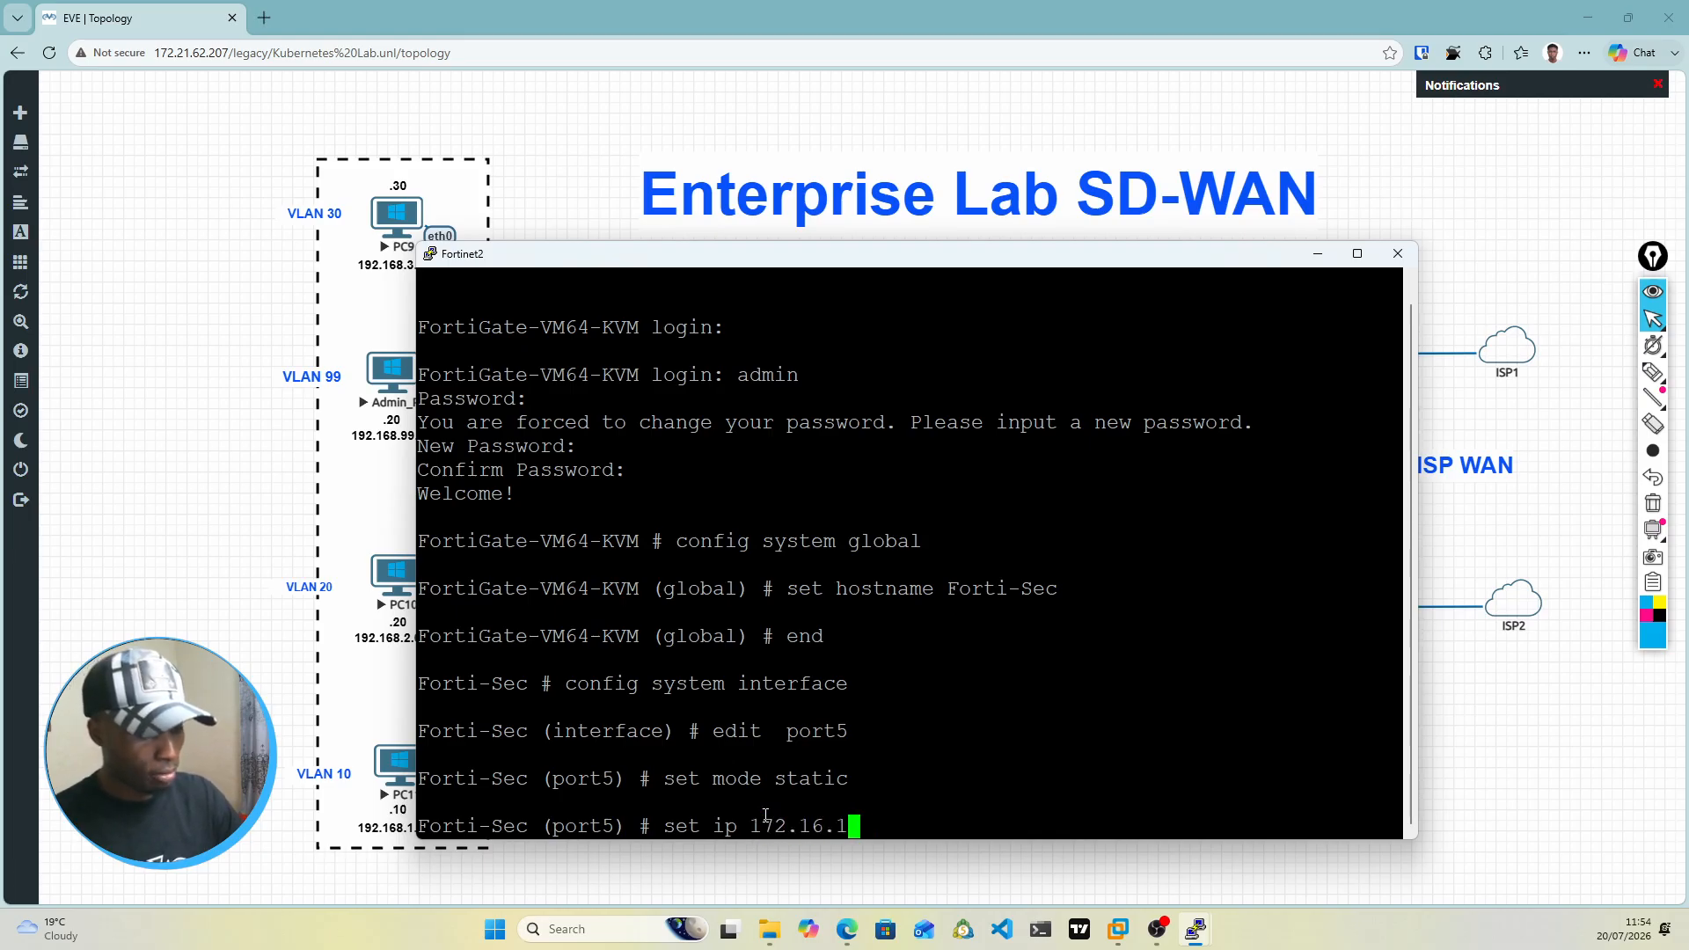
pyautogui.write('.3/24')
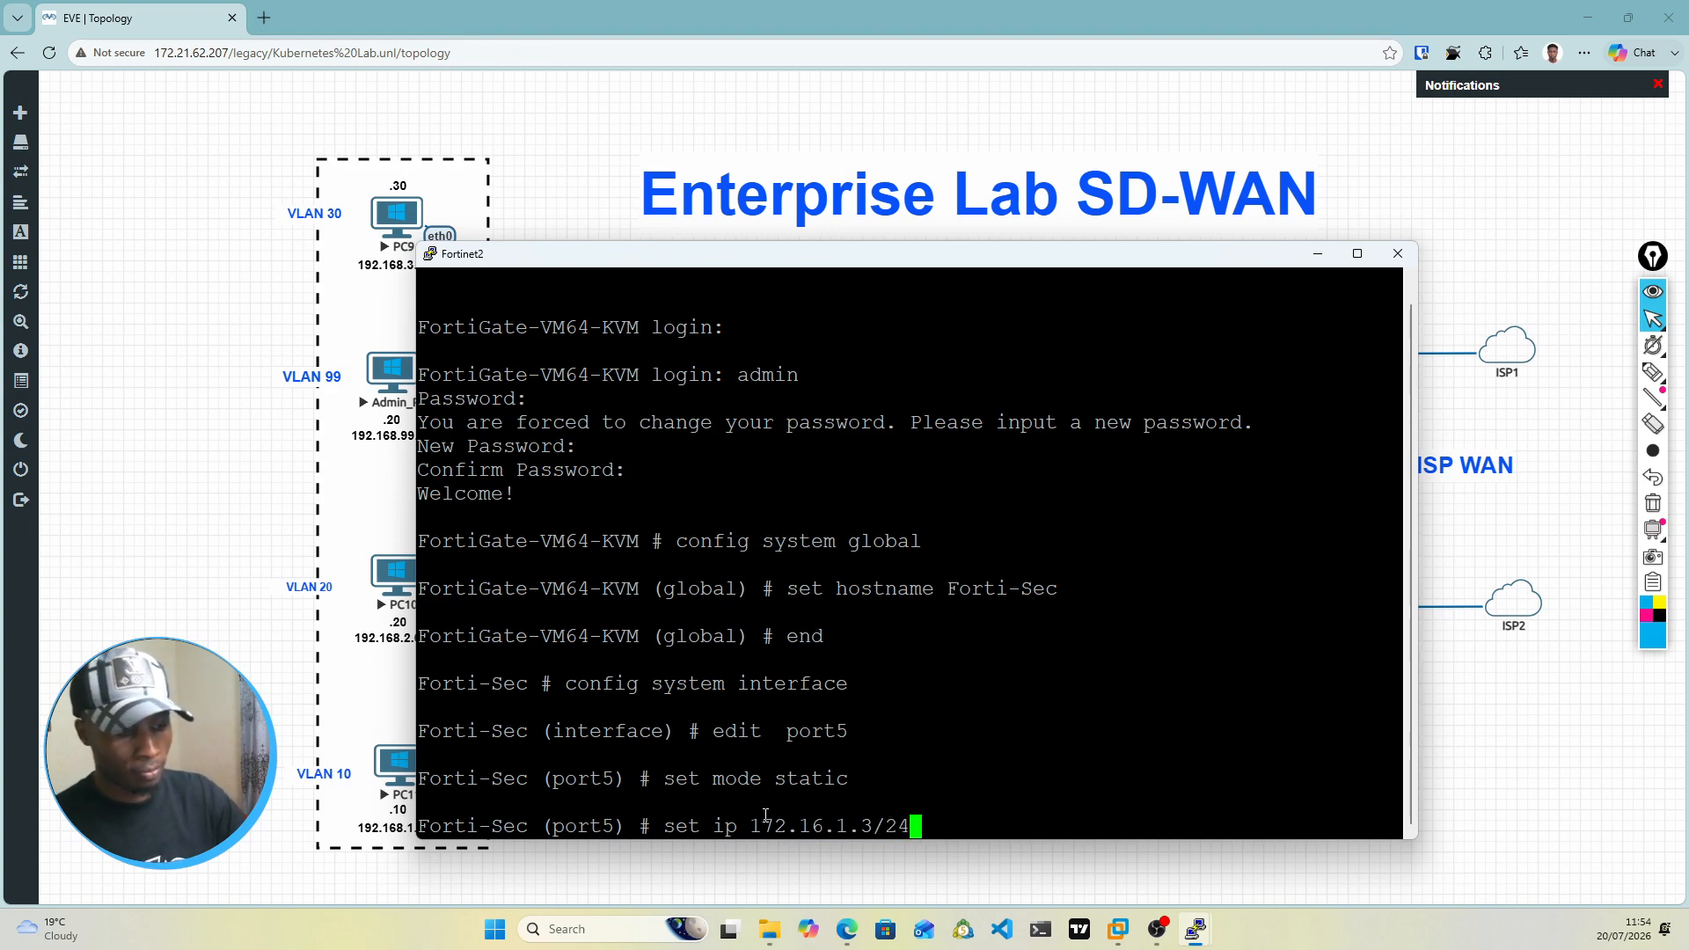
pyautogui.press('Return')
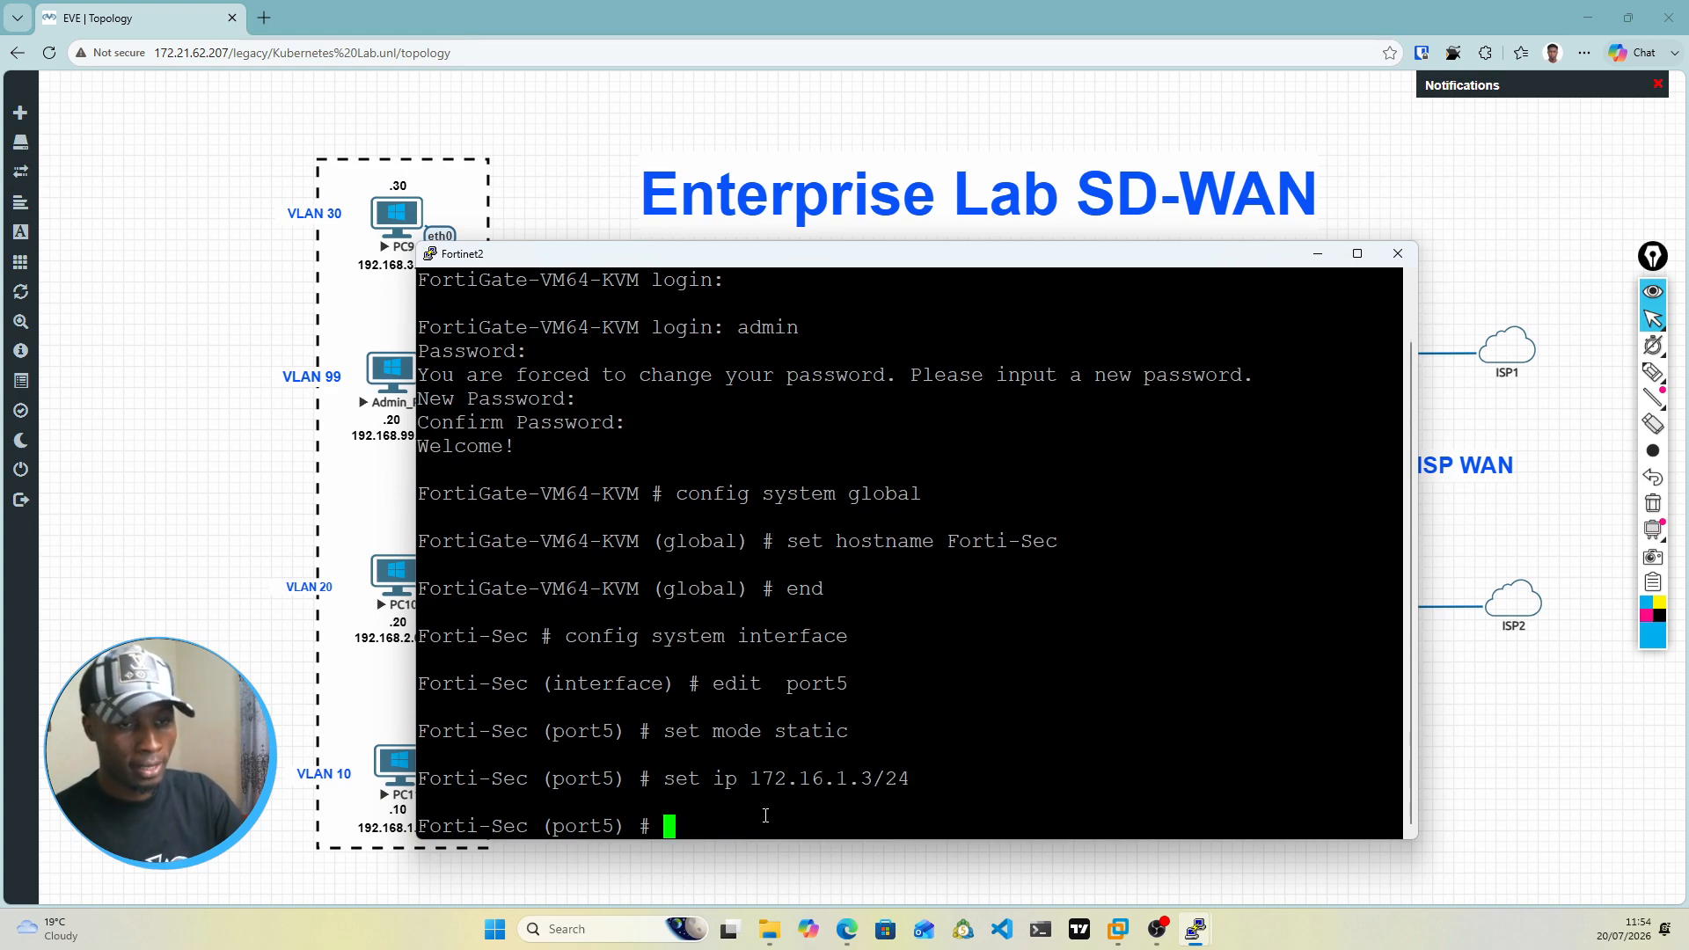
# Step: Allow ping, https, ssh, snmp, http, telnet, fgfm, radius-acct, probe-response and fabric access on port5, and leave the interface configuration with end
pyautogui.write('set allowaccess ')
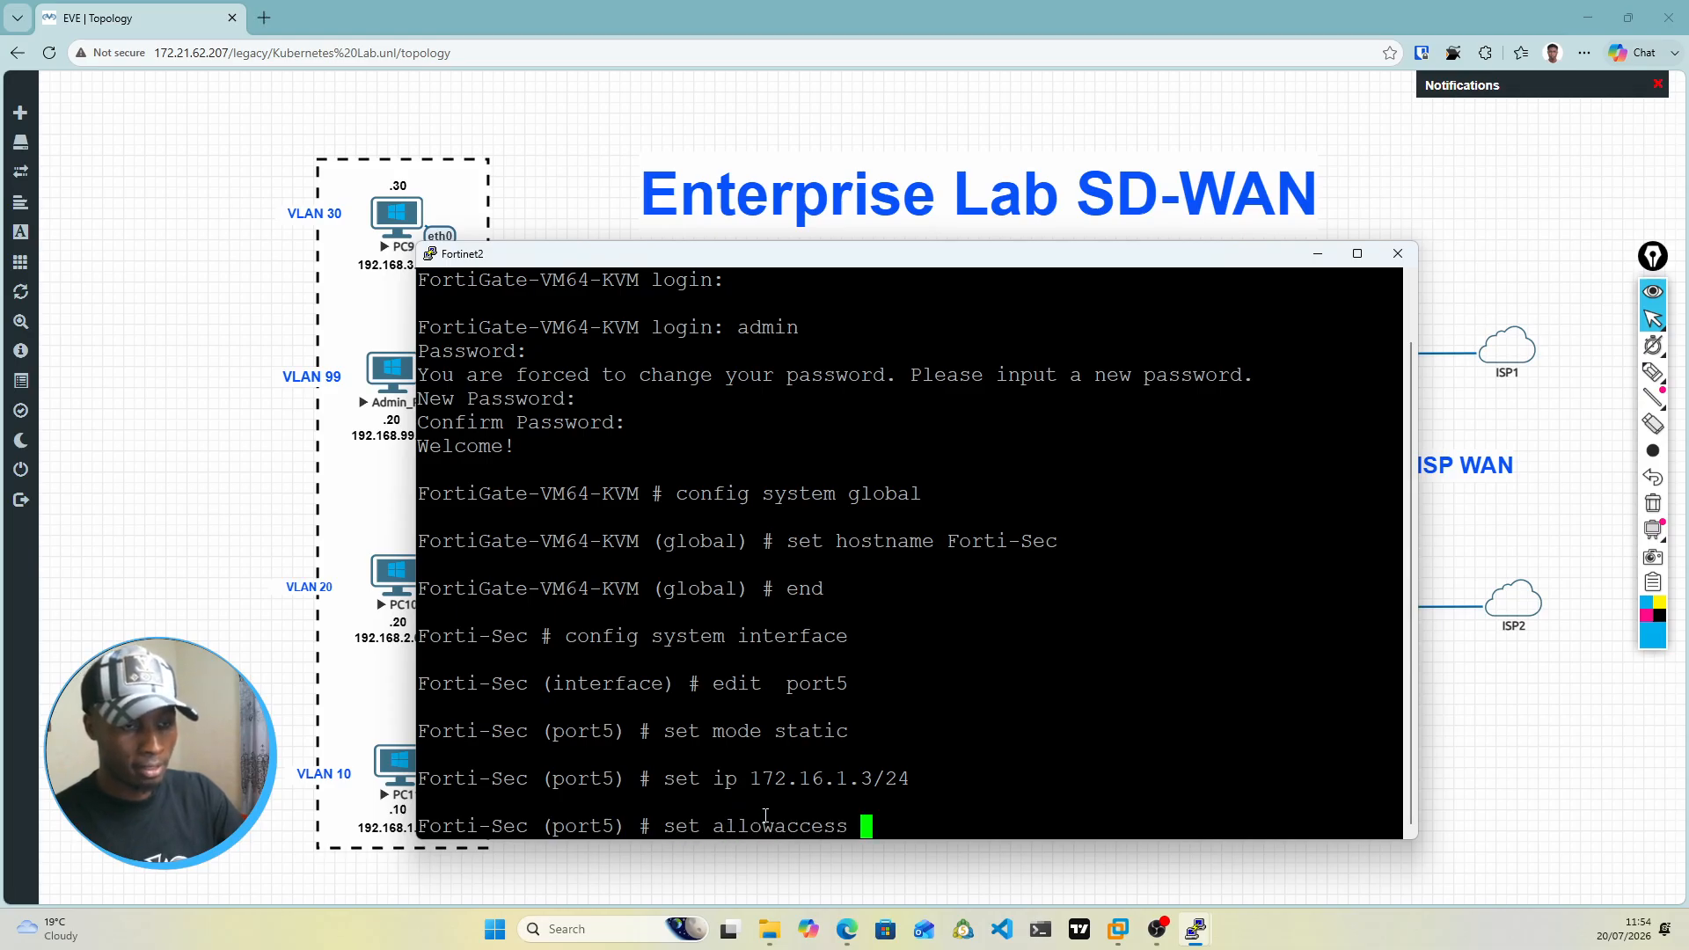
pyautogui.write('ping  https')
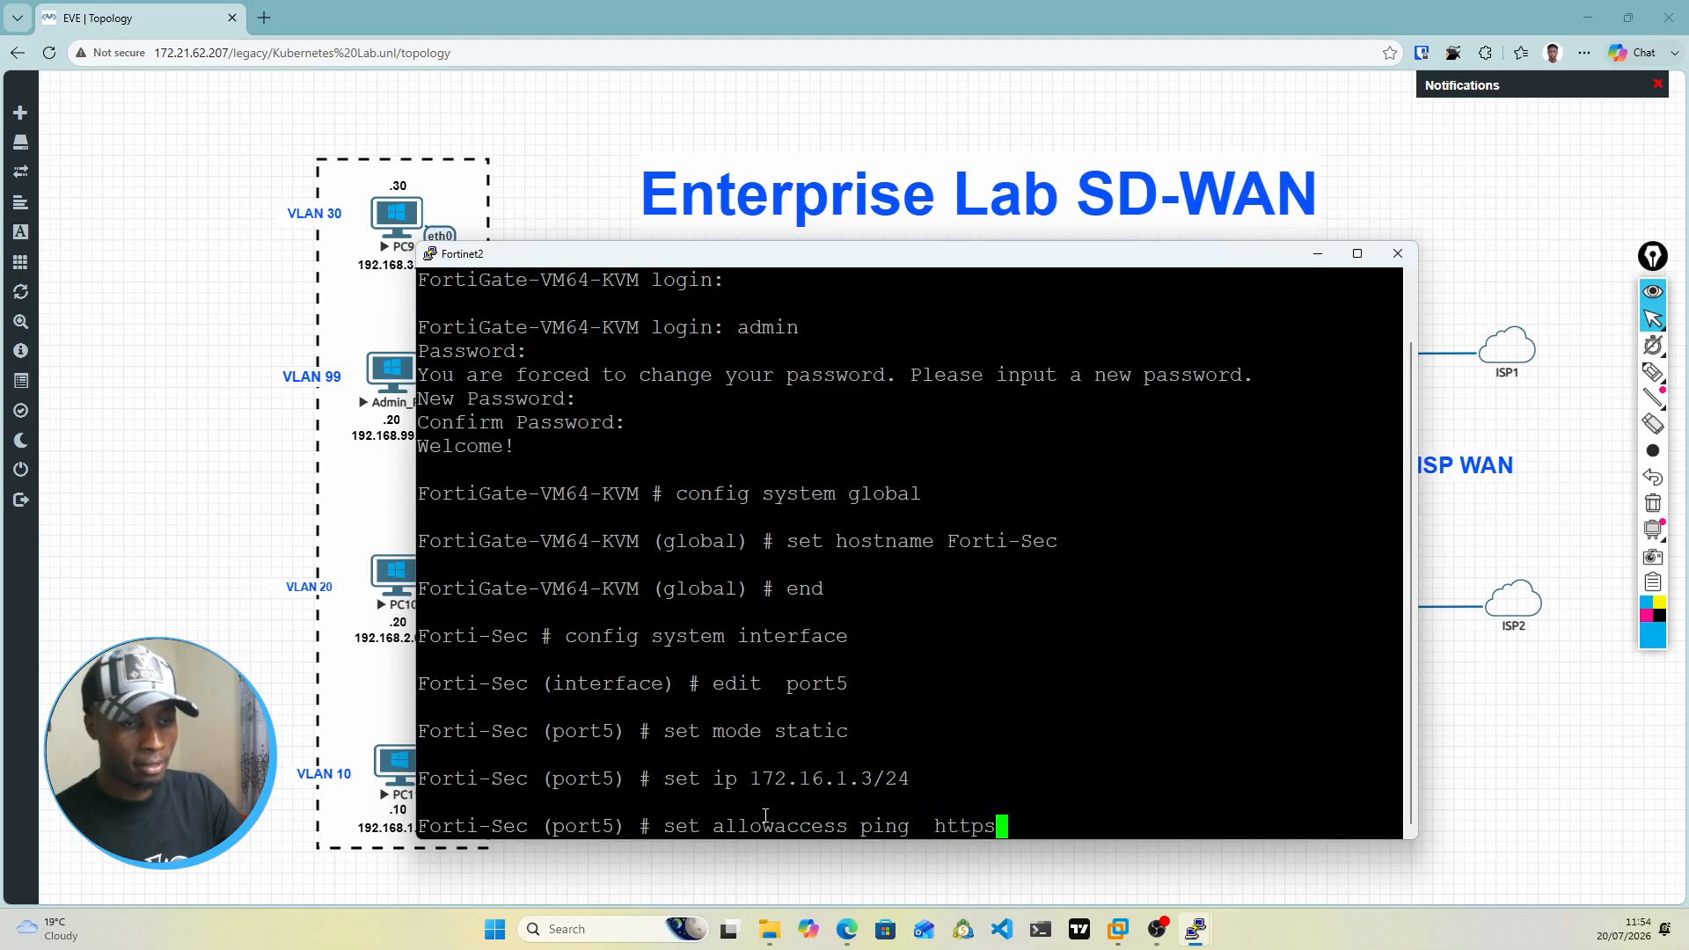
pyautogui.write(' ssh snmp http')
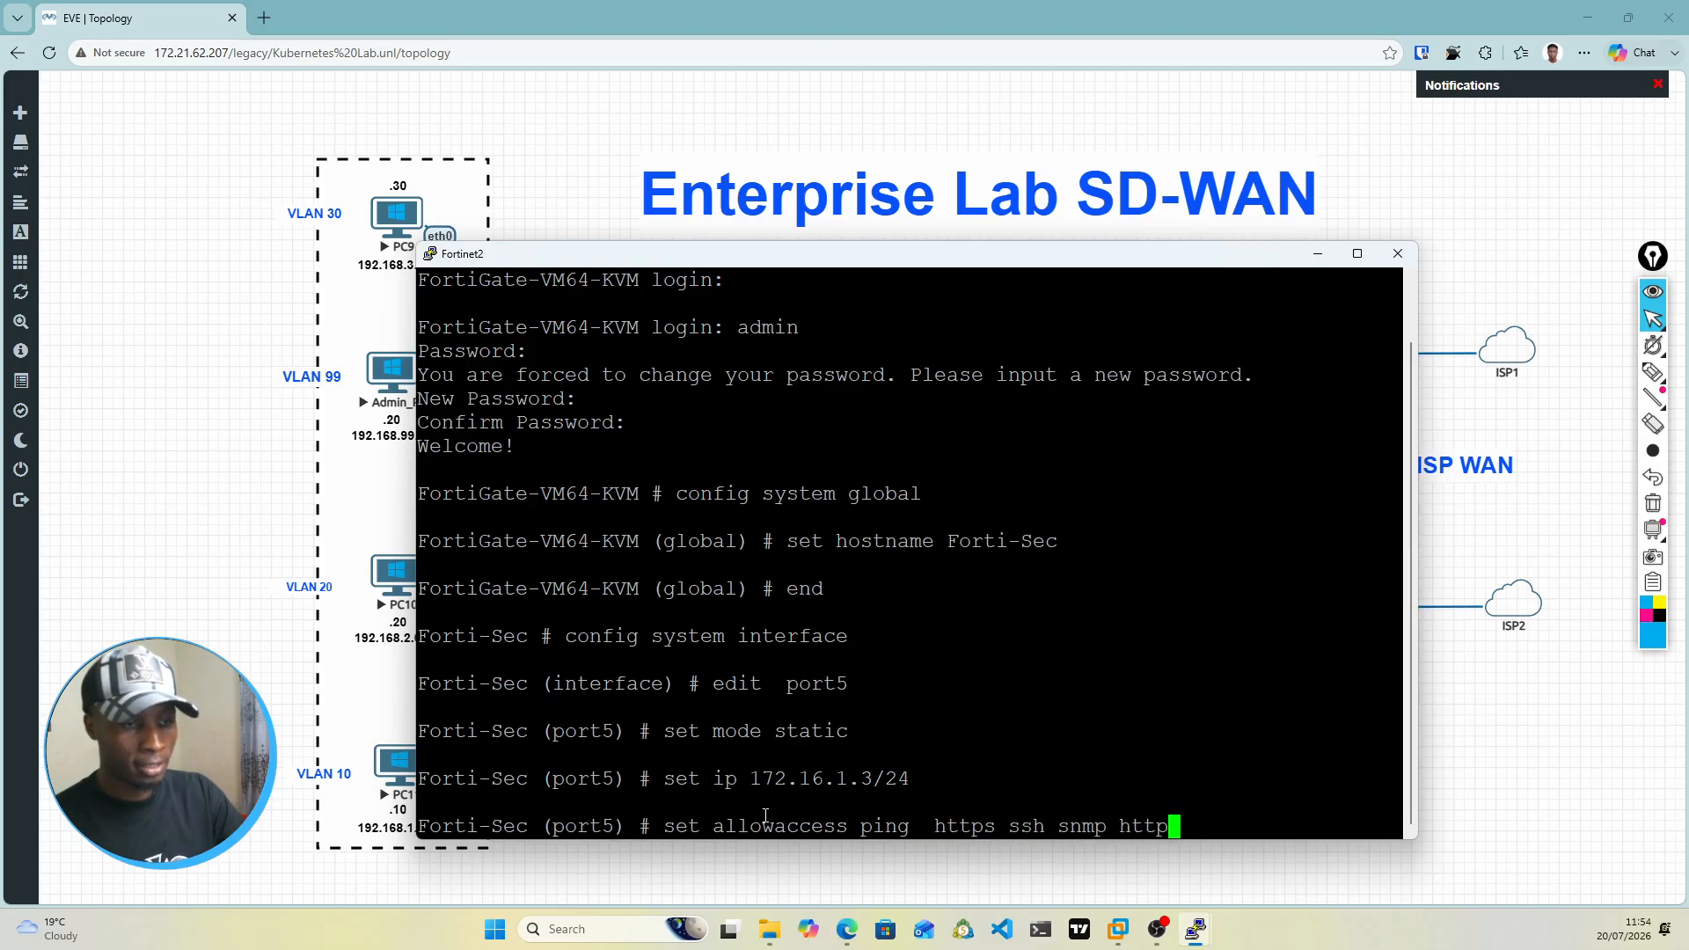
pyautogui.write(' telnet fgfm radius-acct probe-response')
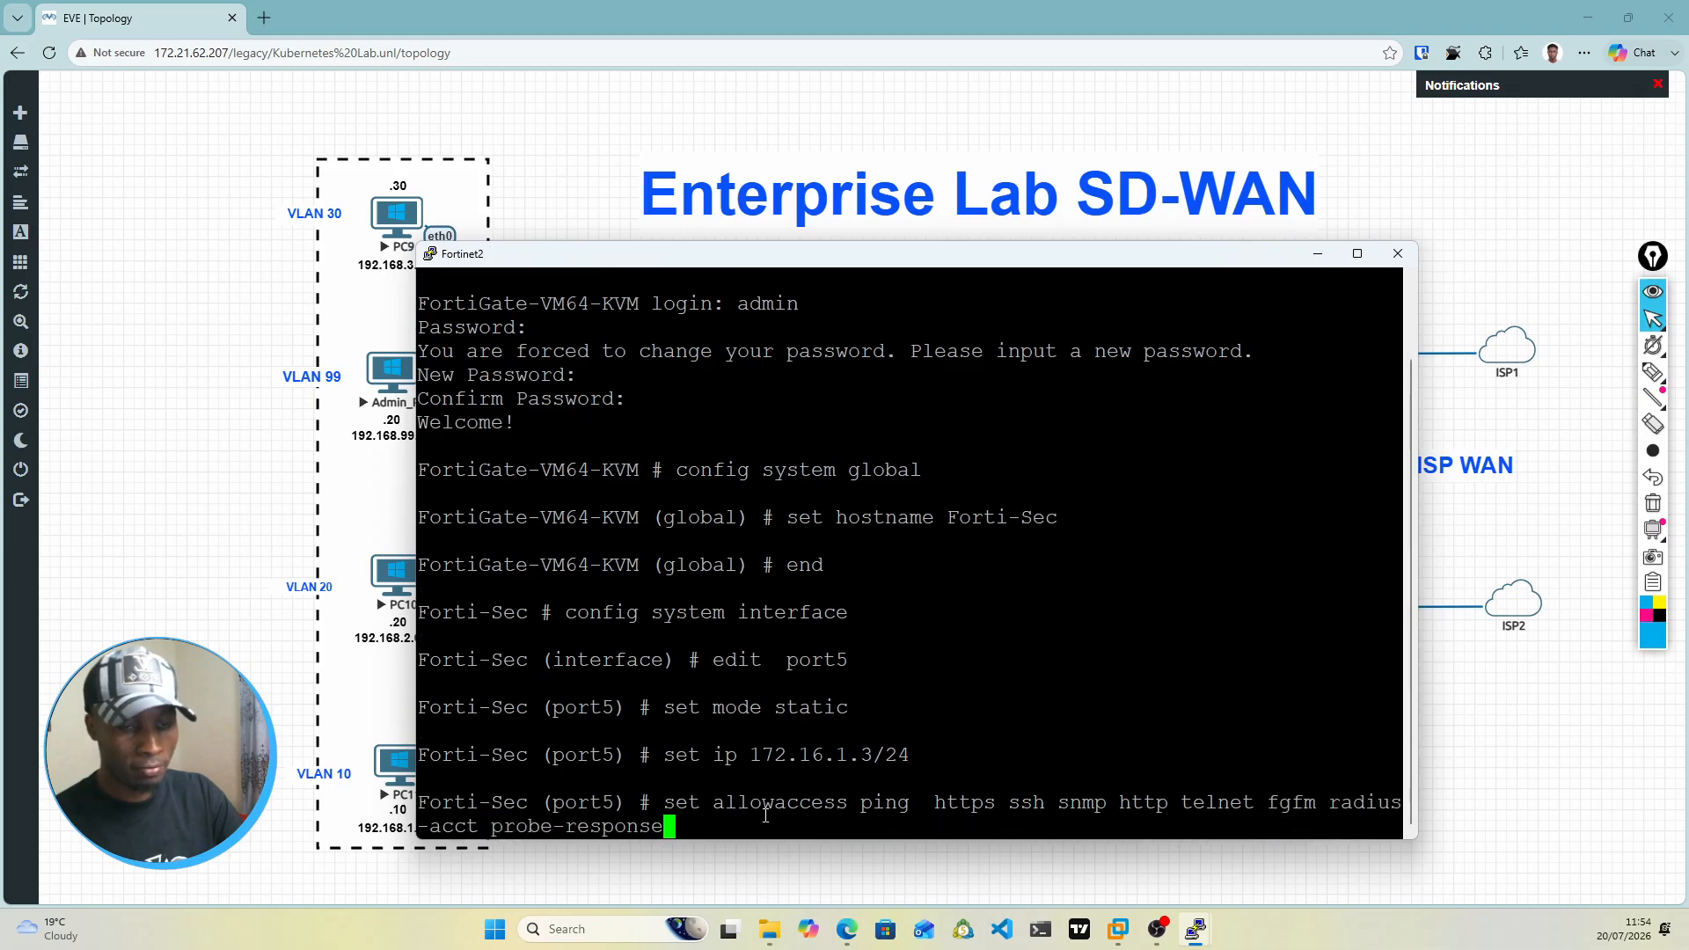
pyautogui.write(' fabric')
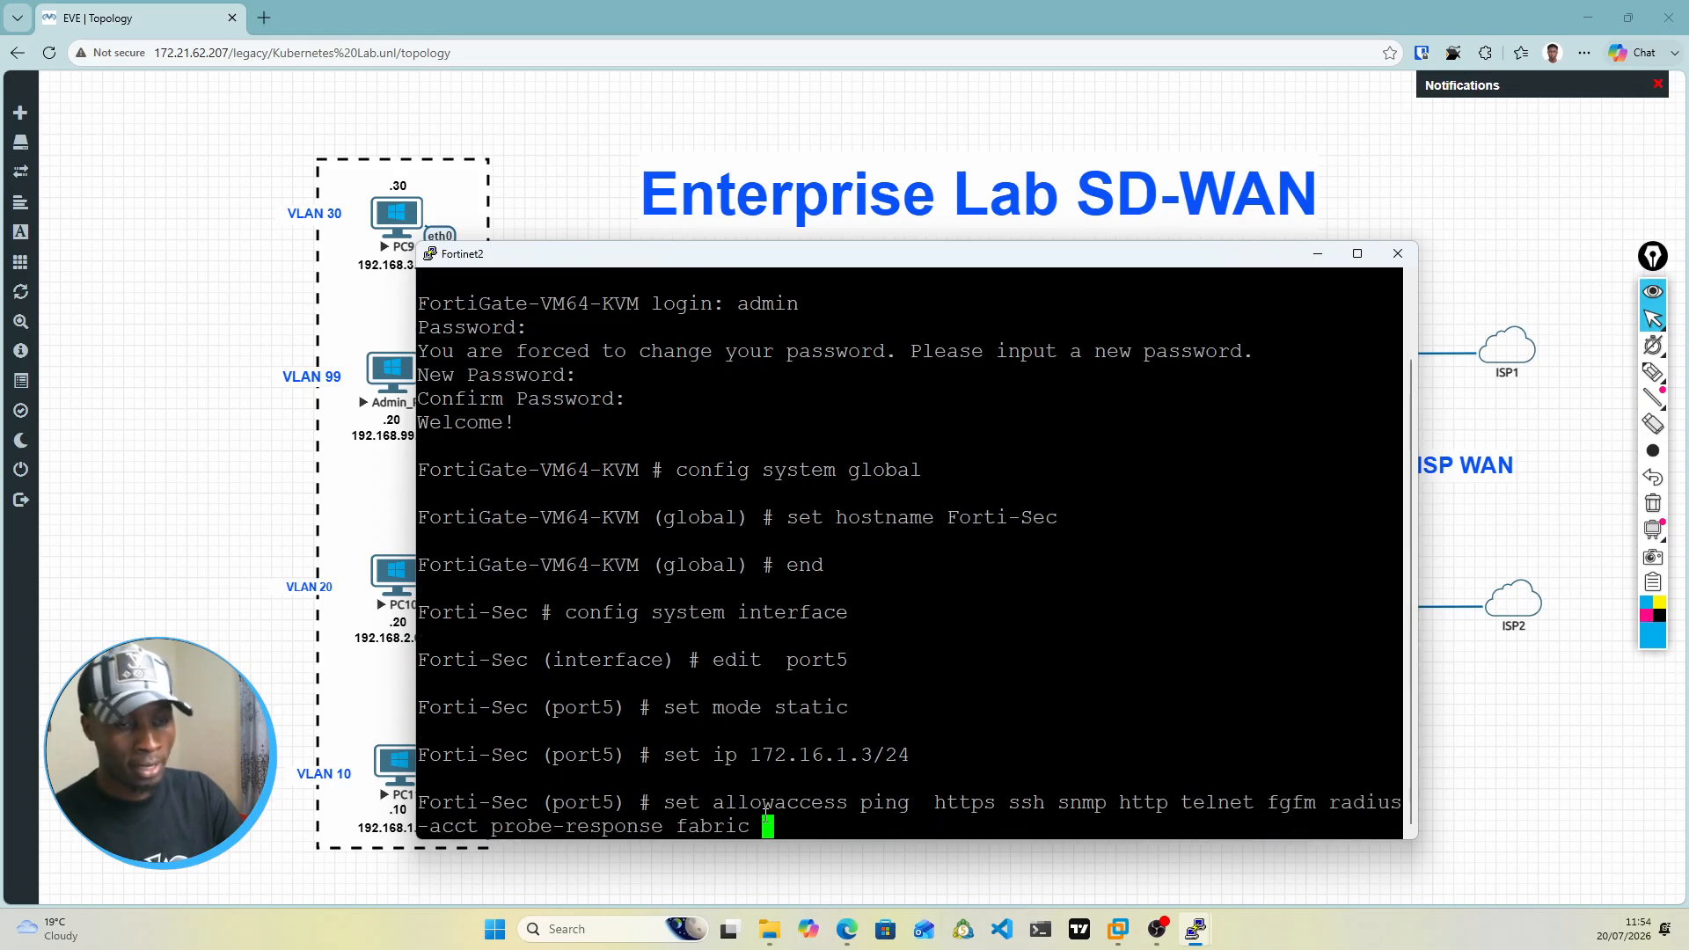
pyautogui.press('Return')
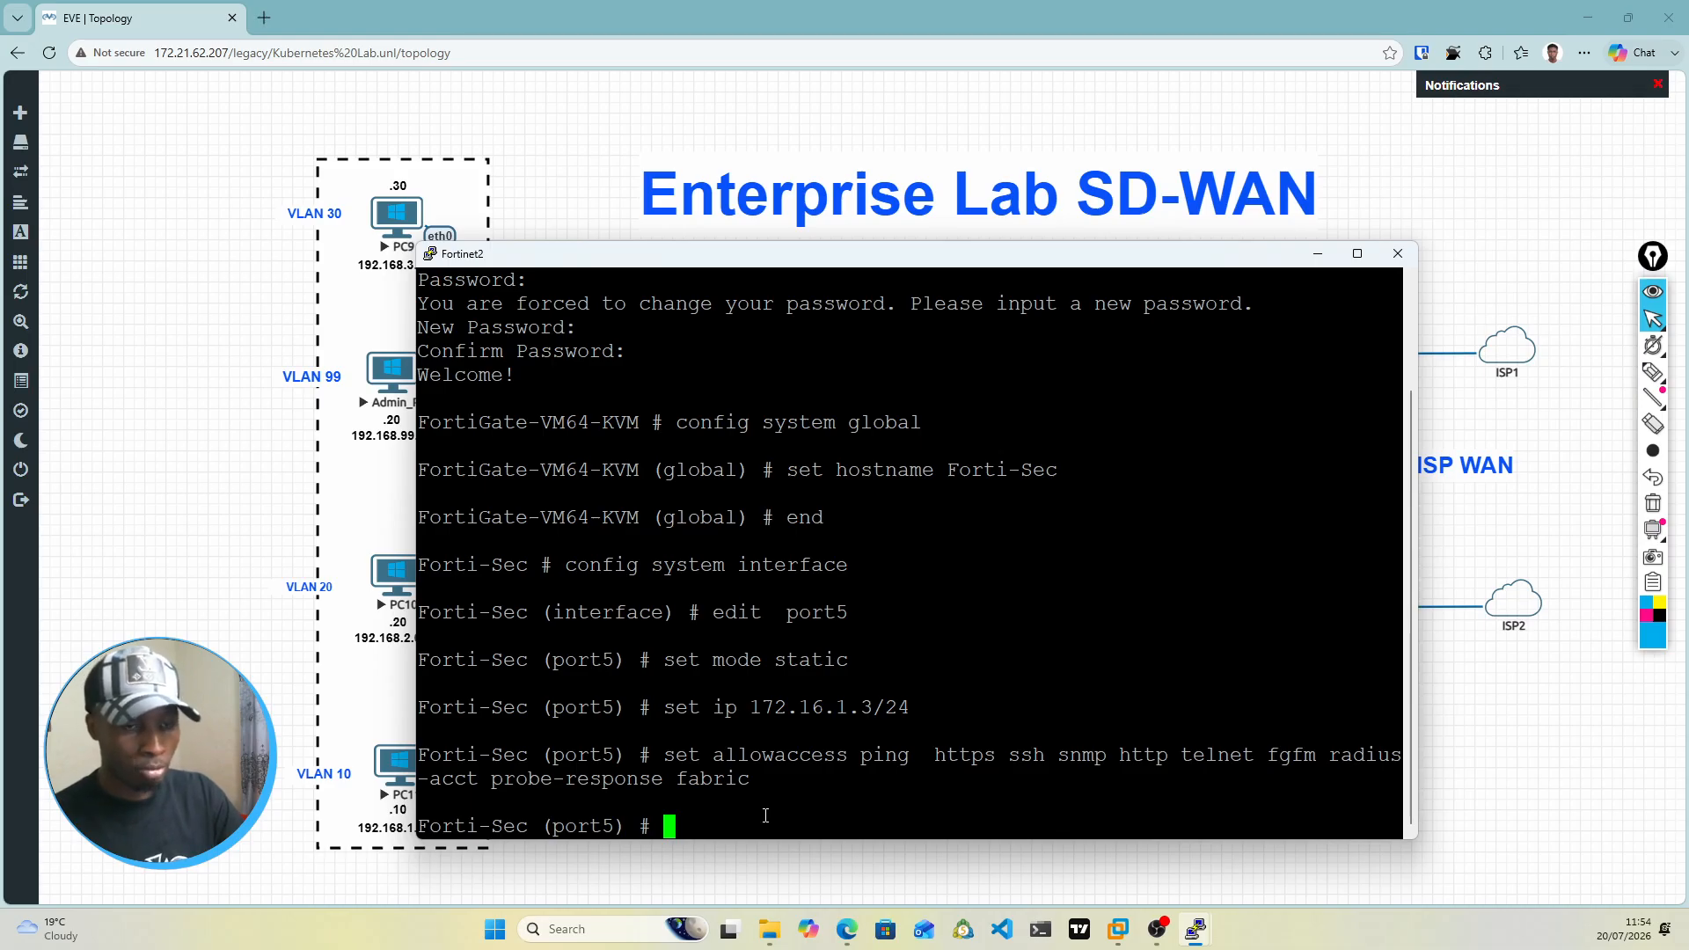
pyautogui.write('end')
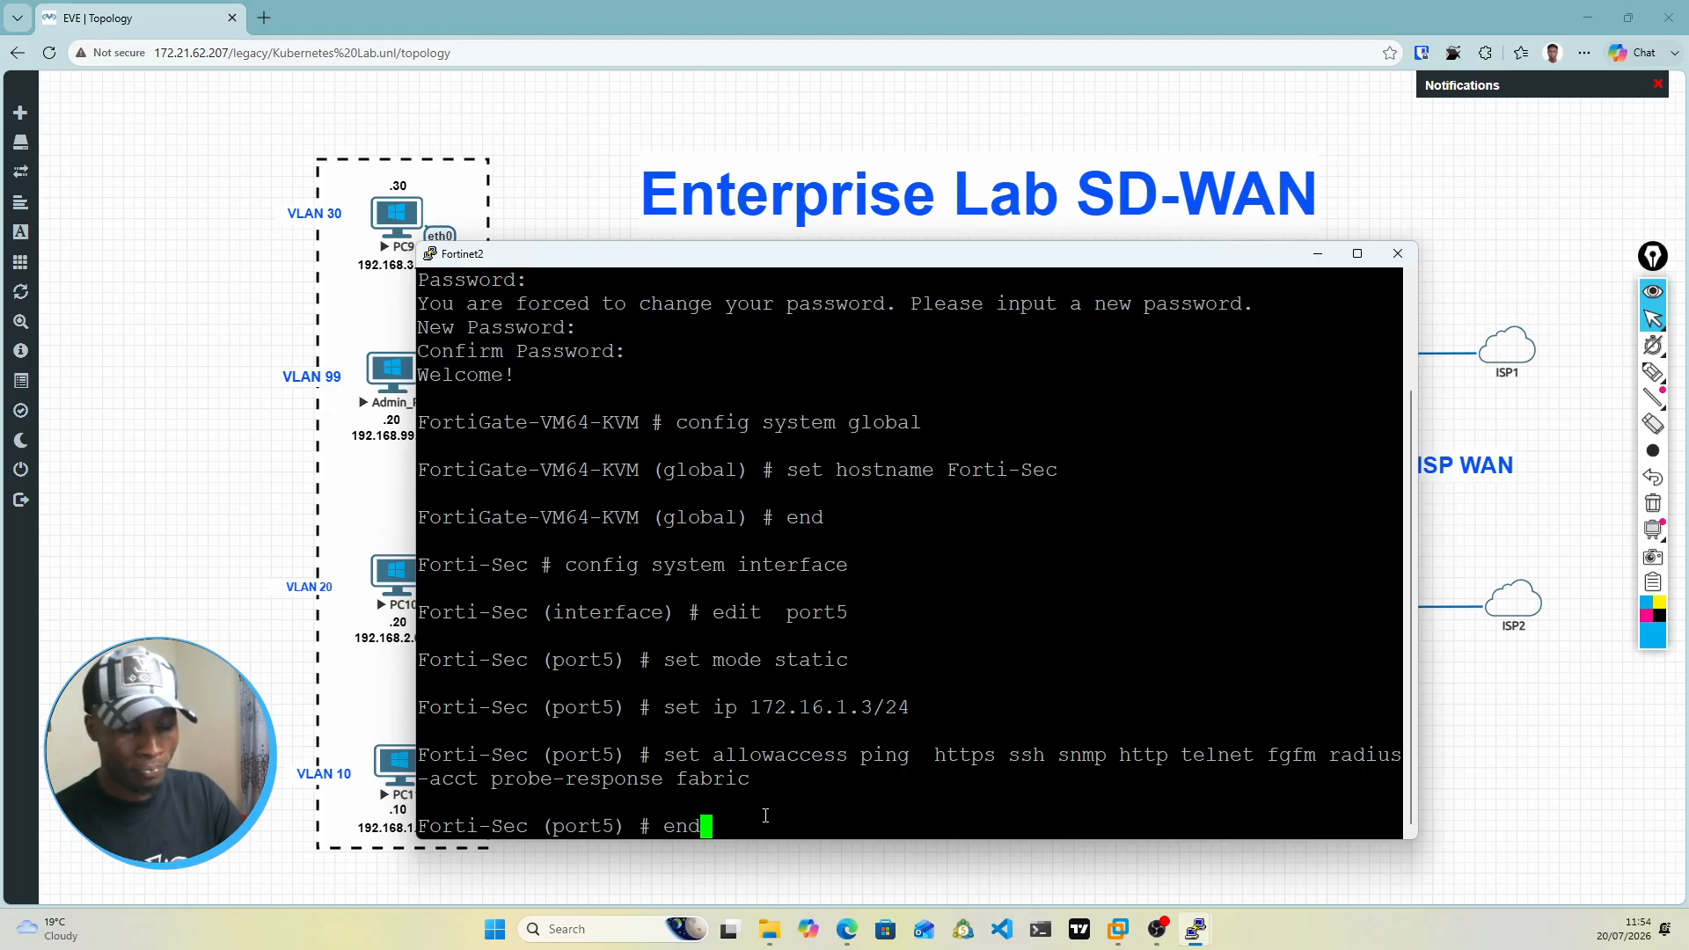
pyautogui.press('Return')
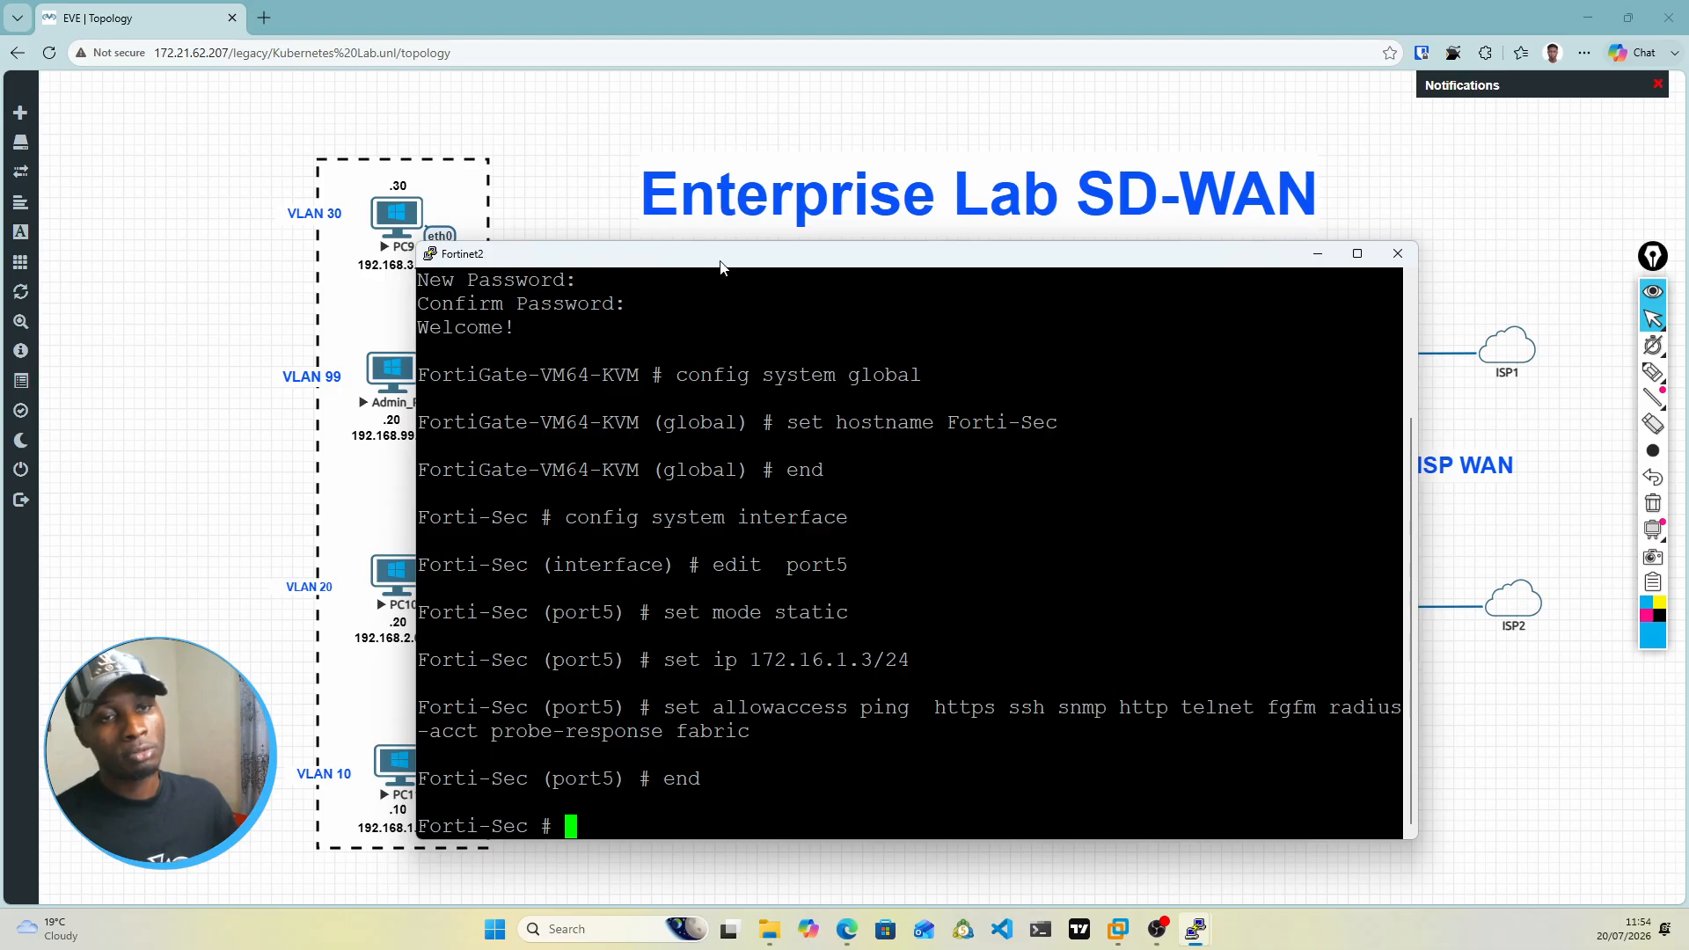
# Step: Uncover the topology to examine Fortinet2's port5 and port6 links to the core switches
pyautogui.moveTo(723, 257); pyautogui.dragTo(994, 803)
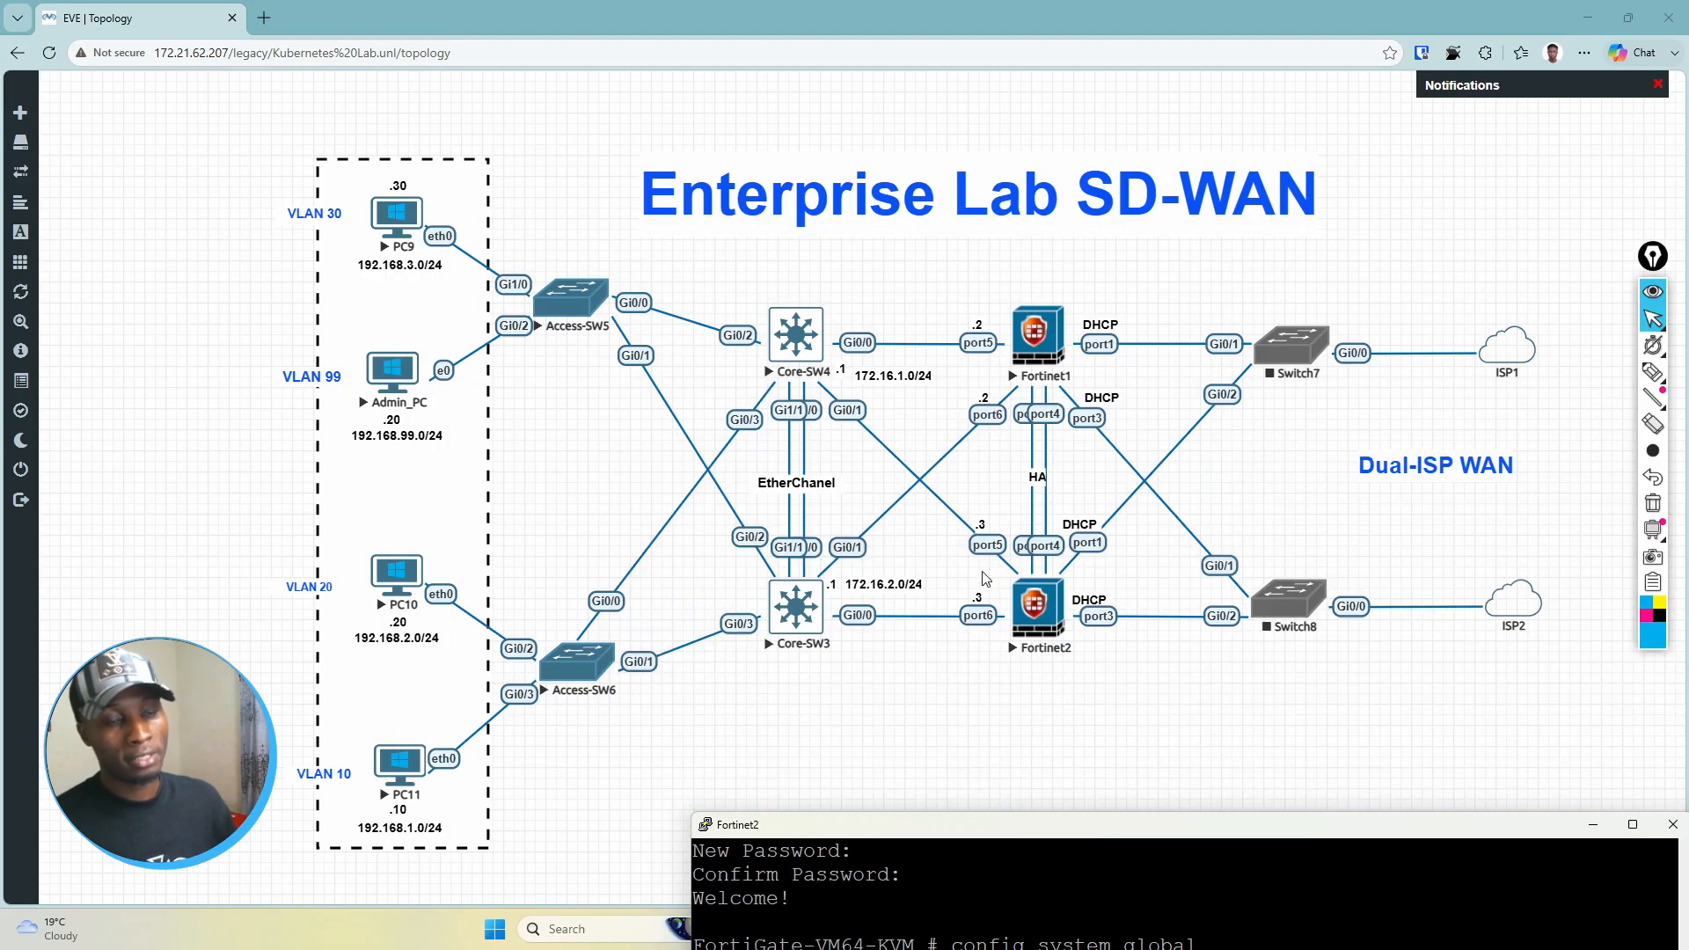
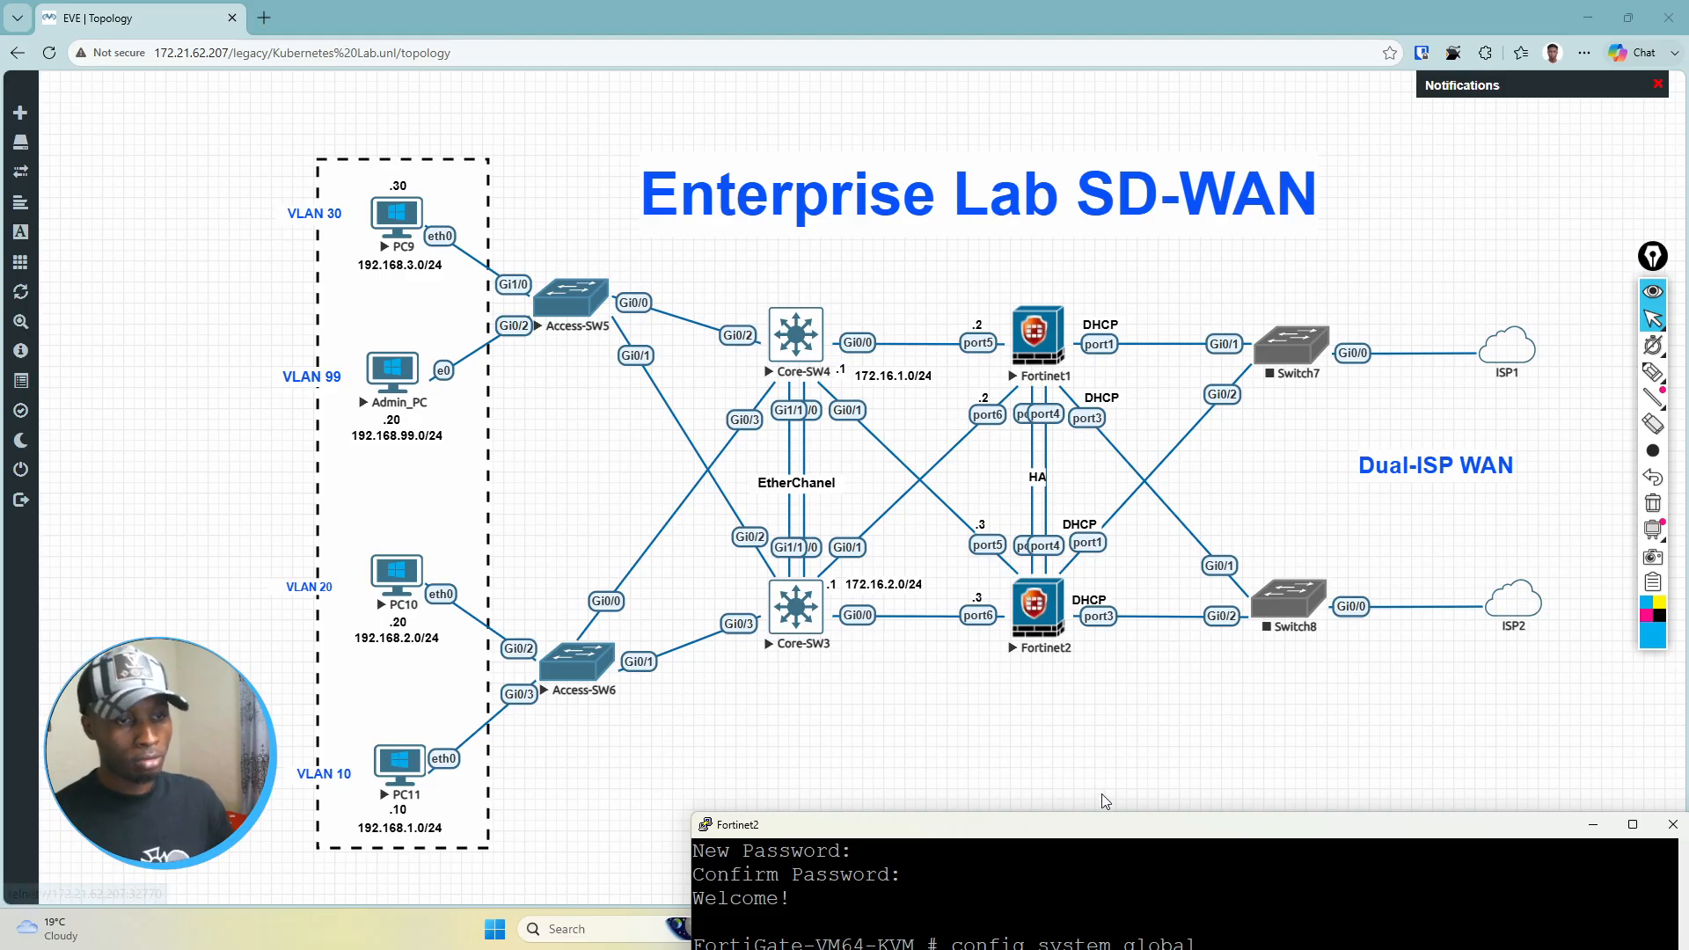
pyautogui.moveTo(1095, 839); pyautogui.dragTo(1007, 205)
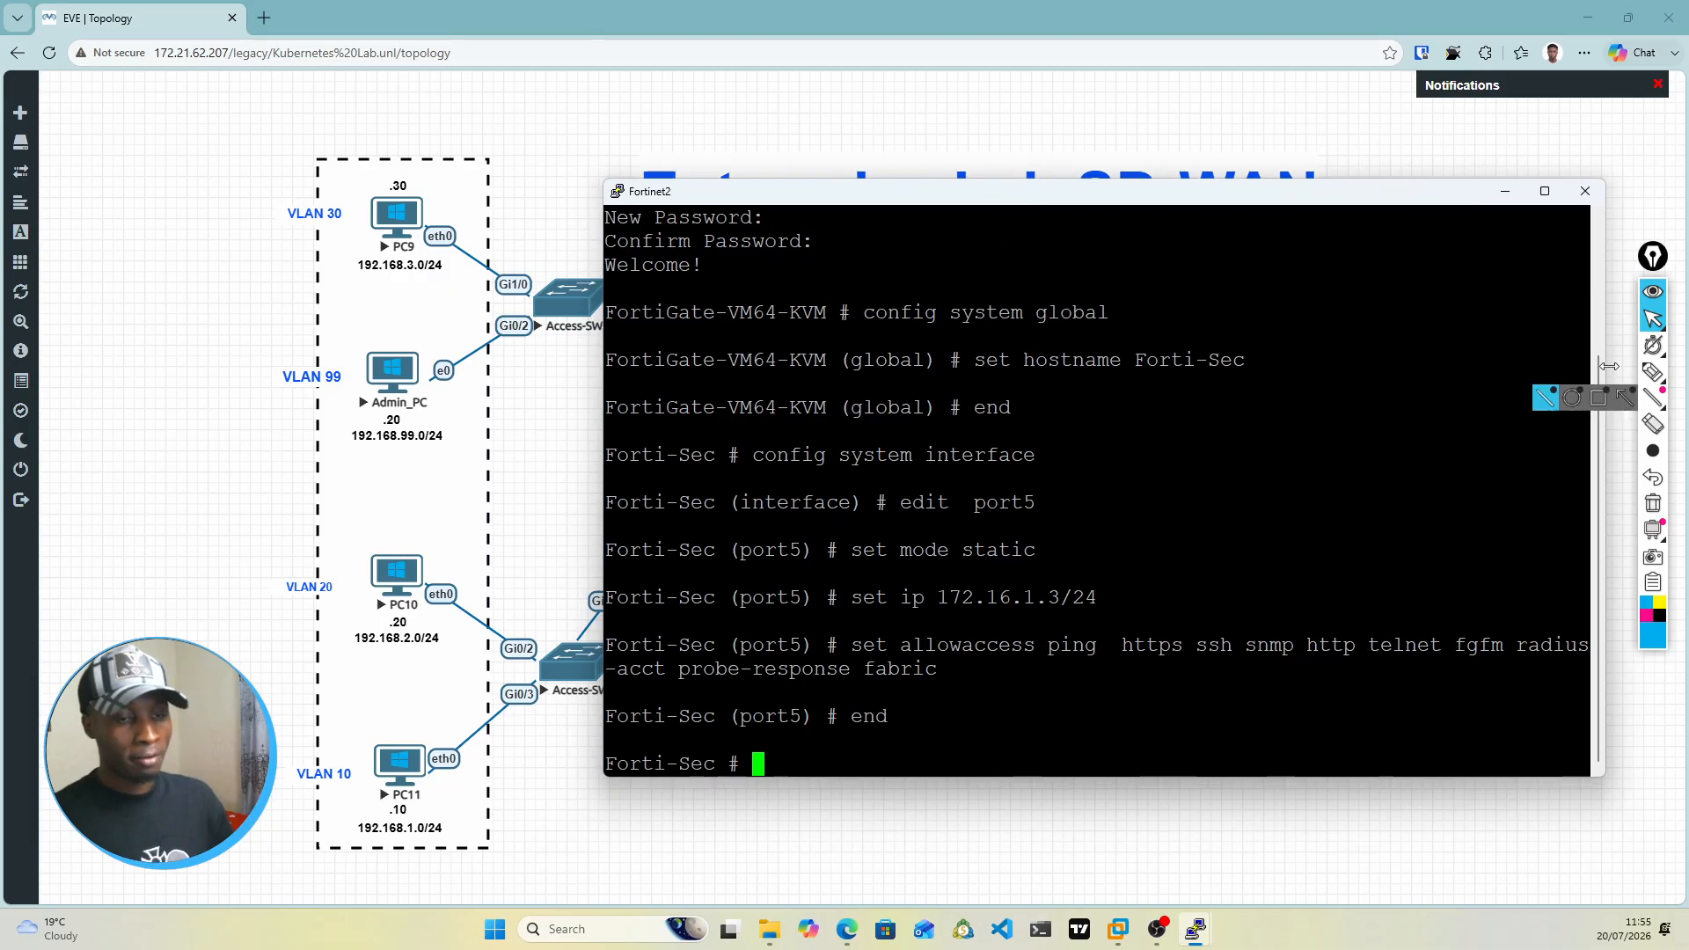
pyautogui.moveTo(937, 183); pyautogui.dragTo(891, 281)
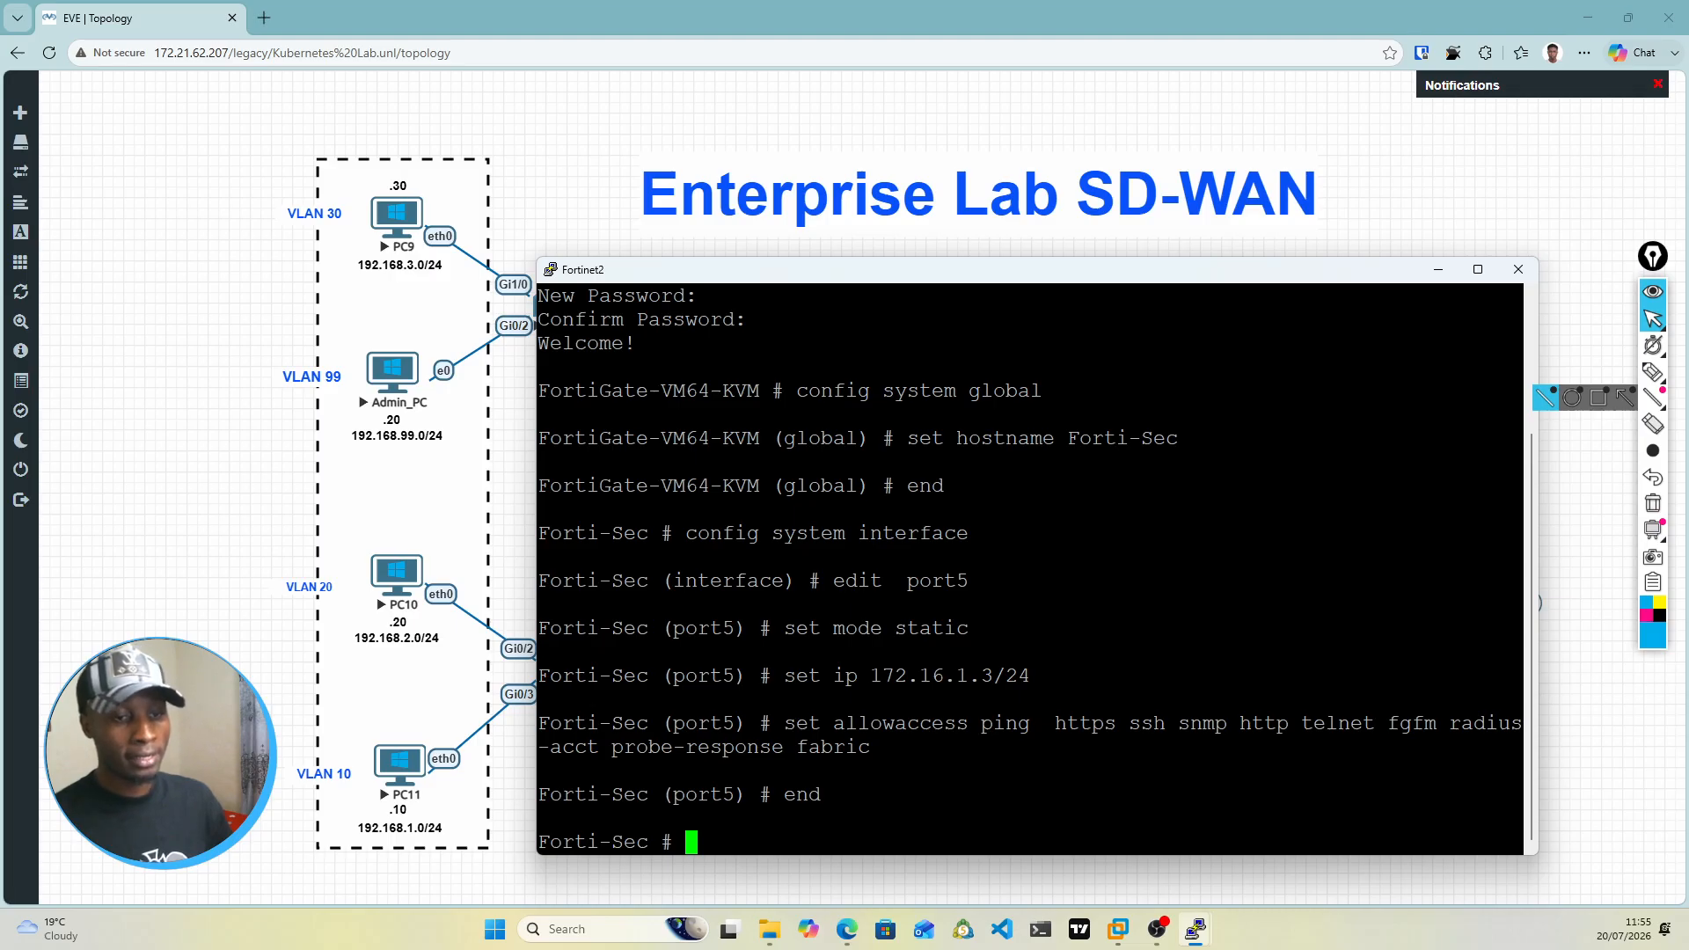
pyautogui.write('config firewall')
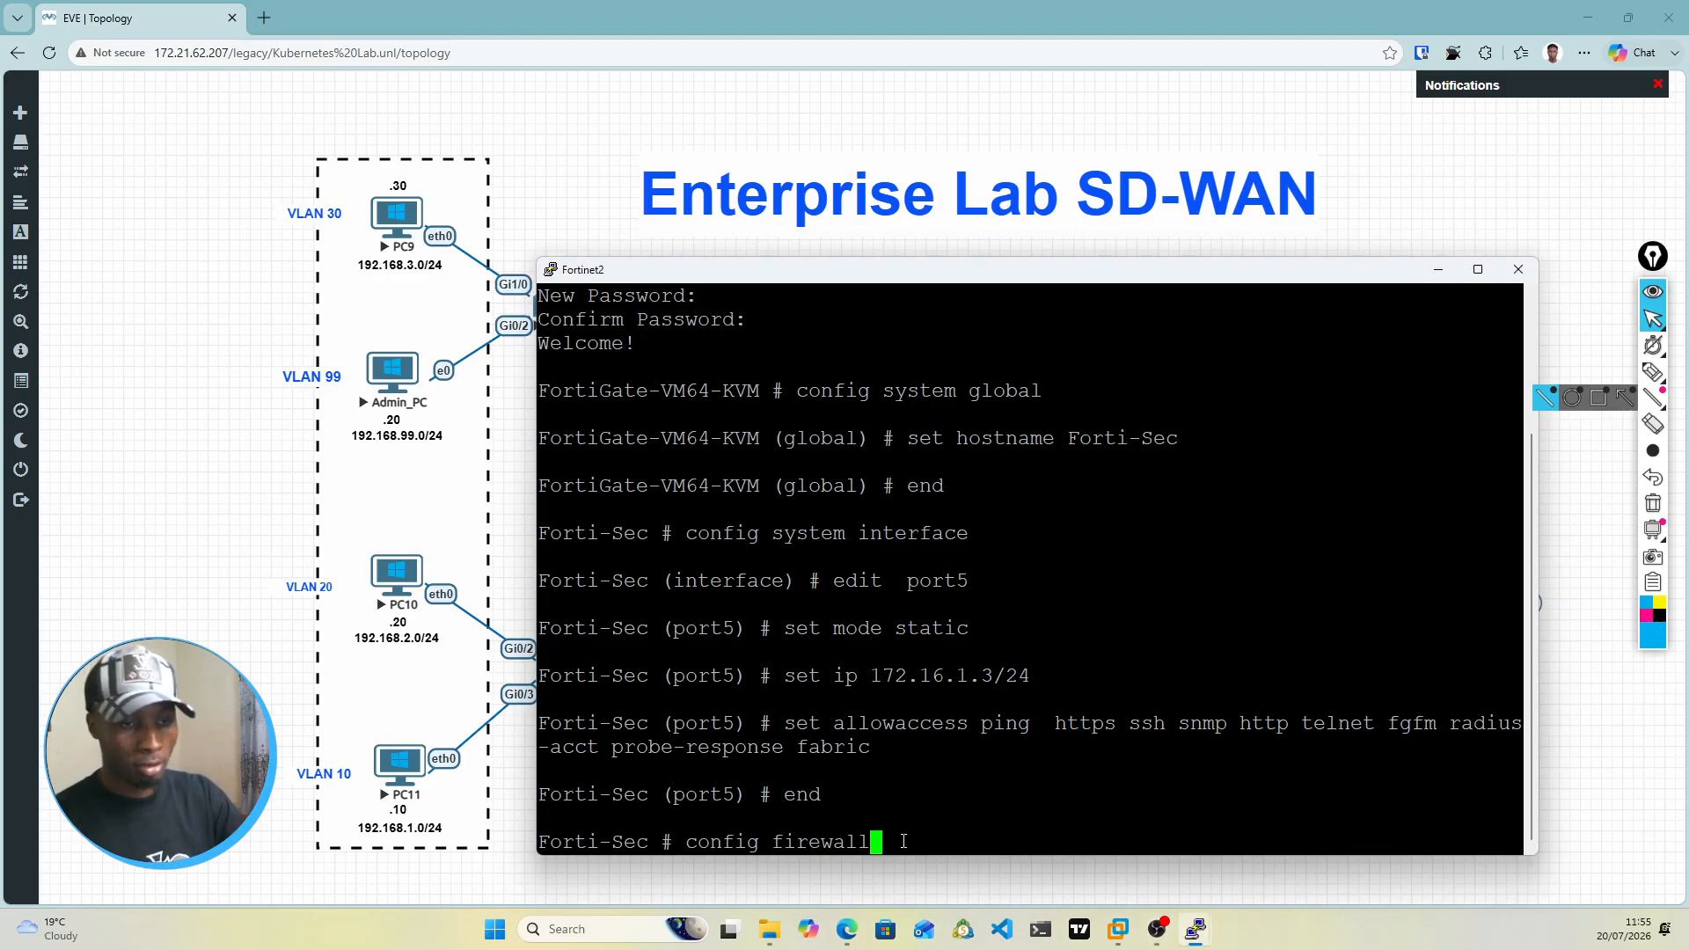
pyautogui.press('BackSpace')
pyautogui.press('BackSpace')
pyautogui.press('BackSpace')
pyautogui.press('BackSpace')
pyautogui.press('BackSpace')
pyautogui.press('BackSpace')
pyautogui.press('BackSpace')
pyautogui.press('BackSpace')
pyautogui.press('BackSpace')
pyautogui.press('BackSpace')
pyautogui.press('BackSpace')
pyautogui.press('BackSpace')
pyautogui.press('BackSpace')
pyautogui.press('BackSpace')
pyautogui.press('BackSpace')
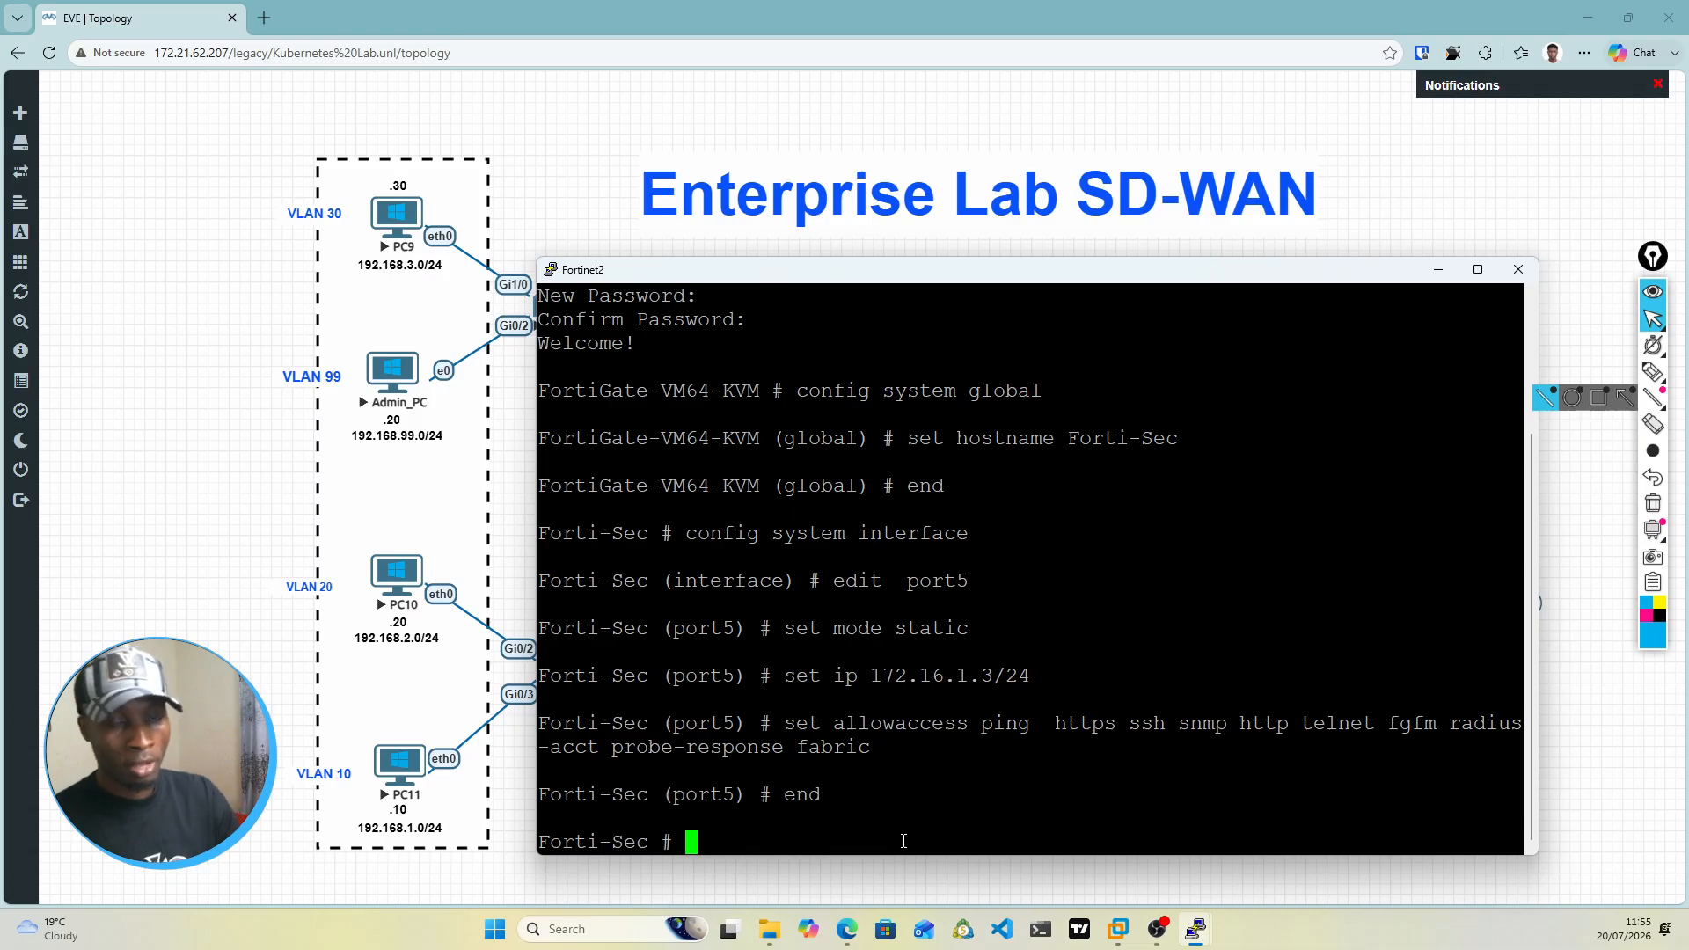
# Step: Put away the Fortinet2 console and switch to the Fortinet1 console of Forti-Prim
pyautogui.click(1438, 276)
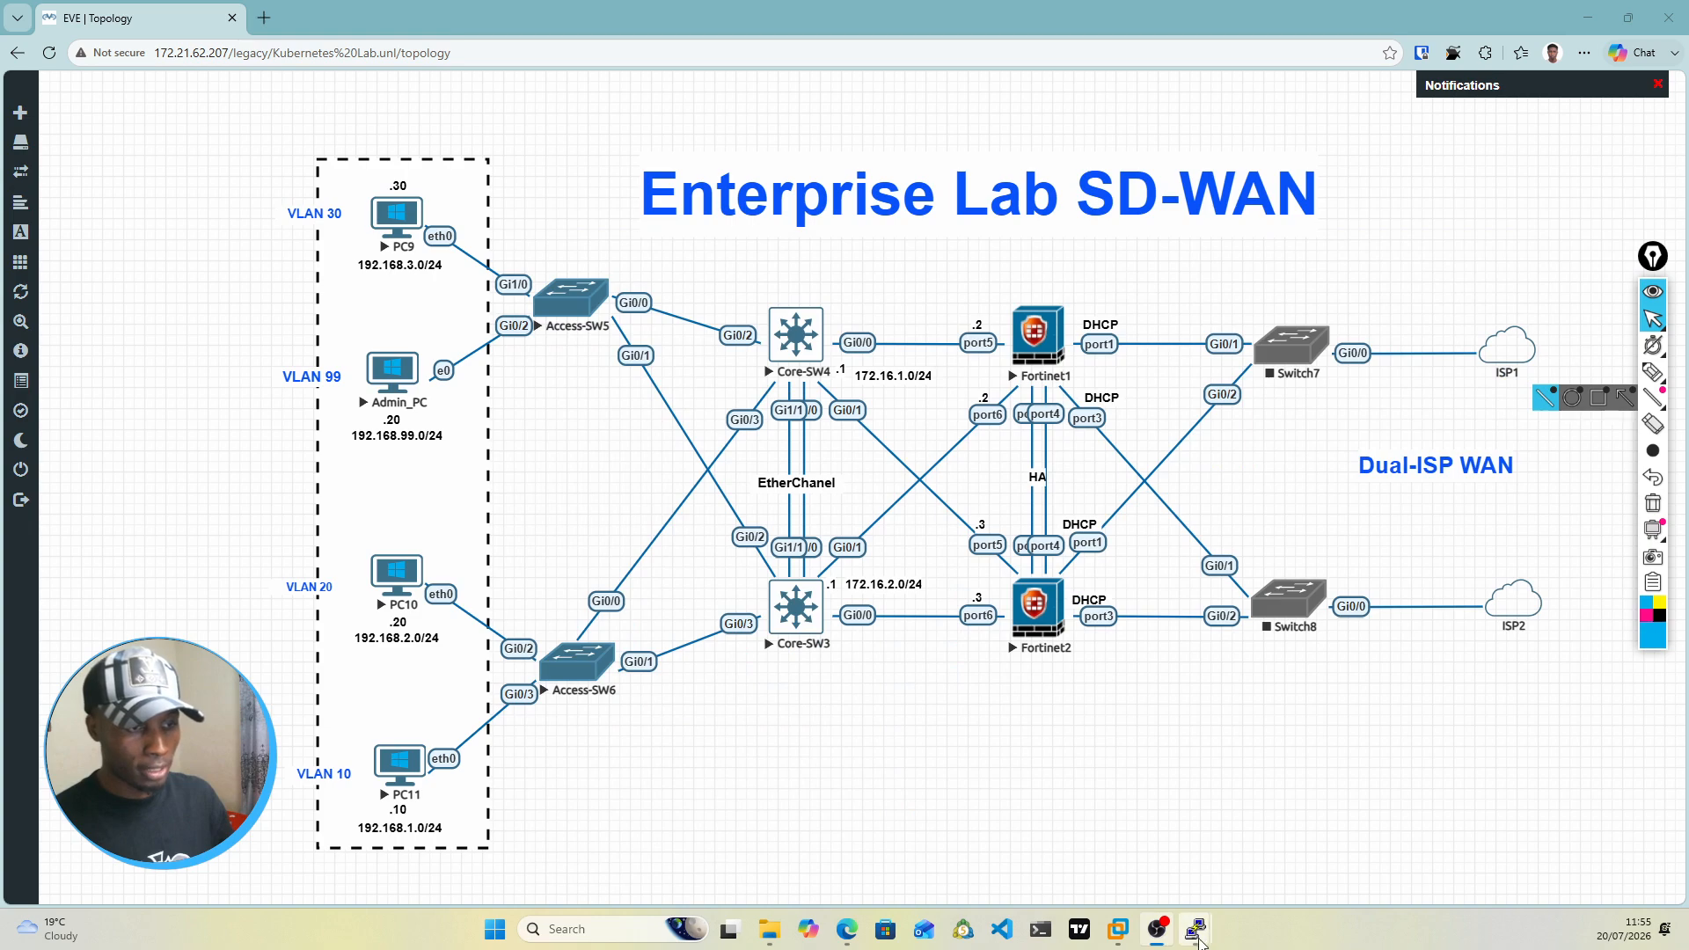
pyautogui.moveTo(1198, 939)
pyautogui.click(1390, 832)
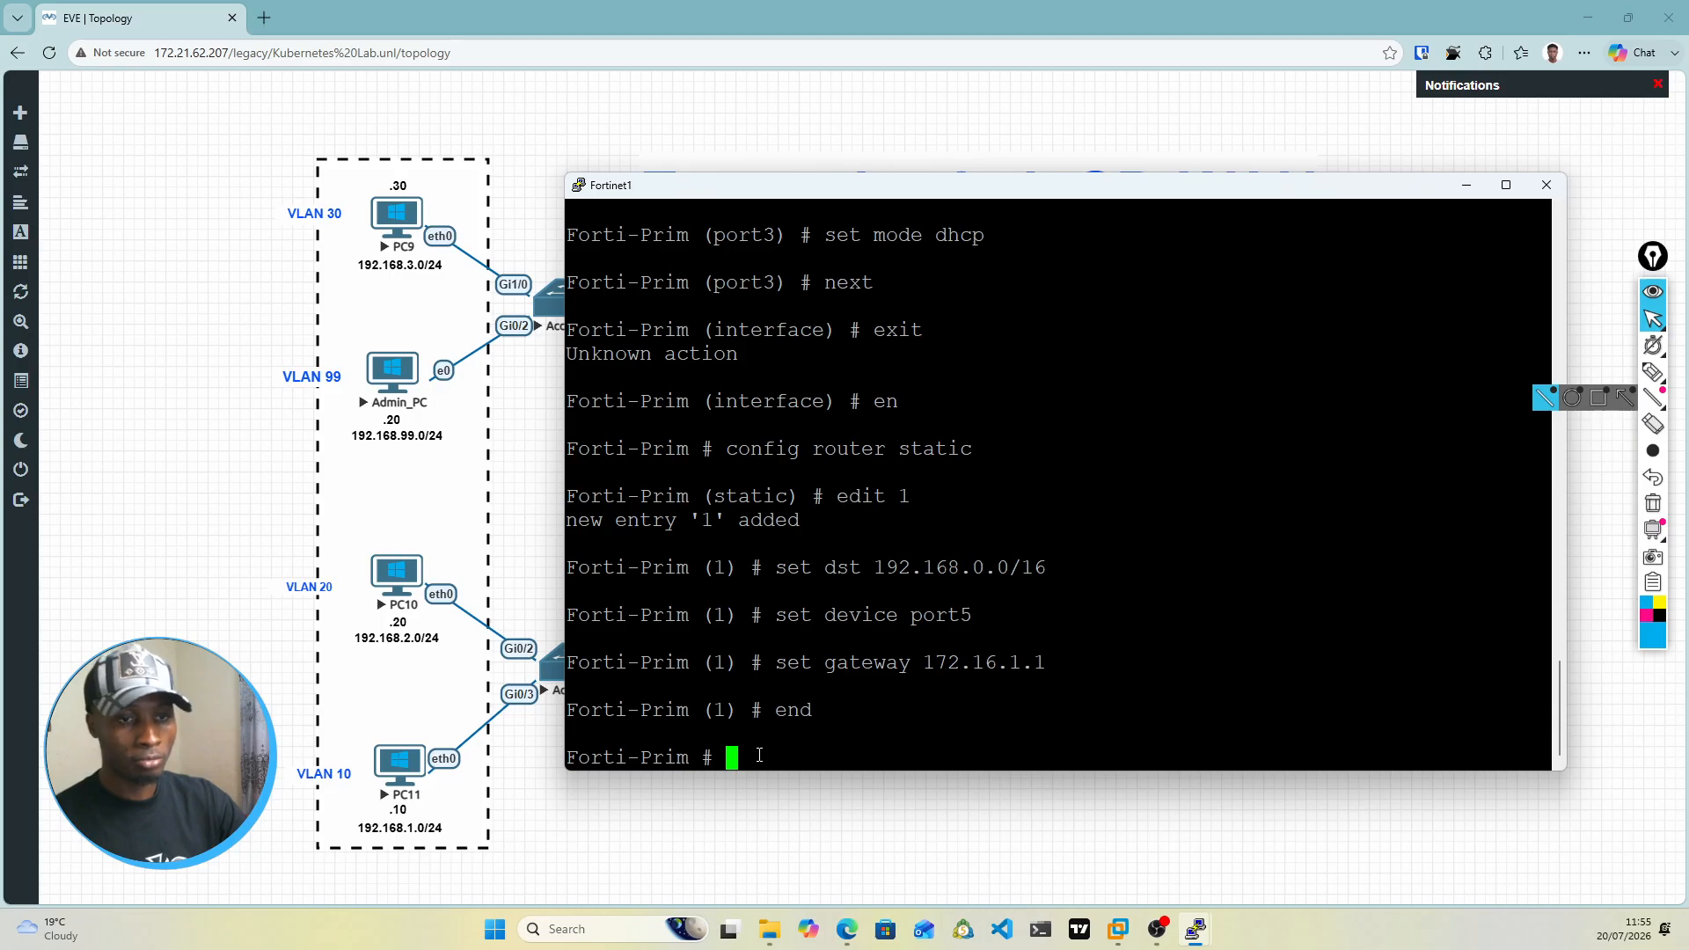
pyautogui.write('config fi')
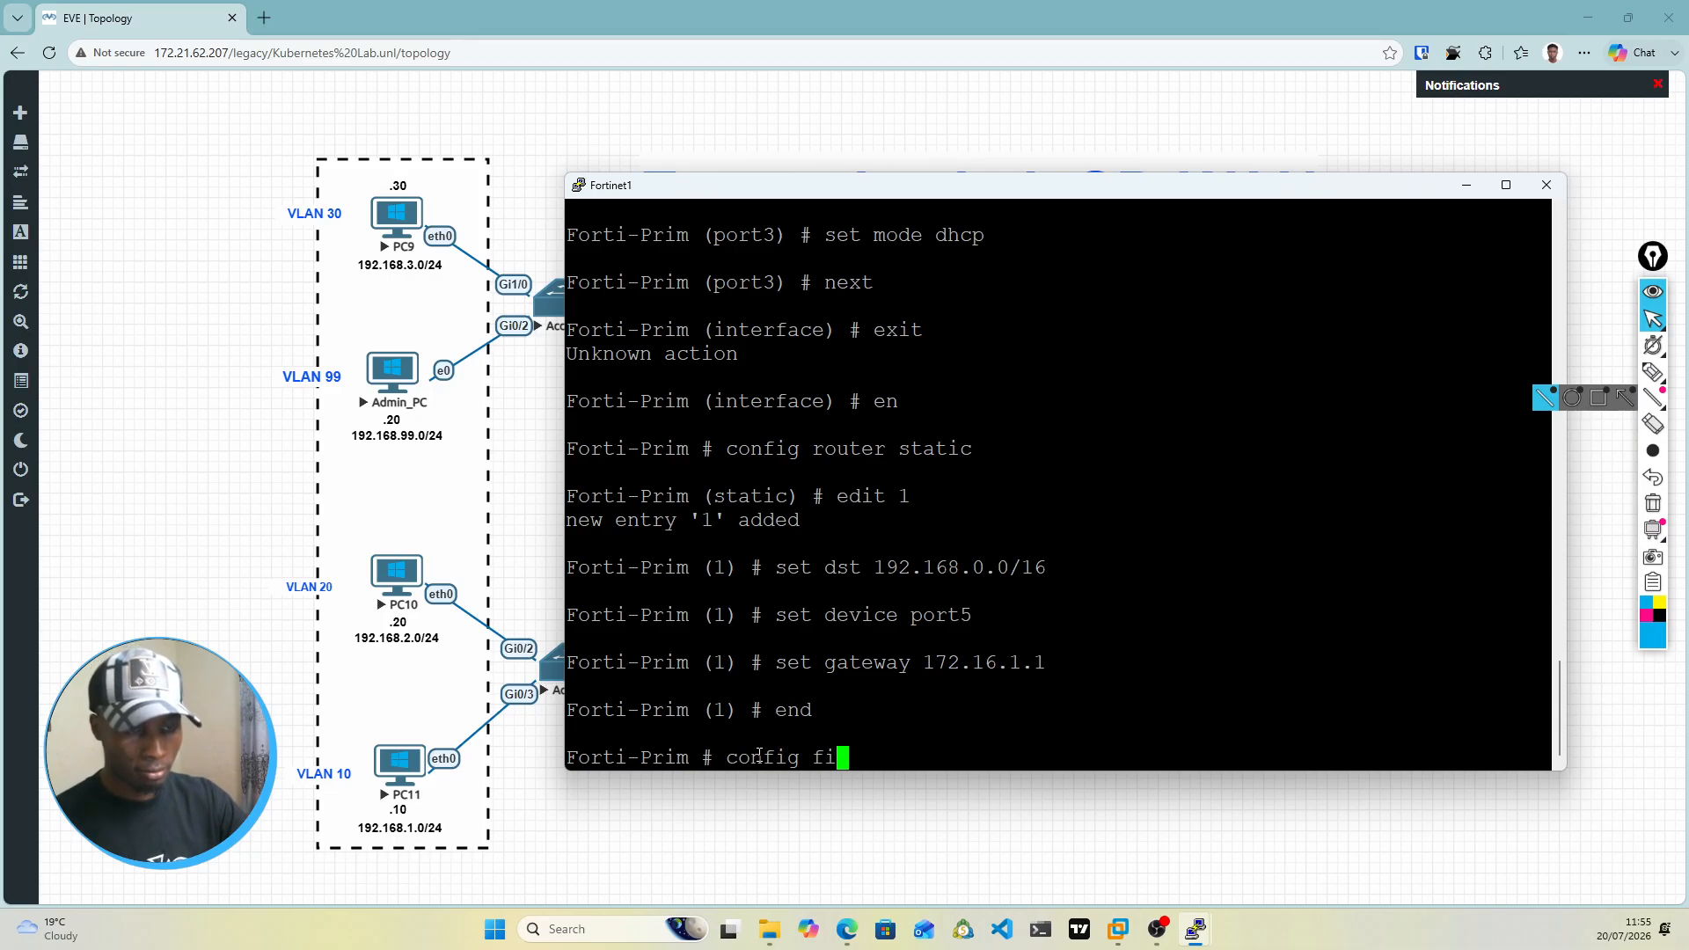
pyautogui.write('r')
pyautogui.press('BackSpace')
pyautogui.press('BackSpace')
pyautogui.press('BackSpace')
pyautogui.press('BackSpace')
pyautogui.press('BackSpace')
pyautogui.press('BackSpace')
pyautogui.press('BackSpace')
pyautogui.press('BackSpace')
pyautogui.press('BackSpace')
pyautogui.press('BackSpace')
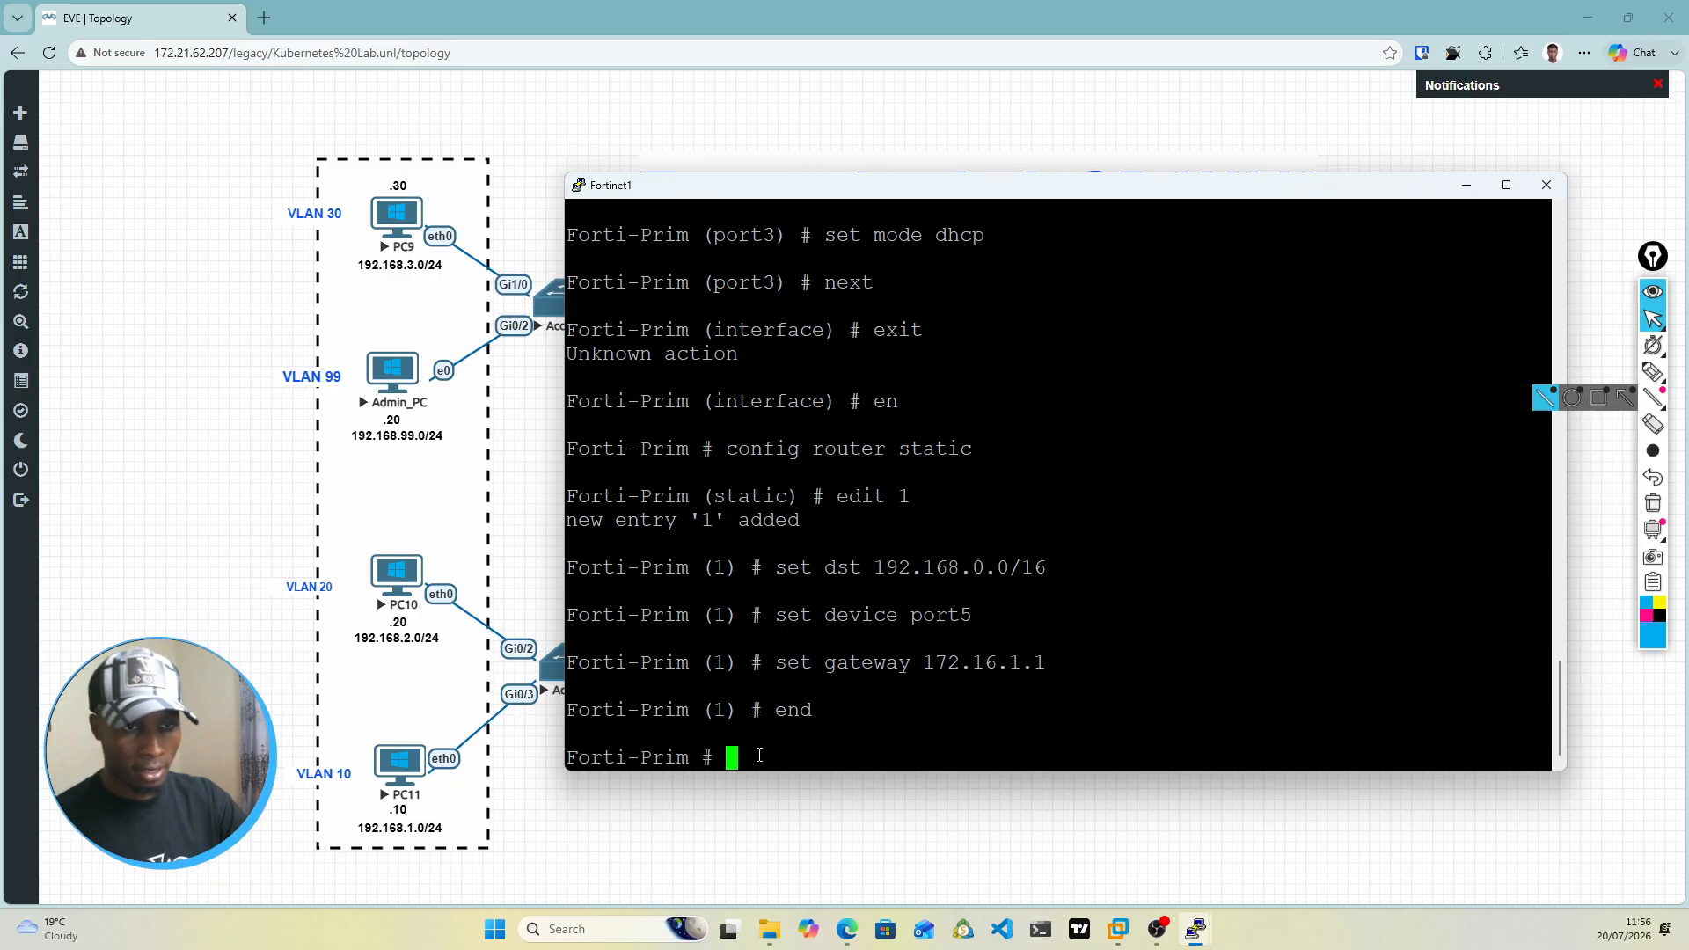
pyautogui.write('config')
pyautogui.press('Tab')
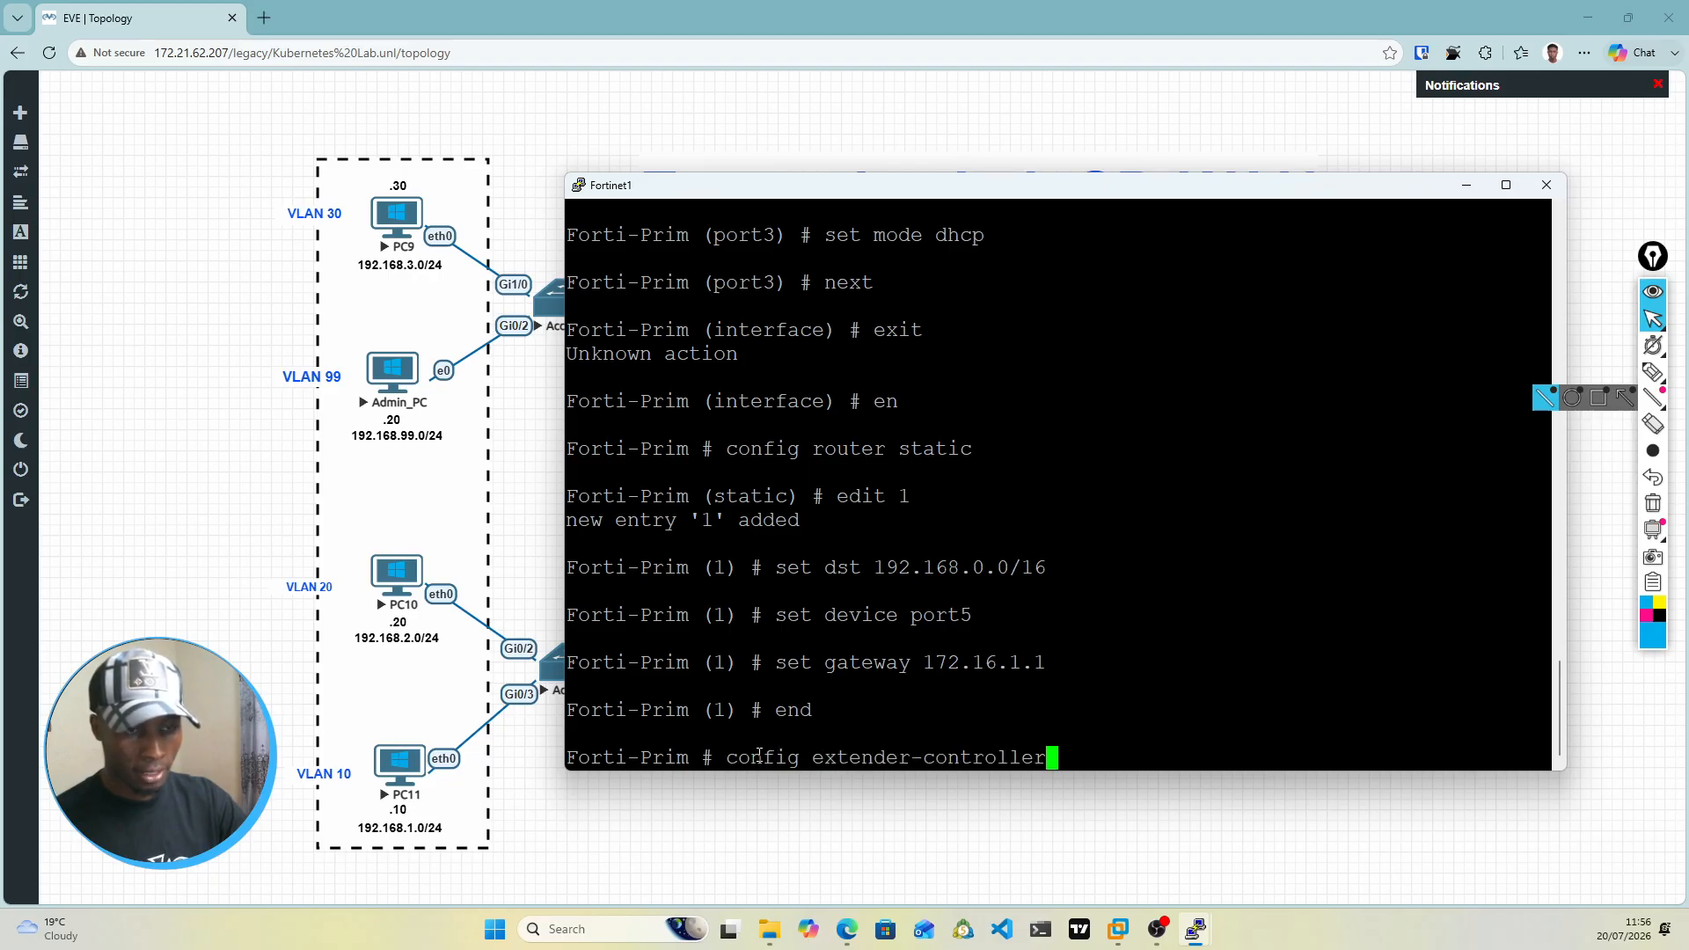
pyautogui.press('Tab')
pyautogui.press('Tab')
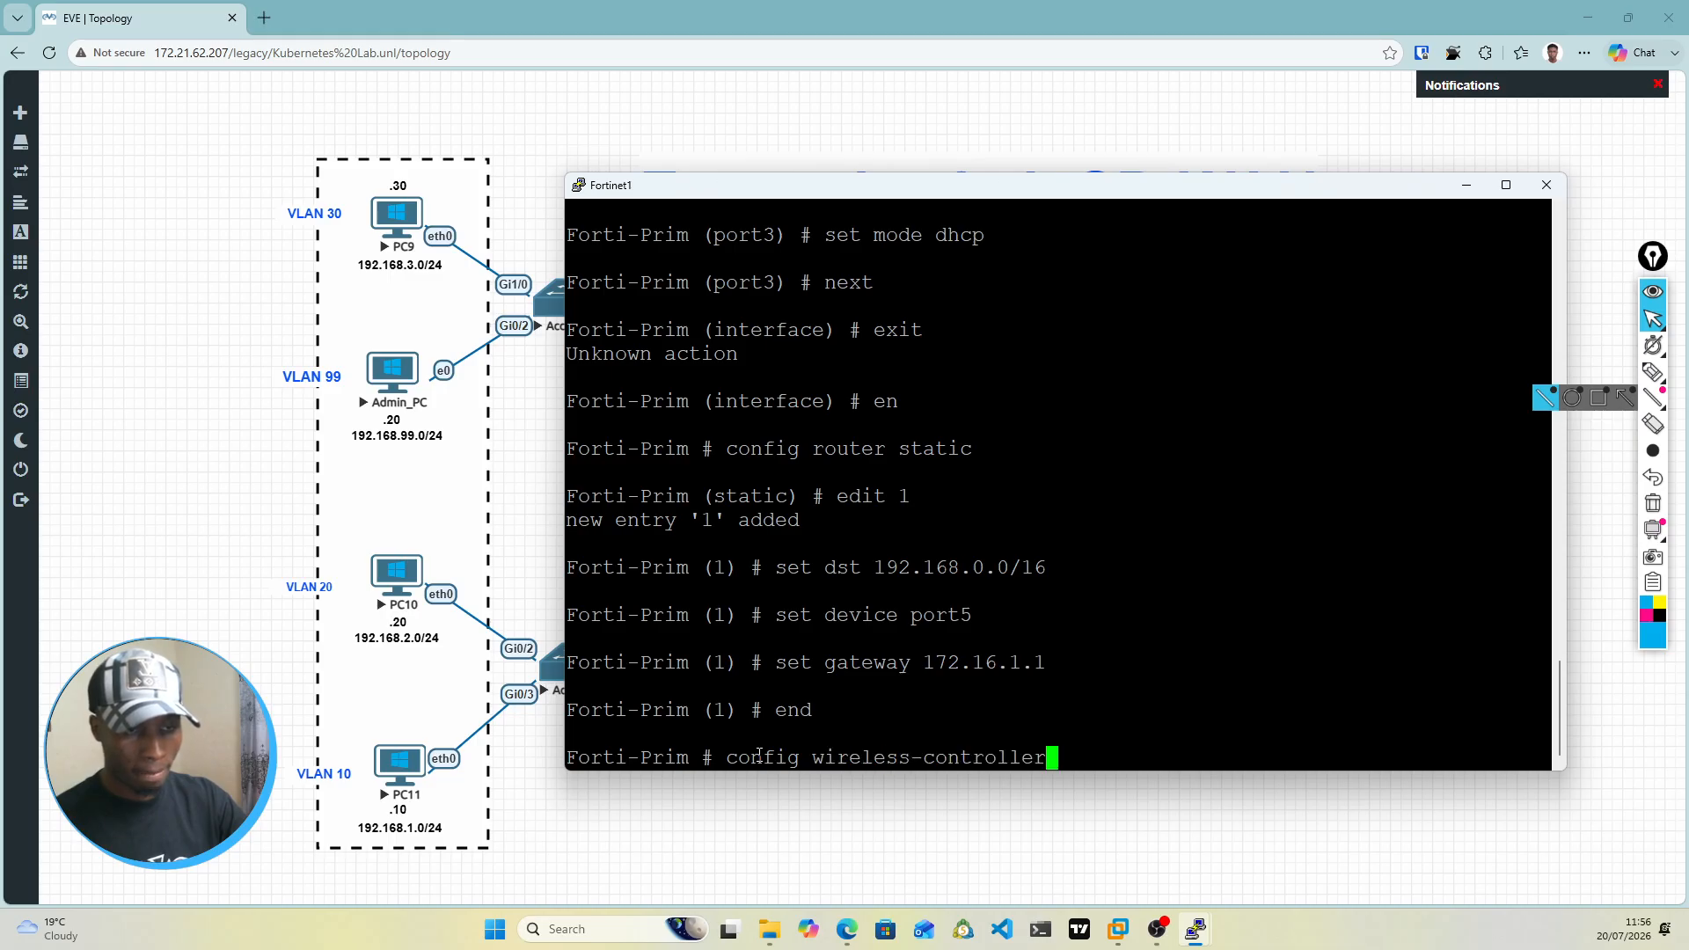
pyautogui.press('Tab')
pyautogui.press('BackSpace')
pyautogui.press('BackSpace')
pyautogui.press('BackSpace')
pyautogui.press('BackSpace')
pyautogui.press('BackSpace')
pyautogui.press('BackSpace')
pyautogui.press('BackSpace')
pyautogui.press('BackSpace')
pyautogui.press('BackSpace')
pyautogui.press('BackSpace')
pyautogui.press('BackSpace')
pyautogui.press('BackSpace')
pyautogui.press('BackSpace')
pyautogui.press('BackSpace')
pyautogui.press('BackSpace')
pyautogui.press('BackSpace')
pyautogui.press('BackSpace')
pyautogui.press('BackSpace')
pyautogui.press('BackSpace')
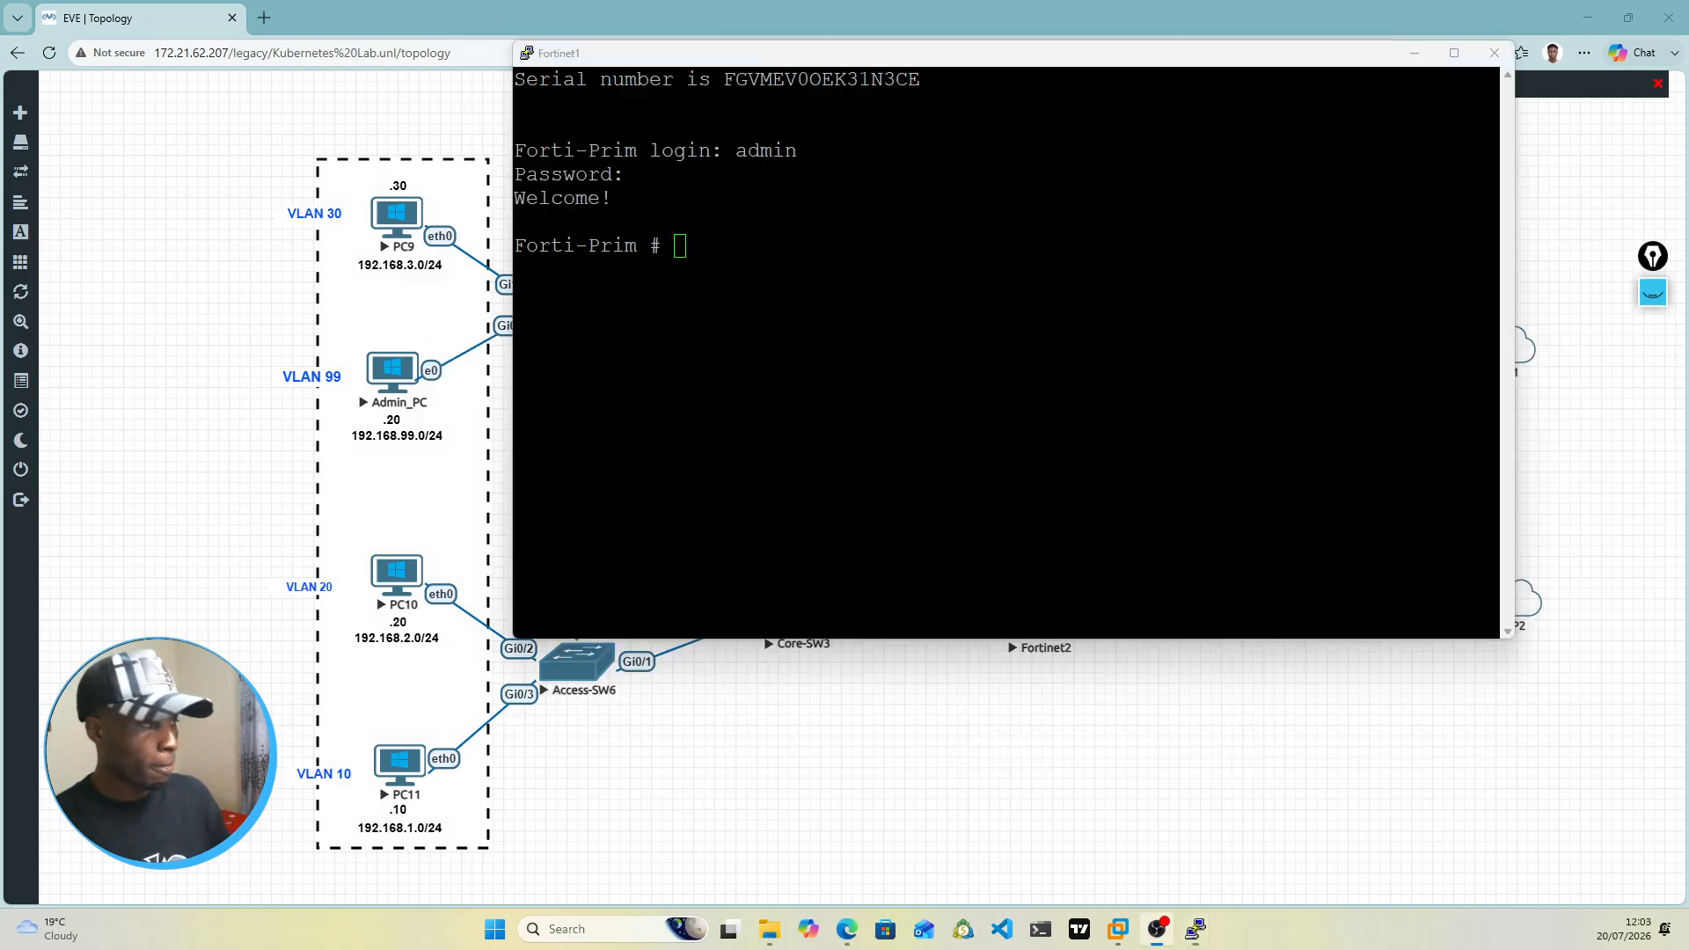
# Step: Enter the firewall policy configuration on Forti-Prim and show its existing policies
pyautogui.click(687, 254)
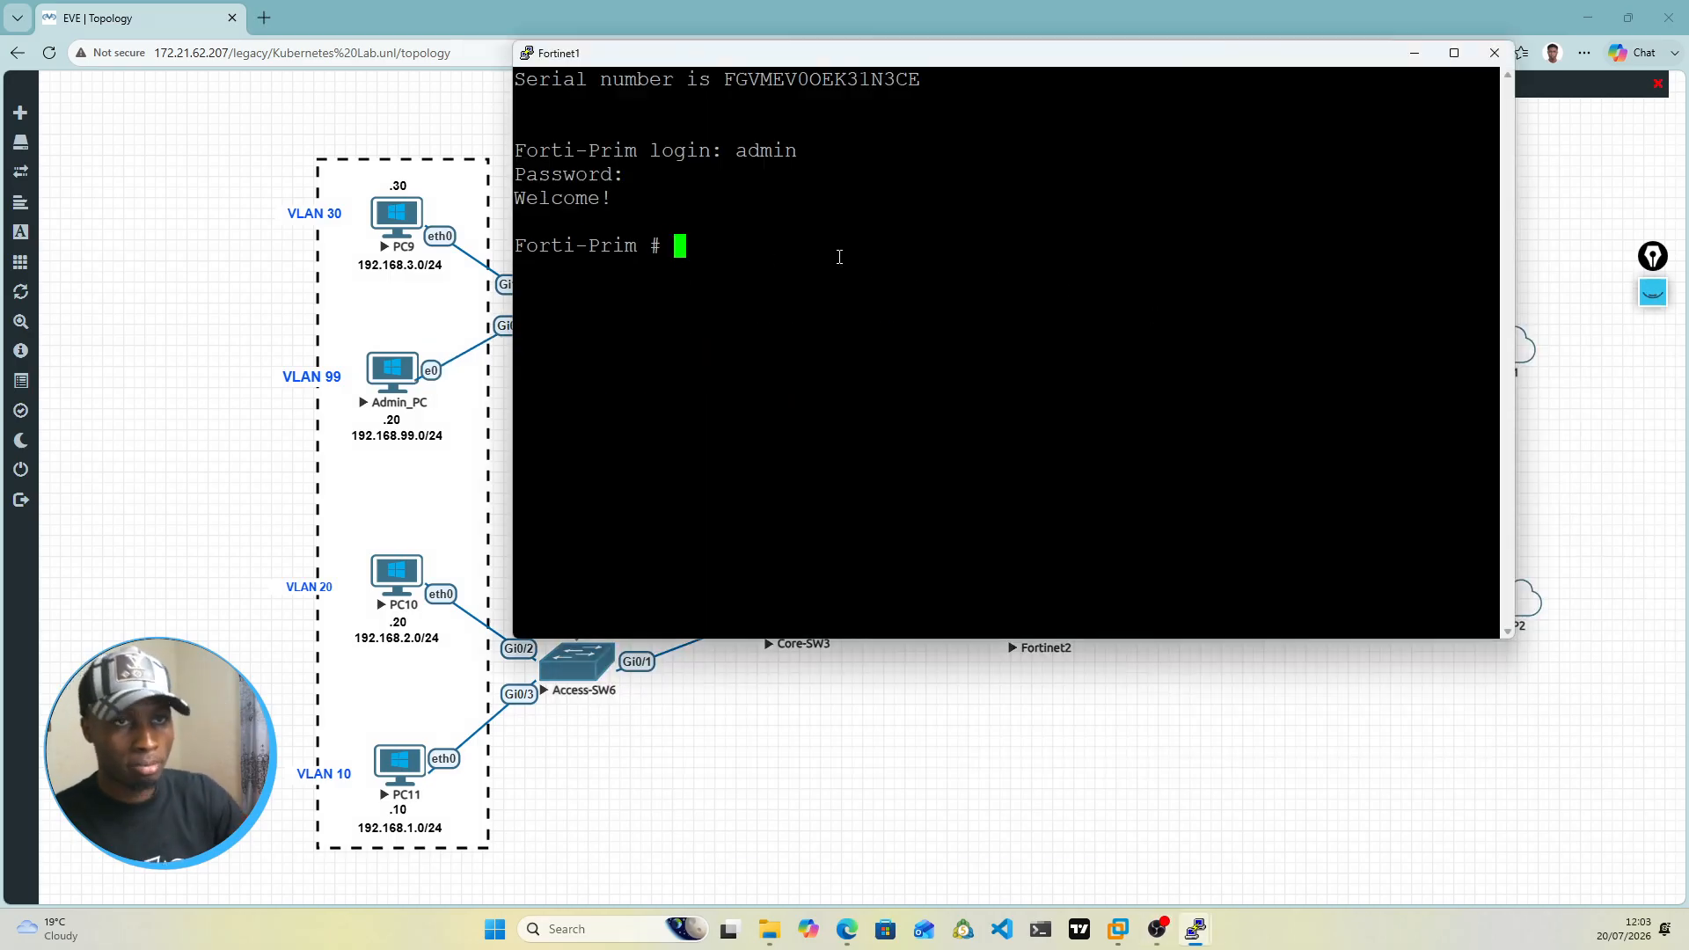
pyautogui.write('config fir')
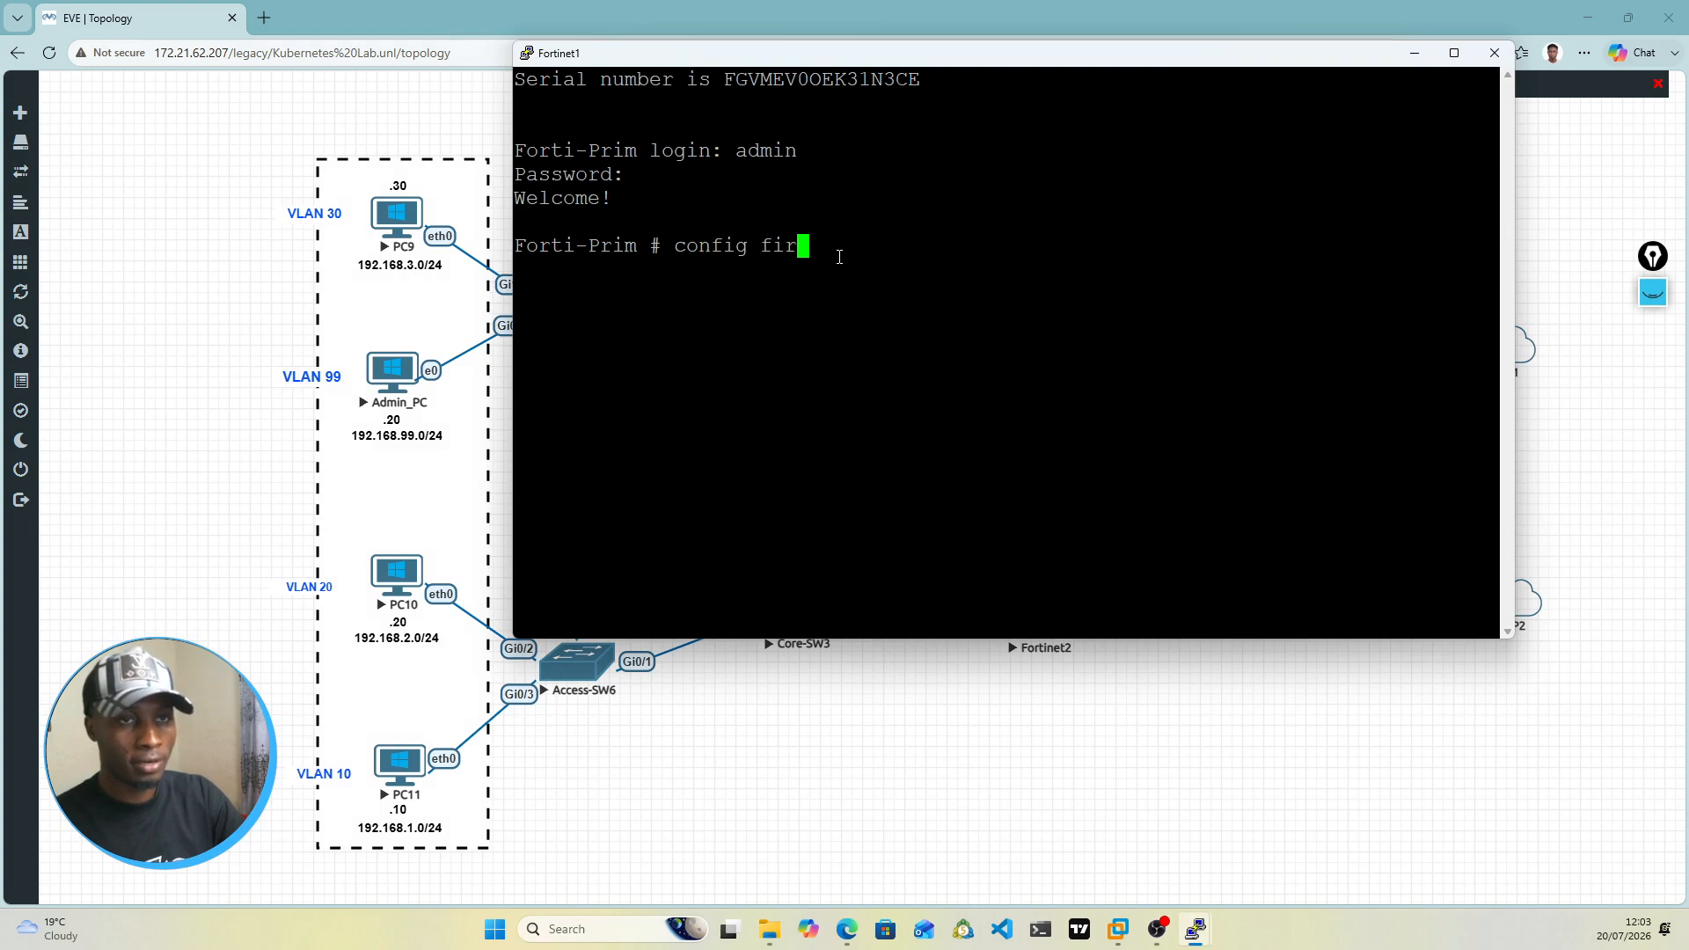
pyautogui.write('ewall policy')
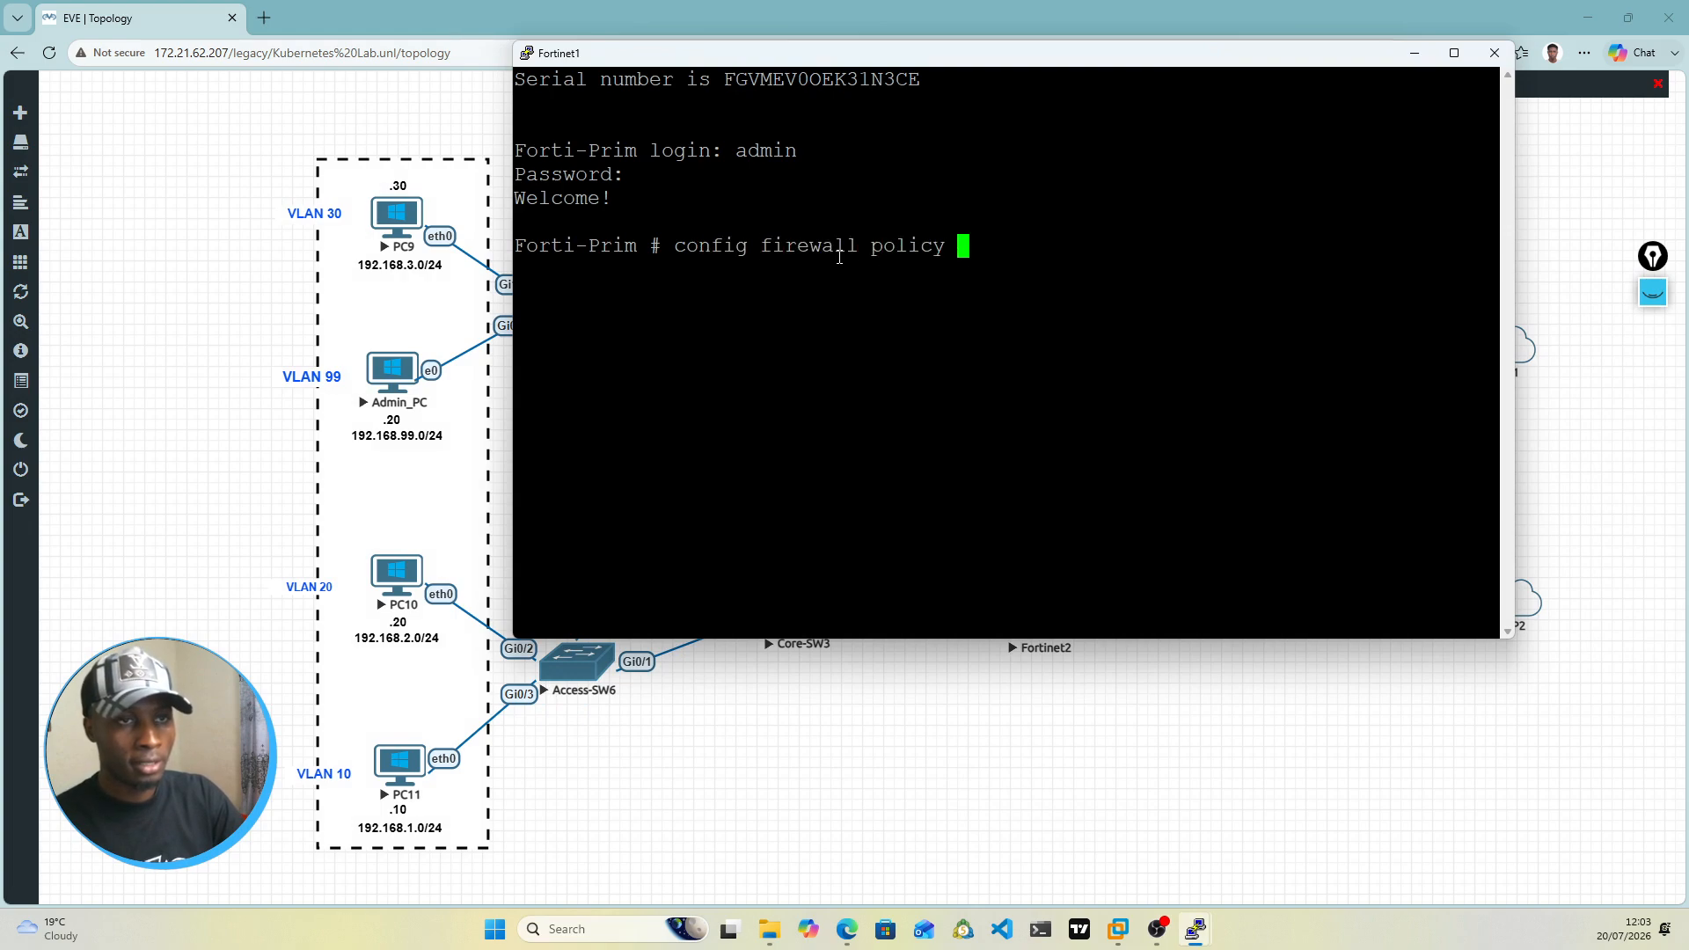
pyautogui.press('Return')
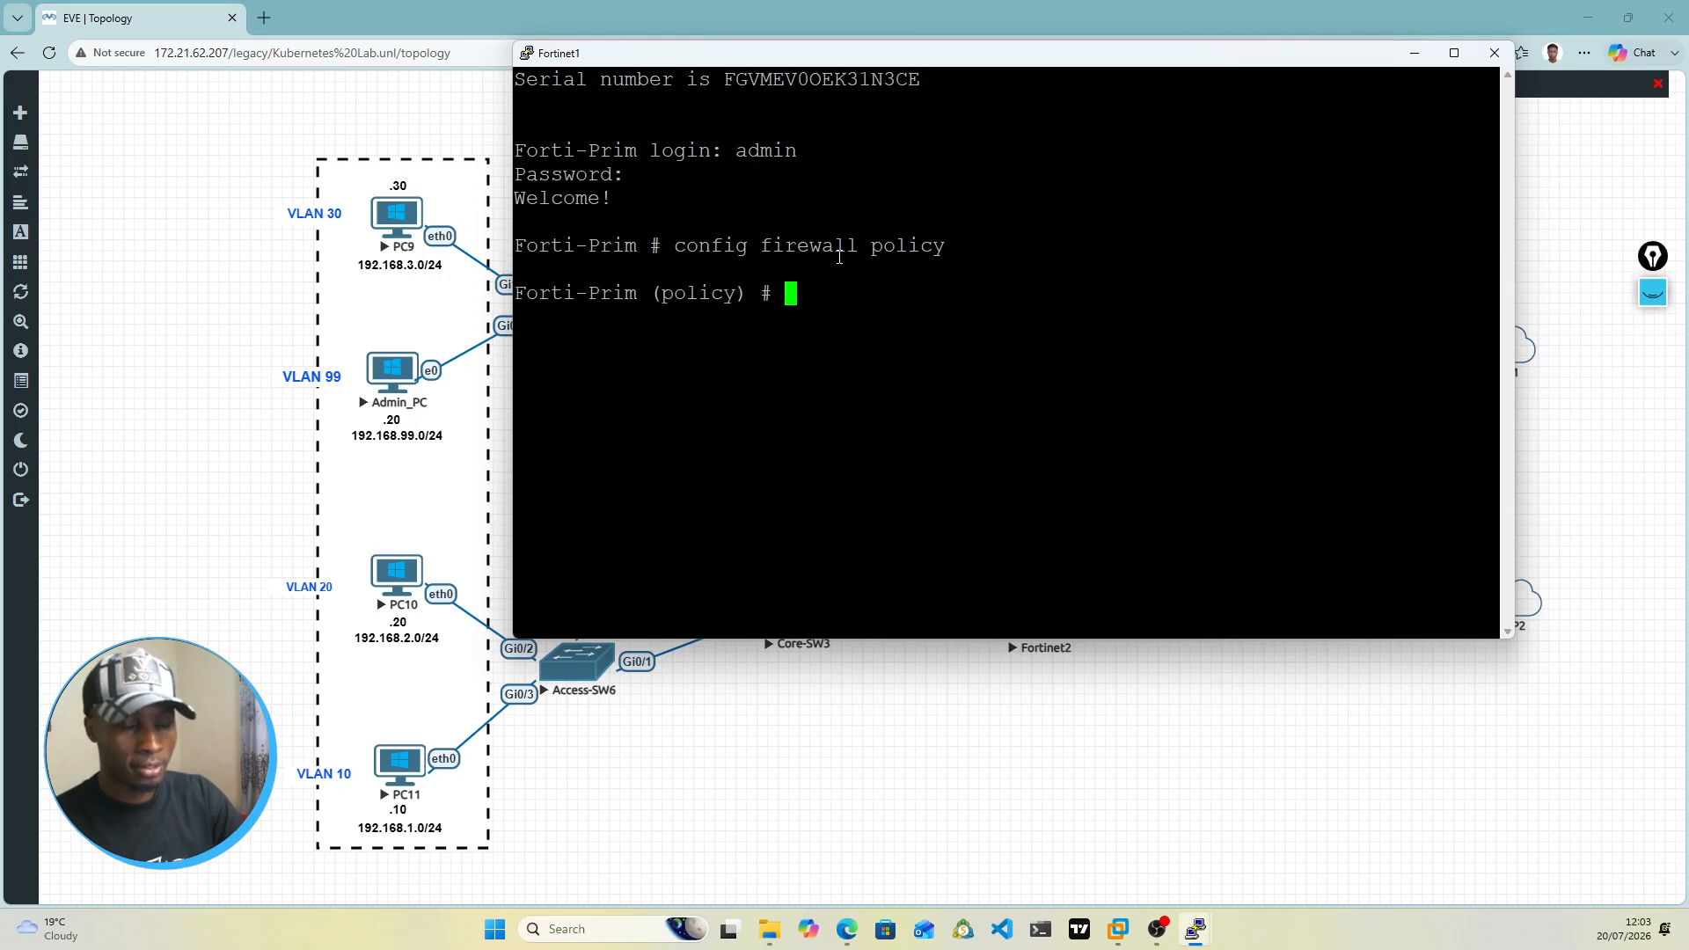
pyautogui.write('edi')
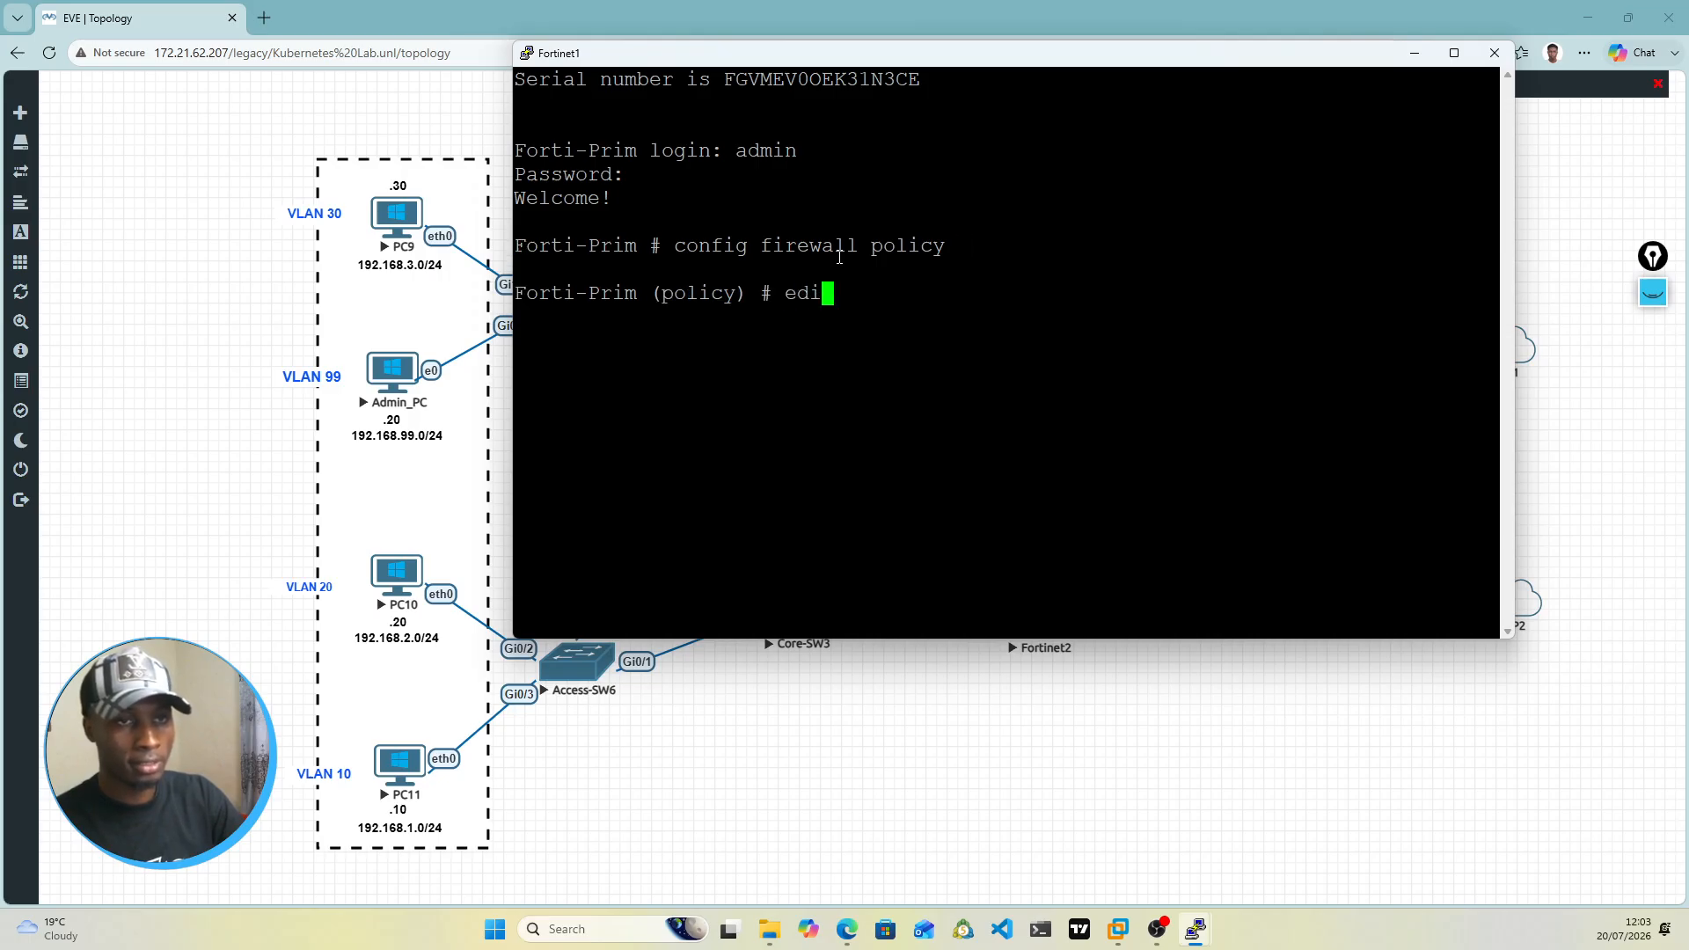
pyautogui.write('t')
pyautogui.press('BackSpace')
pyautogui.press('BackSpace')
pyautogui.press('BackSpace')
pyautogui.press('BackSpace')
pyautogui.press('BackSpace')
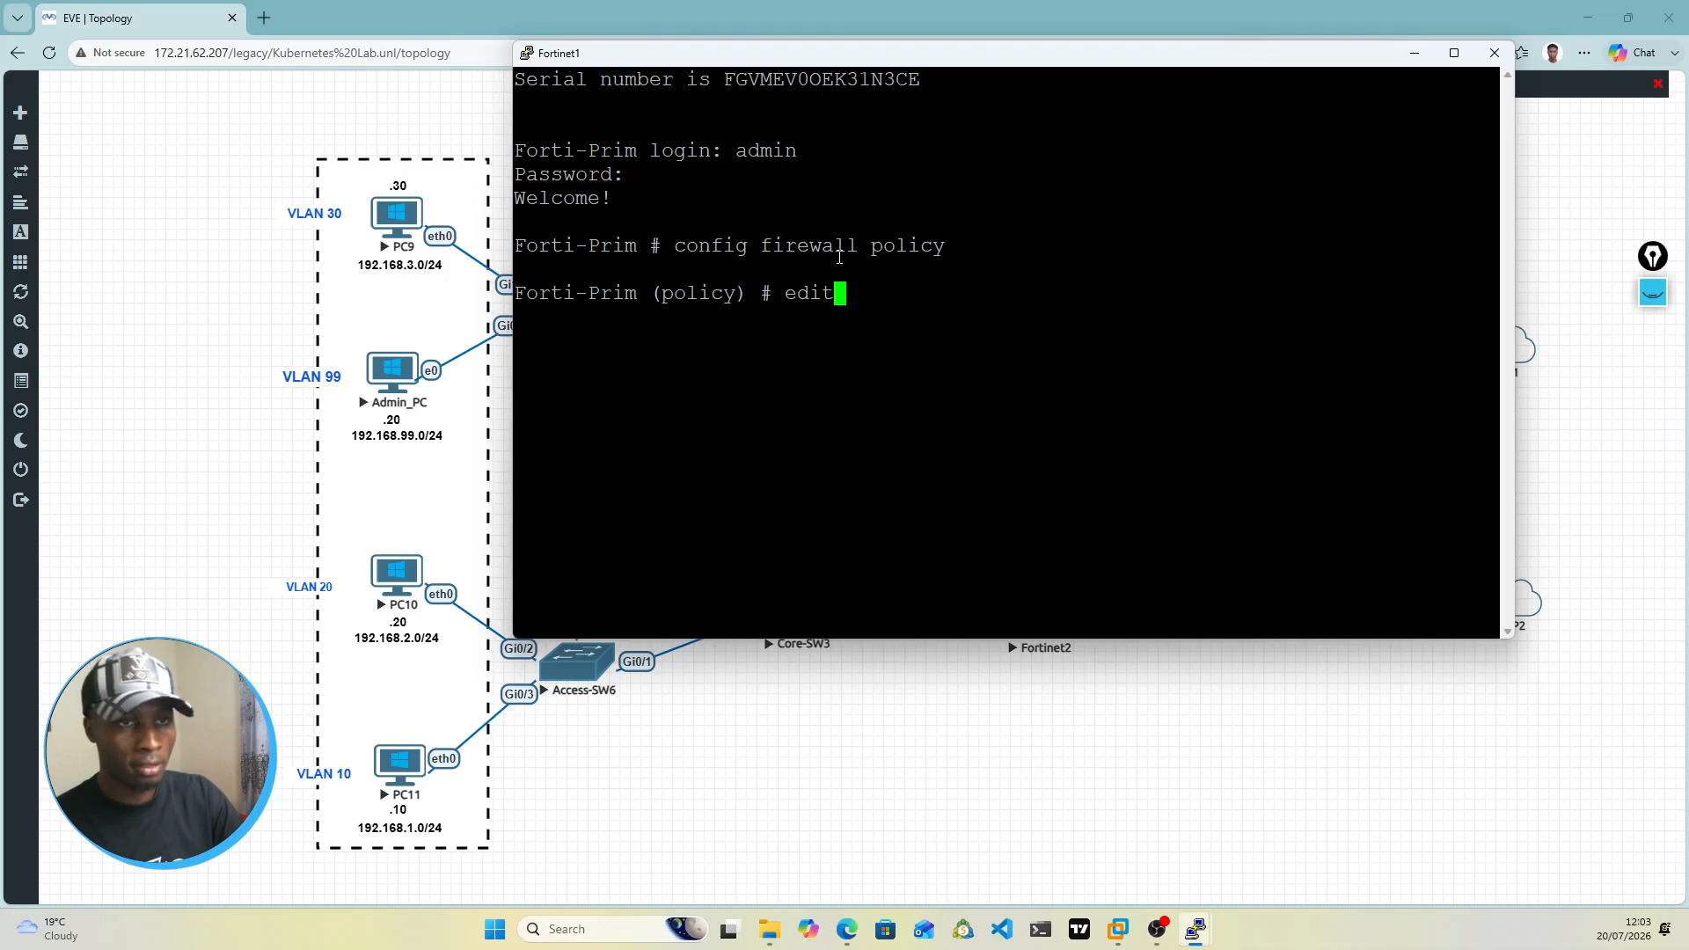
pyautogui.write('show')
pyautogui.press('Return')
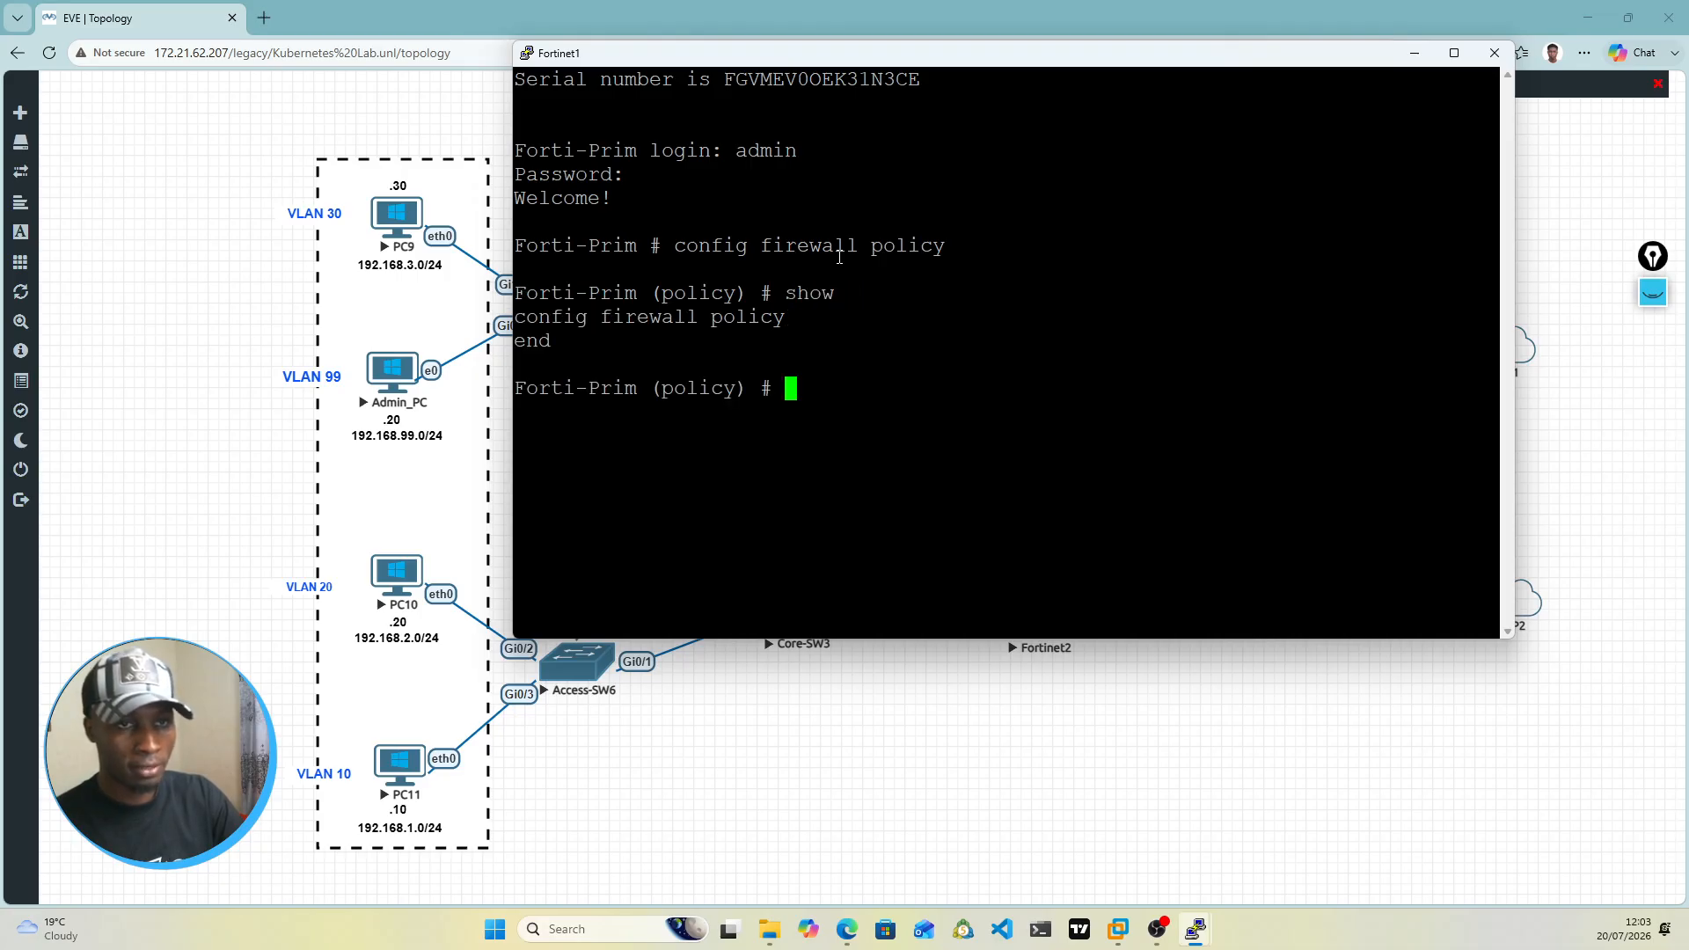
# Step: Create firewall policy entry 1 on Forti-Prim and open it for editing
pyautogui.write('ed')
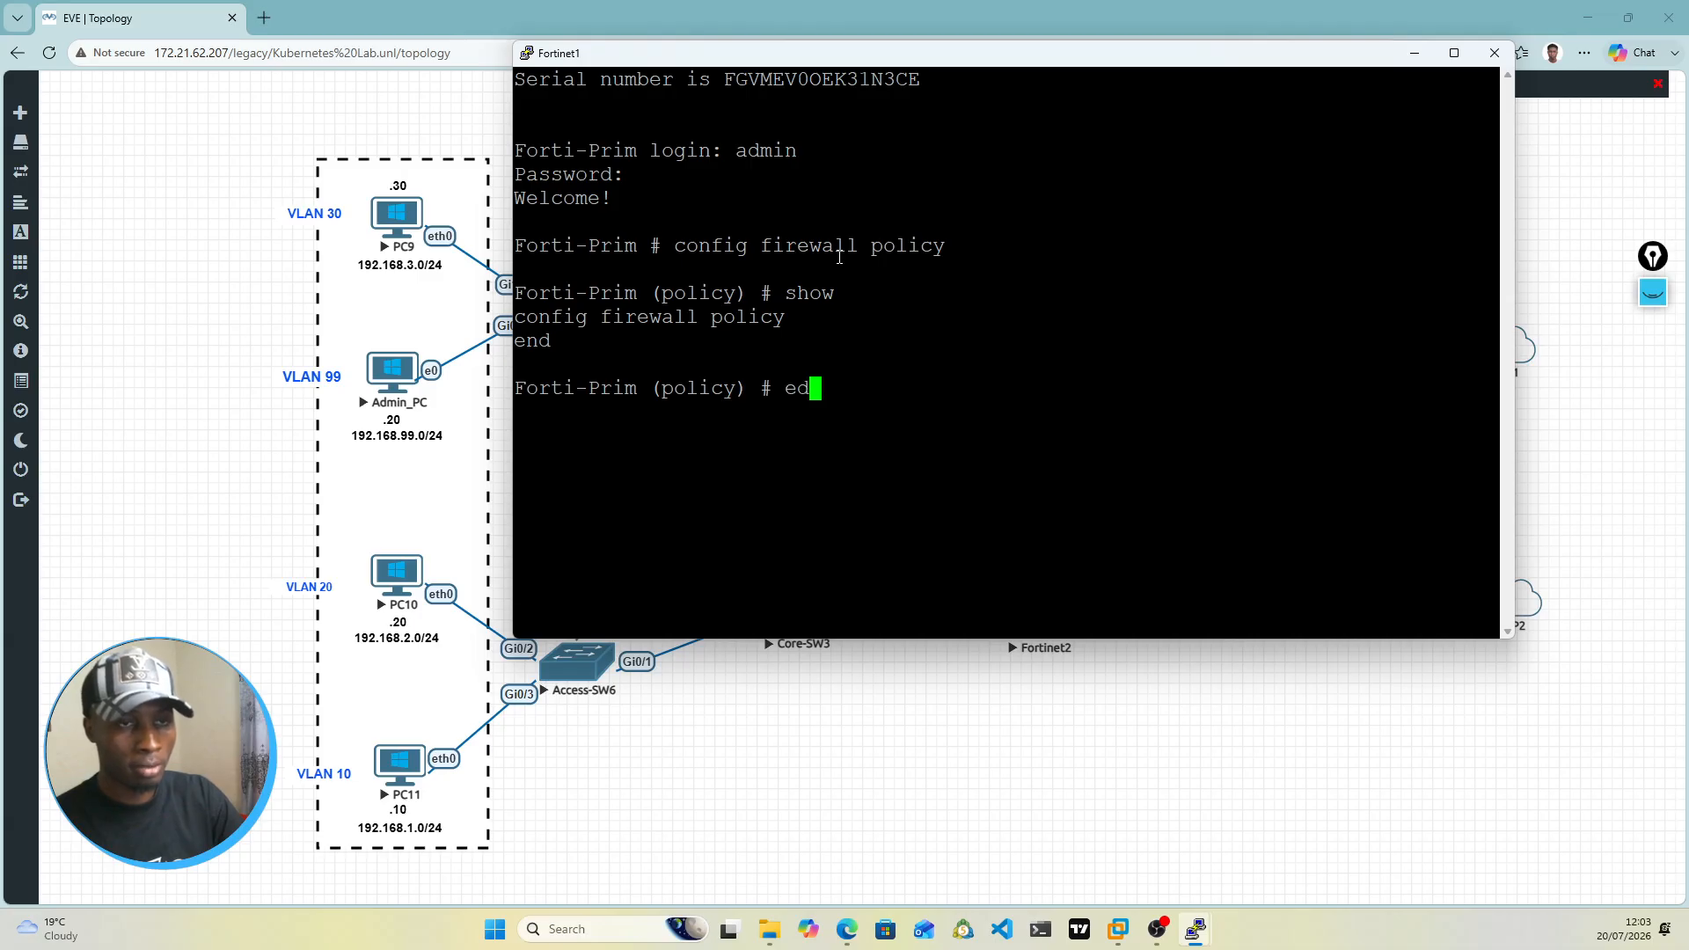
pyautogui.write('it 1')
pyautogui.press('Return')
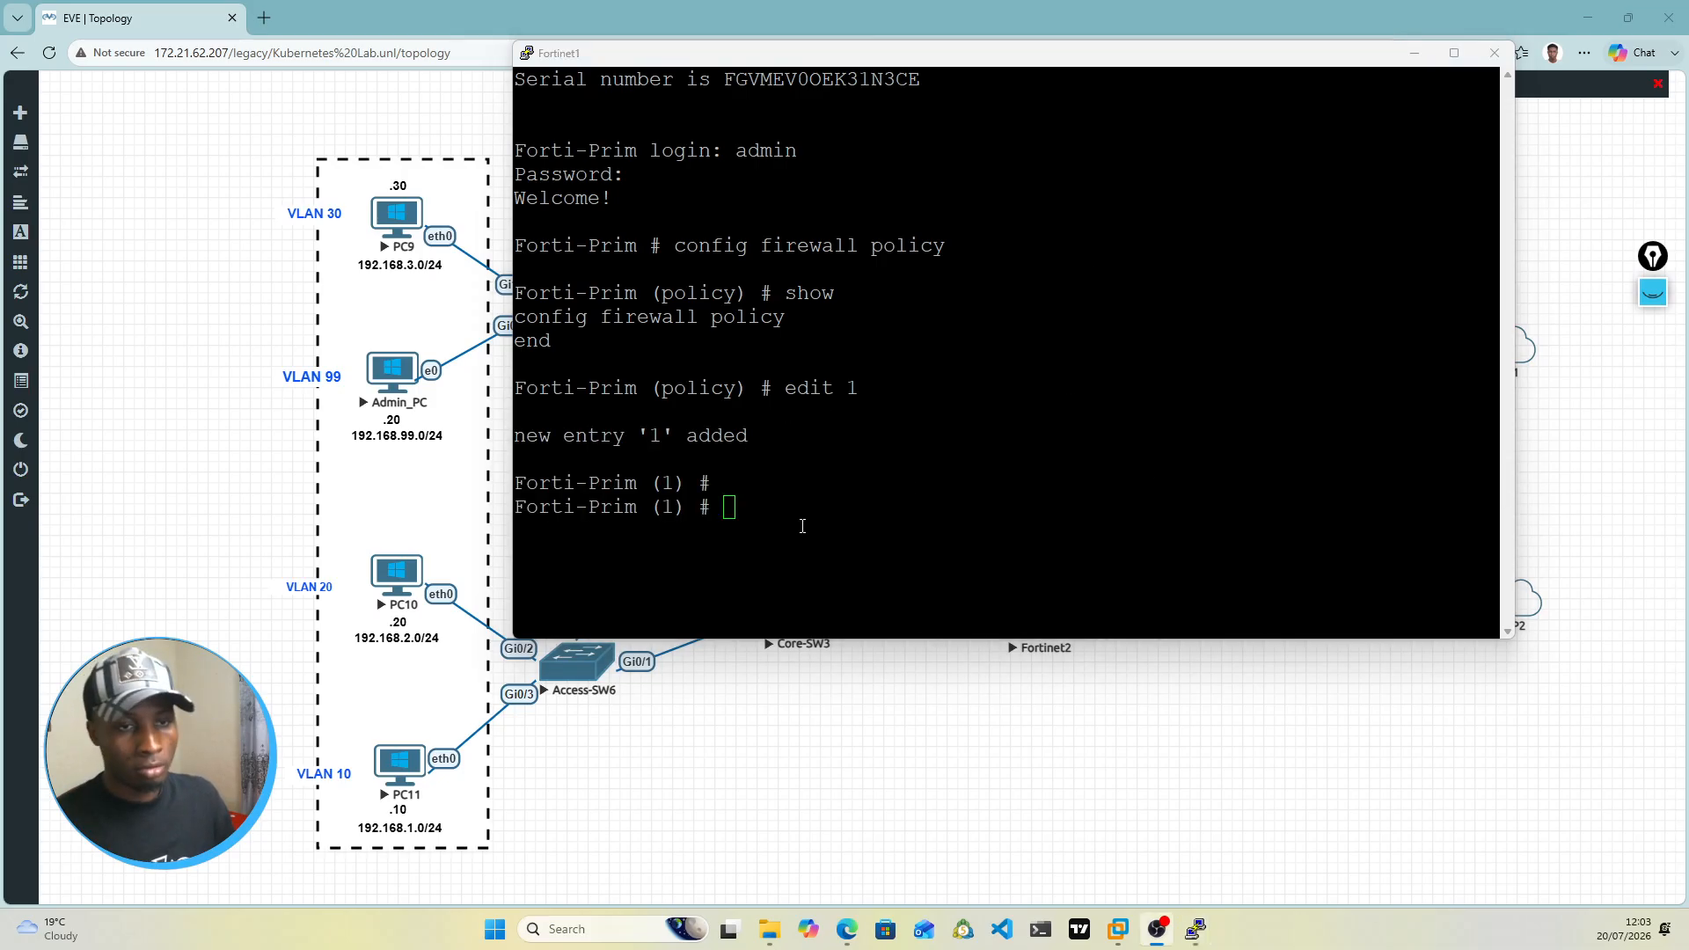
pyautogui.click(800, 520)
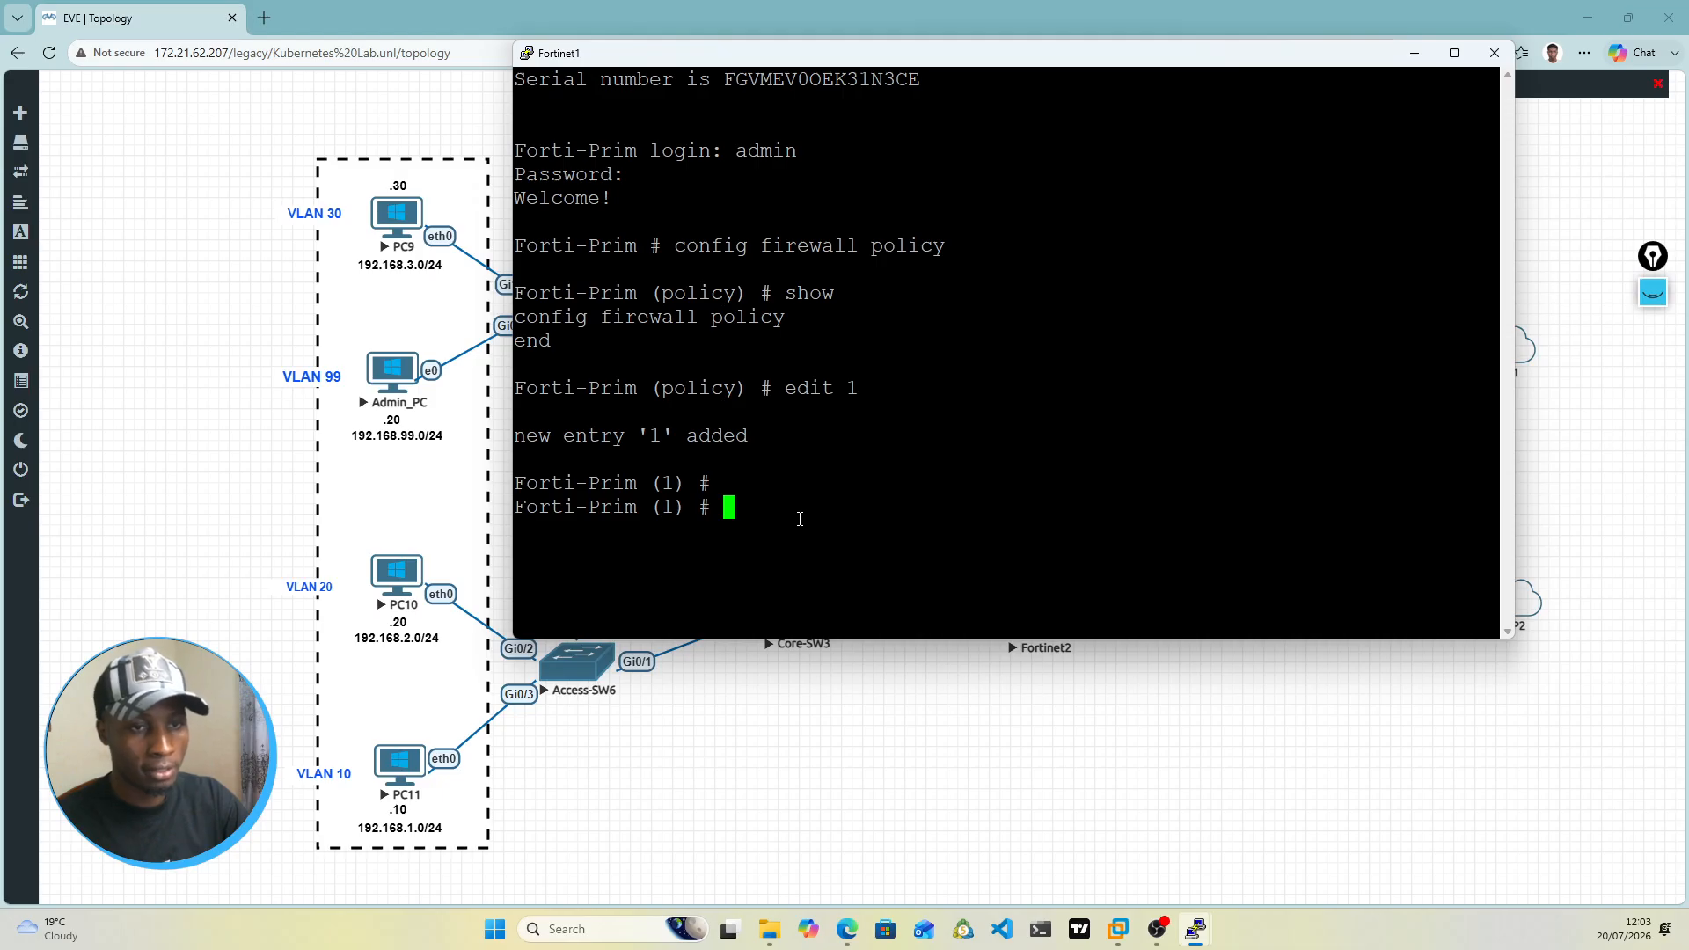
# Step: Set the source interface (srcintf) of firewall policy 1 to any
pyautogui.write('set sou')
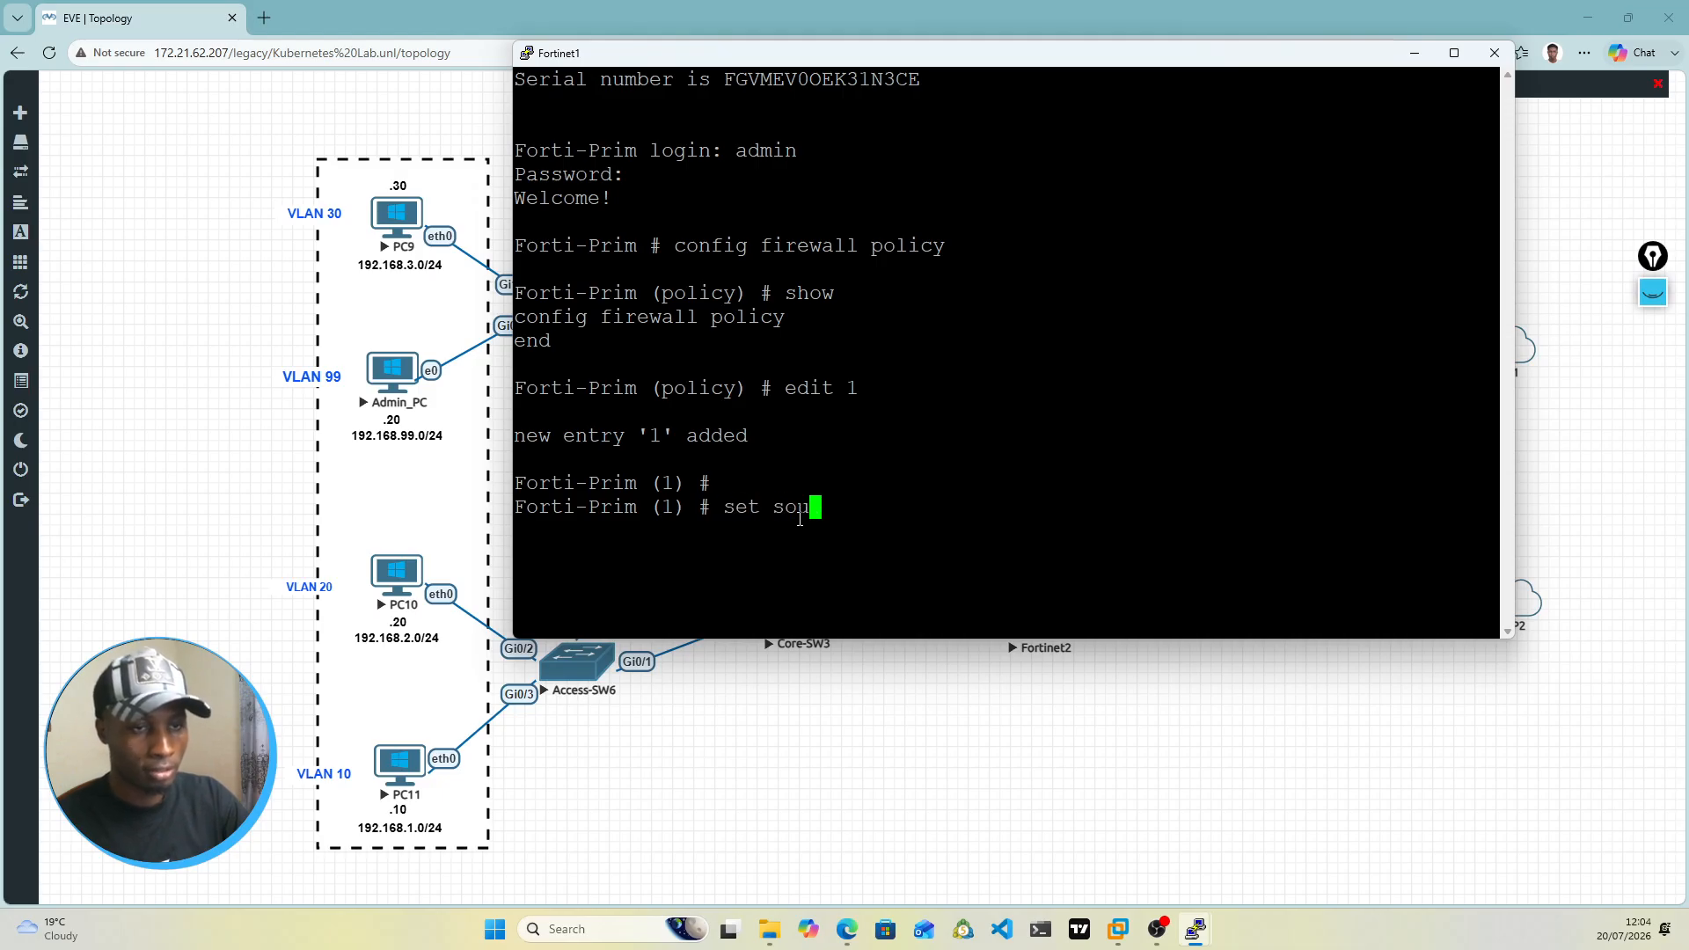
pyautogui.press('BackSpace')
pyautogui.press('BackSpace')
pyautogui.write('rcintf')
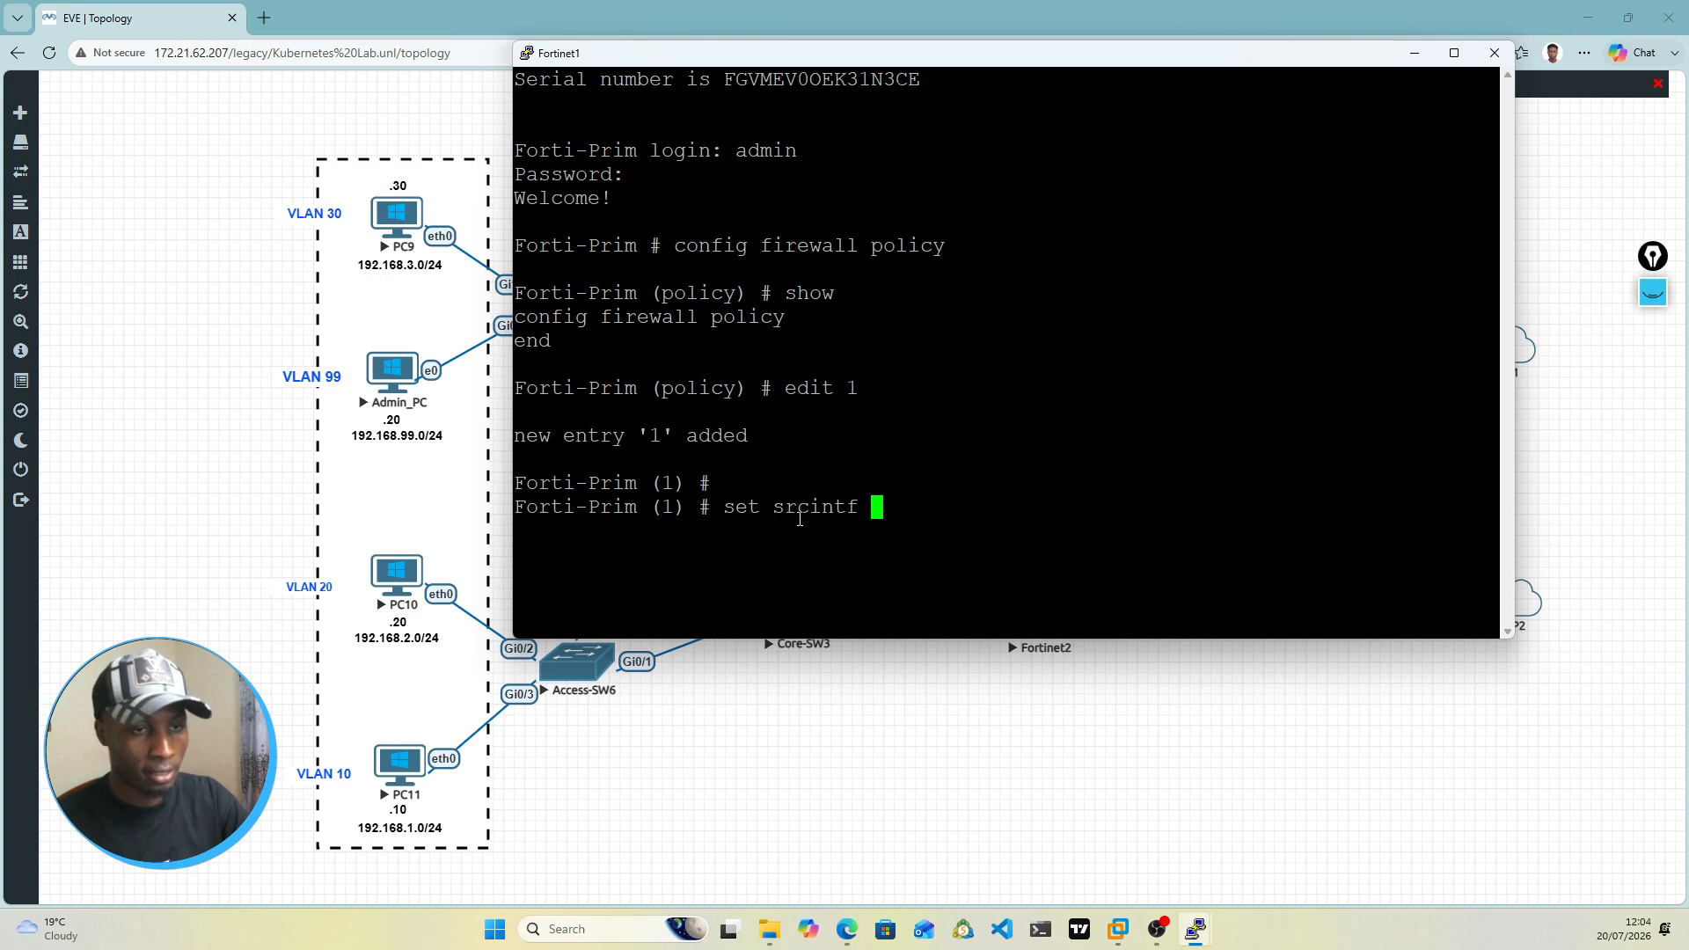
pyautogui.write(' an')
pyautogui.press('BackSpace')
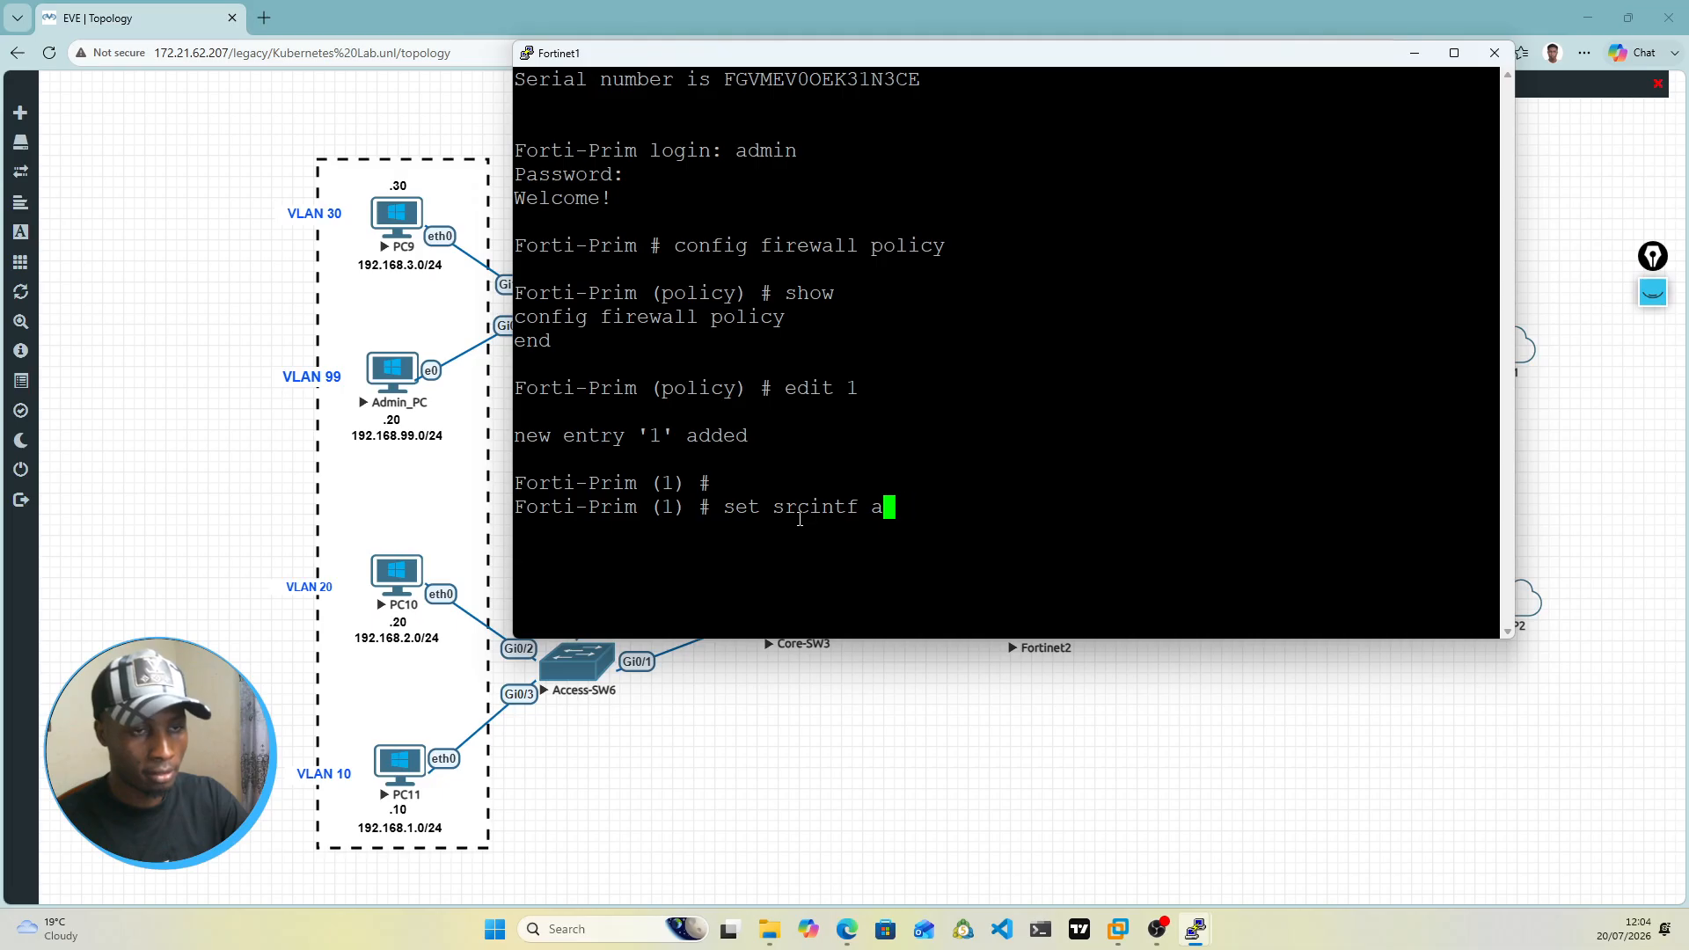
pyautogui.write('l')
pyautogui.press('BackSpace')
pyautogui.press('BackSpace')
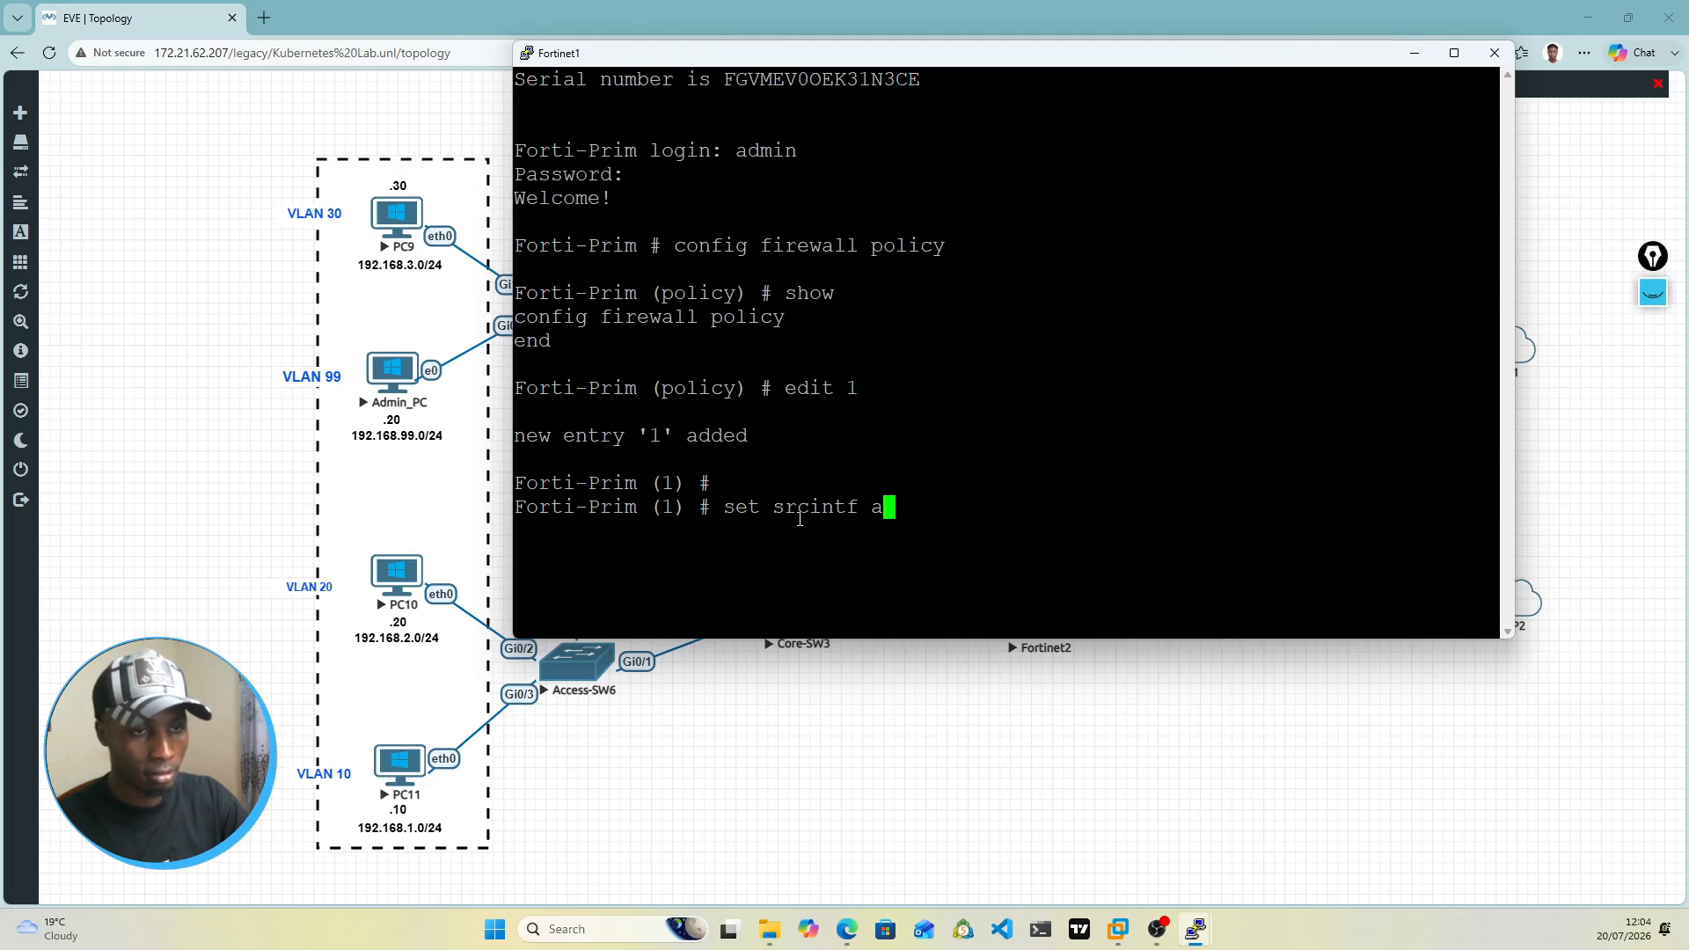
pyautogui.write('any')
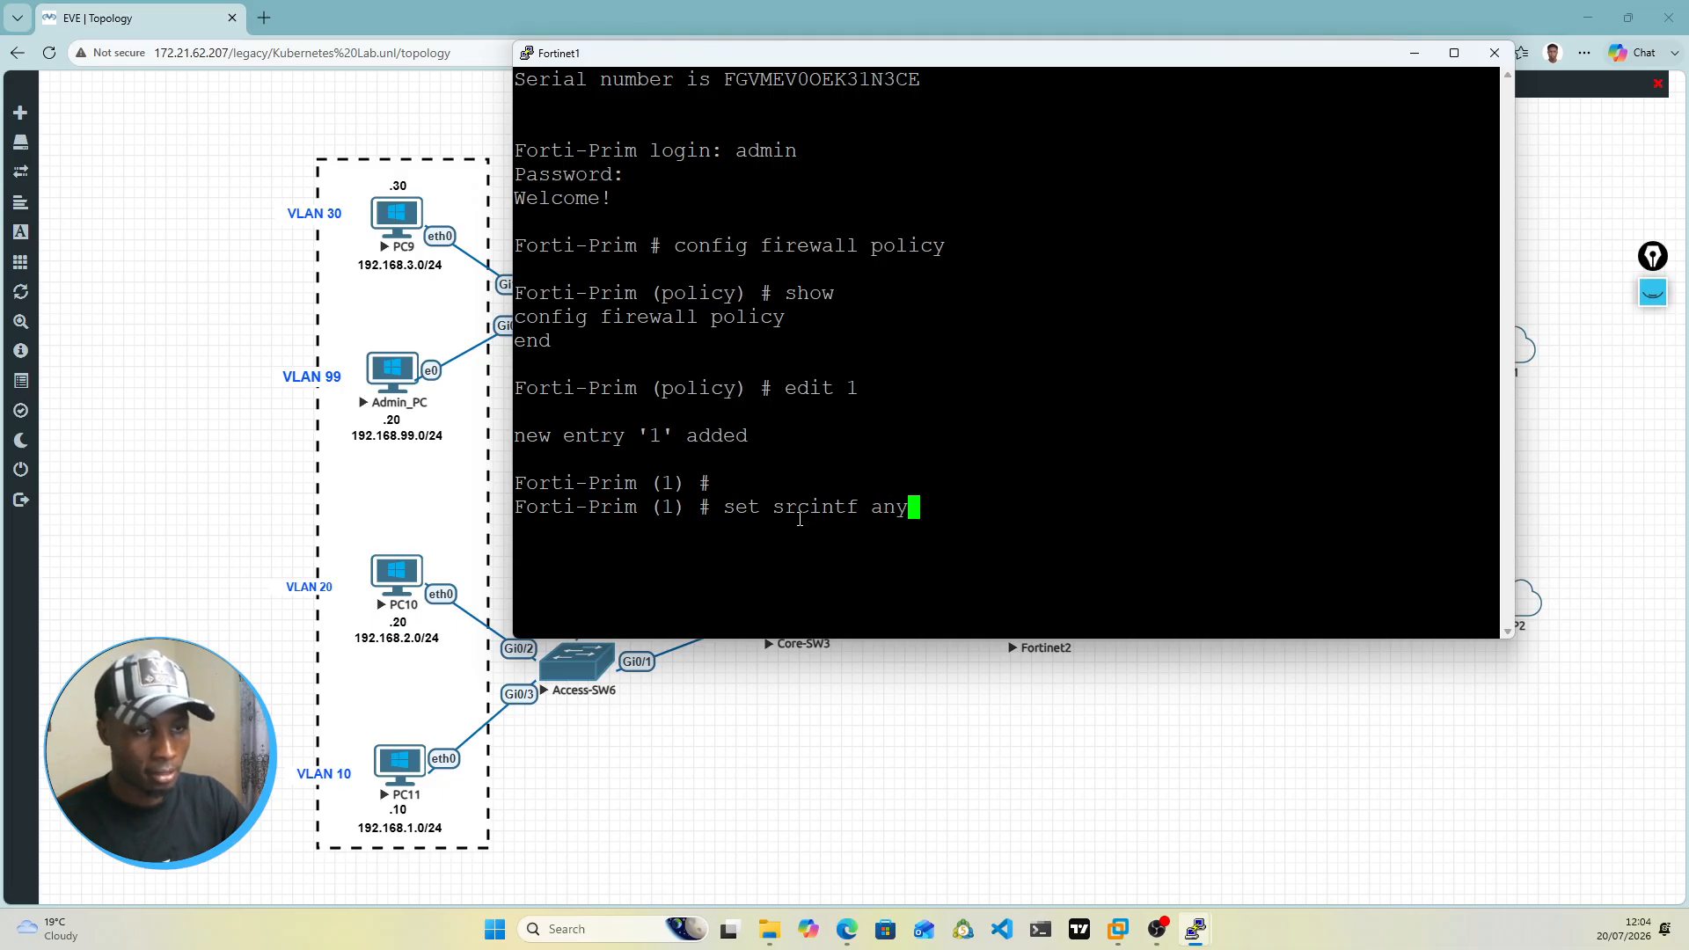
pyautogui.press('Return')
# Step: Set the destination interface (dstintf) of firewall policy 1 to any
pyautogui.write('set de')
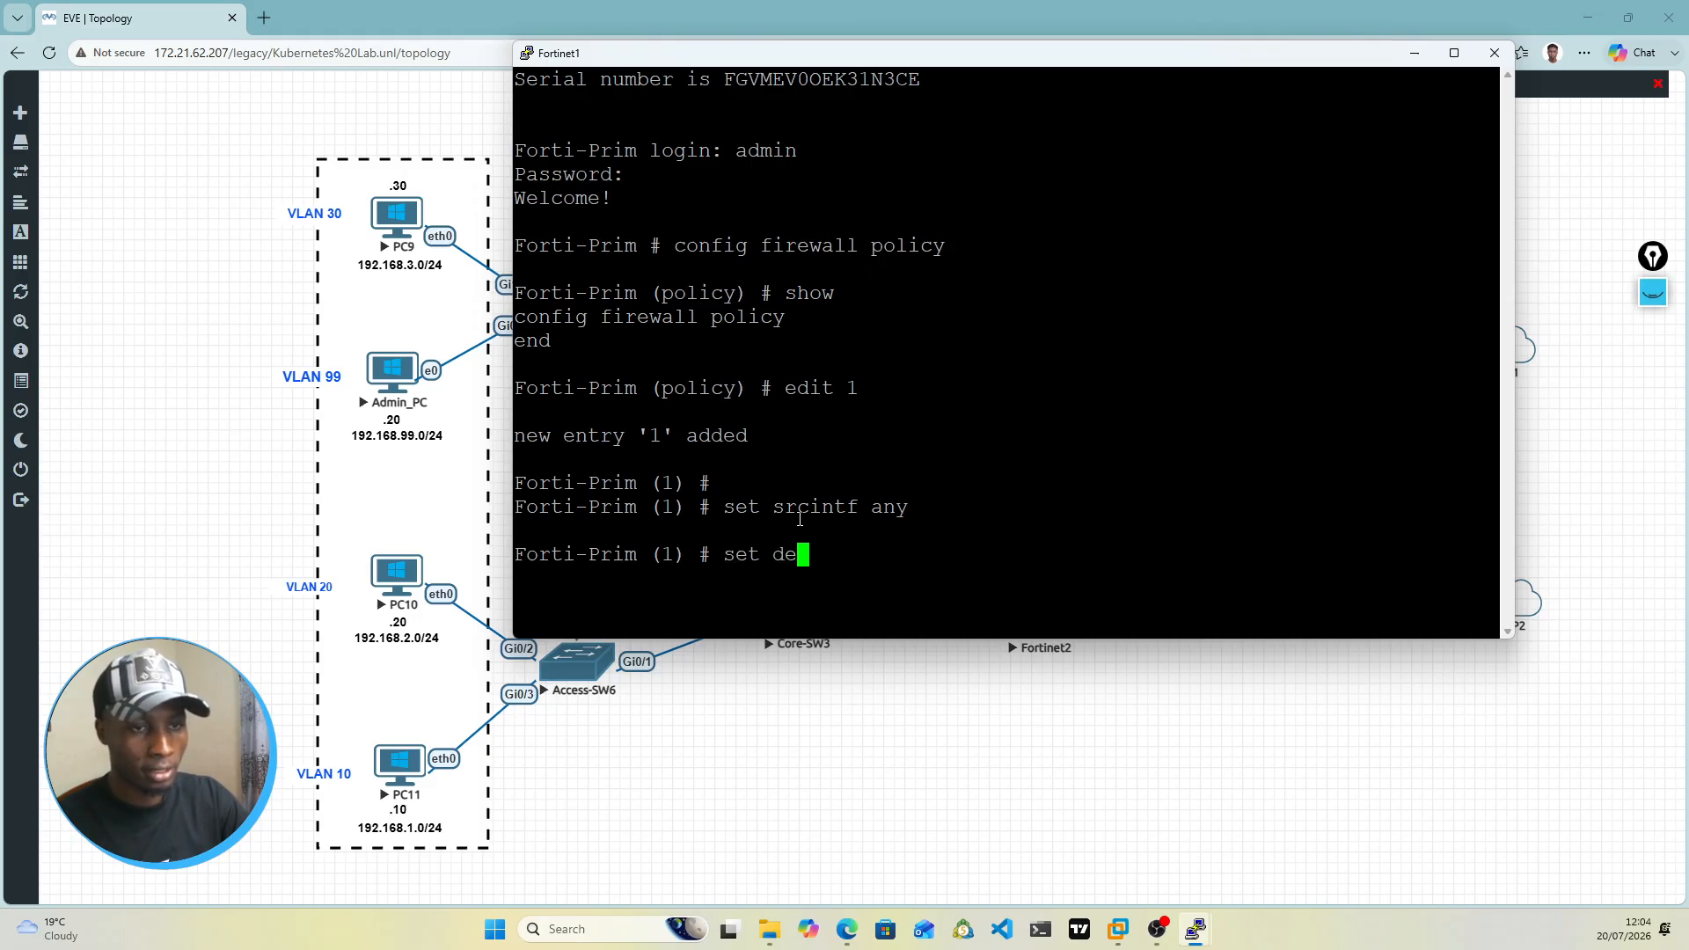
pyautogui.press('BackSpace')
pyautogui.write('sti')
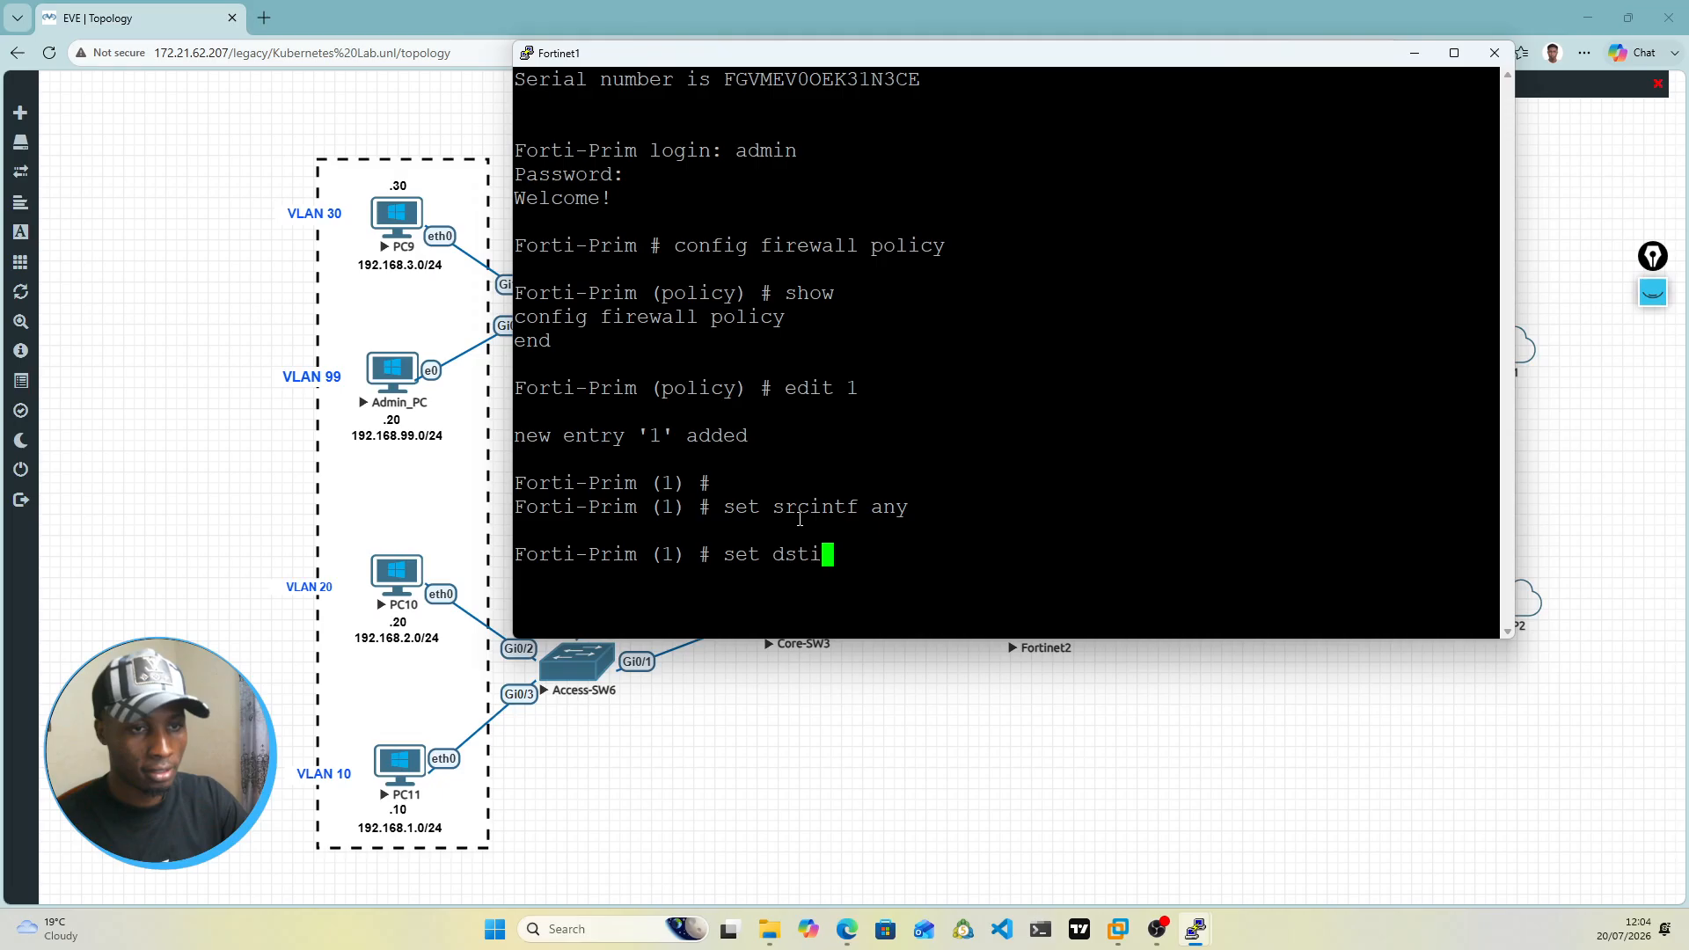
pyautogui.write('ntf any')
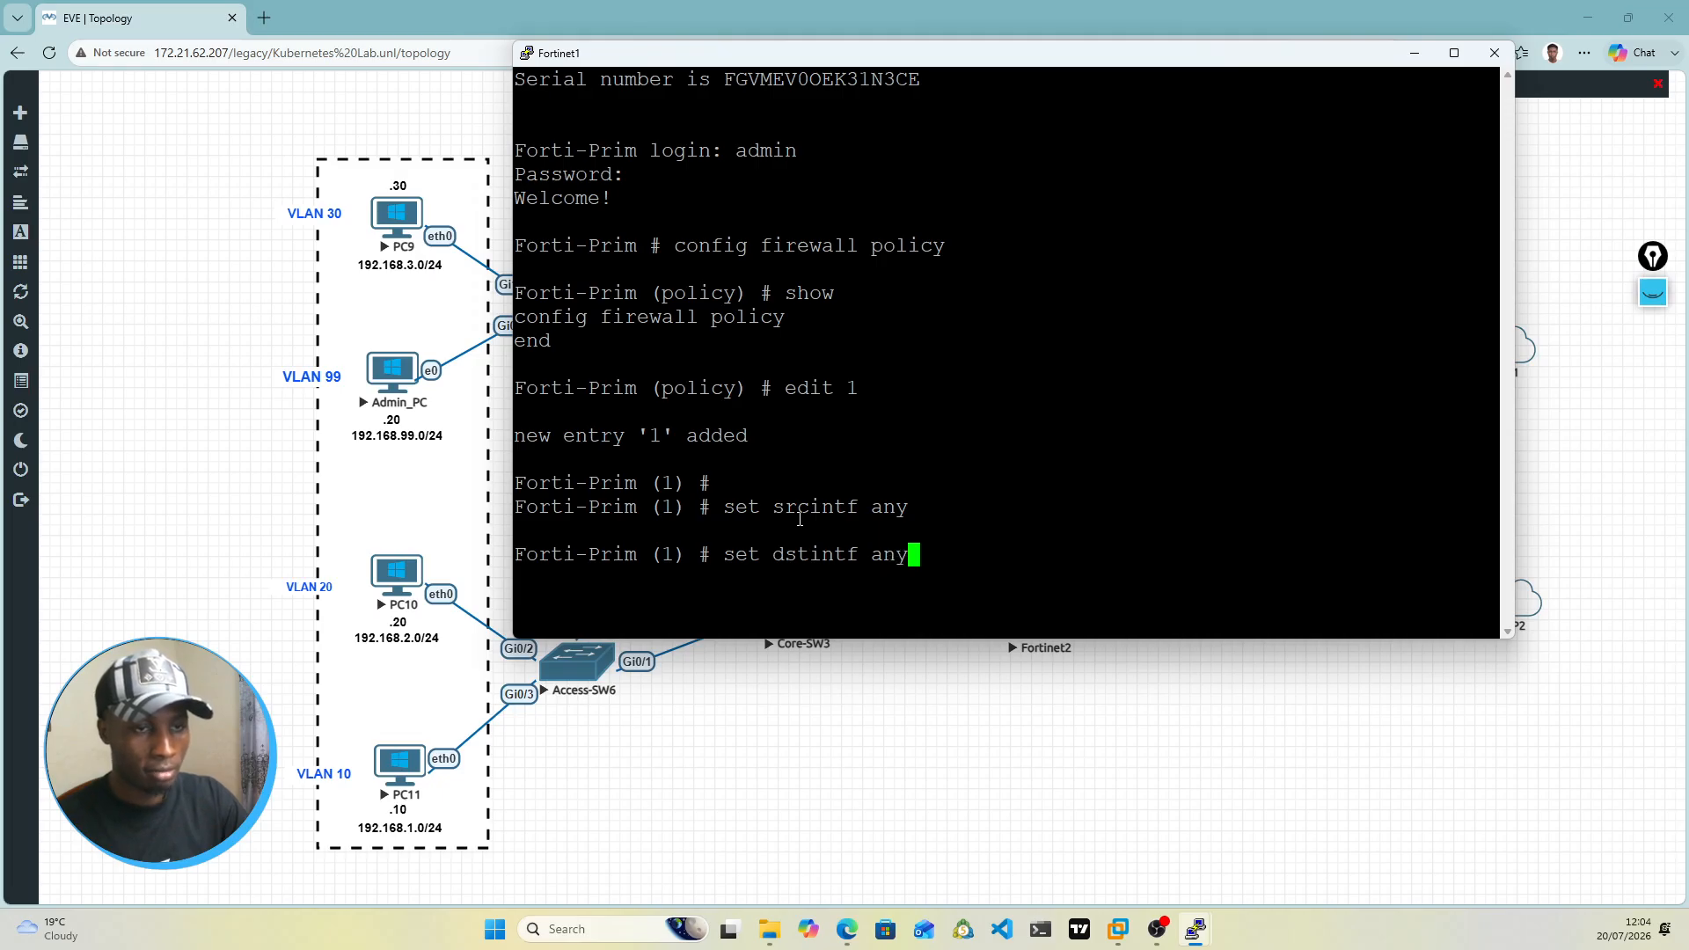
pyautogui.press('Return')
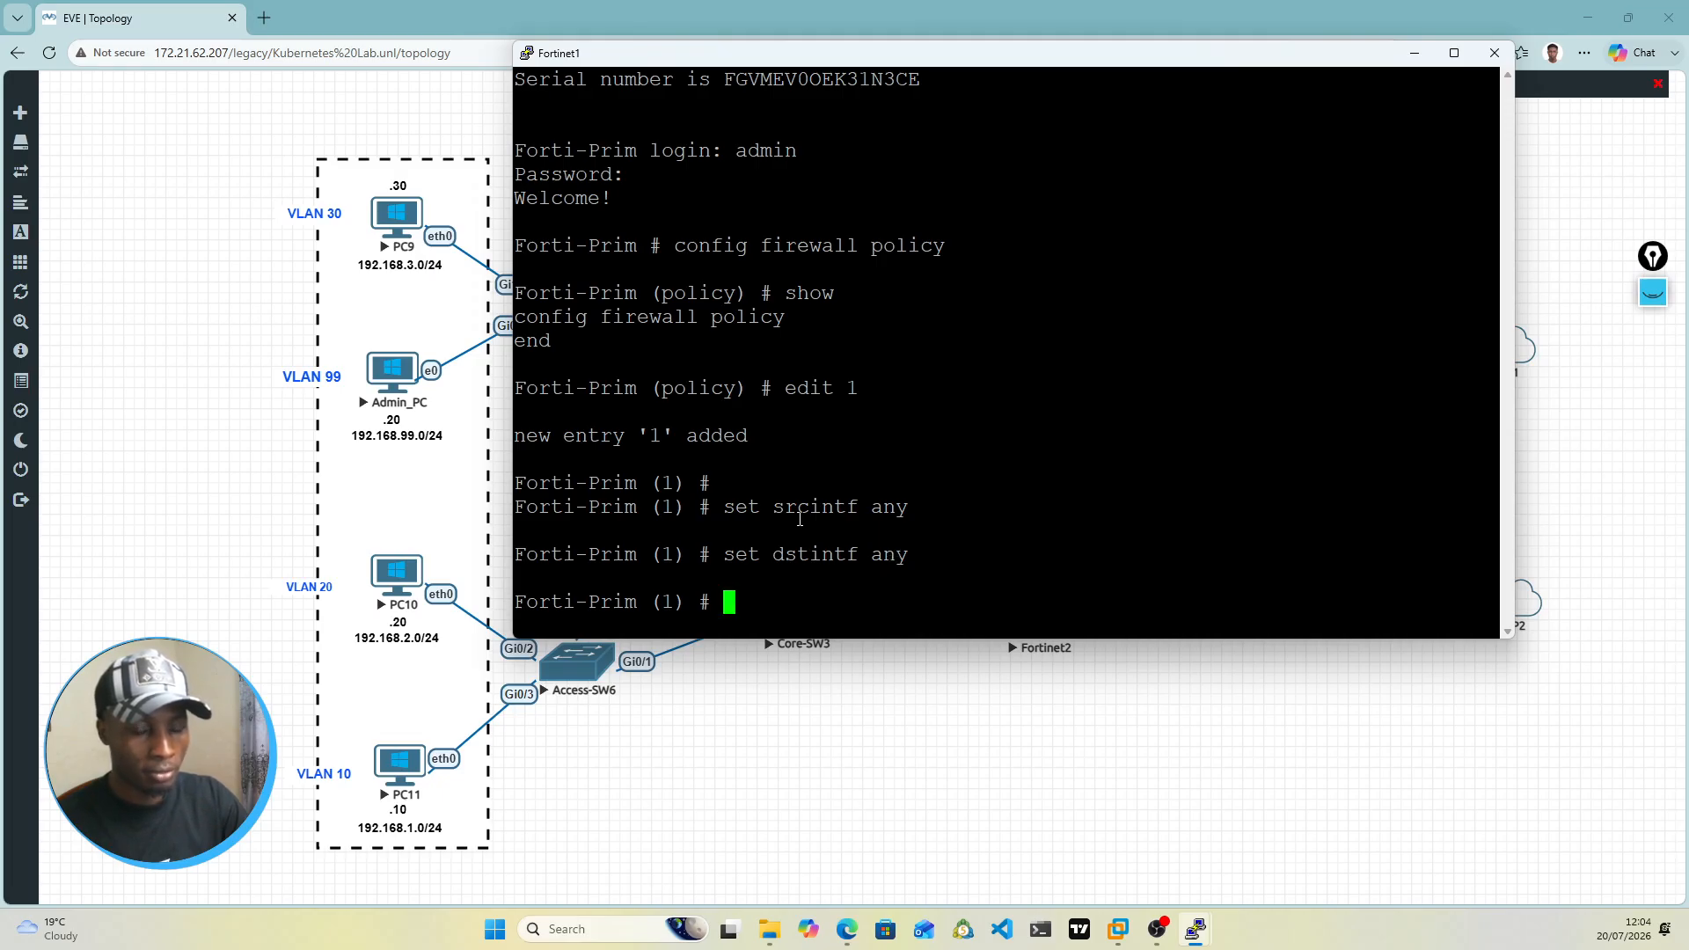
# Step: Try to set the source address of firewall policy 1
pyautogui.write('set')
pyautogui.press('BackSpace')
pyautogui.press('BackSpace')
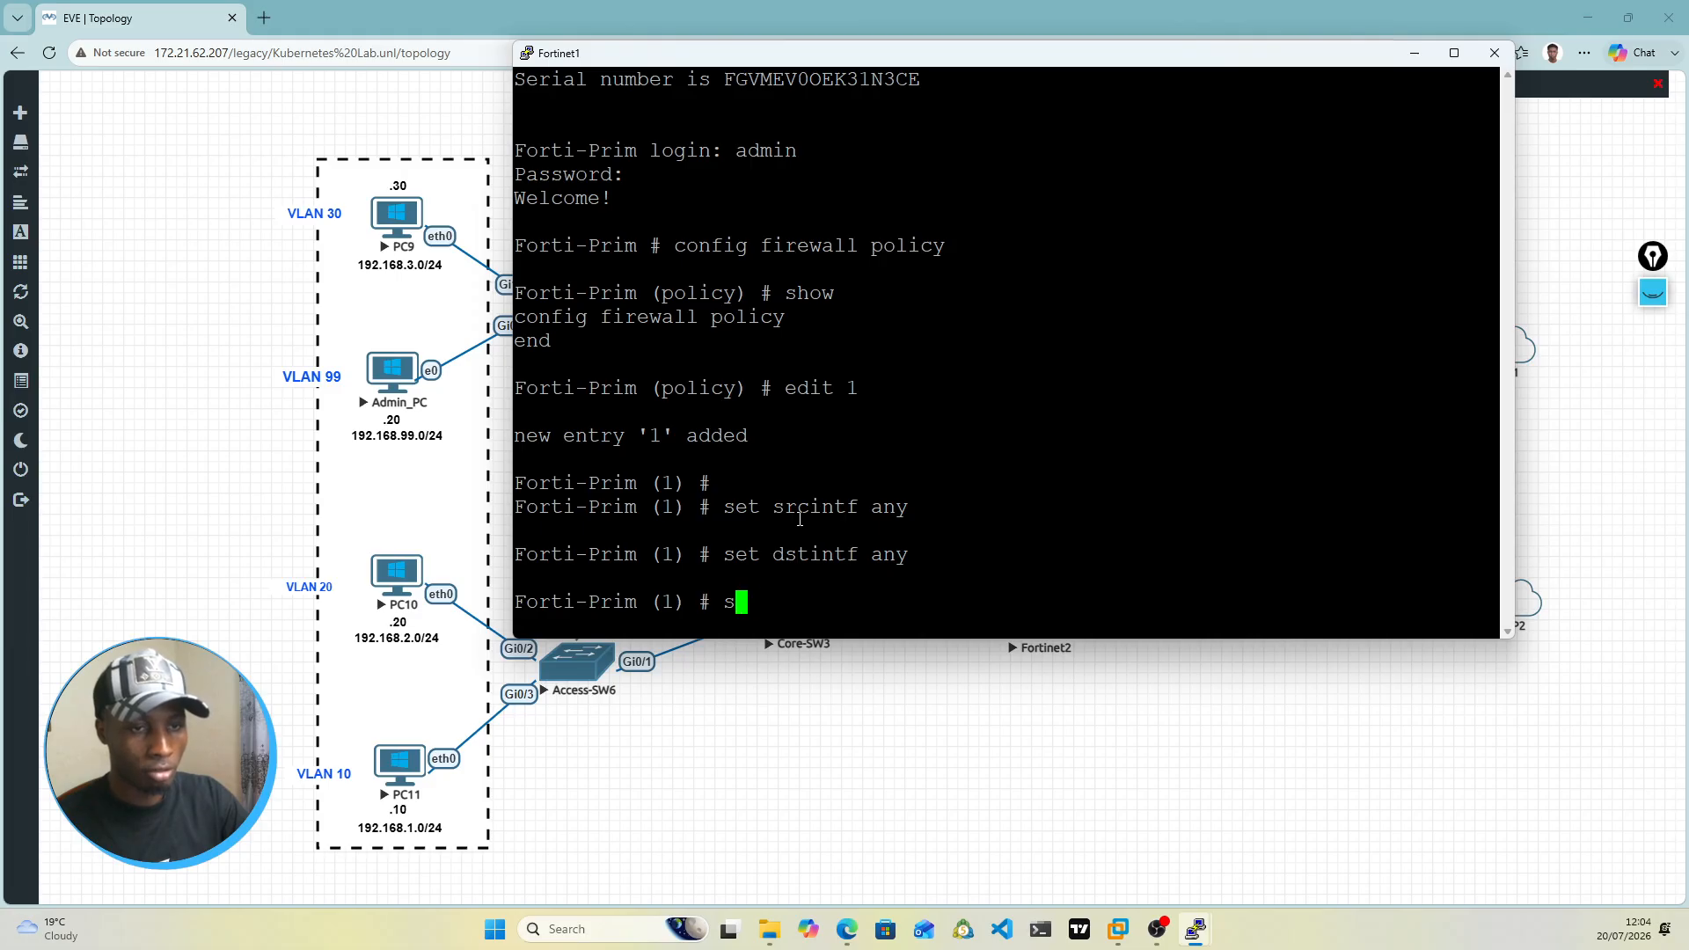
pyautogui.write('rc adr')
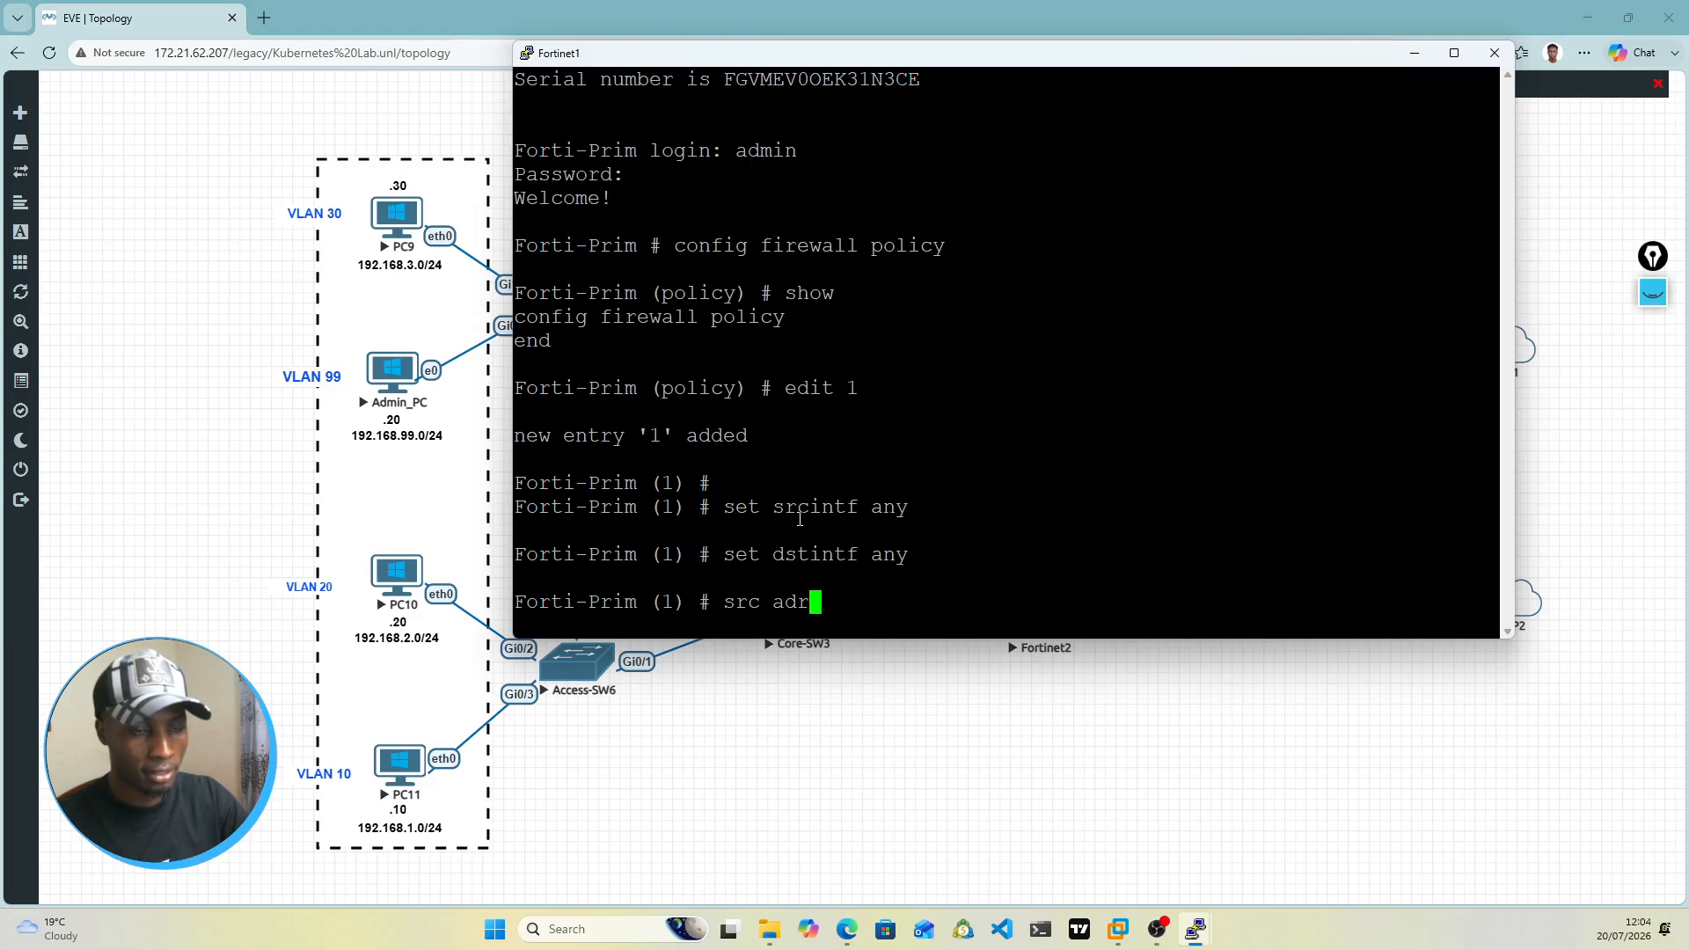
pyautogui.press('BackSpace')
pyautogui.press('BackSpace')
pyautogui.press('Return')
pyautogui.press('Up')
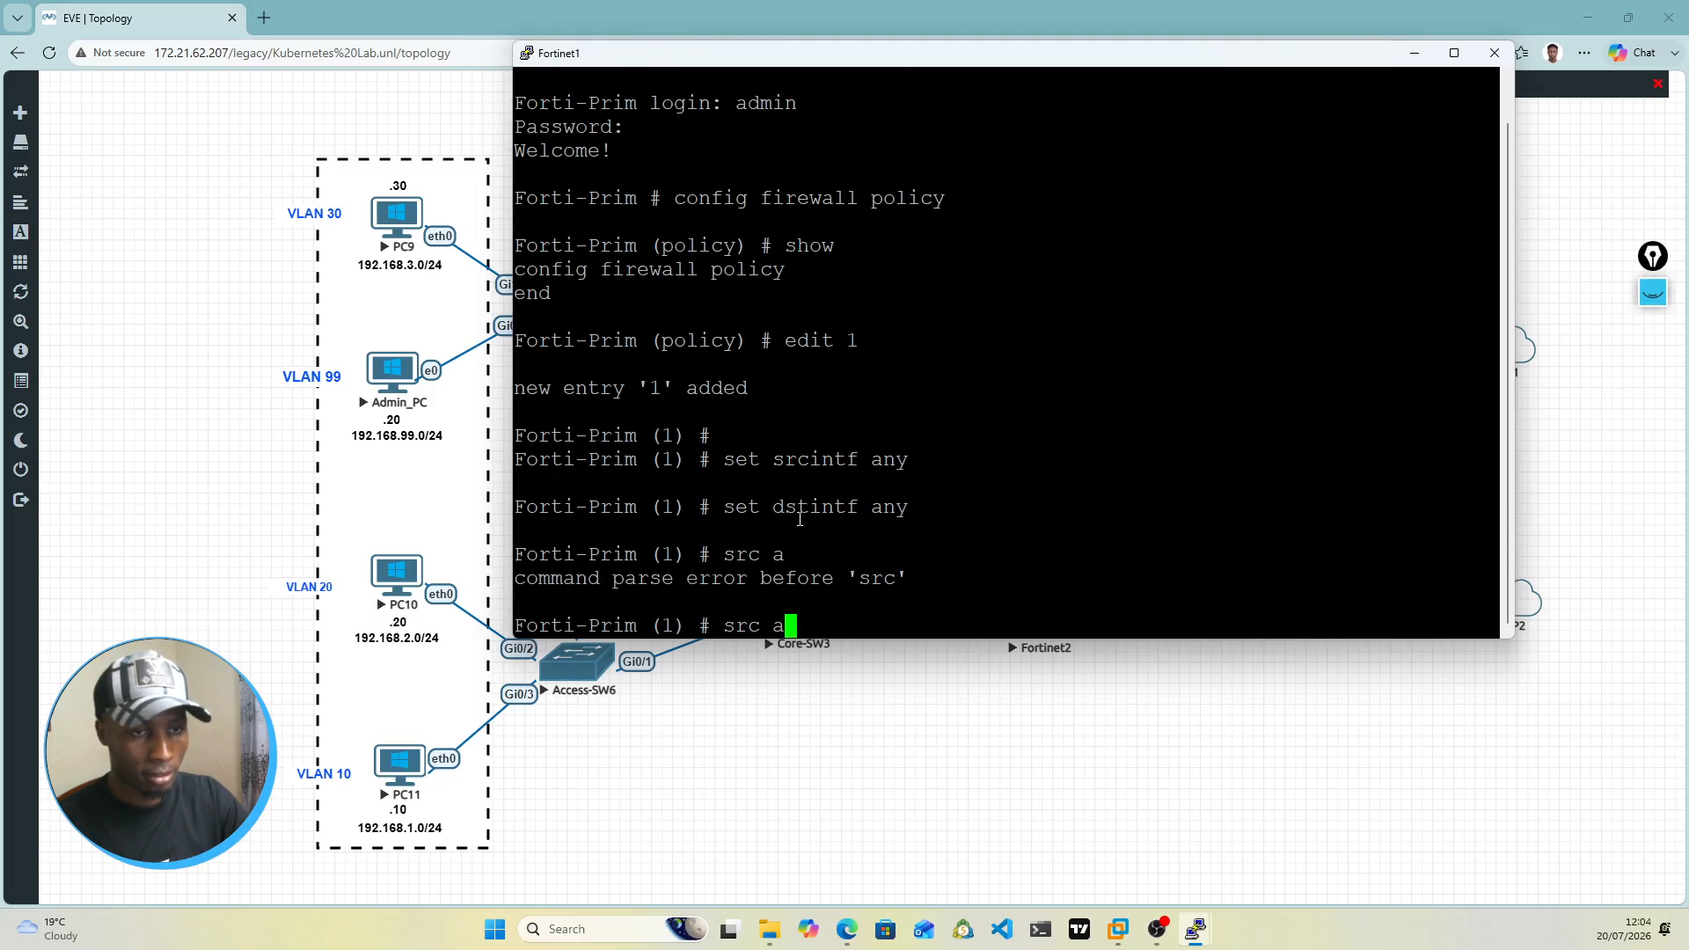
# Step: Set the source address (srcaddr) of firewall policy 1 to all
pyautogui.press('BackSpace')
pyautogui.press('BackSpace')
pyautogui.press('BackSpace')
pyautogui.press('BackSpace')
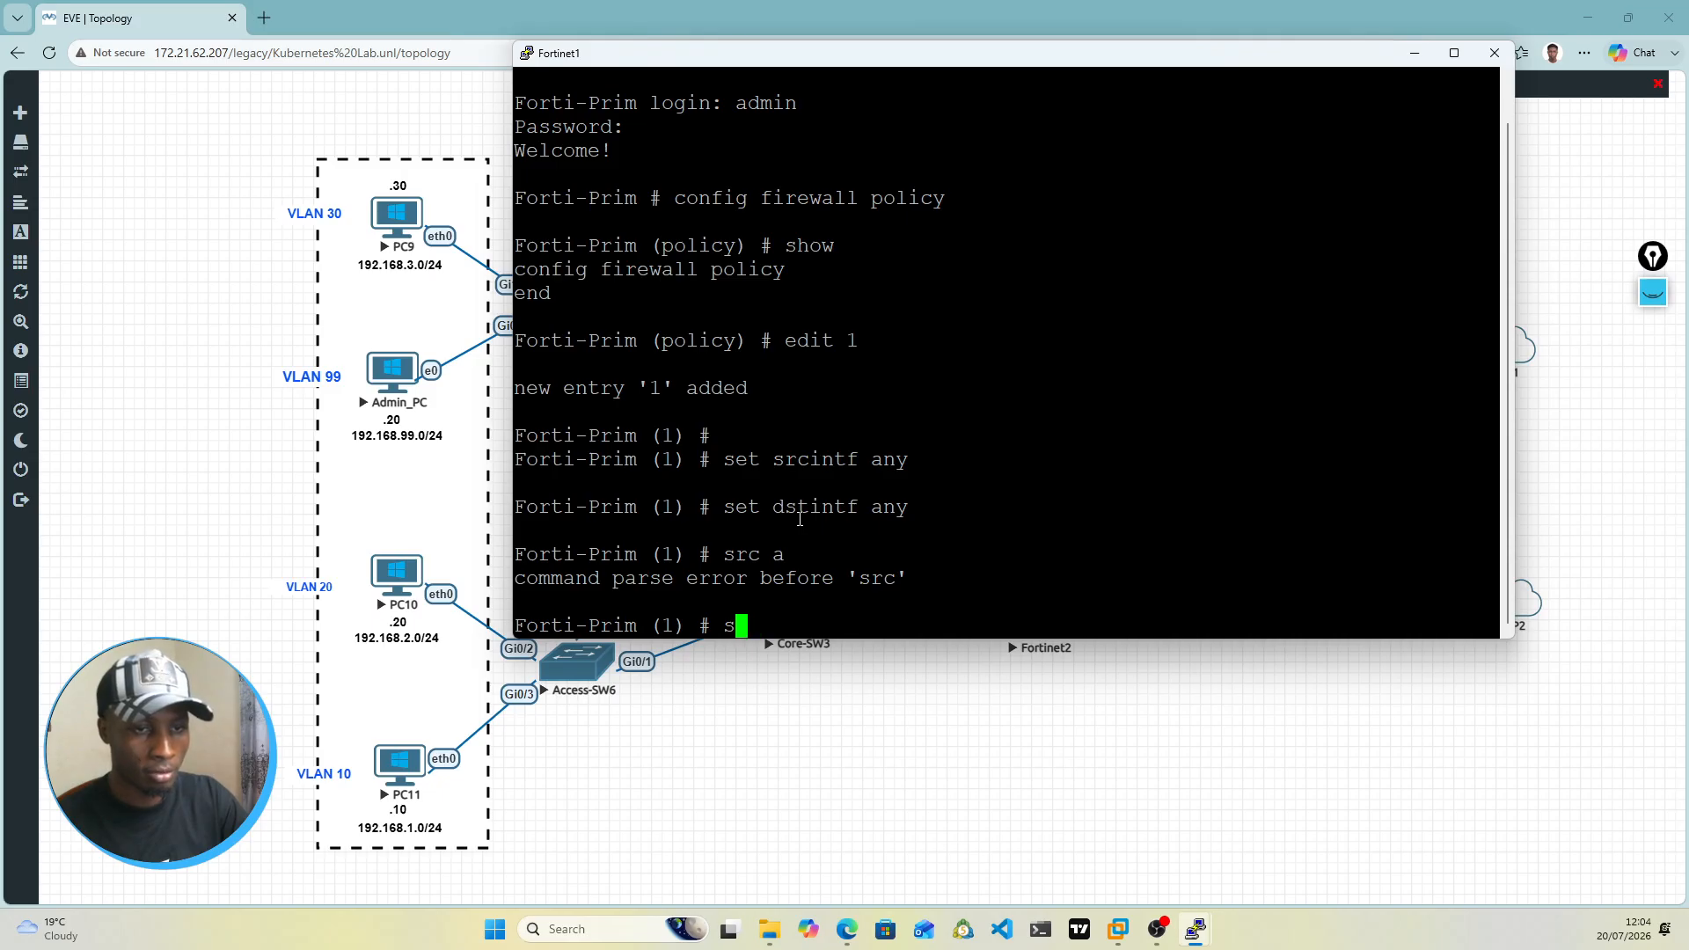
pyautogui.write('et srcintf')
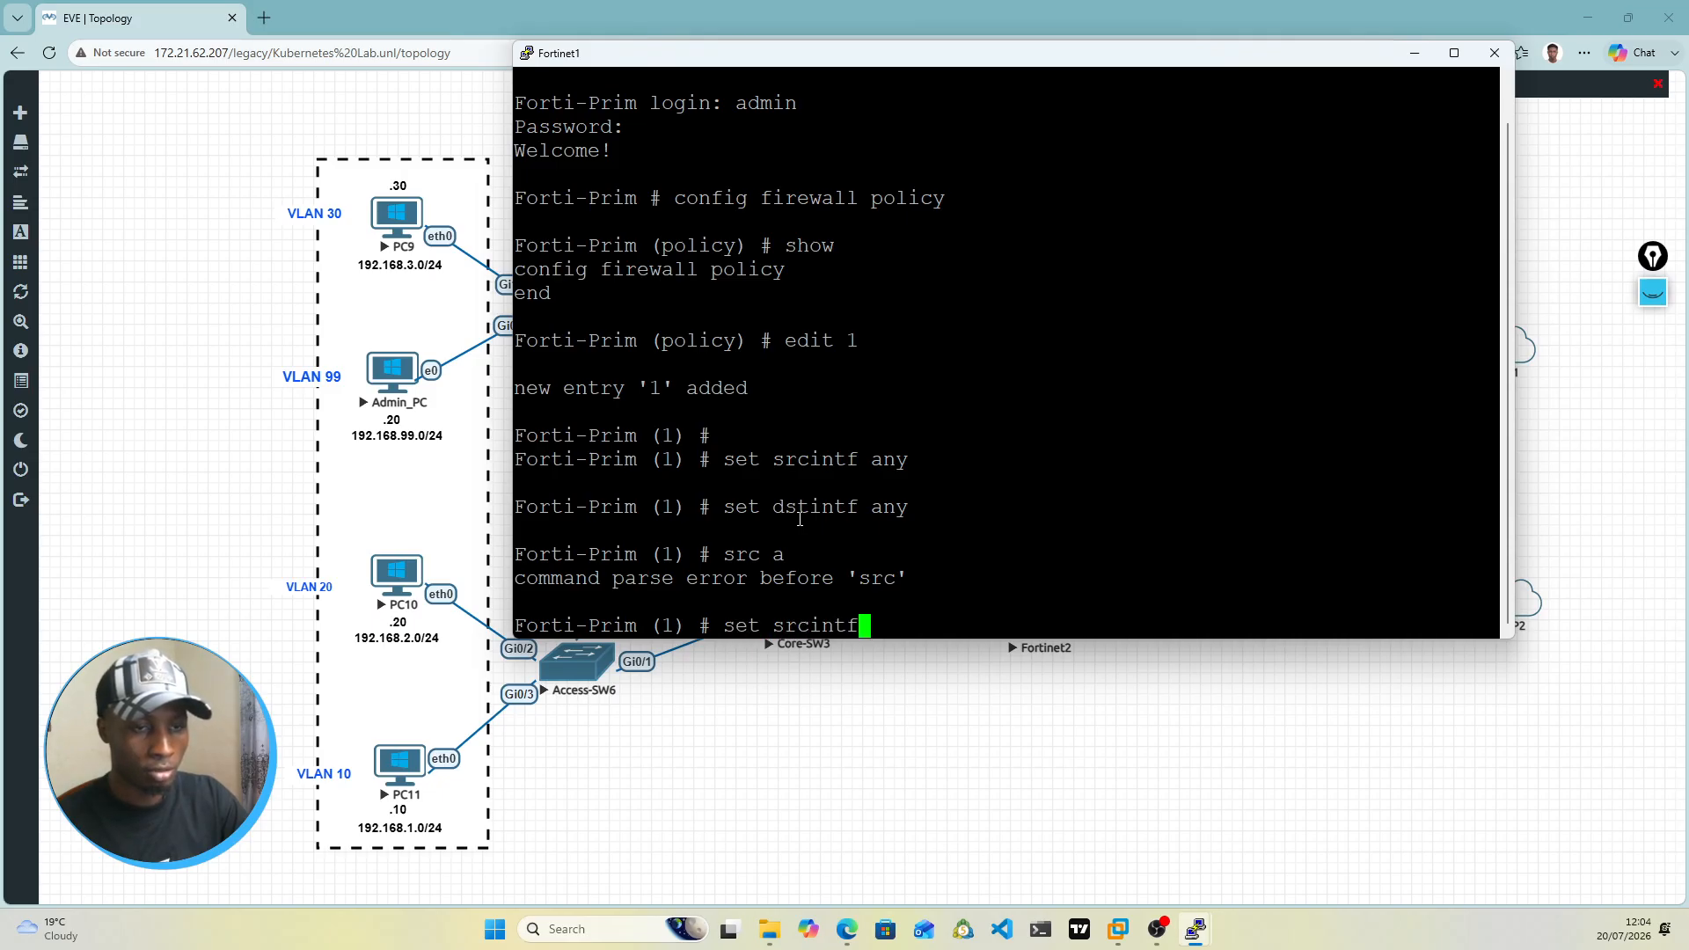
pyautogui.press('BackSpace')
pyautogui.press('BackSpace')
pyautogui.press('BackSpace')
pyautogui.press('BackSpace')
pyautogui.write('addr')
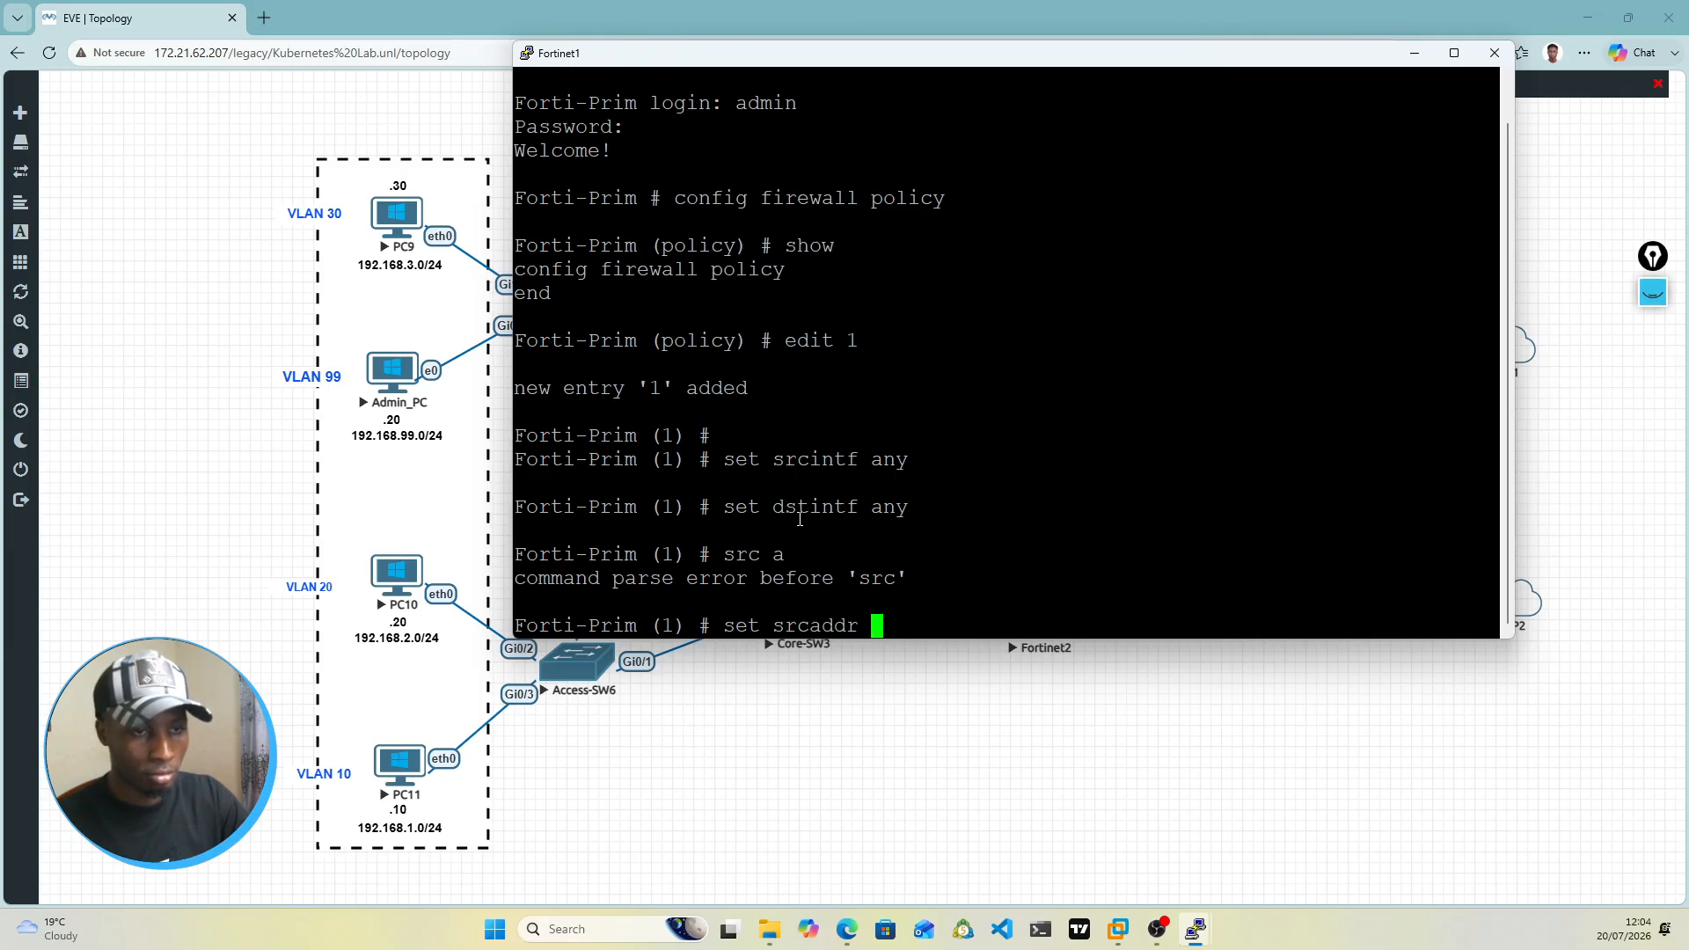
pyautogui.write(' all')
pyautogui.press('Return')
# Step: Set the destination address (dstaddr) of firewall policy 1 to all
pyautogui.write('s')
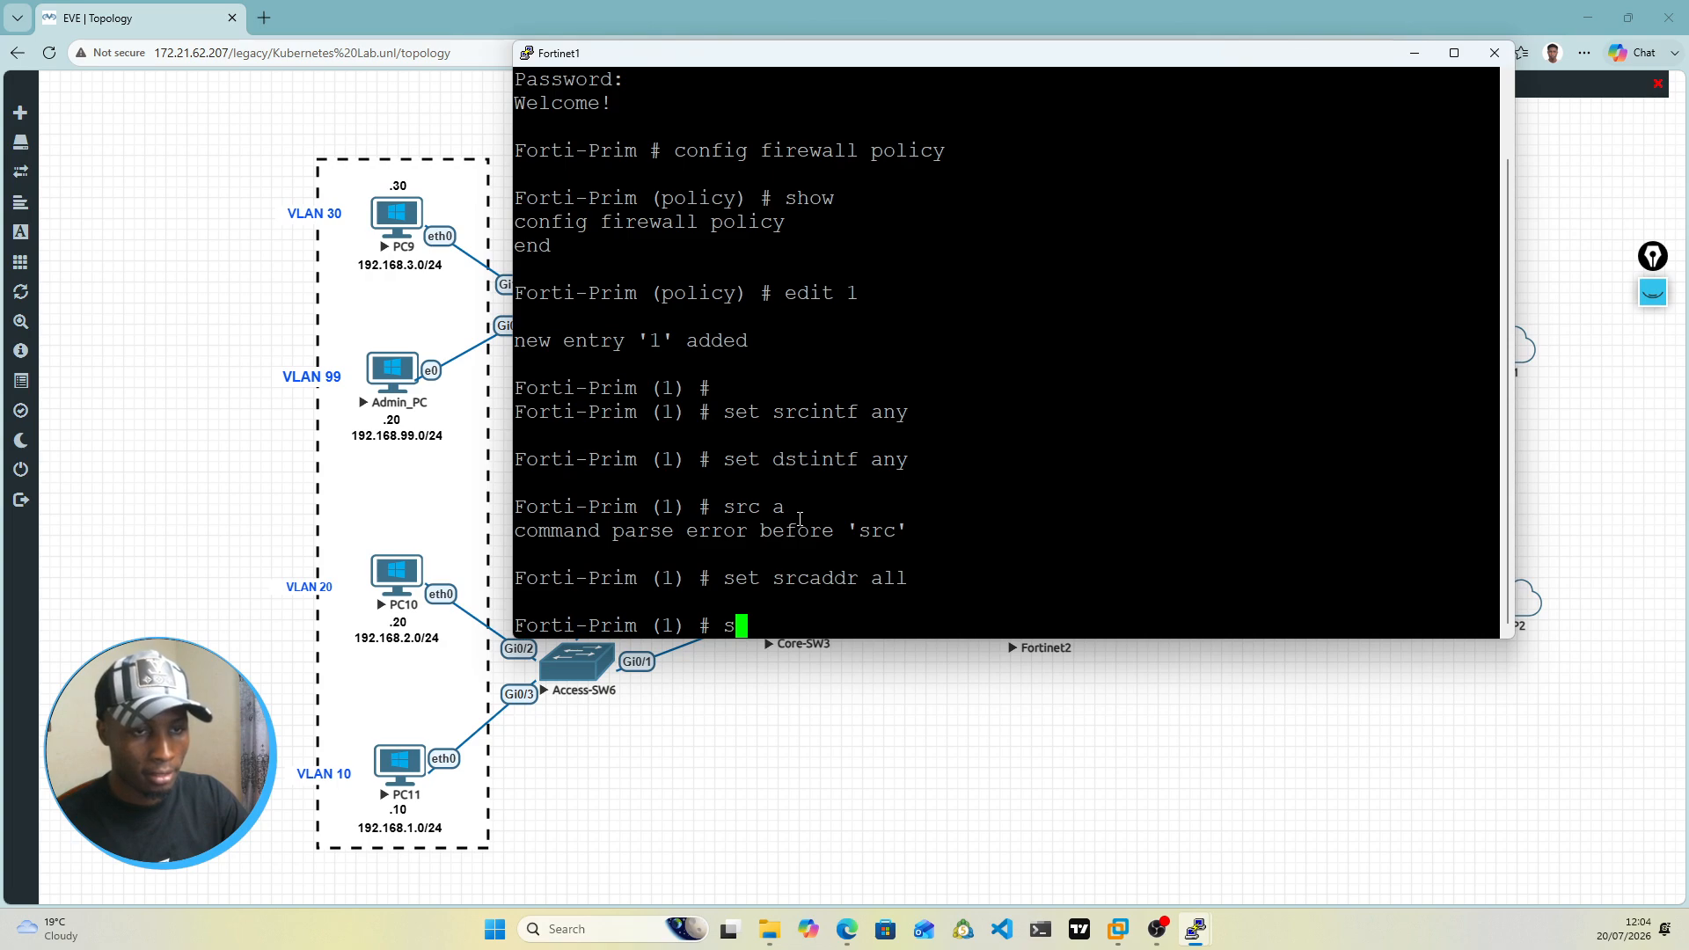
pyautogui.write('et dst')
pyautogui.press('BackSpace')
pyautogui.press('BackSpace')
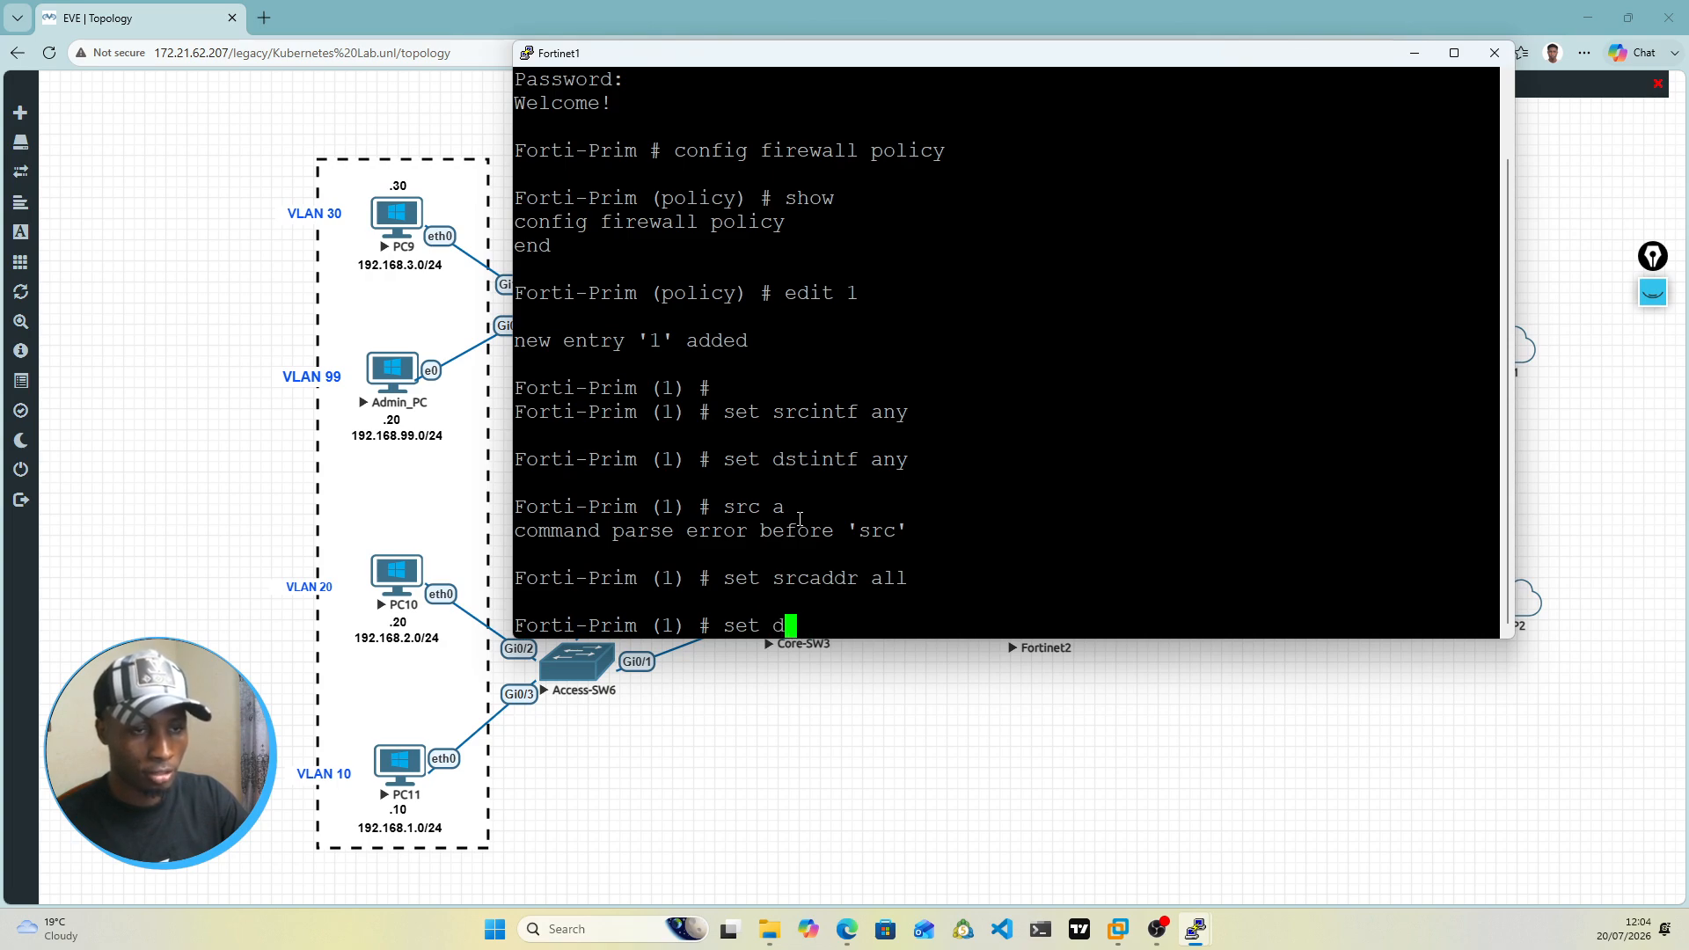
pyautogui.write('staddr')
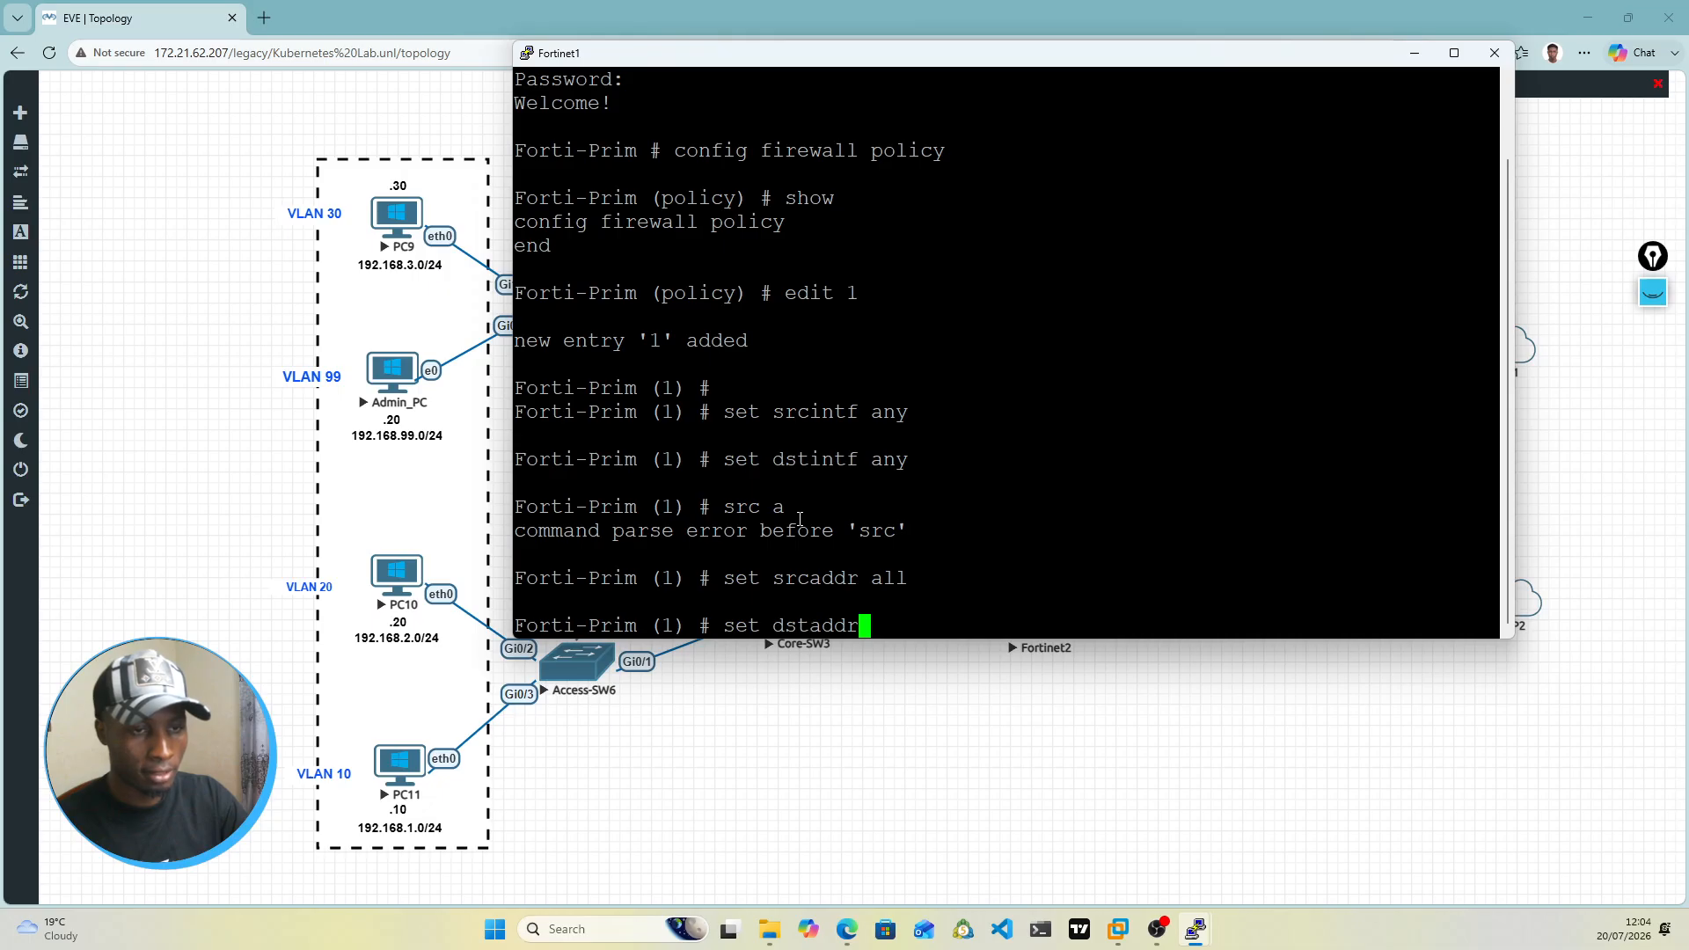
pyautogui.write(' all')
pyautogui.press('Return')
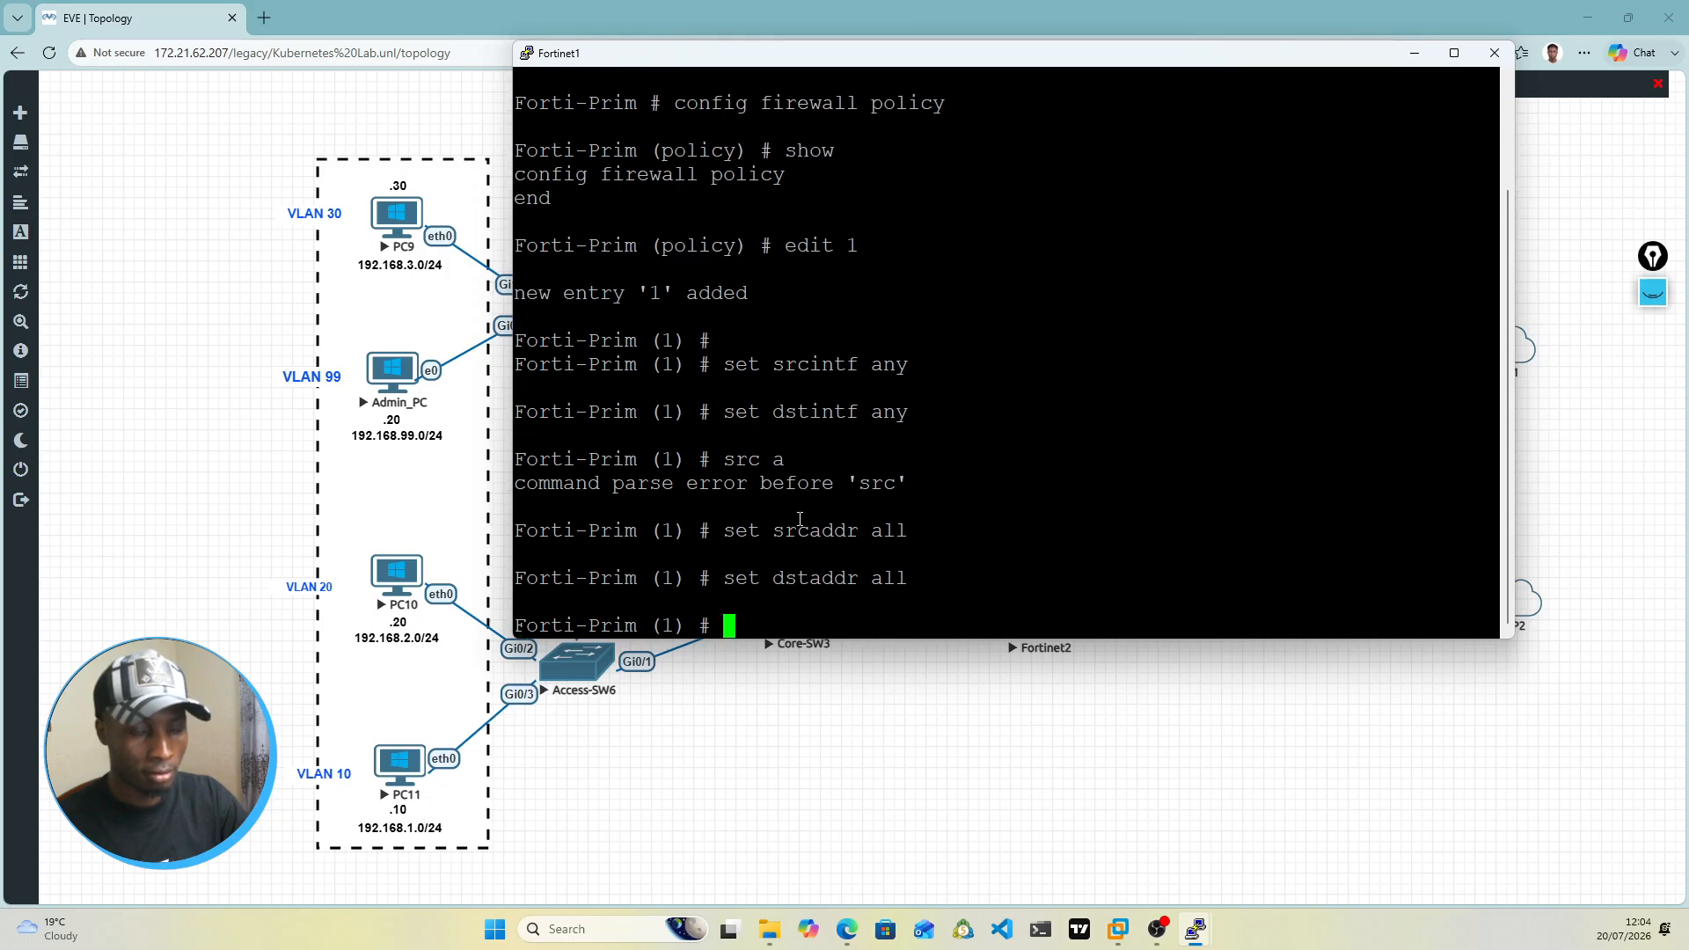
# Step: Set the action of firewall policy 1 to accept
pyautogui.write('set ac')
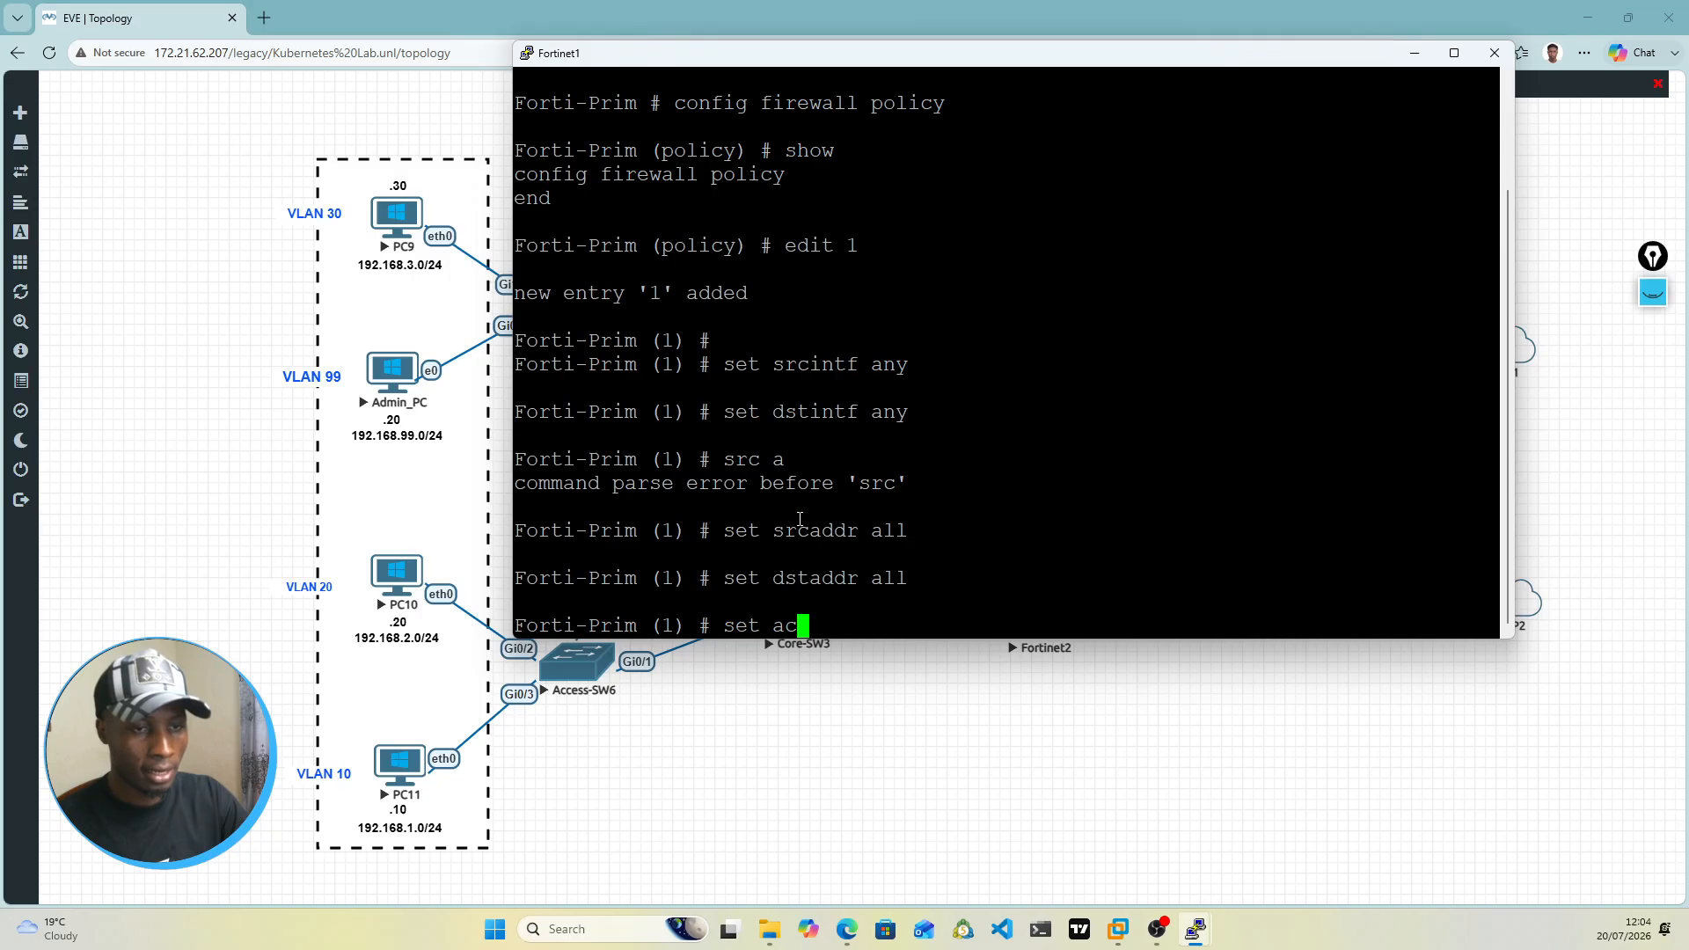
pyautogui.write('tion ')
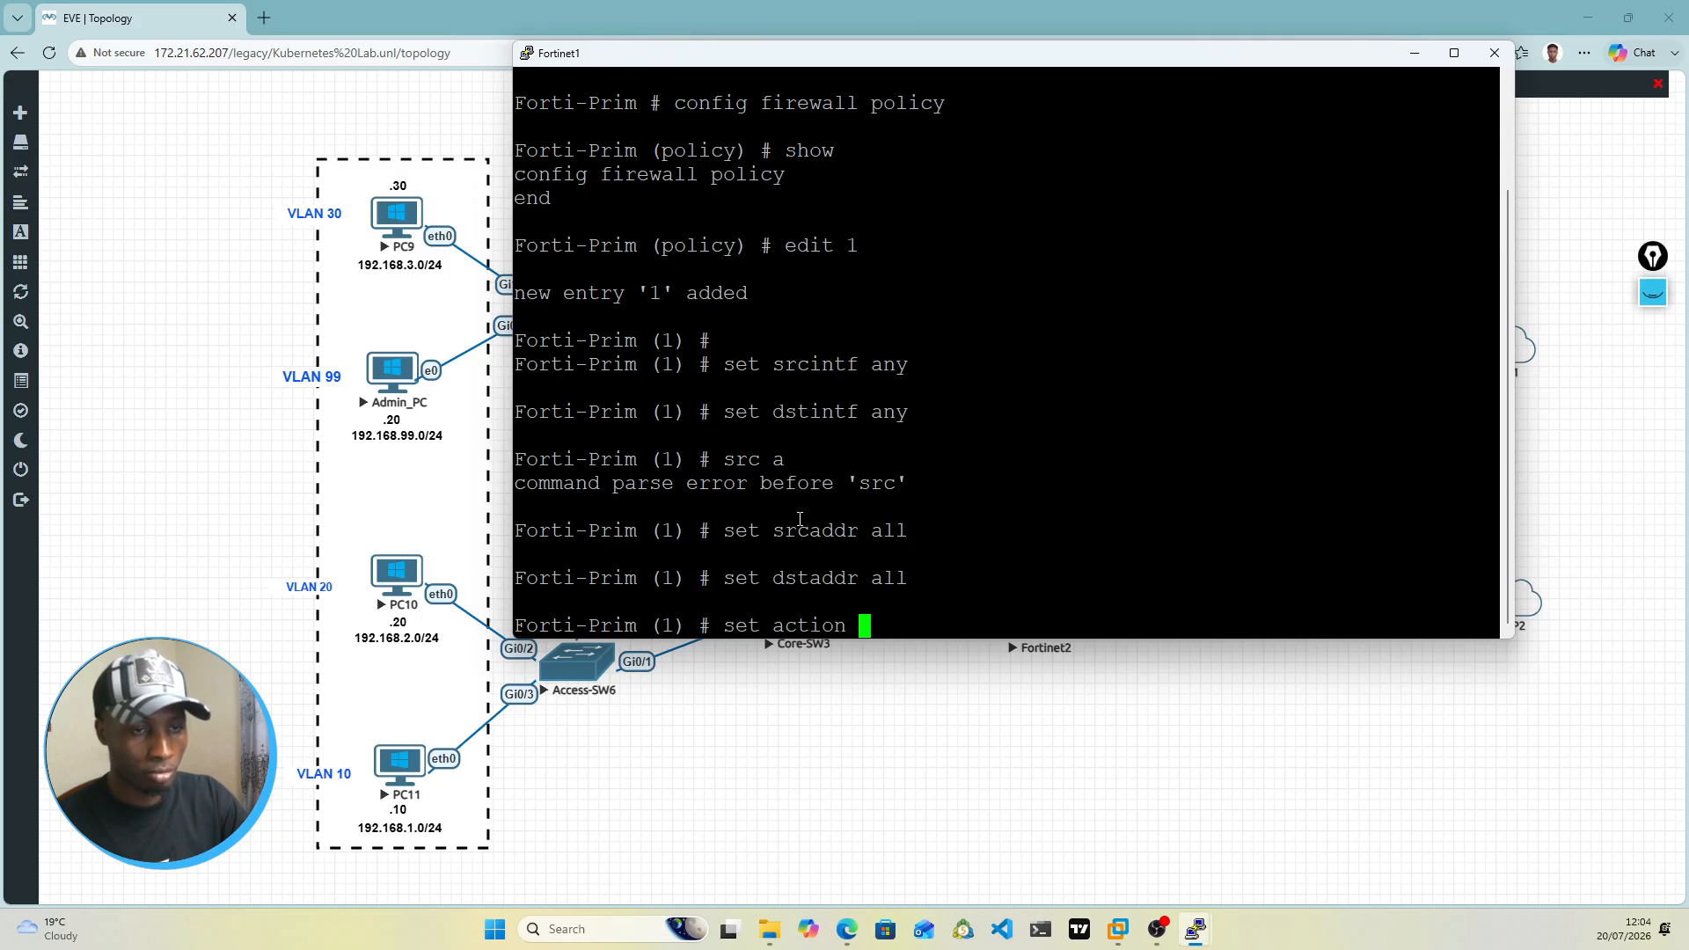
pyautogui.write('accept')
pyautogui.press('Return')
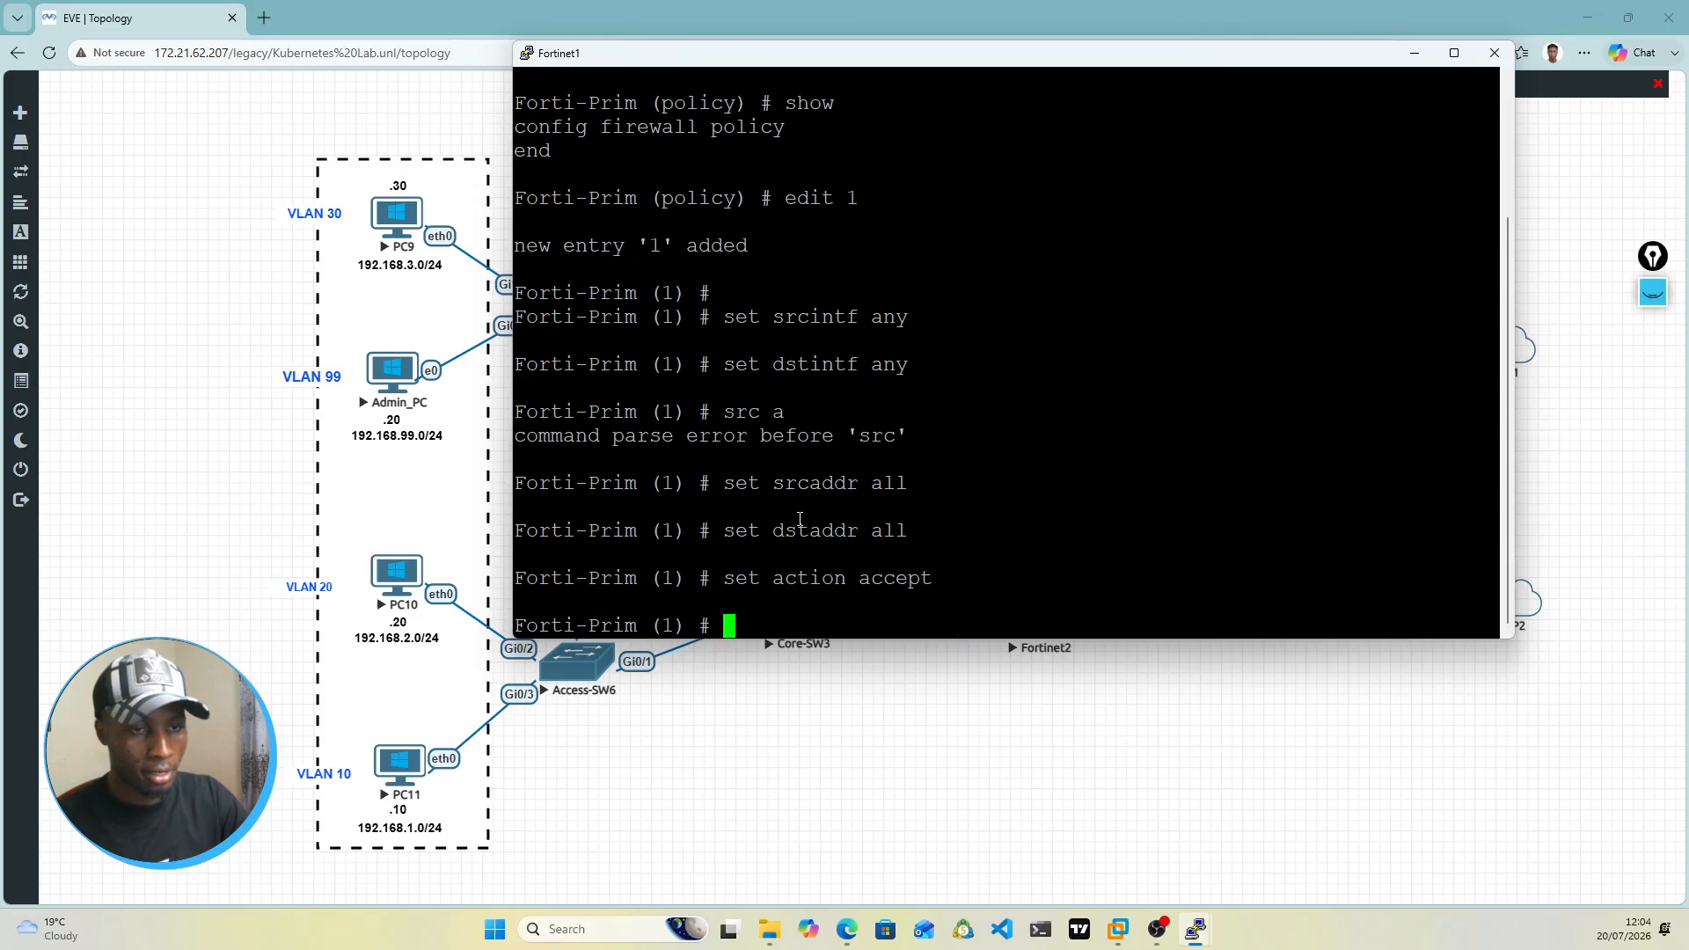
# Step: Set the schedule of firewall policy 1 to always and its status to enable
pyautogui.write('set ')
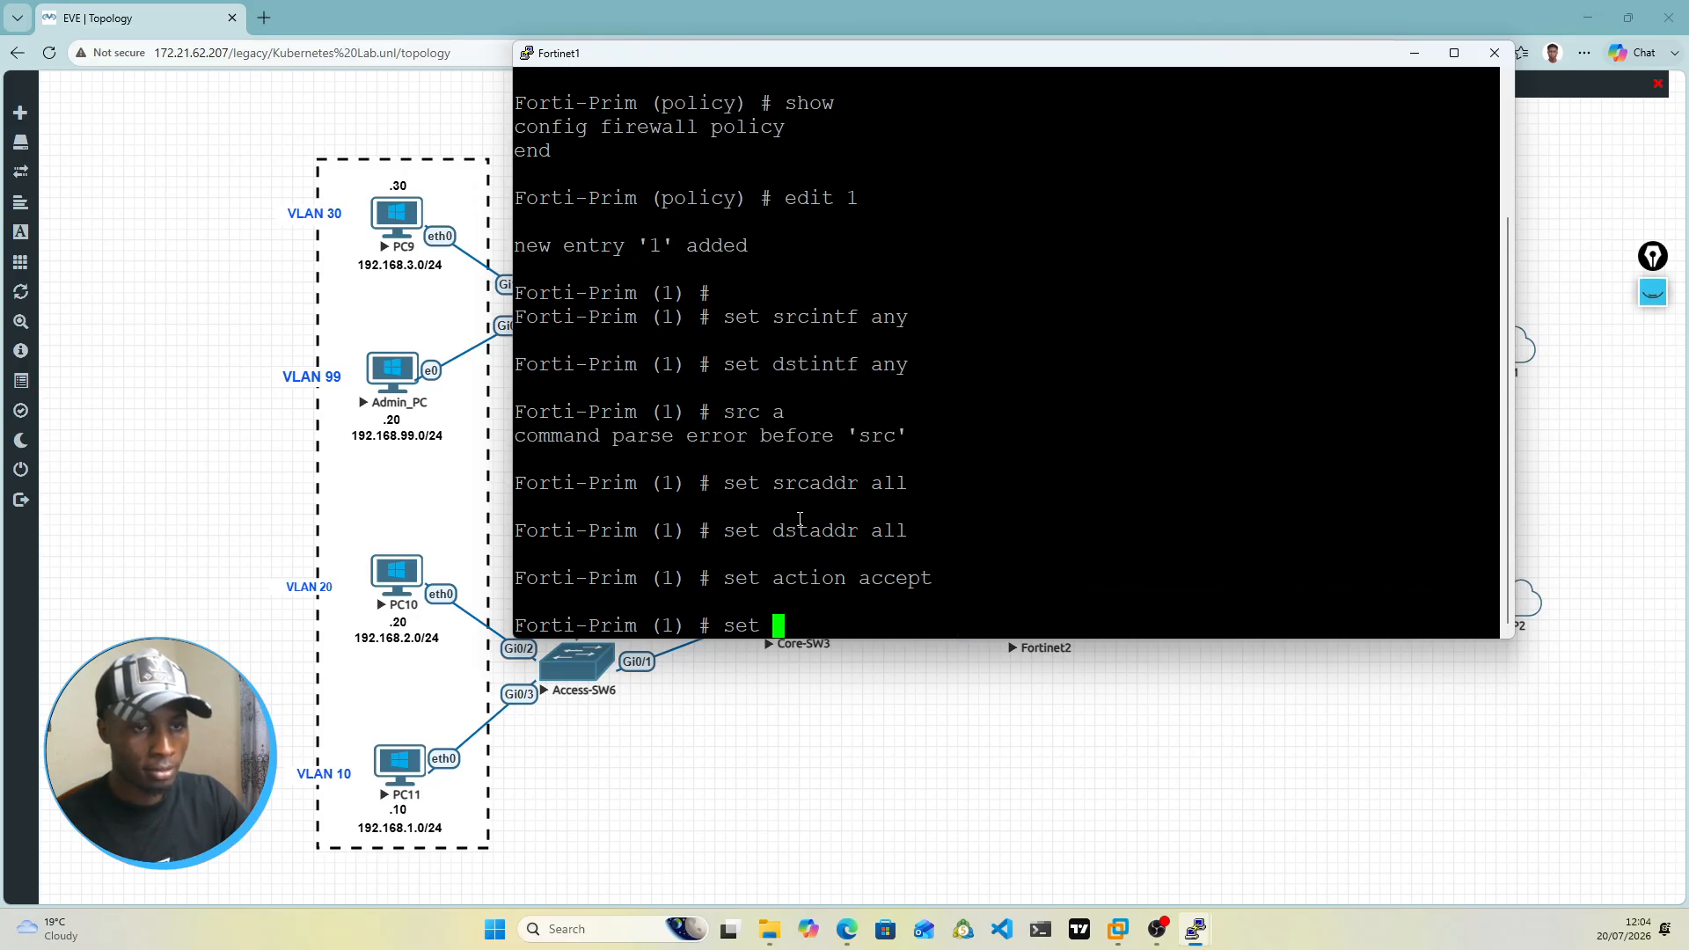
pyautogui.write('sh')
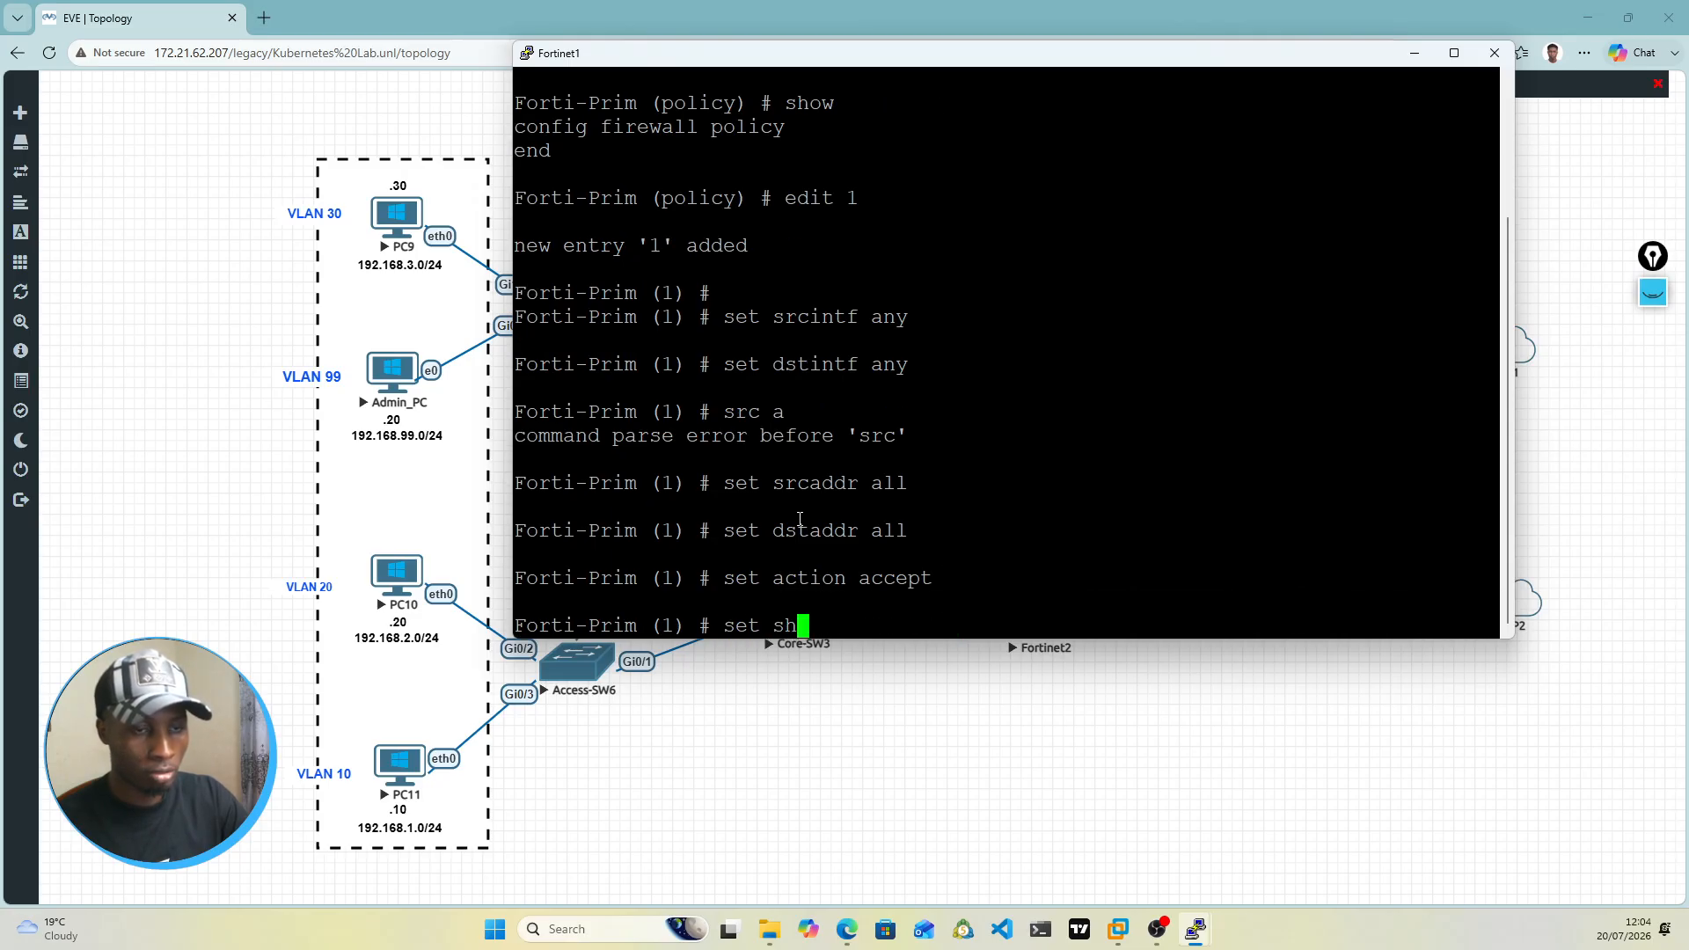
pyautogui.press('BackSpace')
pyautogui.write('chedule')
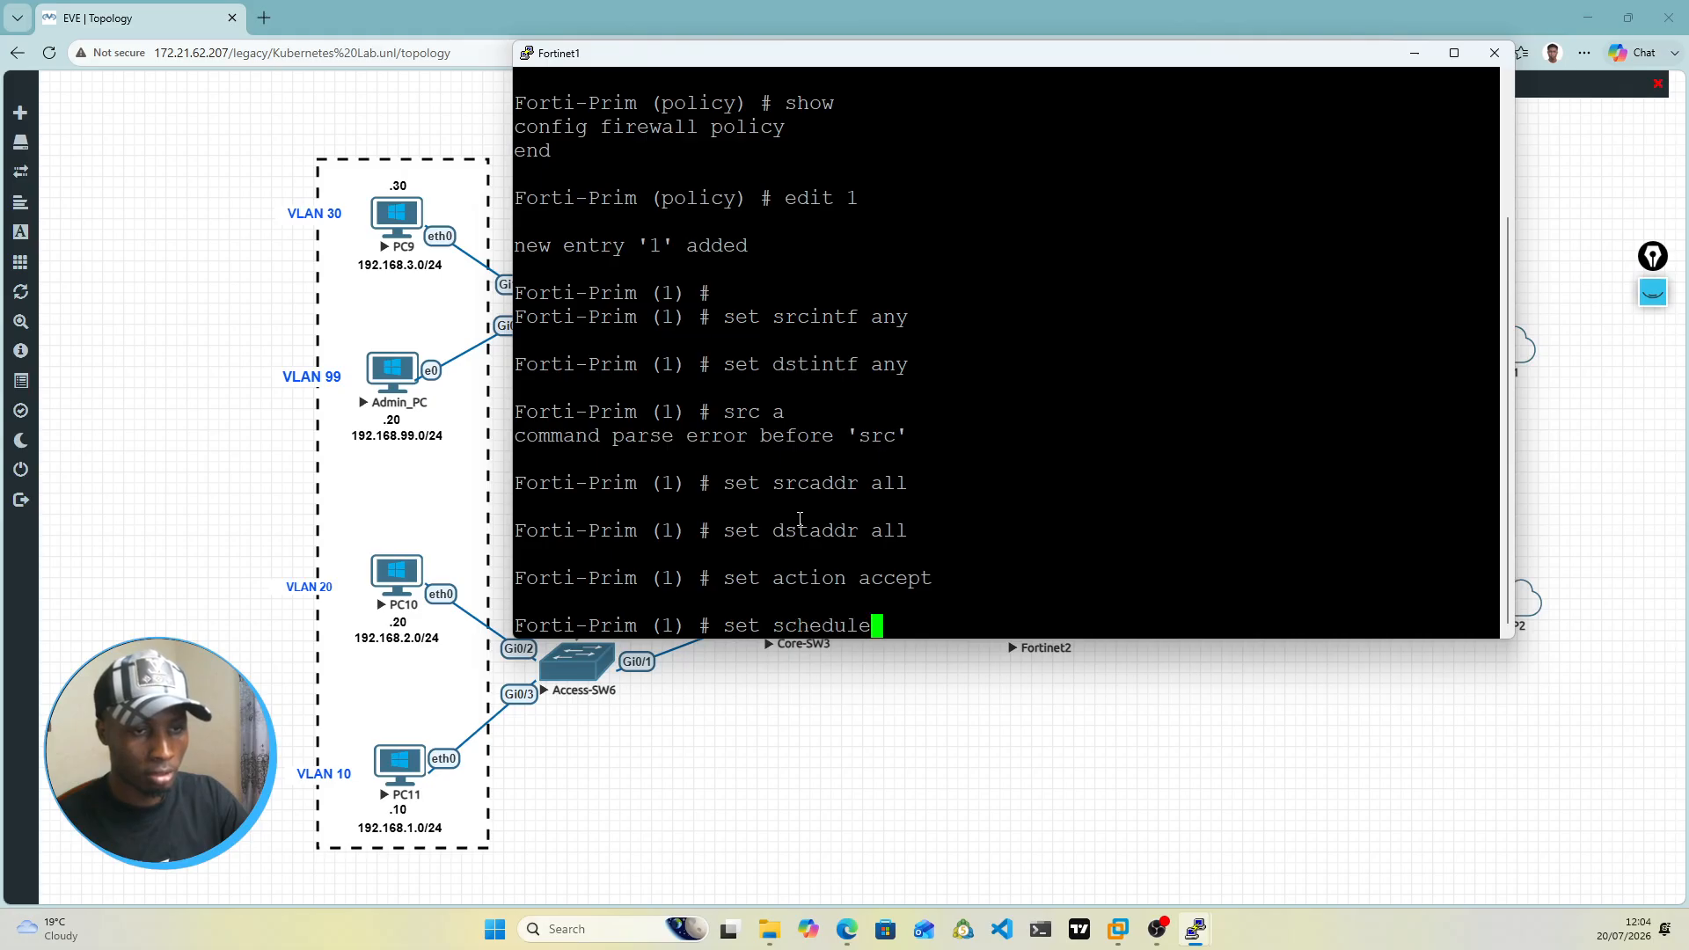
pyautogui.write(' always')
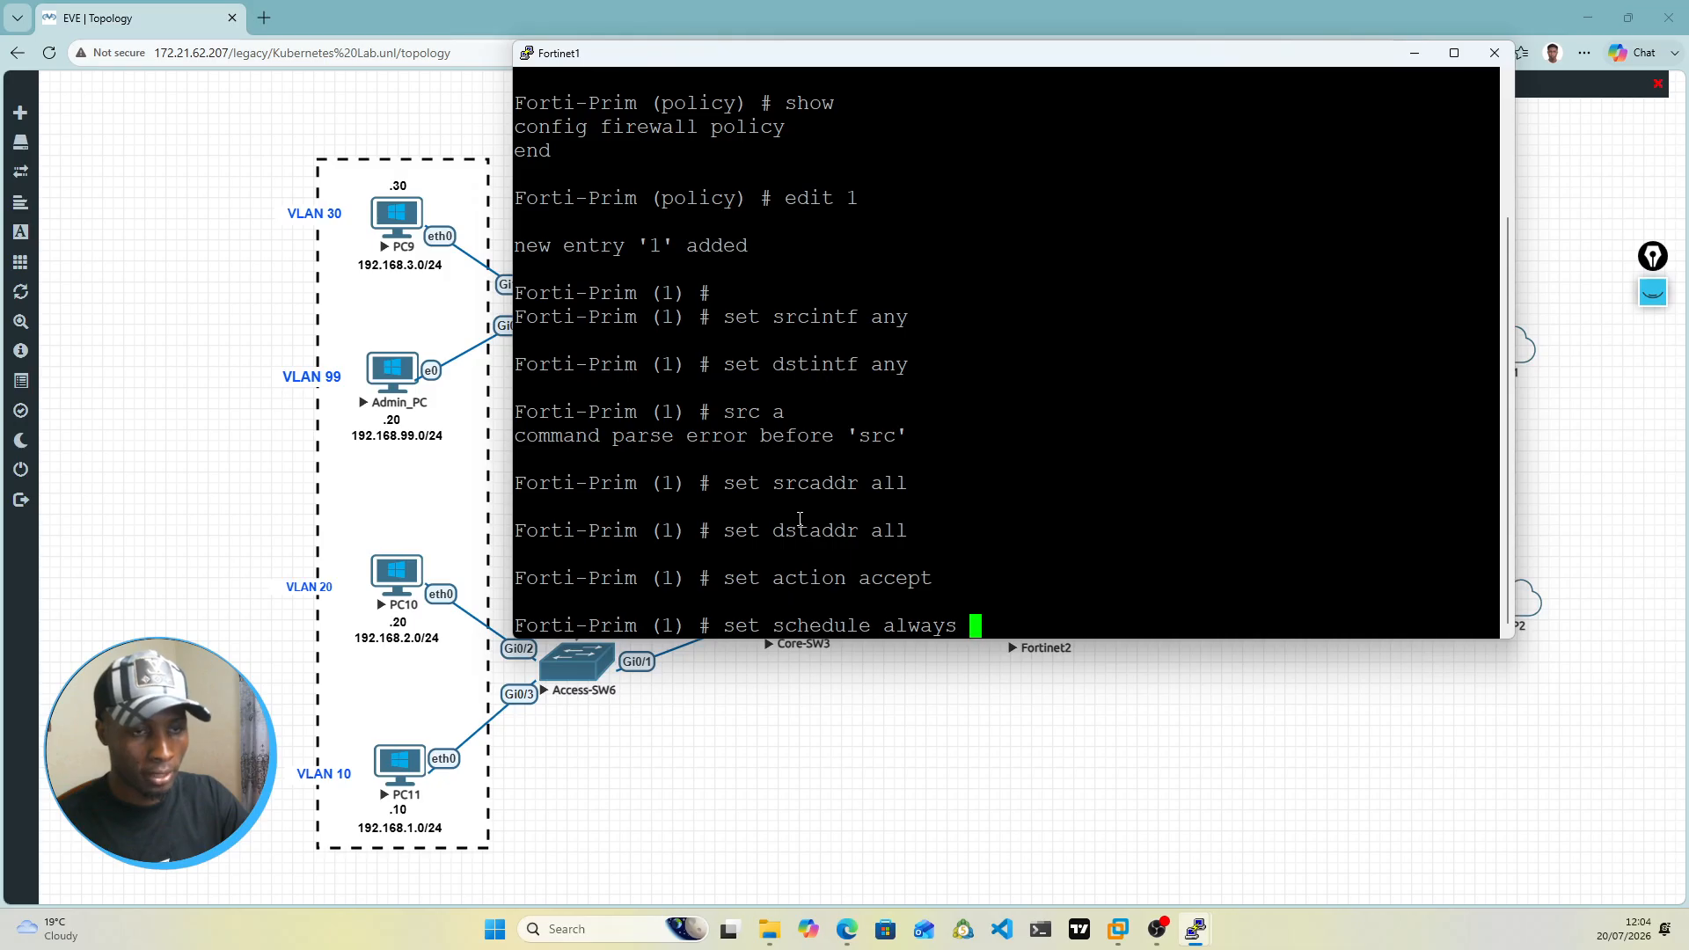
pyautogui.press('Return')
pyautogui.write('se')
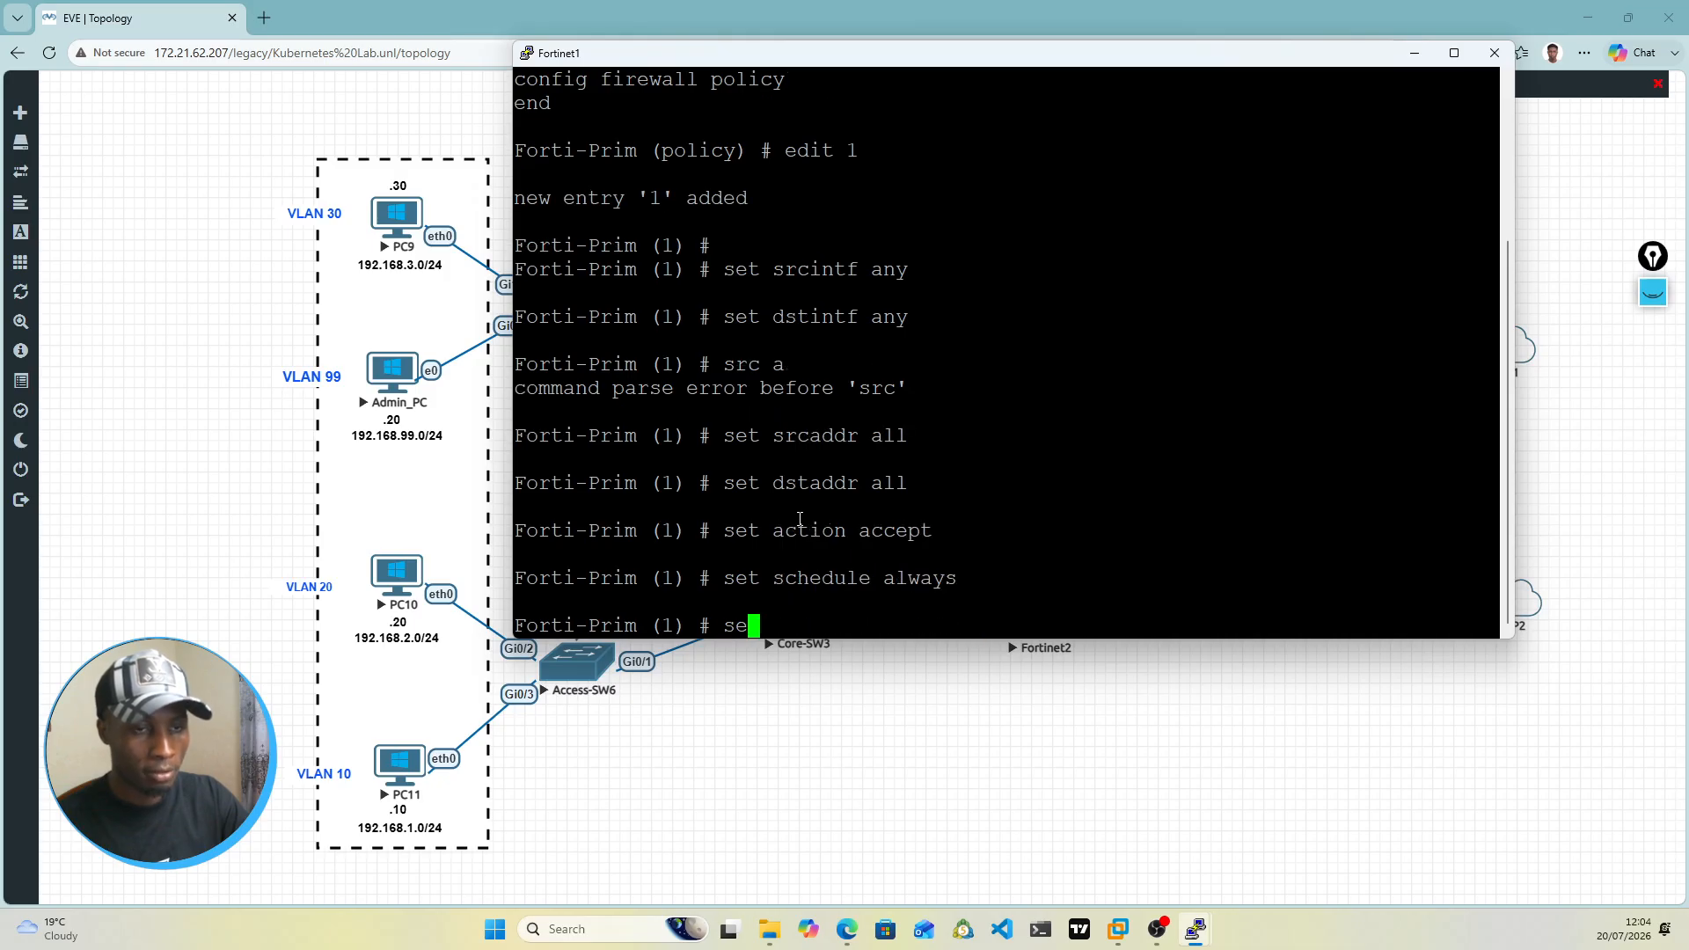
pyautogui.write('t status enable')
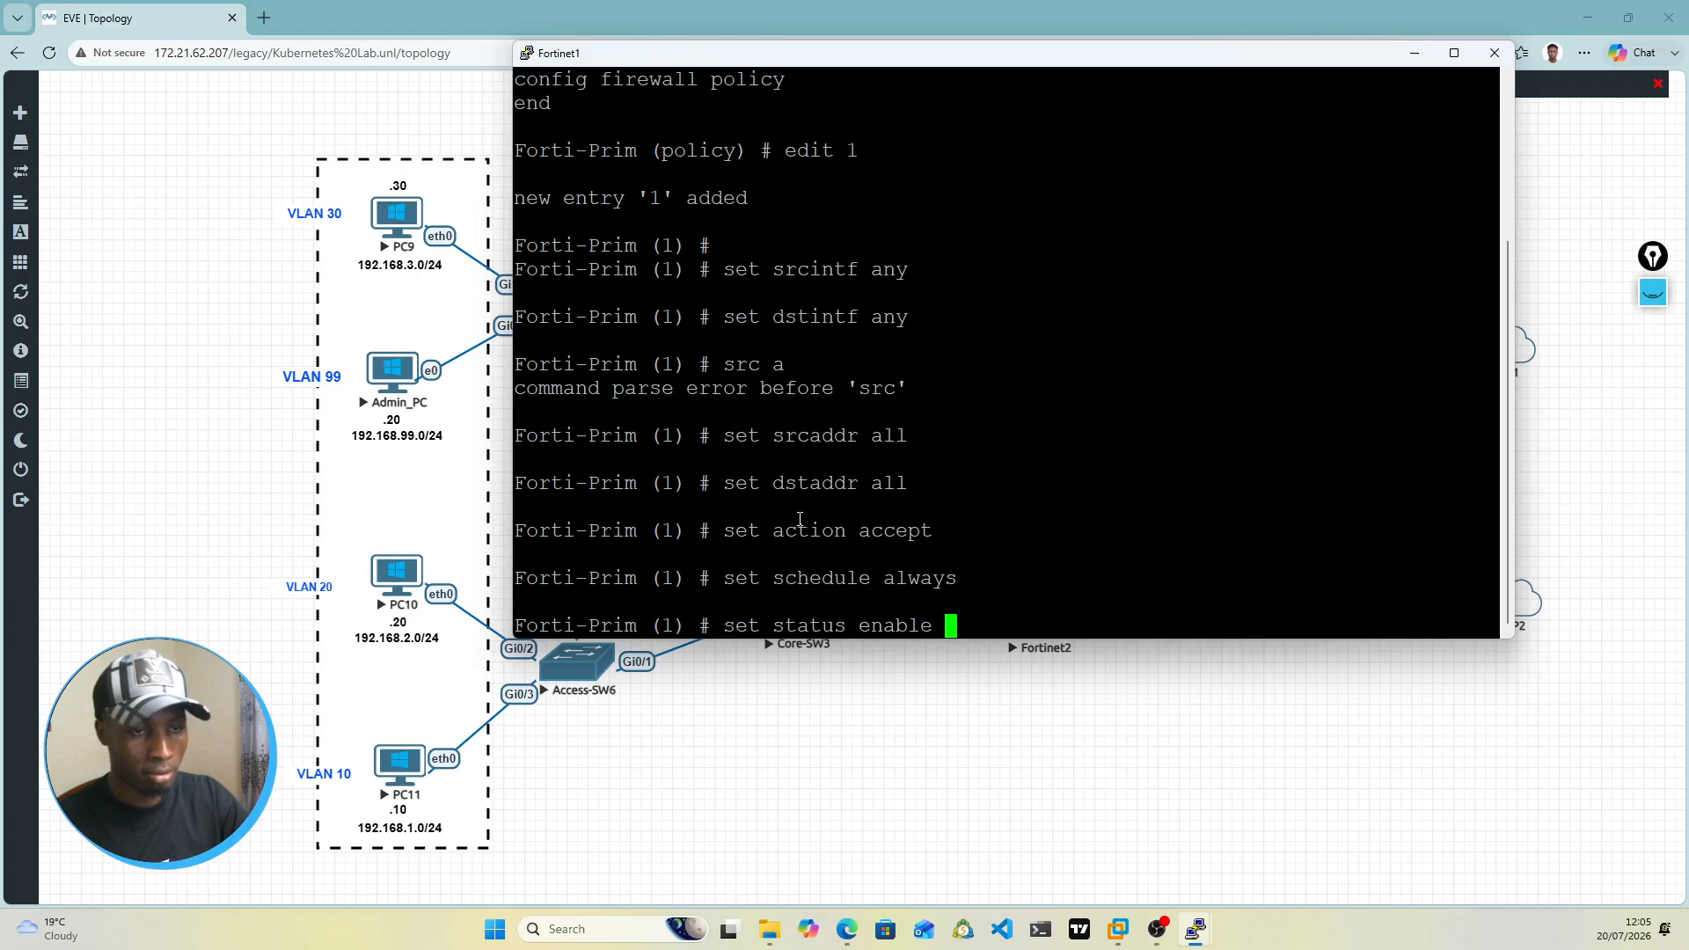
pyautogui.press('Return')
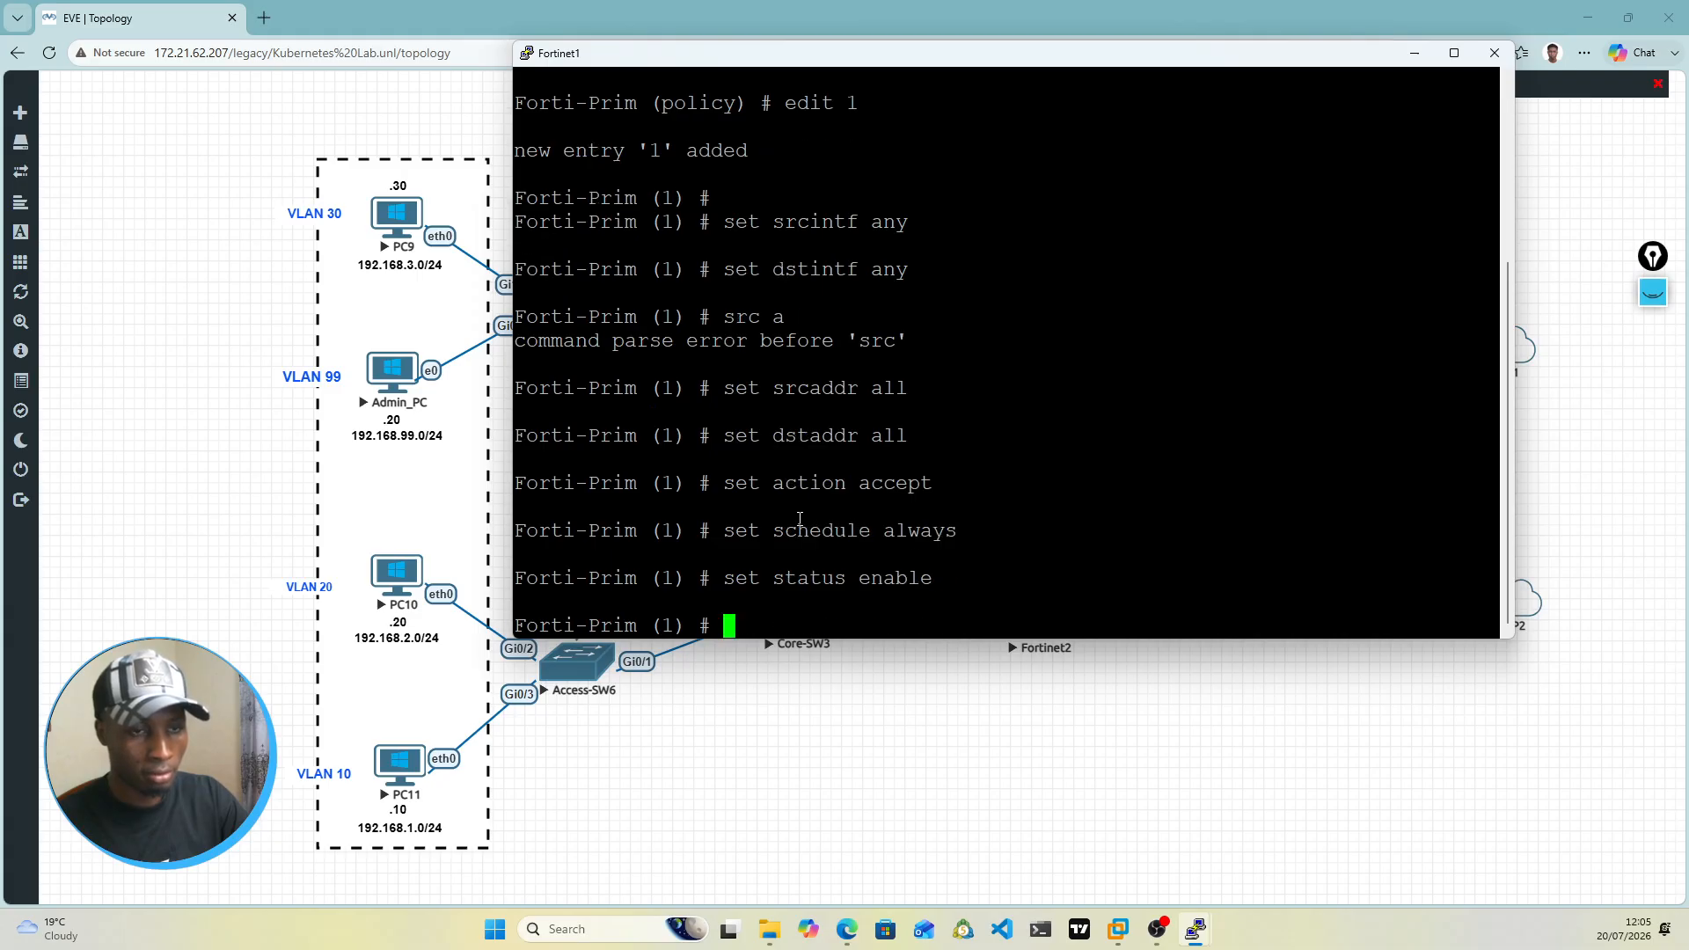
# Step: Enable NAT on firewall policy 1
pyautogui.write('set')
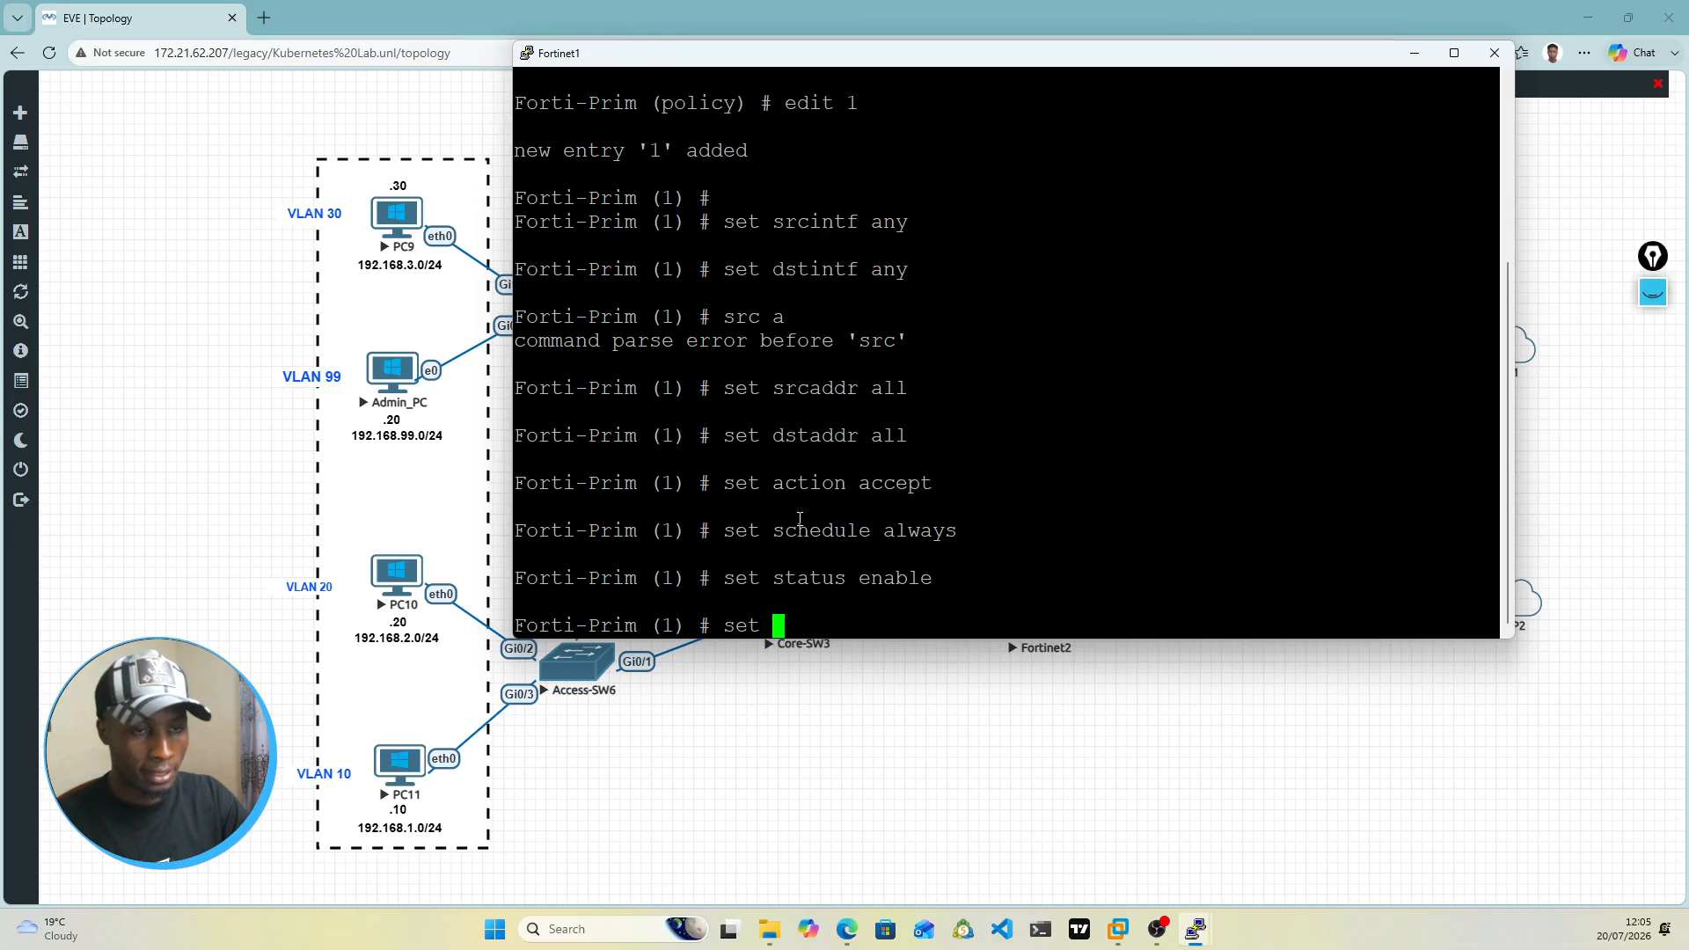
pyautogui.press('Tab')
pyautogui.press('Tab')
pyautogui.press('Tab')
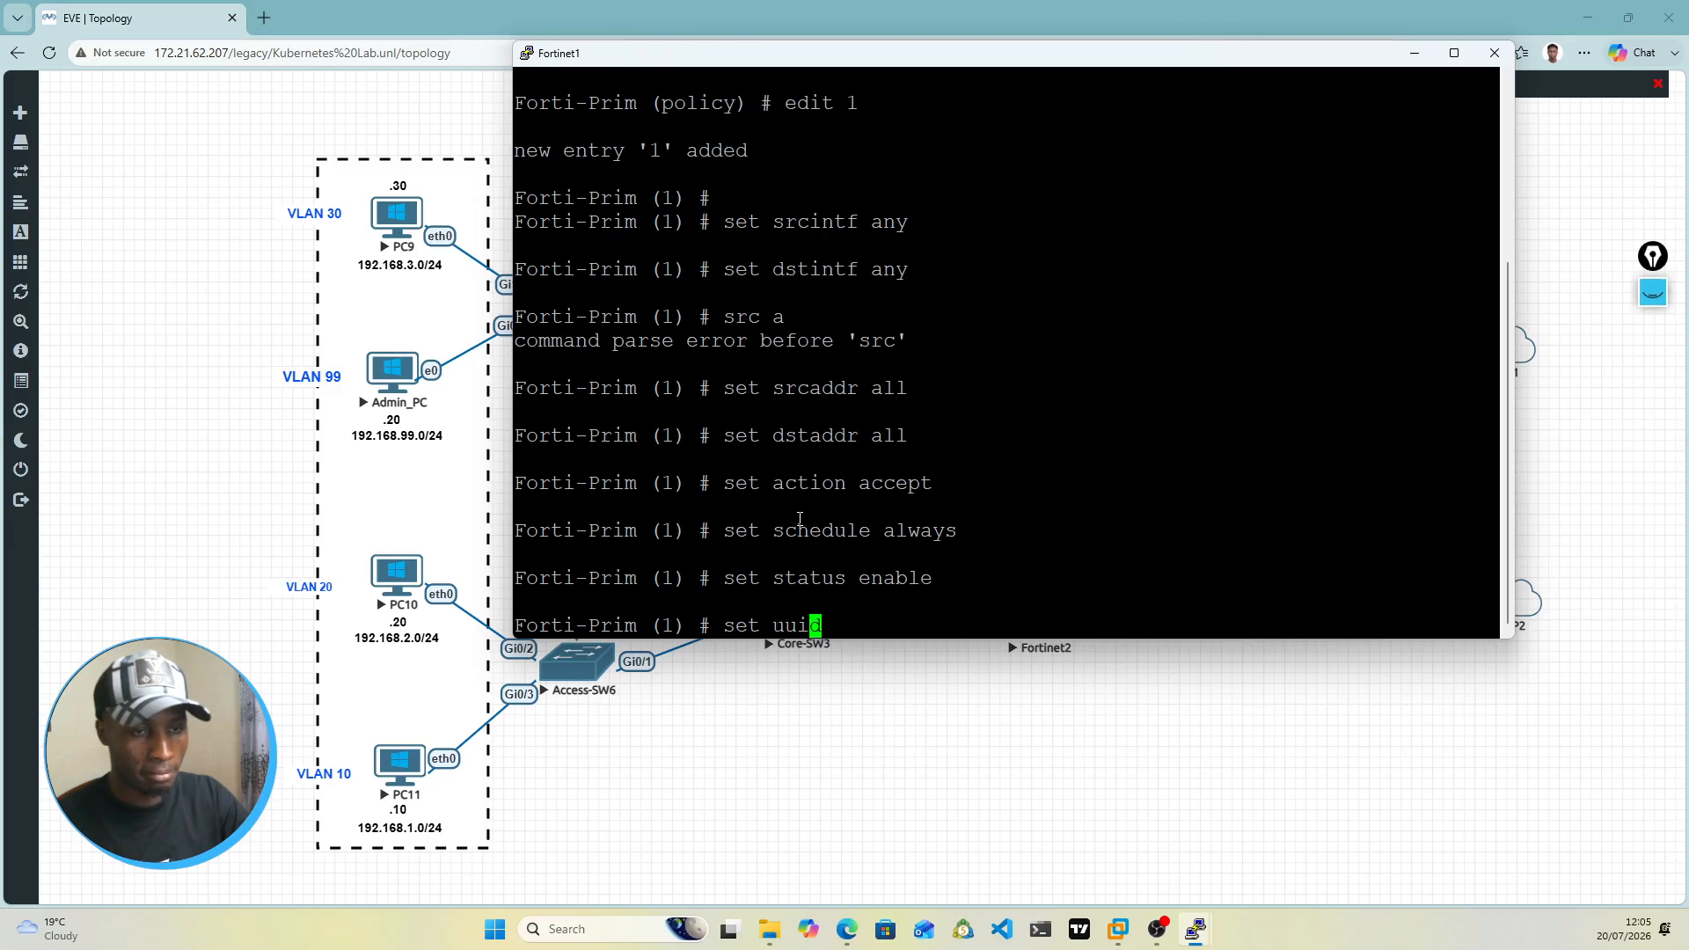
pyautogui.press('Tab')
pyautogui.press('Tab')
pyautogui.press('Tab')
pyautogui.press('Tab')
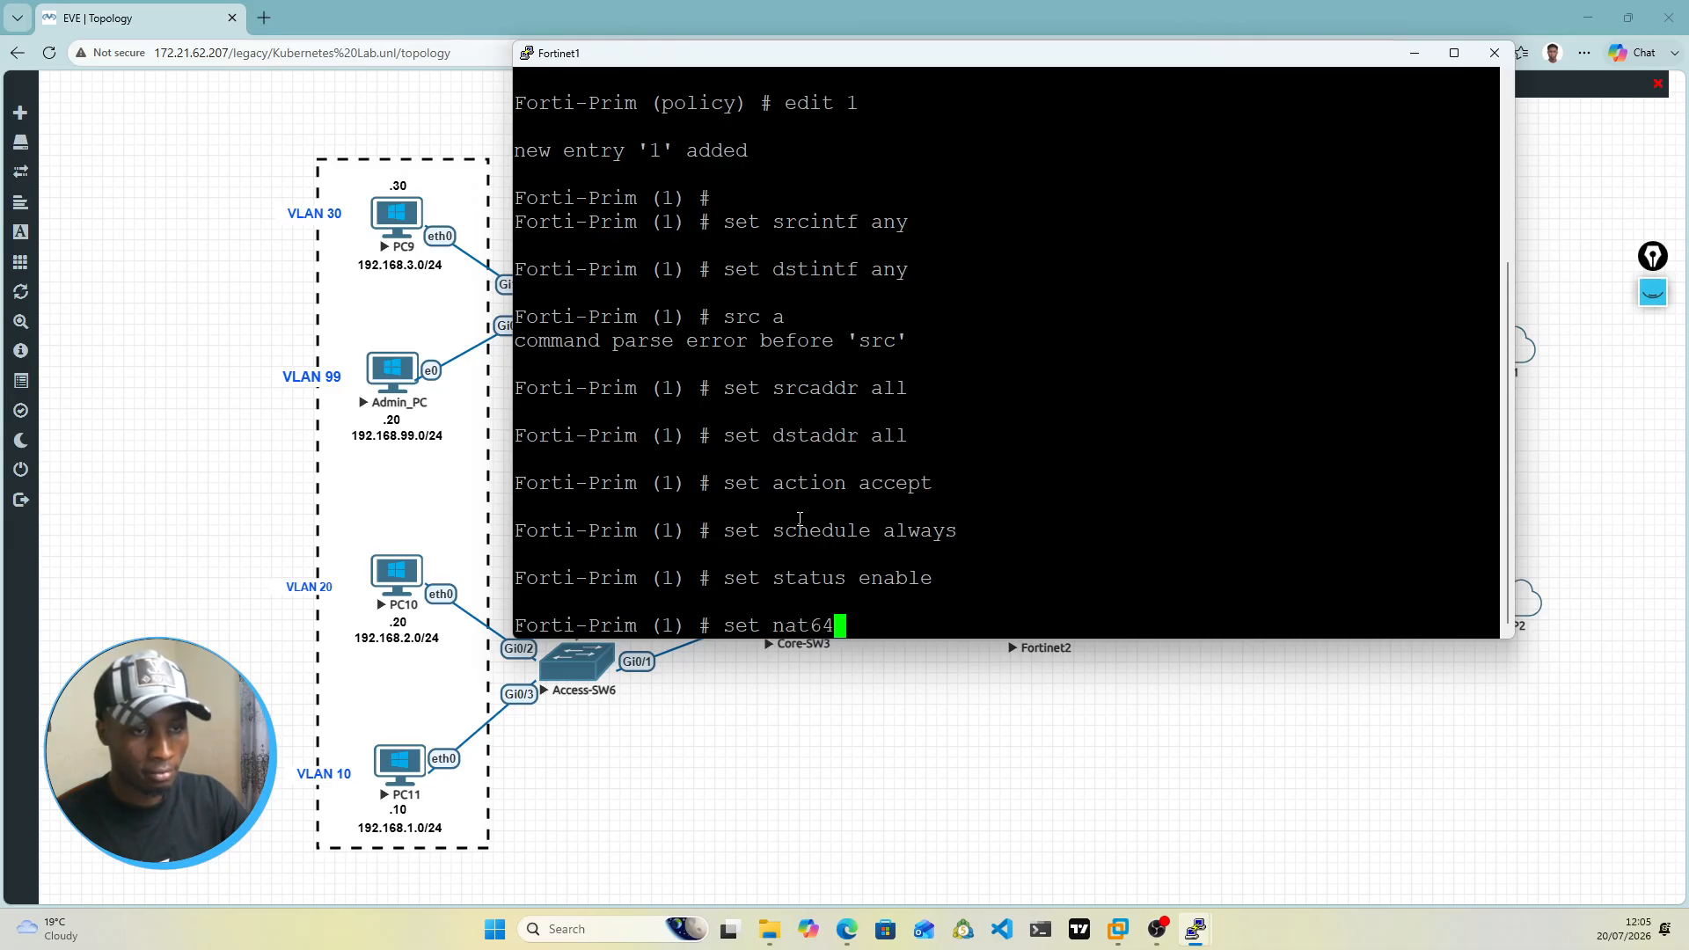
pyautogui.press('Tab')
pyautogui.press('Tab')
pyautogui.press('Tab')
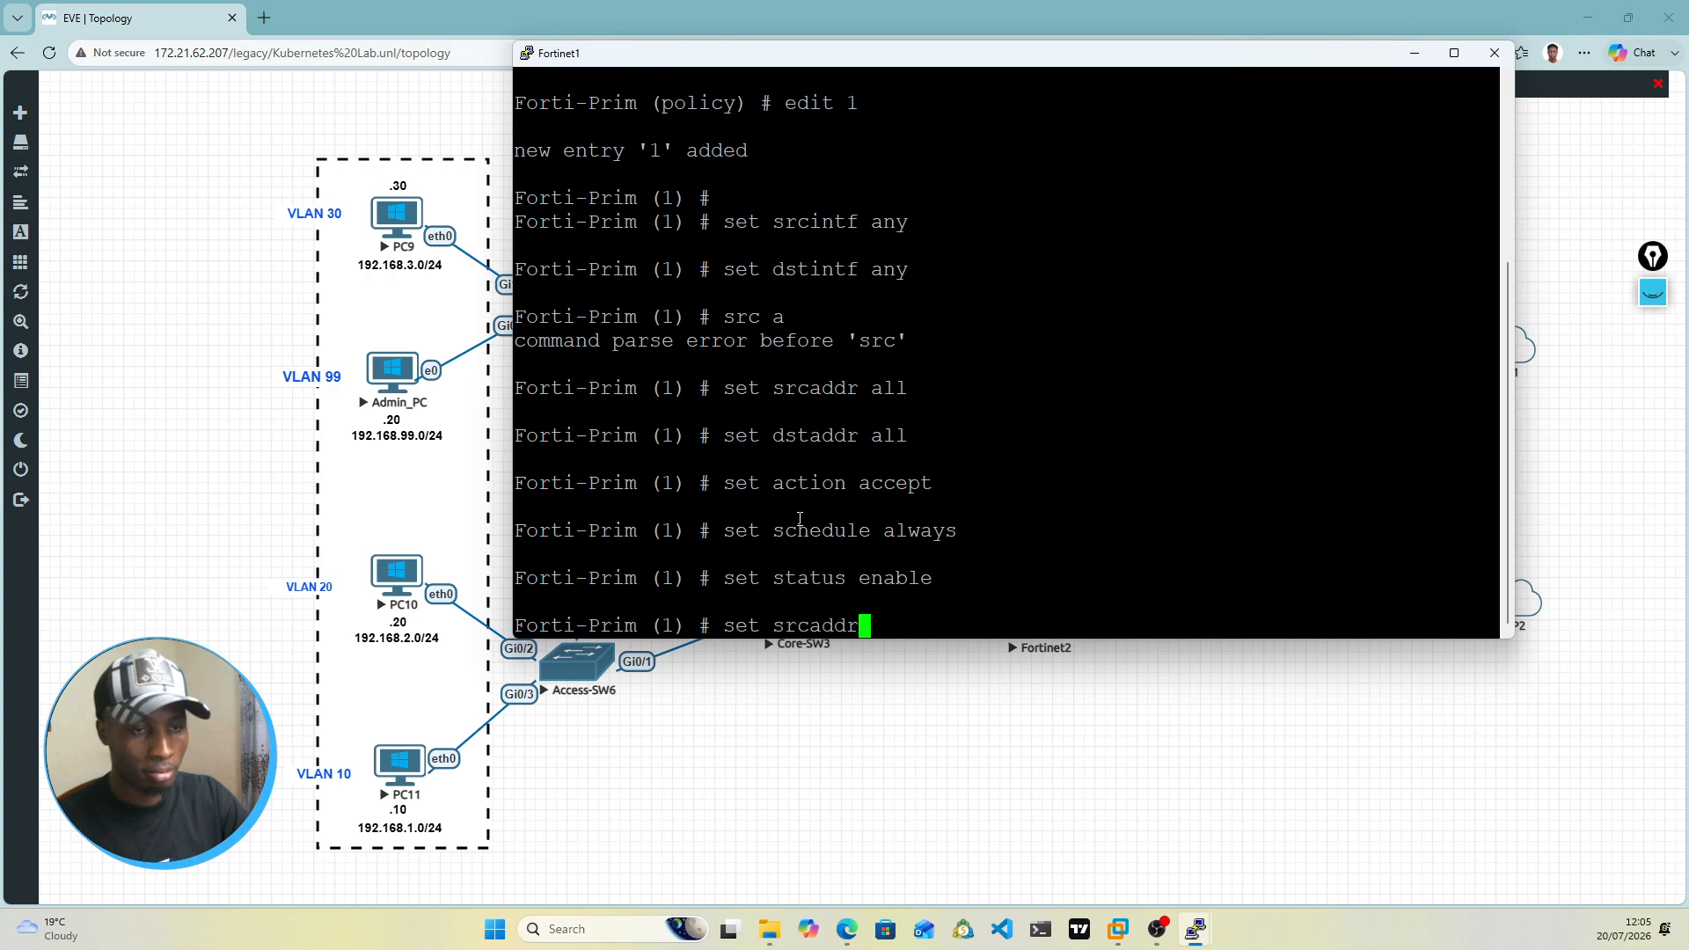
pyautogui.press('Tab')
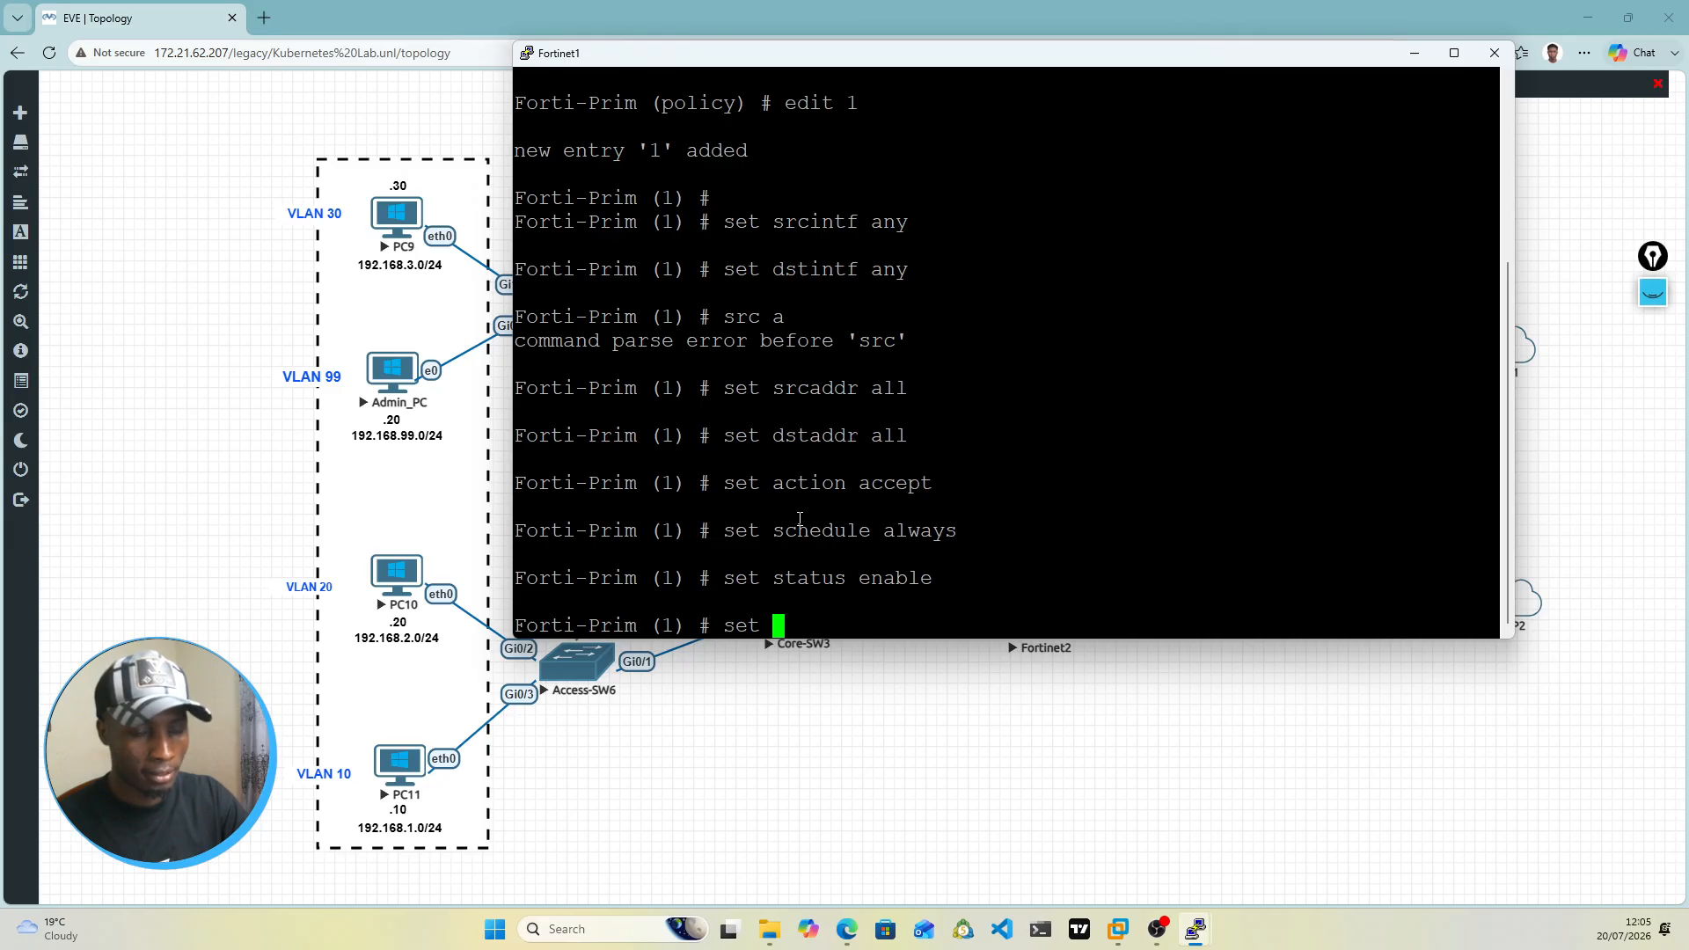
pyautogui.write('nat')
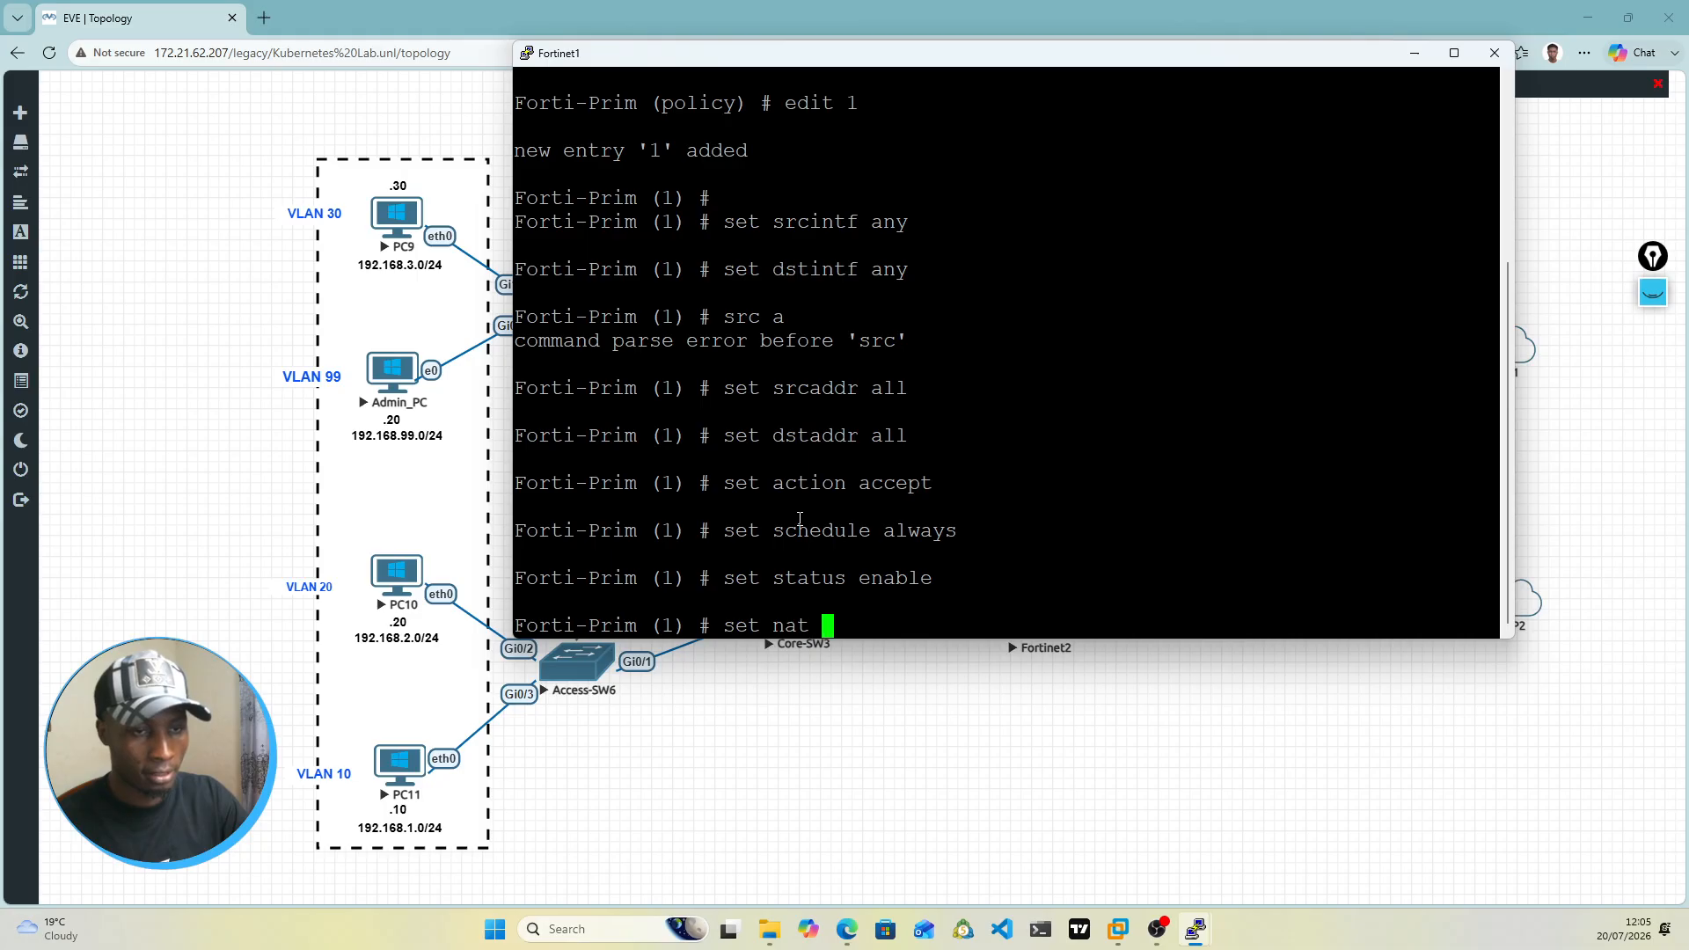
pyautogui.press('Tab')
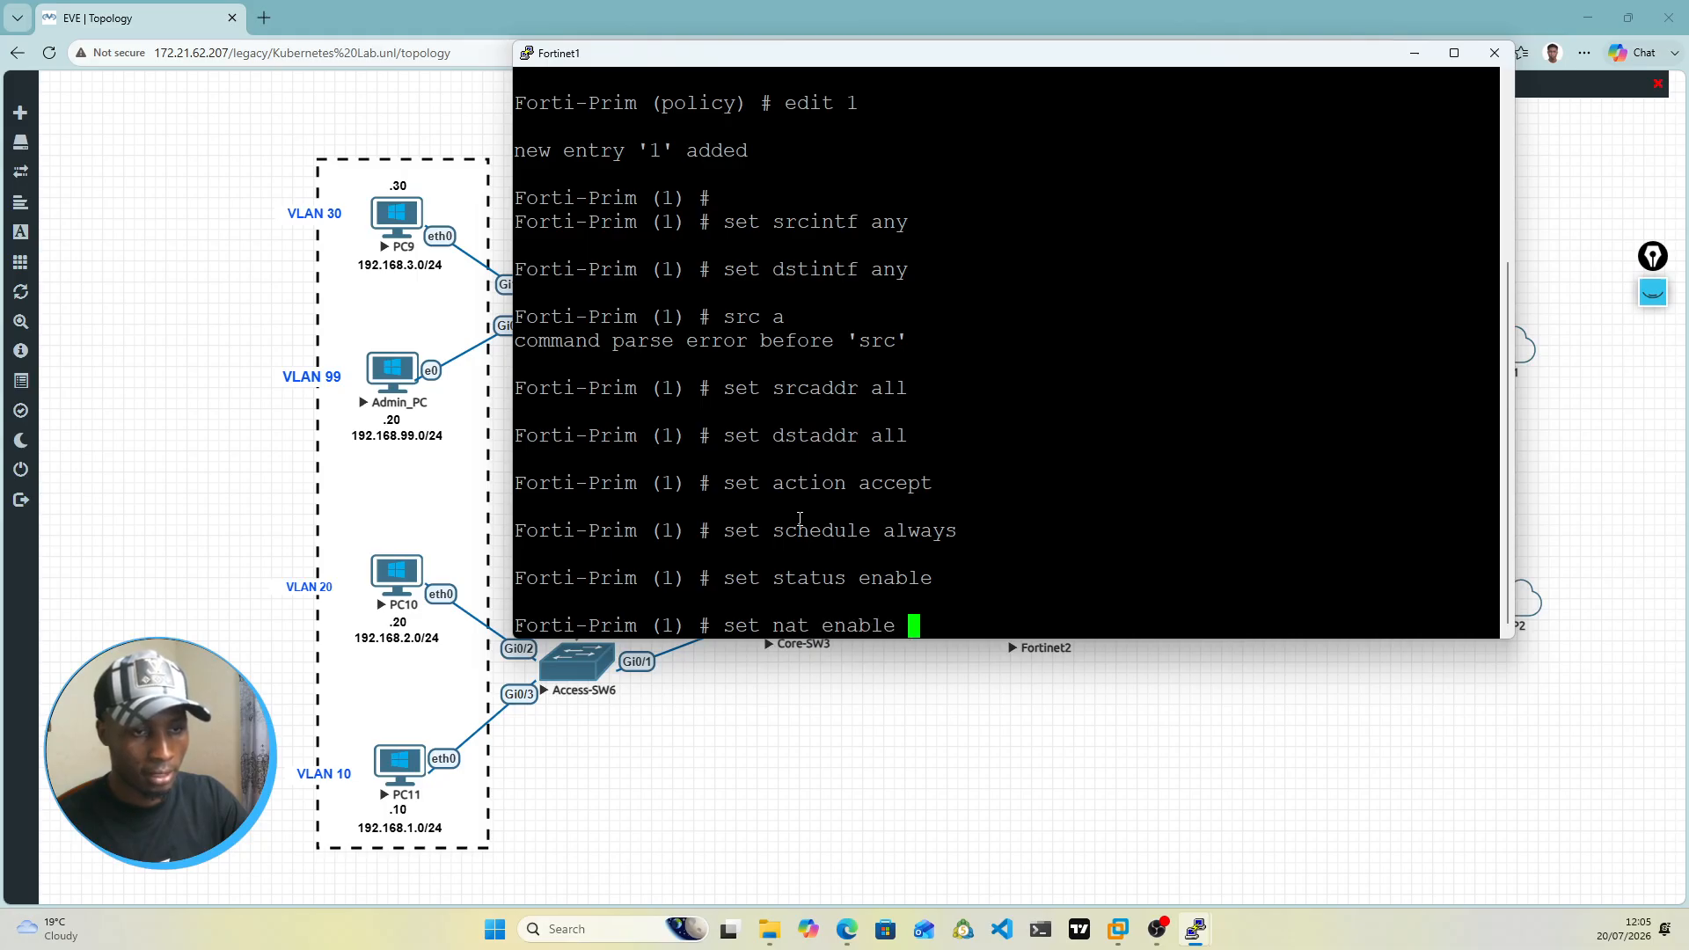
pyautogui.press('Return')
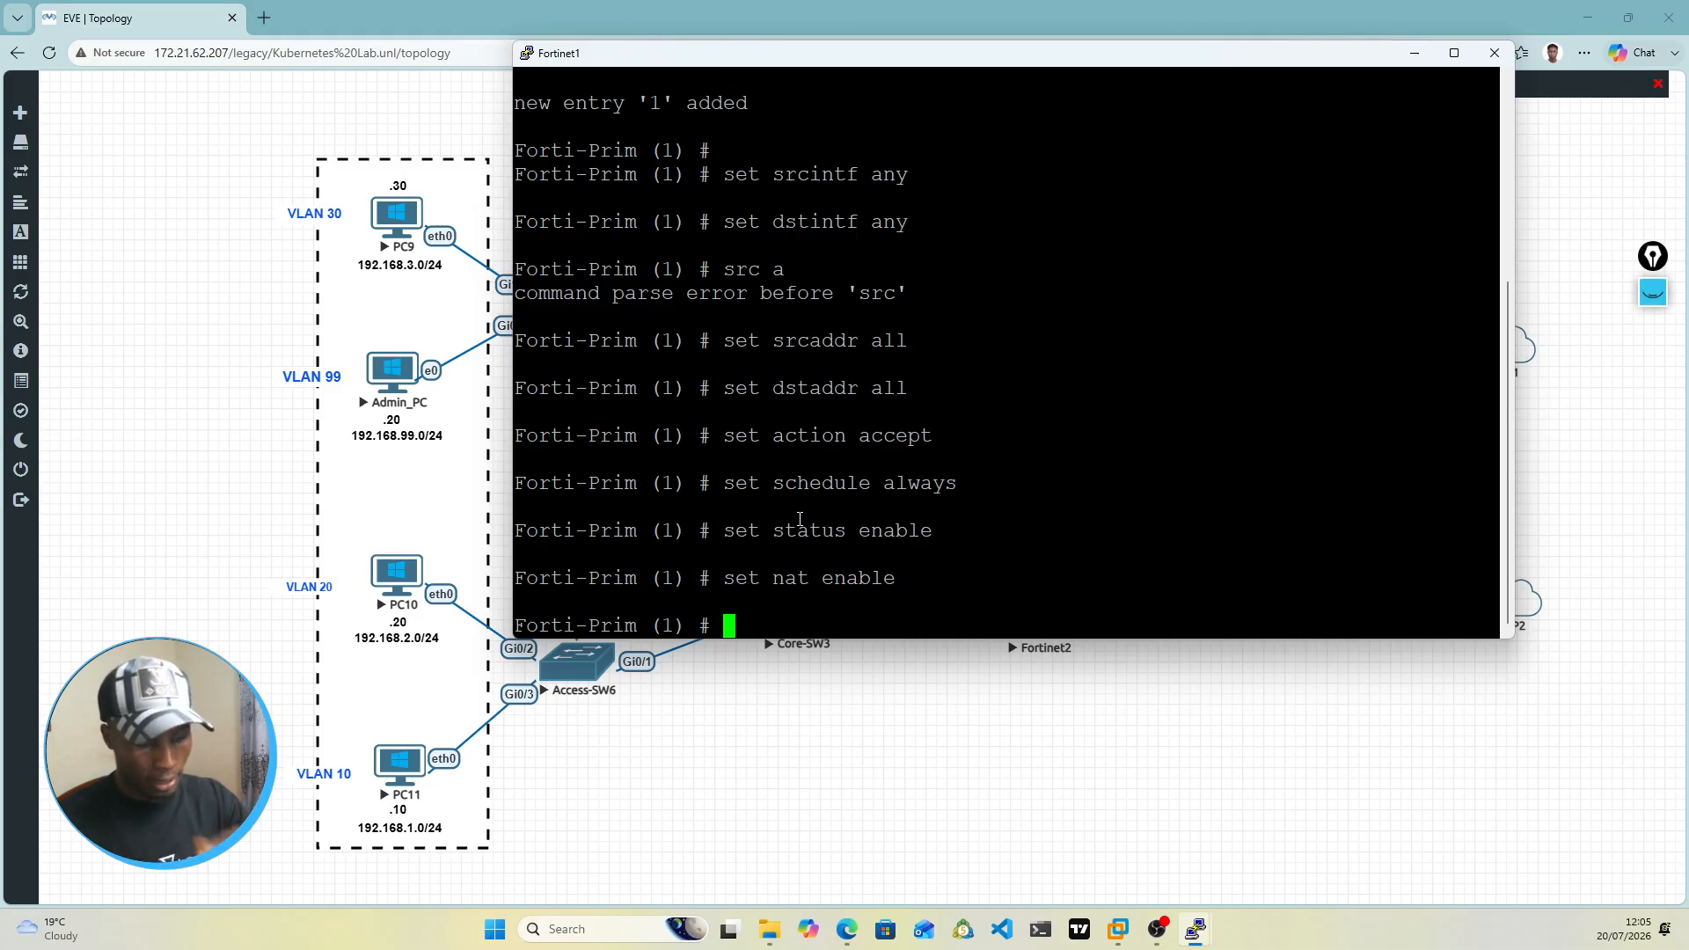
# Step: Set the service of firewall policy 1 to ALL
pyautogui.write('set service')
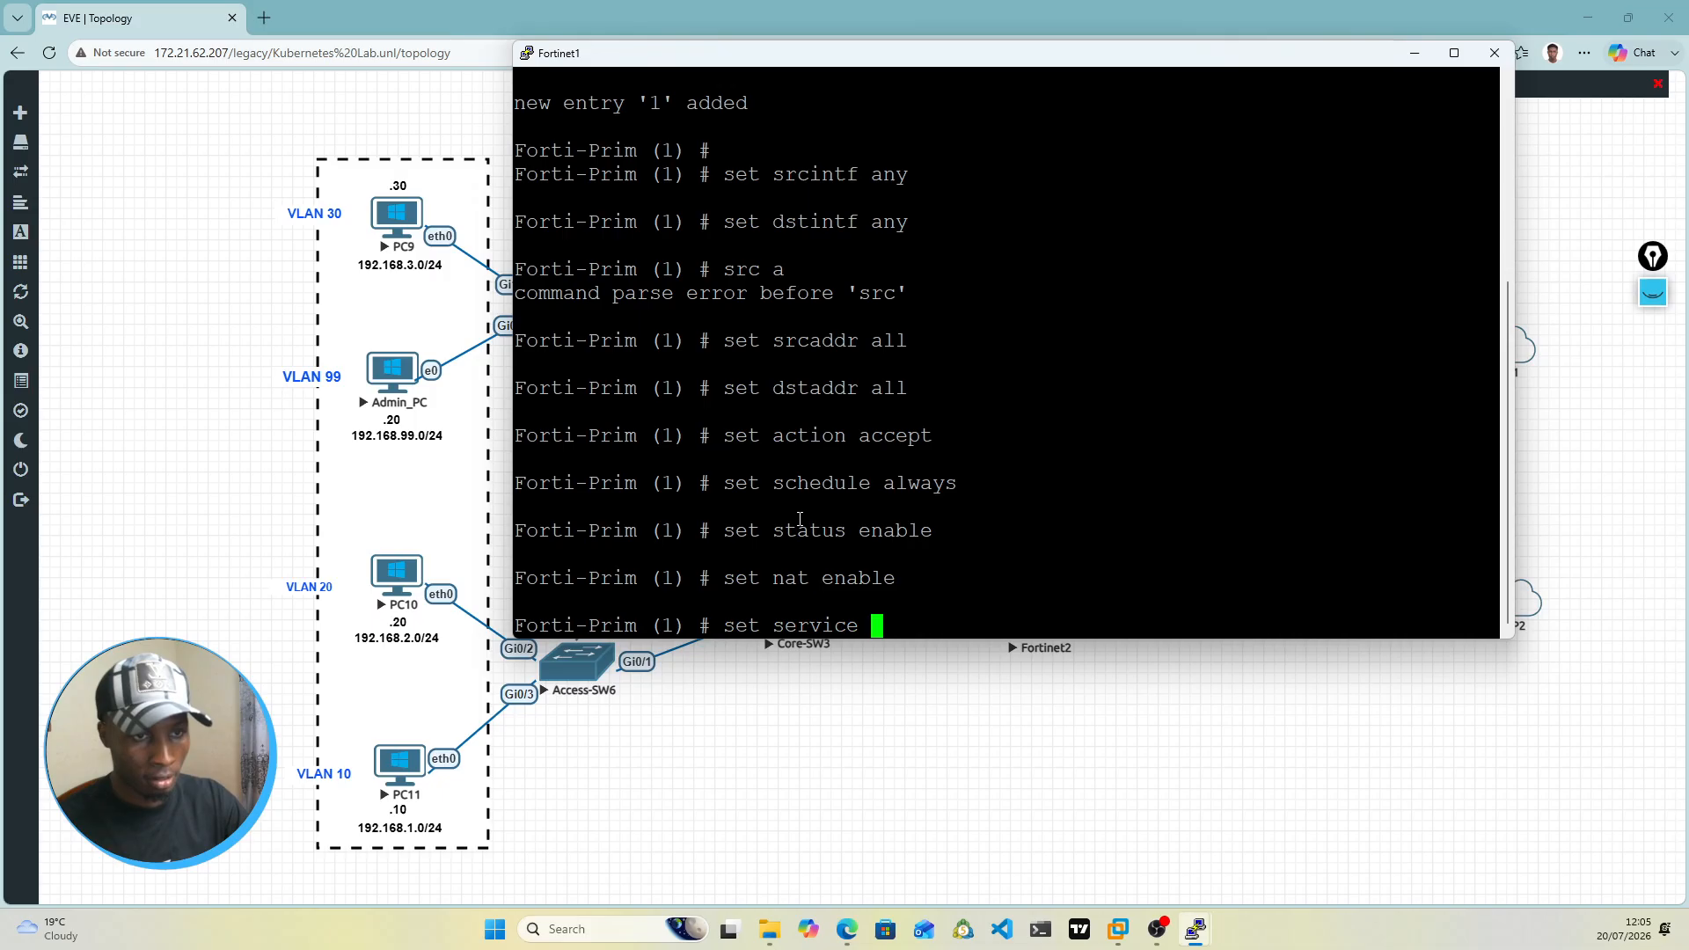
pyautogui.write(' DNS')
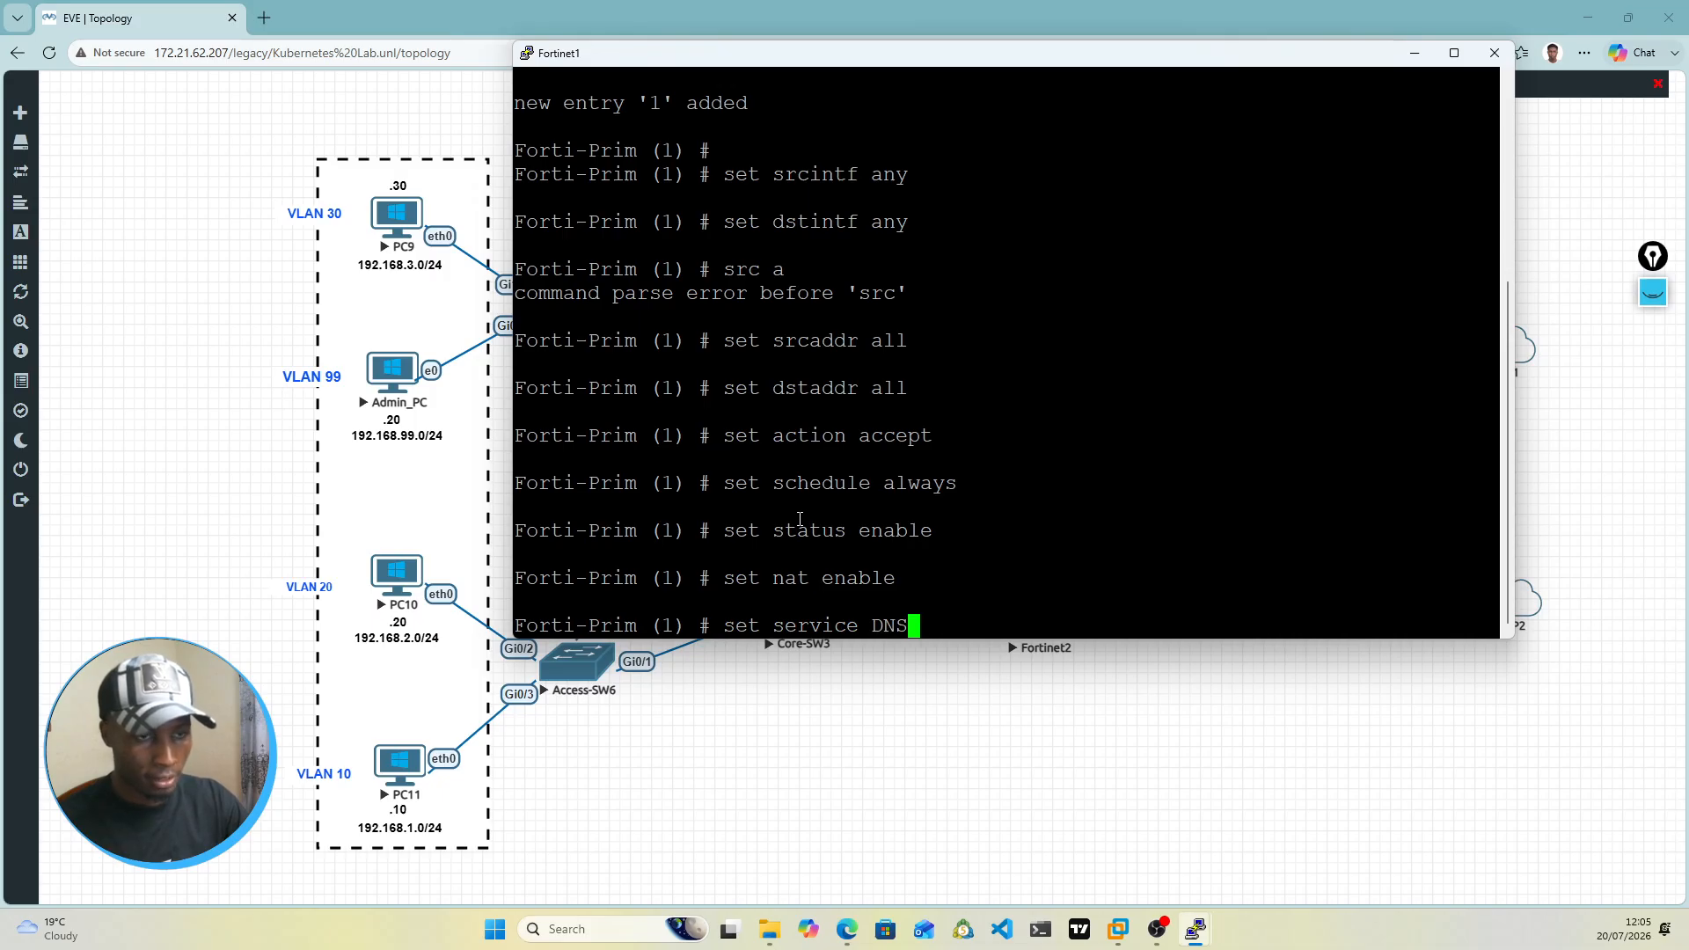
pyautogui.press('BackSpace')
pyautogui.press('BackSpace')
pyautogui.press('BackSpace')
pyautogui.write('DNS')
pyautogui.press('BackSpace')
pyautogui.press('BackSpace')
pyautogui.press('BackSpace')
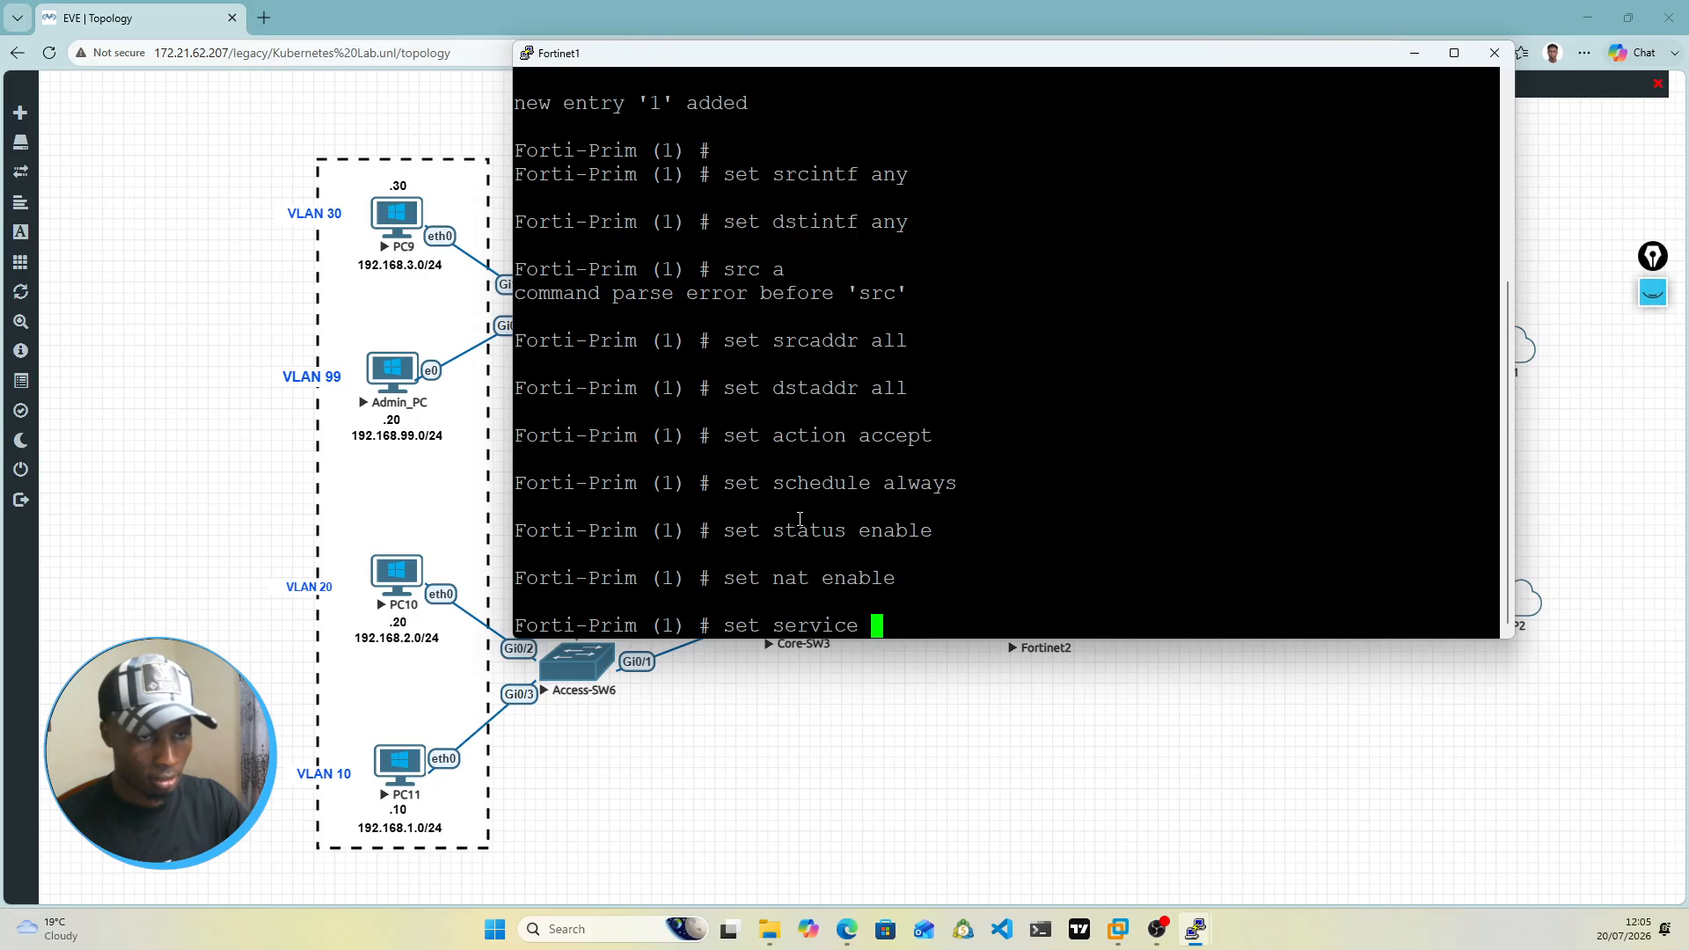
pyautogui.write('ALL')
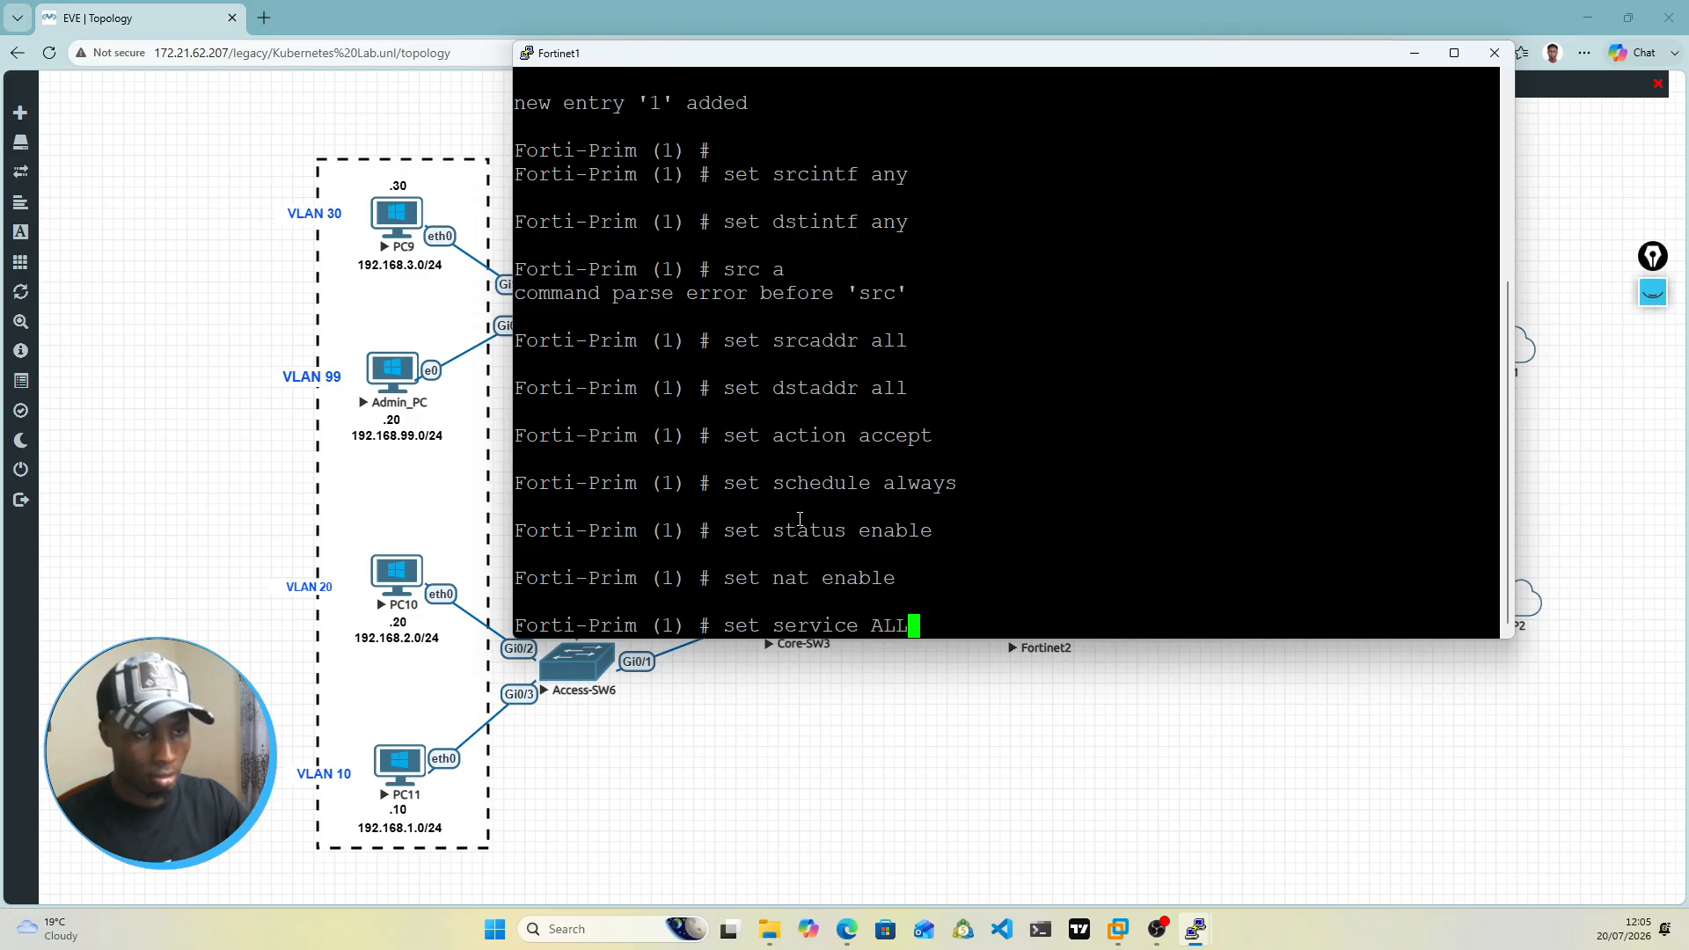
pyautogui.press('Return')
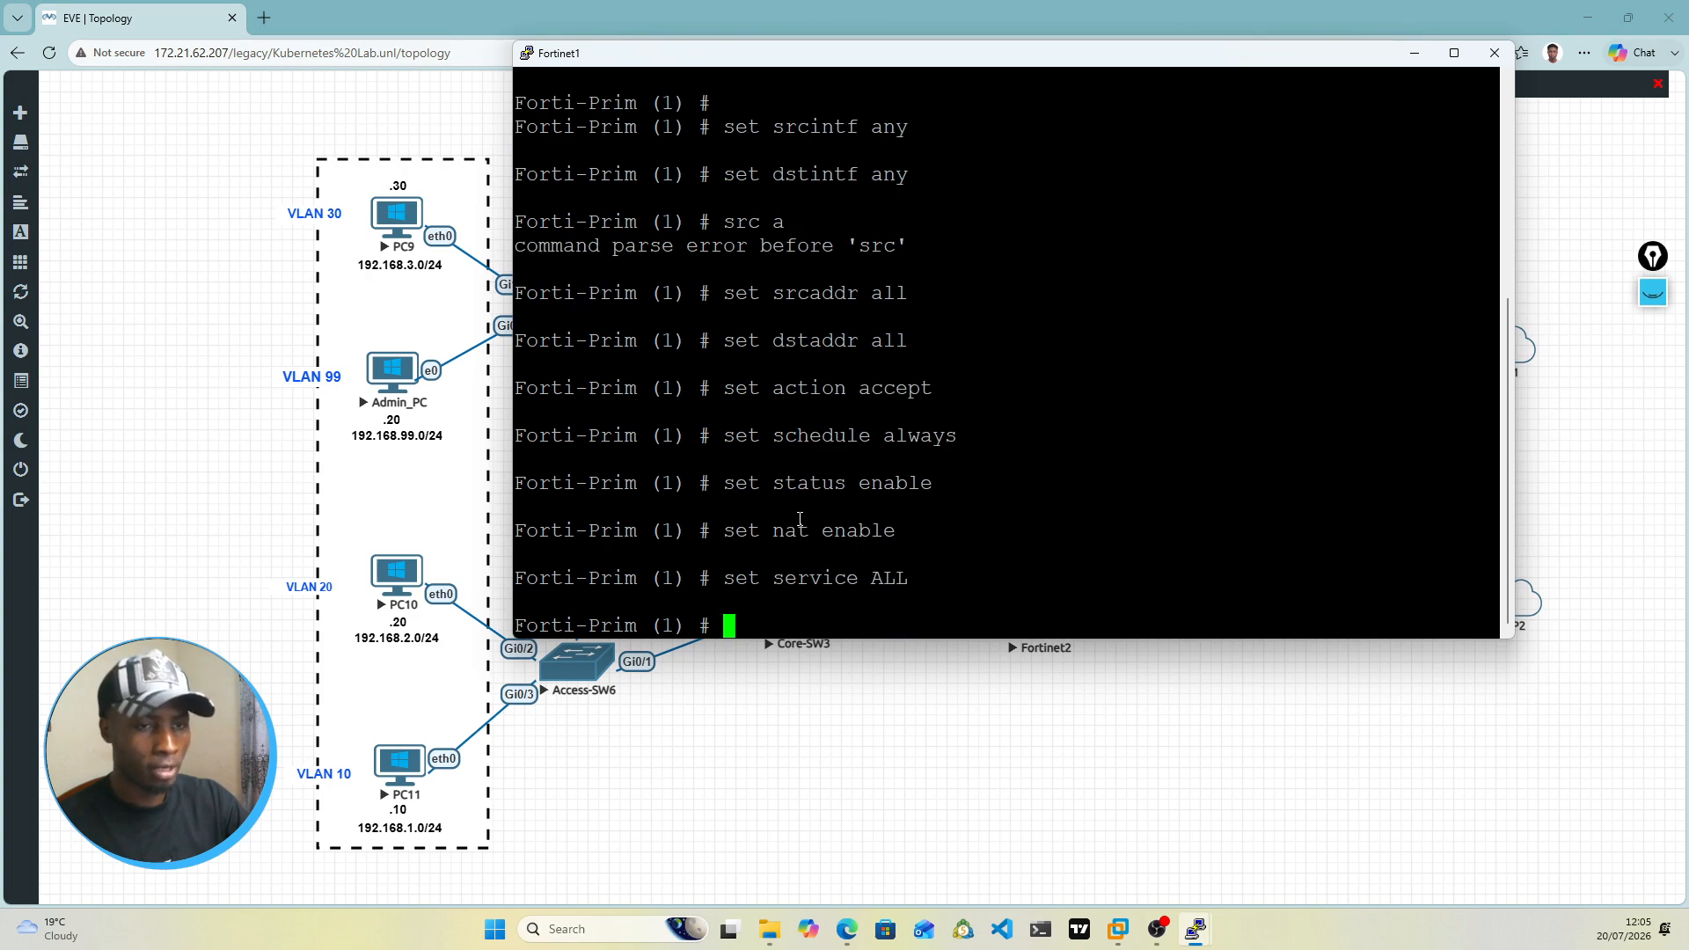
# Step: Set traffic logging (logtraffic) of firewall policy 1 to utm
pyautogui.write('set l')
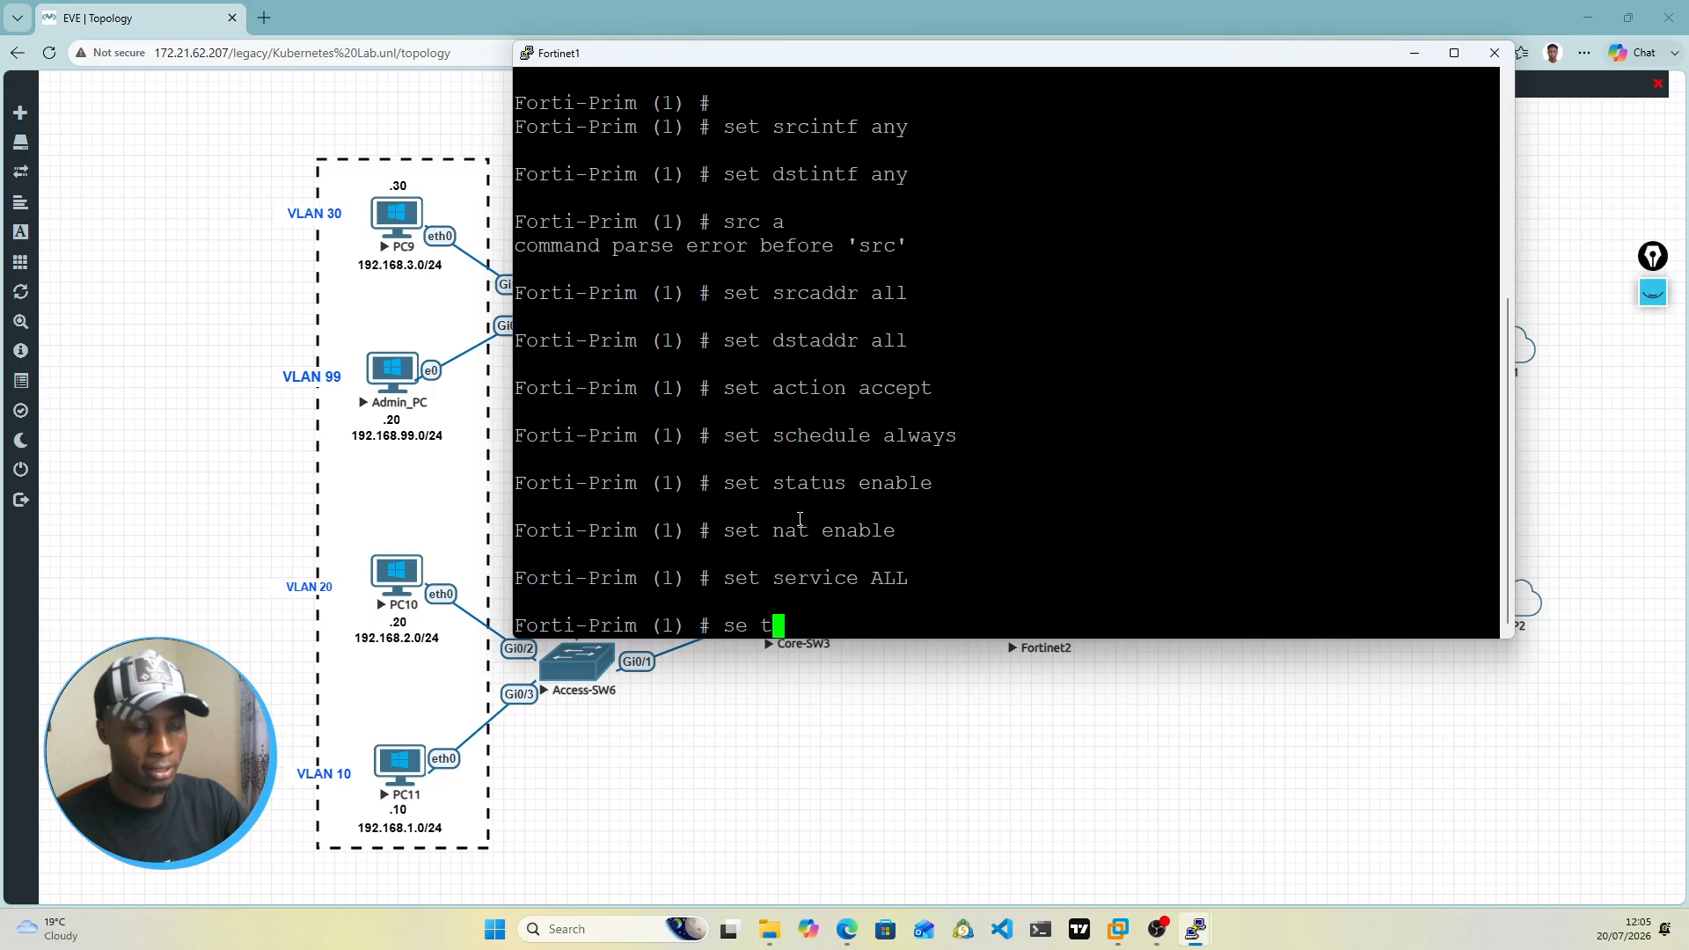
pyautogui.write('ogtraffic')
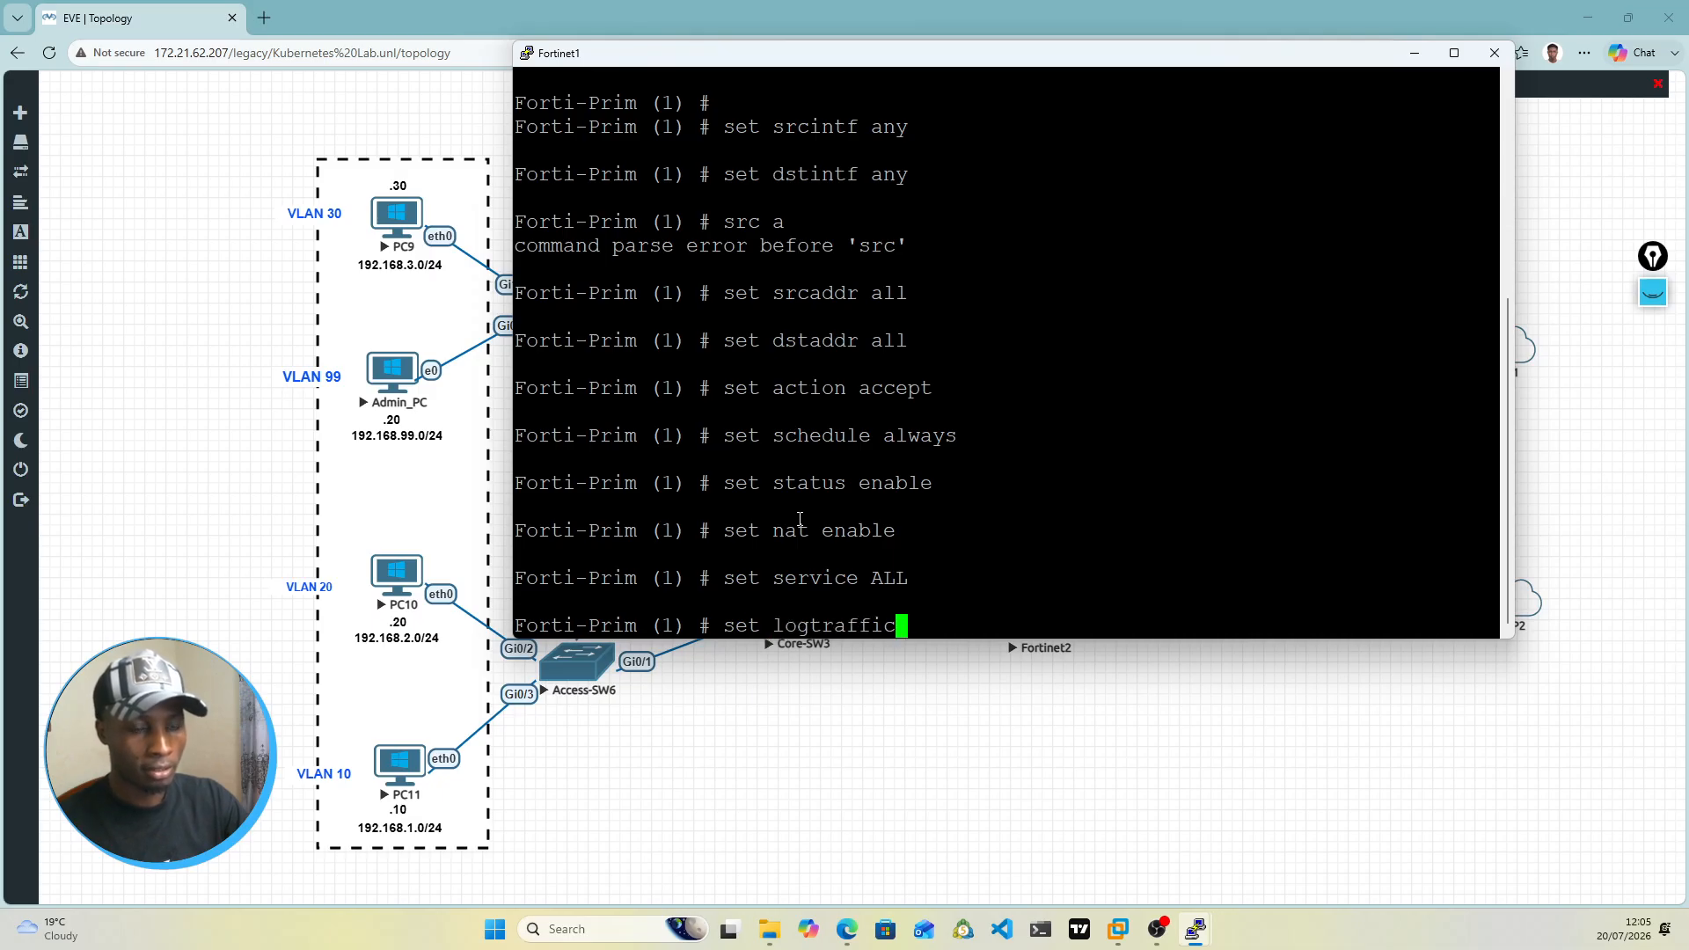
pyautogui.press('Tab')
pyautogui.press('Tab')
pyautogui.press('Tab')
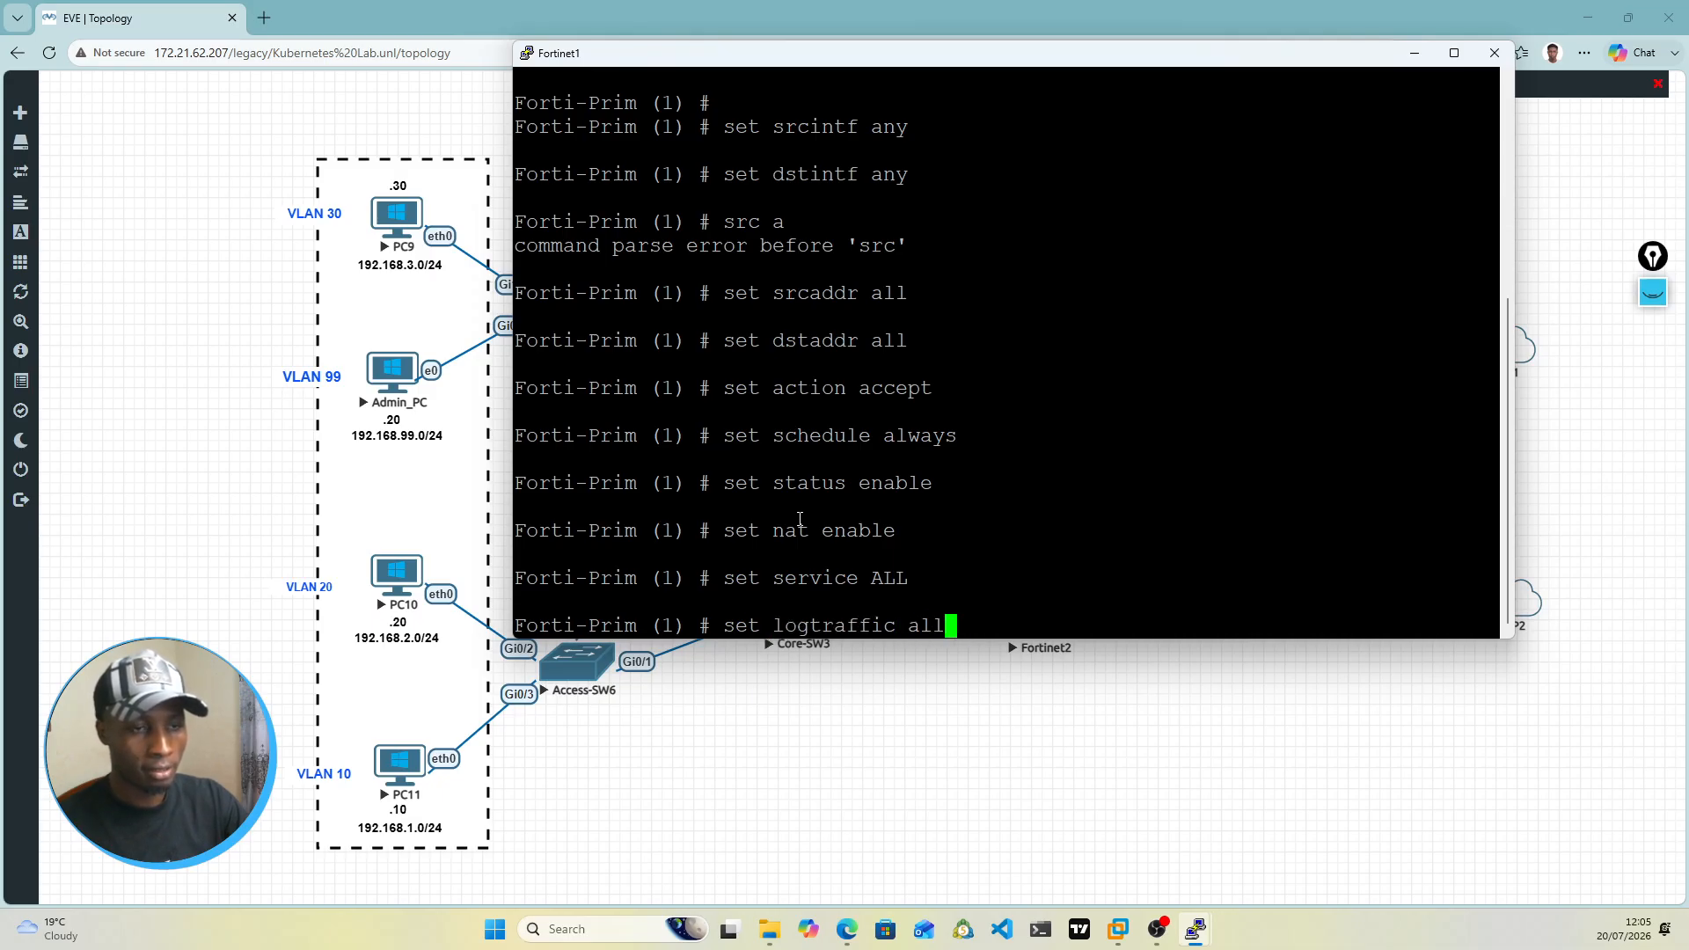
pyautogui.press('Tab')
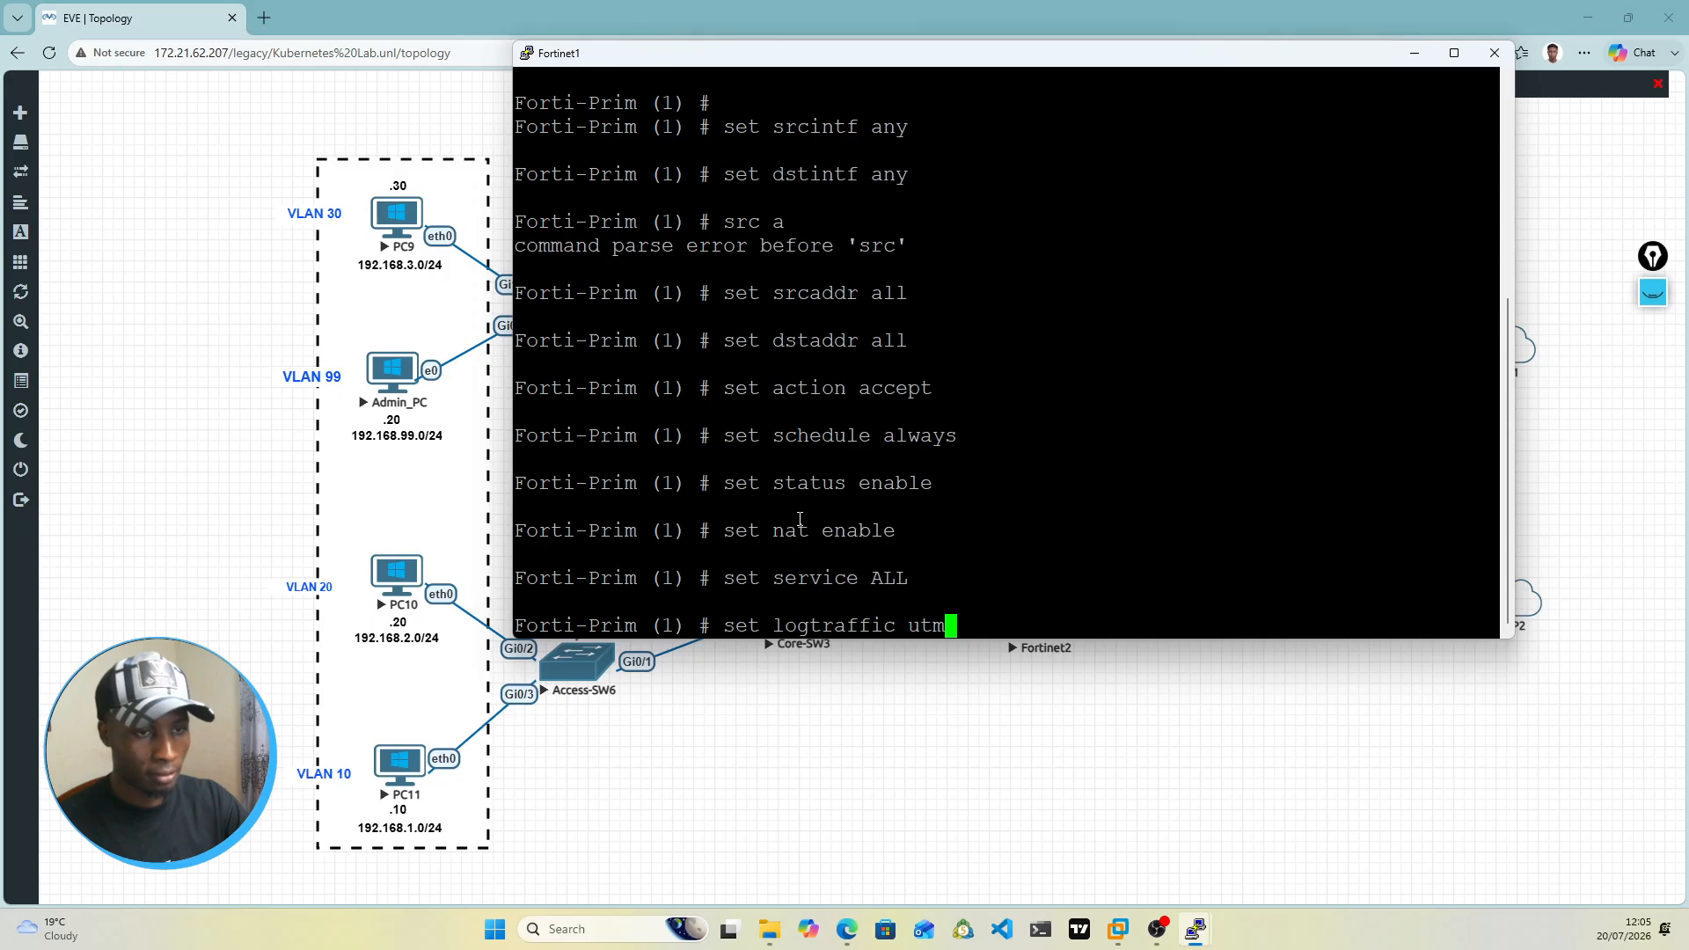
pyautogui.press('Return')
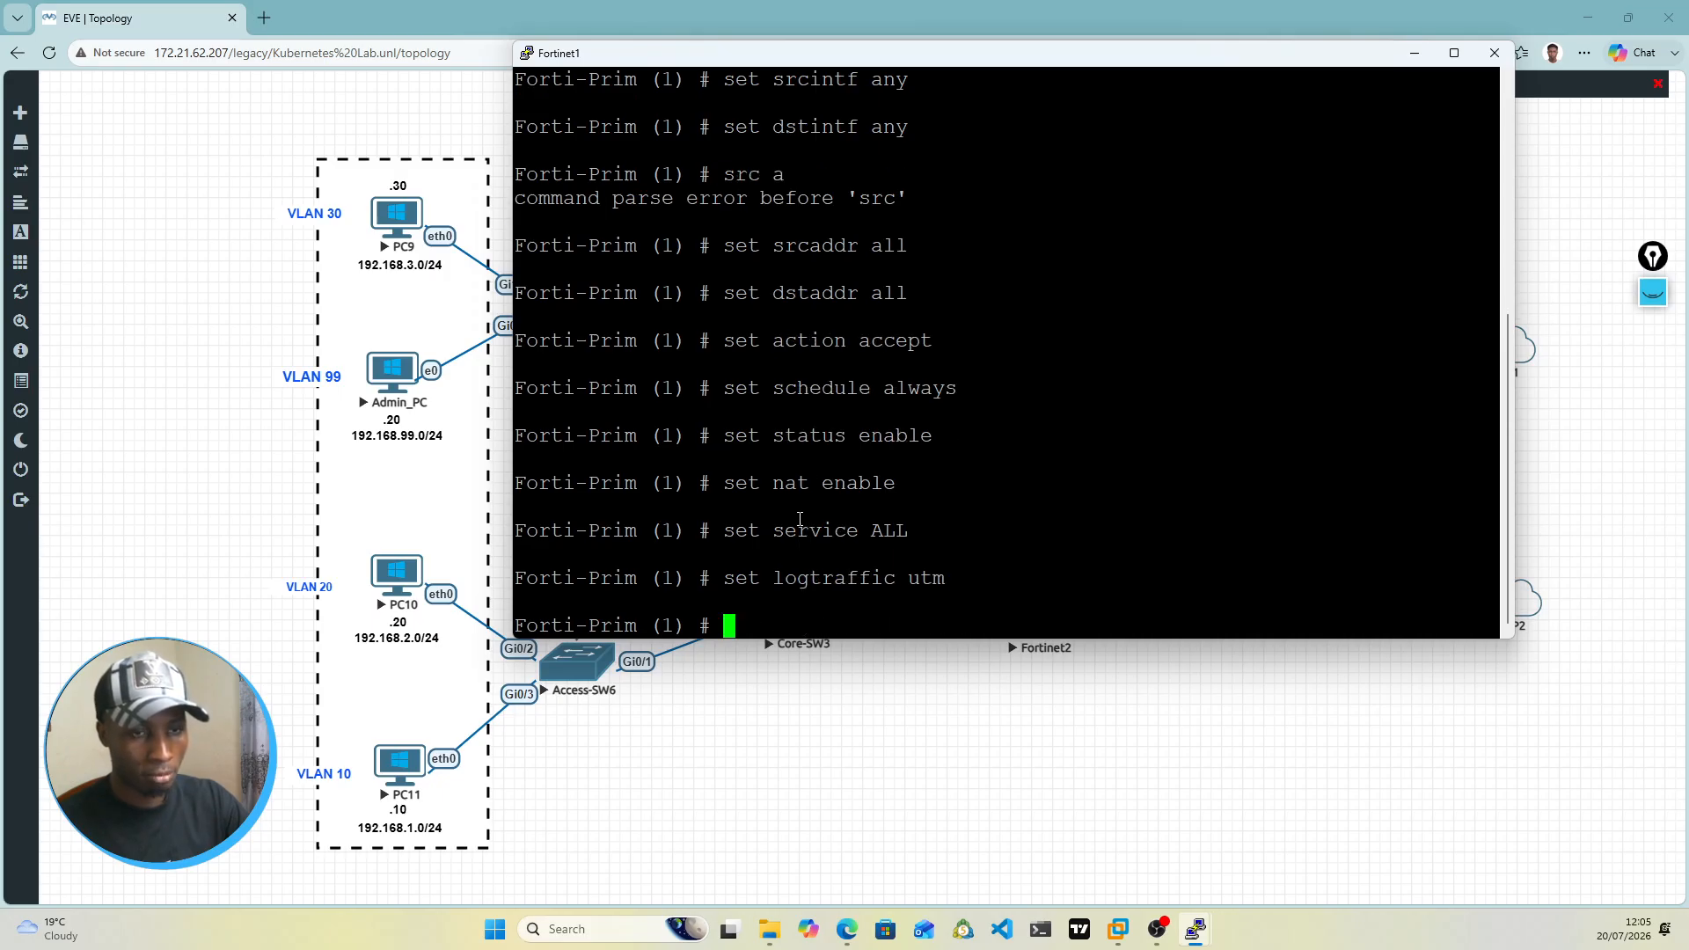
# Step: Save firewall policy 1 and leave the firewall policy configuration on Forti-Prim
pyautogui.write('en')
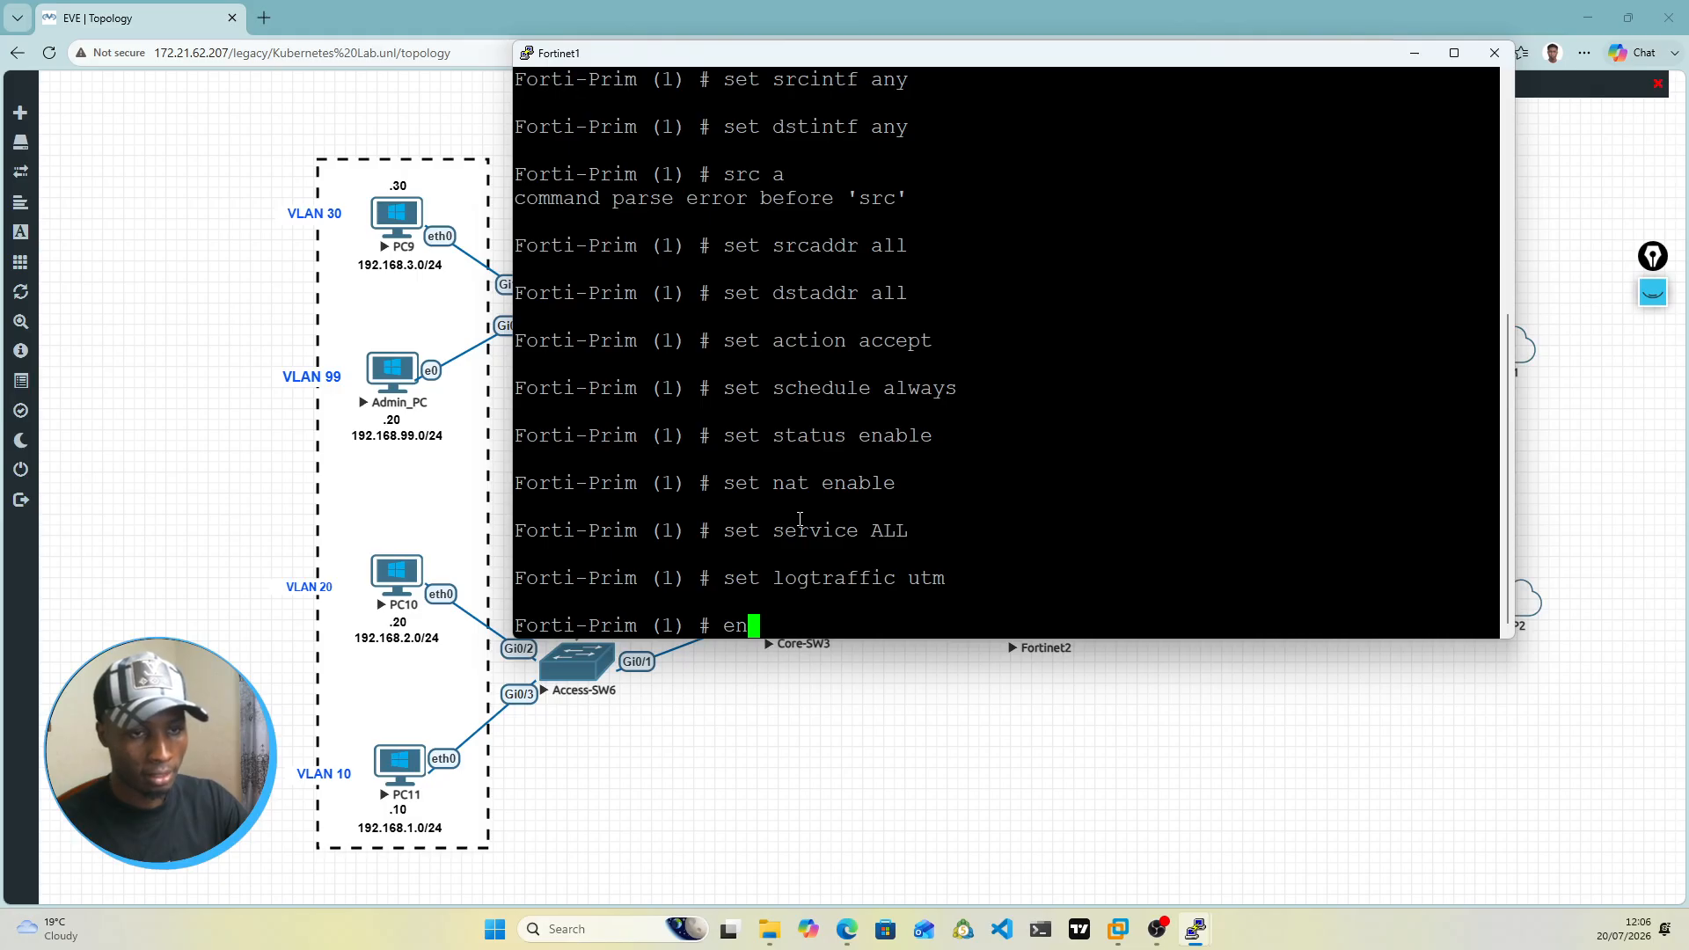
pyautogui.write('d')
pyautogui.press('Return')
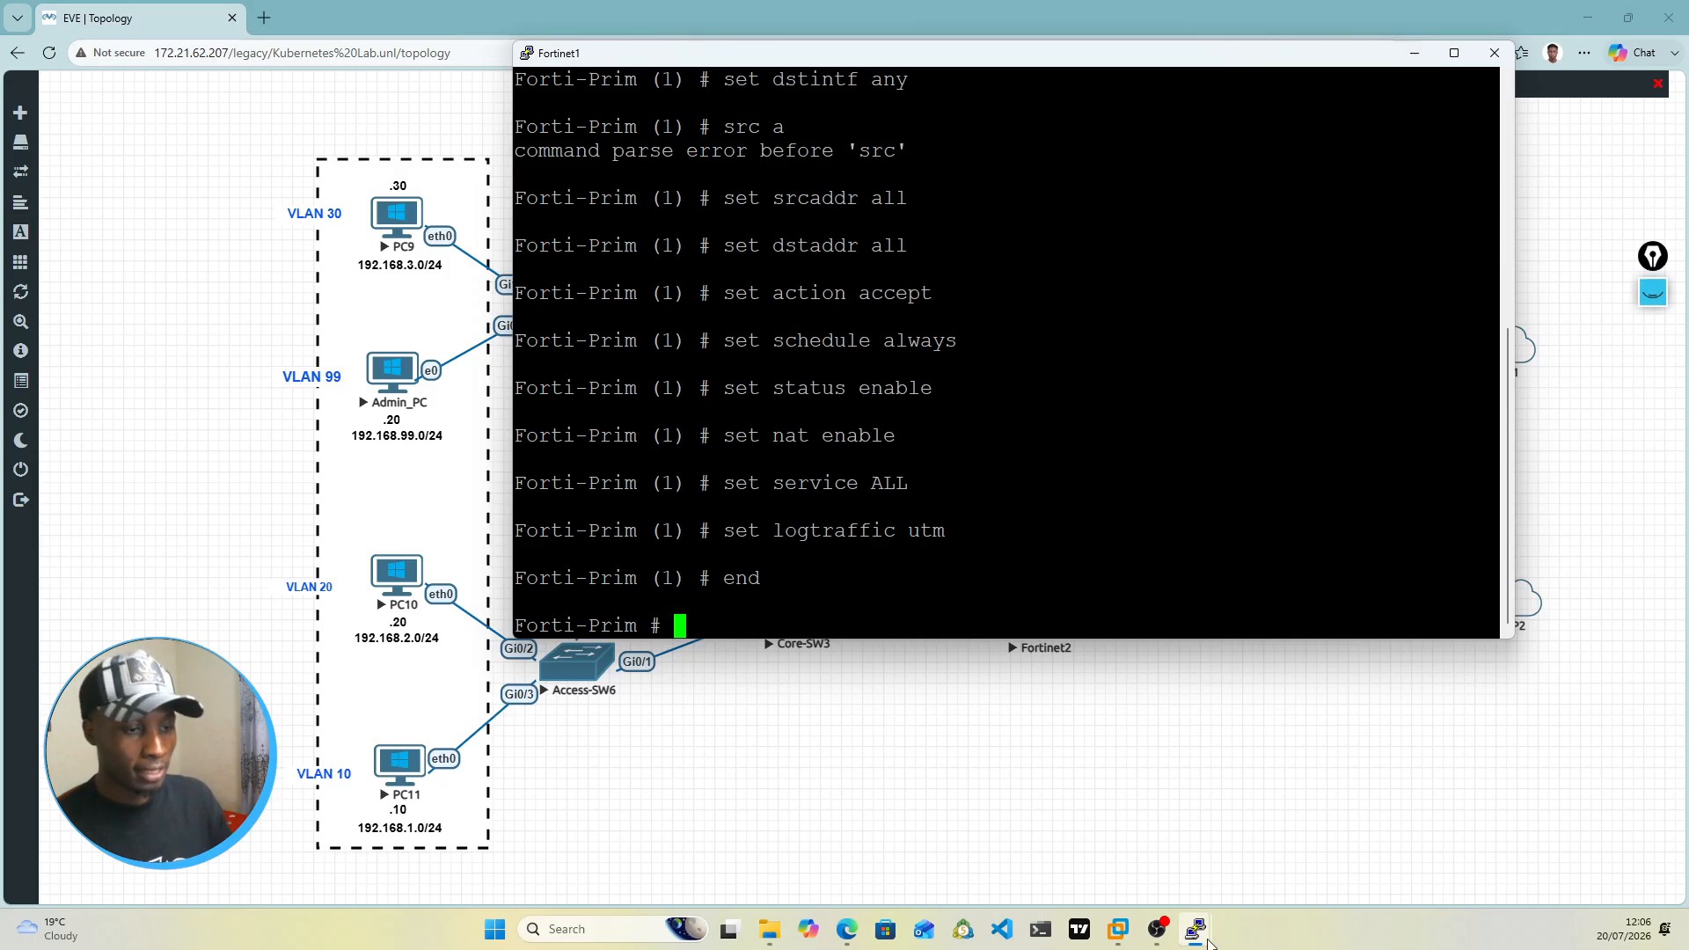
pyautogui.moveTo(1195, 943)
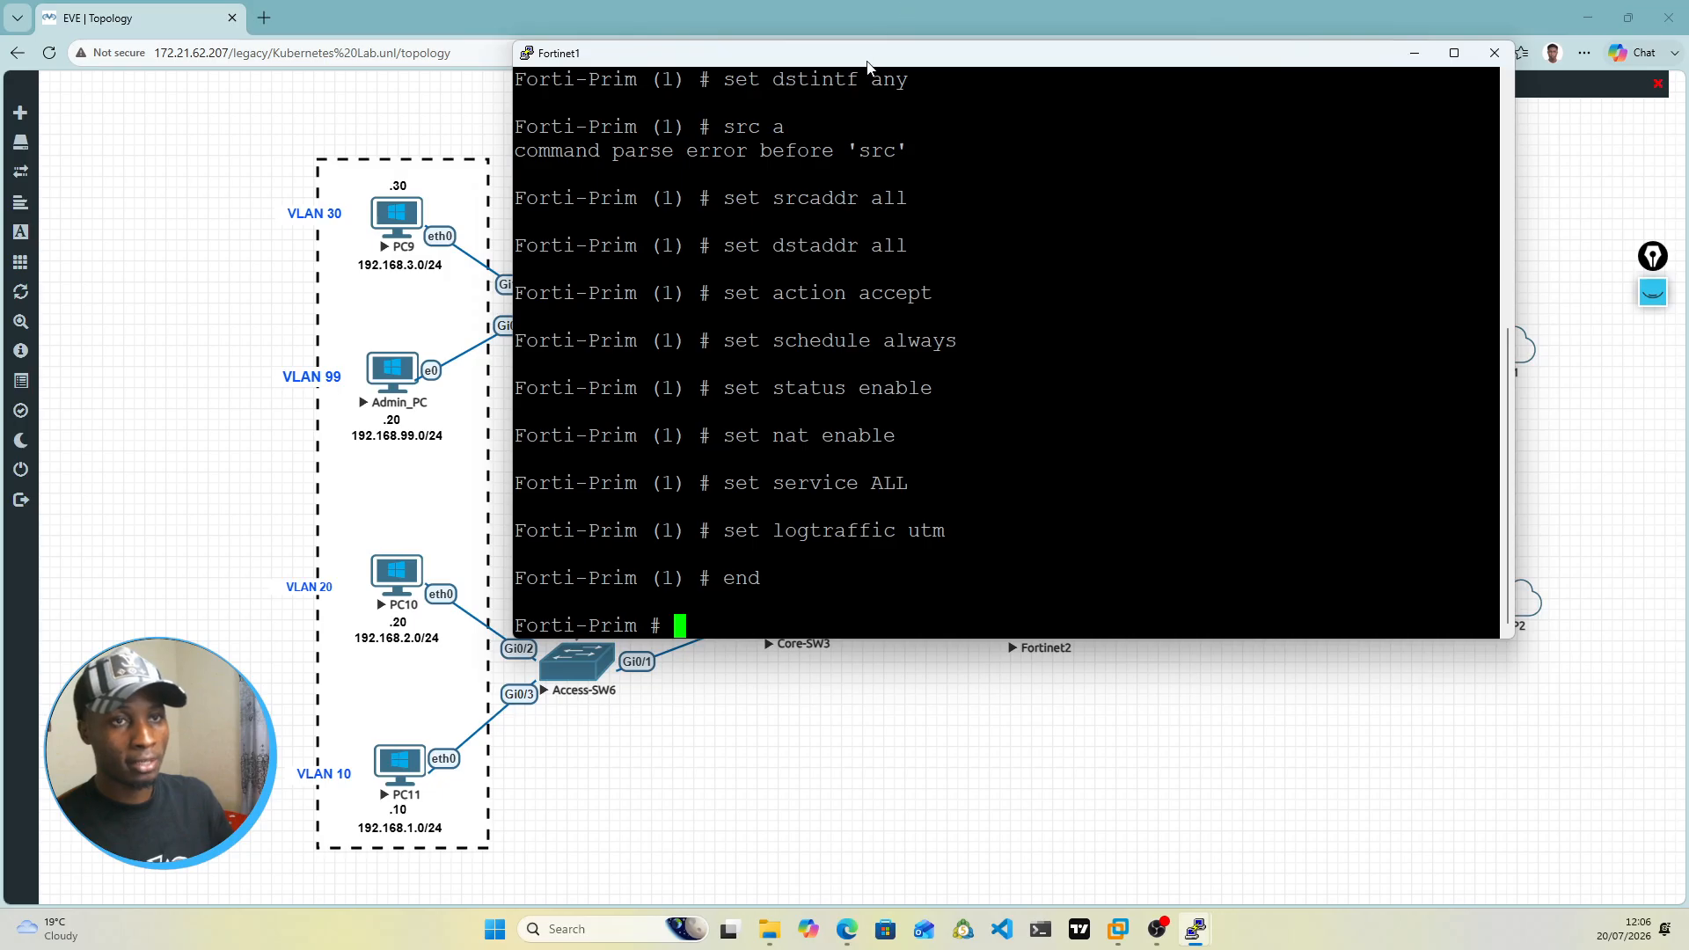
pyautogui.moveTo(868, 59); pyautogui.dragTo(779, 666)
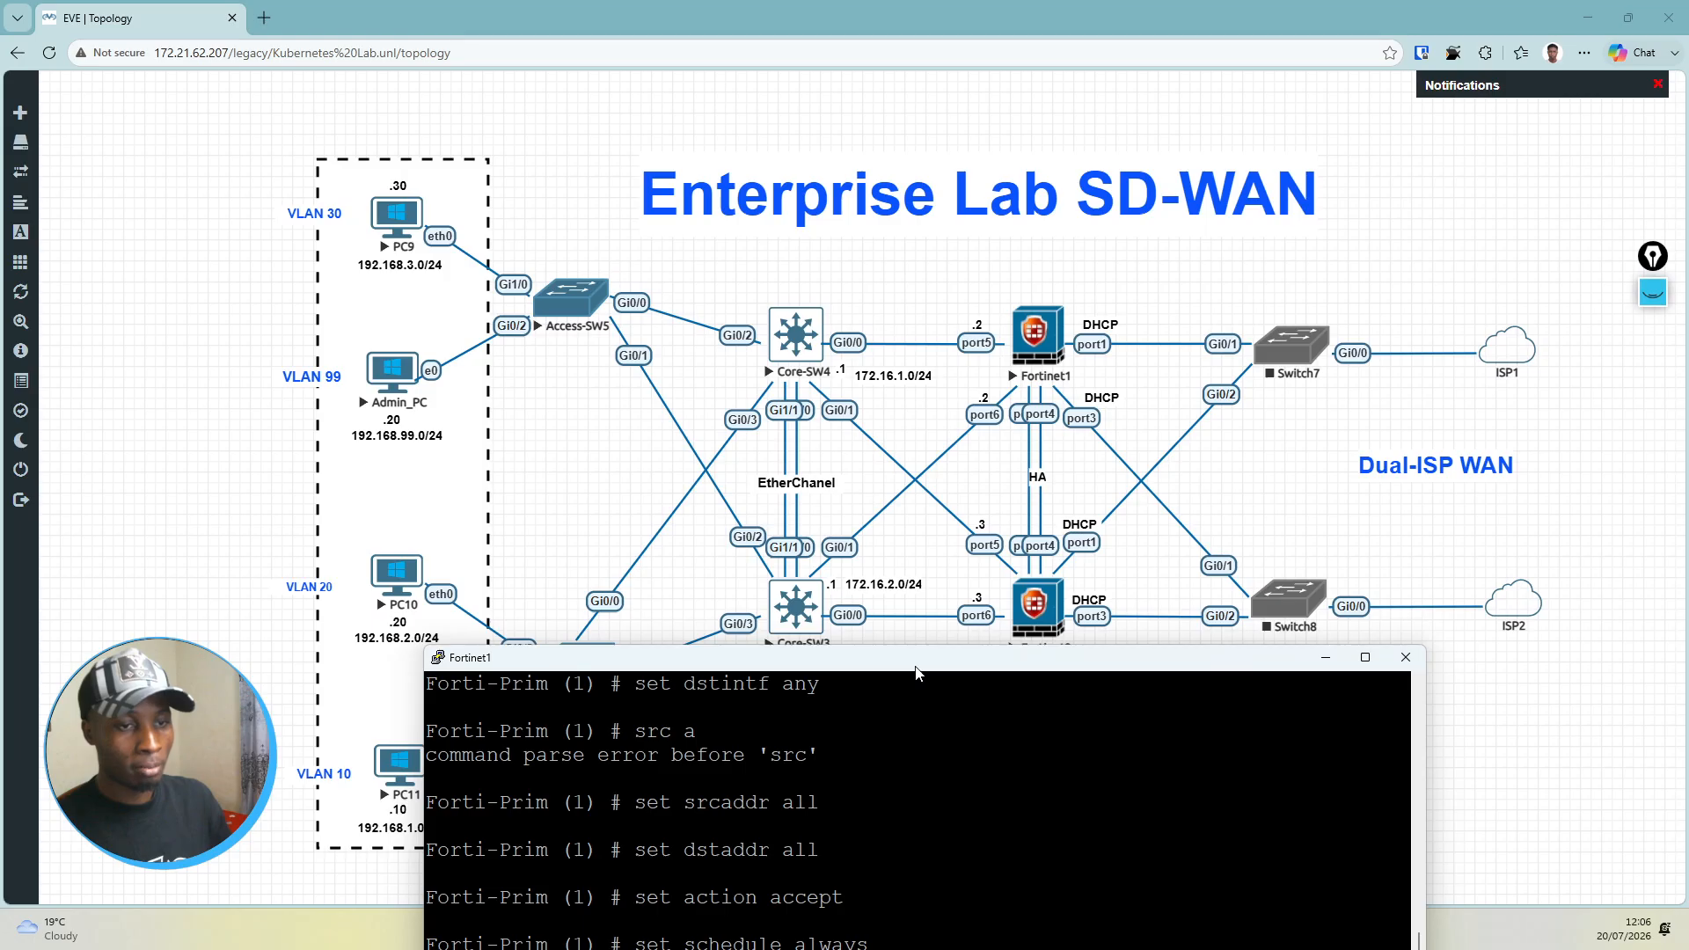
pyautogui.moveTo(920, 661); pyautogui.dragTo(925, 158)
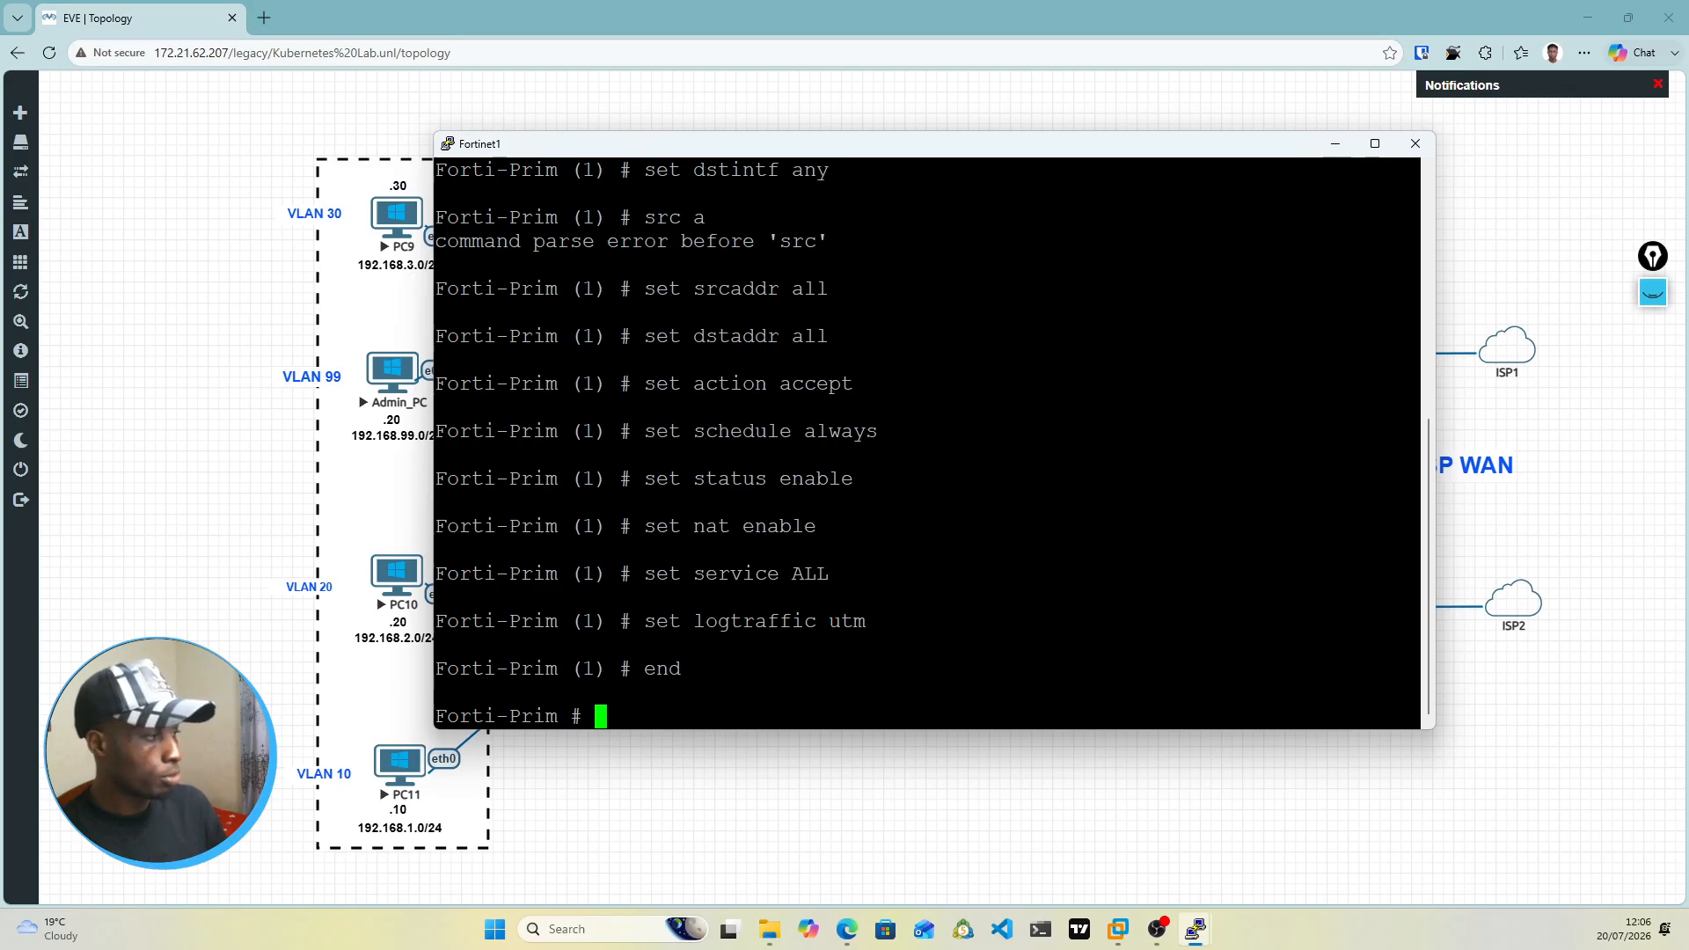
pyautogui.hotkey('alt', 'Tab')
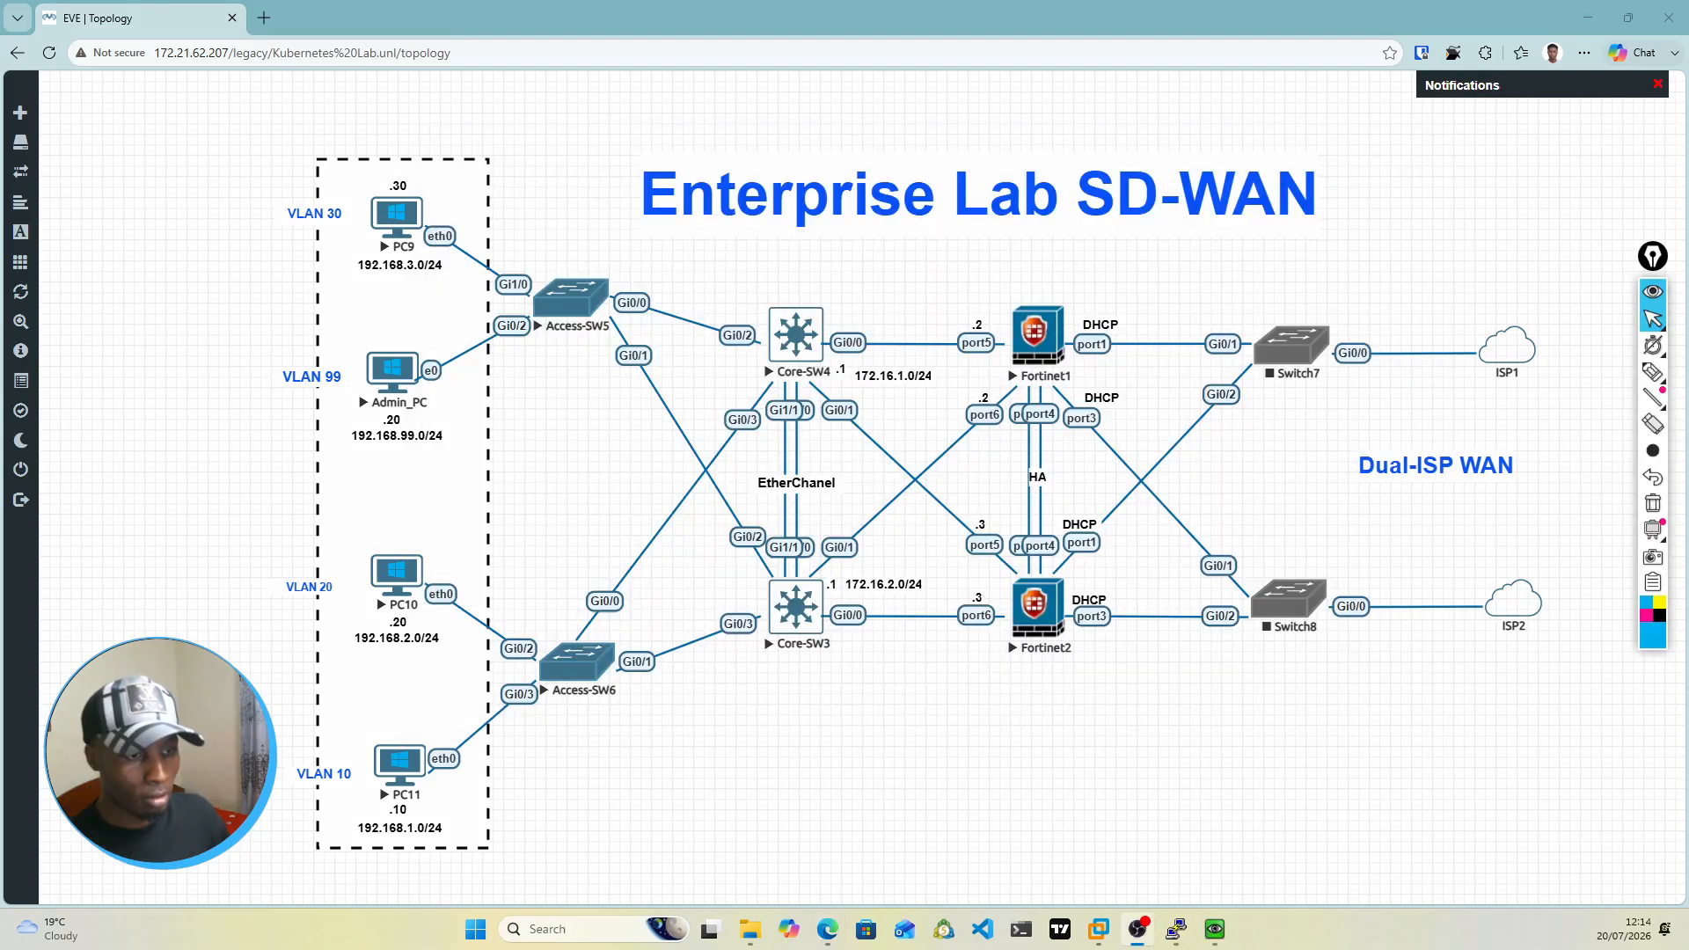
# Step: Bring up the Fortinet1 console and find the system HA configuration commands in its history
pyautogui.moveTo(1177, 940)
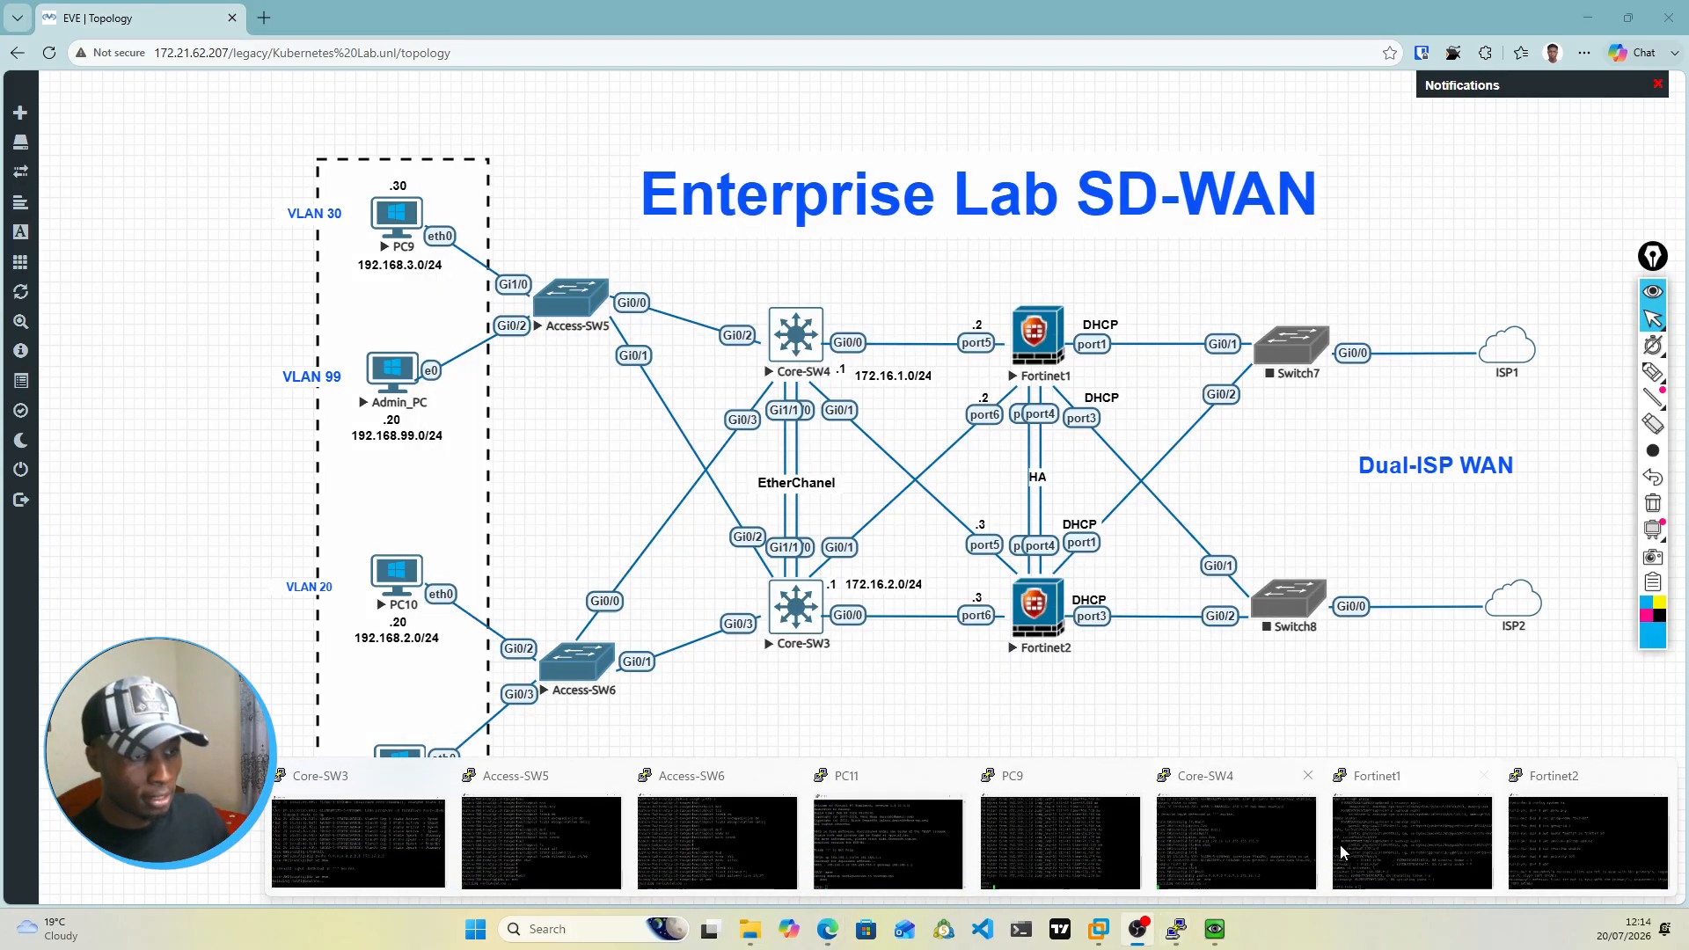
pyautogui.click(1416, 841)
pyautogui.scroll(10, 884, 604)
pyautogui.scroll(10, 884, 604)
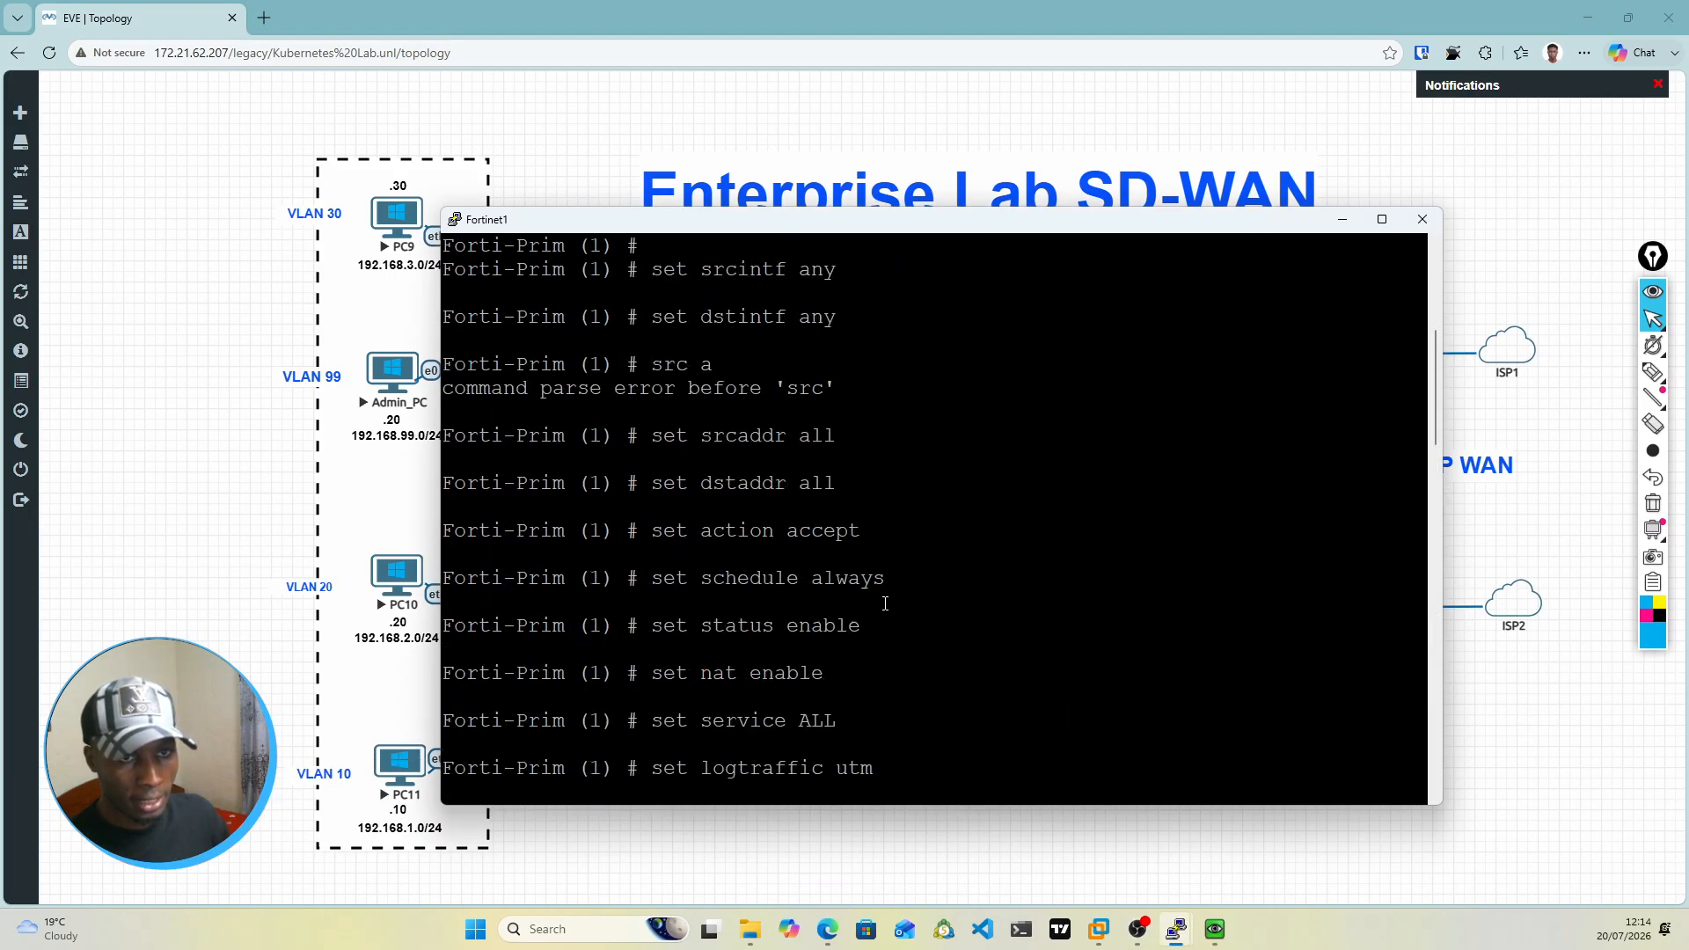
pyautogui.scroll(-15, 886, 603)
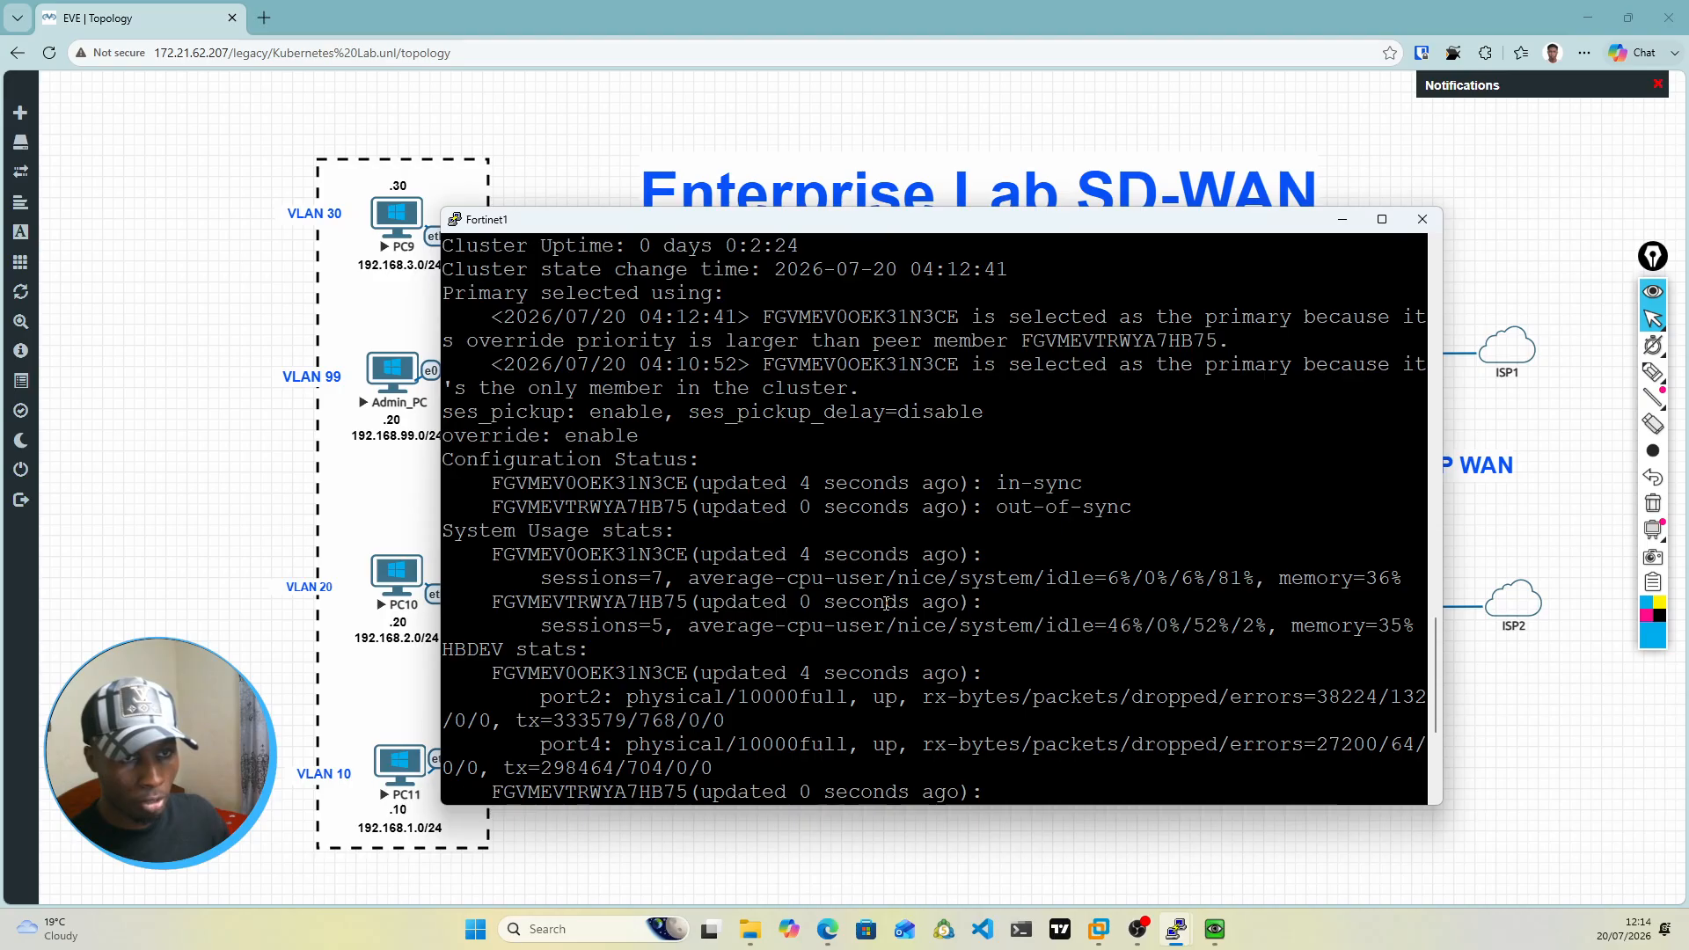
pyautogui.scroll(10, 886, 603)
pyautogui.scroll(10, 899, 595)
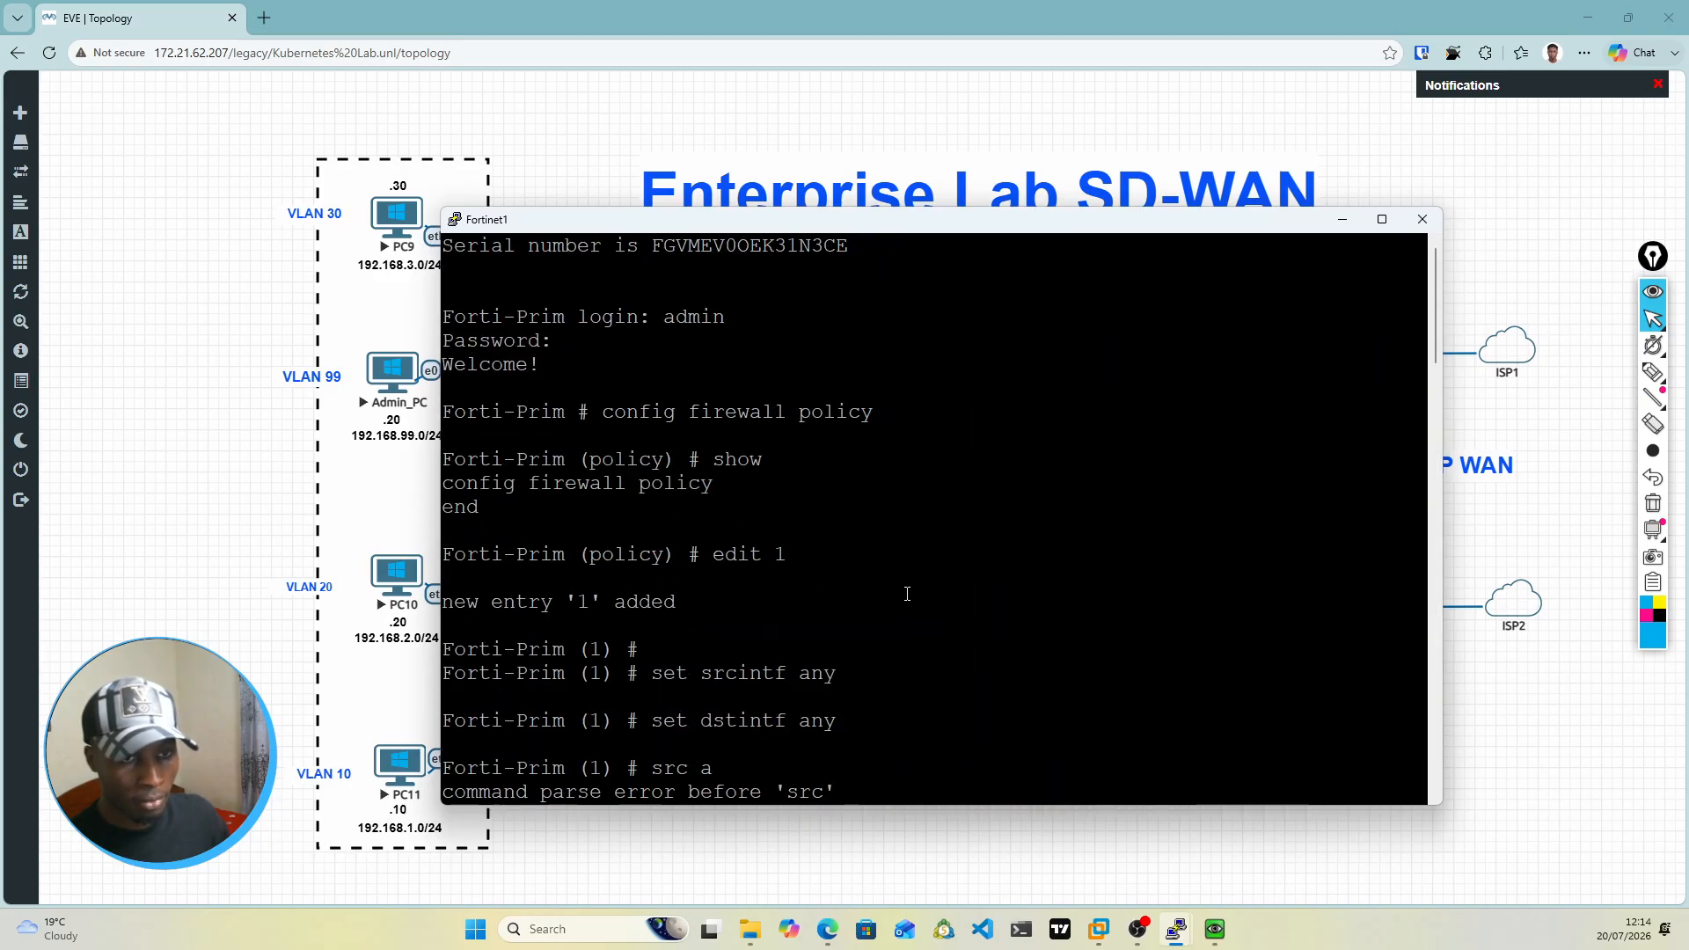
pyautogui.scroll(-8, 905, 593)
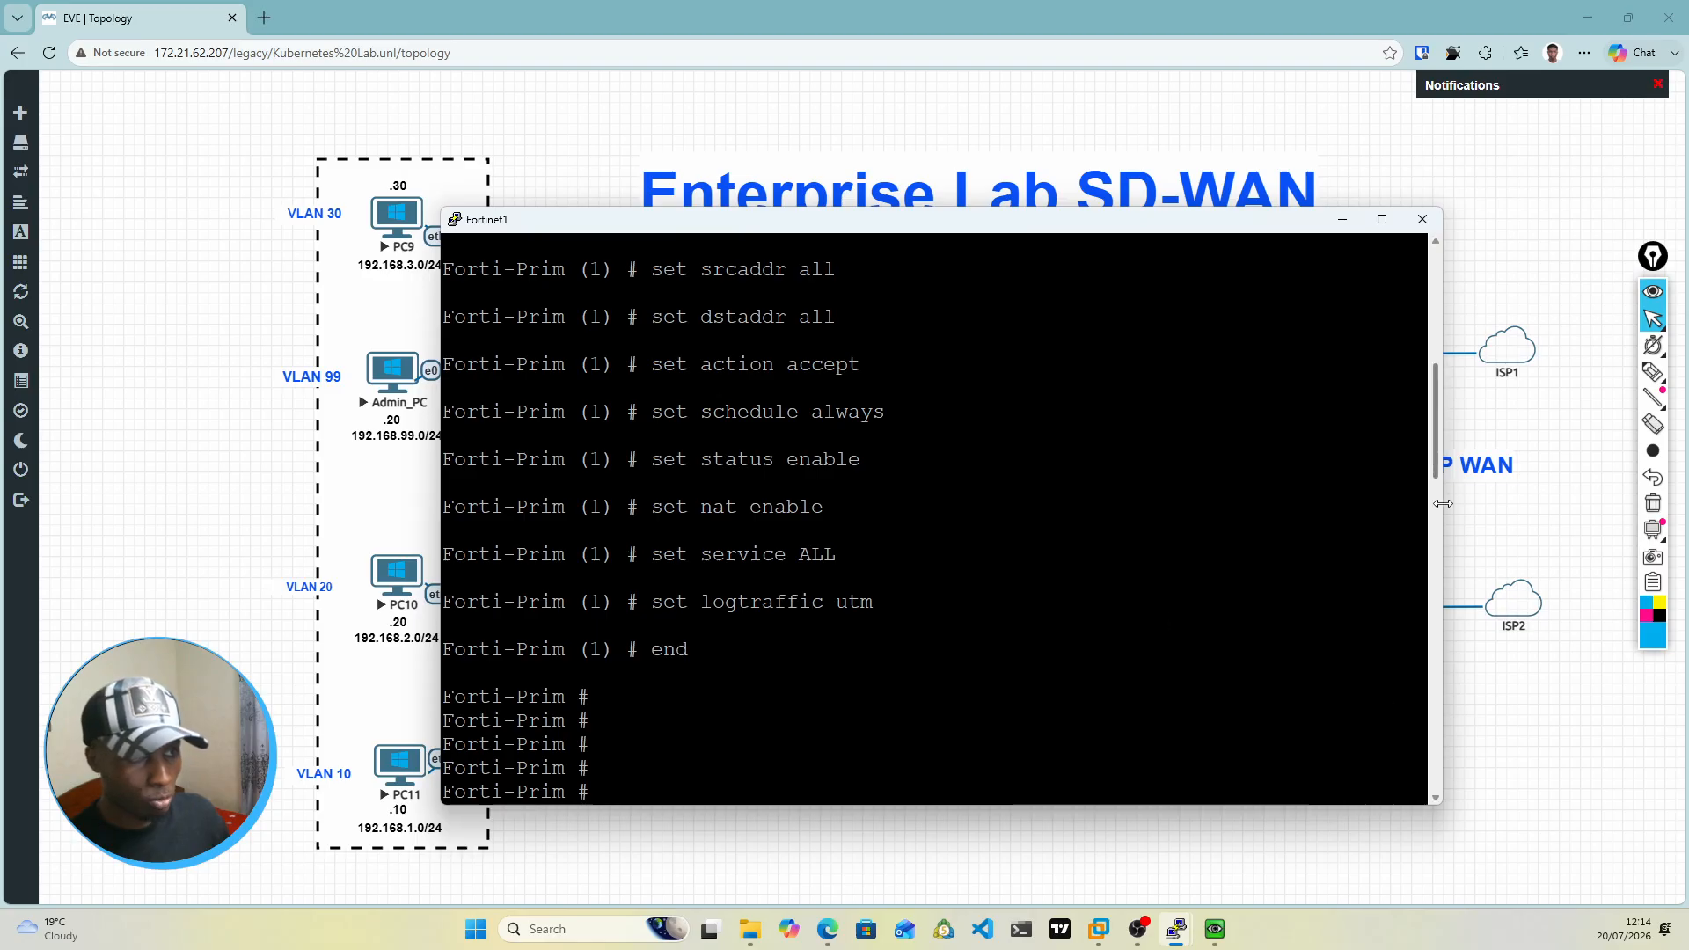
pyautogui.moveTo(1438, 444); pyautogui.dragTo(1443, 424)
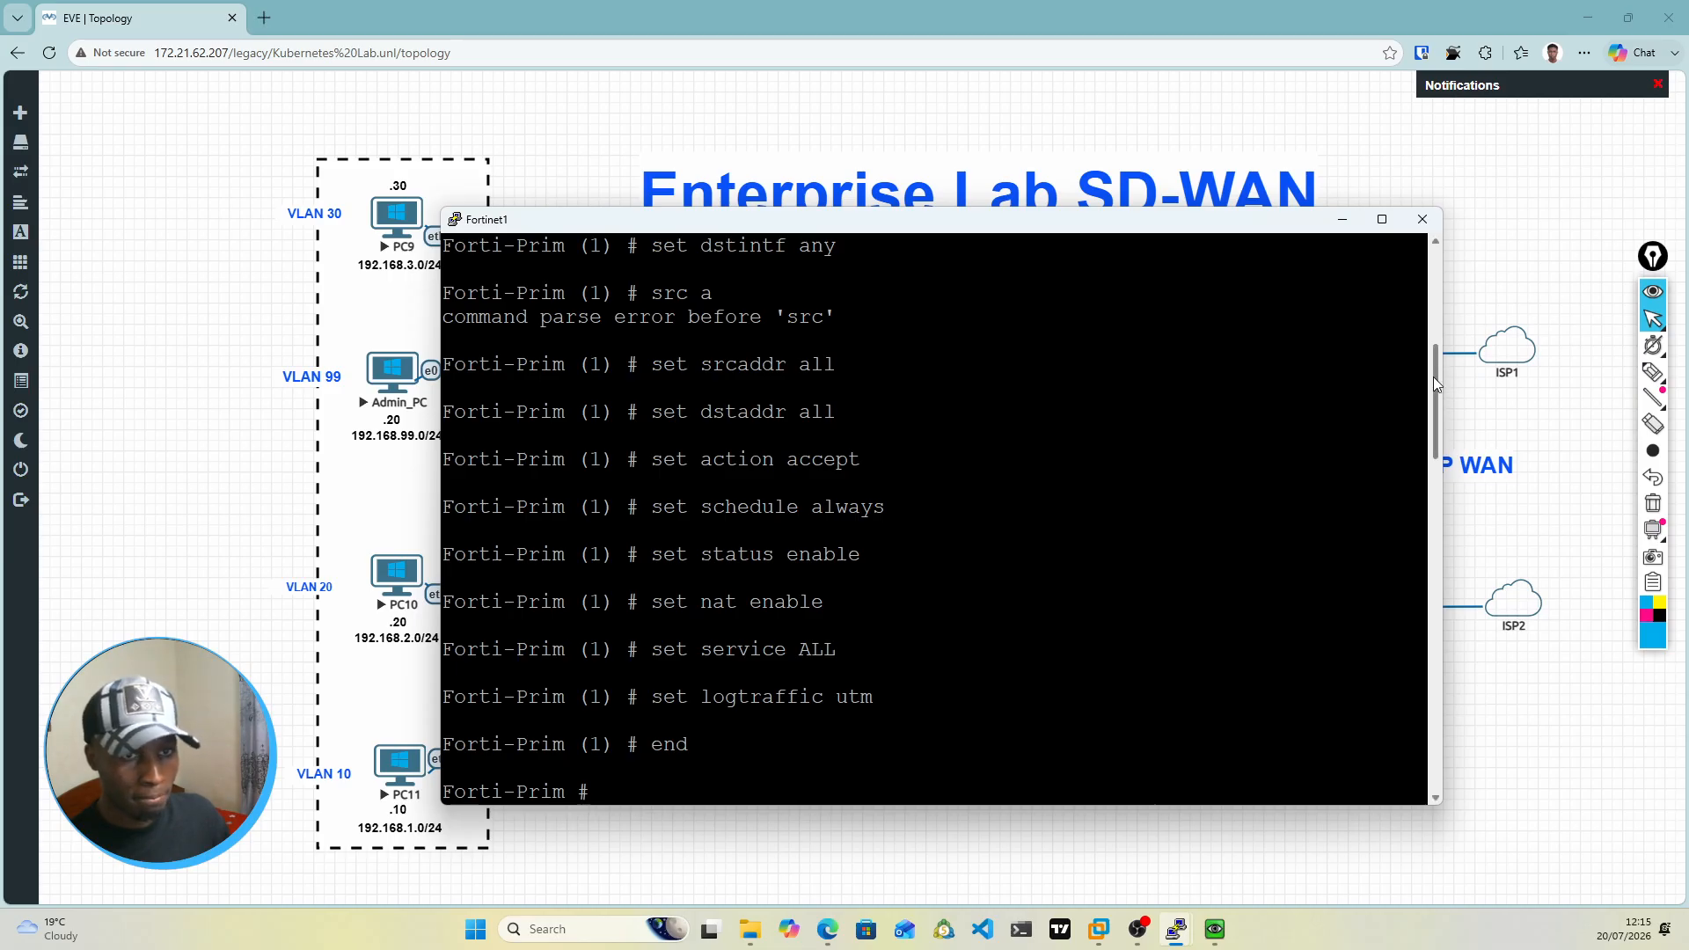
pyautogui.moveTo(1434, 378); pyautogui.dragTo(1445, 500)
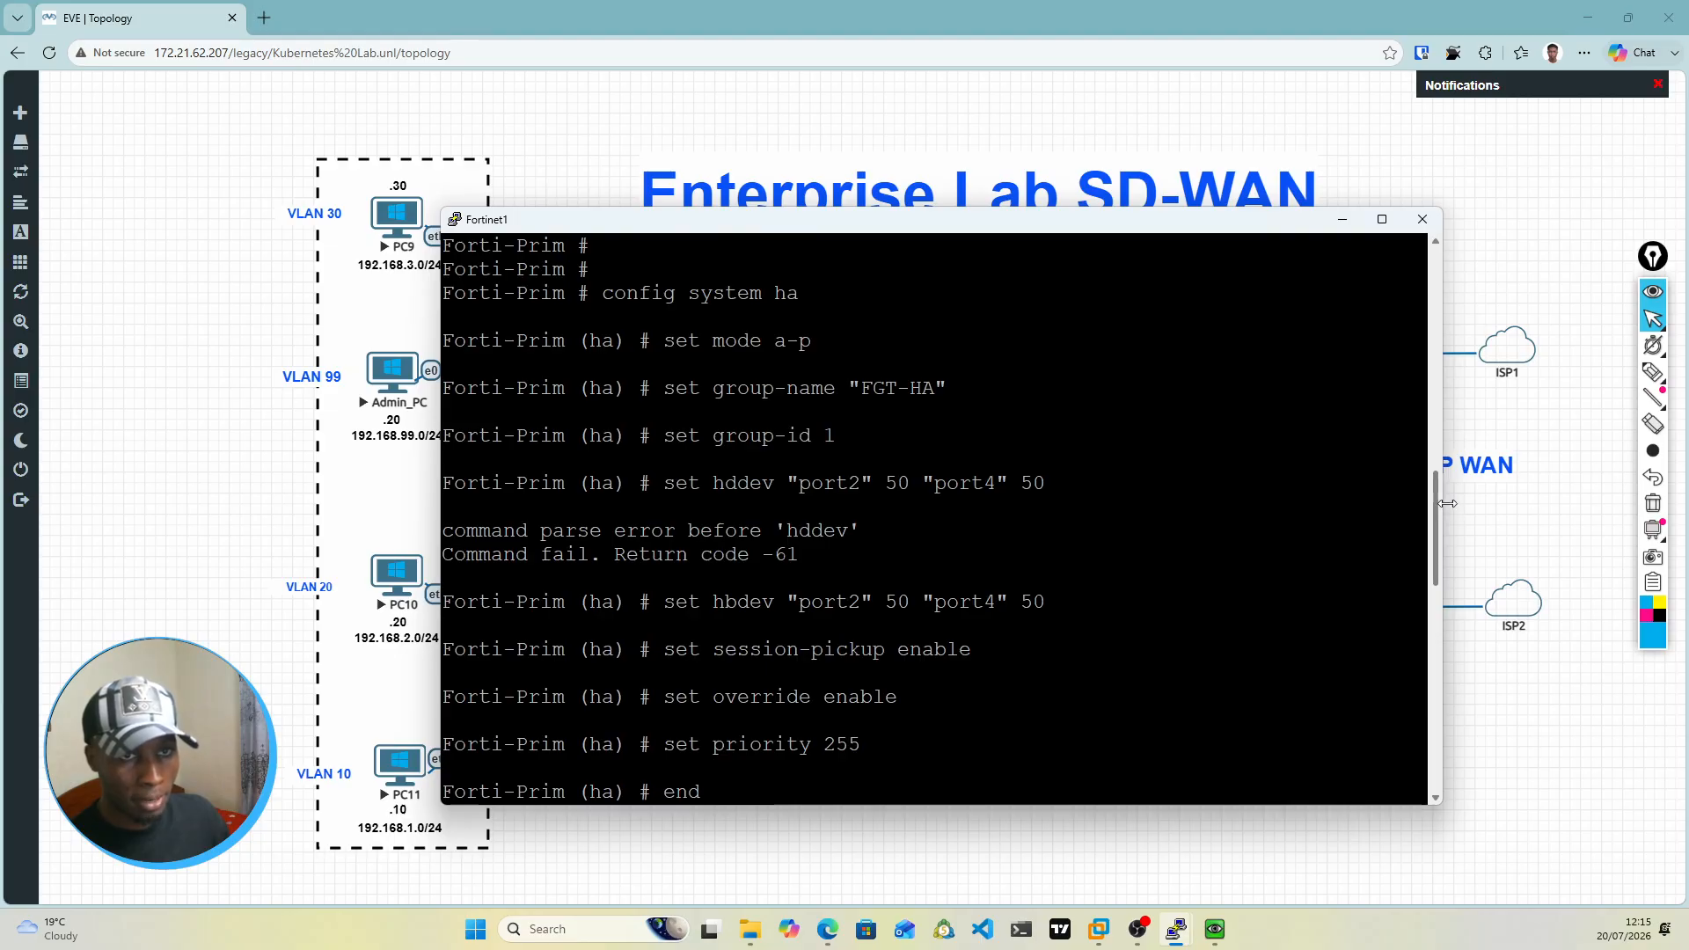
# Step: Examine the HA mode, group-name and group-id commands entered on Forti-Prim
pyautogui.moveTo(601, 293); pyautogui.dragTo(783, 283)
pyautogui.click(724, 325)
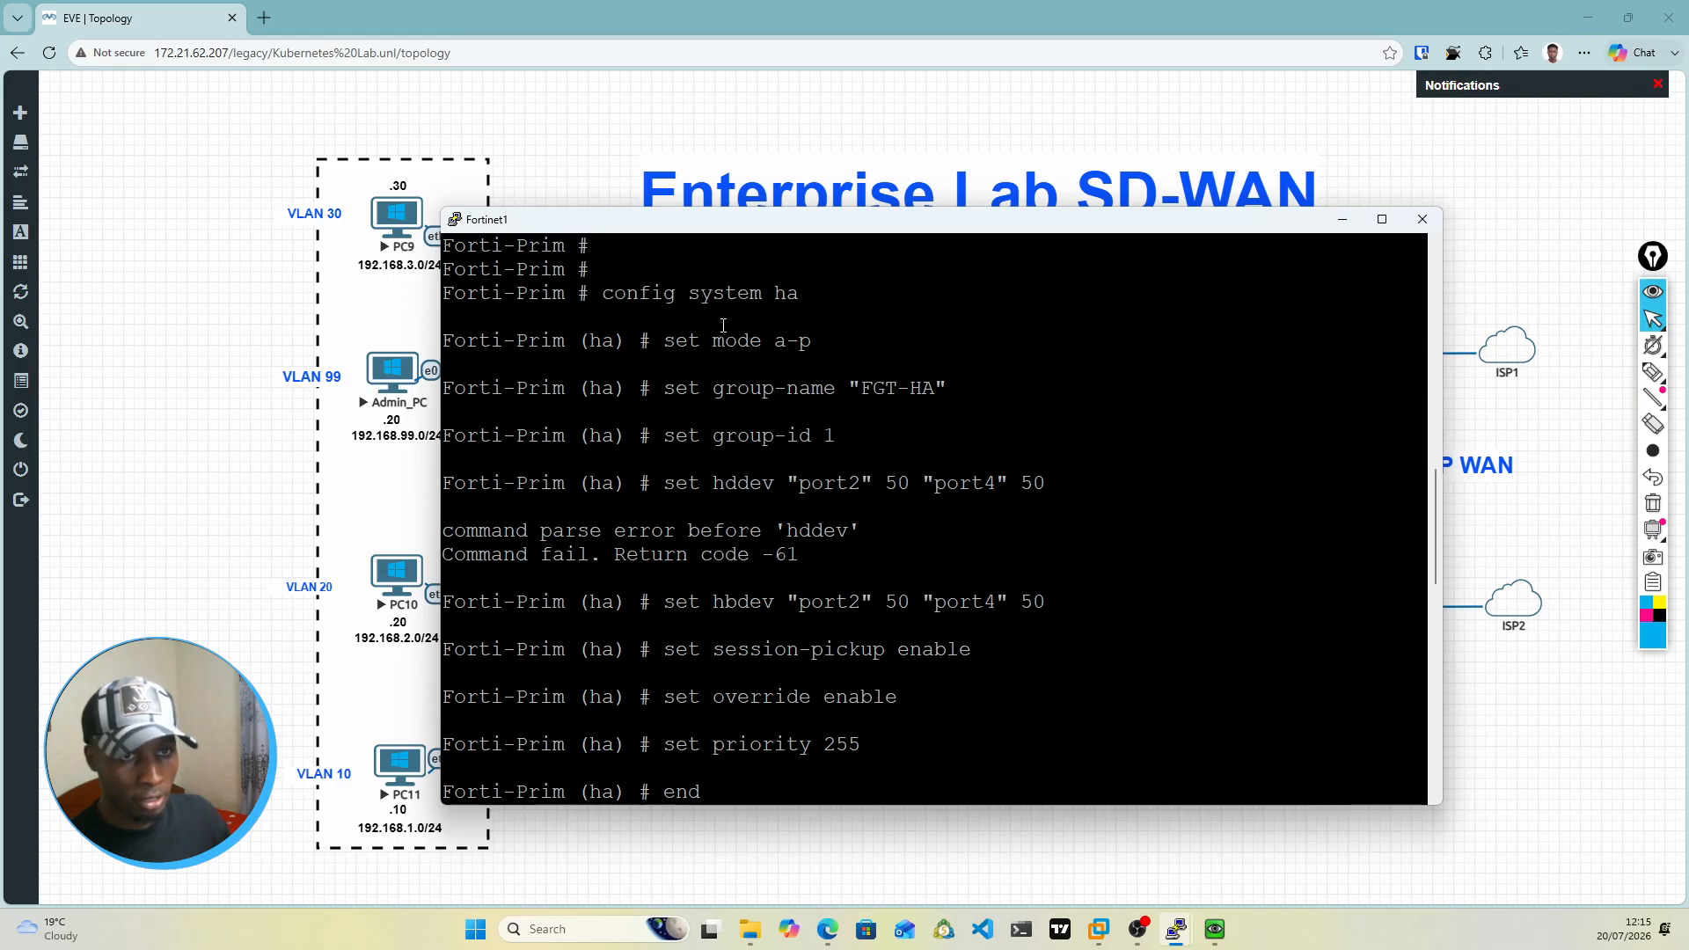
pyautogui.moveTo(678, 337); pyautogui.dragTo(807, 341)
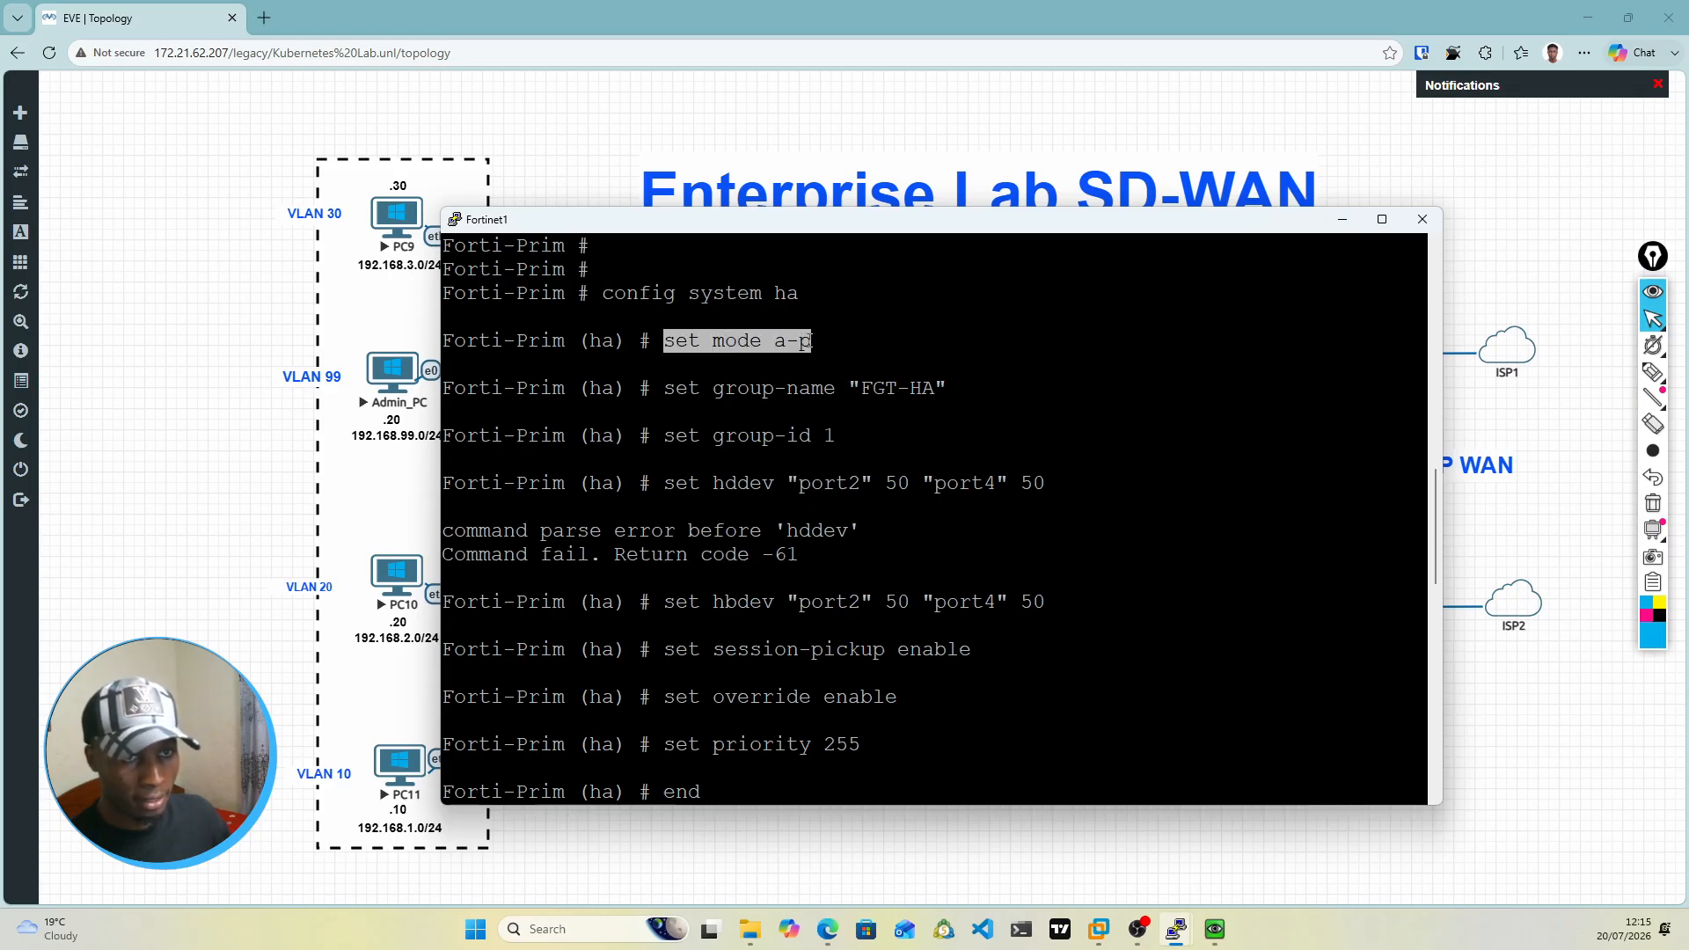
pyautogui.moveTo(666, 388); pyautogui.dragTo(945, 388)
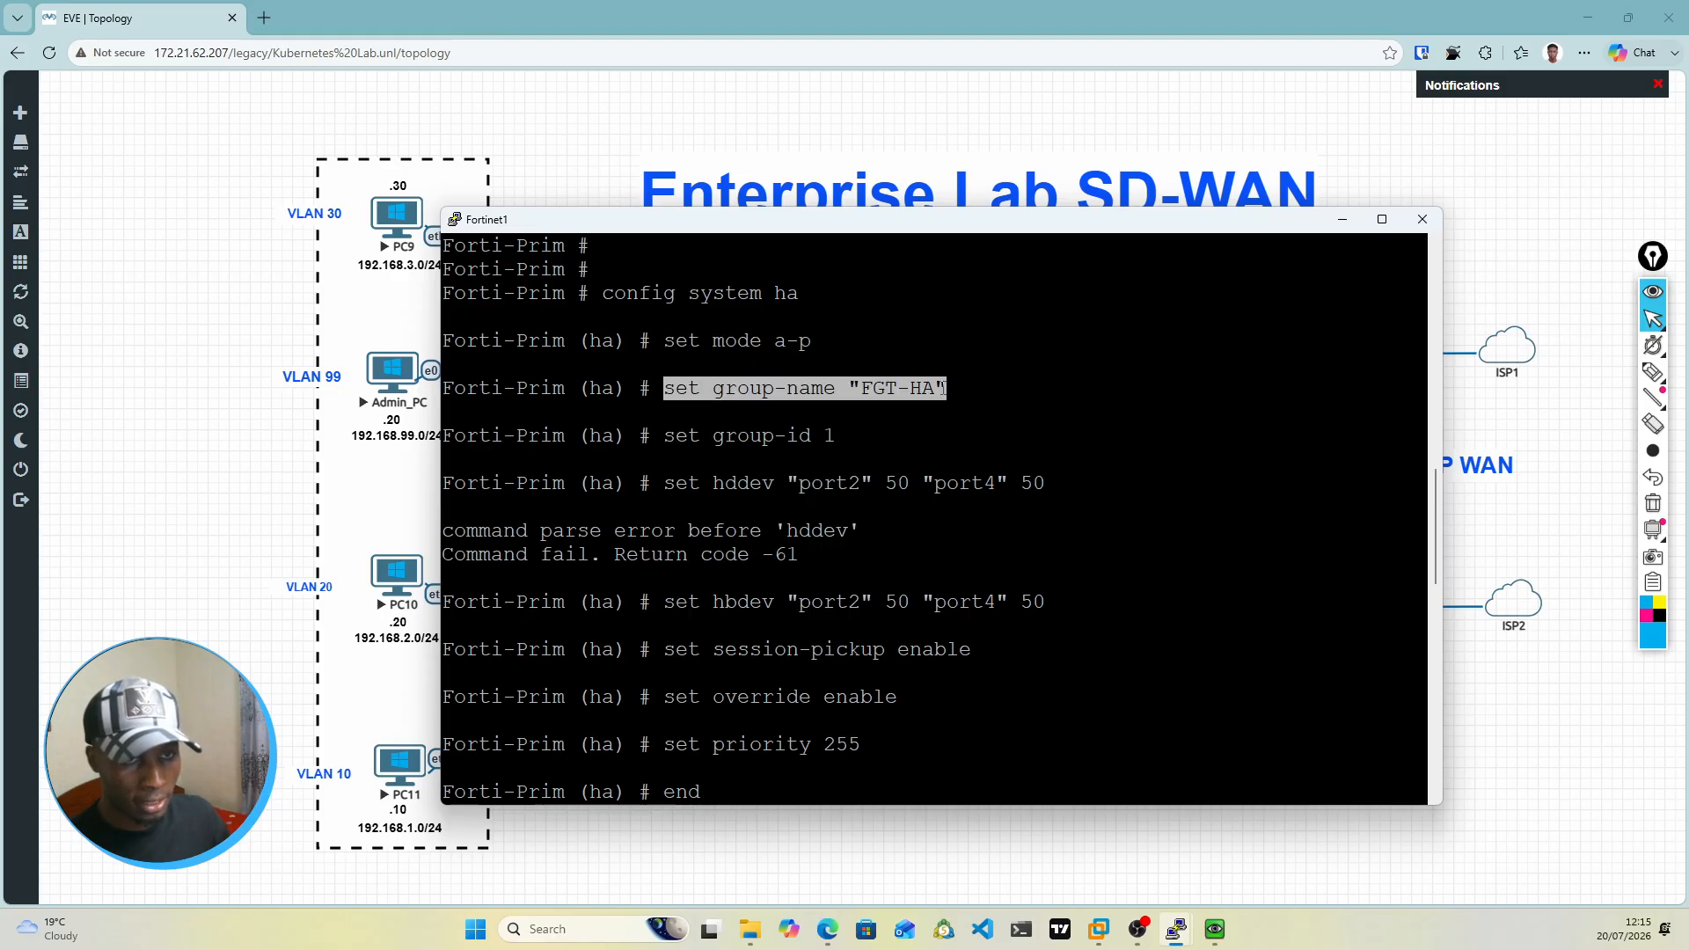
pyautogui.click(827, 410)
pyautogui.moveTo(666, 437); pyautogui.dragTo(828, 431)
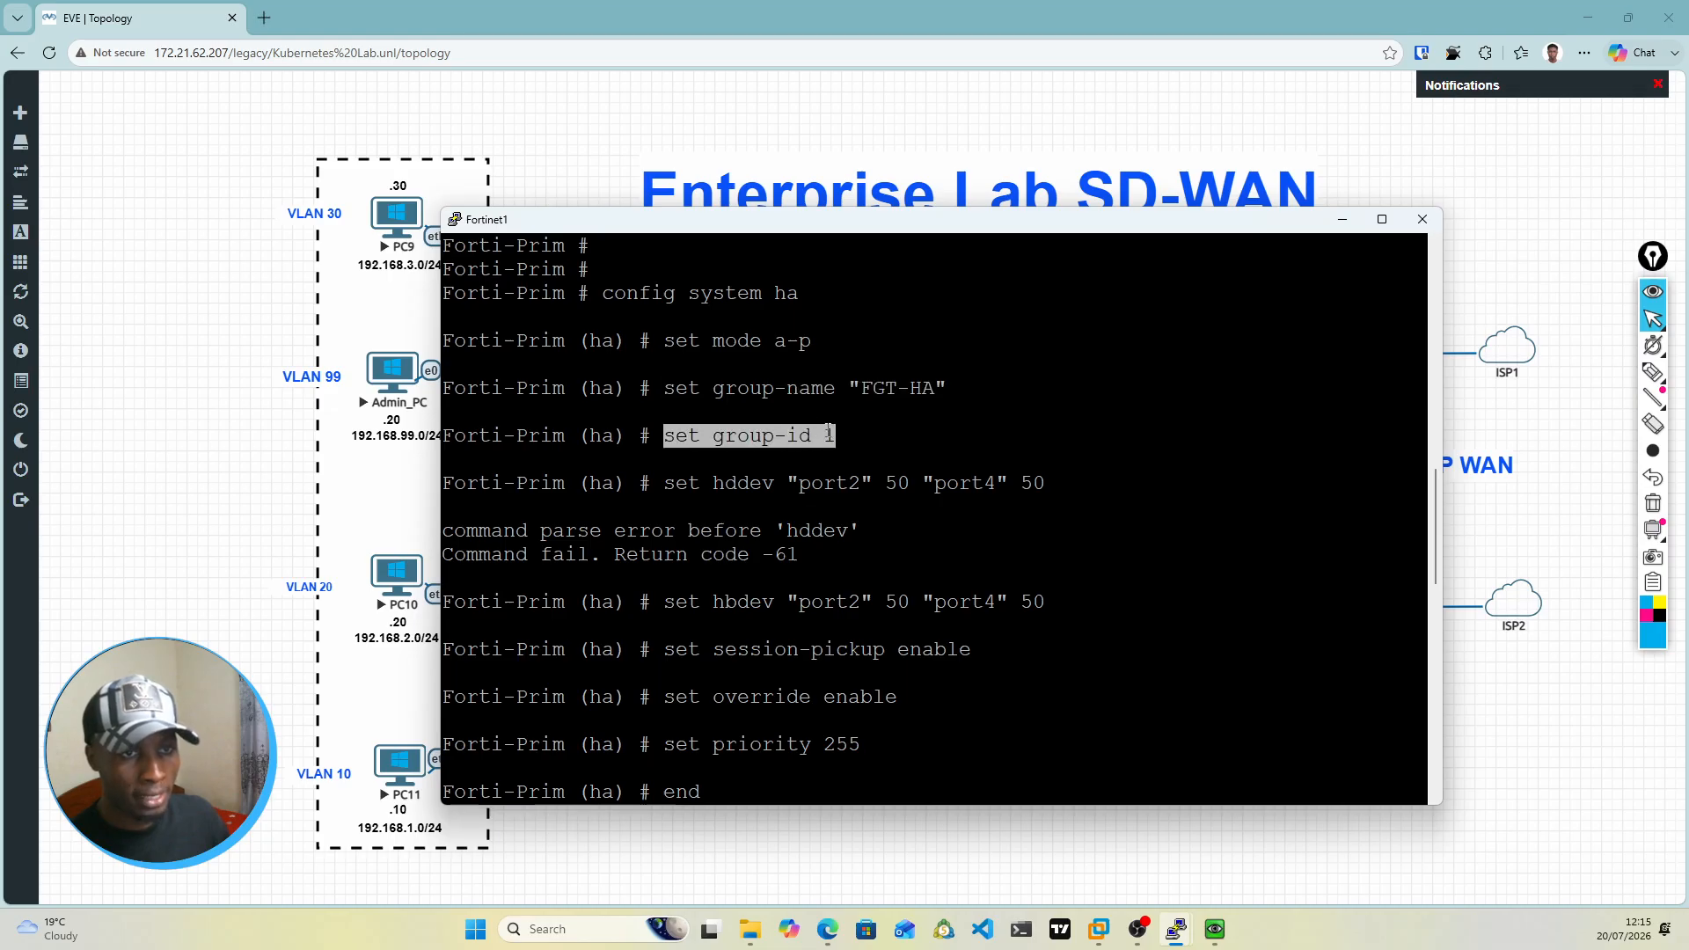
# Step: Examine the HA heartbeat device command and compare it with the HA links between the two Fortinet firewalls in the topology
pyautogui.click(756, 471)
pyautogui.moveTo(666, 483); pyautogui.dragTo(774, 483)
pyautogui.moveTo(979, 225); pyautogui.dragTo(1014, 563)
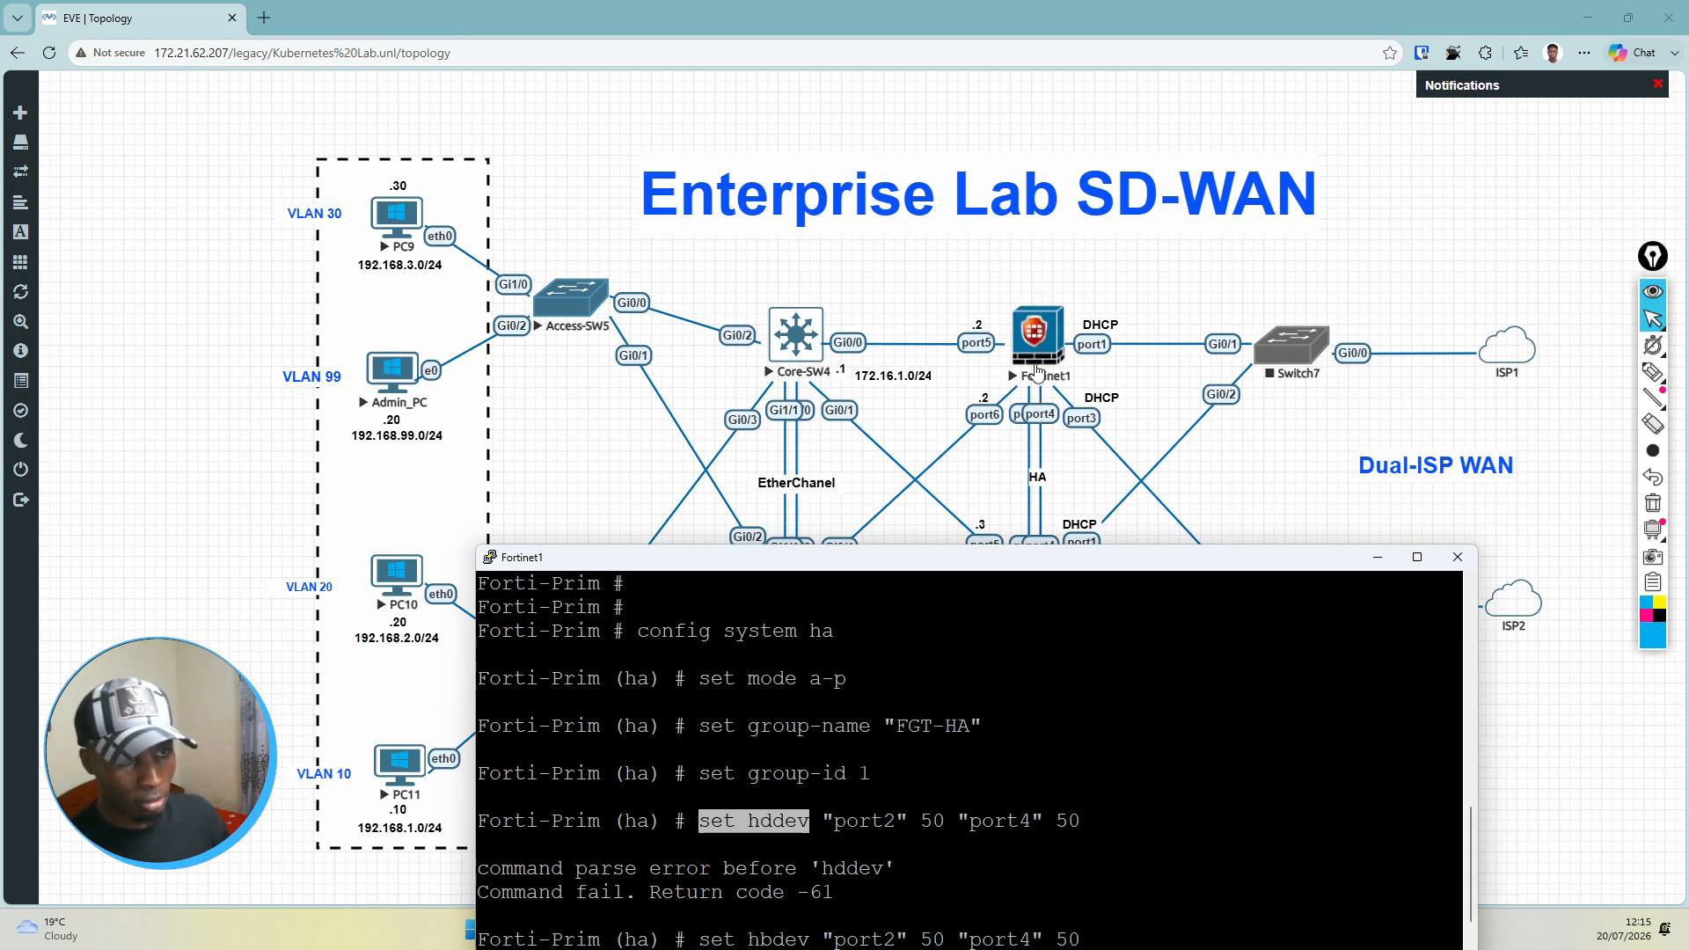
pyautogui.moveTo(1045, 559); pyautogui.dragTo(1053, 647)
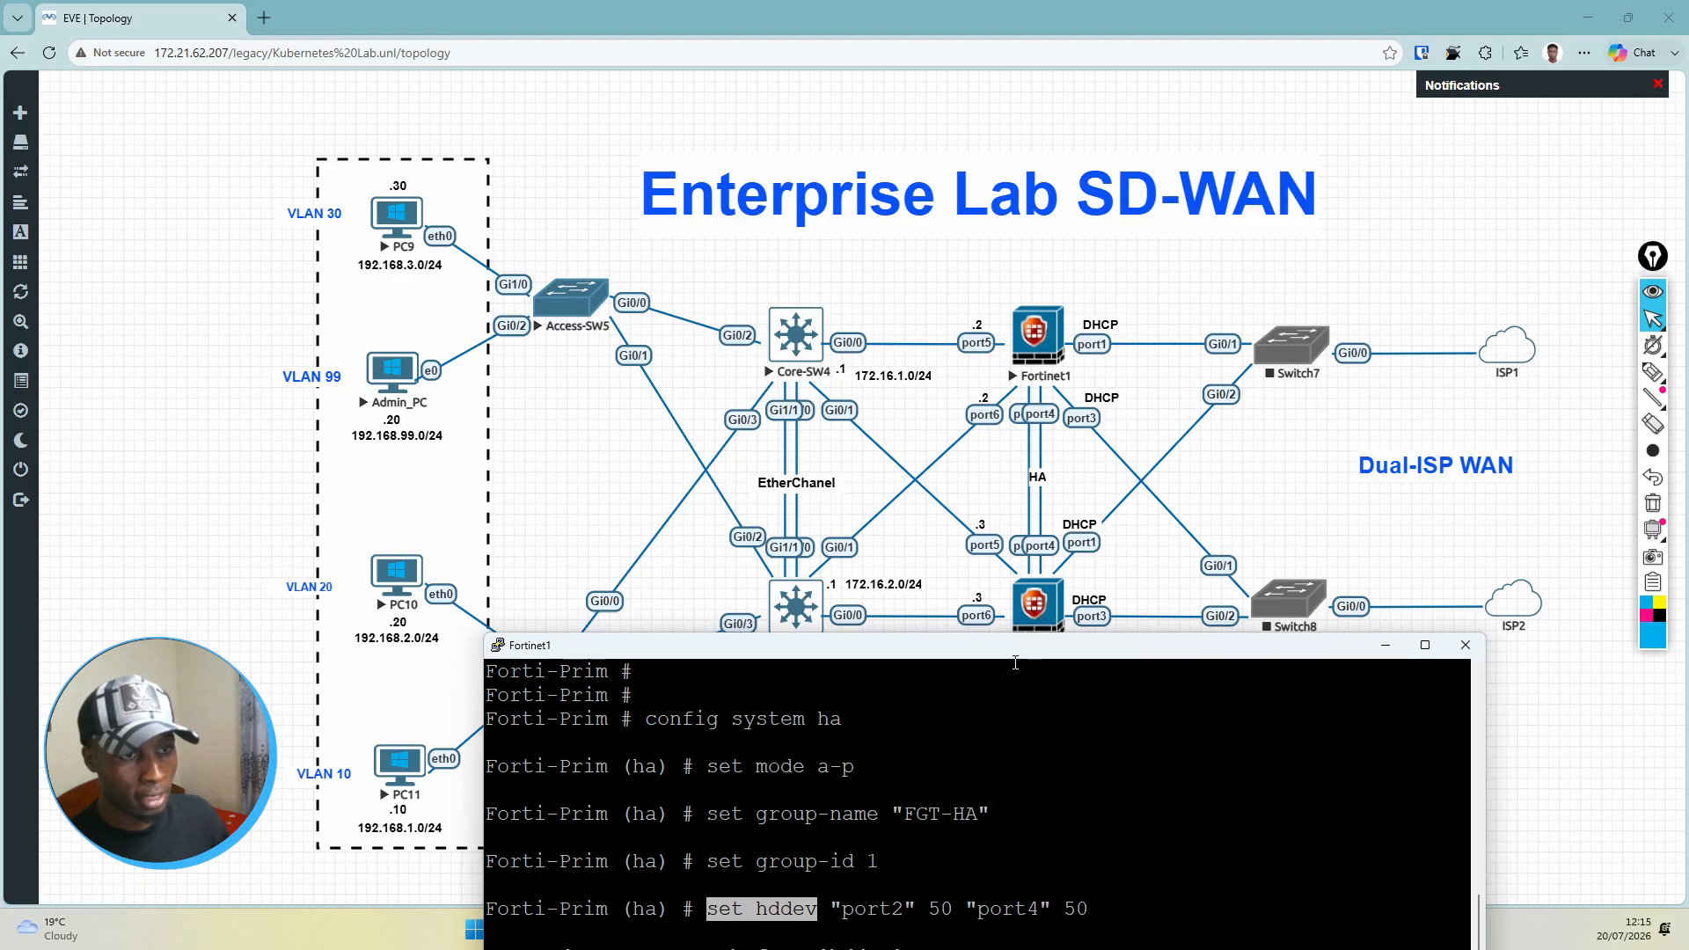
pyautogui.moveTo(1010, 656); pyautogui.dragTo(1042, 224)
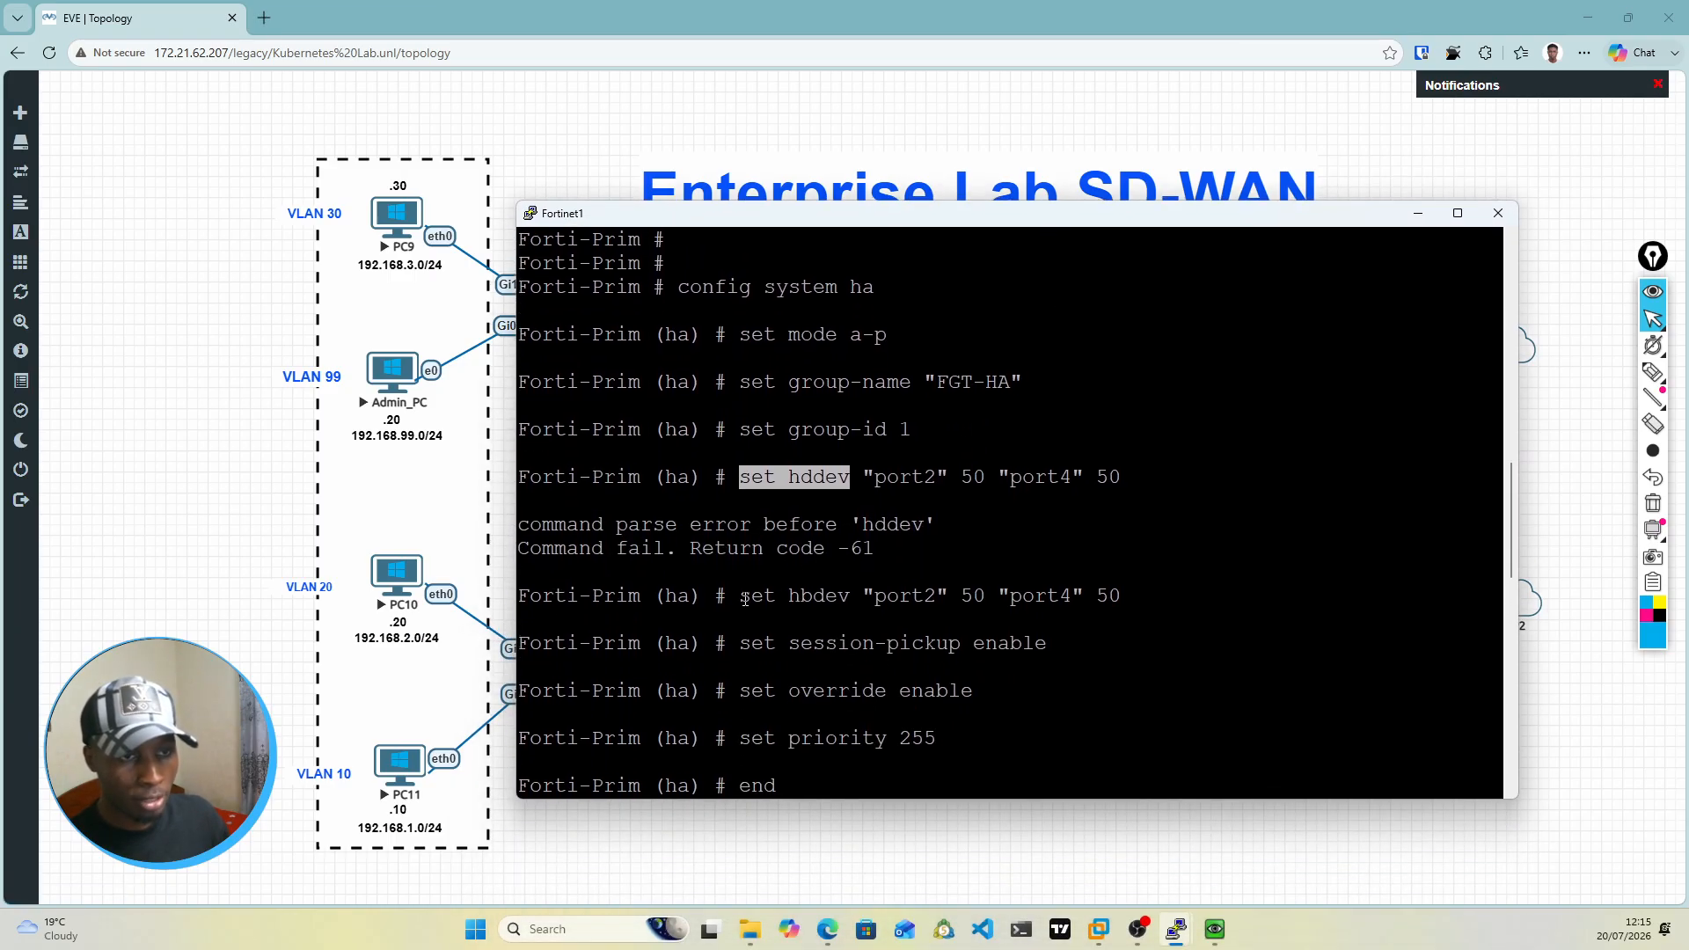
# Step: Examine the HA session-pickup command and relate it to Fortinet1 and Fortinet2 in the topology
pyautogui.moveTo(747, 649); pyautogui.dragTo(1041, 641)
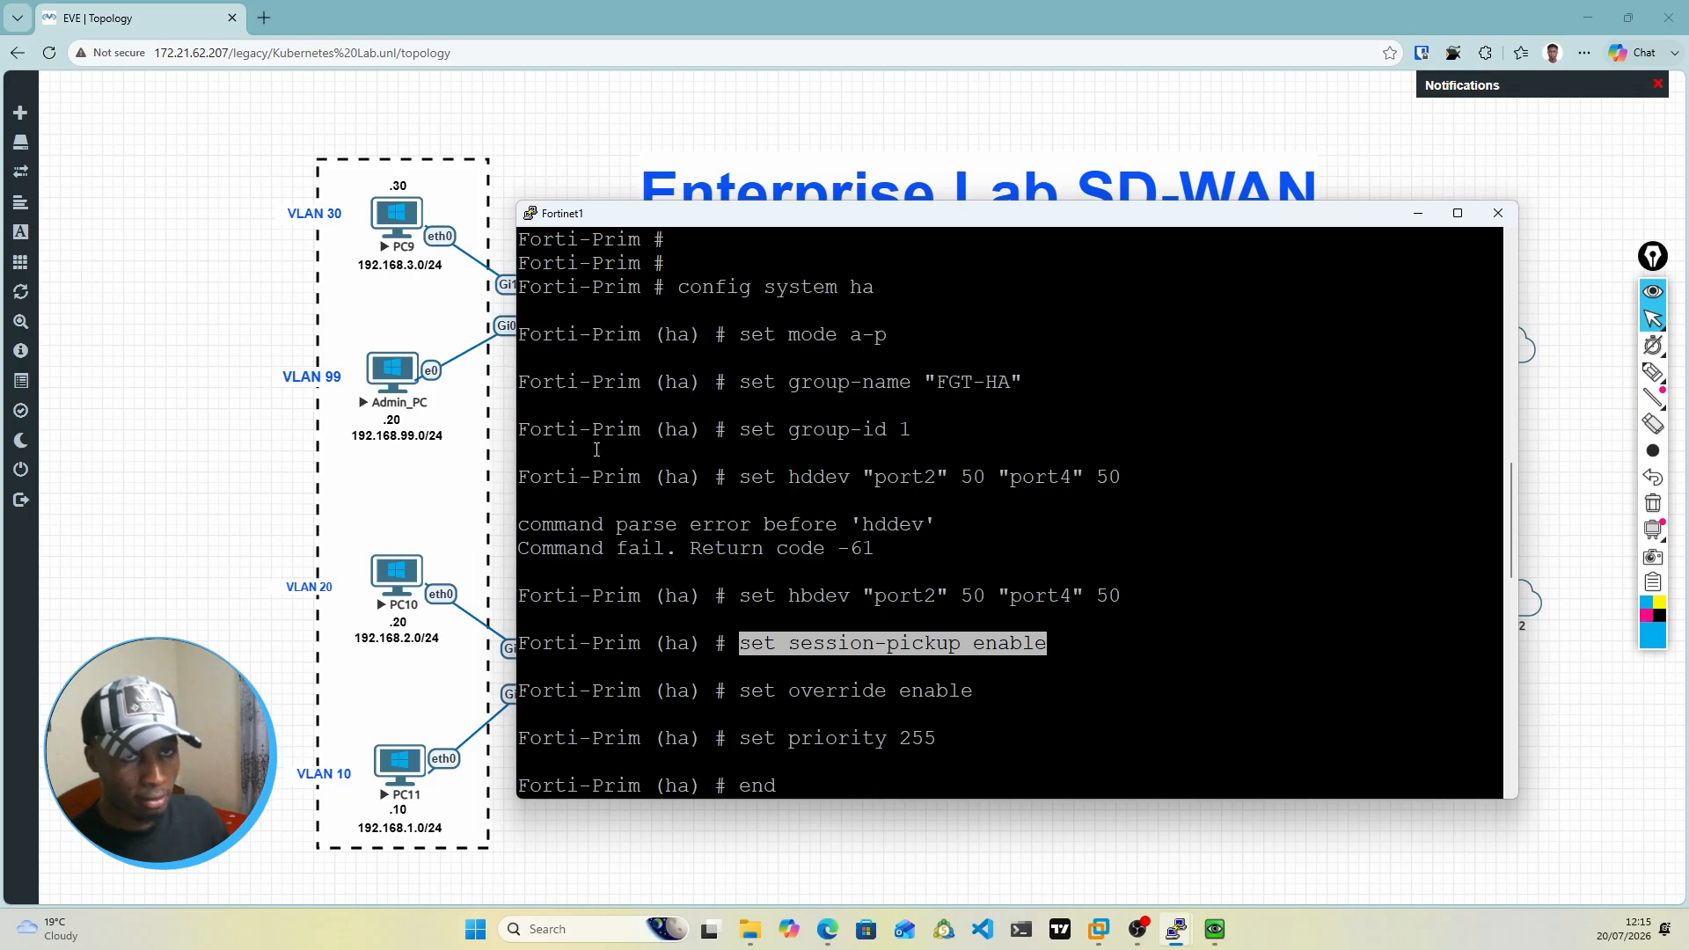
pyautogui.moveTo(917, 220); pyautogui.dragTo(936, 614)
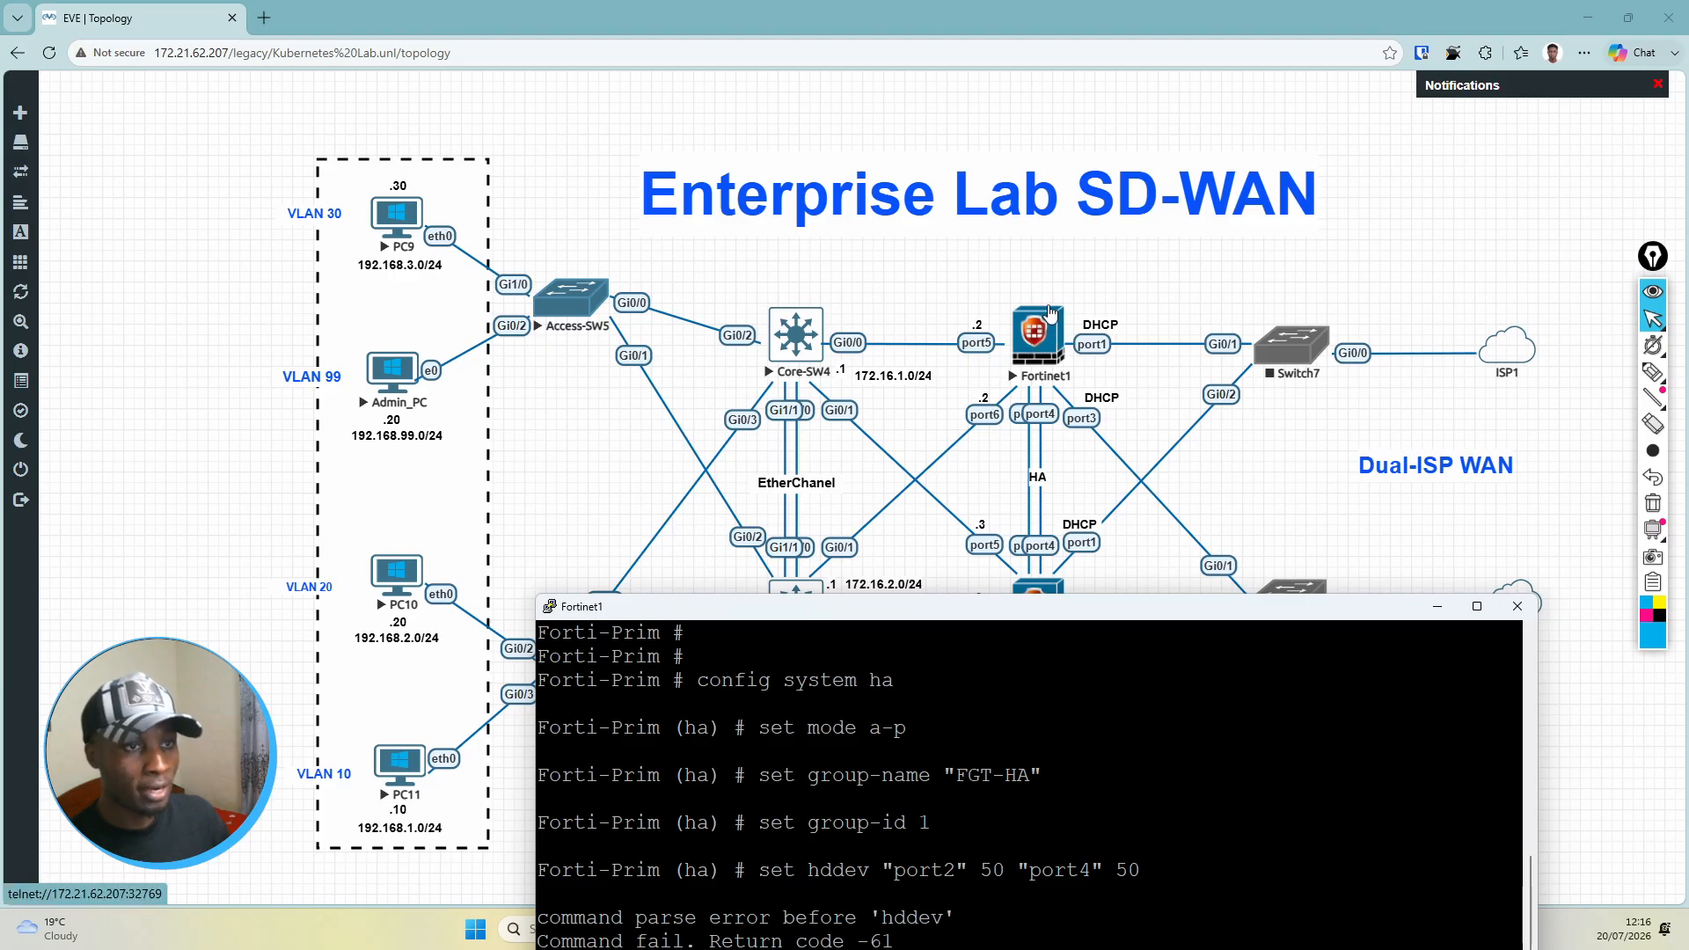
pyautogui.moveTo(1071, 607); pyautogui.dragTo(1068, 716)
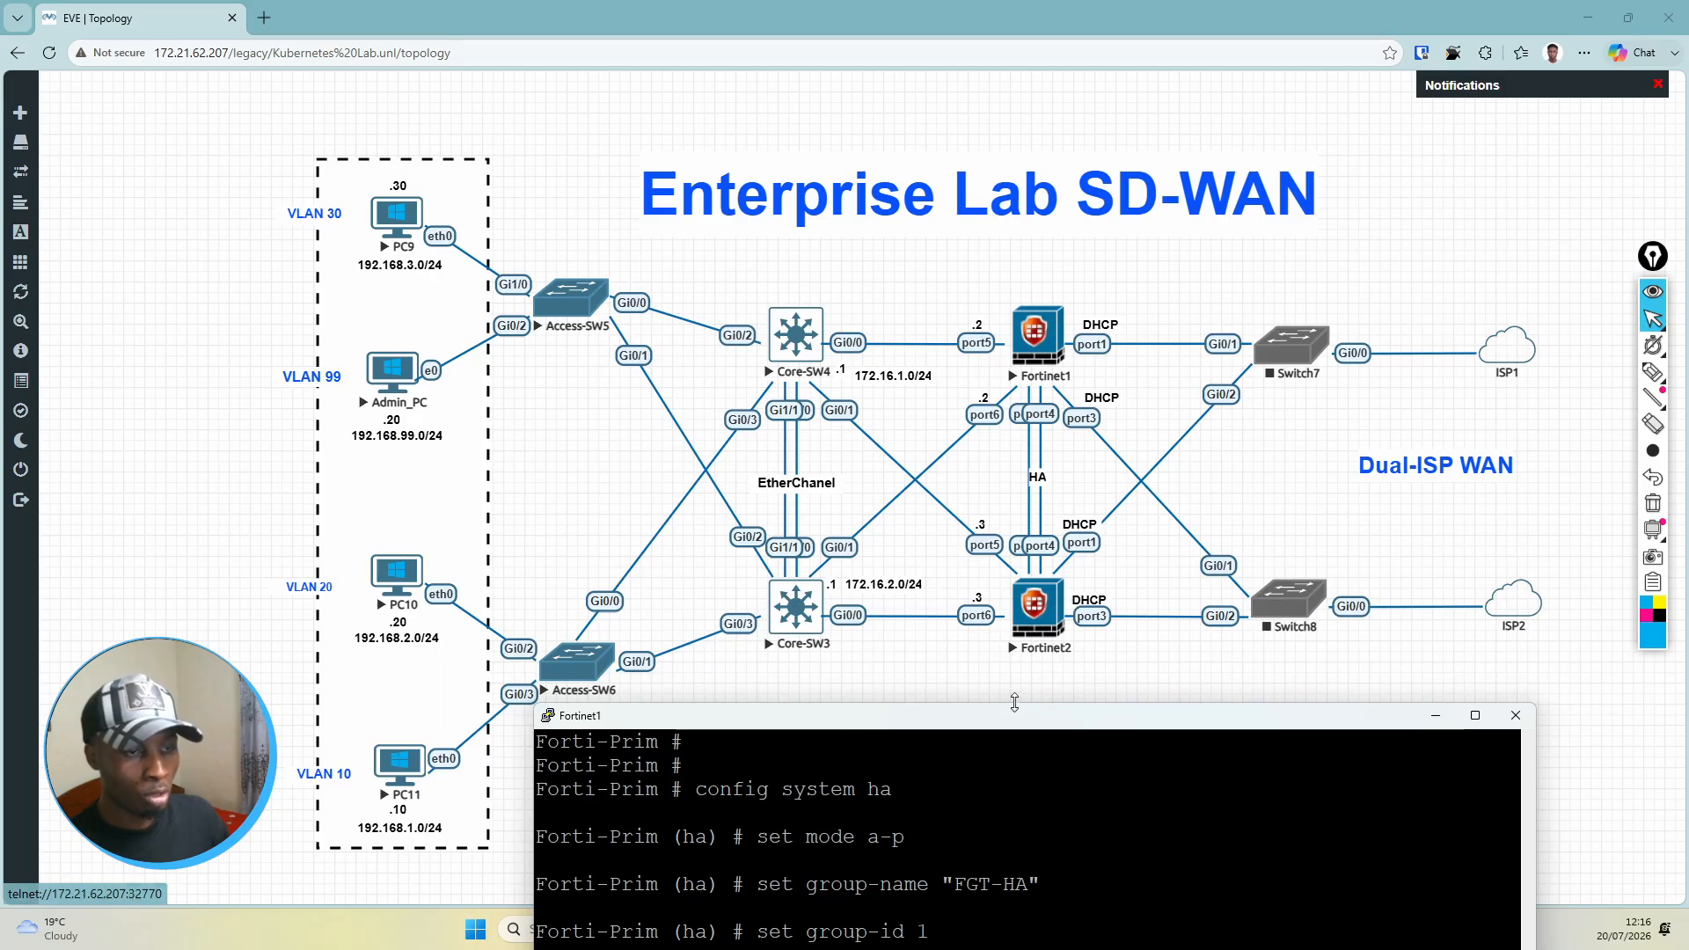
pyautogui.moveTo(1008, 722); pyautogui.dragTo(1051, 296)
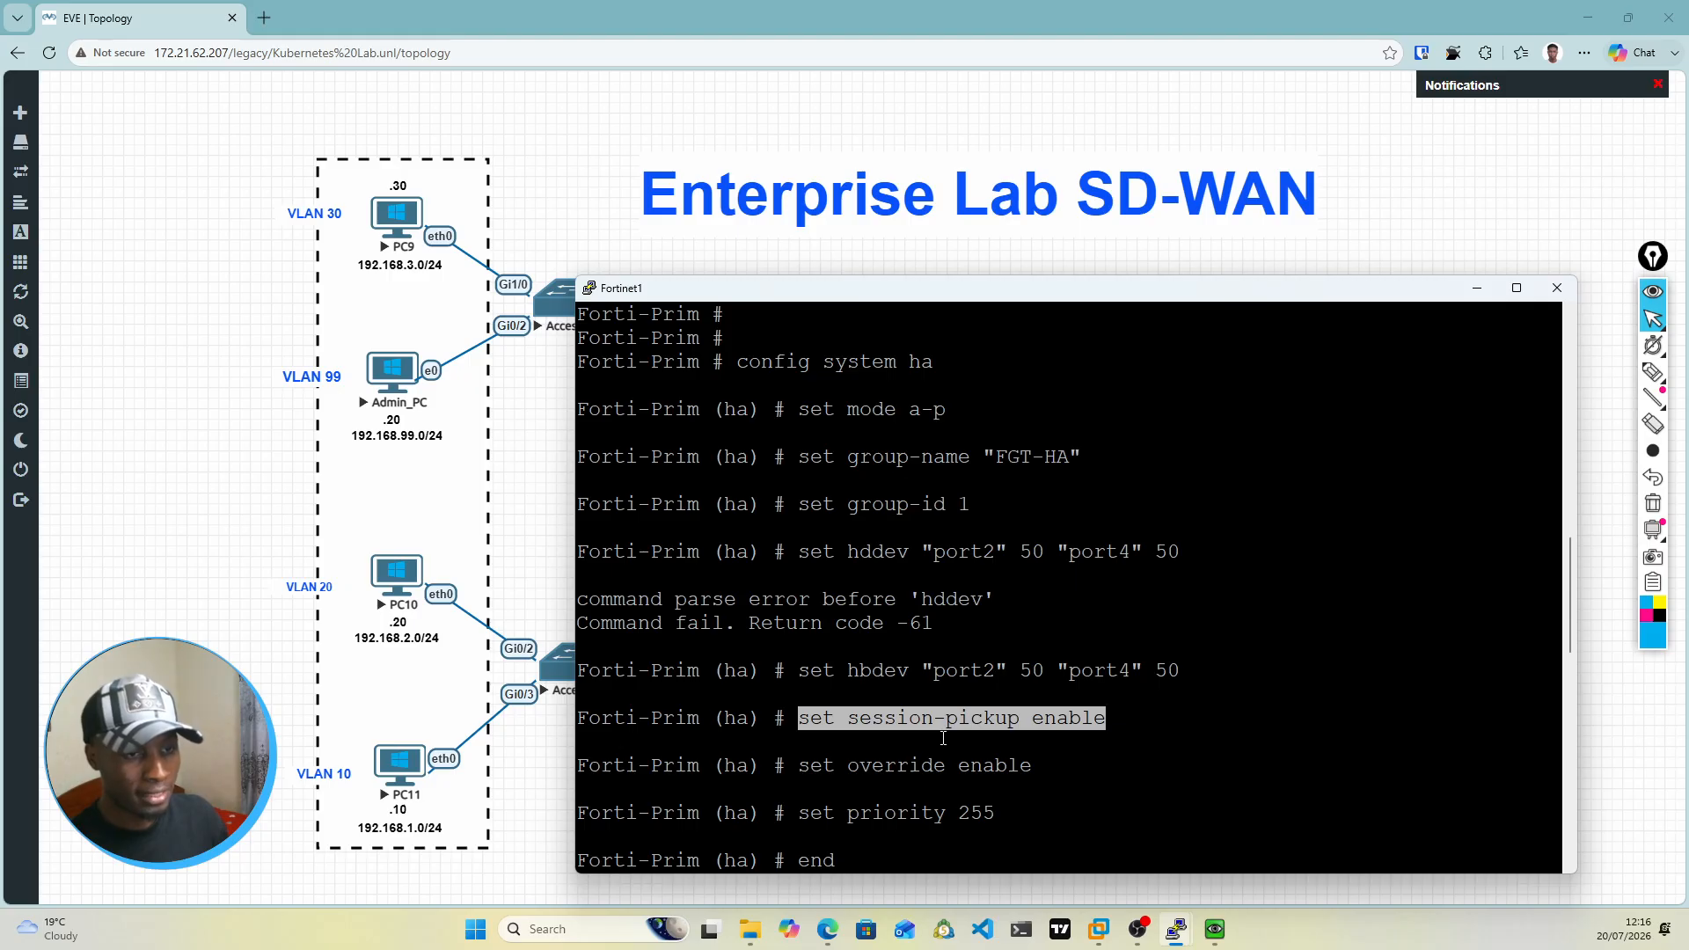
pyautogui.moveTo(1023, 302); pyautogui.dragTo(1030, 171)
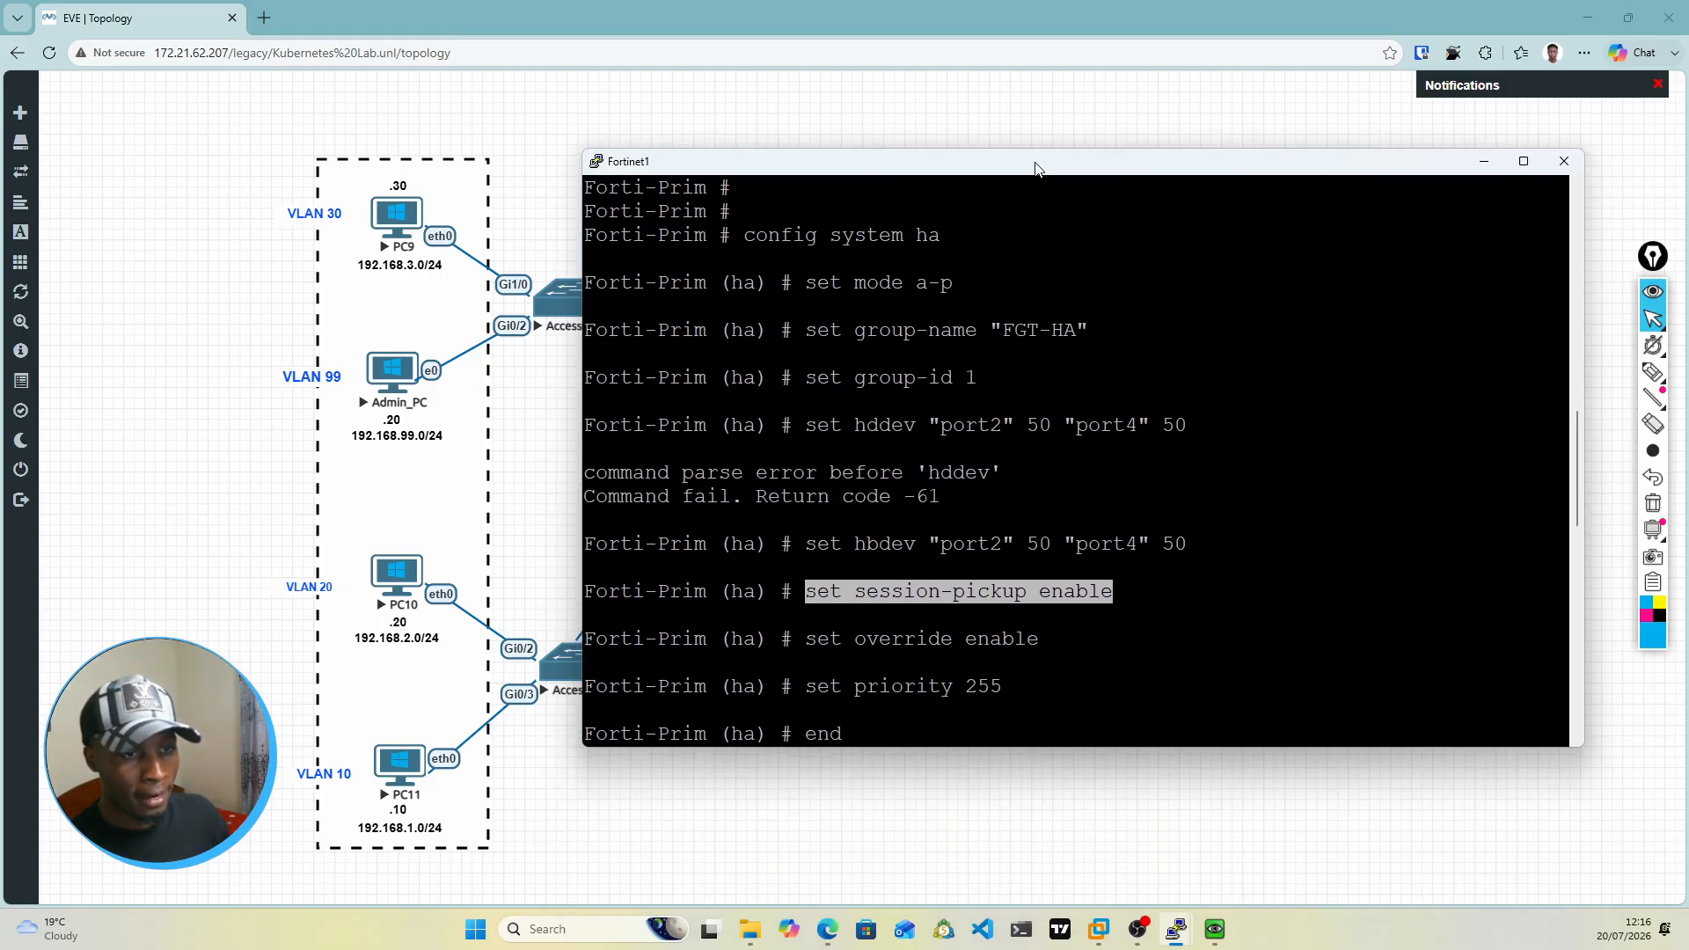
# Step: Examine the HA override and priority commands on Forti-Prim against the firewall pair in the topology
pyautogui.moveTo(807, 637); pyautogui.dragTo(1042, 627)
pyautogui.click(1024, 635)
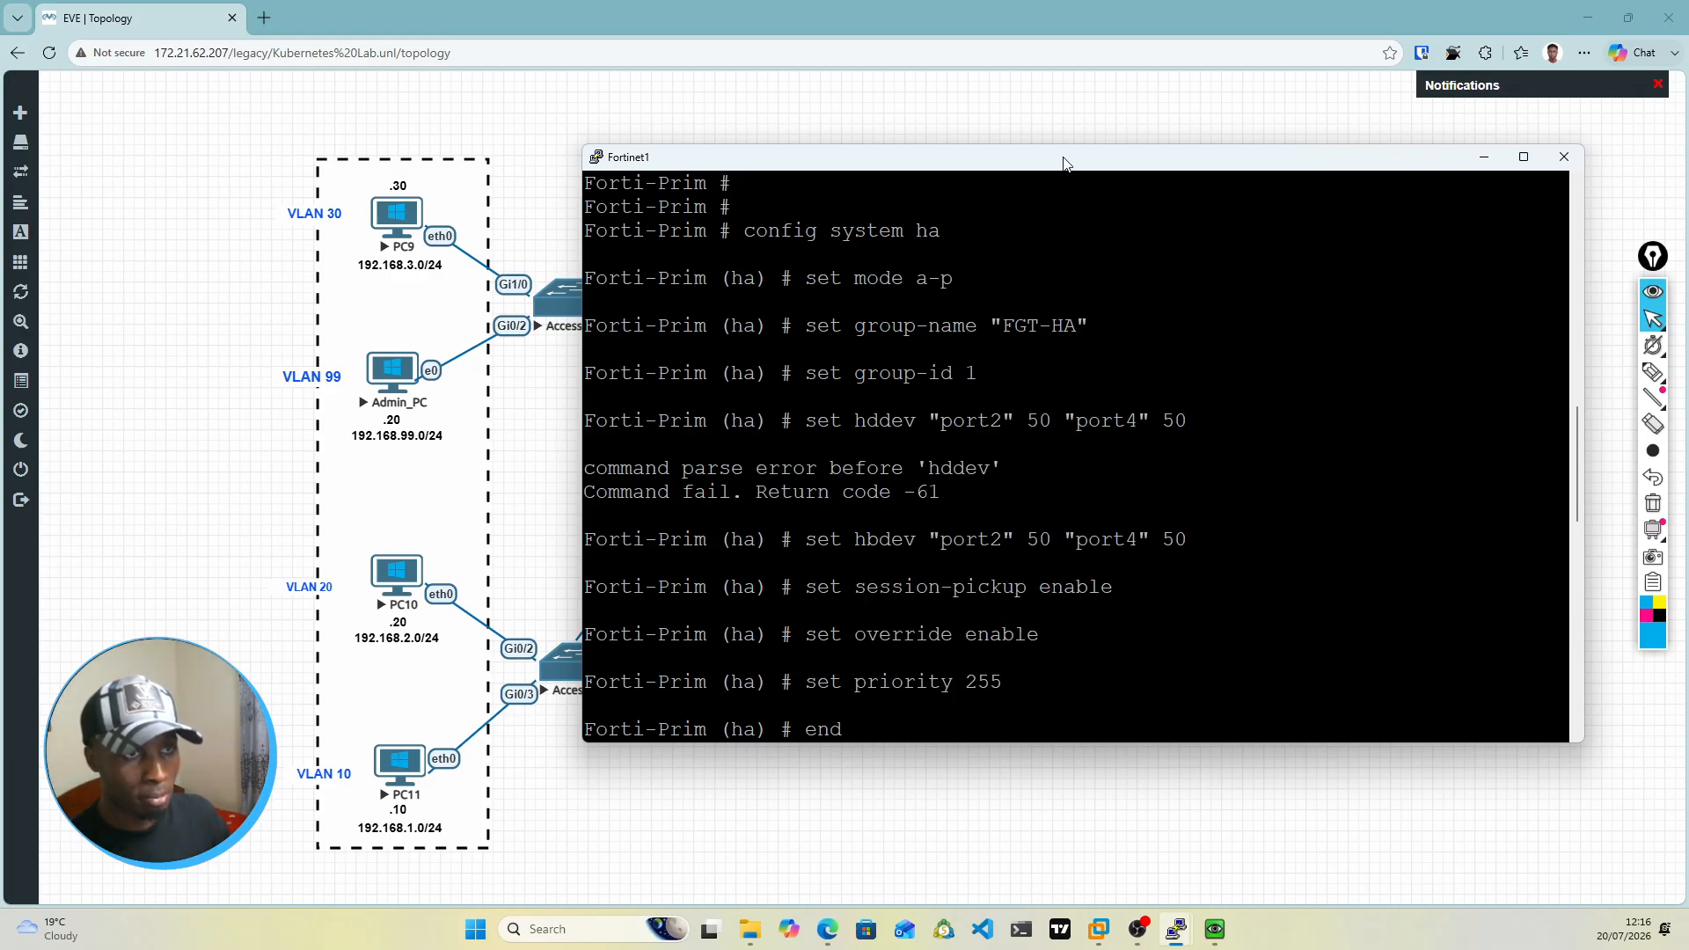
pyautogui.moveTo(1063, 164); pyautogui.dragTo(1121, 630)
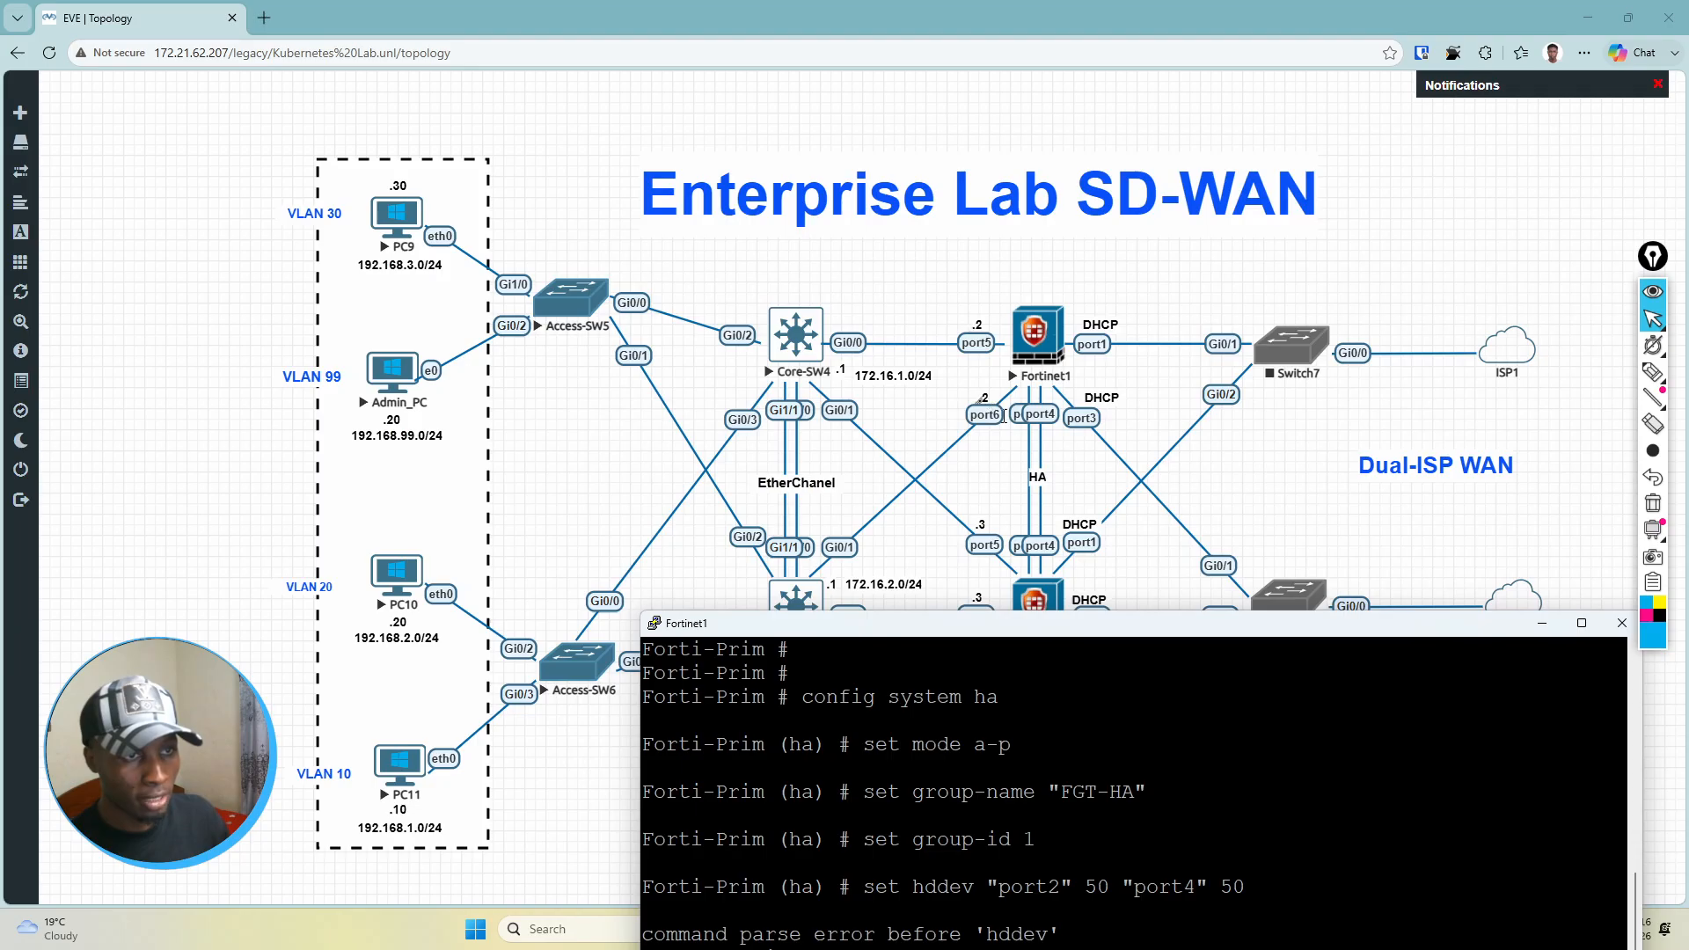
pyautogui.moveTo(1069, 636); pyautogui.dragTo(1072, 738)
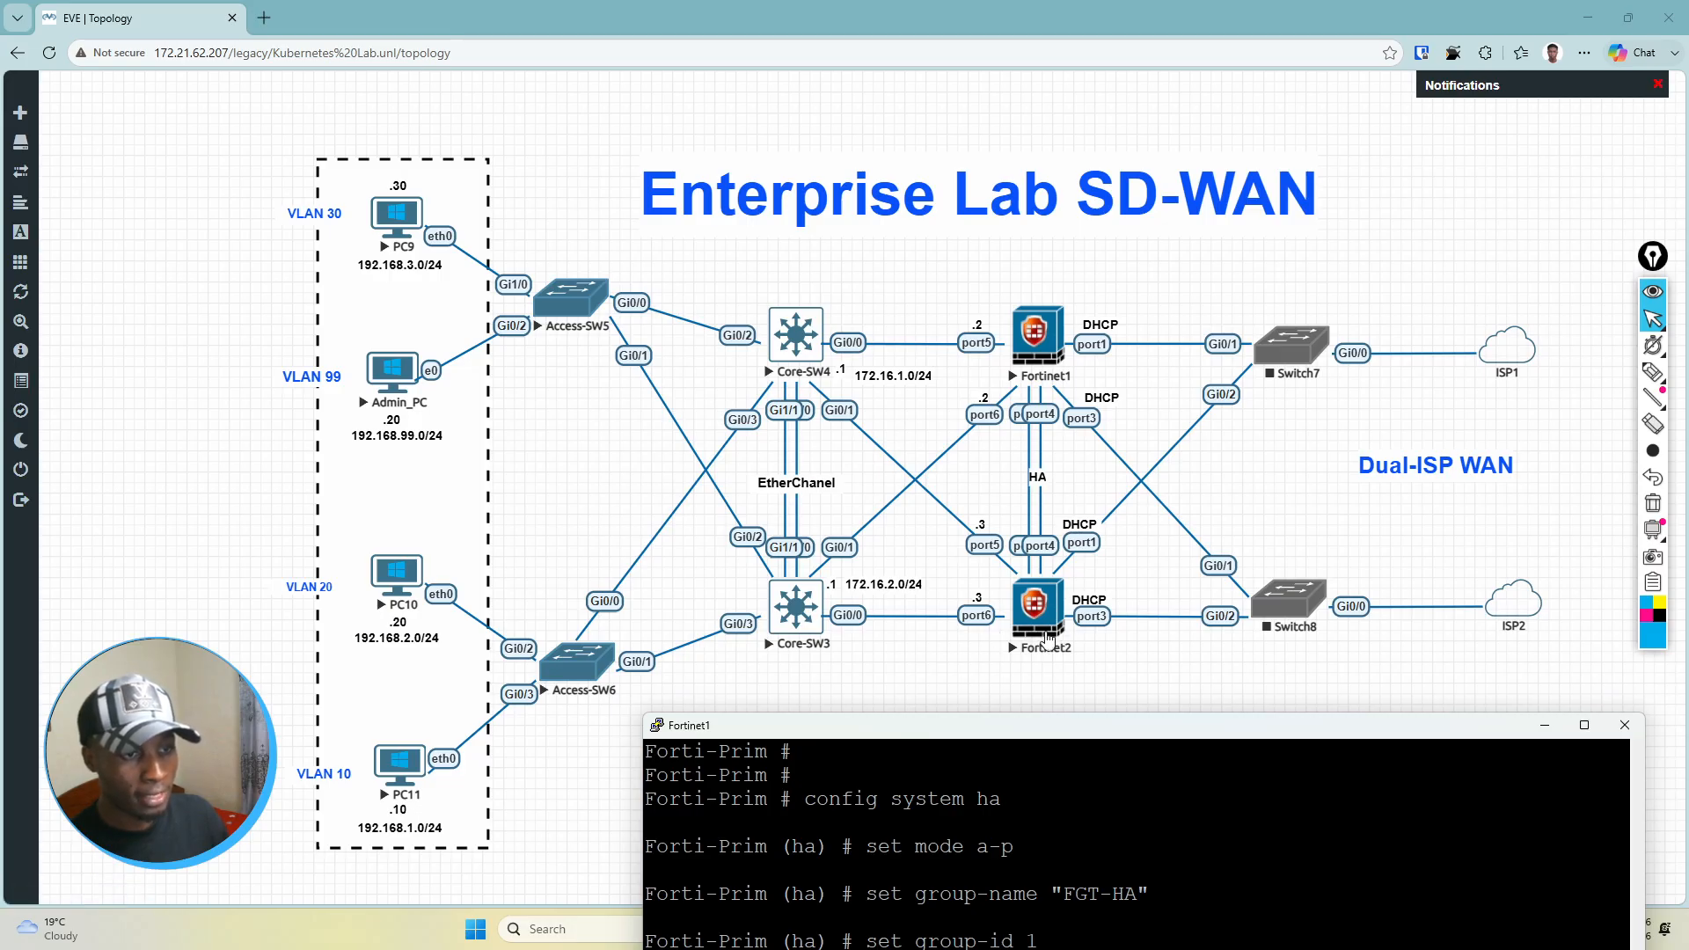
pyautogui.moveTo(1081, 735)
pyautogui.mouseDown()
pyautogui.moveTo(1041, 149)
pyautogui.moveTo(1016, 155)
pyautogui.moveTo(1056, 750)
pyautogui.mouseUp()
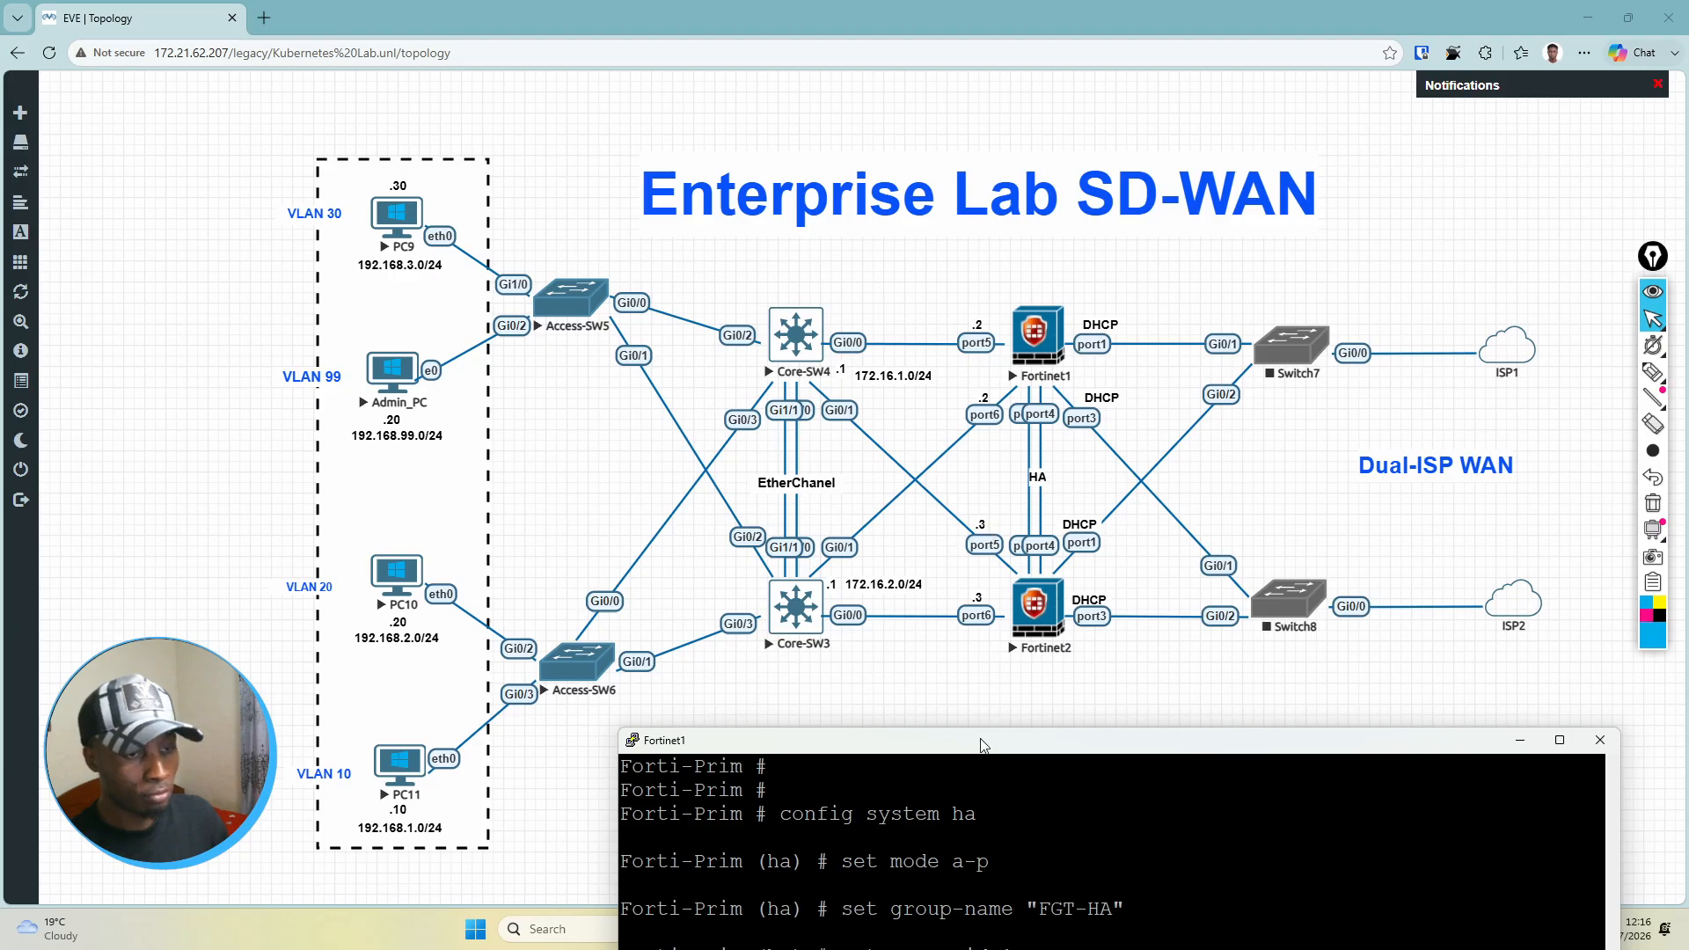
pyautogui.moveTo(983, 746); pyautogui.dragTo(787, 132)
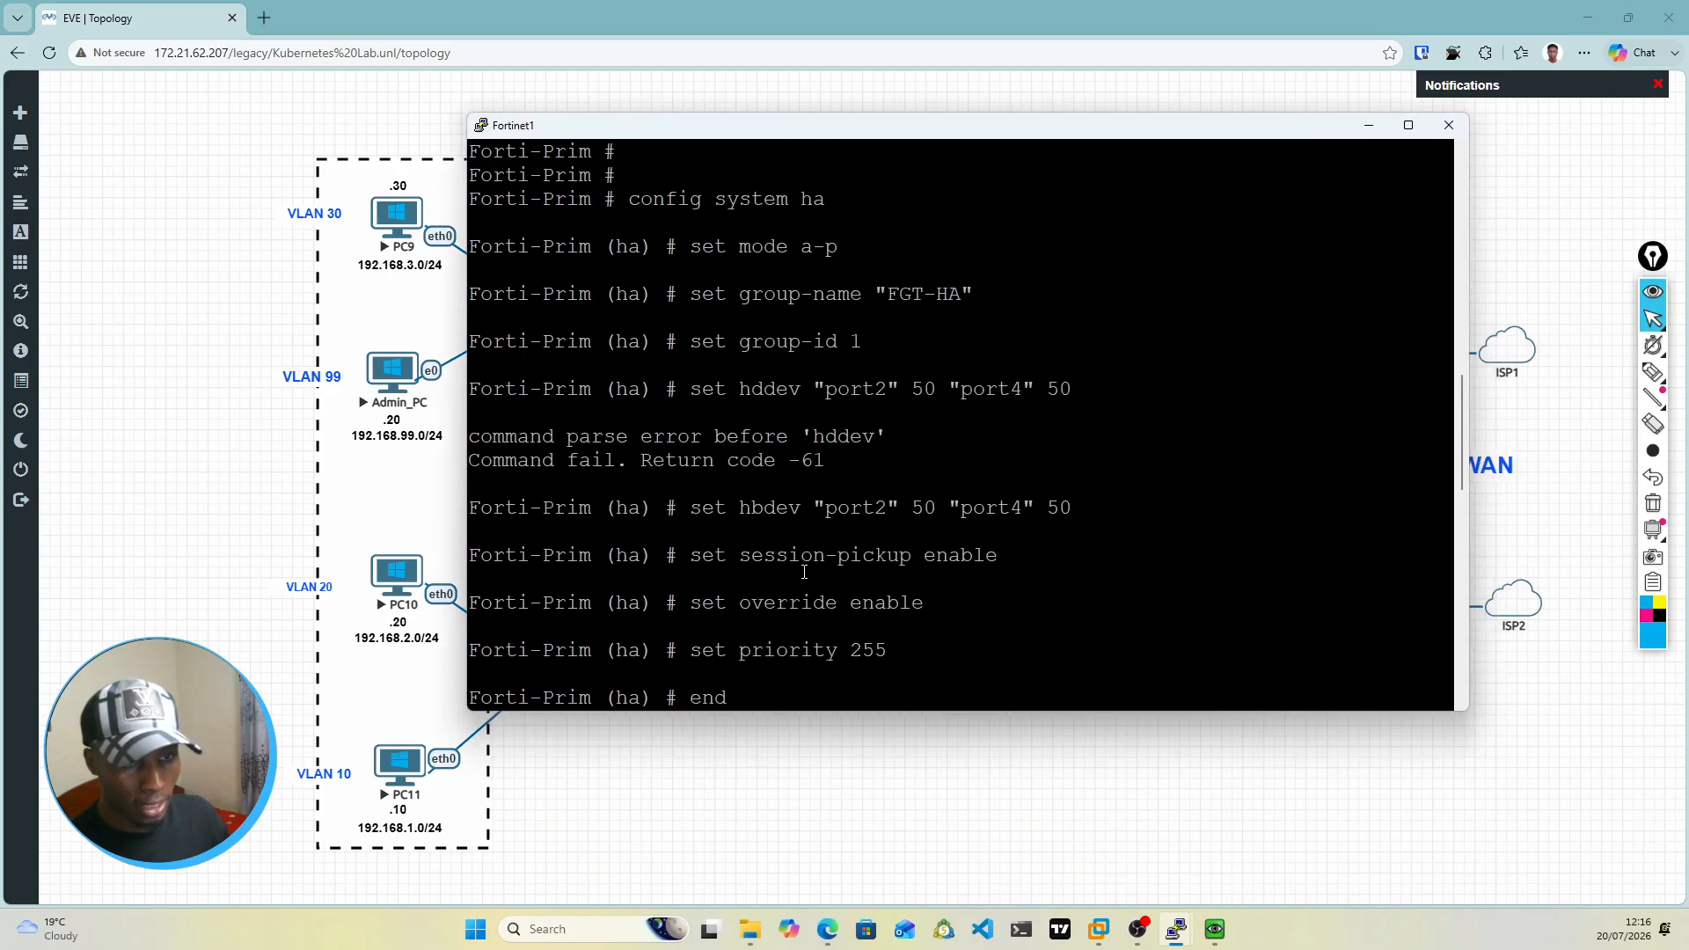
pyautogui.moveTo(696, 651); pyautogui.dragTo(882, 653)
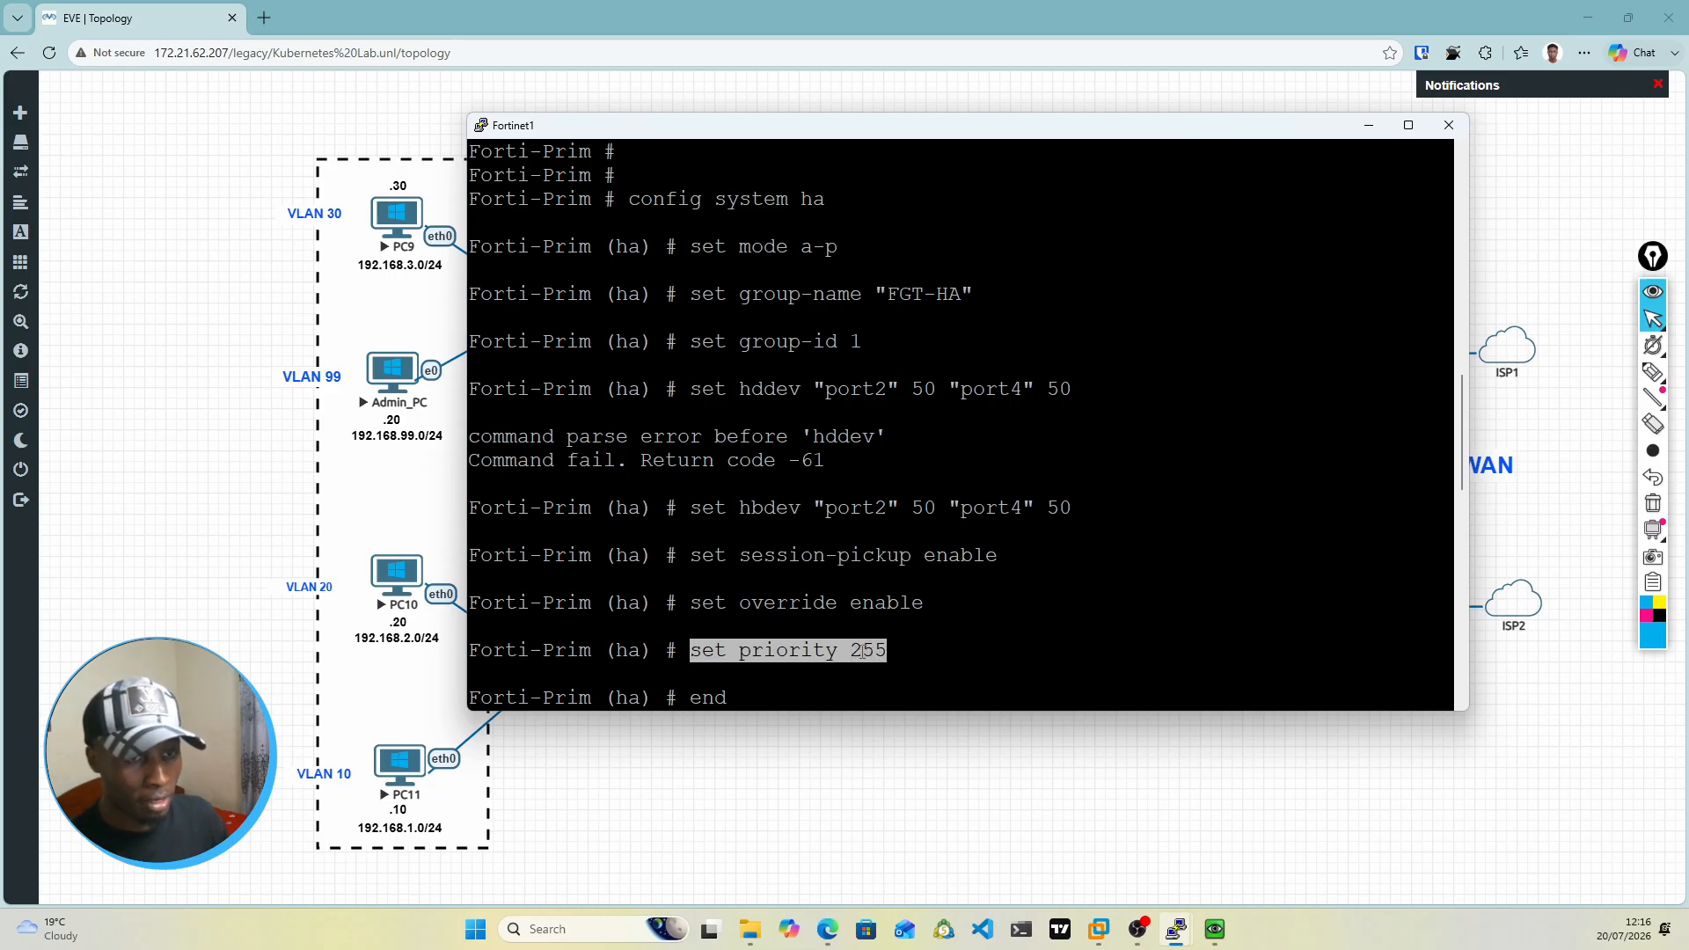
# Step: Bring up the Fortinet2 console and review the system HA commands entered on Forti-Sec
pyautogui.moveTo(1179, 932)
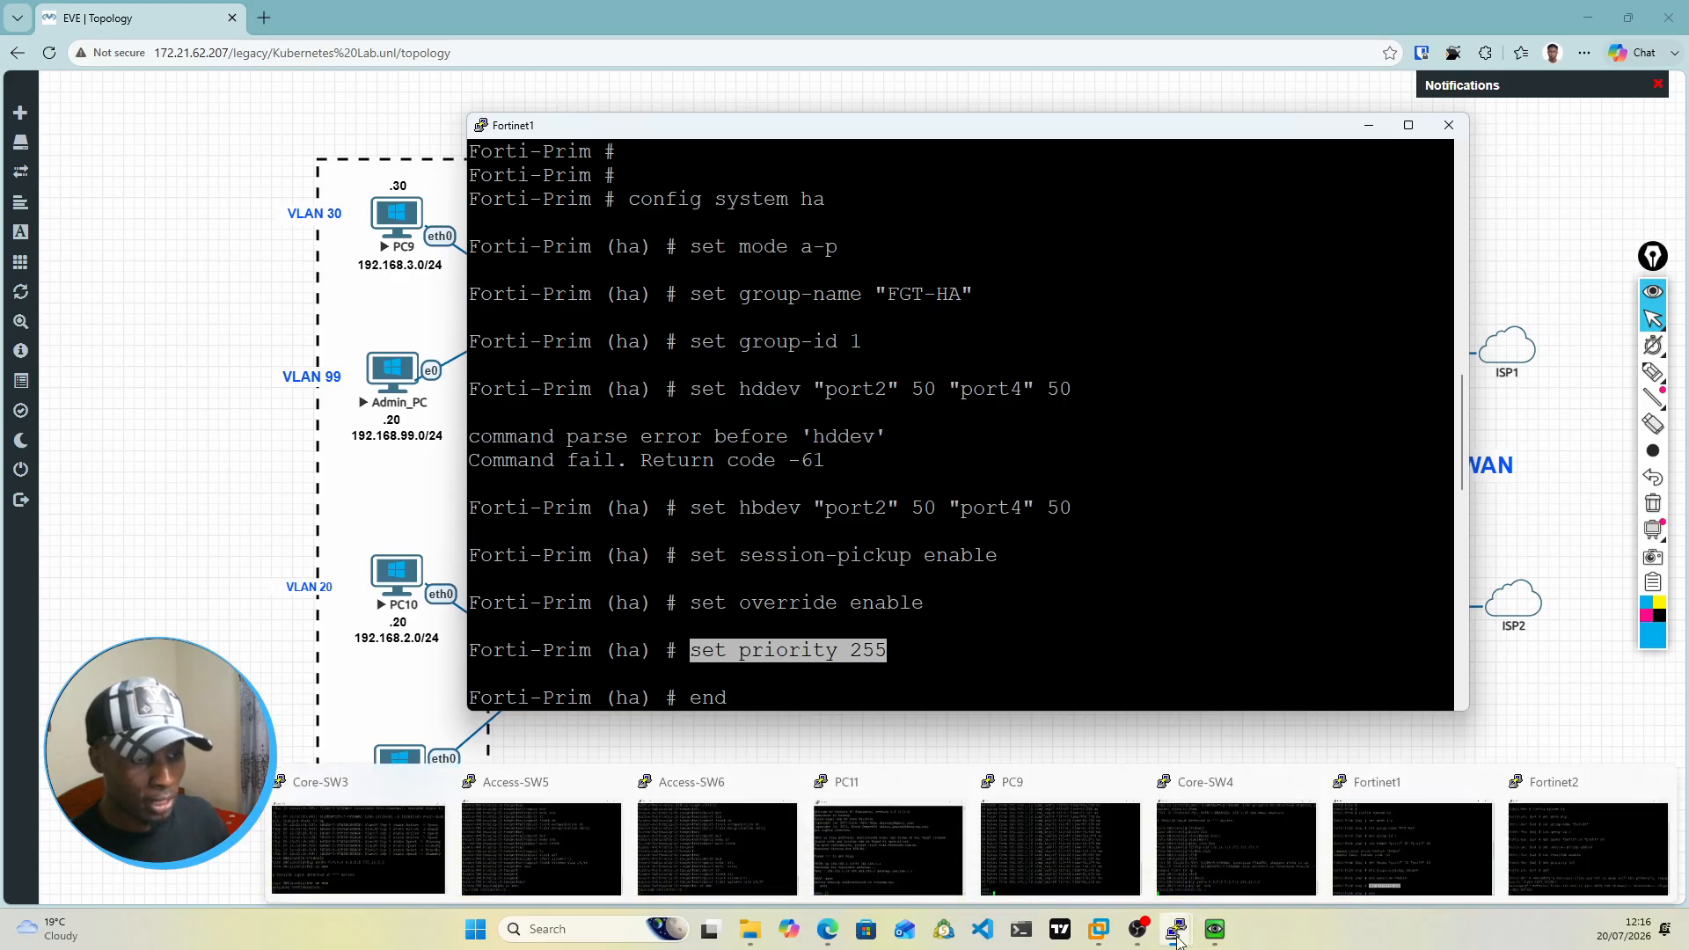
pyautogui.click(1558, 838)
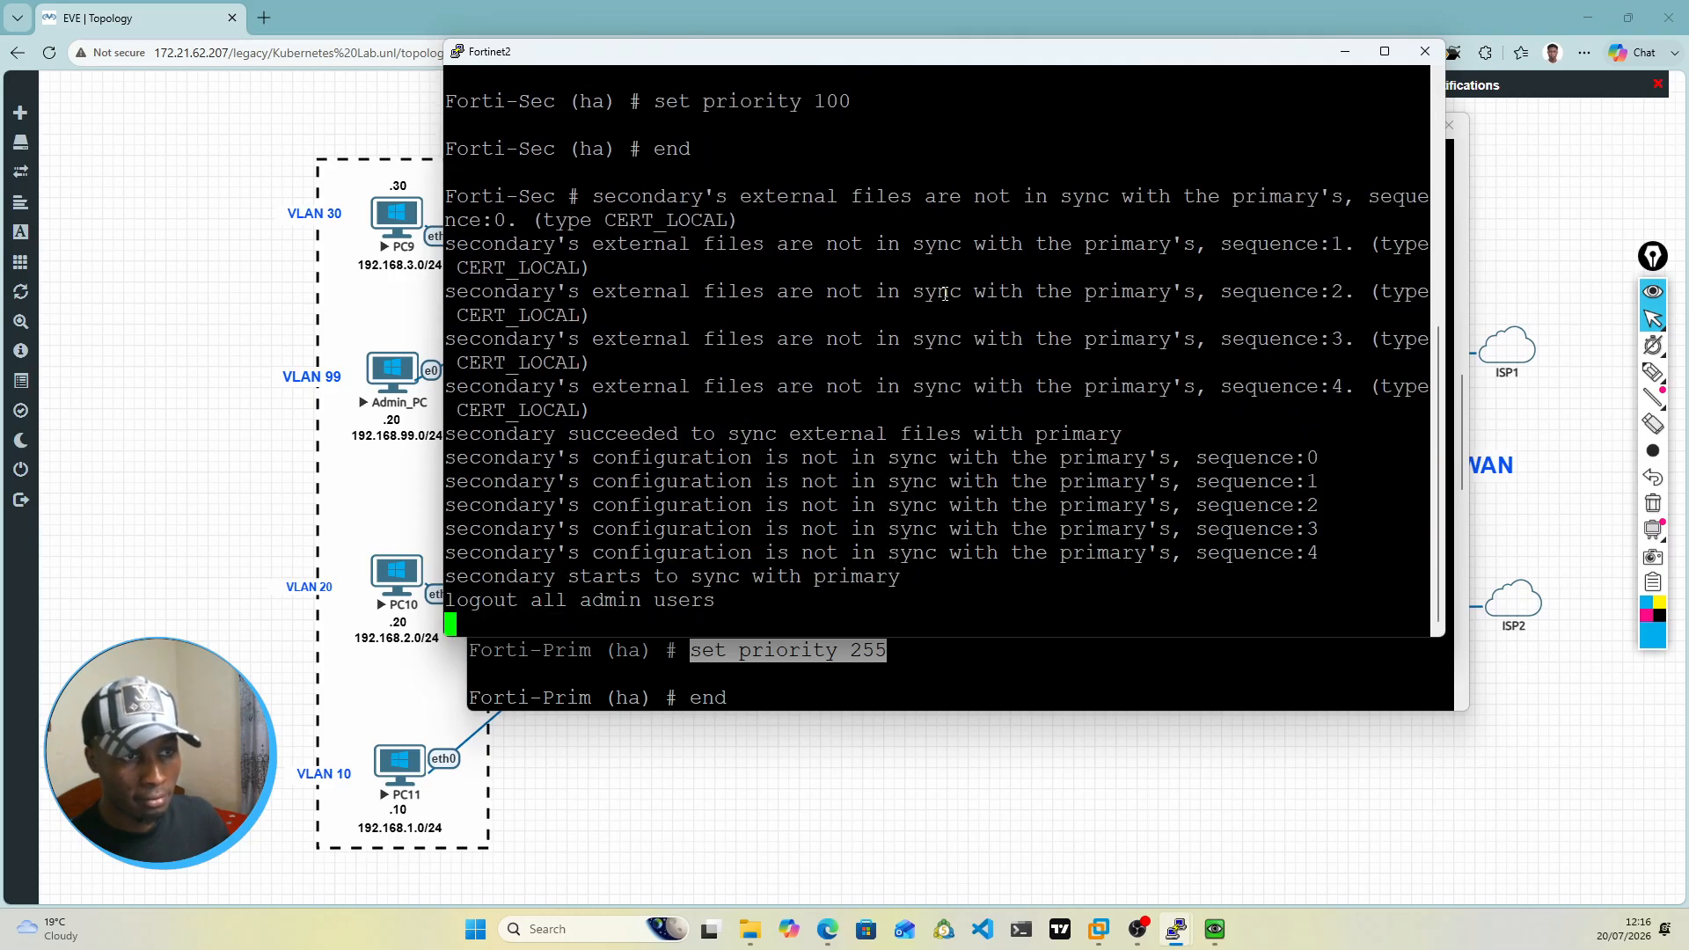
pyautogui.scroll(7, 946, 293)
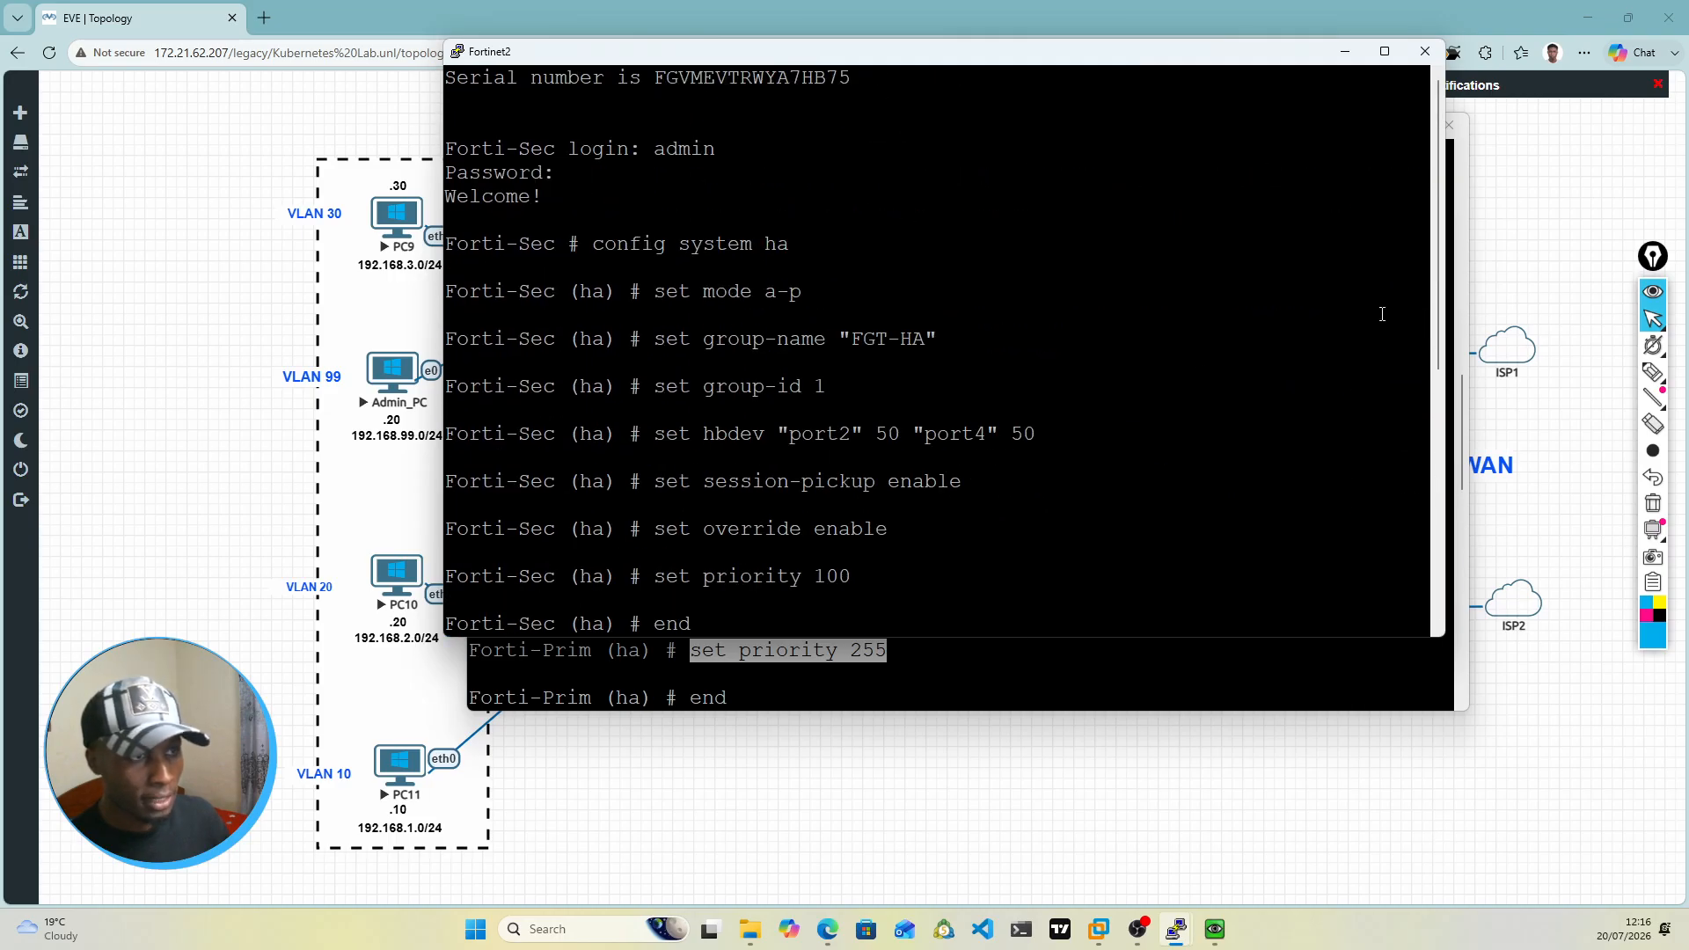
pyautogui.scroll(-1, 1441, 352)
pyautogui.scroll(1, 1441, 352)
pyautogui.scroll(-2, 1443, 356)
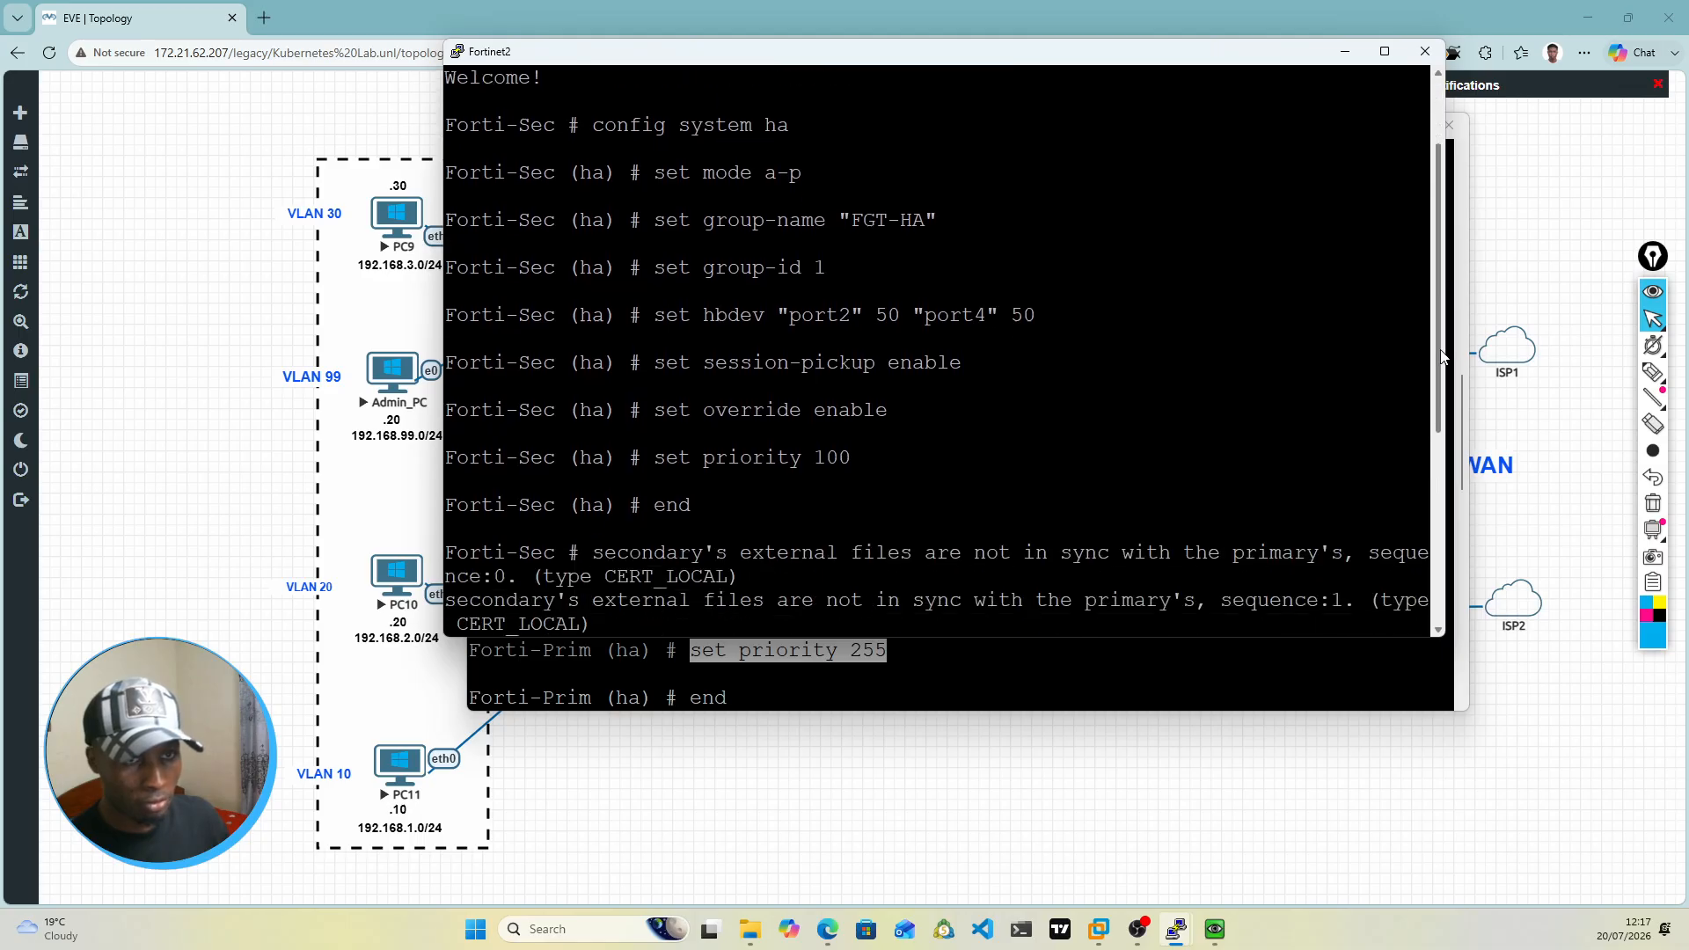
# Step: Examine the HA commands on Forti-Sec, covering mode, group name, group ID, heartbeat devices, session pickup, override and priority
pyautogui.scroll(-5, 1443, 356)
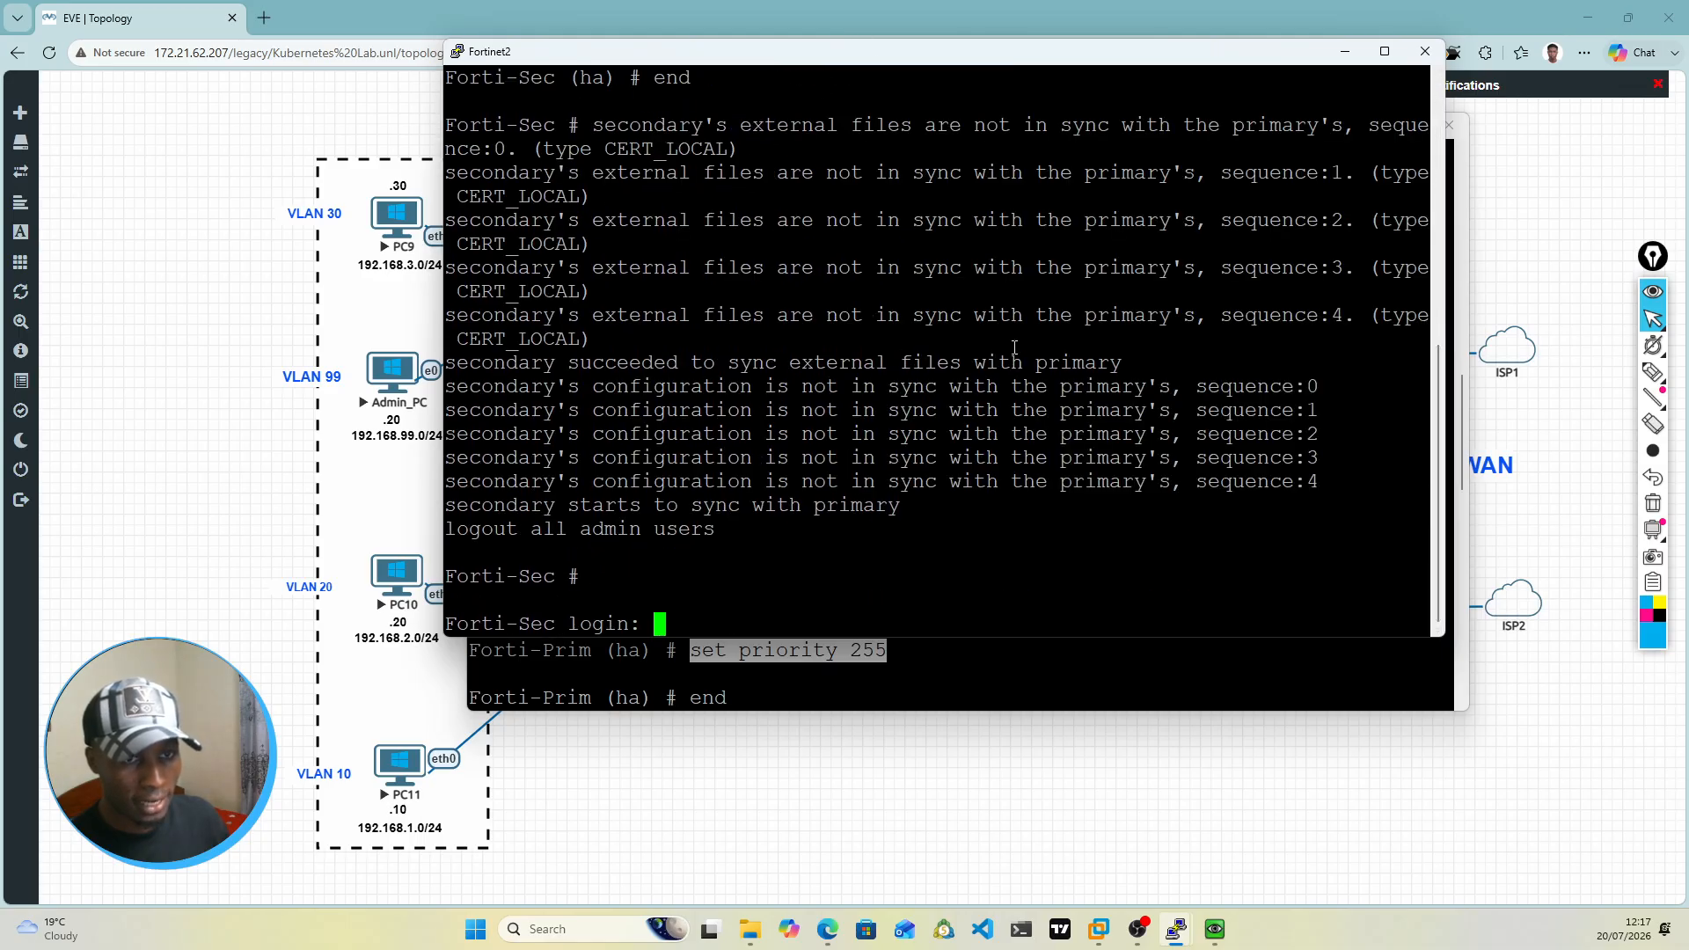
pyautogui.scroll(4, 1014, 348)
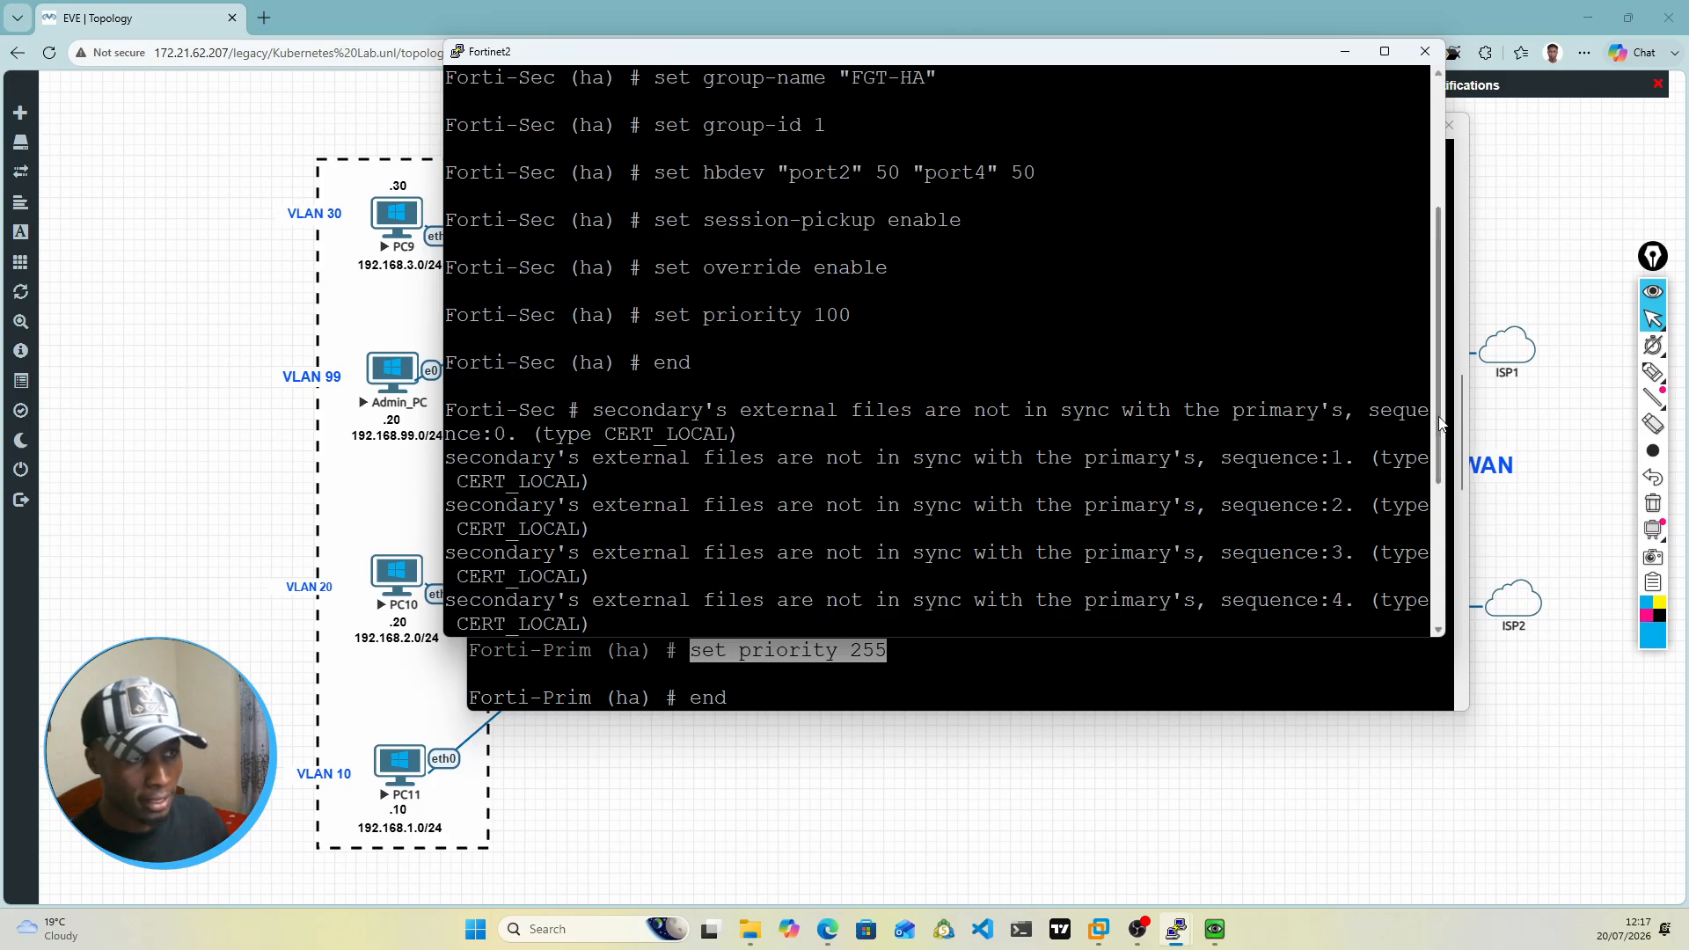
pyautogui.scroll(2, 1437, 364)
pyautogui.scroll(1, 1434, 352)
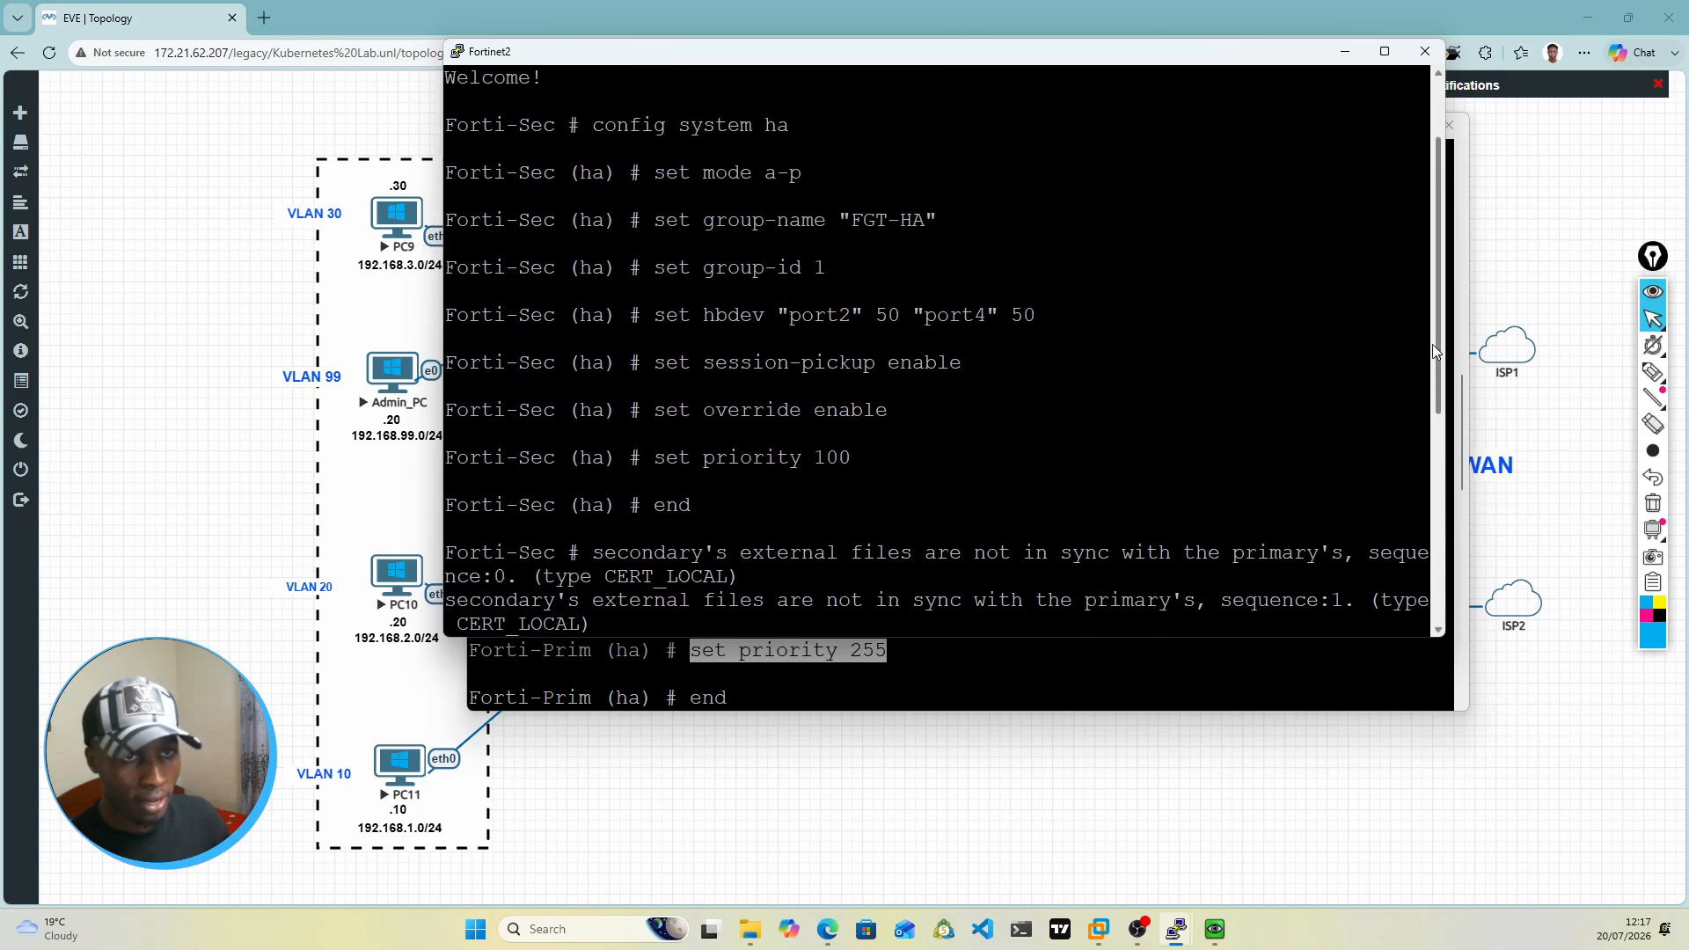
pyautogui.moveTo(580, 125); pyautogui.dragTo(796, 128)
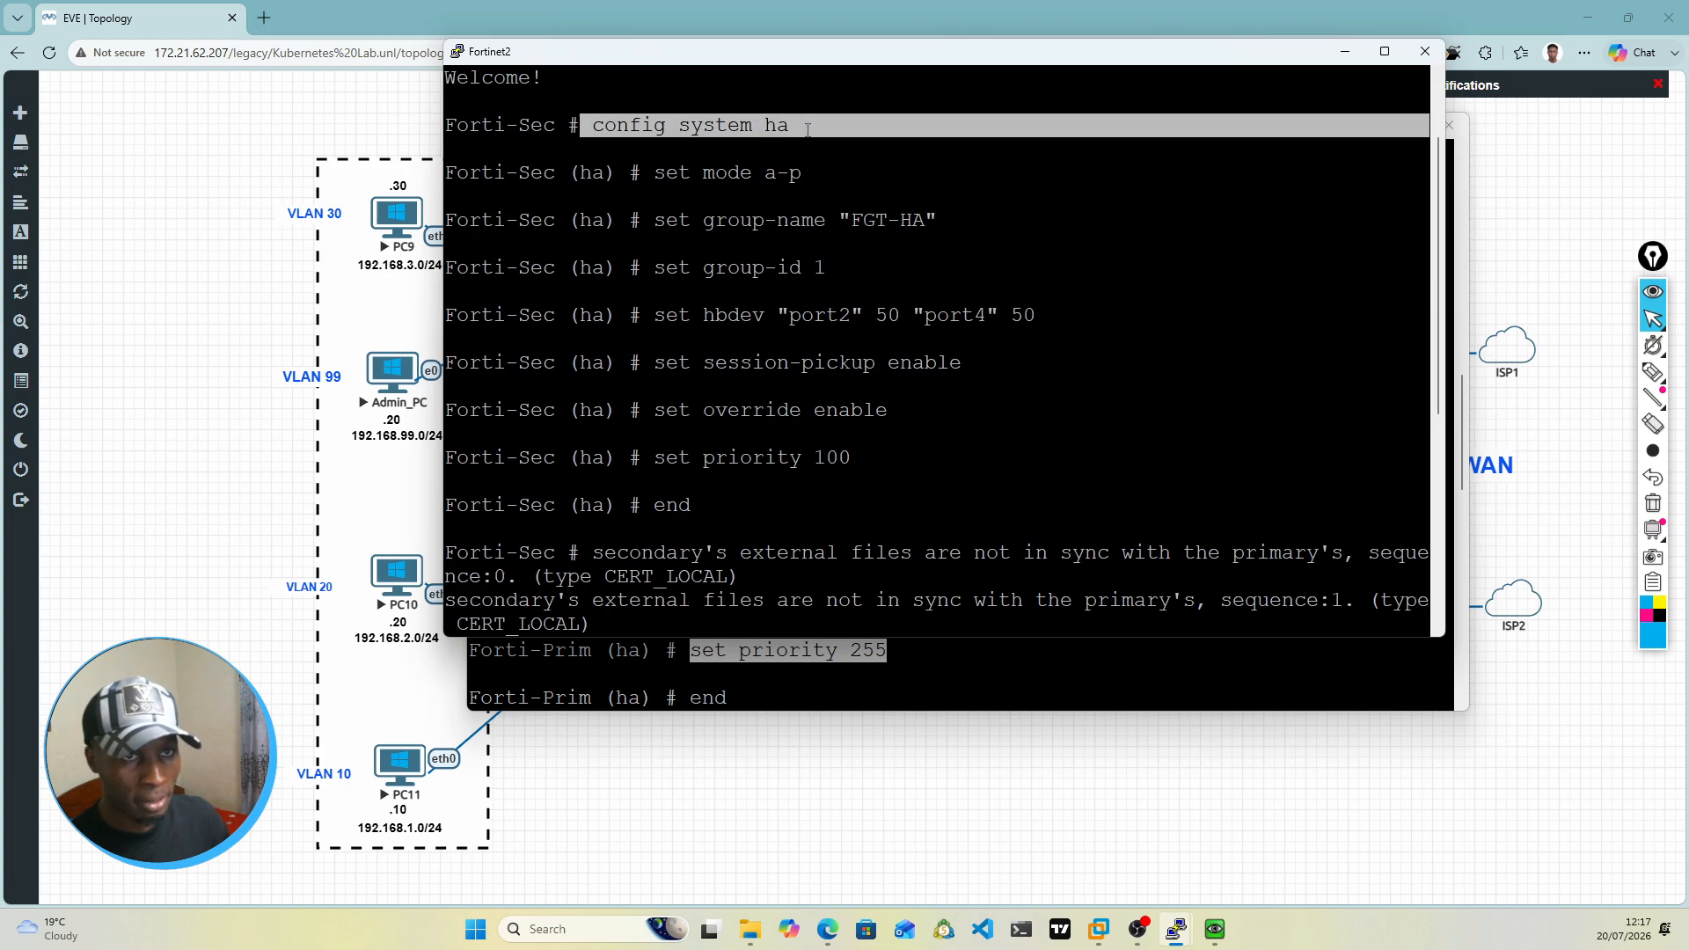
pyautogui.moveTo(643, 172); pyautogui.dragTo(806, 174)
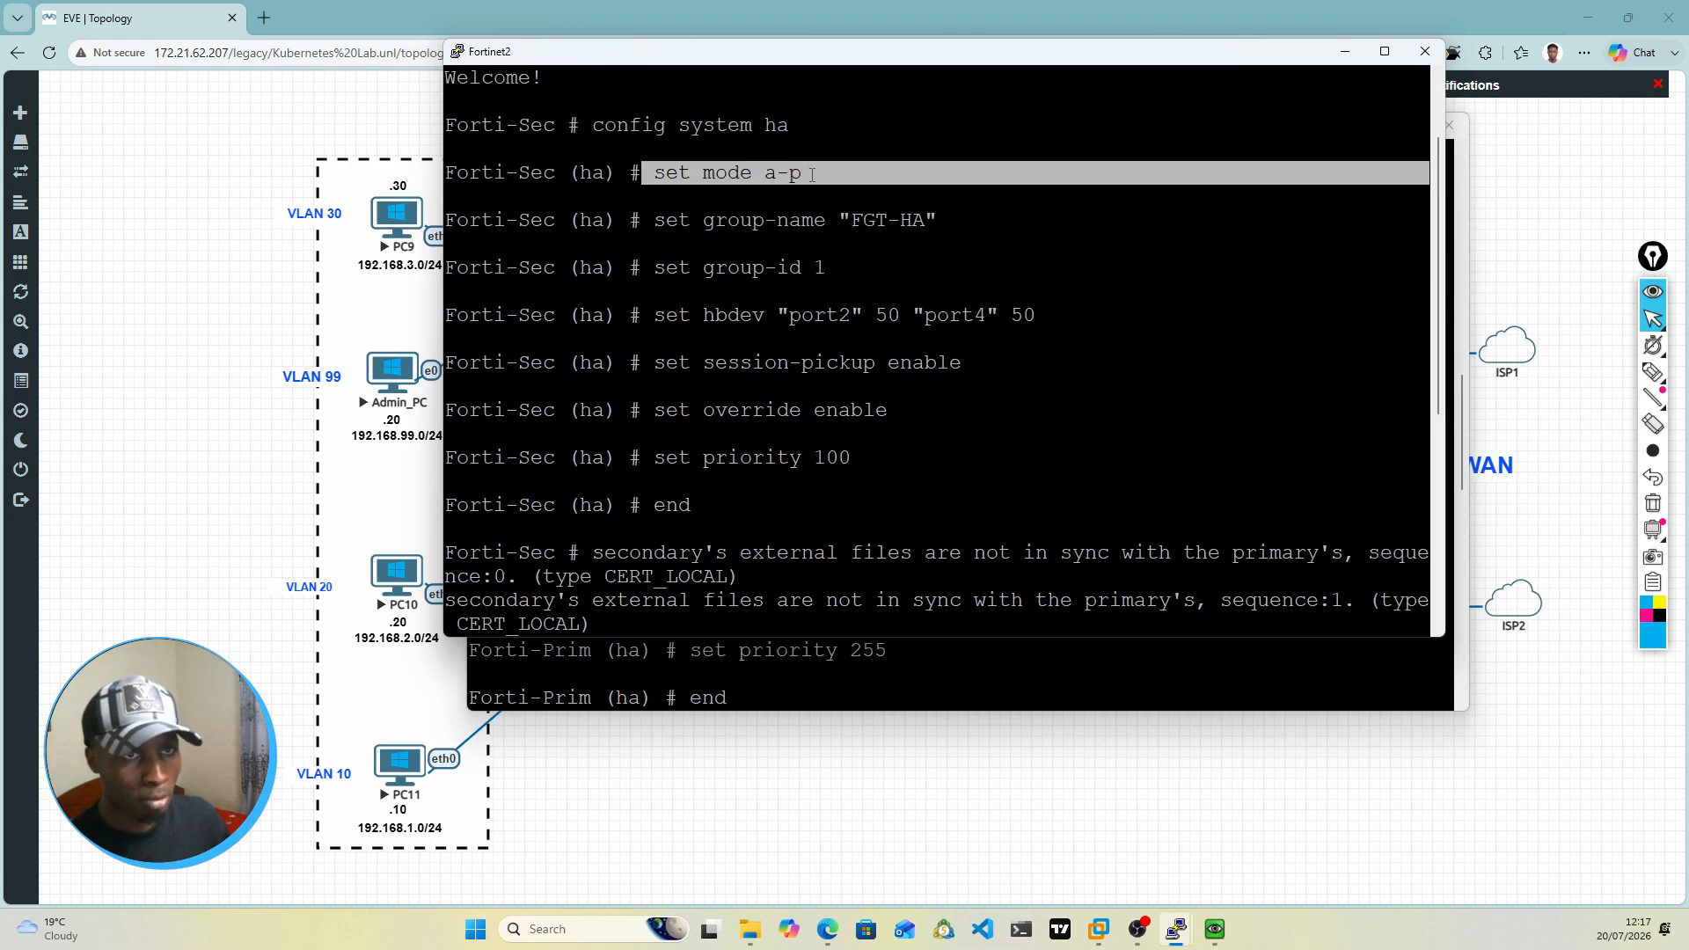
pyautogui.moveTo(656, 221); pyautogui.dragTo(944, 230)
pyautogui.moveTo(643, 268); pyautogui.dragTo(839, 273)
pyautogui.moveTo(654, 315); pyautogui.dragTo(1025, 317)
pyautogui.click(795, 358)
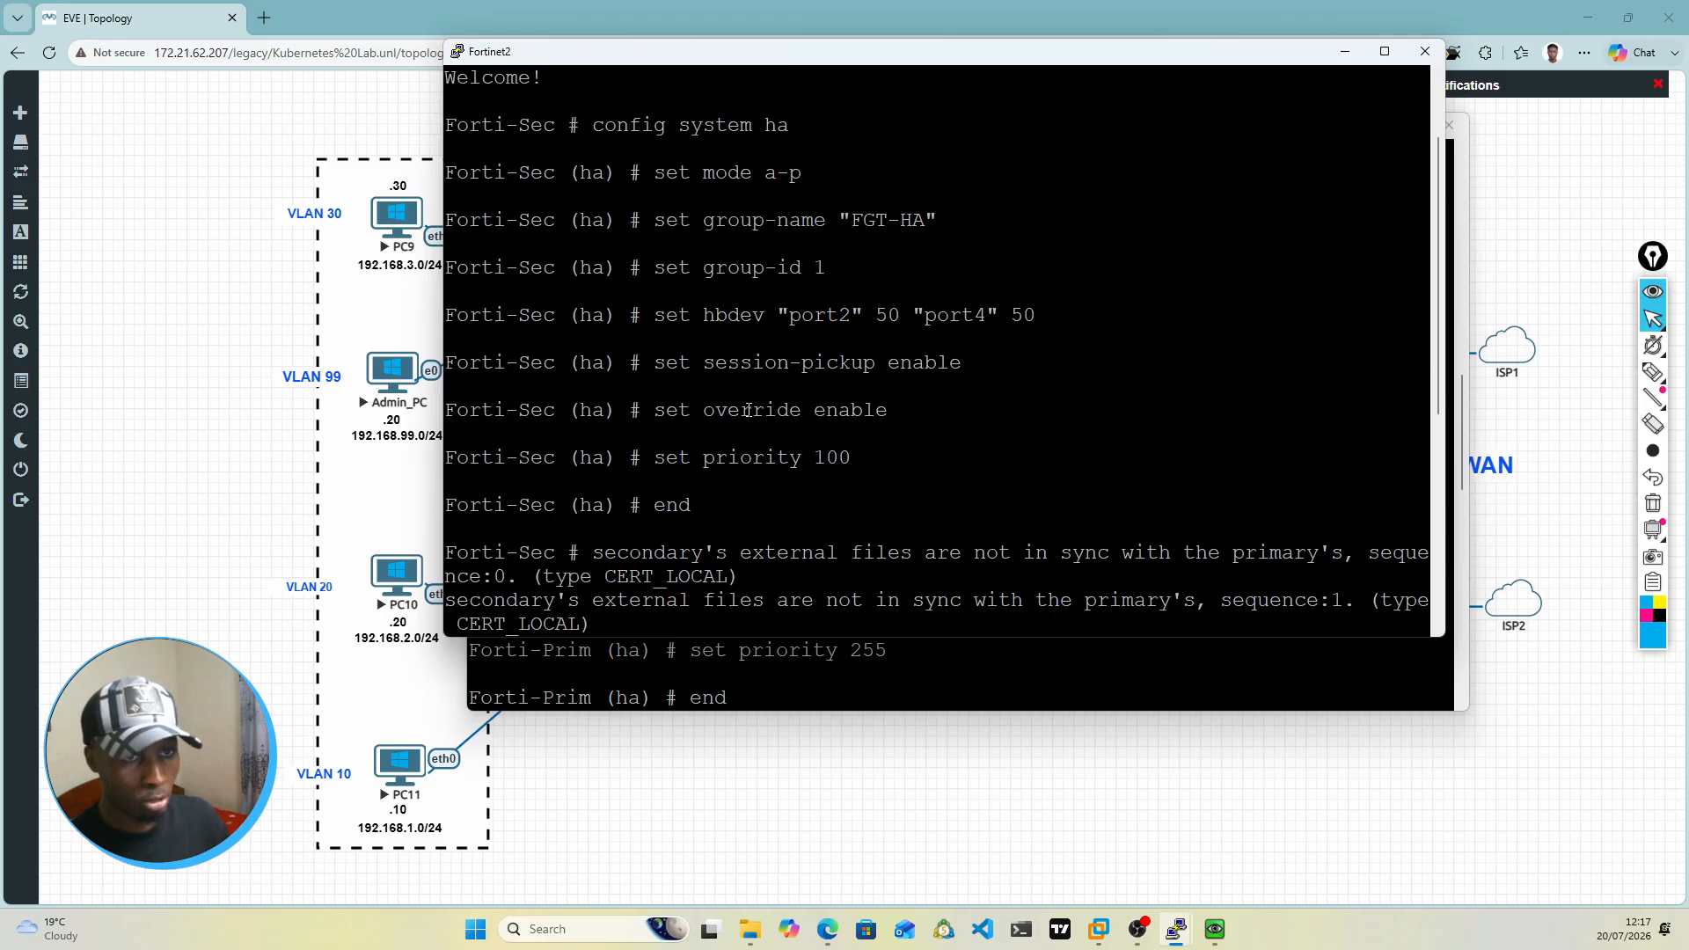
pyautogui.moveTo(651, 464); pyautogui.dragTo(783, 469)
pyautogui.click(695, 503)
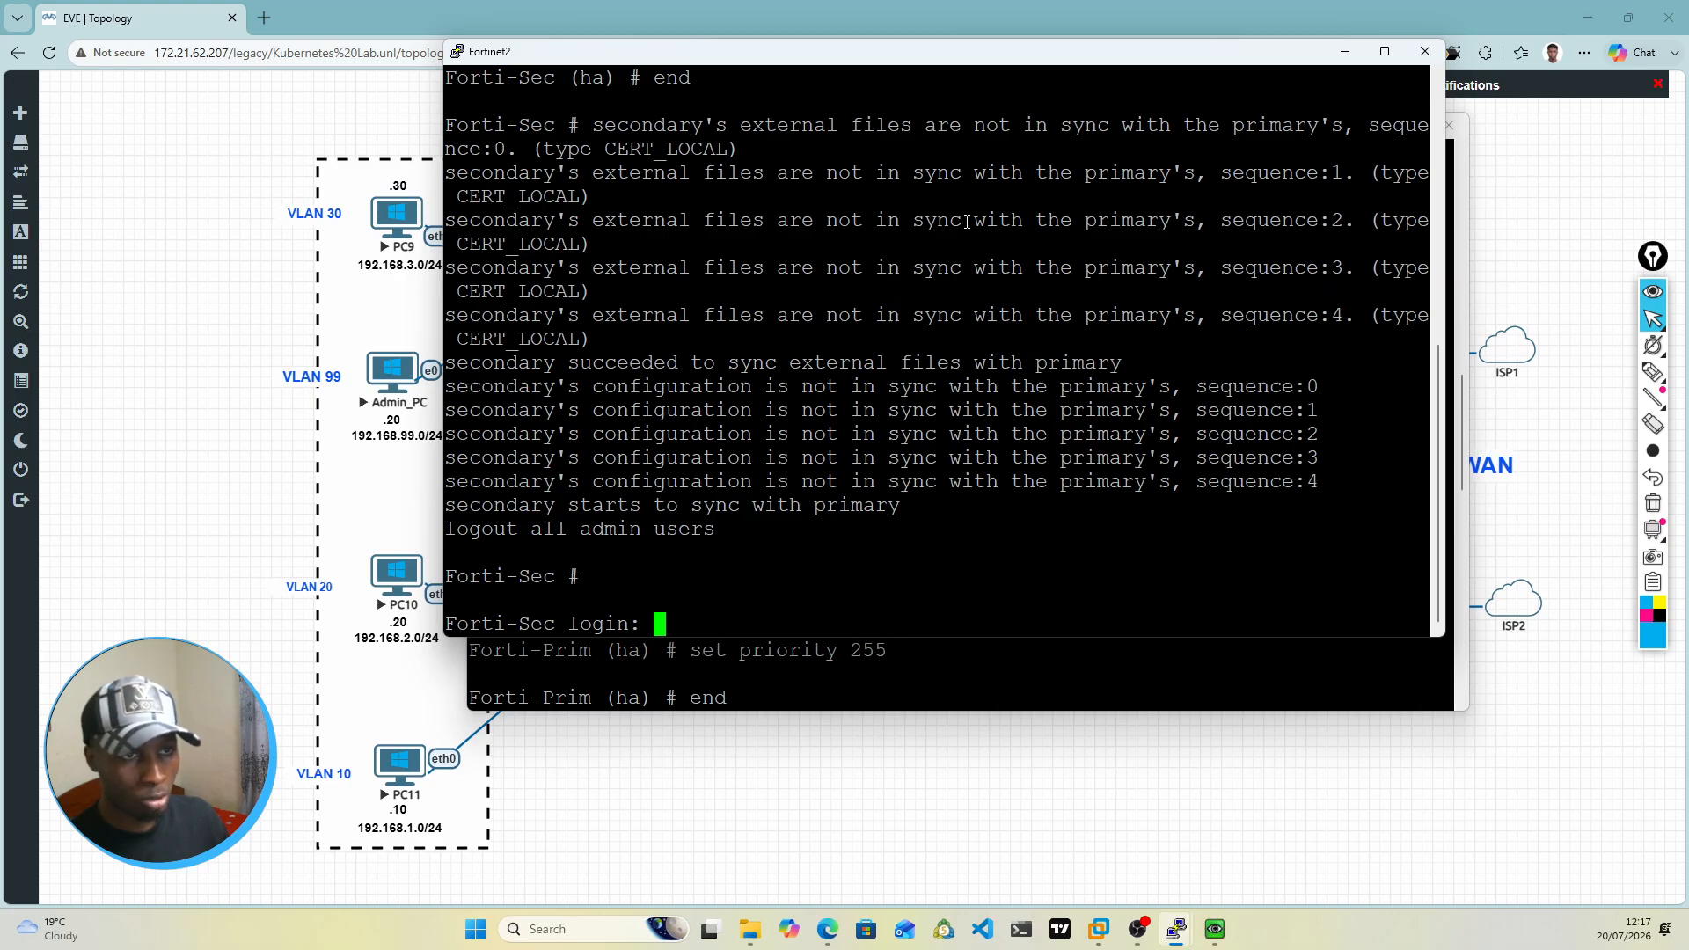
# Step: Examine the synchronization messages on Forti-Sec after its HA configuration and compare them with the commands above
pyautogui.moveTo(460, 362); pyautogui.dragTo(1035, 354)
pyautogui.click(827, 371)
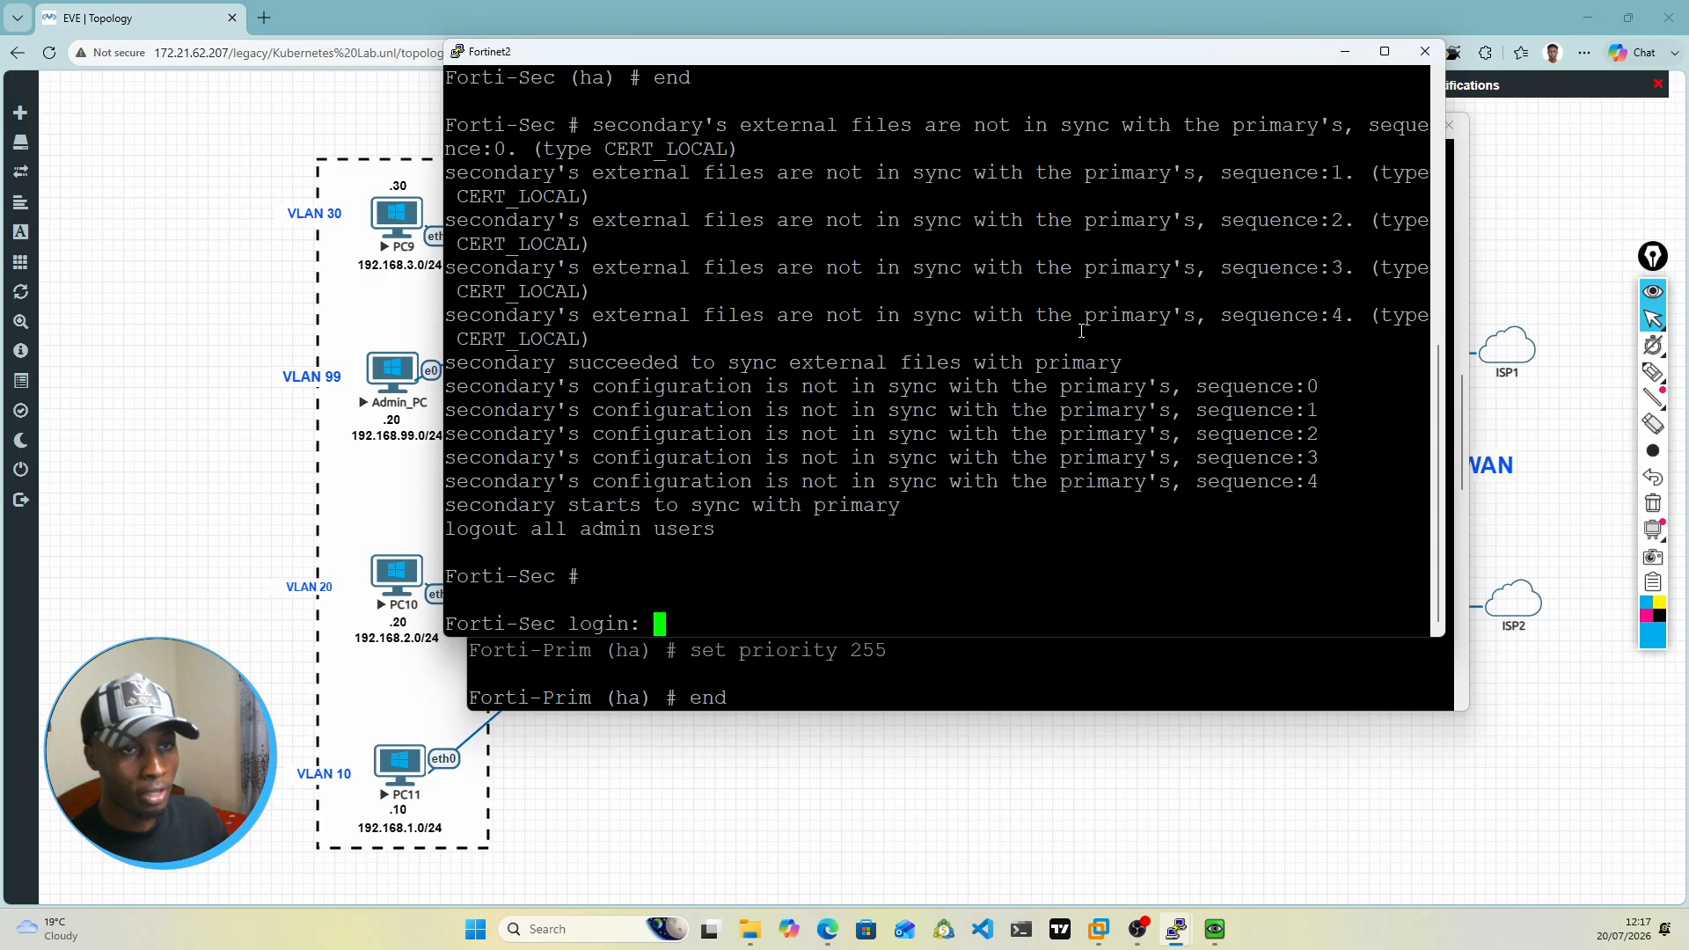
pyautogui.scroll(8, 855, 341)
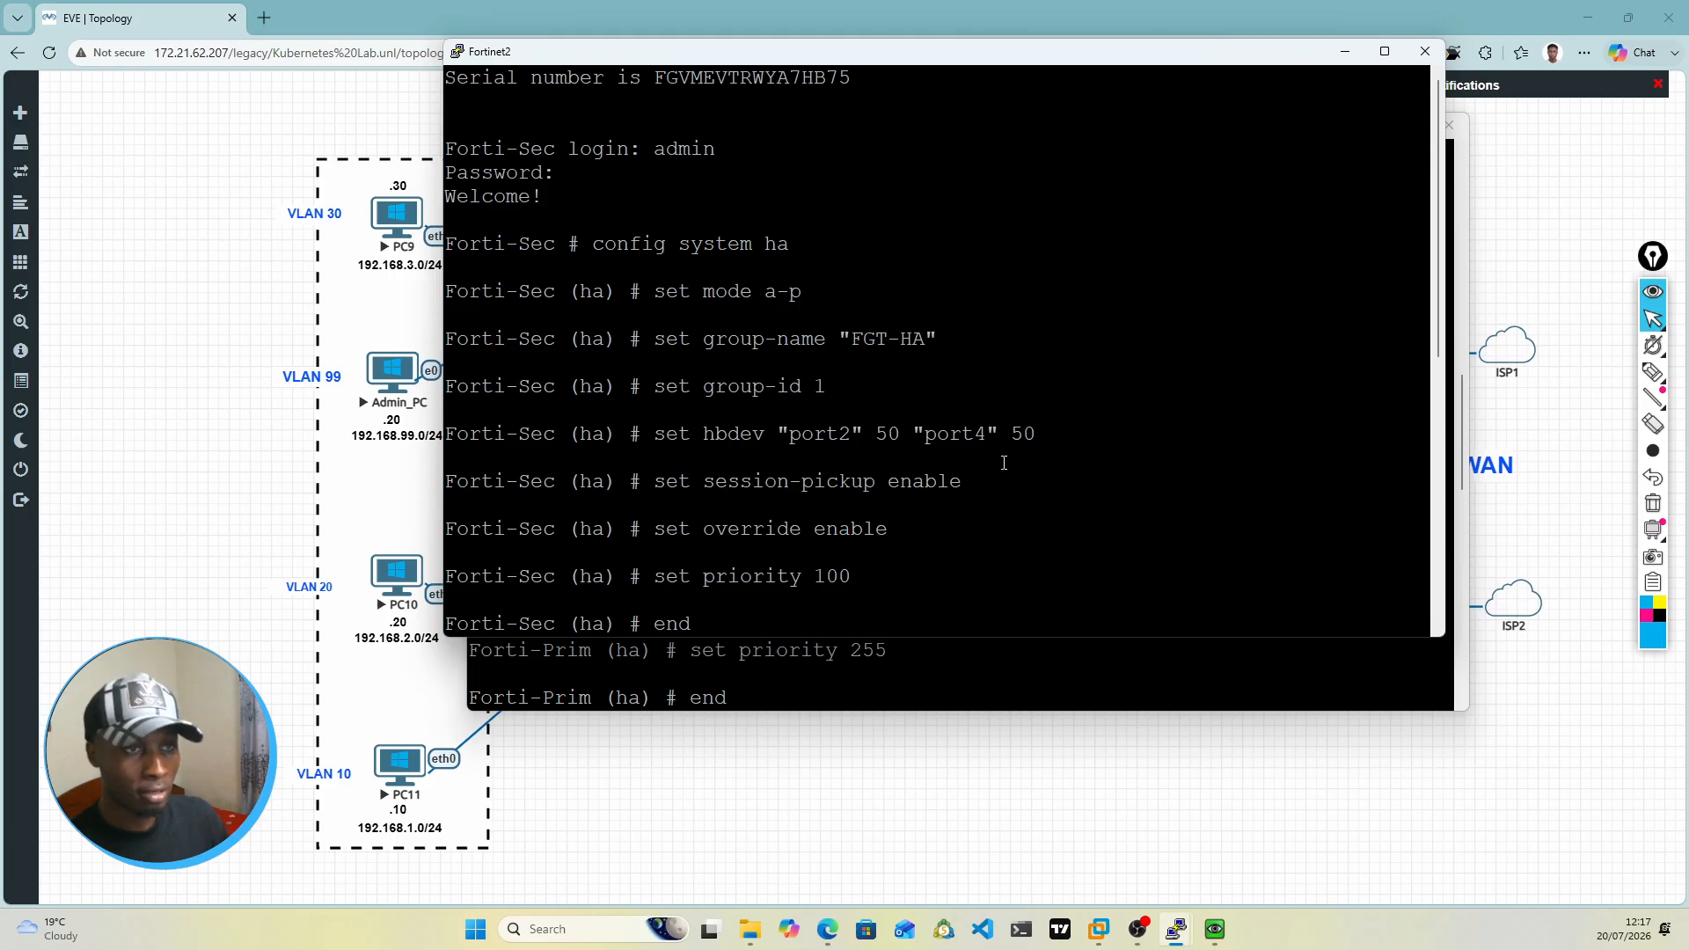
# Step: Minimize the Fortinet2 and Fortinet1 consoles and bring up the Admin_PC remote desktop over the topology
pyautogui.click(1346, 52)
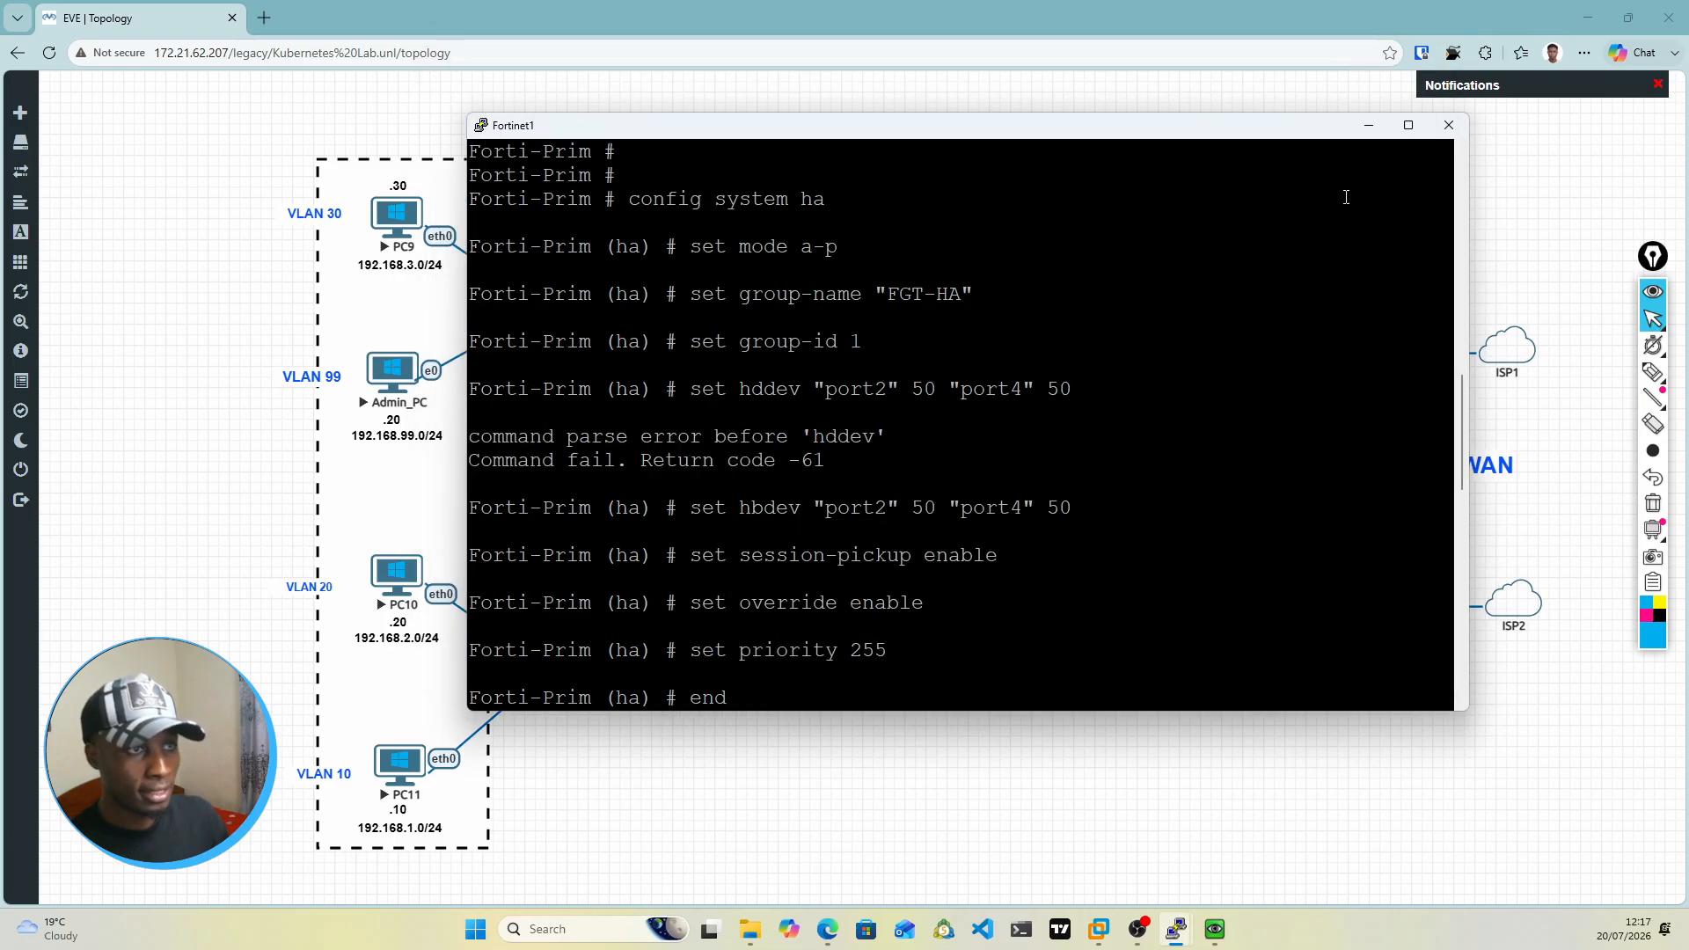
pyautogui.click(1373, 127)
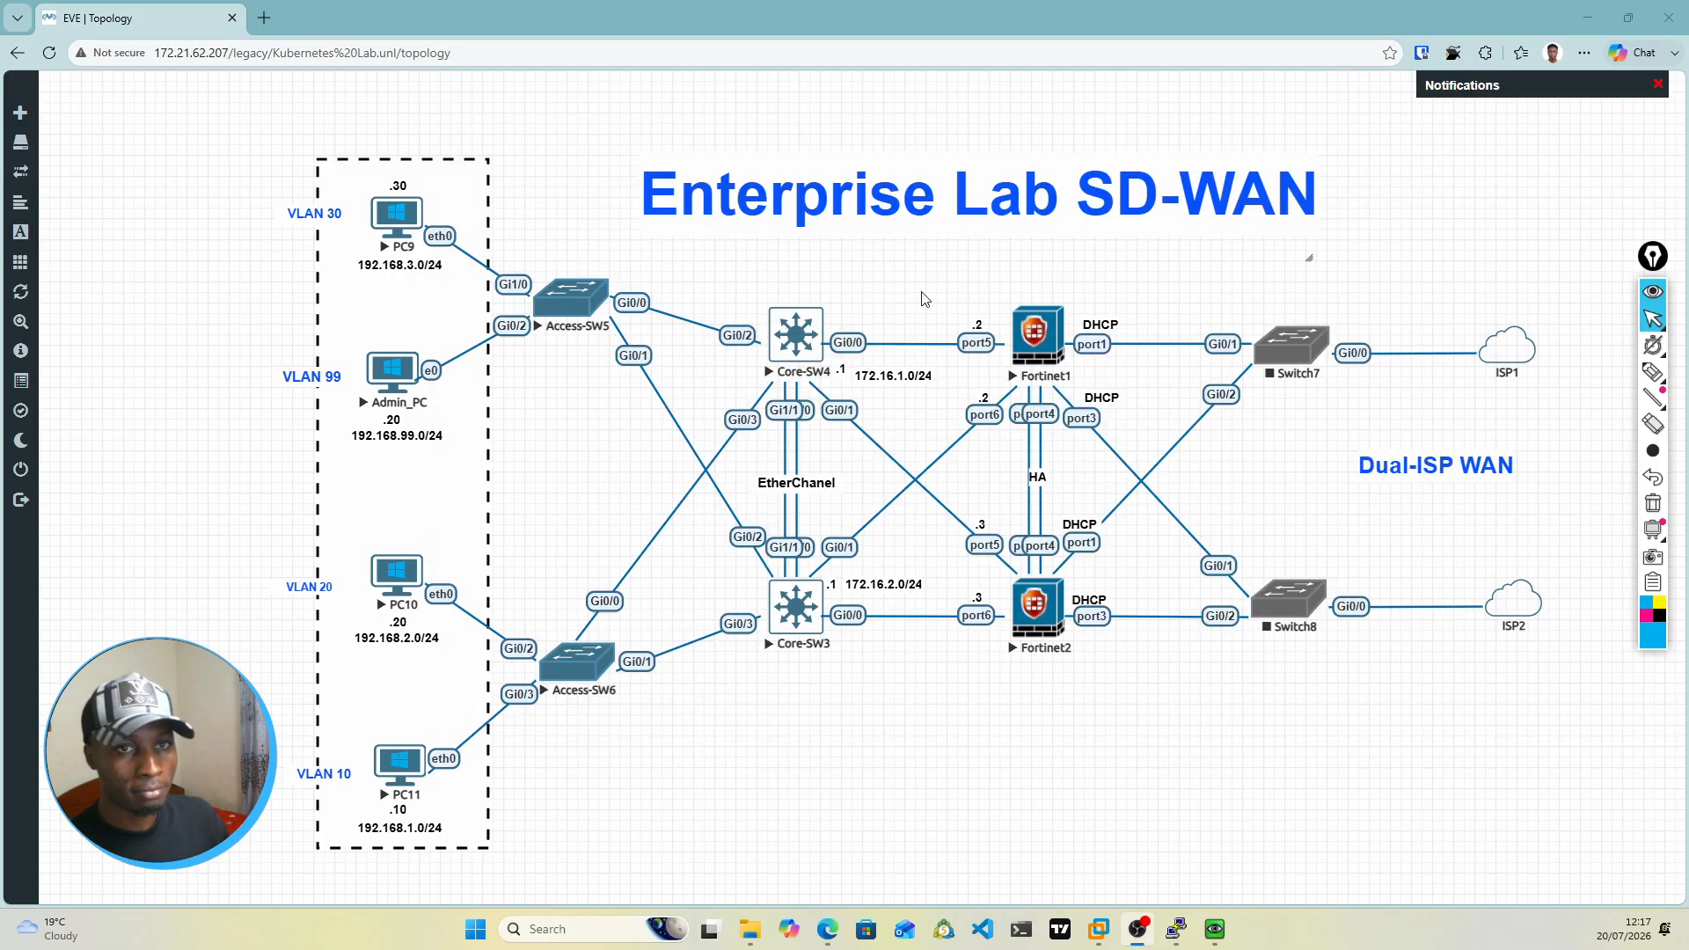
pyautogui.click(1217, 940)
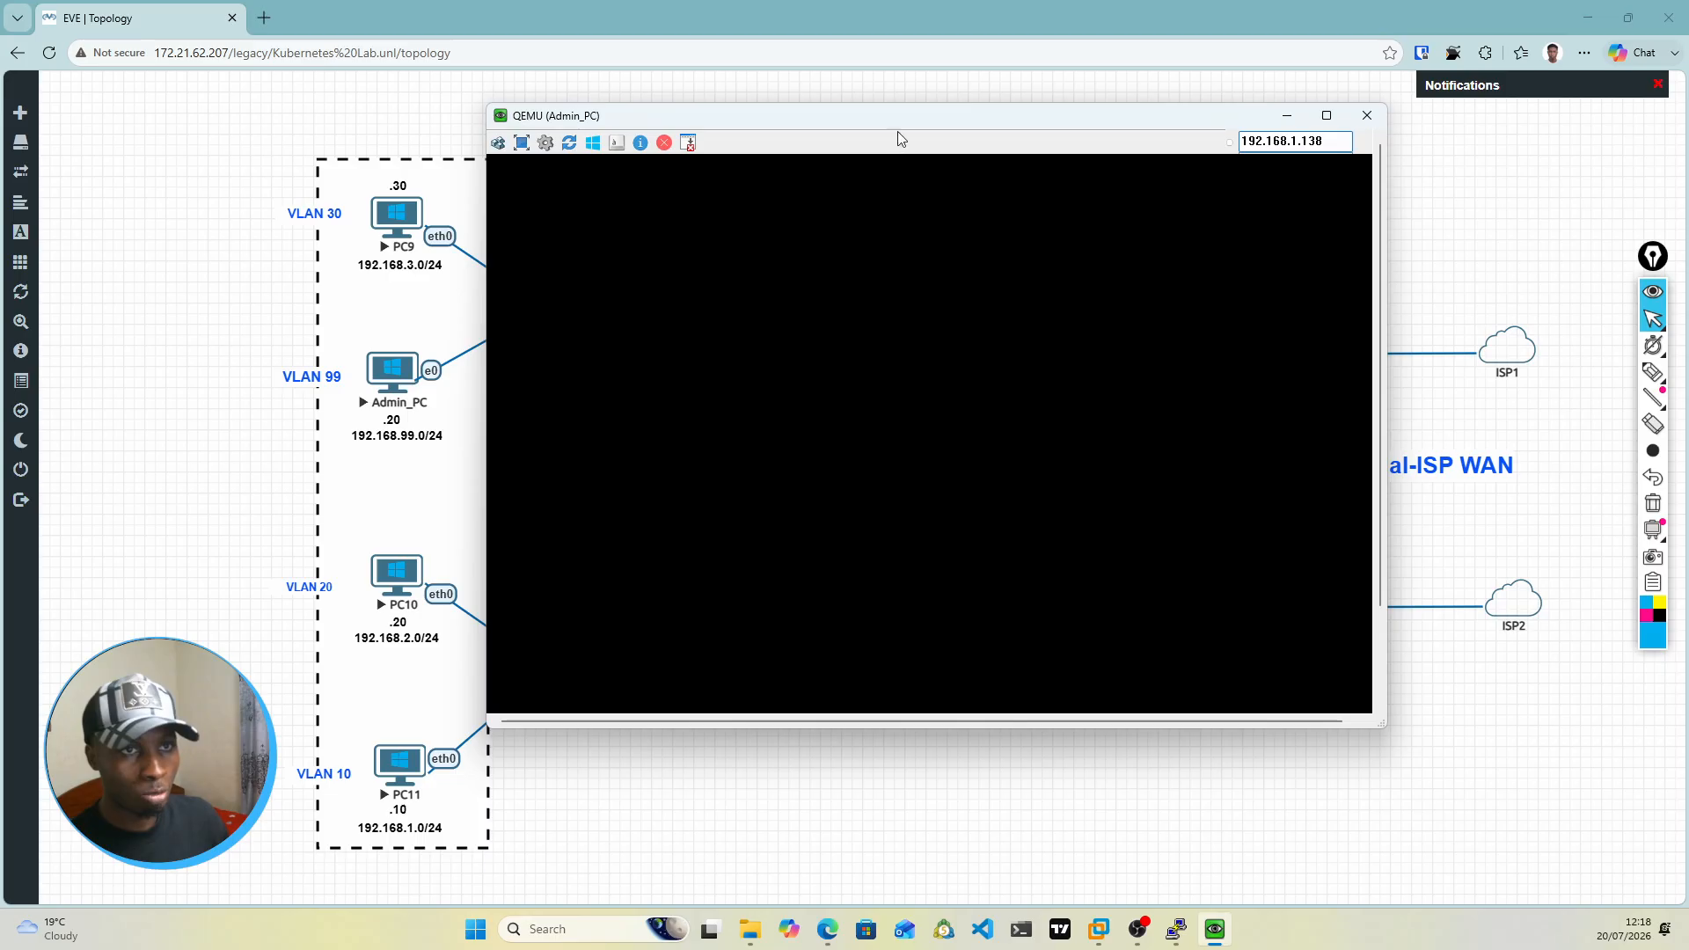
pyautogui.moveTo(898, 134); pyautogui.dragTo(990, 572)
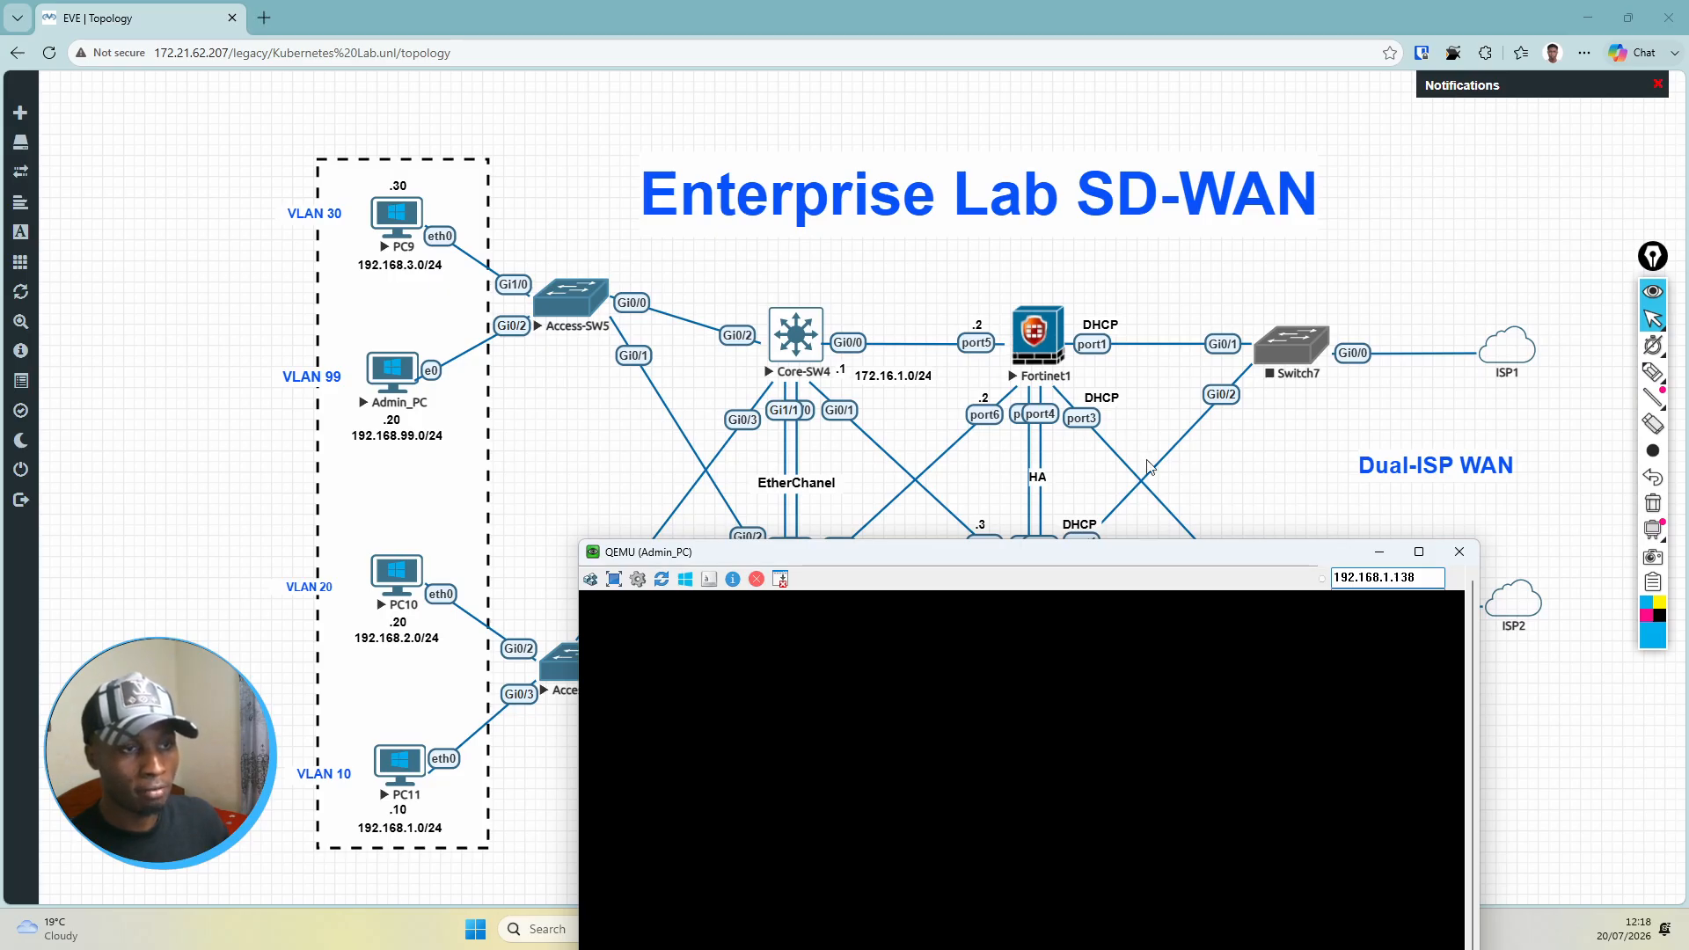
pyautogui.moveTo(1054, 557); pyautogui.dragTo(1015, 173)
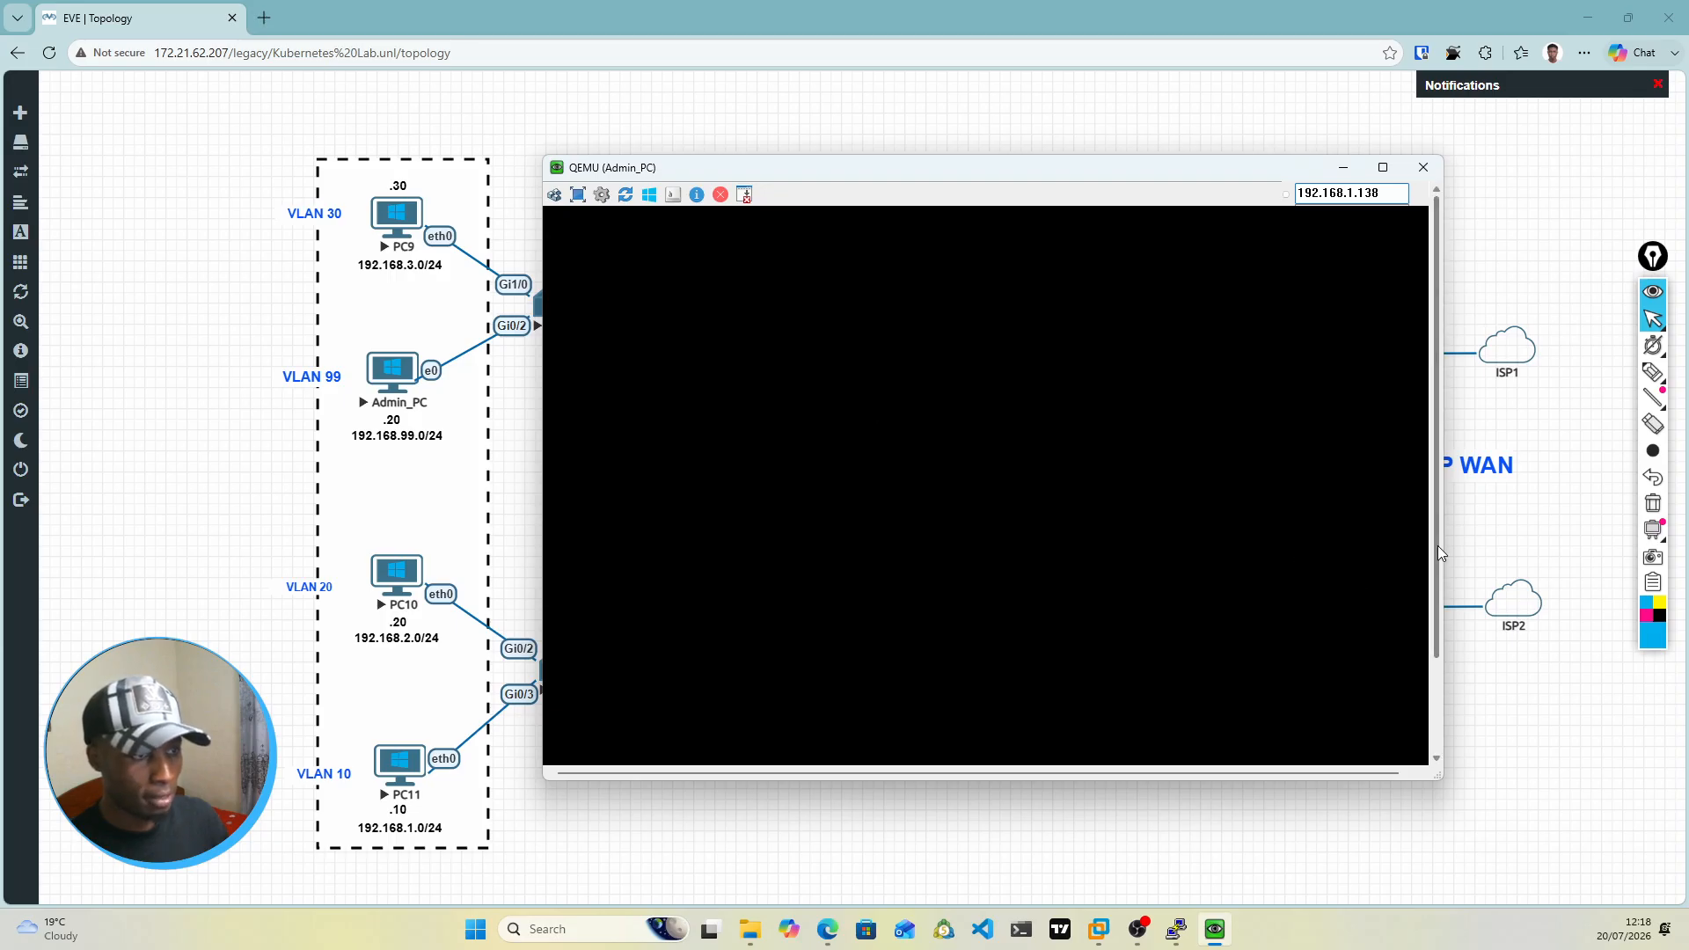
pyautogui.moveTo(1437, 546); pyautogui.dragTo(1418, 497)
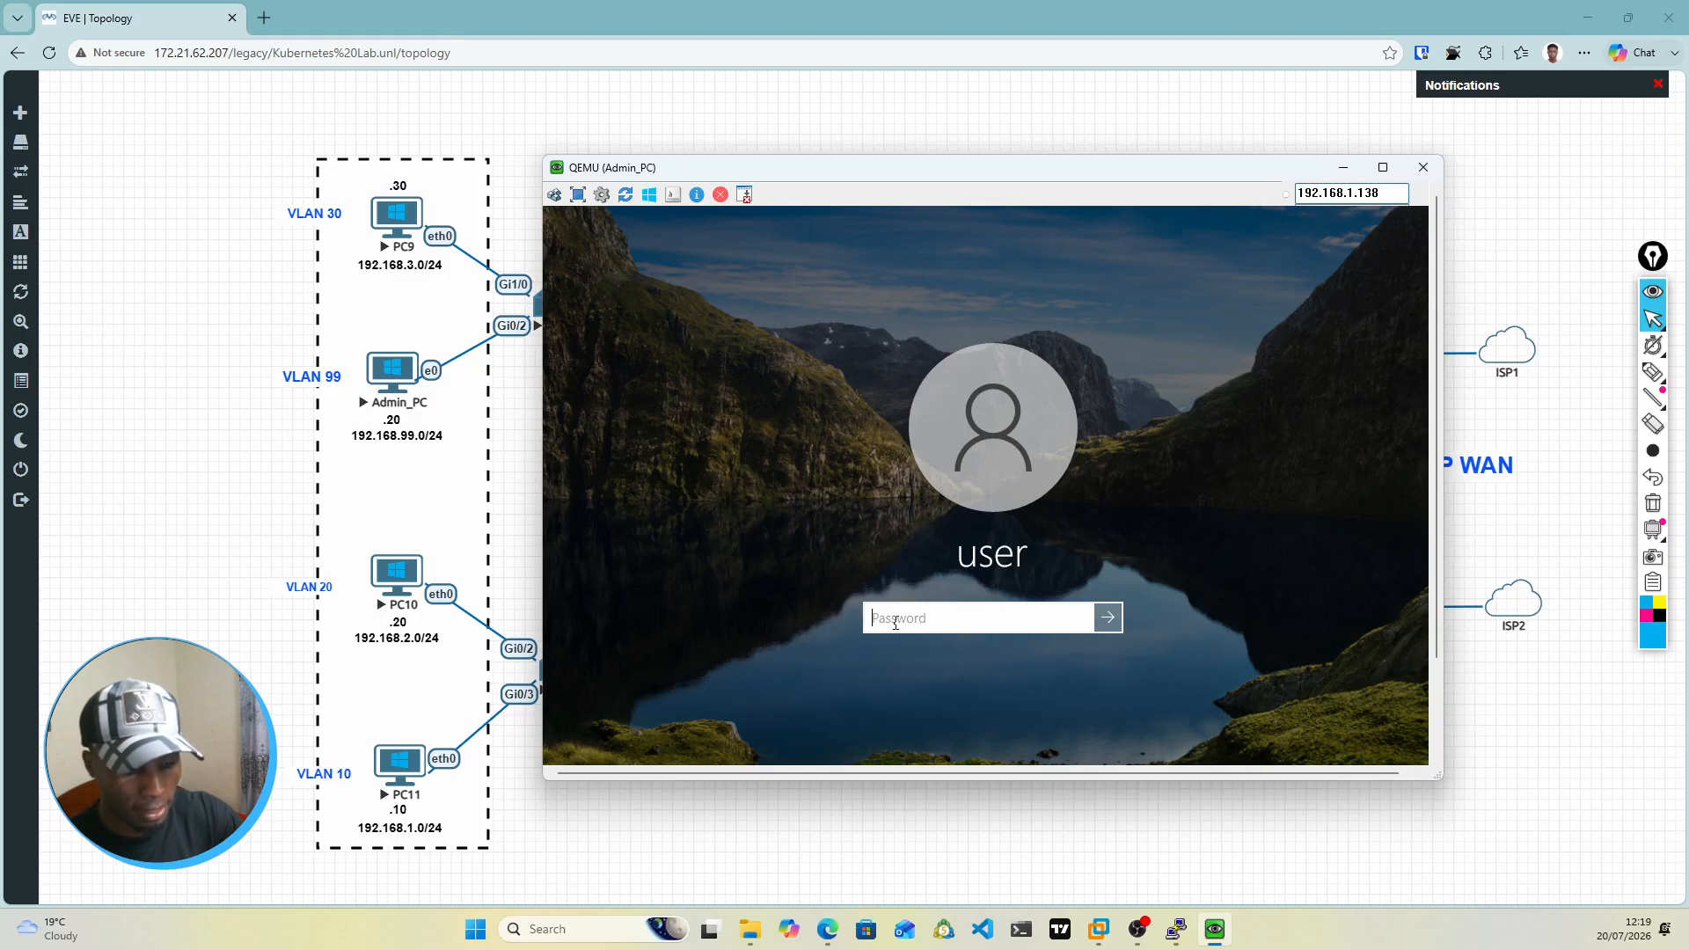
# Step: Sign in to Admin_PC by entering the account password
pyautogui.write('1234')
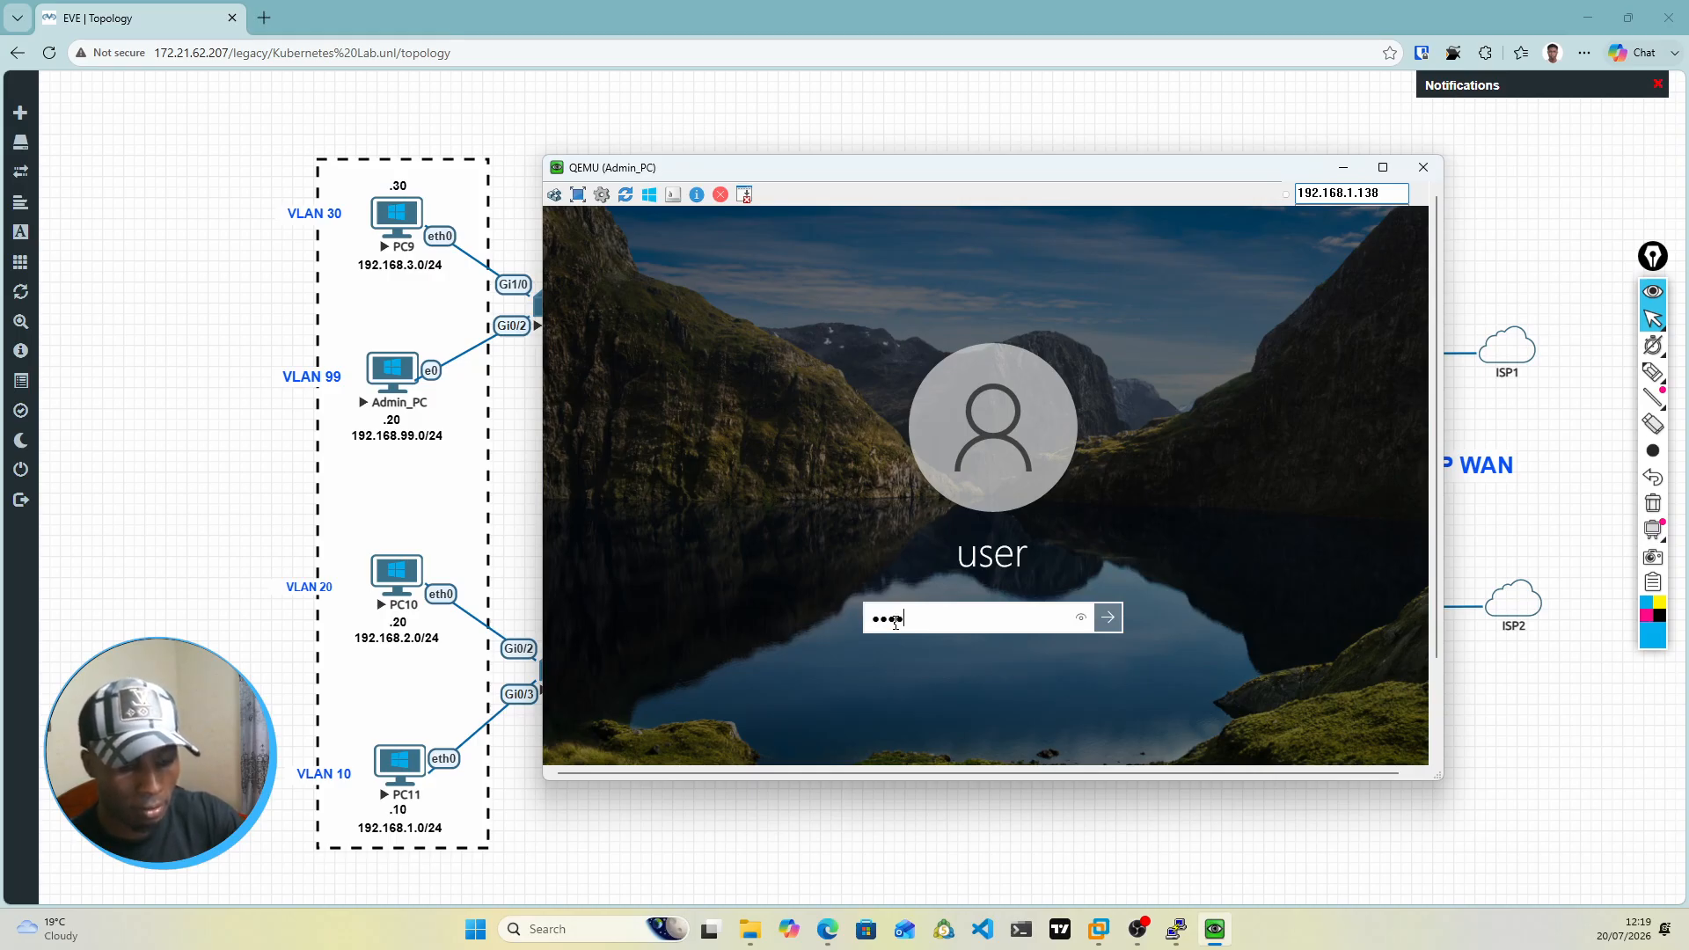
pyautogui.write('5678')
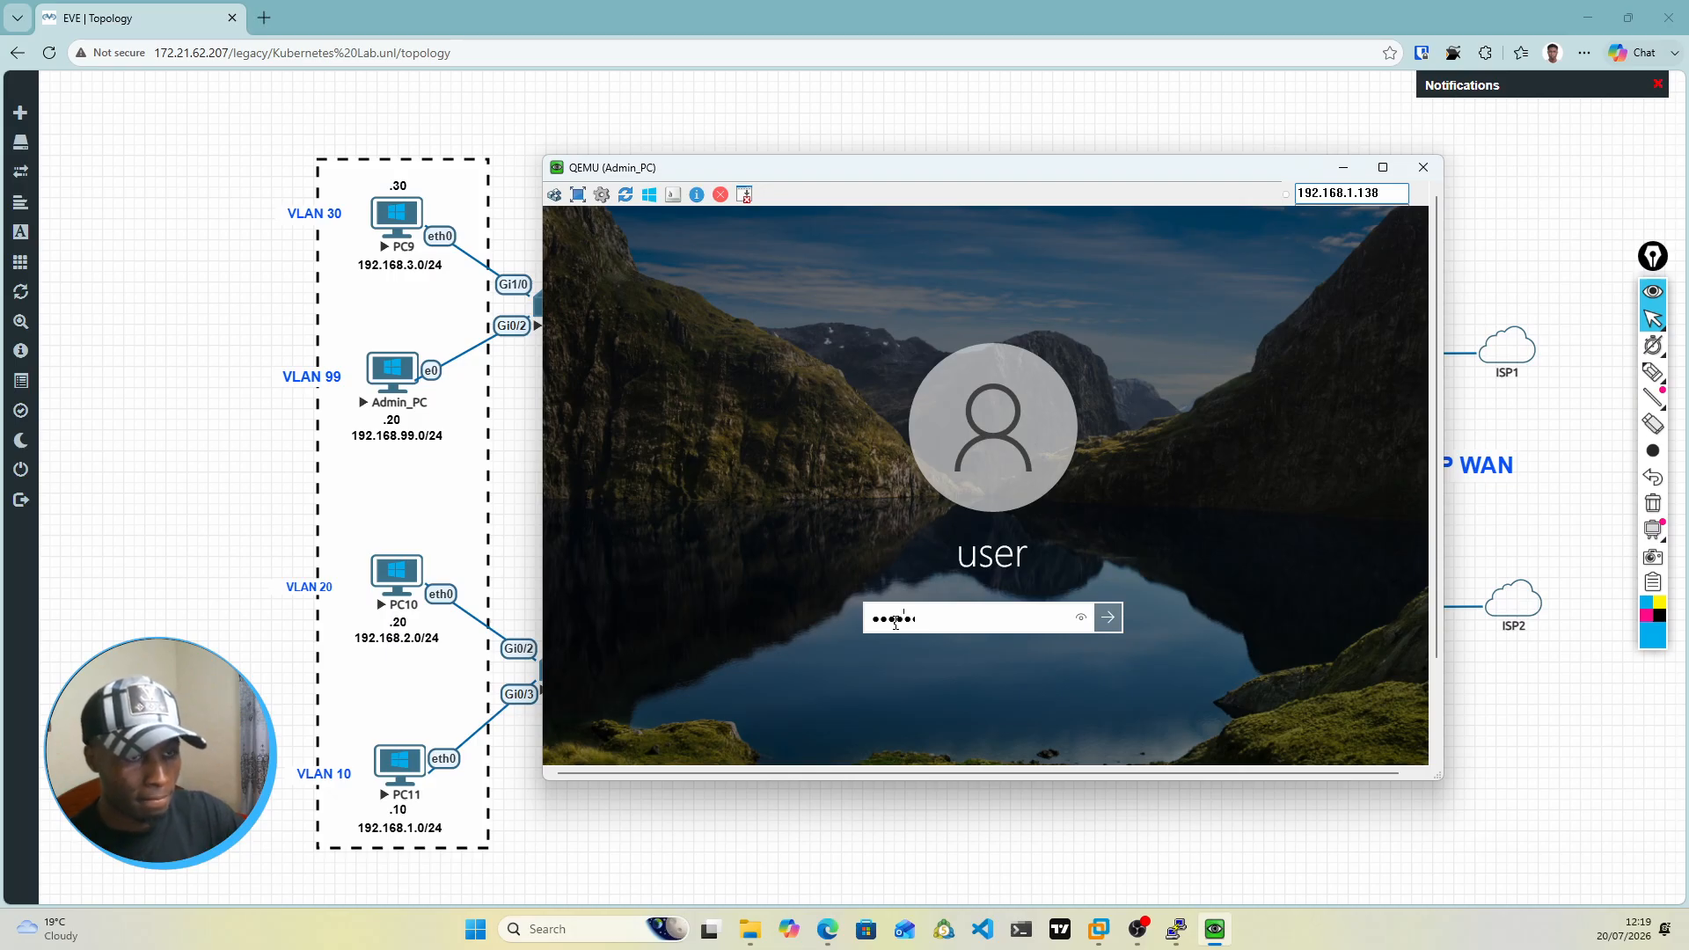
pyautogui.press('Return')
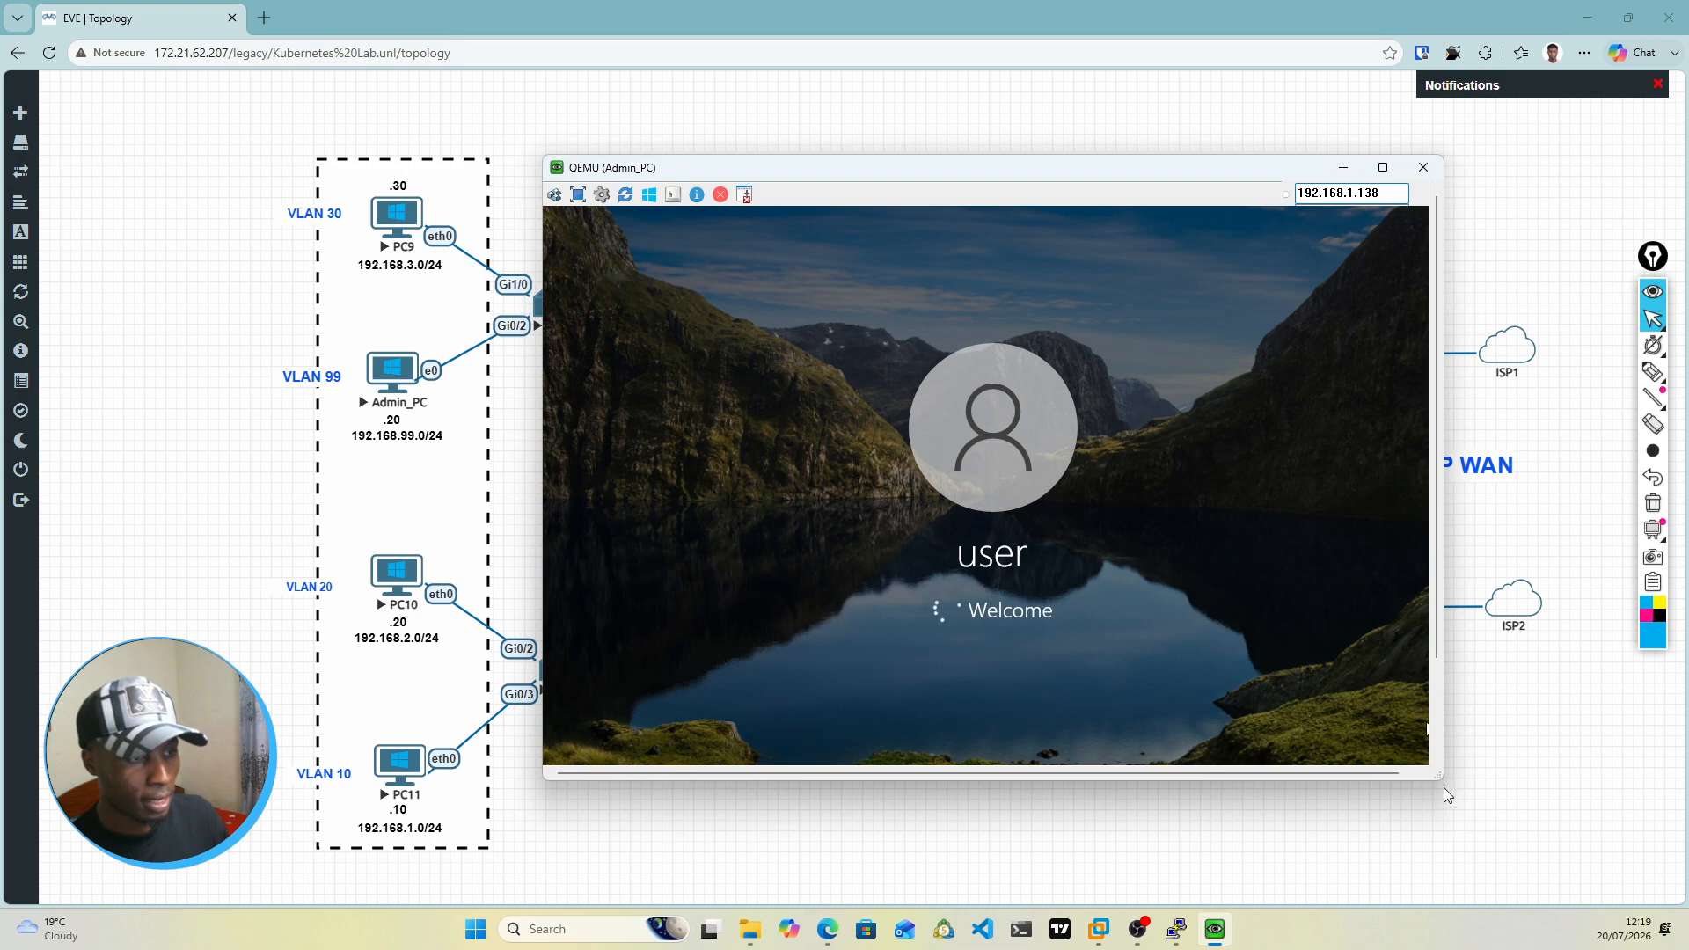
# Step: Enlarge and reposition the Admin_PC window, try full-screen mode and return to the windowed view
pyautogui.moveTo(1442, 780); pyautogui.dragTo(1456, 861)
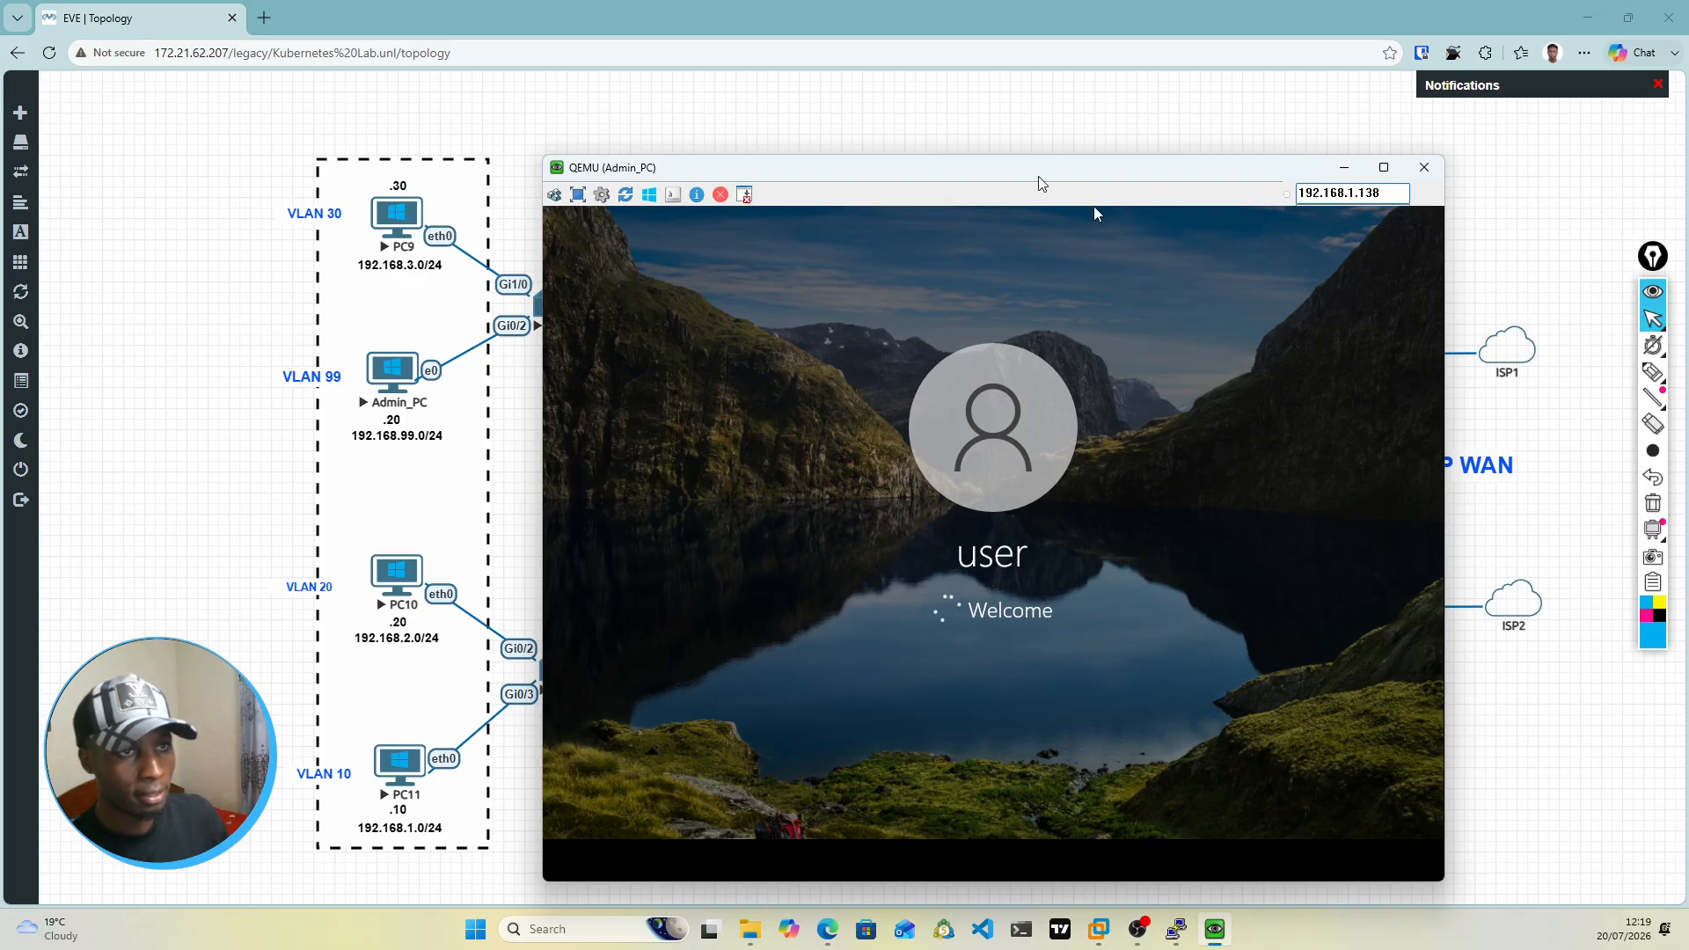
pyautogui.moveTo(1094, 206); pyautogui.dragTo(1064, 147)
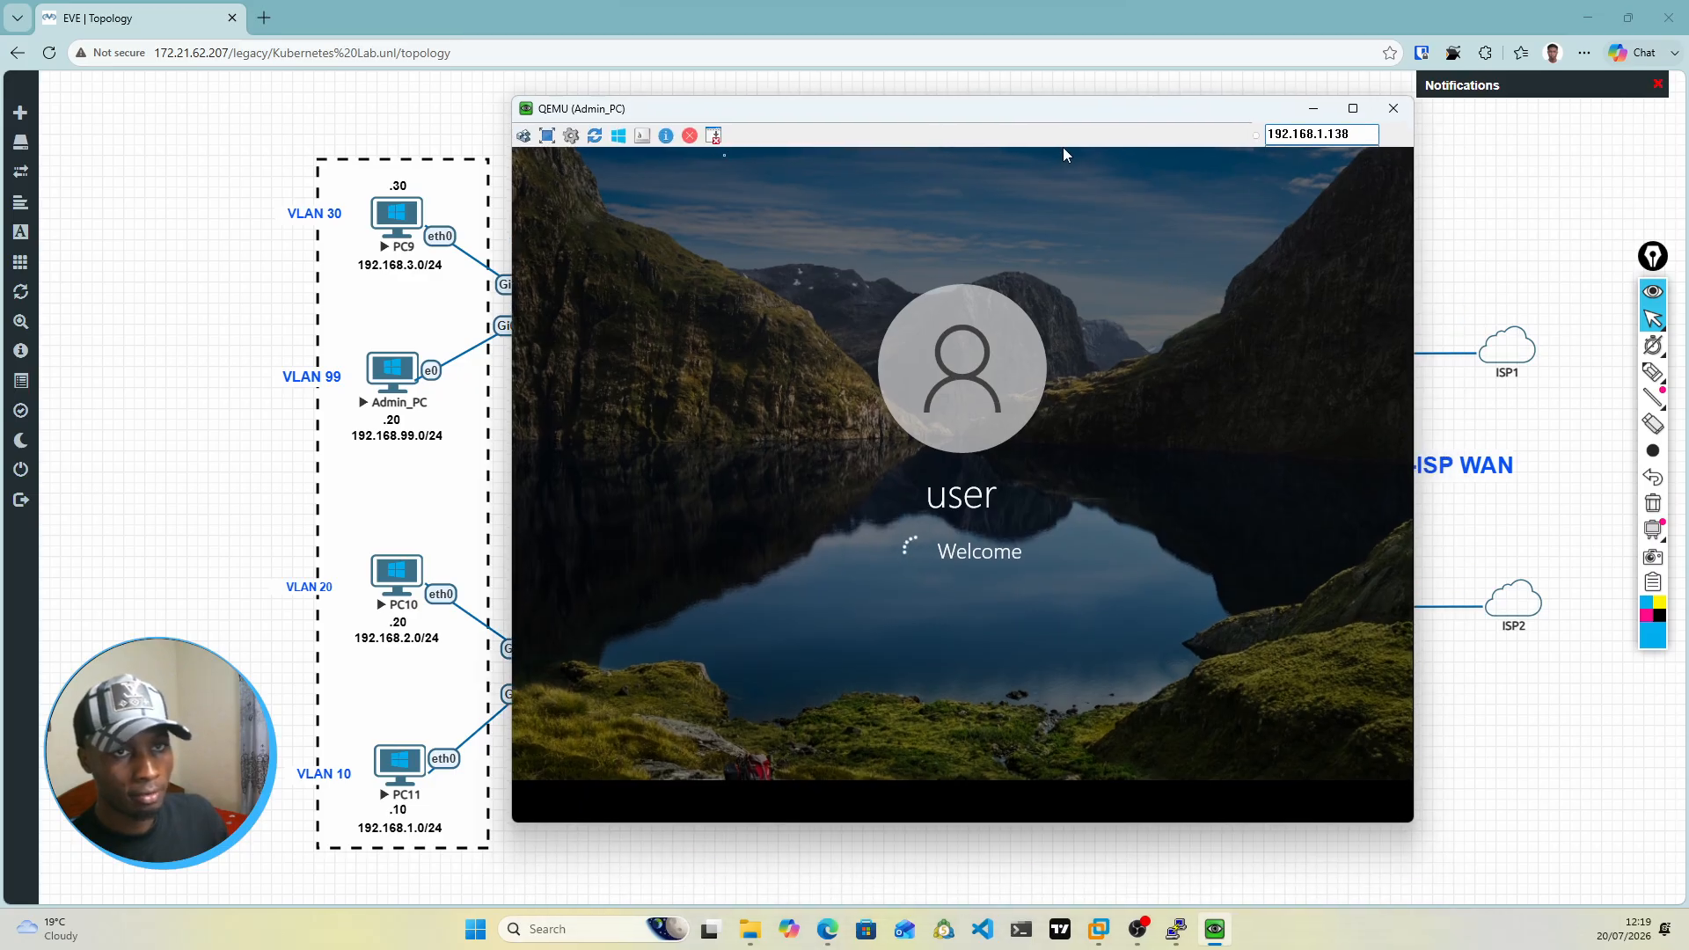
pyautogui.click(546, 135)
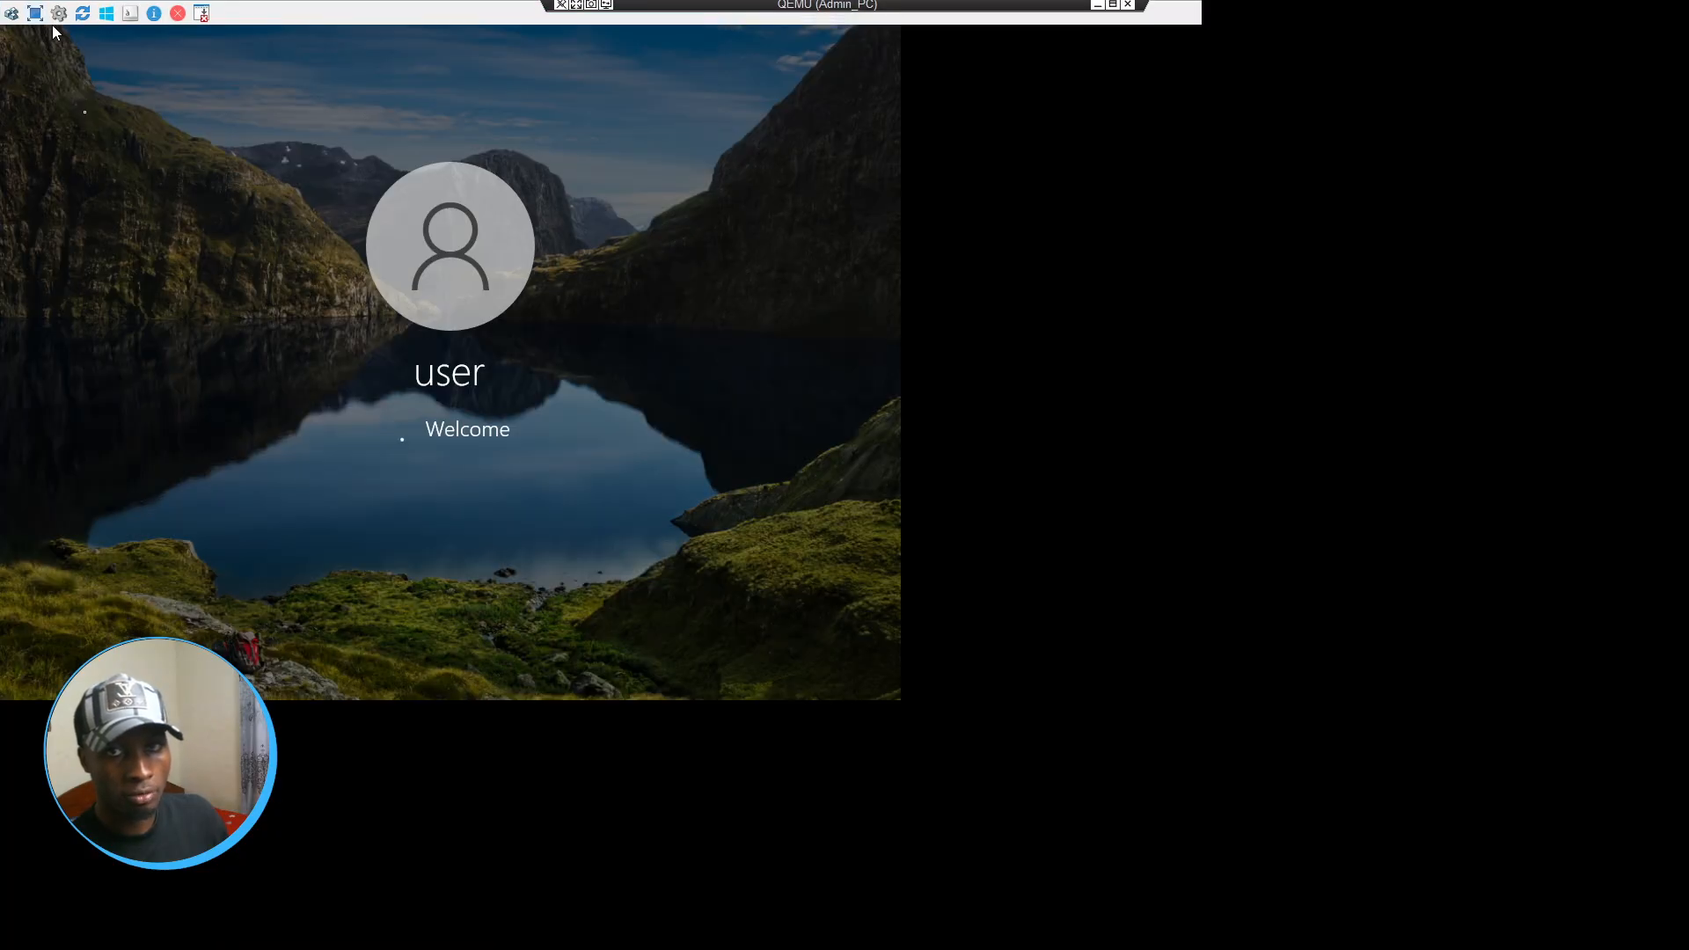
pyautogui.click(36, 13)
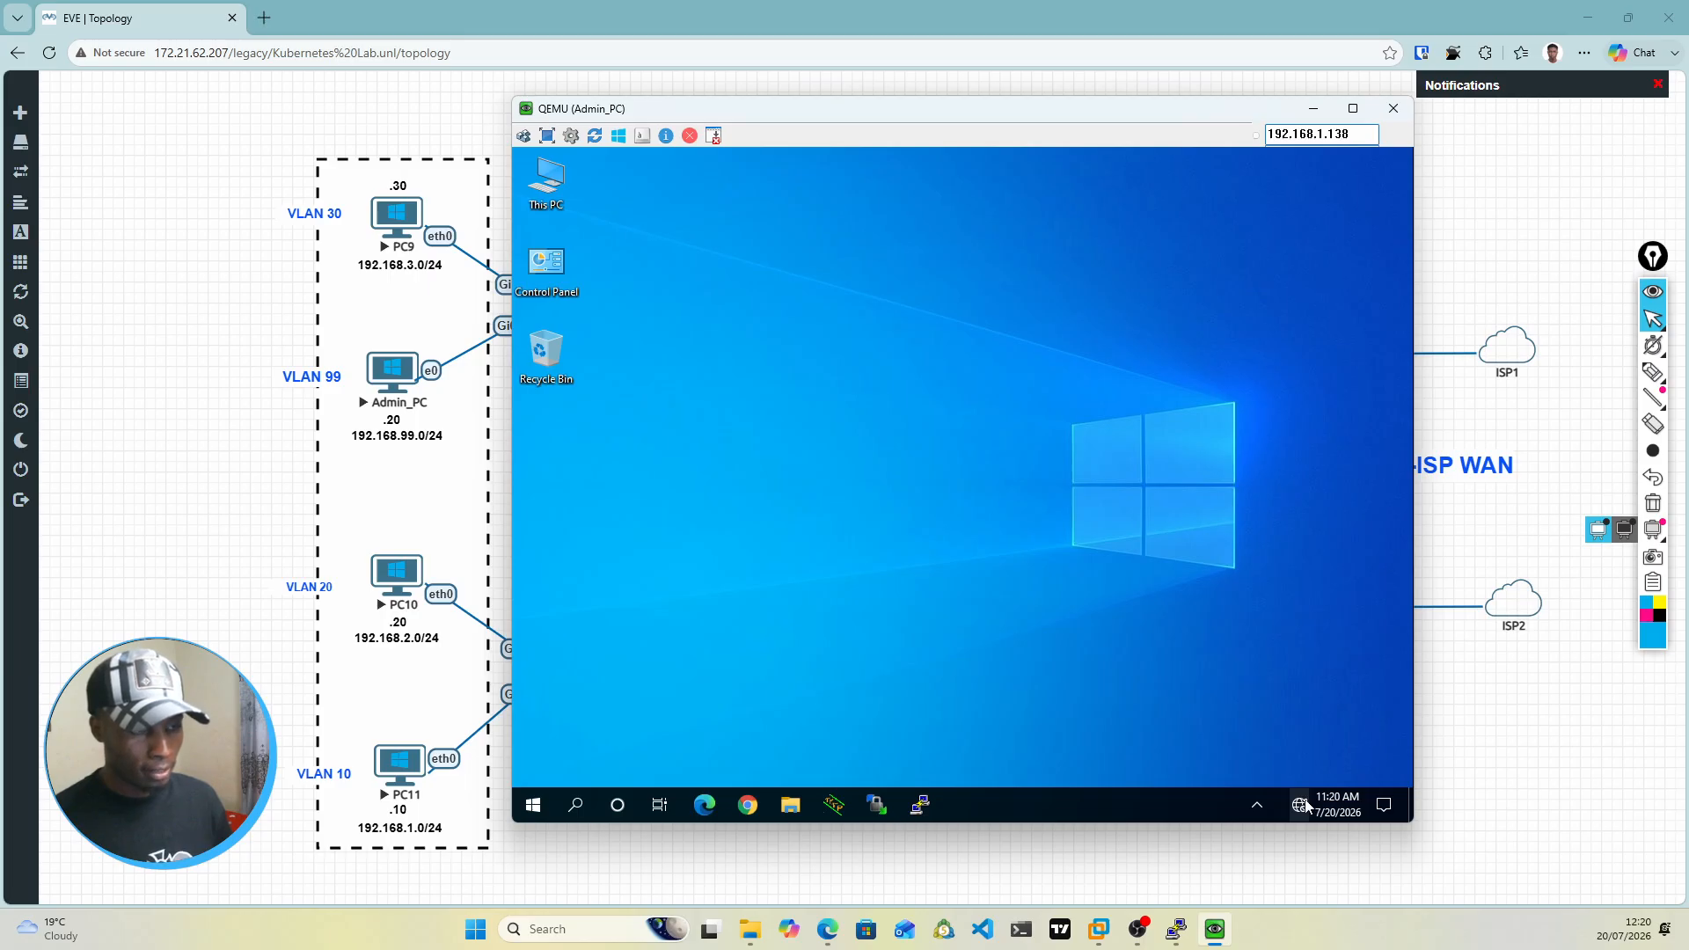
# Step: Dismiss the taskbar options on Admin_PC and bring up the network connection's options
pyautogui.rightClick(1250, 787)
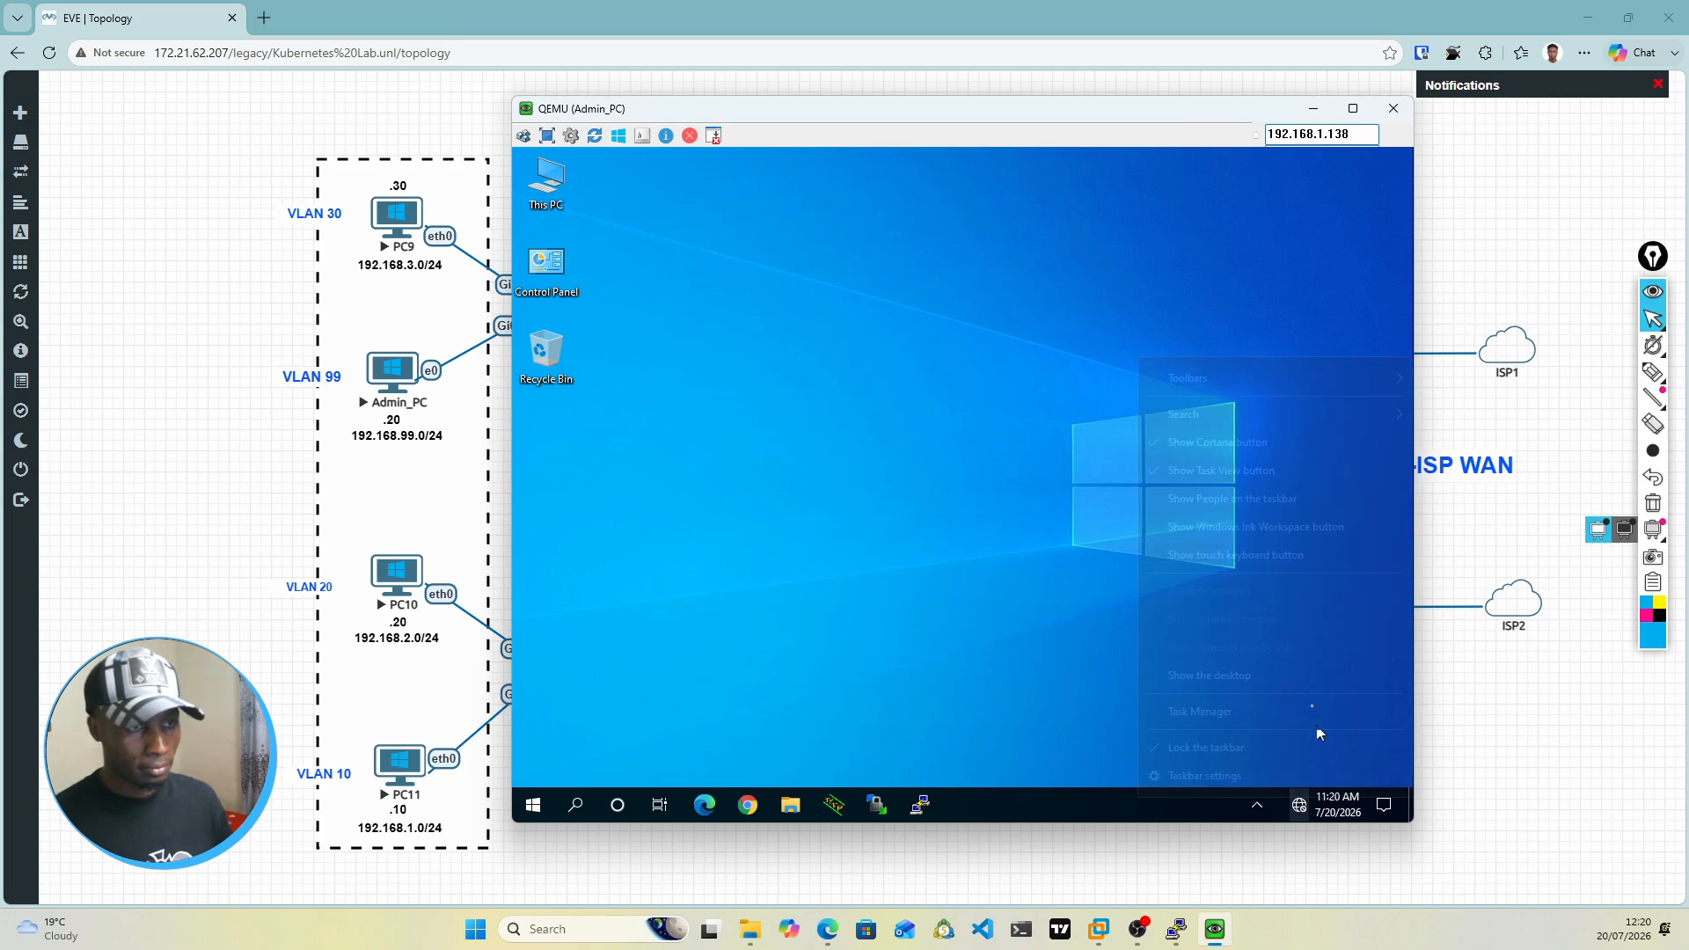
pyautogui.click(1011, 672)
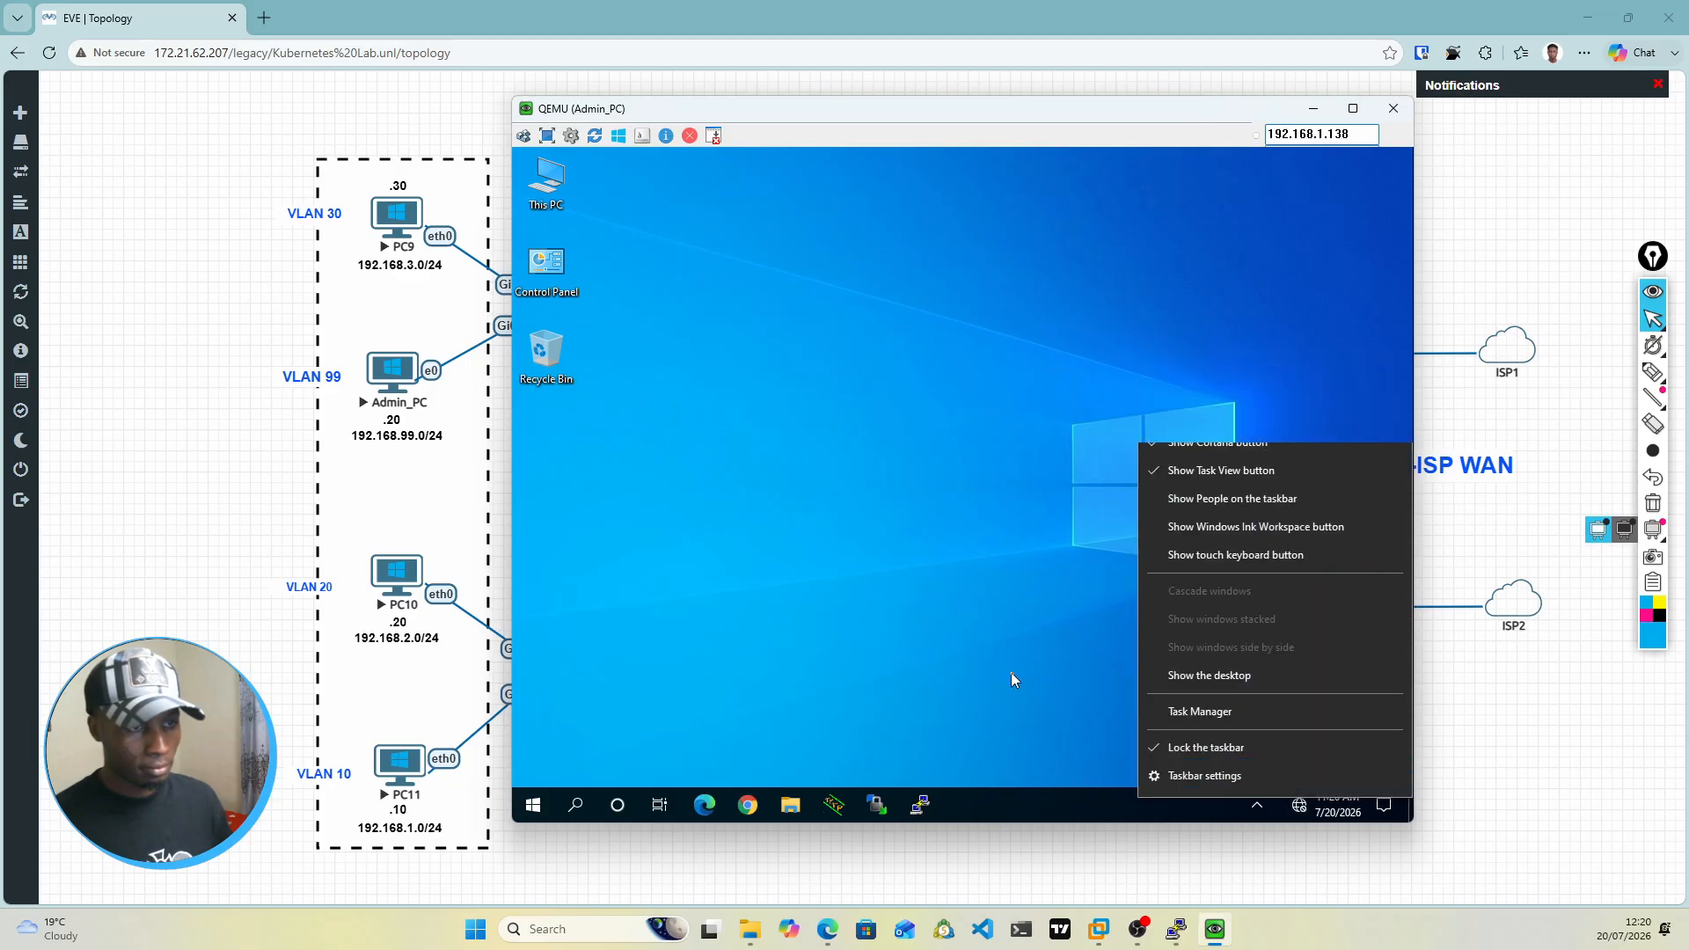
pyautogui.rightClick(1299, 808)
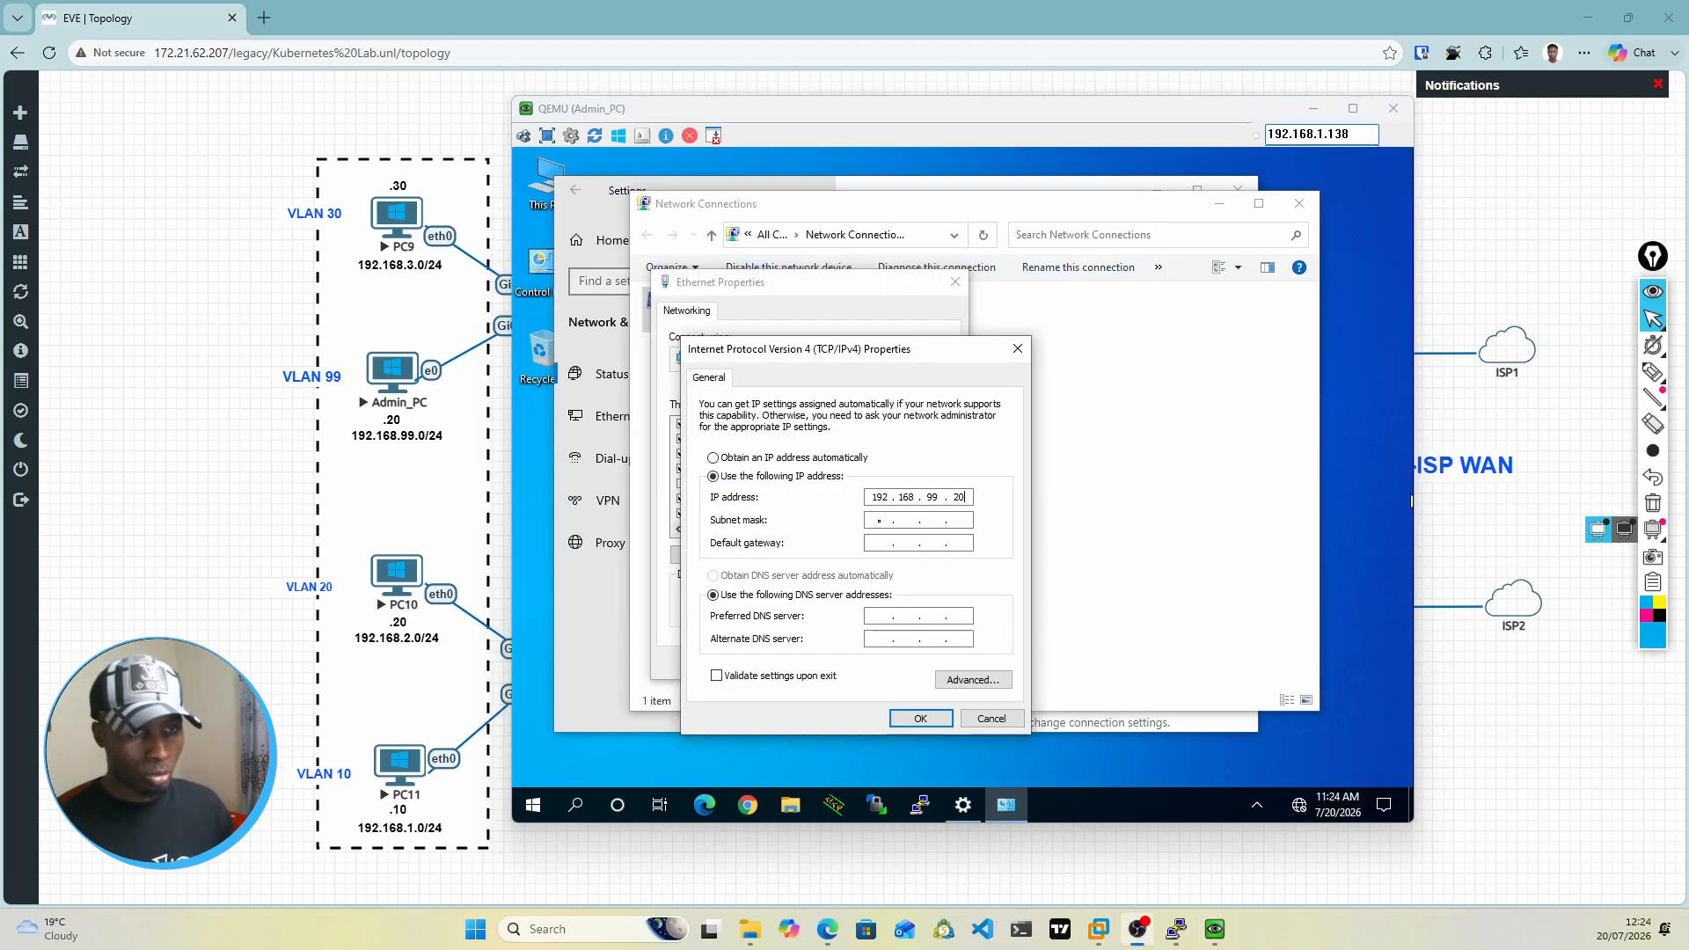
# Step: Set Admin_PC's IPv4 subnet mask to 255.255.255.0 and default gateway to 192.168.99.1, apply the settings and close the network windows
pyautogui.click(879, 521)
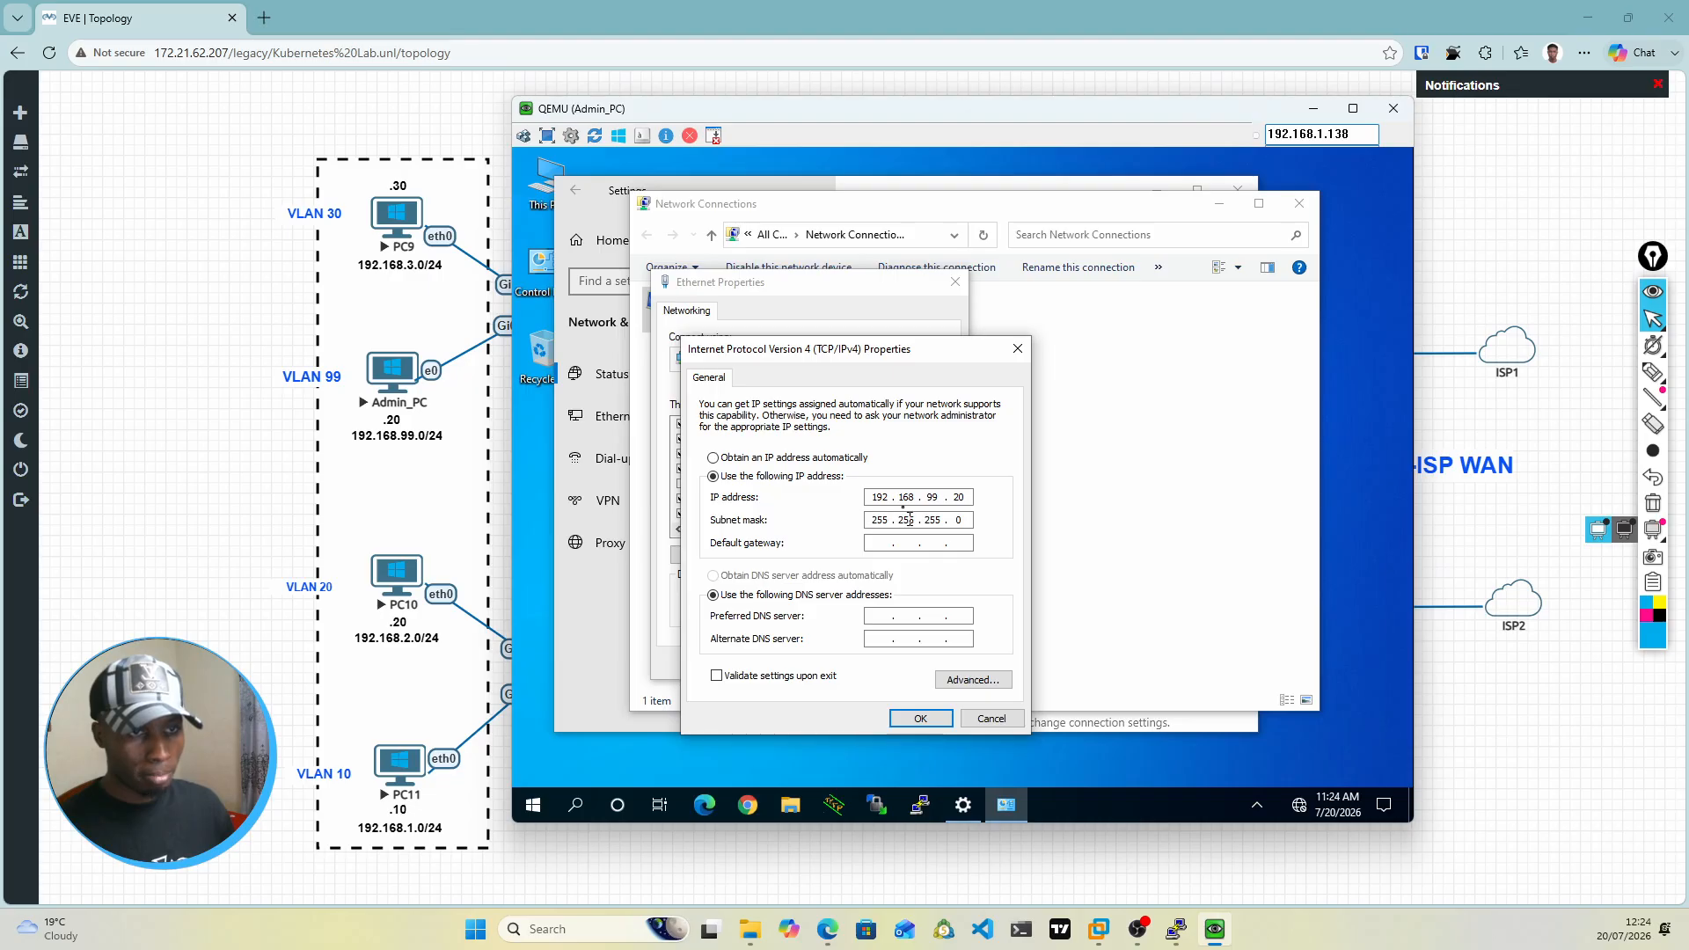
pyautogui.click(889, 543)
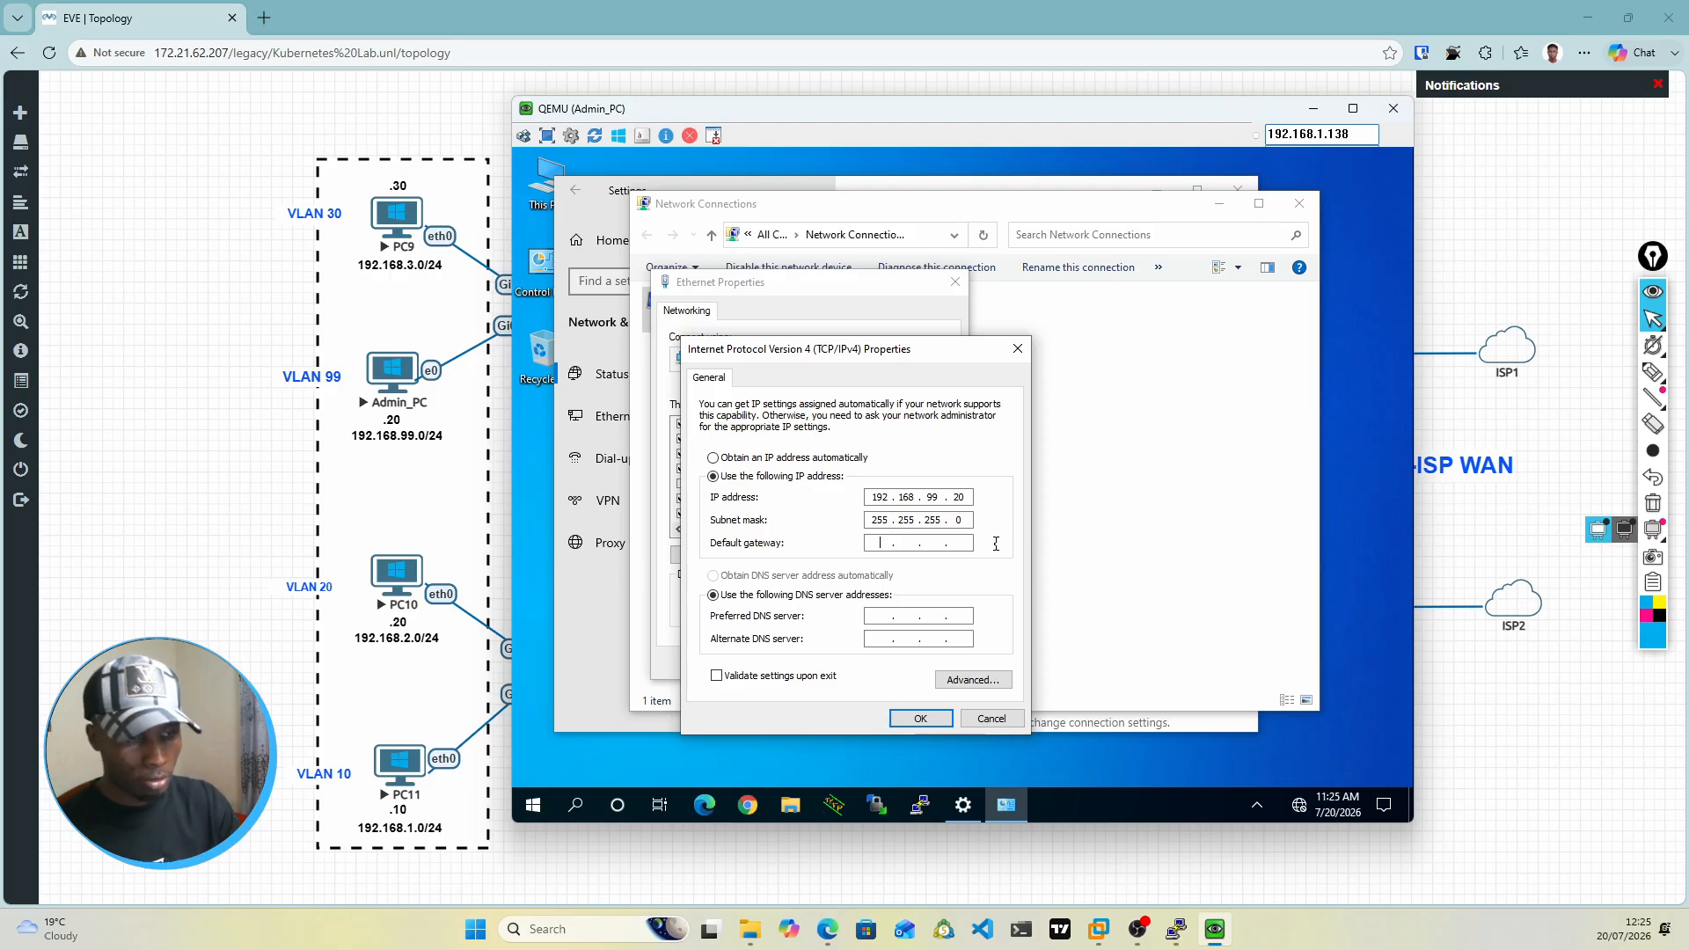
pyautogui.write('192 . ')
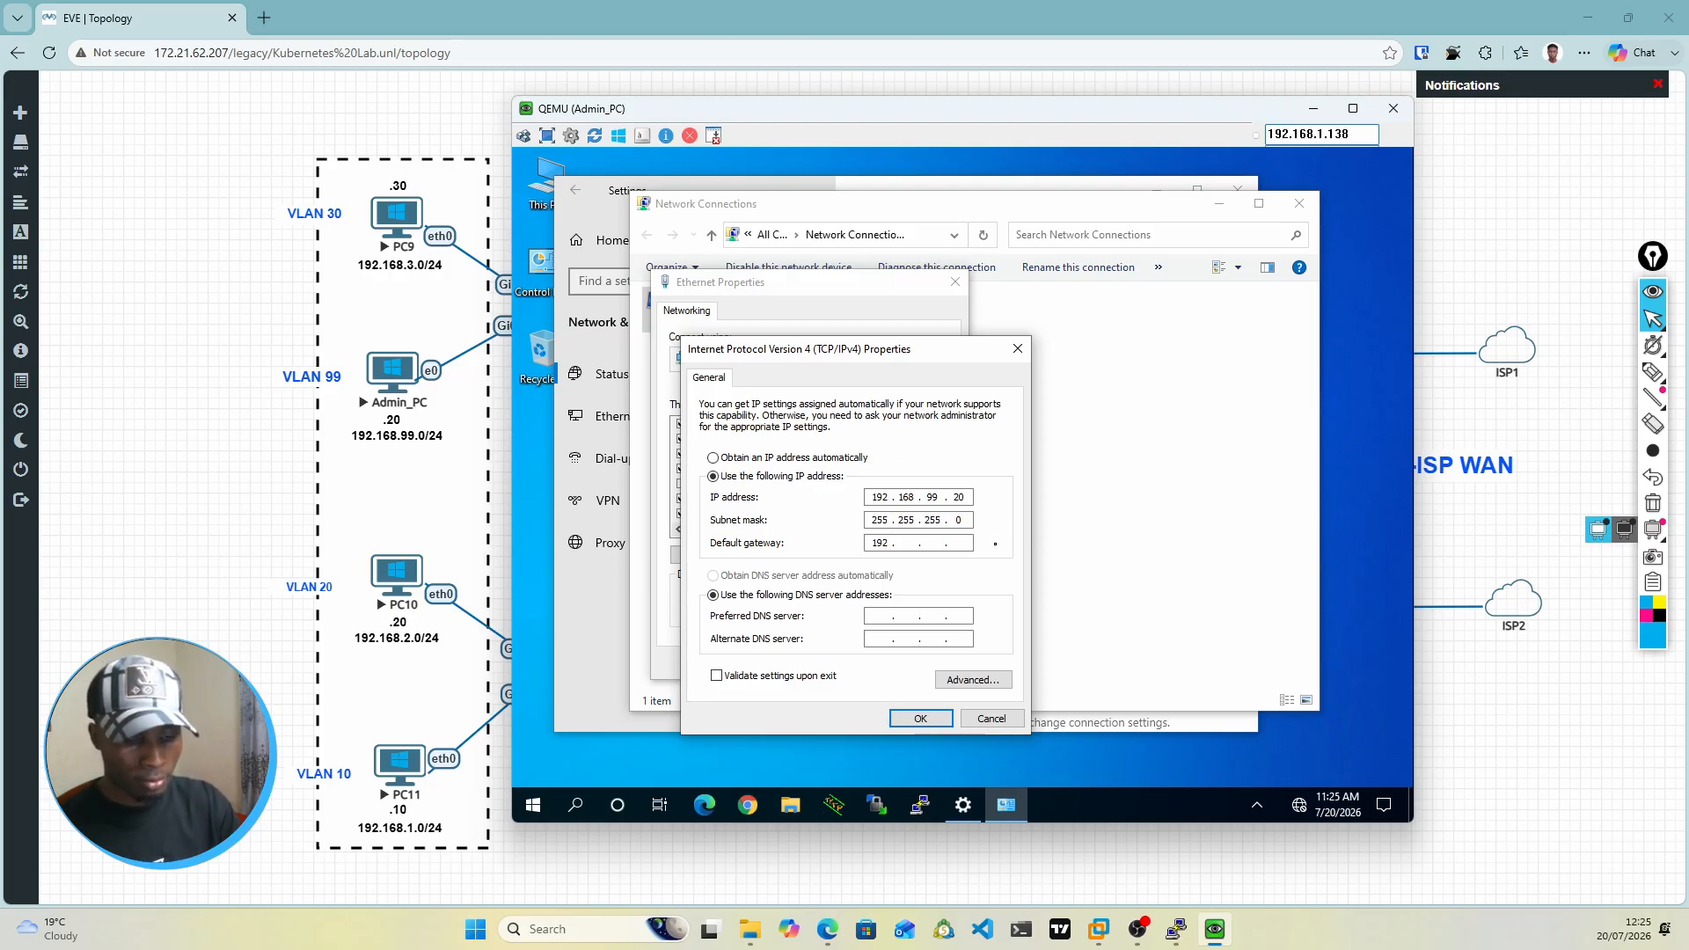
pyautogui.write('16 ')
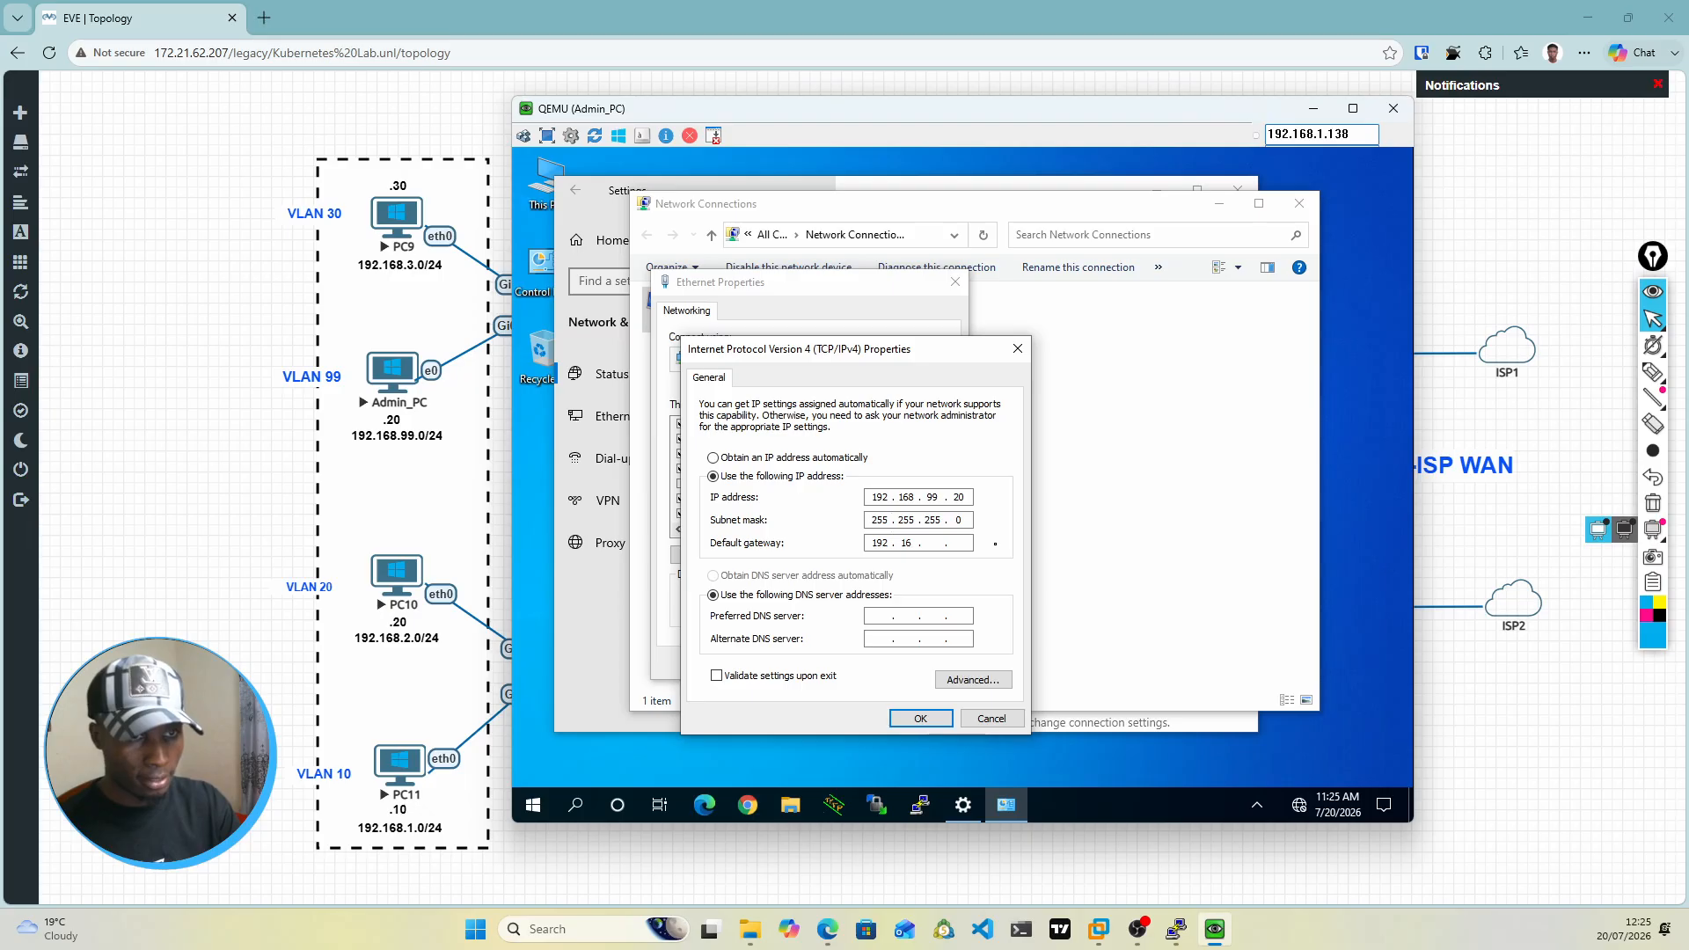
pyautogui.write('8 . ')
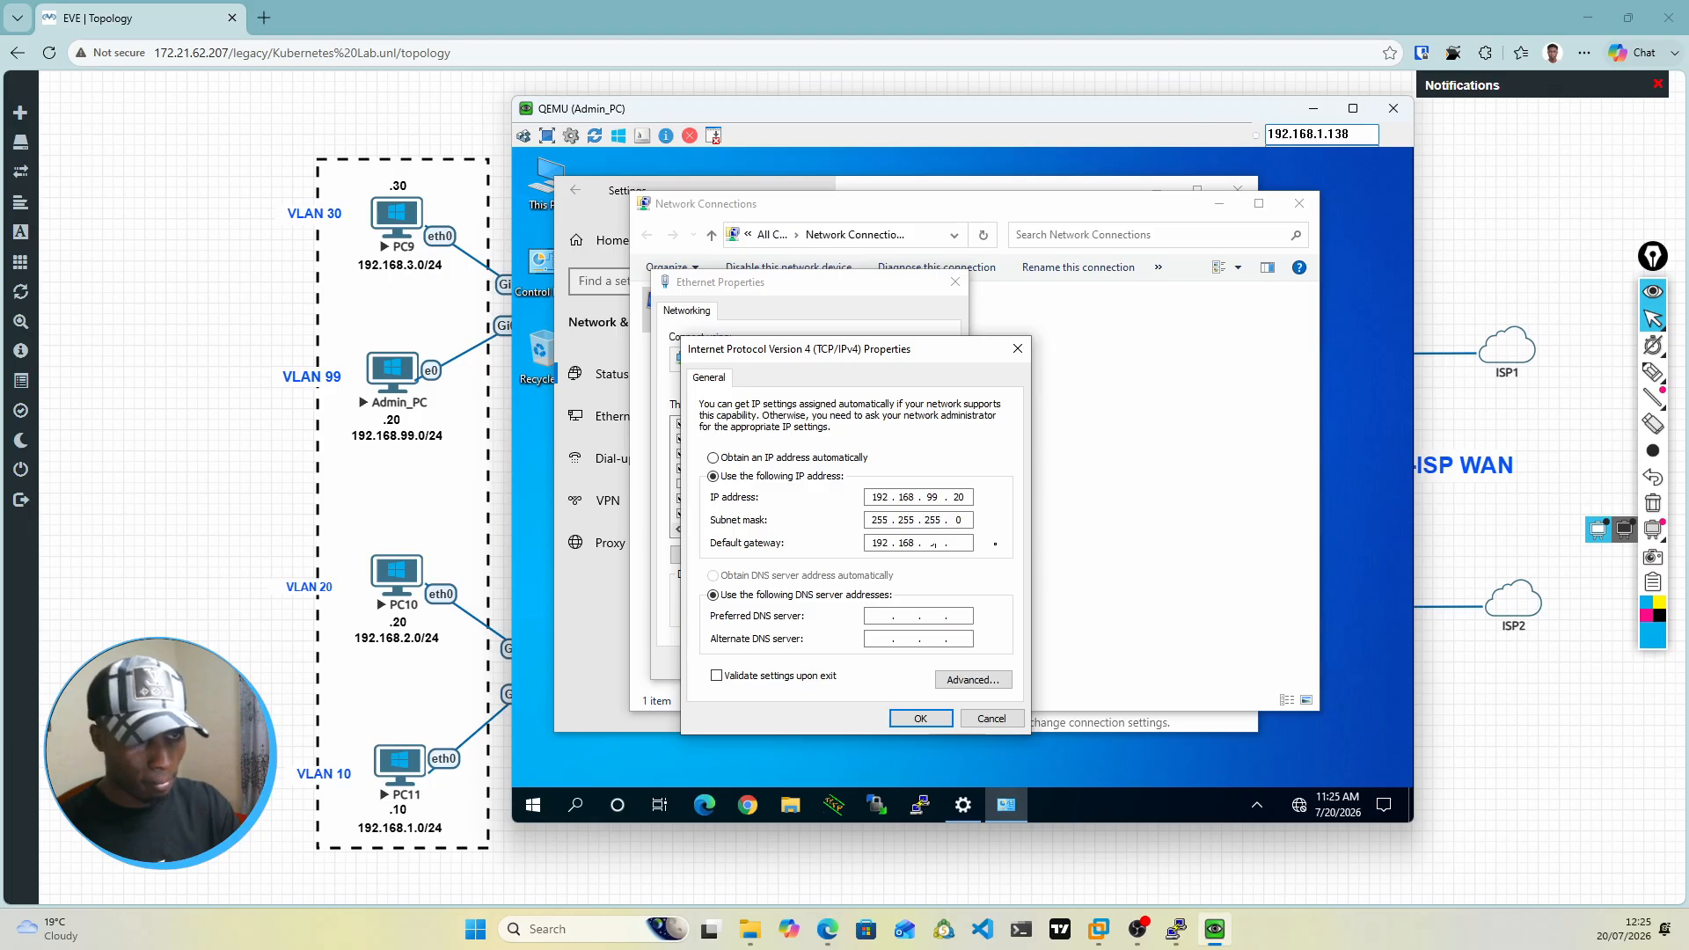
pyautogui.write('99')
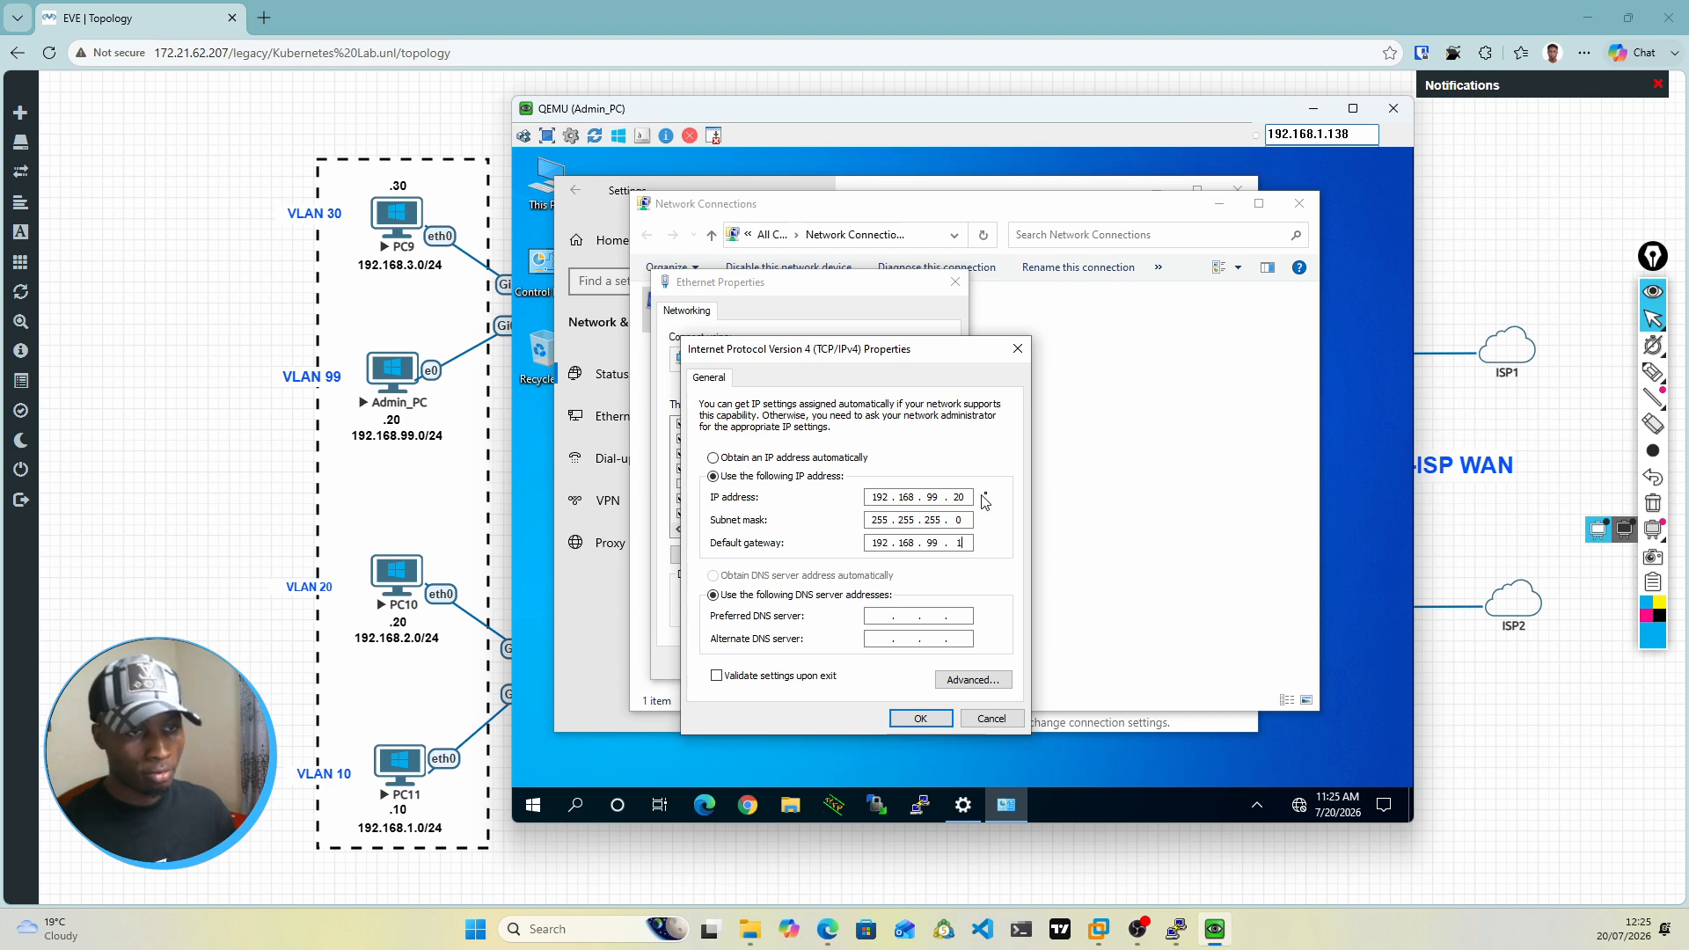
pyautogui.click(927, 715)
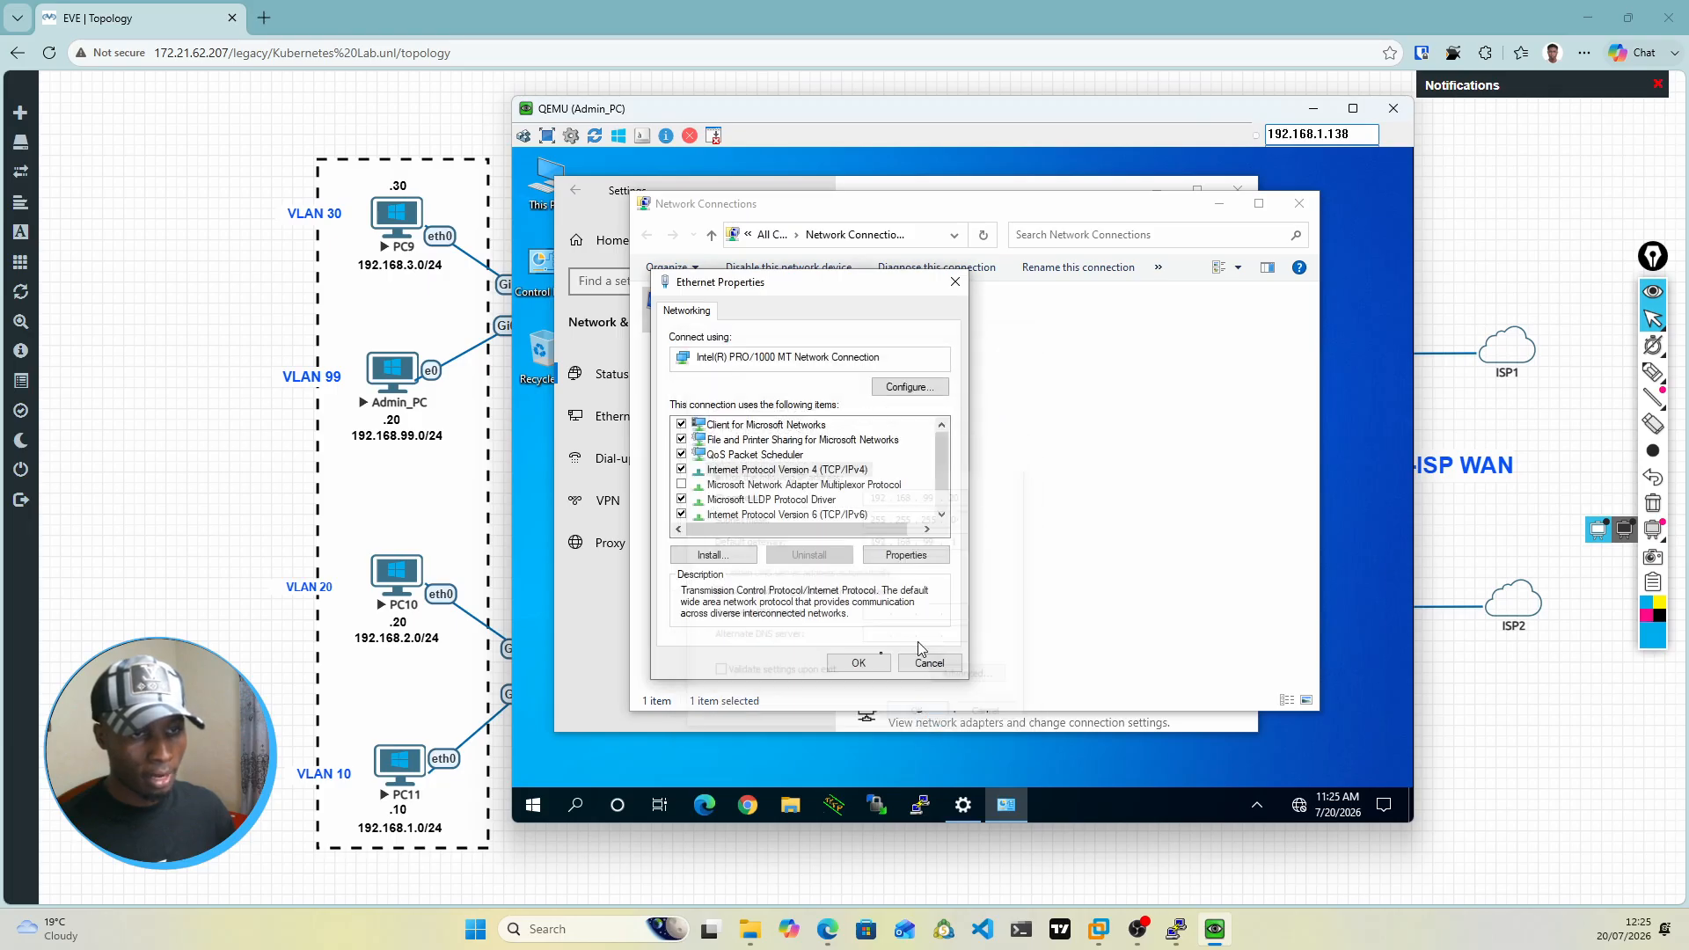
pyautogui.click(861, 665)
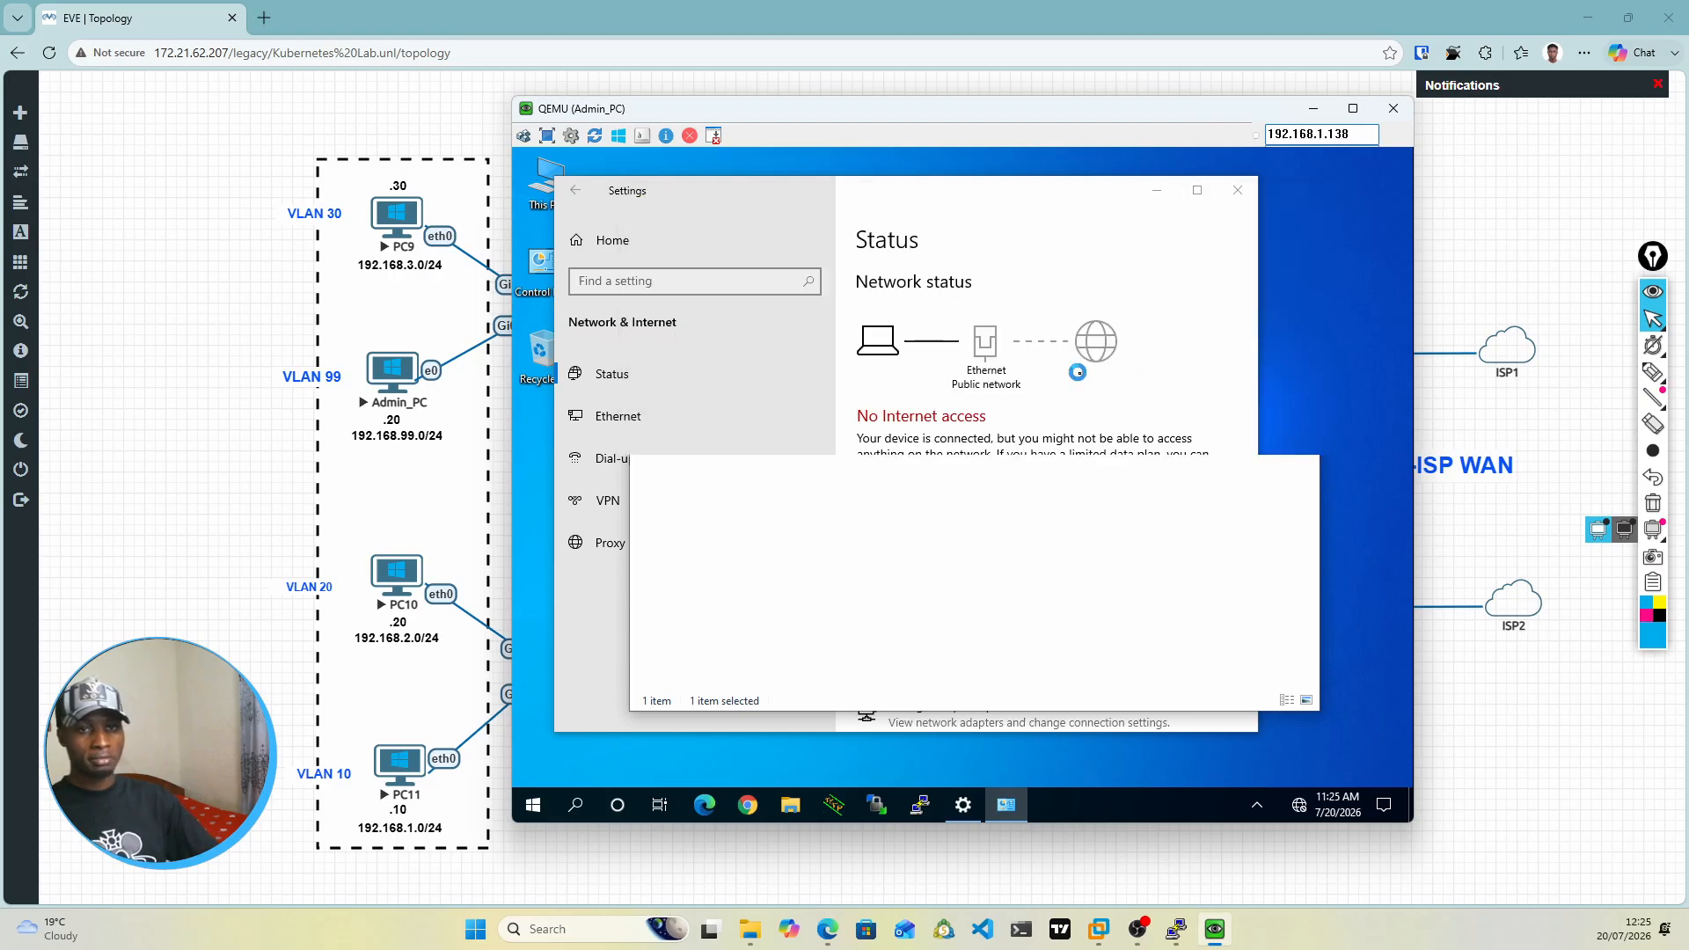
pyautogui.click(1259, 193)
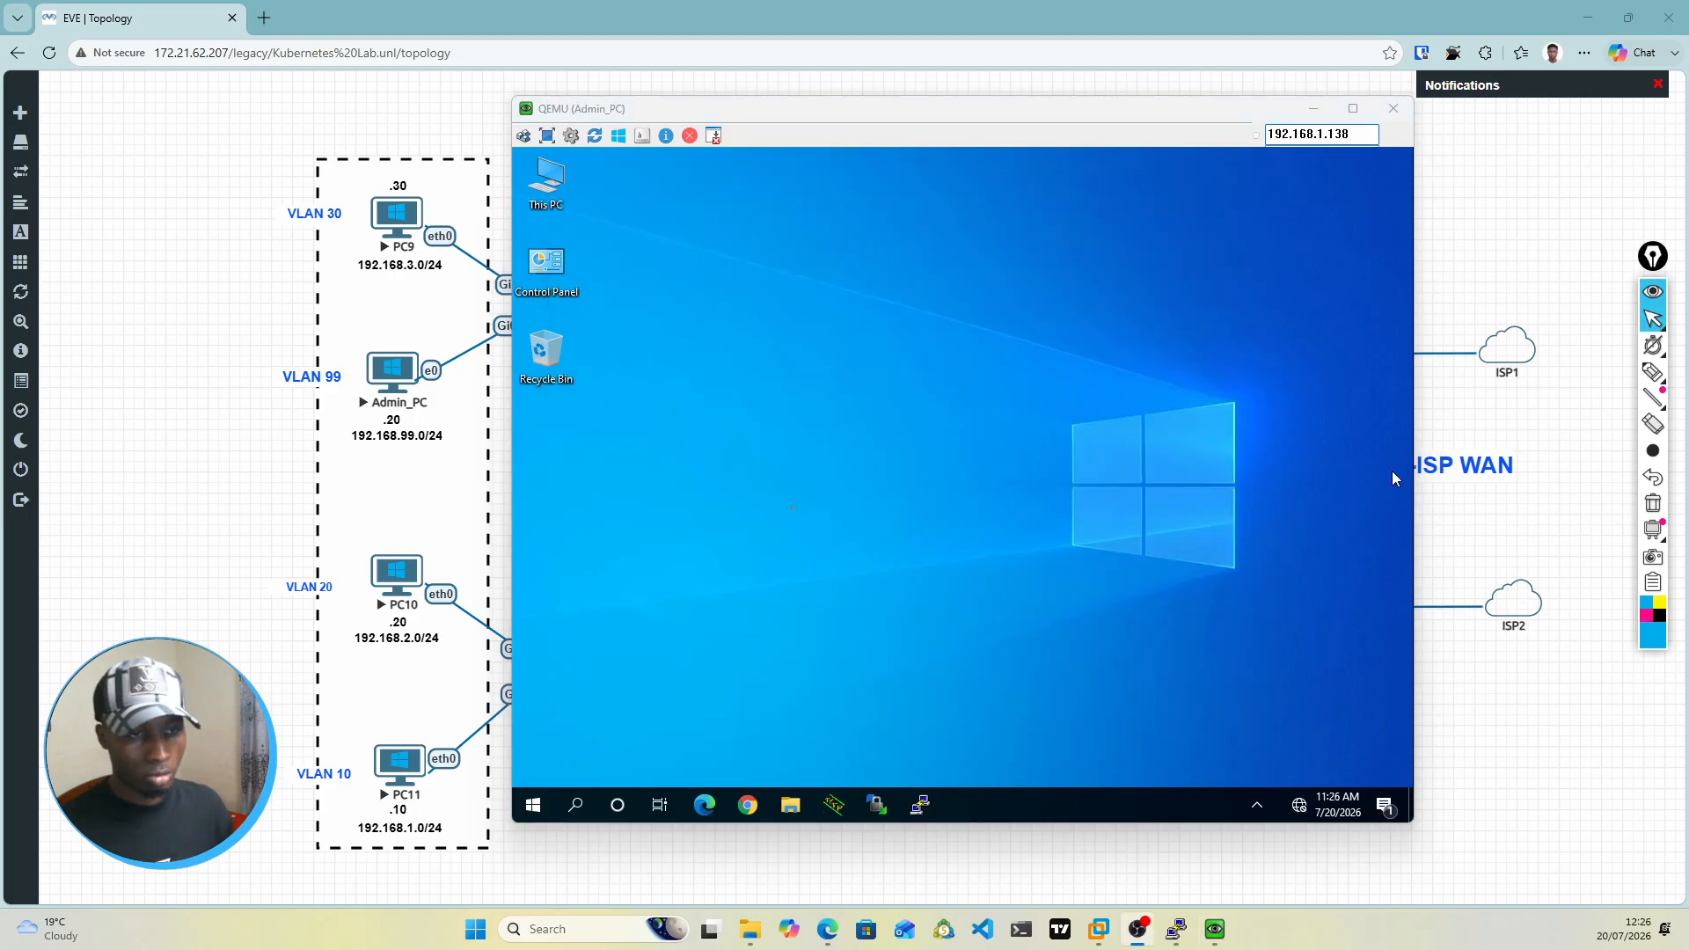
pyautogui.click(1392, 471)
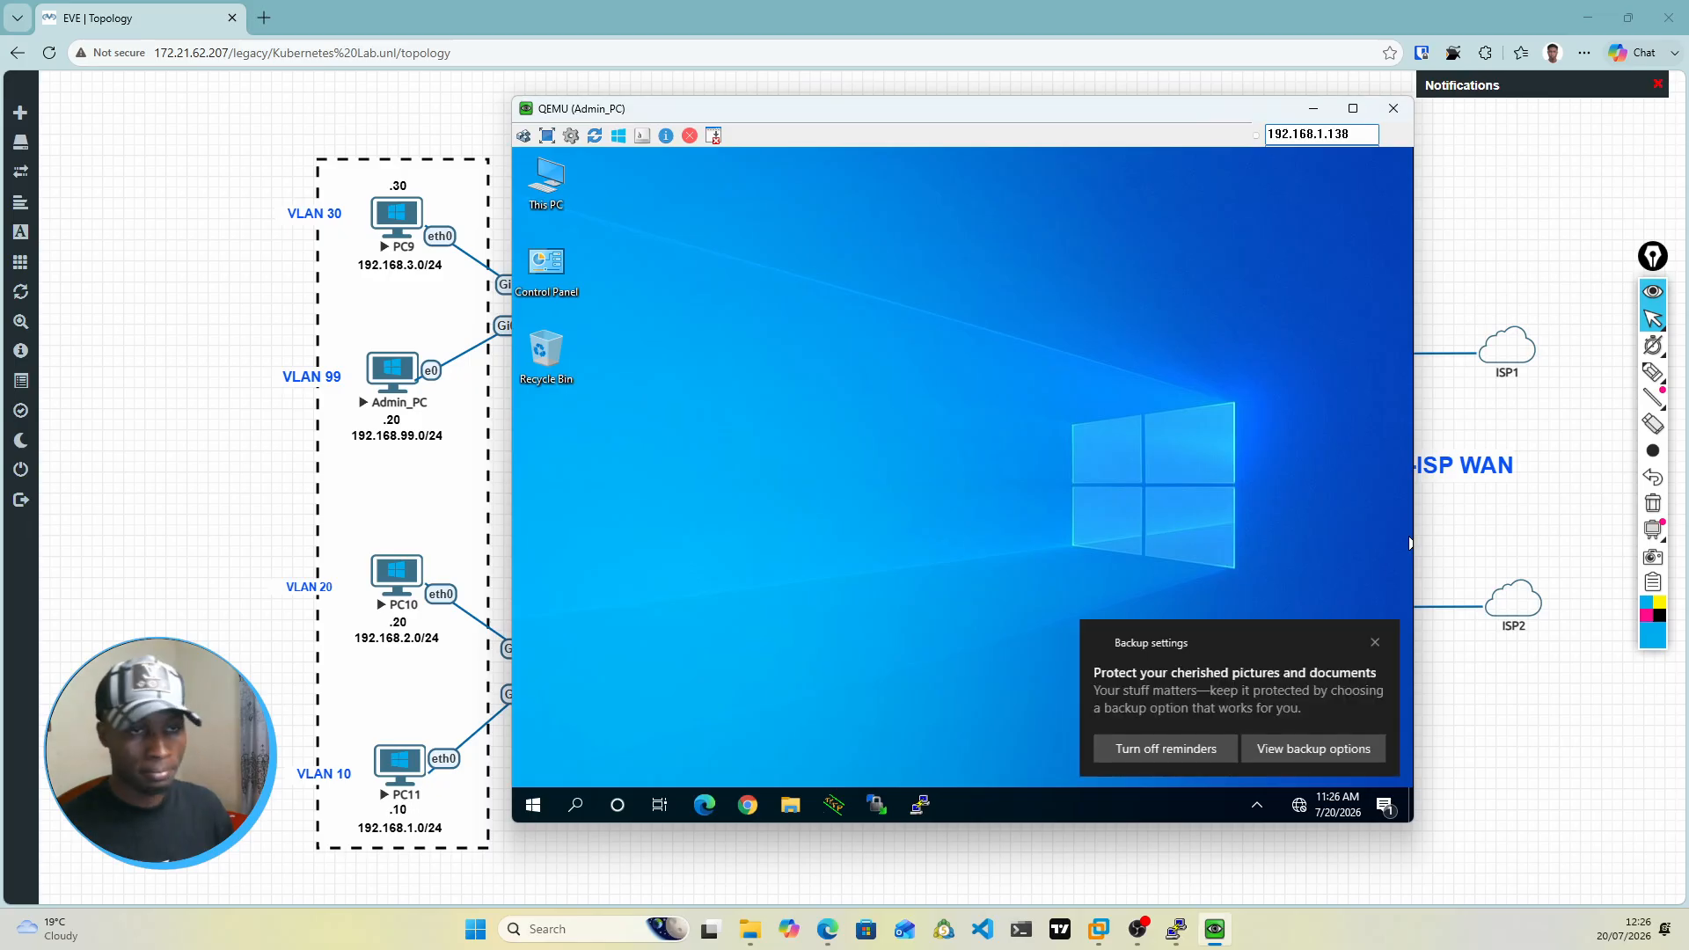
pyautogui.click(747, 805)
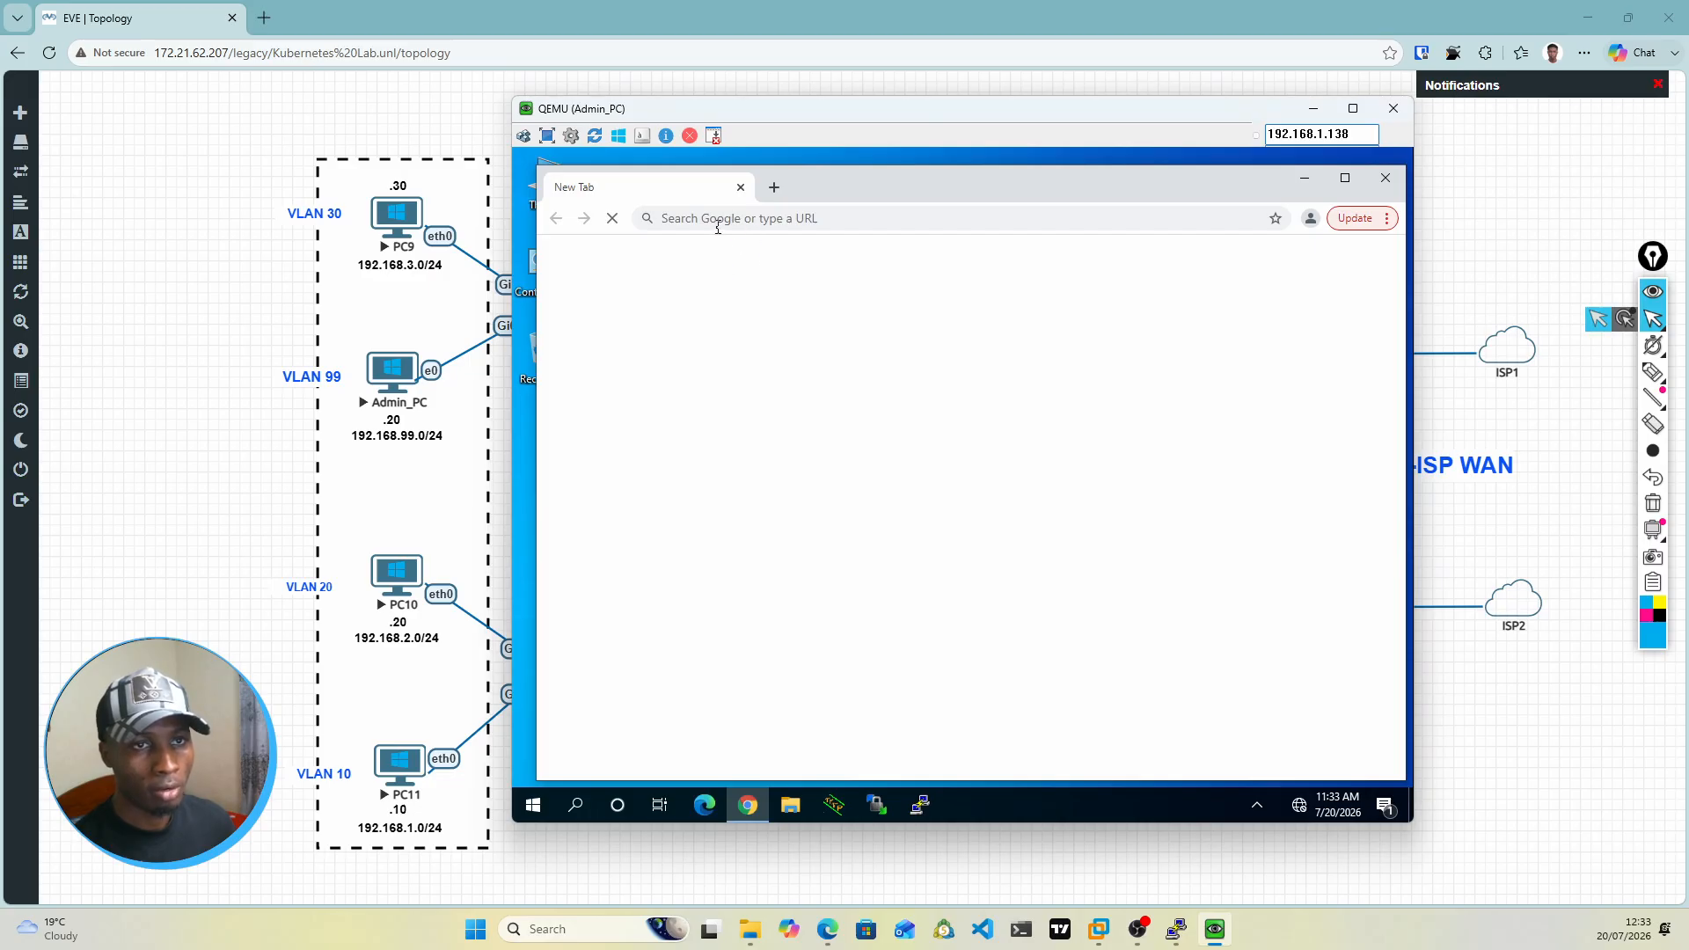
pyautogui.click(718, 228)
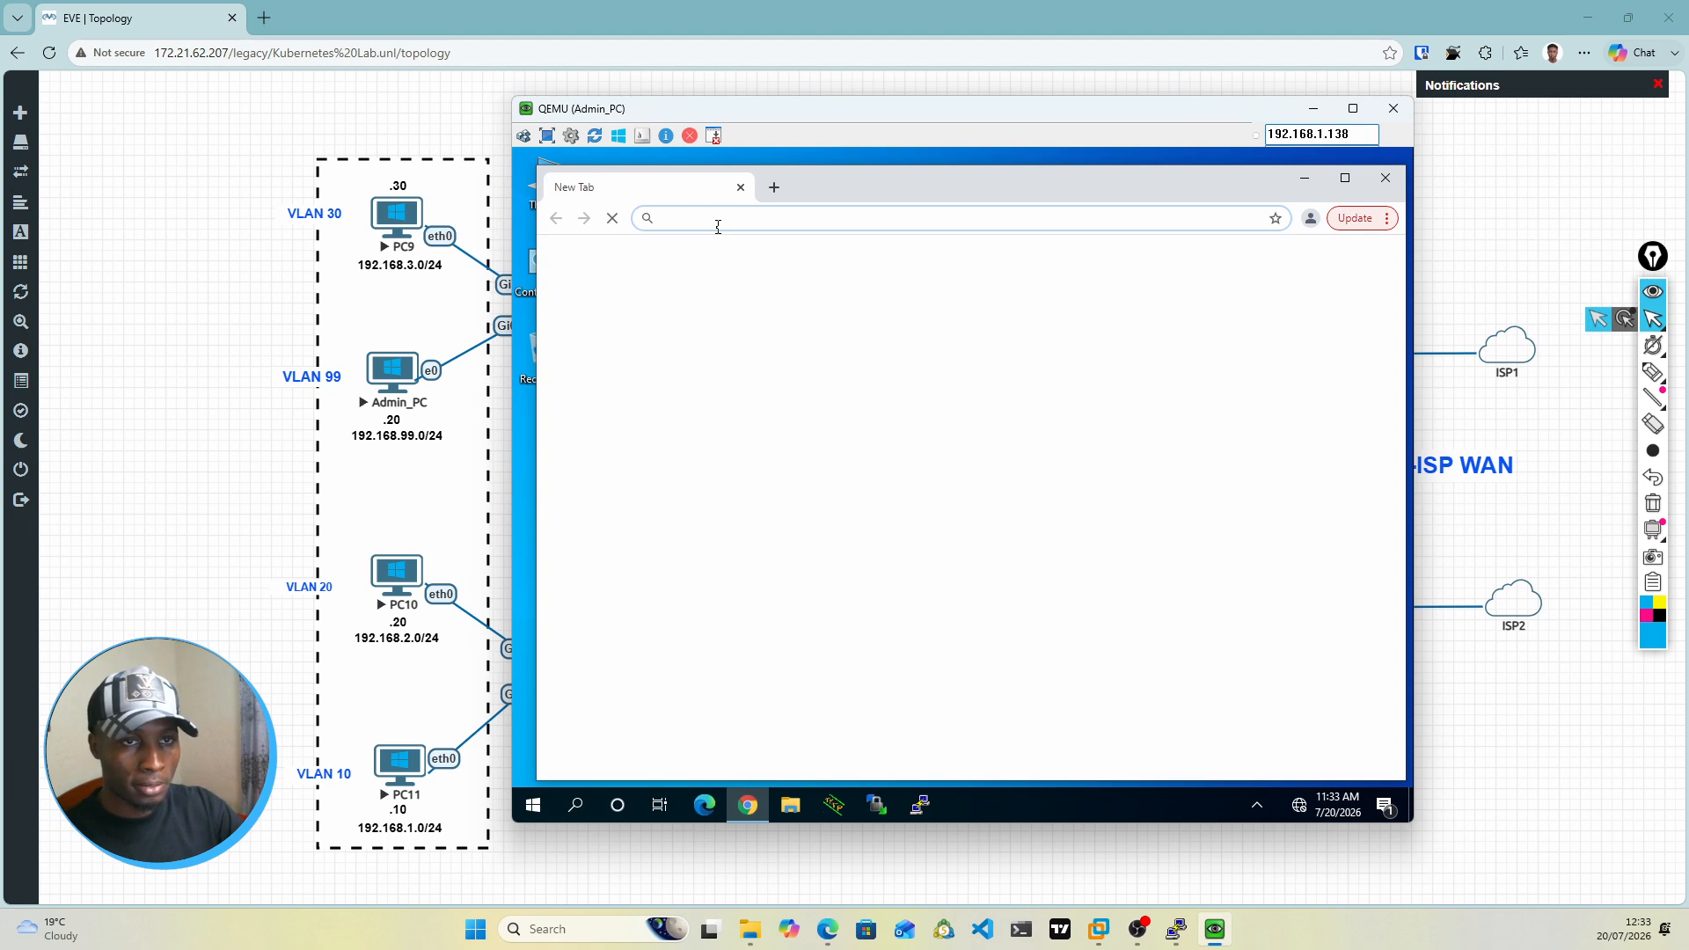
pyautogui.write('http')
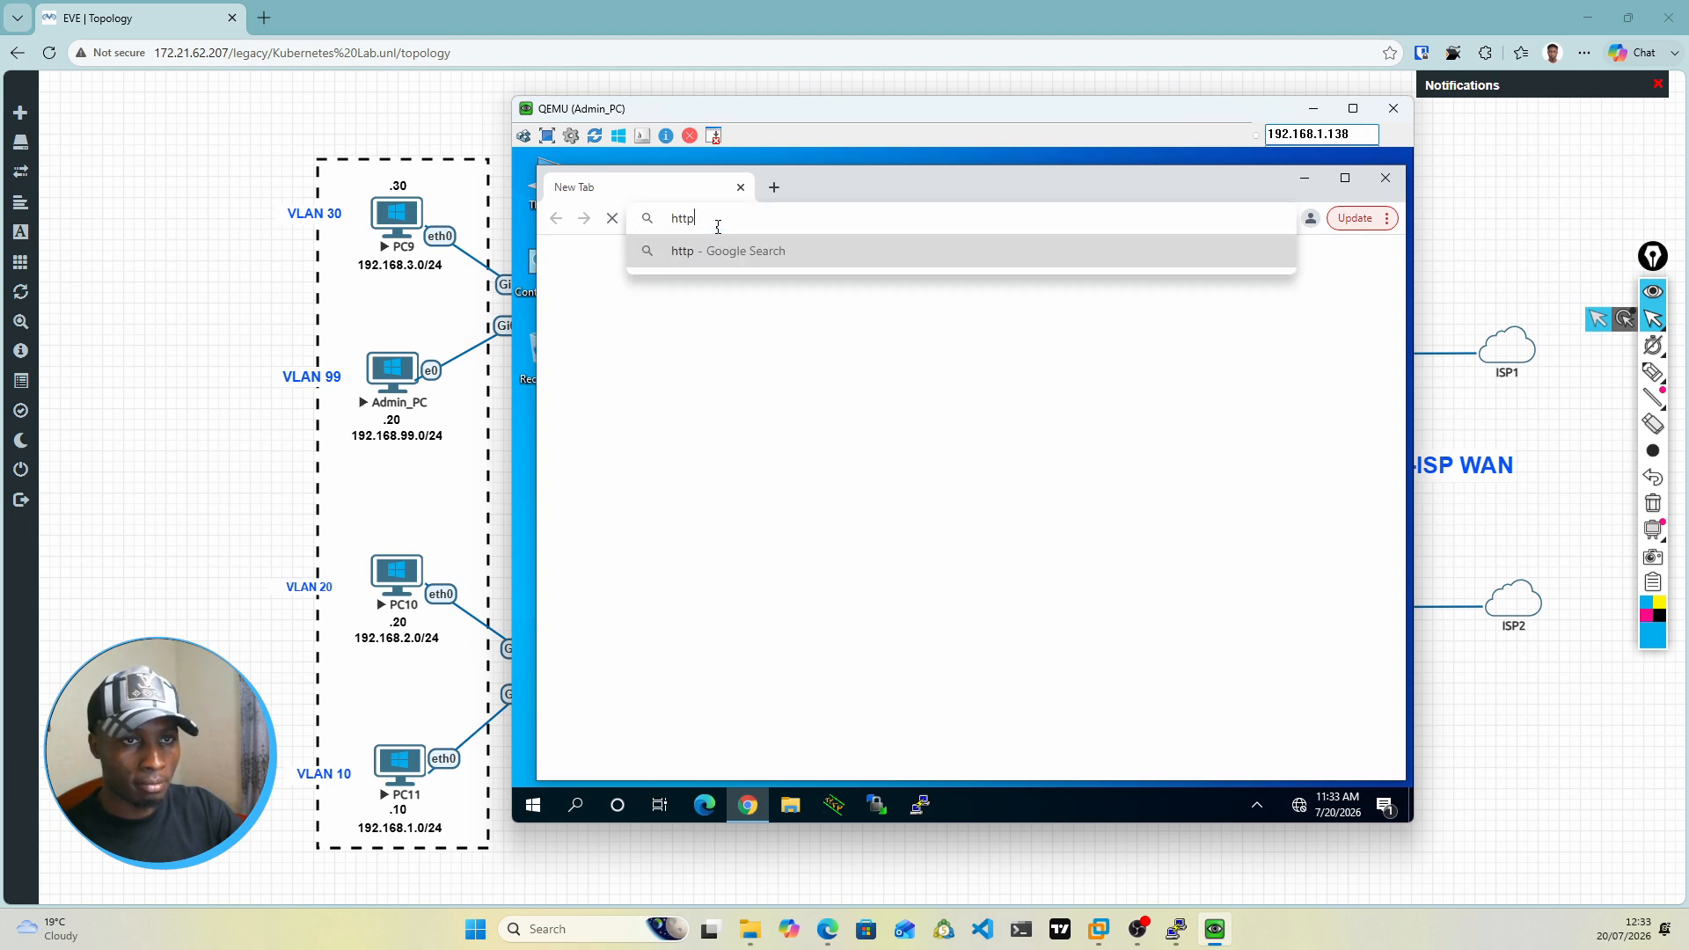
pyautogui.write(':')
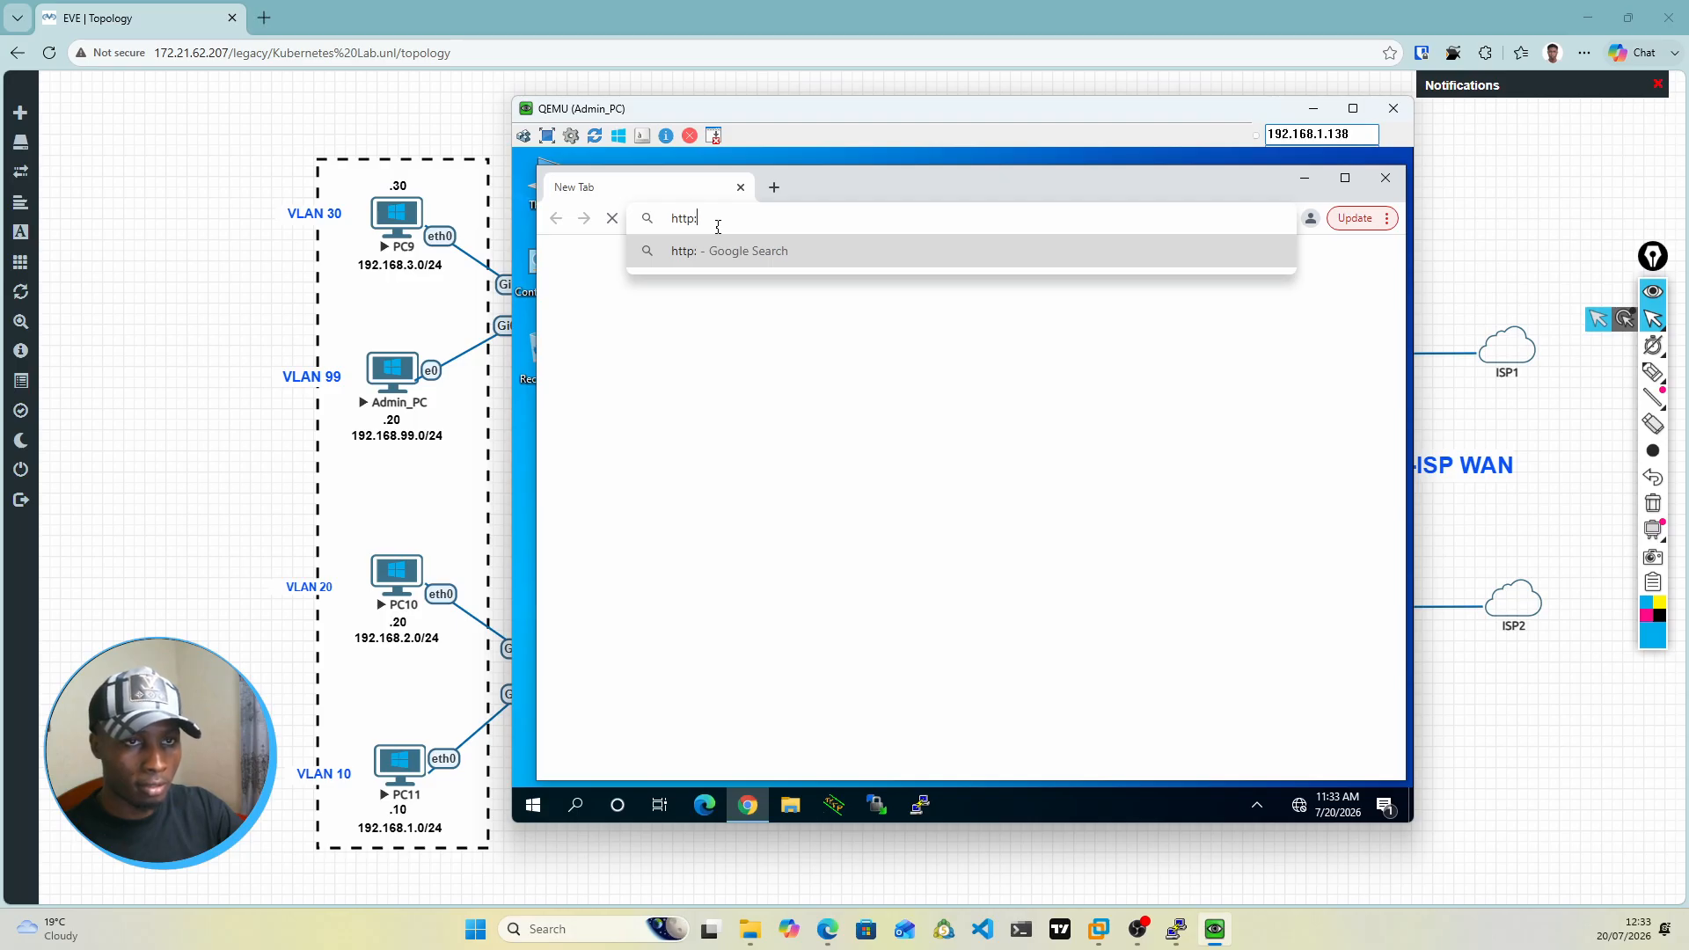
pyautogui.write('//')
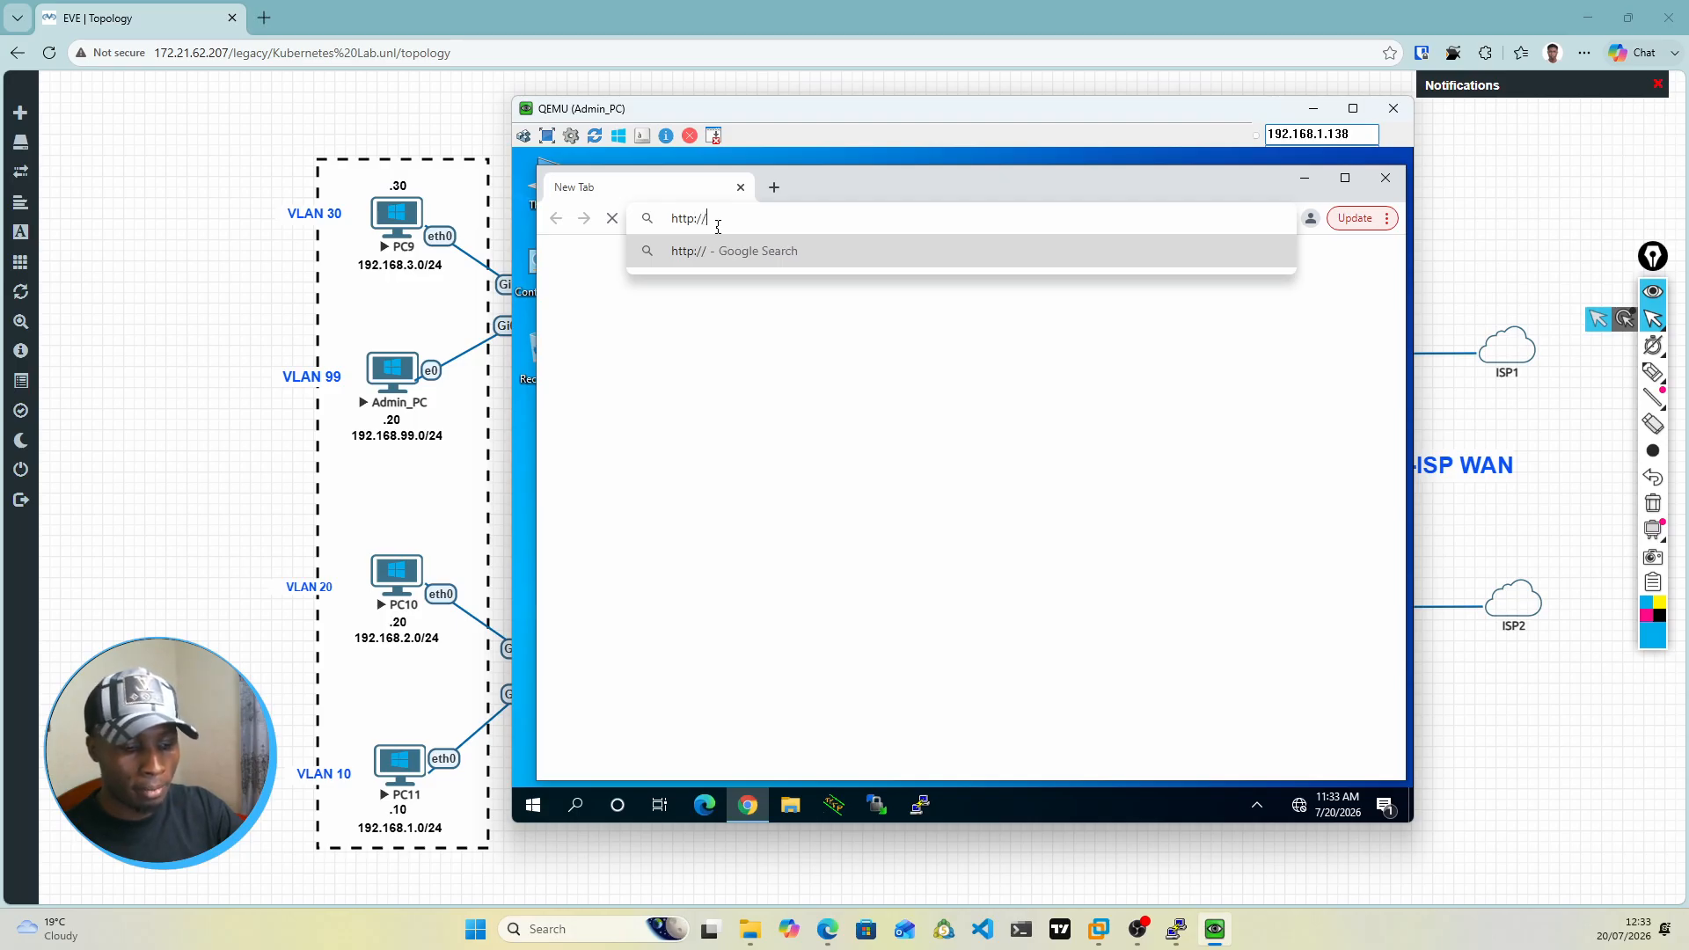
pyautogui.write('192')
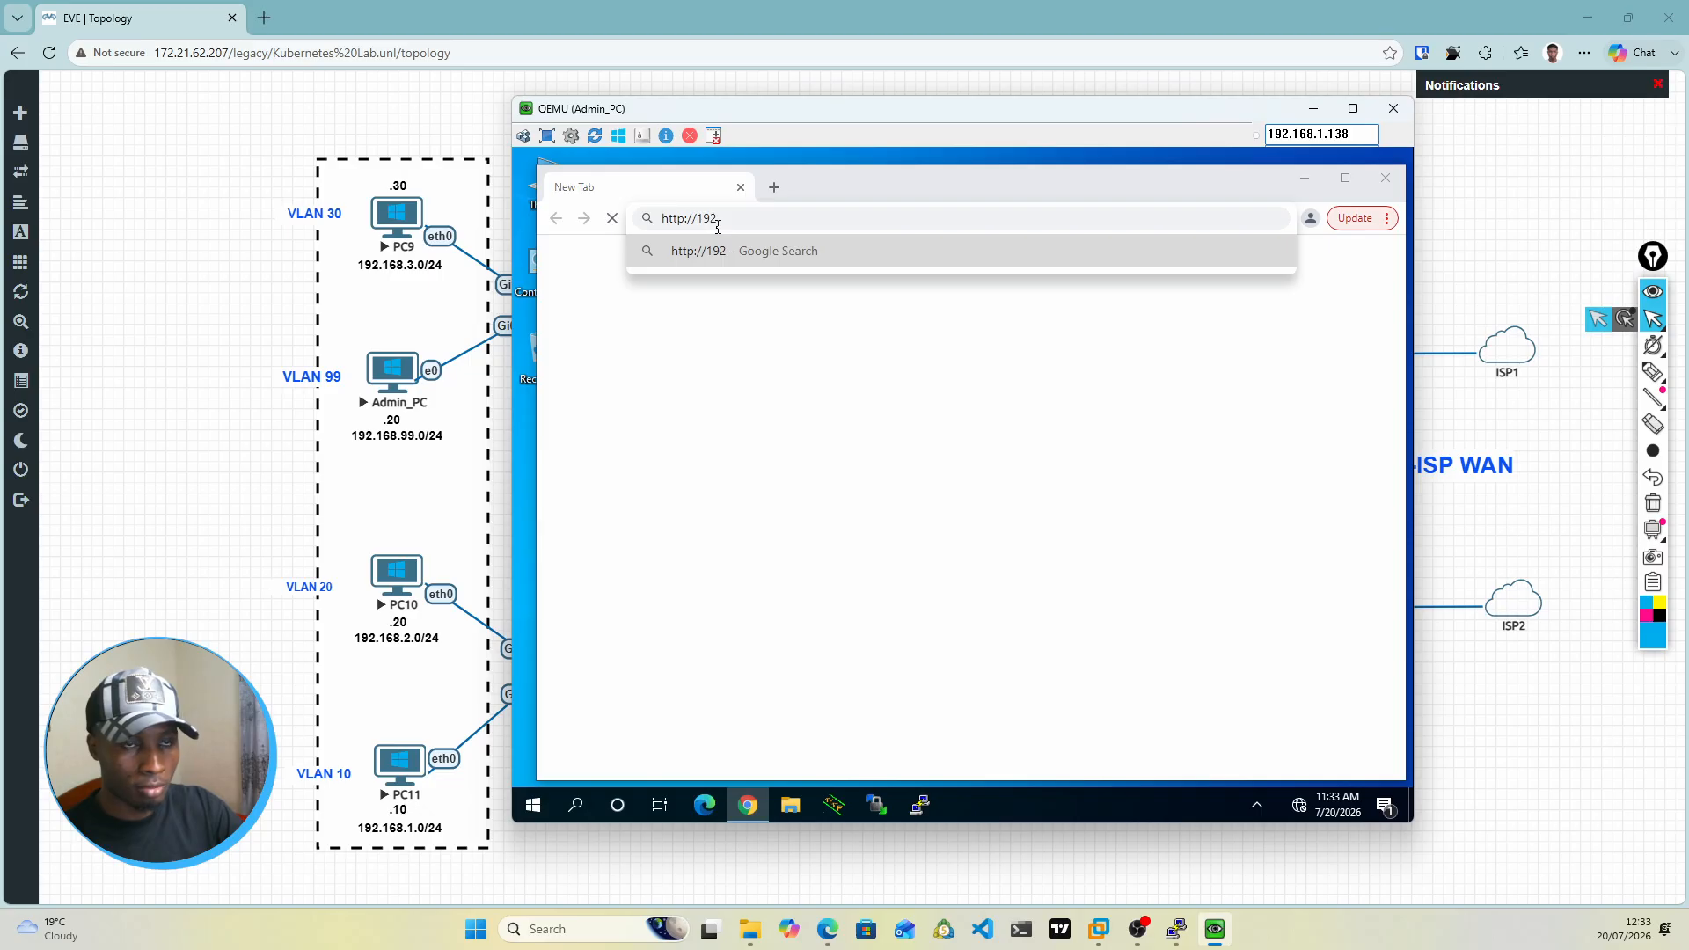
pyautogui.write('.')
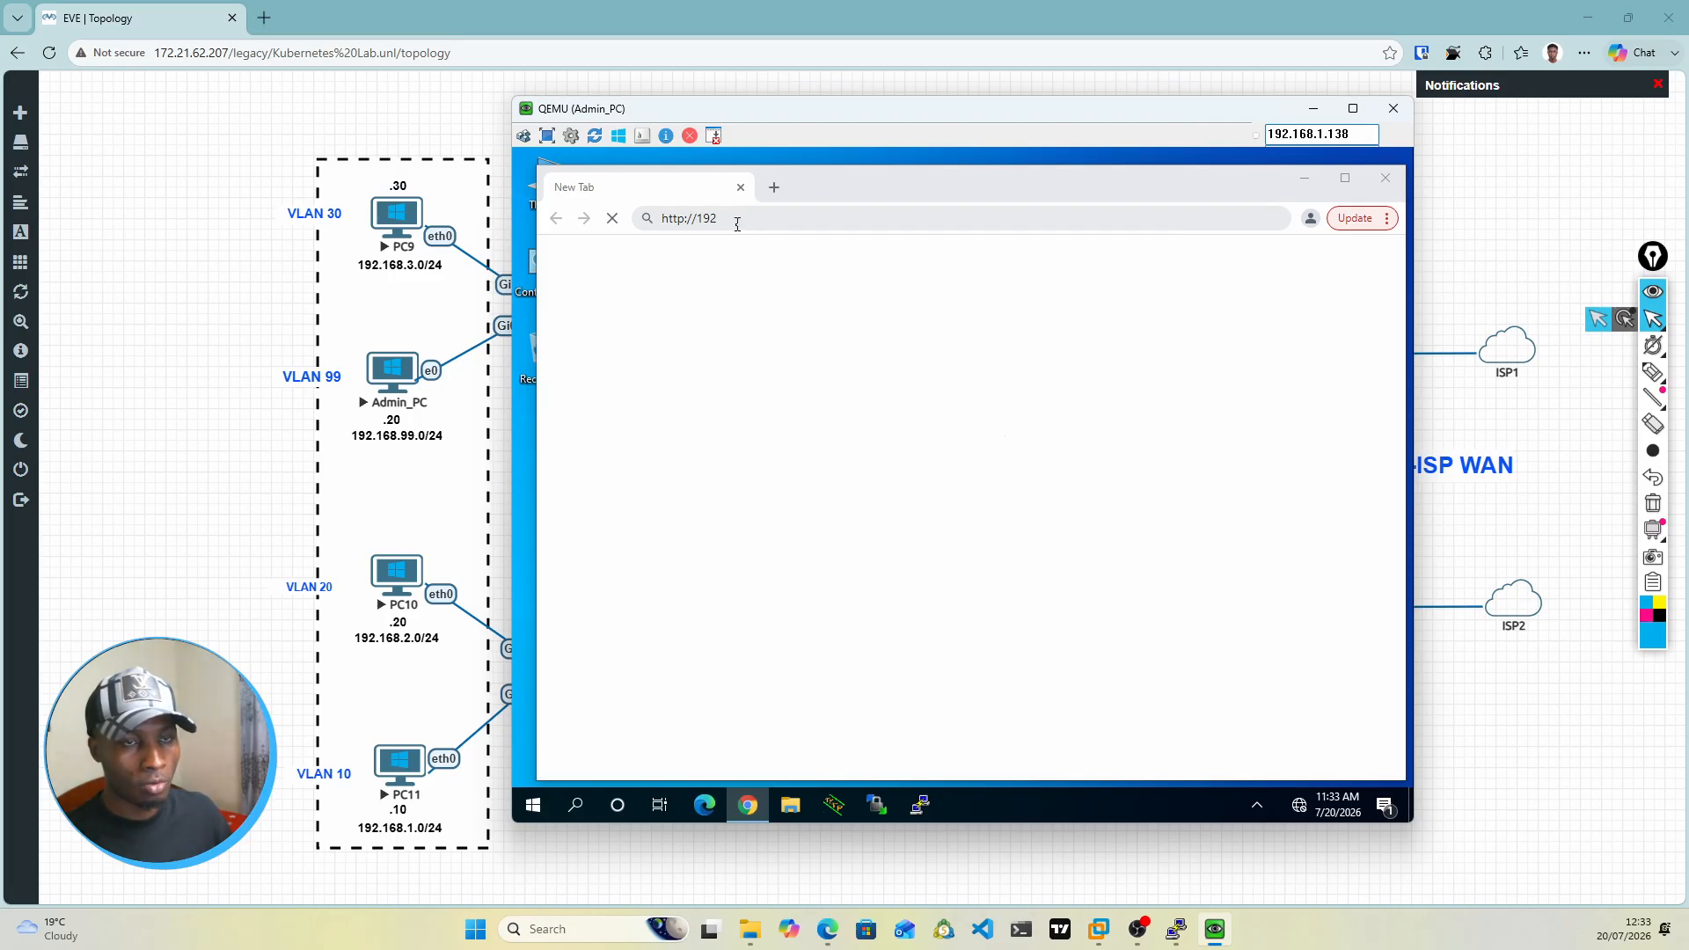
pyautogui.click(737, 223)
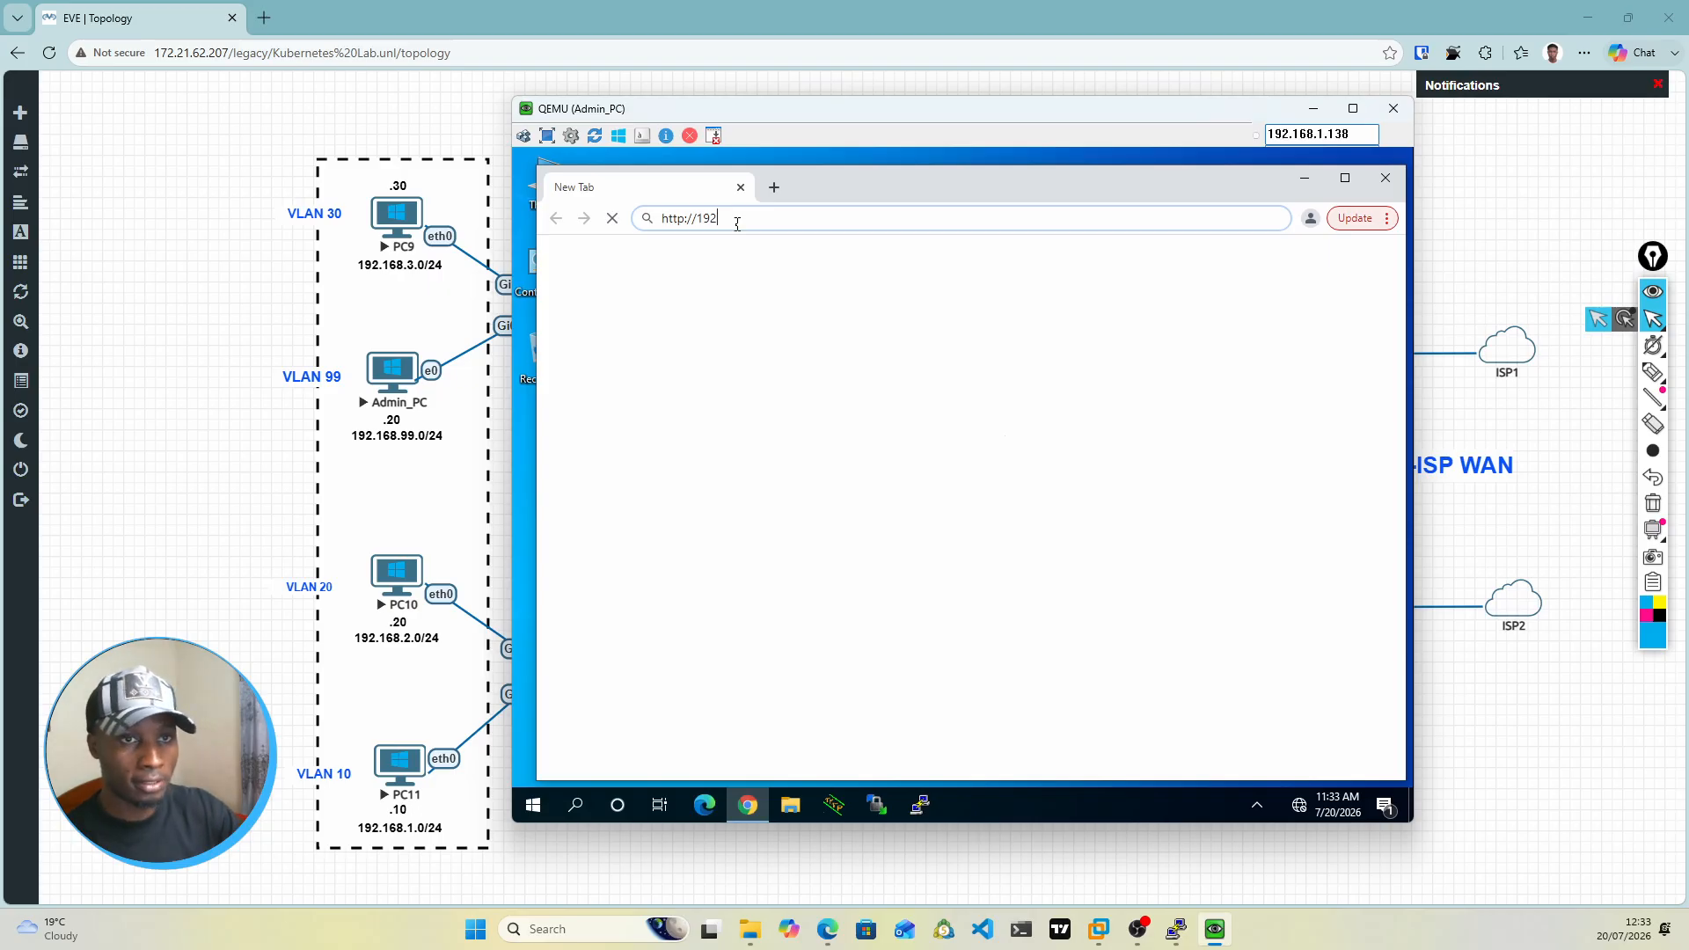
pyautogui.press('BackSpace')
pyautogui.press('BackSpace')
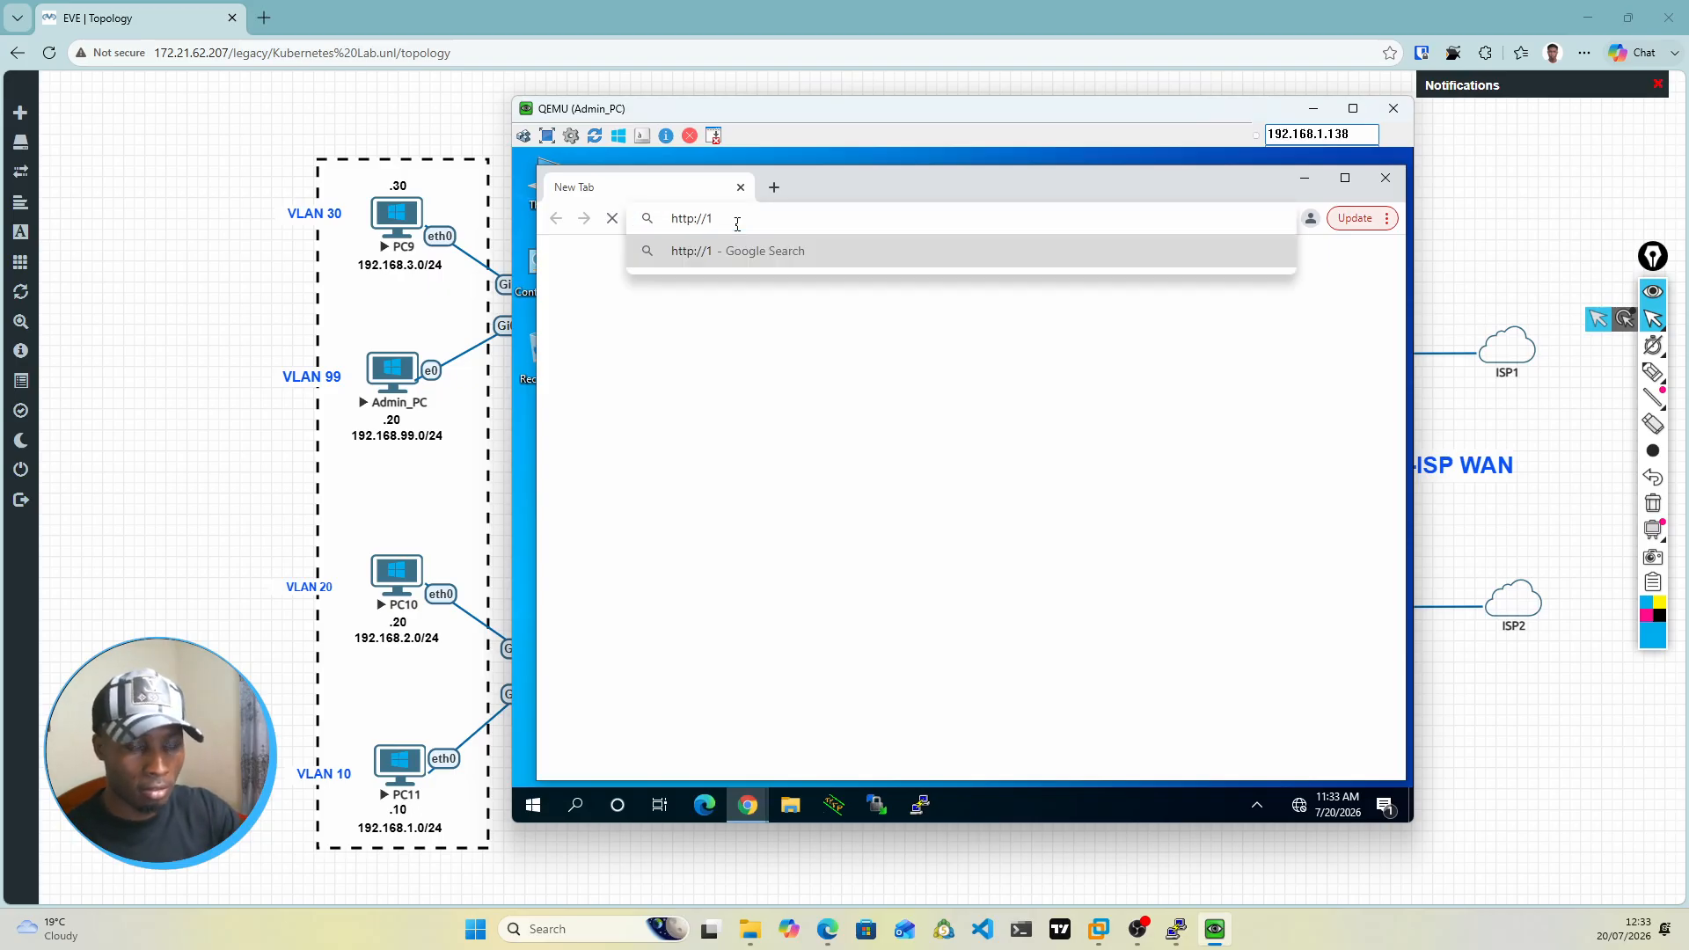
pyautogui.write('72.')
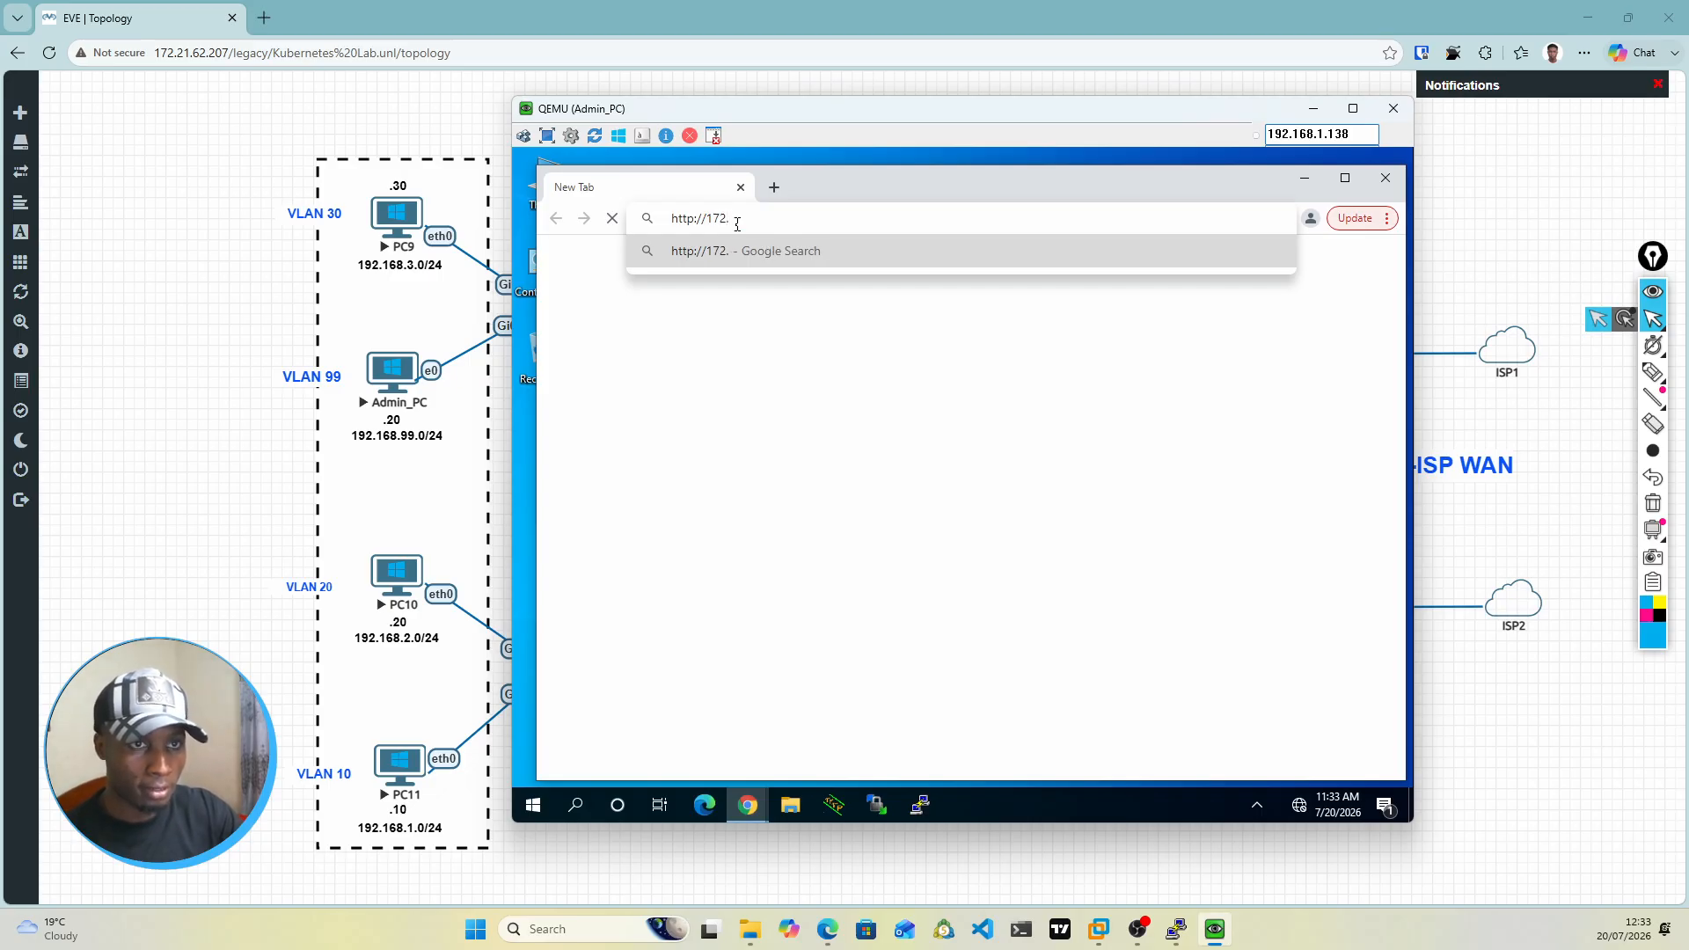
pyautogui.write('16.')
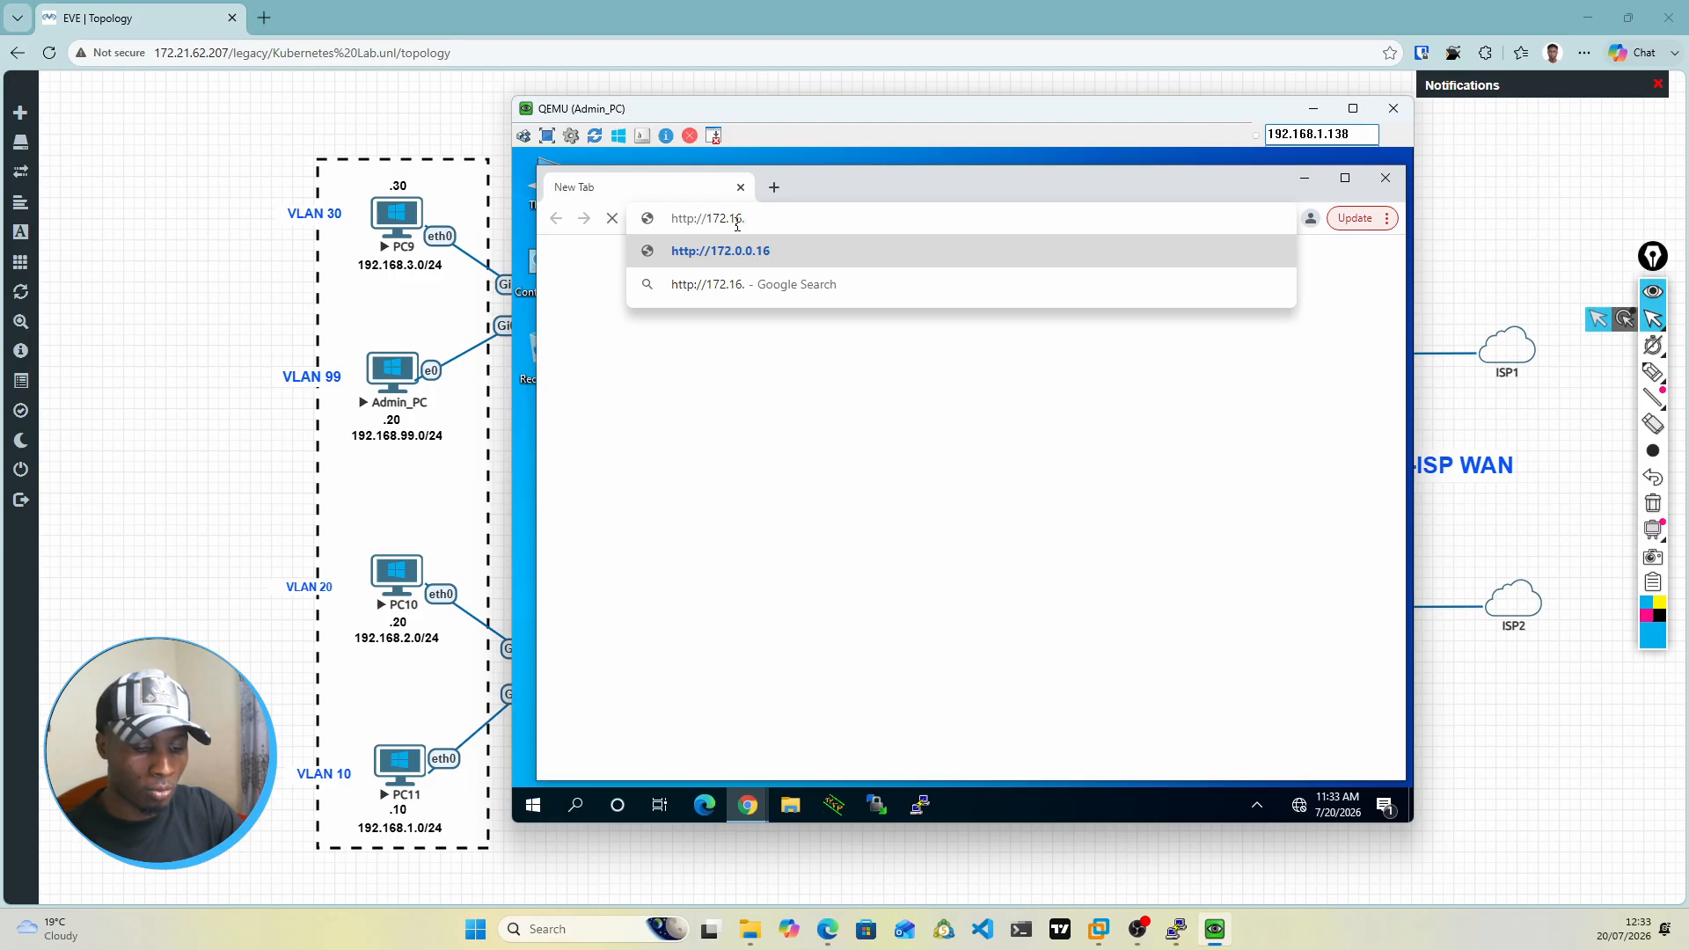
pyautogui.write('1.2')
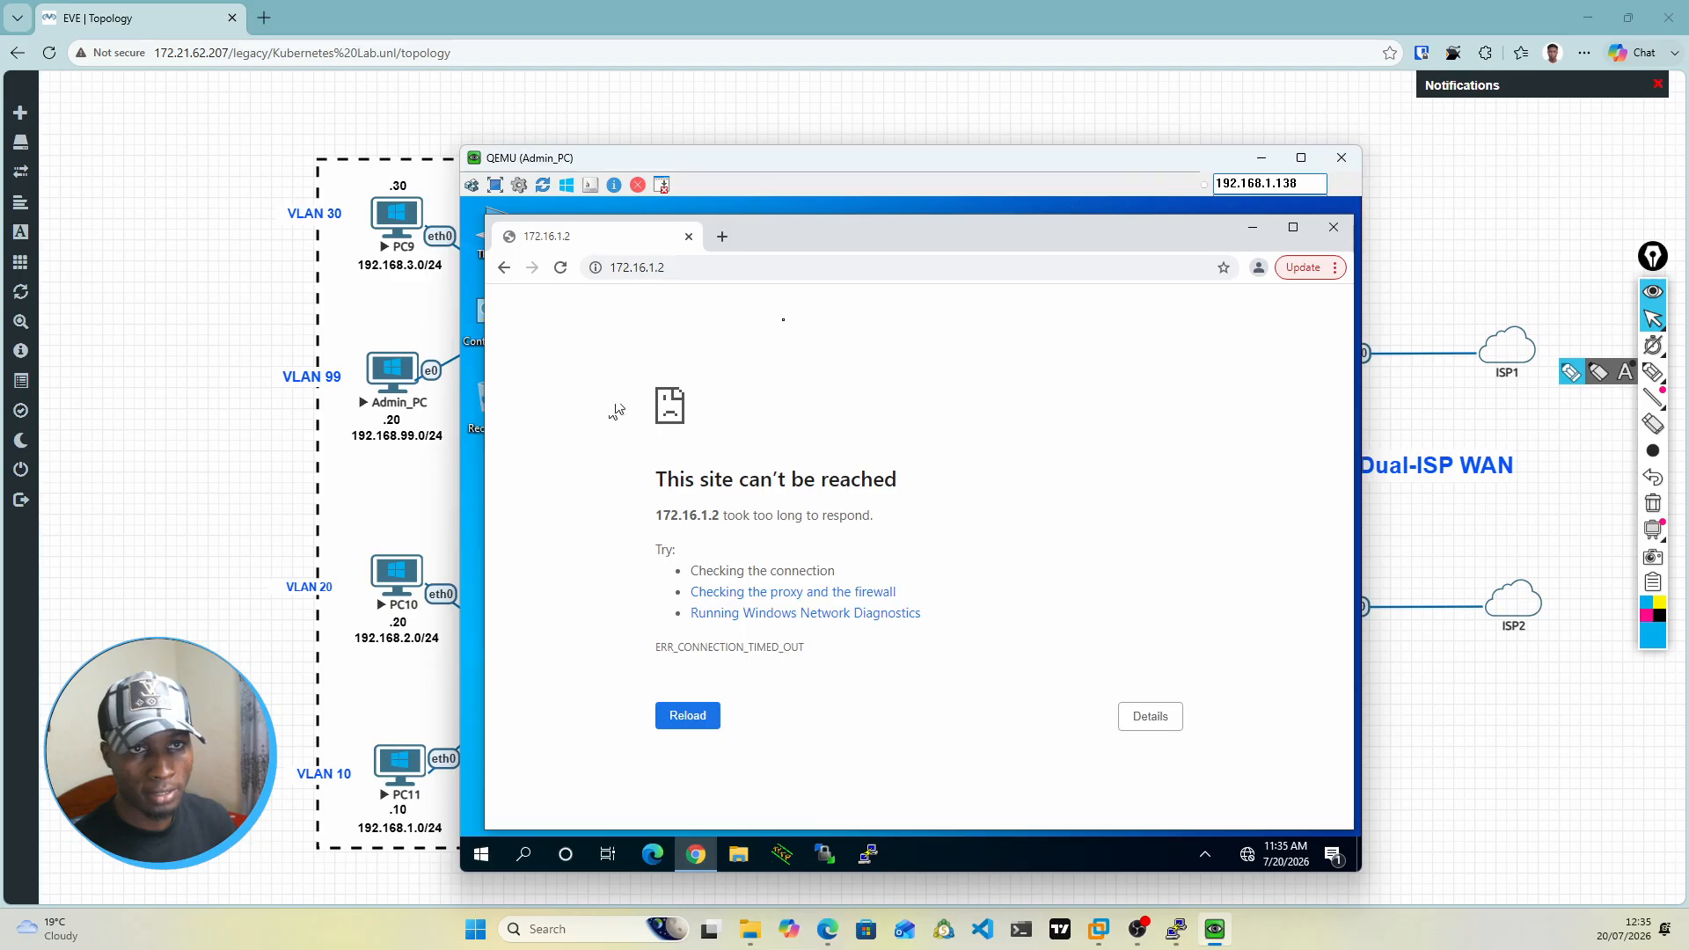
# Step: Minimize the Admin_PC window, ping 172.16.1.1 from the PC9 console and stop the ping
pyautogui.click(1264, 159)
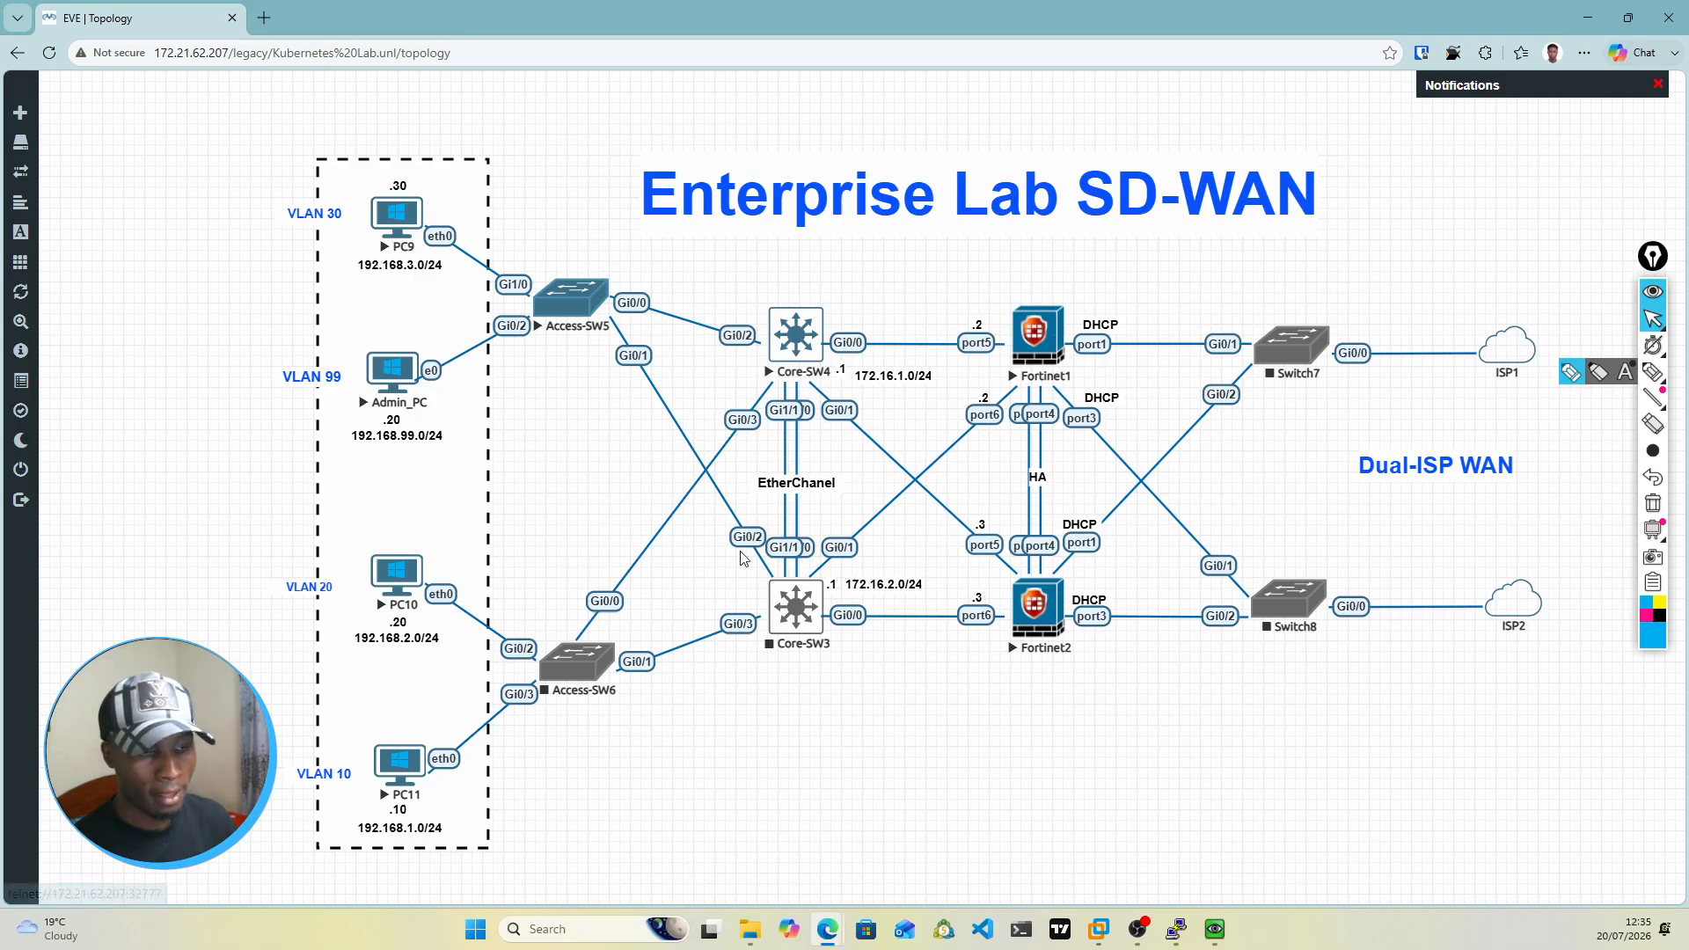
pyautogui.moveTo(1174, 931)
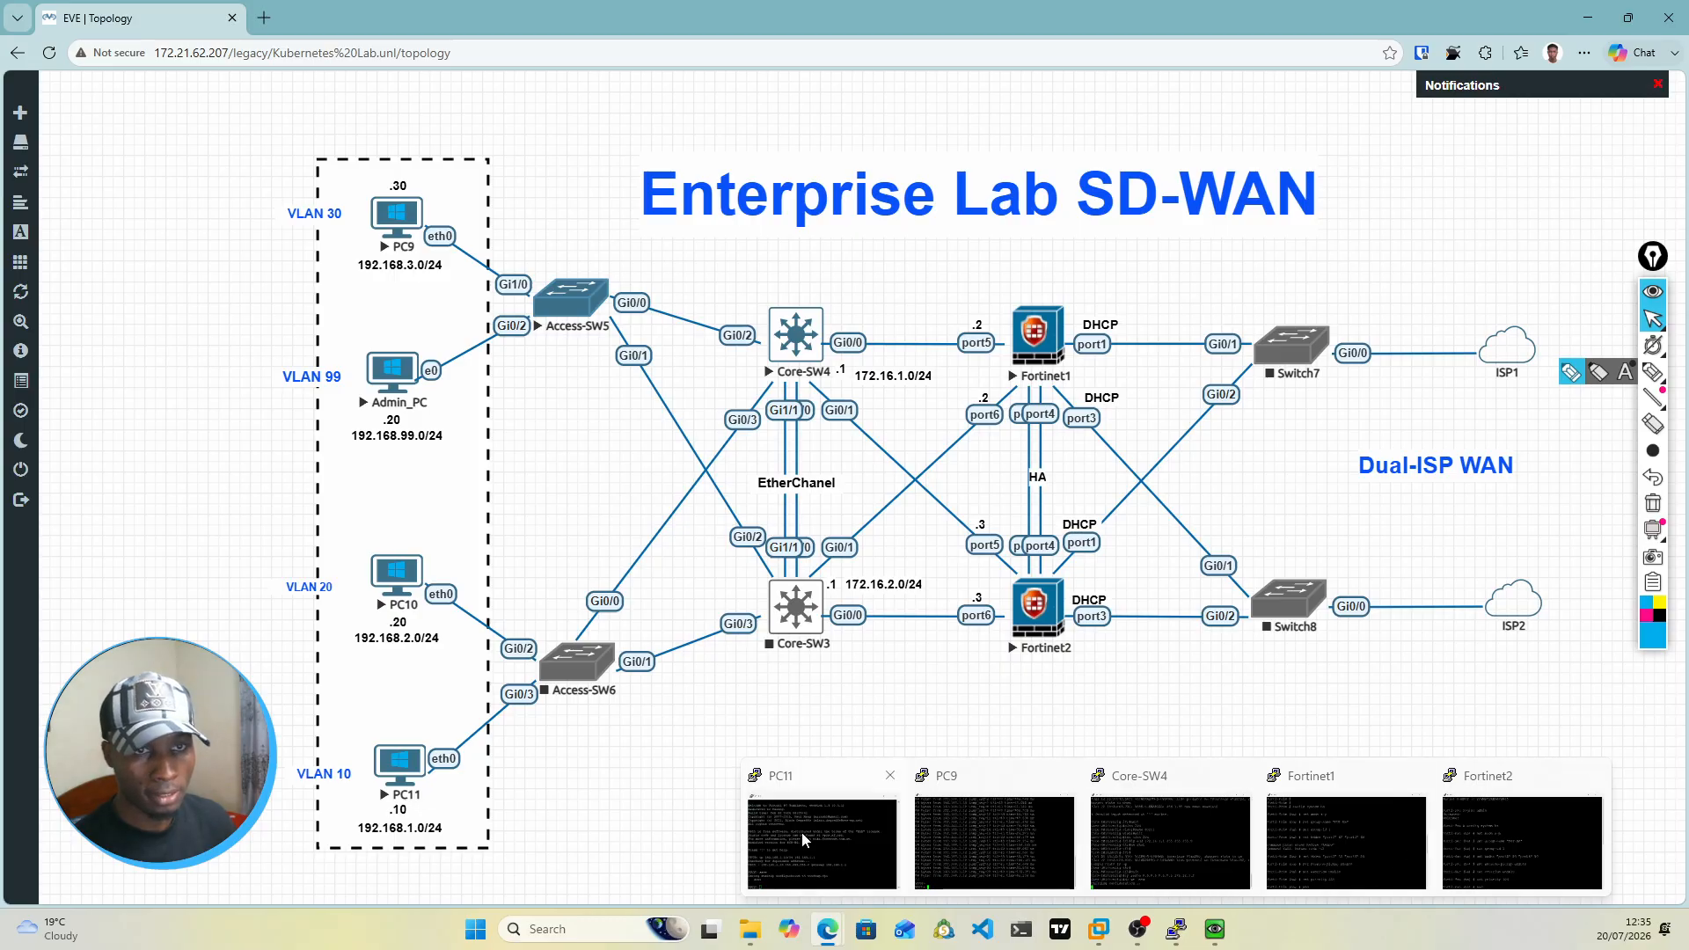
pyautogui.click(958, 831)
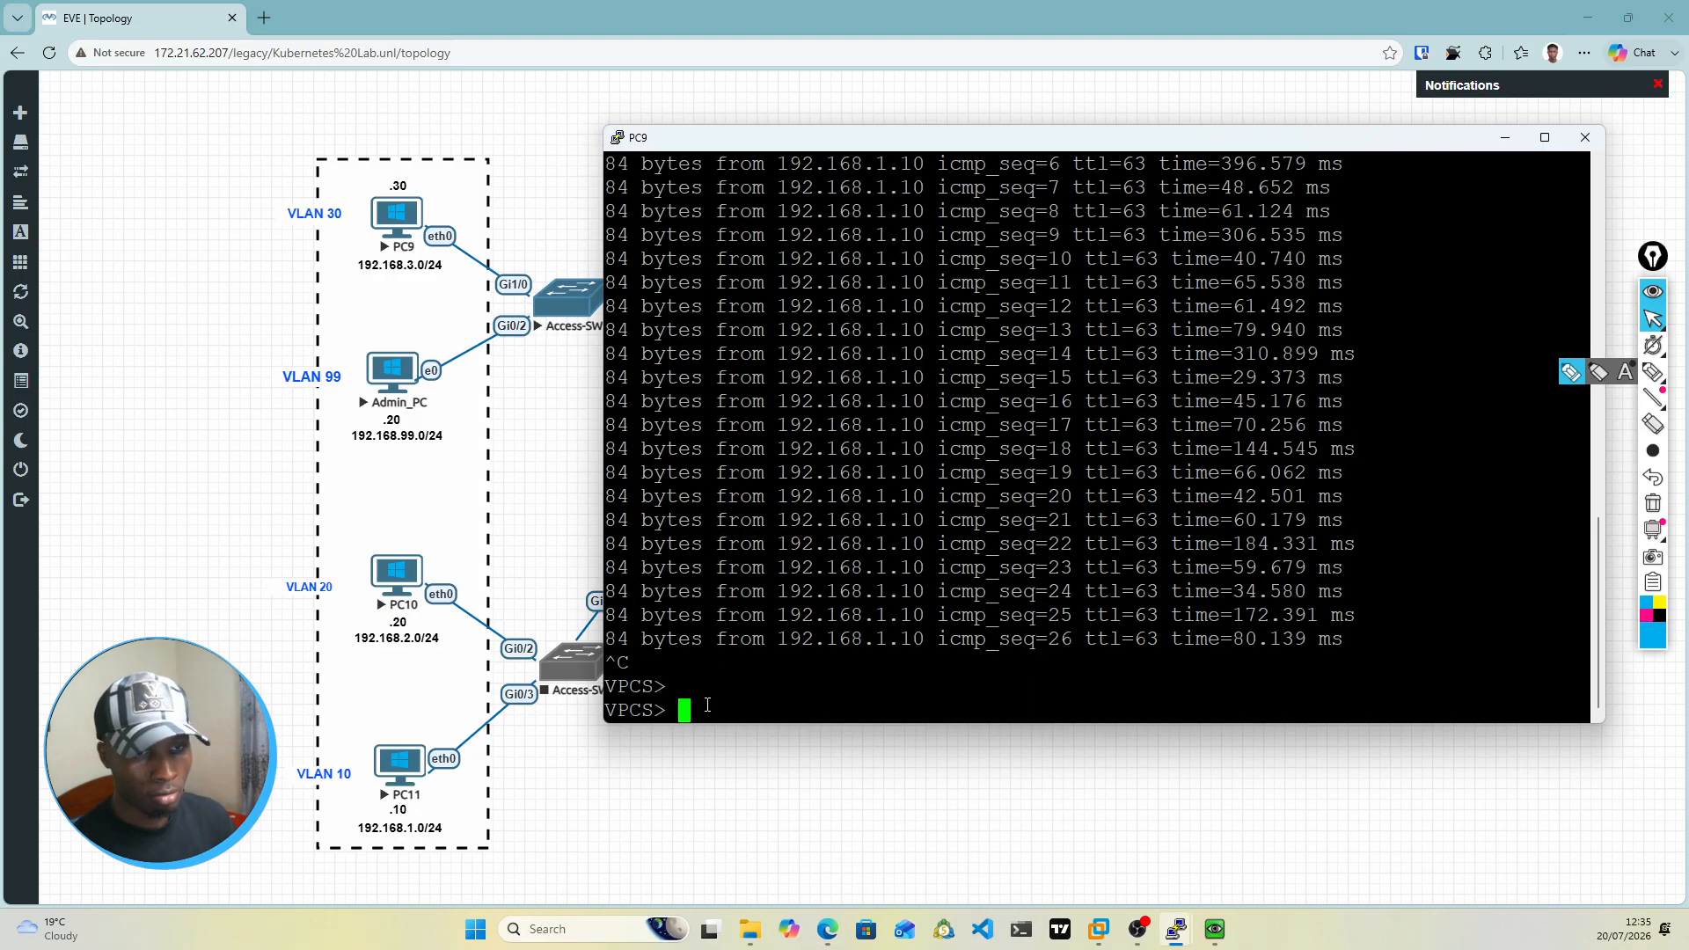
pyautogui.write('pin')
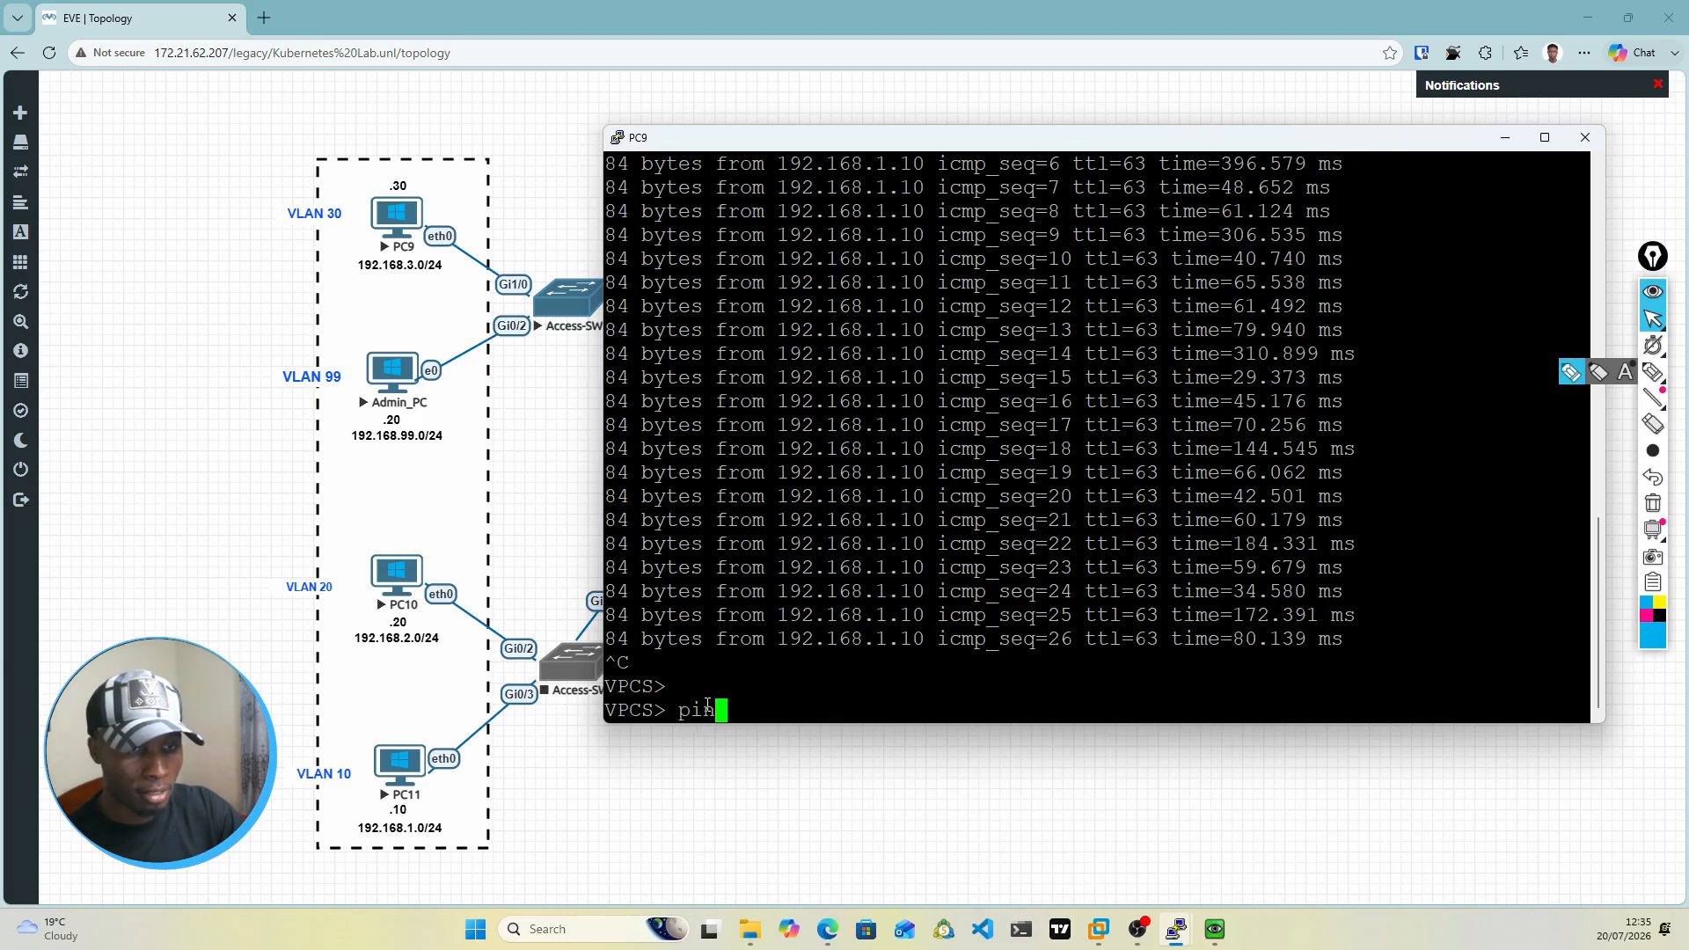
pyautogui.write('g 172.16')
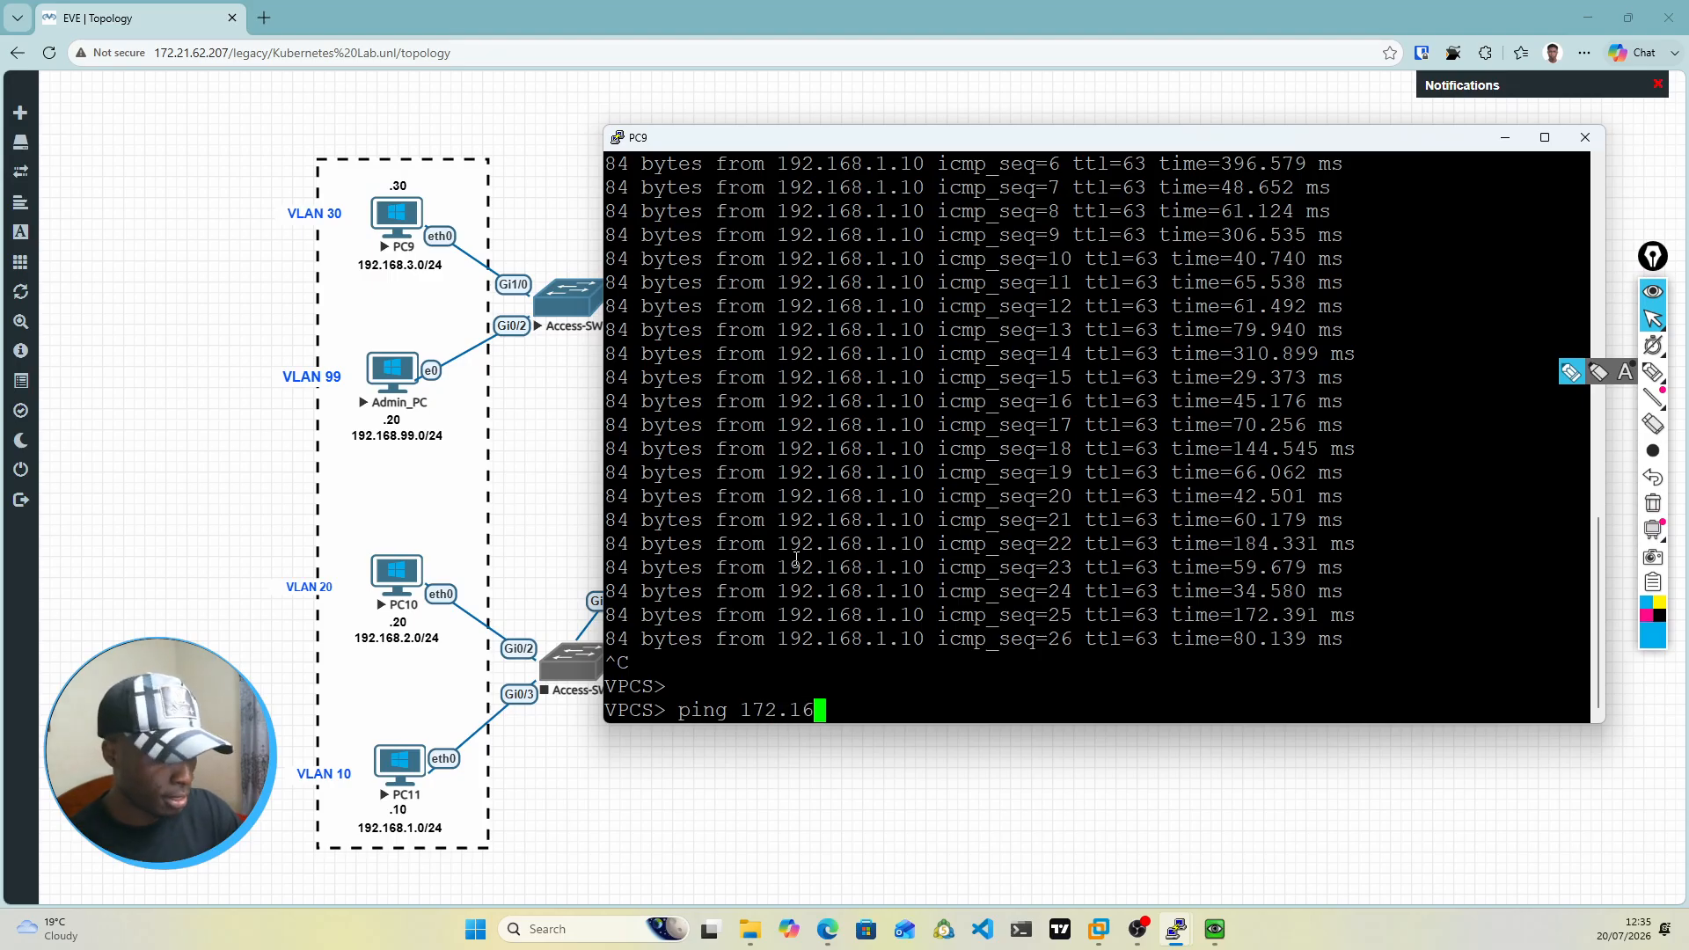
pyautogui.write('.1.1')
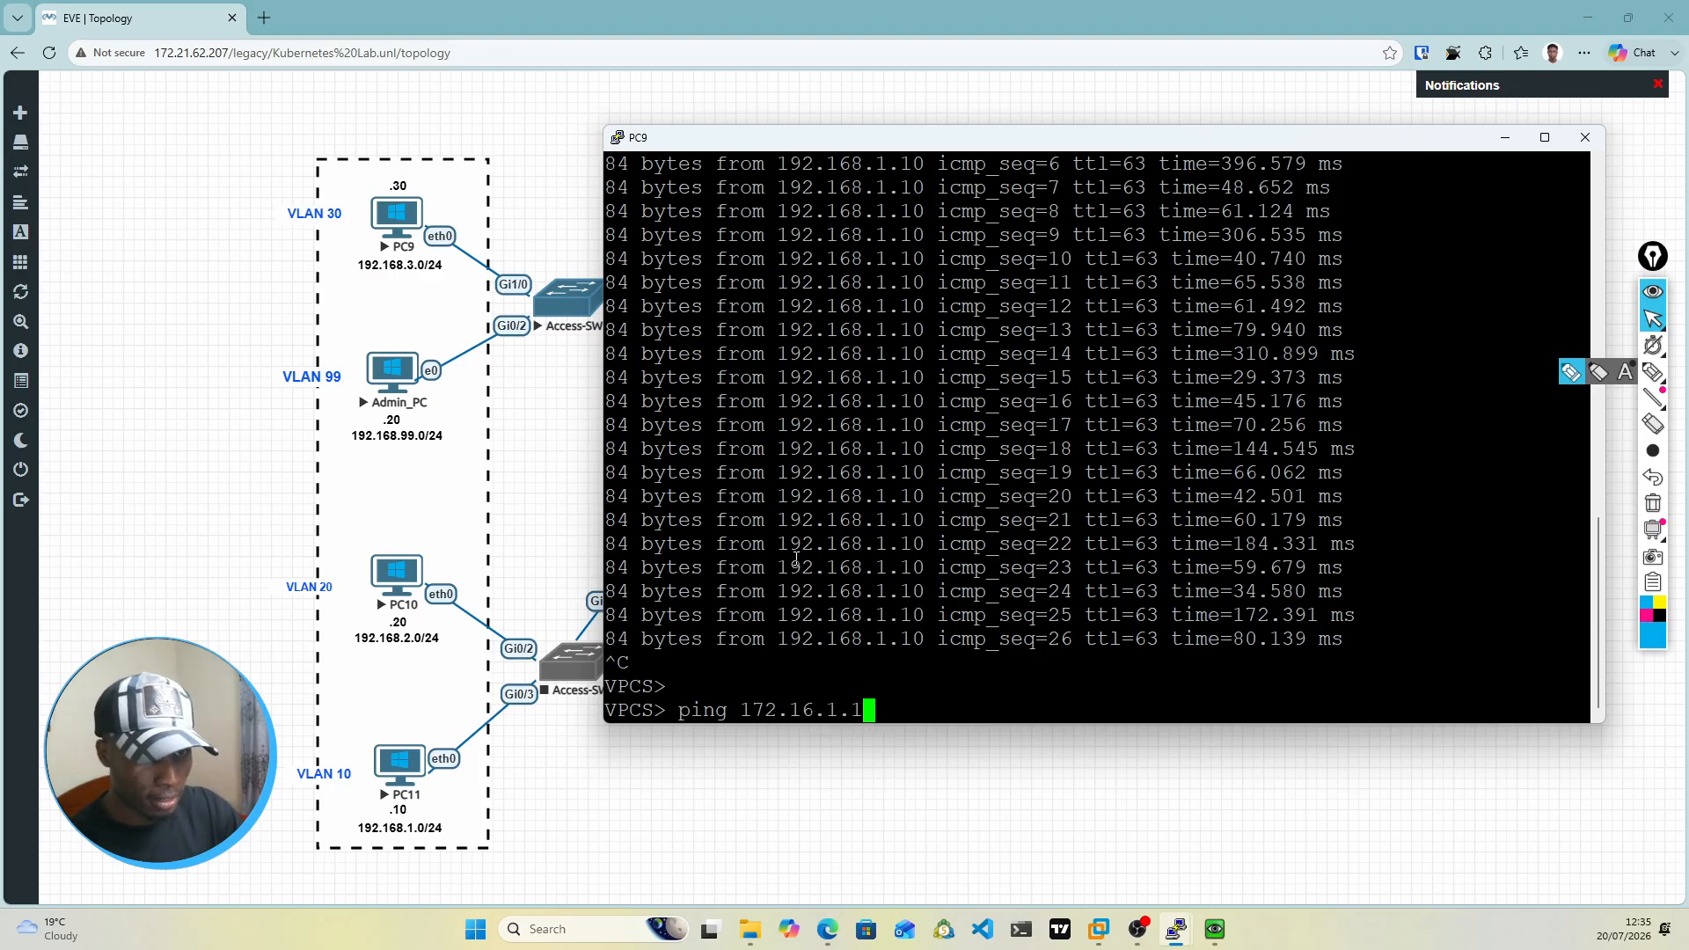
pyautogui.press('Return')
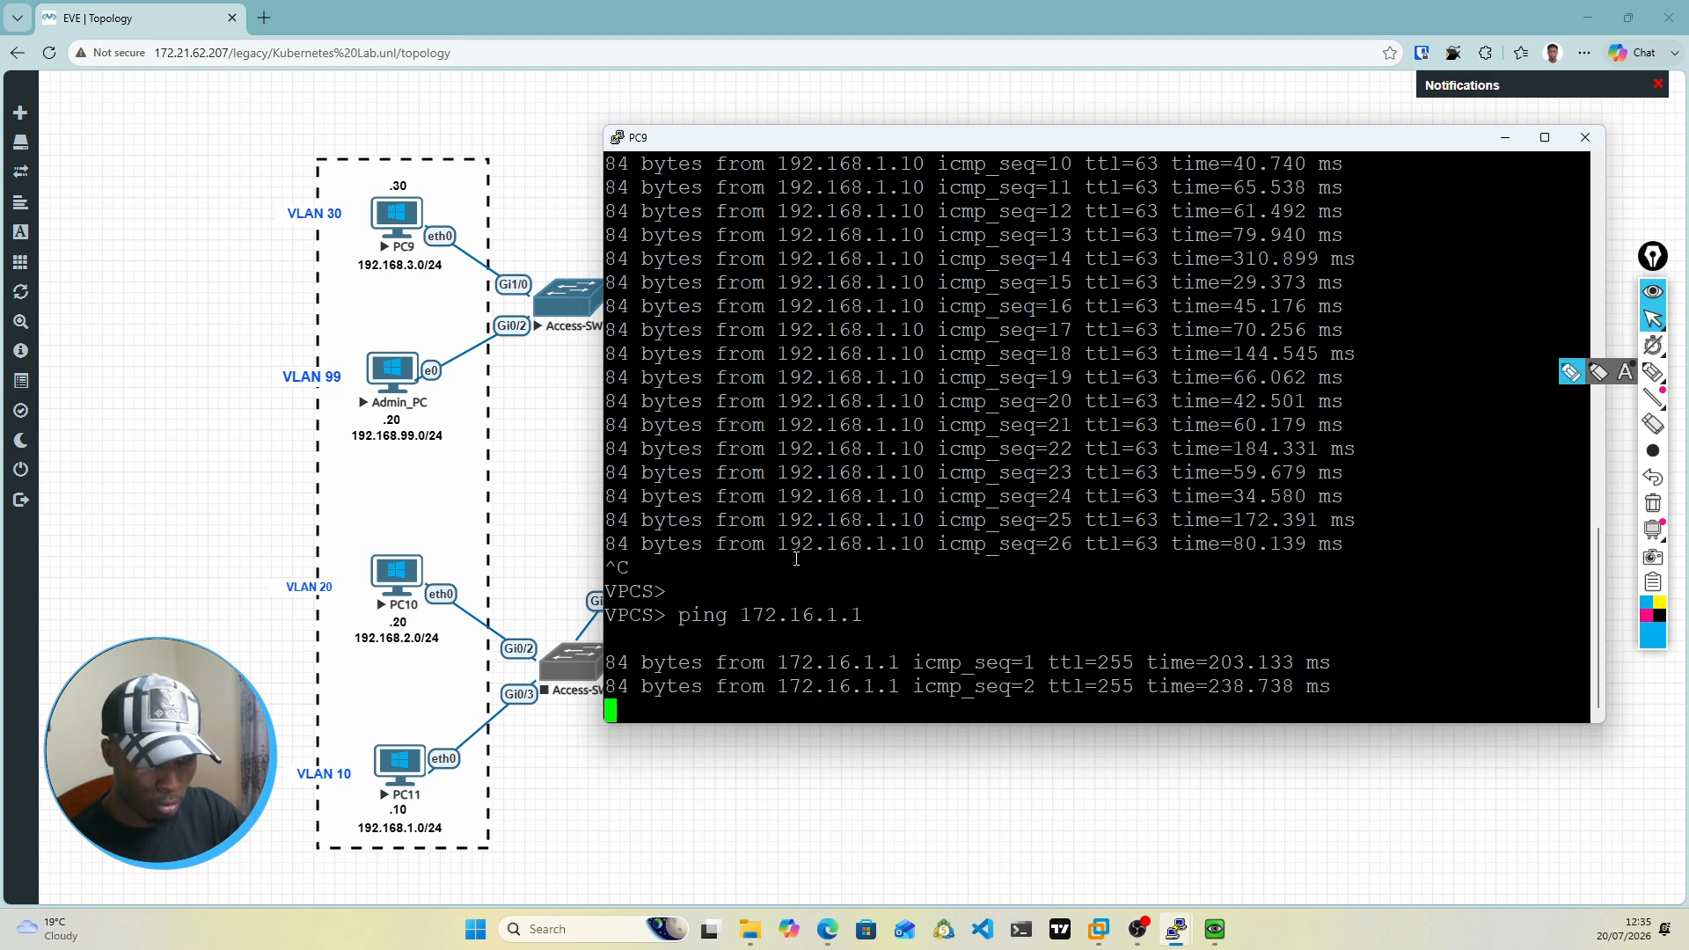
pyautogui.hotkey('ctrl', 'c')
# Step: Ping the firewall address 172.16.1.2 from PC9, and minimize the PC9 console
pyautogui.press('Up')
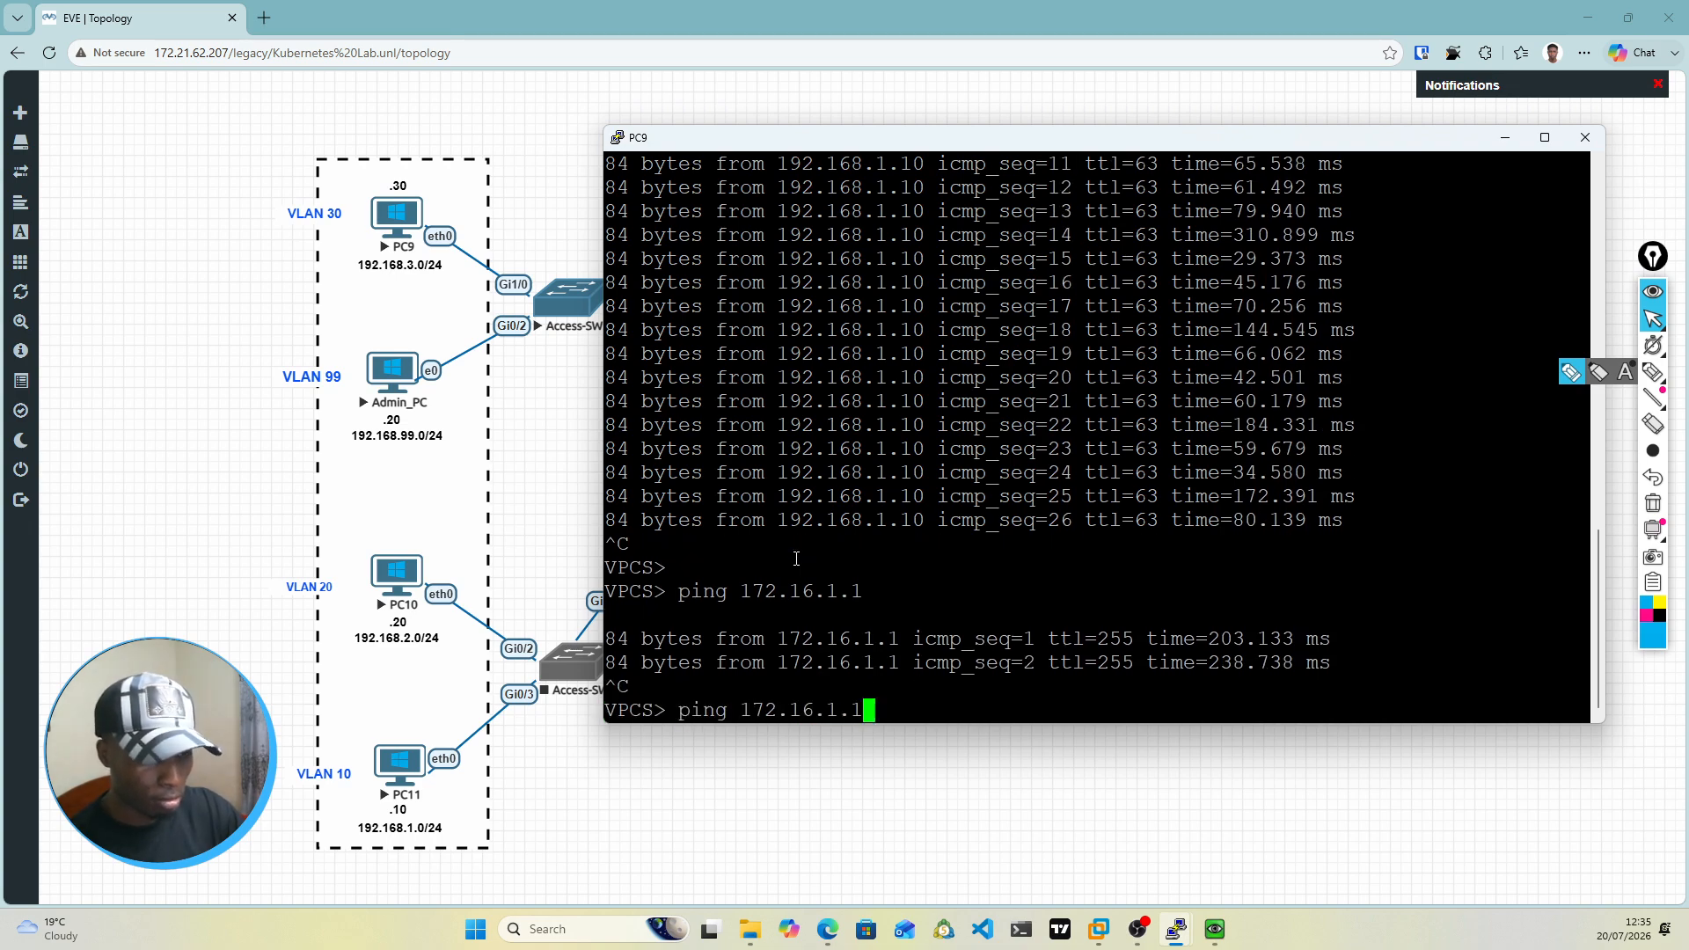
pyautogui.press('BackSpace')
pyautogui.write('2')
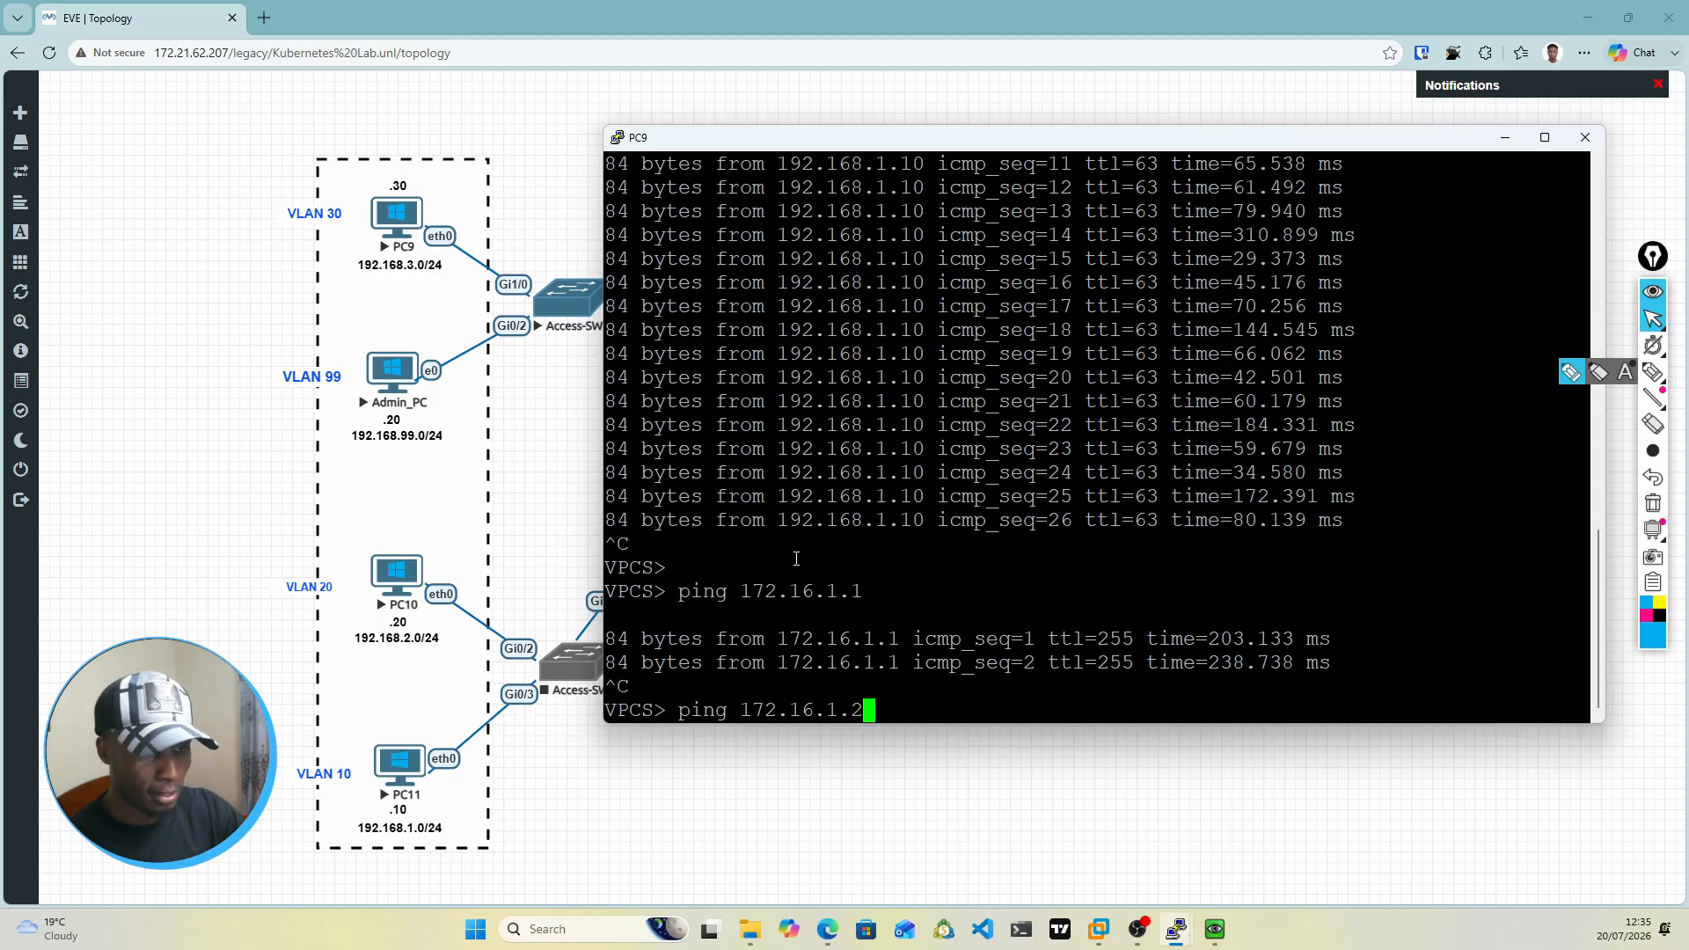
pyautogui.press('Return')
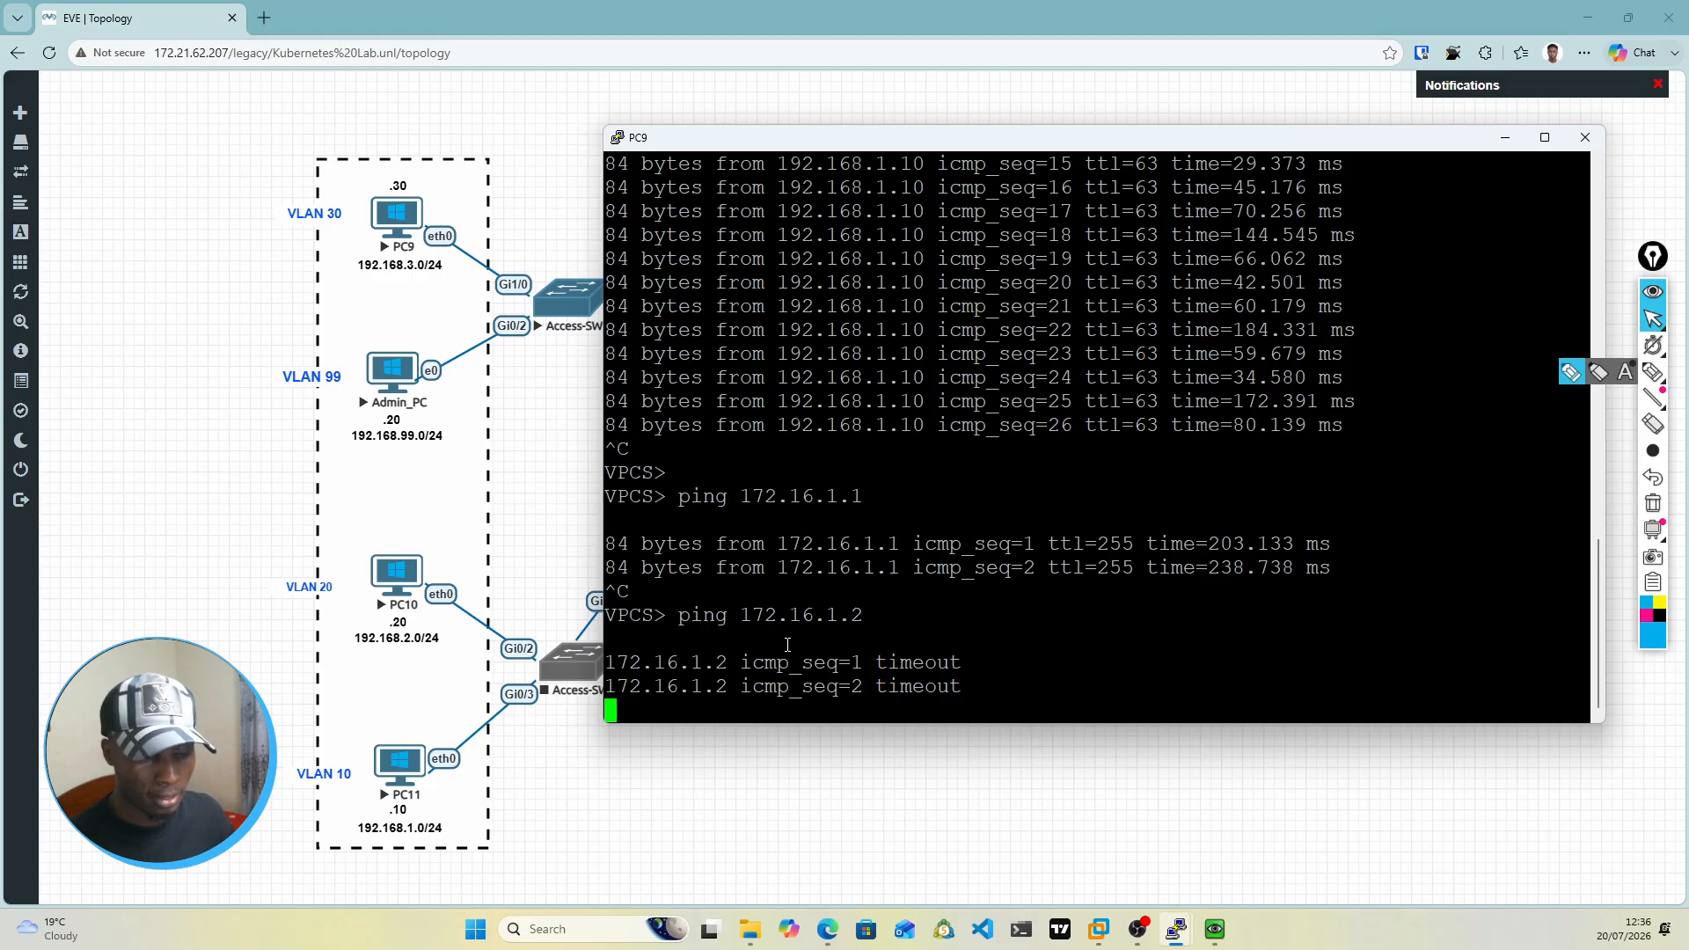
pyautogui.click(1505, 137)
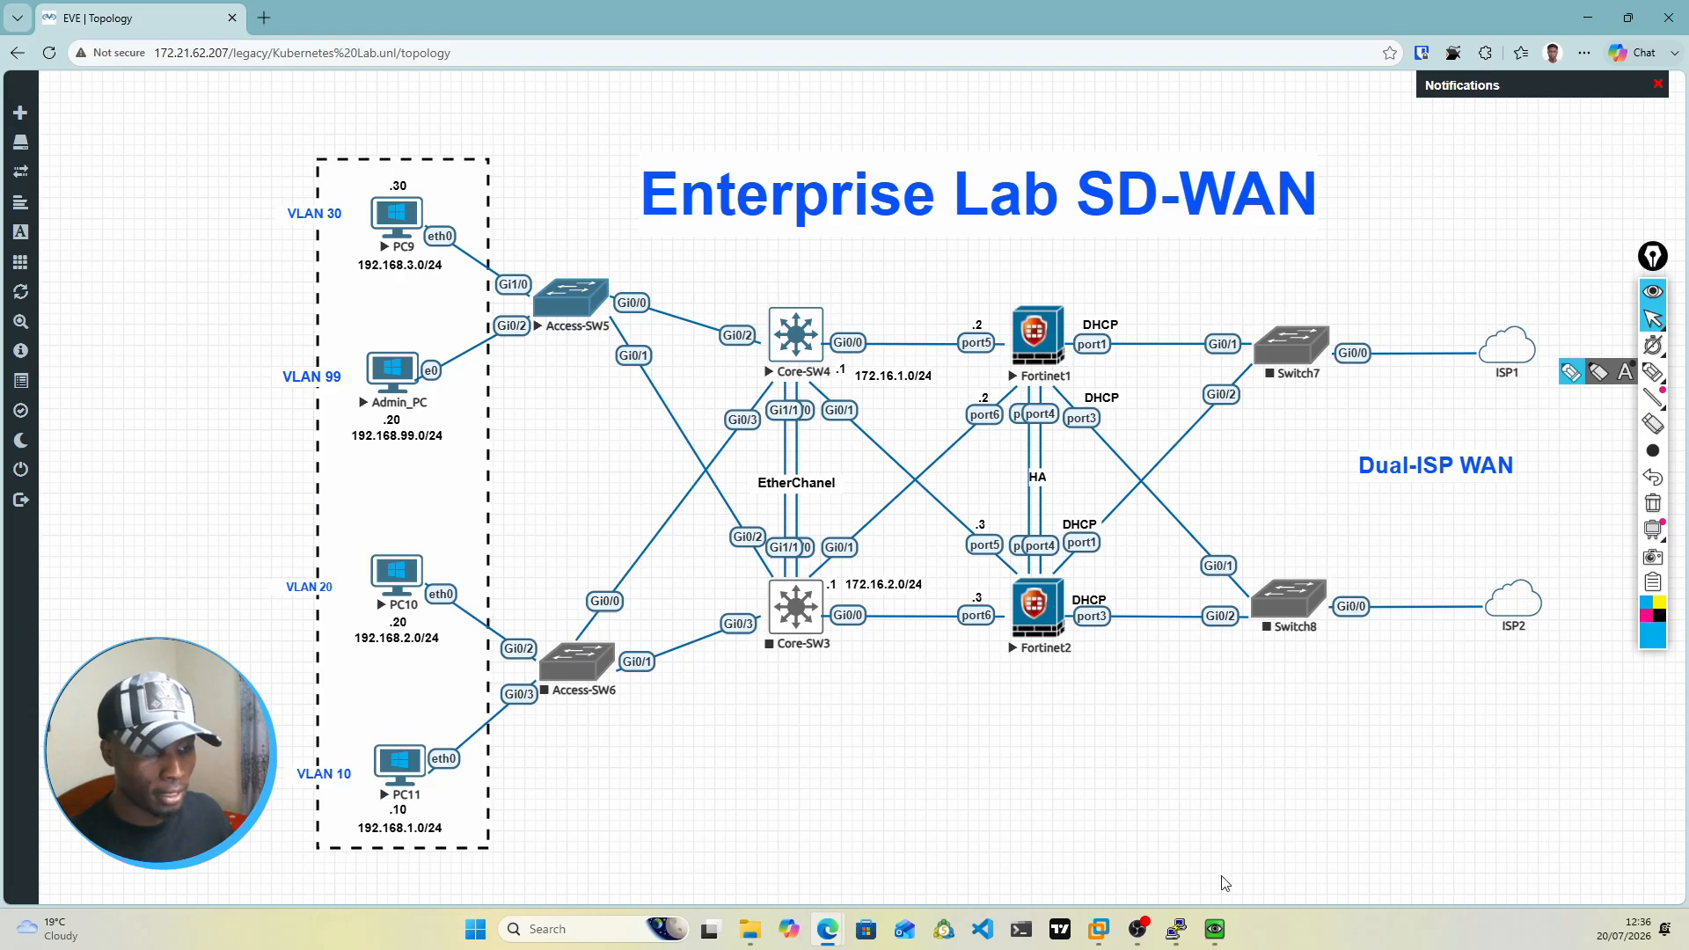
# Step: Switch to the Fortinet1 console and log in as admin with the account password
pyautogui.moveTo(1176, 931)
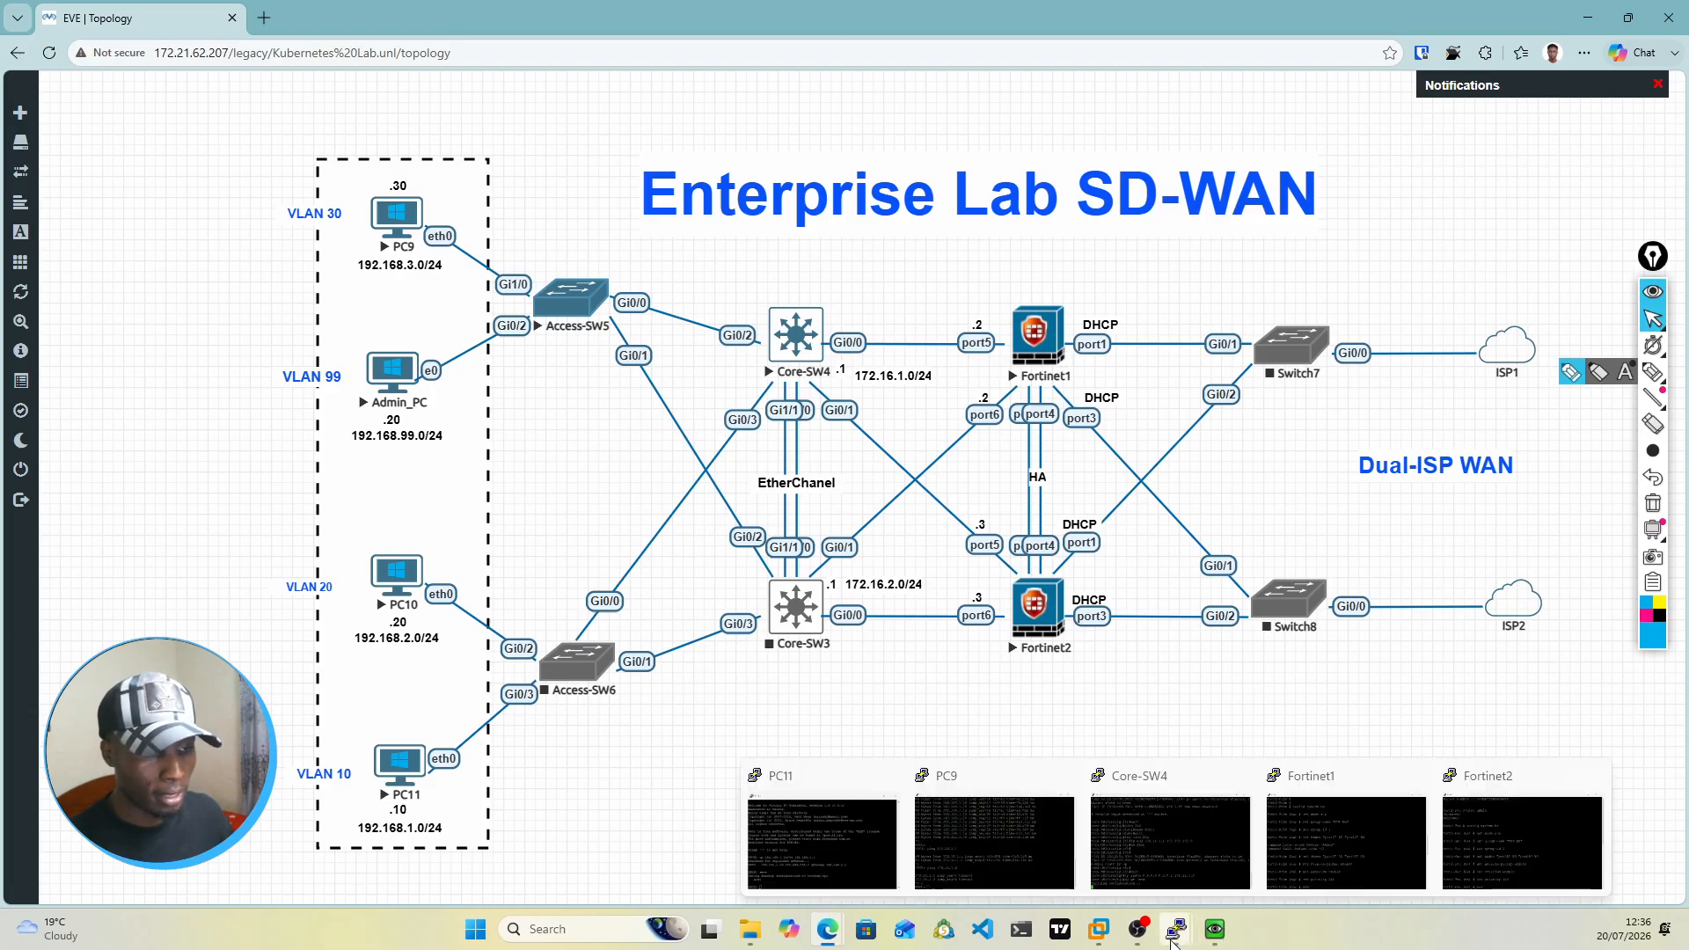
pyautogui.click(1367, 865)
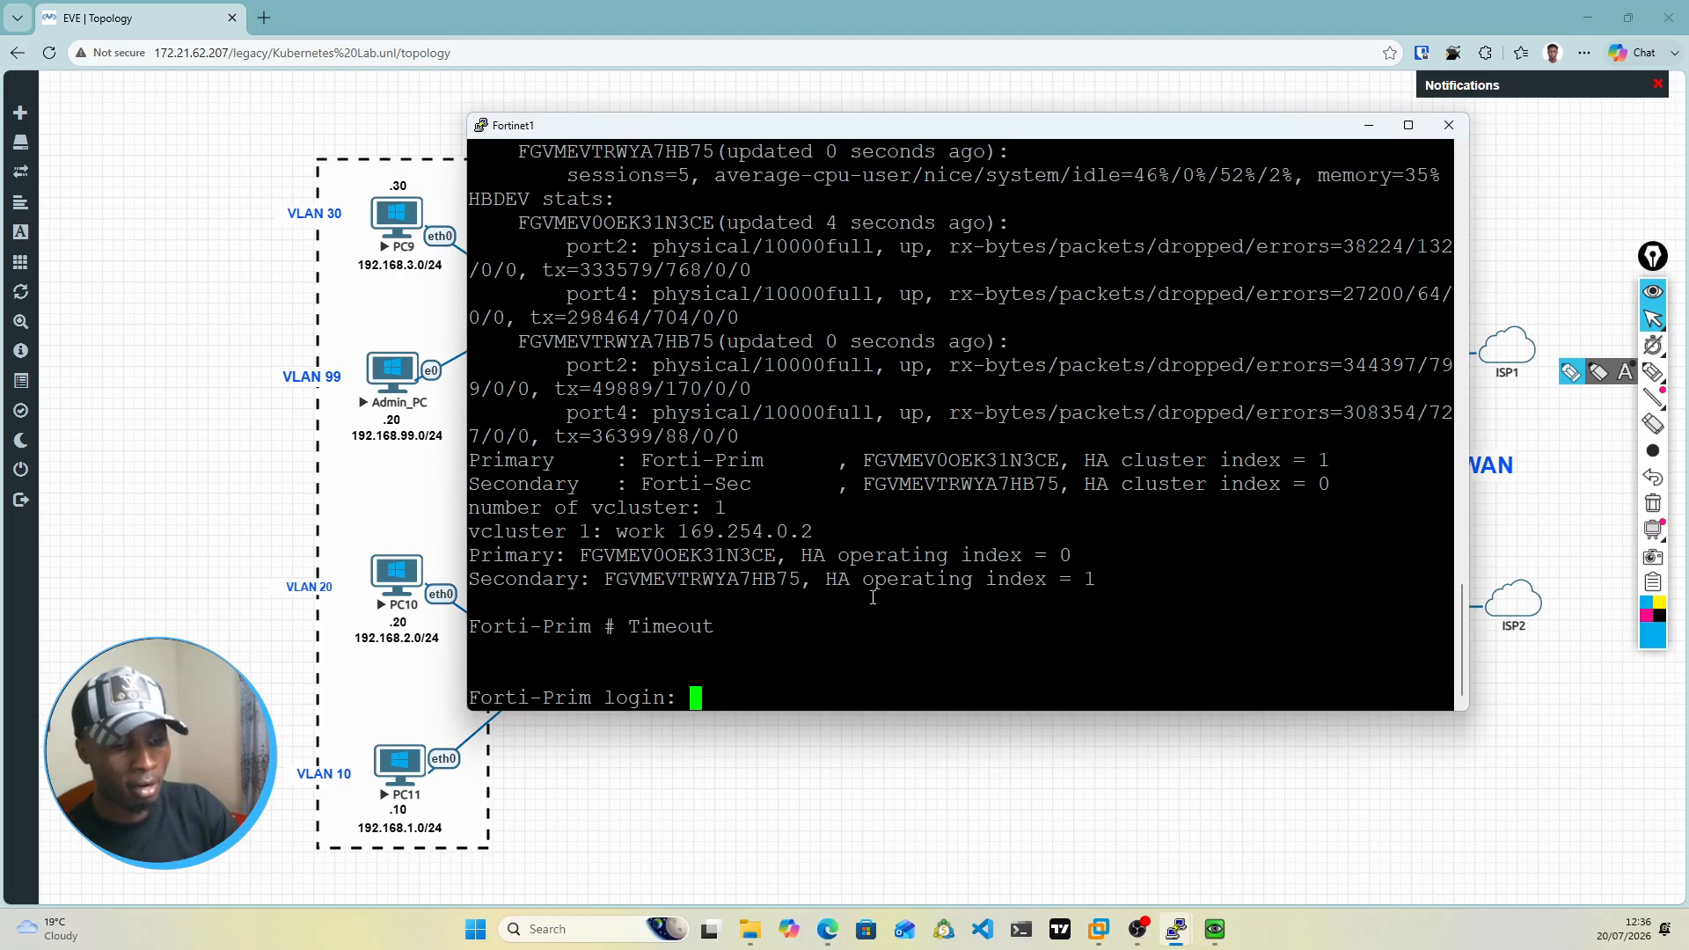
pyautogui.write('admin')
pyautogui.press('Return')
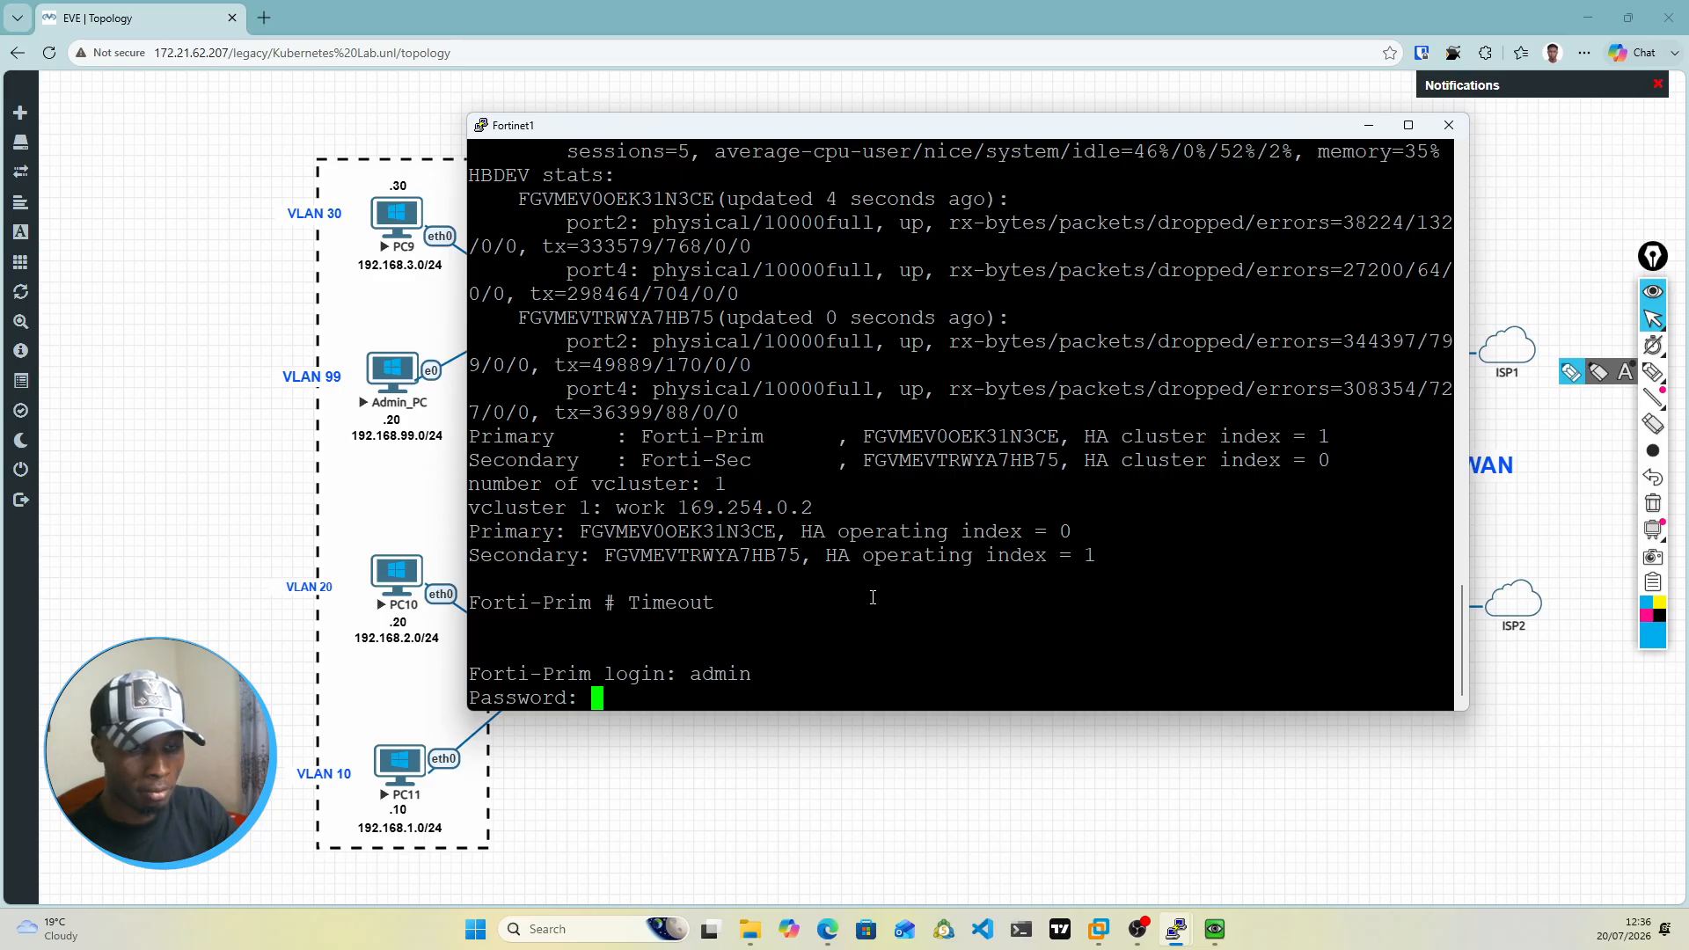
pyautogui.press('Return')
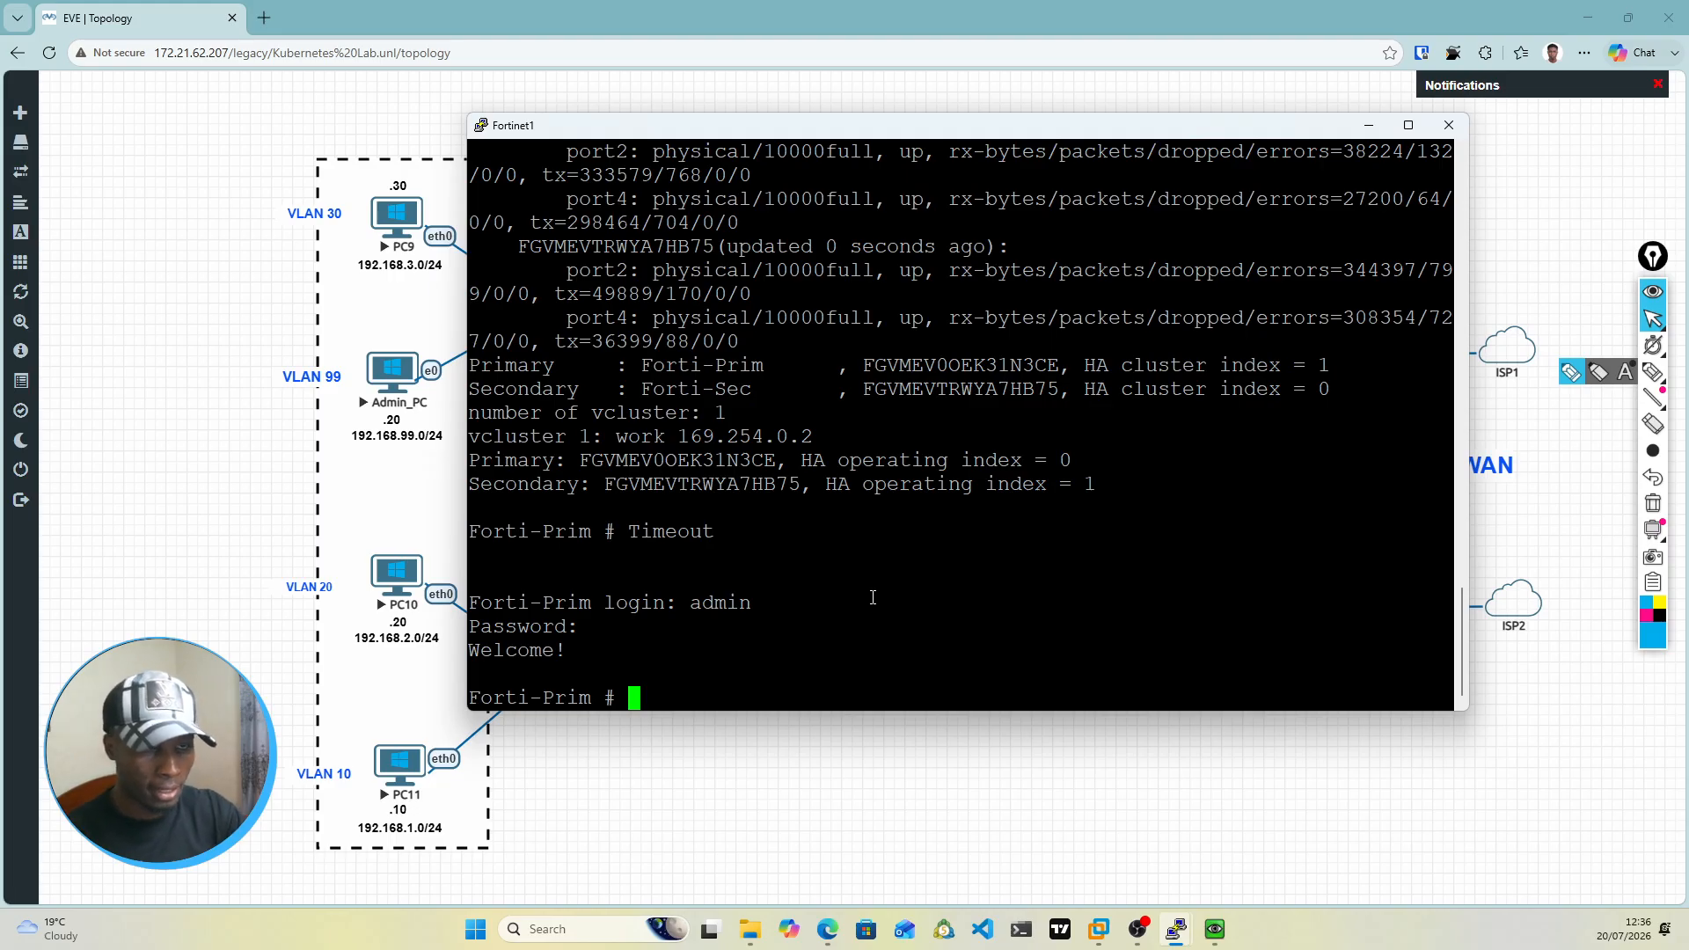
# Step: Enter the interface configuration on Forti-Prim with the command config system interface
pyautogui.write('config ')
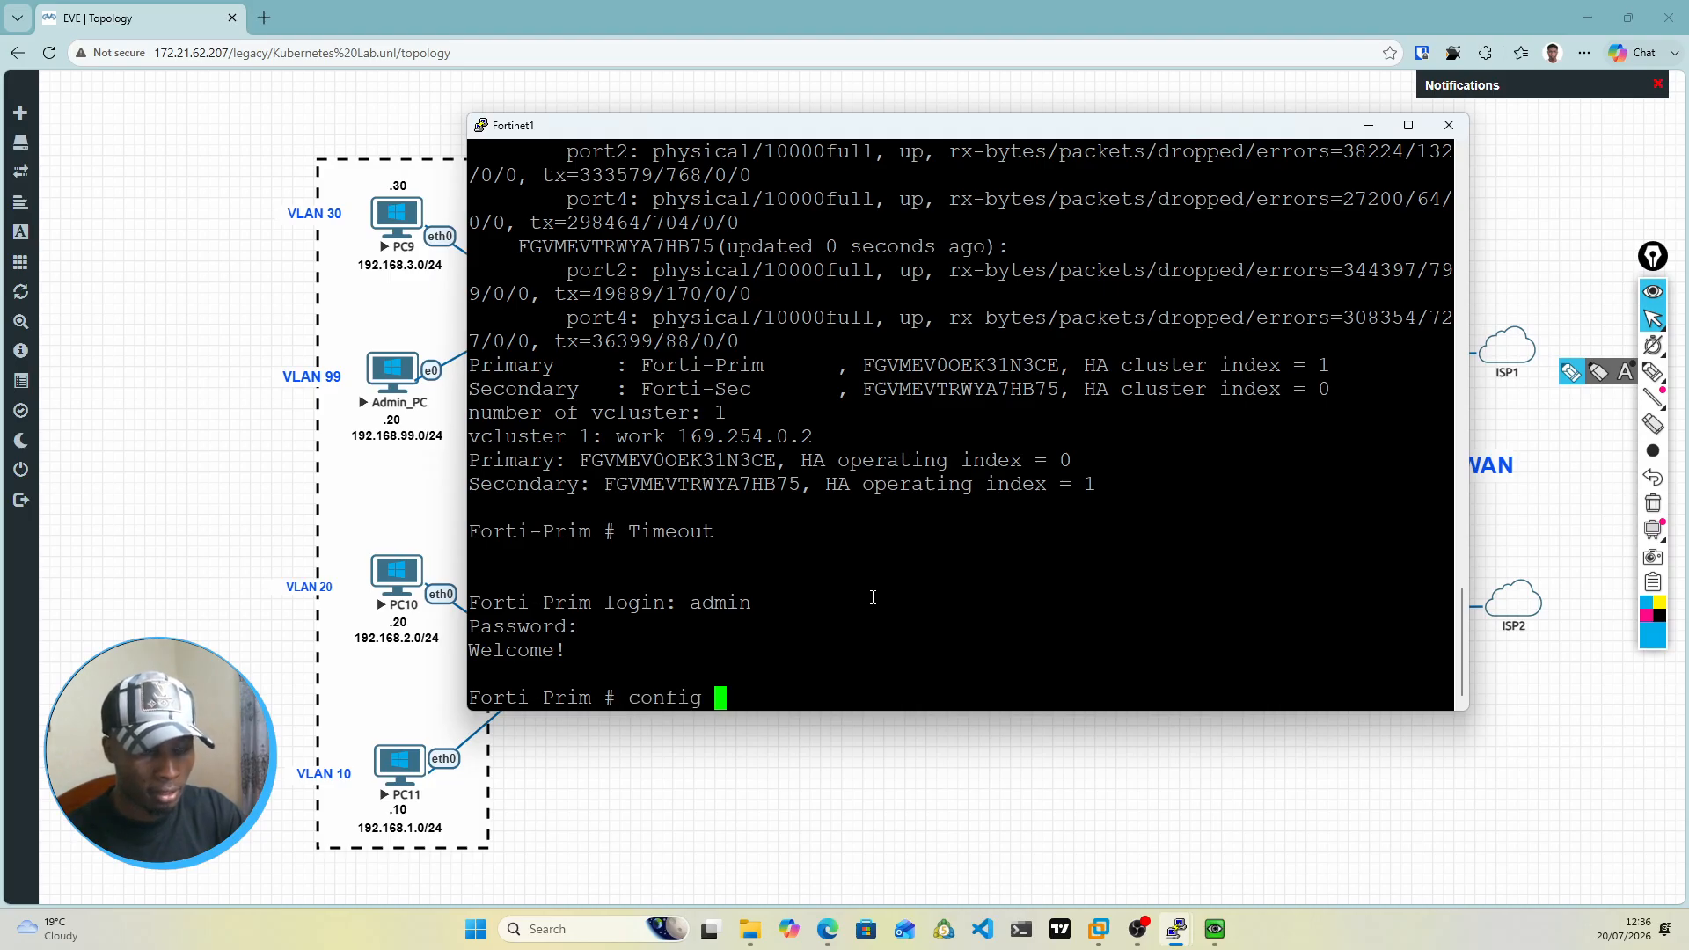
pyautogui.write('ssh-filter')
pyautogui.press('BackSpace')
pyautogui.press('BackSpace')
pyautogui.press('BackSpace')
pyautogui.press('BackSpace')
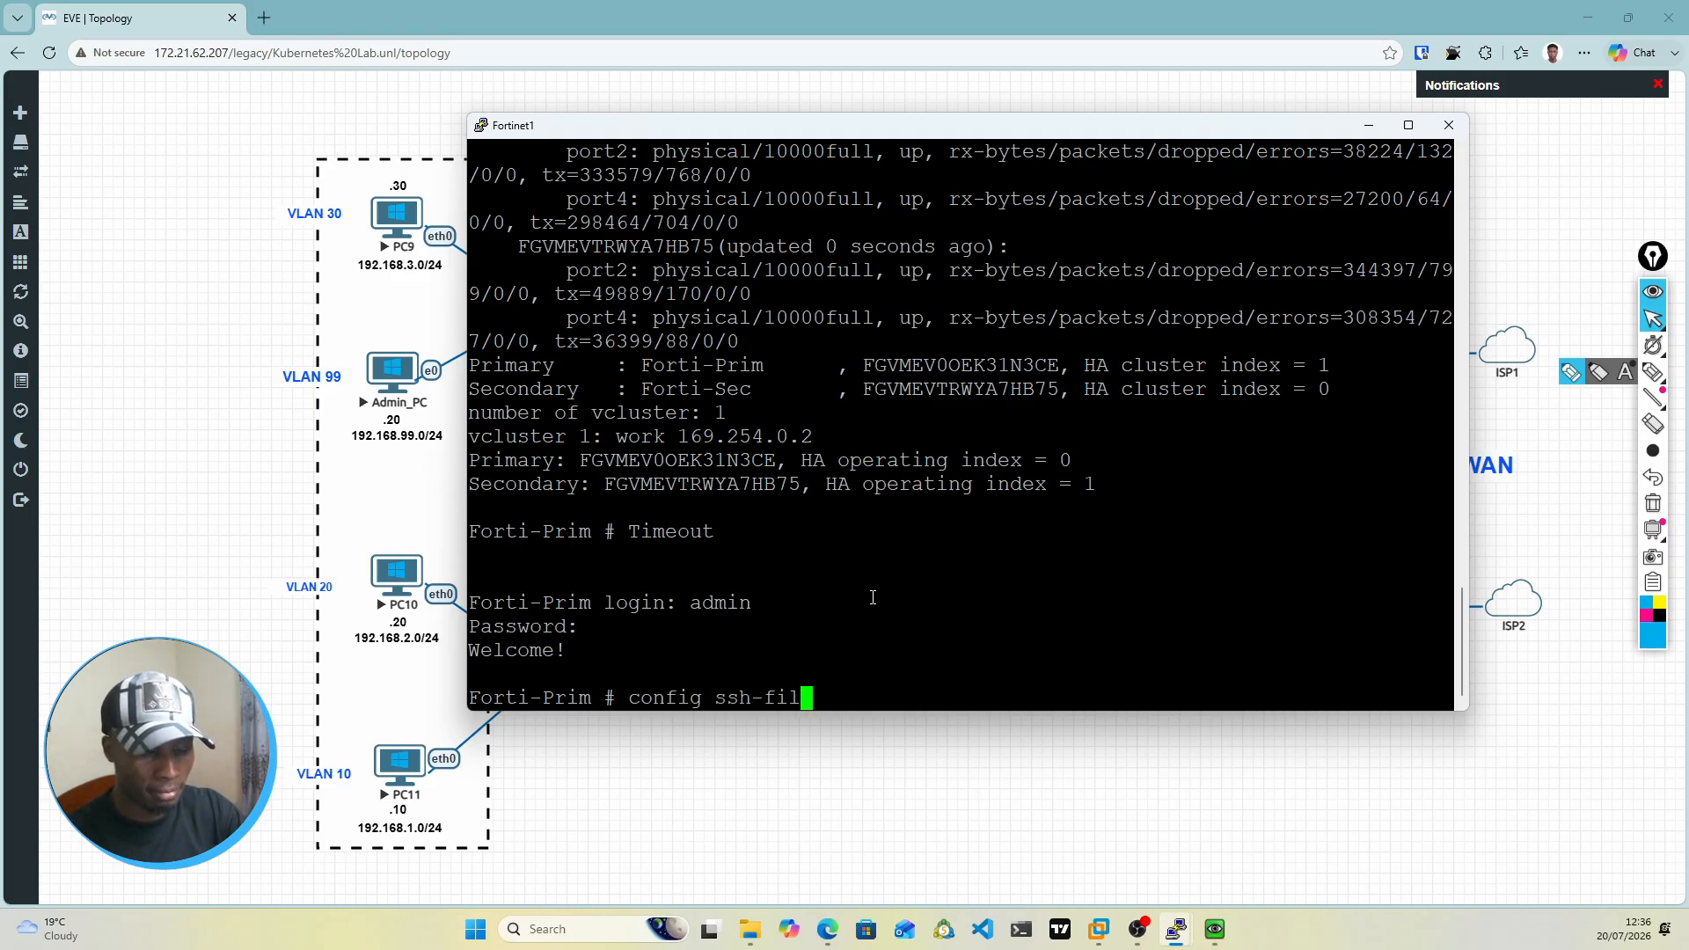
pyautogui.press('BackSpace')
pyautogui.press('BackSpace')
pyautogui.press('BackSpace')
pyautogui.press('BackSpace')
pyautogui.press('BackSpace')
pyautogui.press('BackSpace')
pyautogui.write('sy')
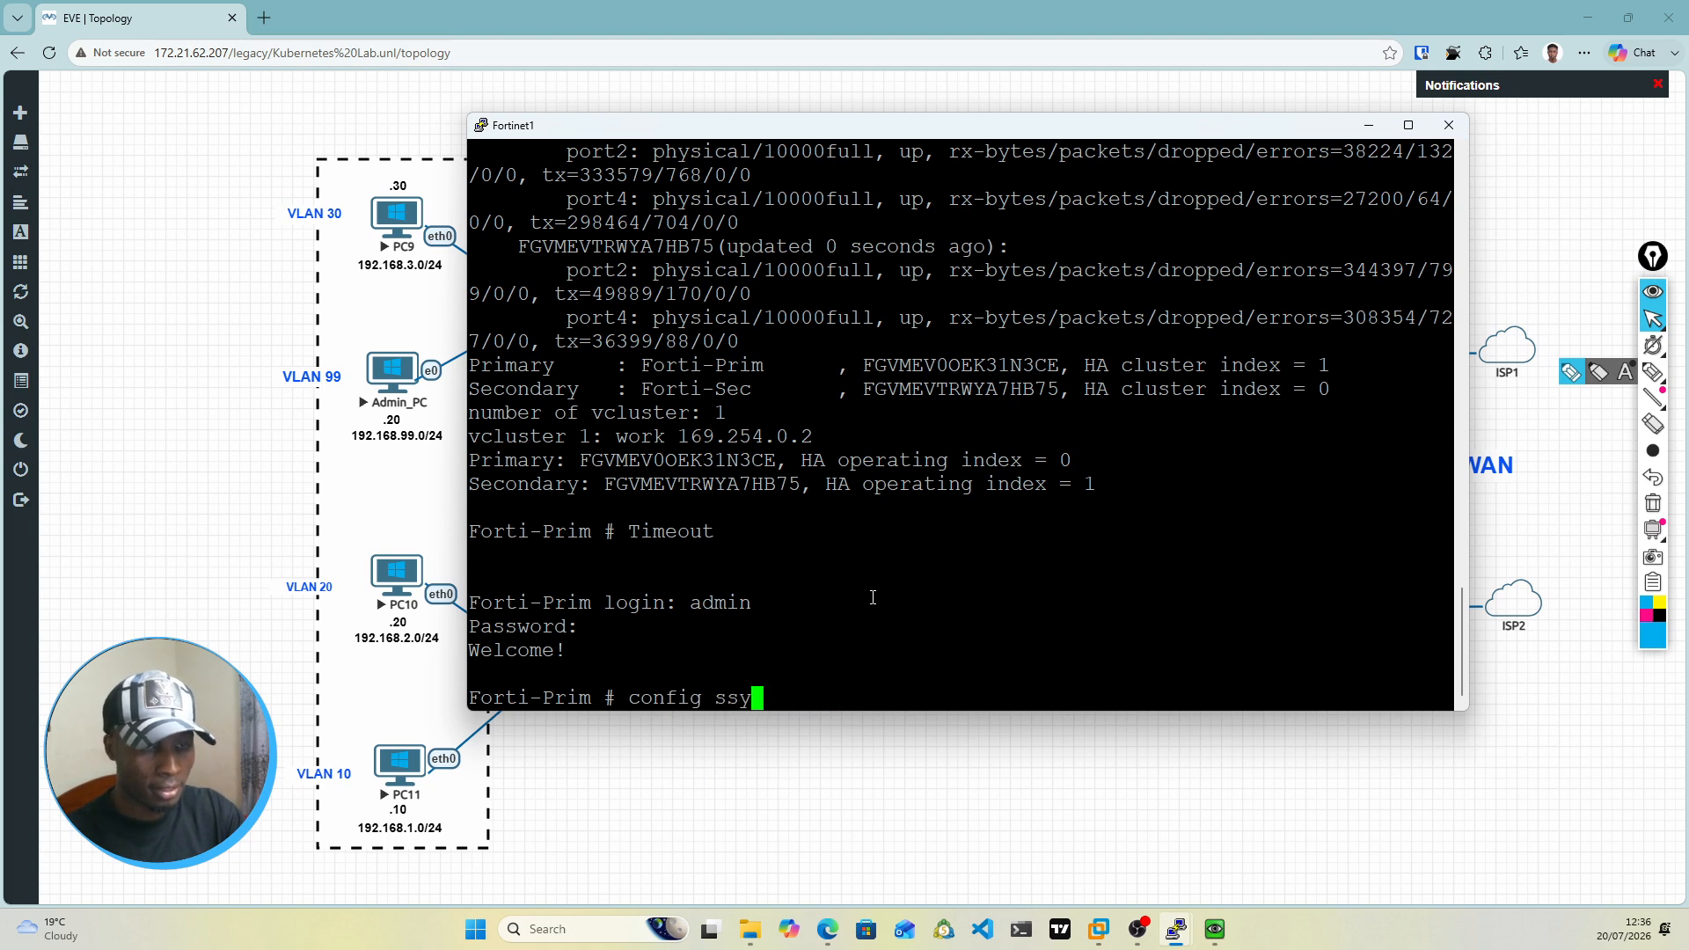
pyautogui.press('BackSpace')
pyautogui.press('BackSpace')
pyautogui.write('y')
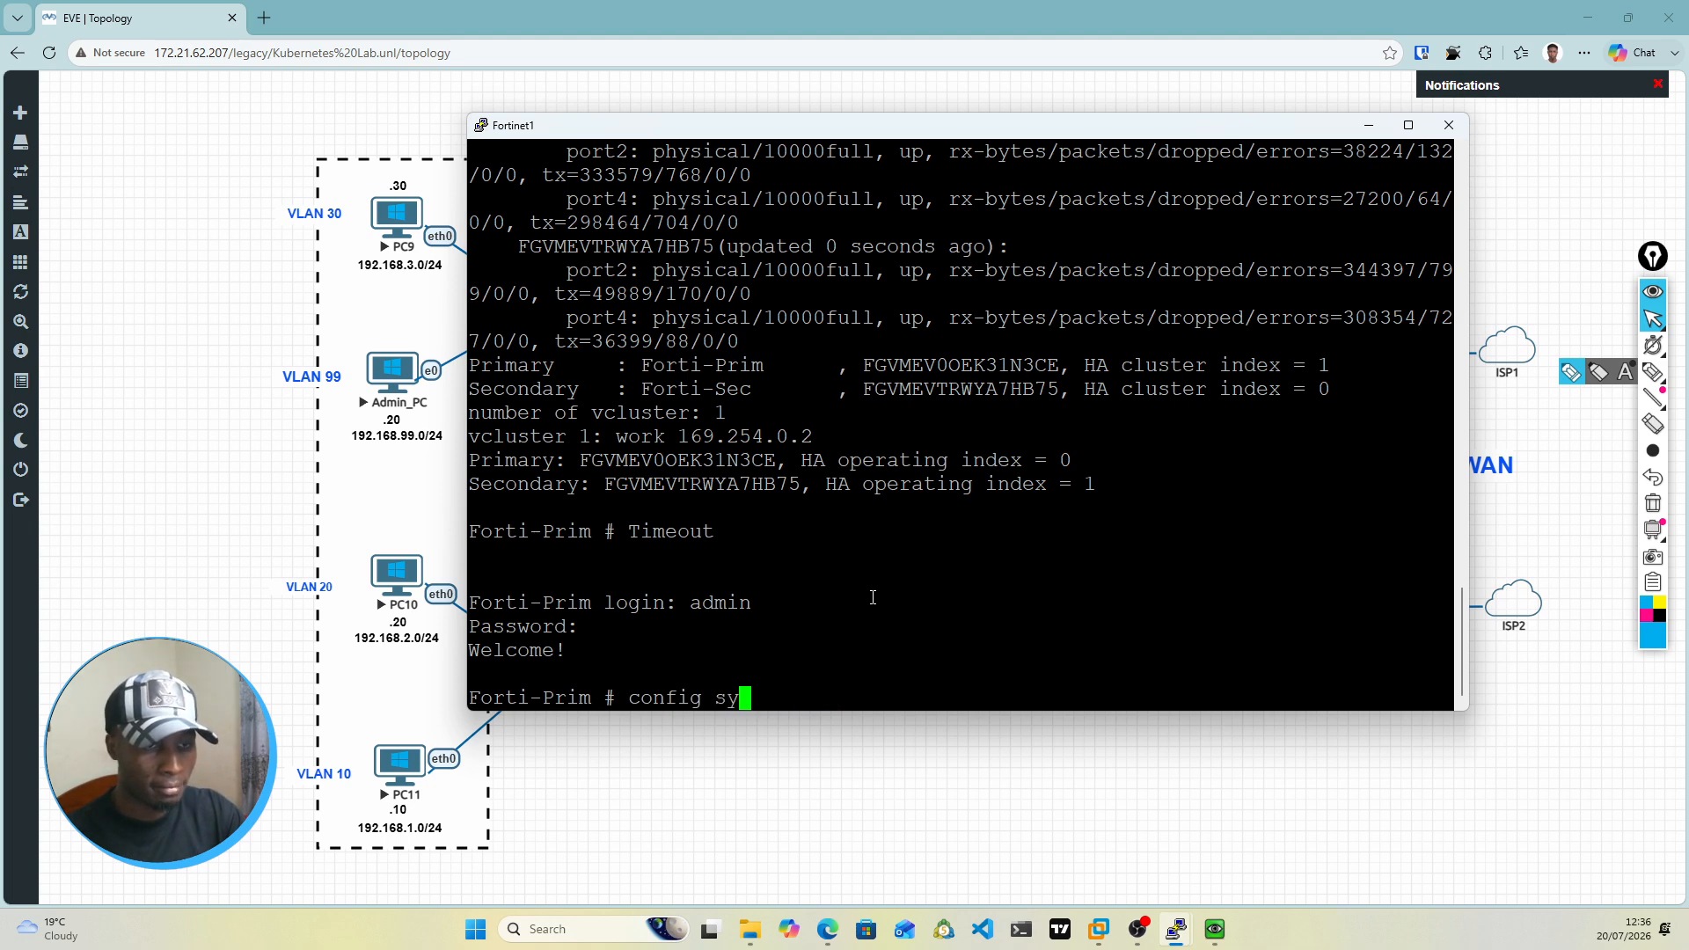
pyautogui.press('Tab')
pyautogui.write('in')
pyautogui.press('Tab')
pyautogui.press('Return')
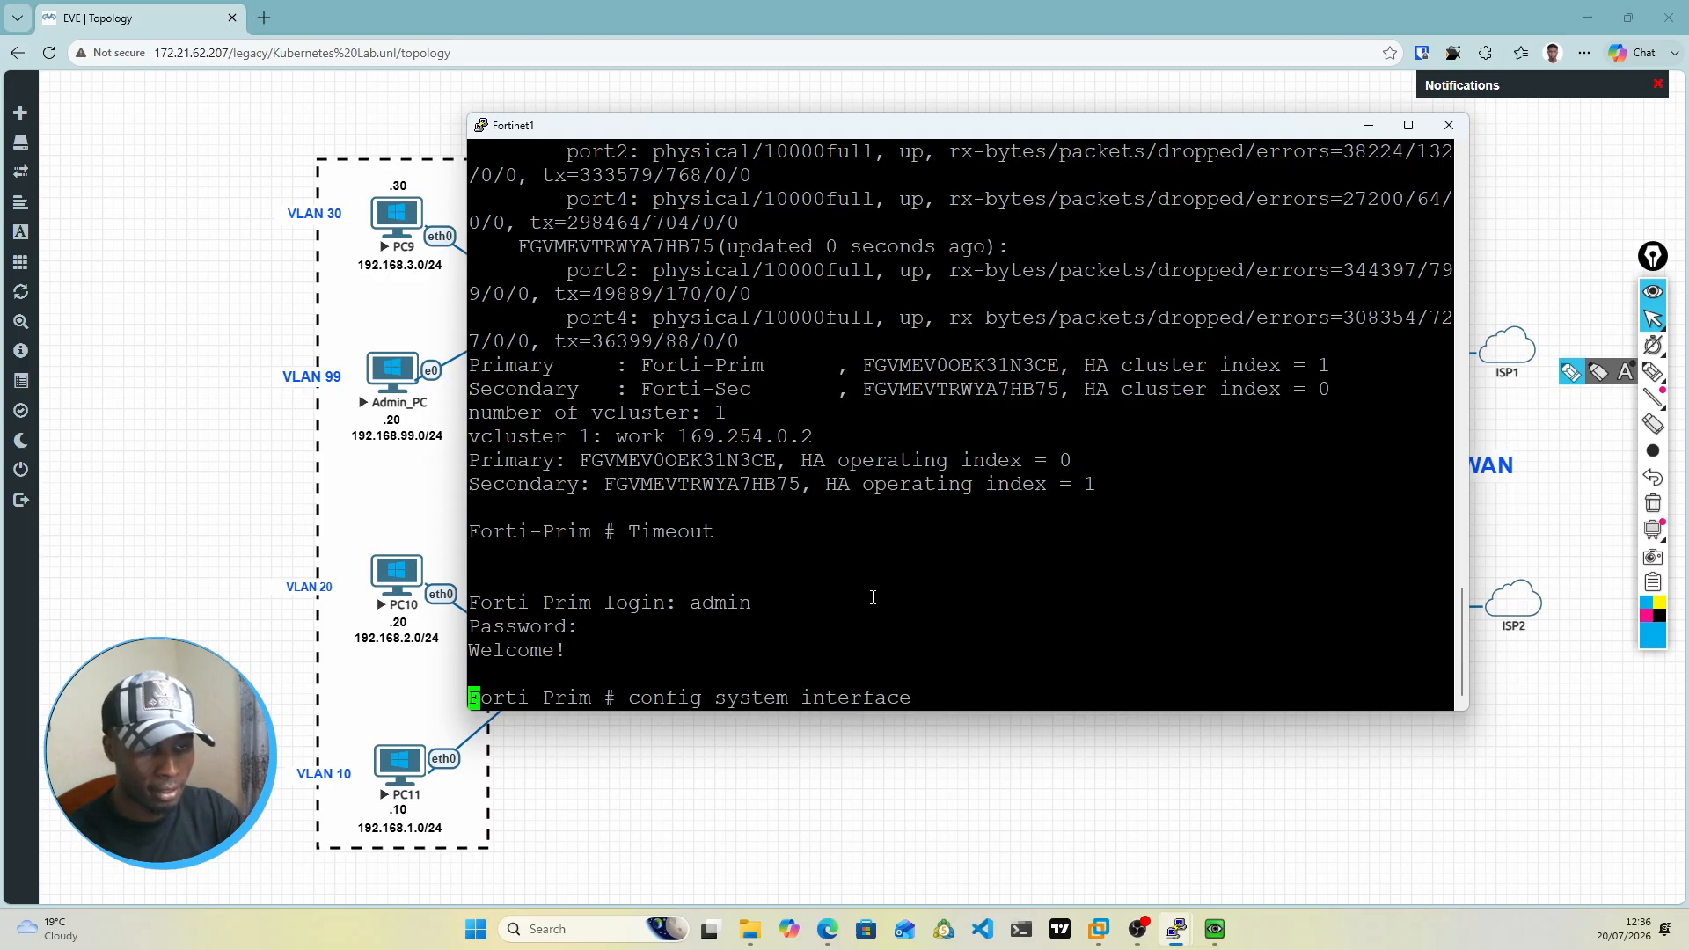
# Step: Open port5 for editing in the interface configuration and set its addressing mode to static
pyautogui.write('edit ')
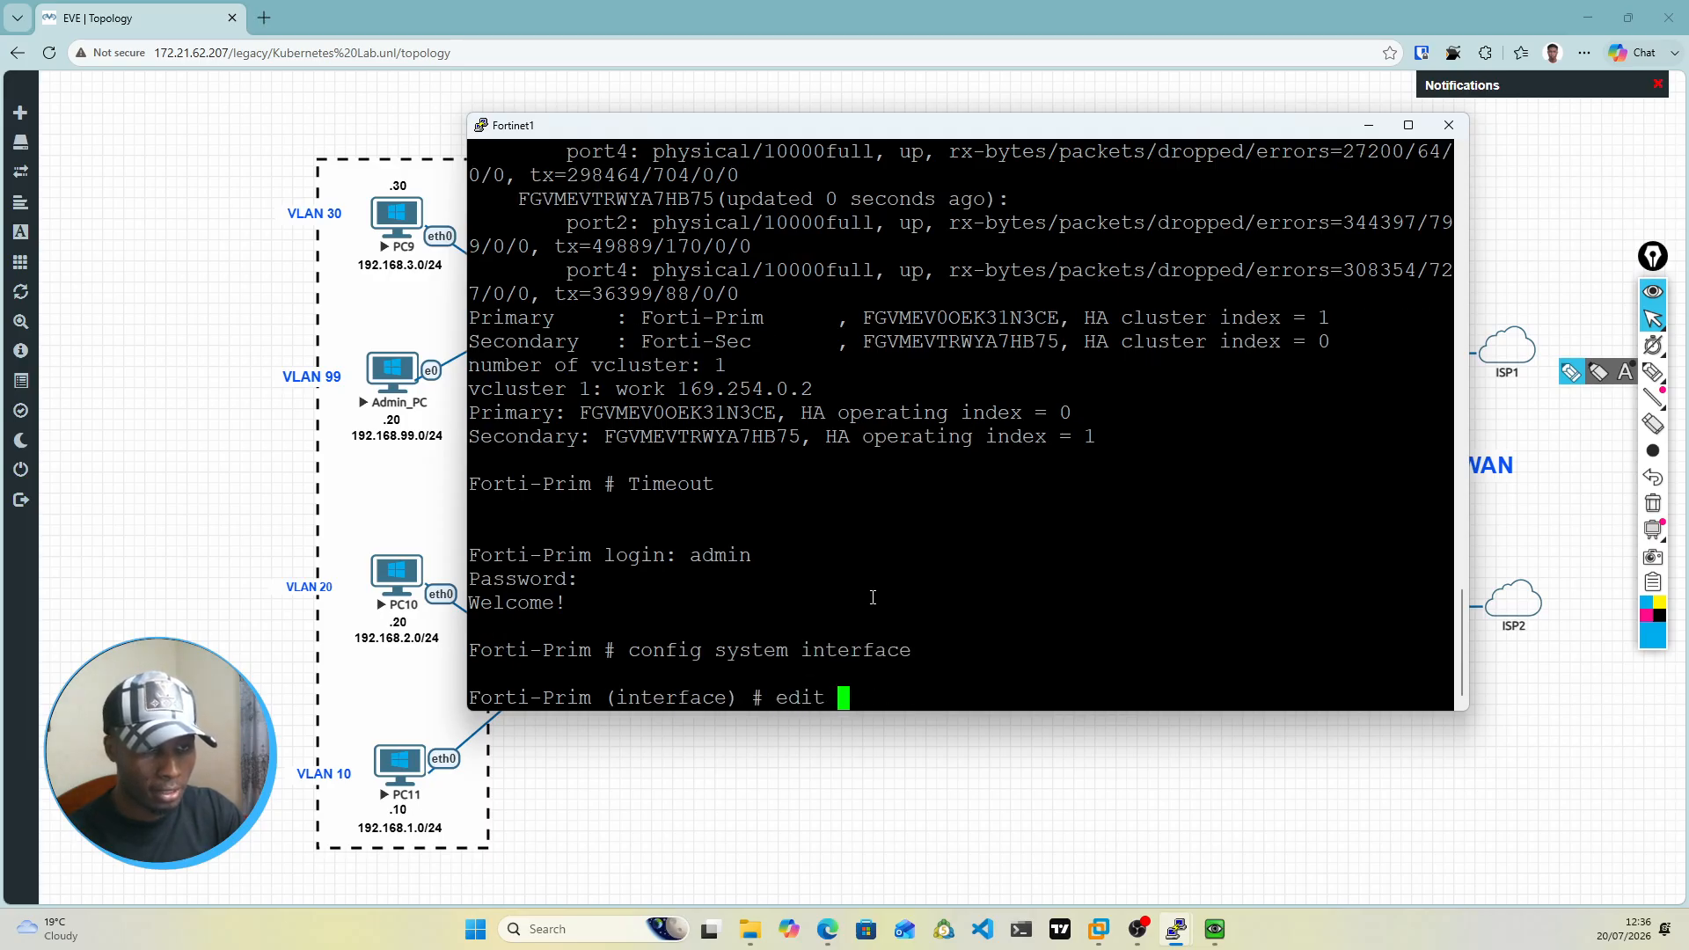
pyautogui.write('port1')
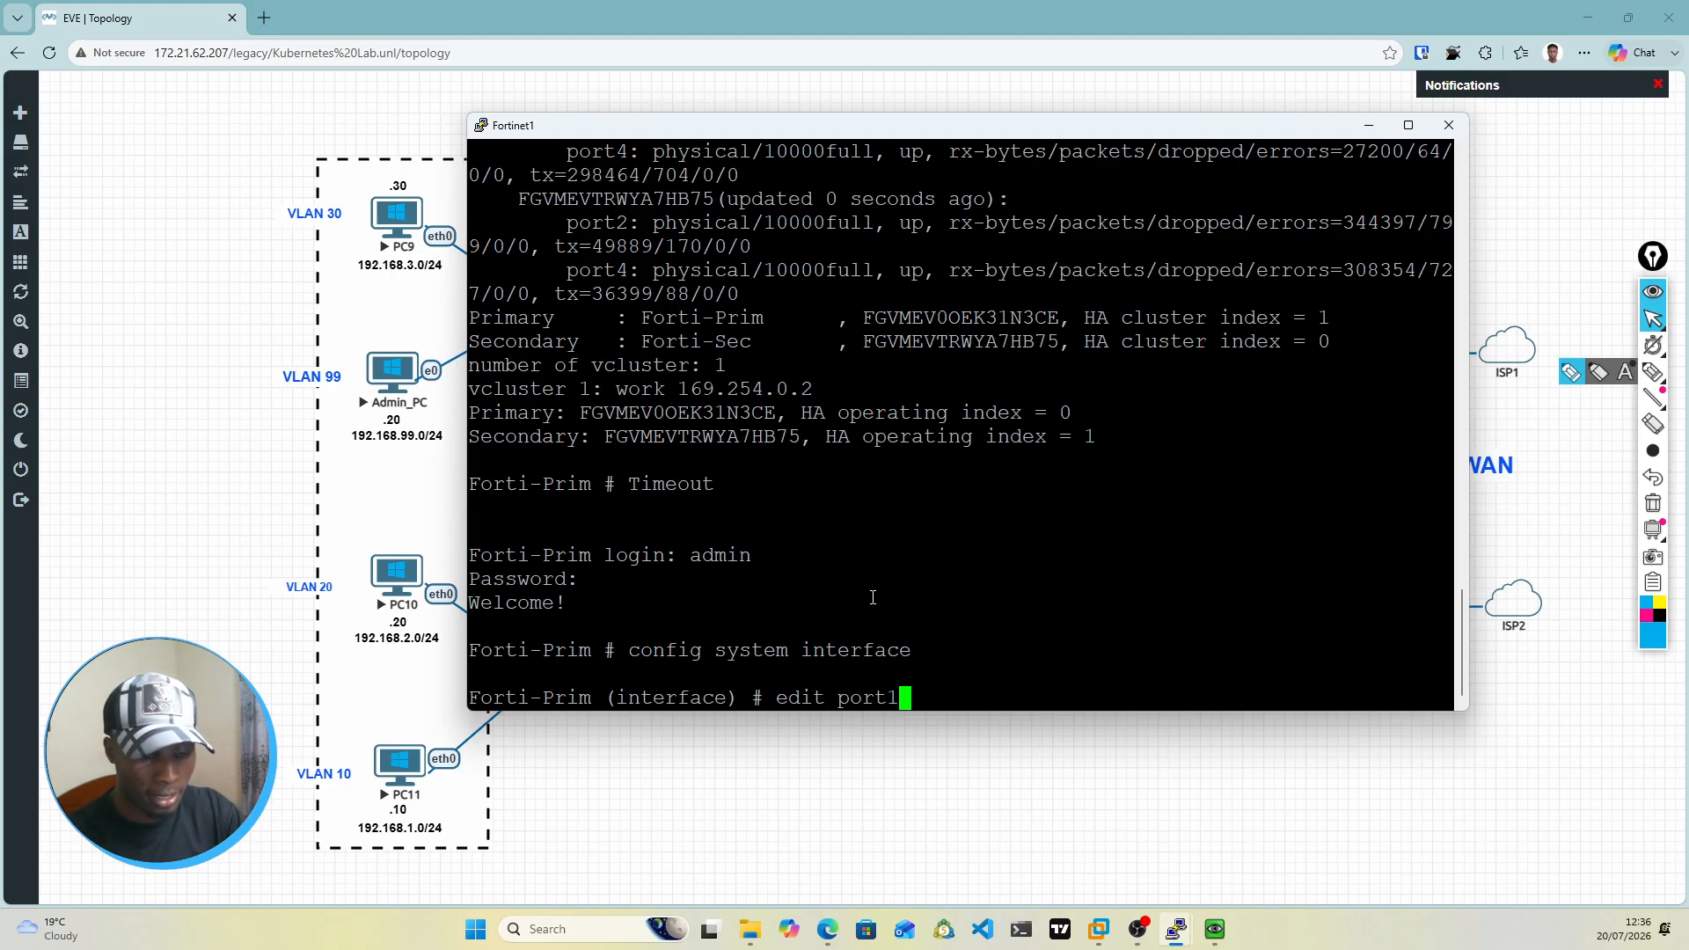
pyautogui.press('BackSpace')
pyautogui.write('3')
pyautogui.press('BackSpace')
pyautogui.write('5')
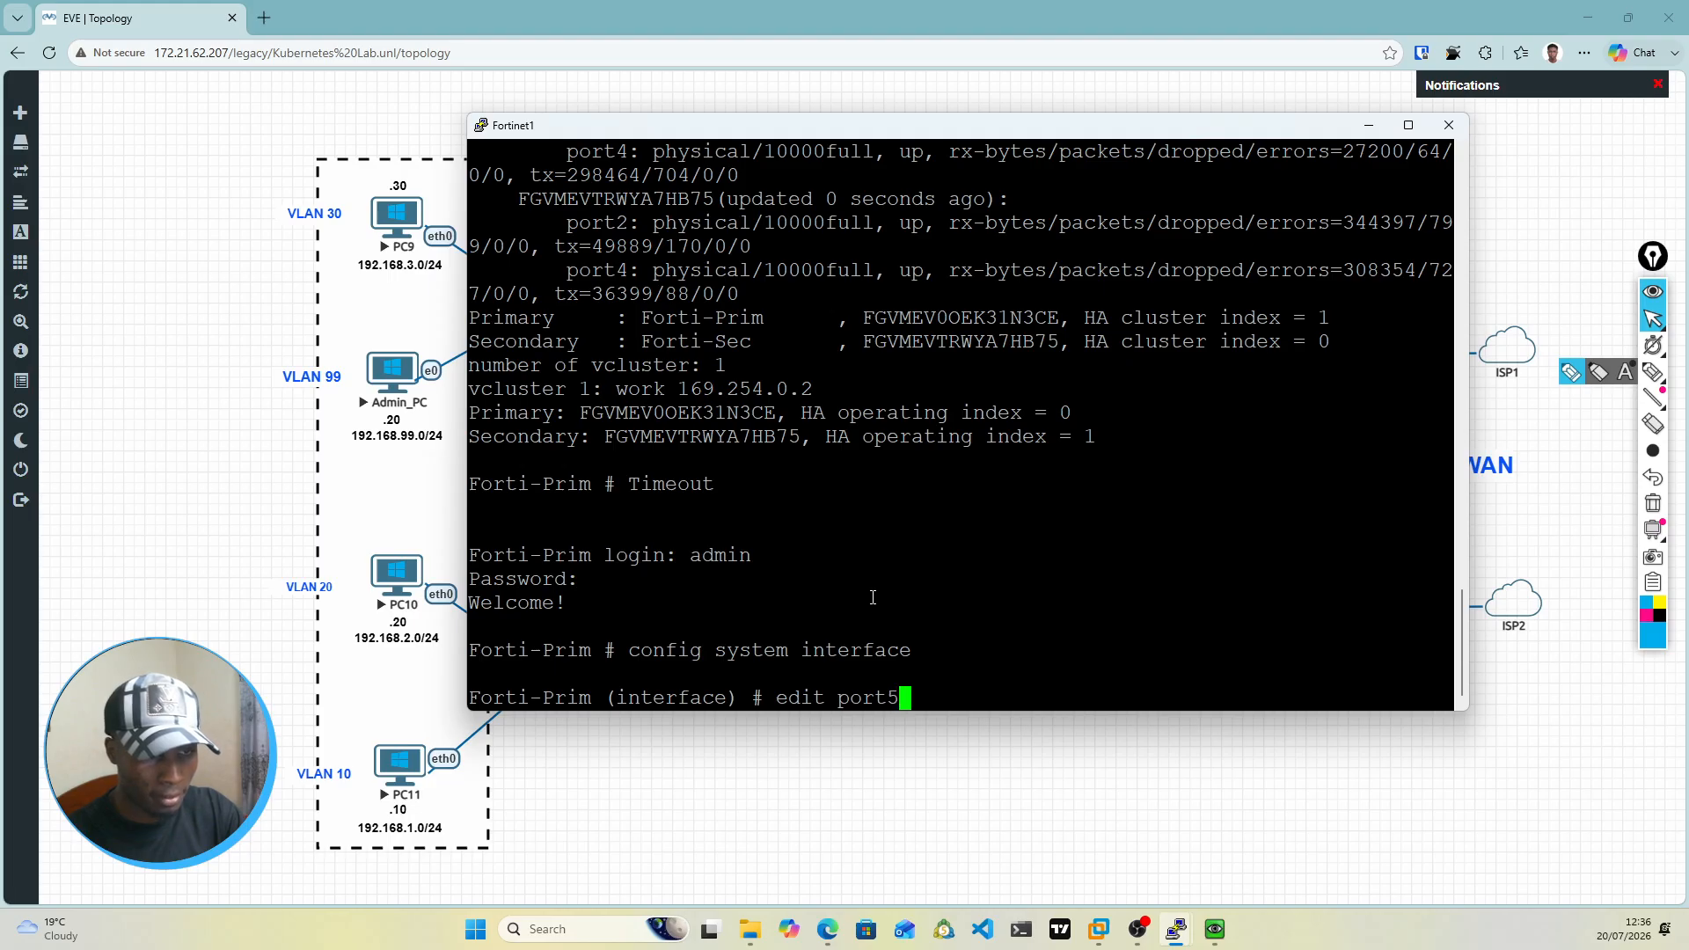
pyautogui.press('Return')
pyautogui.write('se')
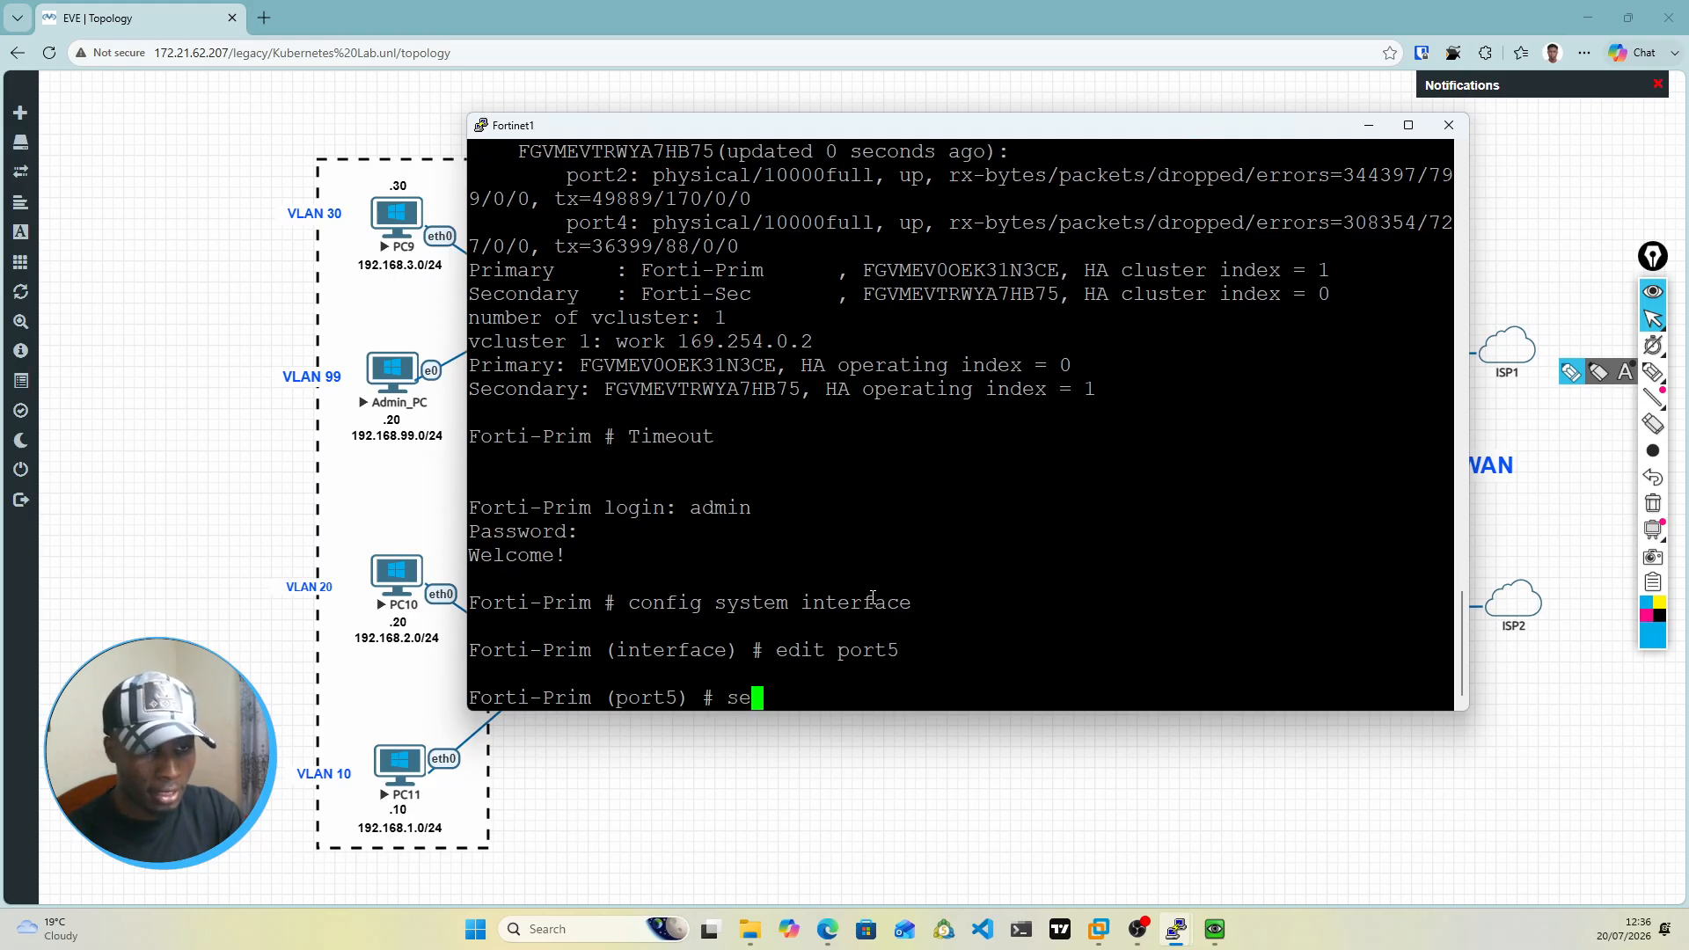
pyautogui.write('t mode static')
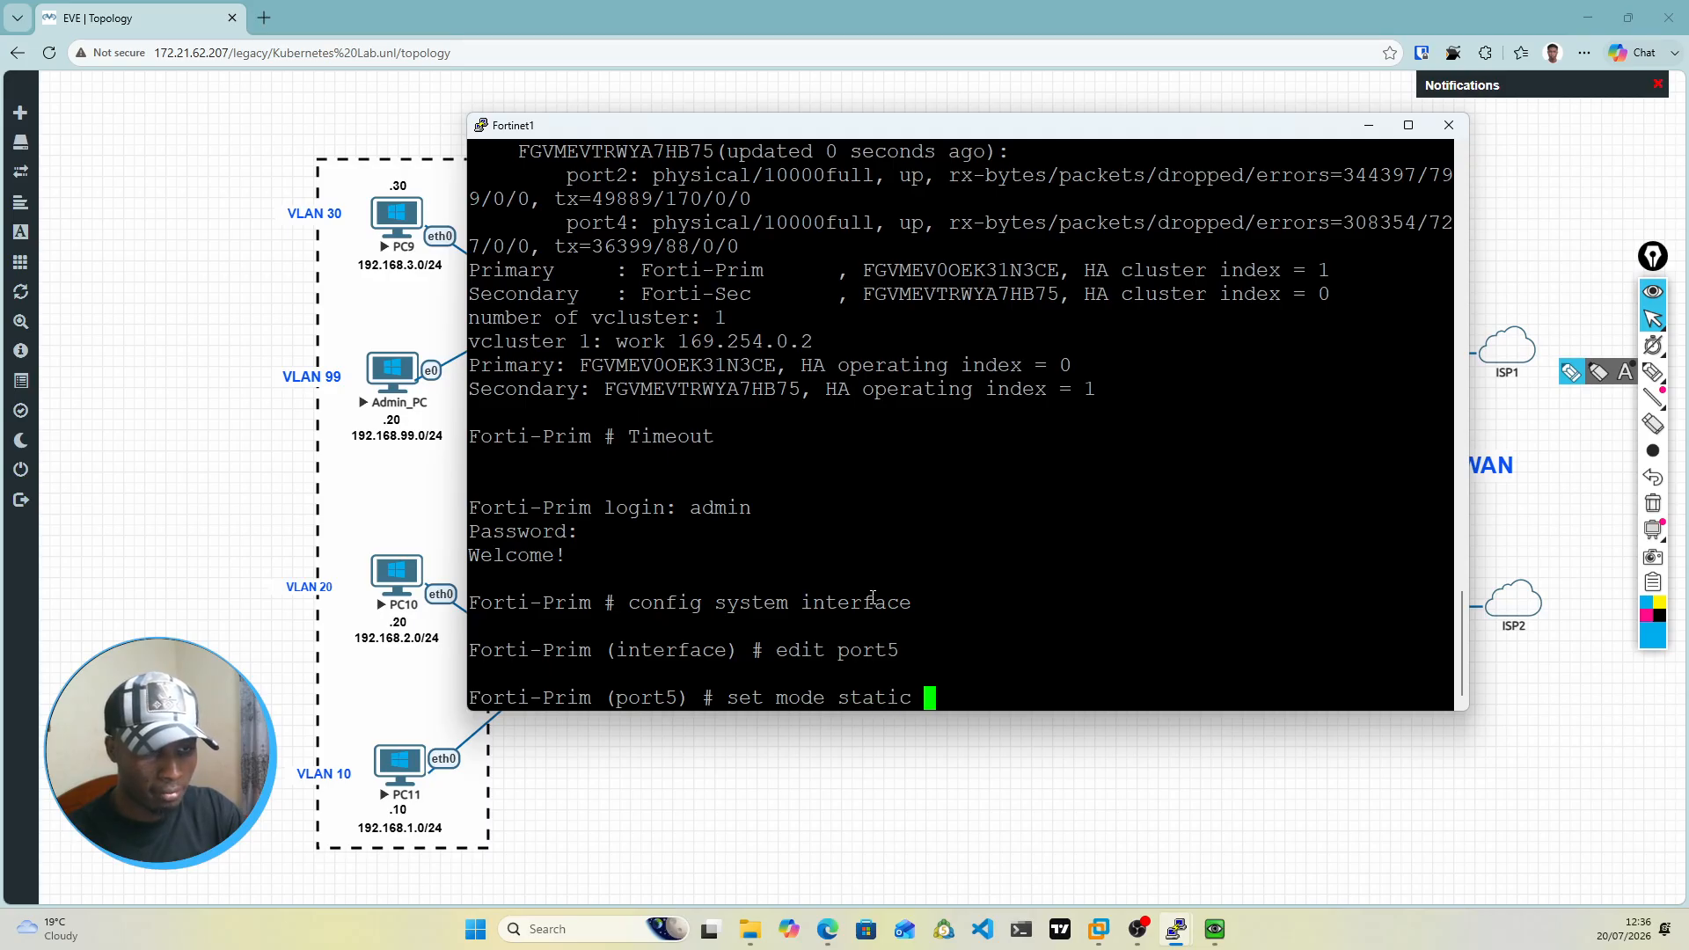
pyautogui.press('Return')
# Step: Assign the IP address 172.16.1.2/24 to port5
pyautogui.write('set ip ')
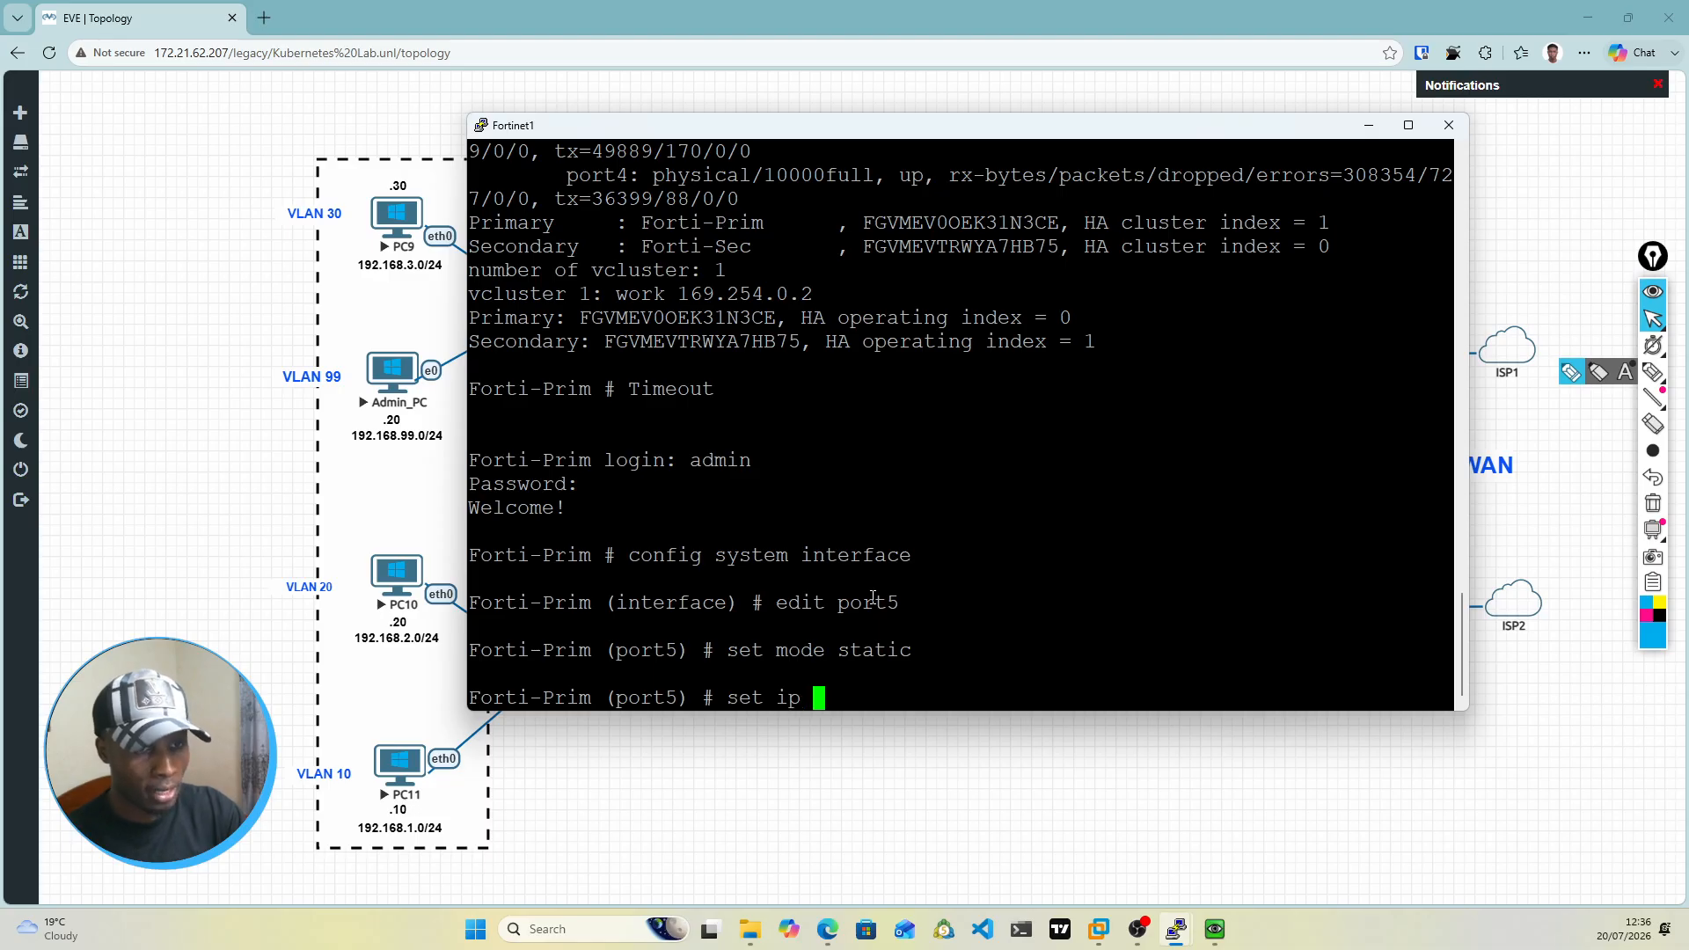
pyautogui.write('172')
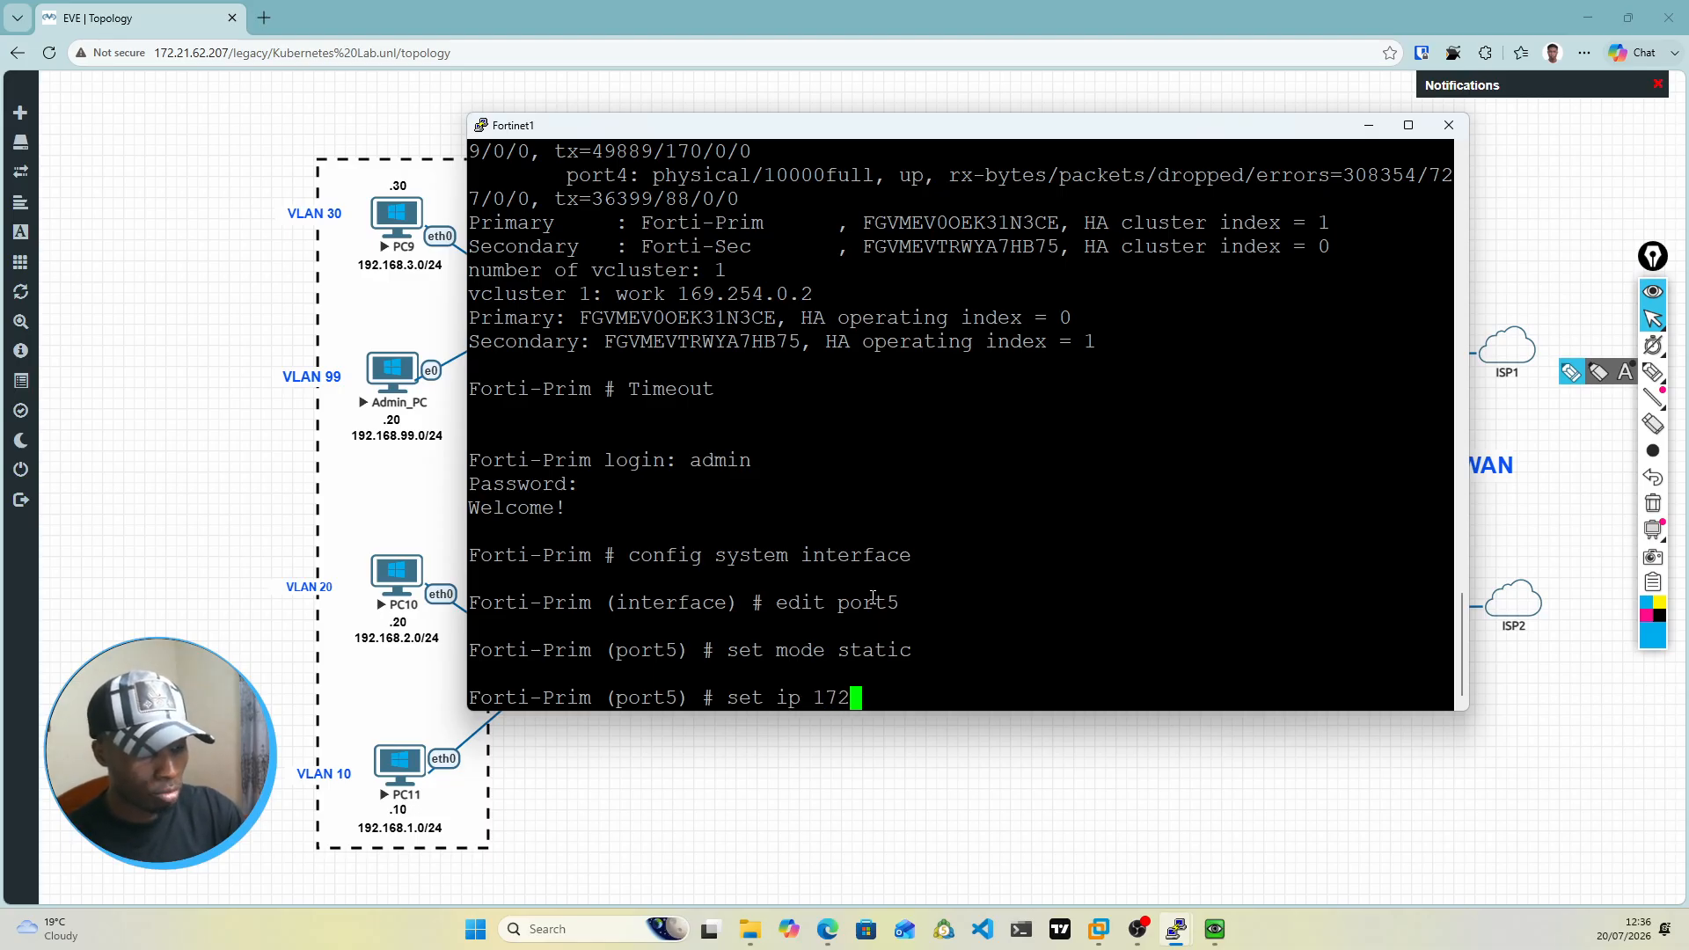
pyautogui.press('Return')
pyautogui.press('Up')
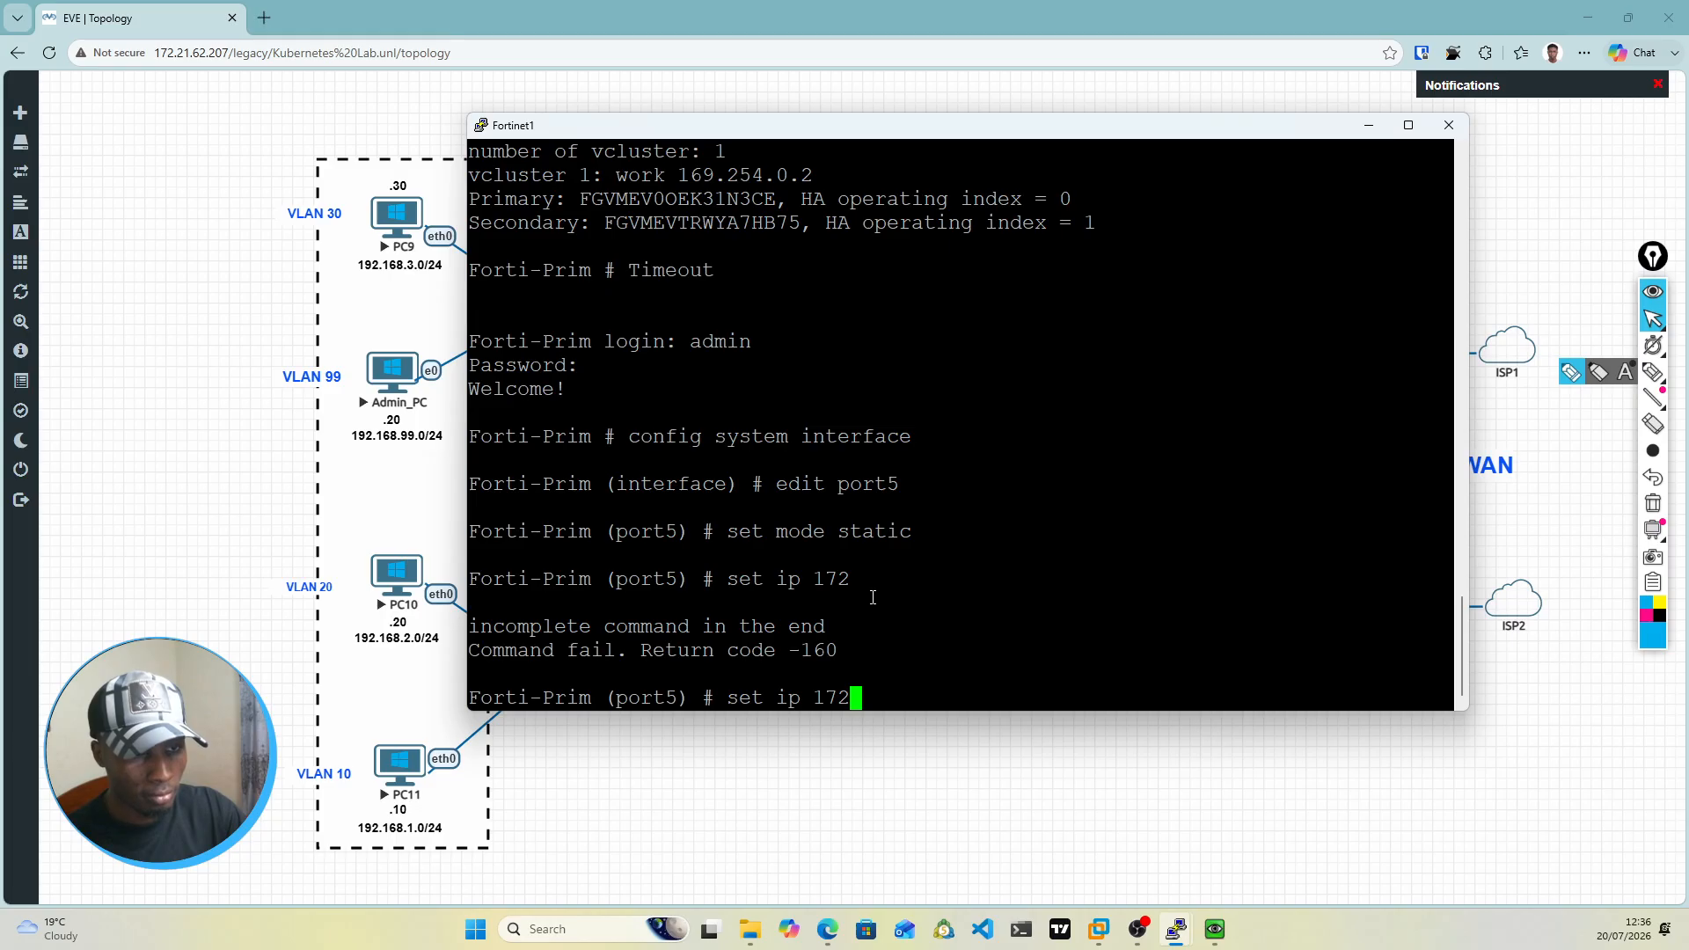
pyautogui.write('.16')
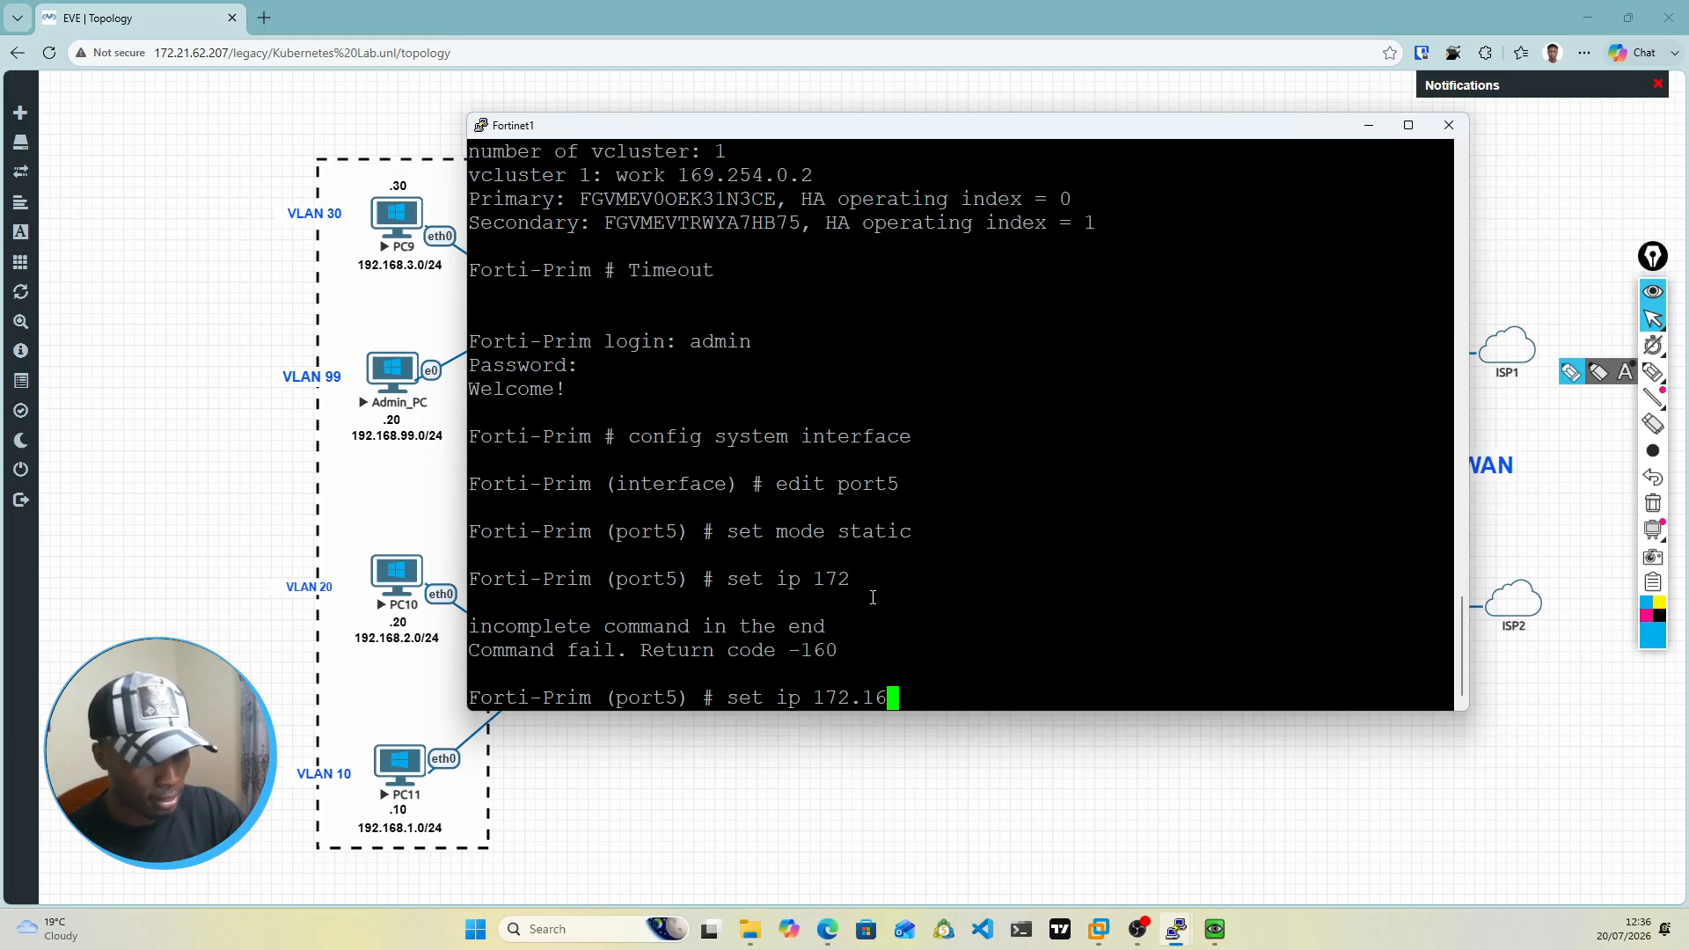
pyautogui.write('.1.2')
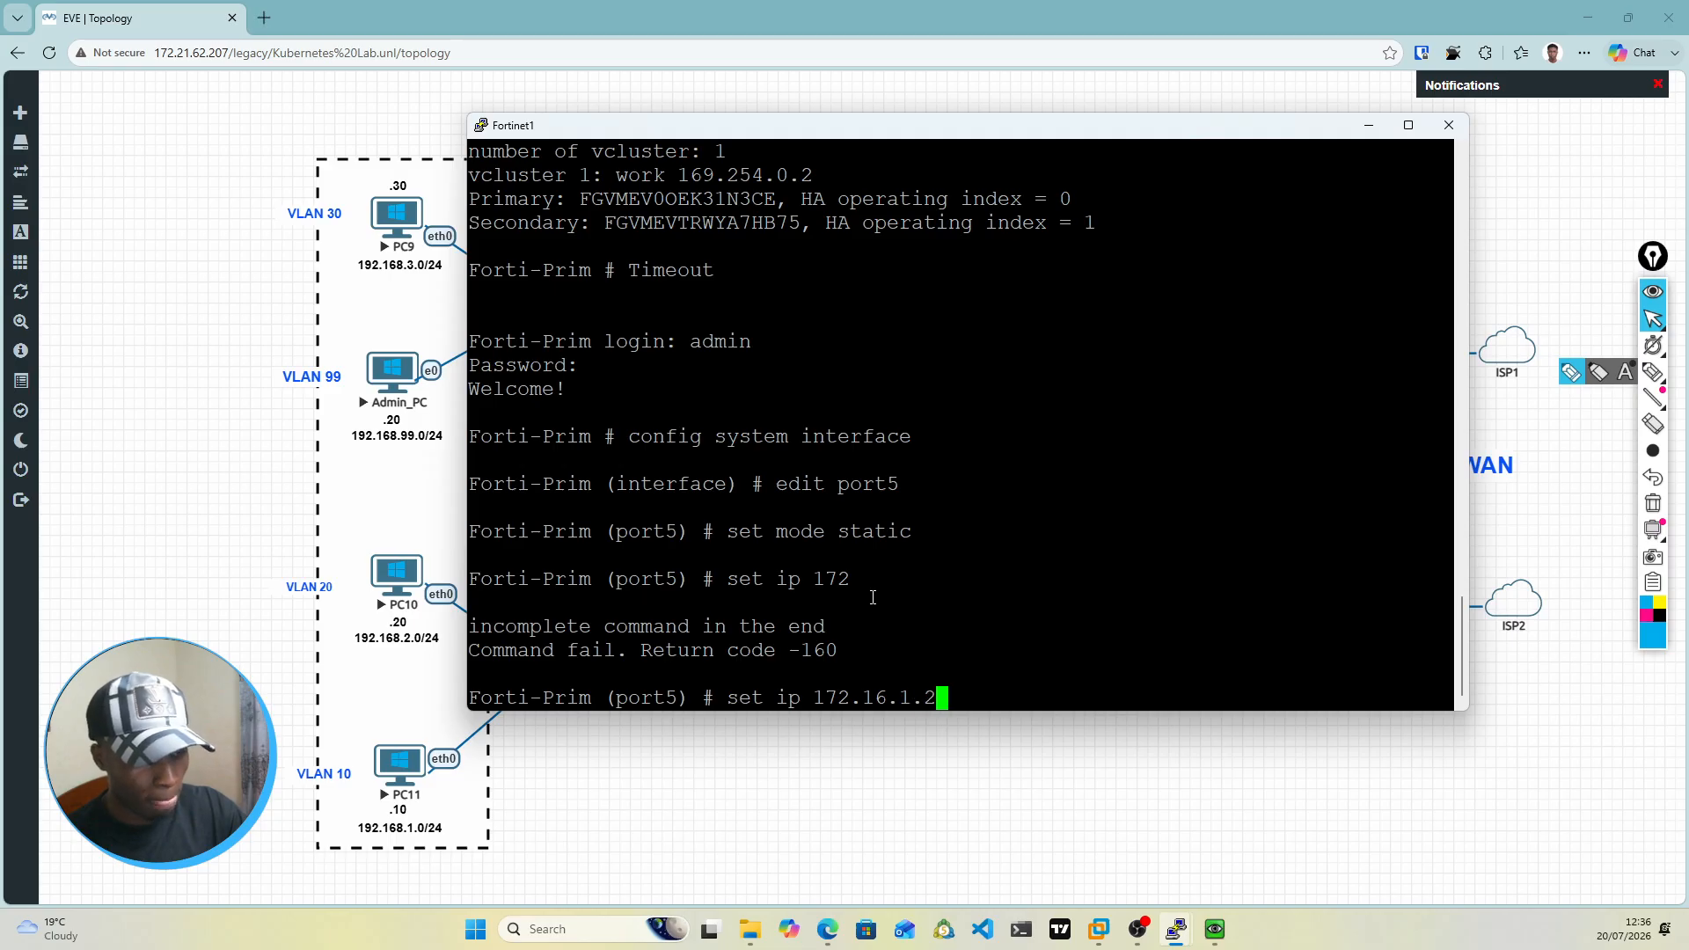
pyautogui.write('/24')
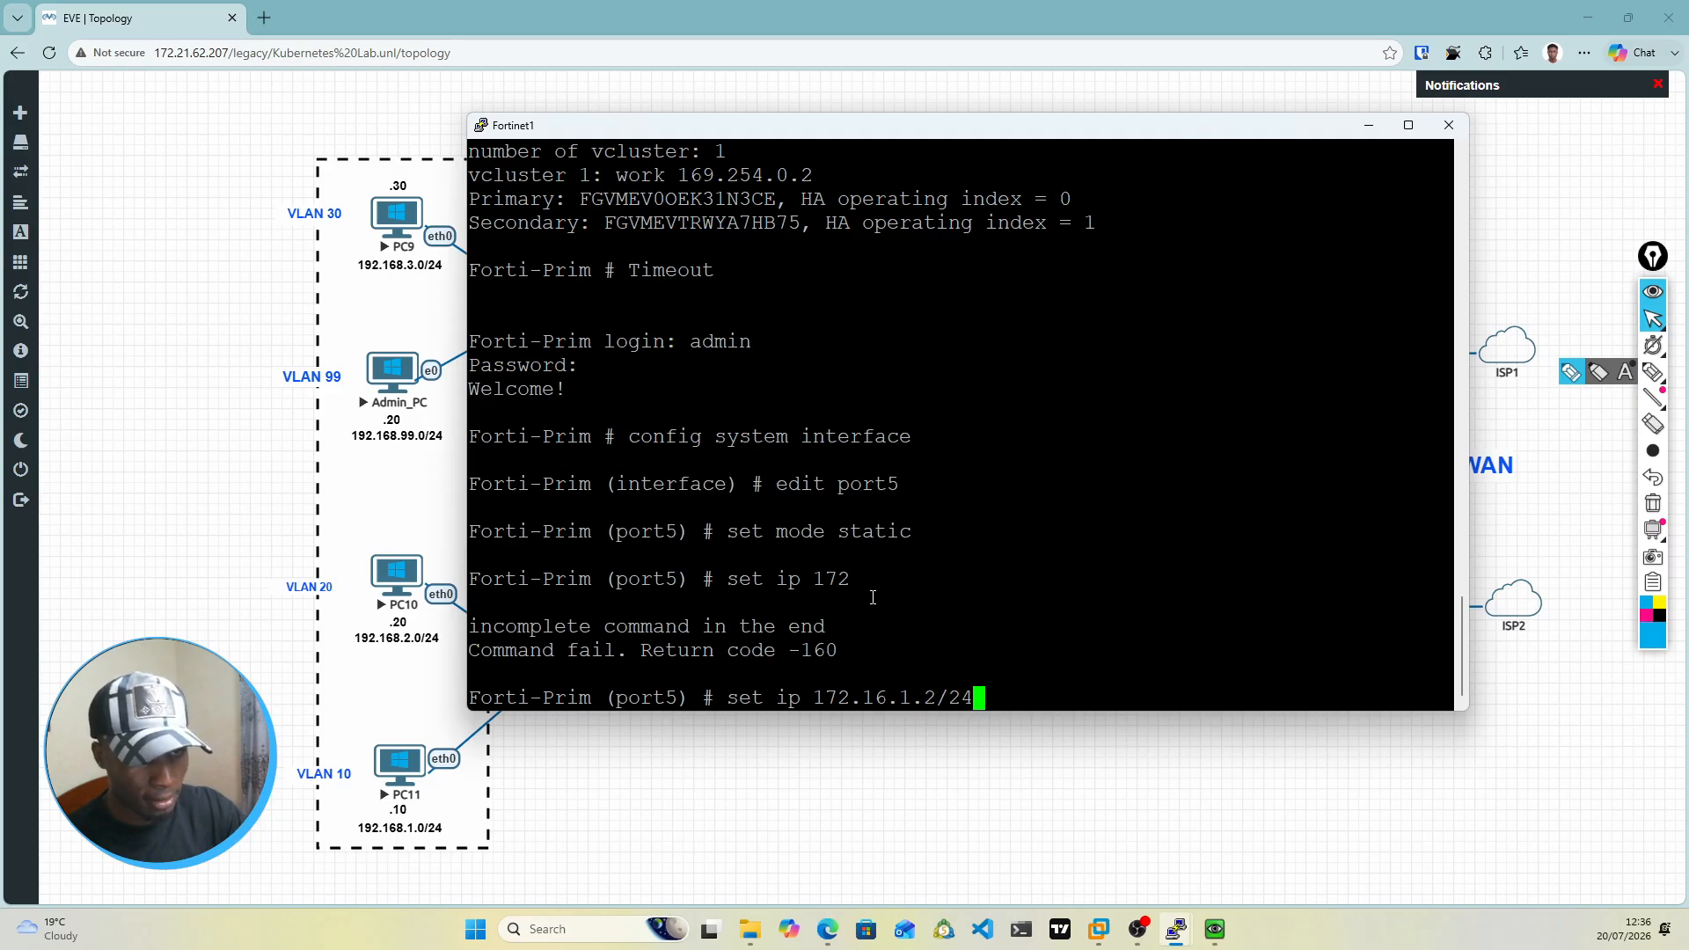
pyautogui.press('Return')
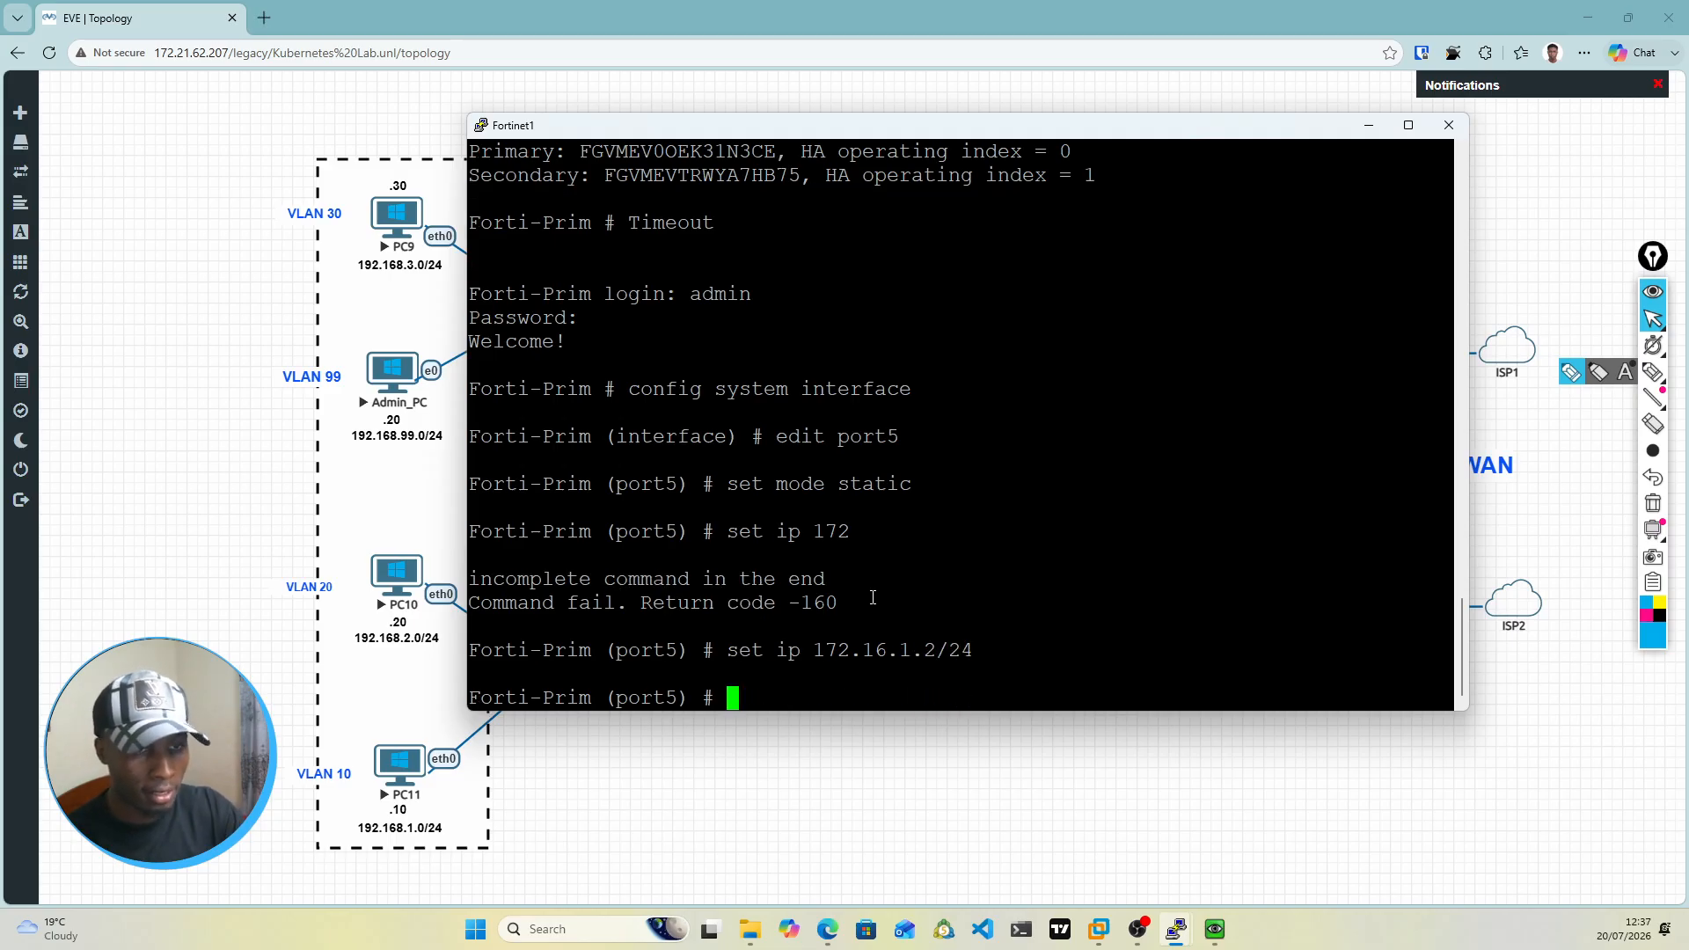
# Step: Allow ping, https, ssh, snmp, http, telnet and fgfm access on port5, and end the interface configuration
pyautogui.write('set allowaccess ')
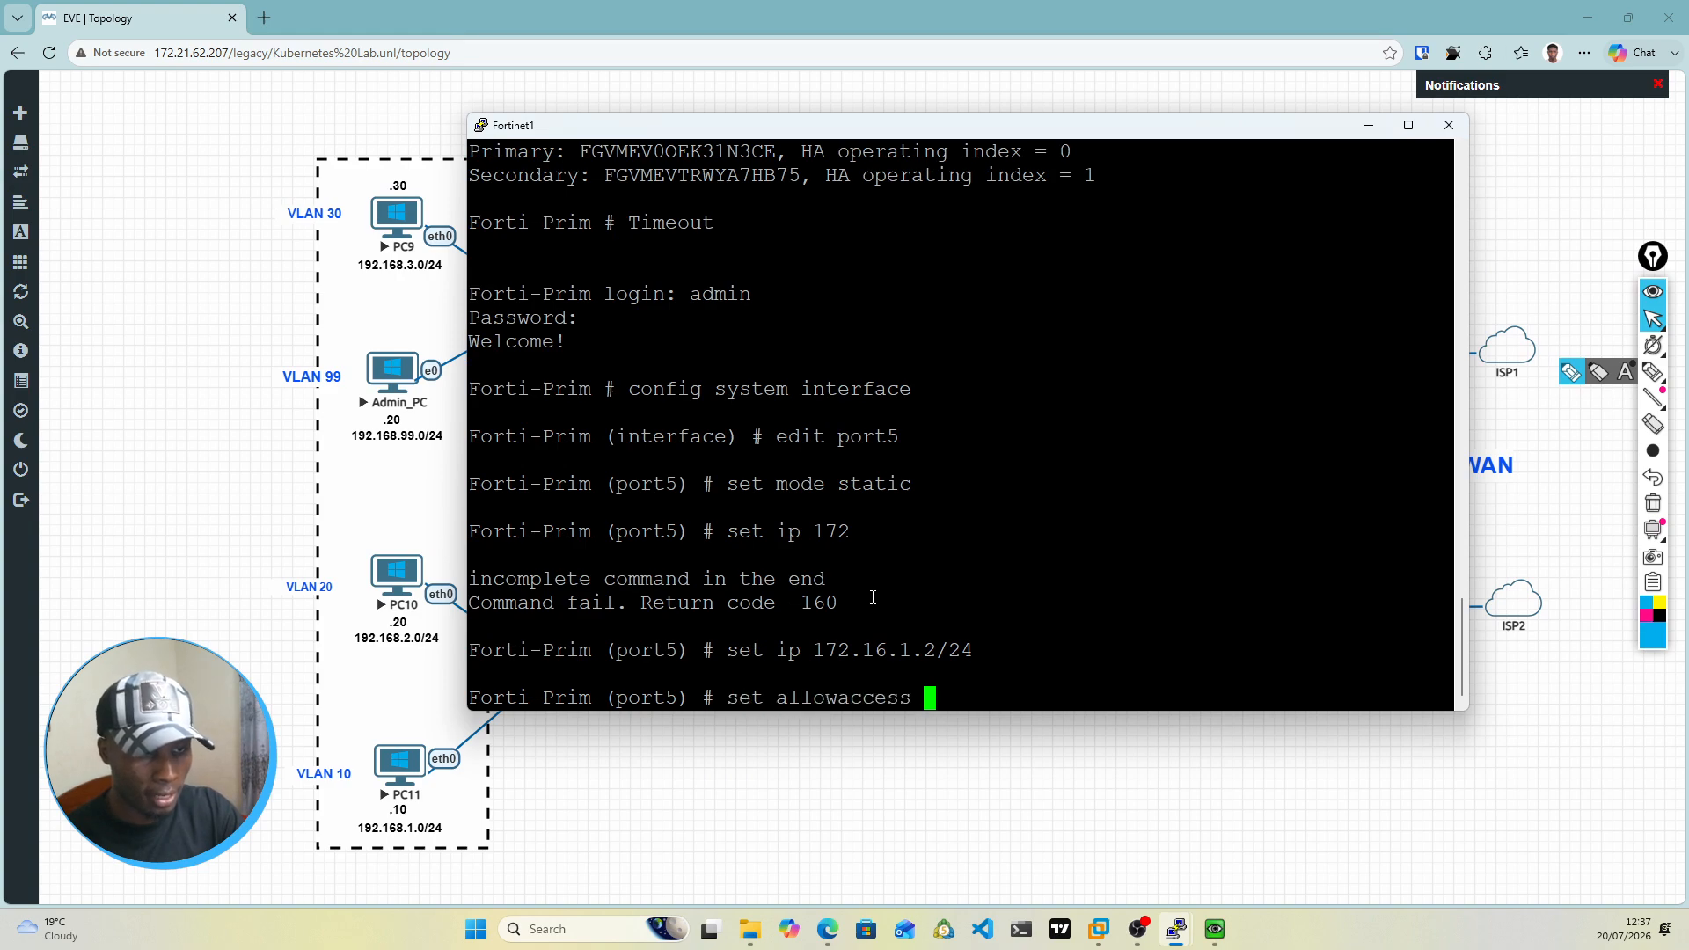
pyautogui.write('ping ')
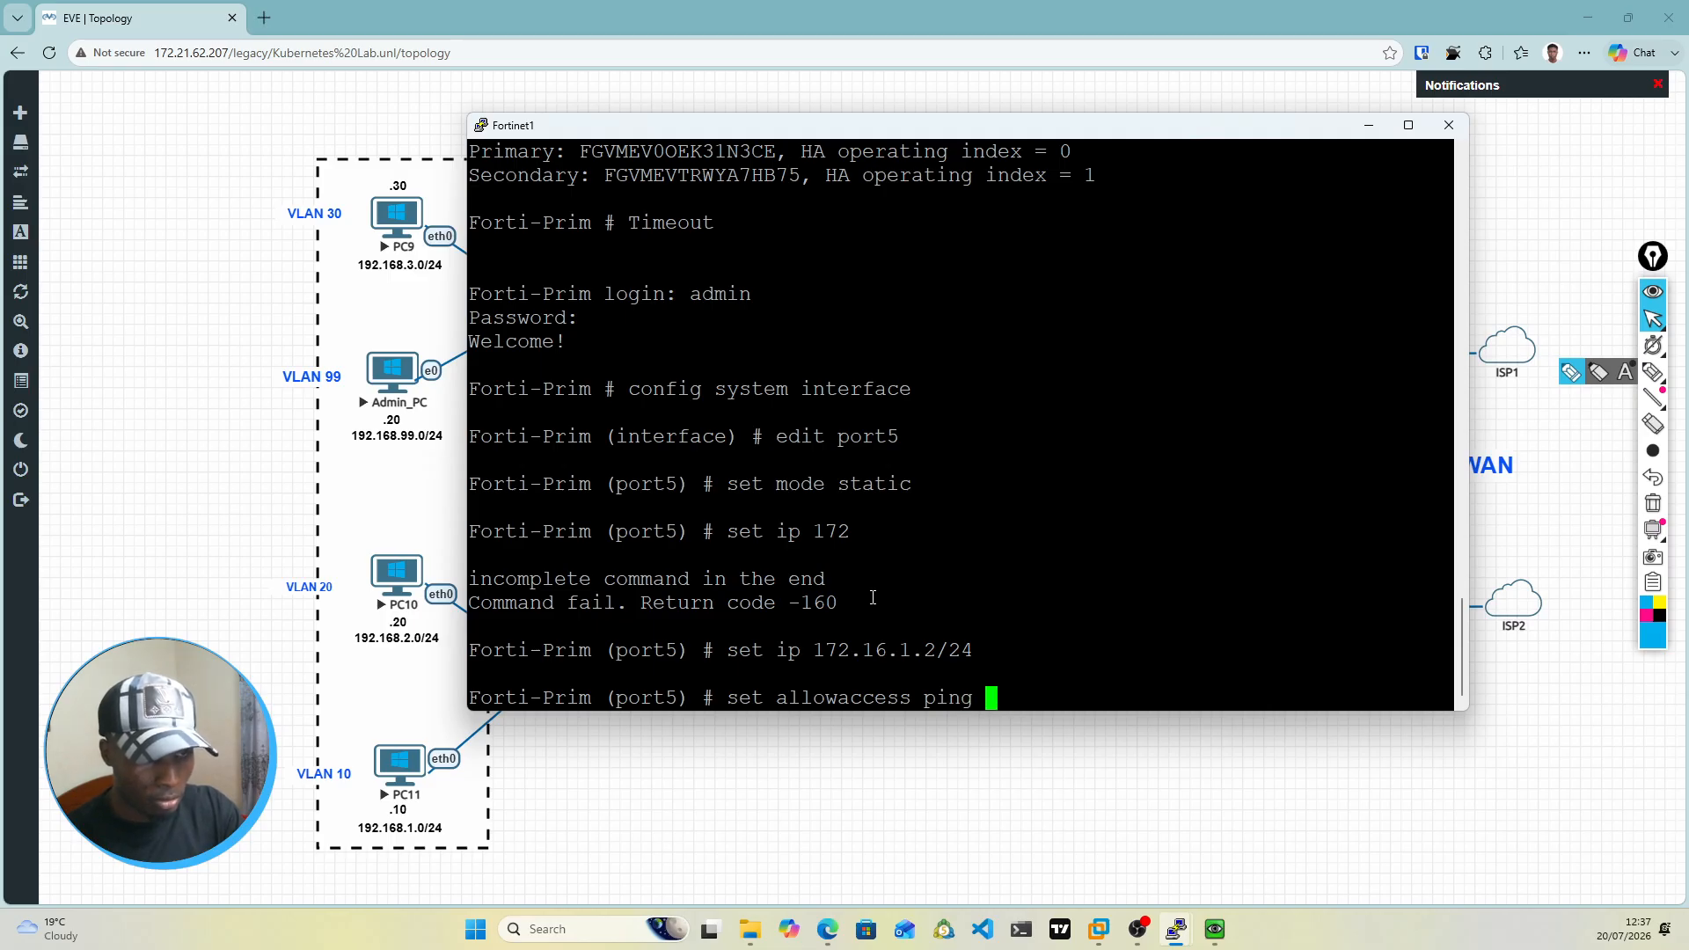
pyautogui.write('https ssh s')
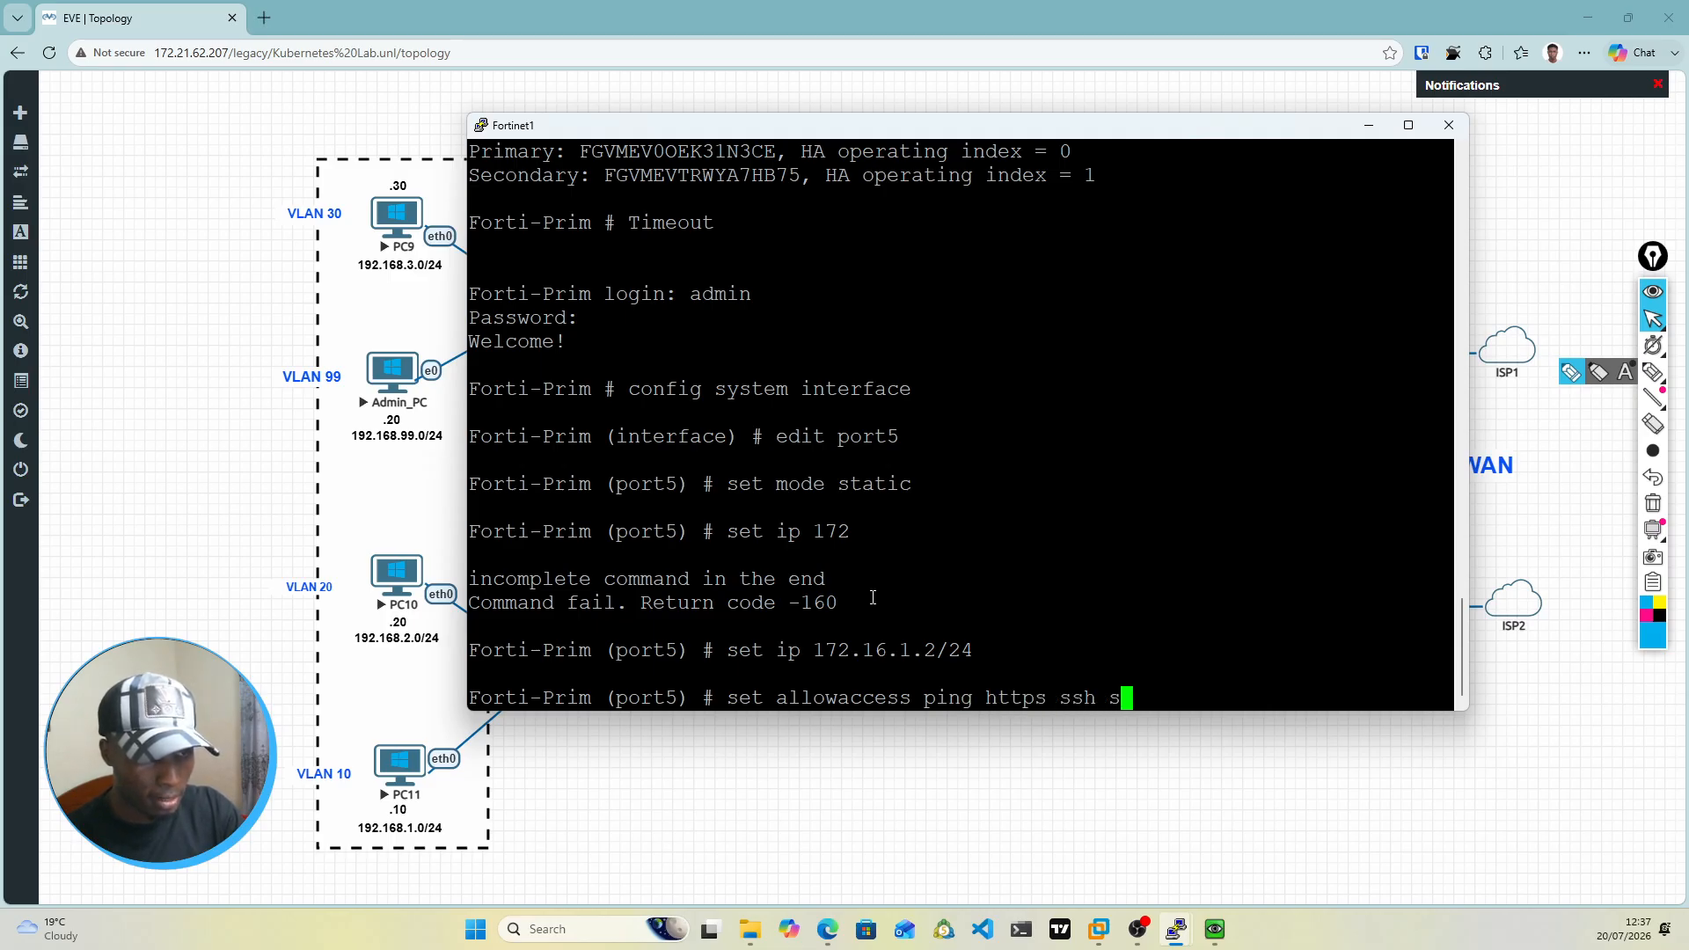
pyautogui.write('nmp http telnet fgfm')
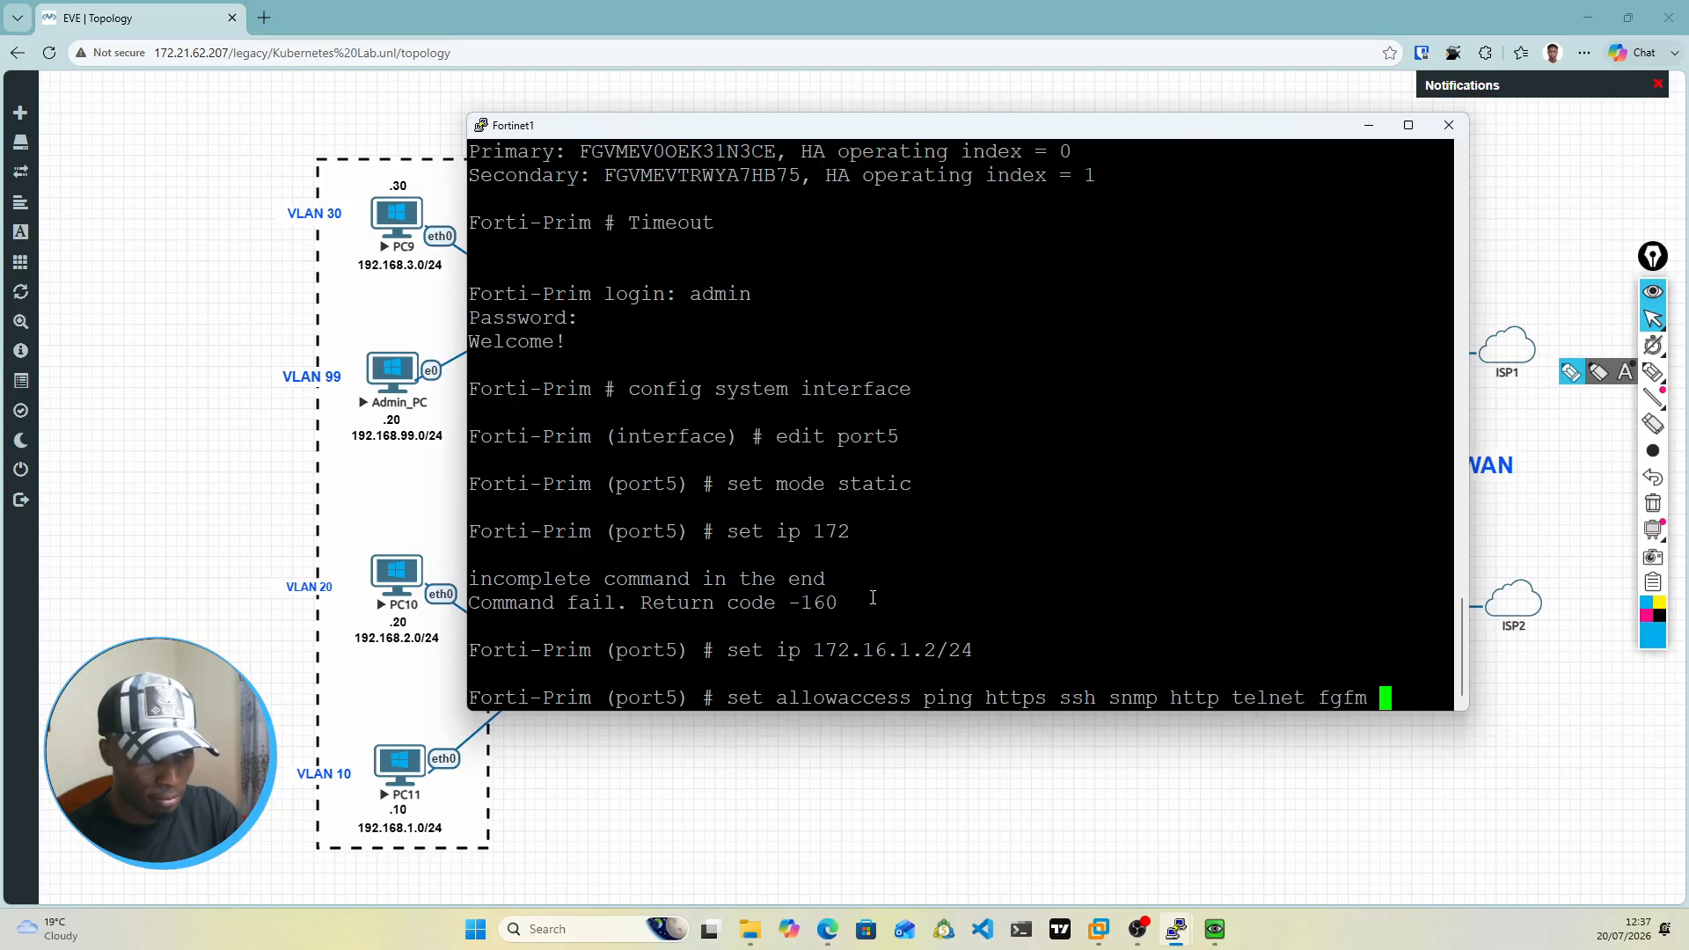
pyautogui.press('Return')
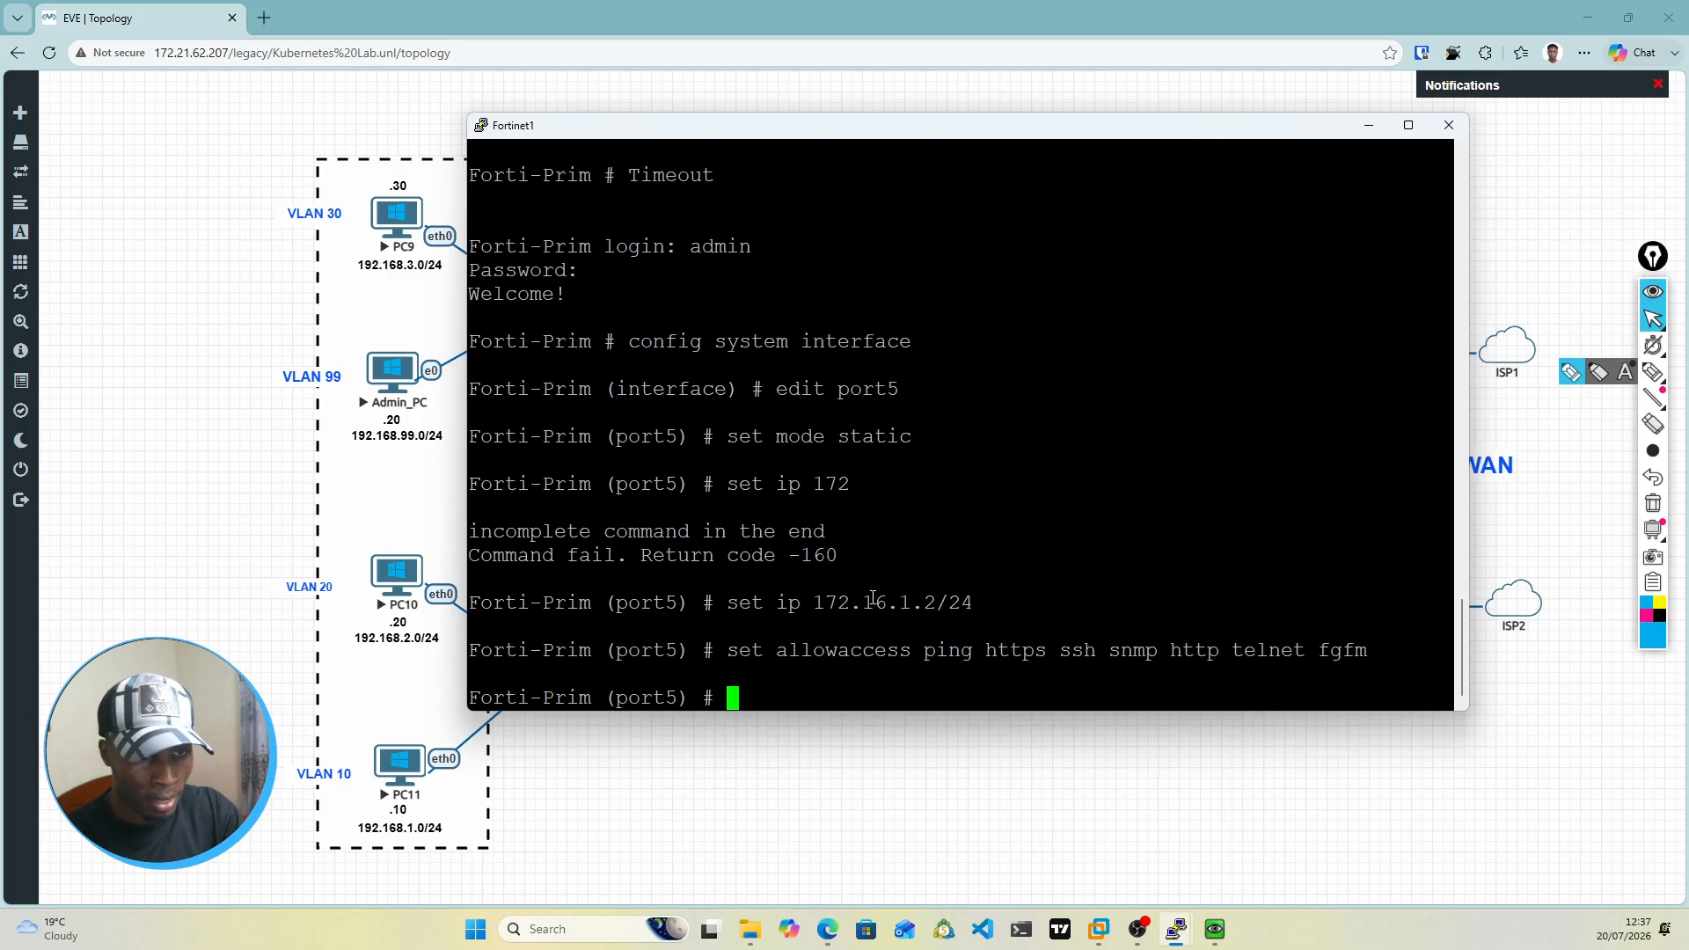
pyautogui.write('end')
pyautogui.press('Return')
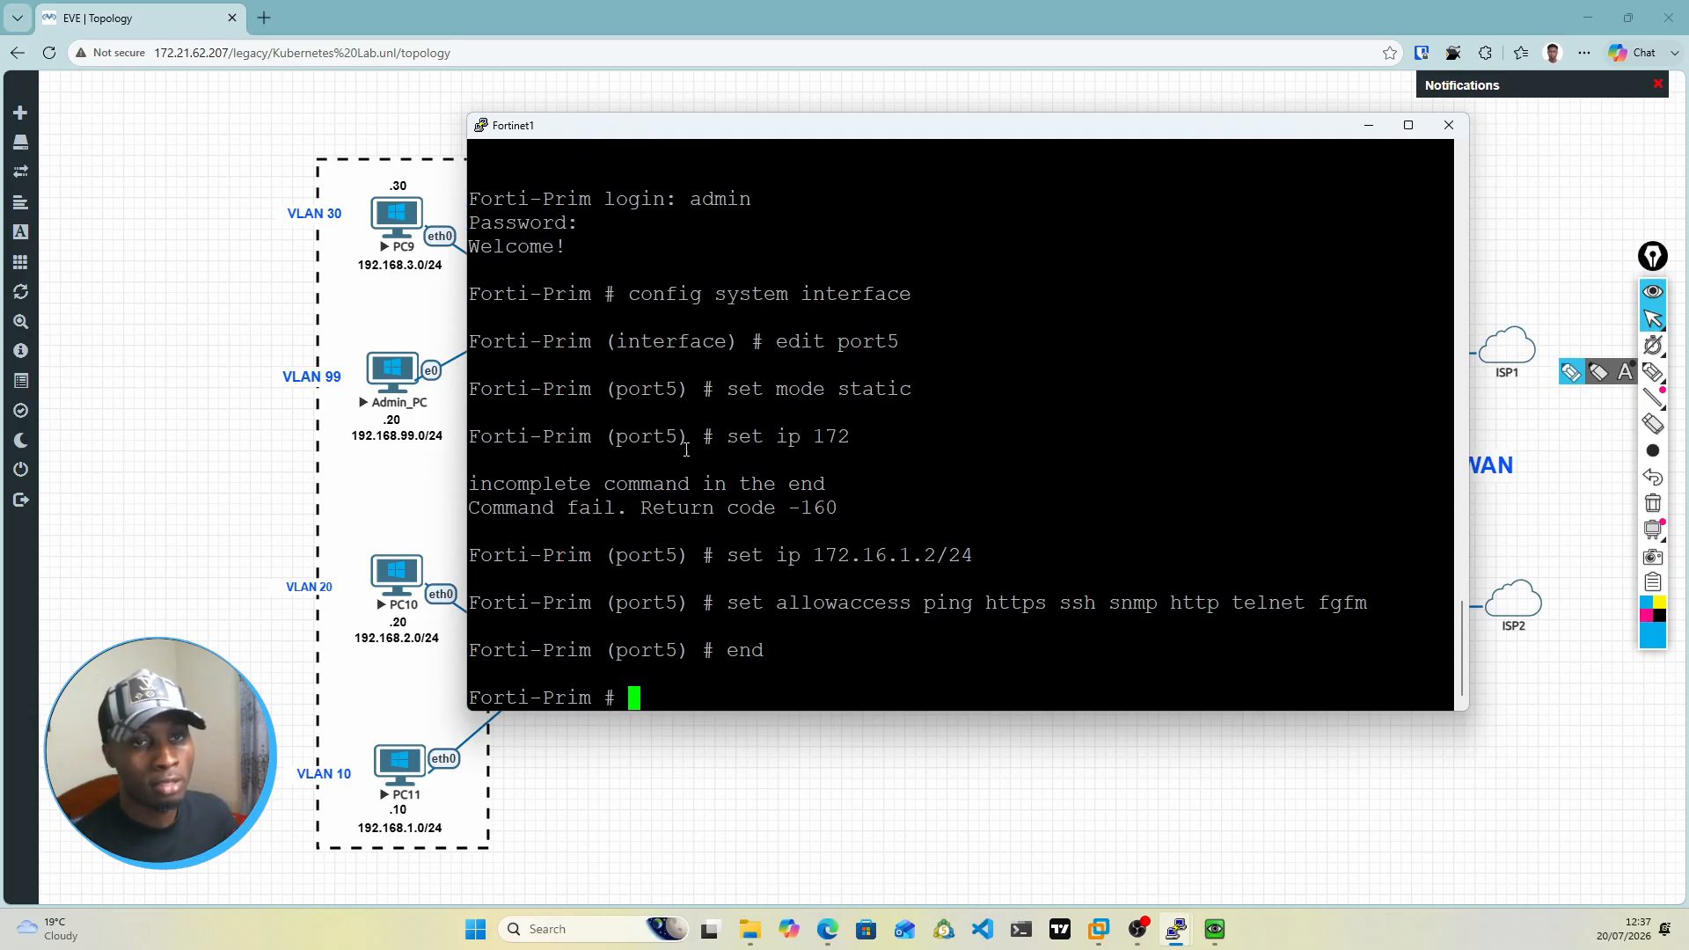
# Step: Switch to the PC9 console and ping the firewall address 172.16.1.2 again
pyautogui.moveTo(1179, 931)
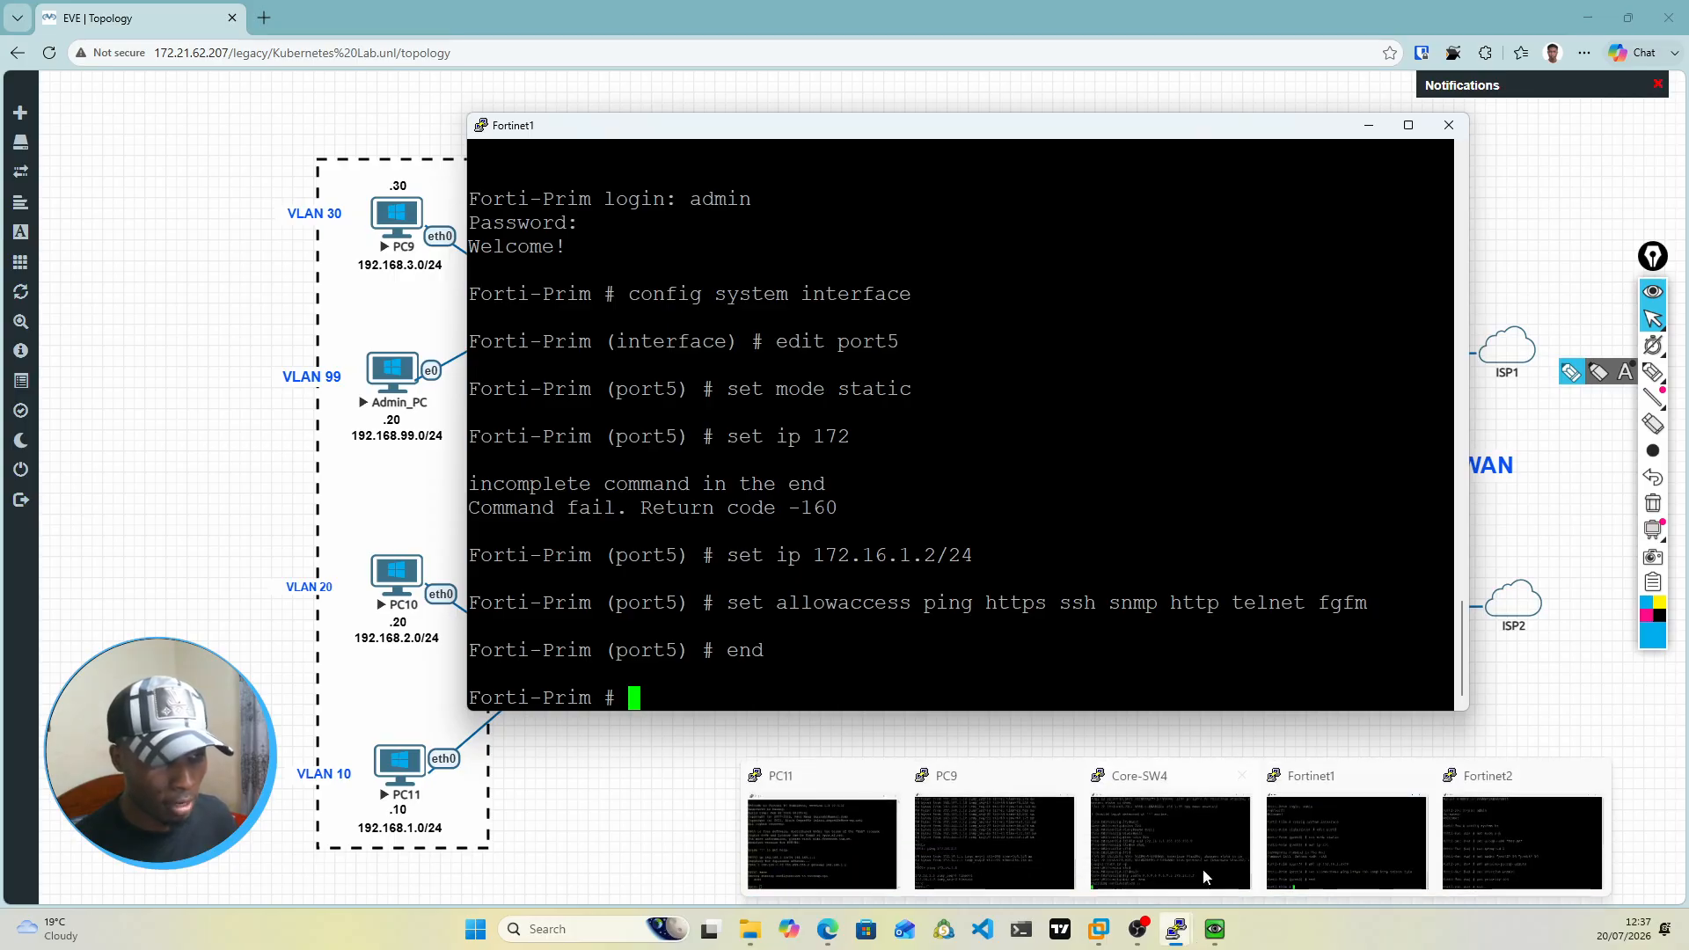
pyautogui.click(959, 849)
pyautogui.press('Up')
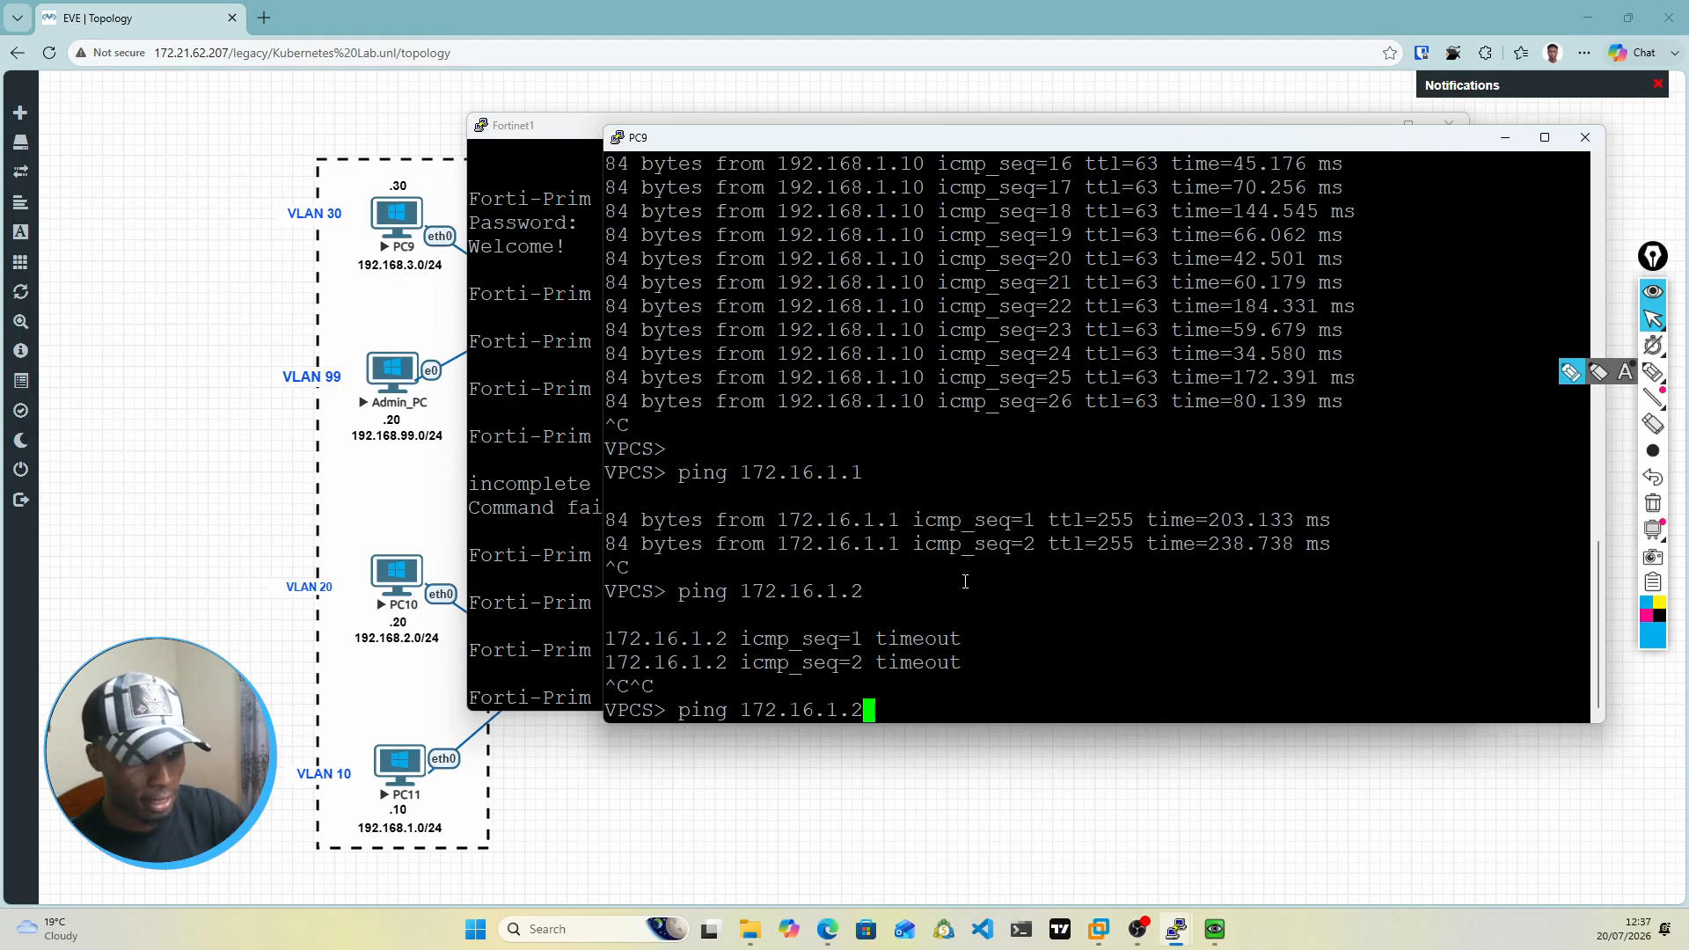
pyautogui.press('Return')
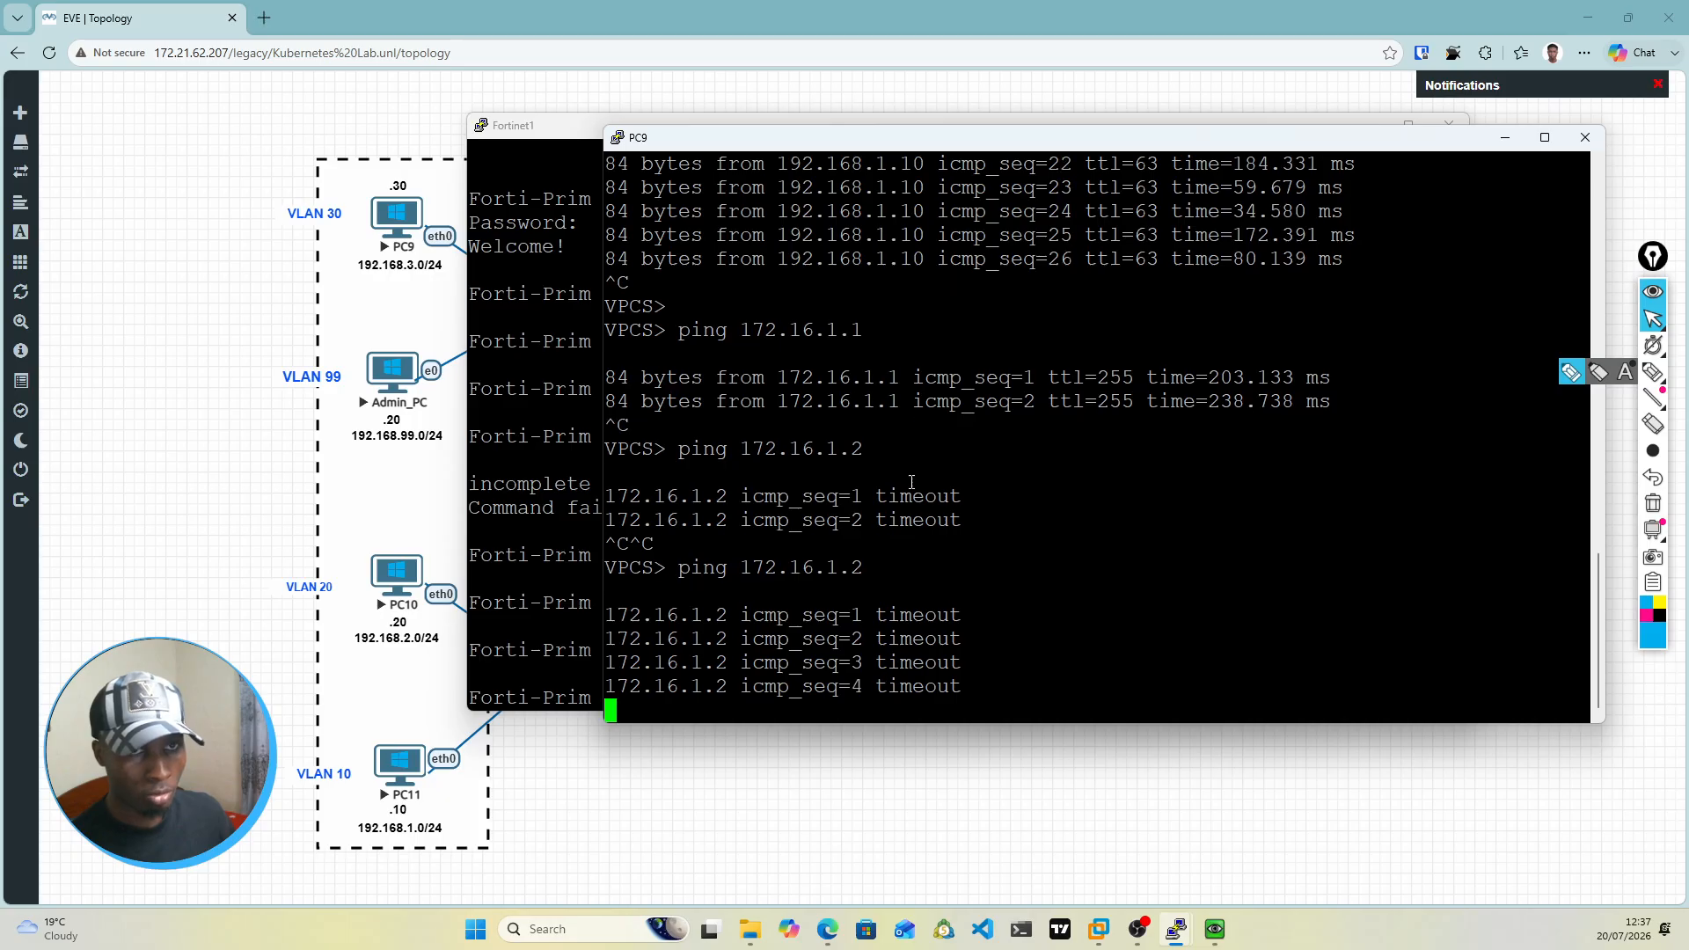
# Step: Return to the Fortinet1 console and ping 172.16.1.1 from Forti-Prim with execute ping
pyautogui.click(564, 512)
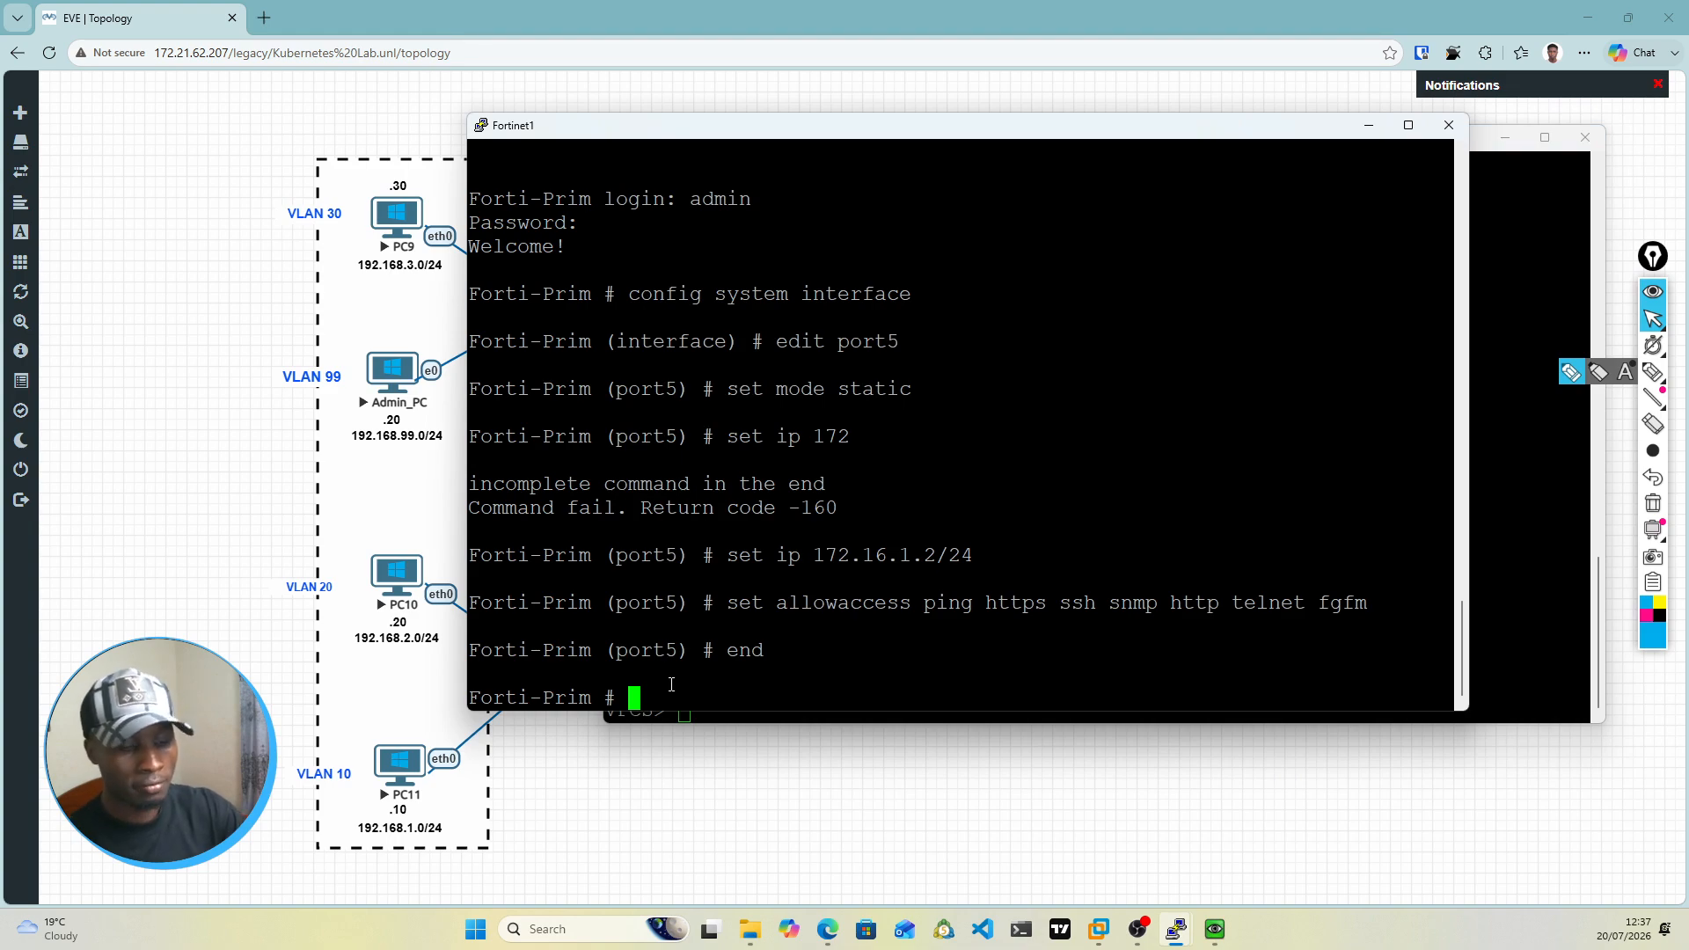
pyautogui.write('ex')
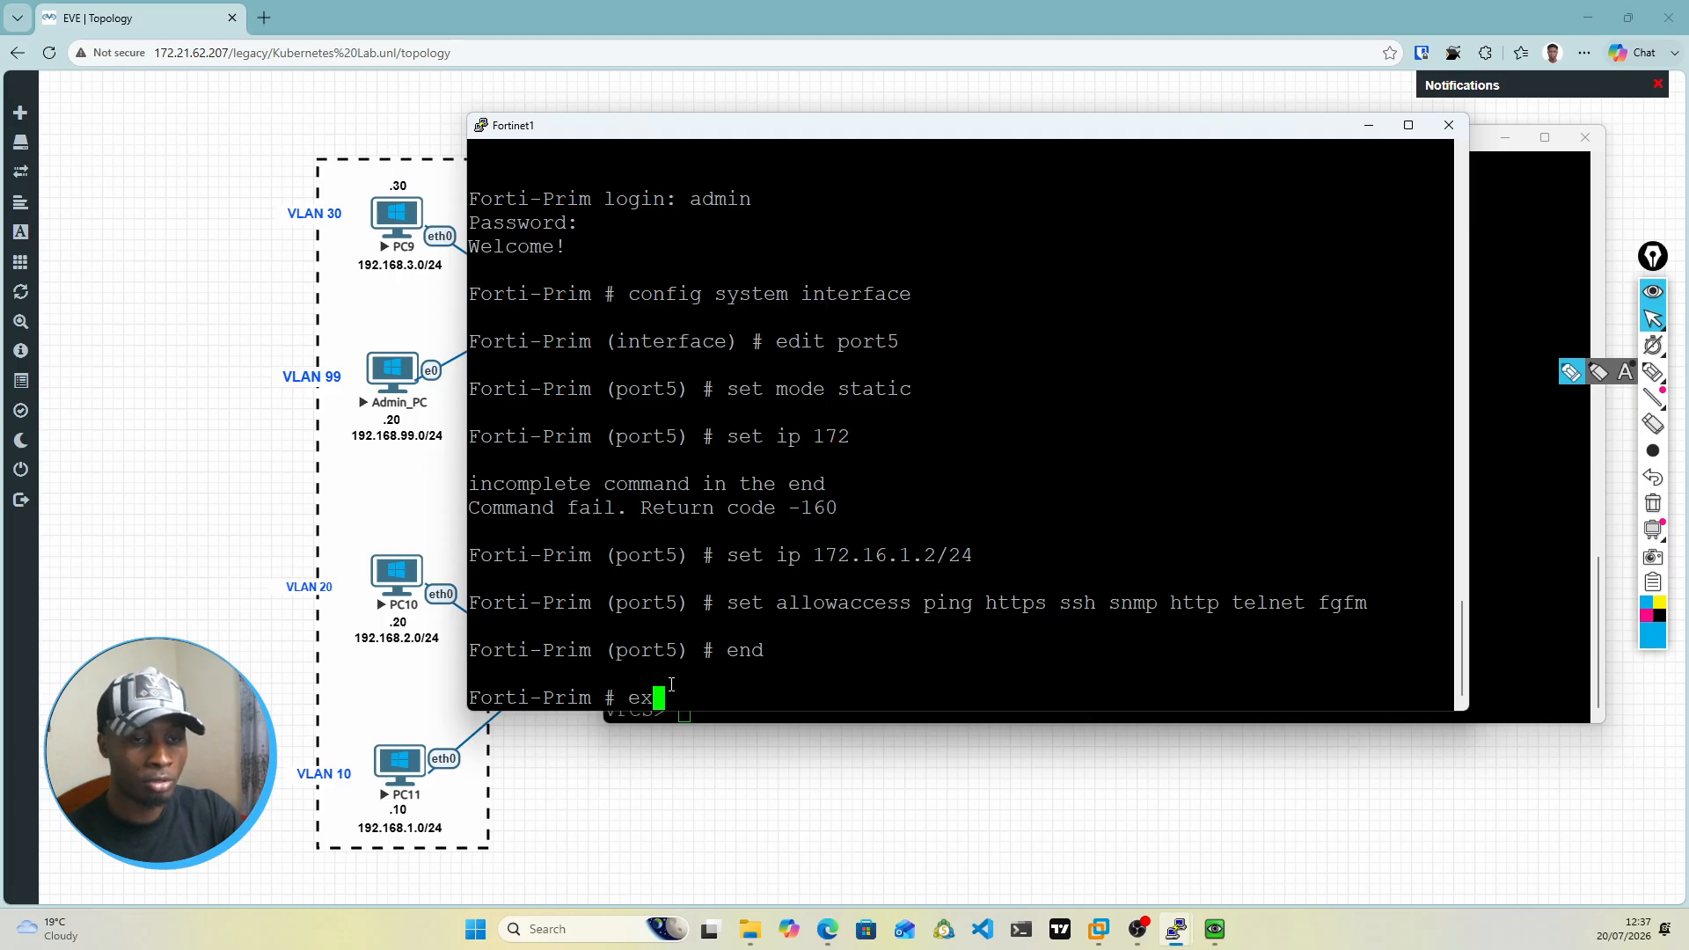
pyautogui.write('ecute p')
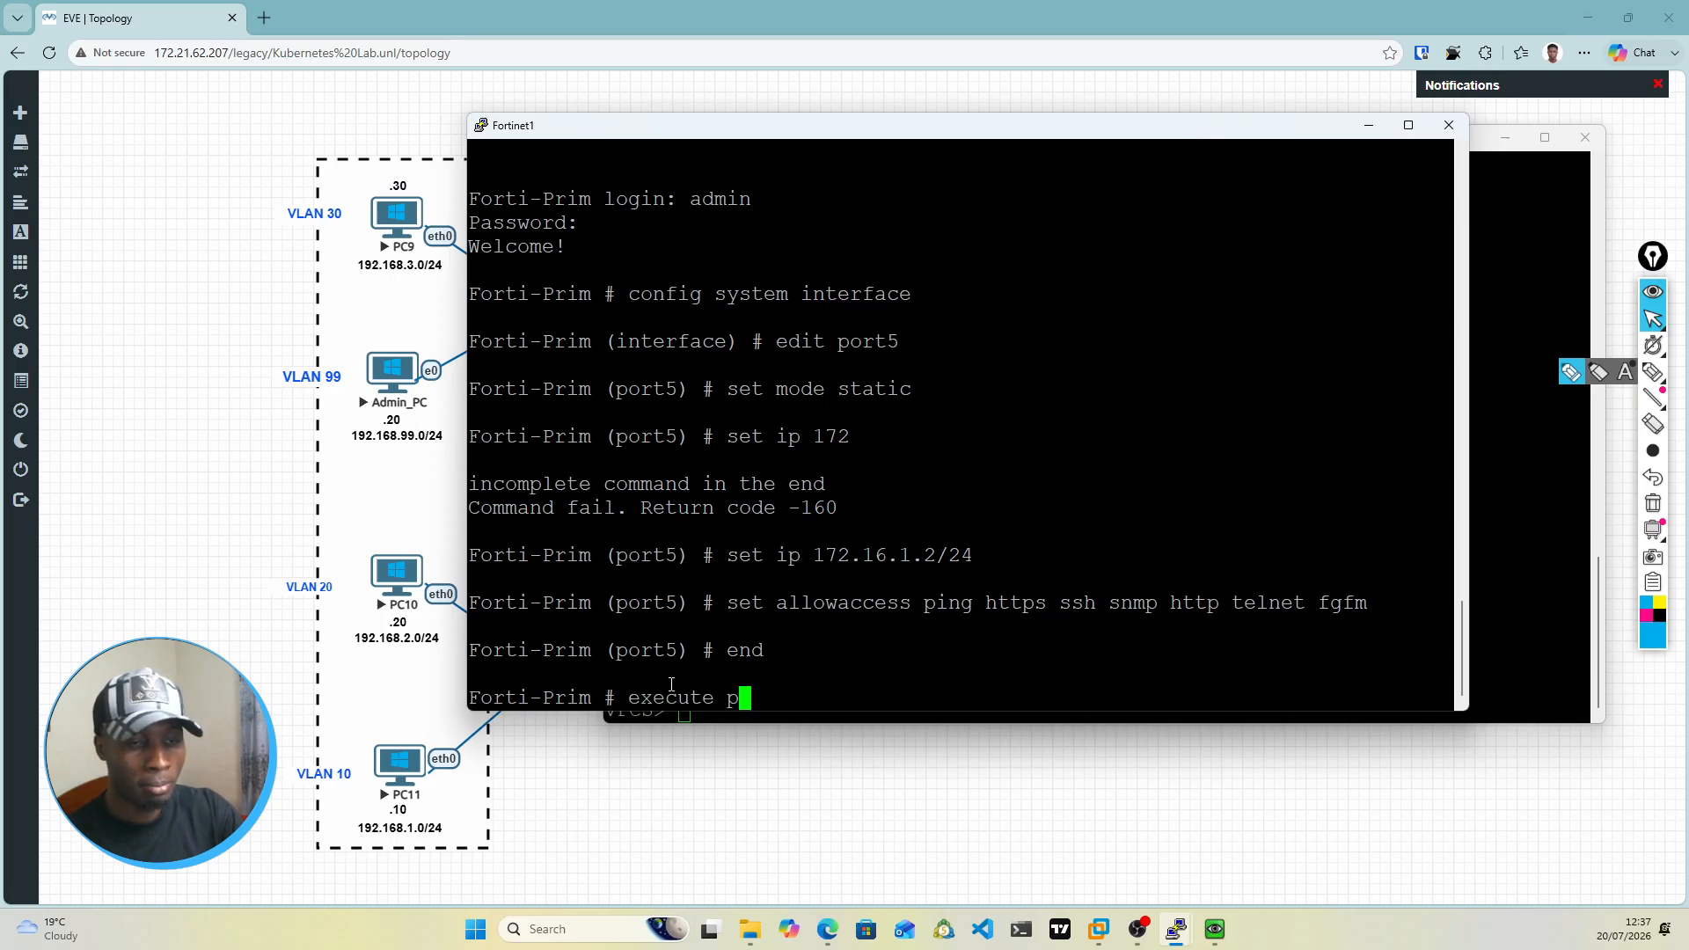
pyautogui.write('ing 172.16')
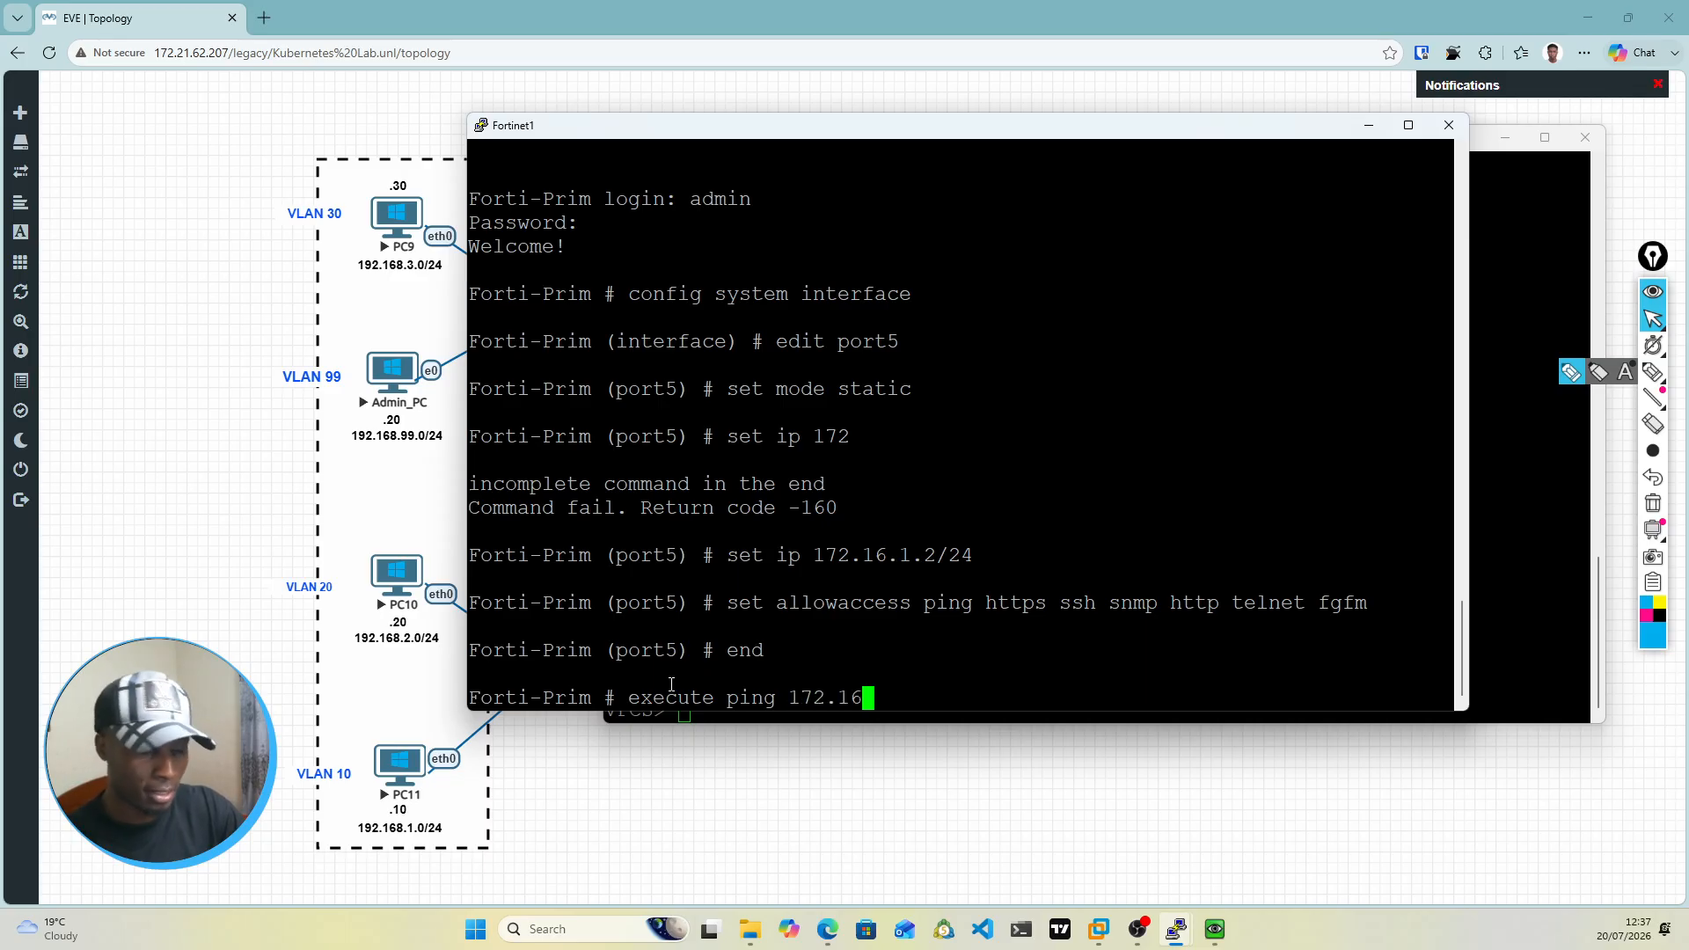
pyautogui.write('.')
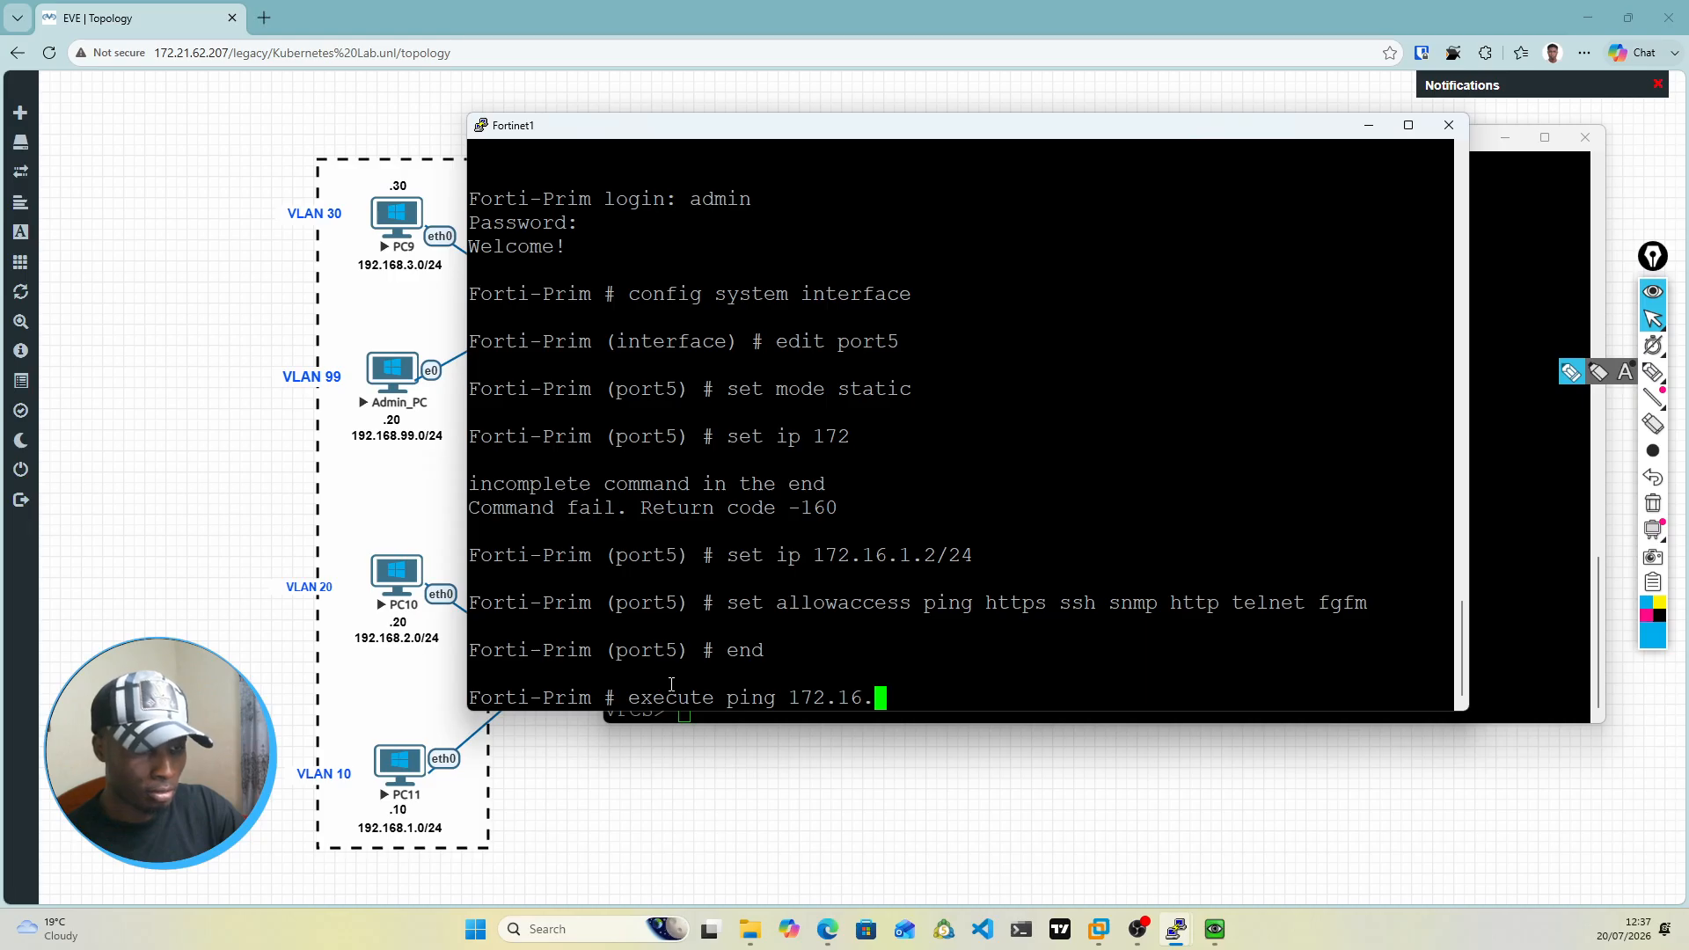
pyautogui.write('1')
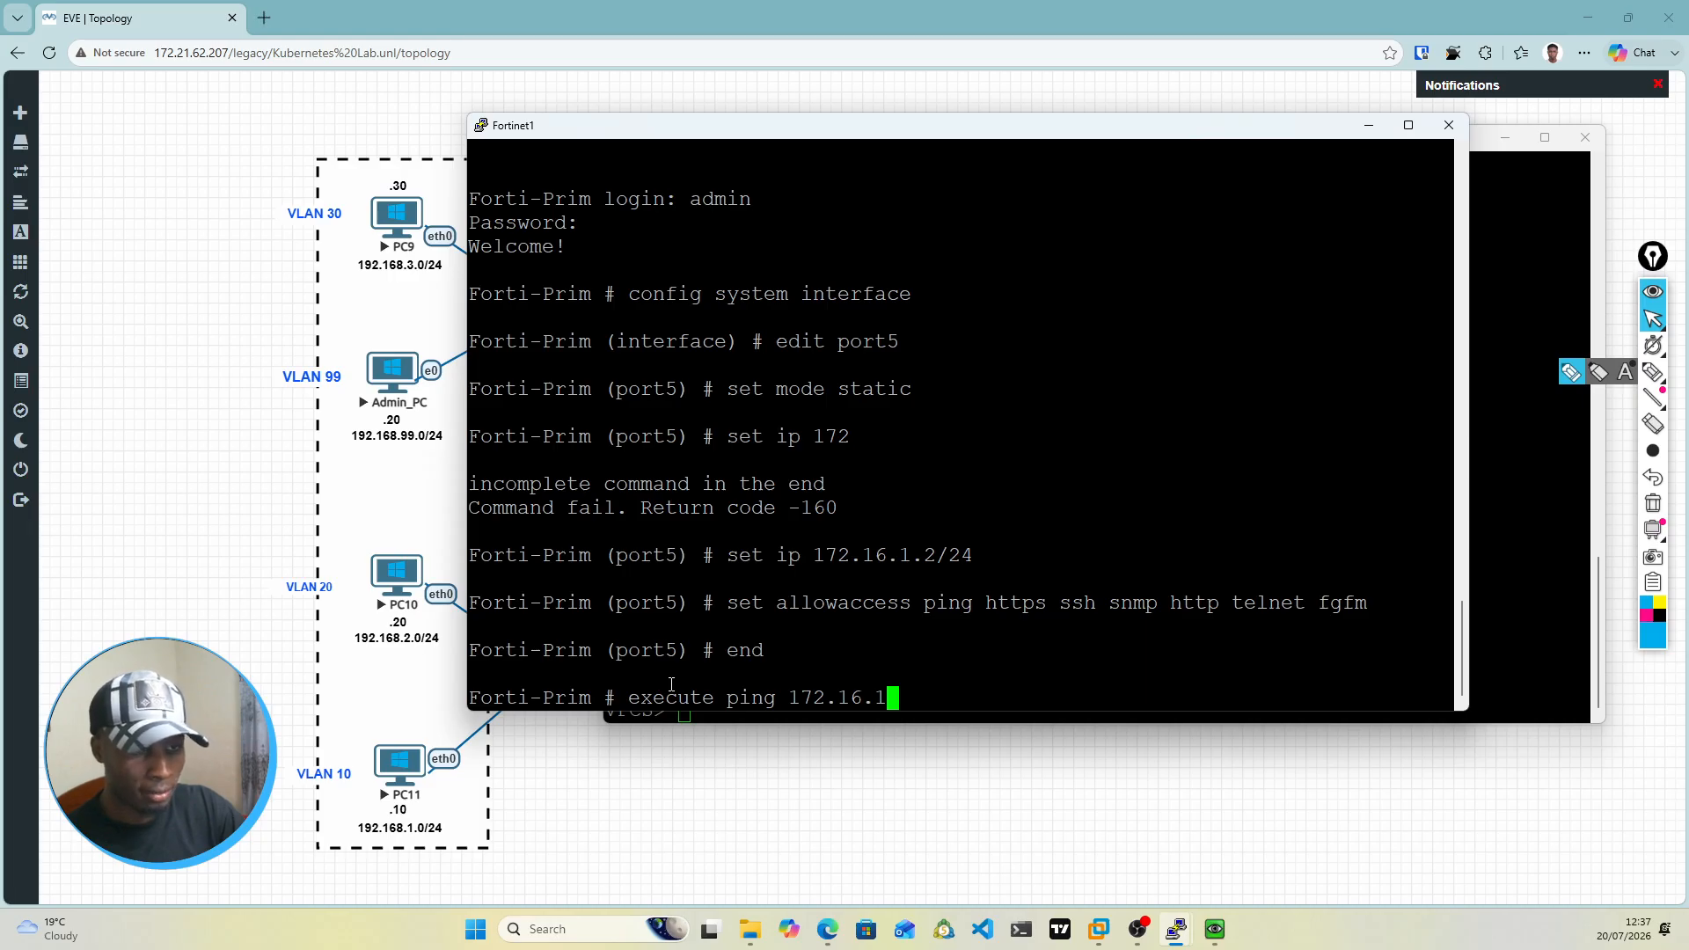
pyautogui.write('.1')
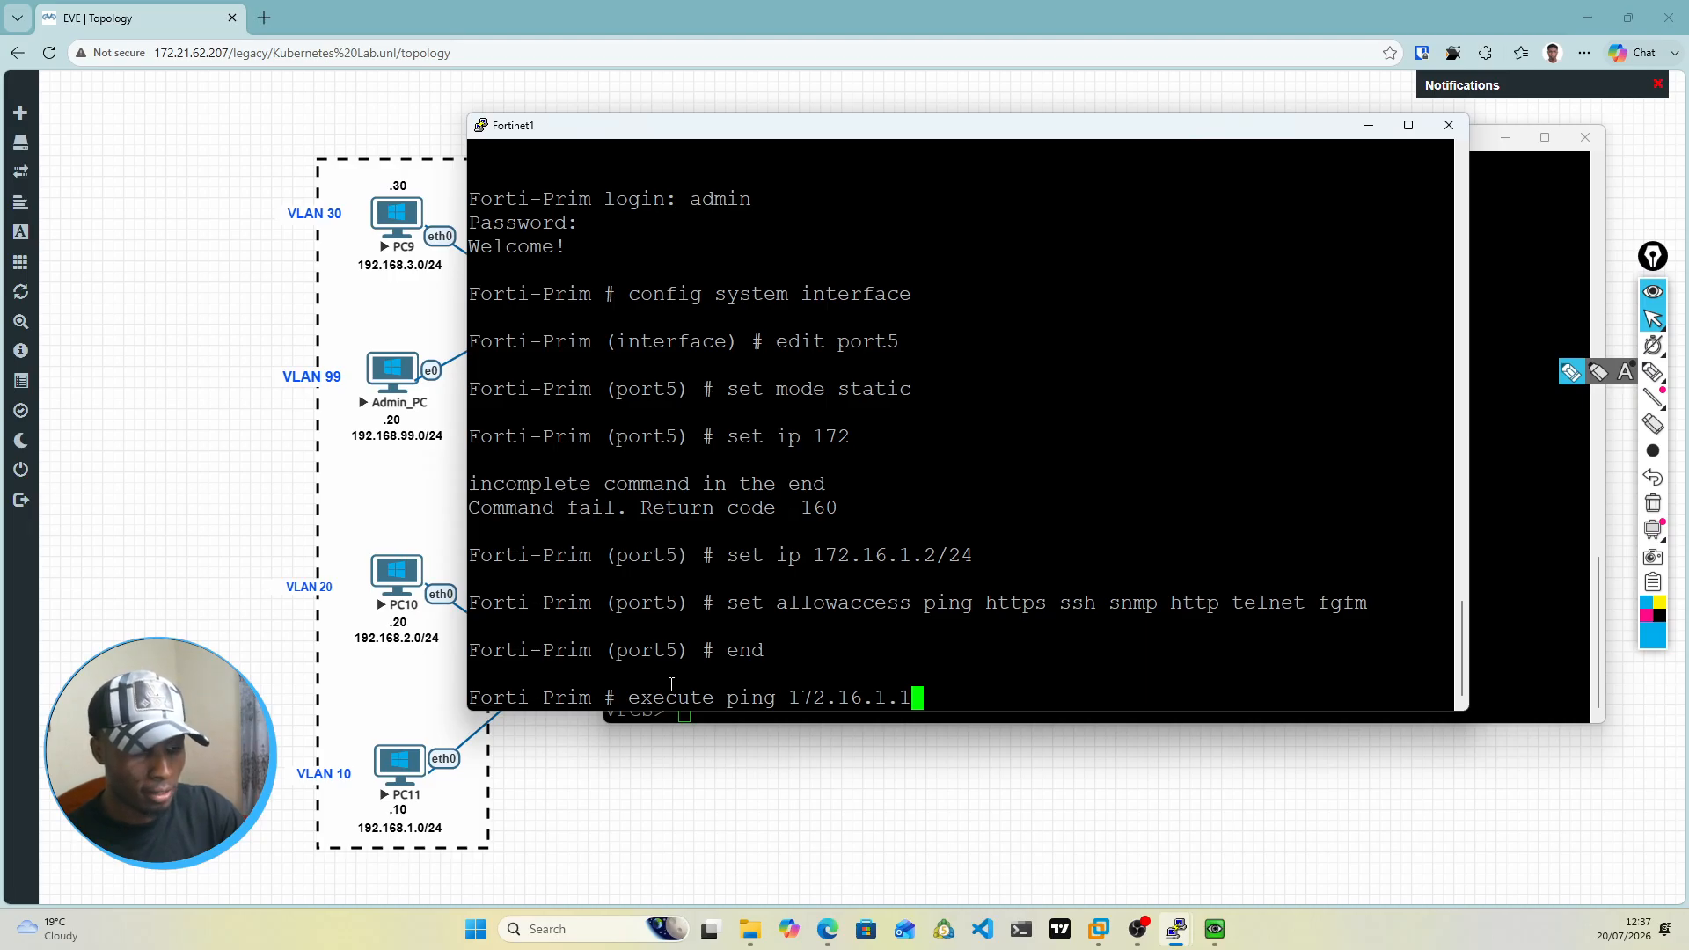
pyautogui.press('Return')
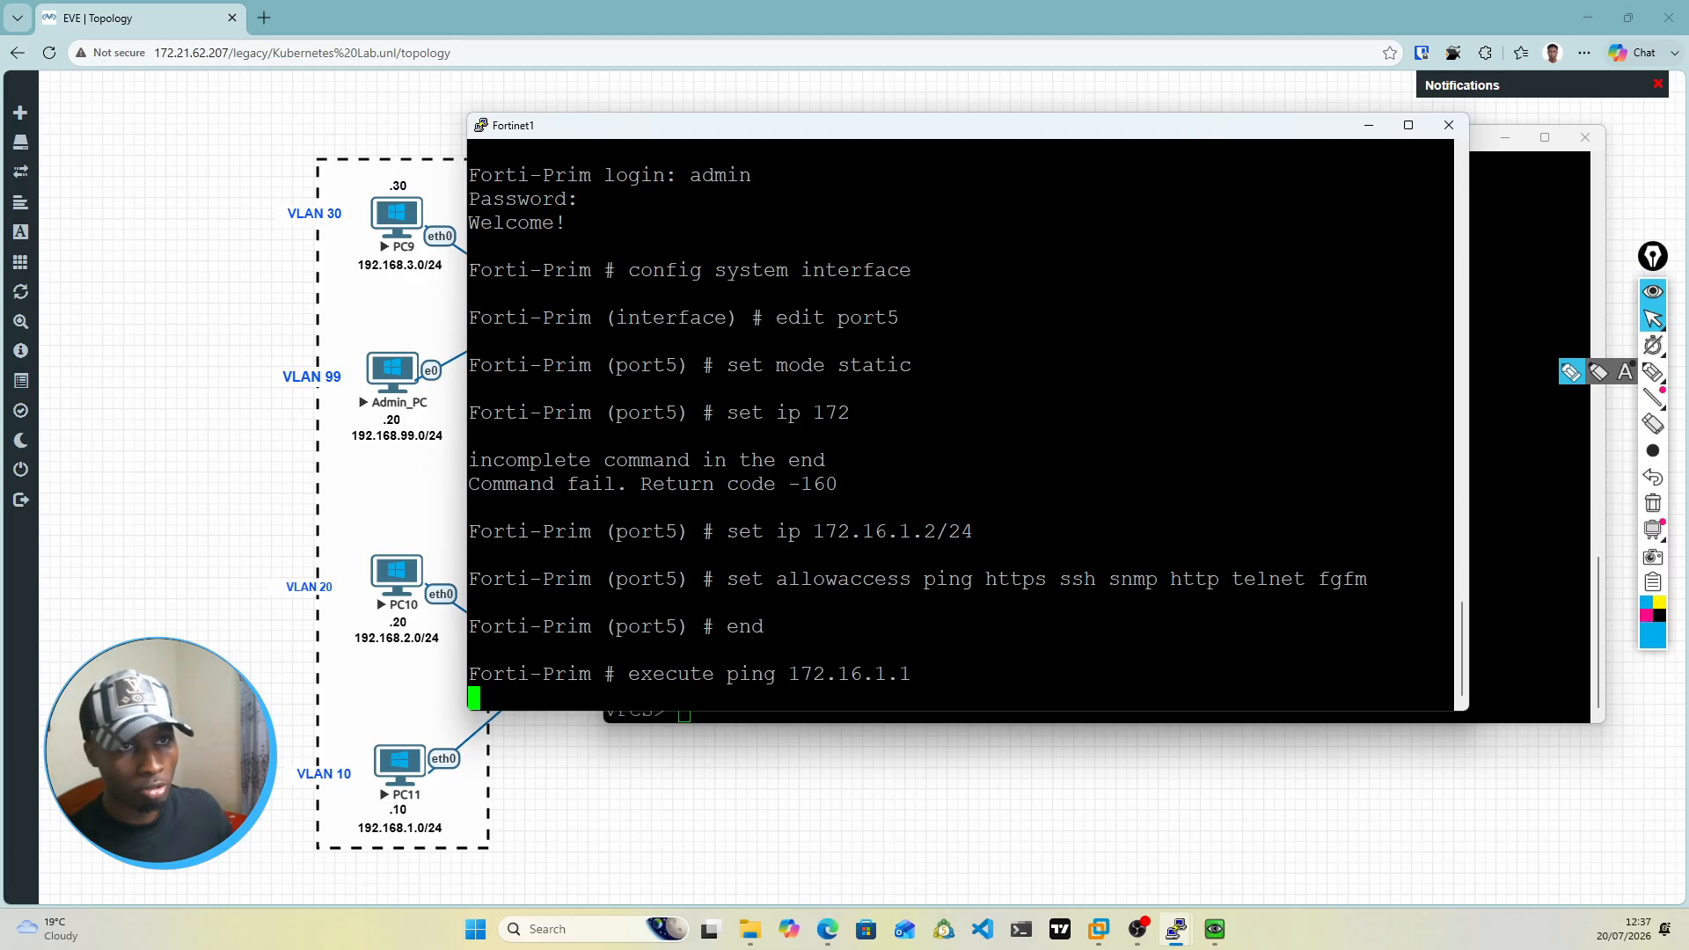
# Step: Minimize the PC9 console, check the Fortinet1 ping output against the topology's port5 link, and minimize the Fortinet1 console
pyautogui.moveTo(1026, 132); pyautogui.dragTo(1064, 549)
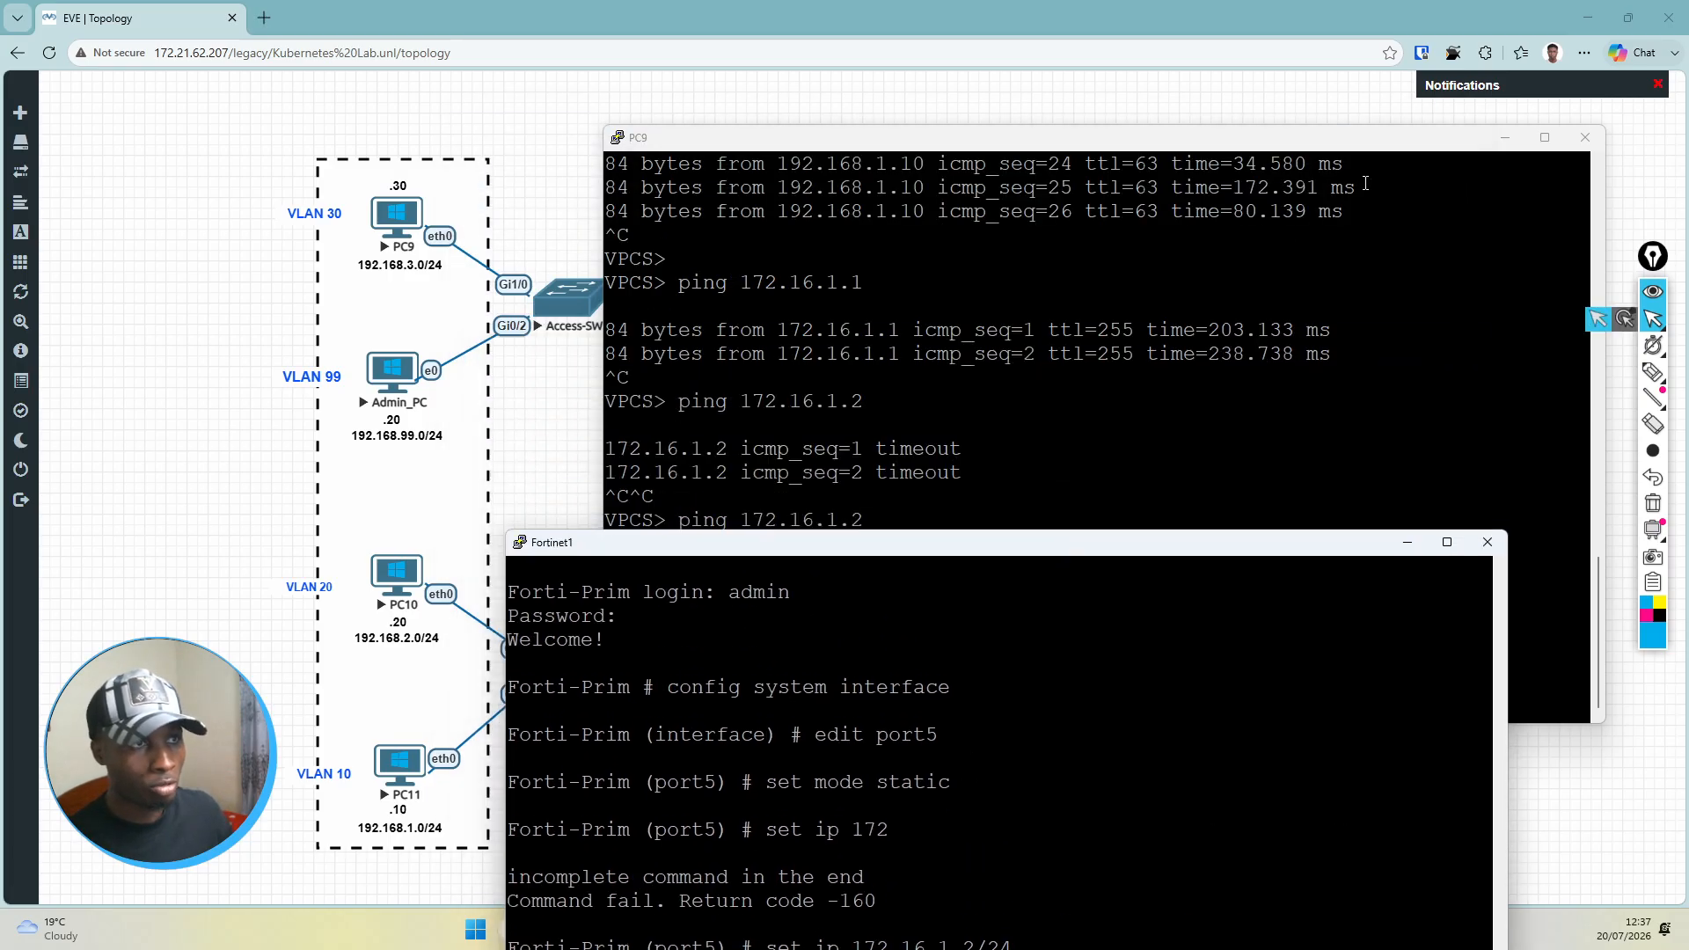
pyautogui.click(1505, 138)
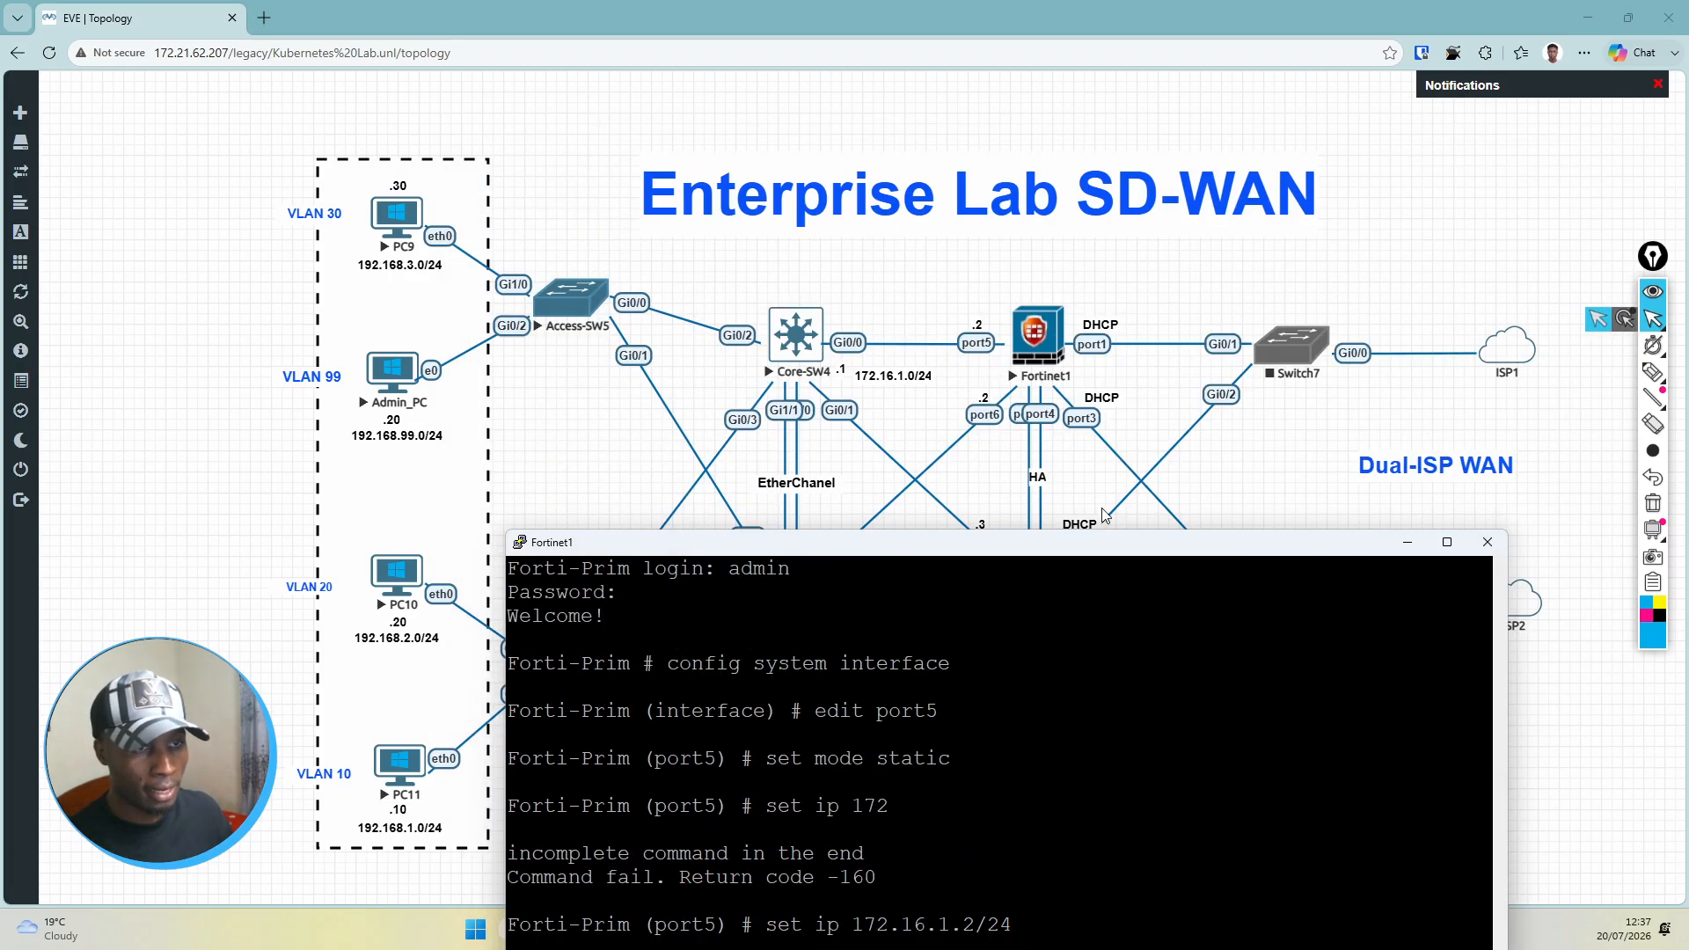
pyautogui.moveTo(1096, 546); pyautogui.dragTo(1114, 597)
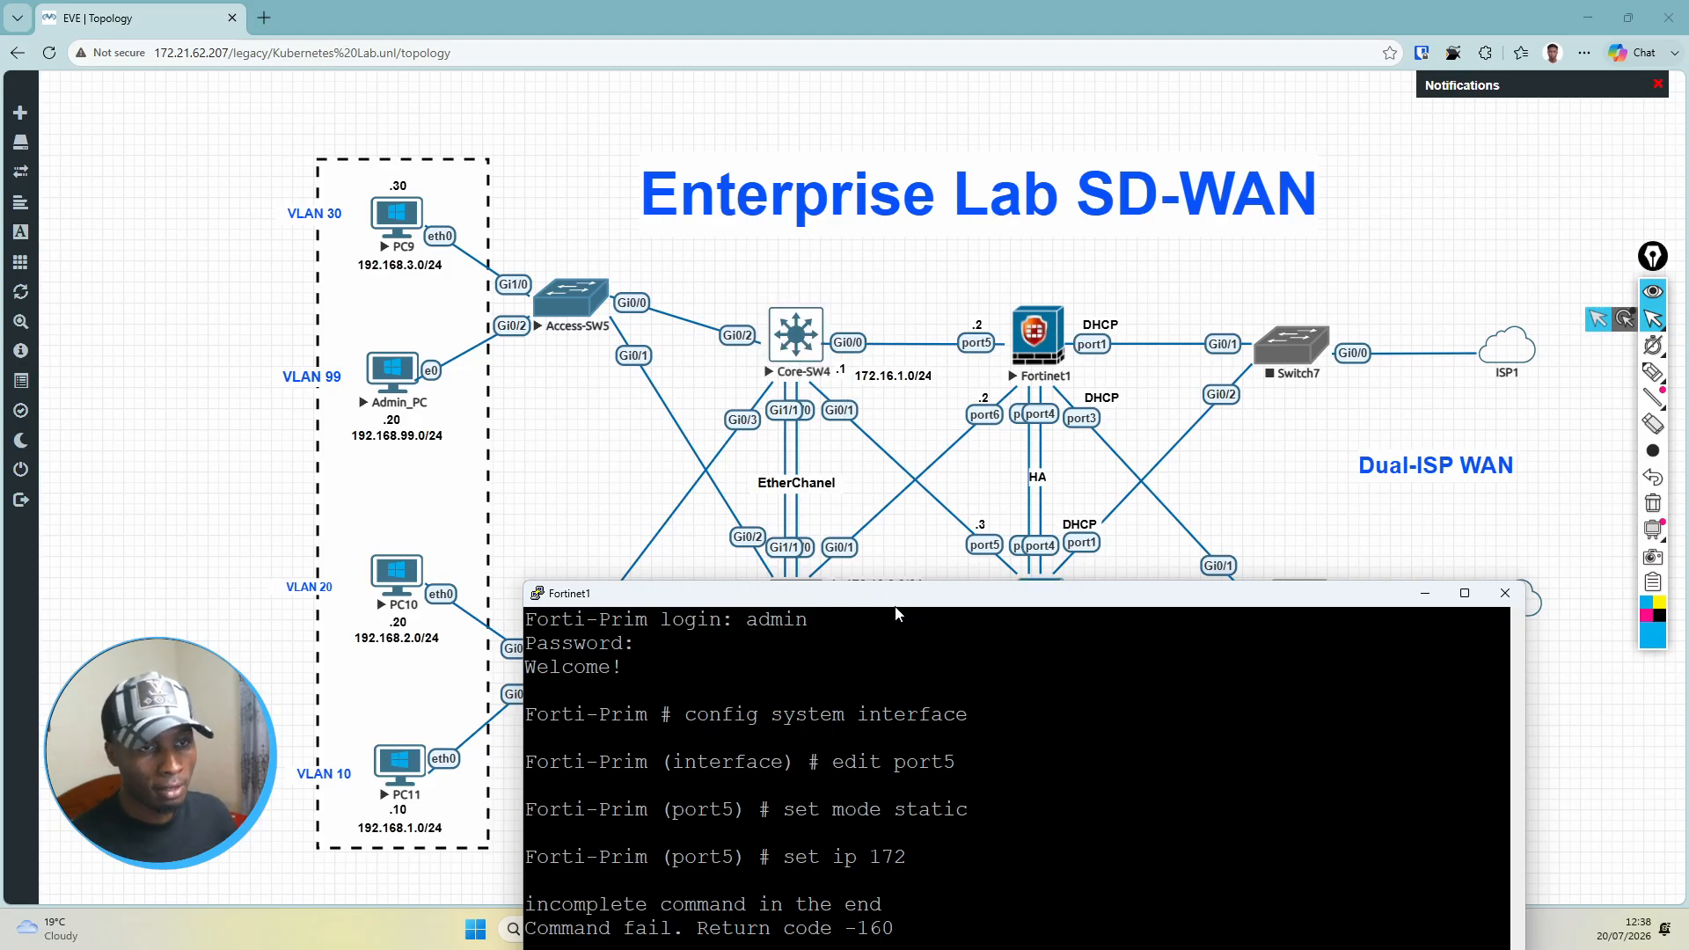
pyautogui.moveTo(896, 606); pyautogui.dragTo(914, 302)
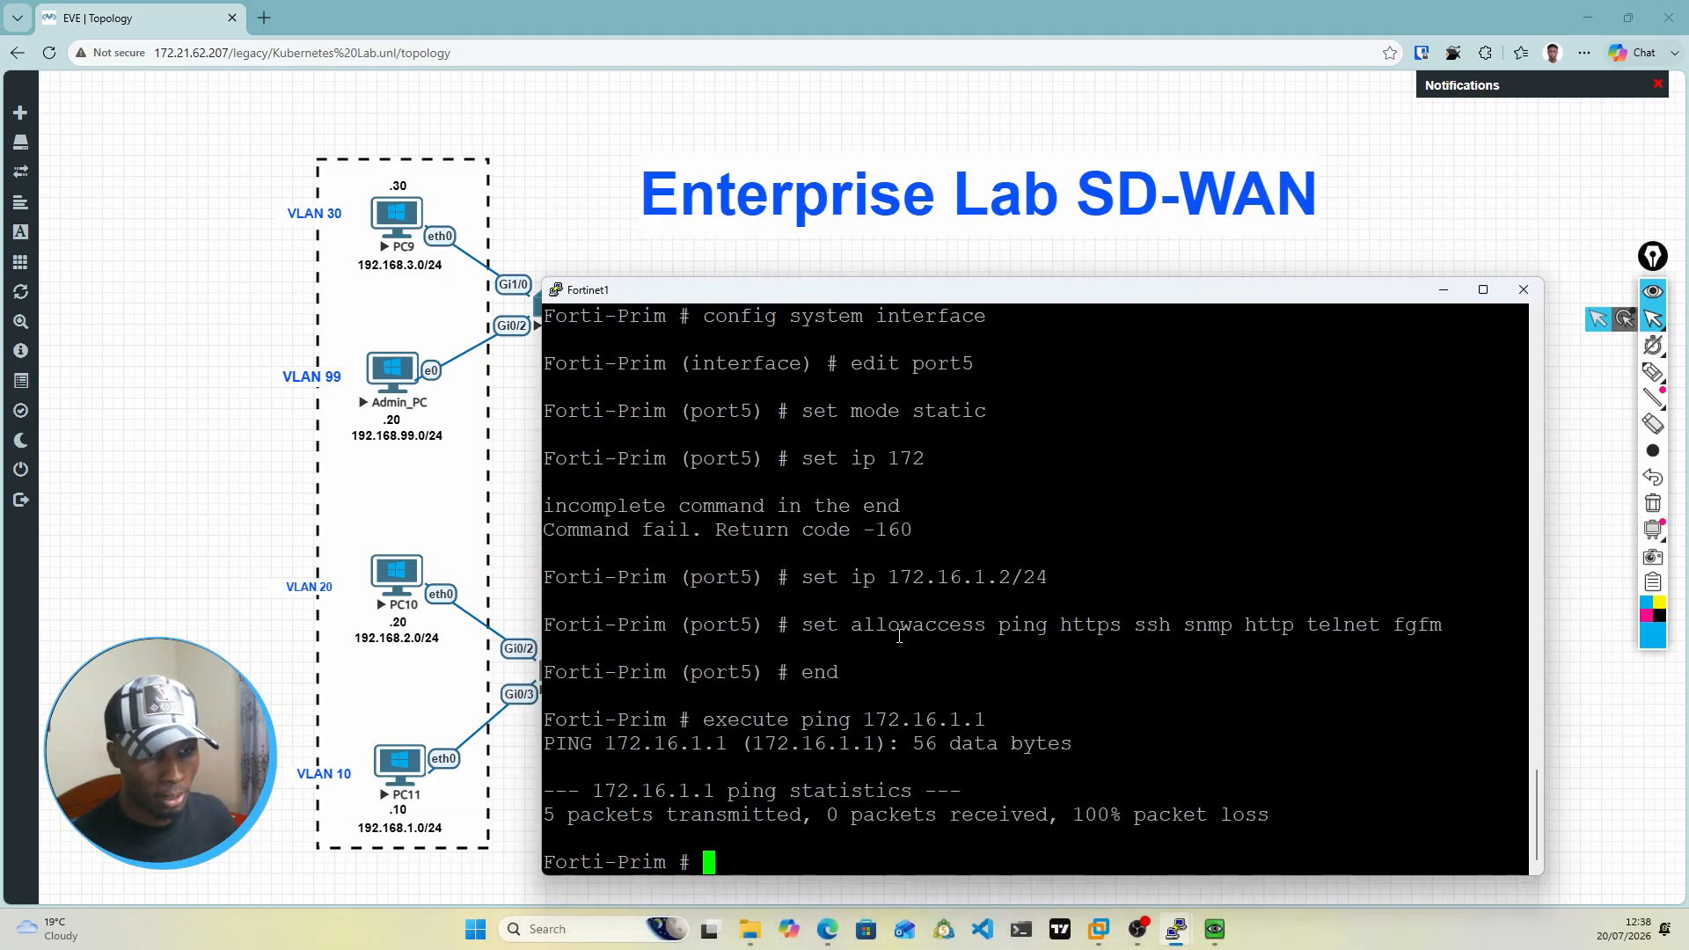
pyautogui.click(1444, 287)
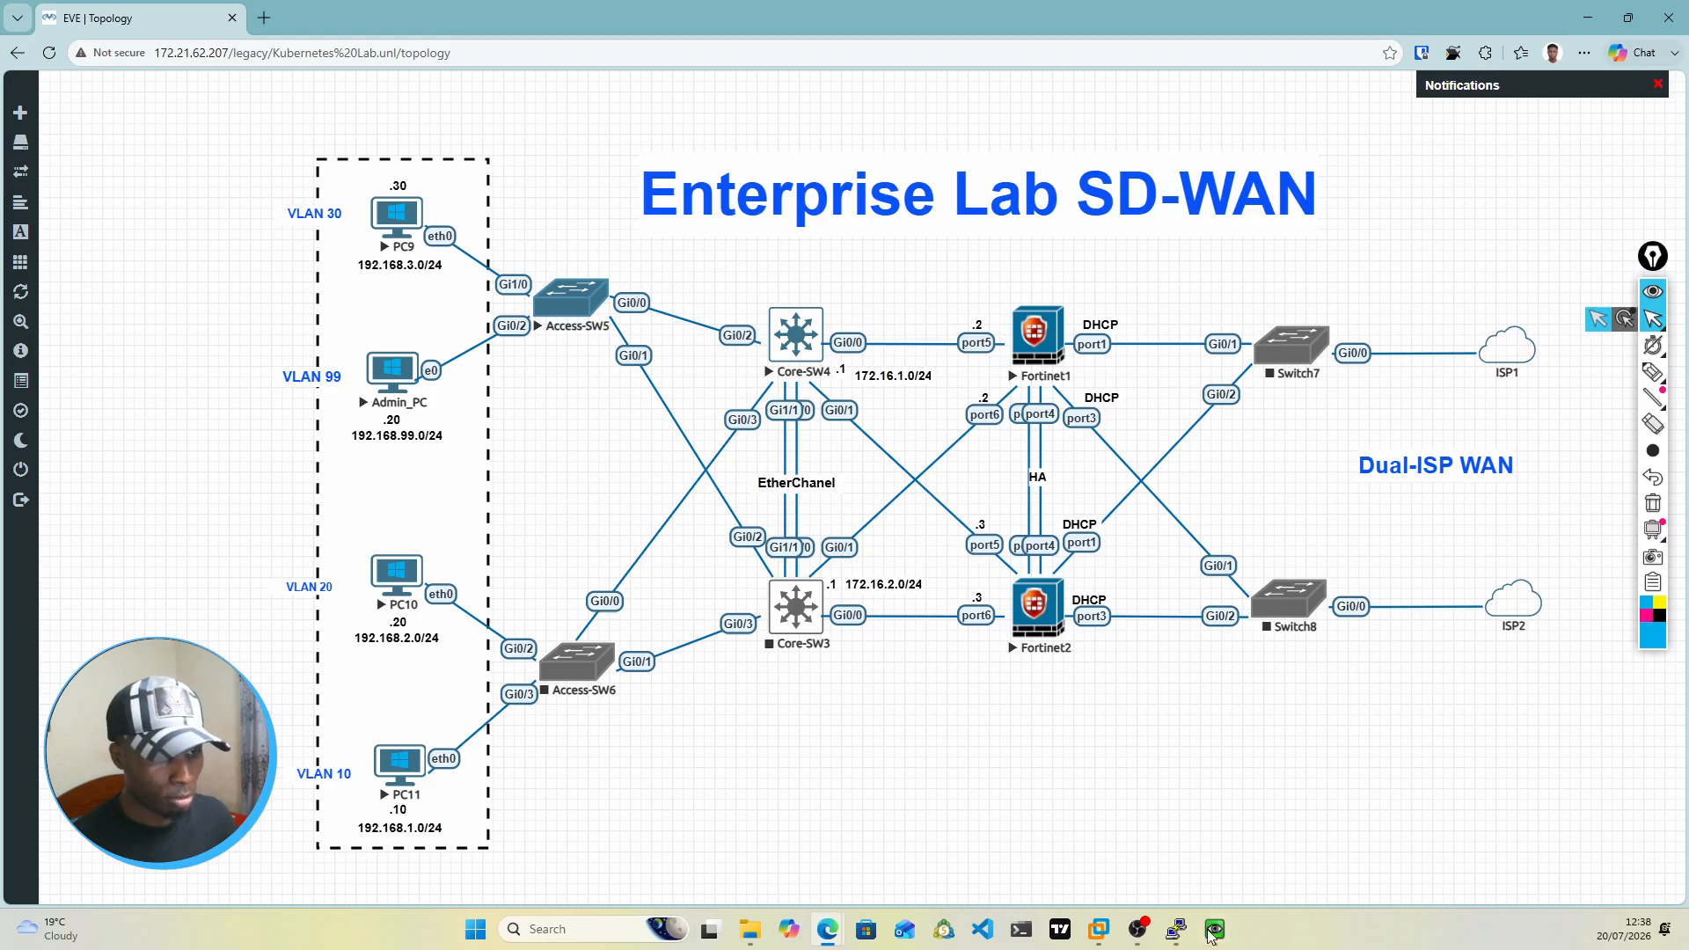
pyautogui.moveTo(1171, 934)
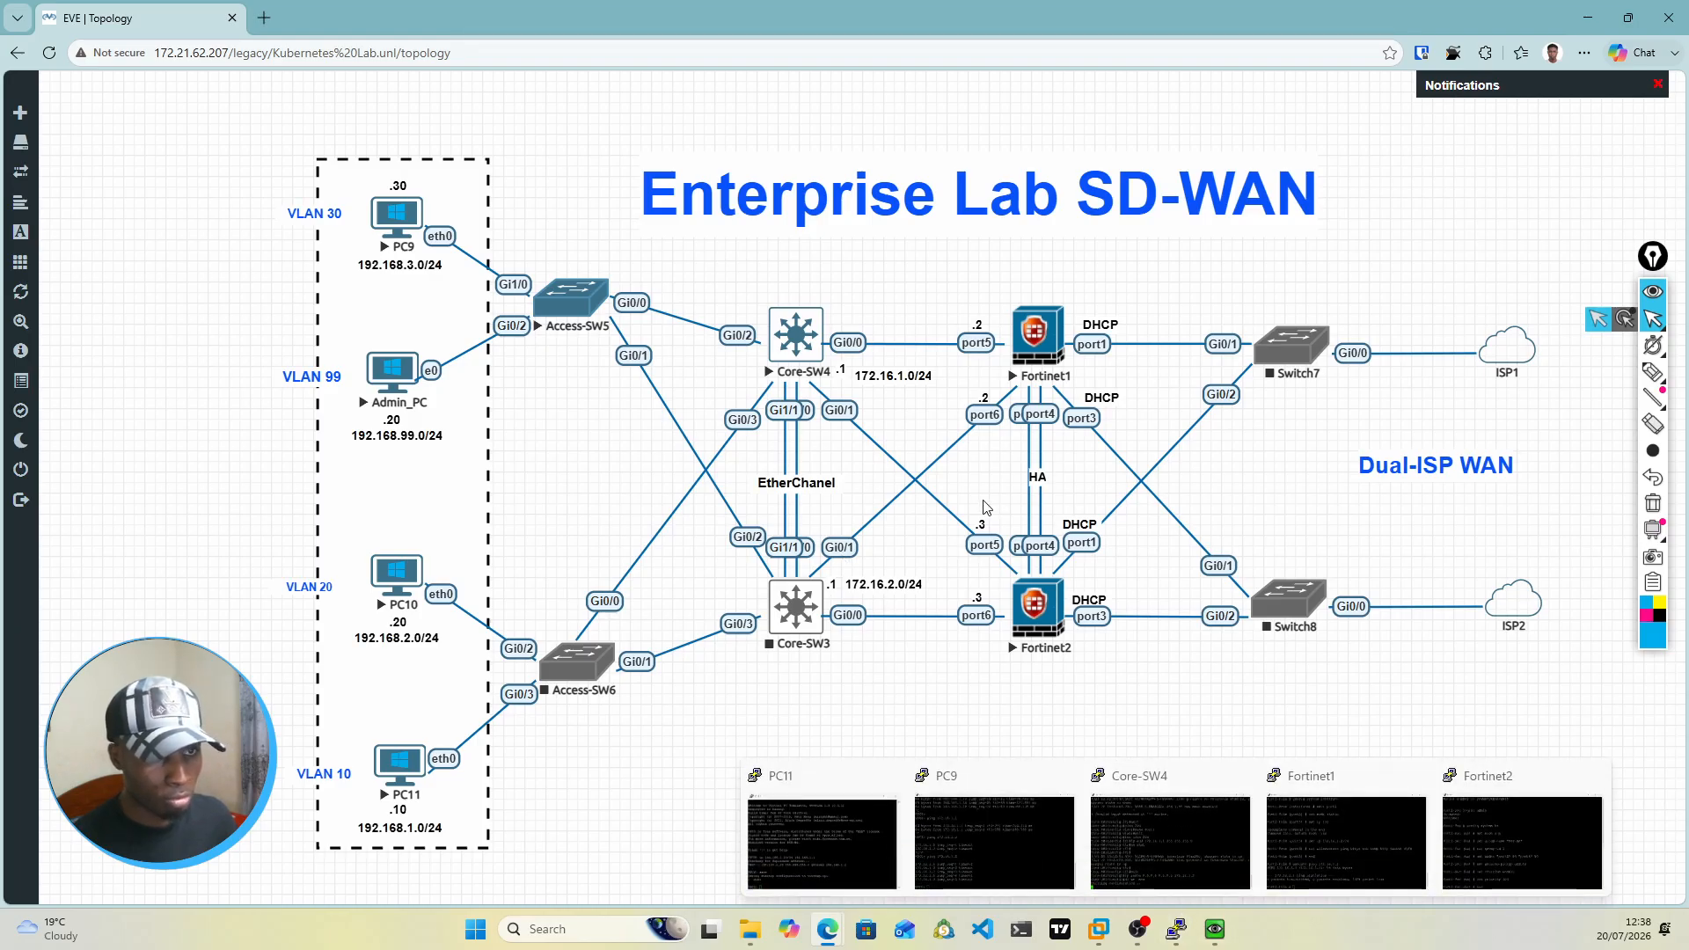
# Step: Switch to the Core-SW4 console, wake the session and enter privileged EXEC mode
pyautogui.click(1163, 842)
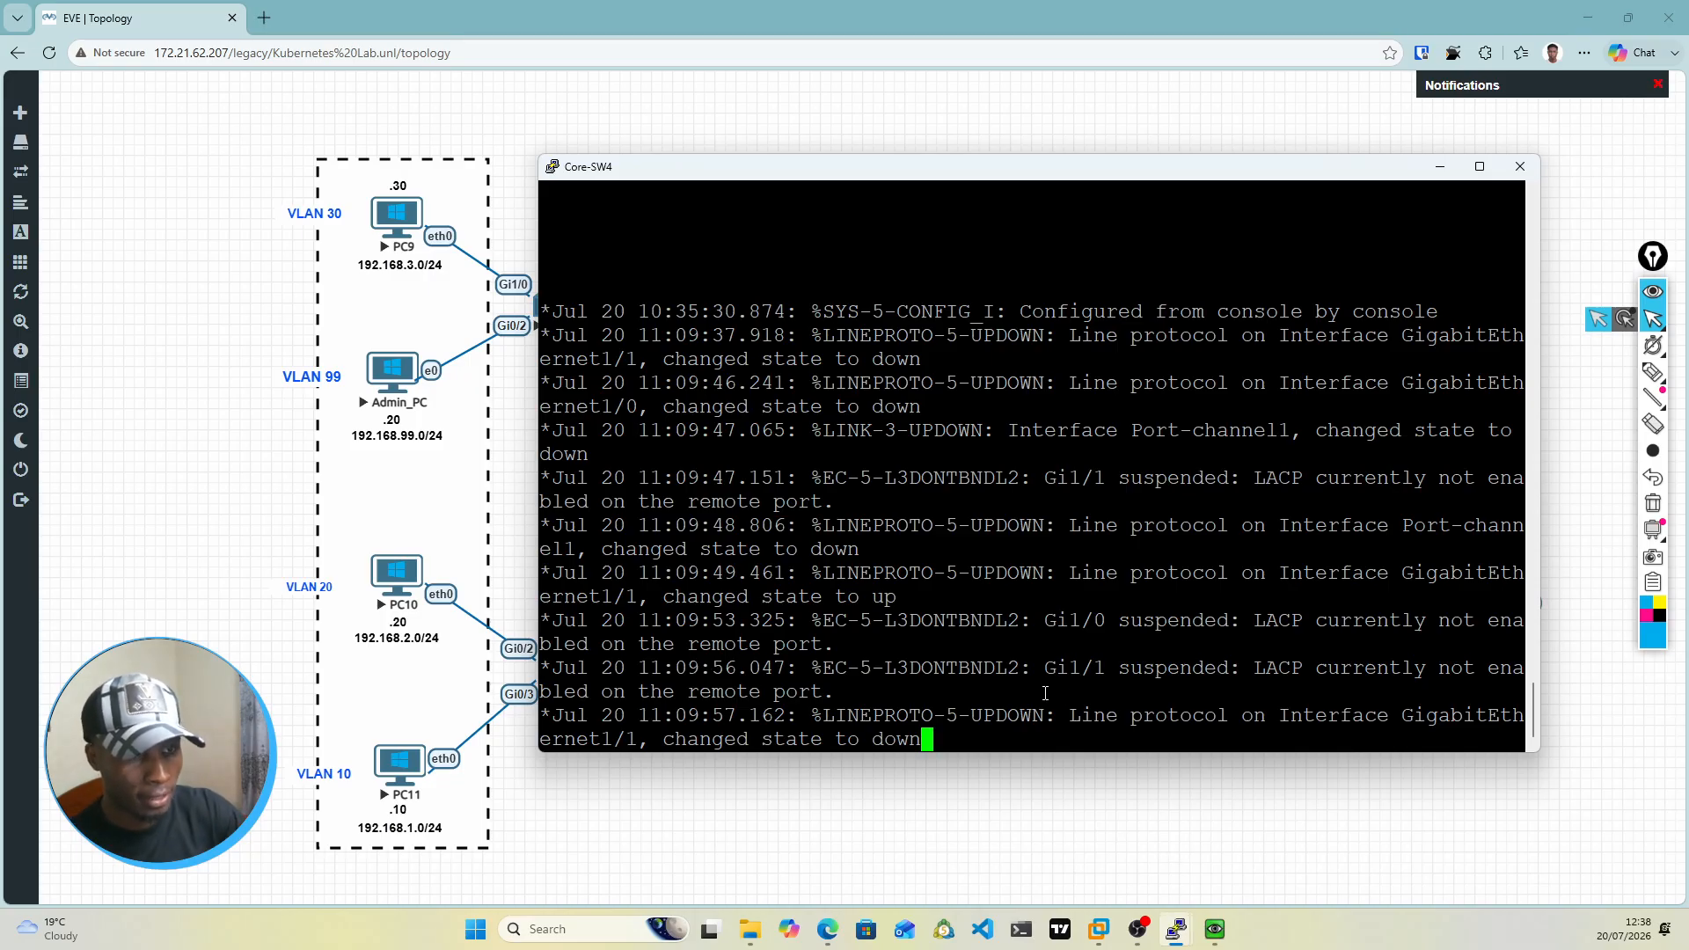
pyautogui.press('Return')
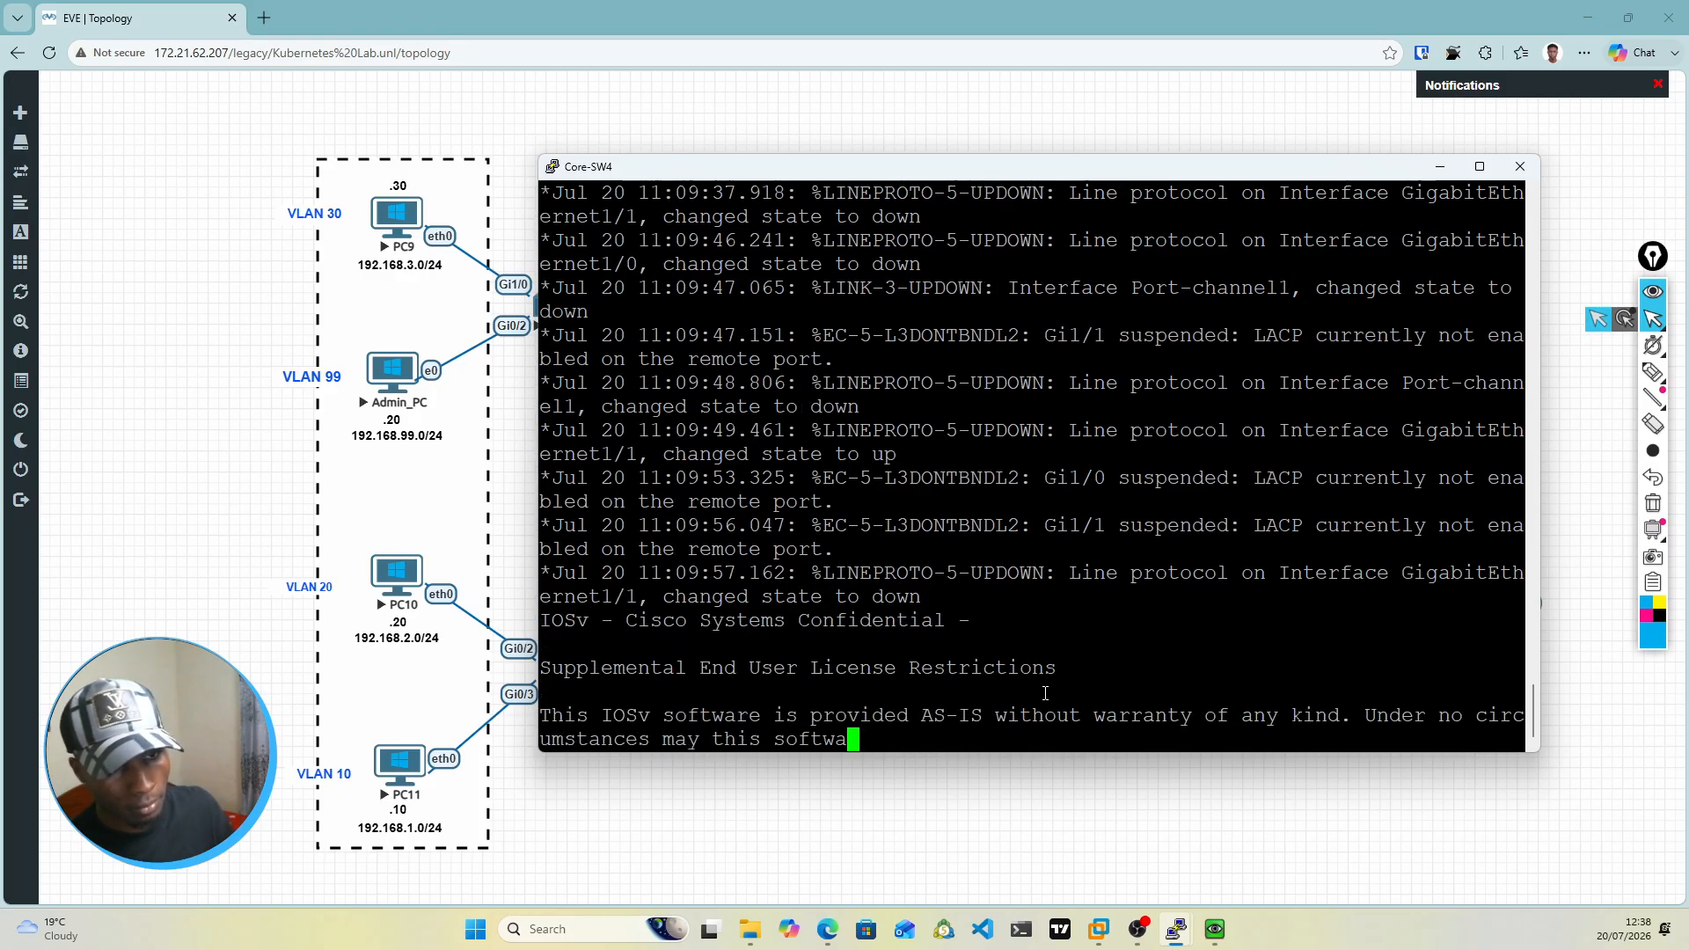
pyautogui.press('Return')
pyautogui.press('Return')
pyautogui.press('Return')
pyautogui.press('Return')
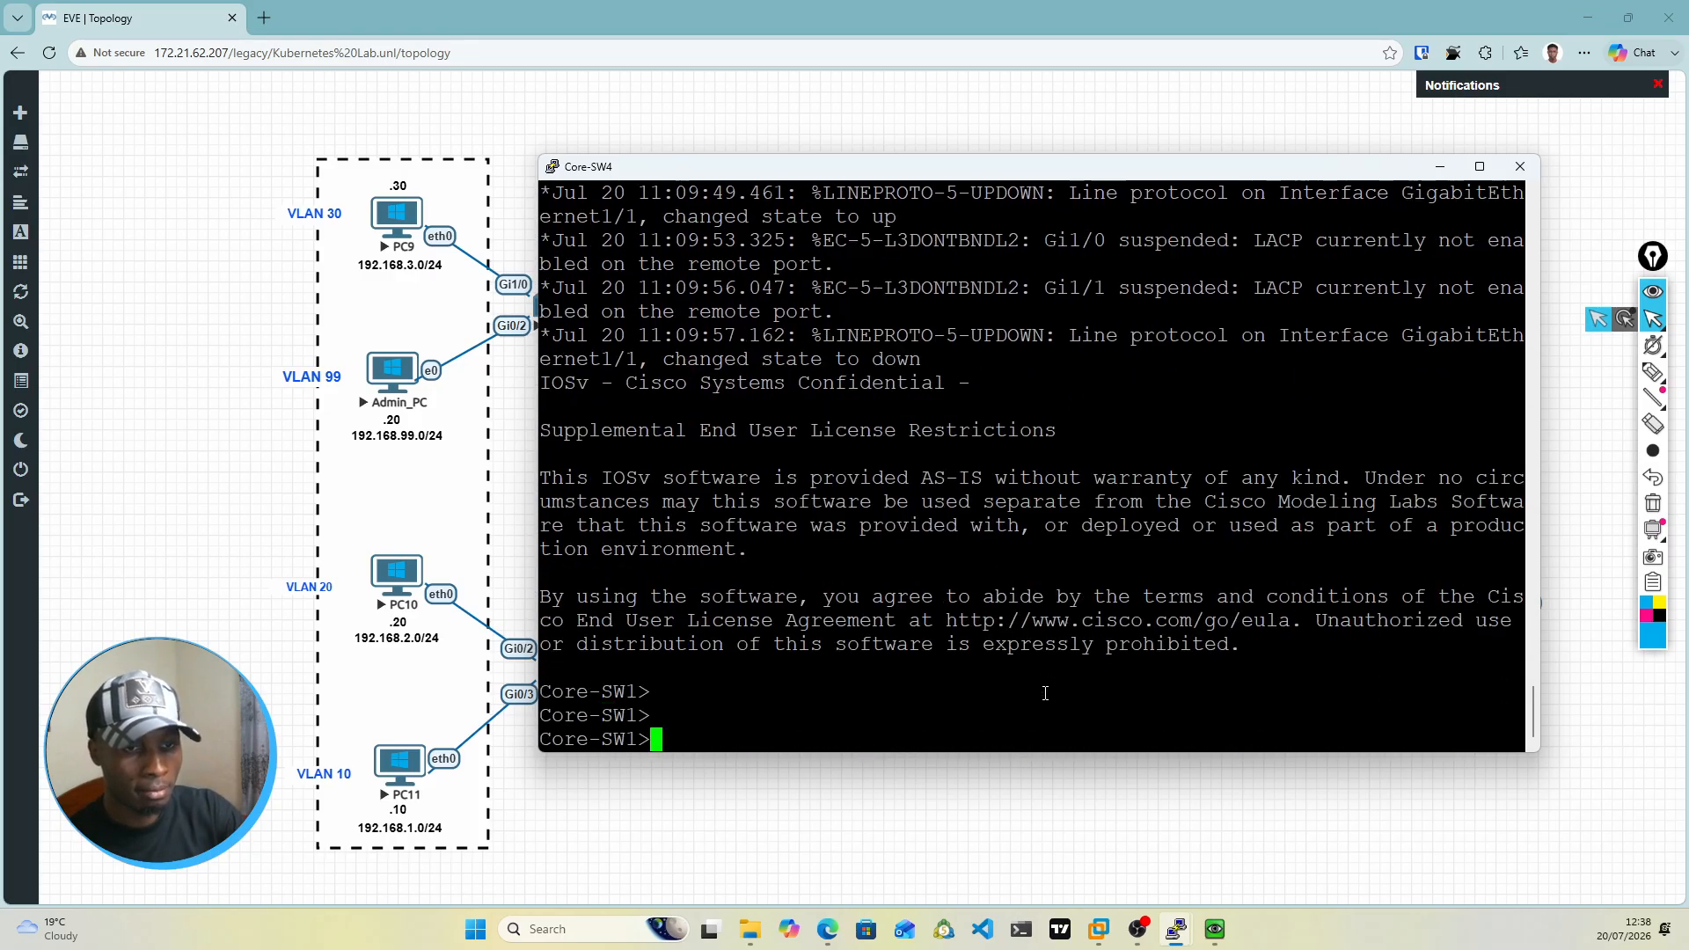
pyautogui.write('en')
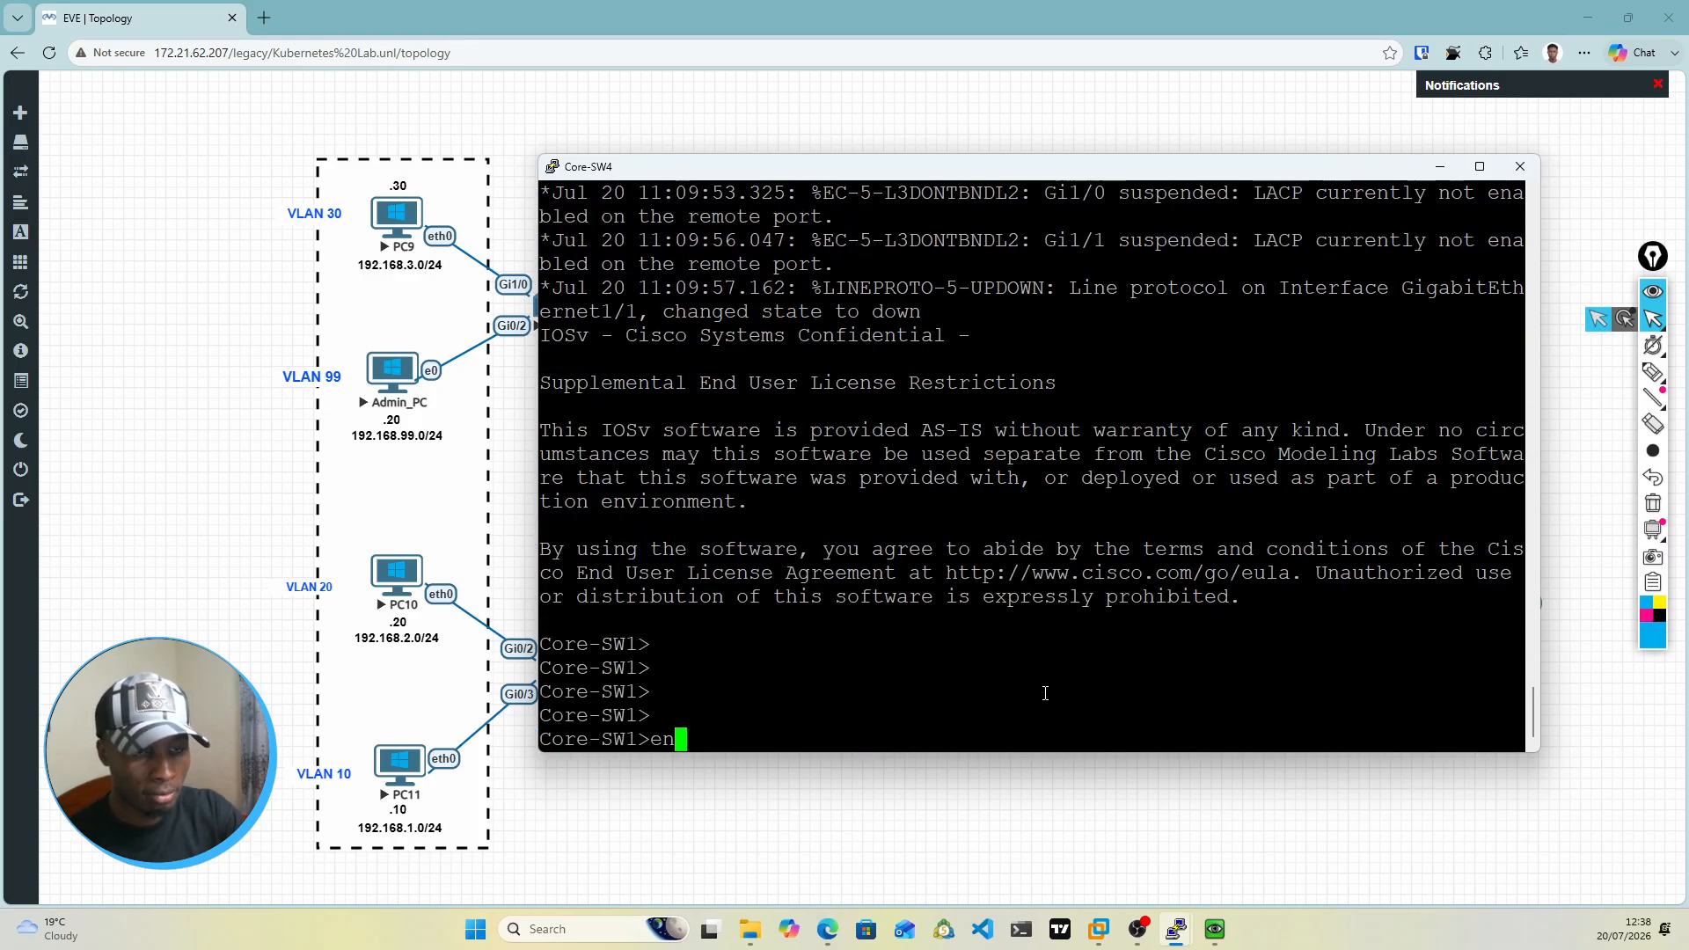
pyautogui.press('Return')
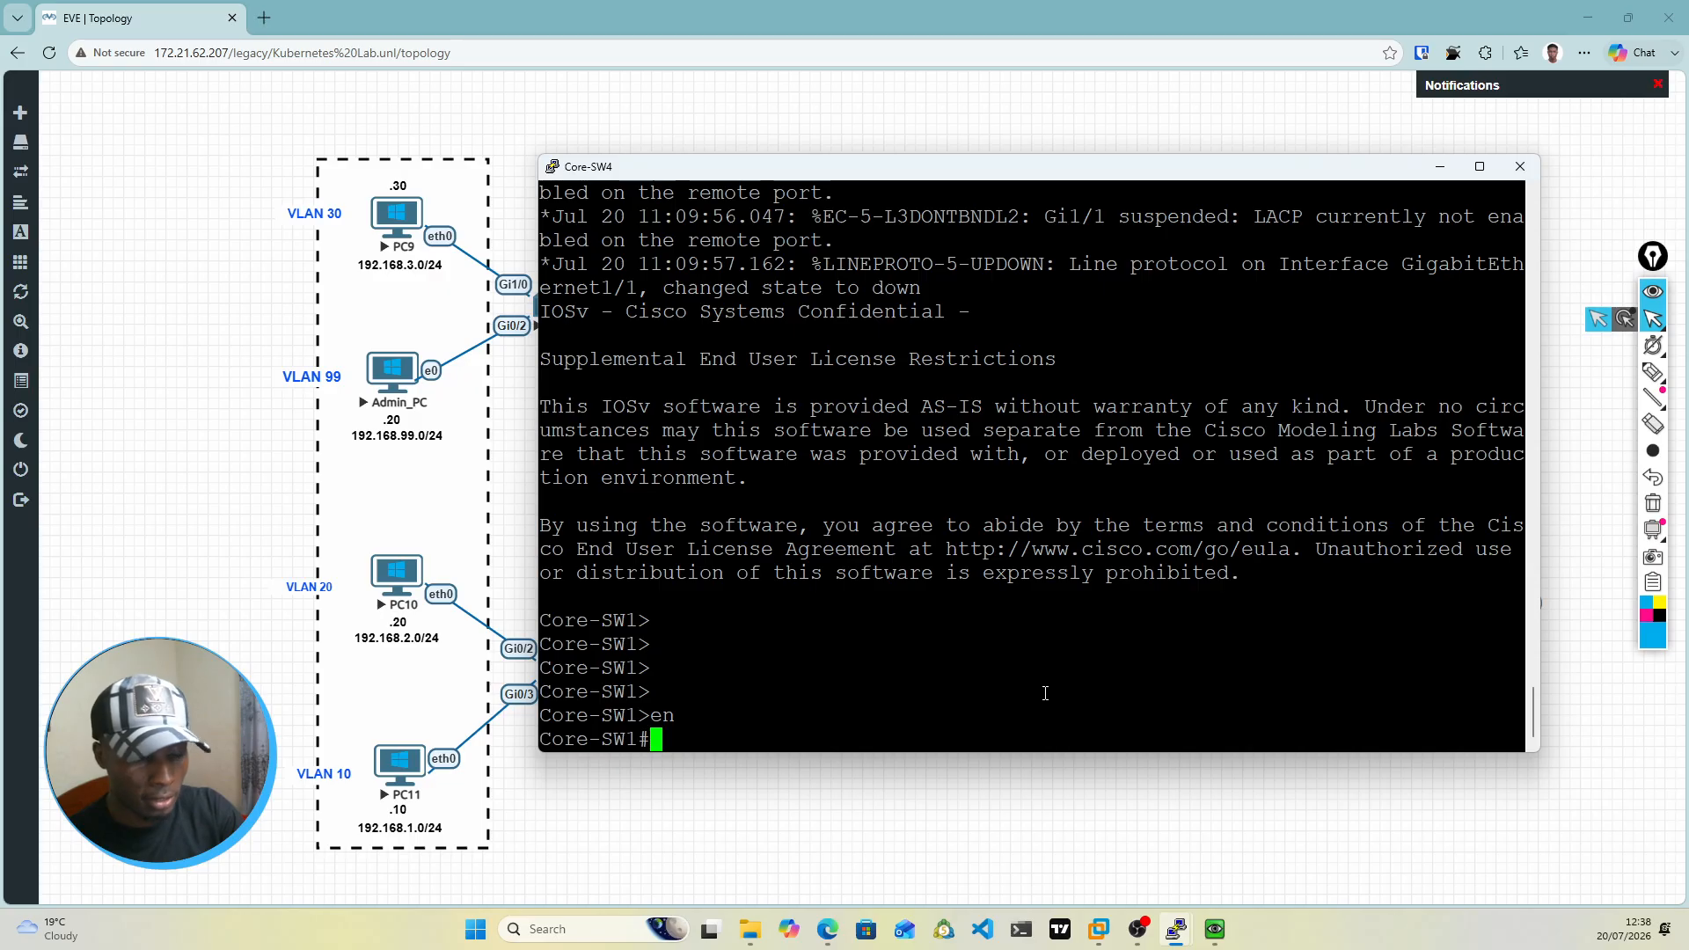
# Step: Show the brief VLAN table on Core-SW4 and check VLAN 200's port membership against the topology's firewall links
pyautogui.write('show v')
pyautogui.write('lan br')
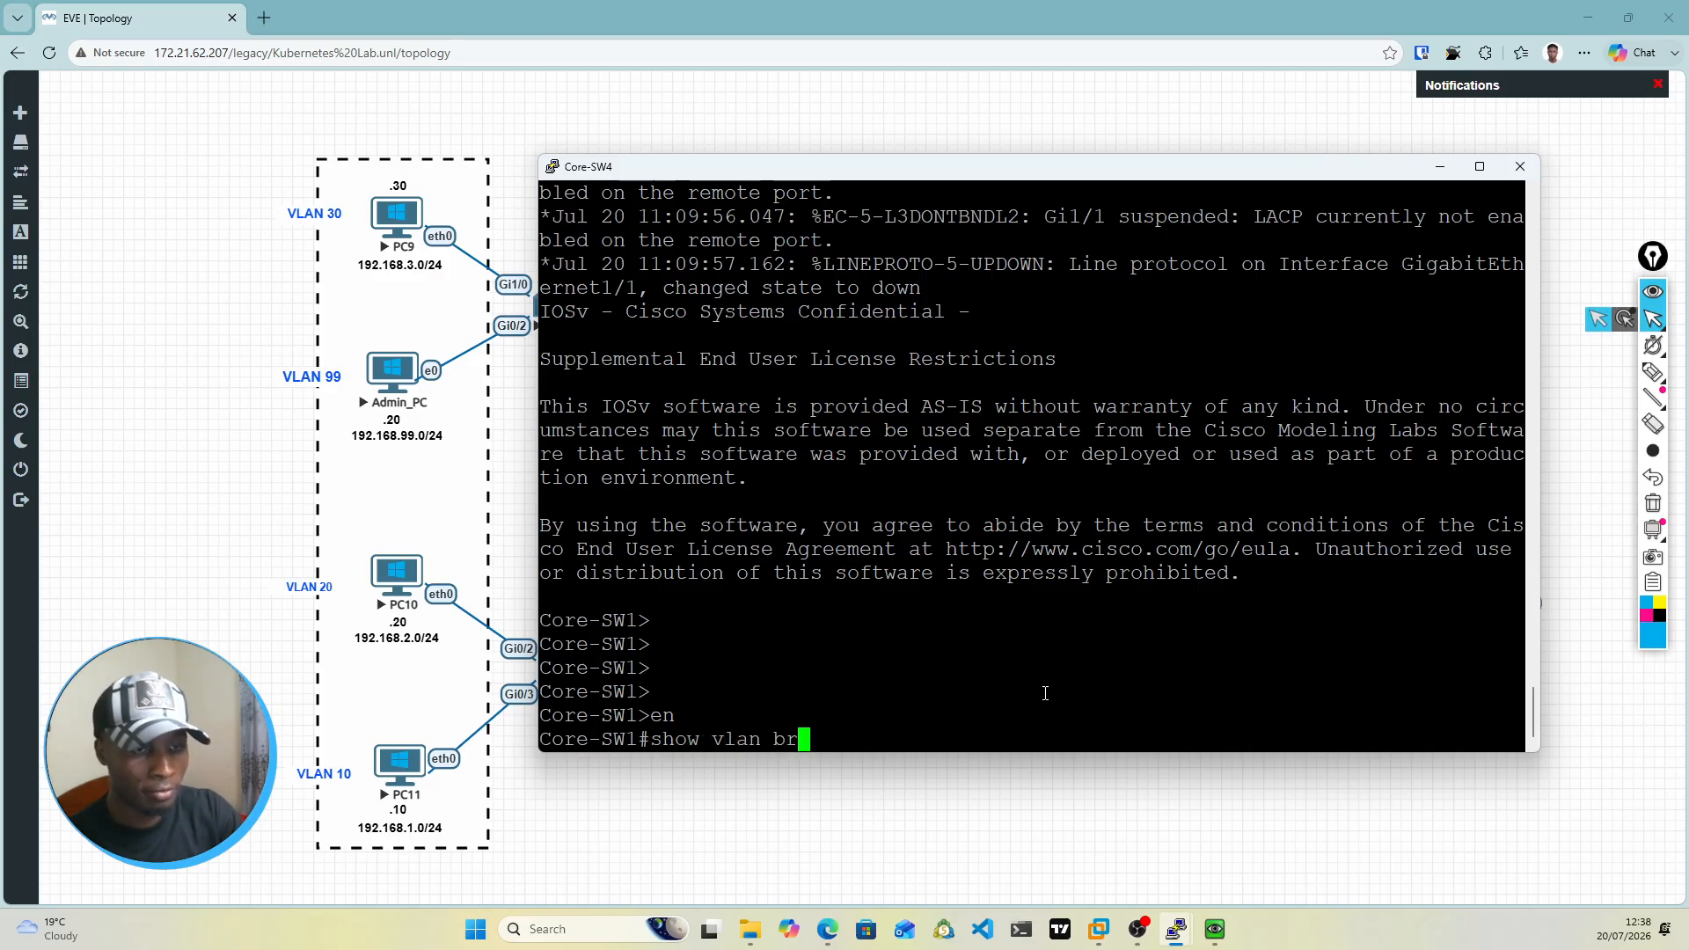
pyautogui.press('Return')
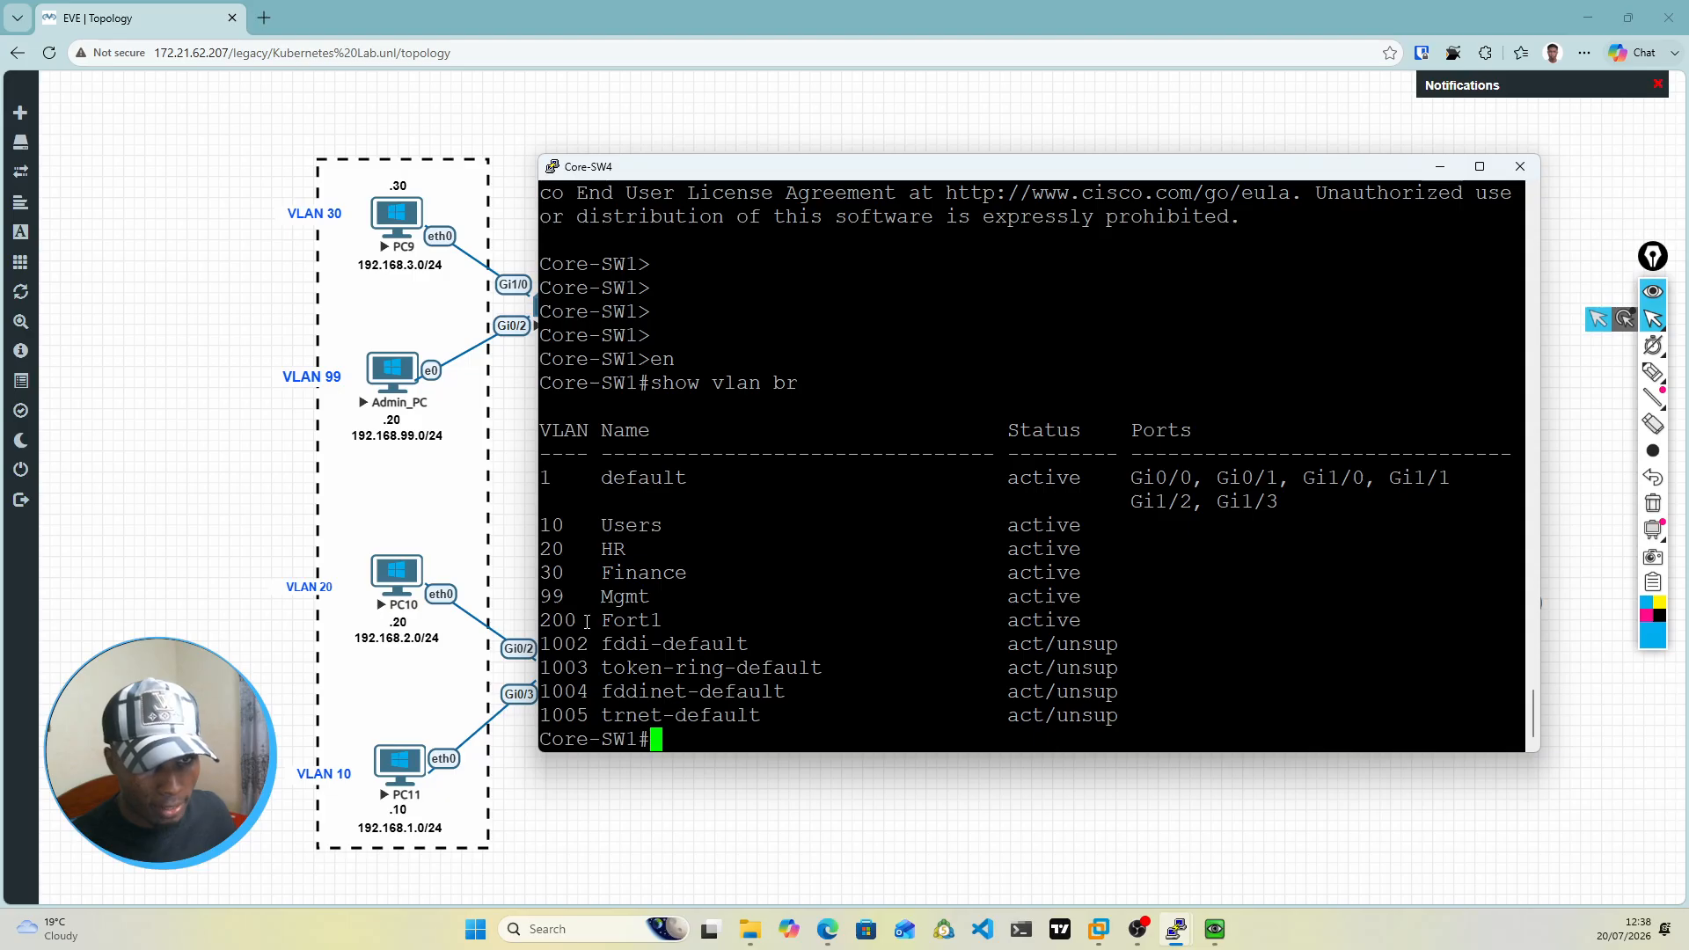
pyautogui.moveTo(540, 618); pyautogui.dragTo(535, 528)
pyautogui.click(1095, 619)
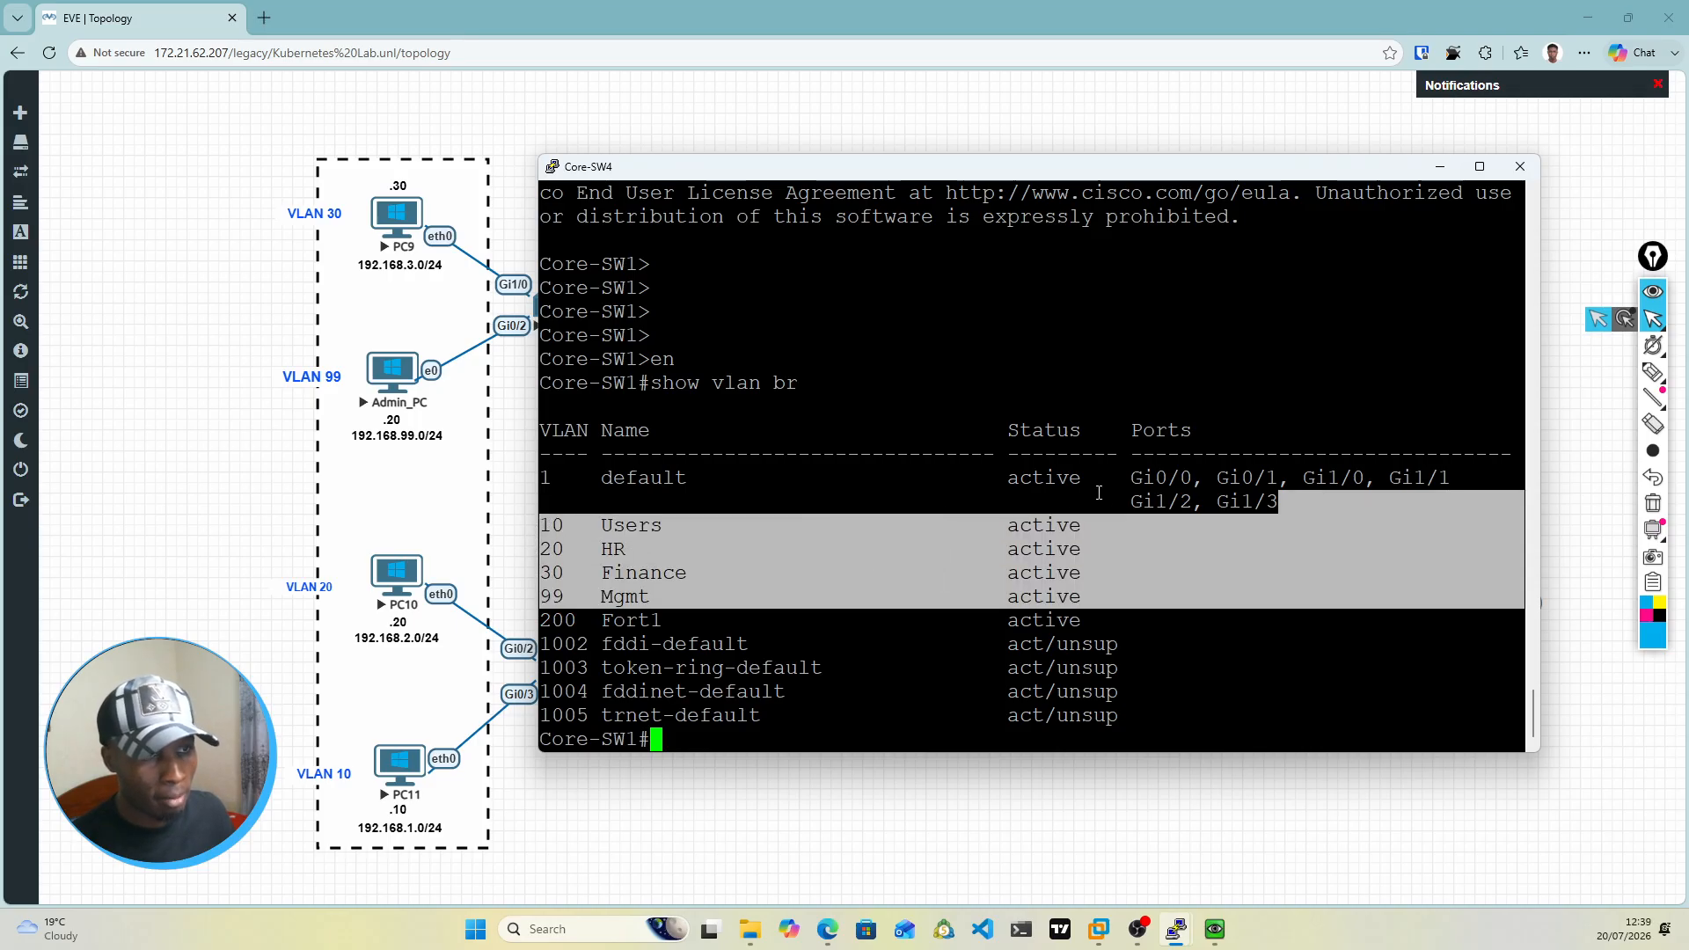
pyautogui.click(1173, 620)
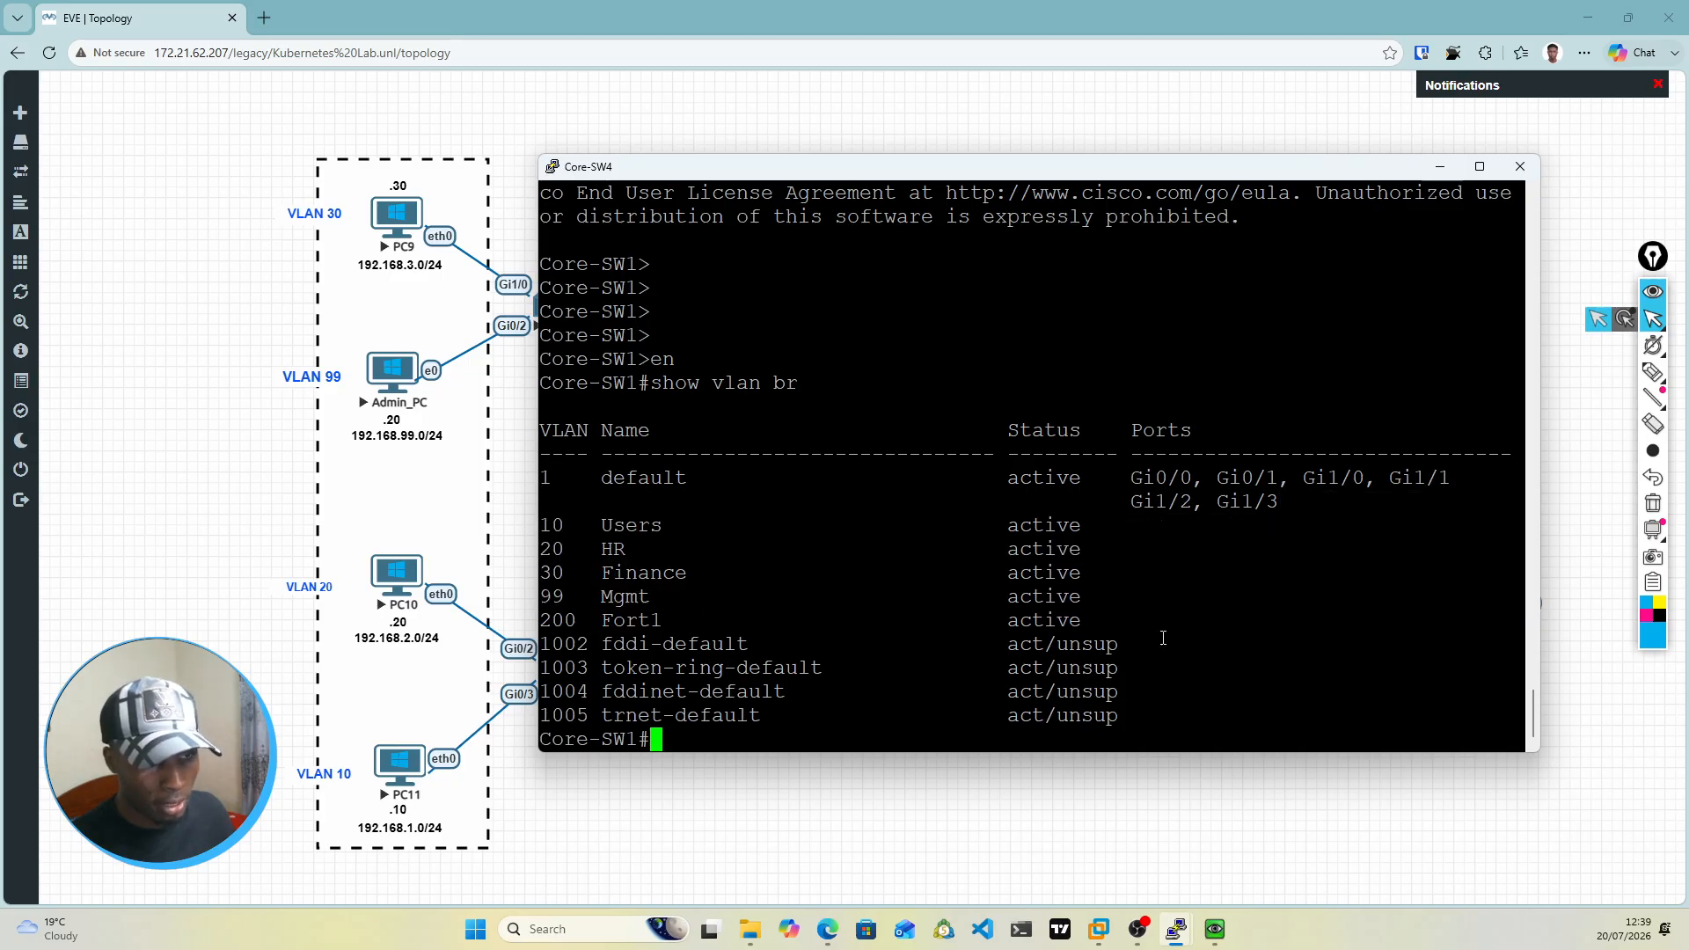
pyautogui.moveTo(1089, 624); pyautogui.dragTo(1259, 627)
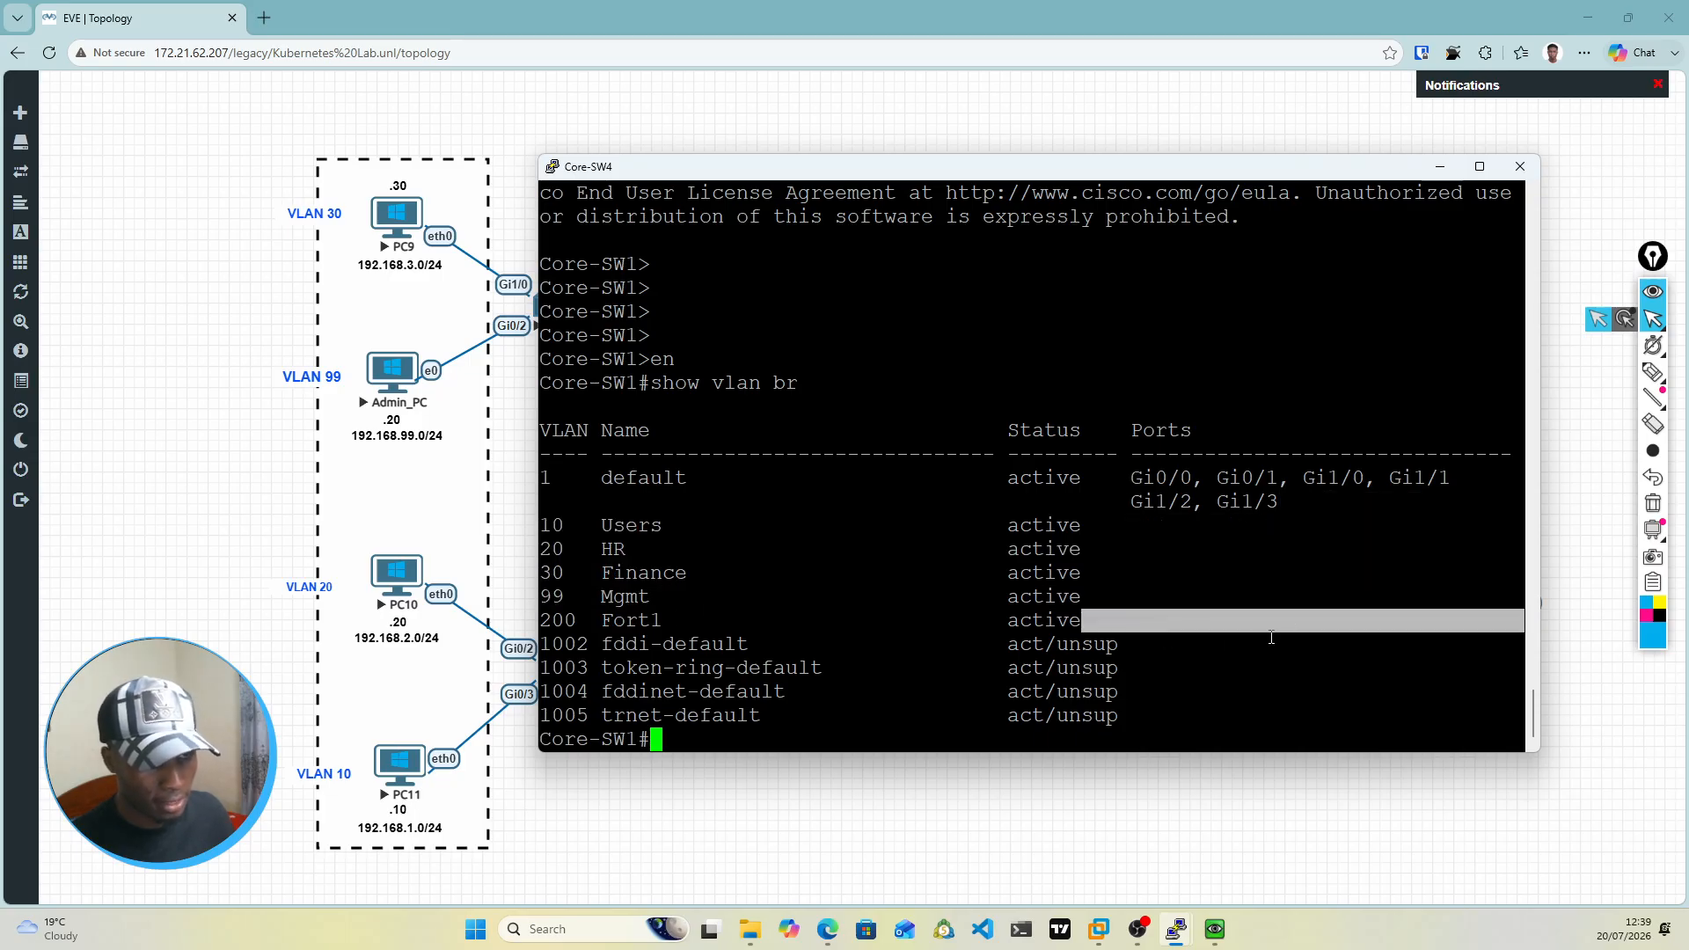
pyautogui.click(1098, 623)
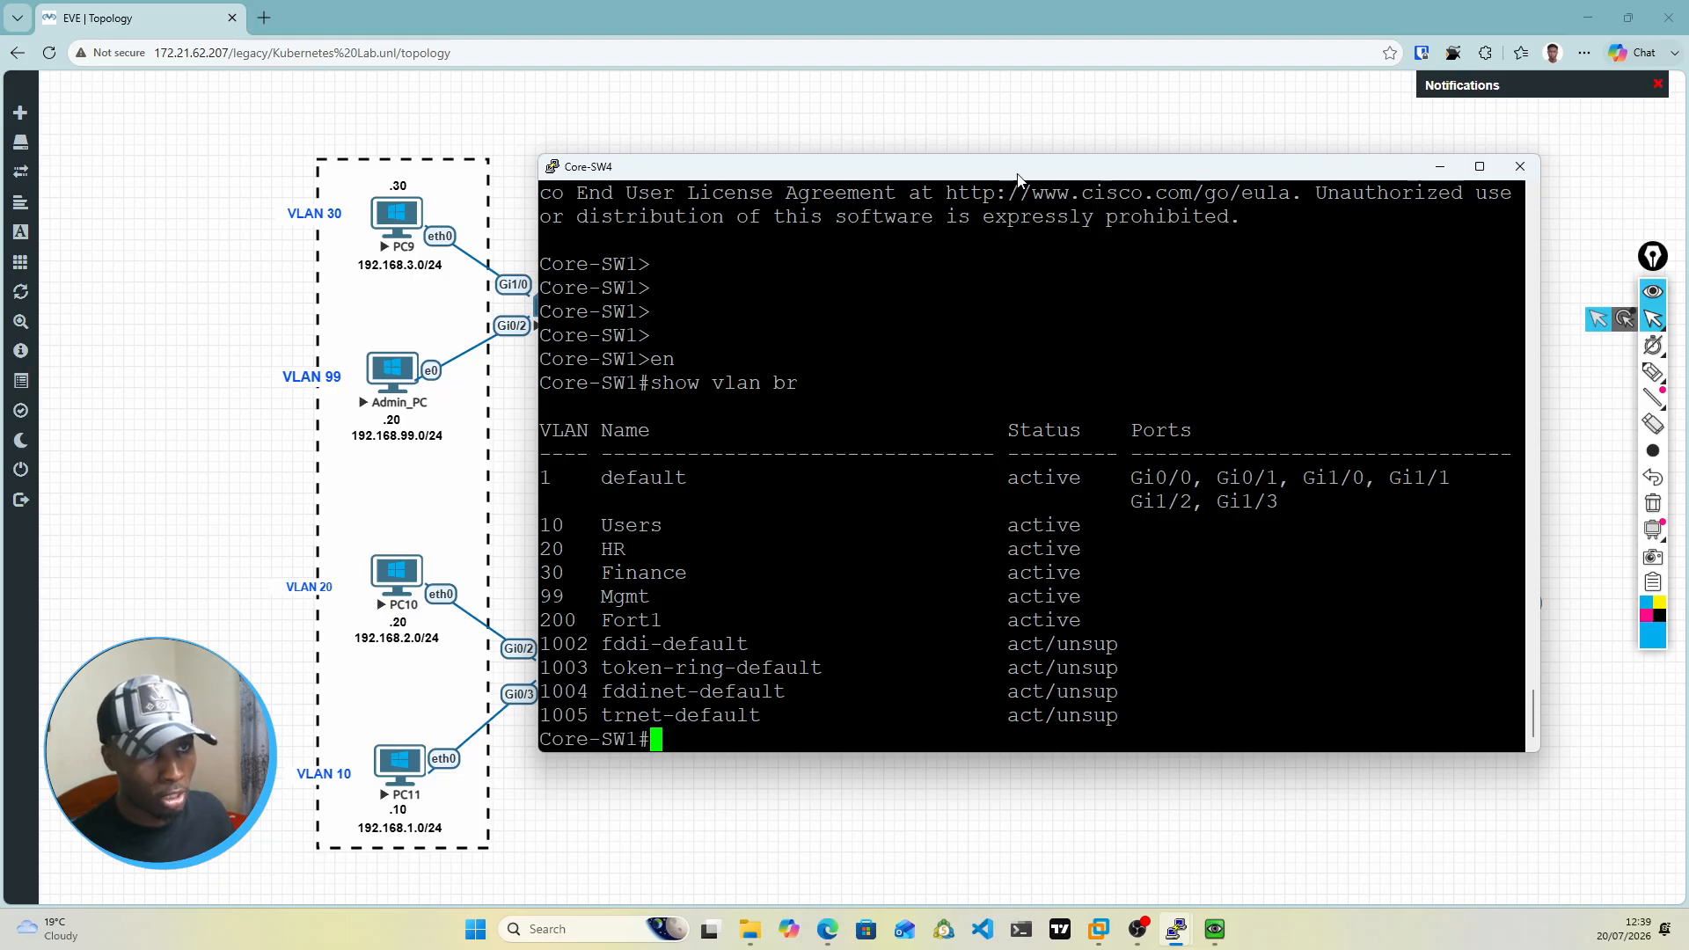
pyautogui.moveTo(1019, 174); pyautogui.dragTo(1025, 629)
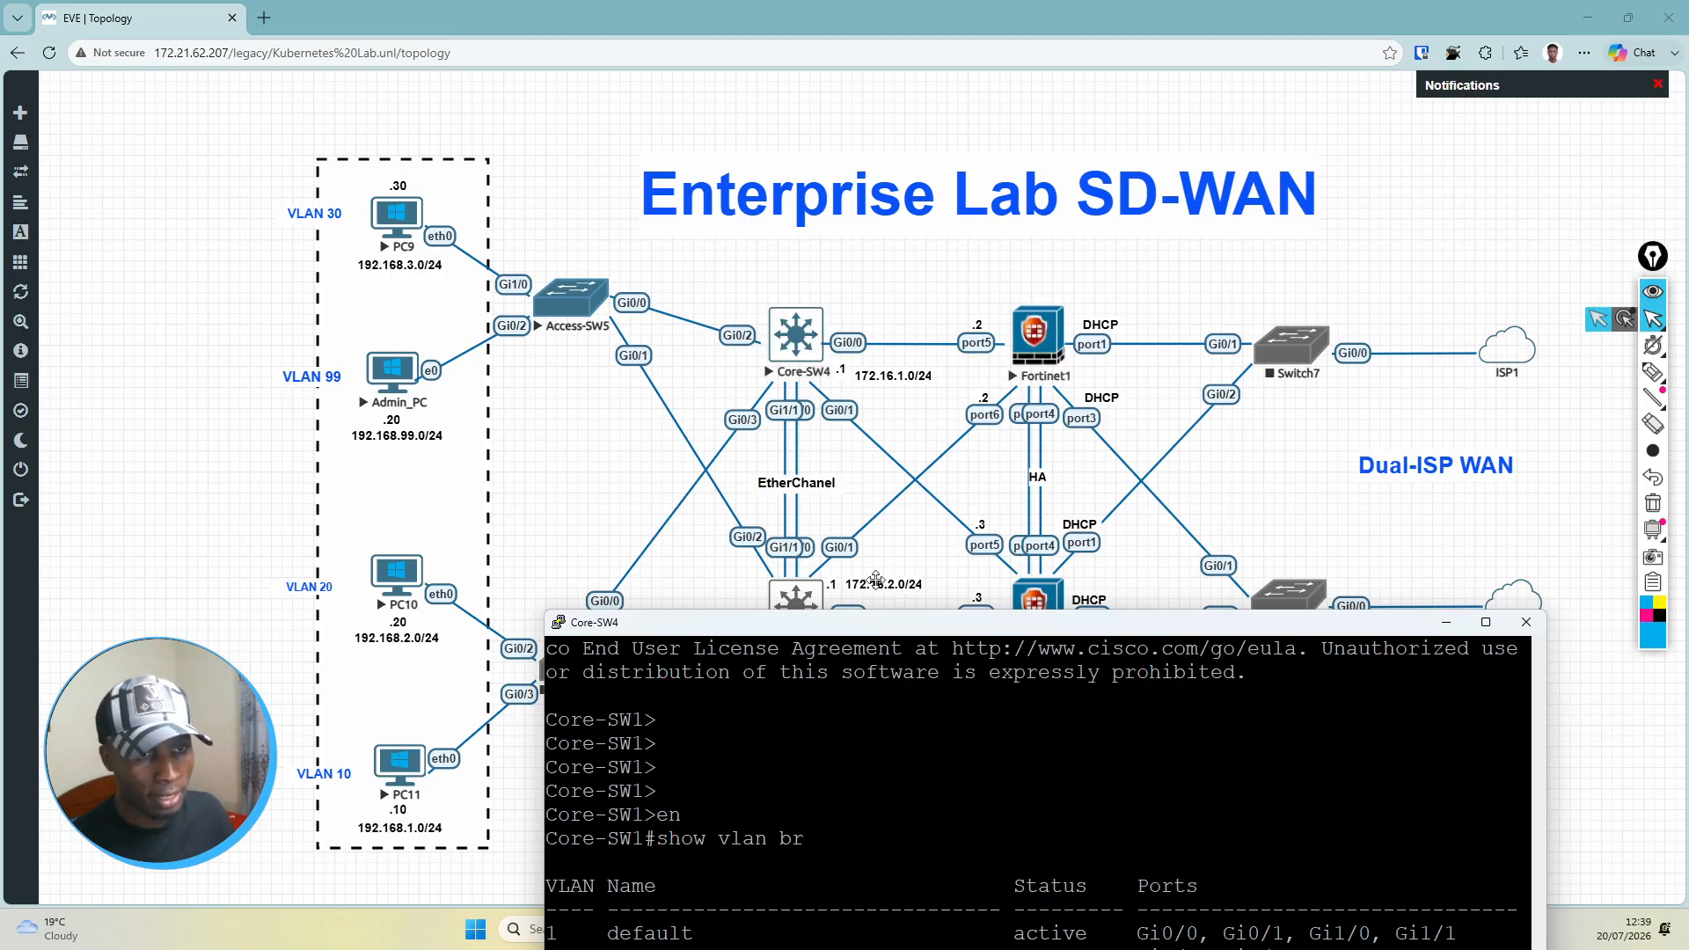
pyautogui.moveTo(897, 626); pyautogui.dragTo(860, 180)
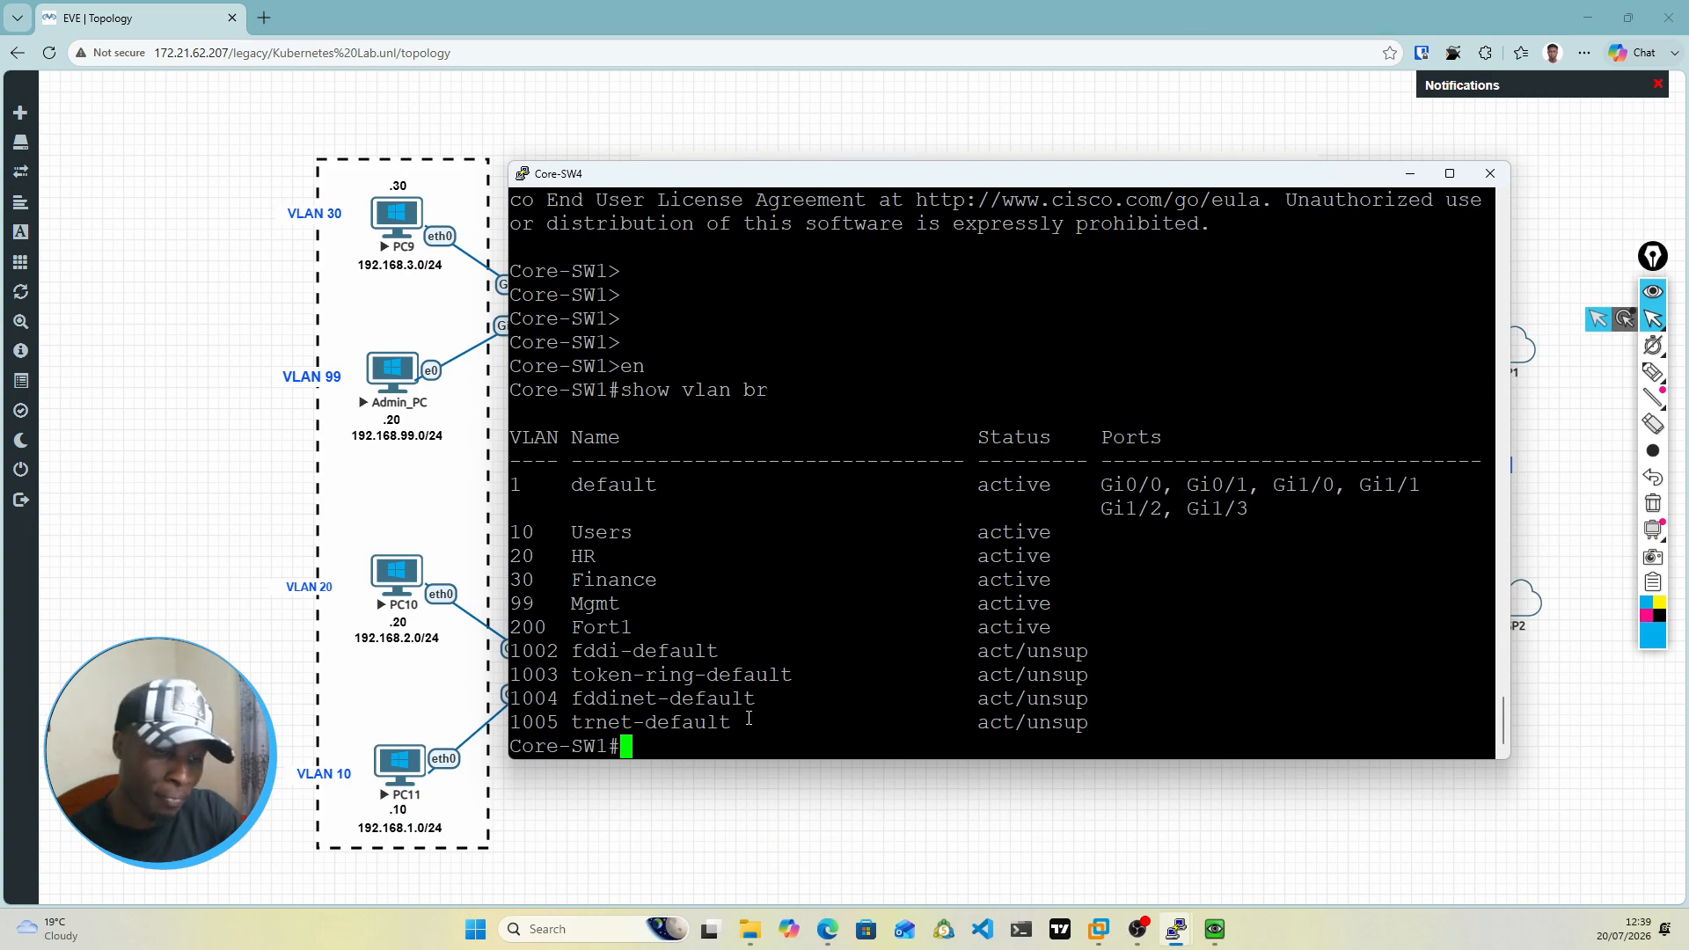
pyautogui.write('int r')
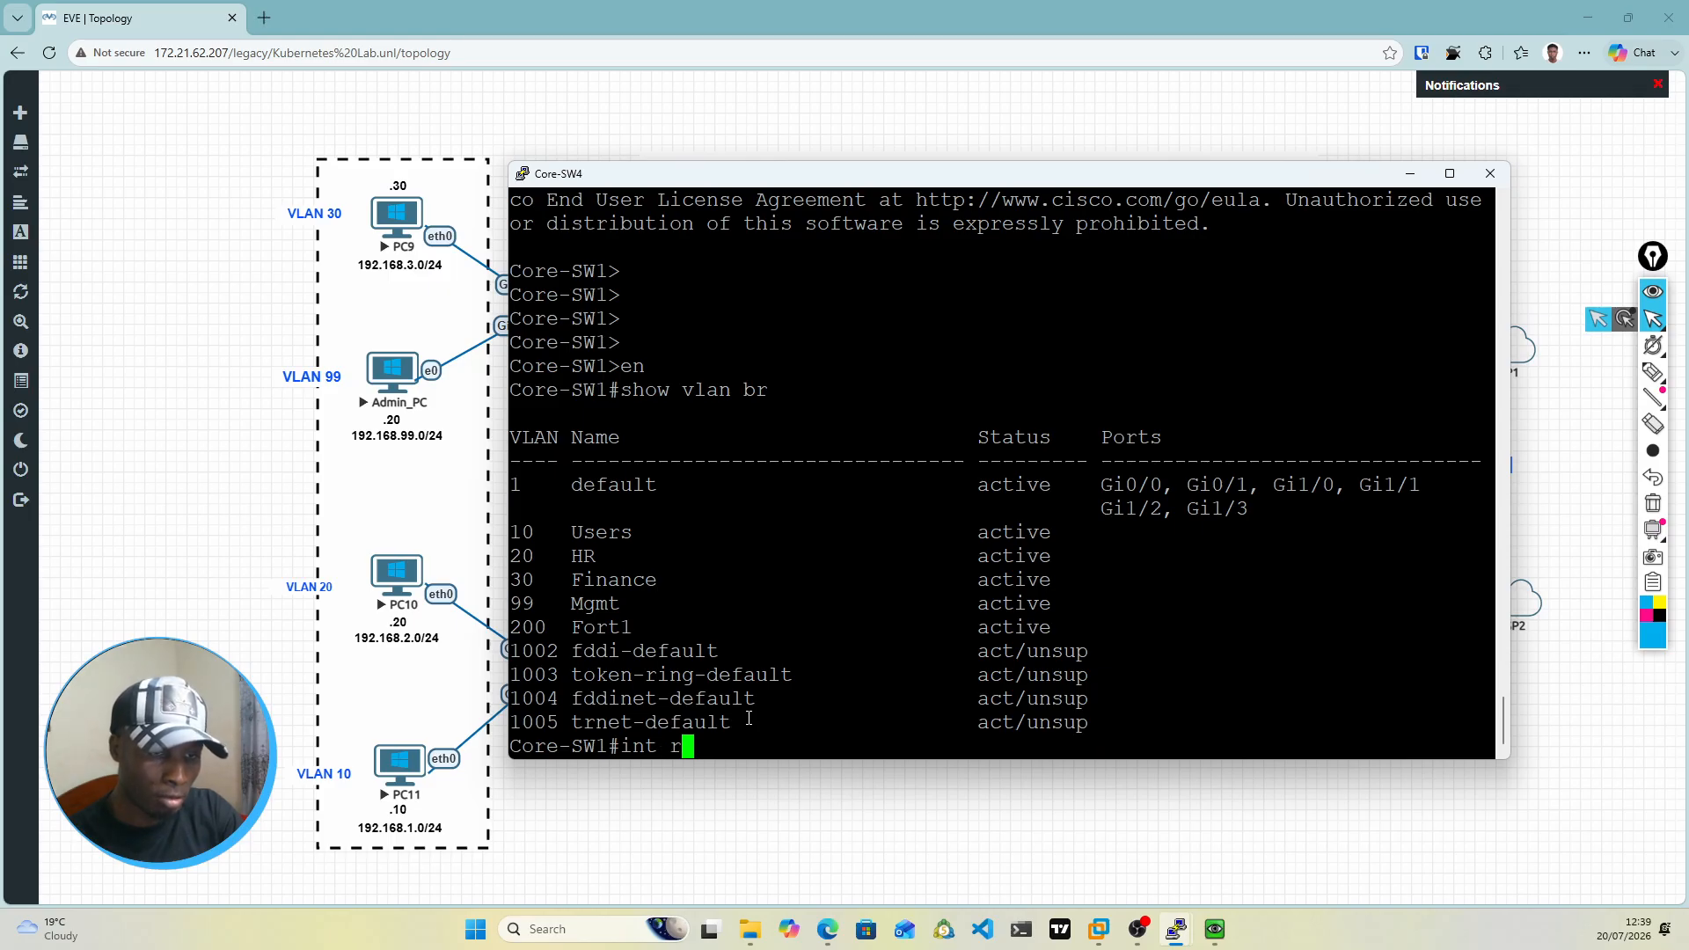
pyautogui.press('BackSpace')
pyautogui.press('BackSpace')
pyautogui.press('BackSpace')
pyautogui.press('BackSpace')
pyautogui.press('BackSpace')
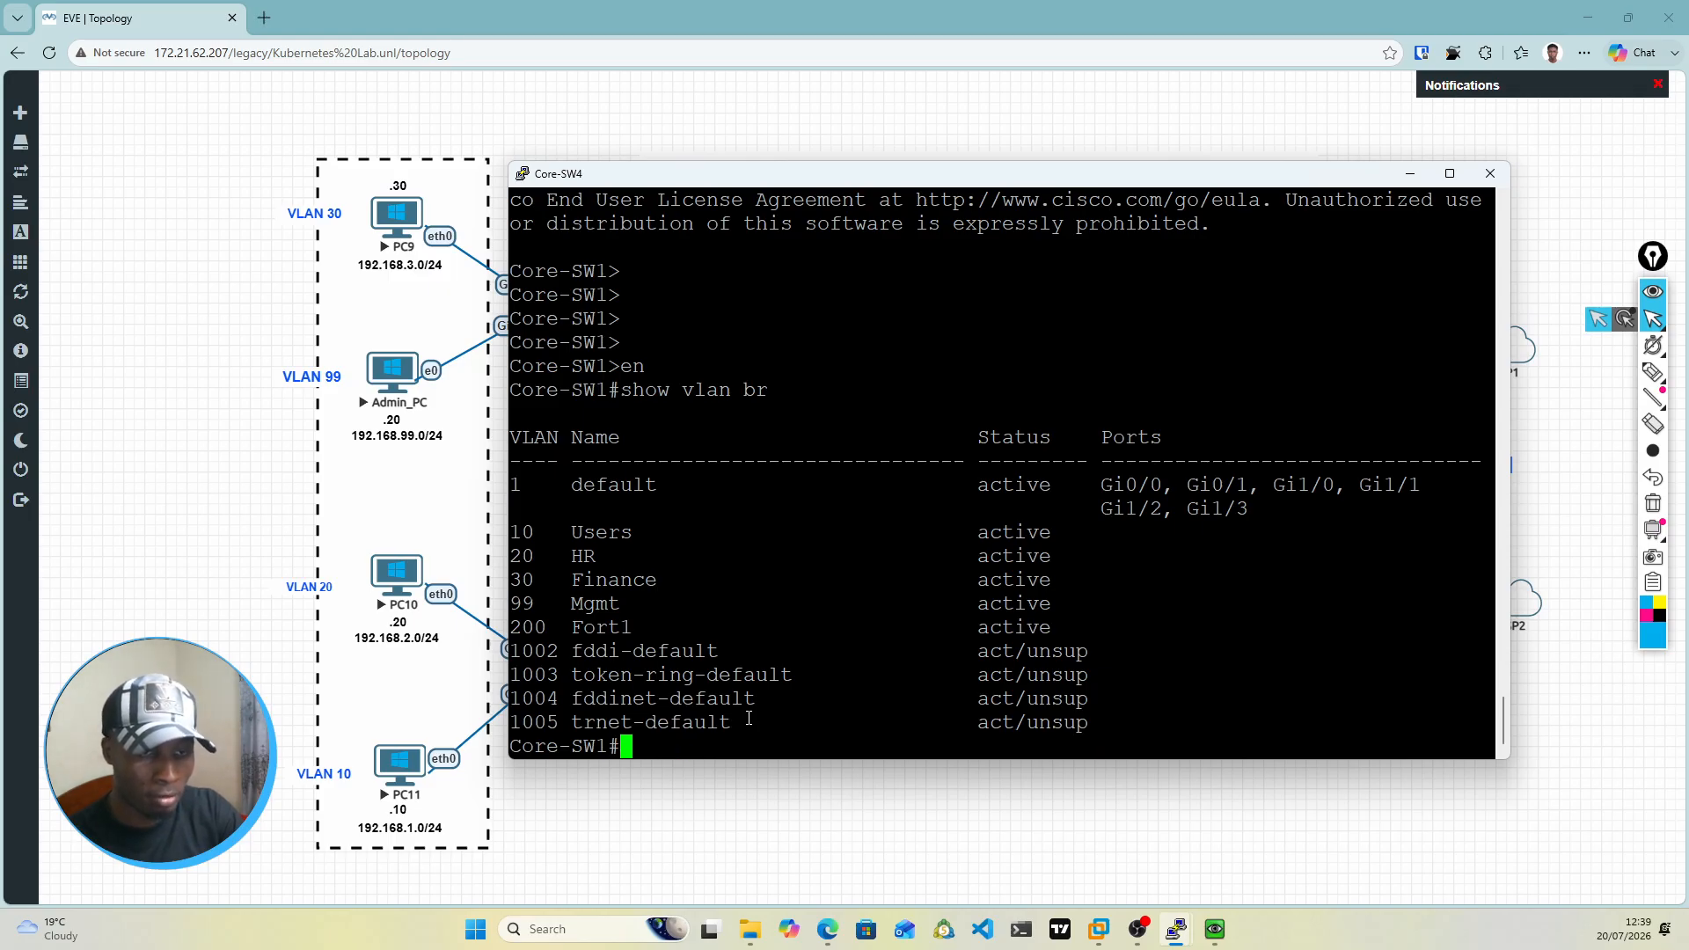
# Step: Enter global configuration mode and select the interface range gi0/0-1 that links Core-SW4 to the two firewalls
pyautogui.write('conf t')
pyautogui.press('Return')
pyautogui.write('ig')
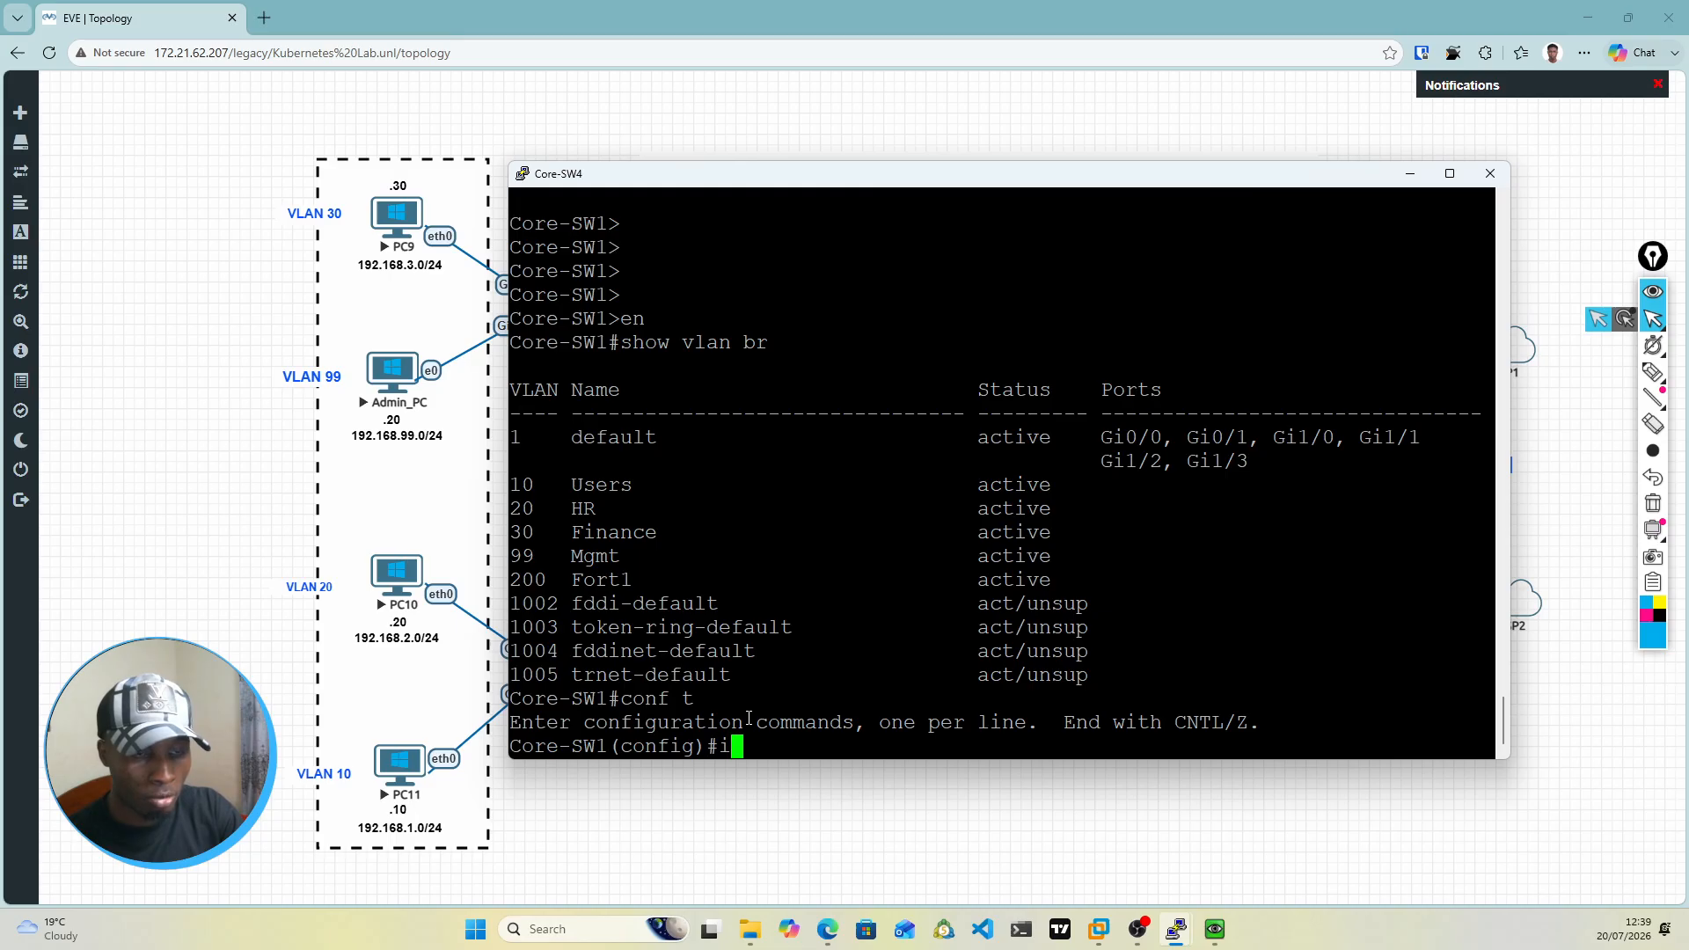
pyautogui.write('nt range gi')
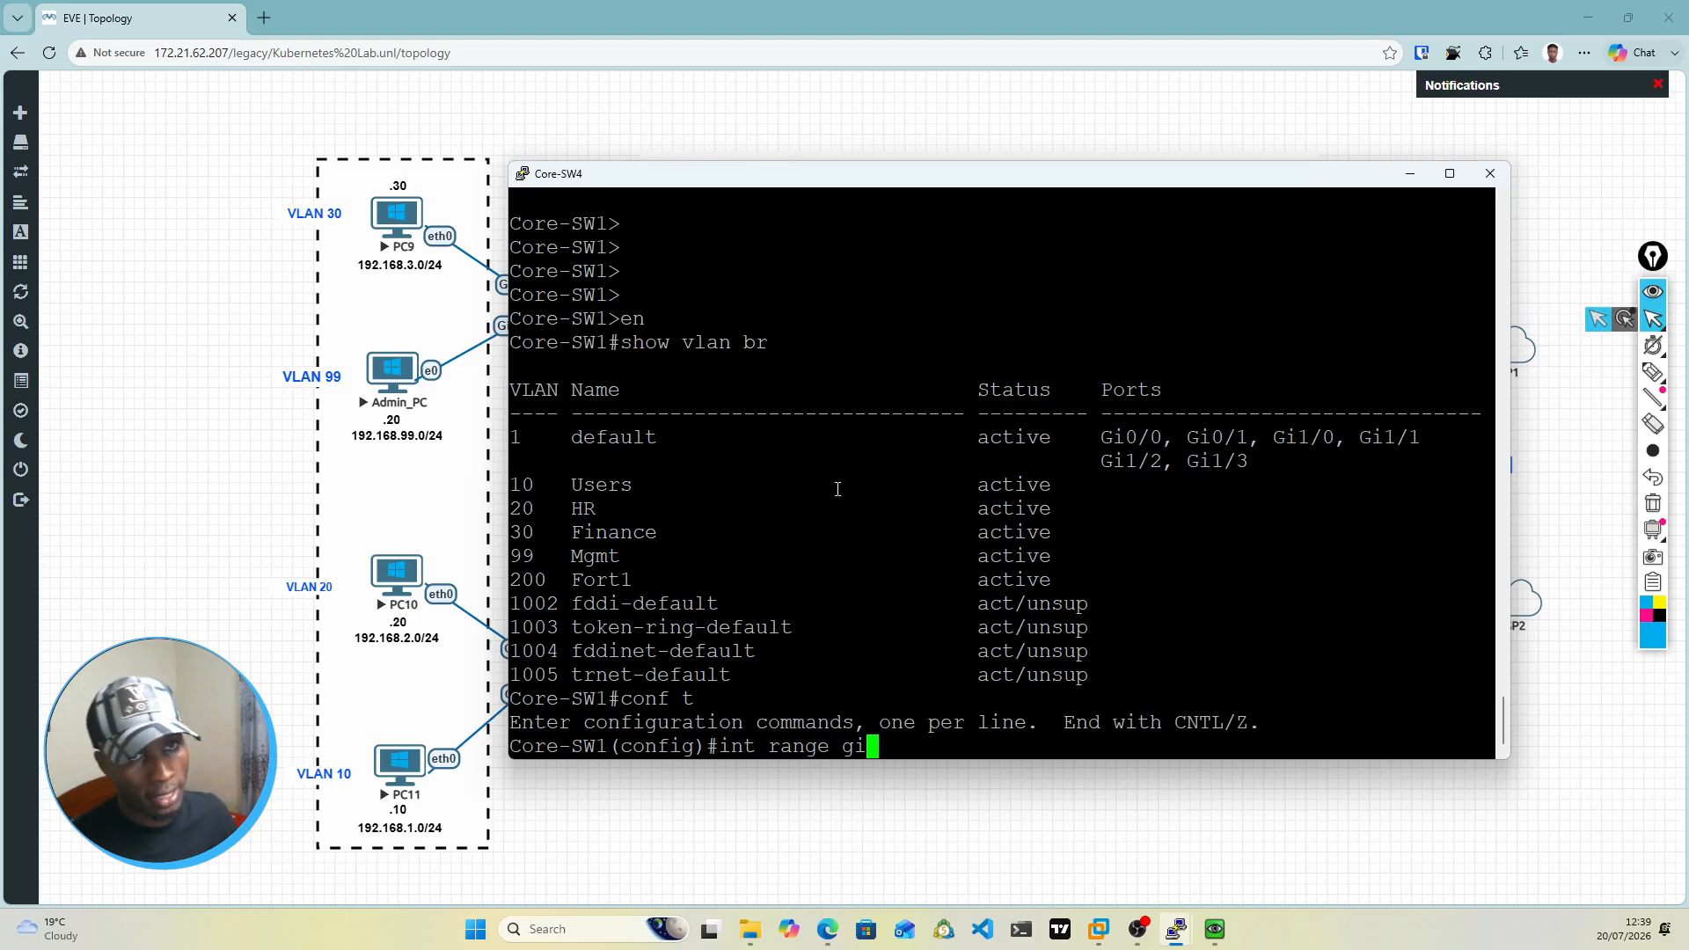
pyautogui.moveTo(905, 174); pyautogui.dragTo(970, 658)
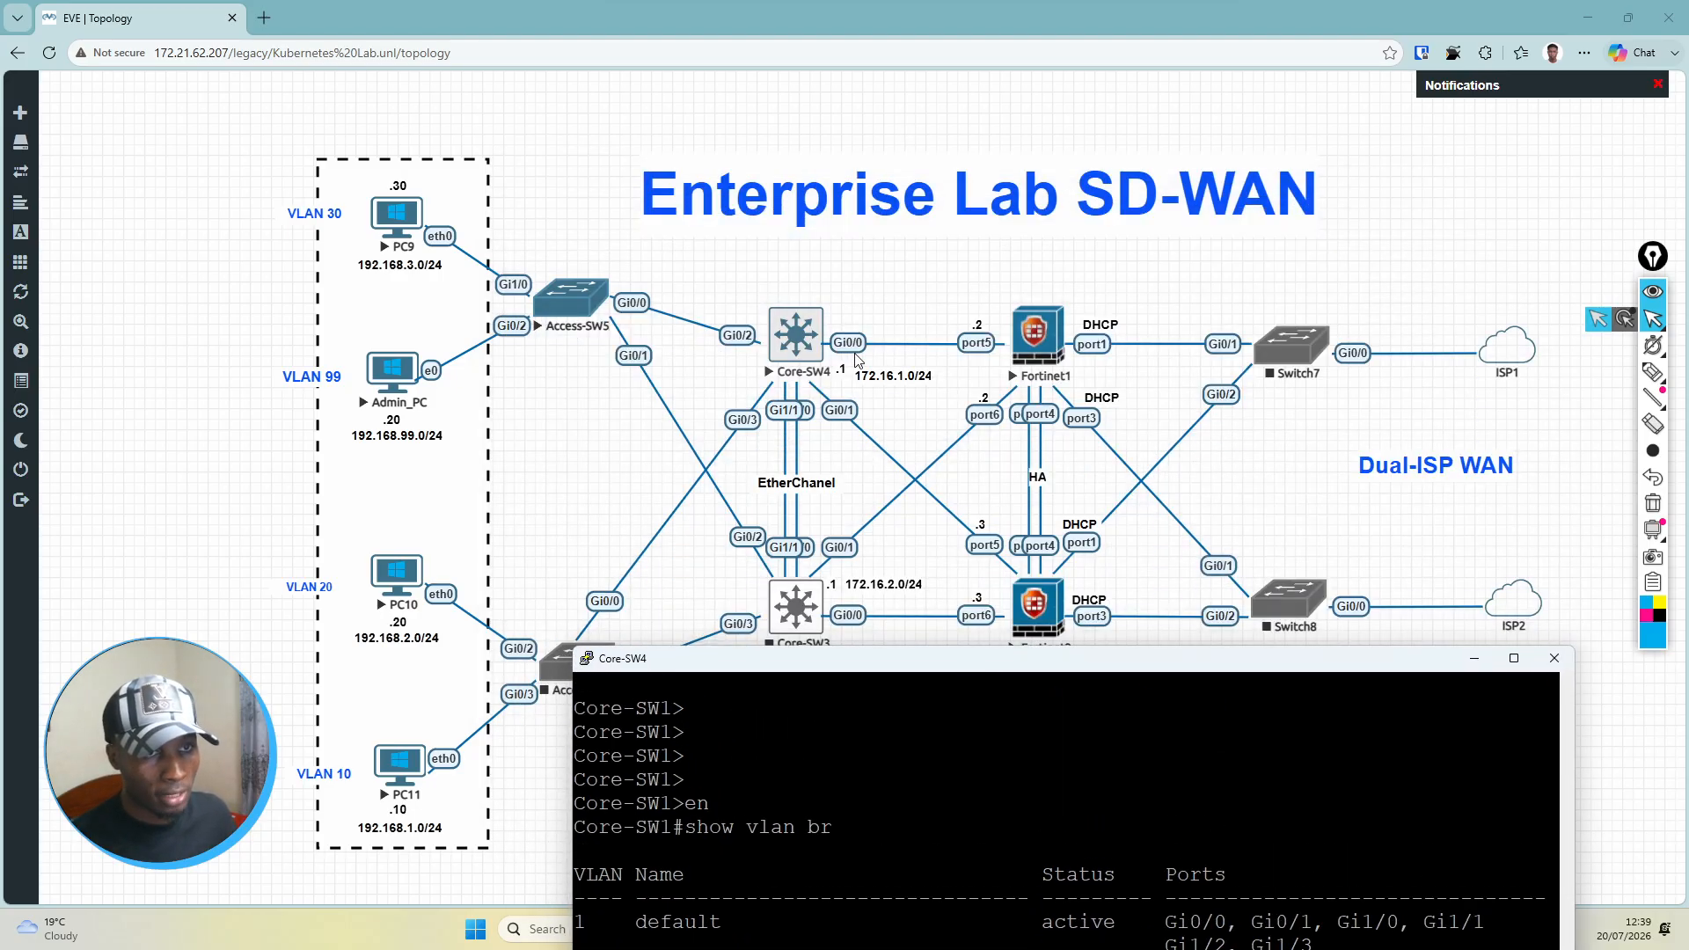
pyautogui.moveTo(908, 666); pyautogui.dragTo(899, 209)
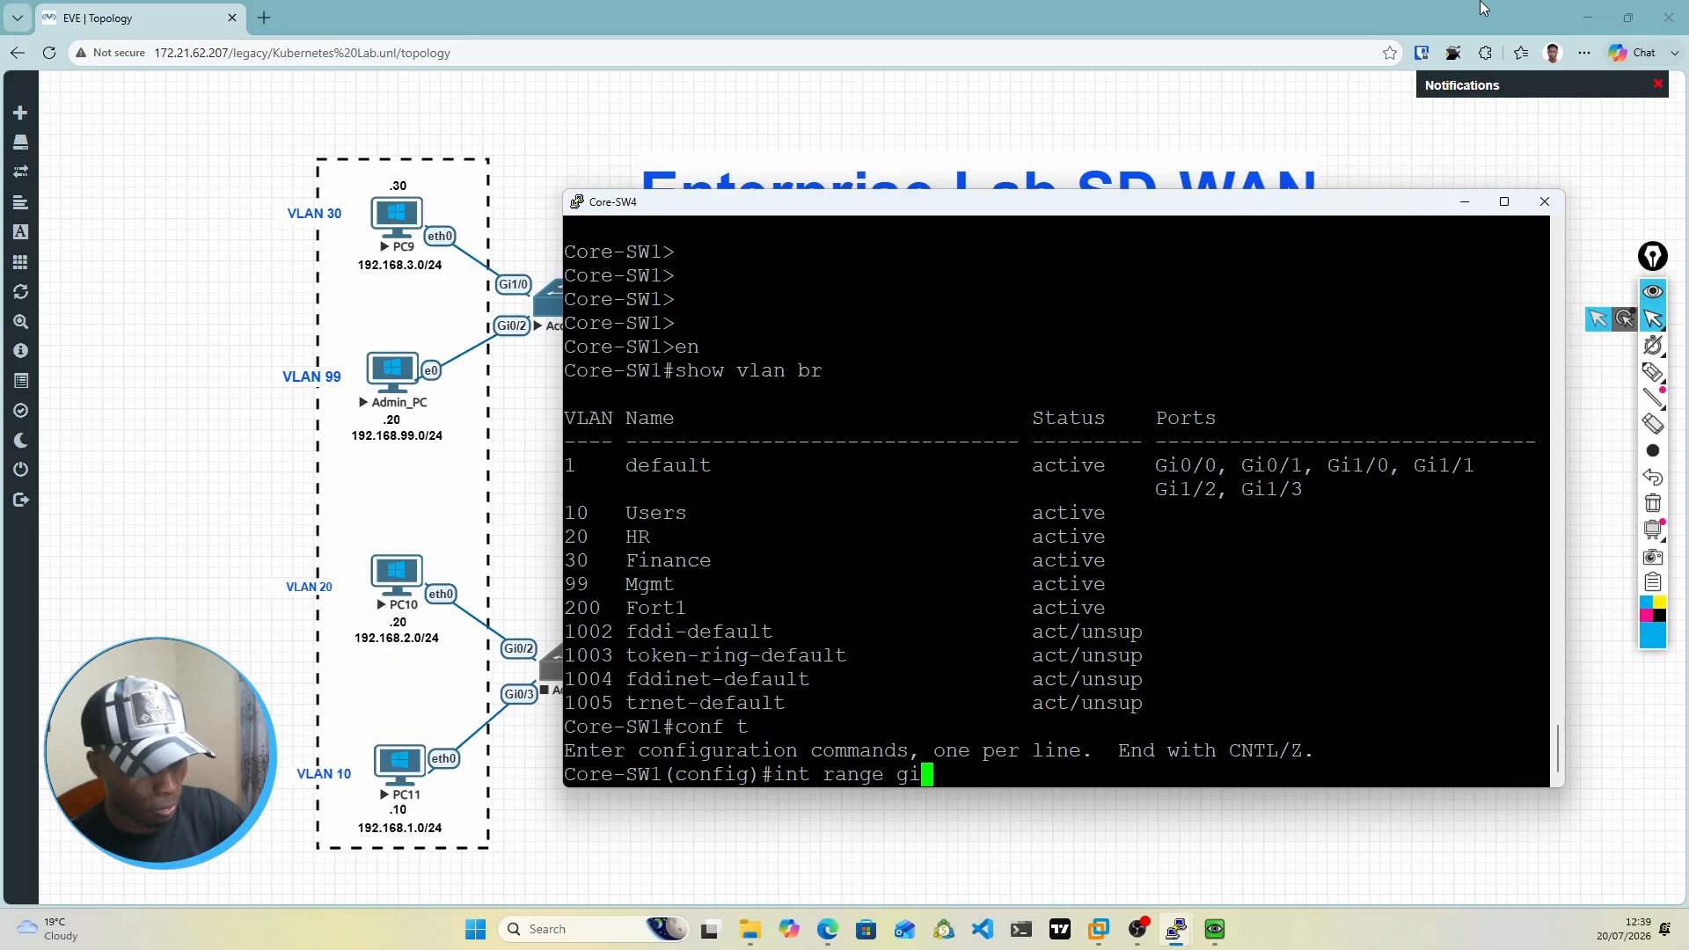
pyautogui.write('0/0')
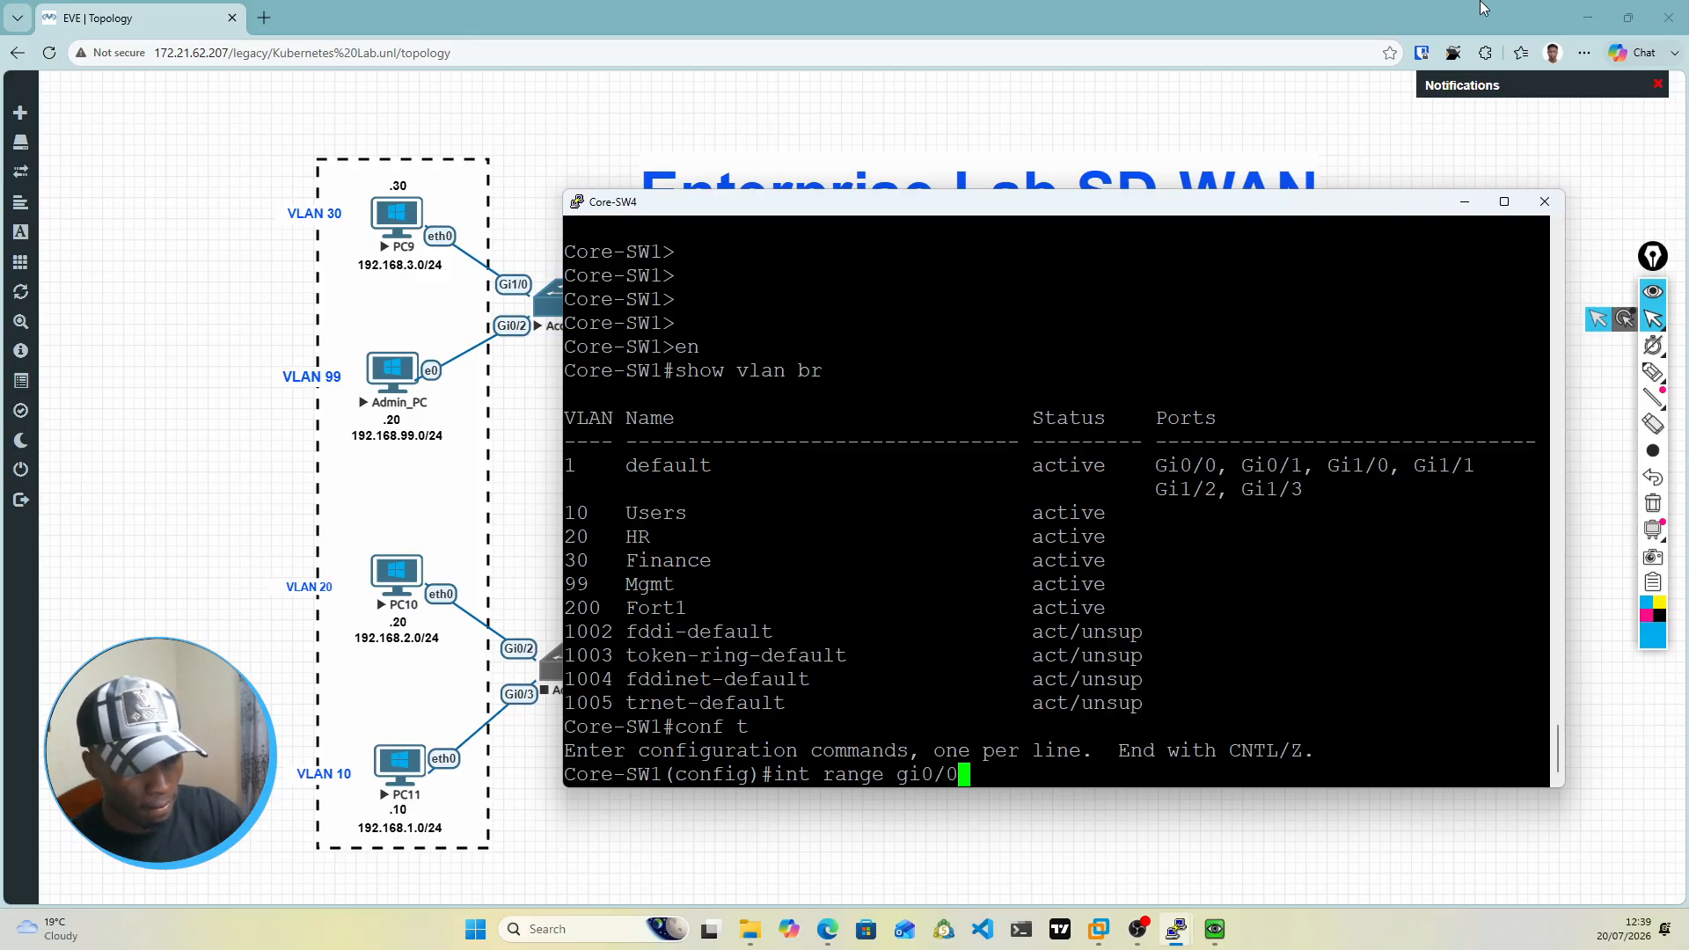
pyautogui.write('-1')
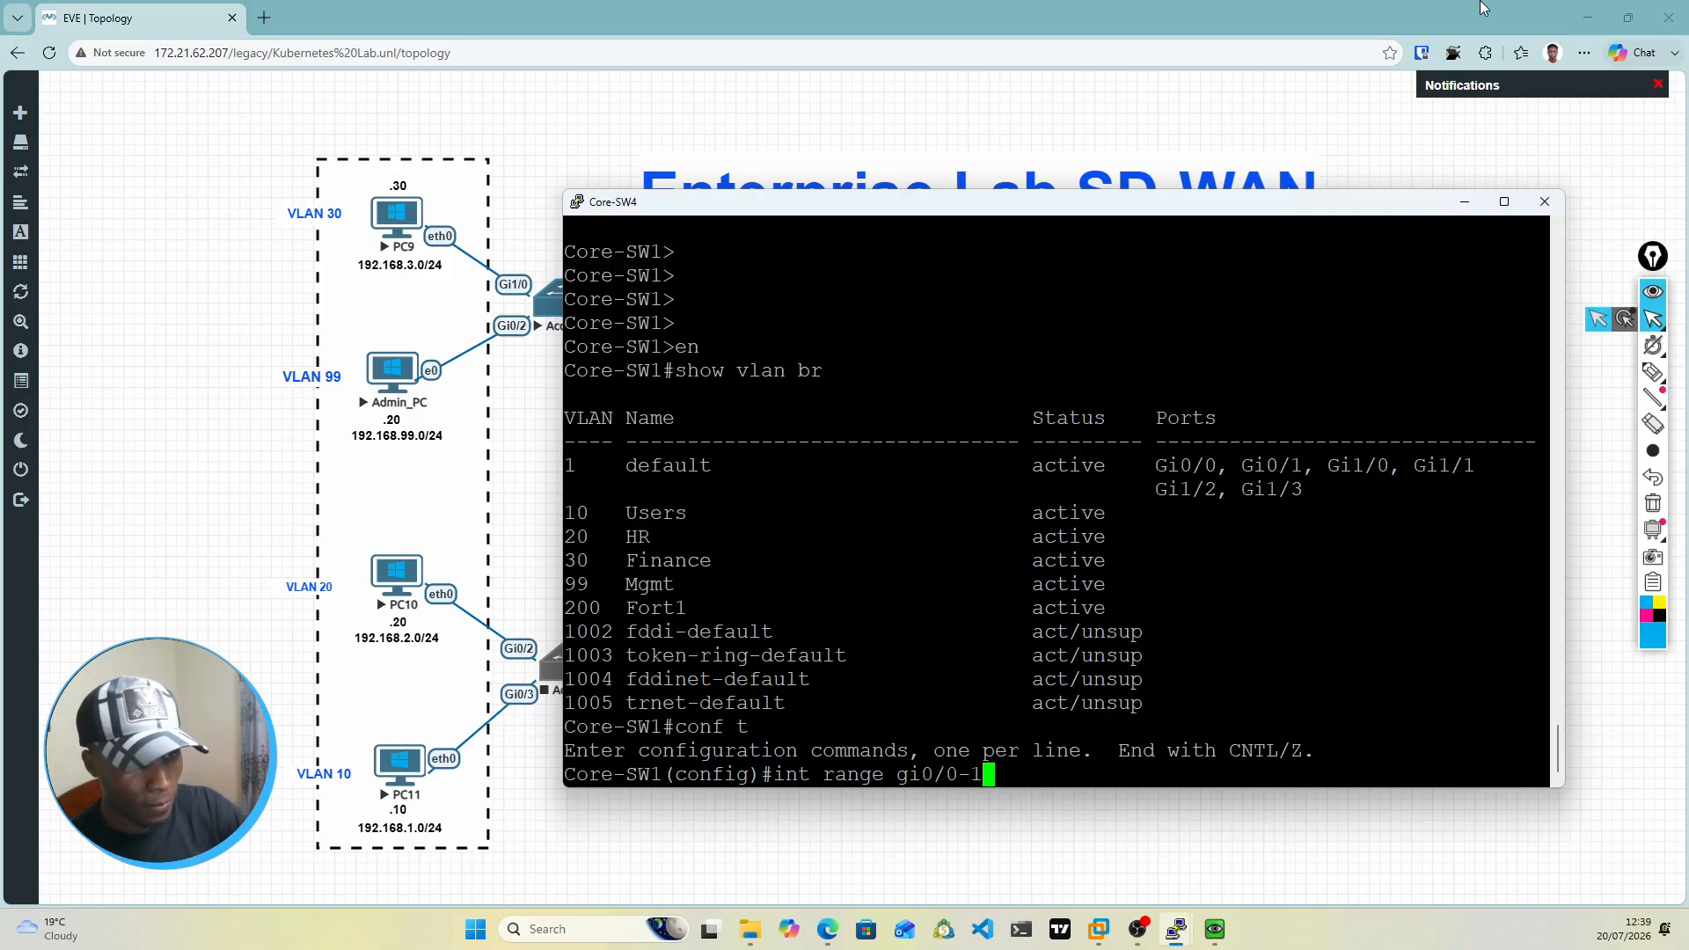
pyautogui.press('Return')
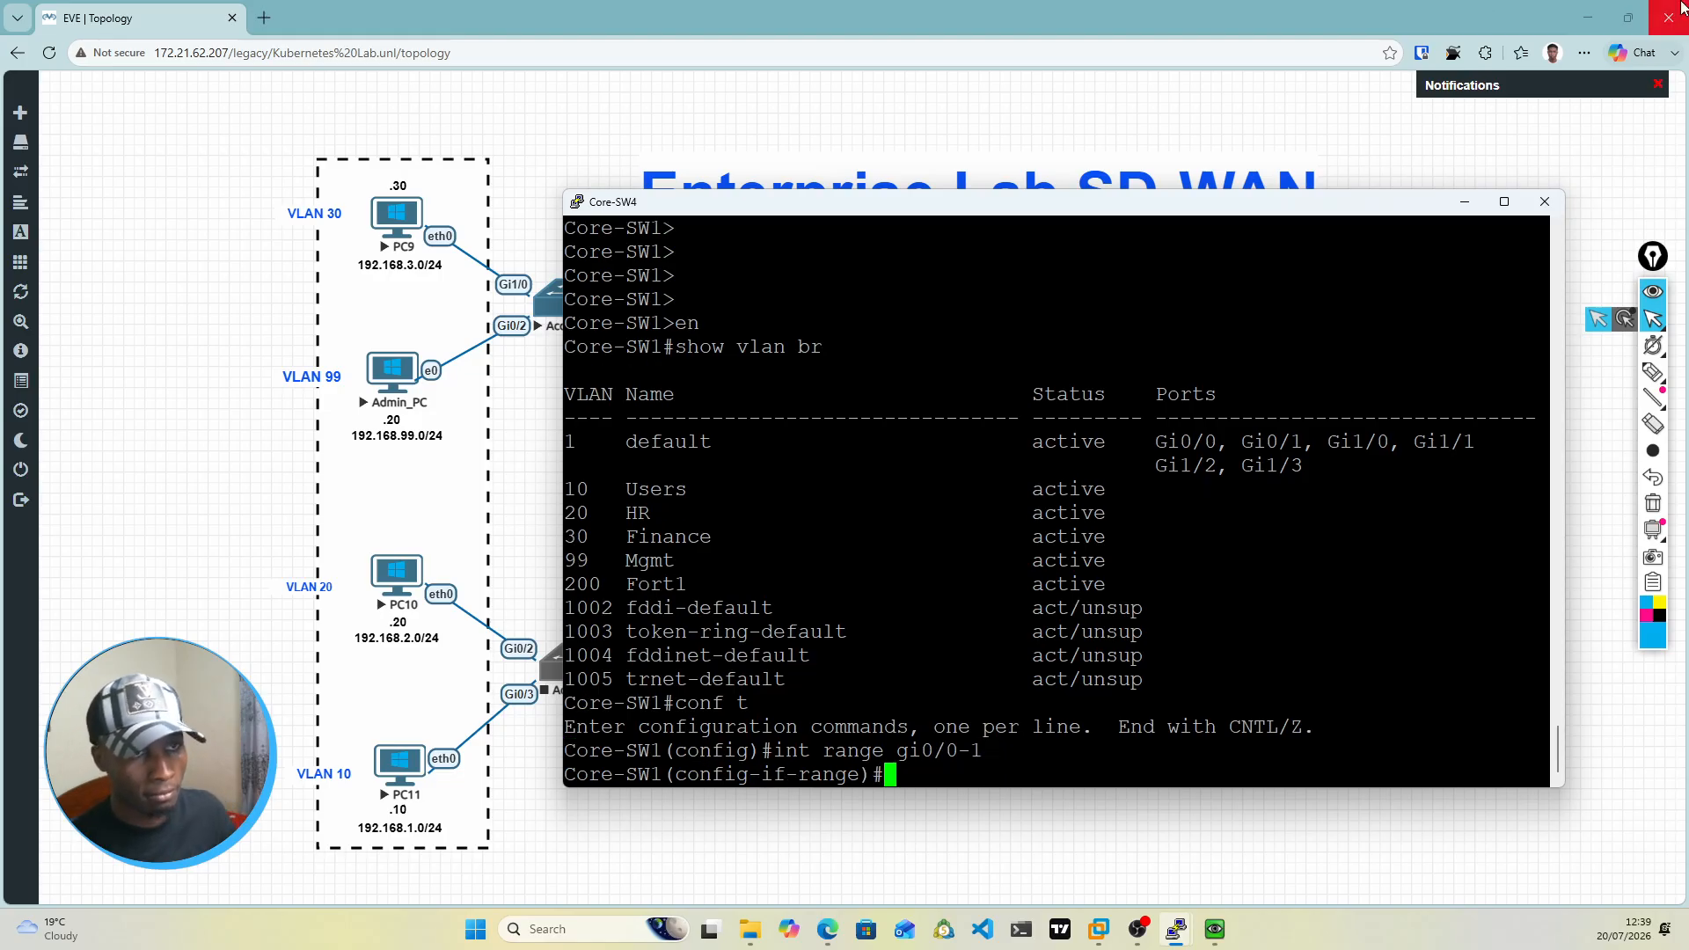
# Step: Set the selected interface range to switchport mode access
pyautogui.moveTo(1210, 217)
pyautogui.mouseDown()
pyautogui.moveTo(1225, 525)
pyautogui.moveTo(1175, 318)
pyautogui.moveTo(1189, 207)
pyautogui.mouseUp()
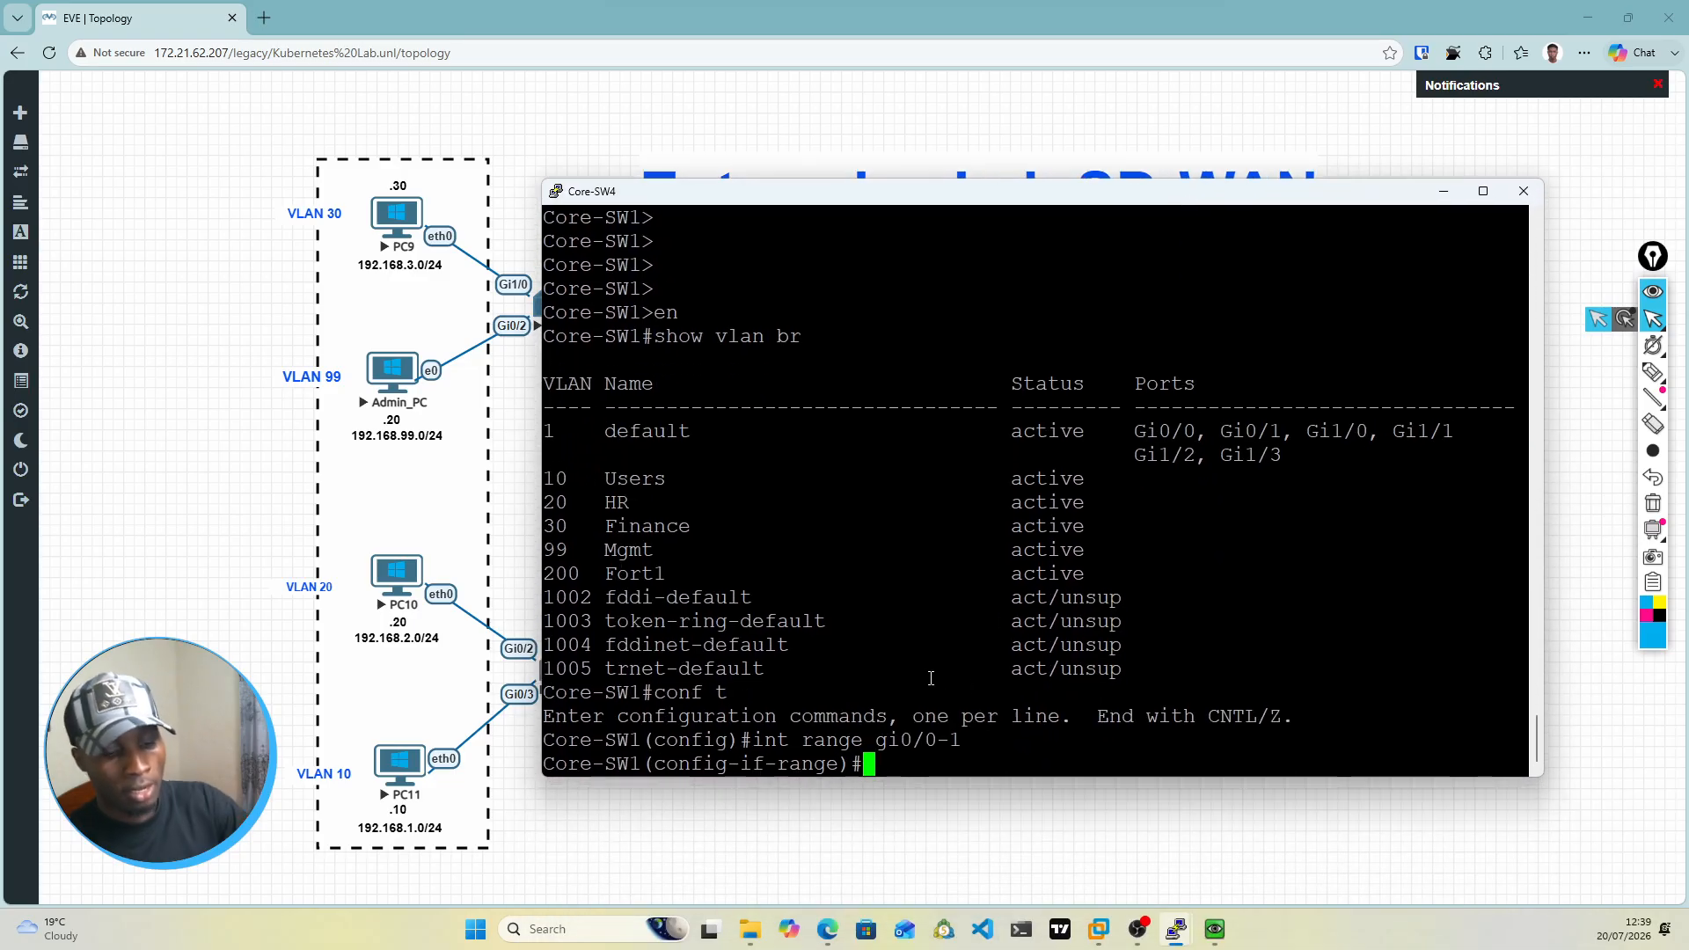
pyautogui.write('swi')
pyautogui.press('Tab')
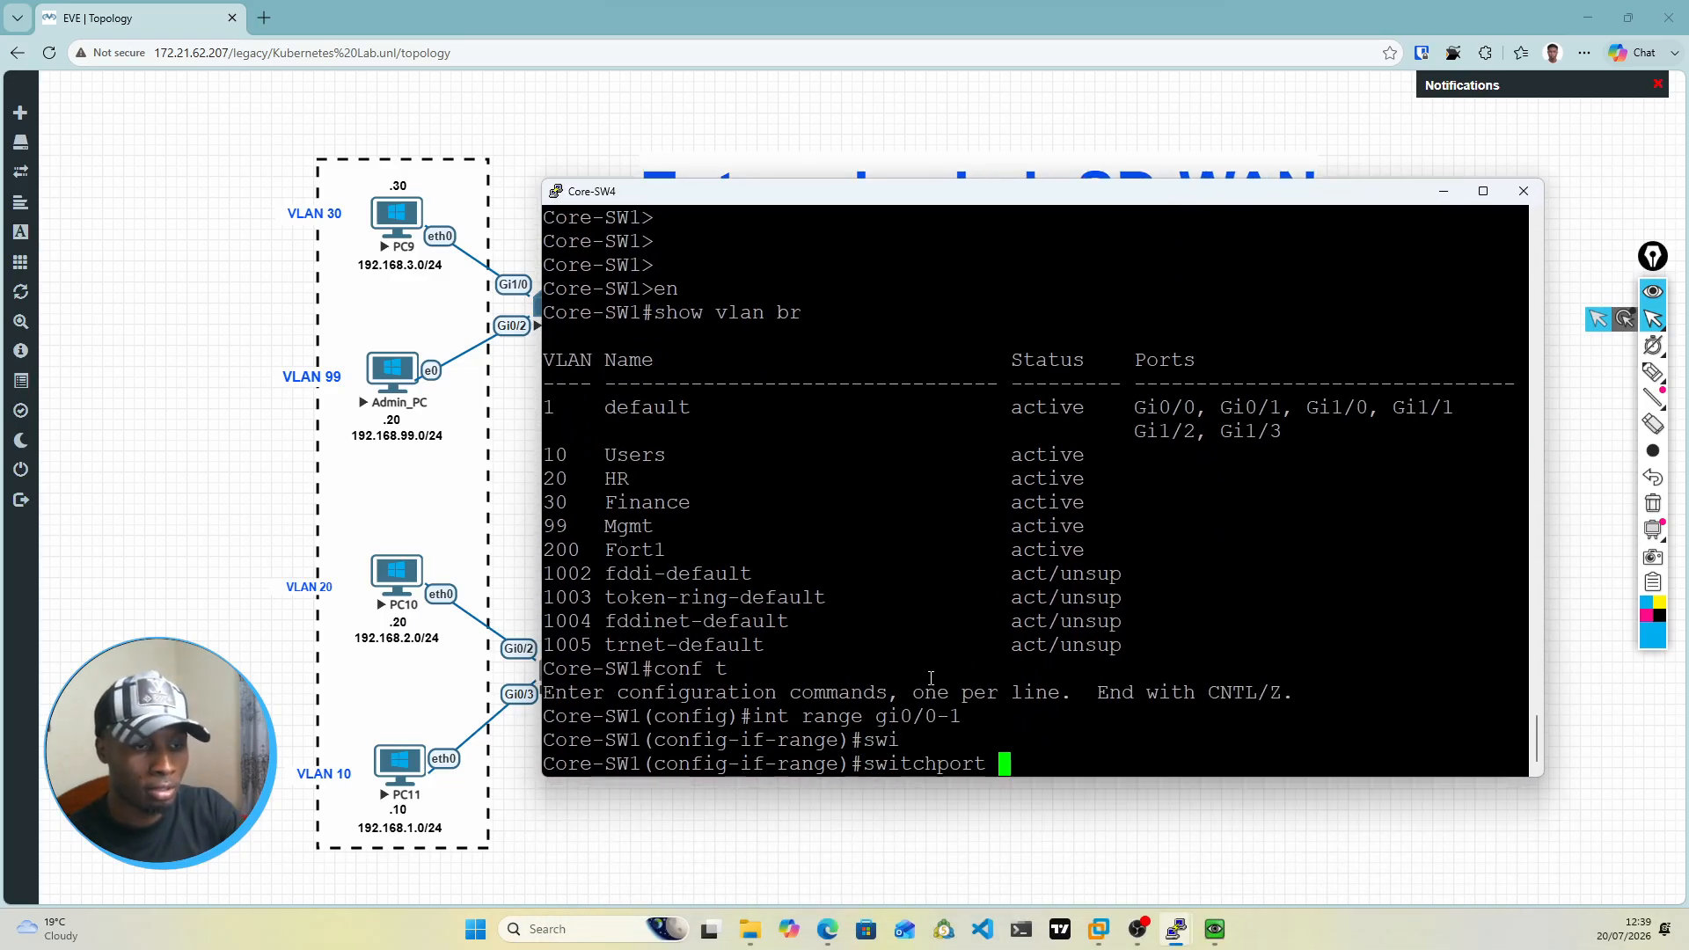
pyautogui.write('mod')
pyautogui.press('Tab')
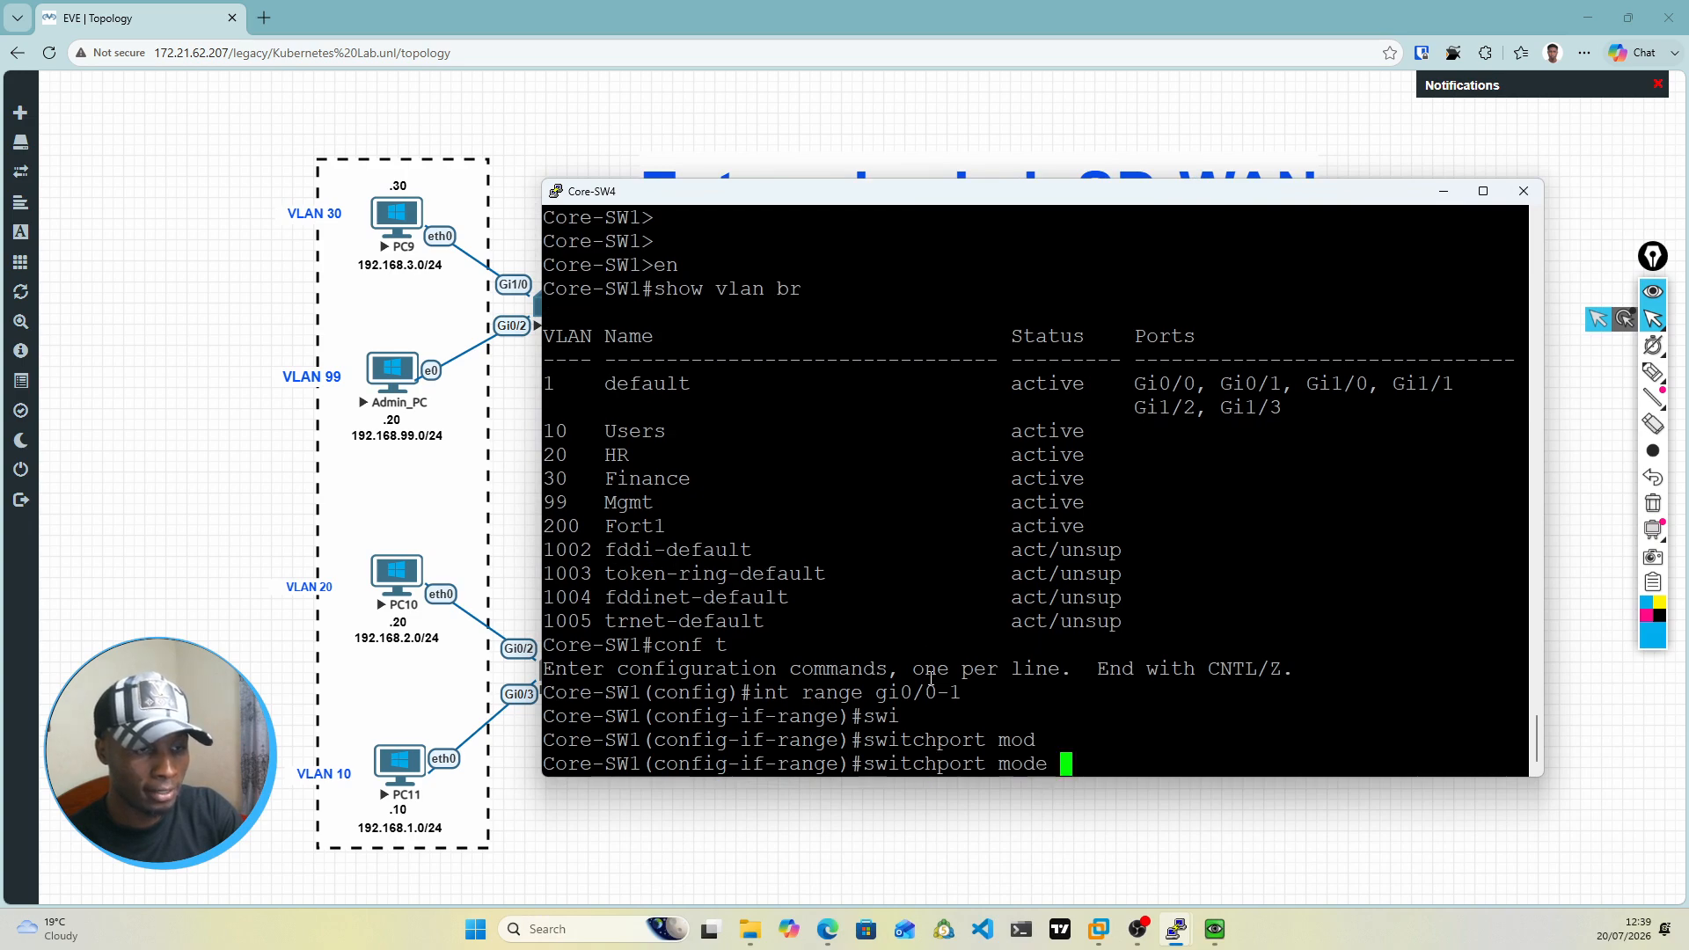
pyautogui.write('acc')
pyautogui.press('Tab')
pyautogui.press('Return')
# Step: Assign the selected interface range to access VLAN 200
pyautogui.write('s')
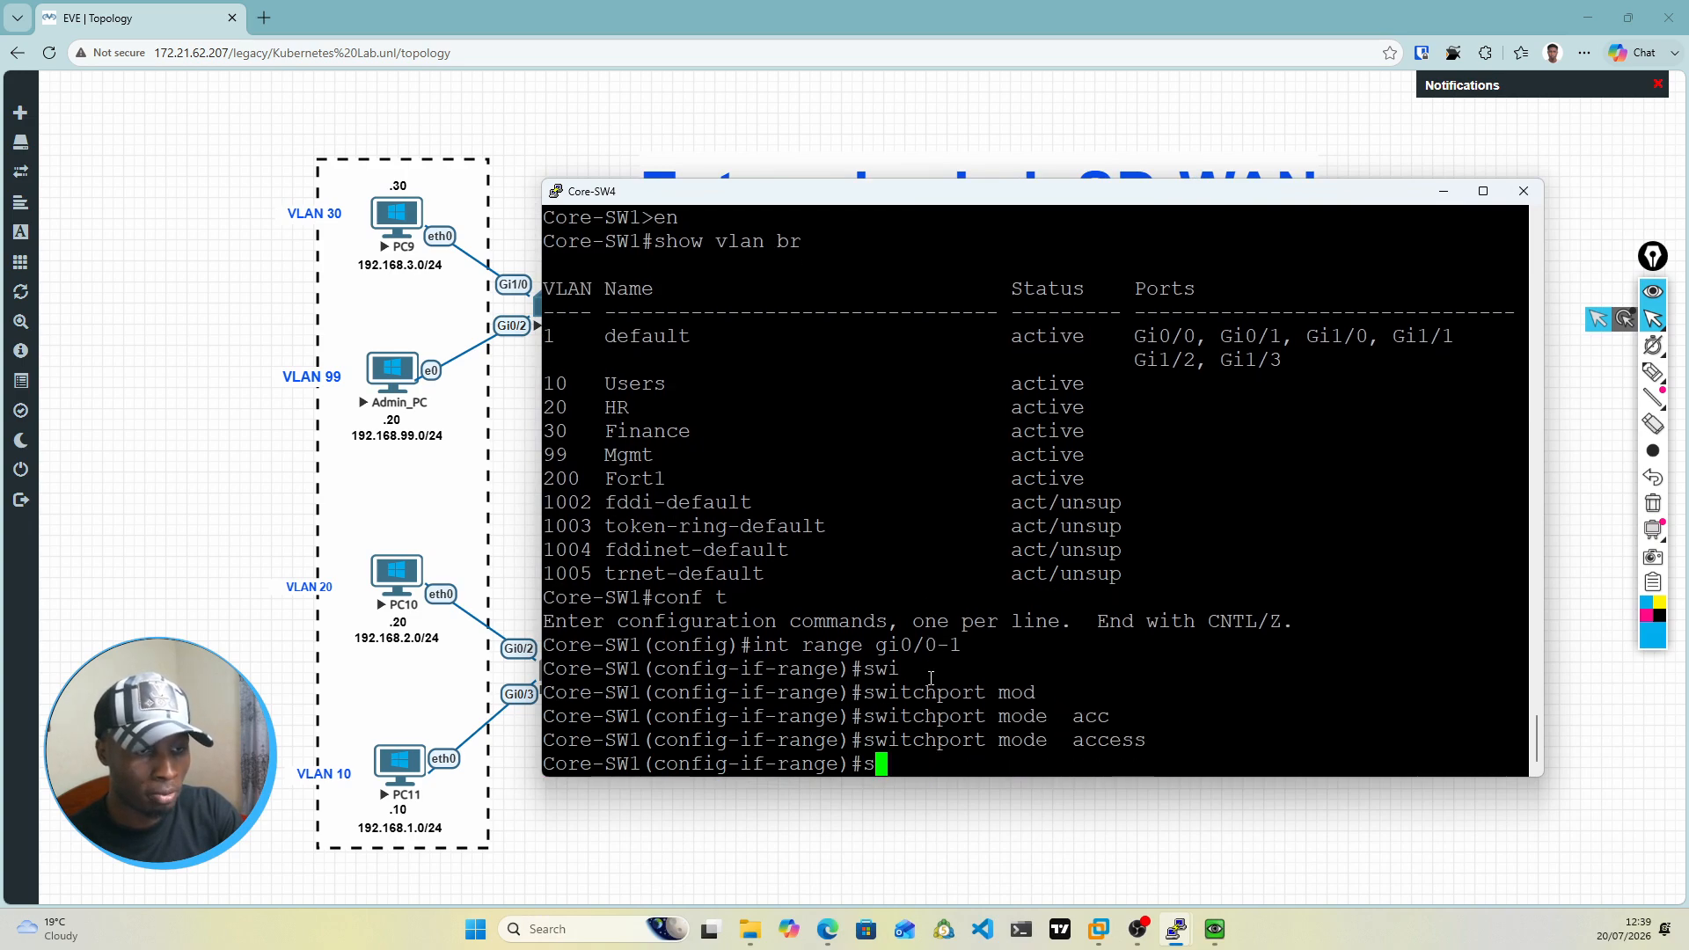
pyautogui.write('wi')
pyautogui.press('Tab')
pyautogui.write('acc')
pyautogui.press('Tab')
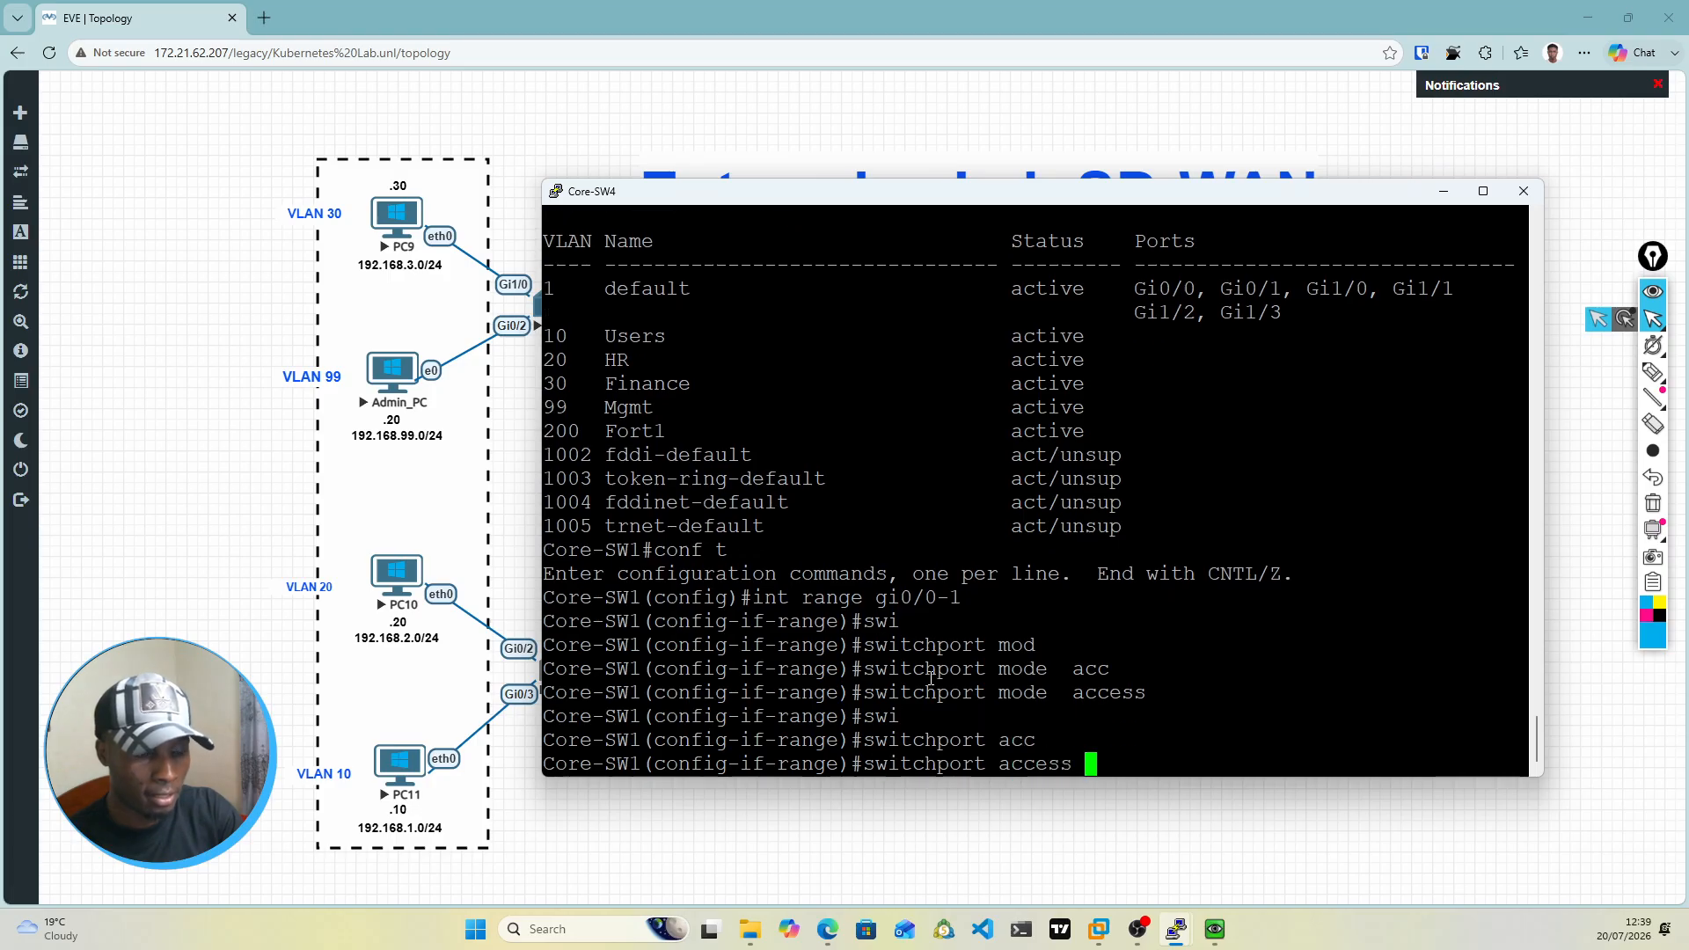
pyautogui.write('vlan ')
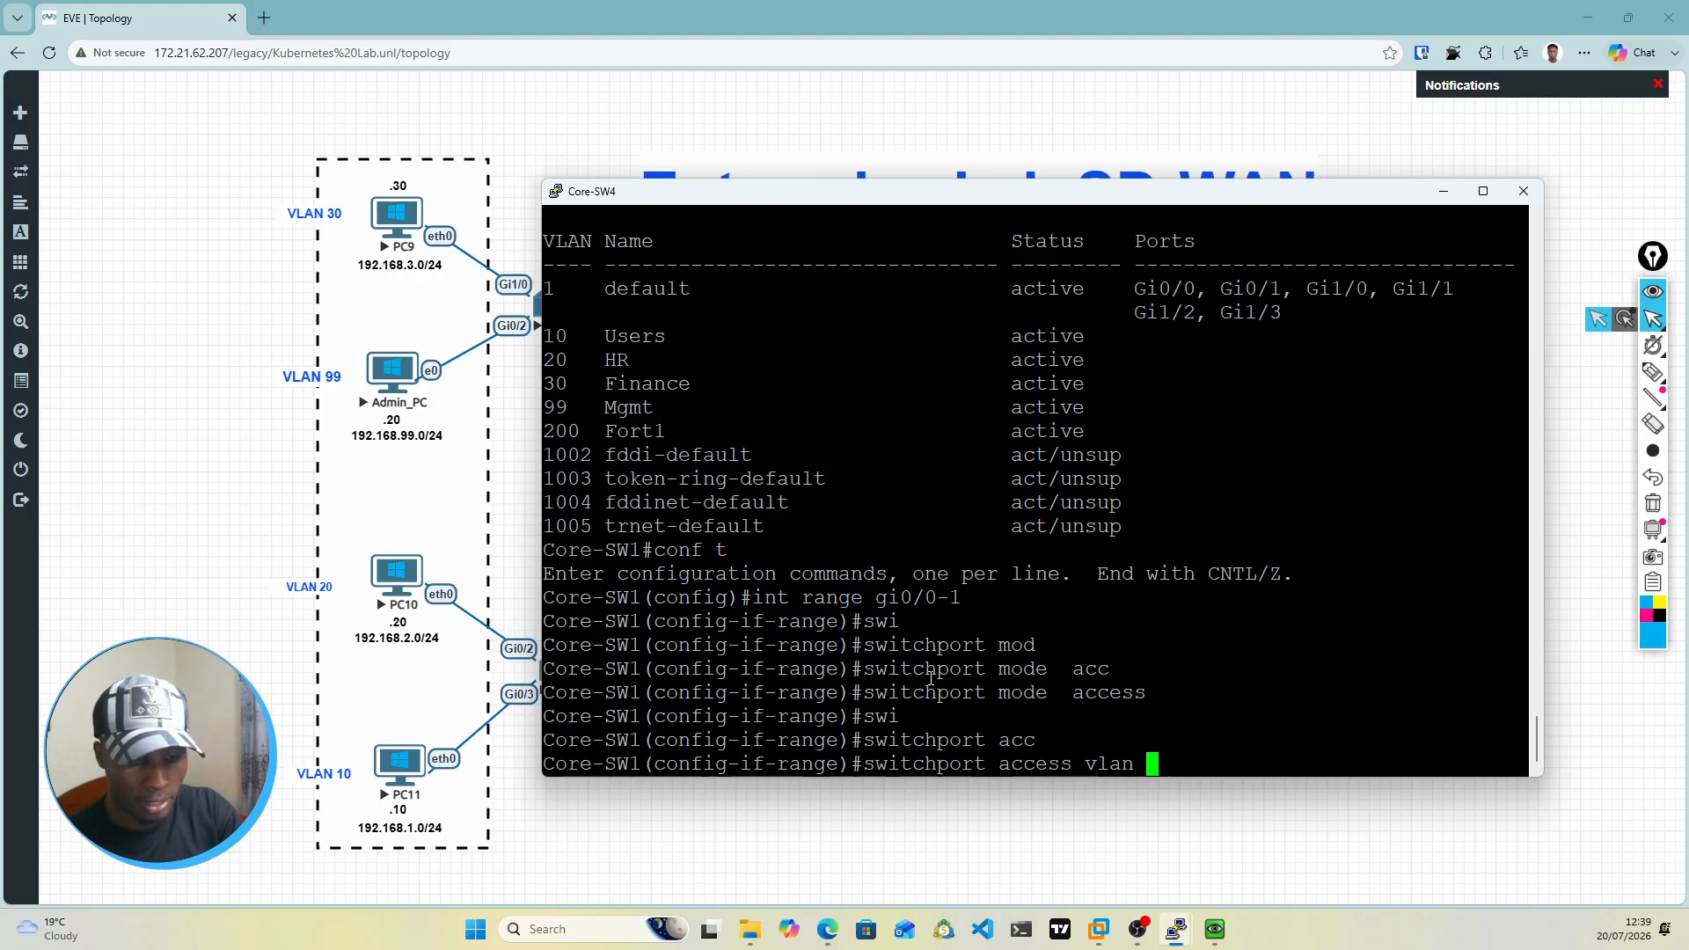
pyautogui.write('200')
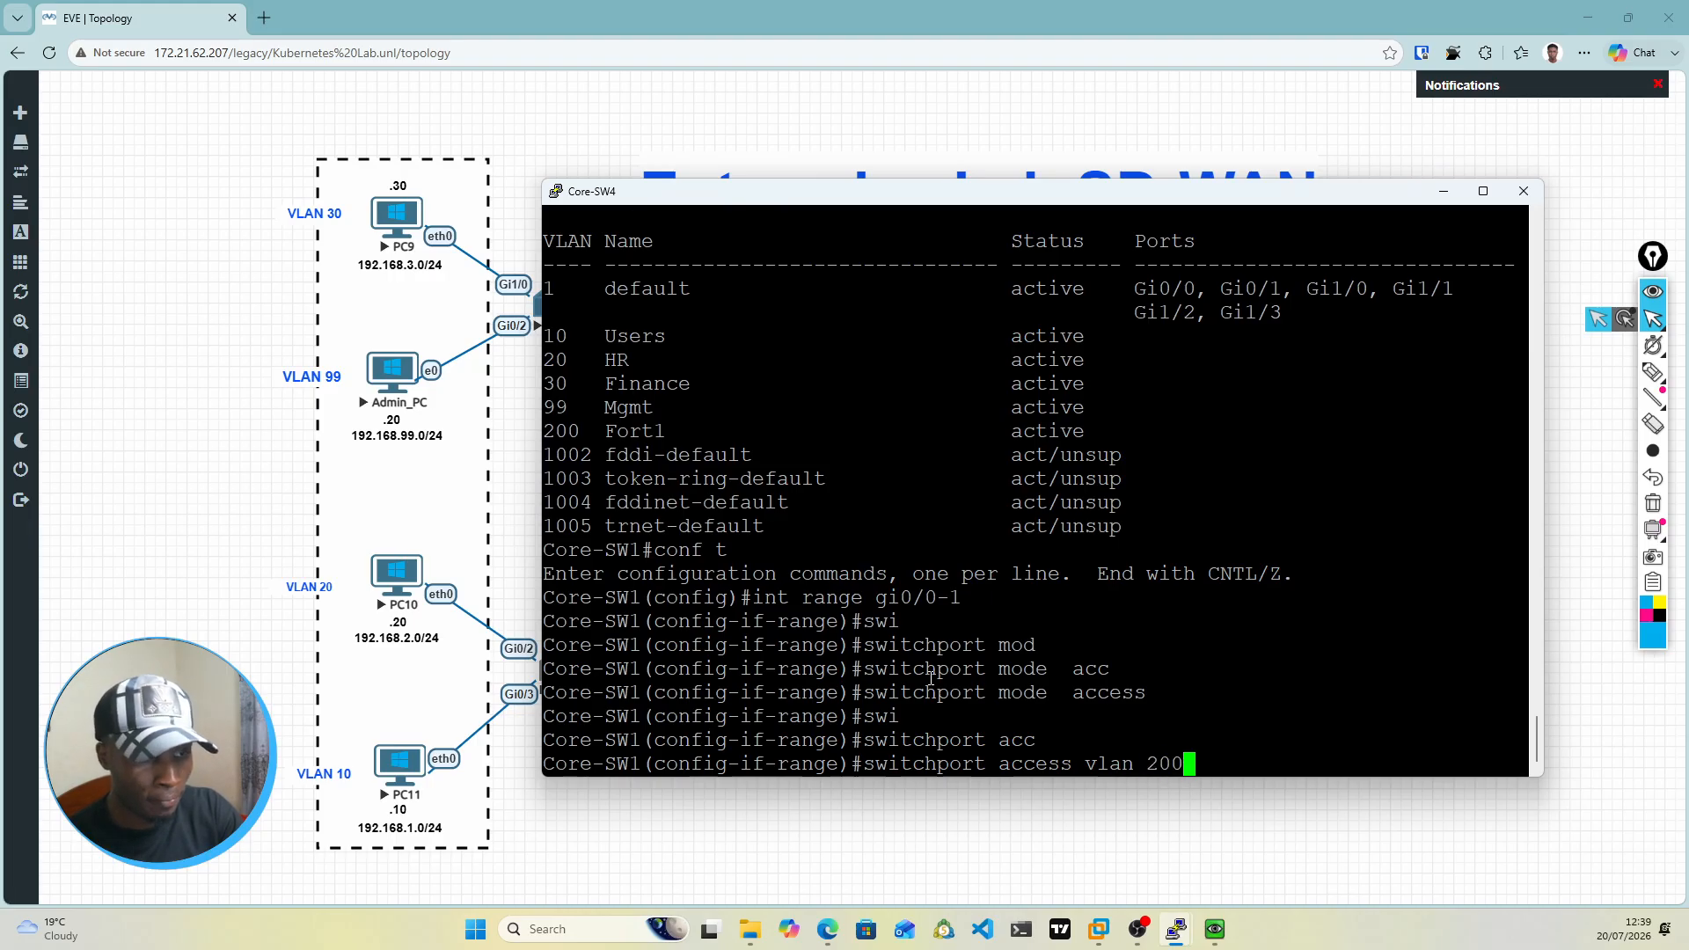
pyautogui.press('Return')
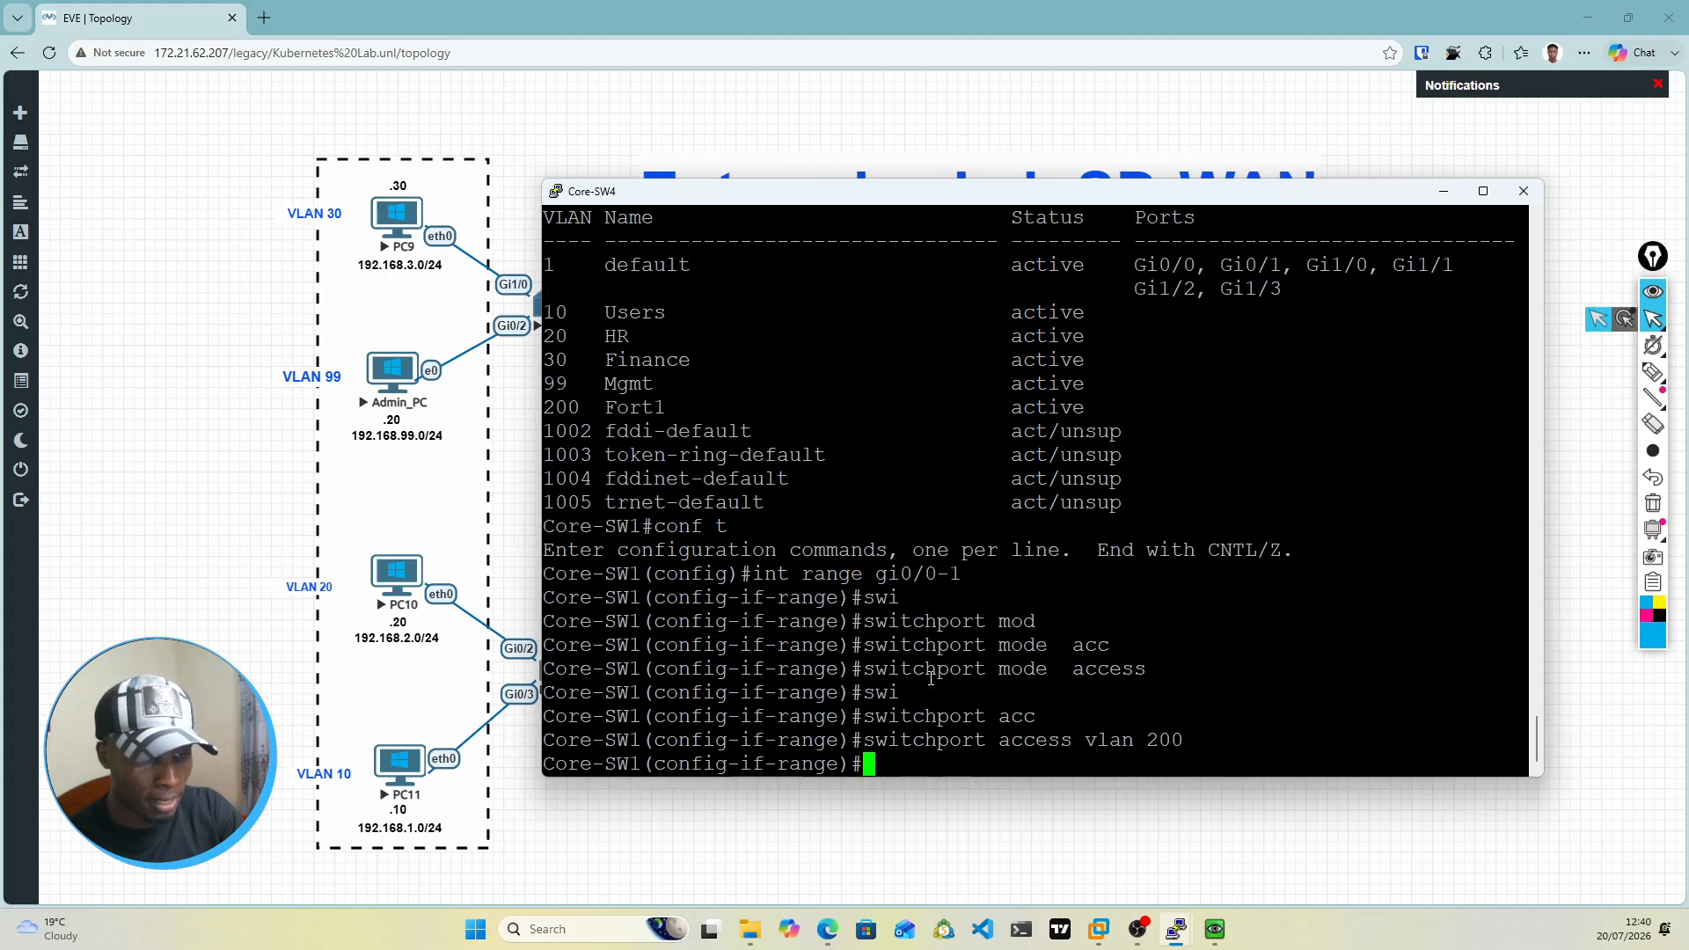
# Step: Enable spanning-tree portfast on the selected interface range
pyautogui.write('sw')
pyautogui.press('BackSpace')
pyautogui.press('BackSpace')
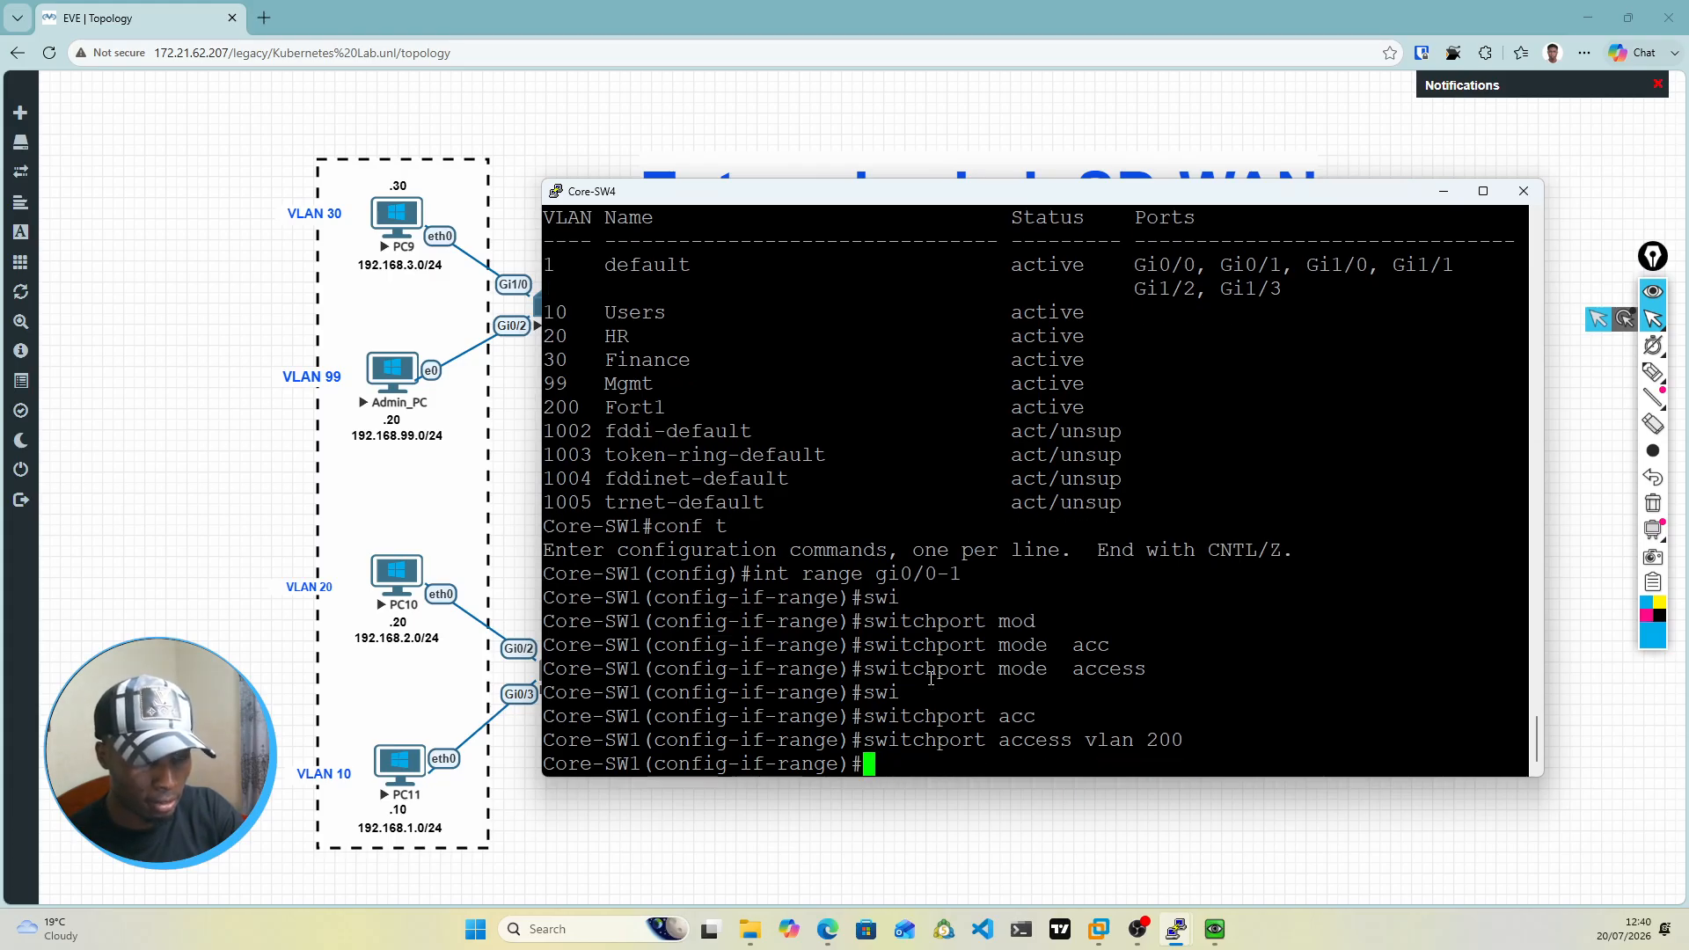
pyautogui.write('spann')
pyautogui.press('Tab')
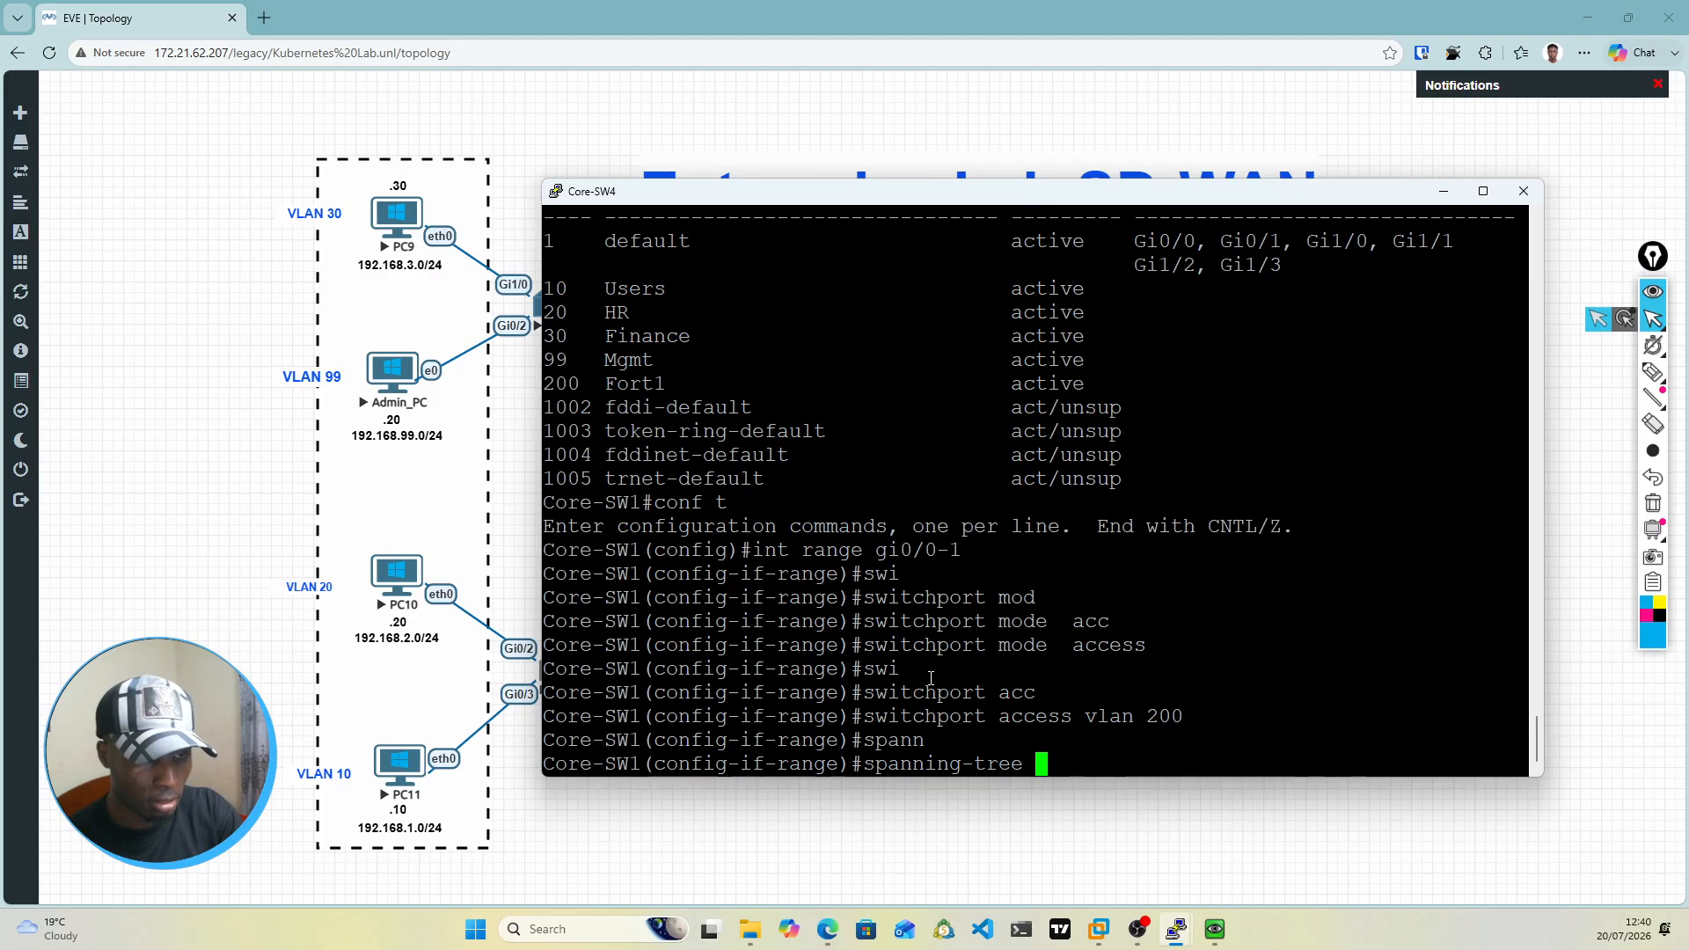
pyautogui.write('po')
pyautogui.press('Tab')
pyautogui.write('rtfa')
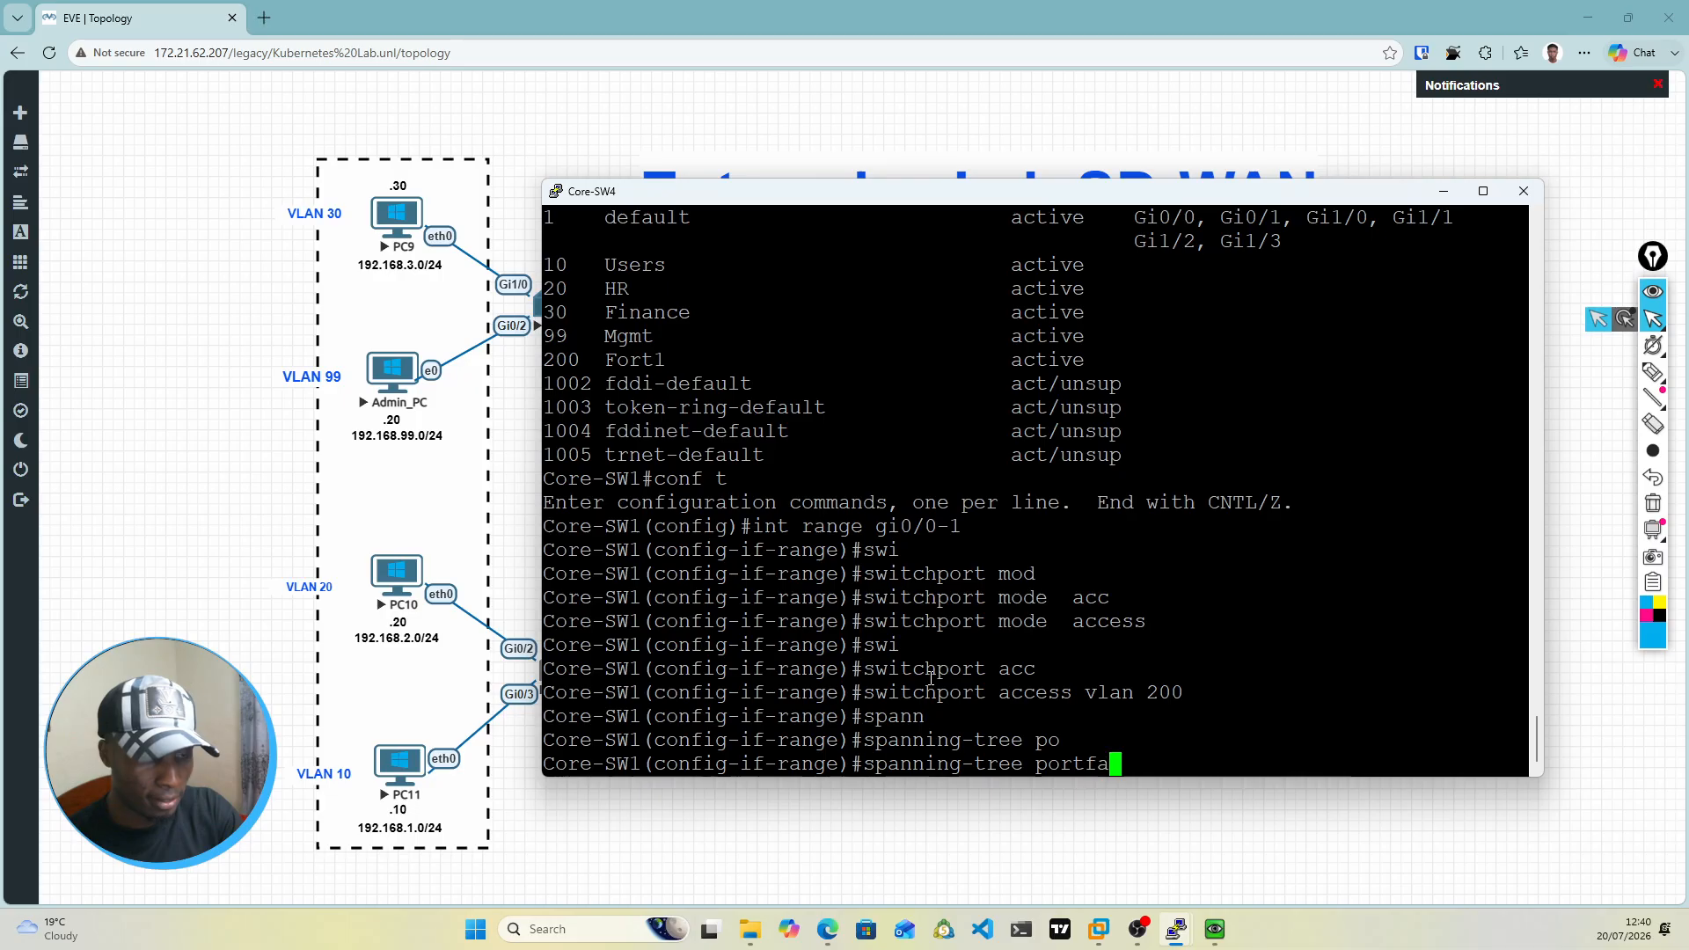
pyautogui.press('Tab')
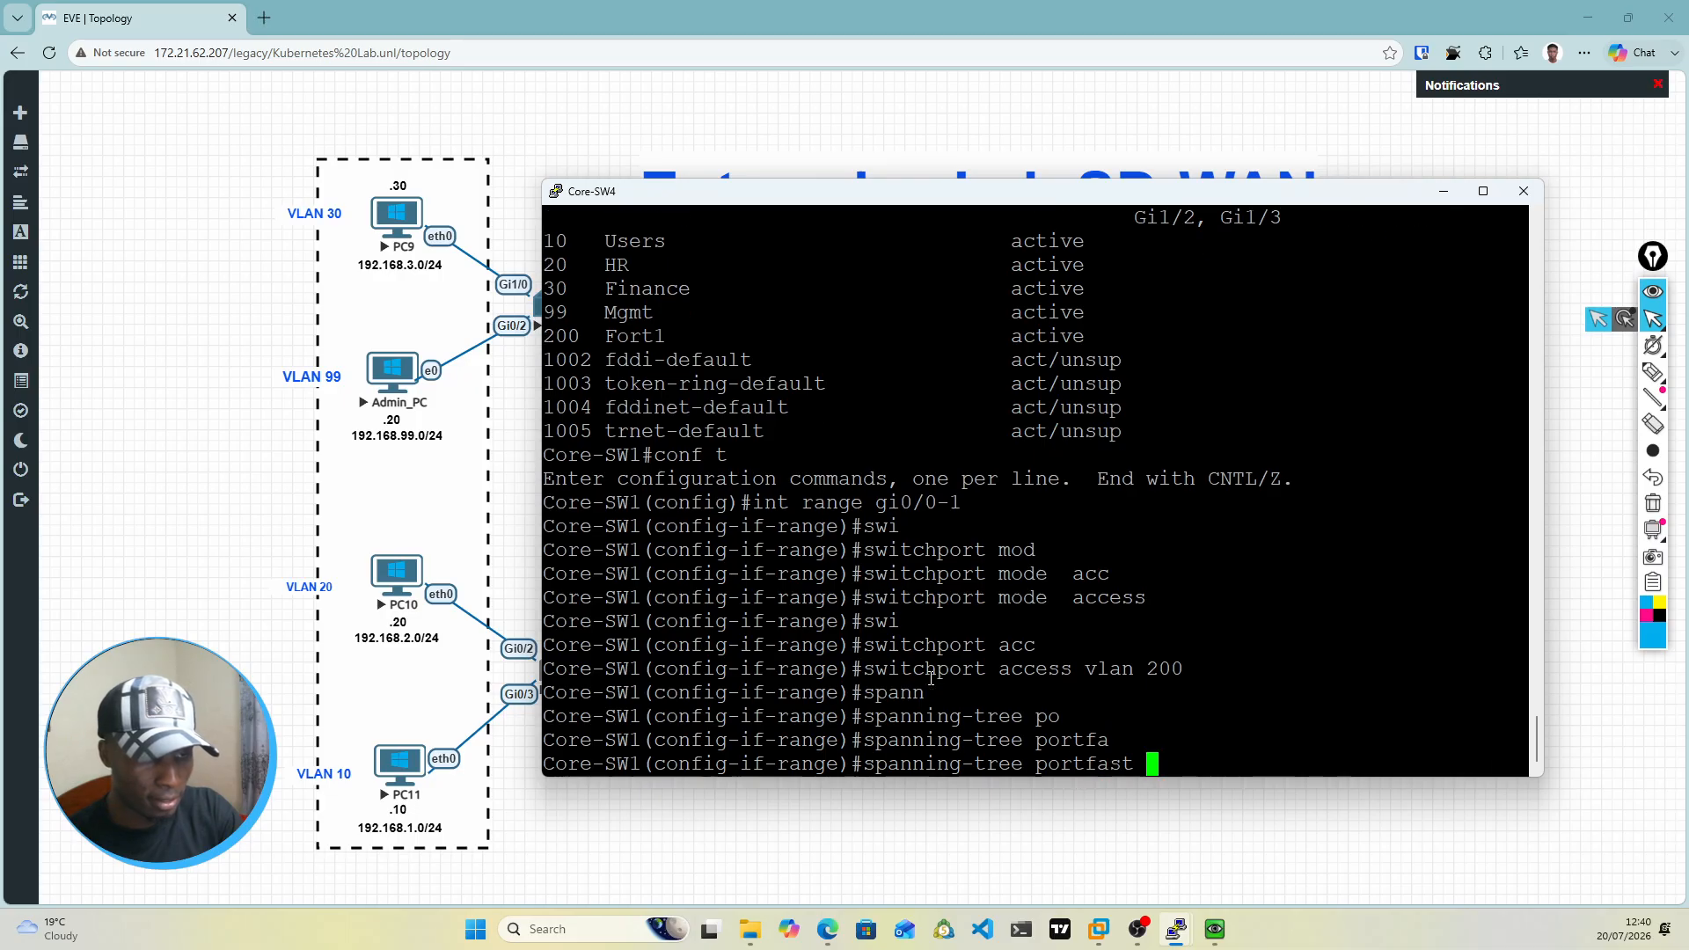
pyautogui.press('Return')
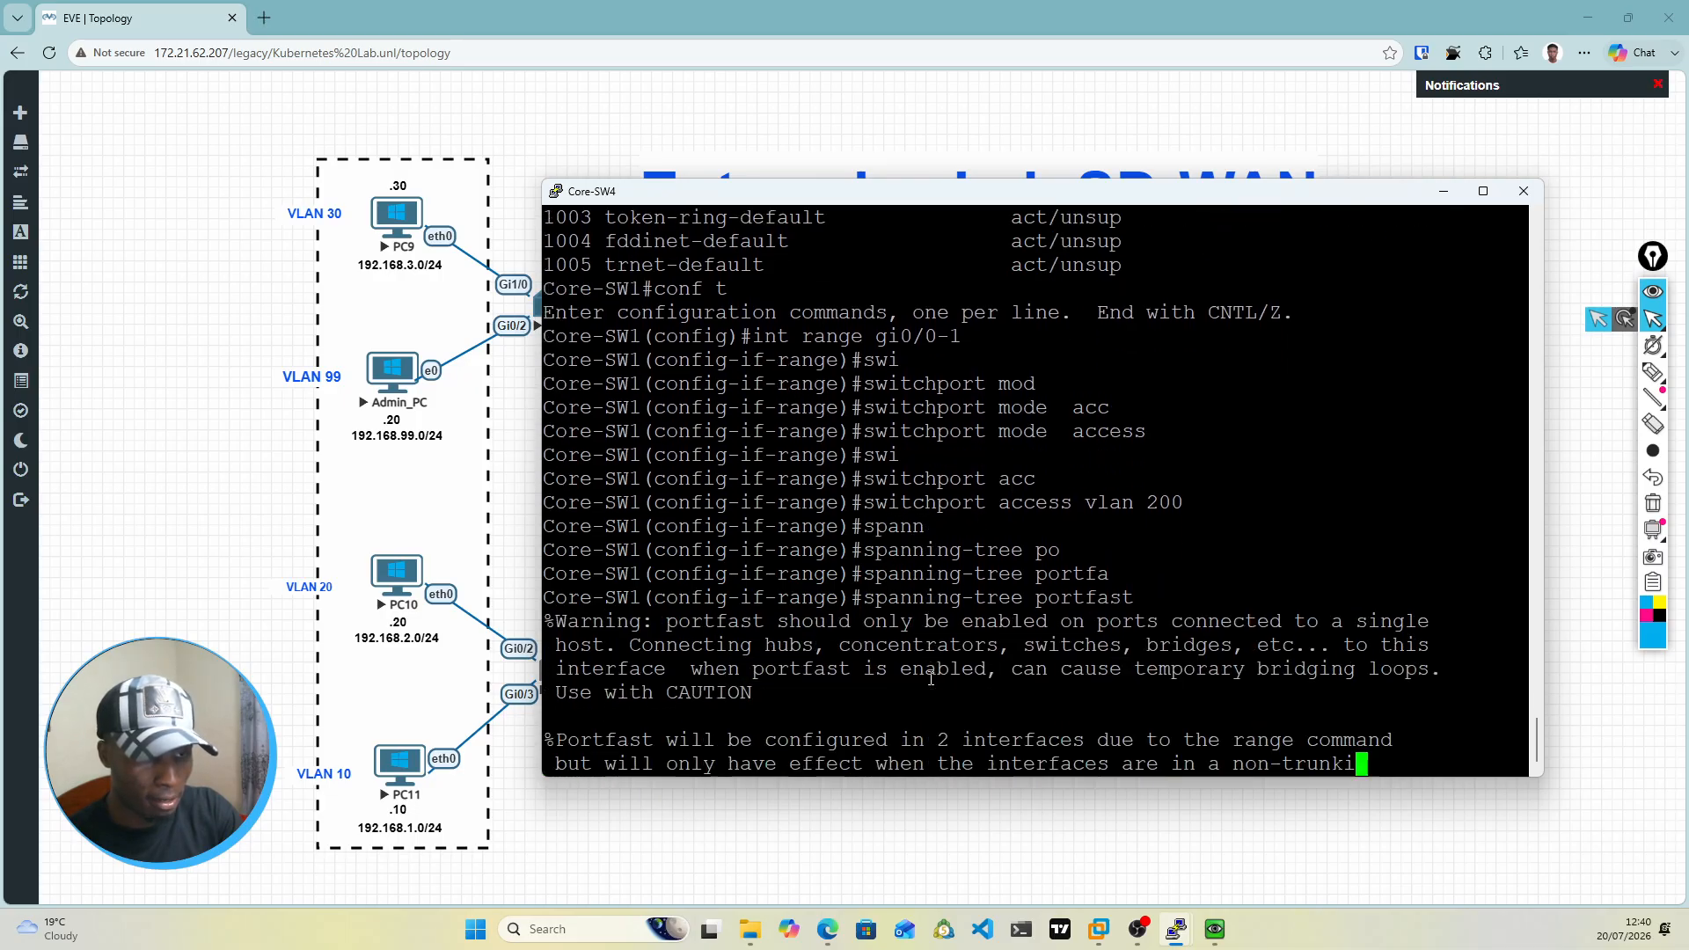
# Step: Enable spanning-tree bpduguard on the selected interface range
pyautogui.write('spn')
pyautogui.press('Tab')
pyautogui.press('Tab')
pyautogui.press('BackSpace')
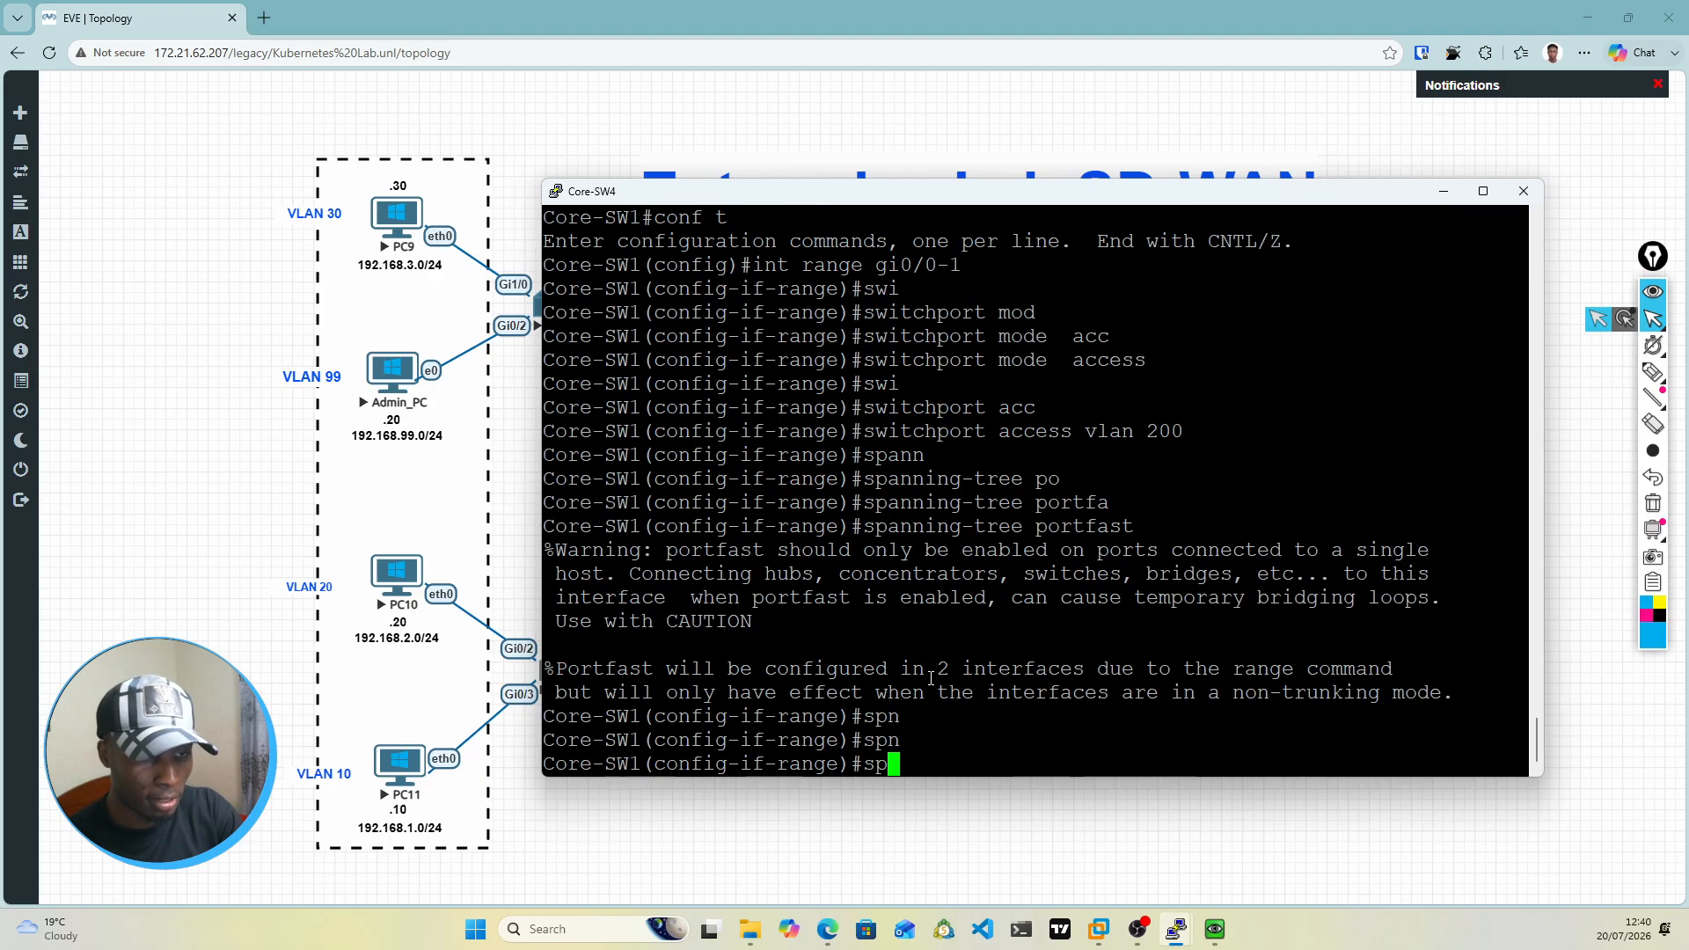
pyautogui.write('ann')
pyautogui.press('Tab')
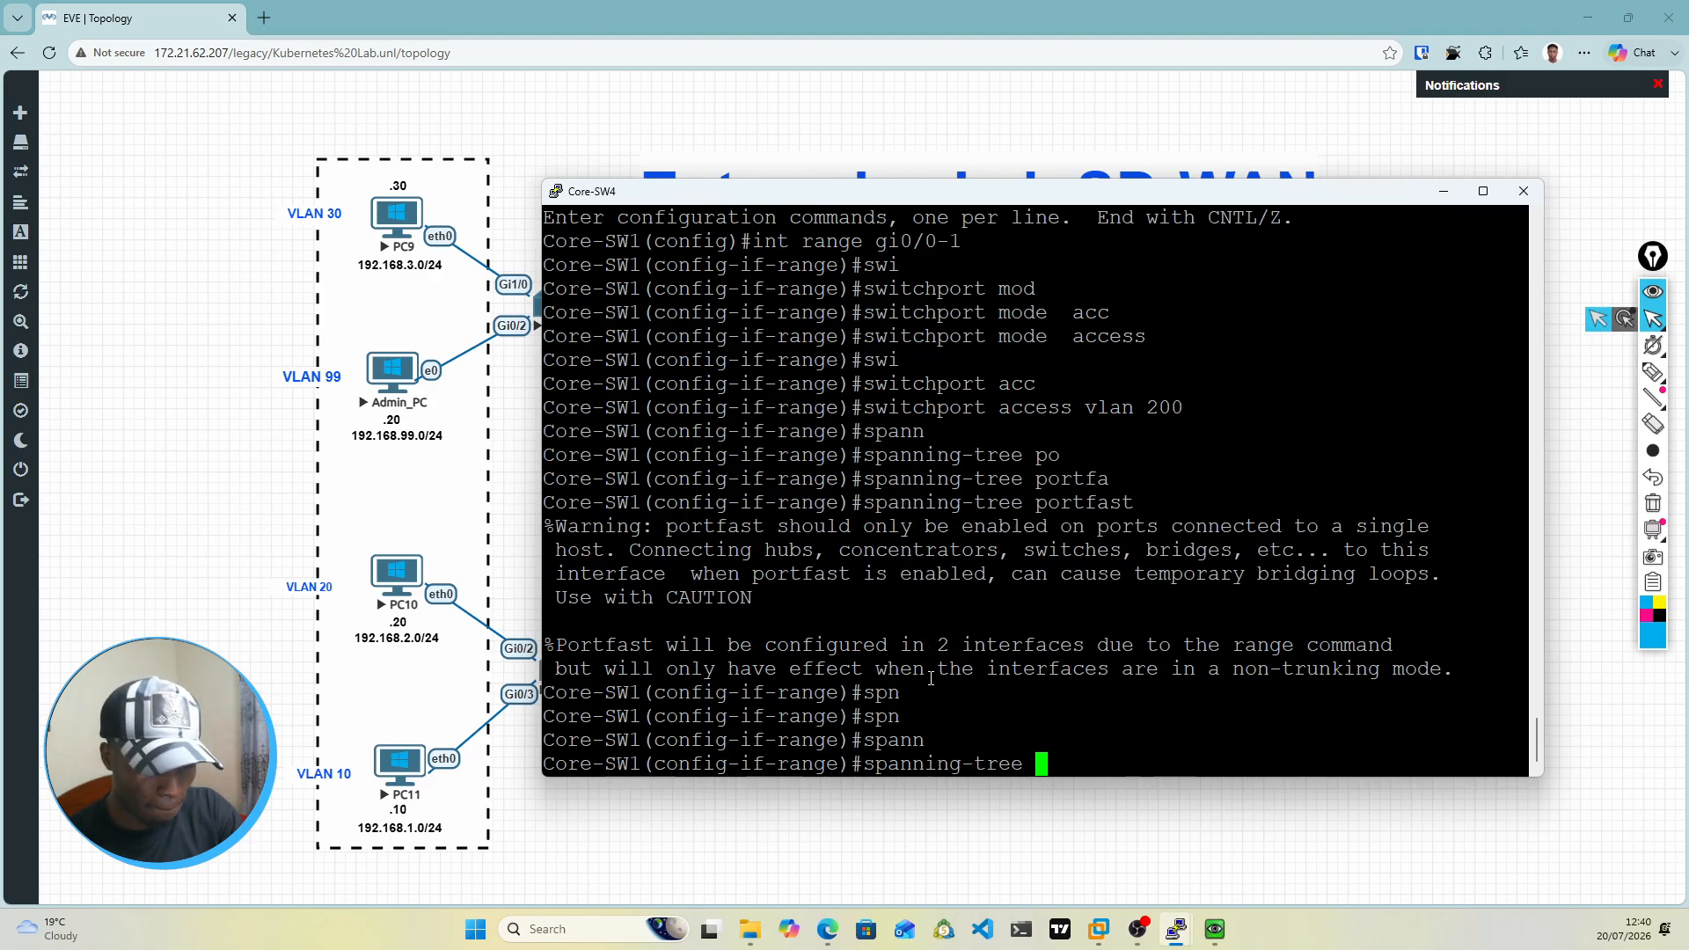
pyautogui.write('b')
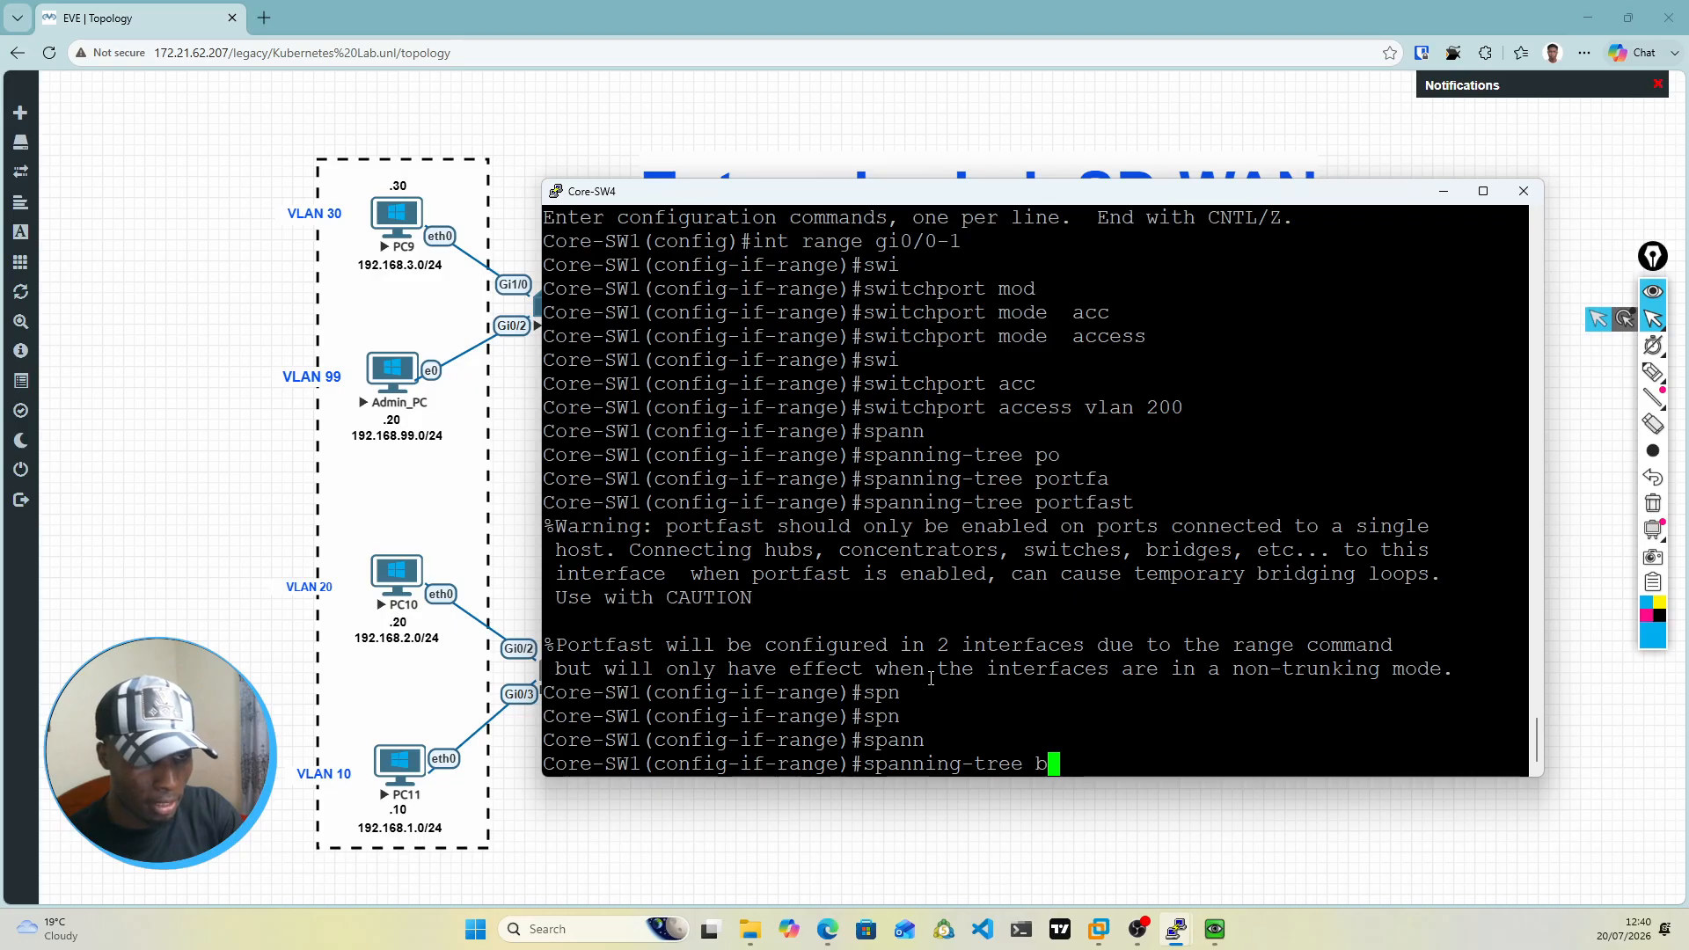
pyautogui.write('pdu')
pyautogui.press('Tab')
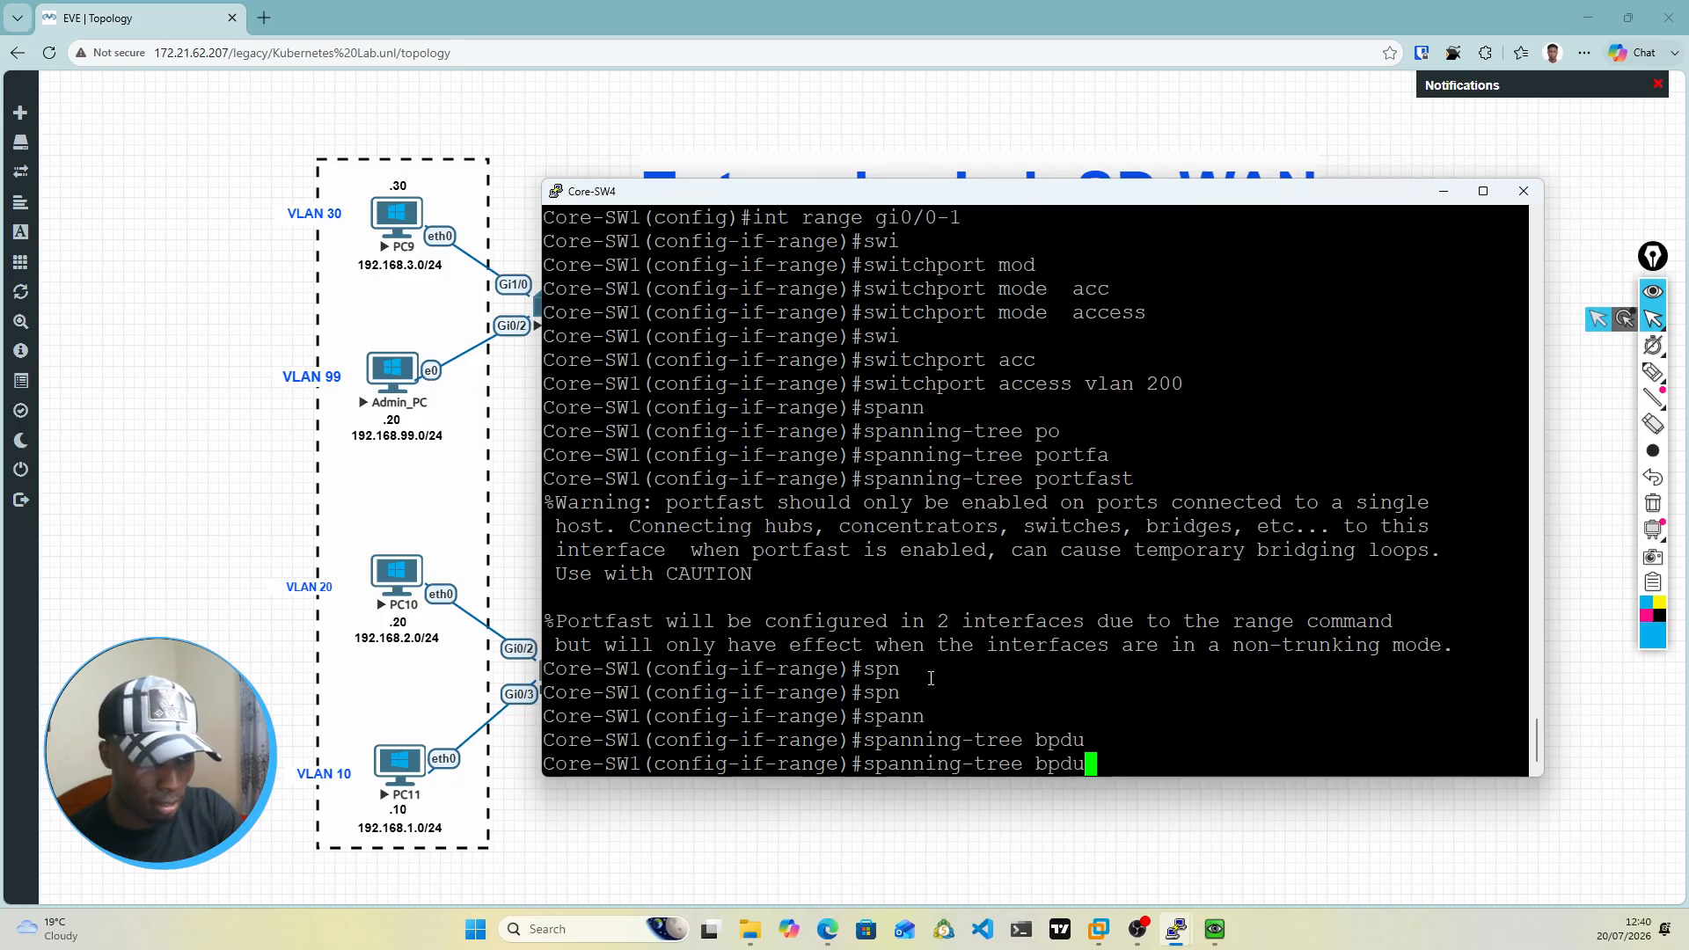
pyautogui.write('gau')
pyautogui.press('Return')
pyautogui.press('BackSpace')
pyautogui.press('BackSpace')
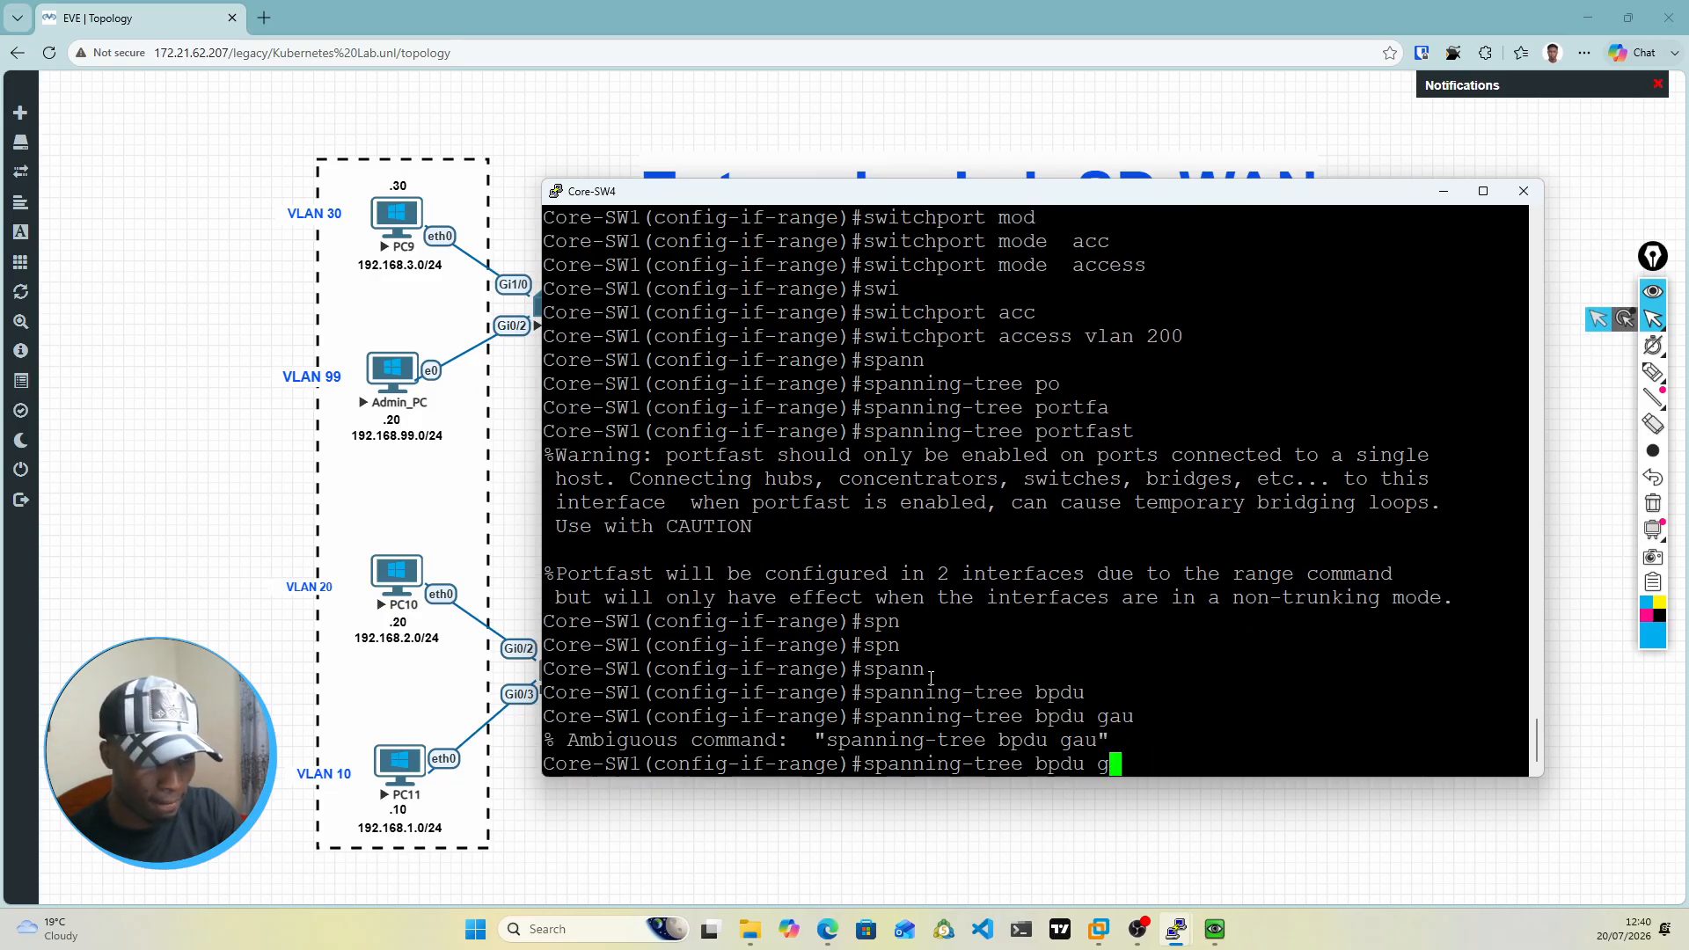
pyautogui.write('u')
pyautogui.press('Return')
pyautogui.press('BackSpace')
pyautogui.press('BackSpace')
pyautogui.press('BackSpace')
pyautogui.write('g')
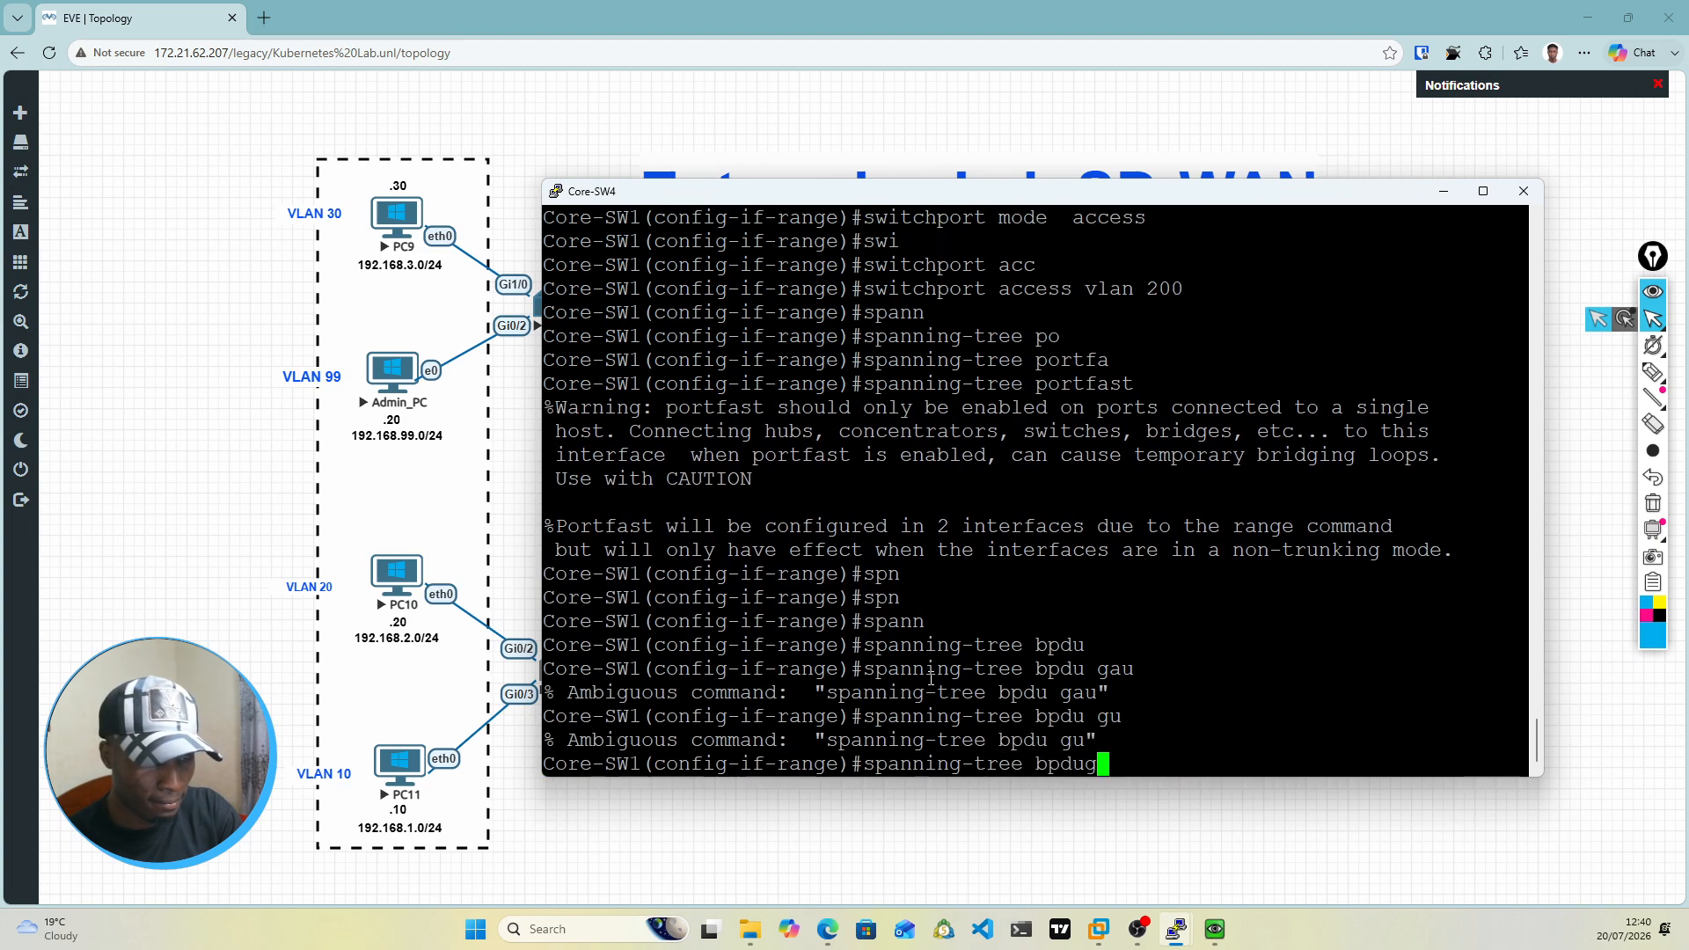
pyautogui.press('Tab')
pyautogui.write('en')
pyautogui.press('Return')
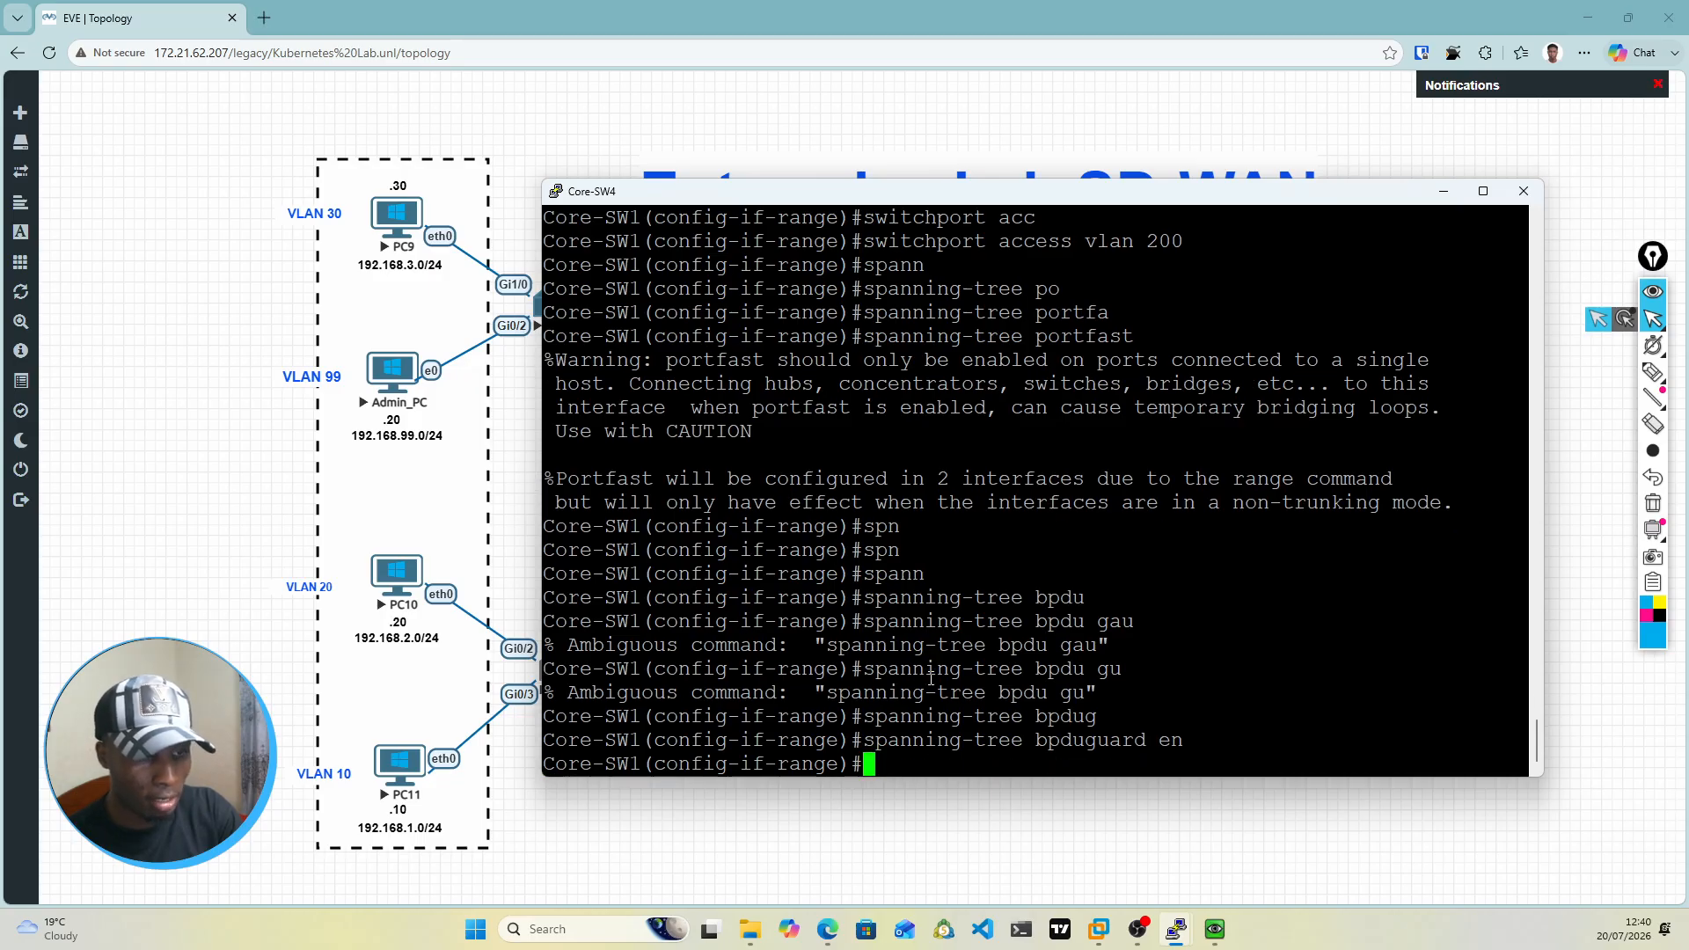
# Step: Bring up the selected interfaces with no shut and save Core-SW4's configuration to memory
pyautogui.write('no shut')
pyautogui.press('Return')
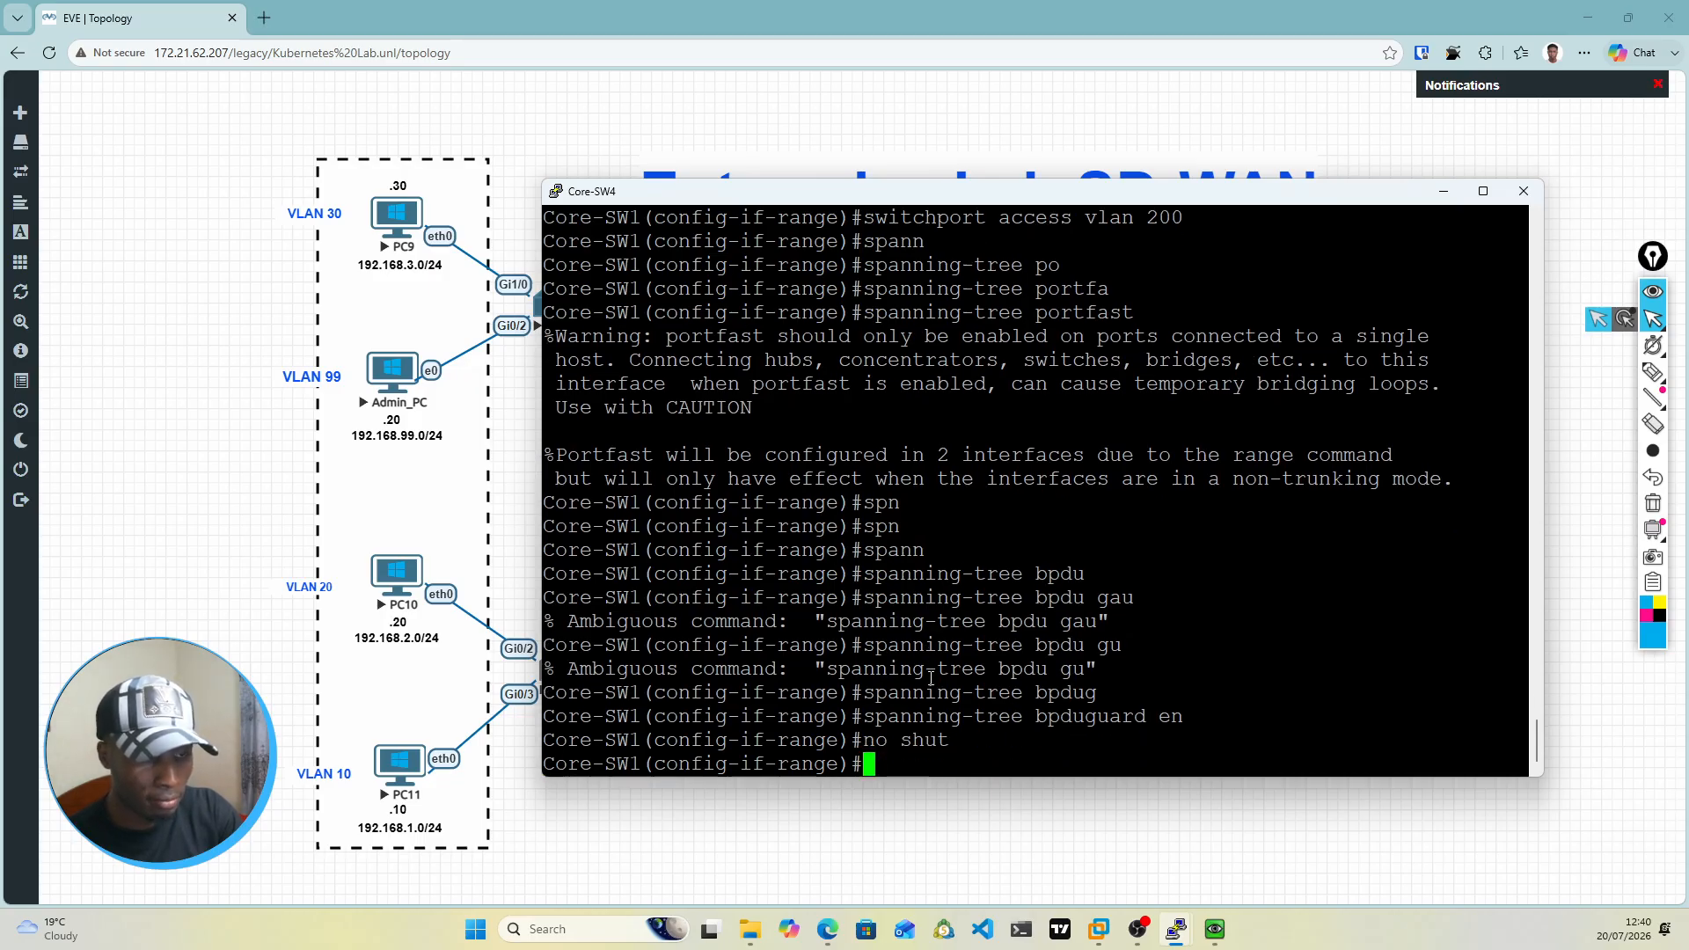
pyautogui.write('do wr mem')
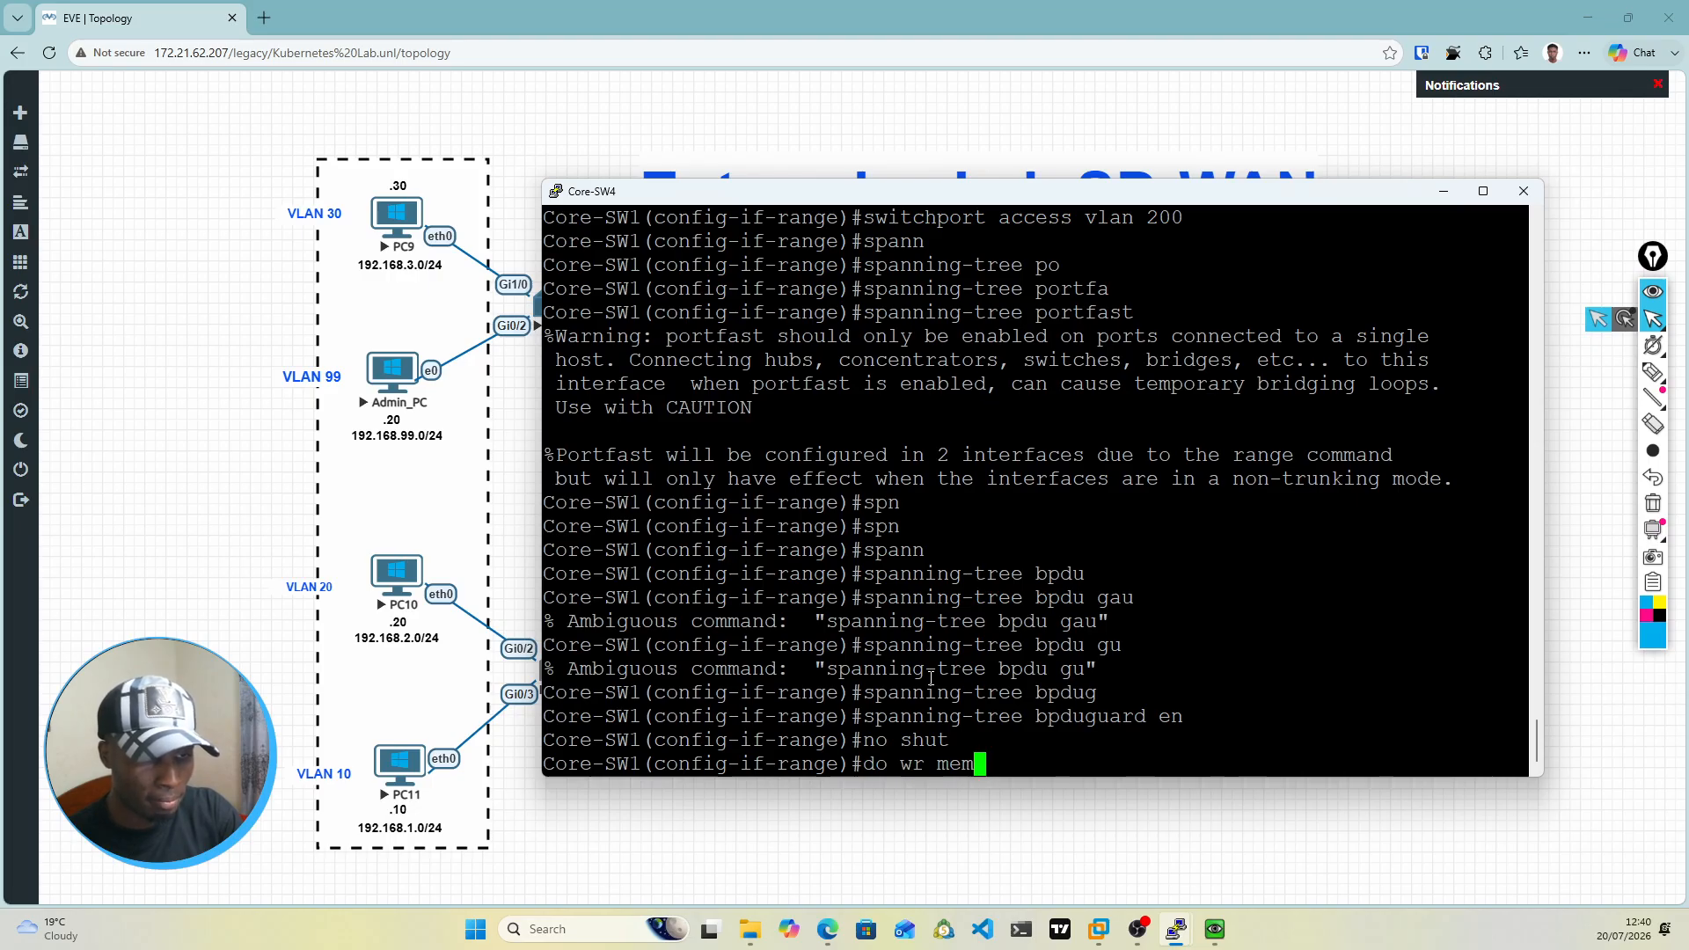
pyautogui.press('Return')
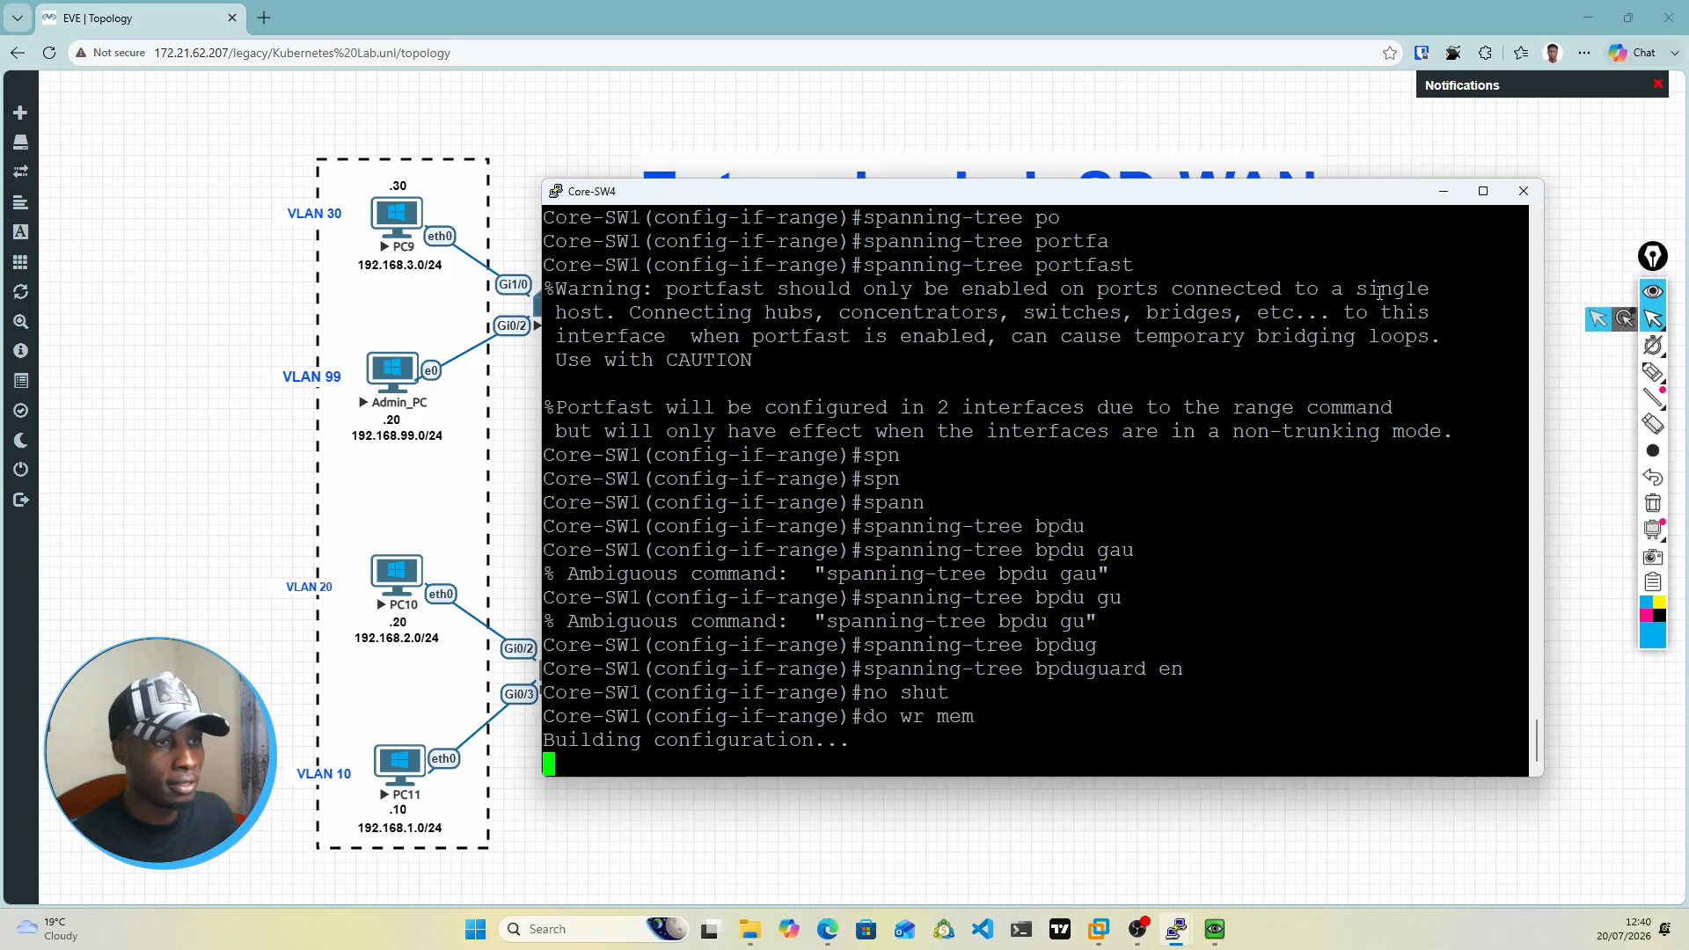
pyautogui.click(1443, 191)
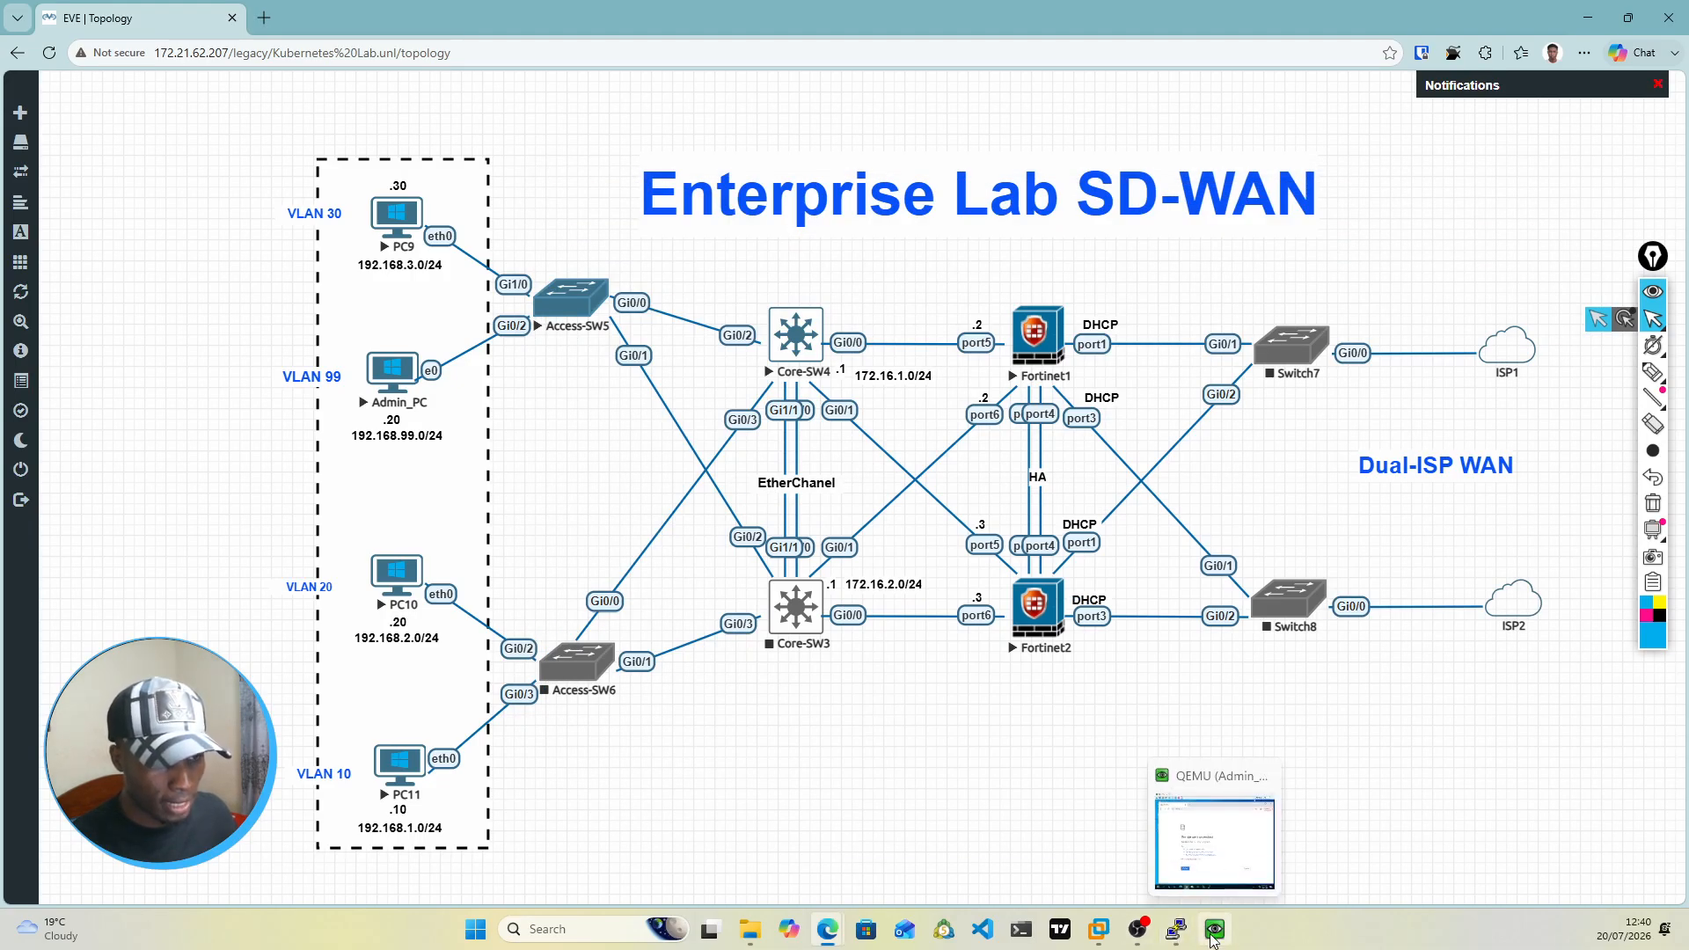
# Step: Ping the Core-SW4 gateway 172.16.1.1 from the Fortinet1 console
pyautogui.moveTo(1163, 931)
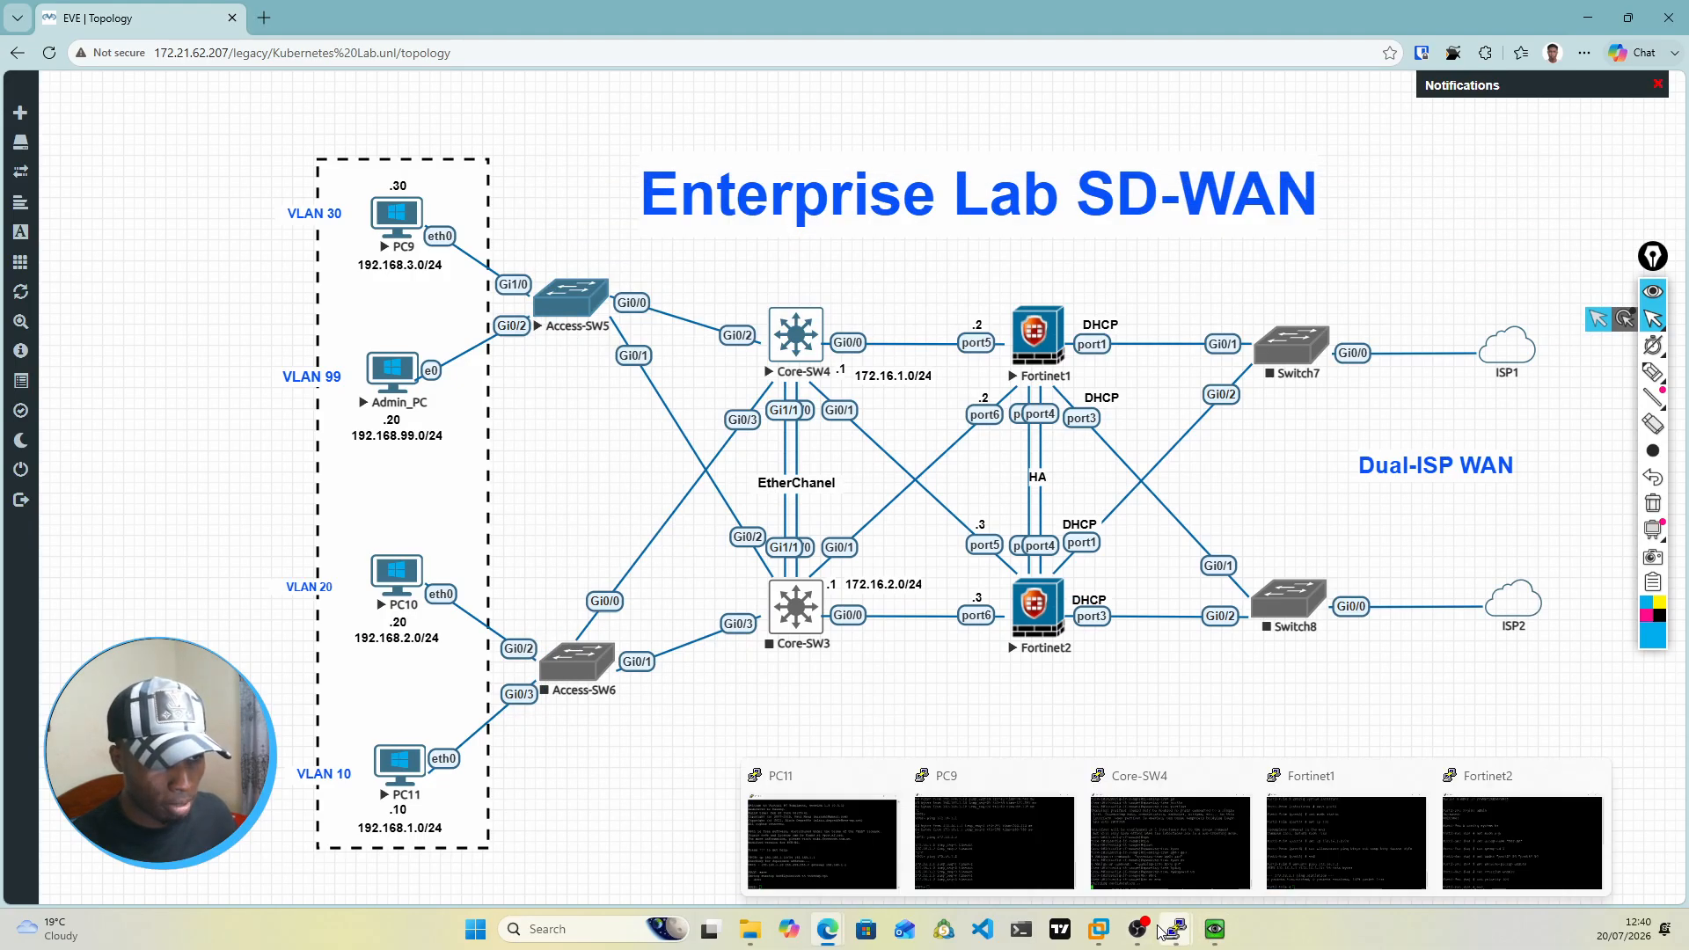
pyautogui.click(1351, 840)
pyautogui.press('Up')
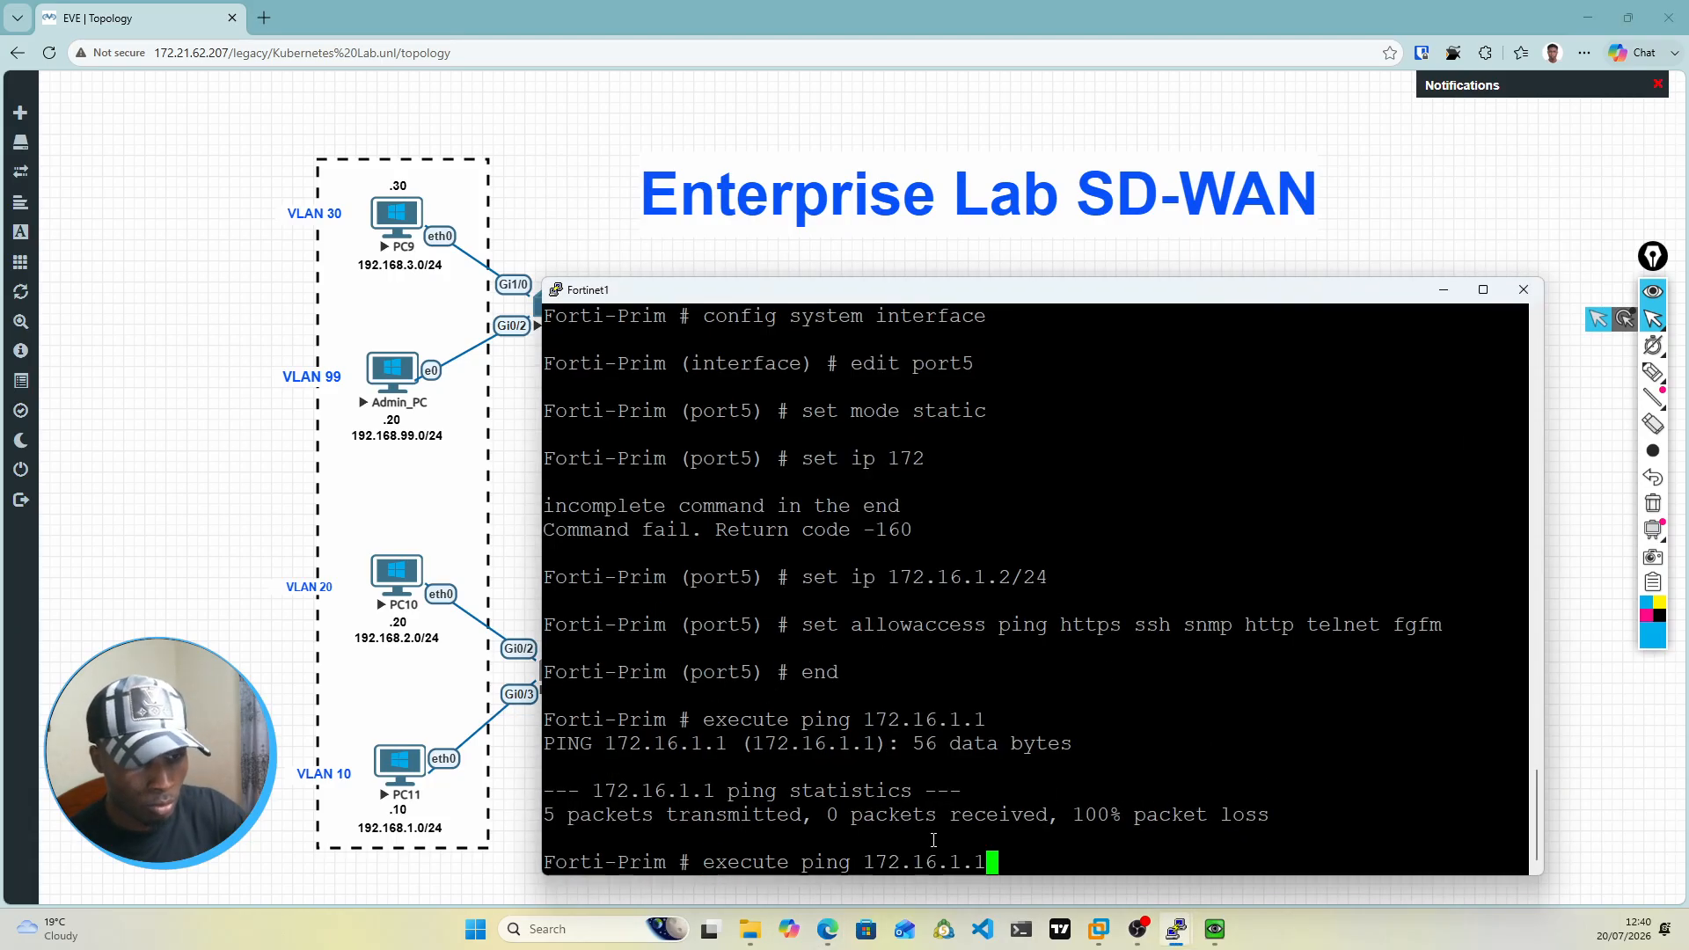
pyautogui.press('Return')
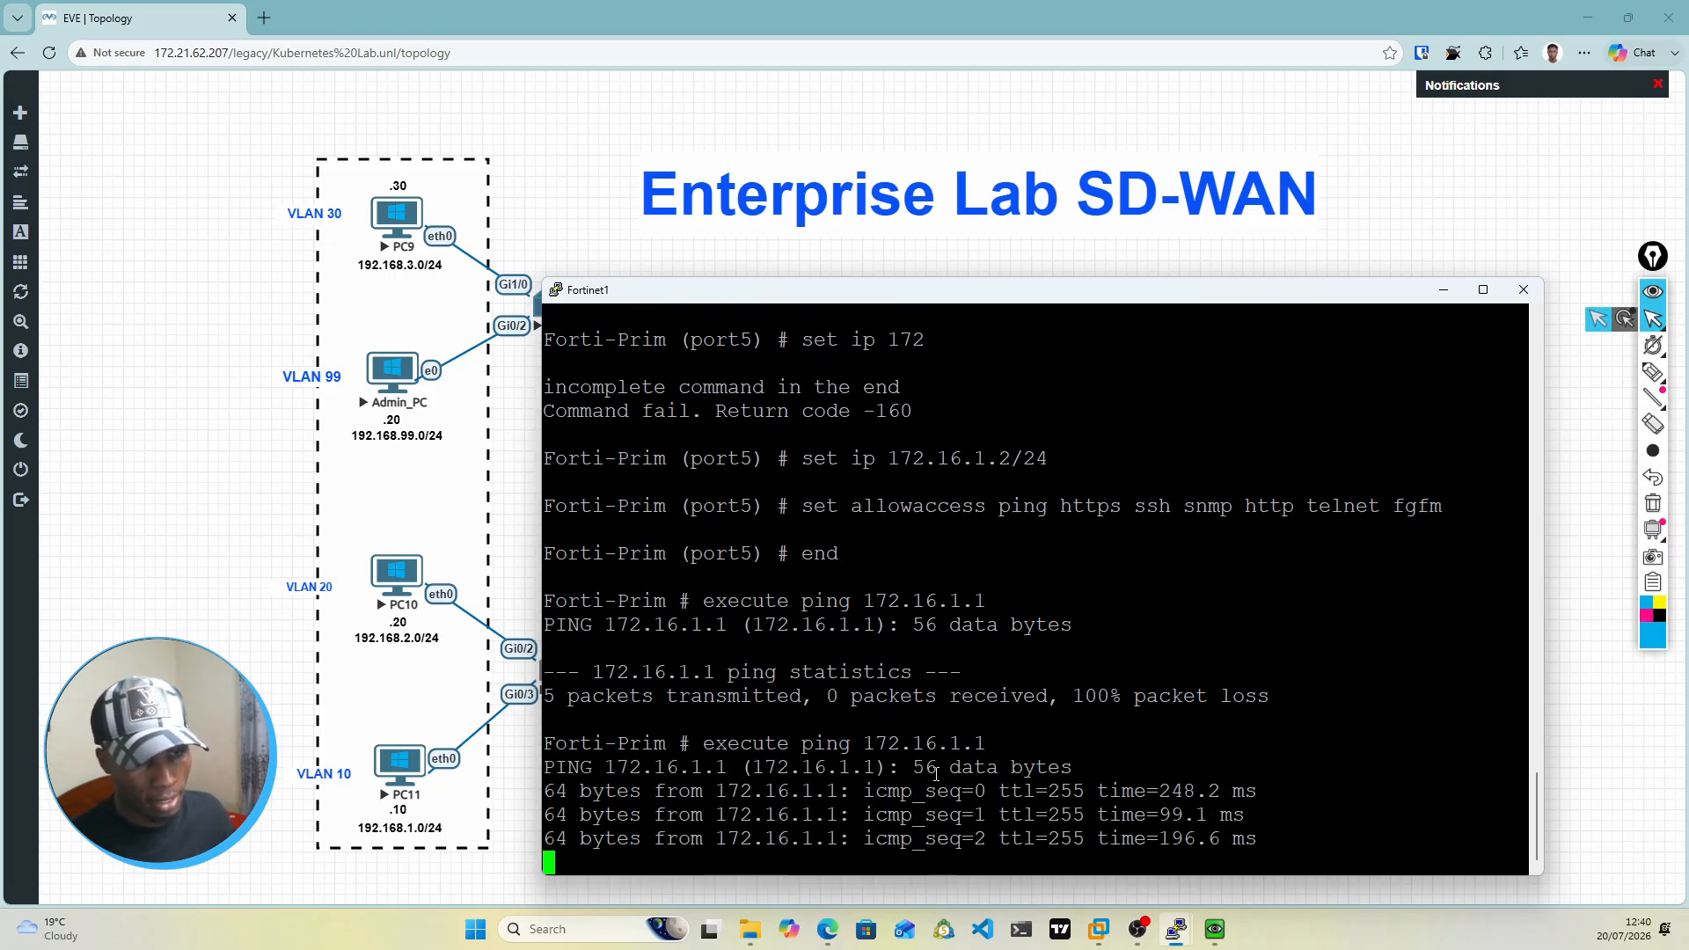
pyautogui.hotkey('ctrl', 'c')
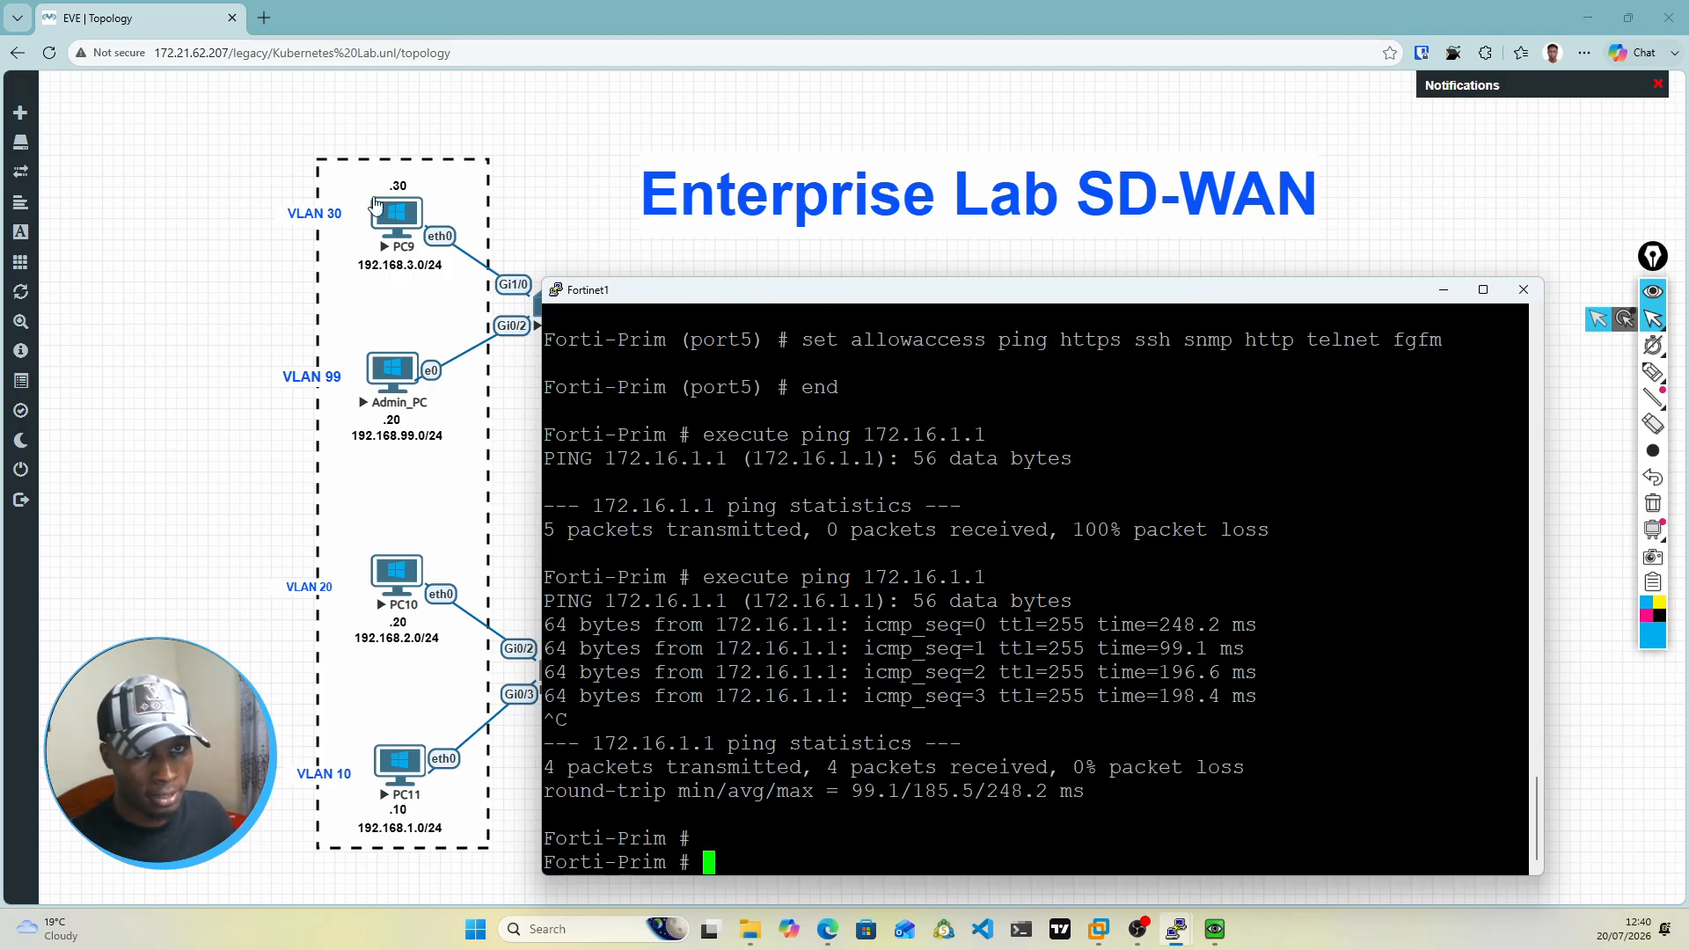
# Step: Ping the primary firewall at 172.16.1.2 from the PC9 console and return to the topology
pyautogui.moveTo(1176, 929)
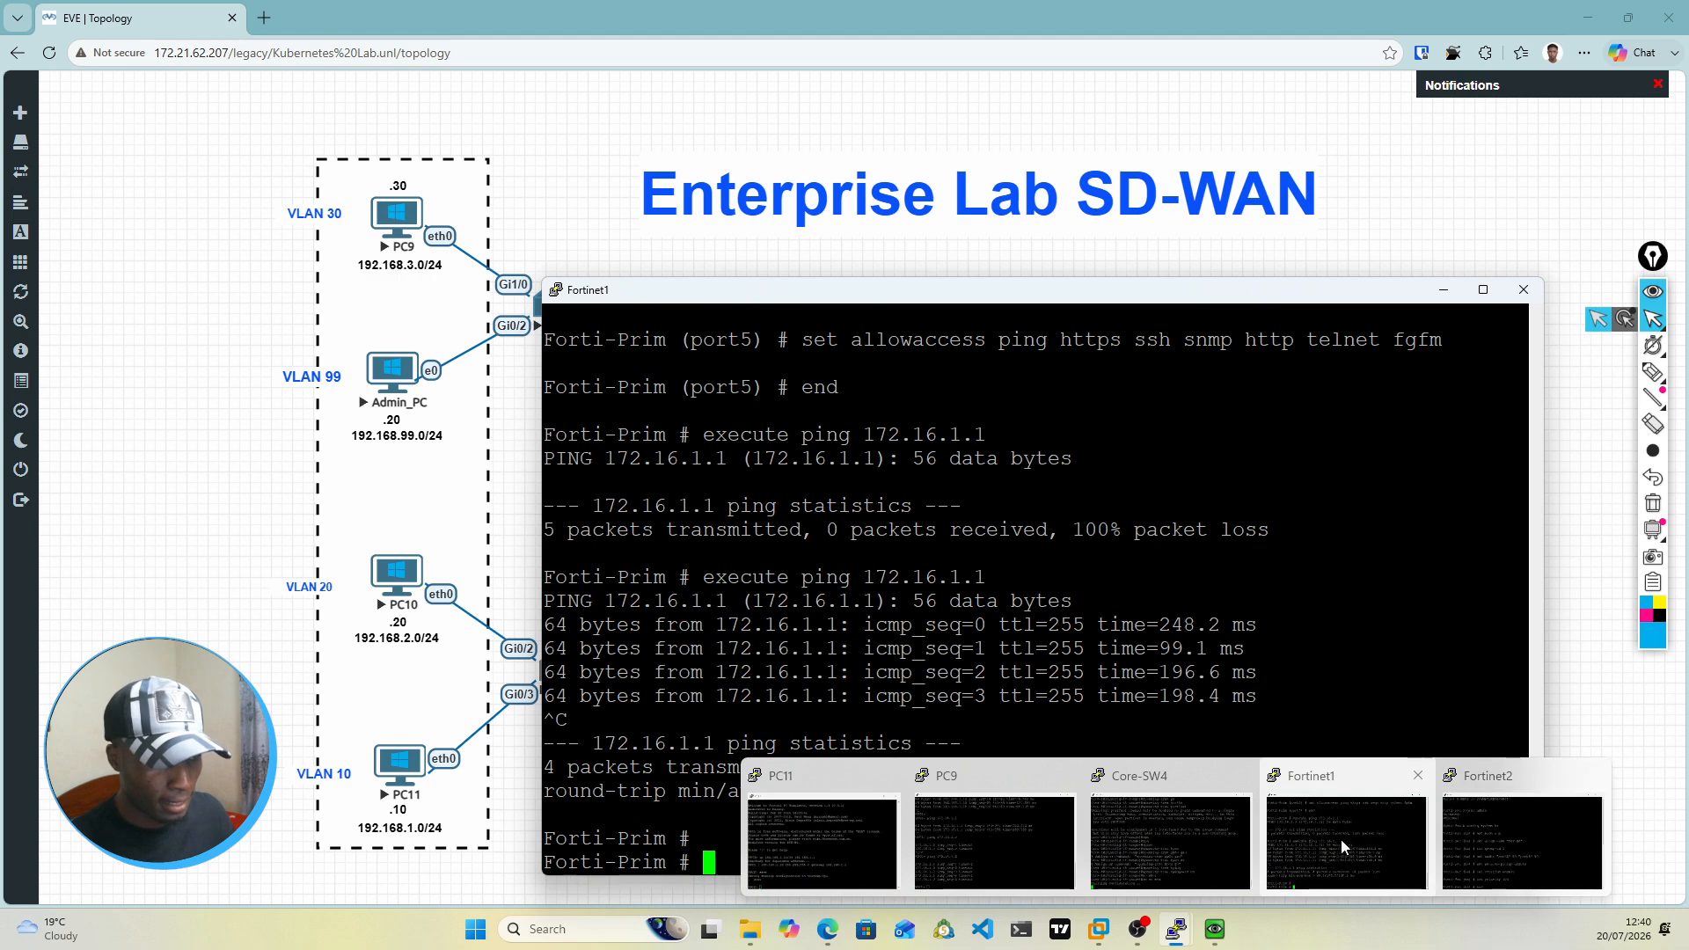
pyautogui.click(979, 845)
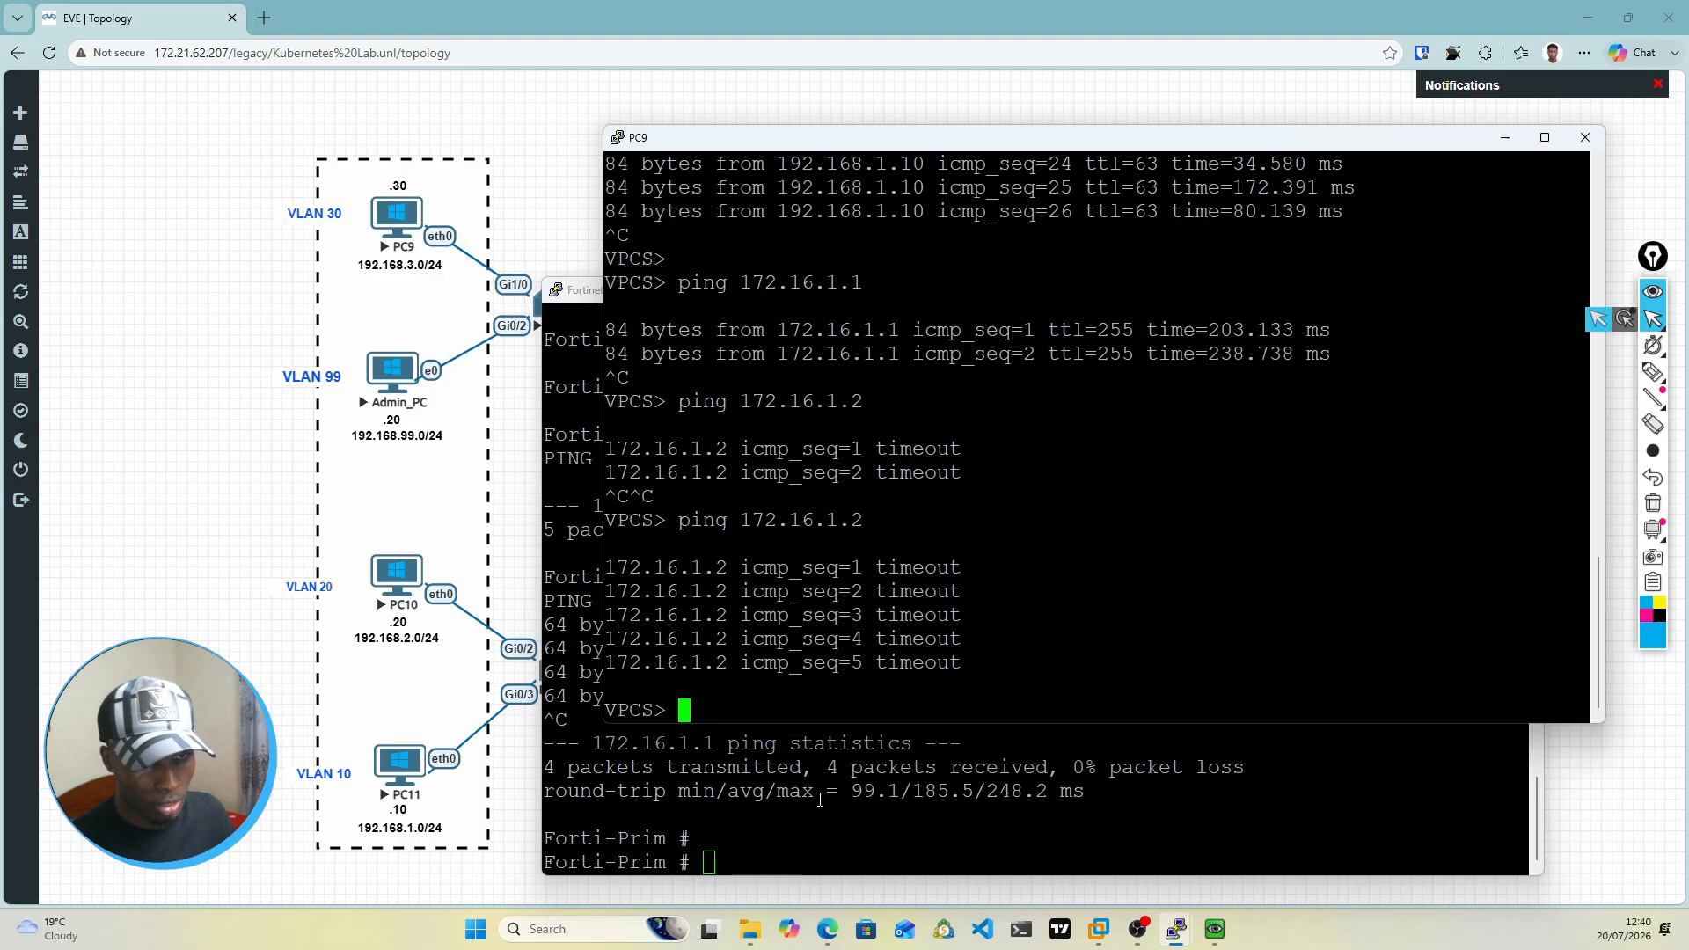
pyautogui.click(826, 796)
pyautogui.click(878, 254)
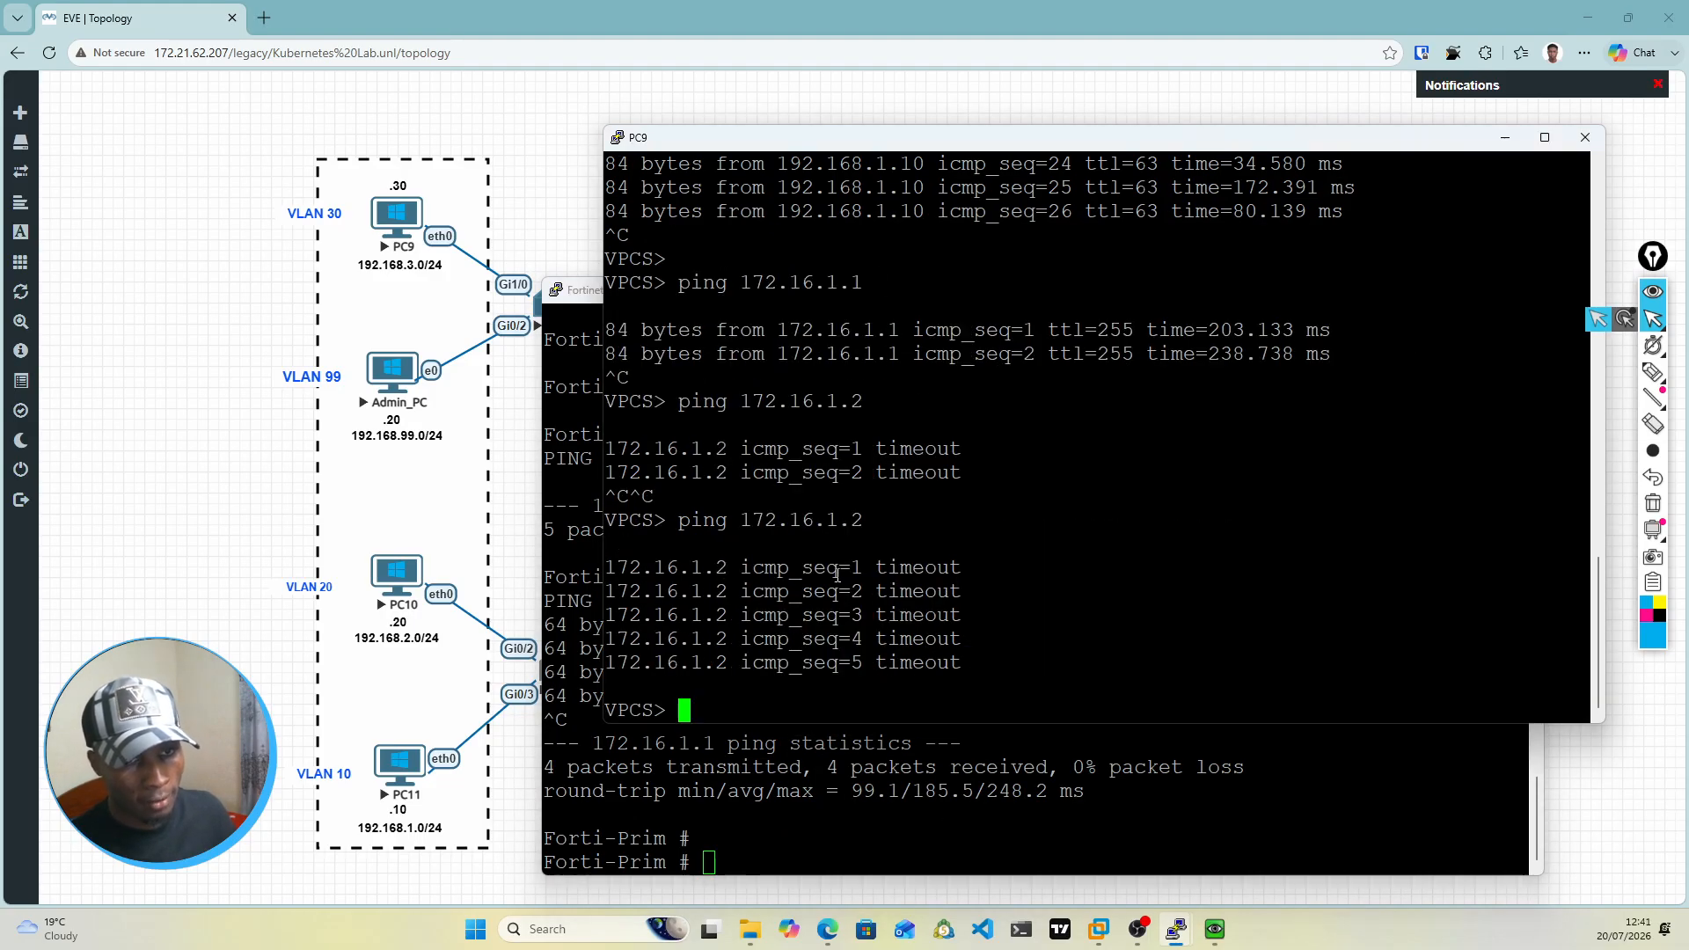
pyautogui.press('Up')
pyautogui.press('Return')
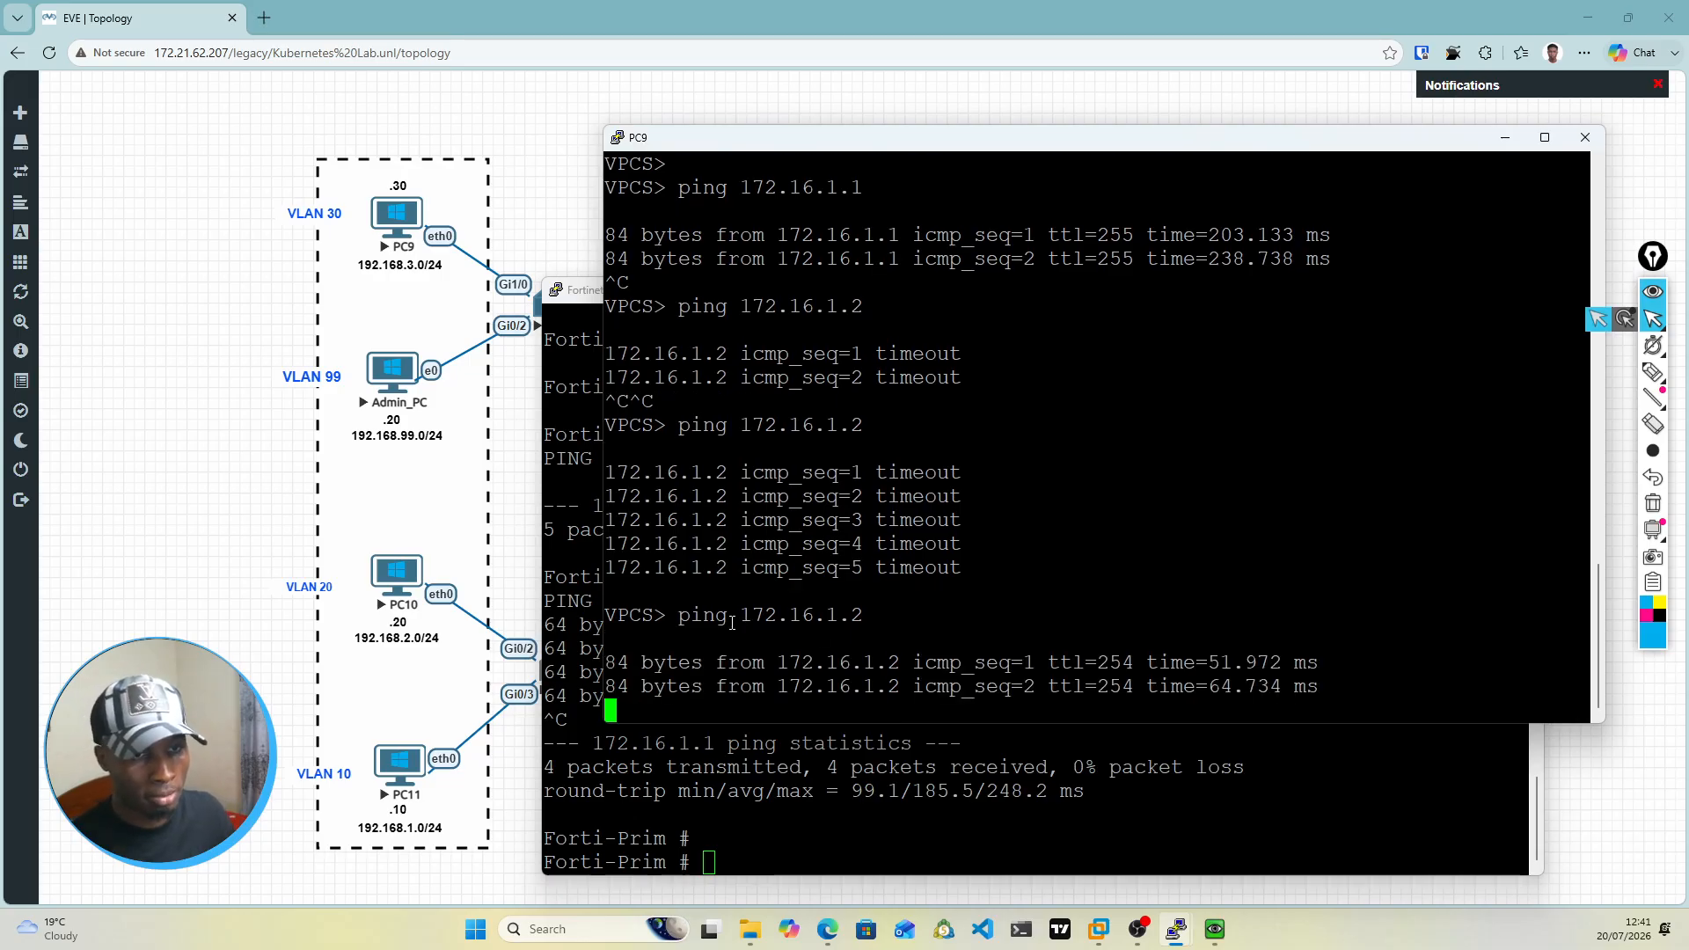
pyautogui.click(1505, 138)
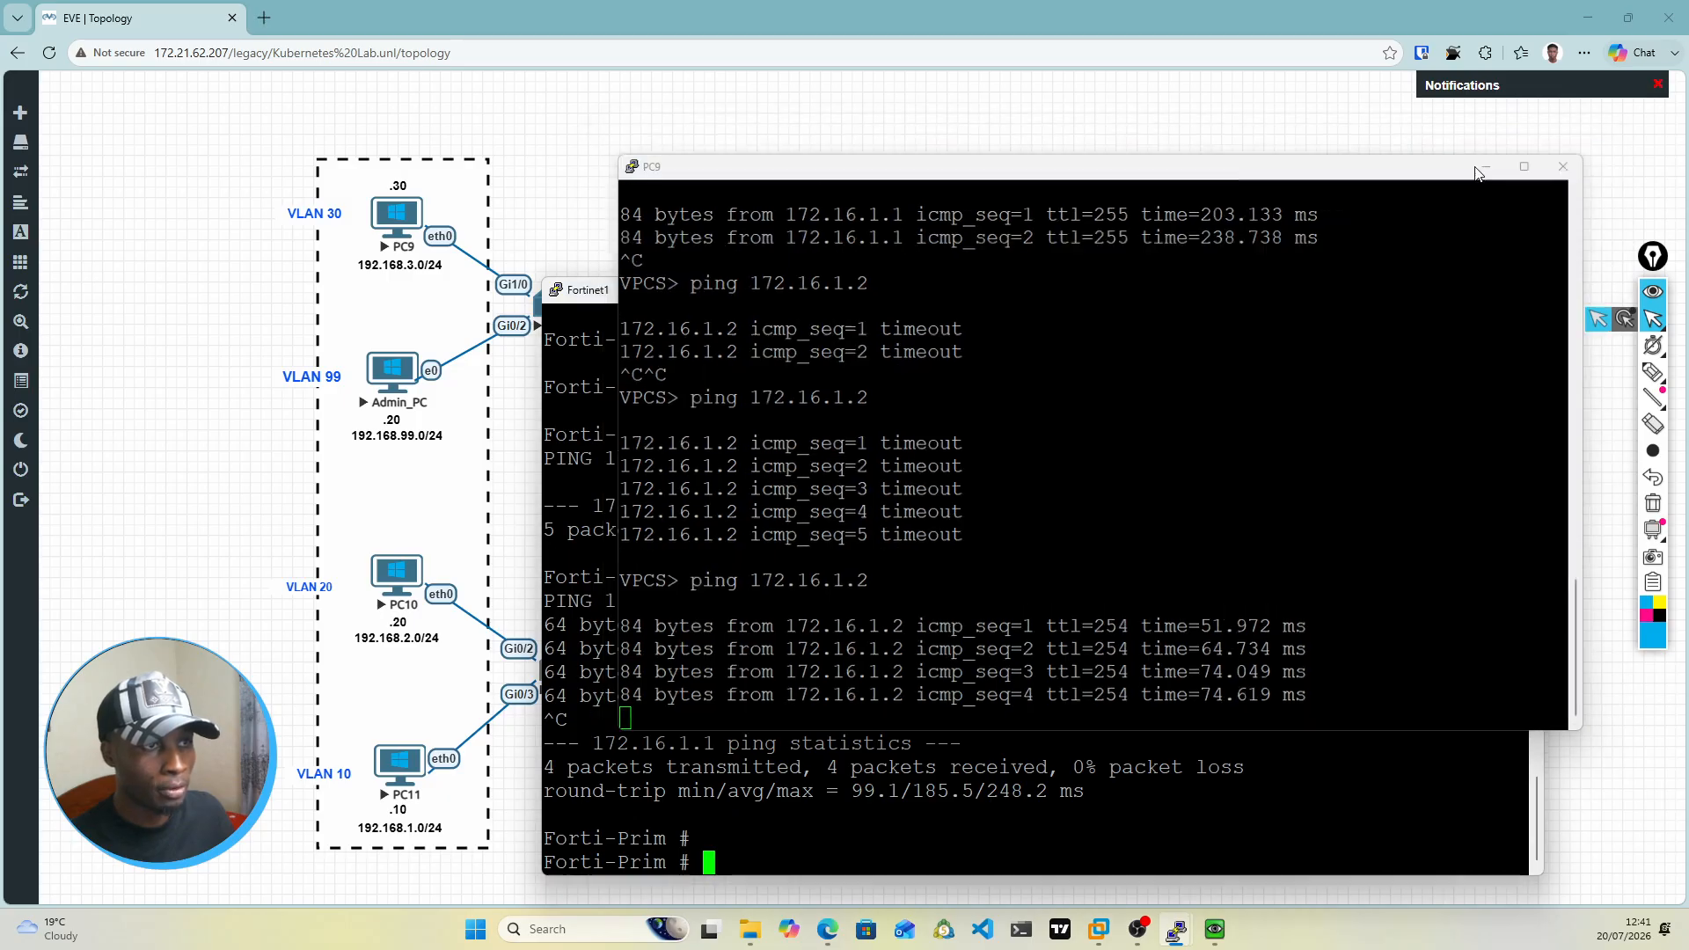
pyautogui.click(1451, 291)
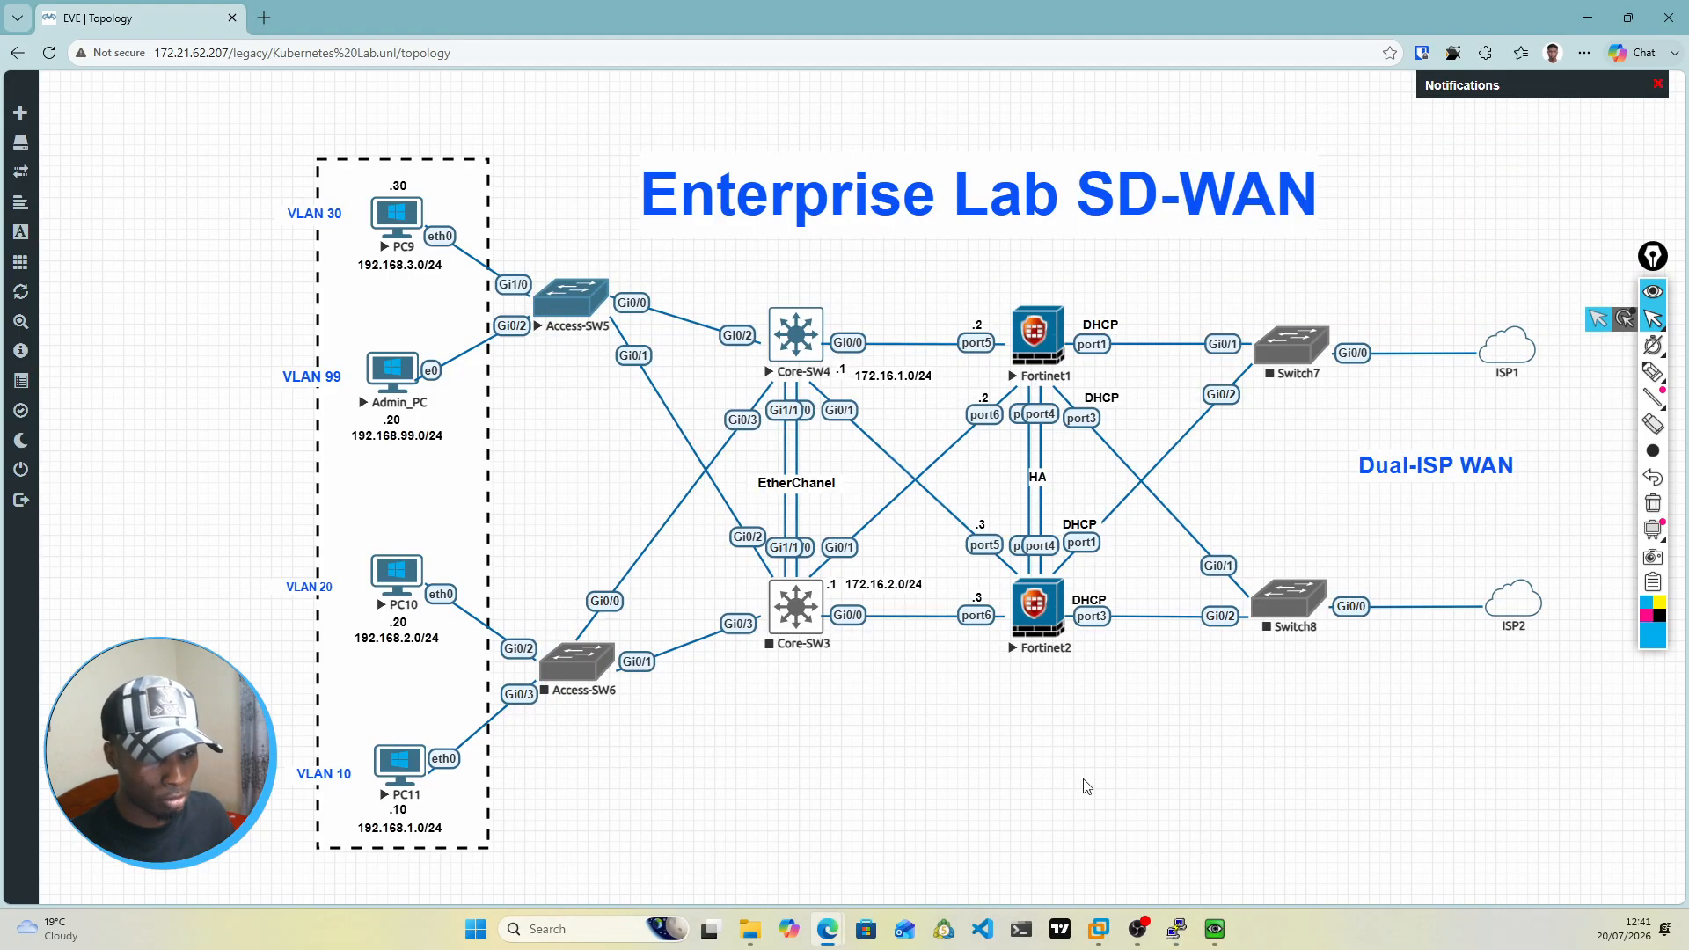
# Step: Reload the firewall's web page at 172.16.1.2 in the Admin_PC browser and reposition the Admin_PC window
pyautogui.click(1215, 929)
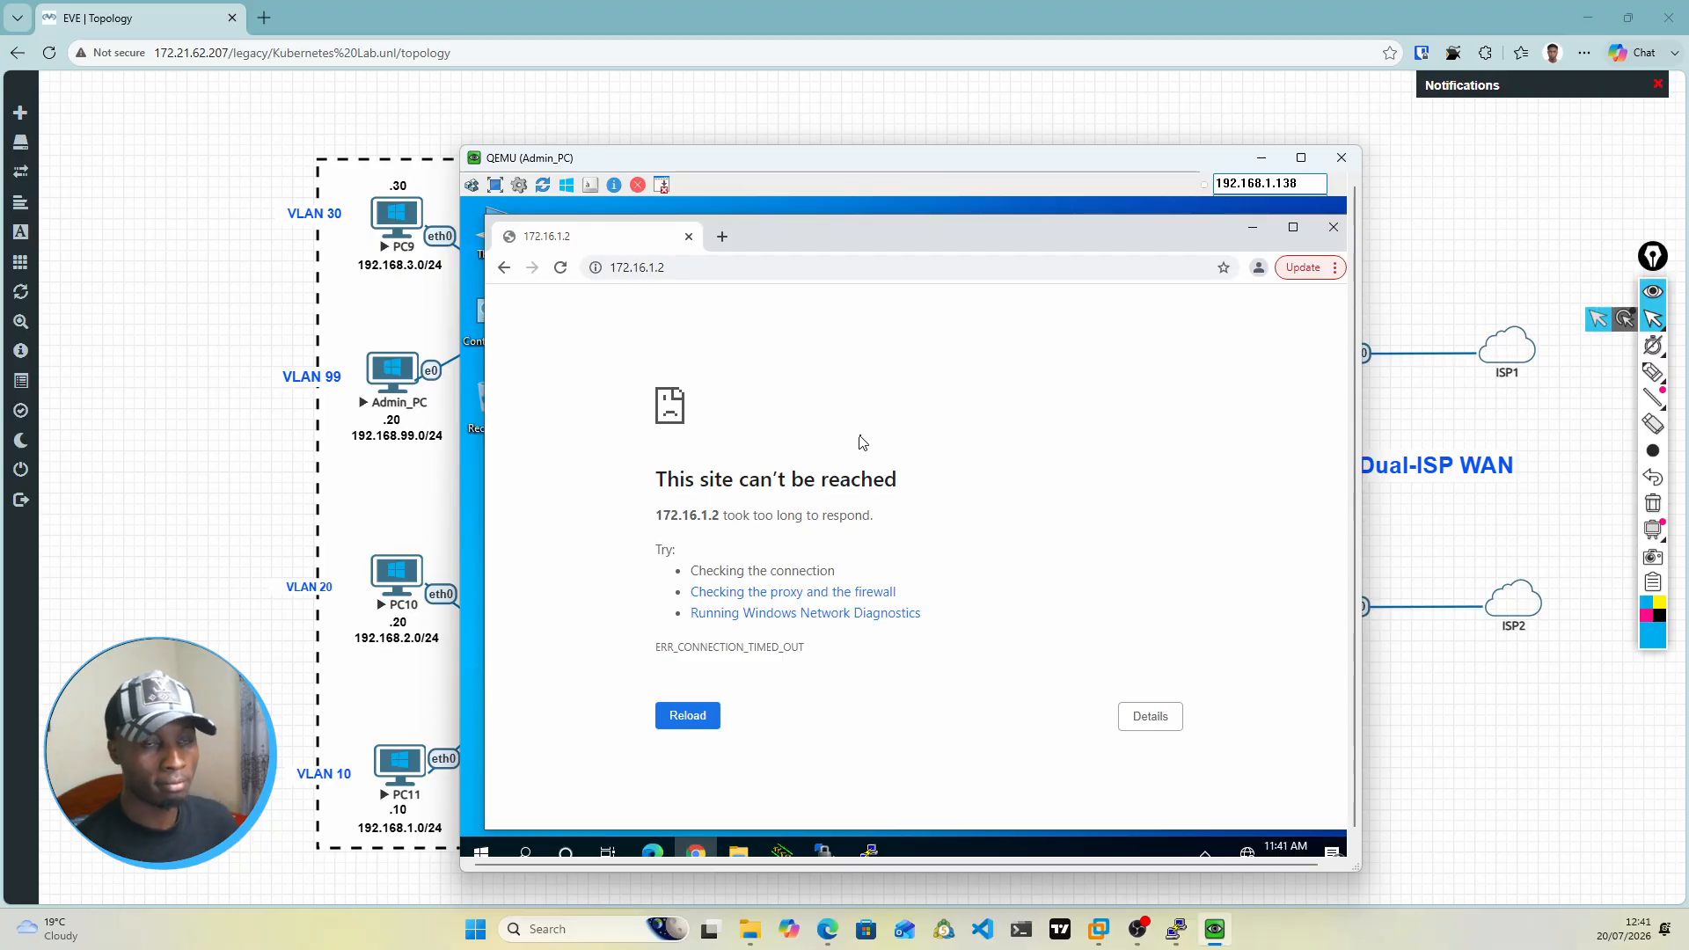
pyautogui.click(560, 268)
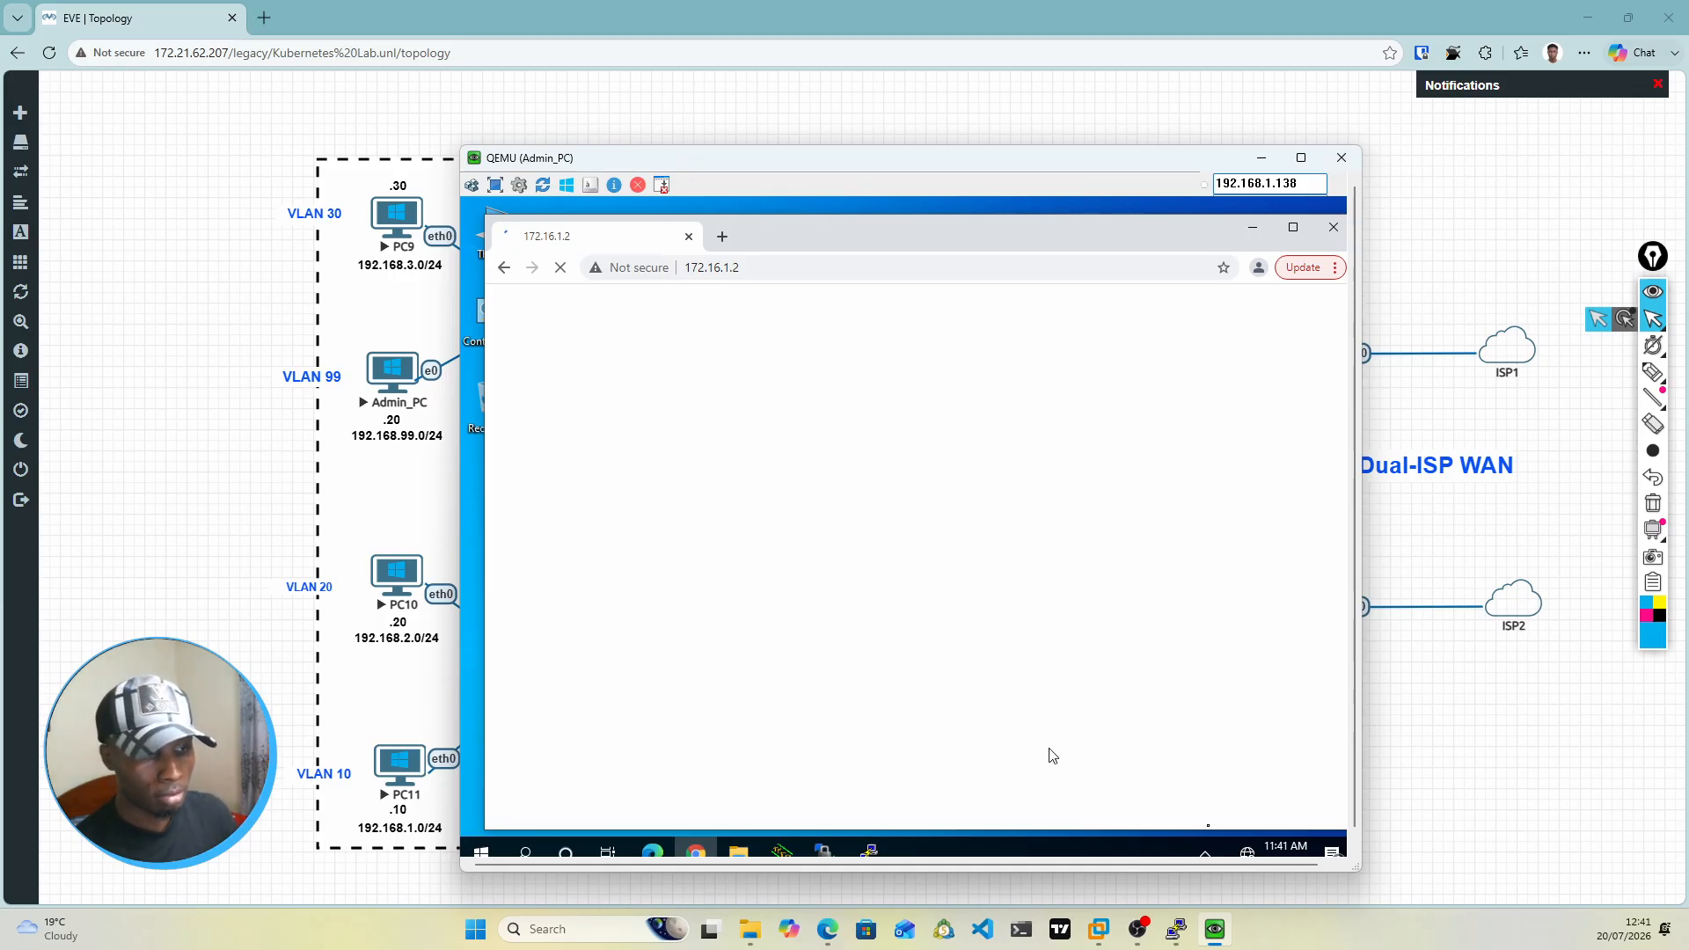
pyautogui.moveTo(1362, 872); pyautogui.dragTo(1365, 890)
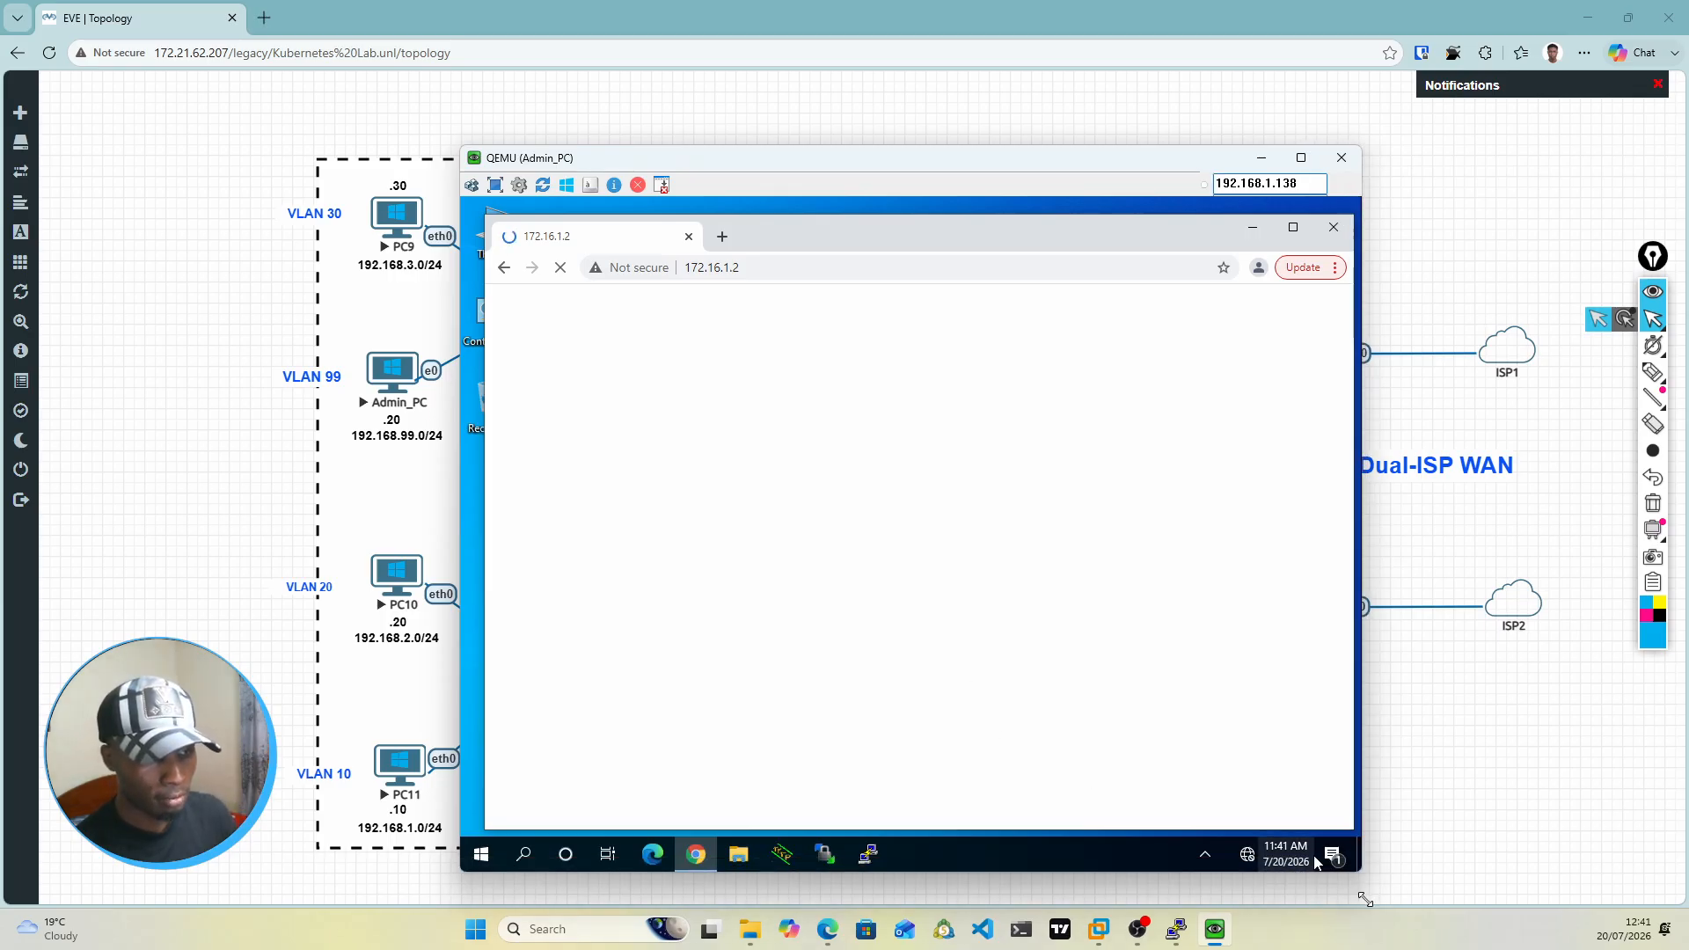
pyautogui.moveTo(1059, 160); pyautogui.dragTo(1039, 45)
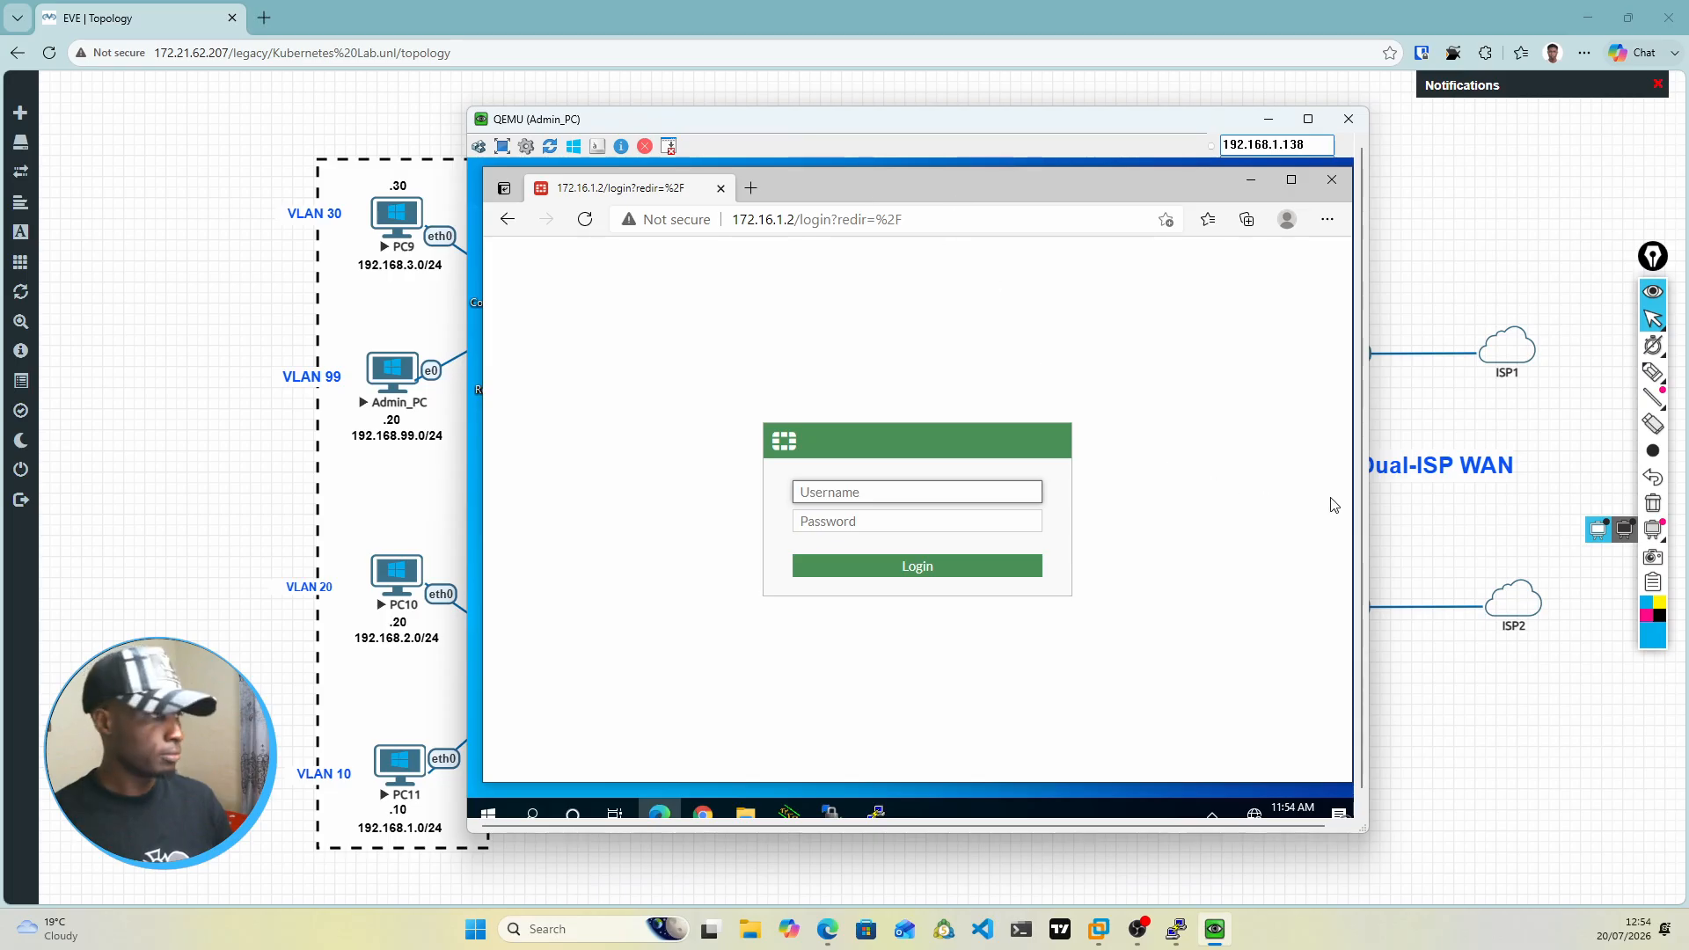
# Step: Log in to the FortiGate web interface as admin with the account password
pyautogui.write('admian')
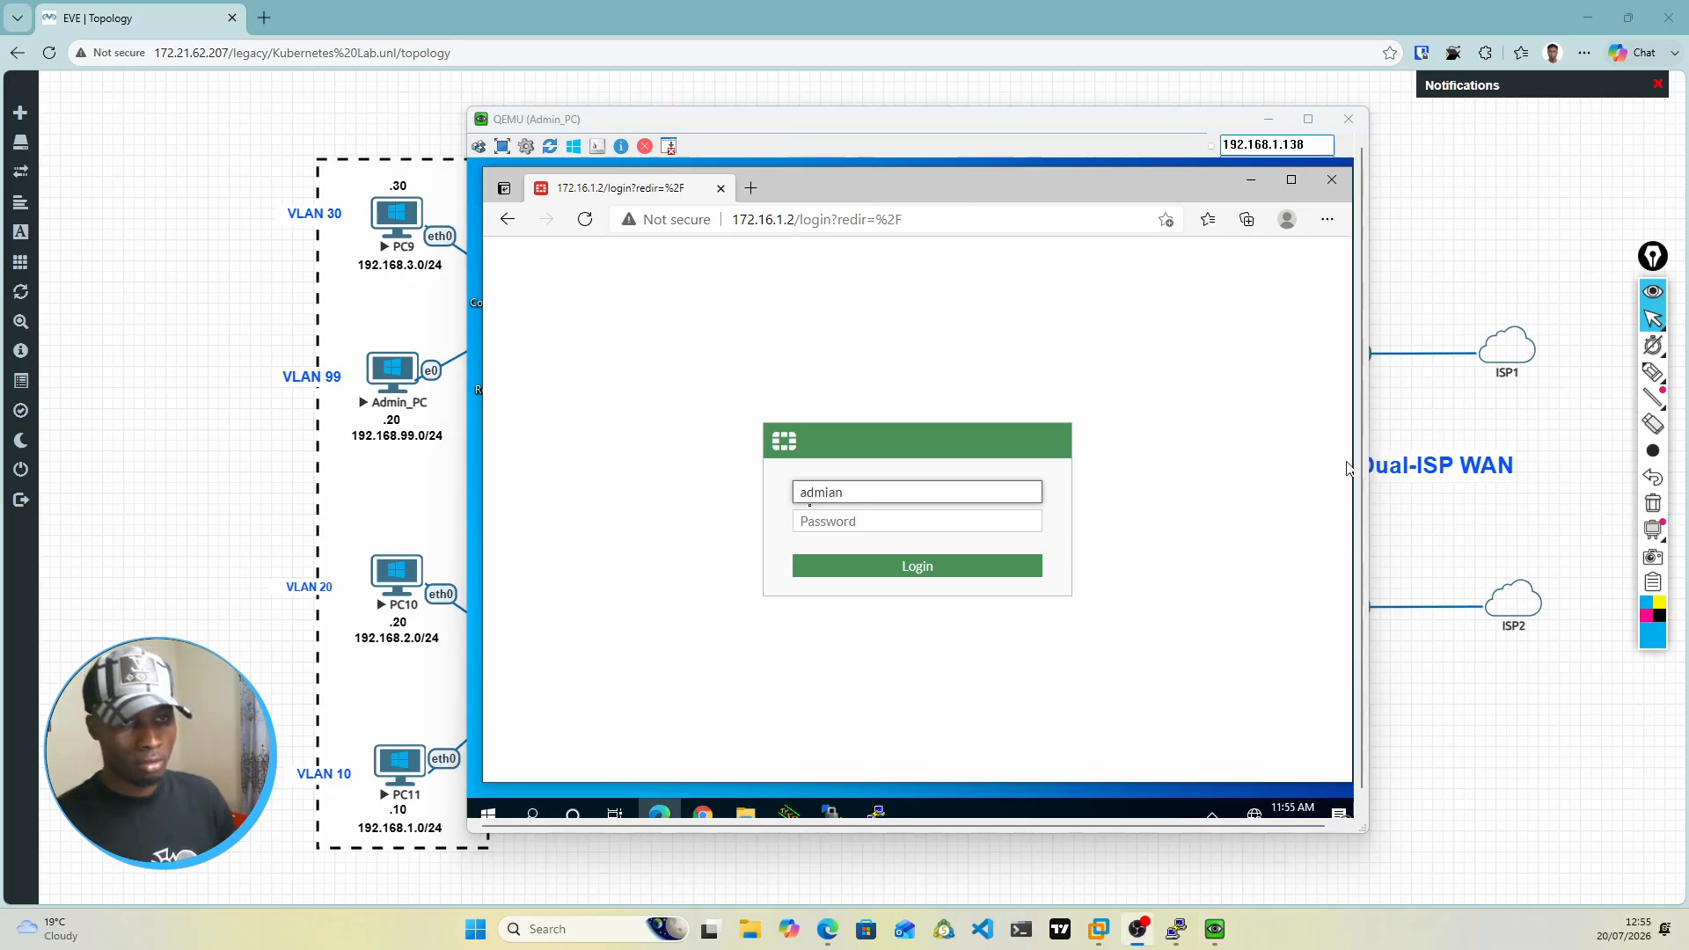
pyautogui.click(855, 496)
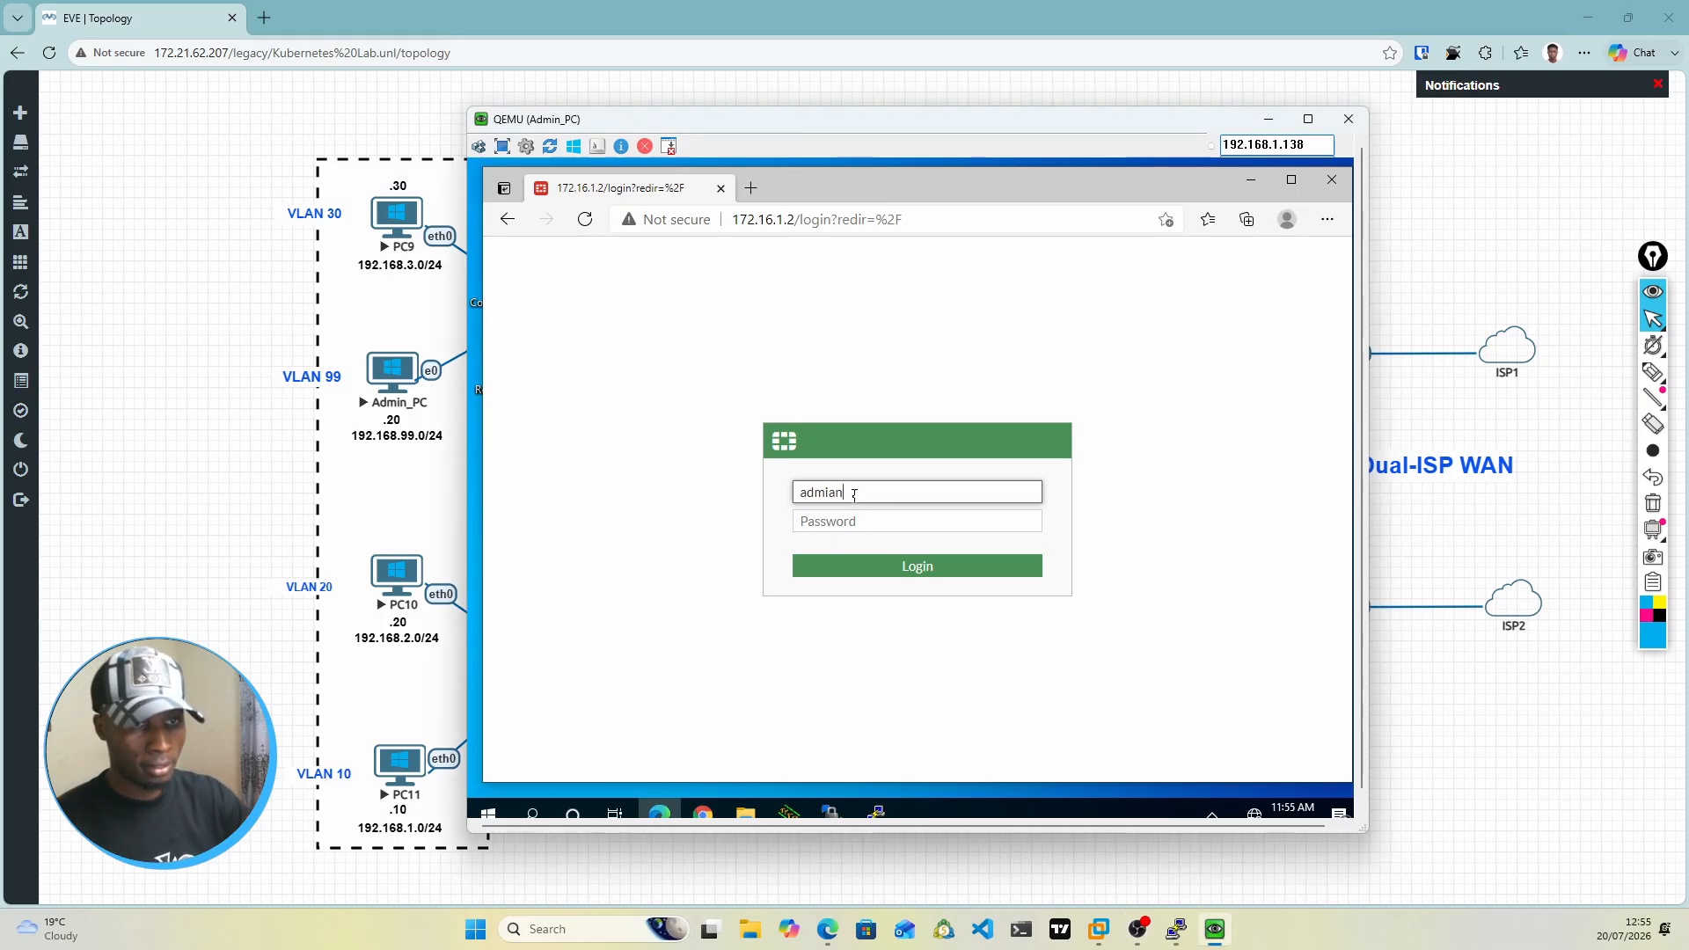
pyautogui.press('Left')
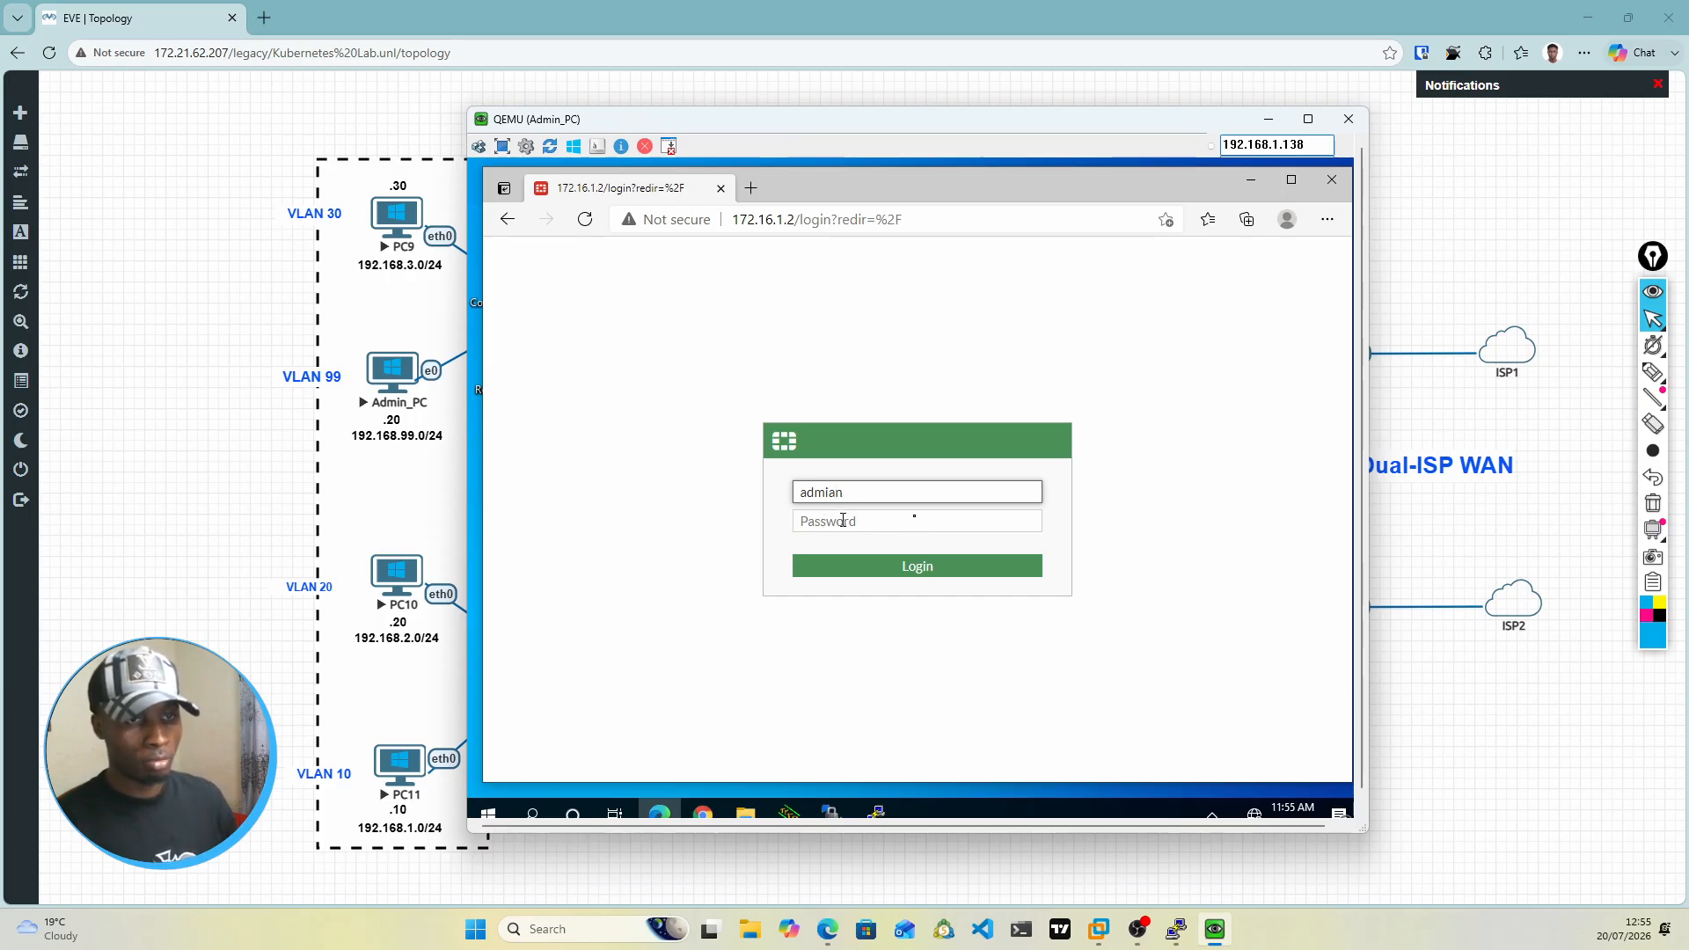
pyautogui.click(916, 521)
pyautogui.write('***')
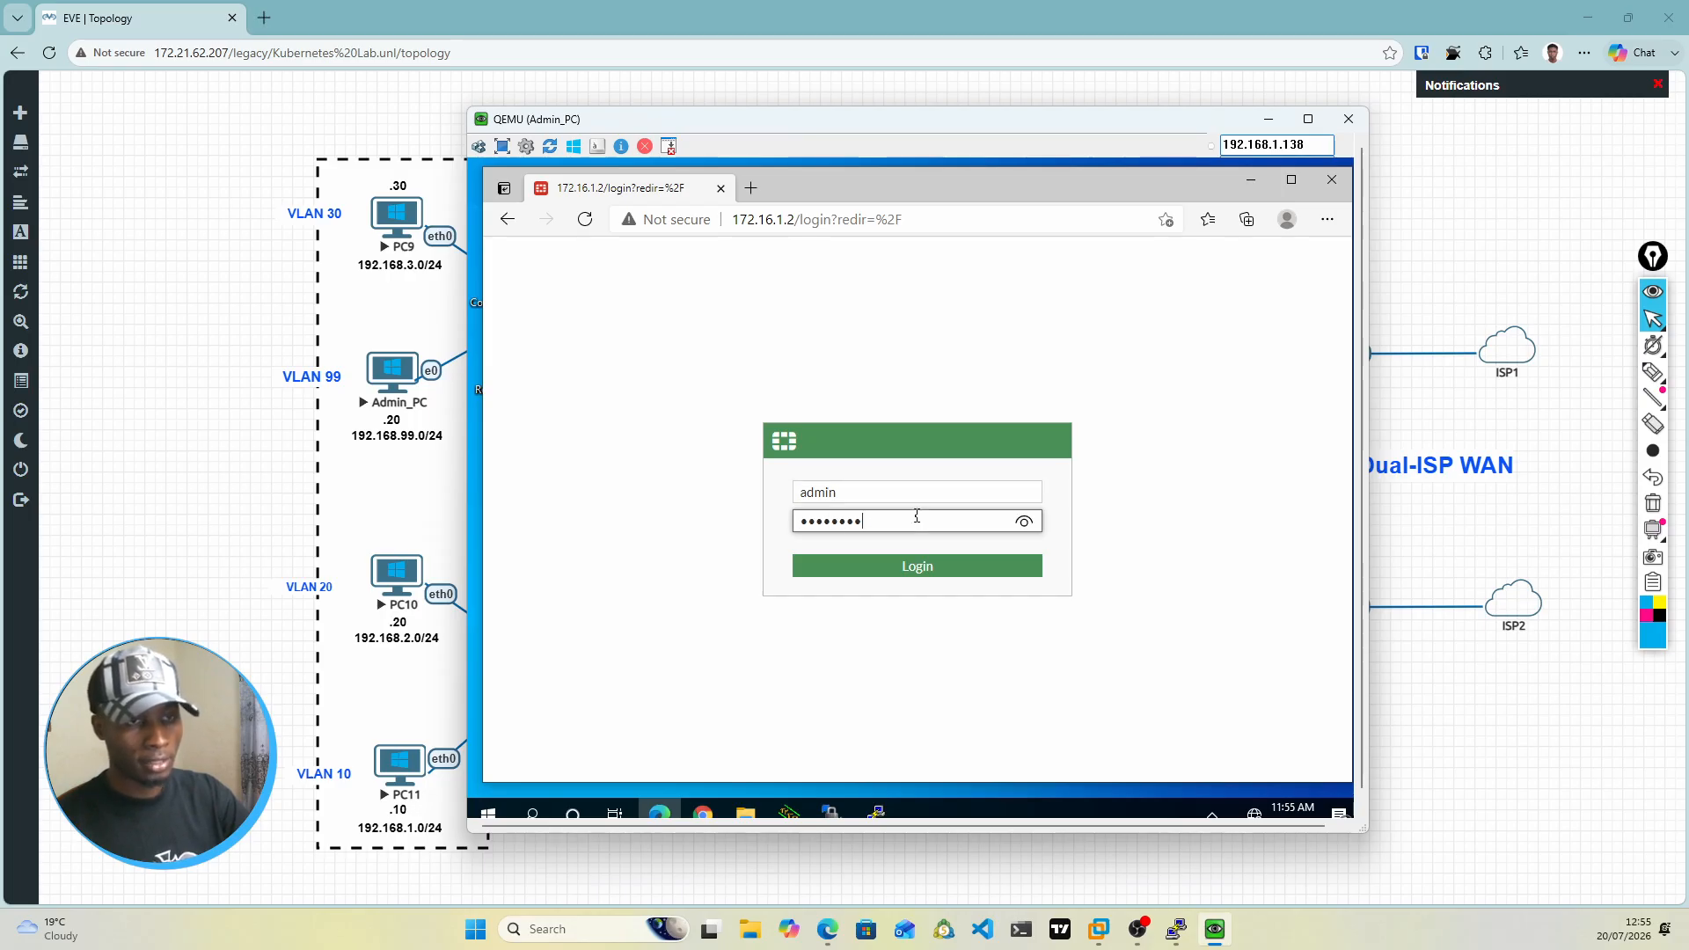
pyautogui.press('Return')
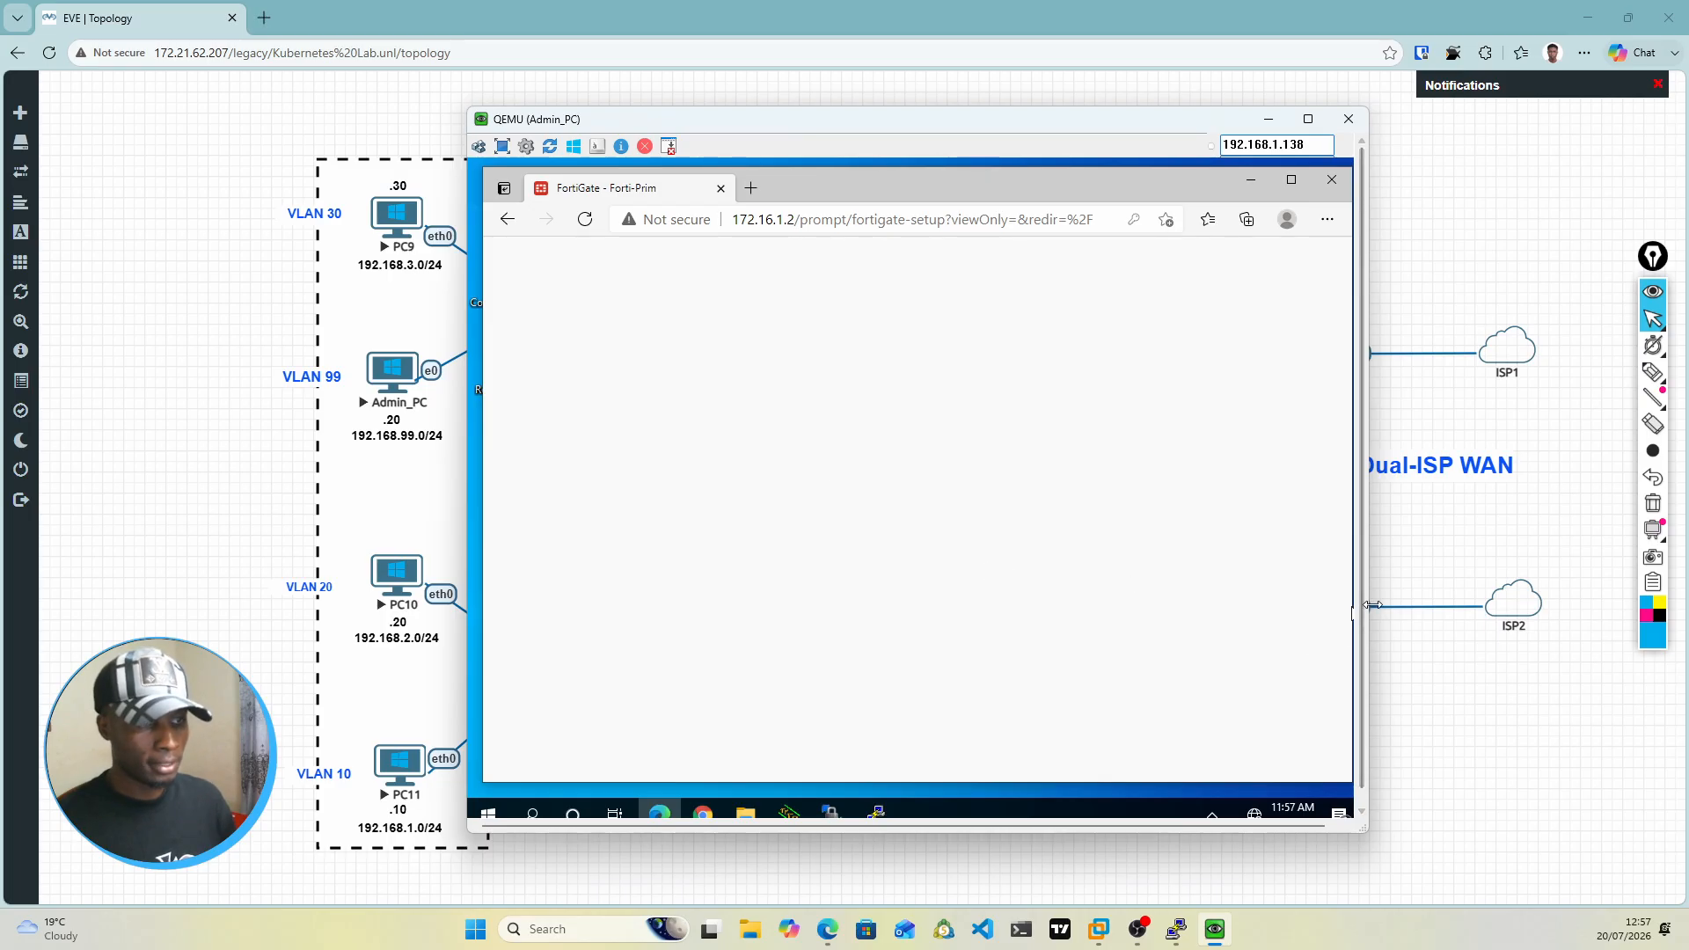
pyautogui.moveTo(1369, 606); pyautogui.dragTo(1438, 604)
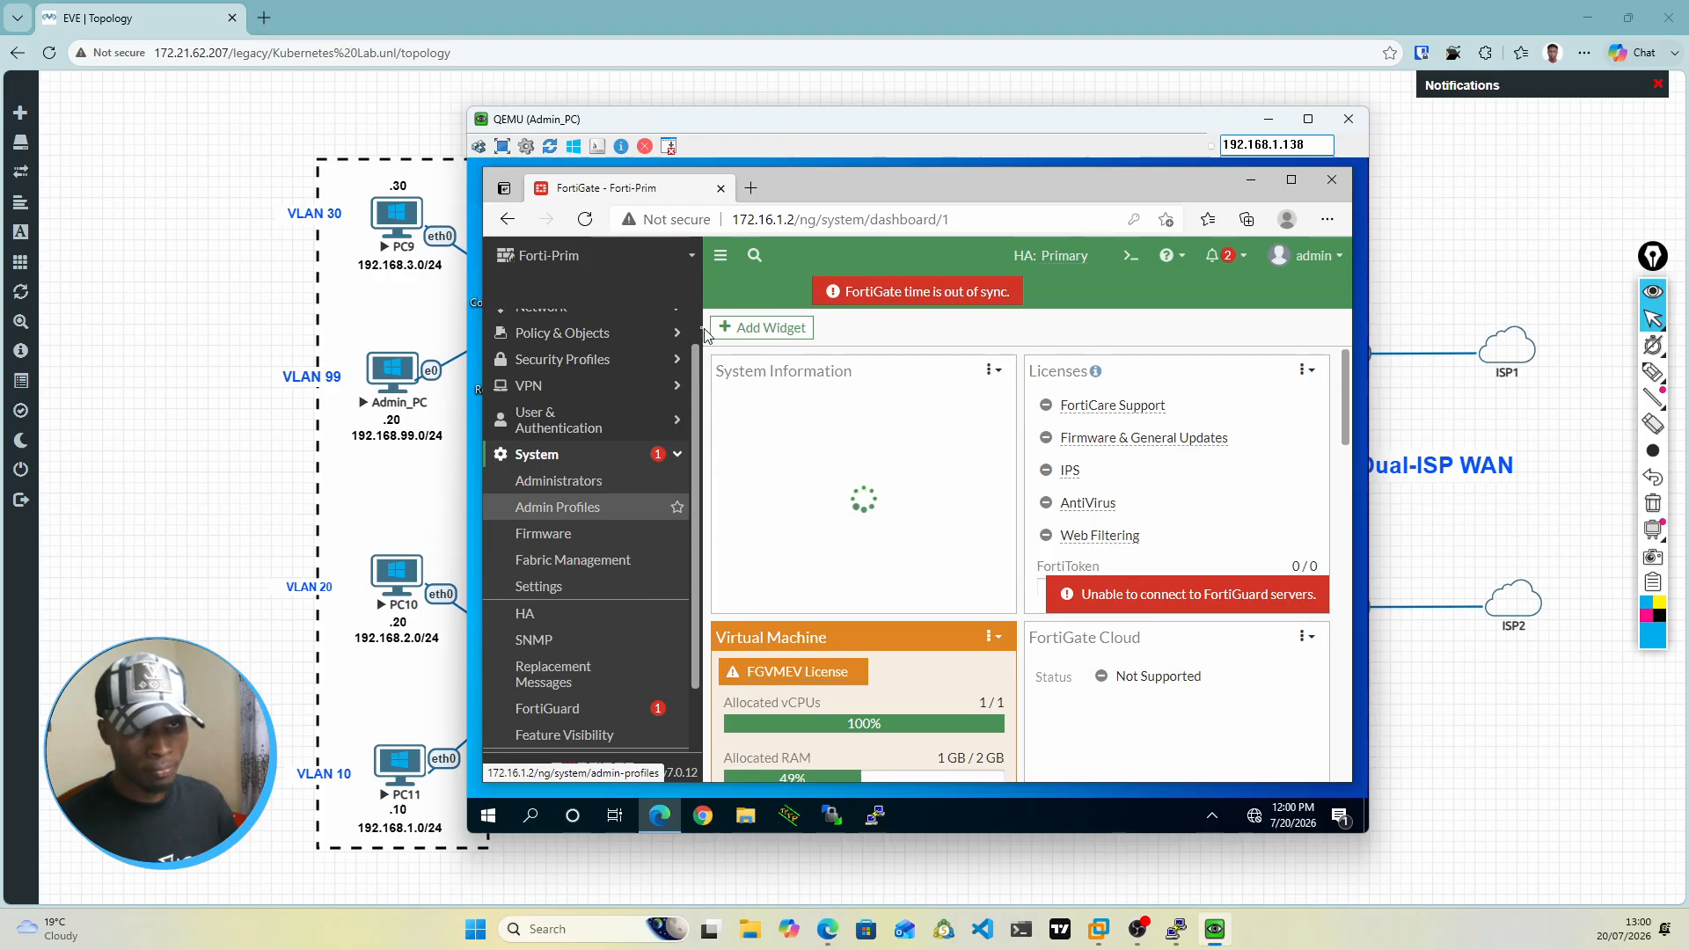
# Step: Open the System HA status page for the Forti-Prim cluster, waiting for the page to respond
pyautogui.scroll(1, 694, 319)
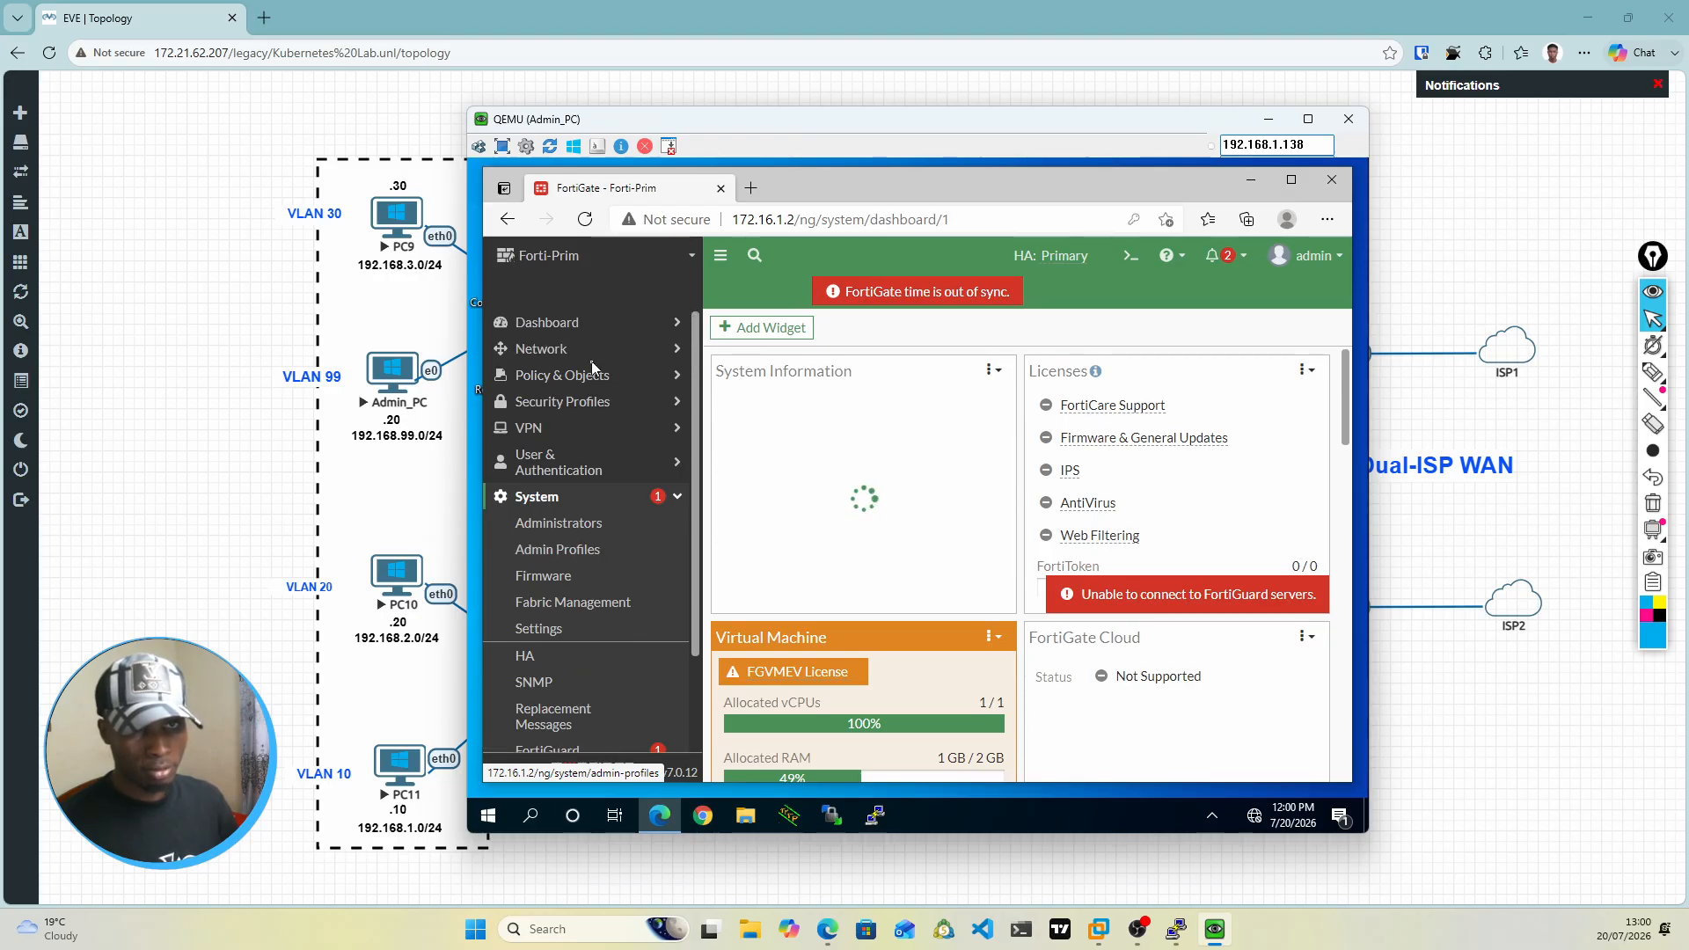
pyautogui.click(538, 665)
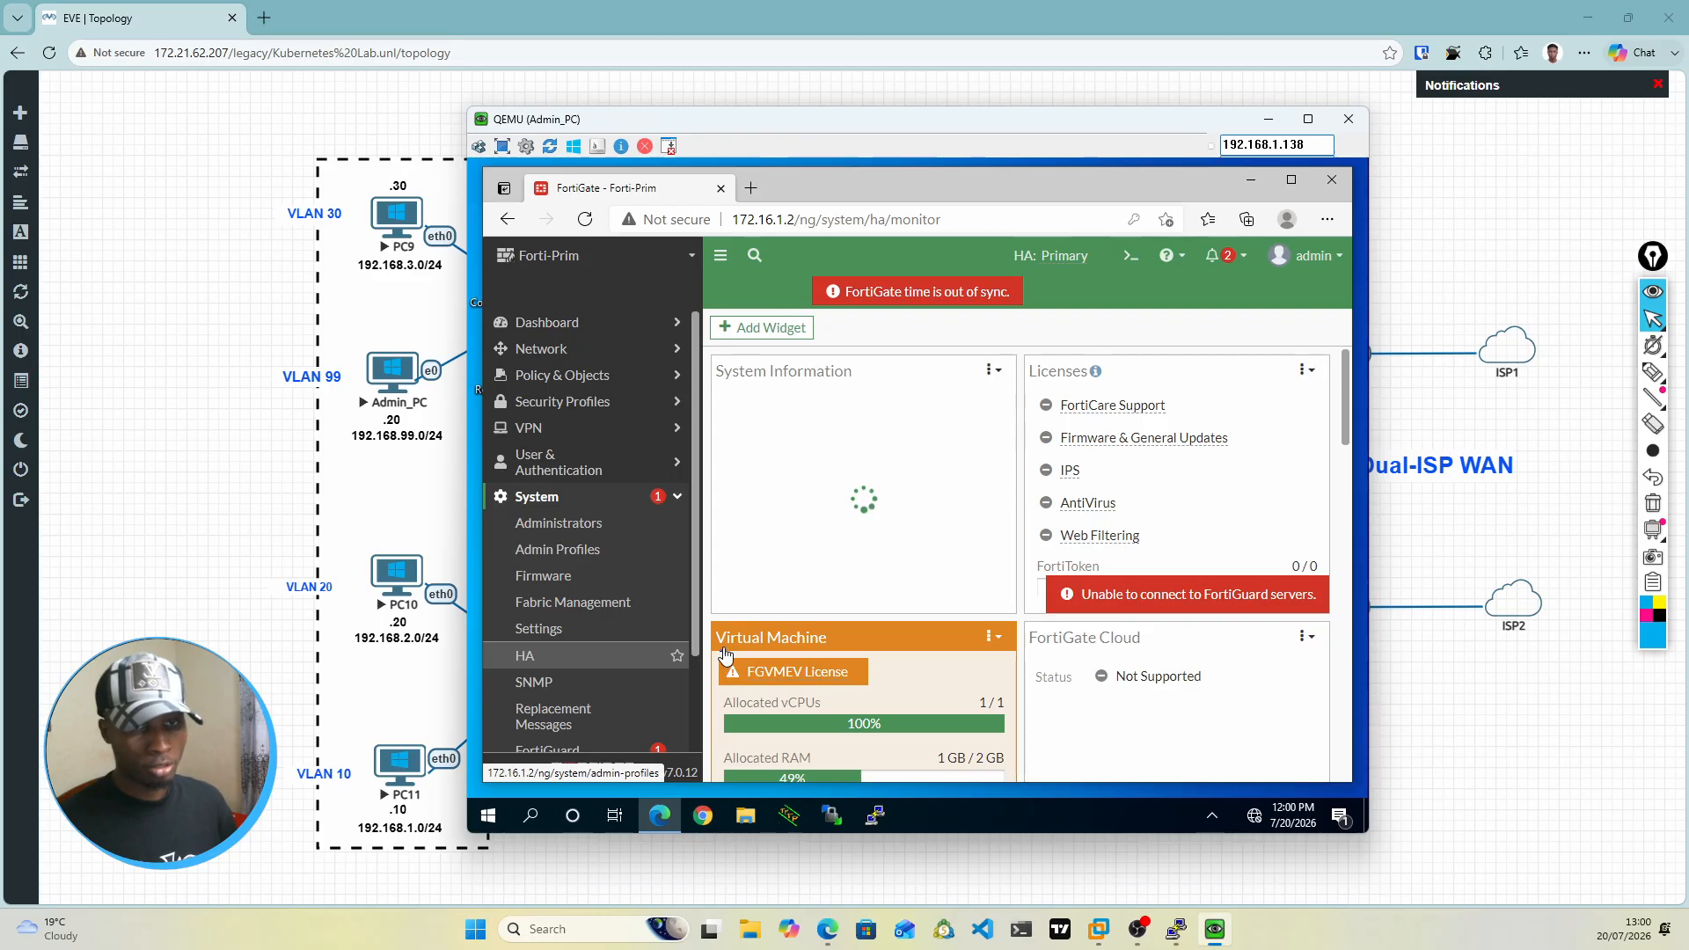
pyautogui.click(619, 665)
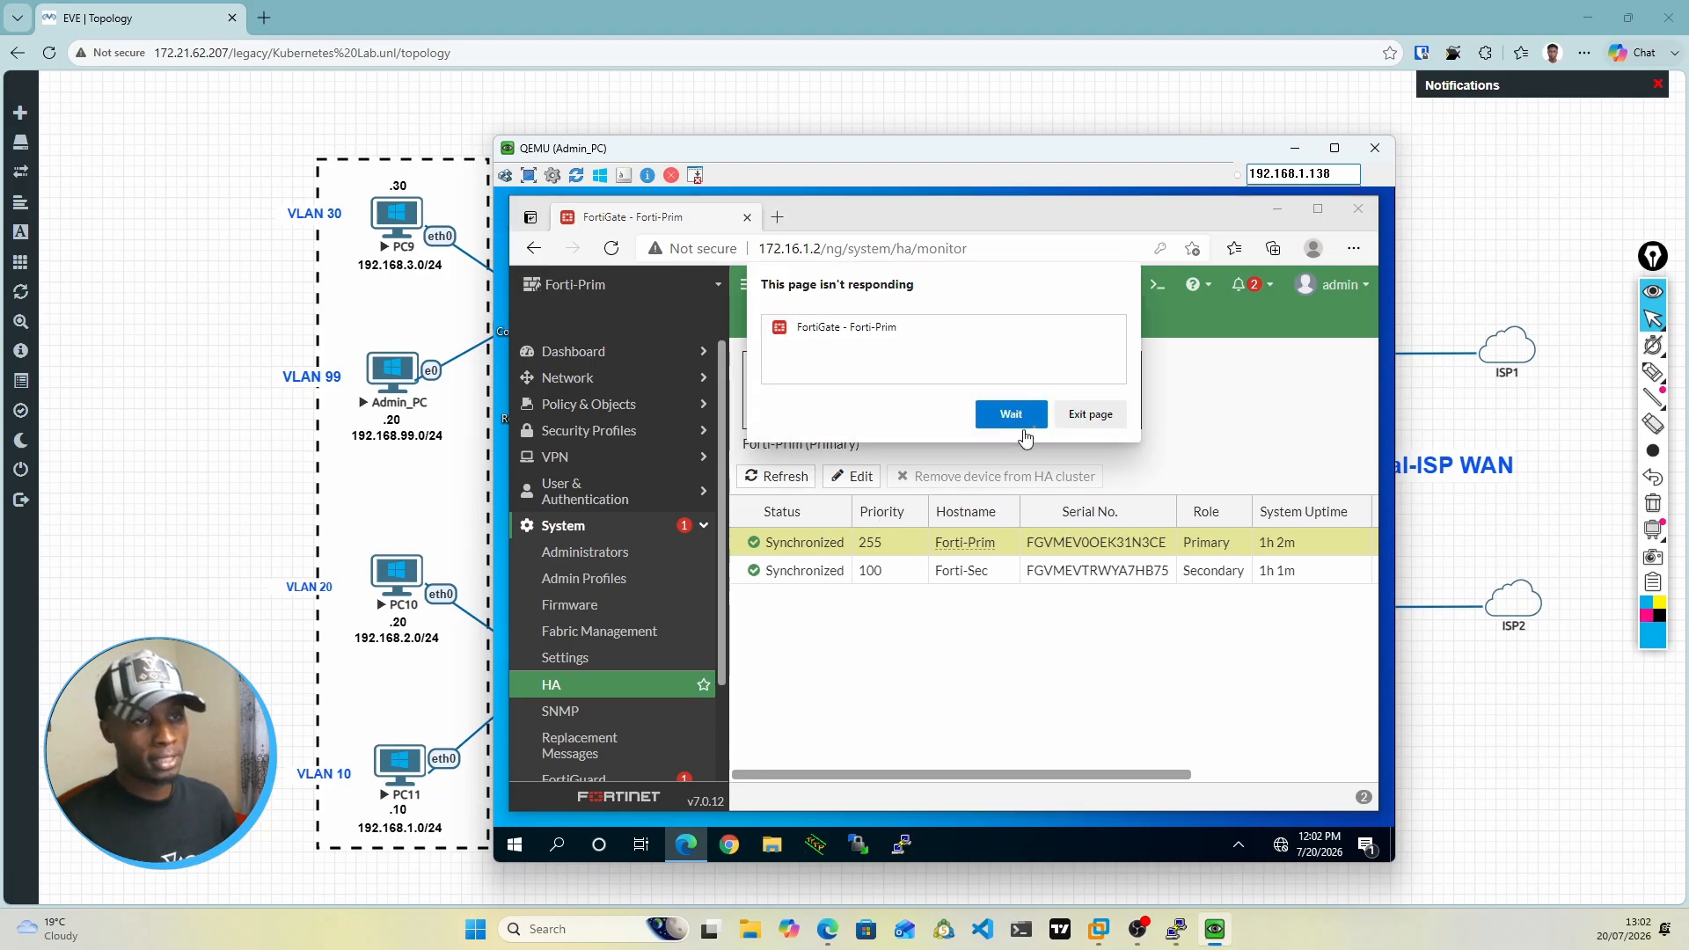
pyautogui.click(1032, 424)
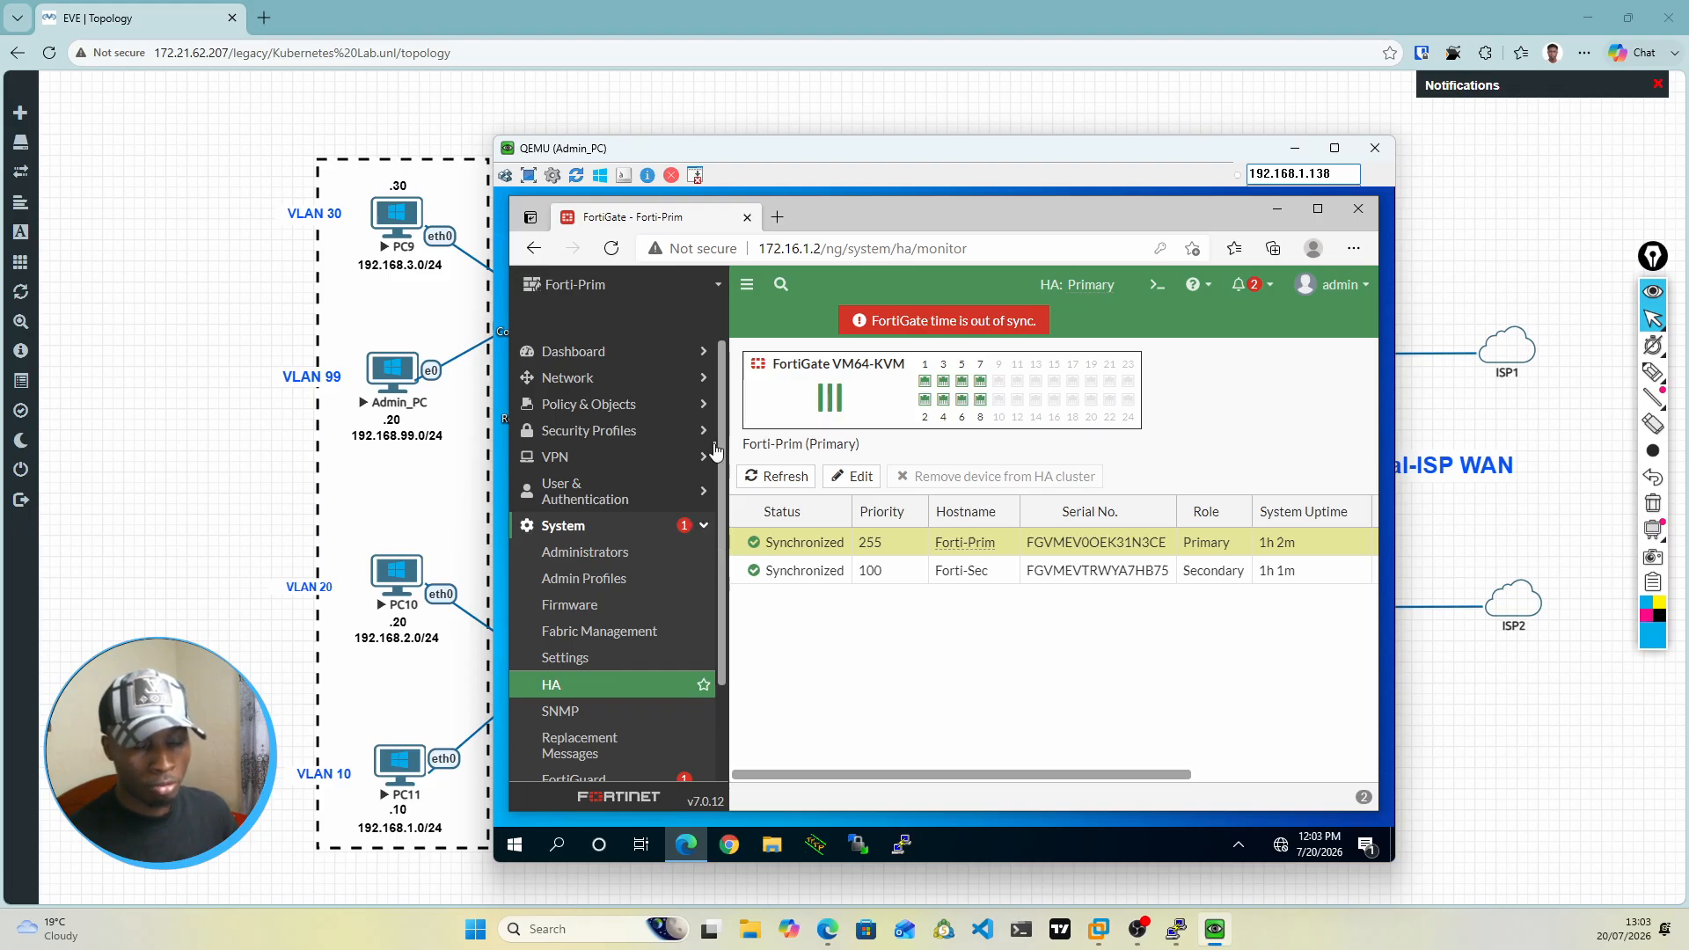
# Step: Try to expand the Policy & Objects section and keep waiting for the FortiGate page
pyautogui.hotkey('alt', 'Tab')
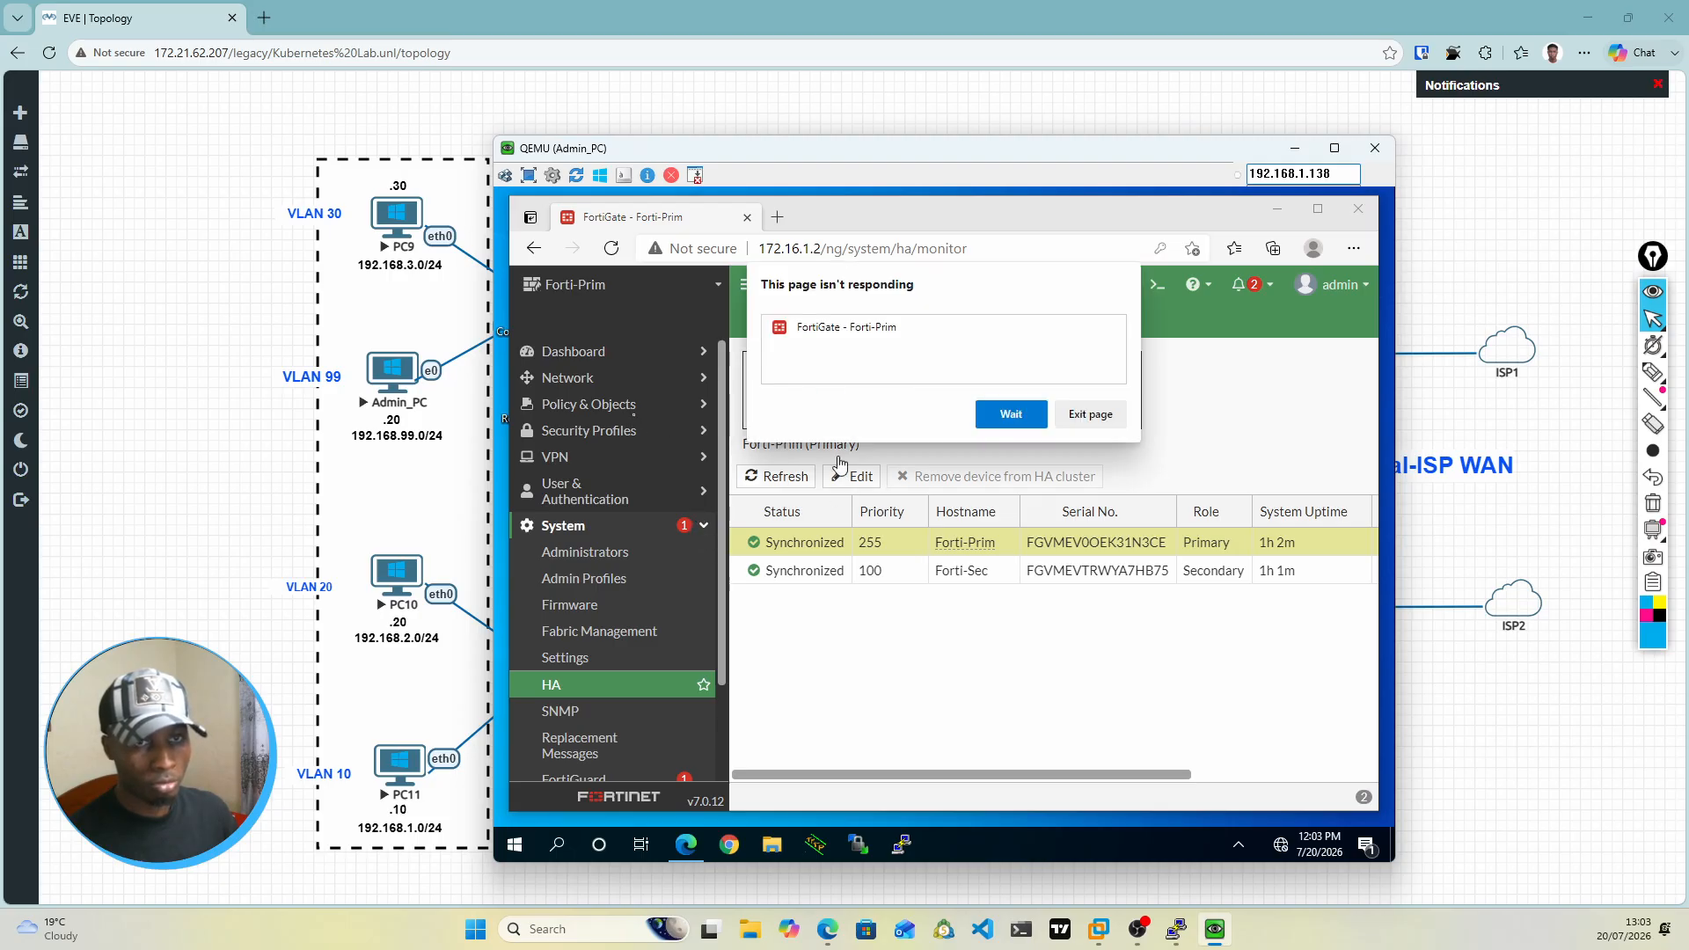
pyautogui.click(630, 404)
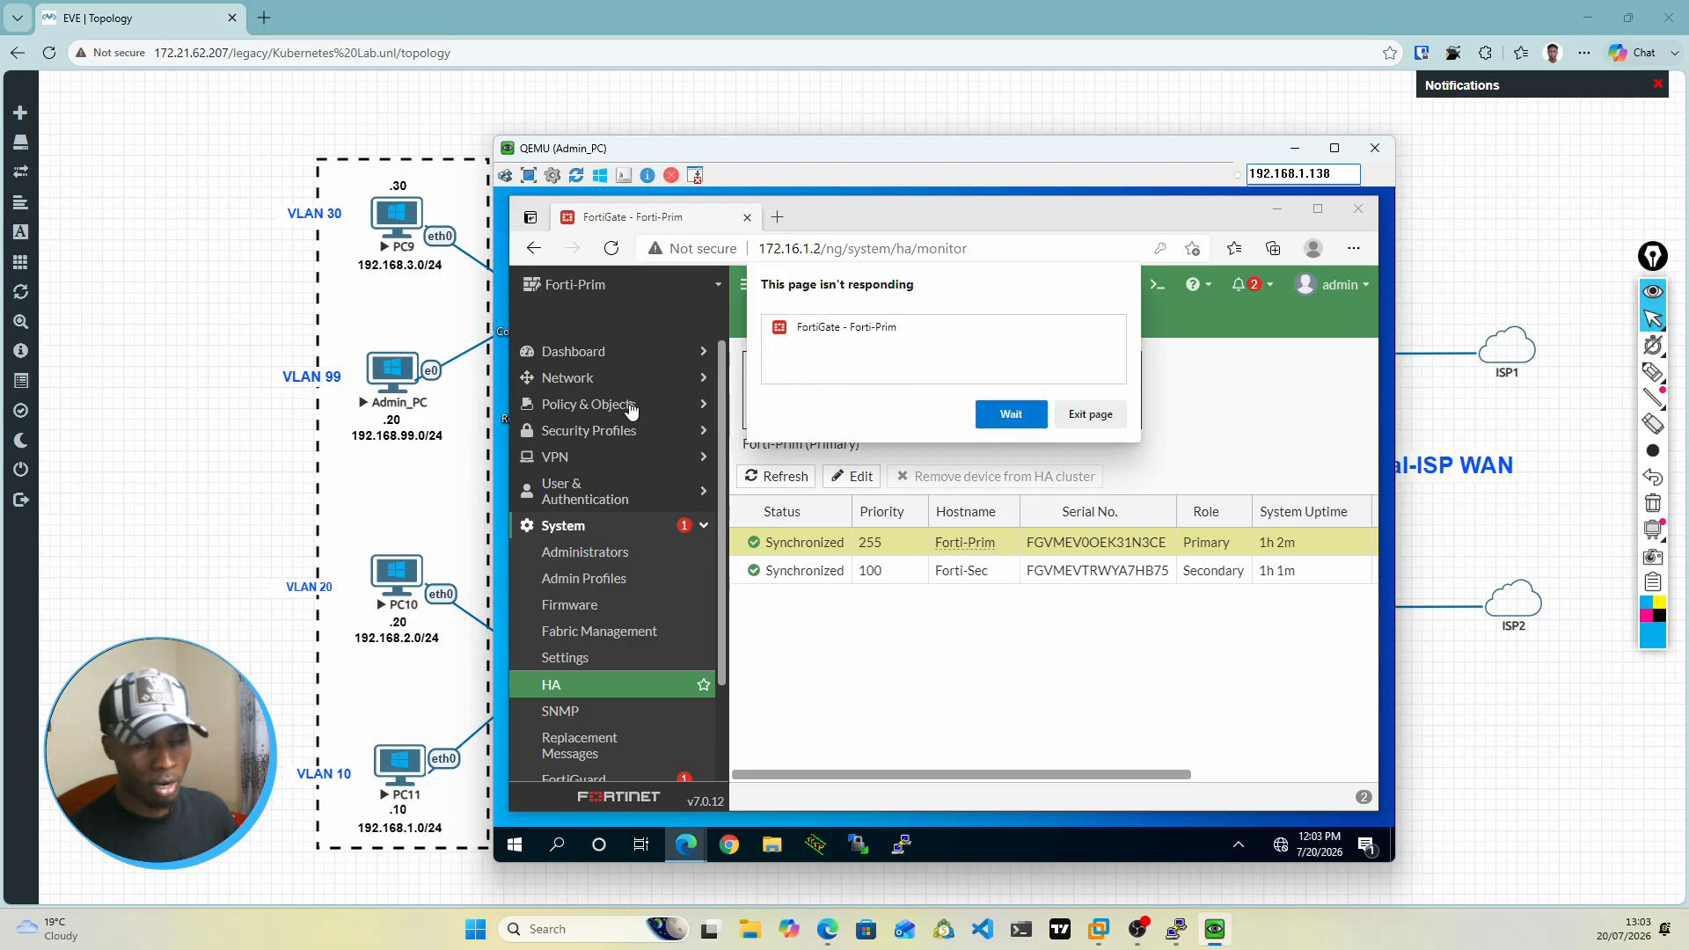
pyautogui.click(1010, 414)
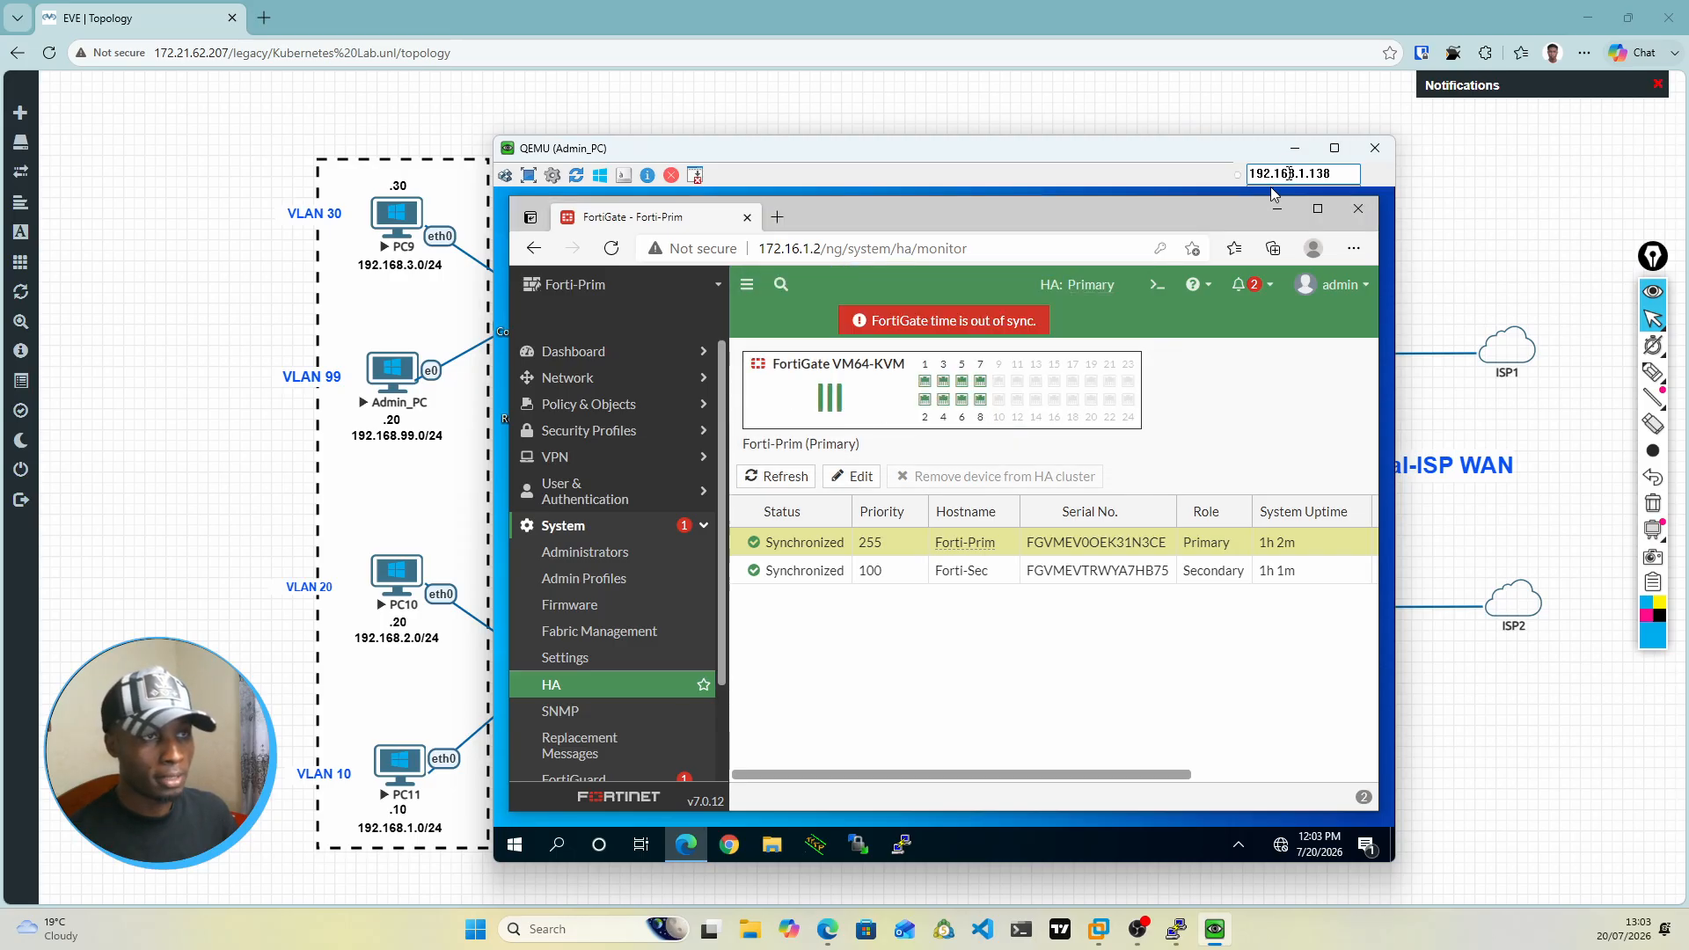
pyautogui.click(1294, 150)
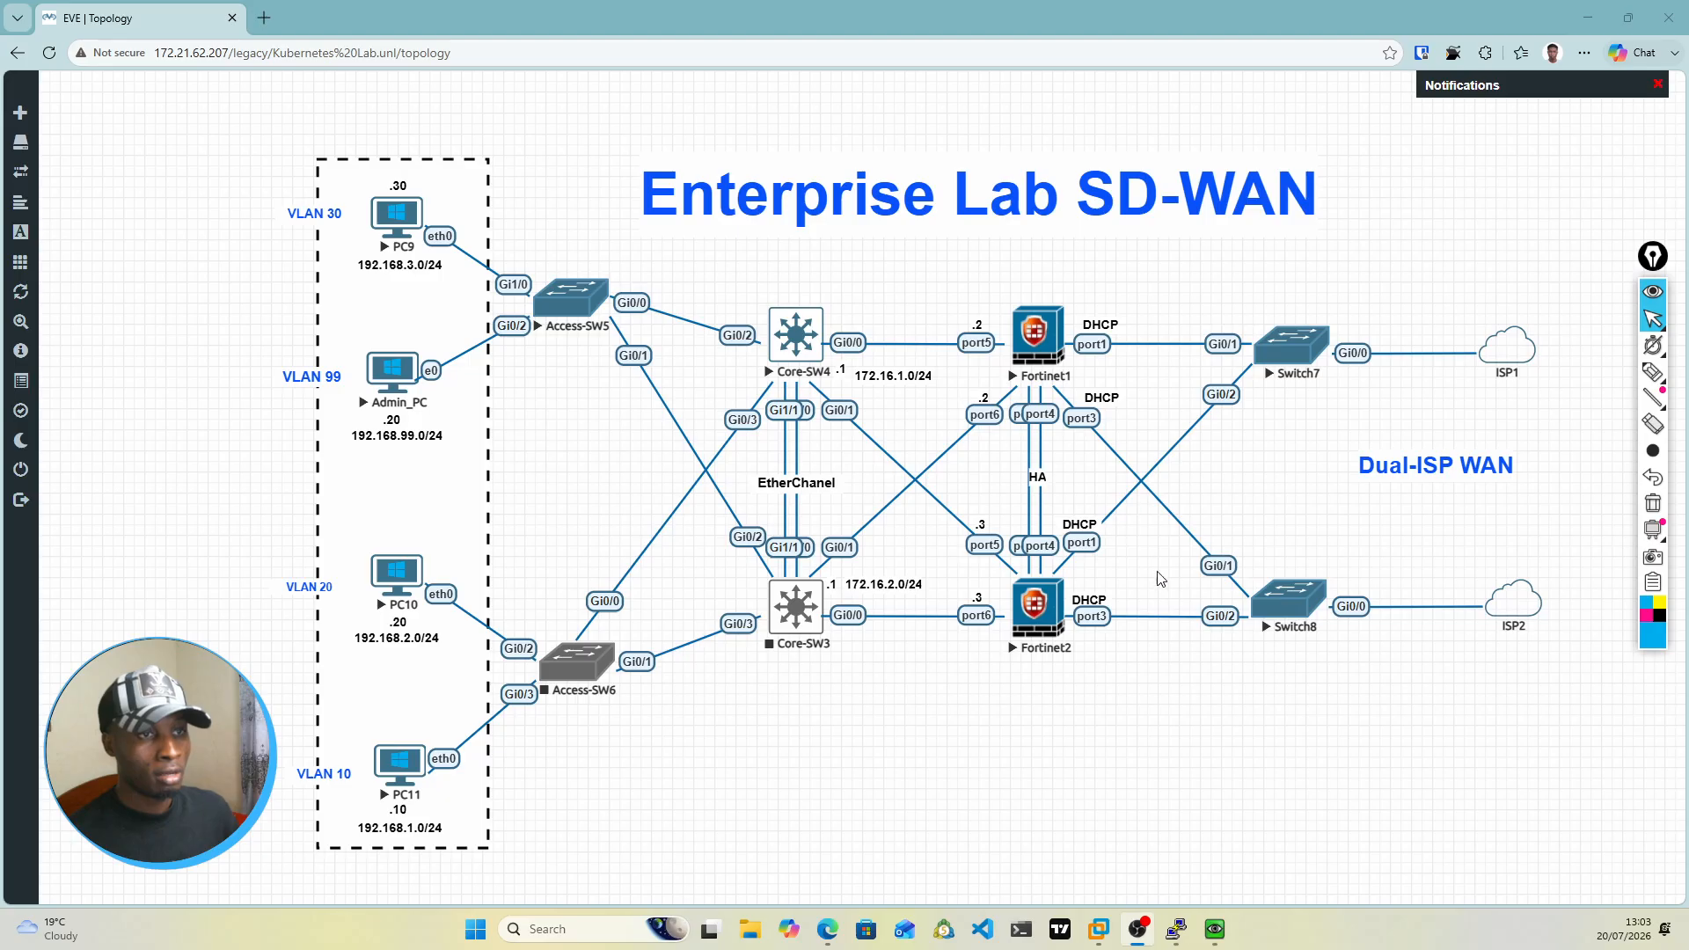
pyautogui.click(1212, 931)
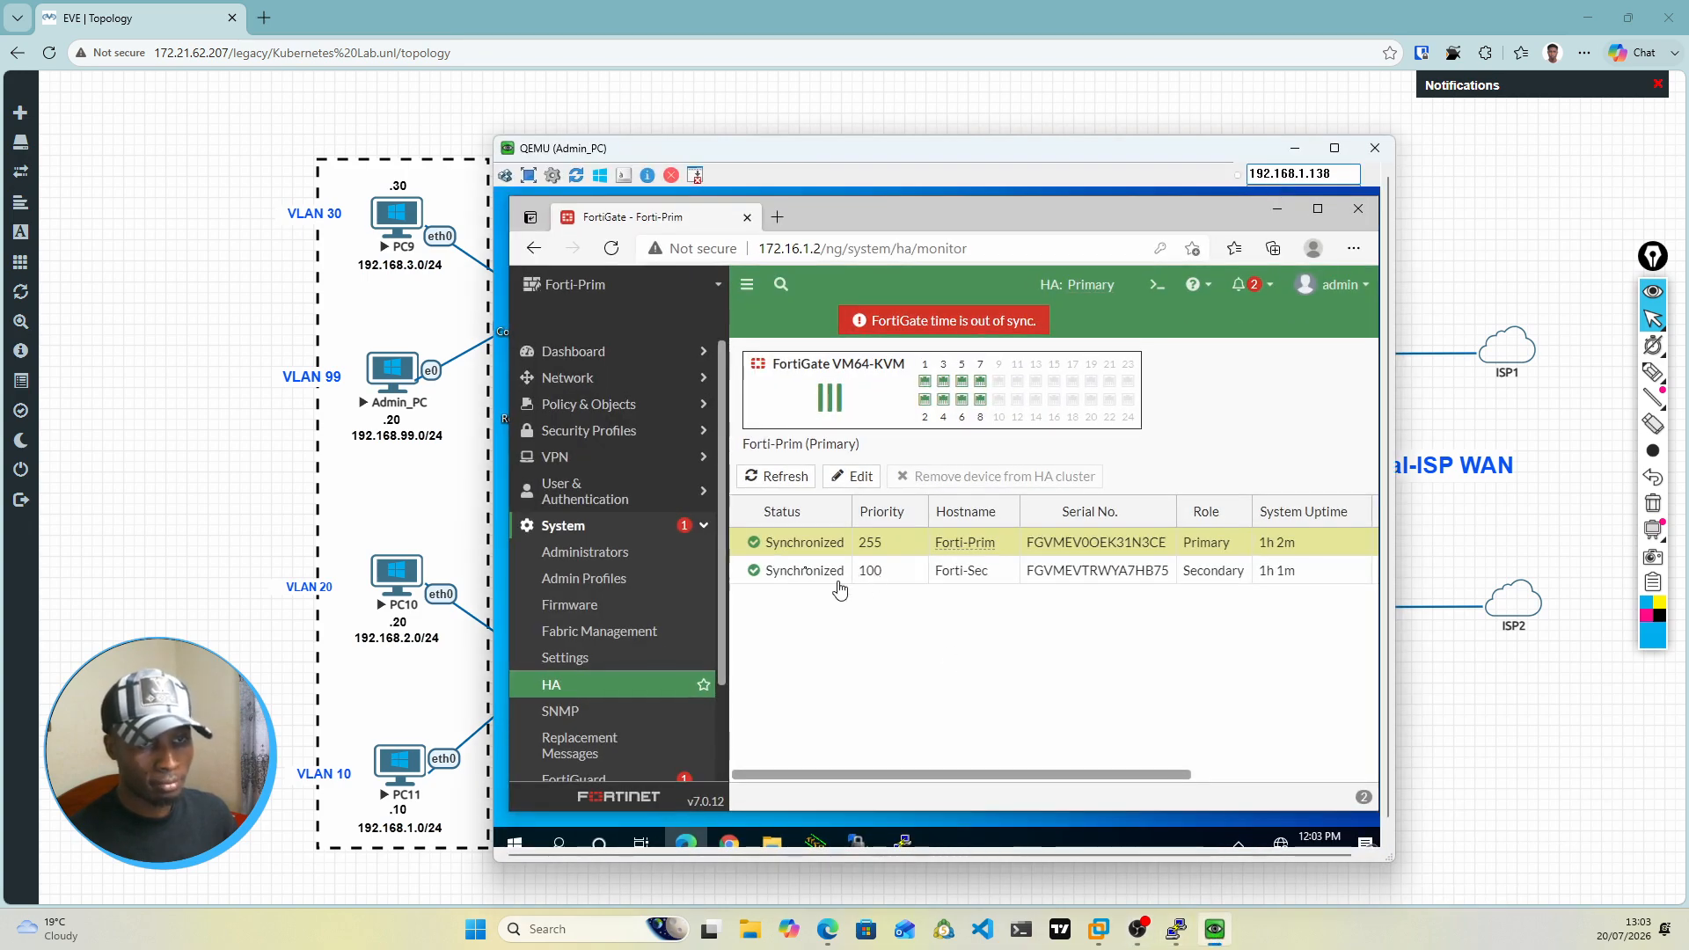
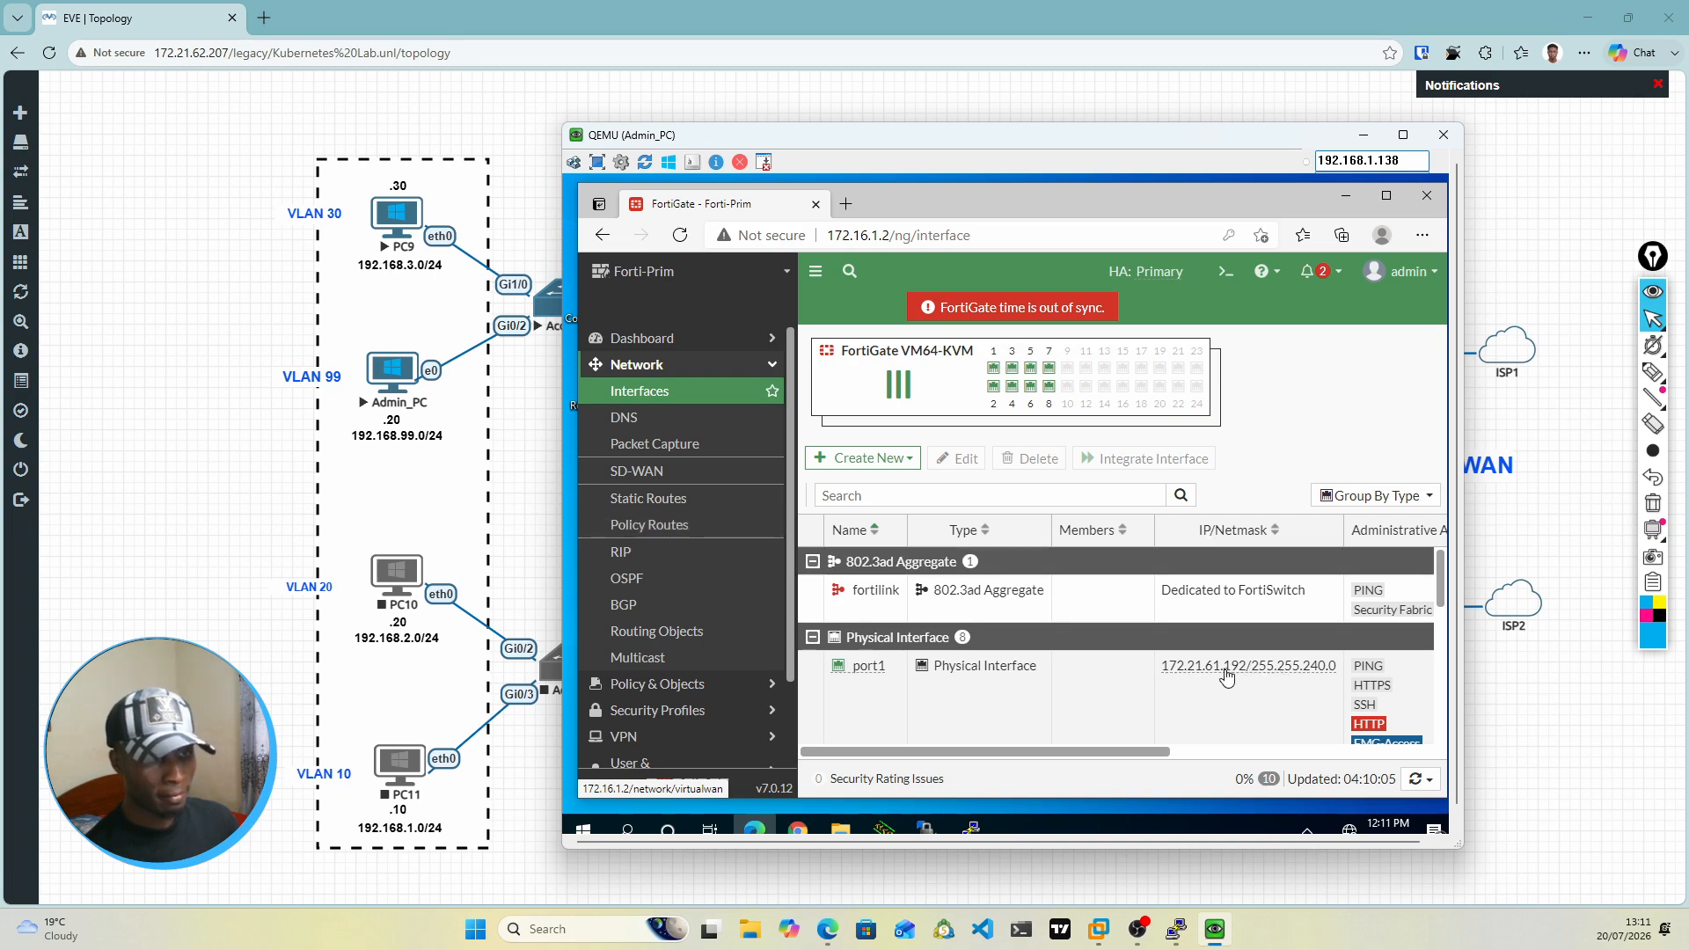
# Step: View the firewall's static routes page, and log in to the Fortinet1 console as admin with the account password
pyautogui.click(653, 509)
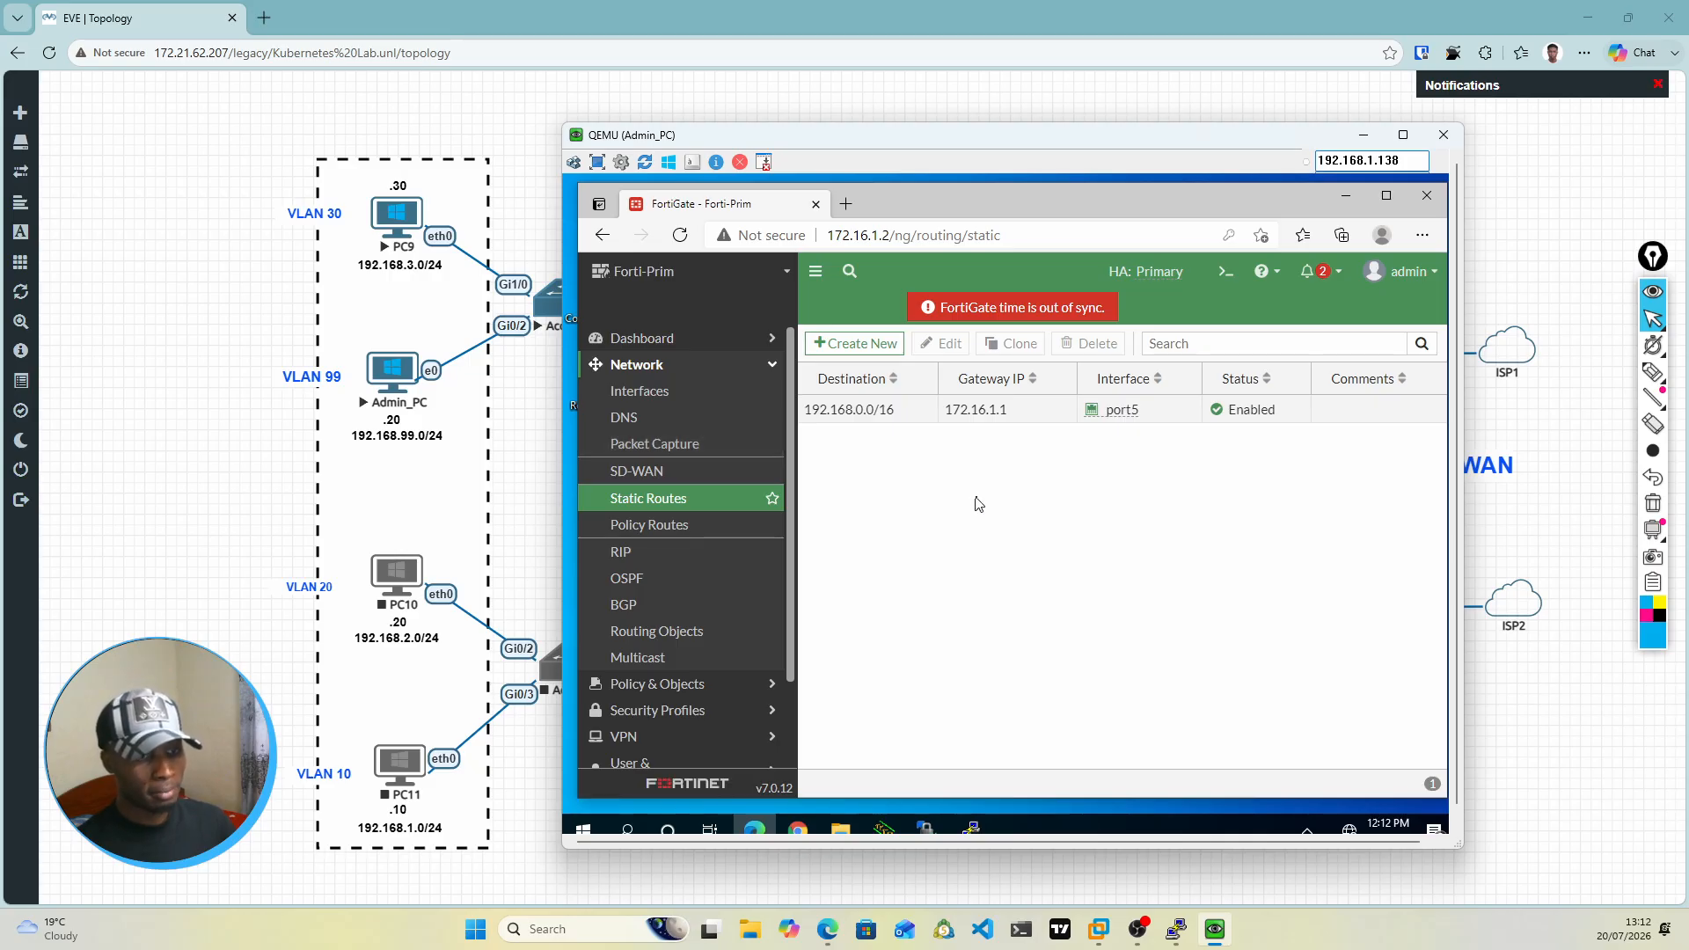
pyautogui.moveTo(1176, 931)
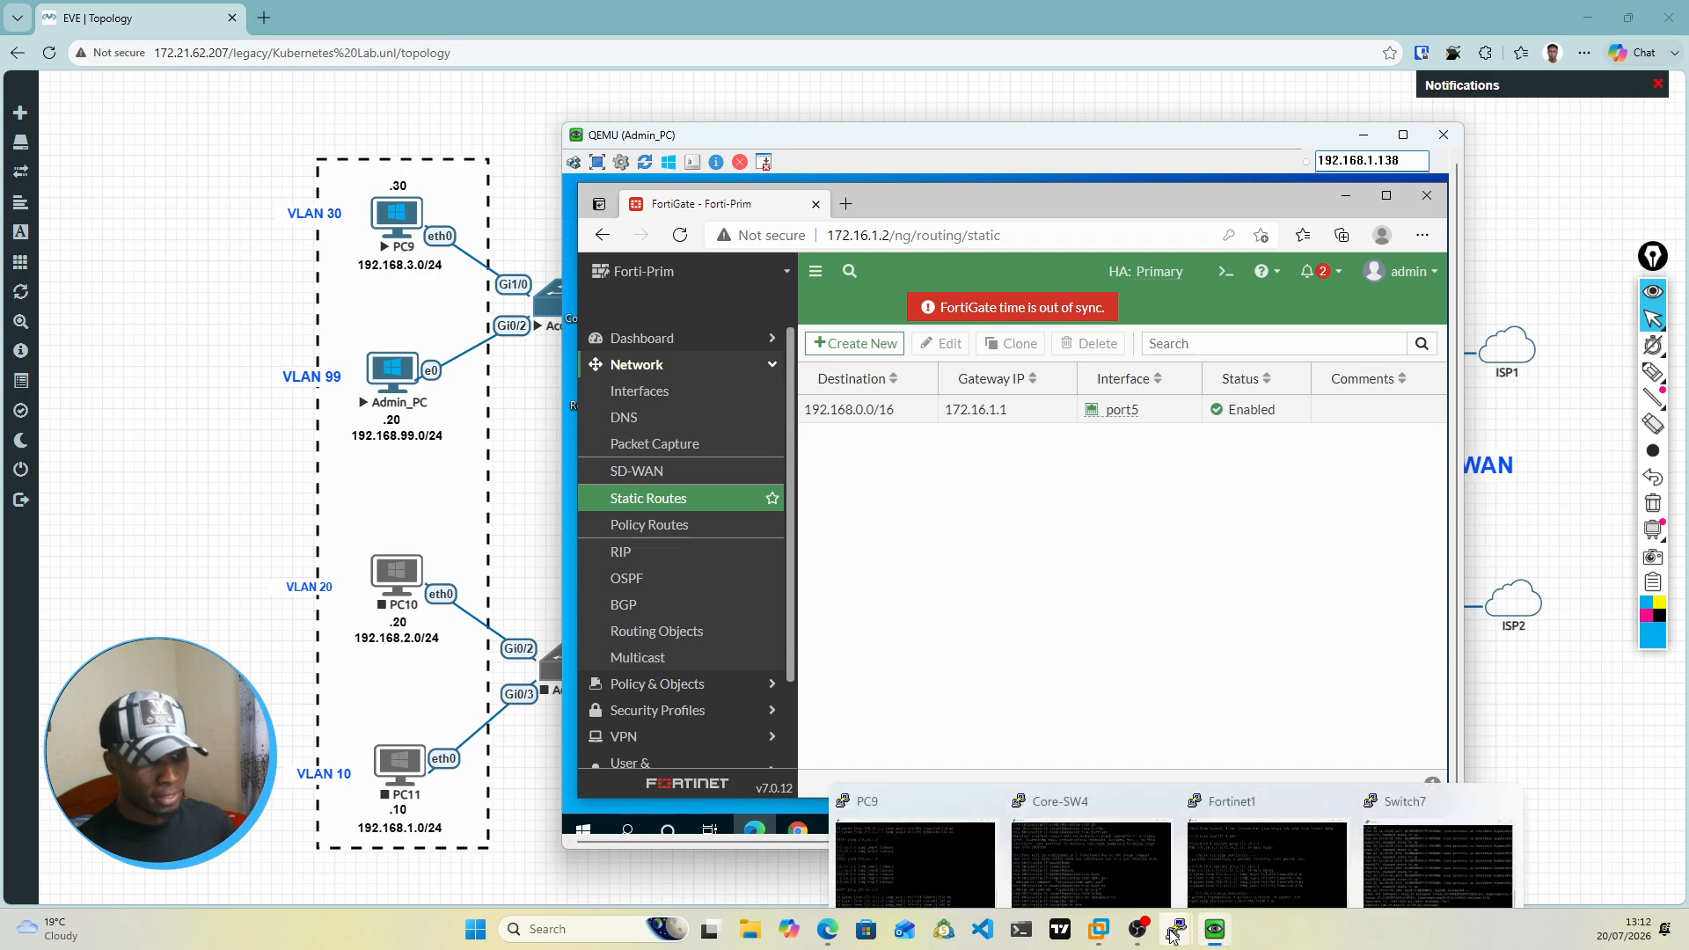
pyautogui.click(1223, 863)
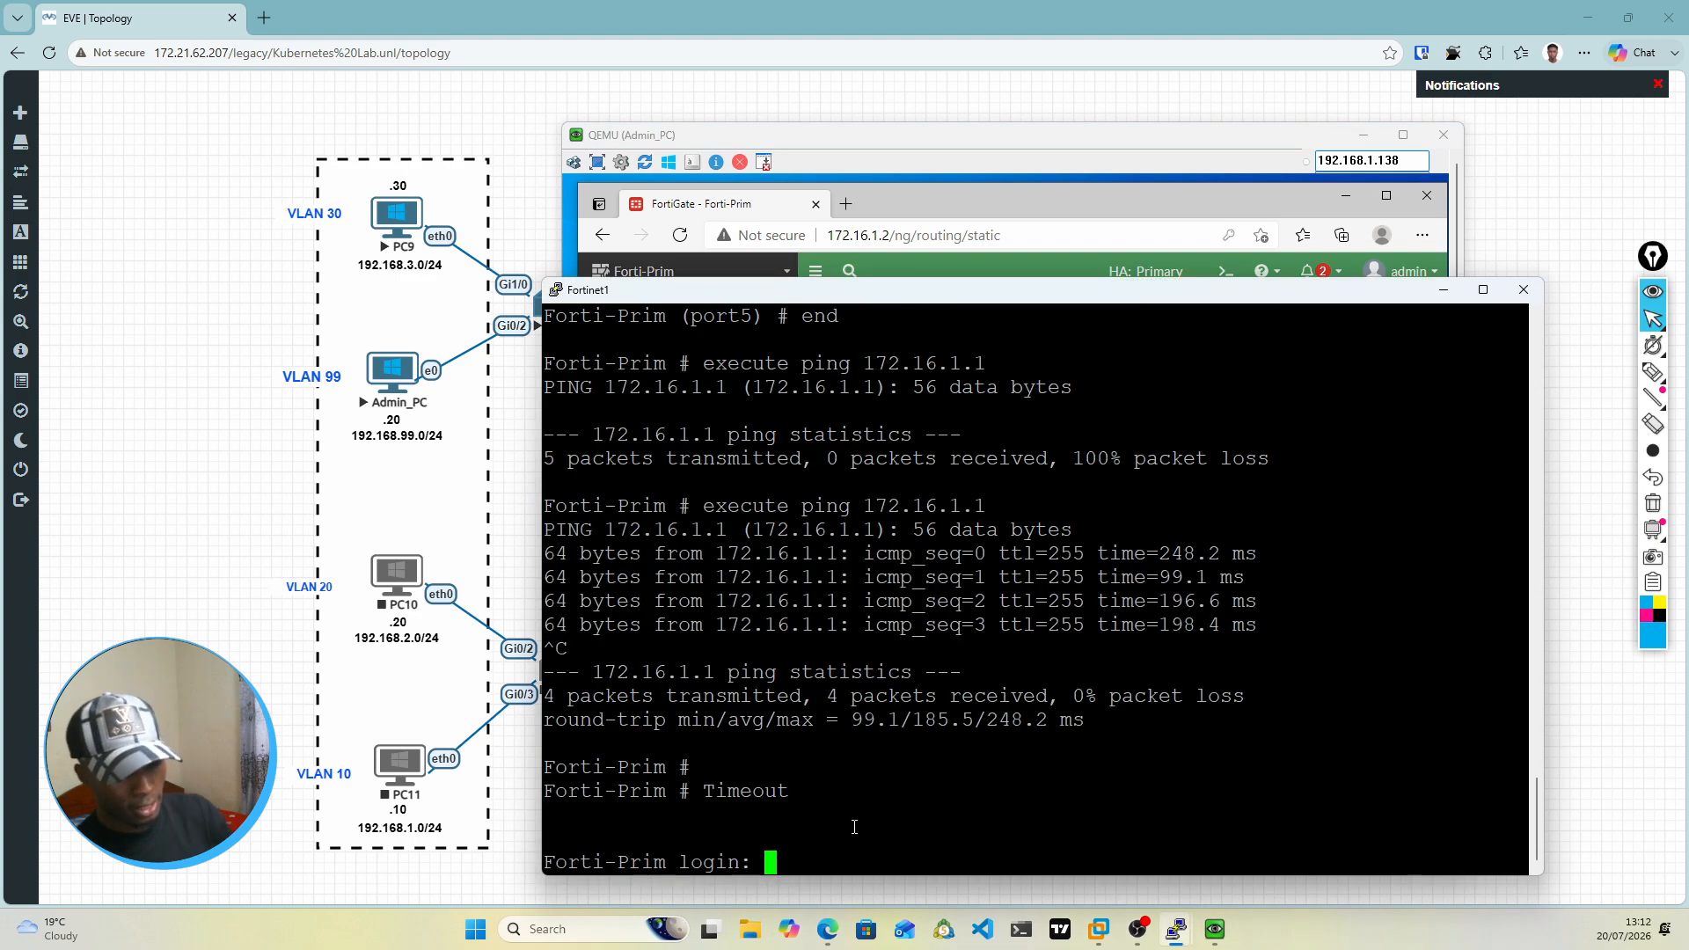
pyautogui.write('admin')
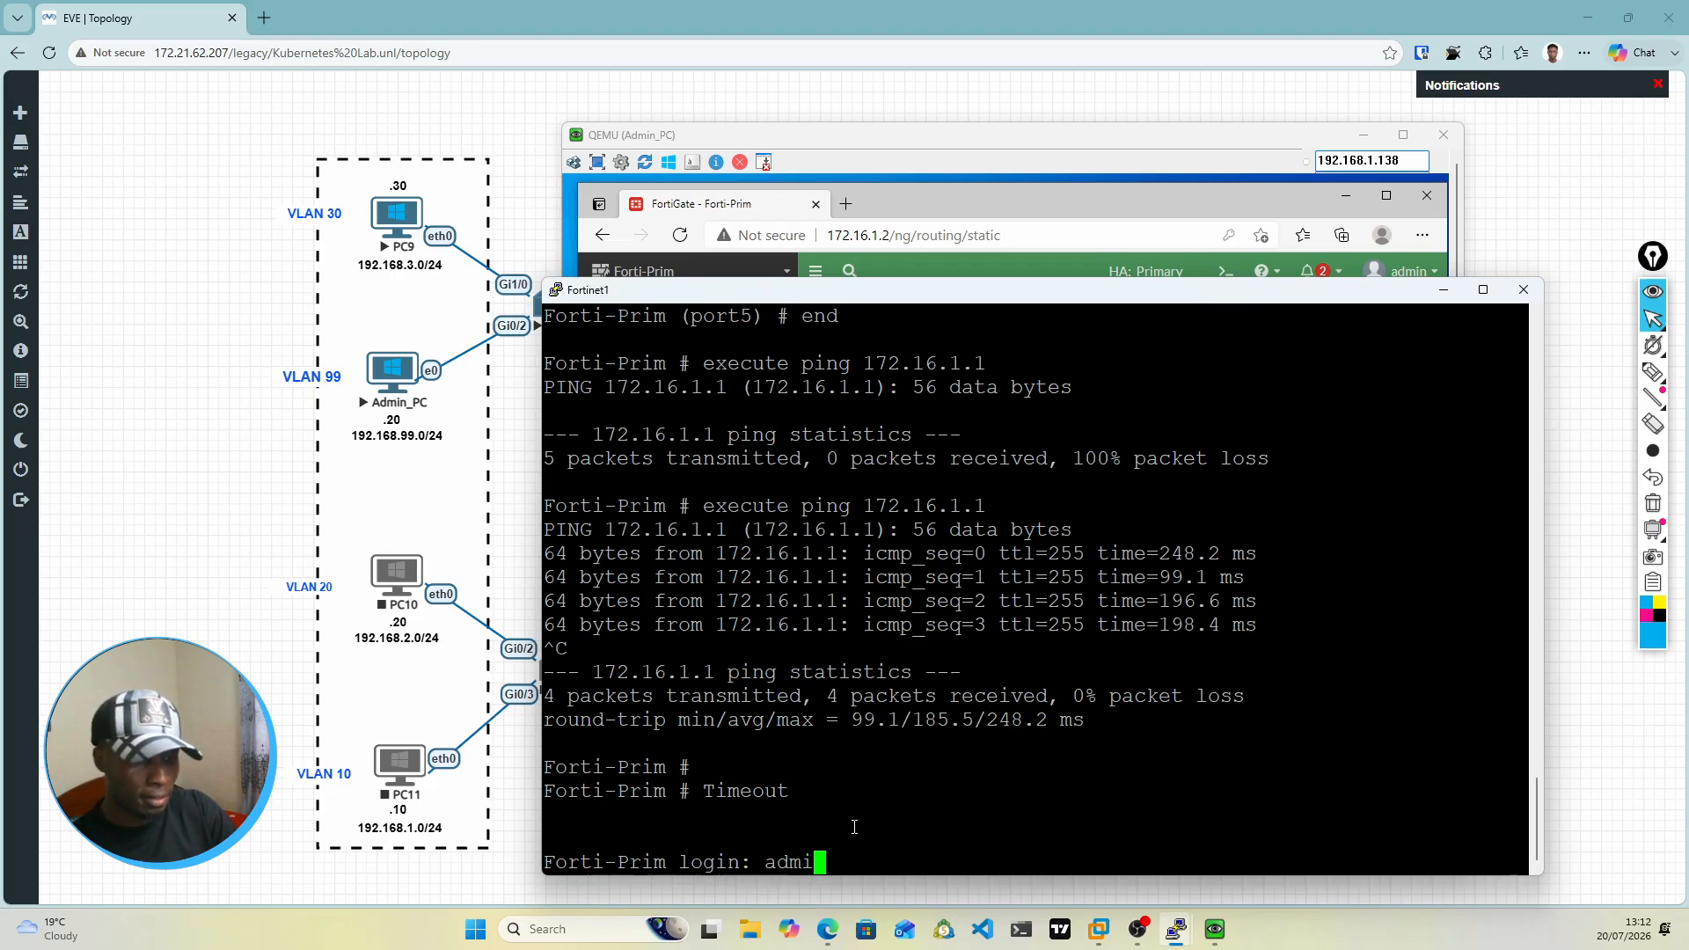
pyautogui.press('Return')
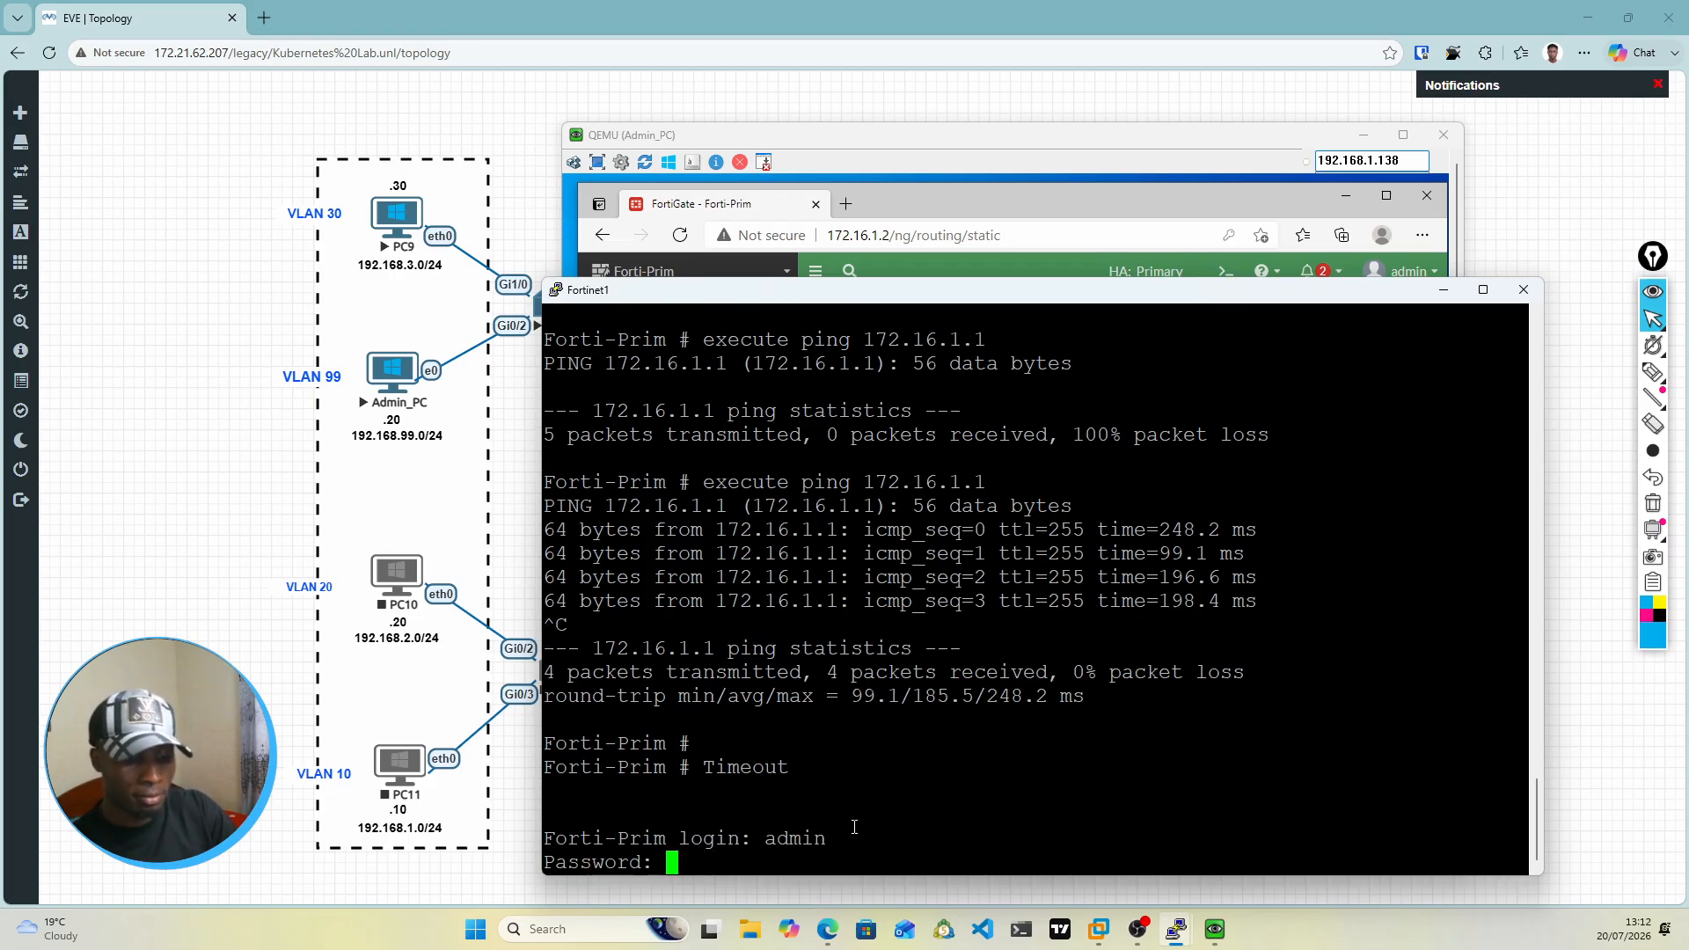
pyautogui.press('Return')
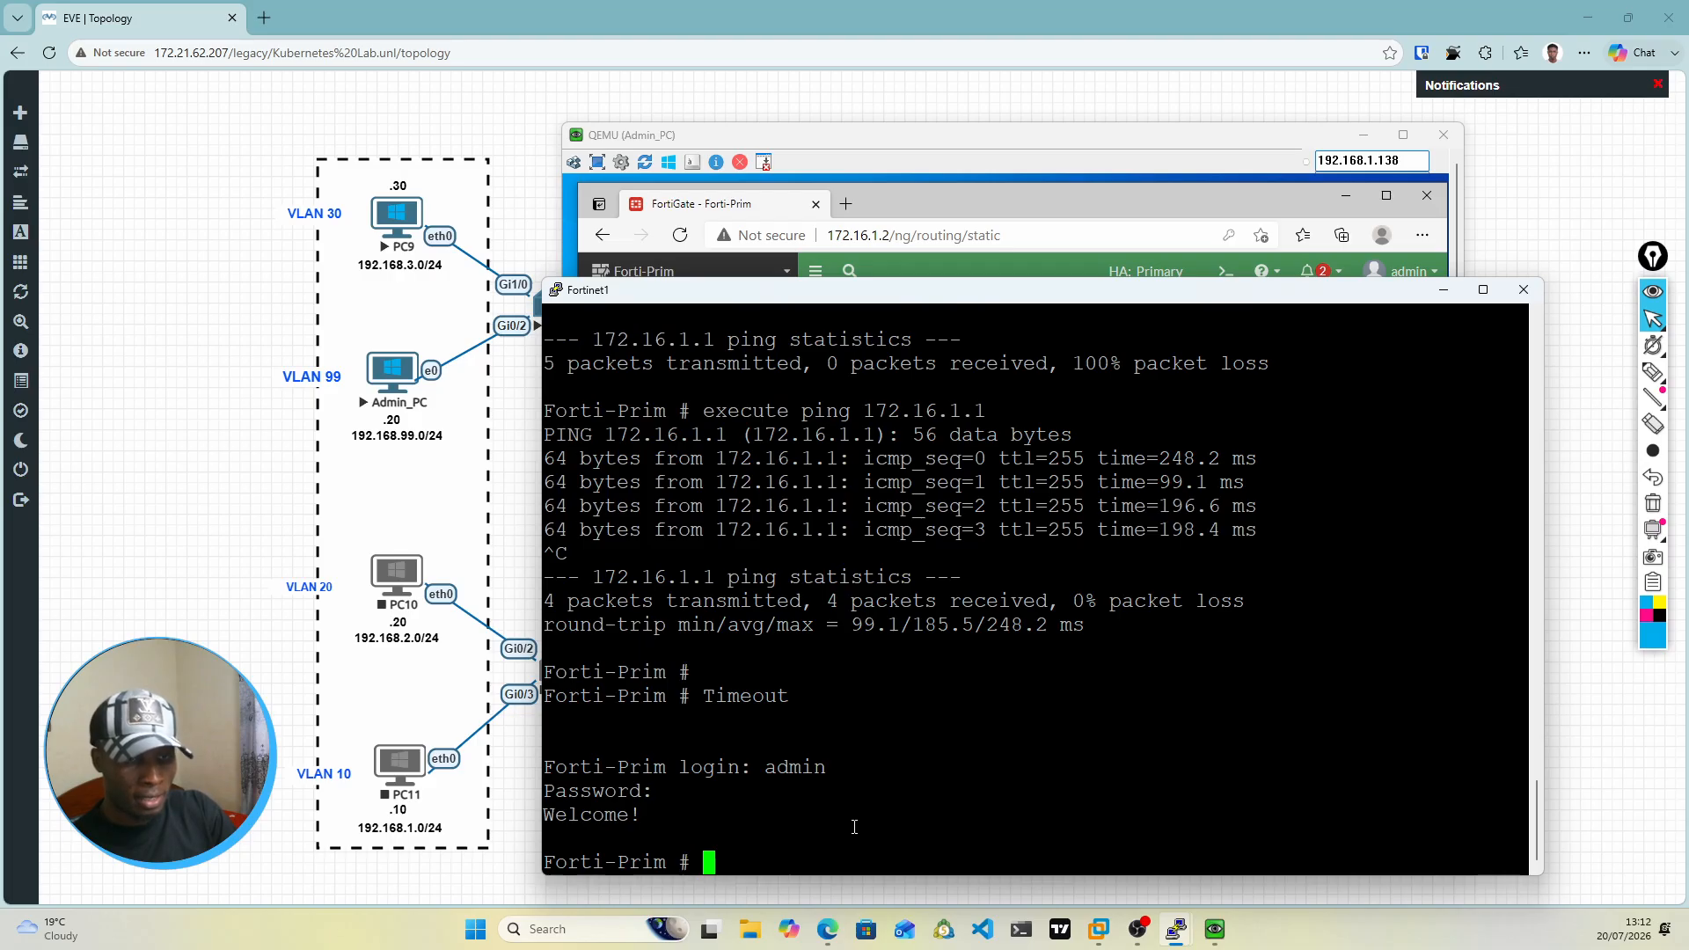
# Step: Display the firewall's routing table in the console with "get router info routing-table details"
pyautogui.write('g')
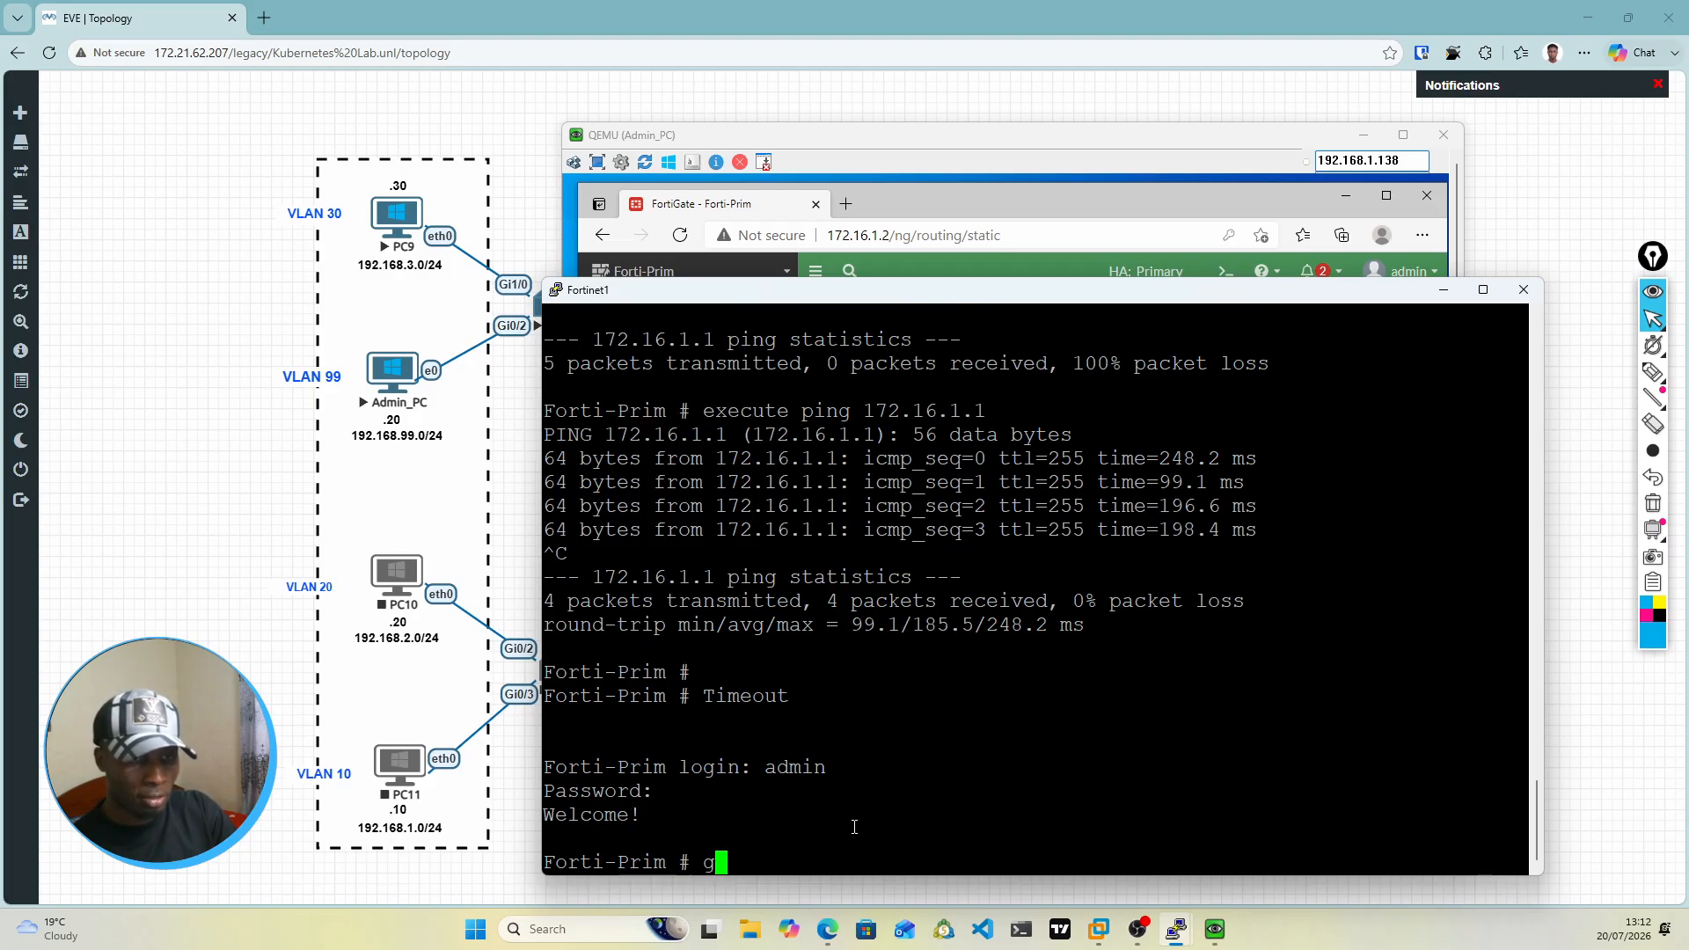
pyautogui.write('et rou')
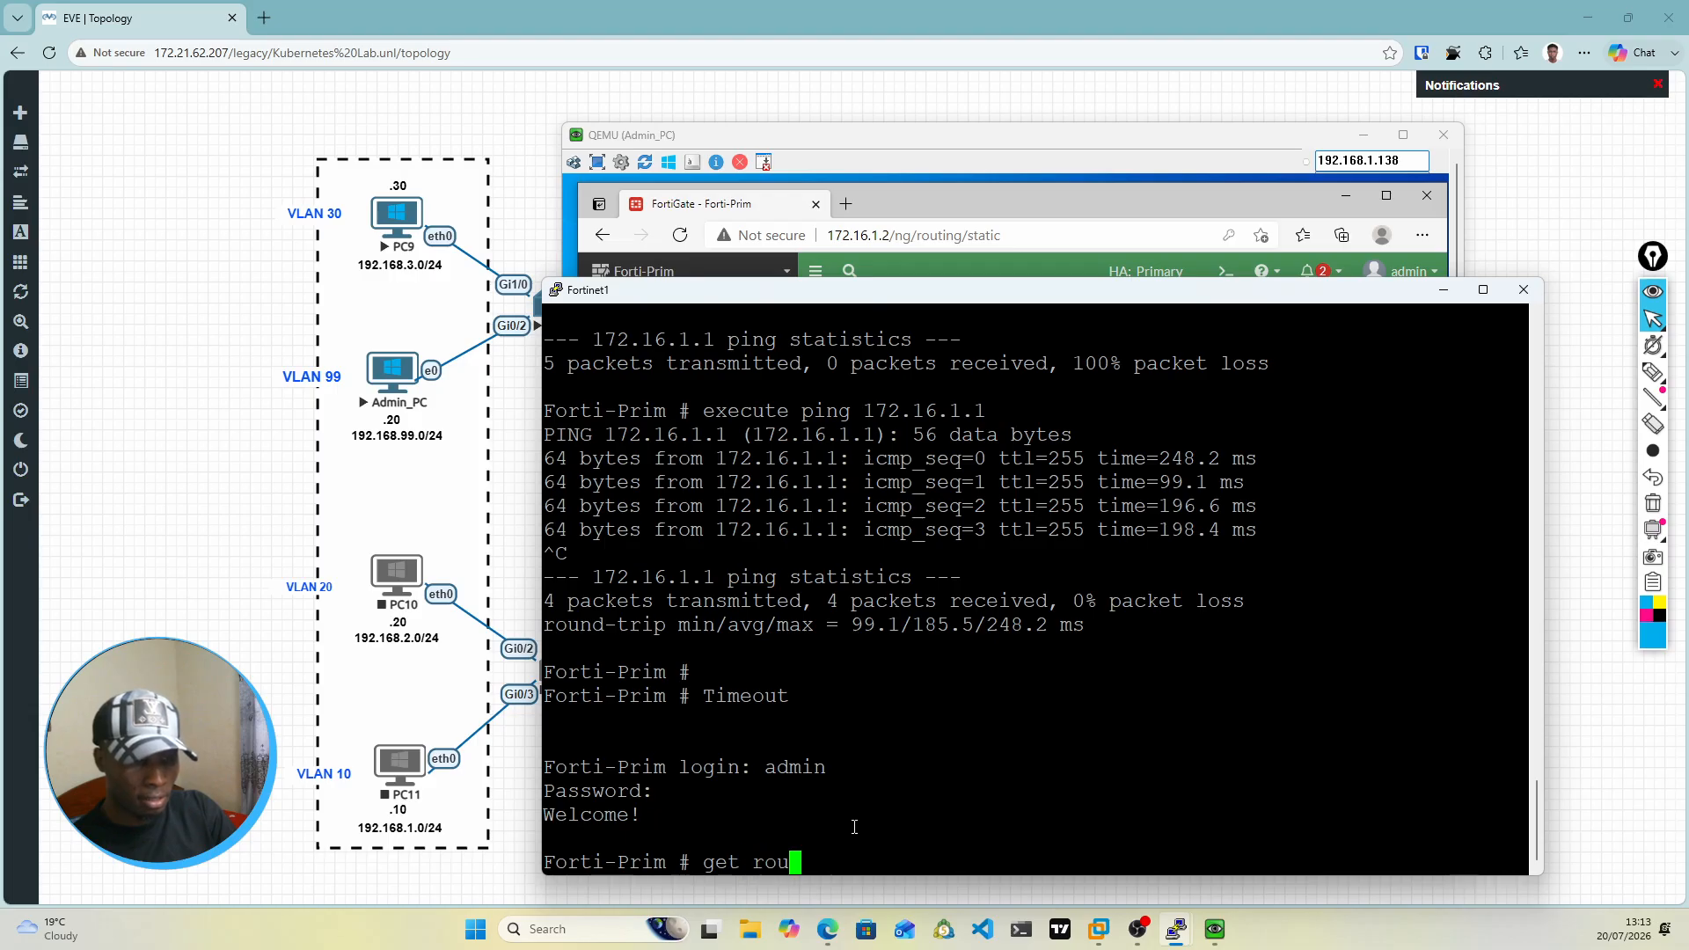
pyautogui.write('ter t')
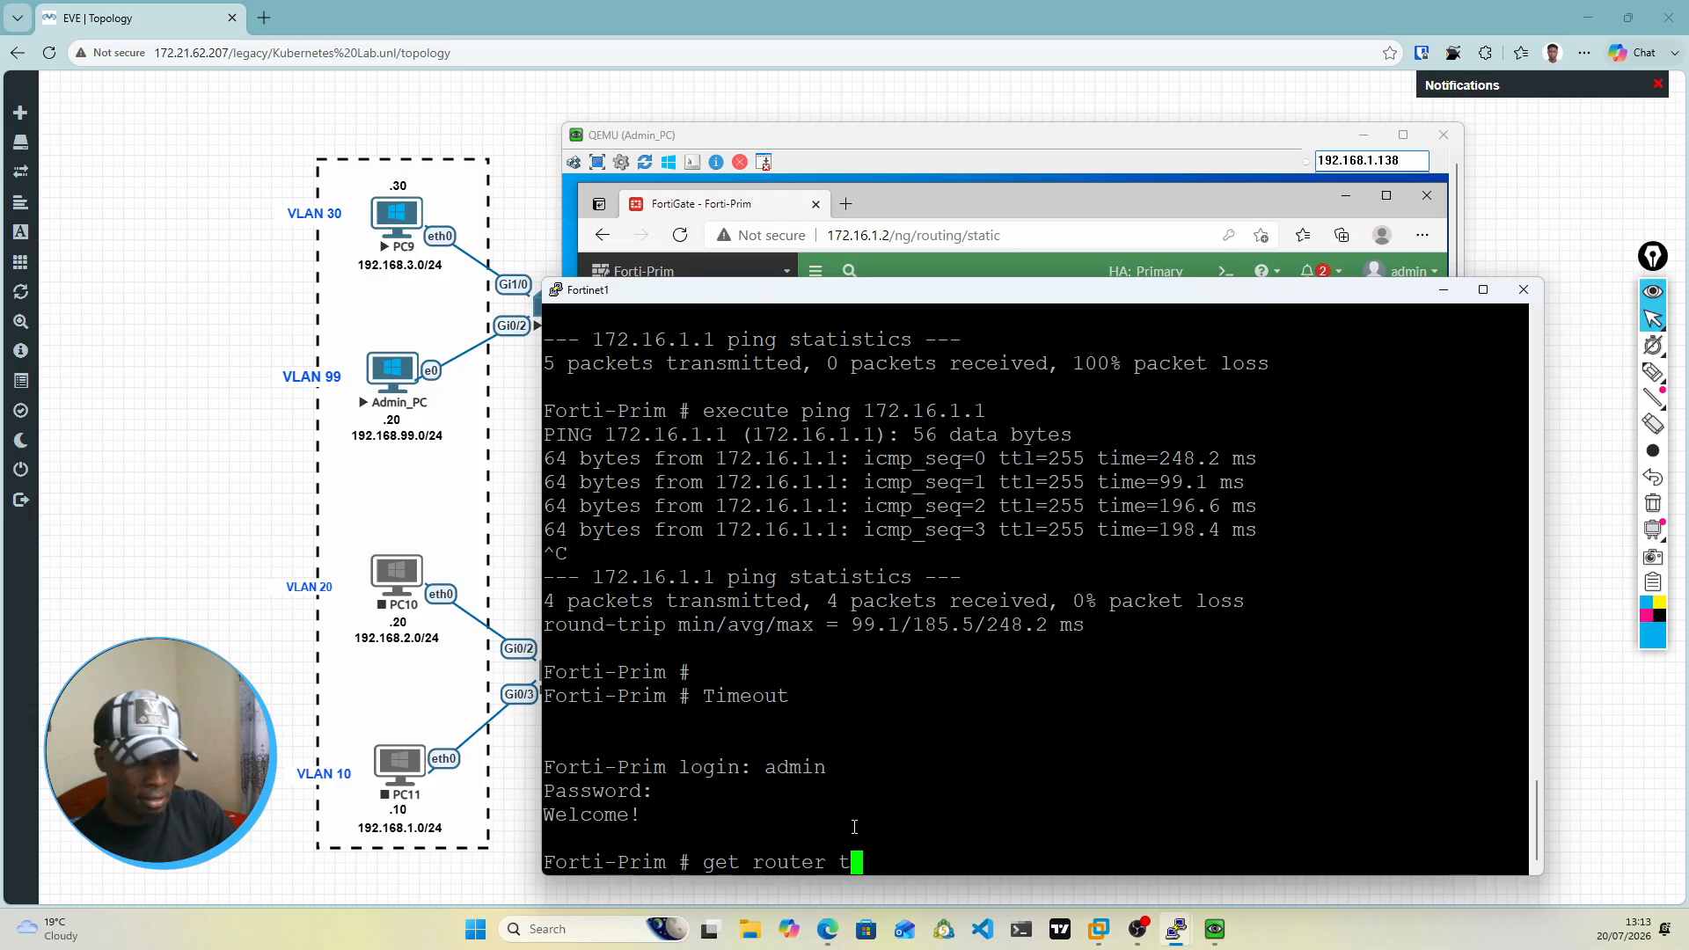
pyautogui.press('BackSpace')
pyautogui.write('route-map')
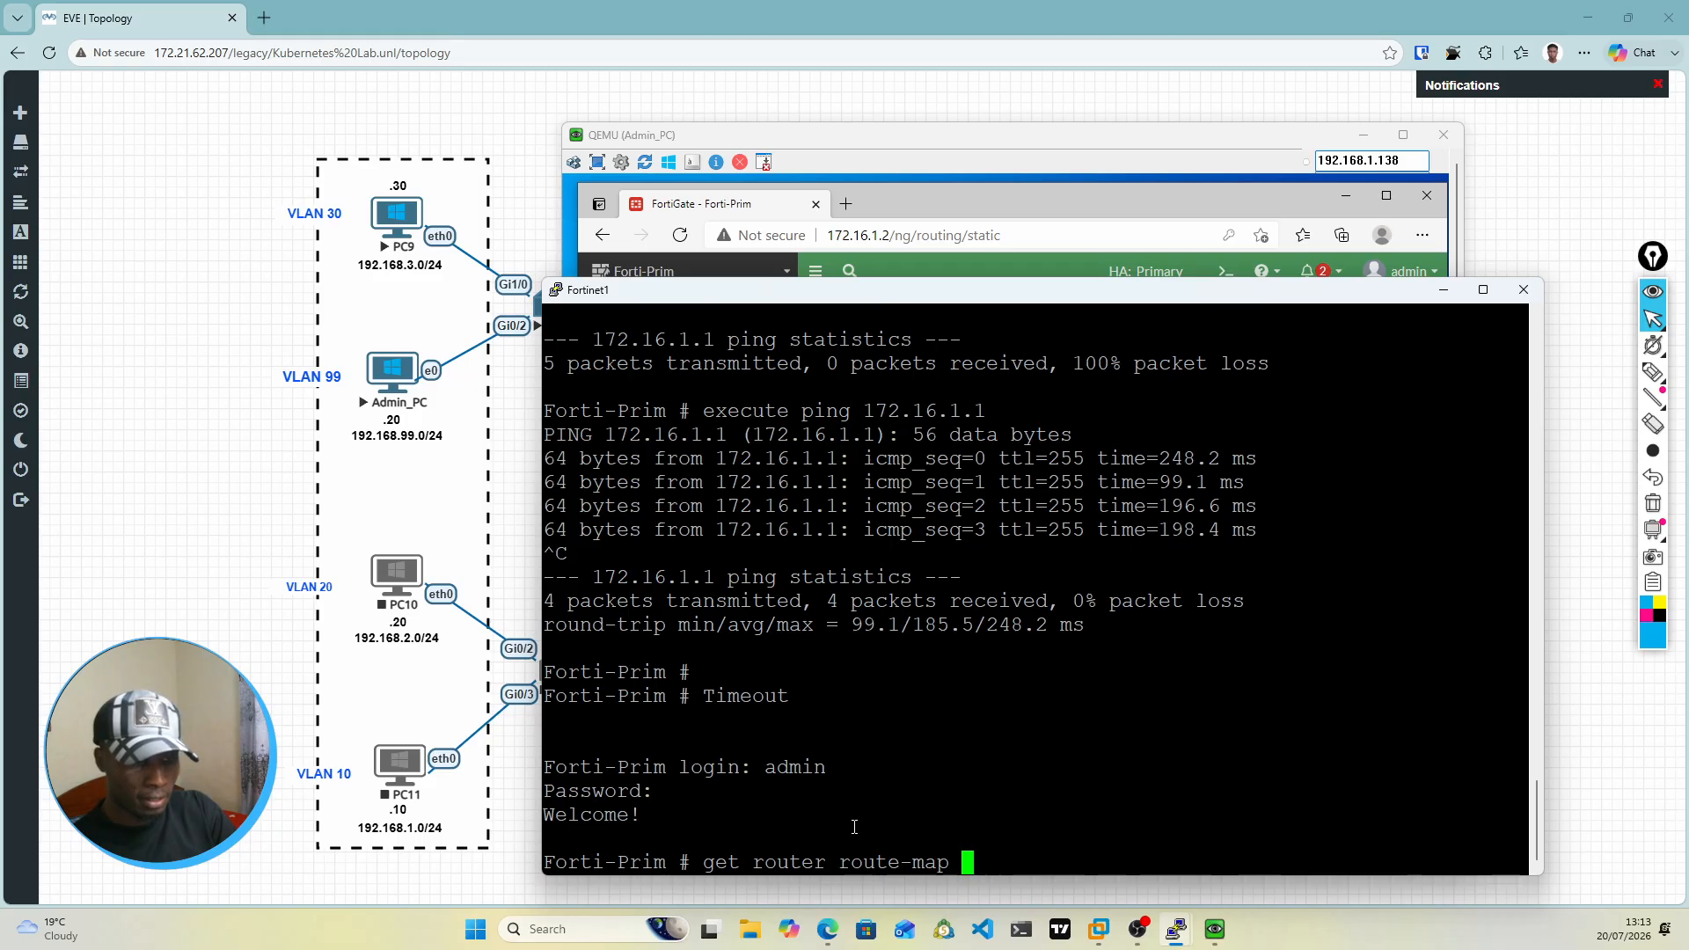
pyautogui.press('BackSpace')
pyautogui.press('BackSpace')
pyautogui.press('BackSpace')
pyautogui.press('BackSpace')
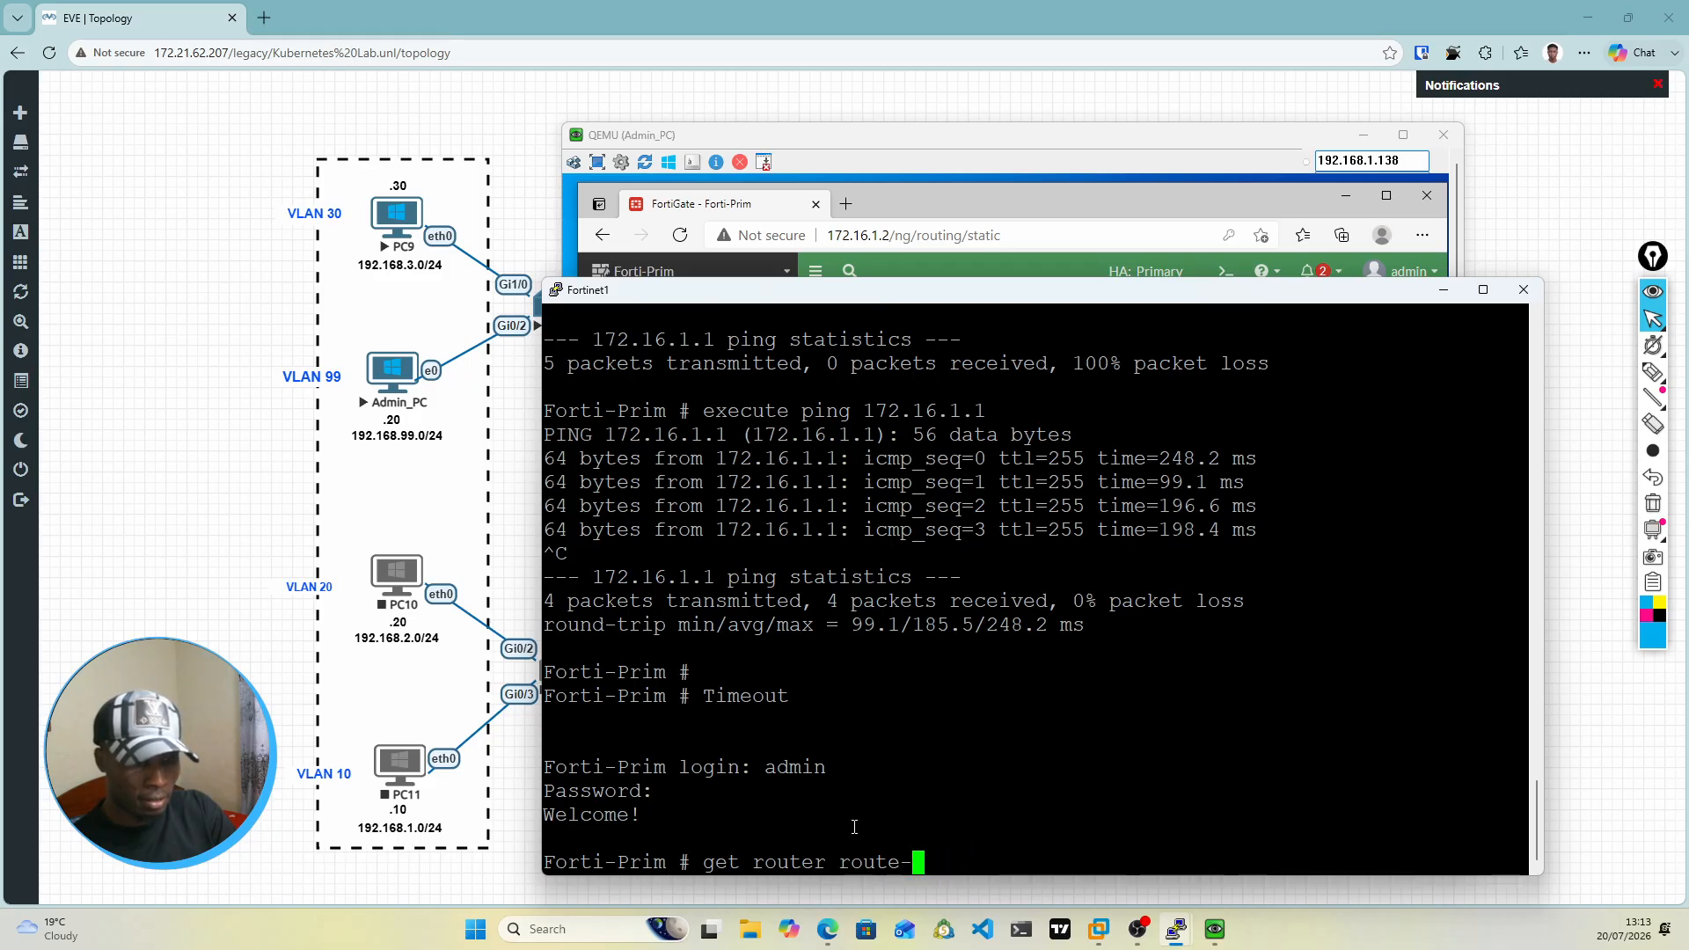
pyautogui.press('BackSpace')
pyautogui.press('BackSpace')
pyautogui.press('BackSpace')
pyautogui.press('BackSpace')
pyautogui.press('BackSpace')
pyautogui.press('BackSpace')
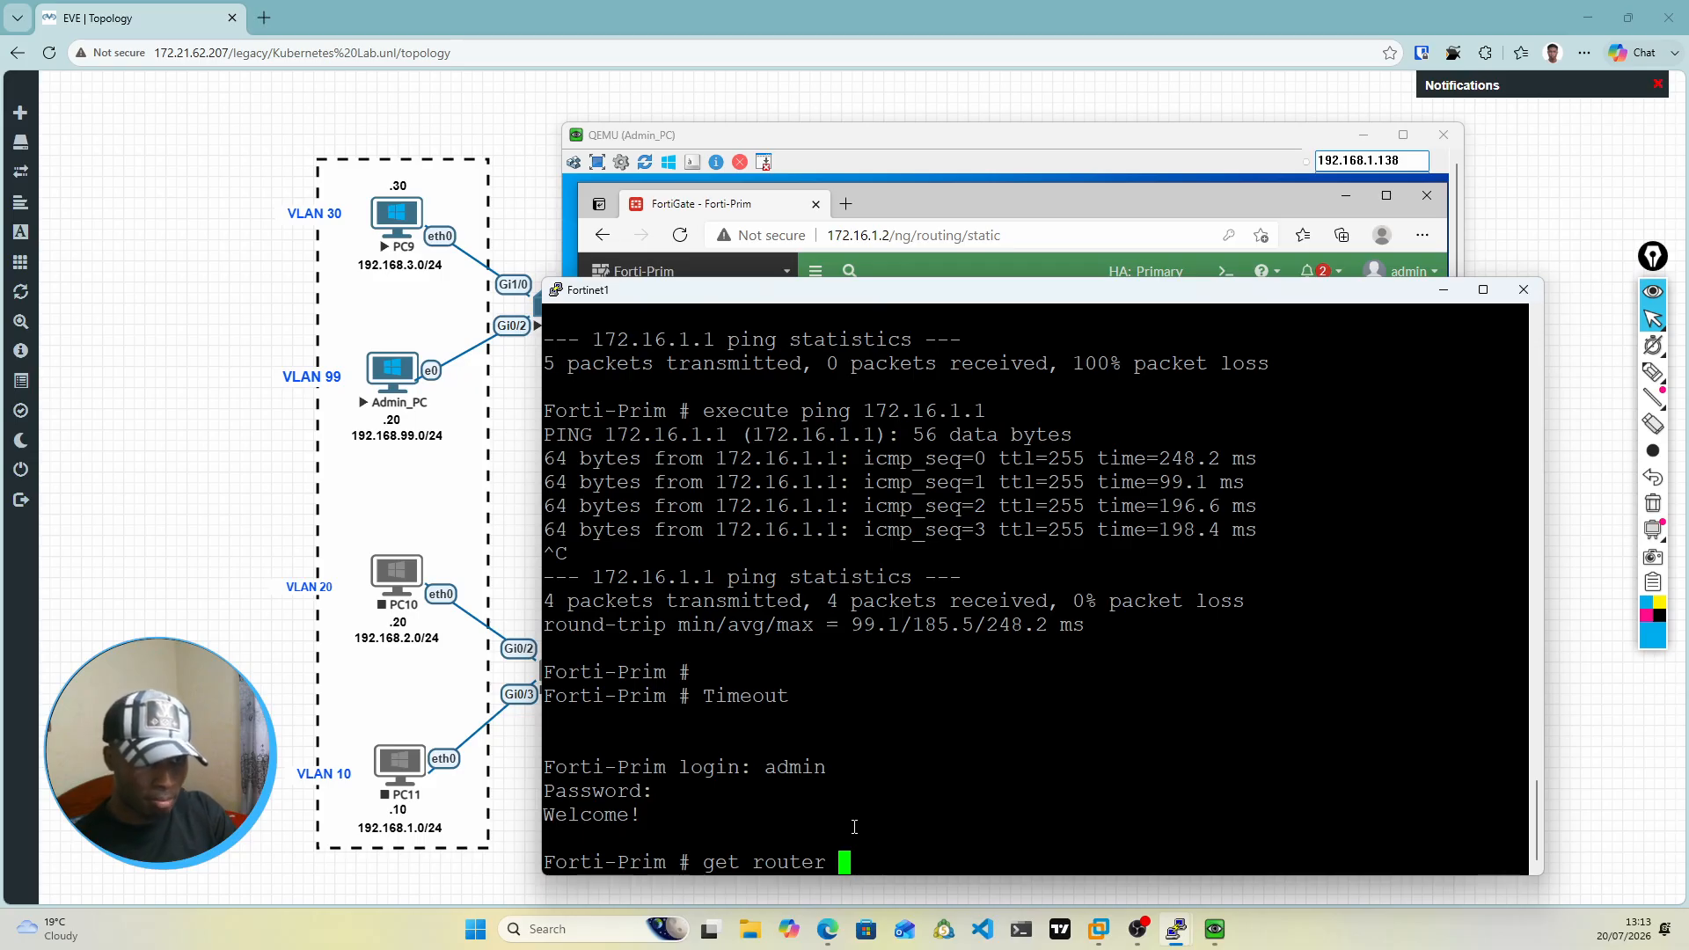
pyautogui.write('routin')
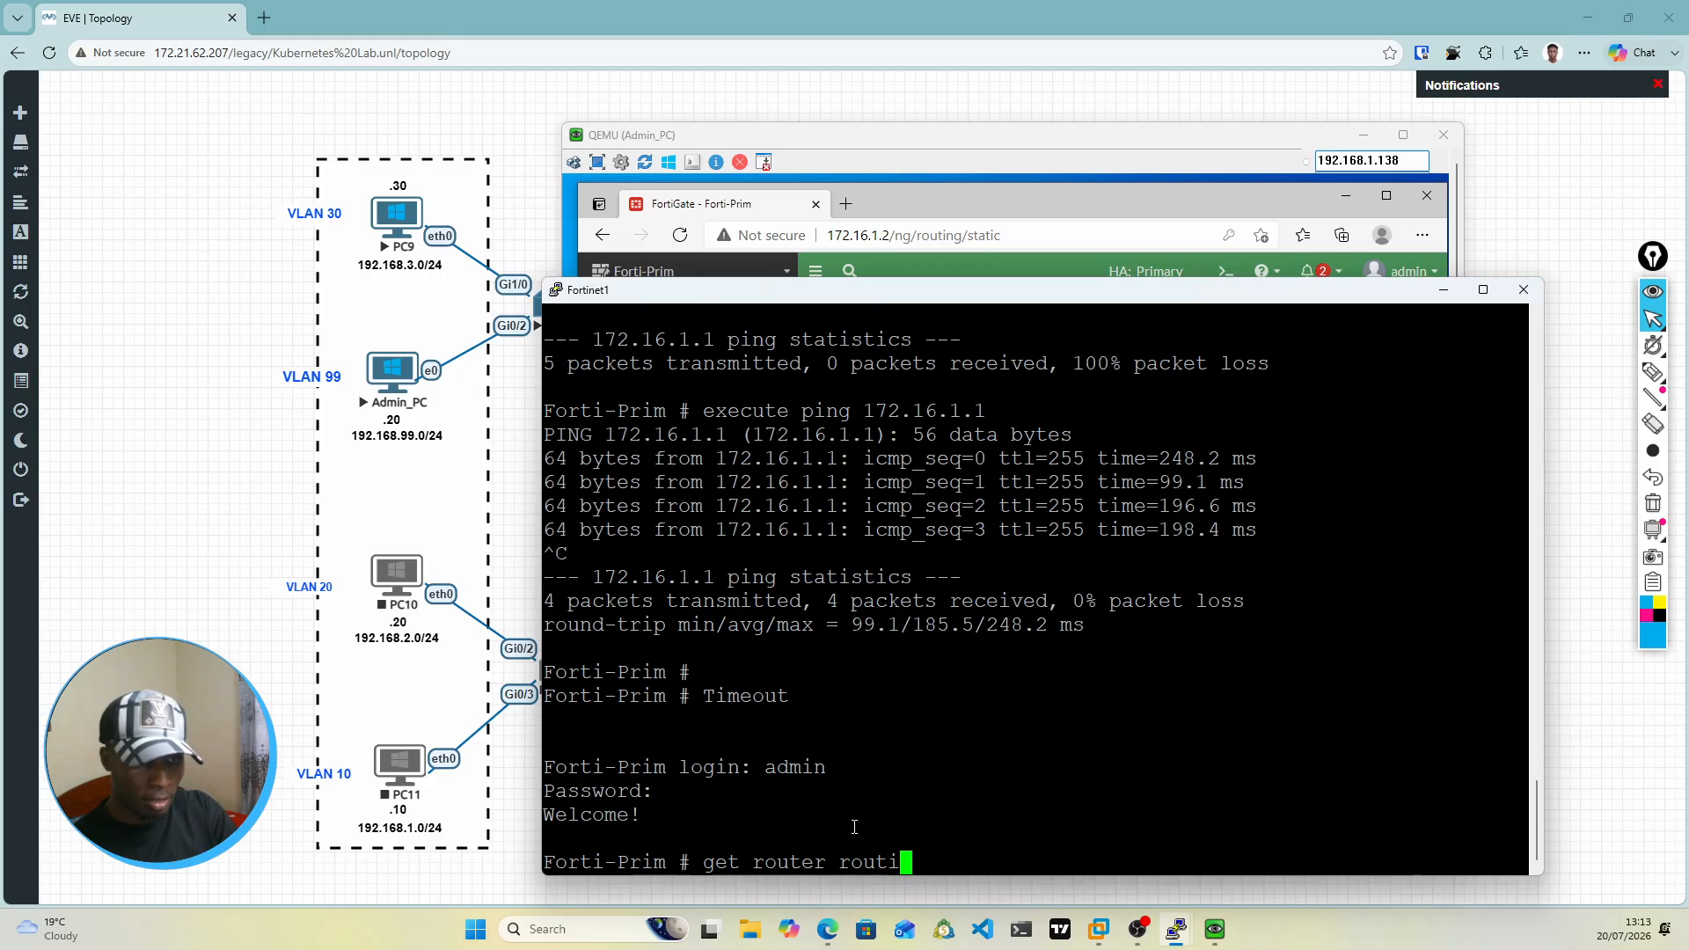
pyautogui.press('BackSpace')
pyautogui.press('BackSpace')
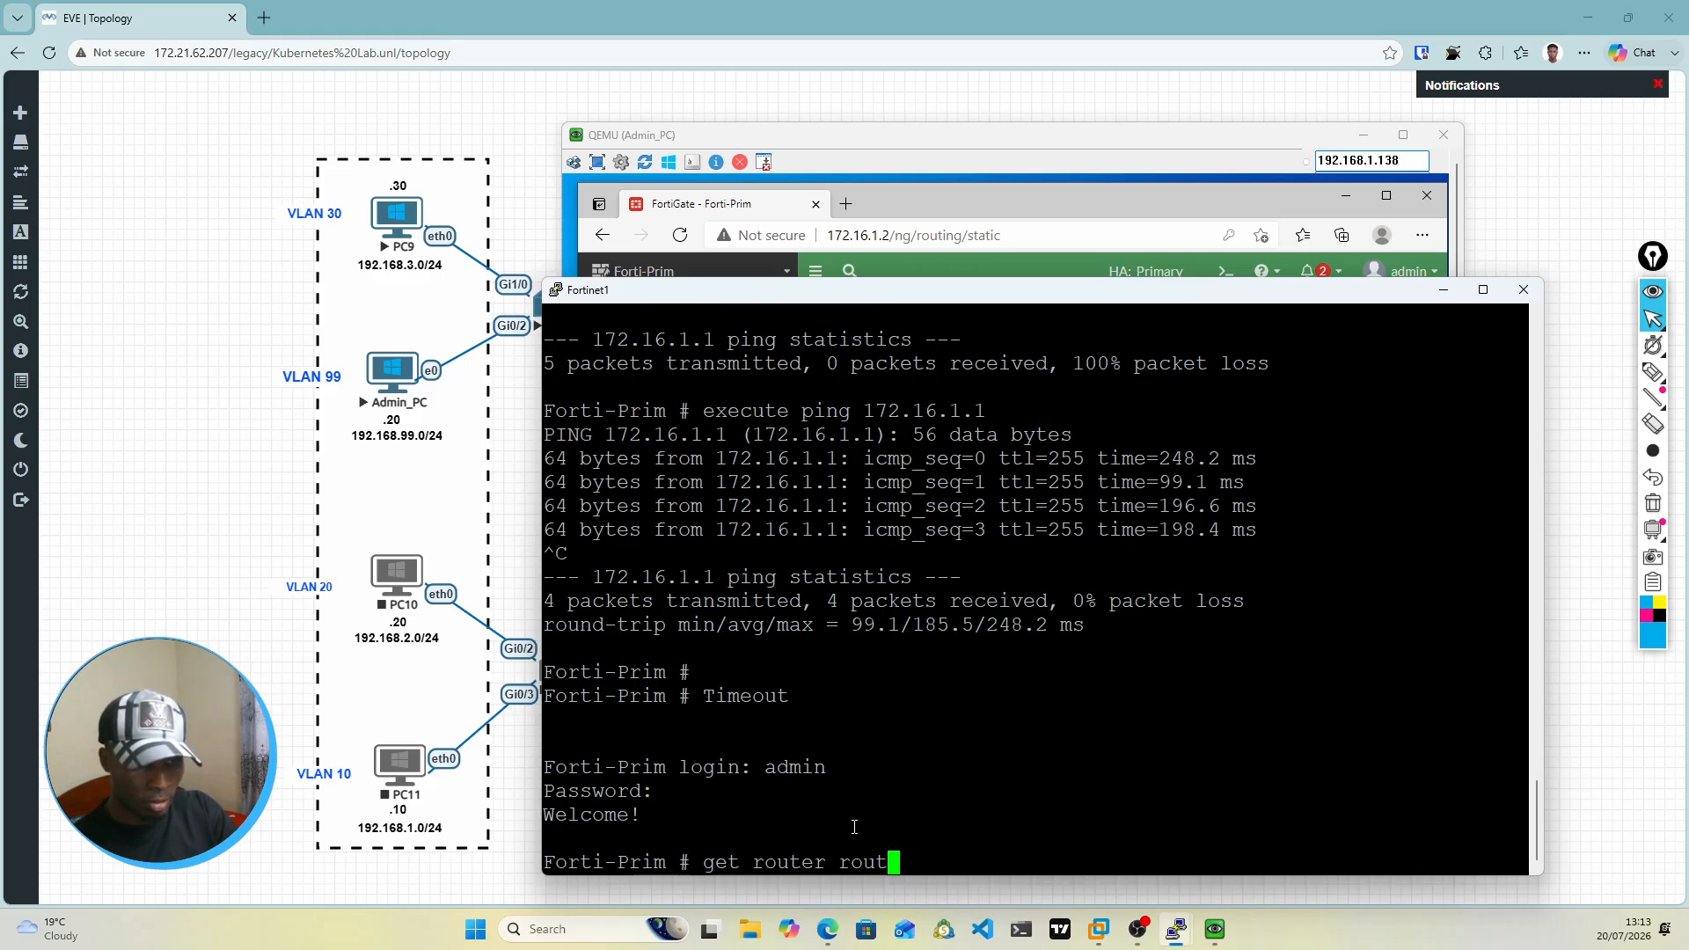
pyautogui.press('BackSpace')
pyautogui.press('BackSpace')
pyautogui.press('BackSpace')
pyautogui.press('BackSpace')
pyautogui.write('inf')
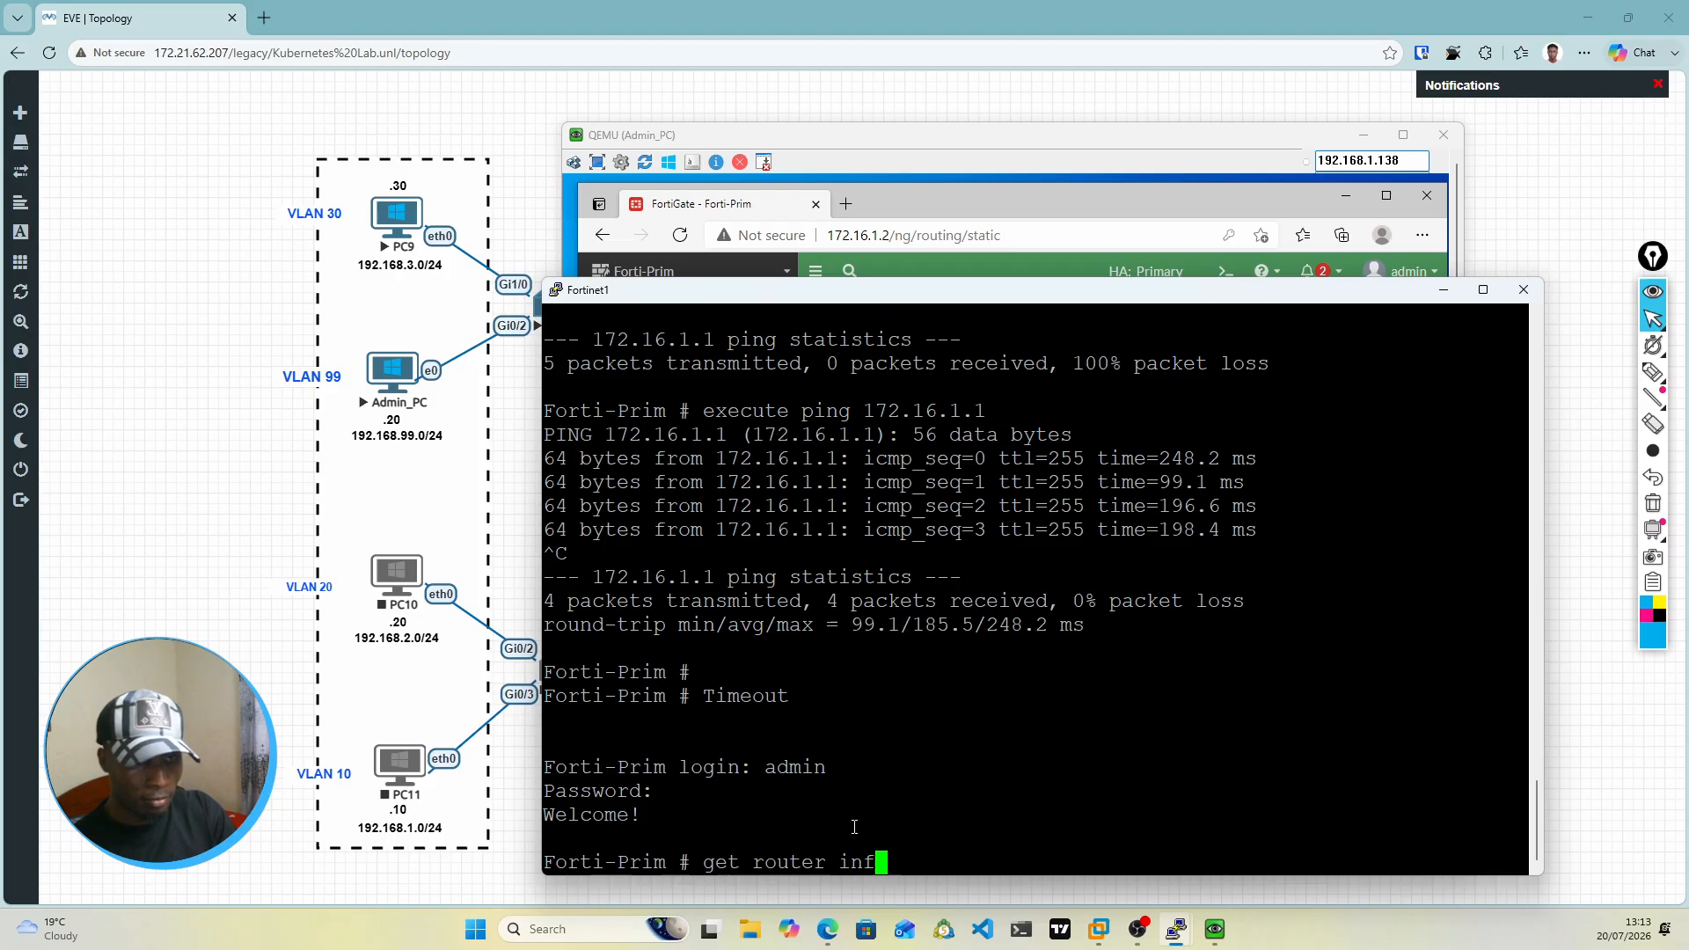
pyautogui.write('o routing-table')
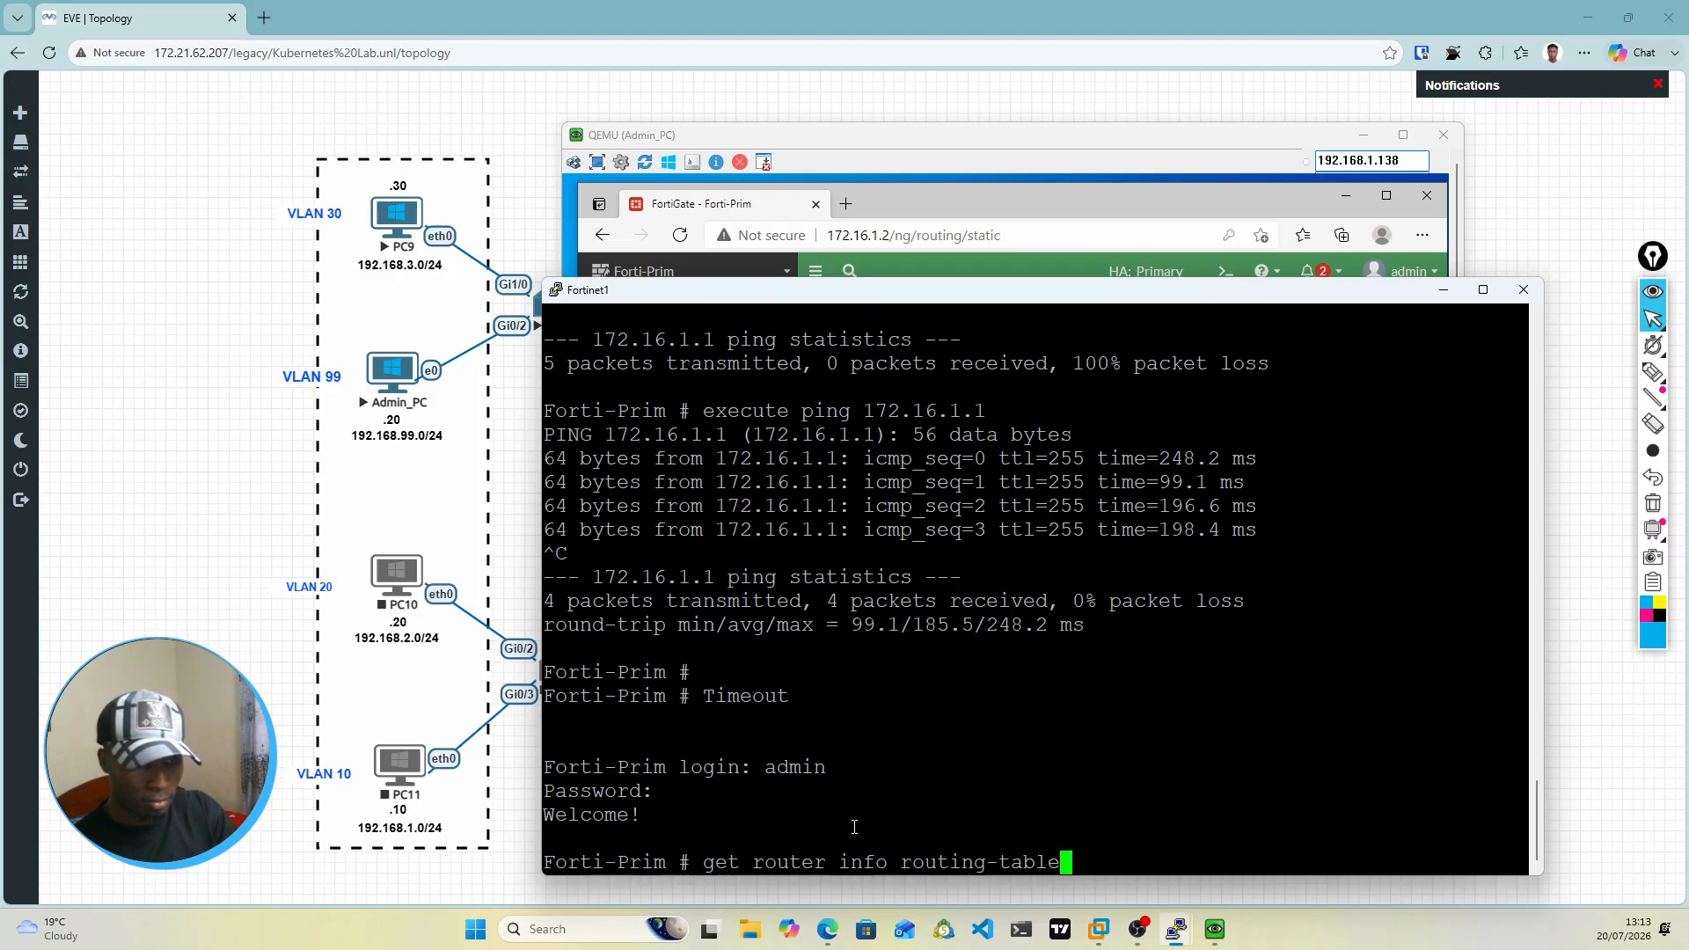
pyautogui.write(' details')
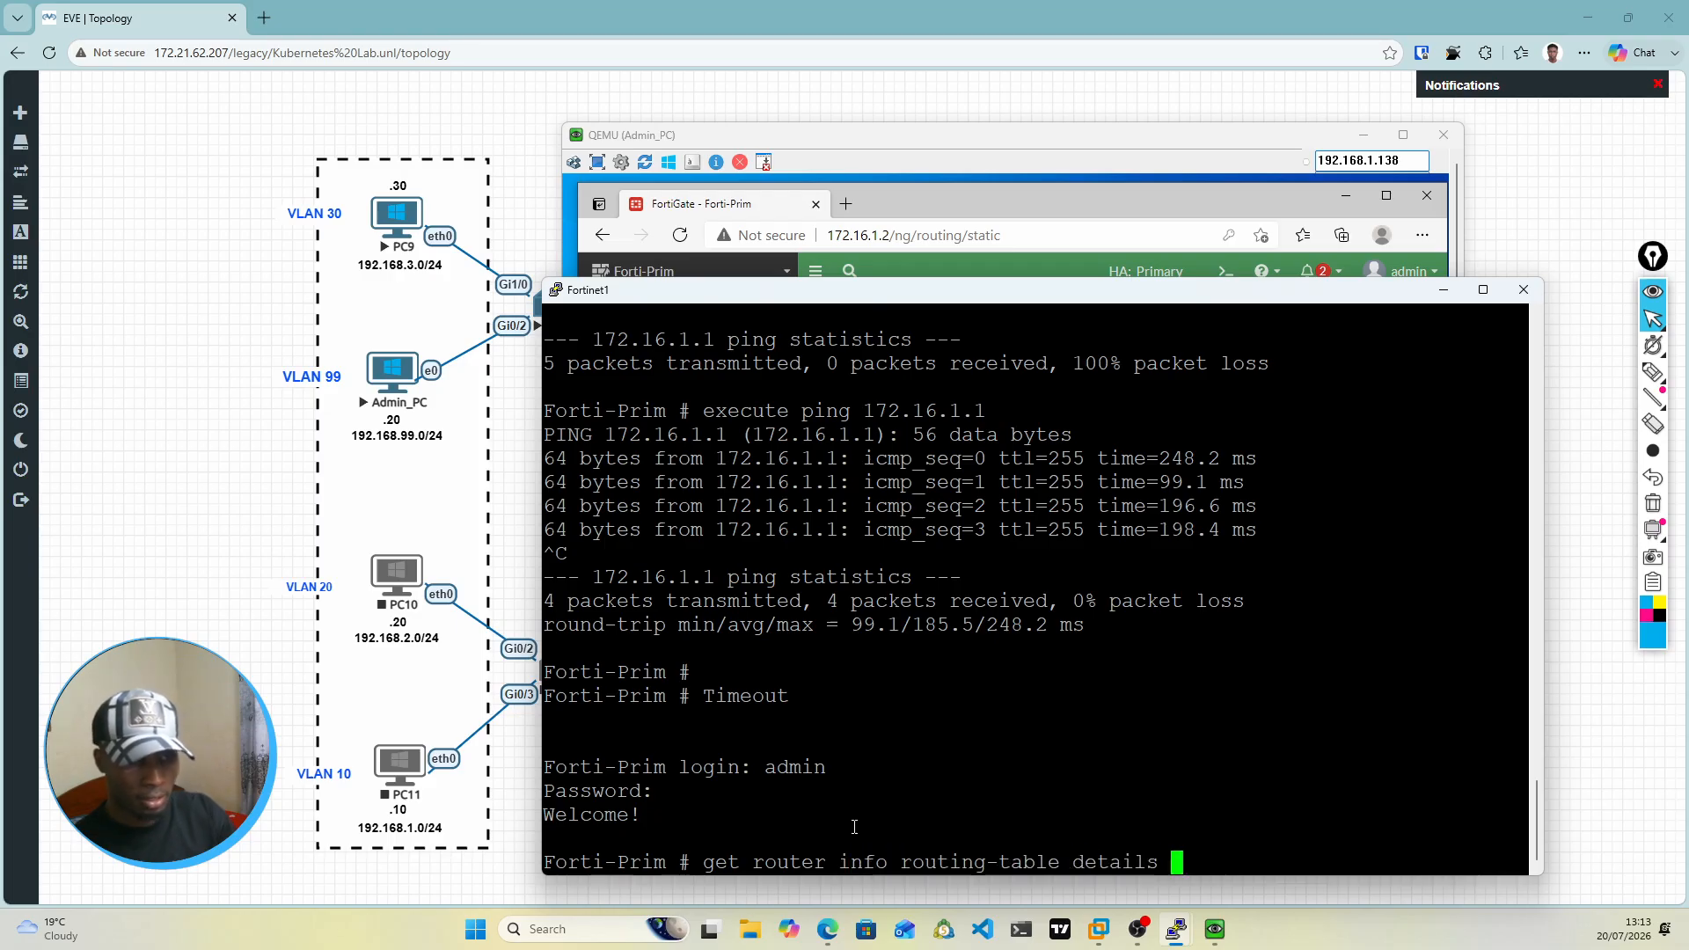
pyautogui.press('Return')
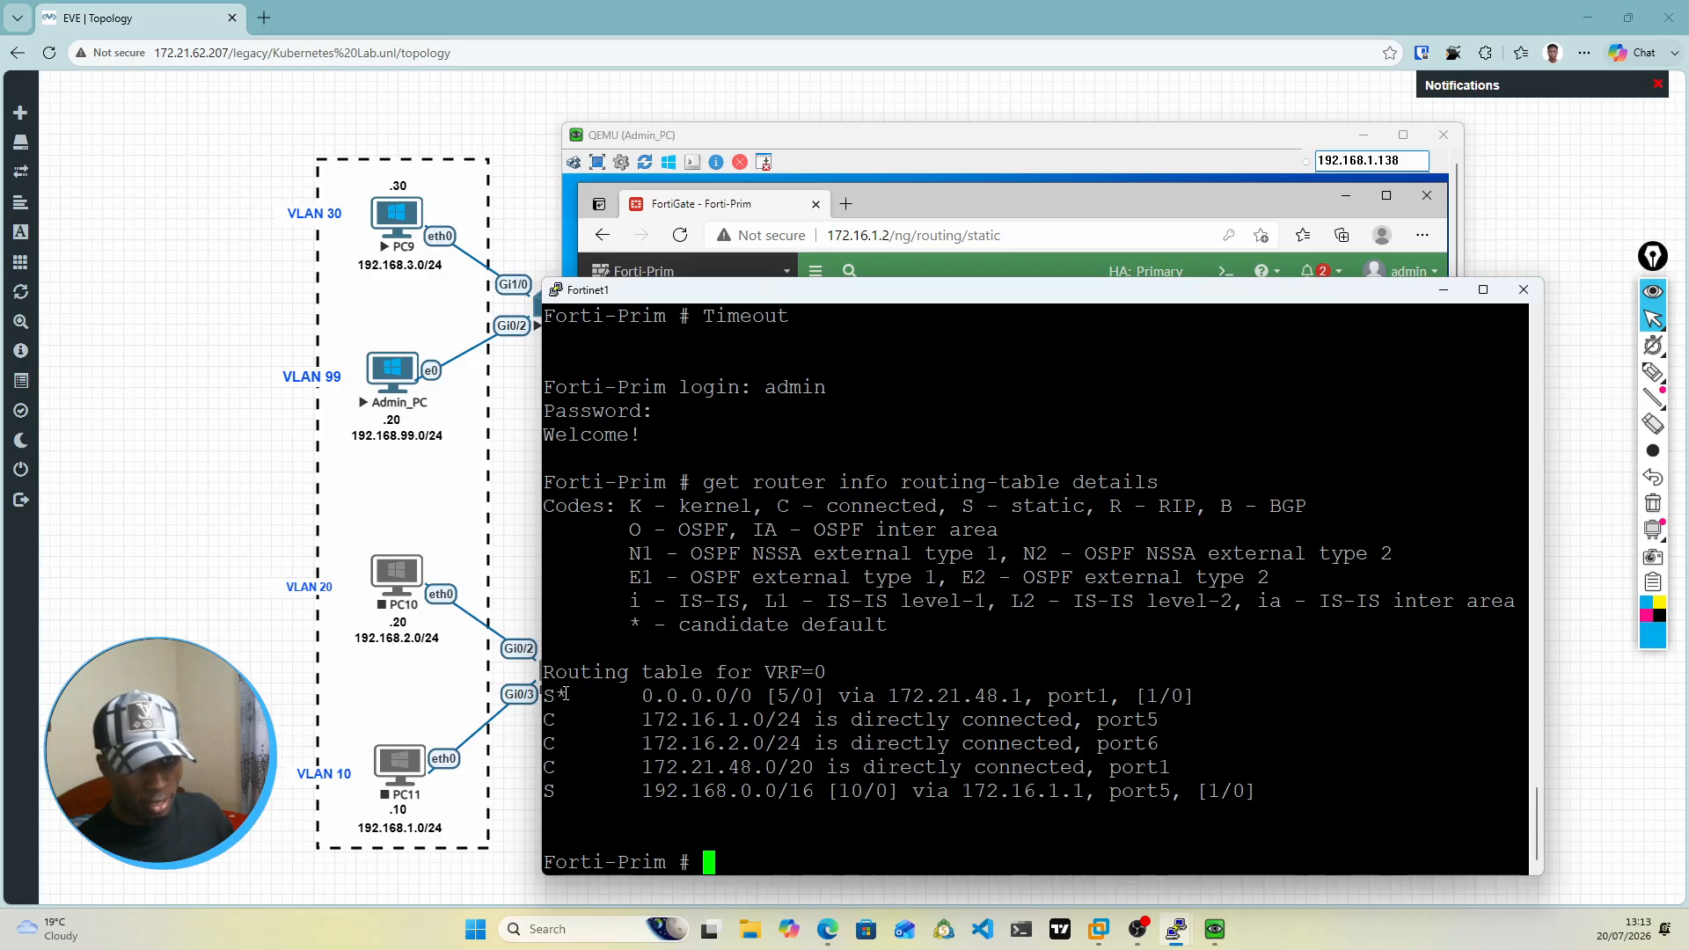
# Step: Examine the default route and the 192.168.0.0/16 static route in the console output, and minimize the Fortinet1 console
pyautogui.moveTo(565, 694); pyautogui.dragTo(1181, 708)
pyautogui.click(897, 735)
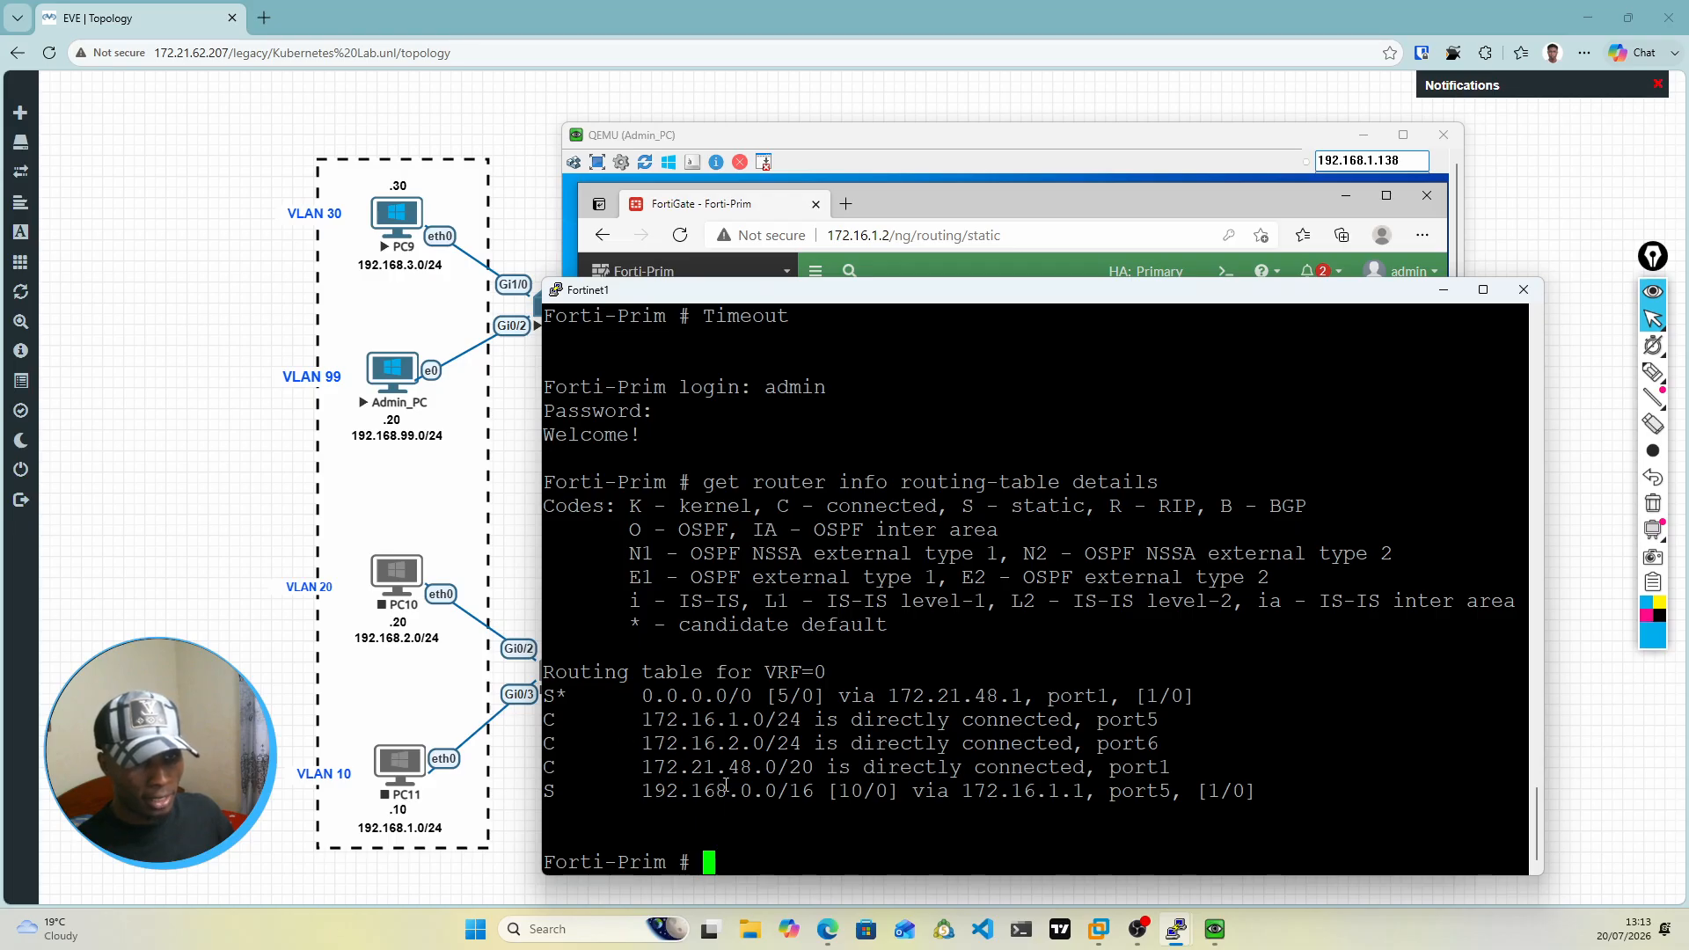
pyautogui.moveTo(636, 798); pyautogui.dragTo(1269, 791)
pyautogui.click(1195, 793)
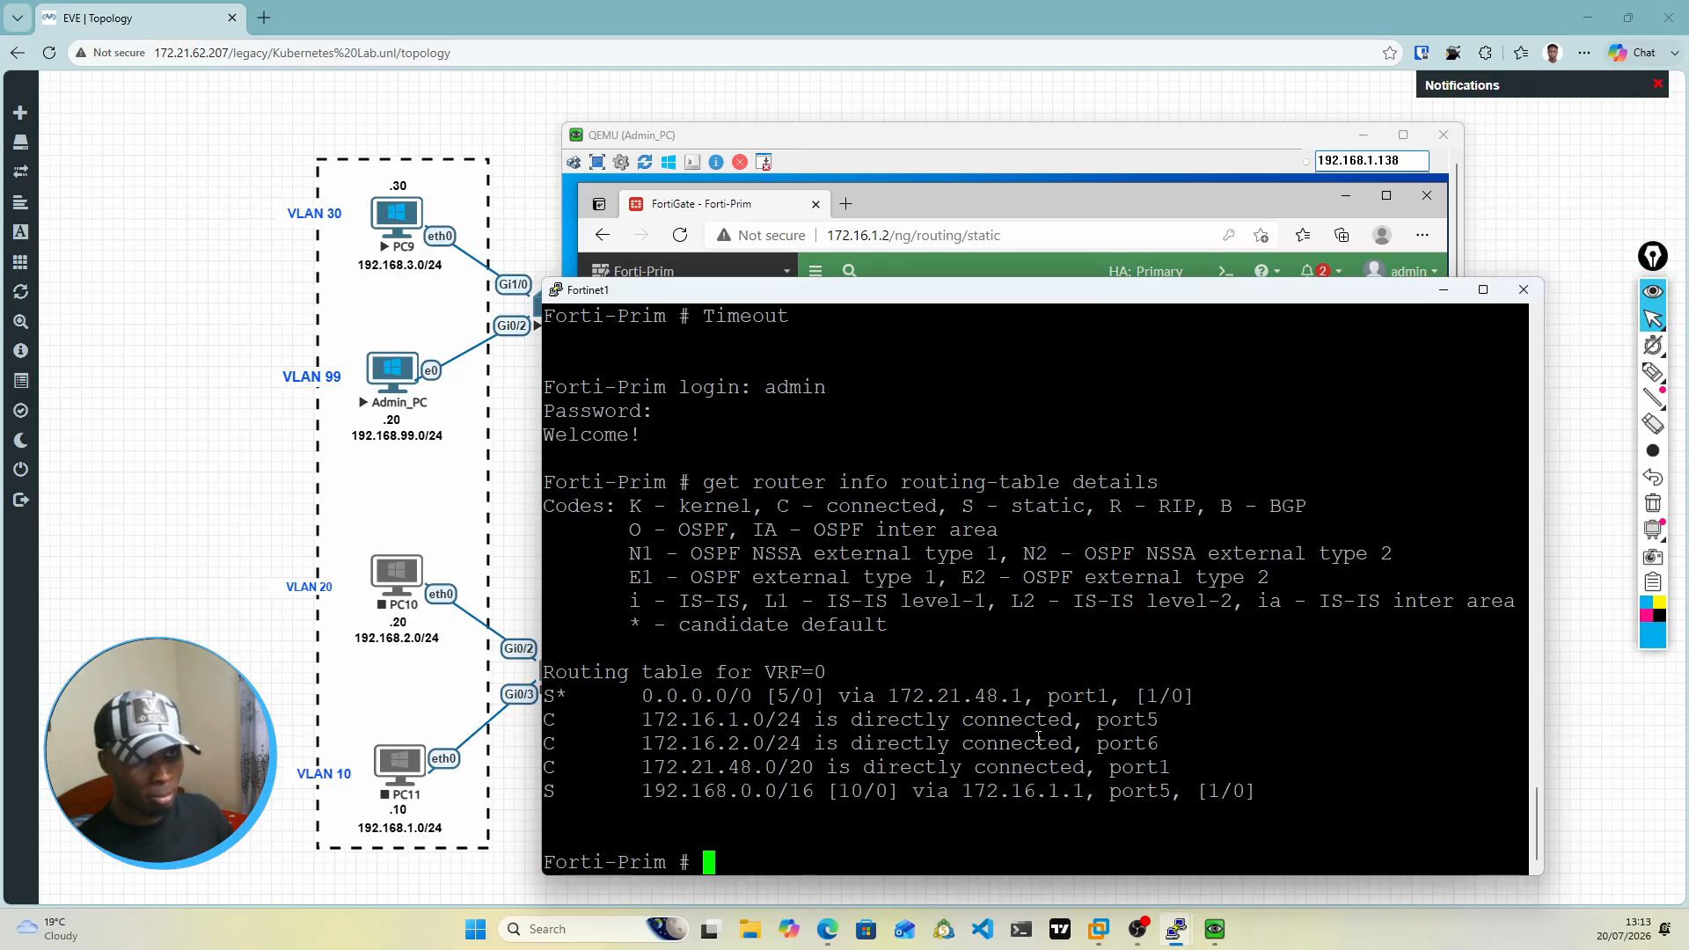
pyautogui.click(1442, 289)
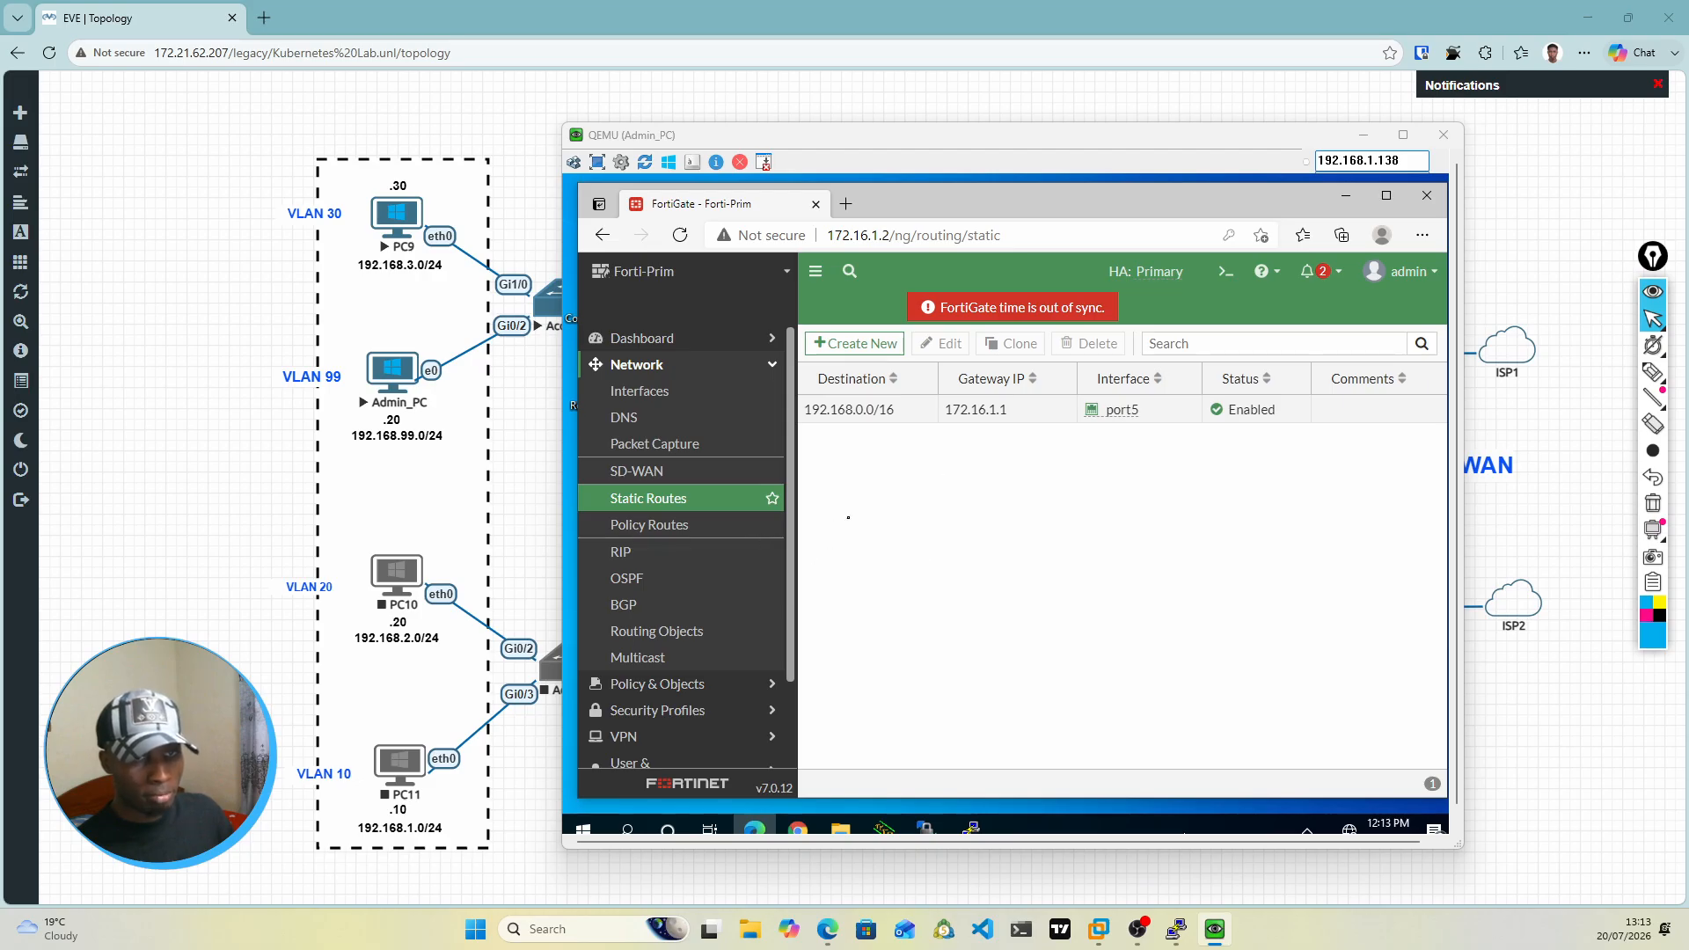
# Step: View the FortiGate's Policy Routes page, and check the full lab topology behind the Admin_PC window before bringing that window back
pyautogui.click(658, 528)
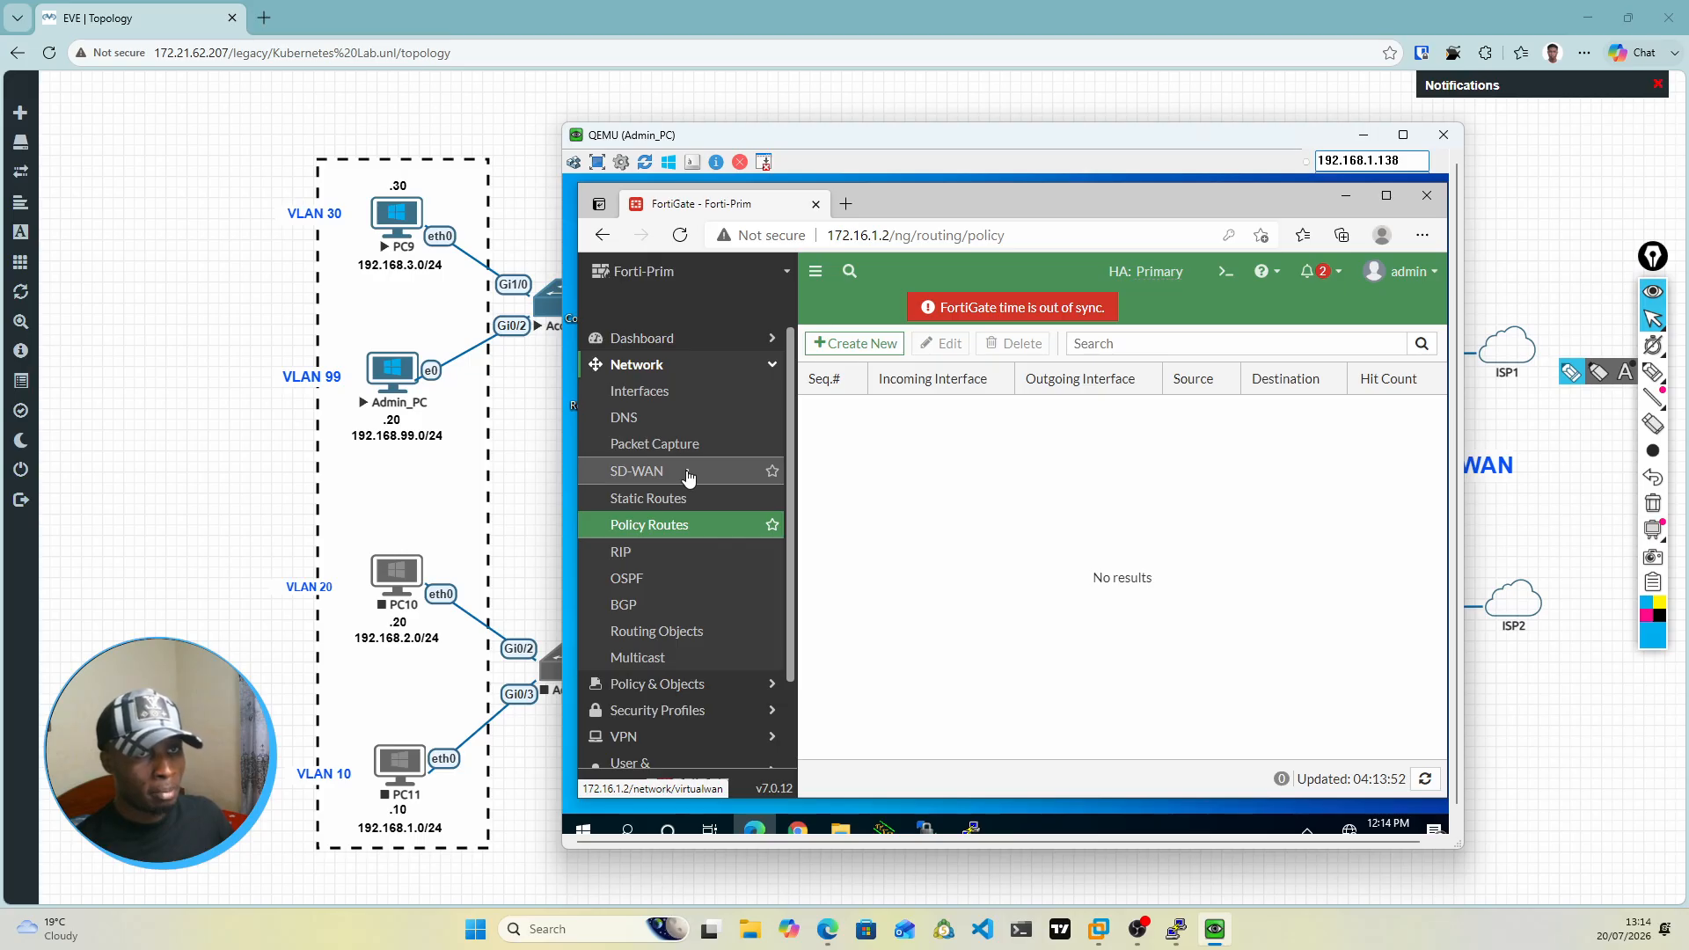
pyautogui.doubleClick(1374, 143)
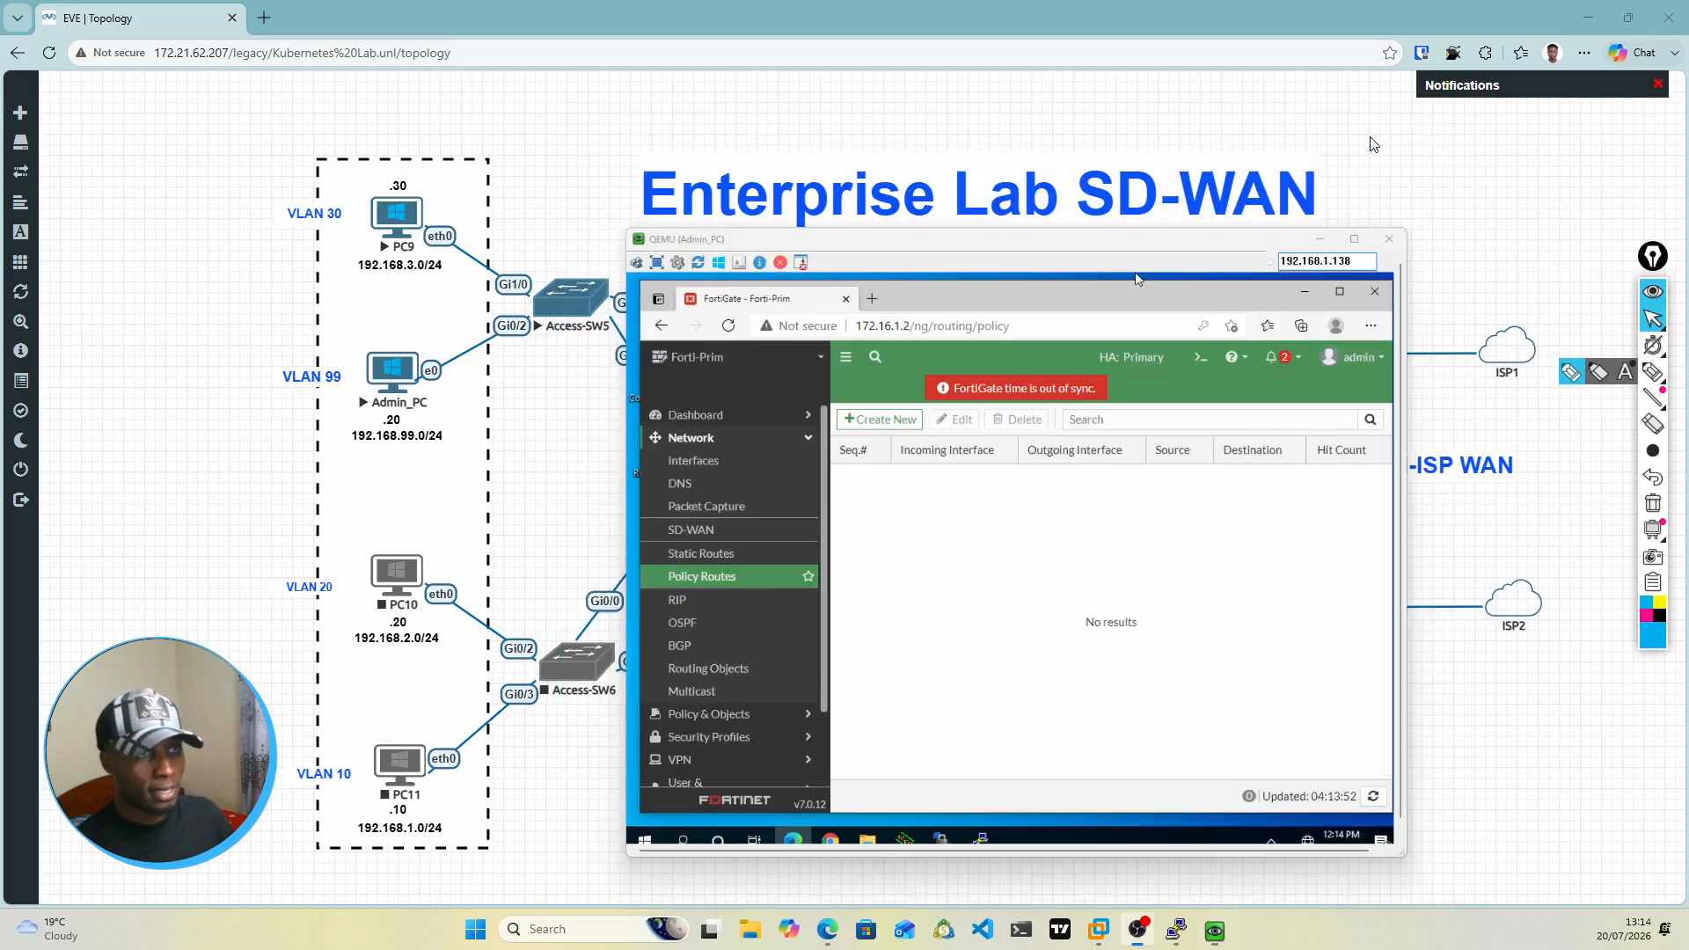
pyautogui.click(1375, 143)
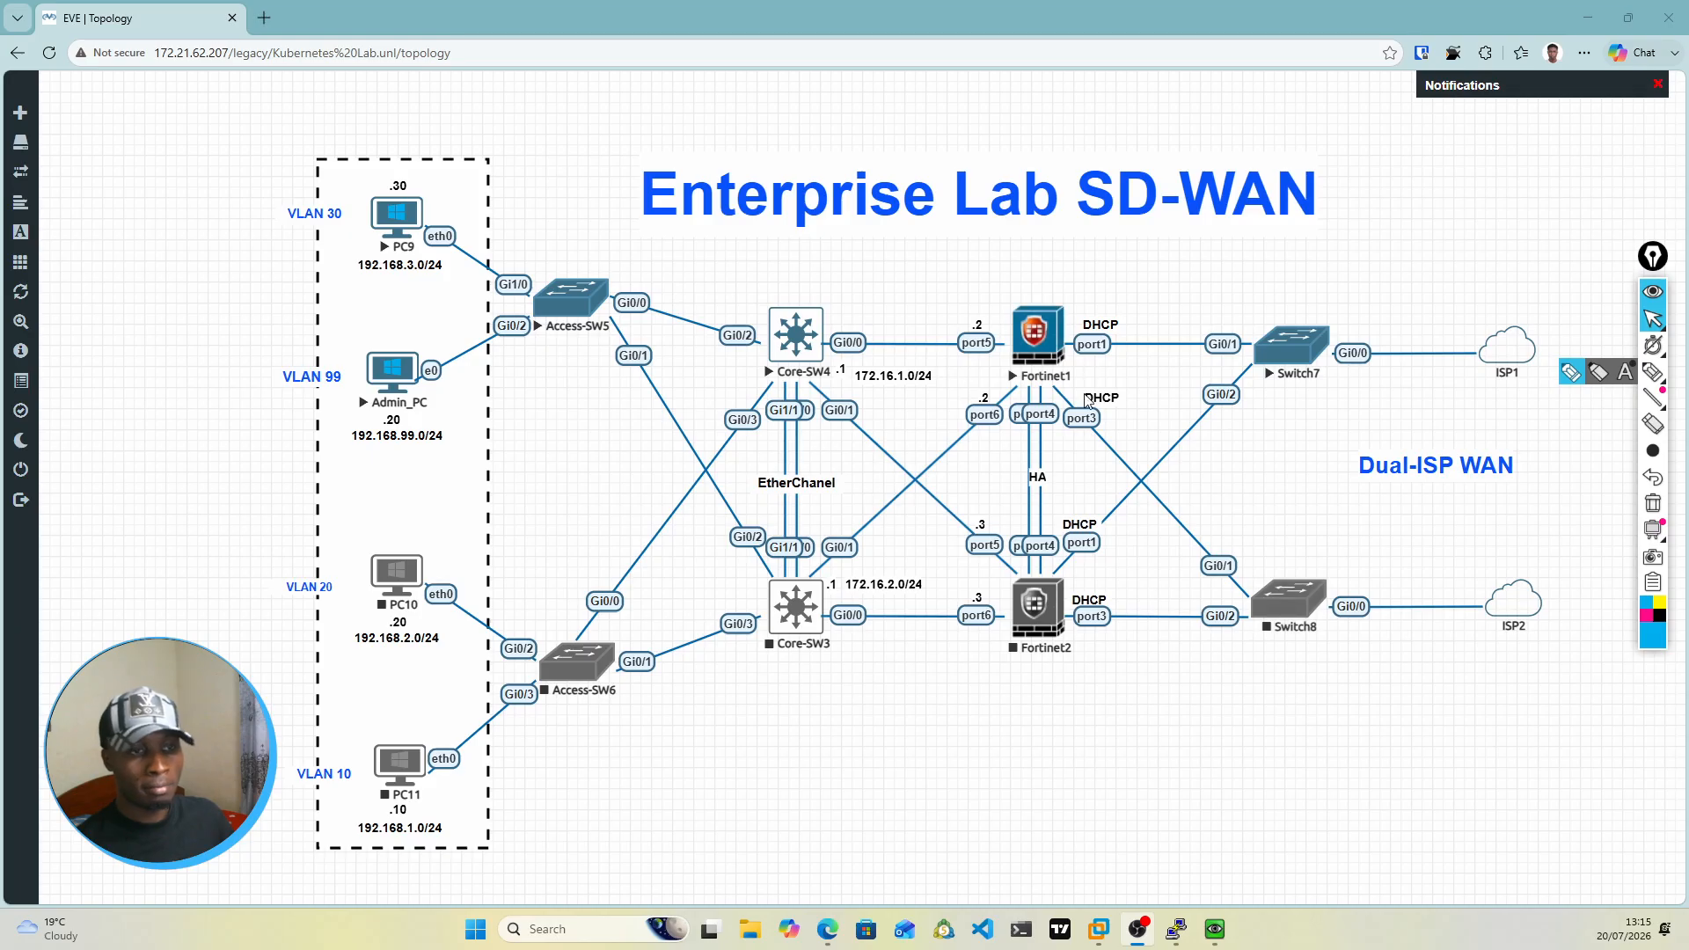
pyautogui.click(1214, 929)
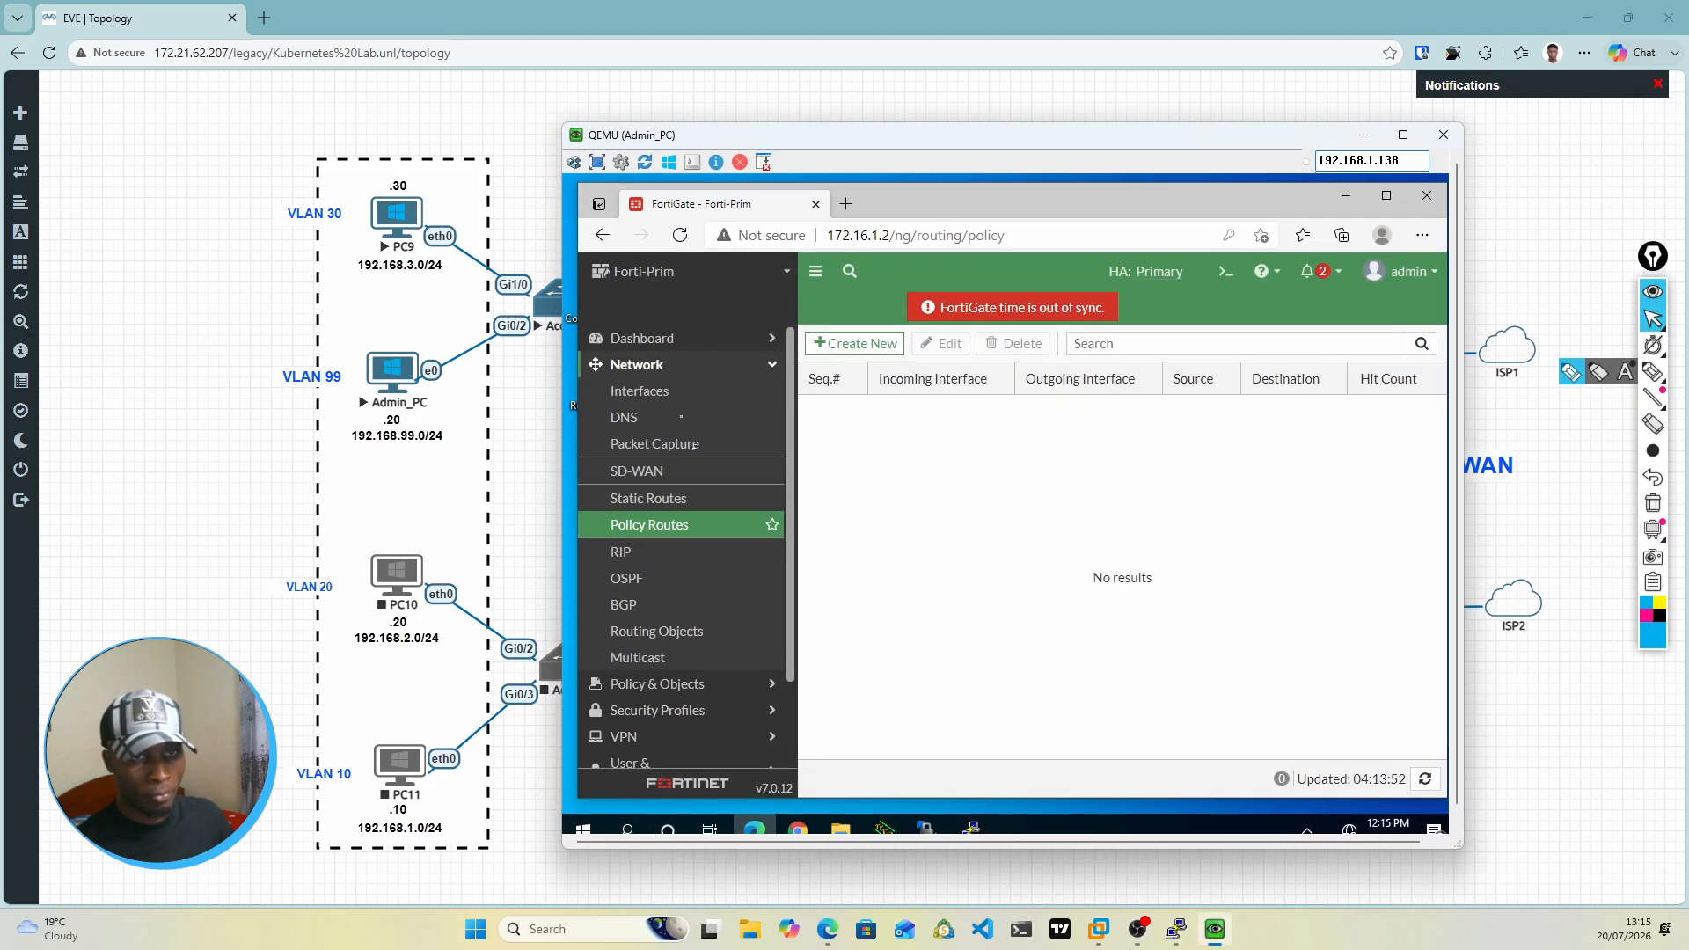
# Step: Start a new zone from the FortiGate's Interfaces page, name it WAN-Interfaces and turn off Block intra-zone traffic
pyautogui.click(655, 399)
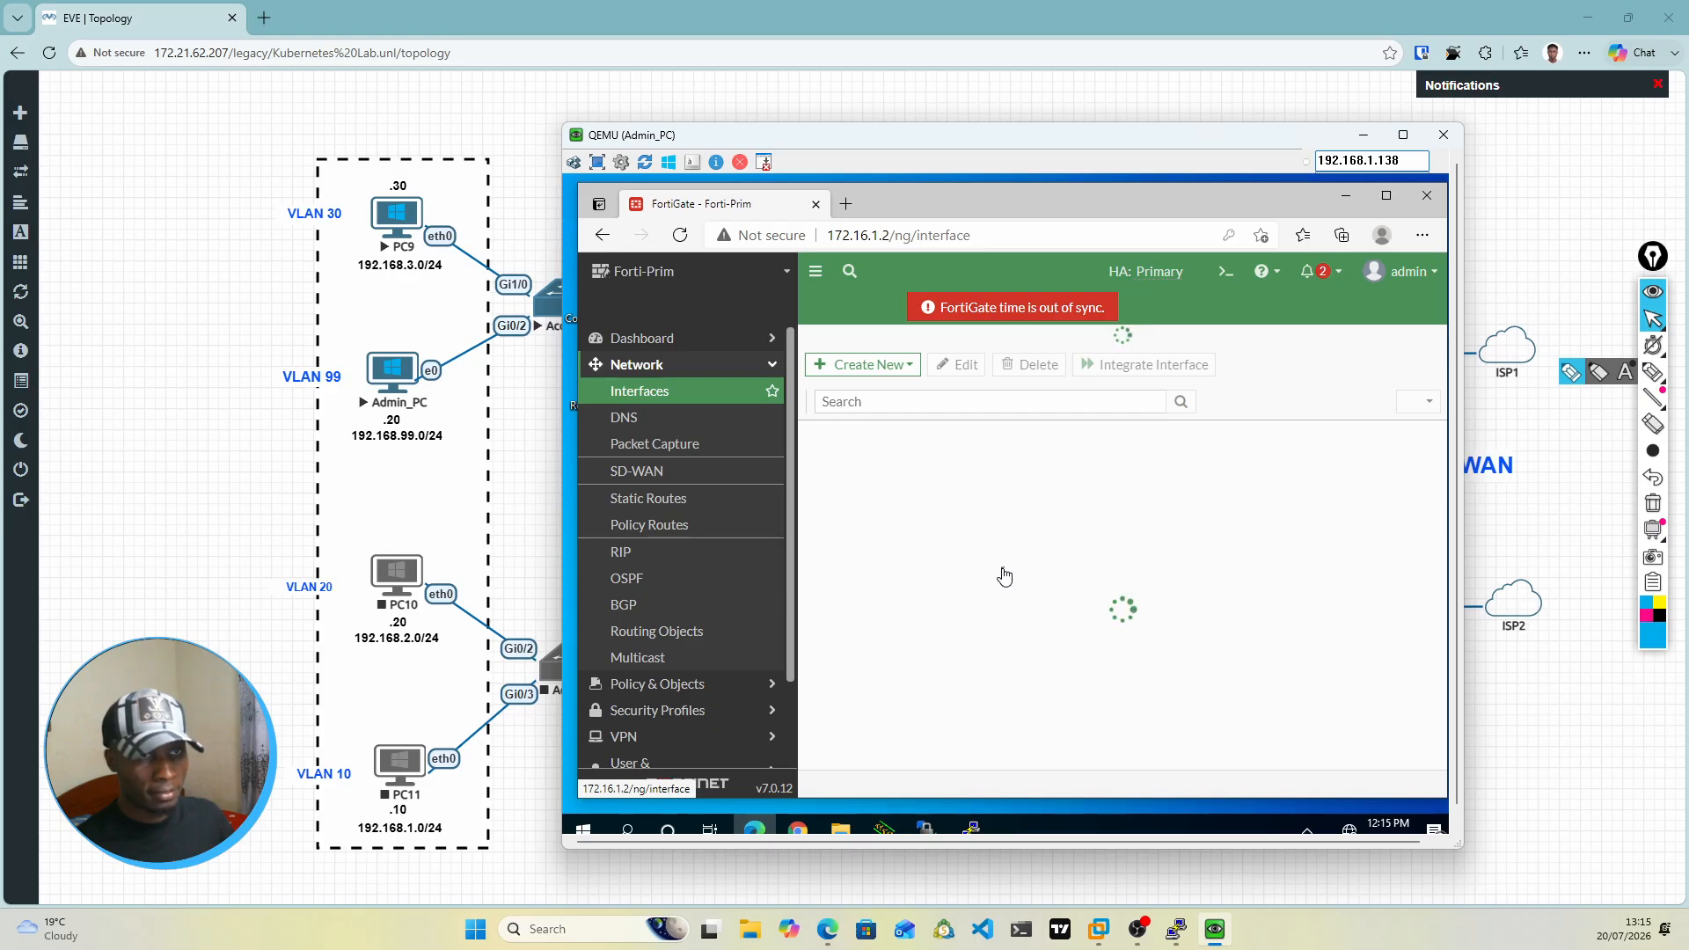
pyautogui.moveTo(1016, 173); pyautogui.dragTo(1068, 135)
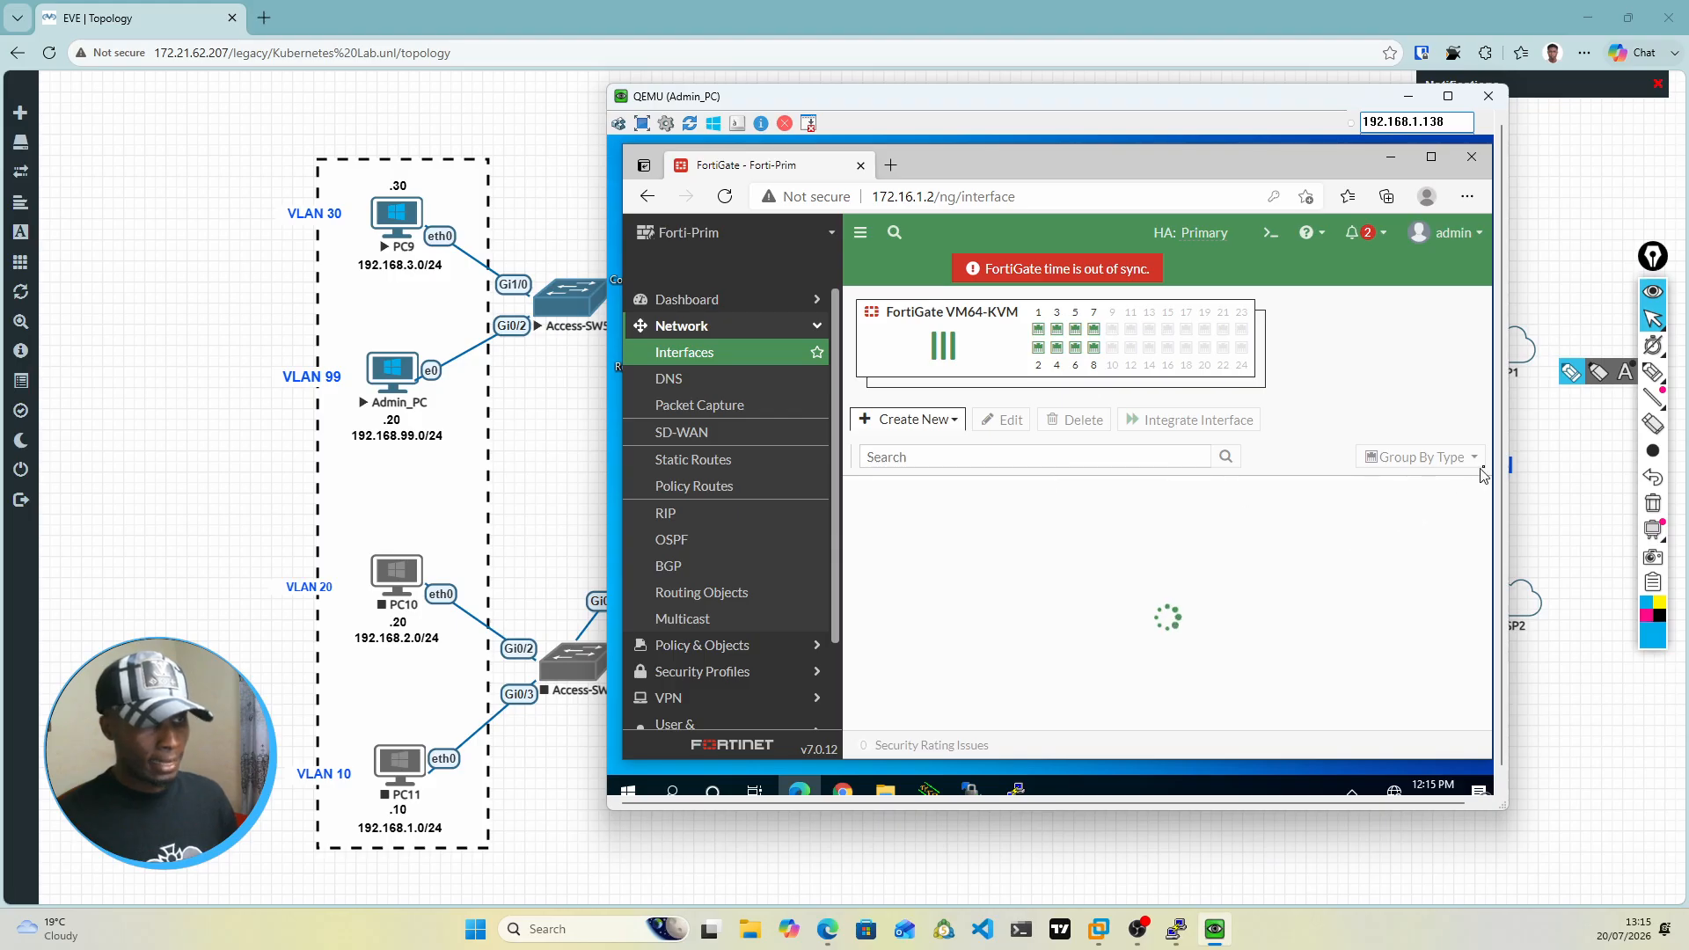
pyautogui.scroll(-1, 1503, 464)
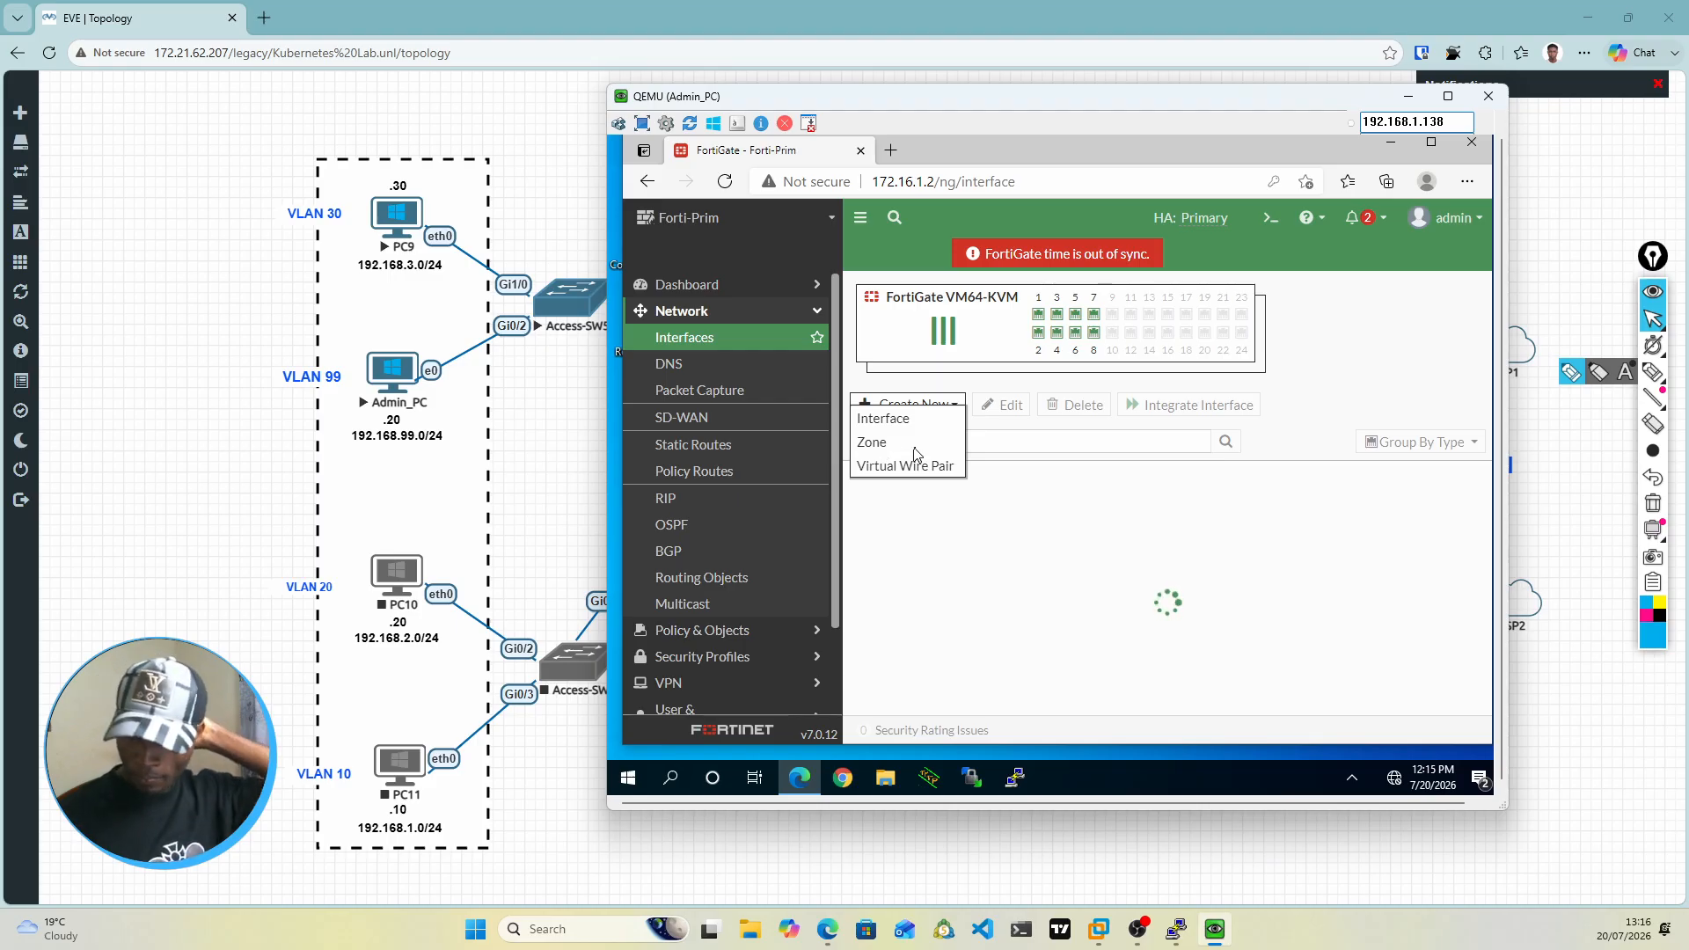
pyautogui.click(916, 453)
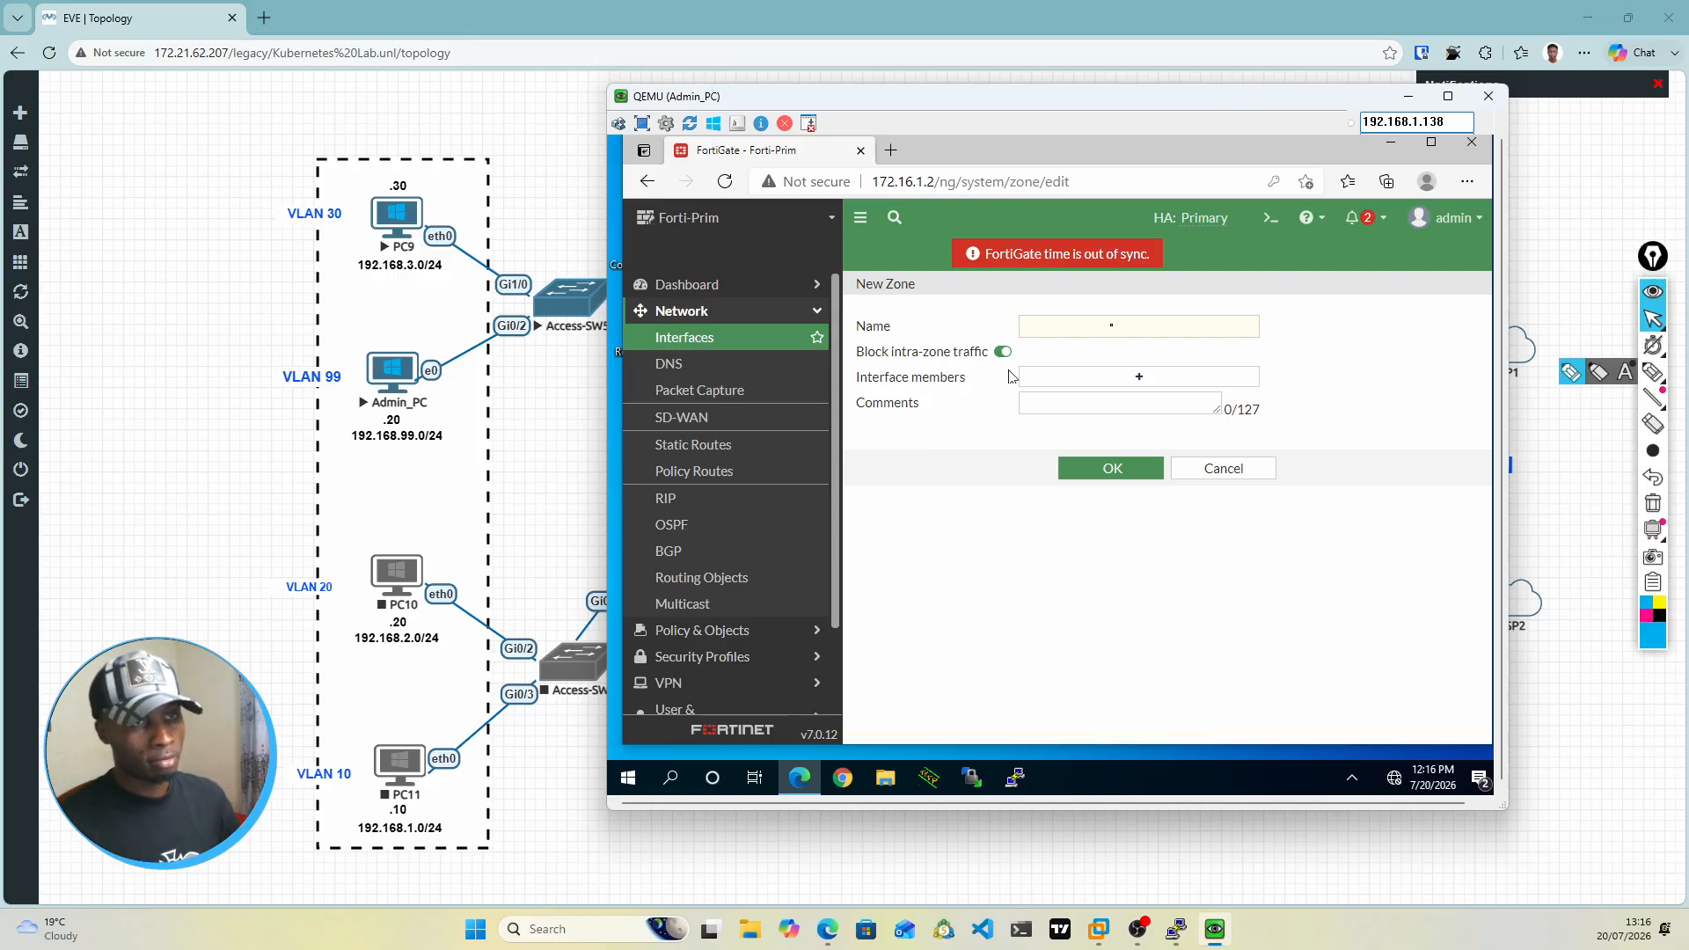
pyautogui.click(1093, 325)
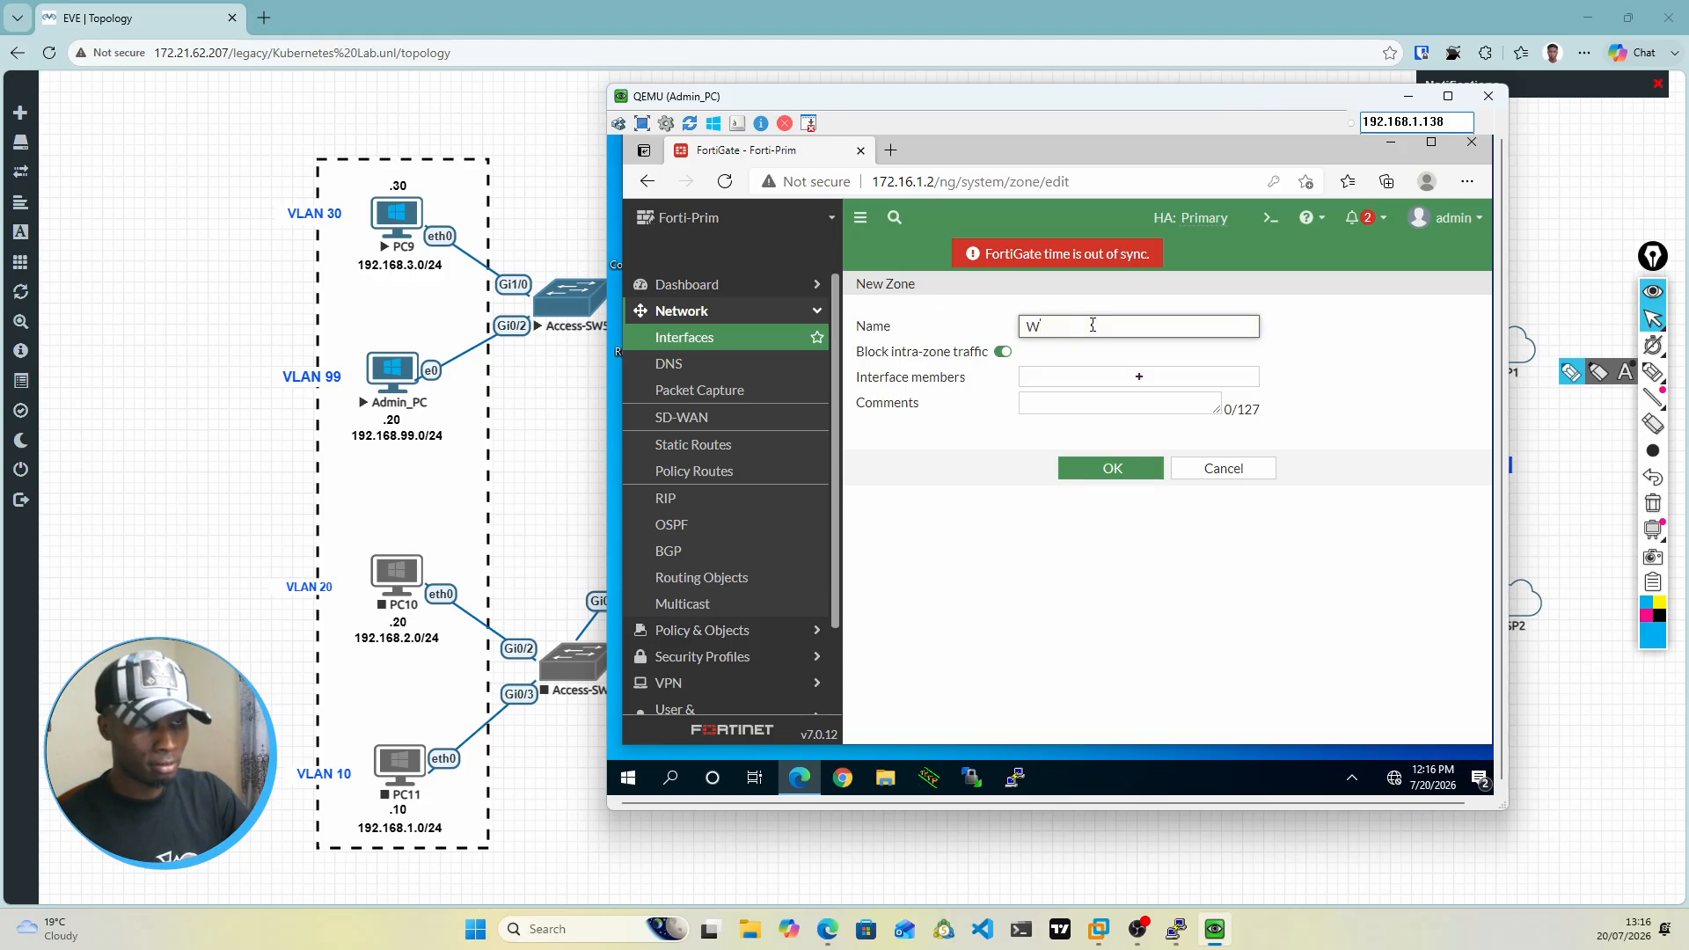
pyautogui.write('WAN-Interfaces')
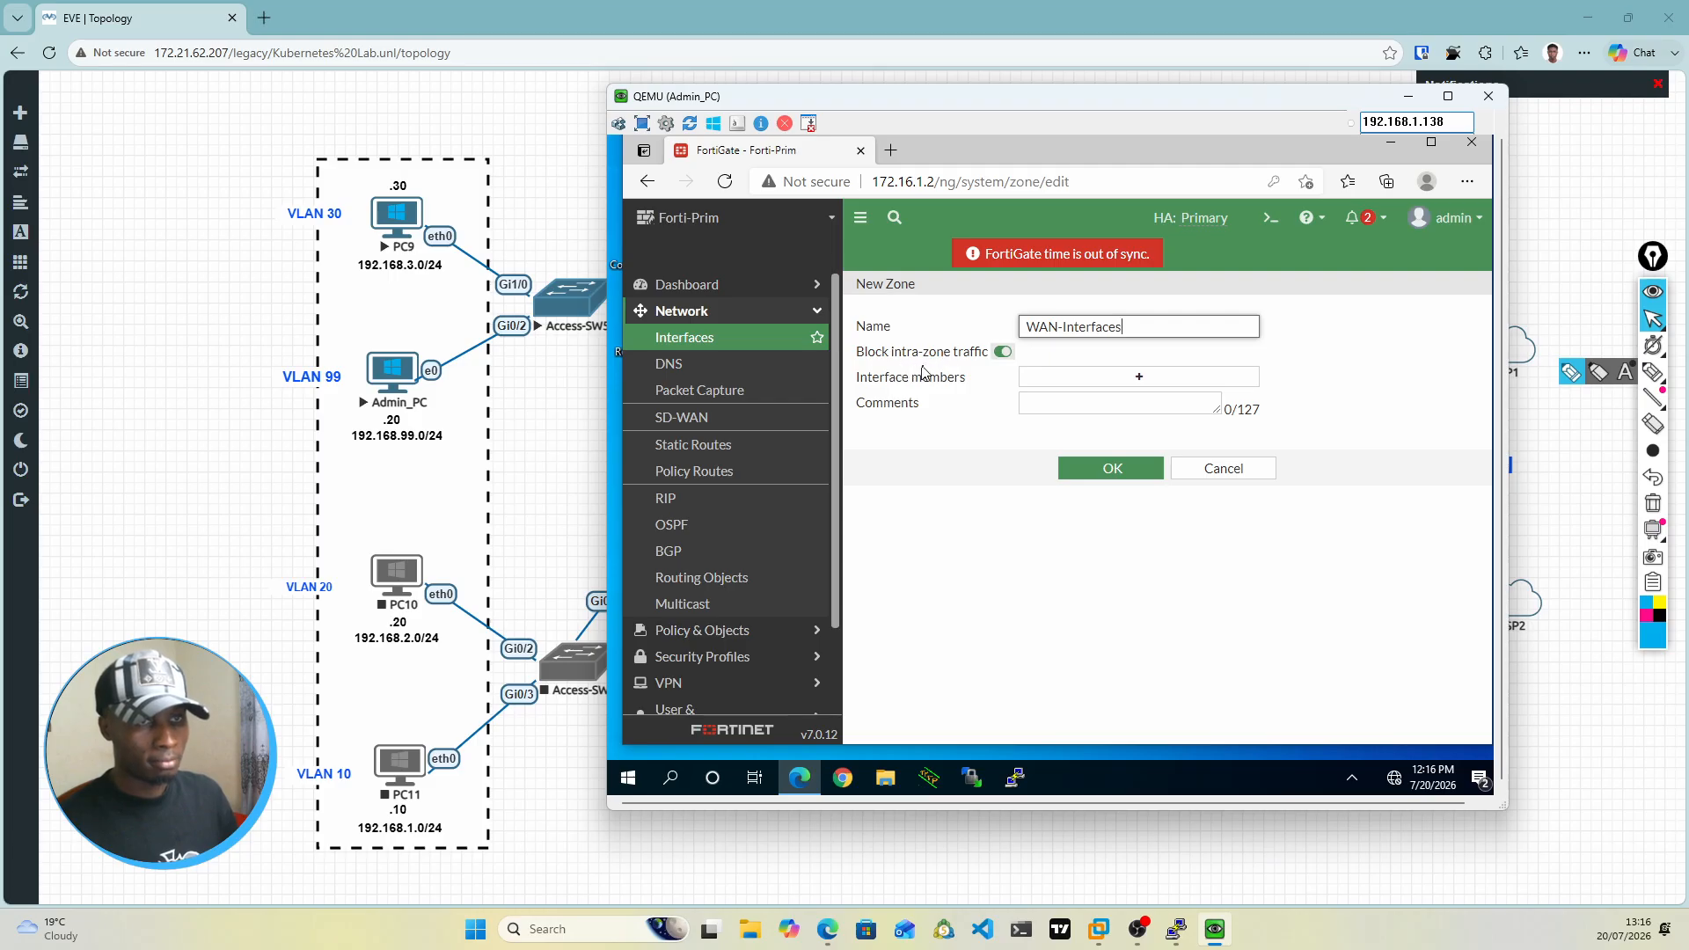
pyautogui.click(1003, 354)
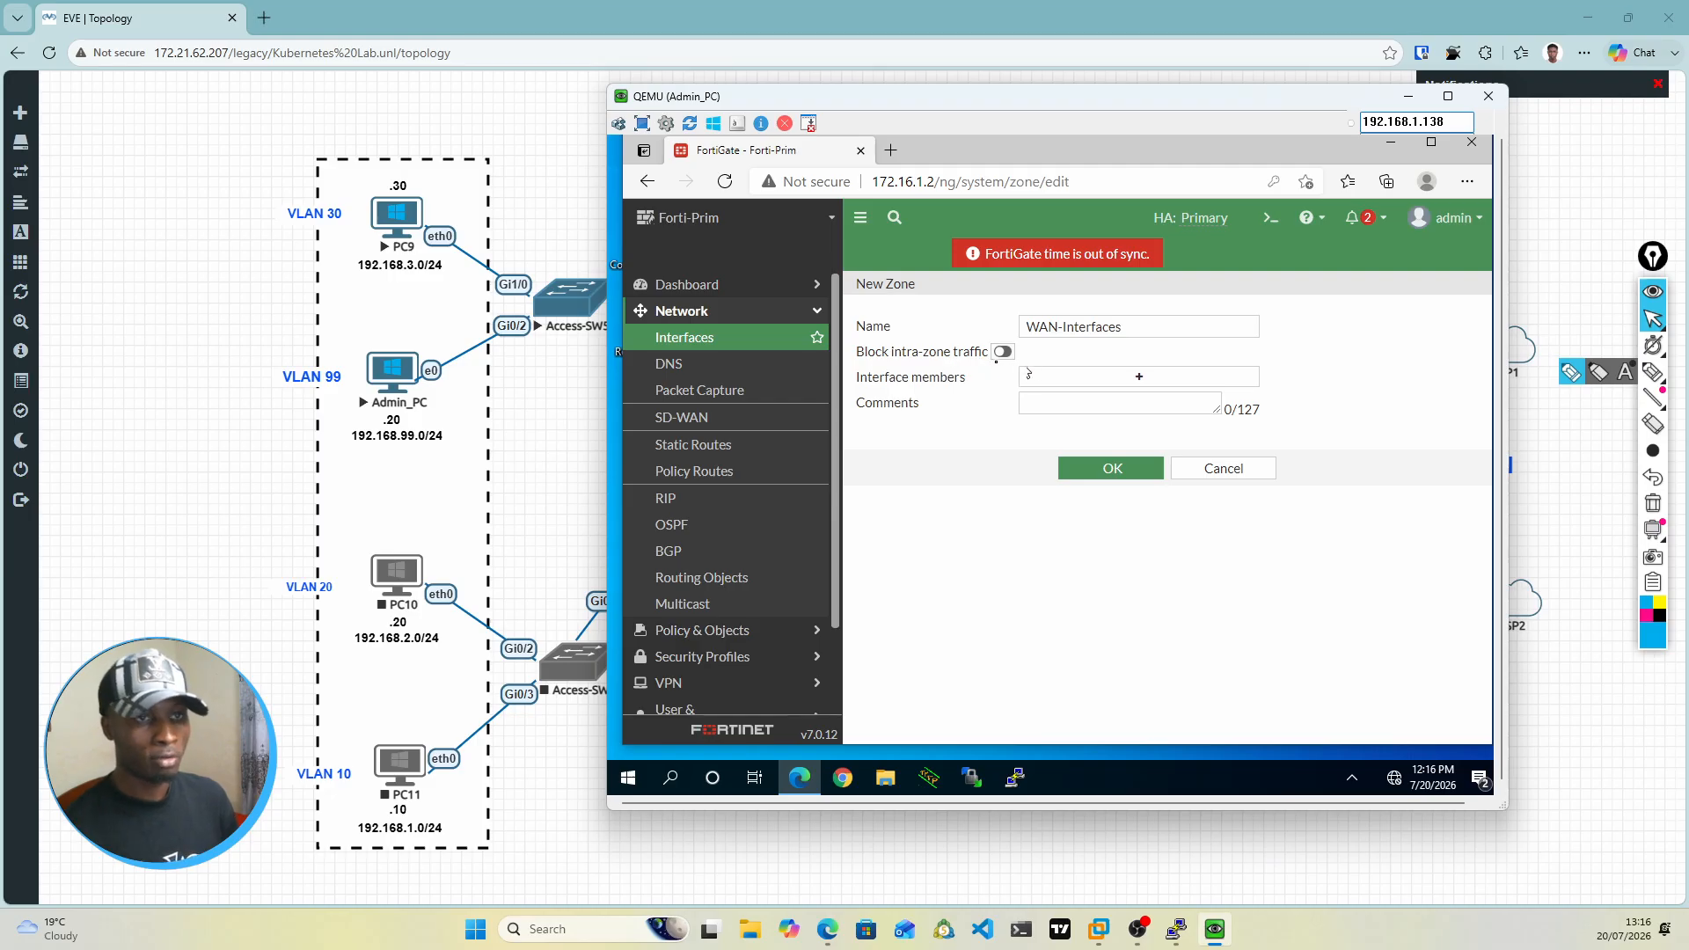
# Step: Add port1 and port3 as interface members of the WAN-Interfaces zone and save the zone
pyautogui.click(1135, 381)
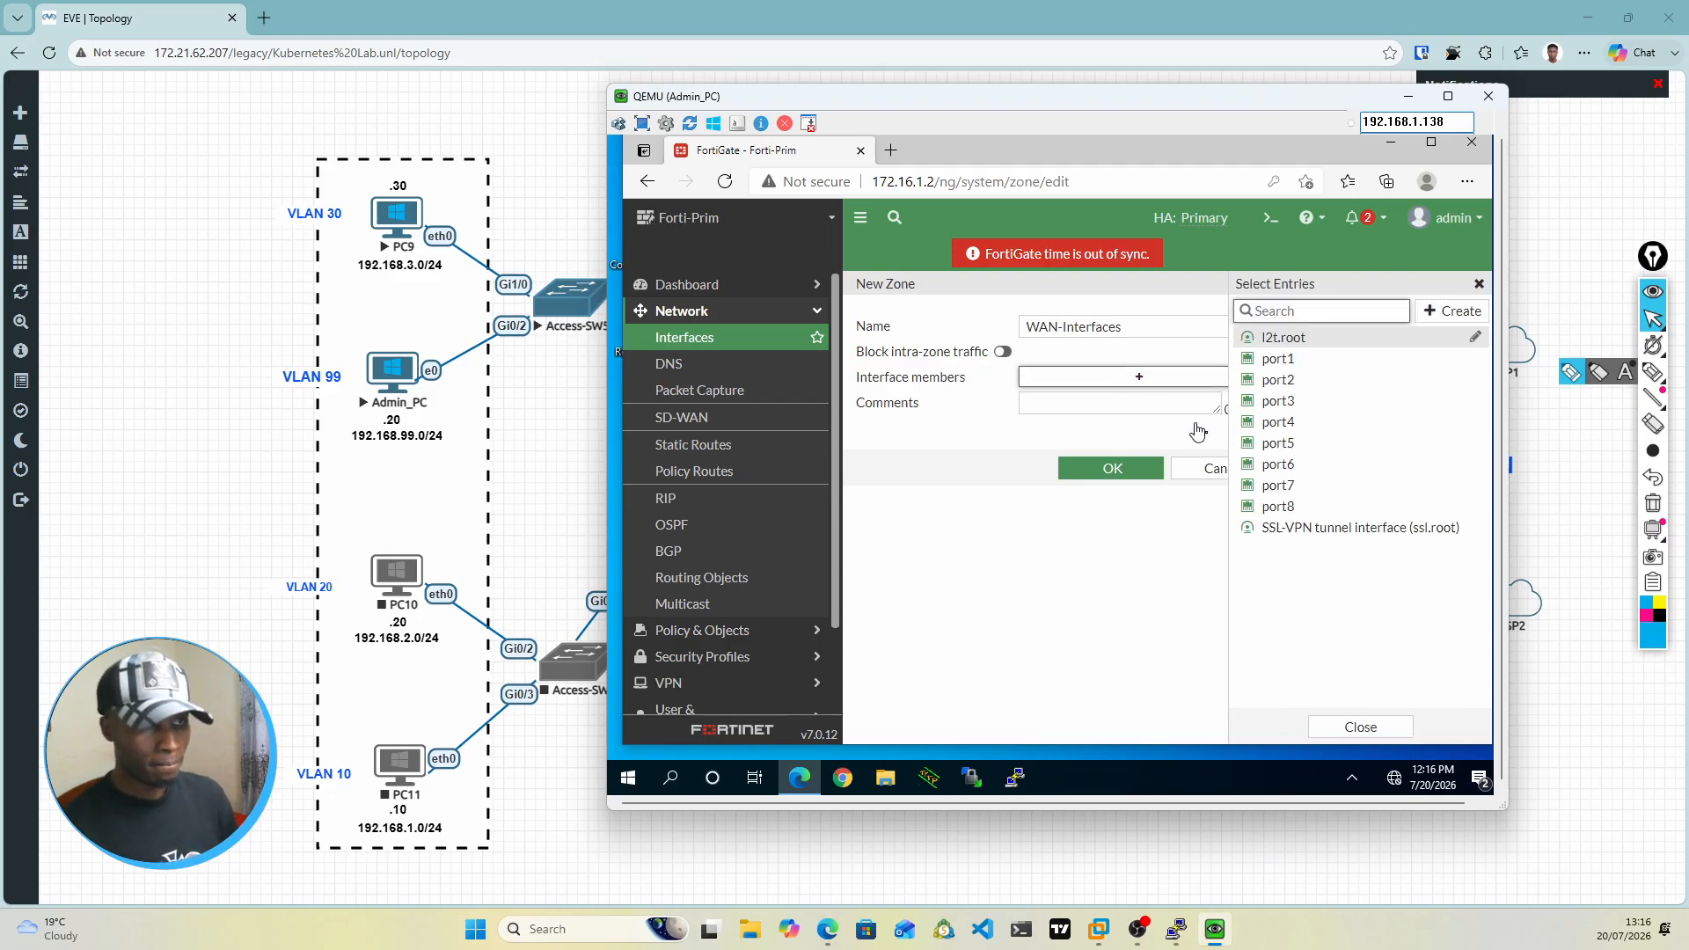
pyautogui.click(1277, 362)
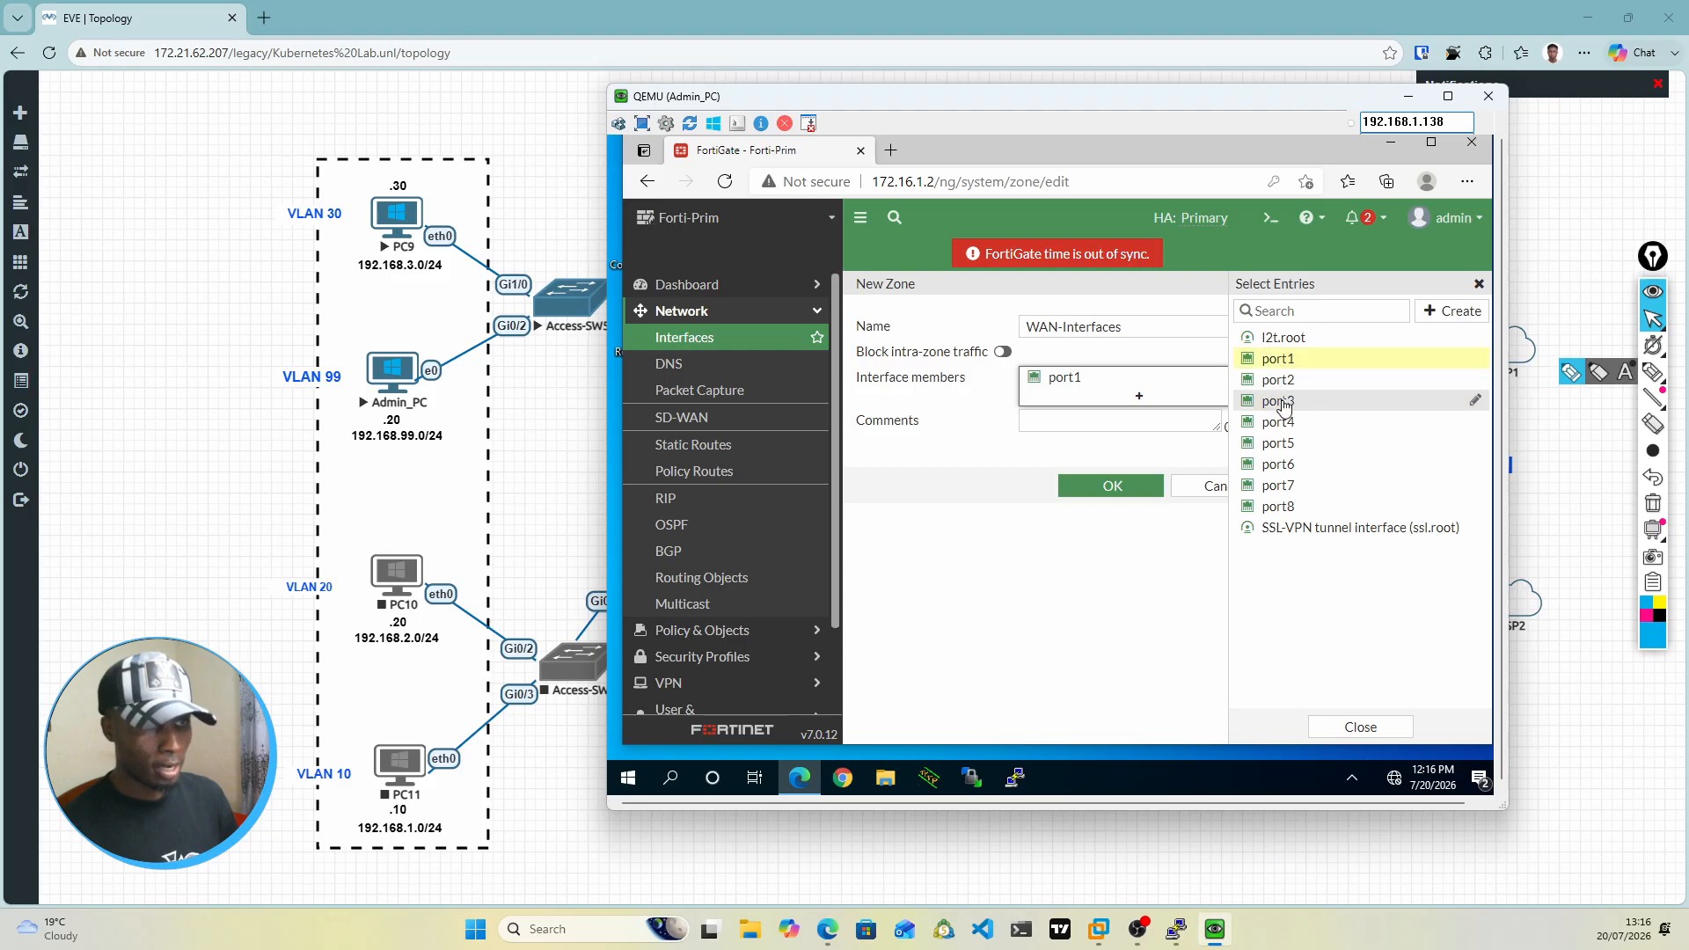
pyautogui.click(1284, 403)
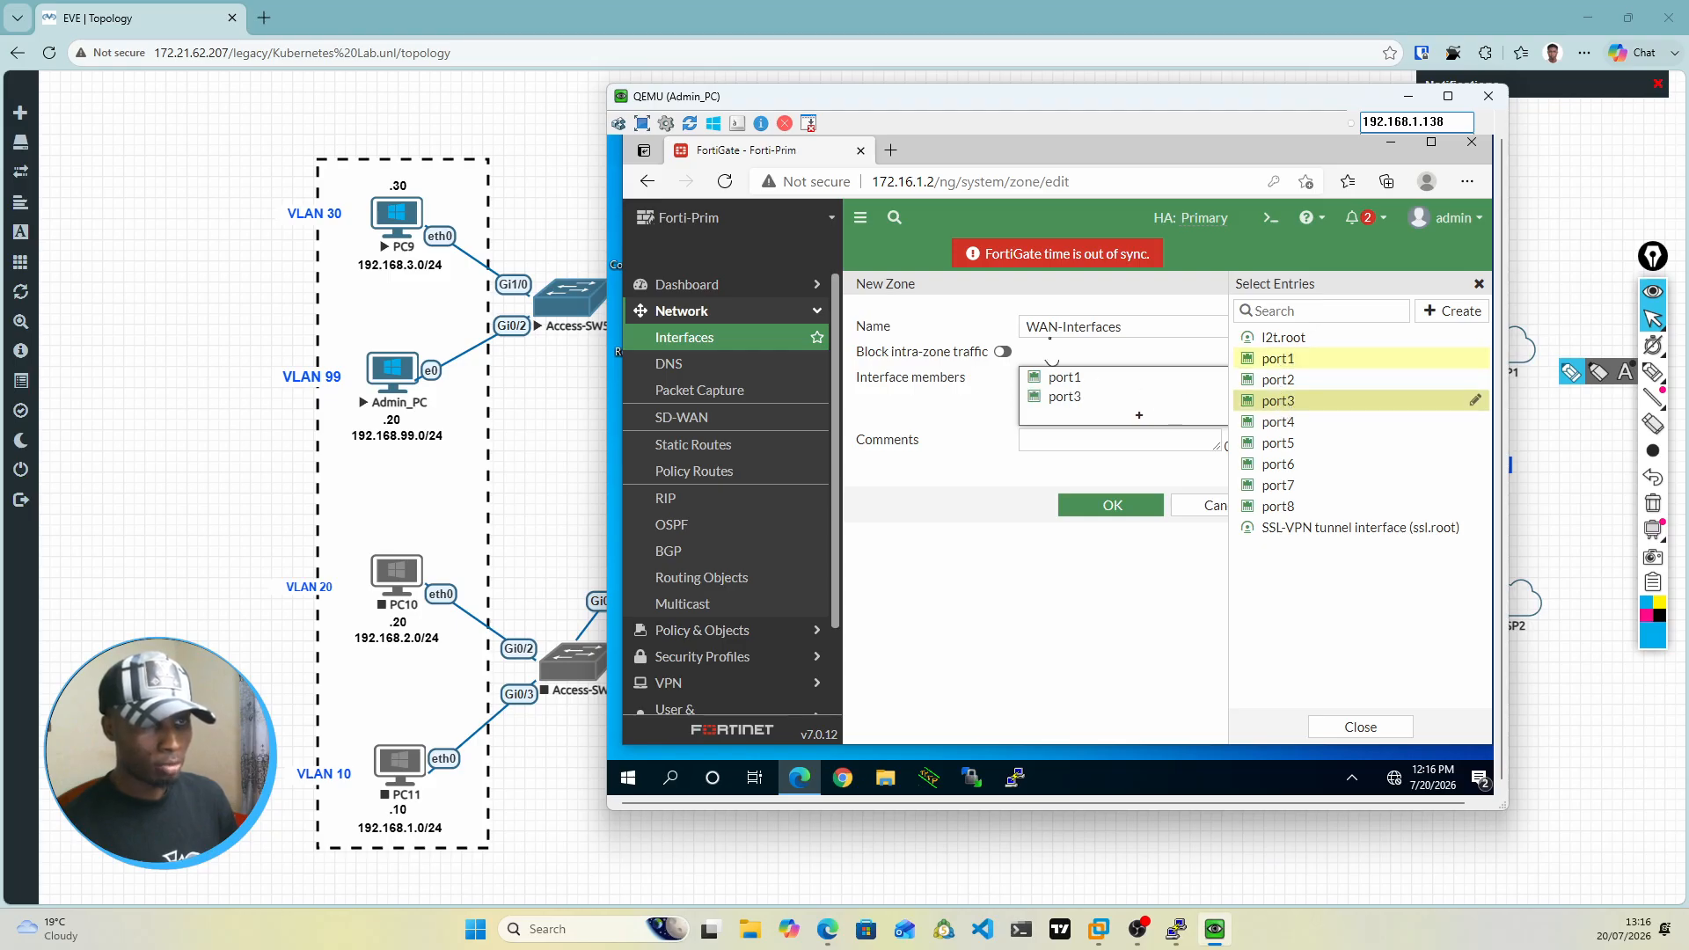
pyautogui.click(1099, 514)
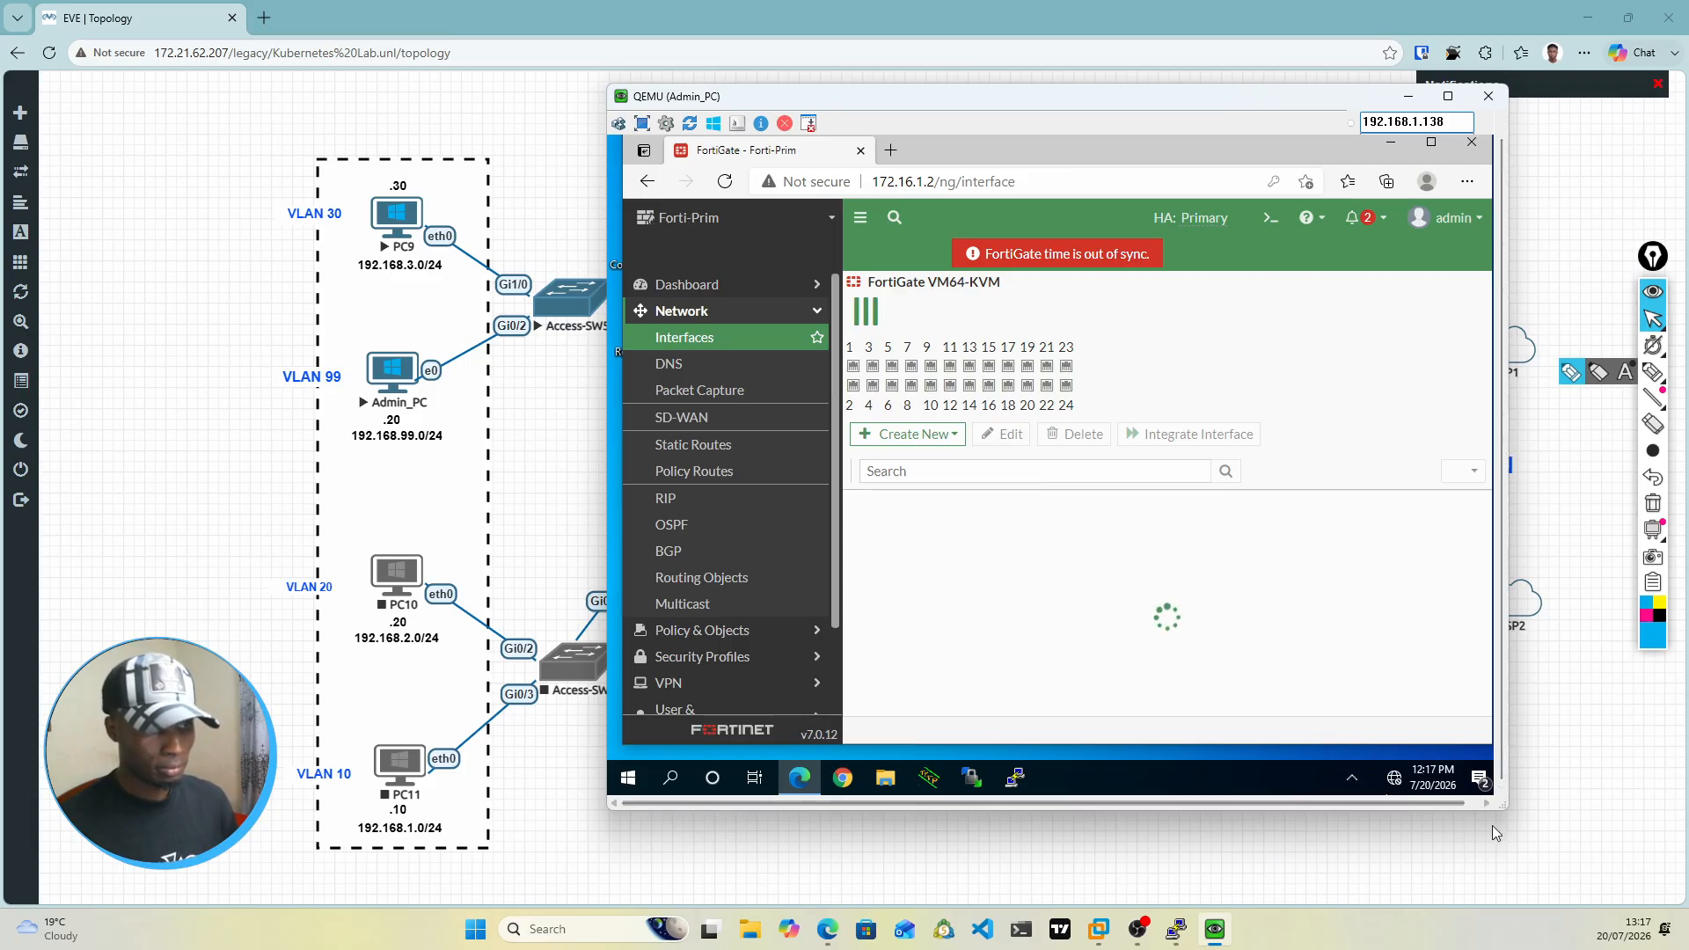
pyautogui.moveTo(1501, 813); pyautogui.dragTo(1505, 817)
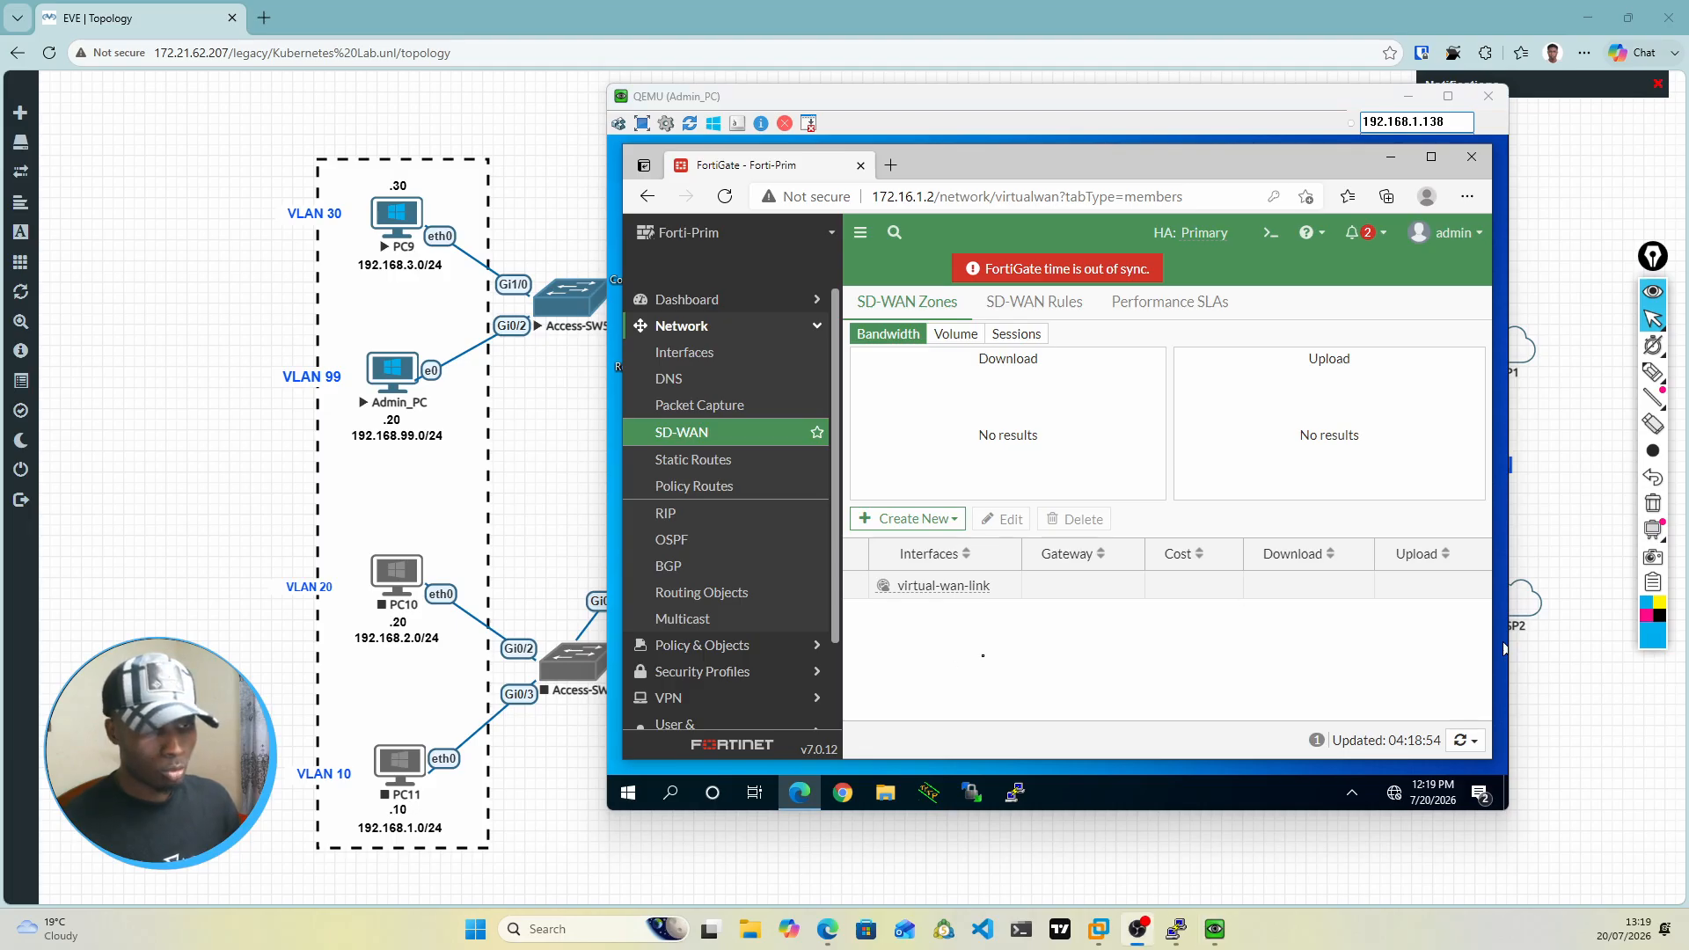
# Step: Start a new SD-WAN zone from the FortiGate's SD-WAN Zones page and name it SD-WAN-ZONE
pyautogui.click(982, 656)
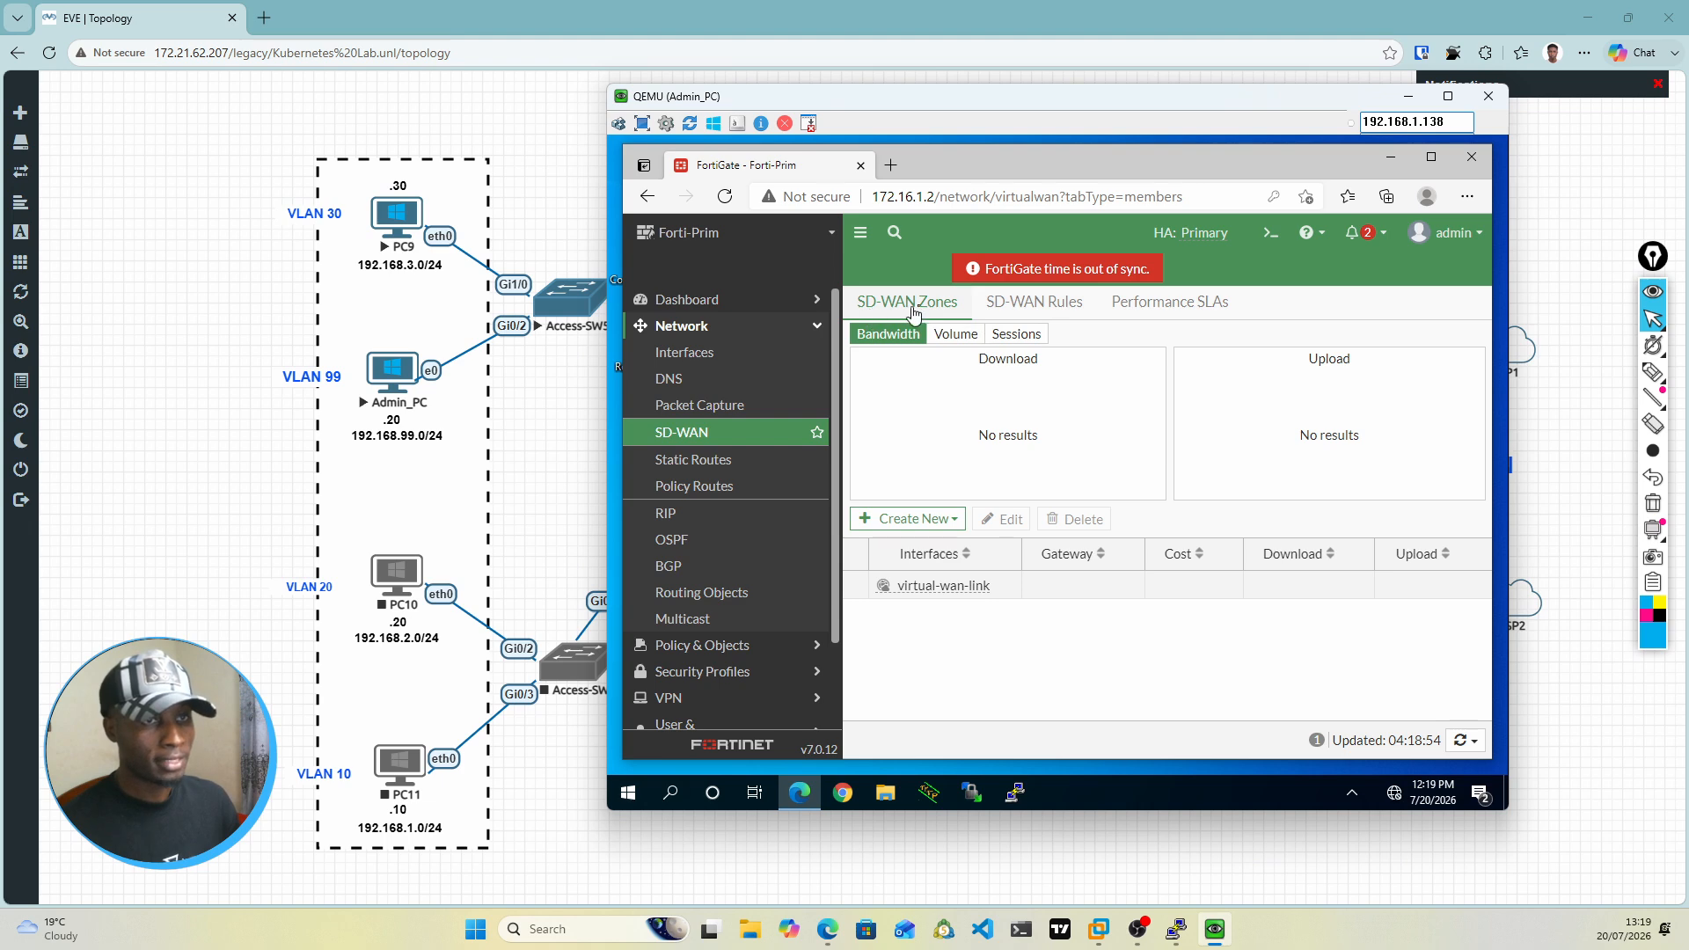
pyautogui.click(941, 525)
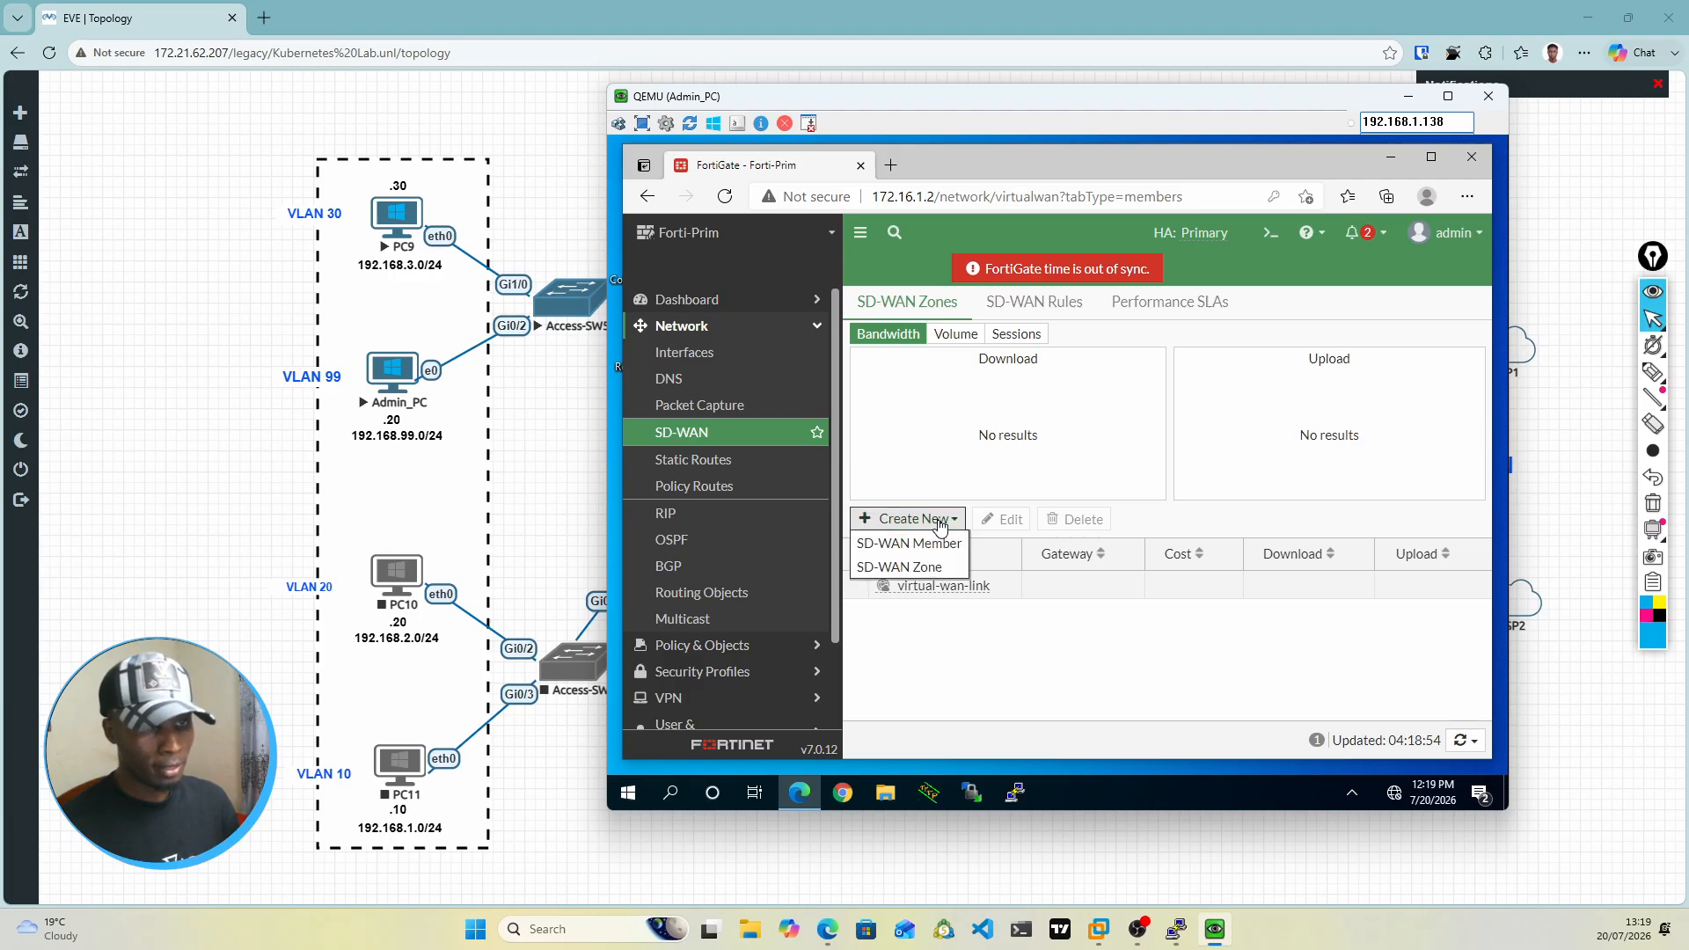
pyautogui.click(930, 570)
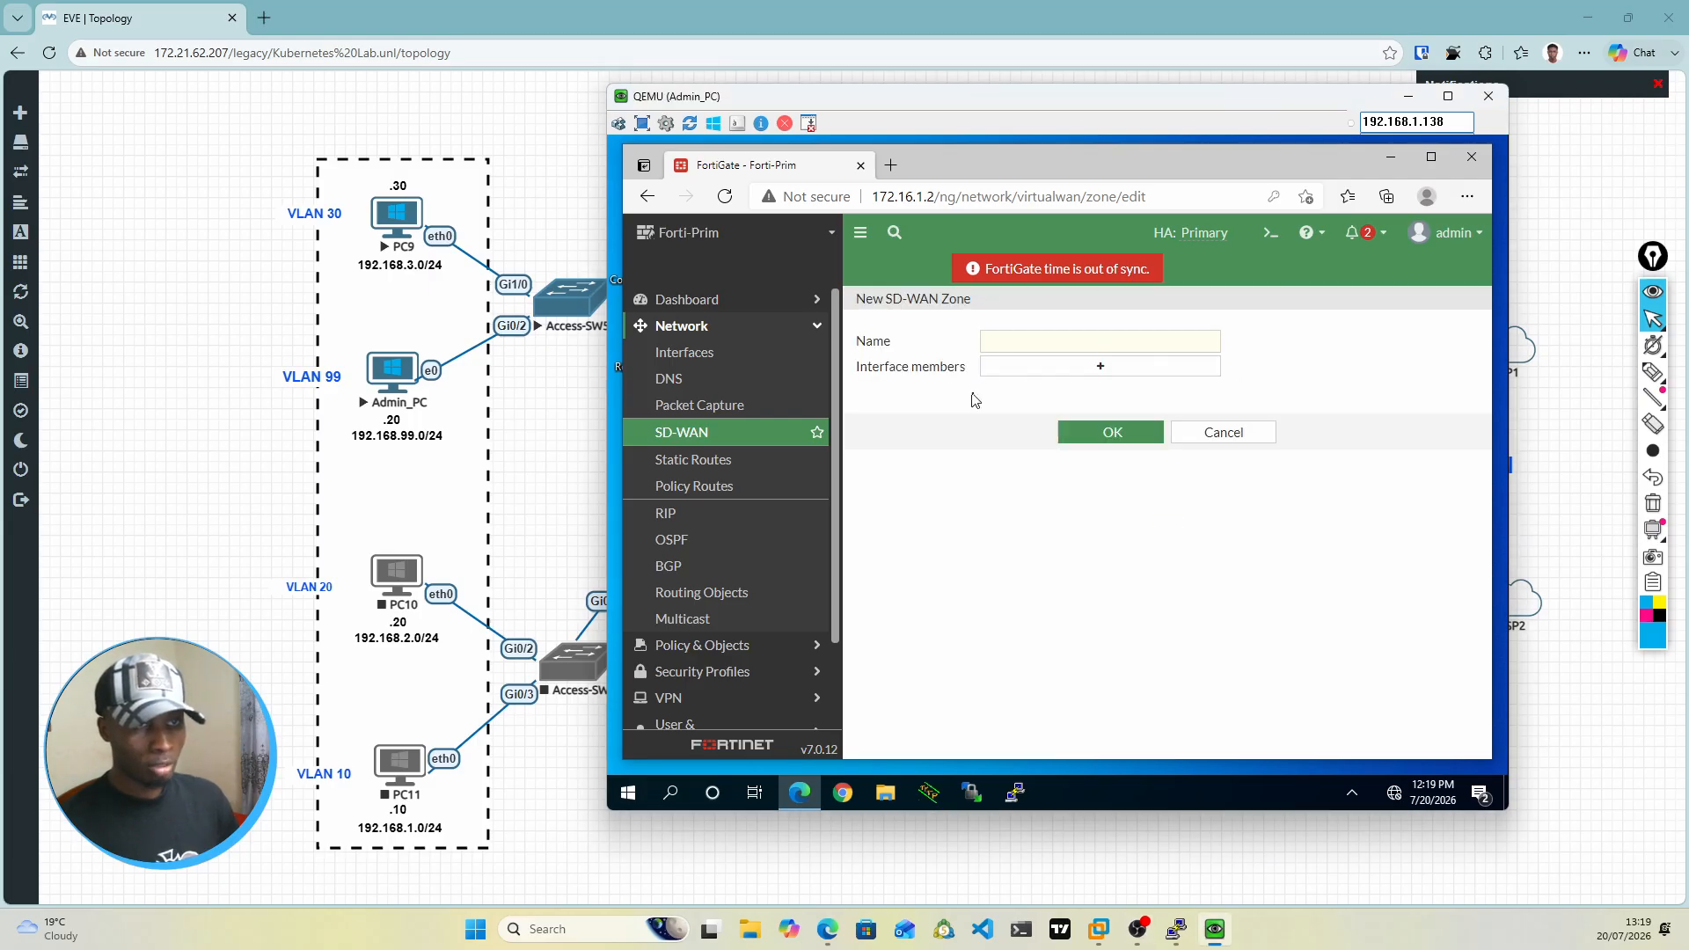
pyautogui.click(1009, 350)
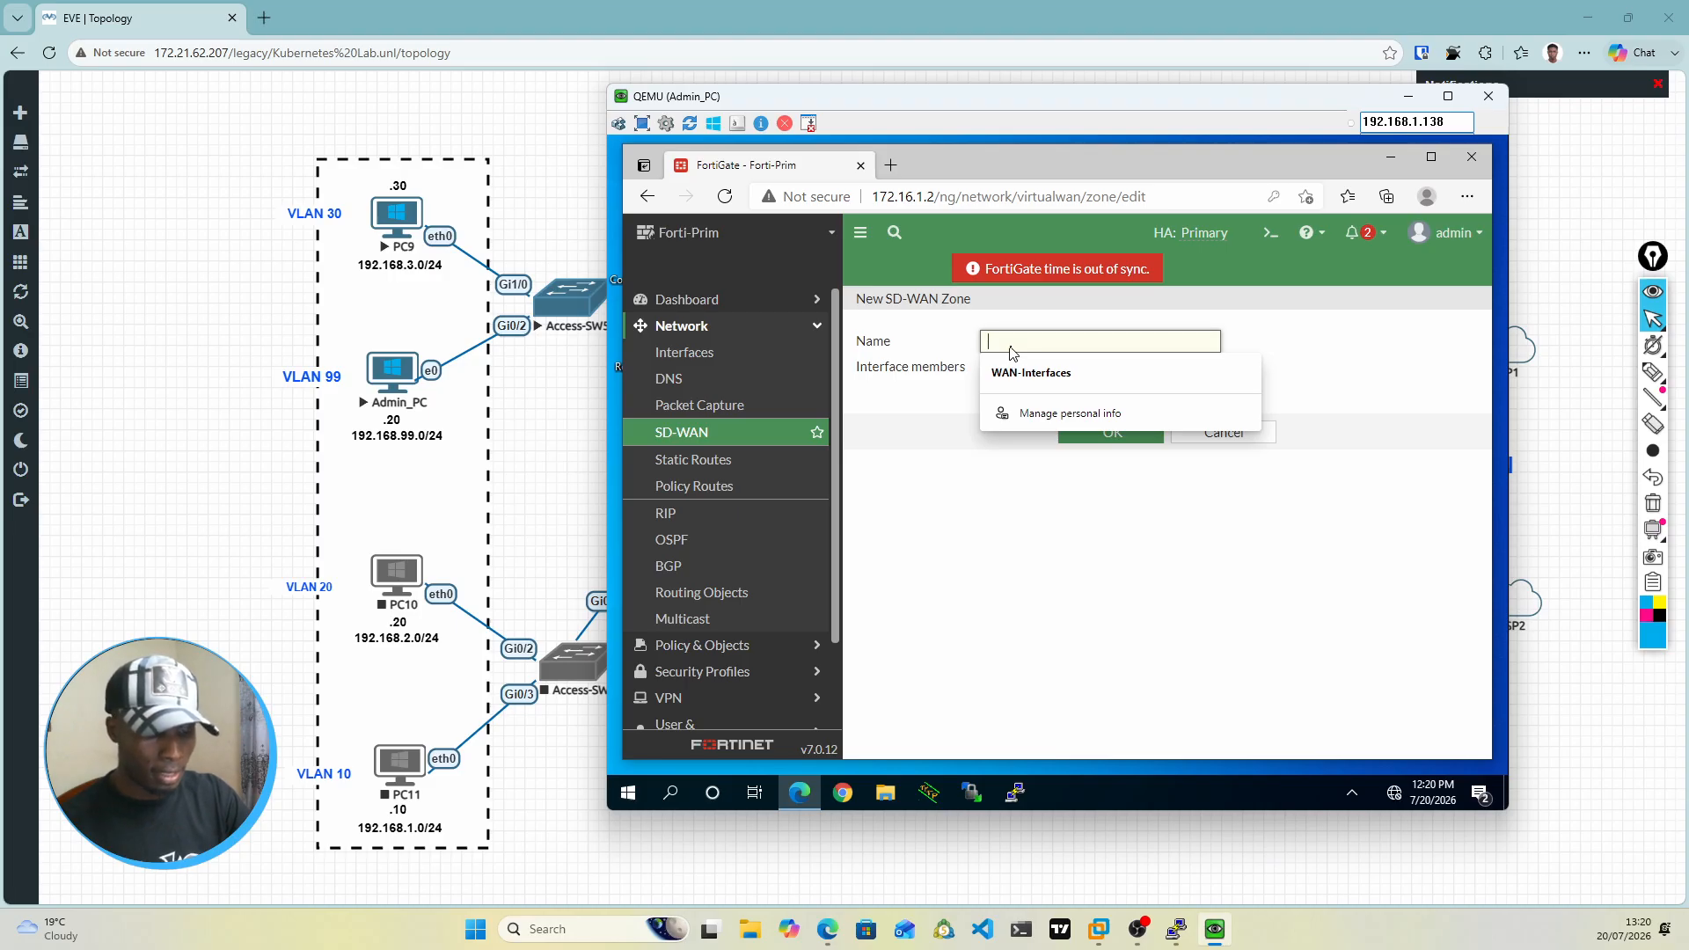
pyautogui.write('SW-WAN')
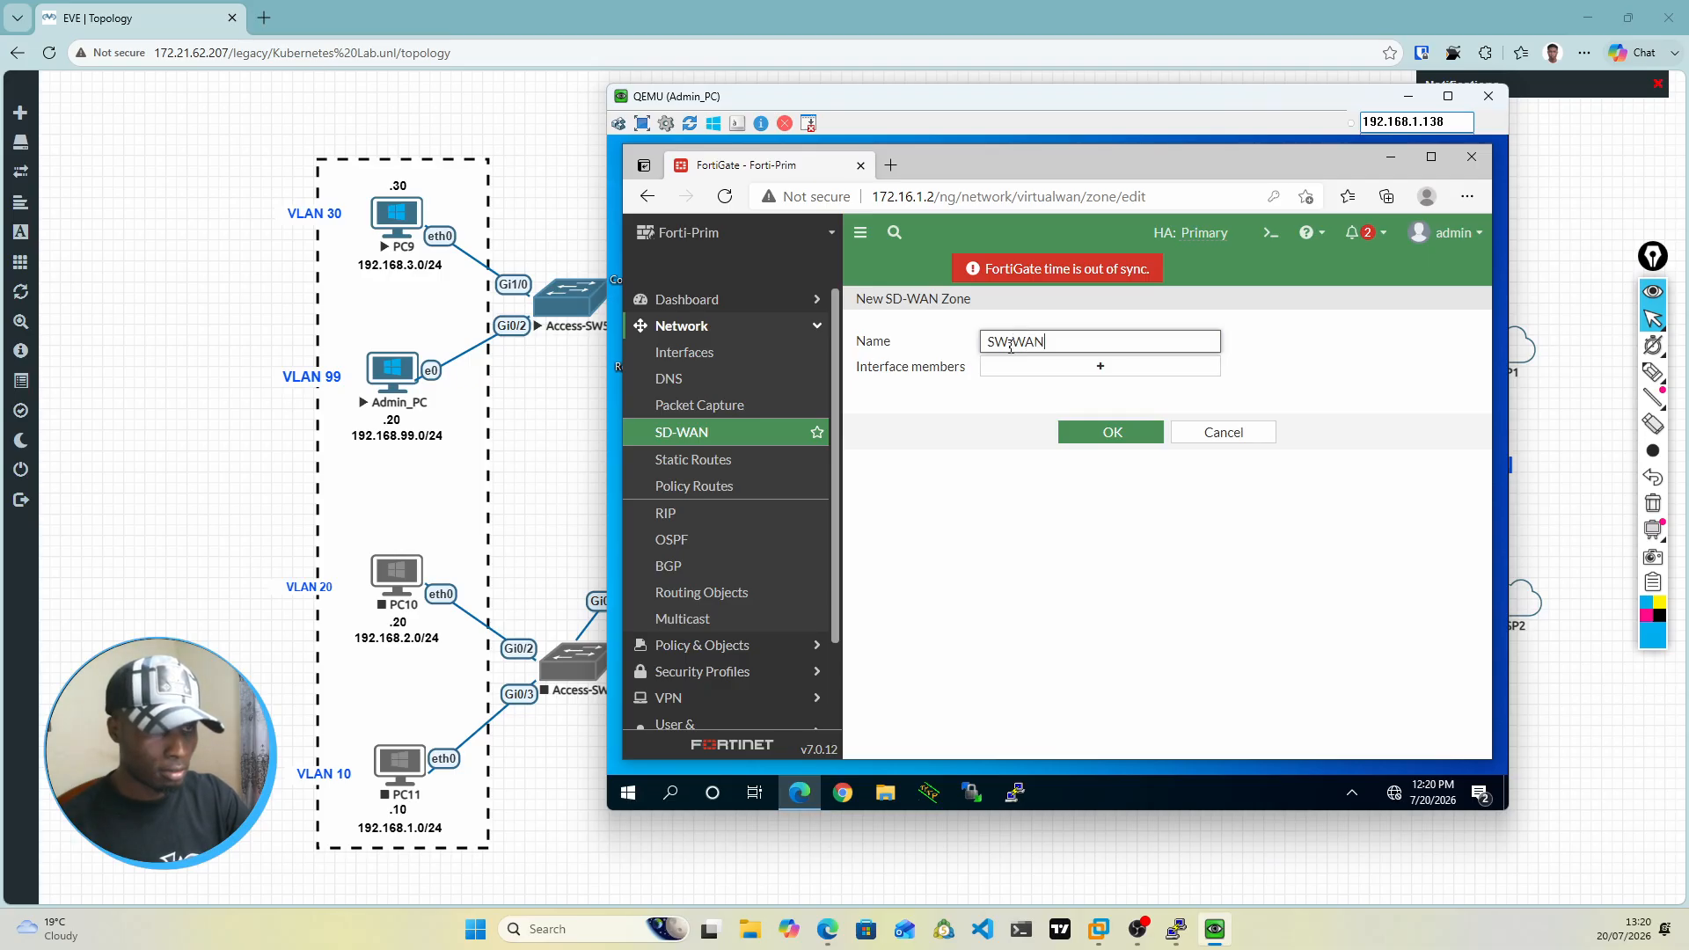
pyautogui.write('-Z')
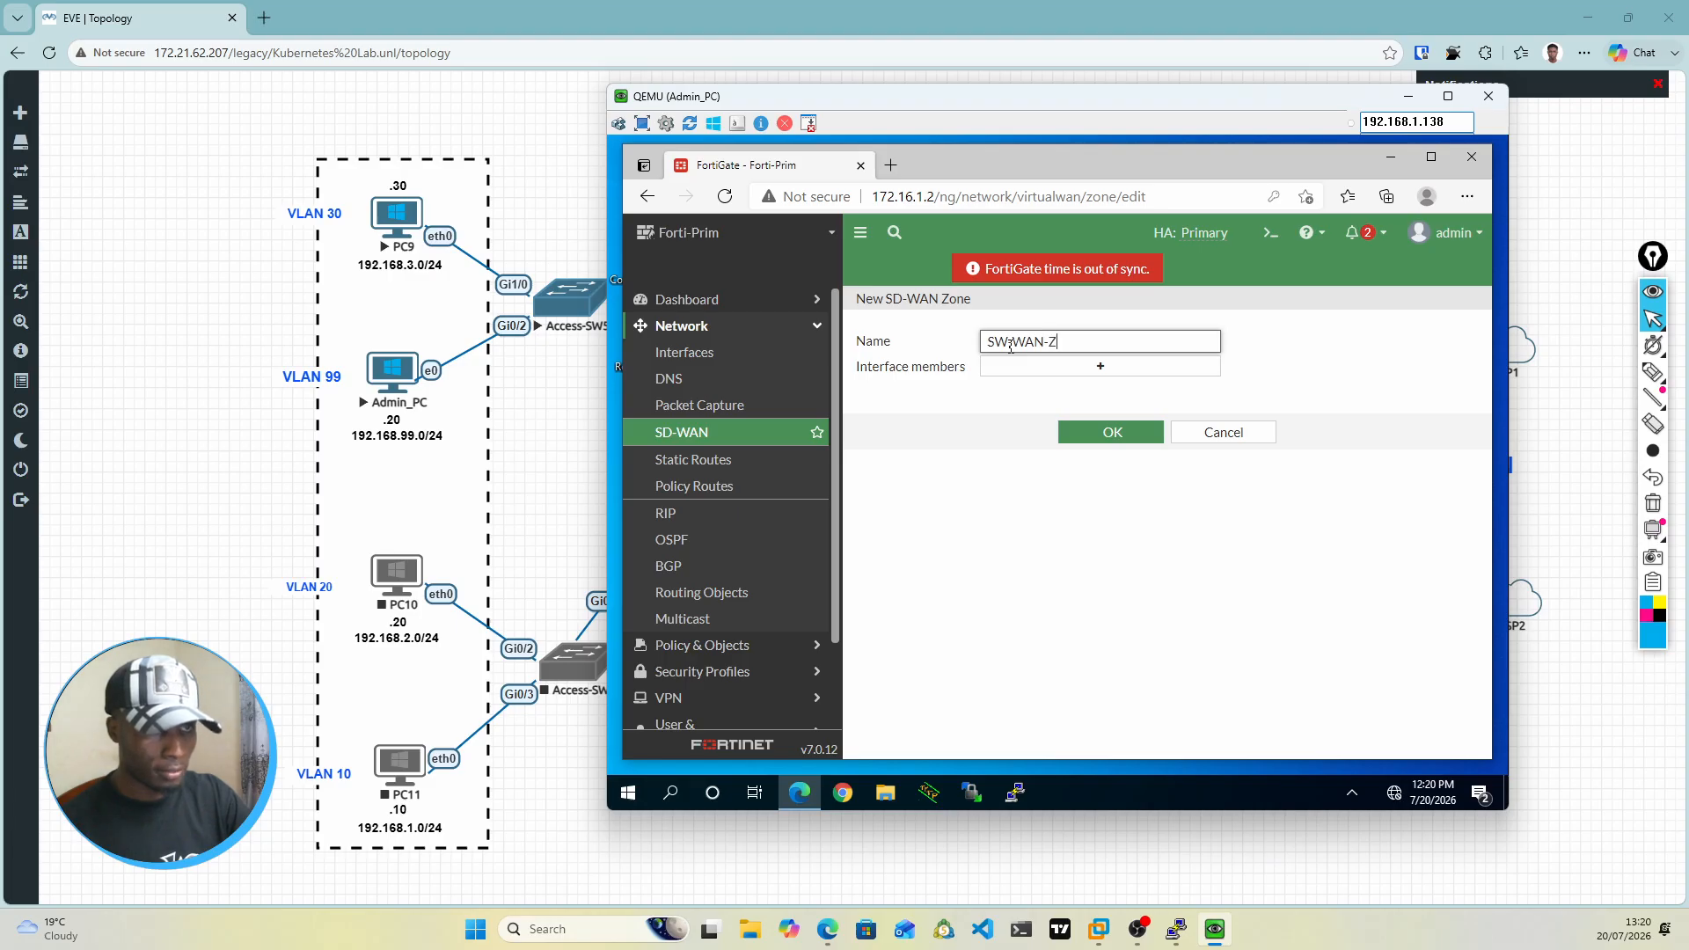
pyautogui.write('ONE')
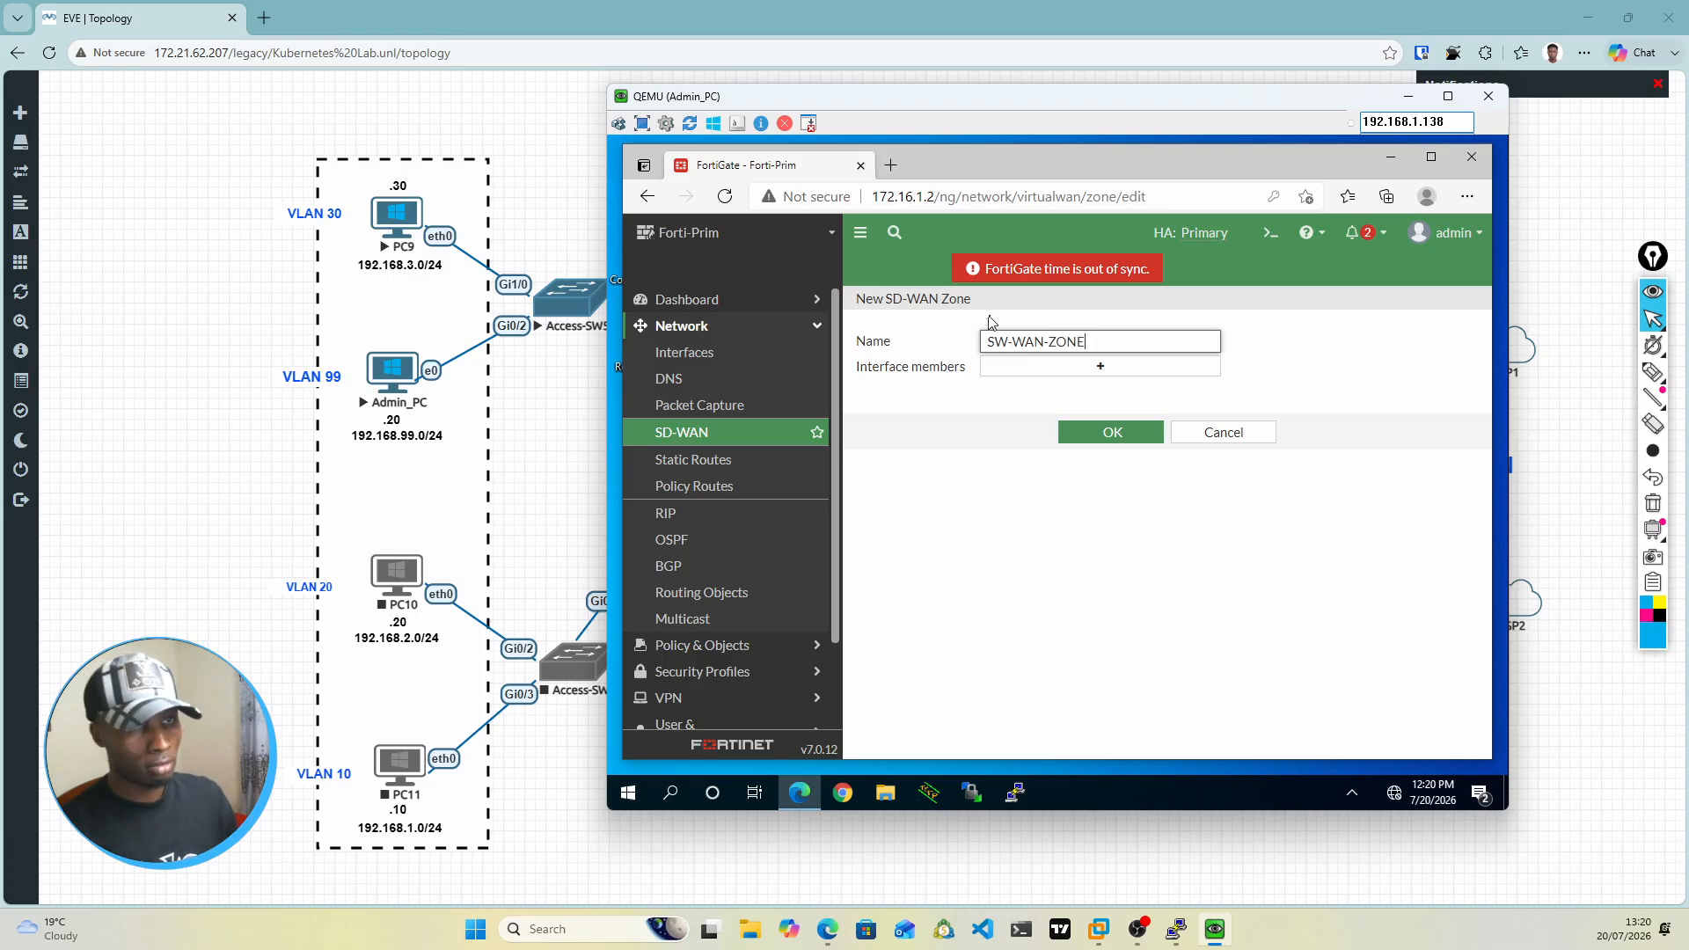
pyautogui.click(1015, 347)
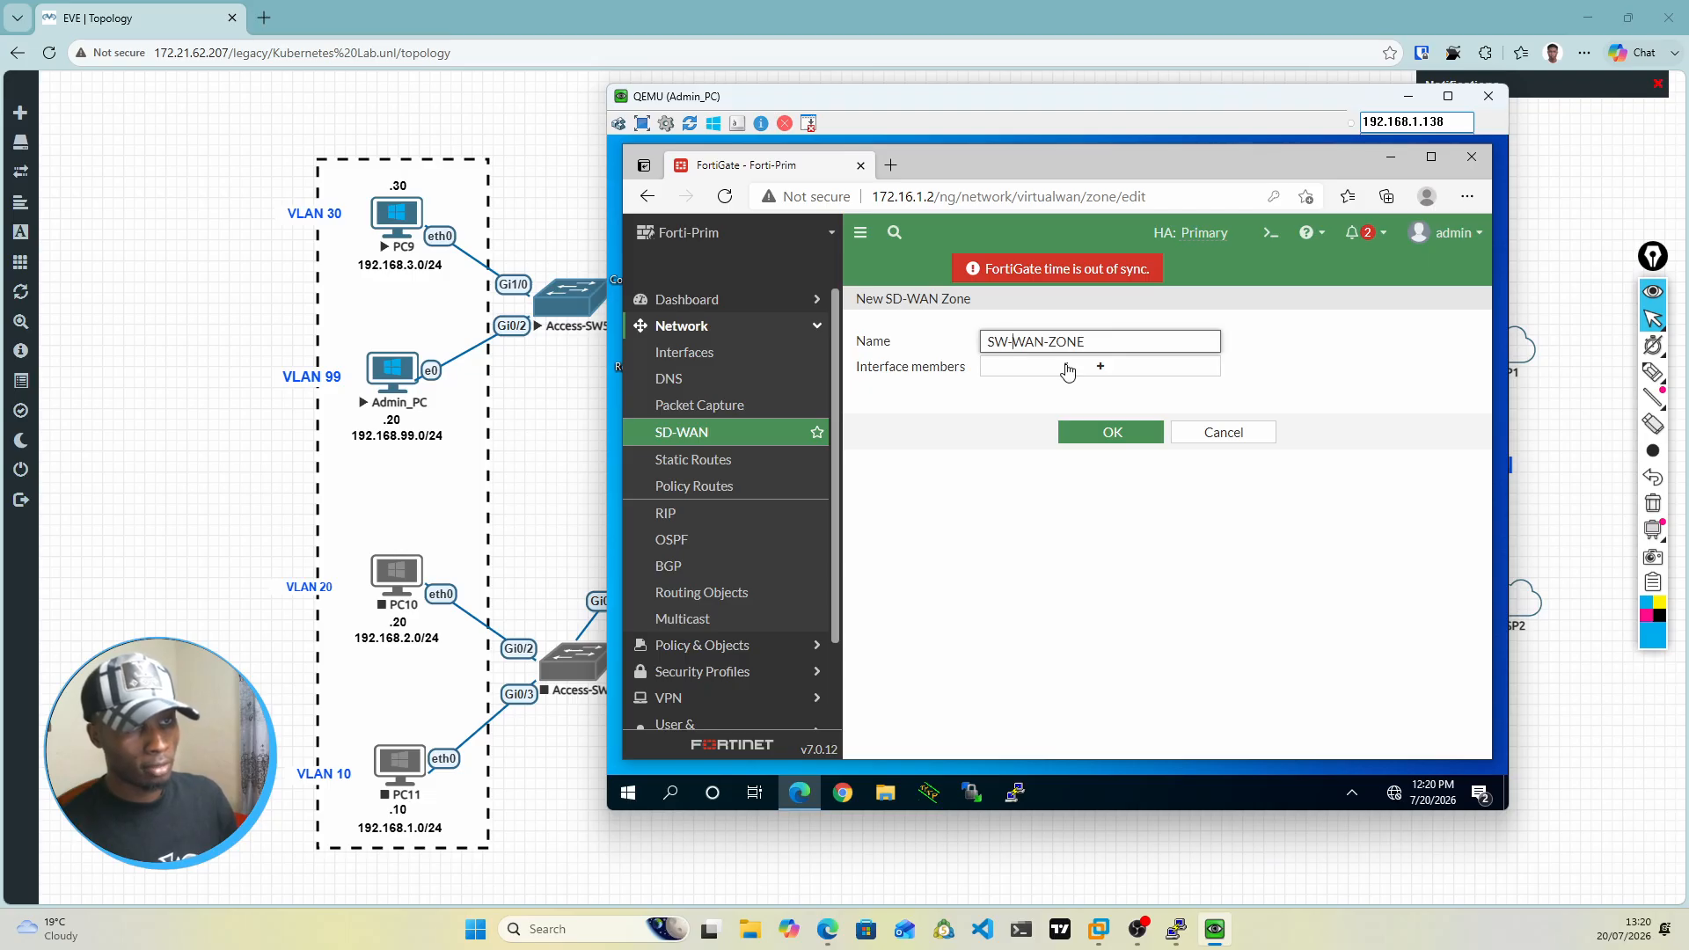
pyautogui.press('BackSpace')
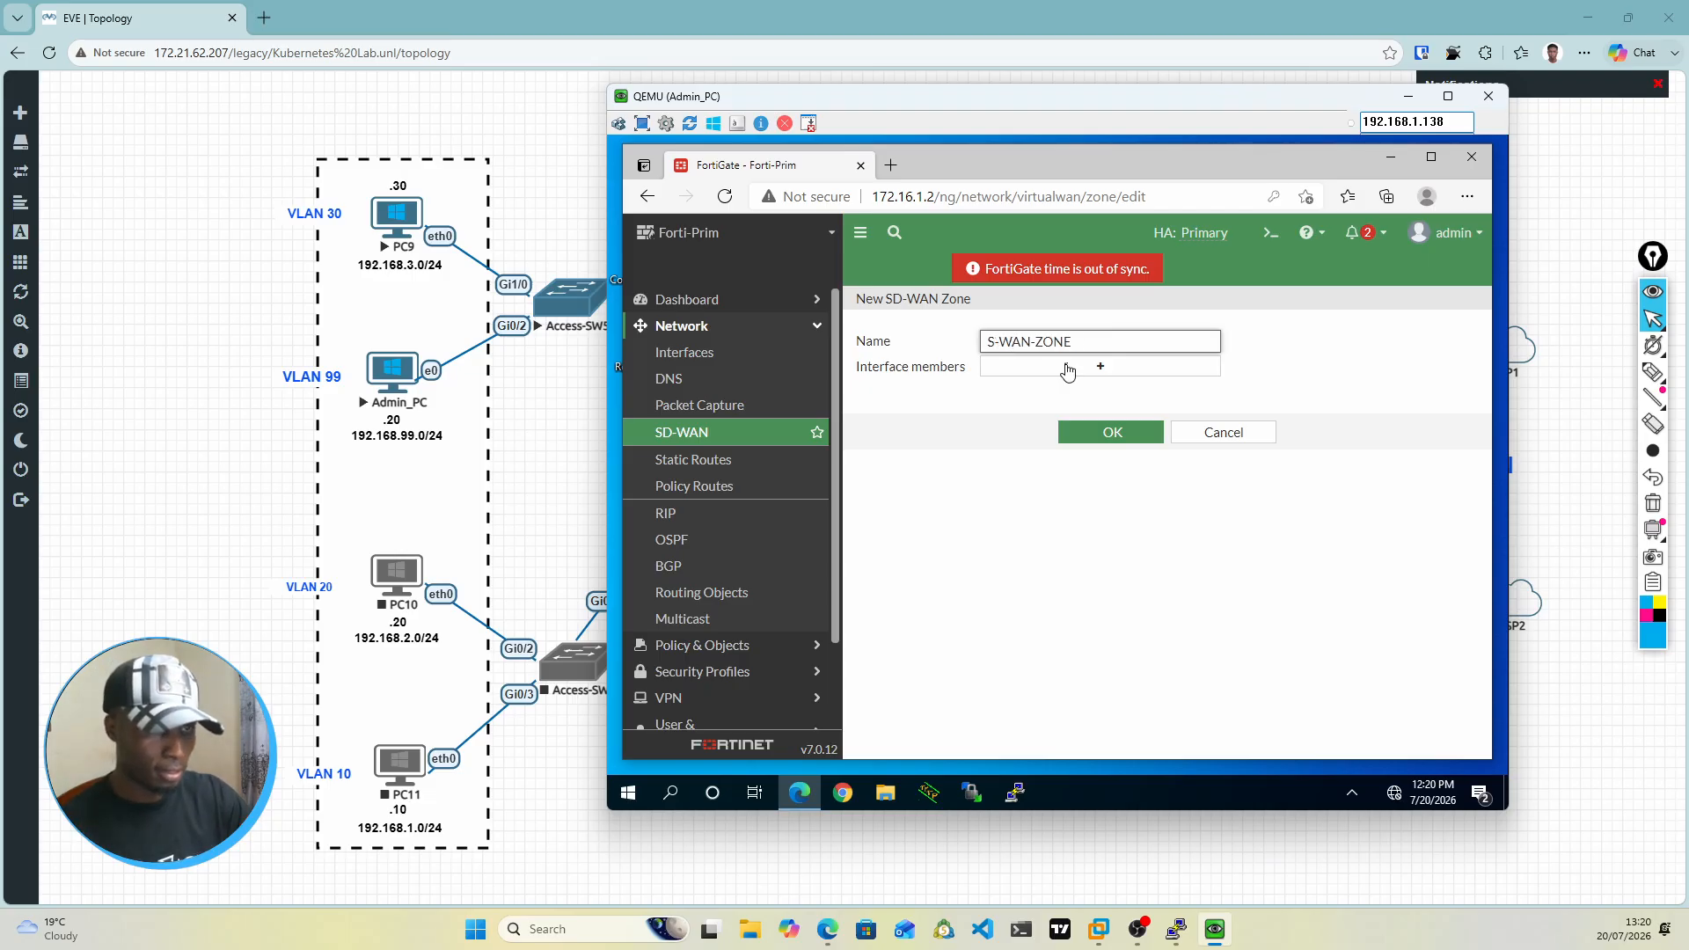
pyautogui.write('D')
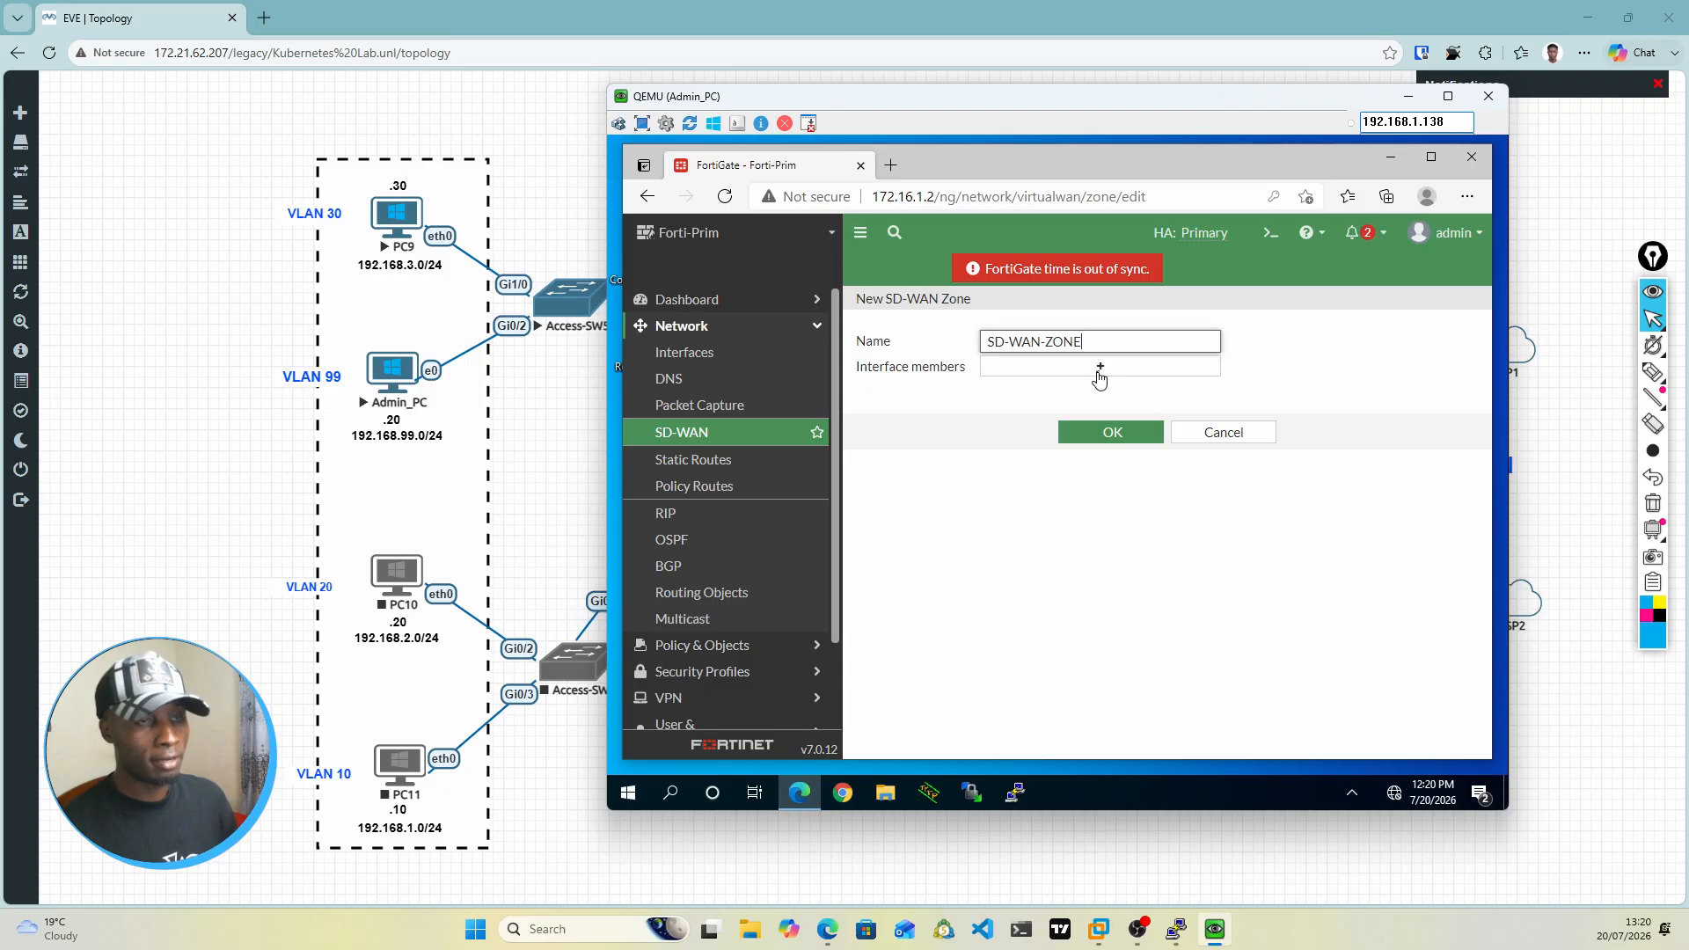
# Step: Examine the interface and SD-WAN zone choices offered for a new SD-WAN member, and cancel the member form
pyautogui.click(1099, 367)
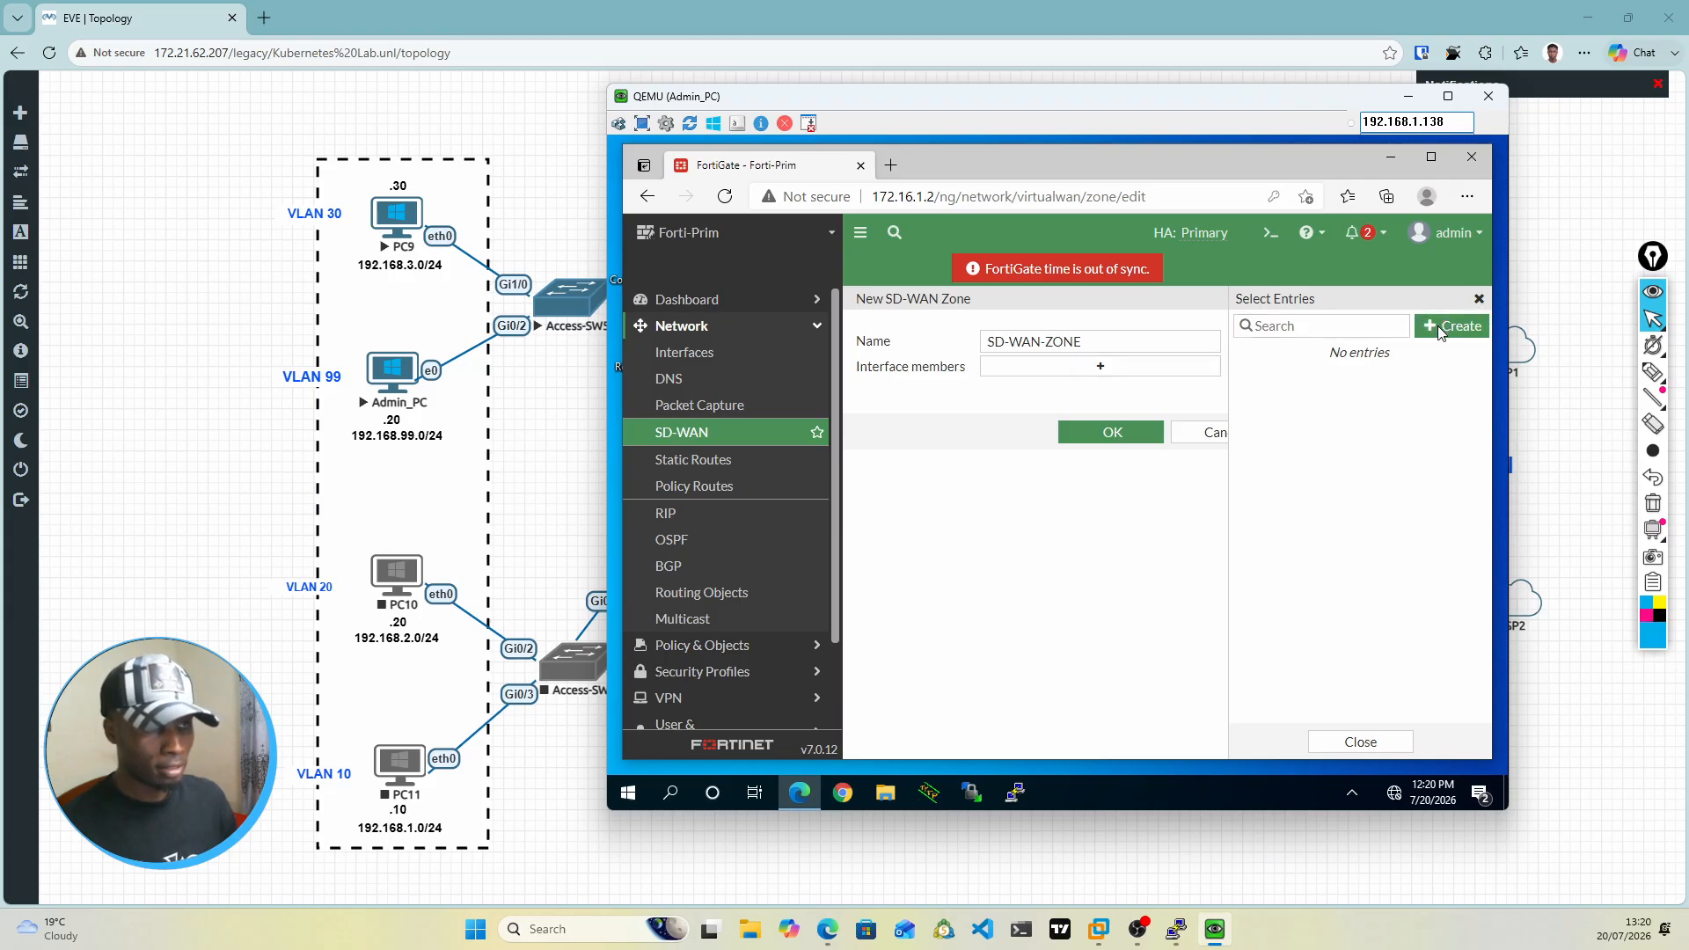
pyautogui.click(1354, 356)
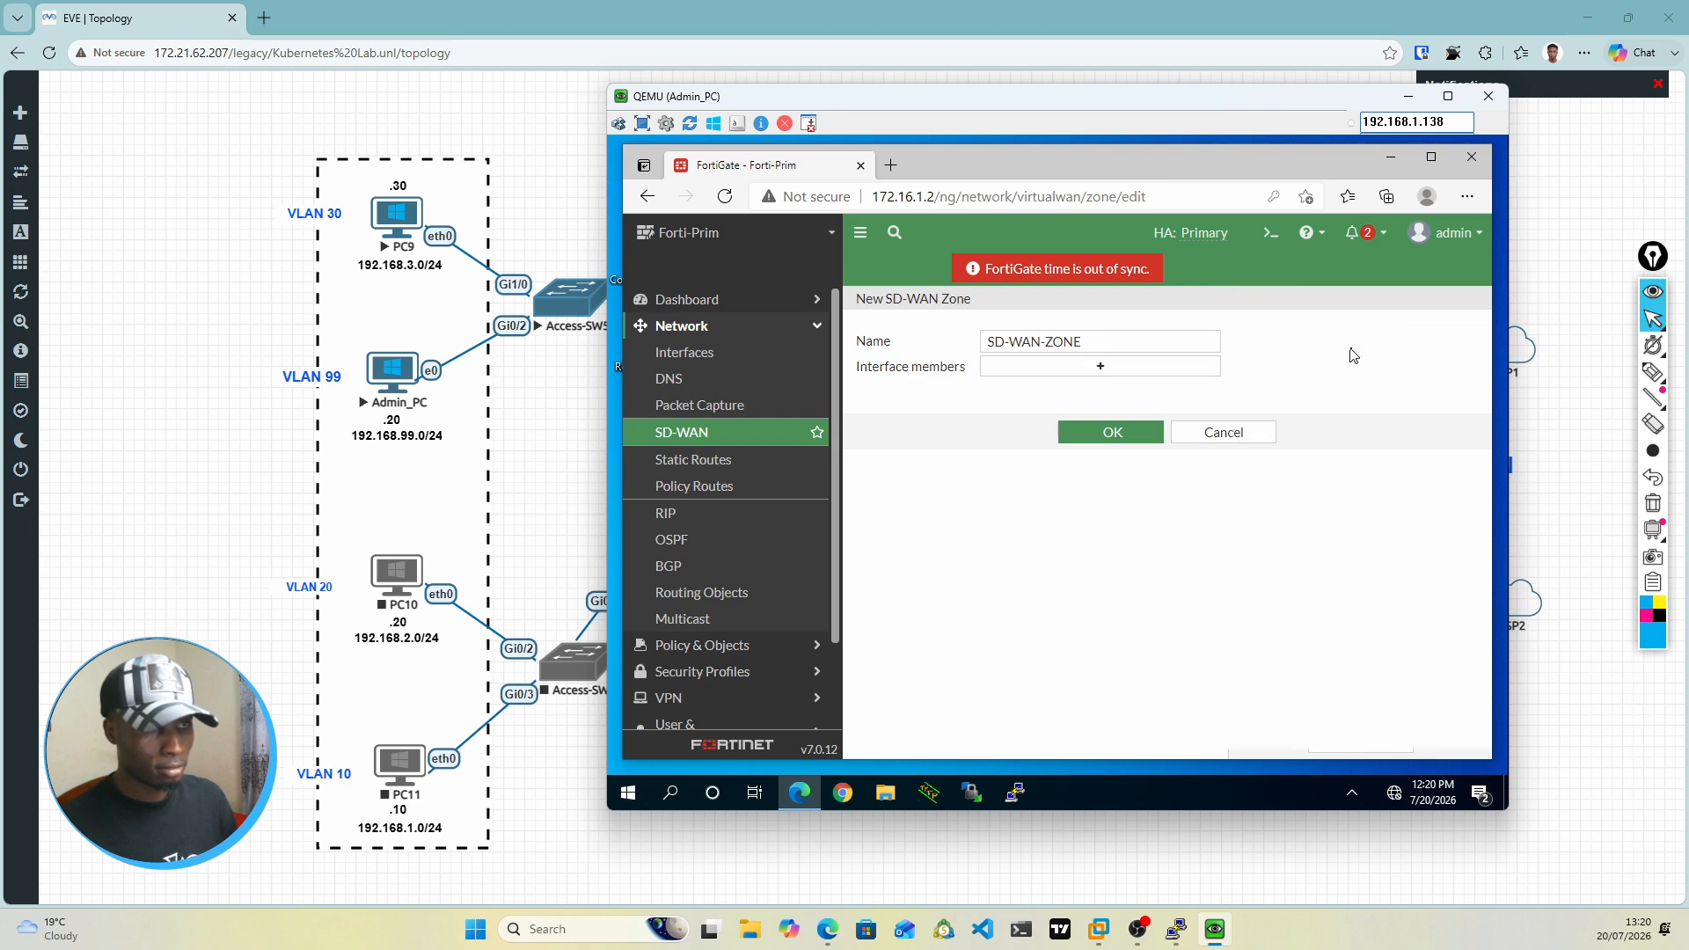
pyautogui.click(1108, 374)
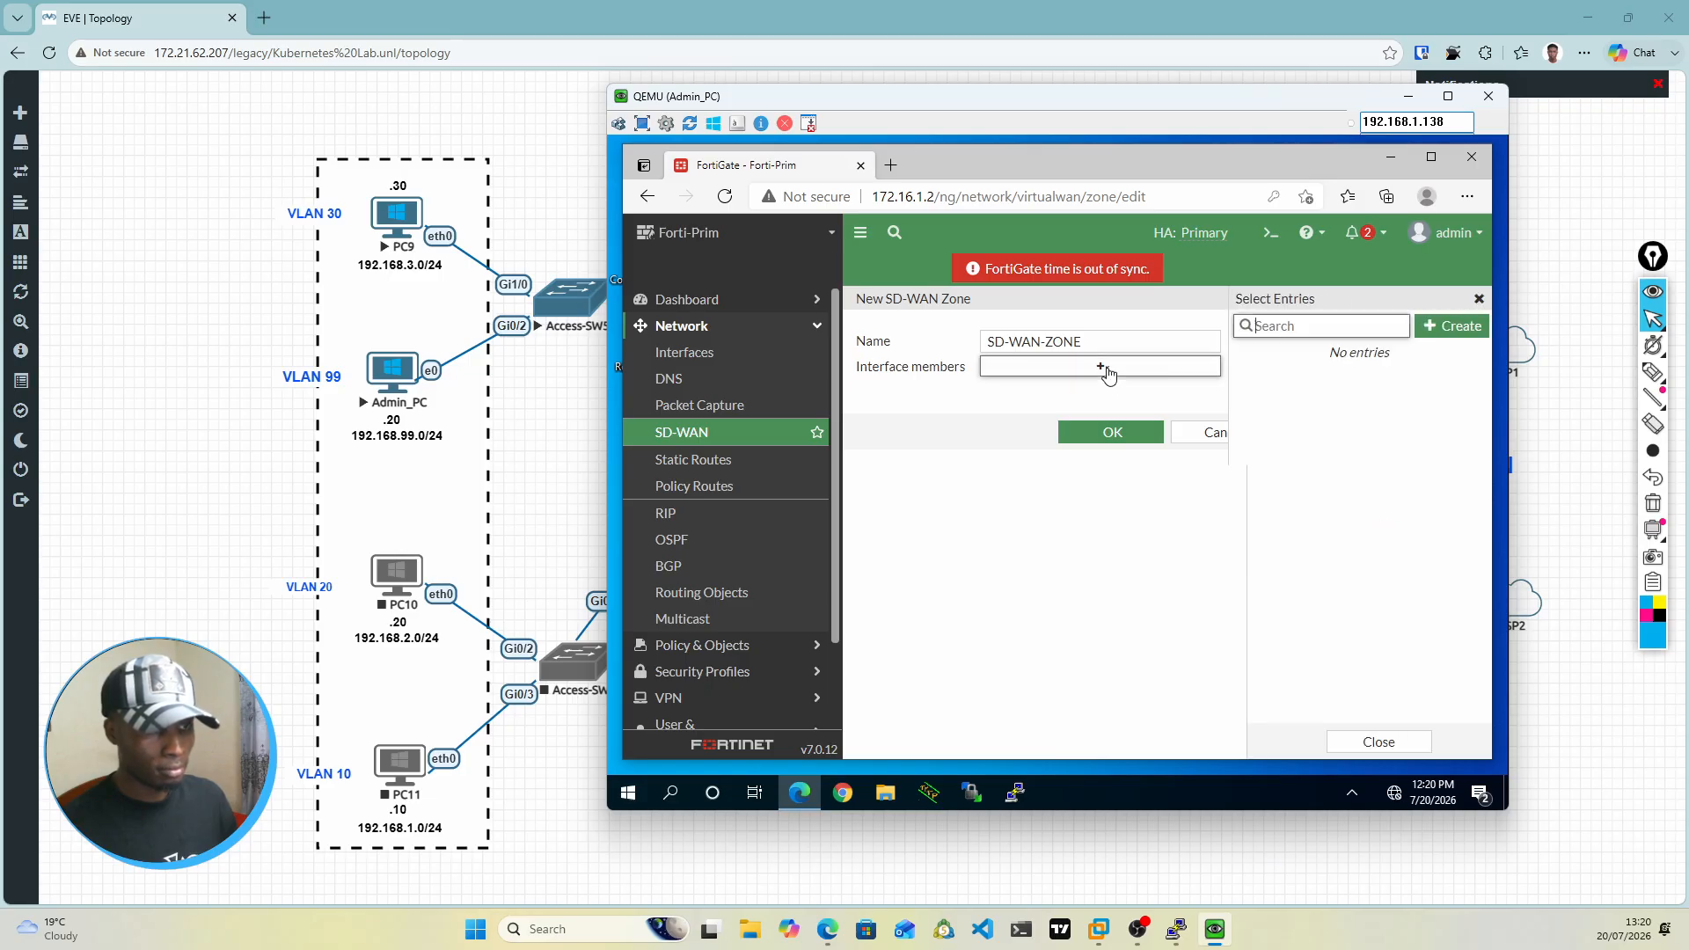
pyautogui.click(1437, 330)
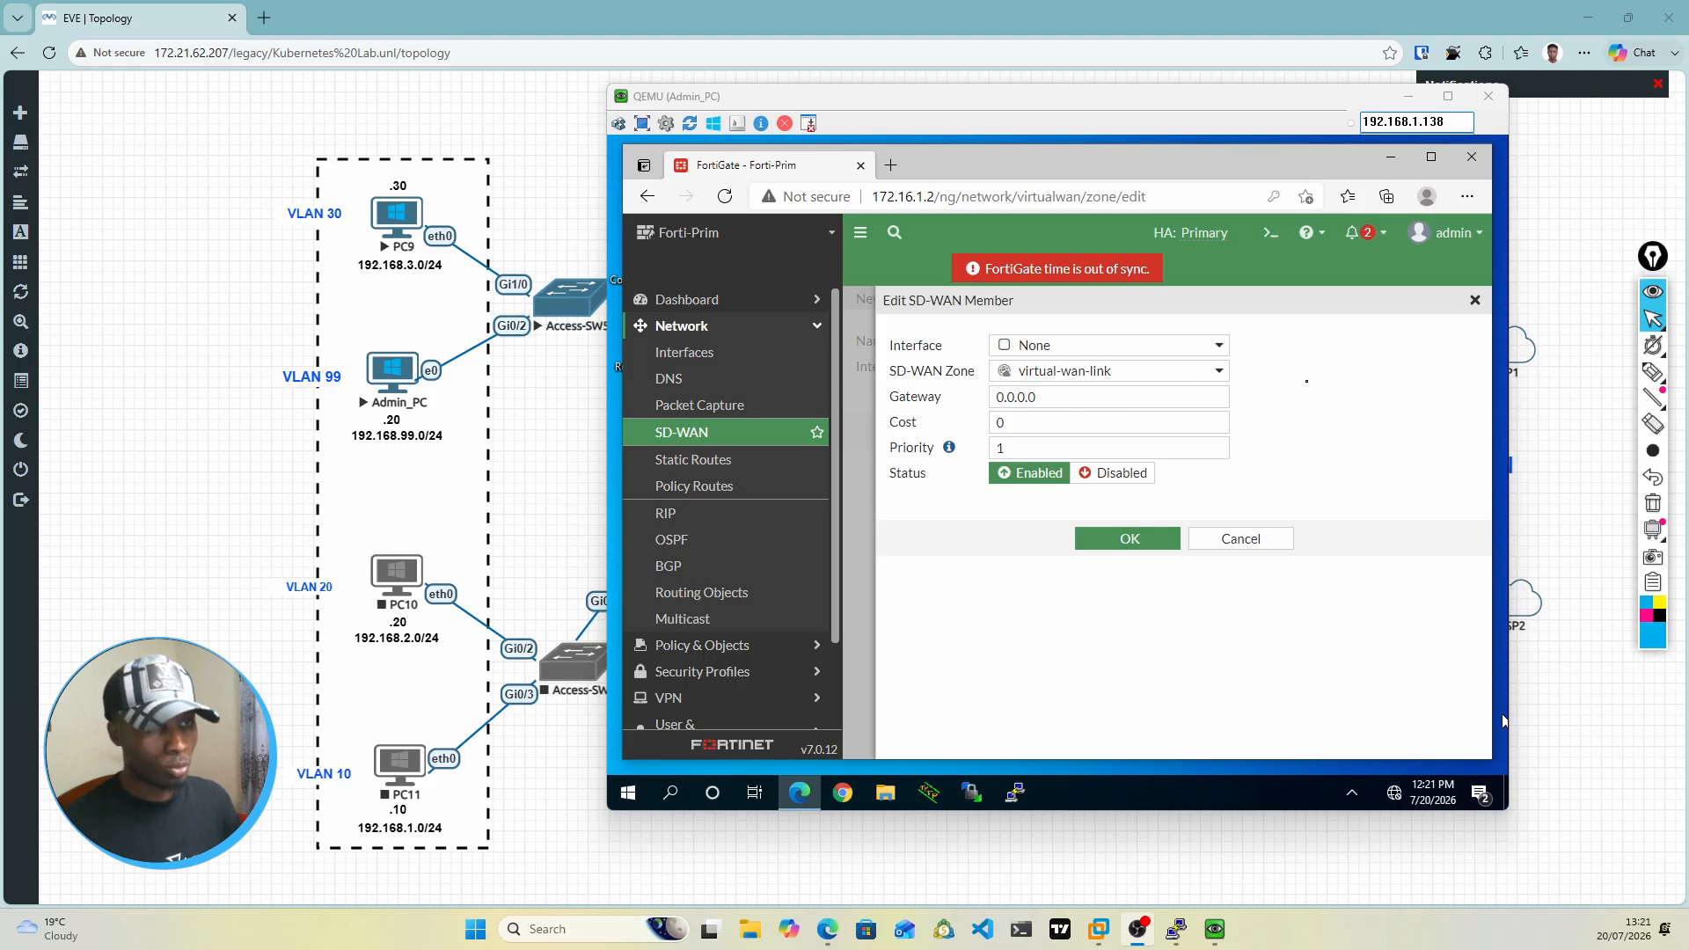
pyautogui.click(1504, 720)
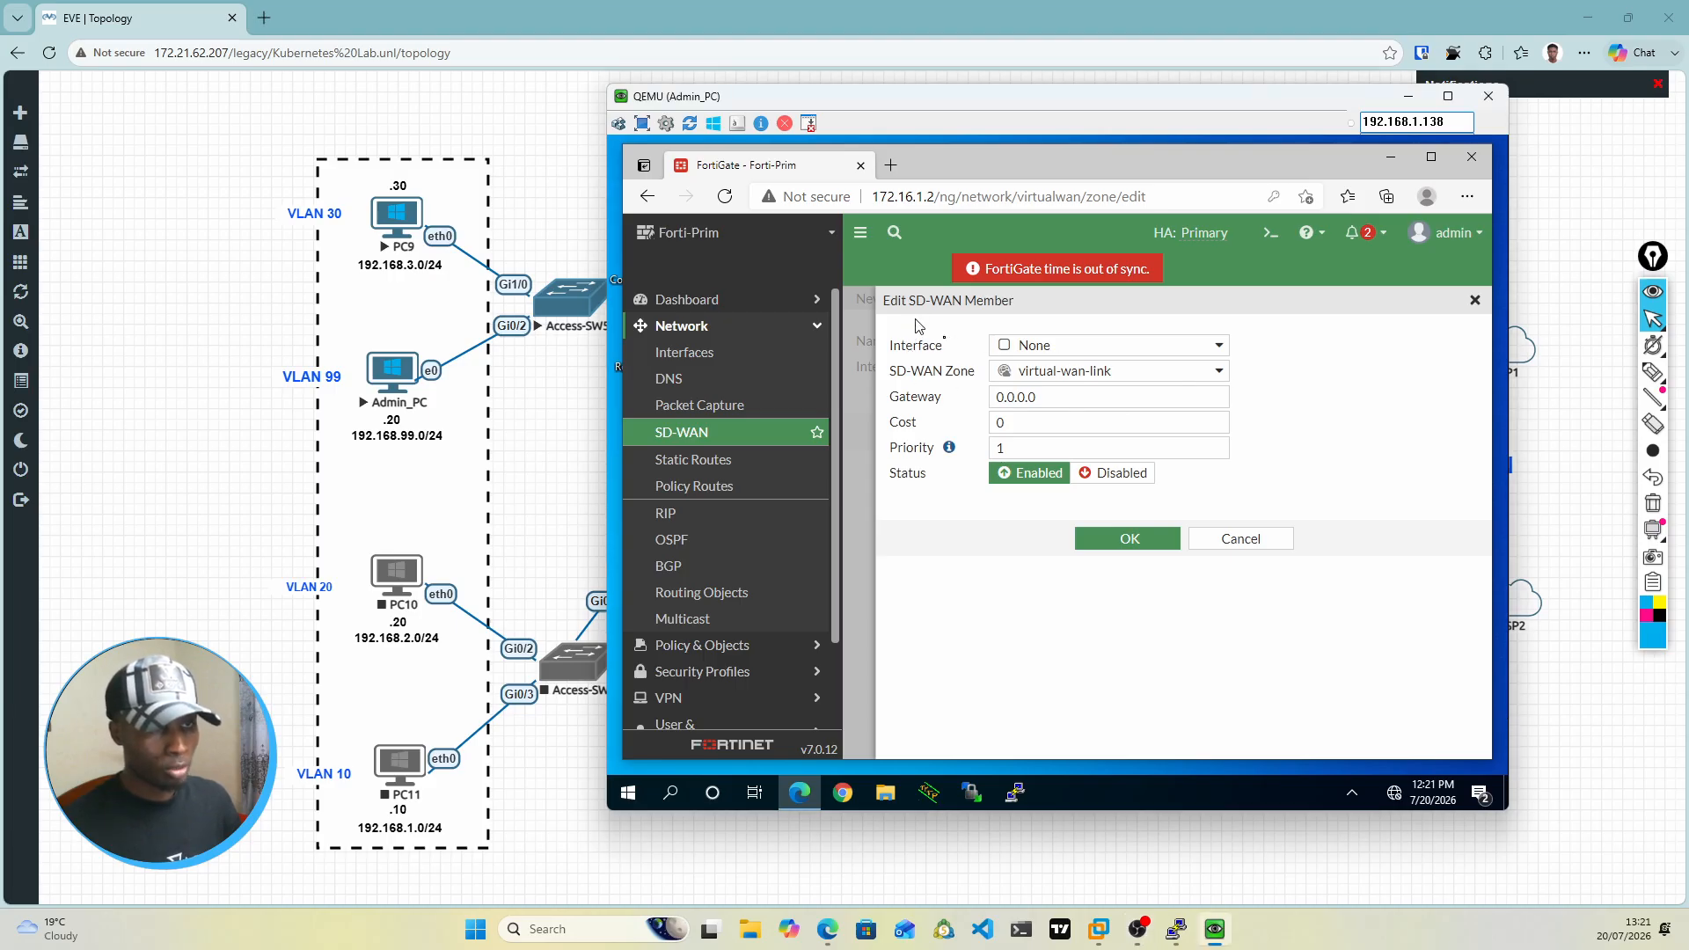
pyautogui.click(1198, 352)
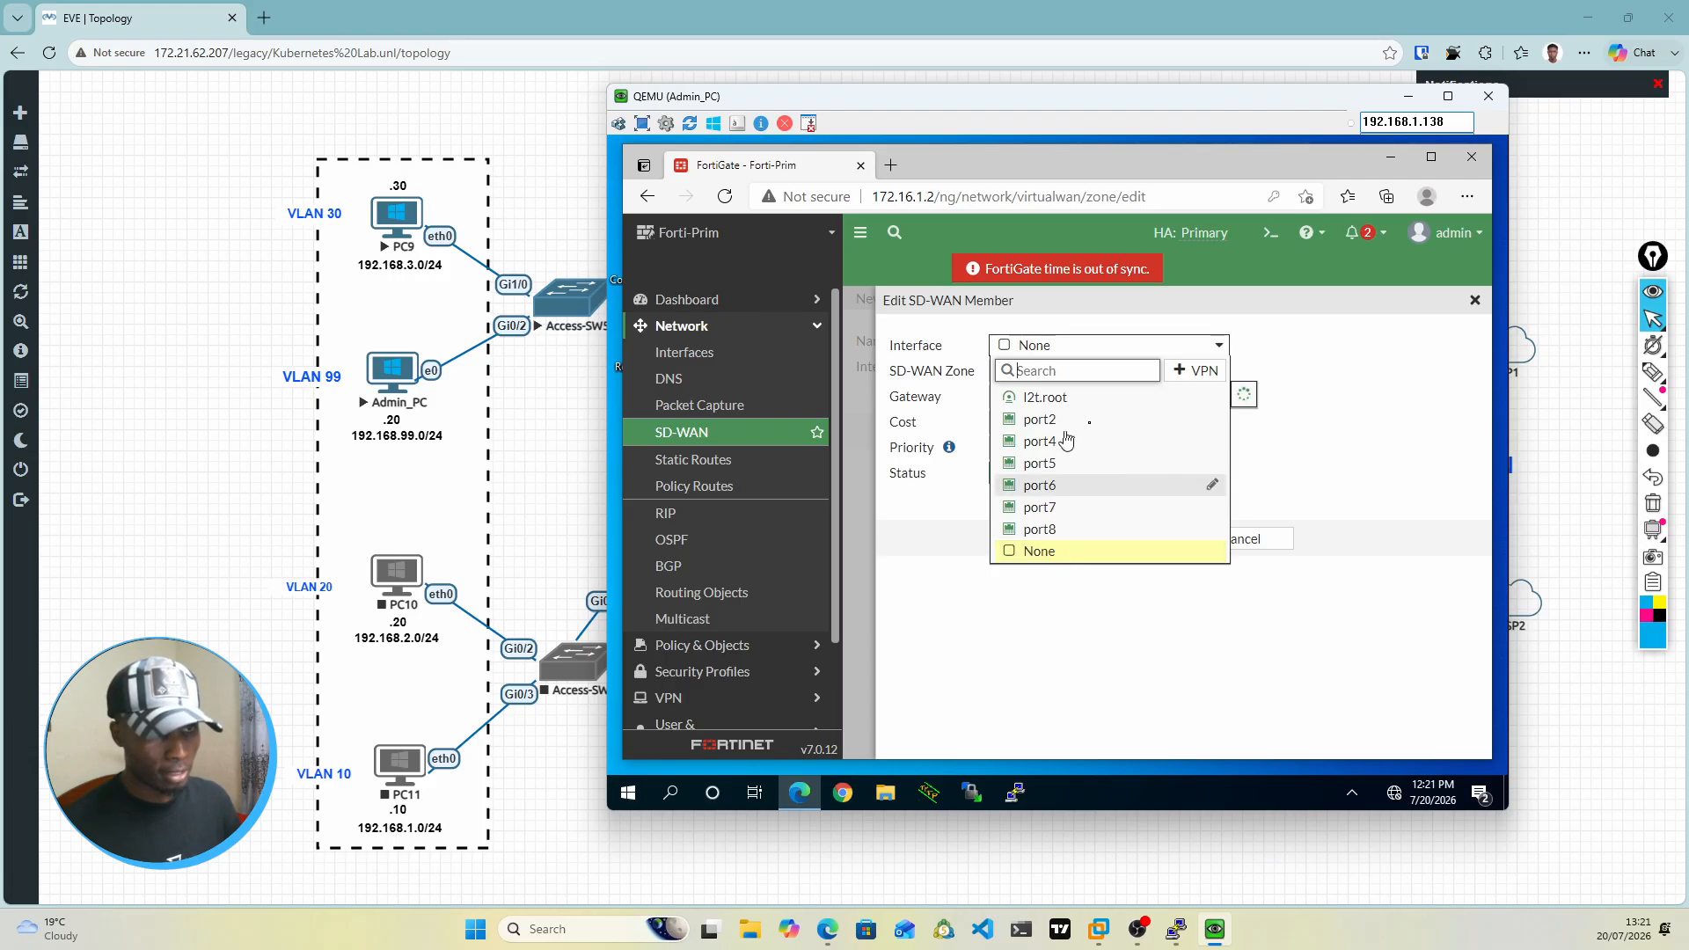
pyautogui.click(1363, 442)
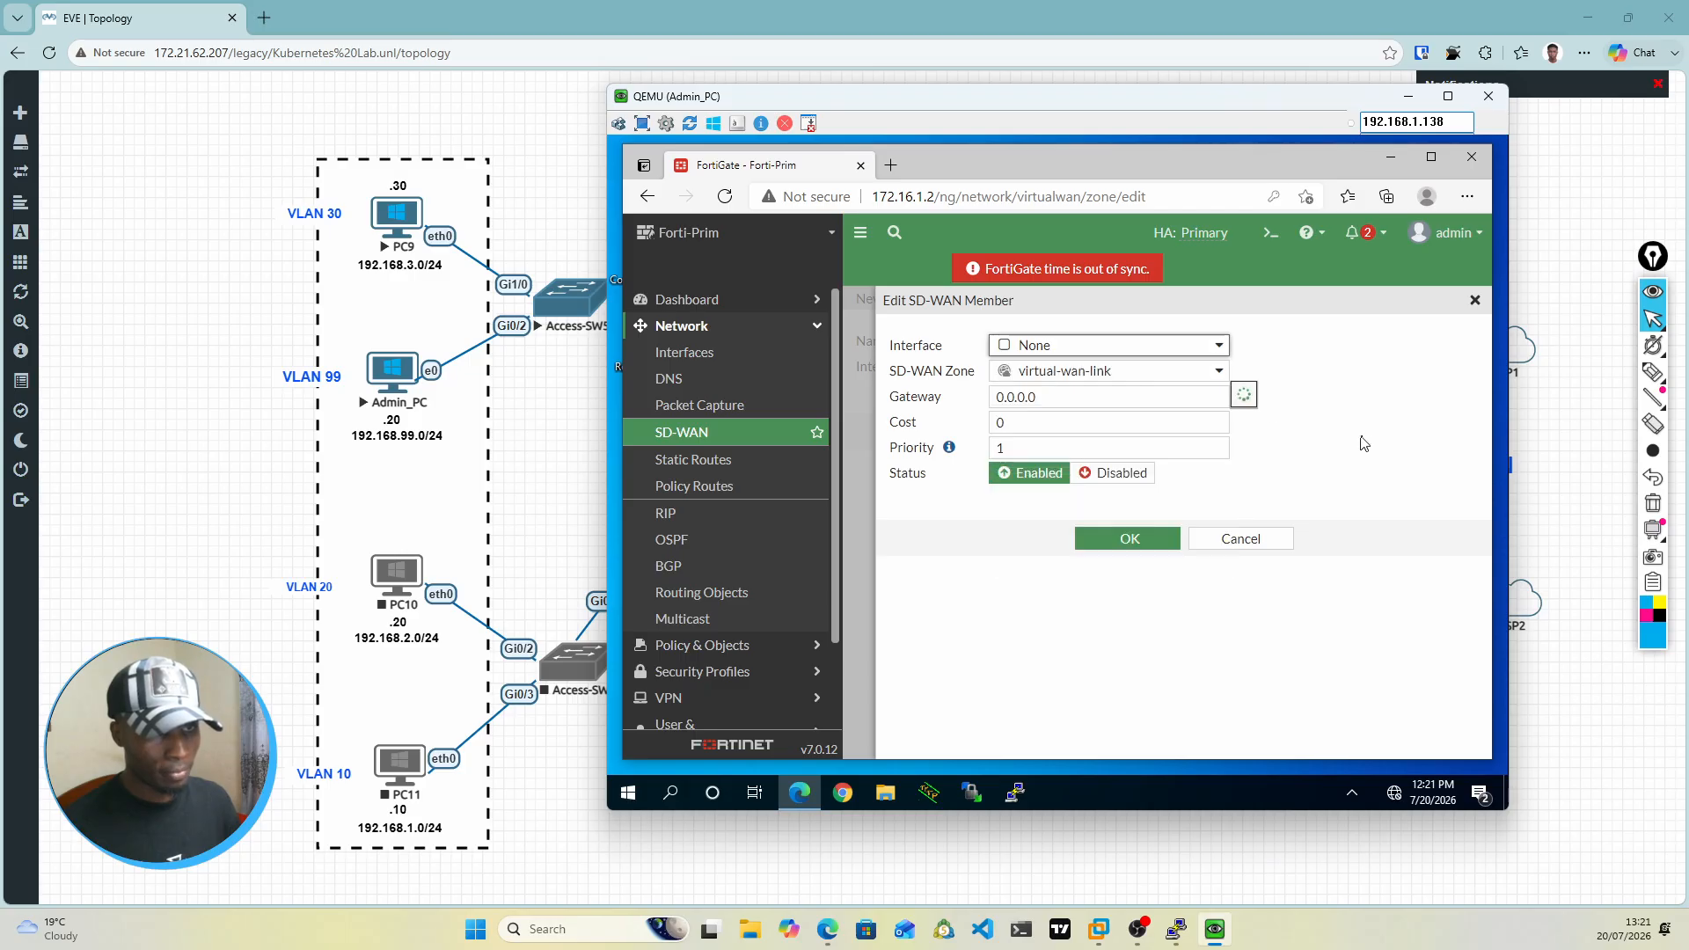
pyautogui.click(1149, 373)
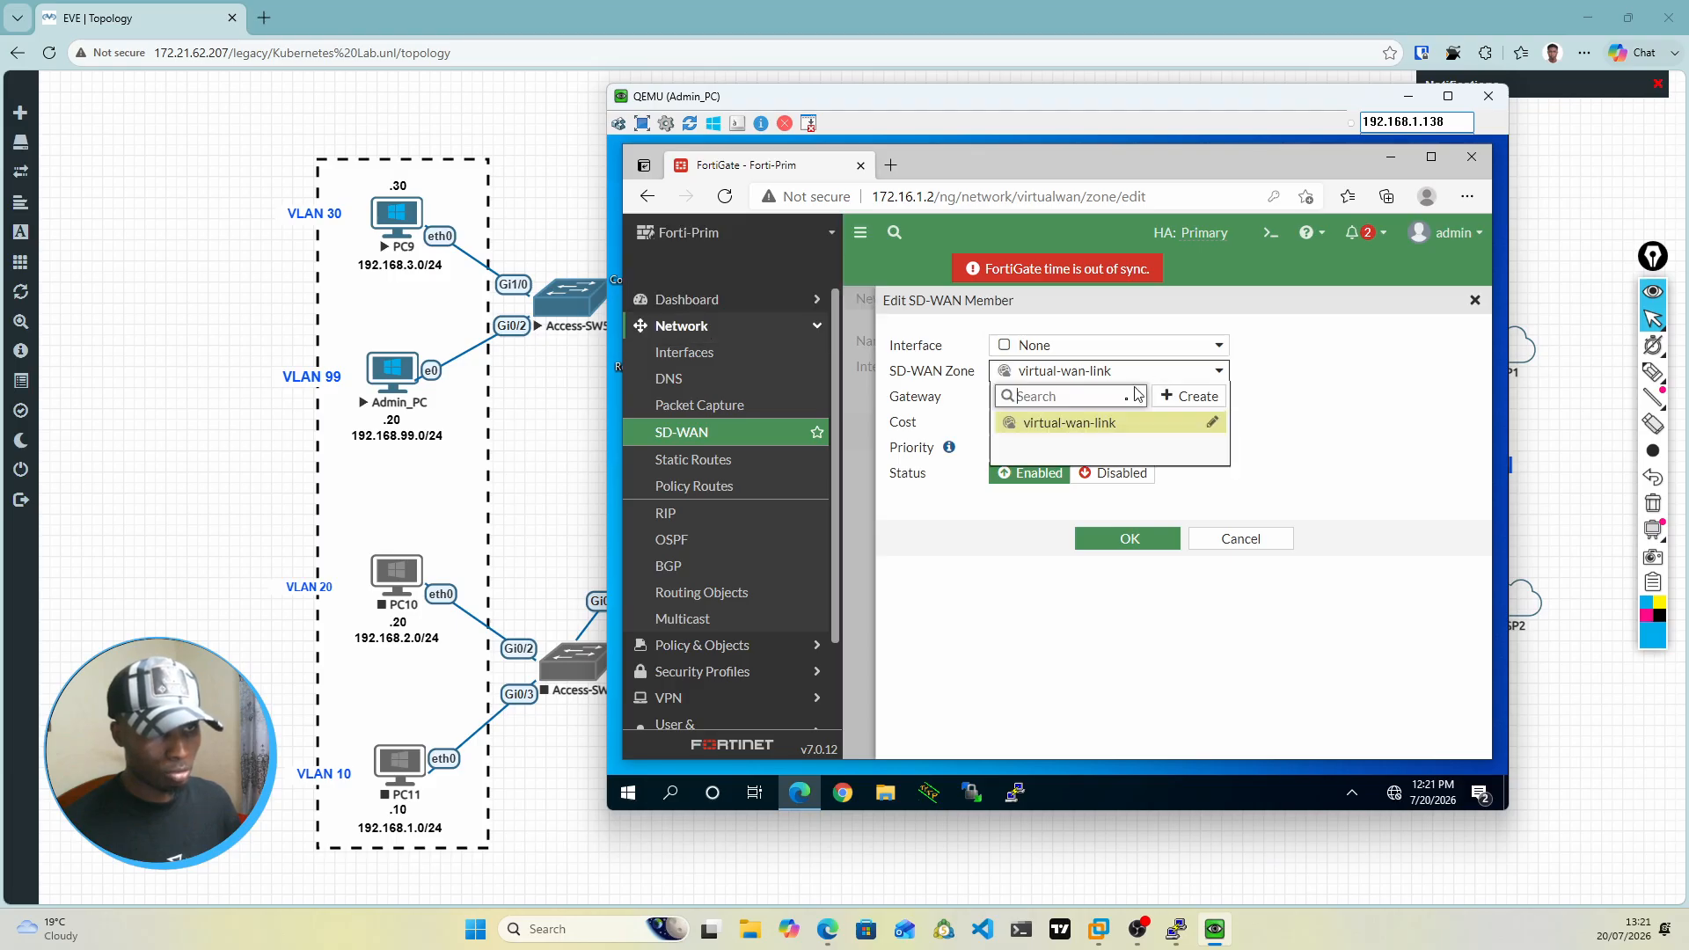
pyautogui.click(1350, 467)
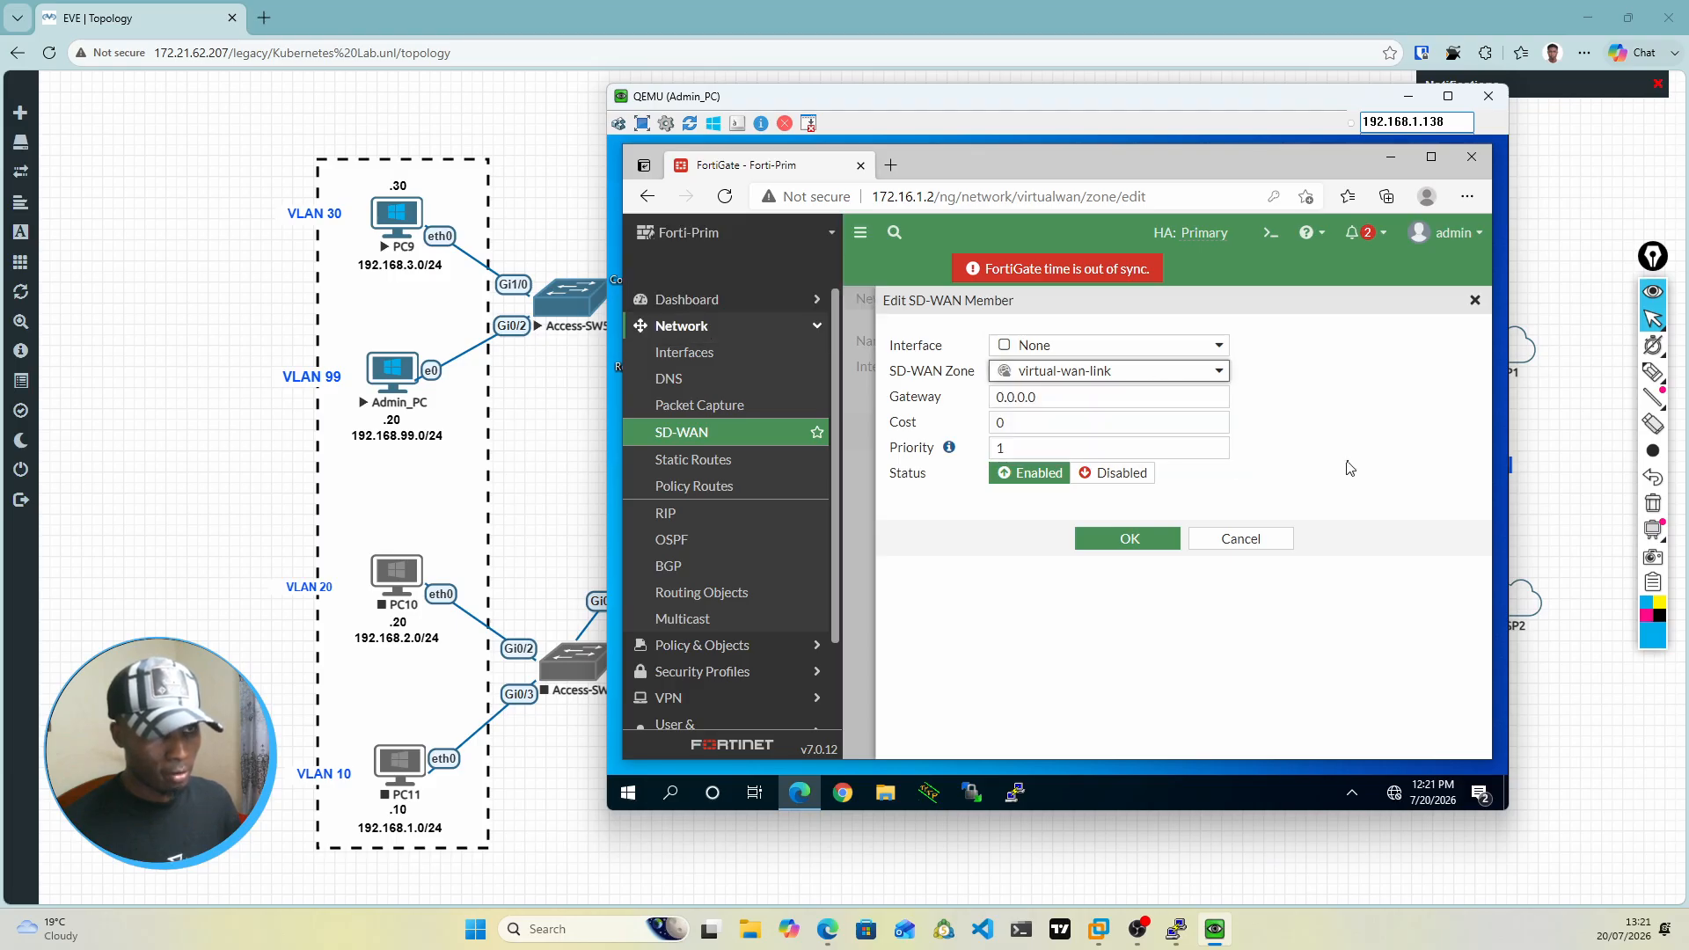
pyautogui.click(1238, 543)
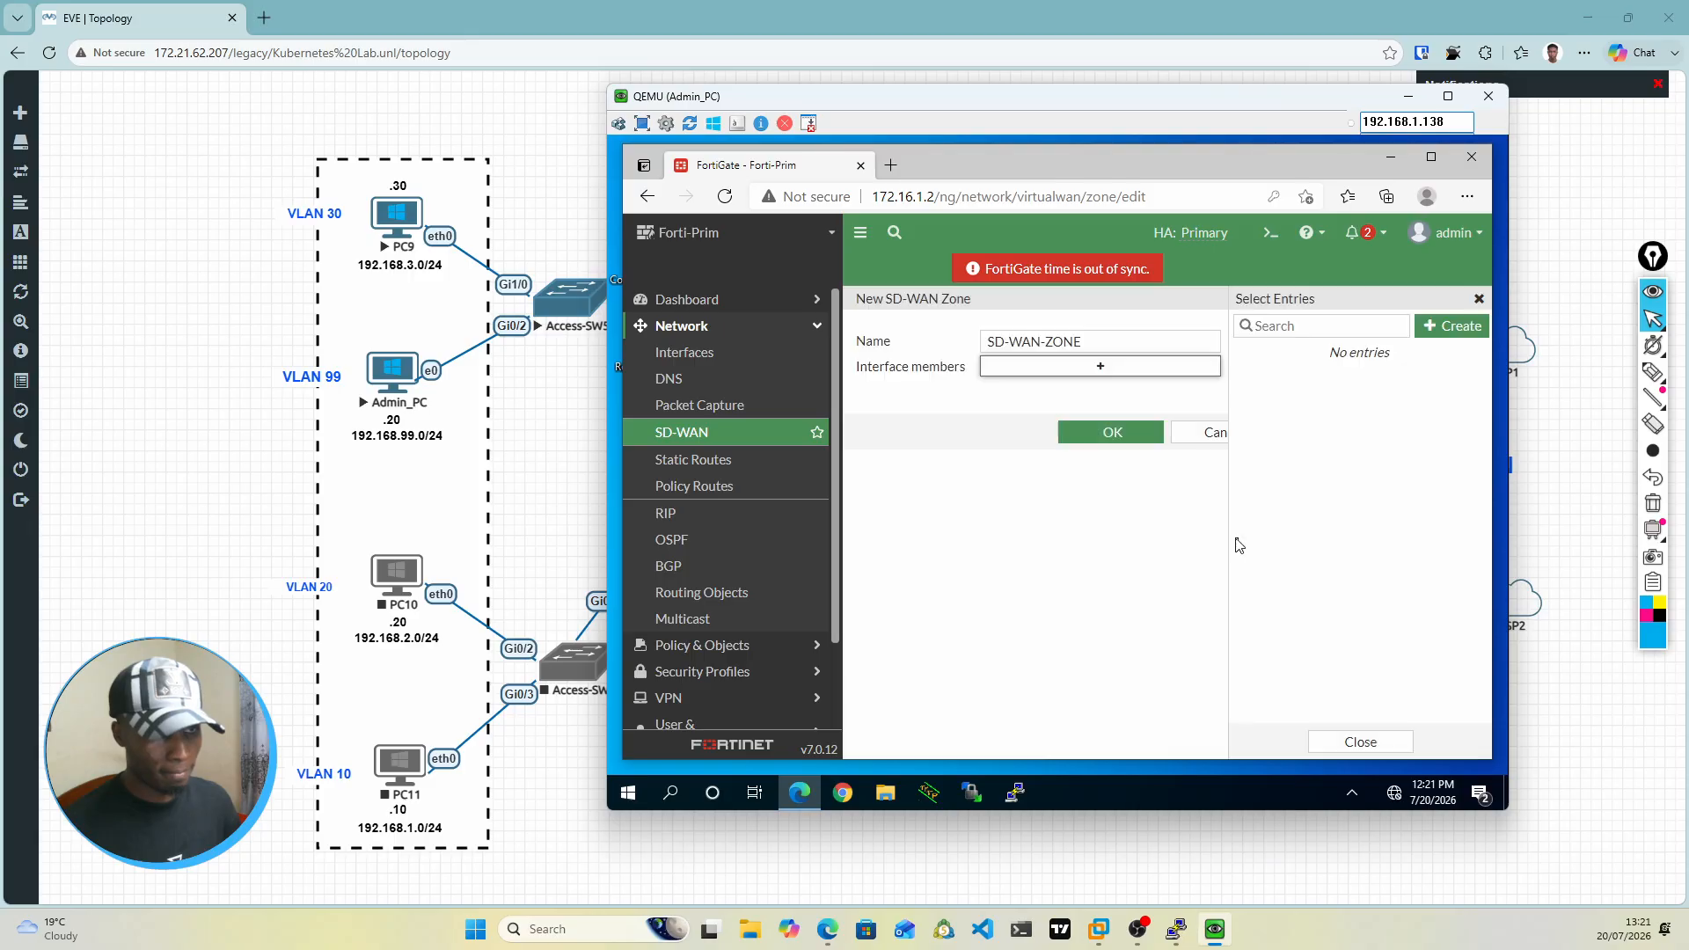
# Step: Save SD-WAN-ZONE without any members and review the physical interfaces on the FortiGate's Interfaces page
pyautogui.click(1113, 435)
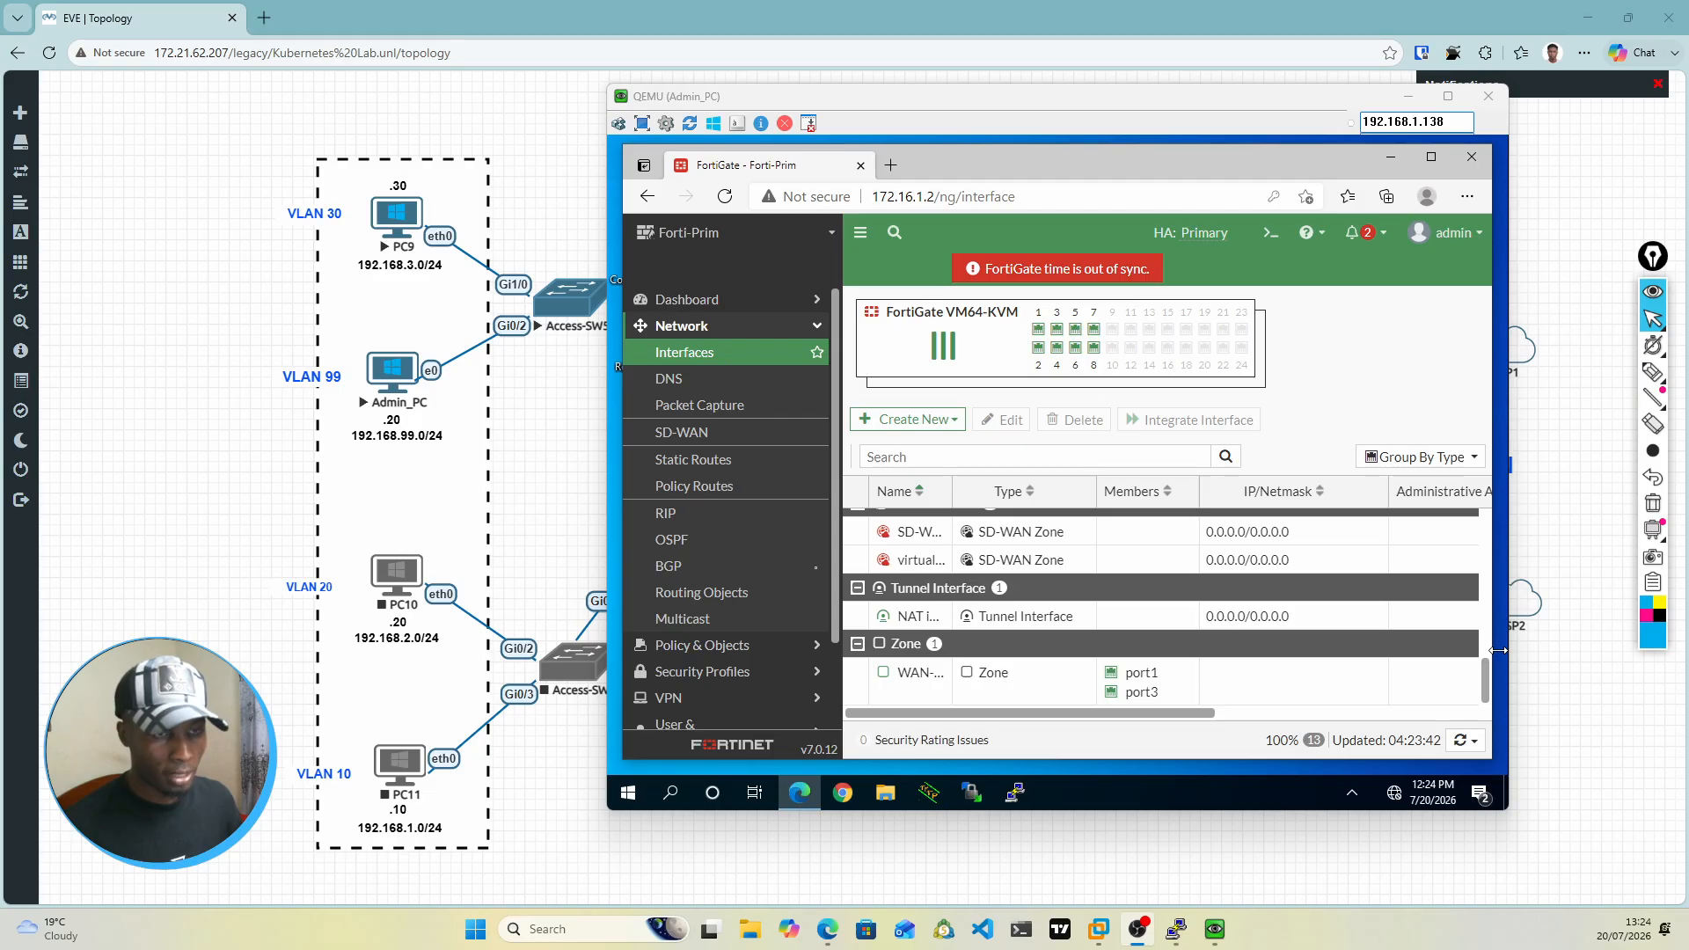
pyautogui.click(1499, 651)
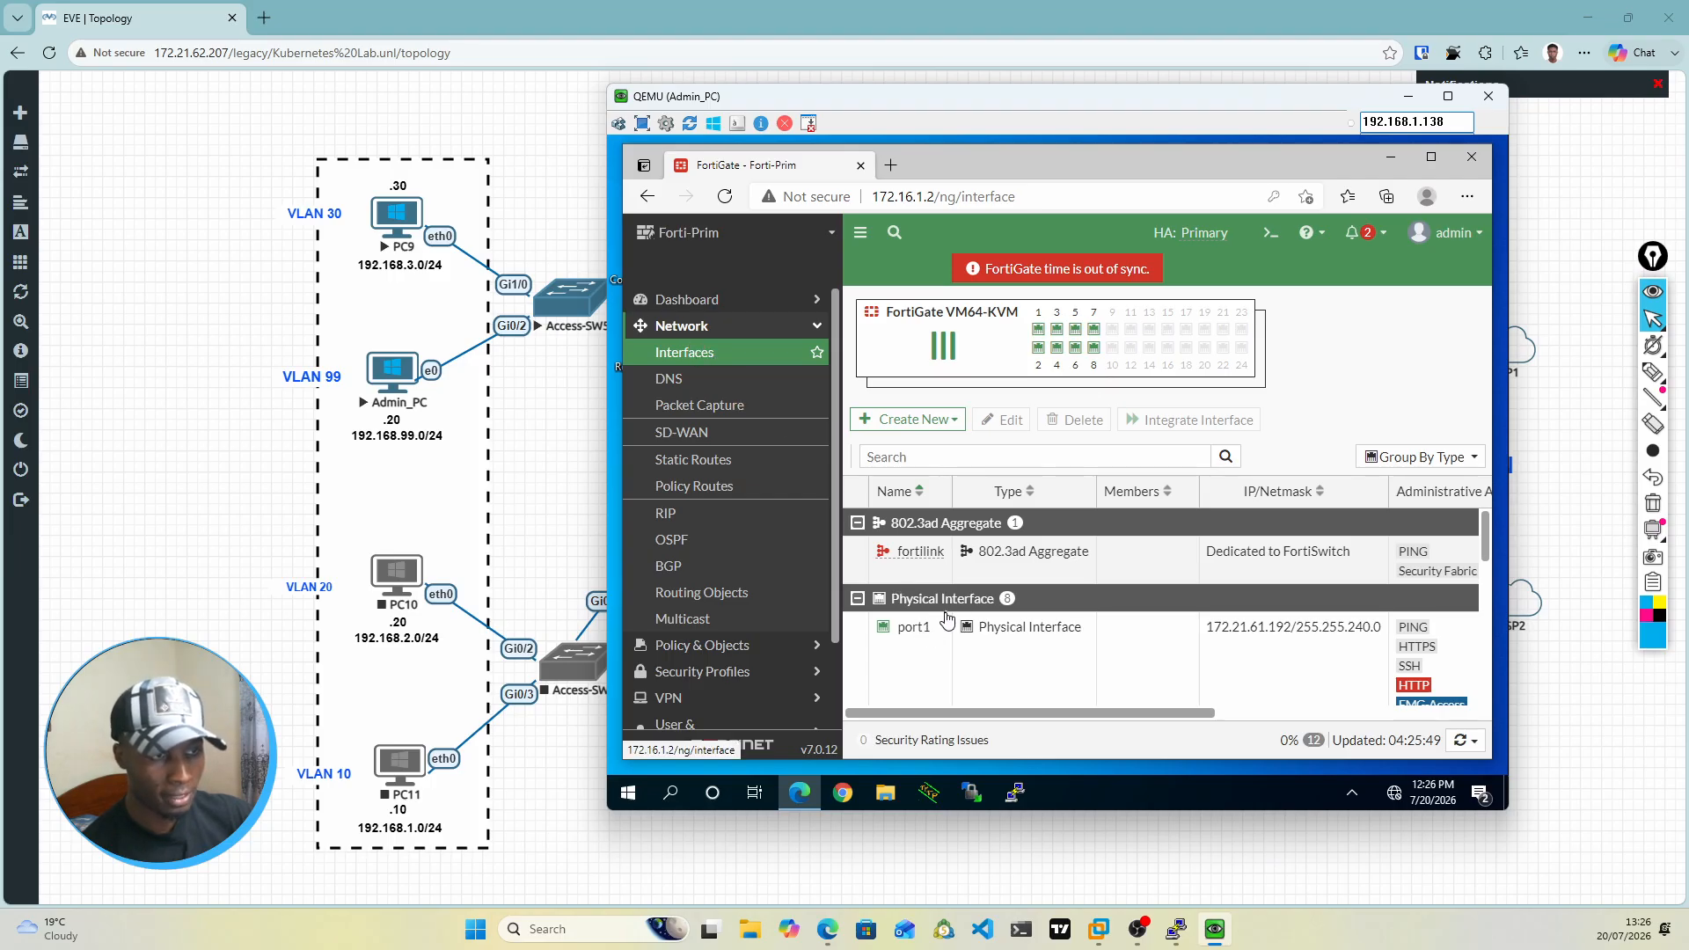
pyautogui.scroll(-2, 948, 627)
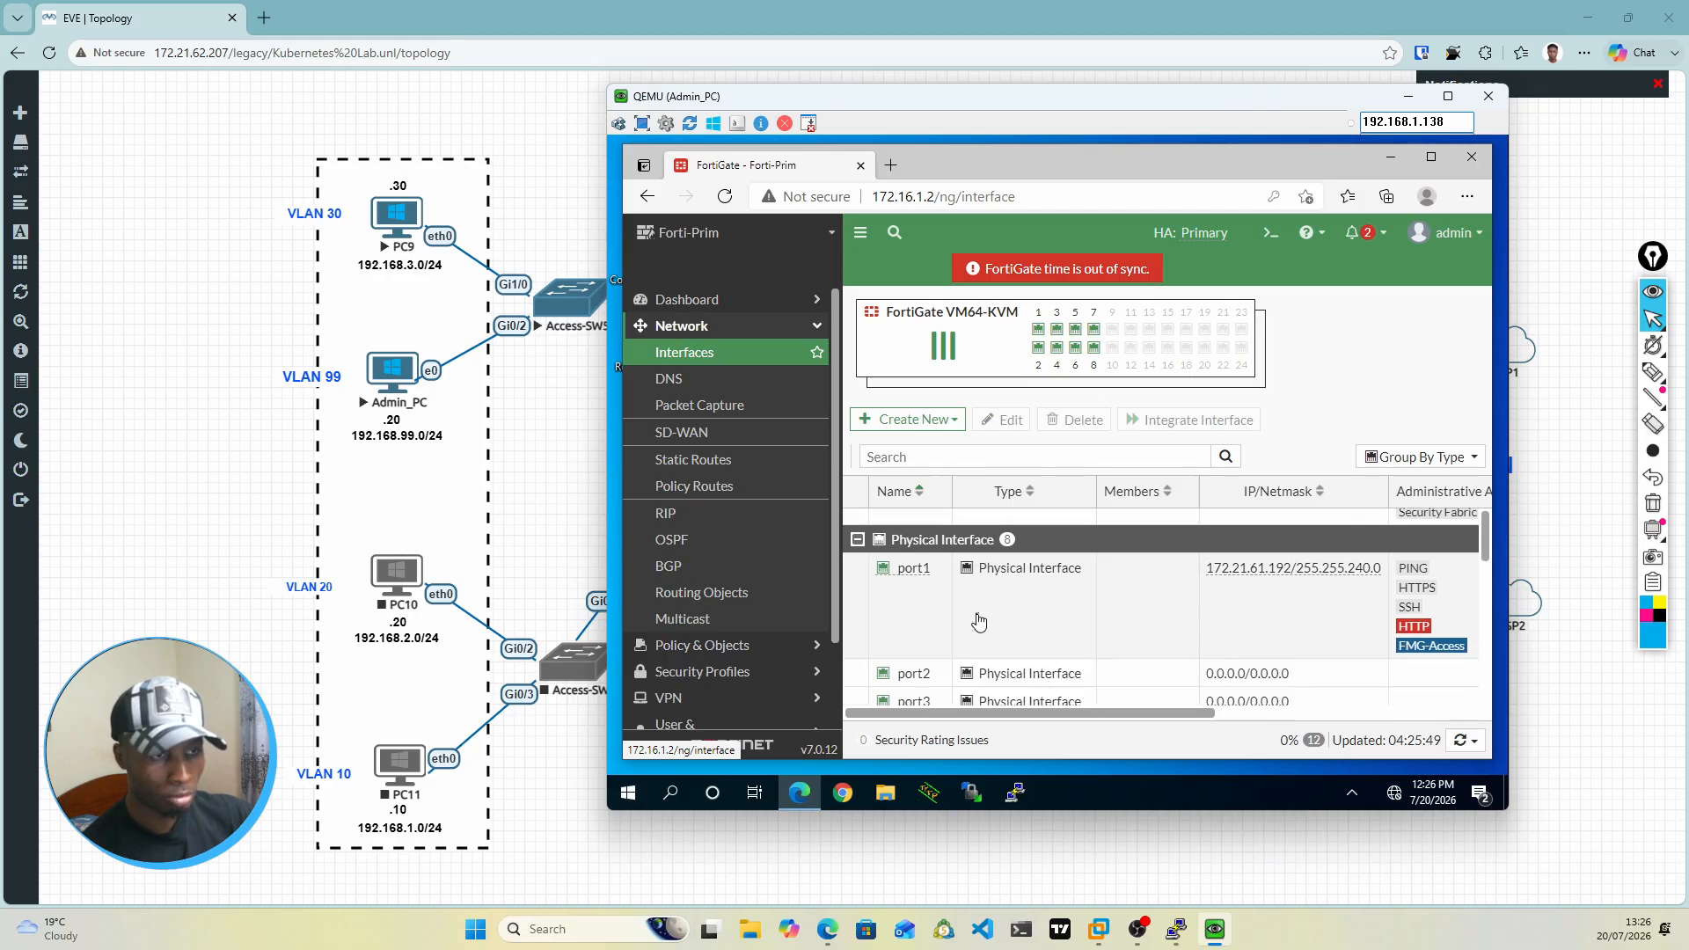
# Step: Open SD-WAN-ZONE for editing from the SD-WAN Zones page and start creating a new interface member
pyautogui.click(690, 437)
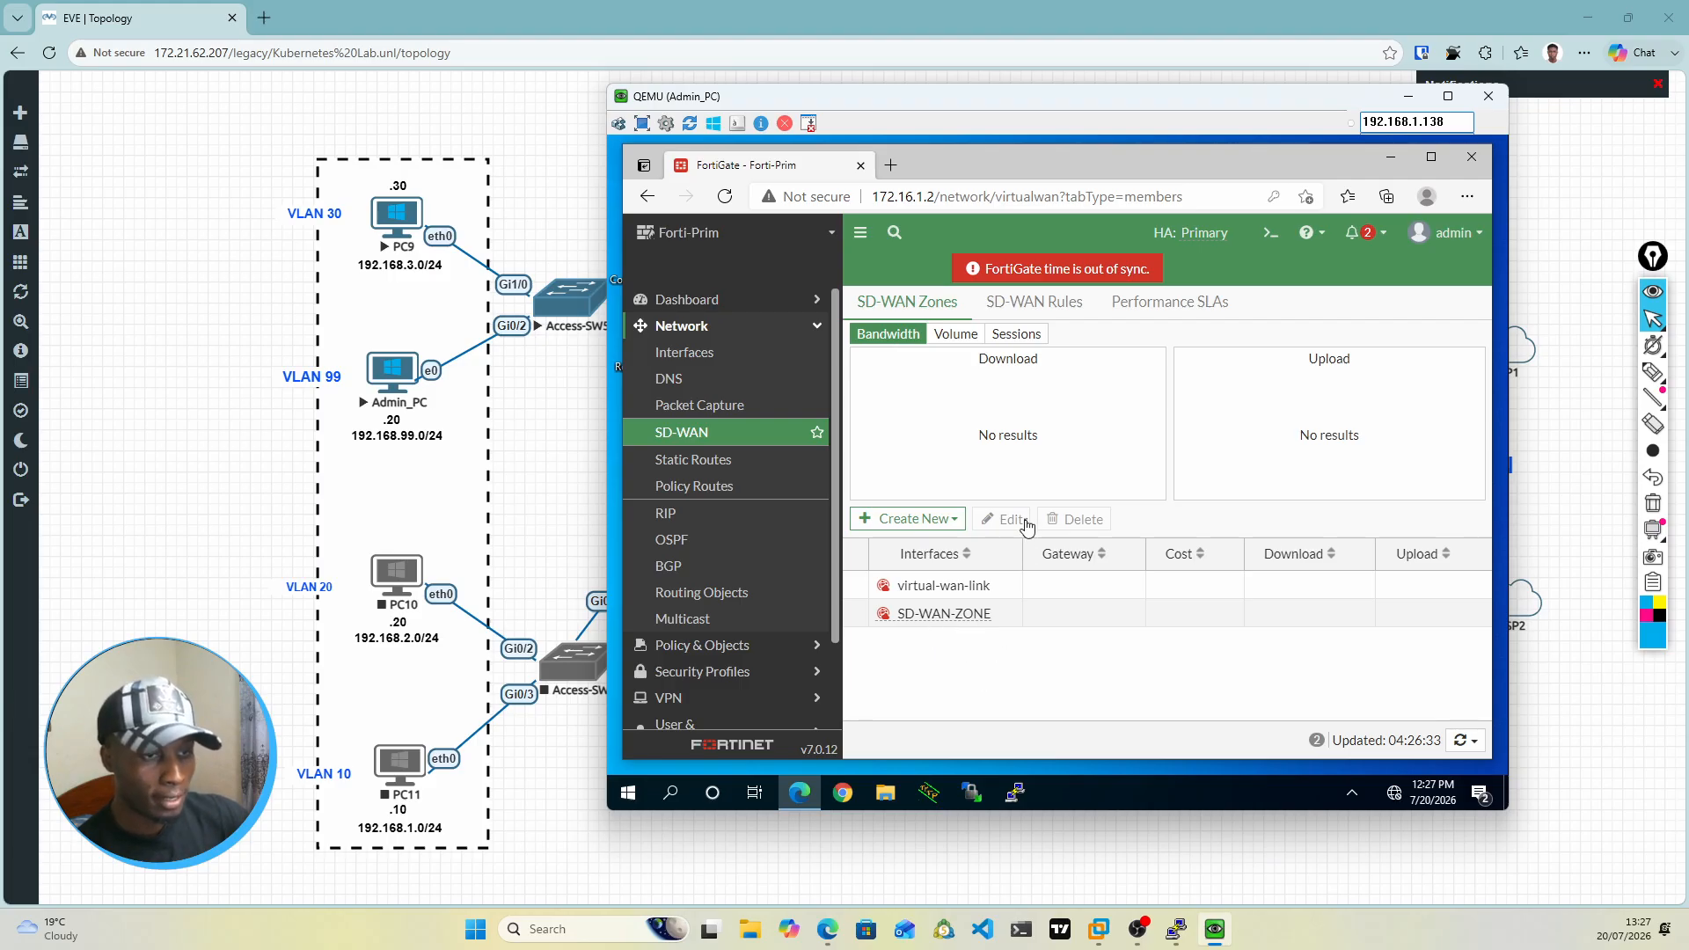
pyautogui.doubleClick(935, 613)
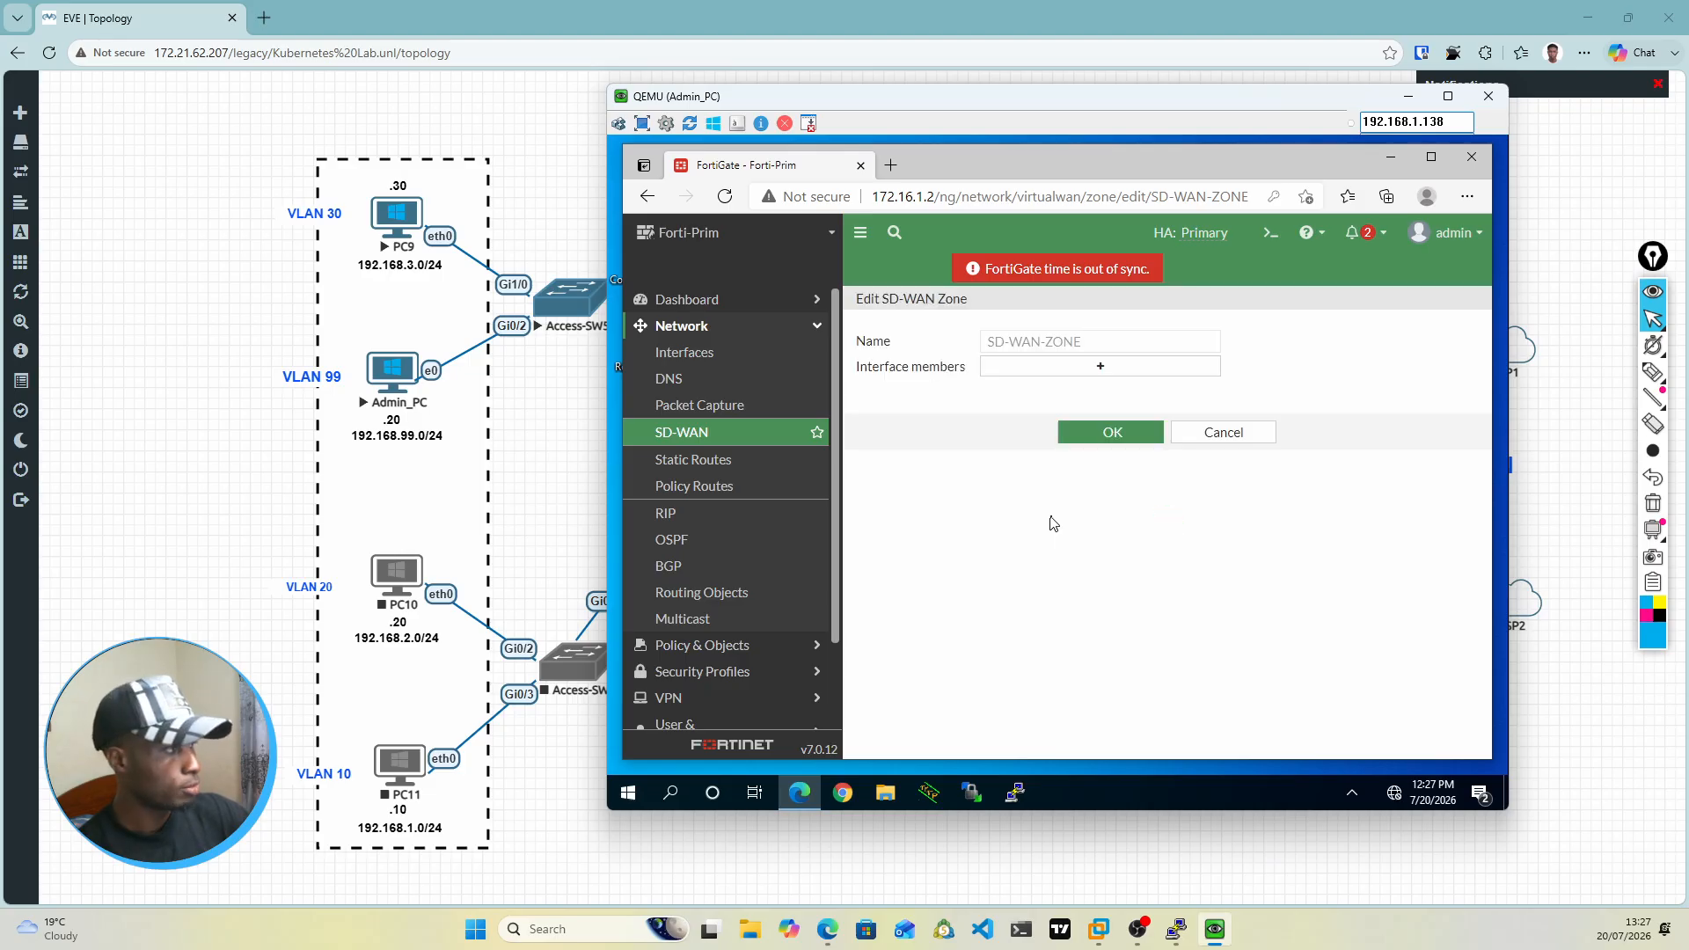
pyautogui.click(1094, 369)
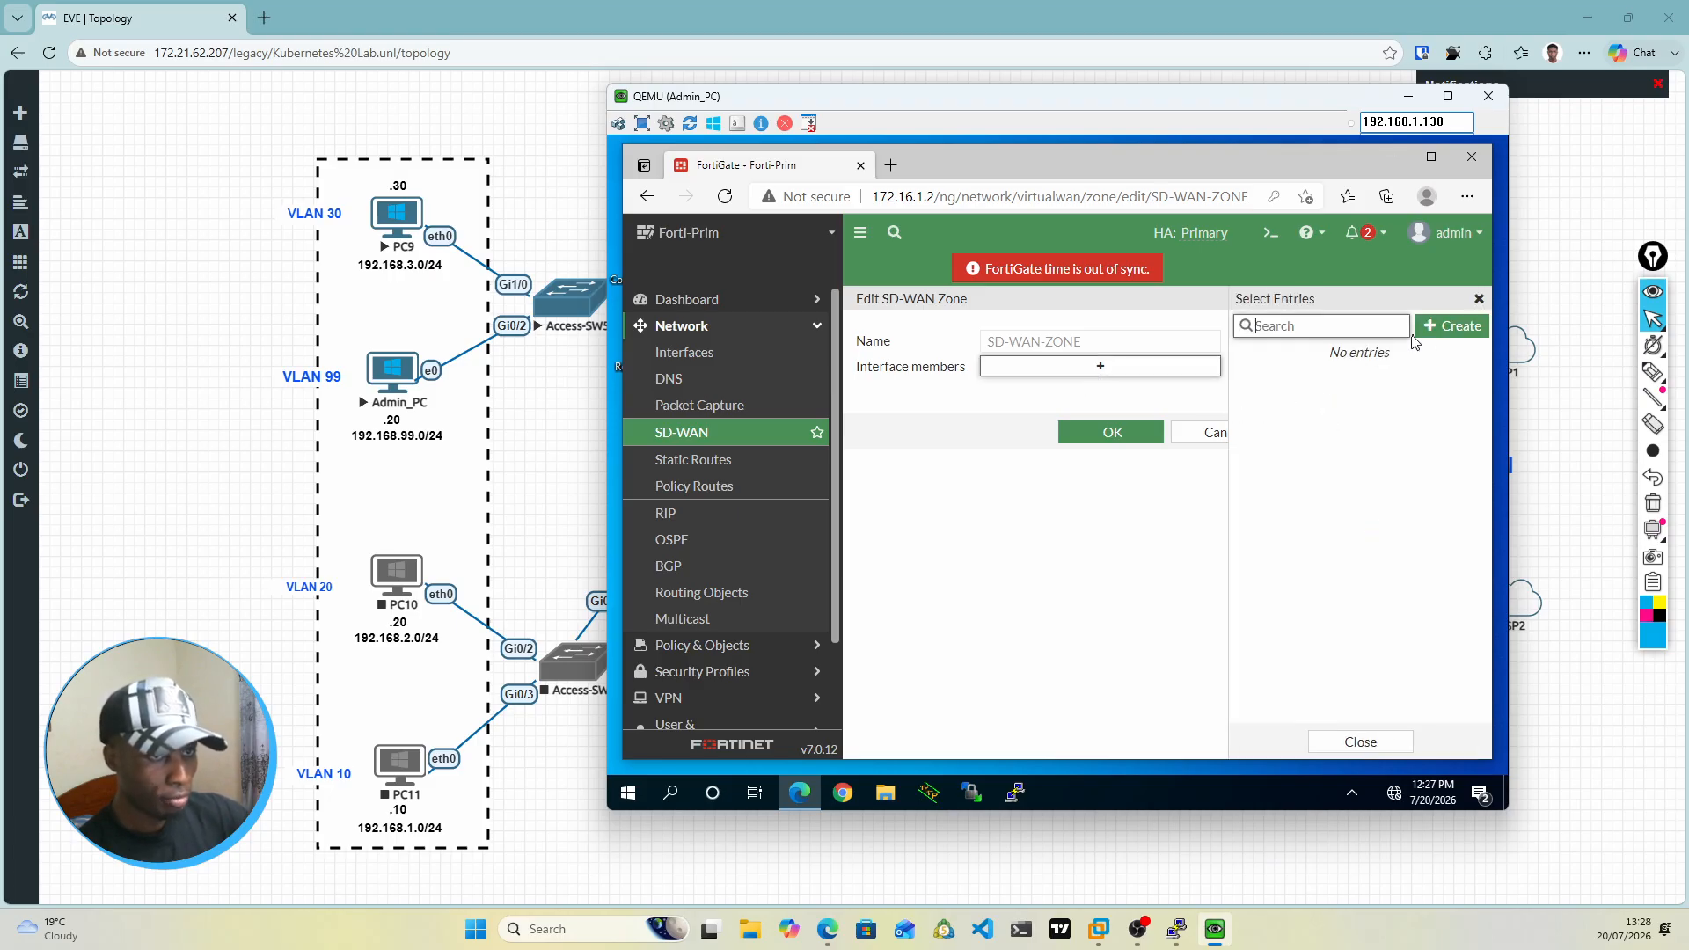
pyautogui.click(1442, 329)
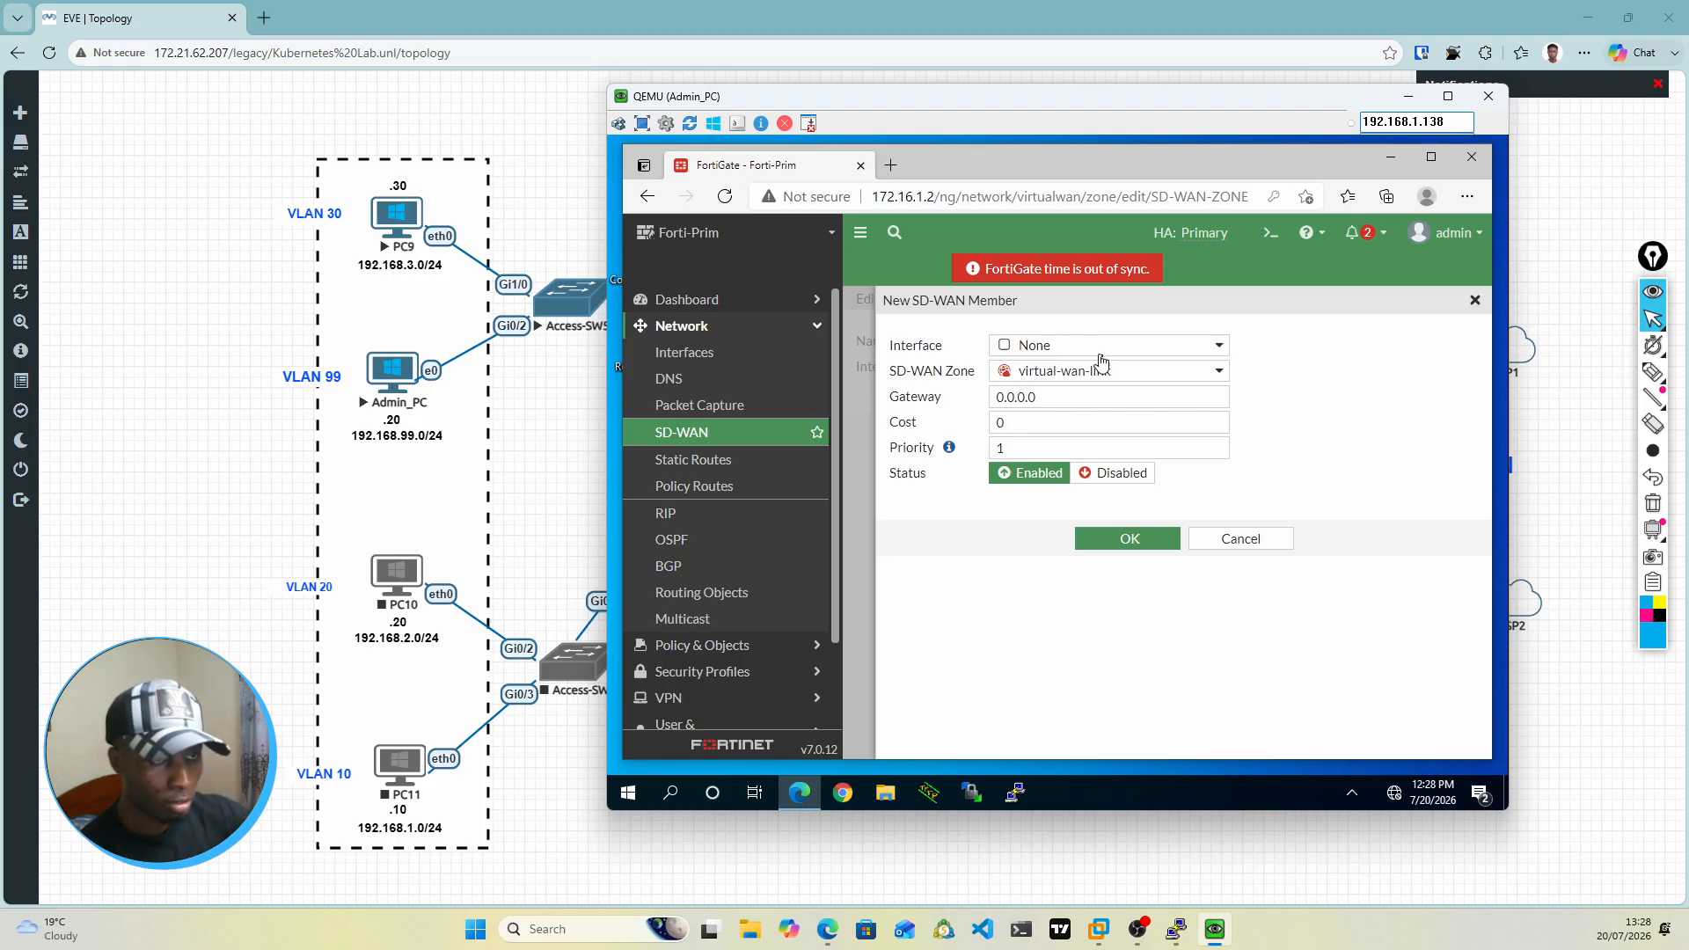
# Step: Create an SD-WAN member that uses interface port1 and belongs to SD-WAN-ZONE
pyautogui.click(1218, 349)
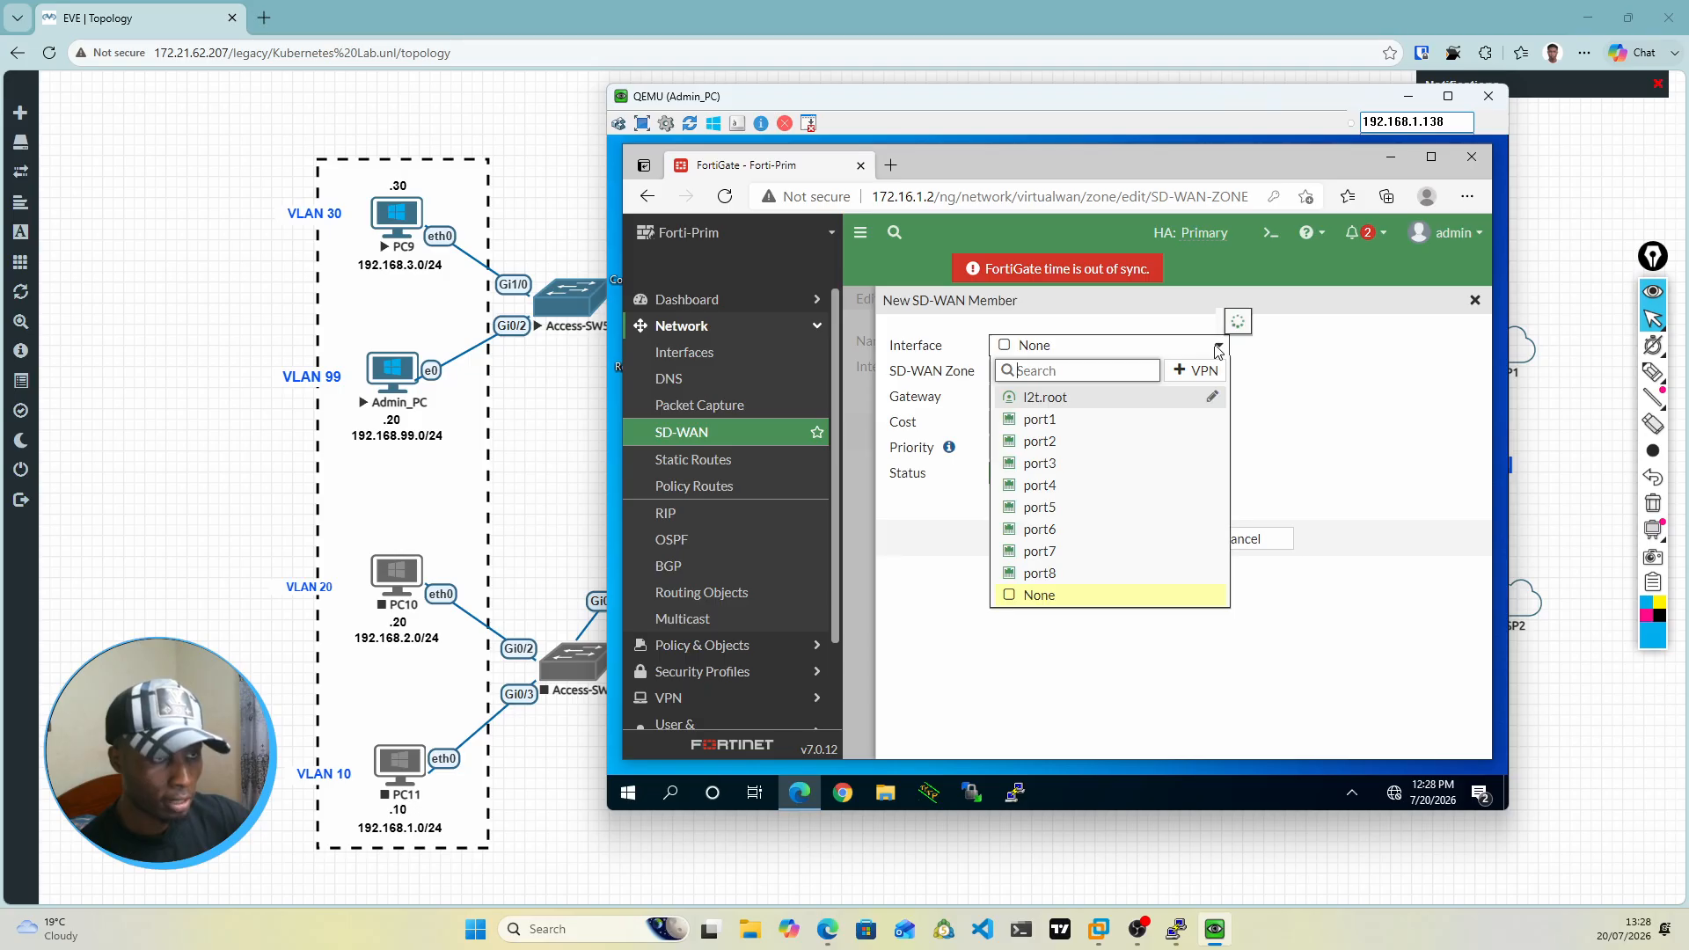
pyautogui.click(1044, 422)
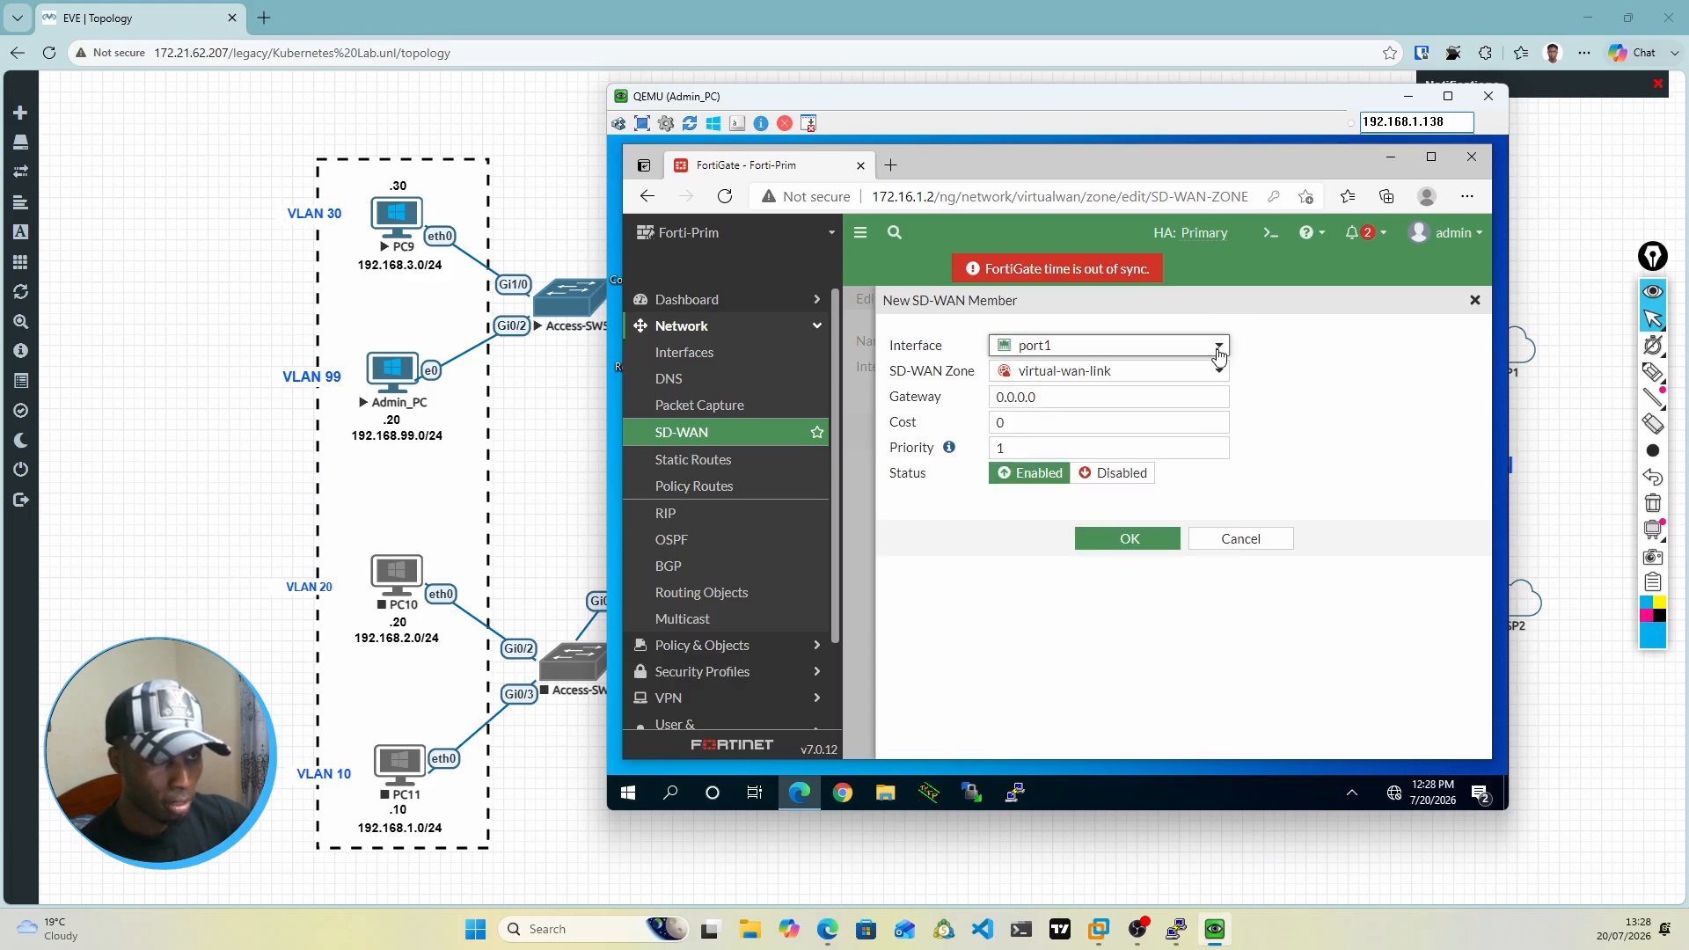
pyautogui.click(1218, 354)
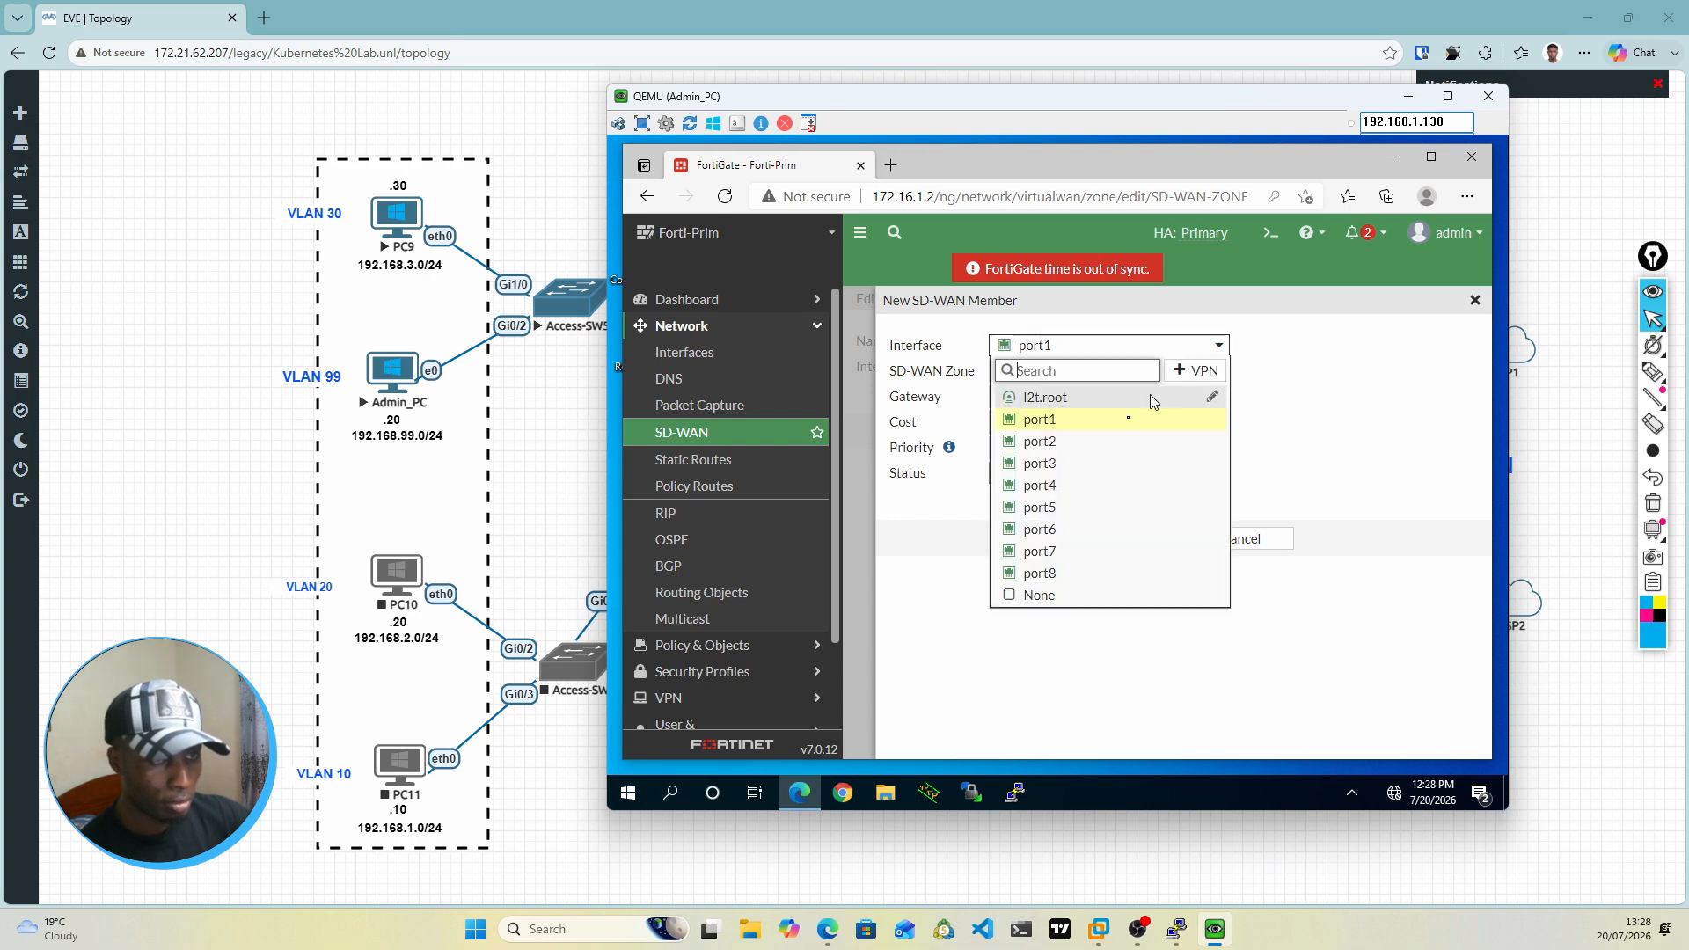
pyautogui.click(1045, 467)
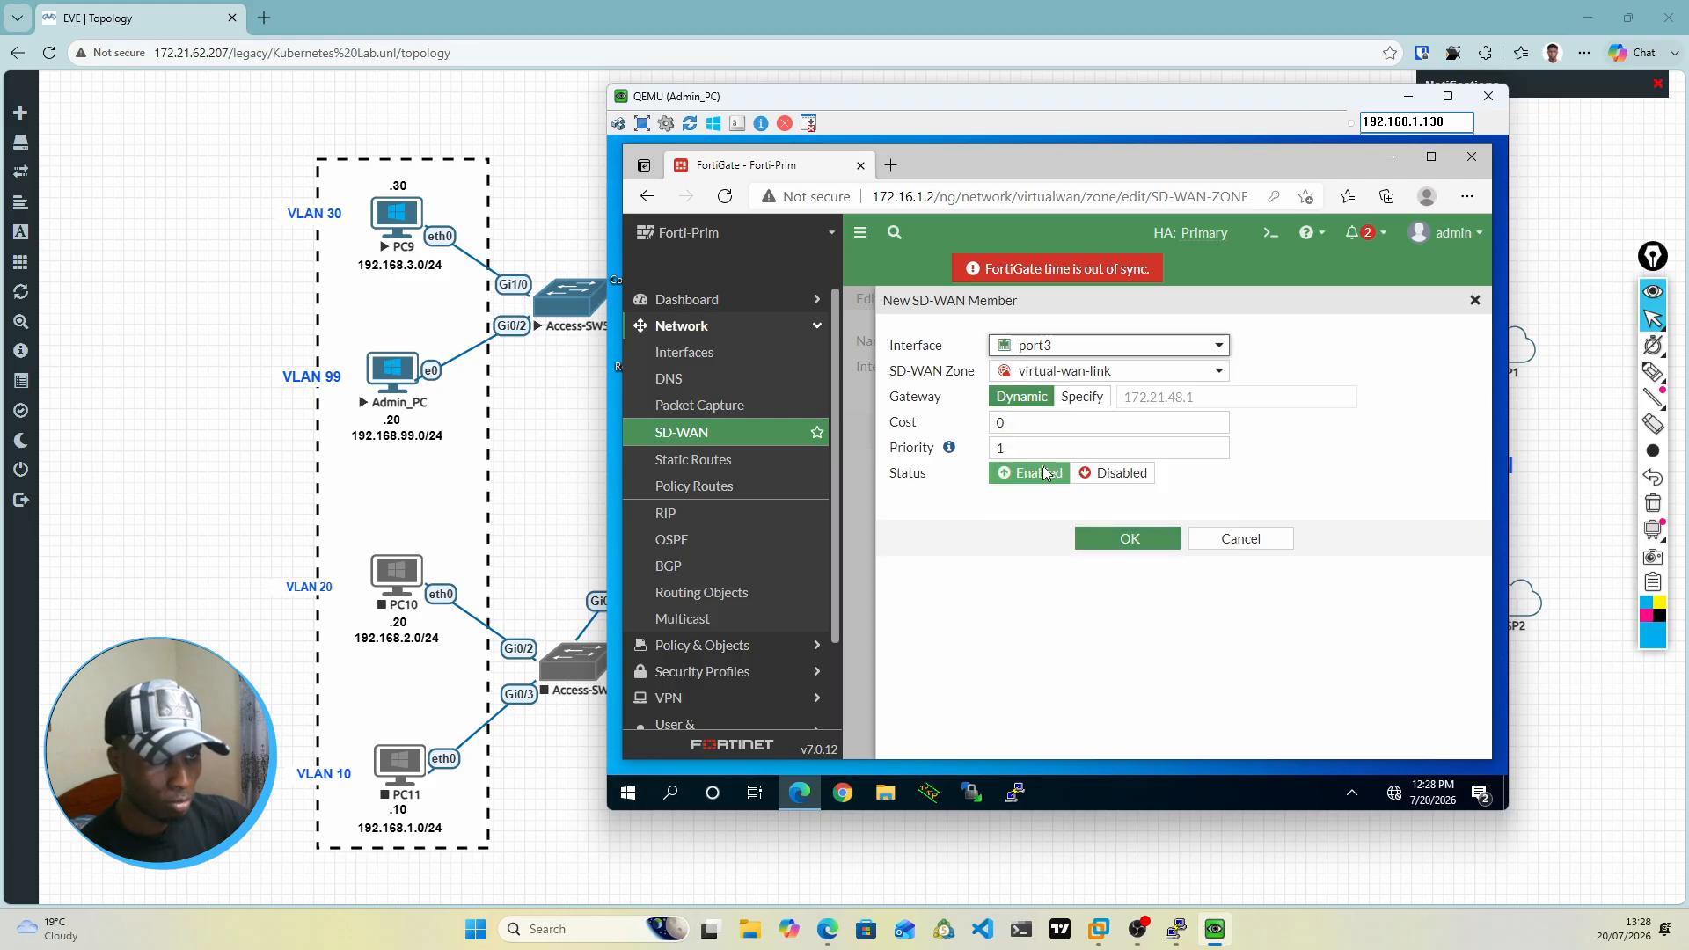
pyautogui.click(1201, 355)
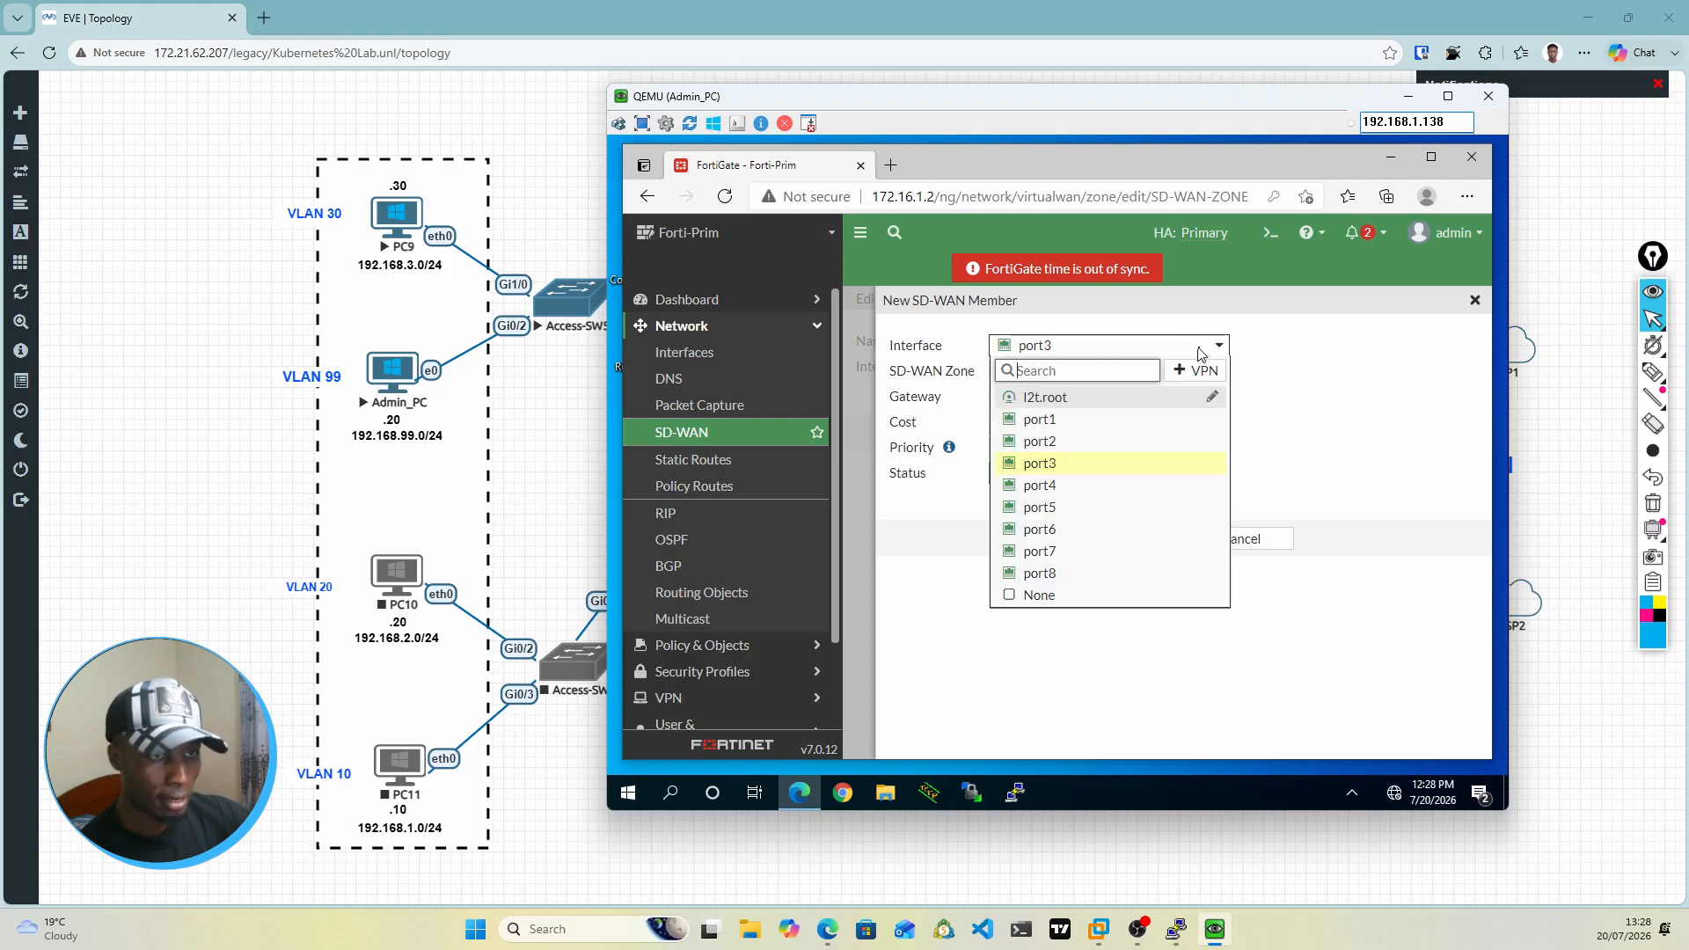
pyautogui.click(1043, 420)
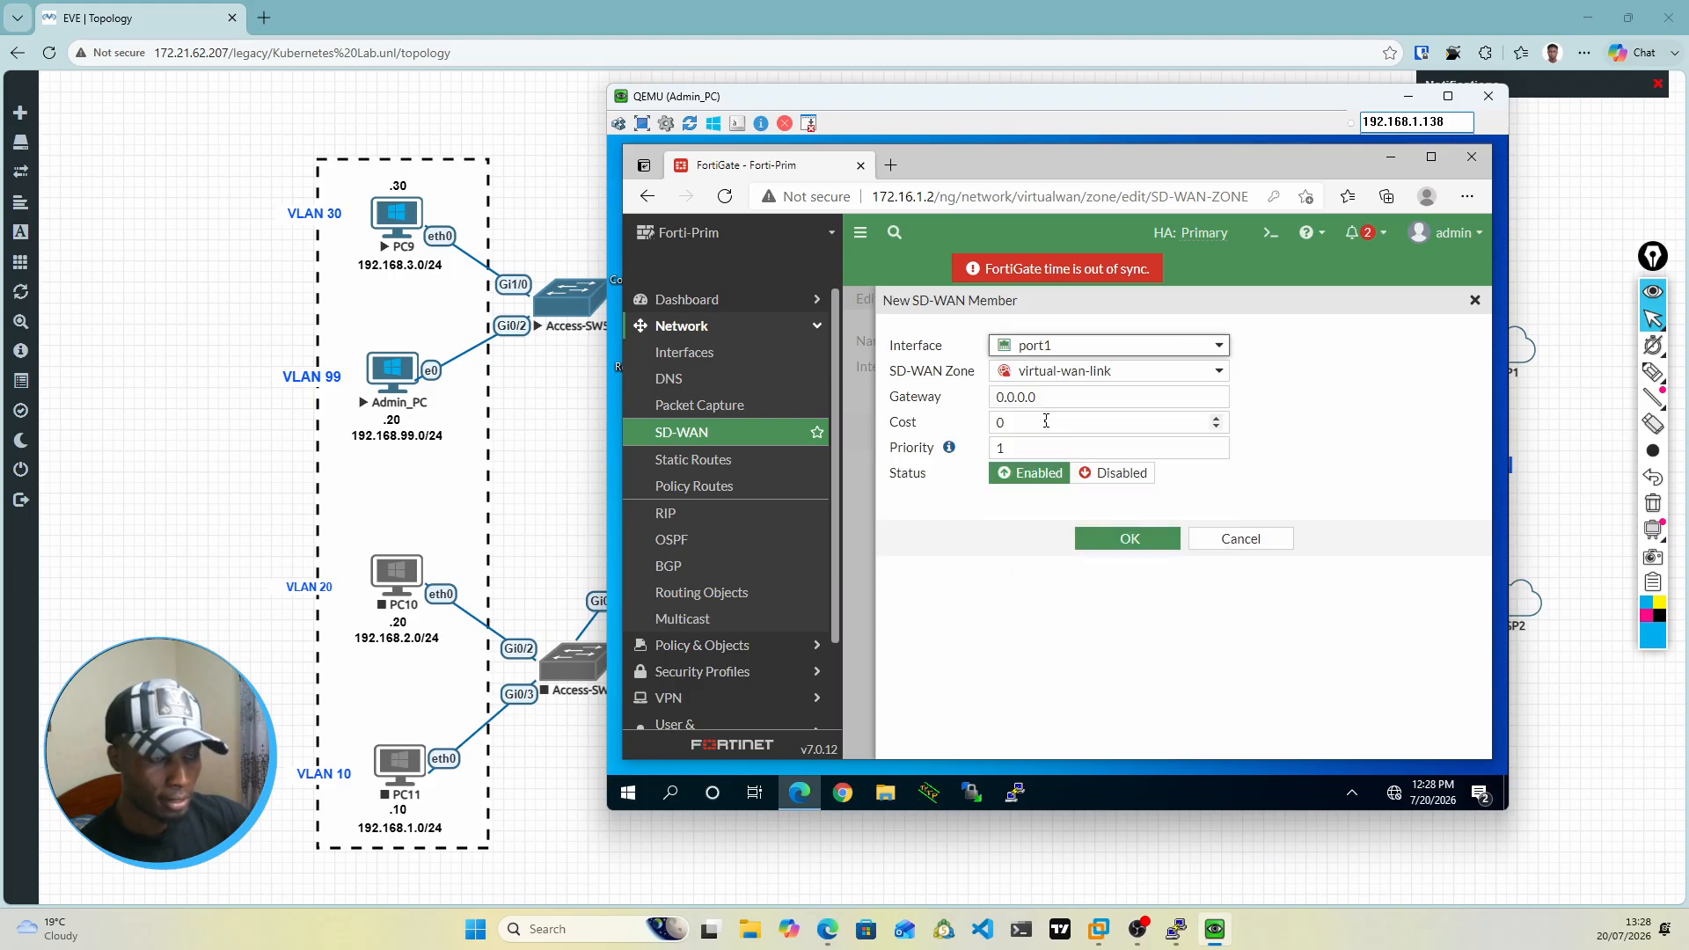
pyautogui.click(1089, 374)
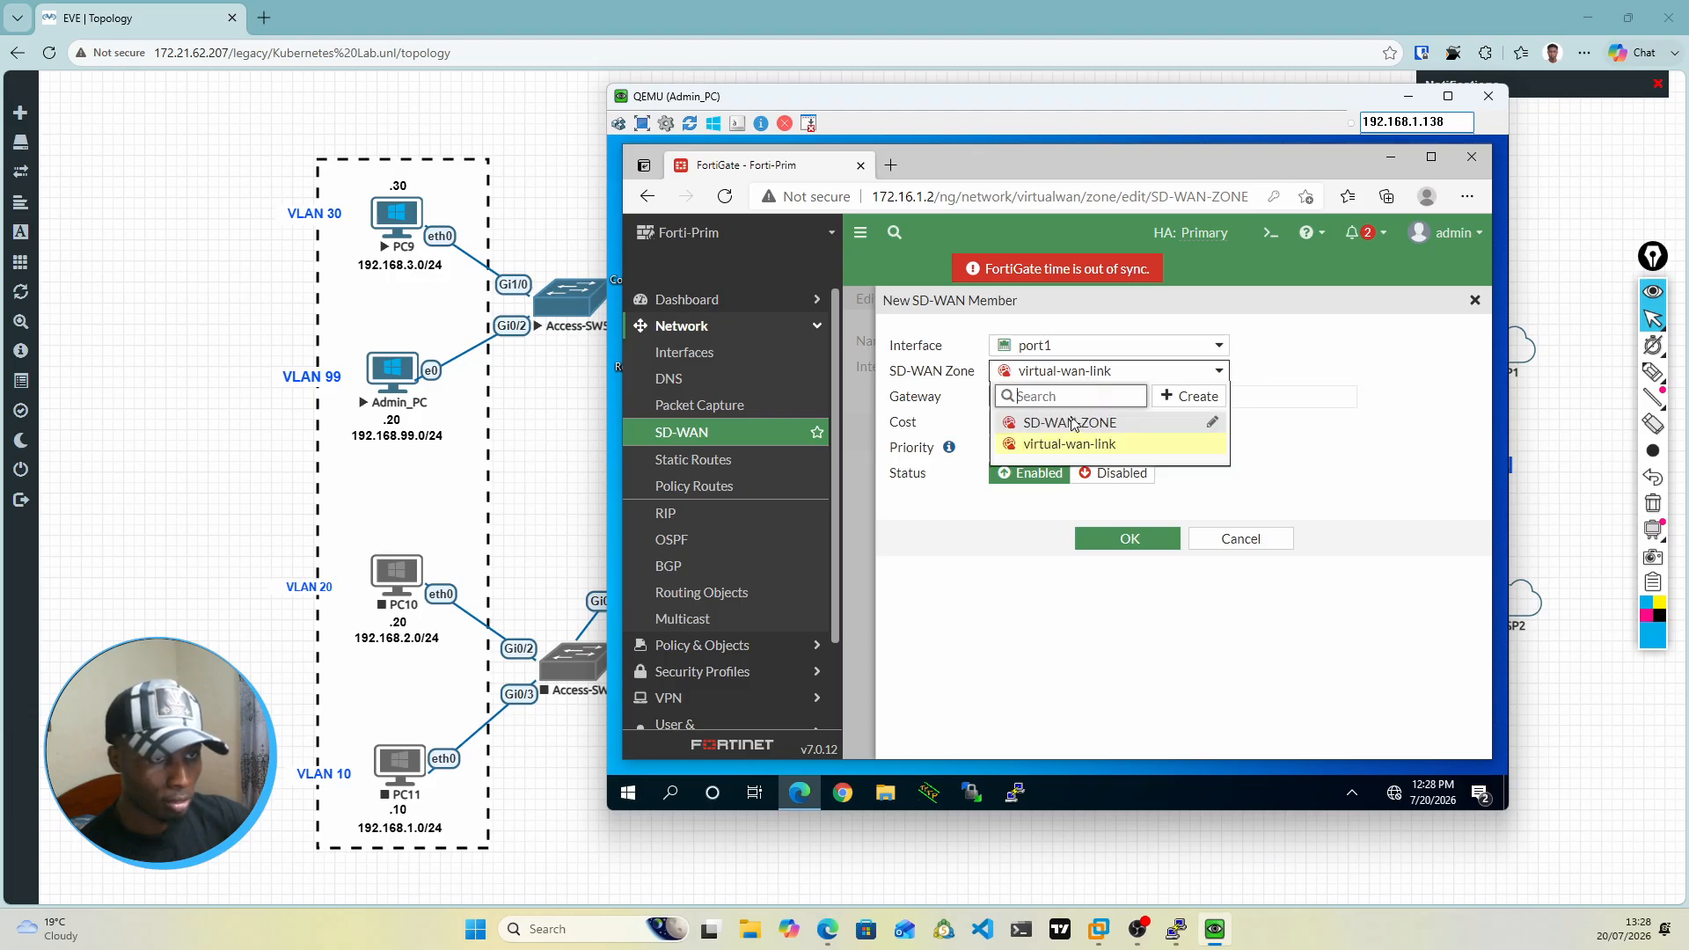
pyautogui.click(1070, 424)
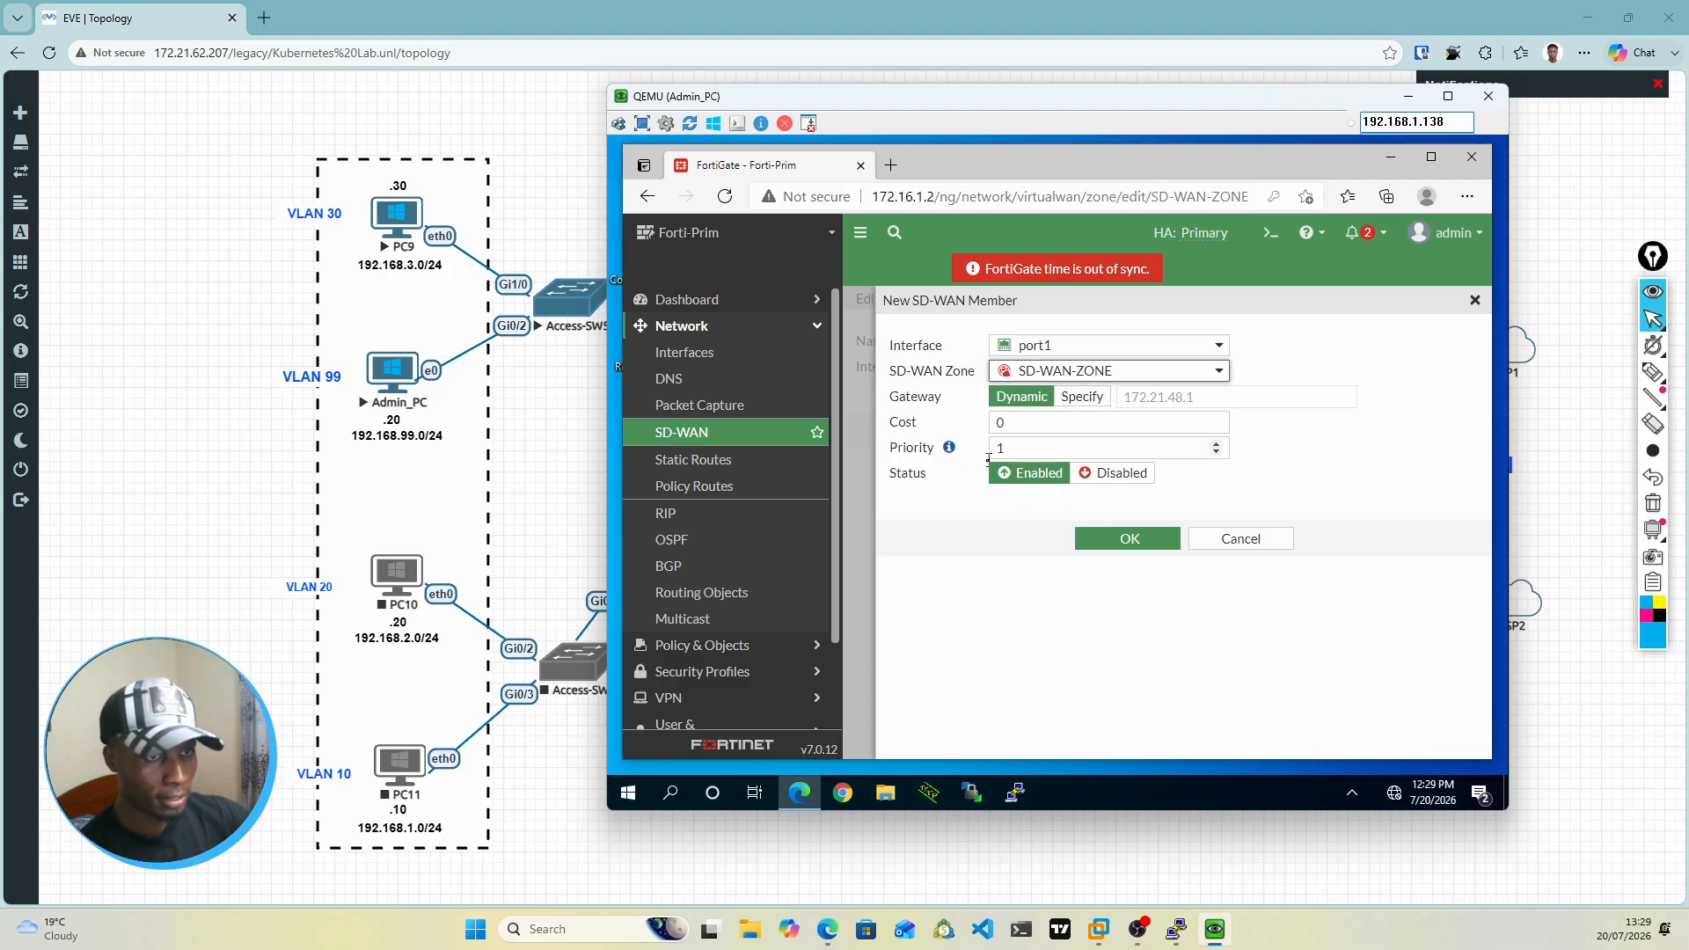
pyautogui.click(1130, 539)
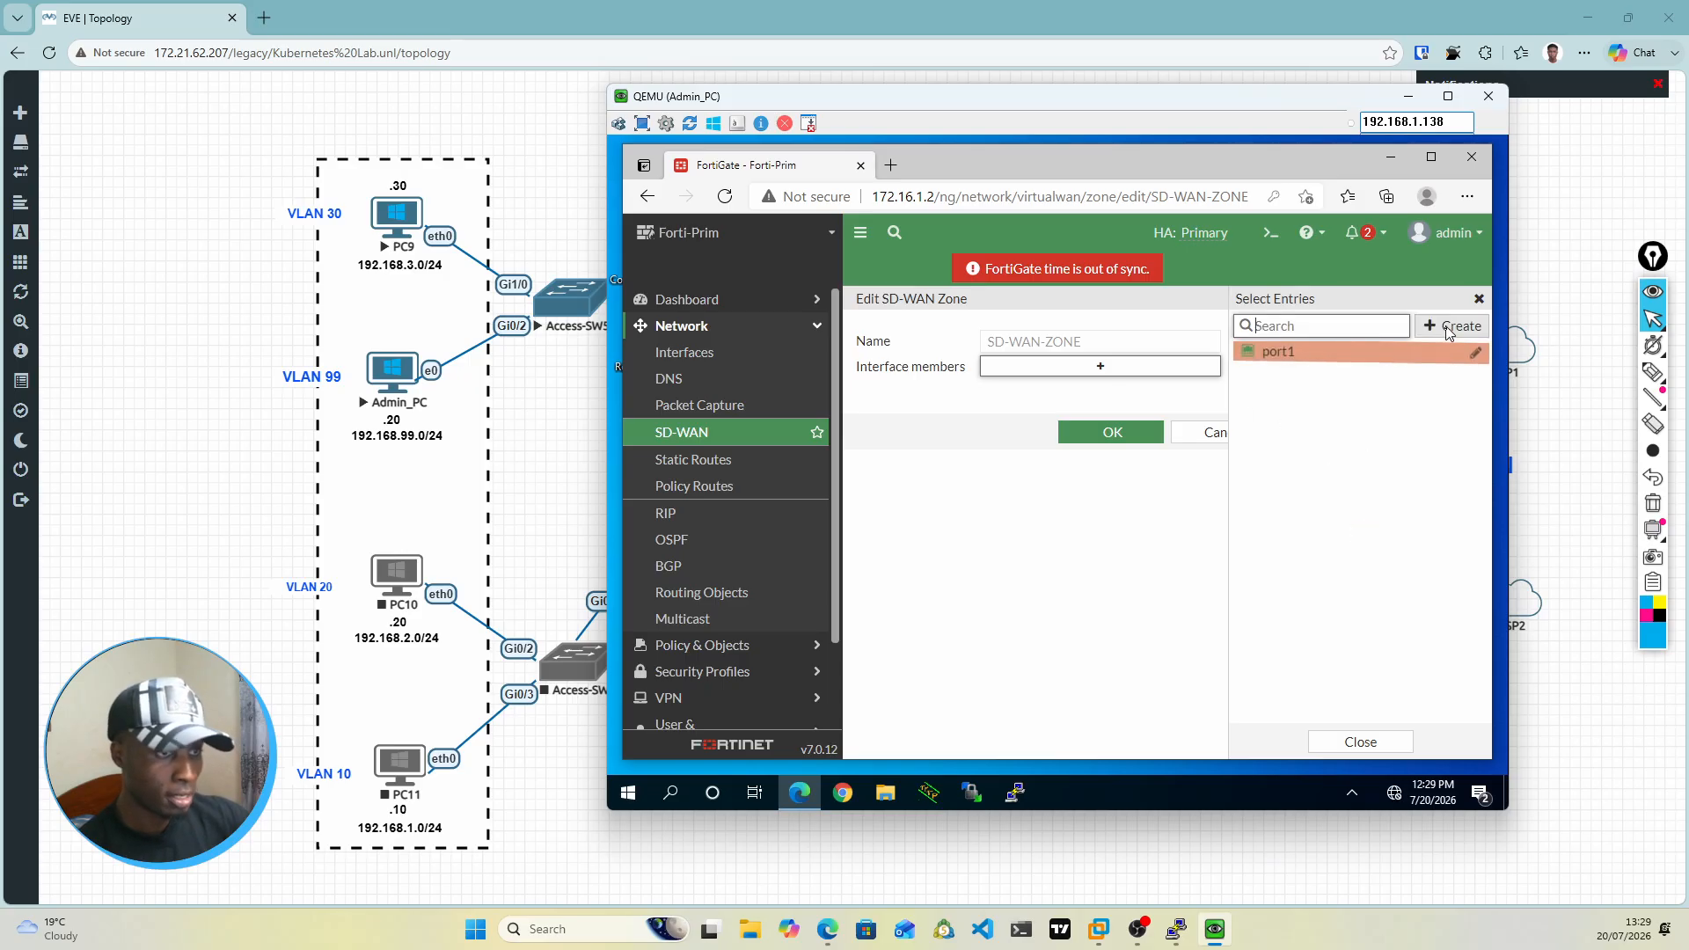
# Step: Create a second SD-WAN member that uses interface port3 and belongs to SD-WAN-ZONE
pyautogui.click(1452, 326)
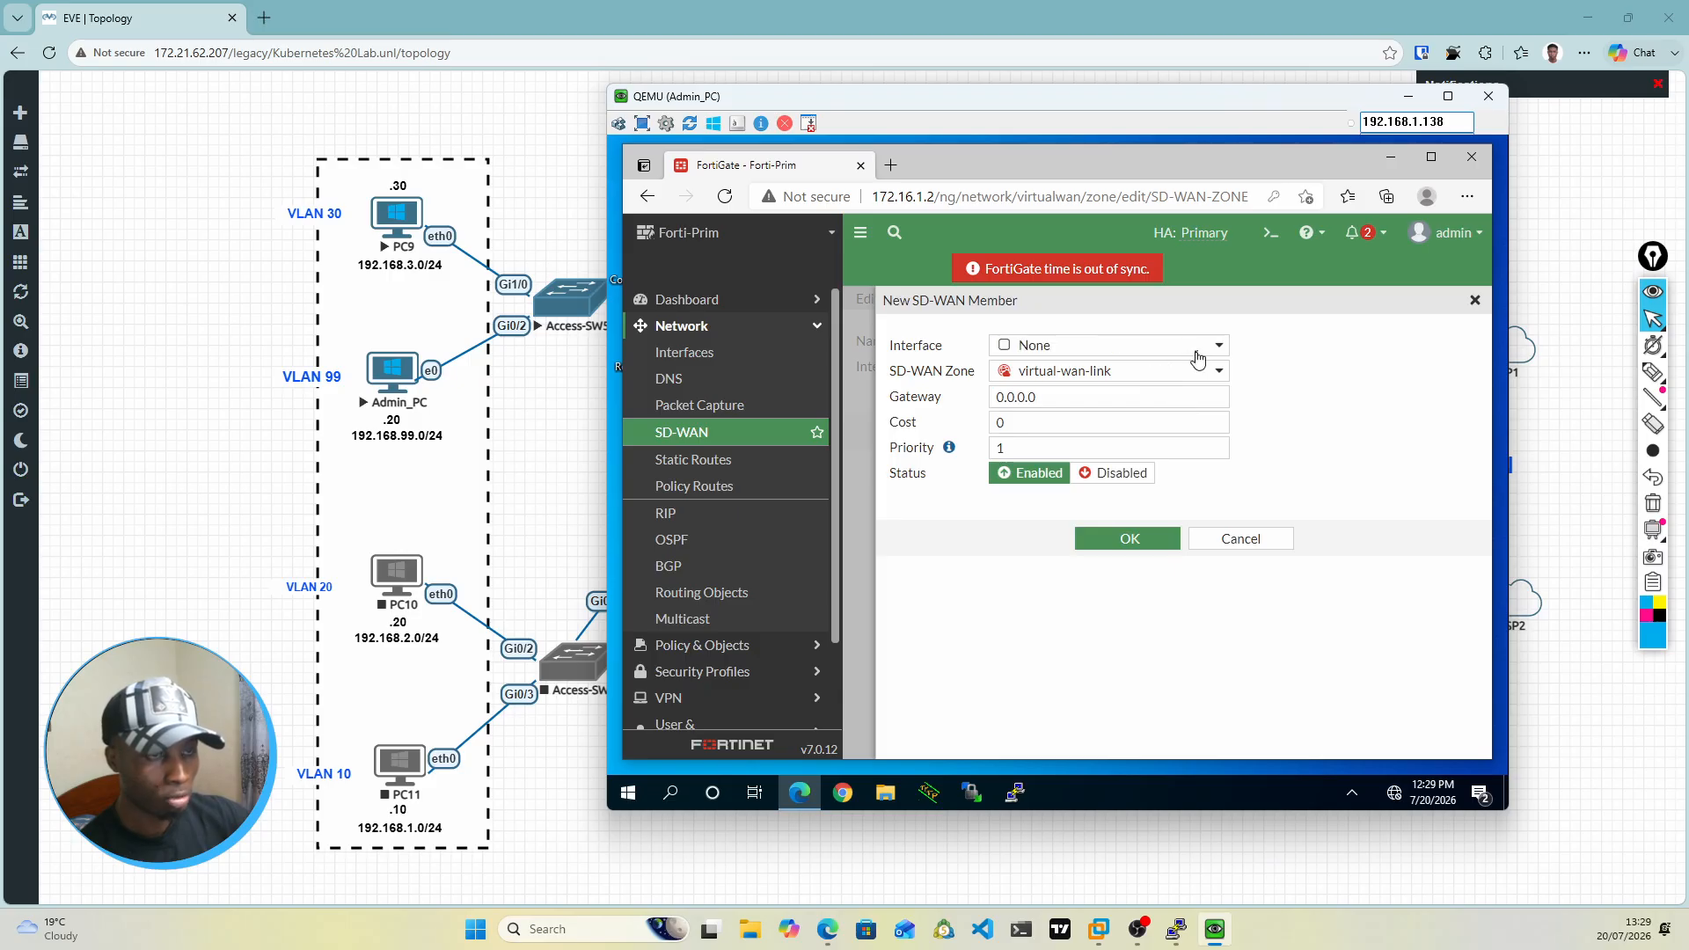
pyautogui.click(1198, 352)
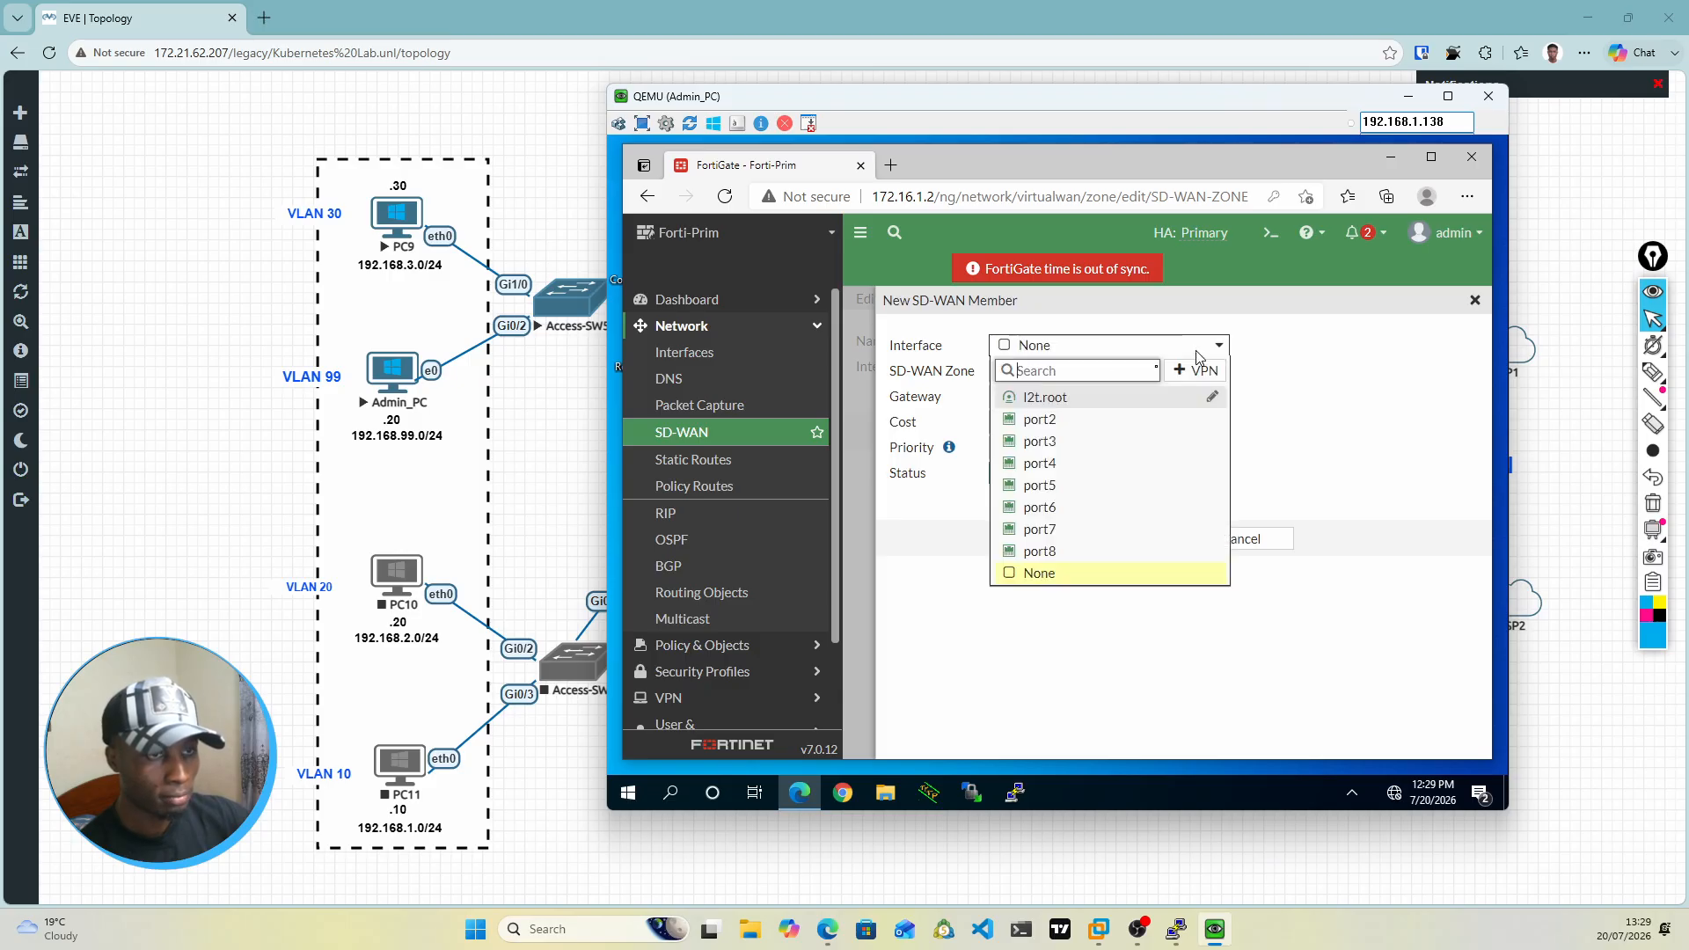
pyautogui.click(1040, 447)
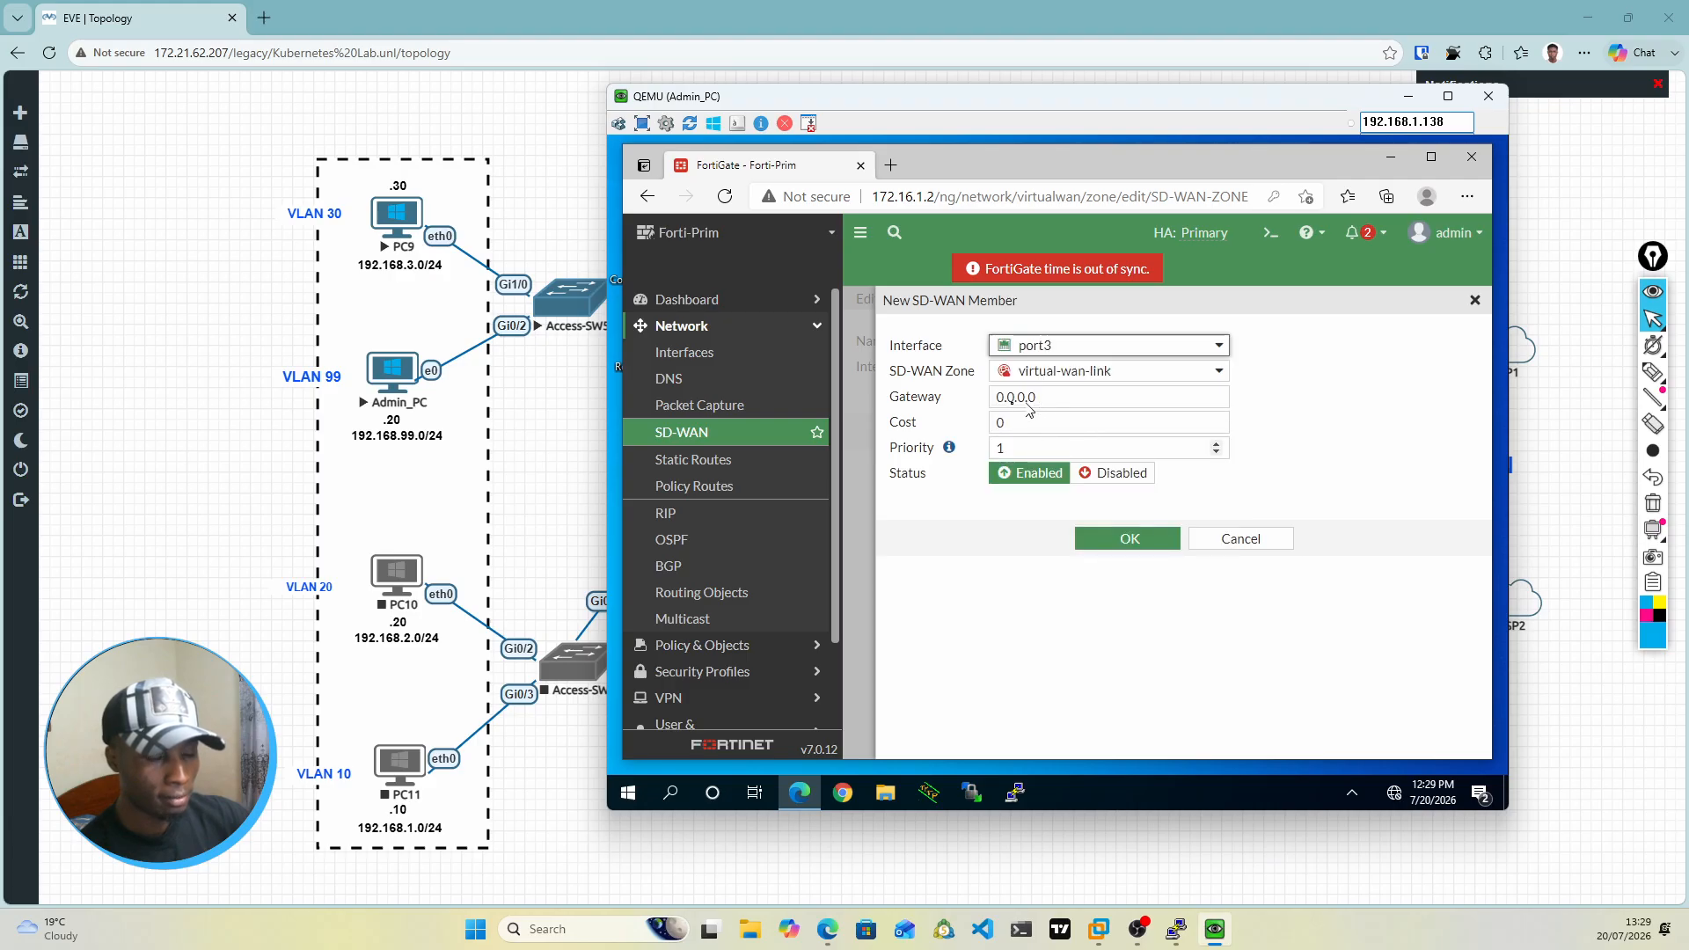
pyautogui.click(1089, 380)
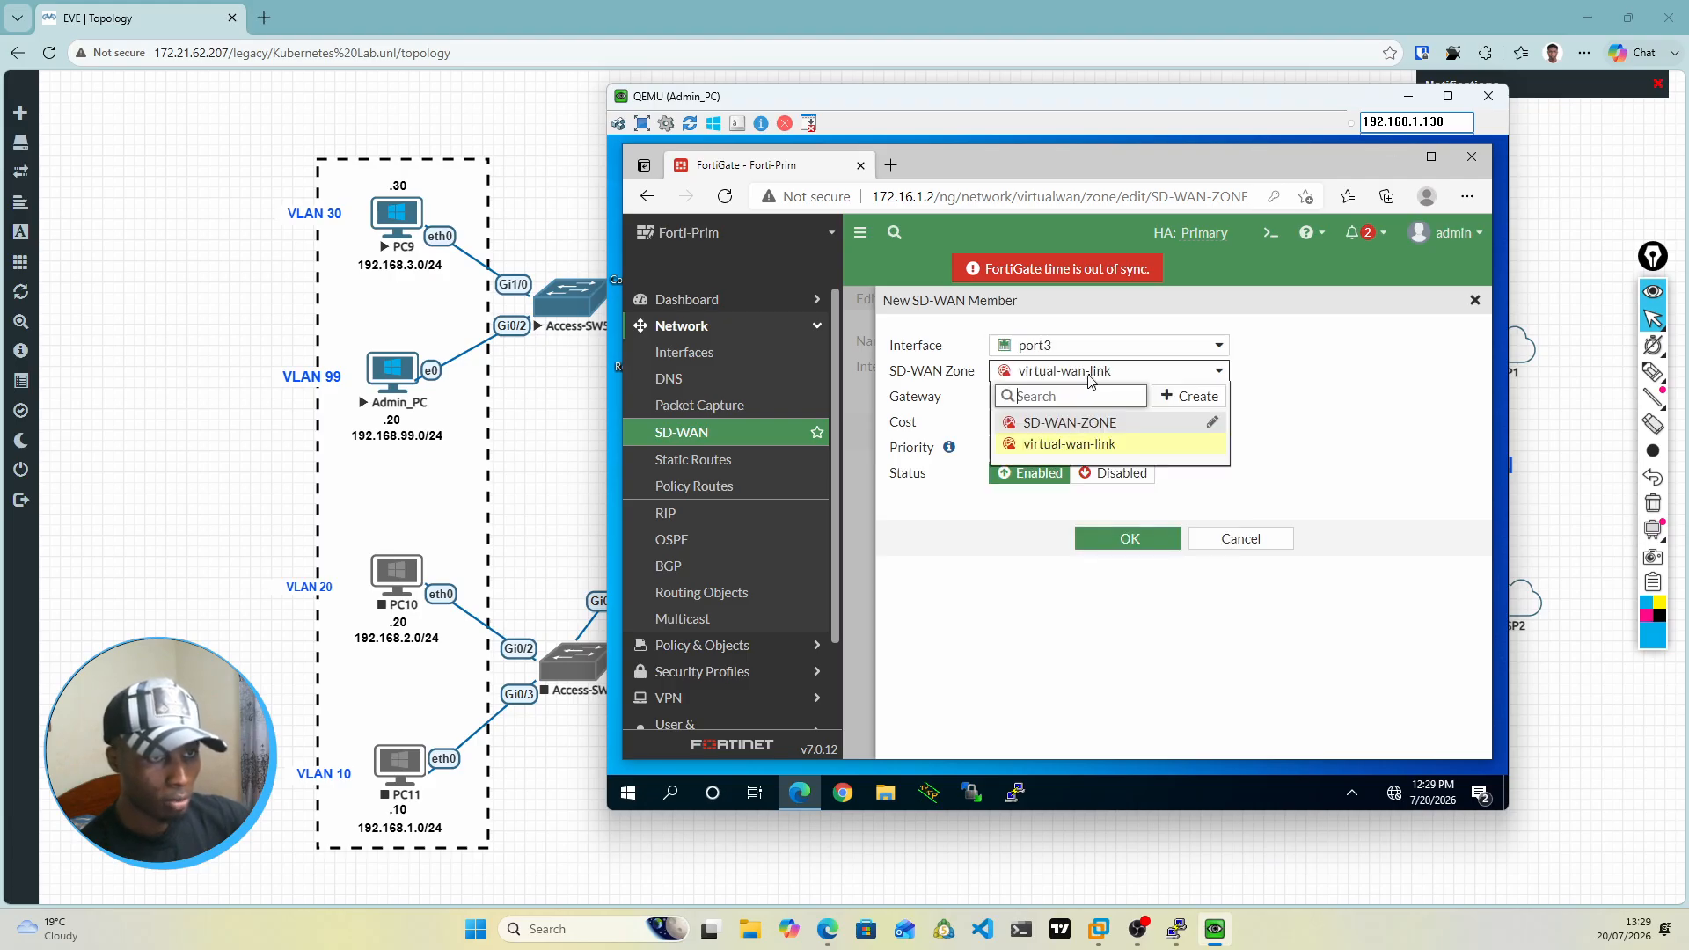
pyautogui.click(1063, 425)
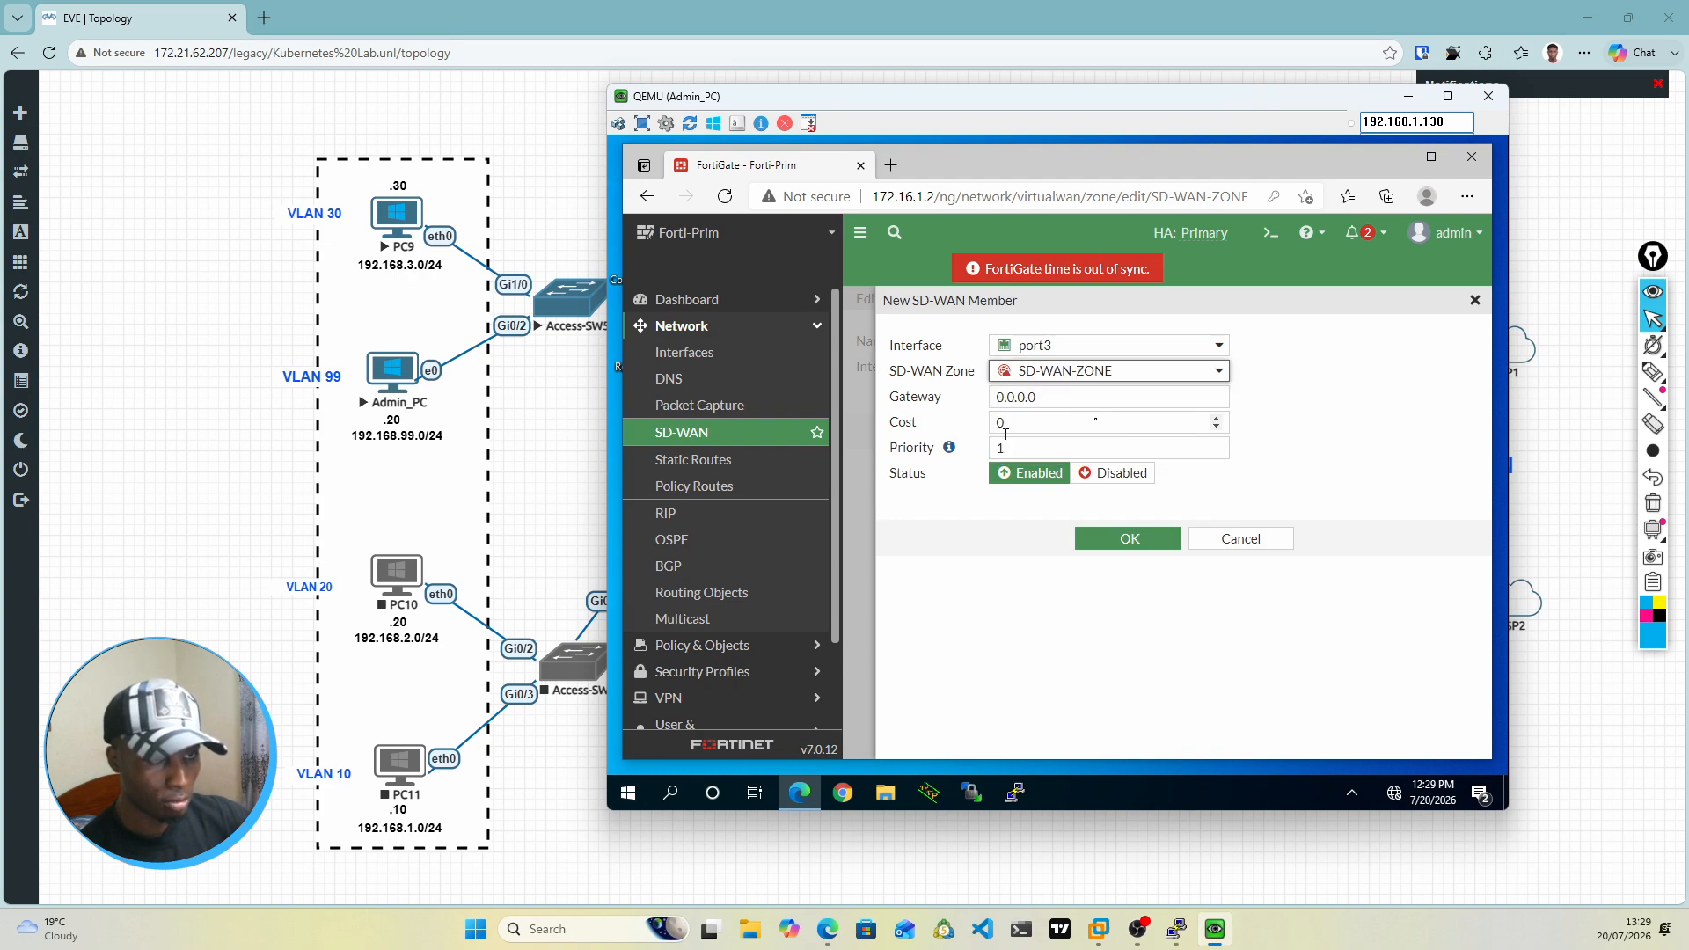
pyautogui.click(1106, 543)
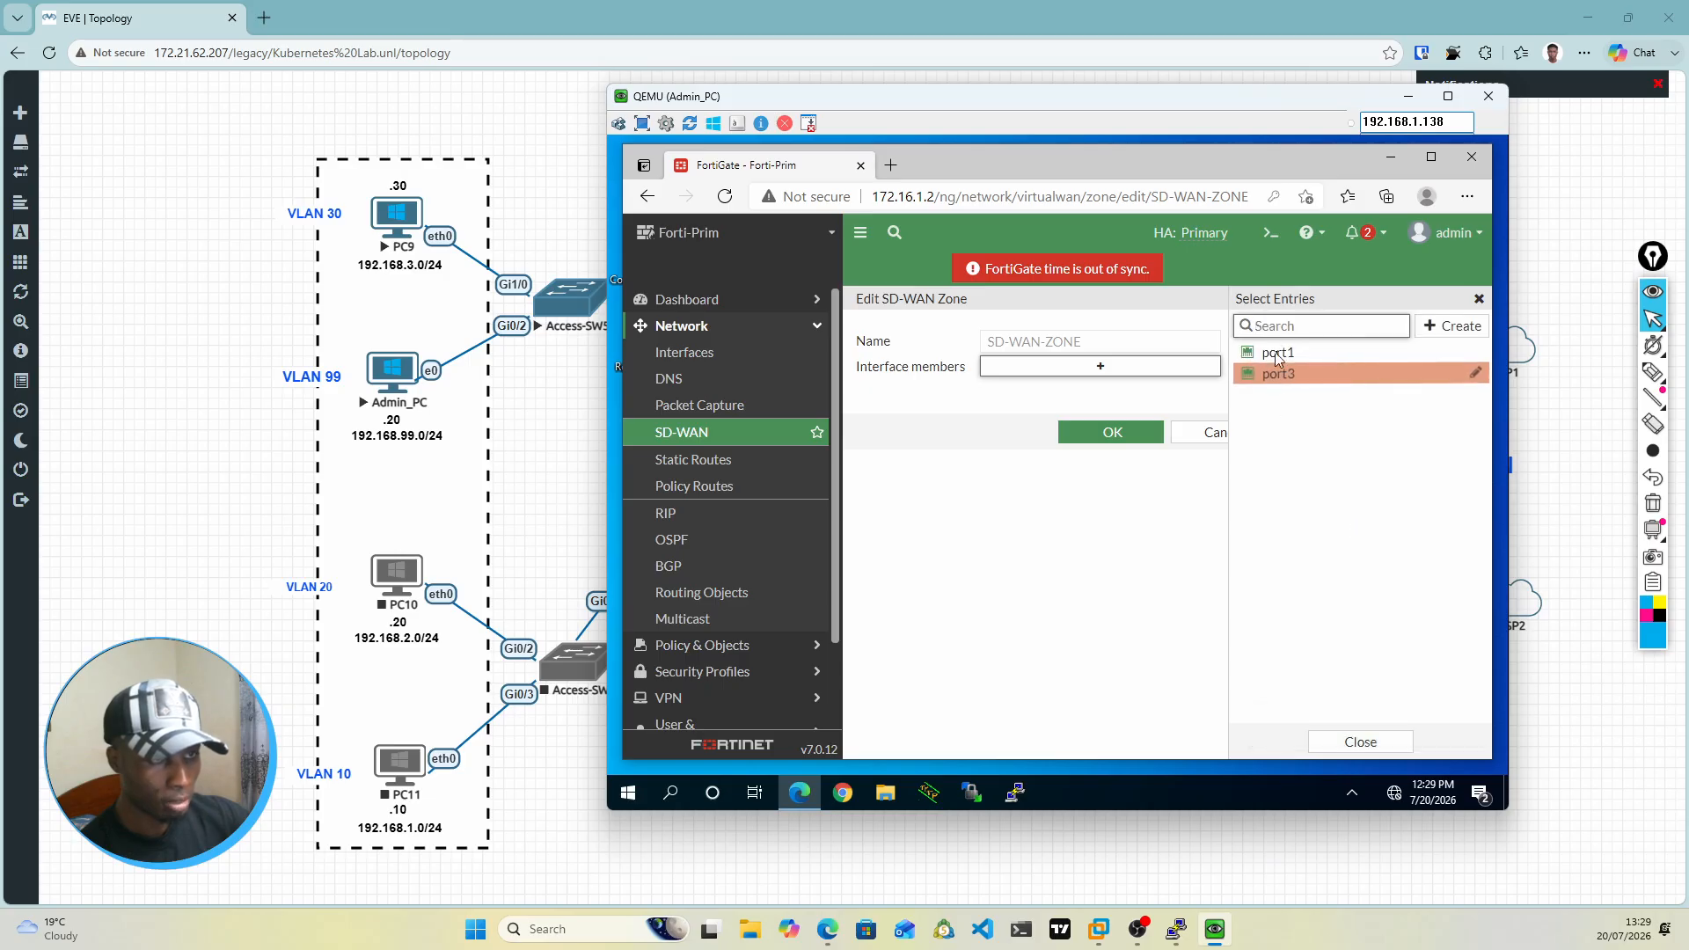
# Step: Save SD-WAN-ZONE with port1 and port3 as its interface members, and expand the zone in the list
pyautogui.click(1277, 354)
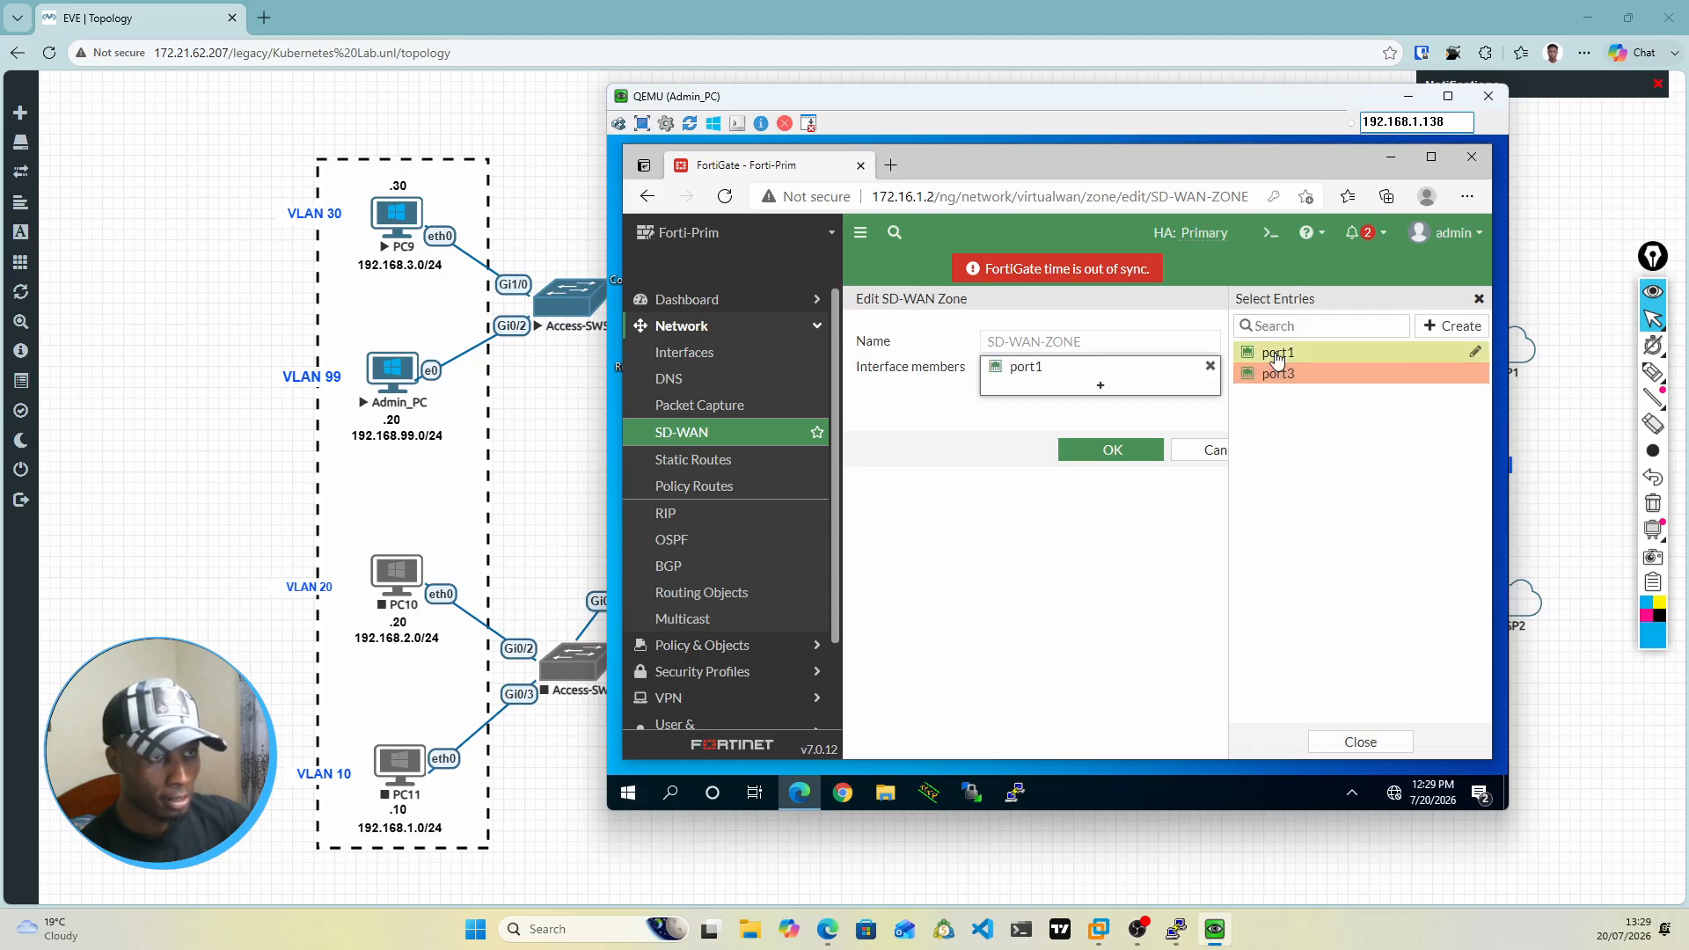
pyautogui.click(1262, 378)
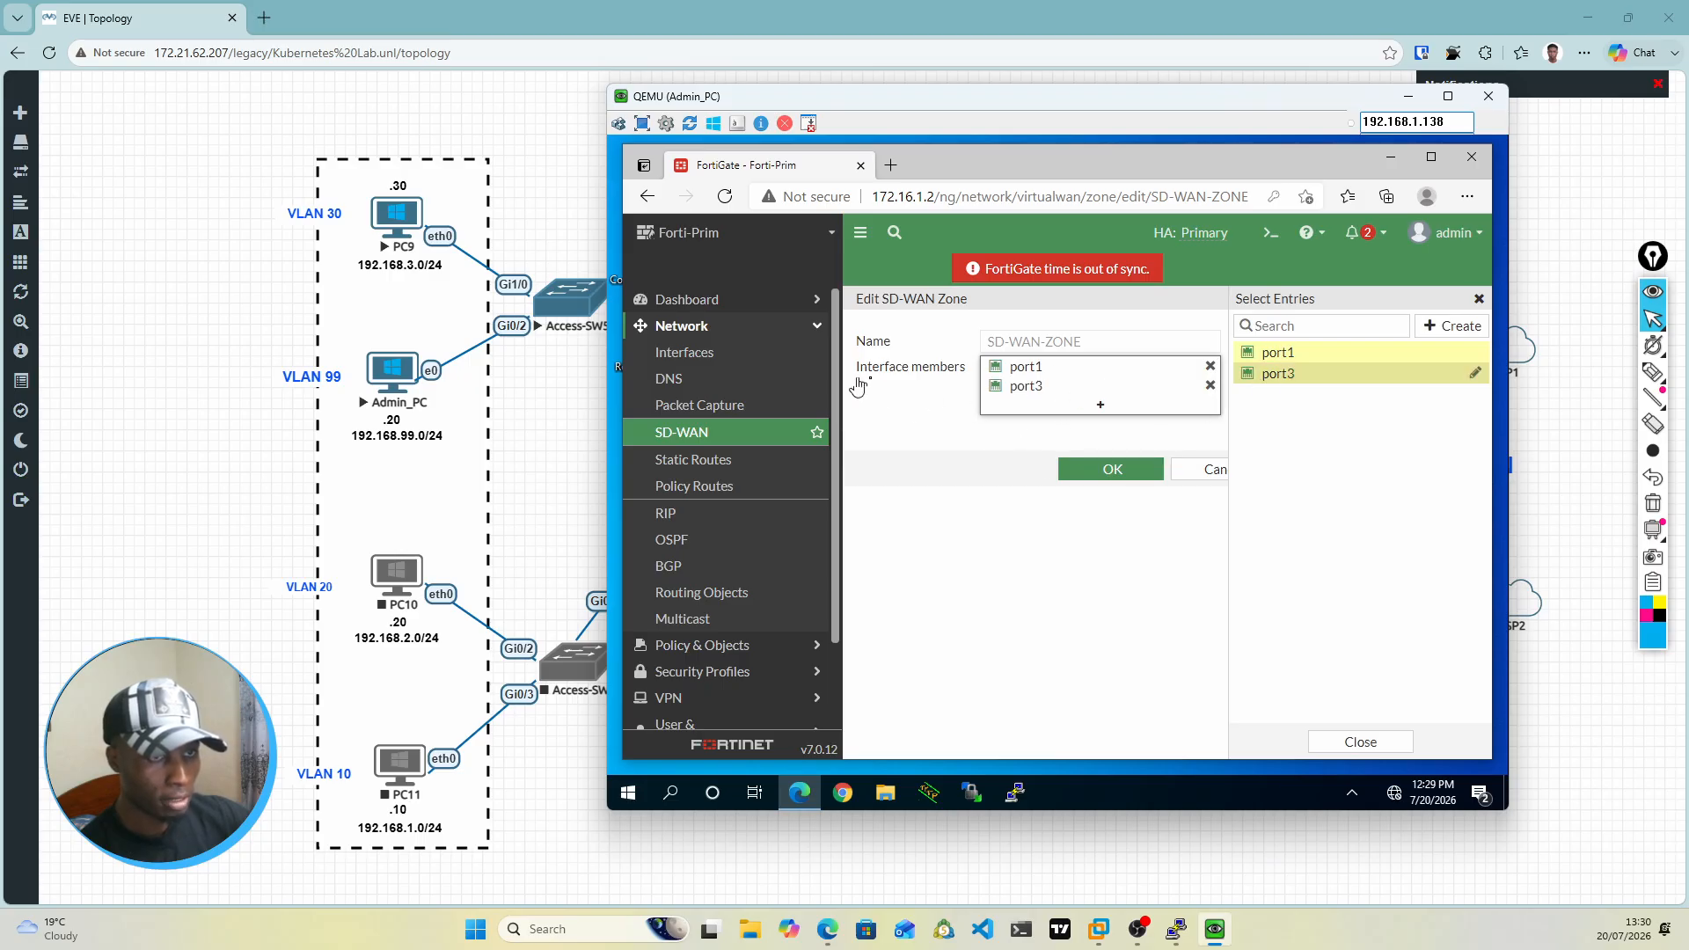
pyautogui.click(1099, 476)
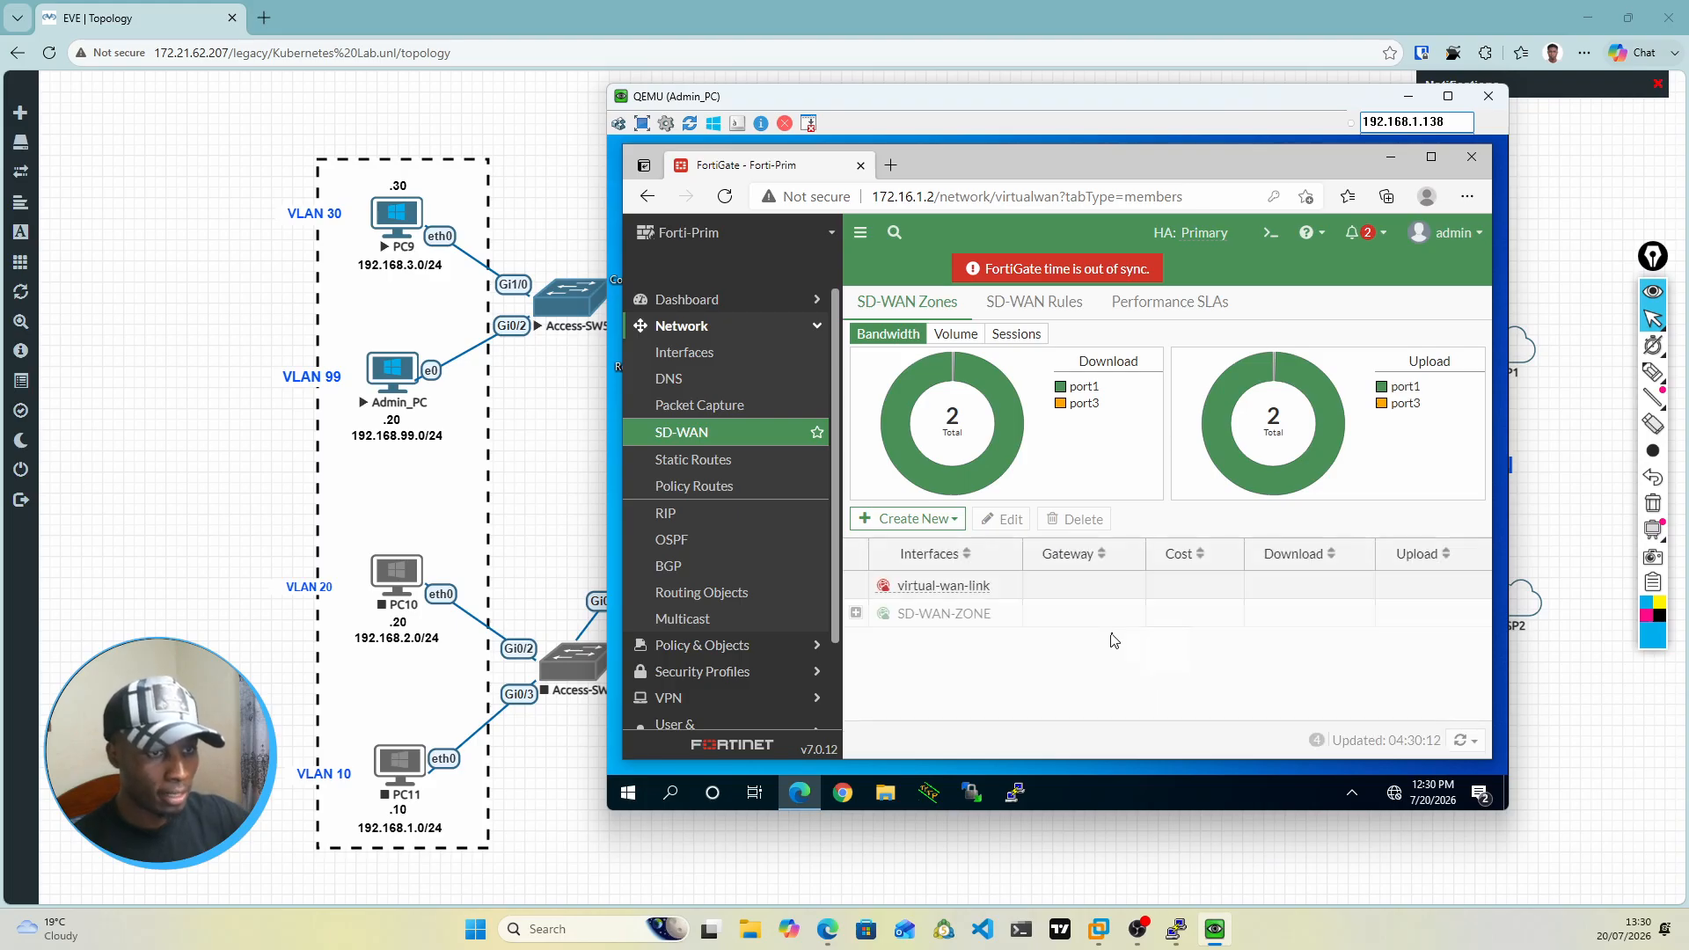
pyautogui.click(858, 614)
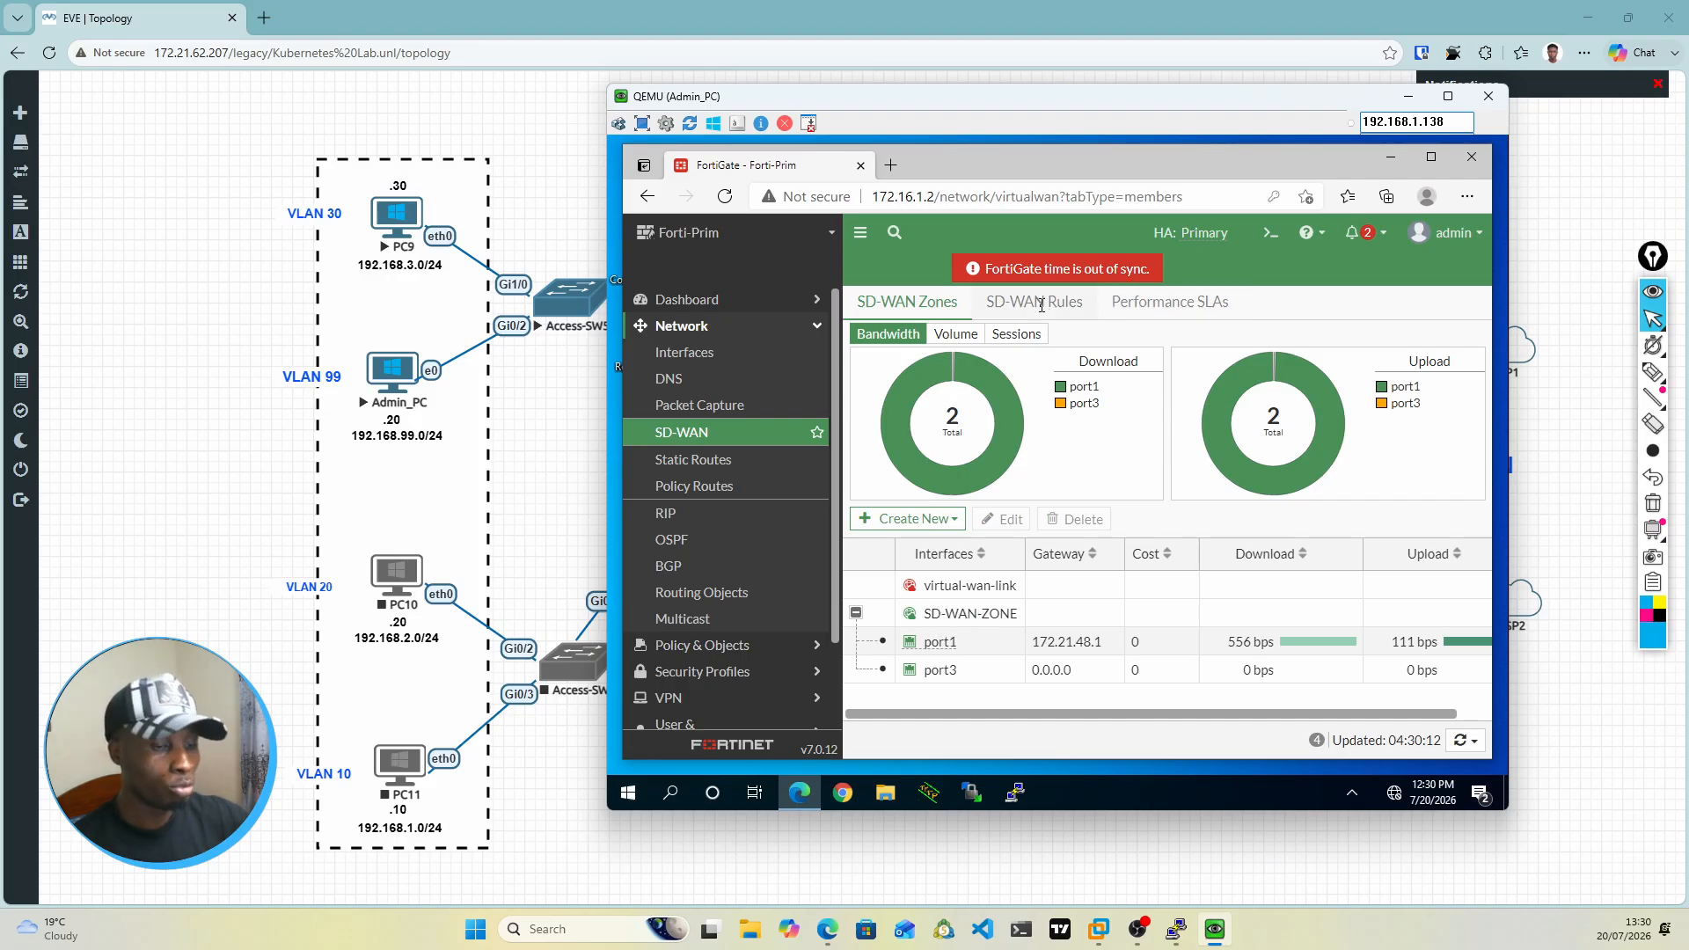
# Step: Start a new SD-WAN performance SLA and name it Ping-SLA
pyautogui.click(1144, 303)
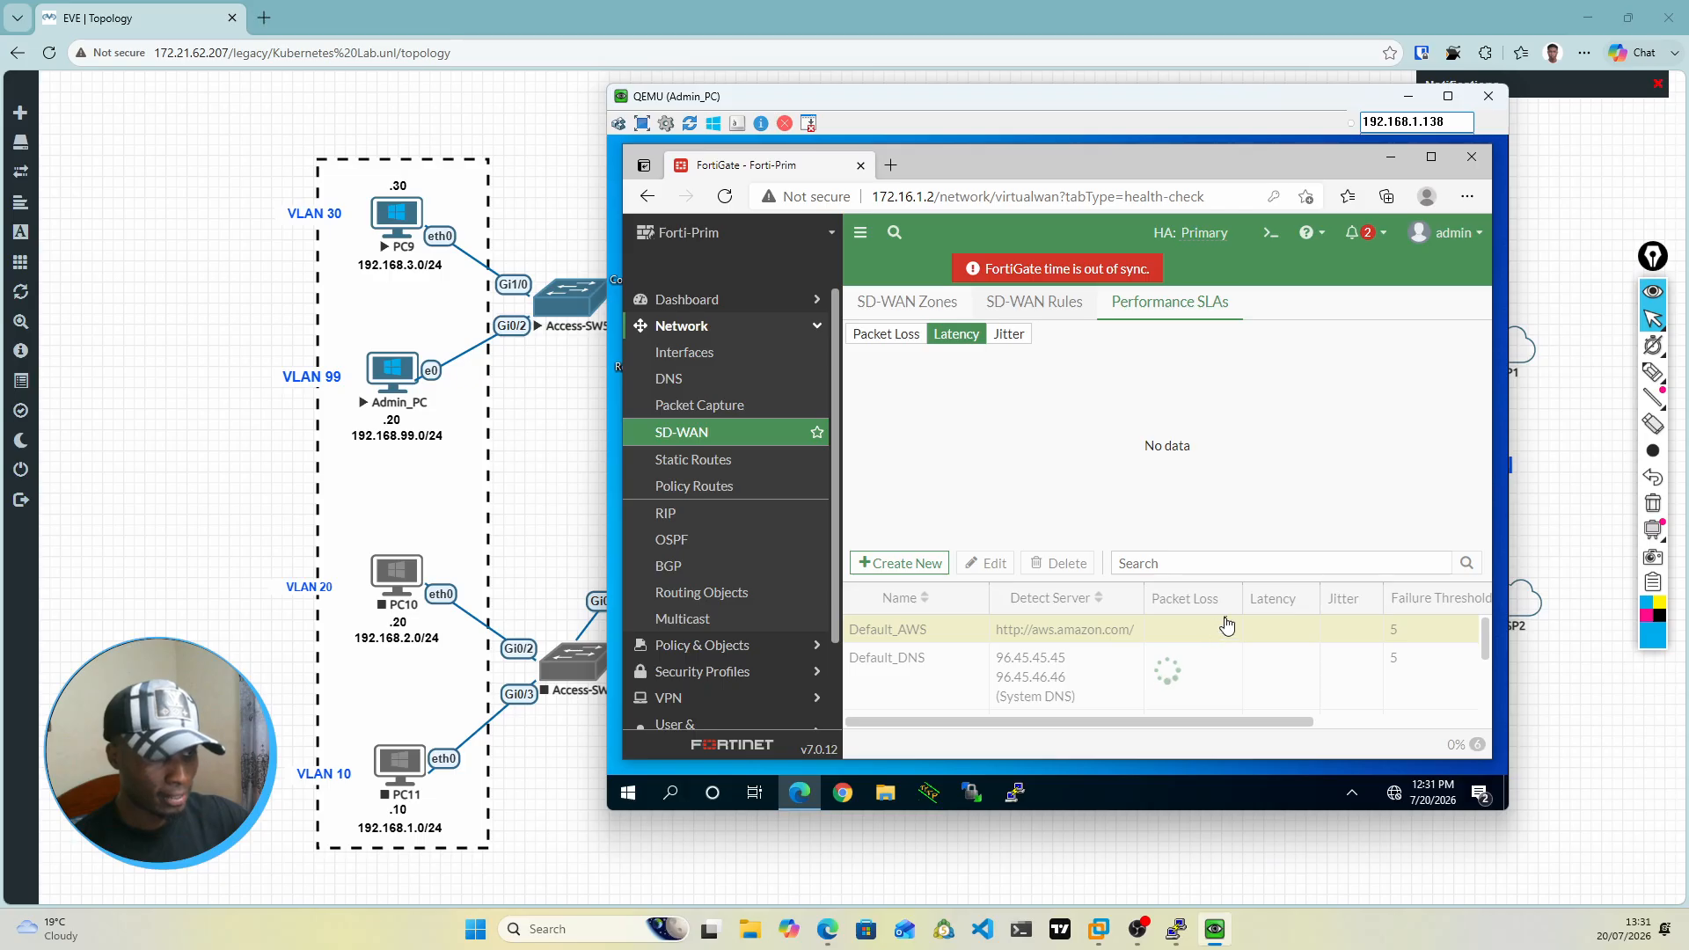
pyautogui.scroll(-1, 1227, 625)
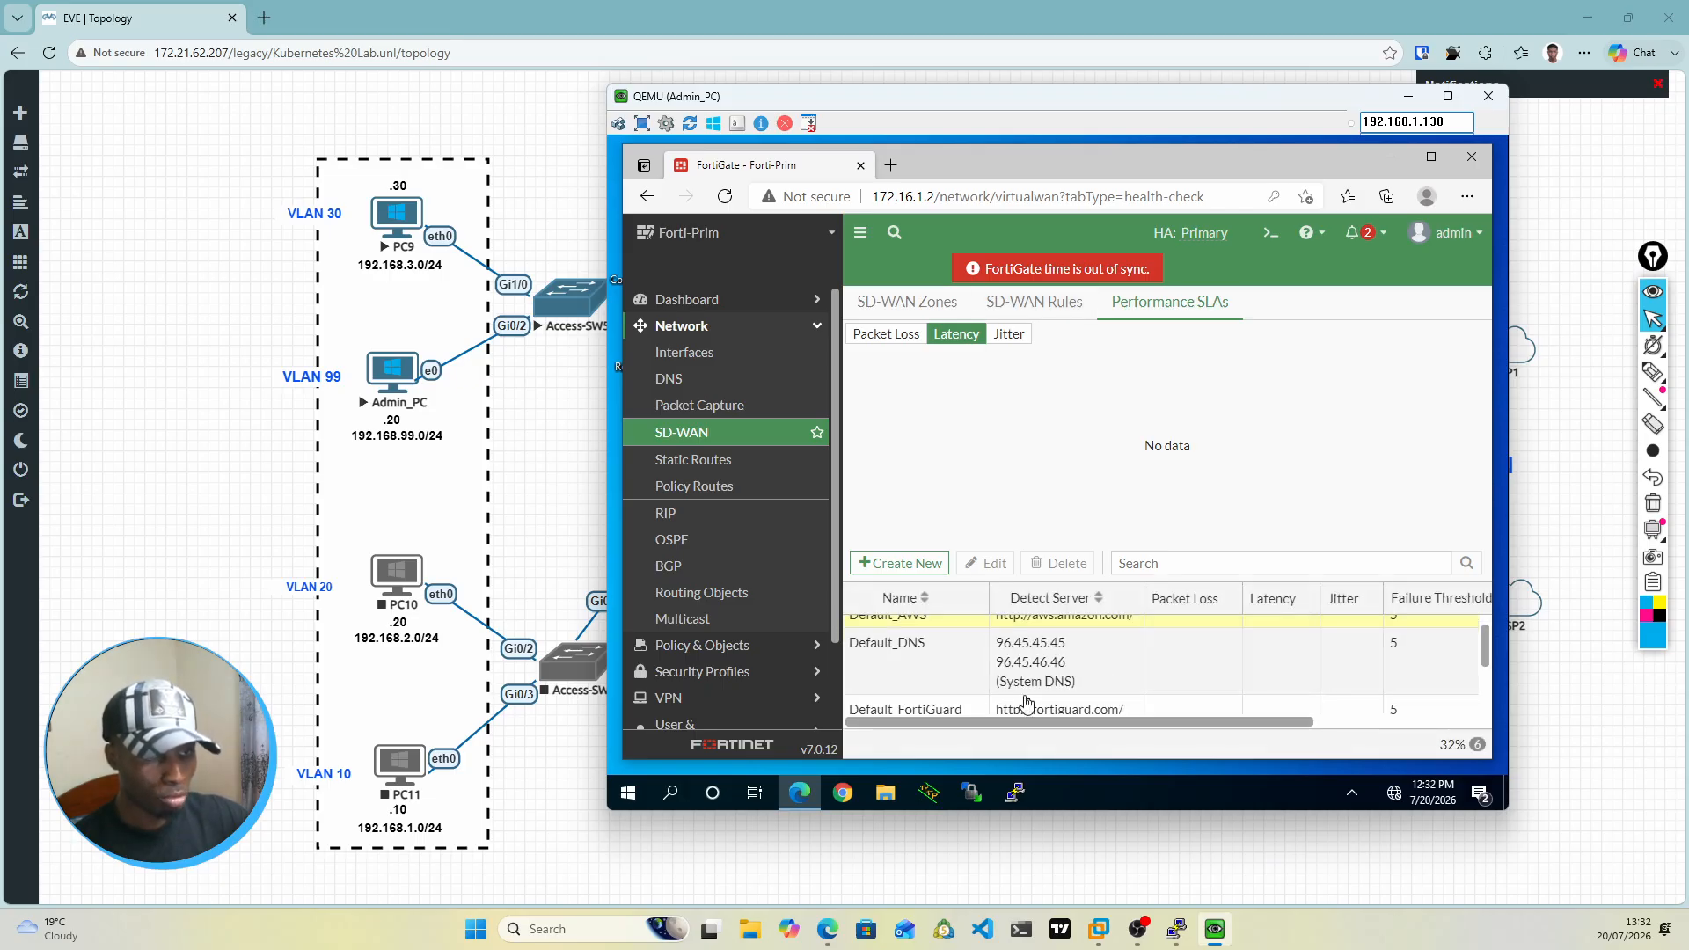
pyautogui.click(911, 564)
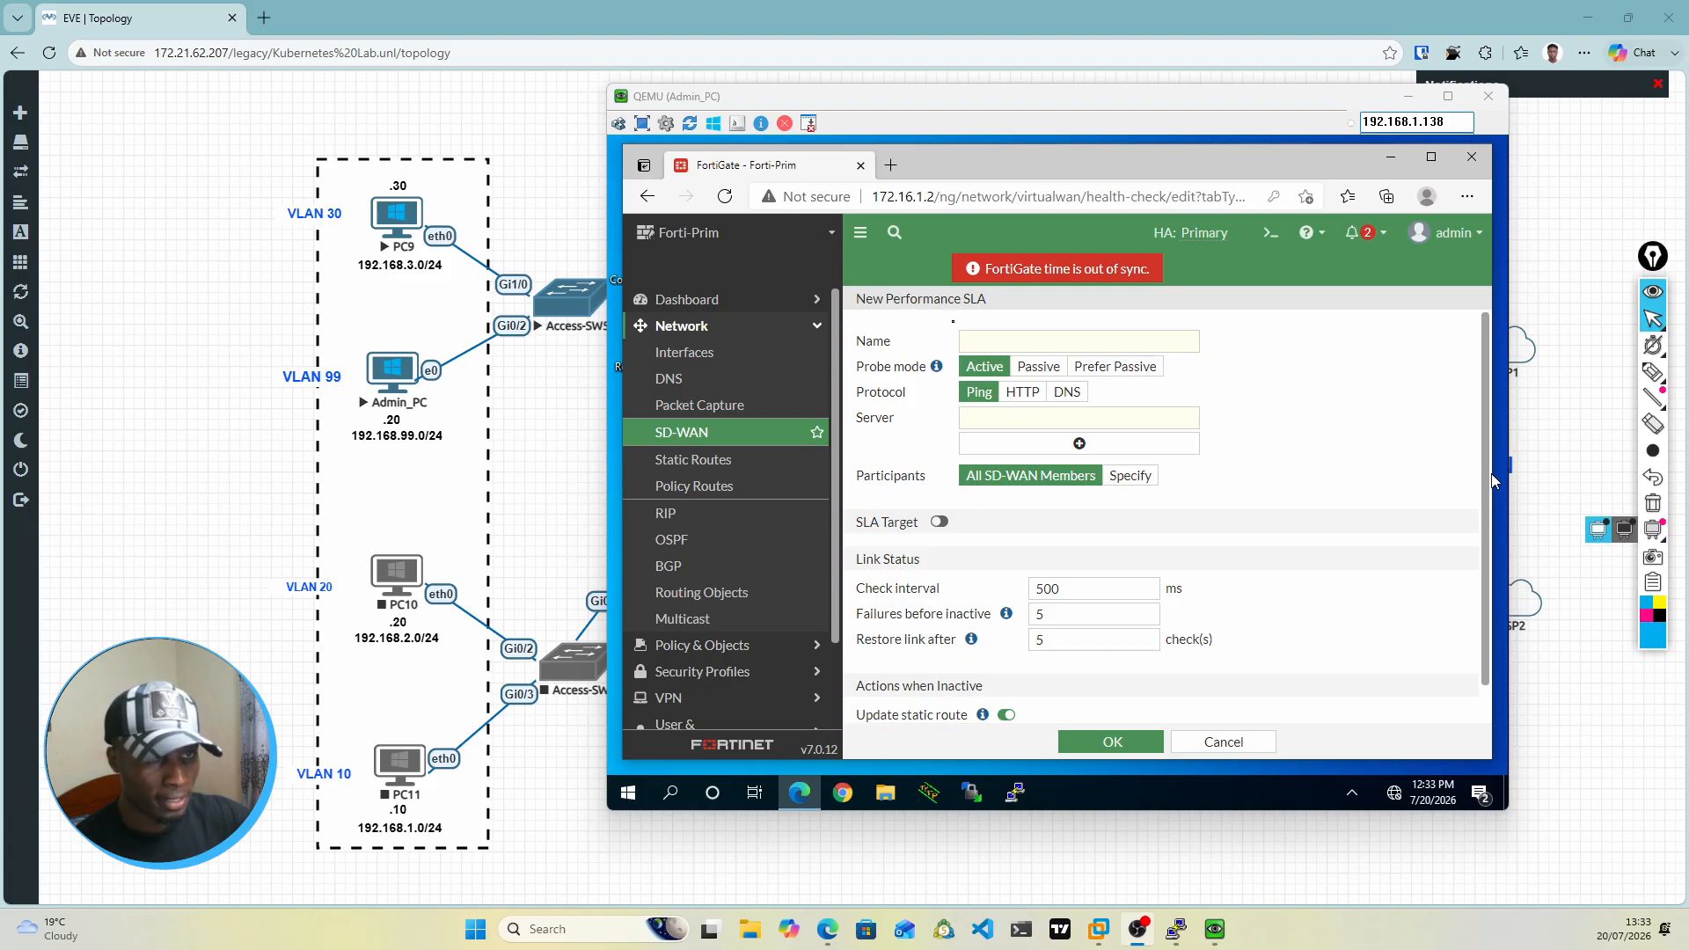
pyautogui.click(953, 322)
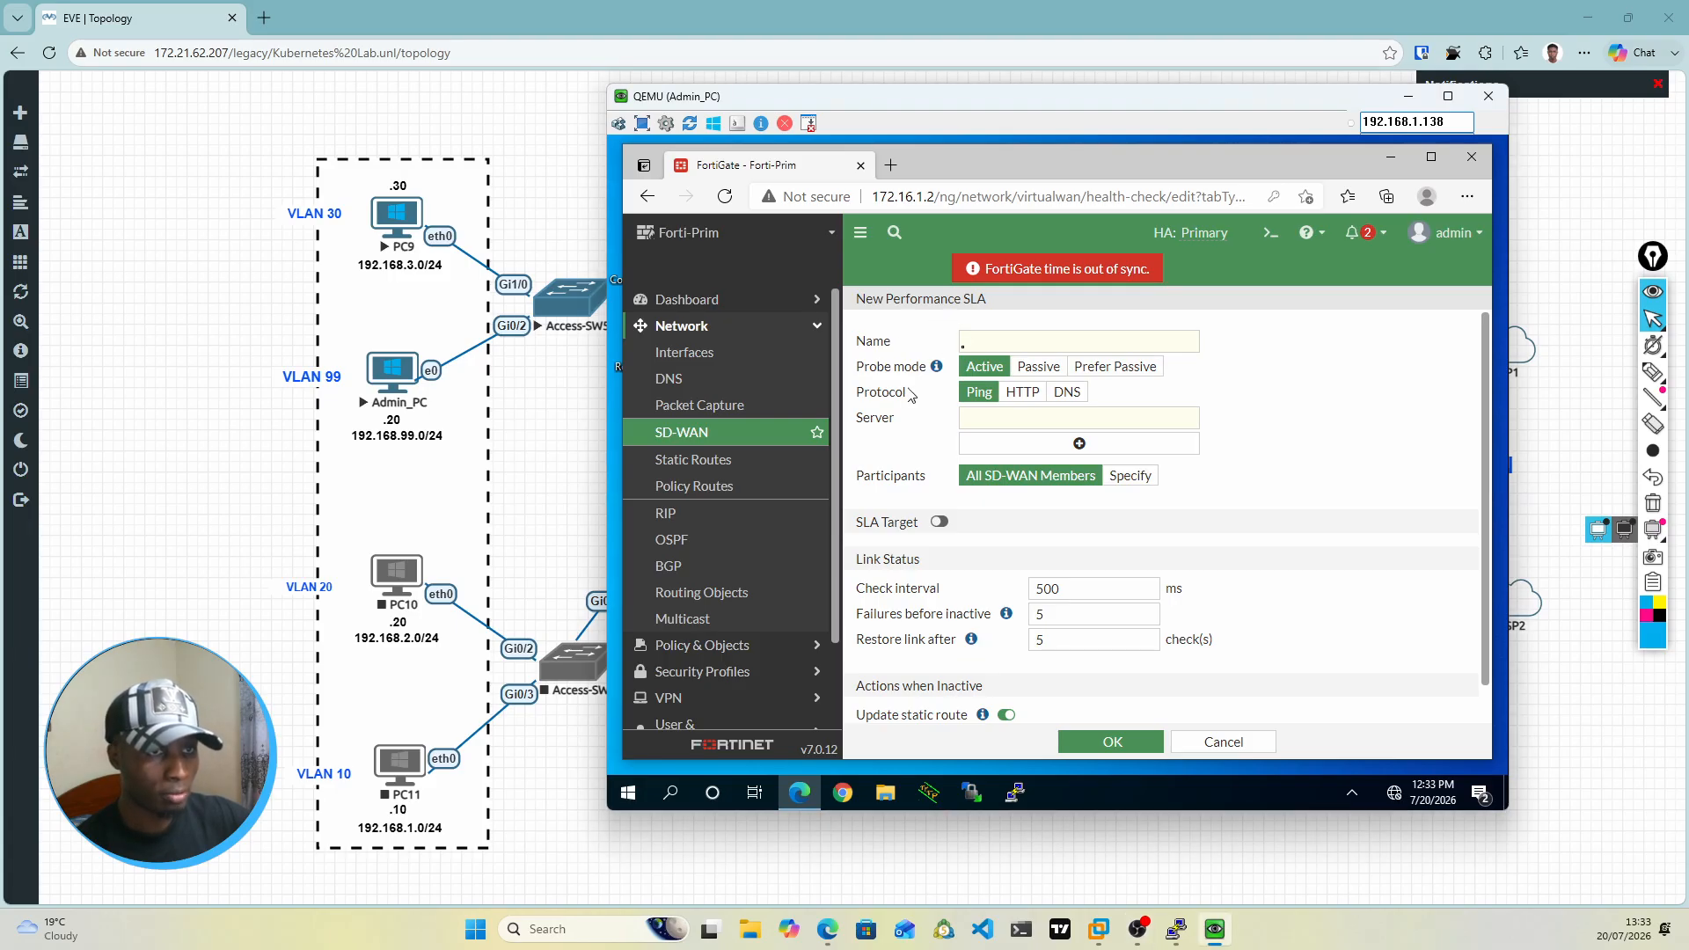
pyautogui.click(972, 343)
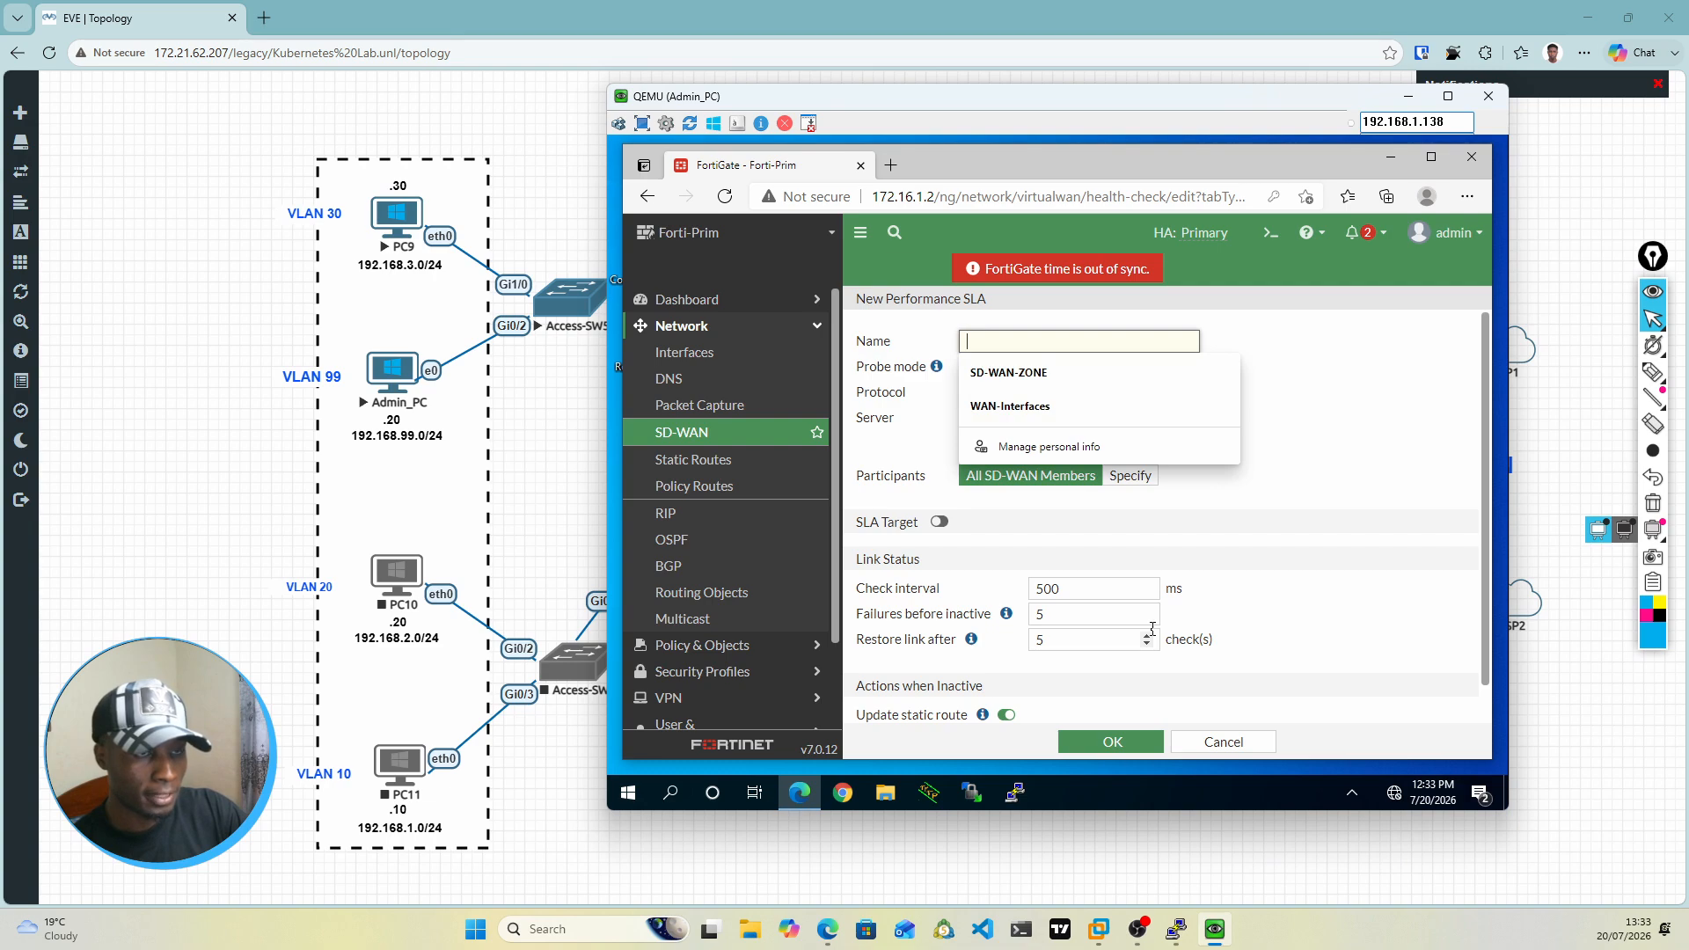
pyautogui.write('Ping')
pyautogui.press('Escape')
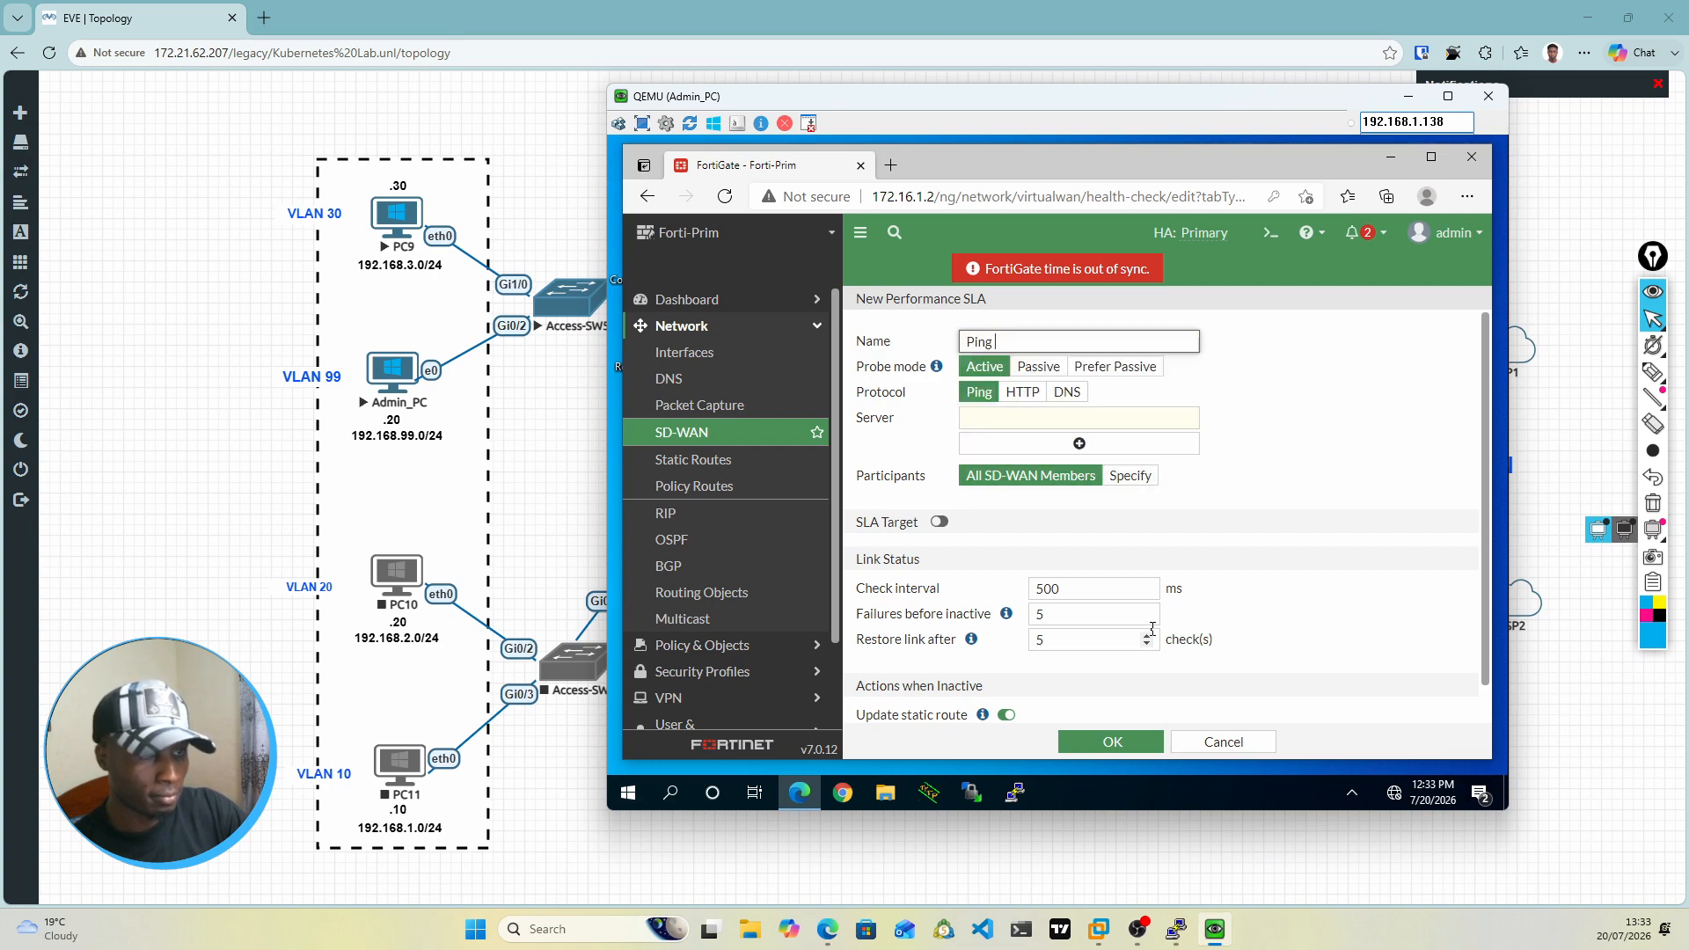
pyautogui.write('-sla')
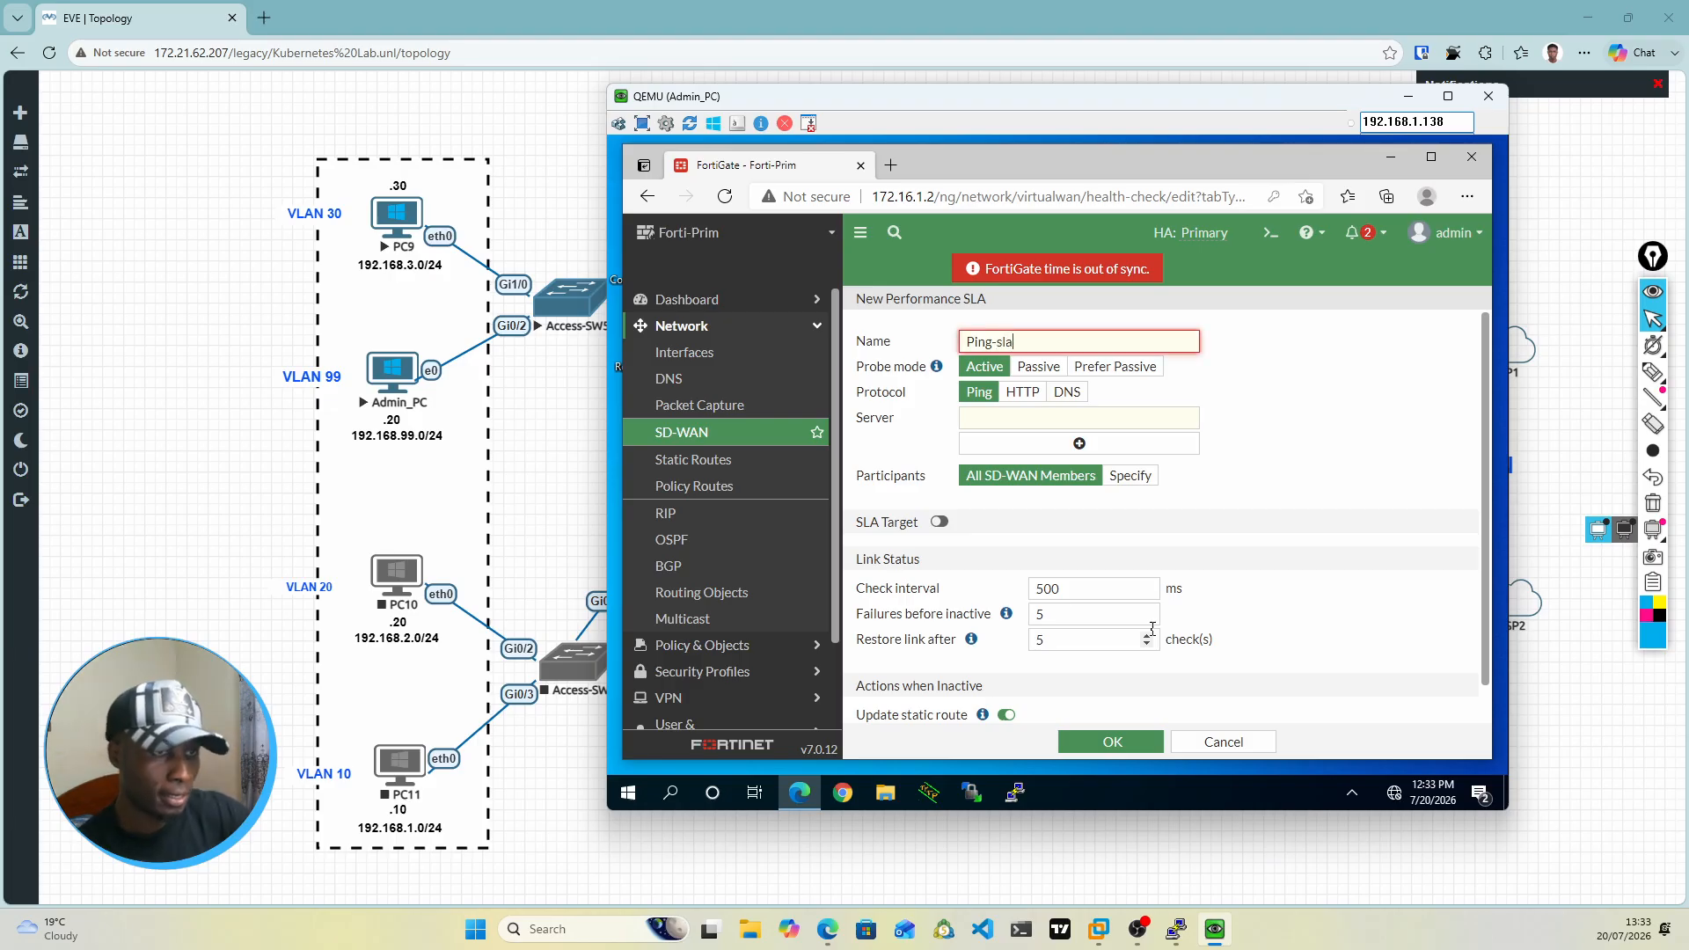
pyautogui.press('BackSpace')
pyautogui.press('BackSpace')
pyautogui.press('BackSpace')
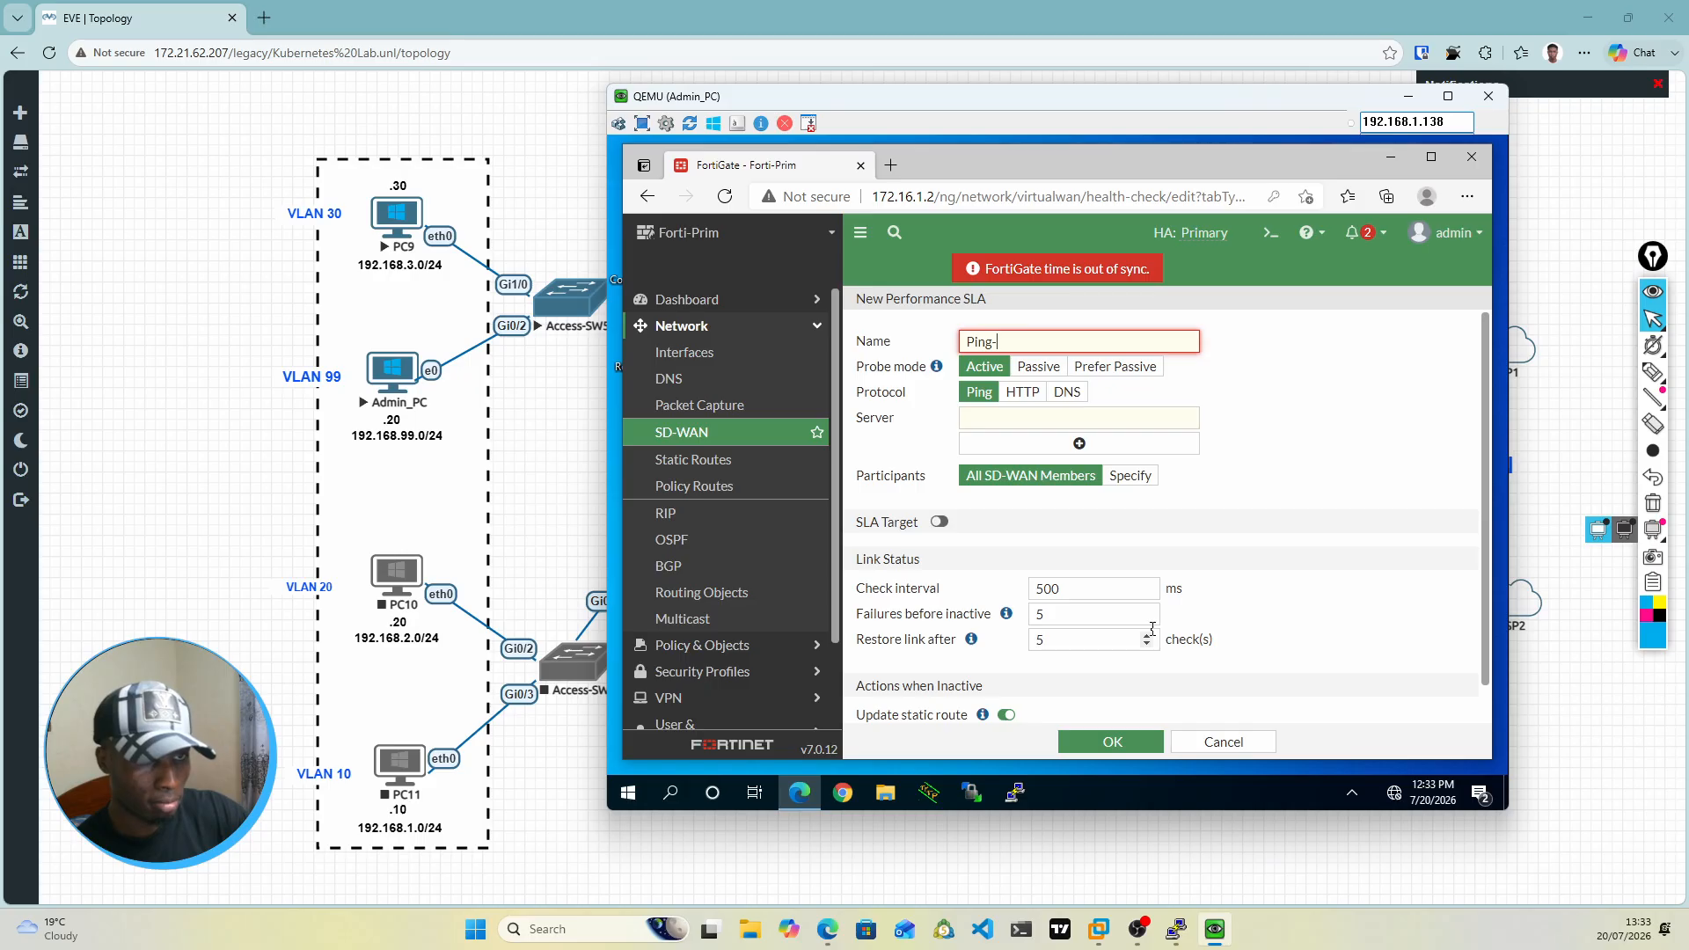
pyautogui.write('SLA')
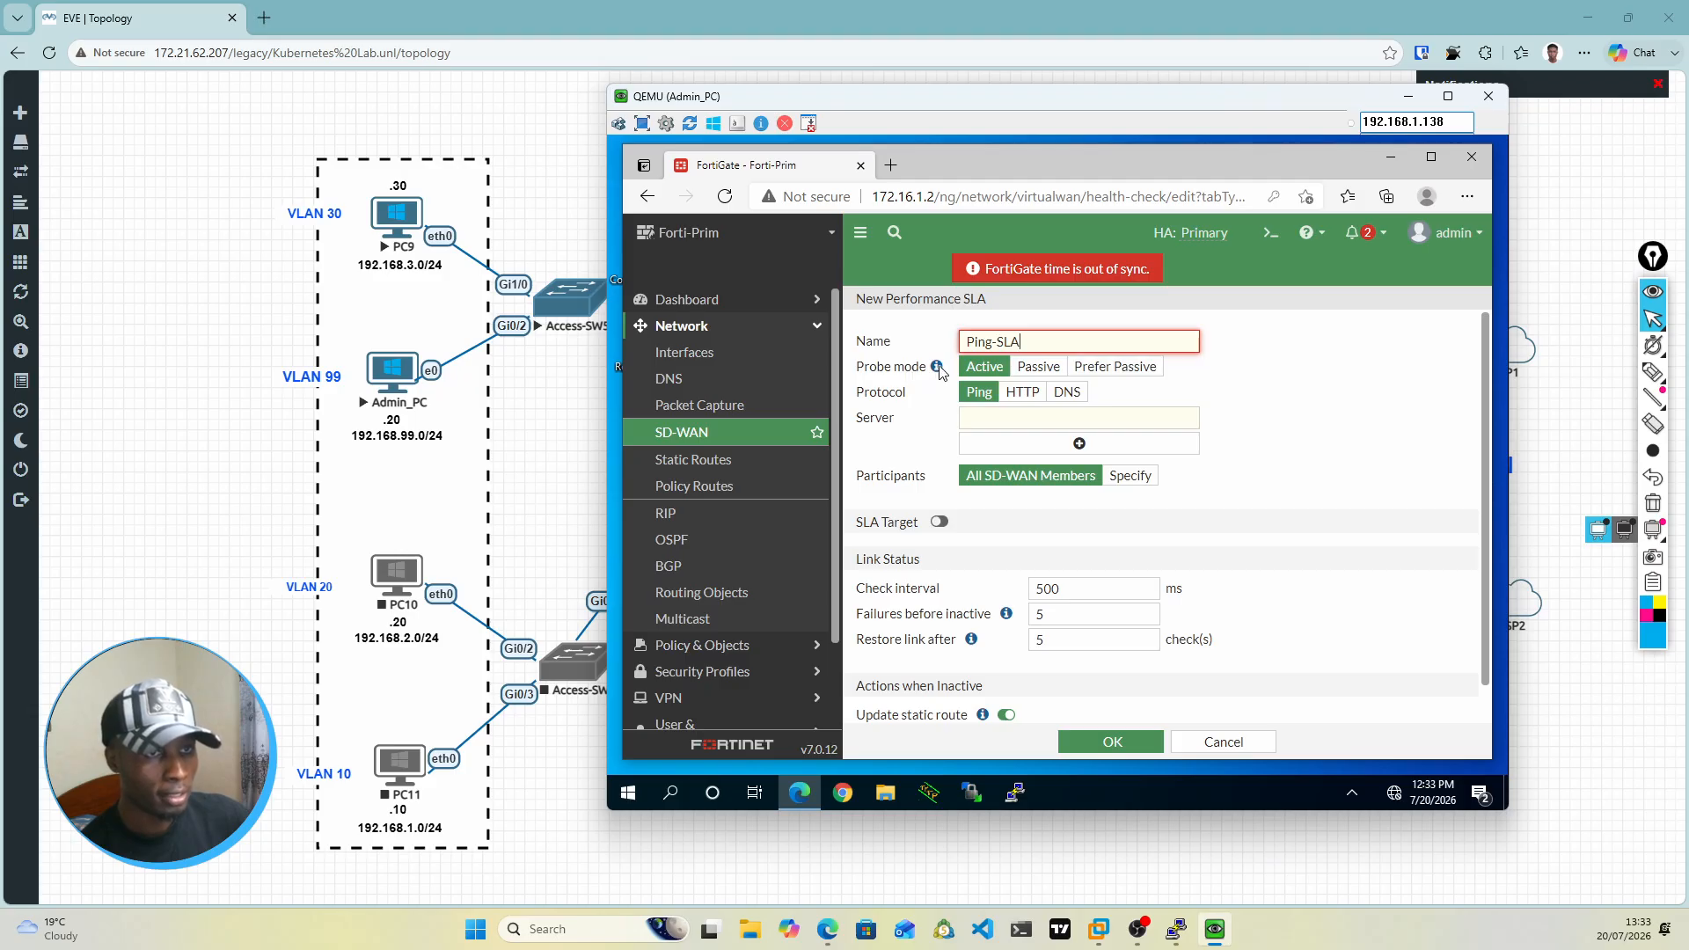
# Step: Rename the new performance SLA as PingSLA, without the hyphen
pyautogui.moveTo(937, 367)
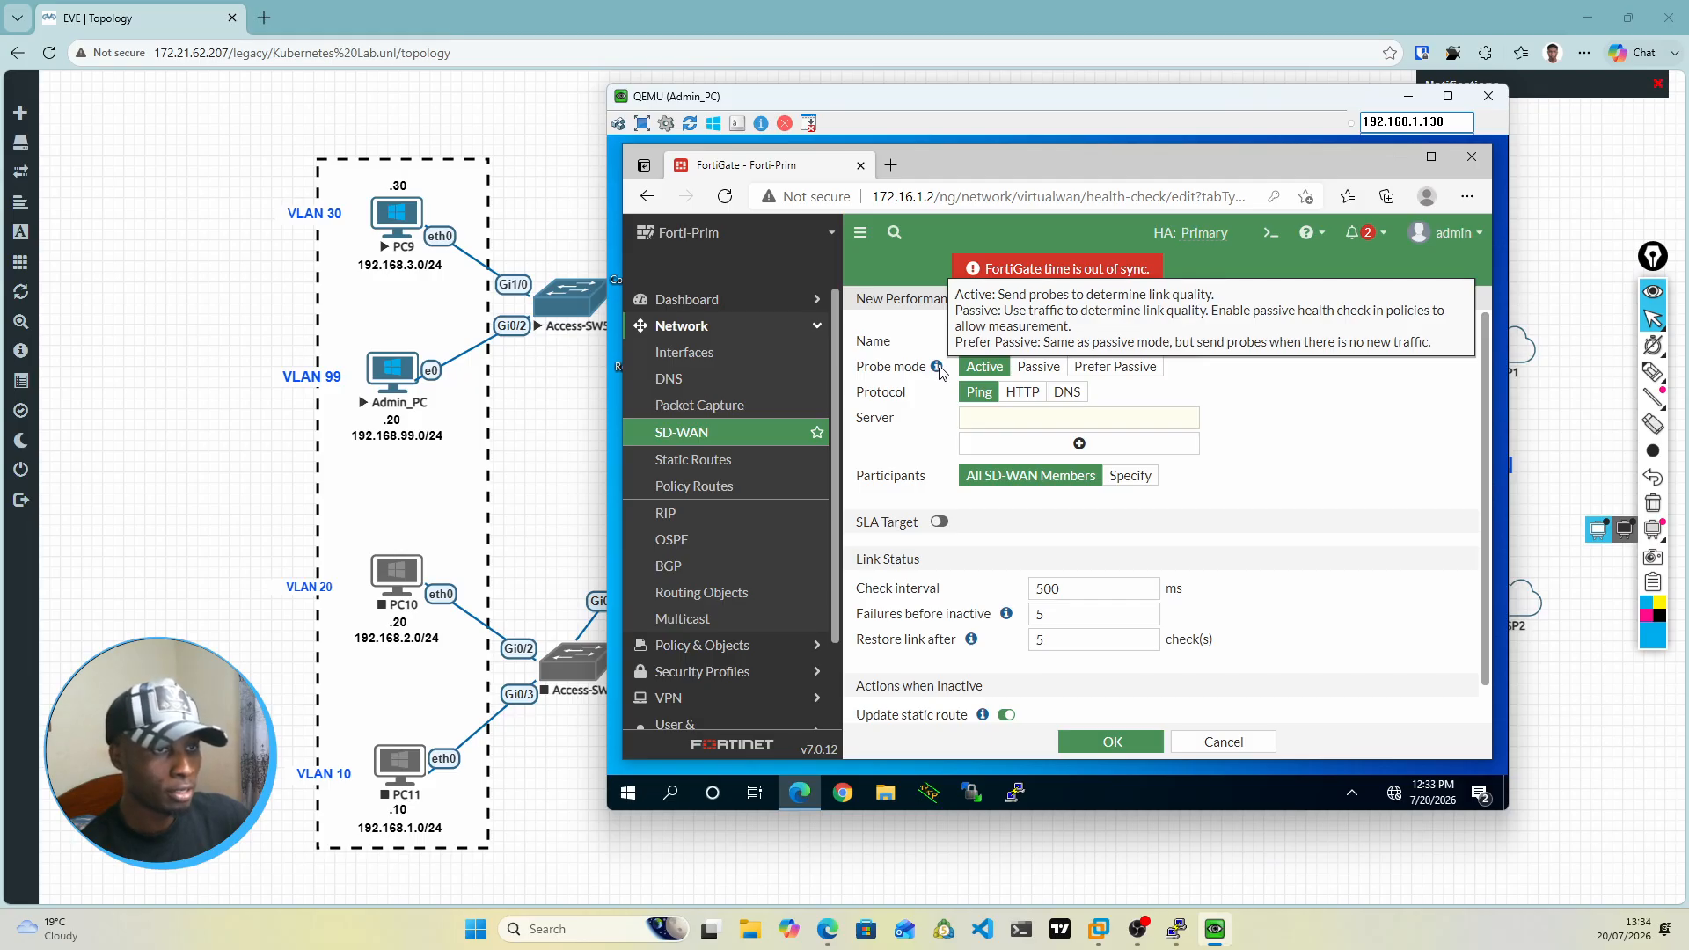
pyautogui.click(993, 428)
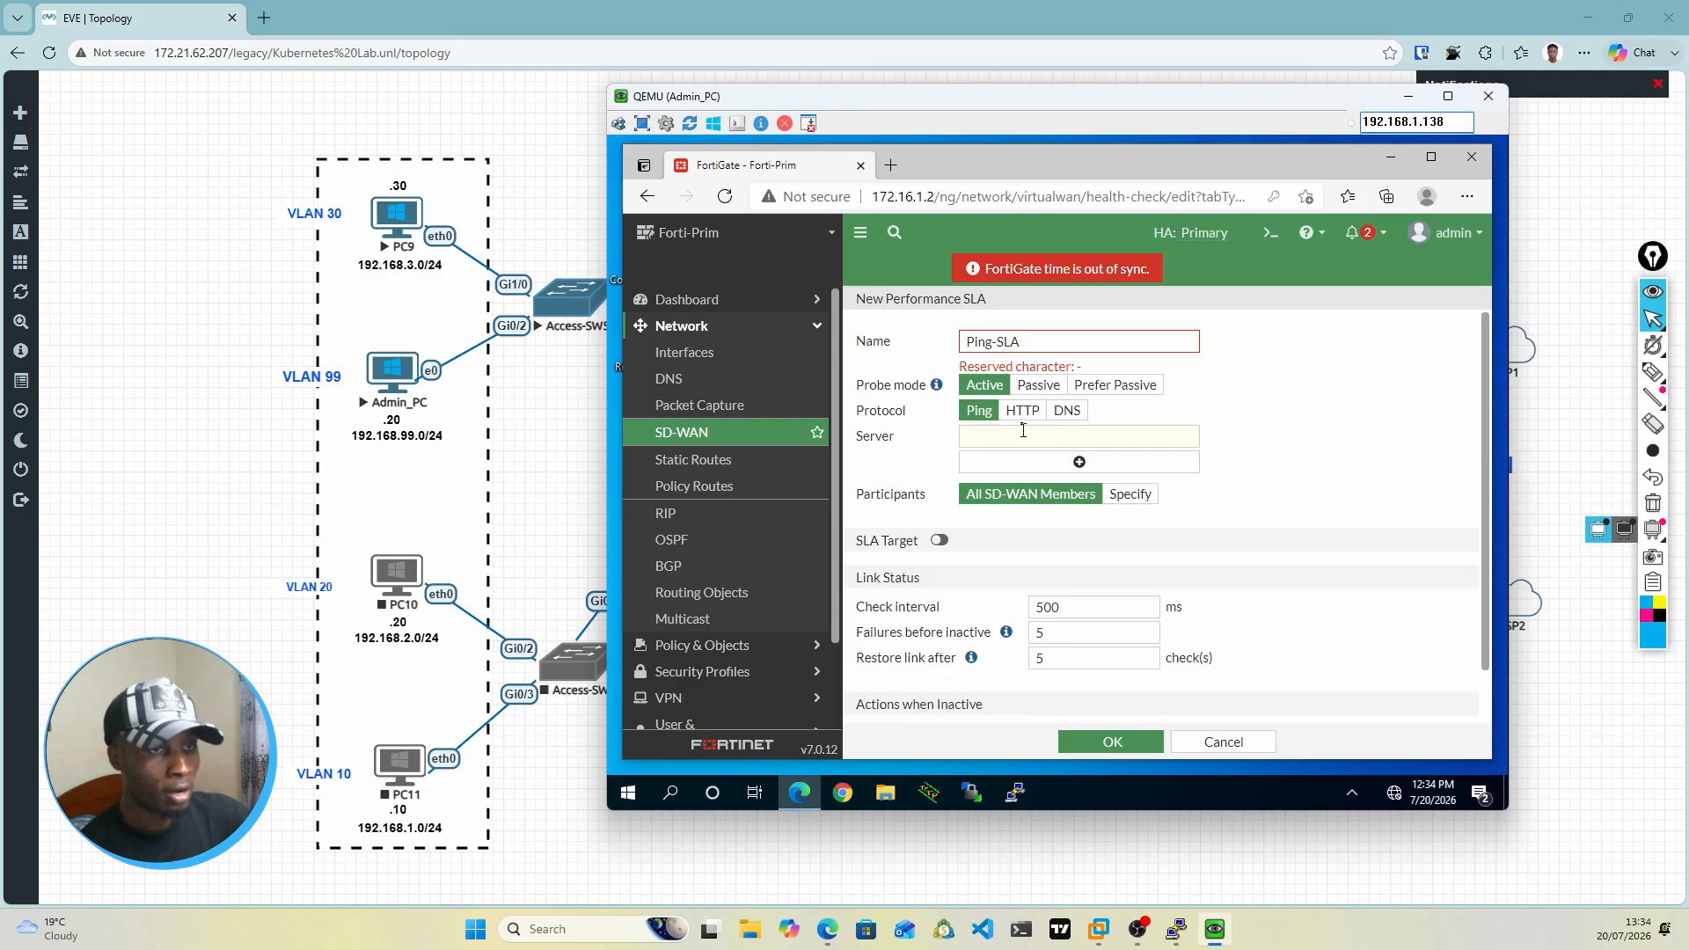
pyautogui.click(997, 343)
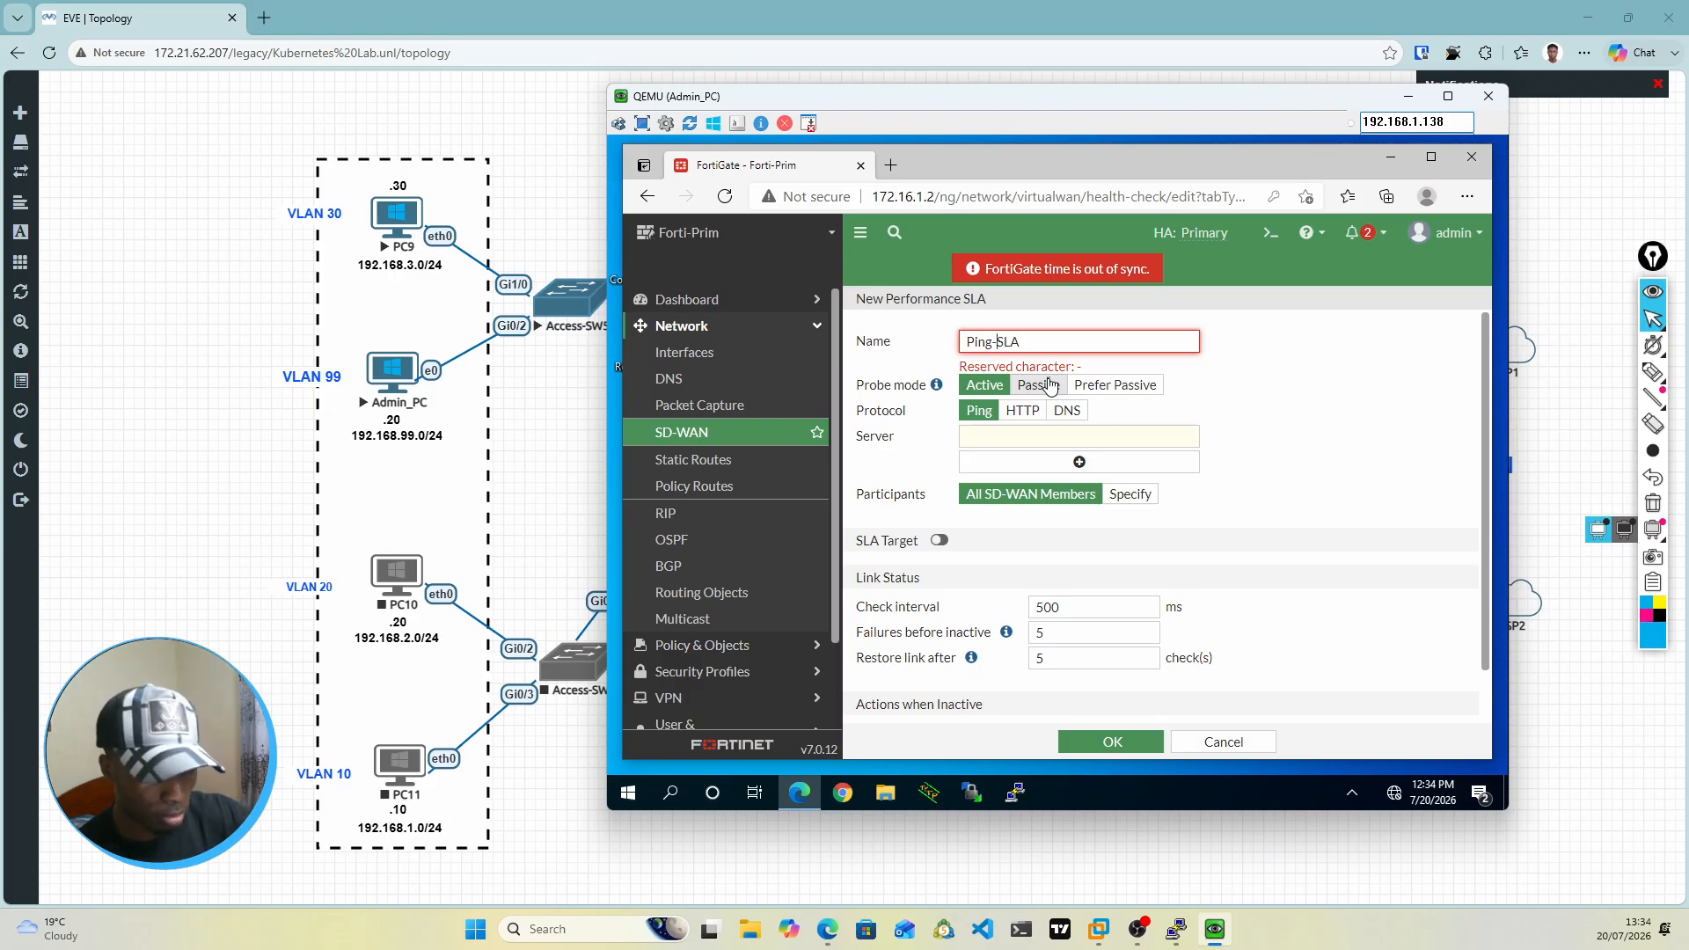
pyautogui.press('BackSpace')
pyautogui.write('_')
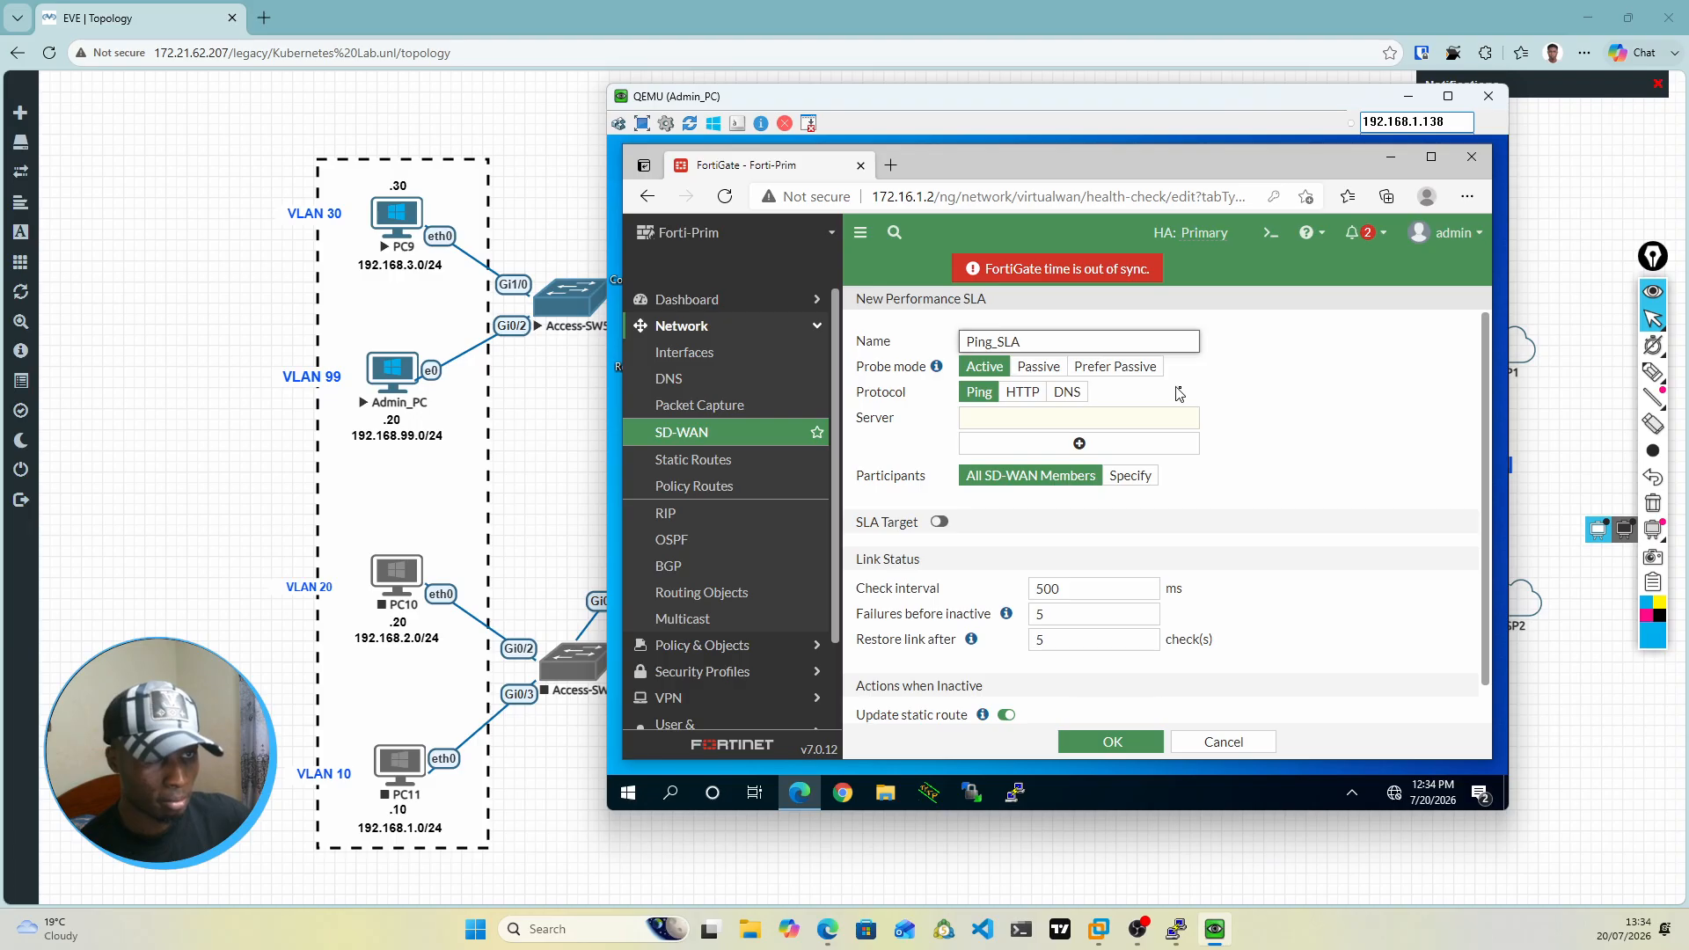
pyautogui.press('BackSpace')
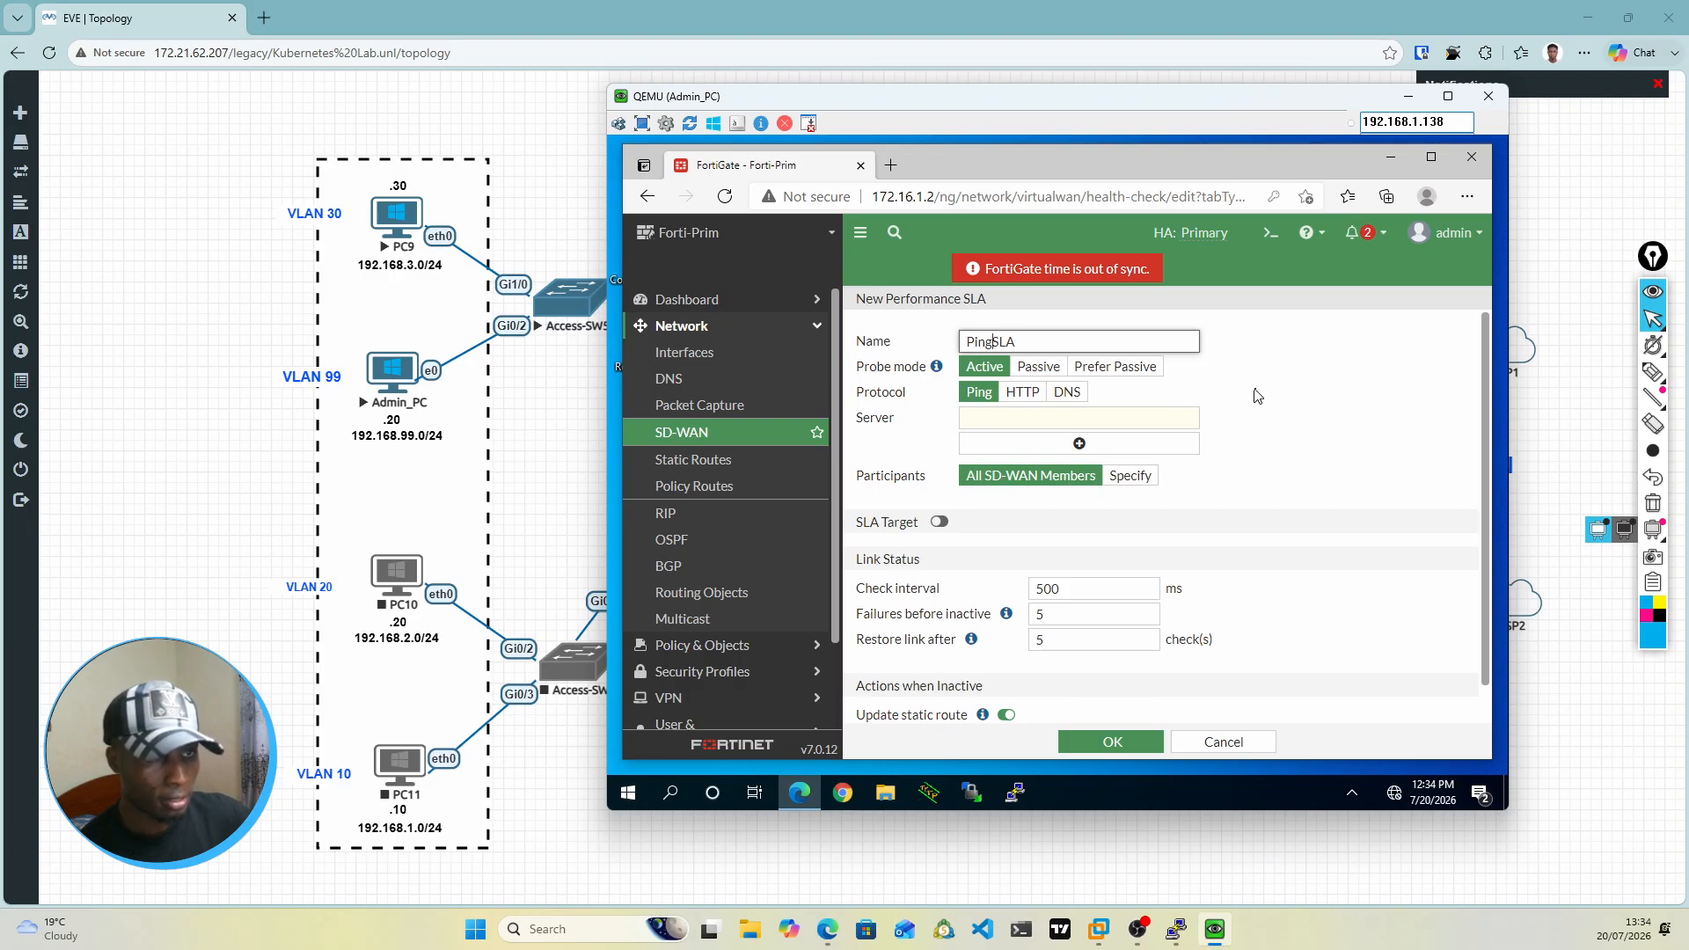
pyautogui.click(1045, 376)
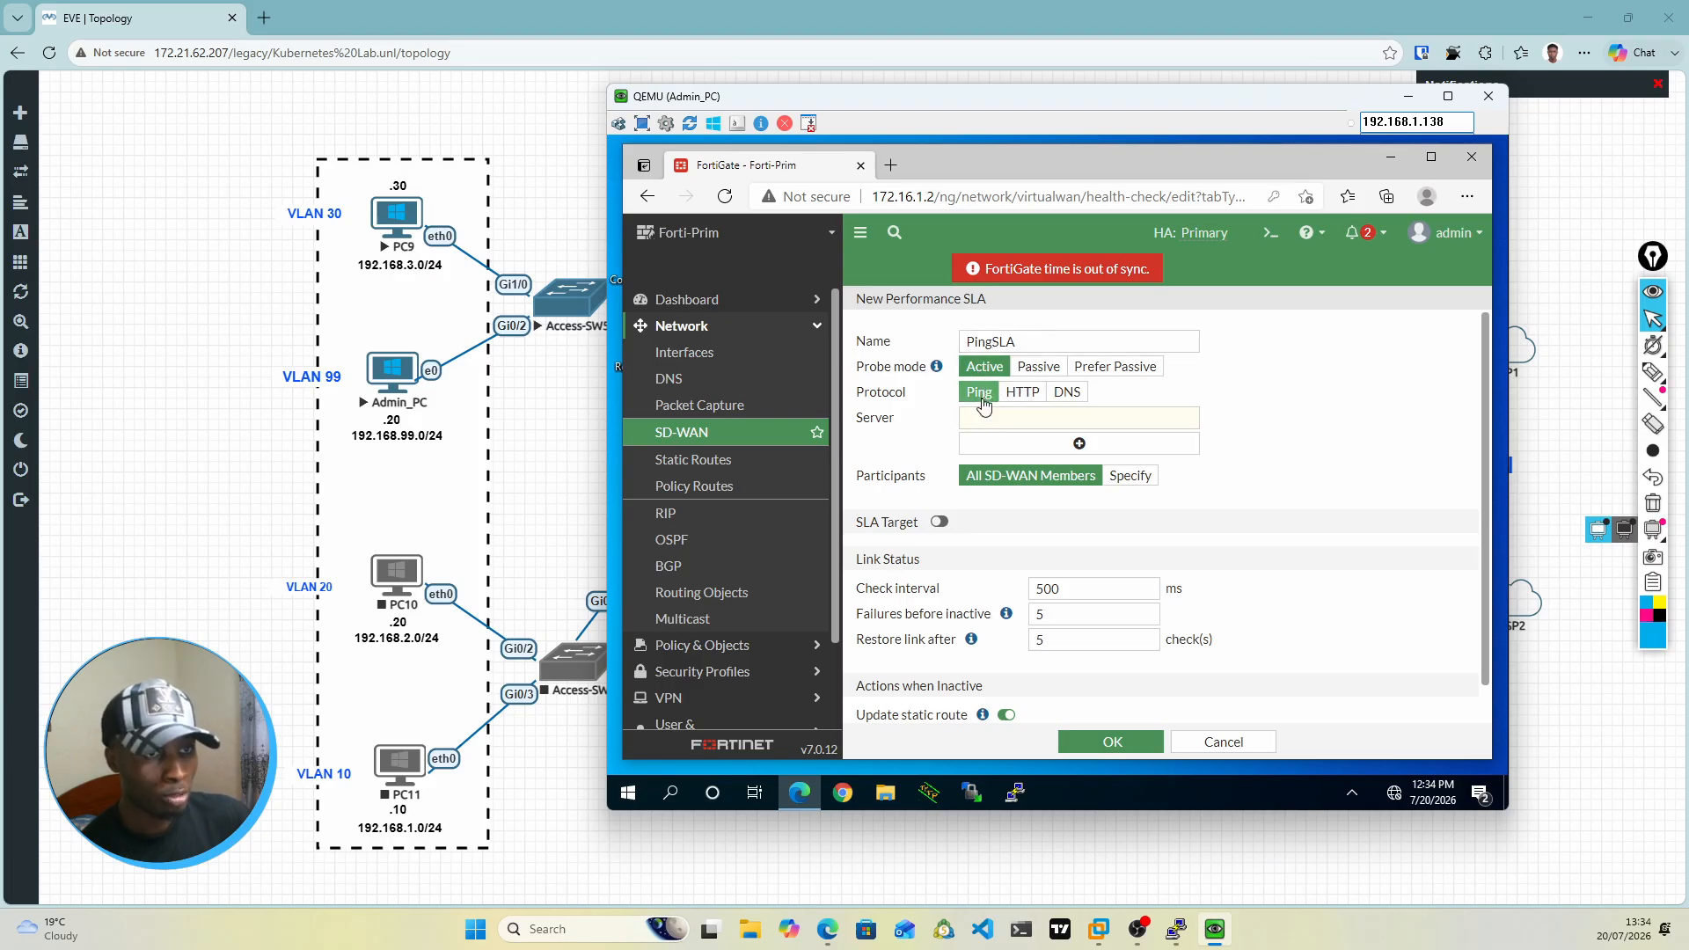
# Step: Set 8.8.8.8 as the ping server that the PingSLA health check probes
pyautogui.click(983, 418)
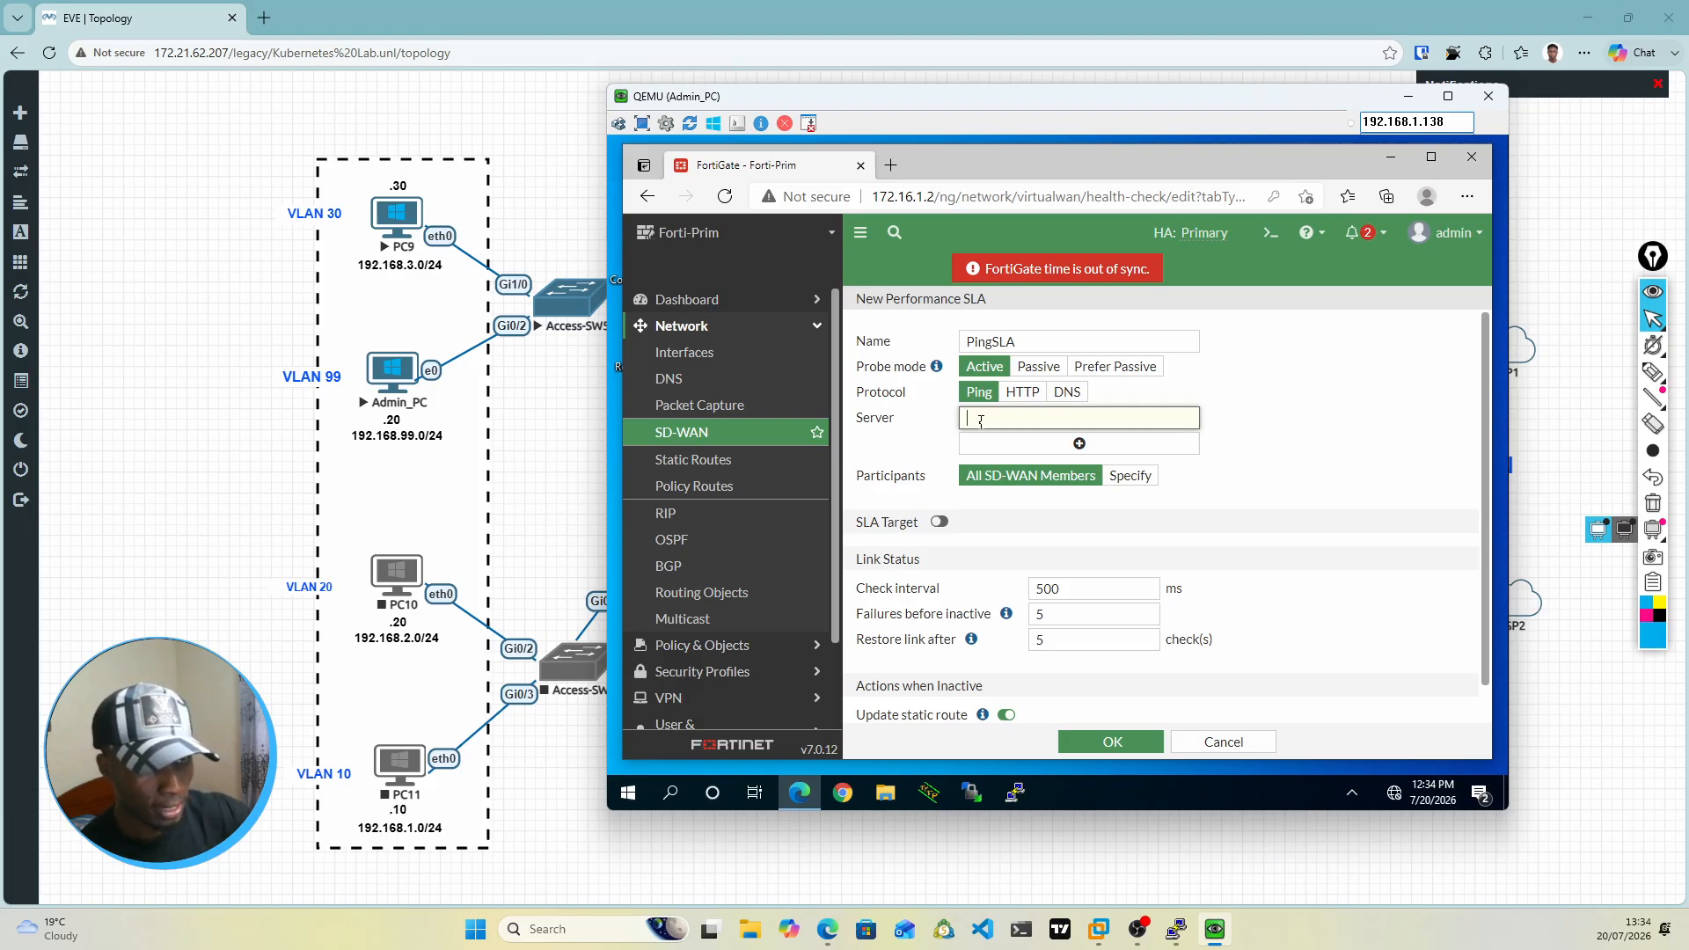
pyautogui.write('8.8.8')
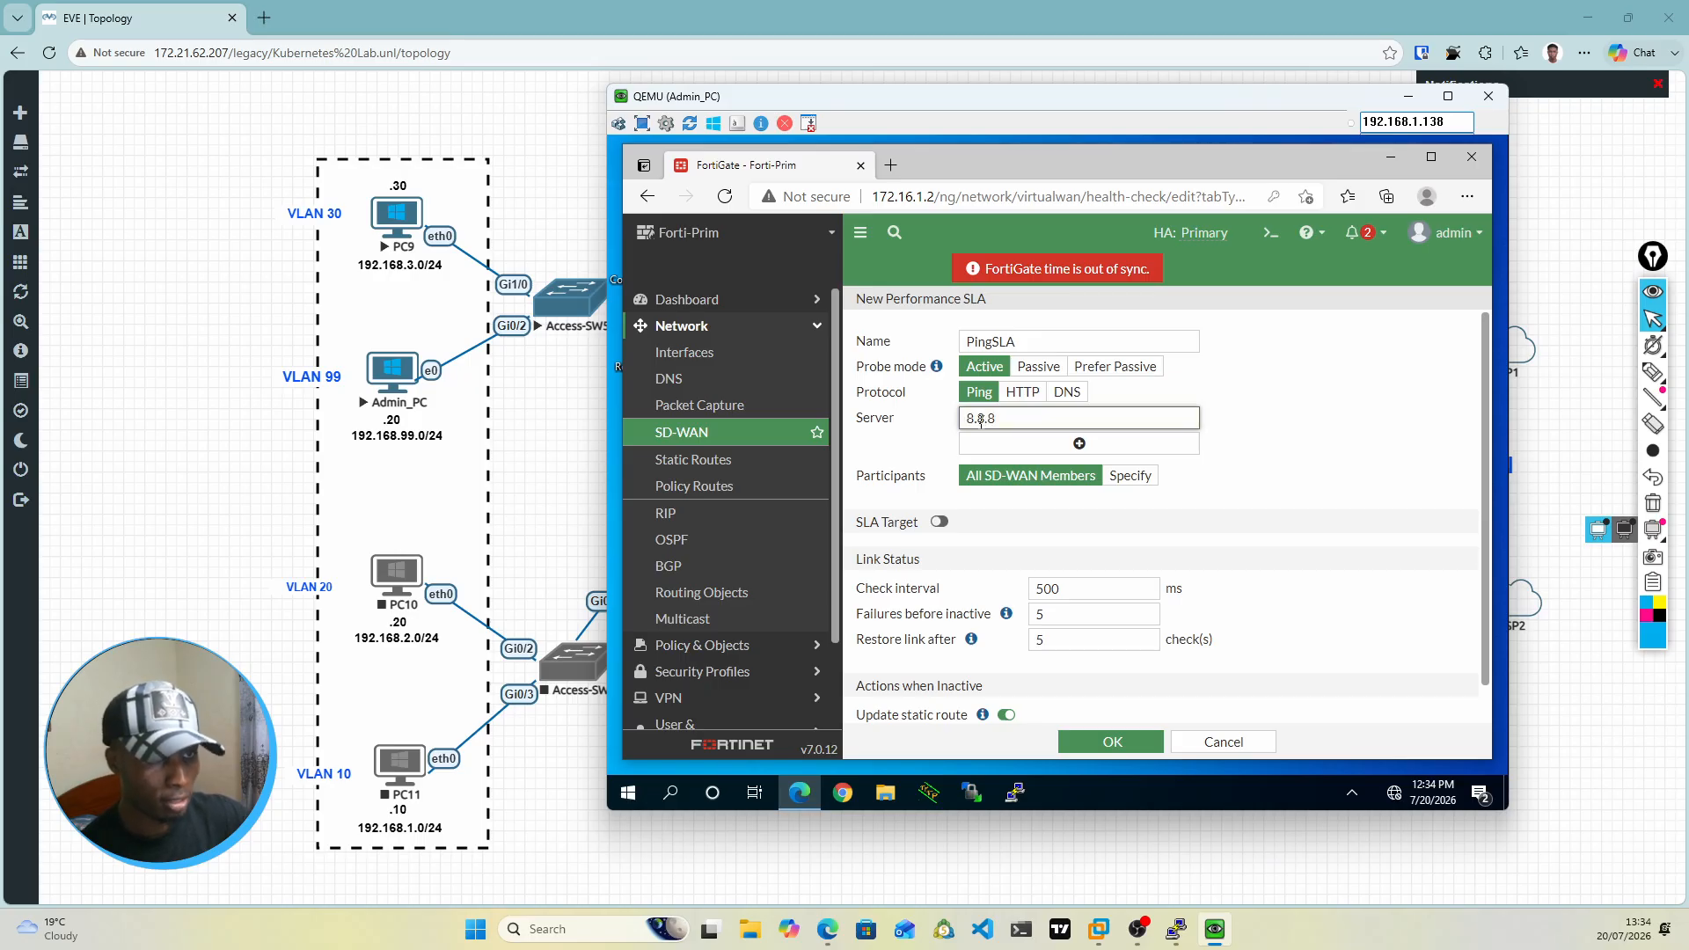
pyautogui.write('.')
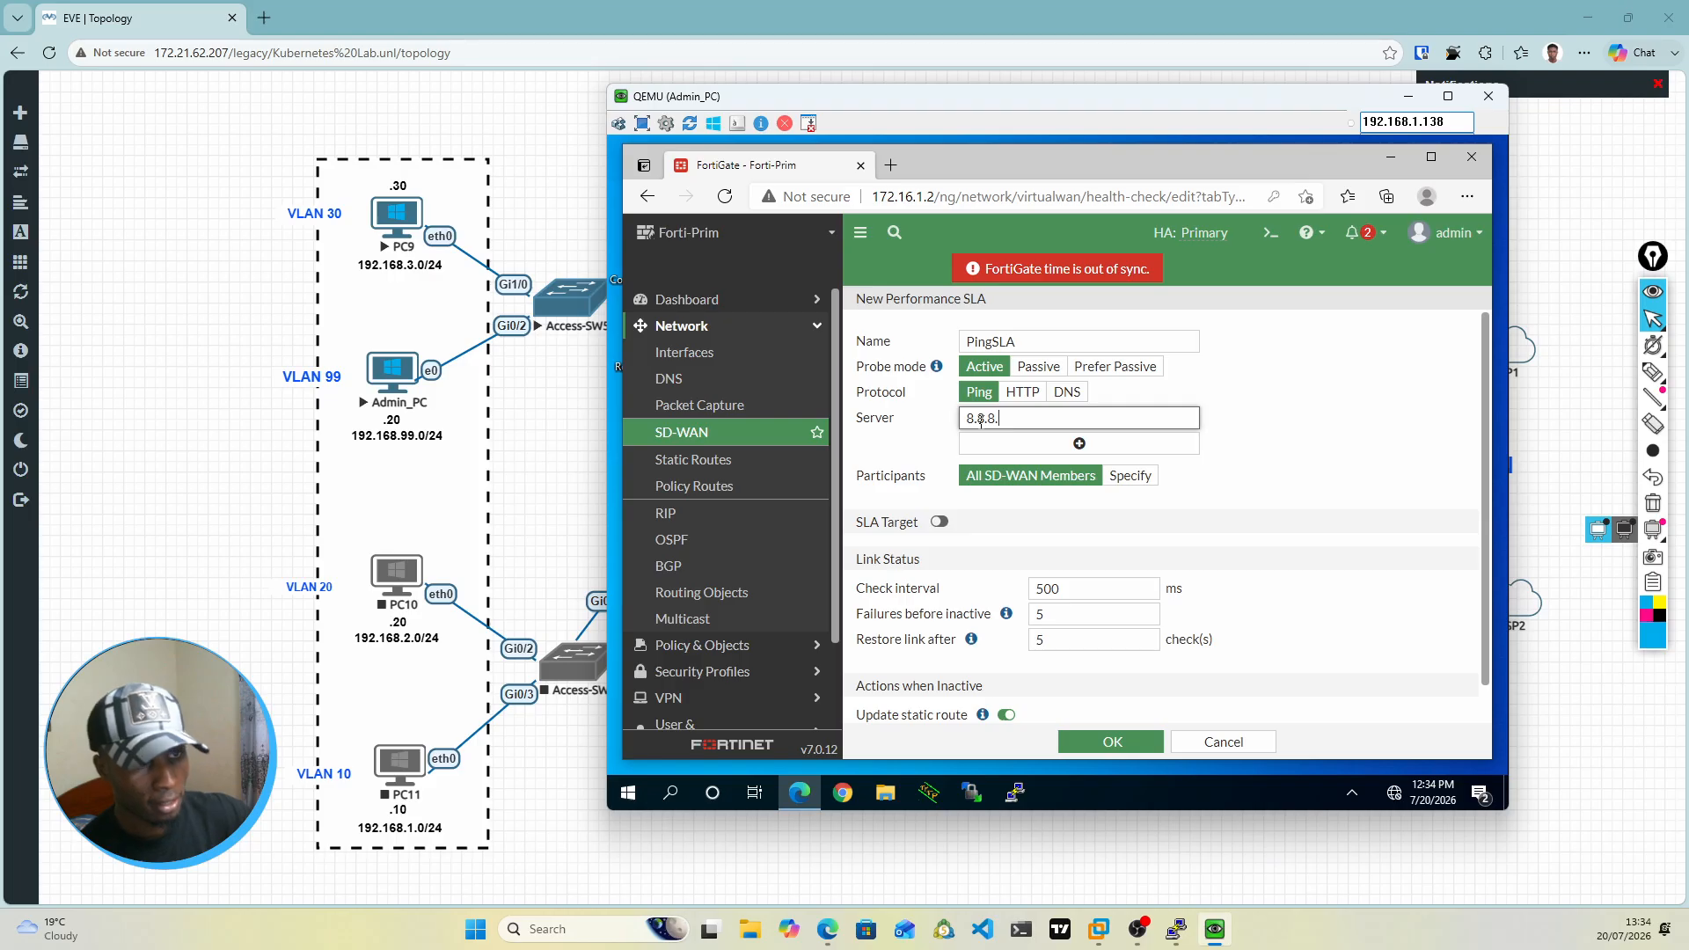
pyautogui.write('8')
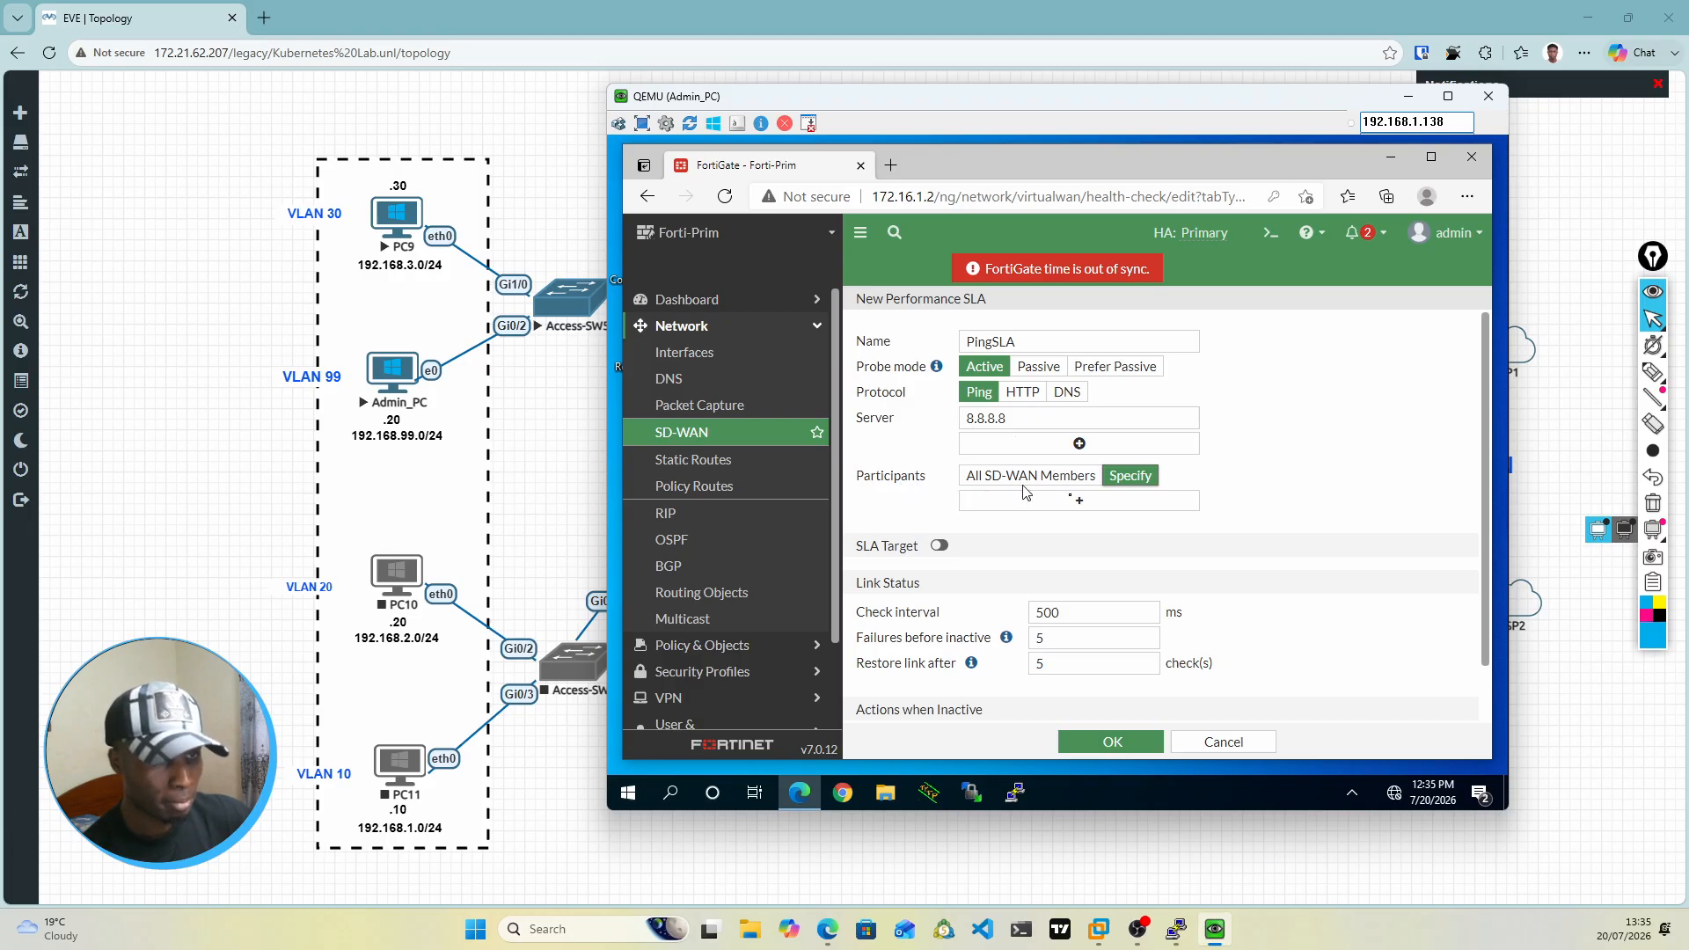
# Step: Specify port1 and port3 as the participants of PingSLA and enable its SLA target
pyautogui.click(1076, 505)
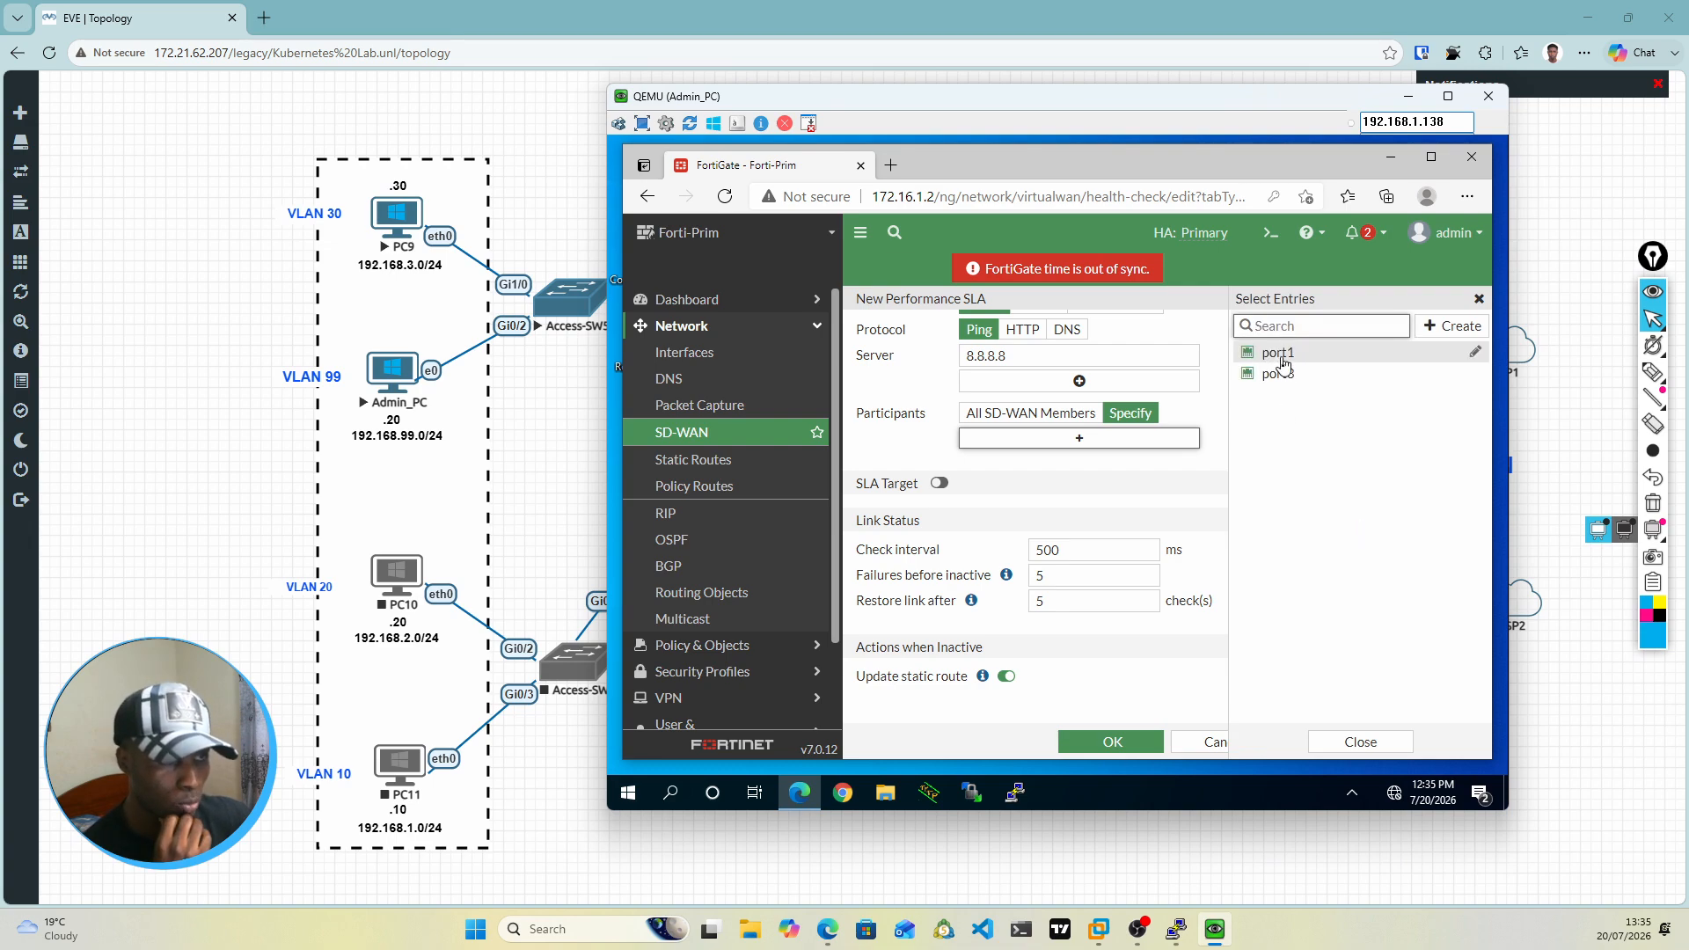
pyautogui.click(1282, 357)
pyautogui.click(1281, 375)
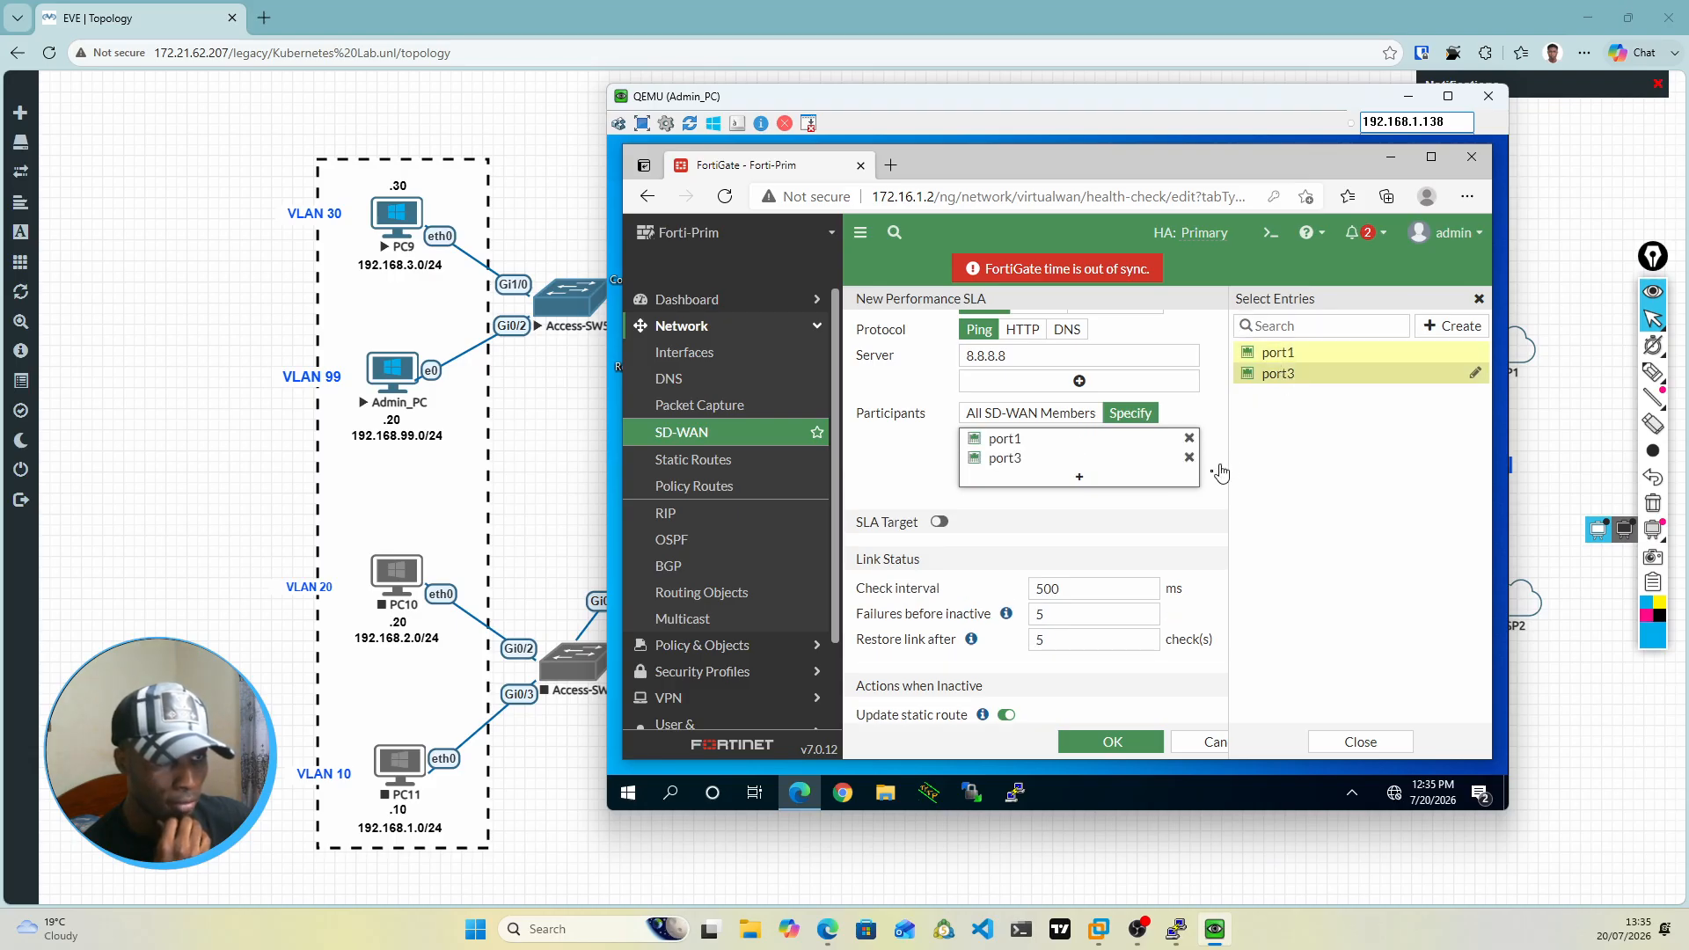
pyautogui.click(1186, 500)
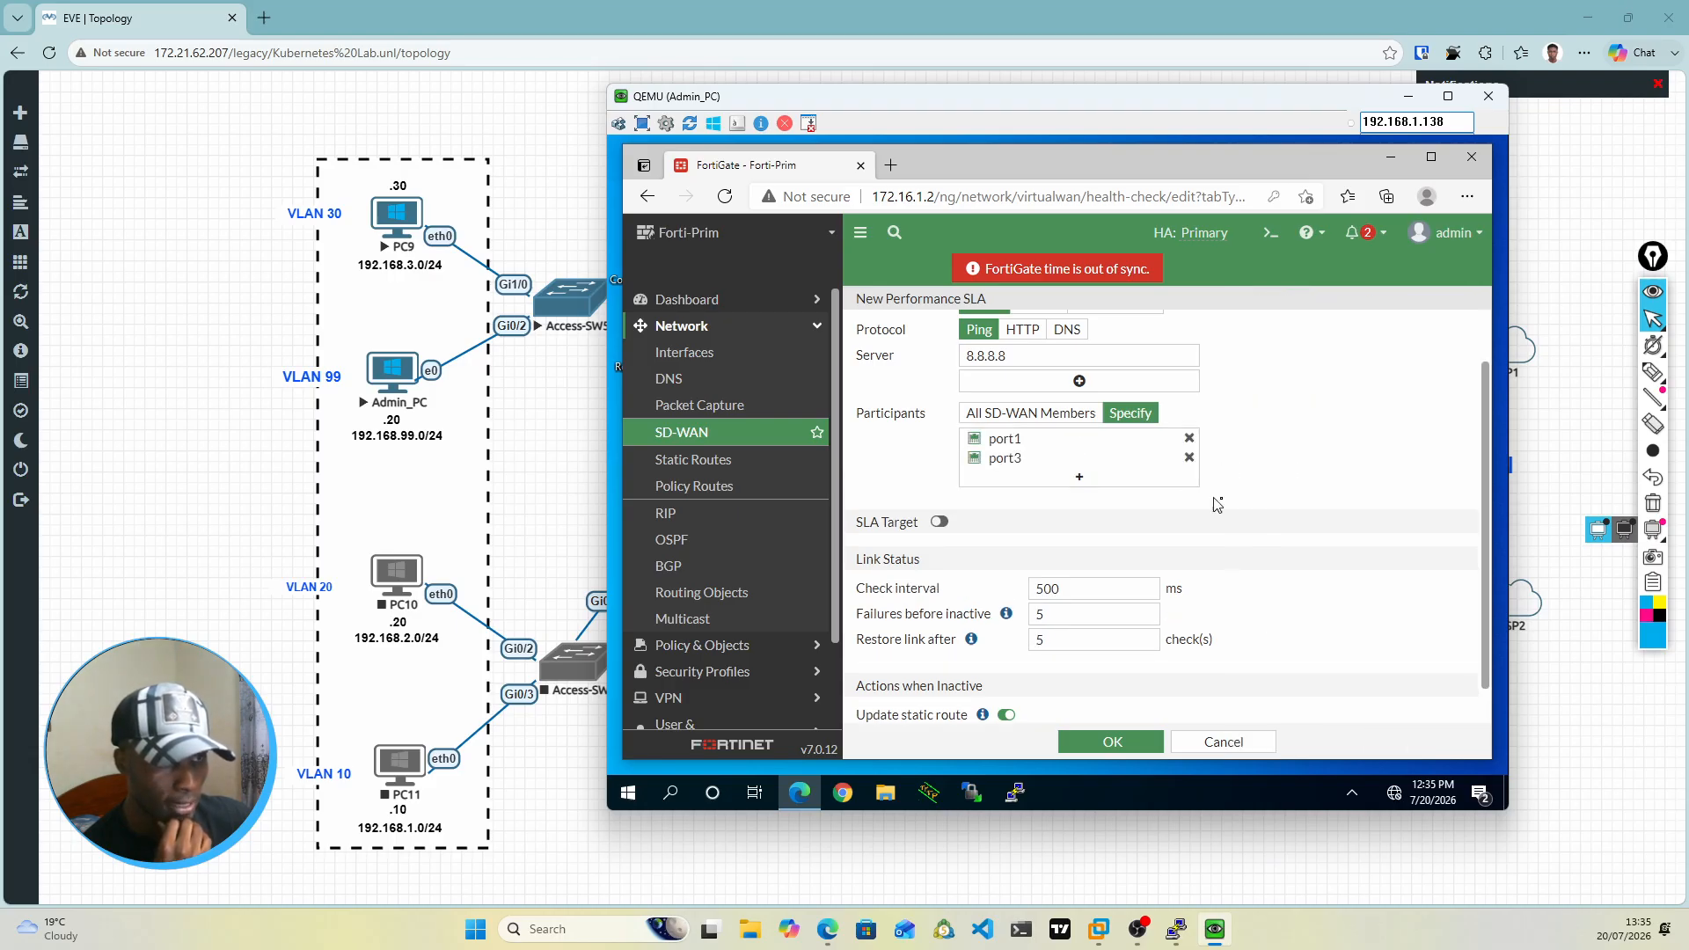
pyautogui.scroll(-1, 1247, 469)
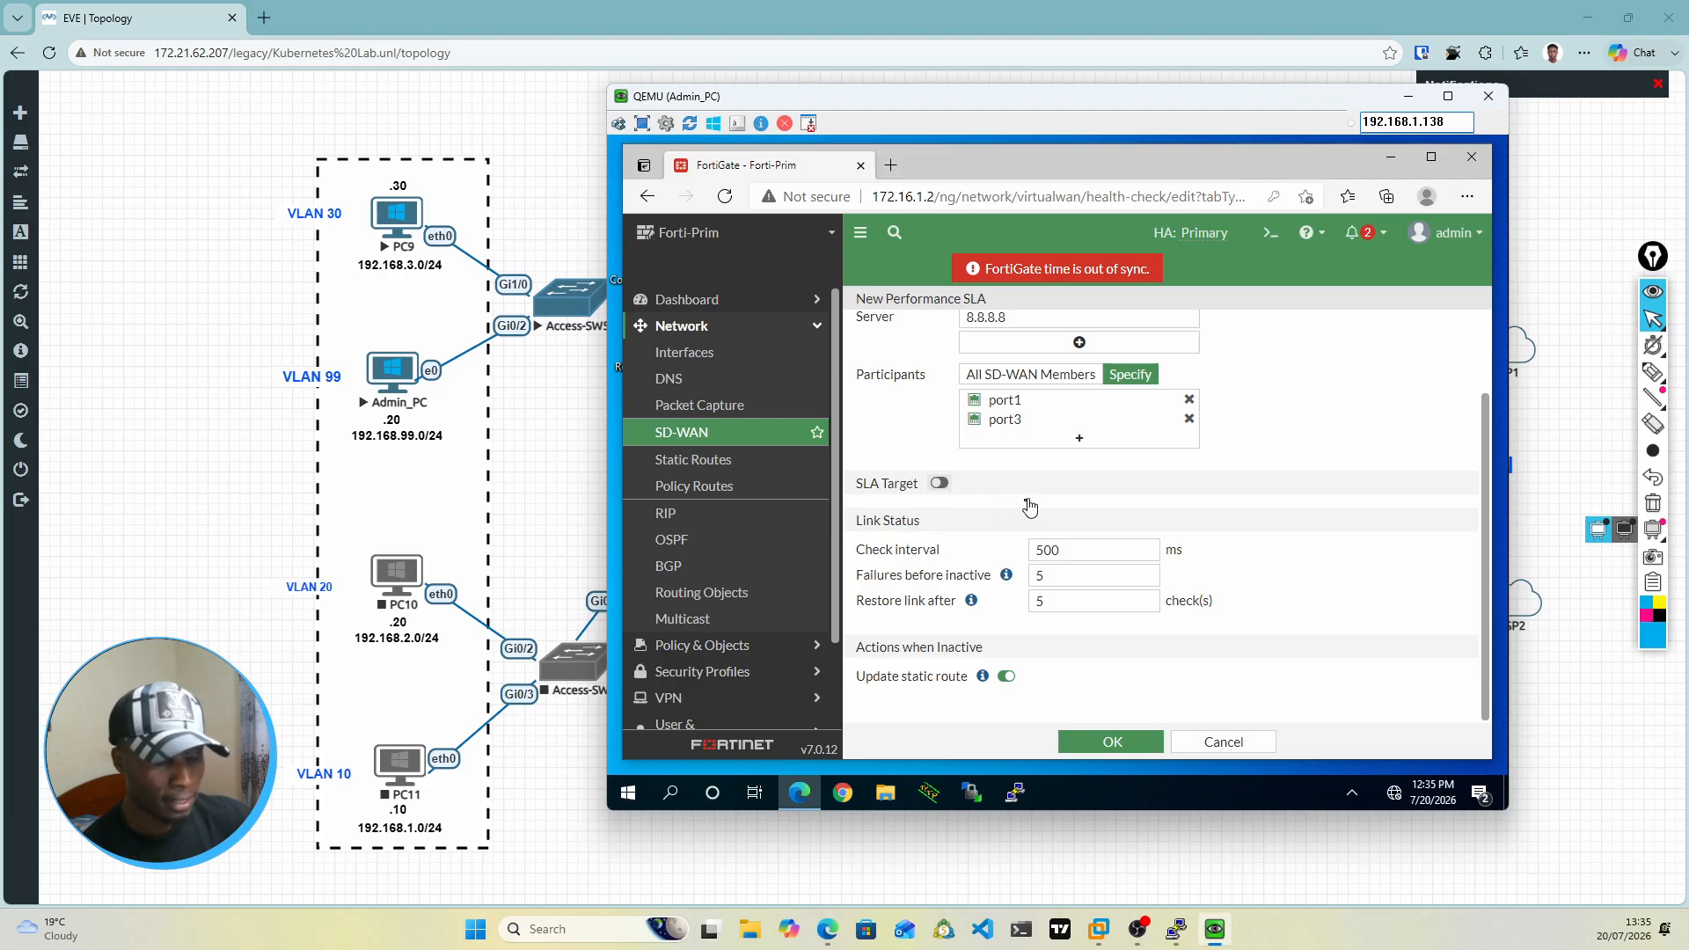
pyautogui.click(939, 484)
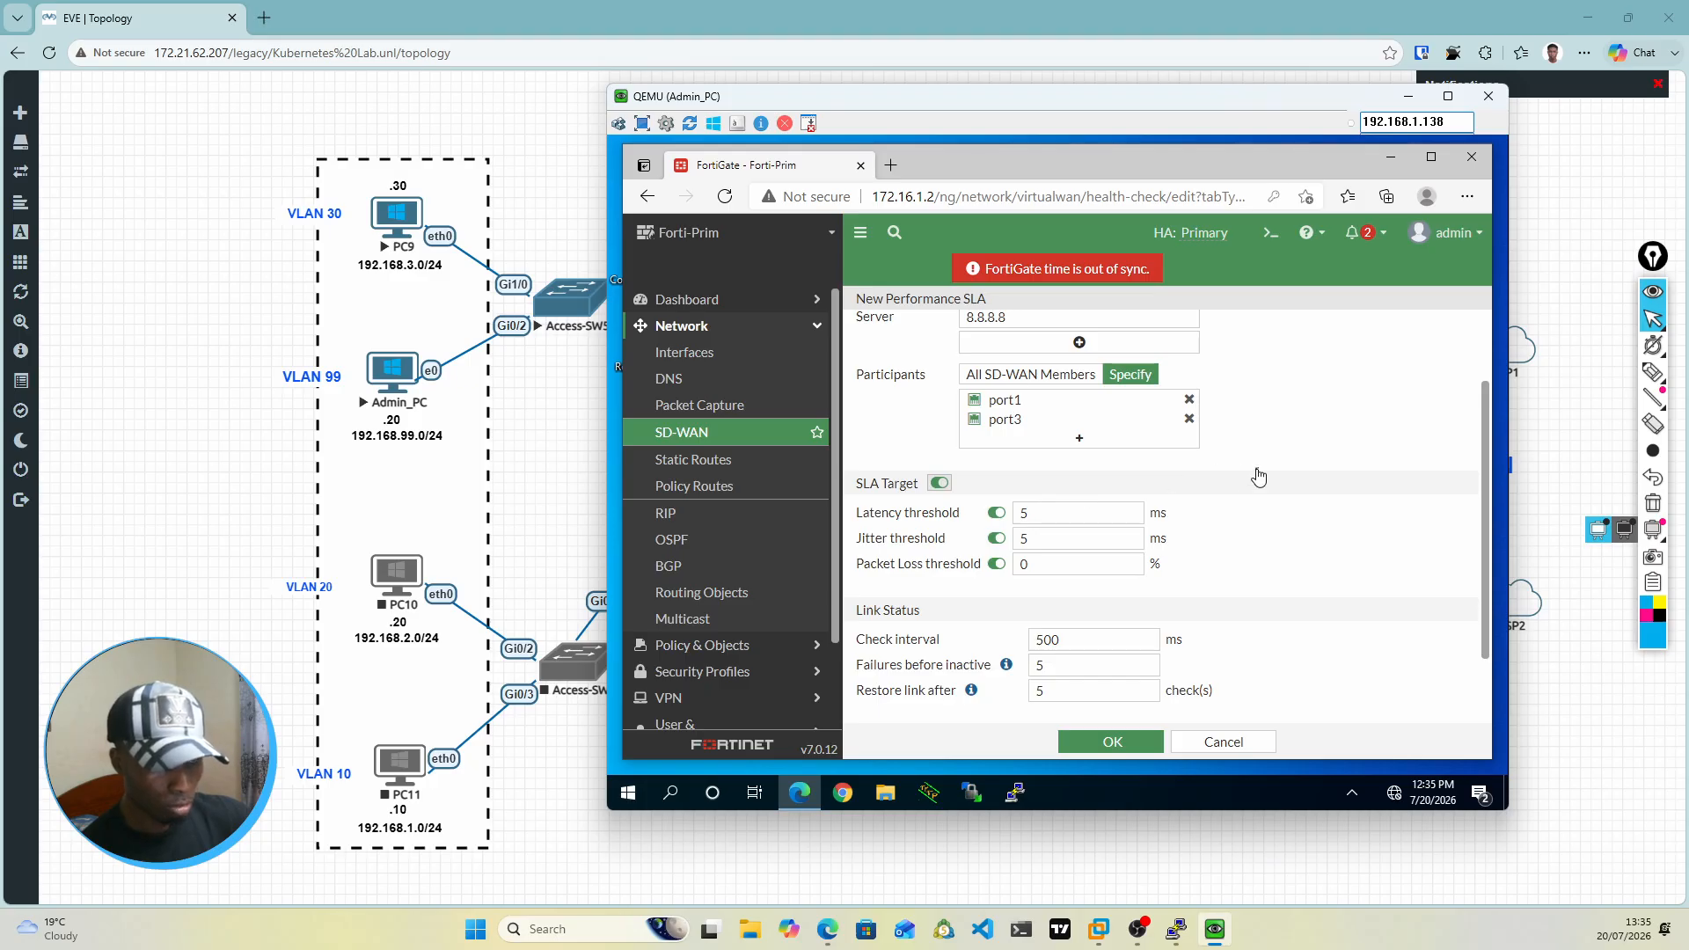
# Step: Review the PingSLA participants, SLA target thresholds, link status settings and actions when inactive
pyautogui.scroll(-1, 1261, 475)
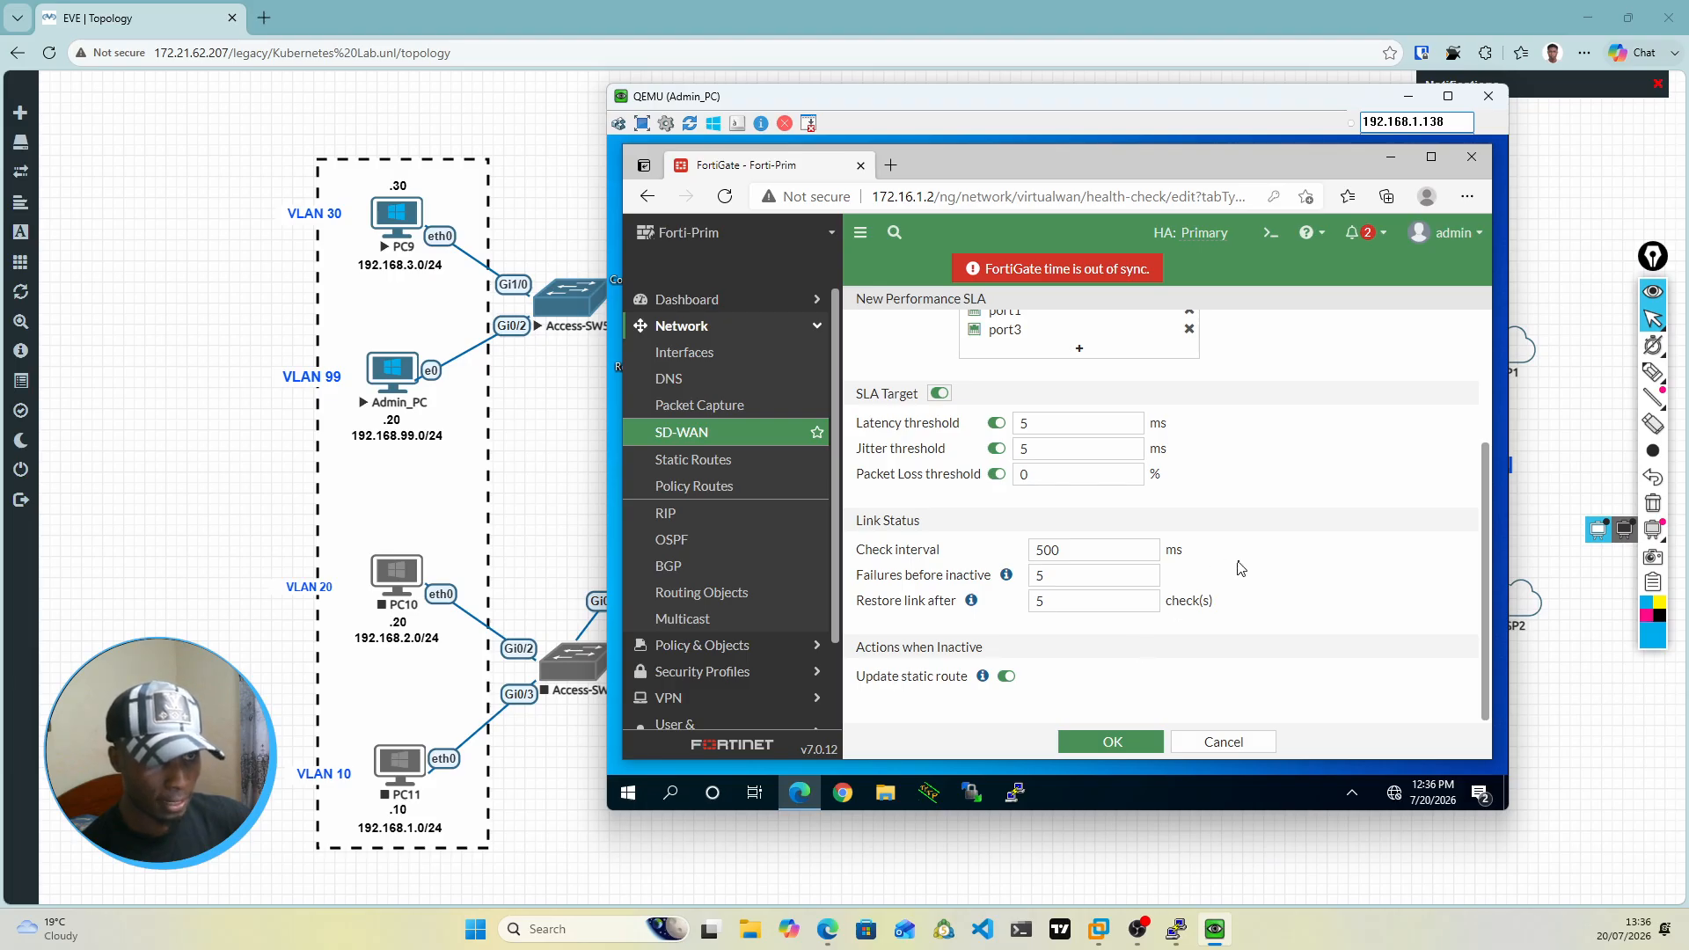
pyautogui.scroll(2, 1241, 567)
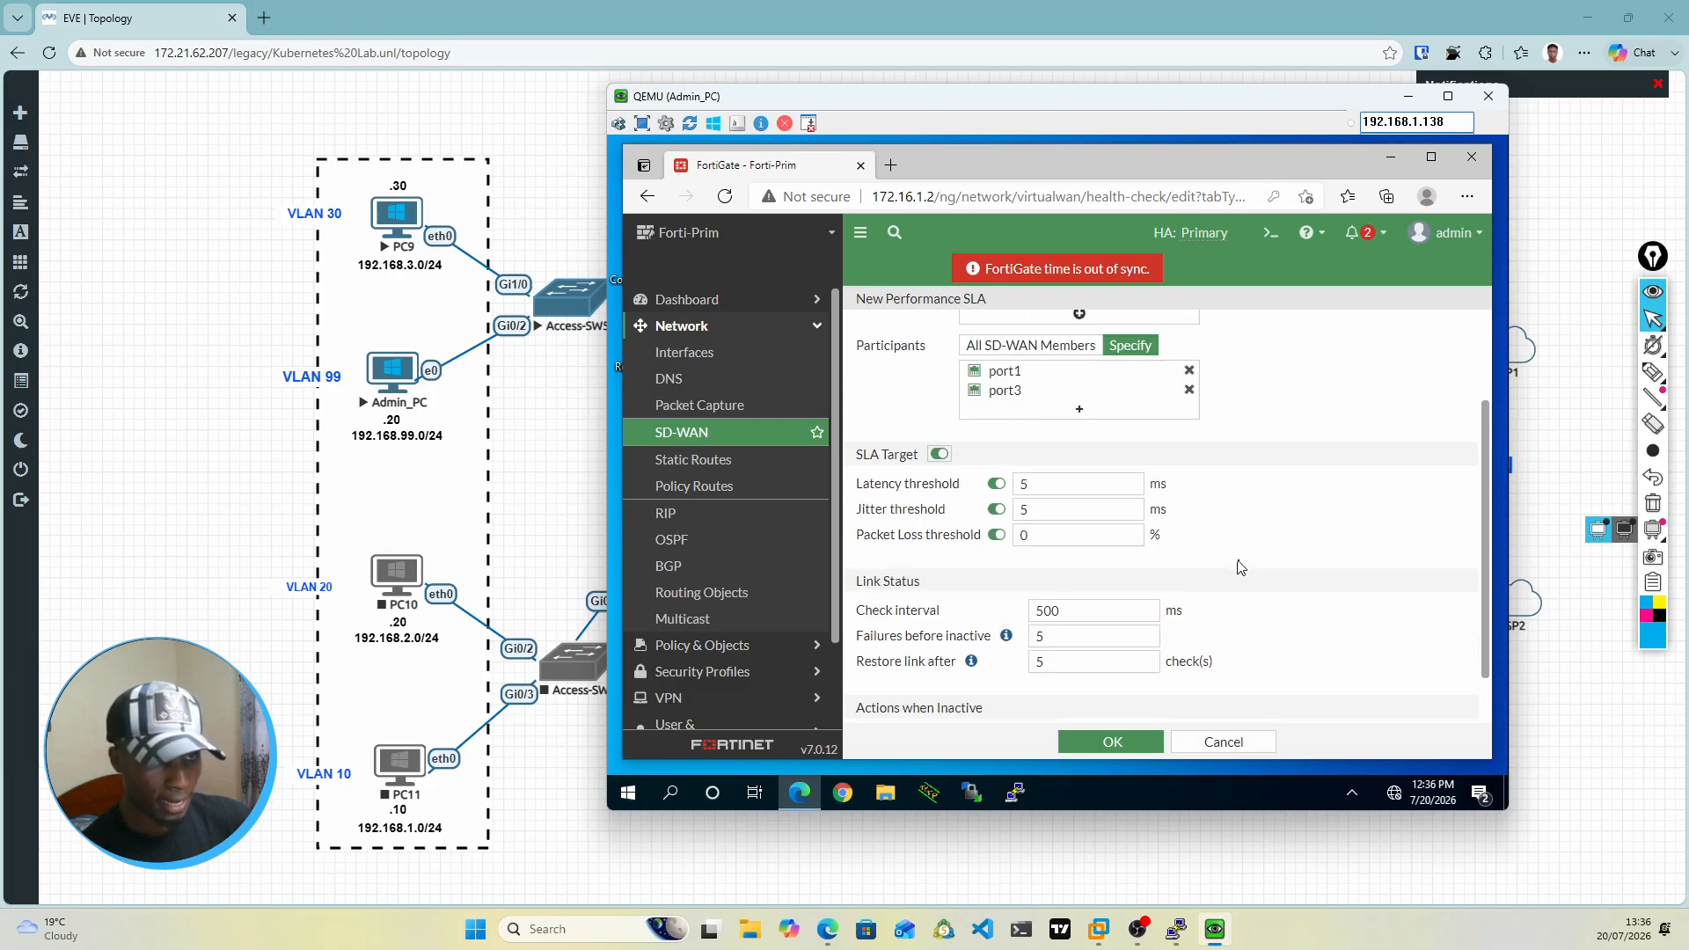
pyautogui.scroll(3, 1241, 568)
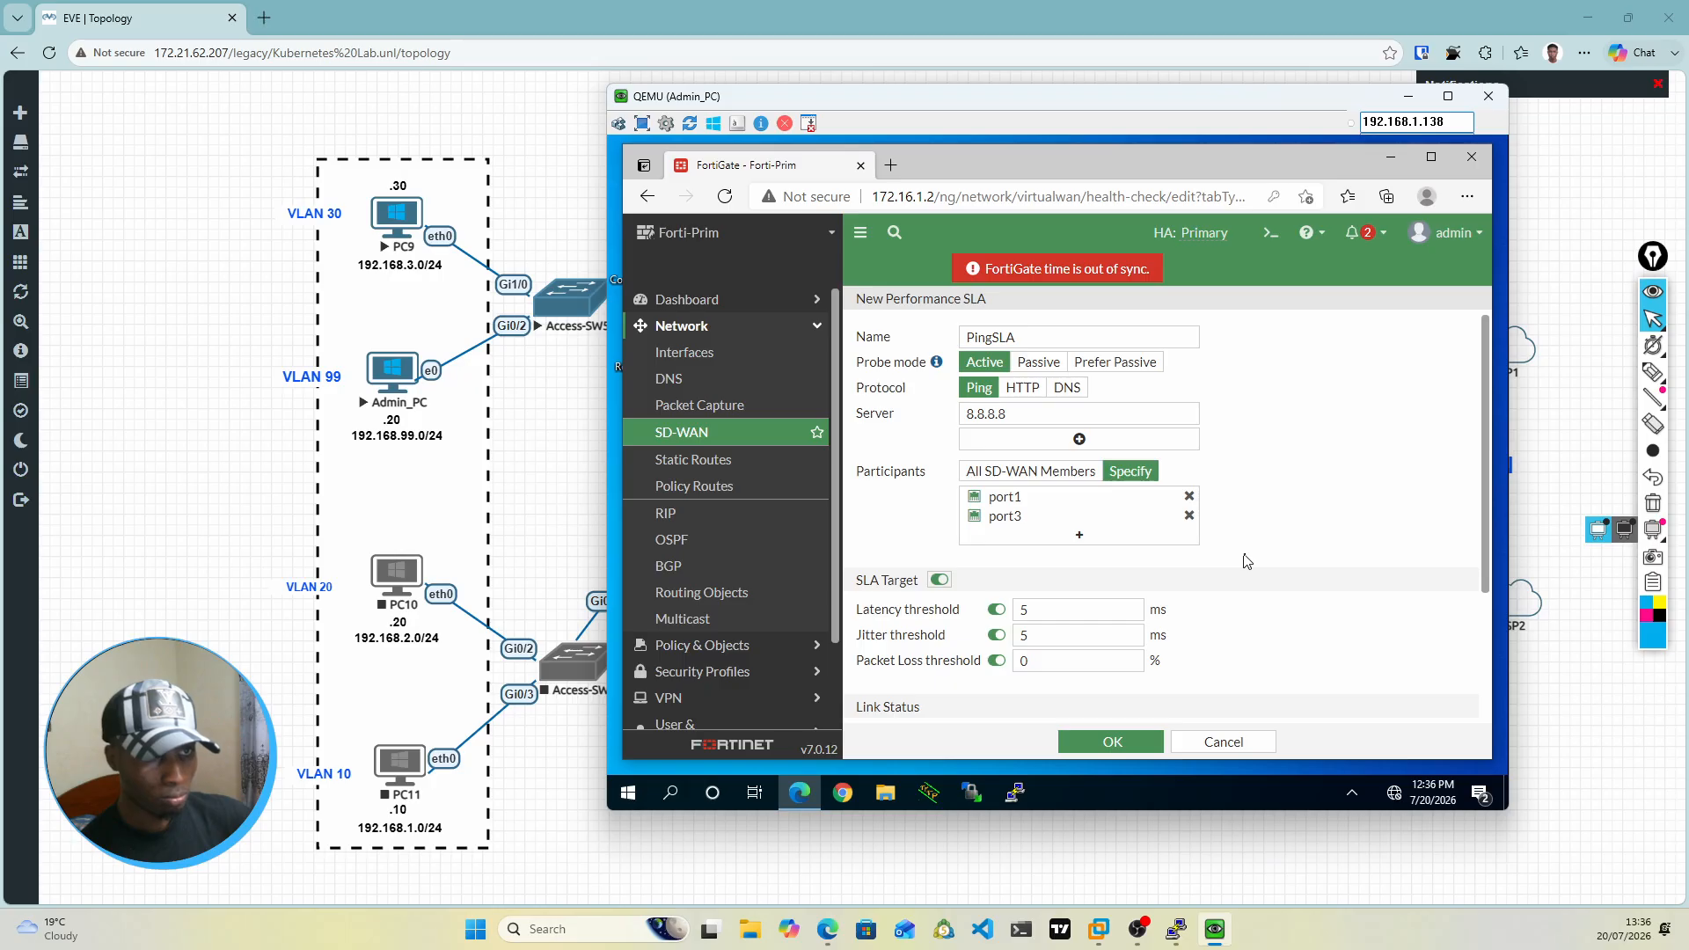
pyautogui.scroll(1, 1244, 563)
pyautogui.scroll(-4, 1247, 561)
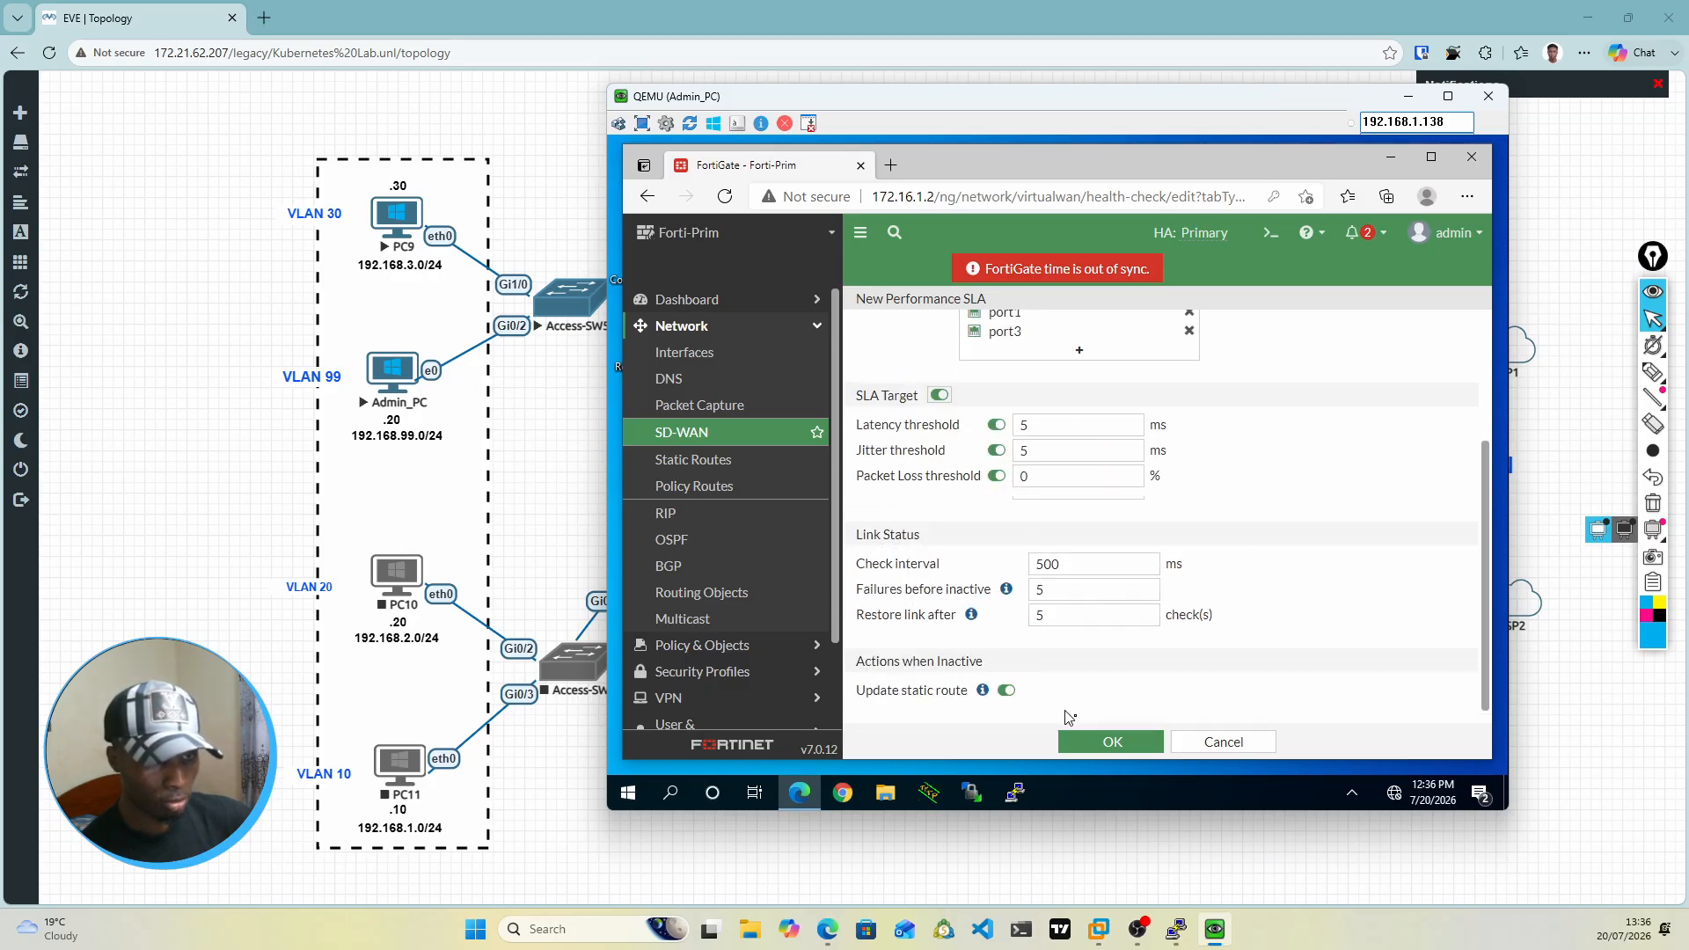
pyautogui.scroll(1, 1080, 728)
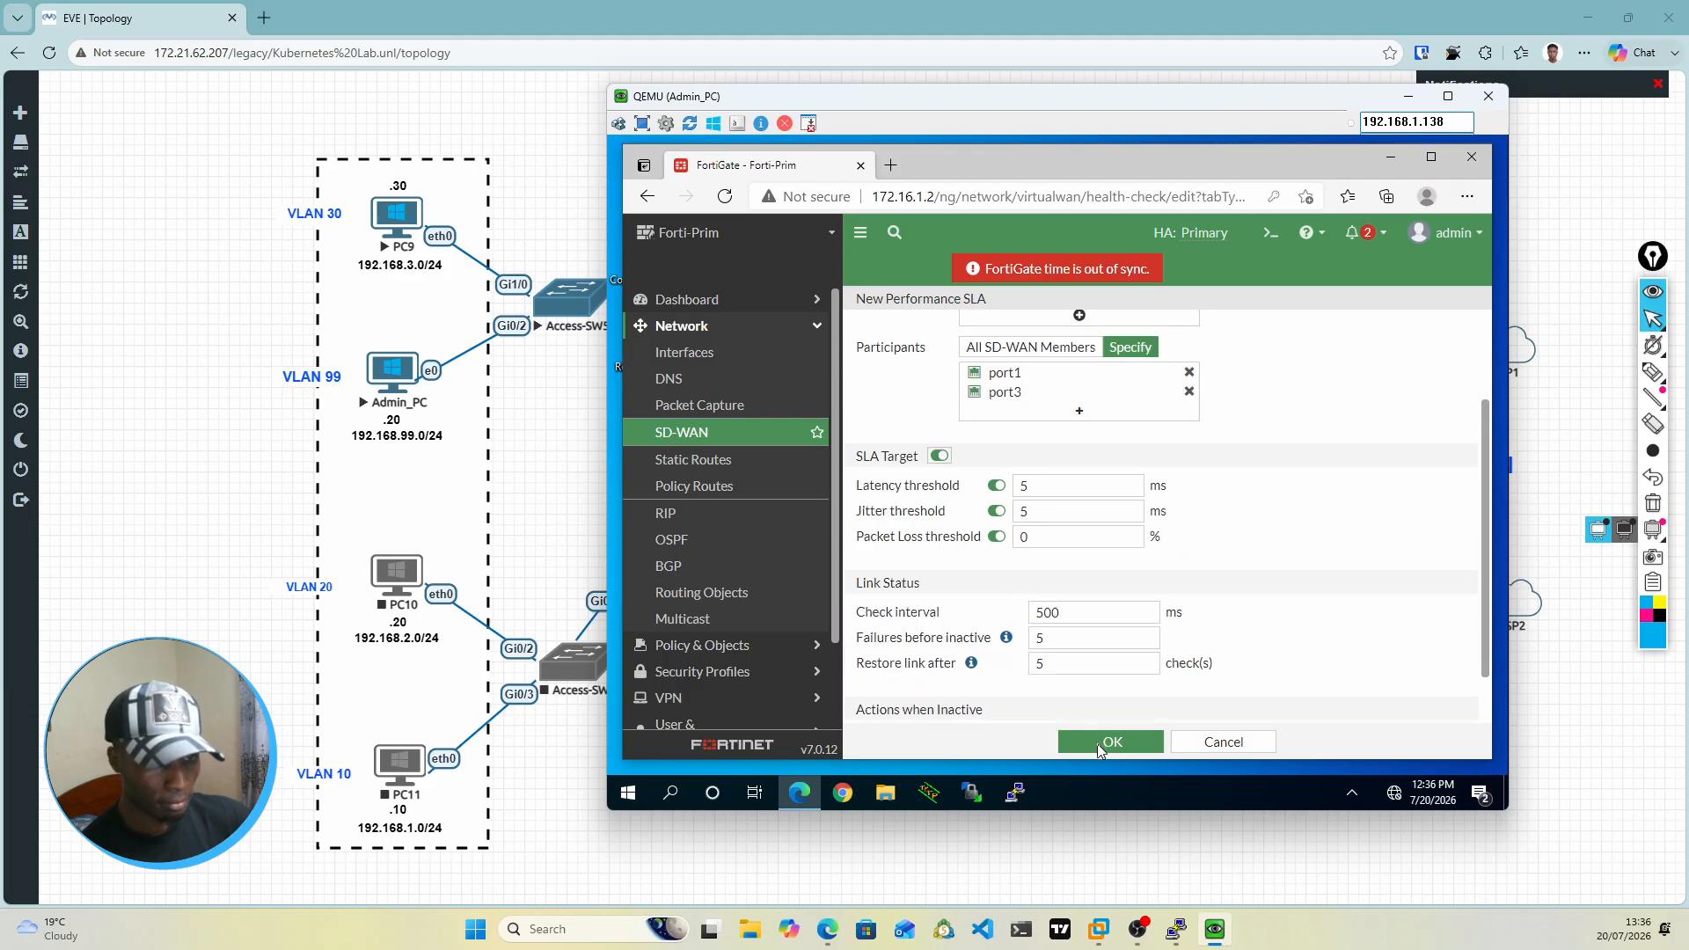
pyautogui.scroll(-1, 1198, 642)
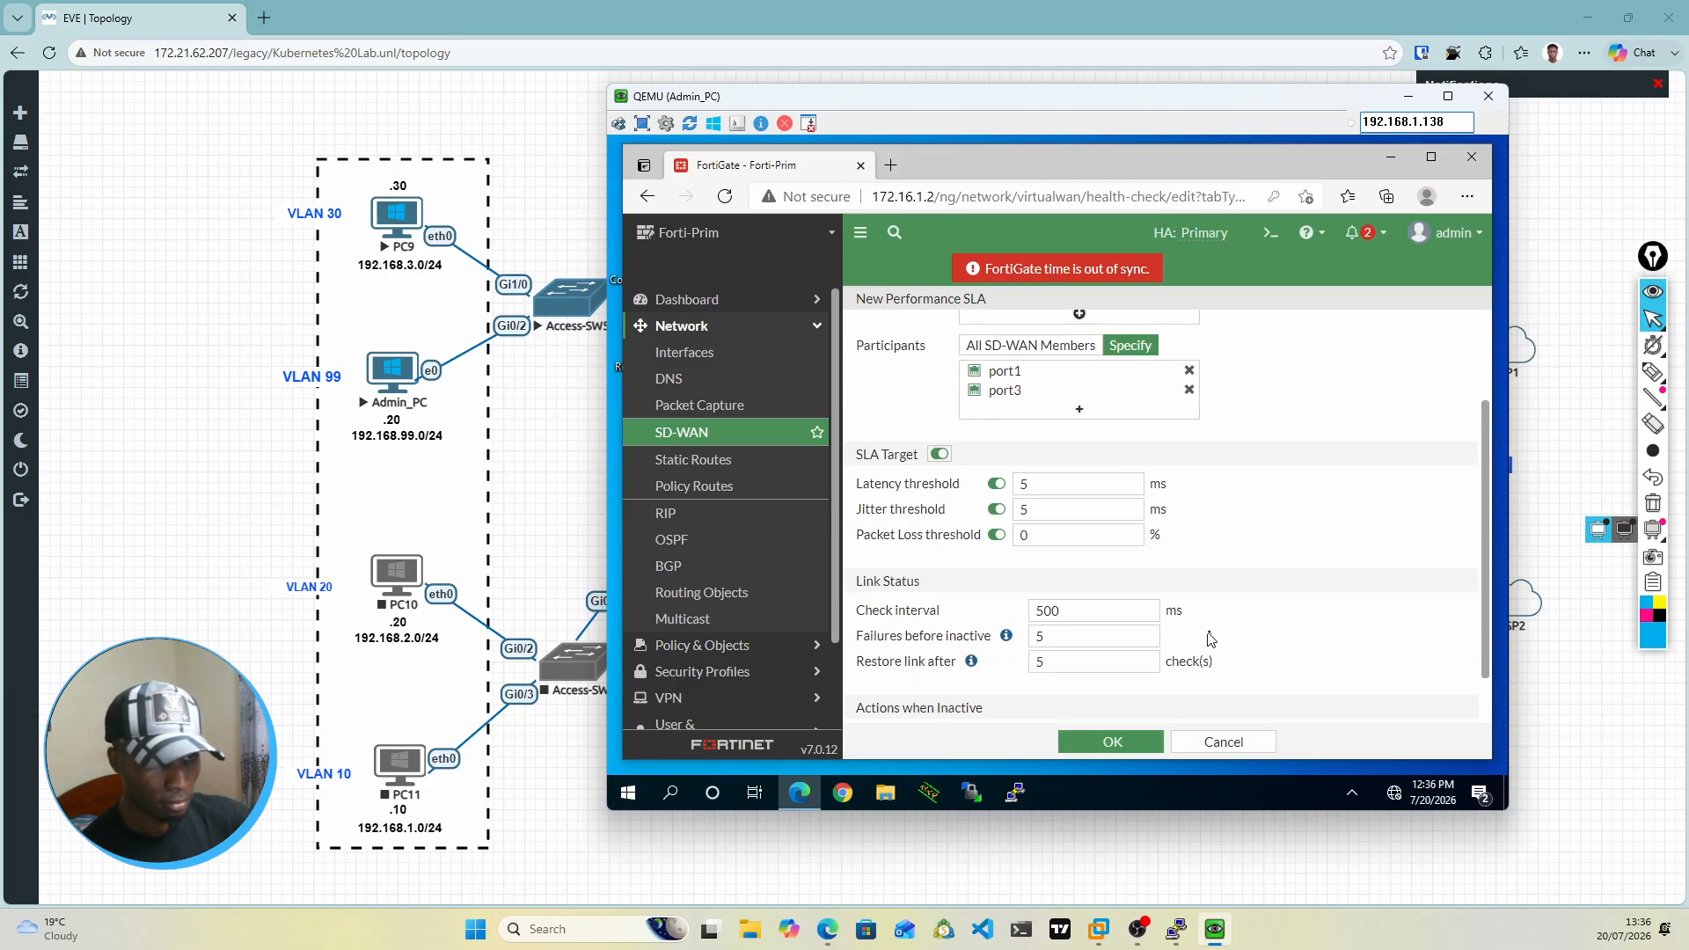
pyautogui.scroll(1, 1214, 637)
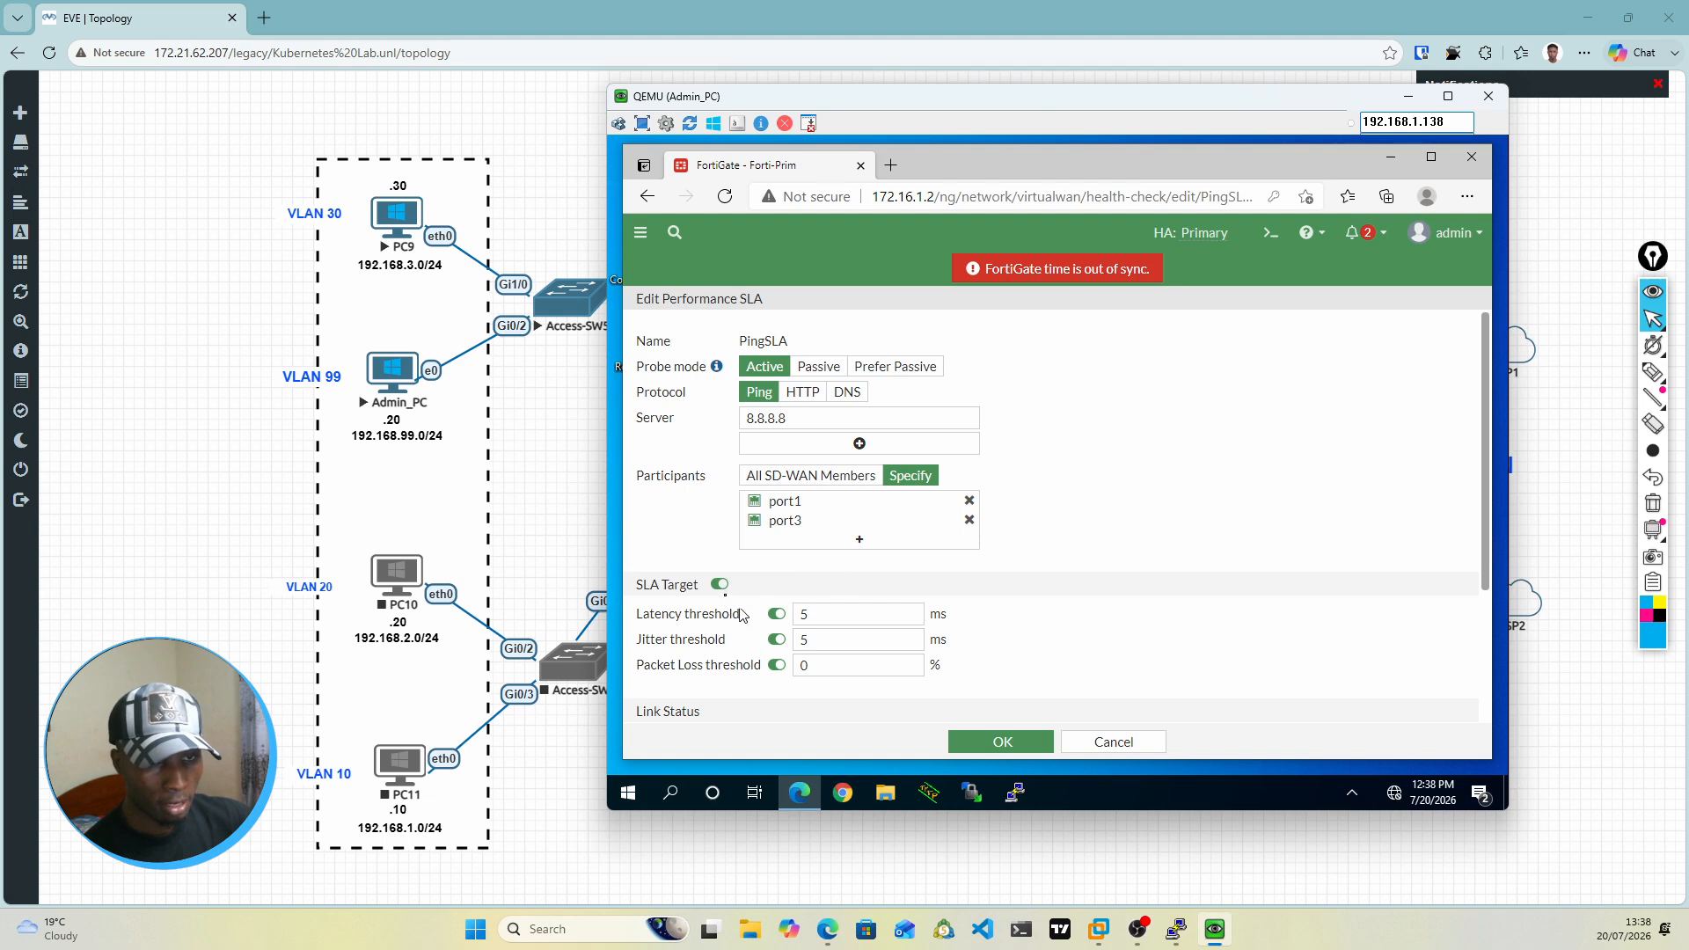
# Step: Disable the jitter and packet loss thresholds of PingSLA, keeping only the latency threshold in its SLA target, and save the SLA
pyautogui.click(720, 585)
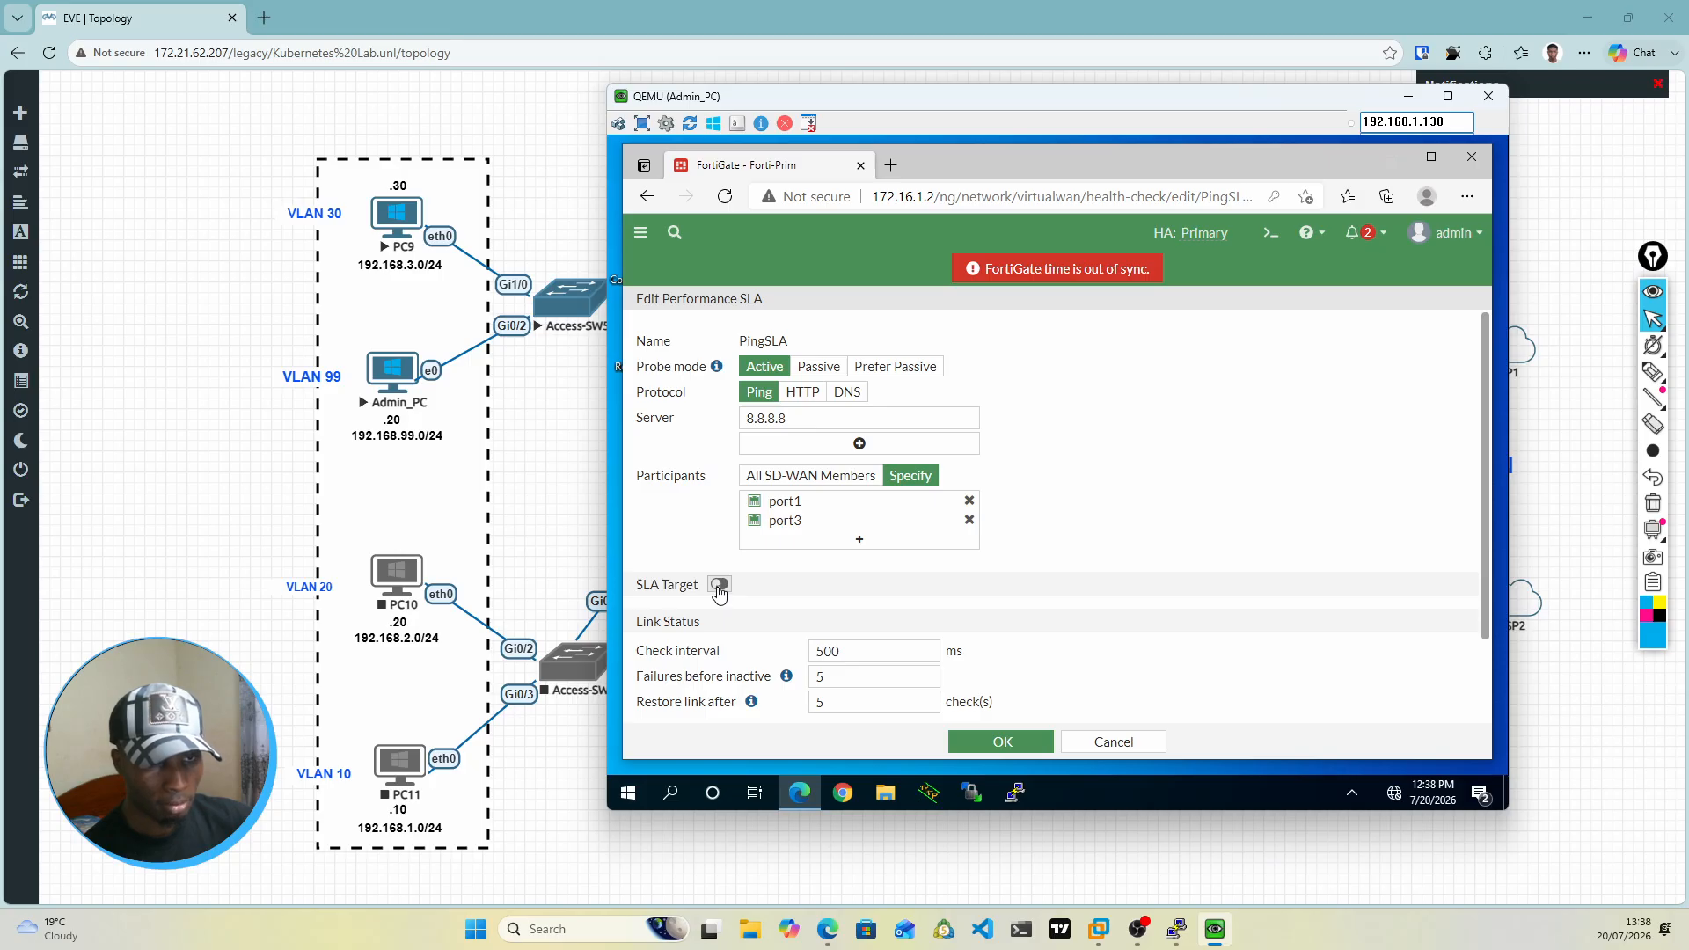
pyautogui.click(720, 585)
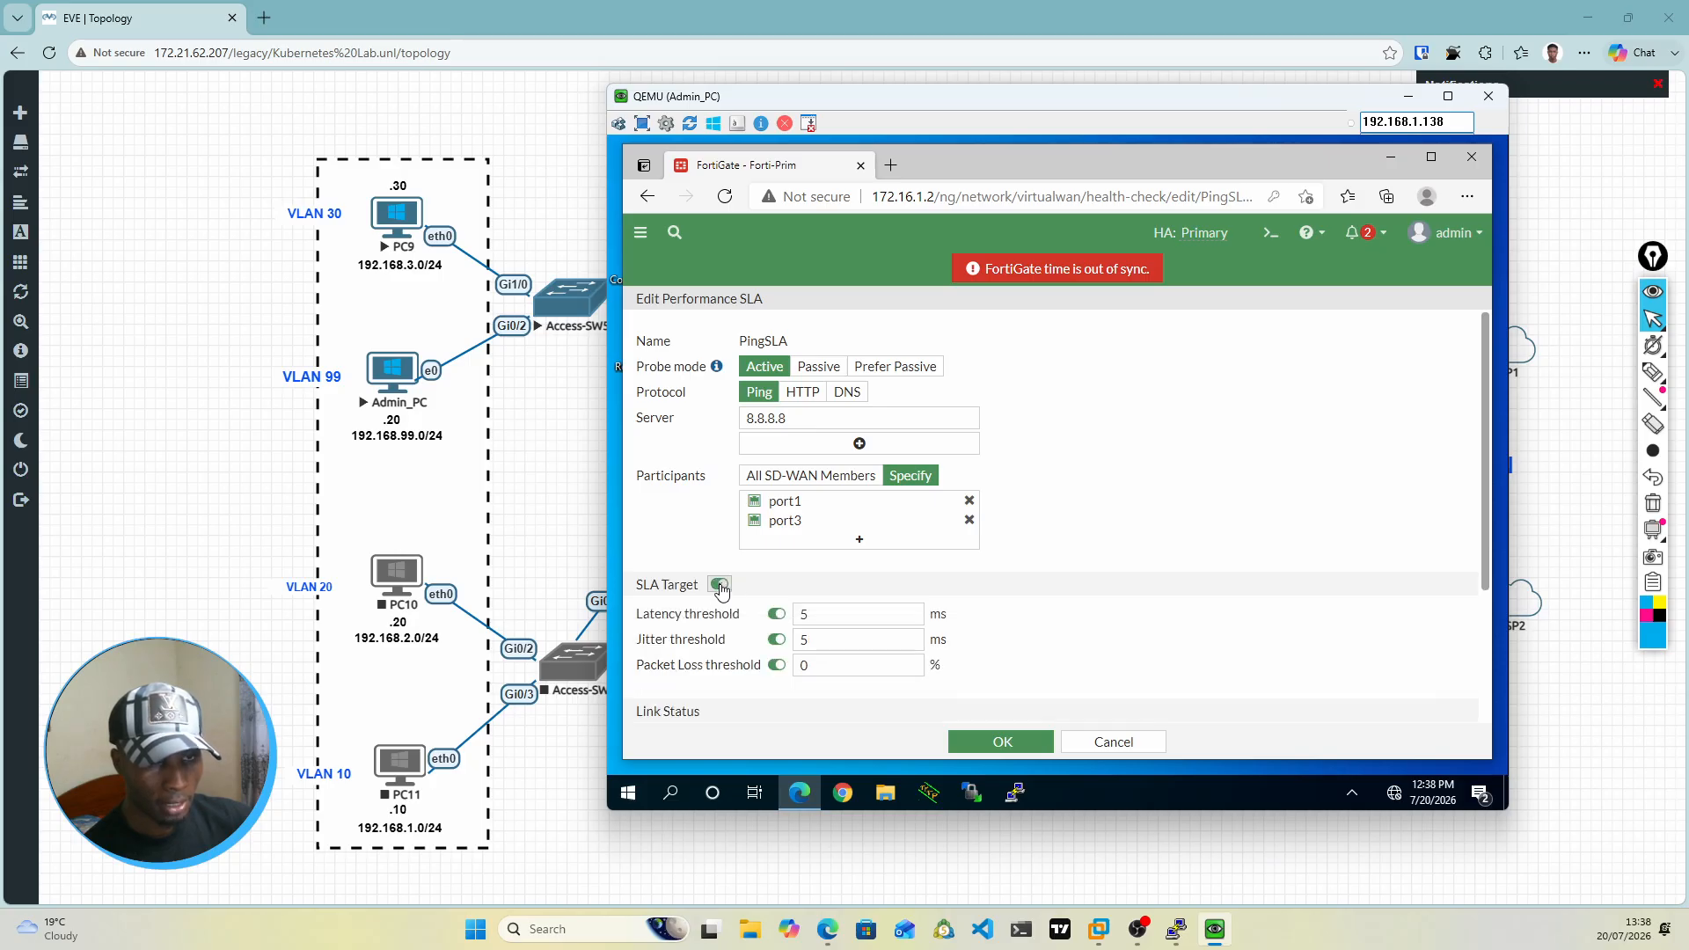
pyautogui.click(778, 641)
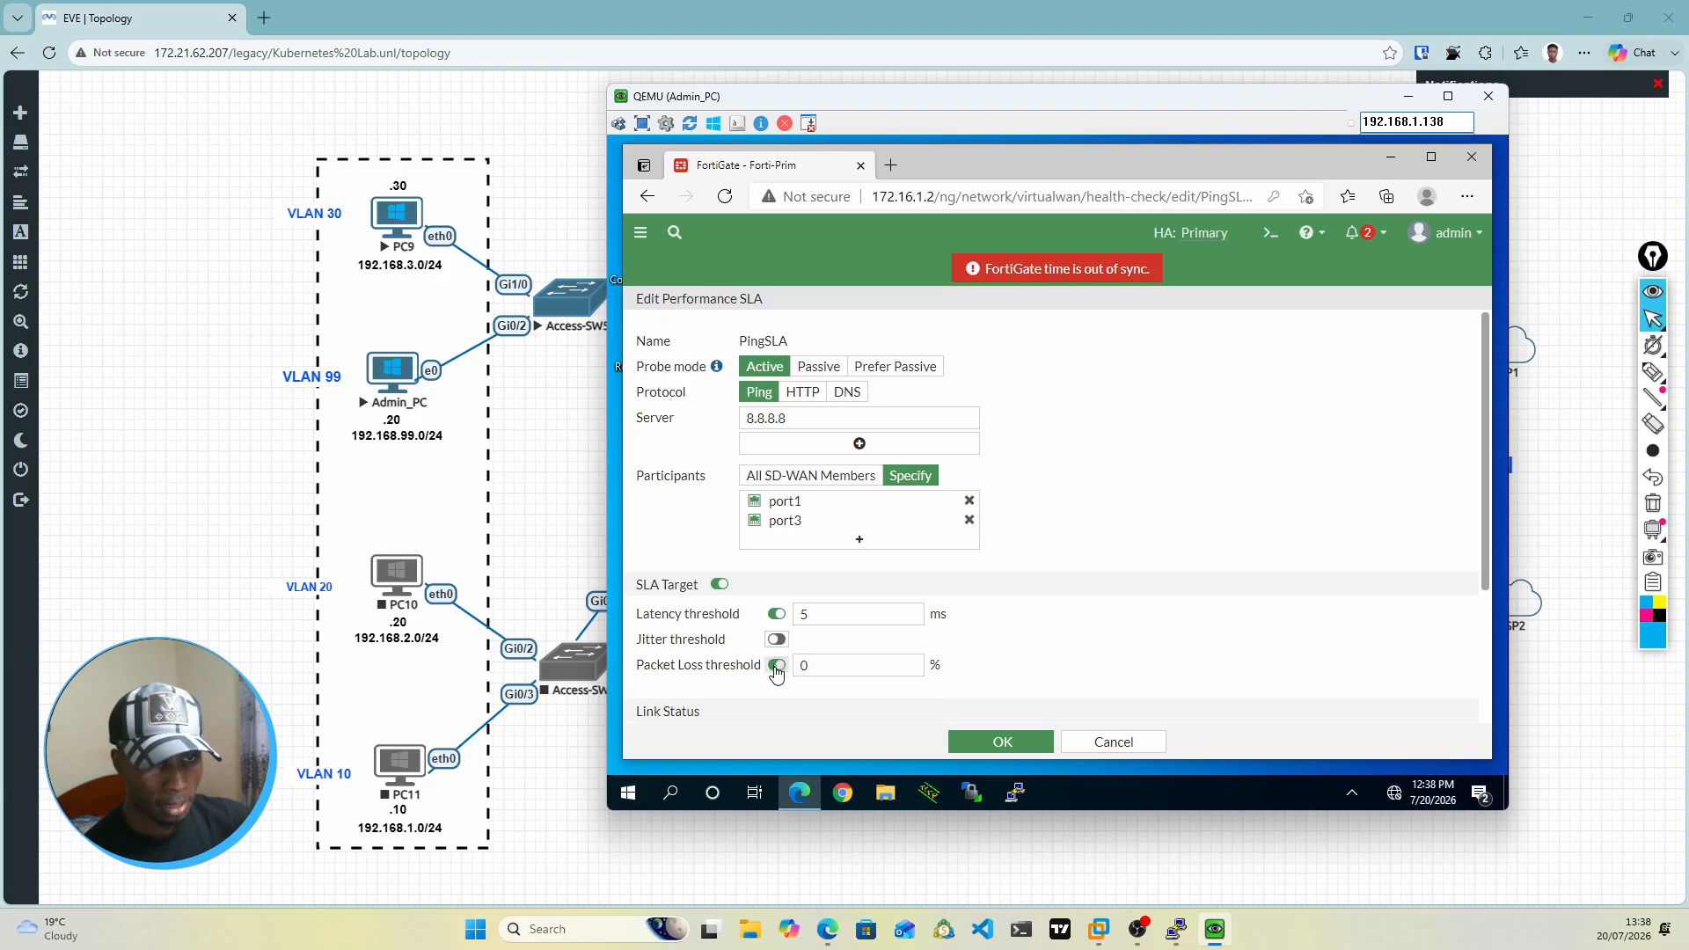
pyautogui.click(776, 667)
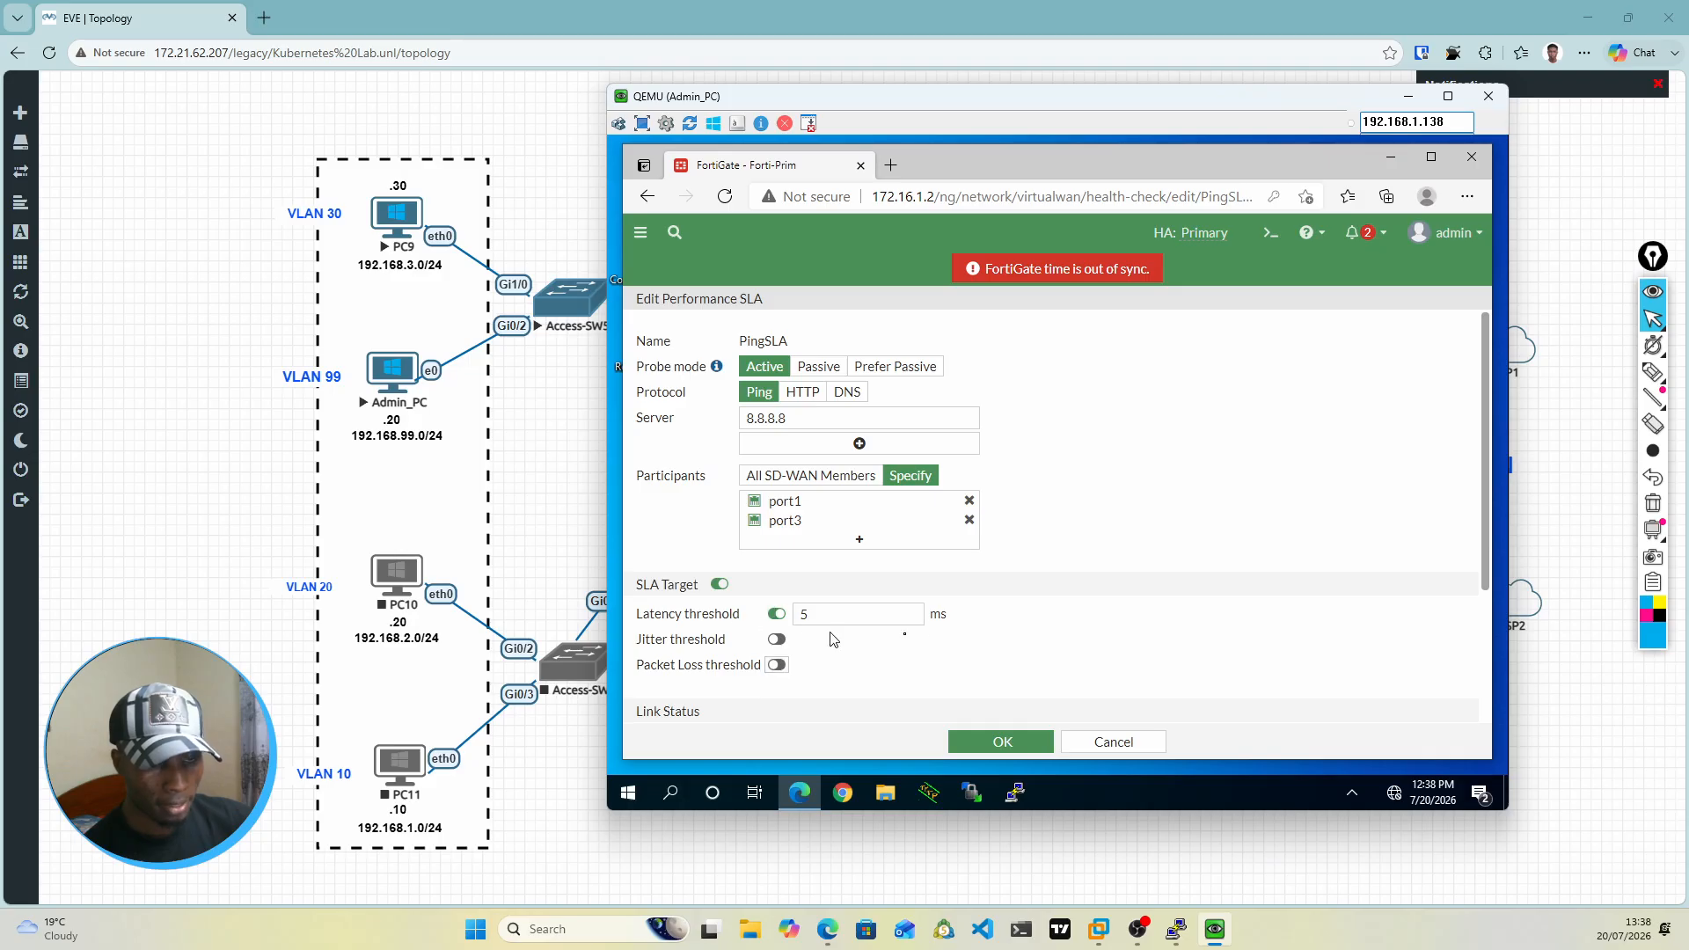
pyautogui.scroll(-2, 1051, 633)
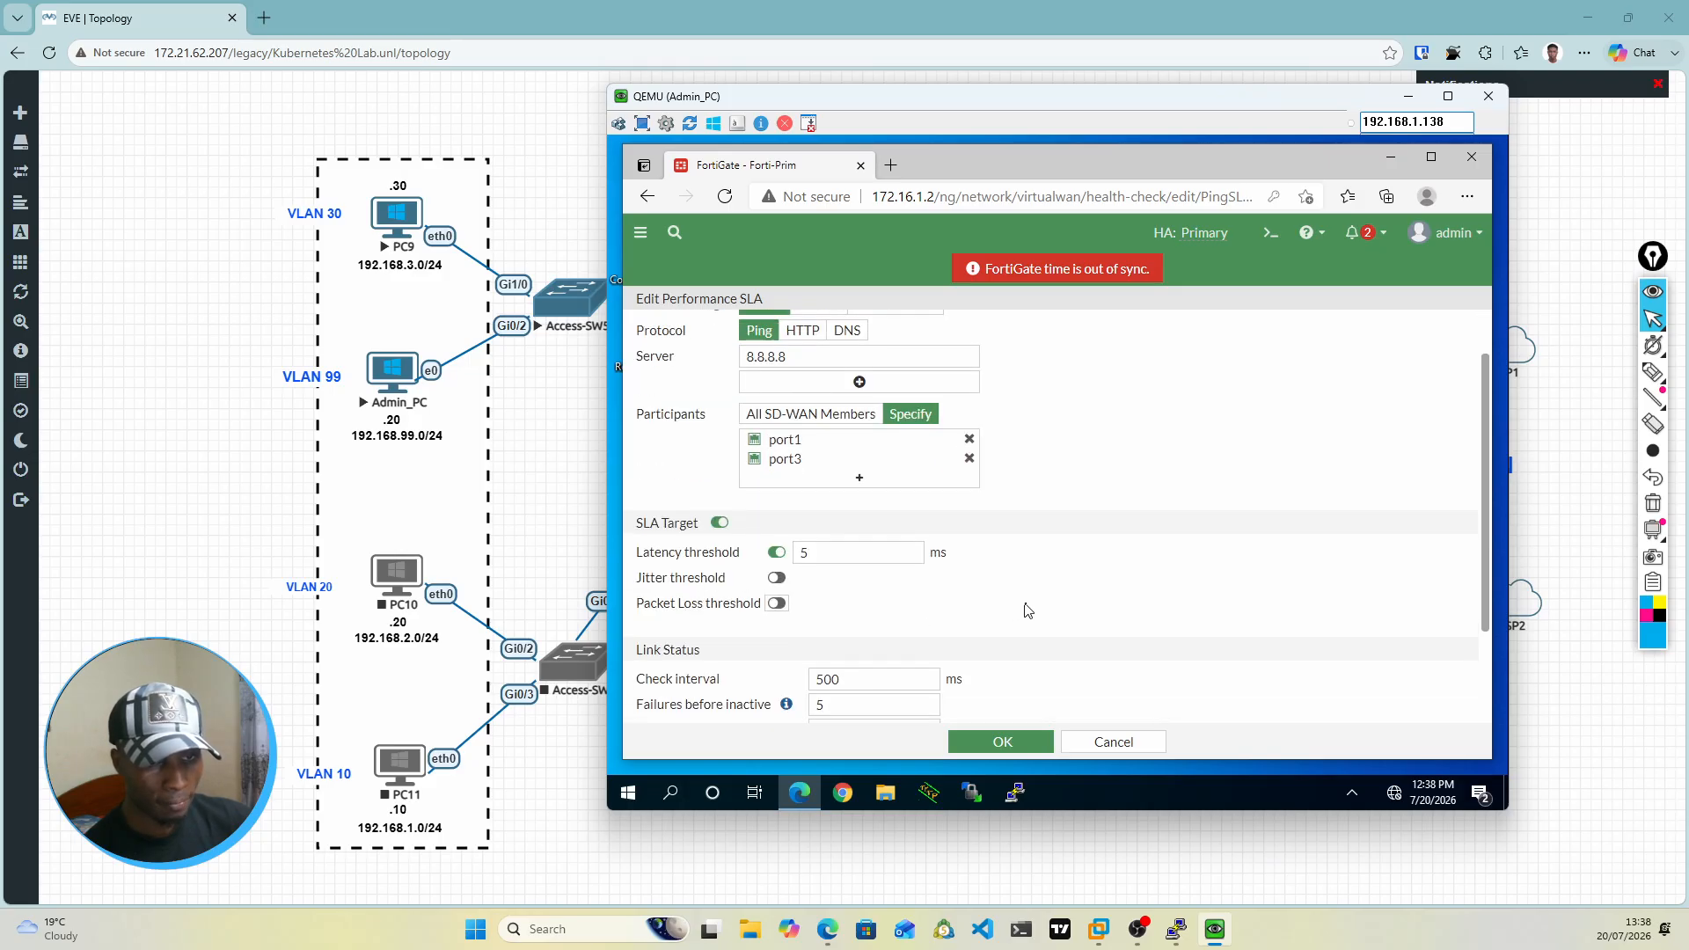
pyautogui.scroll(-1, 1028, 611)
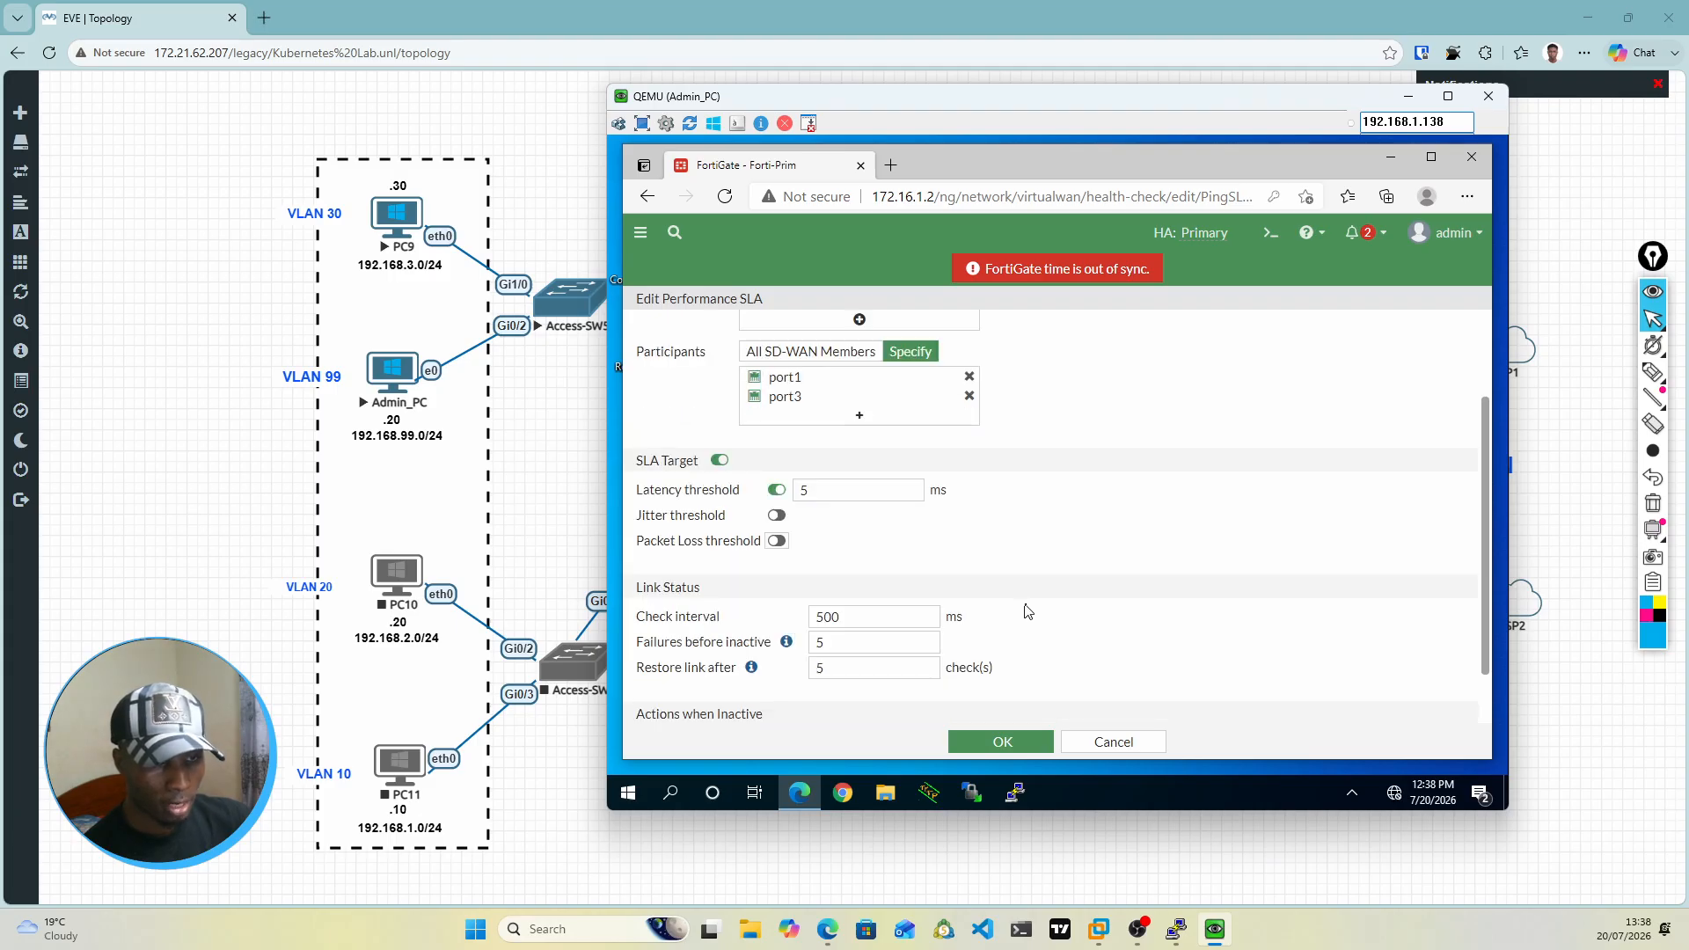
pyautogui.scroll(-1, 1028, 611)
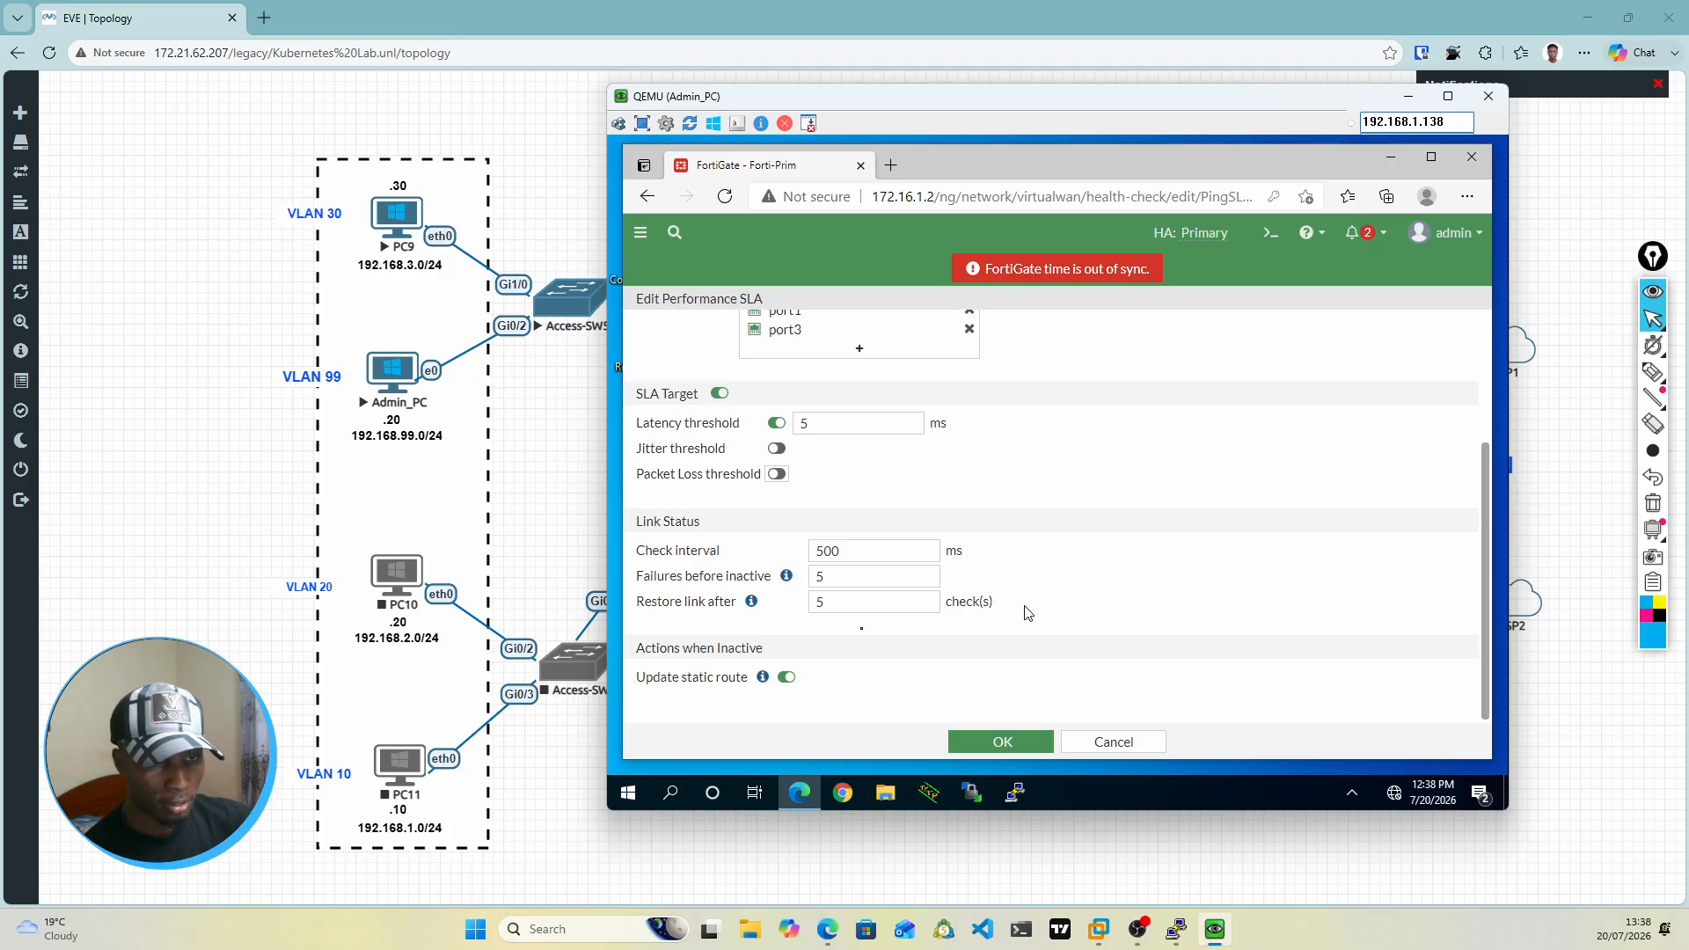
pyautogui.click(982, 742)
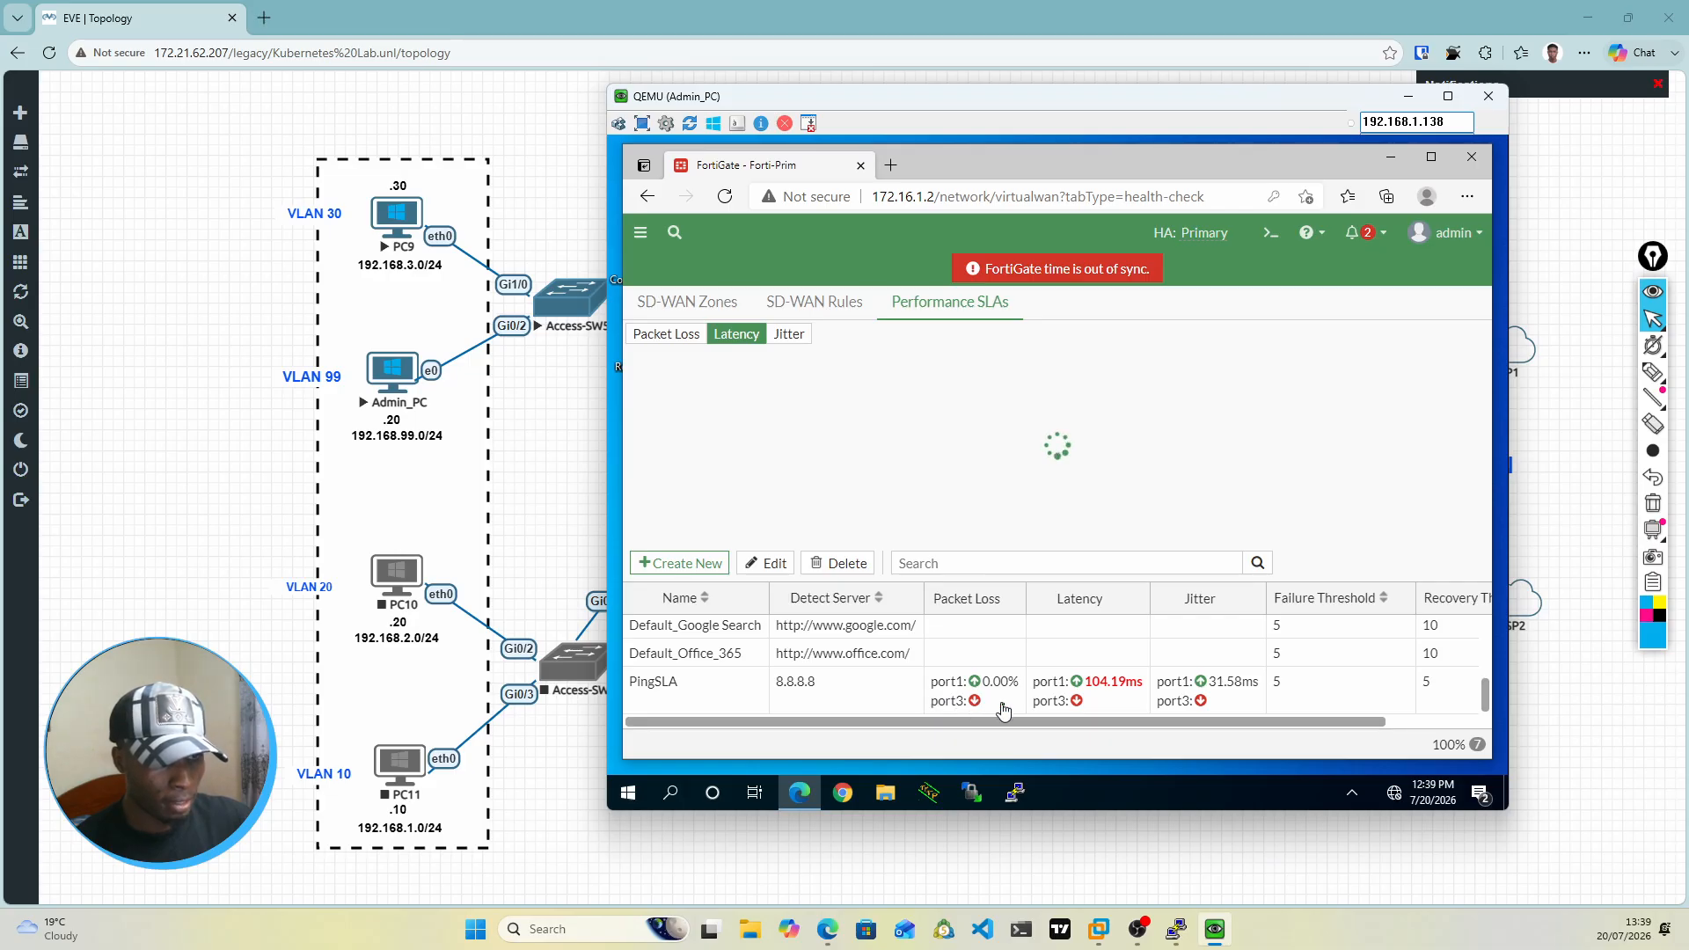
# Step: Create a new SD-WAN rule and name it BestLink
pyautogui.moveTo(1210, 719)
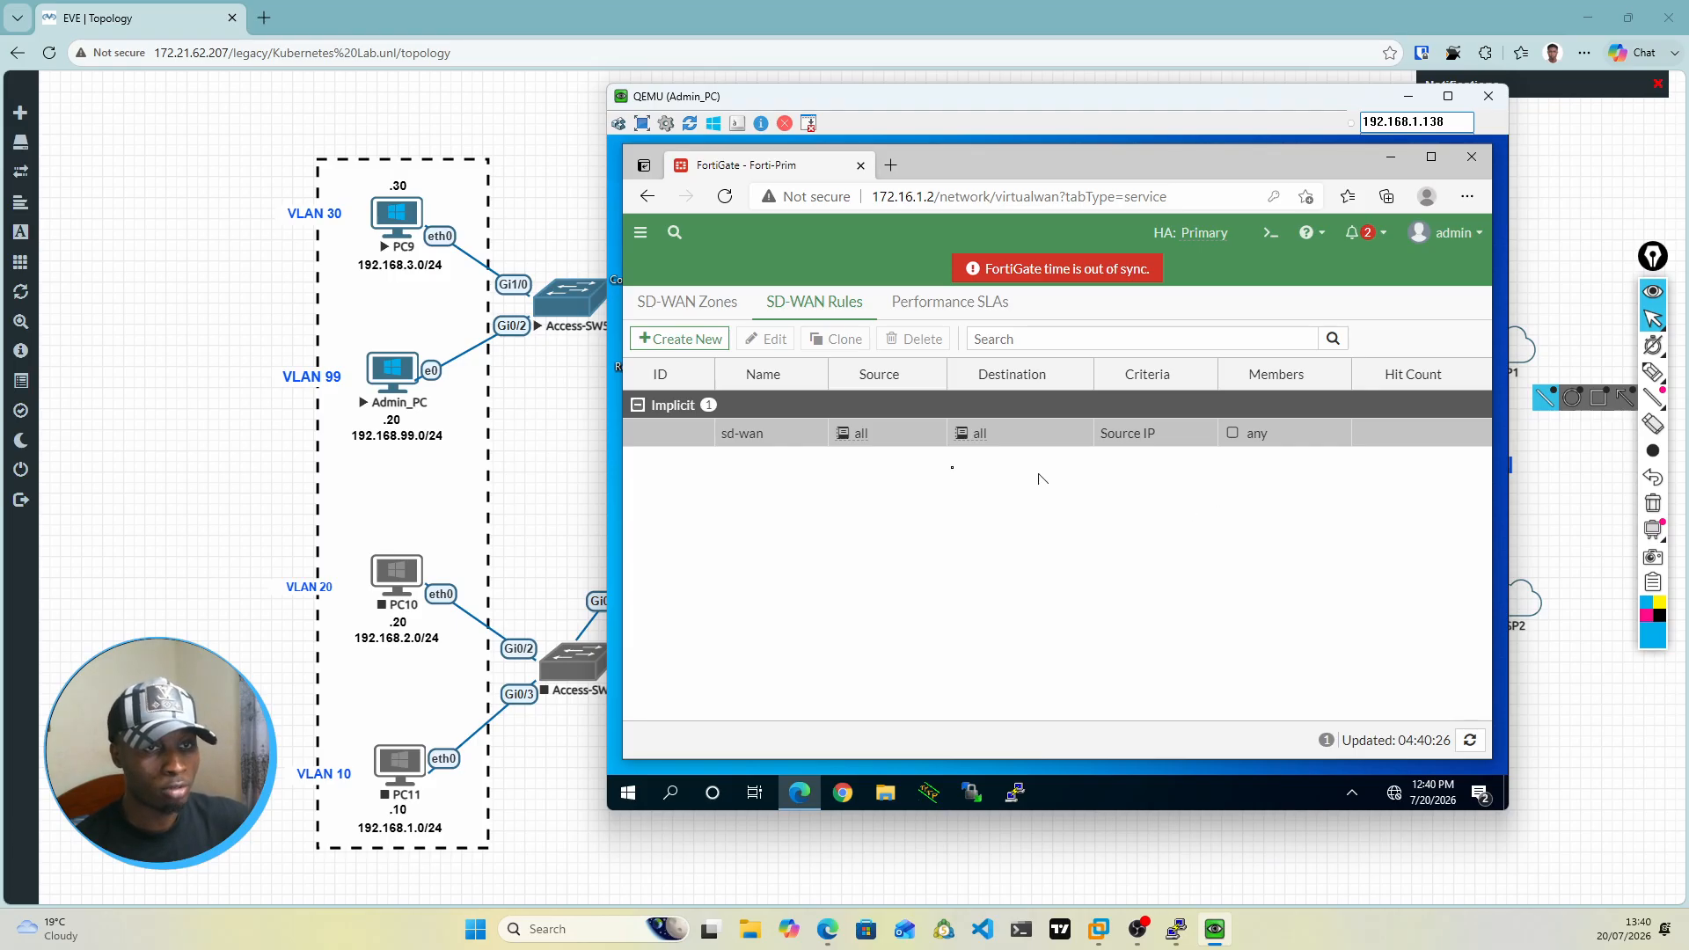
pyautogui.click(696, 348)
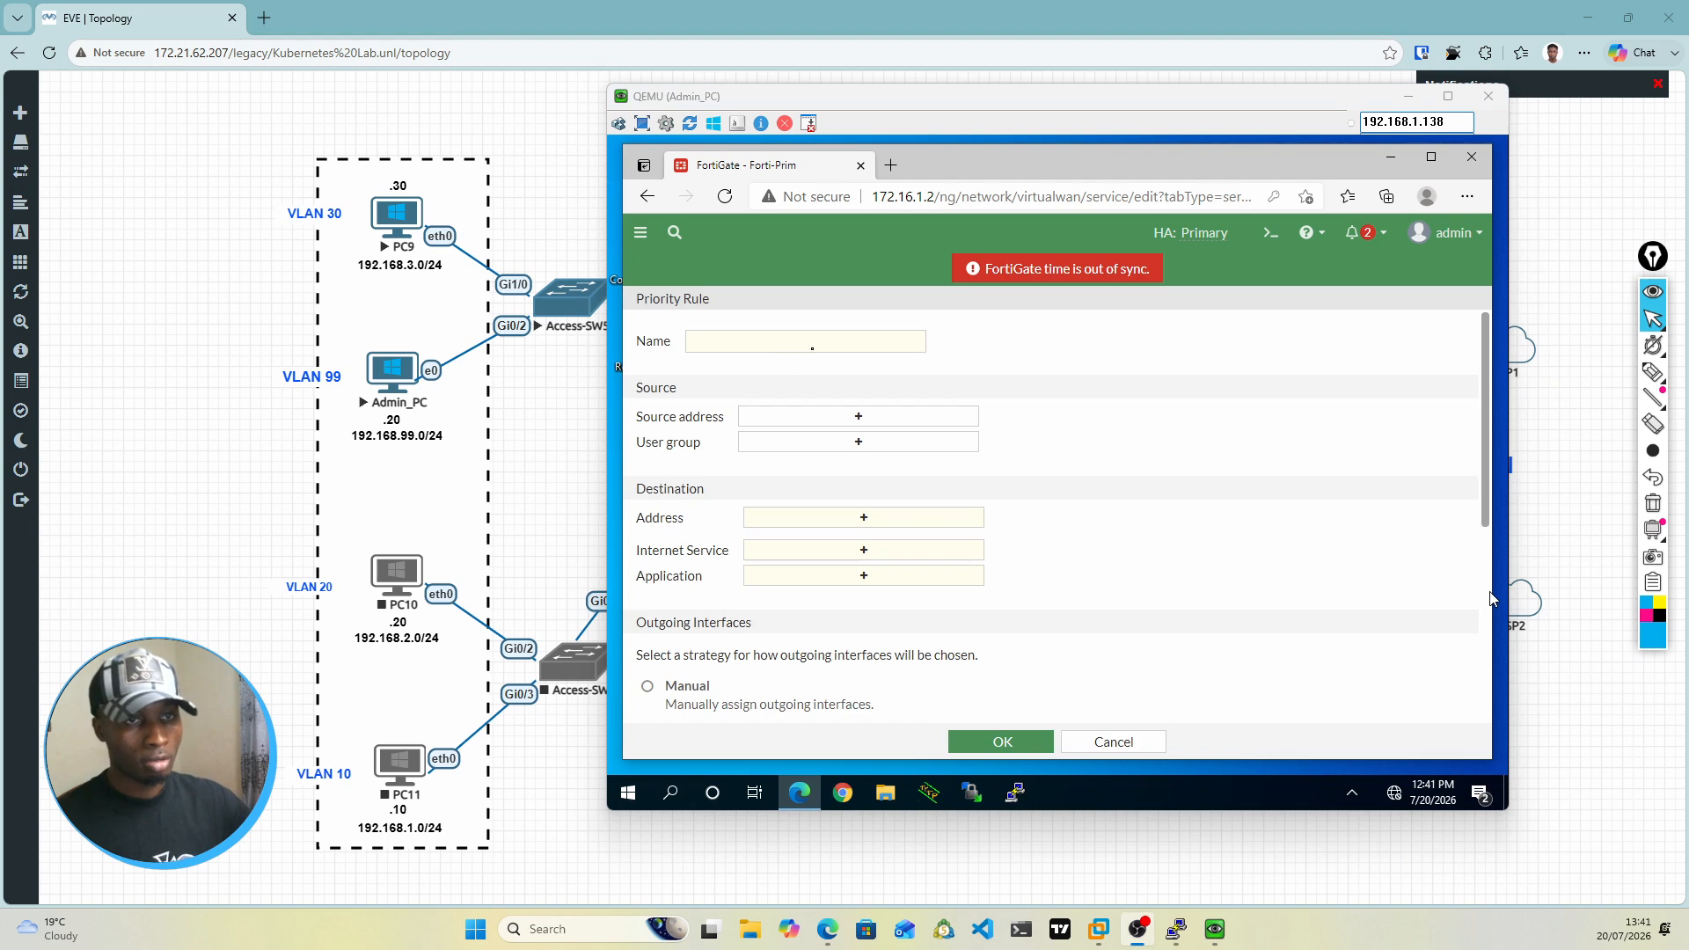
pyautogui.click(821, 347)
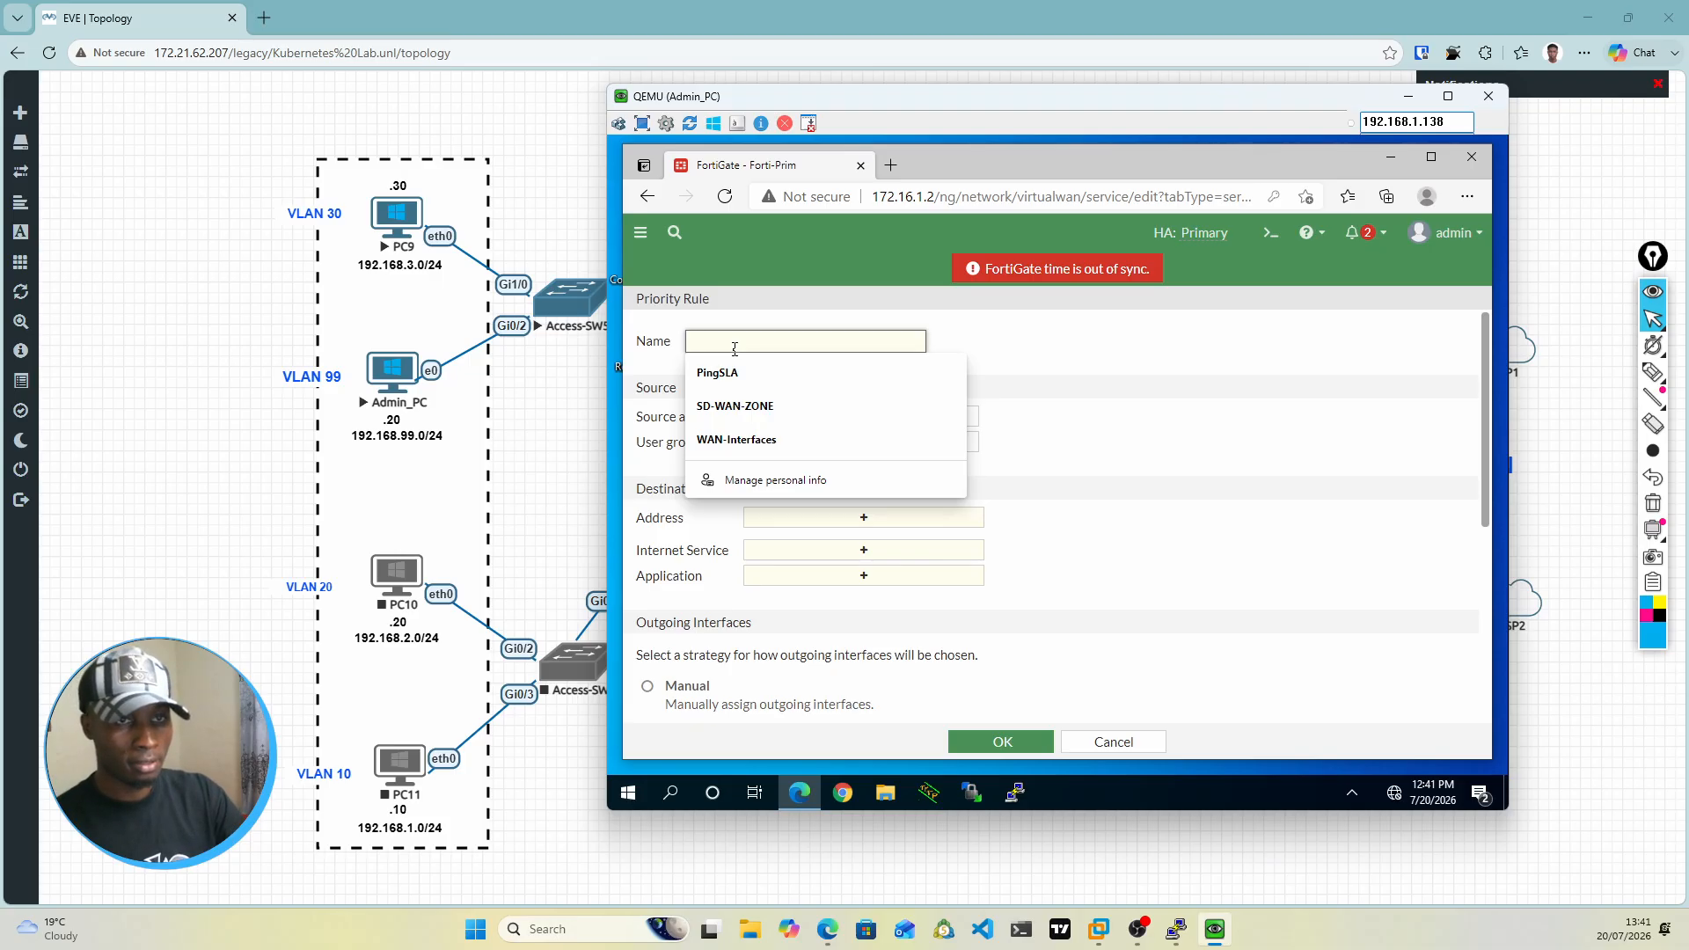
pyautogui.write('b')
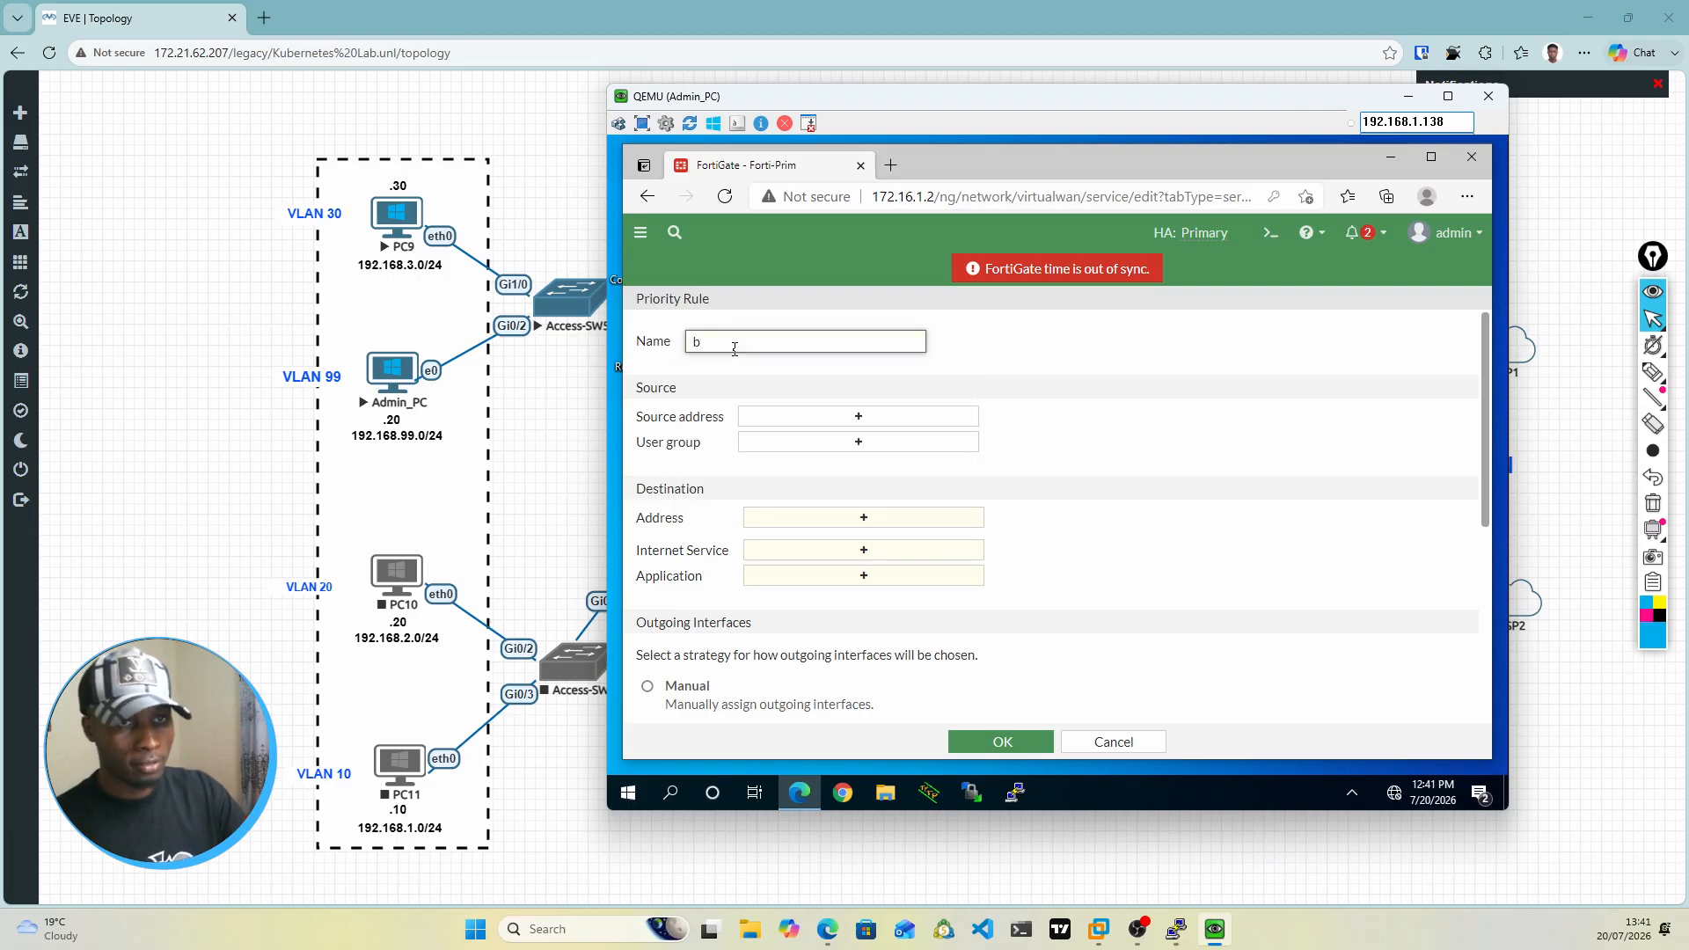
pyautogui.press('BackSpace')
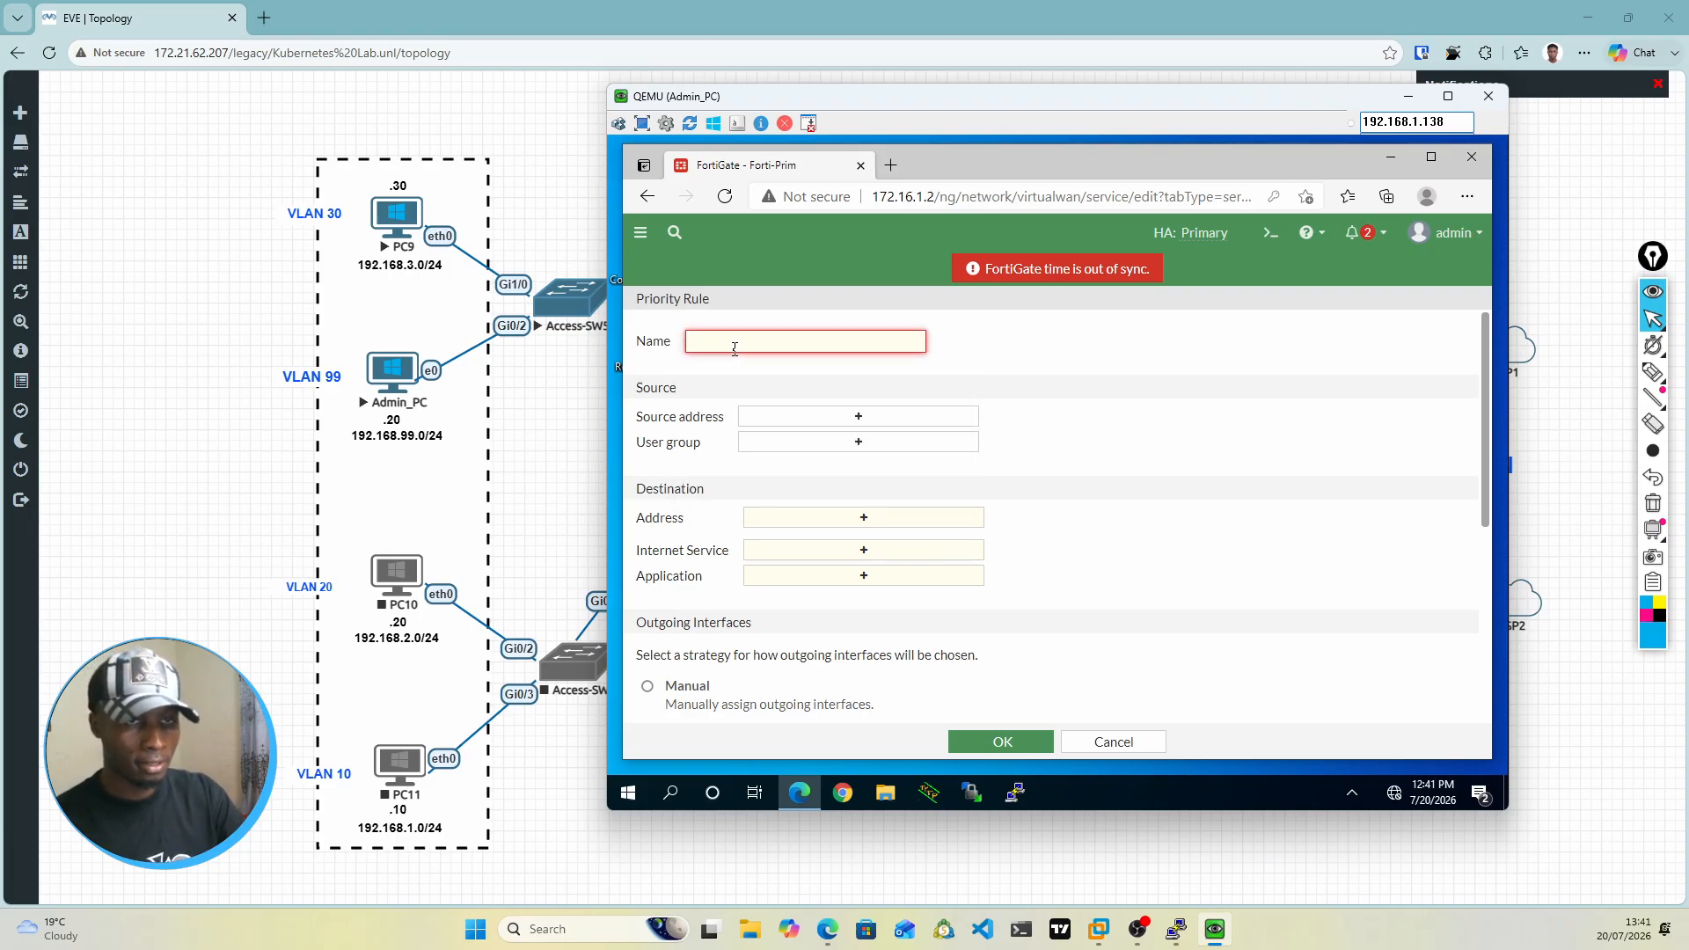
pyautogui.write('B')
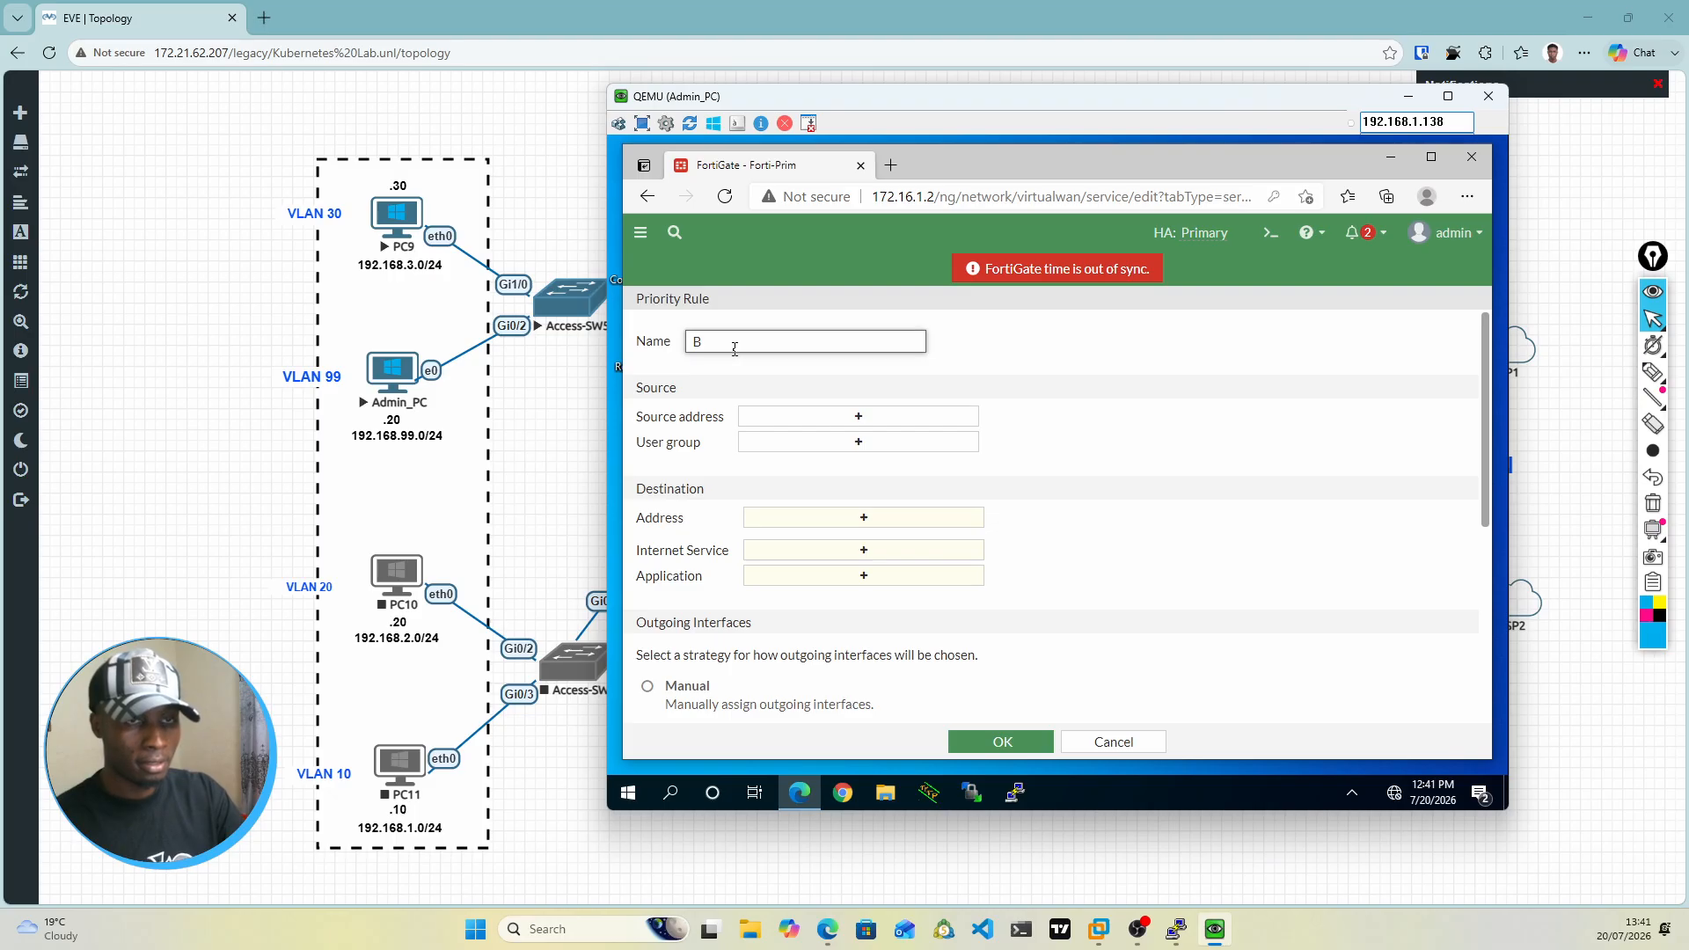
pyautogui.write('est')
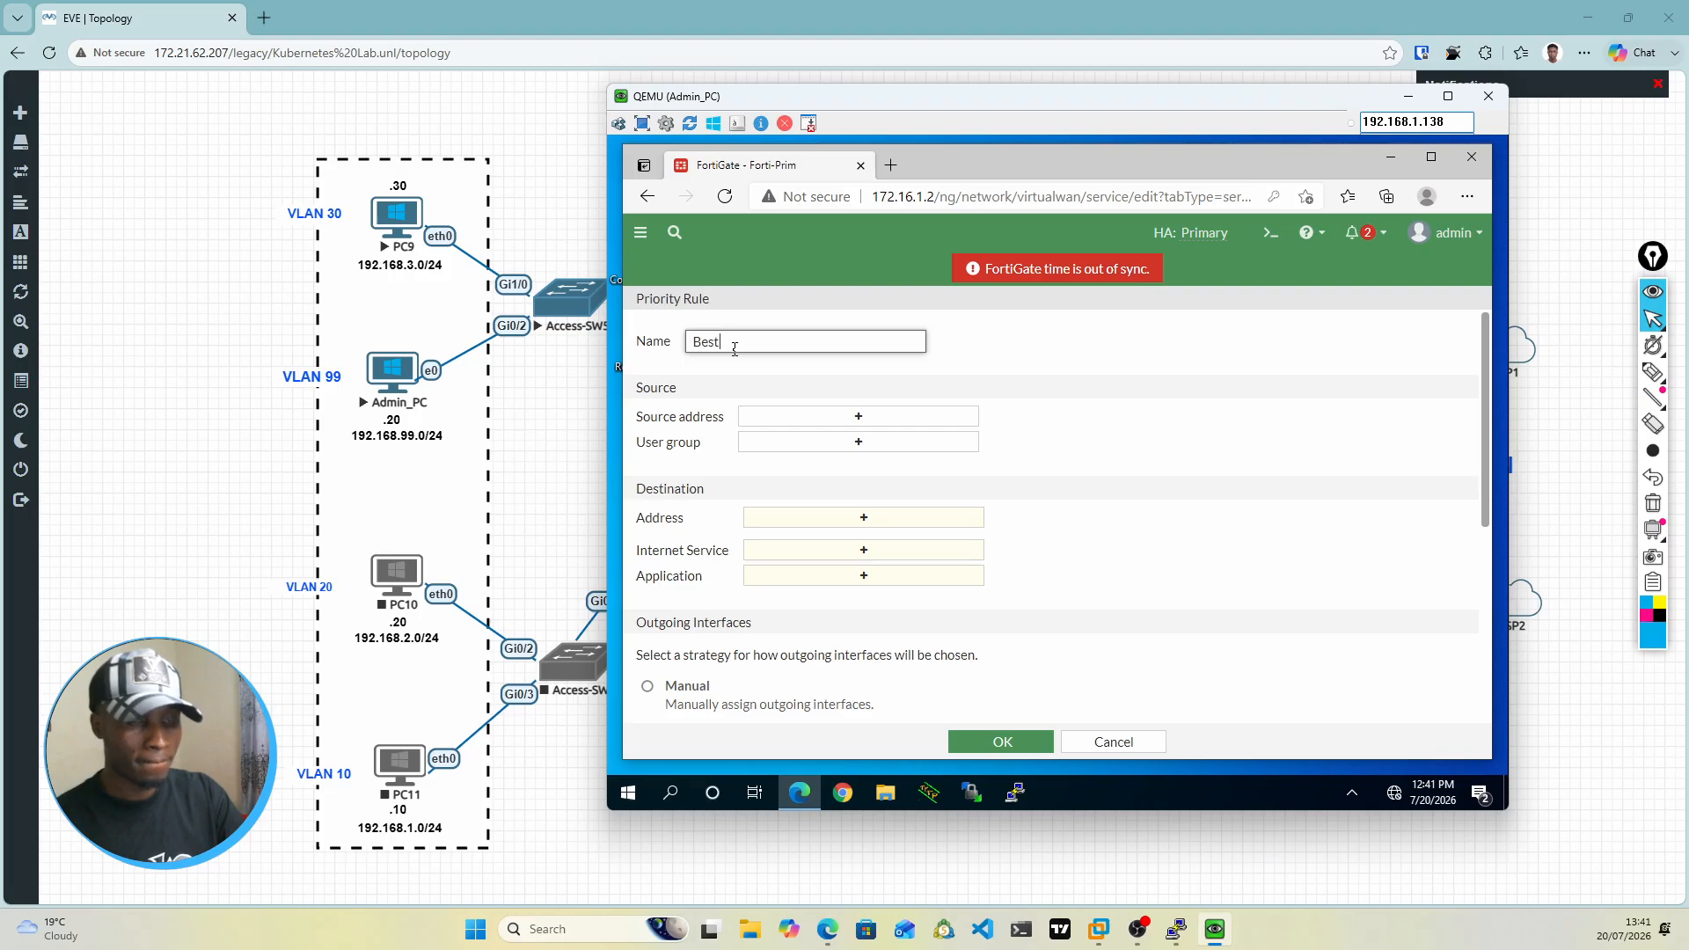
pyautogui.write('Link')
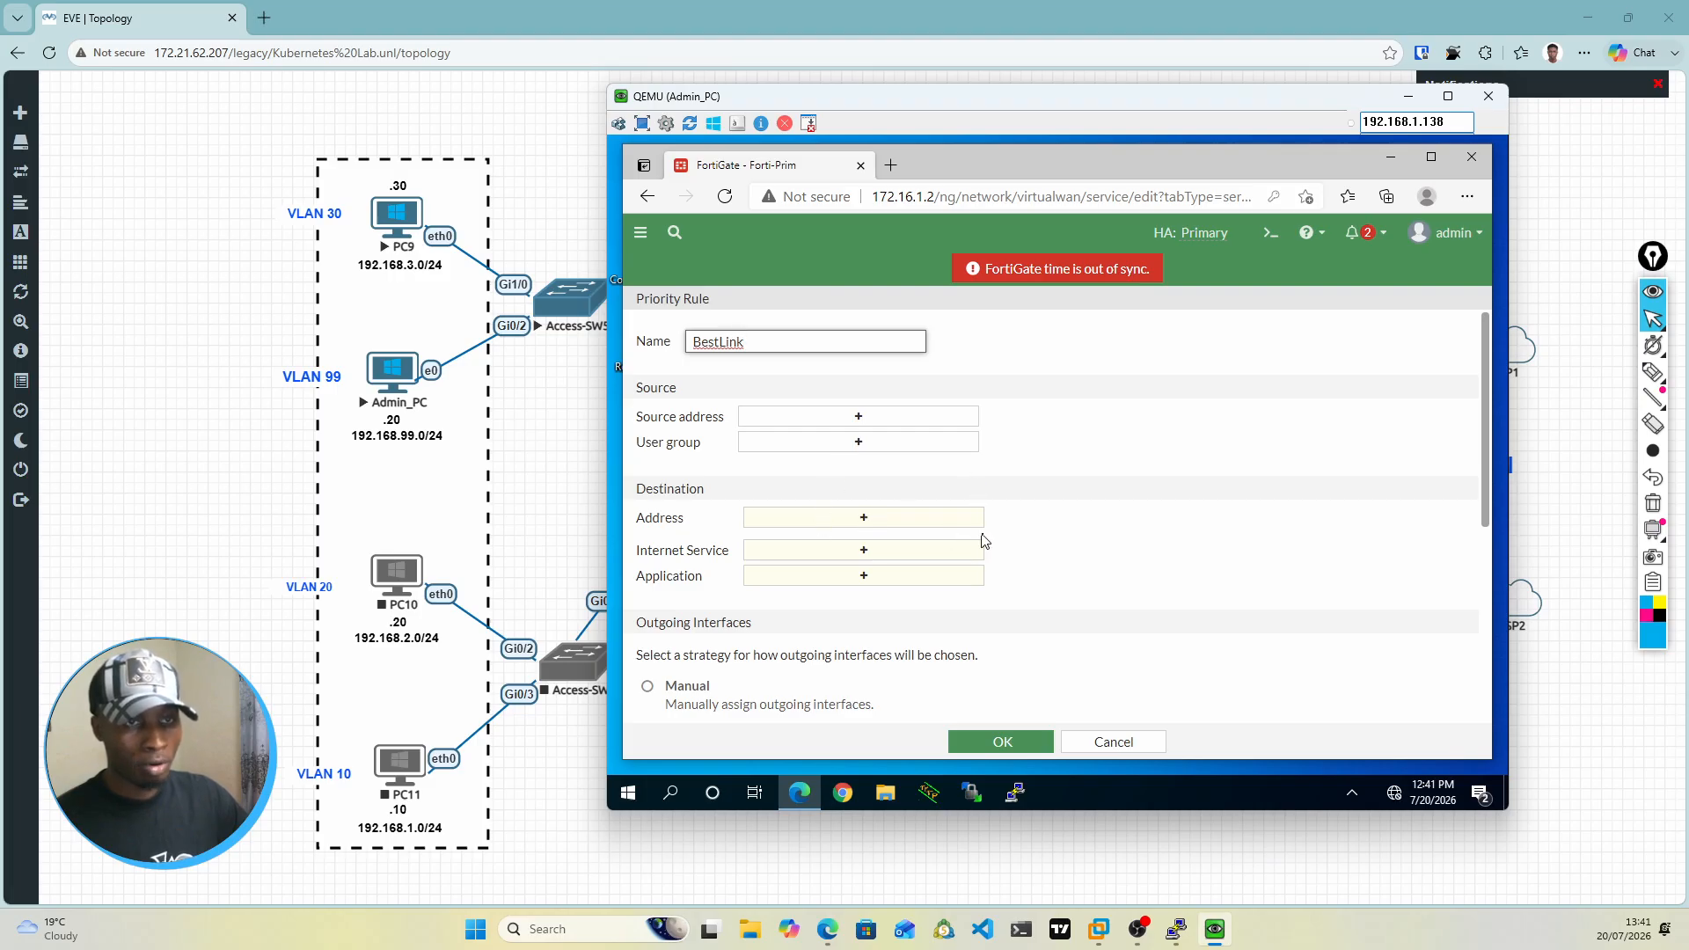
# Step: Set both the source address and the destination address of the BestLink rule to all
pyautogui.click(860, 426)
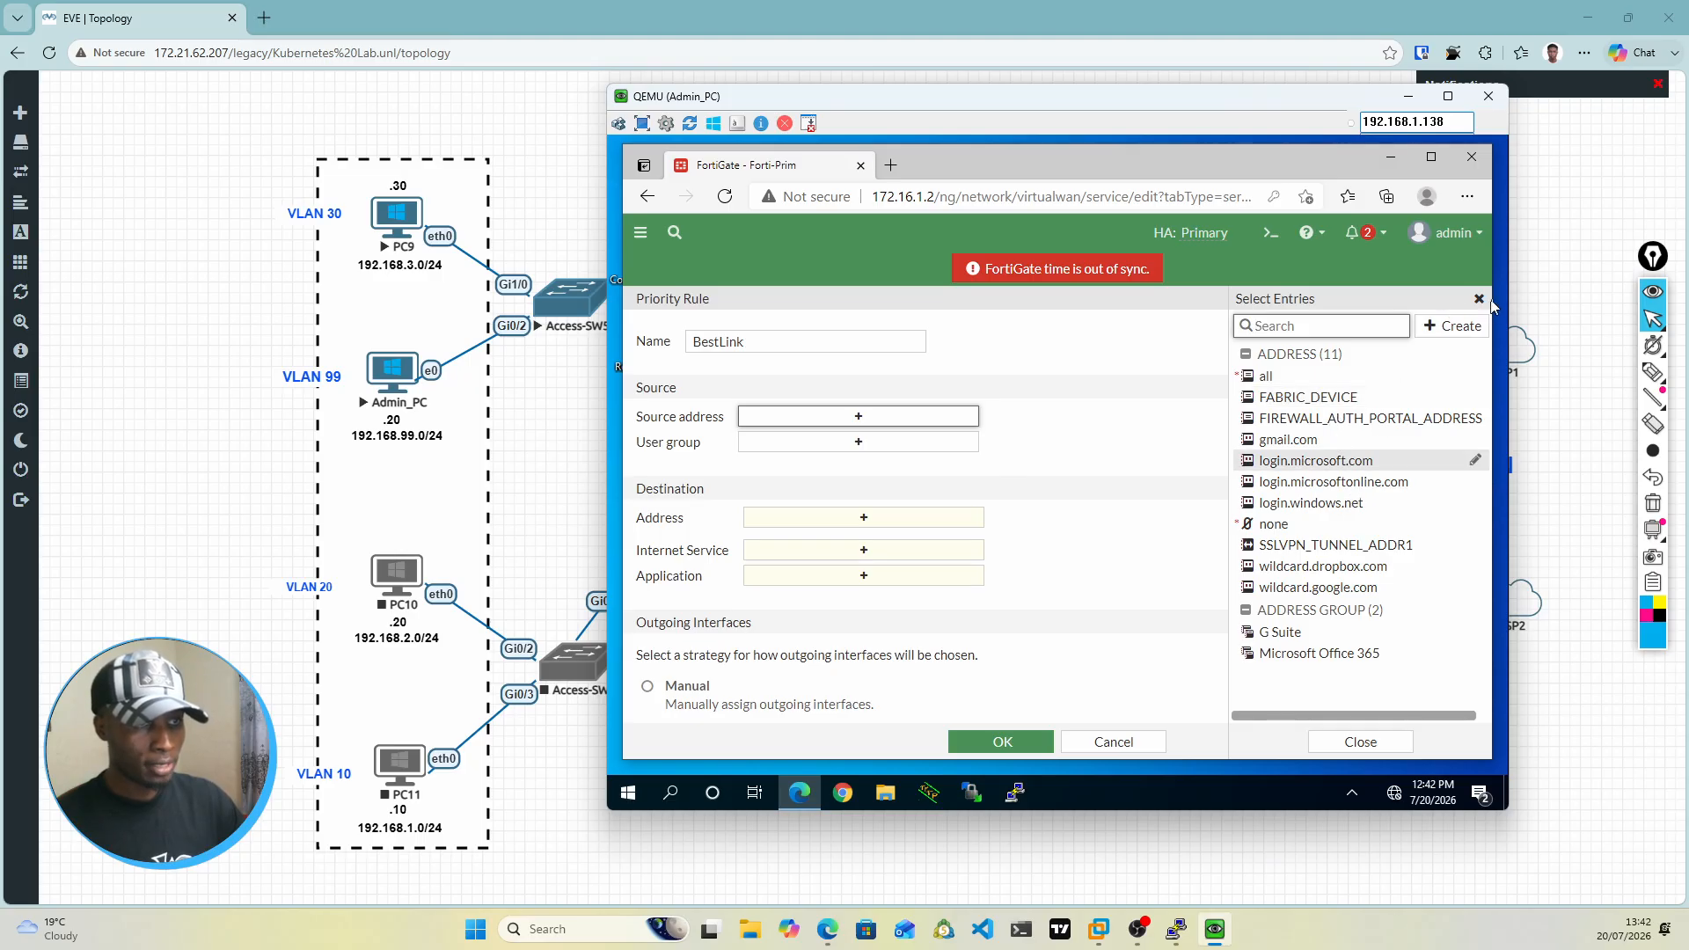
pyautogui.click(1267, 379)
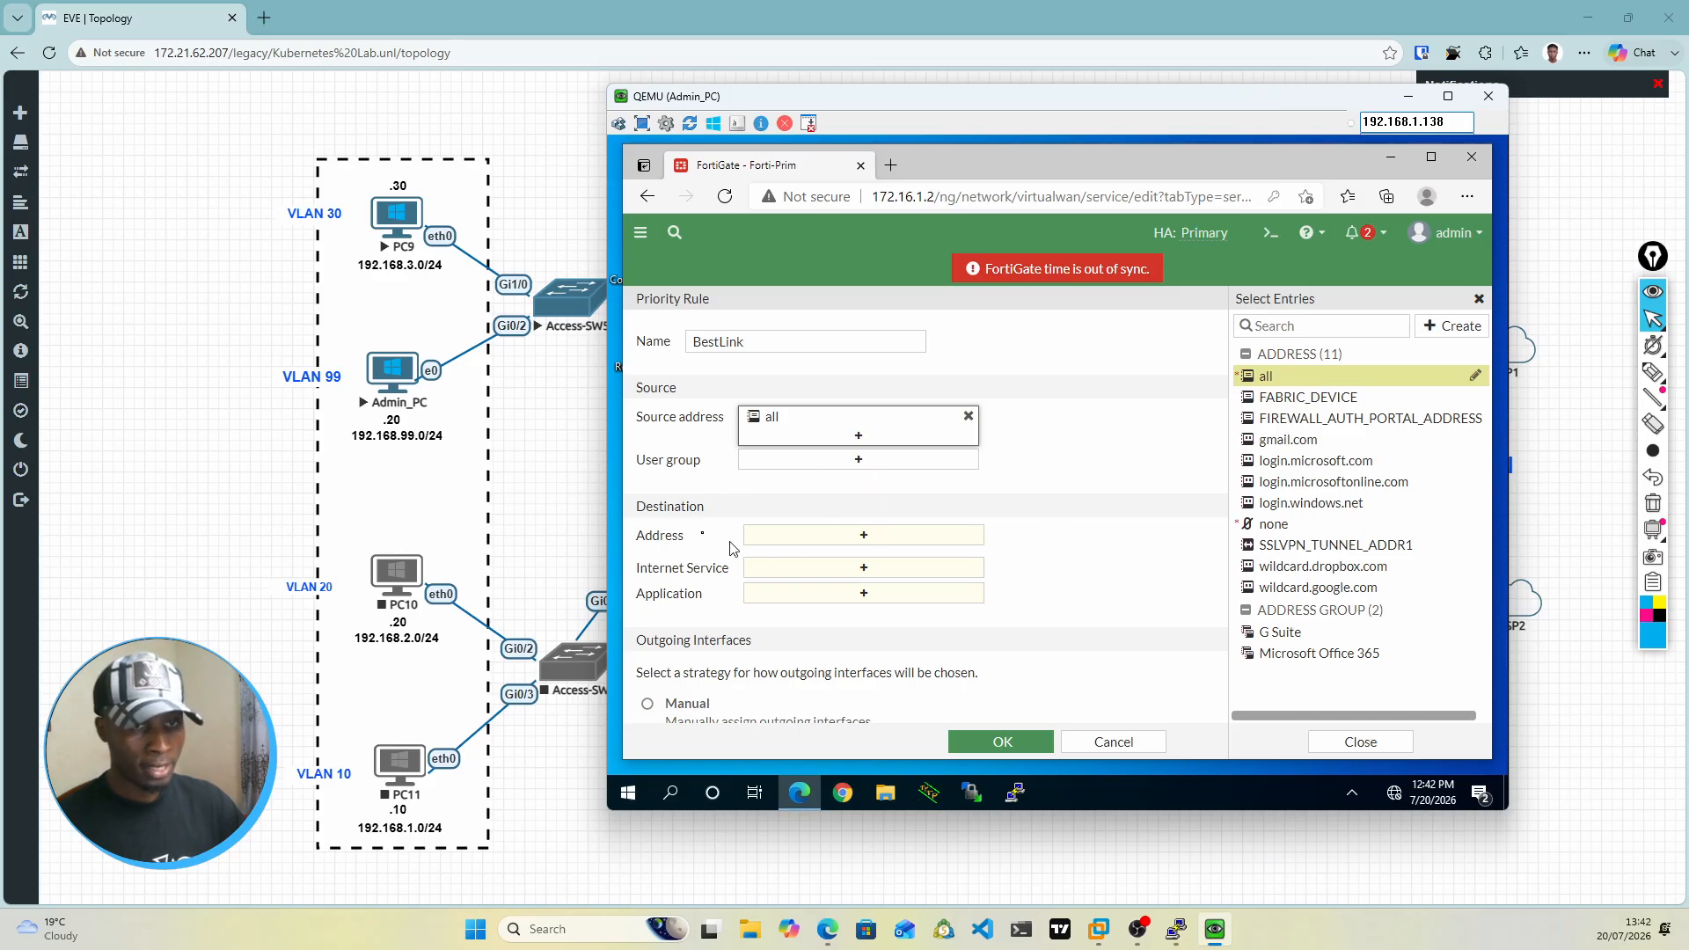
pyautogui.click(863, 544)
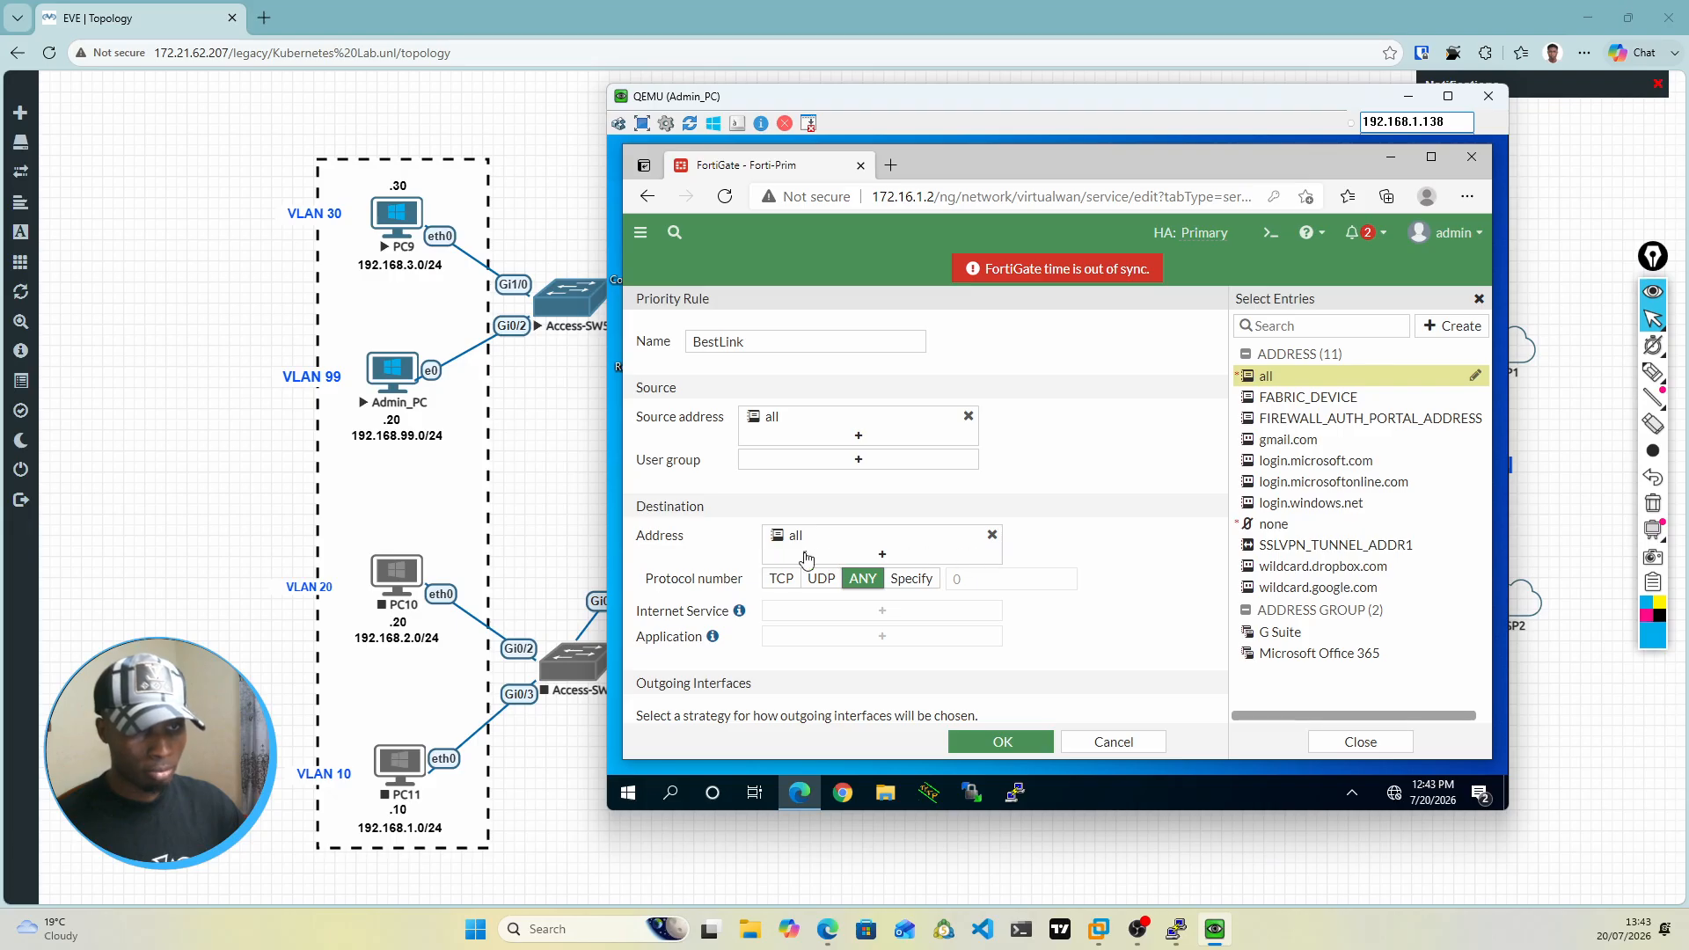
pyautogui.click(962, 555)
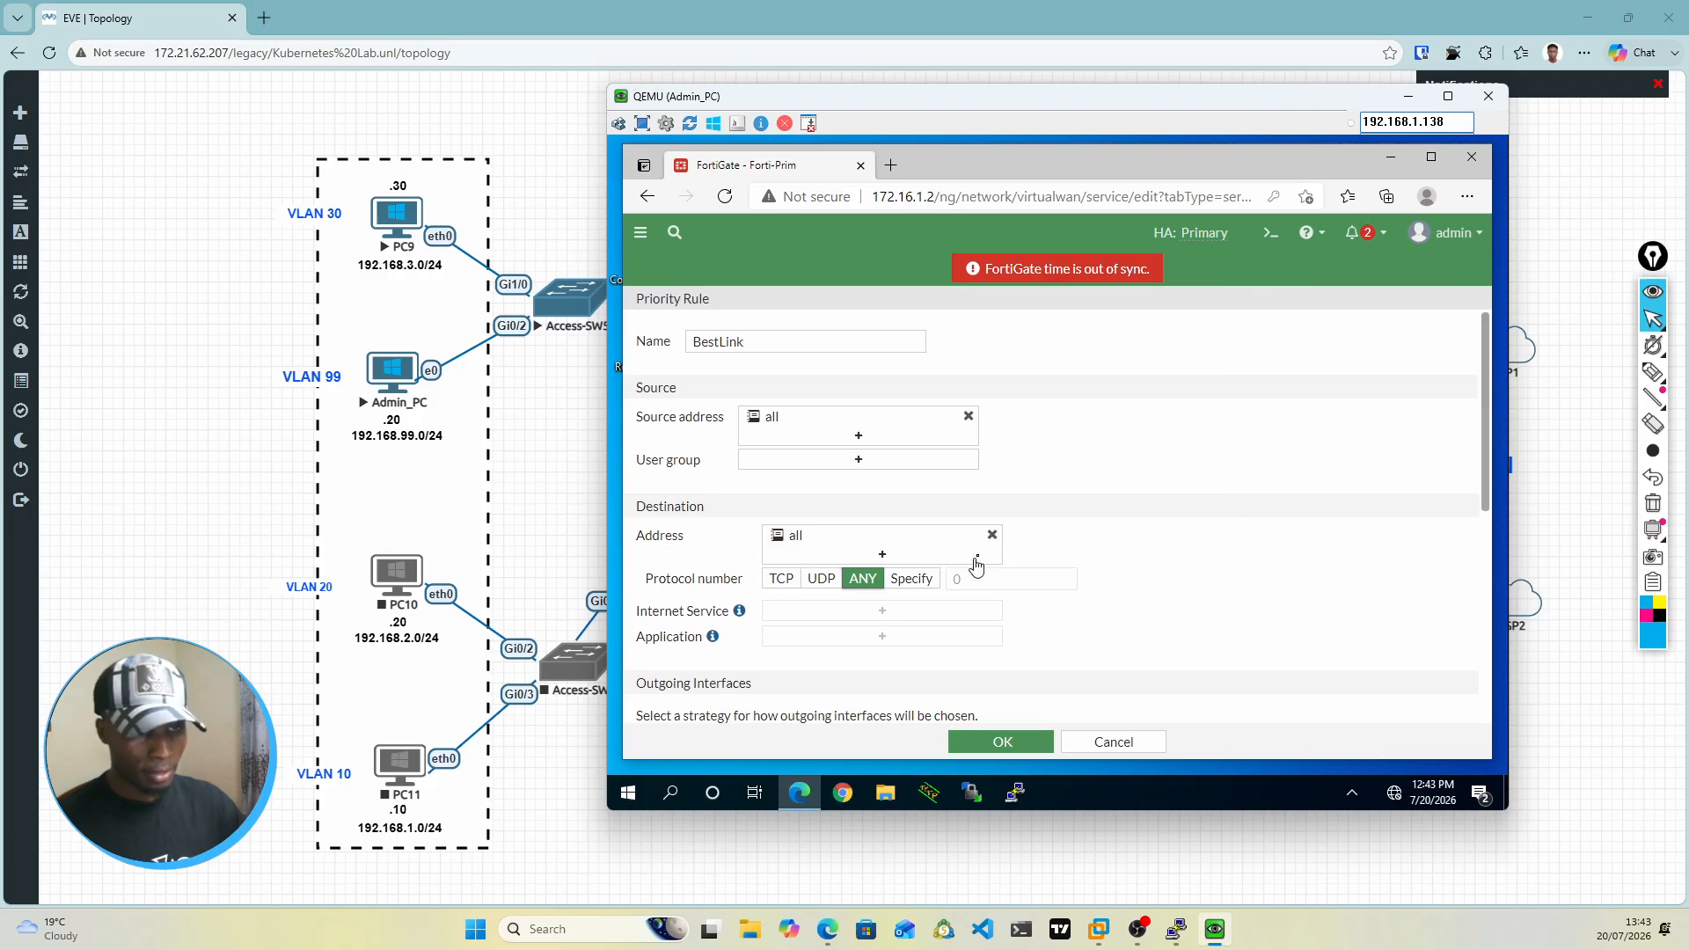
# Step: Add port1 and port3 as the interface preference for the BestLink rule's outgoing traffic
pyautogui.scroll(-3, 987, 544)
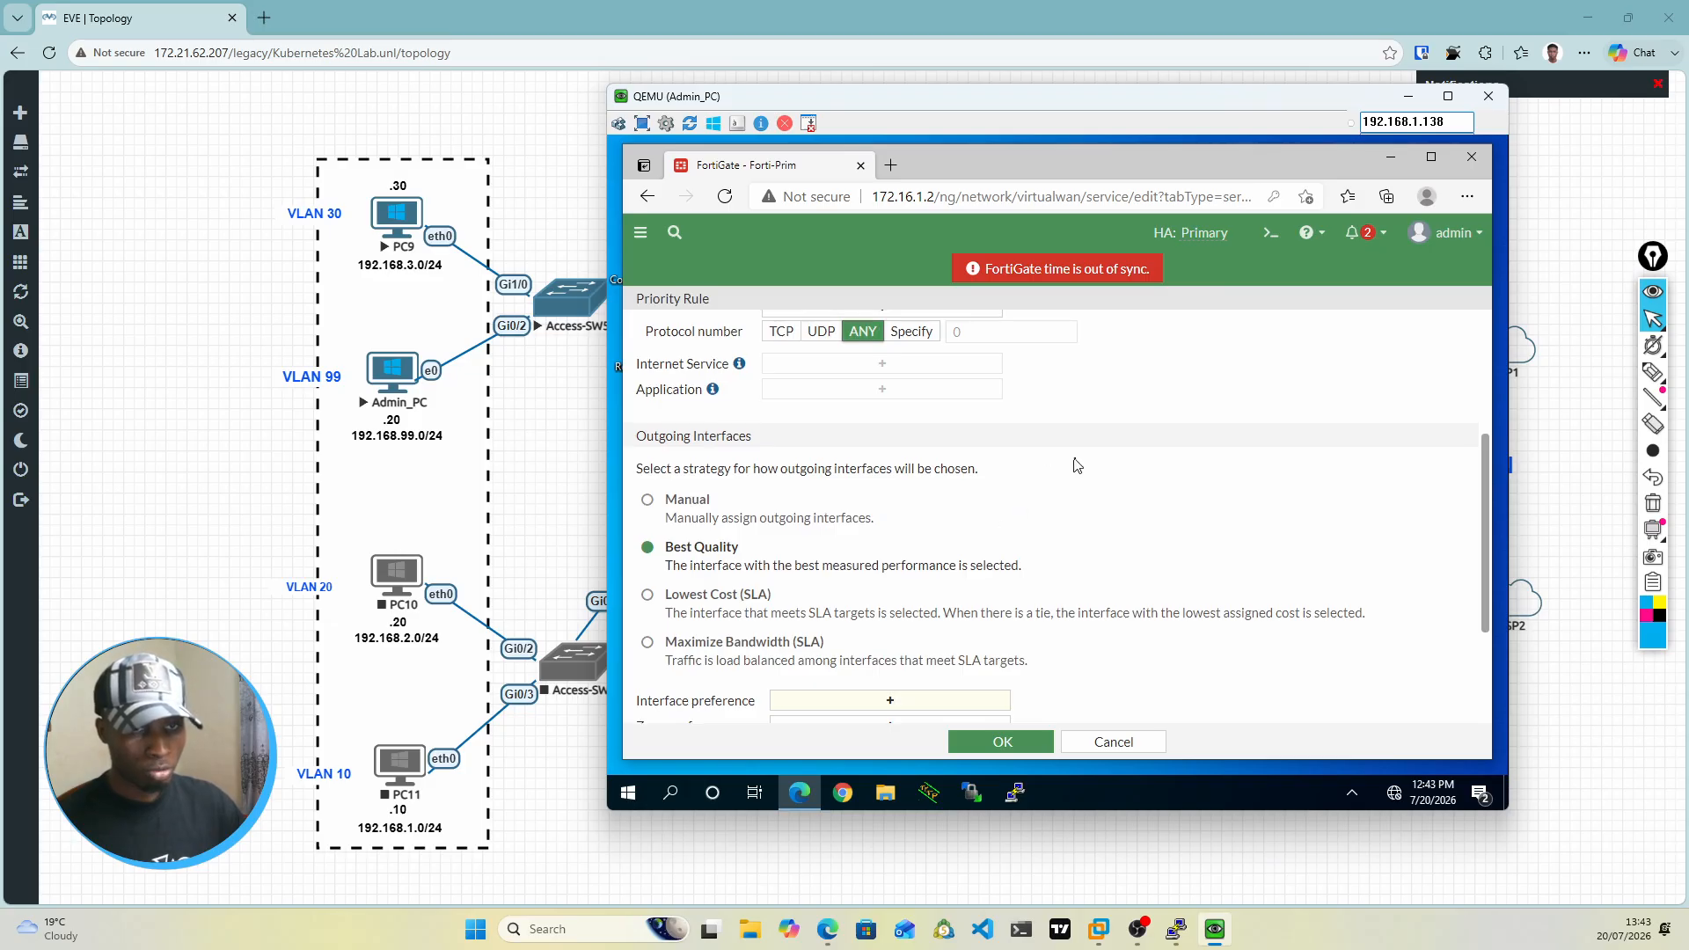
pyautogui.scroll(2, 1077, 465)
pyautogui.scroll(-1, 1091, 472)
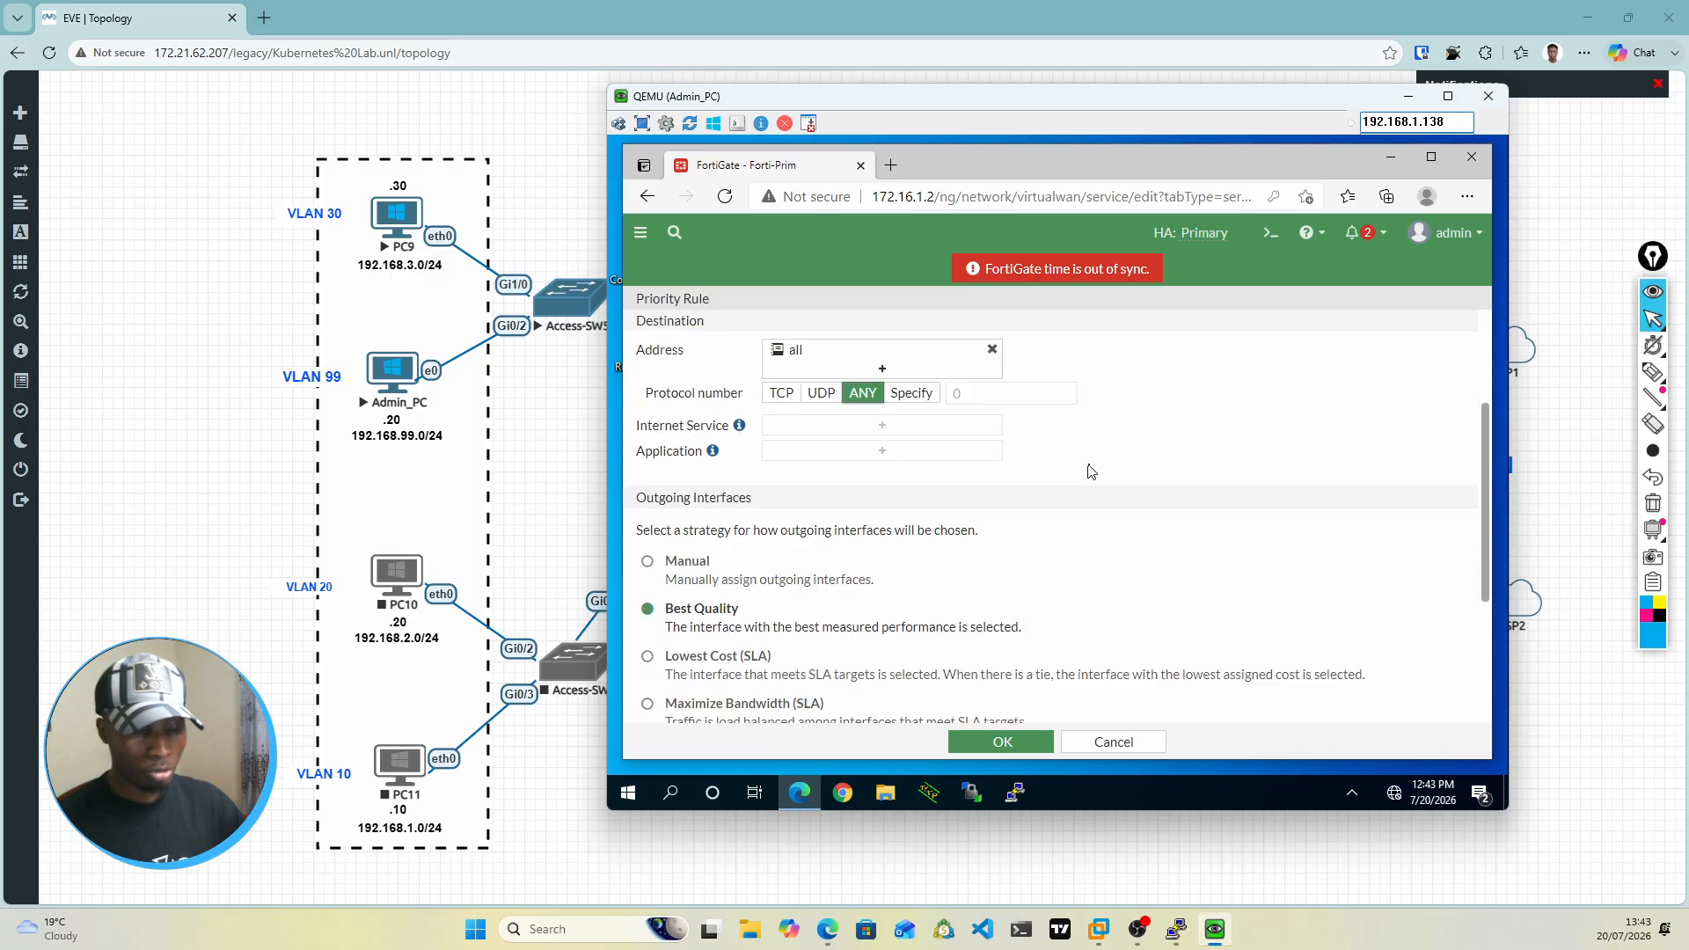
pyautogui.scroll(-1, 697, 524)
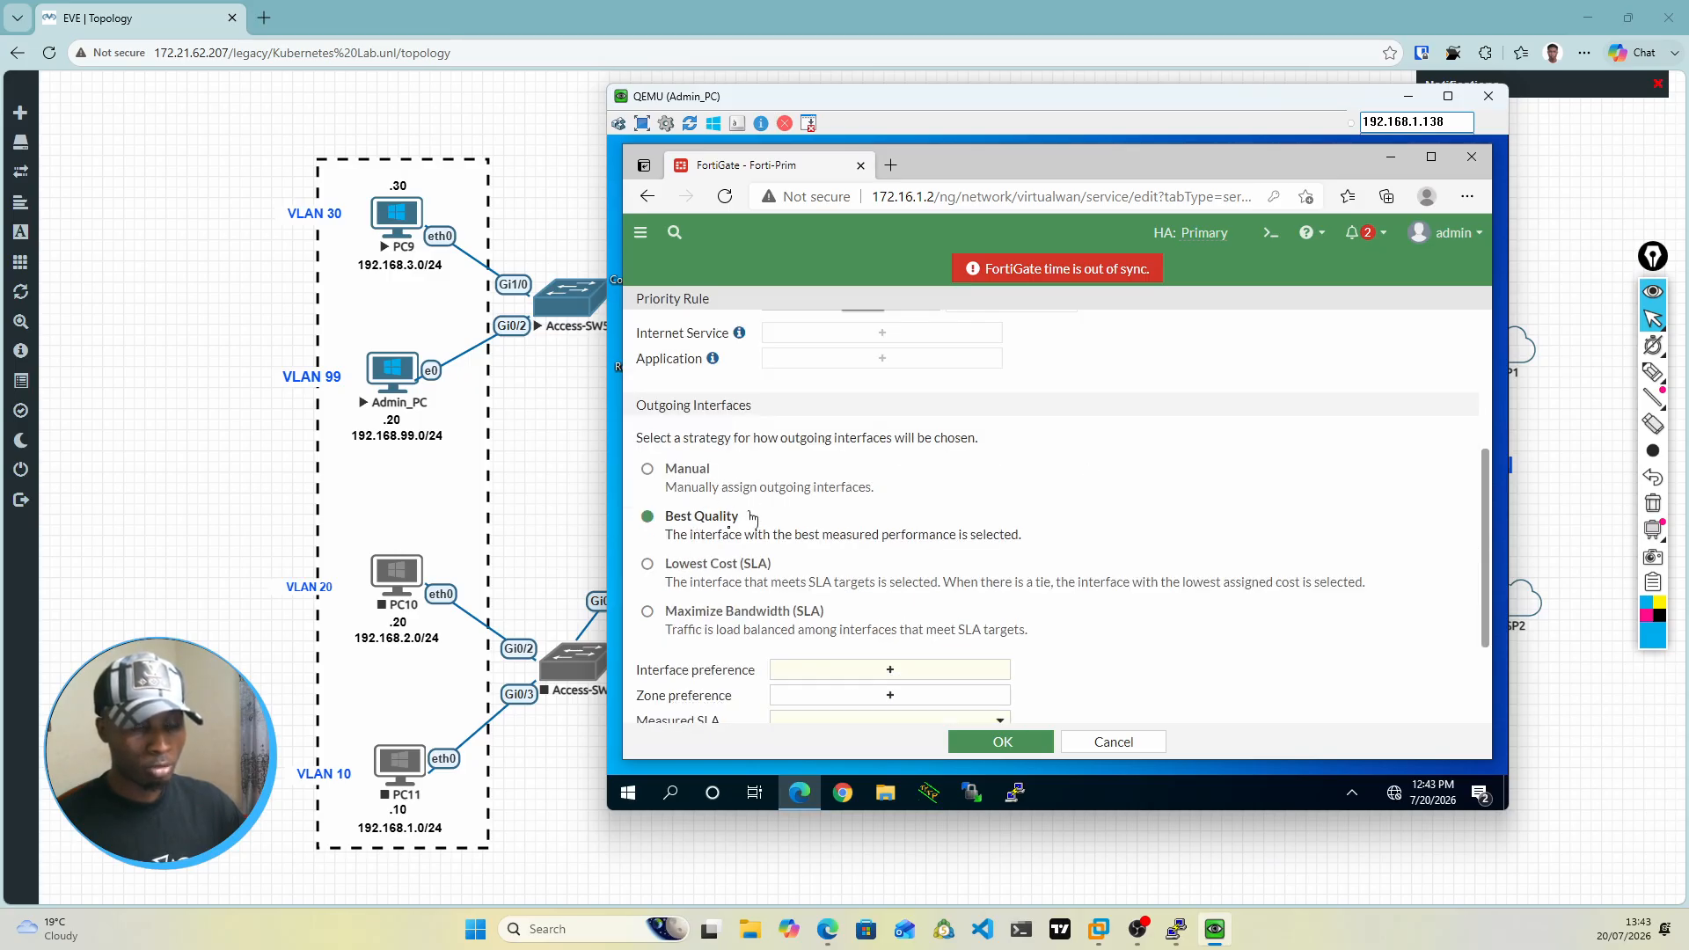
pyautogui.scroll(-1, 699, 528)
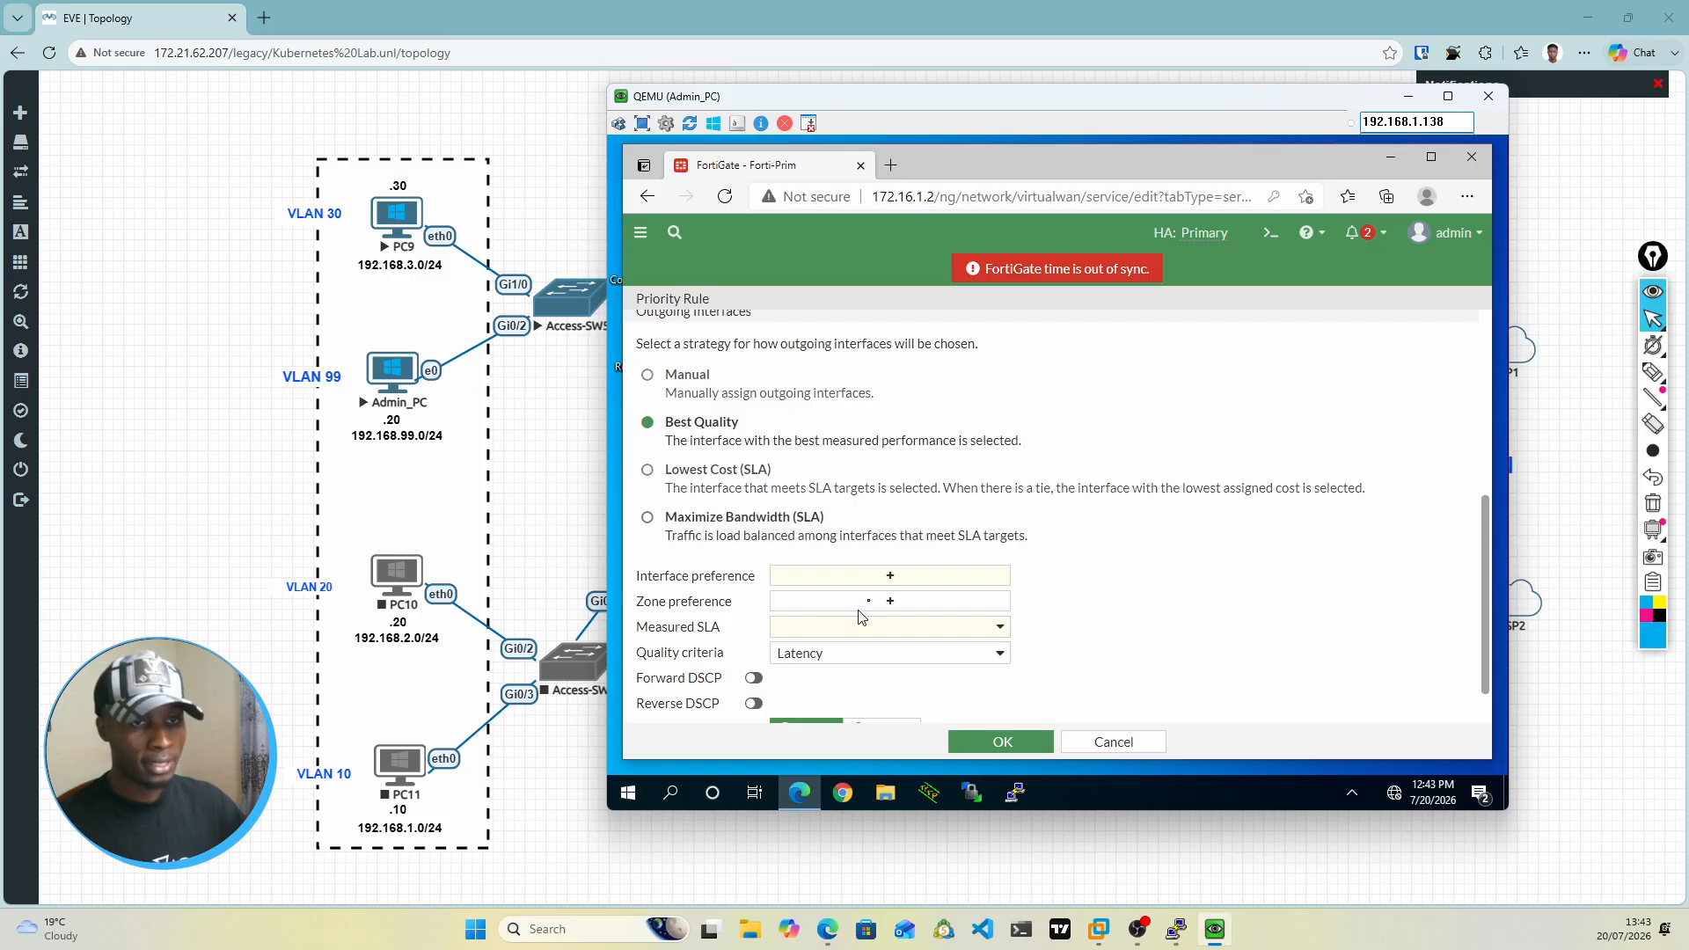
pyautogui.click(890, 577)
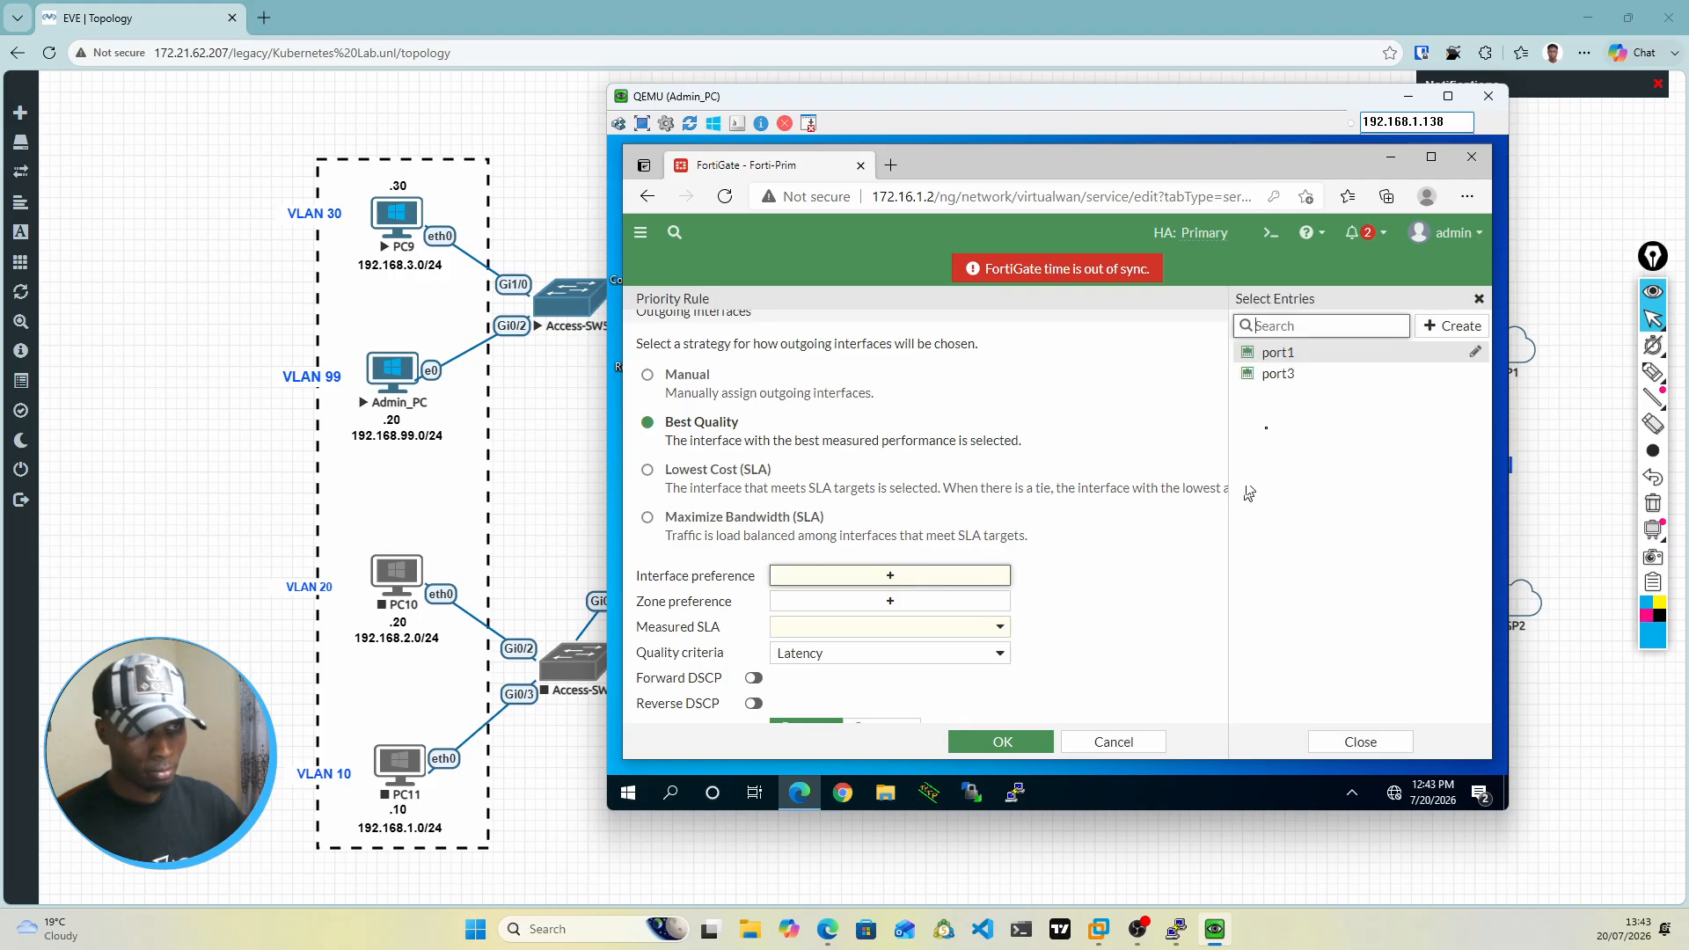
pyautogui.click(1285, 358)
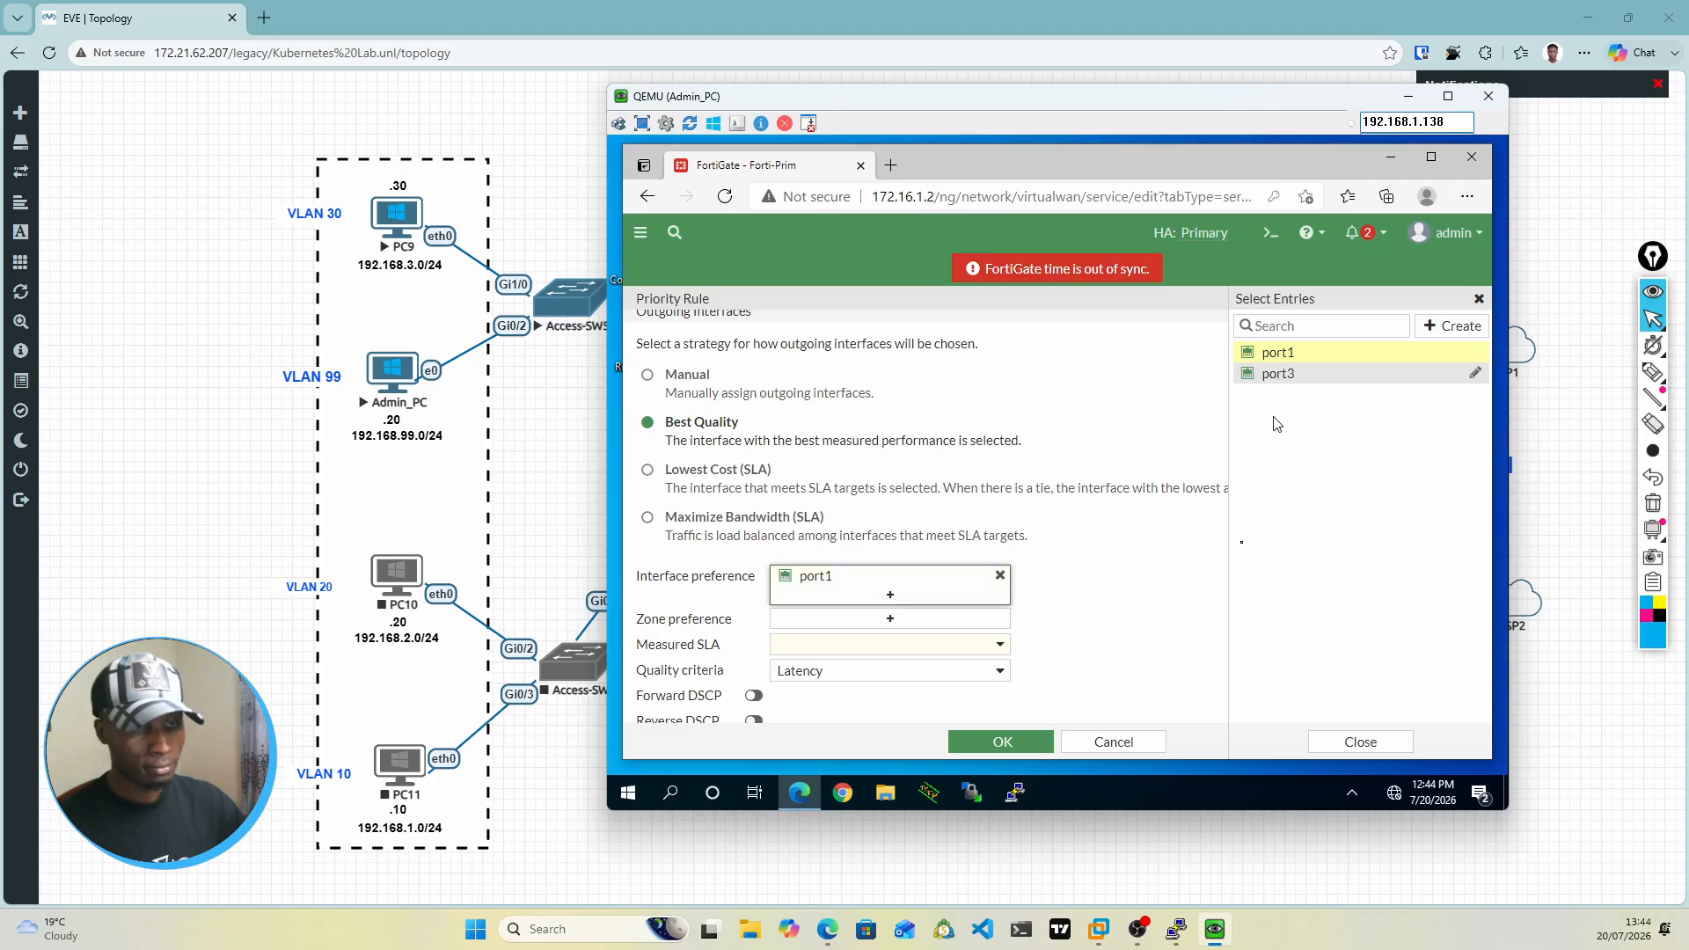
pyautogui.click(1107, 618)
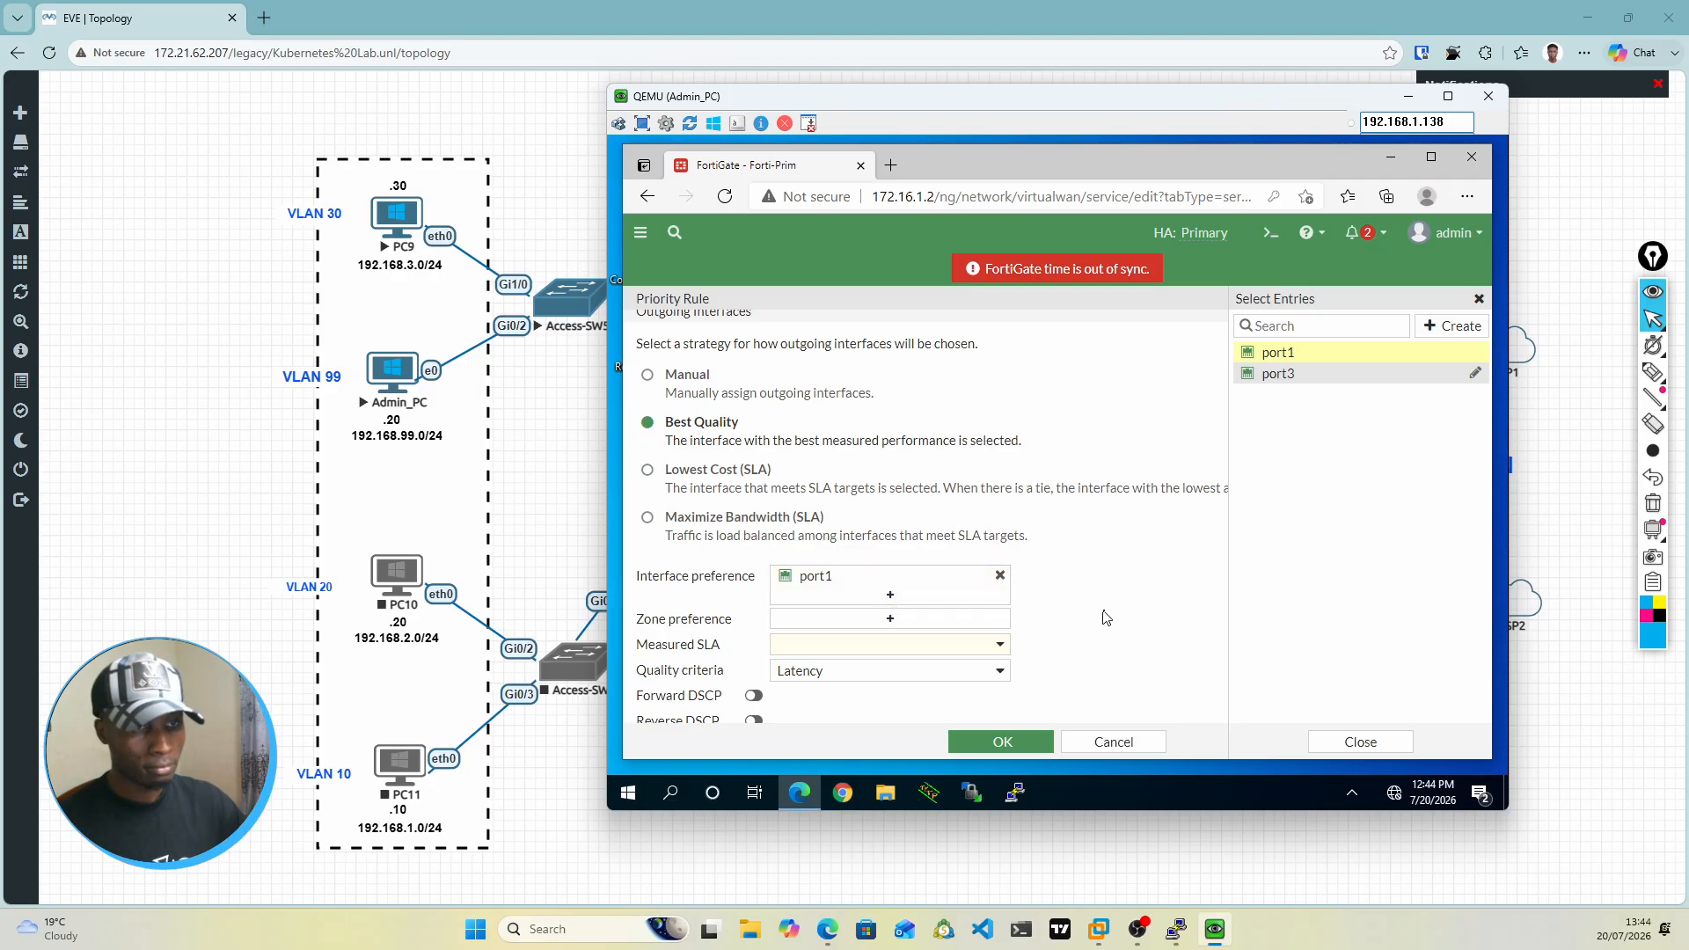
pyautogui.click(892, 600)
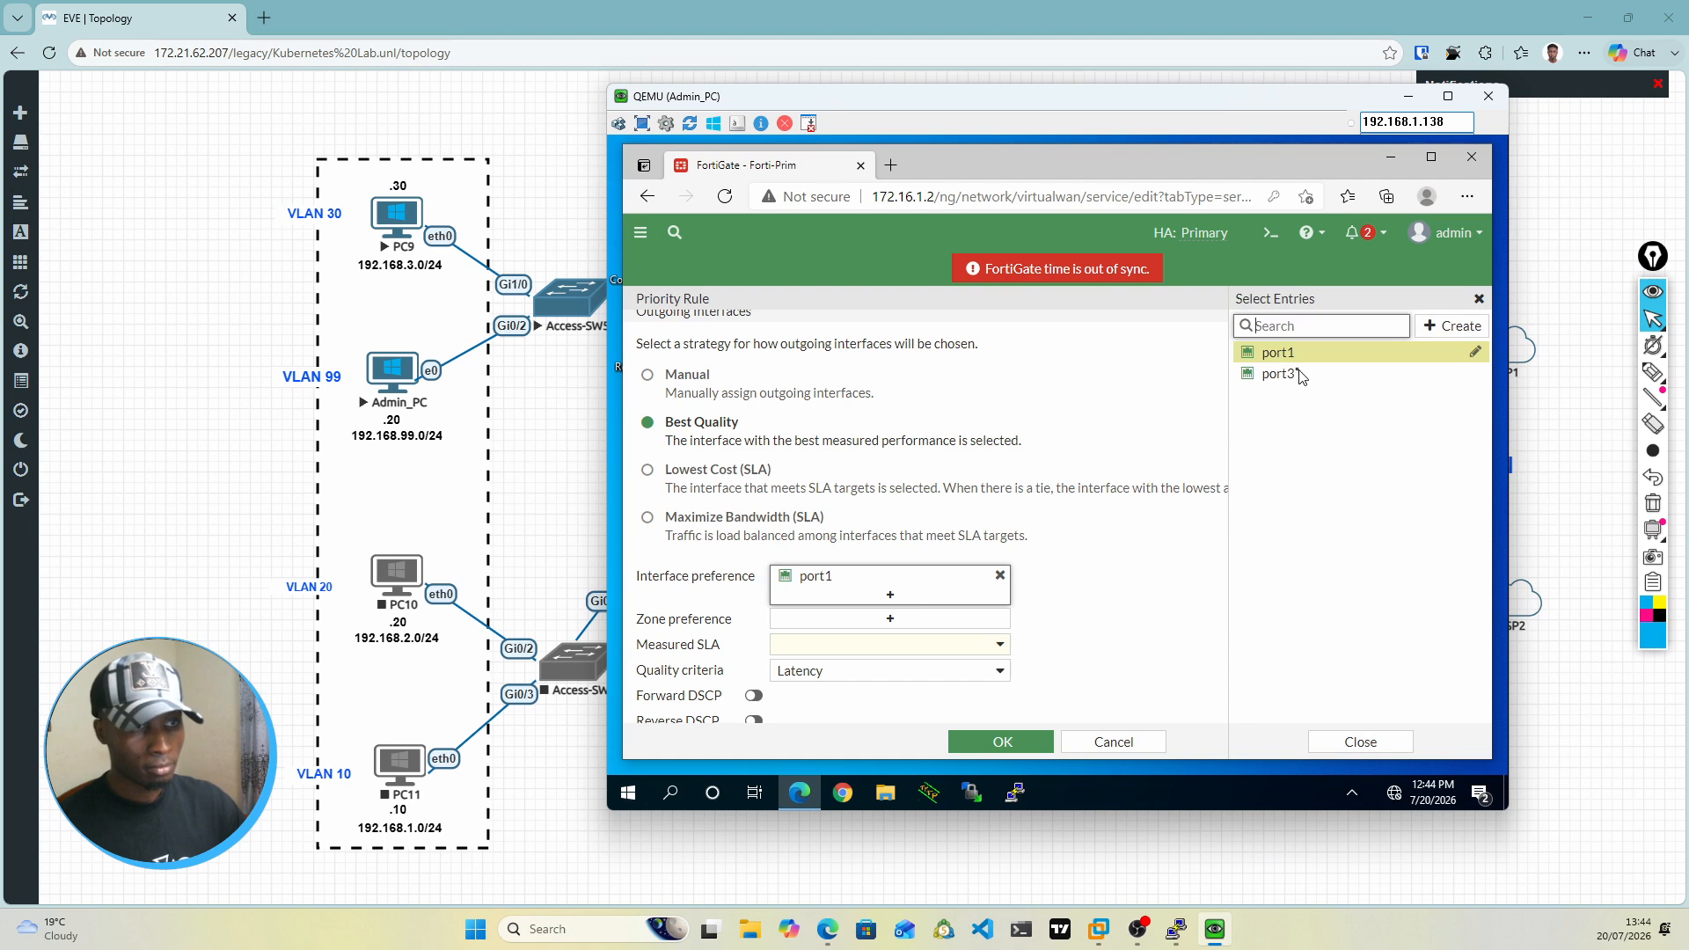
pyautogui.click(1273, 376)
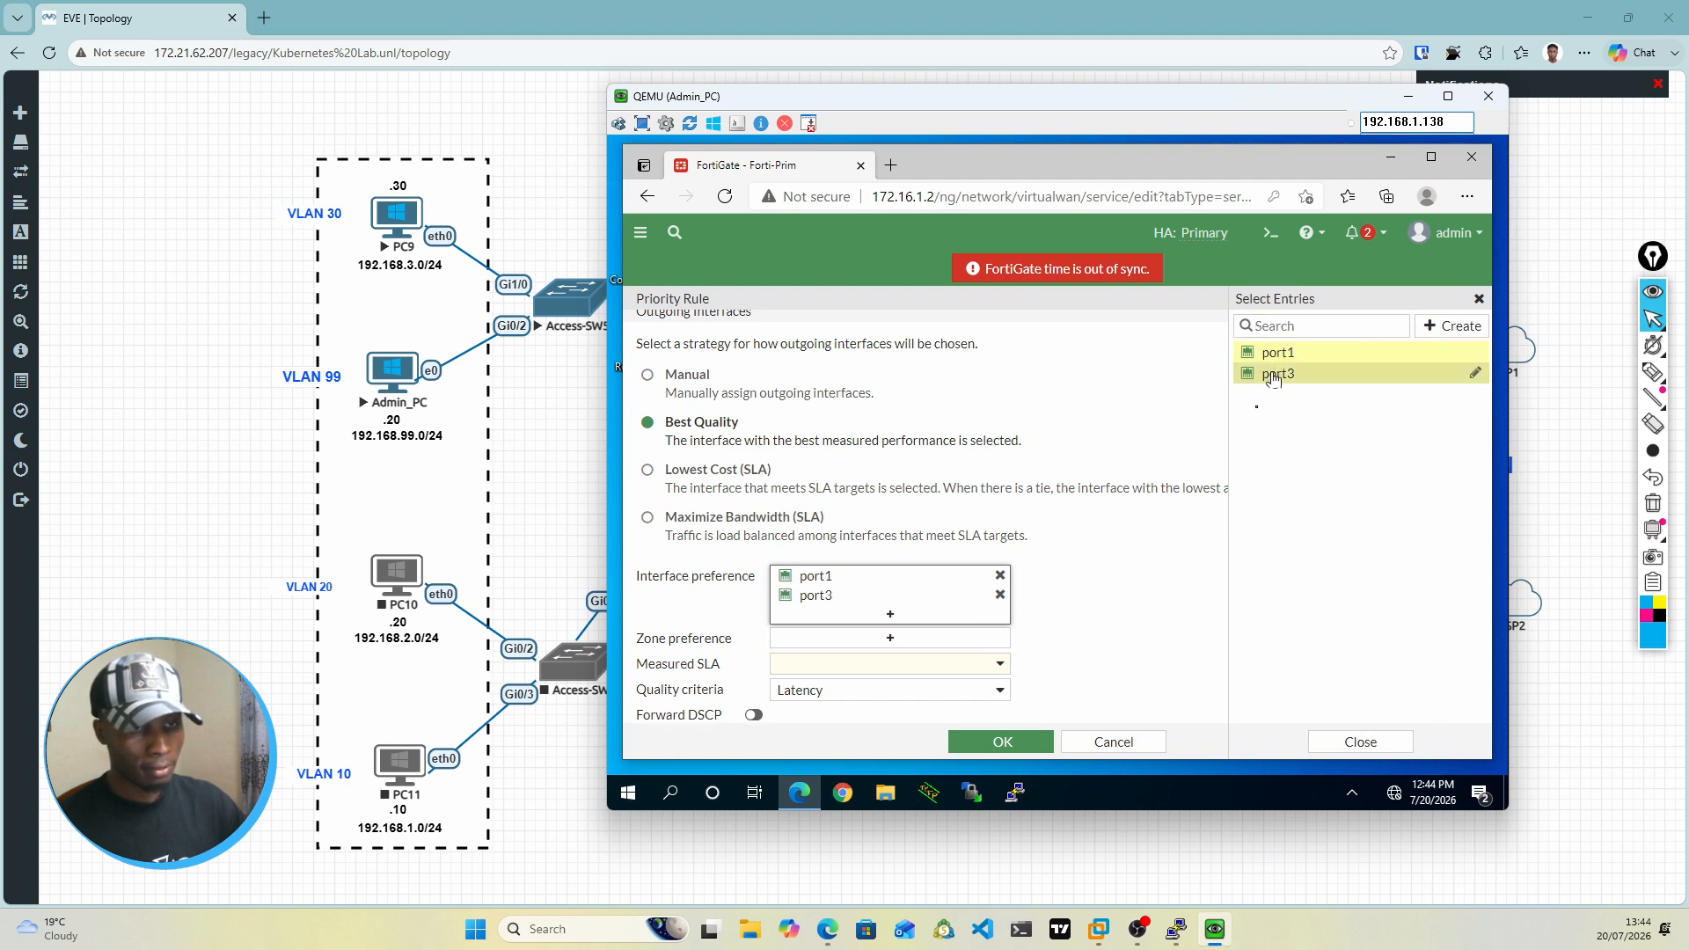
pyautogui.click(1142, 528)
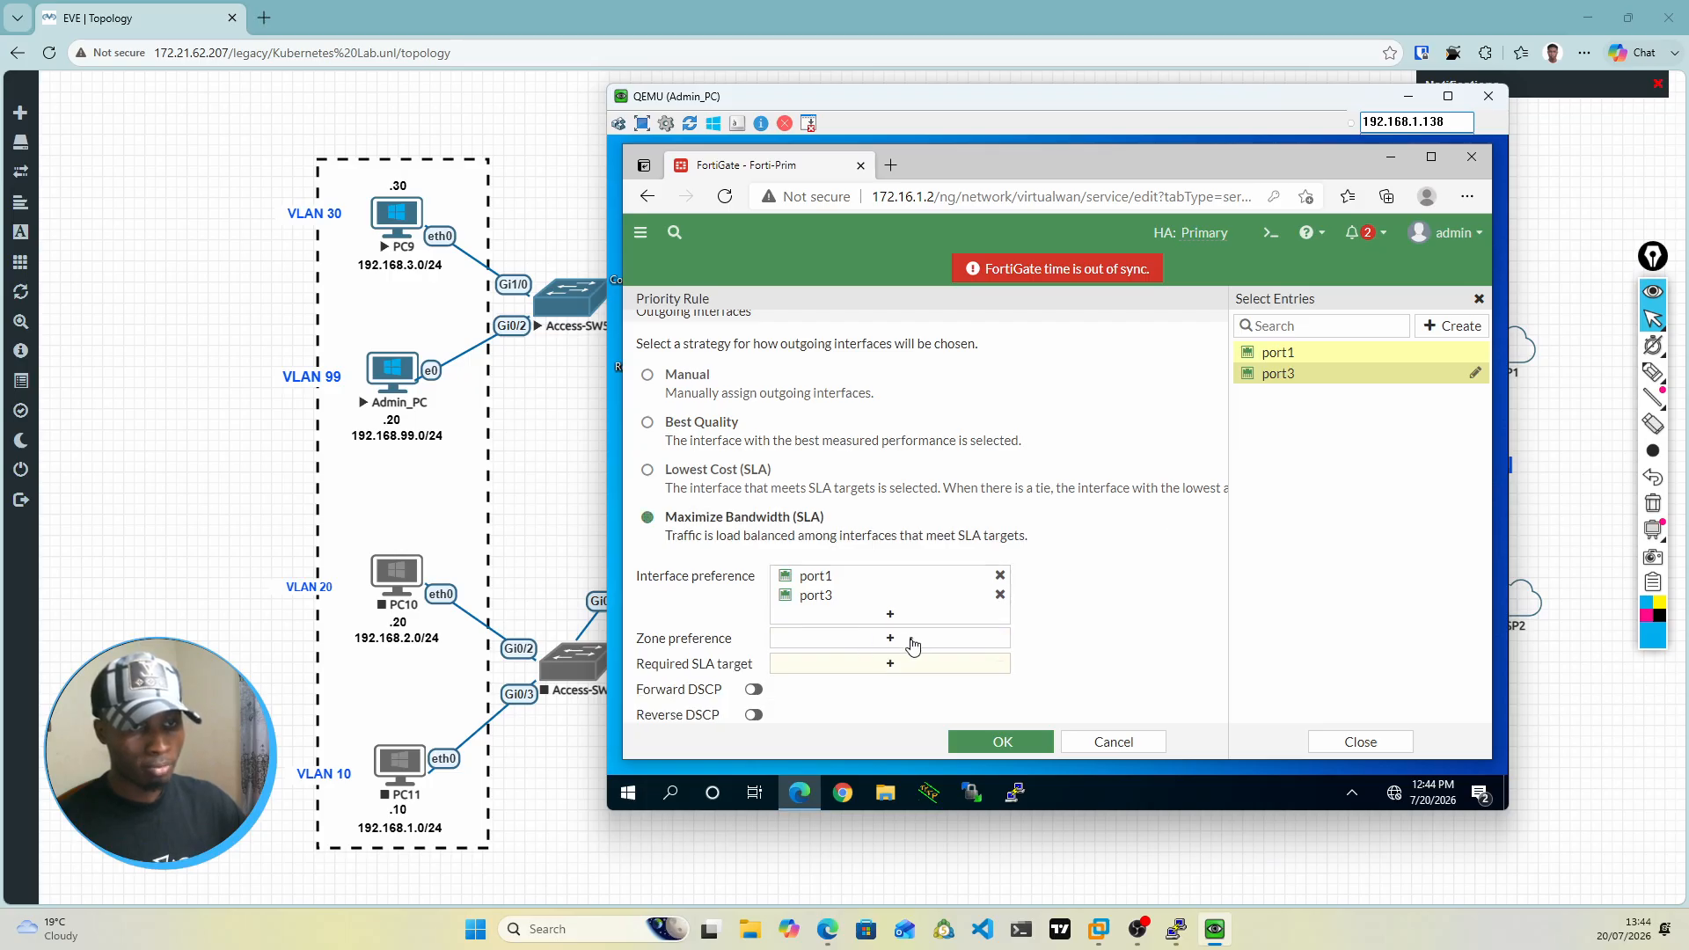
# Step: Set the rule's zone preference to SD-WAN-ZONE and its required SLA target to PingSLA
pyautogui.scroll(-1, 898, 648)
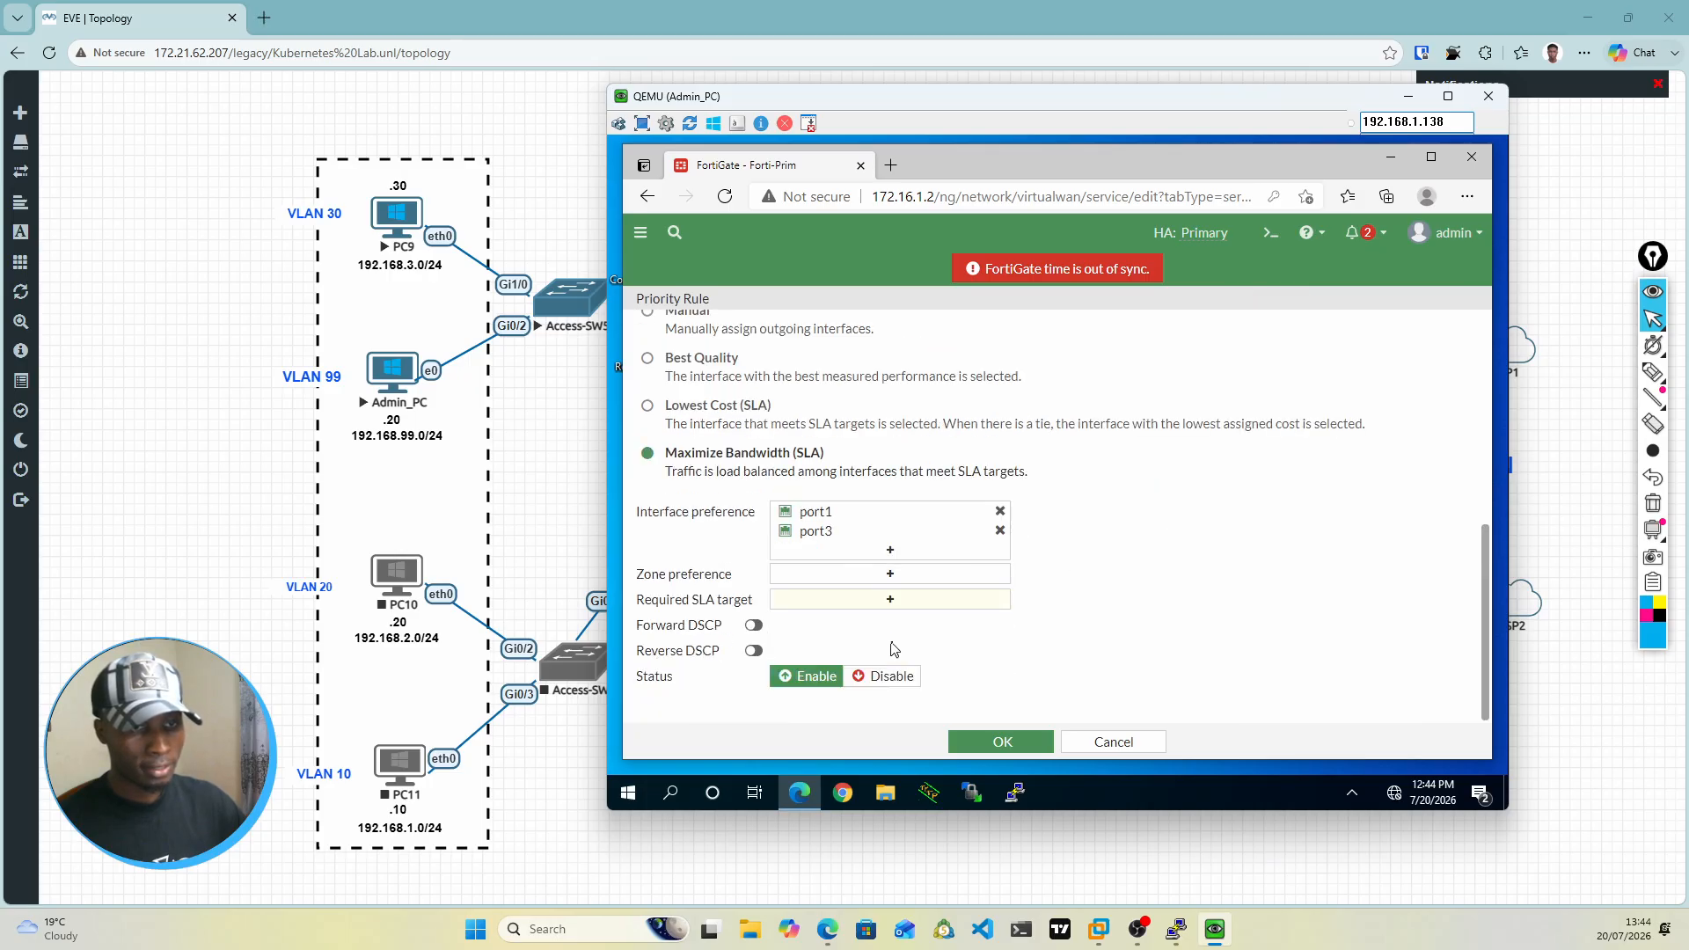
pyautogui.click(891, 577)
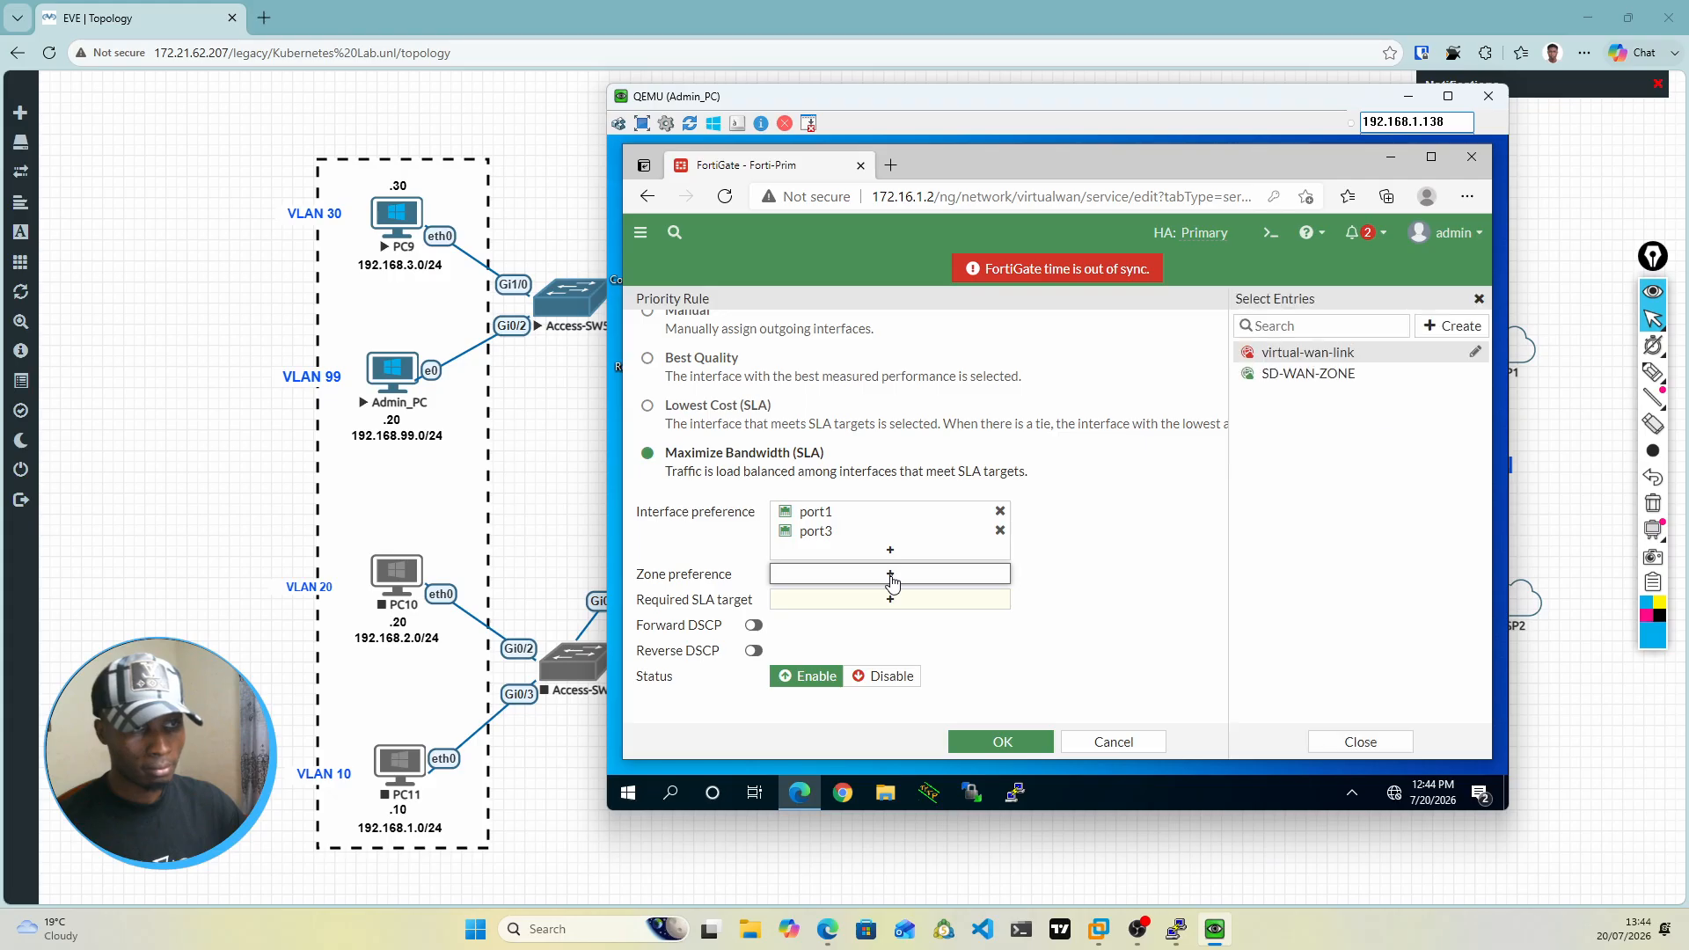
pyautogui.click(1312, 378)
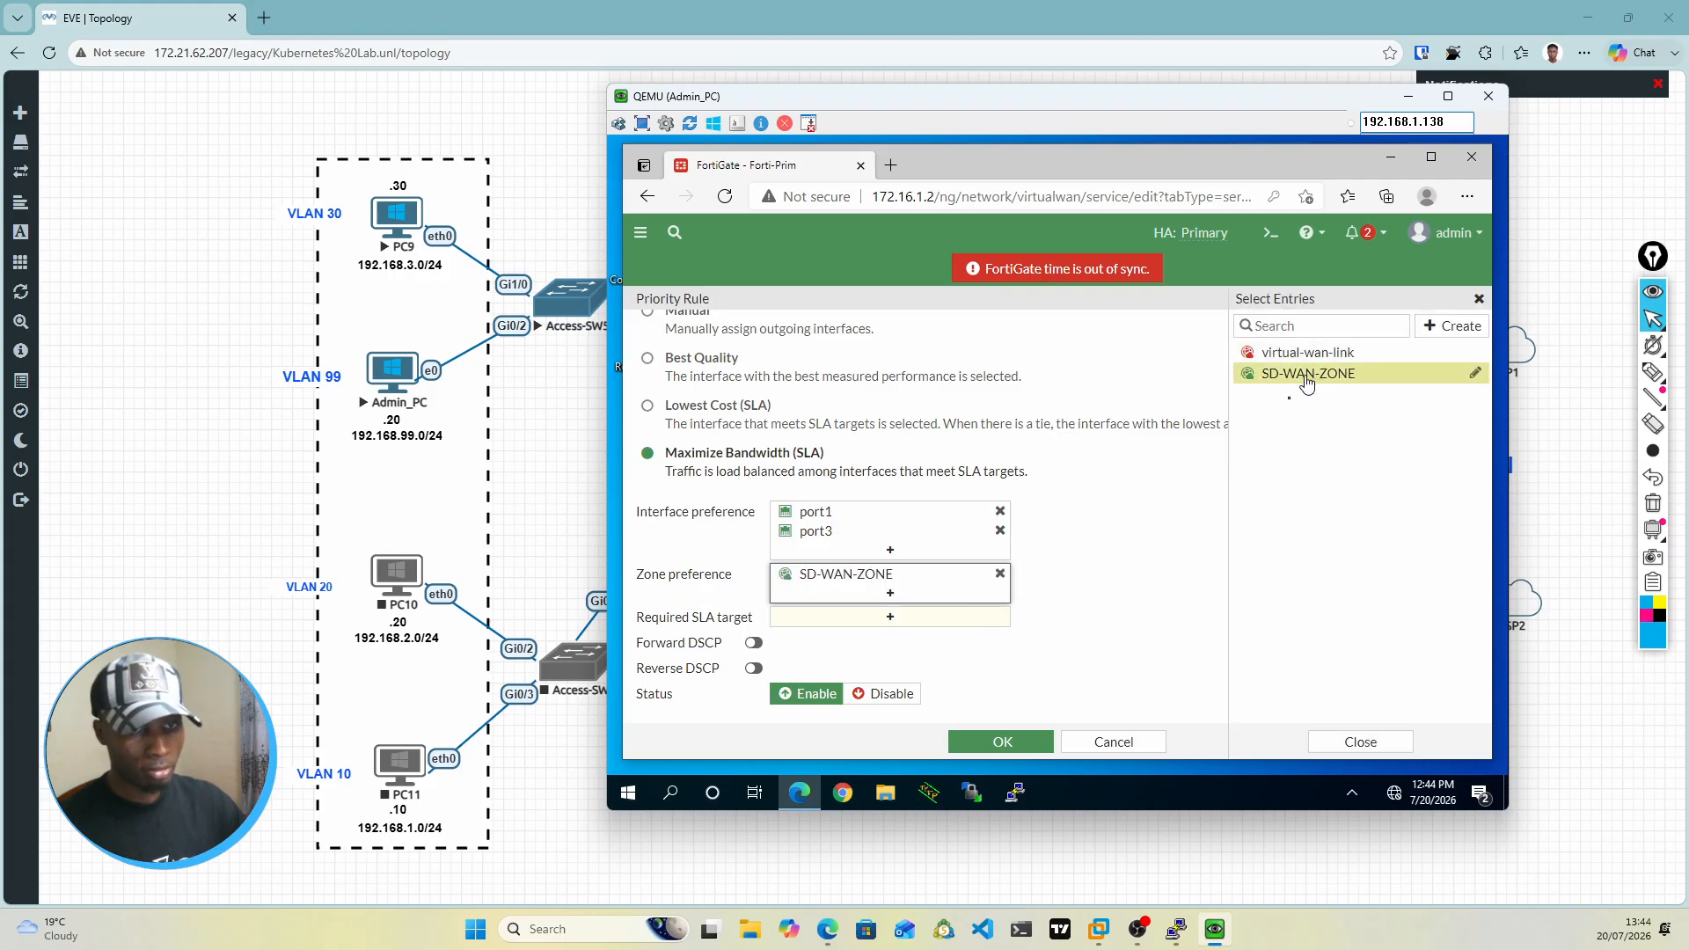
pyautogui.click(889, 621)
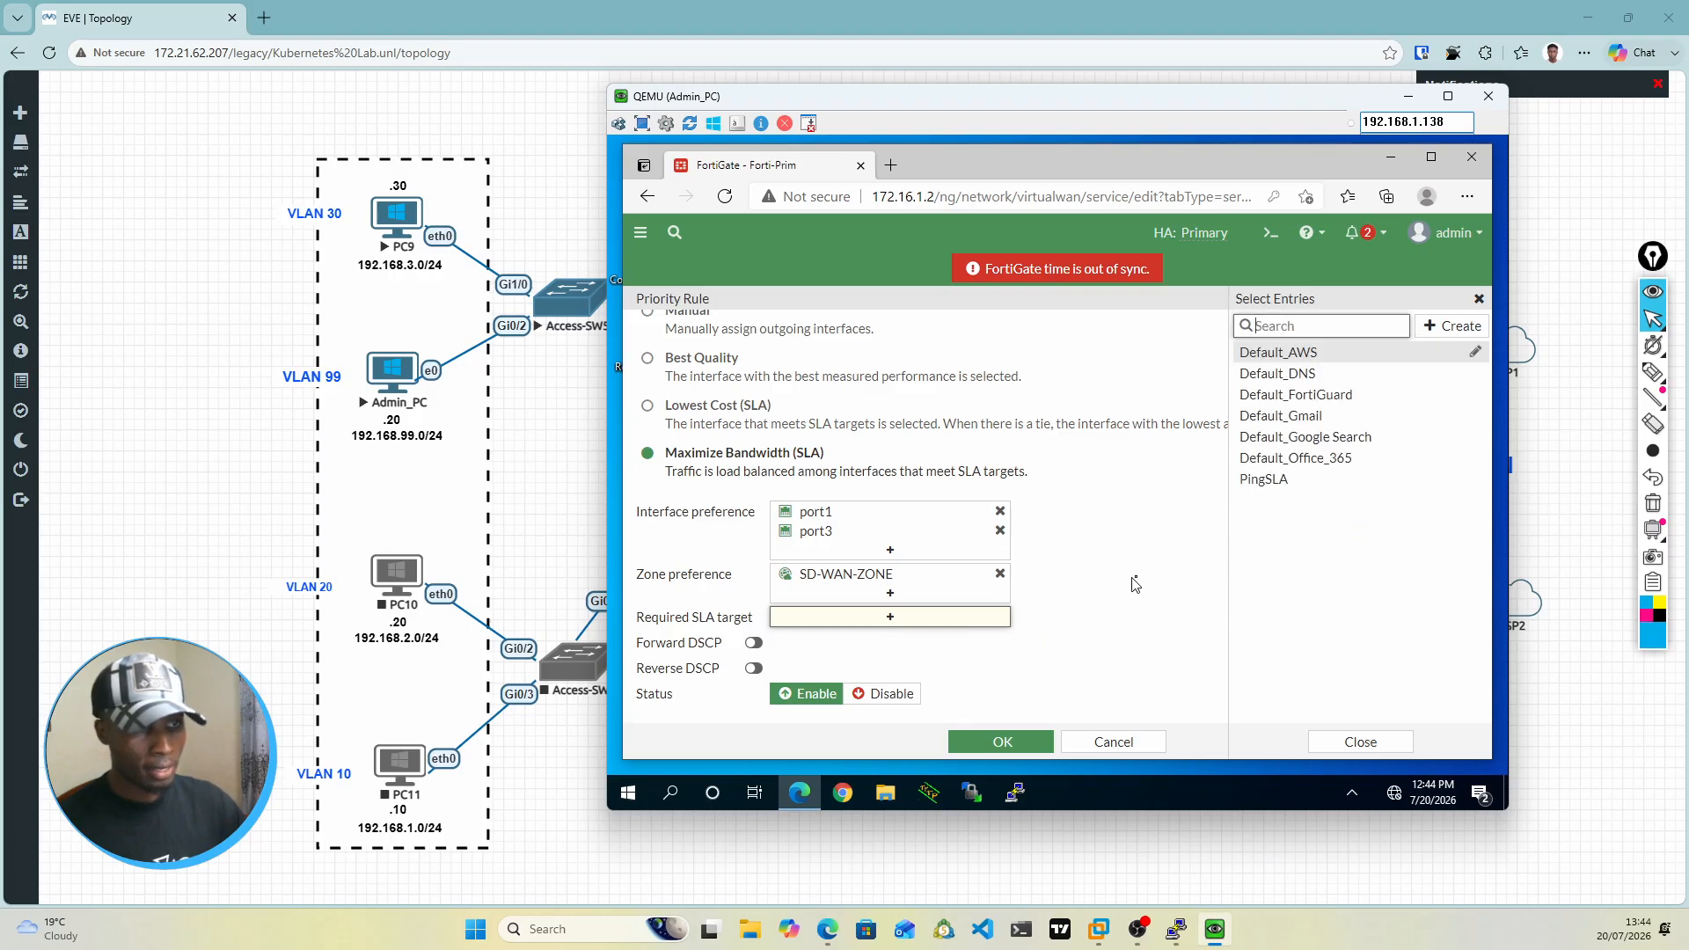
pyautogui.click(1267, 482)
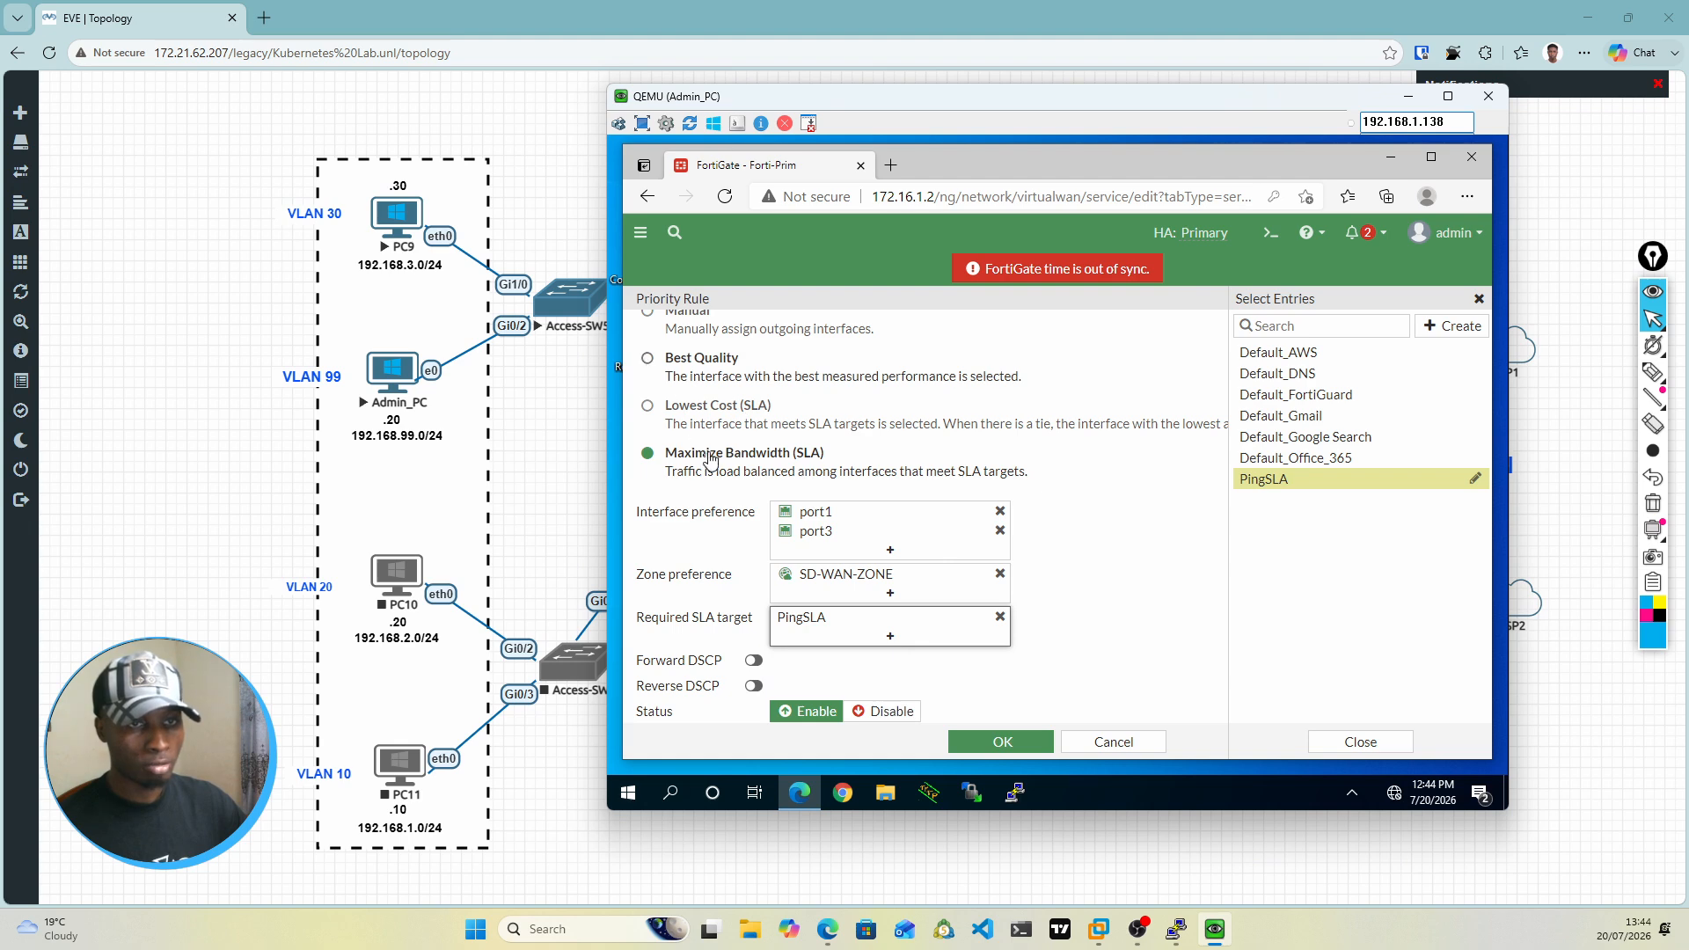
# Step: Switch the outgoing interface strategy to Best Quality, with PingSLA as the measured SLA and Latency kept as the quality criterion
pyautogui.click(649, 370)
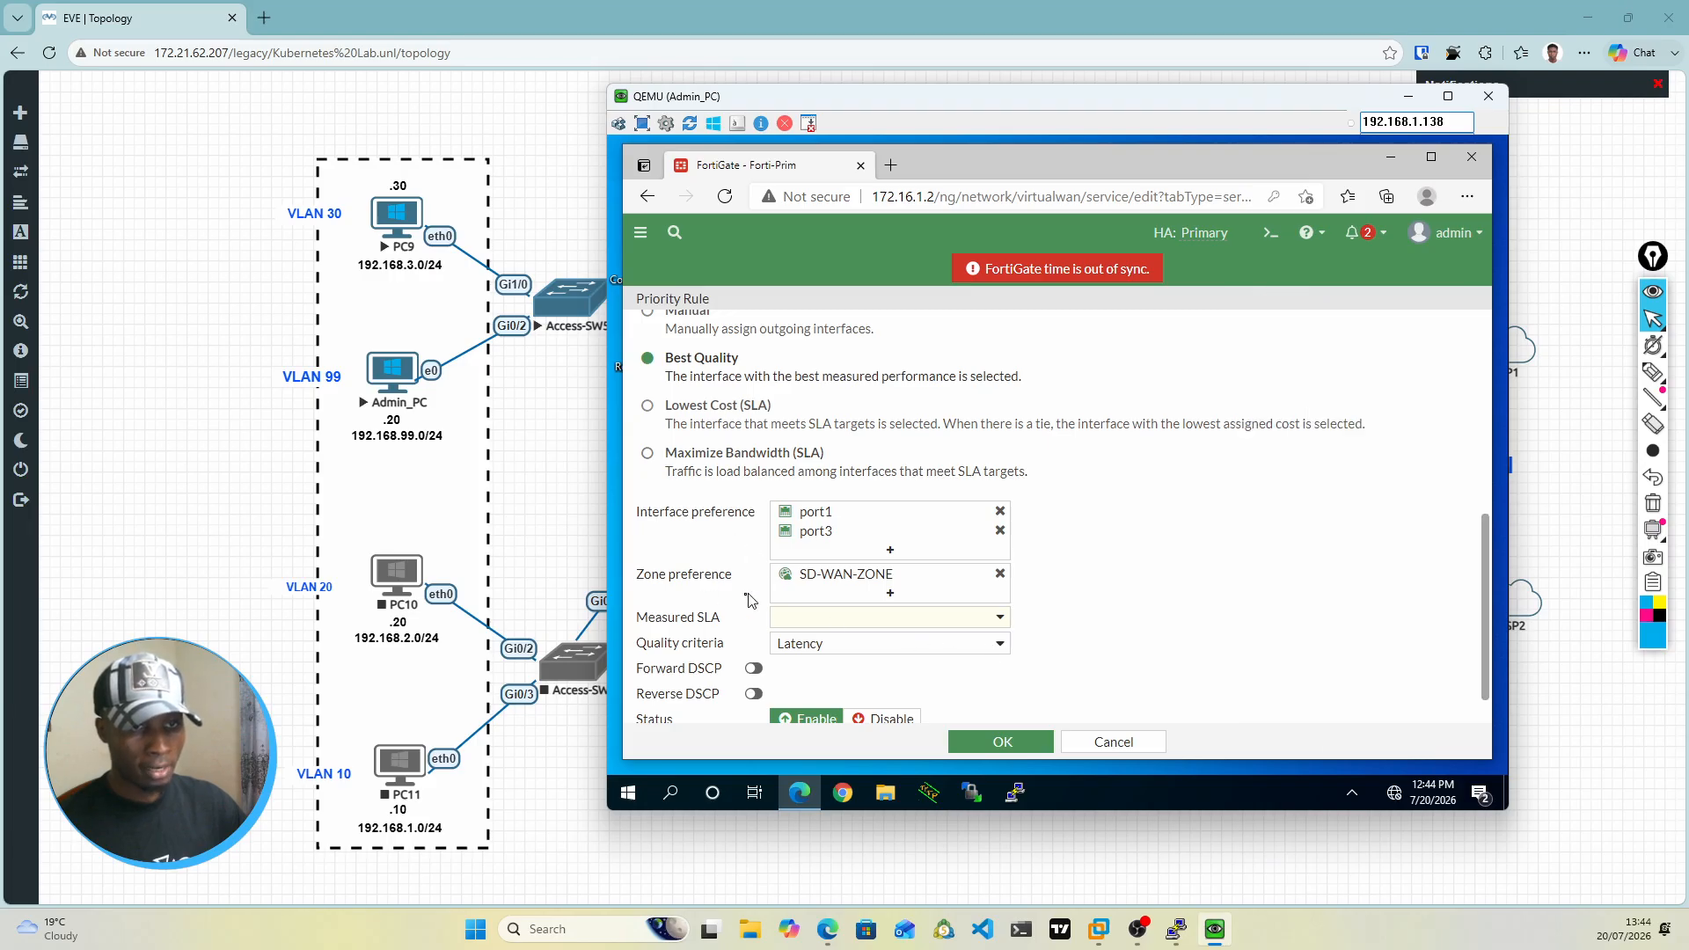
pyautogui.click(985, 626)
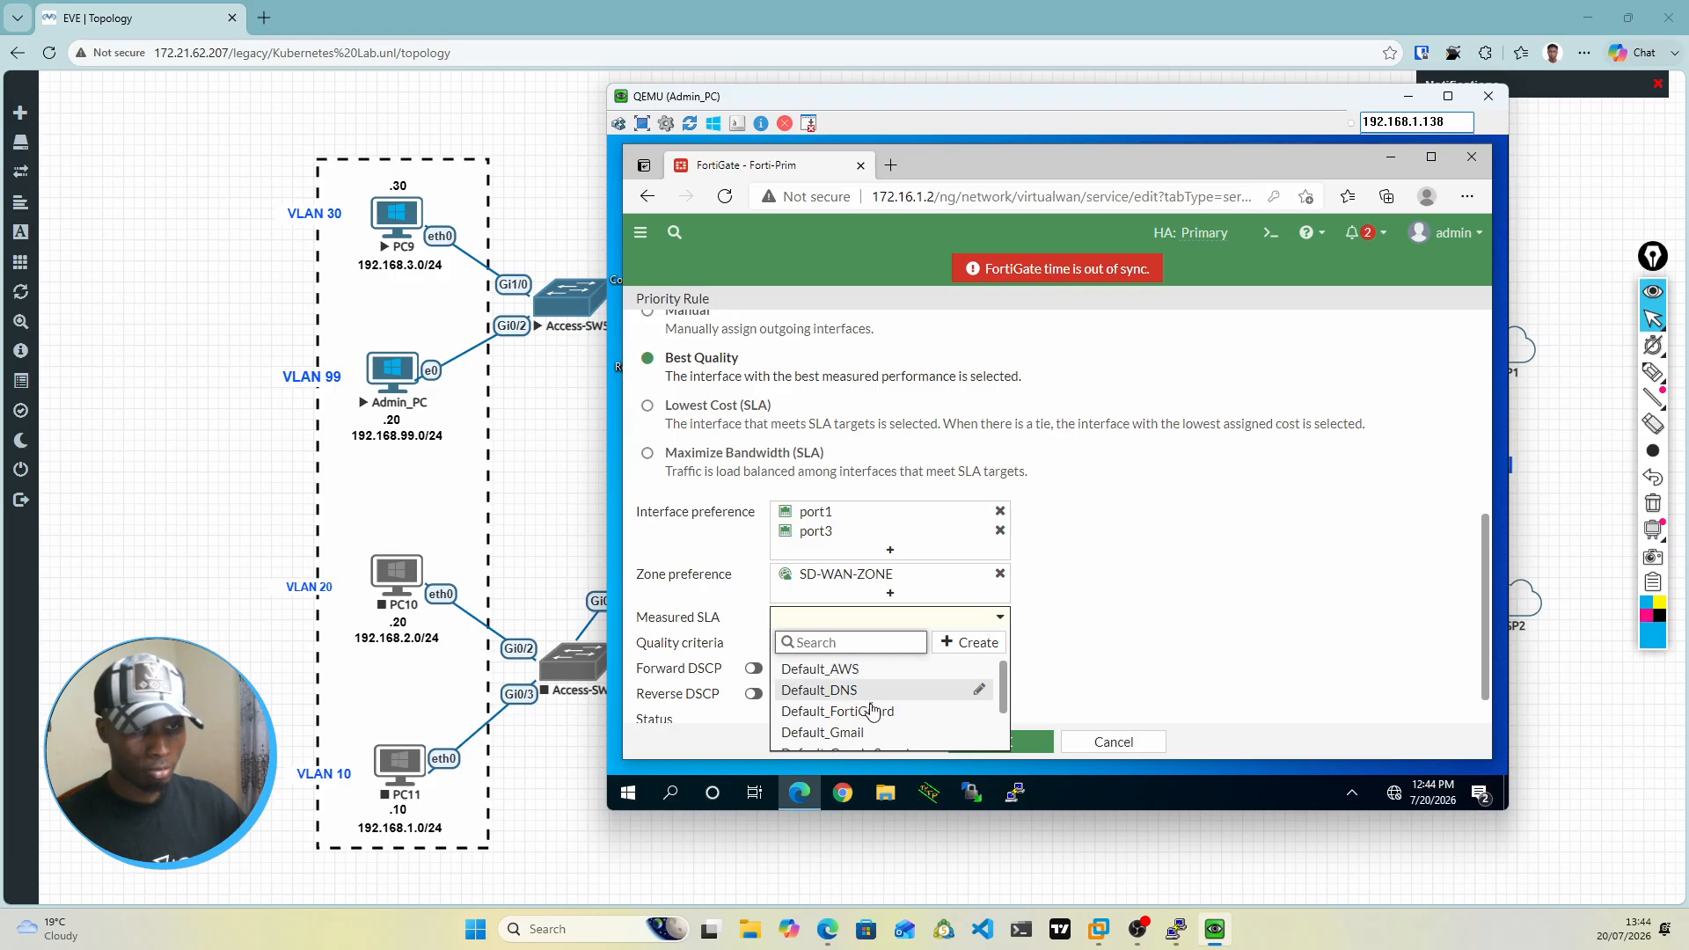
pyautogui.scroll(-1, 871, 709)
pyautogui.scroll(-2, 871, 713)
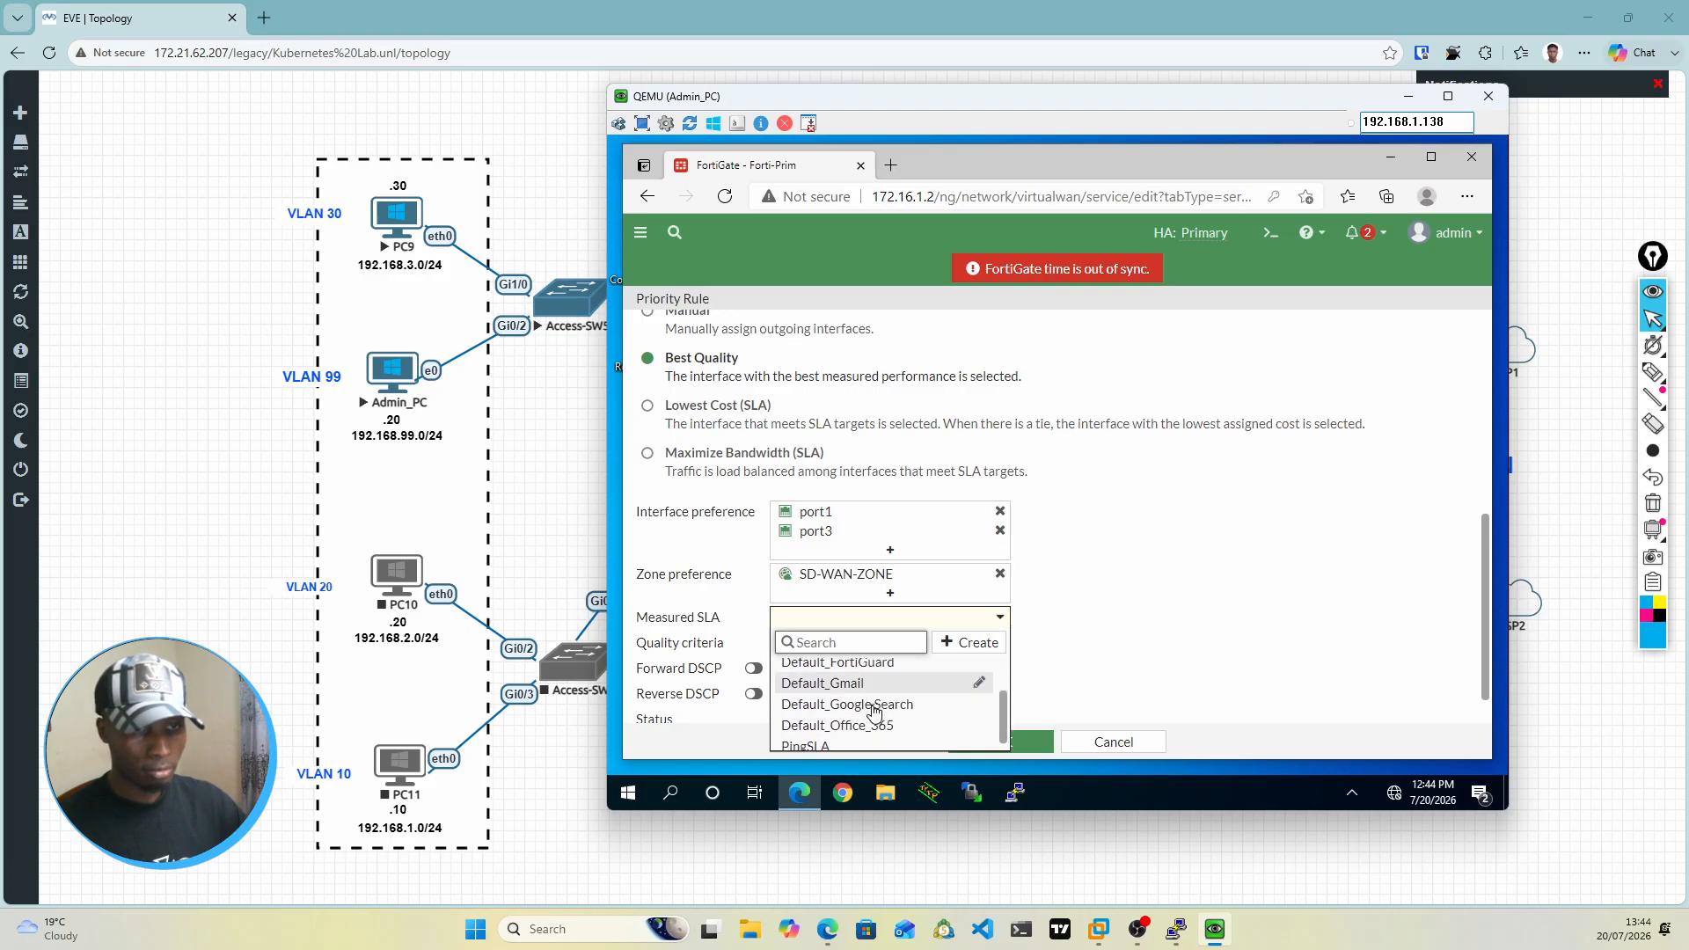
pyautogui.click(817, 741)
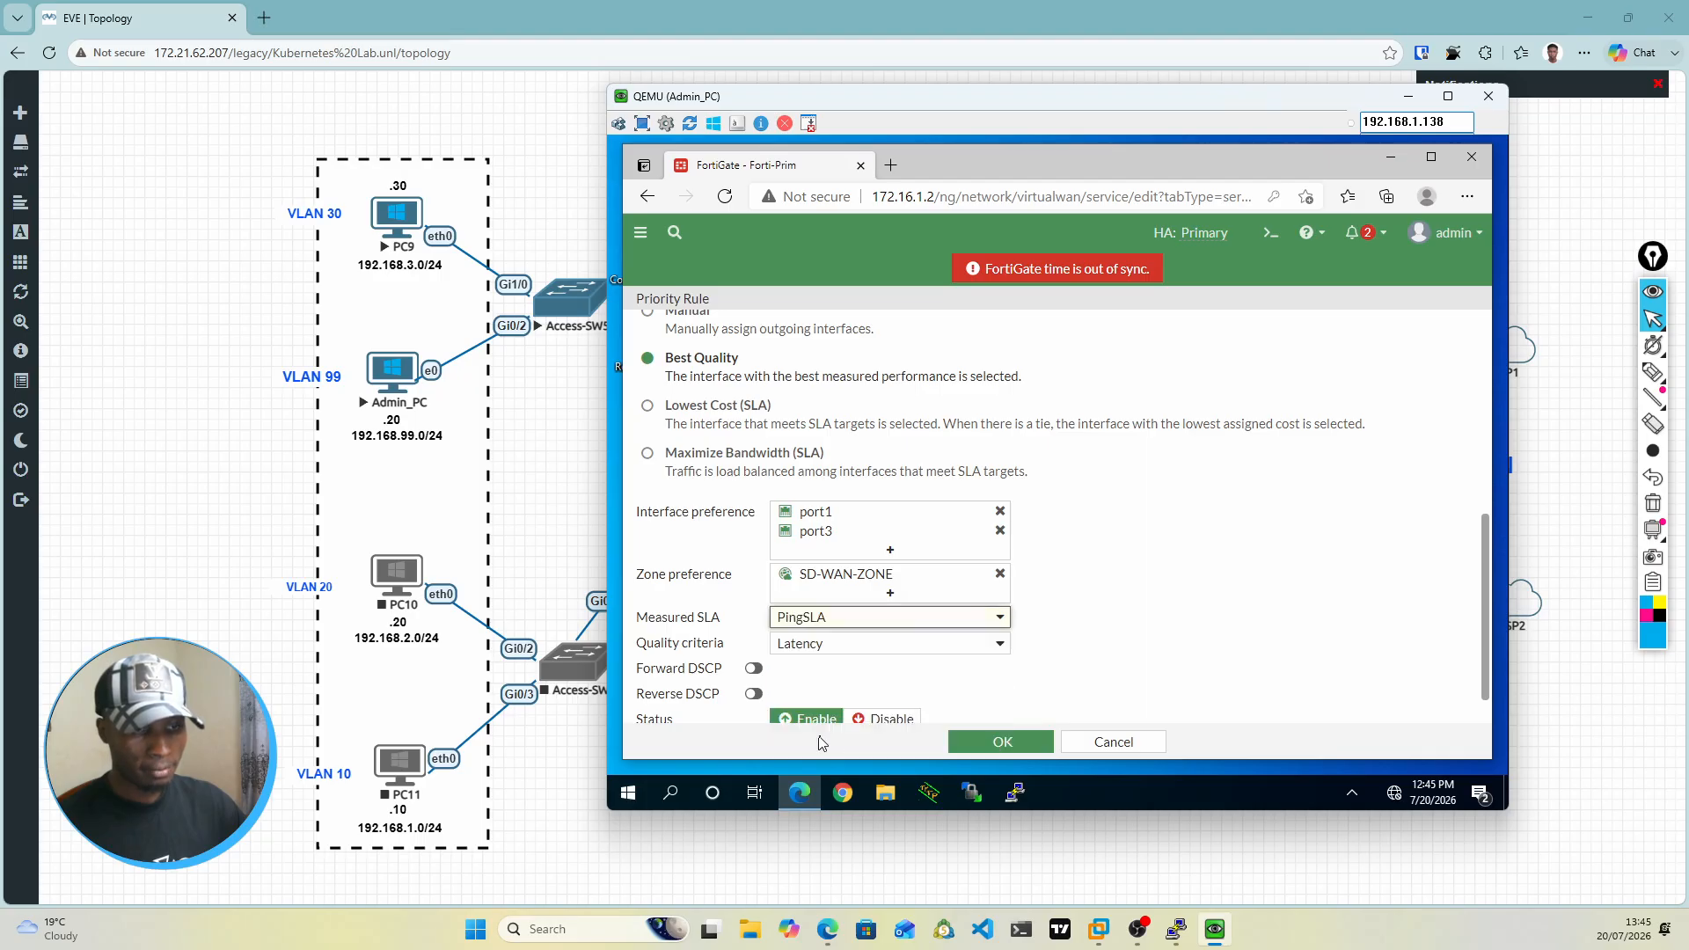
pyautogui.click(1102, 591)
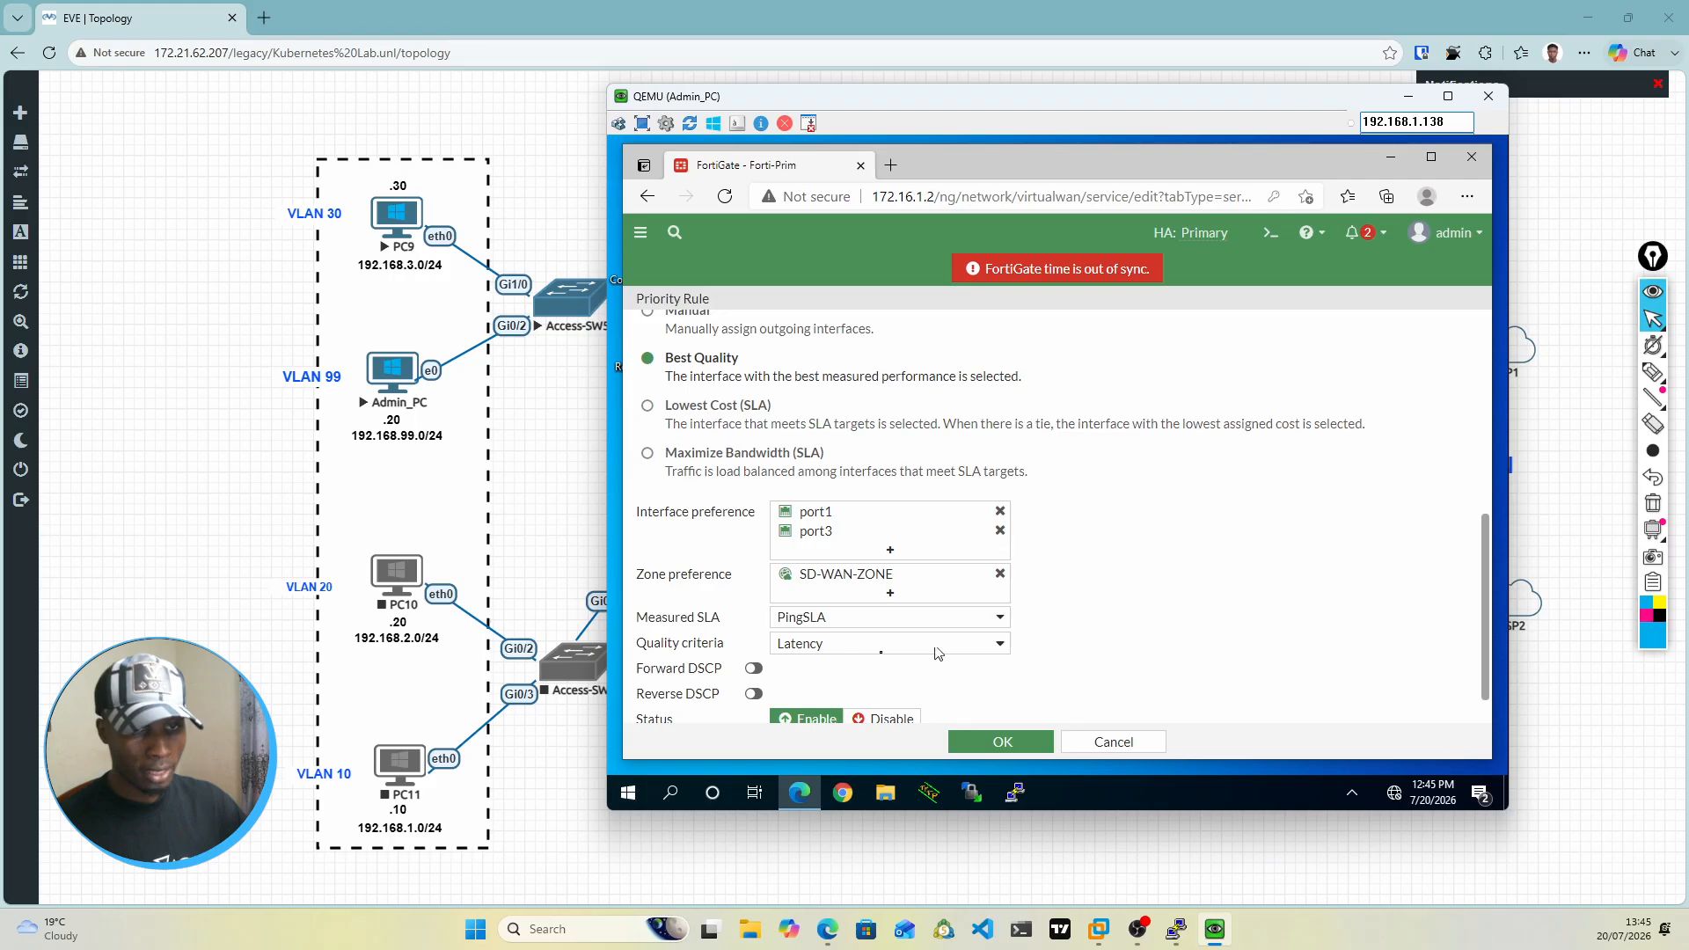
pyautogui.click(1001, 647)
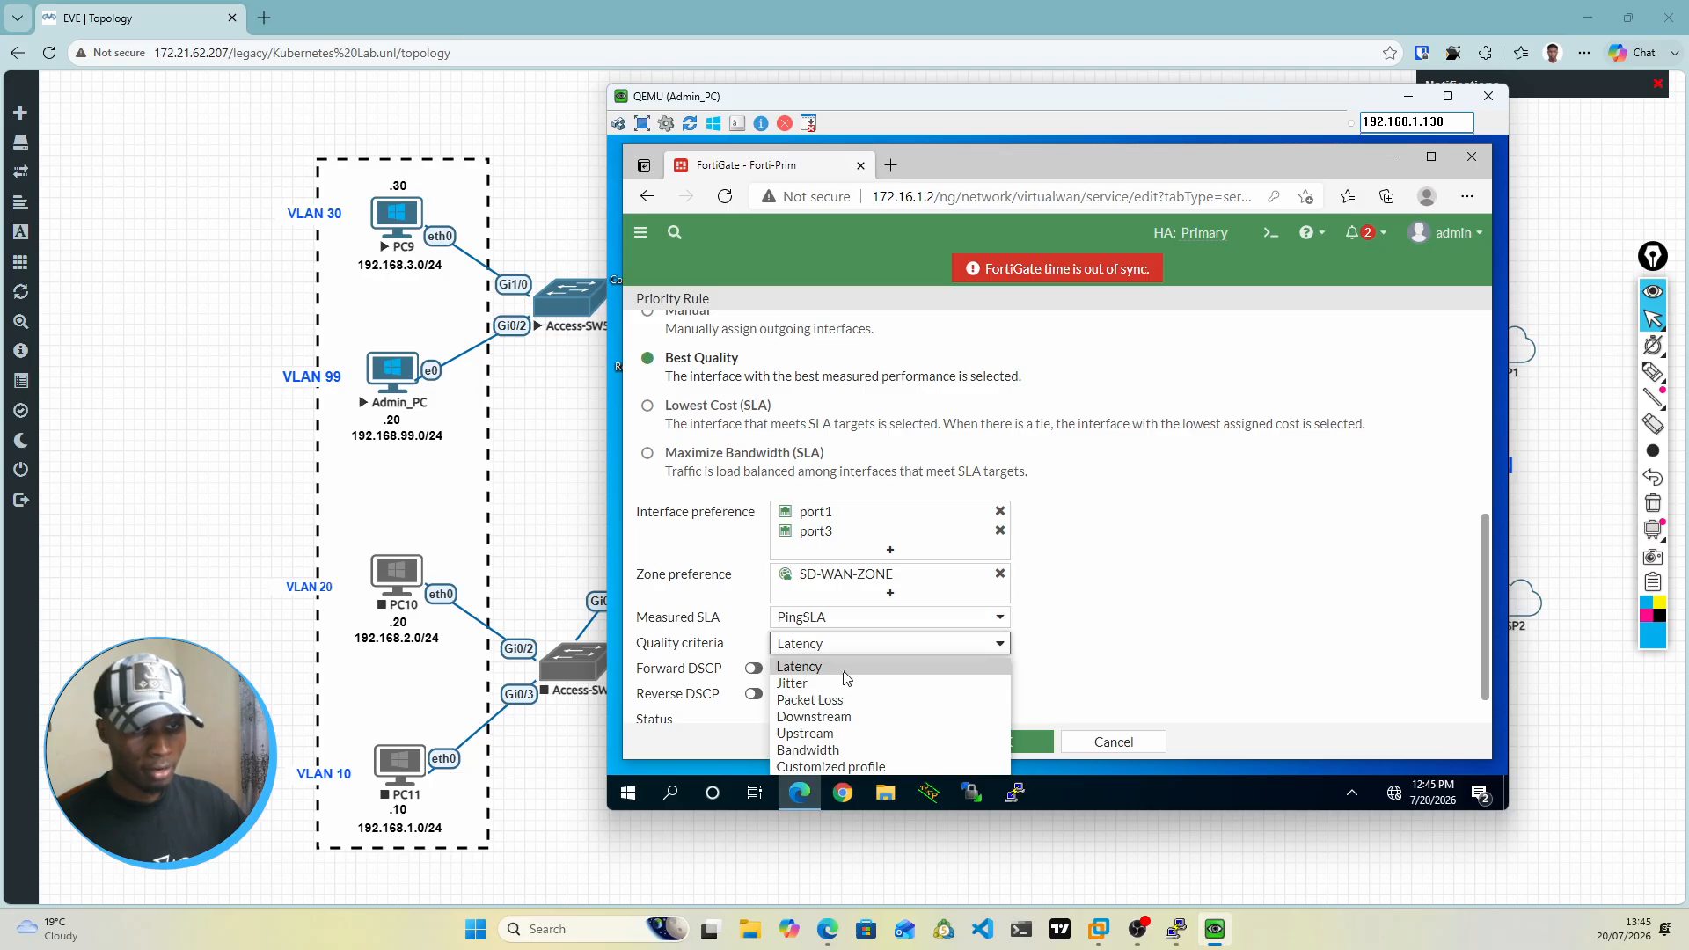
pyautogui.click(1103, 604)
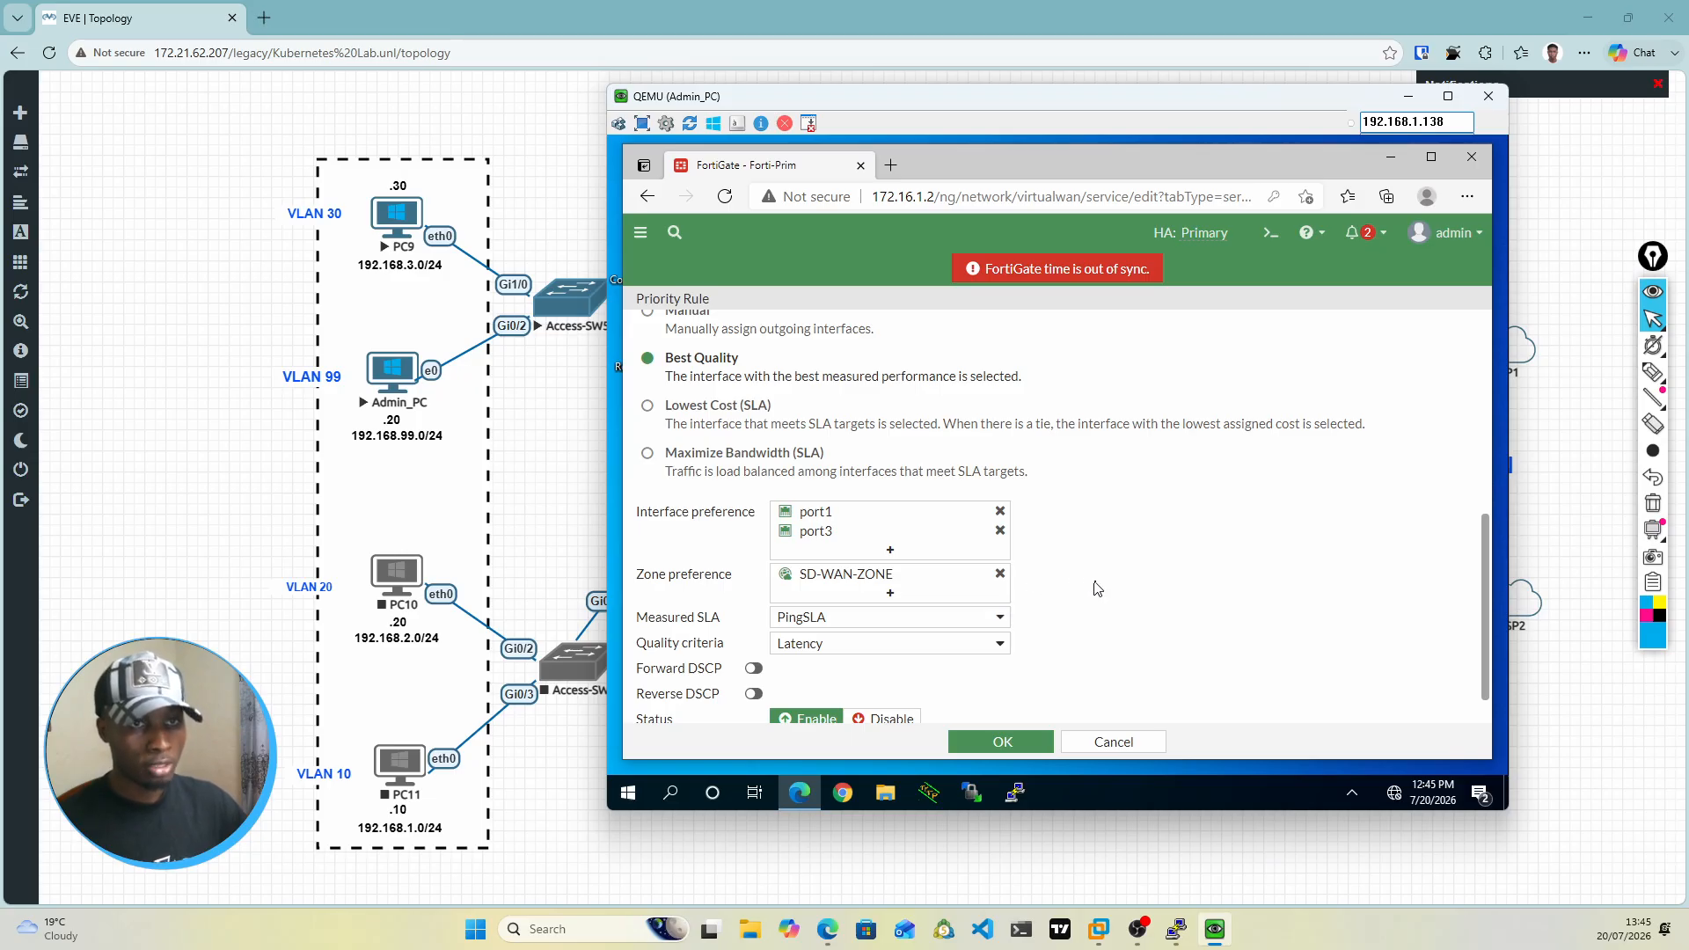
pyautogui.scroll(1, 1096, 581)
pyautogui.scroll(5, 1095, 588)
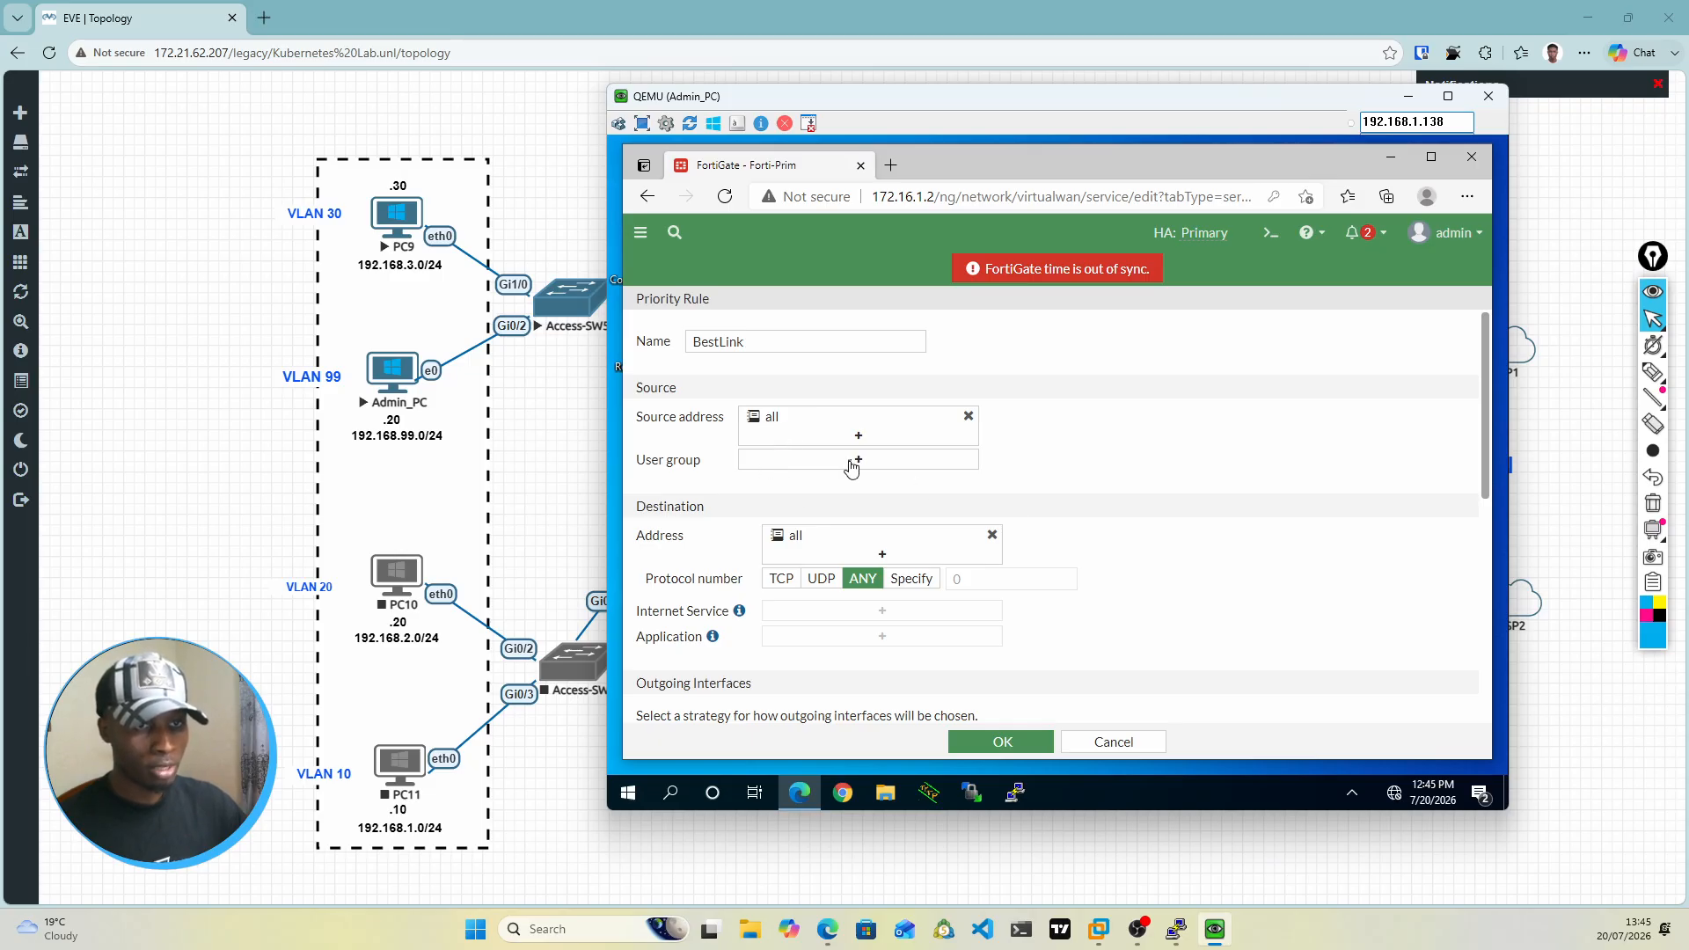
# Step: Try the TCP protocol for the BestLink rule's destination, removing the all address and adding it again
pyautogui.moveTo(801, 551)
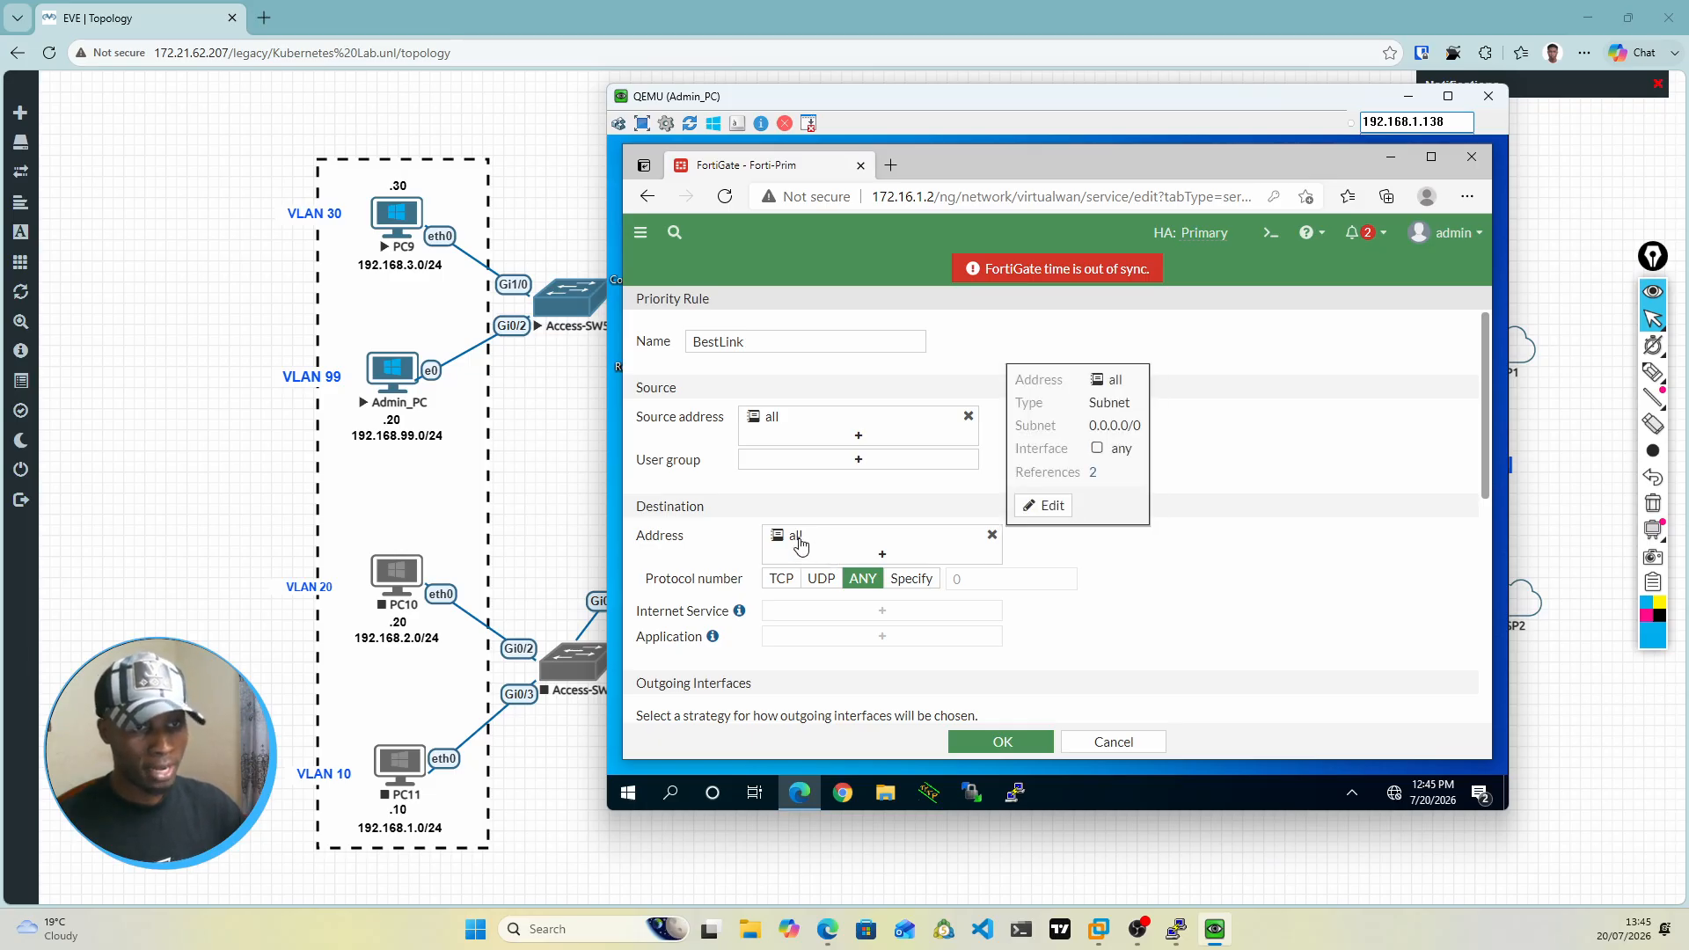
pyautogui.click(993, 535)
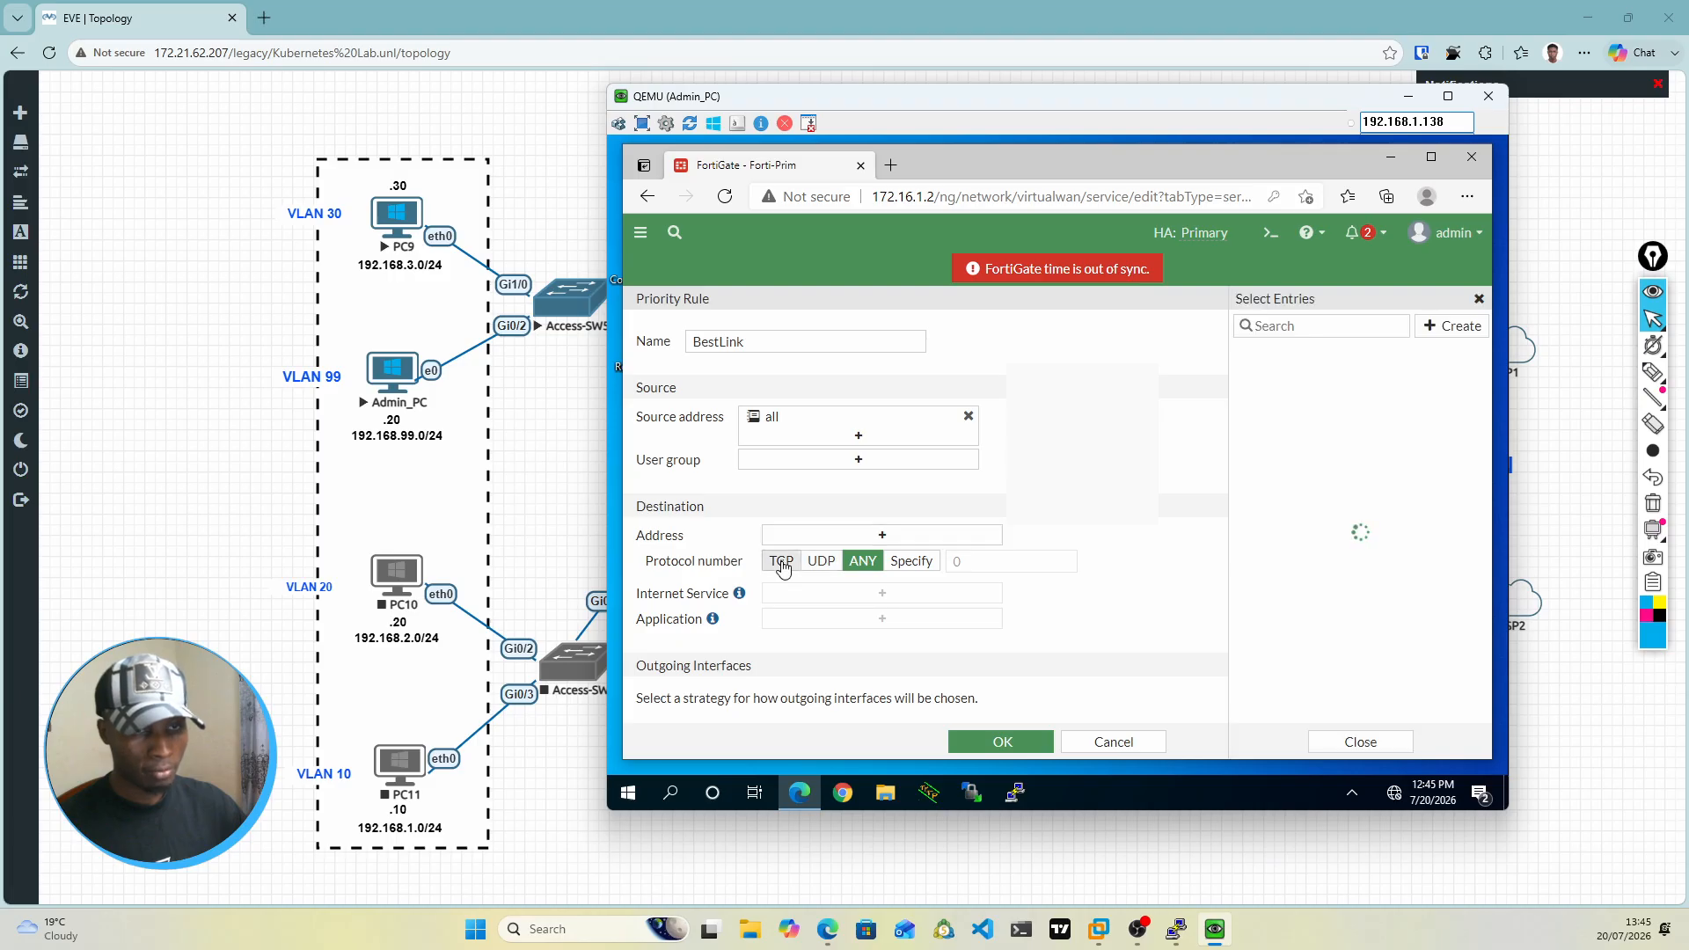
pyautogui.click(782, 563)
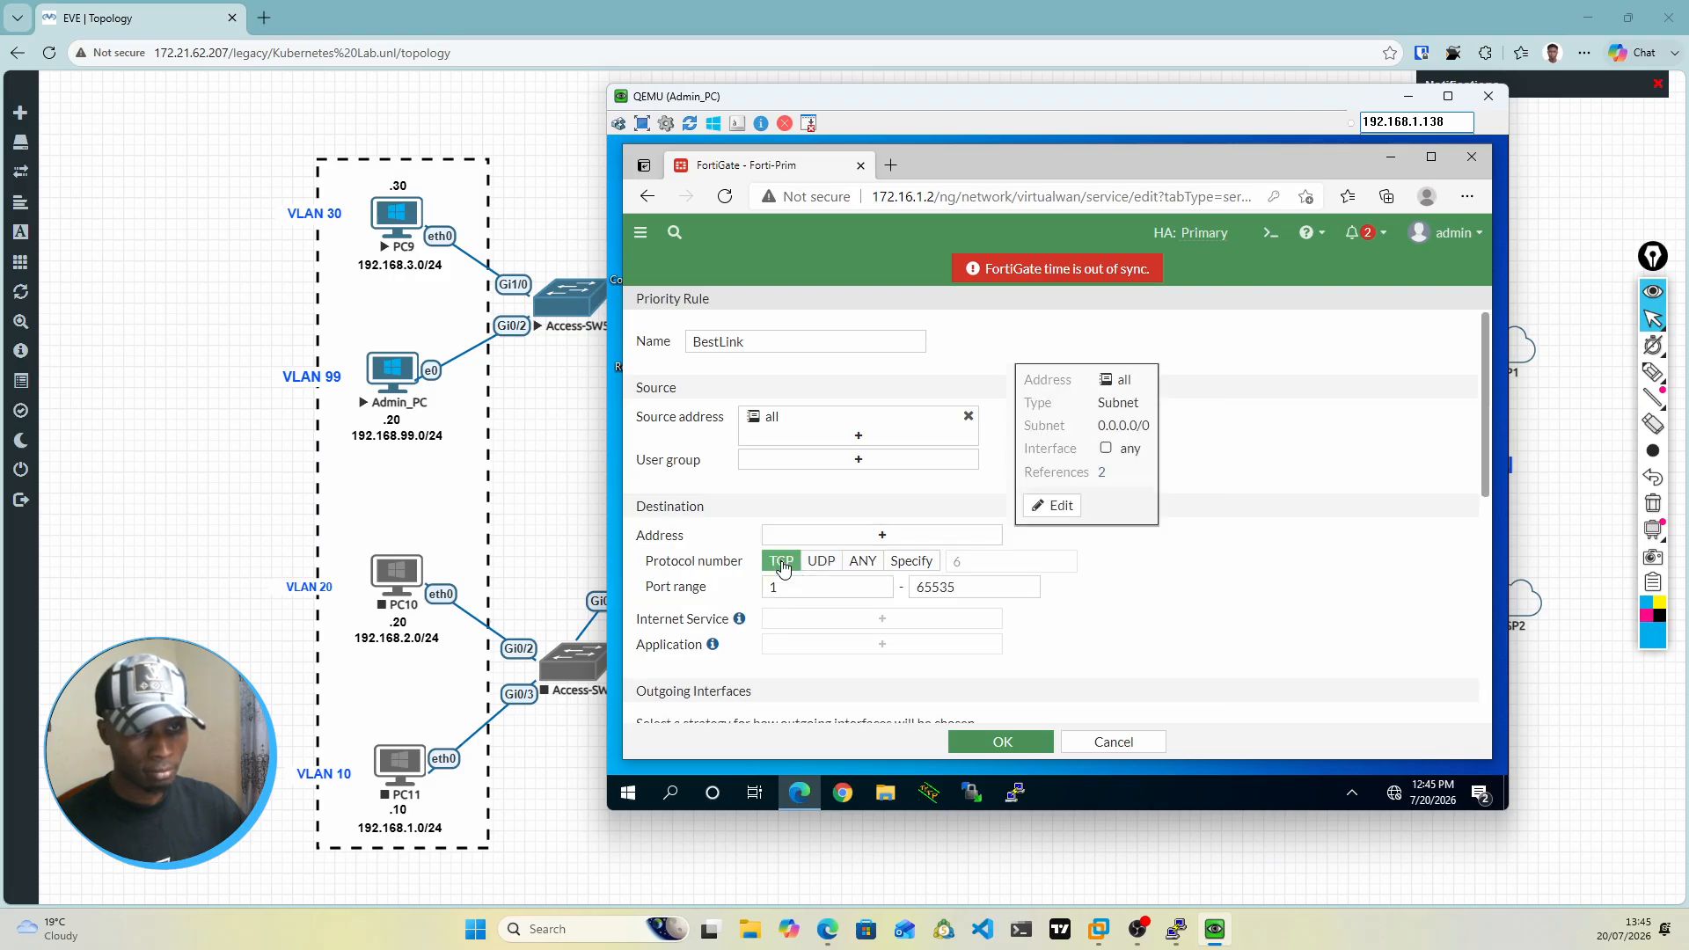
pyautogui.click(881, 621)
pyautogui.click(885, 625)
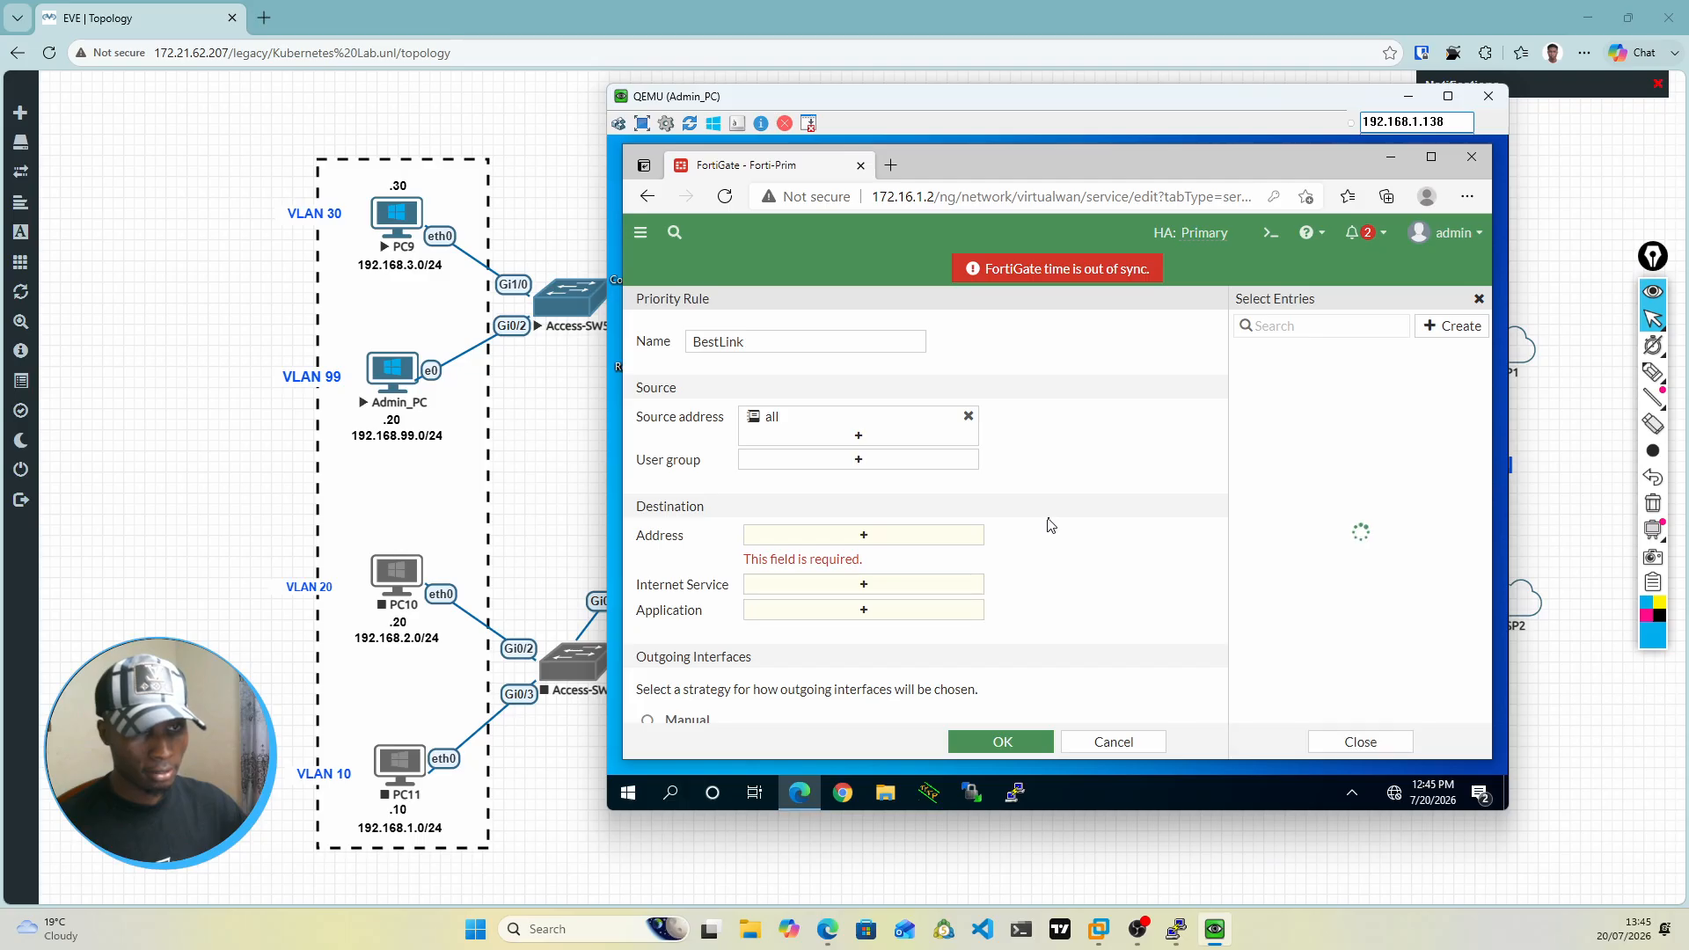
pyautogui.click(1050, 525)
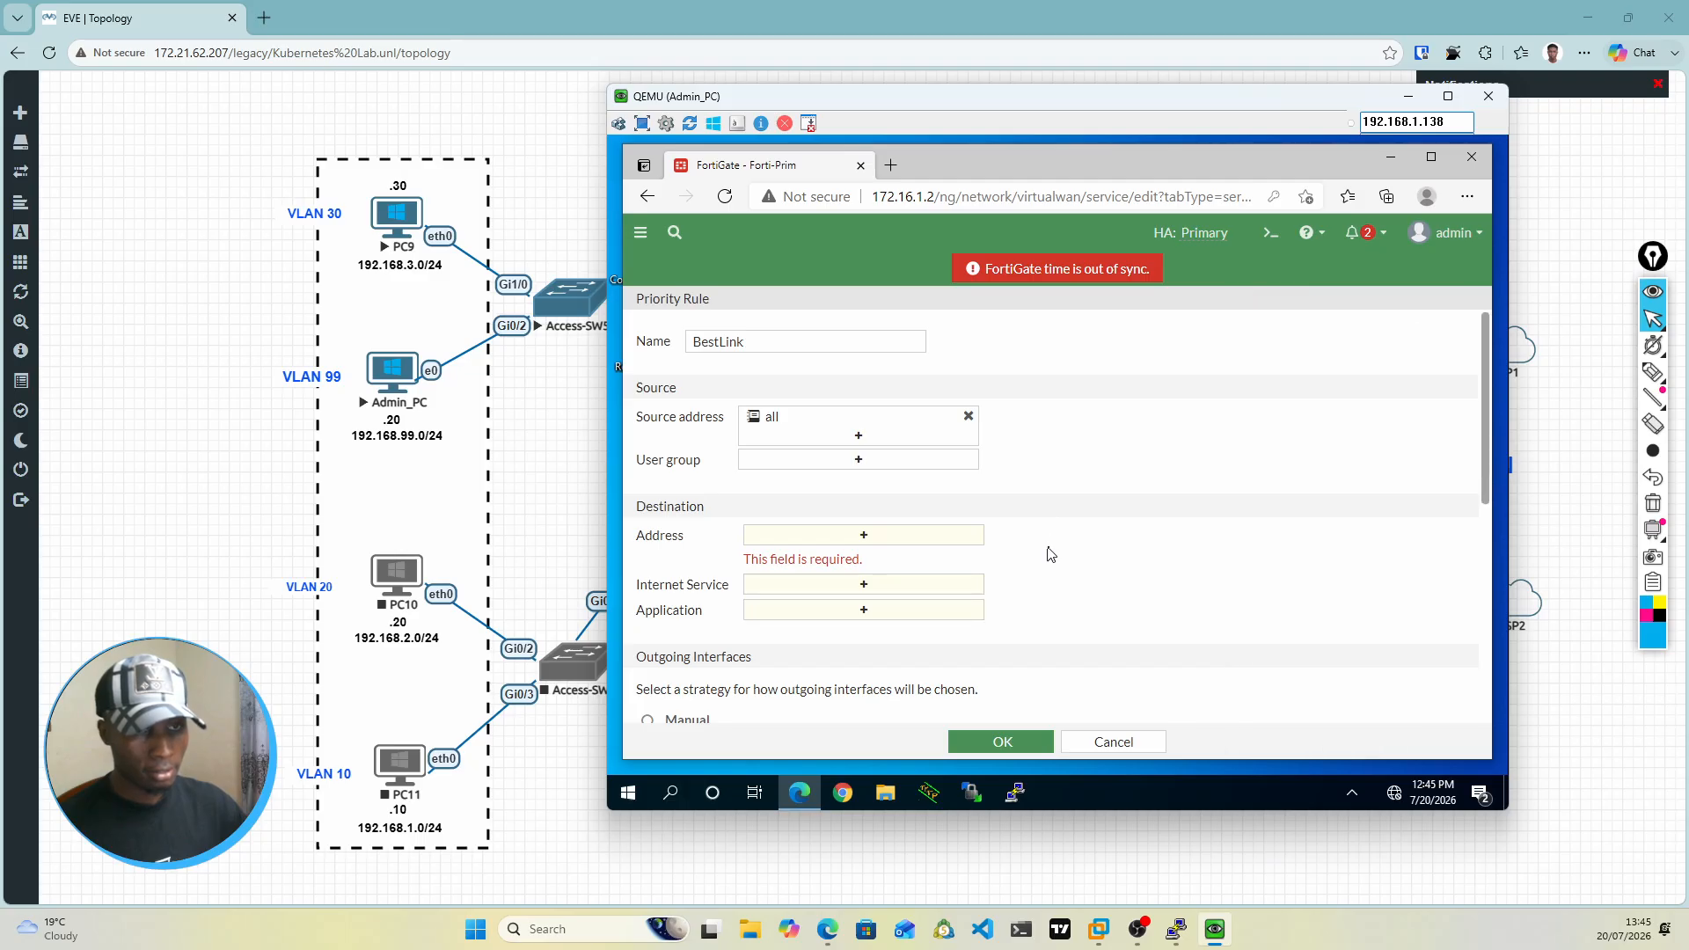
pyautogui.click(871, 538)
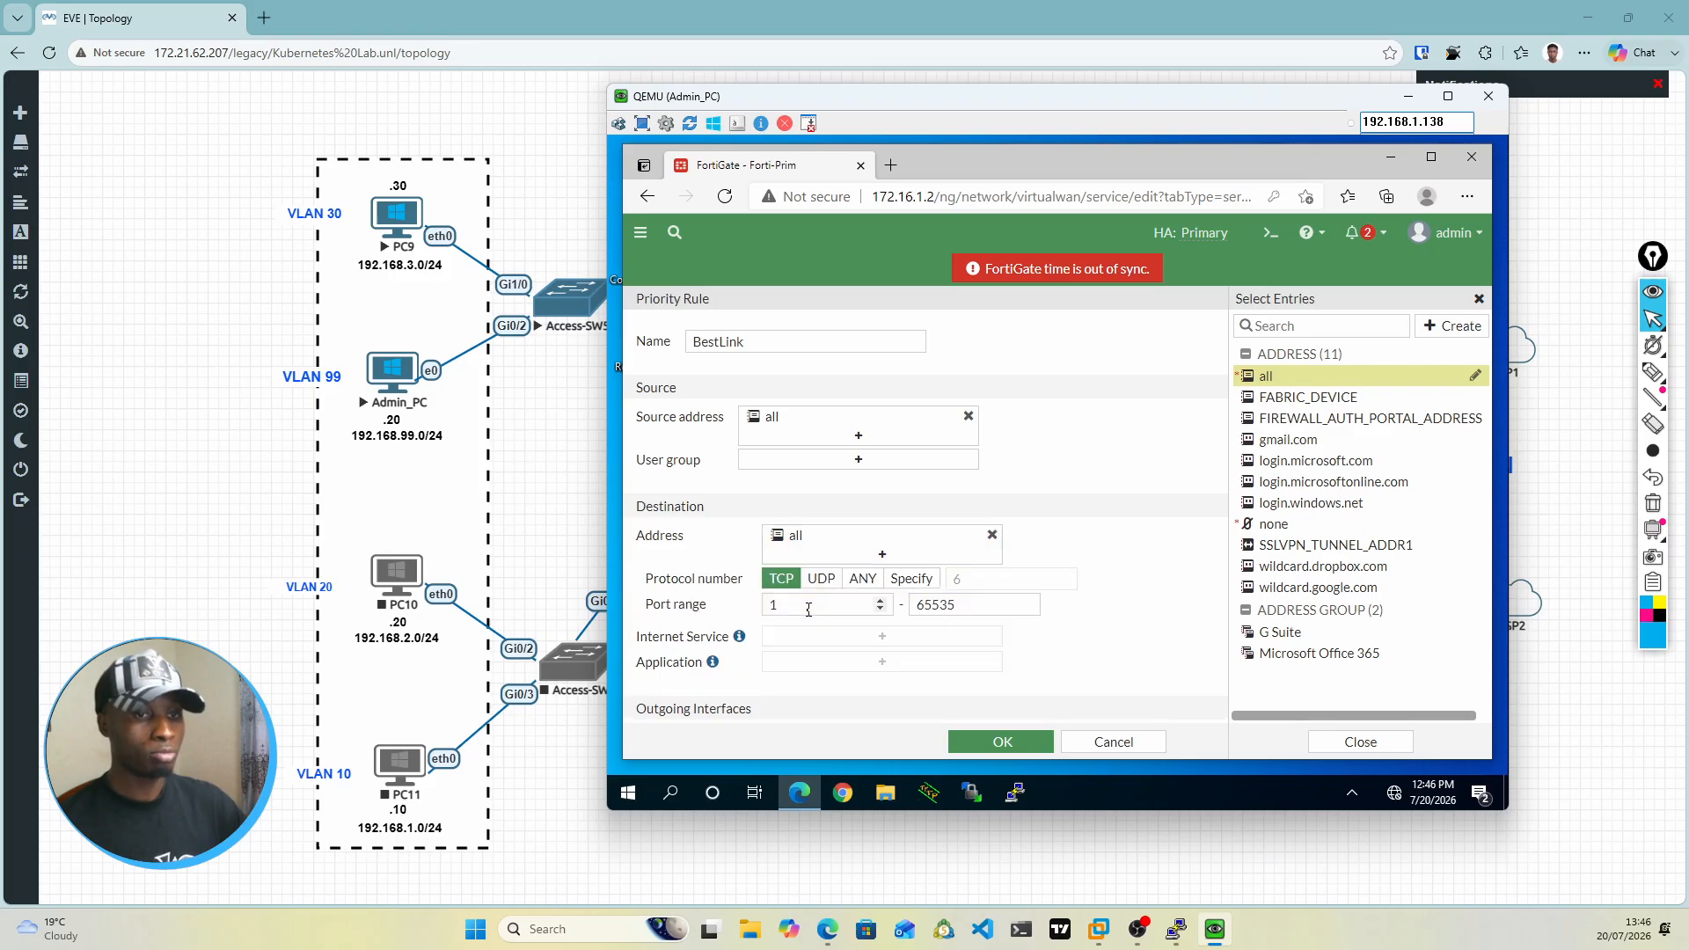
pyautogui.click(808, 610)
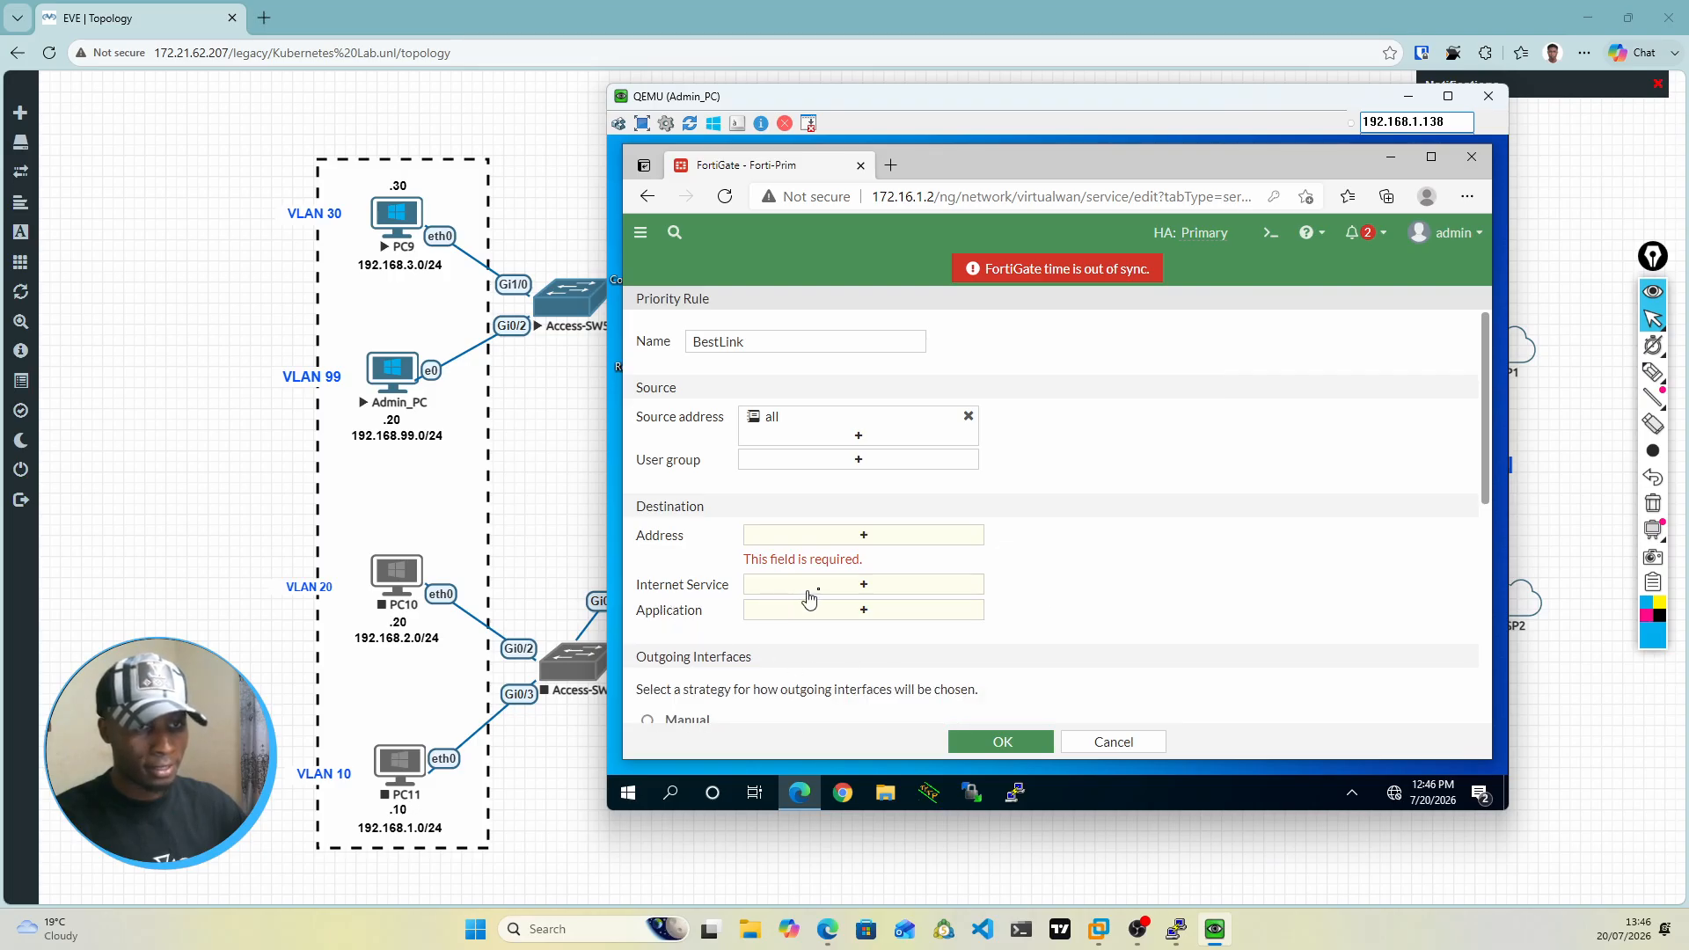
# Step: Add Google.Business.Apps as the destination application of the BestLink rule
pyautogui.click(864, 613)
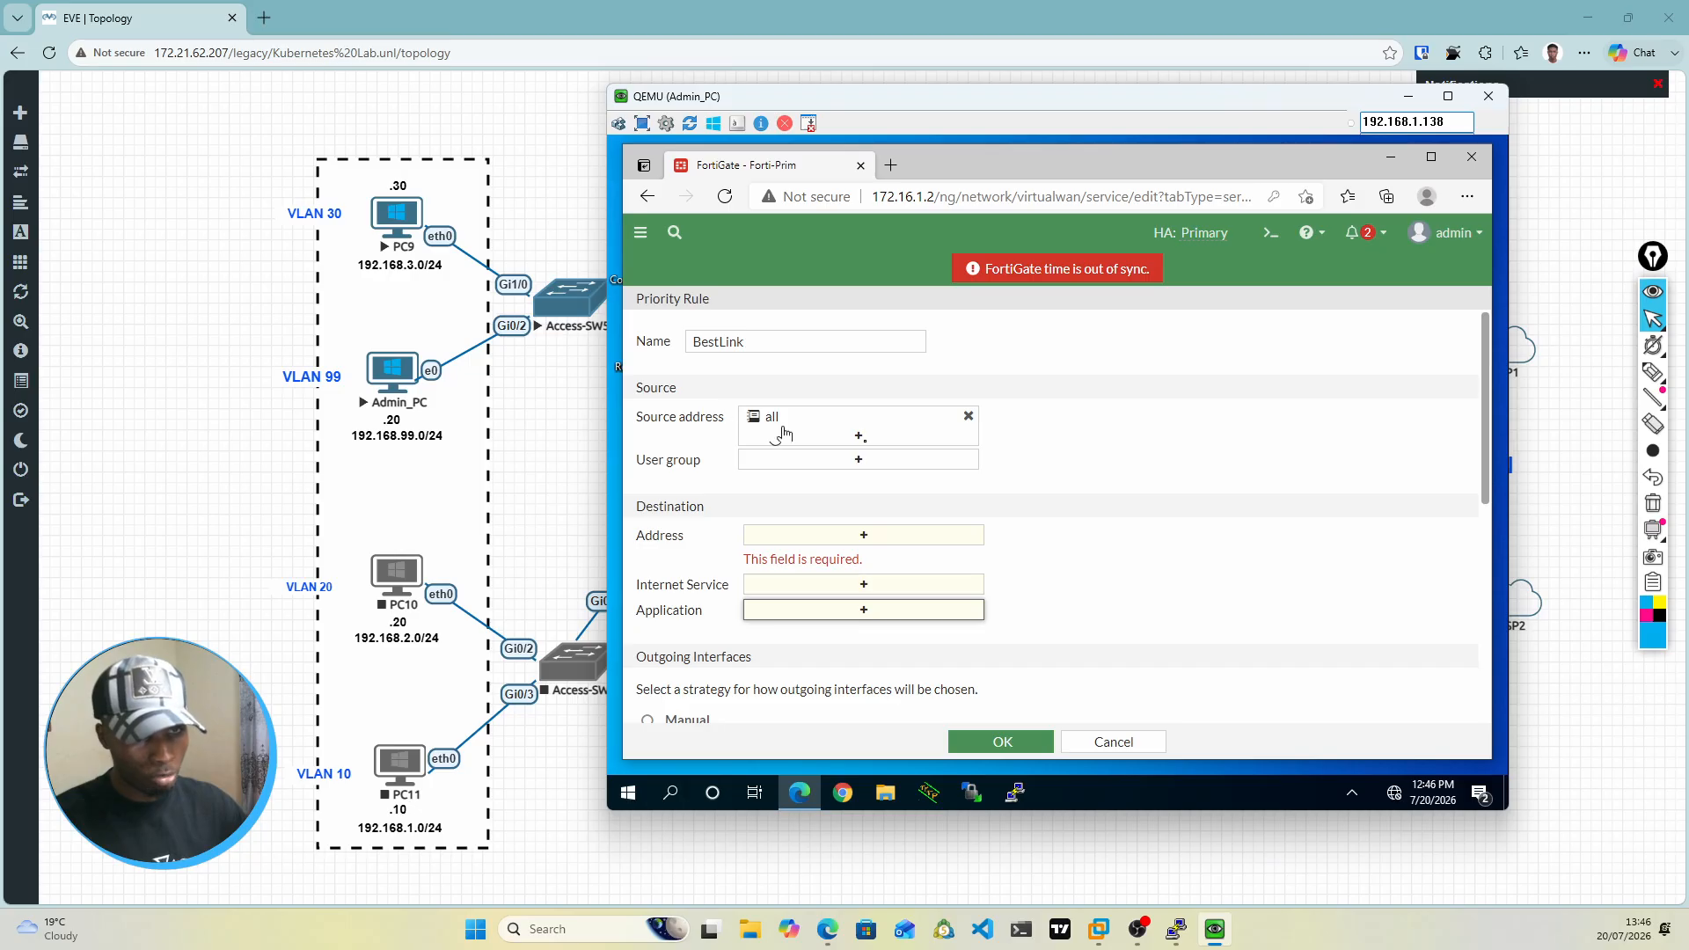
pyautogui.click(782, 614)
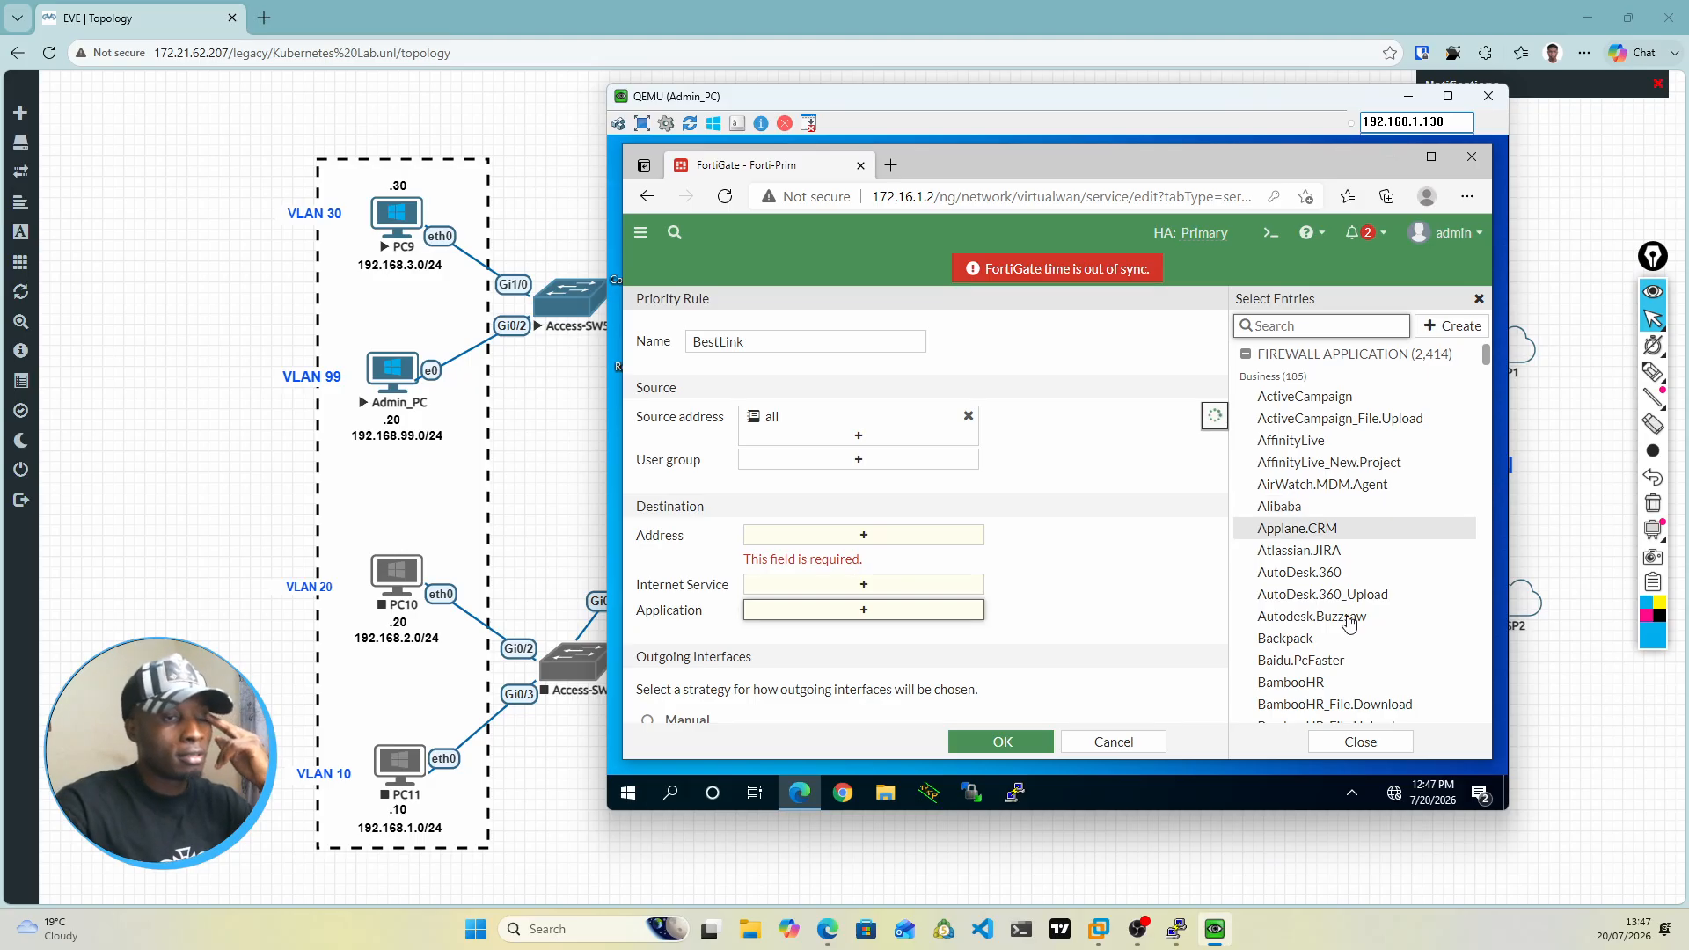
pyautogui.scroll(-3, 1350, 623)
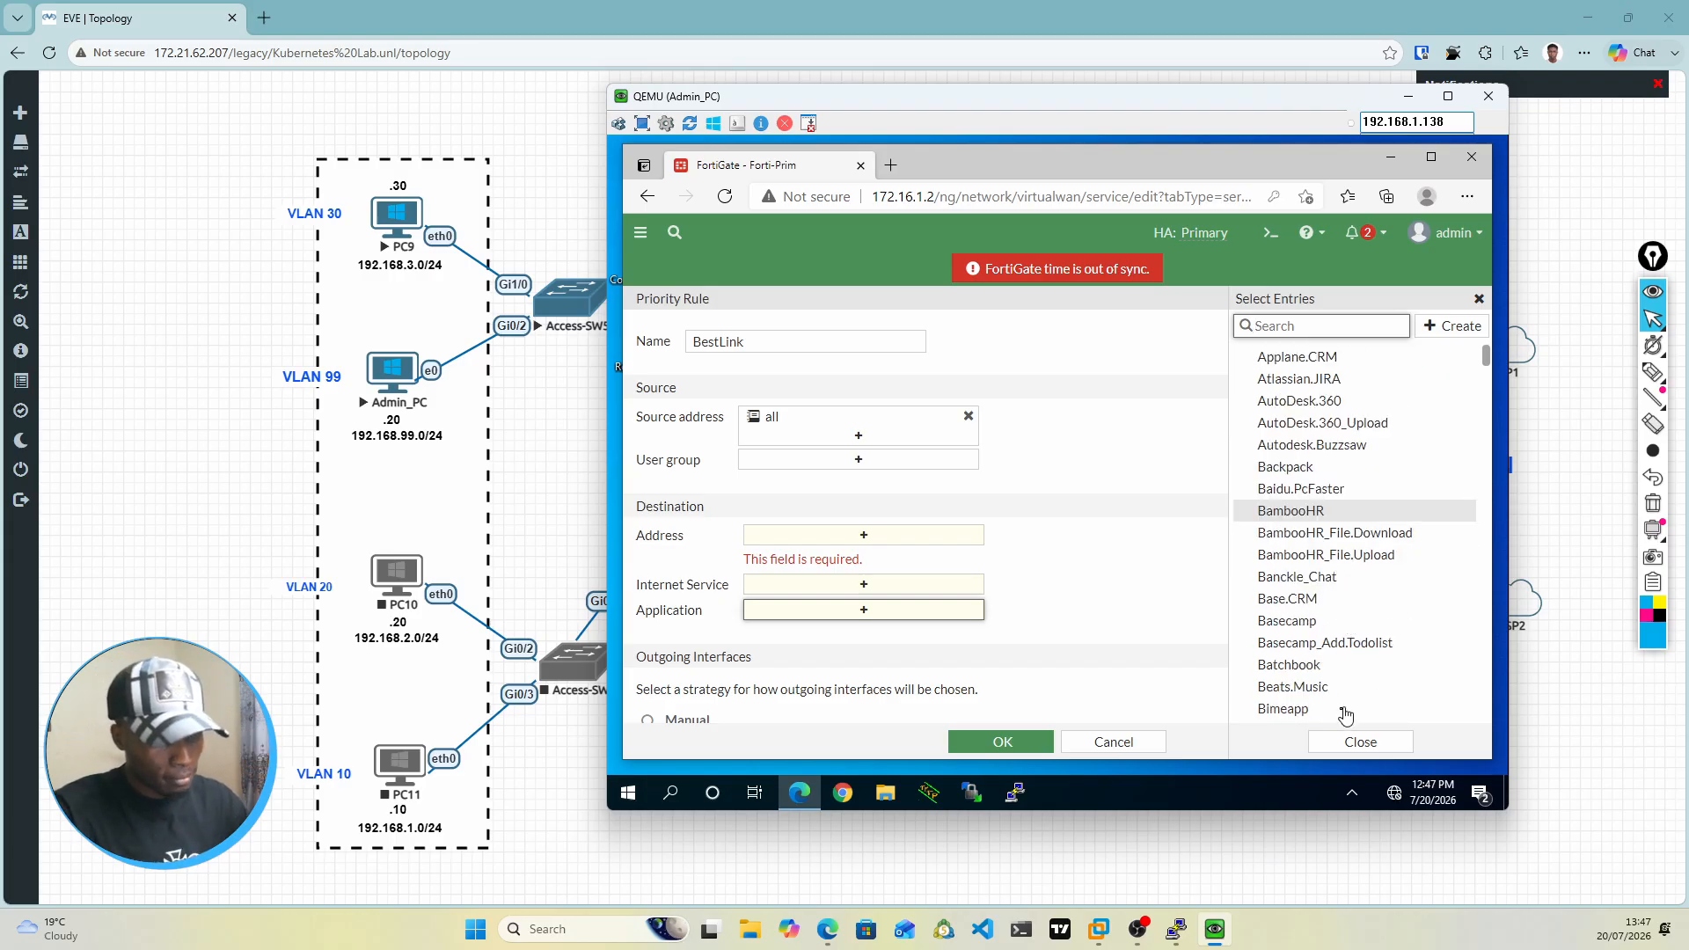
pyautogui.scroll(-3, 1296, 706)
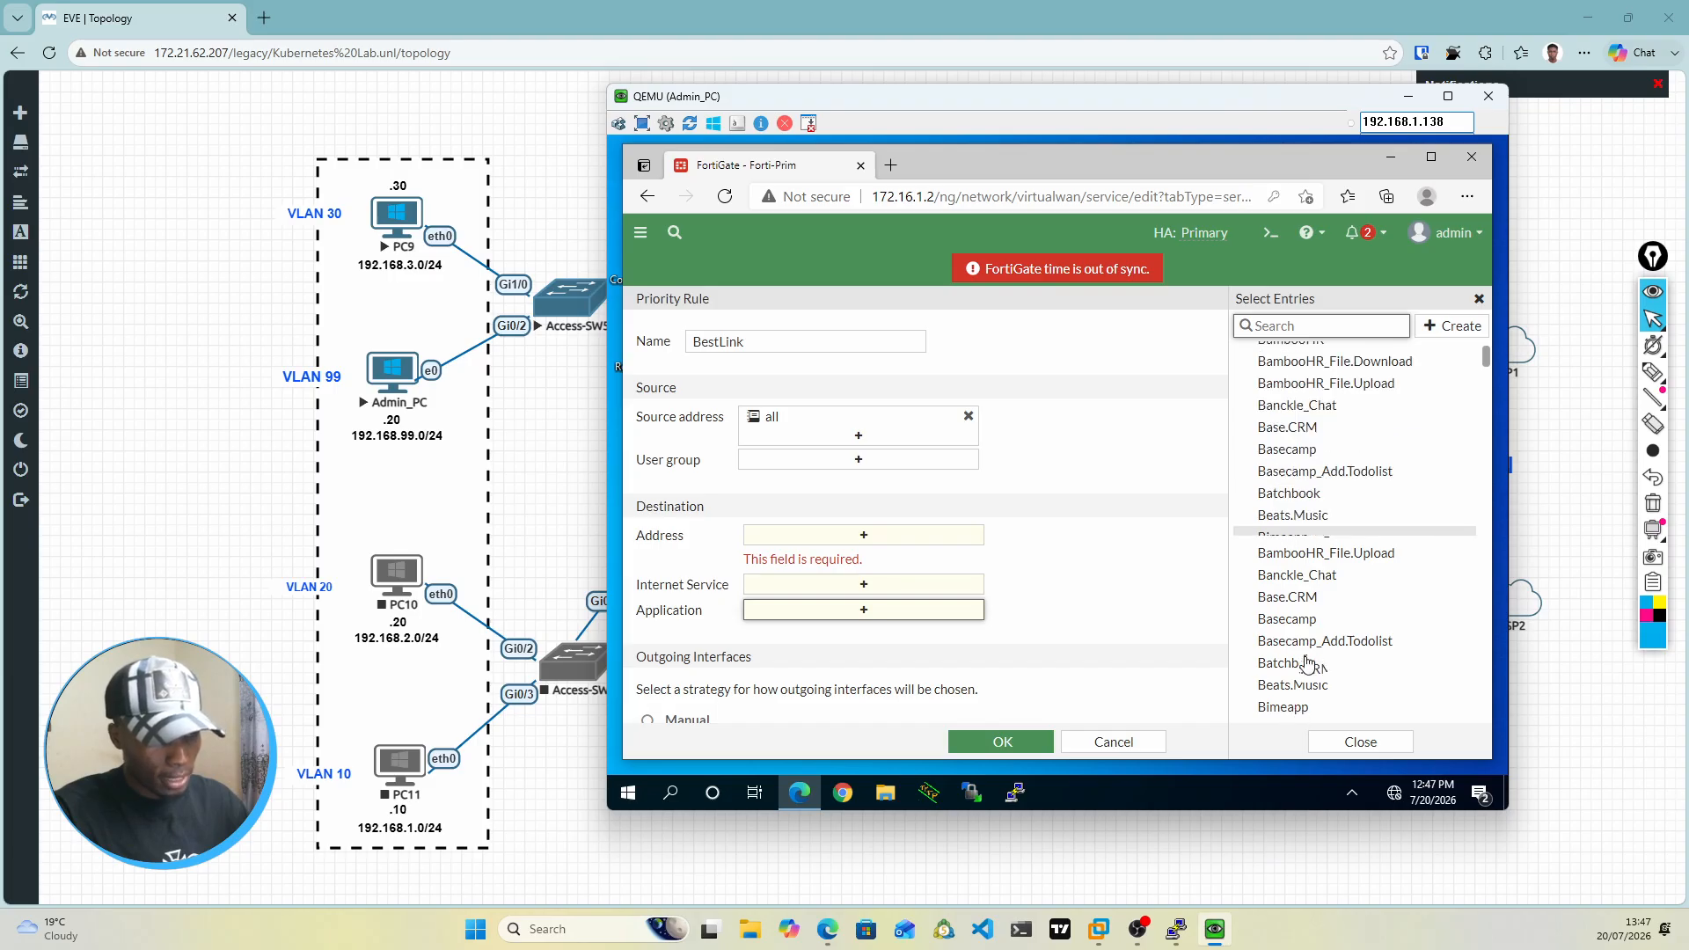
pyautogui.scroll(-10, 1316, 673)
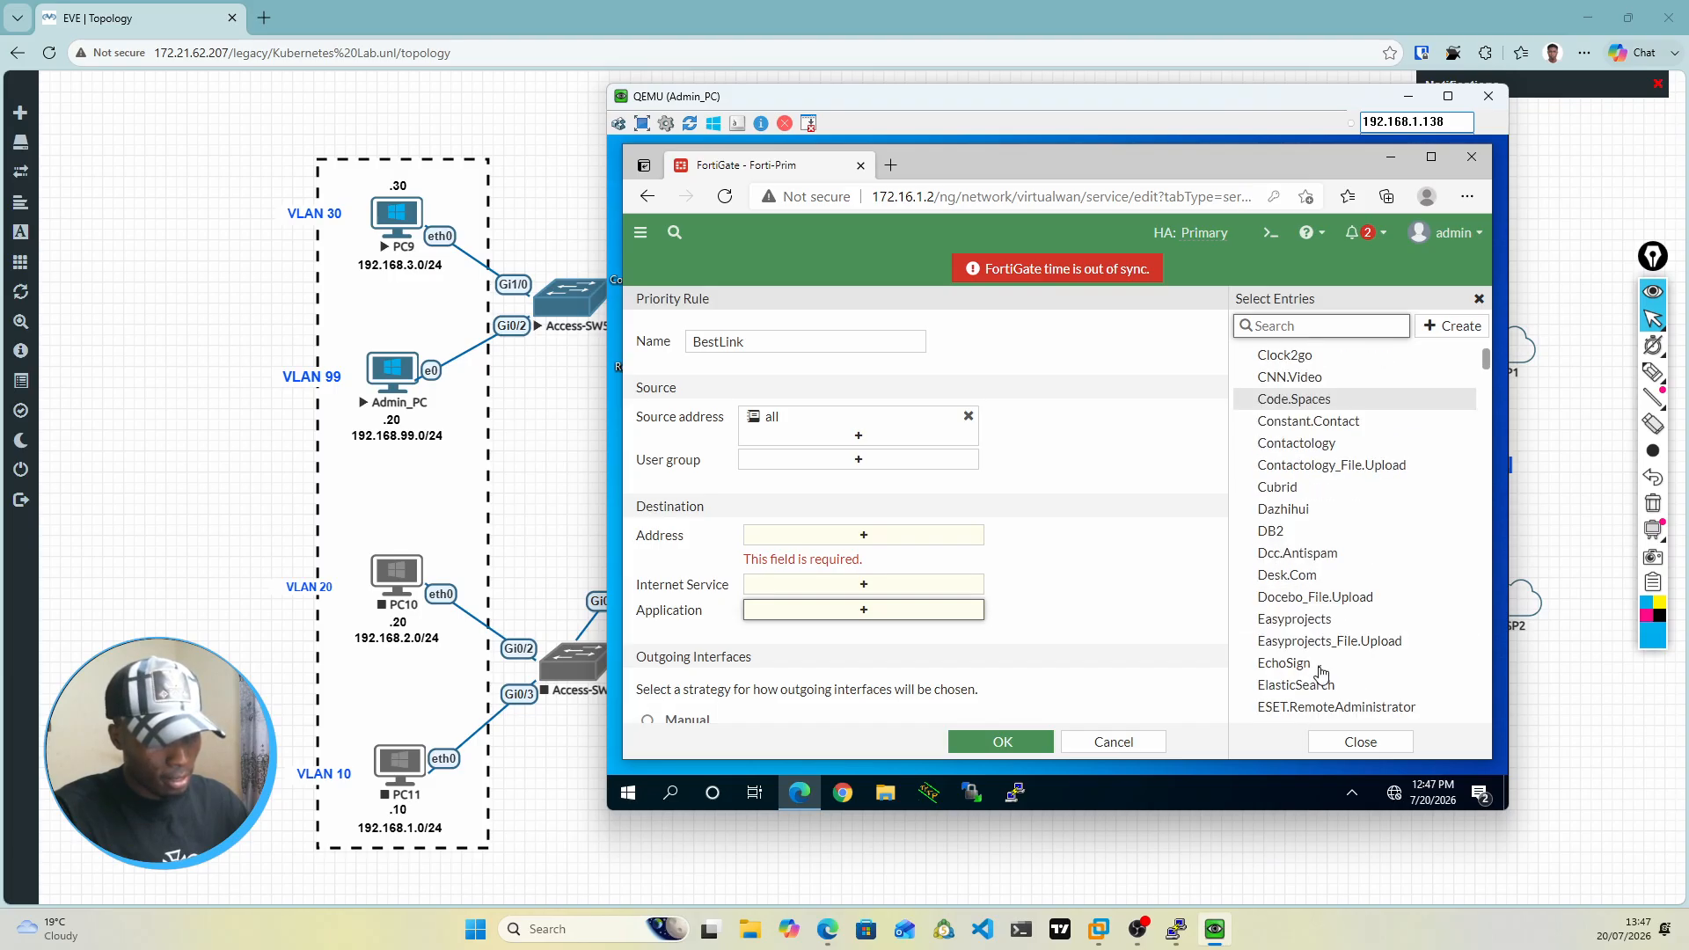
pyautogui.scroll(-5, 1325, 664)
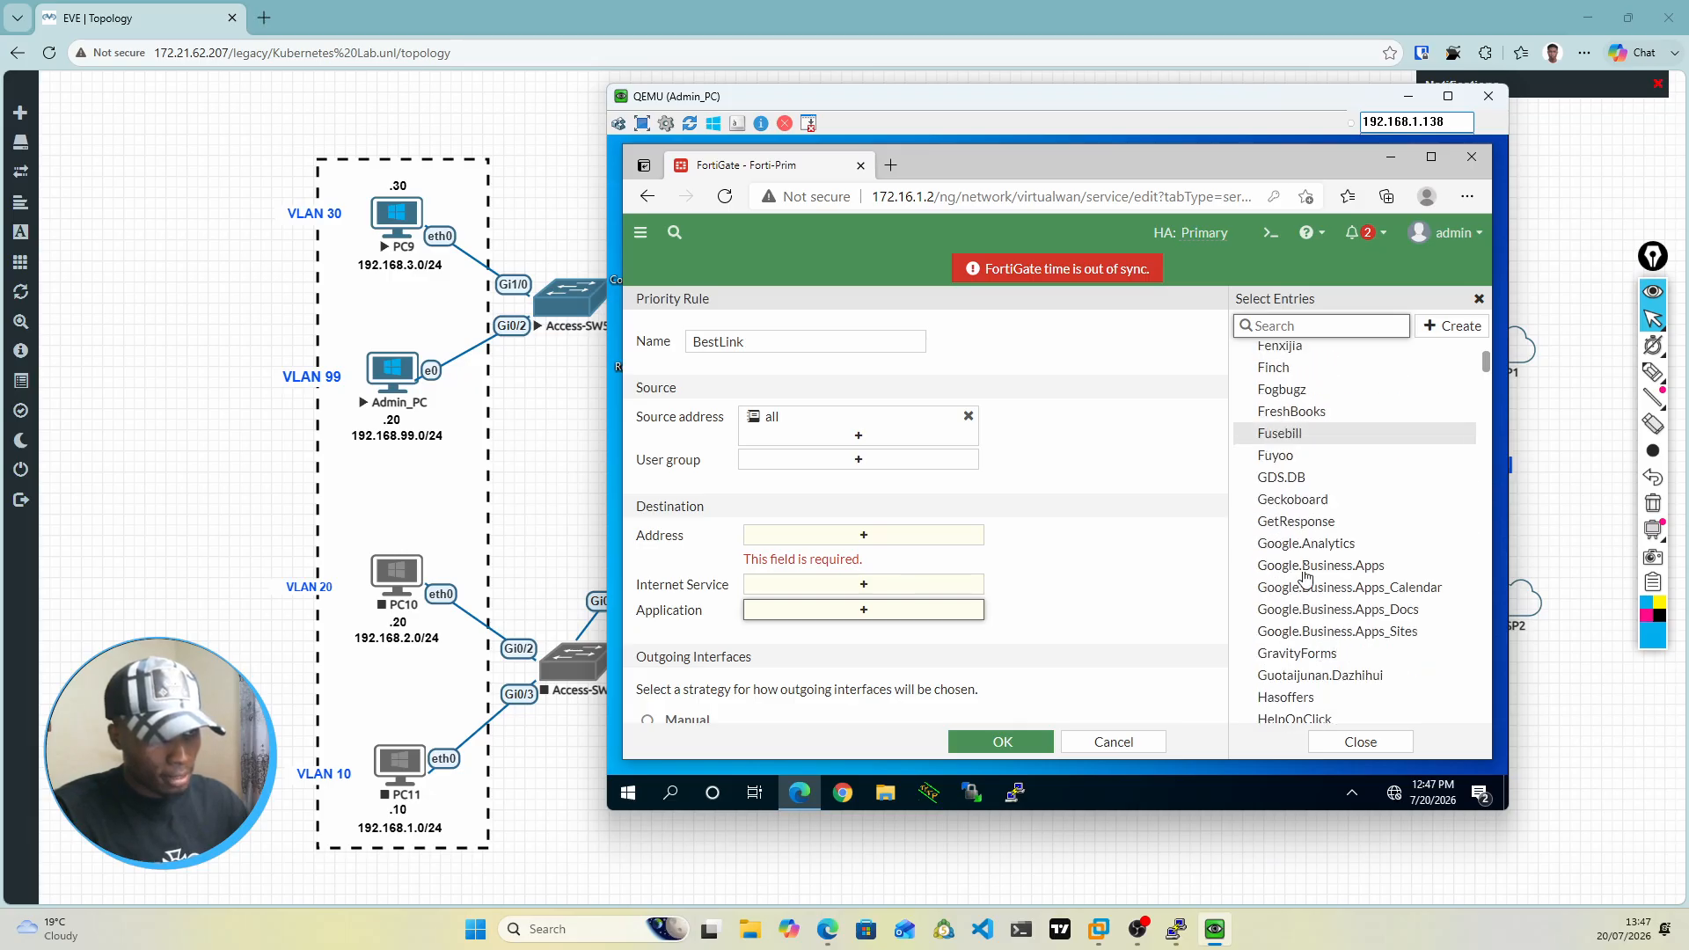
pyautogui.scroll(-5, 1310, 567)
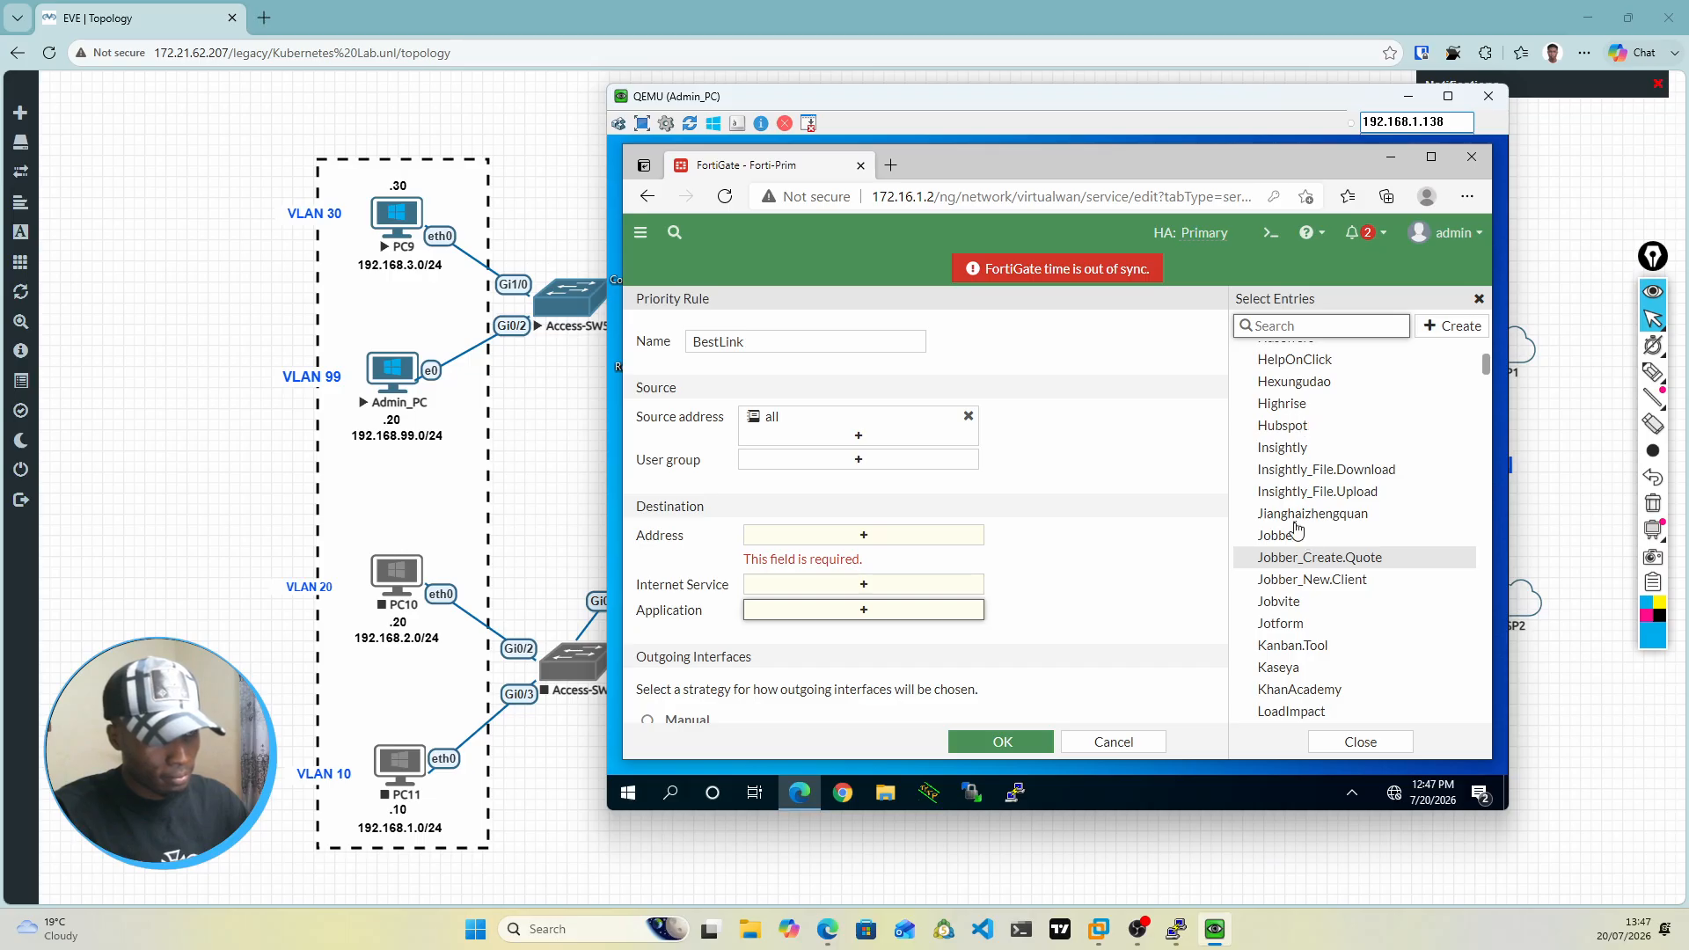
pyautogui.scroll(3, 1297, 530)
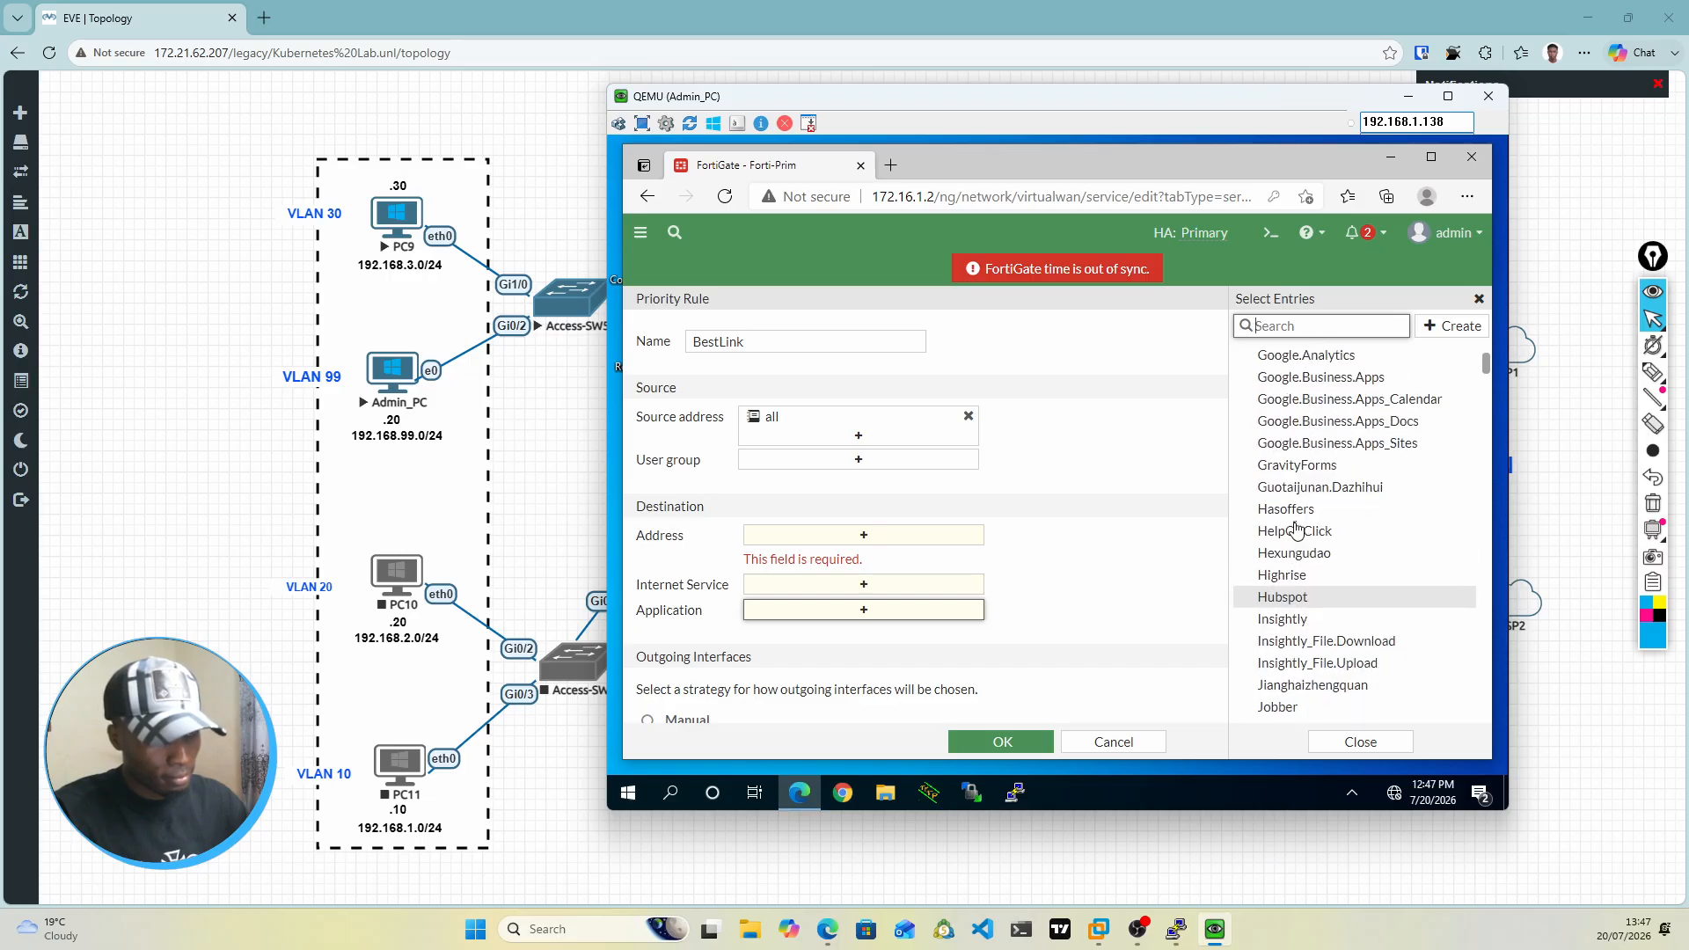
pyautogui.click(1318, 385)
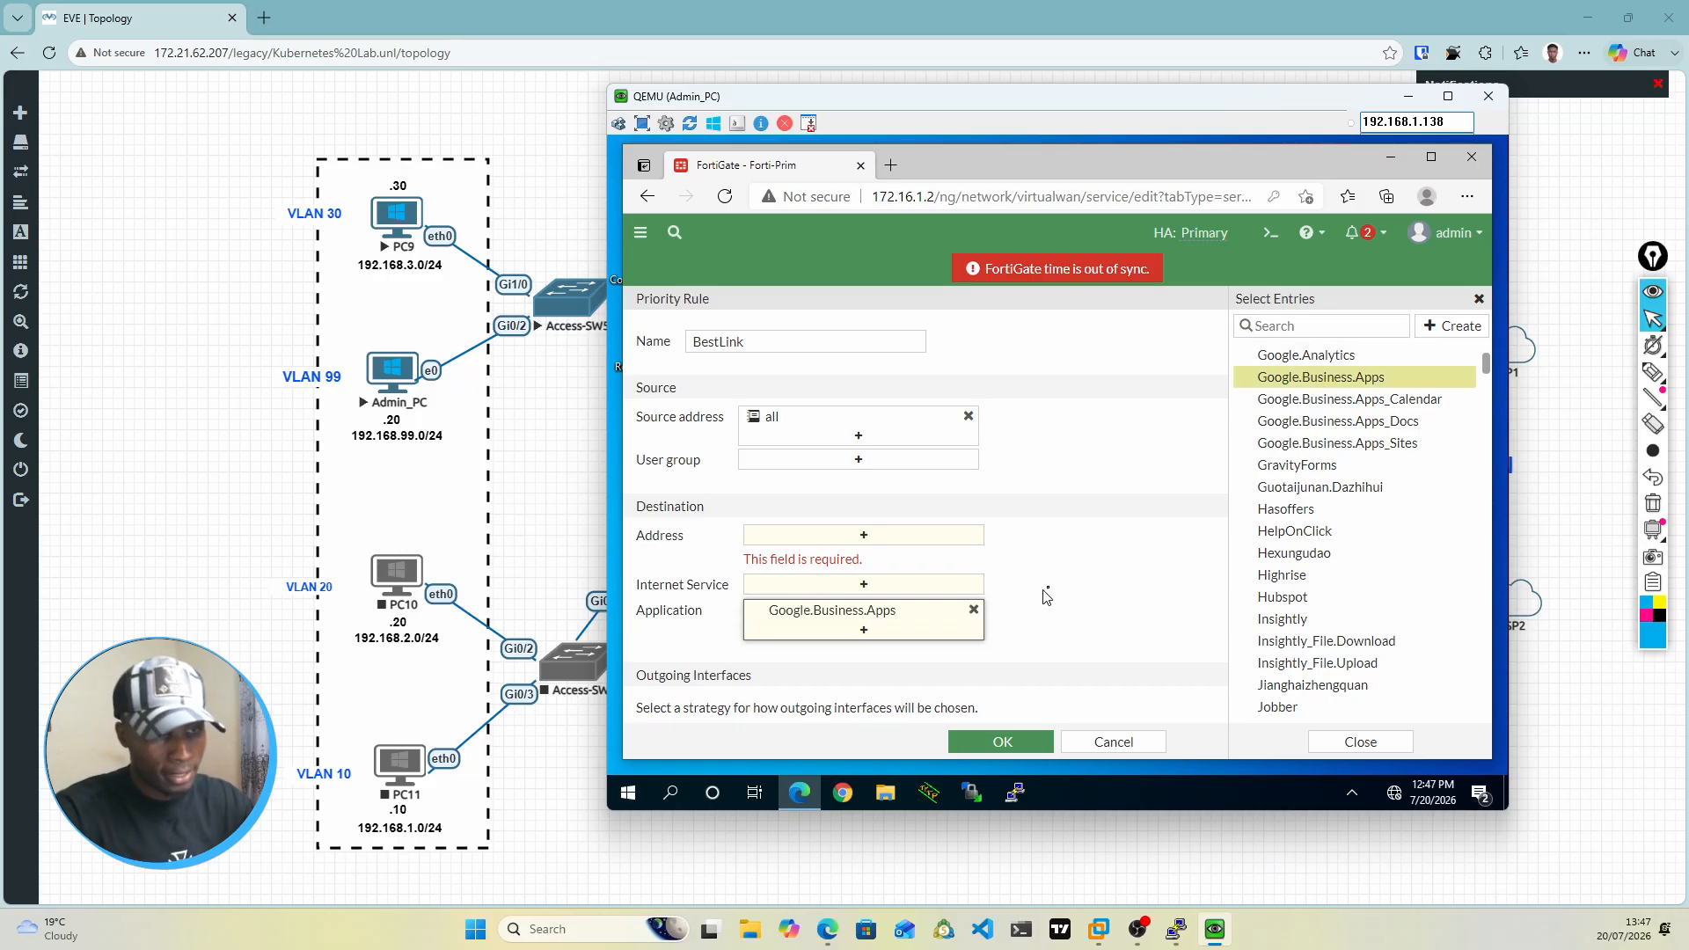
pyautogui.click(1066, 594)
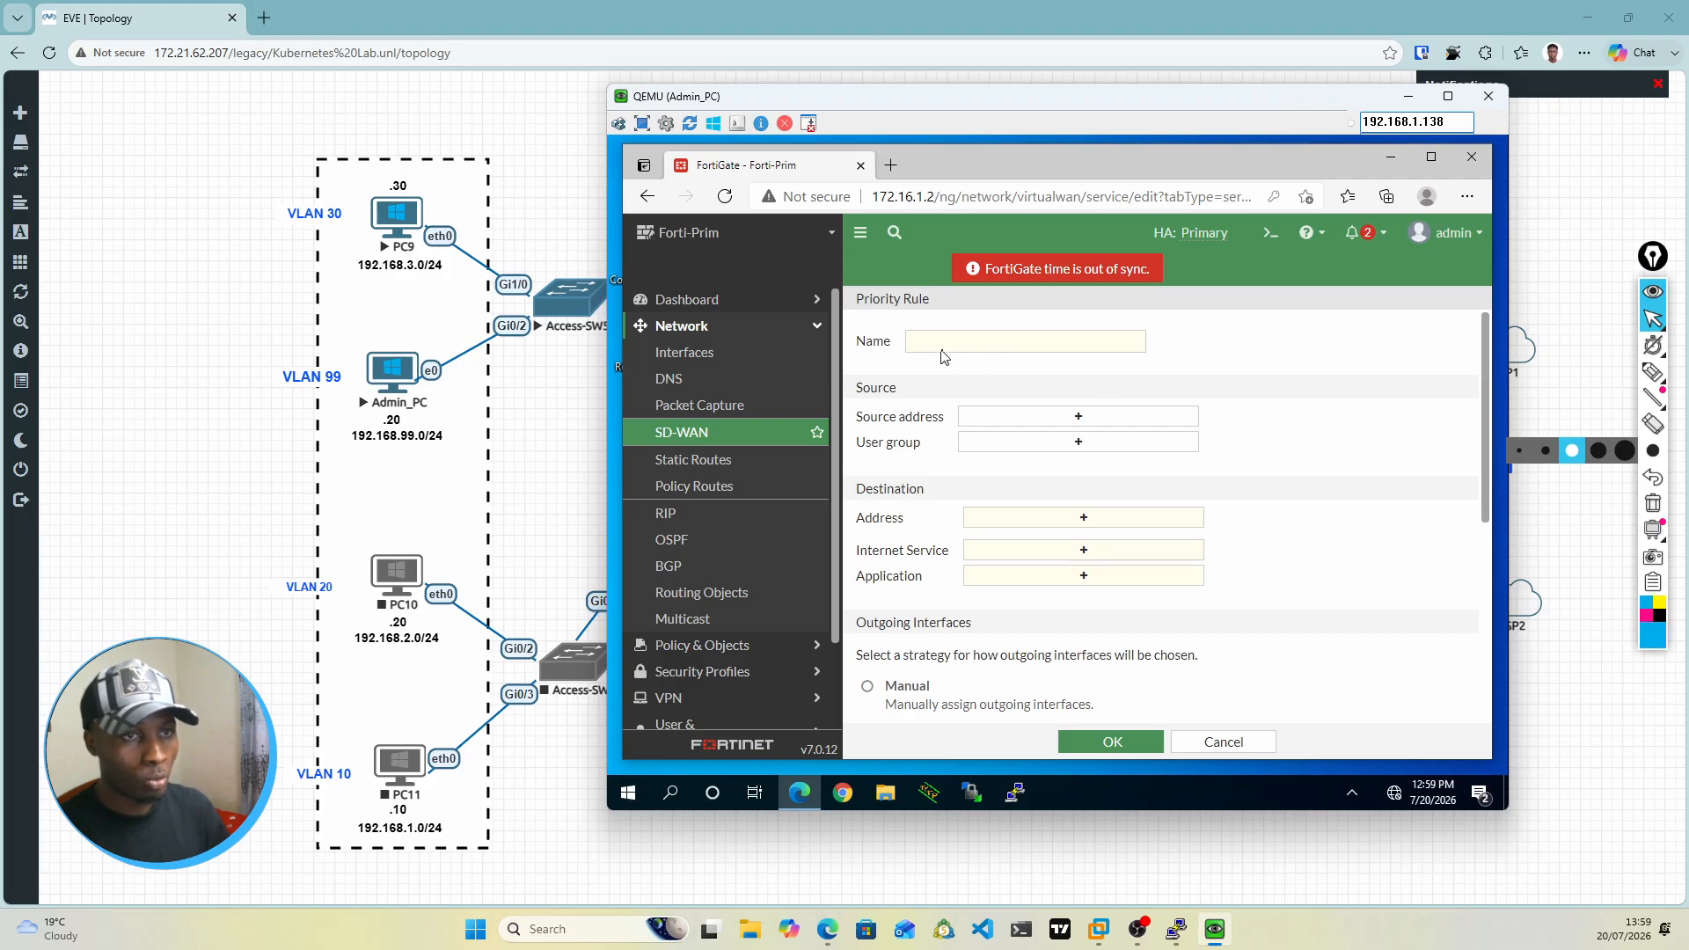
# Step: Name the new SD-WAN priority rule BestLink
pyautogui.click(1017, 350)
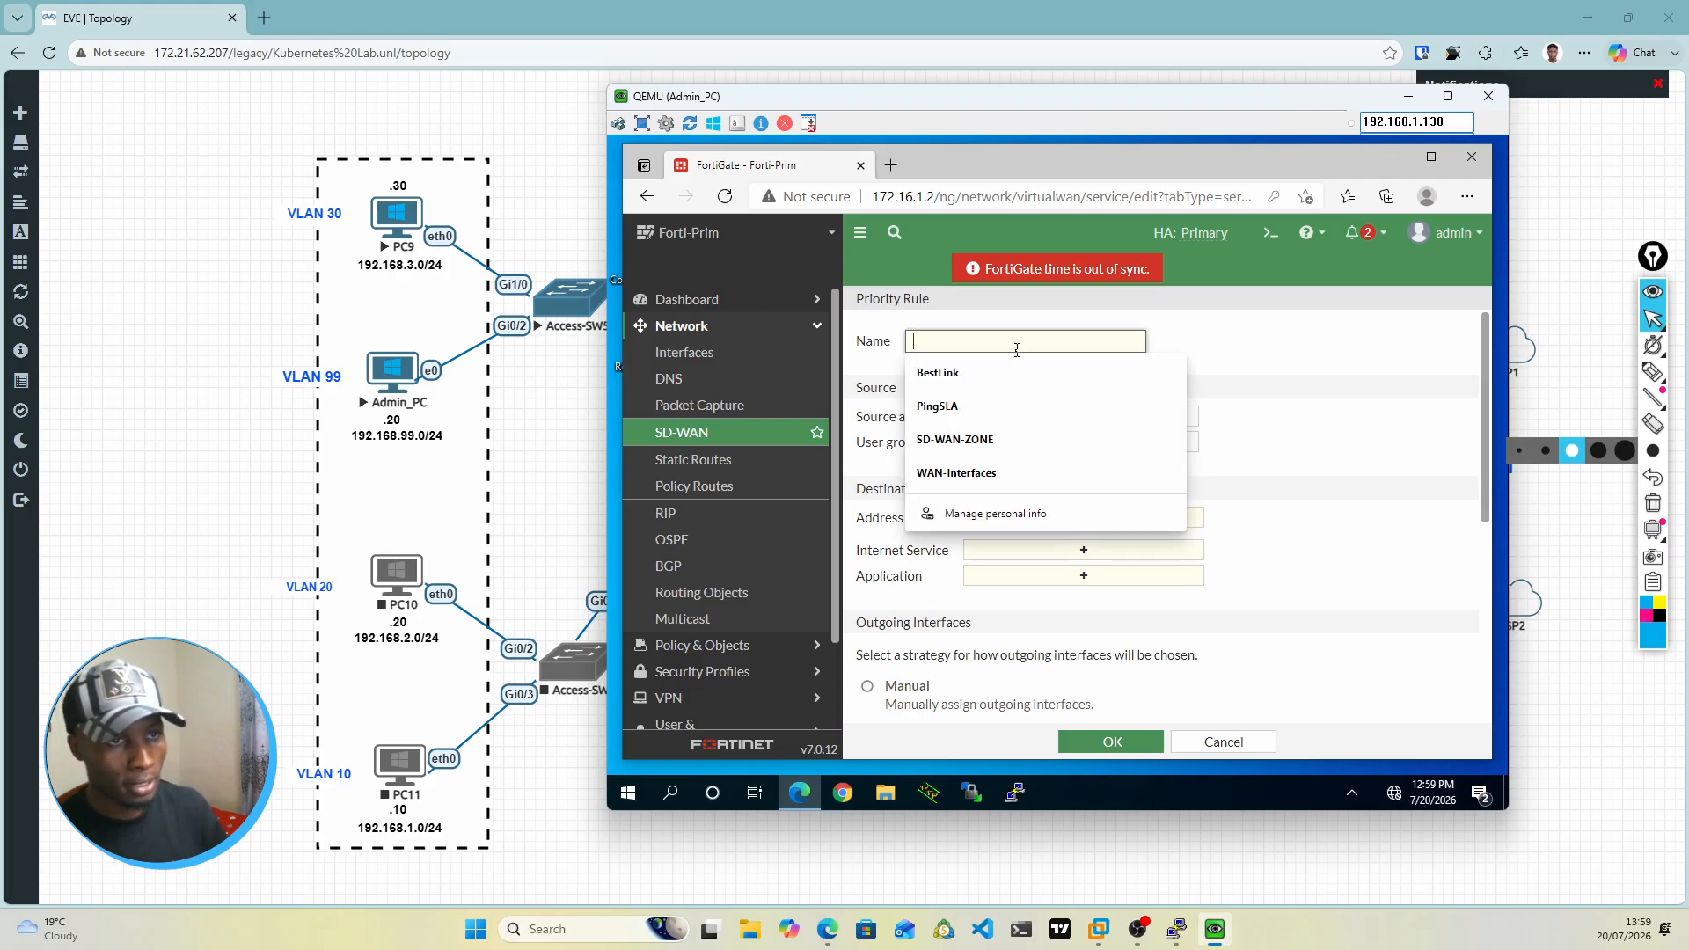
pyautogui.click(960, 378)
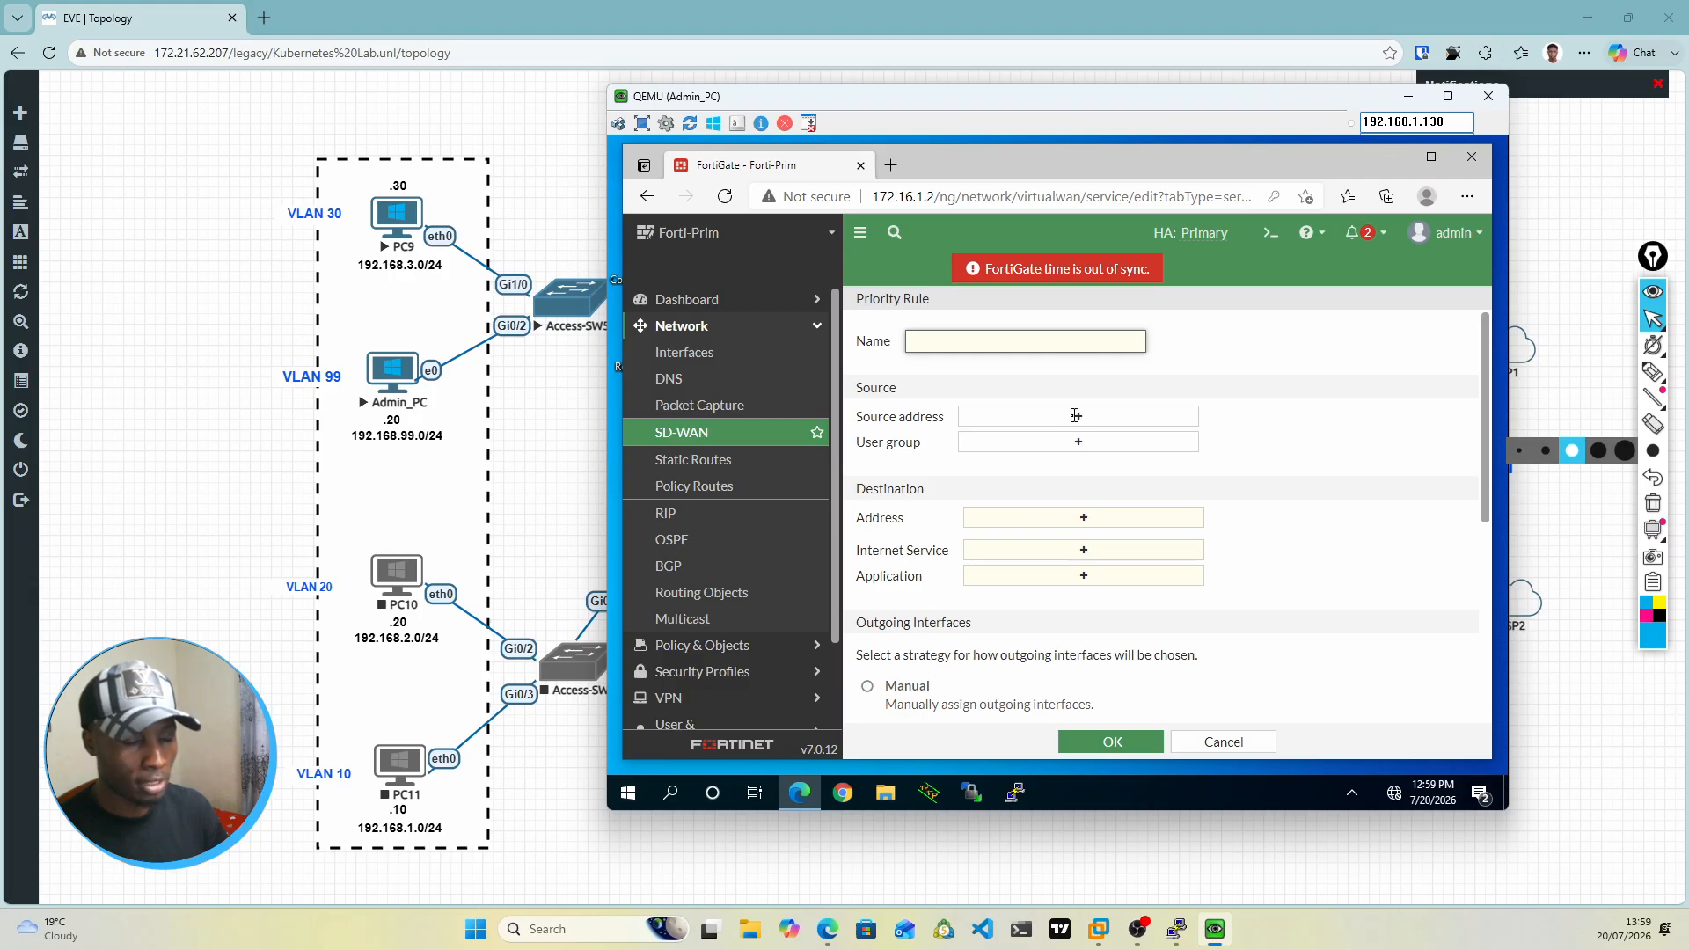
pyautogui.click(928, 346)
pyautogui.write('BestLink')
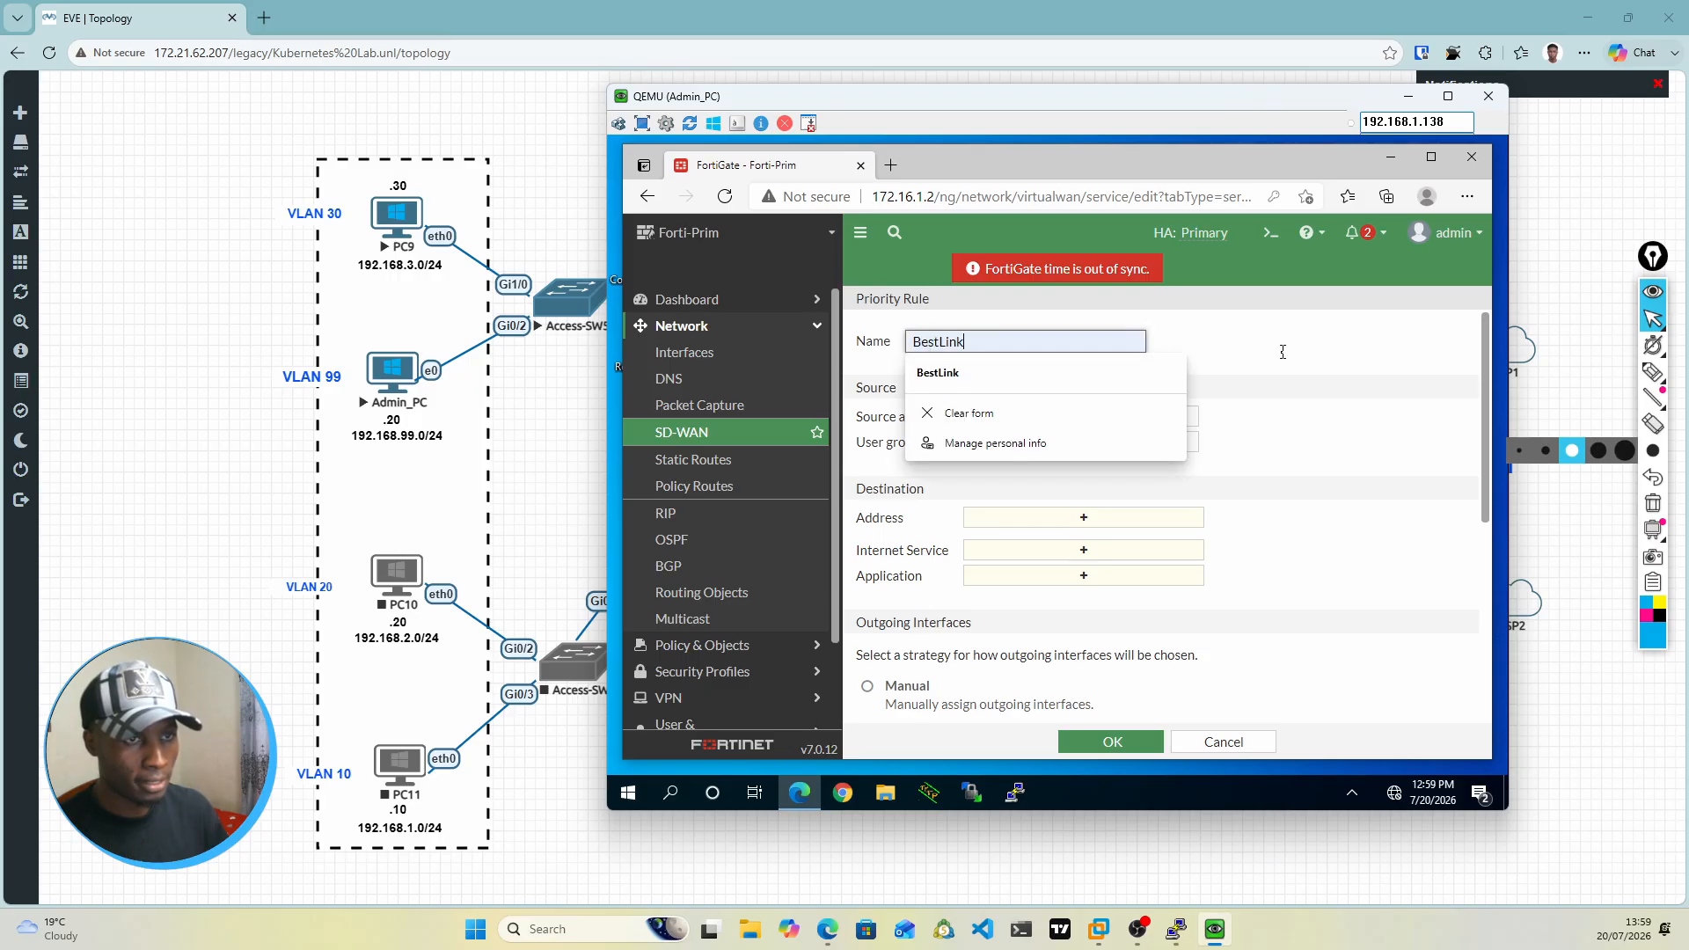
pyautogui.click(1284, 357)
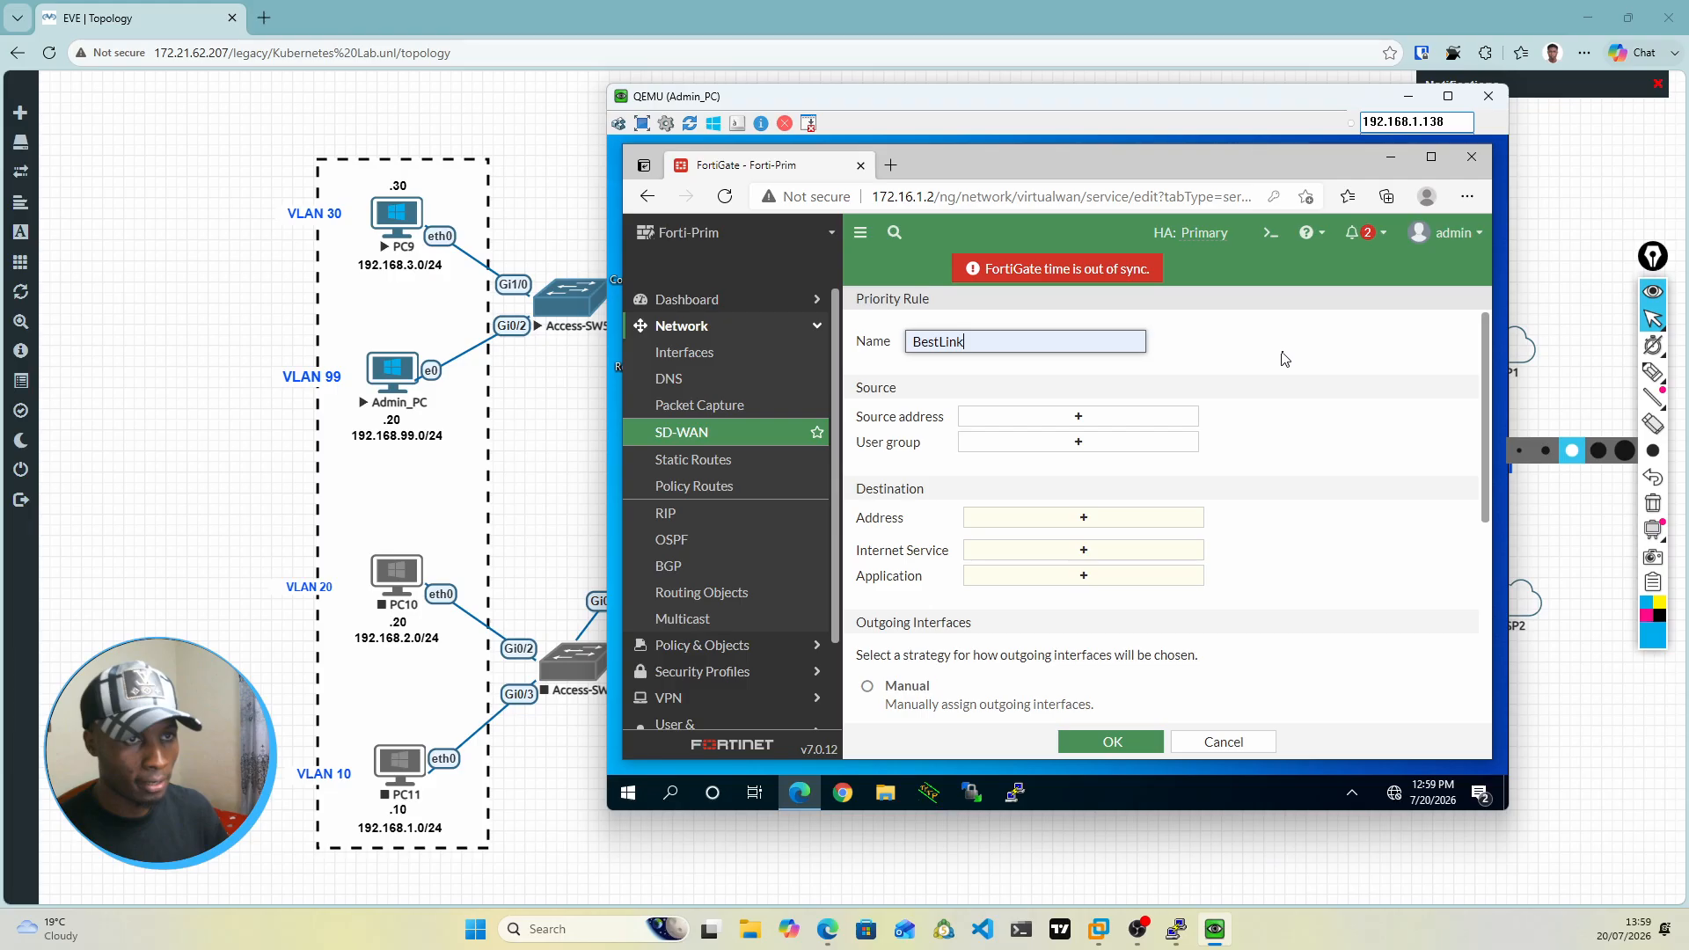
# Step: Open the source address selection for the new BestLink rule
pyautogui.click(1060, 424)
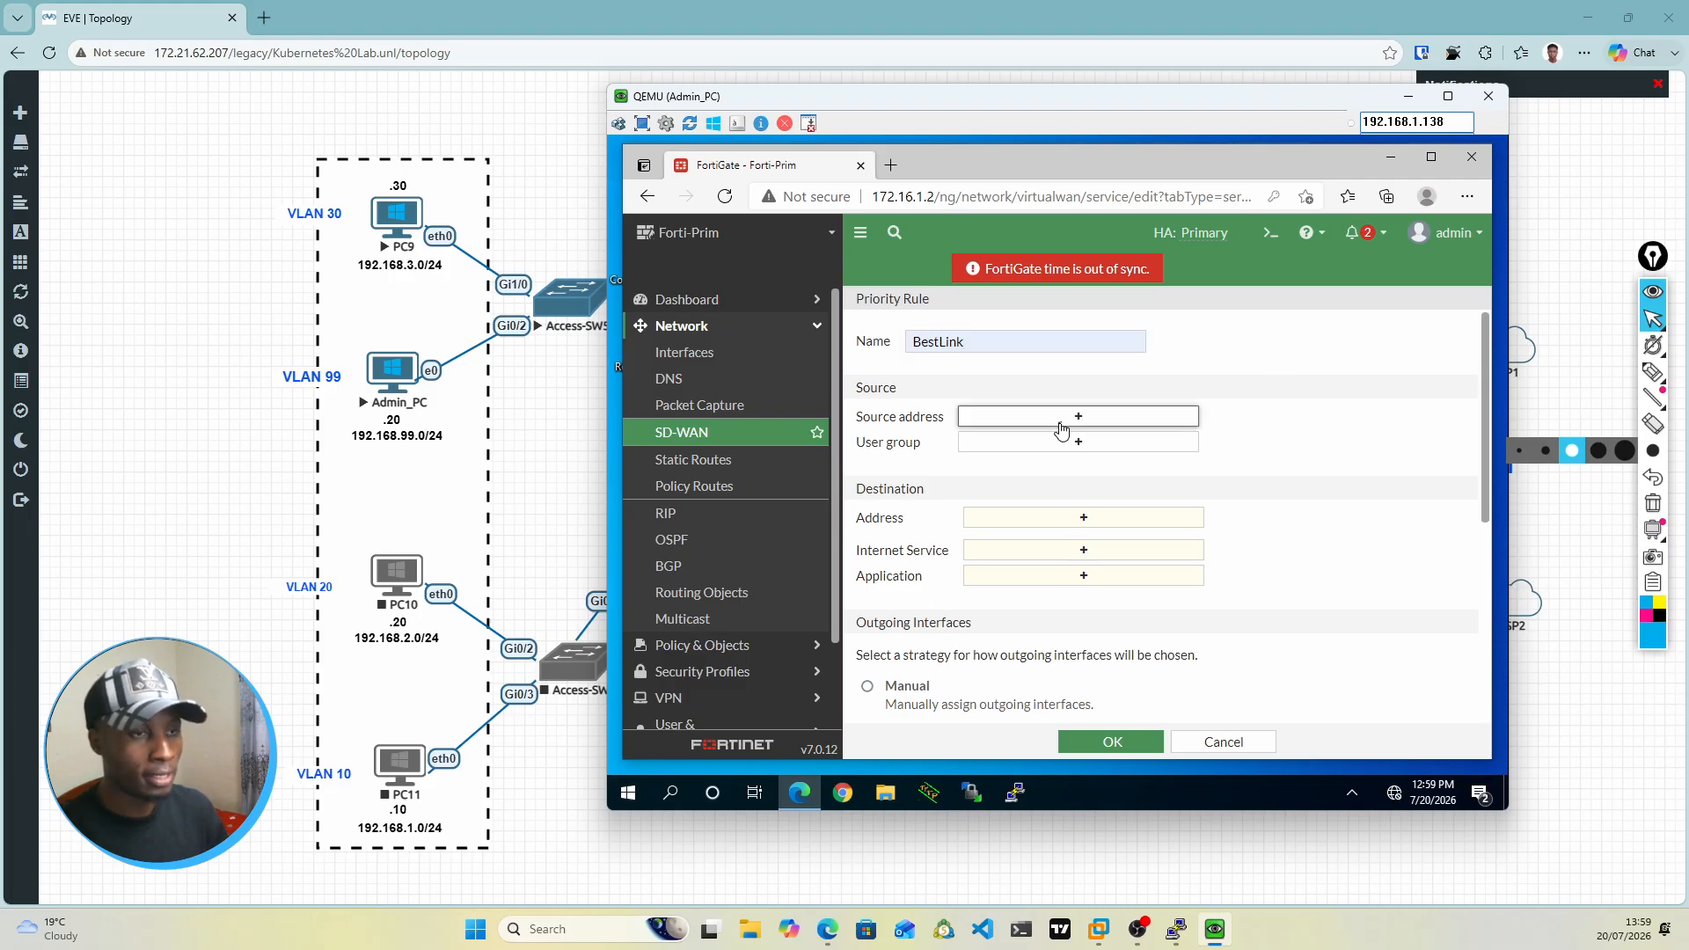
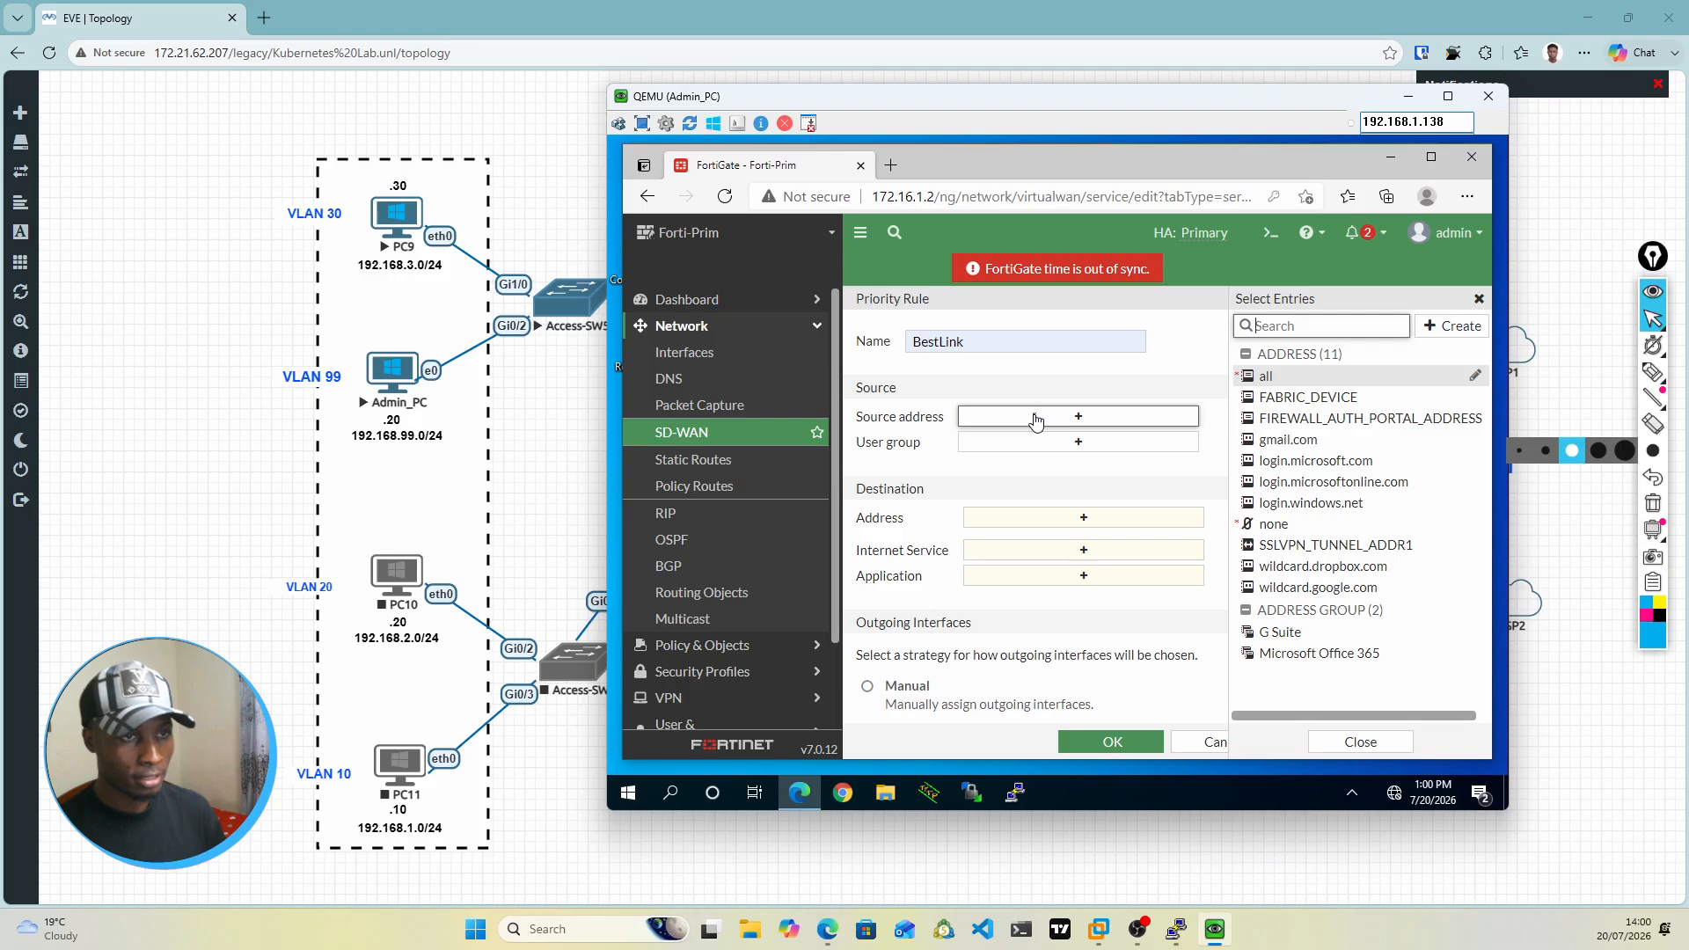
# Step: Set the source address of the BestLink priority rule to all
pyautogui.click(1166, 496)
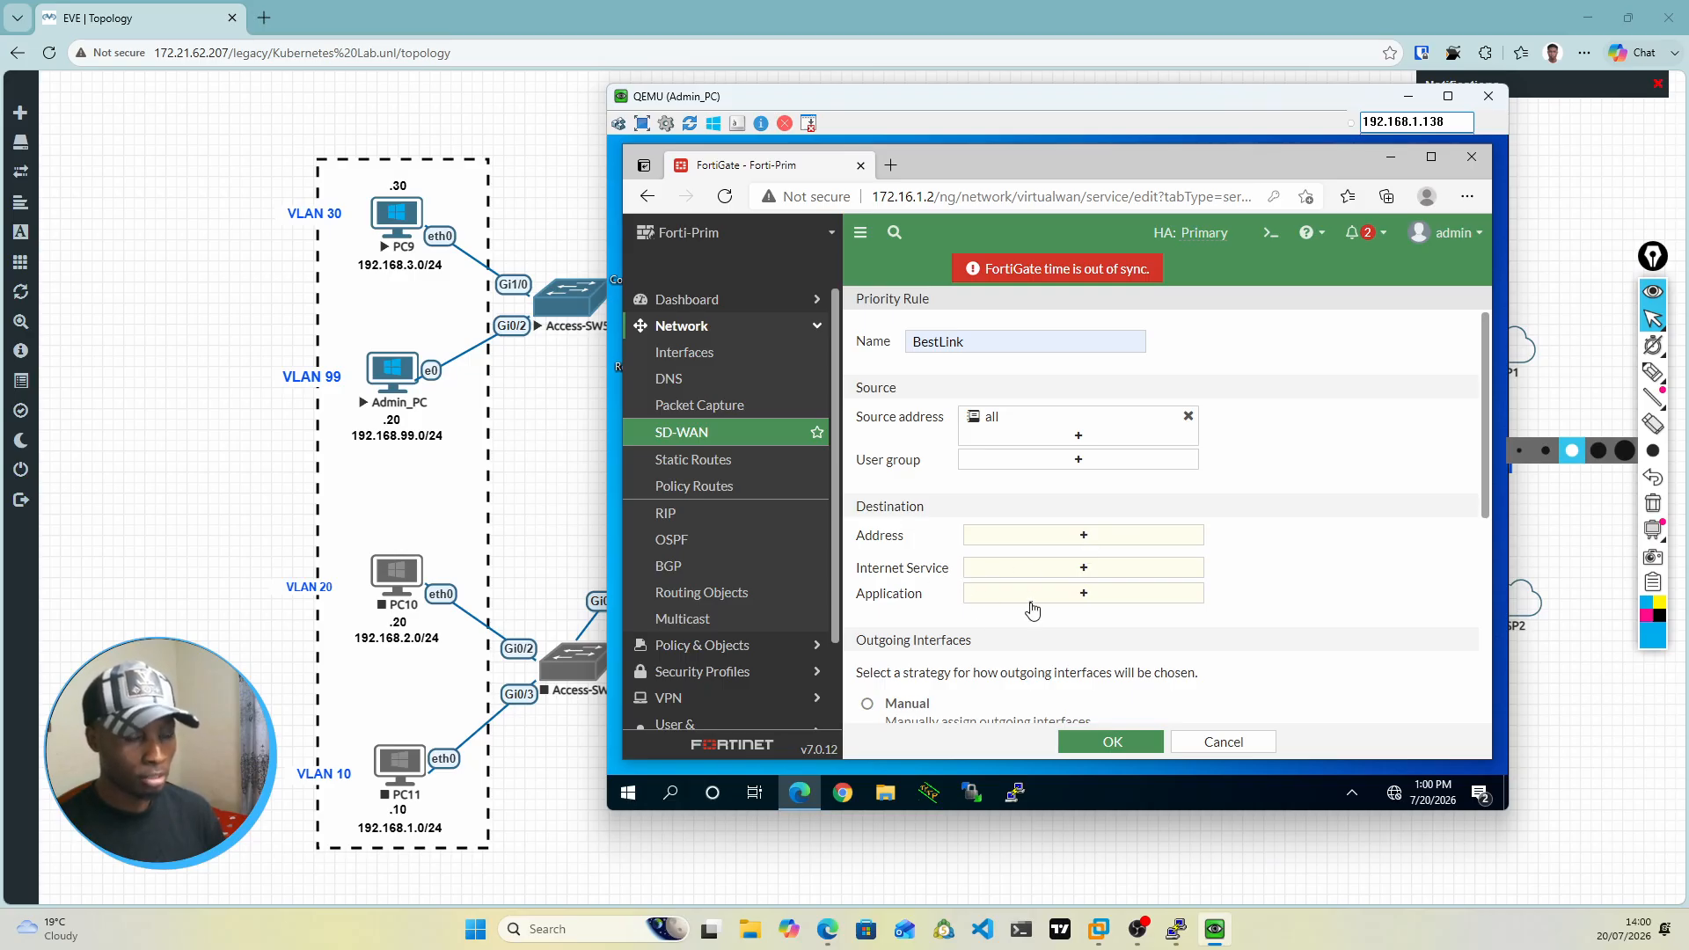
# Step: Try Alibaba as the rule's destination application and browse the predefined Internet Service entries
pyautogui.click(1085, 594)
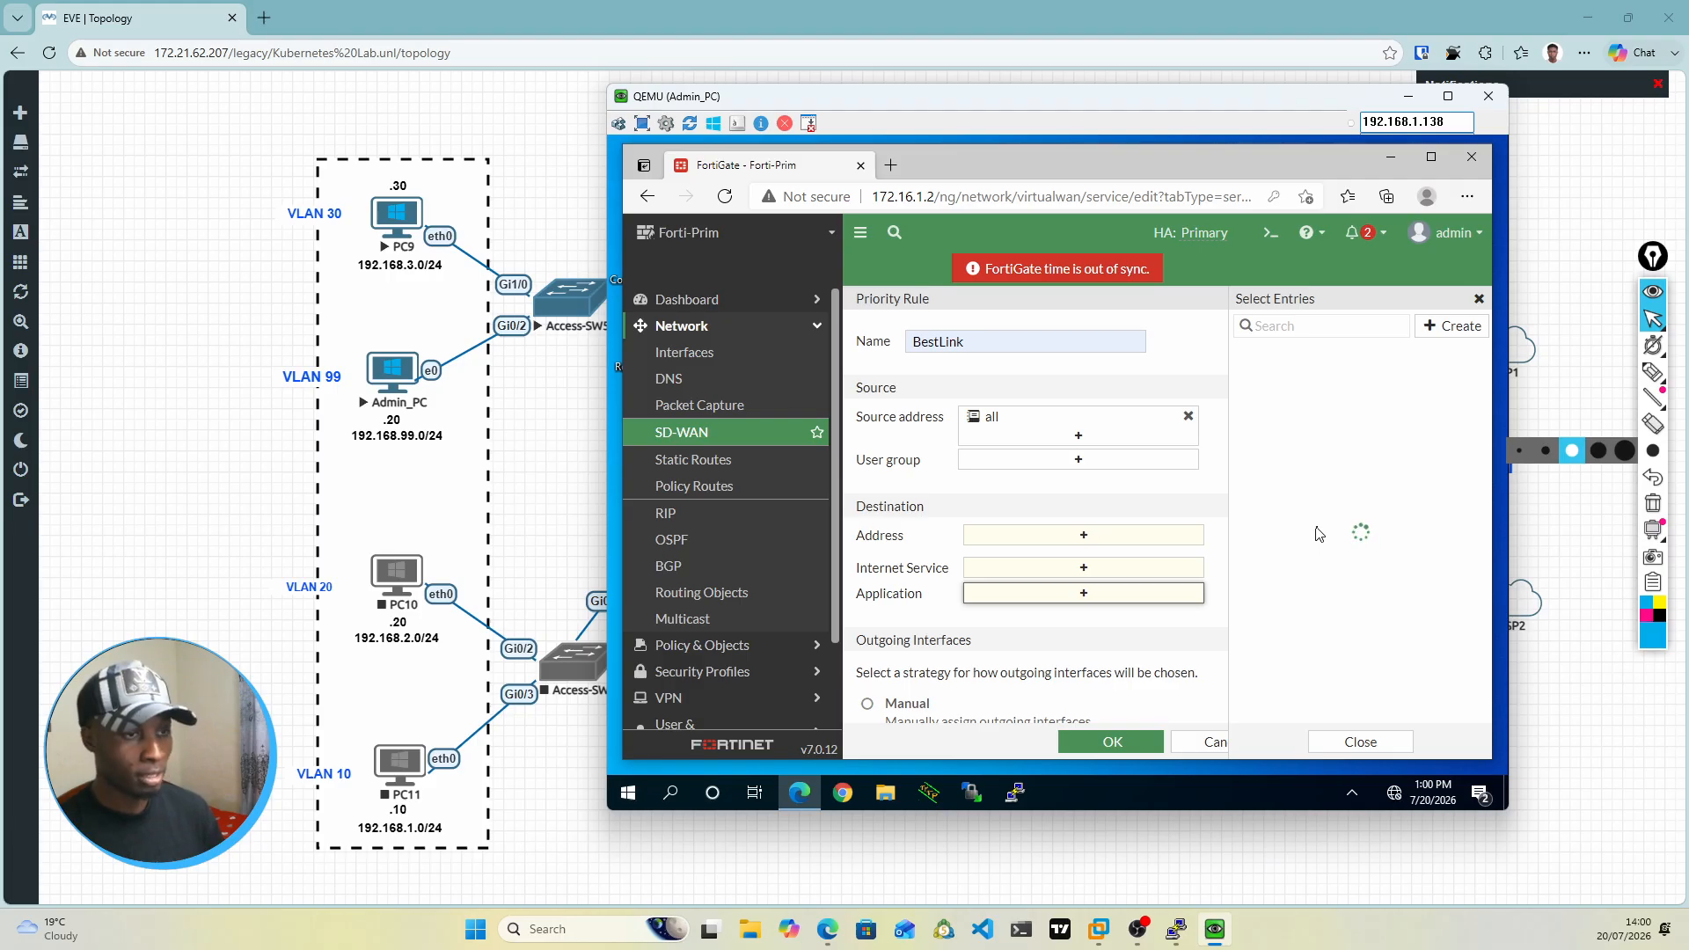
pyautogui.click(1447, 336)
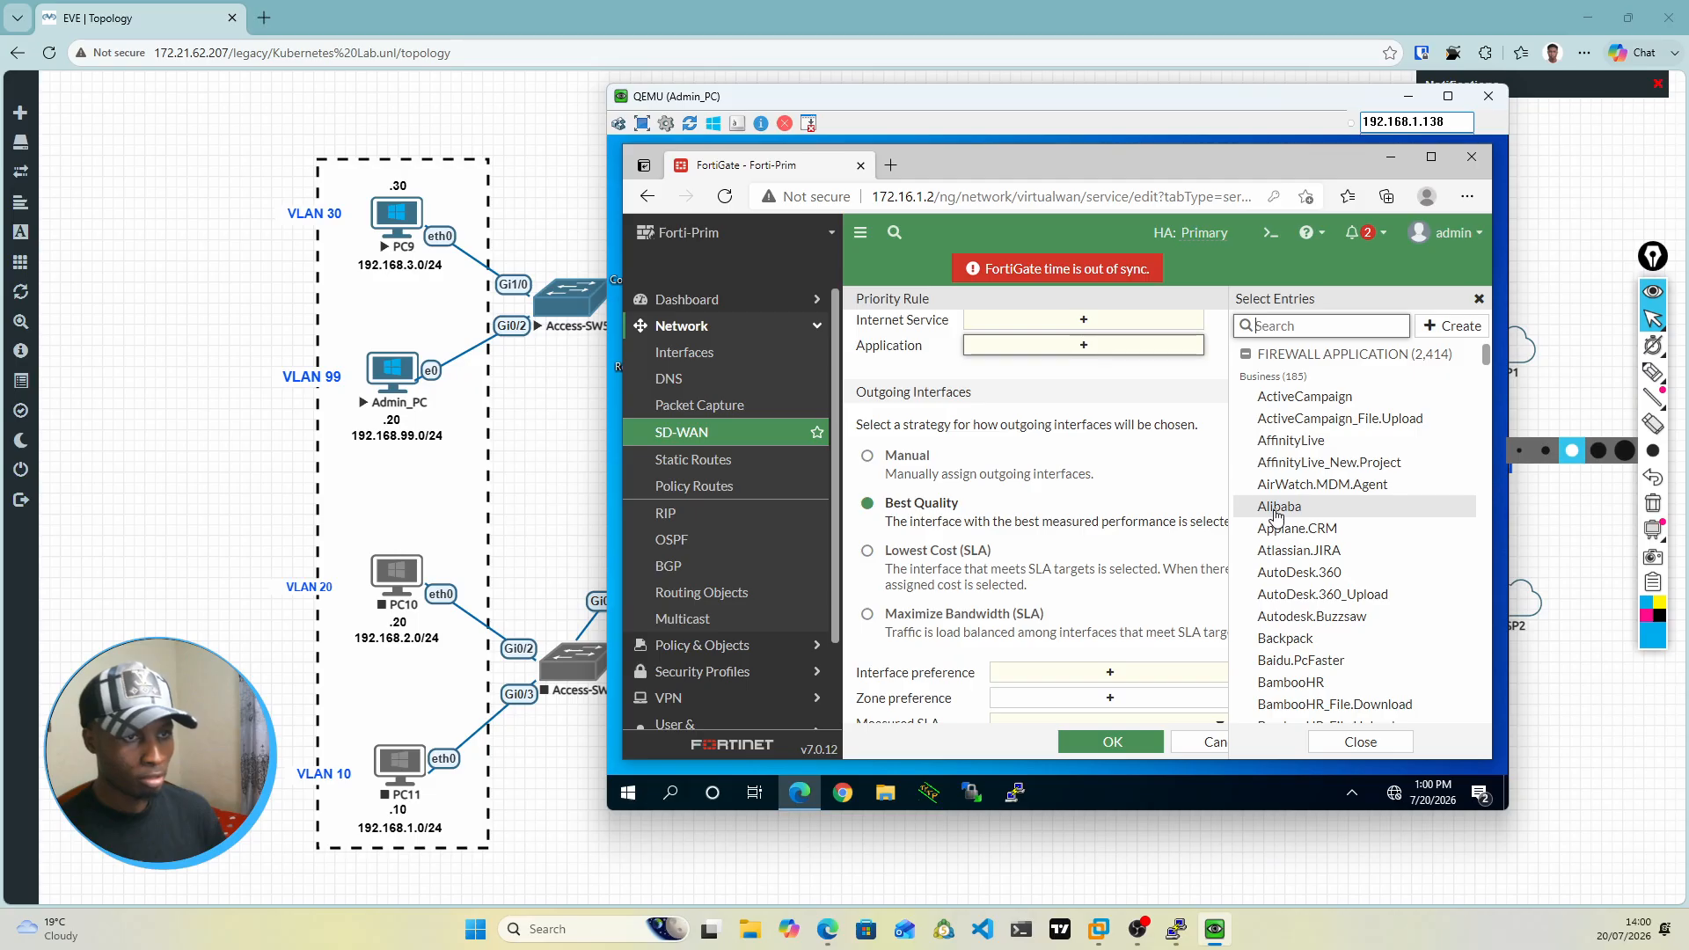
pyautogui.click(1275, 515)
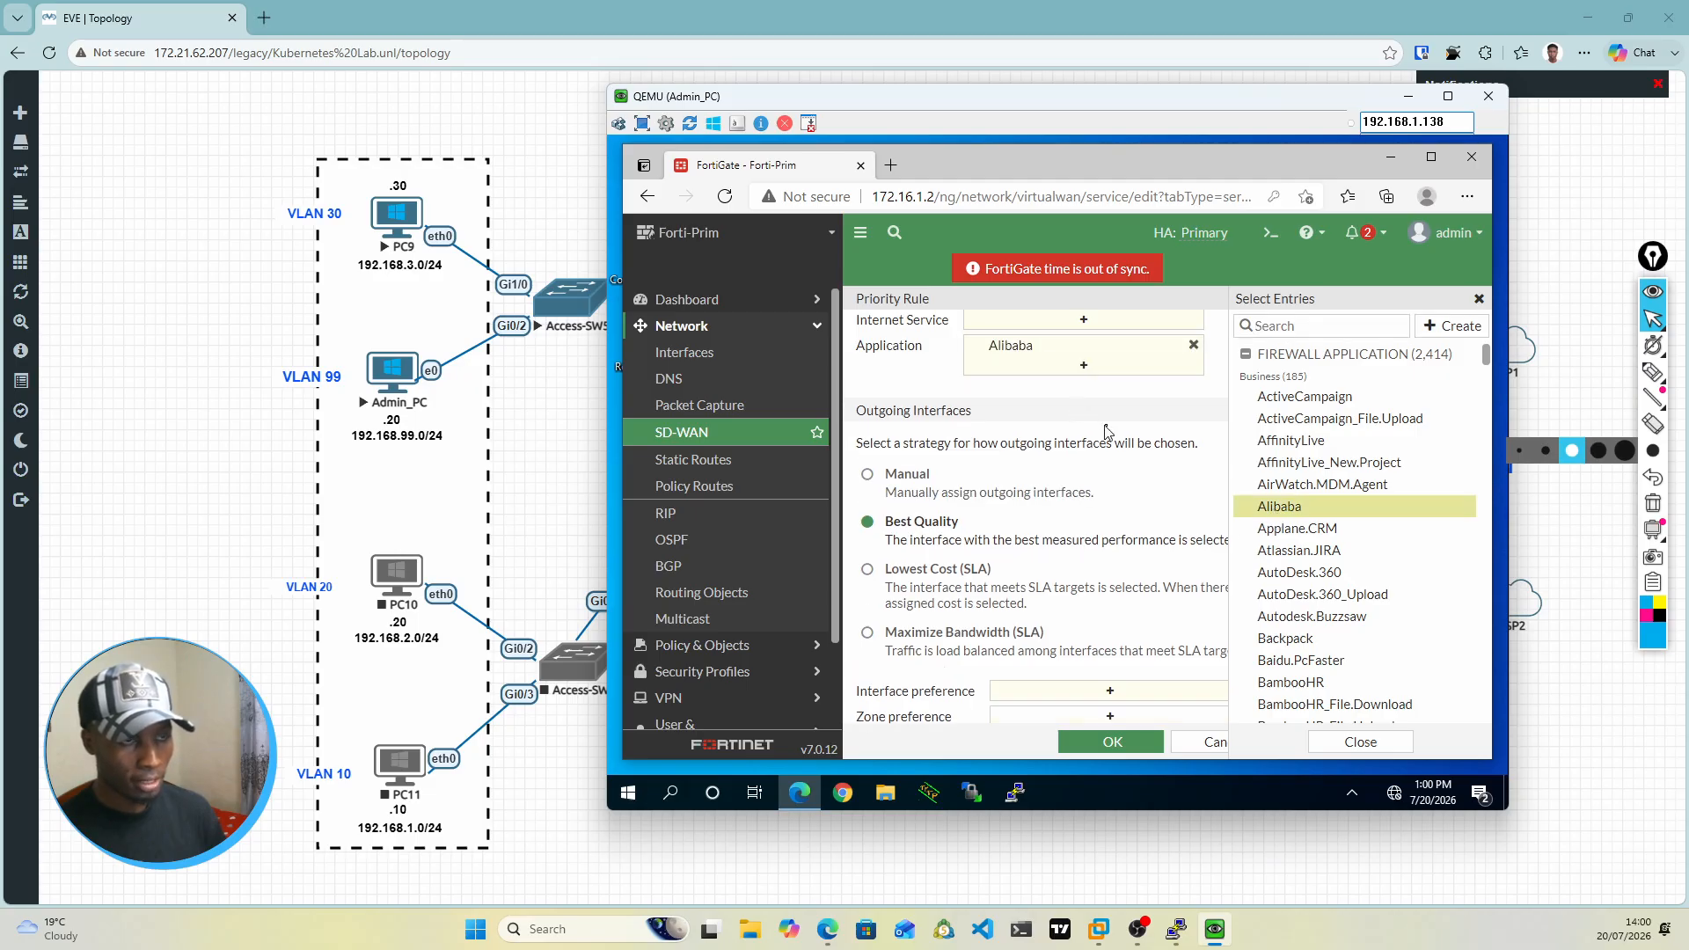
pyautogui.click(1134, 437)
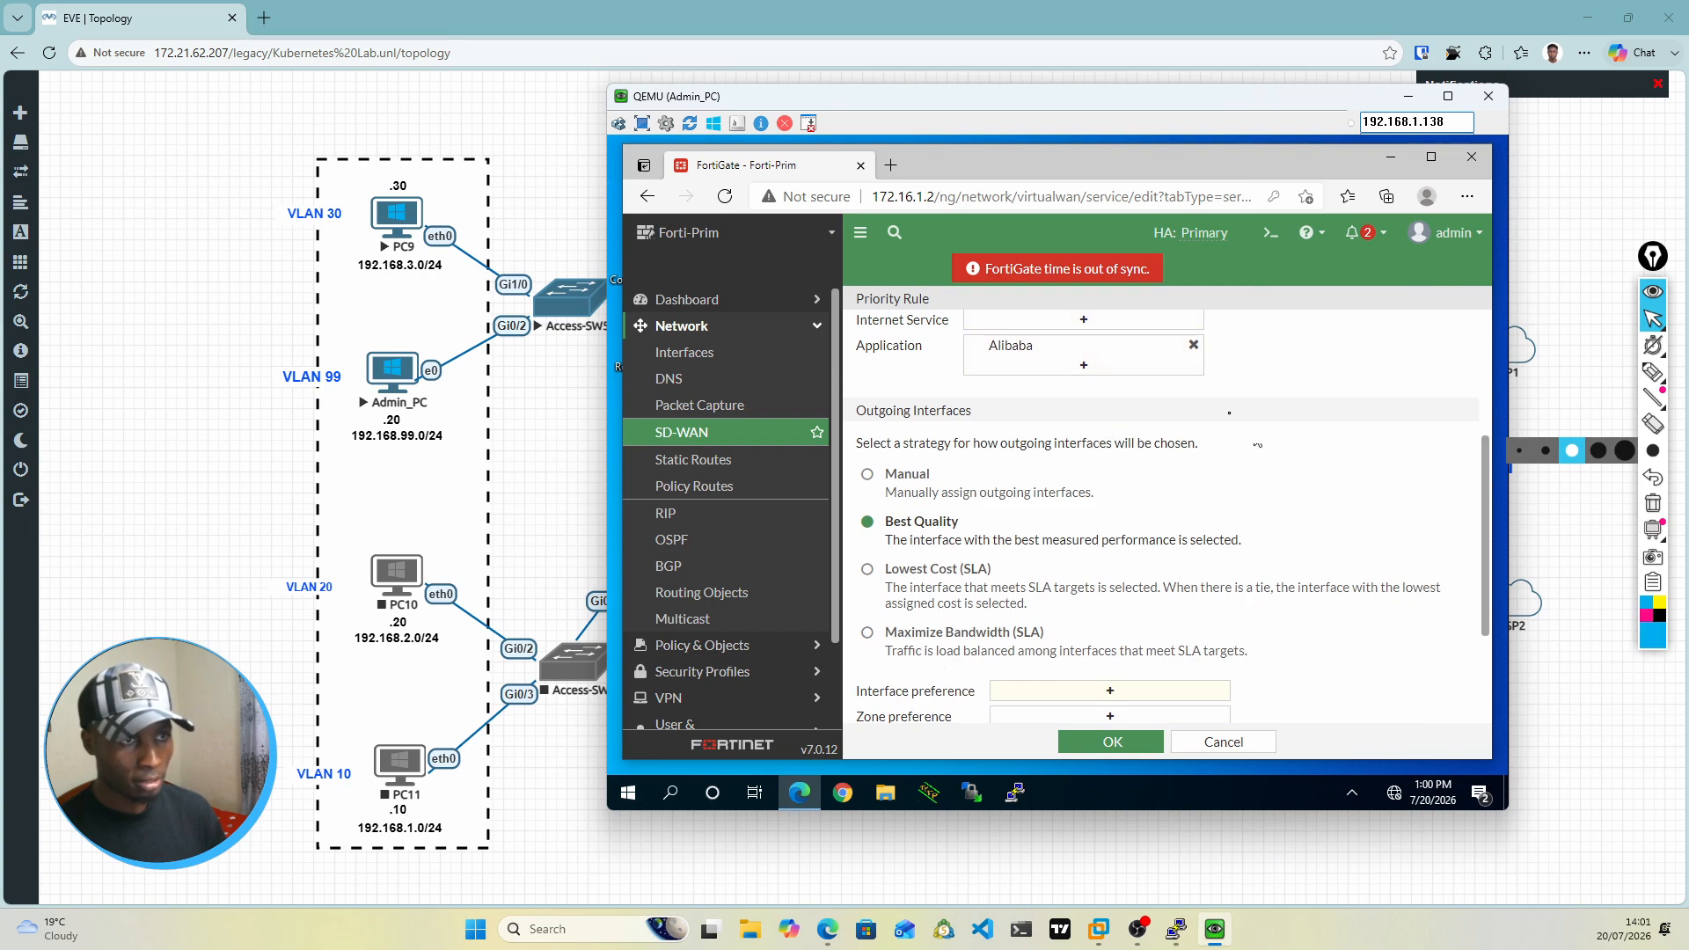
pyautogui.scroll(3, 1230, 421)
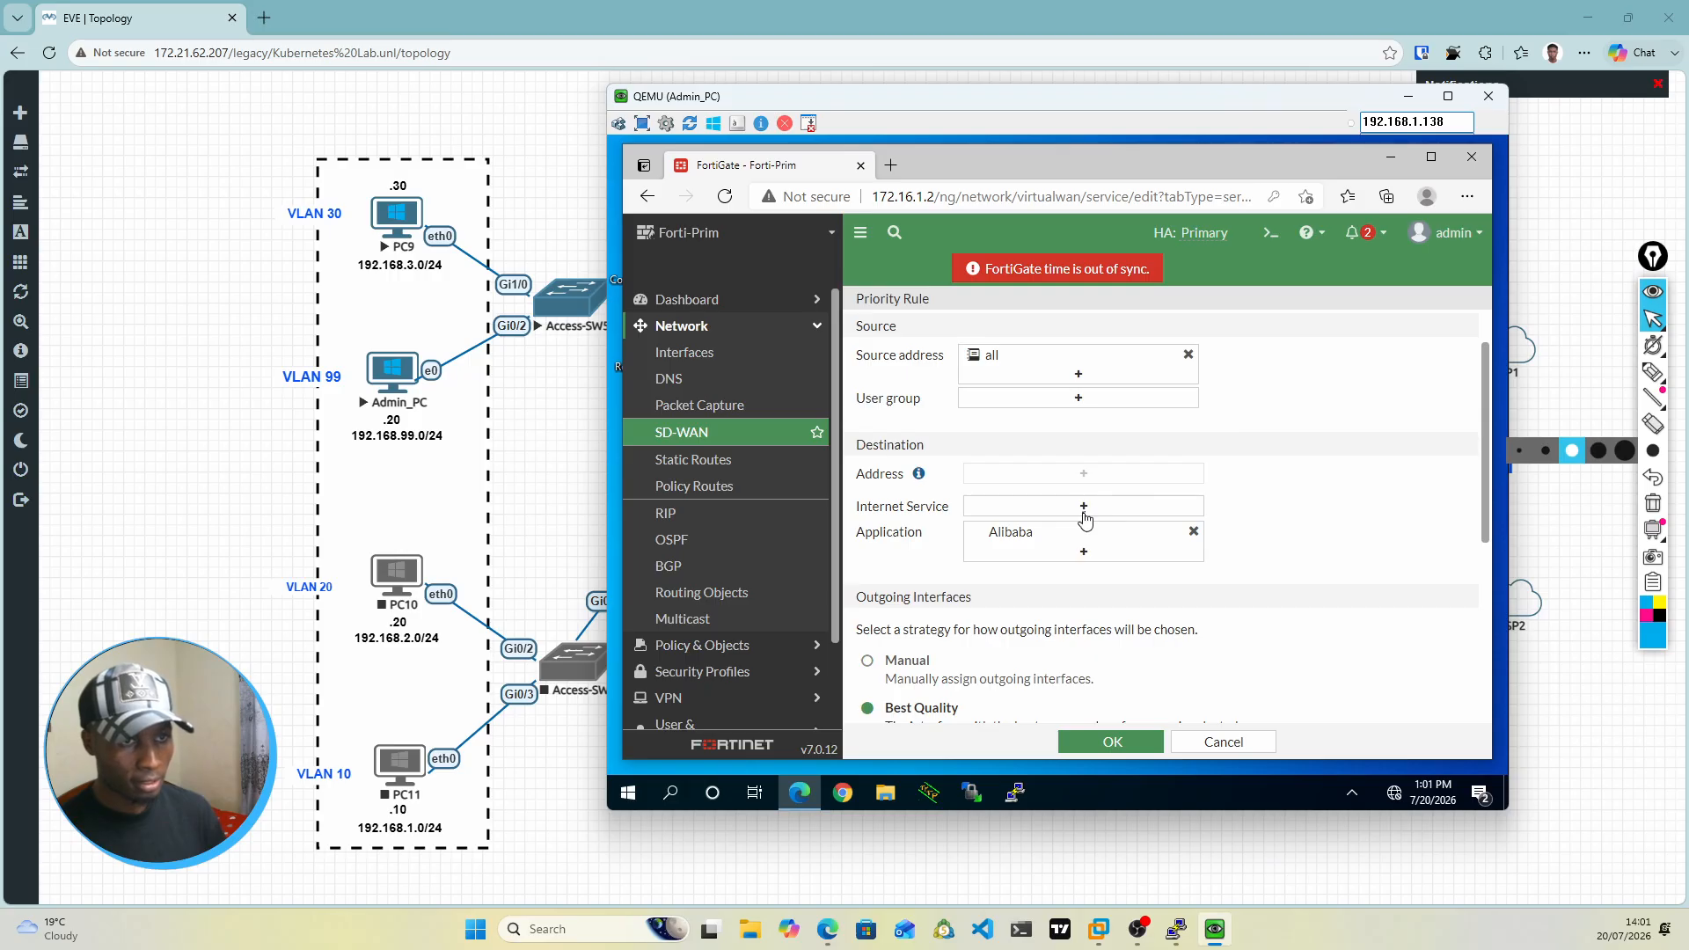
pyautogui.click(1085, 519)
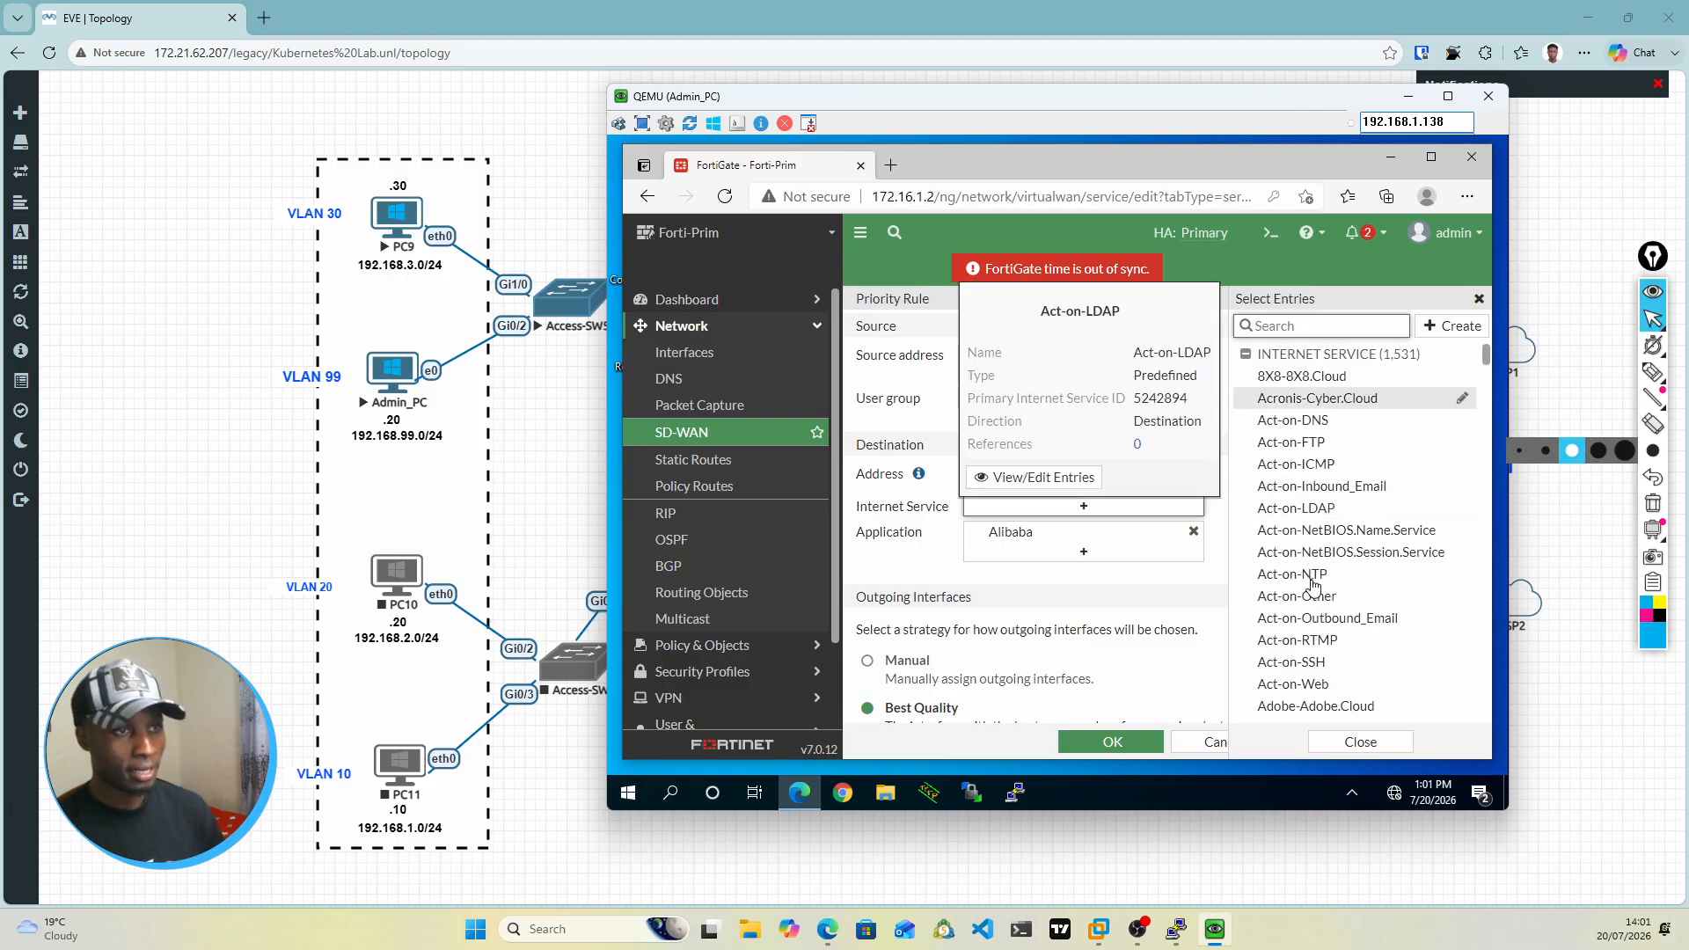
pyautogui.scroll(-2, 1312, 586)
pyautogui.scroll(-3, 1312, 586)
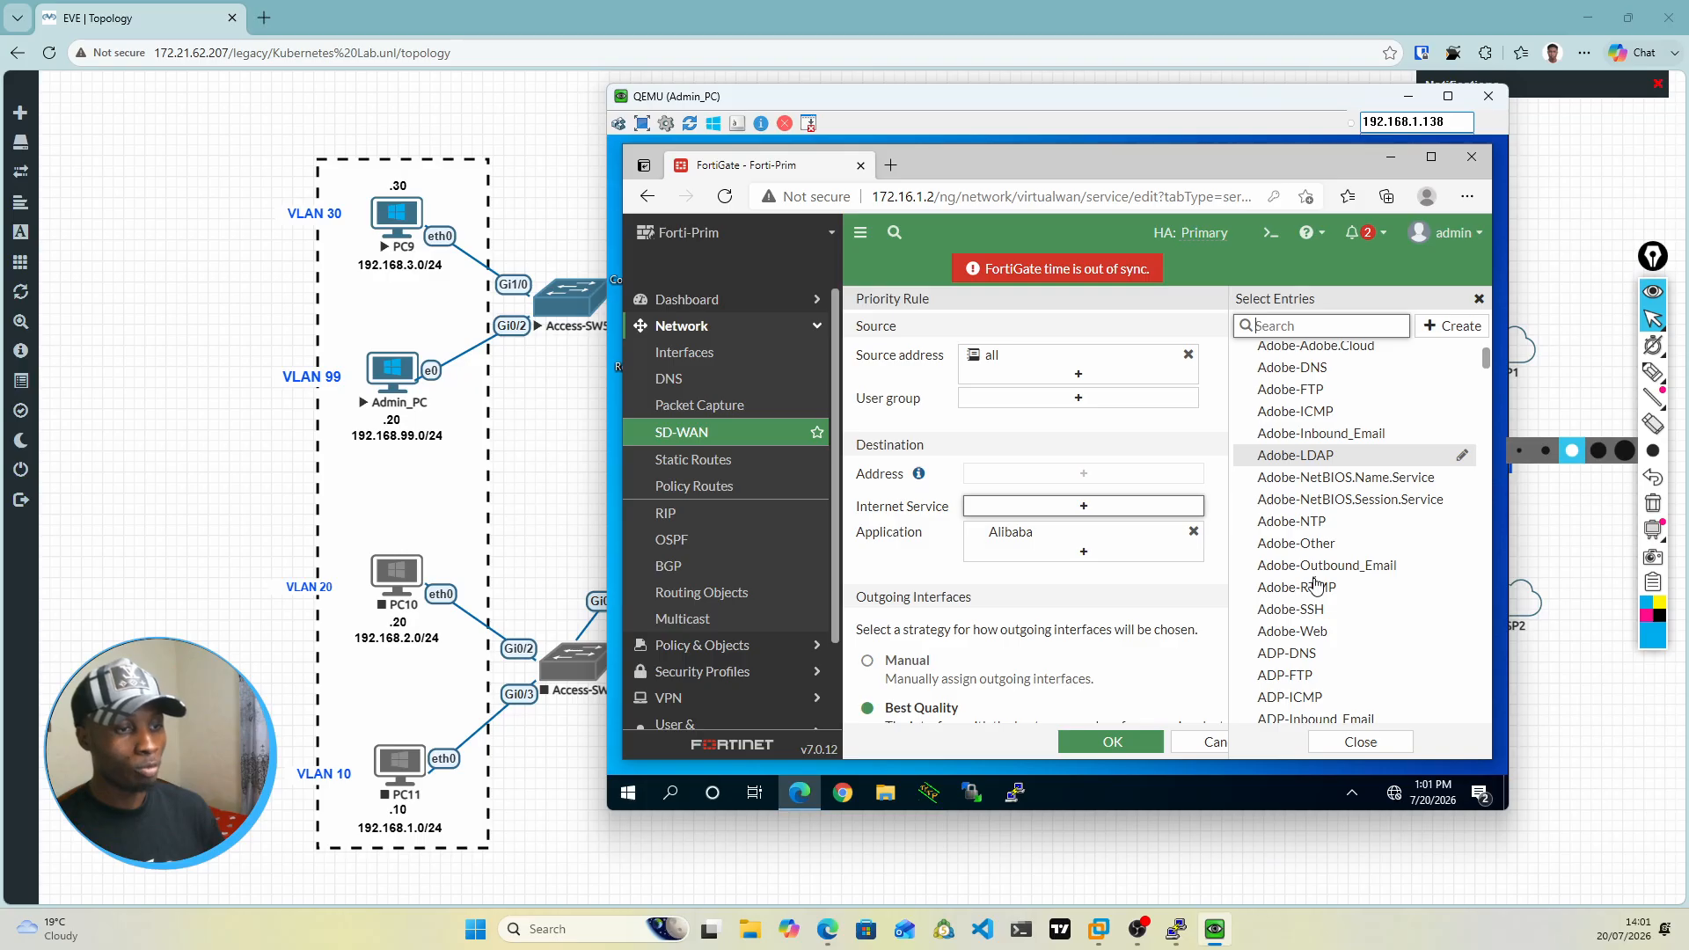
pyautogui.scroll(-3, 1315, 586)
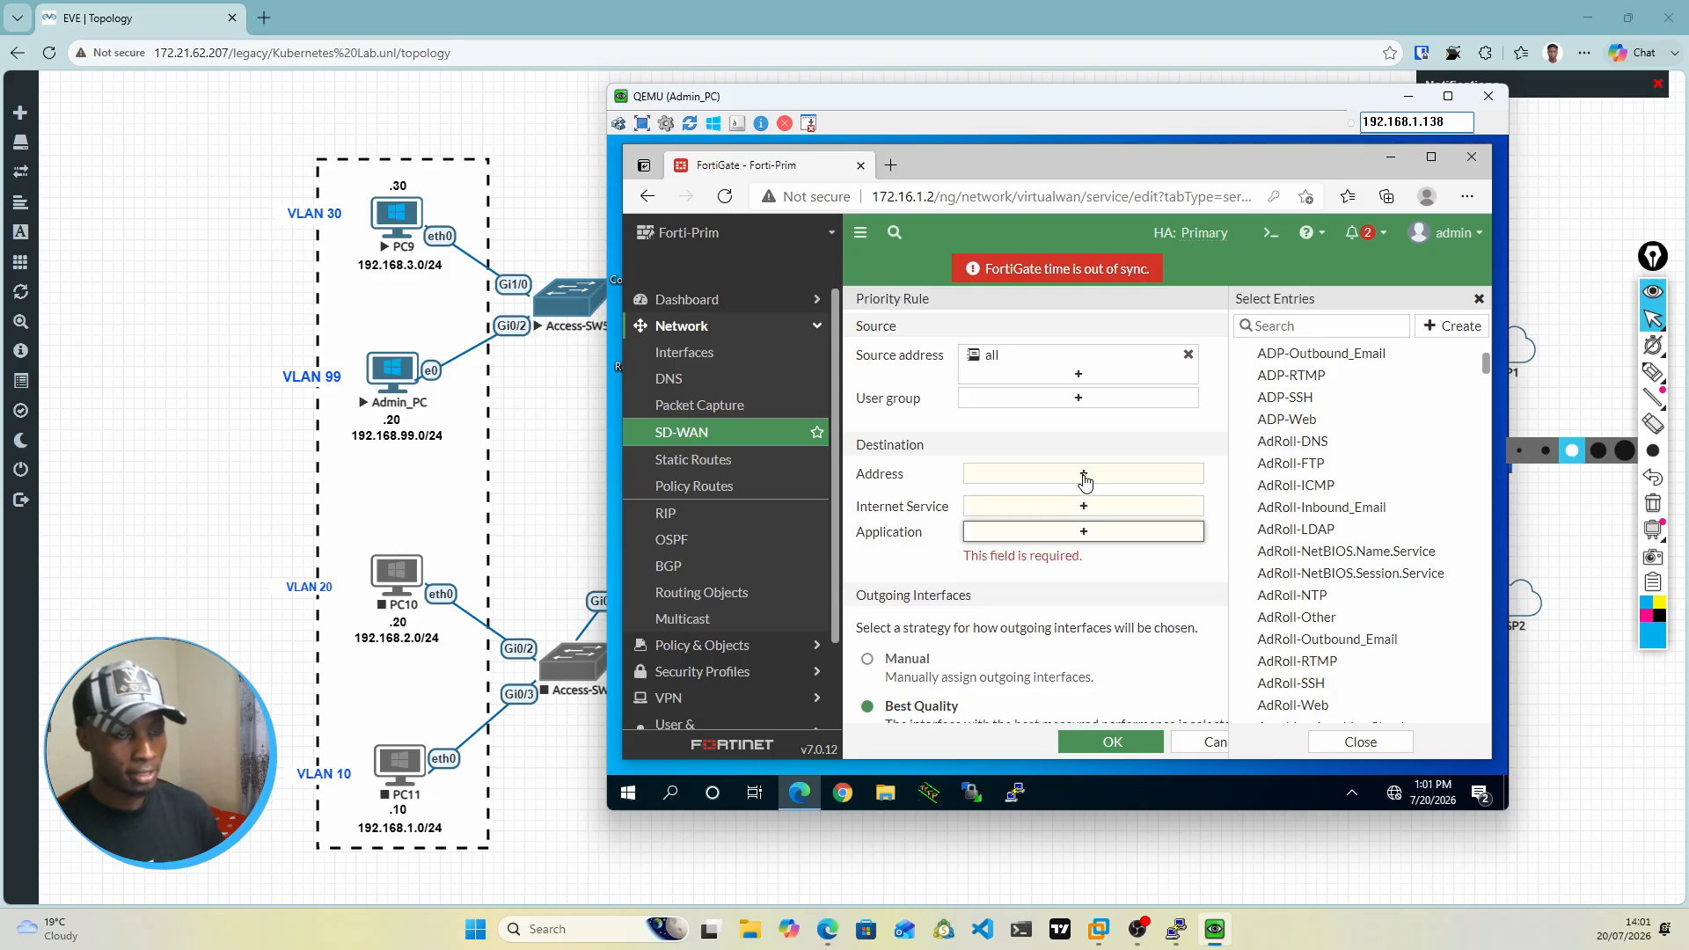
# Step: Set the rule's destination address to all
pyautogui.click(1084, 475)
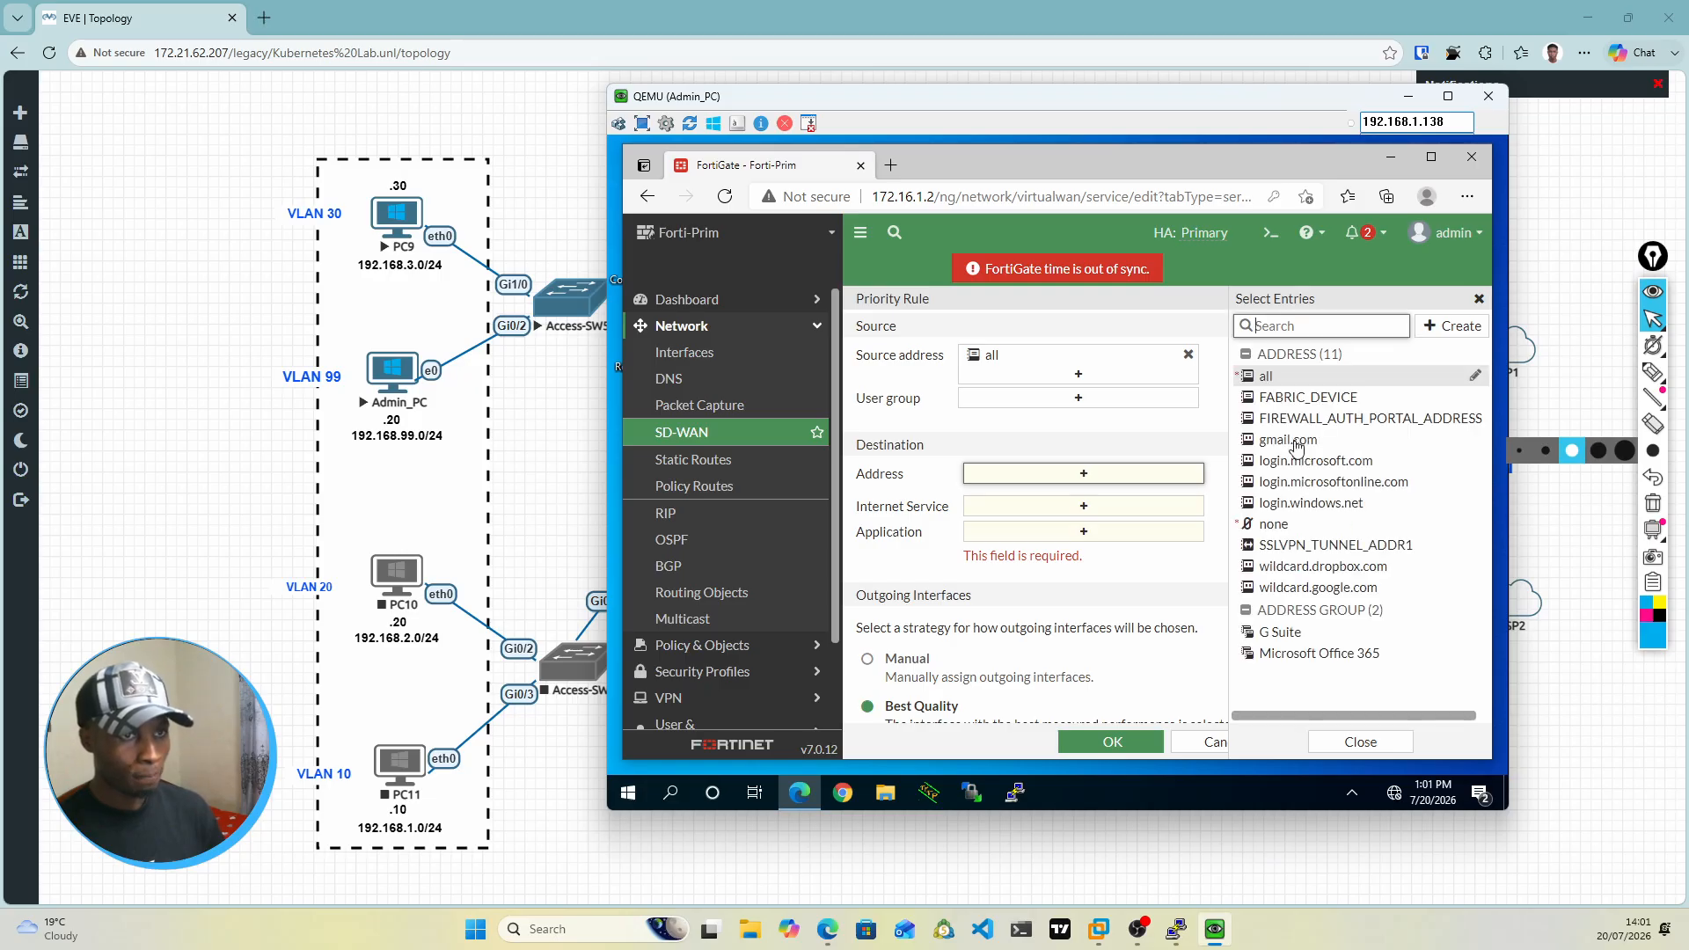
pyautogui.click(1268, 379)
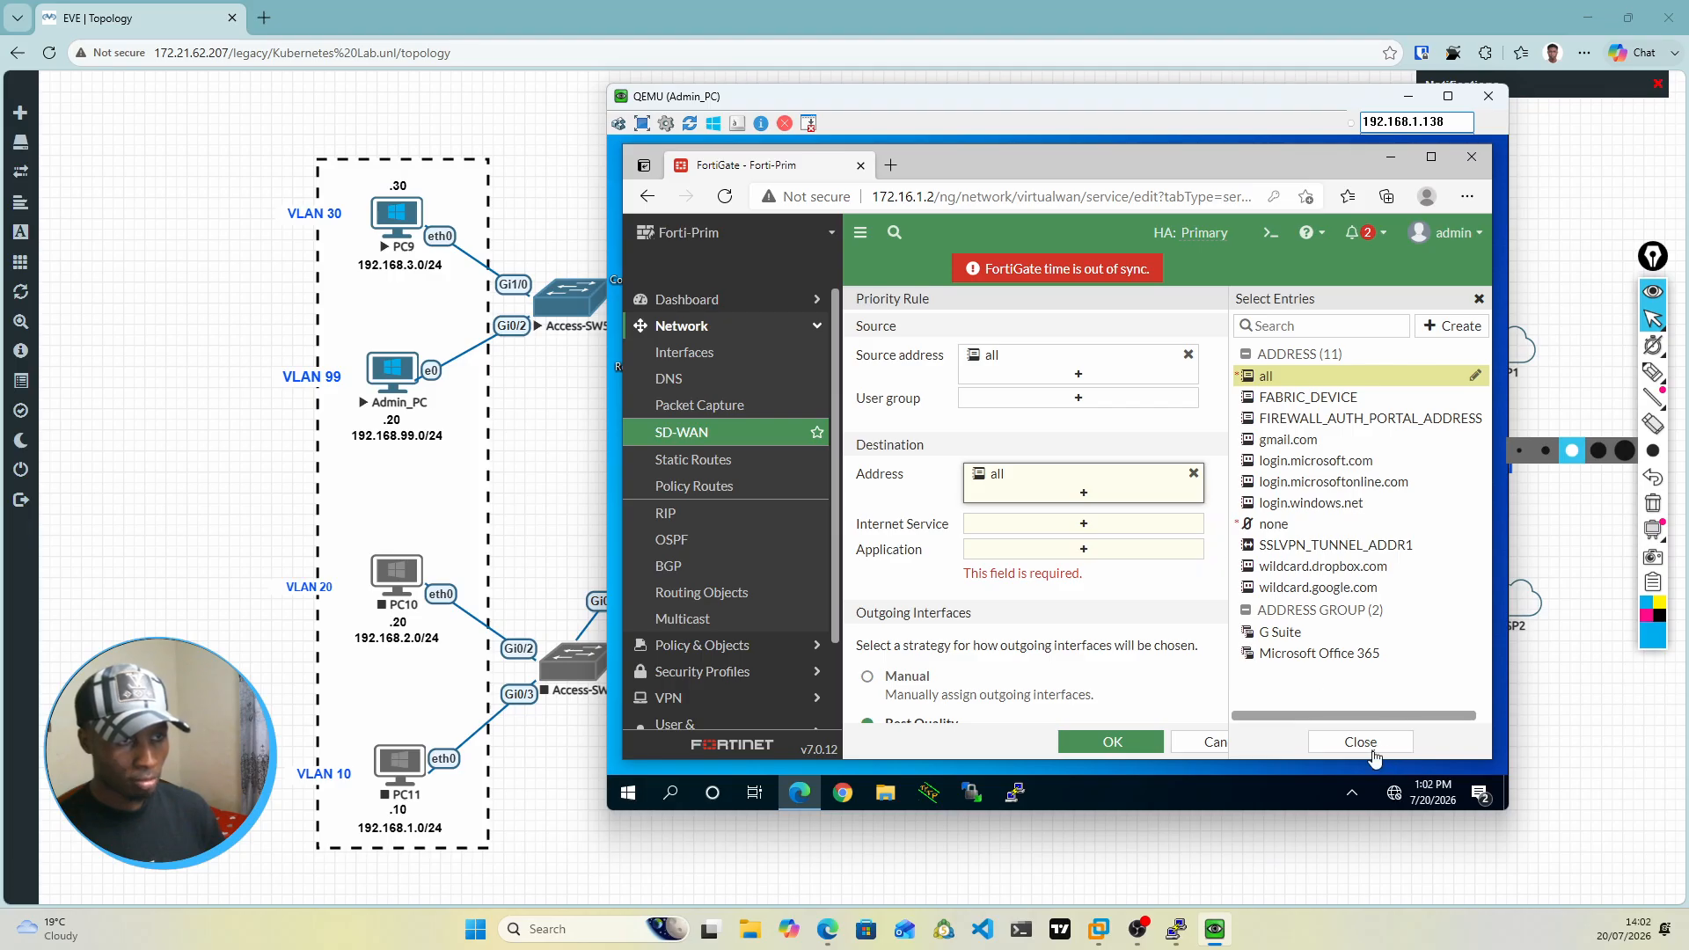
pyautogui.click(1194, 587)
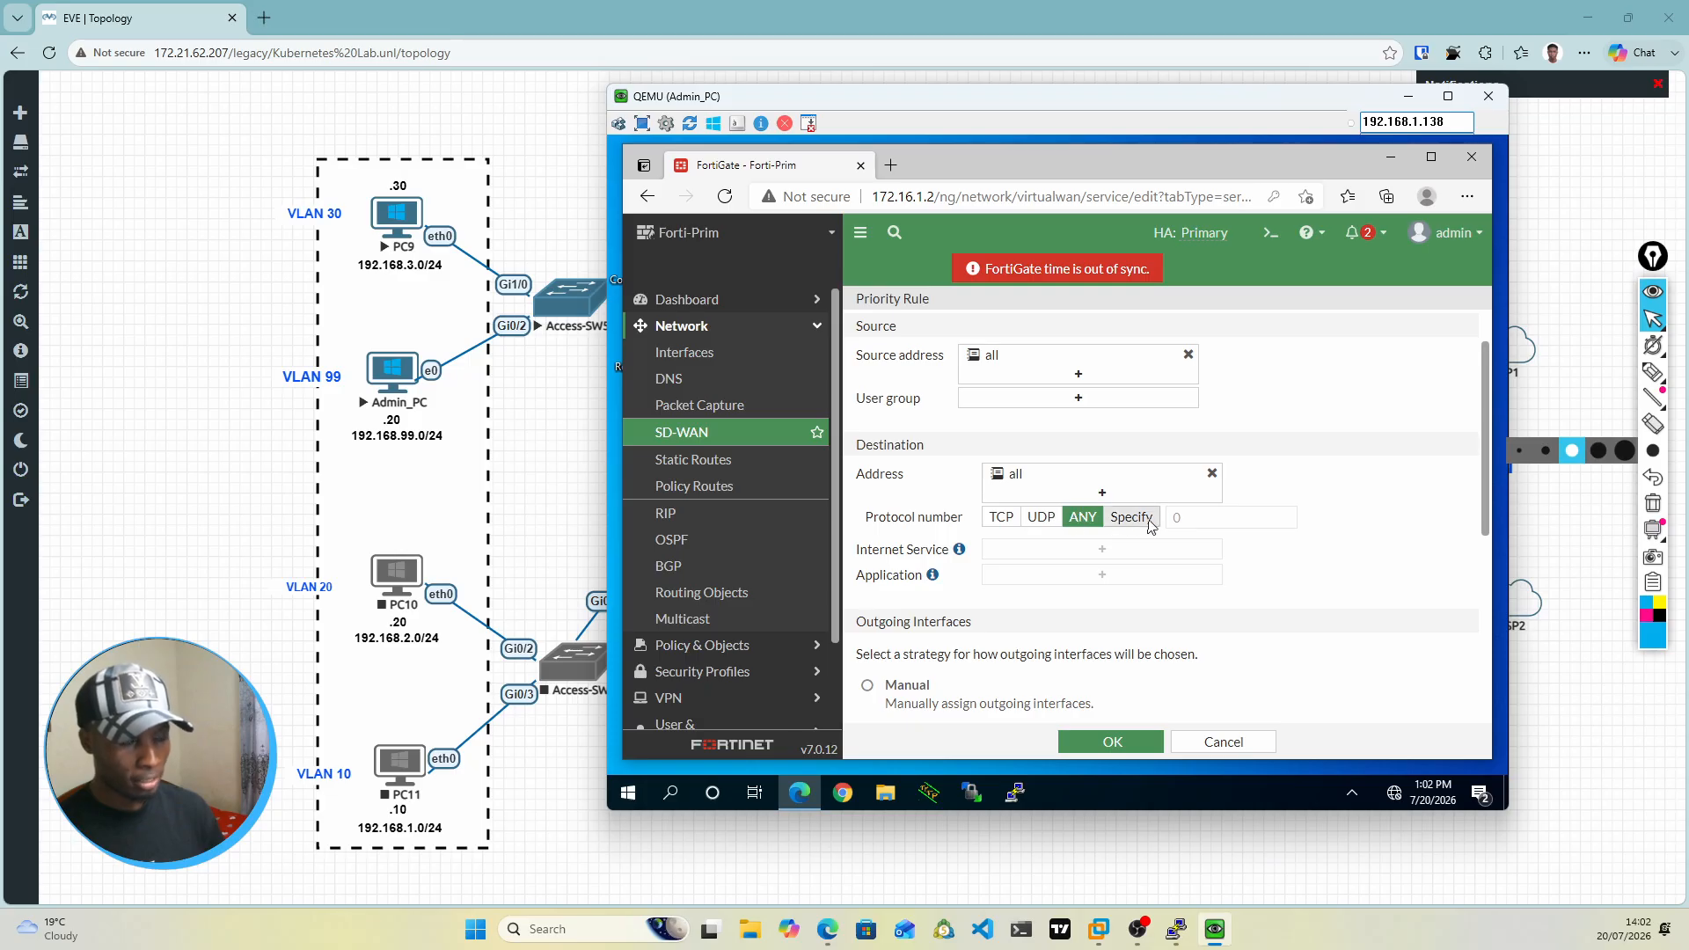
# Step: Examine the rule's destination protocol settings and the available outgoing interface strategies
pyautogui.scroll(-3, 1380, 592)
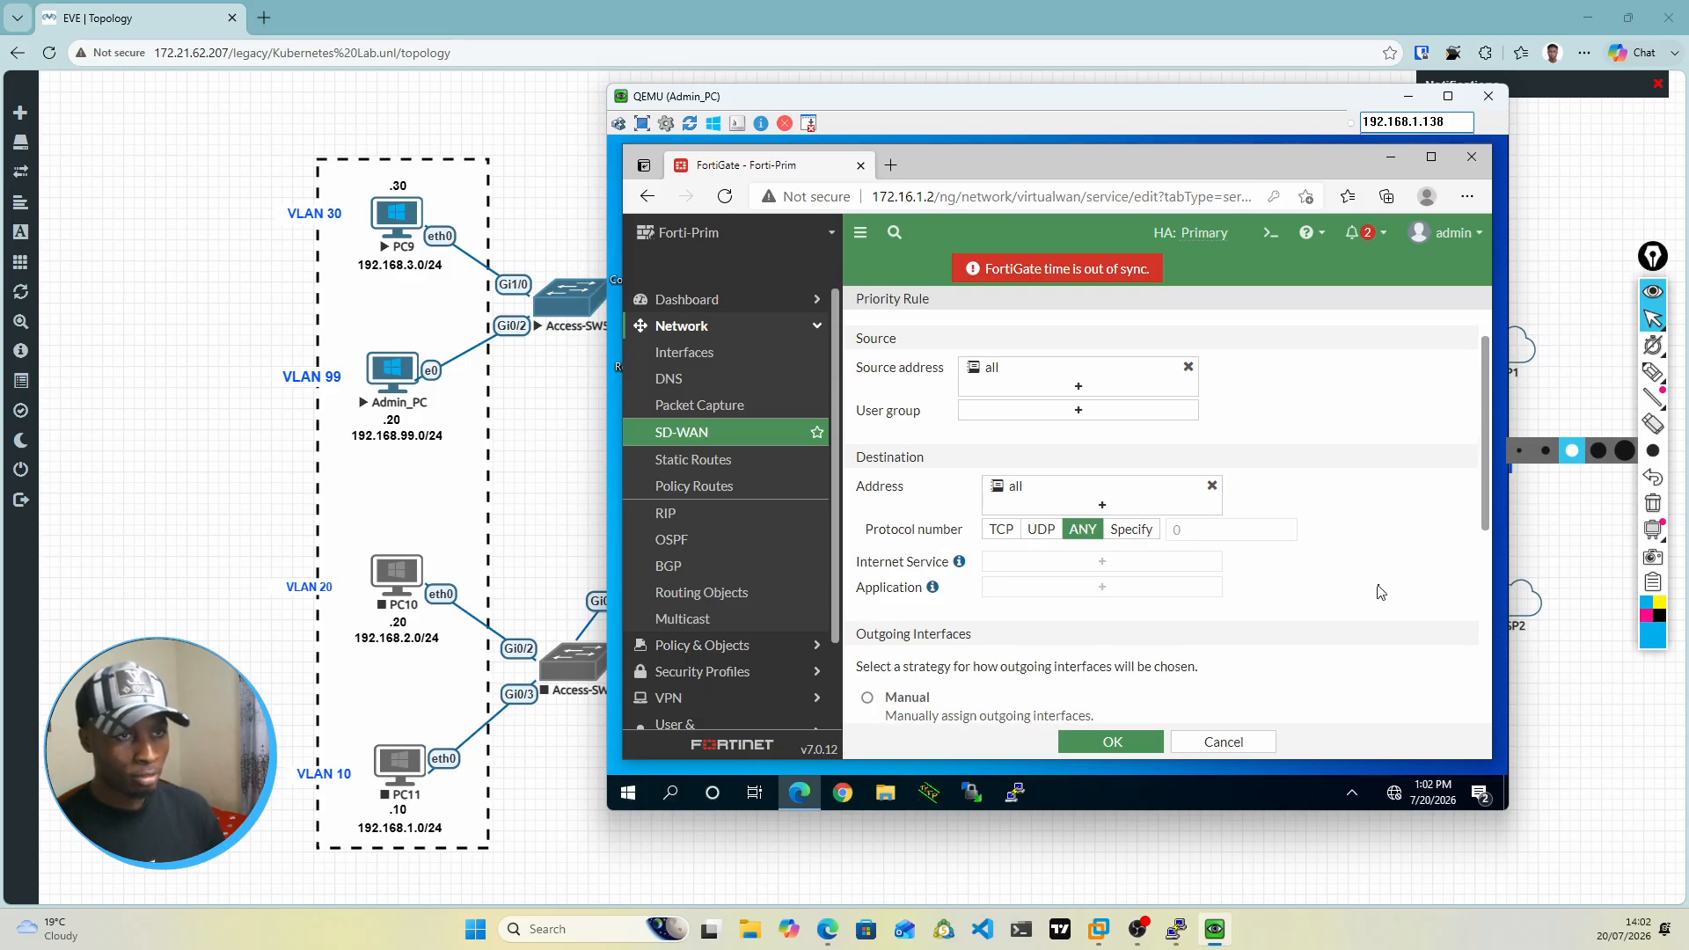
pyautogui.scroll(3, 1379, 592)
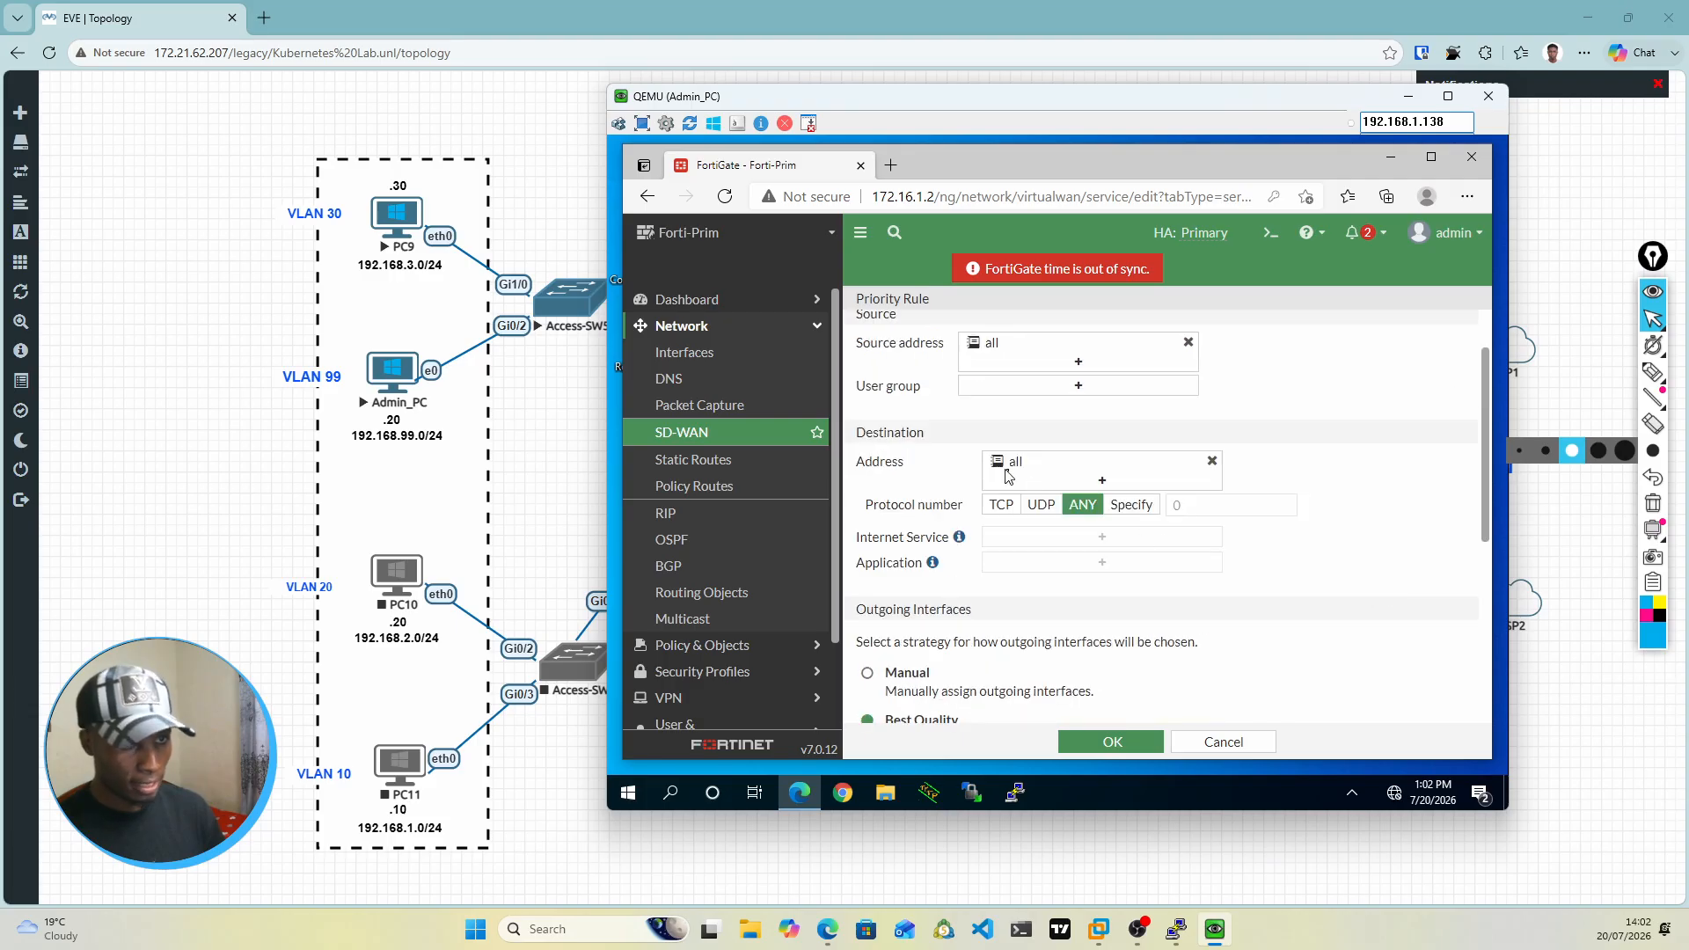
pyautogui.scroll(1, 1010, 475)
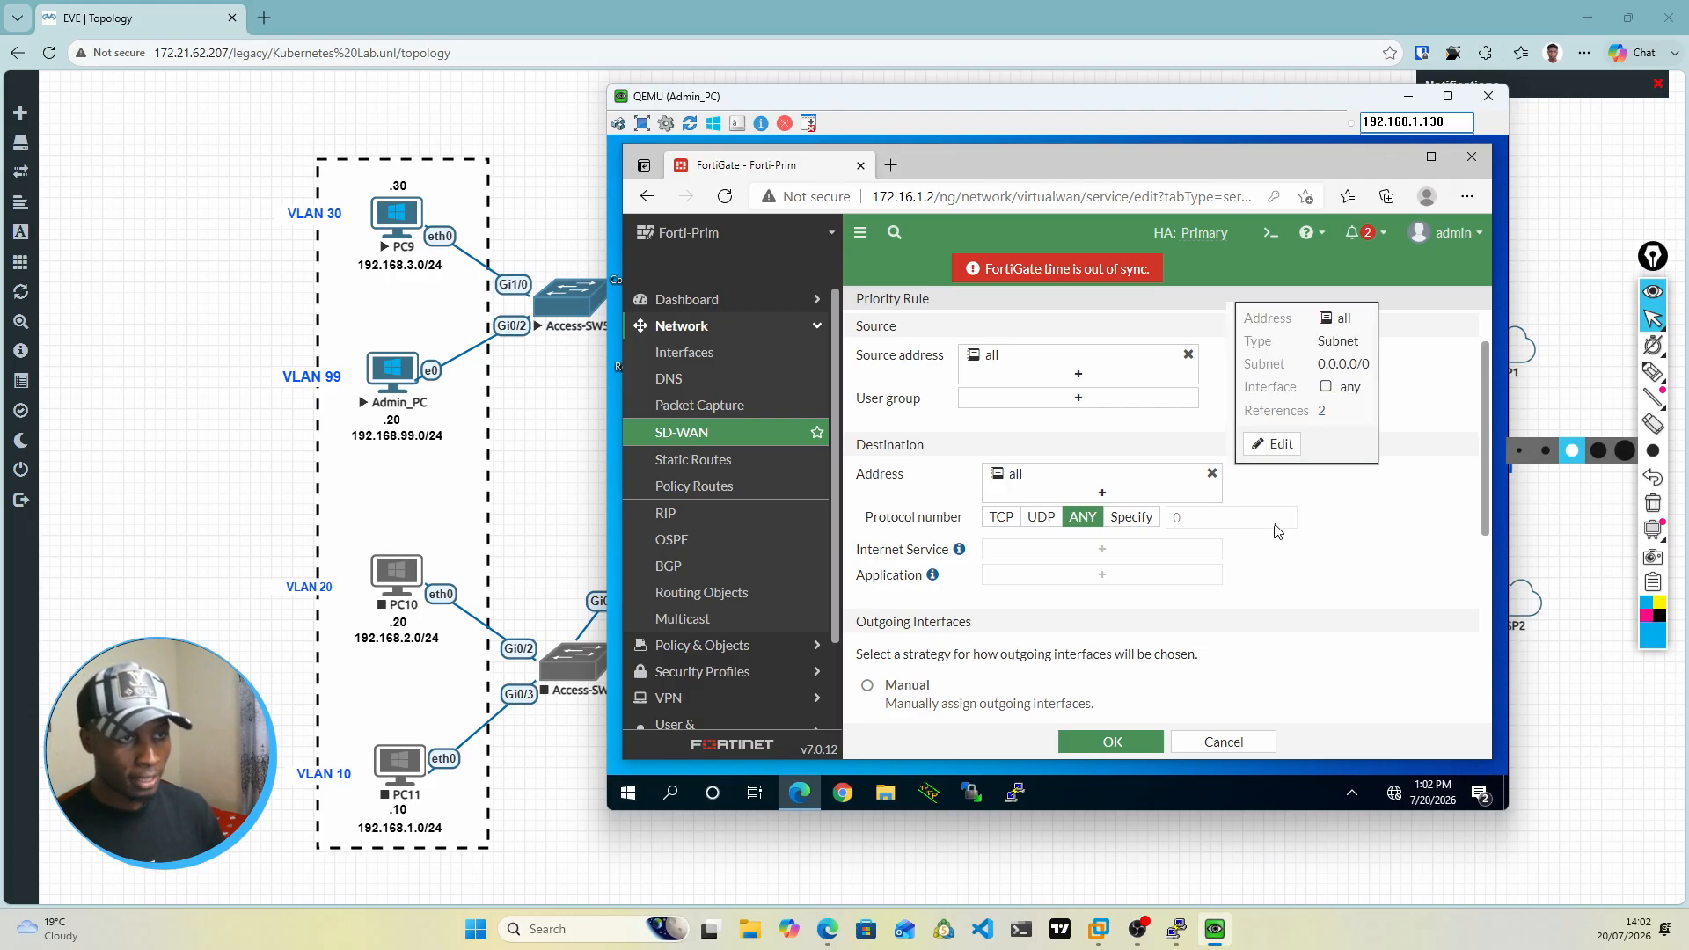
pyautogui.scroll(-1, 1292, 591)
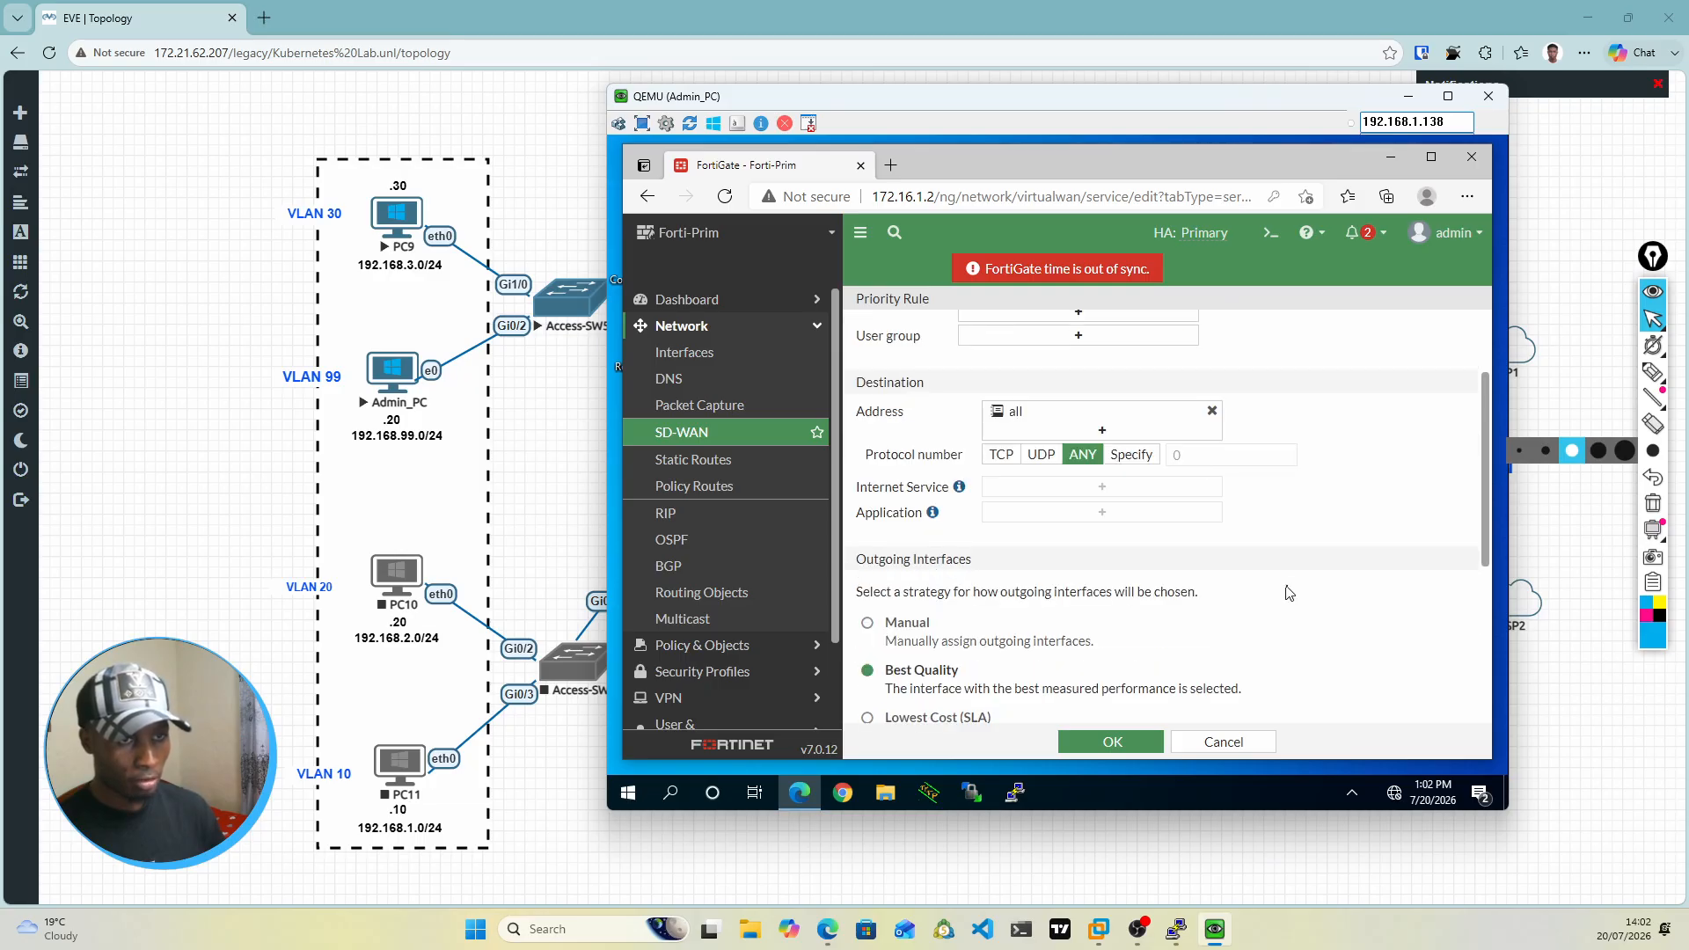
pyautogui.scroll(-2, 1232, 588)
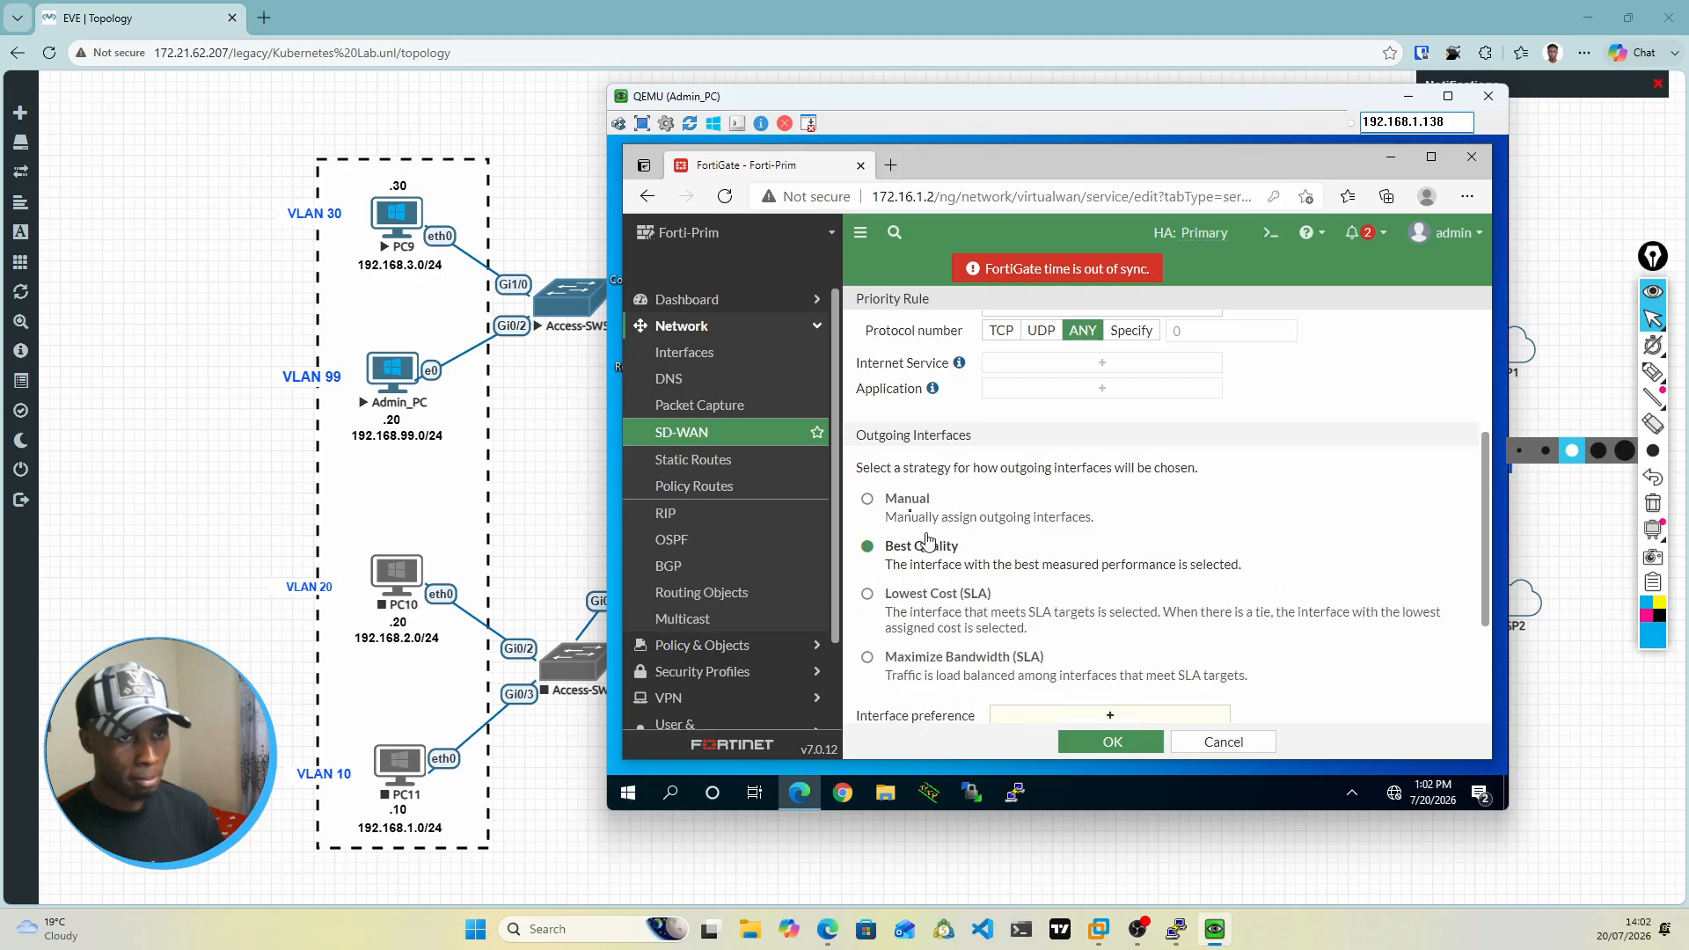
pyautogui.scroll(1, 924, 557)
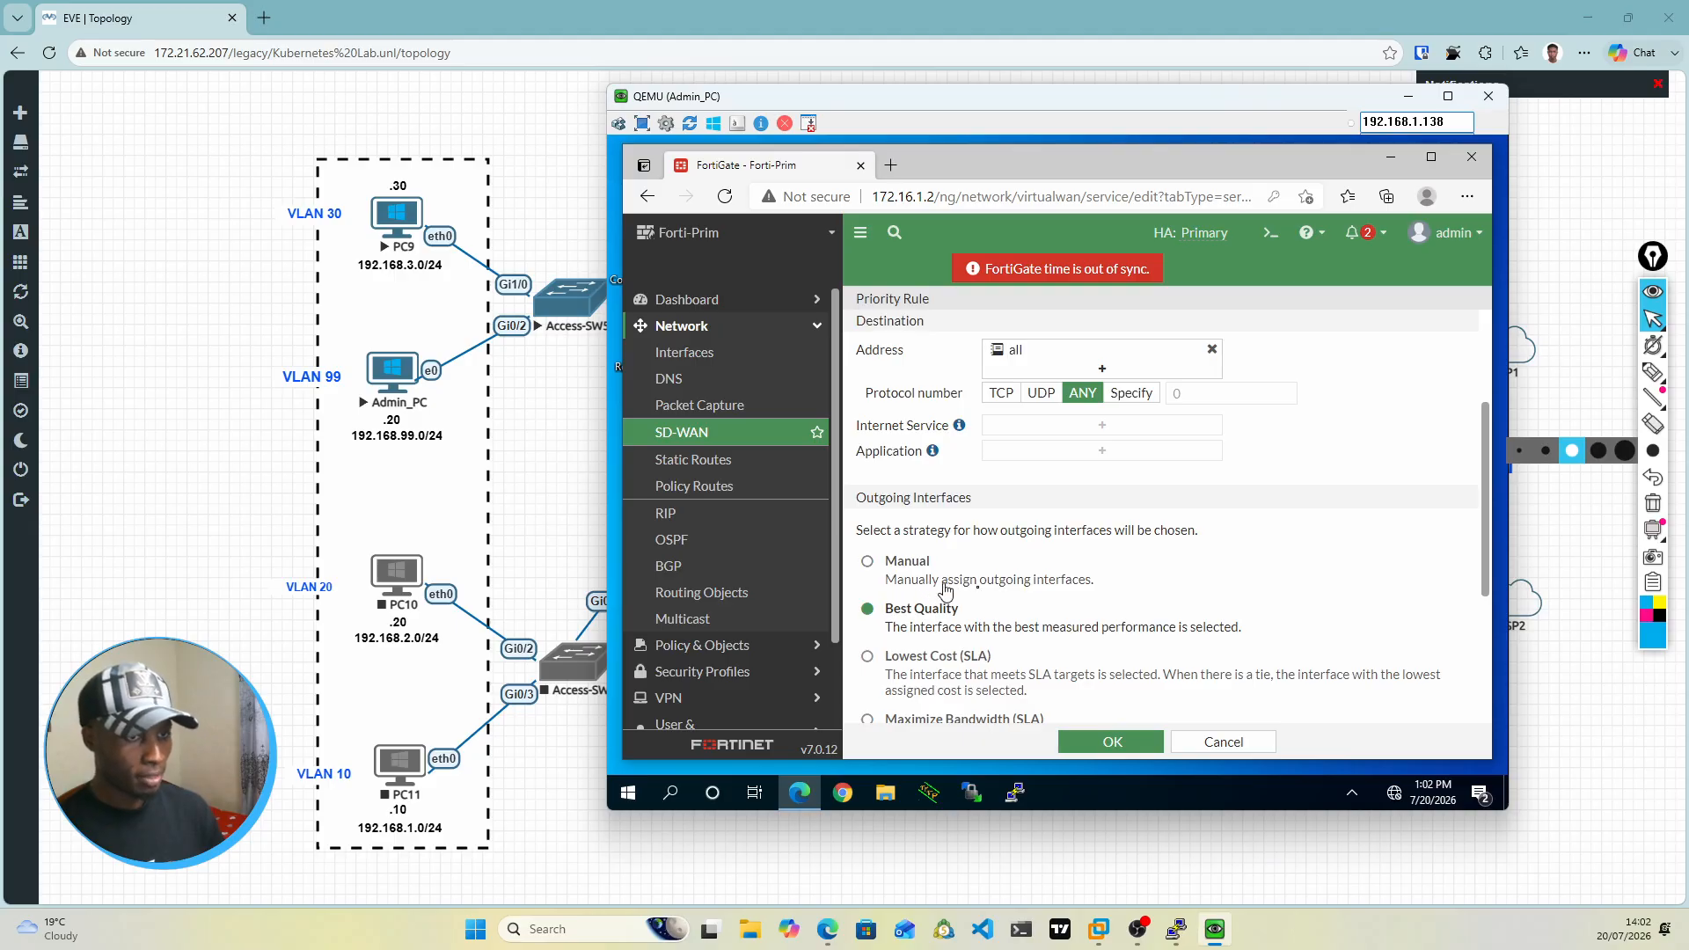
pyautogui.scroll(-2, 1335, 581)
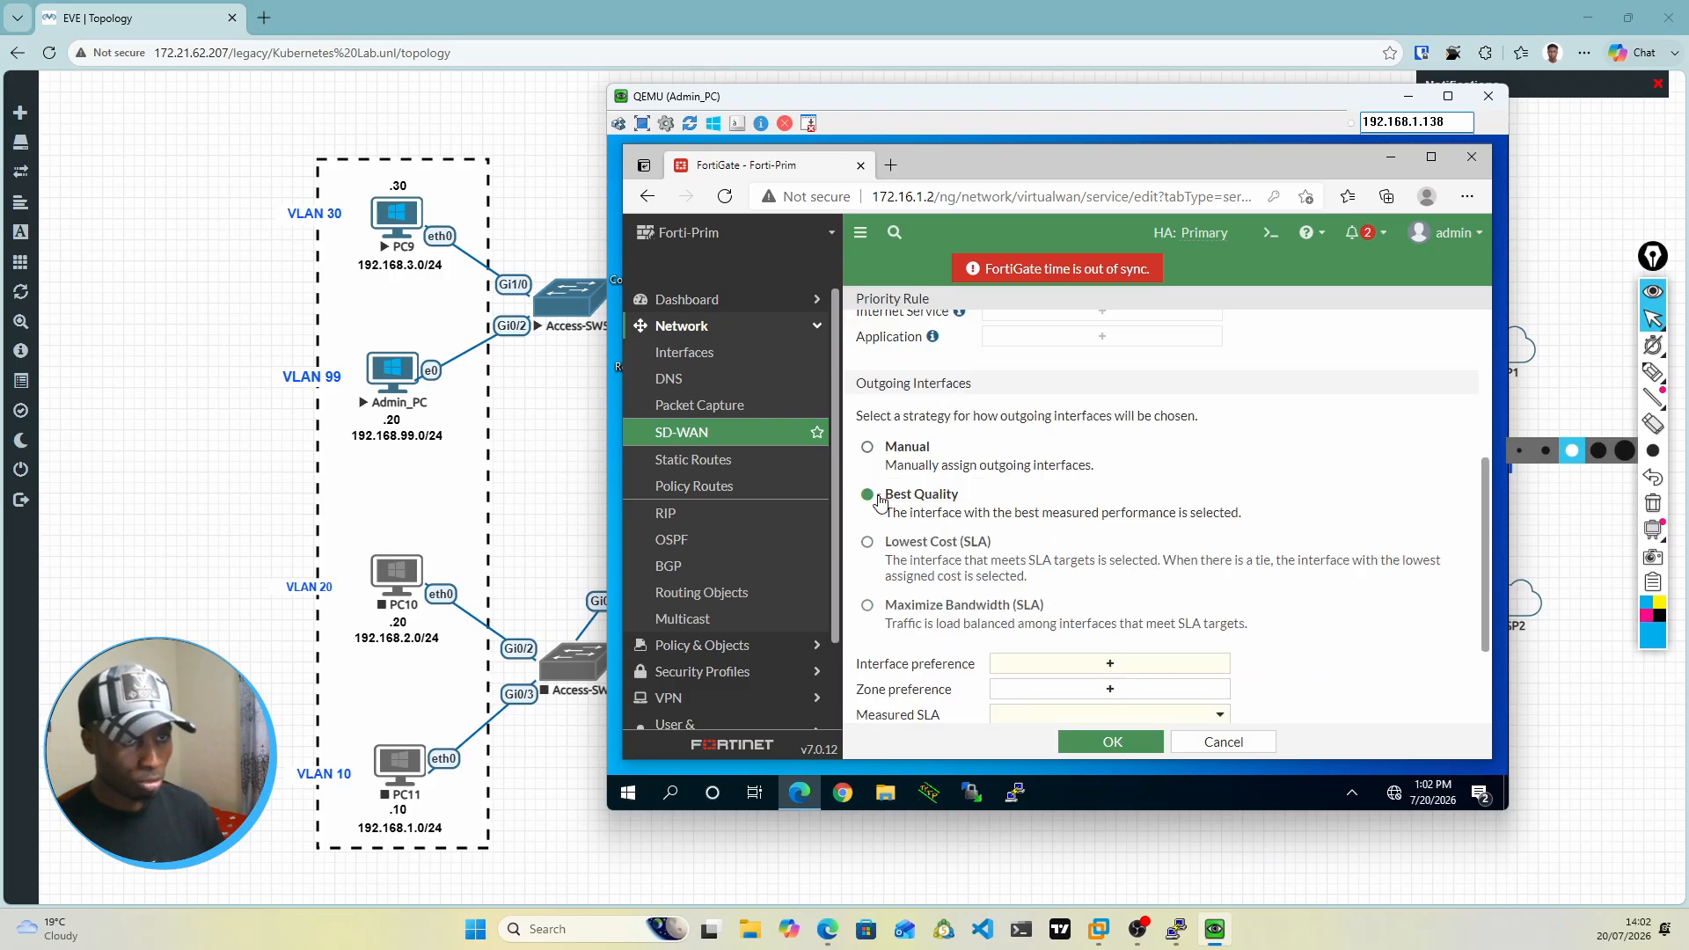
pyautogui.scroll(-1, 1158, 536)
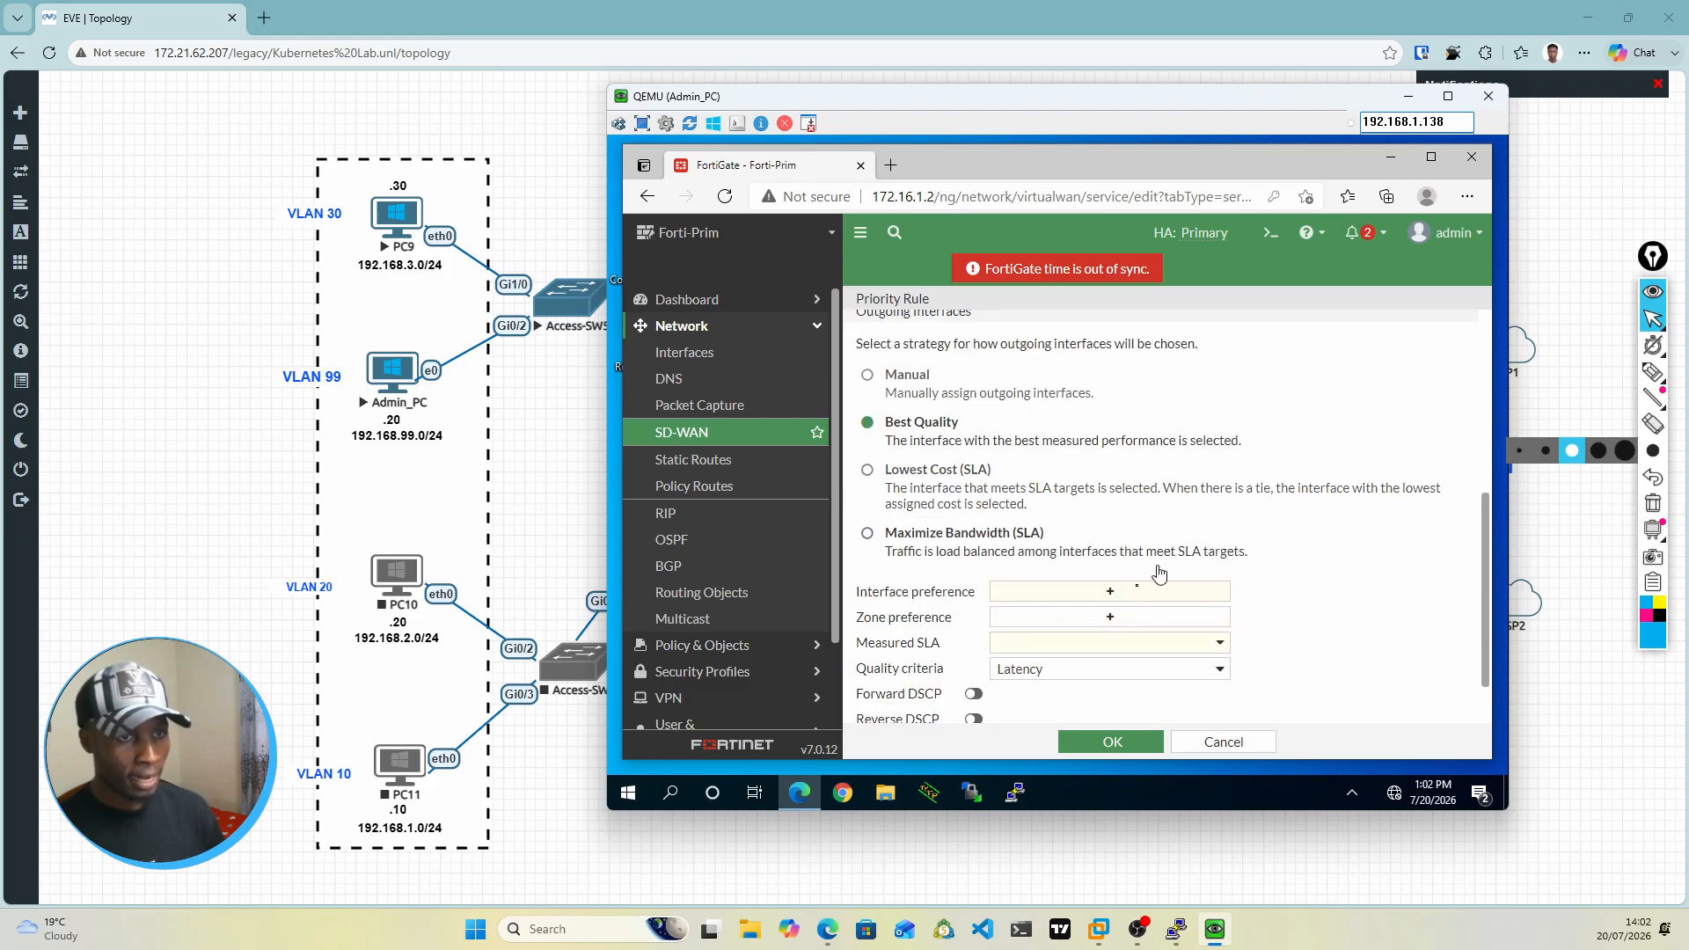
# Step: Add port1 and port3 as the rule's preferred outgoing interfaces under the Best Quality strategy
pyautogui.scroll(-1, 1045, 591)
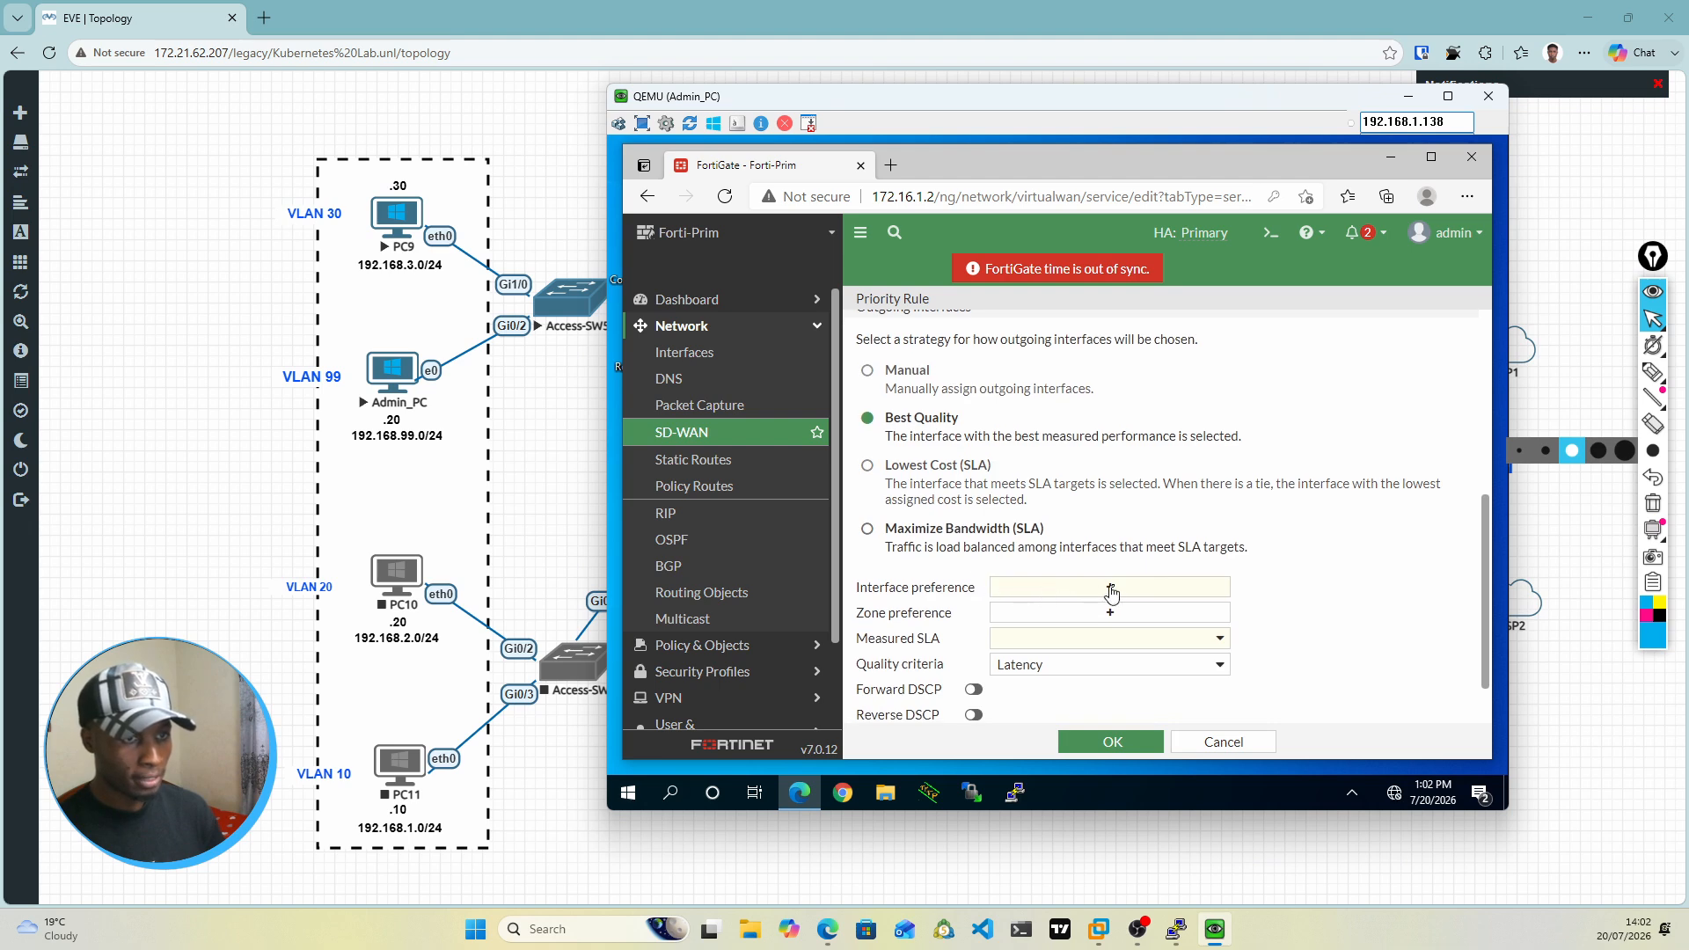
pyautogui.scroll(-1, 1114, 594)
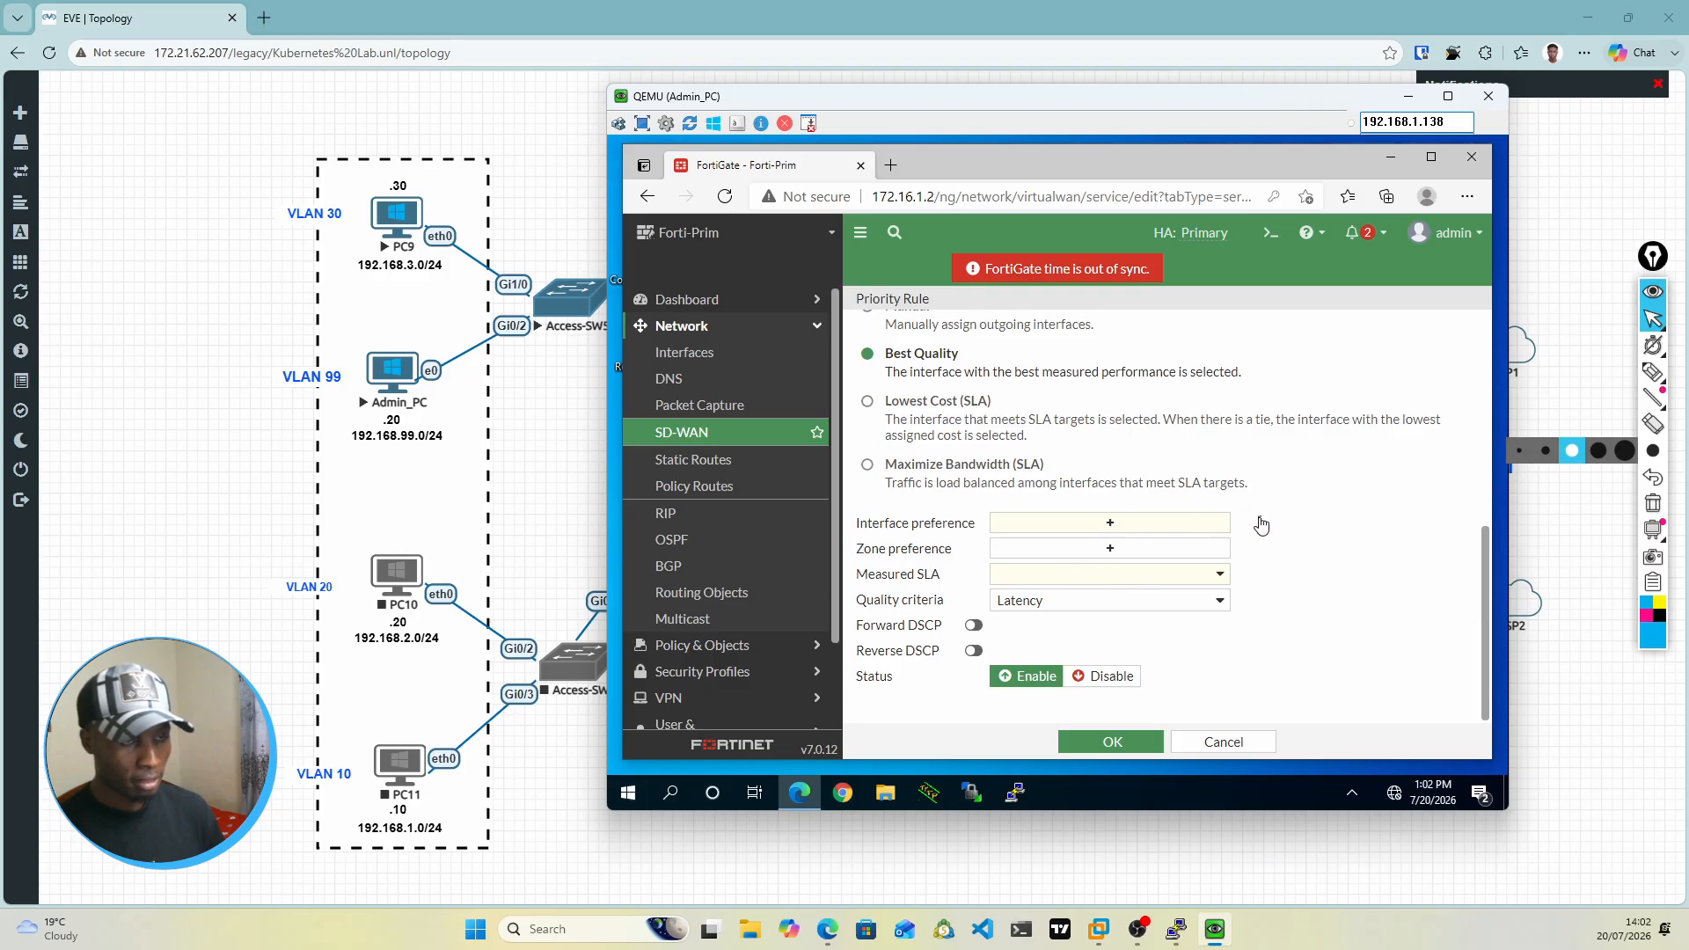
pyautogui.click(1117, 524)
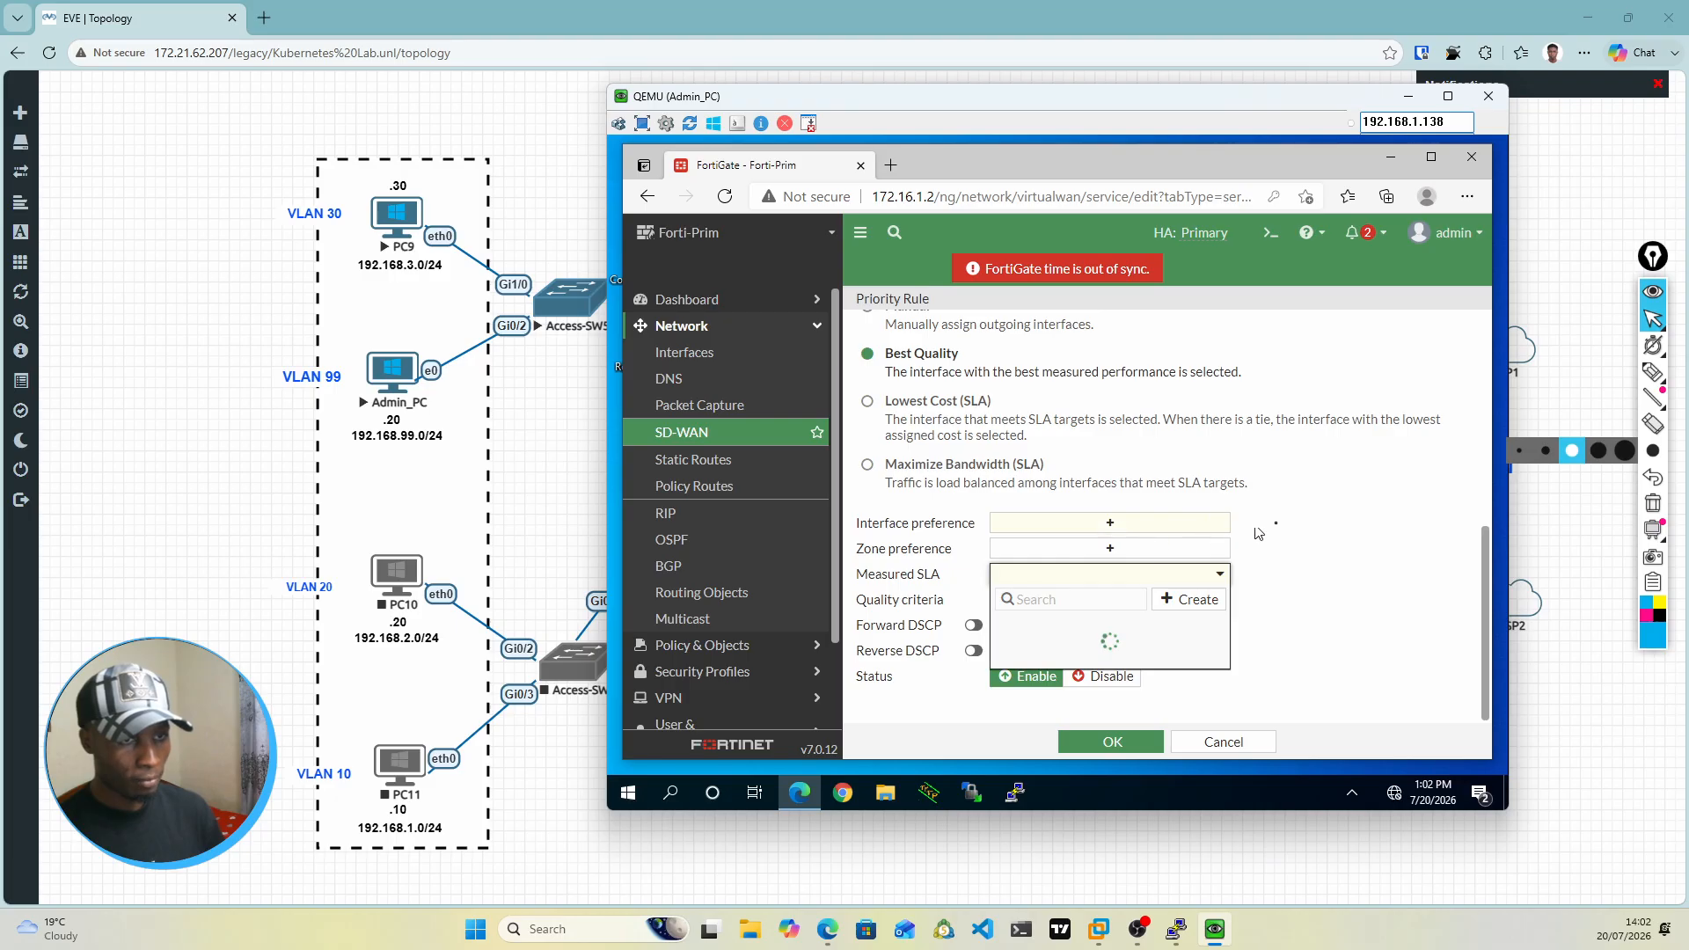
pyautogui.click(1286, 522)
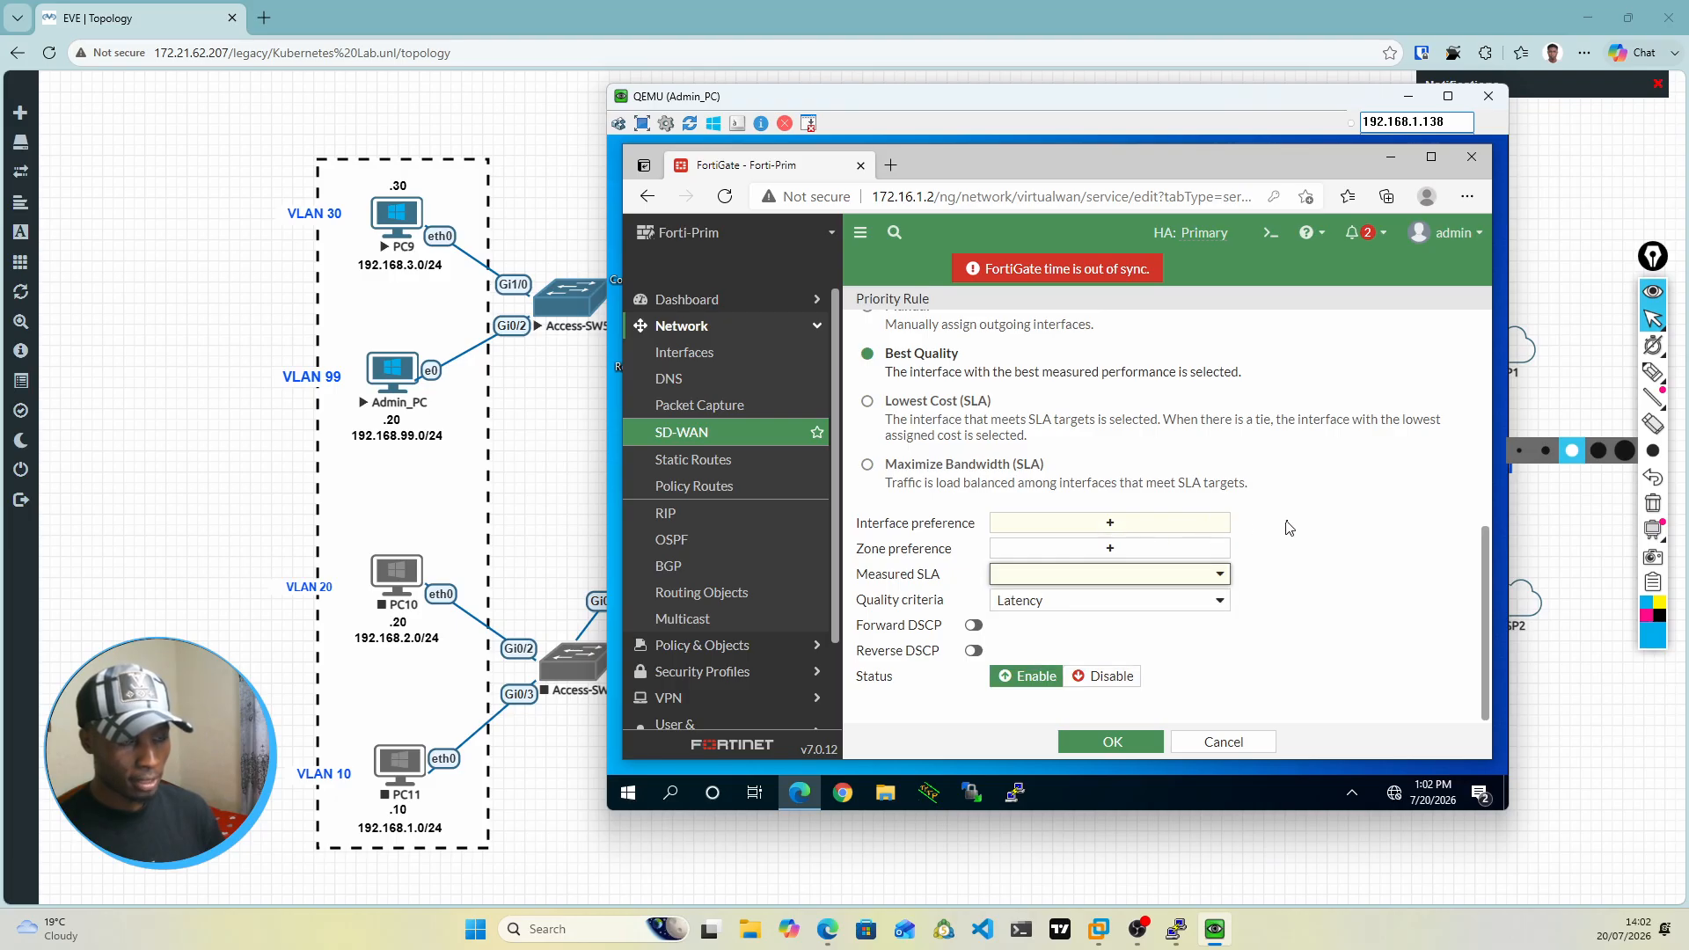
pyautogui.click(1114, 525)
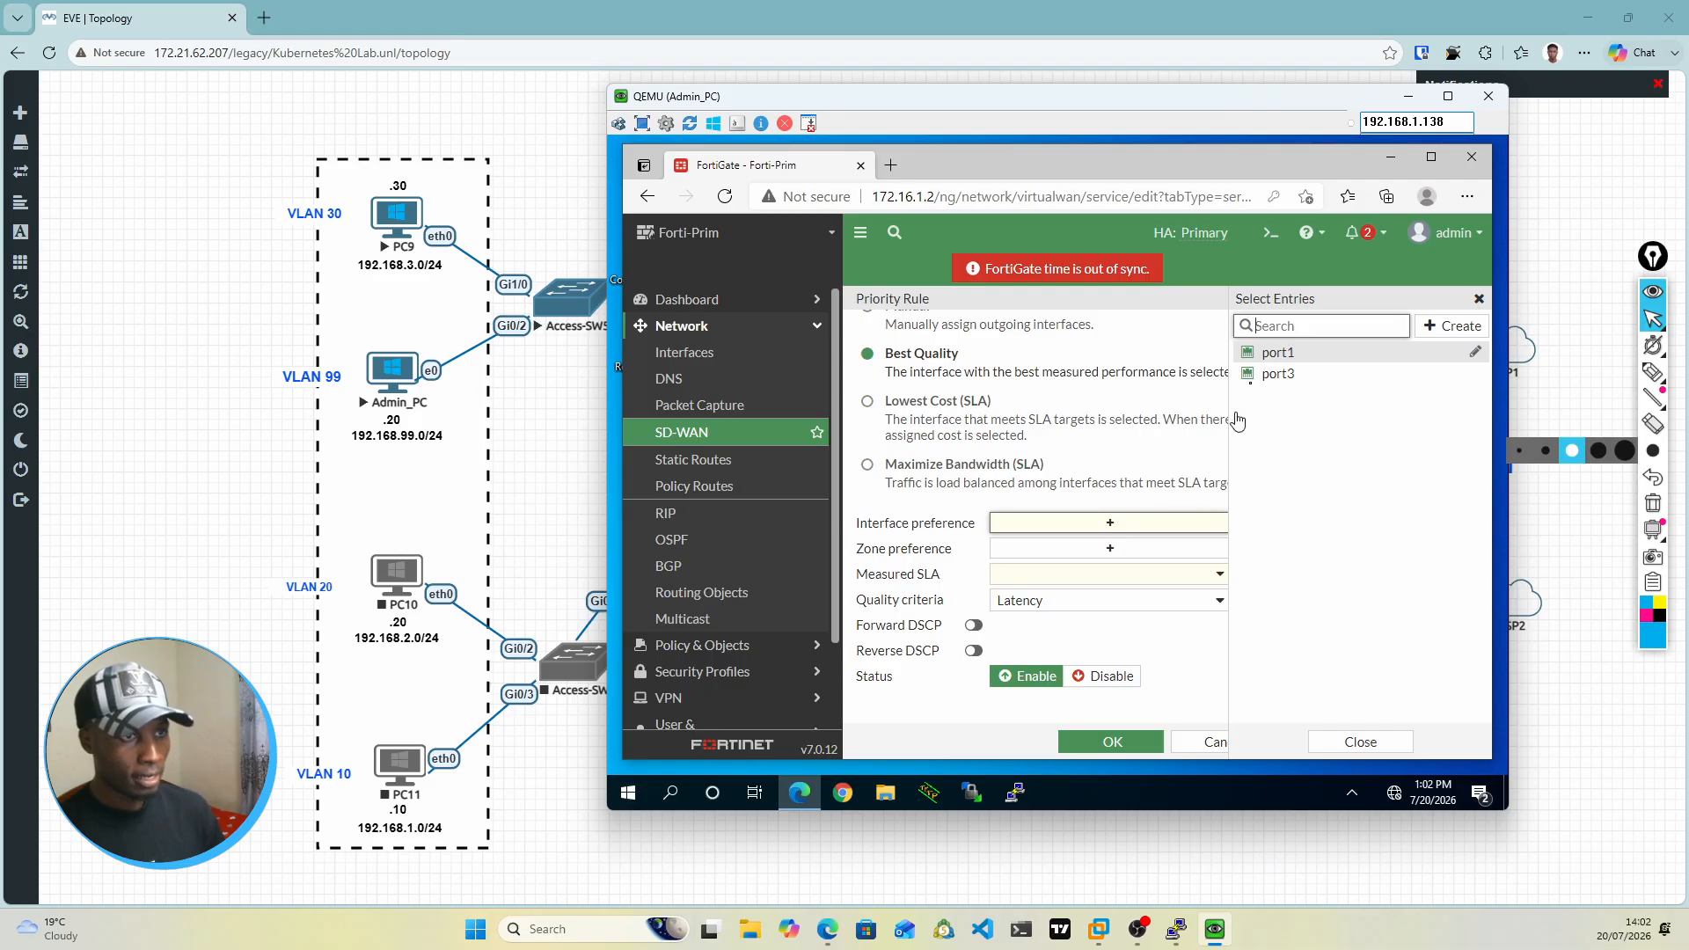
pyautogui.click(1270, 363)
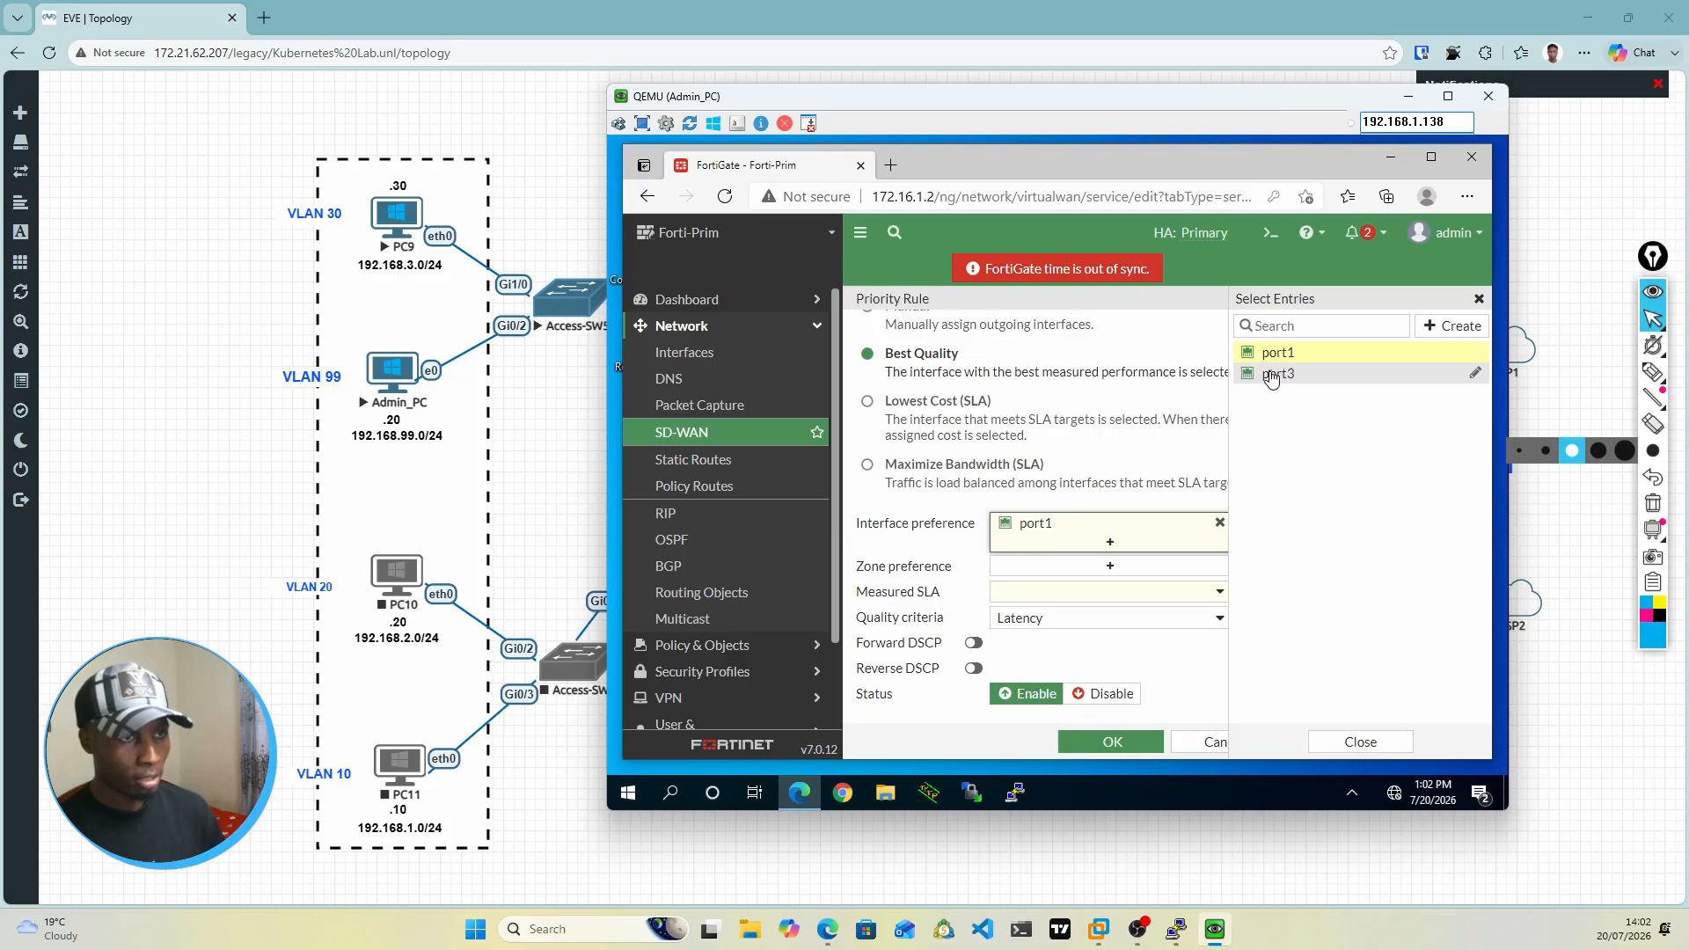
pyautogui.click(1271, 377)
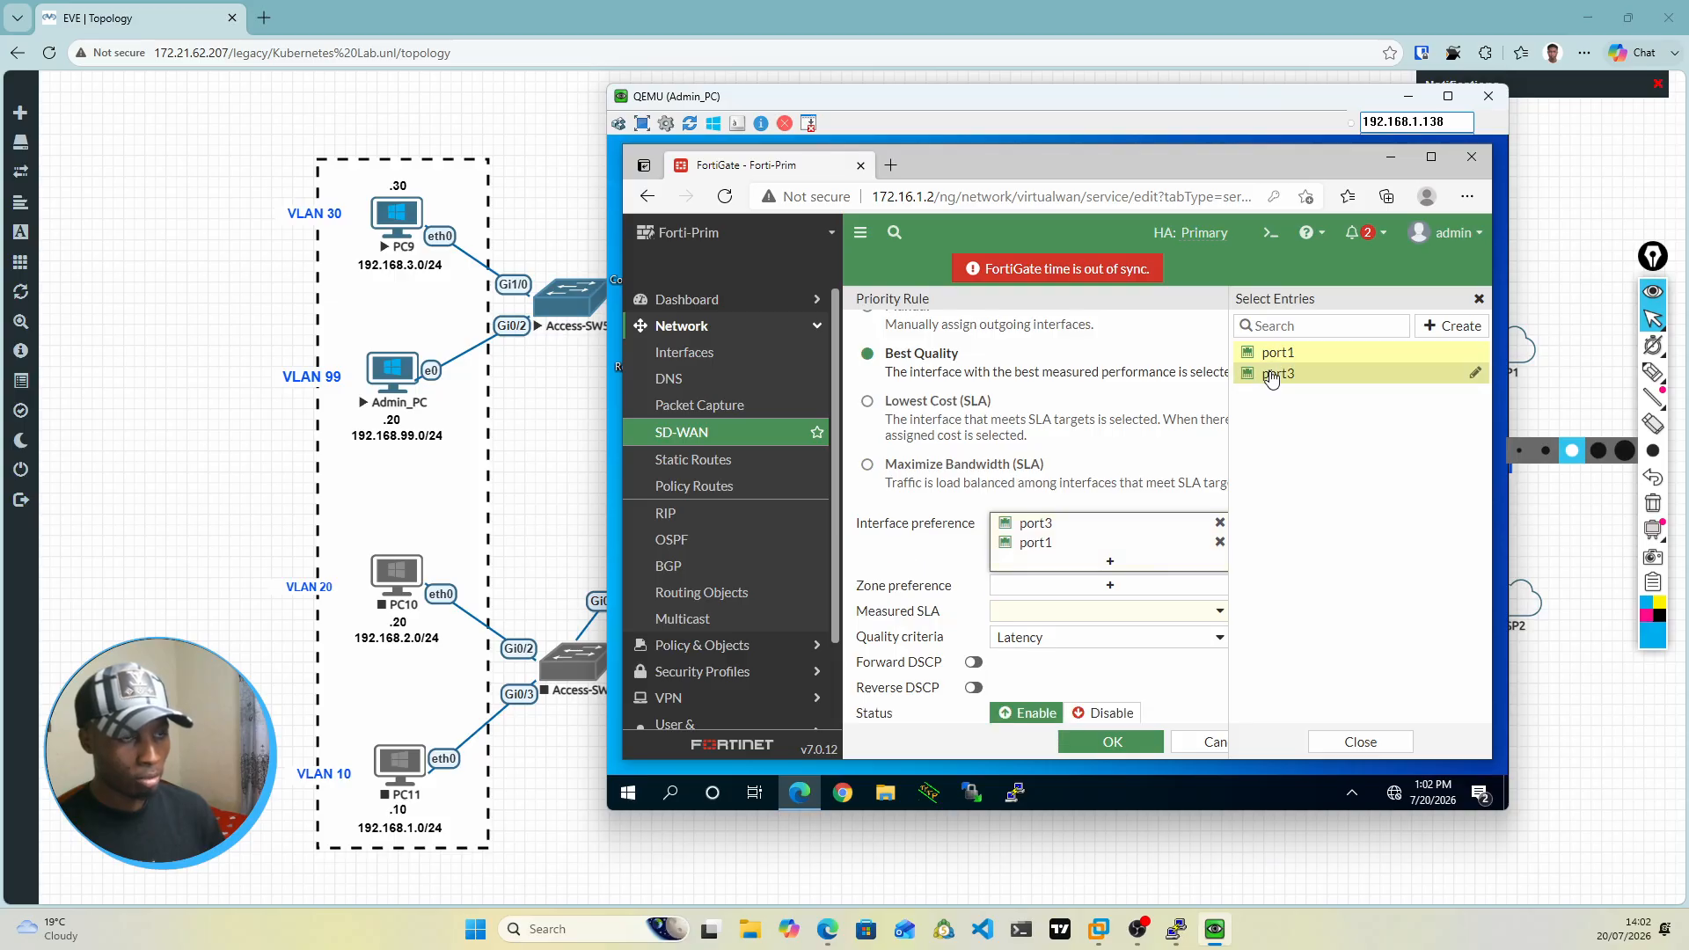
pyautogui.click(1110, 504)
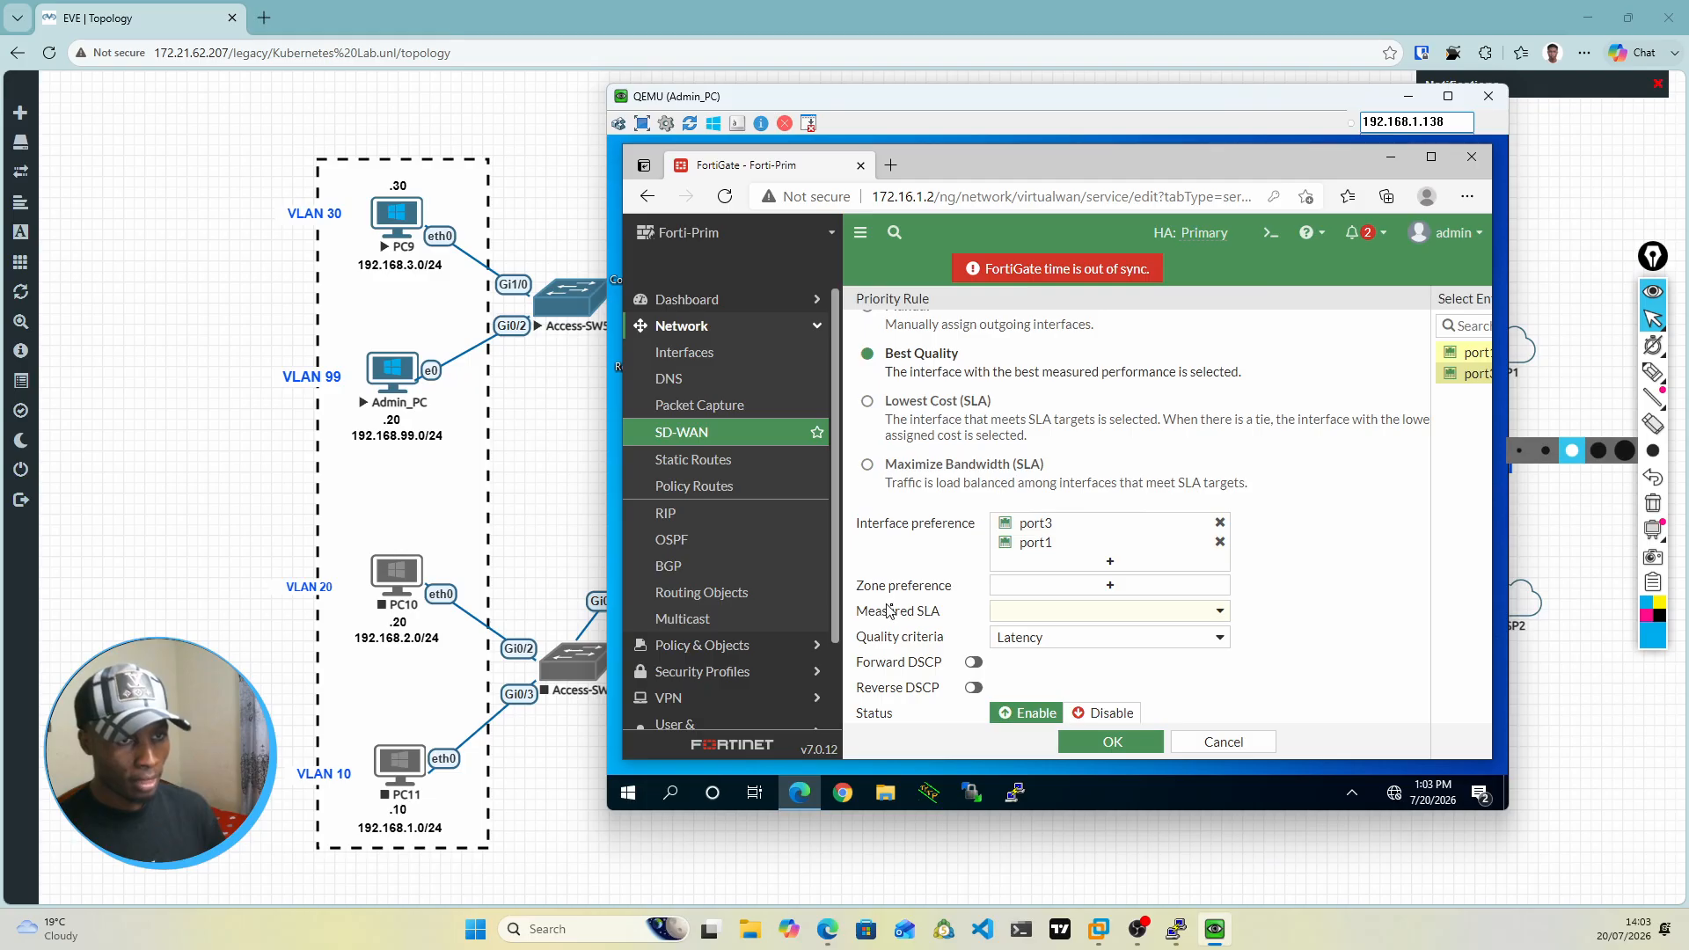
# Step: Set the rule's zone preference to SD-WAN-ZONE
pyautogui.click(1111, 587)
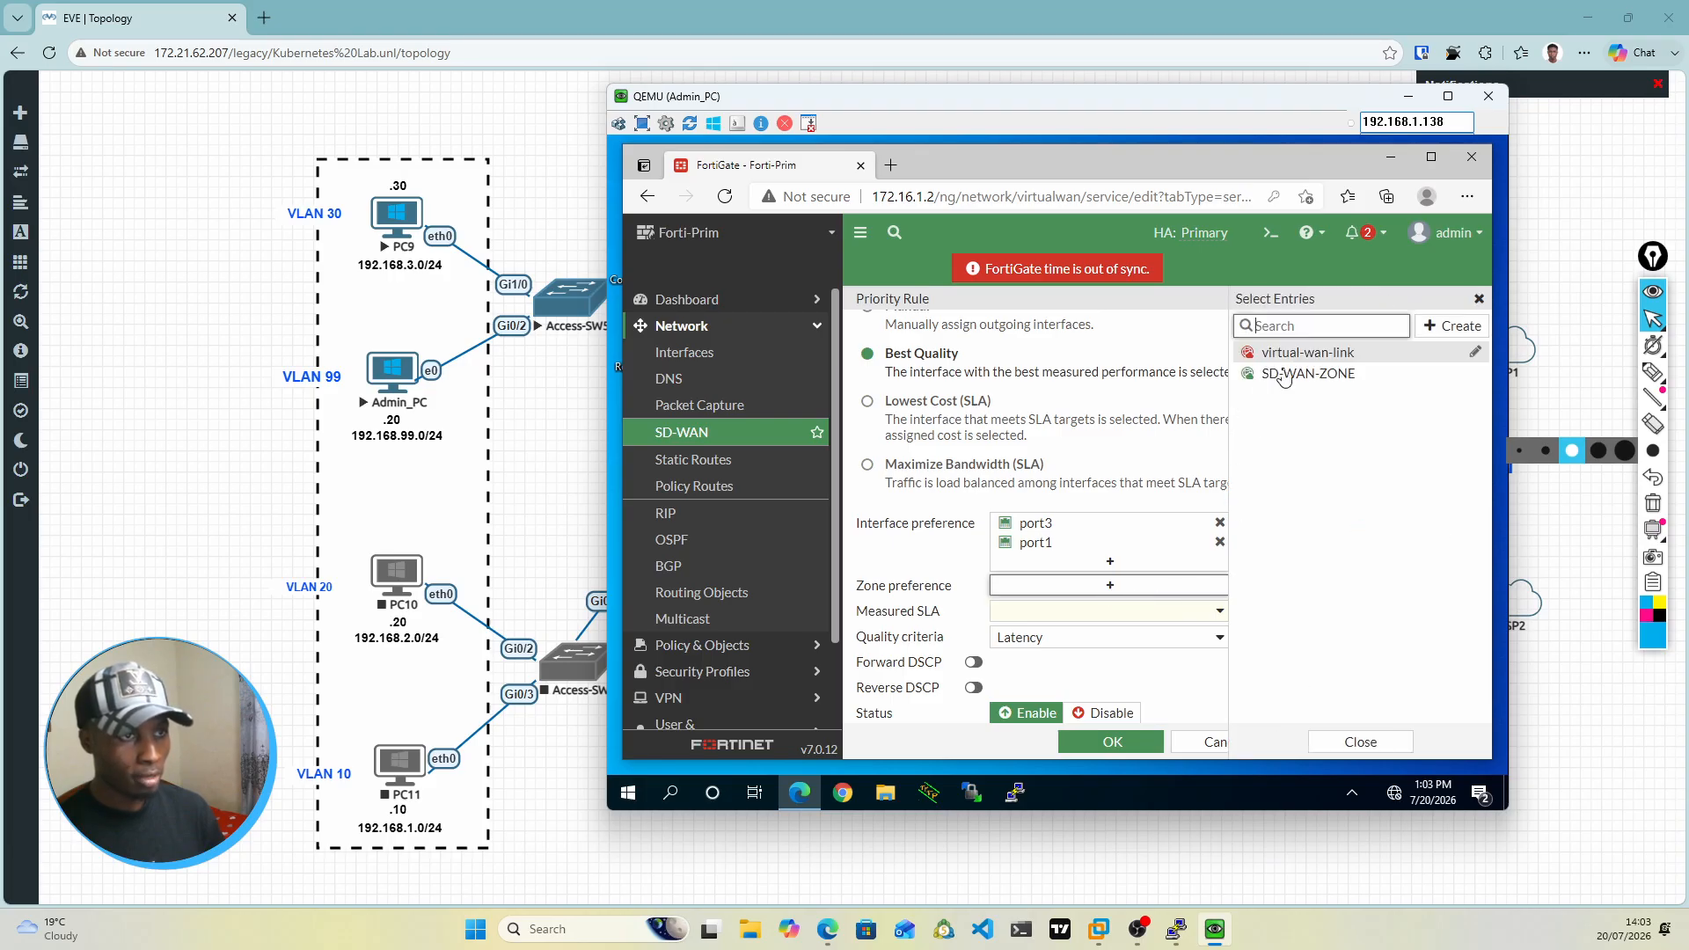
pyautogui.click(1285, 377)
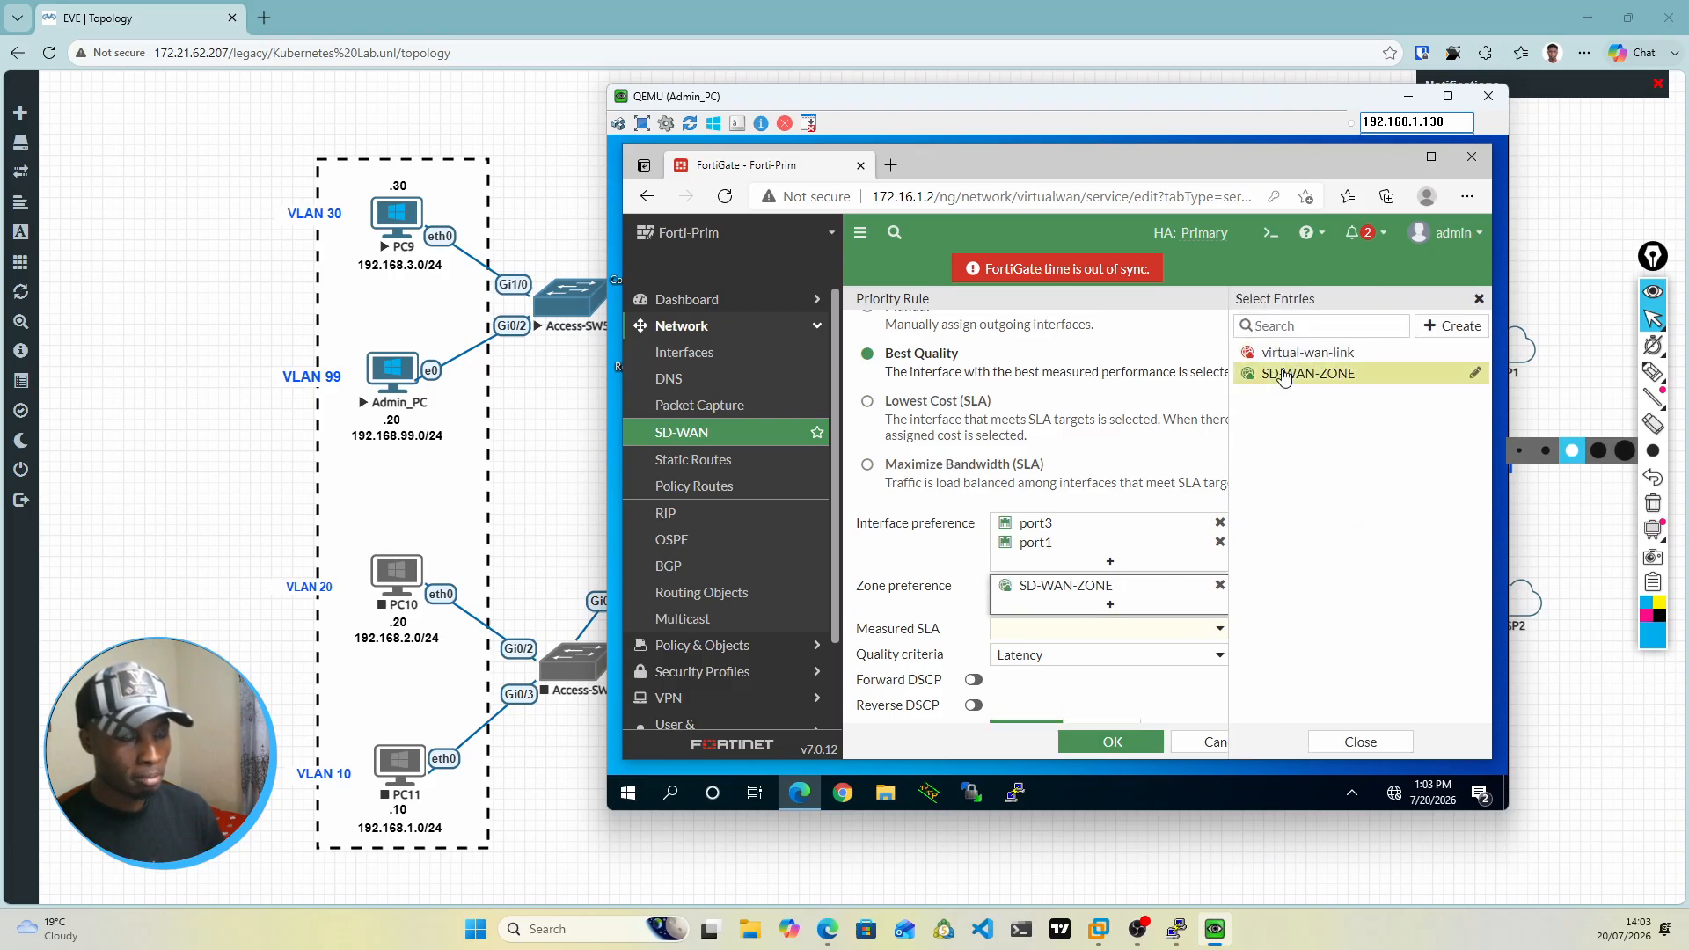
pyautogui.click(1285, 376)
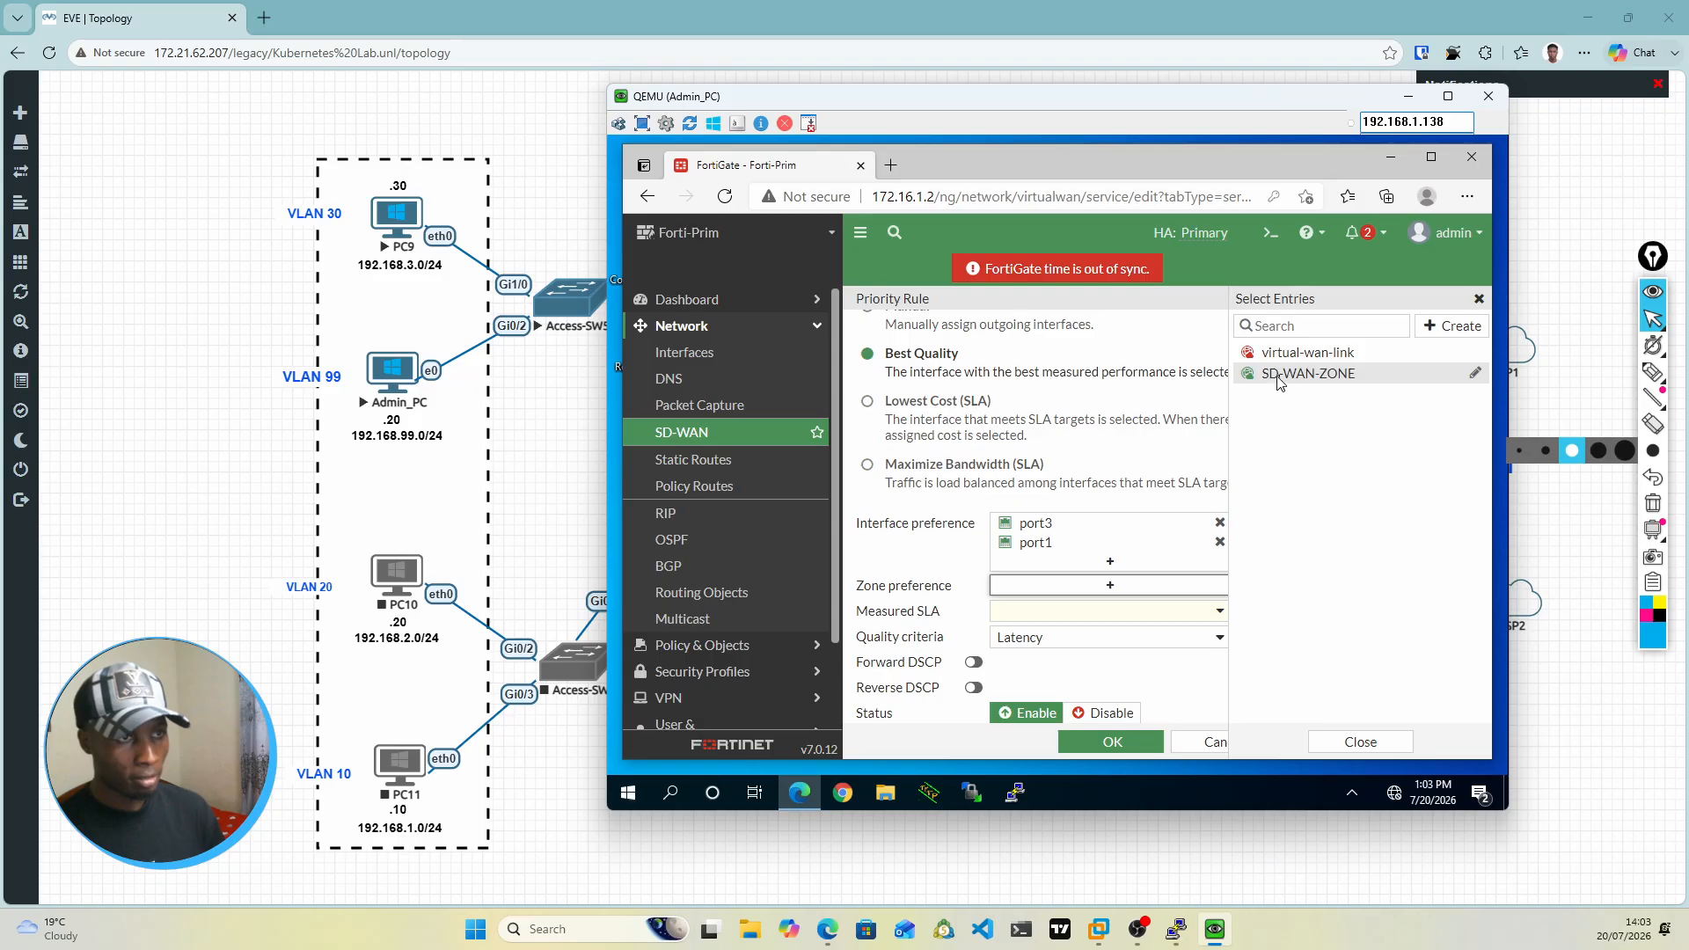
pyautogui.click(1278, 378)
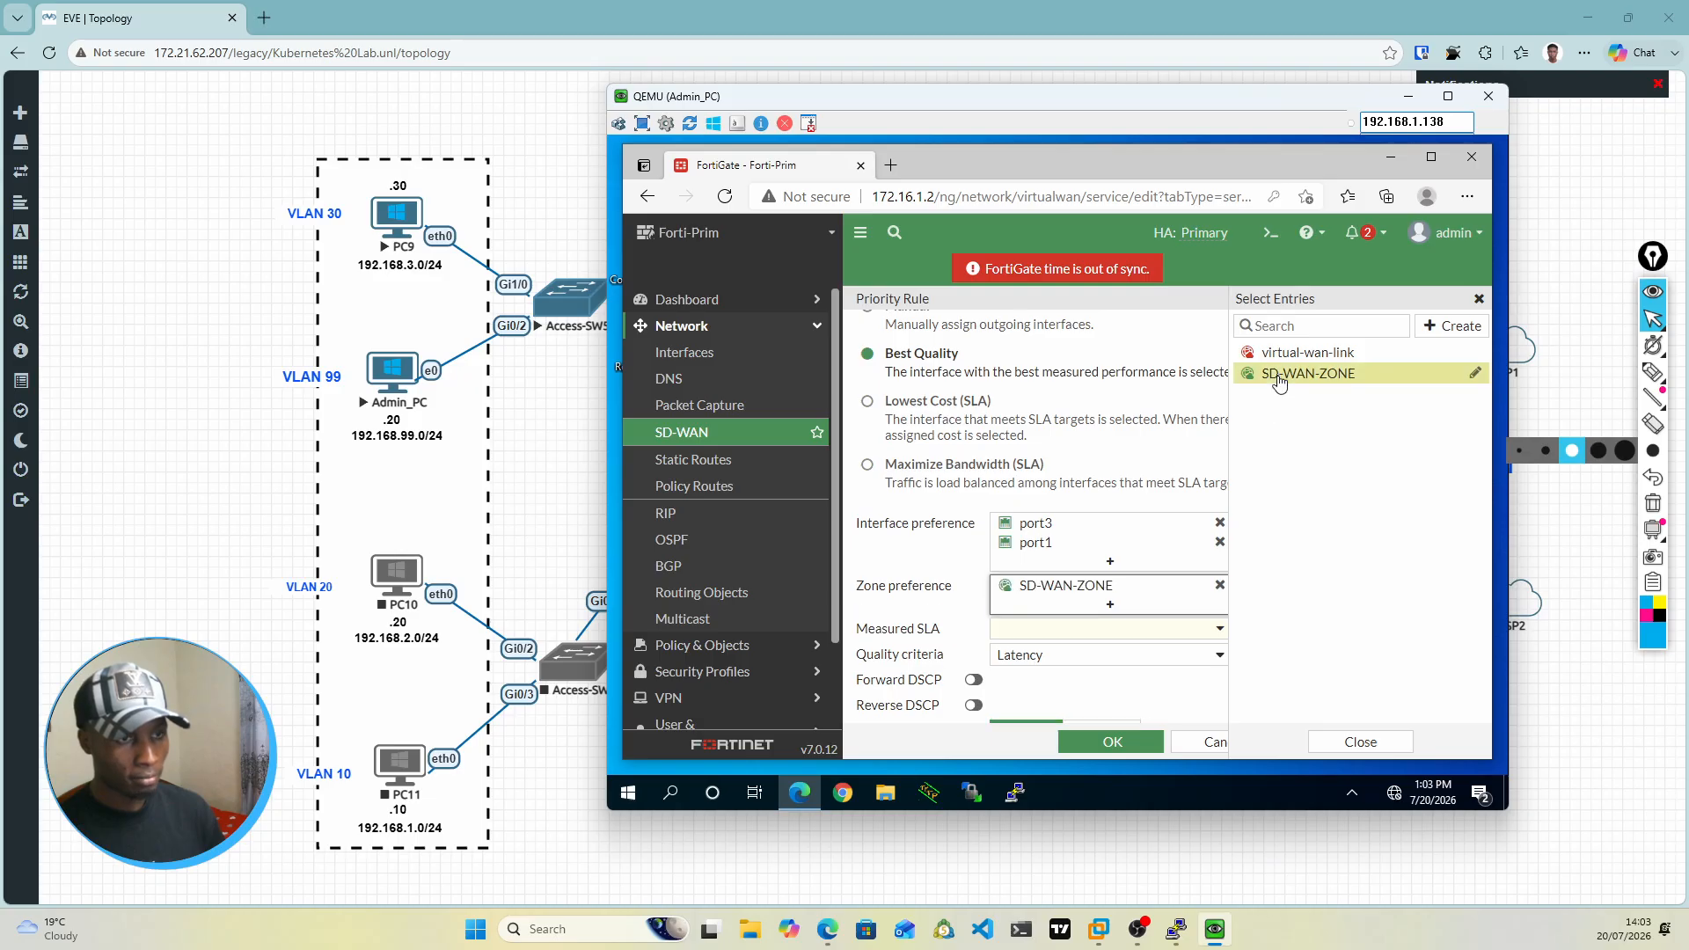
pyautogui.click(959, 557)
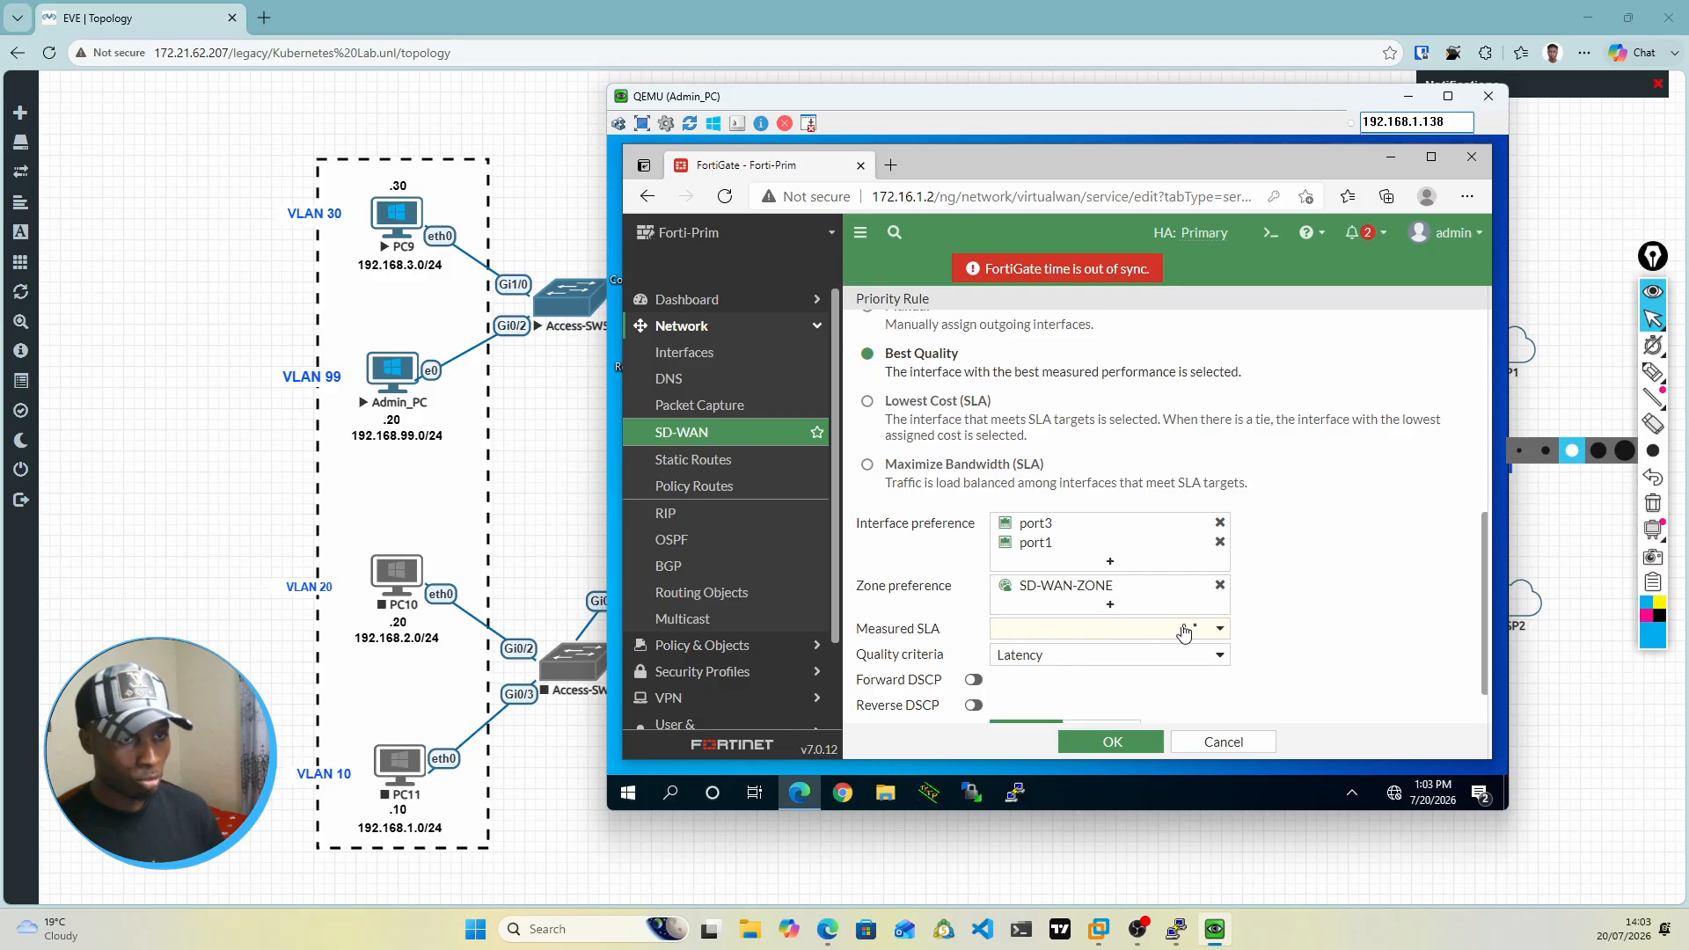
# Step: Set the rule's measured SLA to PingSLA and save the rule
pyautogui.click(1210, 630)
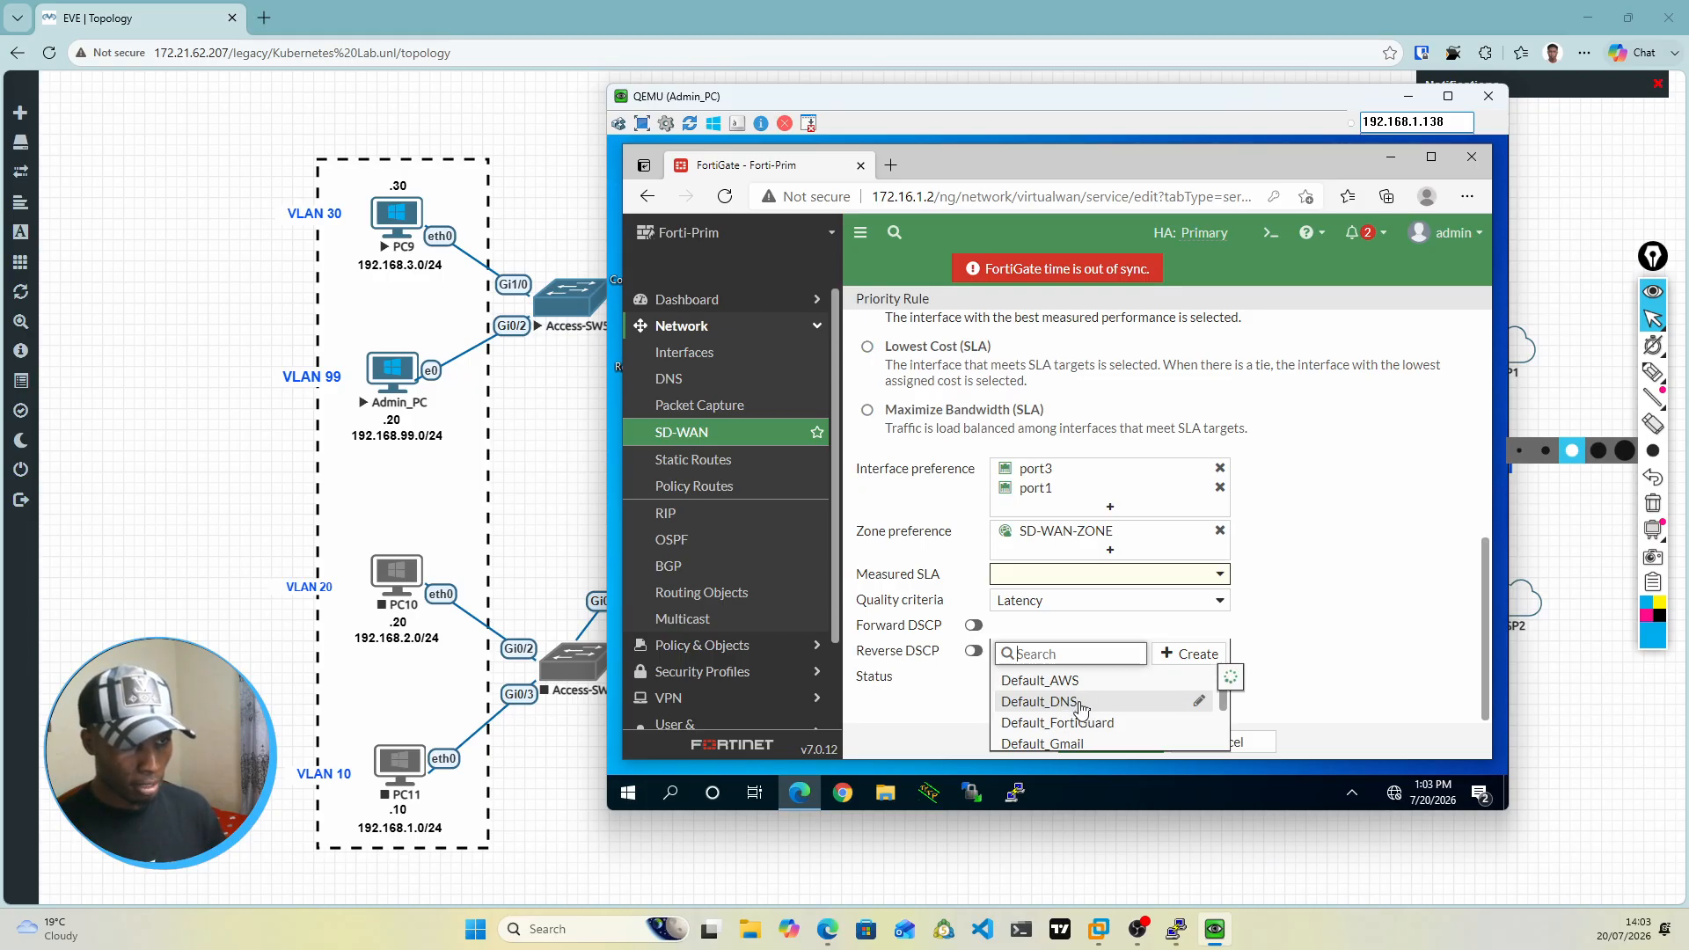
pyautogui.scroll(-2, 1098, 720)
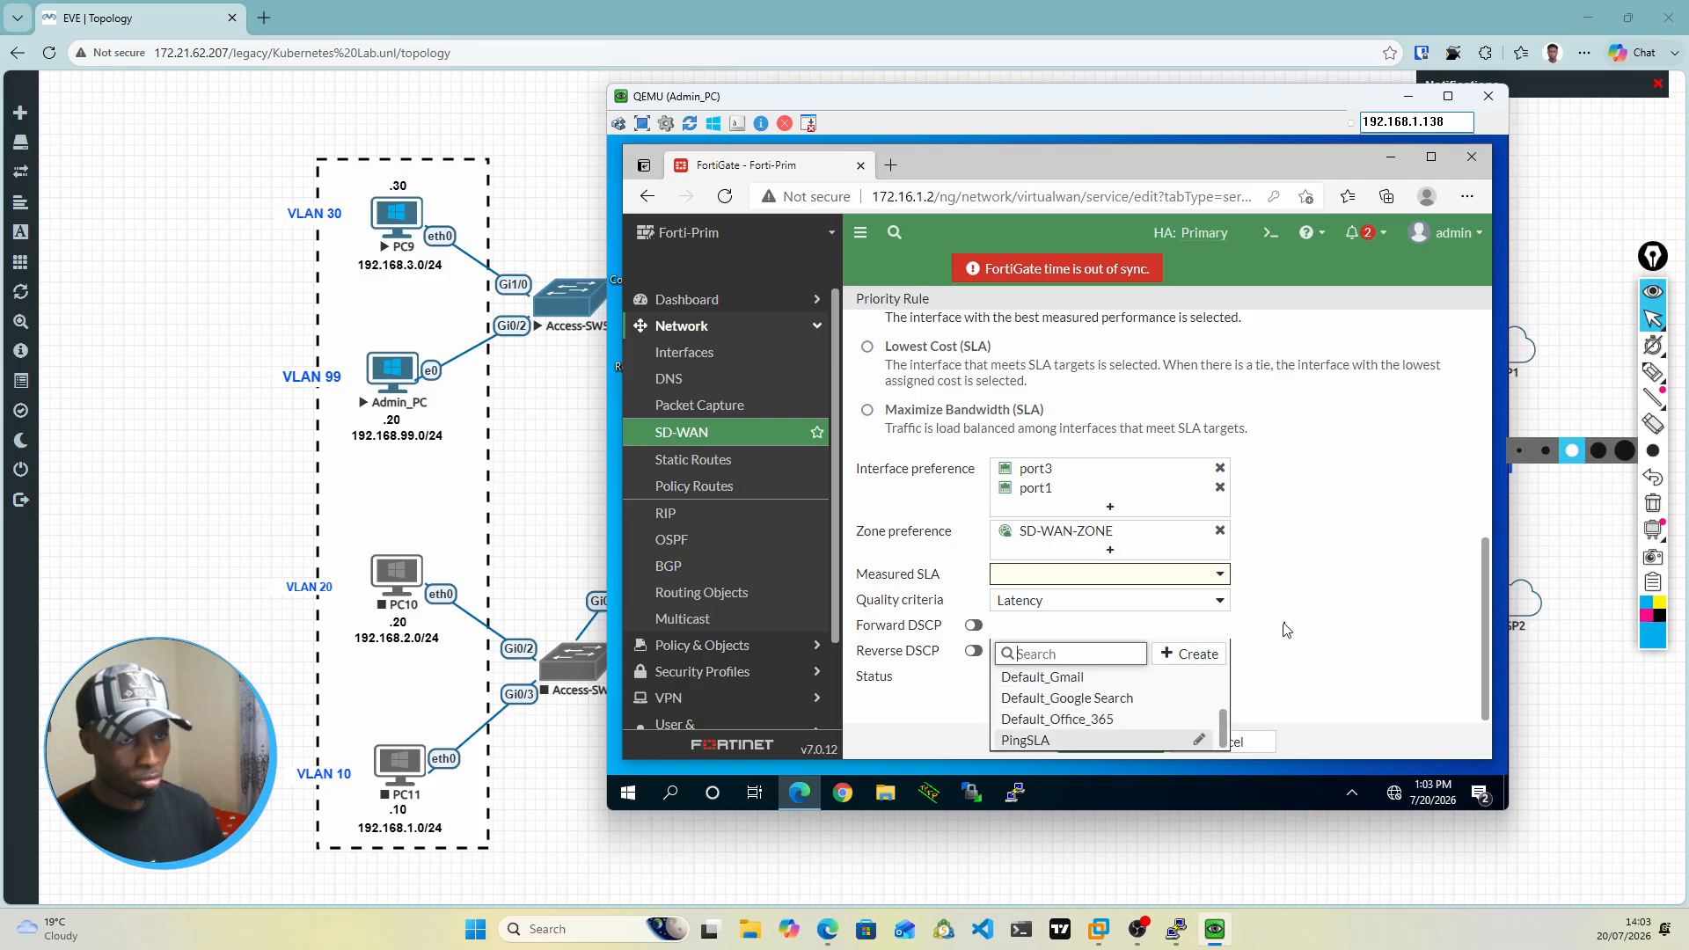
pyautogui.press('Return')
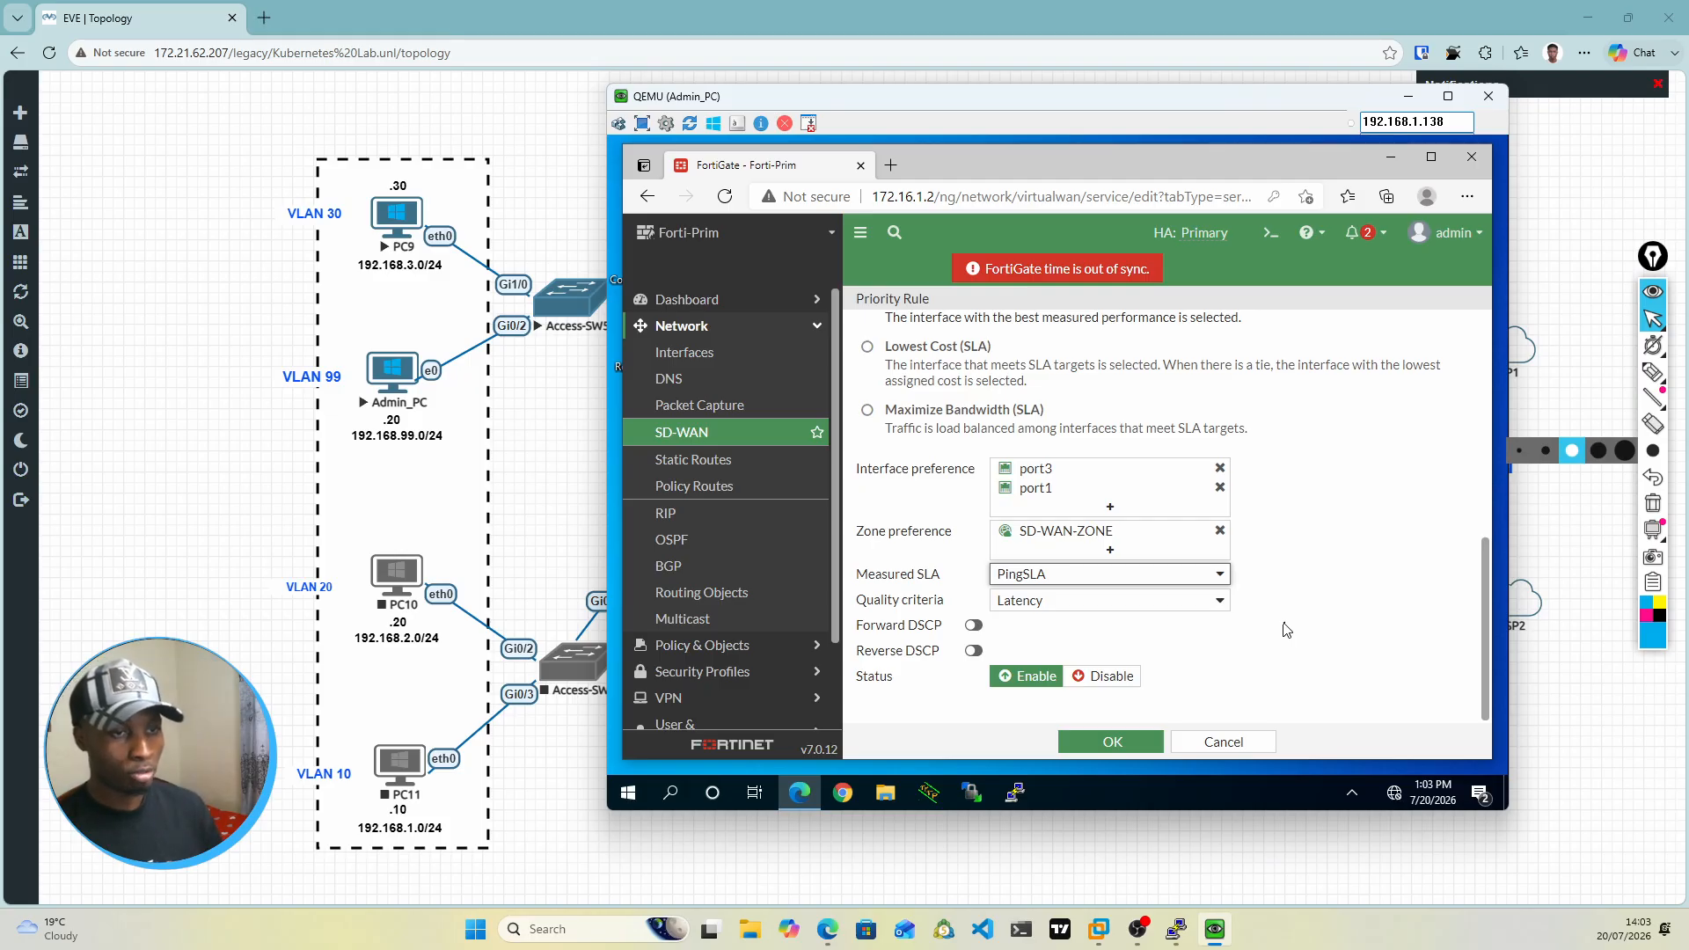
pyautogui.click(1329, 602)
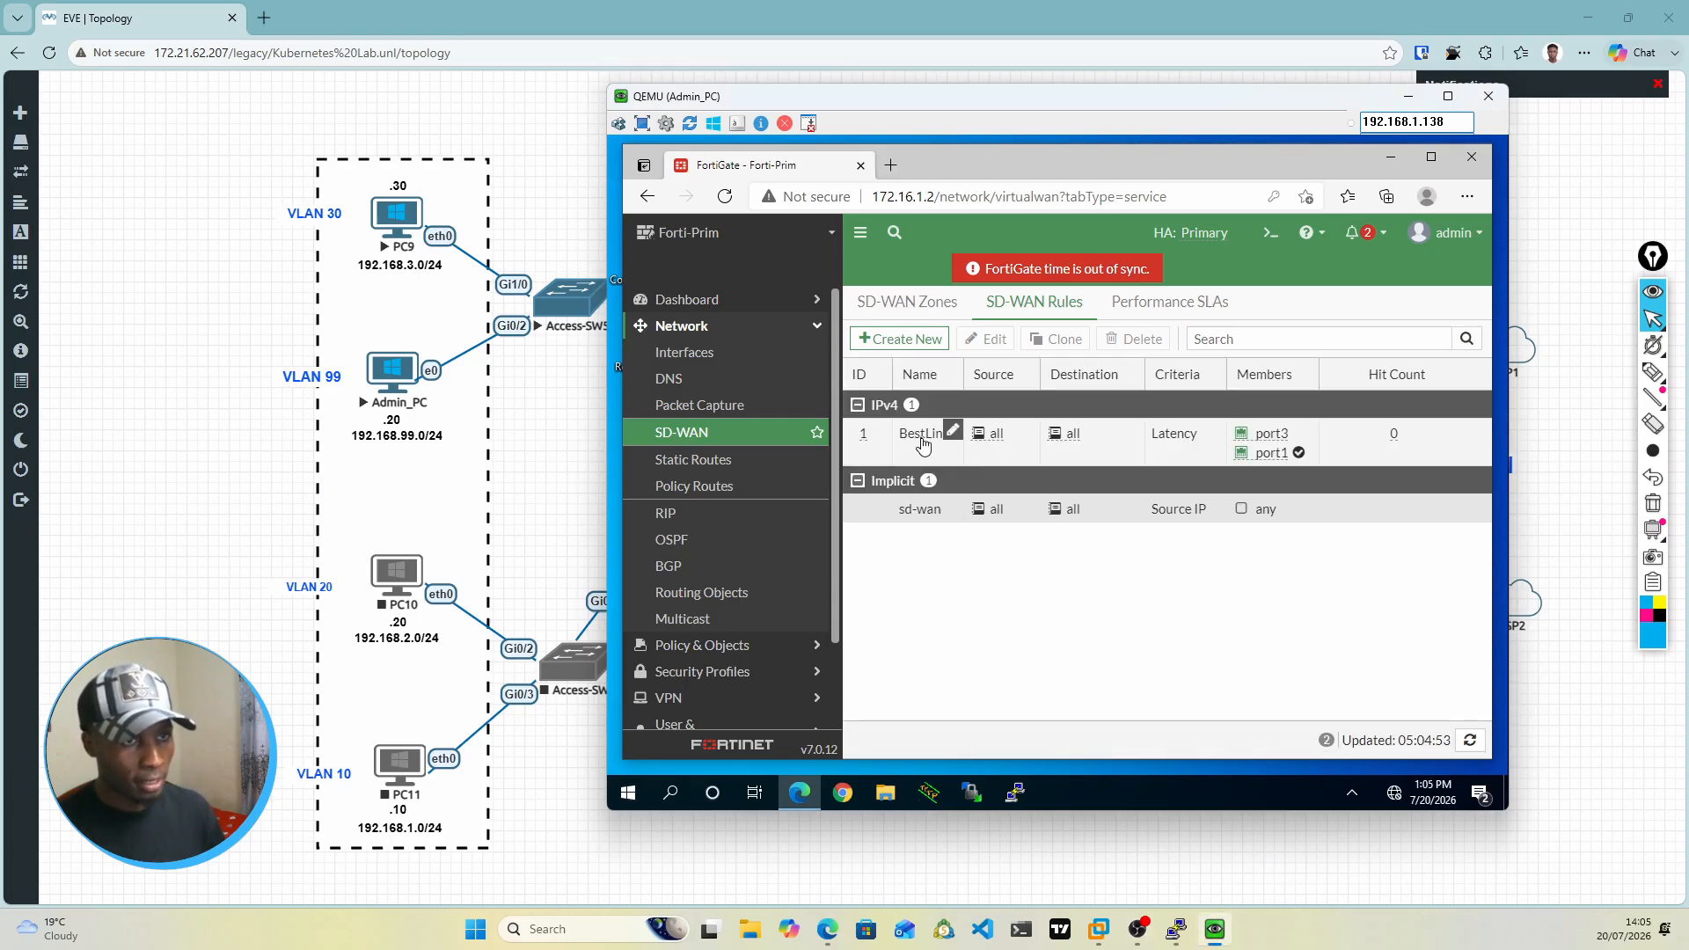
# Step: Examine the BestLink rule's criteria and member interfaces in the SD-WAN rules list, plus the SD-WAN zones overview
pyautogui.moveTo(924, 447)
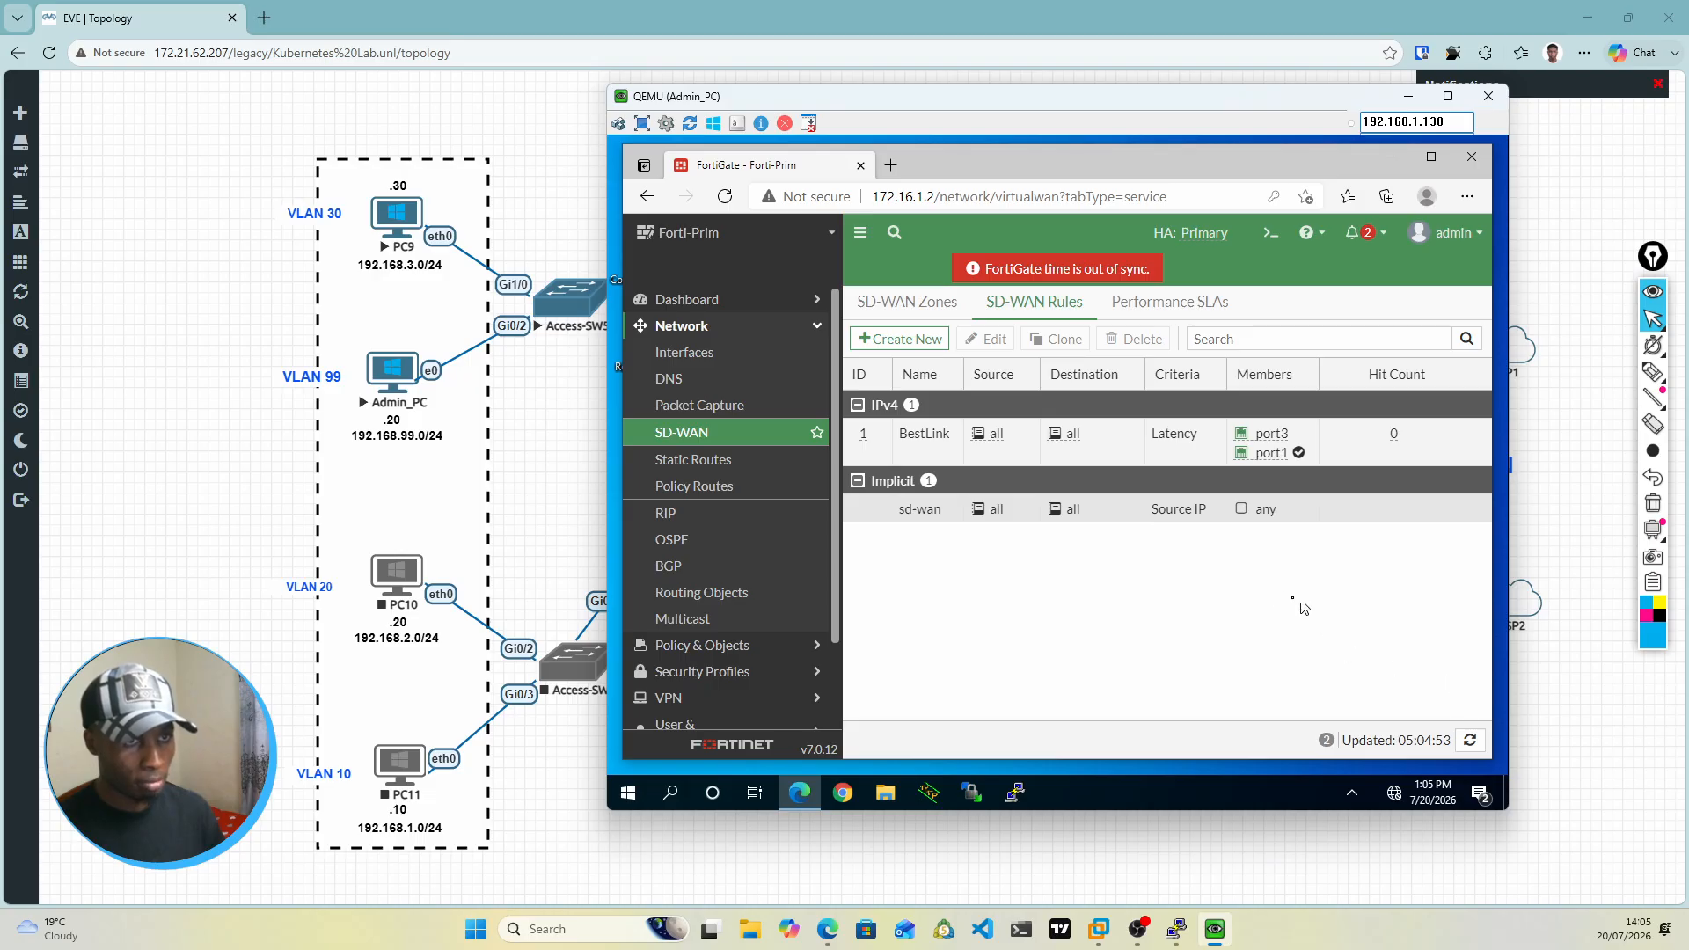
pyautogui.rightClick(954, 411)
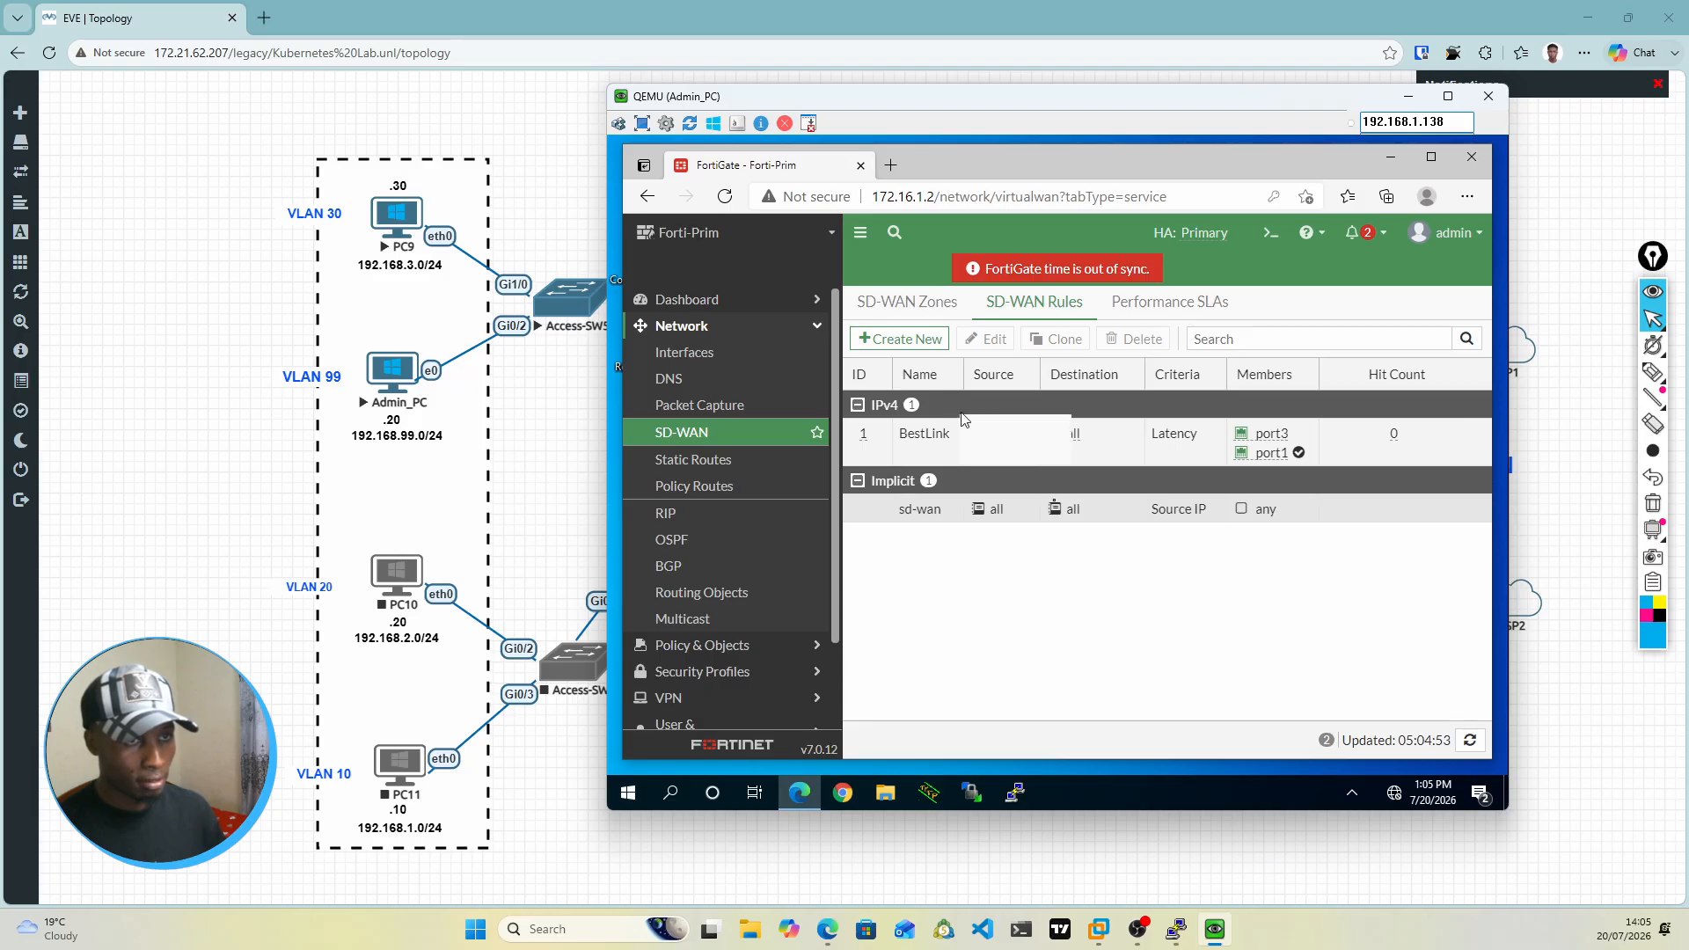
pyautogui.click(1174, 609)
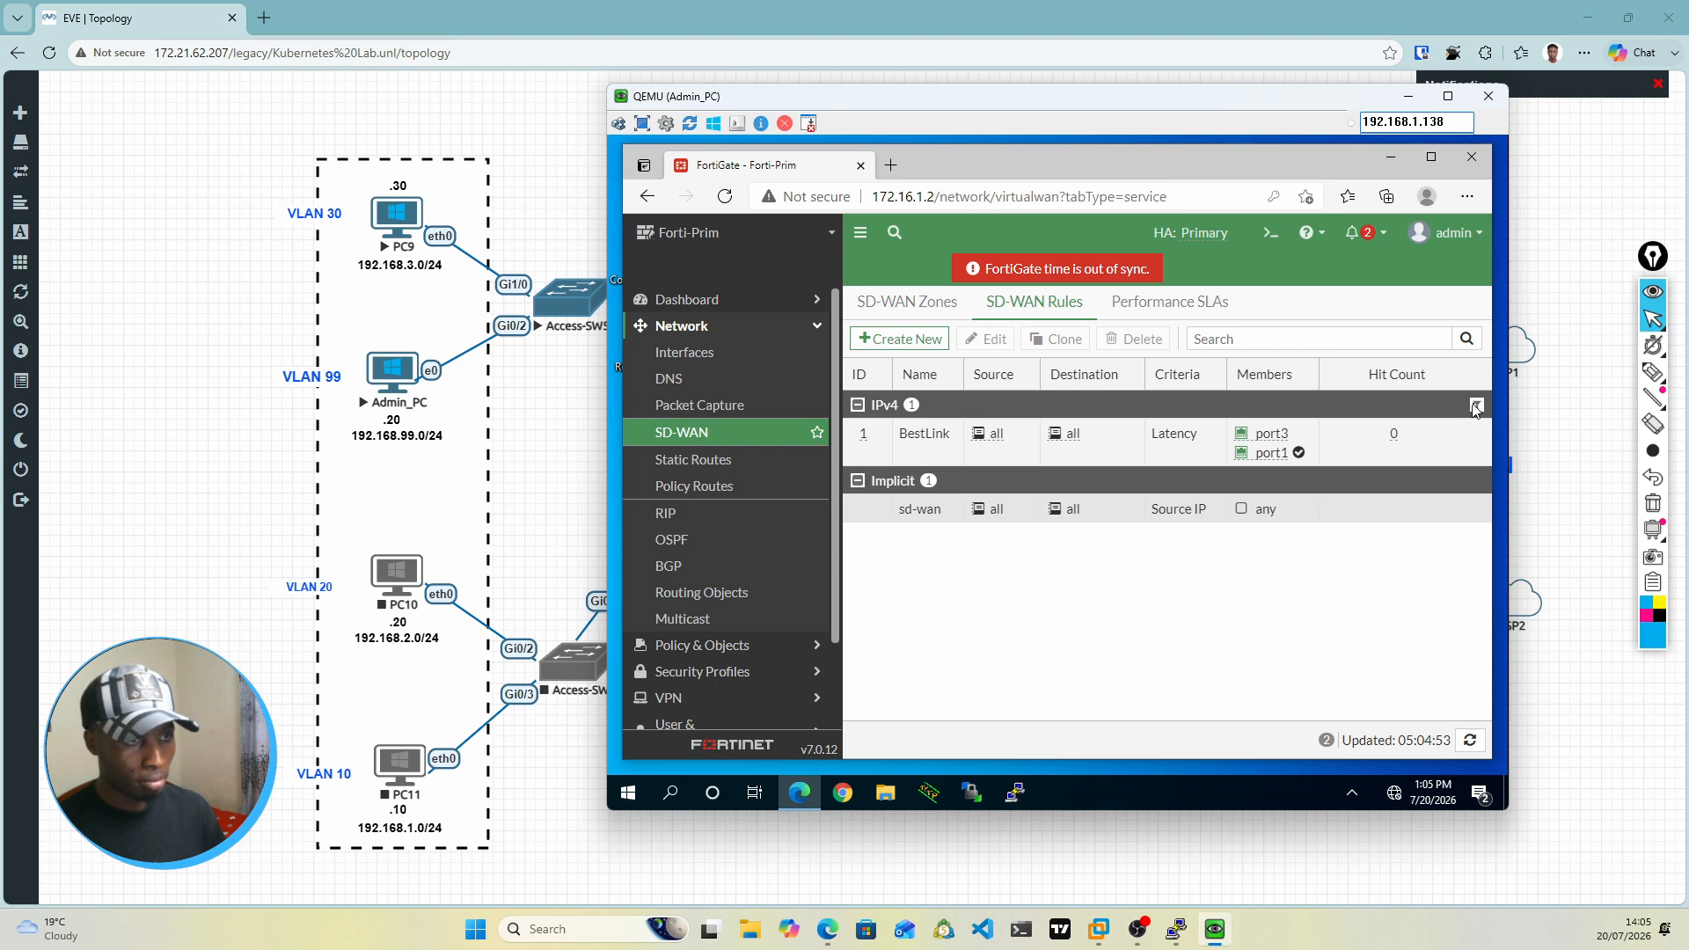
pyautogui.click(1476, 406)
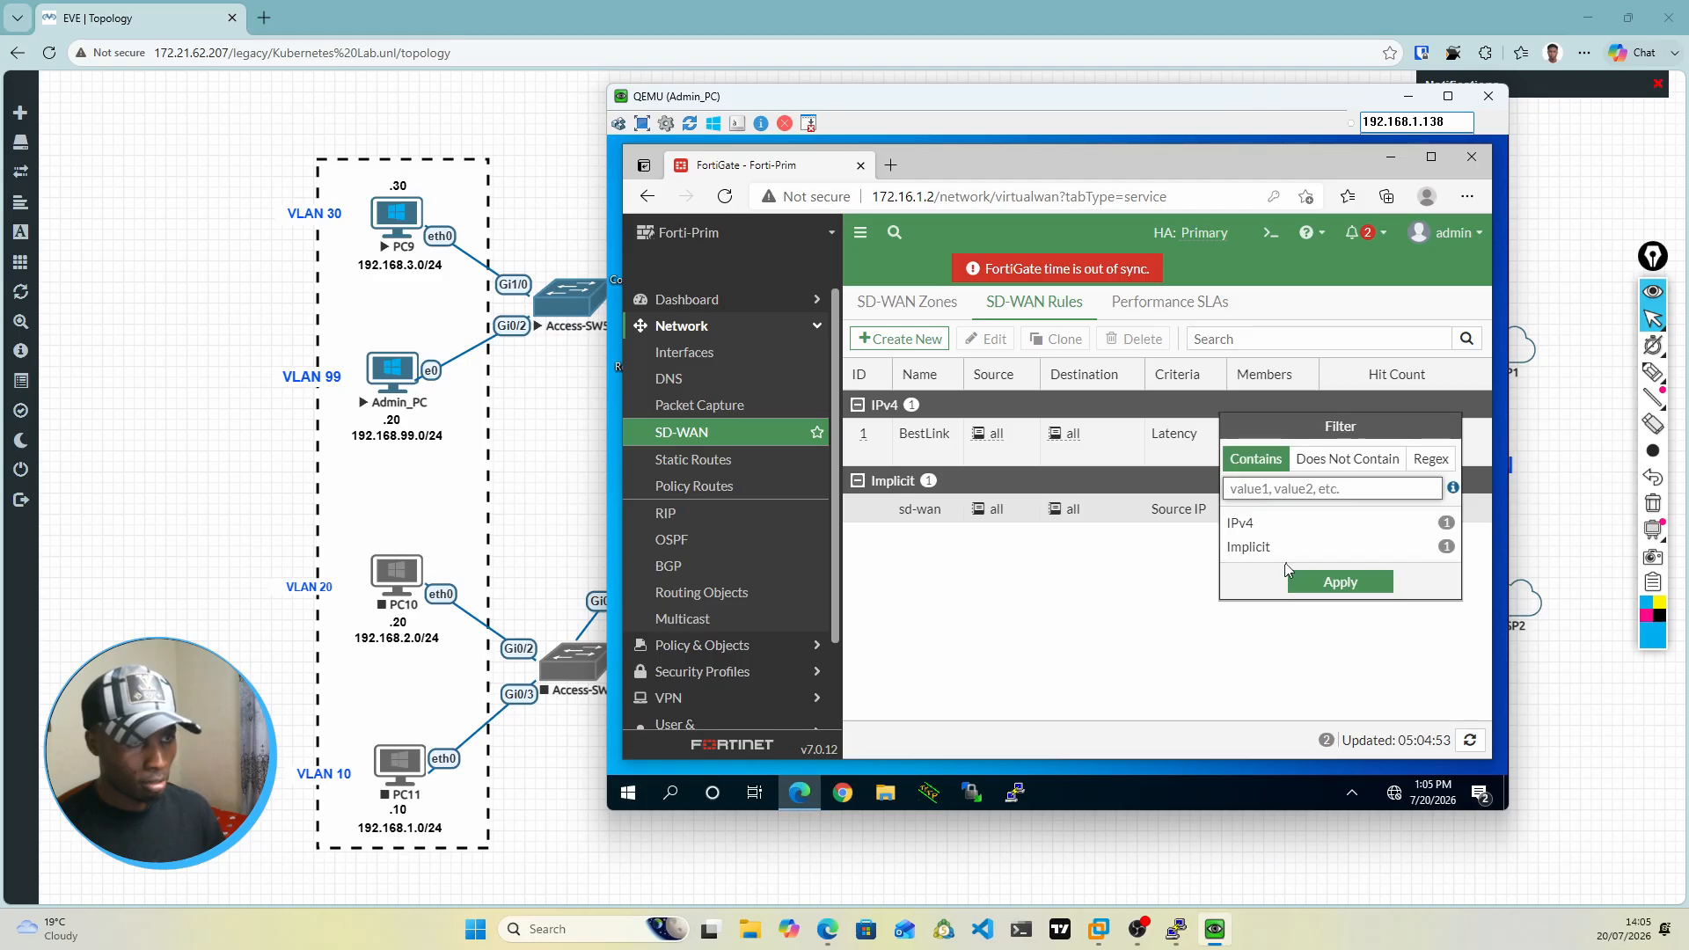
pyautogui.click(1142, 585)
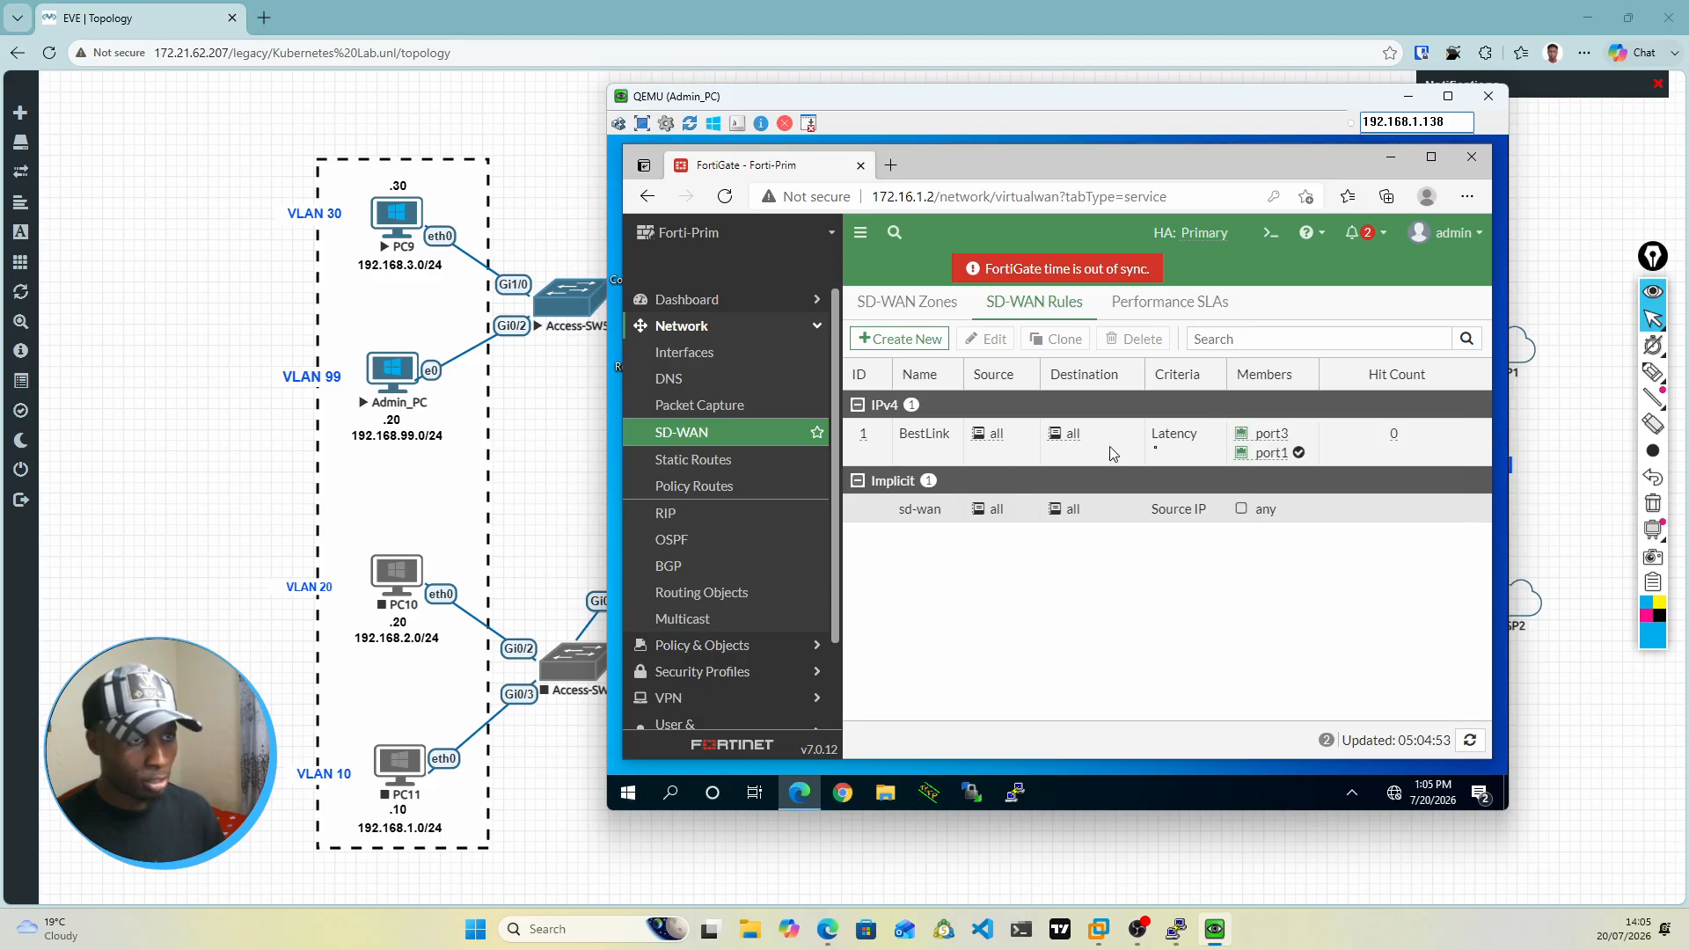
pyautogui.moveTo(1299, 459)
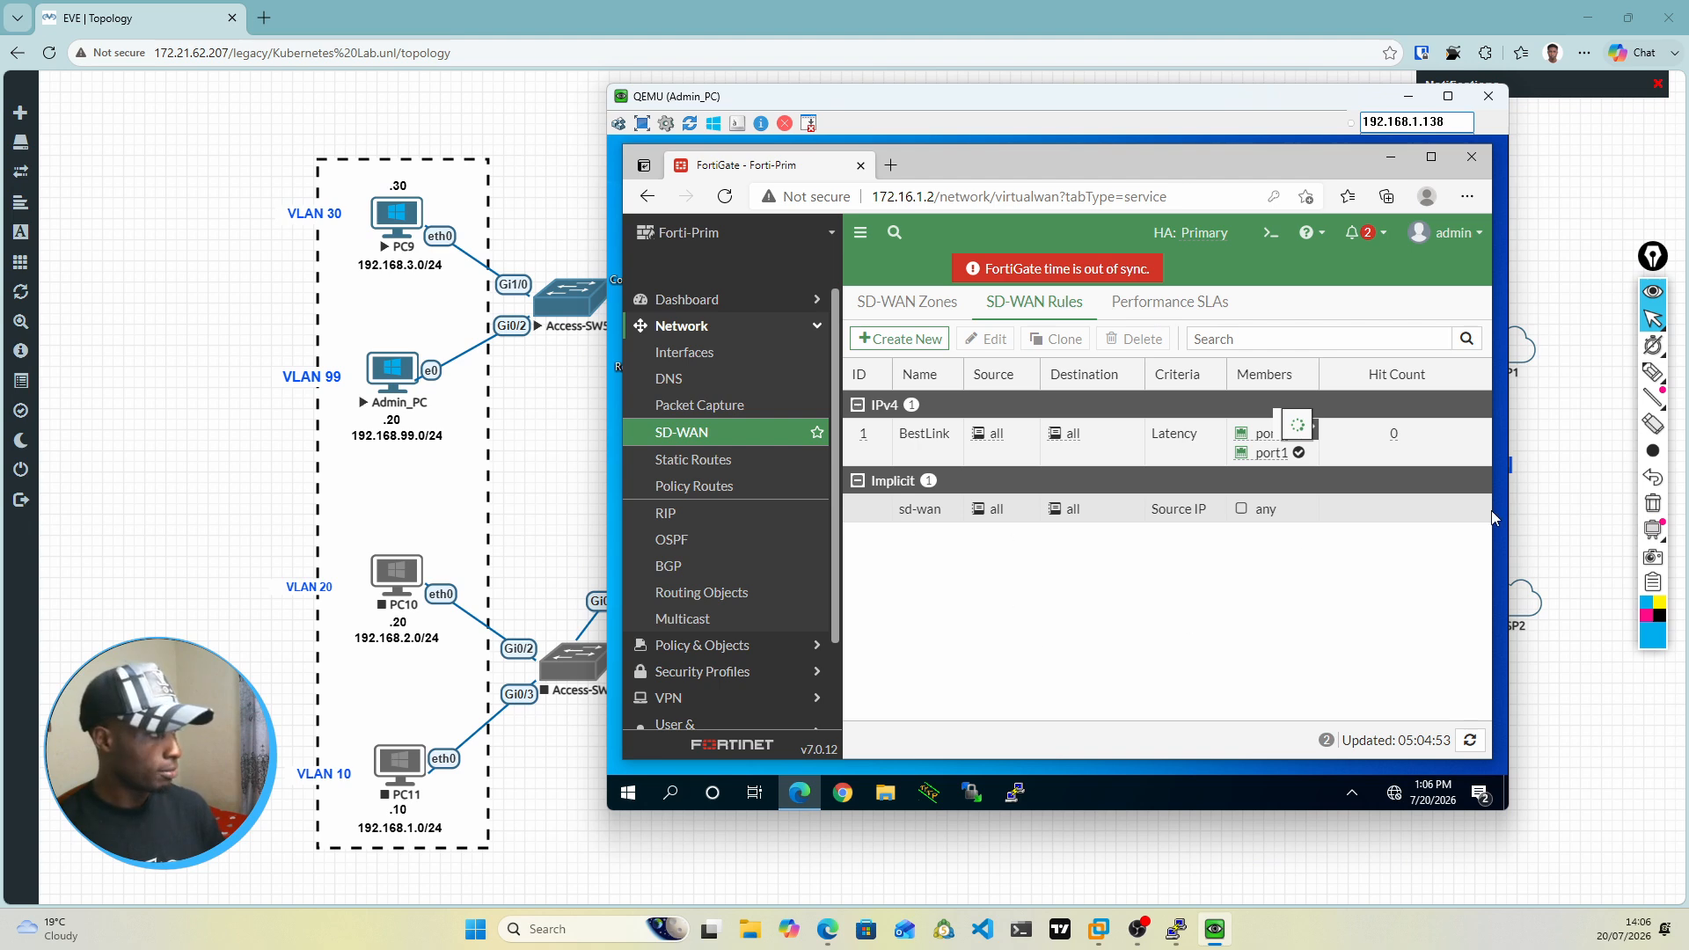
pyautogui.click(1653, 373)
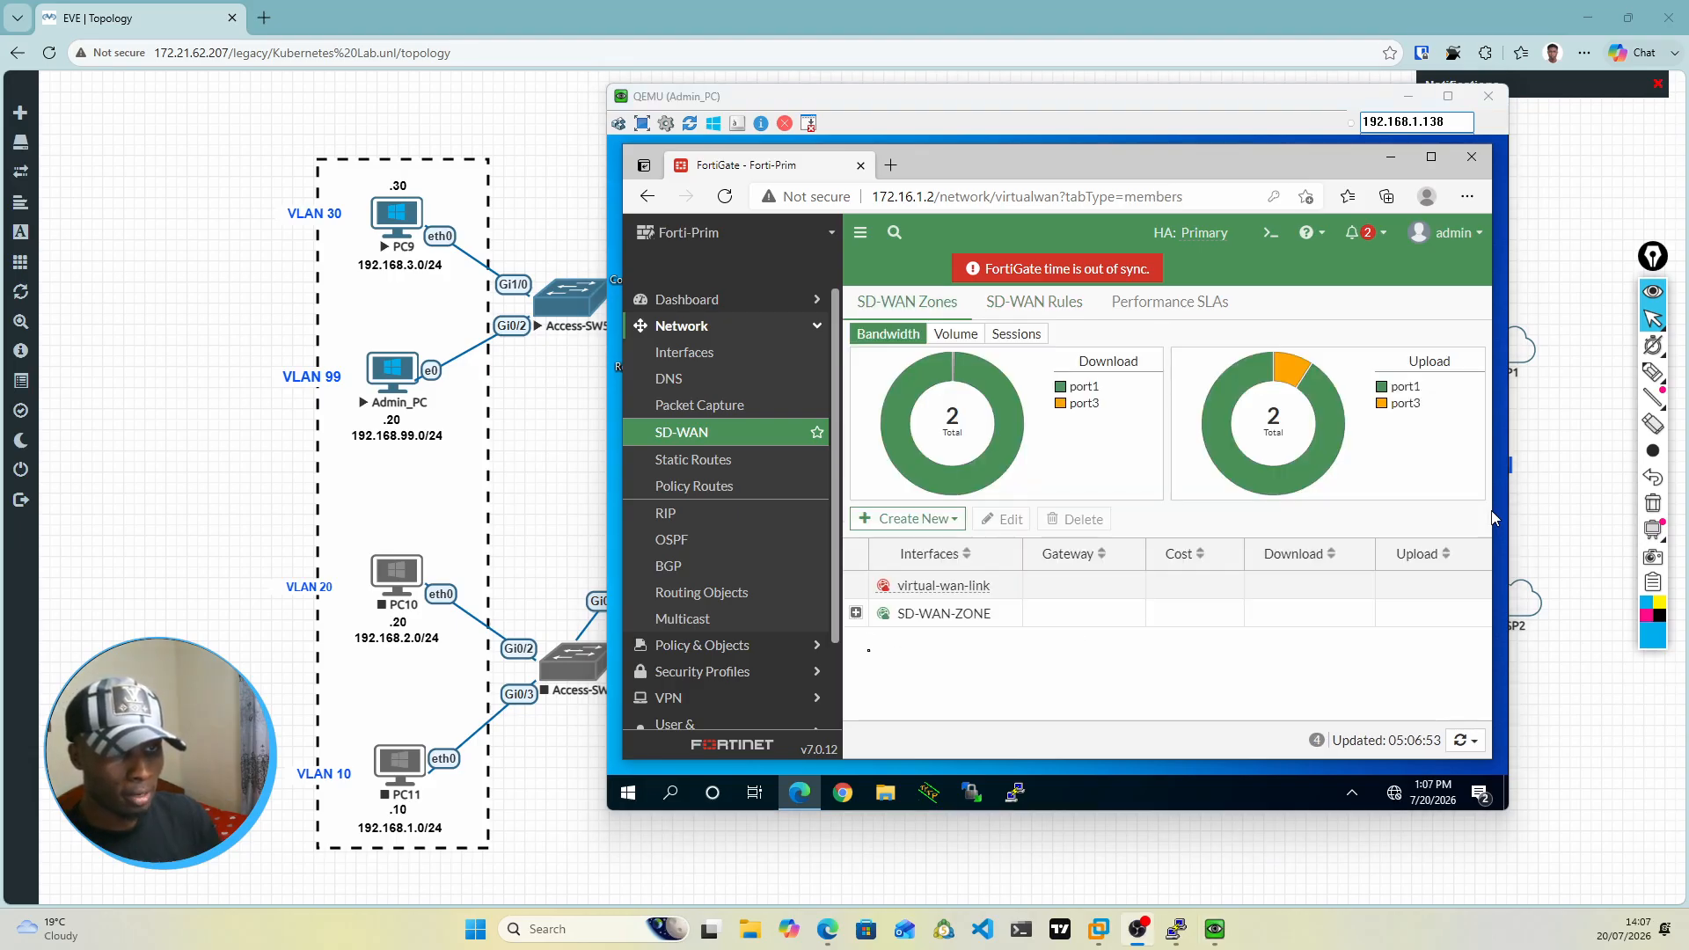
pyautogui.click(868, 654)
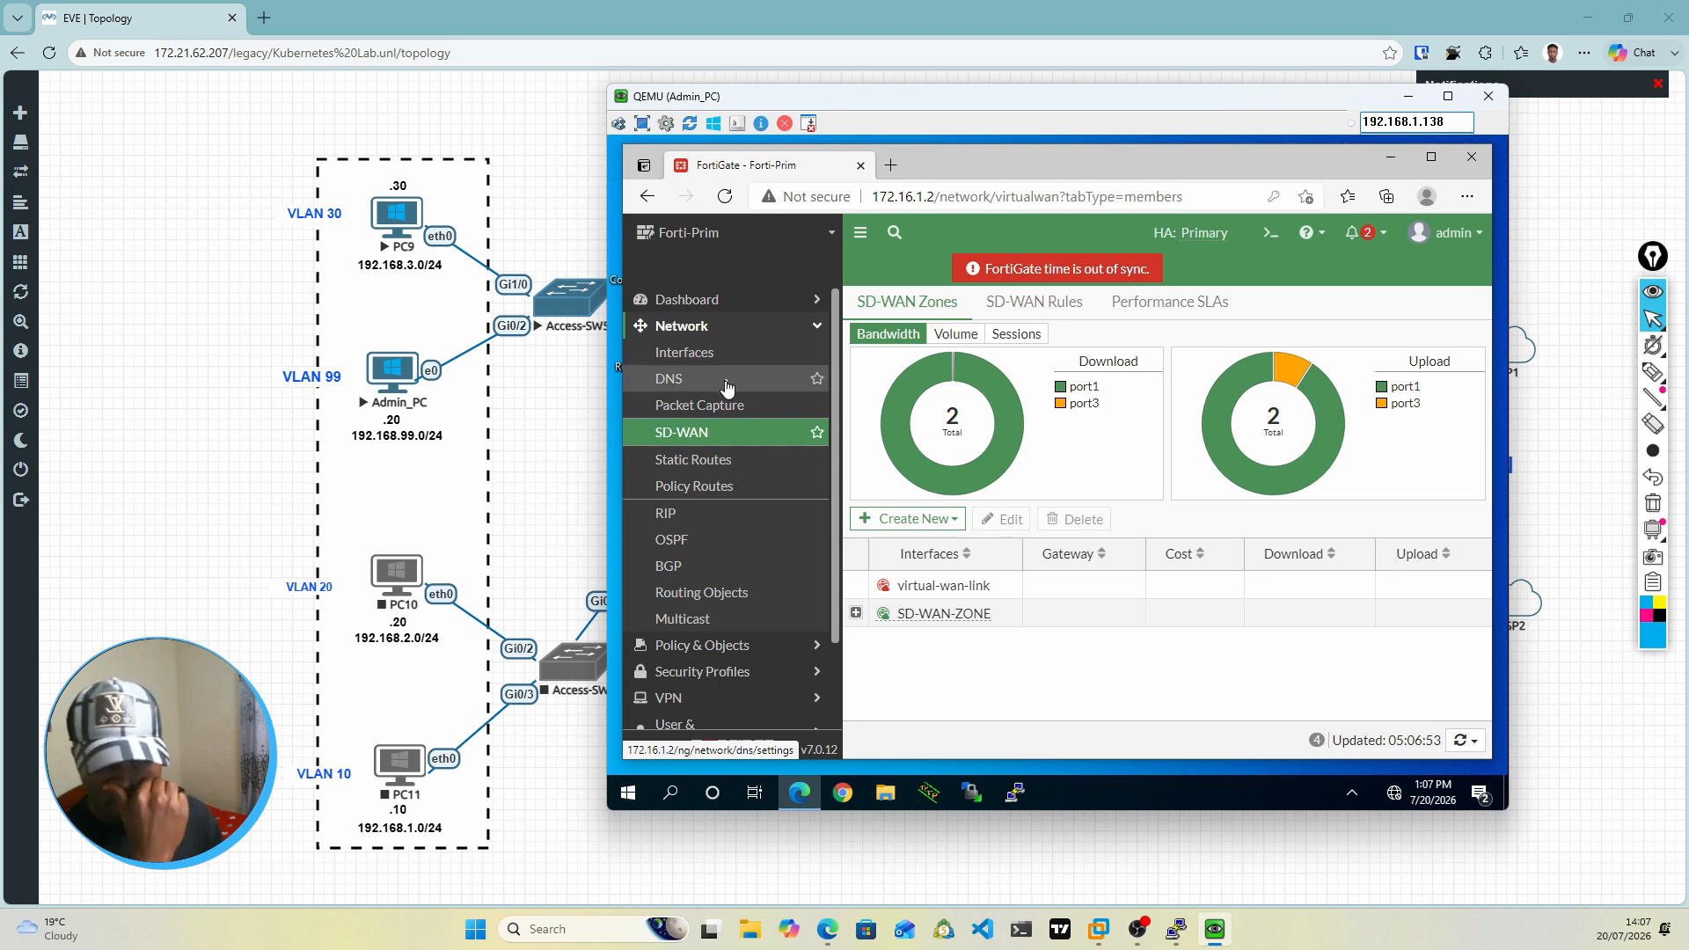
# Step: Open the static routes page and examine the existing default route in the Fortinet1 console's routing table
pyautogui.click(711, 461)
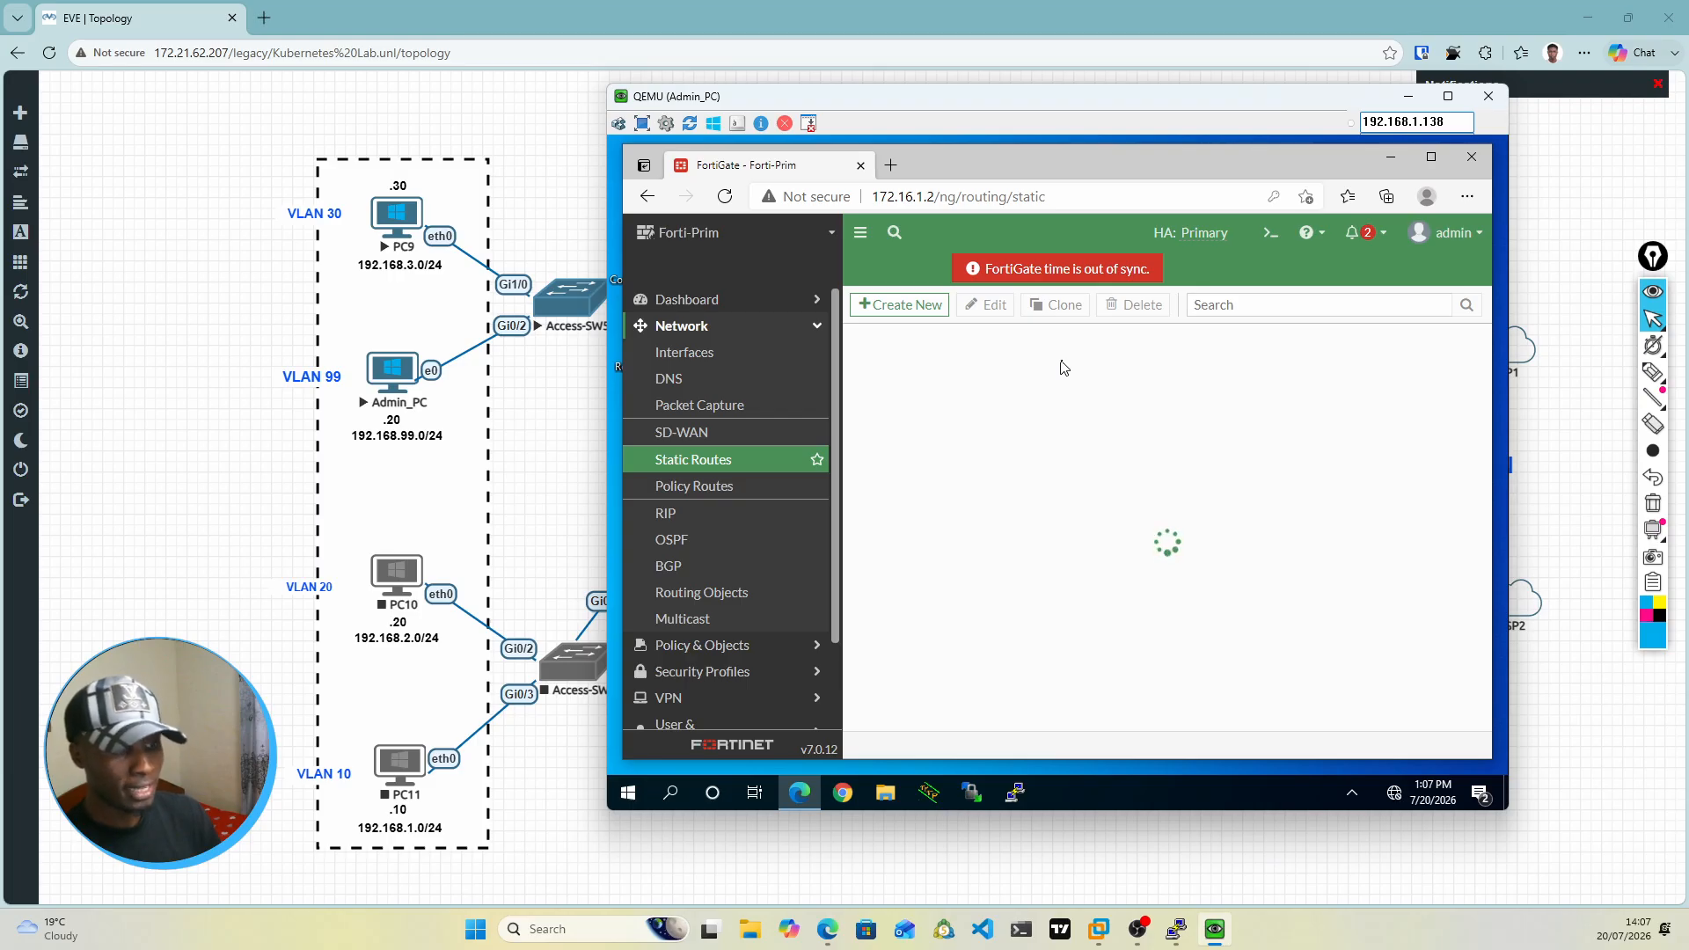
pyautogui.moveTo(1177, 934)
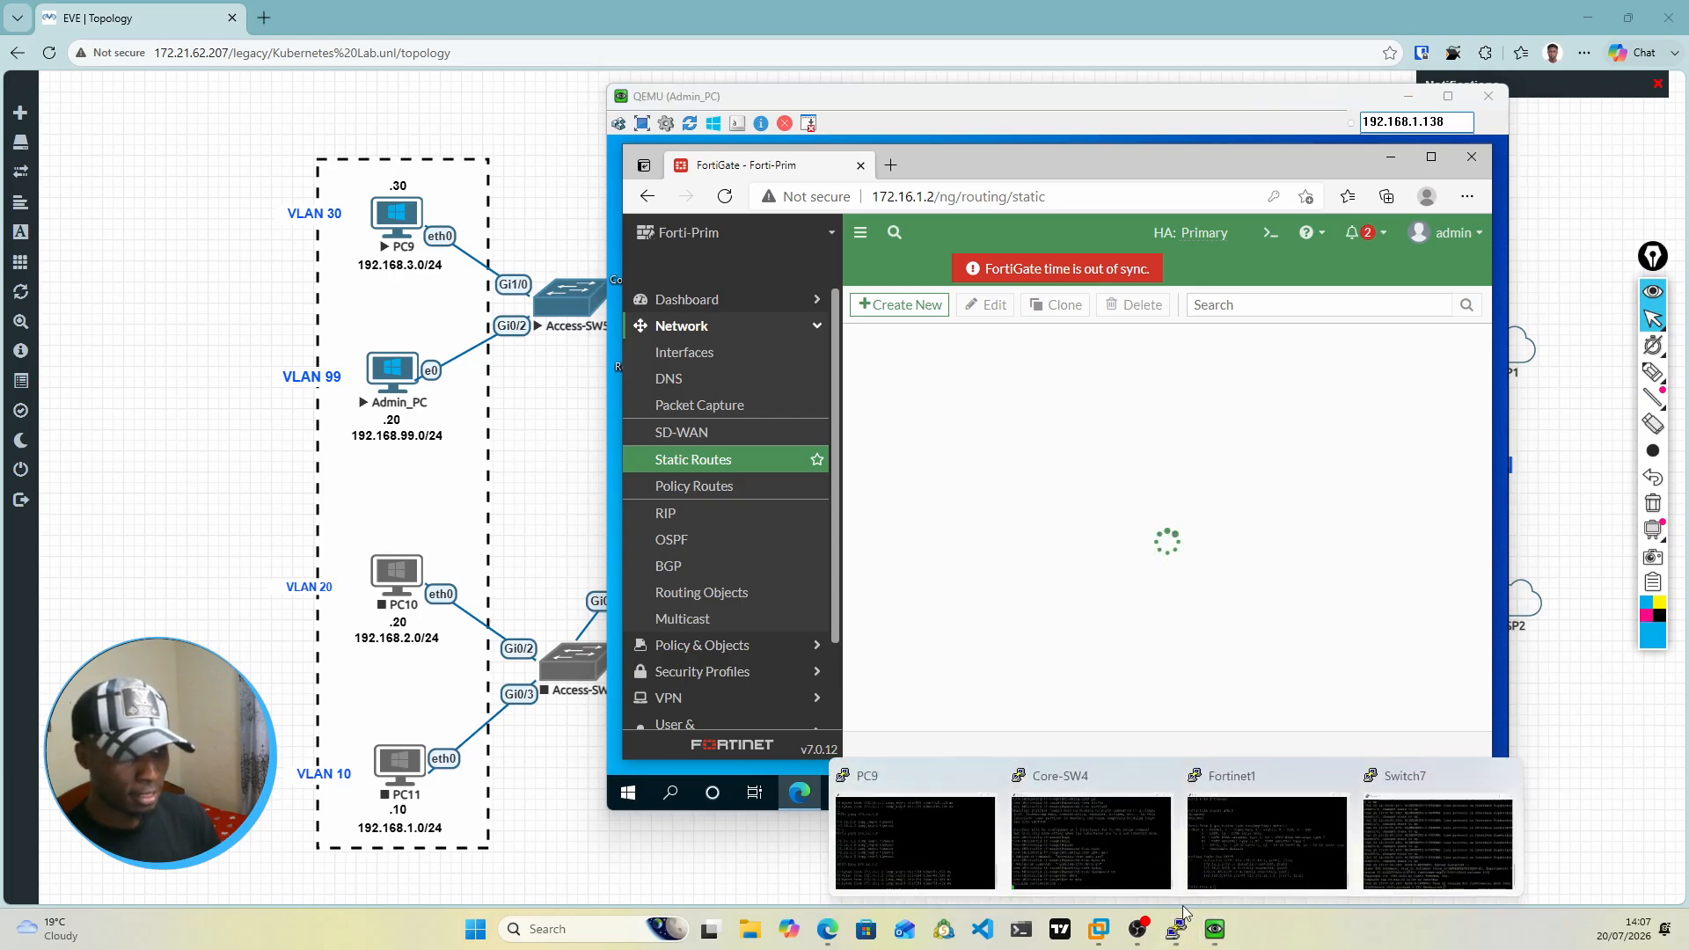
pyautogui.click(1248, 841)
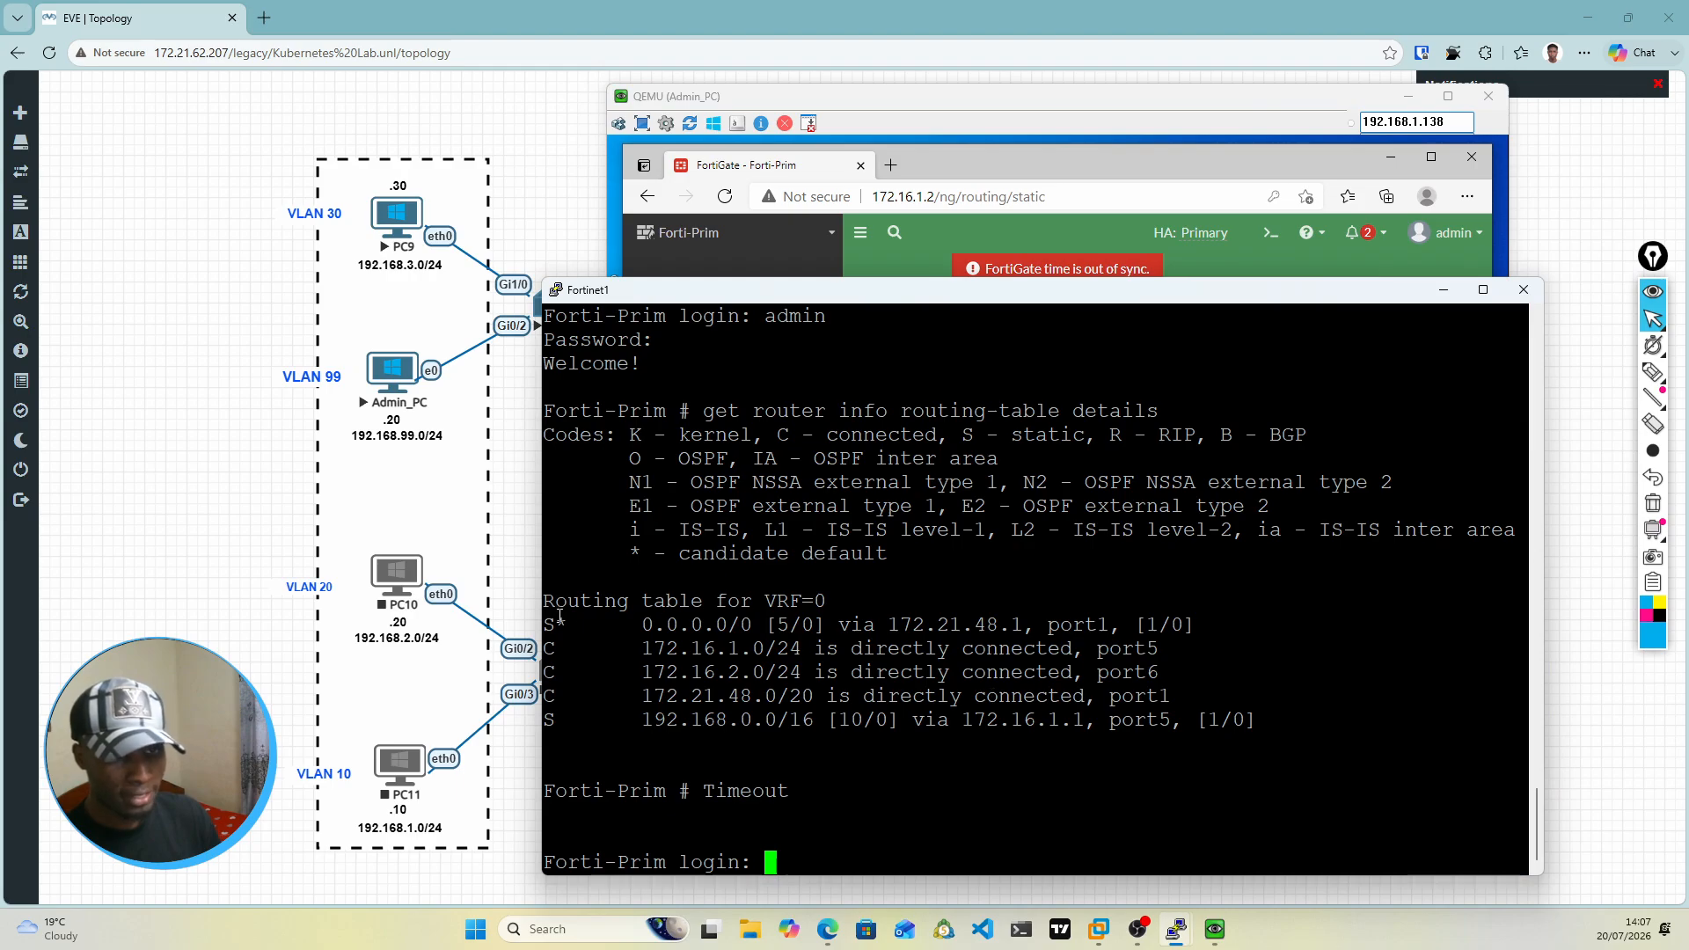
pyautogui.moveTo(546, 624); pyautogui.dragTo(1196, 626)
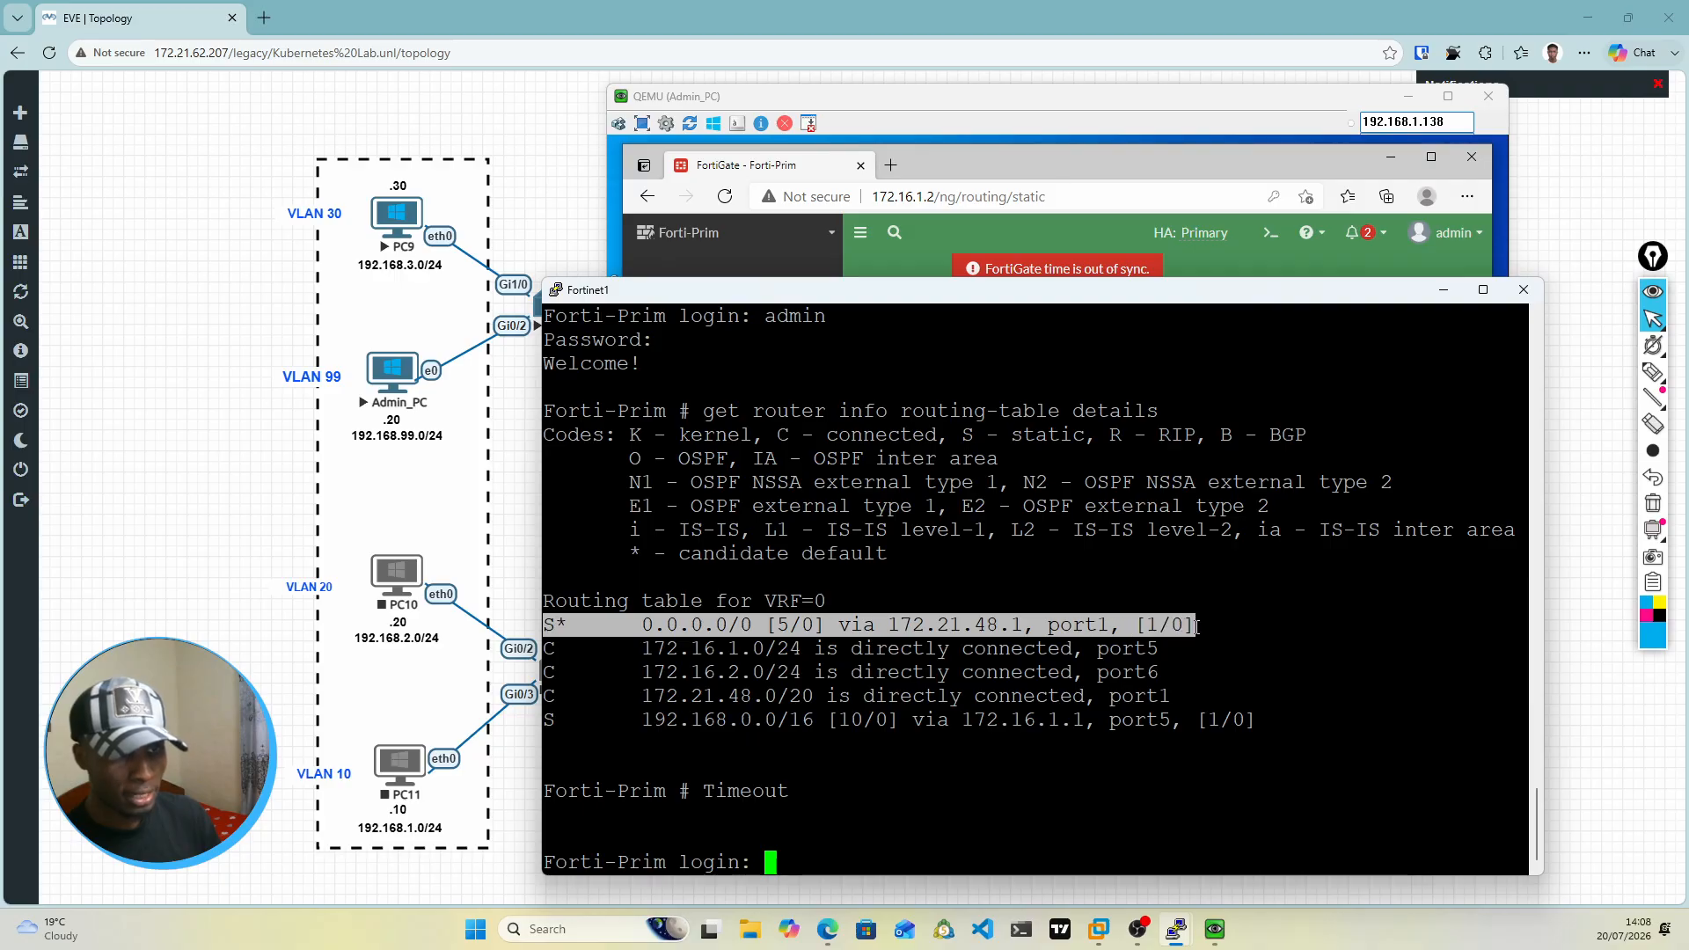
pyautogui.click(1103, 627)
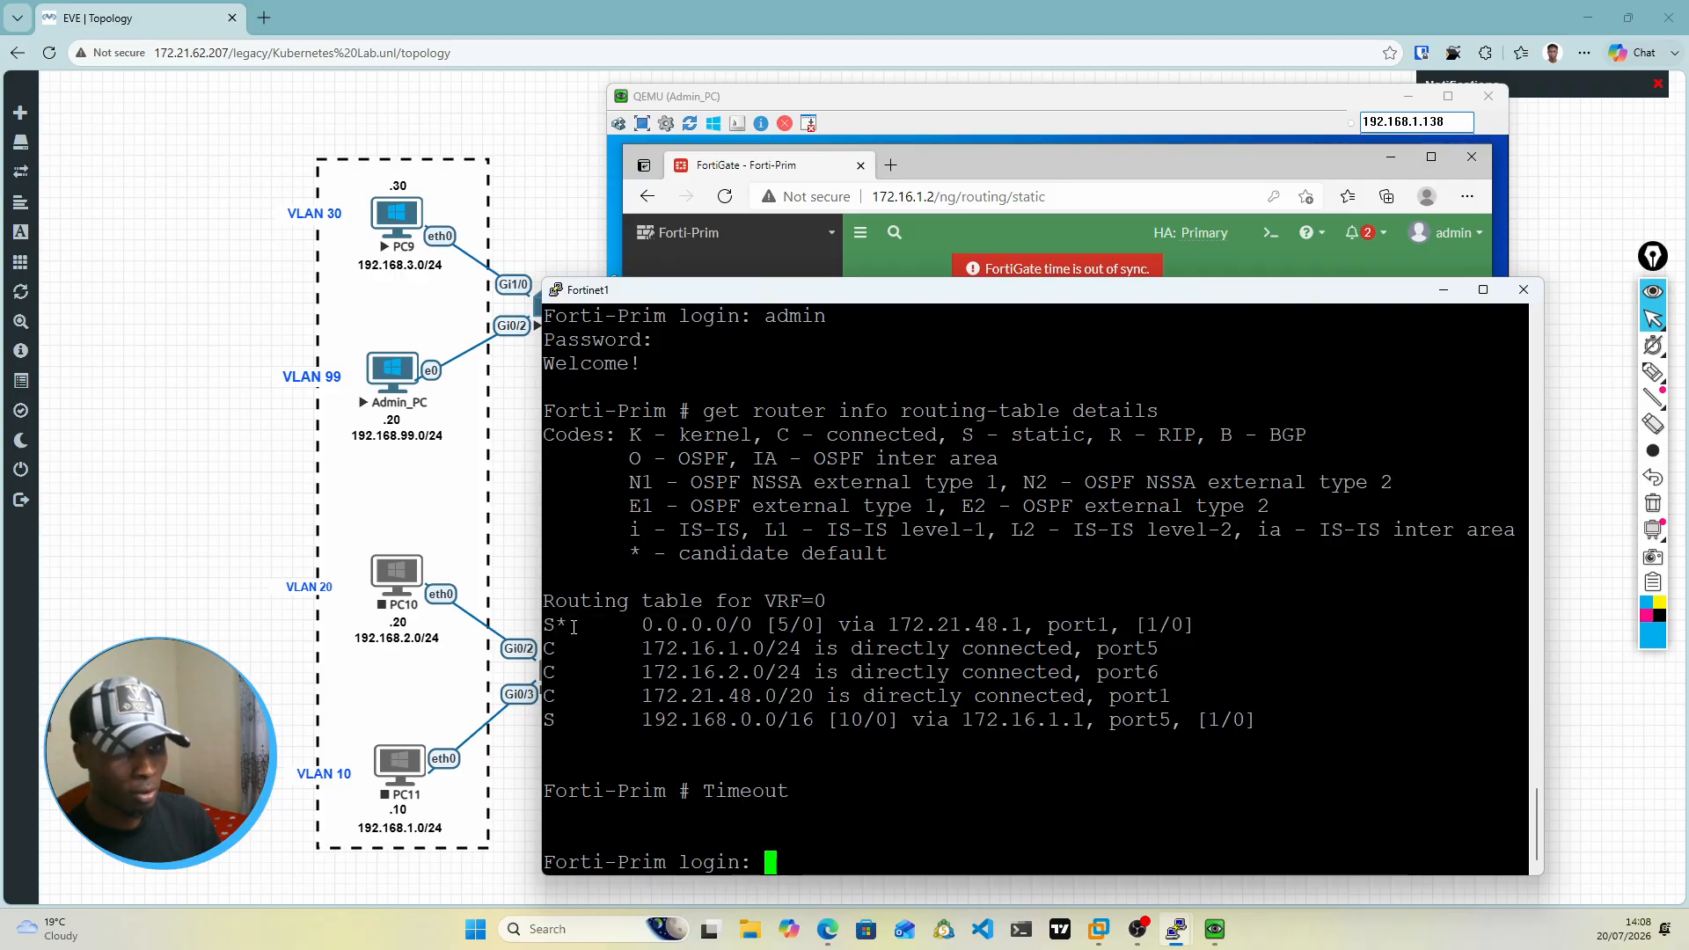
pyautogui.moveTo(552, 624); pyautogui.dragTo(1021, 627)
pyautogui.click(866, 622)
pyautogui.click(993, 626)
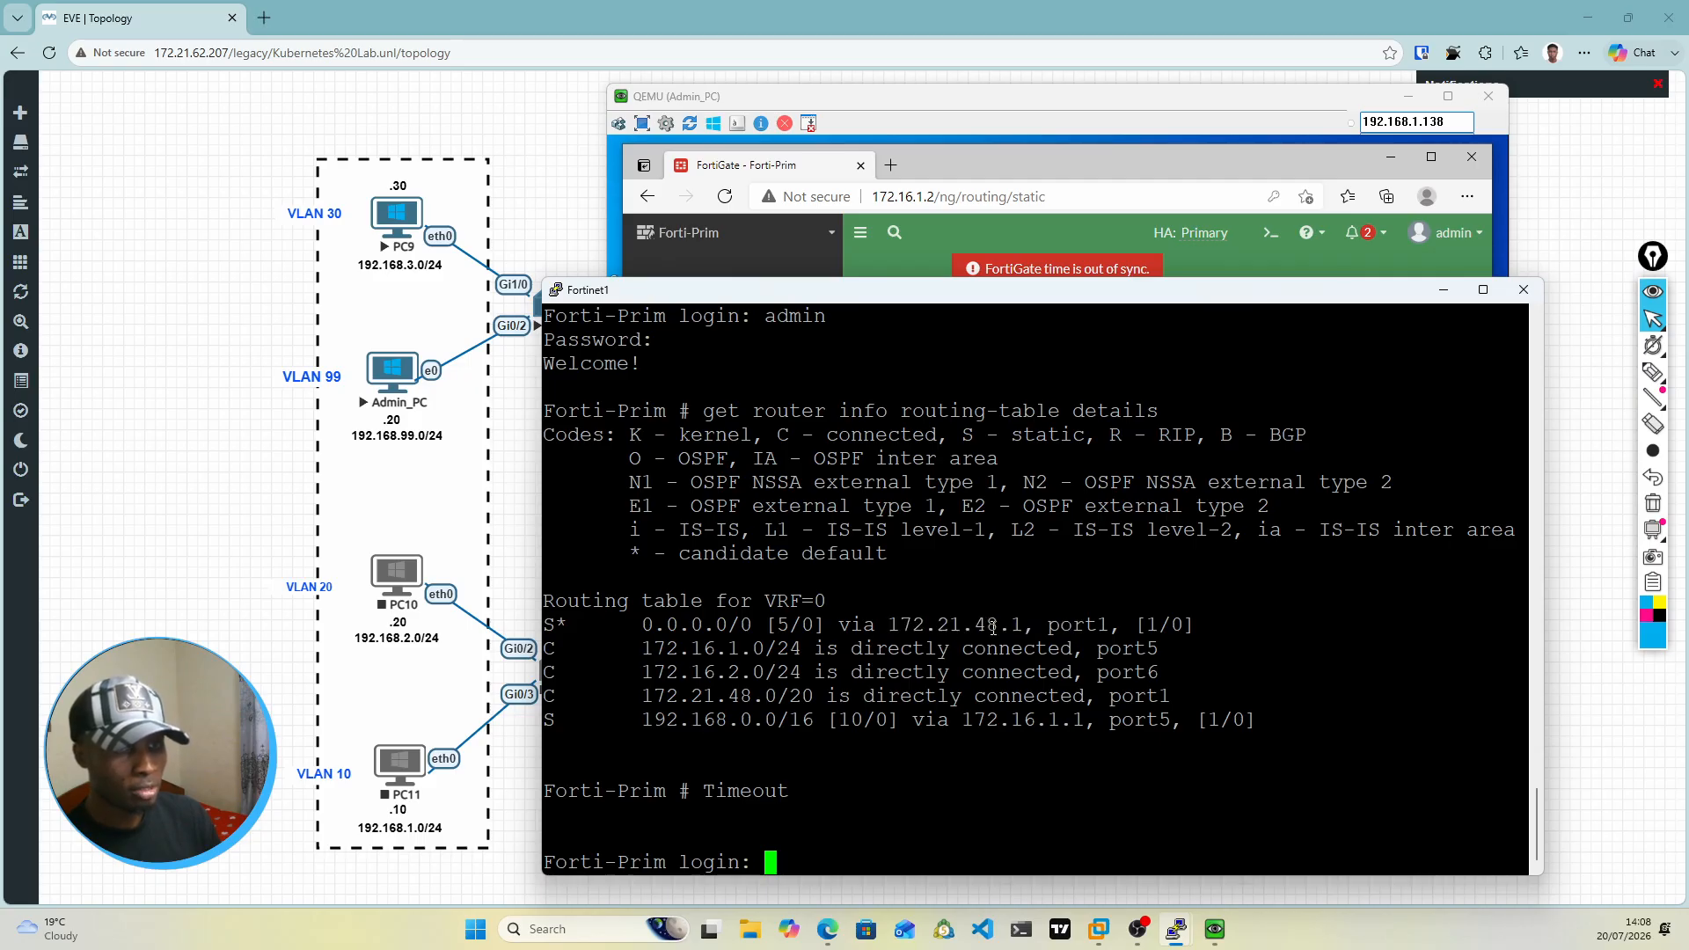
pyautogui.click(1444, 289)
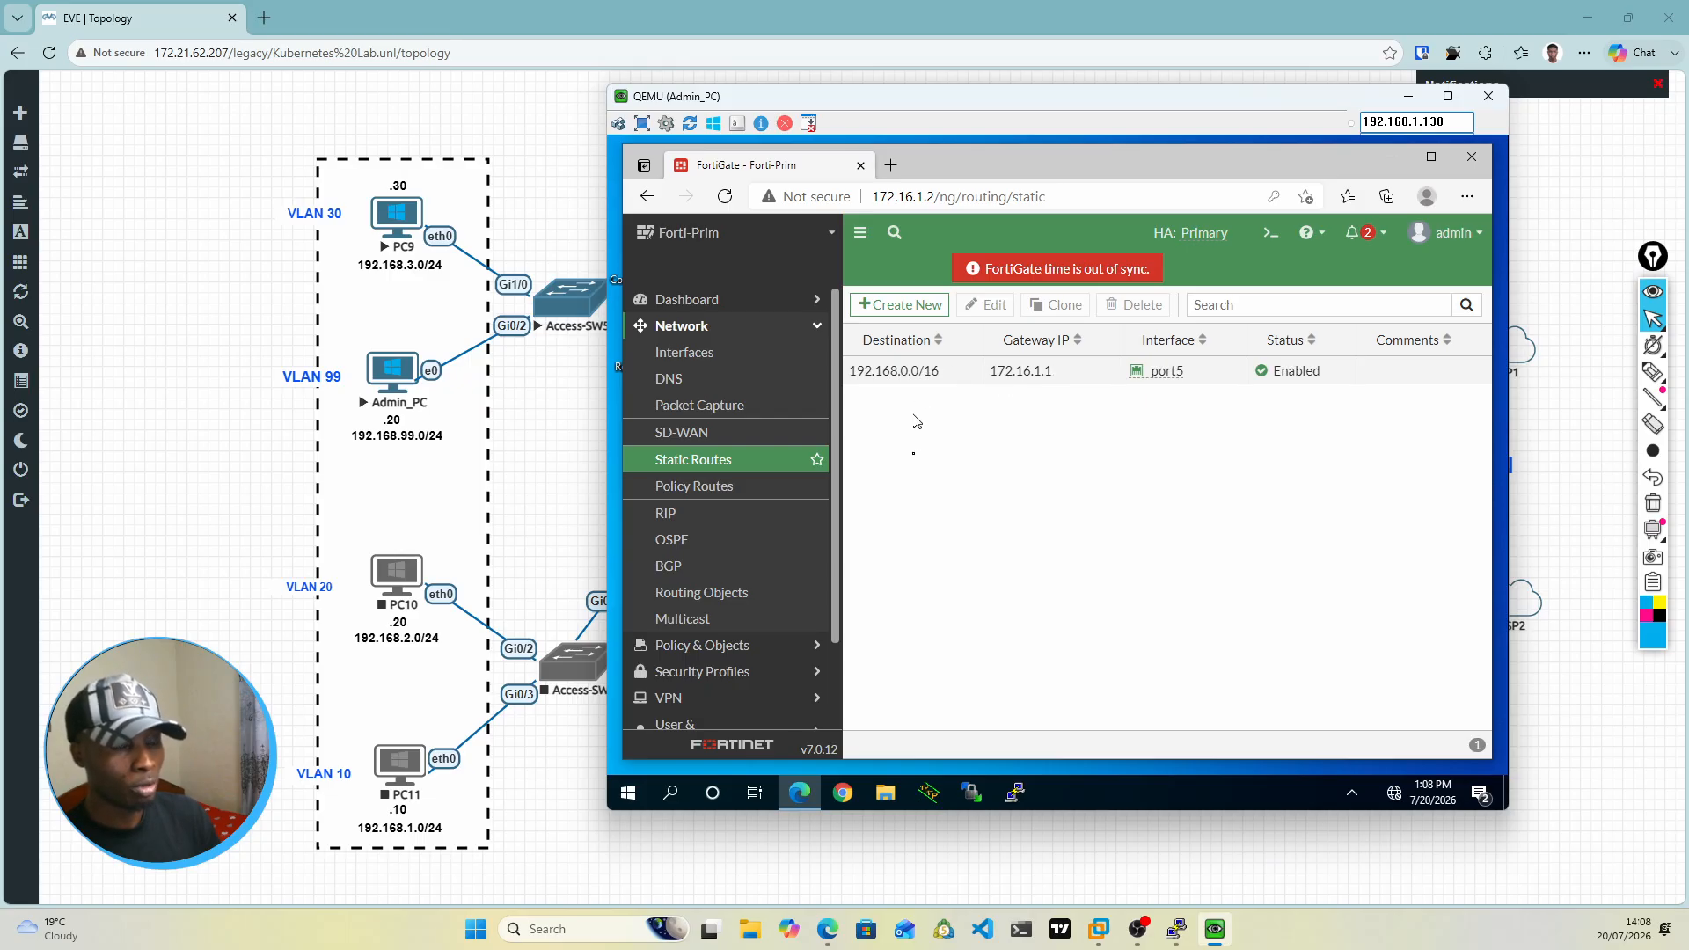
# Step: Create an enabled static route for destination 0.0.0.0/0.0.0.0 with SD-WAN-ZONE as its interface
pyautogui.click(895, 310)
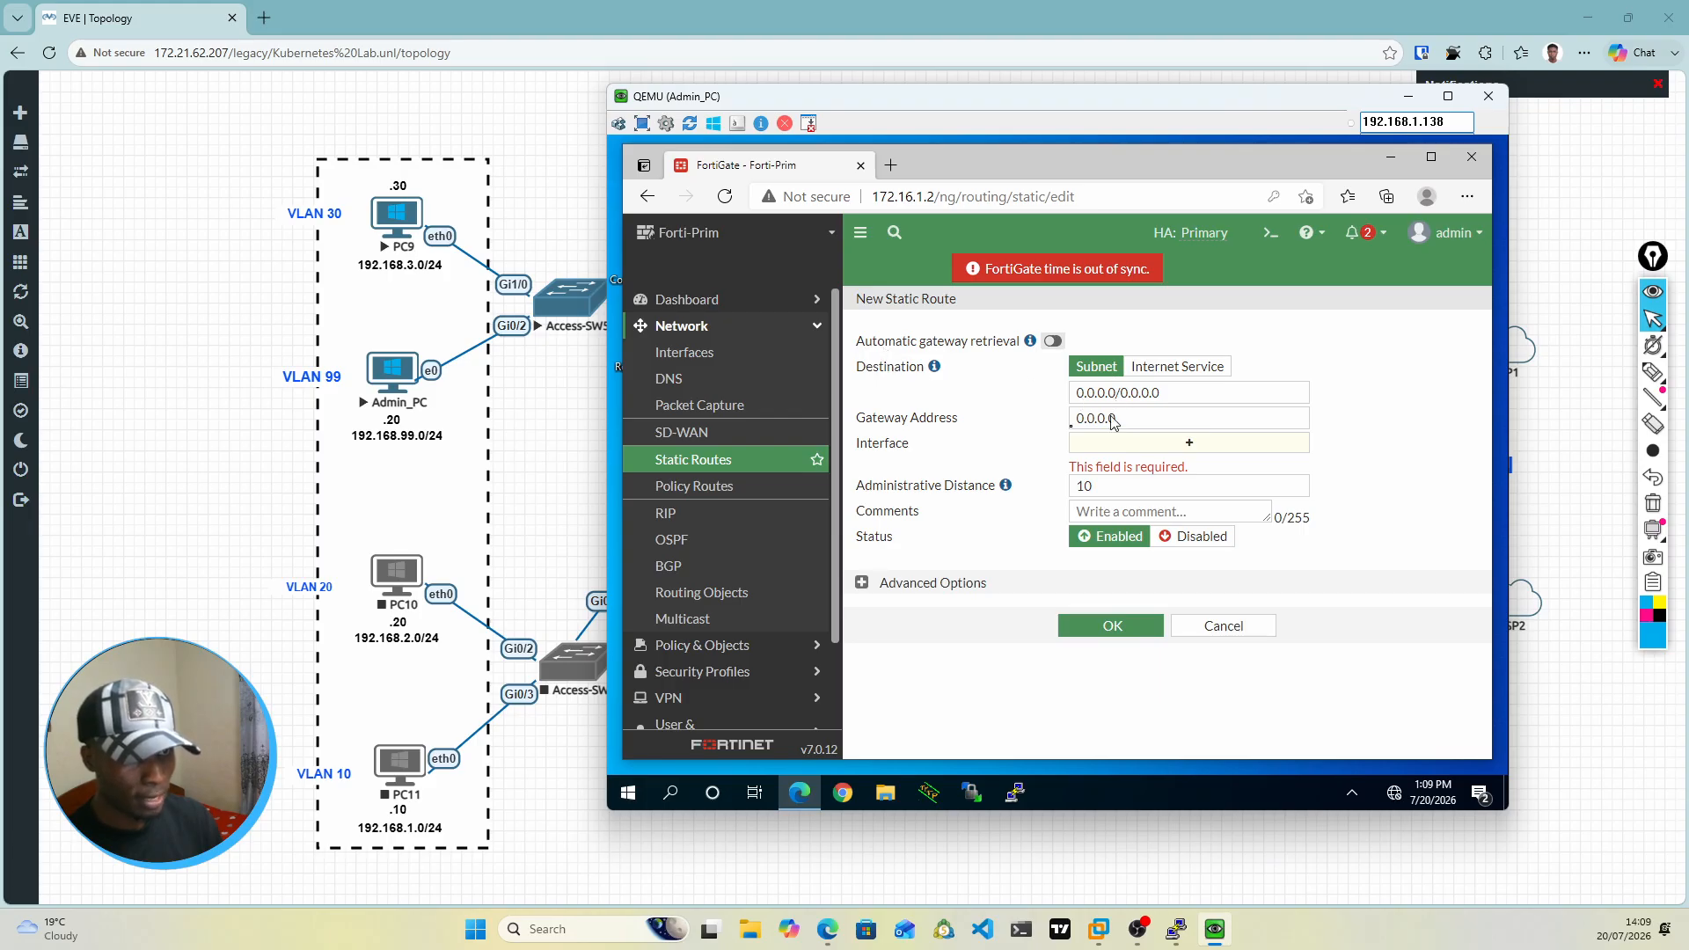
pyautogui.click(1181, 448)
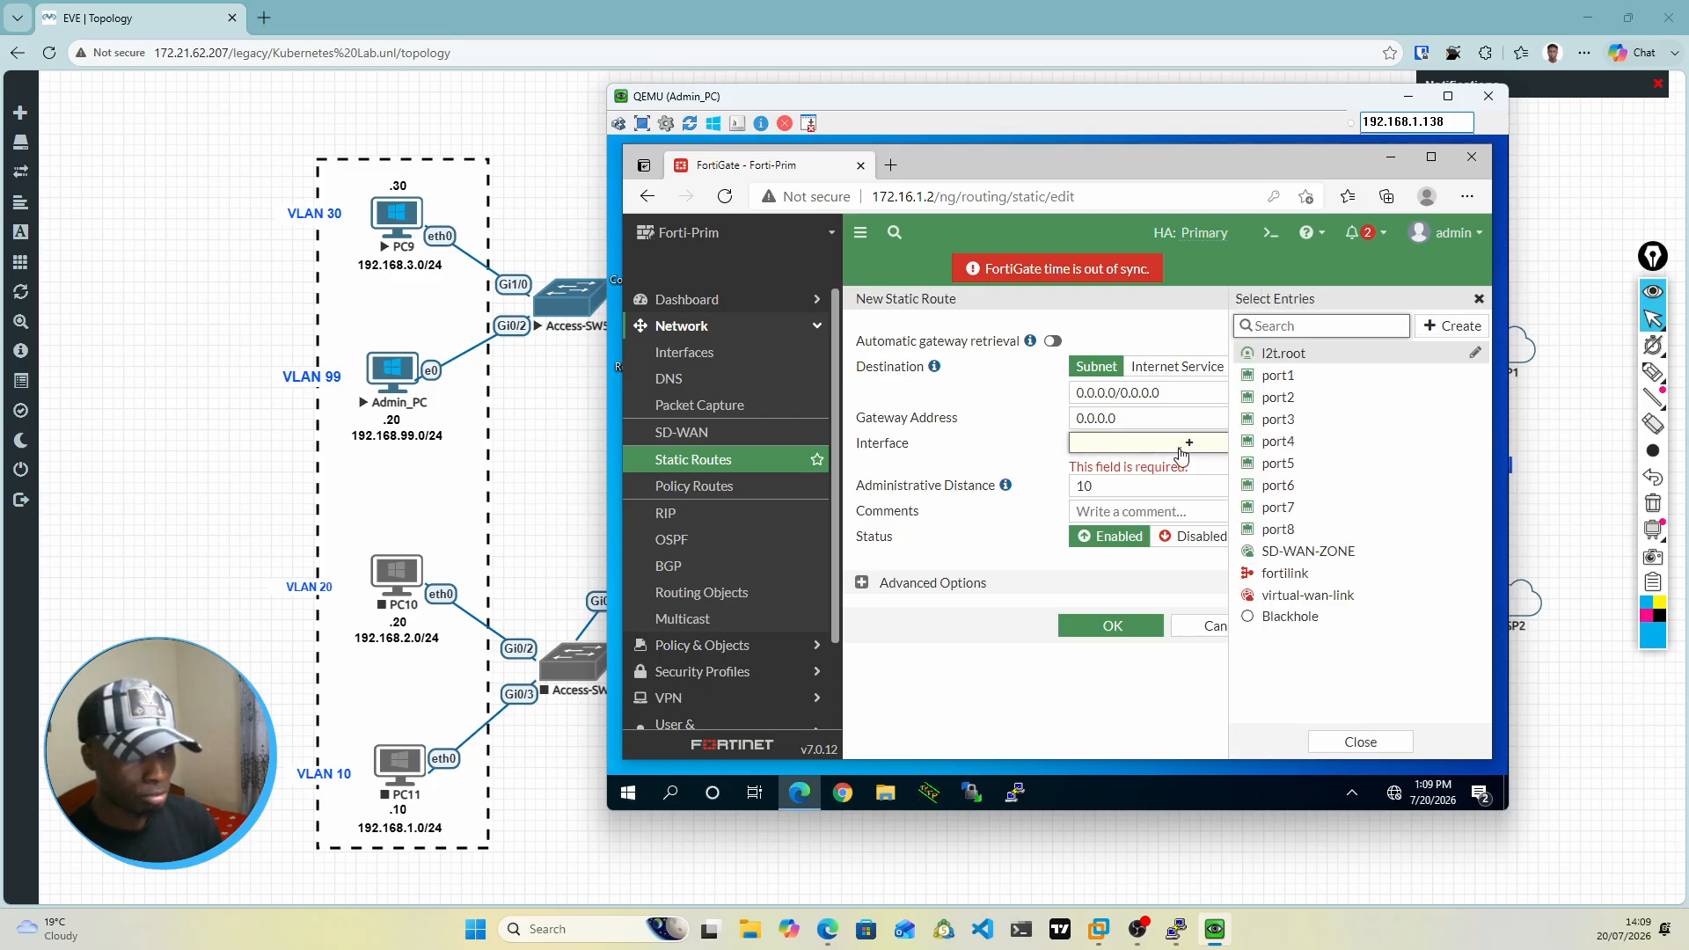
pyautogui.click(1300, 555)
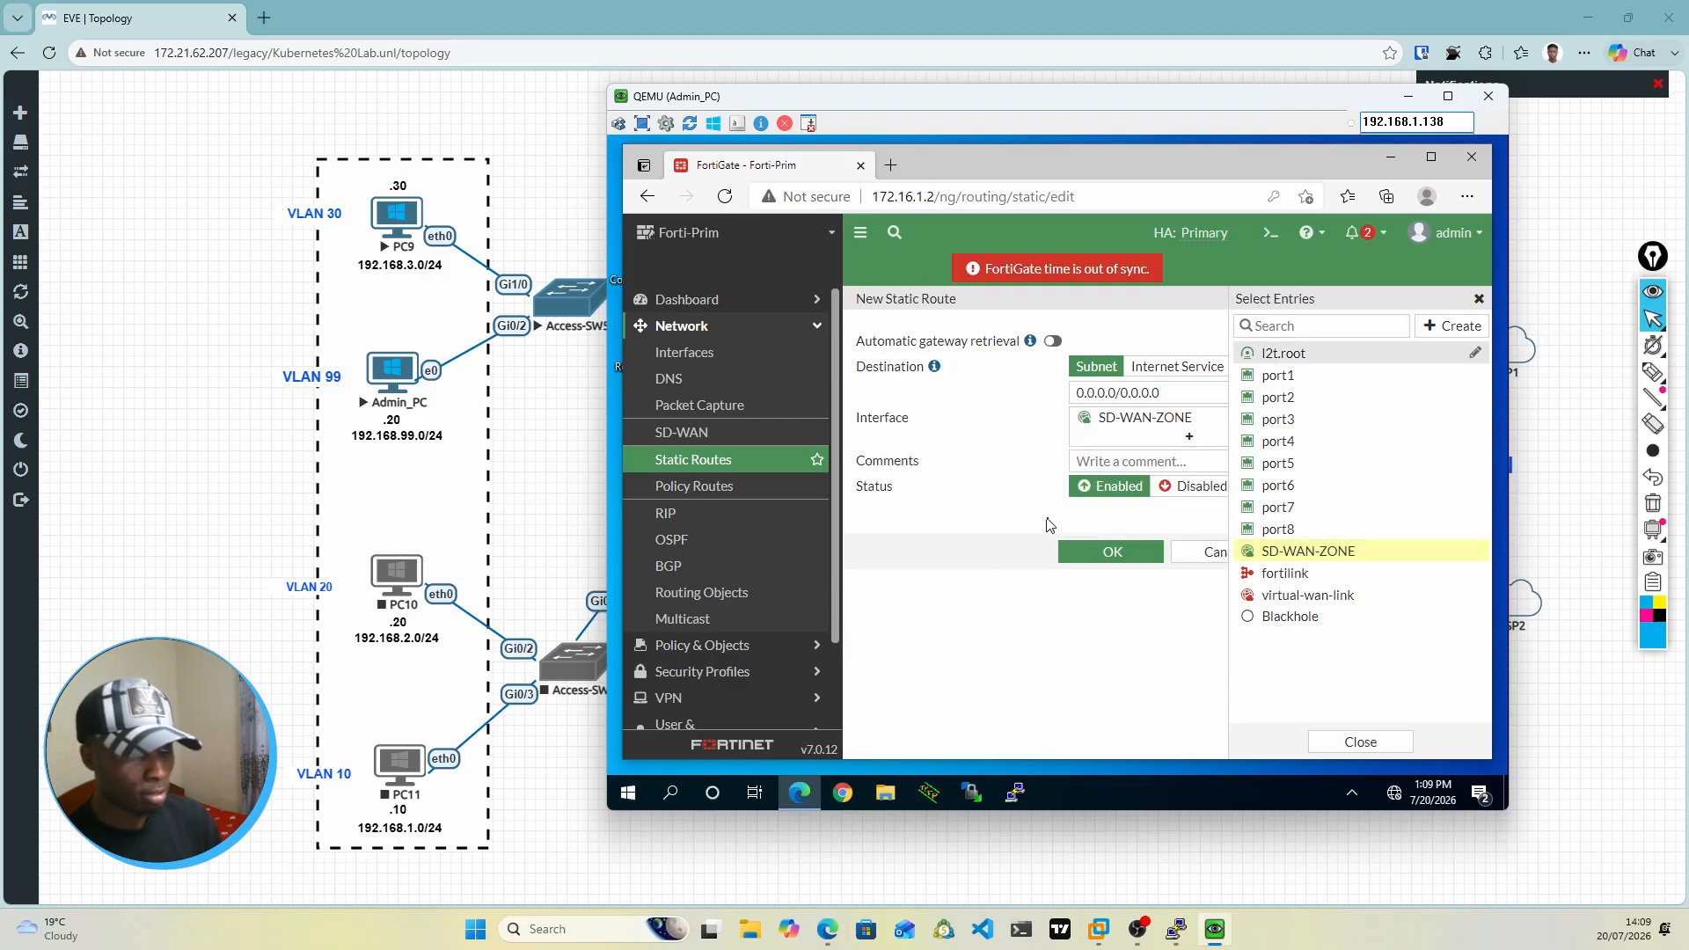
pyautogui.click(1478, 299)
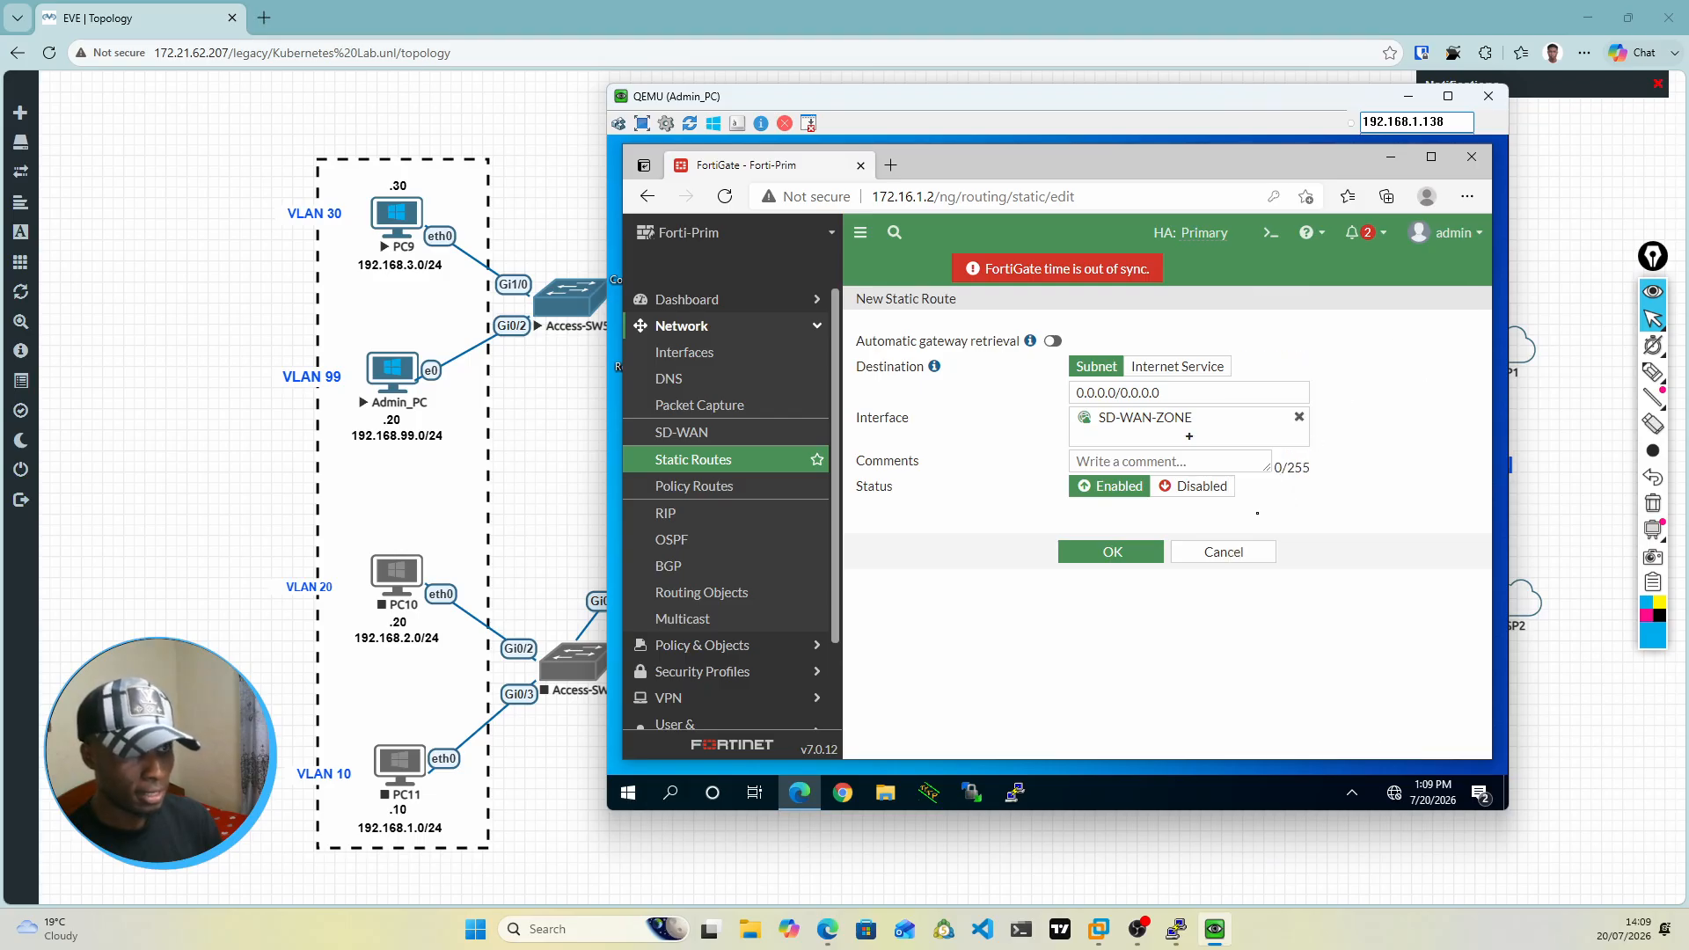
pyautogui.click(1113, 556)
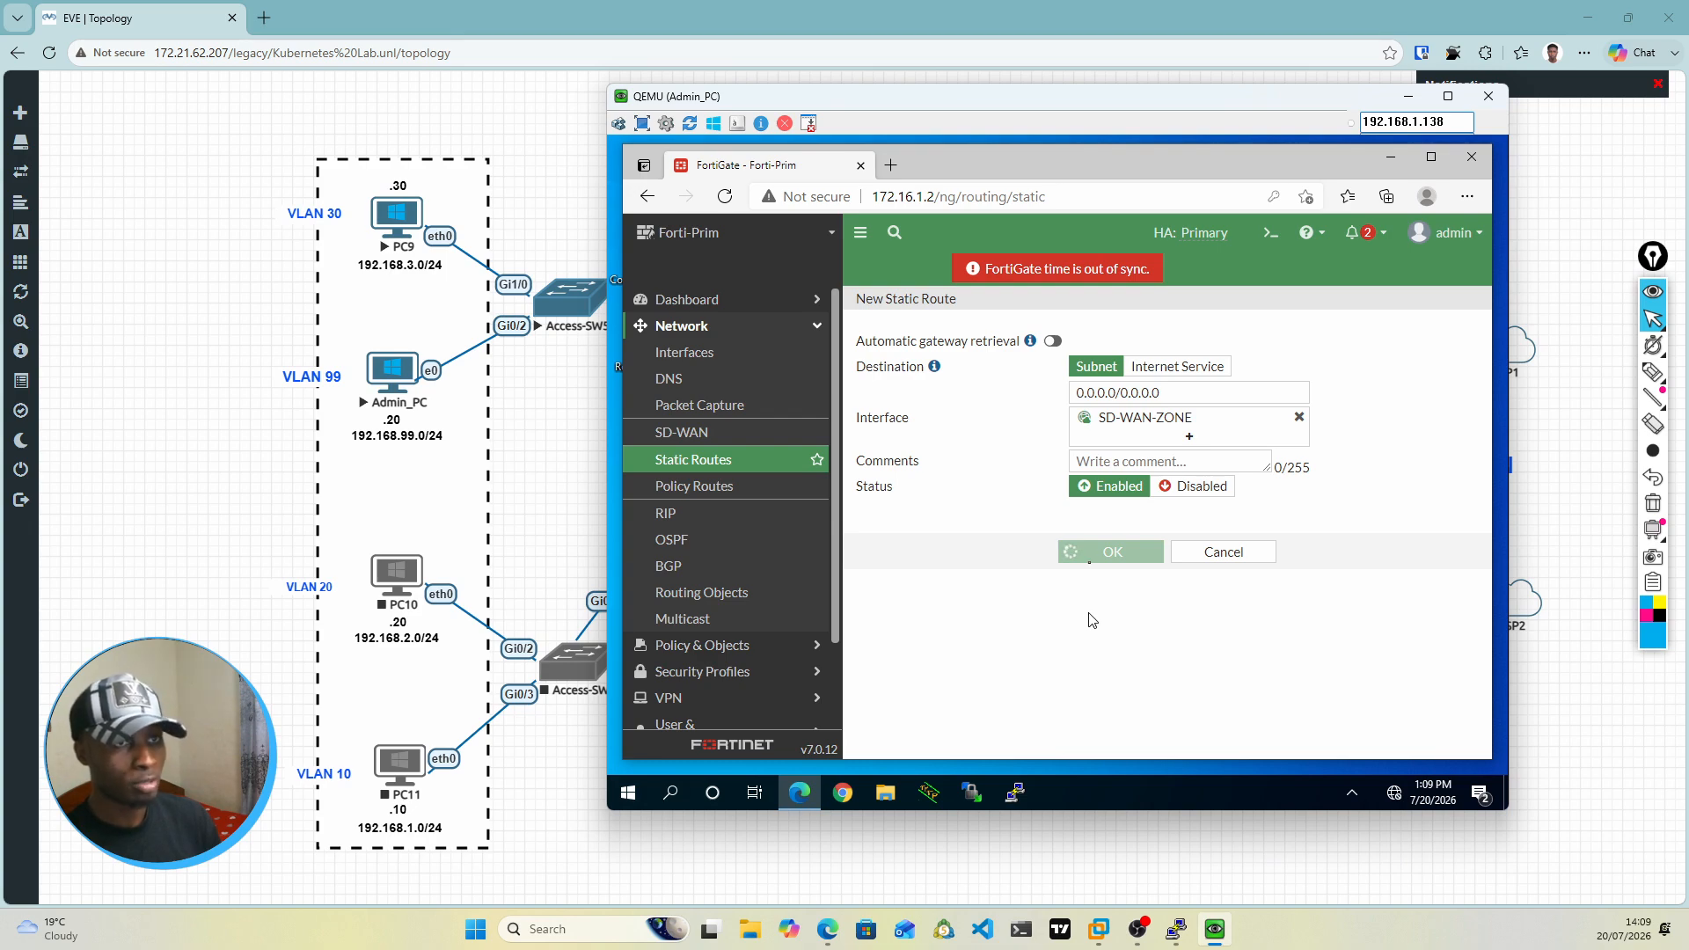
# Step: Look over the lab topology, then return to the Admin_PC window and check the static routes list
pyautogui.click(1409, 96)
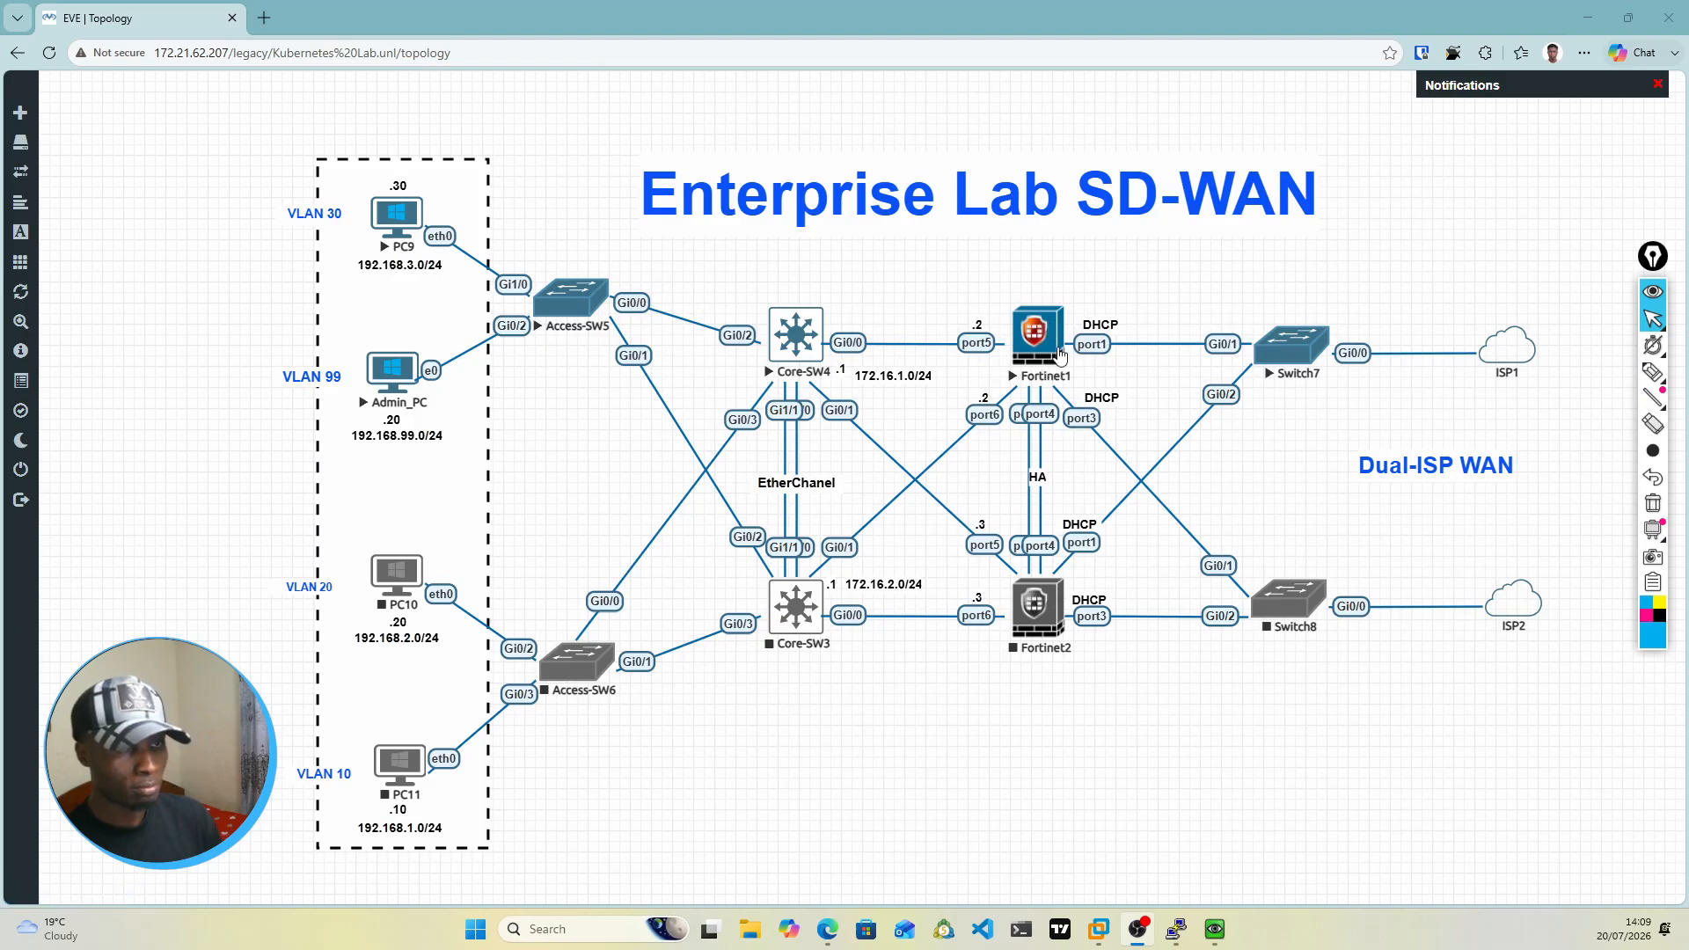
pyautogui.moveTo(1170, 935)
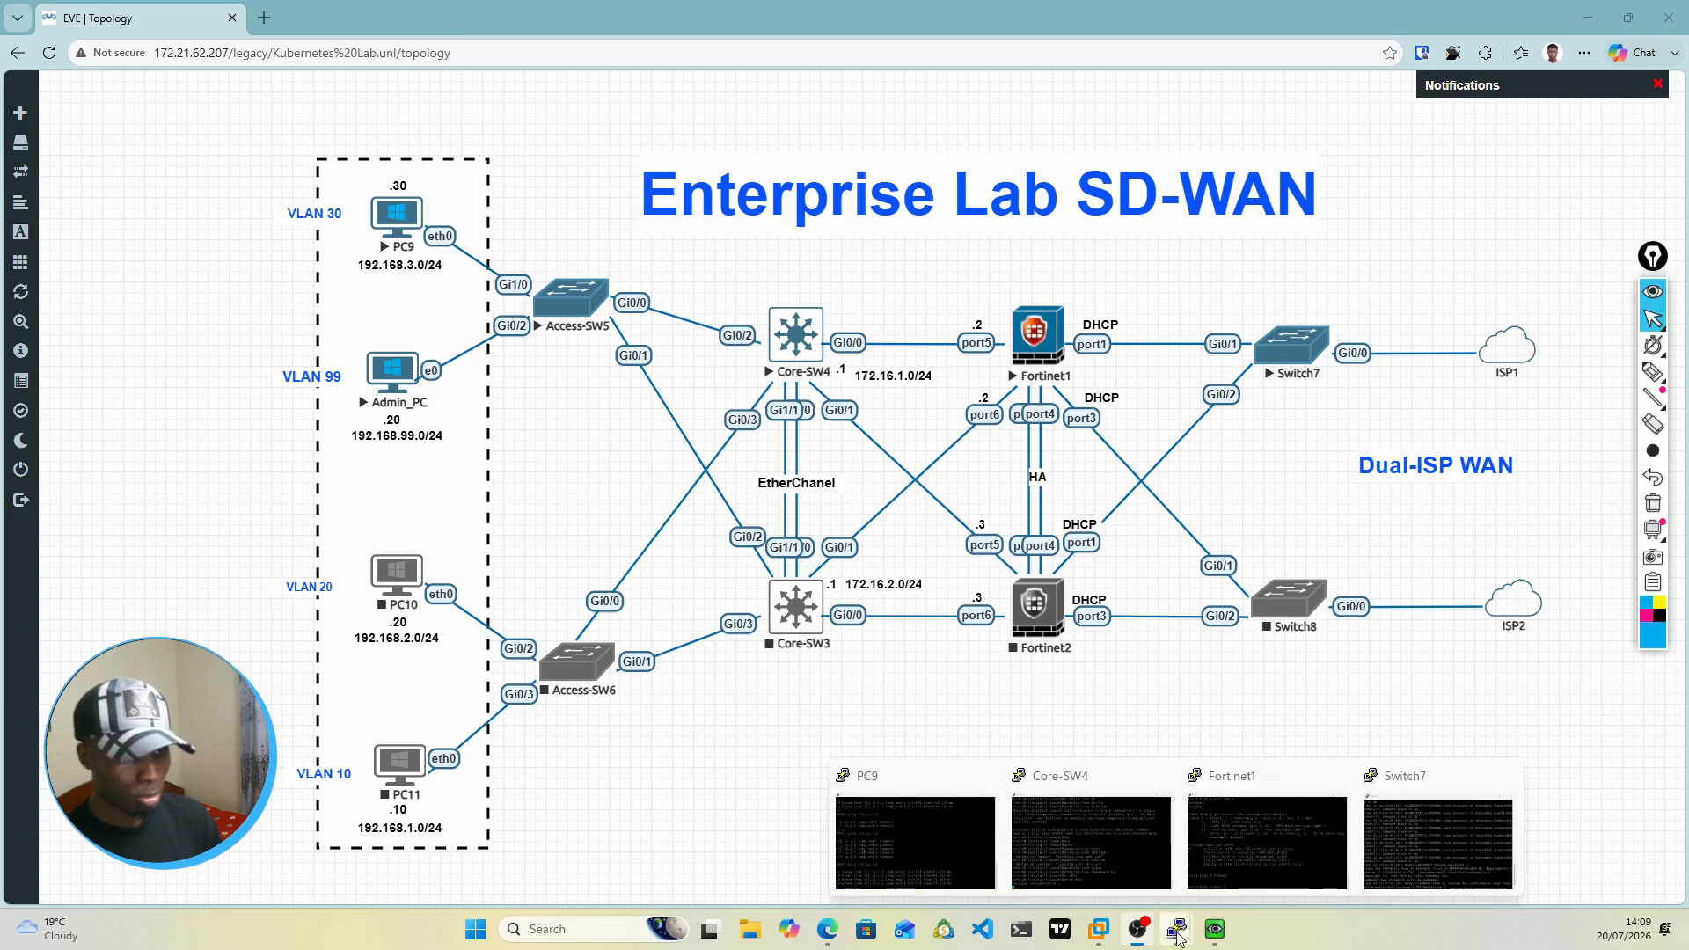
pyautogui.click(1215, 929)
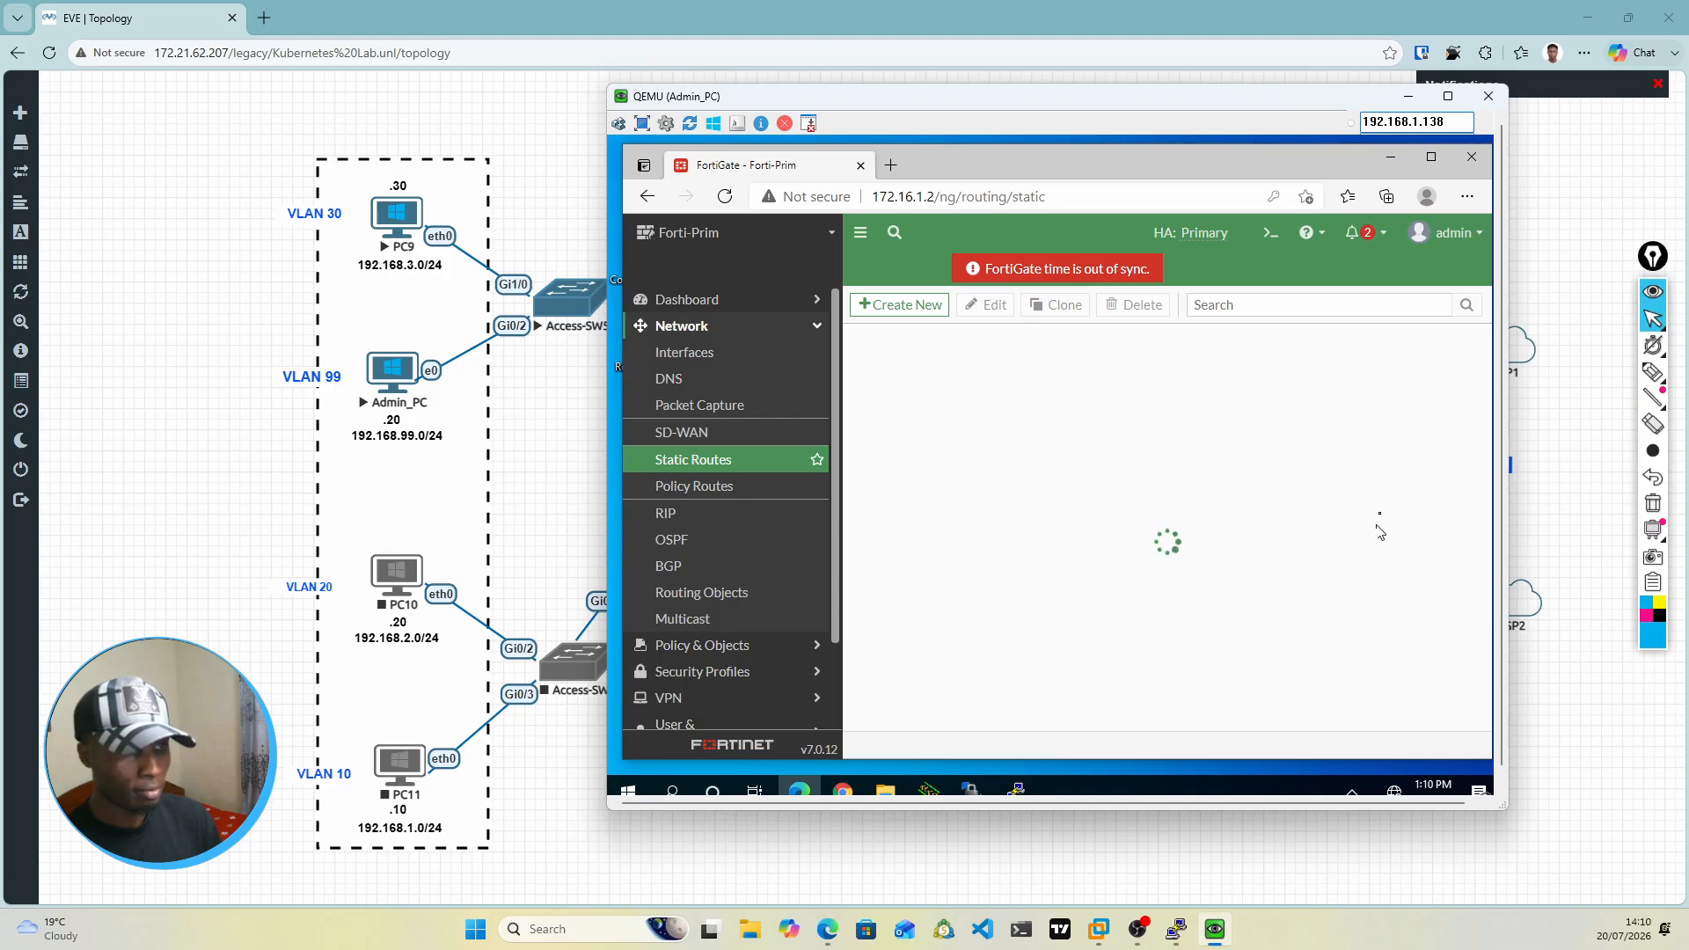
pyautogui.moveTo(1502, 484); pyautogui.dragTo(1503, 502)
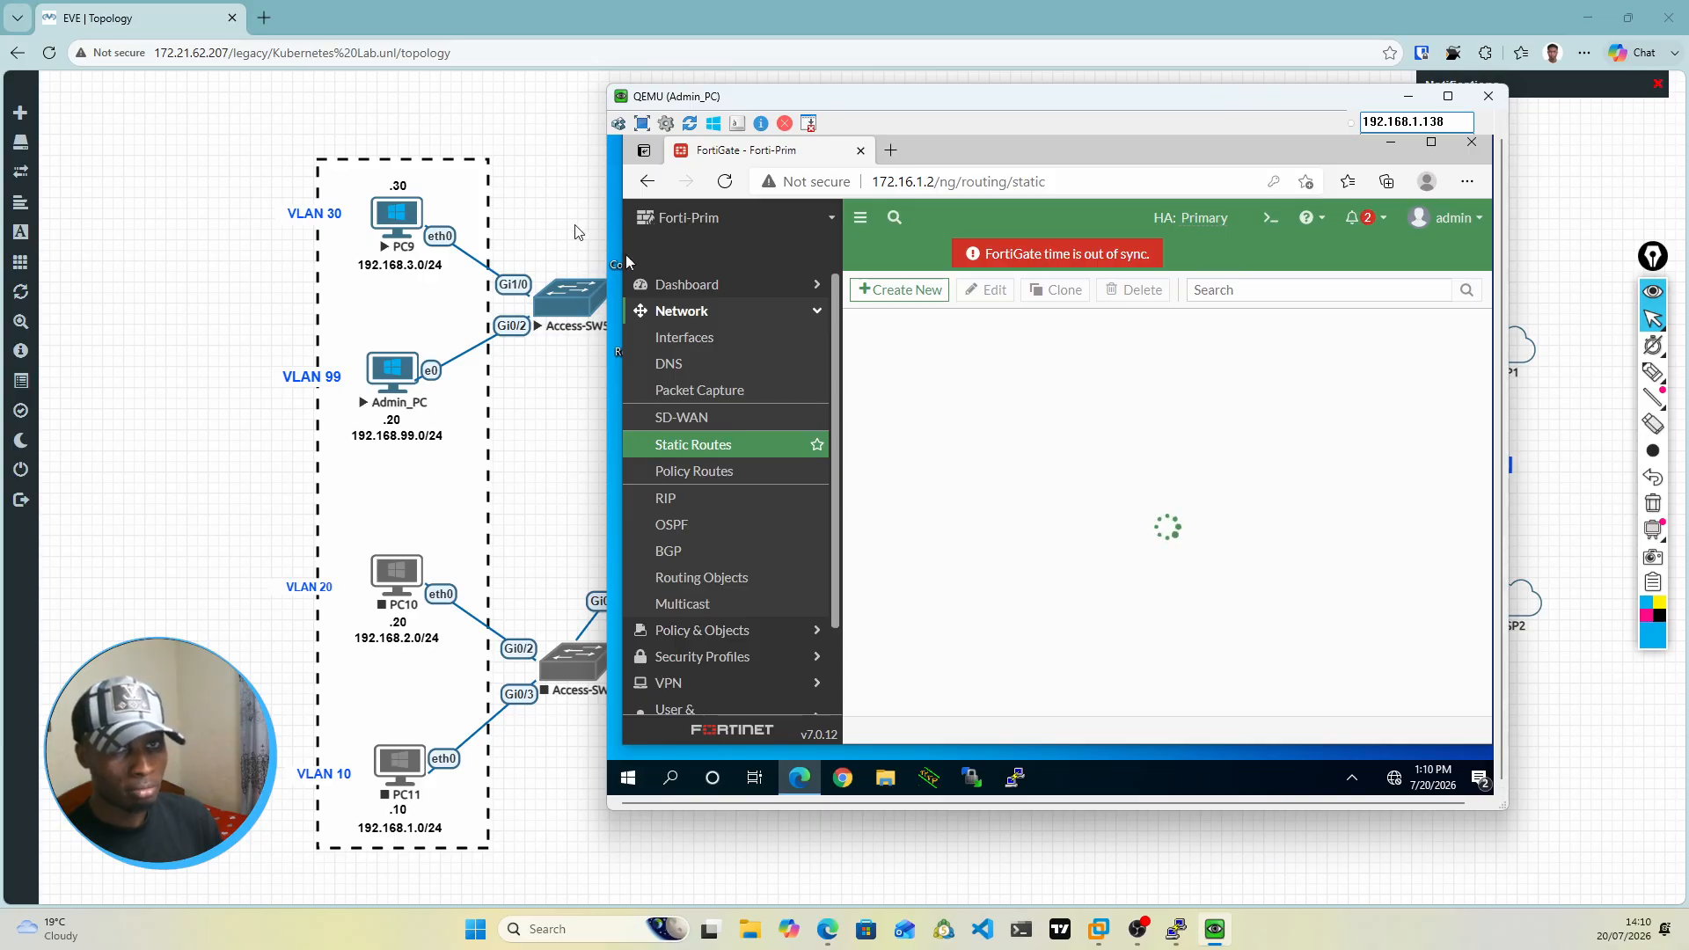
pyautogui.moveTo(1099, 929)
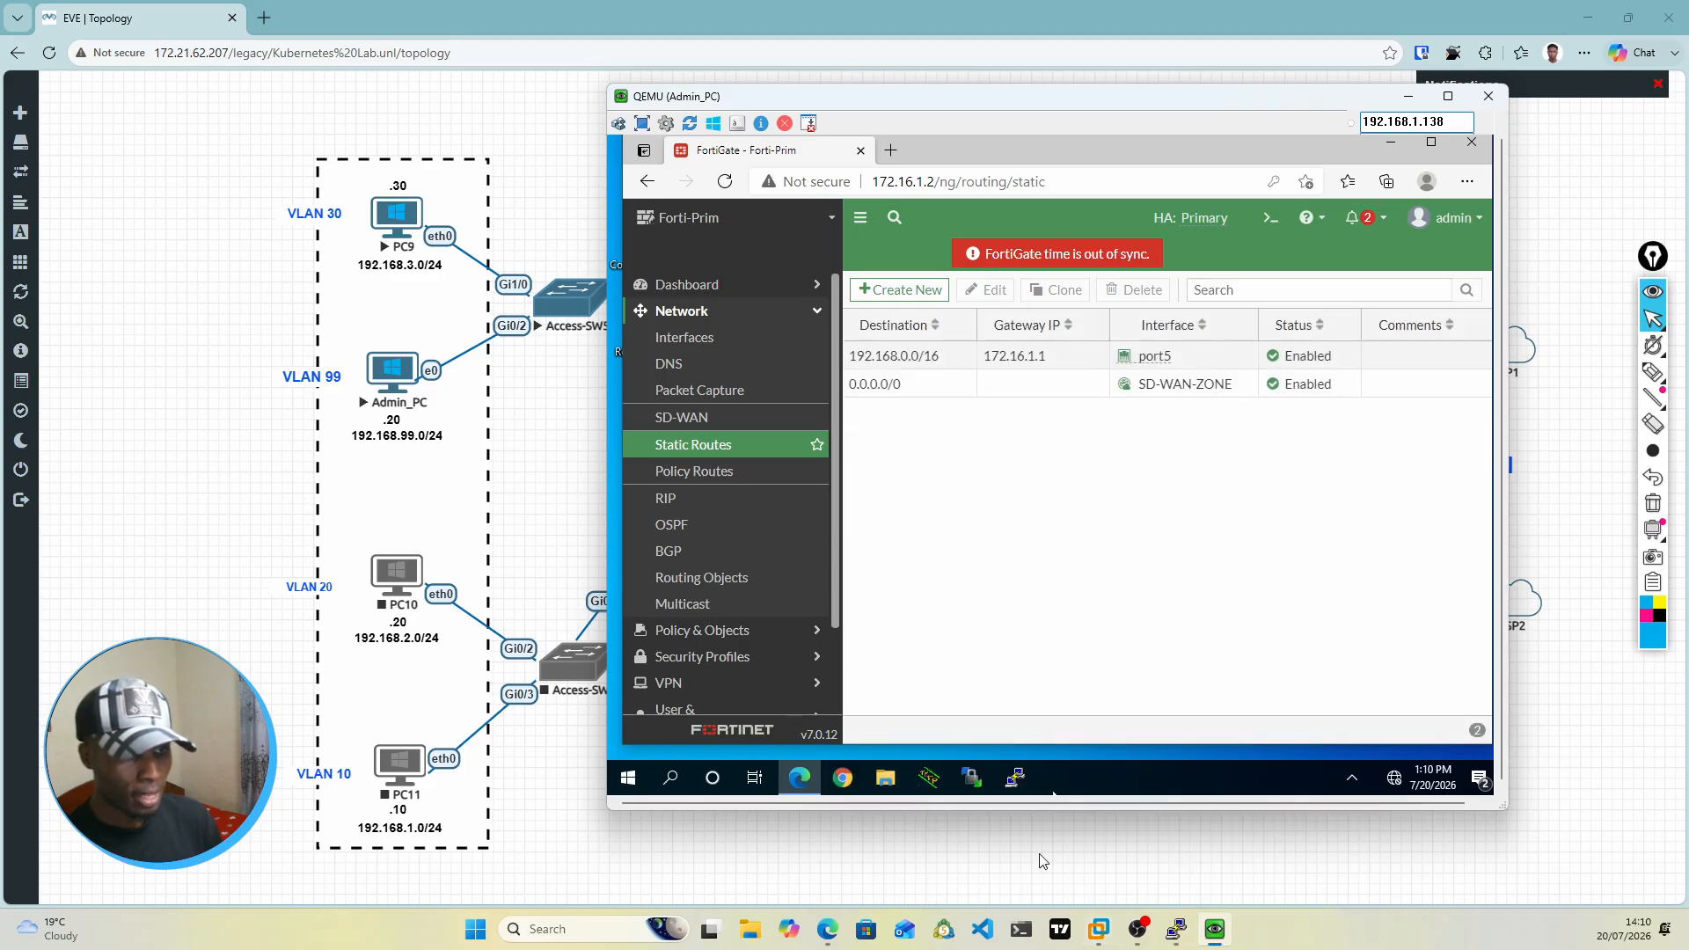
# Step: Switch to the PC9 console and ping 8.8.8.8 to test internet access
pyautogui.moveTo(1177, 931)
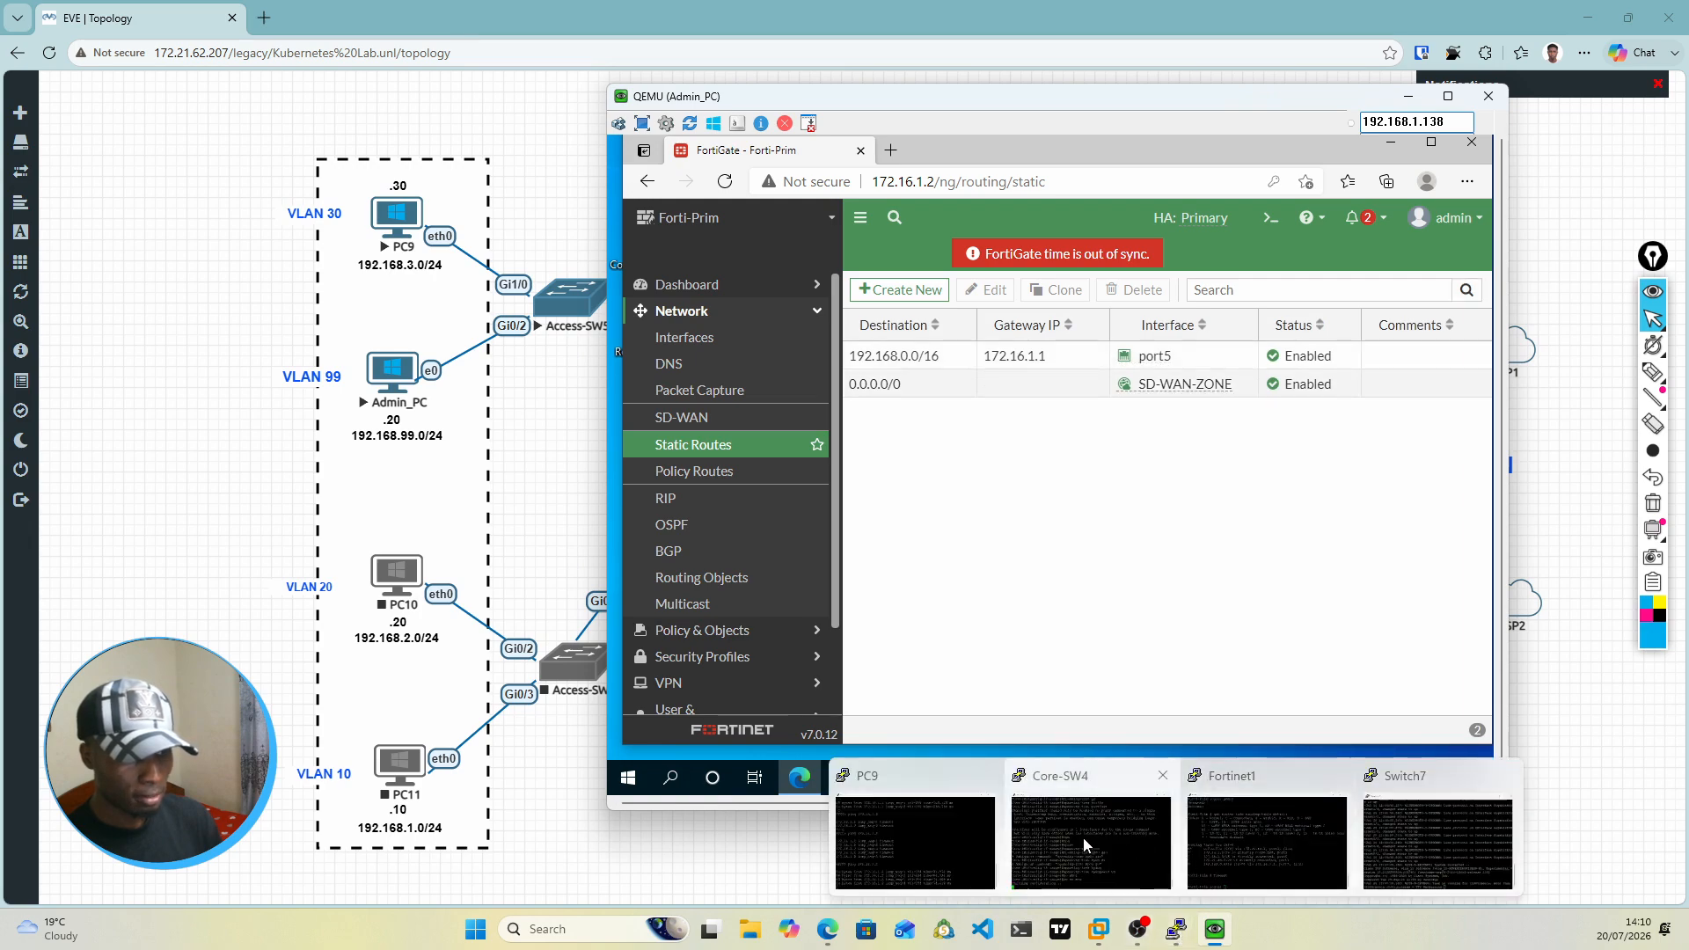
pyautogui.click(910, 827)
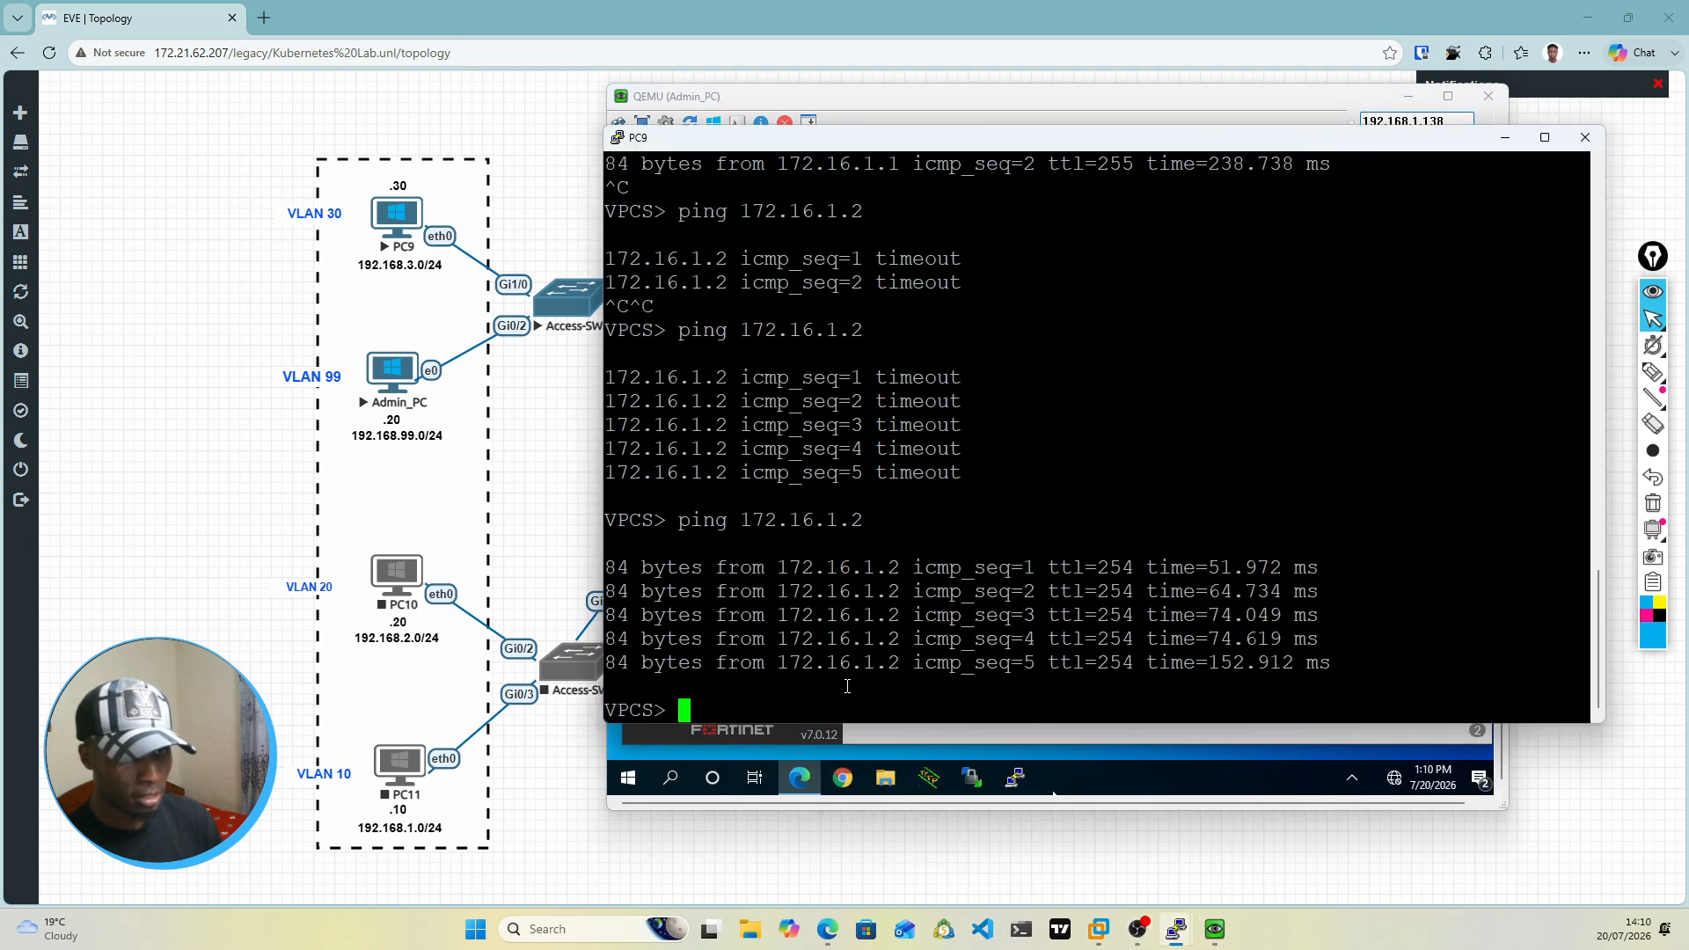
pyautogui.write('ping ')
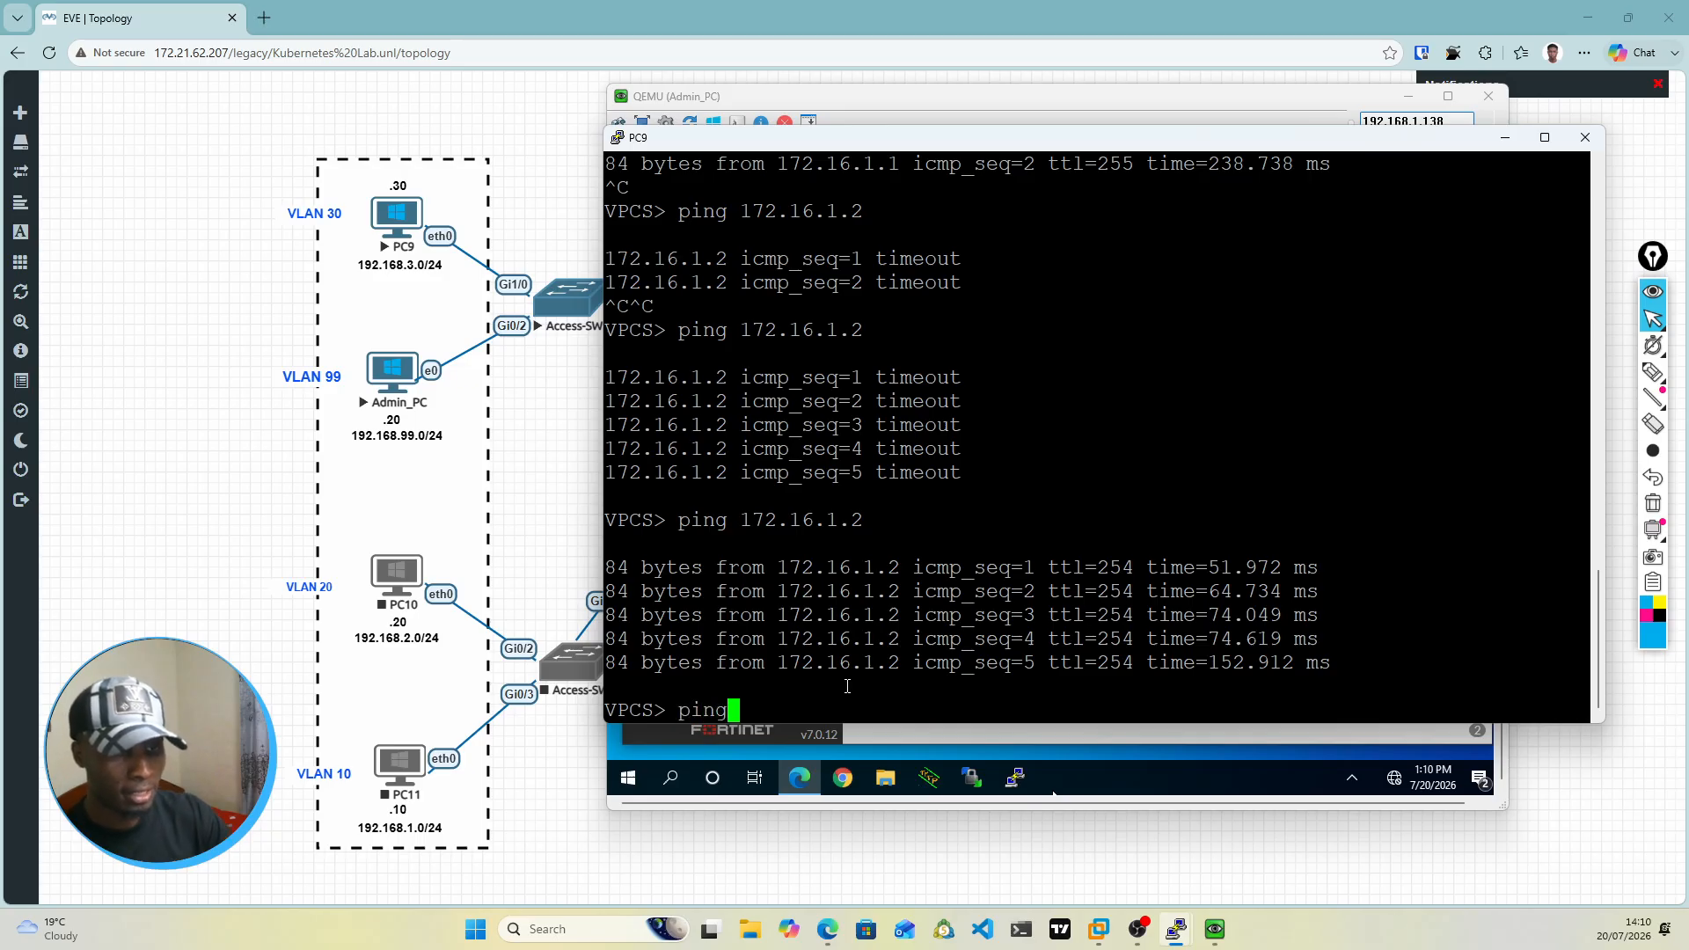
pyautogui.write('8.8.8.8')
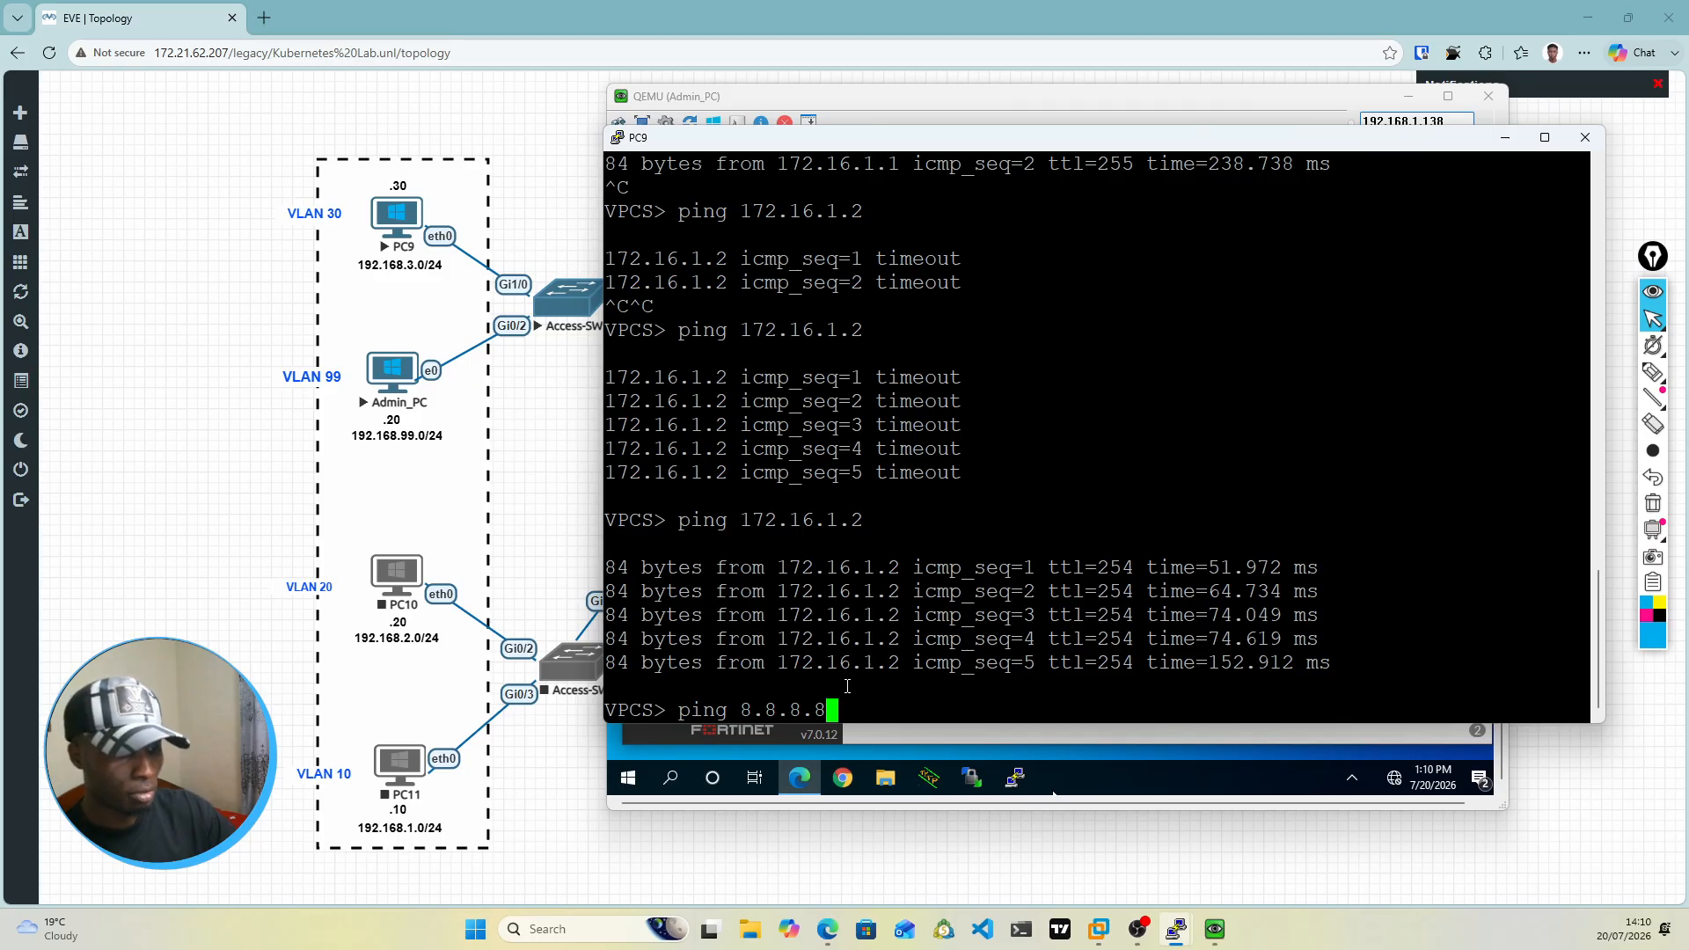
pyautogui.press('Return')
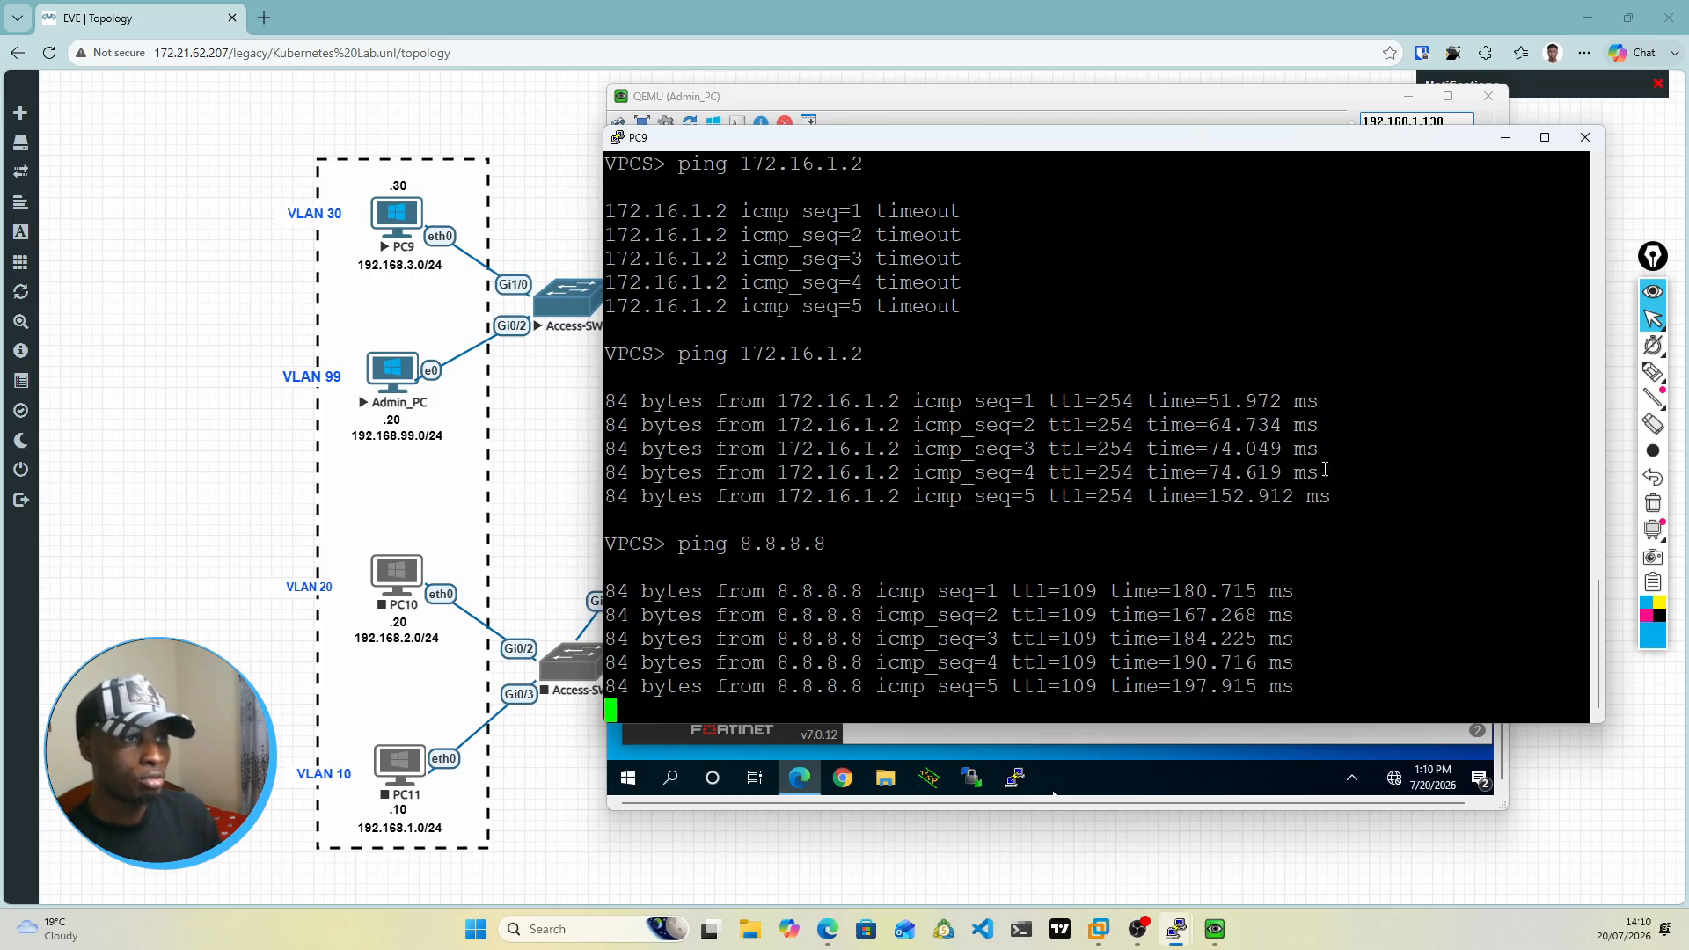
# Step: Start a continuous ping to 8.8.8.8 with the -t option on PC9, then return to the Admin_PC window
pyautogui.press('Up')
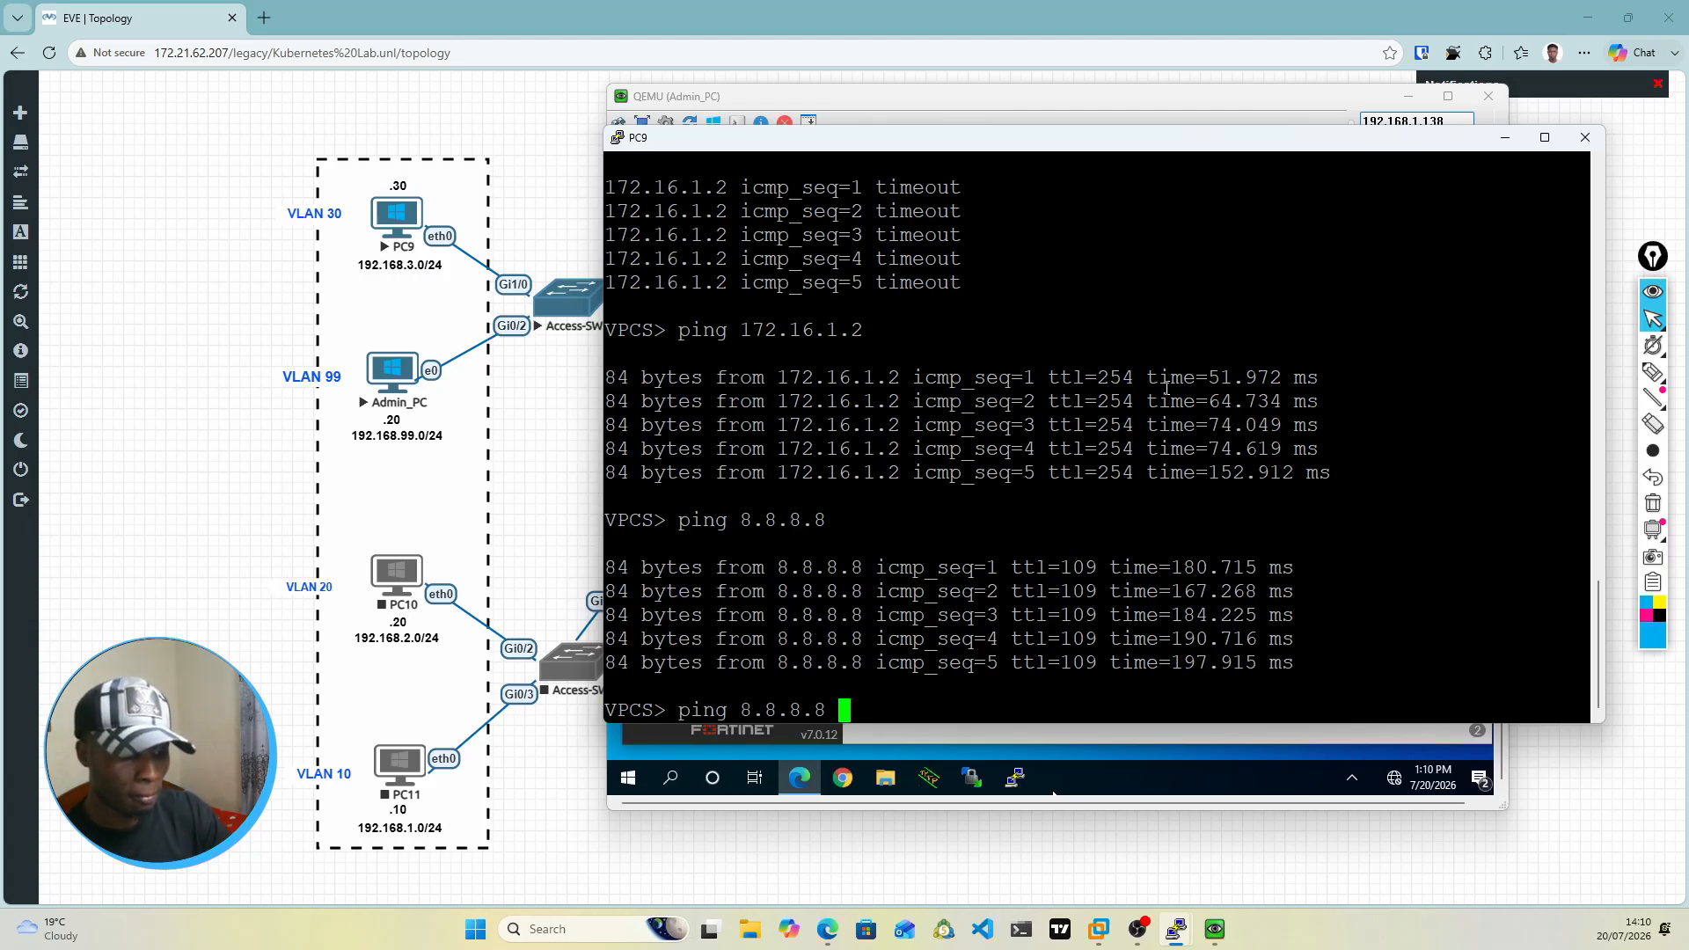
pyautogui.write('-t')
pyautogui.press('Return')
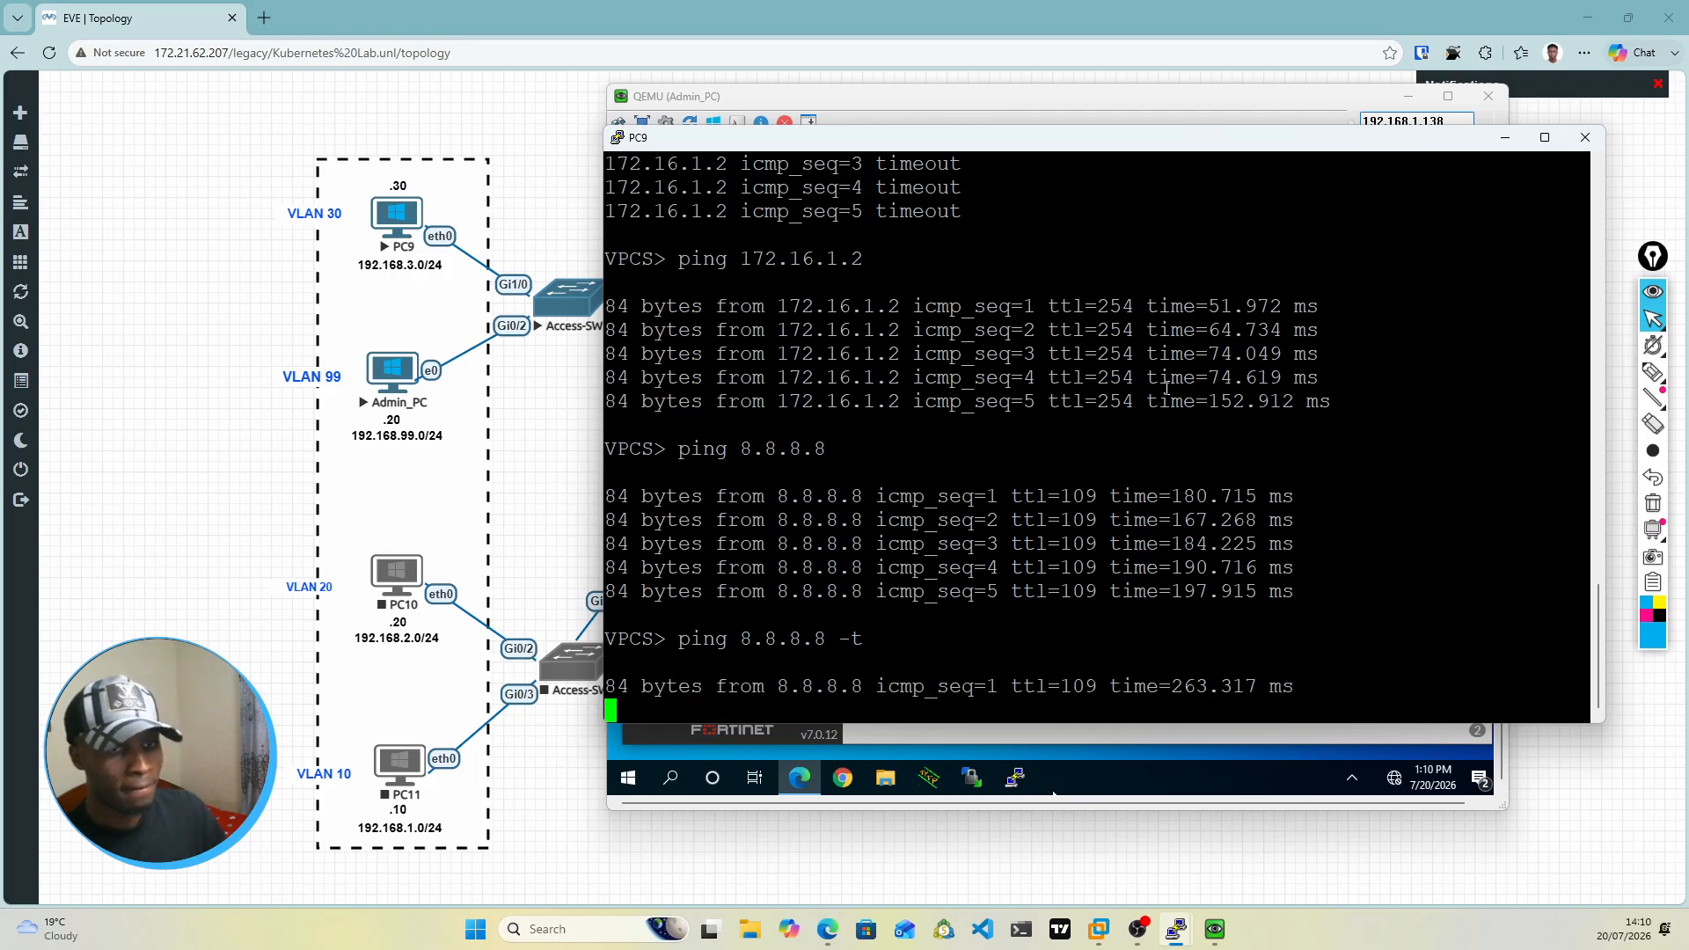
pyautogui.click(1504, 137)
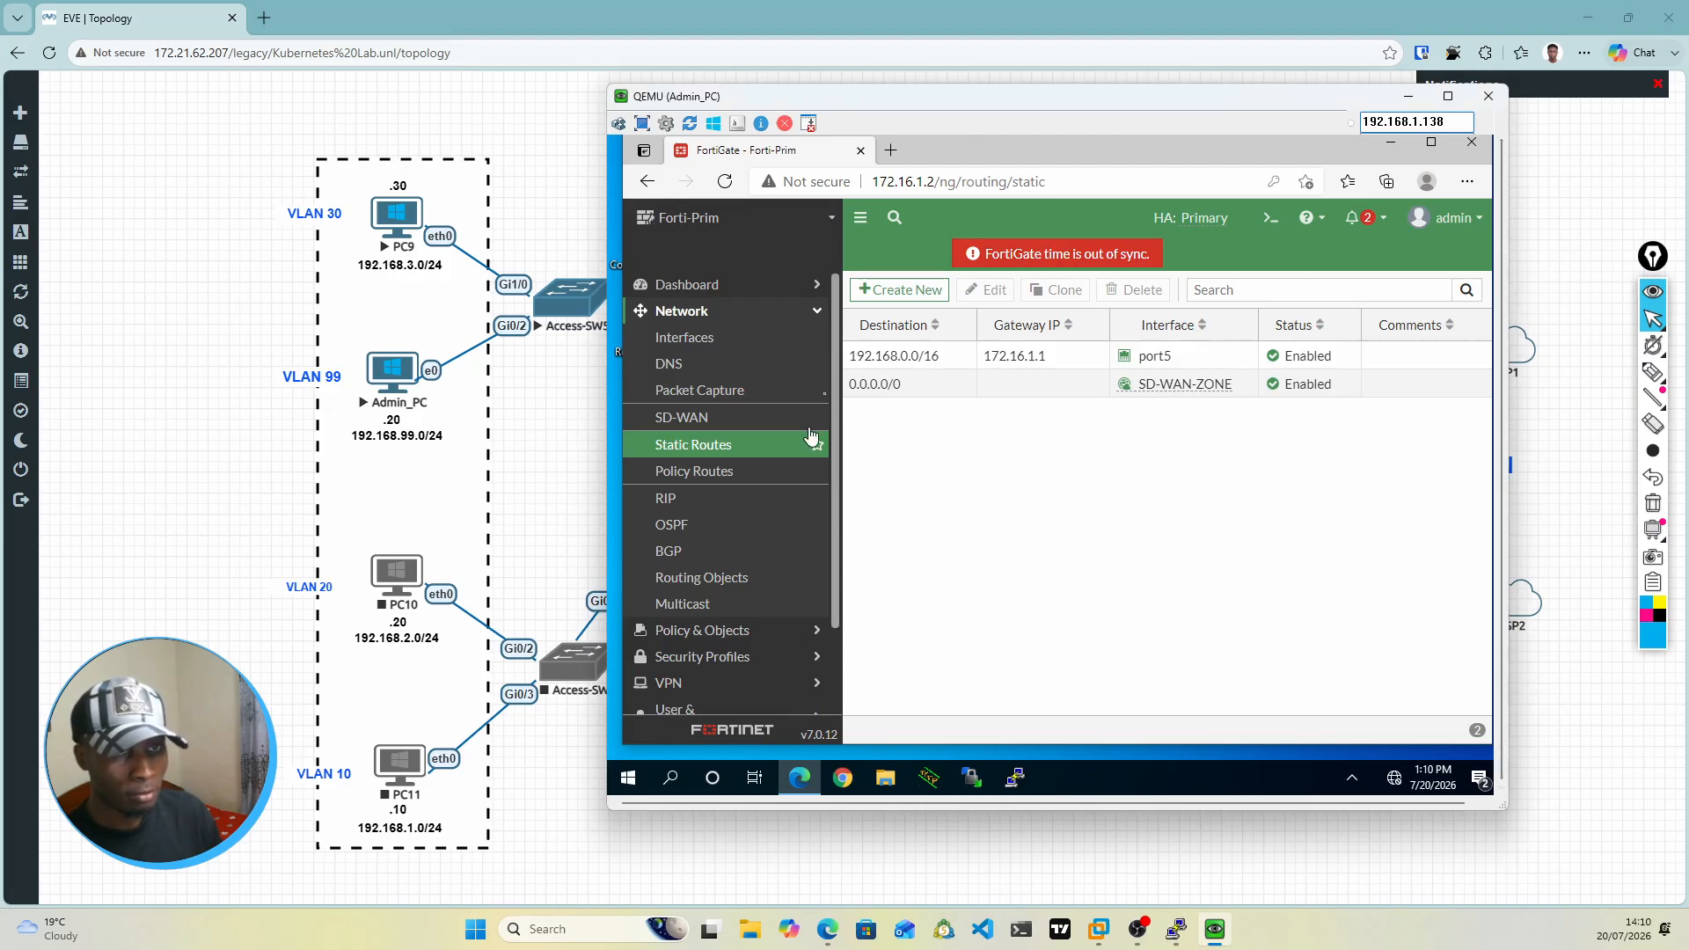
# Step: Expand SD-WAN-ZONE in the SD-WAN zones overview and examine its member interfaces' gateways and download and upload traffic
pyautogui.click(697, 422)
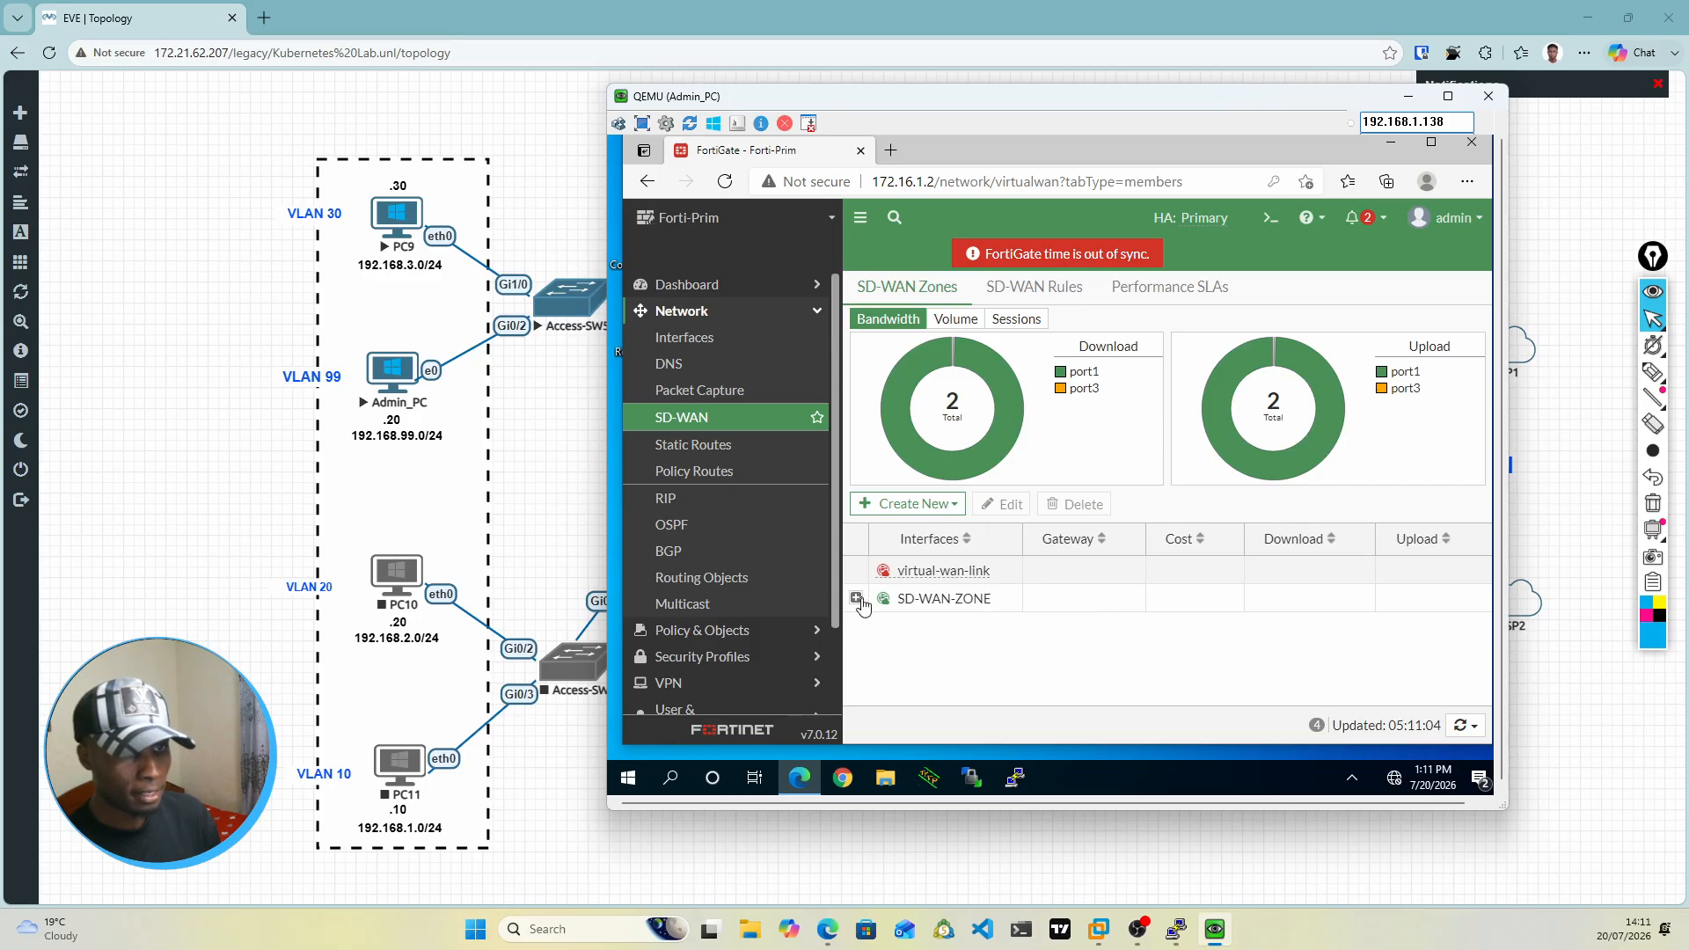
pyautogui.click(859, 600)
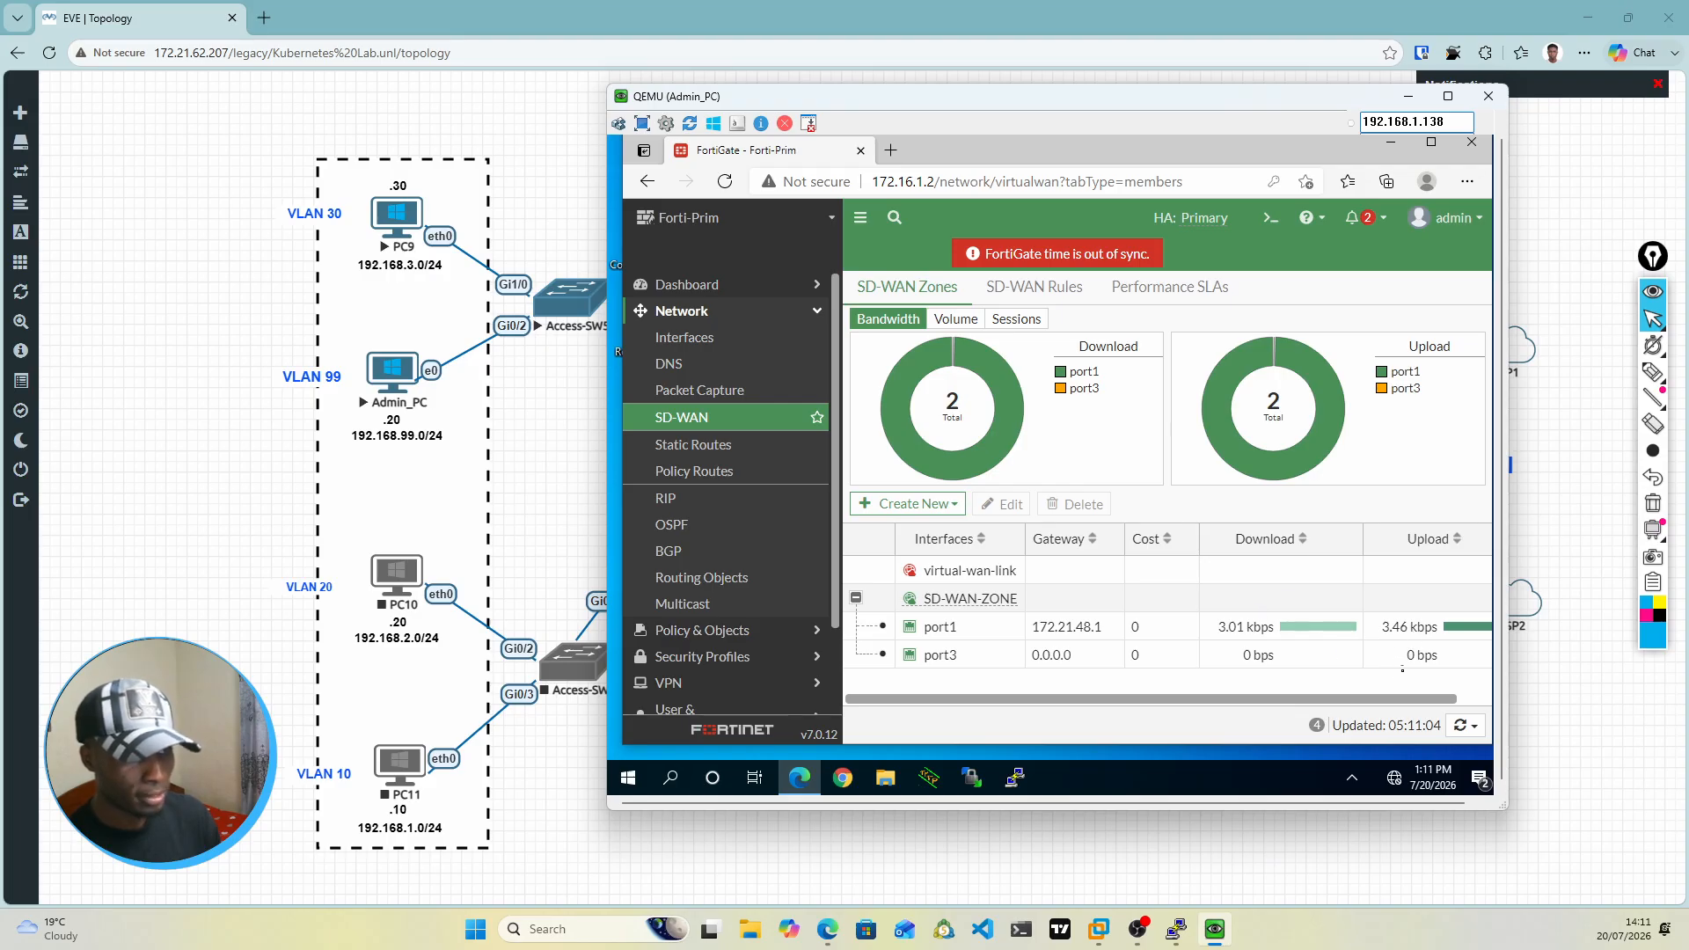
pyautogui.hscroll(1, 1206, 710)
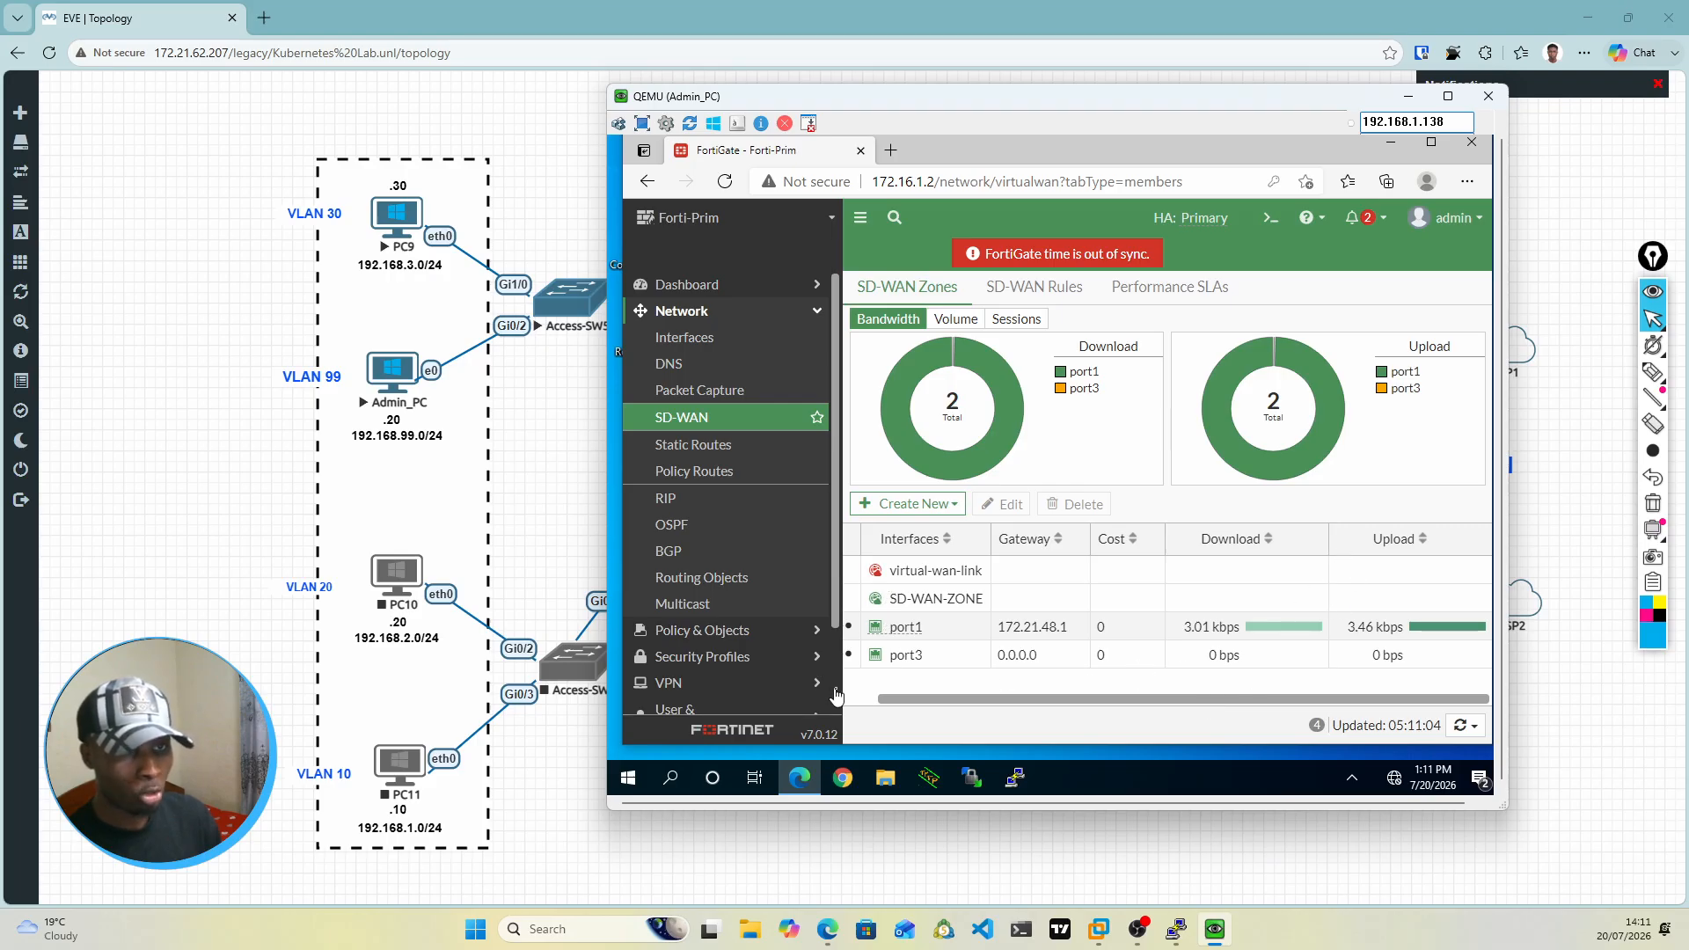
# Step: Open the firewall policy list and underline the Implicit Deny policy's name and its DENY action with the annotation pen
pyautogui.click(754, 637)
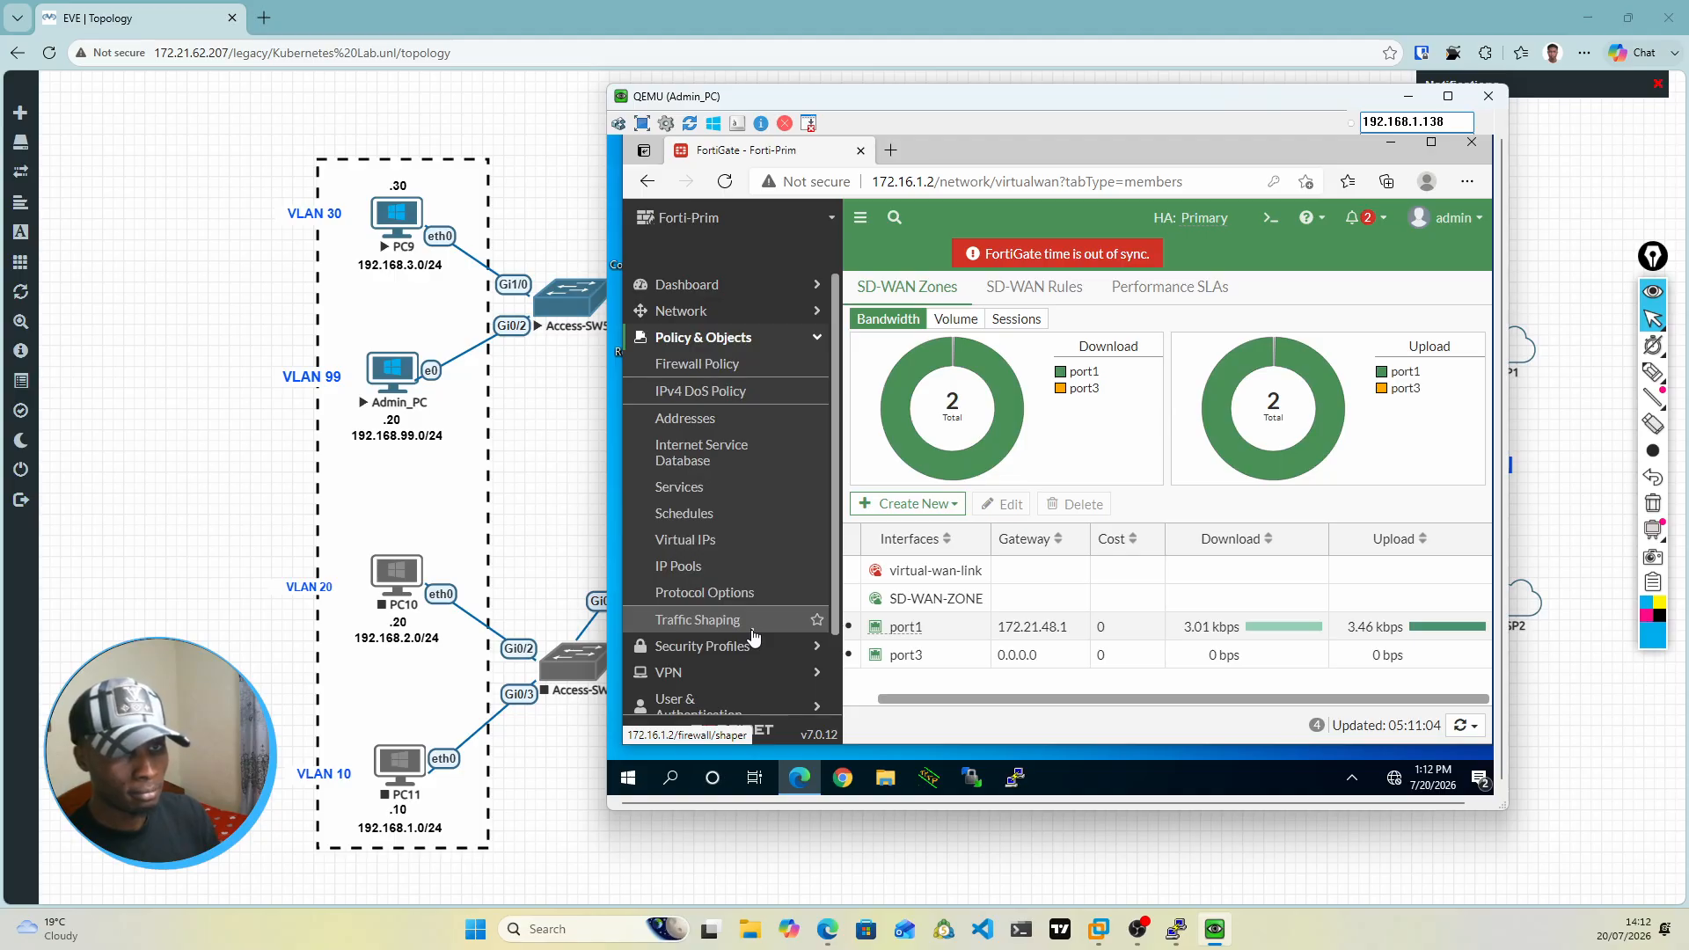
pyautogui.click(697, 374)
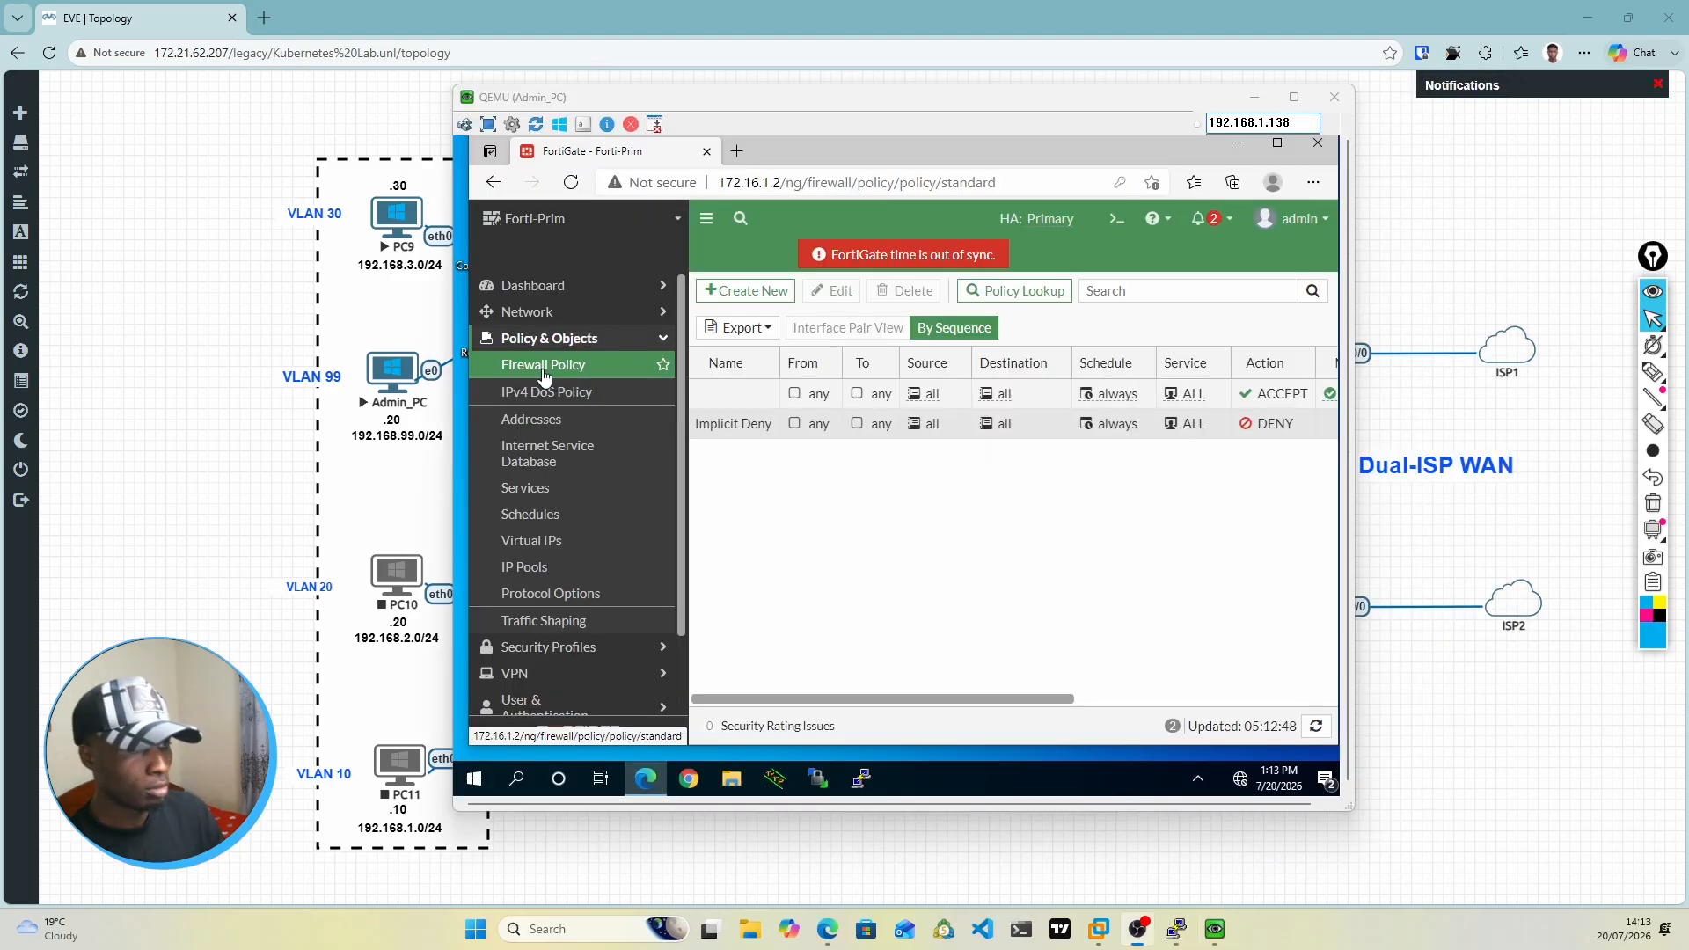
pyautogui.click(1653, 371)
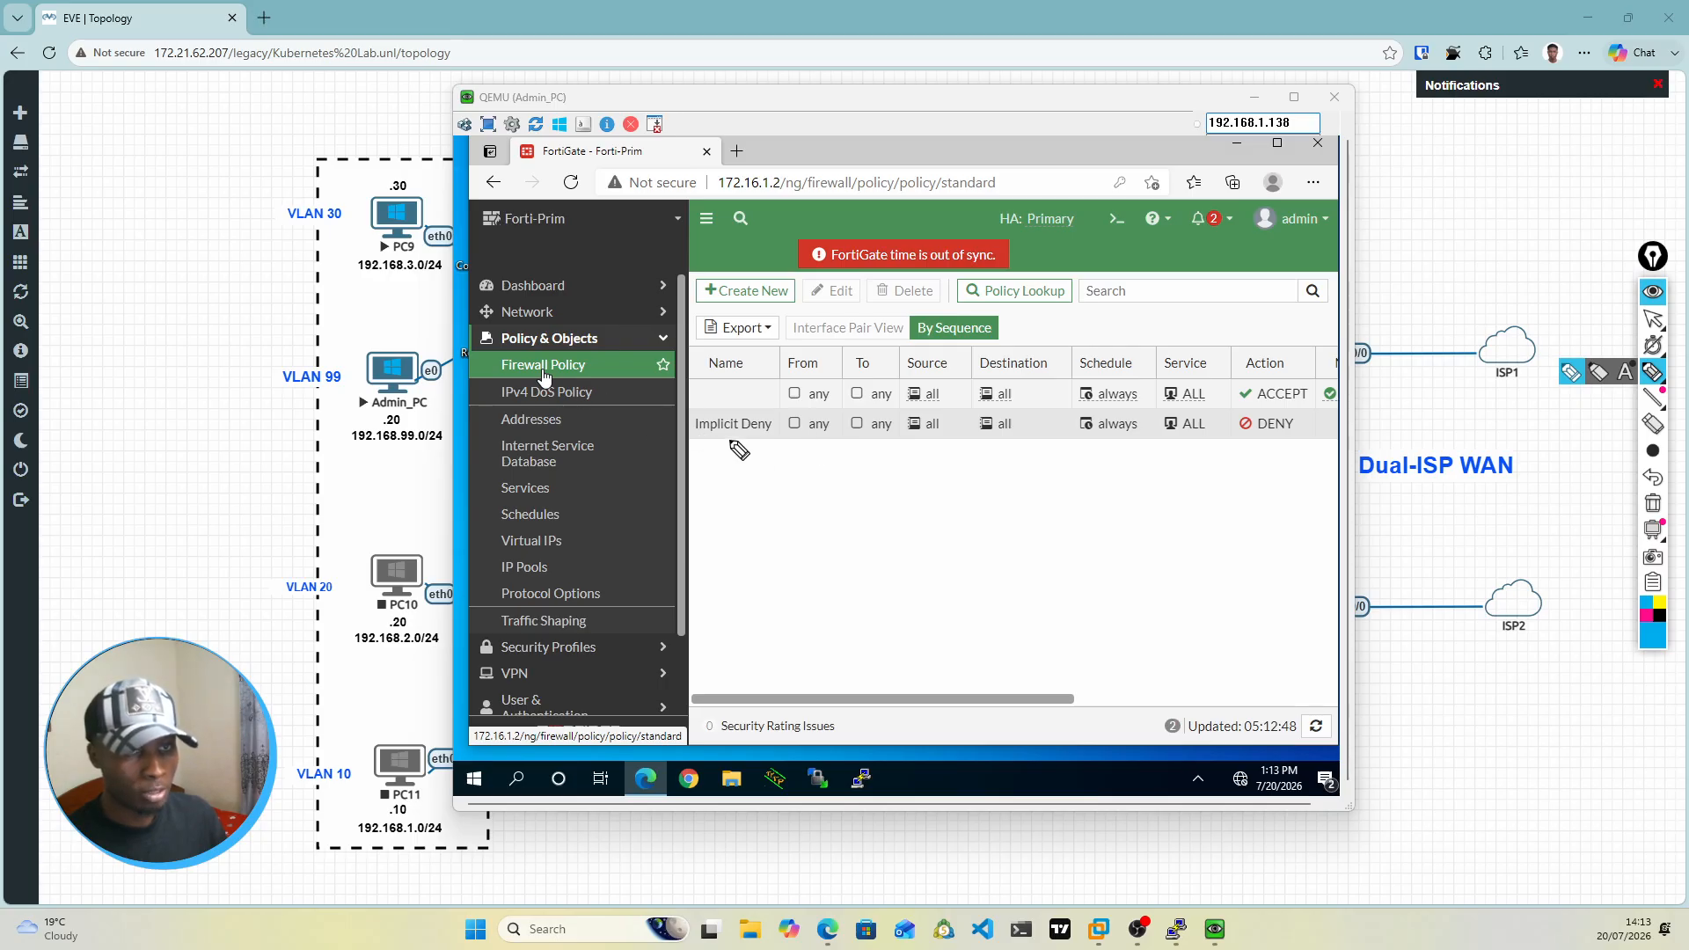
pyautogui.moveTo(754, 439); pyautogui.dragTo(720, 438)
pyautogui.moveTo(1201, 441); pyautogui.dragTo(1326, 442)
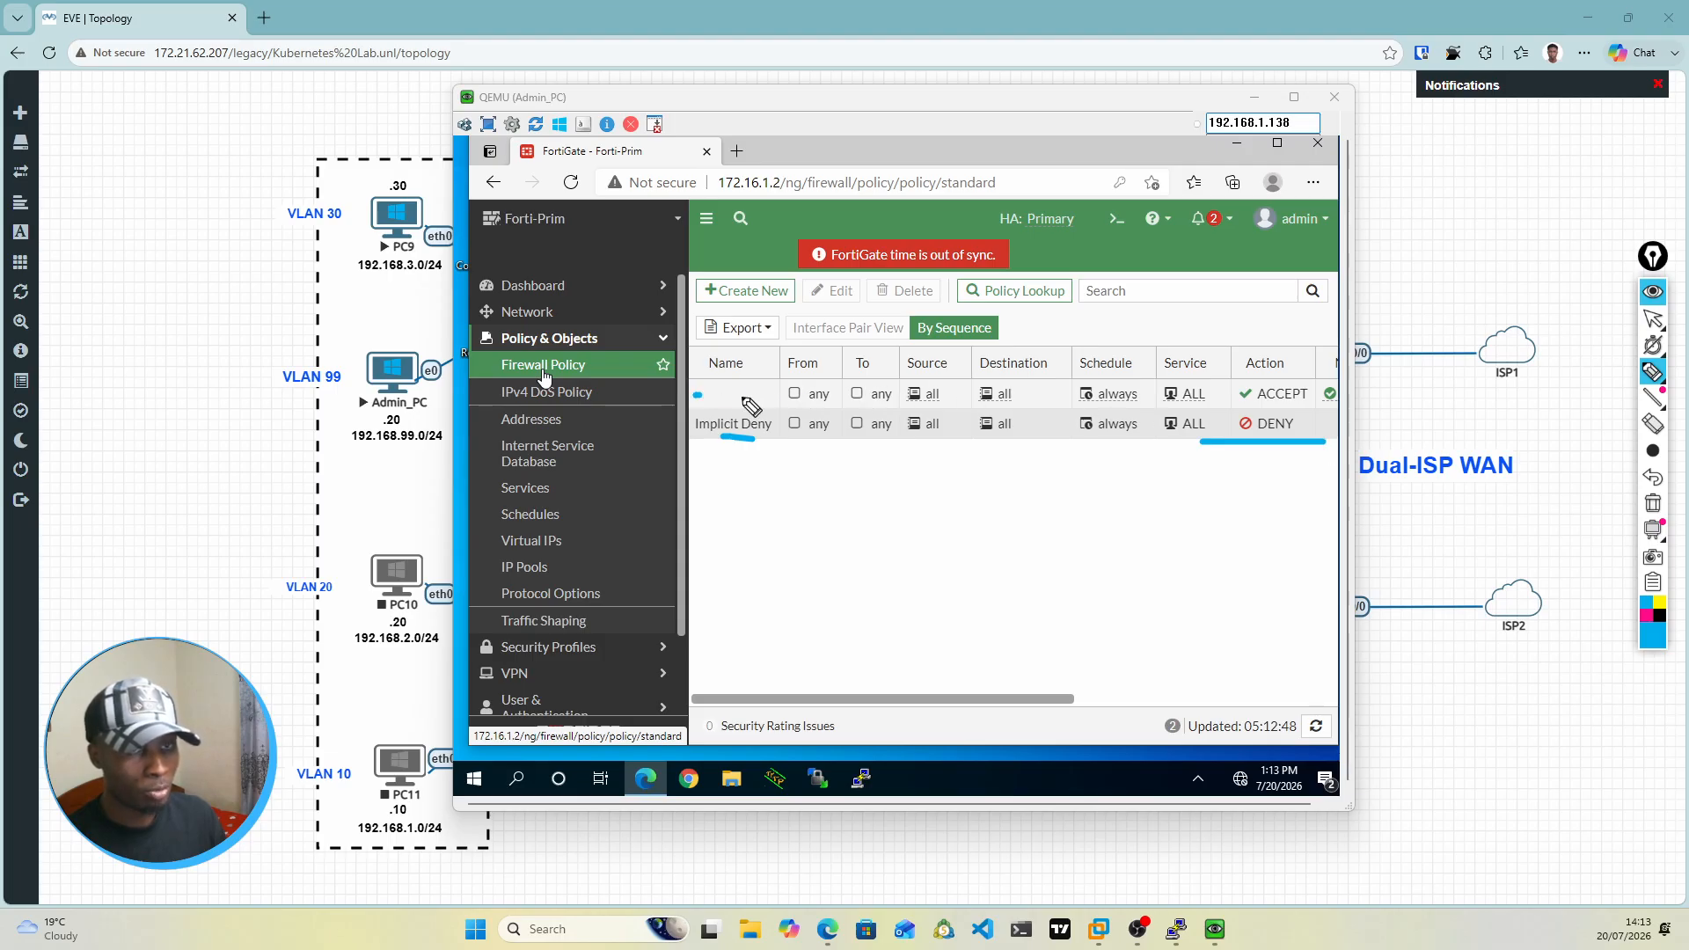
# Step: Mark the ACCEPT policy with an arrow, underline its From, To, Source, Destination and Service entries, and tick its action
pyautogui.moveTo(694, 395)
pyautogui.mouseDown()
pyautogui.moveTo(763, 389)
pyautogui.moveTo(751, 408)
pyautogui.mouseUp()
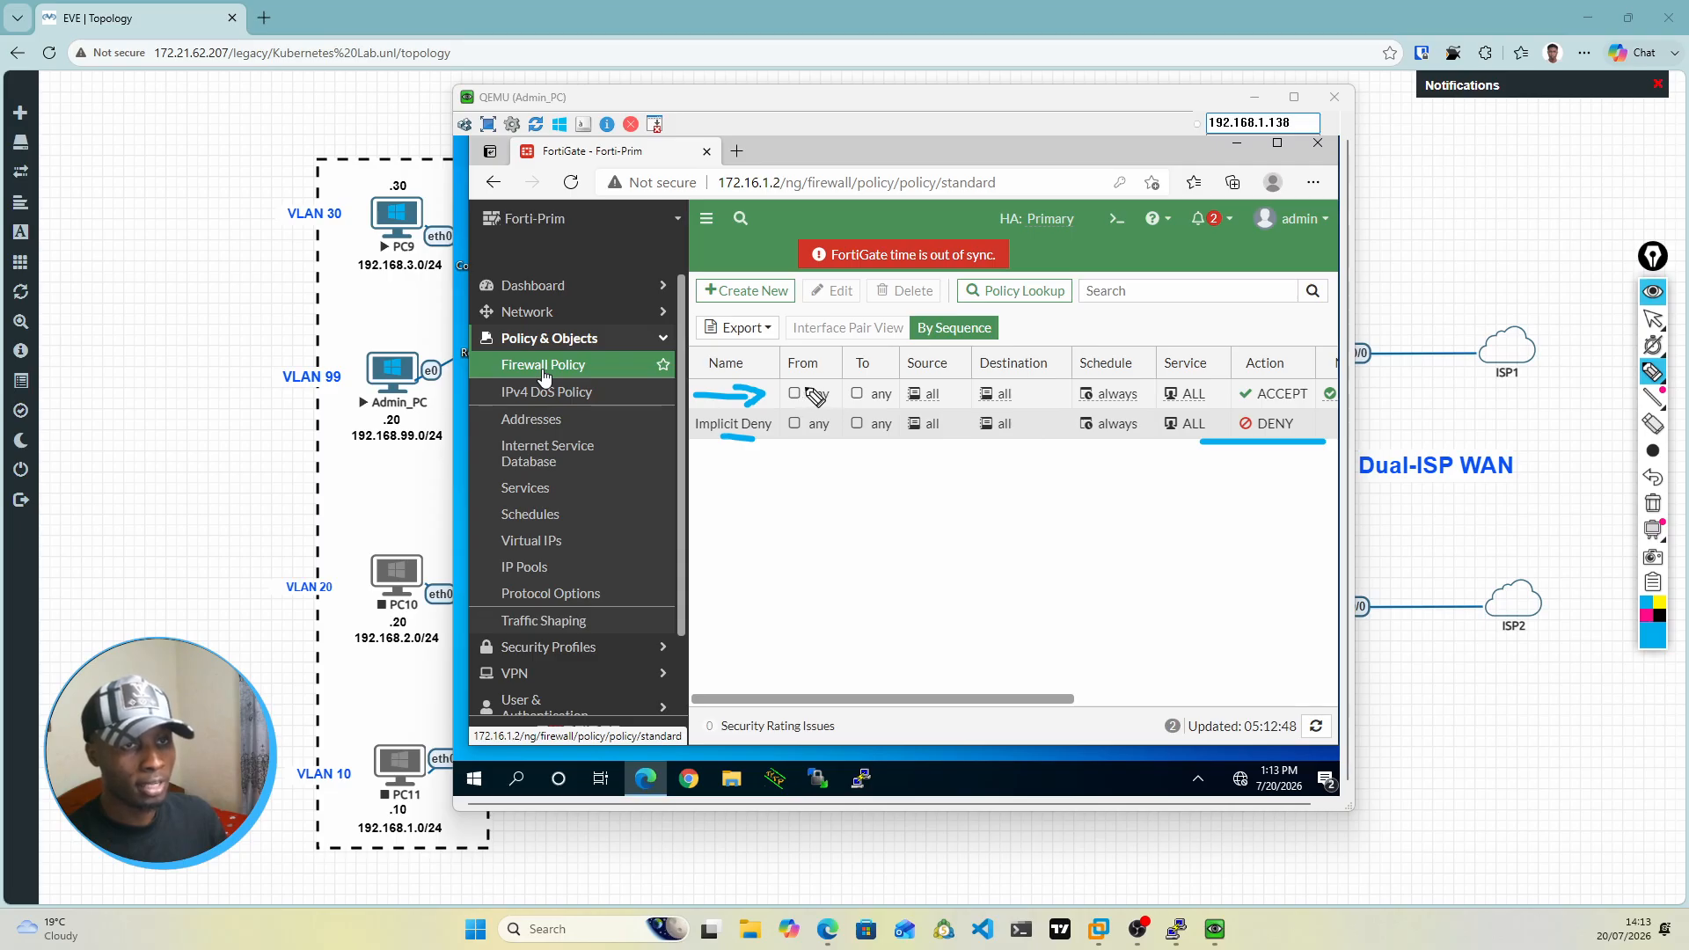
pyautogui.moveTo(789, 385); pyautogui.dragTo(838, 384)
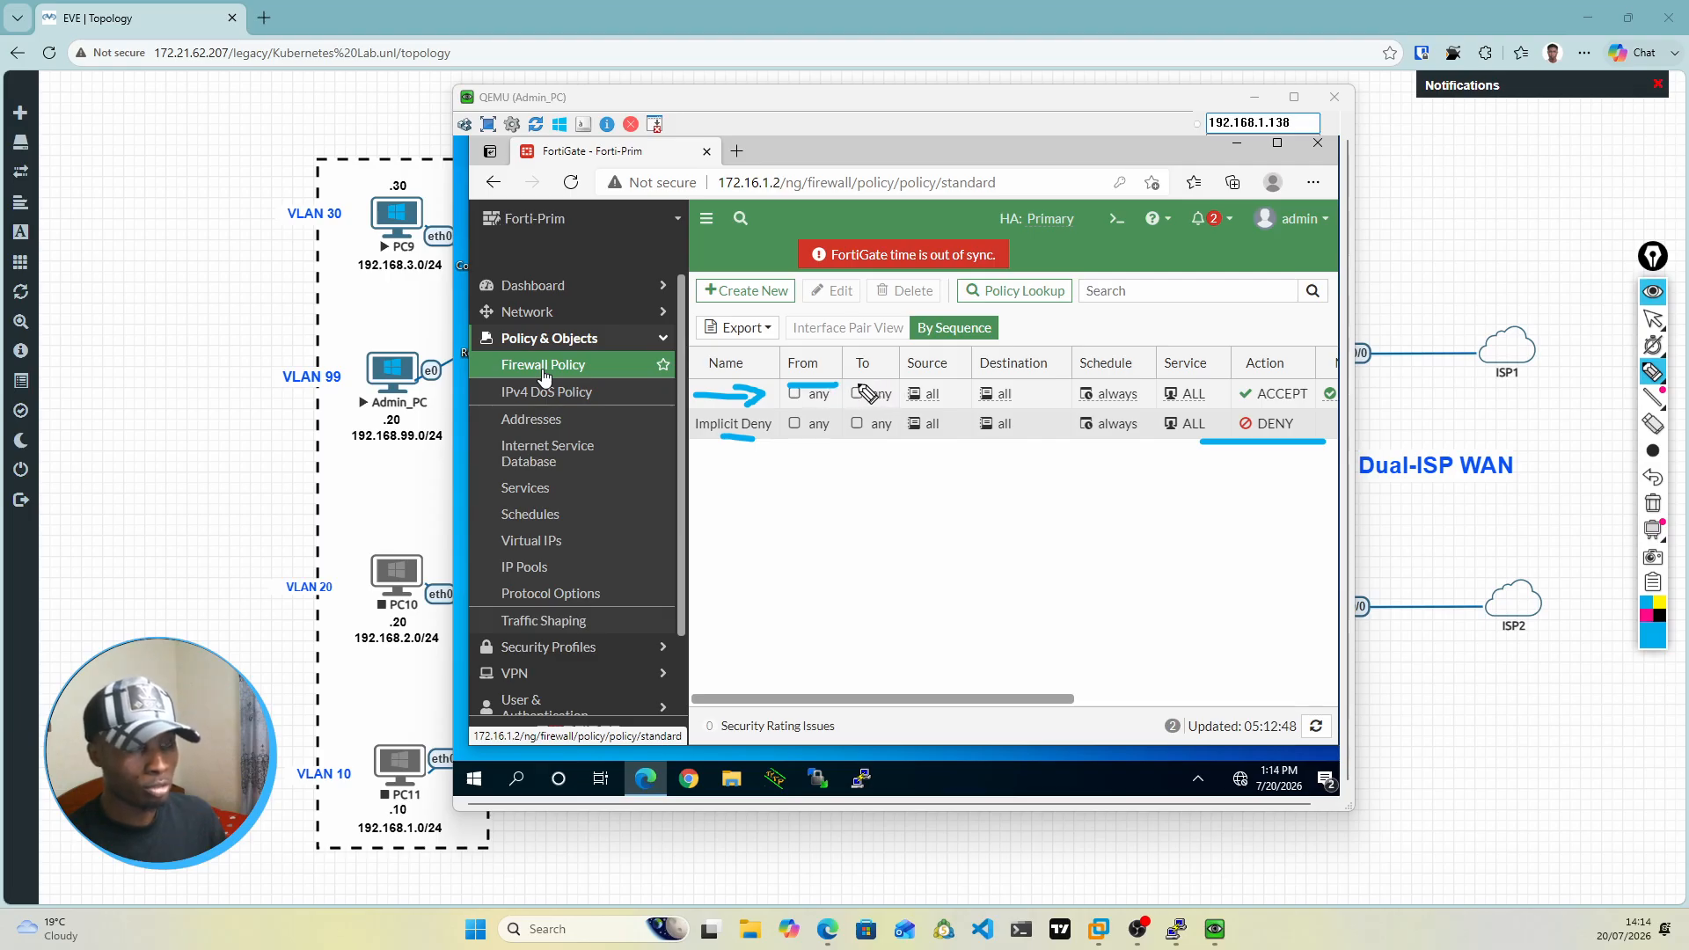
pyautogui.moveTo(856, 384); pyautogui.dragTo(886, 384)
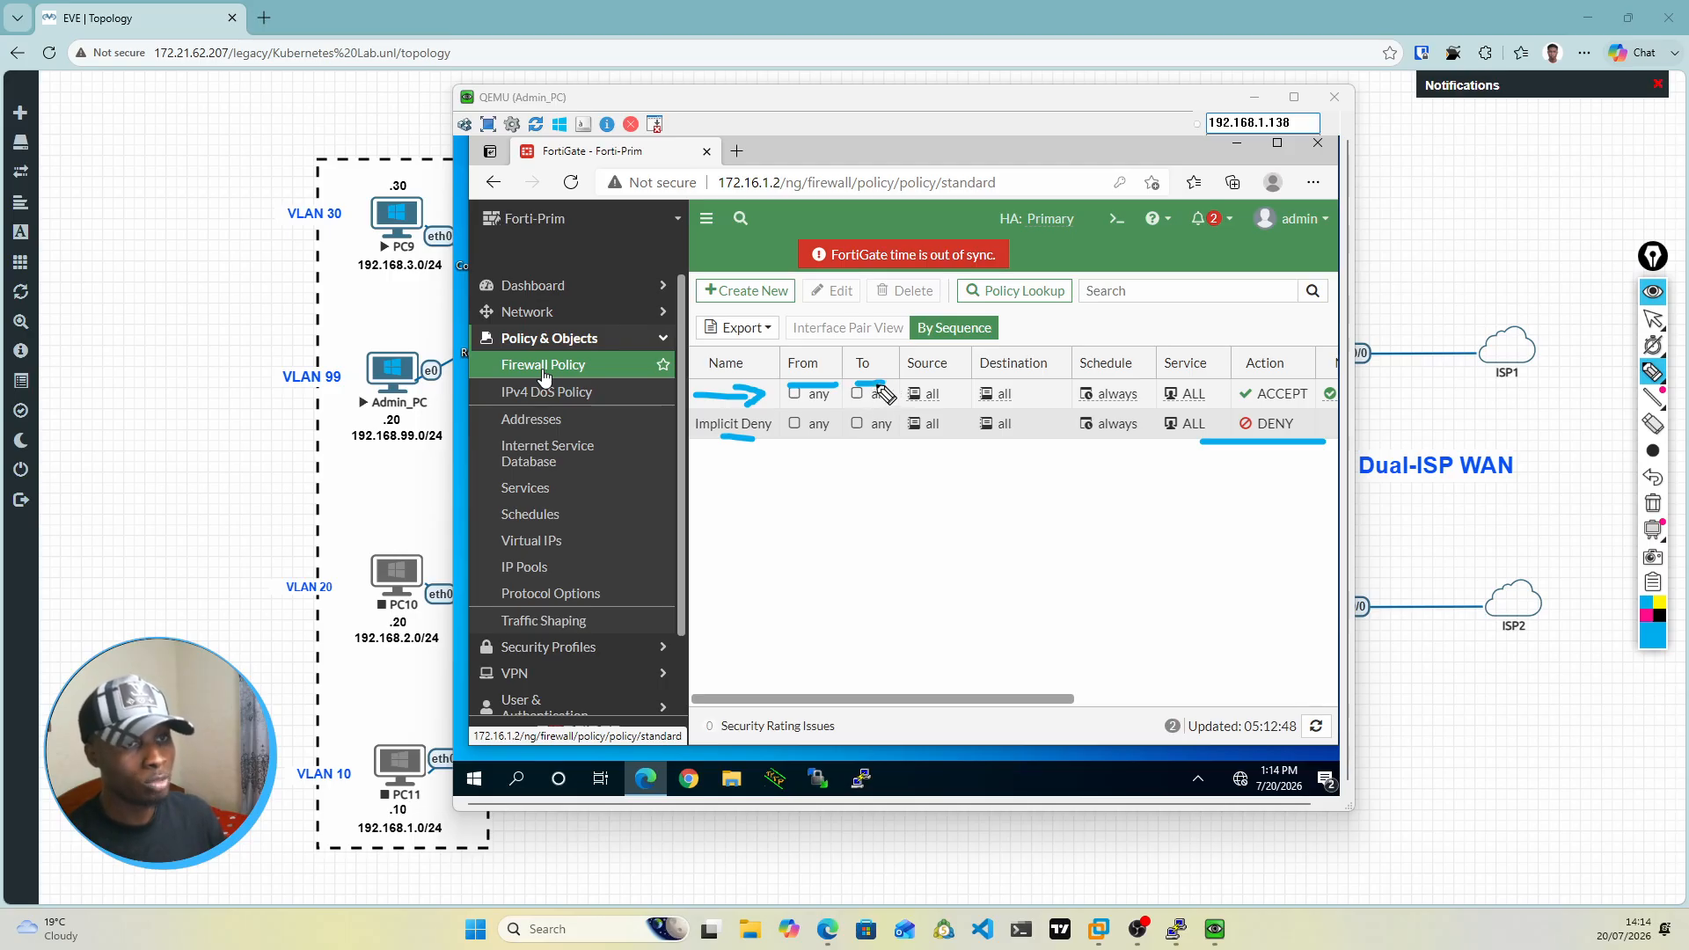
pyautogui.moveTo(859, 403); pyautogui.dragTo(887, 402)
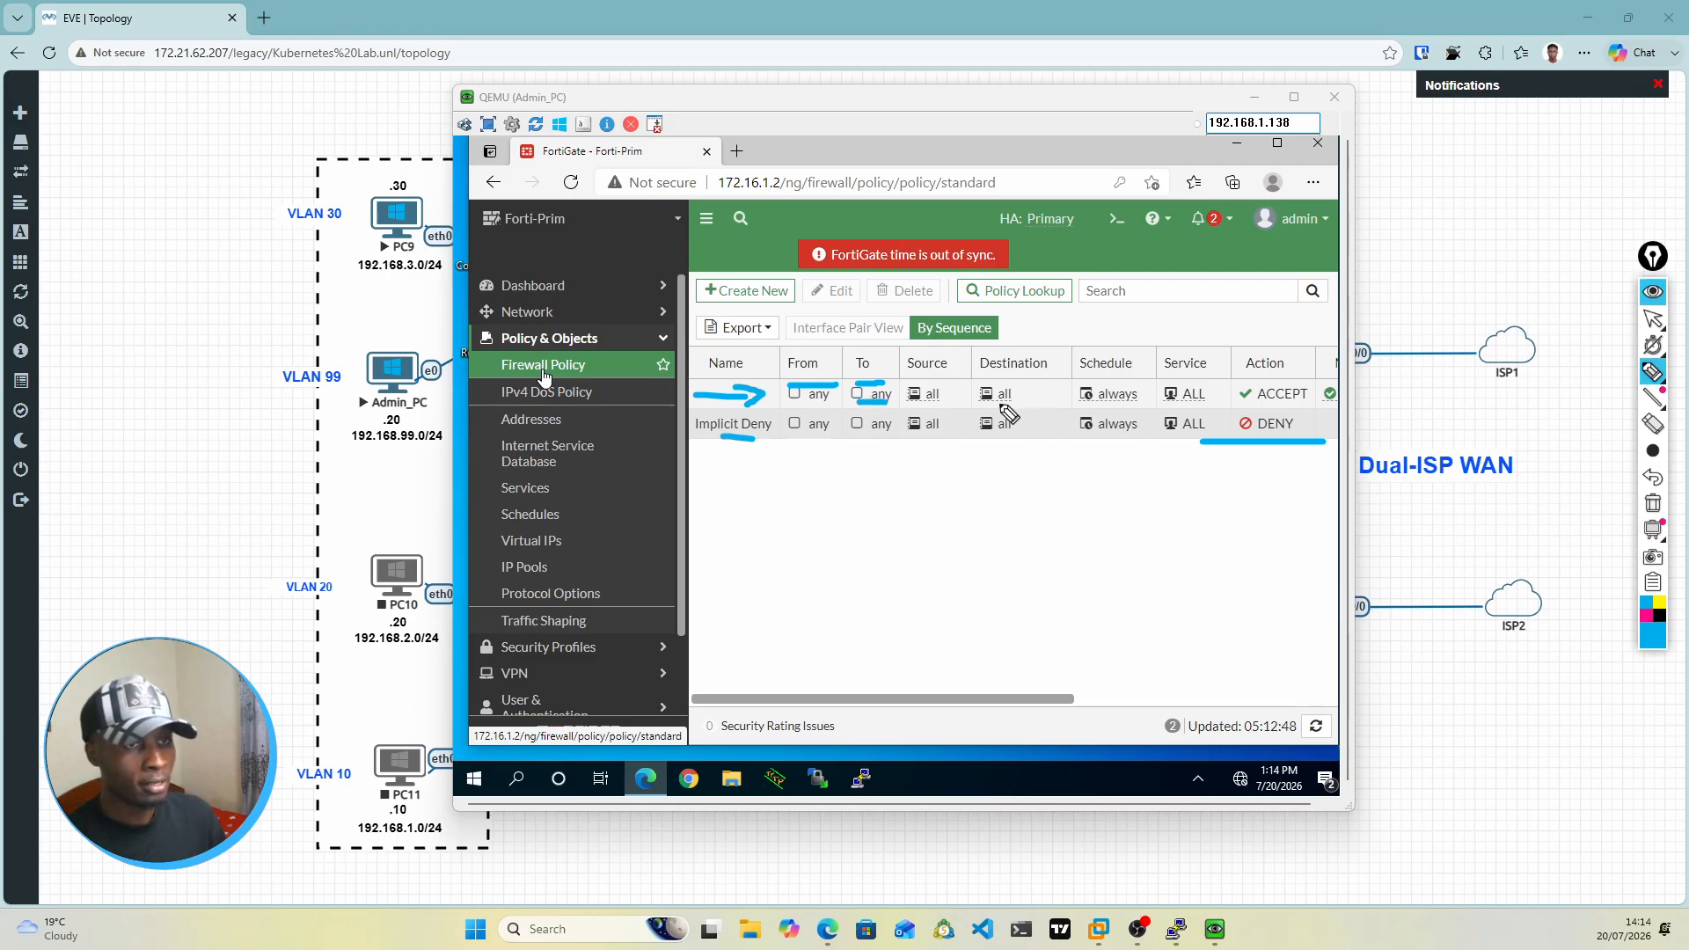
pyautogui.moveTo(975, 404); pyautogui.dragTo(1034, 404)
pyautogui.moveTo(908, 405); pyautogui.dragTo(954, 407)
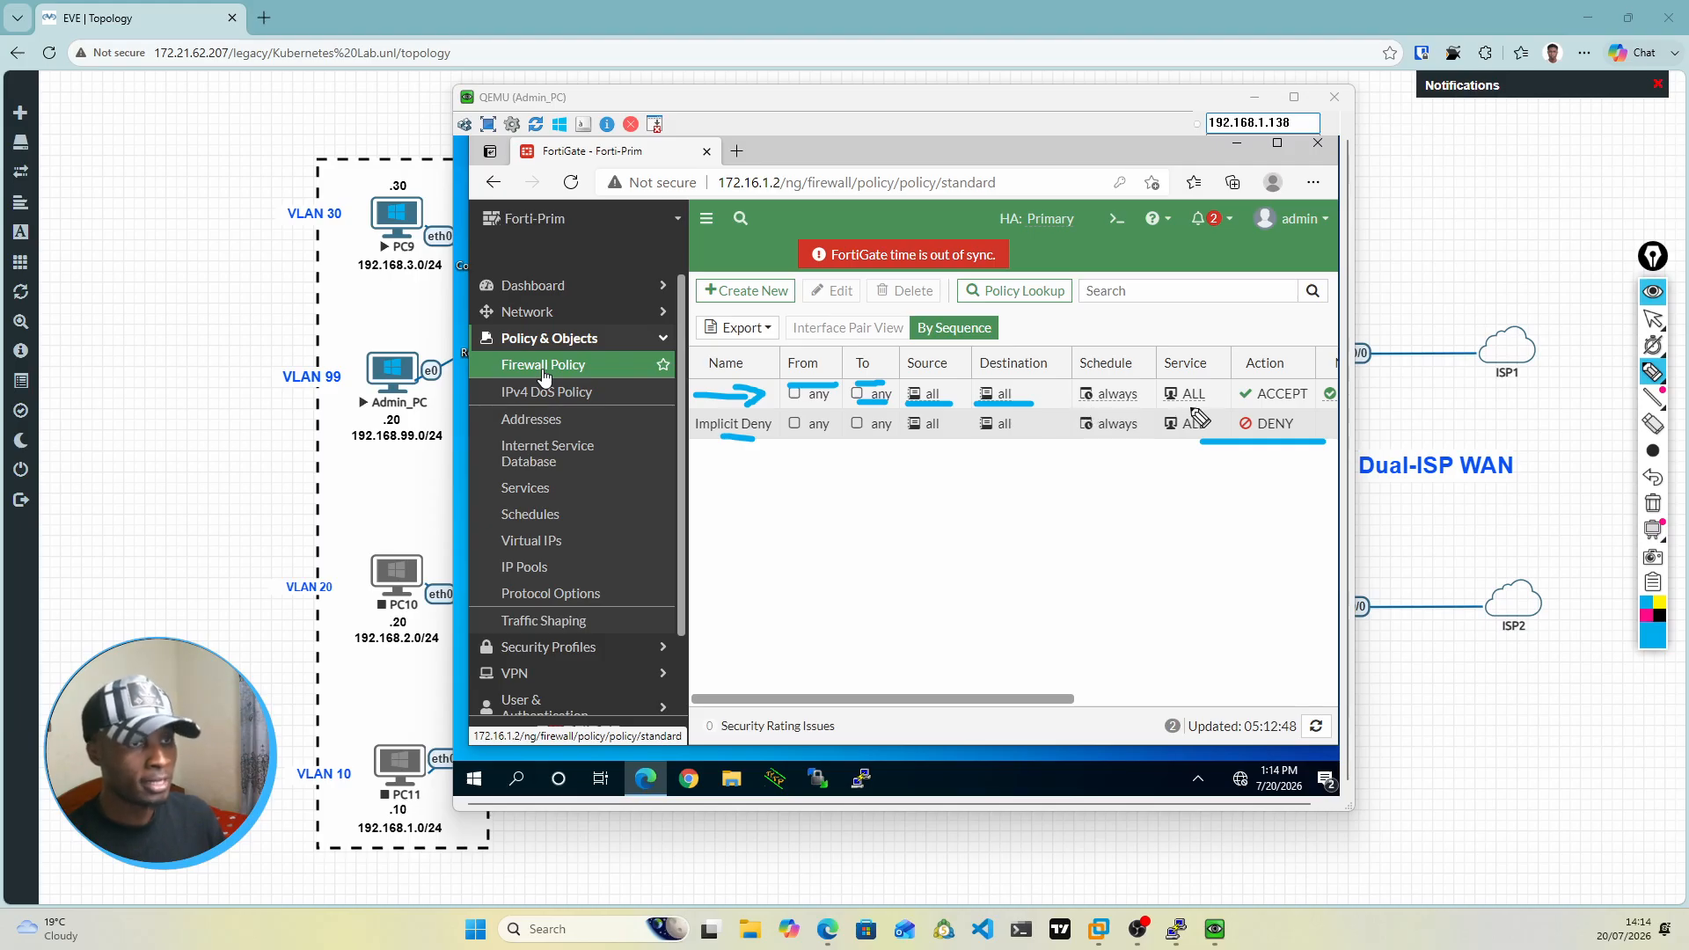
pyautogui.moveTo(1158, 405); pyautogui.dragTo(1202, 406)
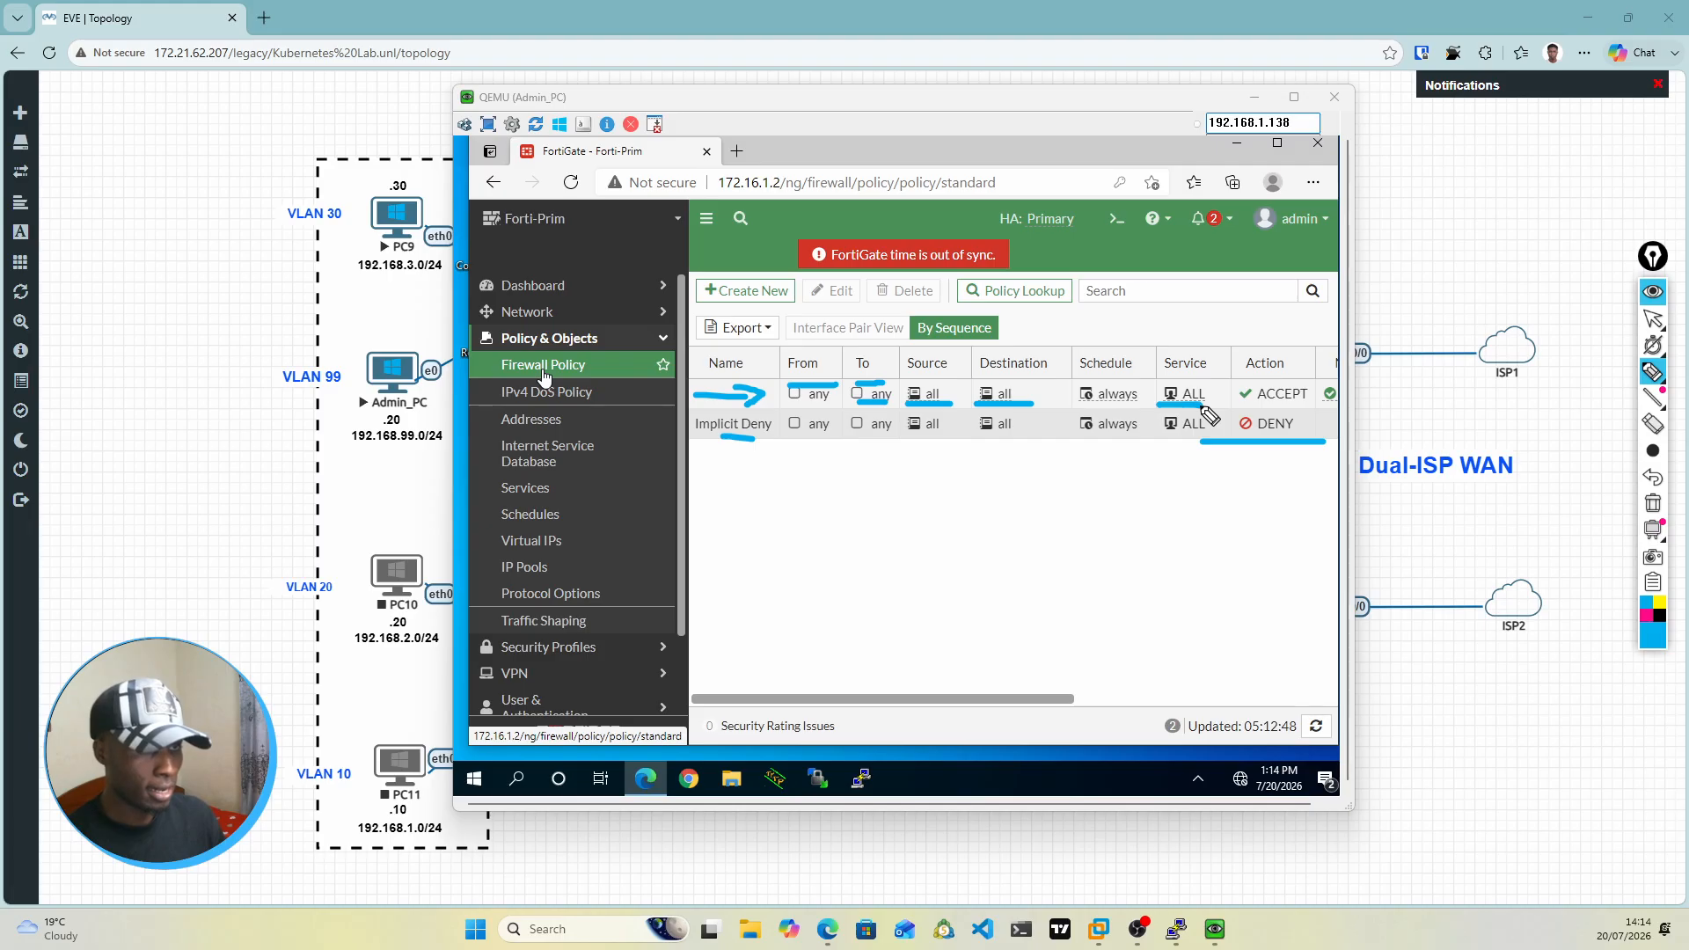
pyautogui.moveTo(1253, 384); pyautogui.dragTo(1343, 349)
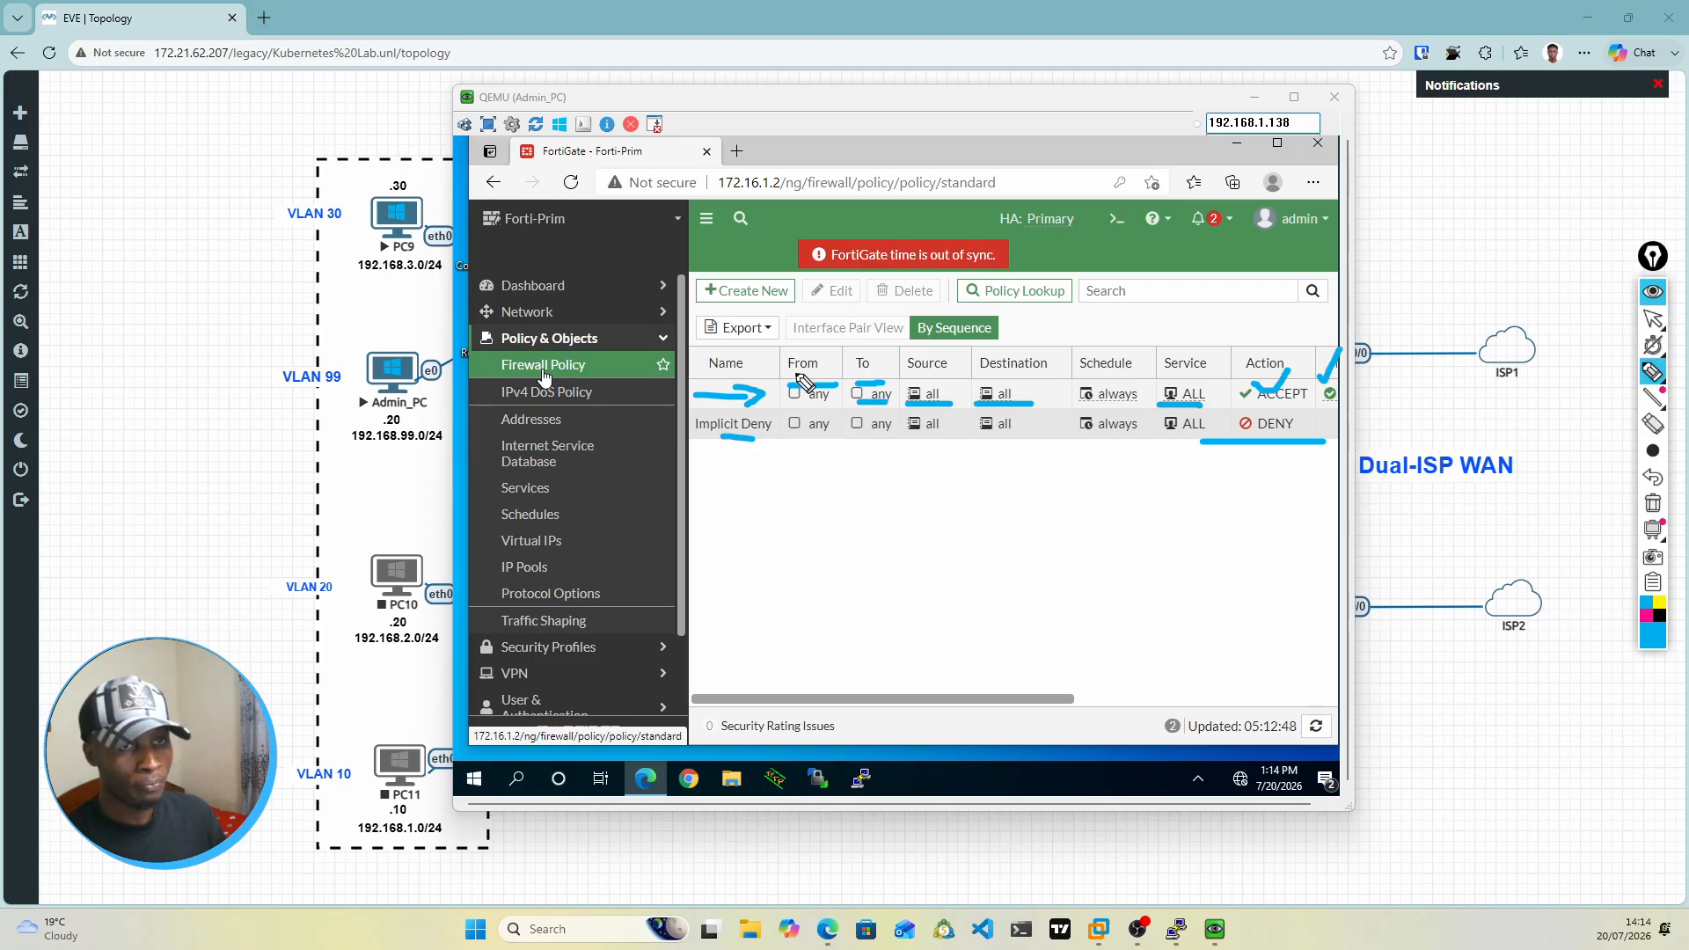
# Step: Underline the From heading again, draw an arrow below the policies, tick the To column and leave the annotation pen
pyautogui.moveTo(792, 384); pyautogui.dragTo(831, 385)
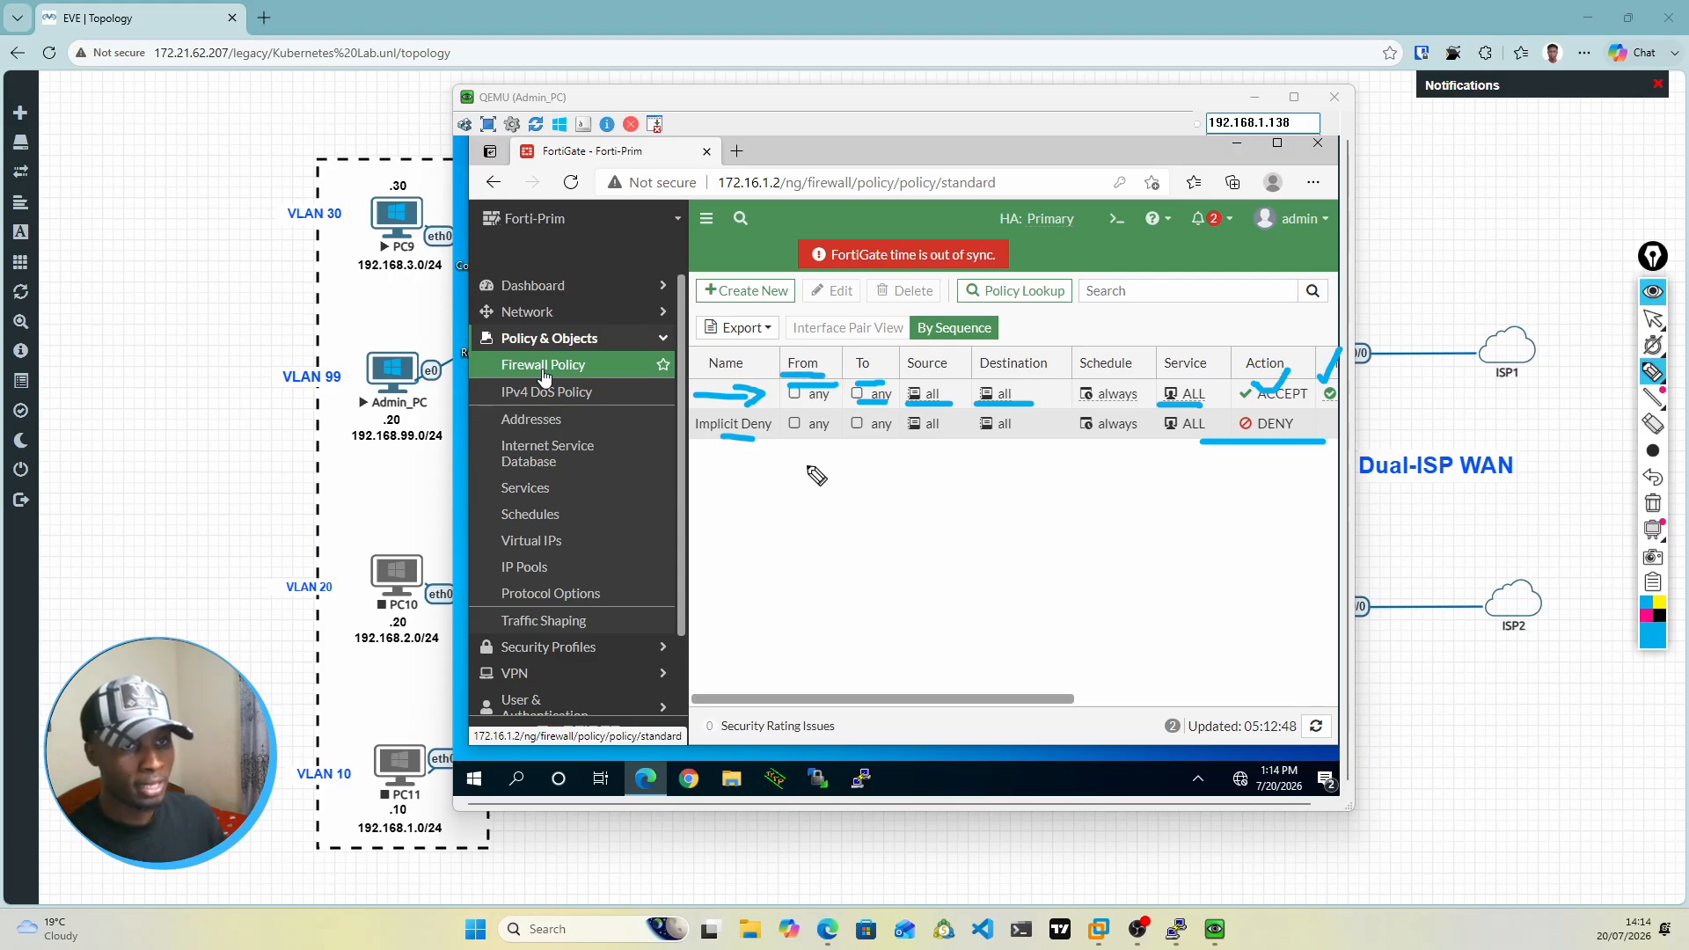
pyautogui.moveTo(786, 482)
pyautogui.mouseDown()
pyautogui.moveTo(810, 463)
pyautogui.moveTo(815, 498)
pyautogui.mouseUp()
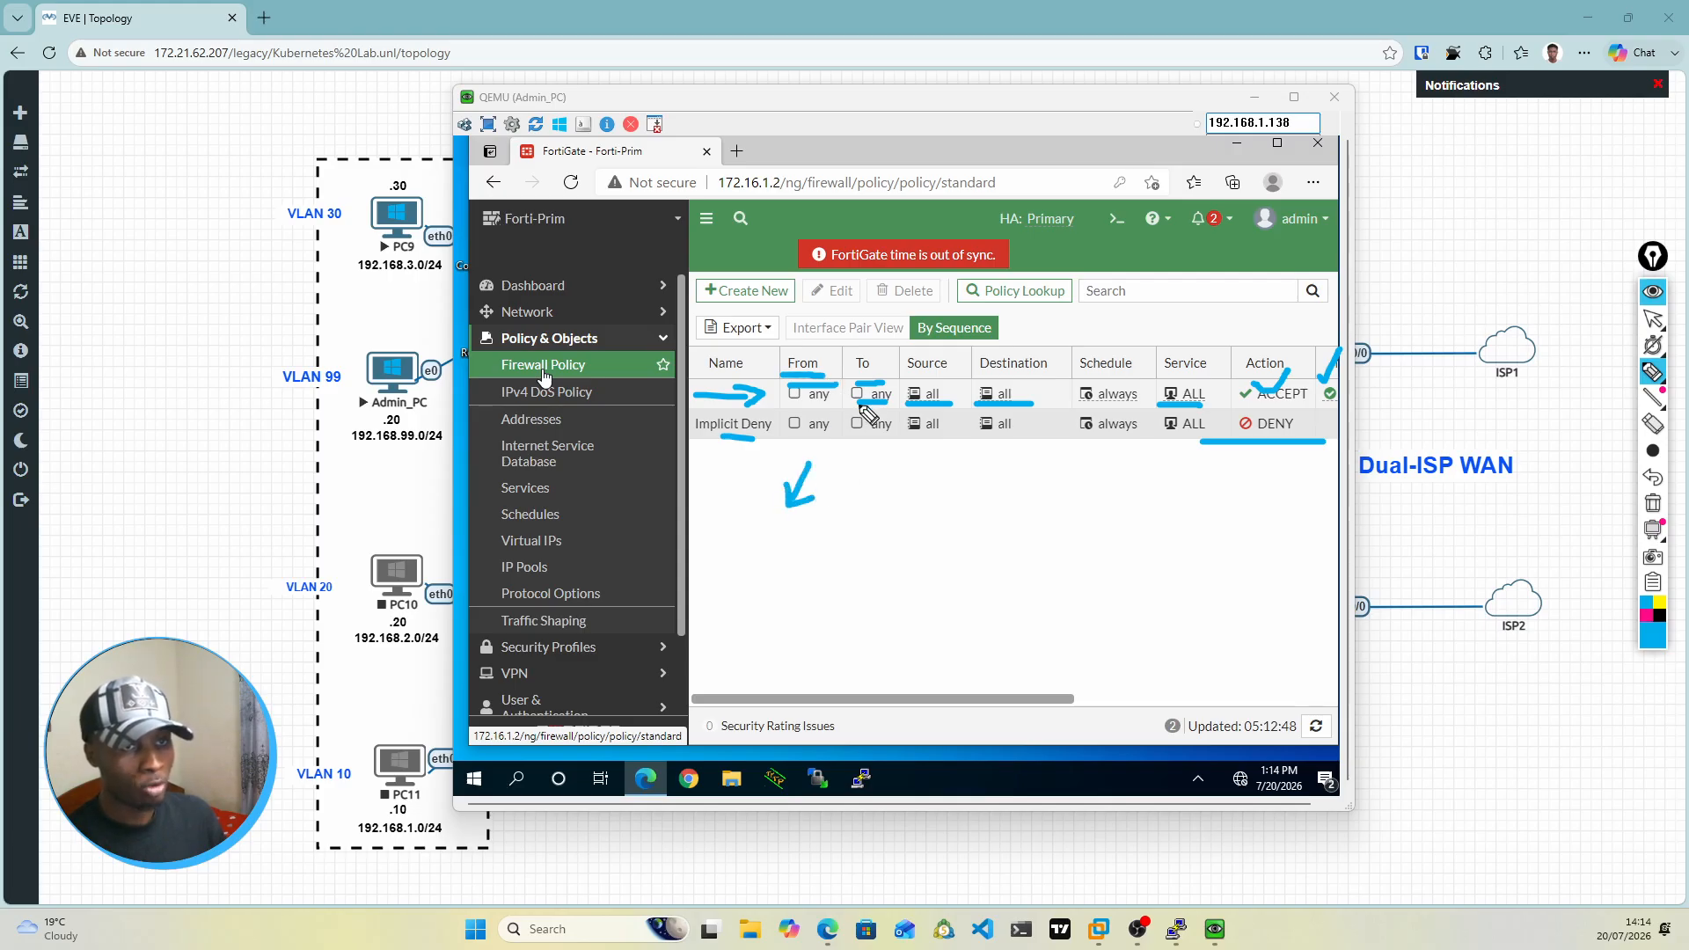
pyautogui.moveTo(869, 402)
pyautogui.mouseDown()
pyautogui.moveTo(891, 402)
pyautogui.moveTo(873, 380)
pyautogui.moveTo(891, 349)
pyautogui.mouseUp()
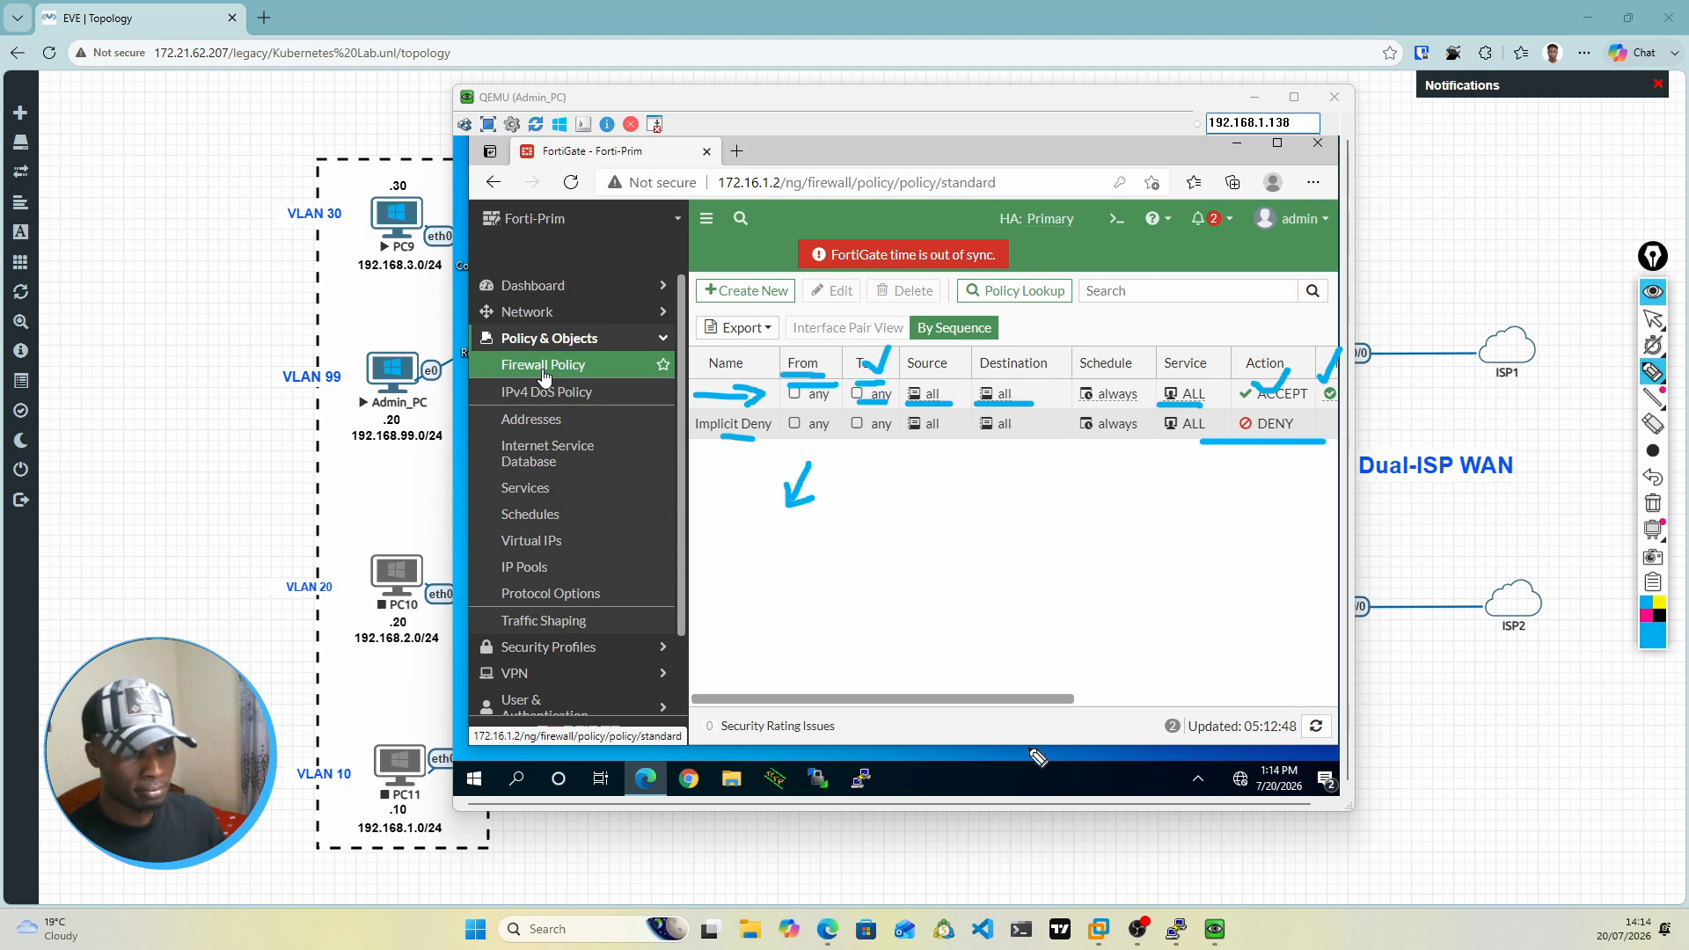
pyautogui.click(1653, 319)
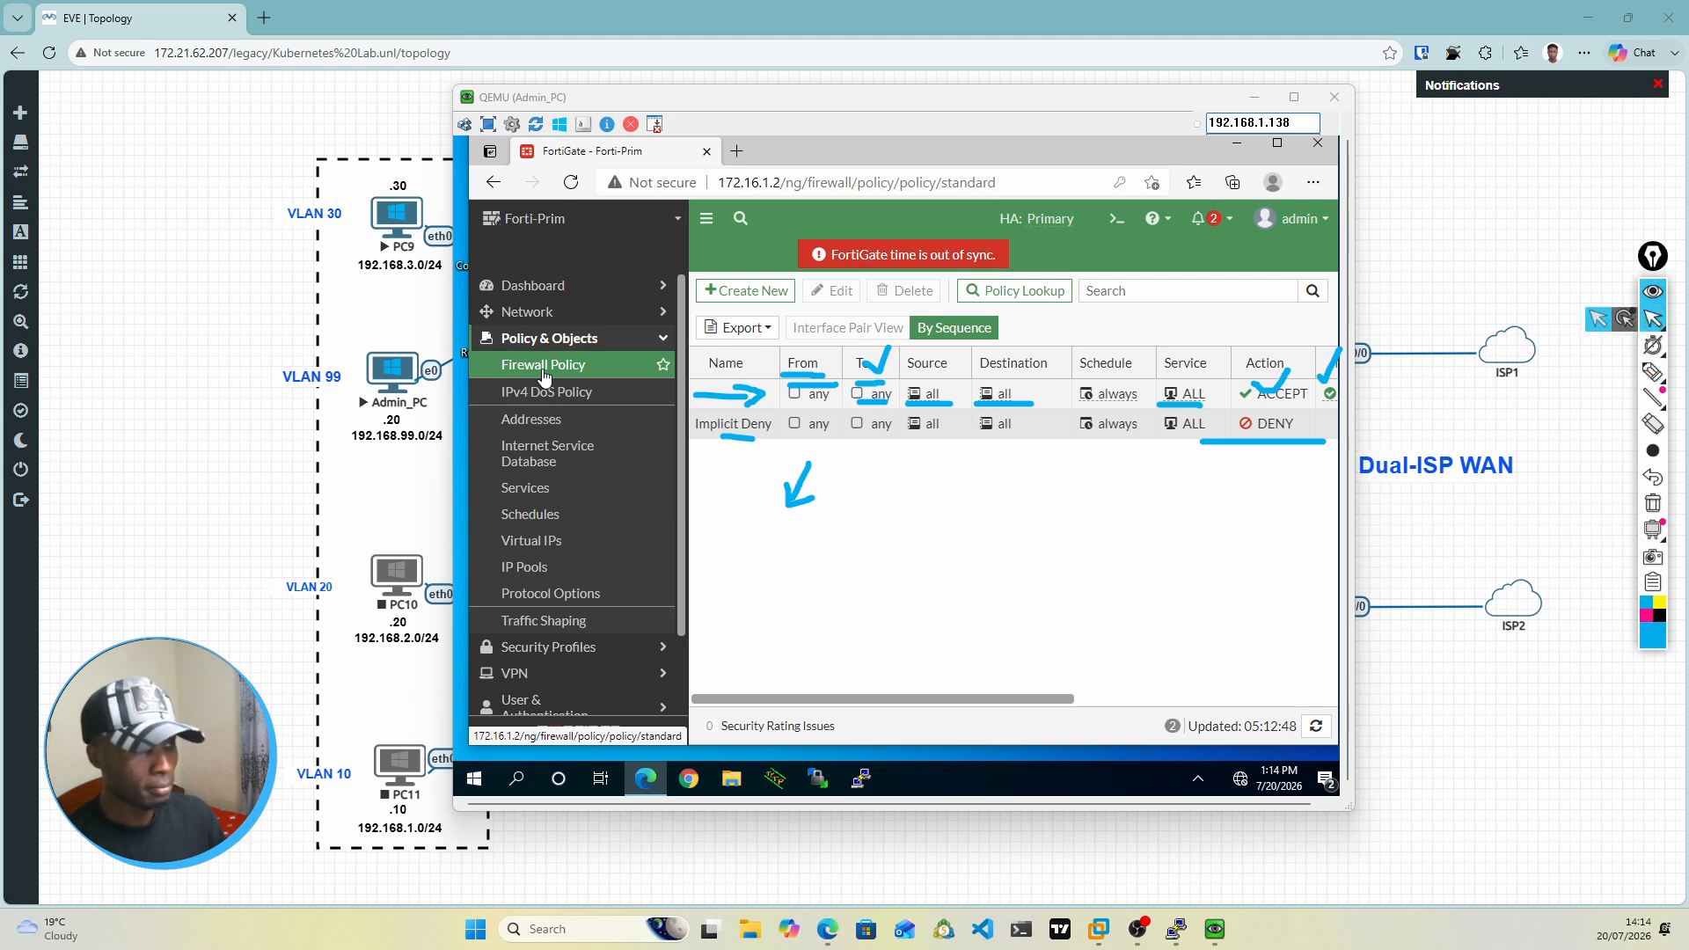